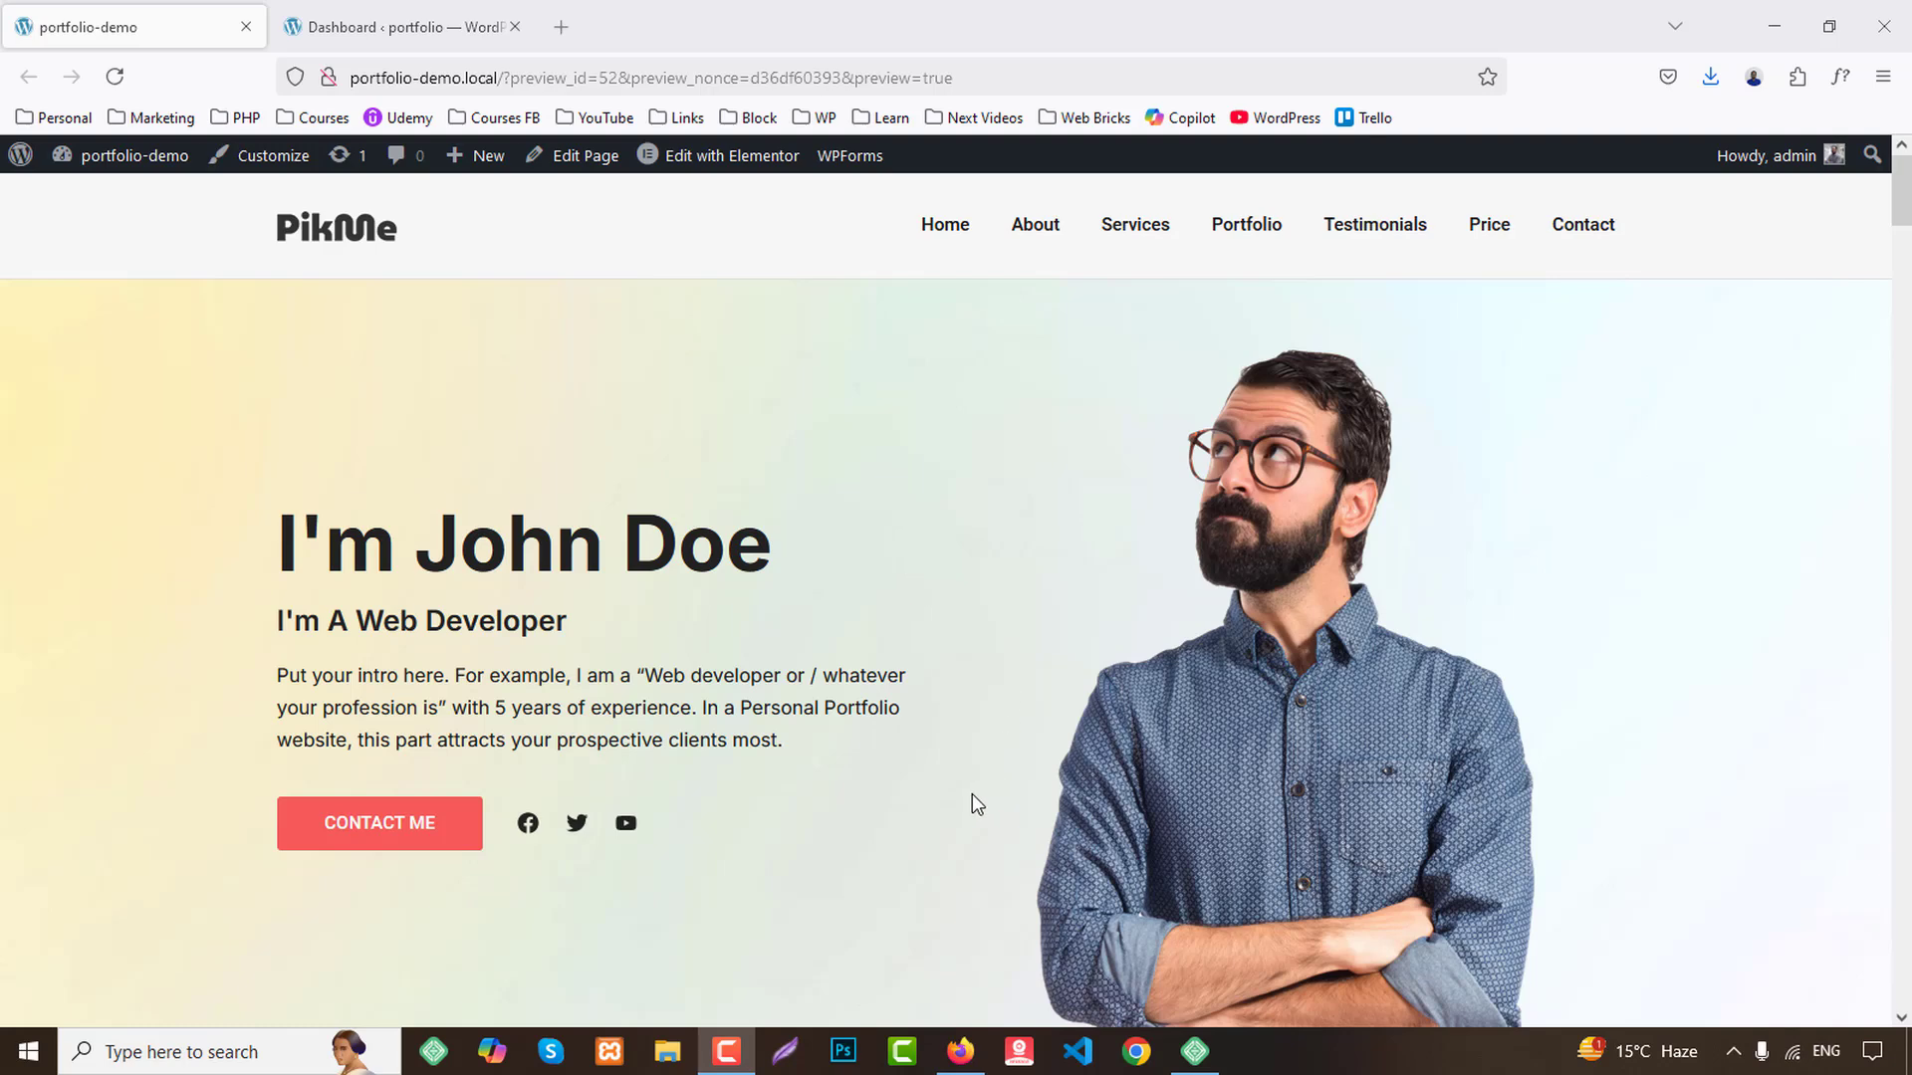
Review the portfolio-demo page from the hero section through skills, services, testimonials, latest work and pricing to the contact form and footer.
scroll(970, 796, "down", 5)
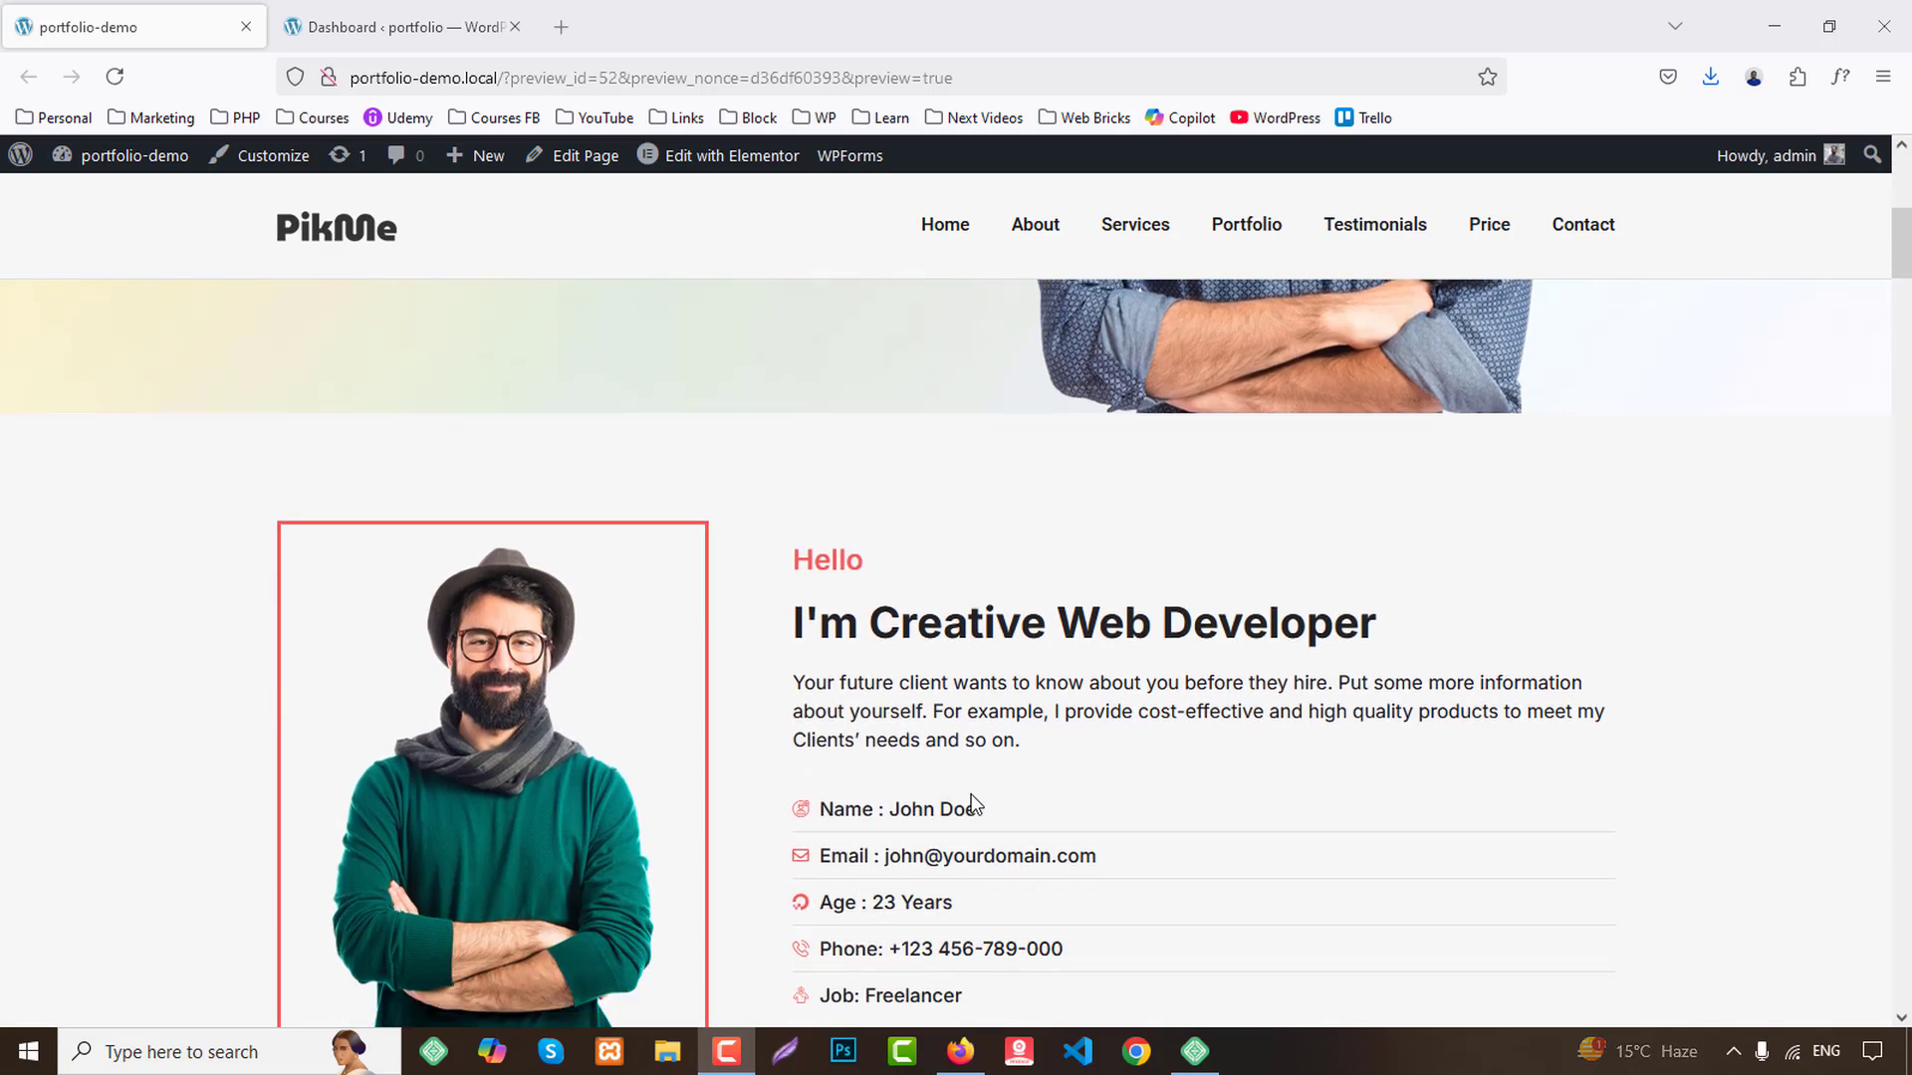
scroll(1835, 653, "down", 3)
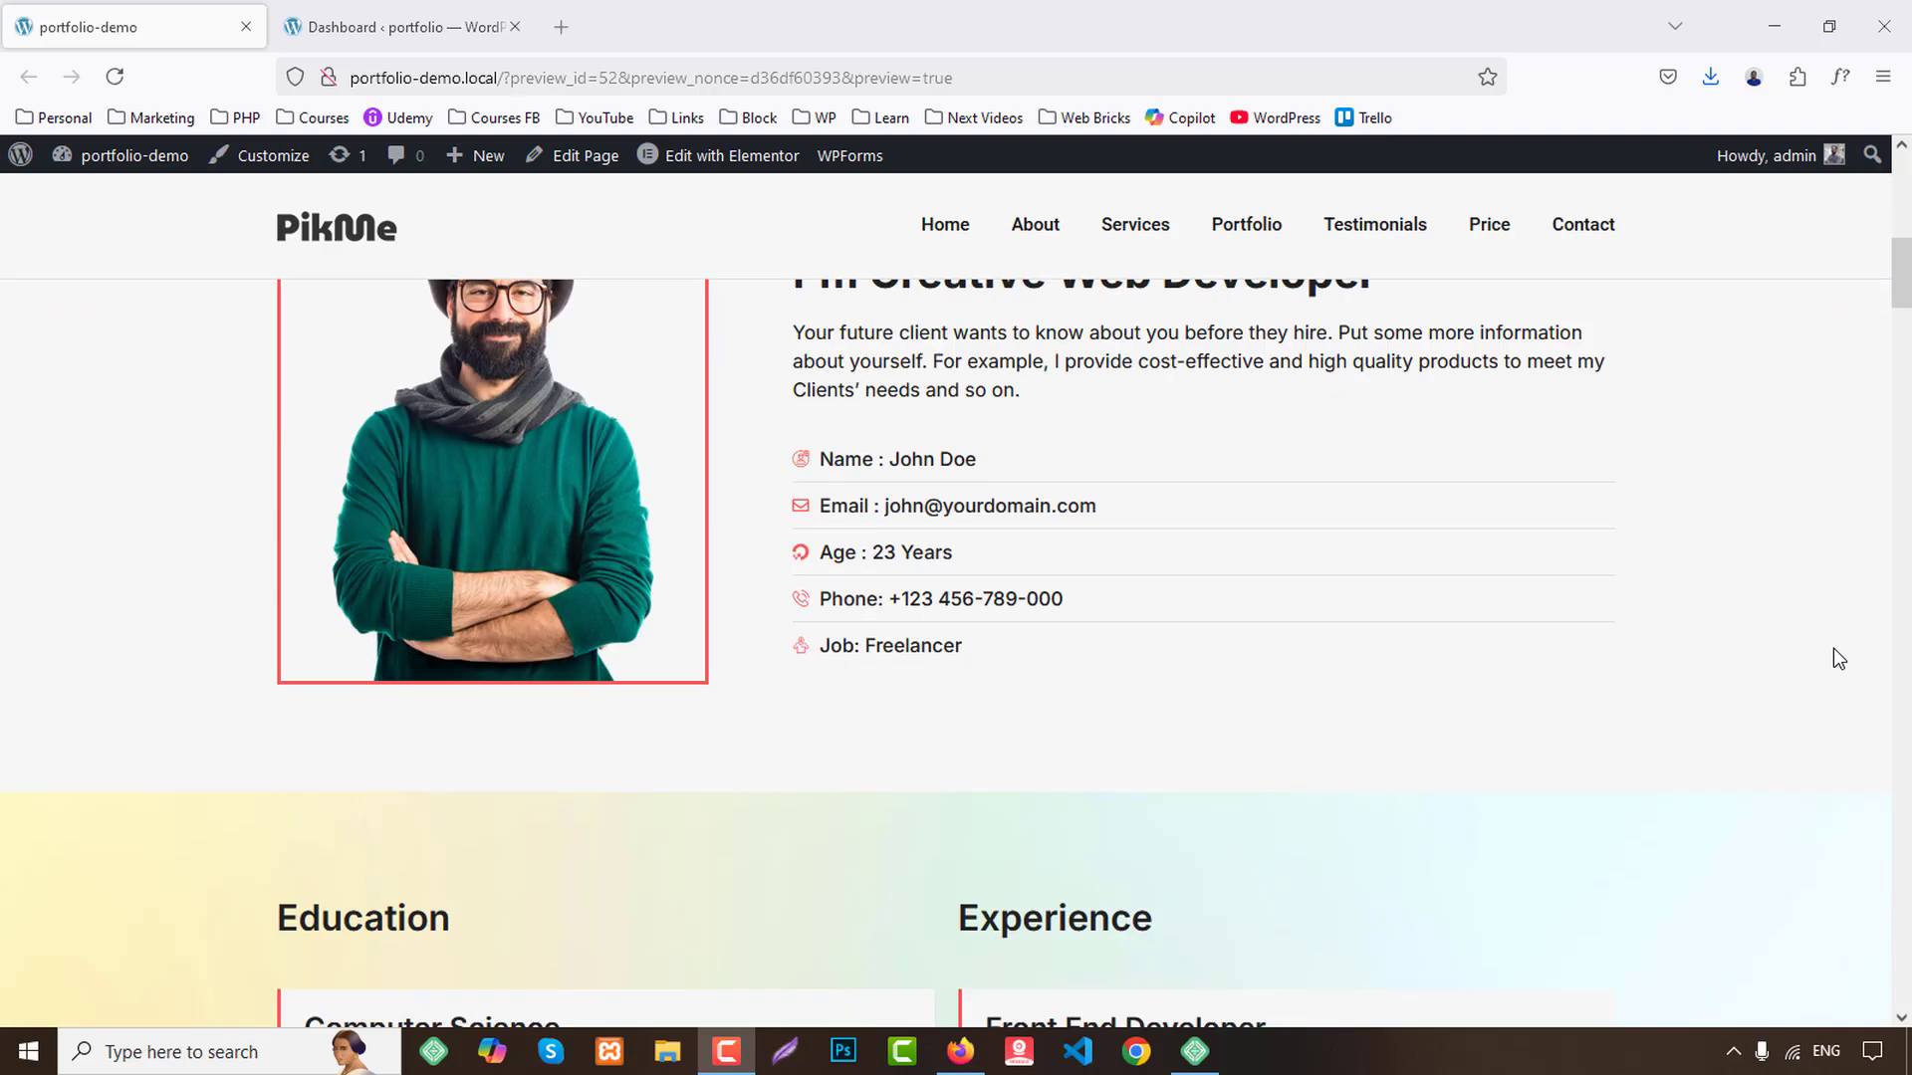
scroll(1837, 657, "down", 5)
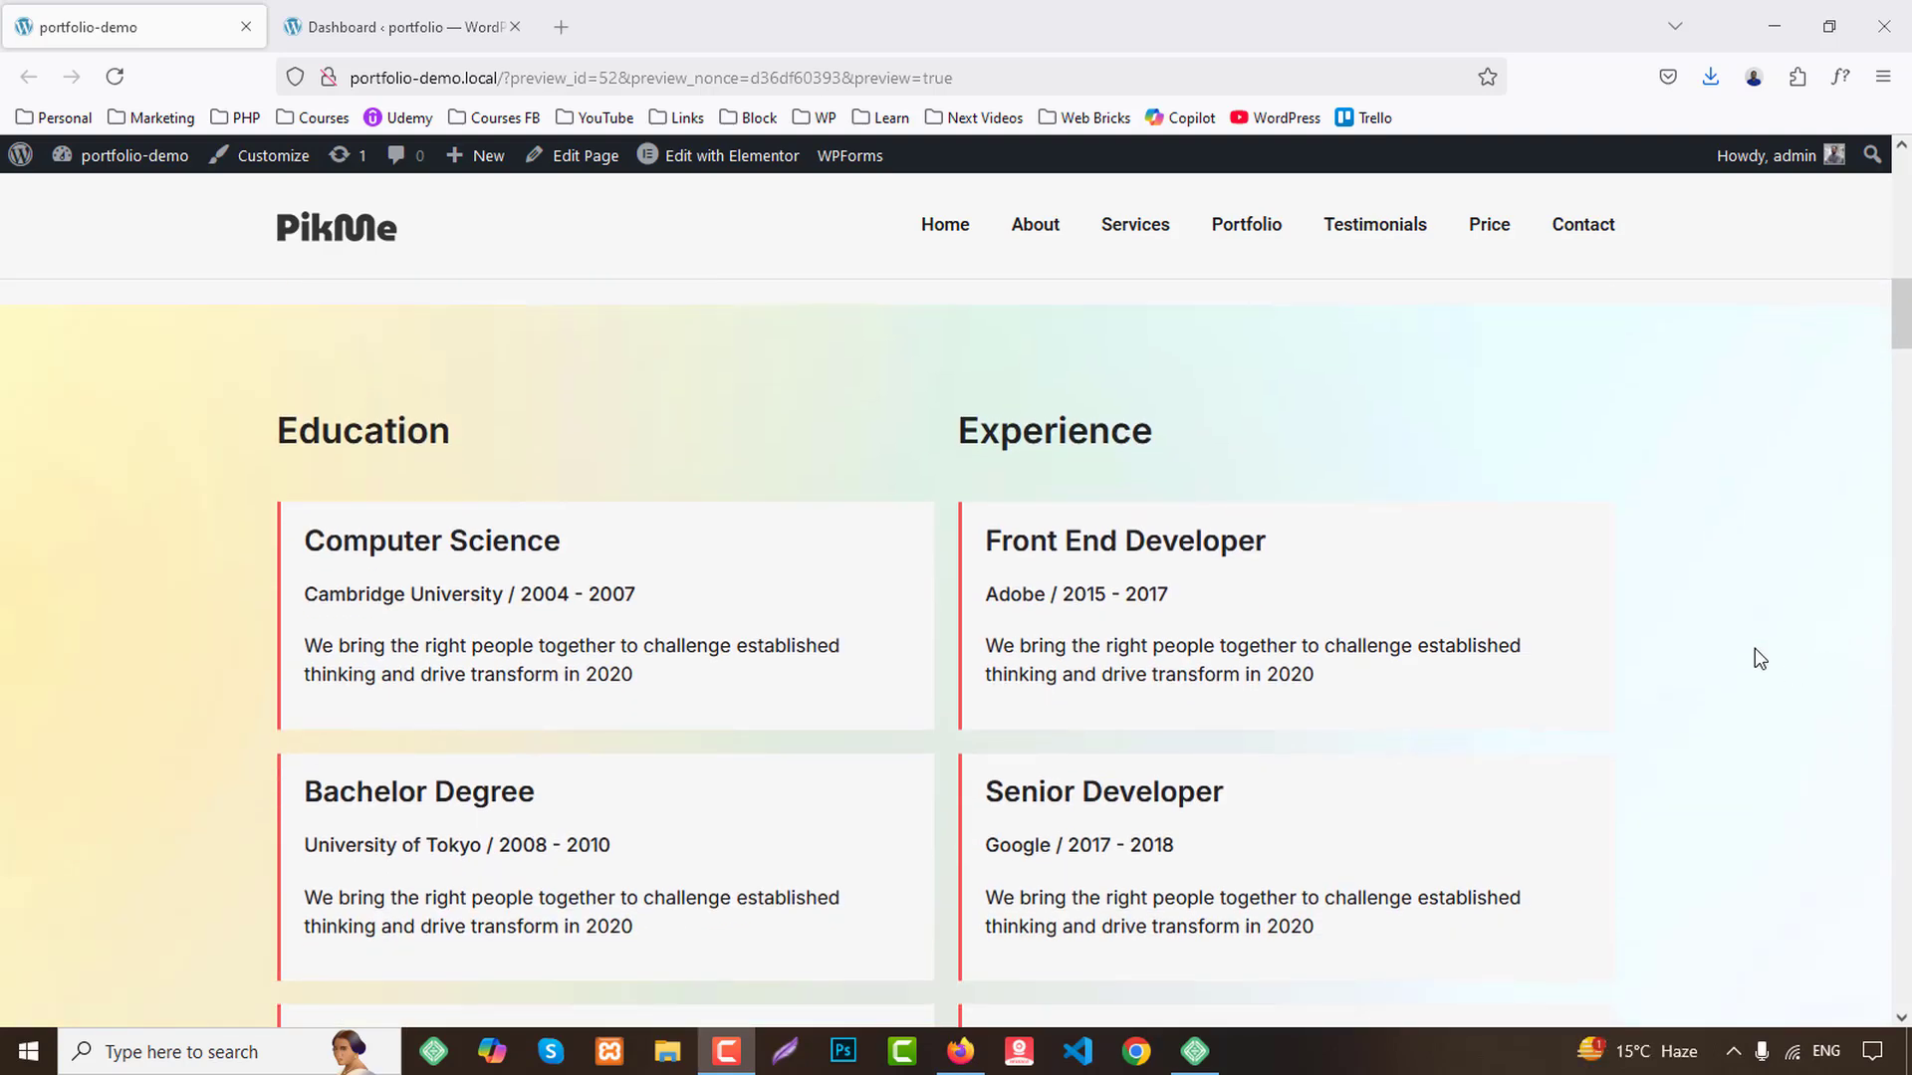
scroll(1738, 561, "down", 5)
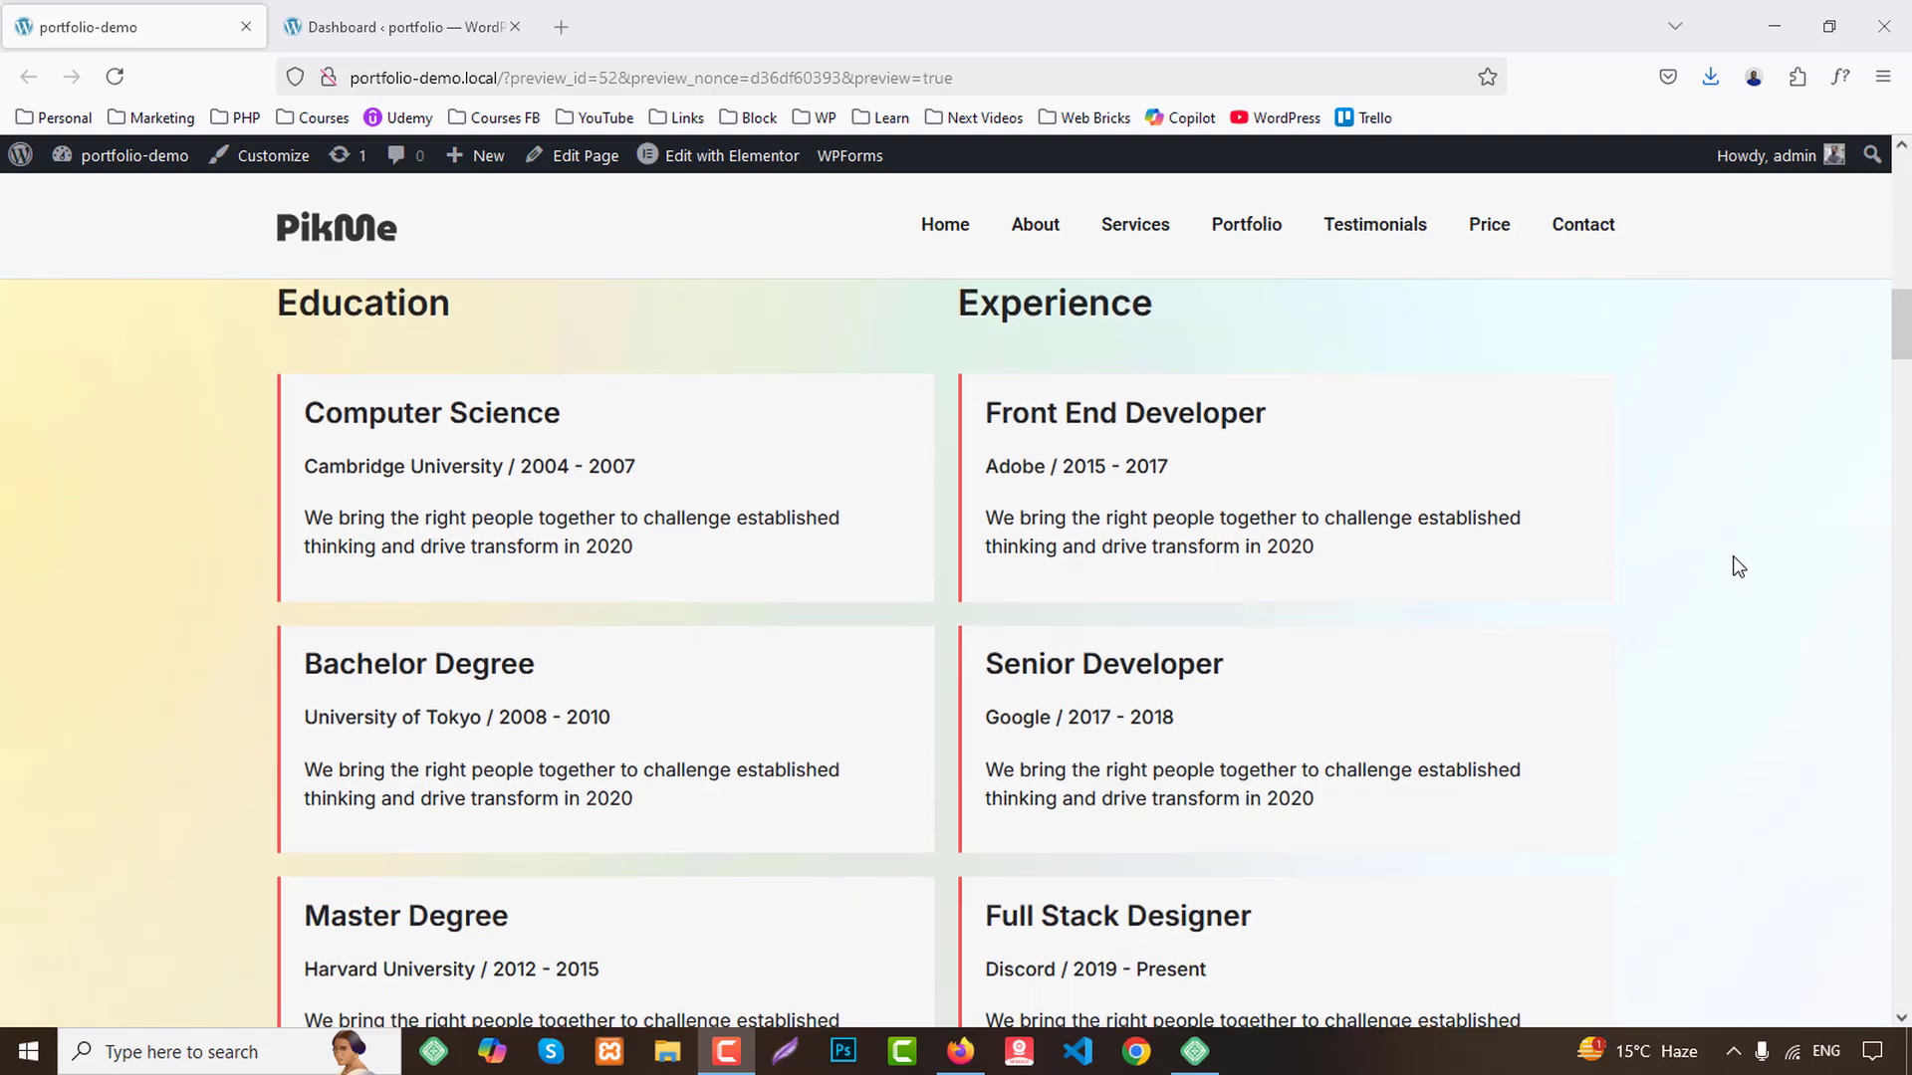
scroll(1738, 567, "down", 2)
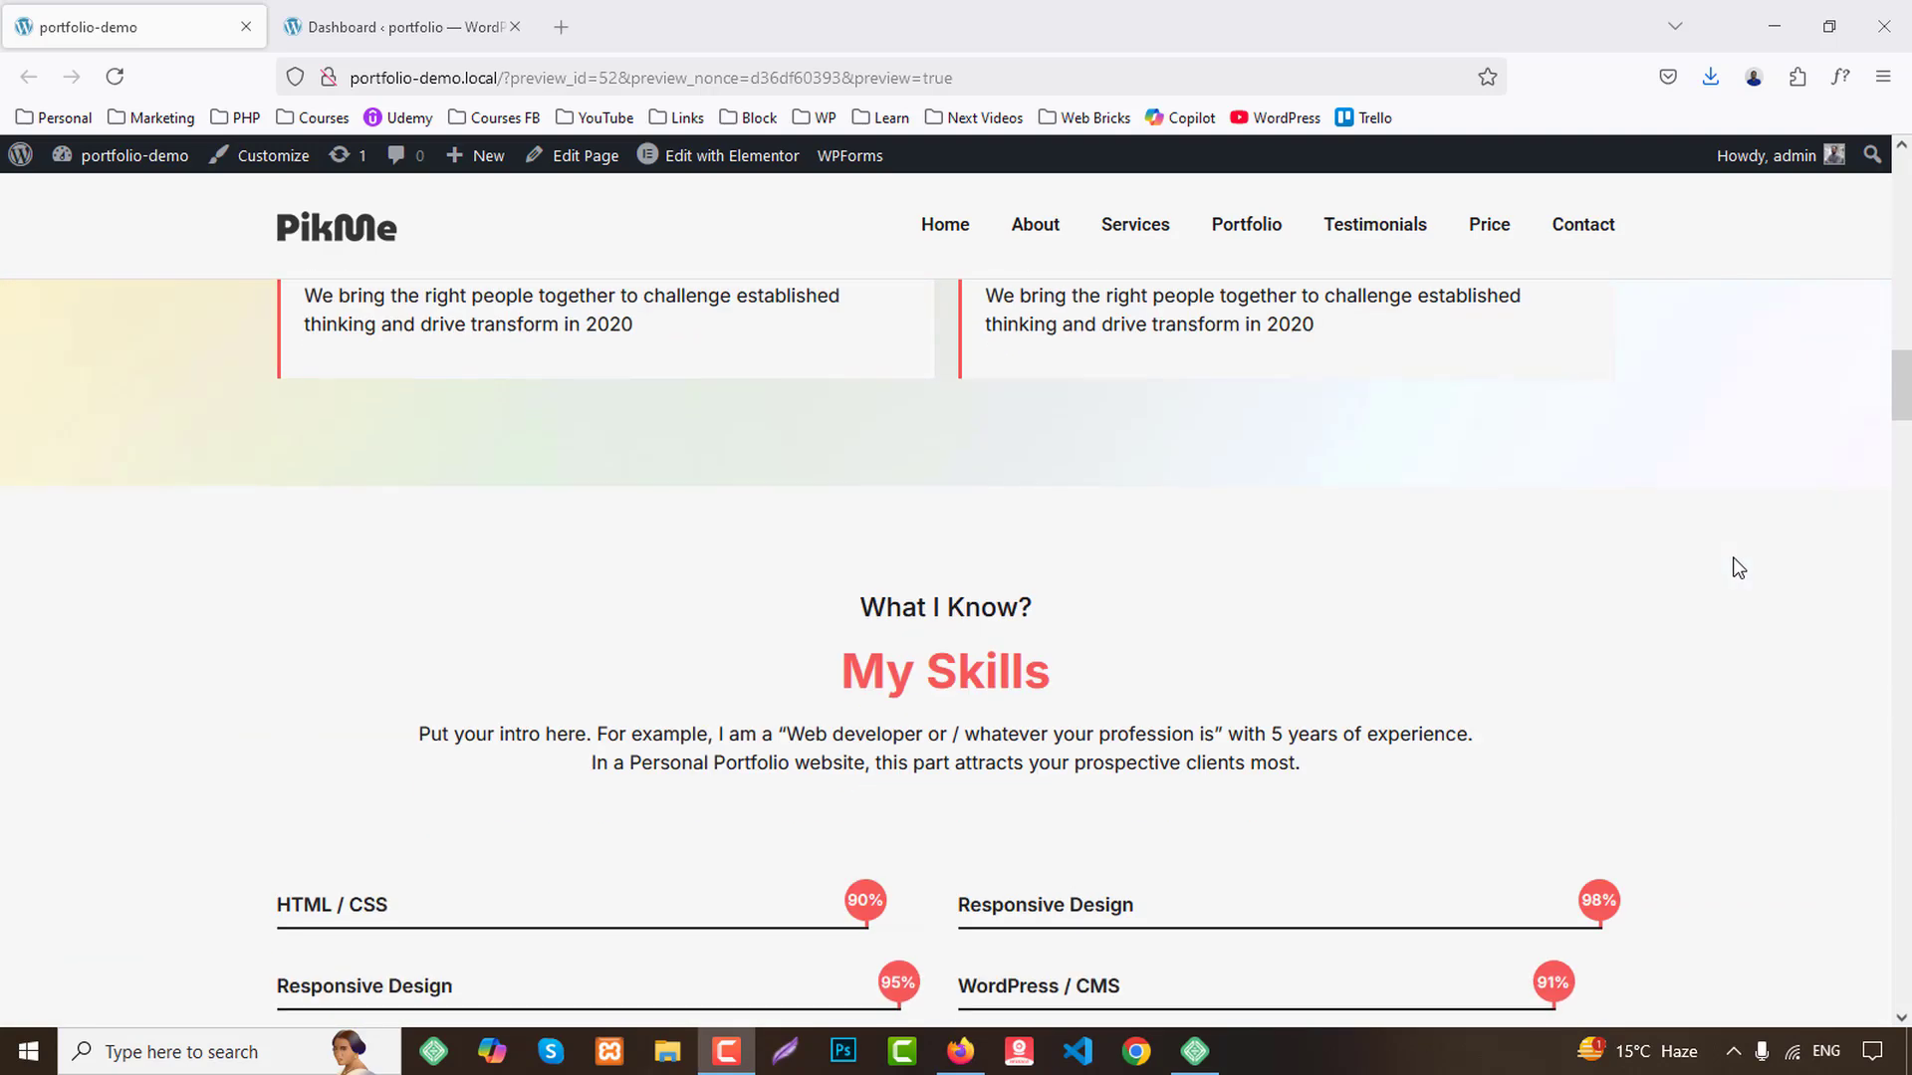
scroll(1737, 567, "down", 9)
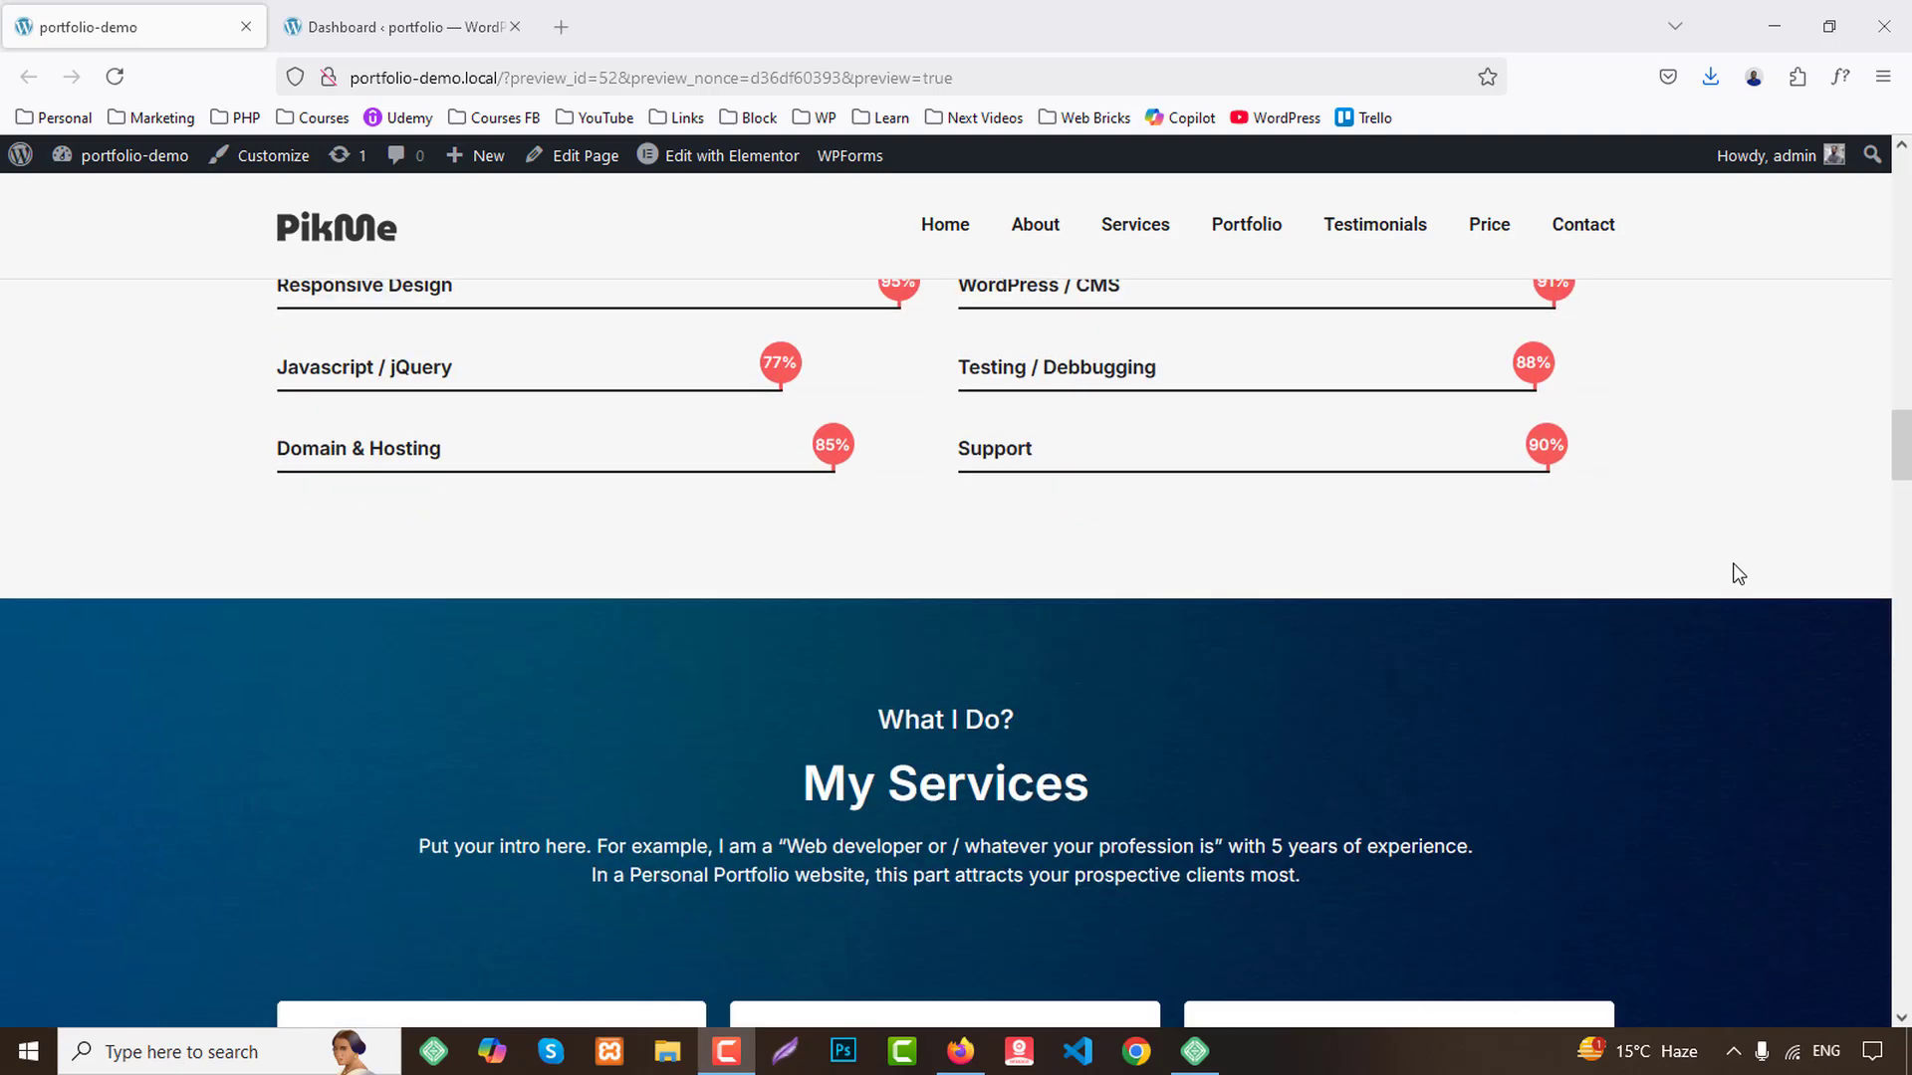
scroll(1735, 573, "down", 5)
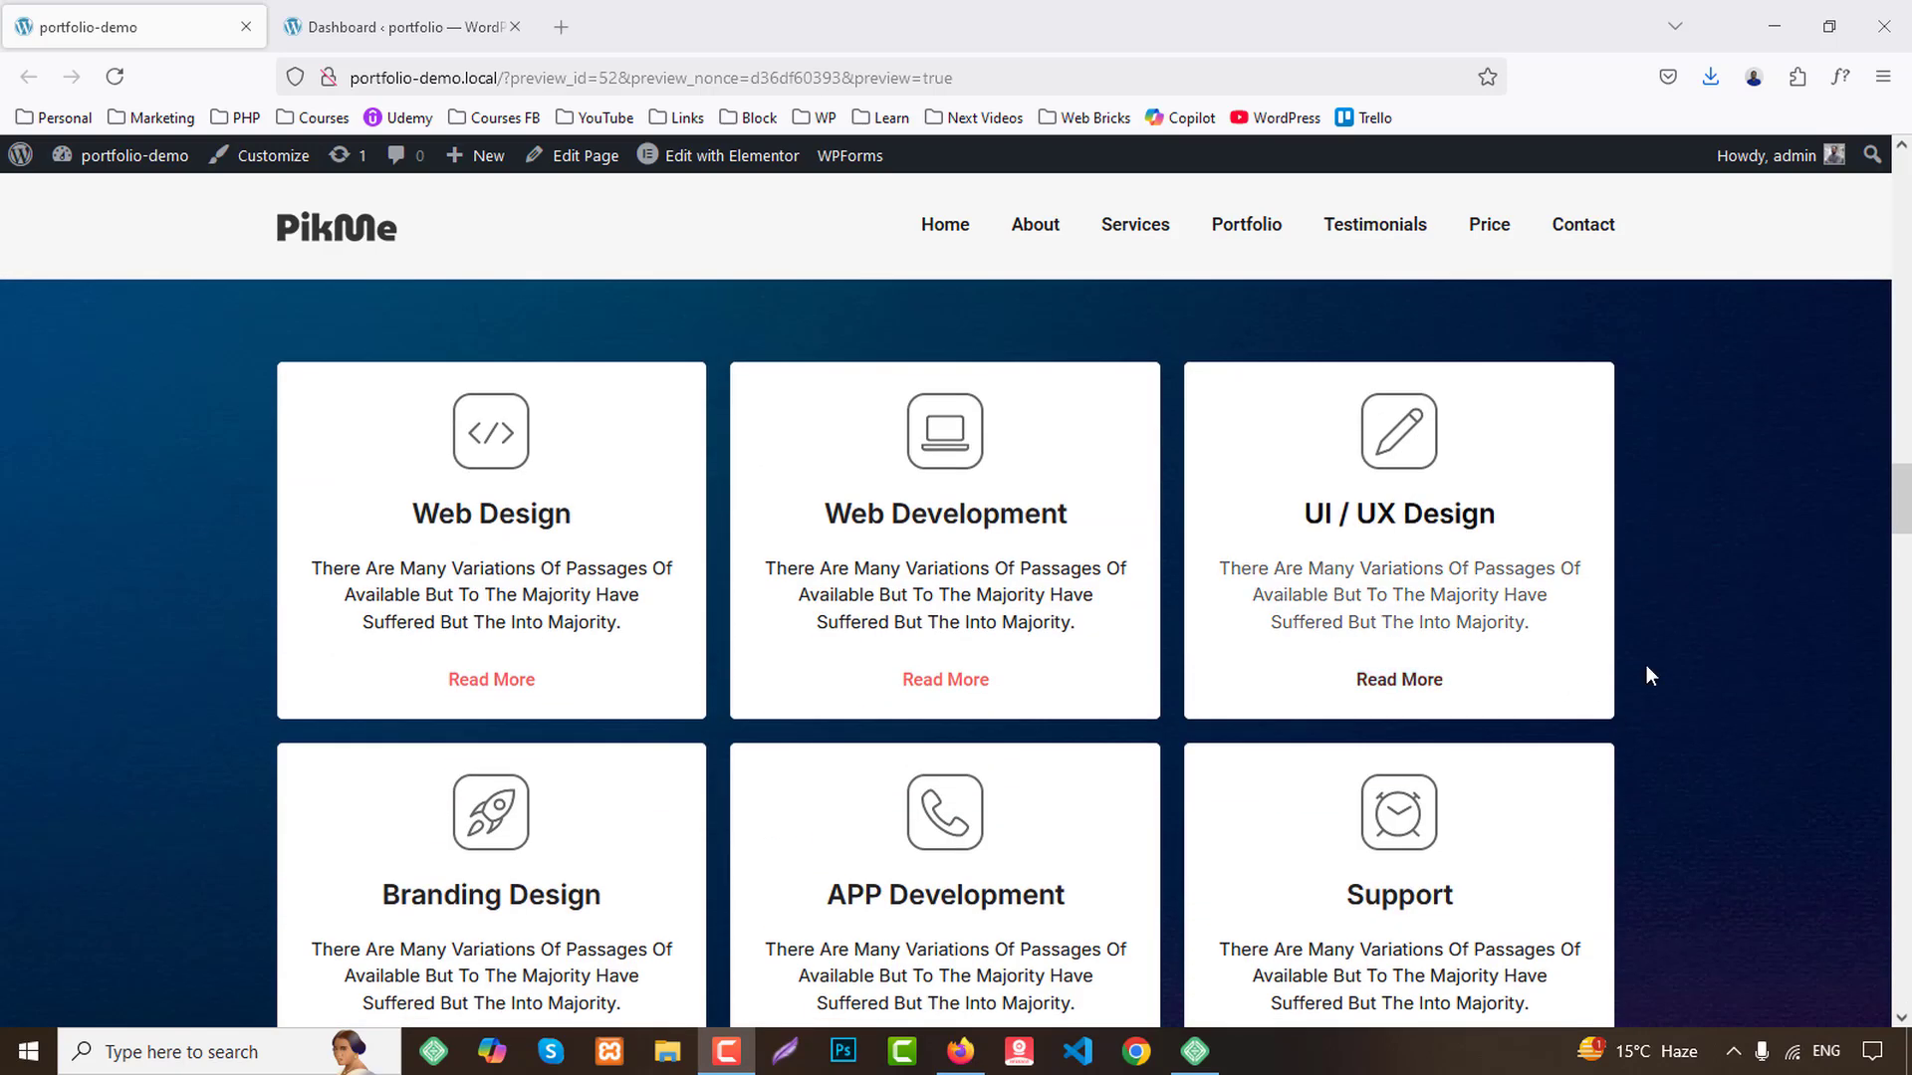
scroll(1723, 685, "down", 6)
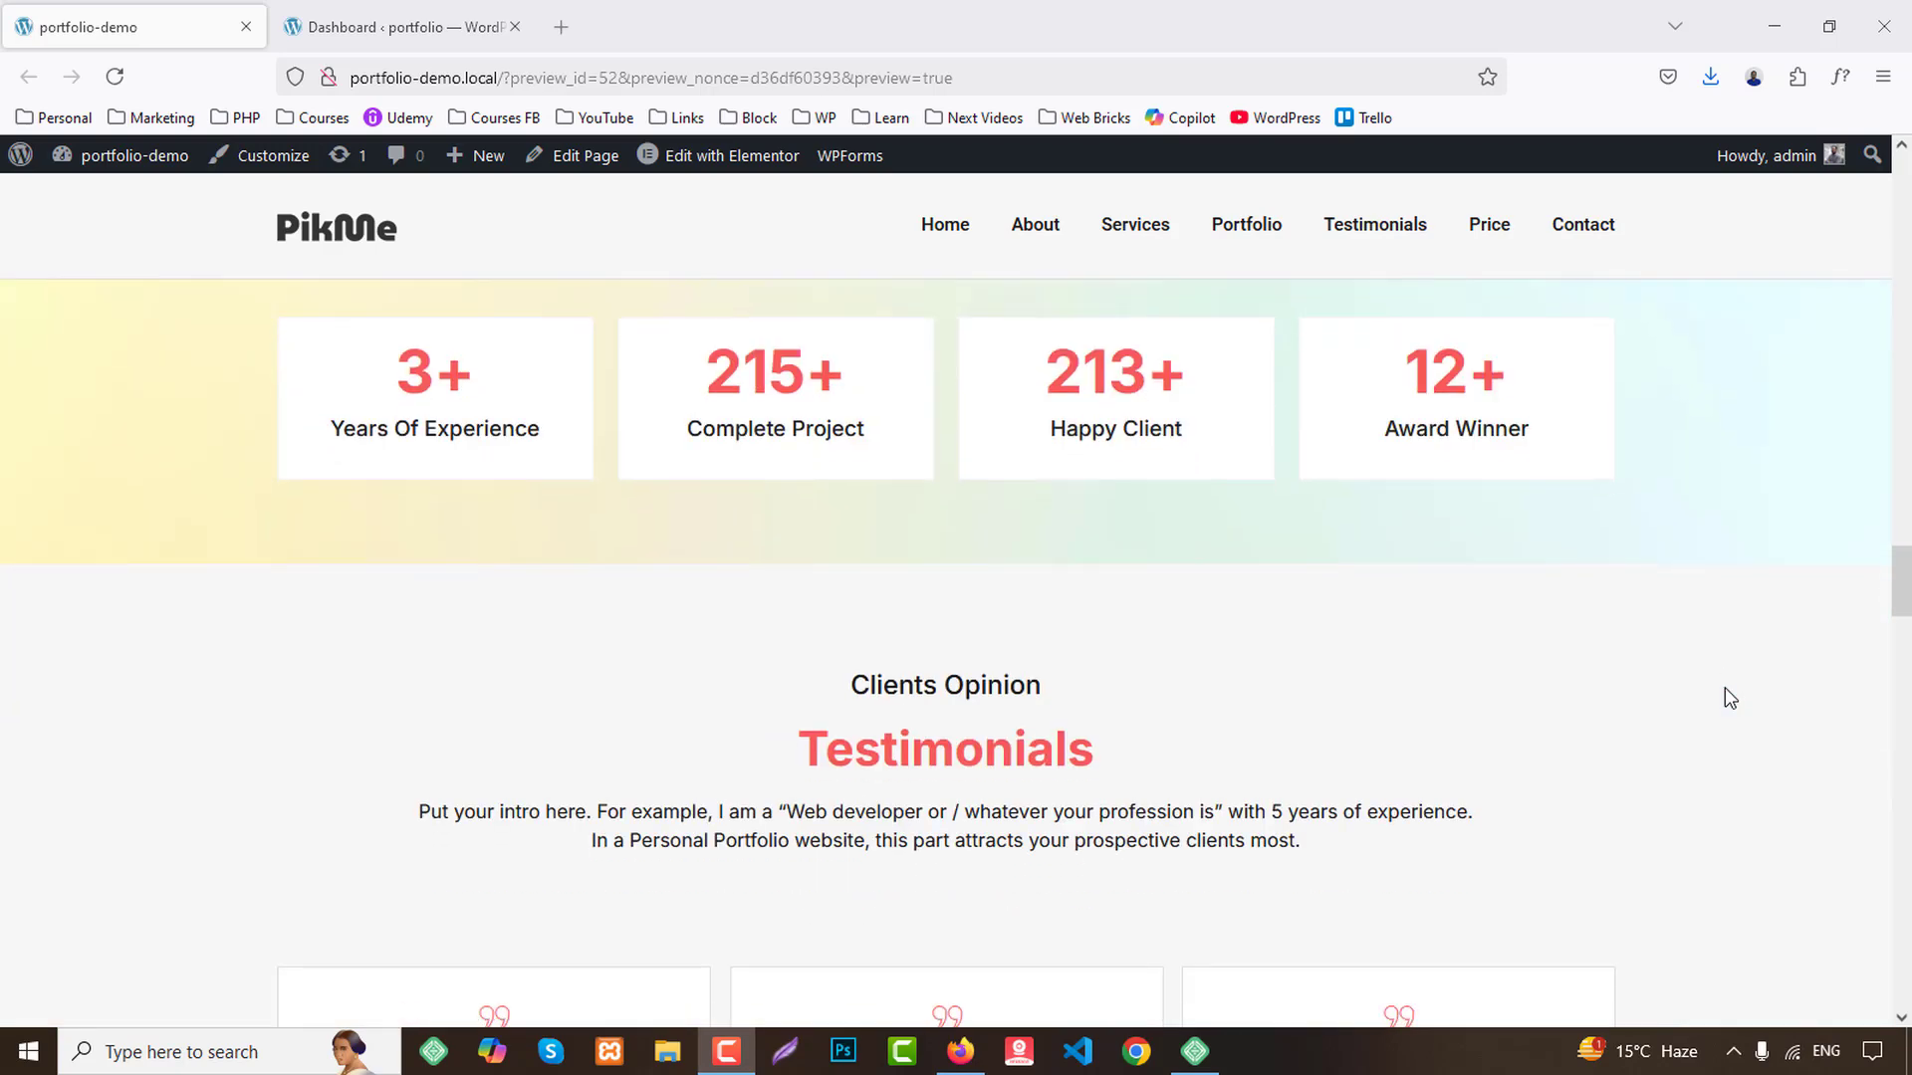
scroll(1725, 689, "down", 3)
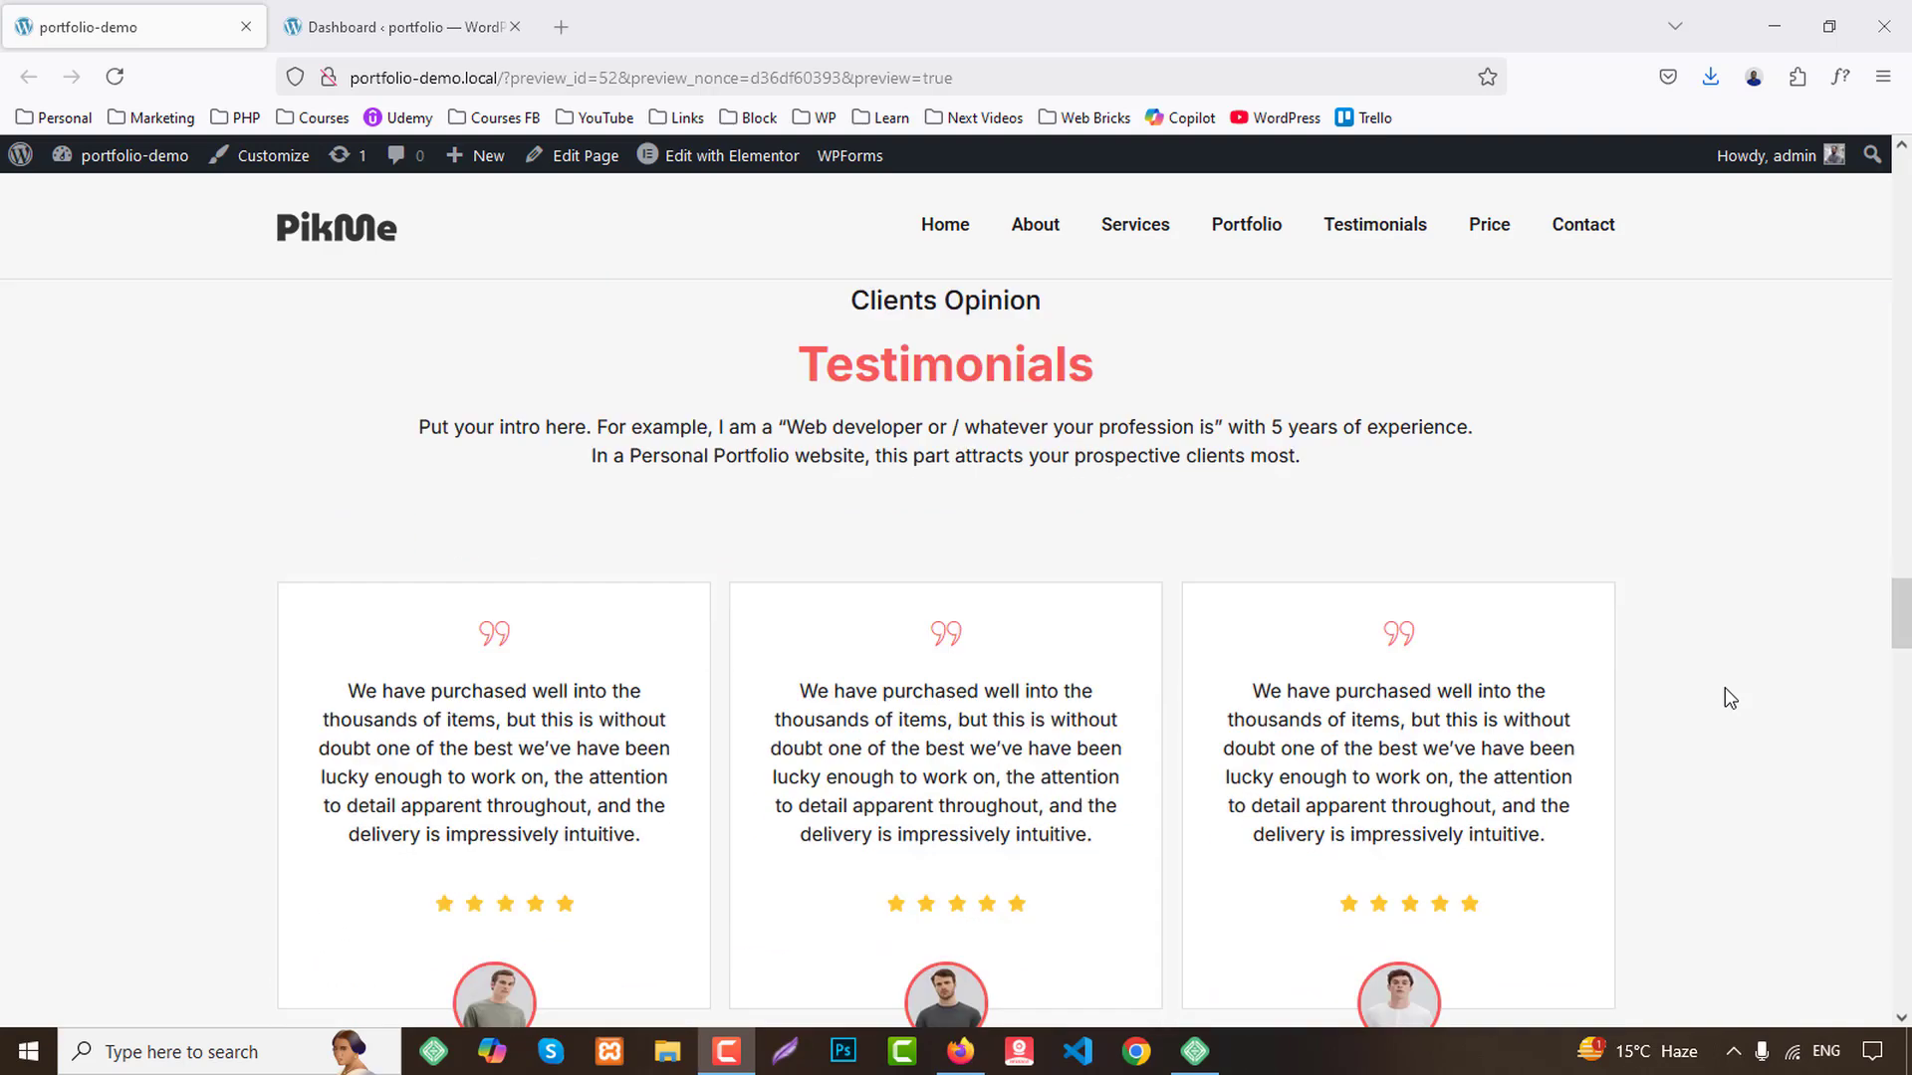
scroll(1730, 697, "down", 2)
scroll(1730, 697, "down", 1)
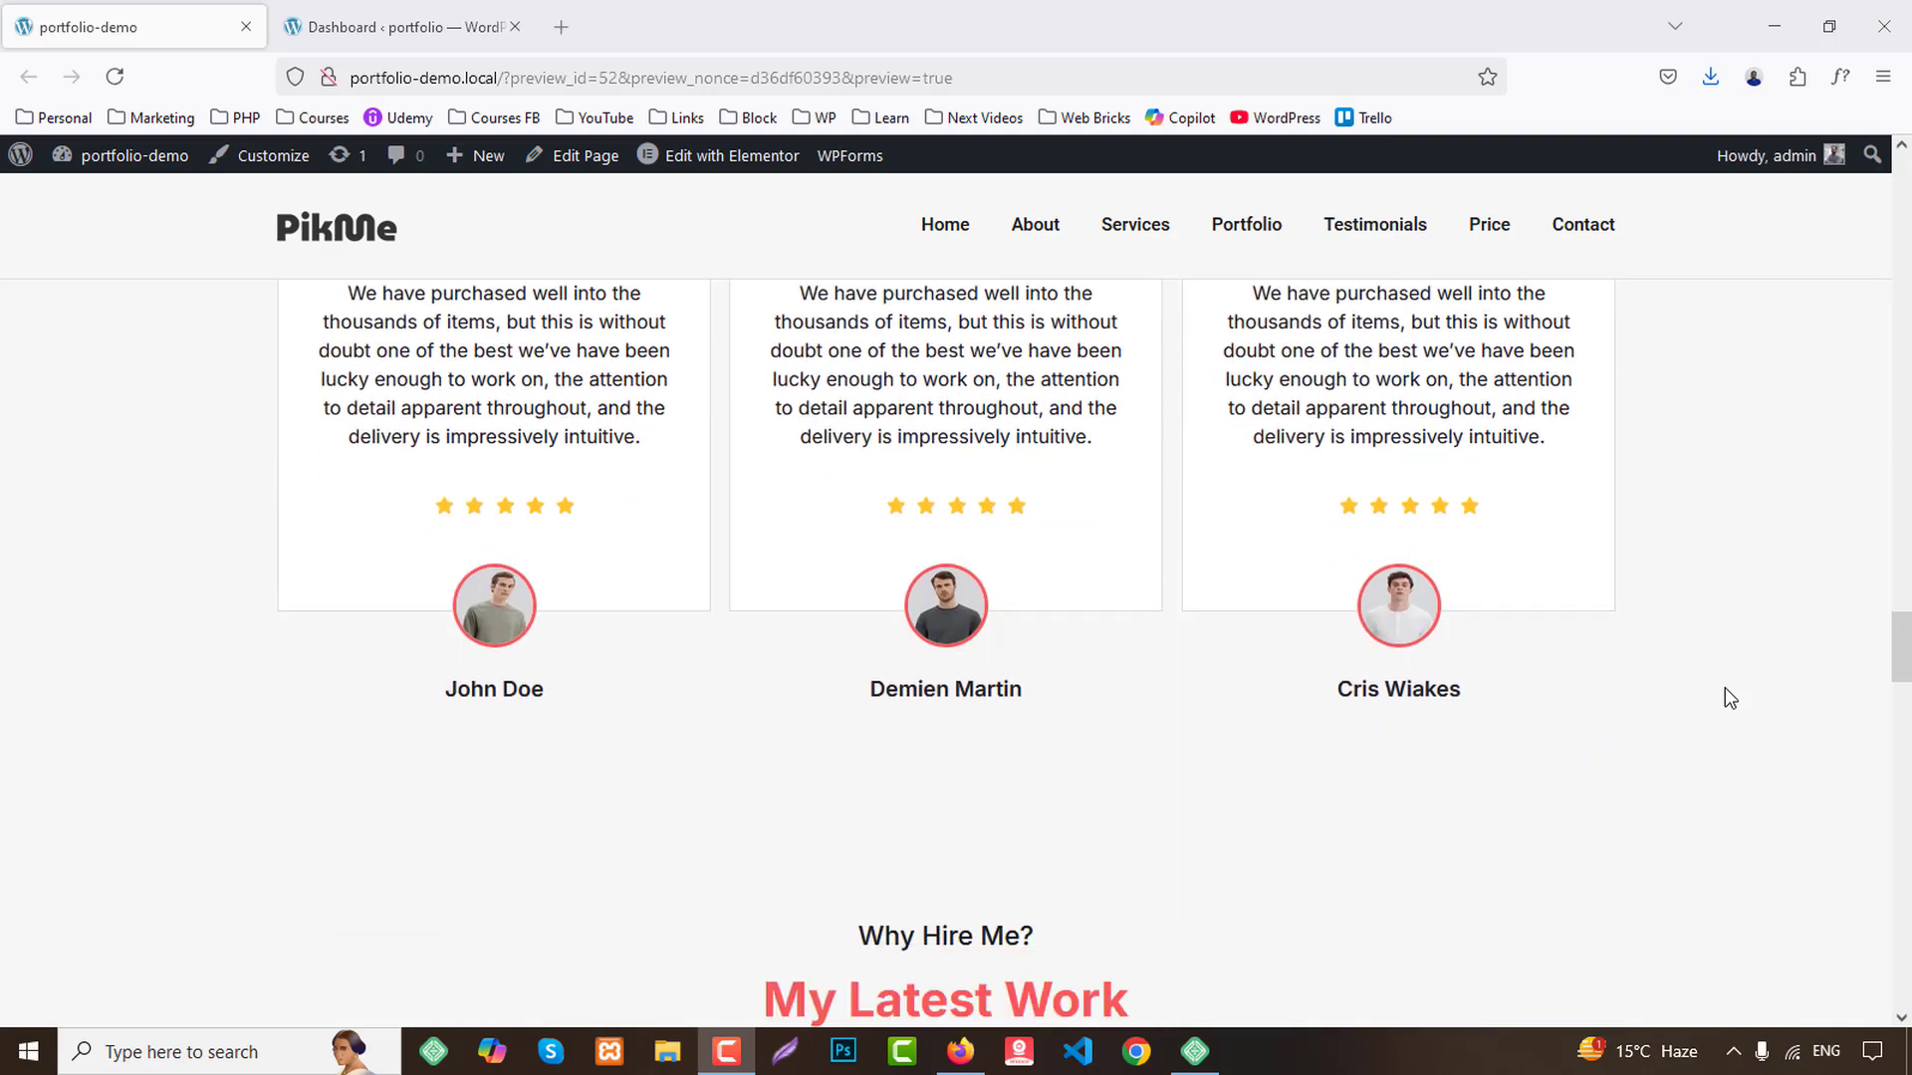
scroll(1723, 689, "down", 5)
scroll(1723, 689, "down", 3)
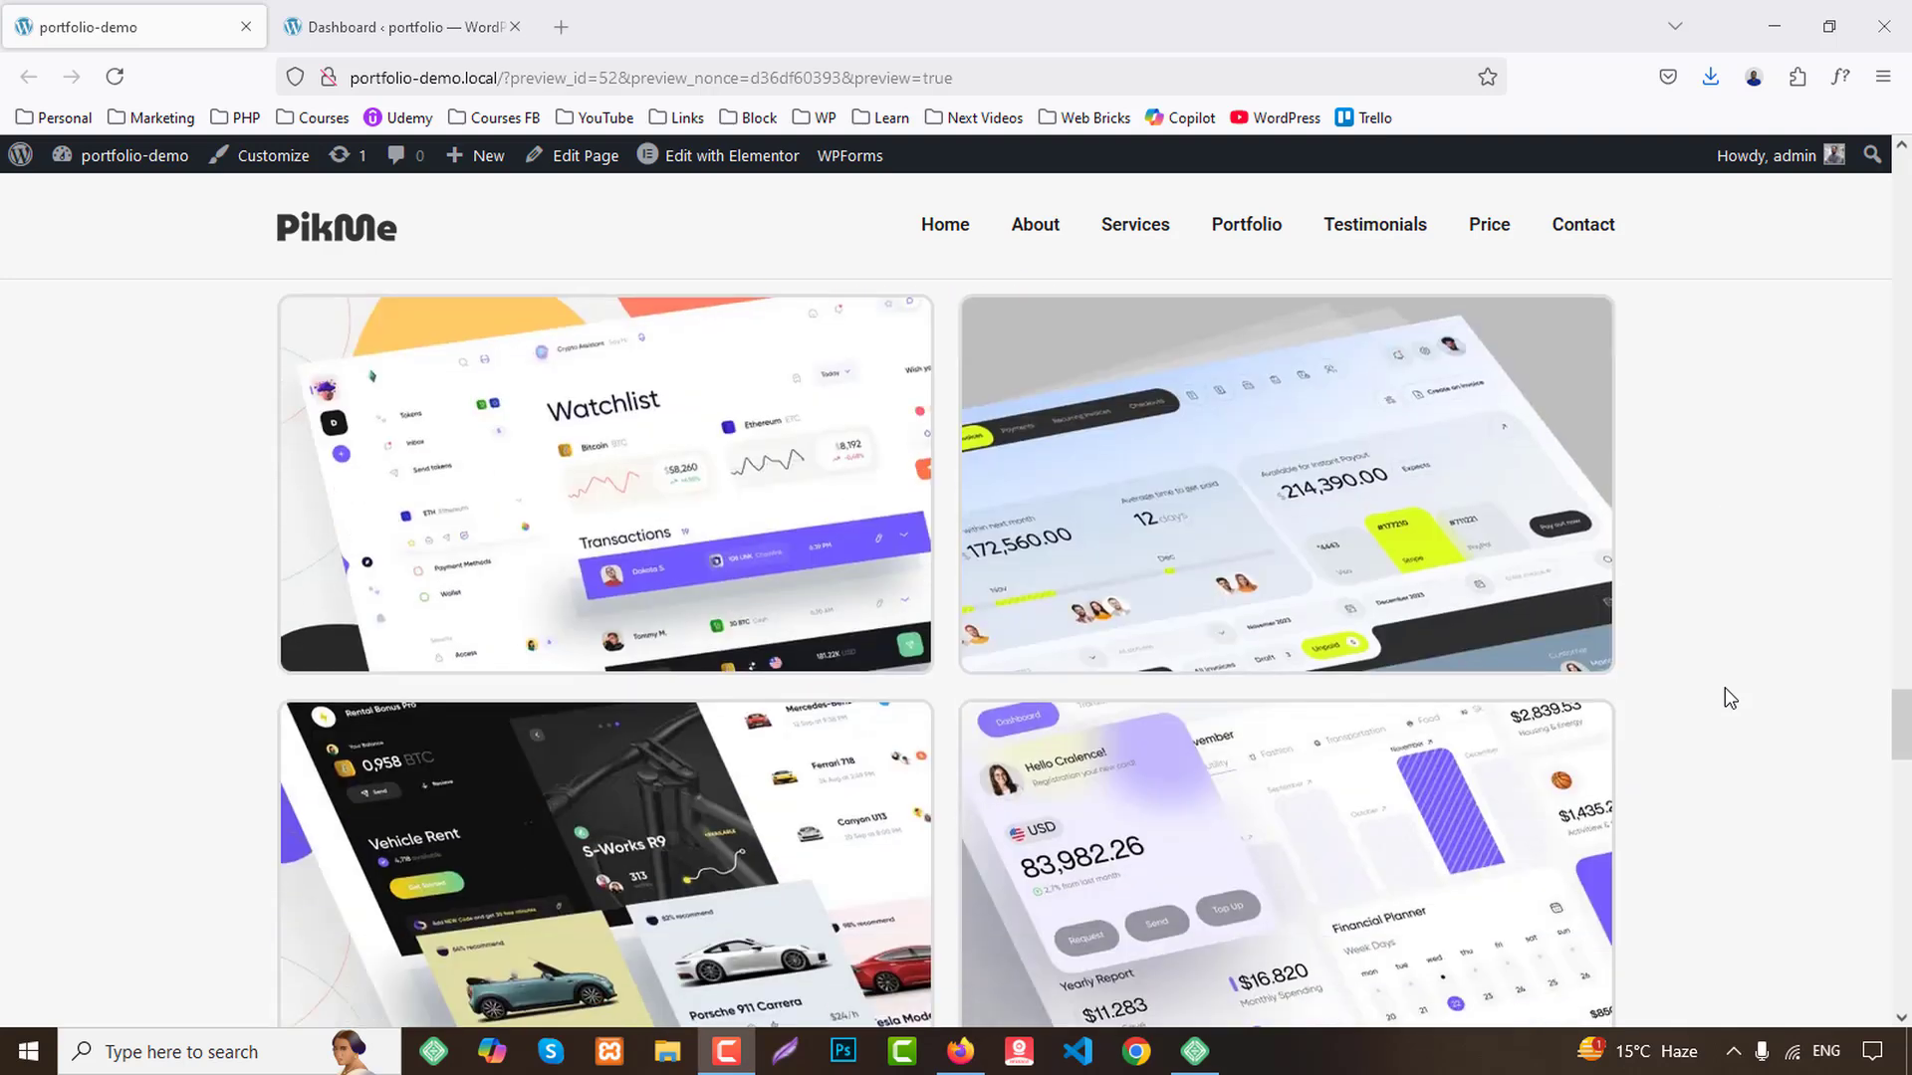
scroll(708, 683, "up", 4)
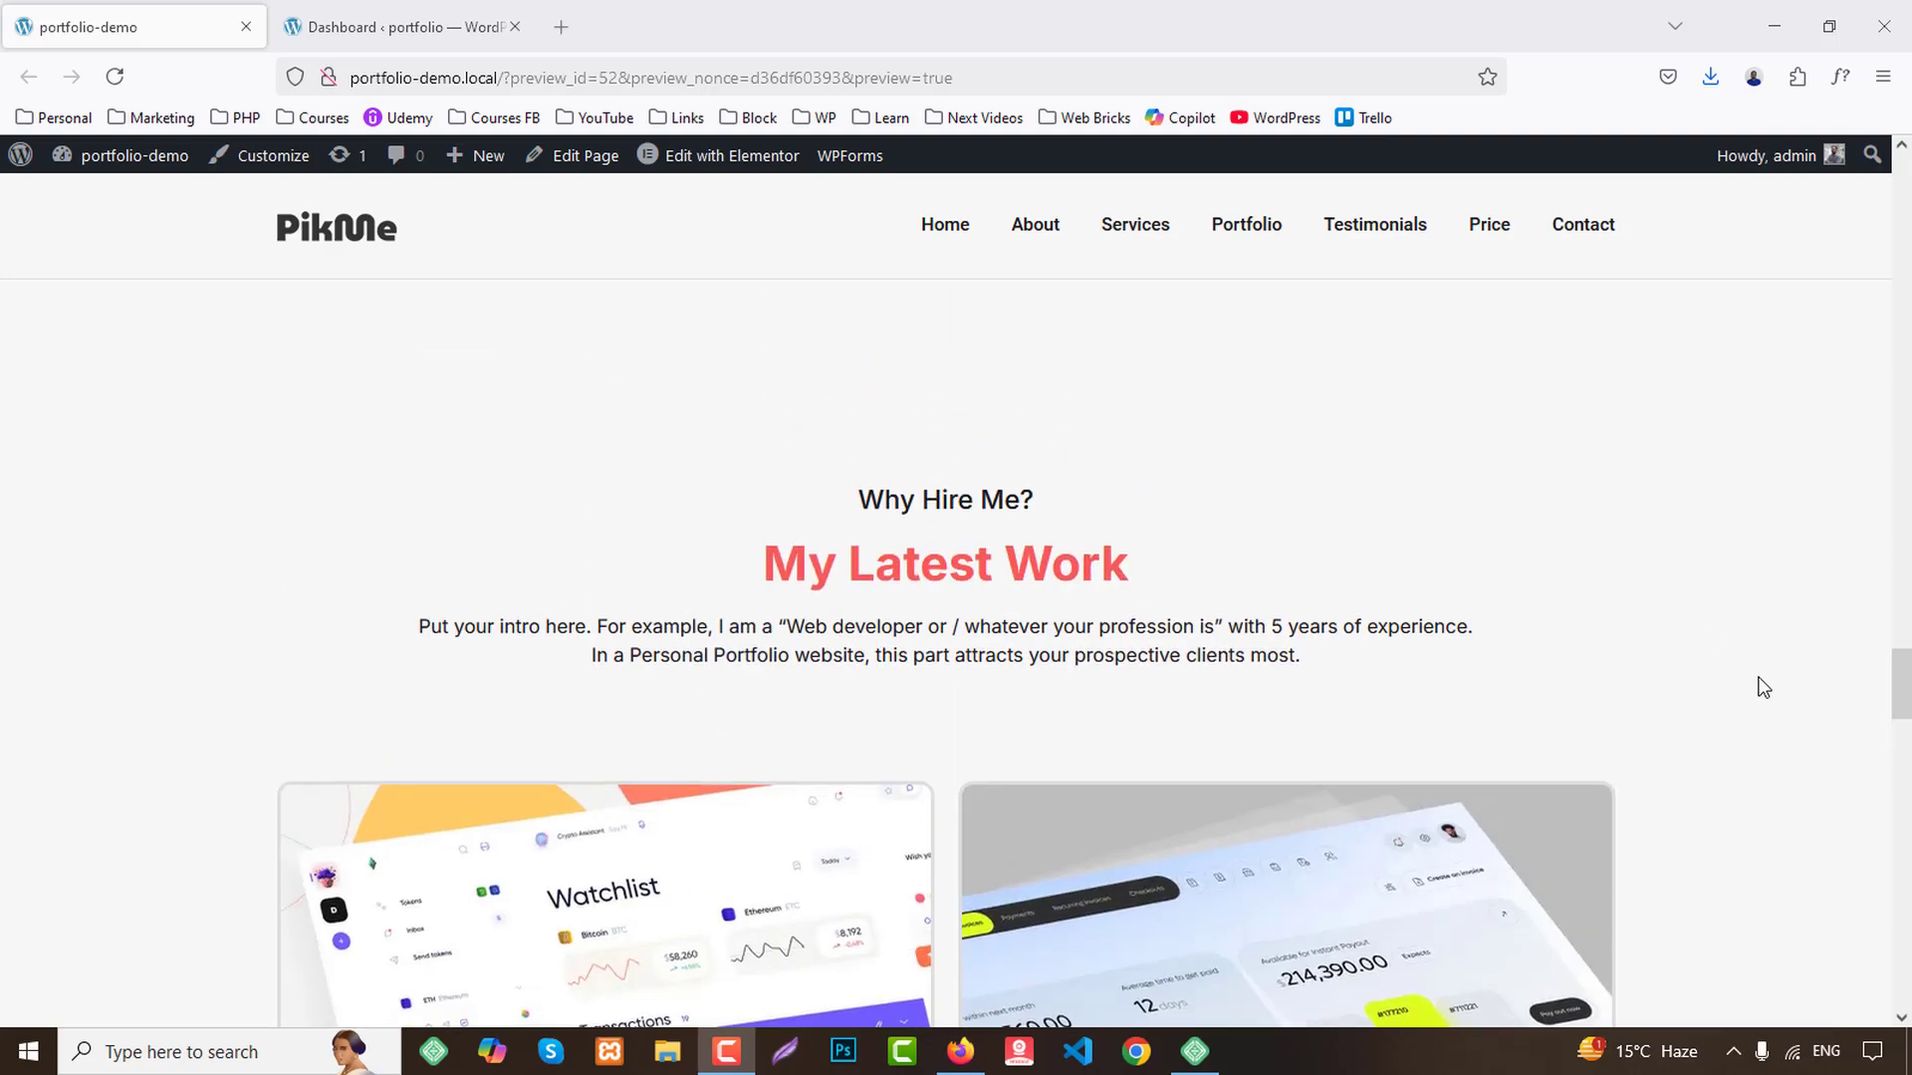
scroll(1784, 721, "down", 3)
scroll(1595, 692, "down", 4)
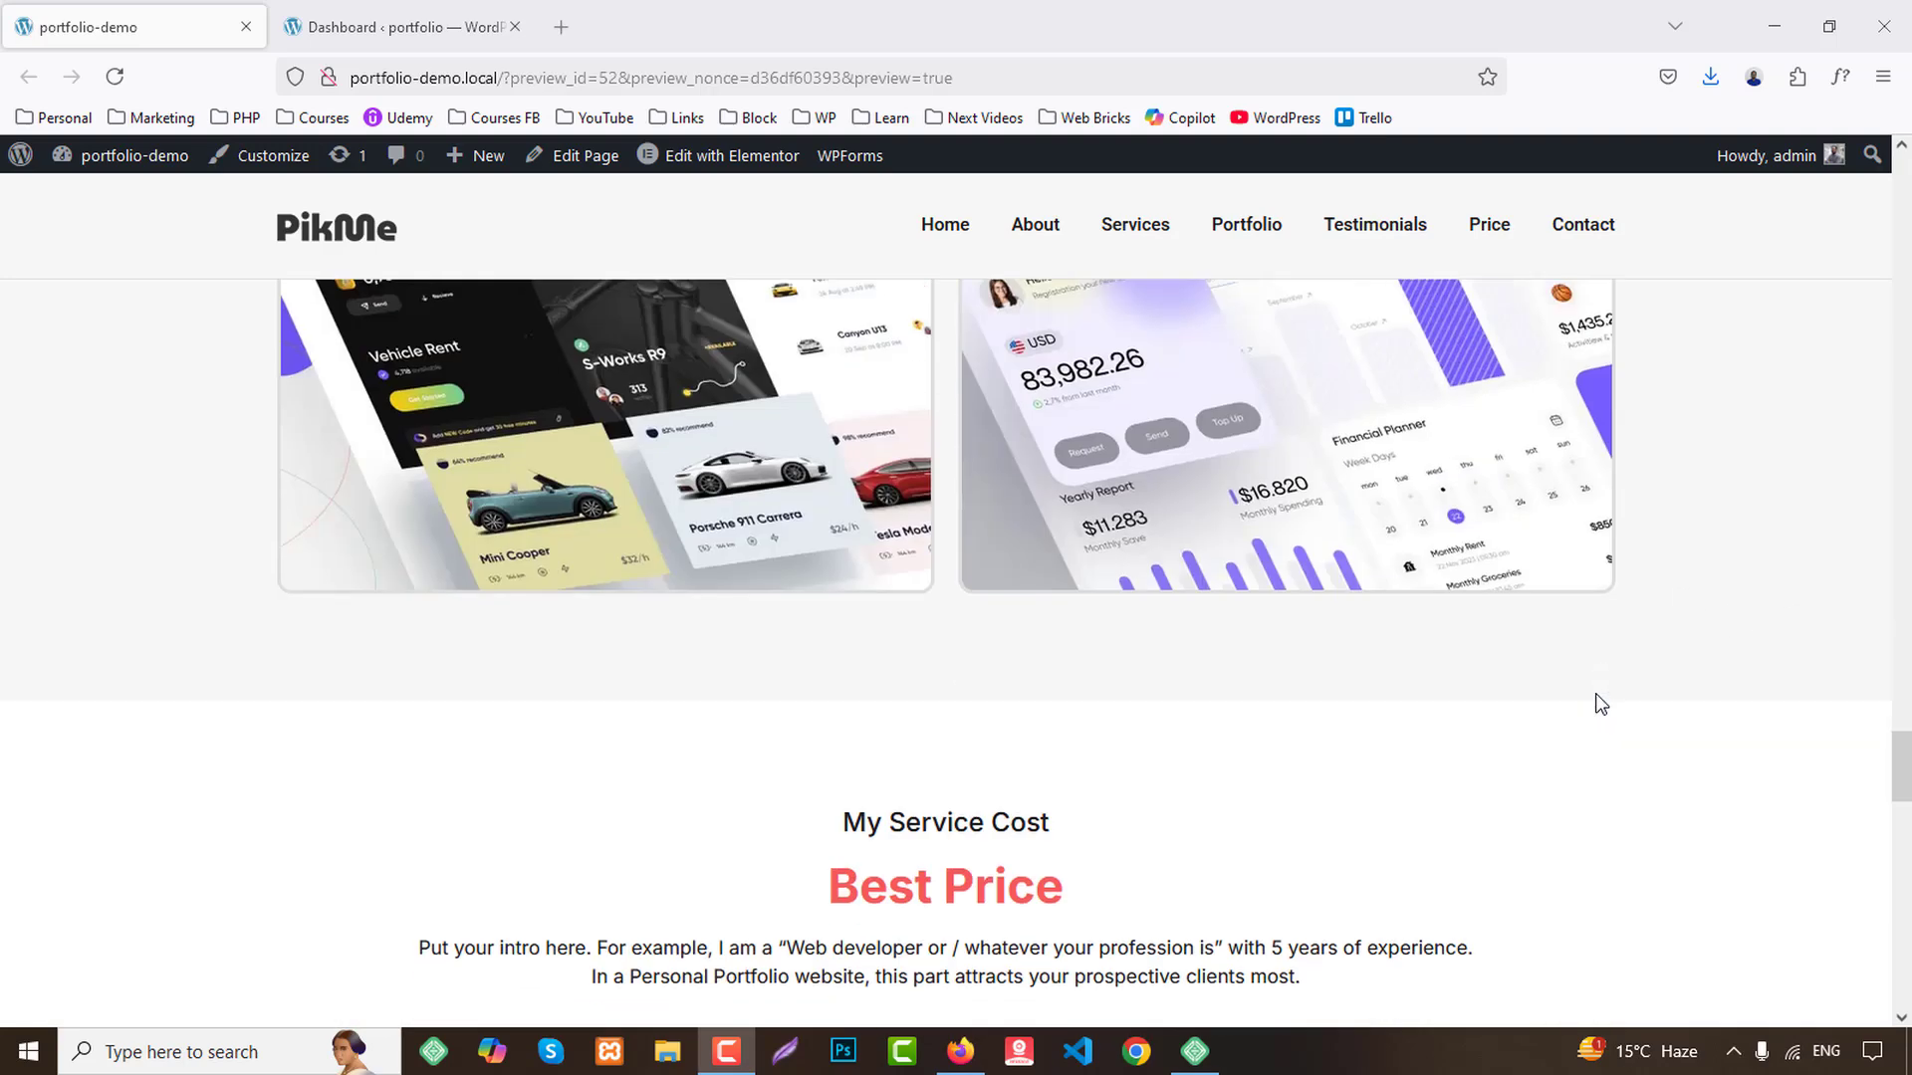
scroll(1600, 704, "down", 2)
scroll(1600, 706, "down", 3)
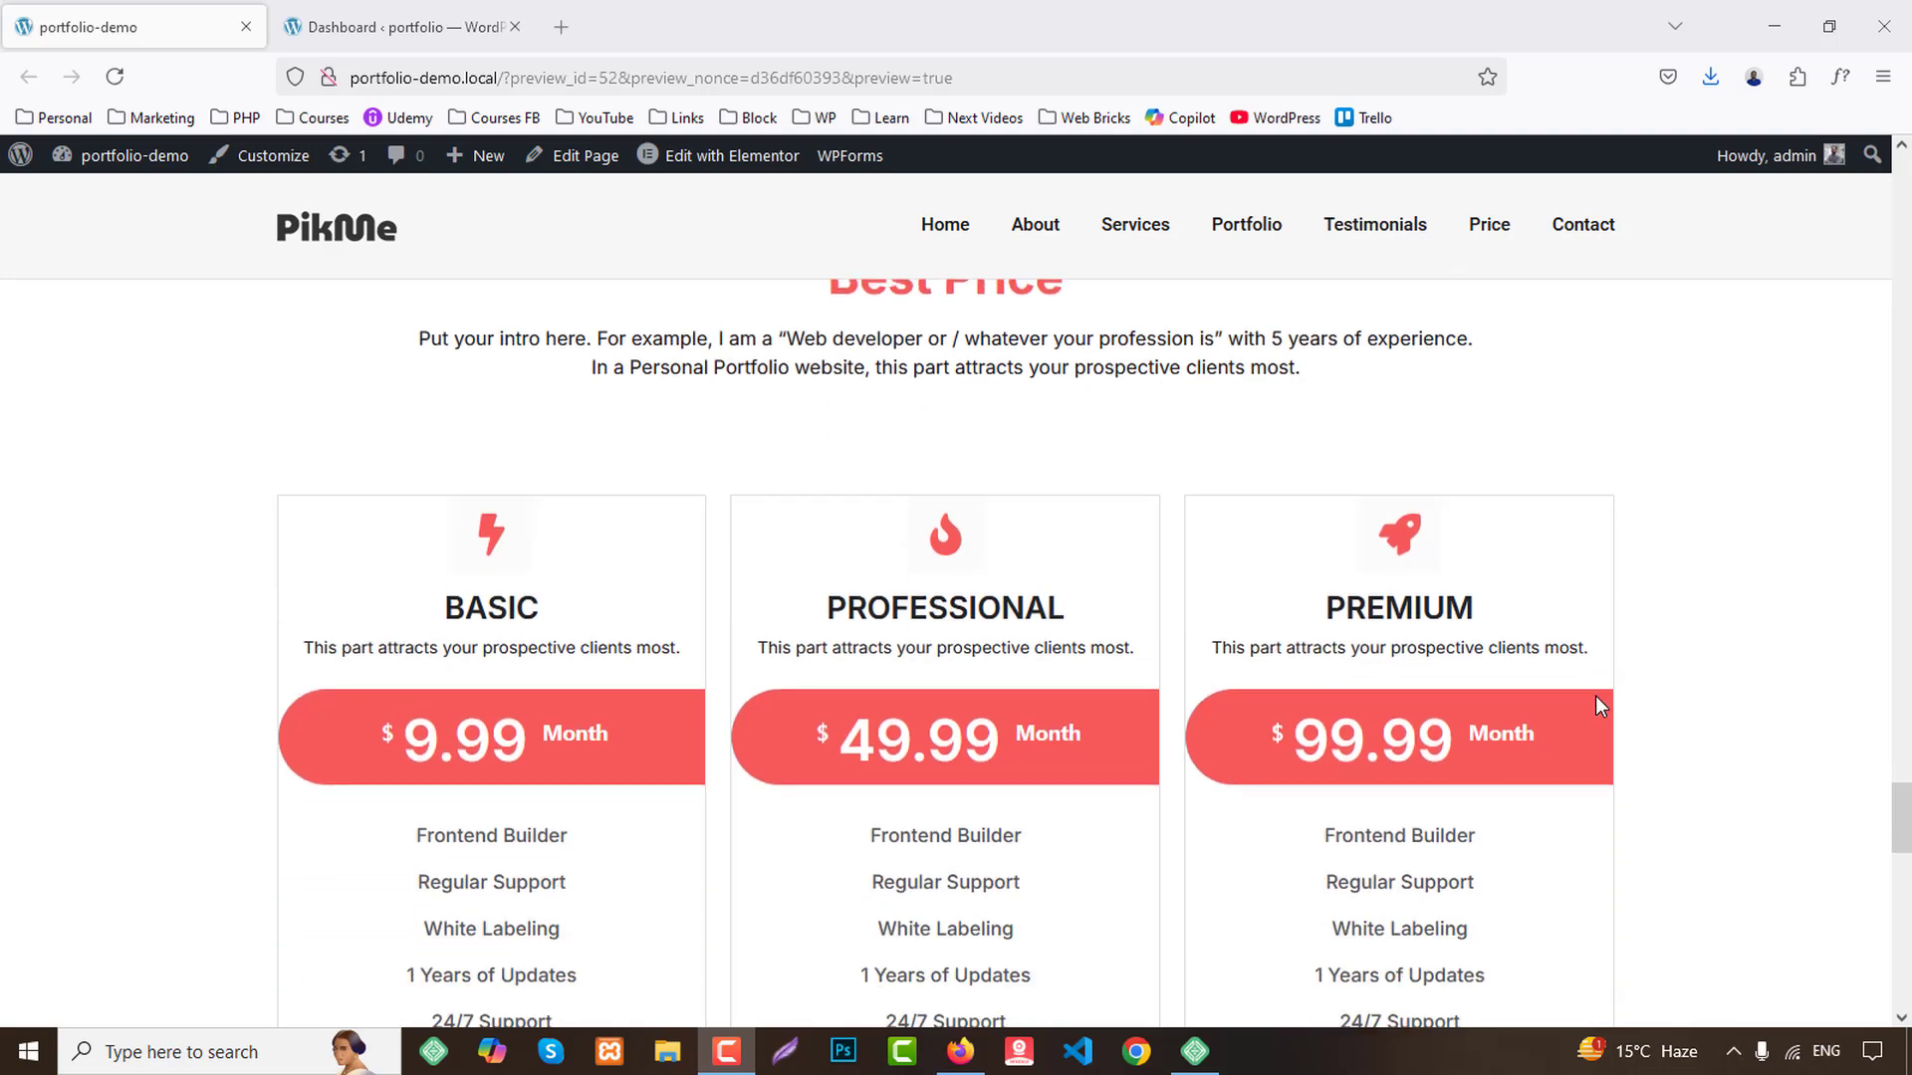
scroll(1595, 697, "down", 7)
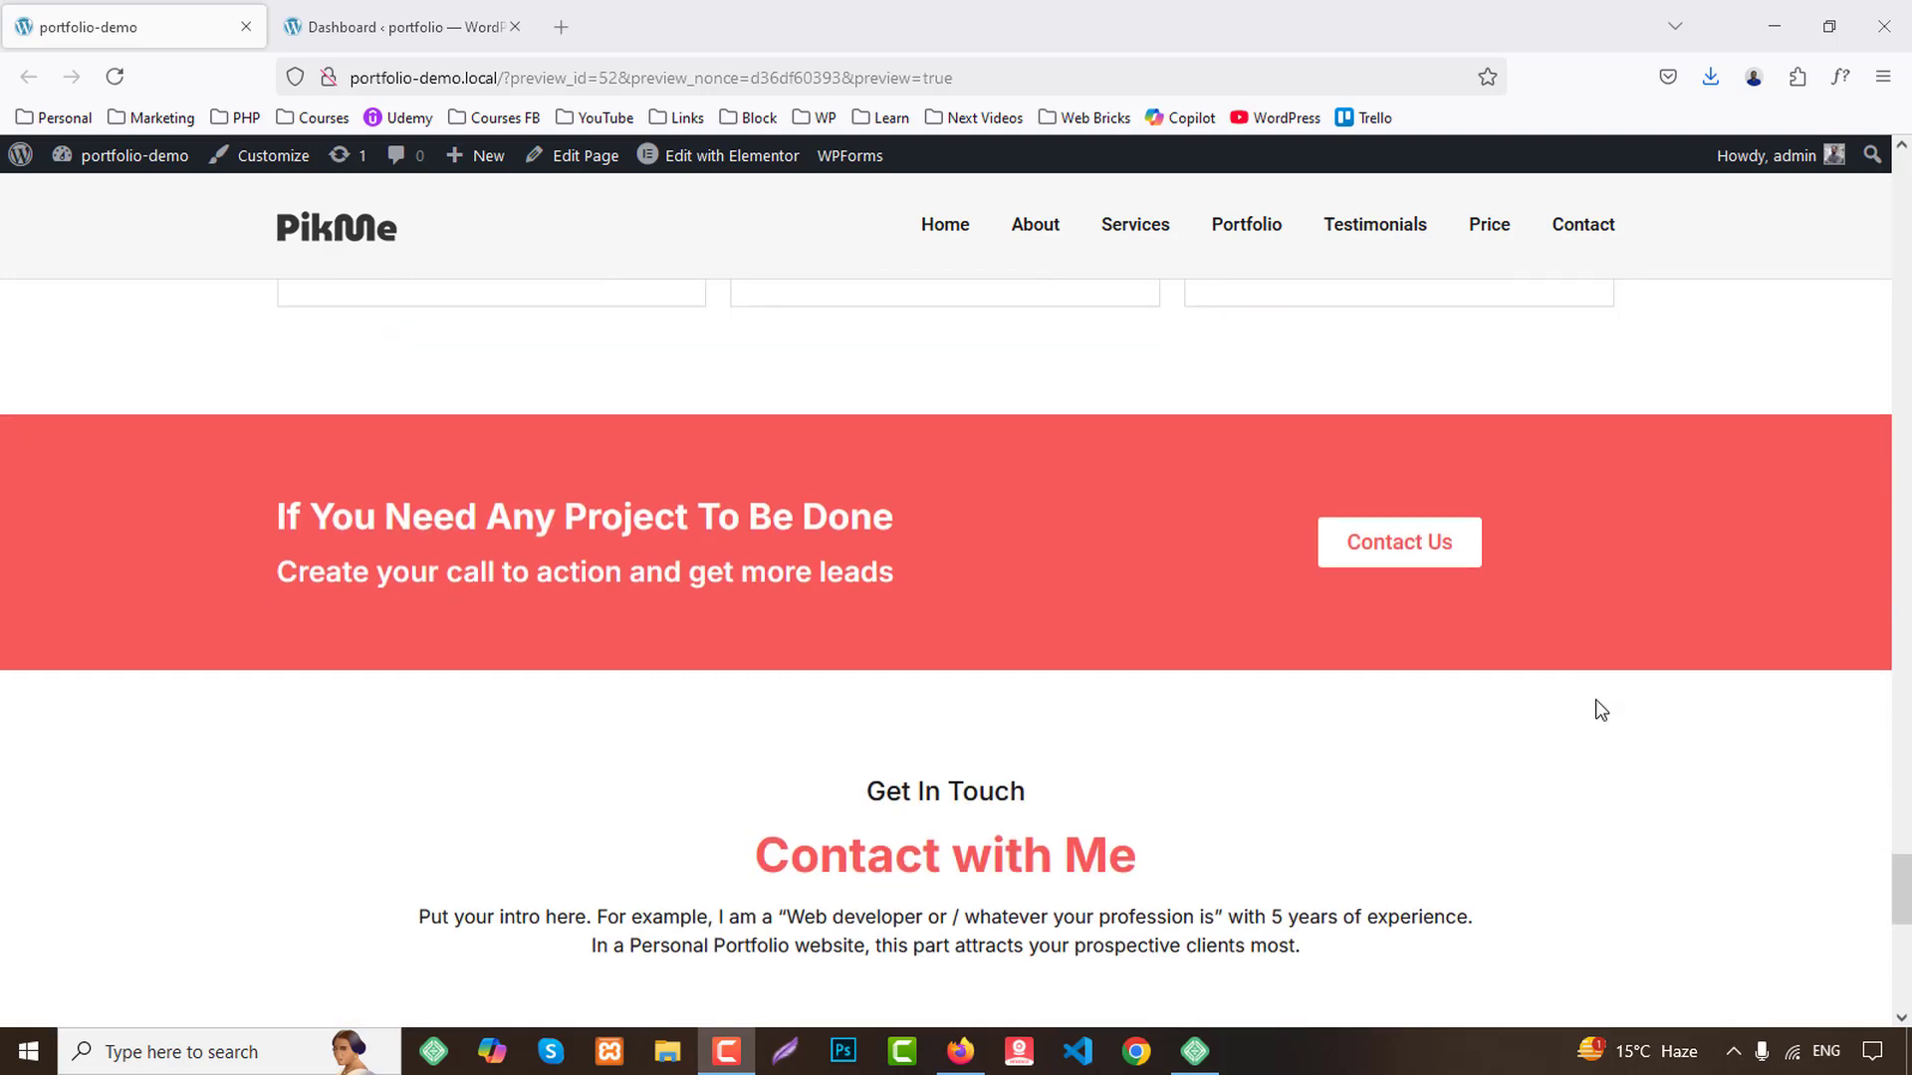
scroll(1633, 629, "down", 6)
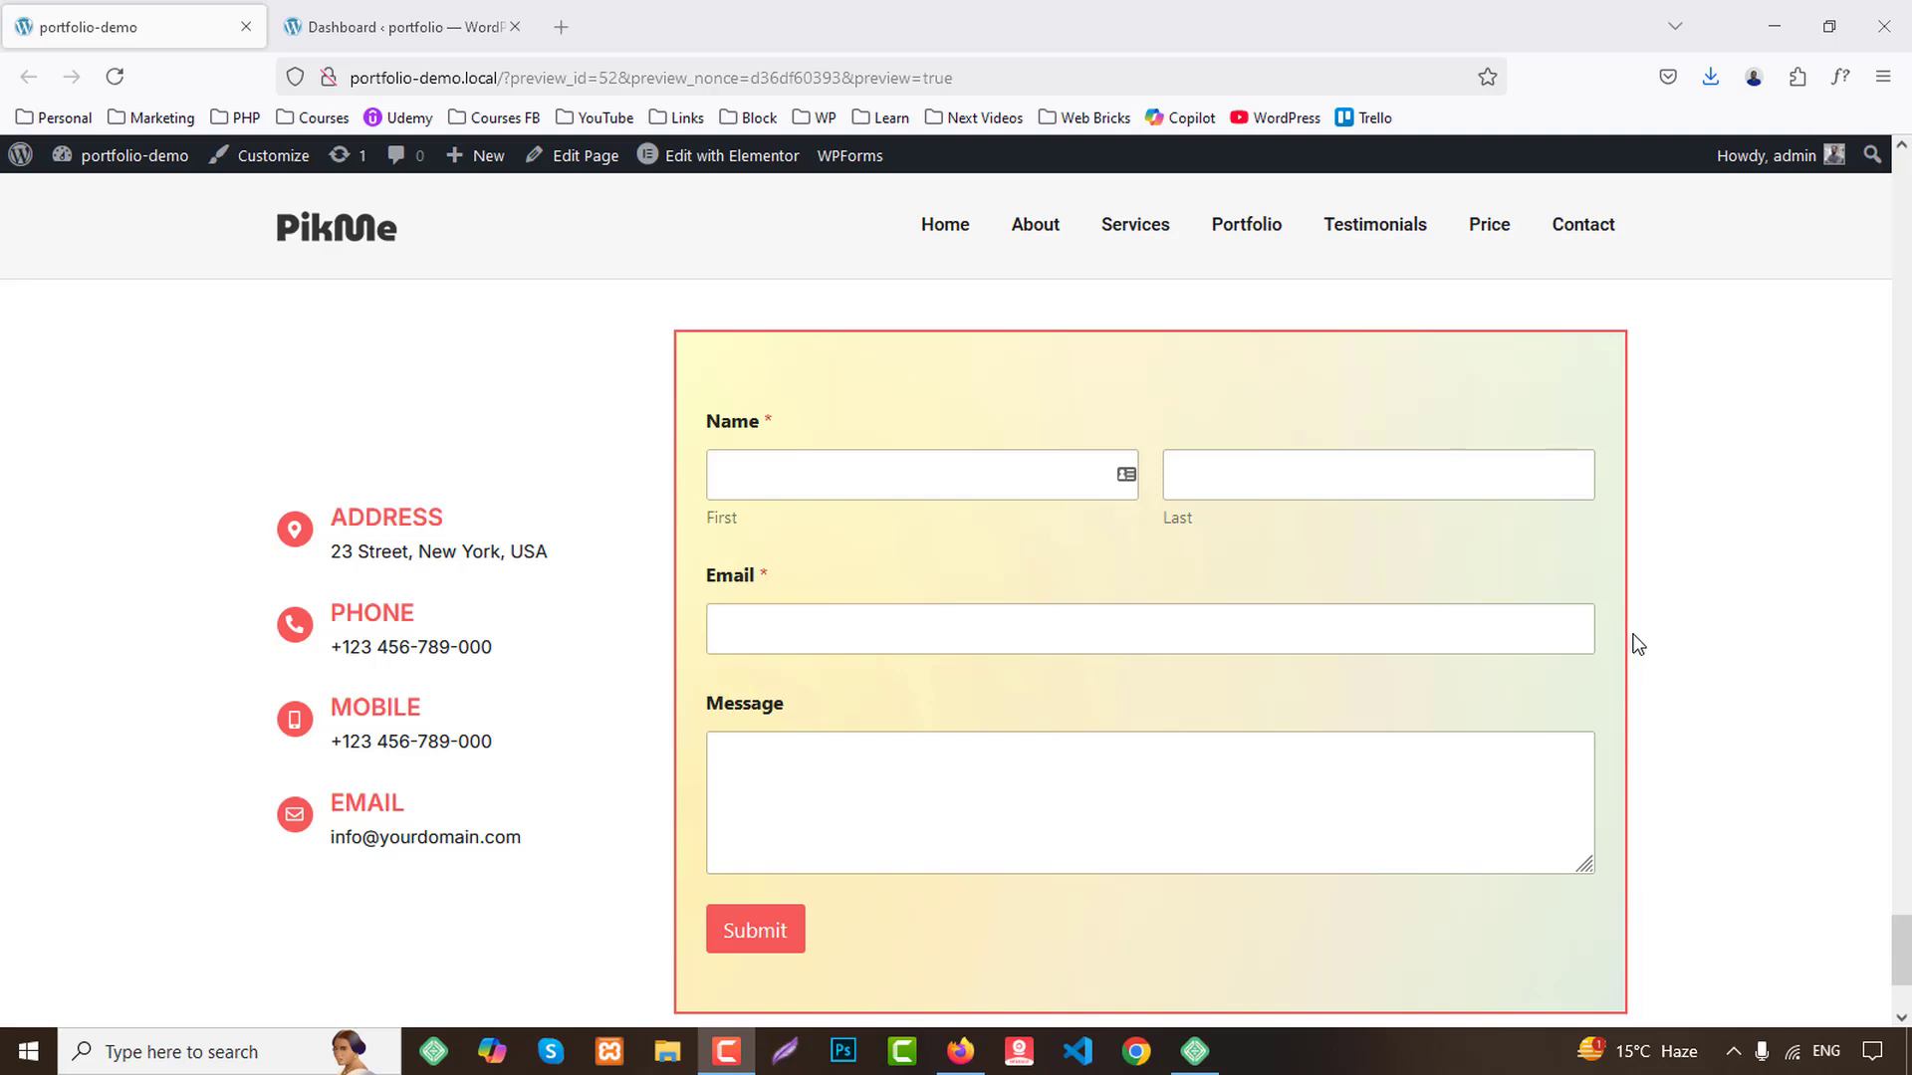
scroll(1632, 645, "down", 2)
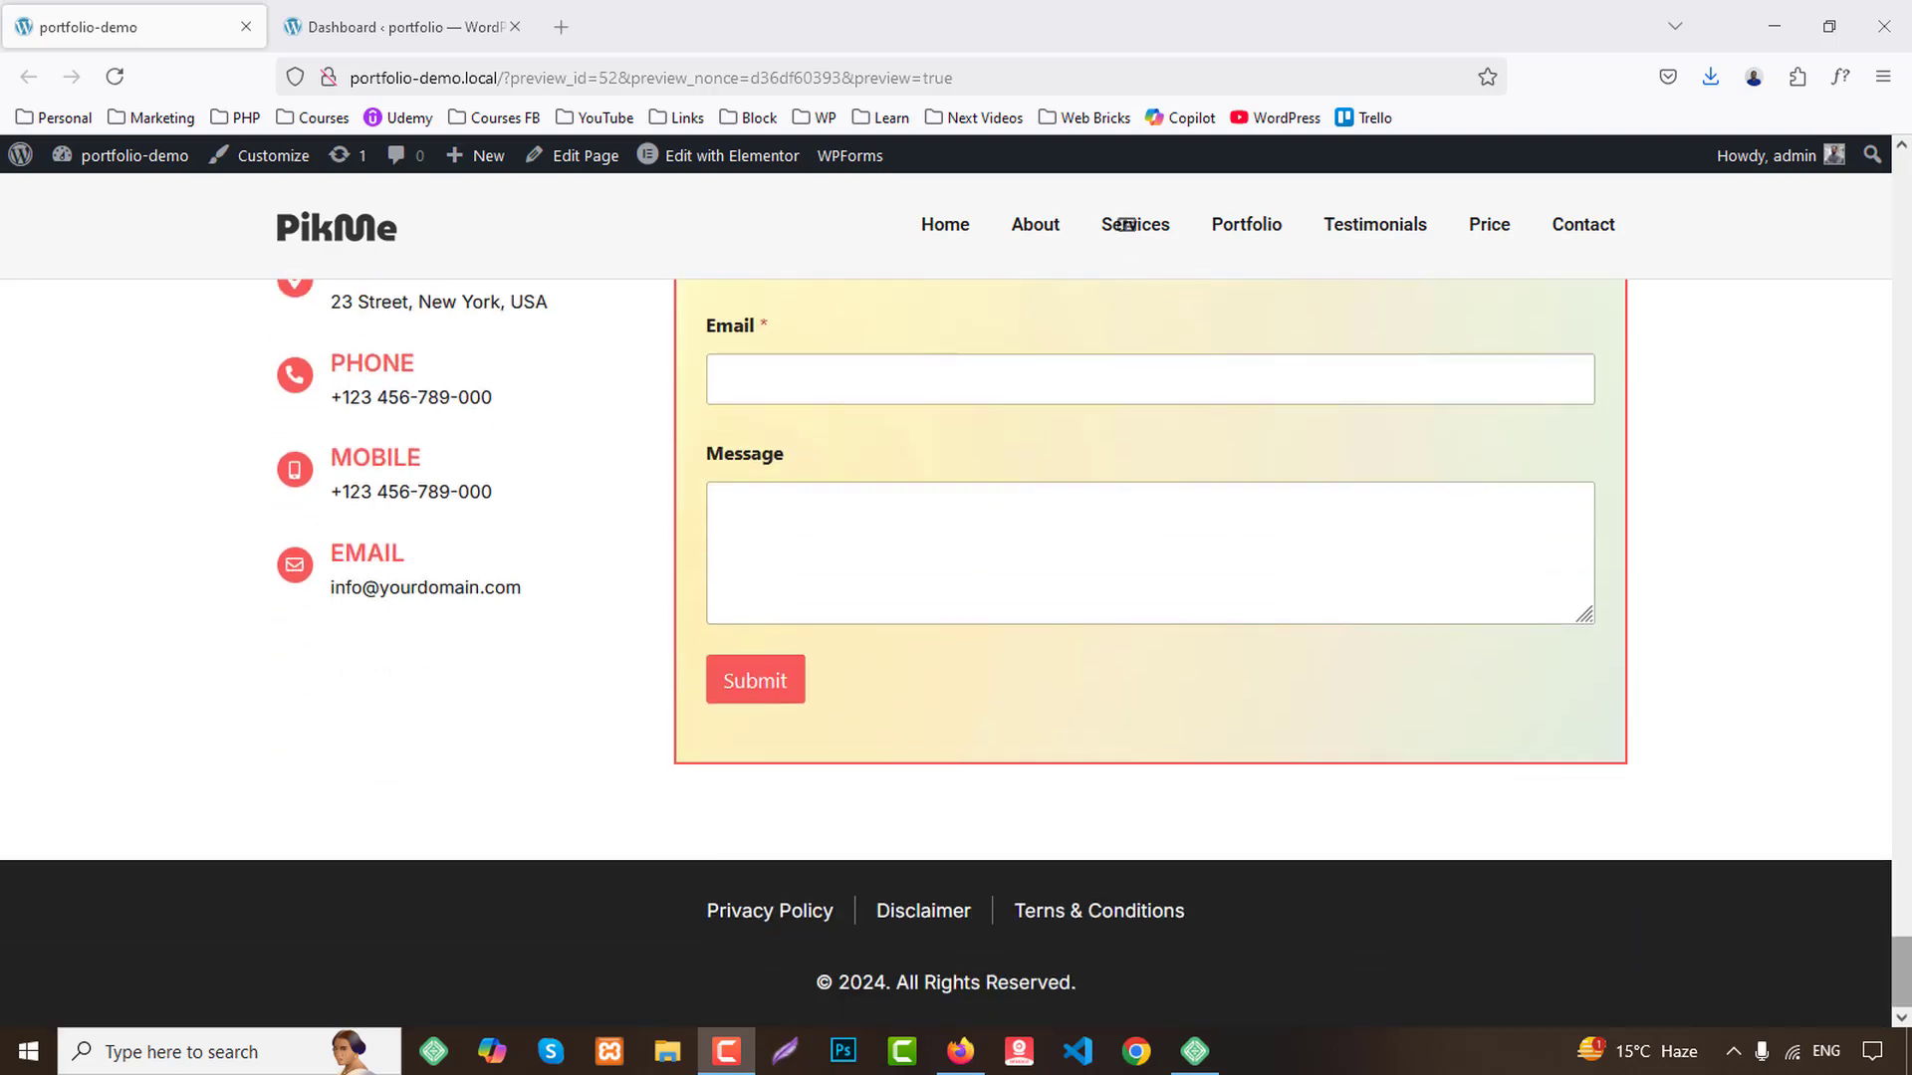
left_click_drag(1902, 972, 1901, 197)
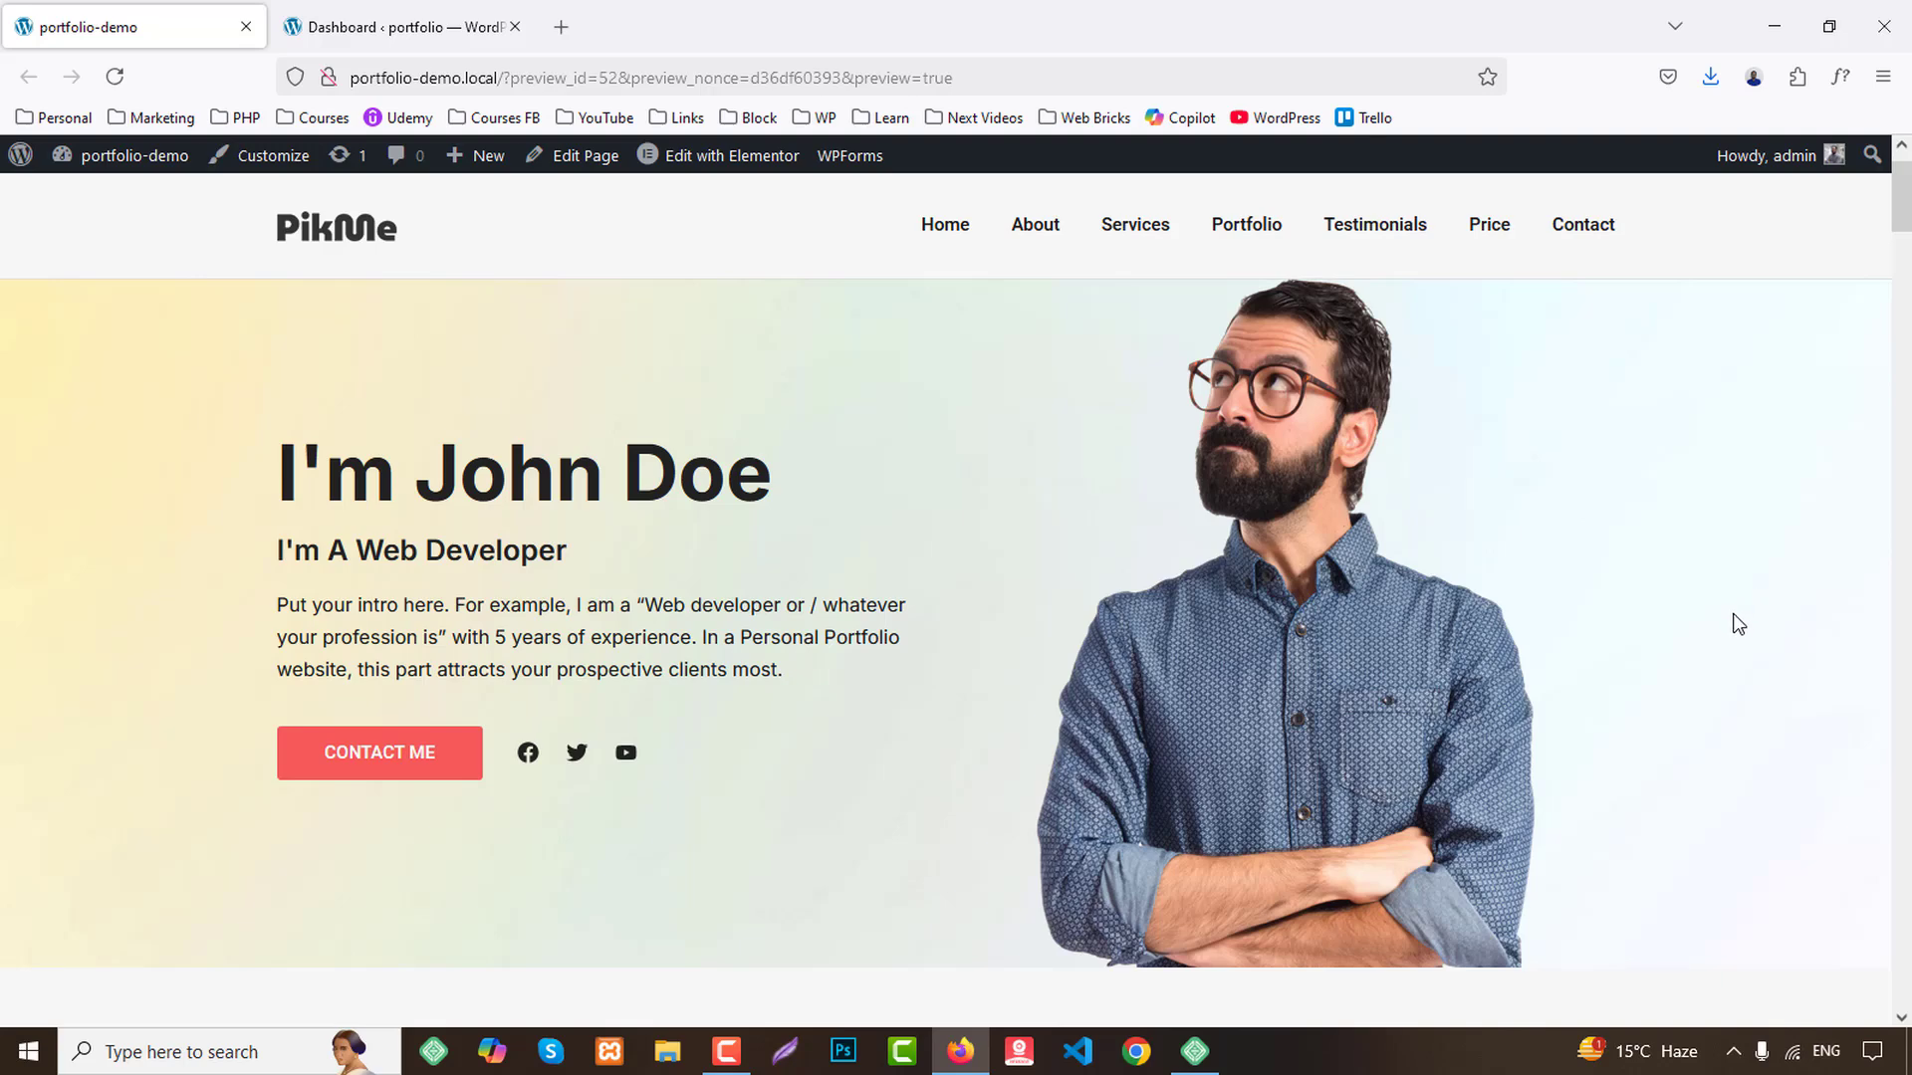
scroll(1738, 624, "up", 1)
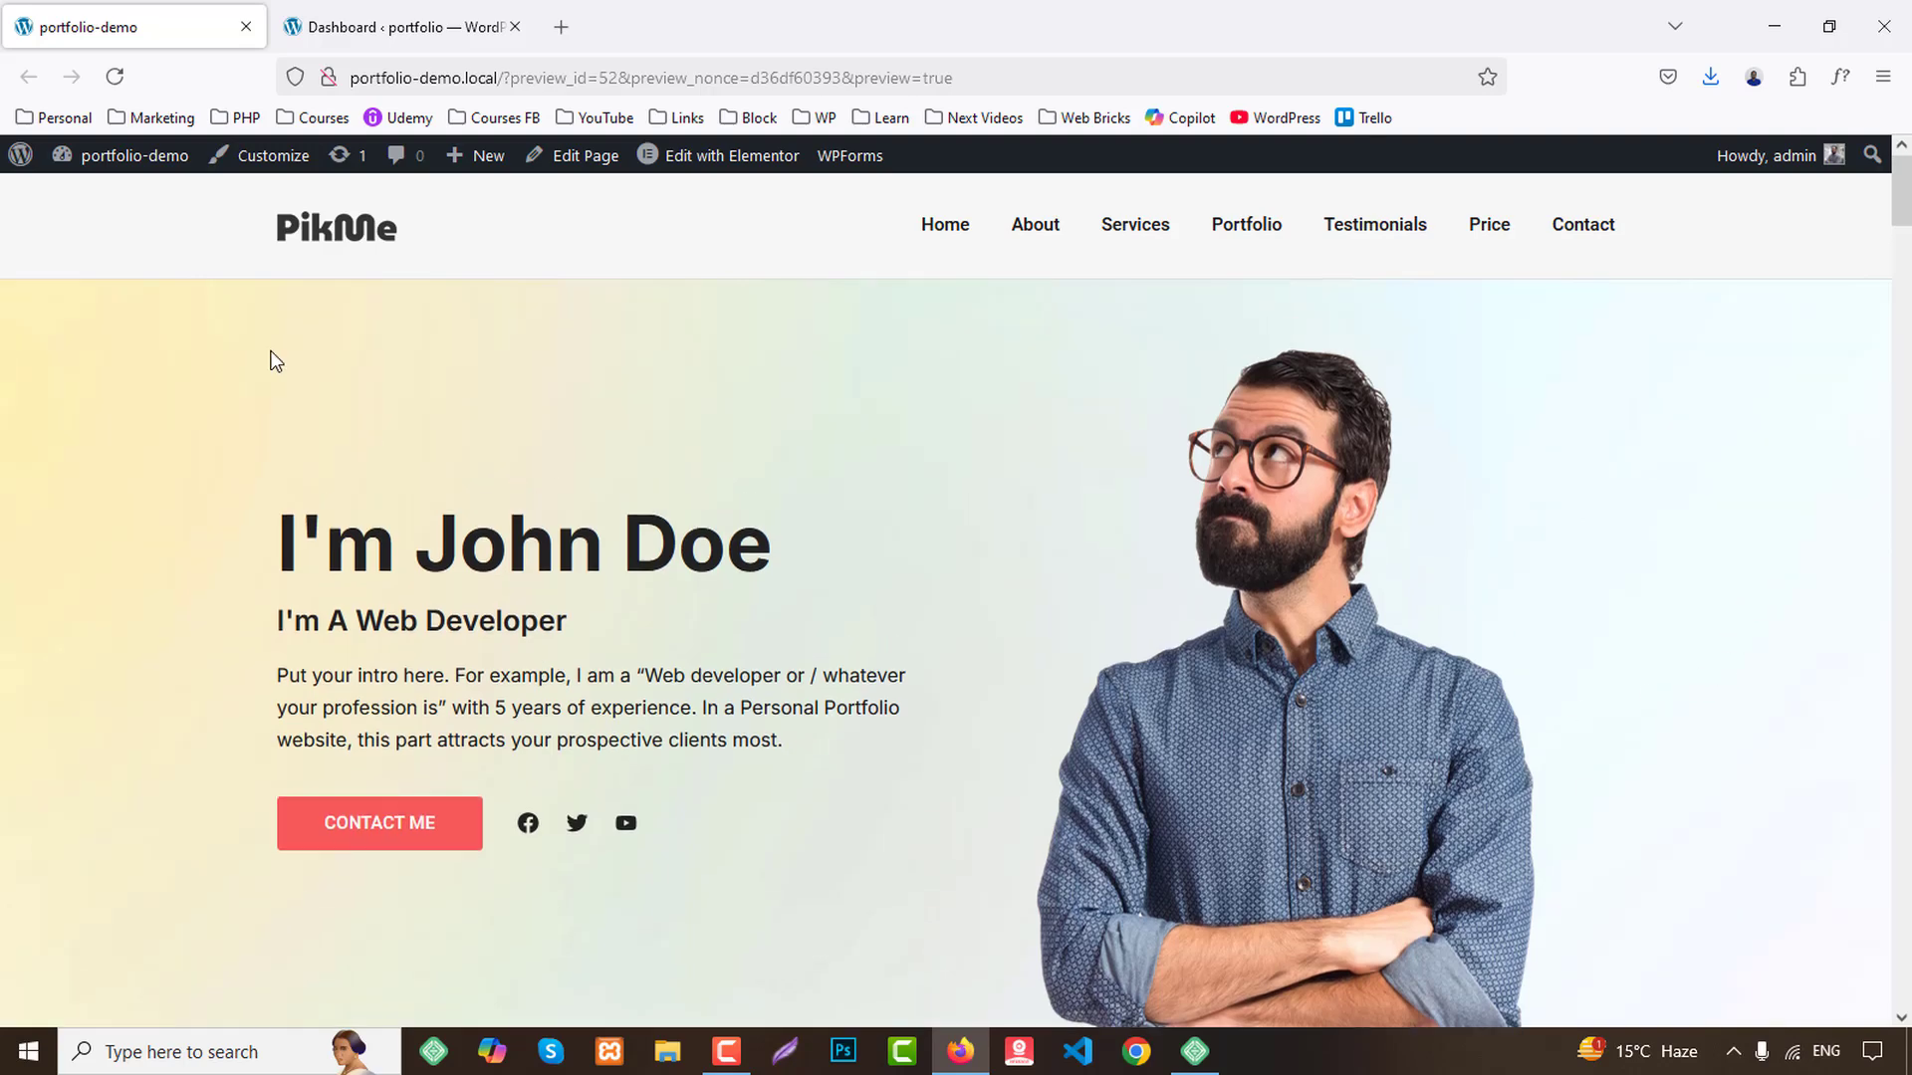
Move the portfolio site's dashboard tab ahead of the demo, and install the Hello Elementor theme from the popular themes.
left_click_drag(383, 25, 118, 14)
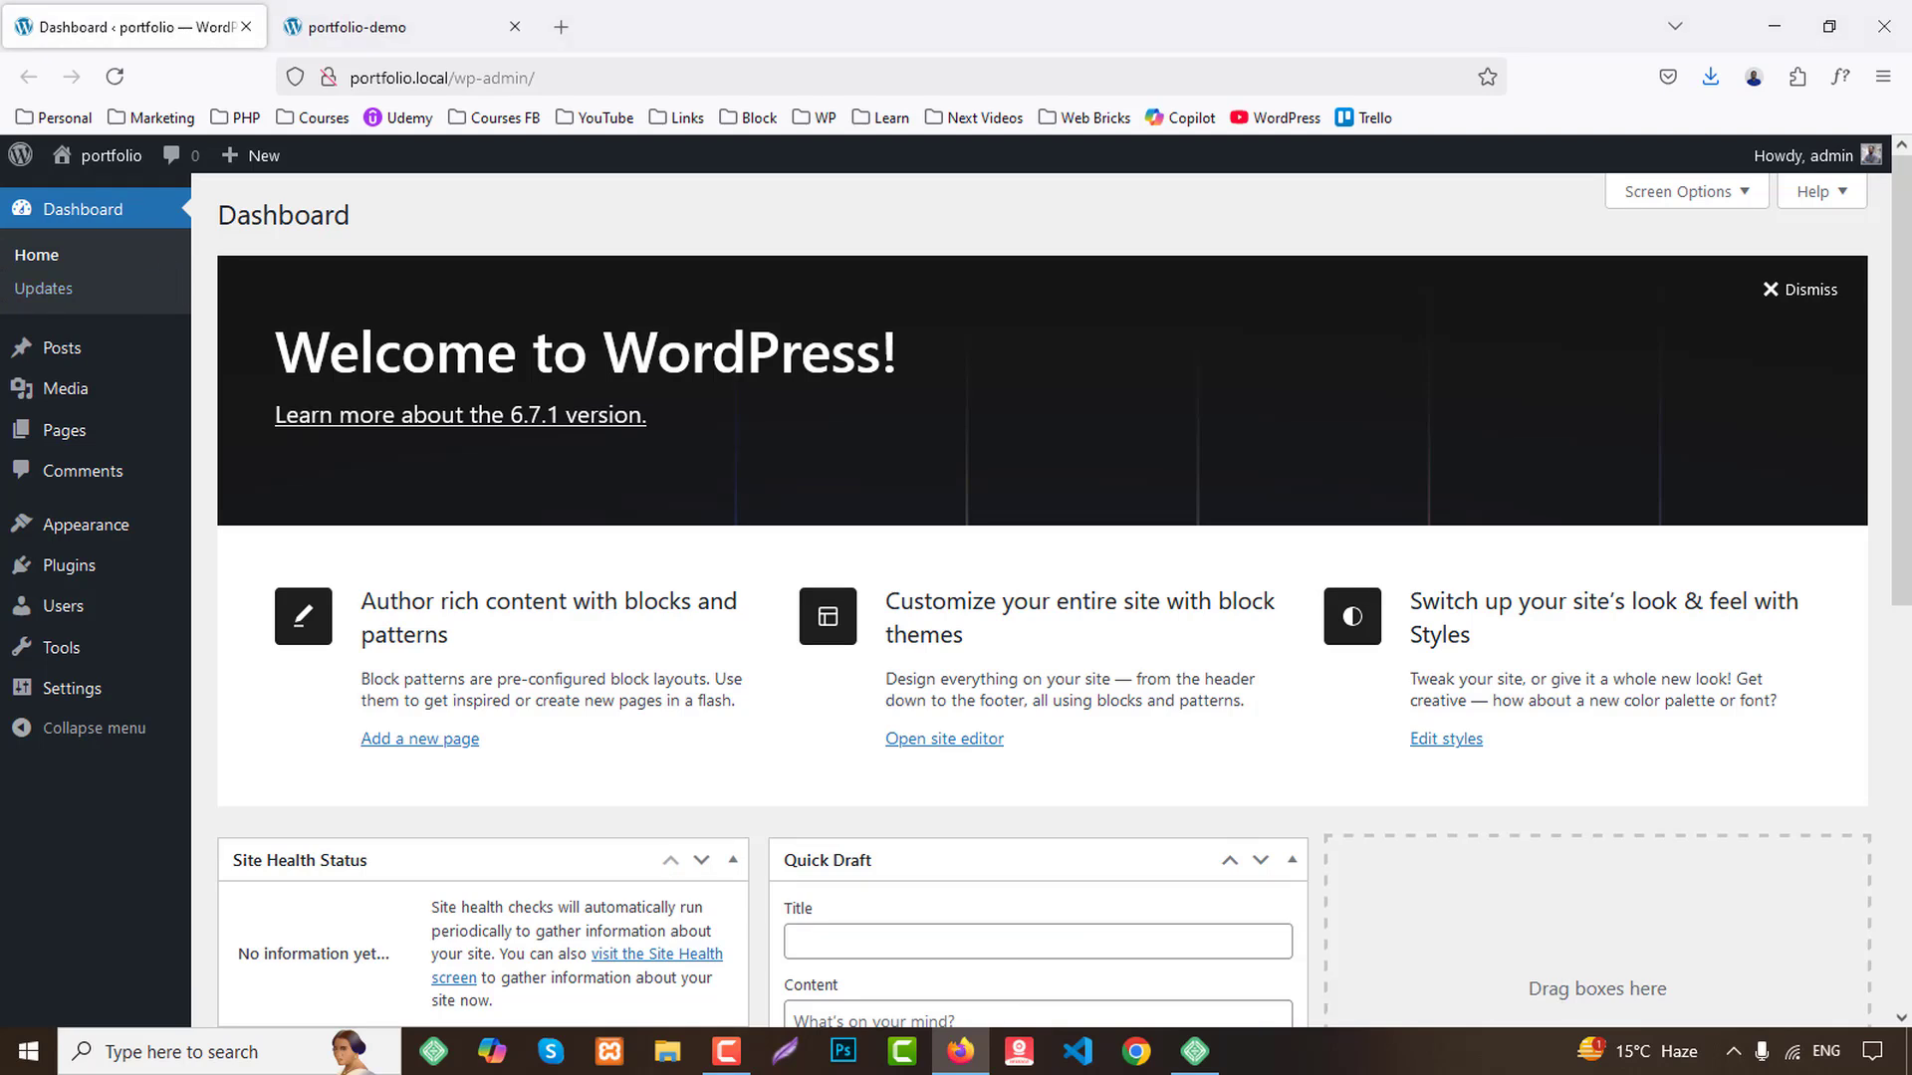
mouse_move(115, 533)
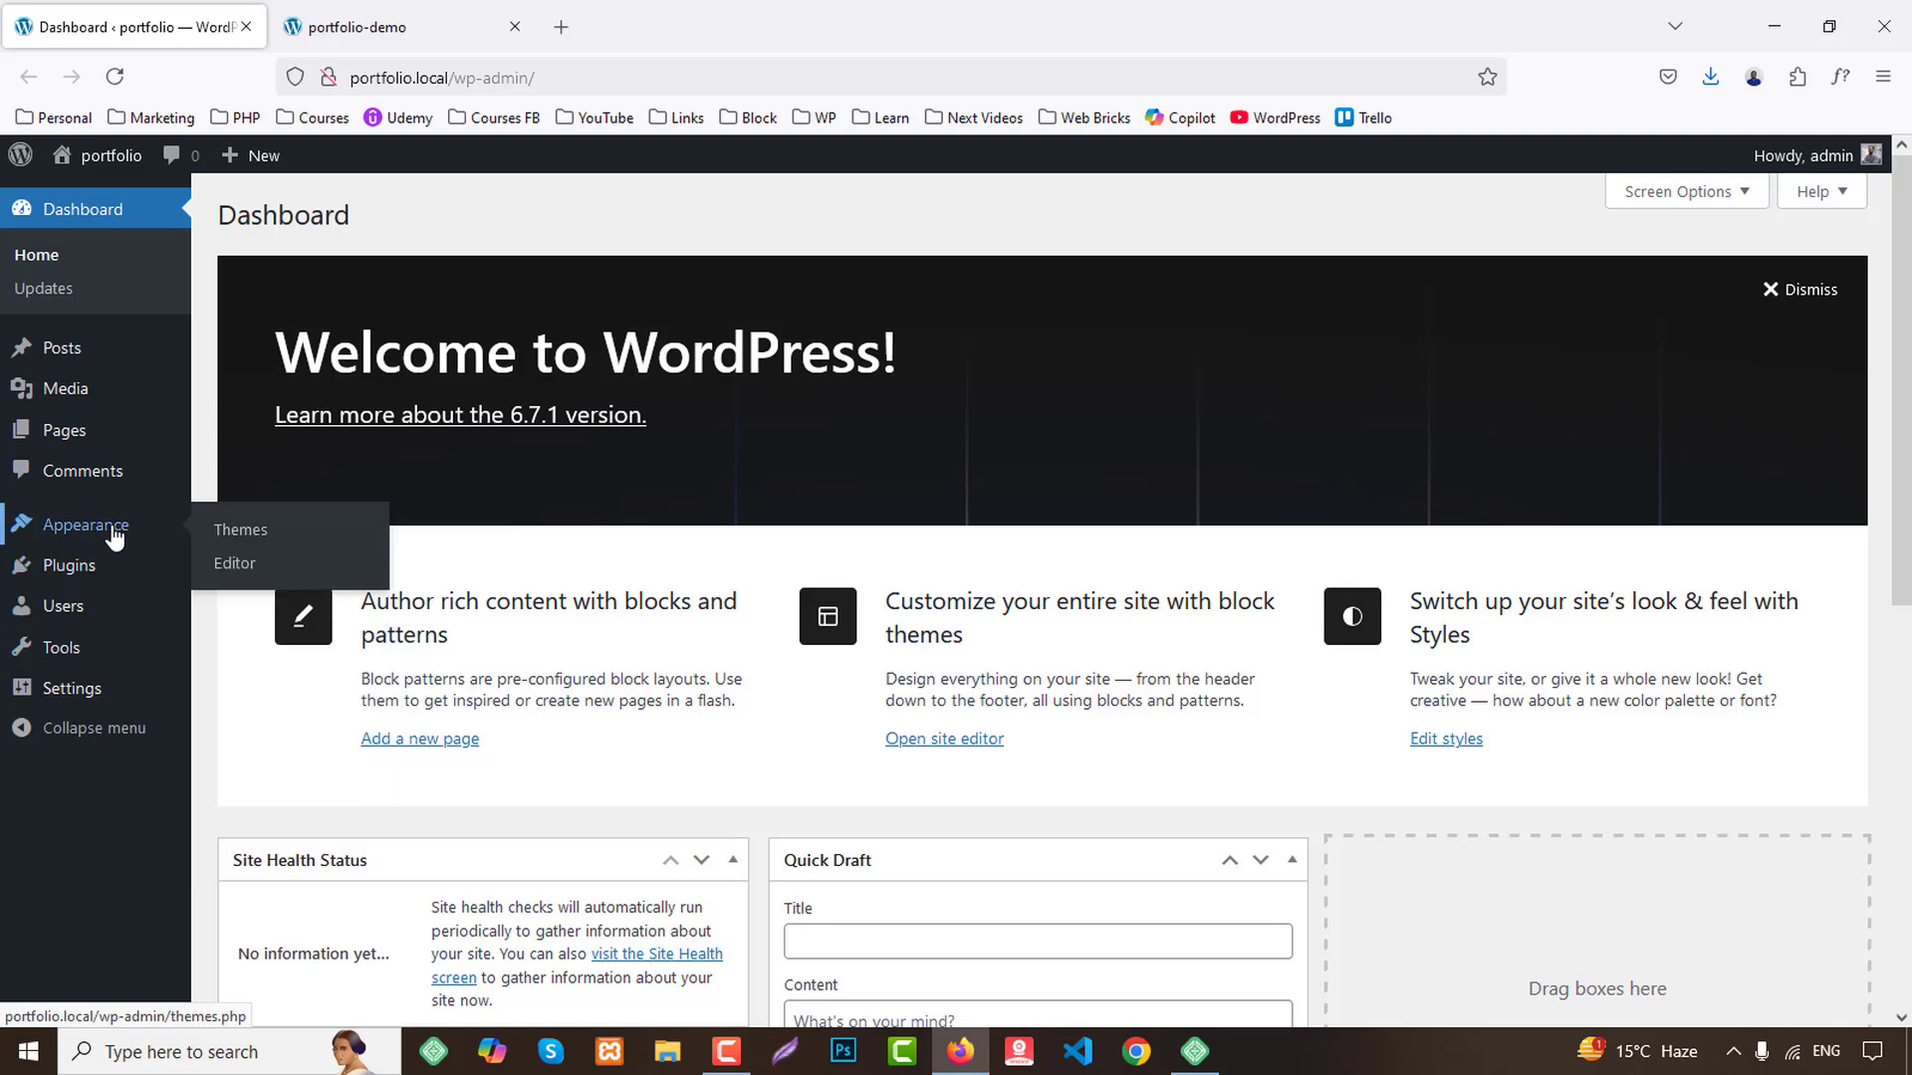
middle_click(241, 533)
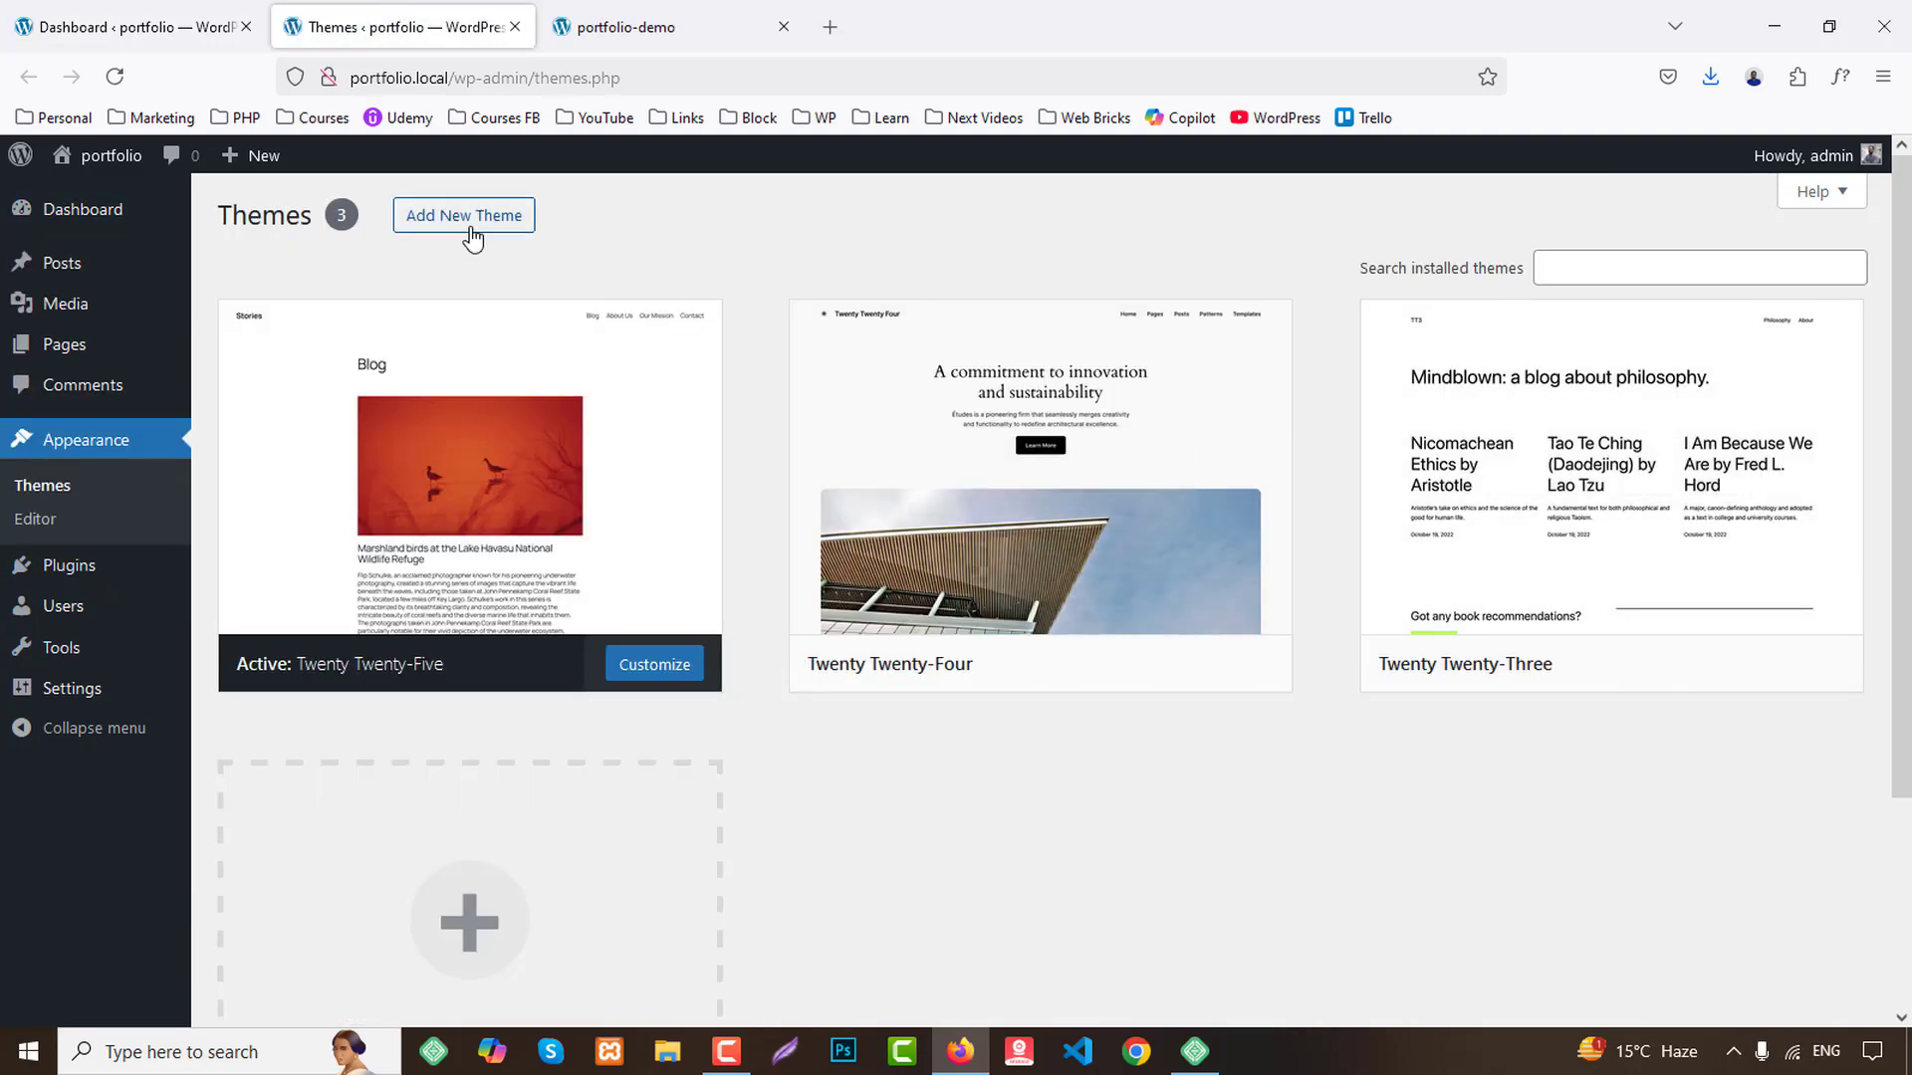
left_click(472, 239)
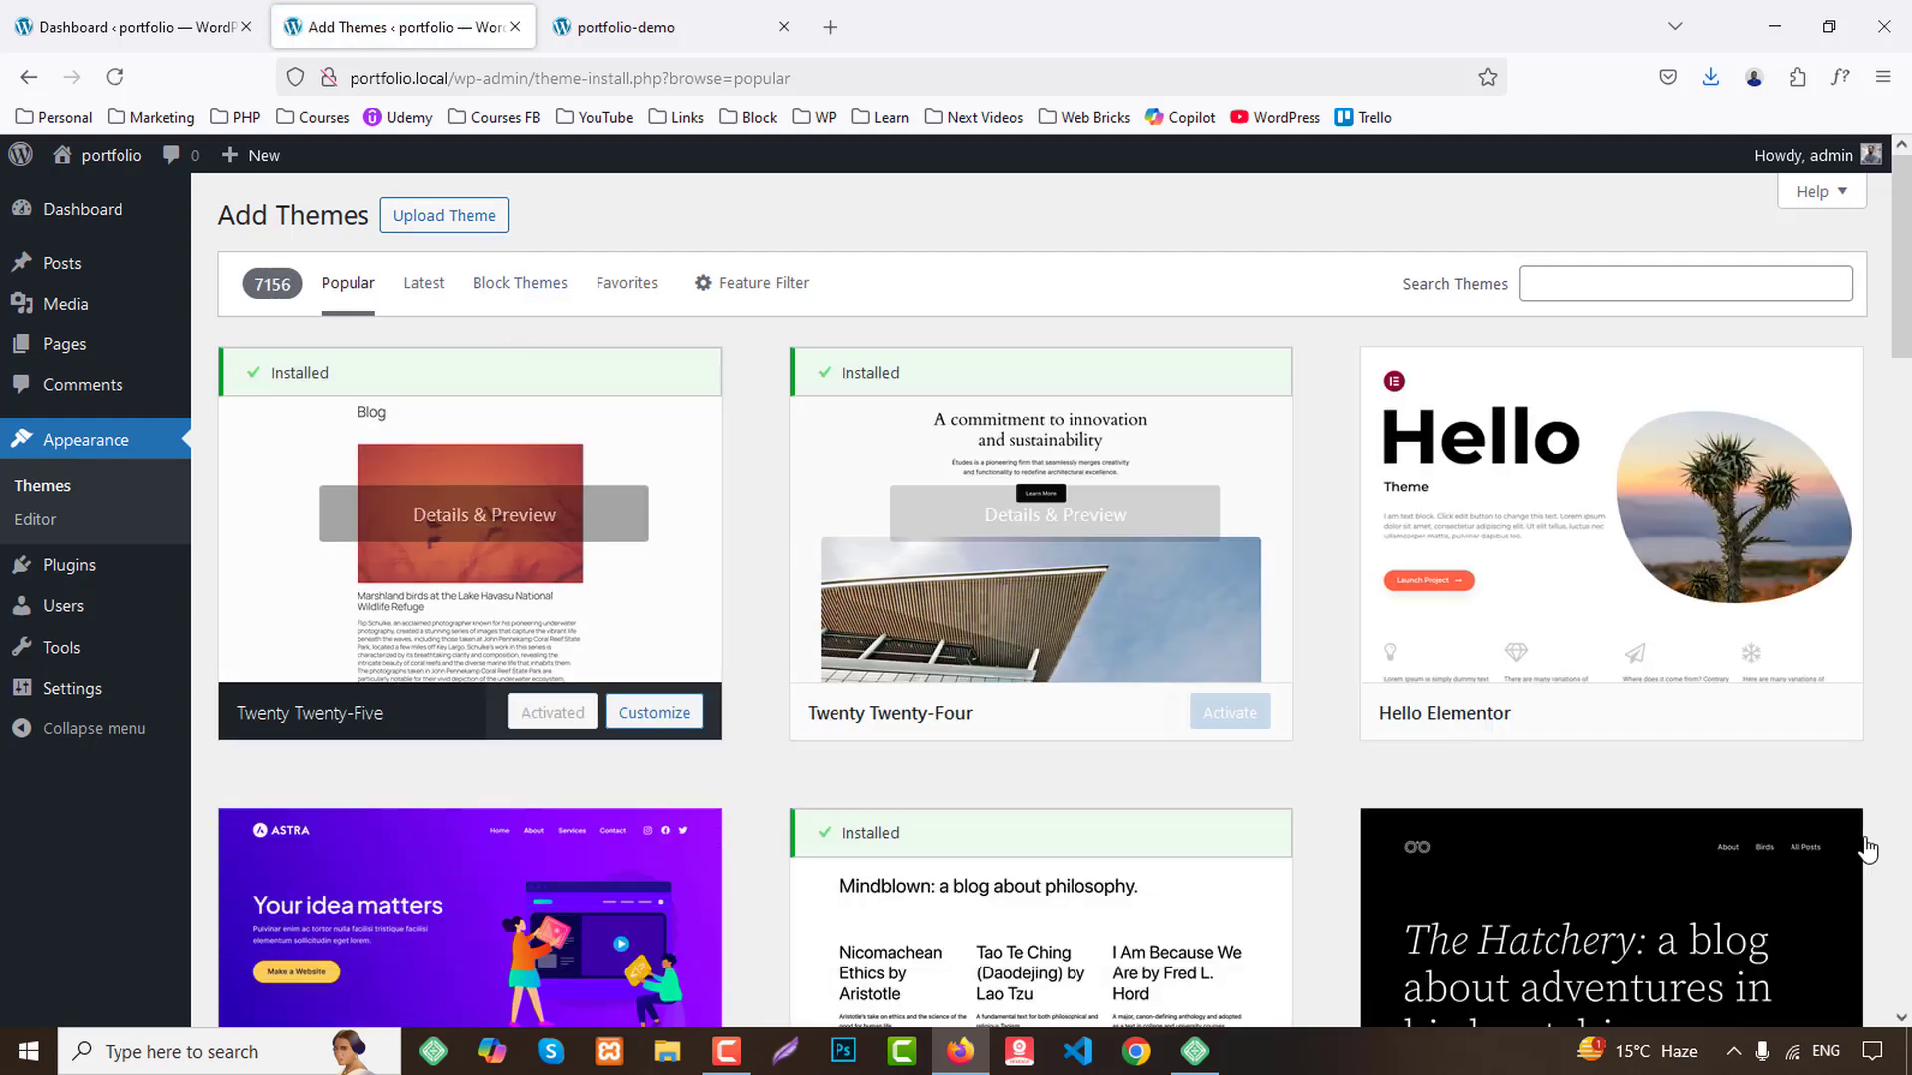
mouse_move(1610, 640)
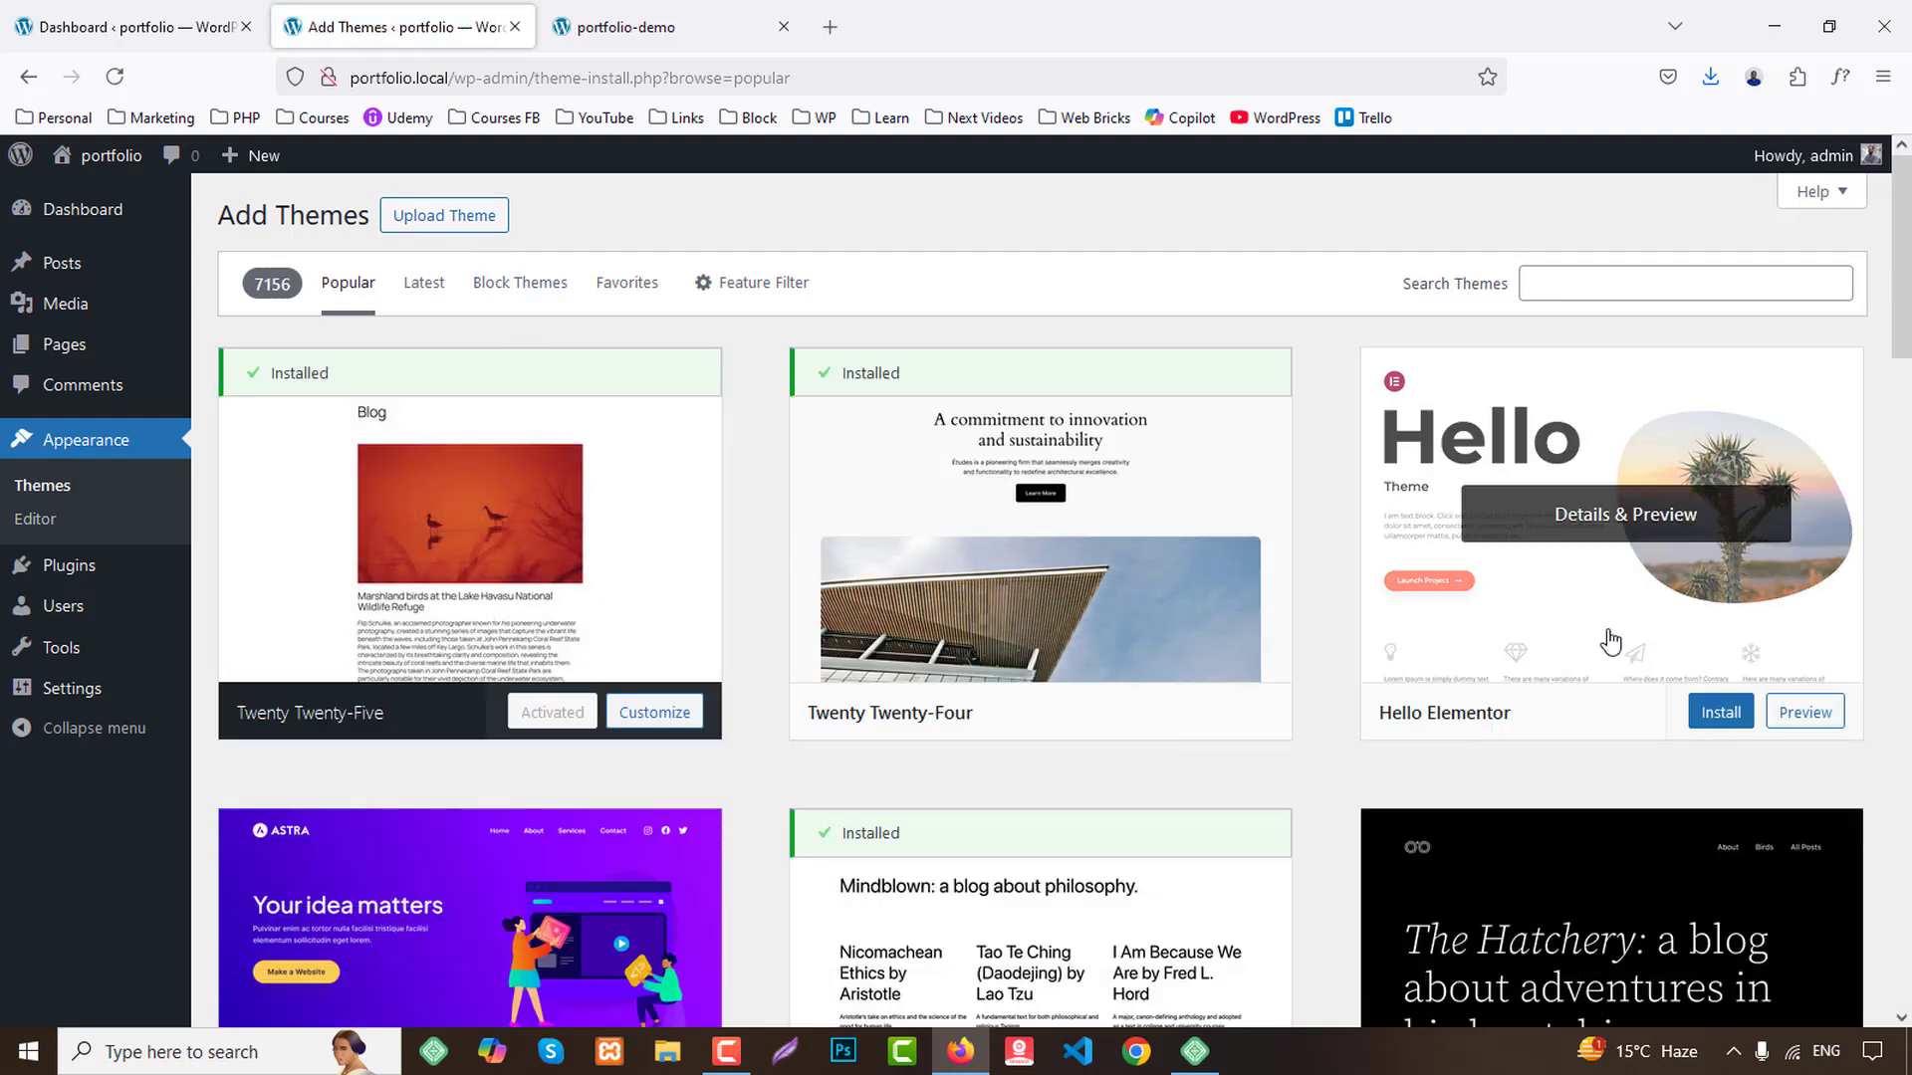
left_click(1720, 717)
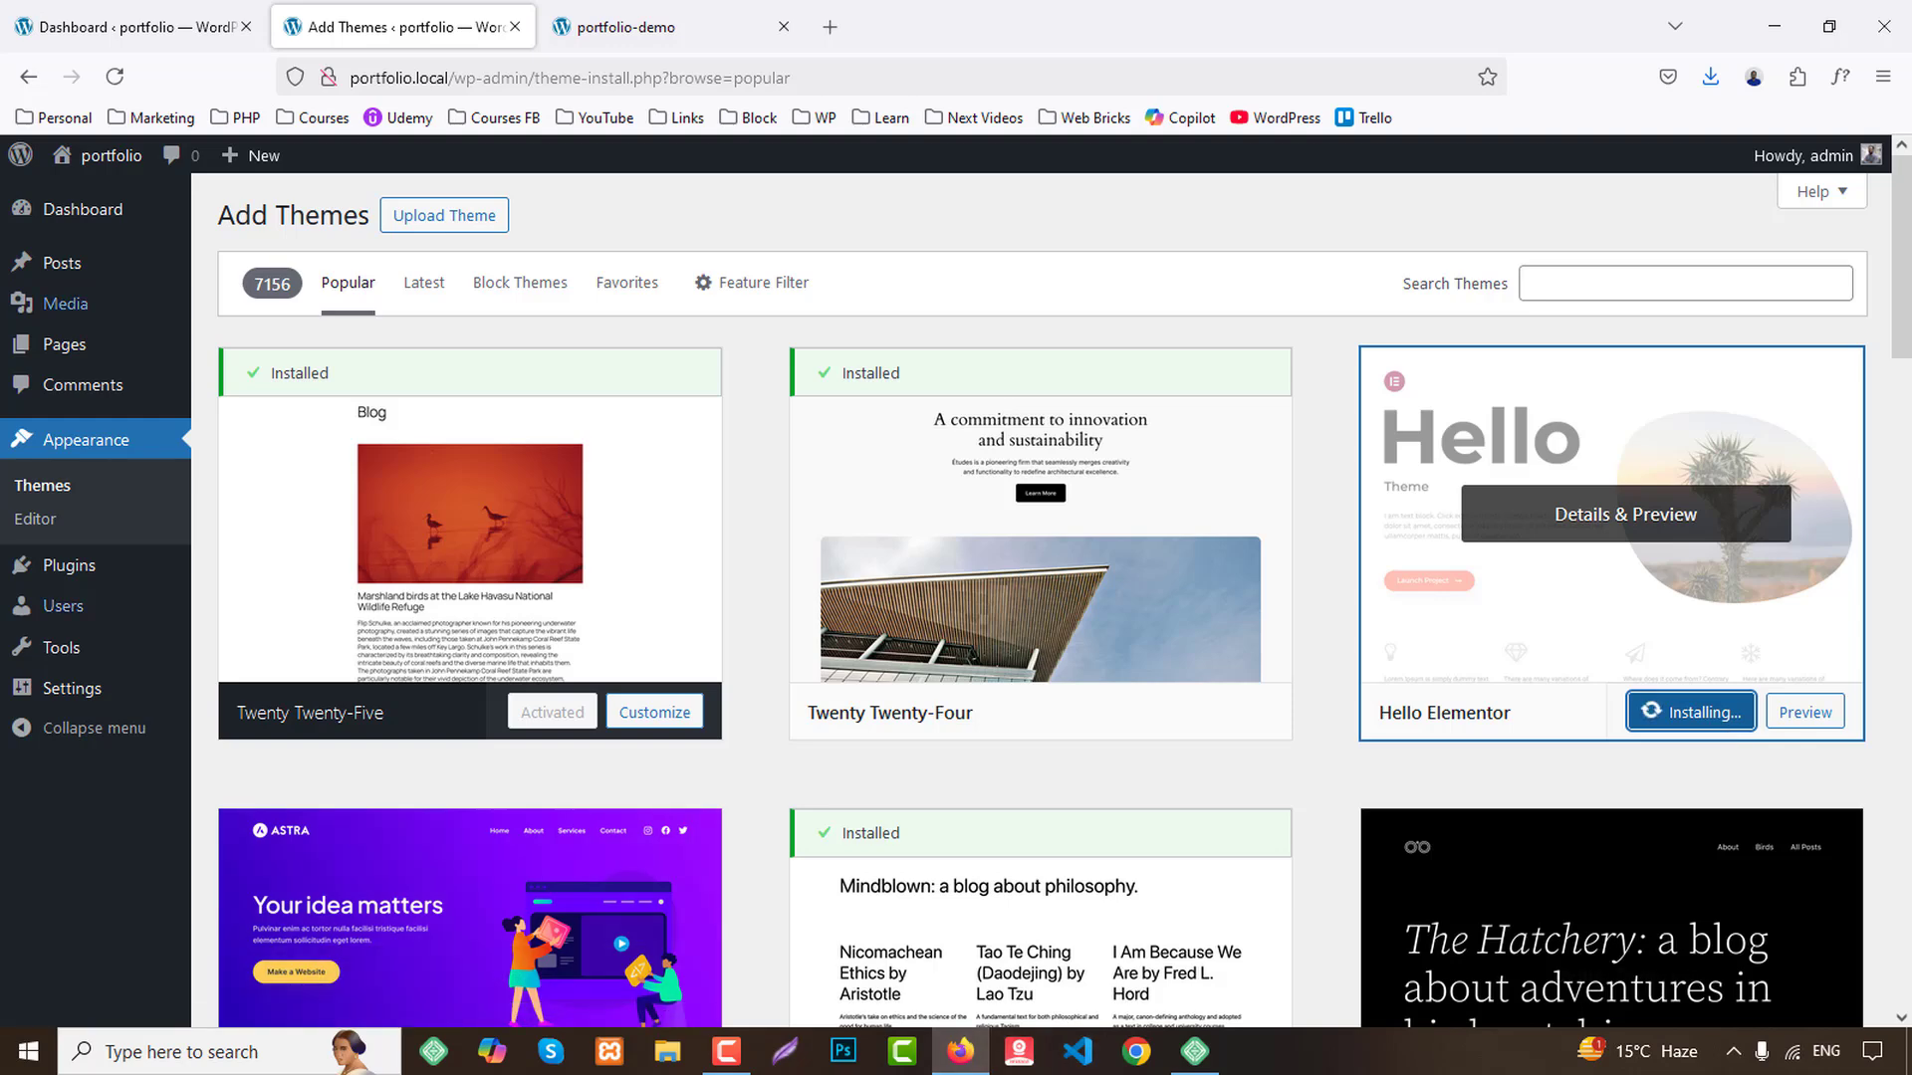
Open the portfolio site's Plugins page in a new tab, and open three Add New Plugin pages in separate tabs.
left_click(169, 12)
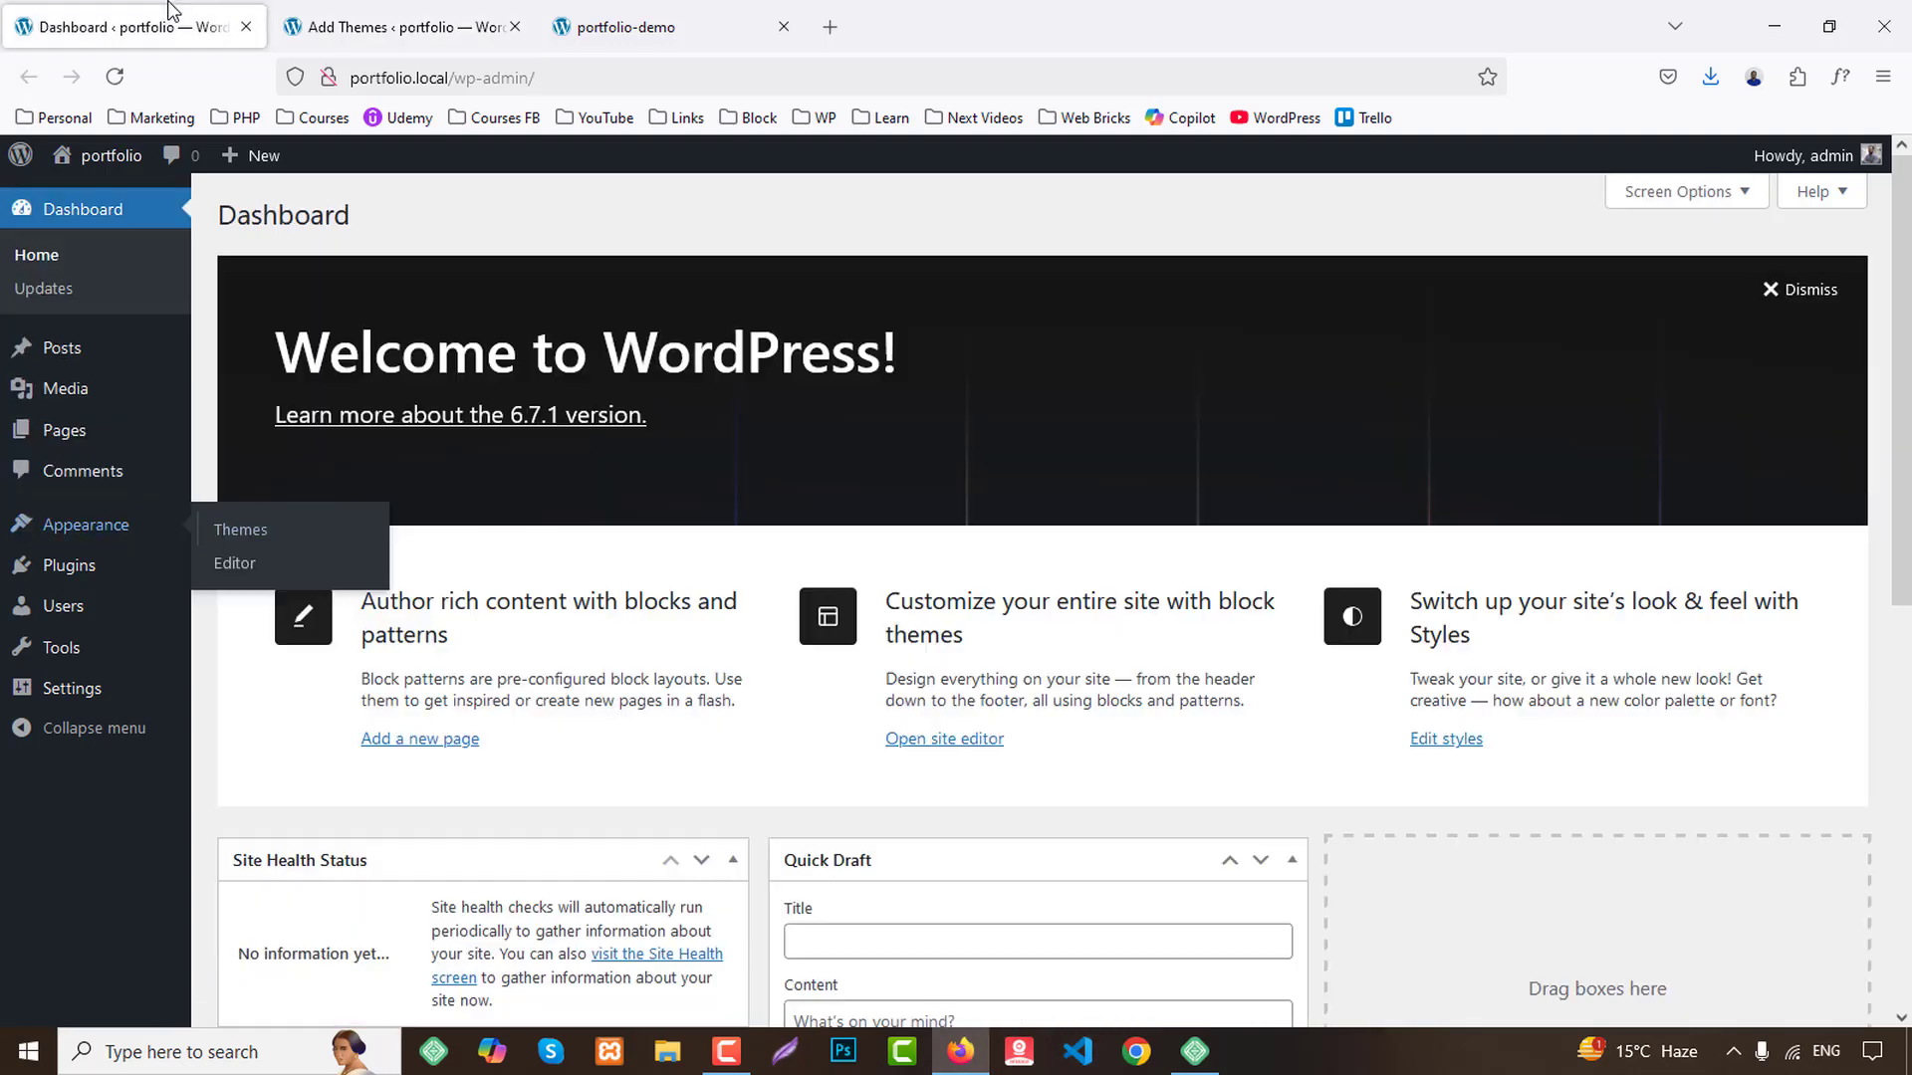
middle_click(78, 588)
left_click(389, 14)
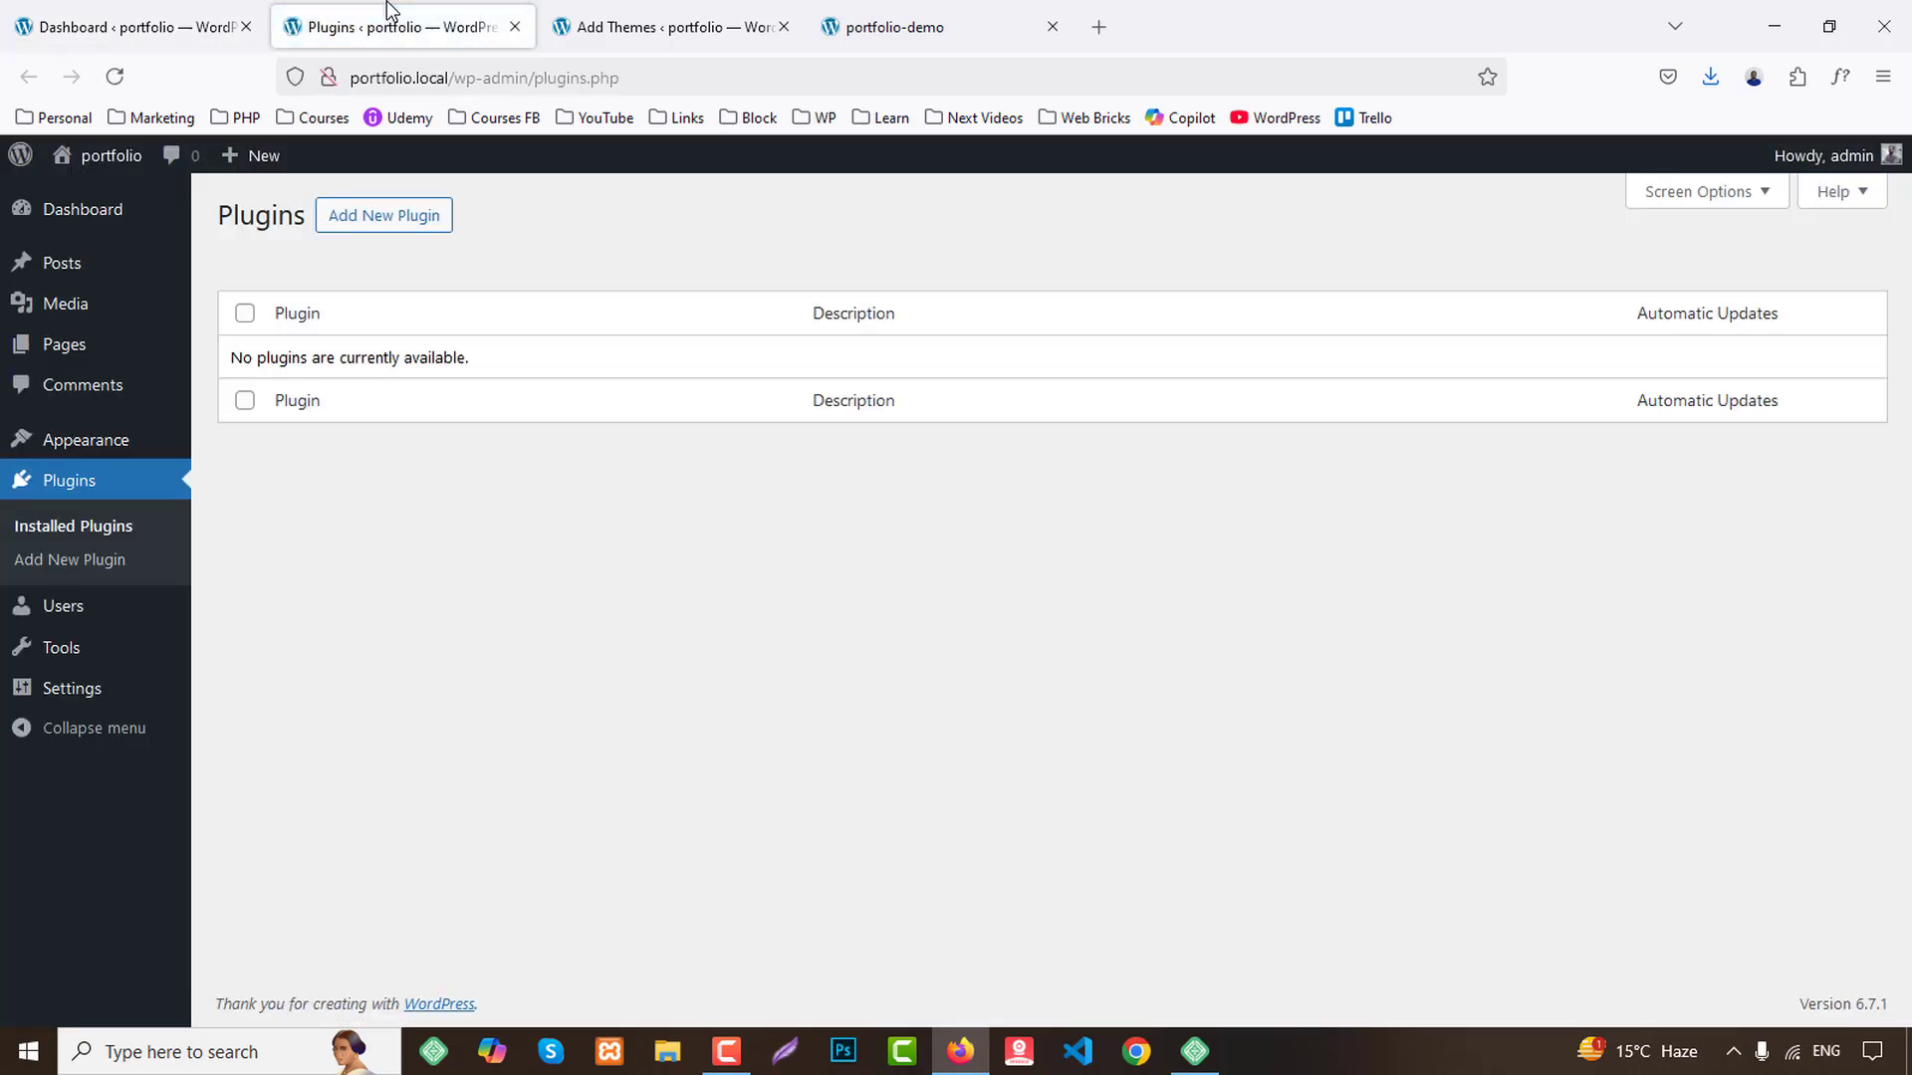
middle_click(396, 225)
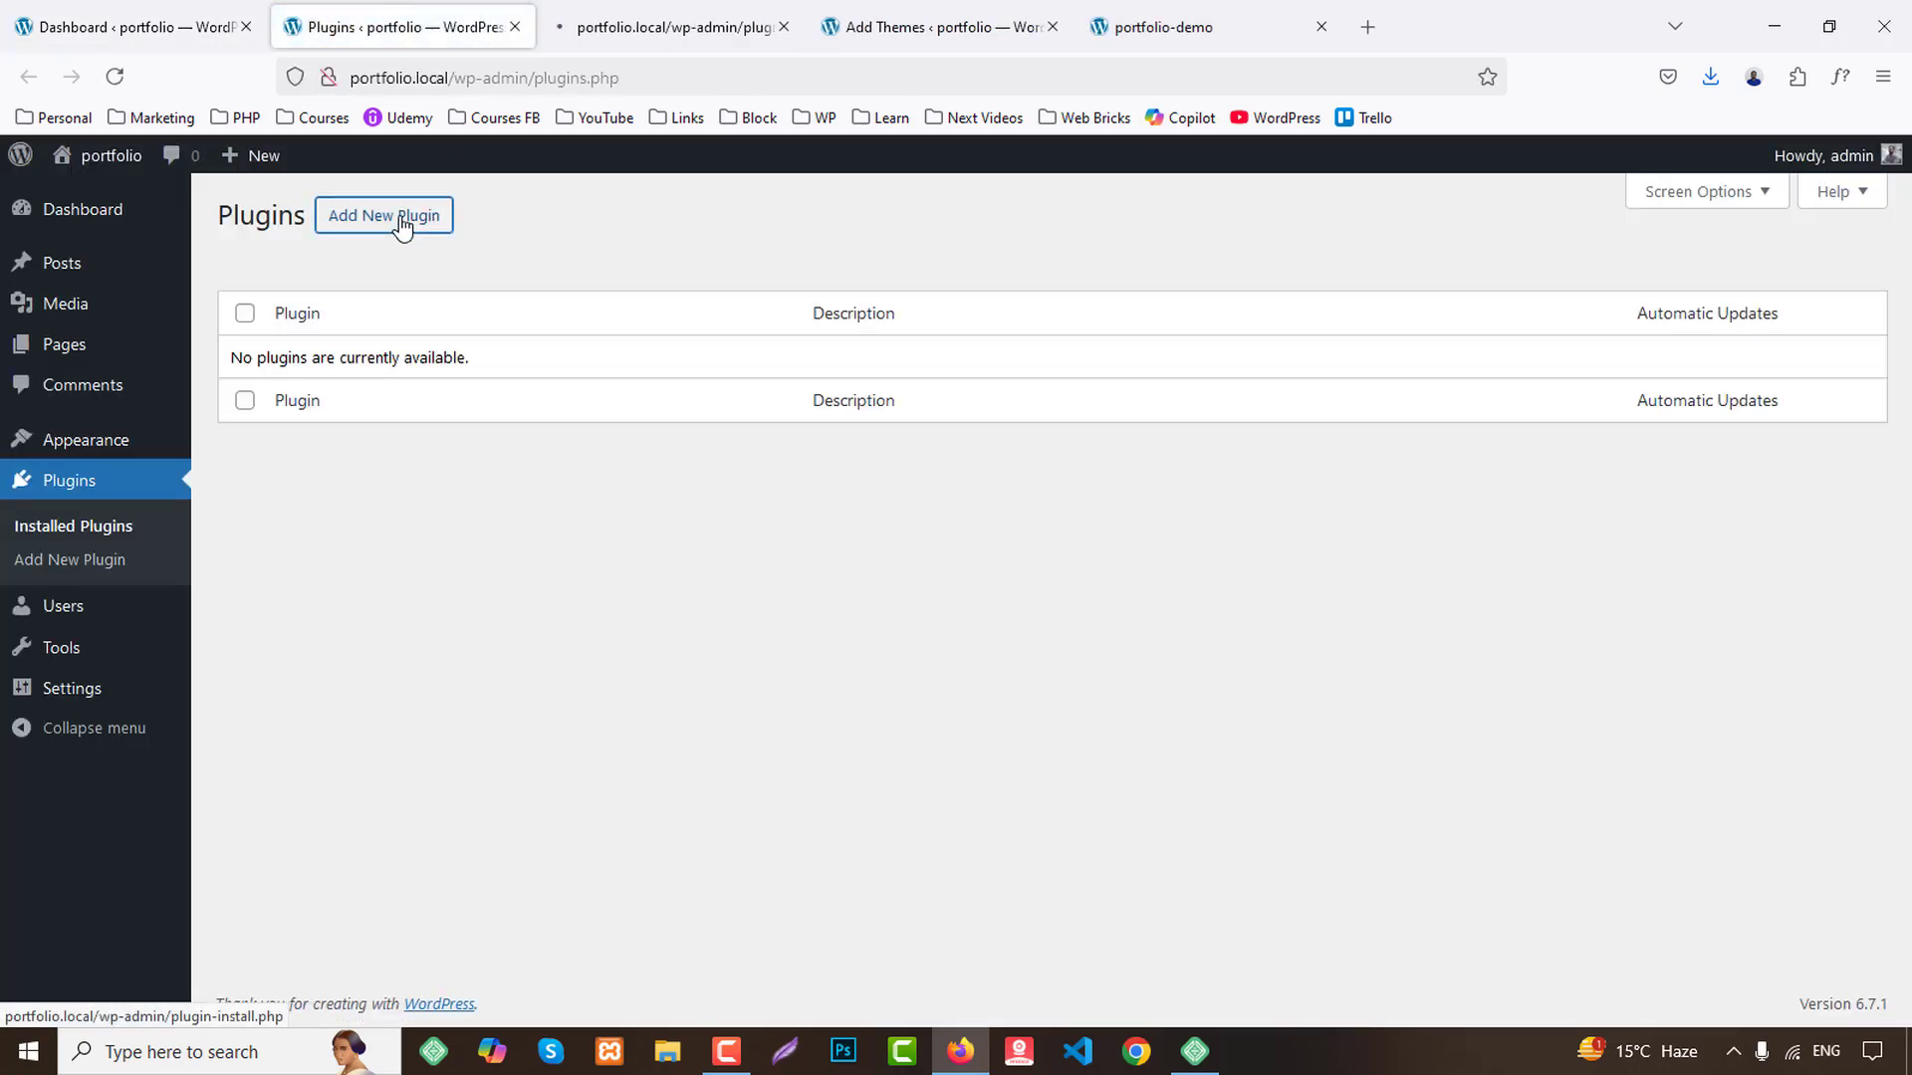
middle_click(397, 229)
middle_click(396, 231)
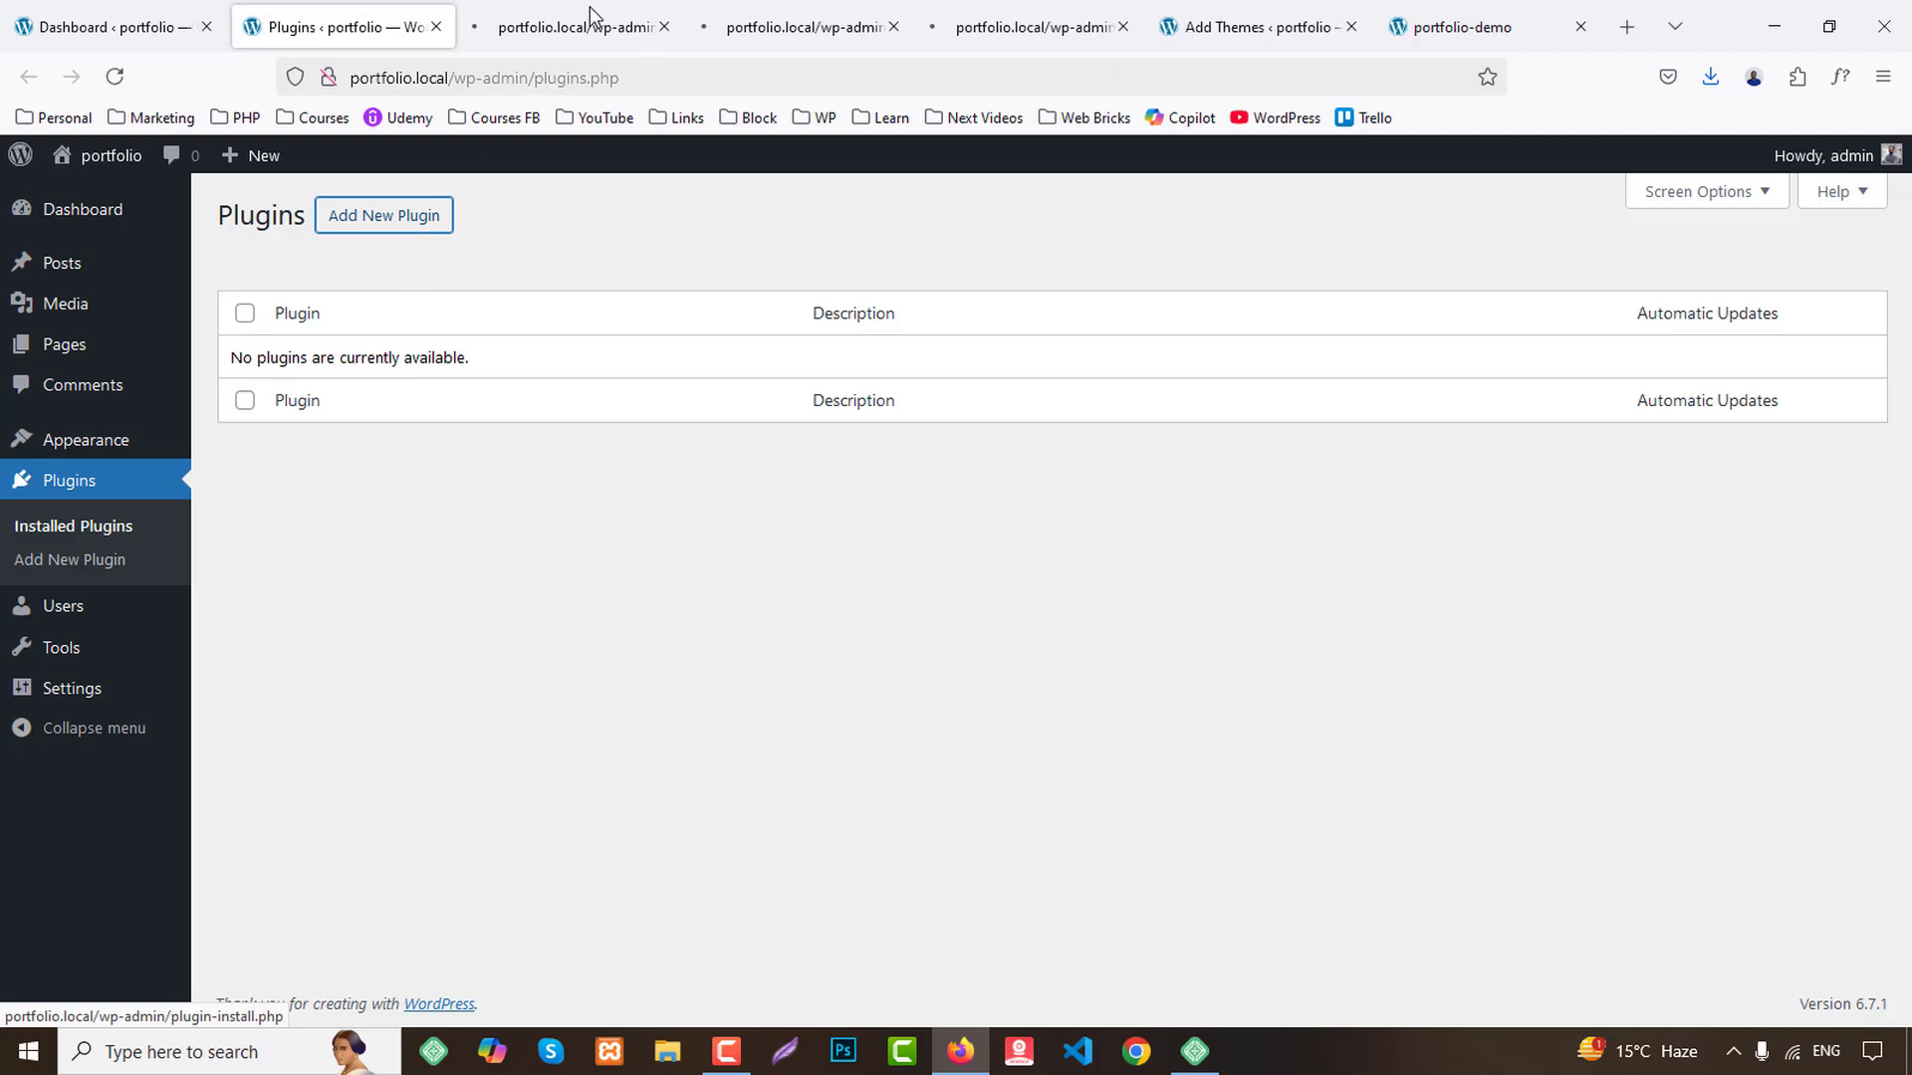
Search the plugin directory for "elementor" on the first Add Plugins page.
left_click(577, 27)
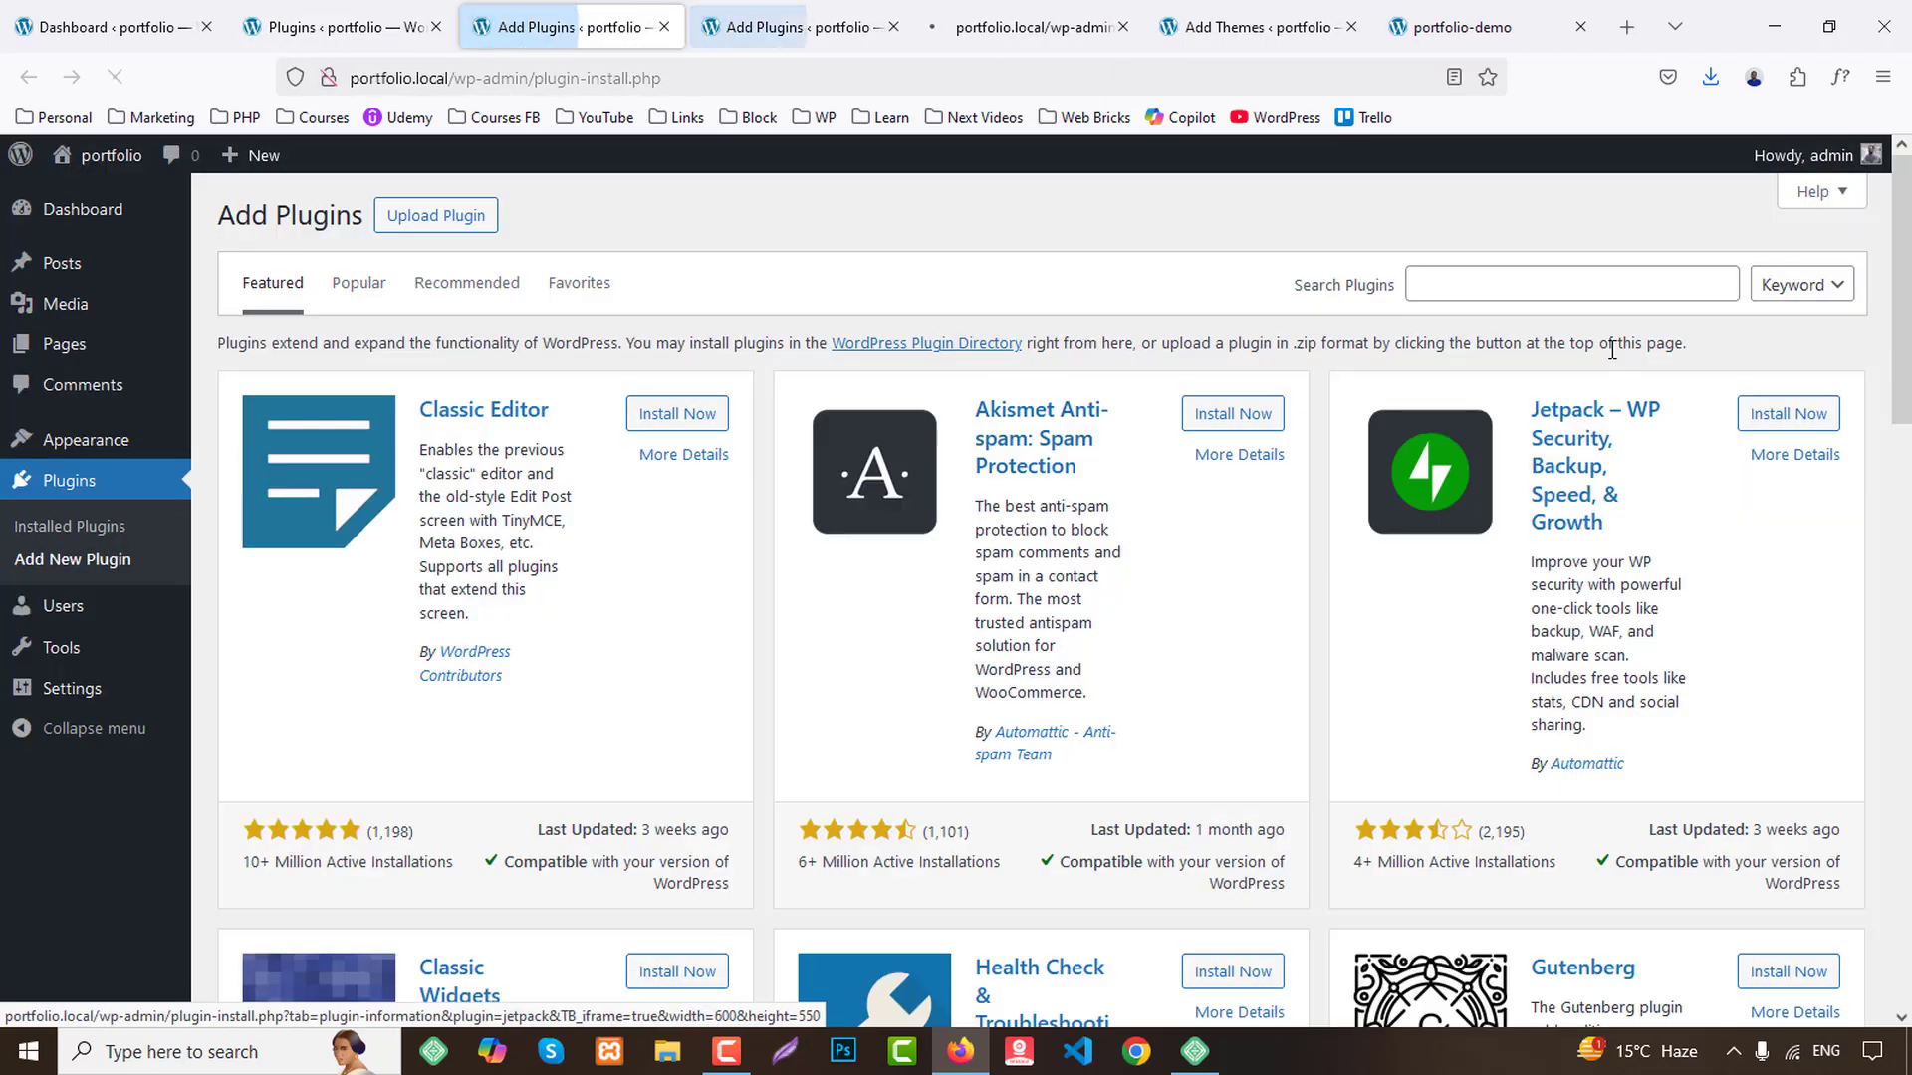
left_click(1508, 285)
type("elementor")
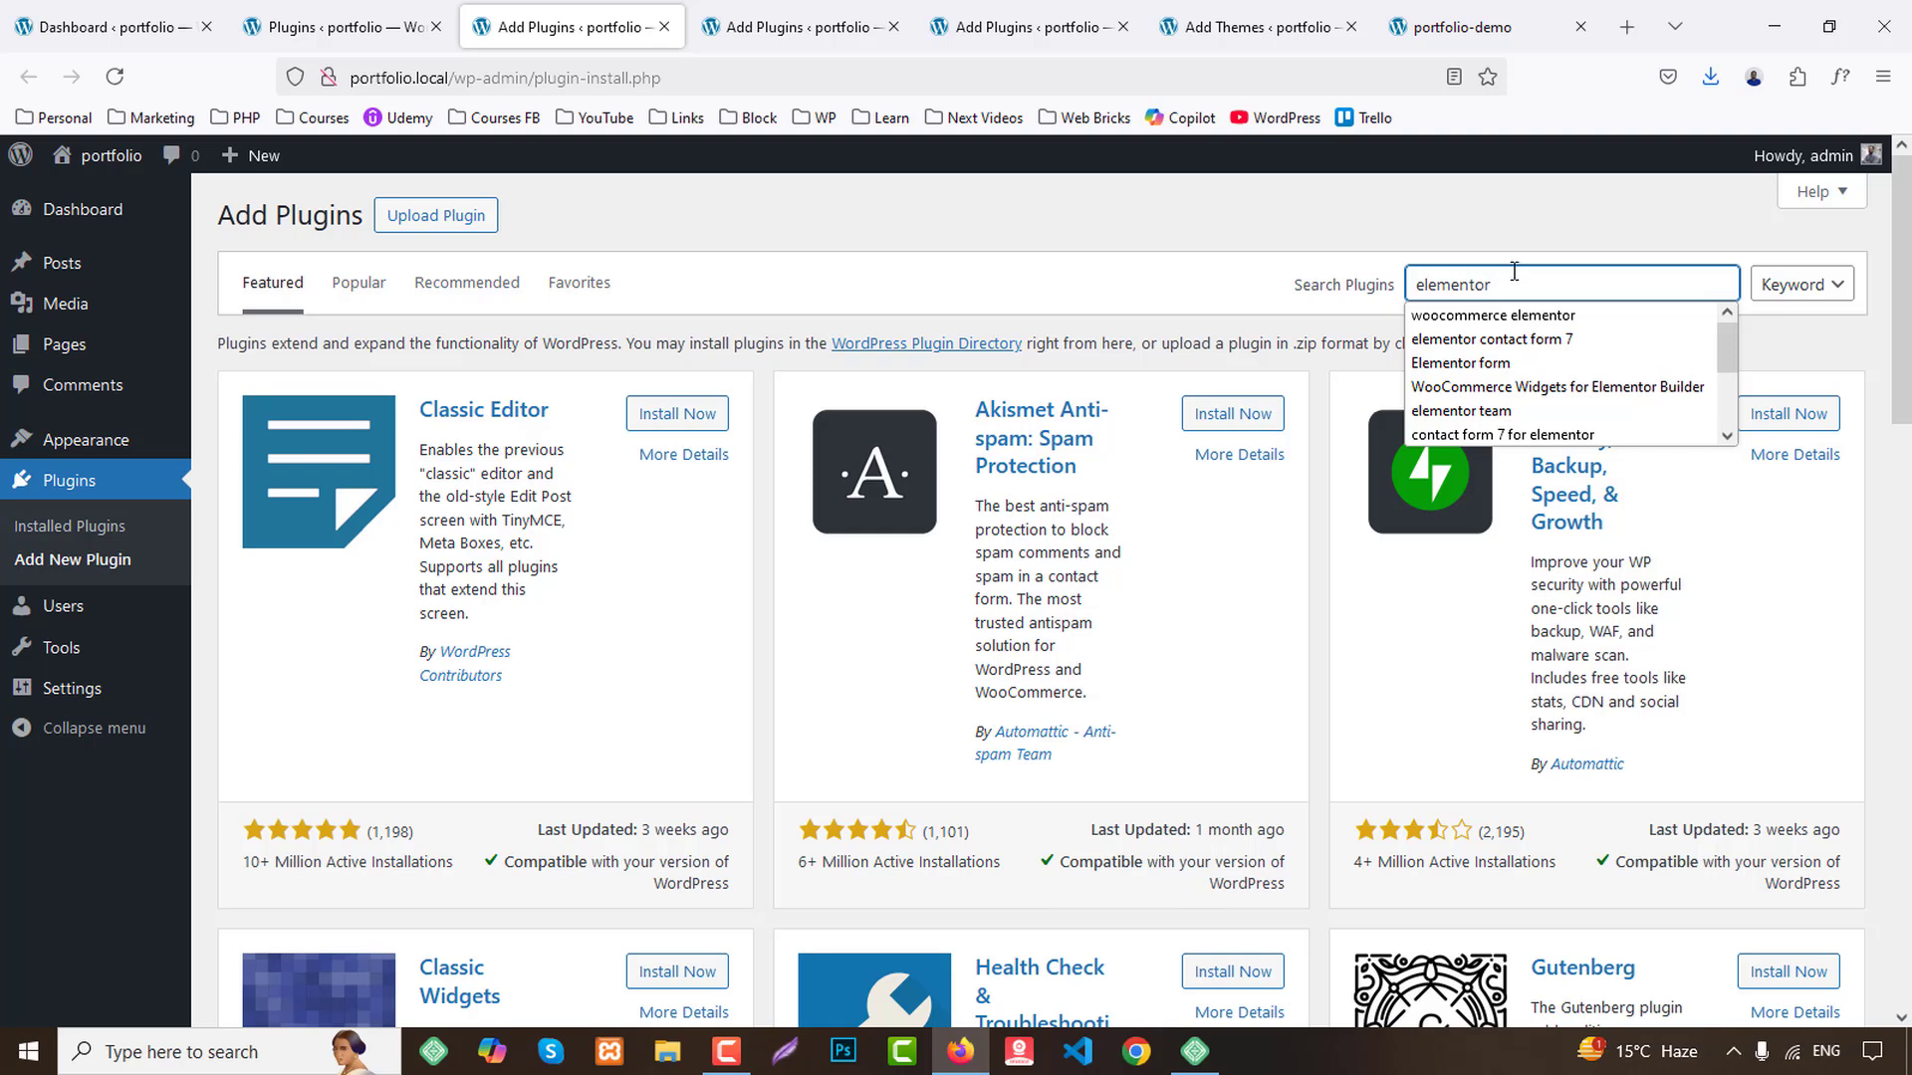
key("Return")
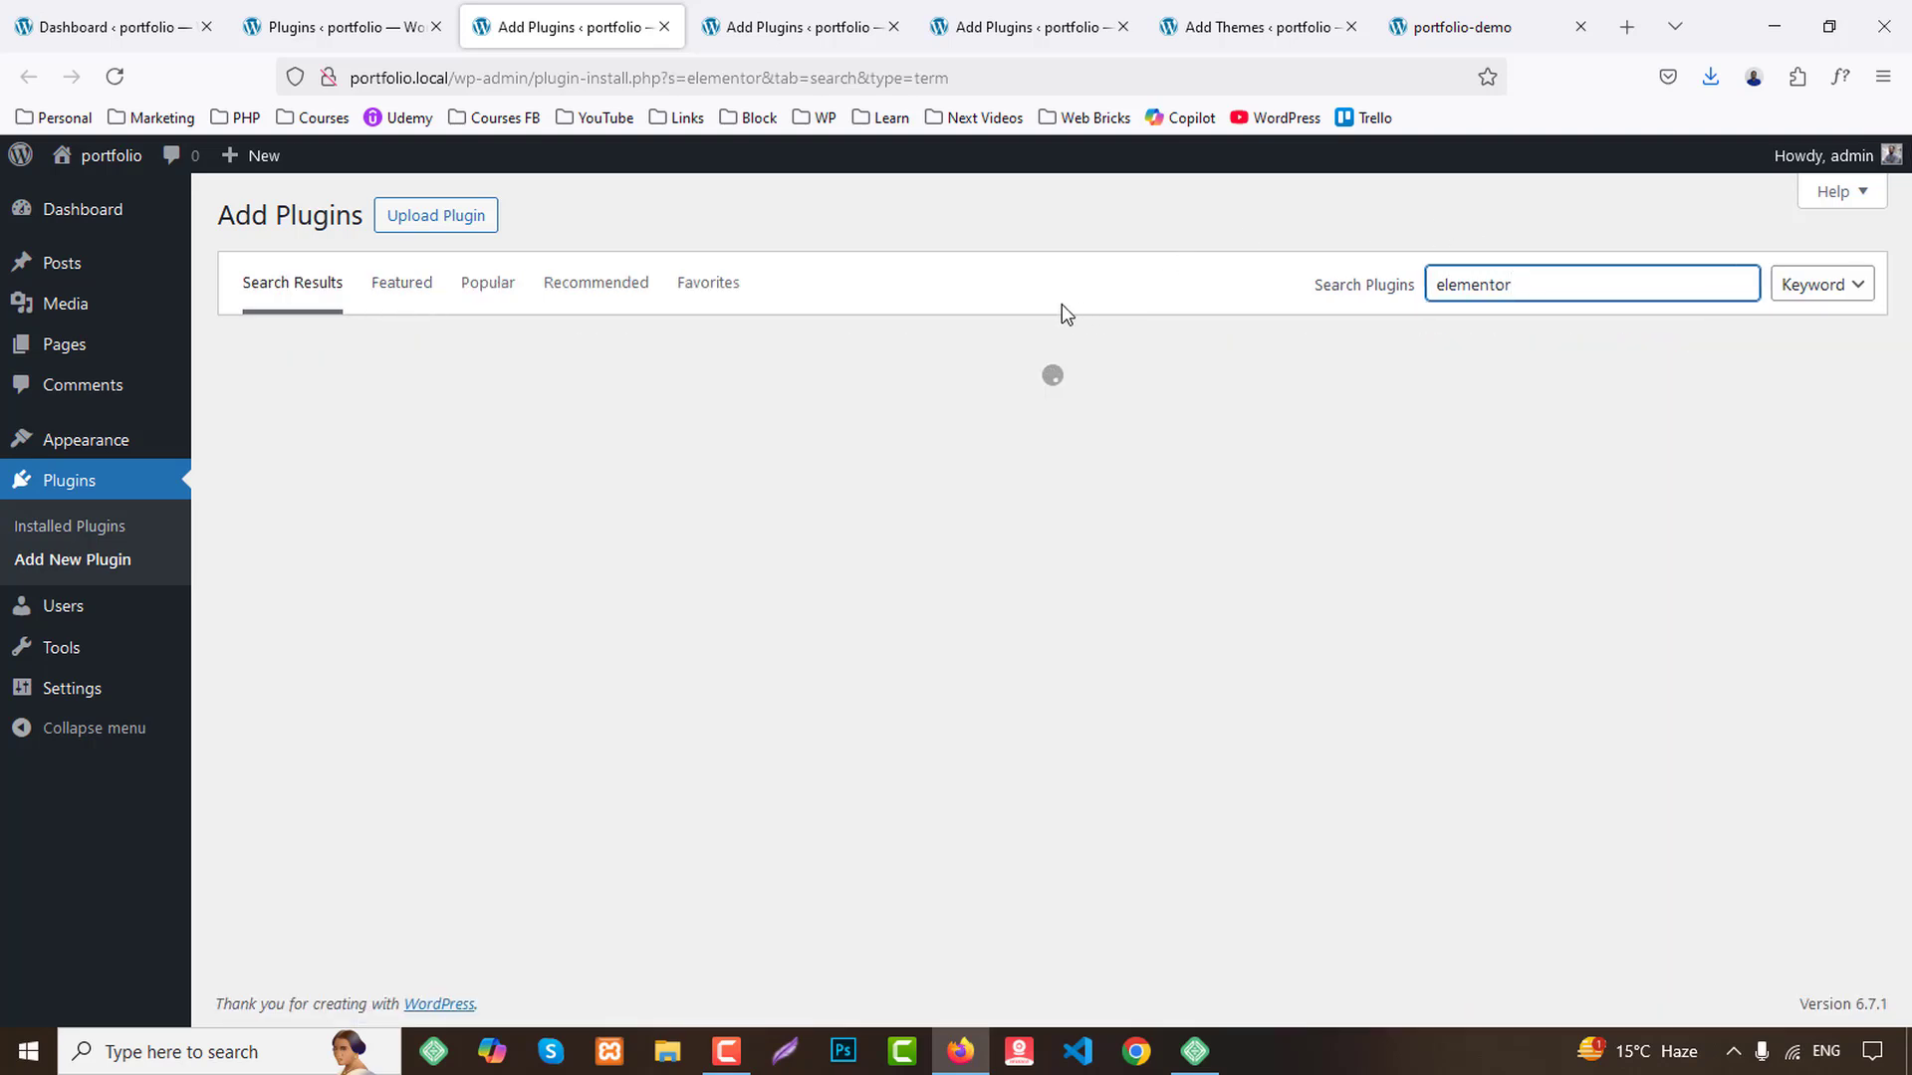
Search the plugin directory for "element" on the second Add Plugins page.
left_click(906, 36)
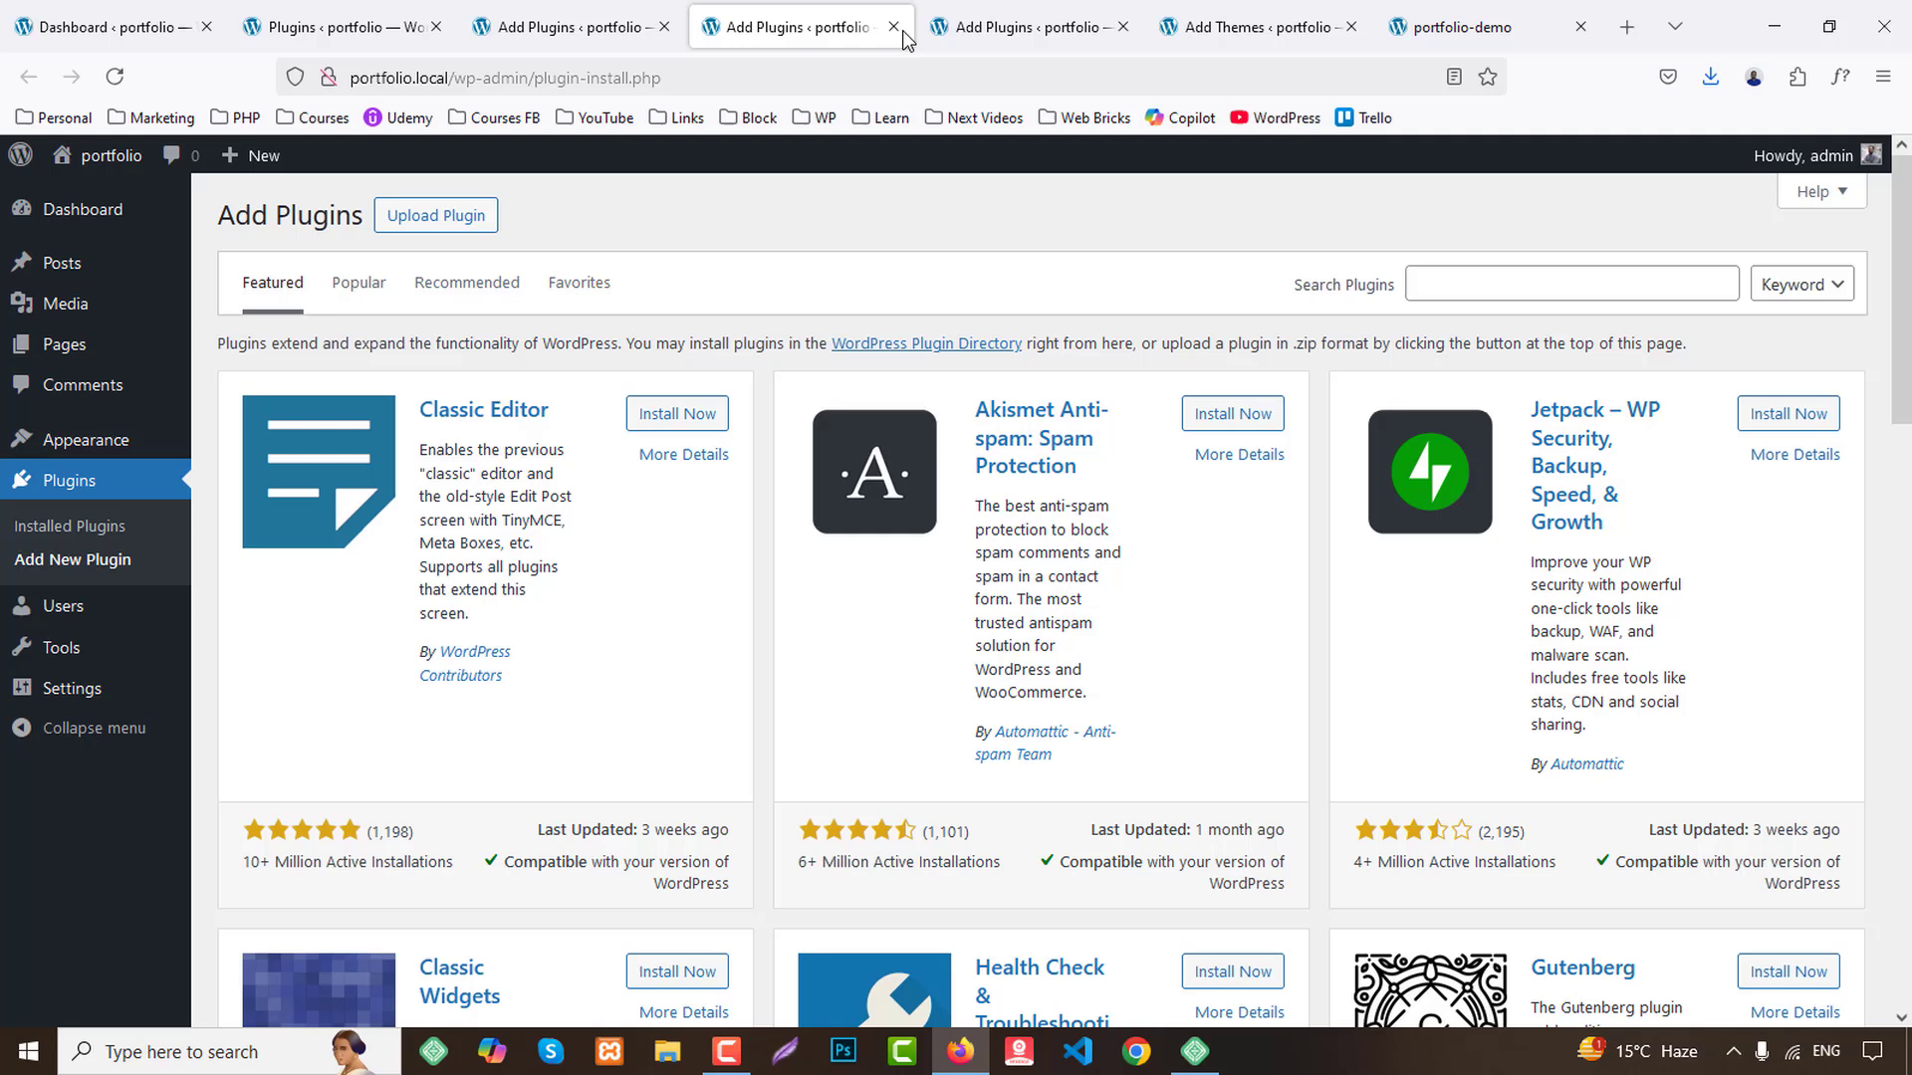
left_click(1459, 287)
type("element")
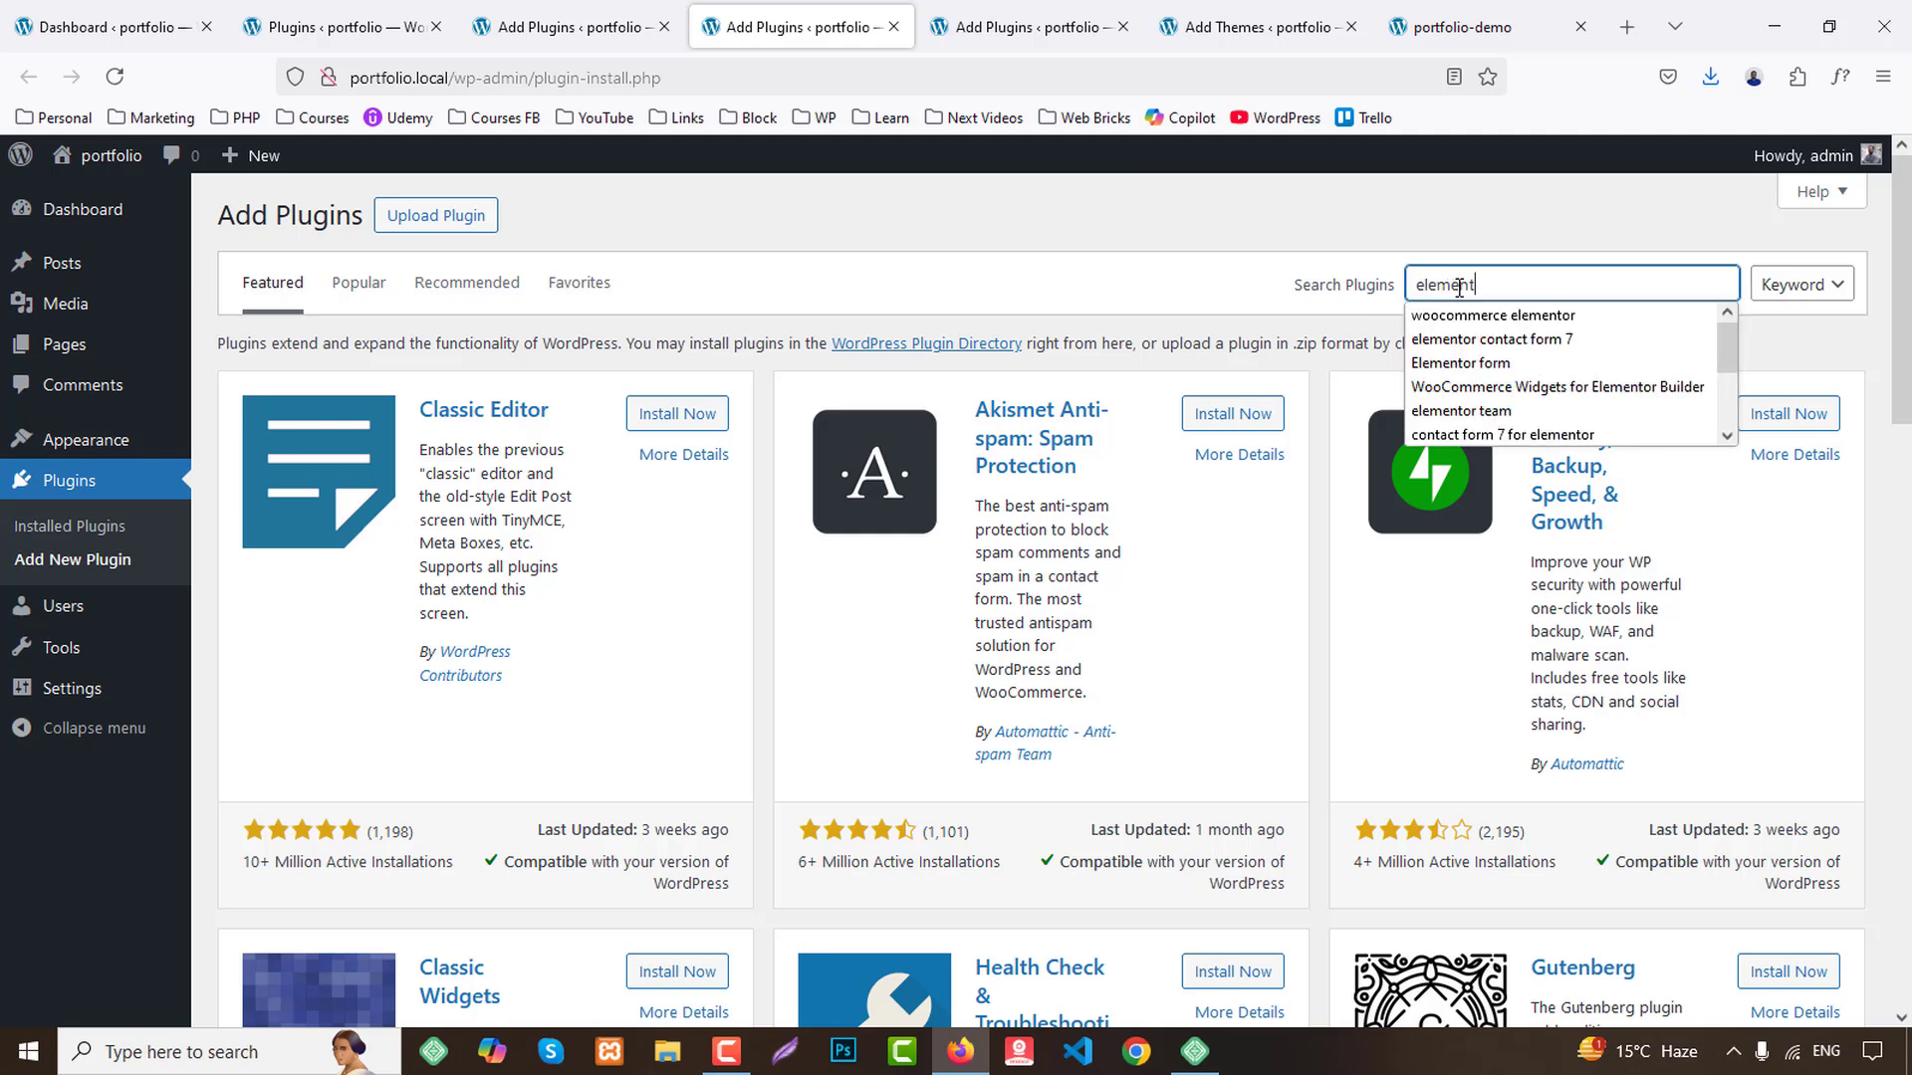
key("Return")
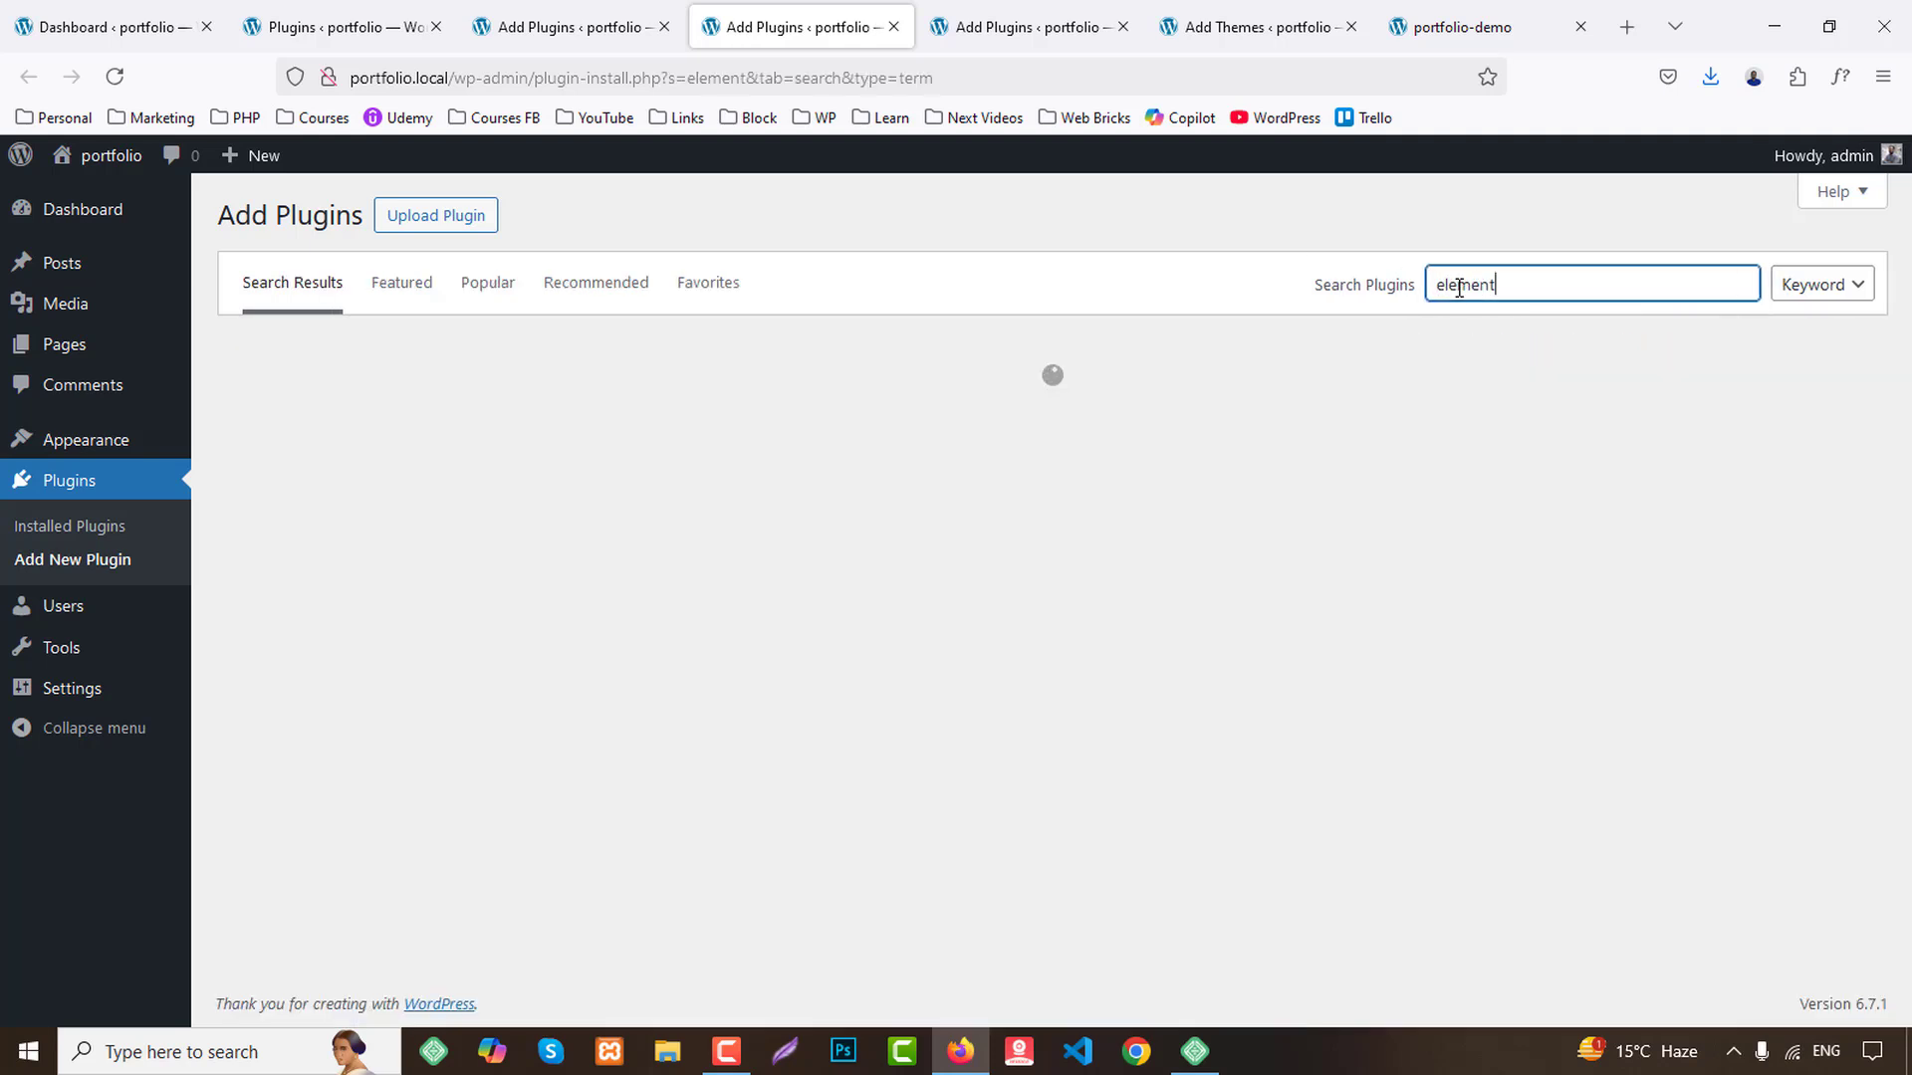
Complete the second Add Plugins search as "elementskit" and search for "wpforms" on the third Add Plugins page.
type("ntskit")
left_click(1110, 27)
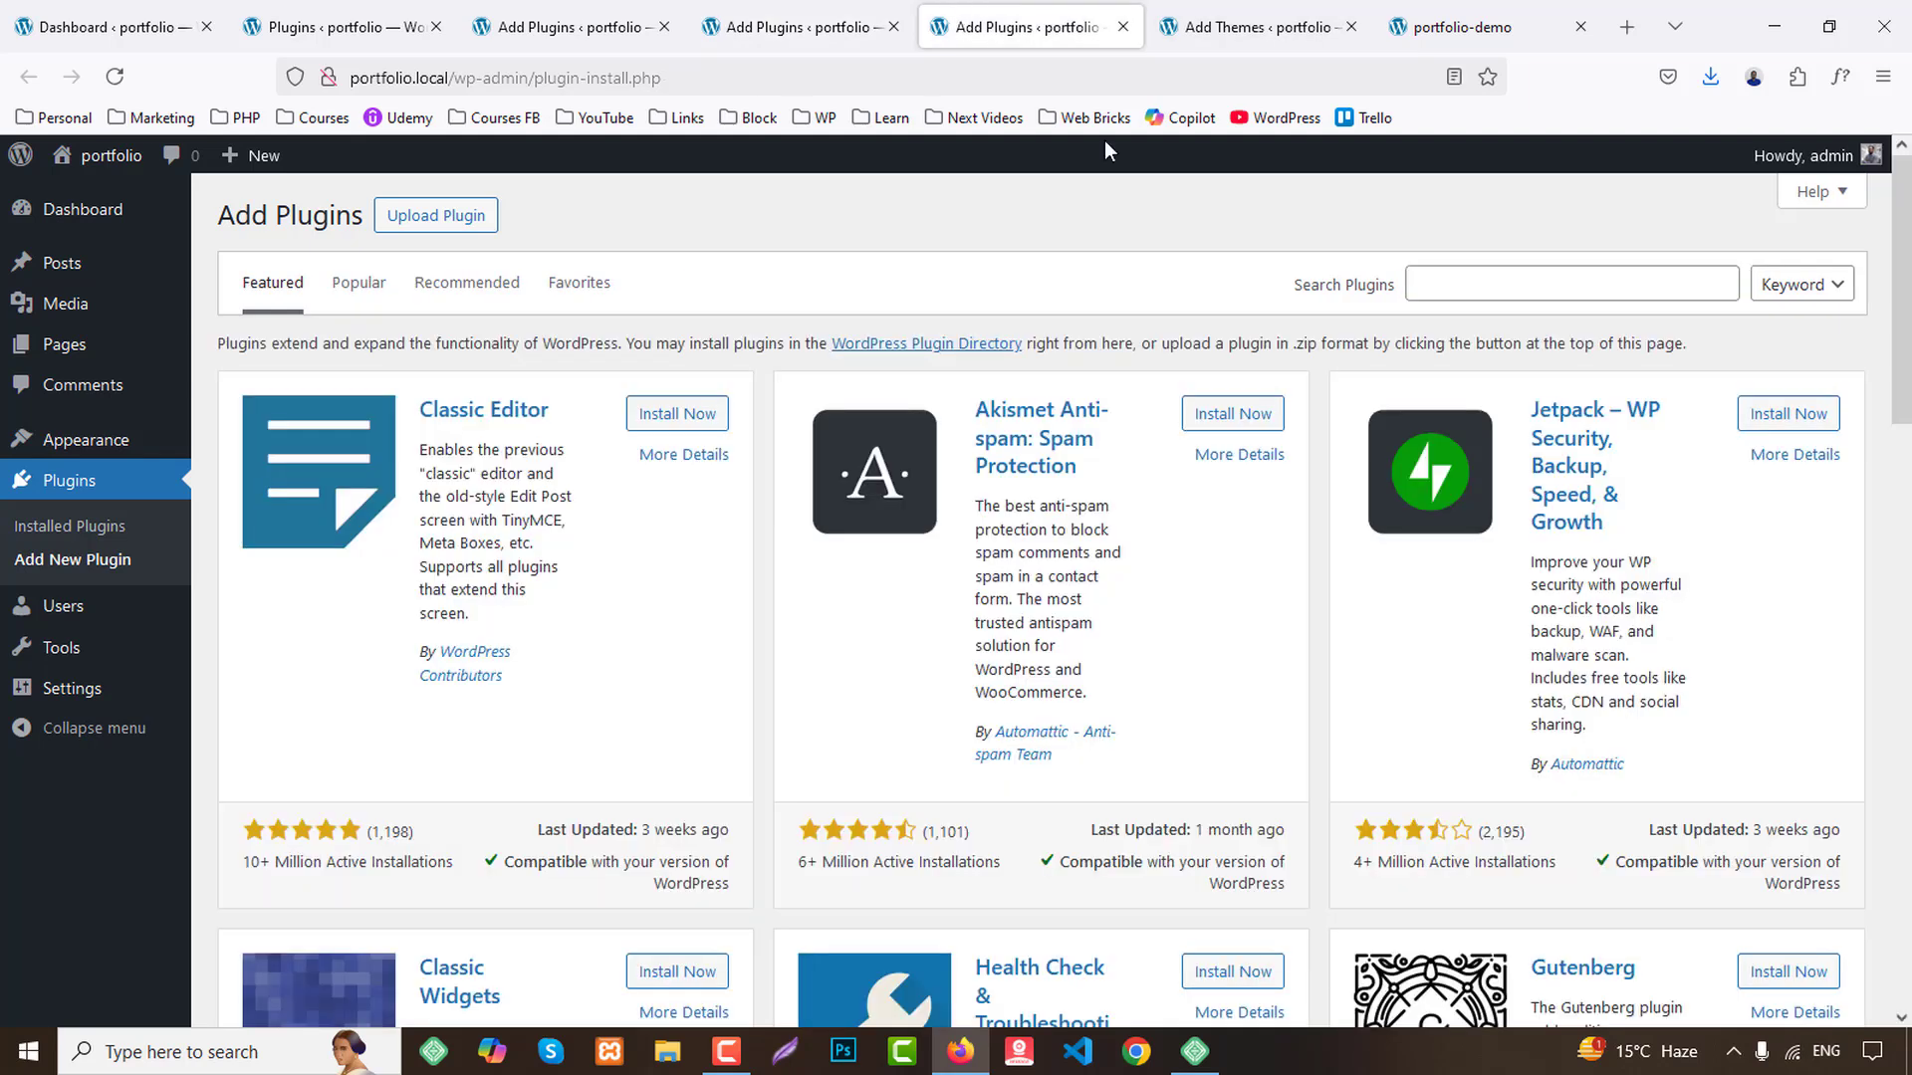
left_click(1492, 278)
type("wpforms")
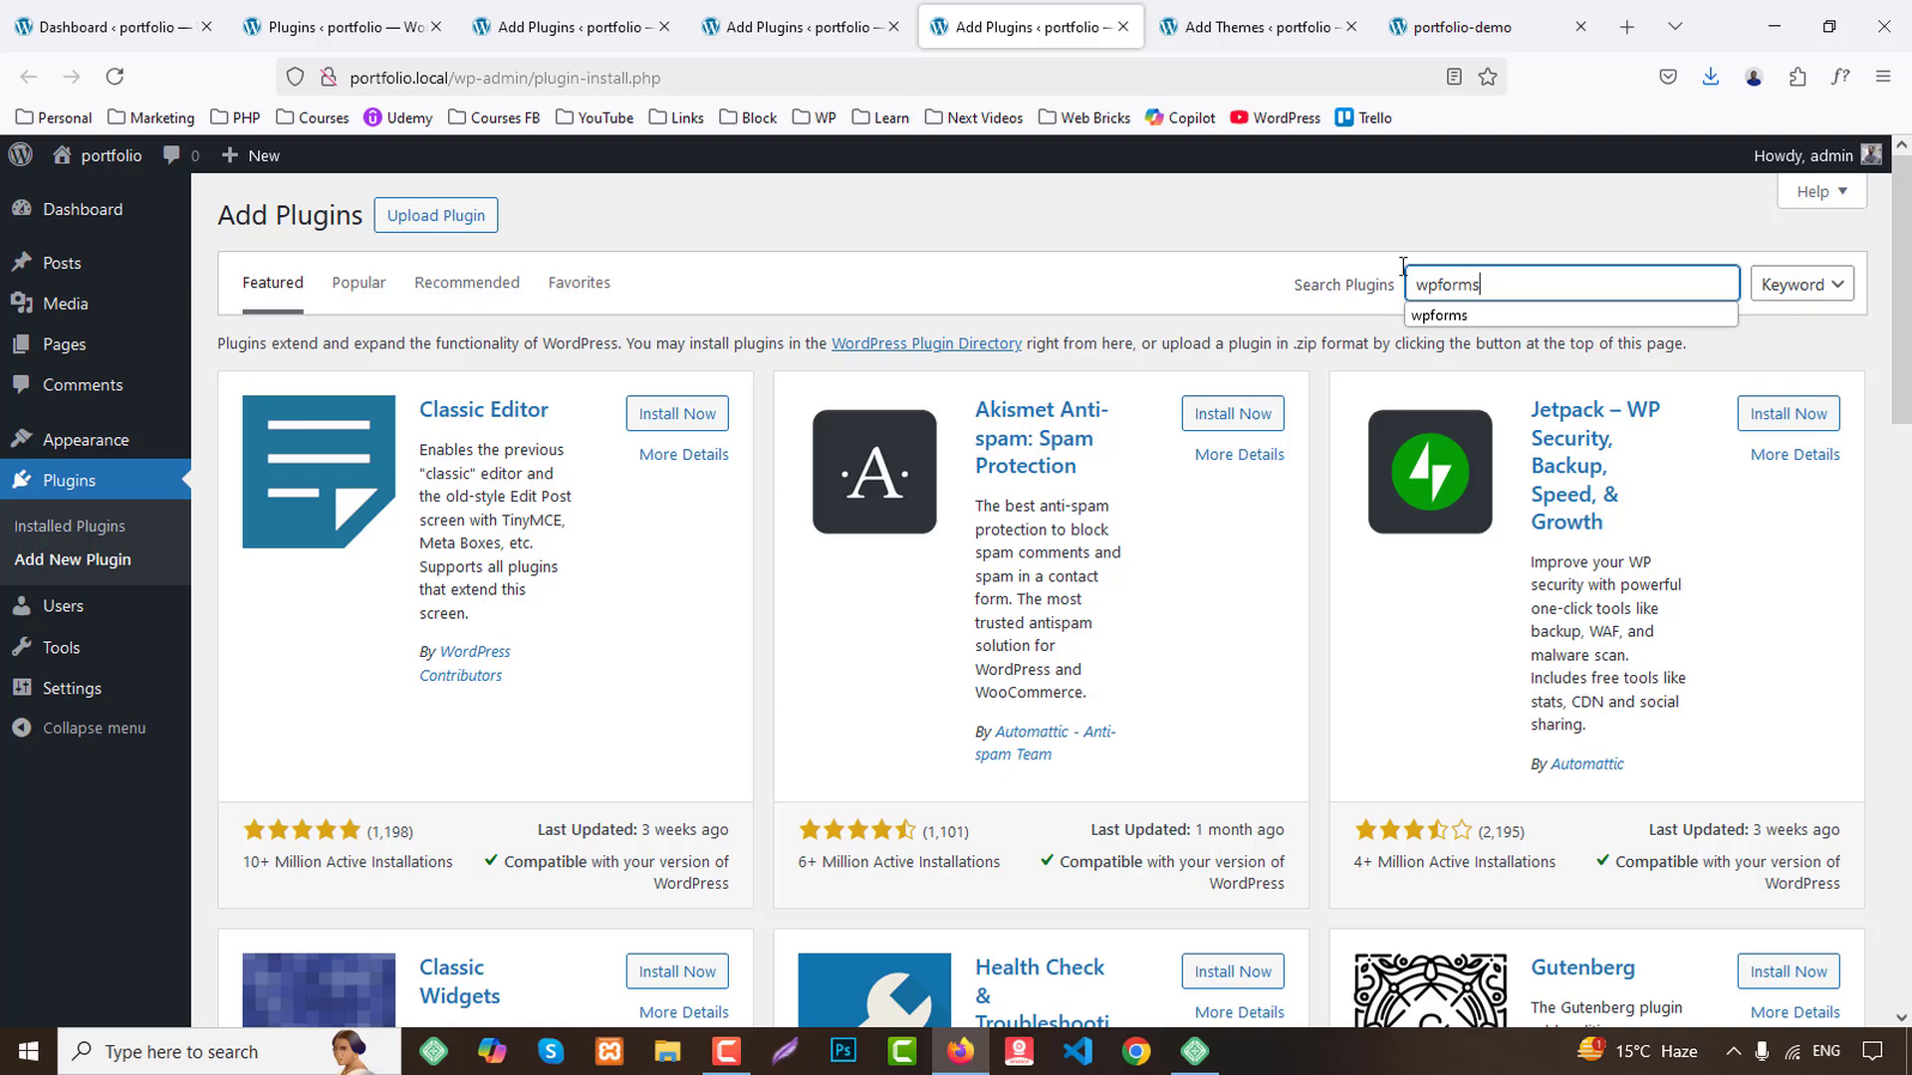
Install Elementor Website Builder, ElementsKit Elementor addons and WPForms from their respective plugin search pages.
left_click(604, 14)
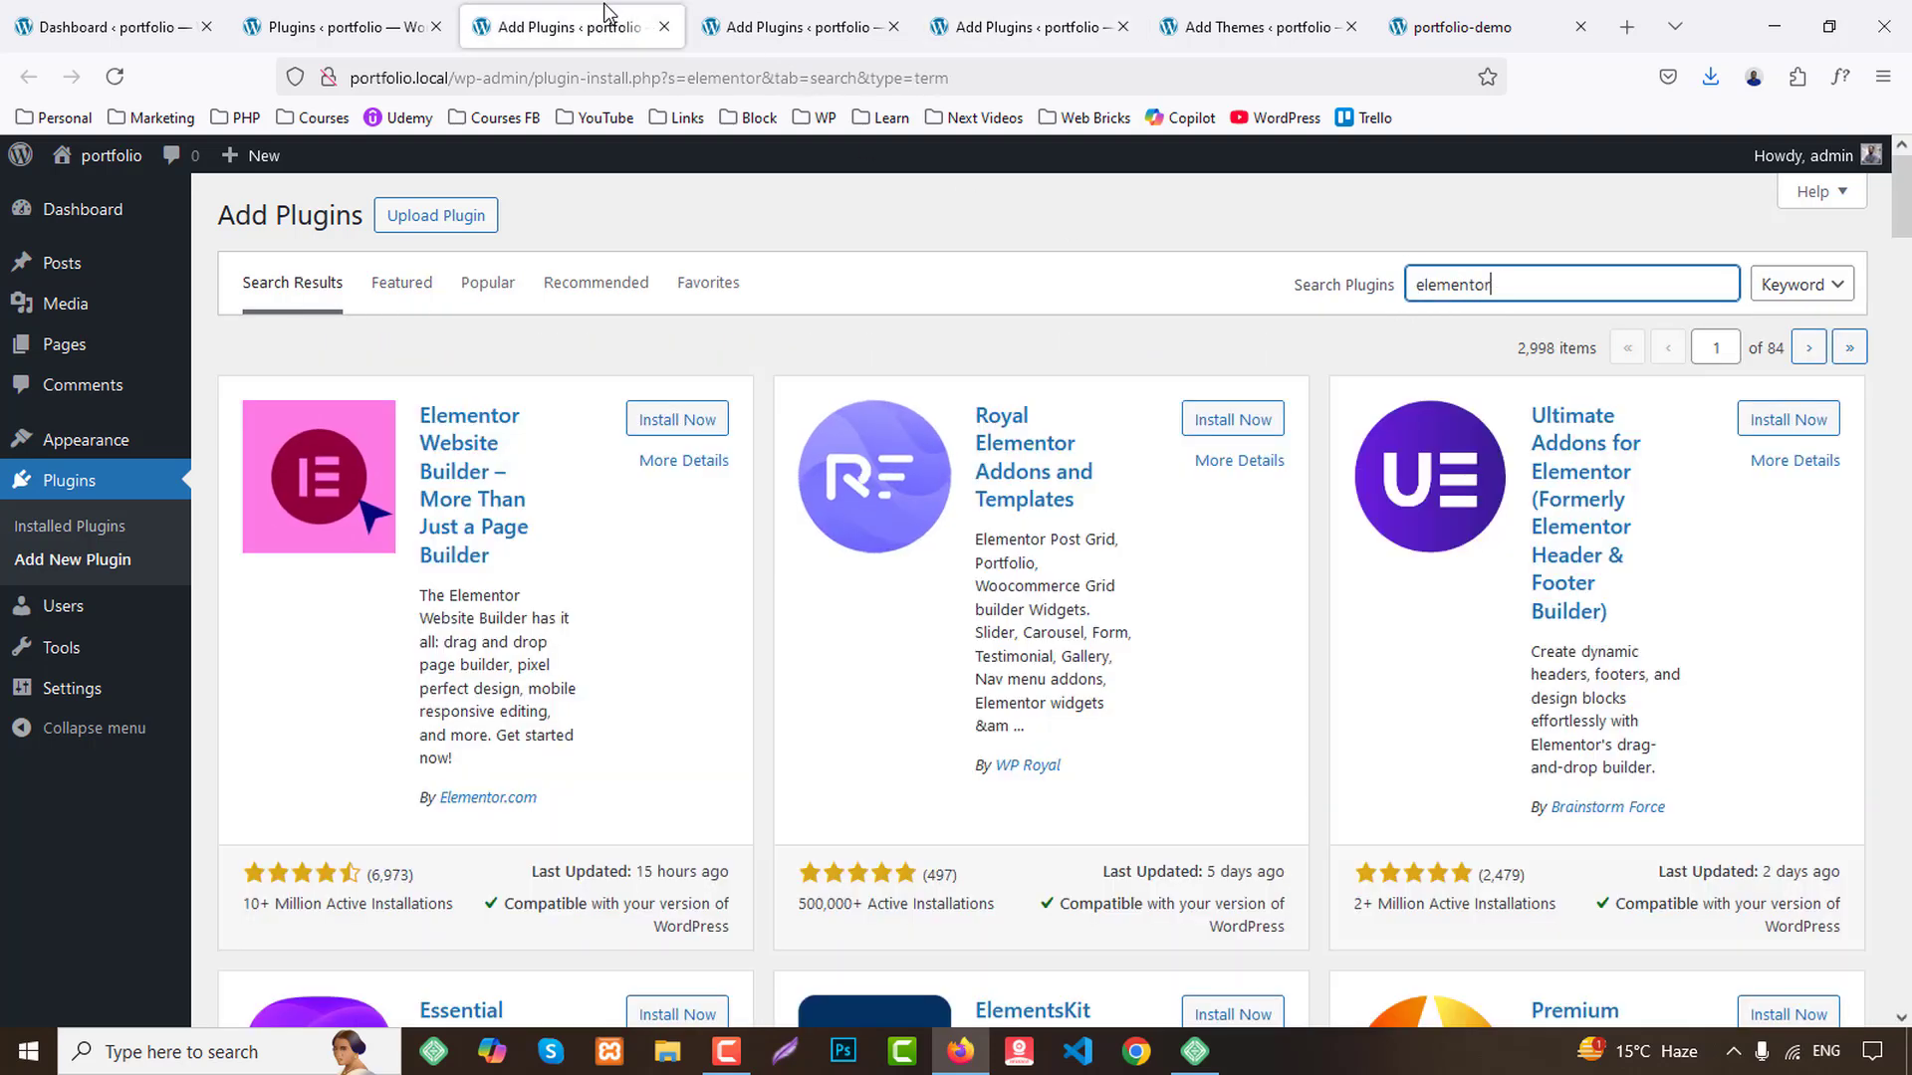
left_click(679, 424)
key("ctrl+Tab")
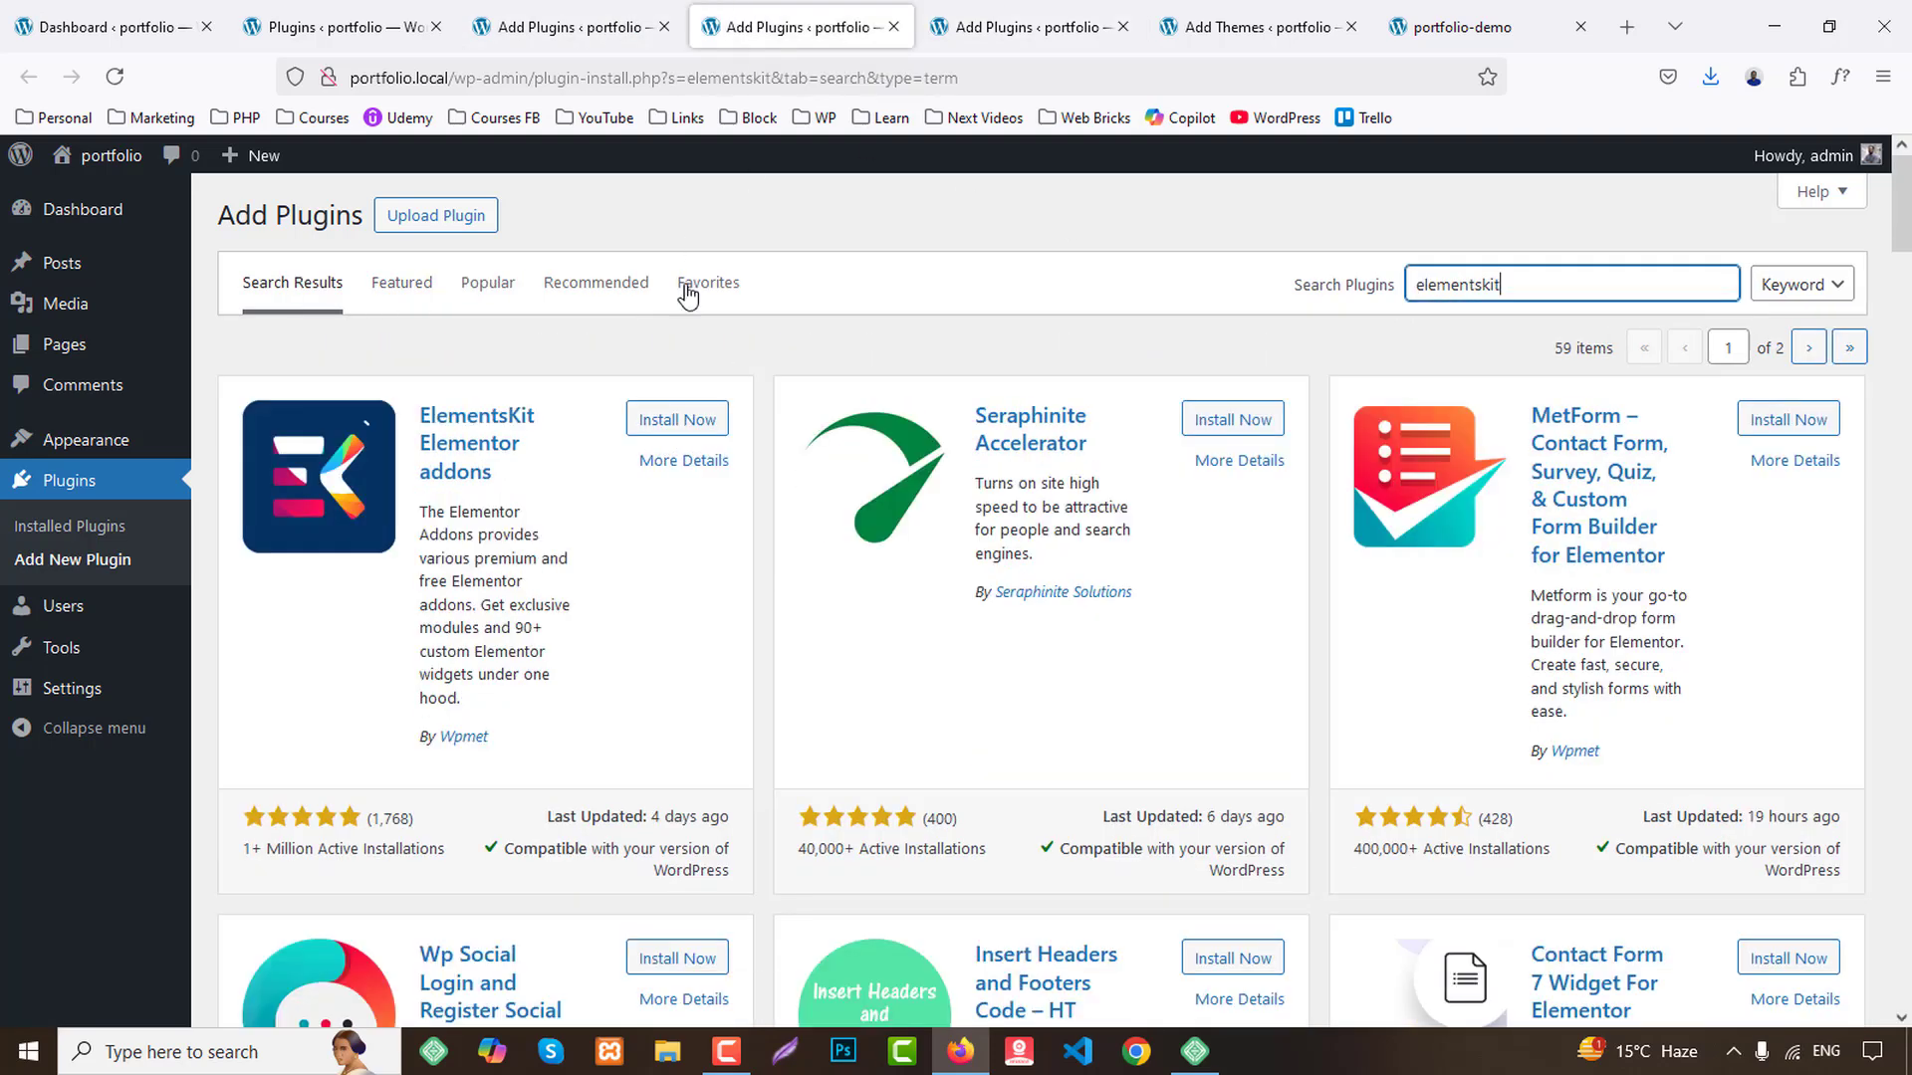
left_click(659, 419)
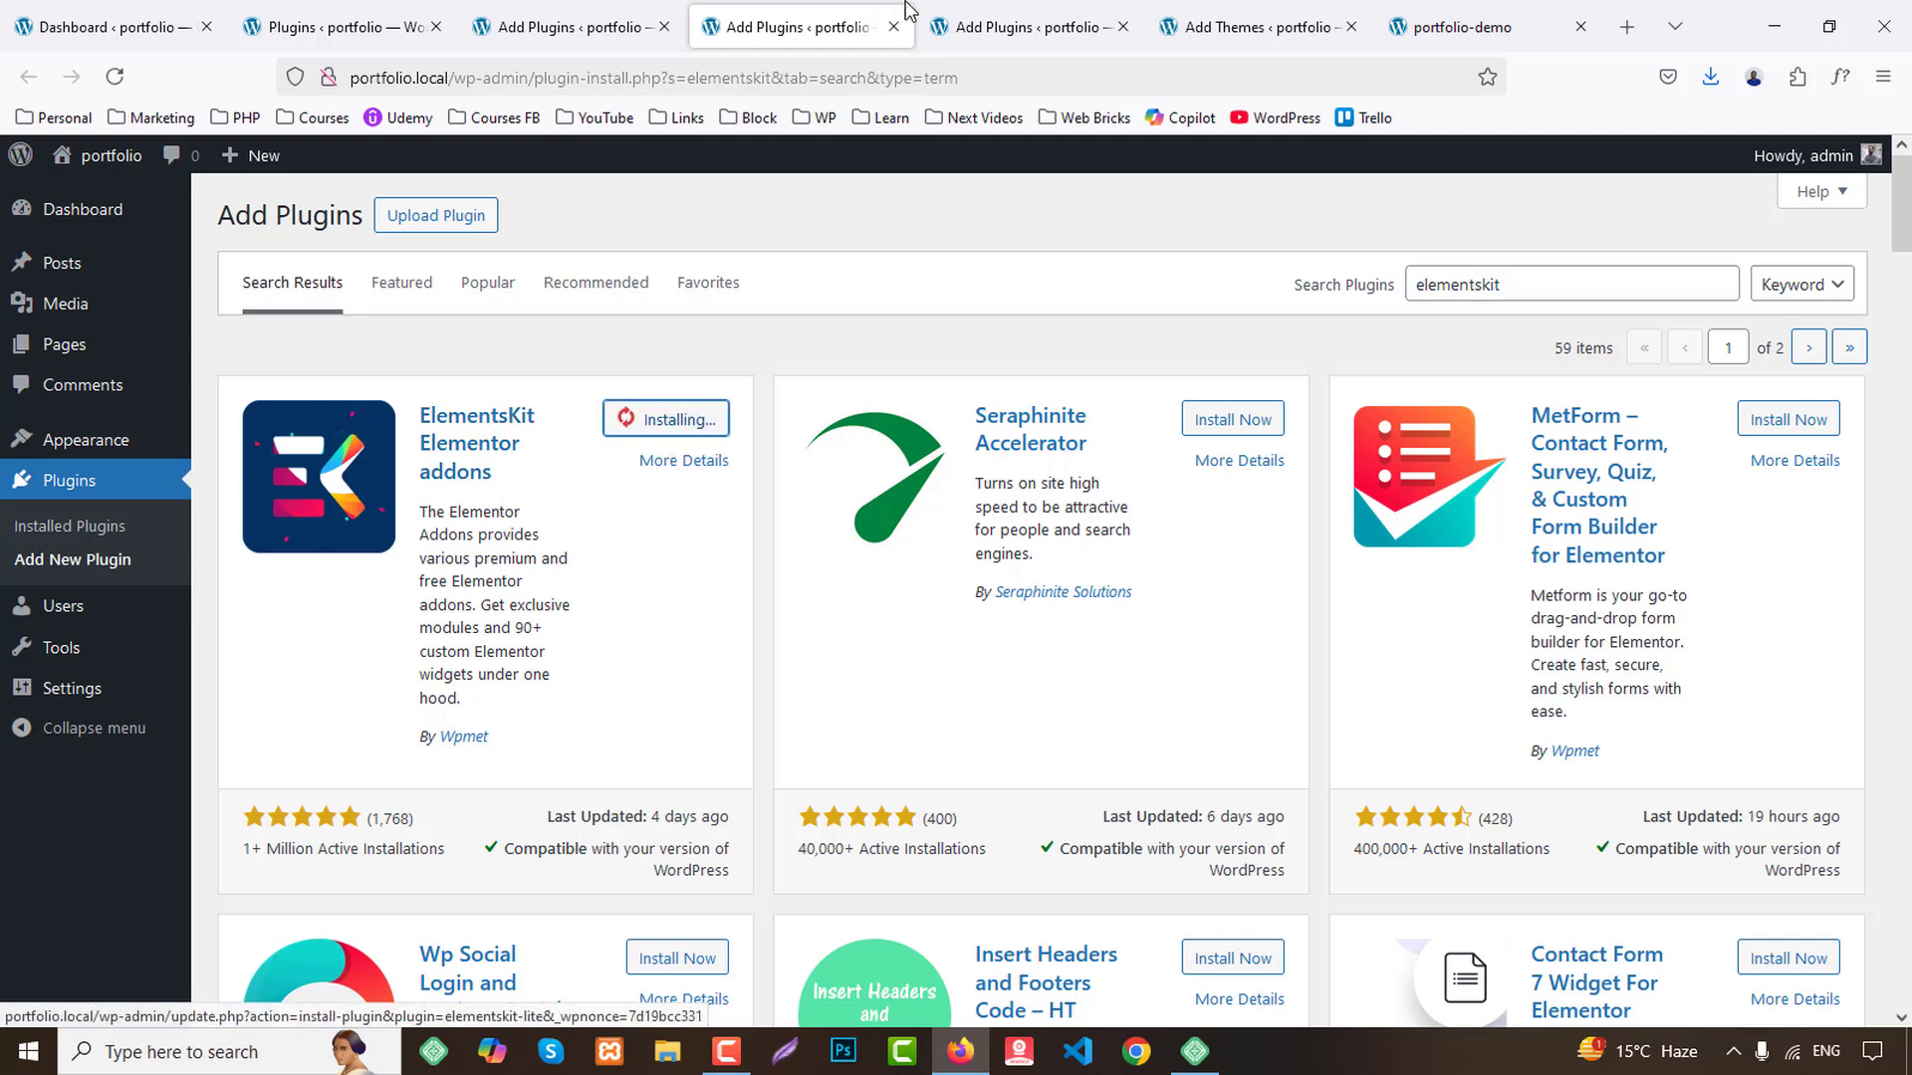
left_click(956, 20)
left_click(665, 419)
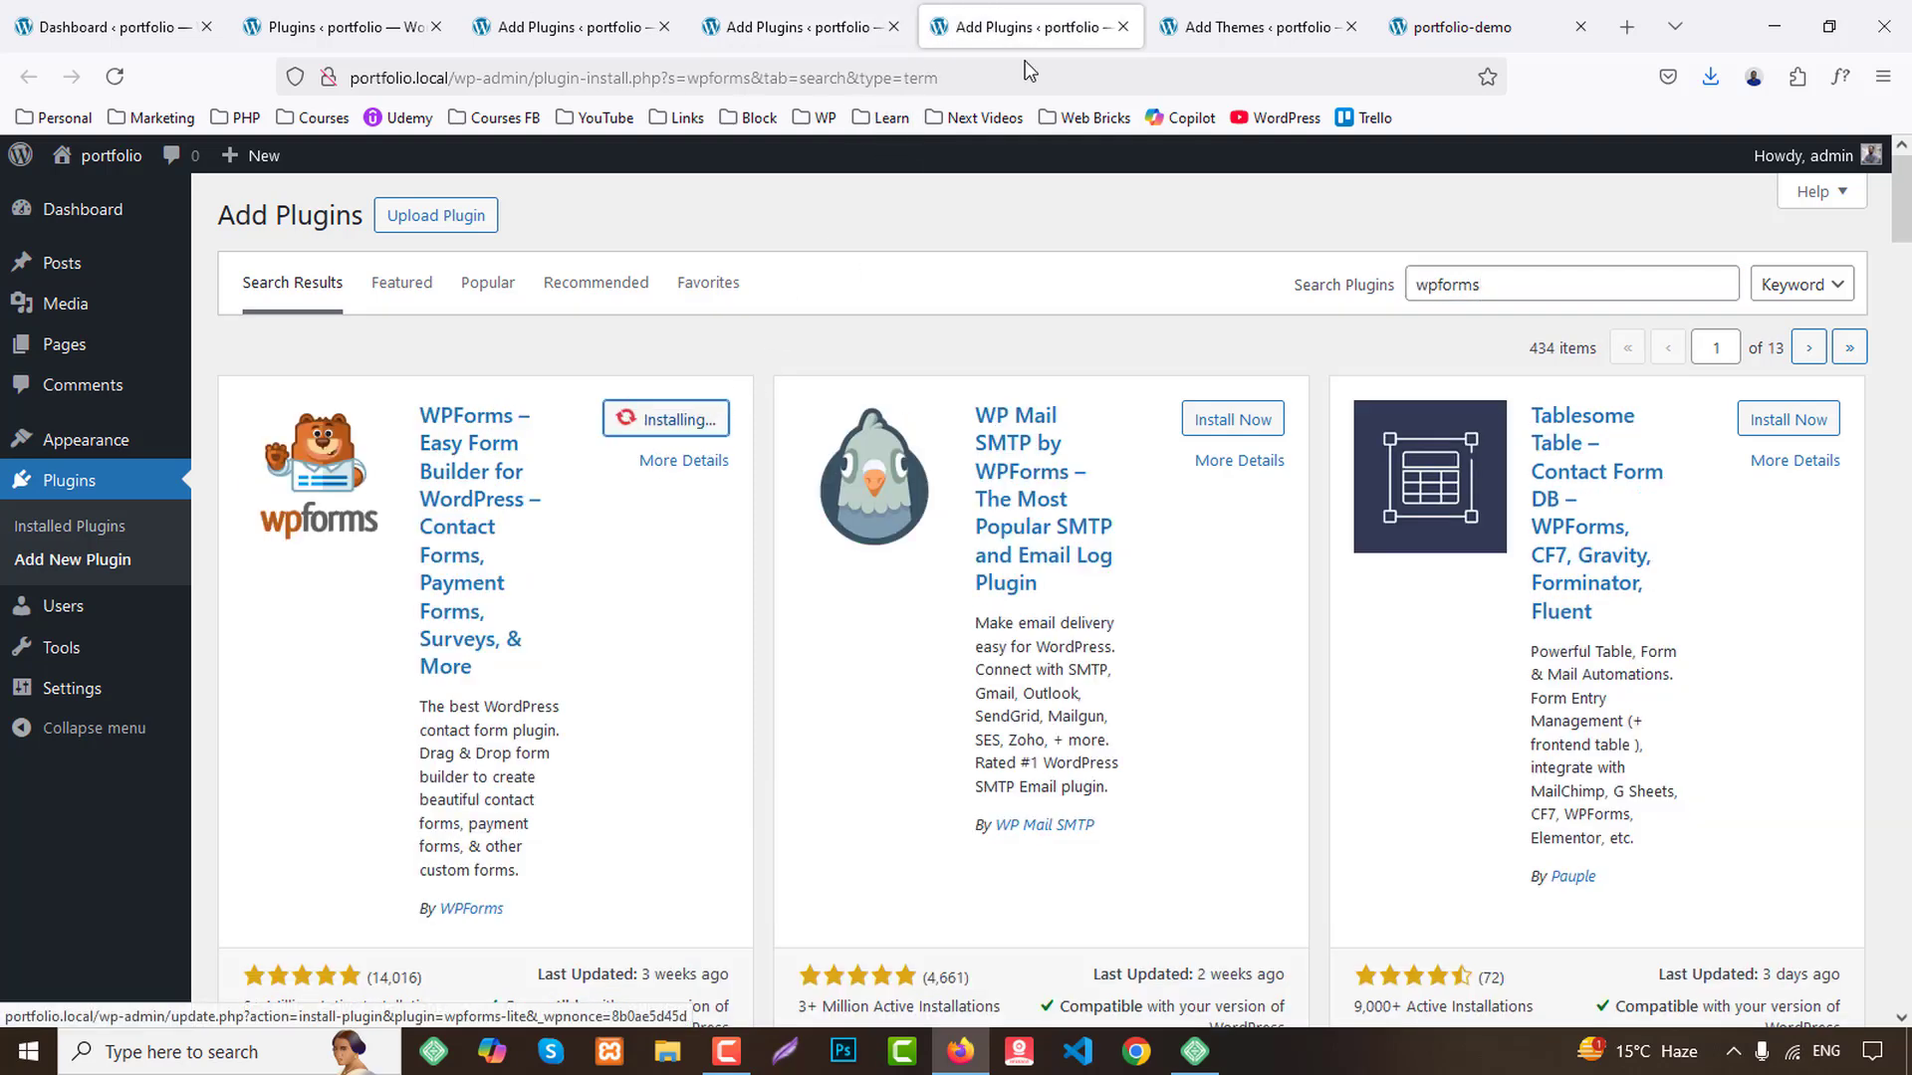
Activate the Hello Elementor theme and check the progress of the three plugin installations.
left_click(1267, 8)
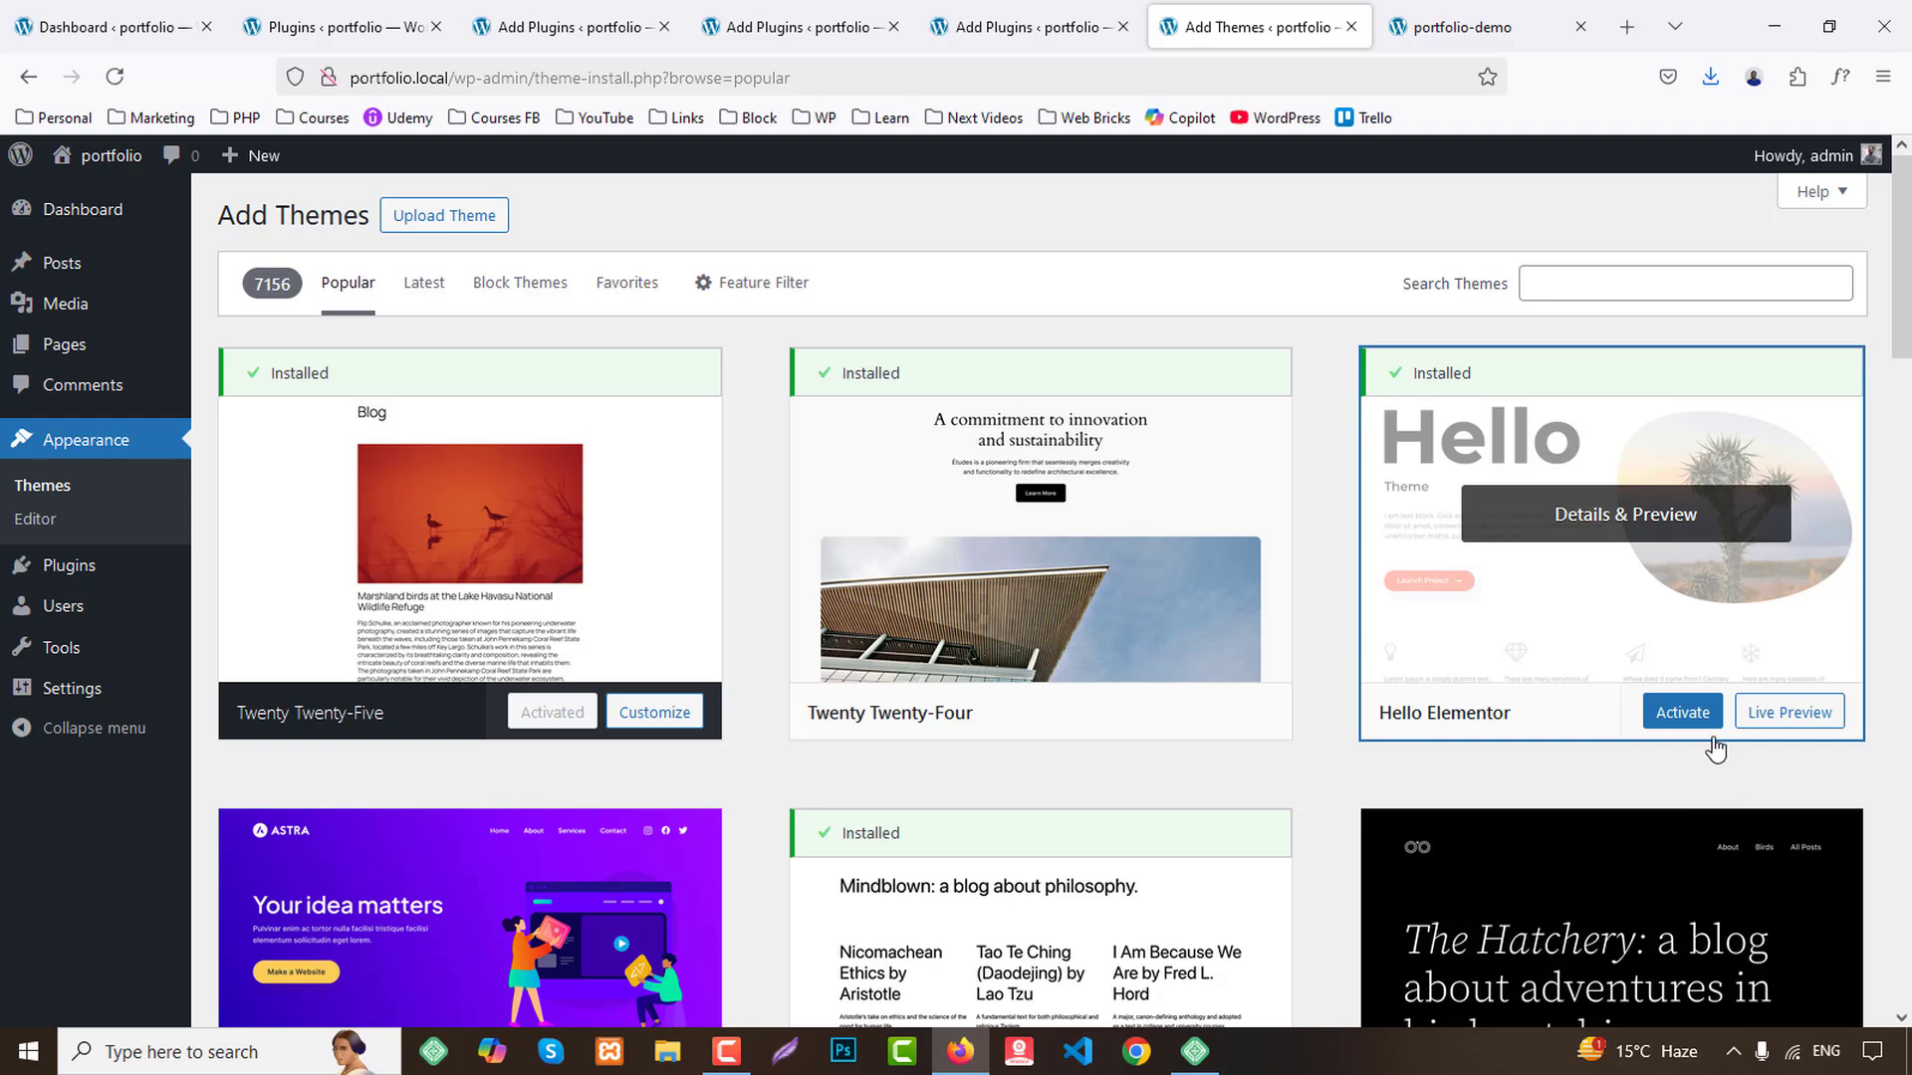
left_click(1681, 721)
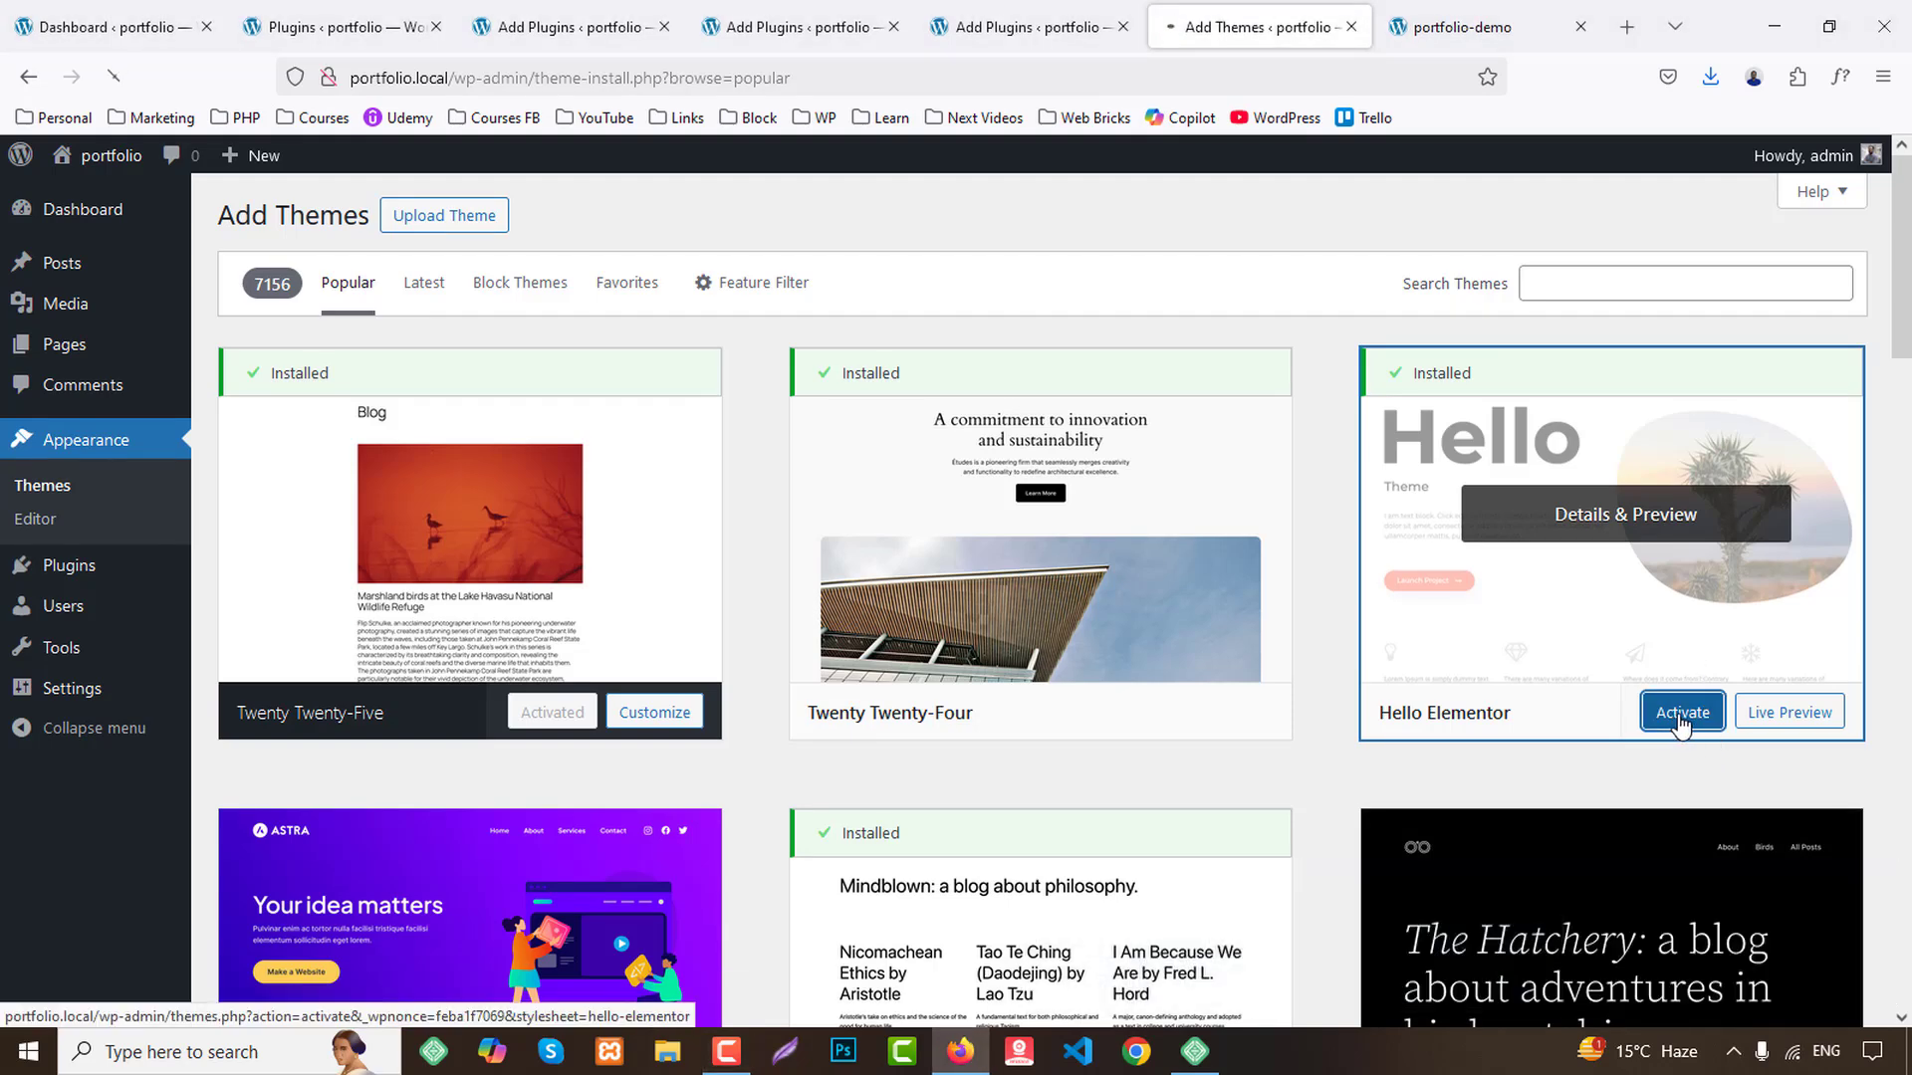
left_click(576, 20)
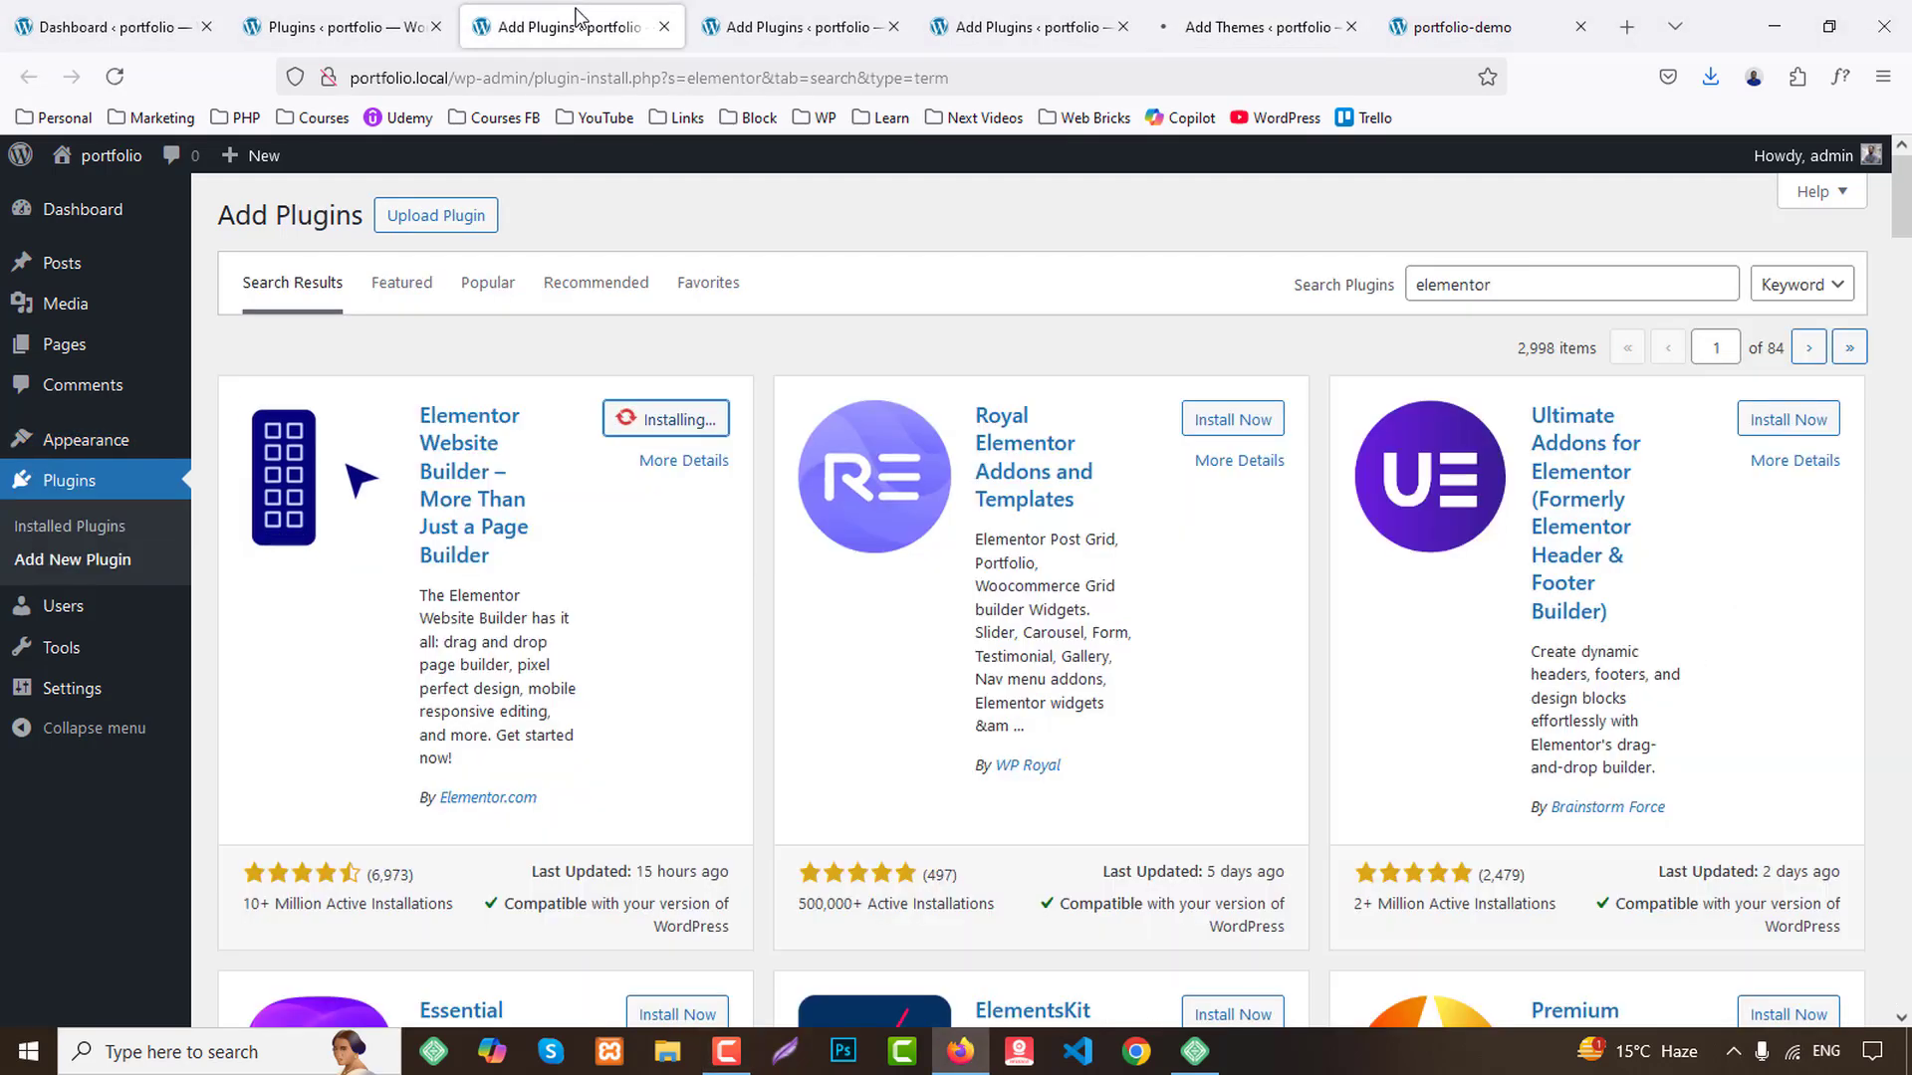
left_click(796, 20)
left_click(1037, 4)
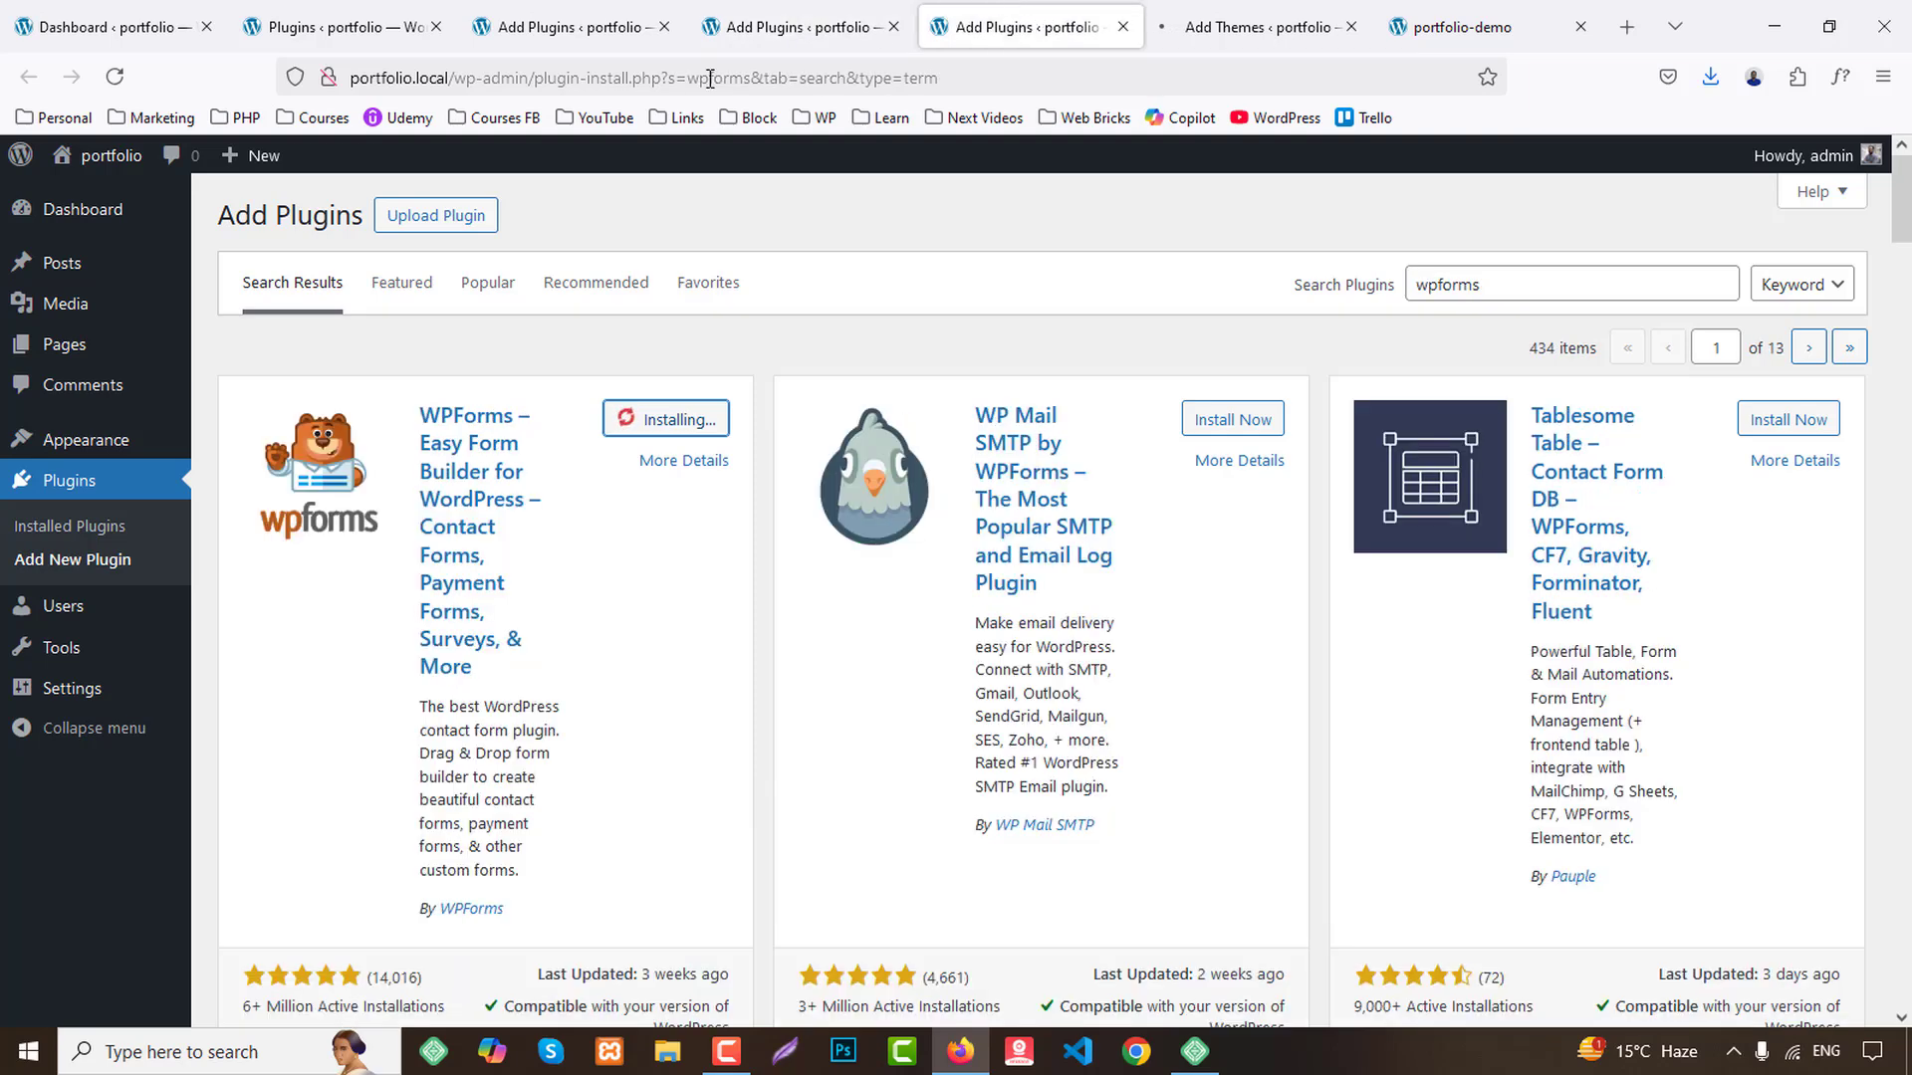
left_click(1254, 14)
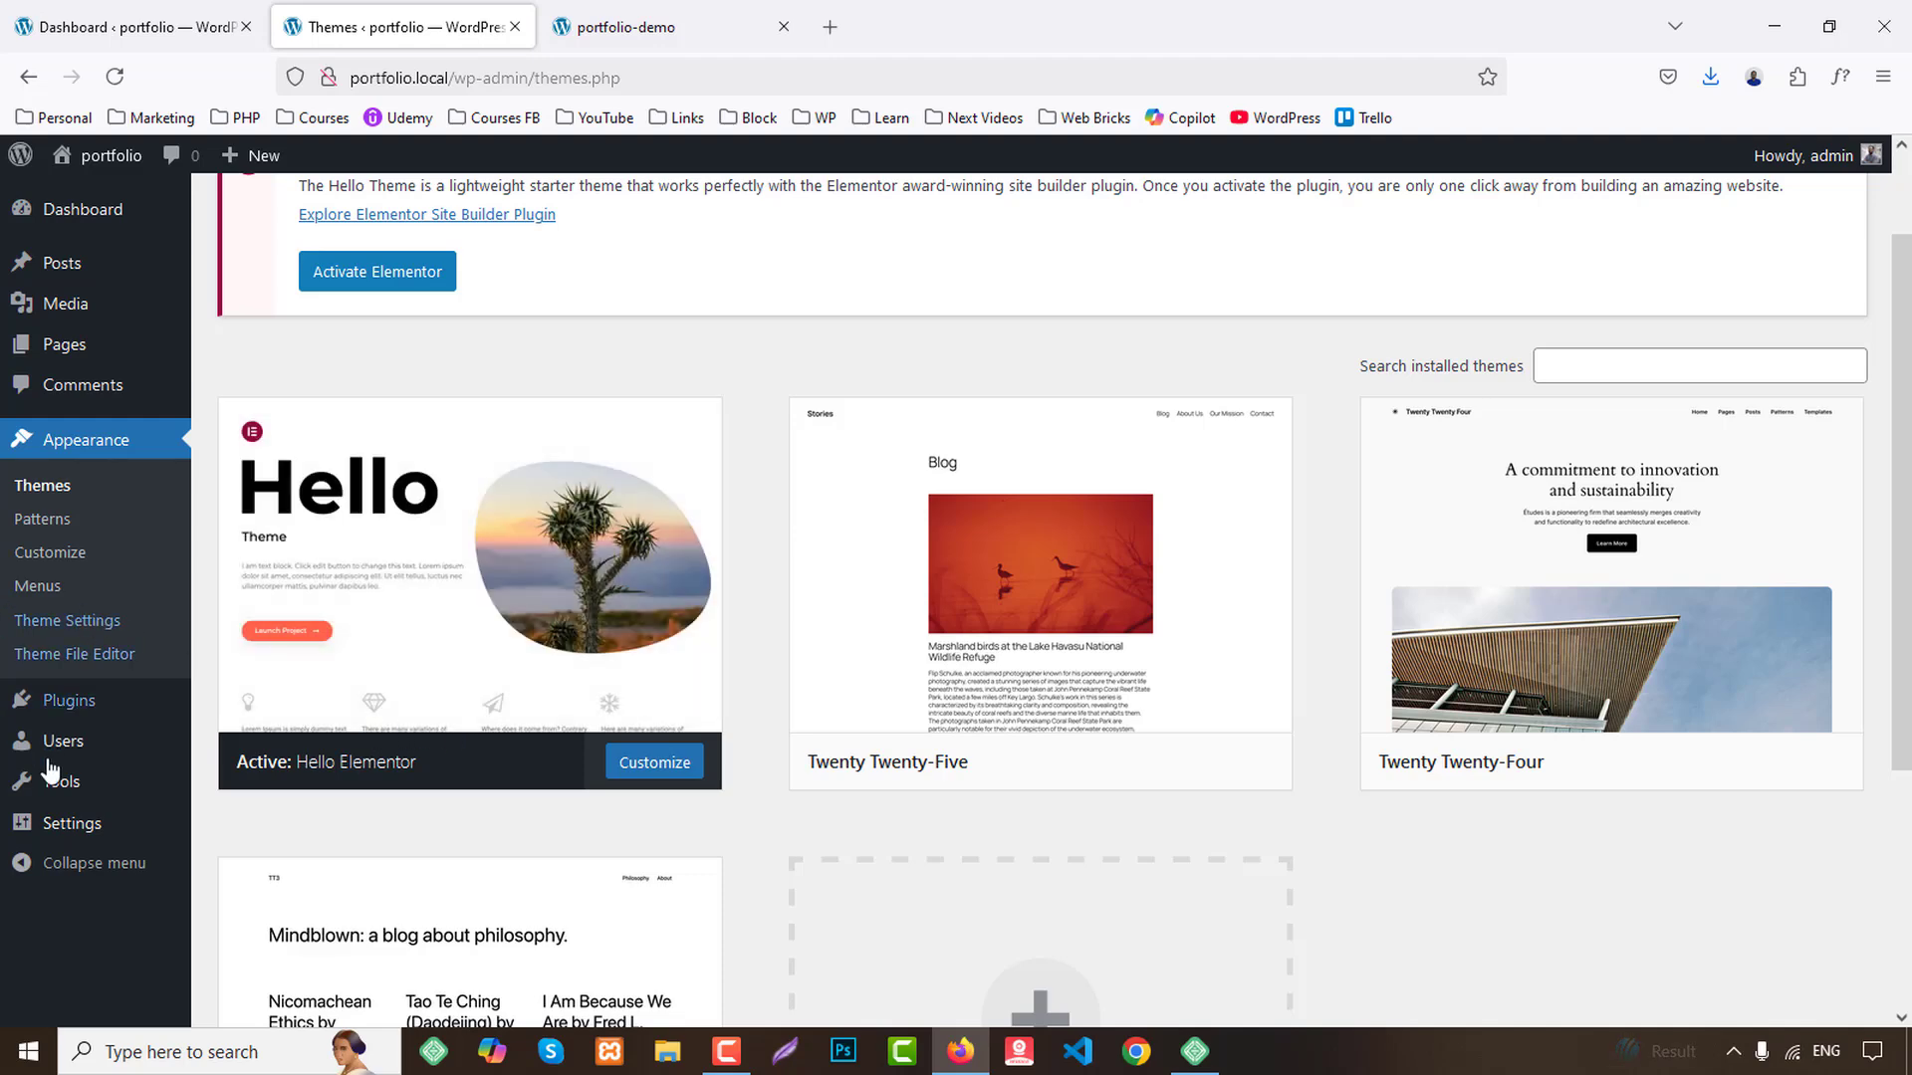
Open the installed plugins list and bulk-activate Elementor, ElementsKit Lite and WPForms Lite.
left_click(111, 705)
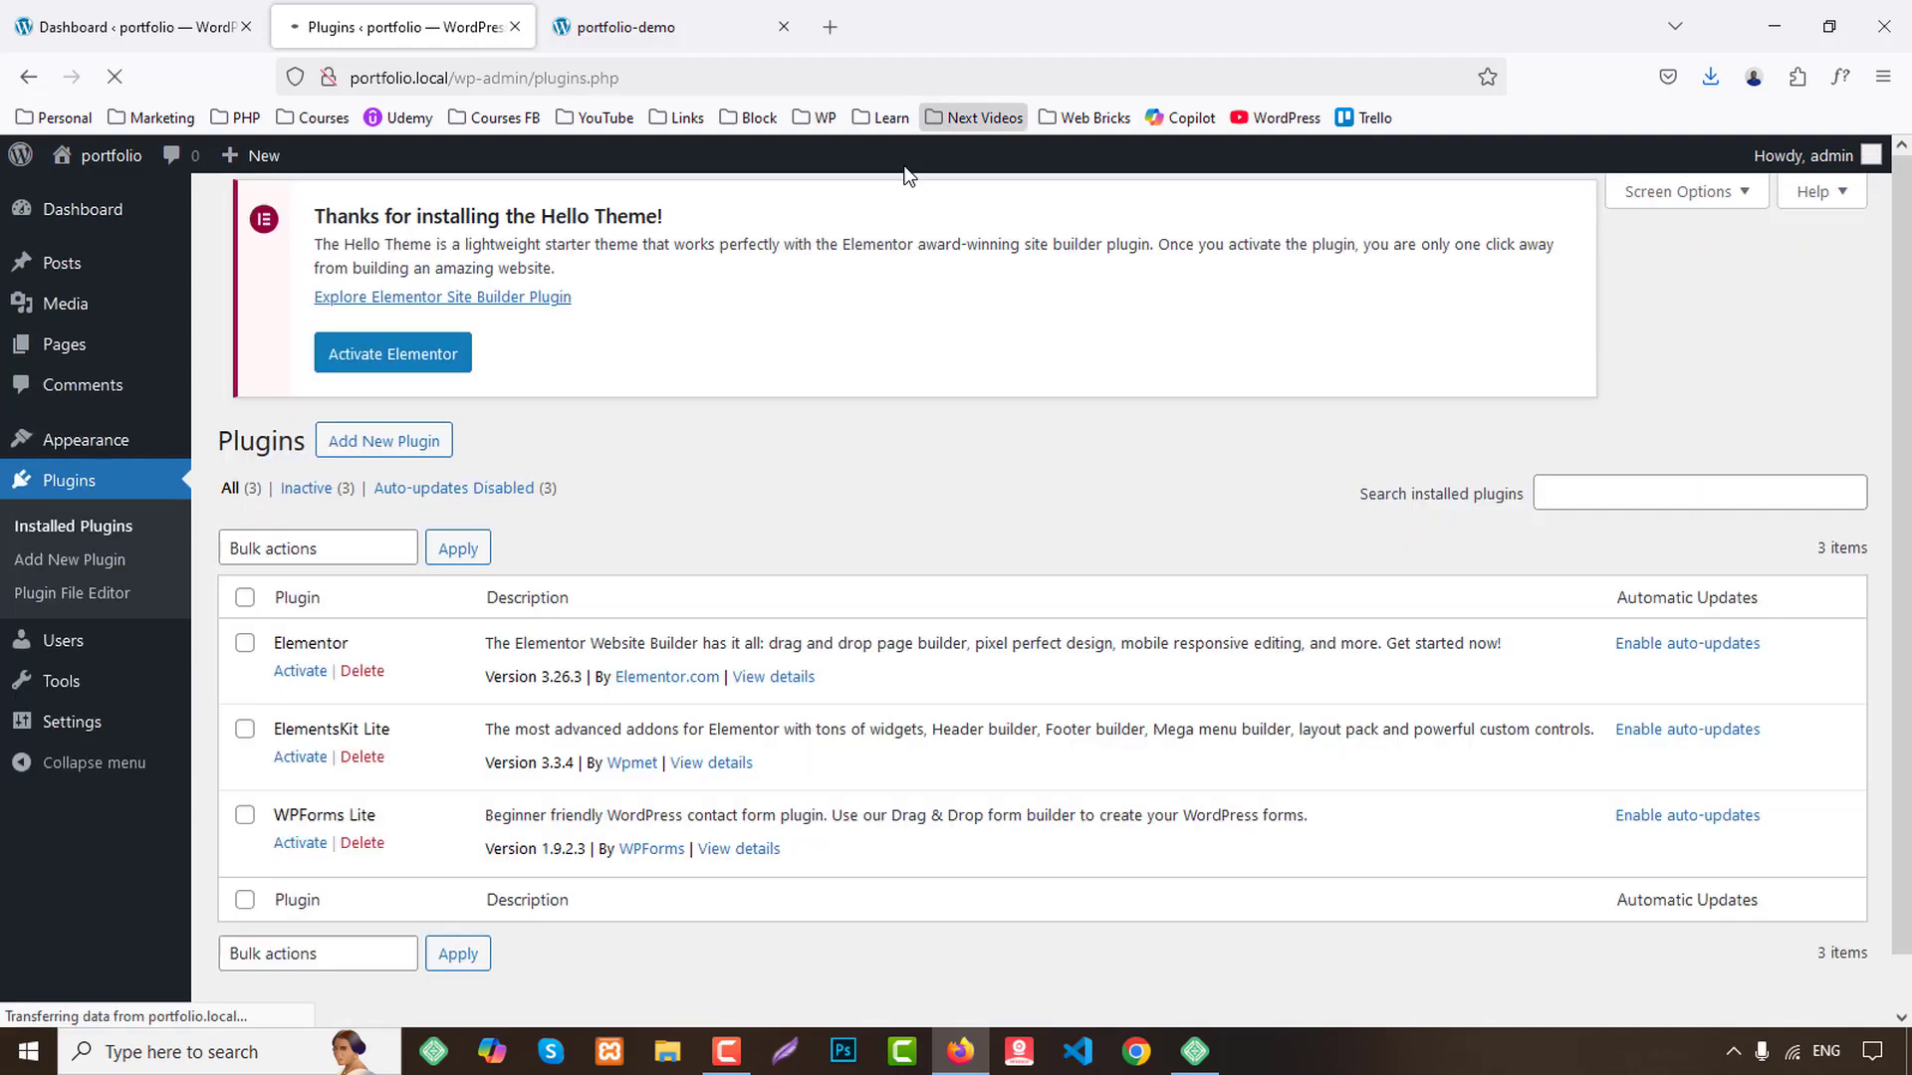
scroll(382, 633, "down", 1)
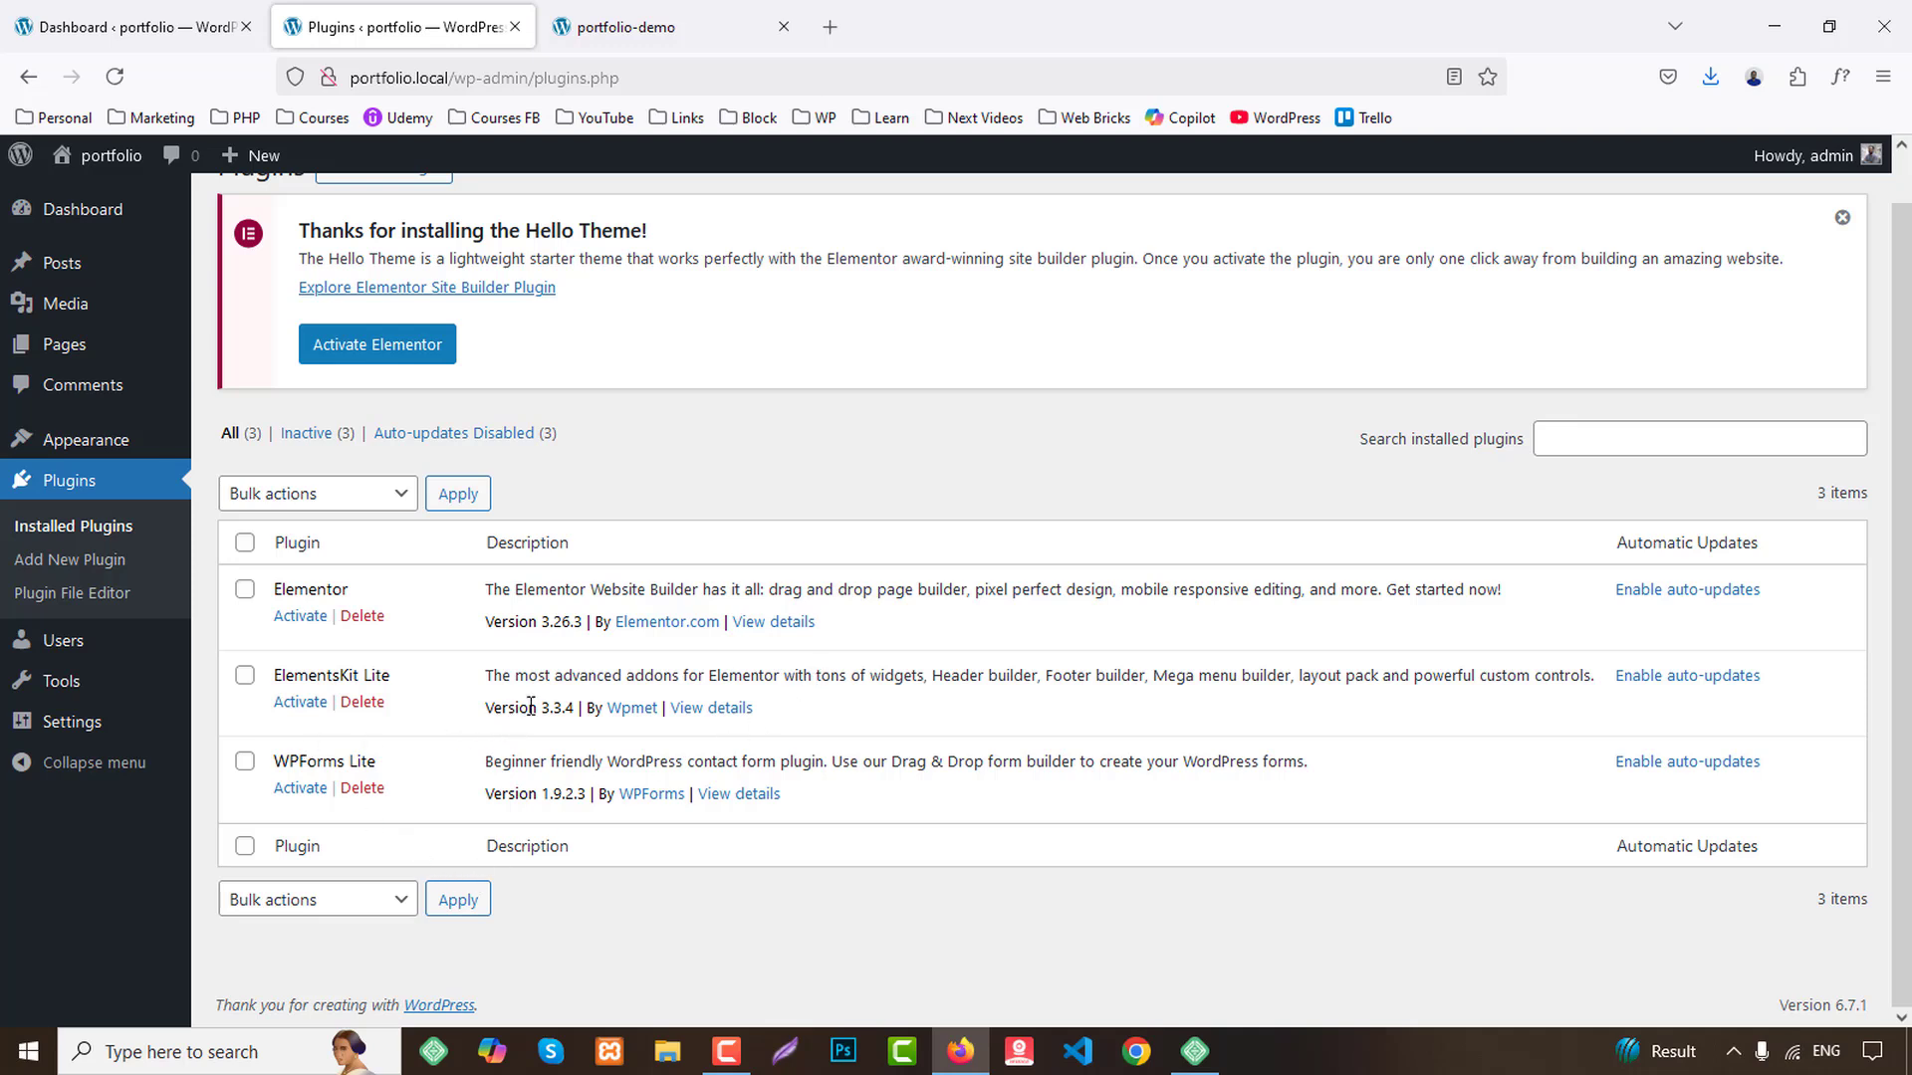
left_click(244, 542)
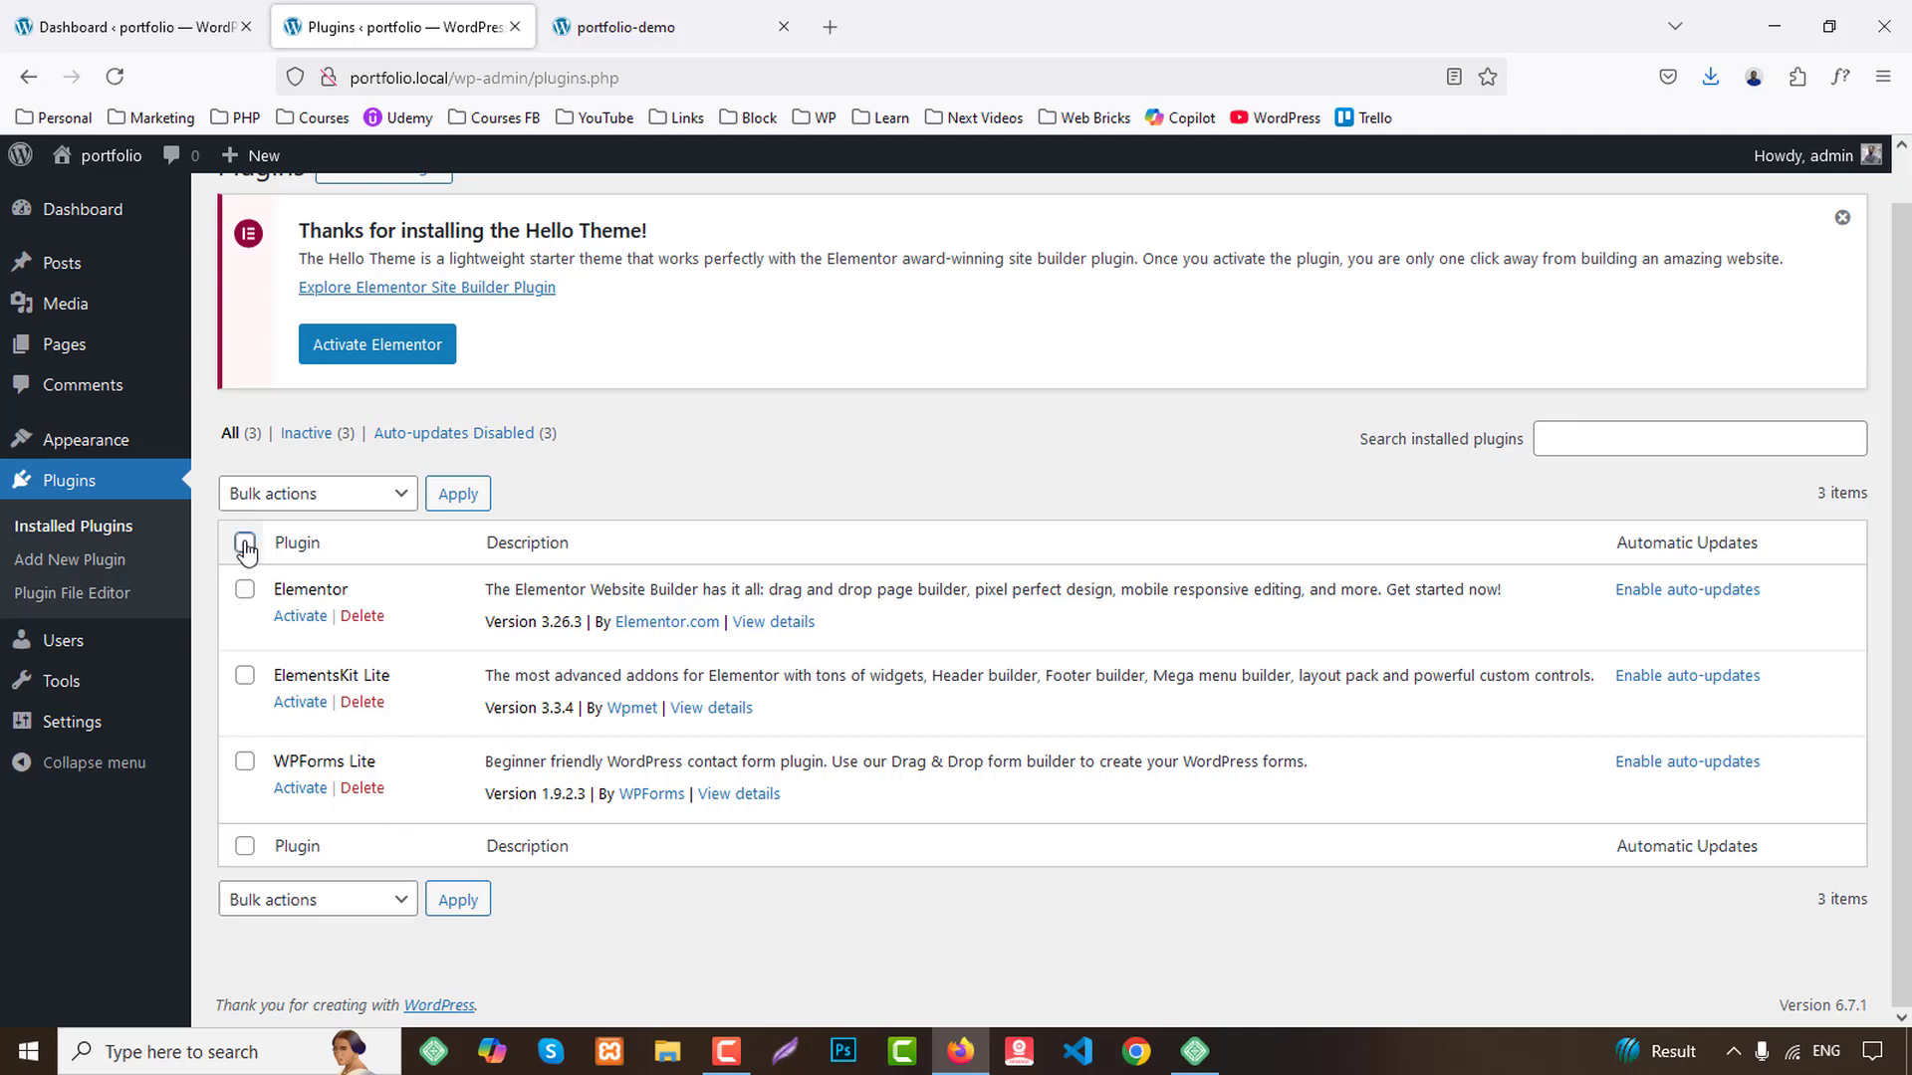
left_click(290, 507)
left_click(299, 567)
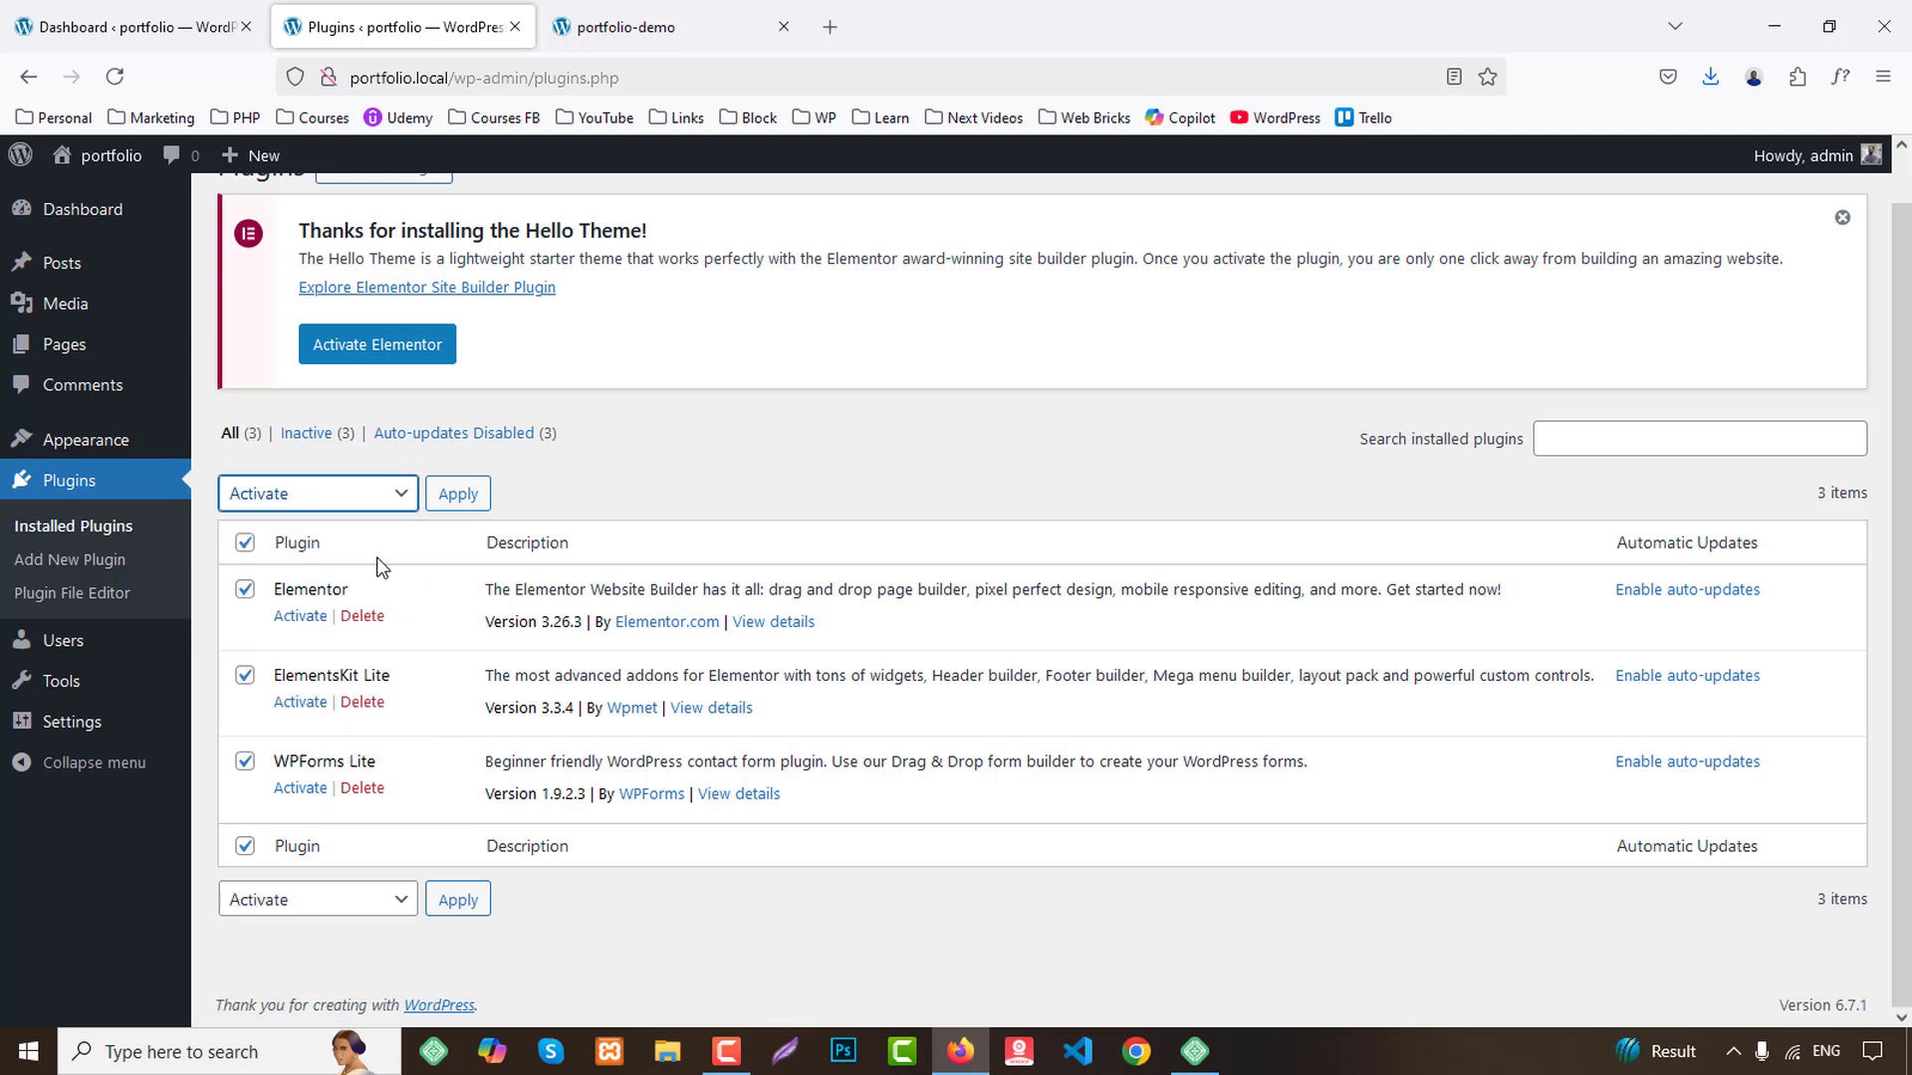
left_click(464, 498)
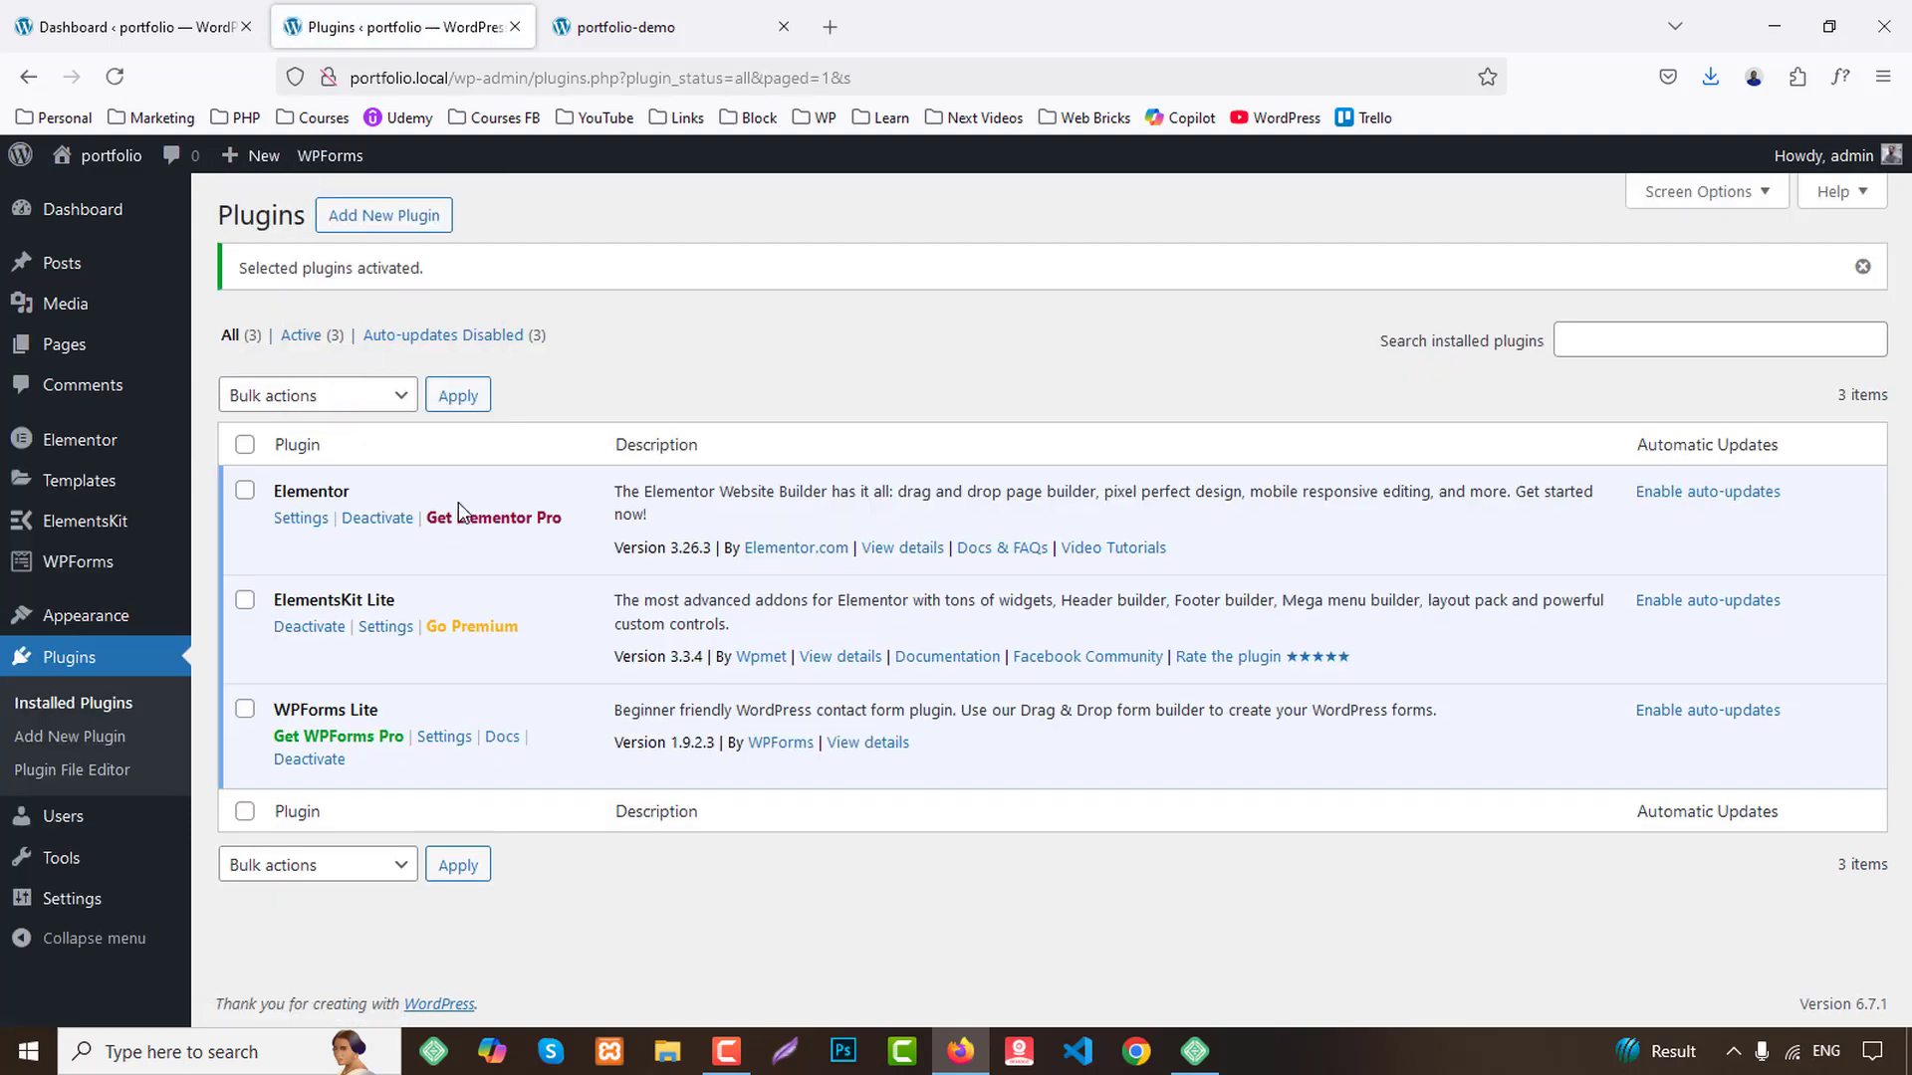
Close the Plugins browser tab and open the portfolio site's Menus page in a new tab.
middle_click(392, 24)
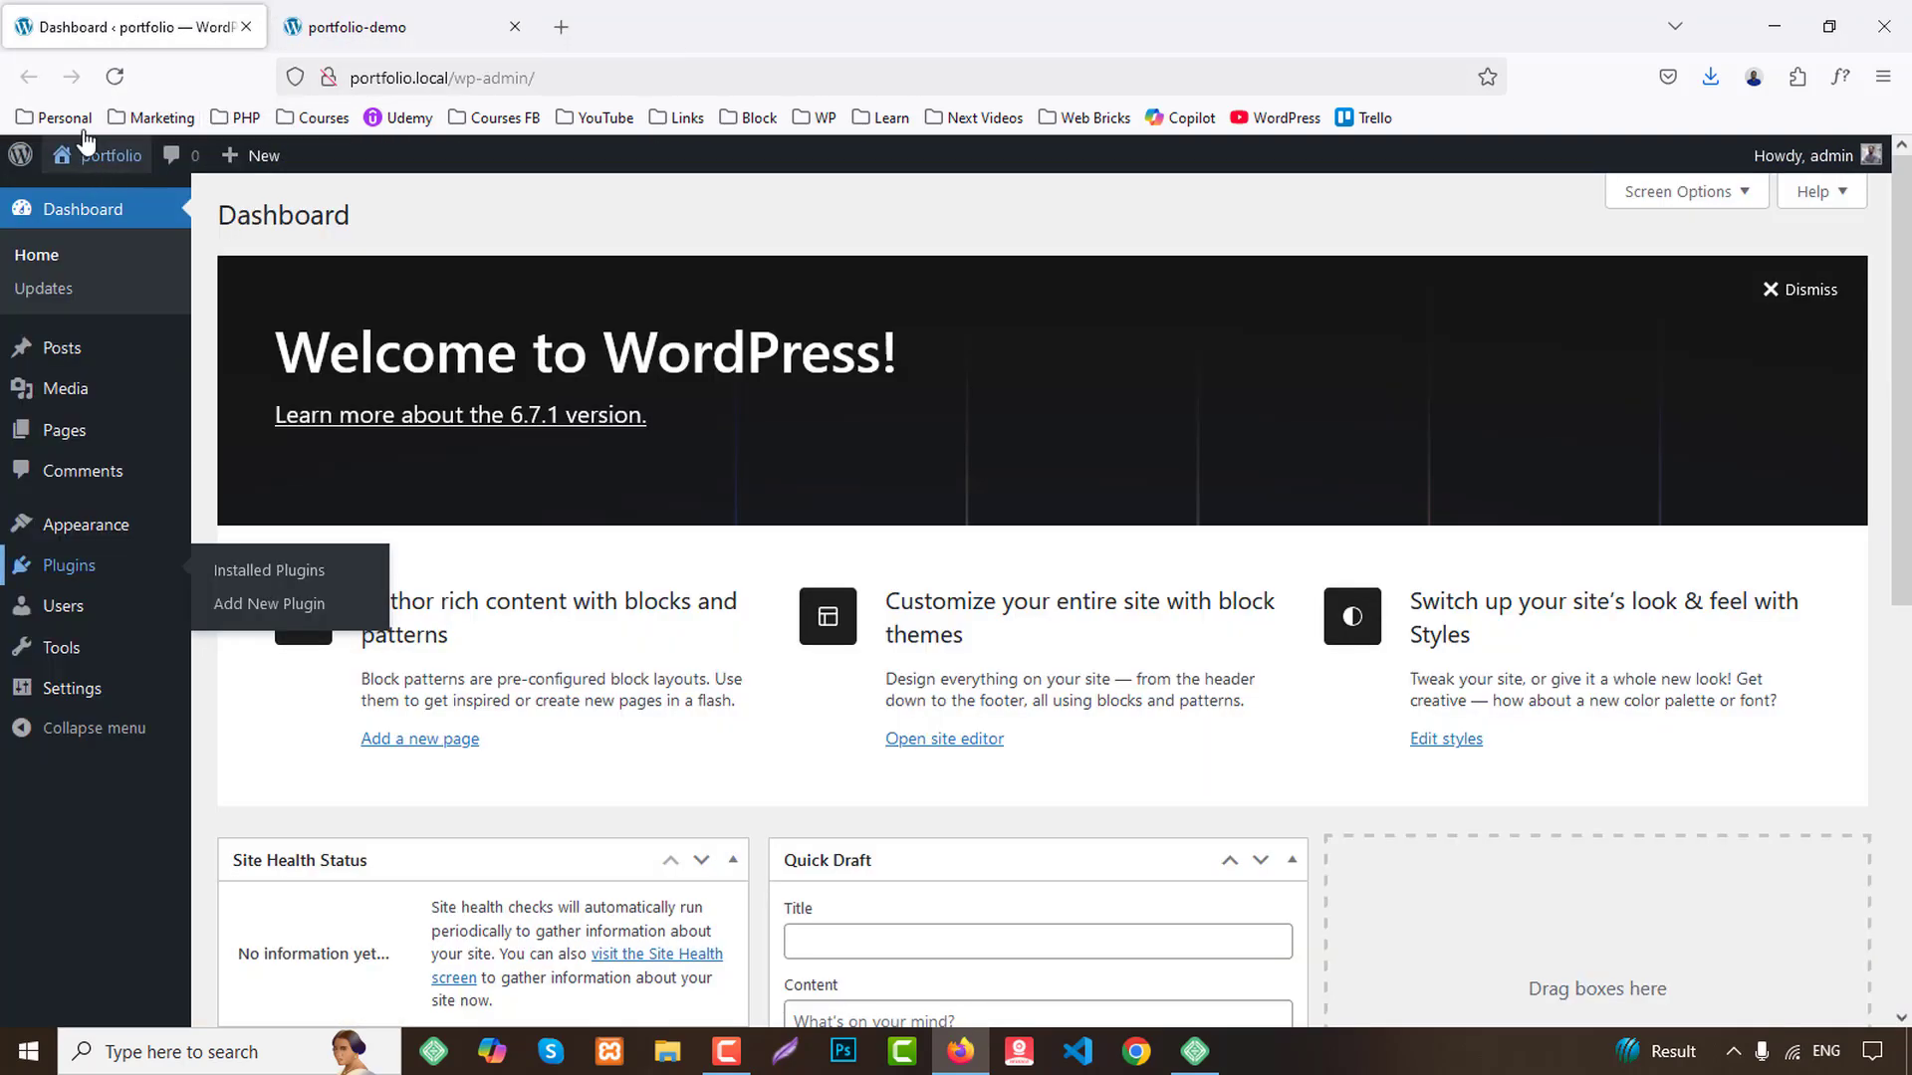
left_click(398, 27)
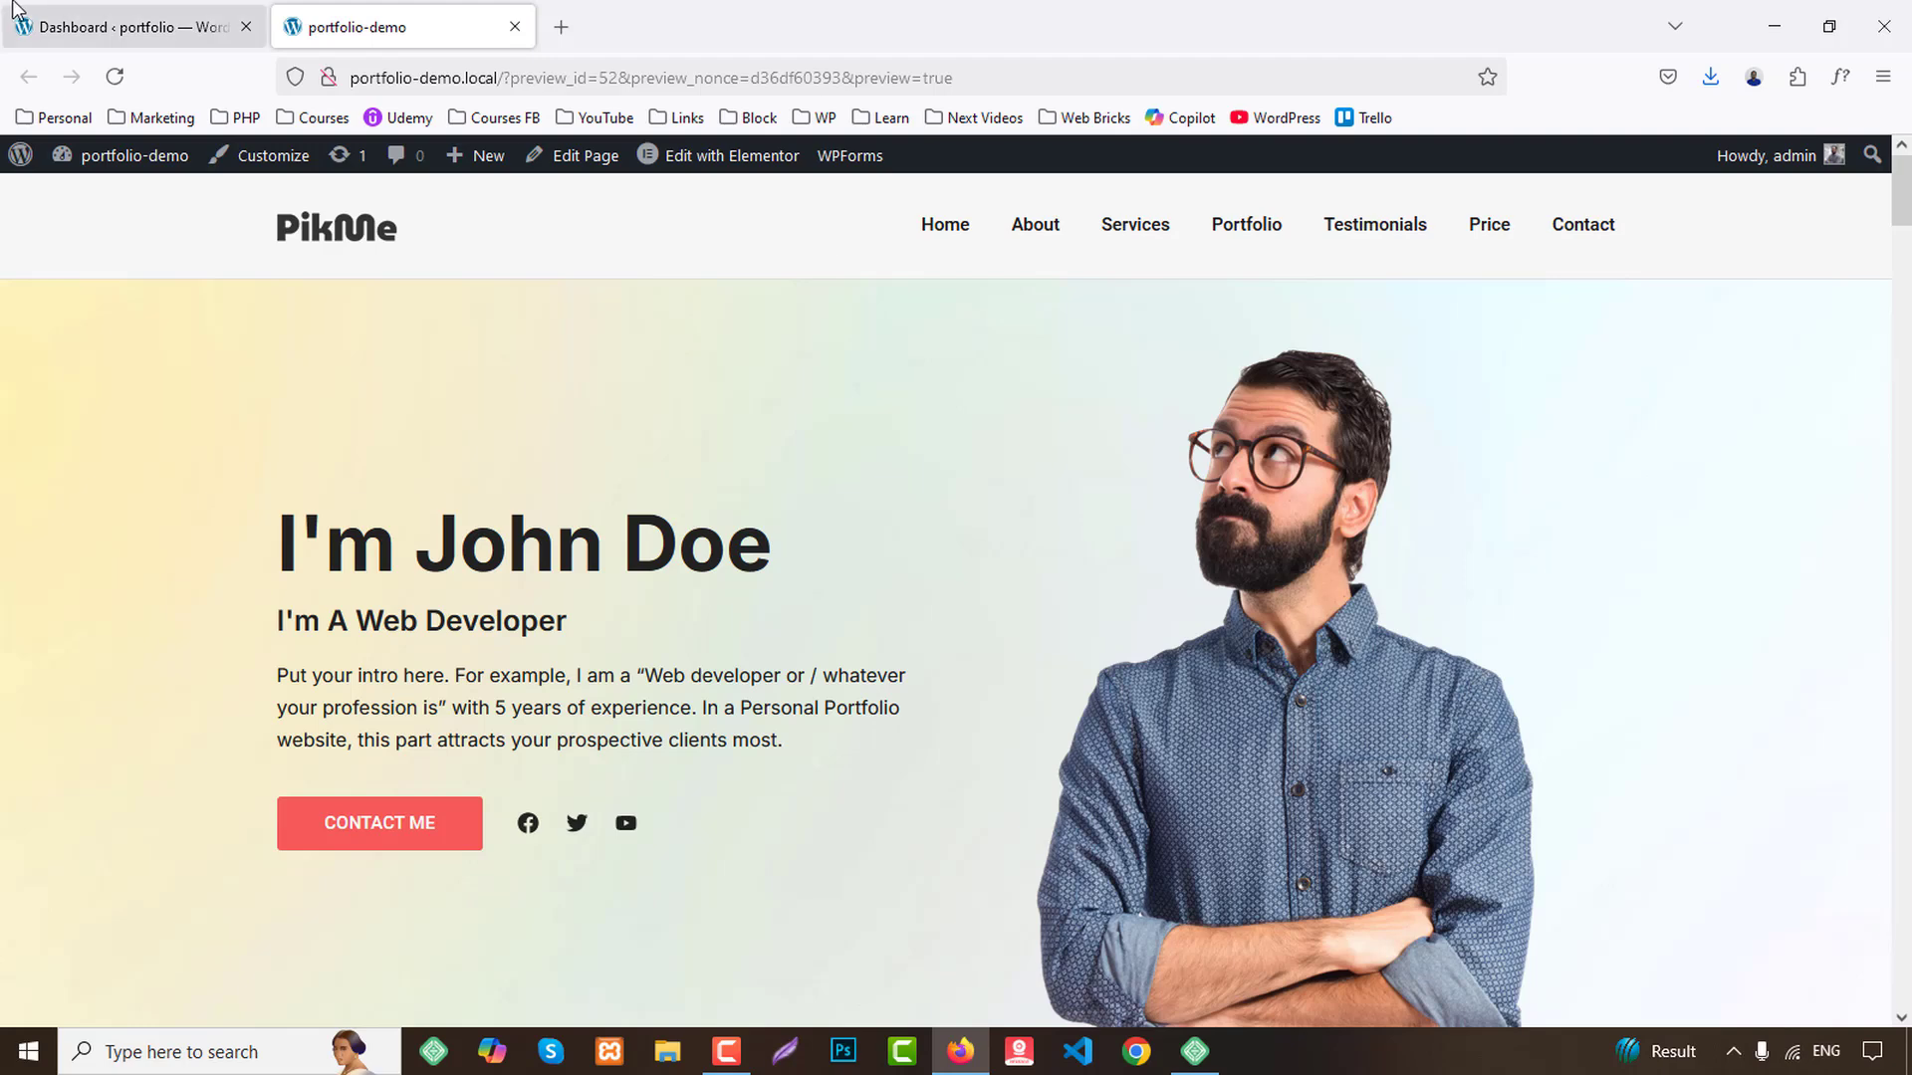
left_click(135, 27)
mouse_move(110, 699)
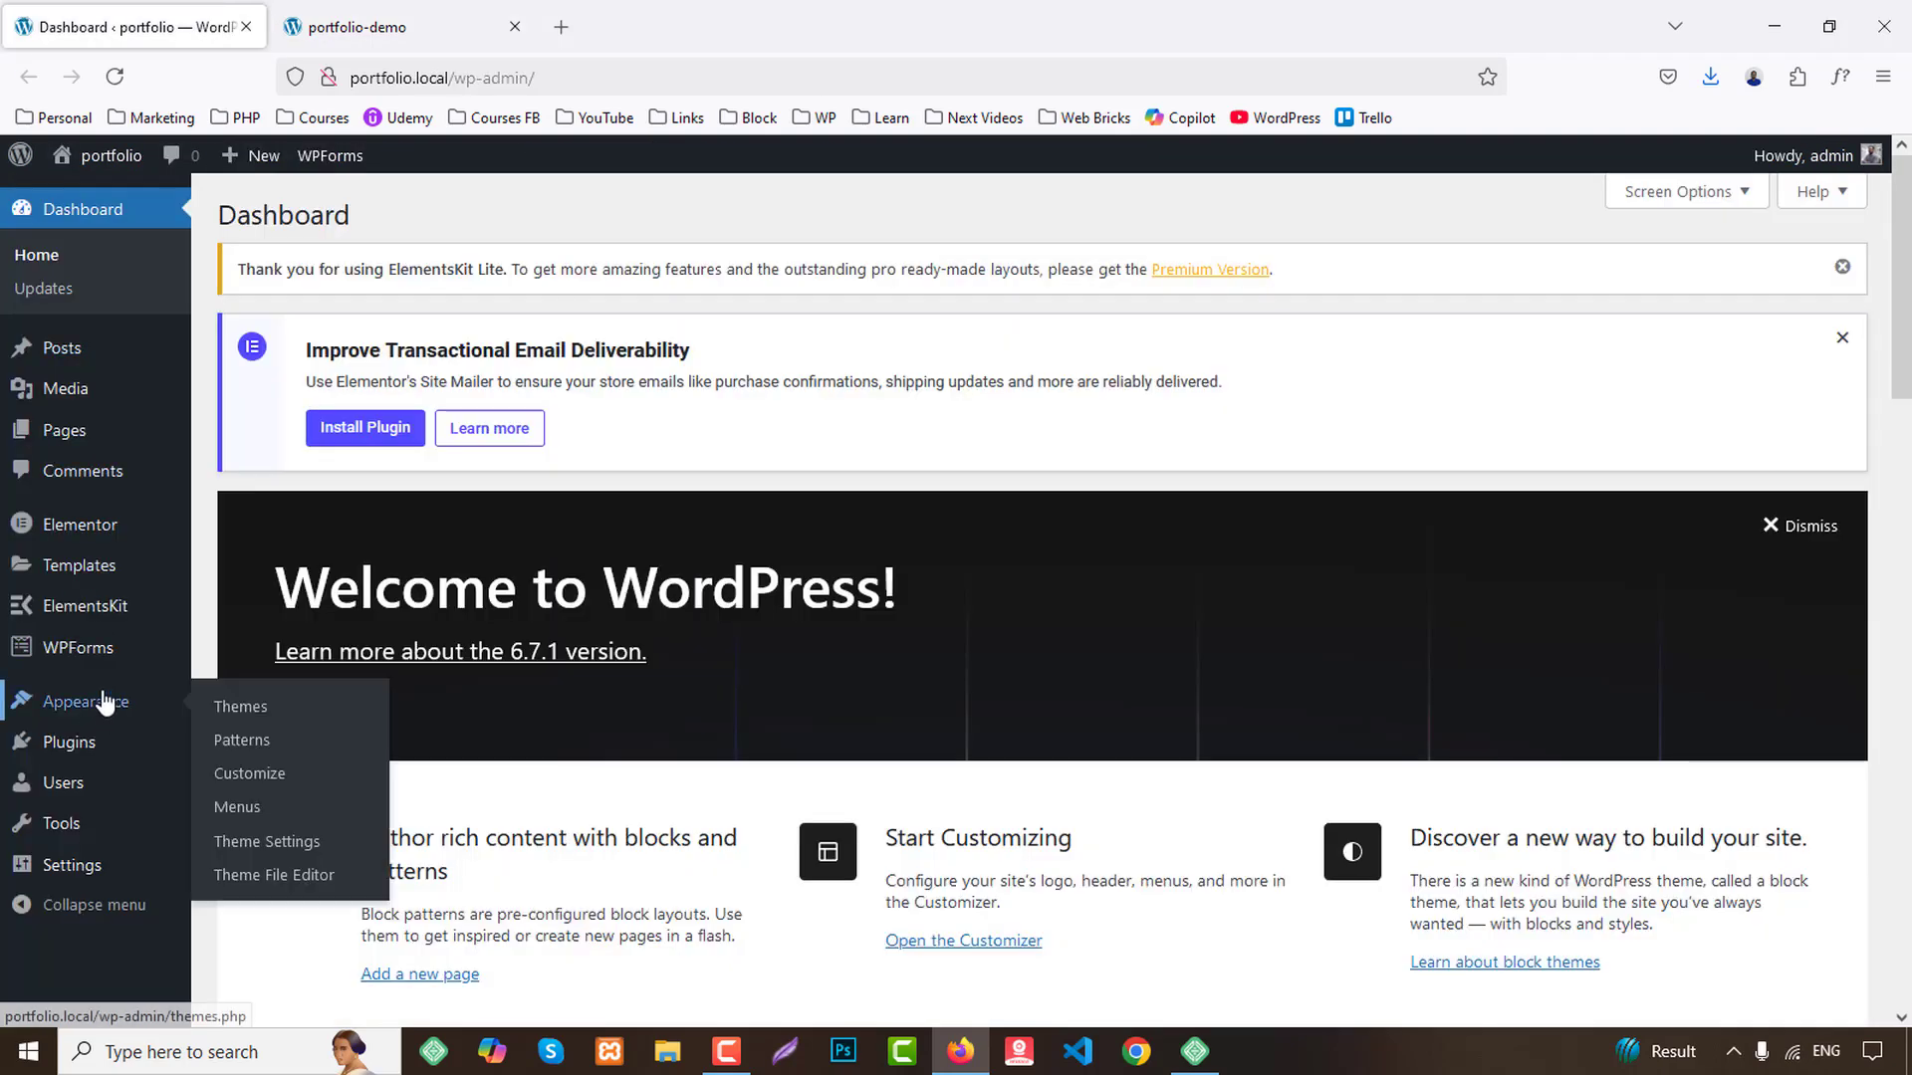
middle_click(237, 806)
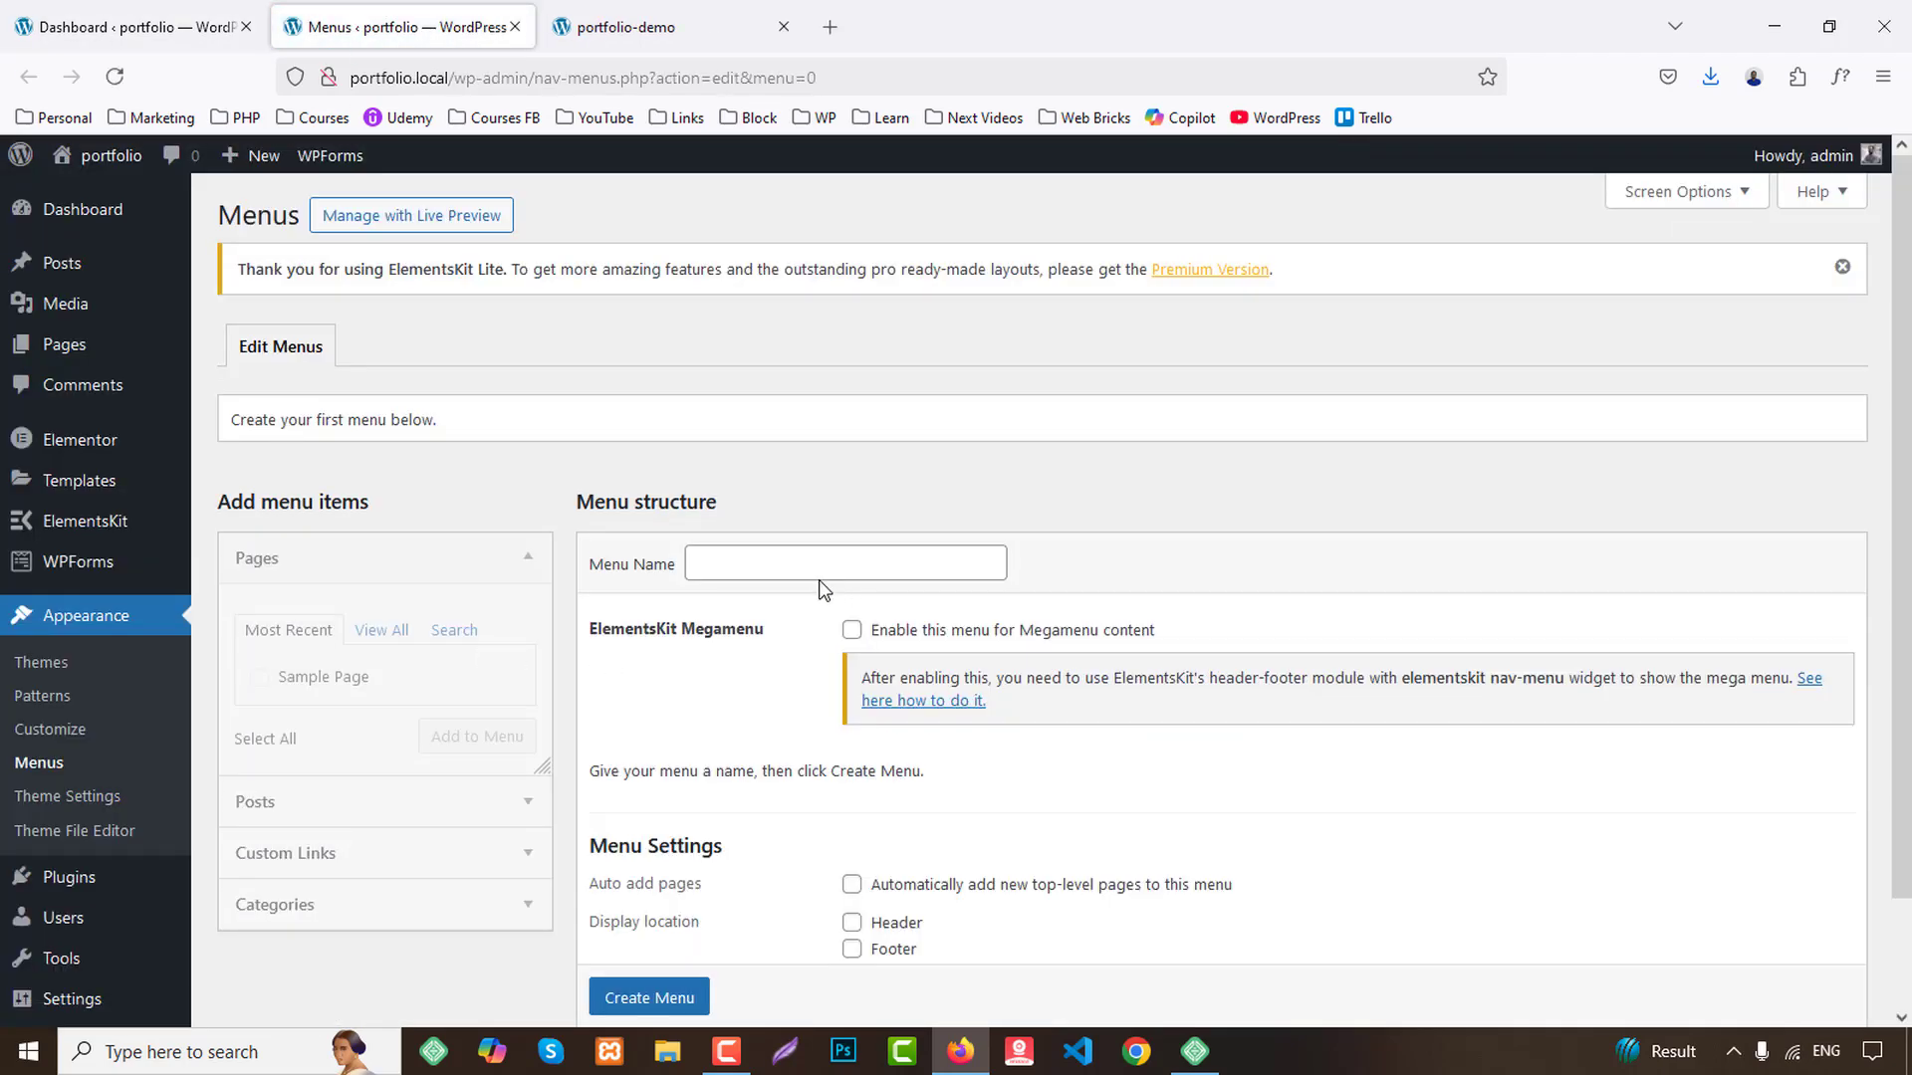
Create a navigation menu named "Main Menu" with Header as its display location.
left_click(817, 570)
left_click(808, 595)
scroll(816, 838, "down", 1)
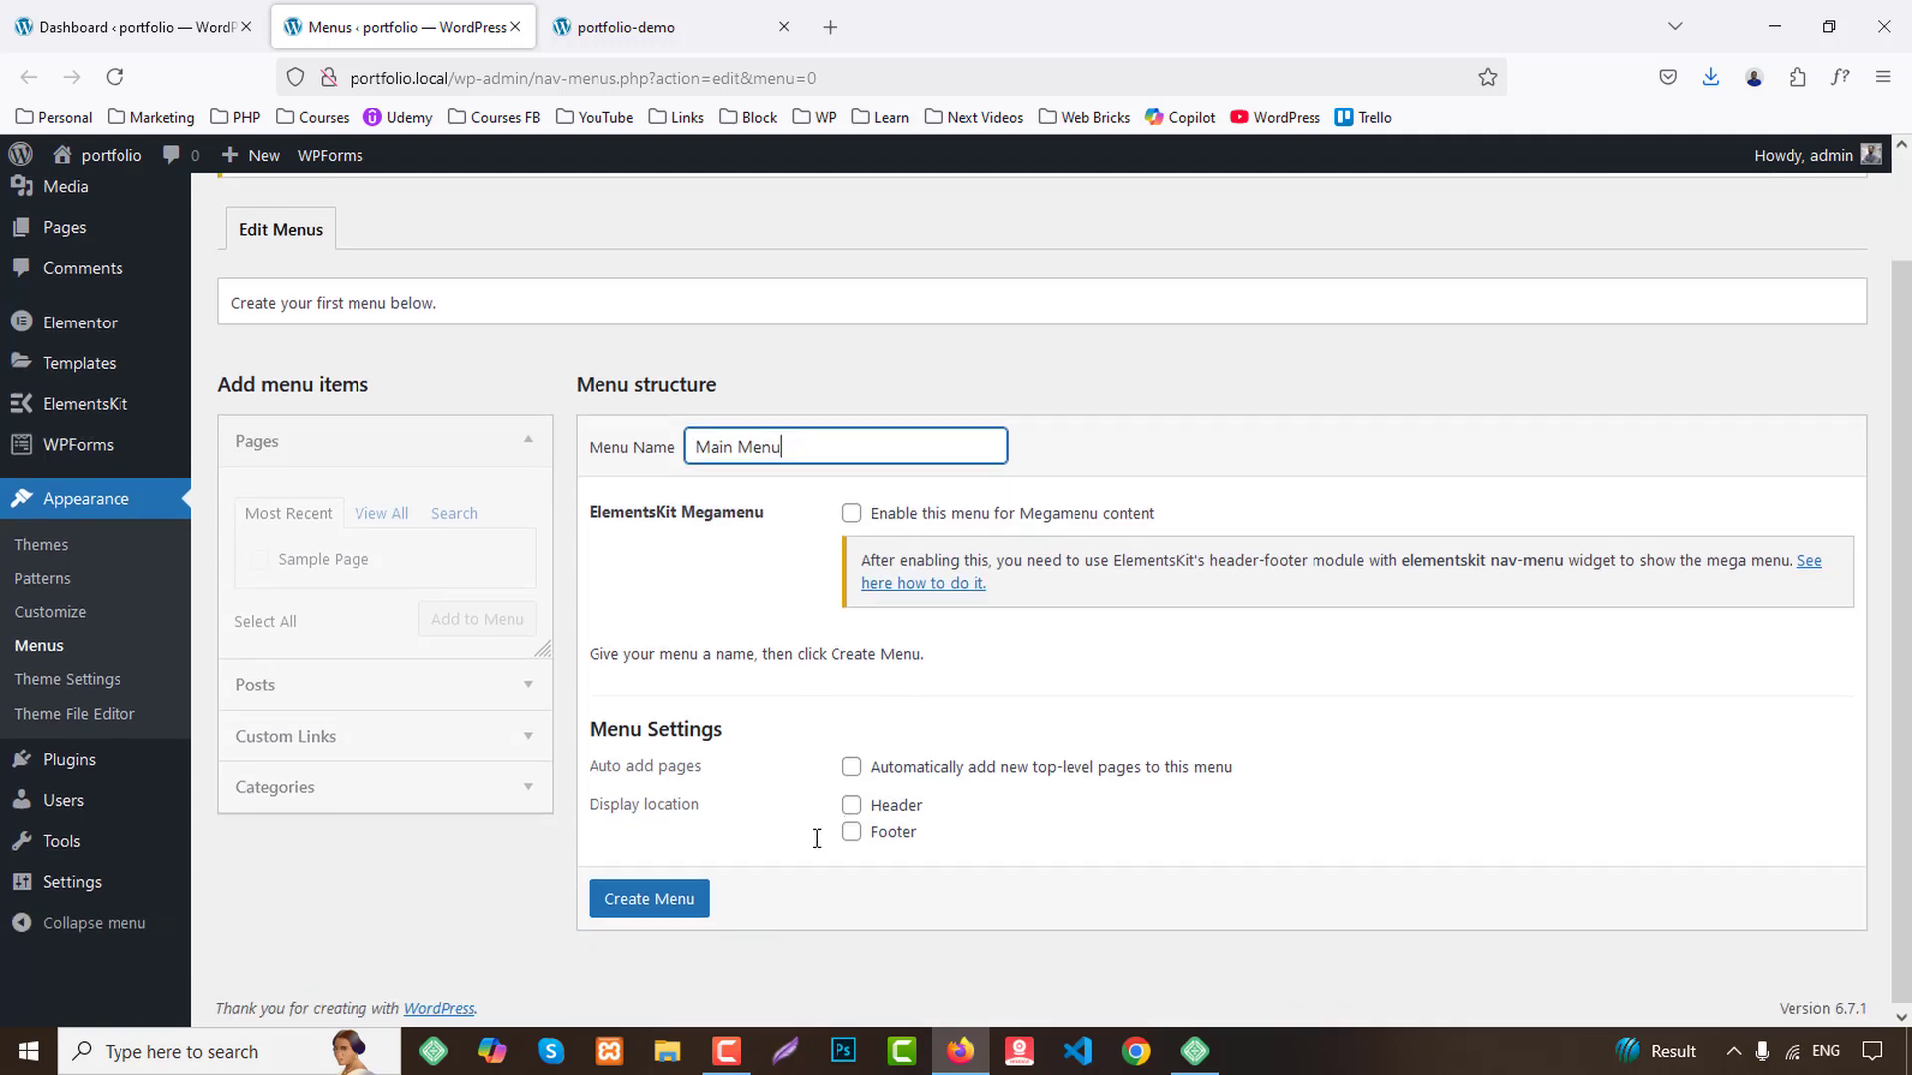
left_click_drag(816, 838, 663, 911)
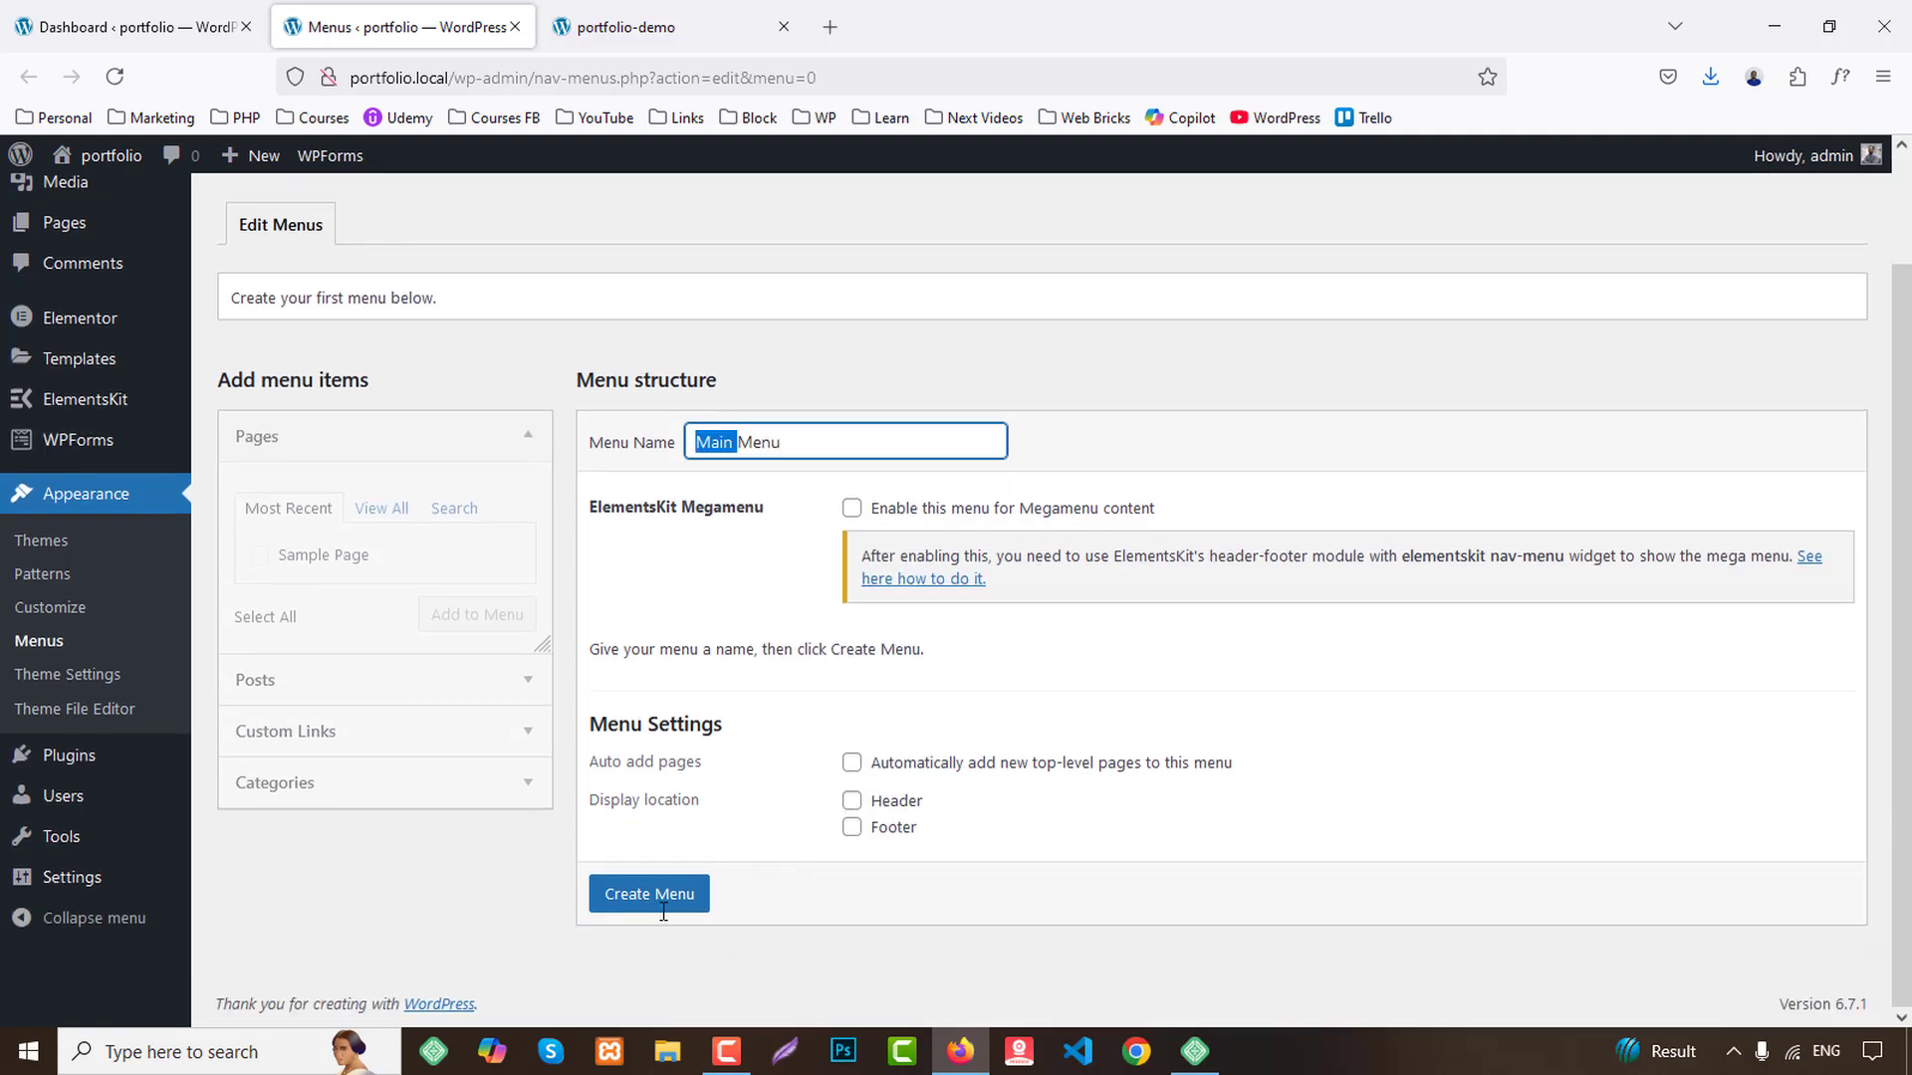
left_click(852, 802)
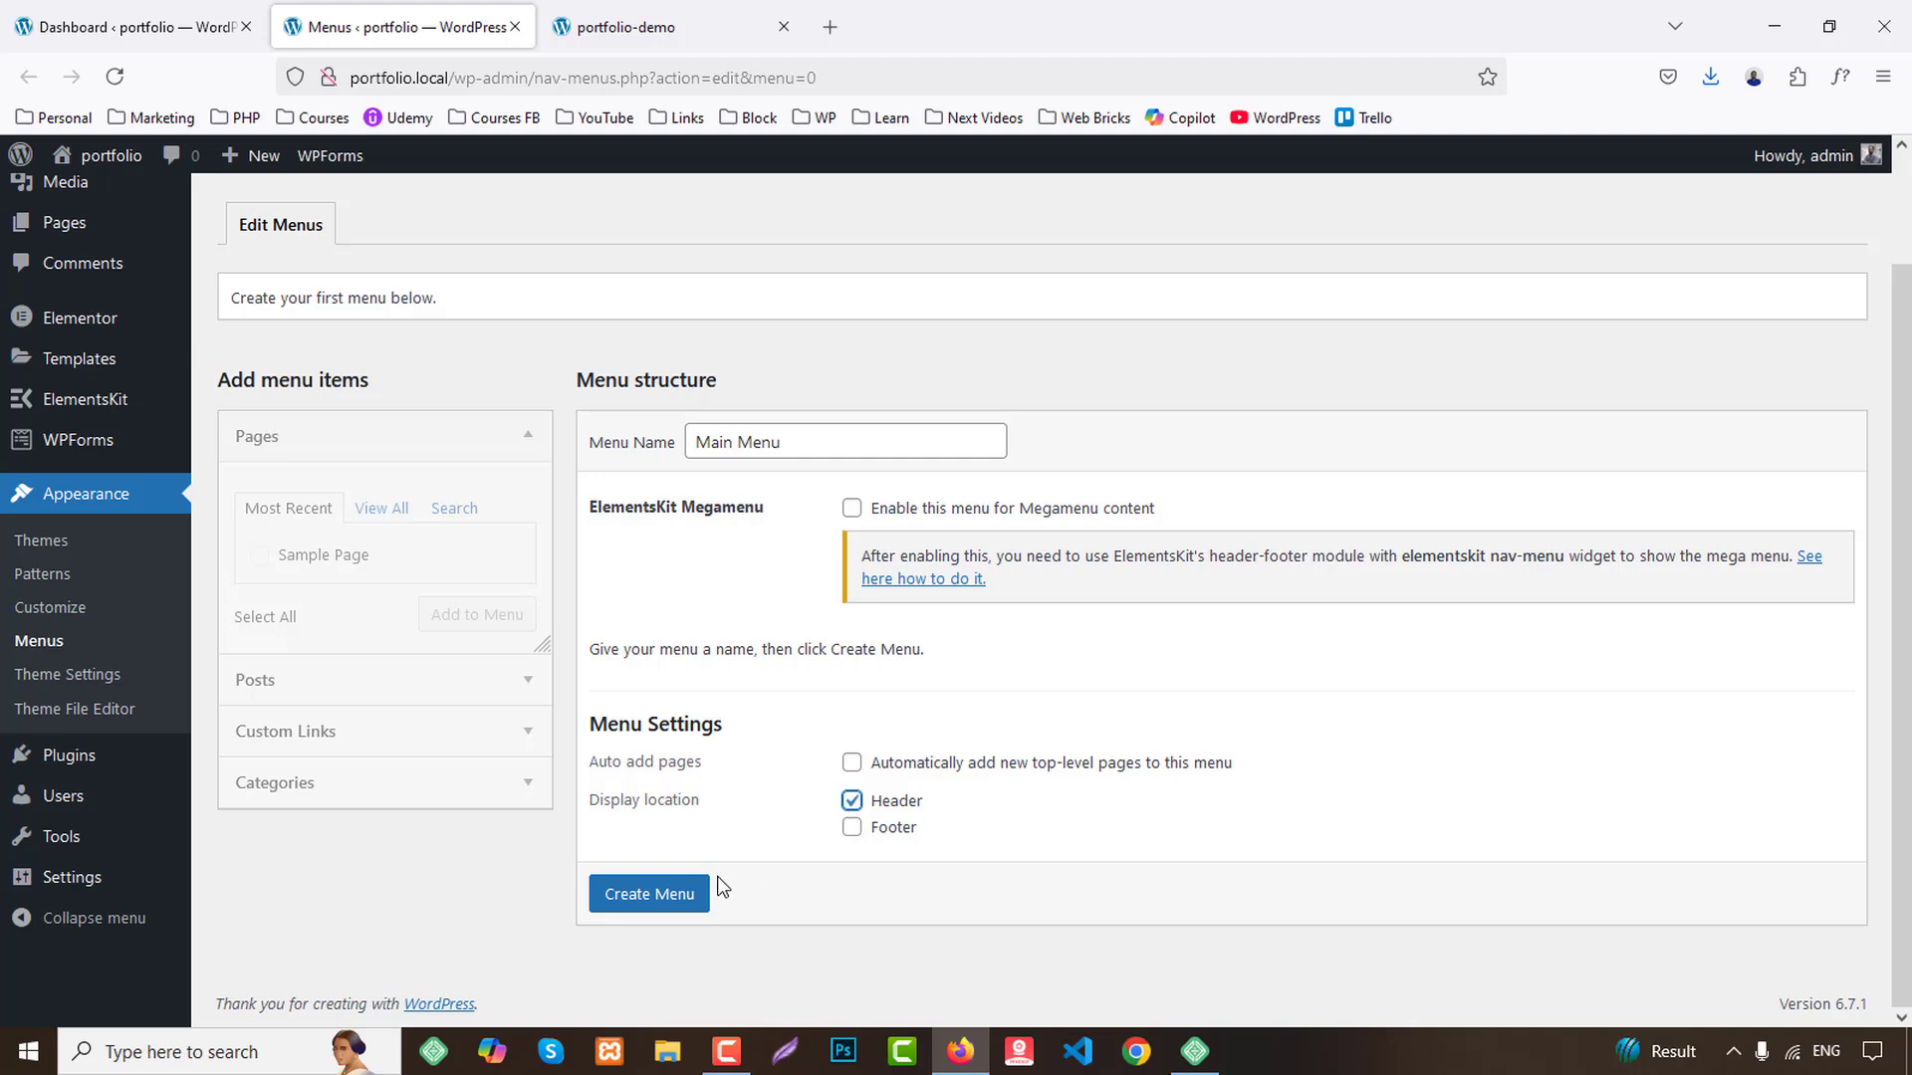
left_click(649, 896)
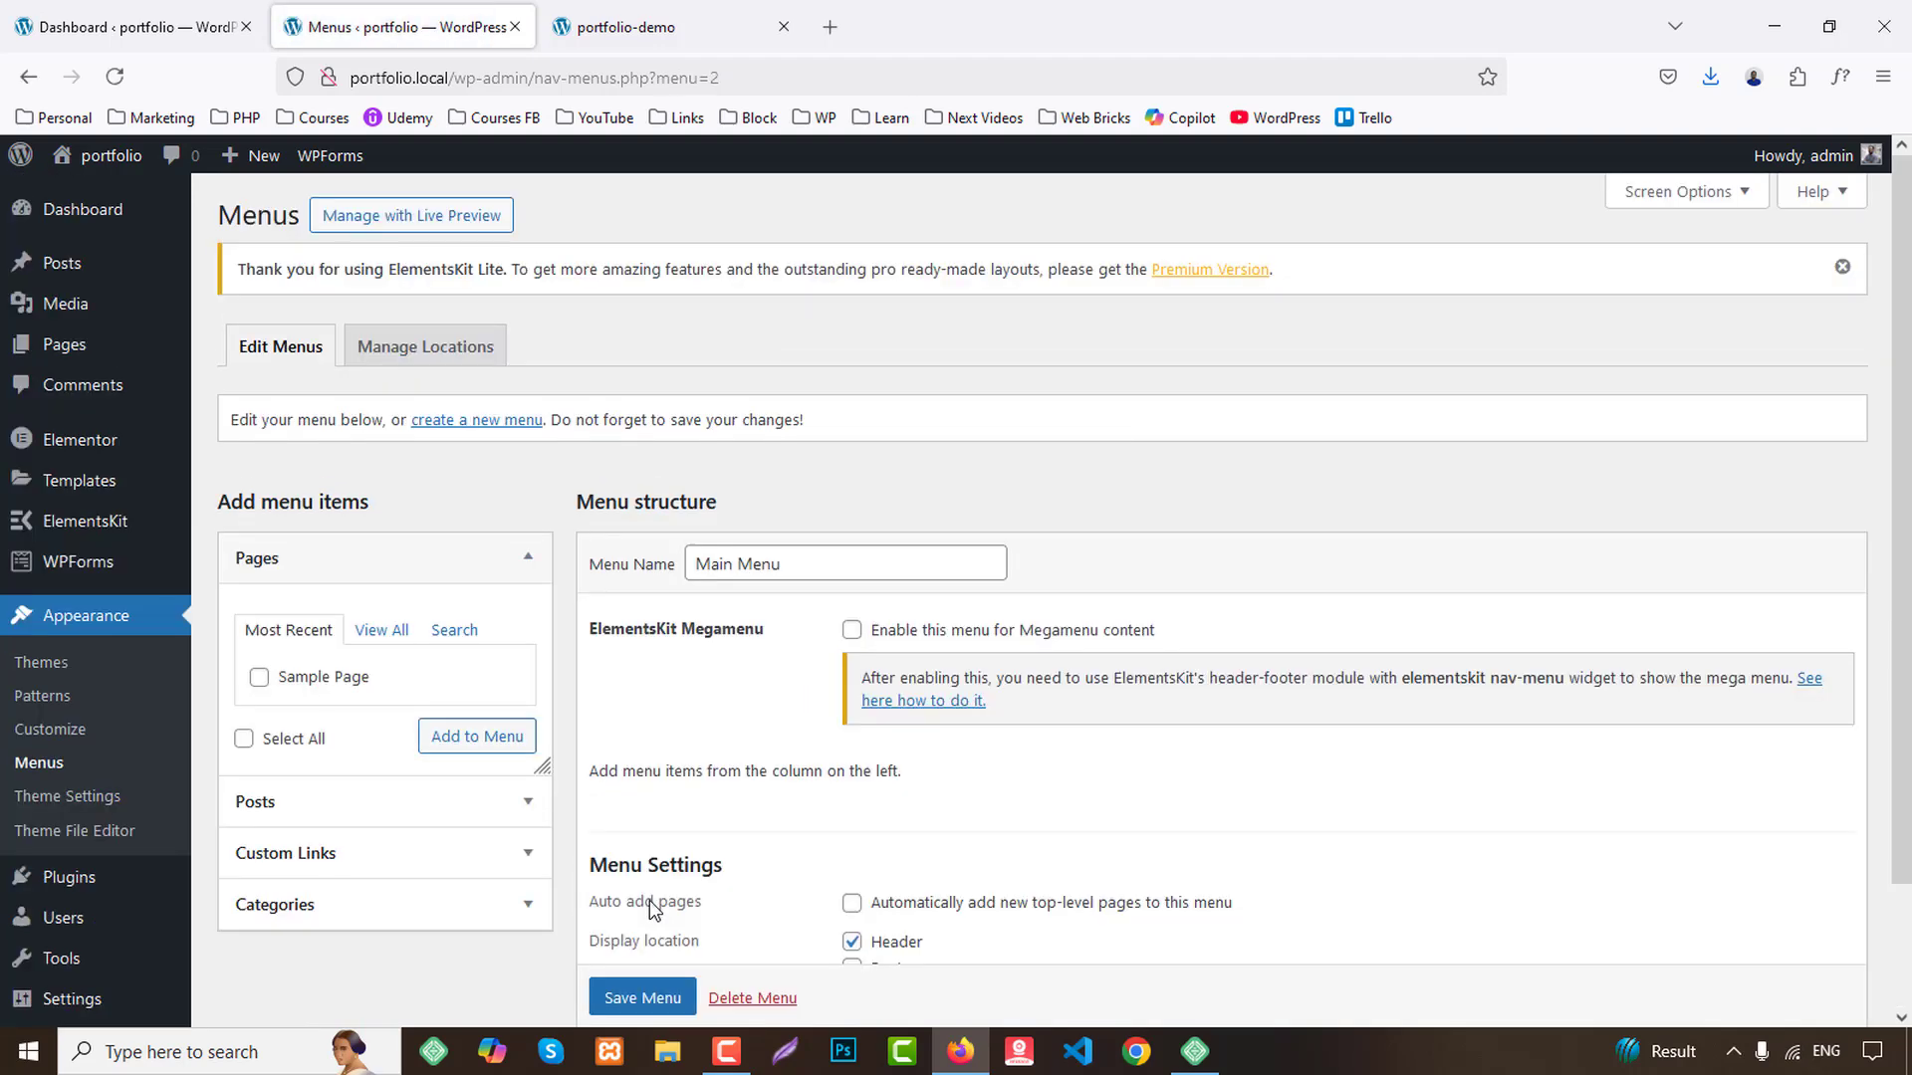
Add a custom link to Main Menu with the URL #home and the link text "Home".
scroll(634, 757, "down", 2)
left_click(337, 715)
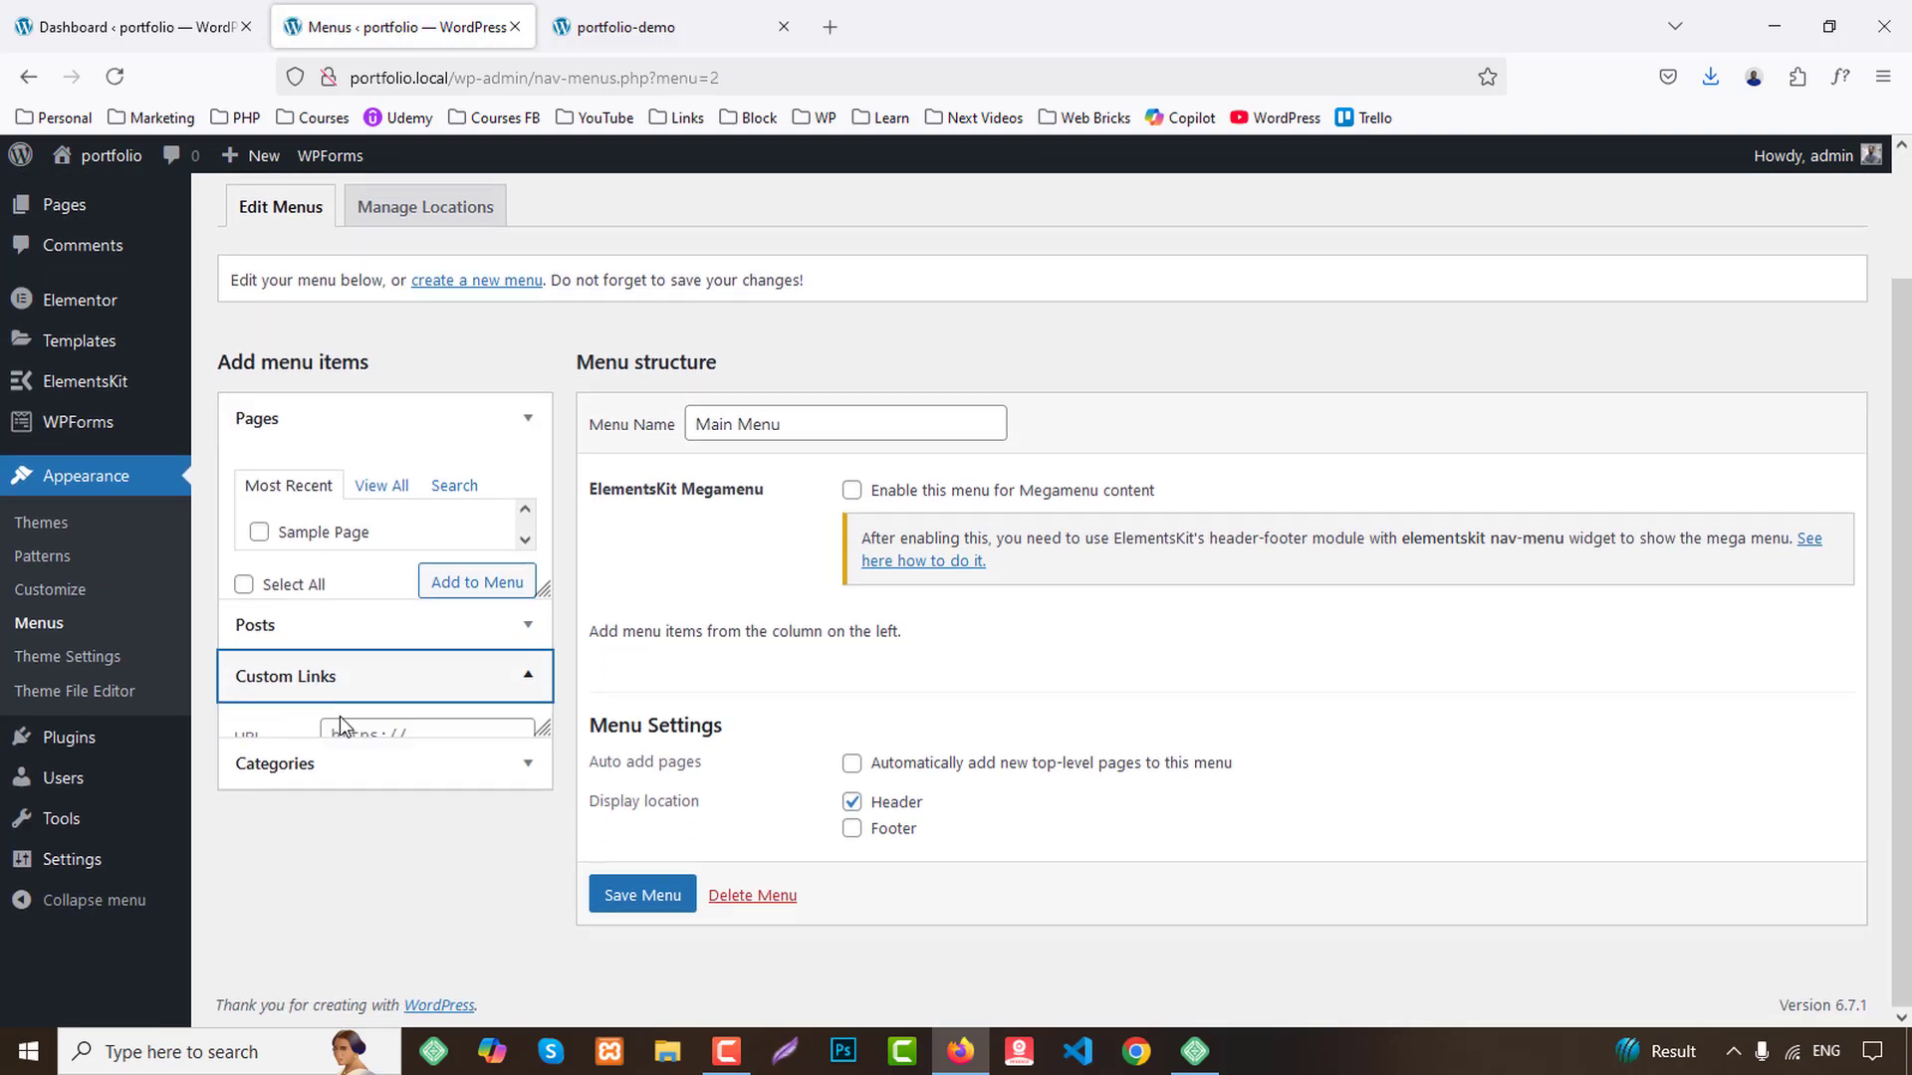
left_click(403, 610)
type("#")
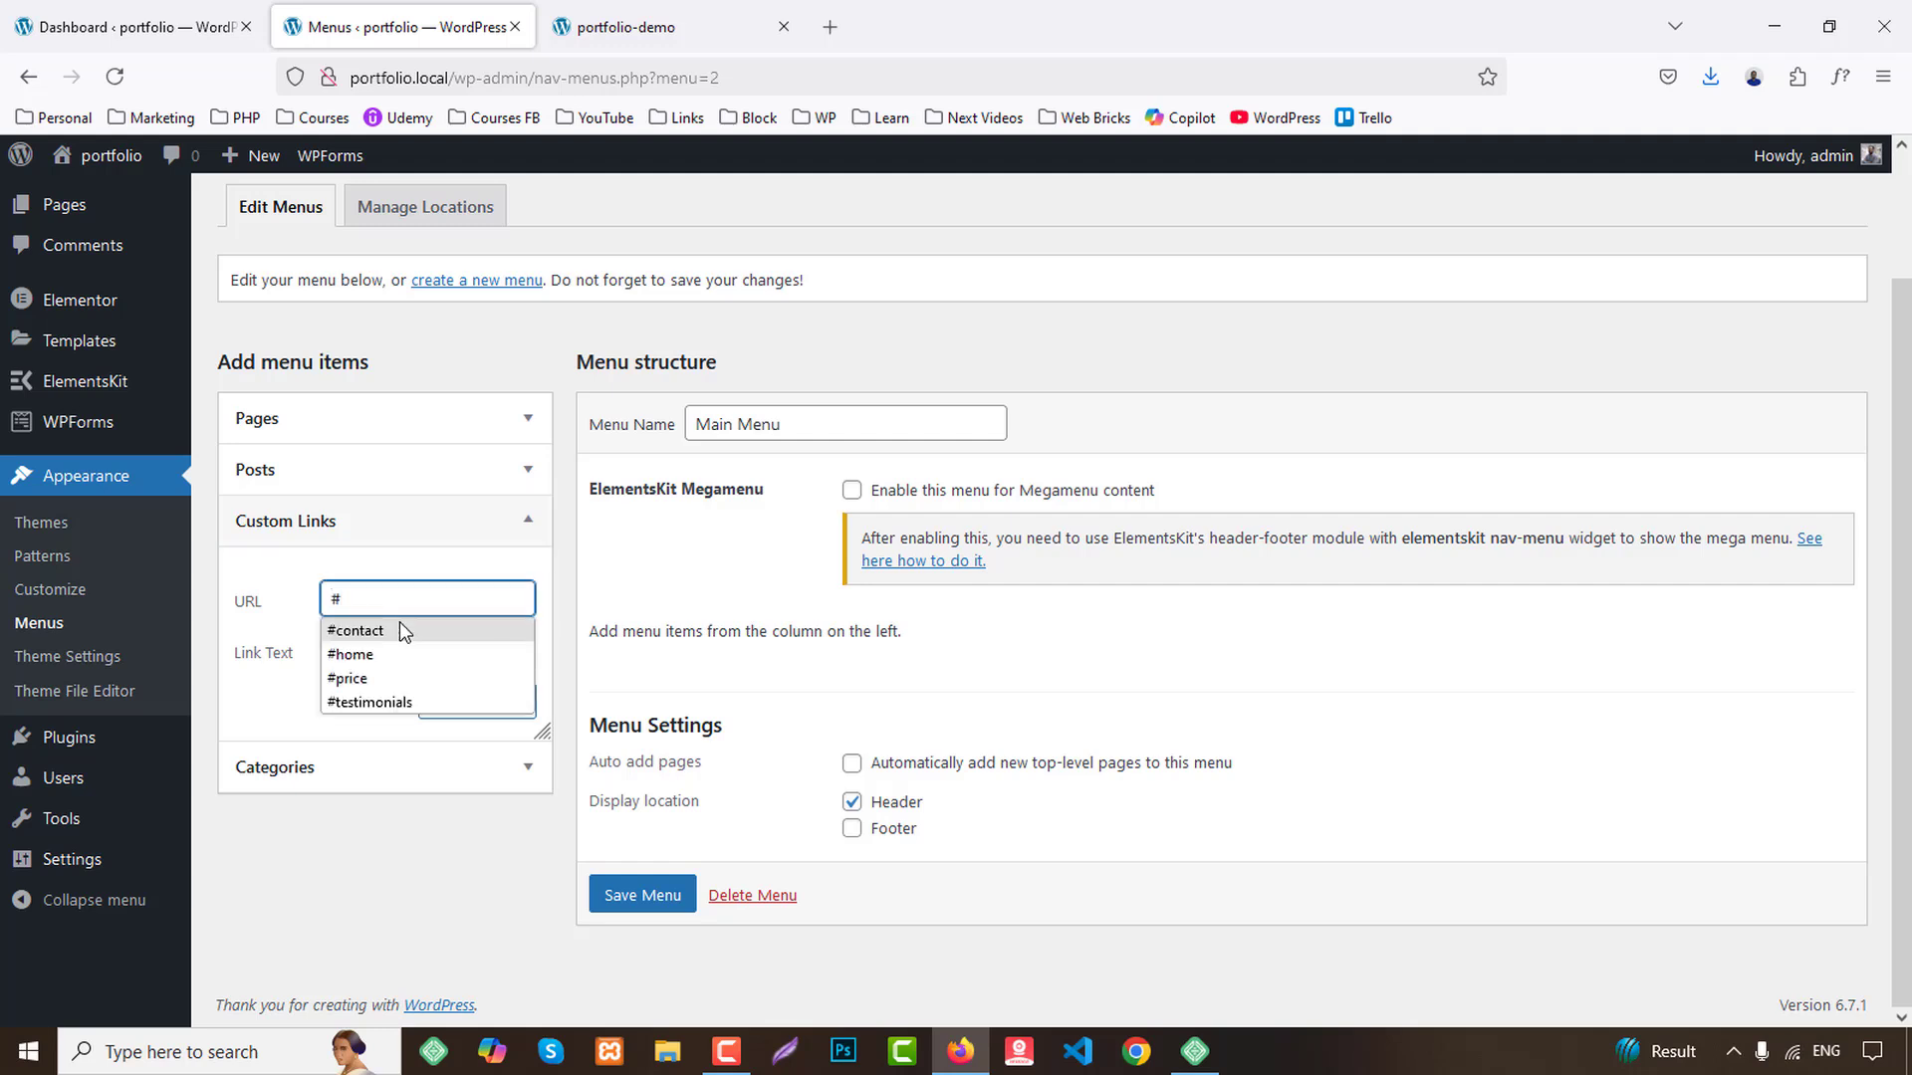
type("home")
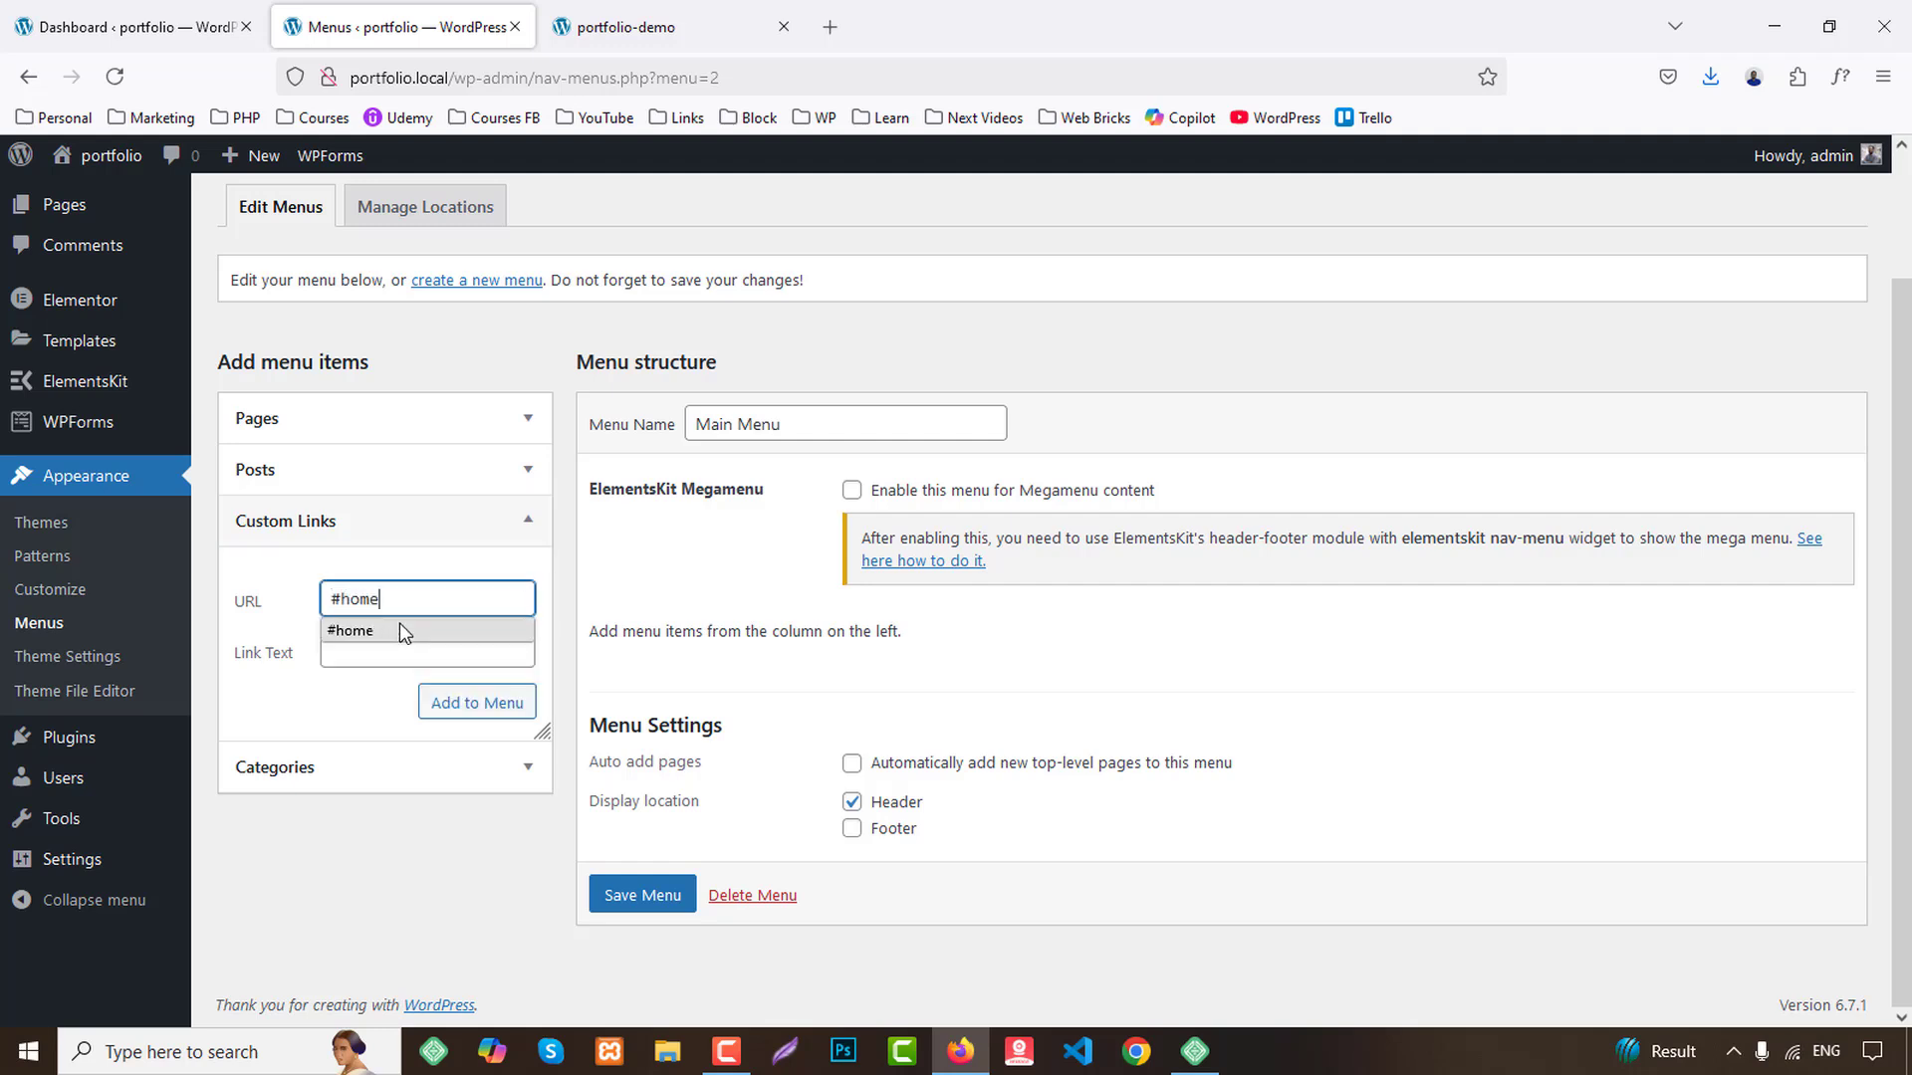
key("Tab")
type("Ho")
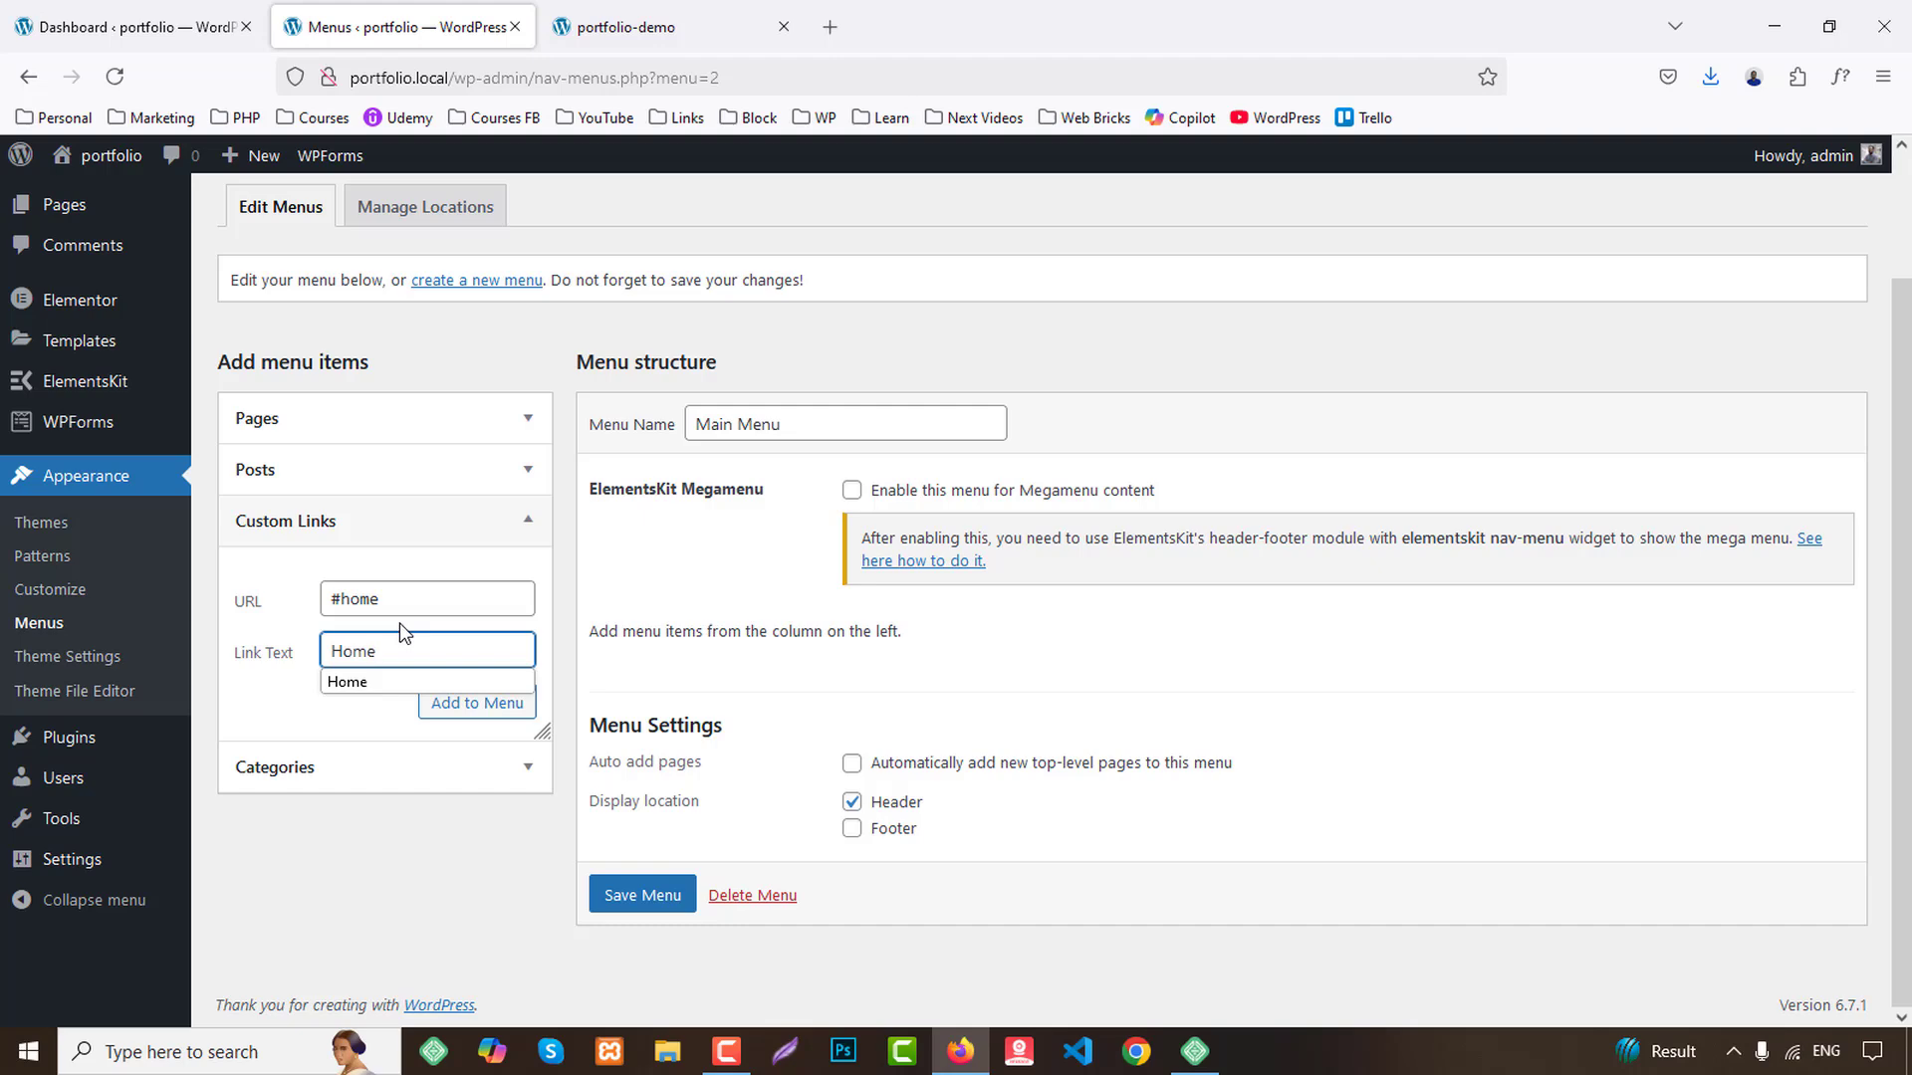
left_click(488, 707)
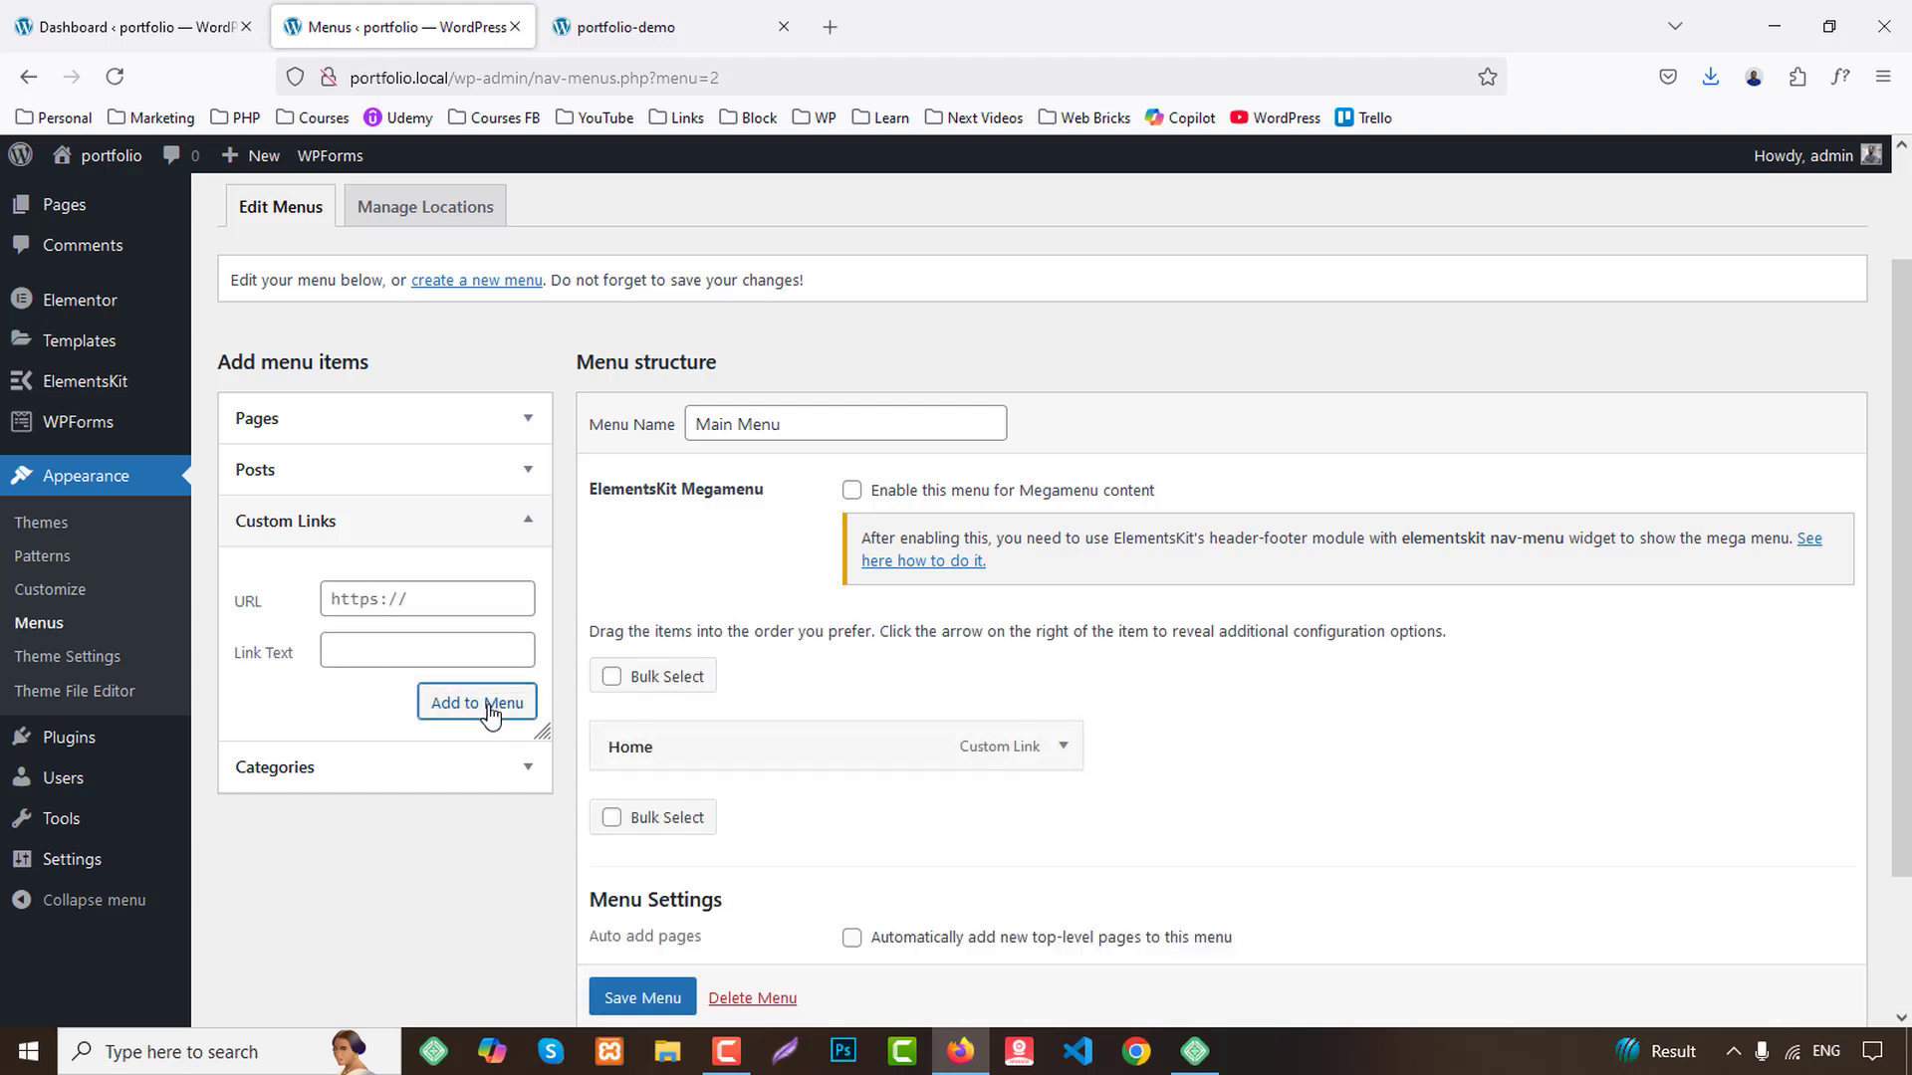
Check the demo site's navigation and add a custom link with the URL #about and the text "About" to Main Menu.
left_click(642, 27)
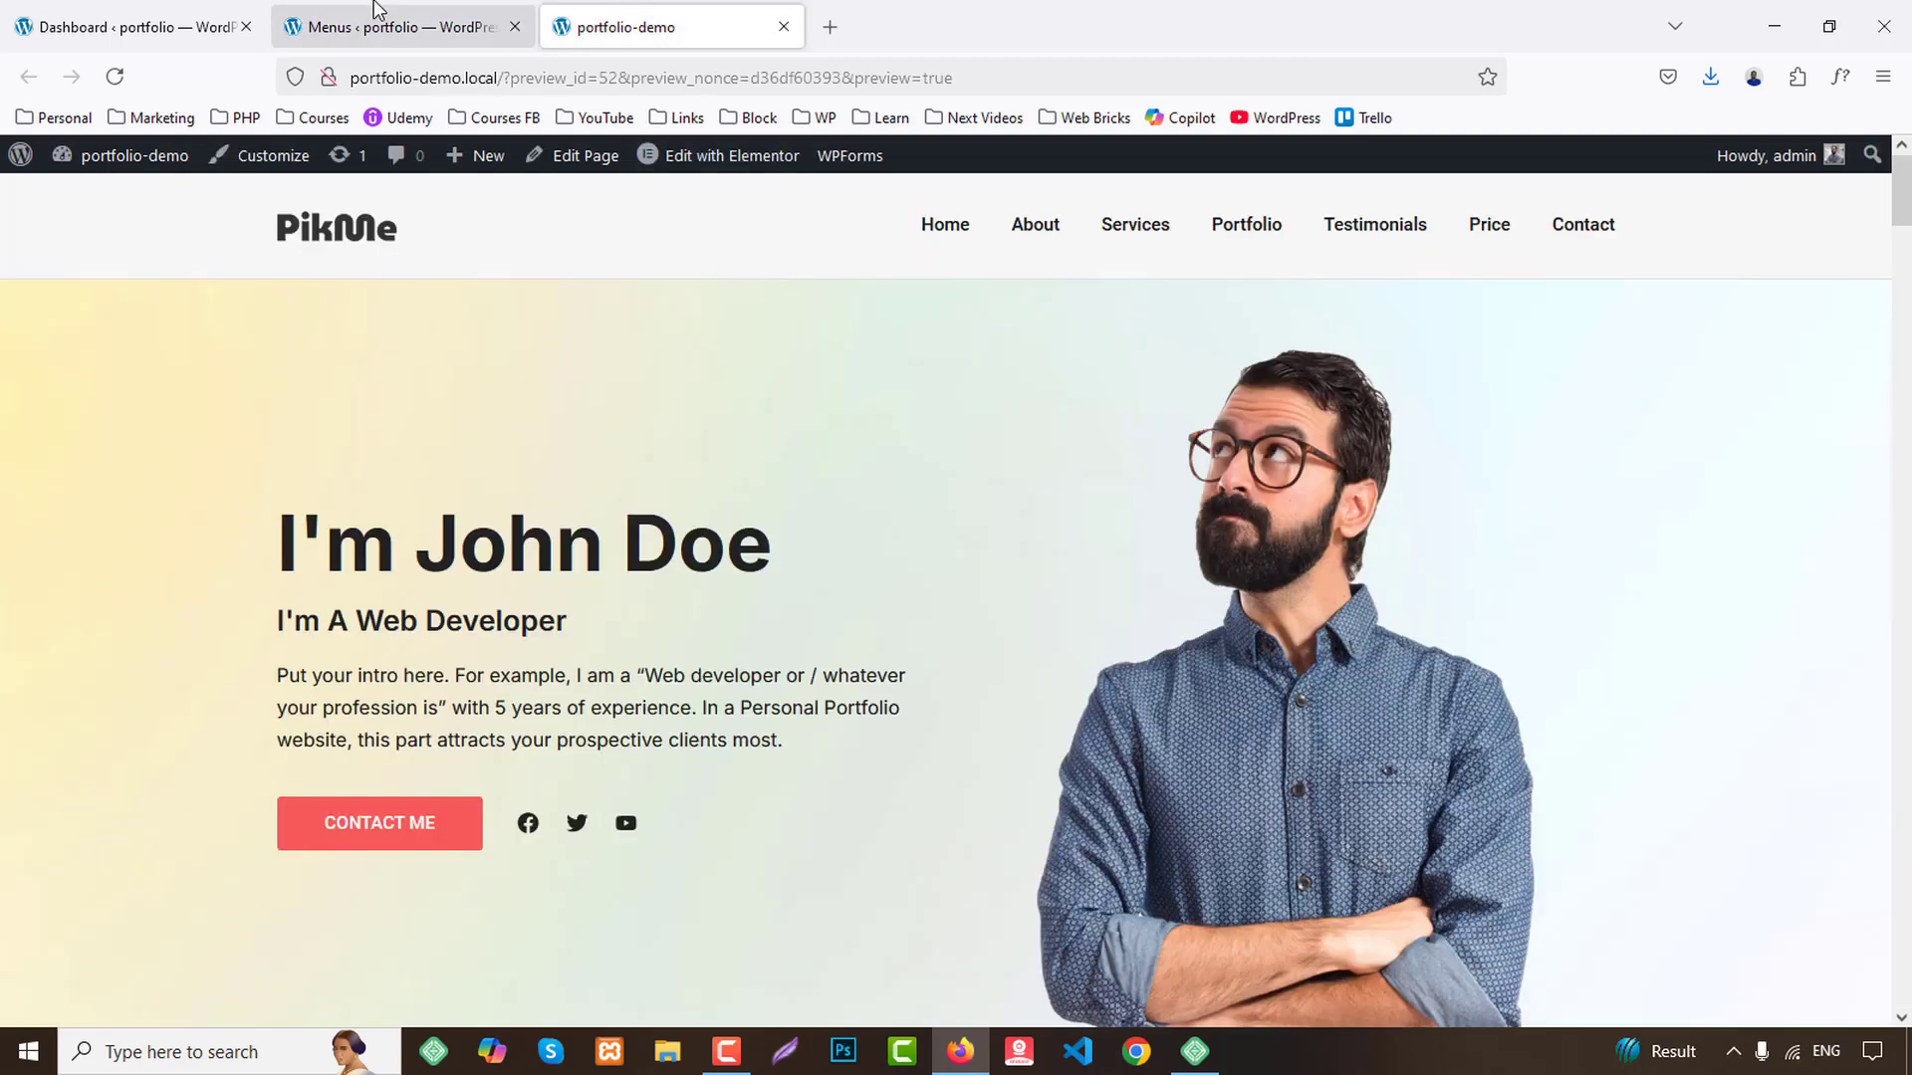
left_click(398, 27)
left_click(391, 597)
type("#about")
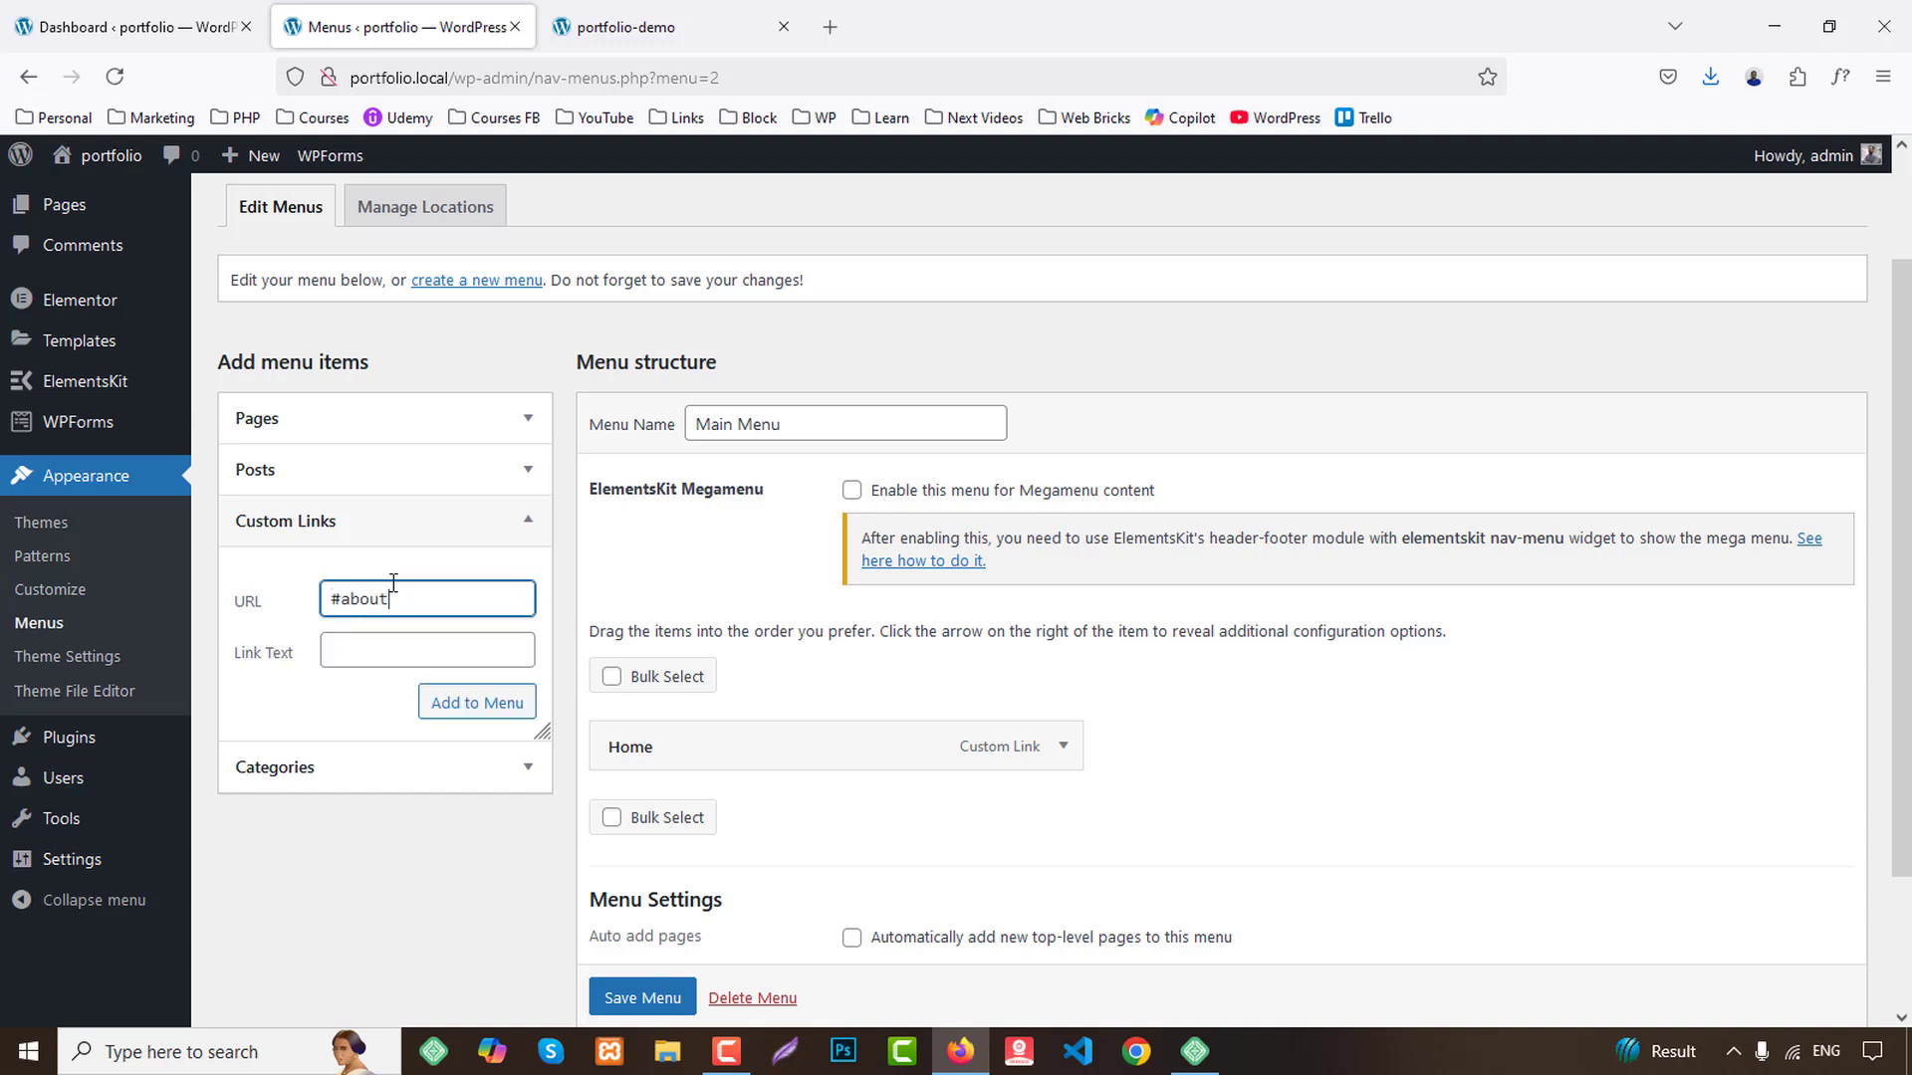
key("Tab")
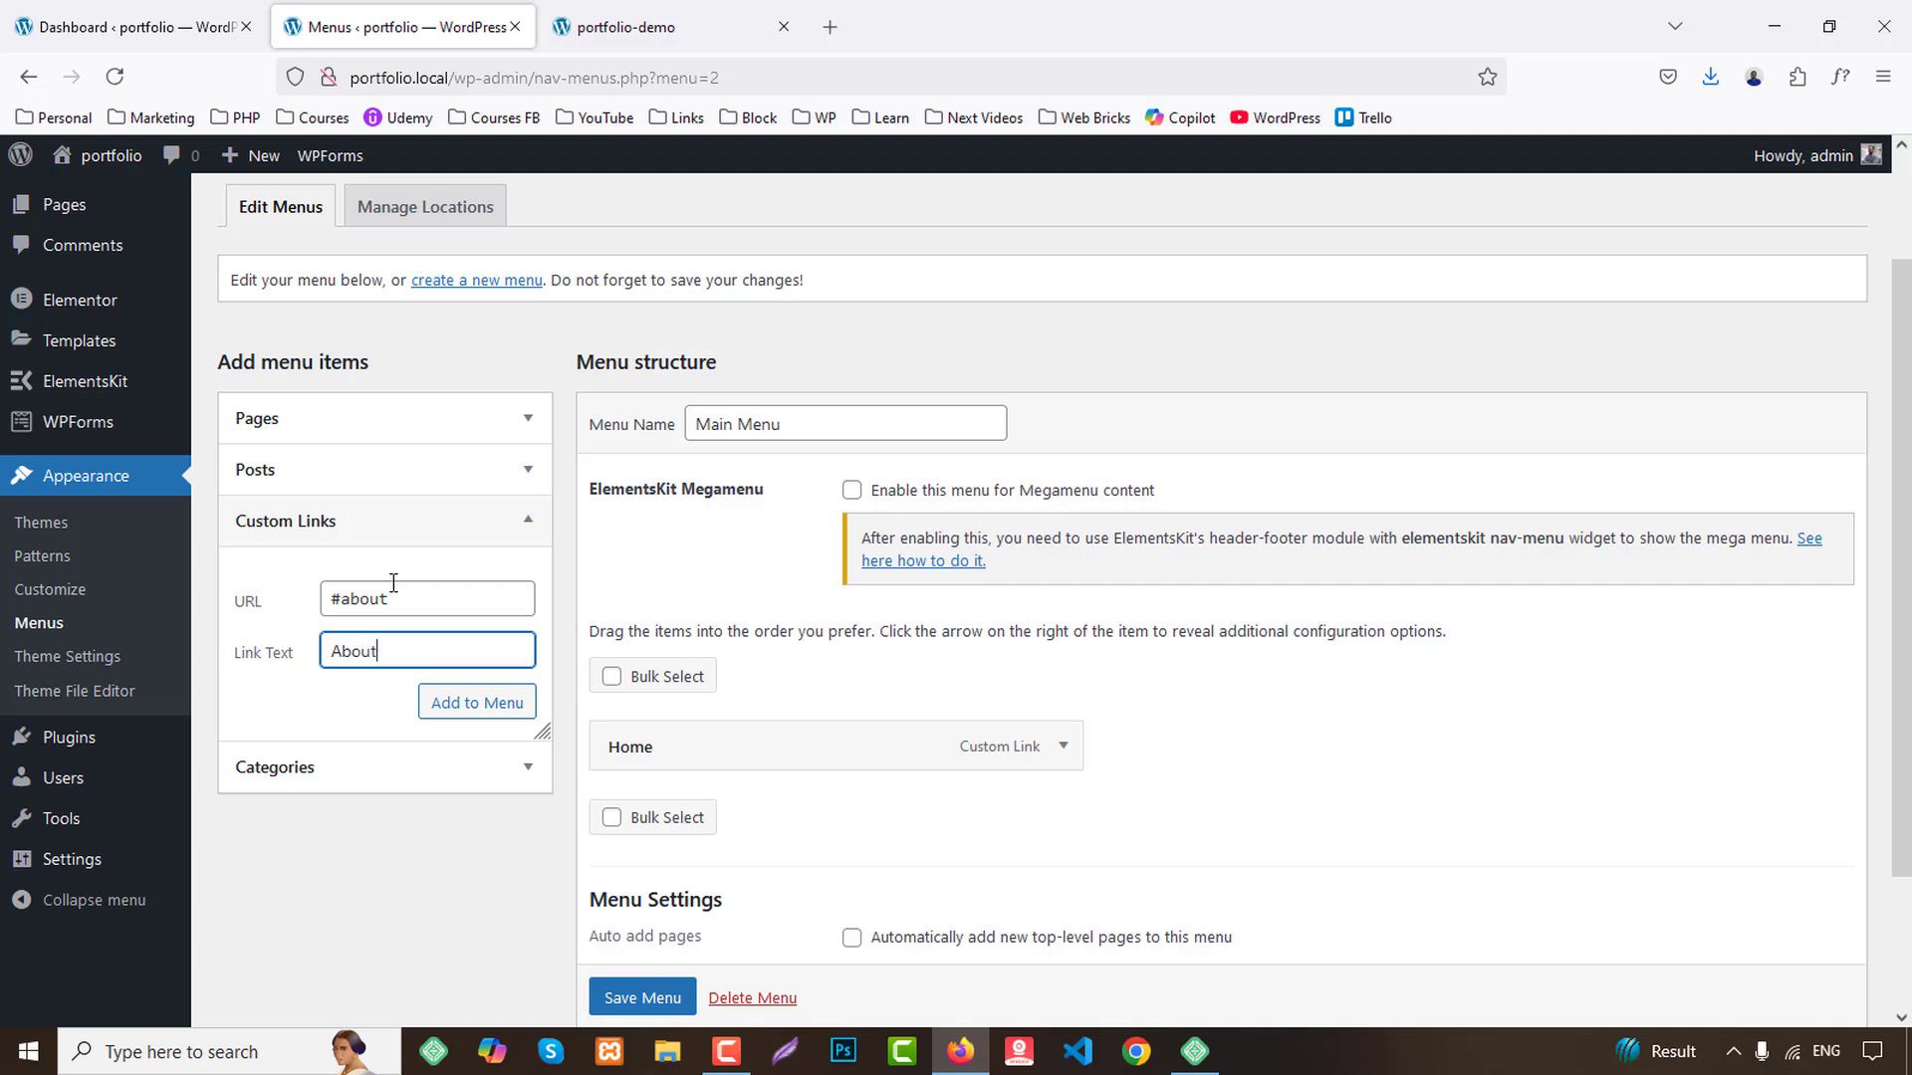
key("Return")
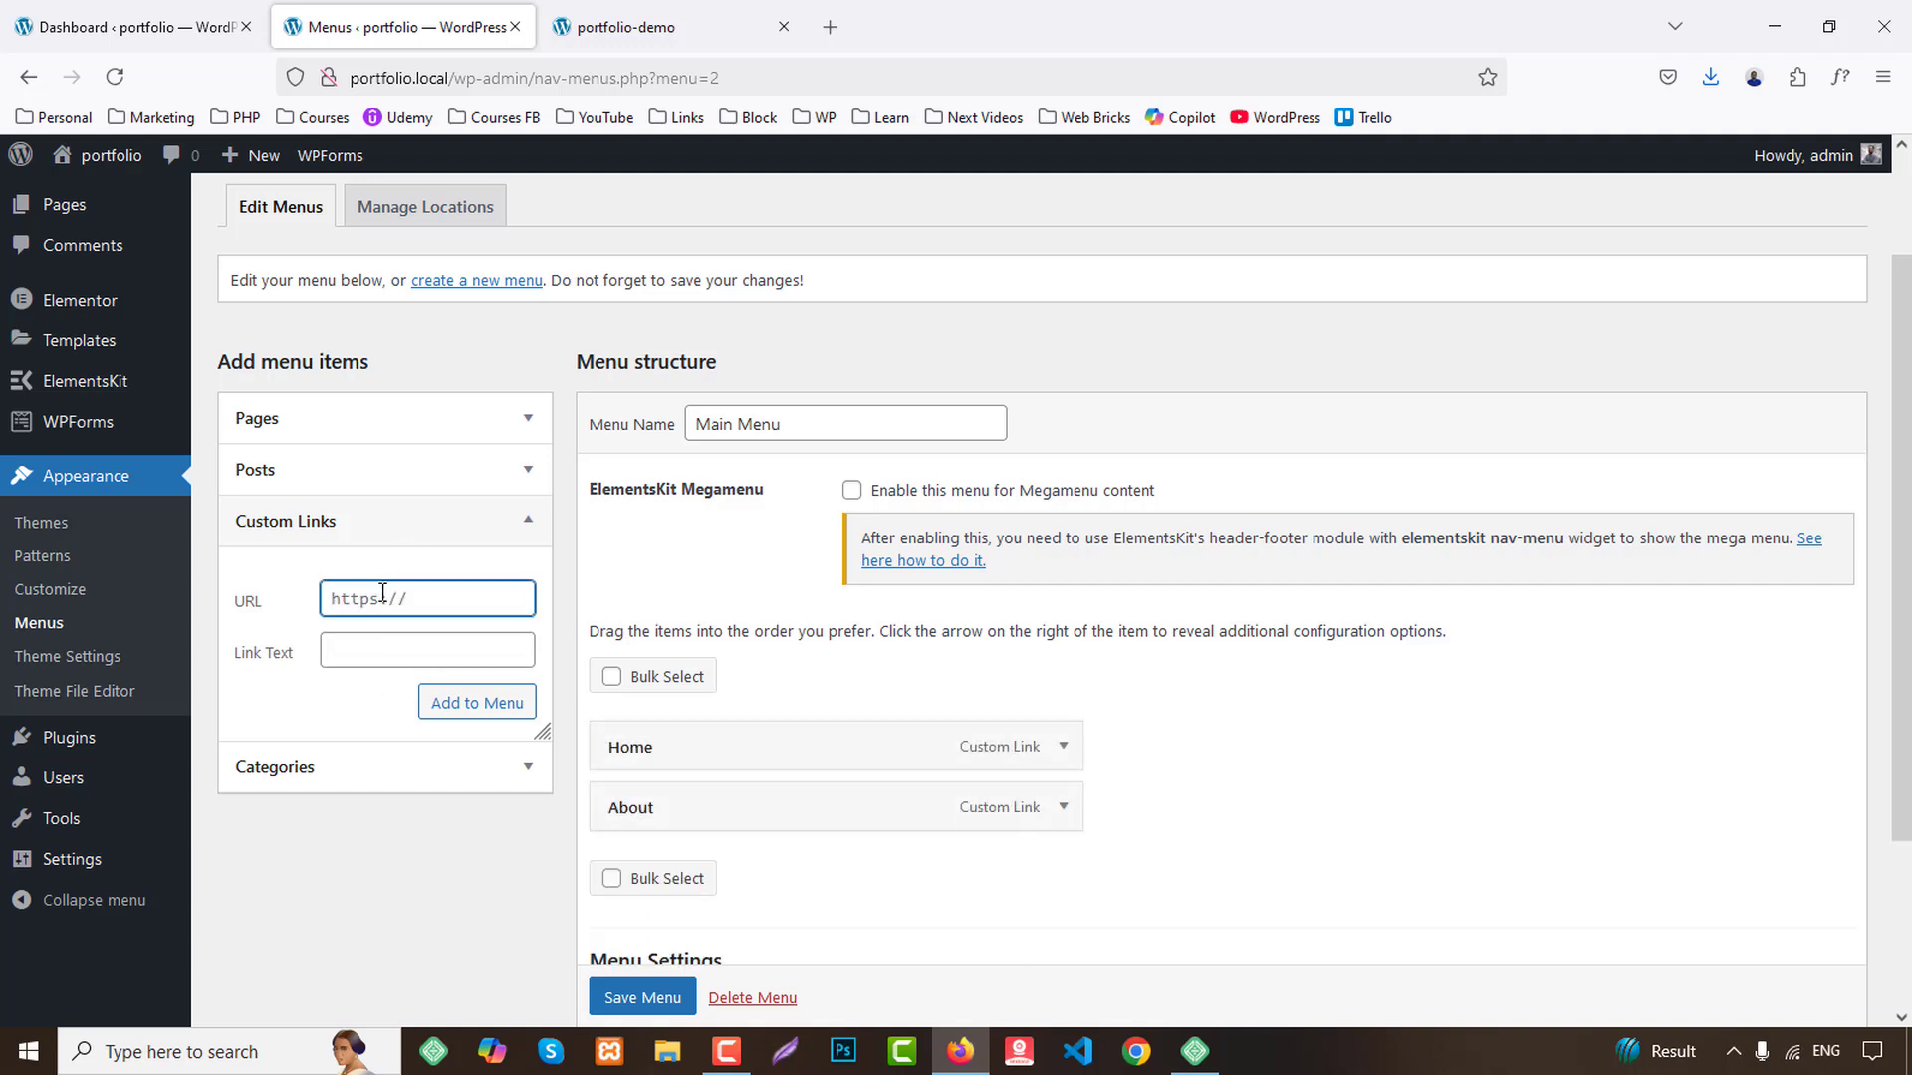
Add a custom link with the URL #services and the text "Services" to Main Menu, and recheck the demo's navigation.
type("#services")
key("Tab")
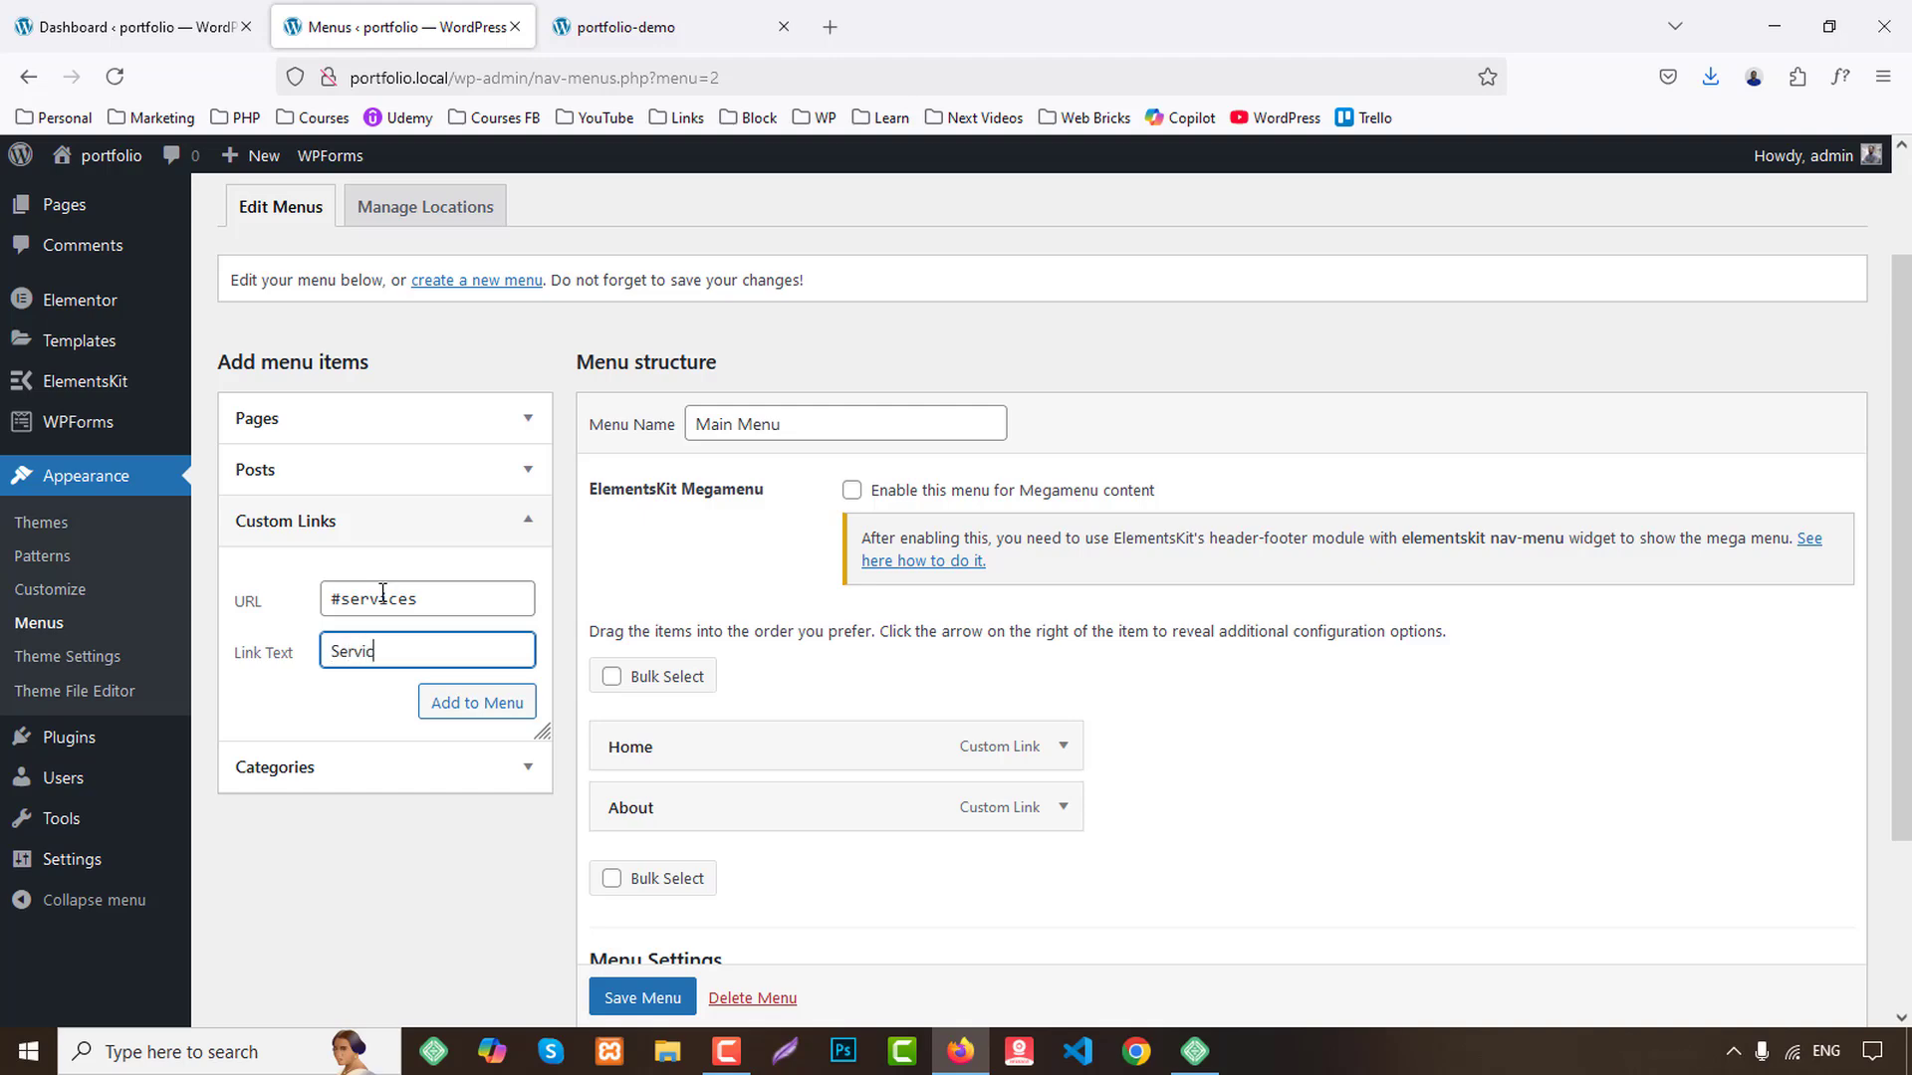
key("Return")
left_click(703, 14)
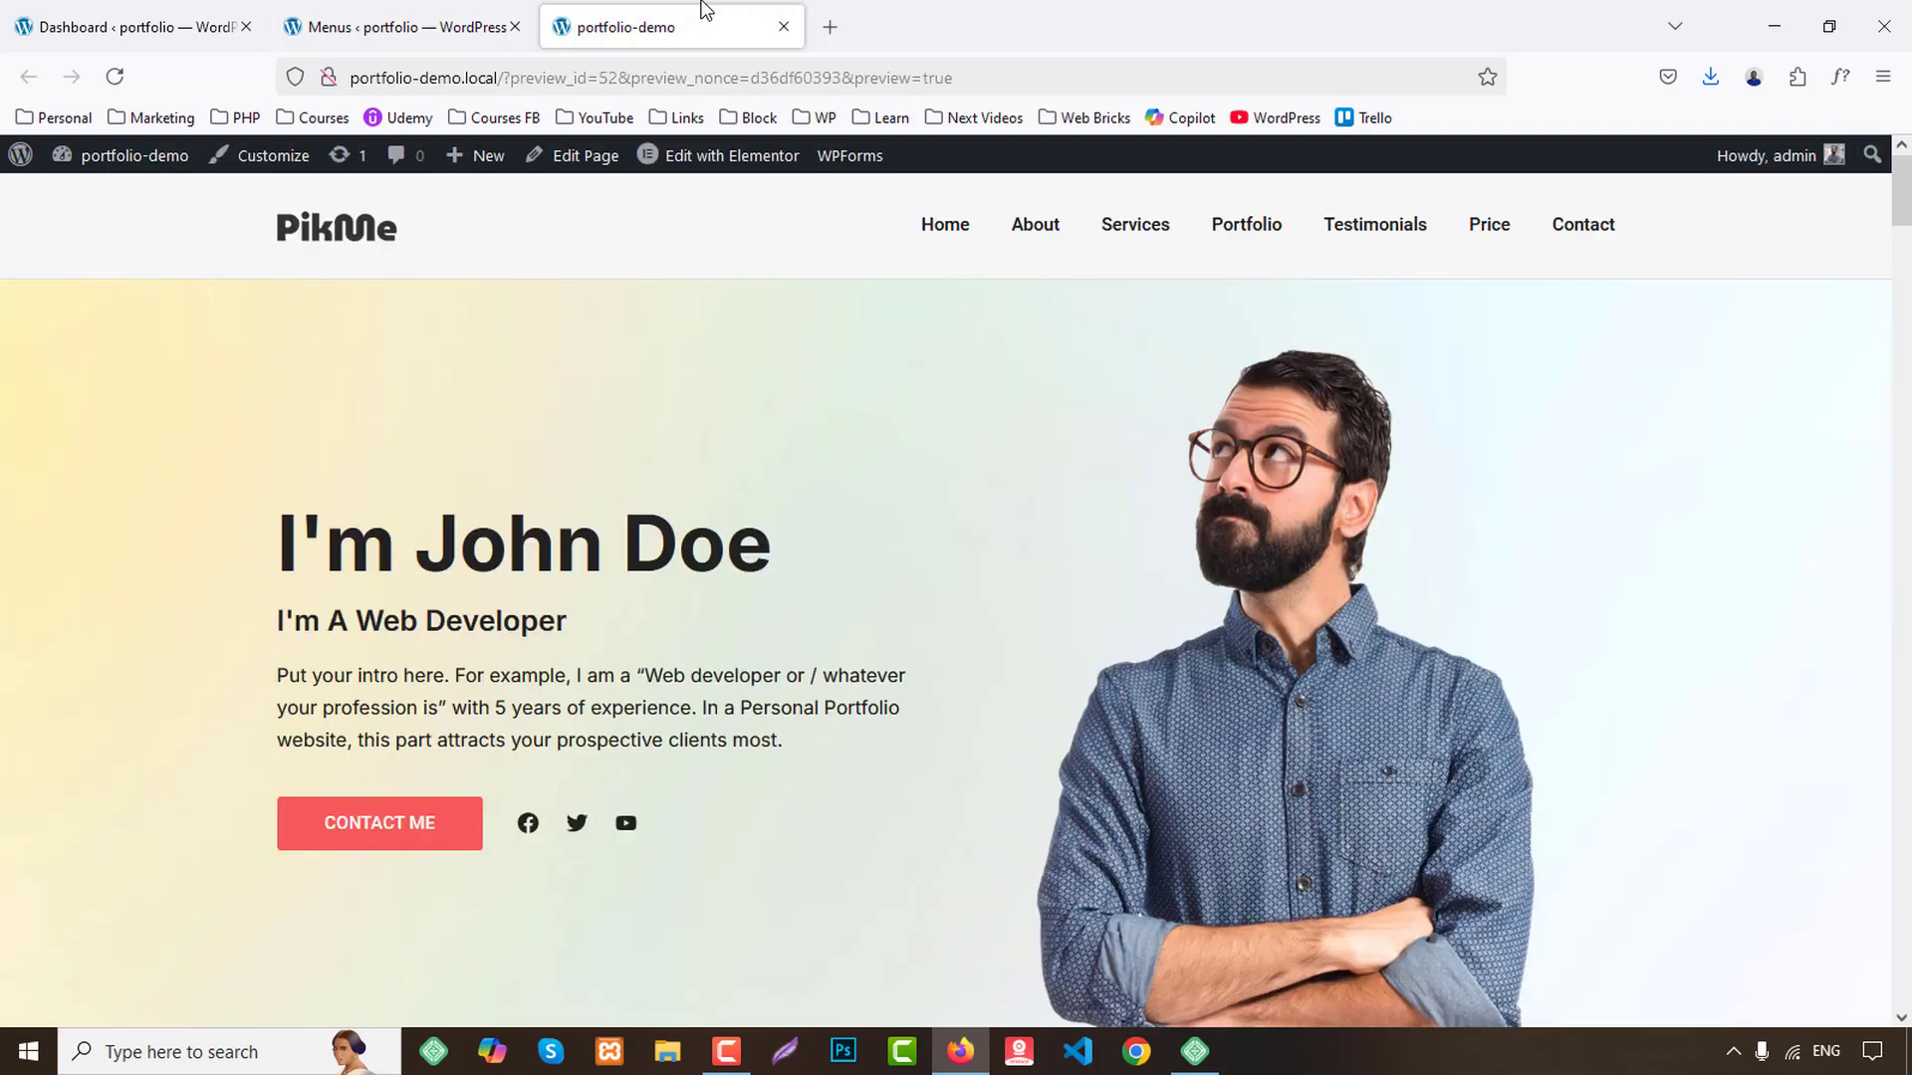
Add a custom link with the URL #portfolio and the text "Portfolio" to Main Menu.
left_click(426, 30)
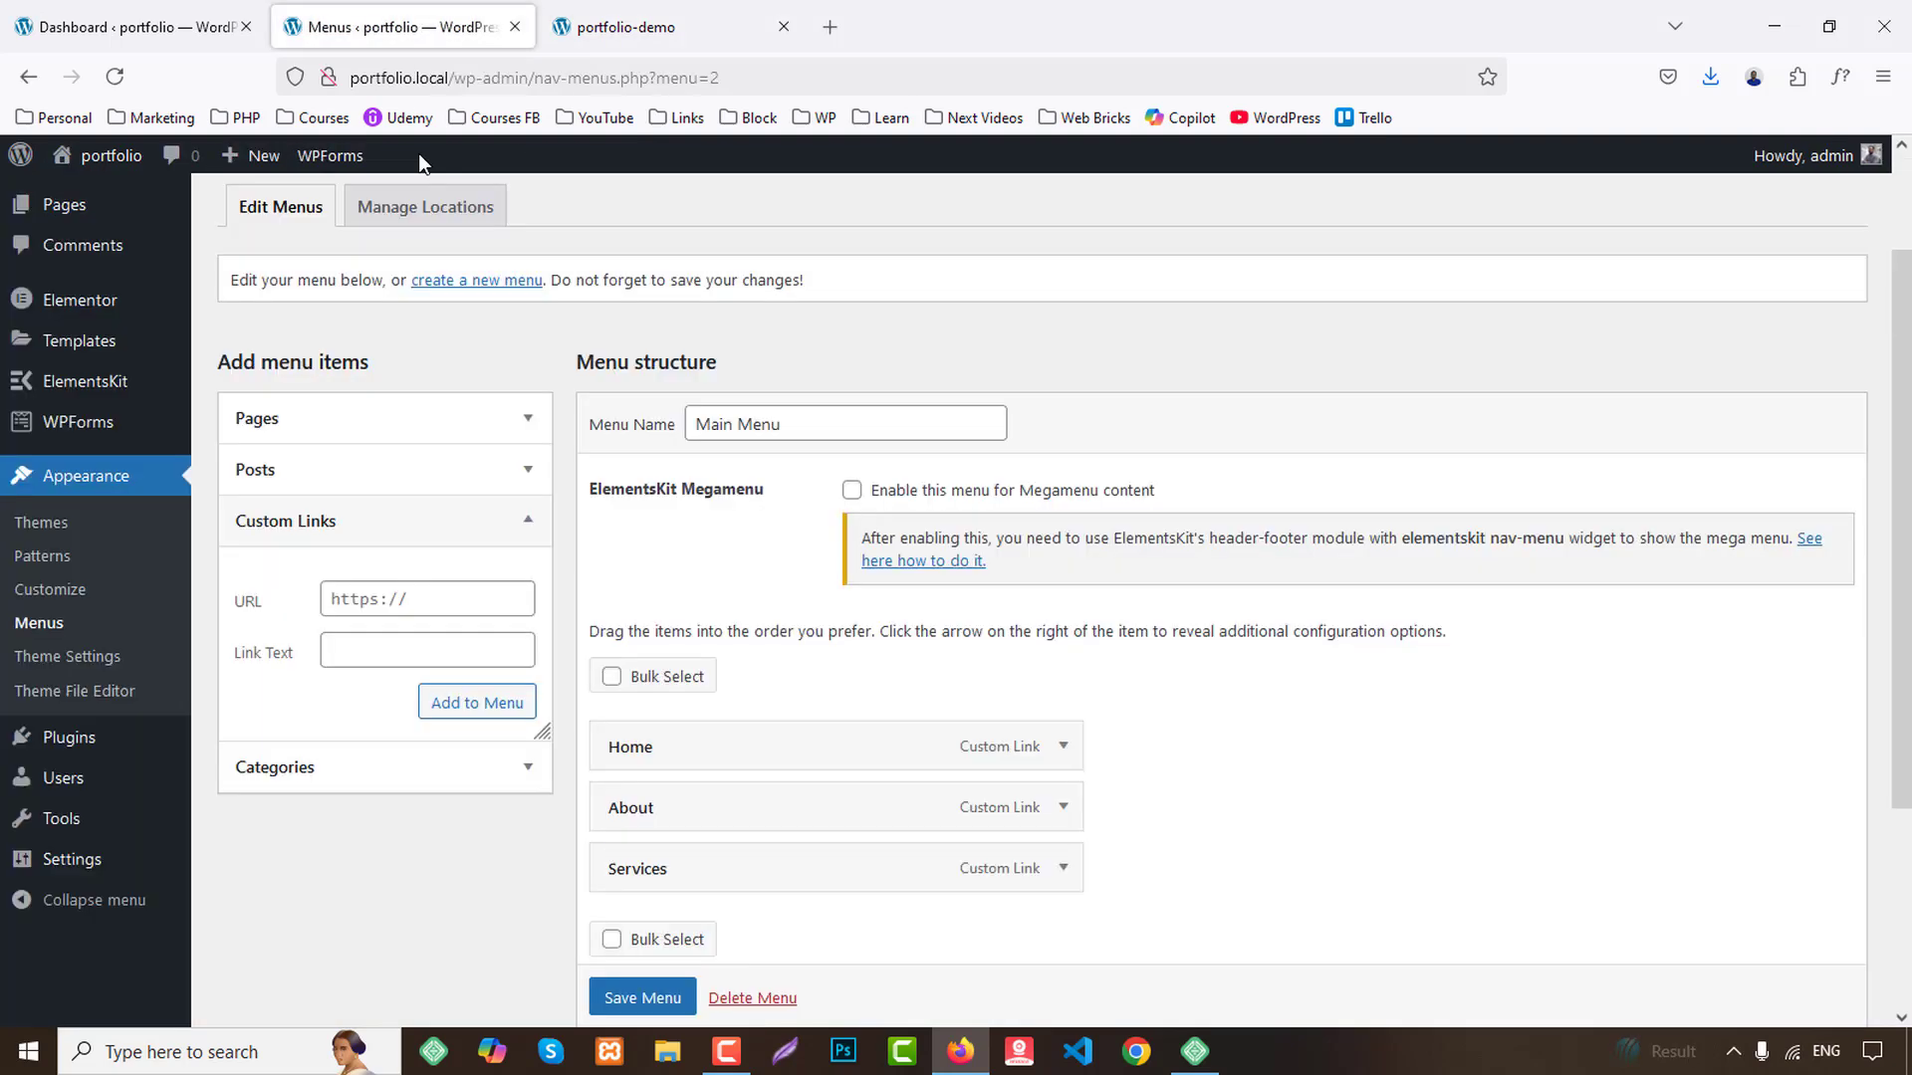
left_click(373, 601)
type("#portfolio")
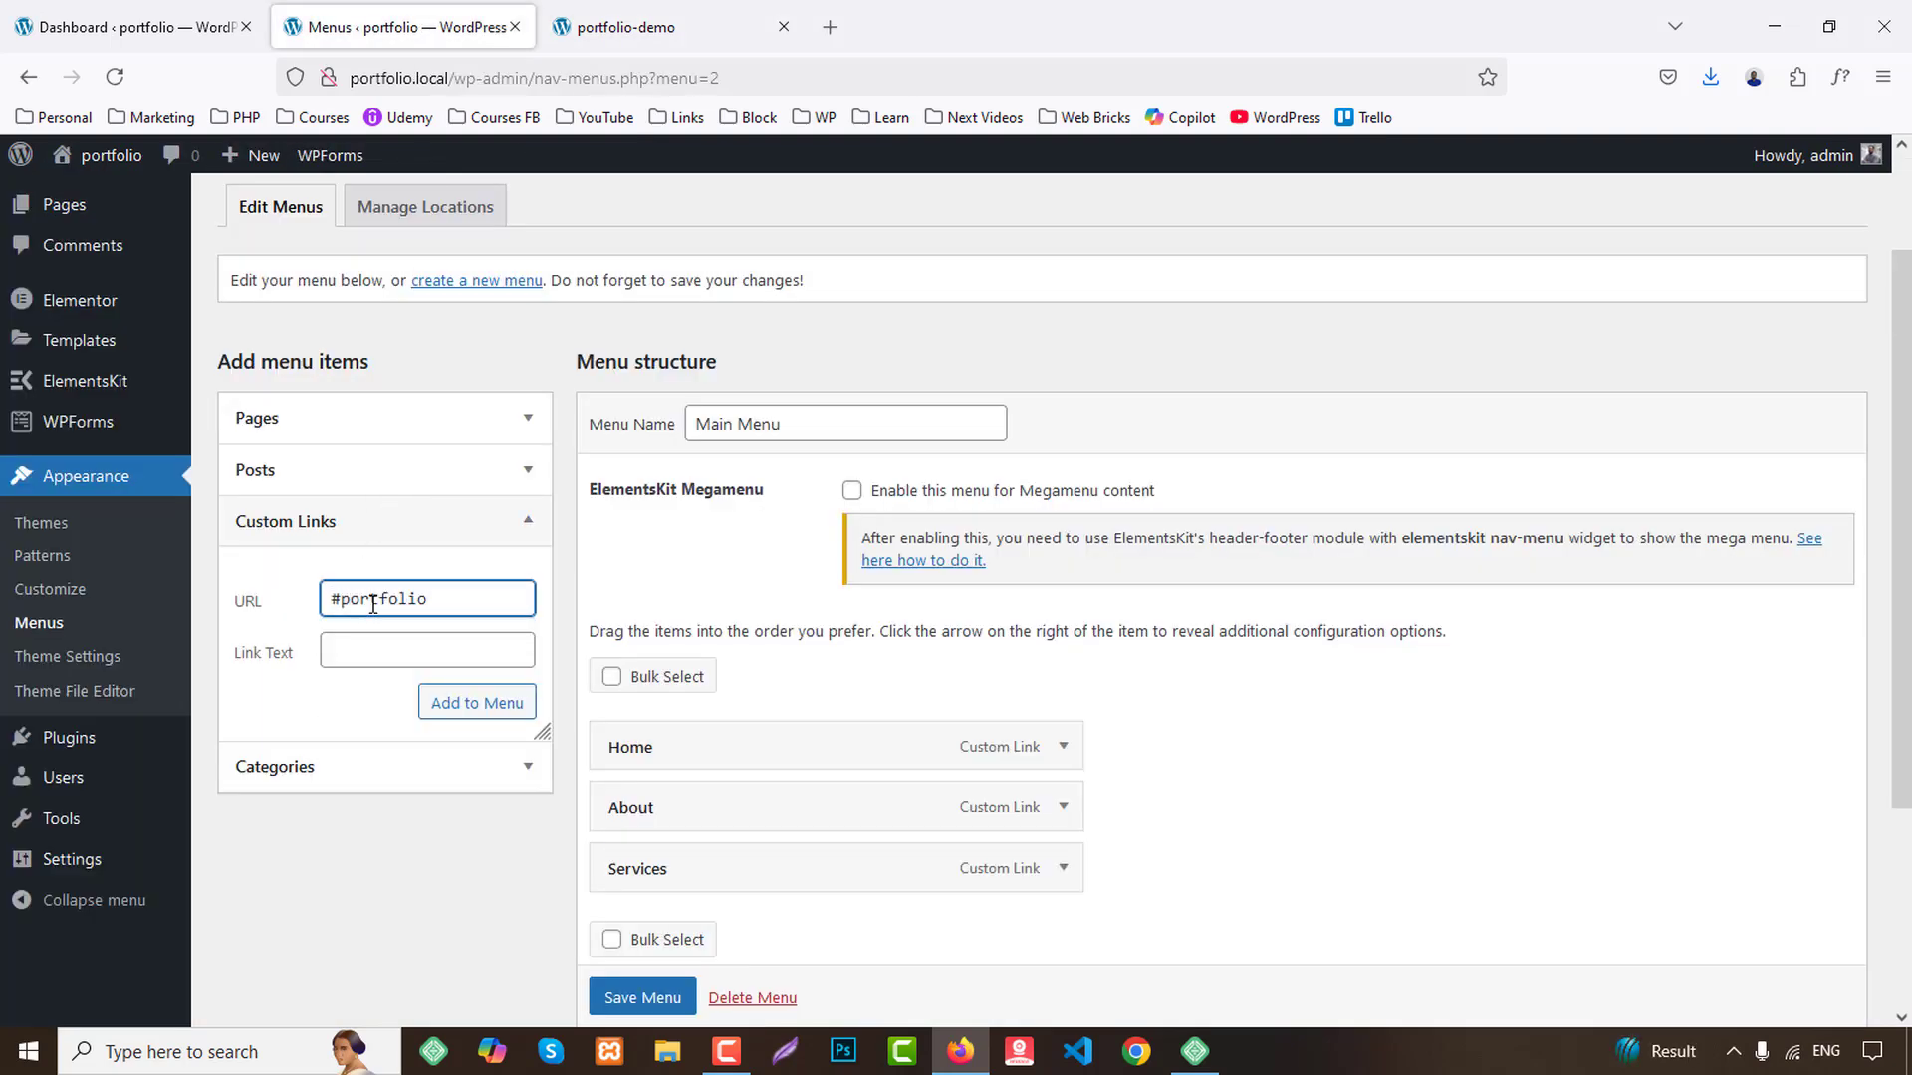
key("Tab")
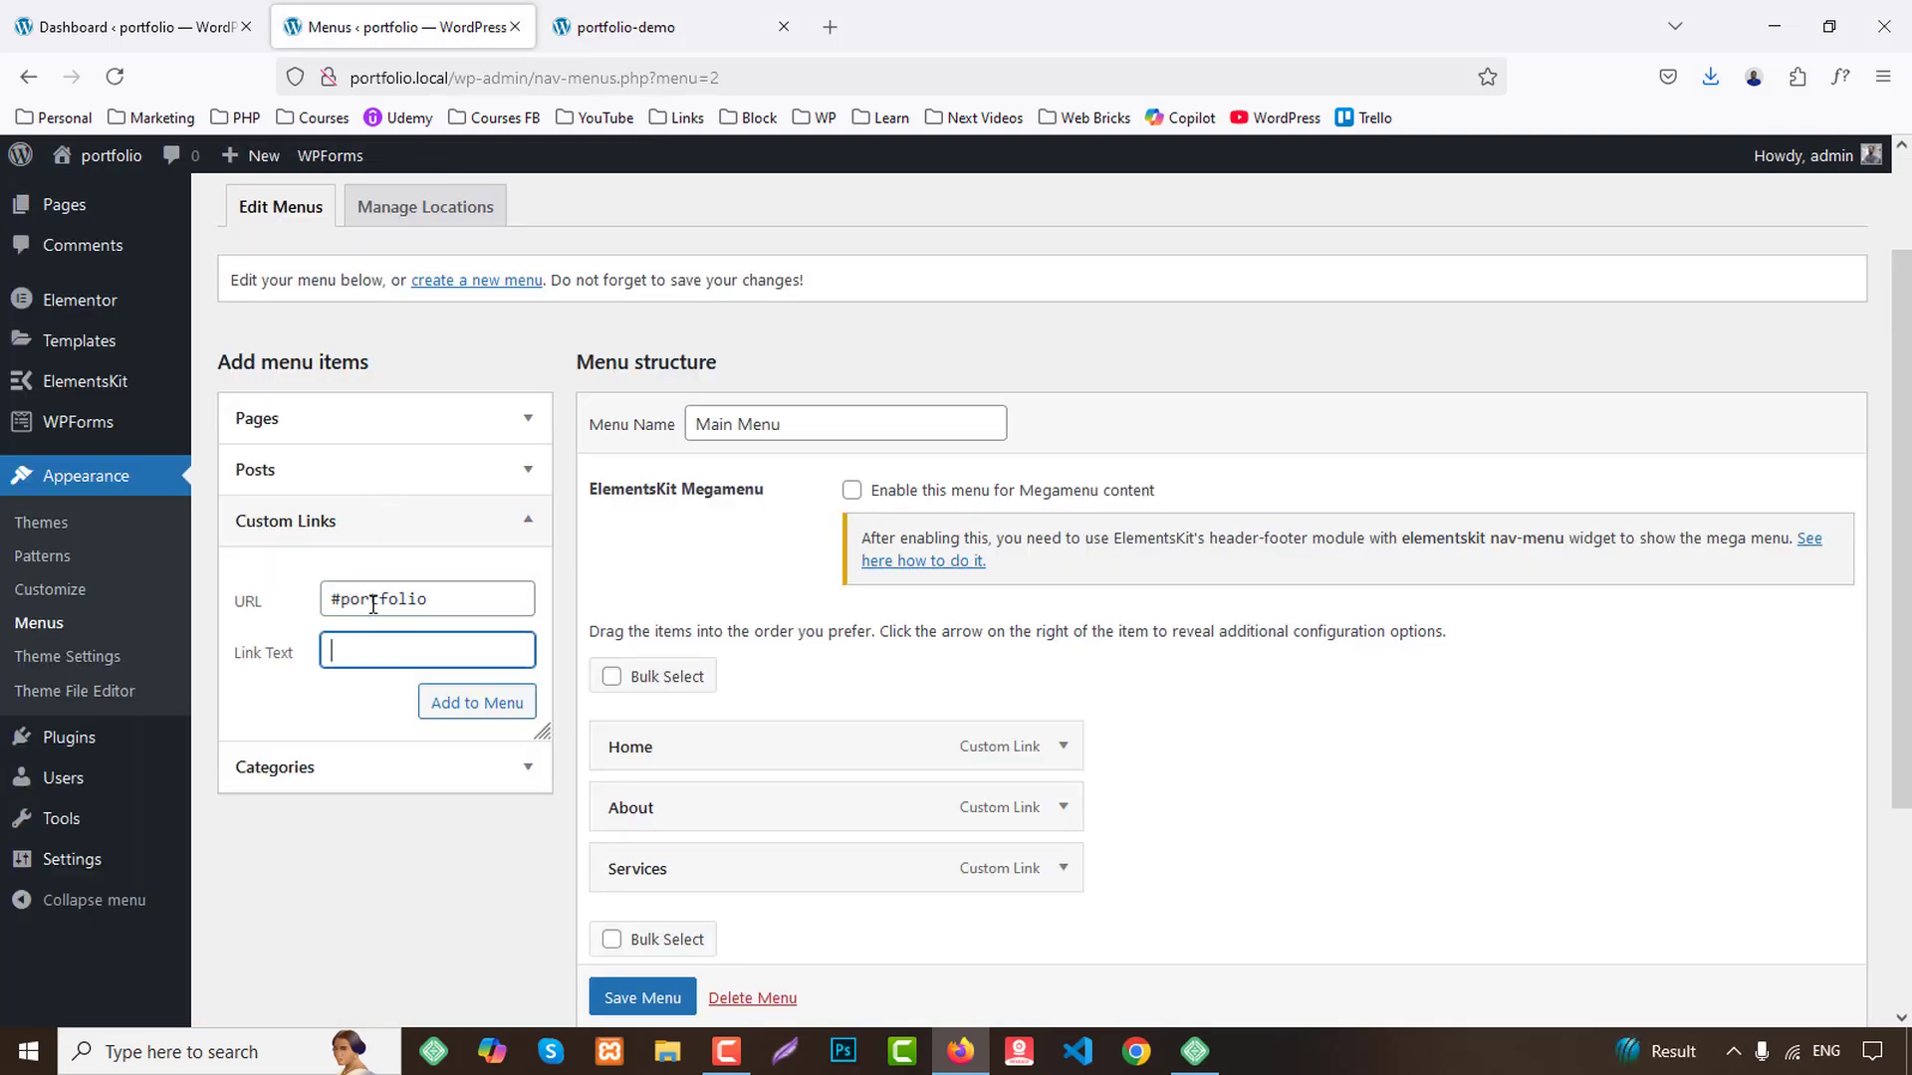
type("Port")
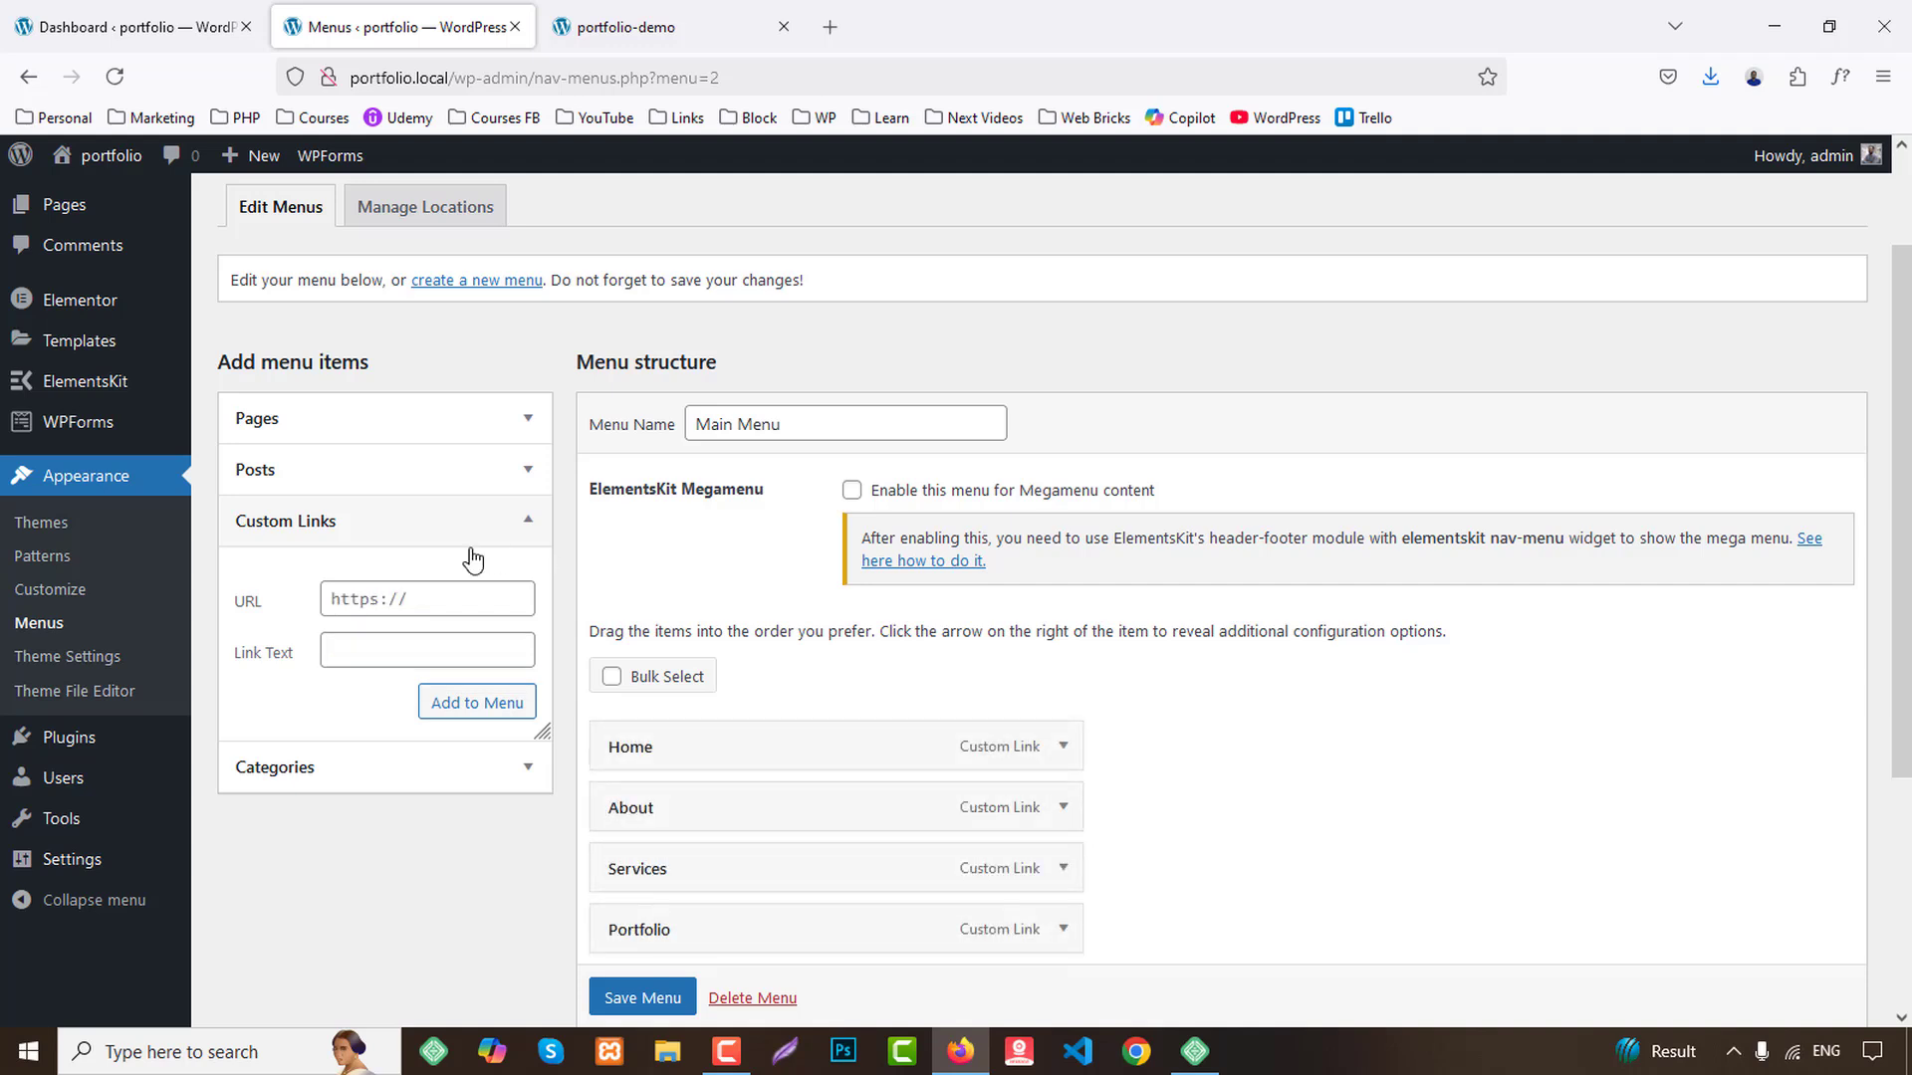
Add a custom link with the URL #testimonials and the text "Testimonials" to Main Menu.
left_click(388, 601)
type("#testimoni")
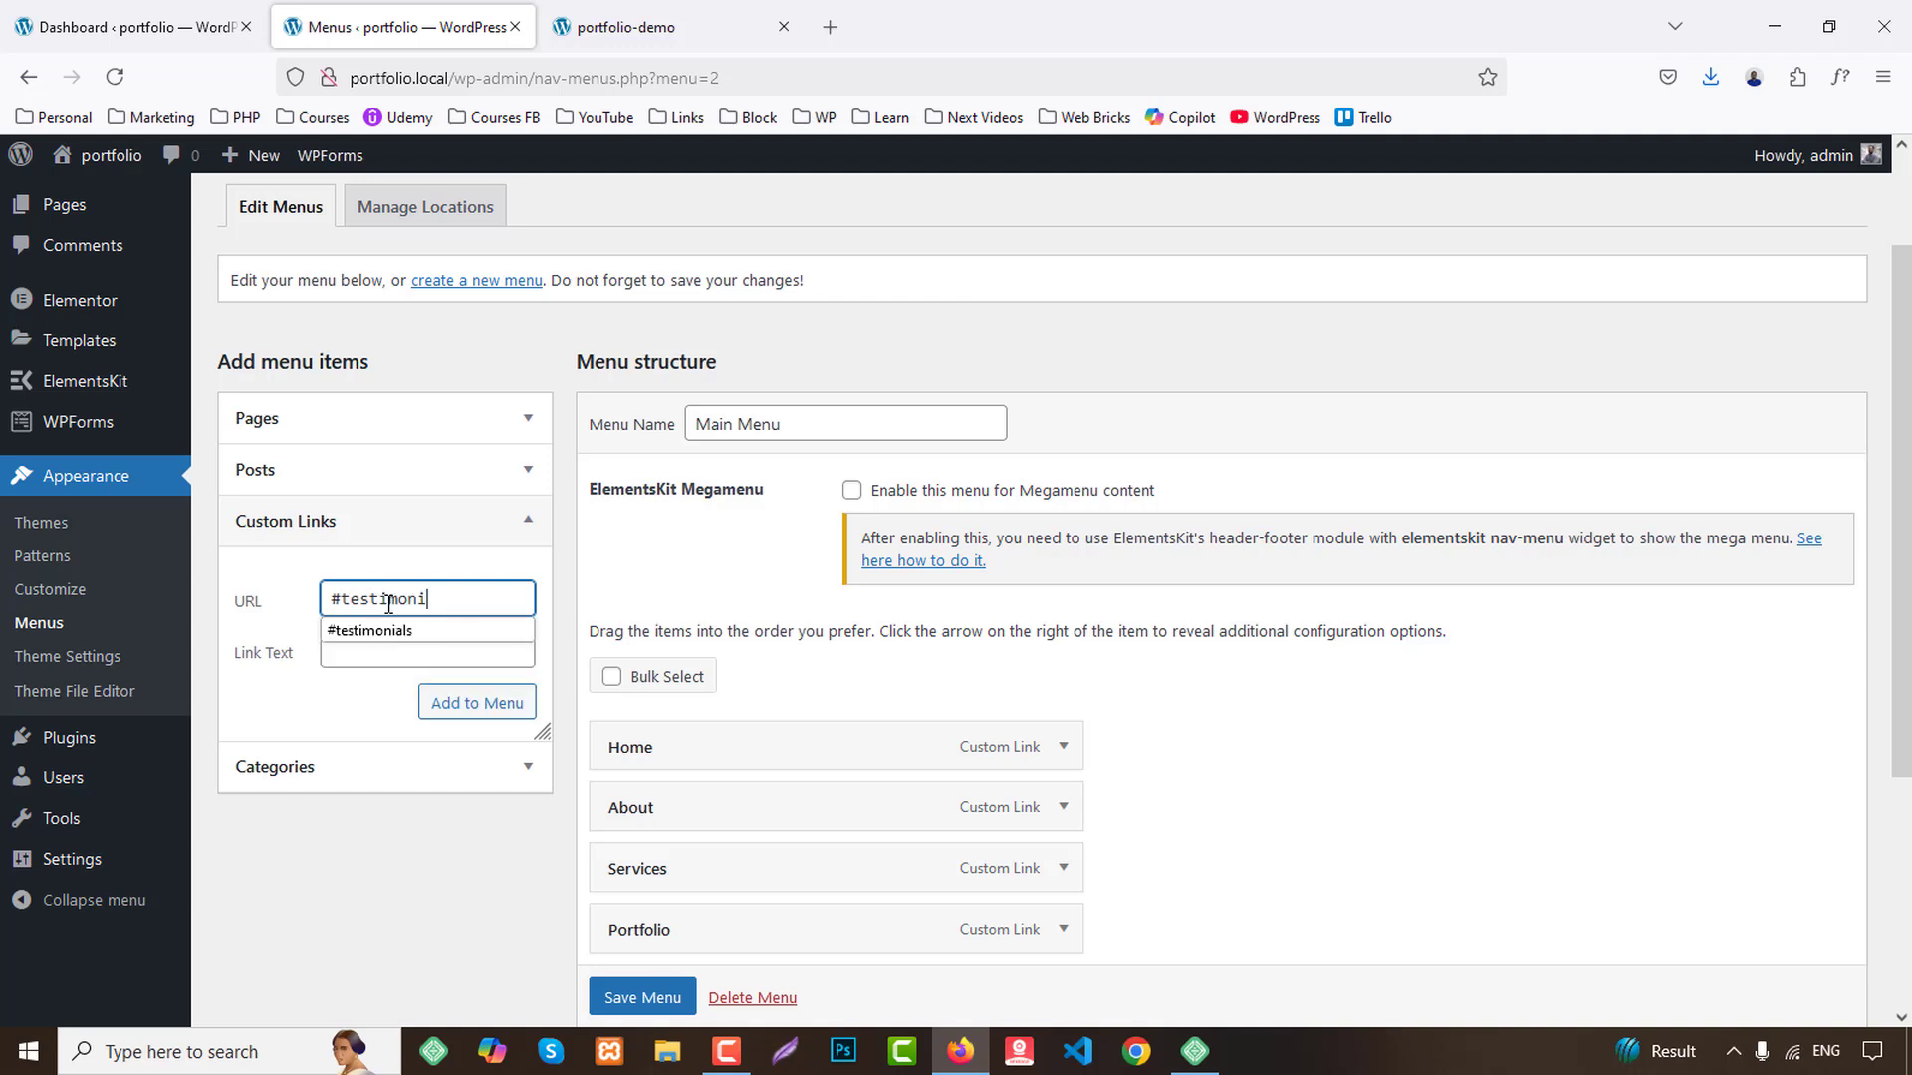
type("als")
left_click(376, 632)
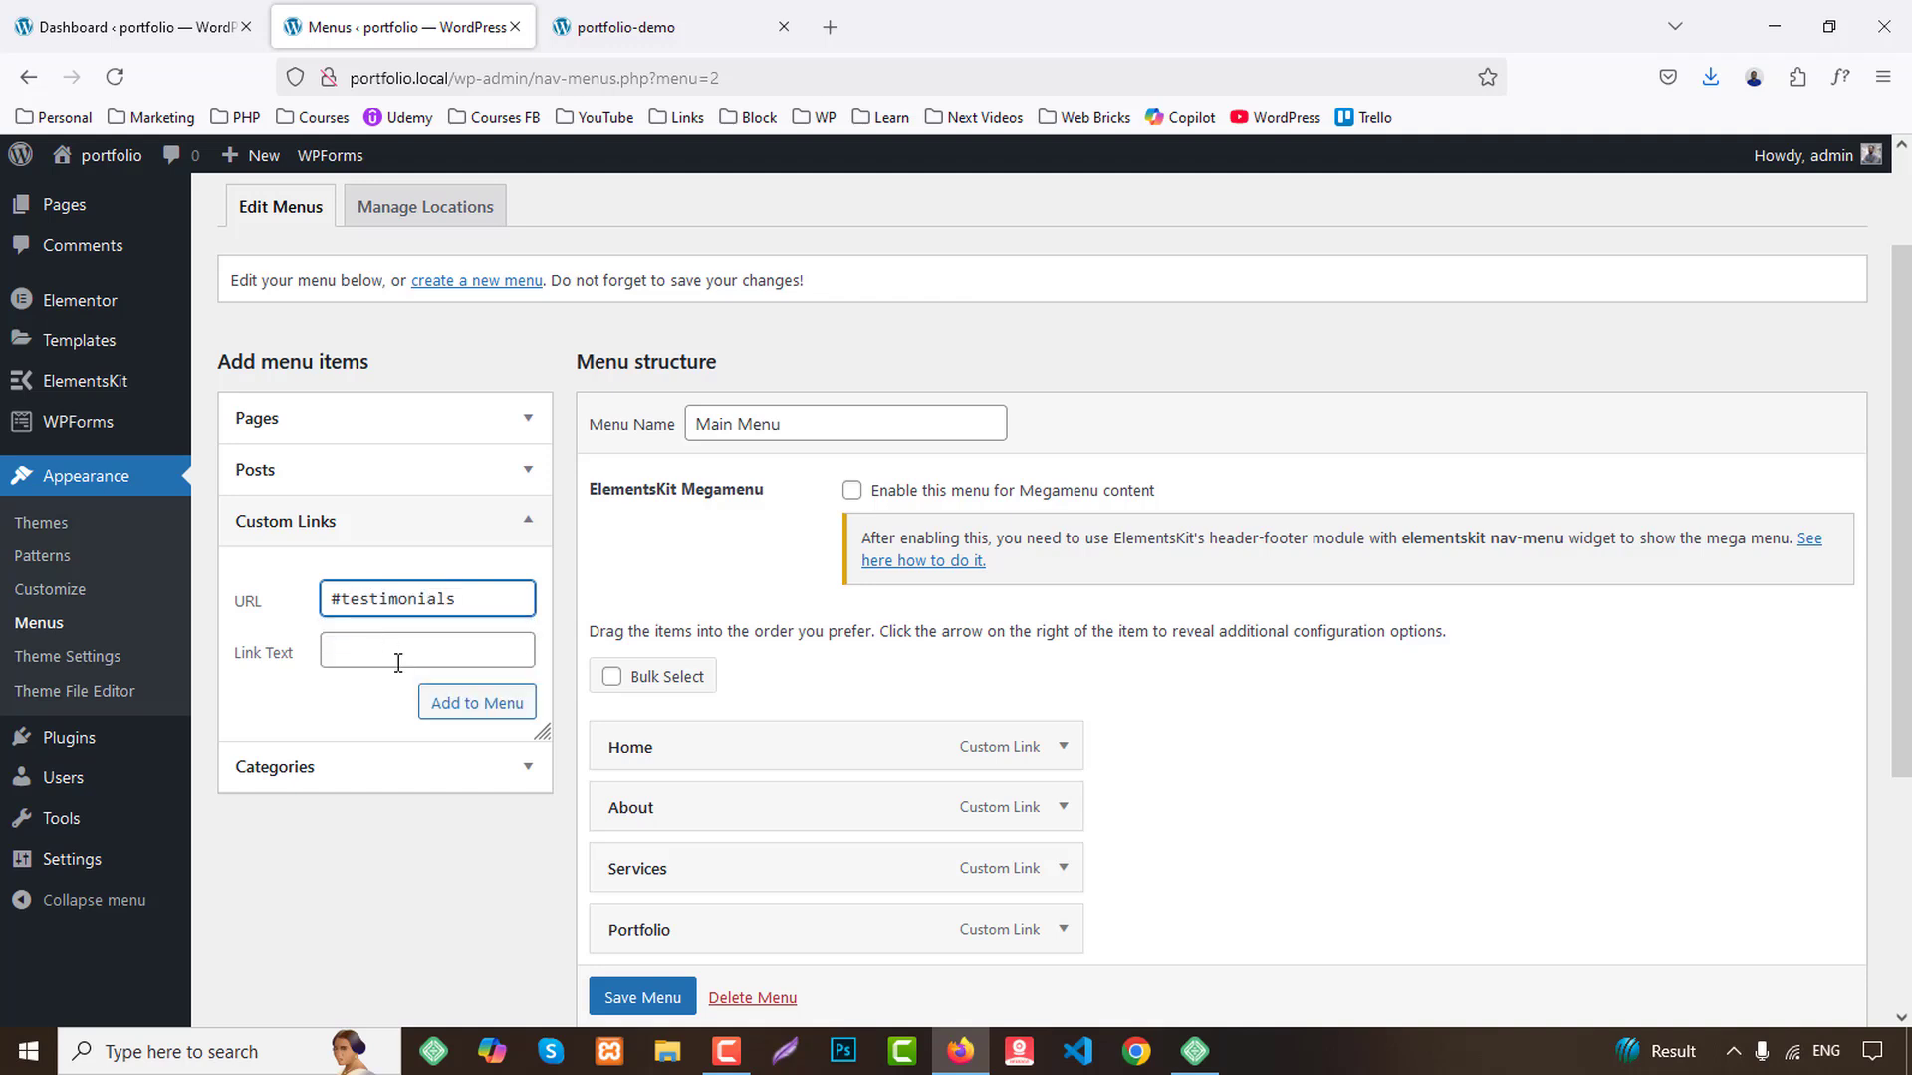
left_click(398, 663)
type("T")
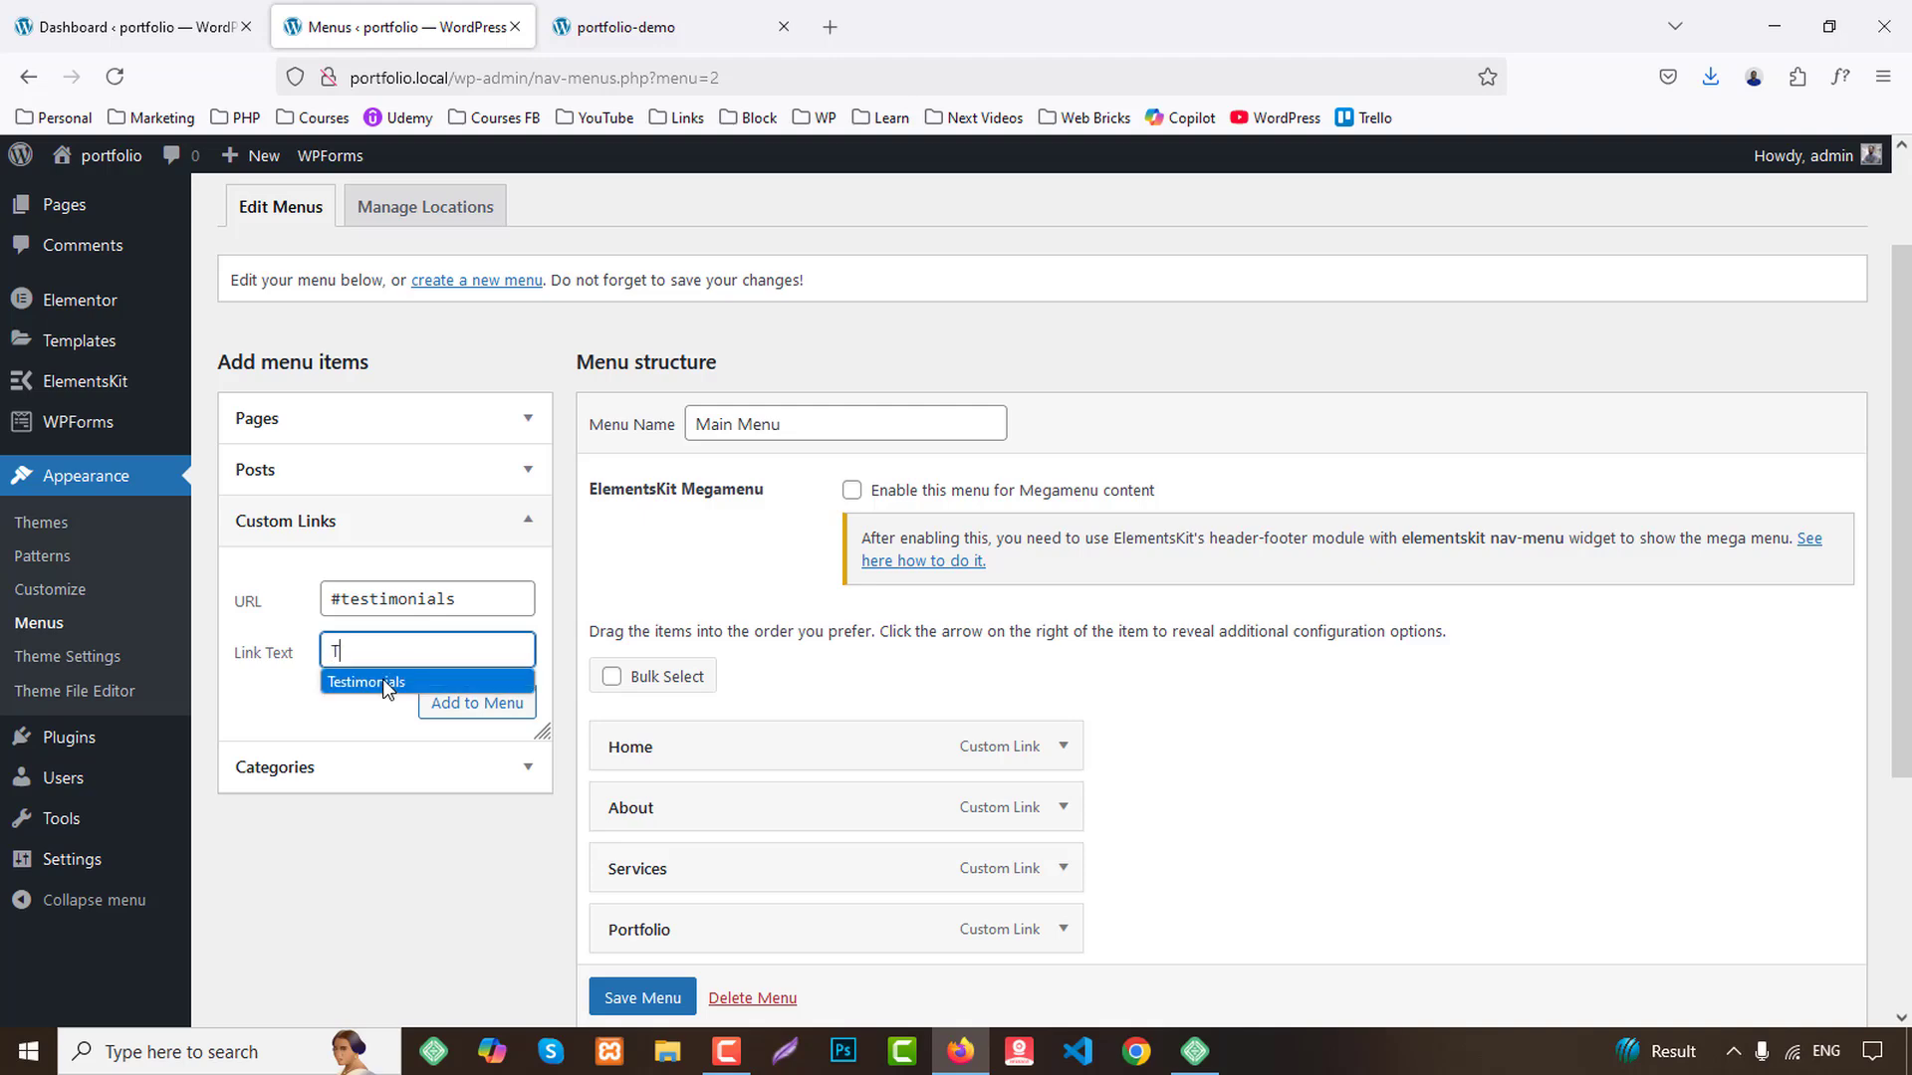
left_click(397, 683)
left_click(488, 709)
Check the demo site's navigation and add a custom link with the URL #price and the text "Price" to Main Menu.
left_click(703, 10)
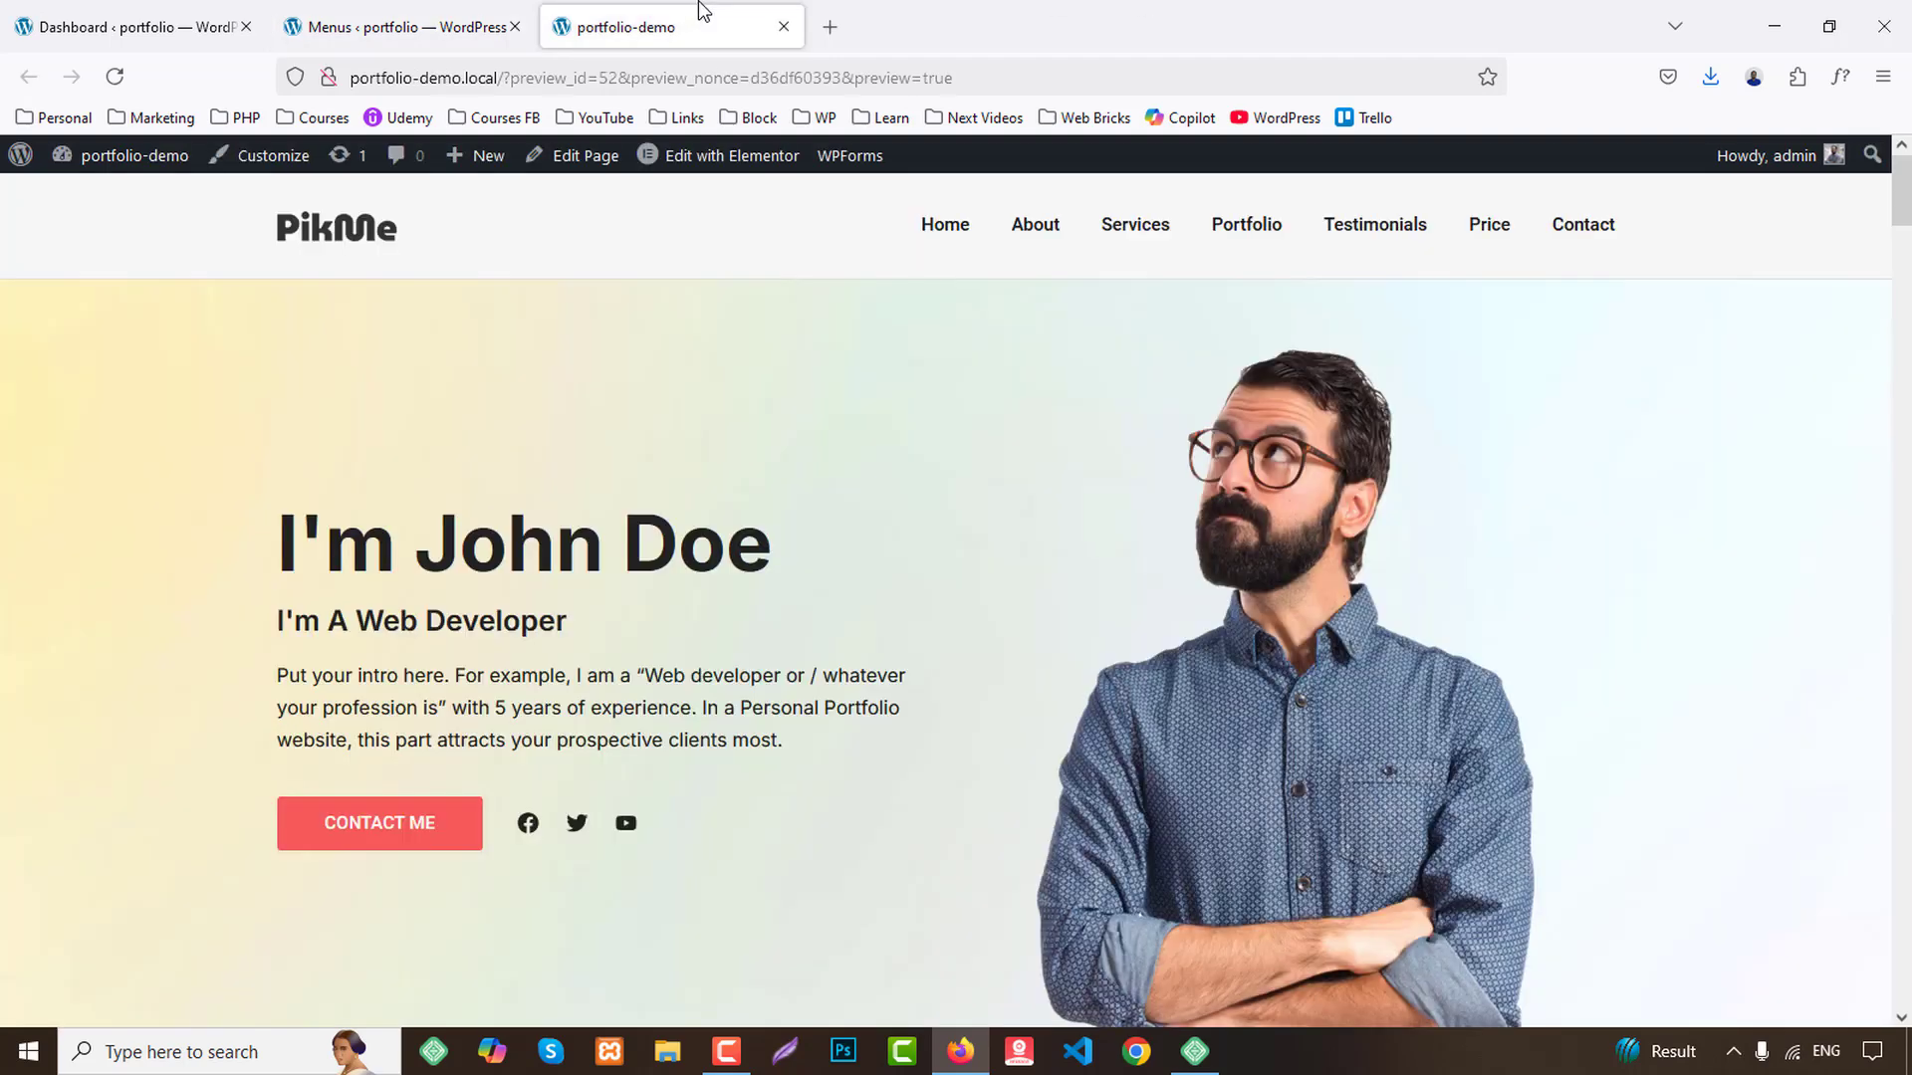
left_click(438, 22)
left_click(346, 609)
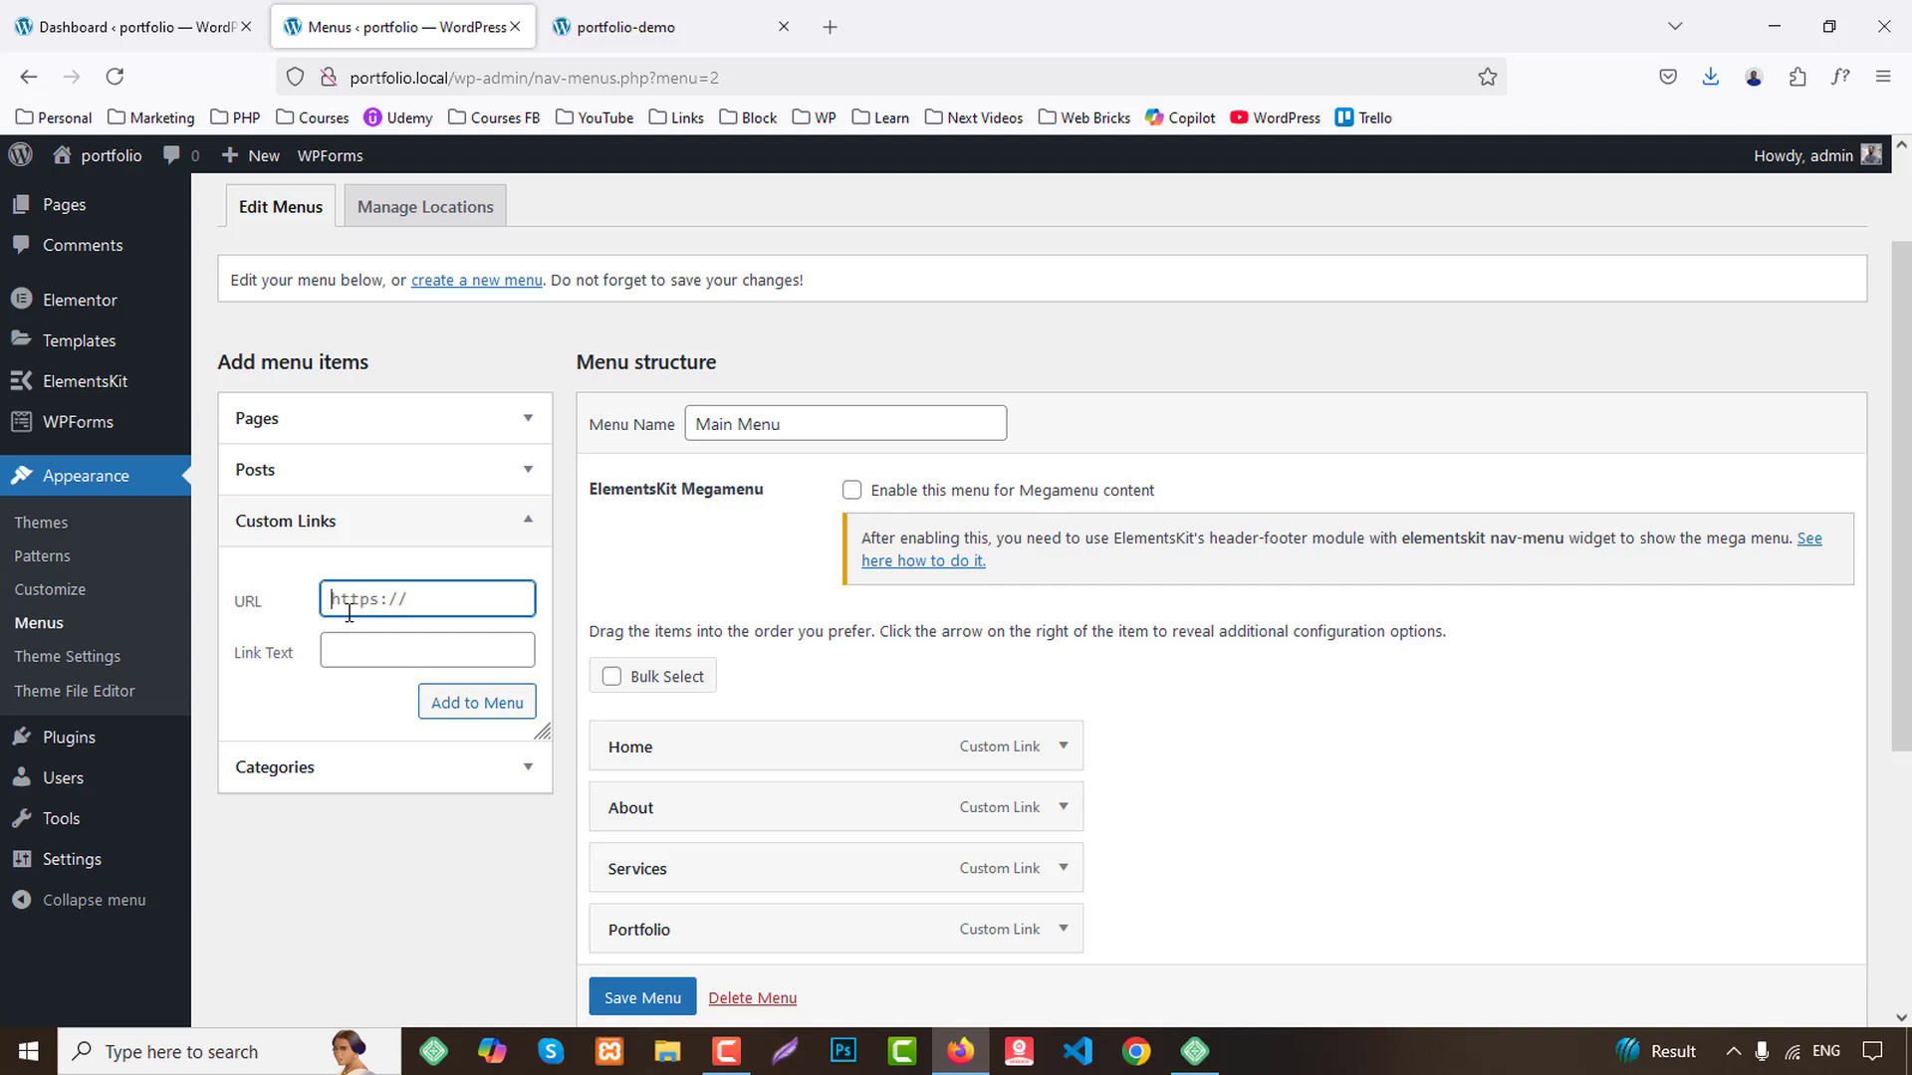
type("#price")
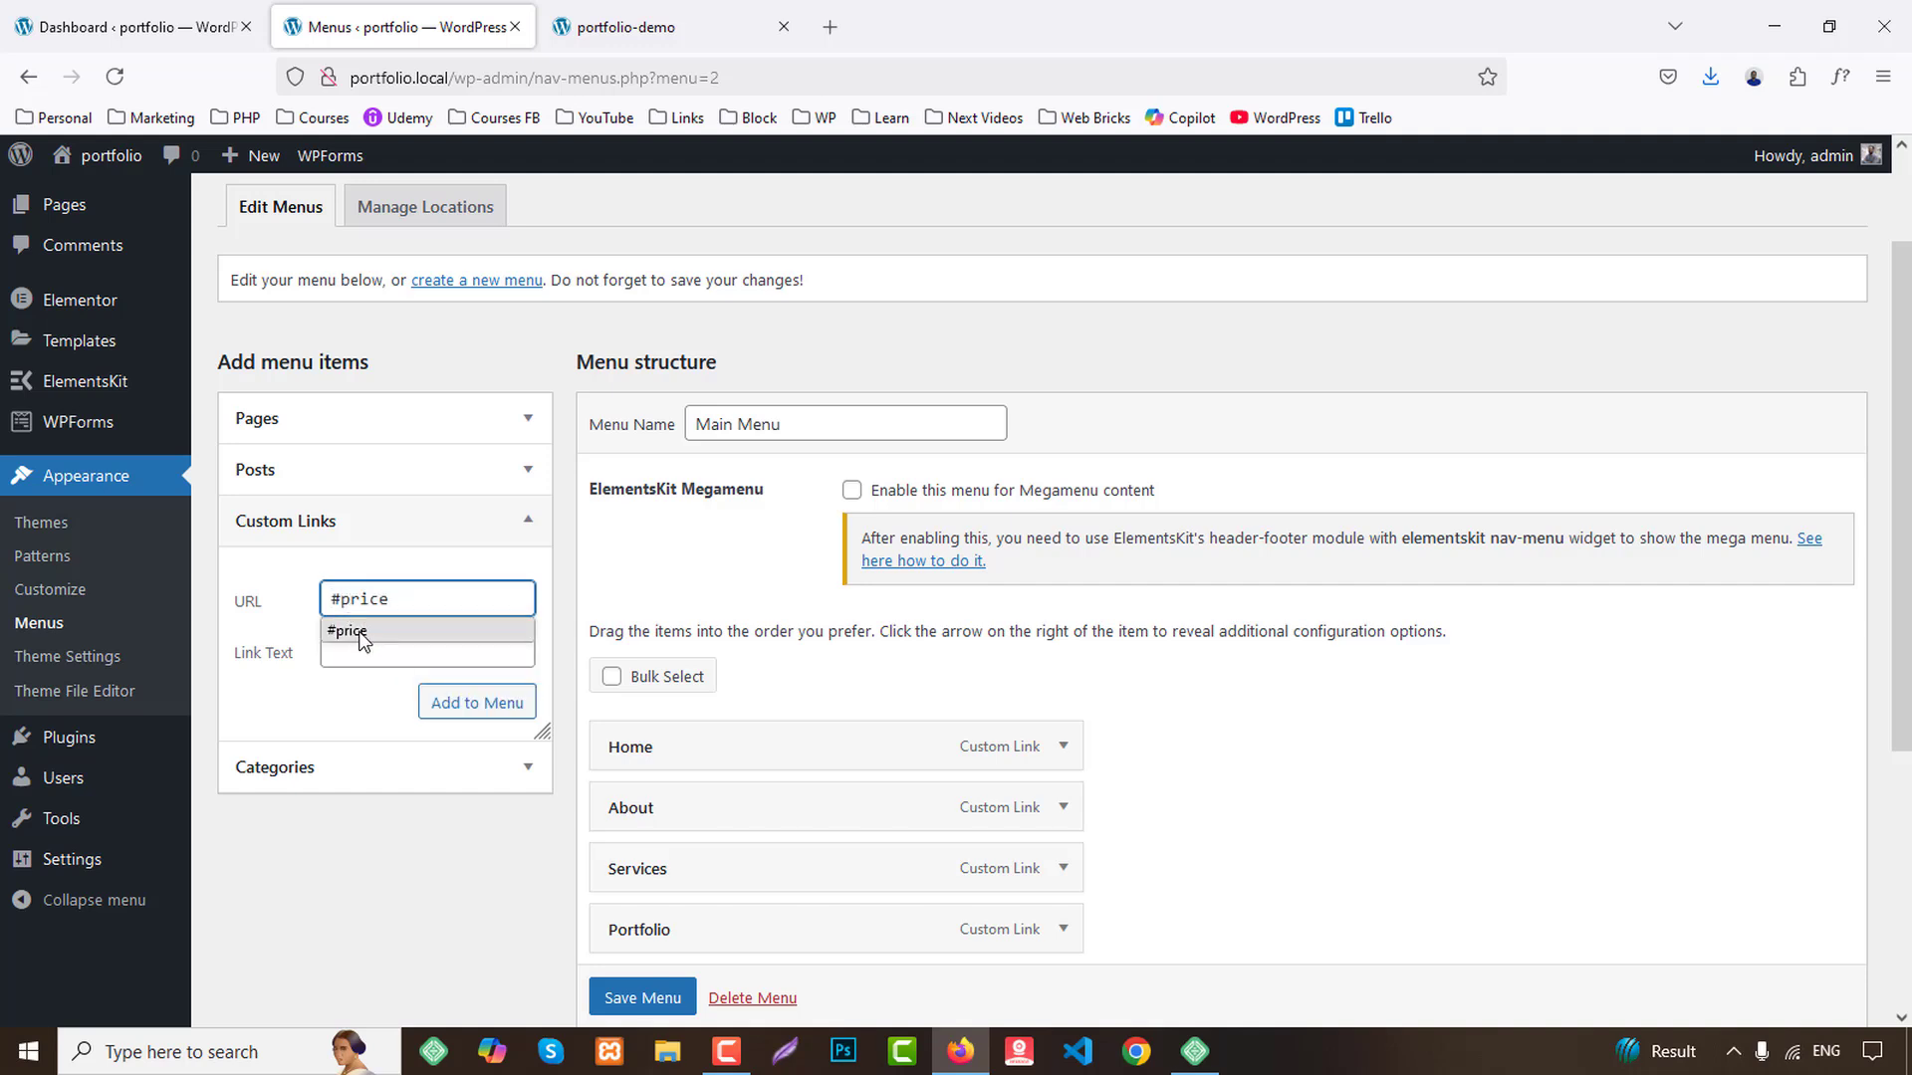
left_click(369, 652)
type("P")
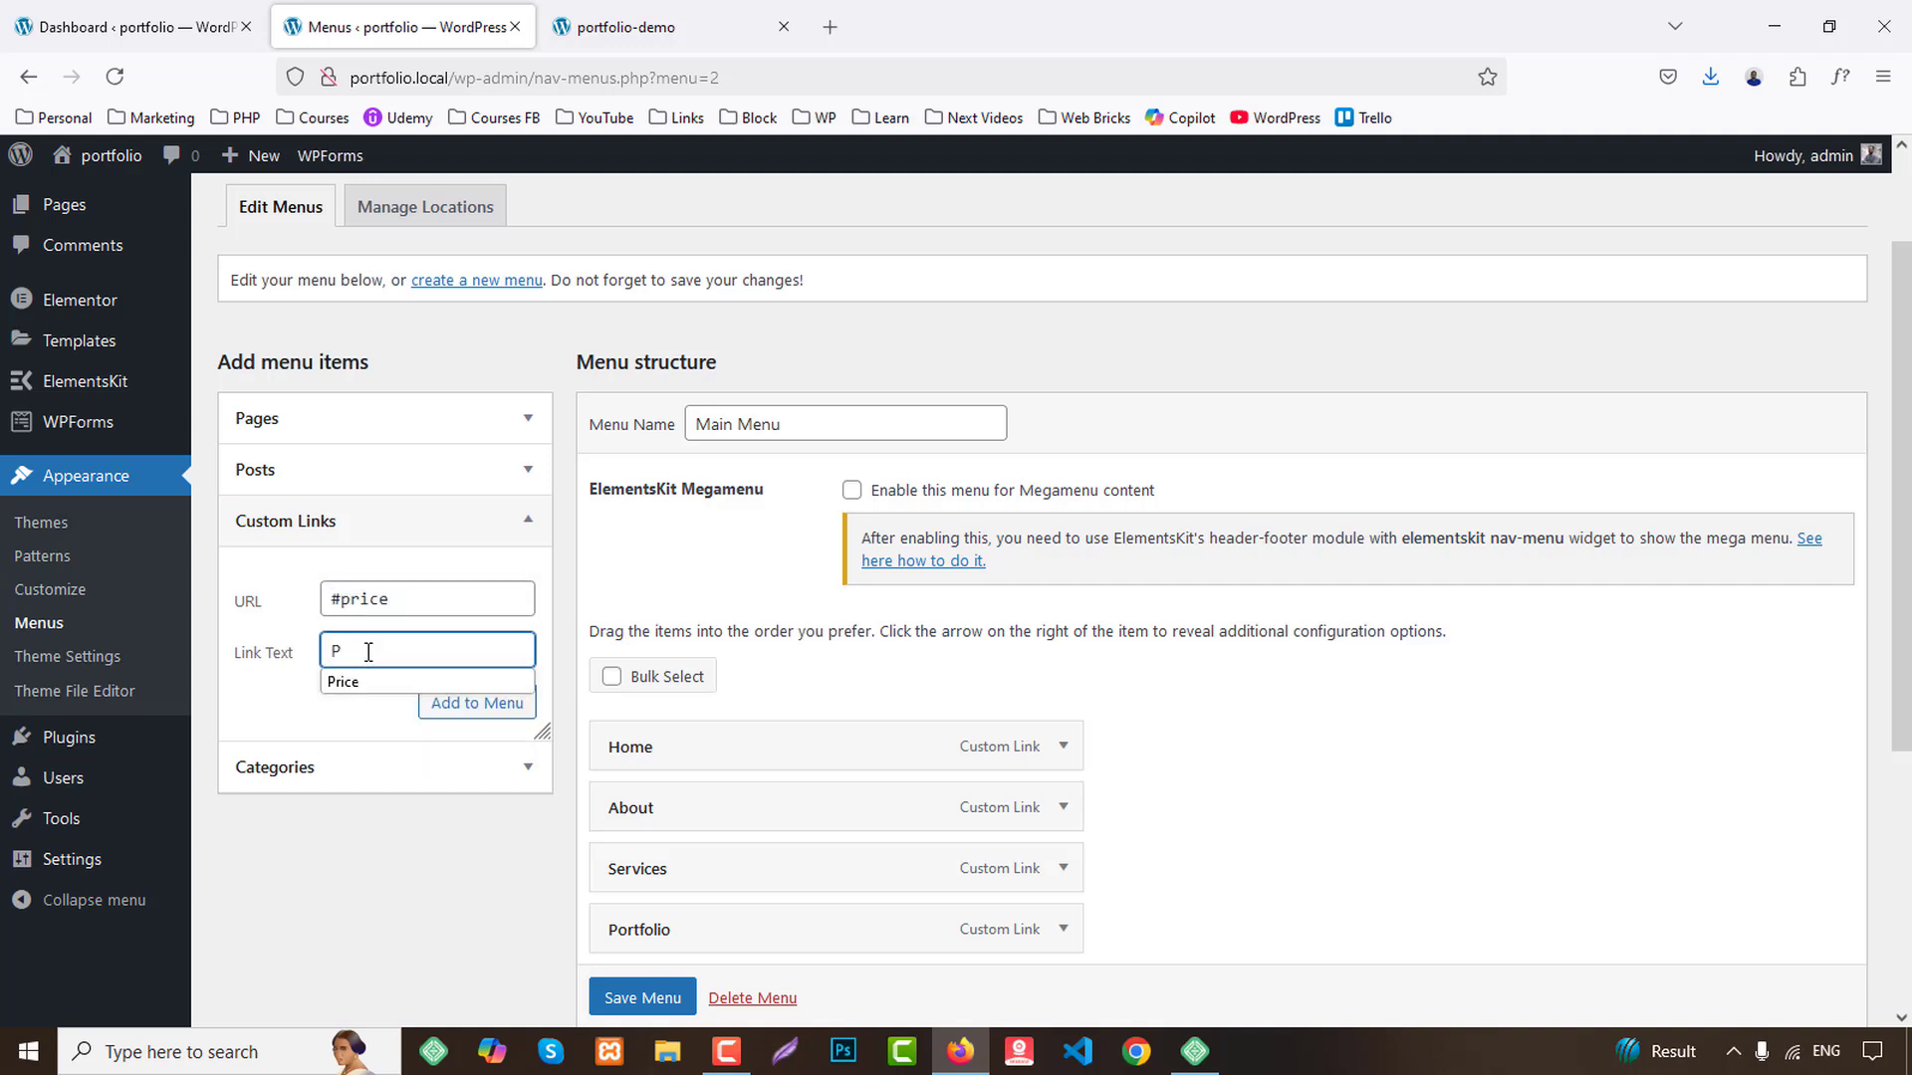
left_click(369, 679)
left_click(478, 704)
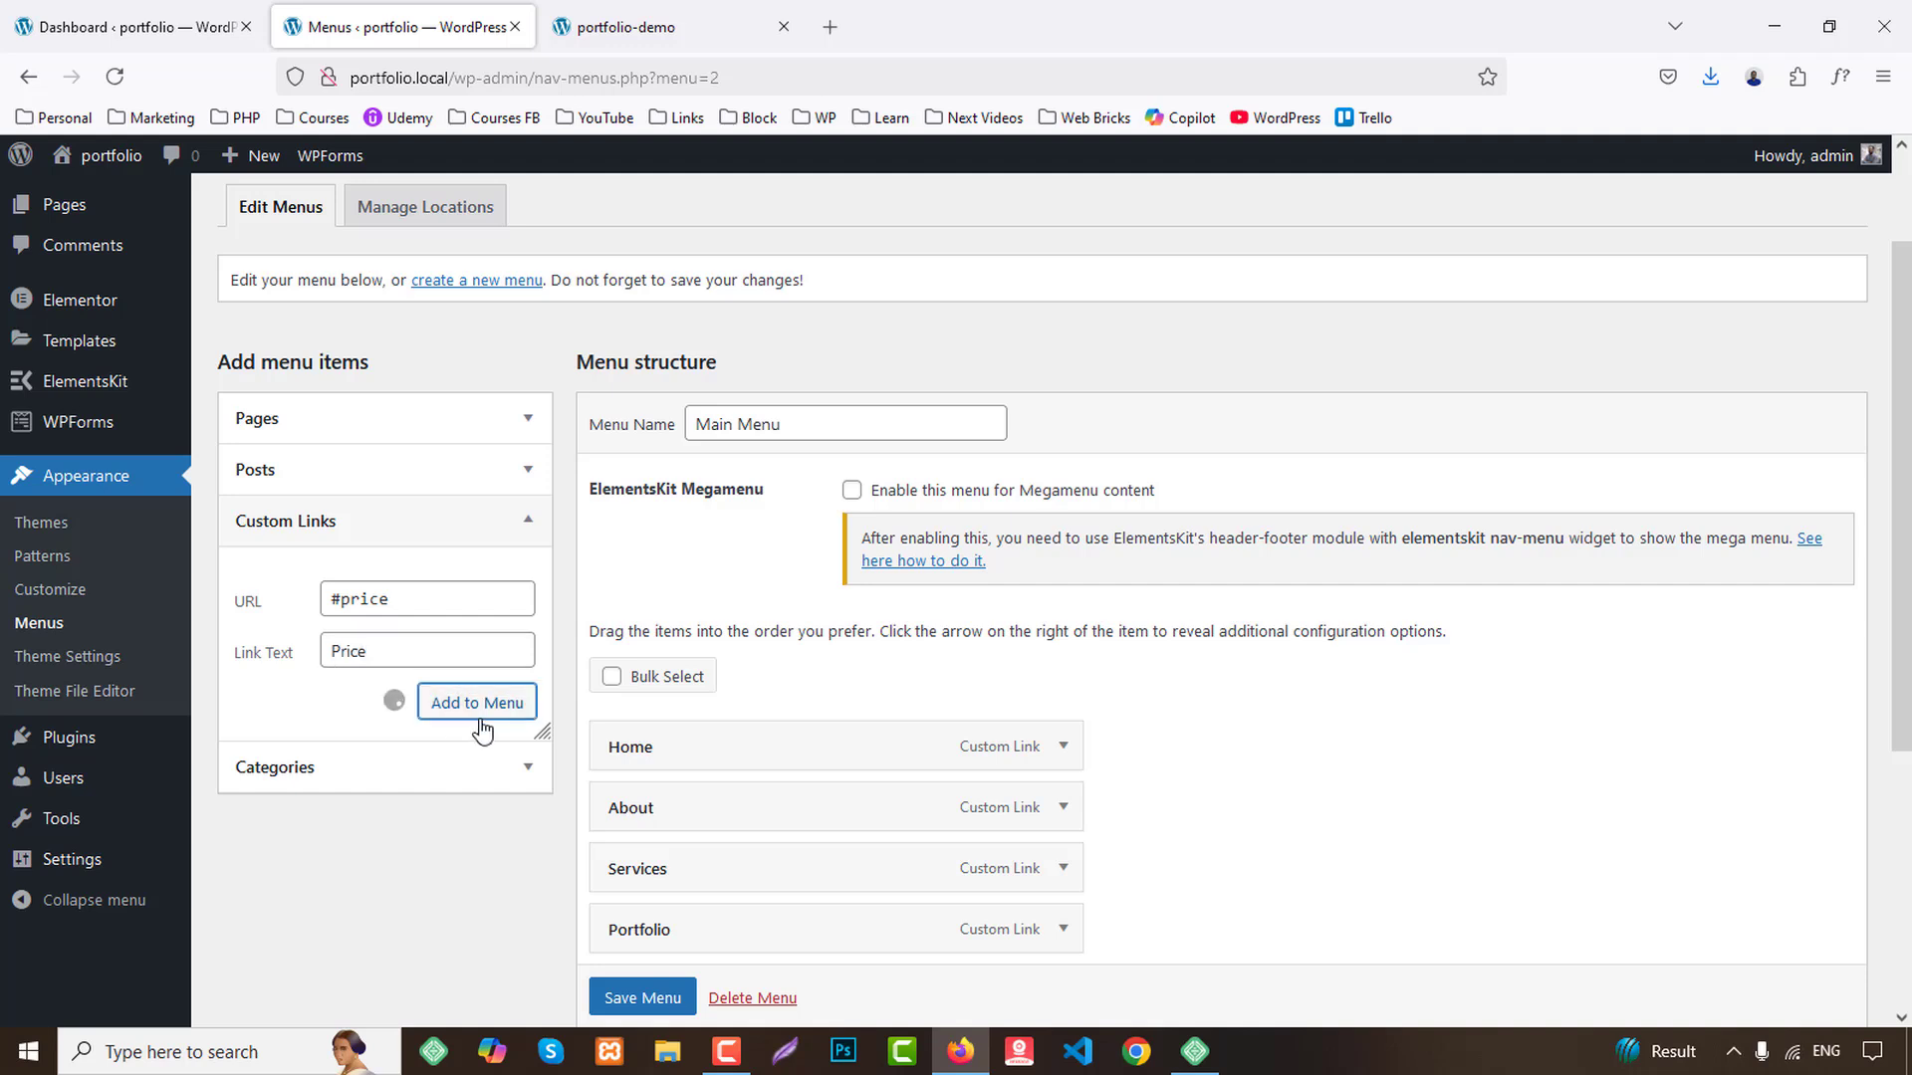
Add a custom link with the URL #contact and the text "Contact" to Main Menu.
left_click(364, 609)
type("#c")
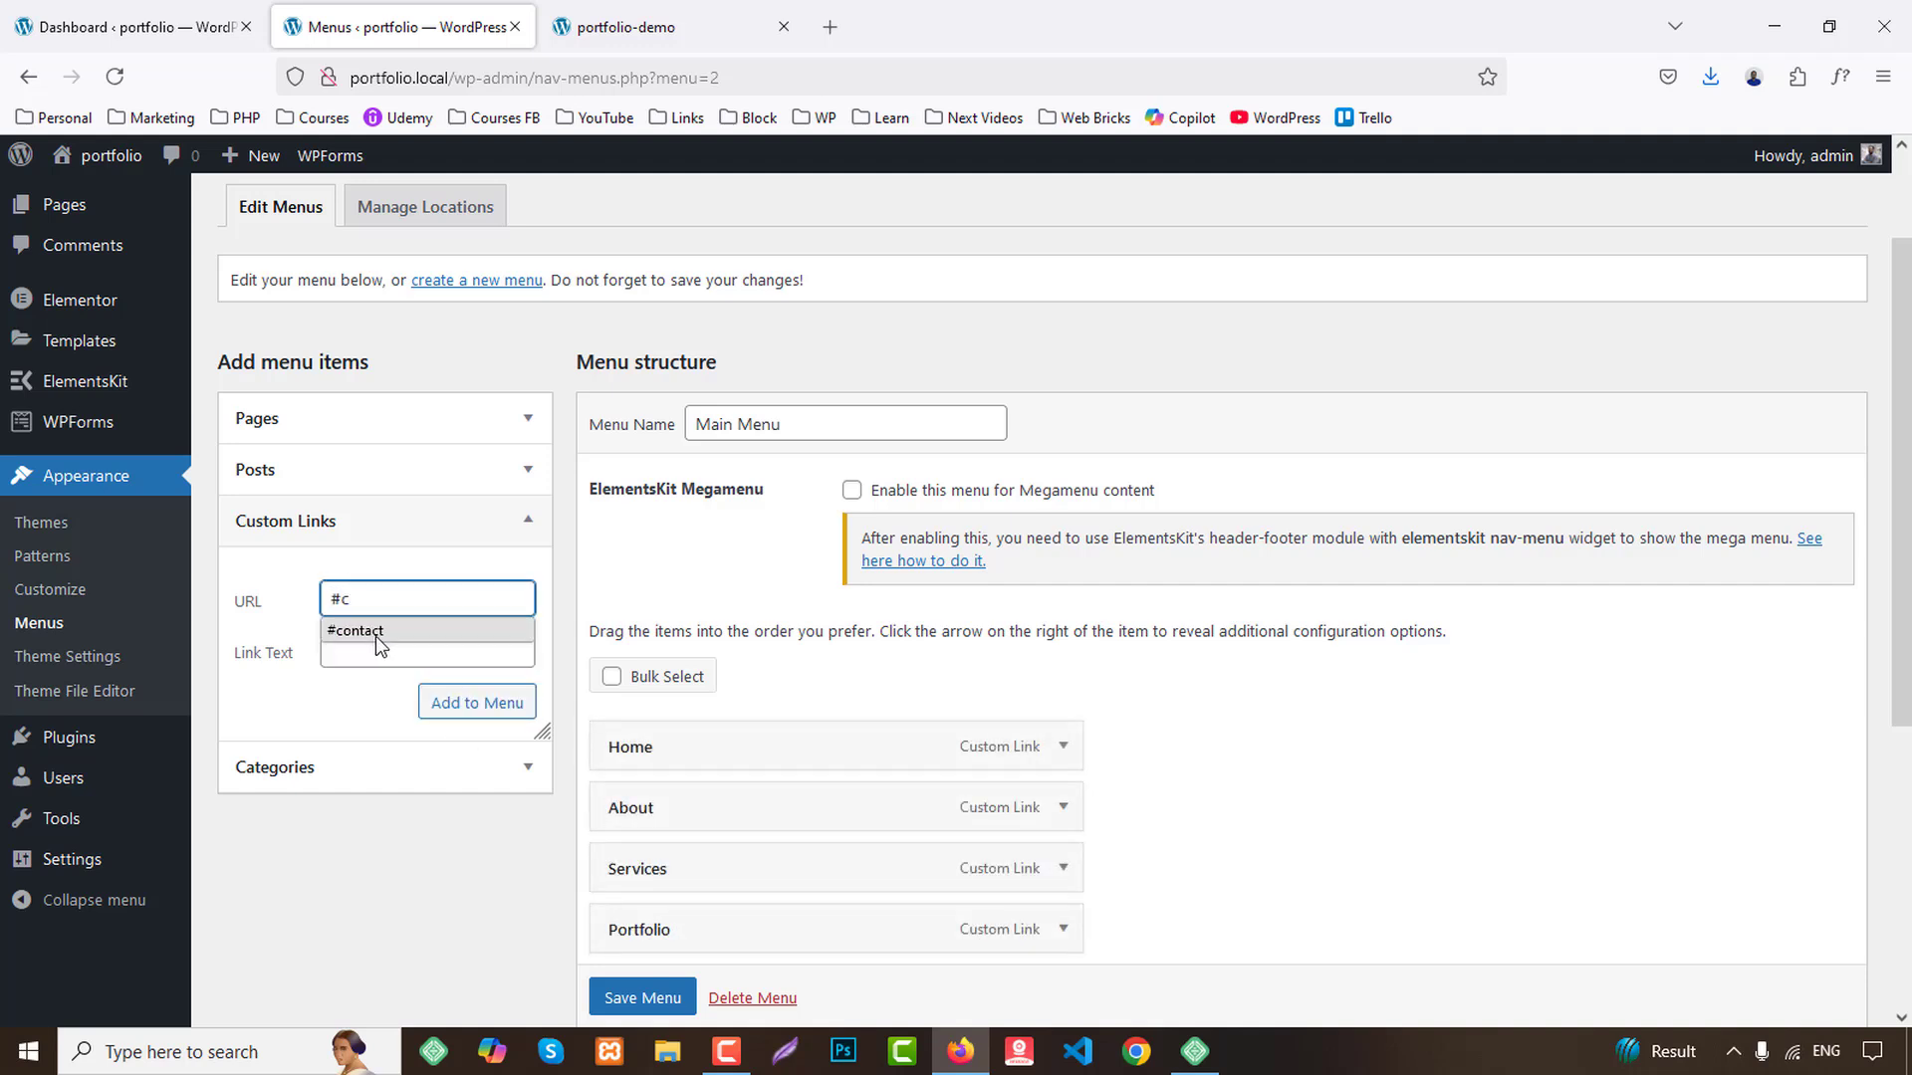
left_click(379, 633)
left_click(446, 657)
type("C")
left_click(448, 680)
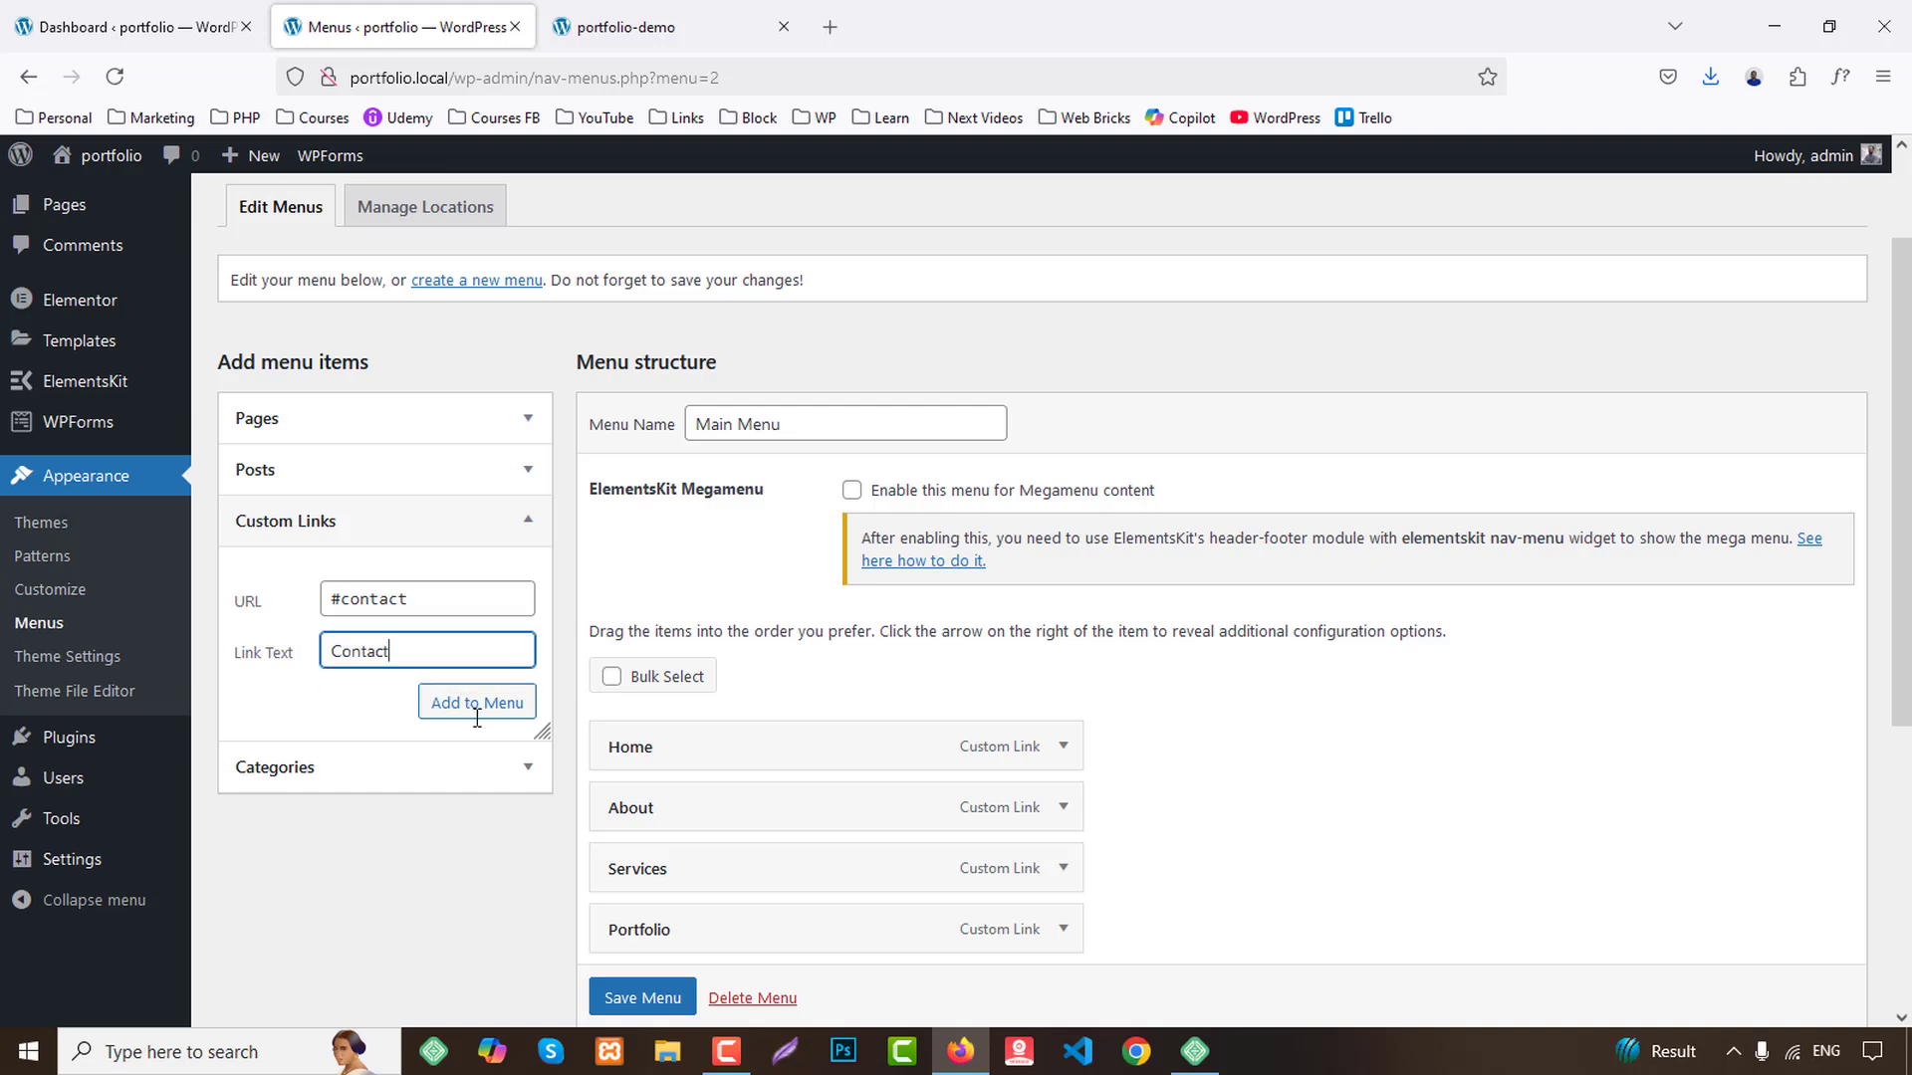
left_click(470, 707)
Review the added links, save Main Menu and close the menu editing page.
scroll(1160, 736, "down", 4)
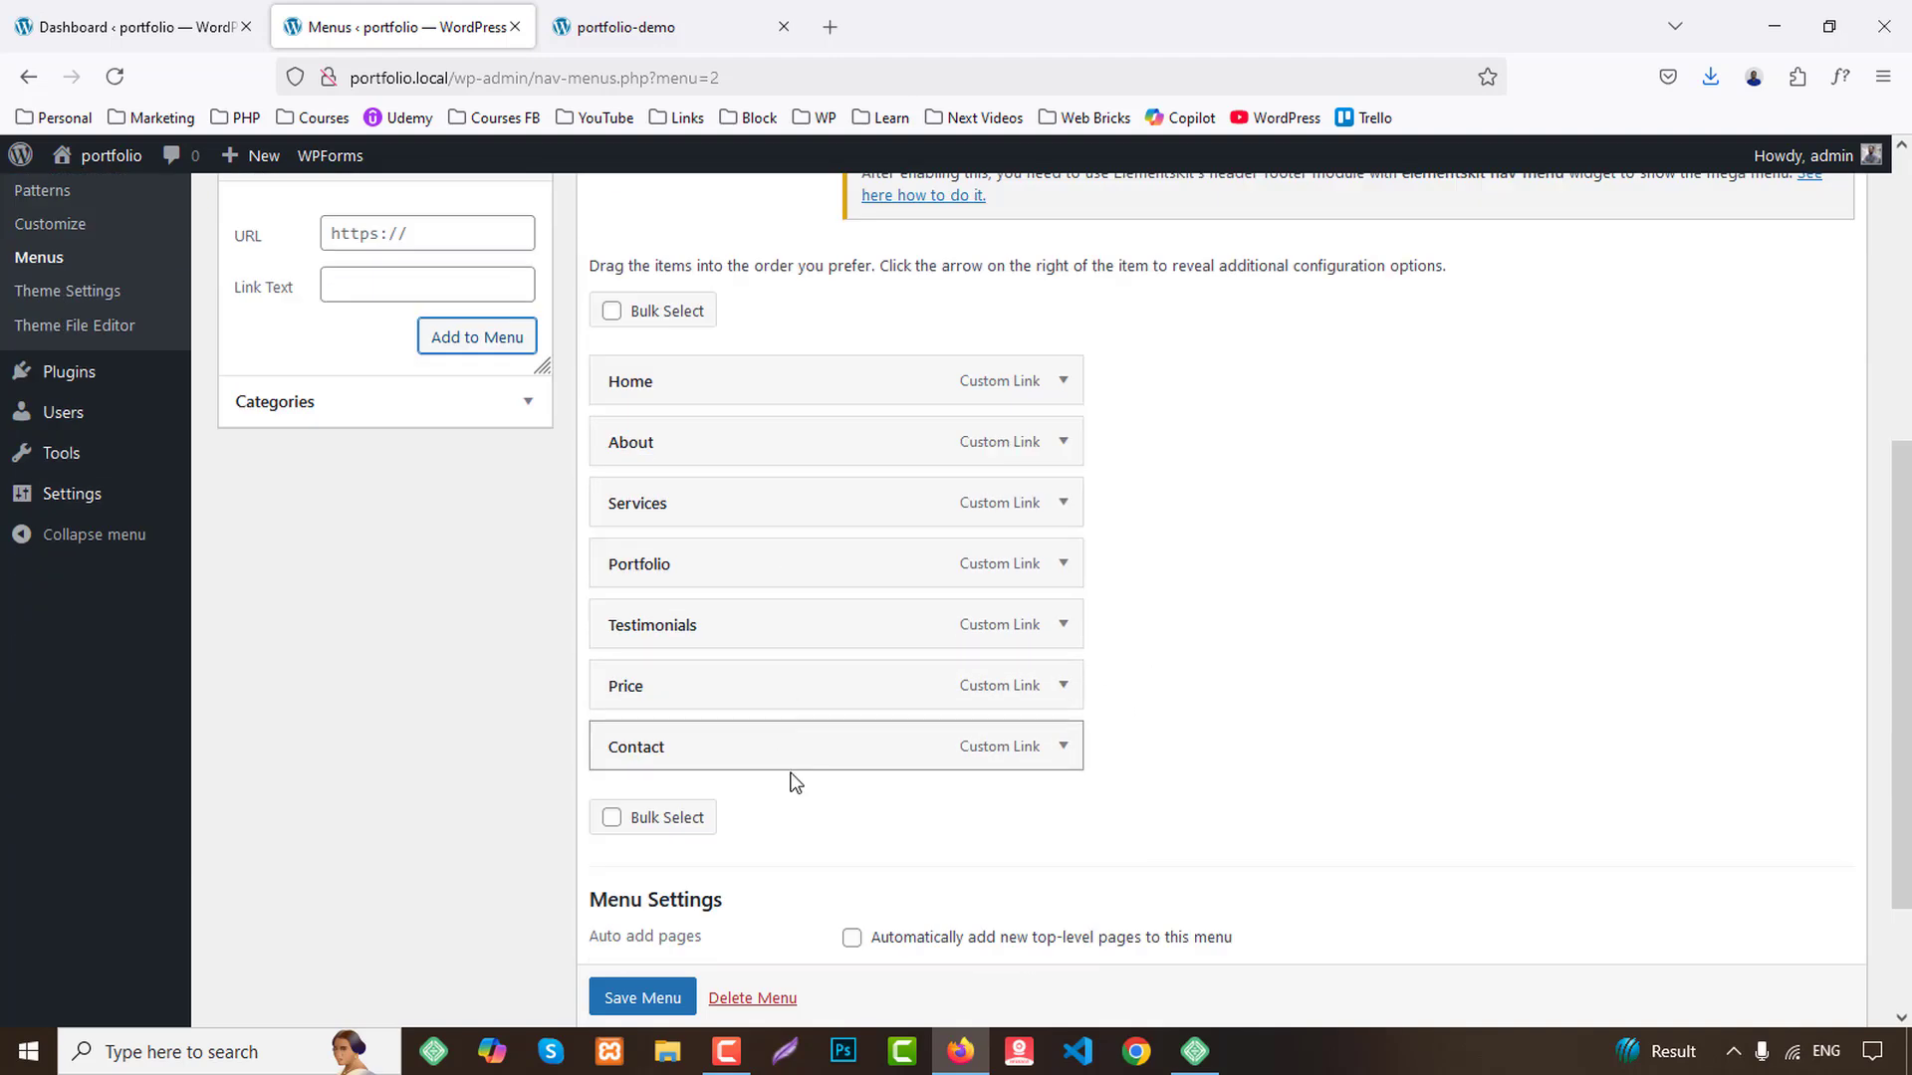
scroll(789, 781, "down", 2)
left_click(626, 902)
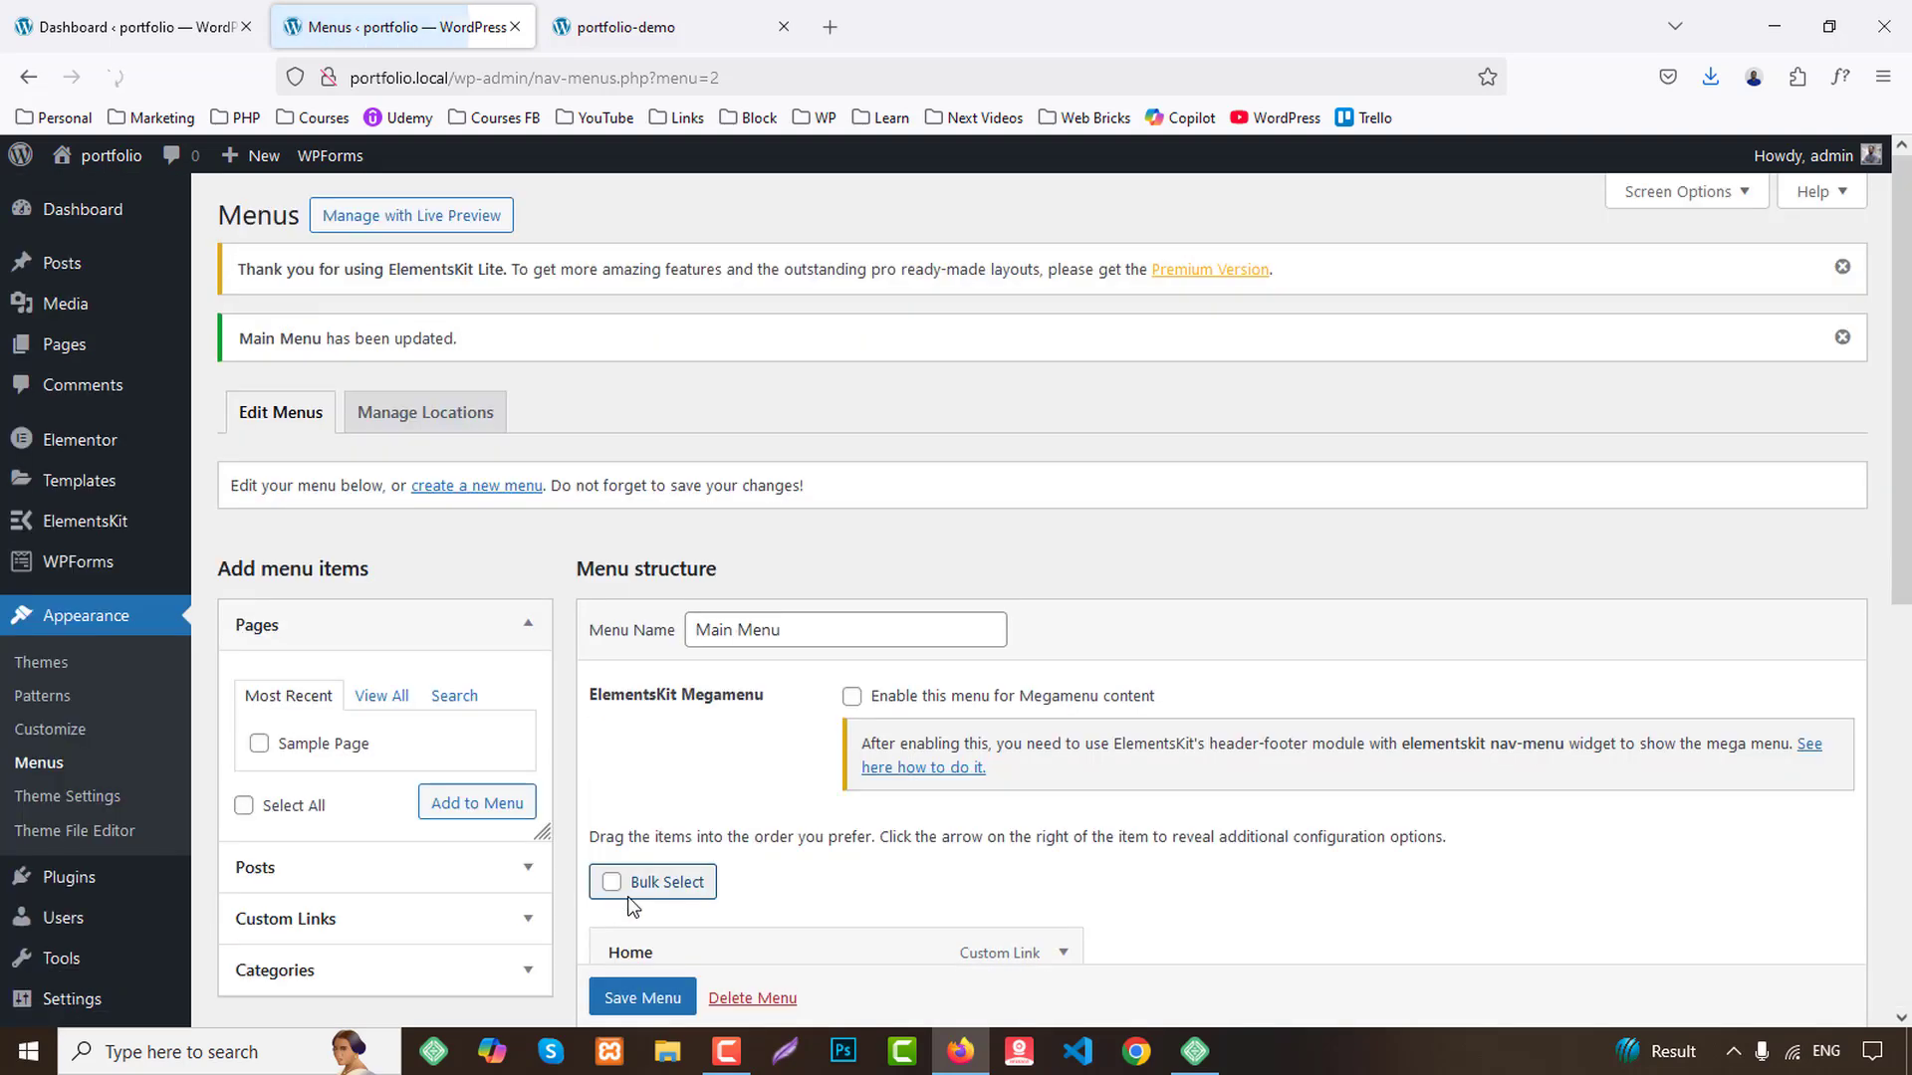
middle_click(448, 10)
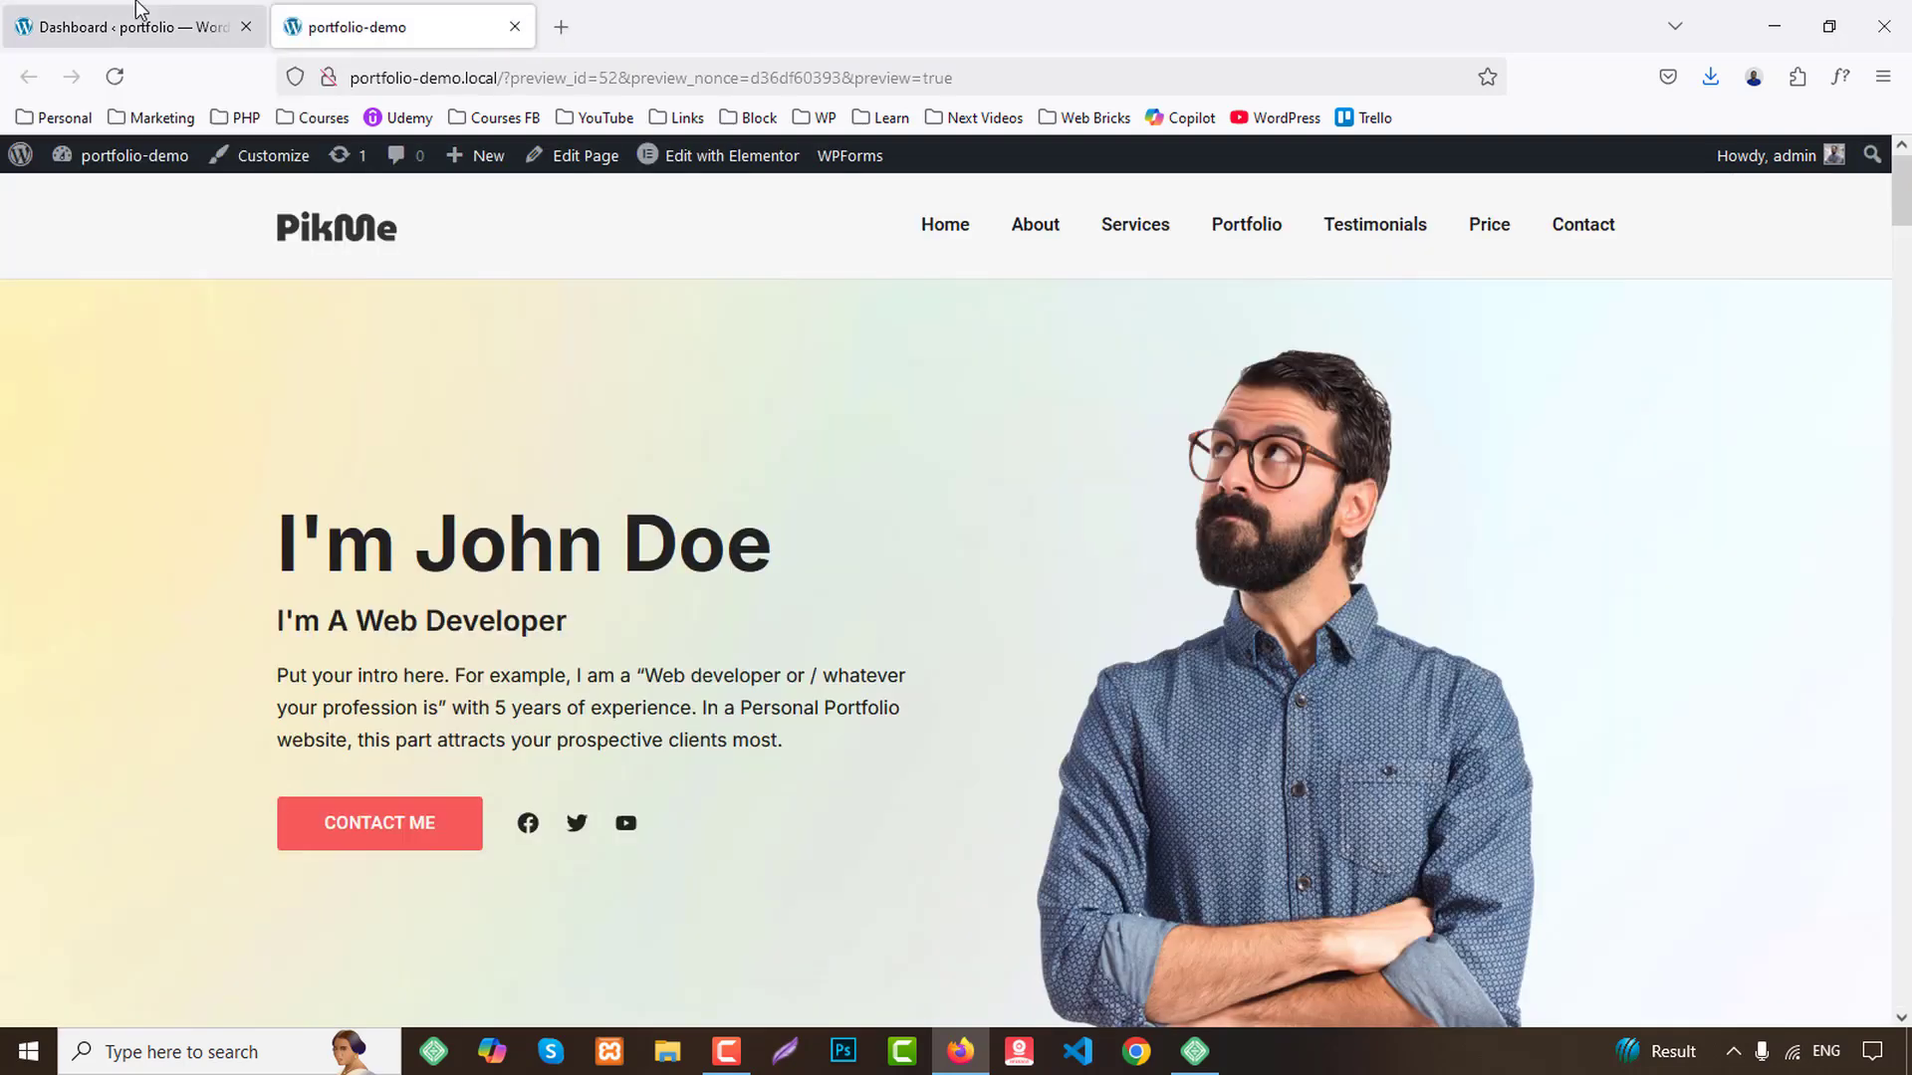
From the portfolio dashboard, open ElementsKit's Header Footer page in a separate browser tab and switch to it.
left_click(128, 20)
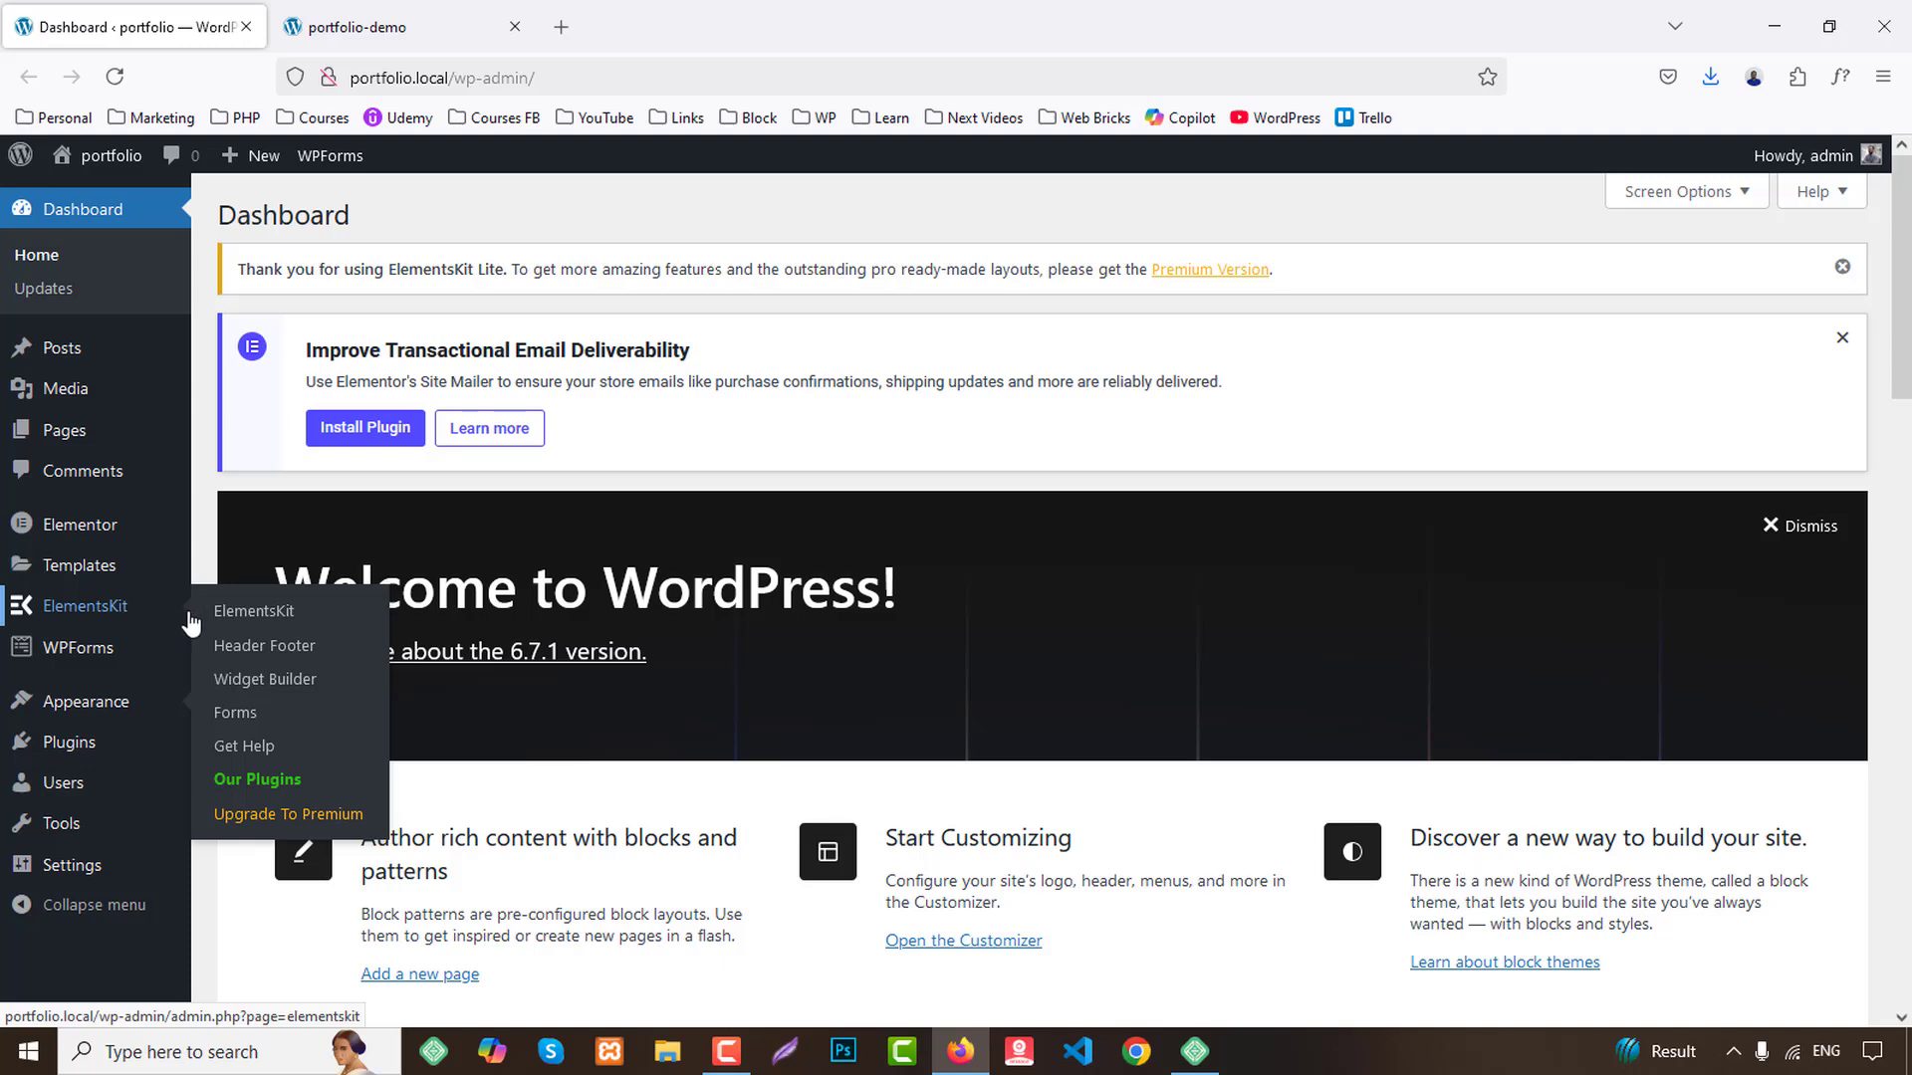
middle_click(279, 645)
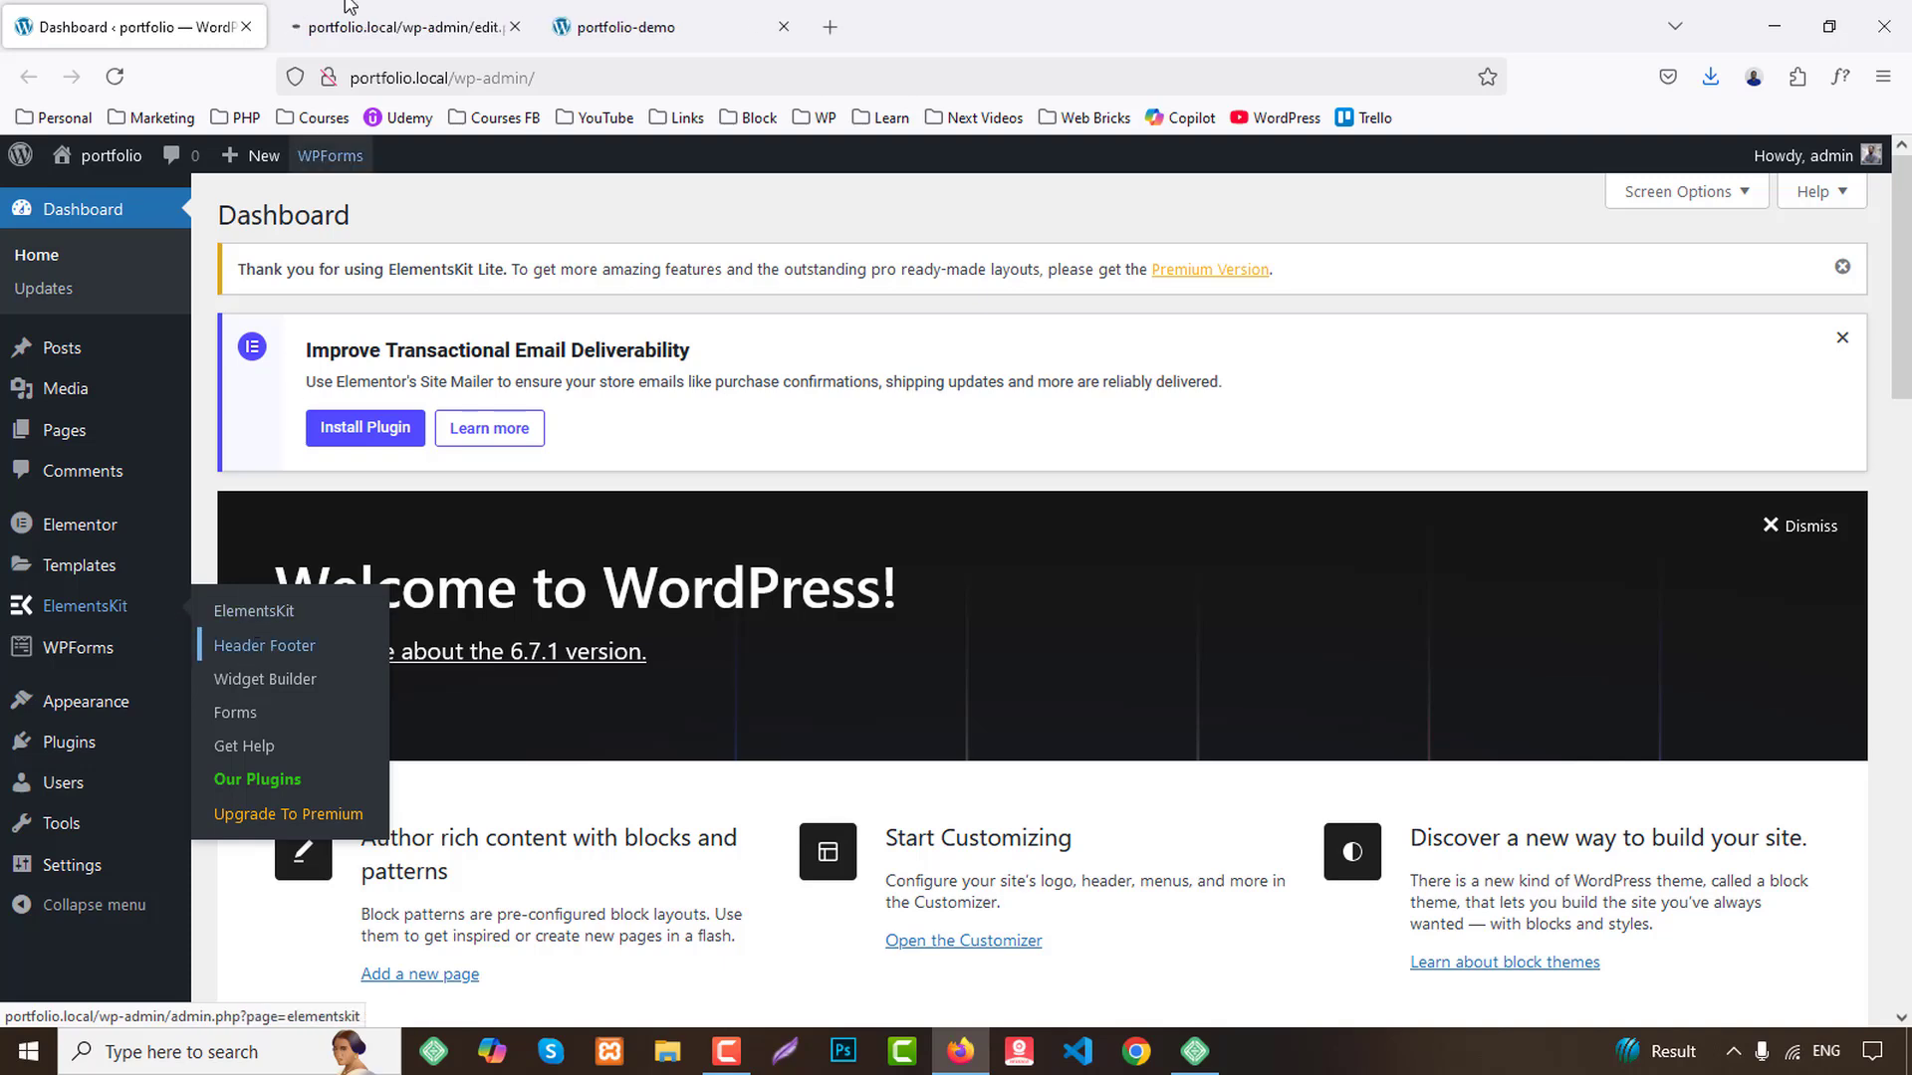
left_click(418, 27)
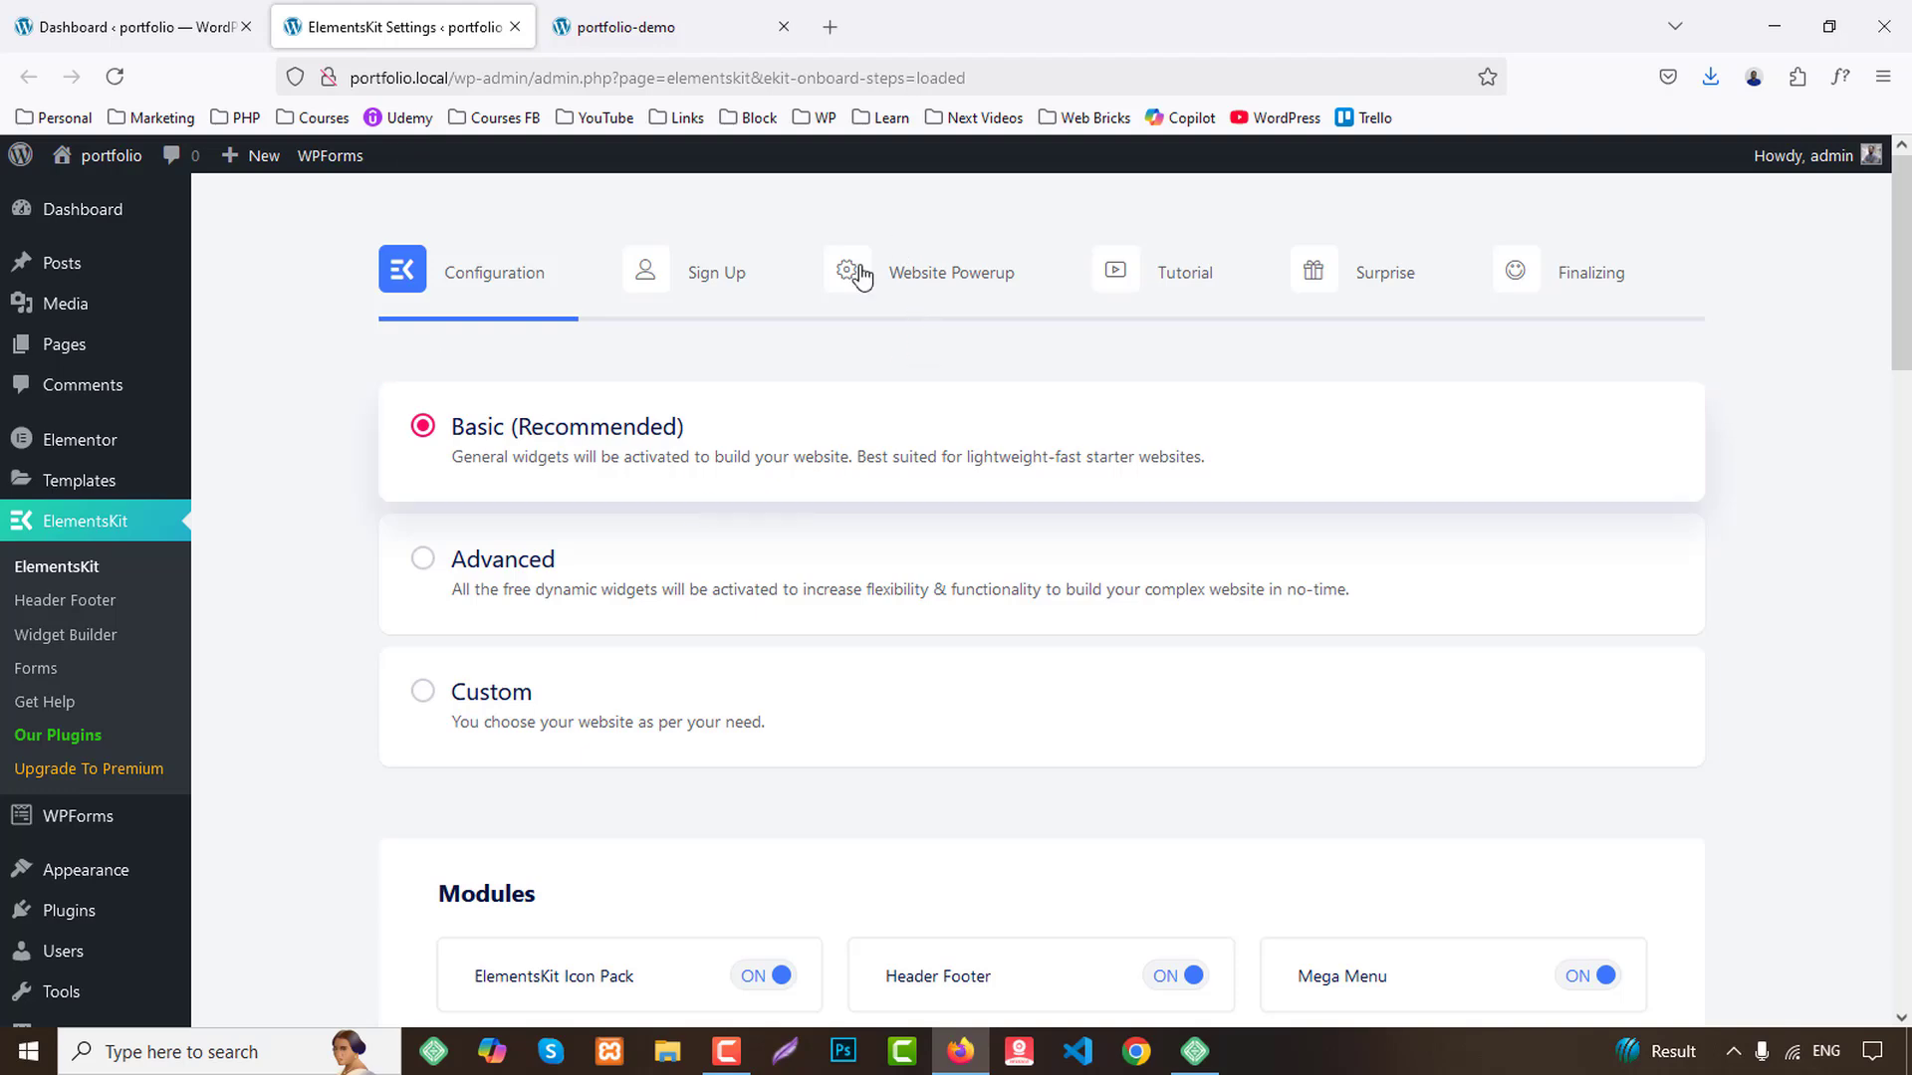
Turn off the Mega Menu module in the ElementsKit configuration.
scroll(996, 547, "down", 4)
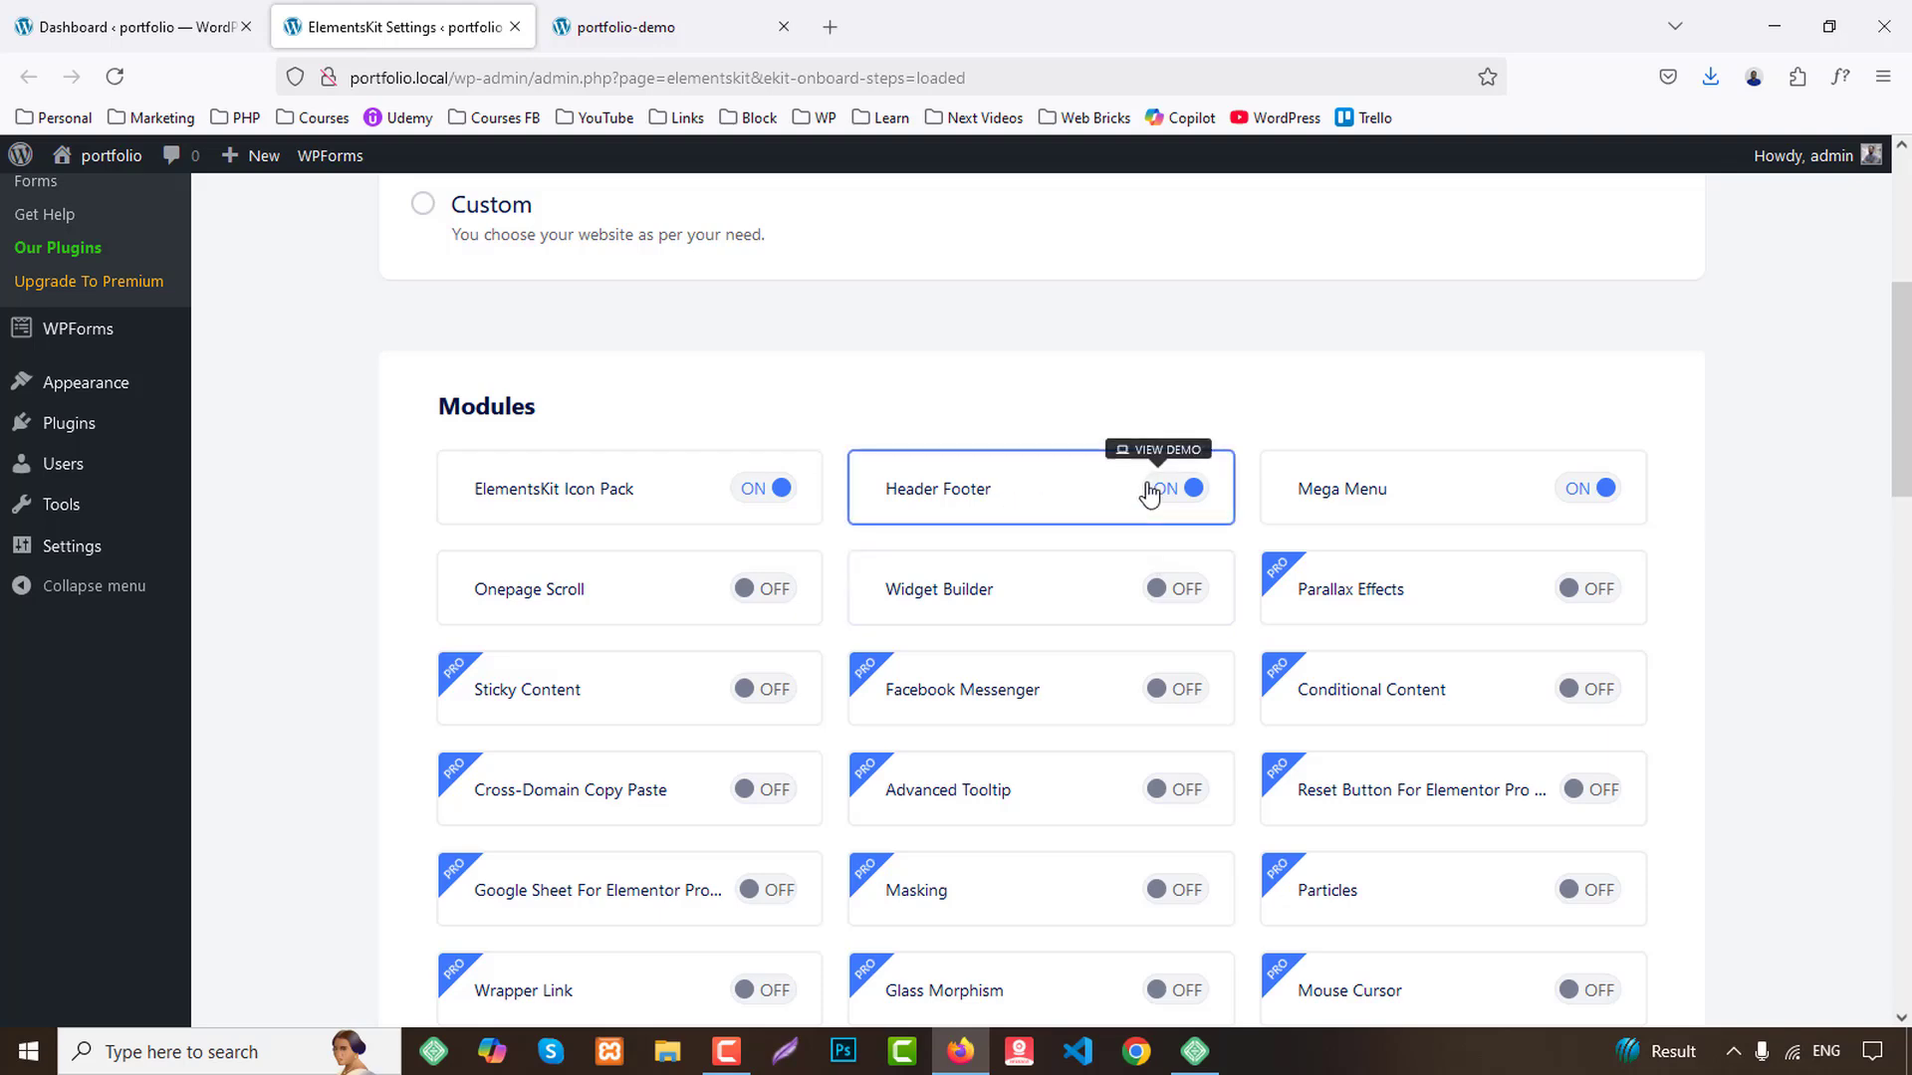
scroll(1833, 501, "down", 4)
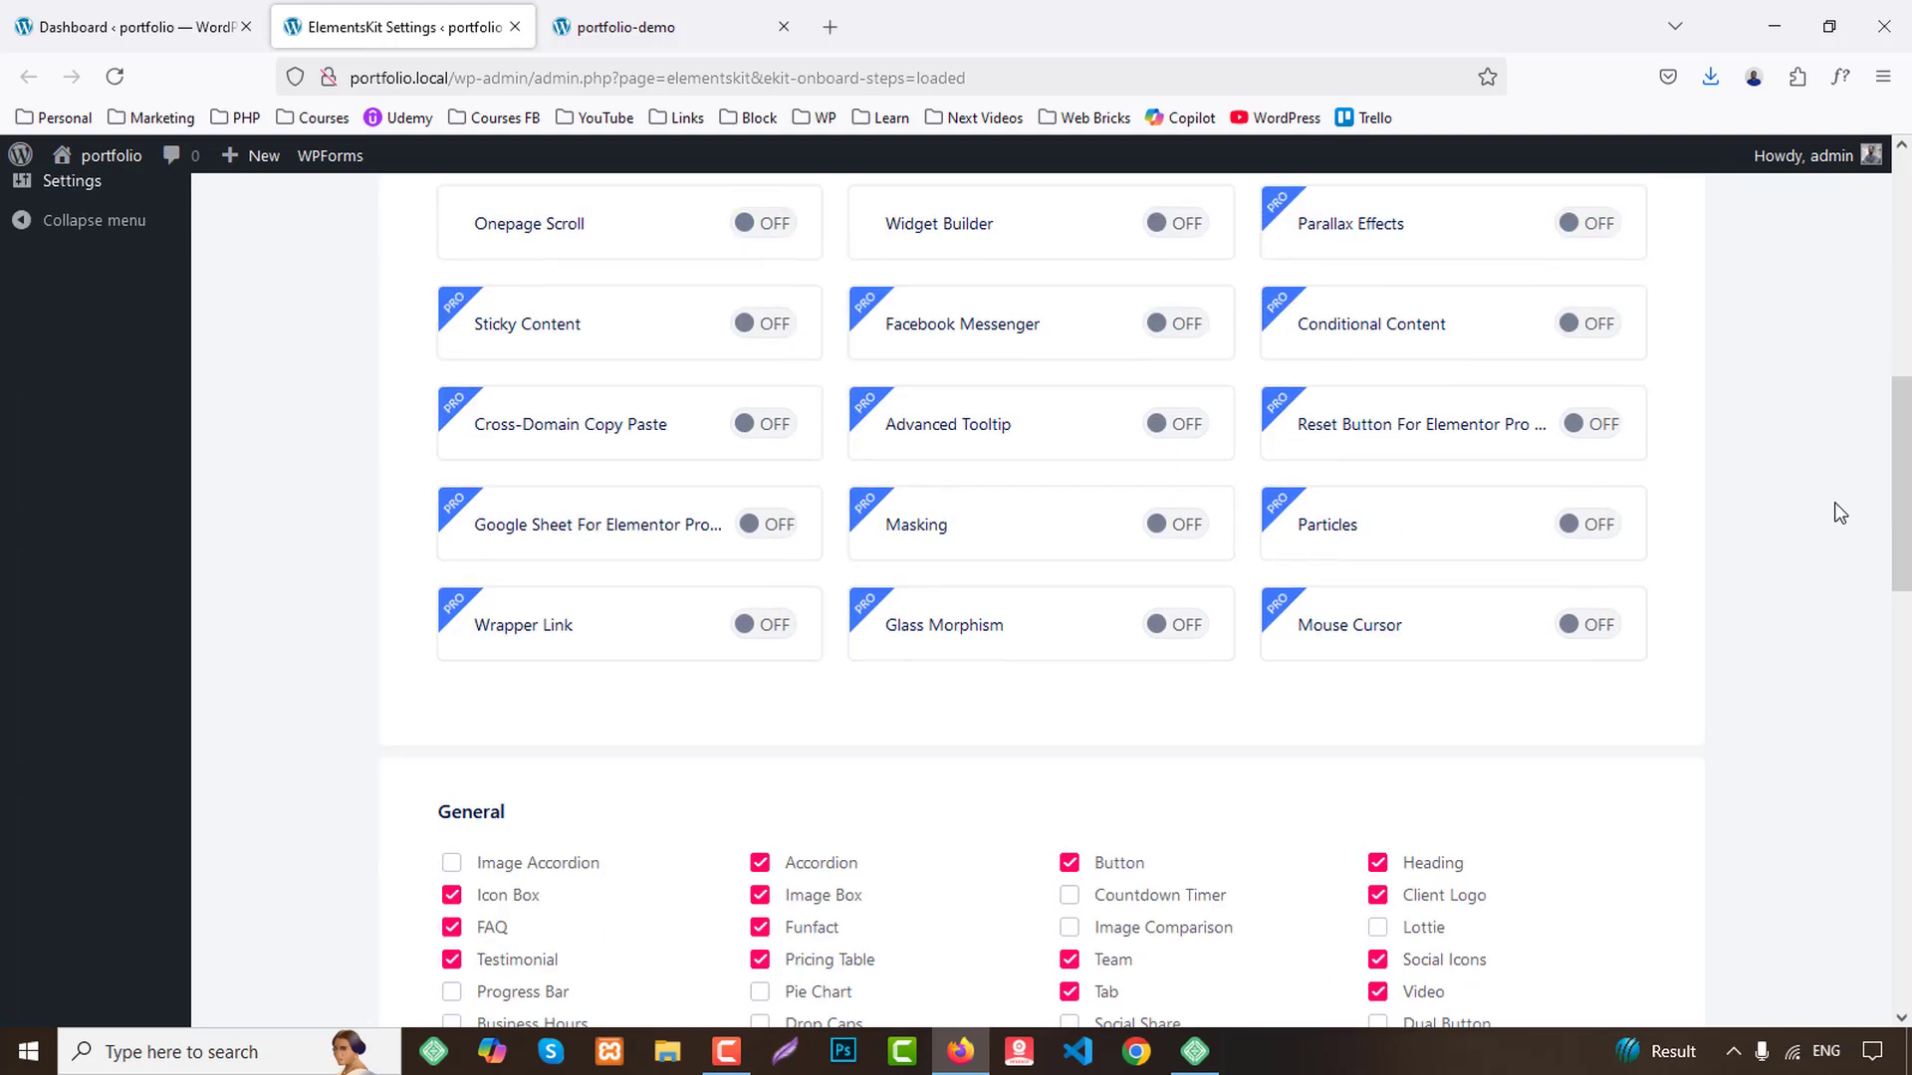
scroll(1814, 501, "up", 3)
left_click(1581, 368)
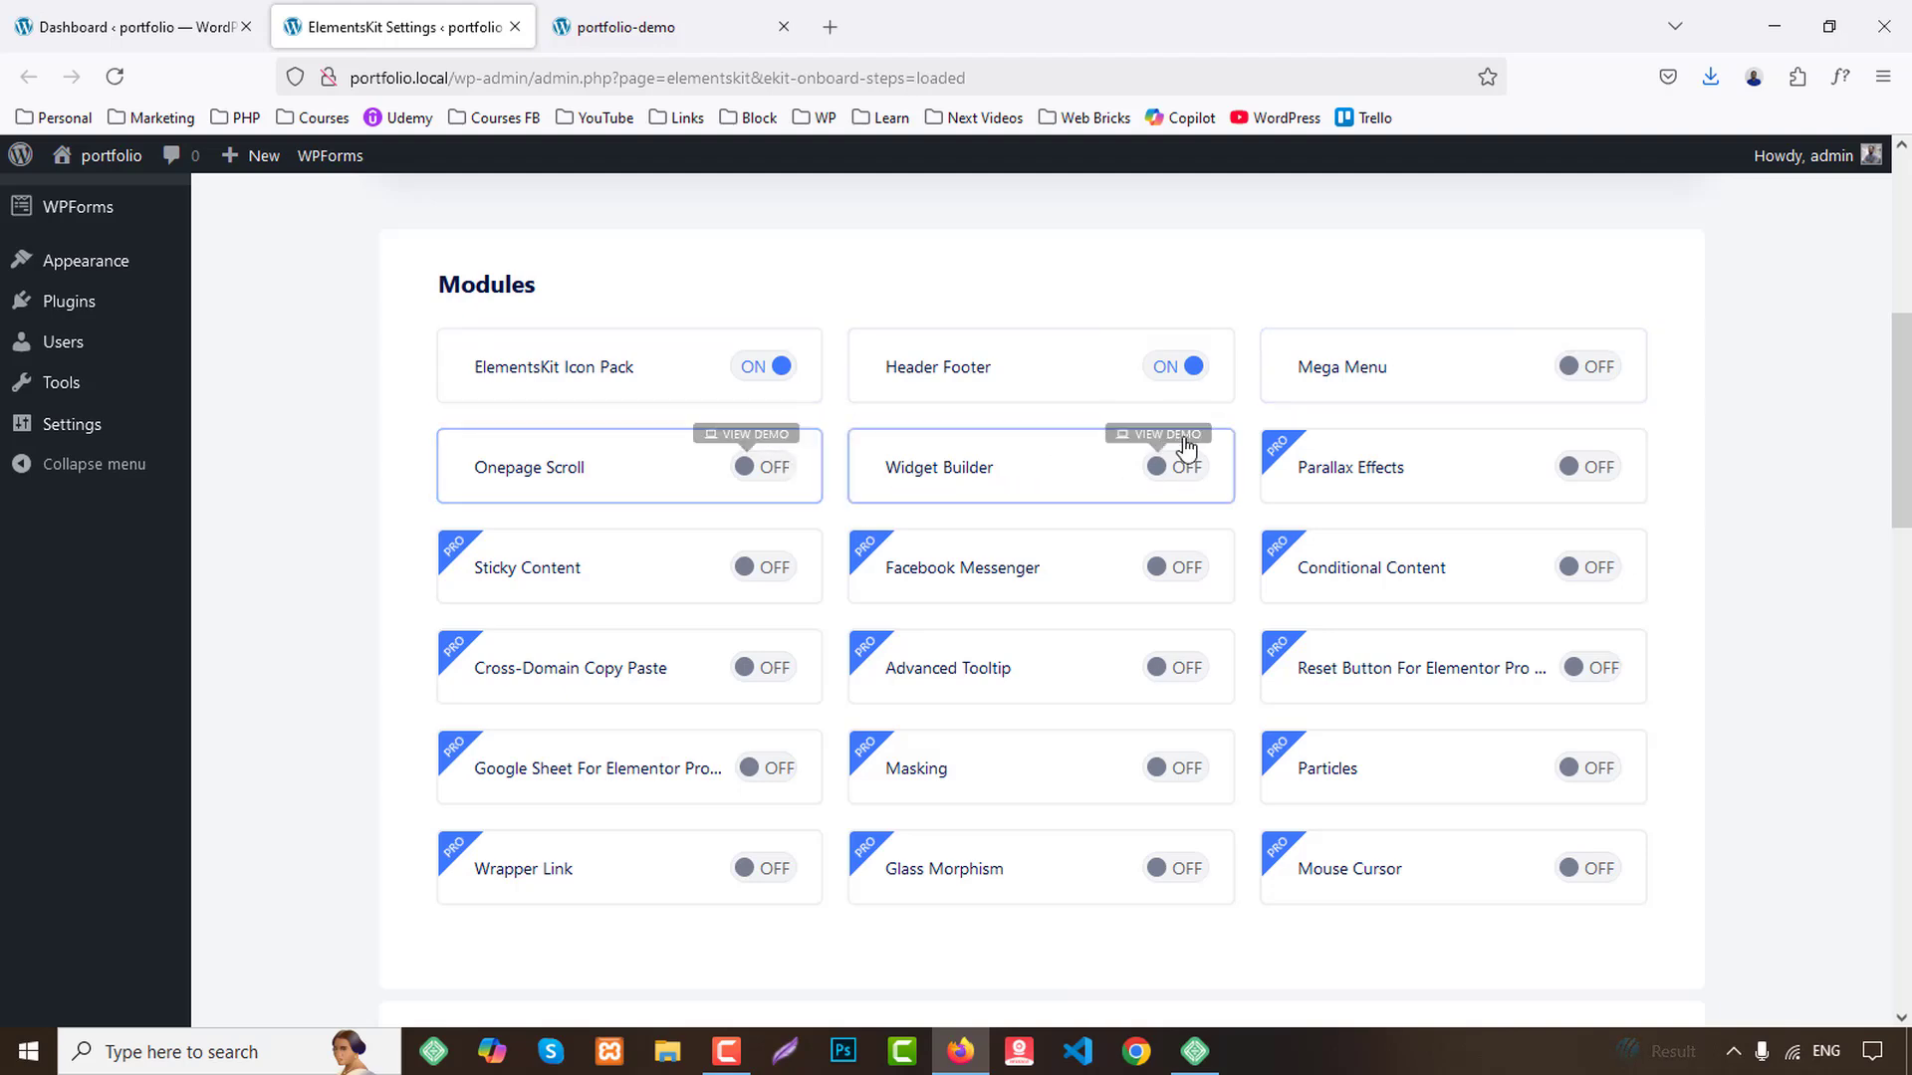
Among the General widgets, disable Accordion, Tab and Video, and enable Progress Bar.
scroll(1702, 463, "down", 5)
scroll(1716, 475, "down", 1)
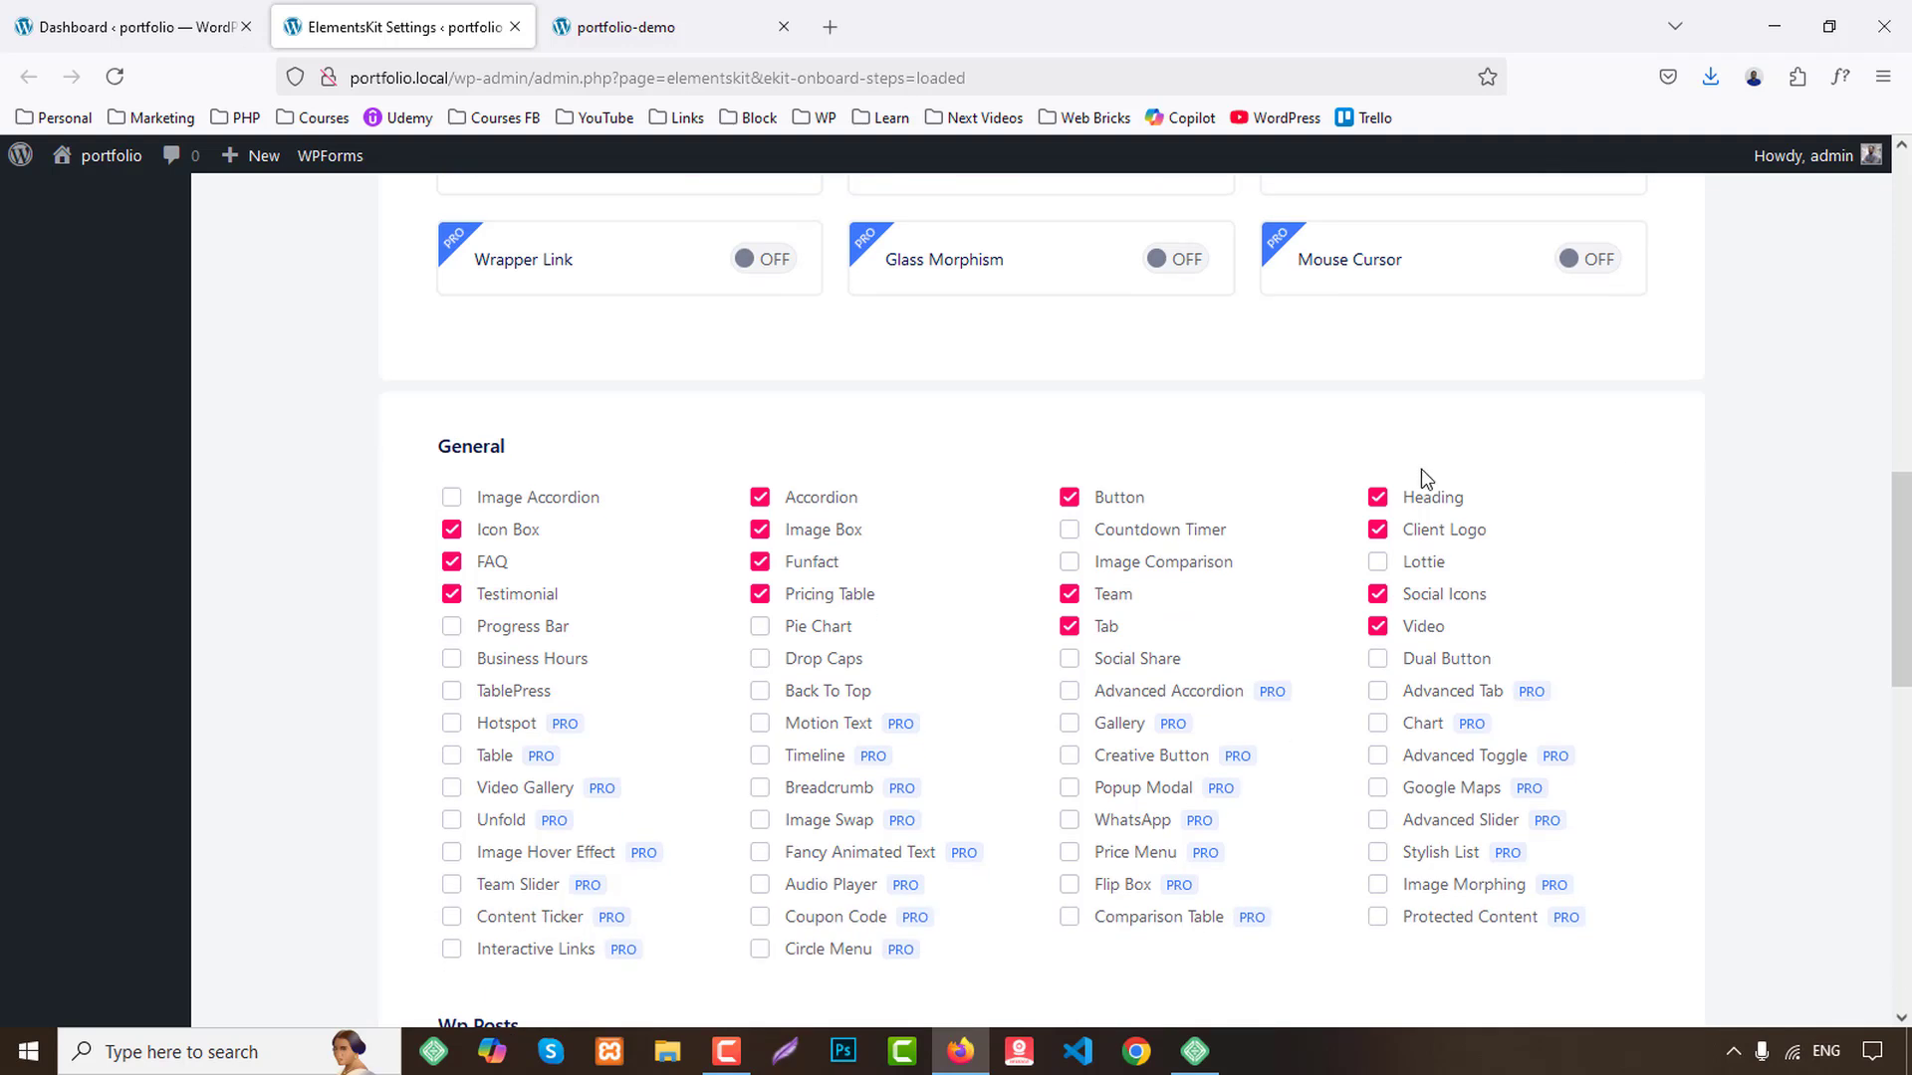
left_click(761, 500)
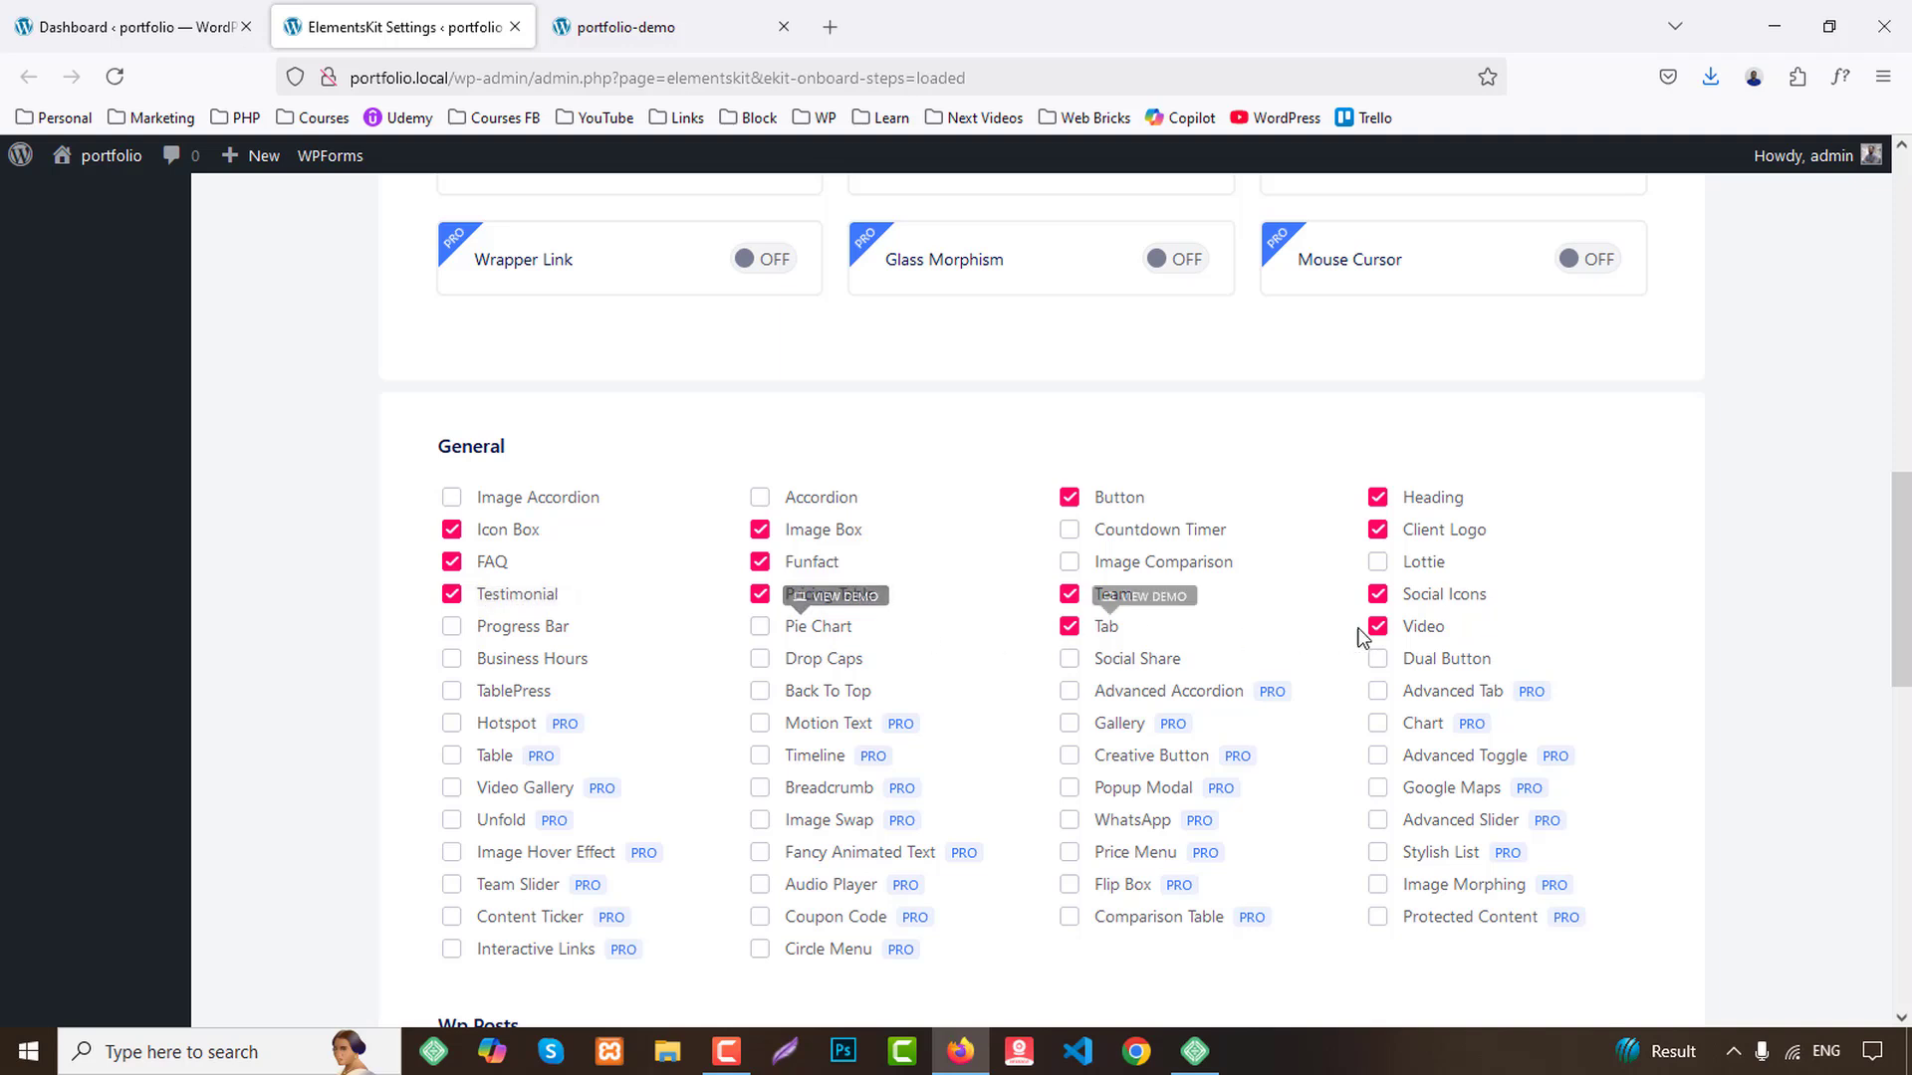
scroll(1723, 503, "down", 2)
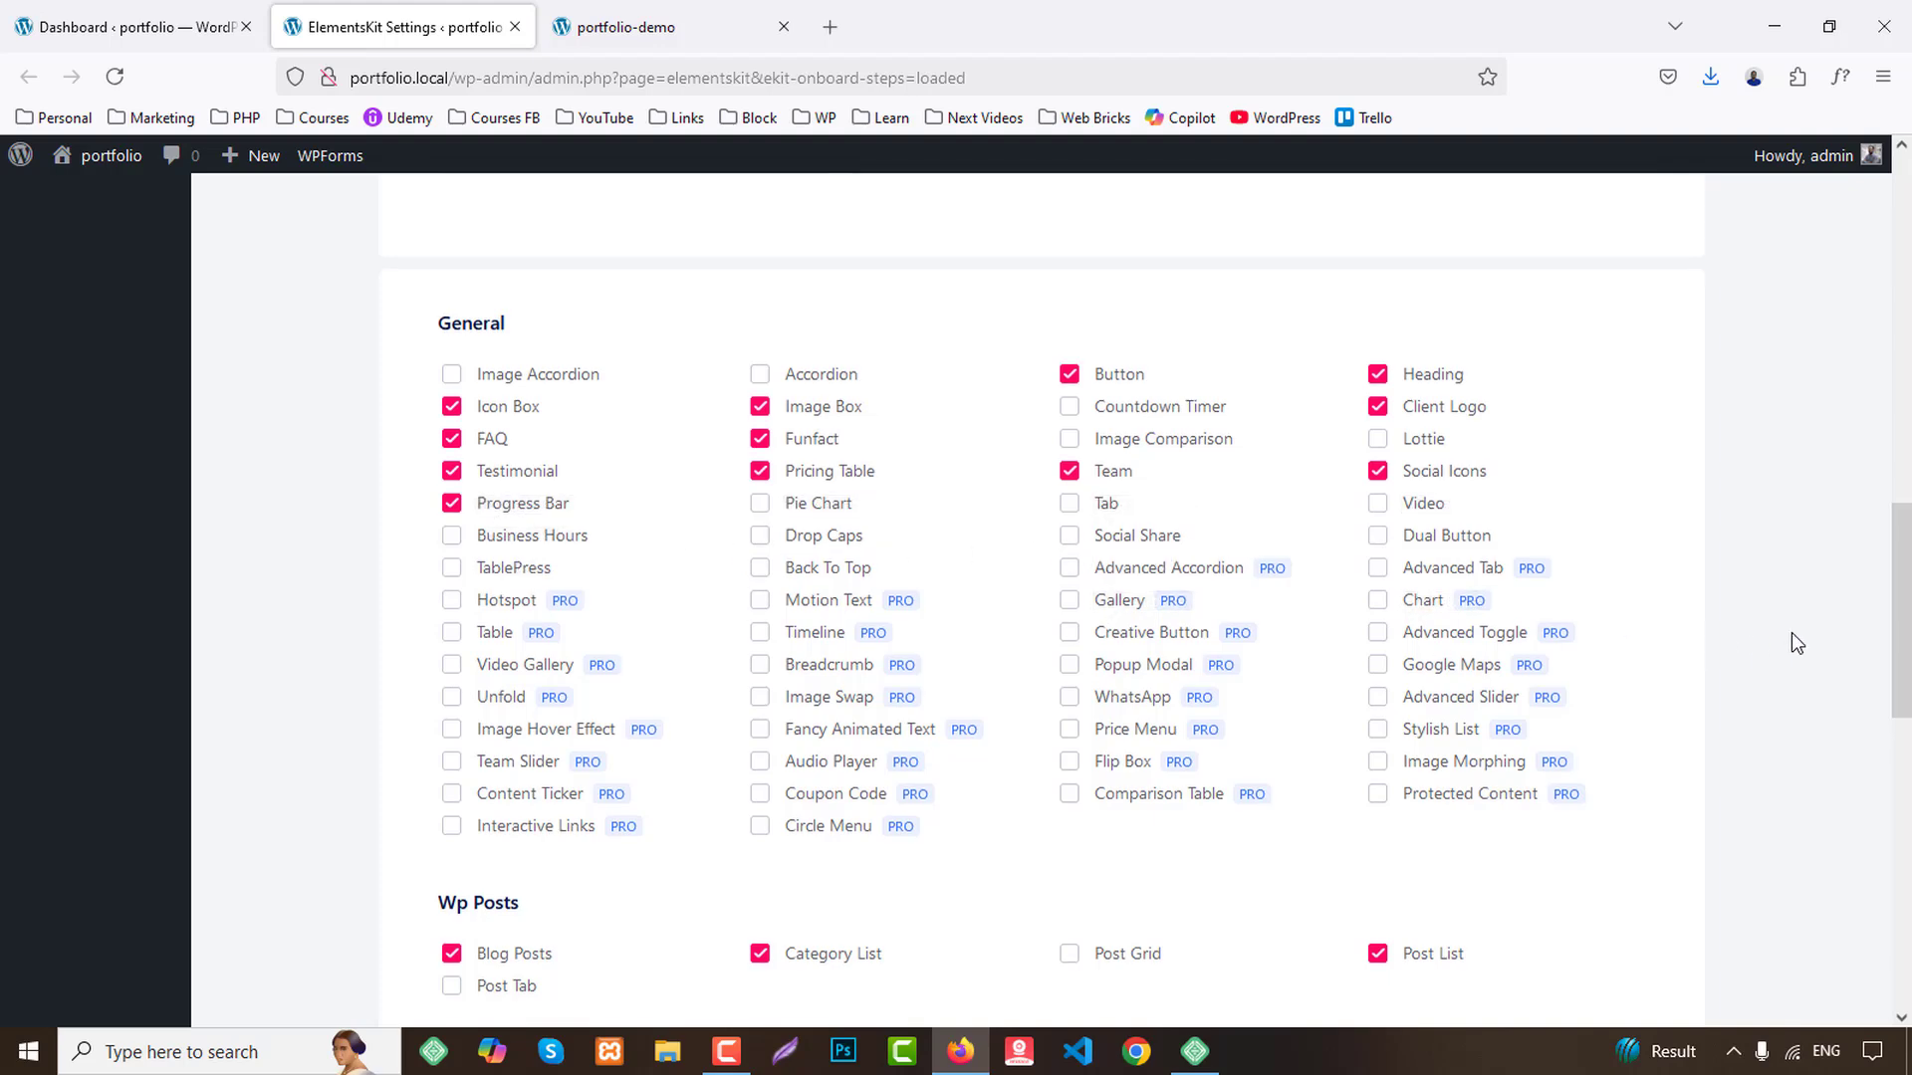
Disable the Category List, Post List and Blog Posts widgets in the Wp Posts group.
scroll(1790, 631, "down", 3)
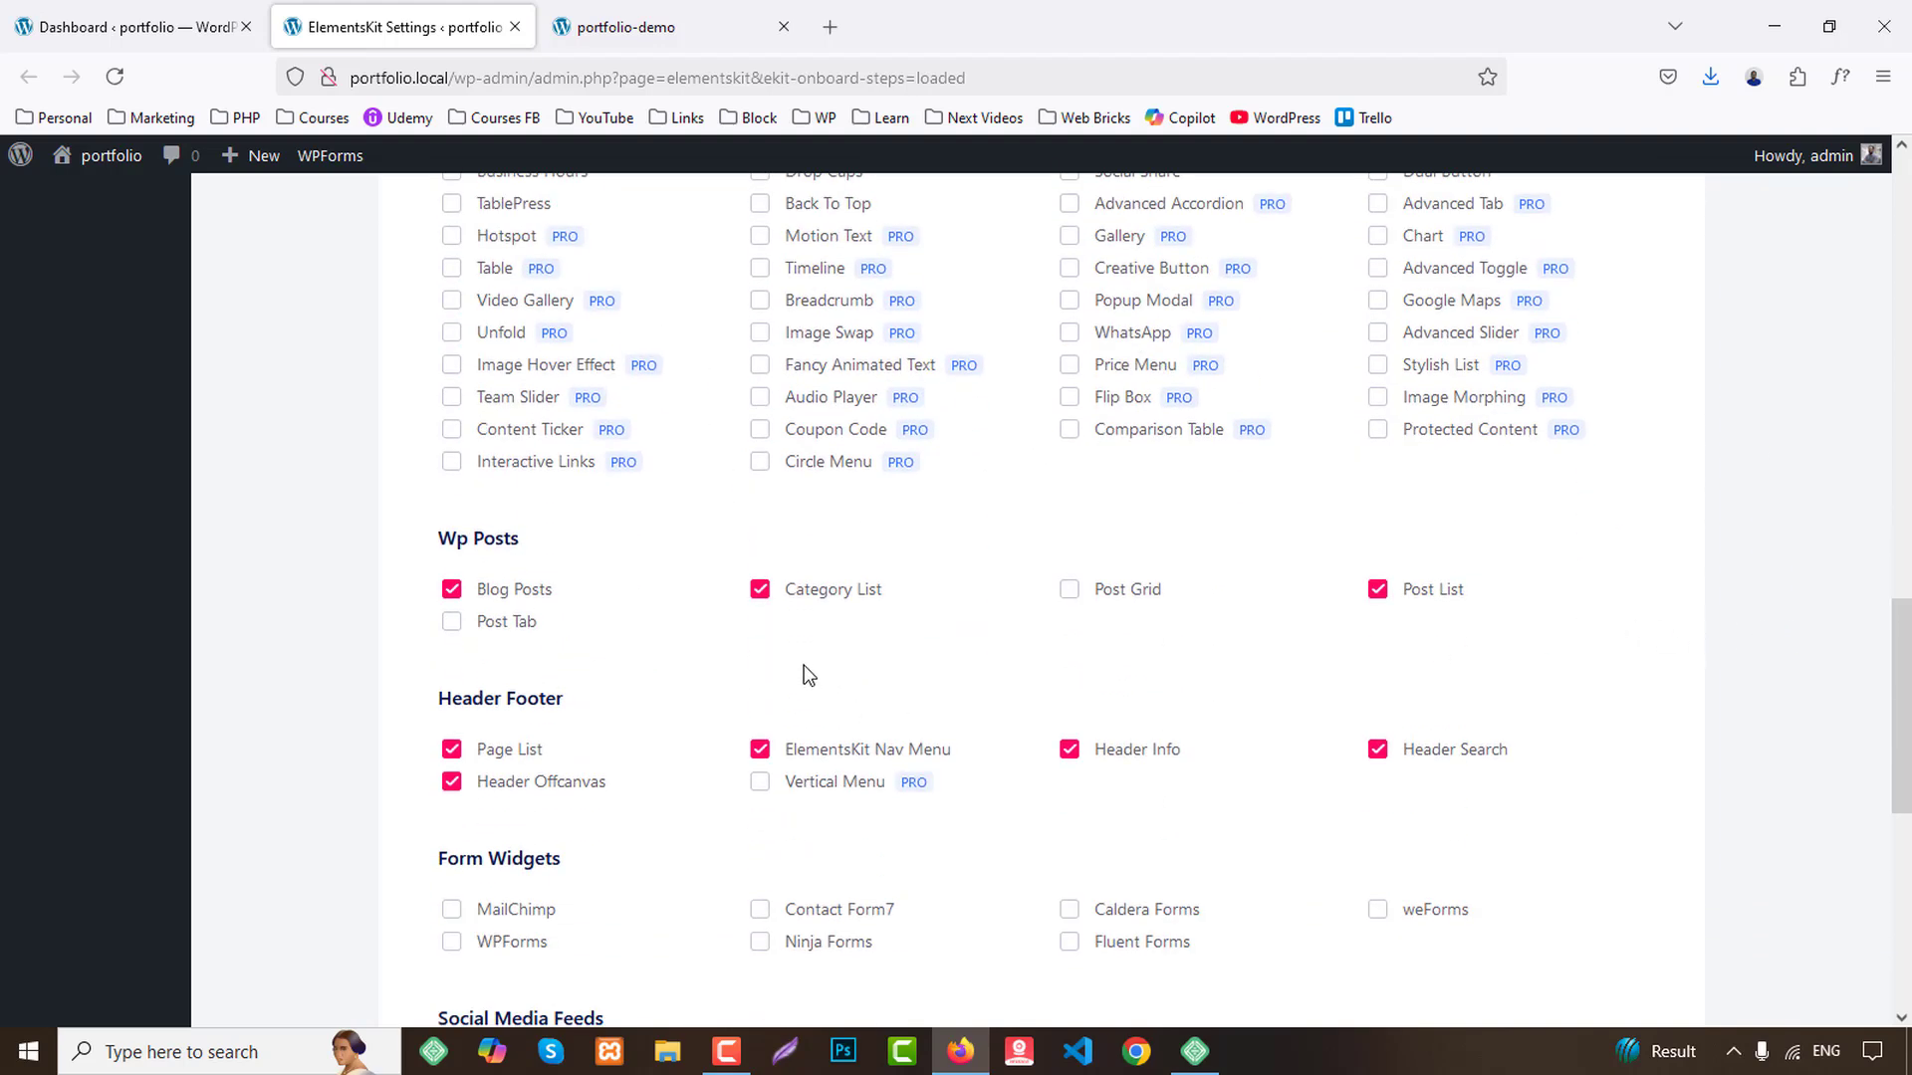
left_click(759, 590)
left_click(1380, 595)
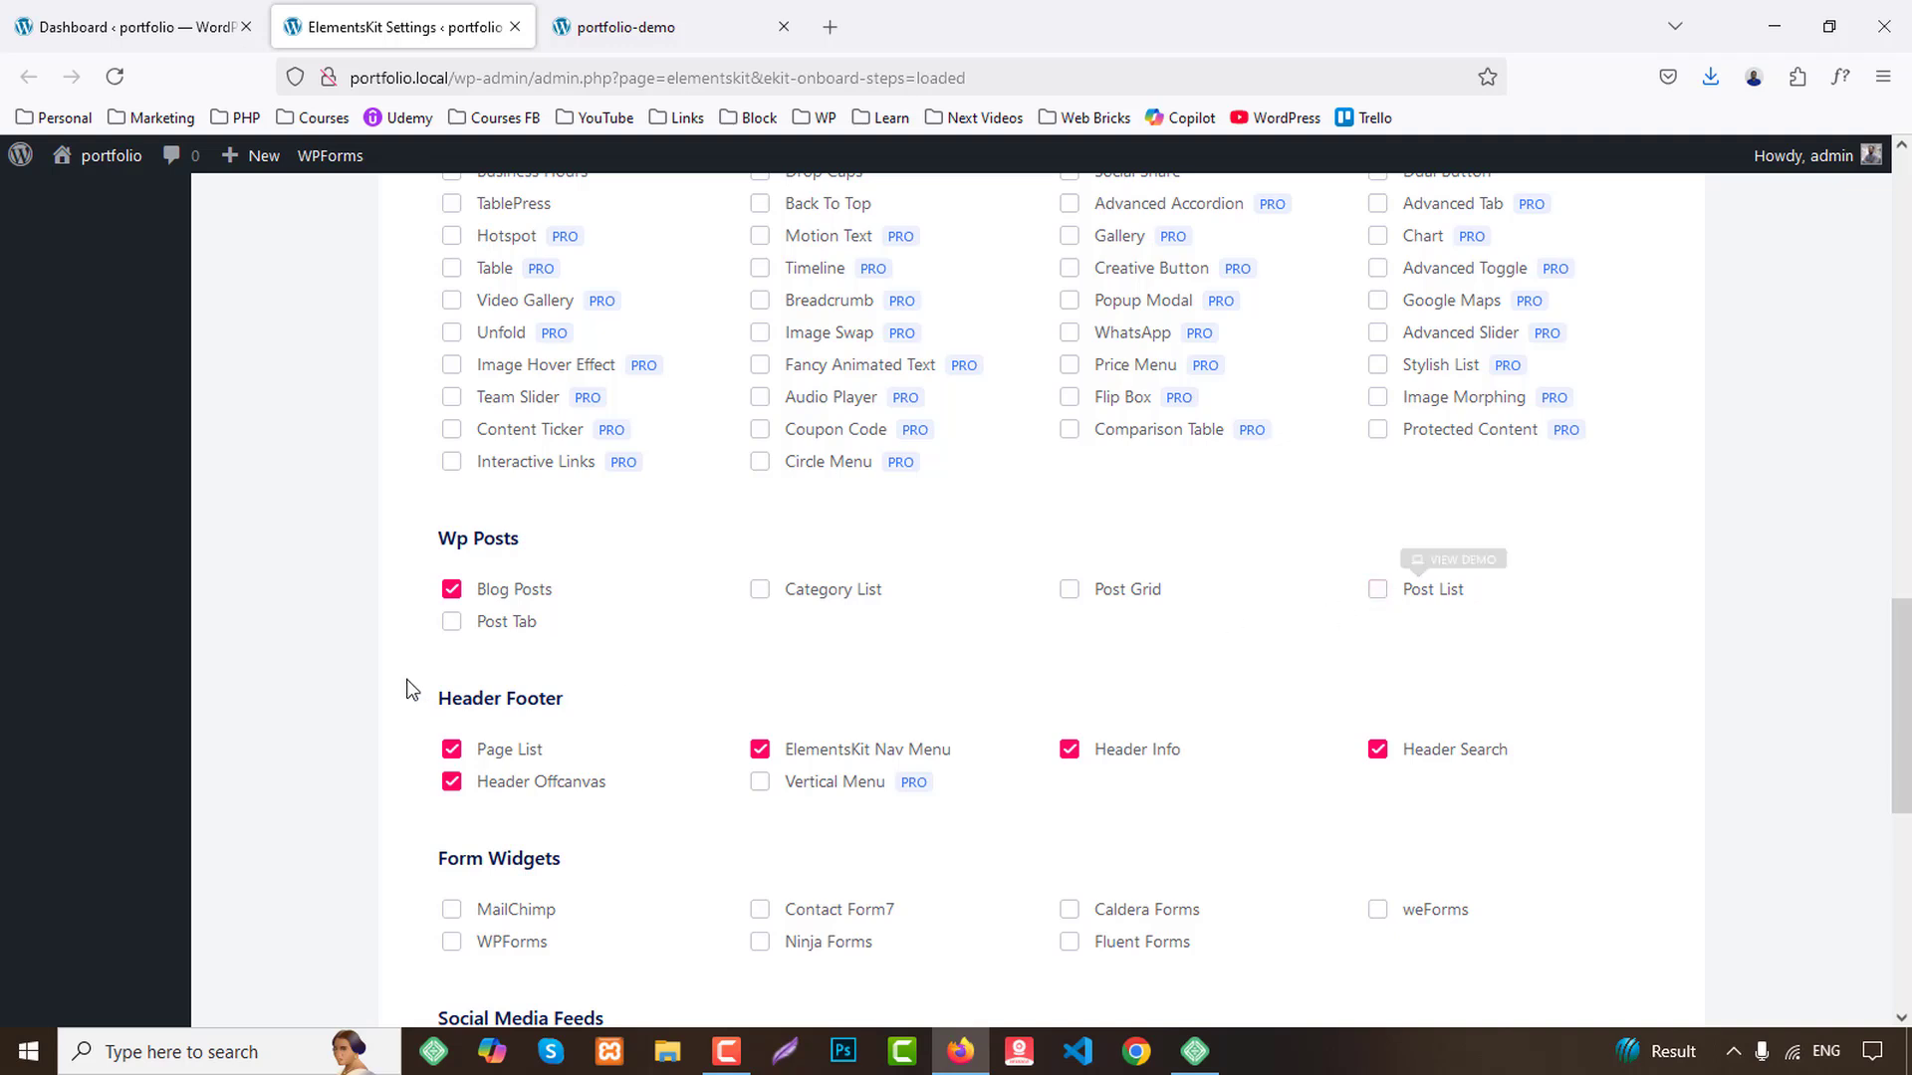
left_click(451, 589)
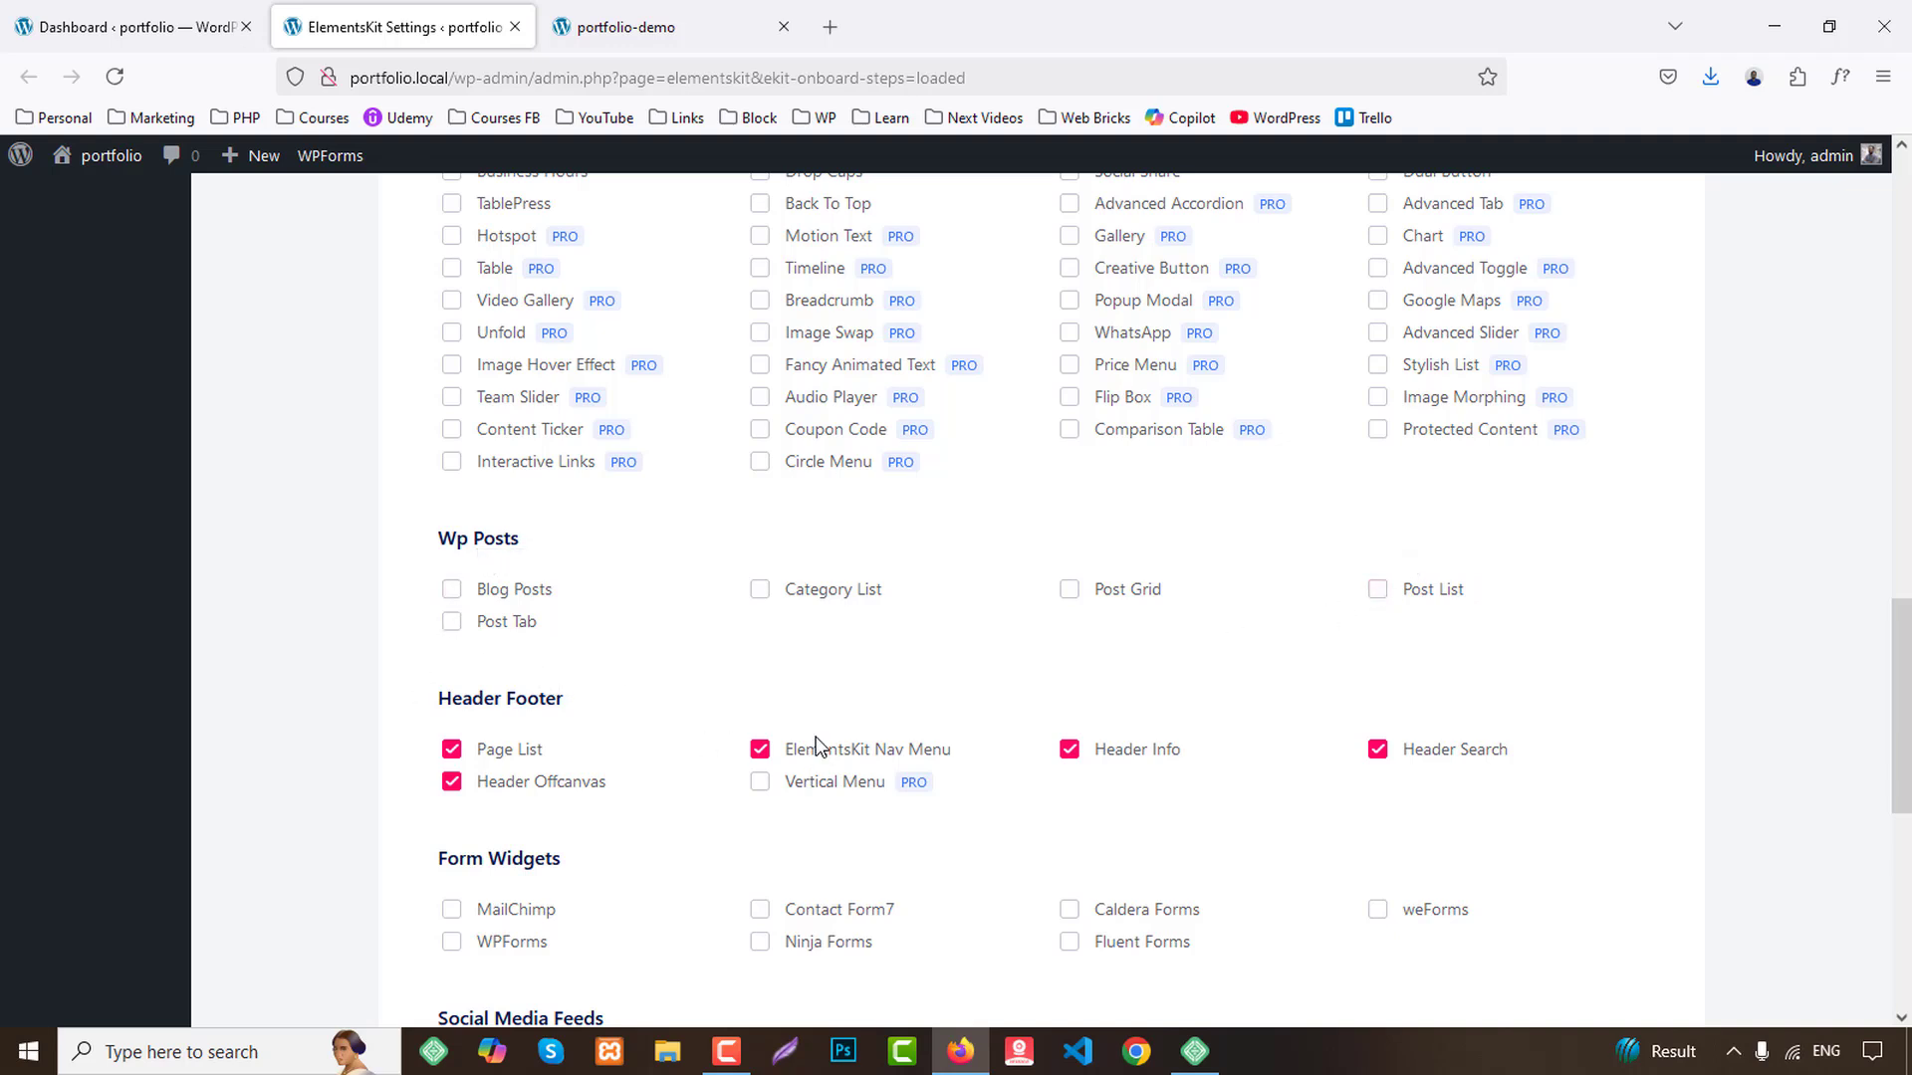
Disable the Page List and Header Search widgets in the Header Footer group, and enable the WPForms form widget.
scroll(814, 747, "down", 2)
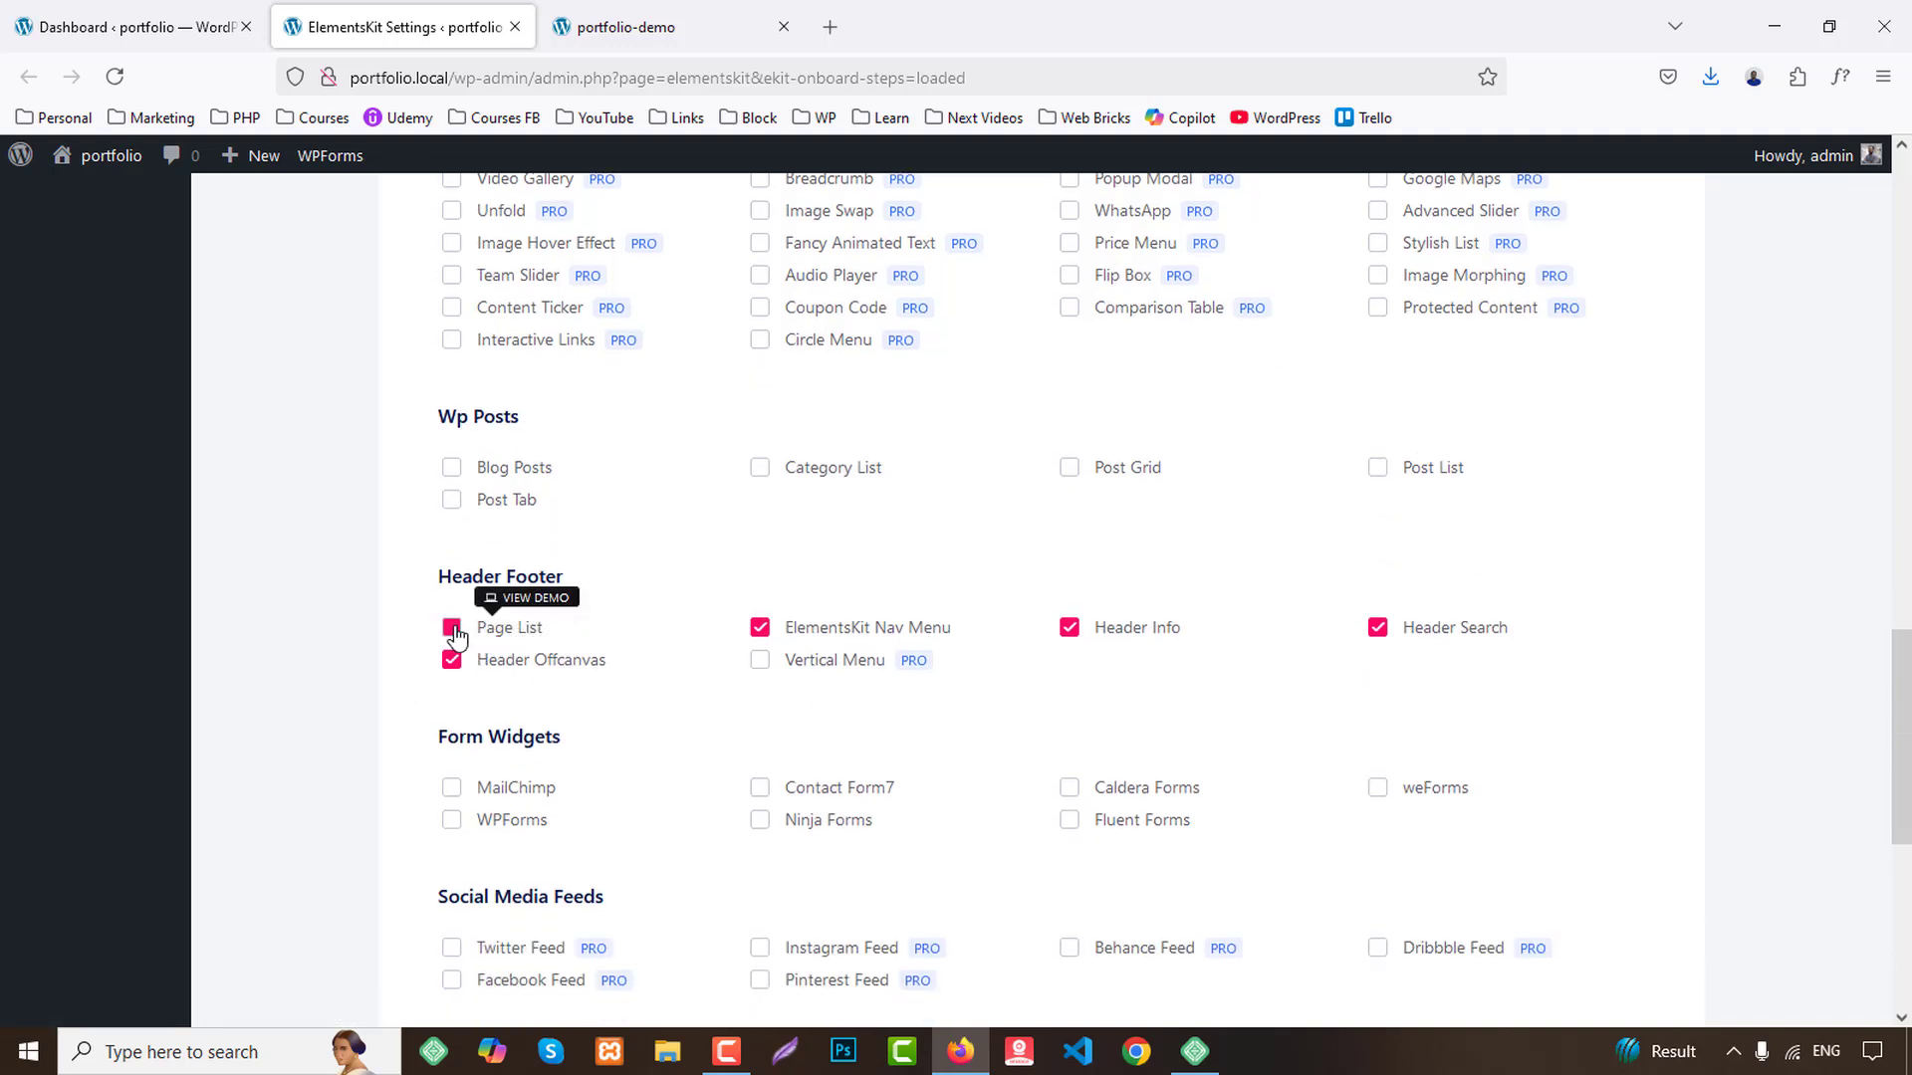
left_click(1377, 628)
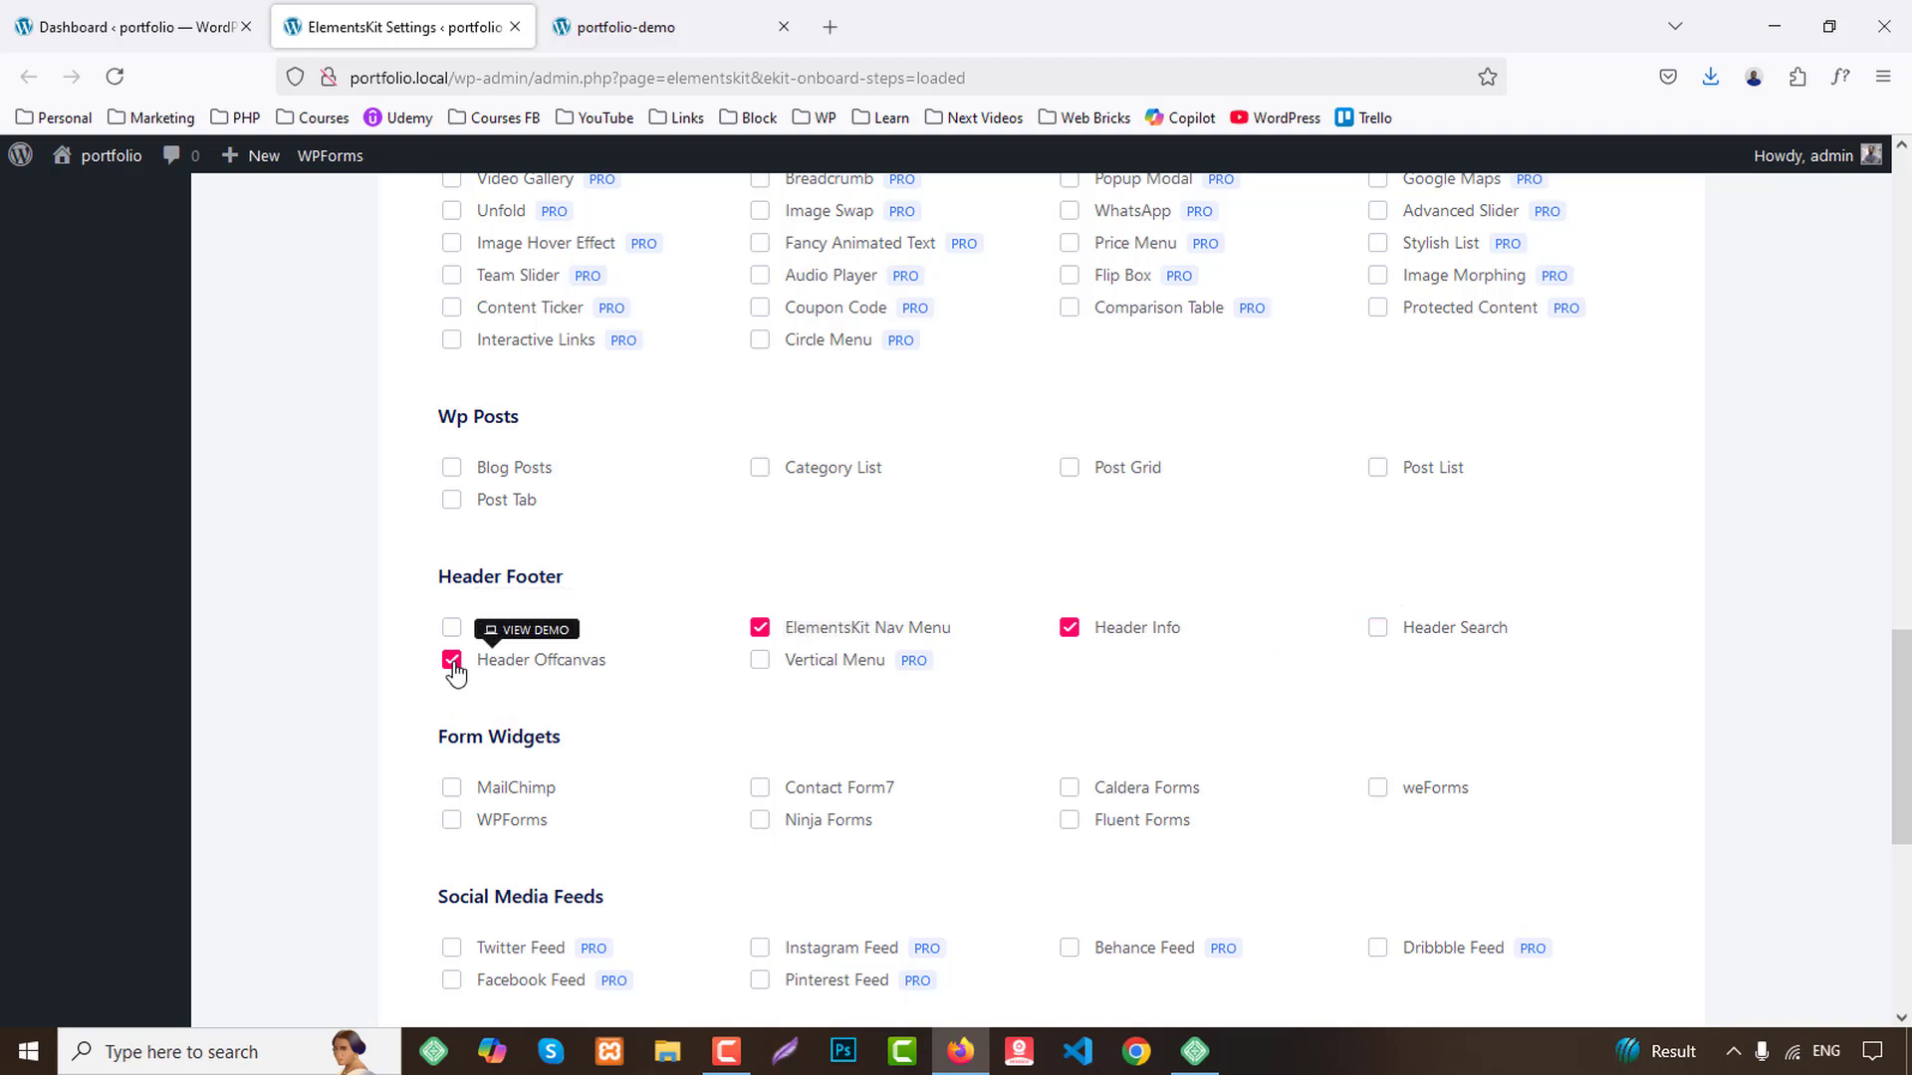
scroll(1301, 756, "down", 3)
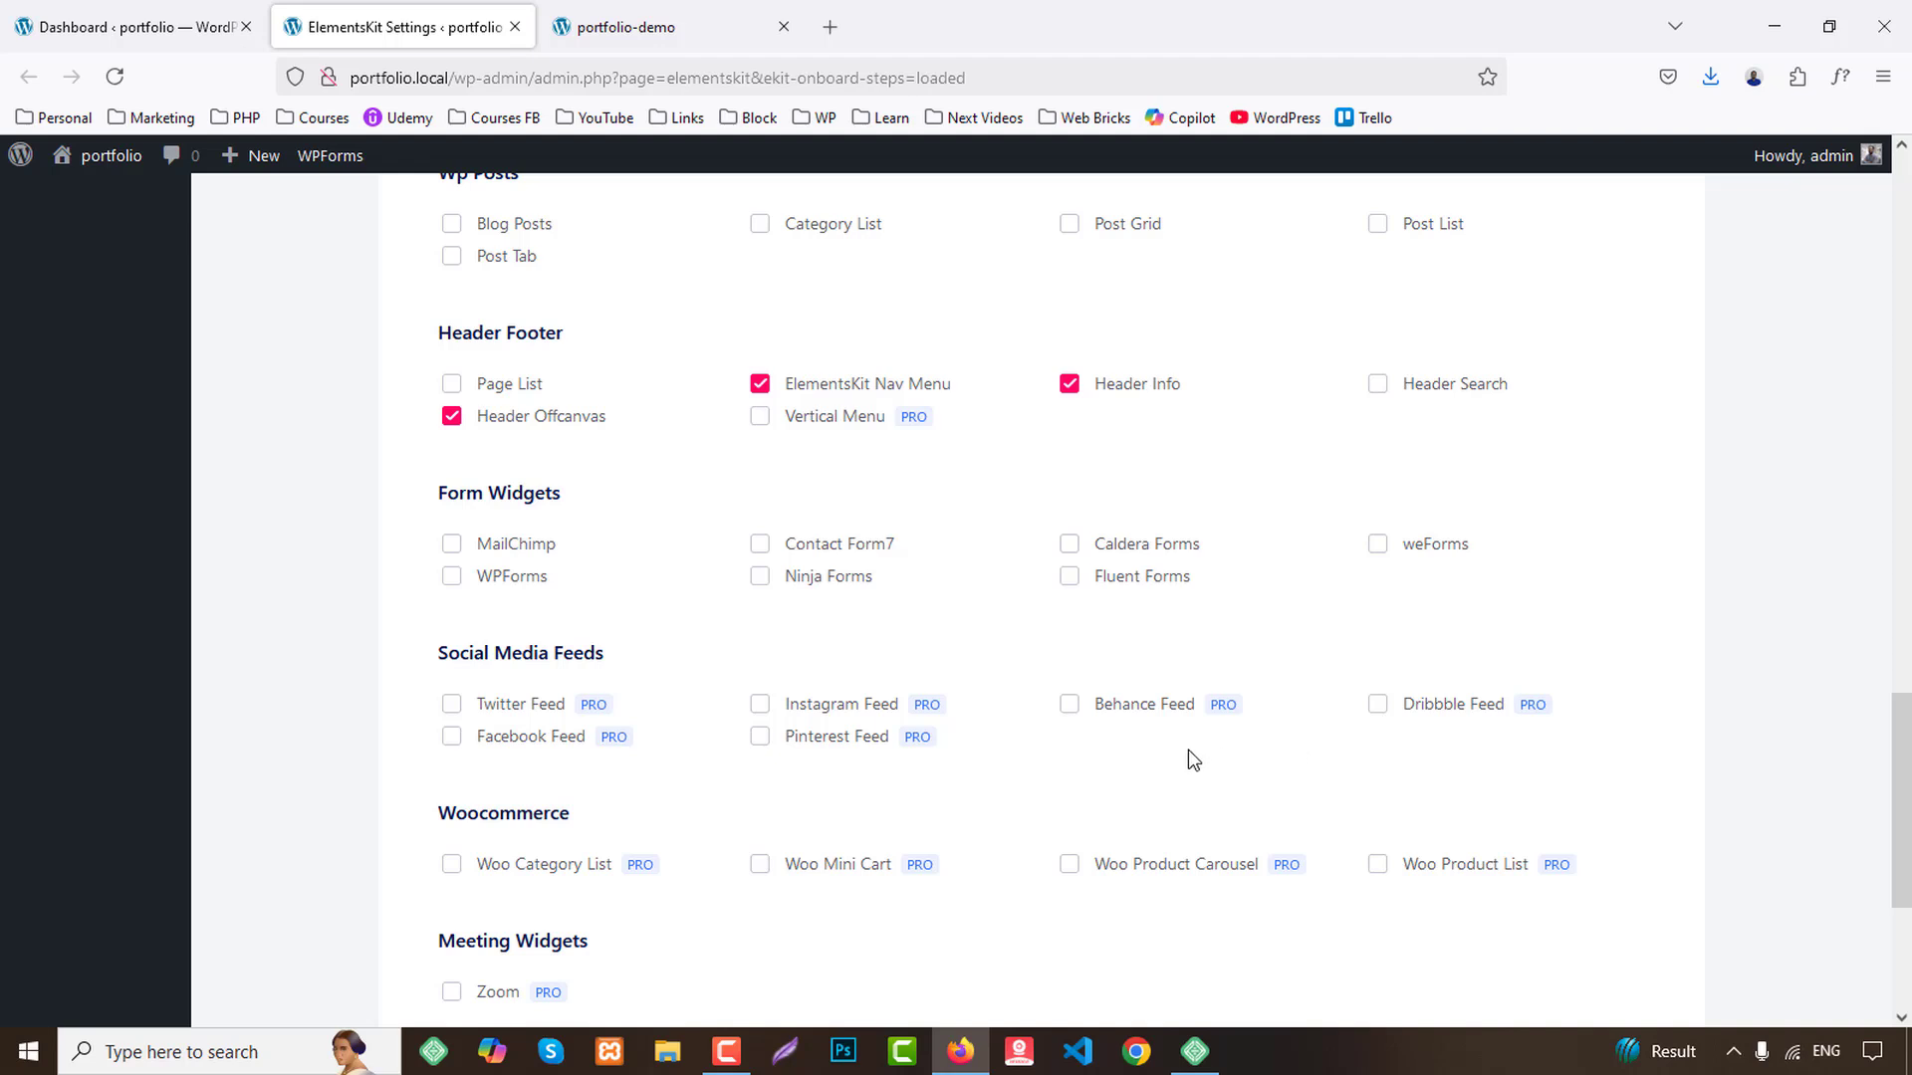
left_click(451, 575)
Proceed from the ElementsKit configuration and pass the sign-up stage without an email address to reach Website Powerup.
scroll(1230, 747, "down", 4)
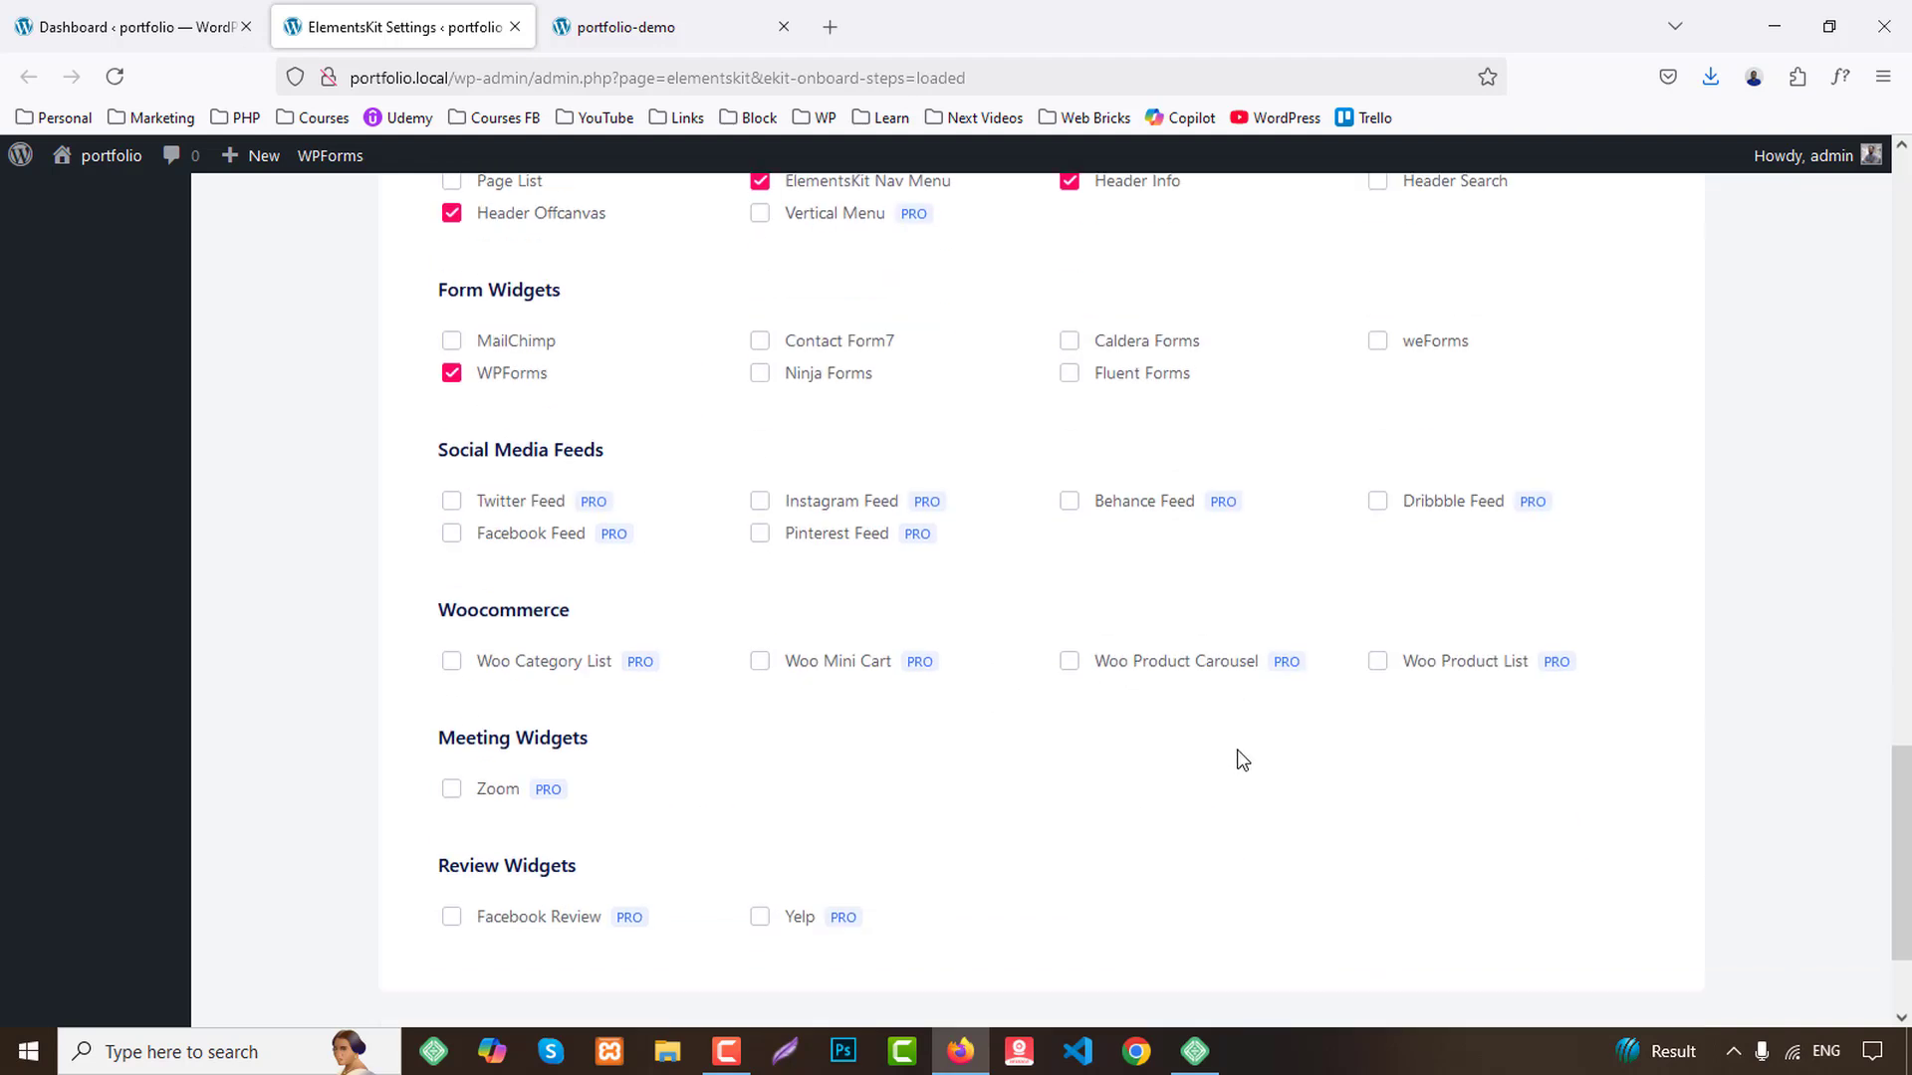
left_click(1622, 899)
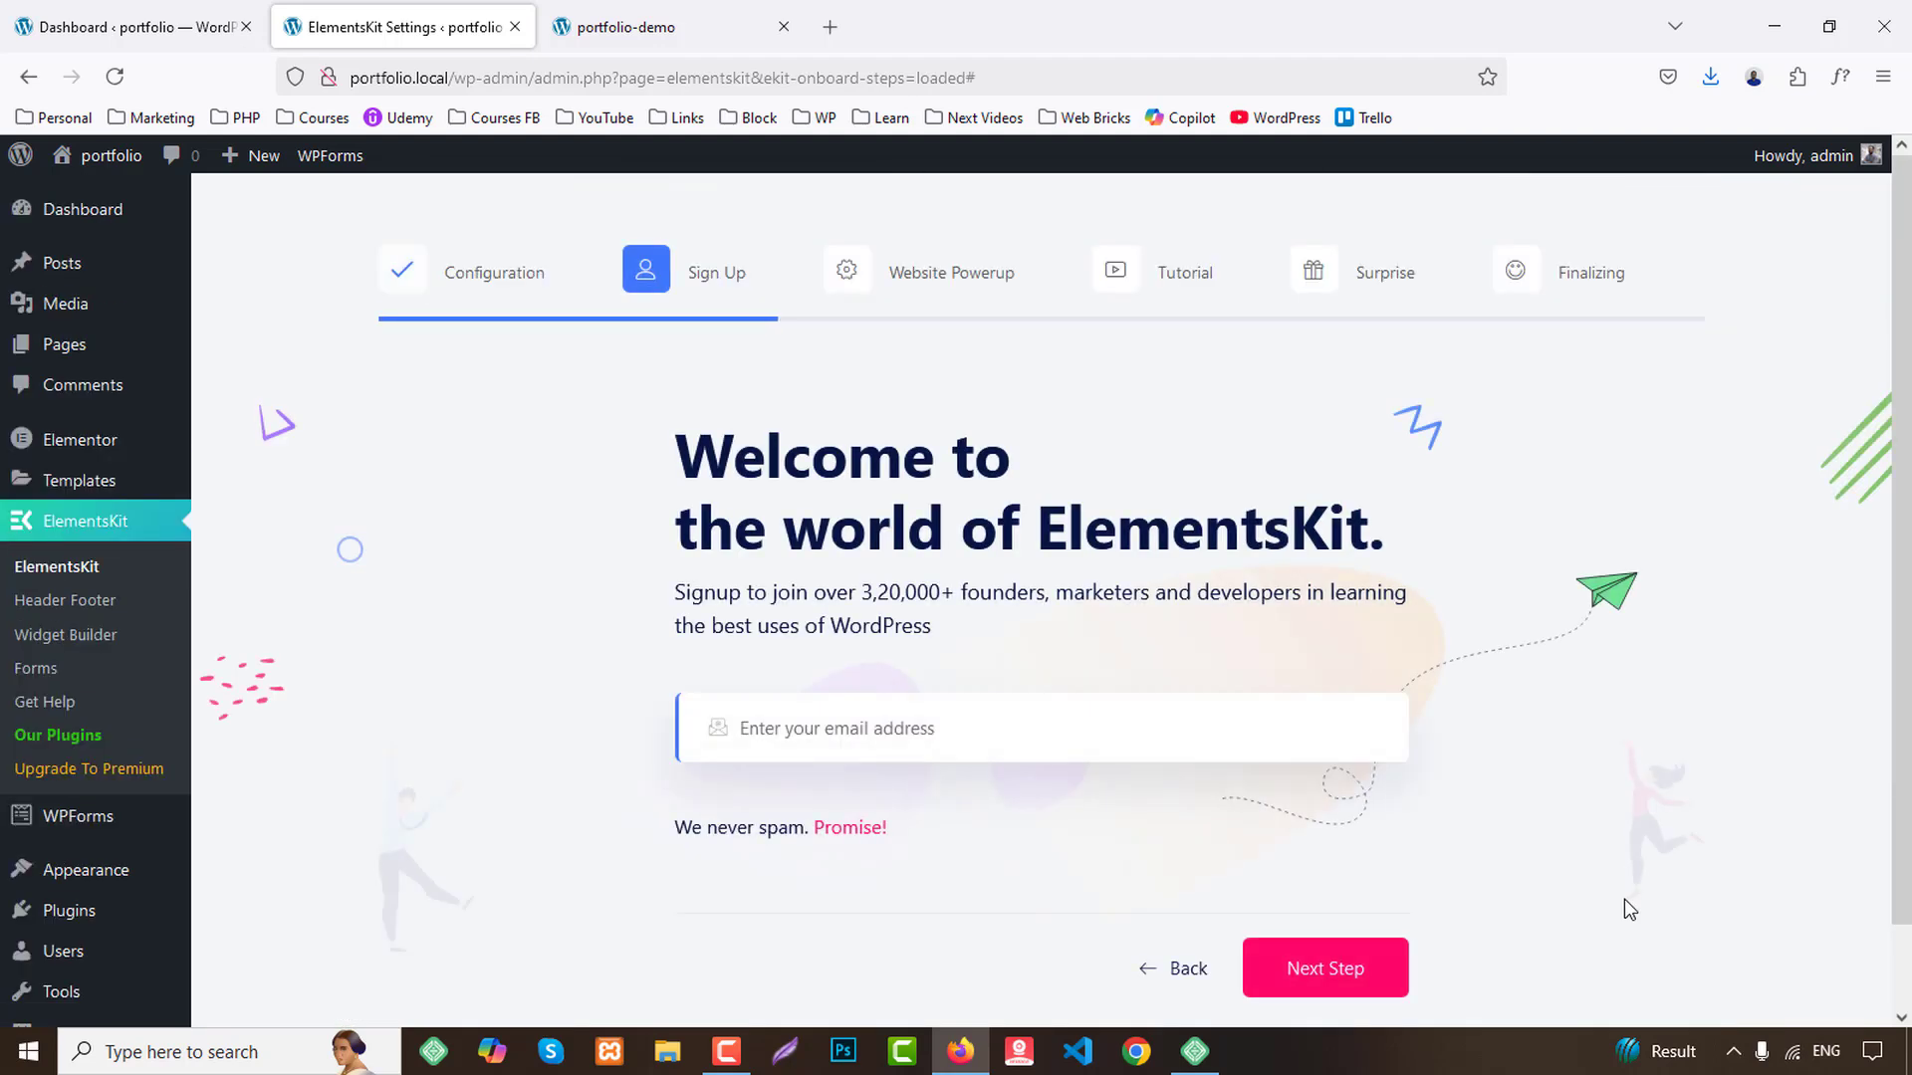
scroll(1389, 812, "down", 1)
left_click(1335, 900)
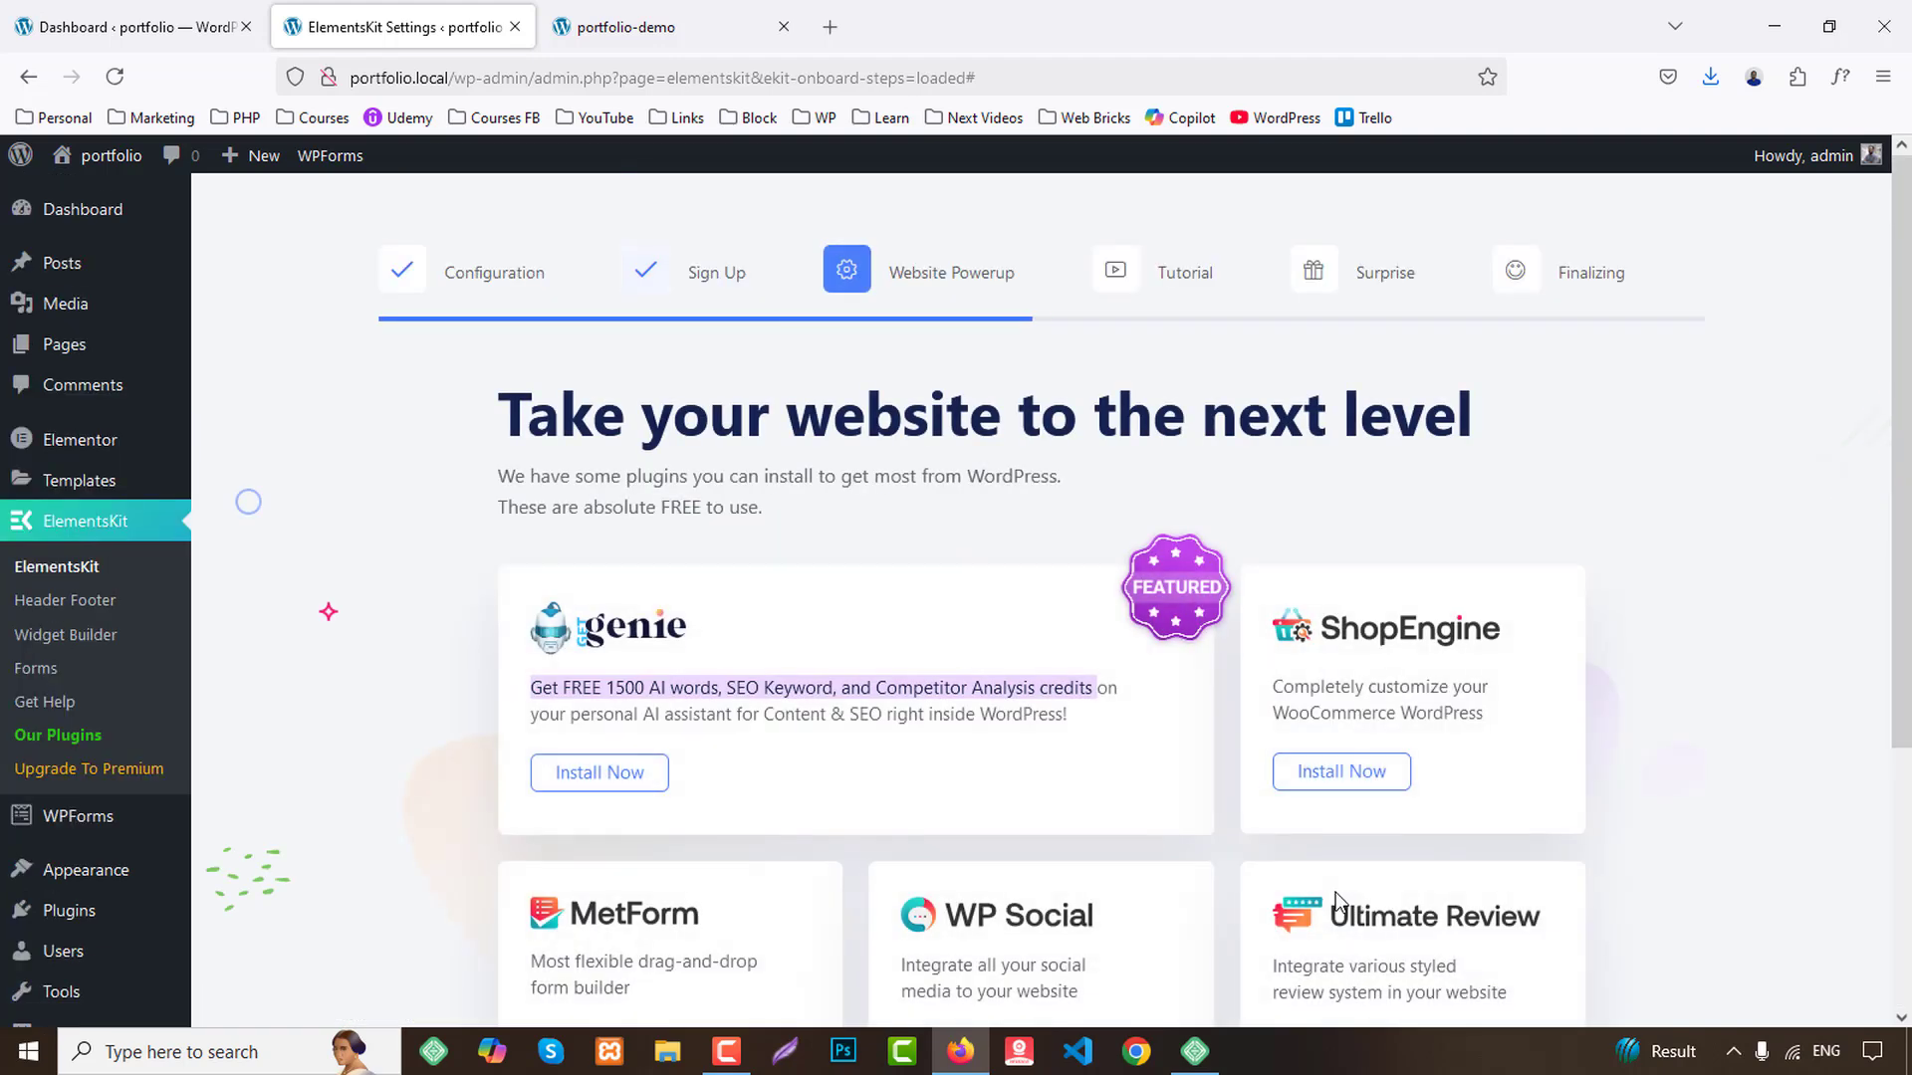
Go through the remaining ElementsKit setup stages, Website Powerup, Tutorial, Surprise and Finalizing, without installing any suggested plugin.
scroll(1394, 876, "down", 4)
left_click(1504, 908)
scroll(1245, 789, "down", 4)
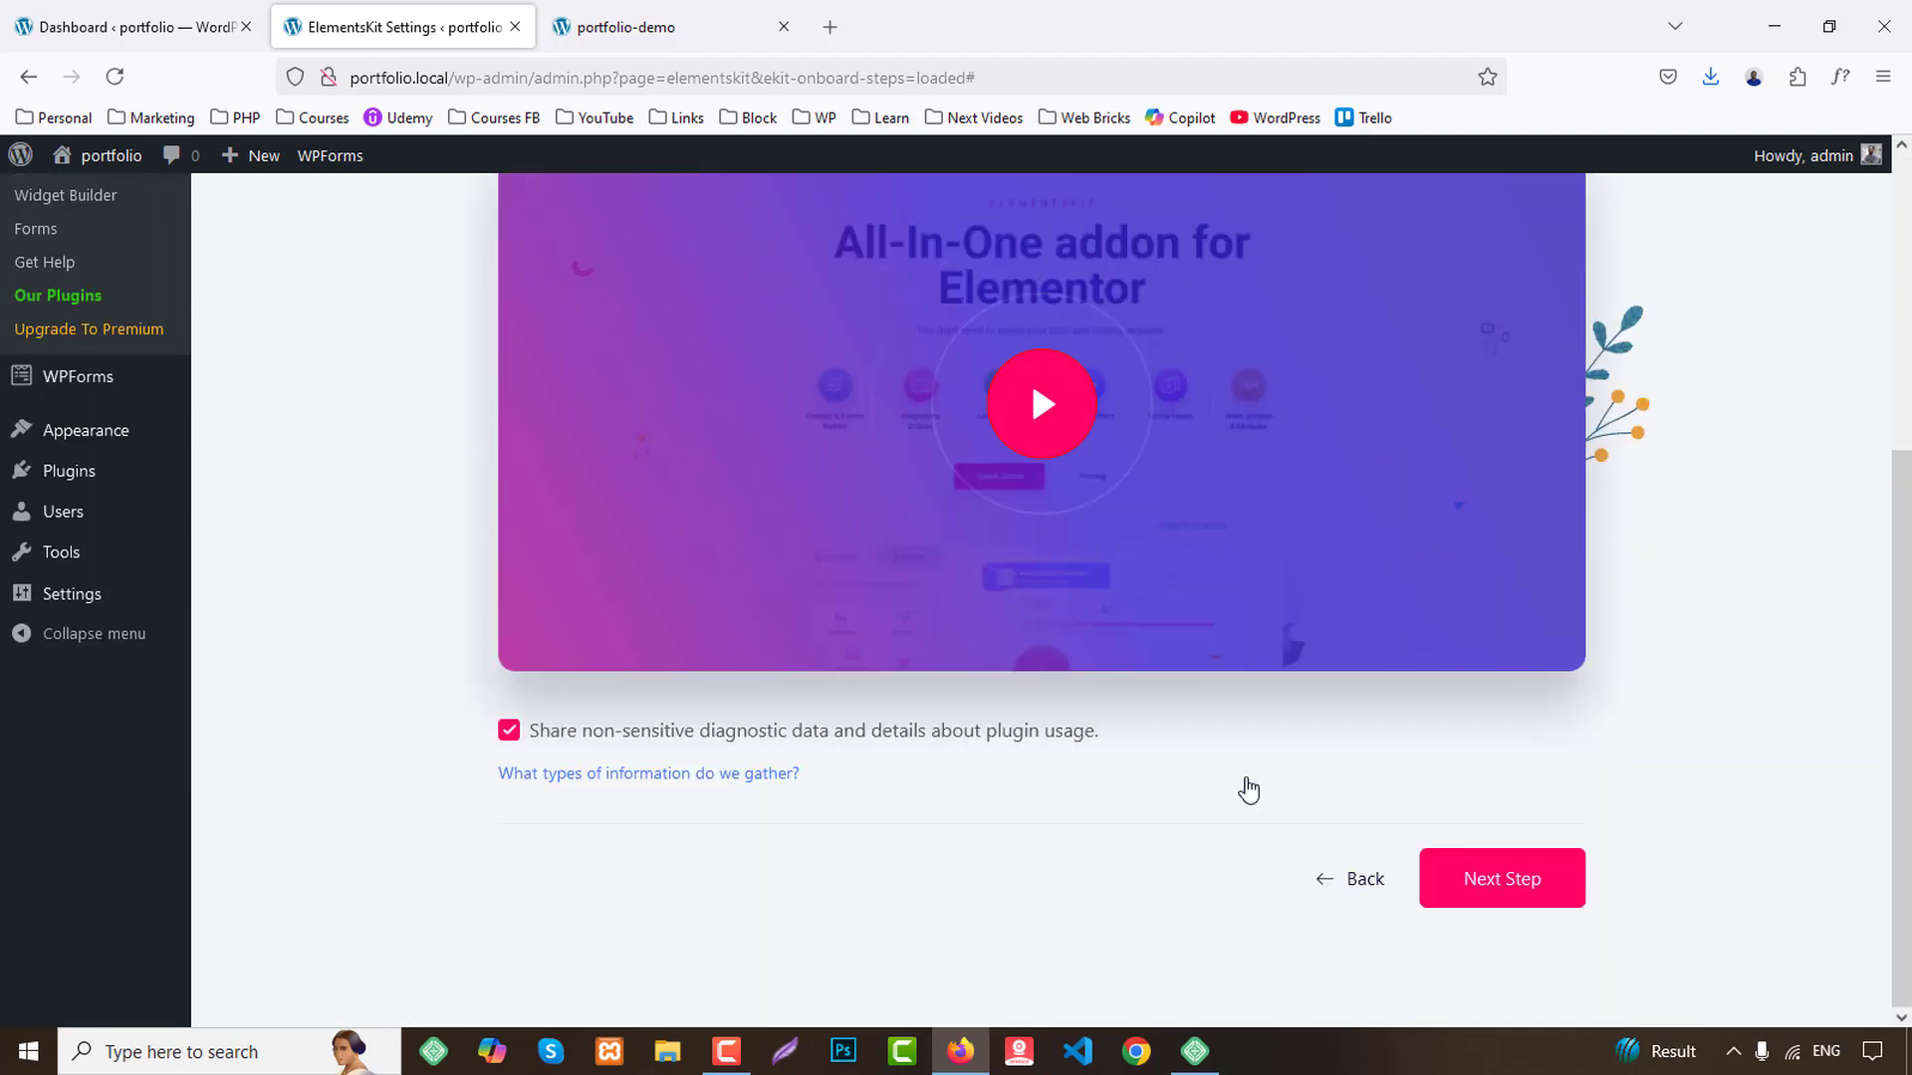
left_click(1489, 894)
scroll(1576, 889, "down", 3)
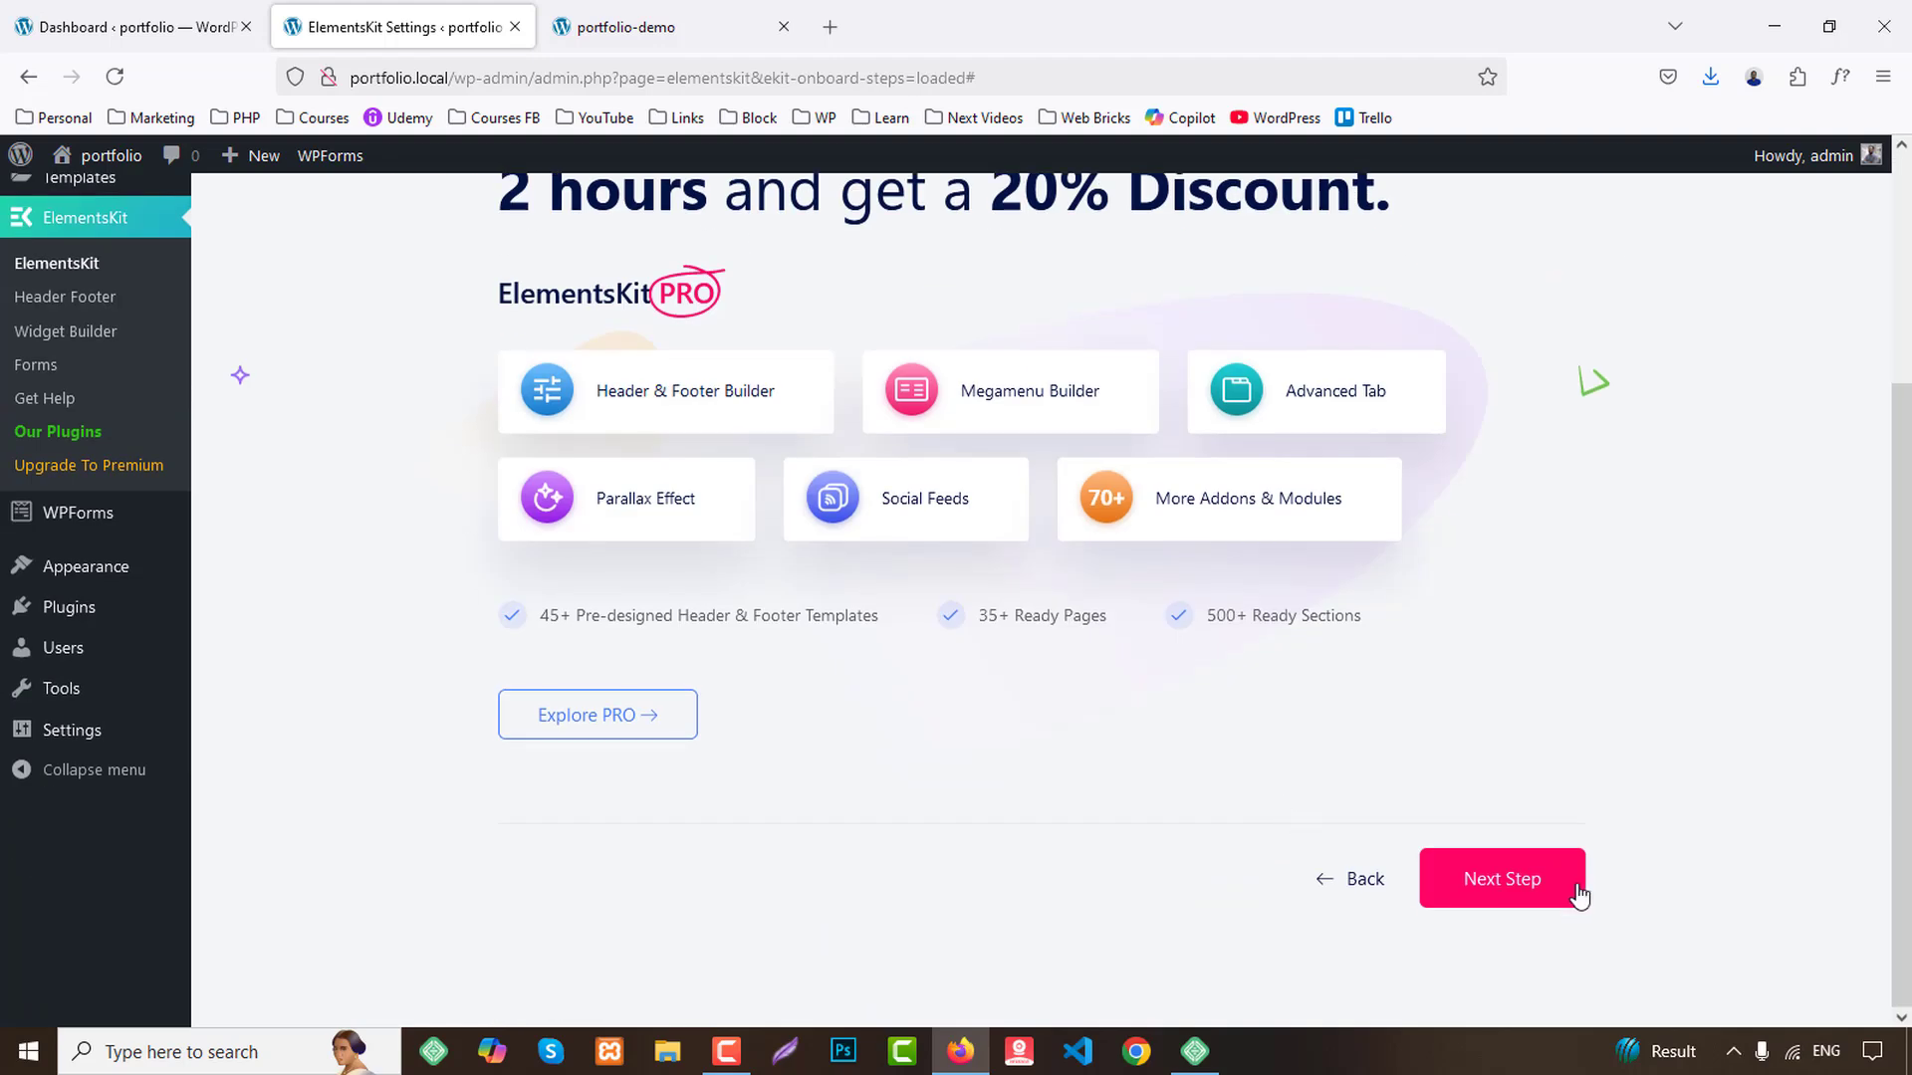
left_click(1516, 889)
scroll(1307, 816, "down", 3)
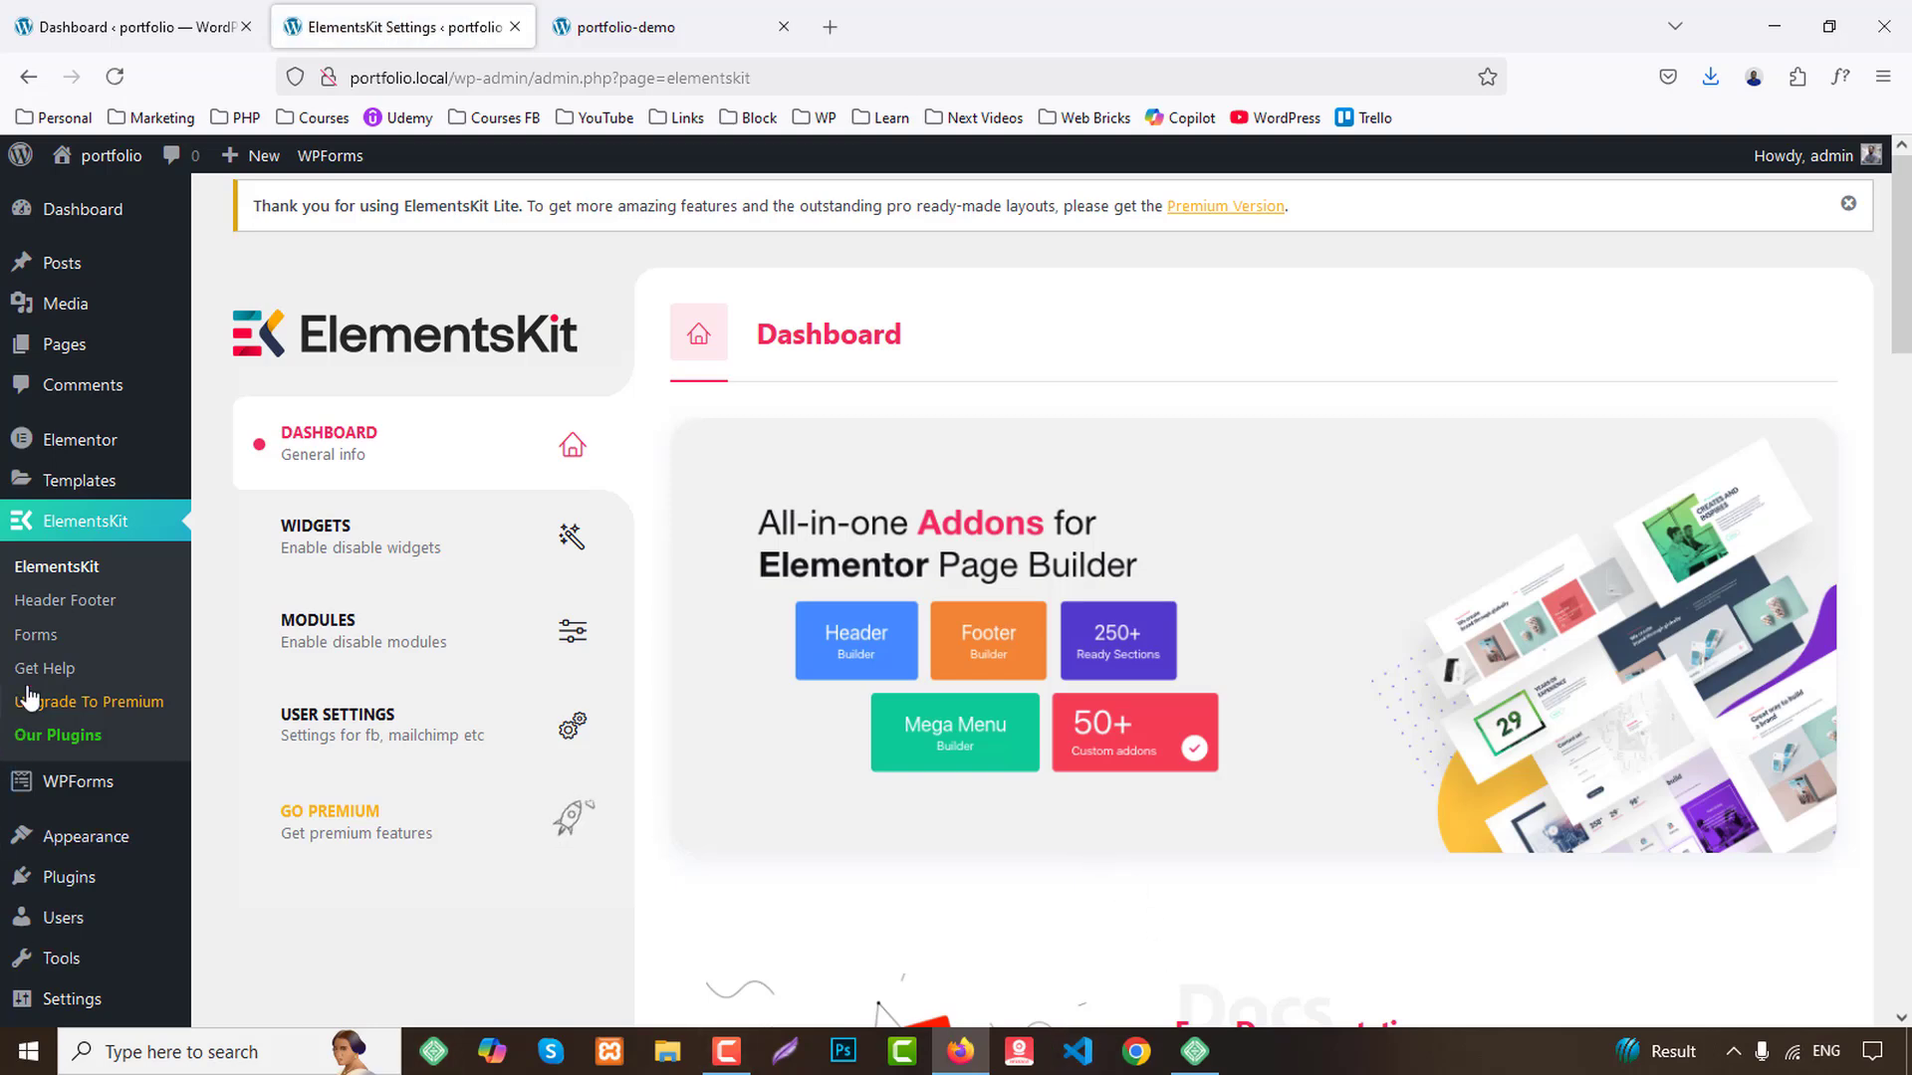
Create and save an activated ElementsKit template titled Header, of type Header, applied to the Entire Site.
left_click(48, 601)
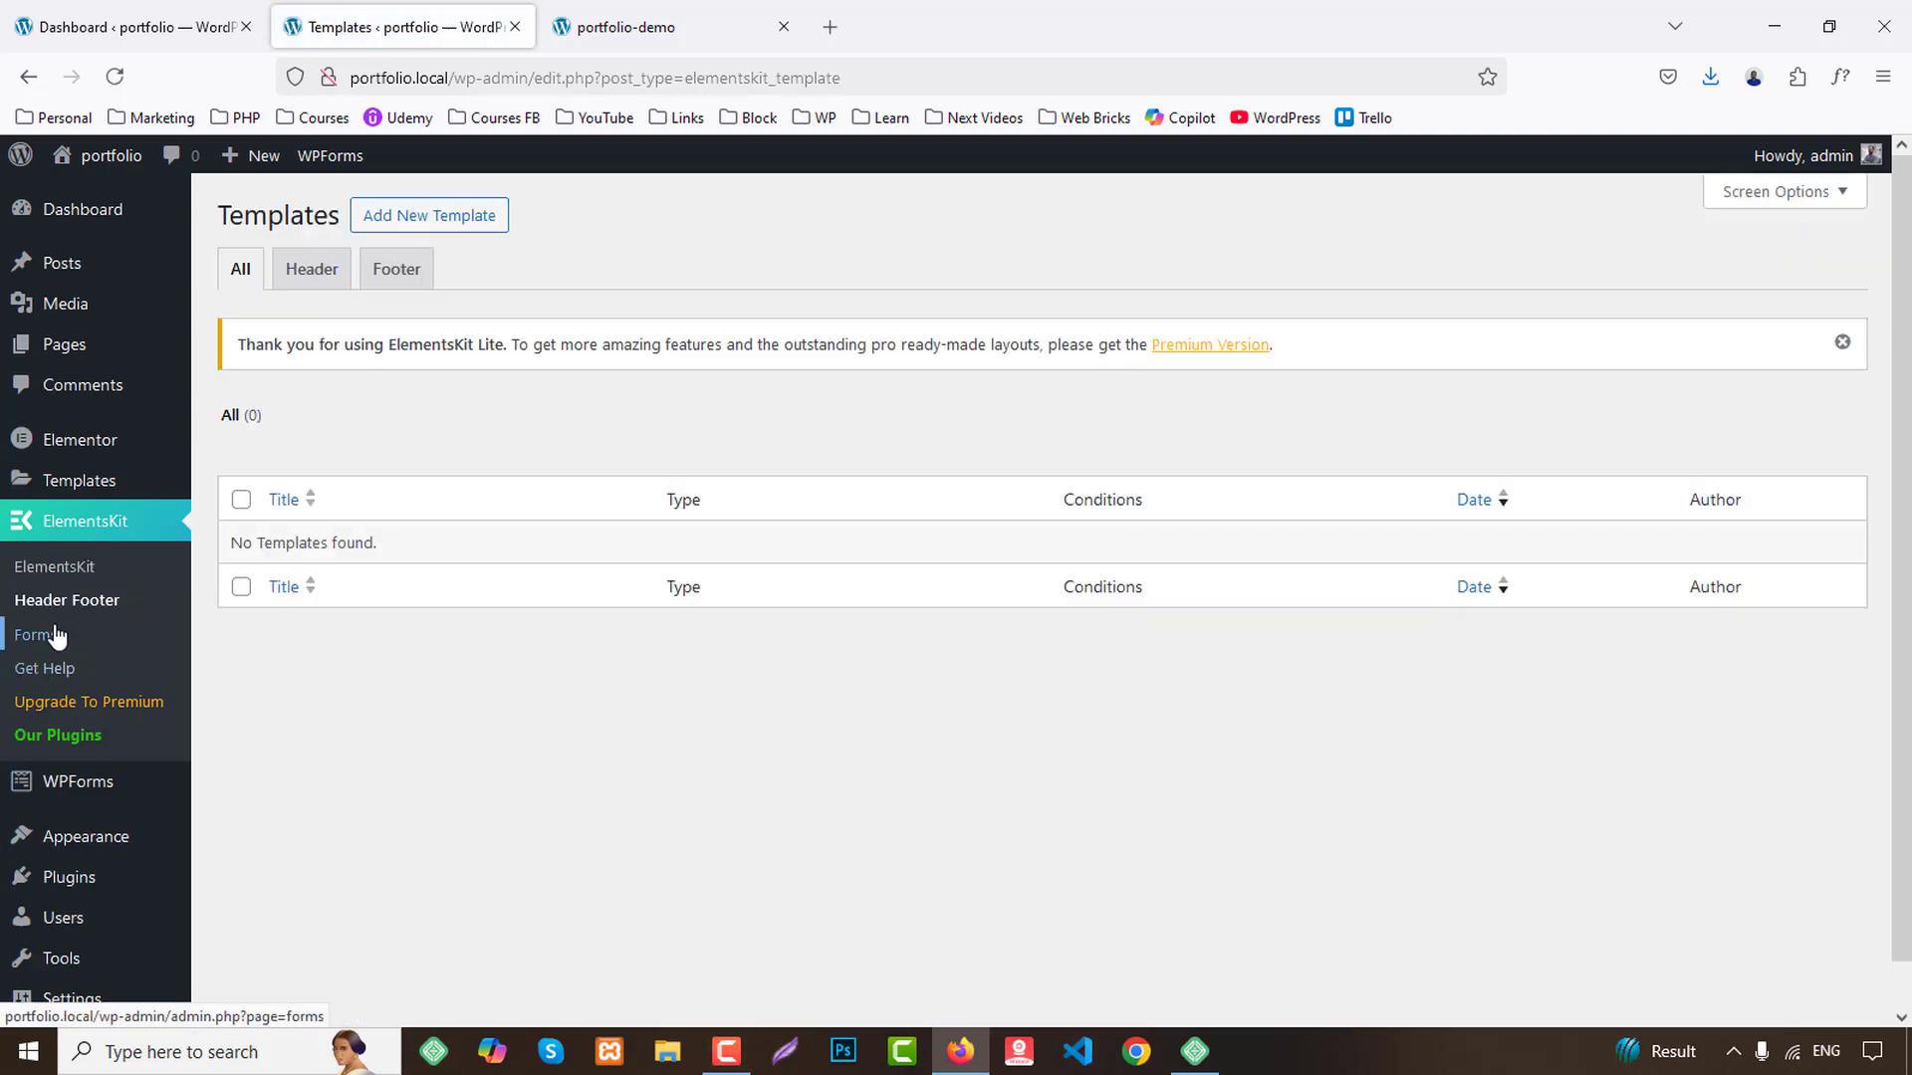
left_click(444, 220)
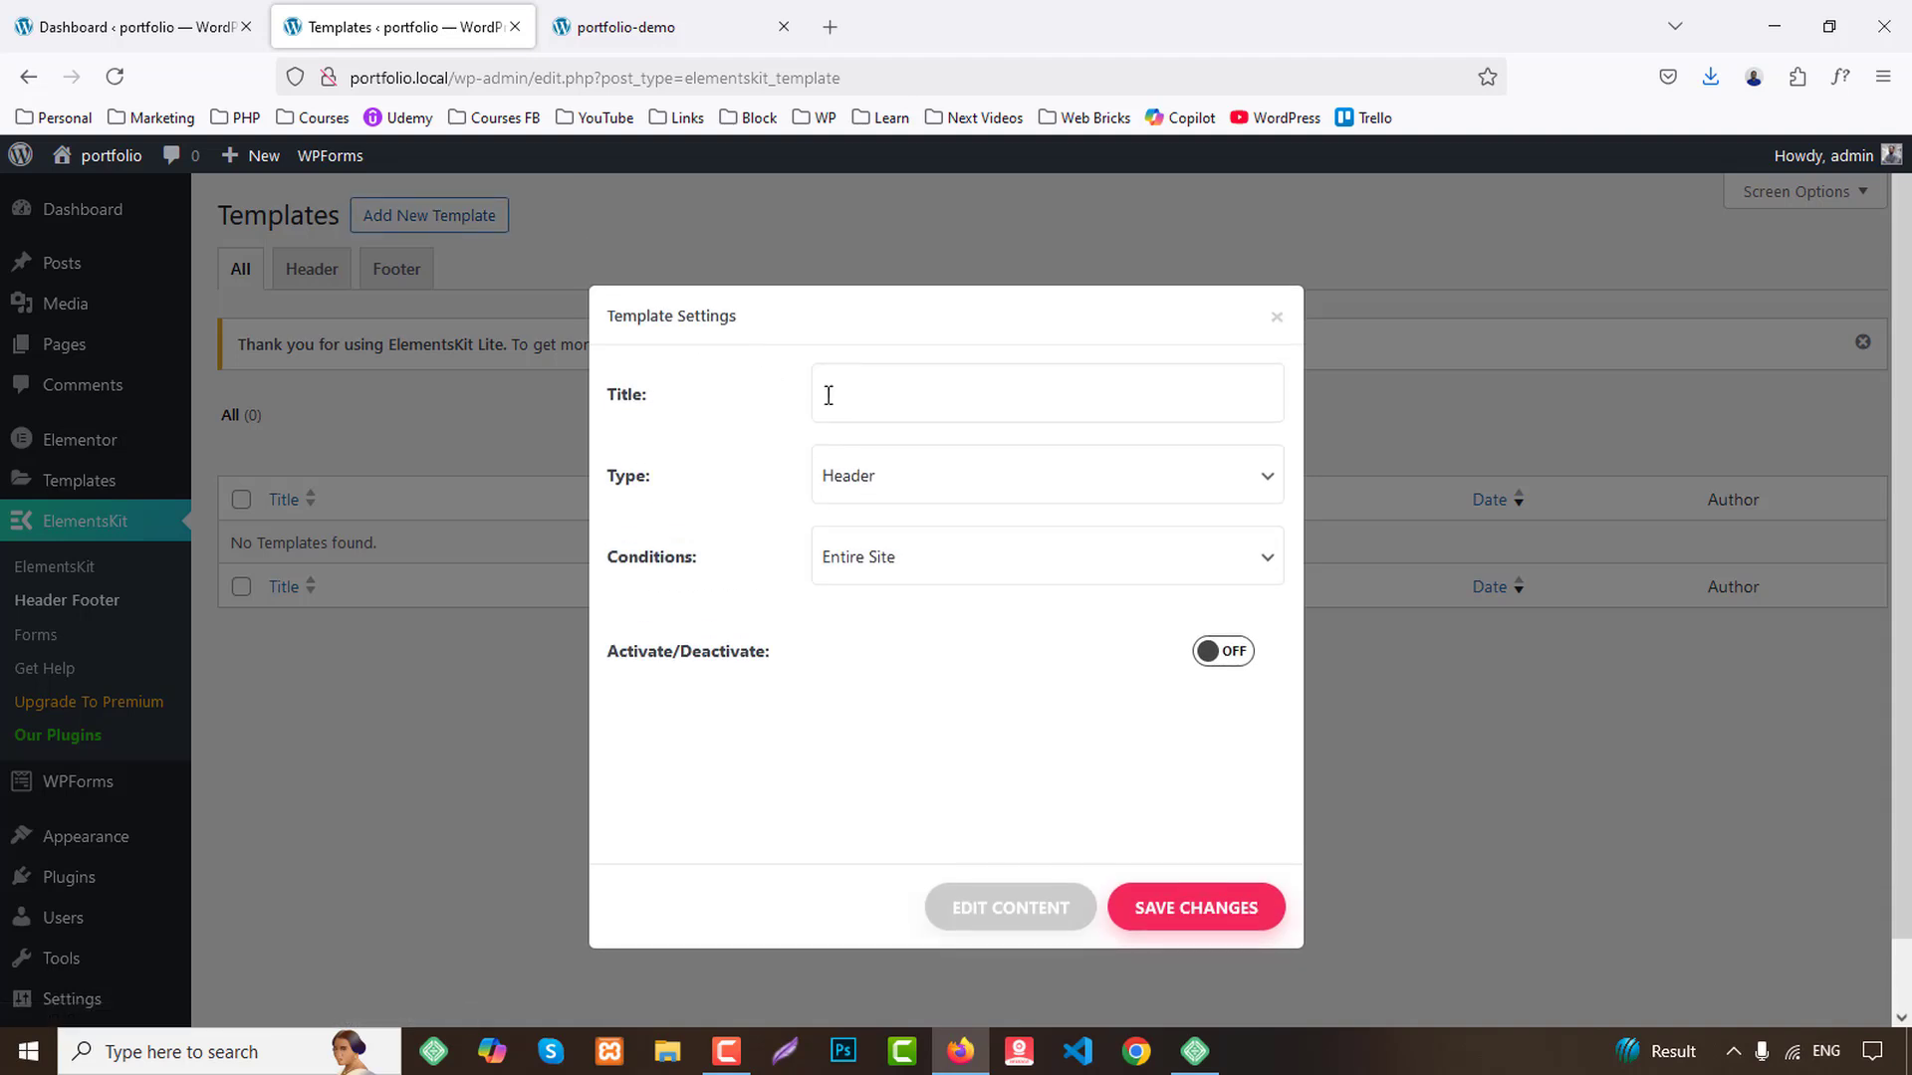
left_click(828, 395)
type("Header")
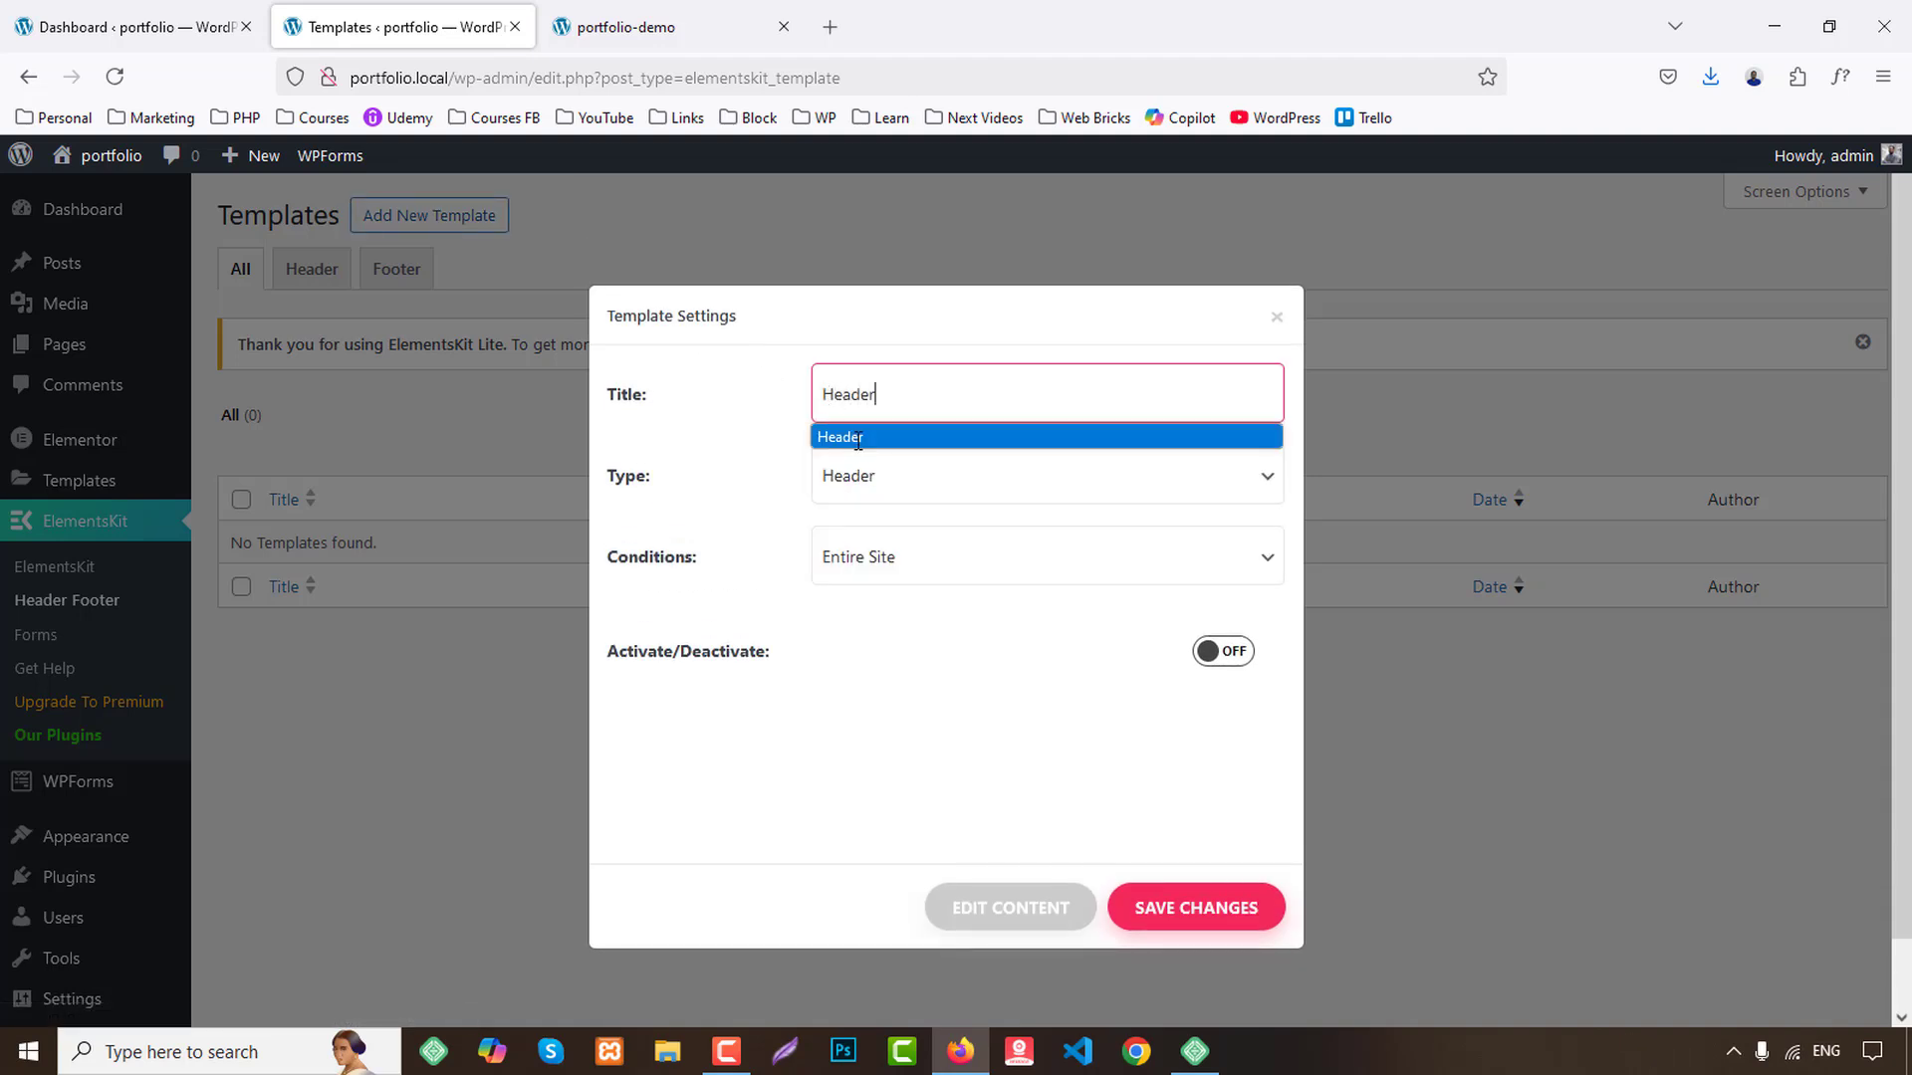
left_click(847, 438)
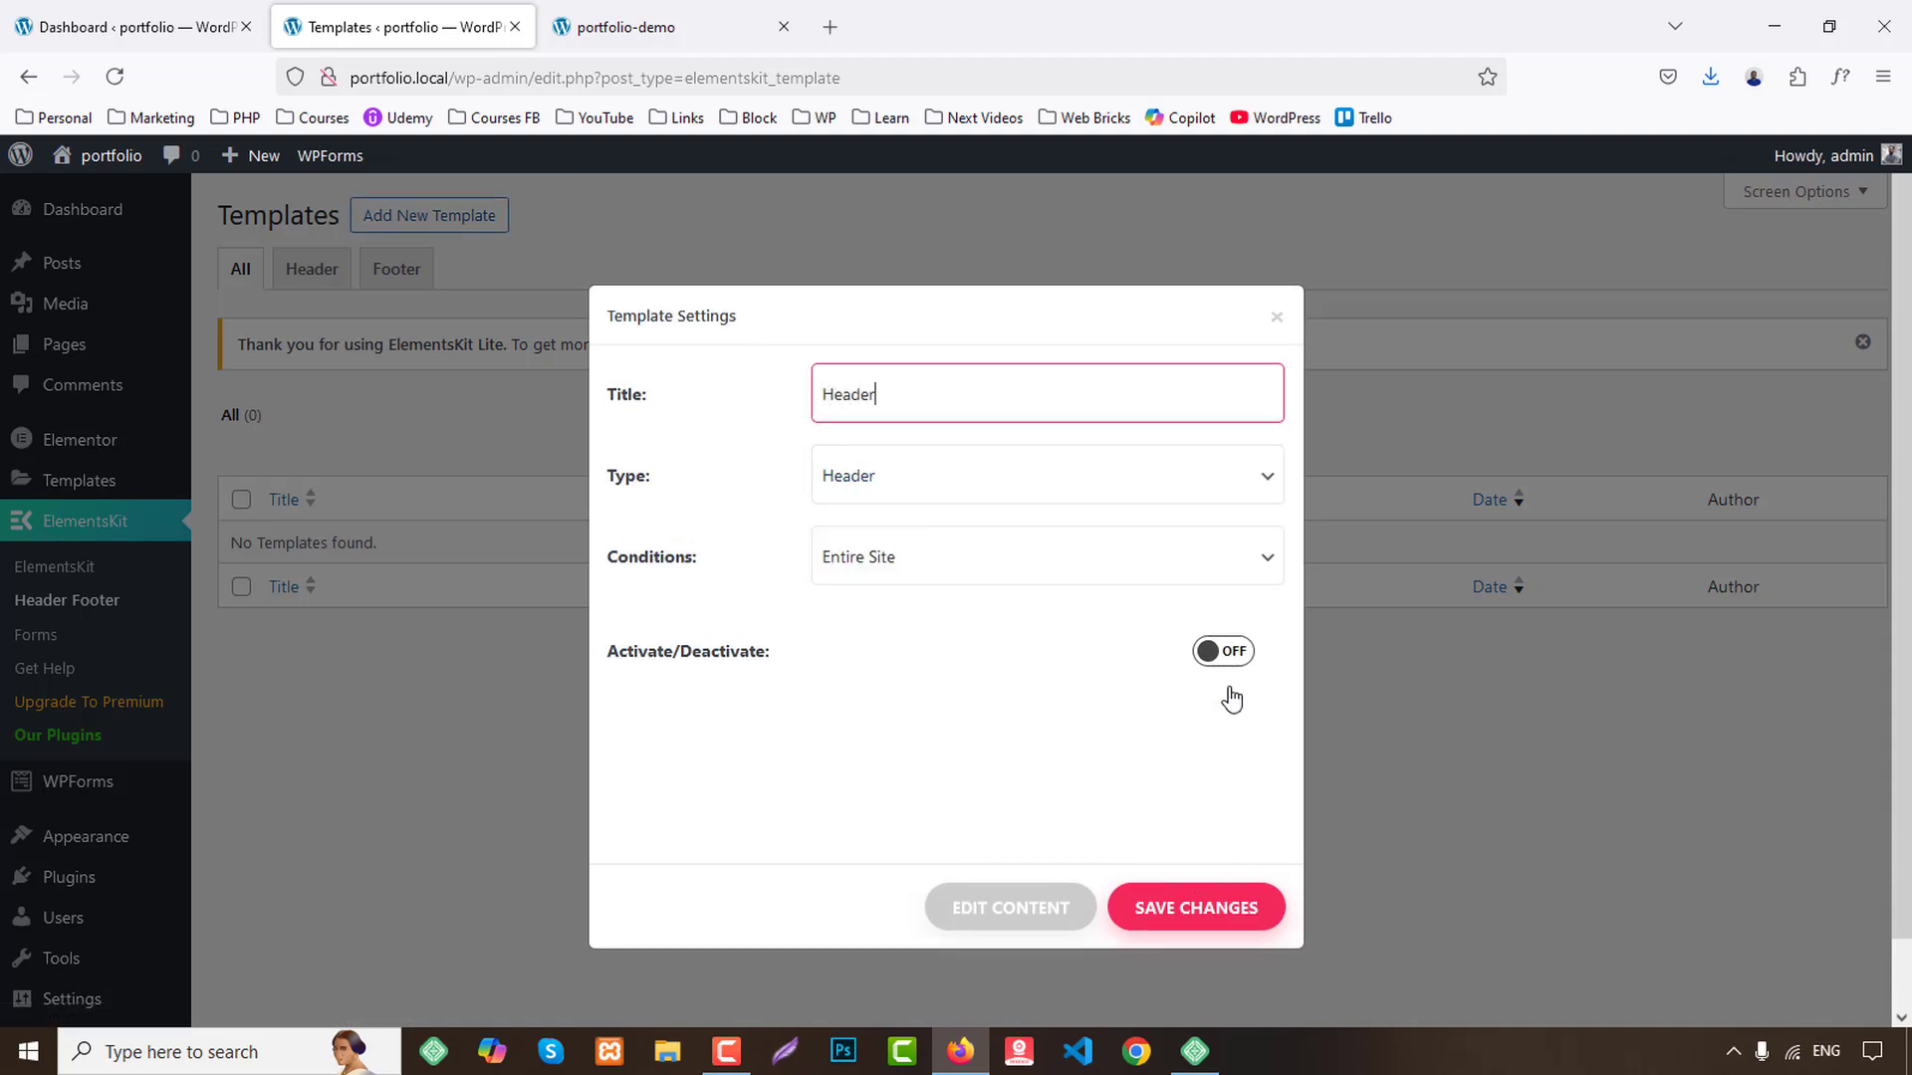
left_click(877, 493)
left_click(876, 493)
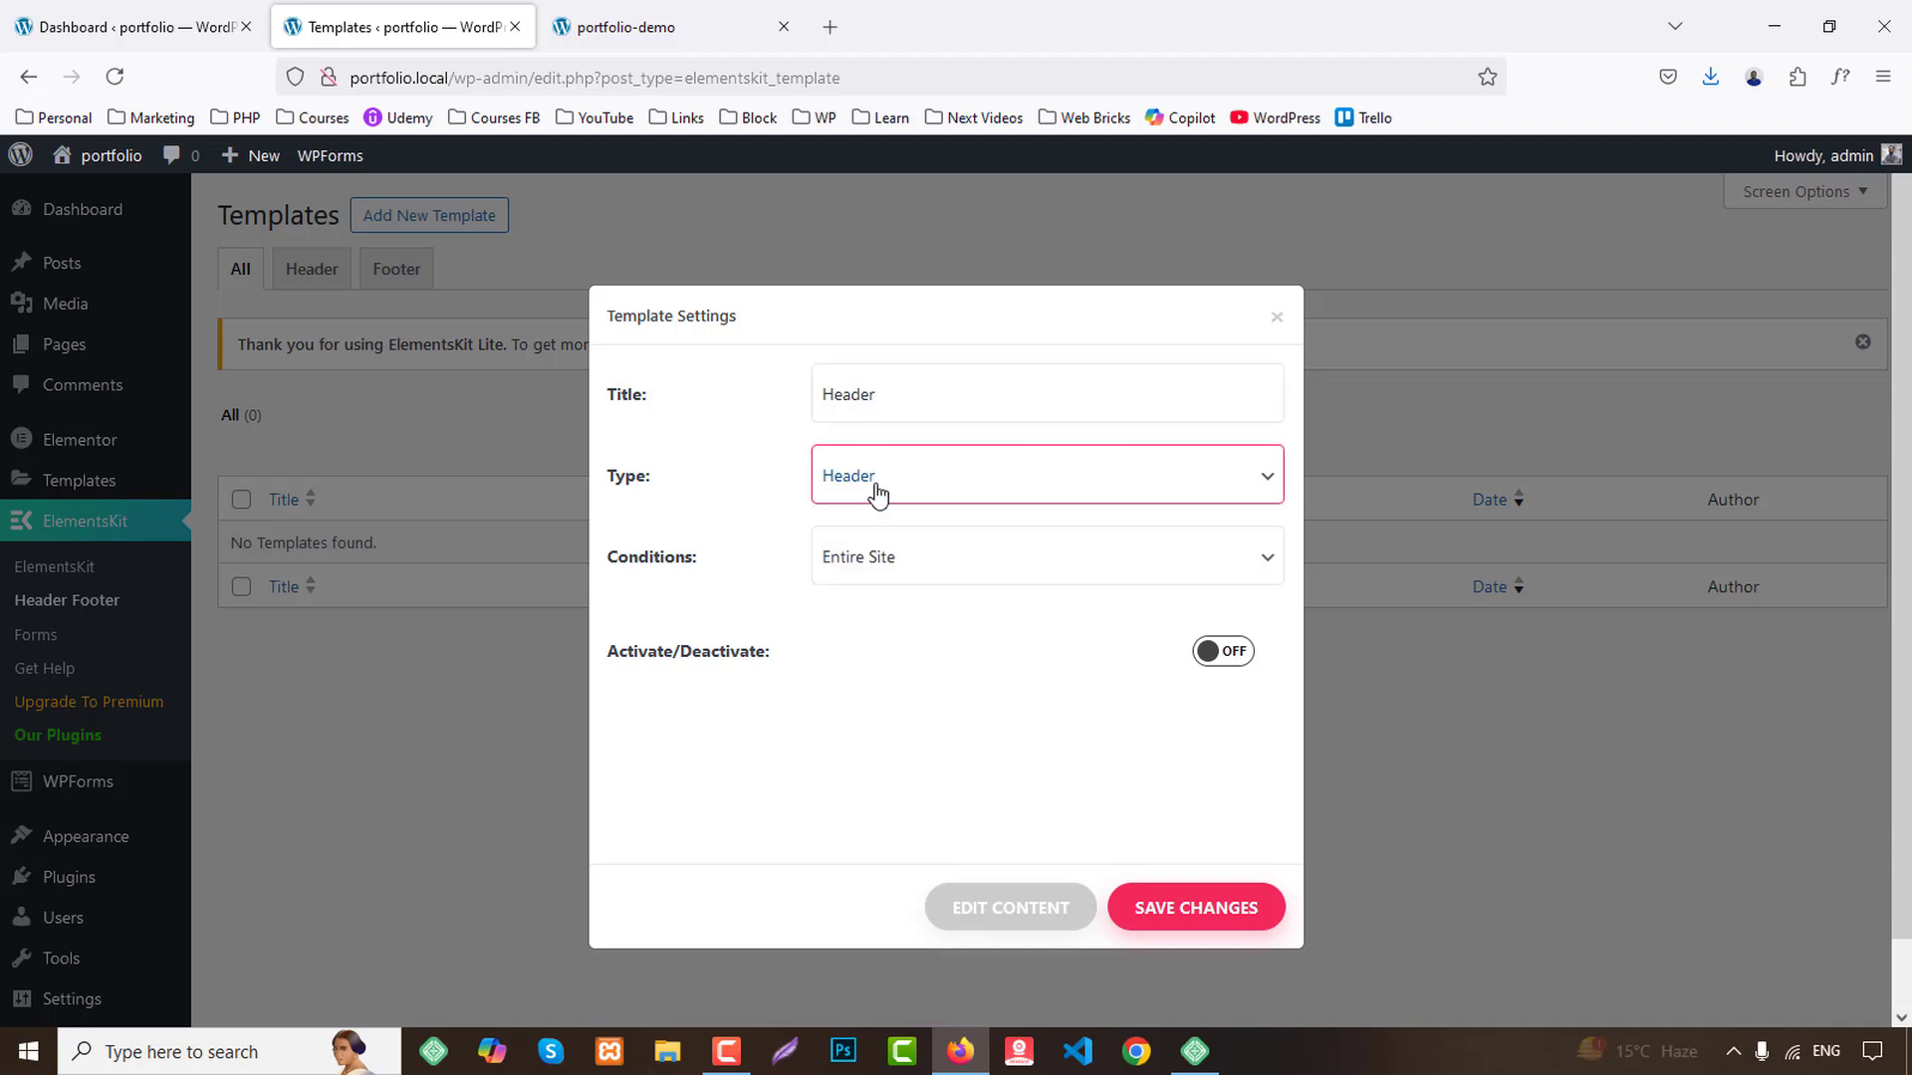
left_click(1232, 657)
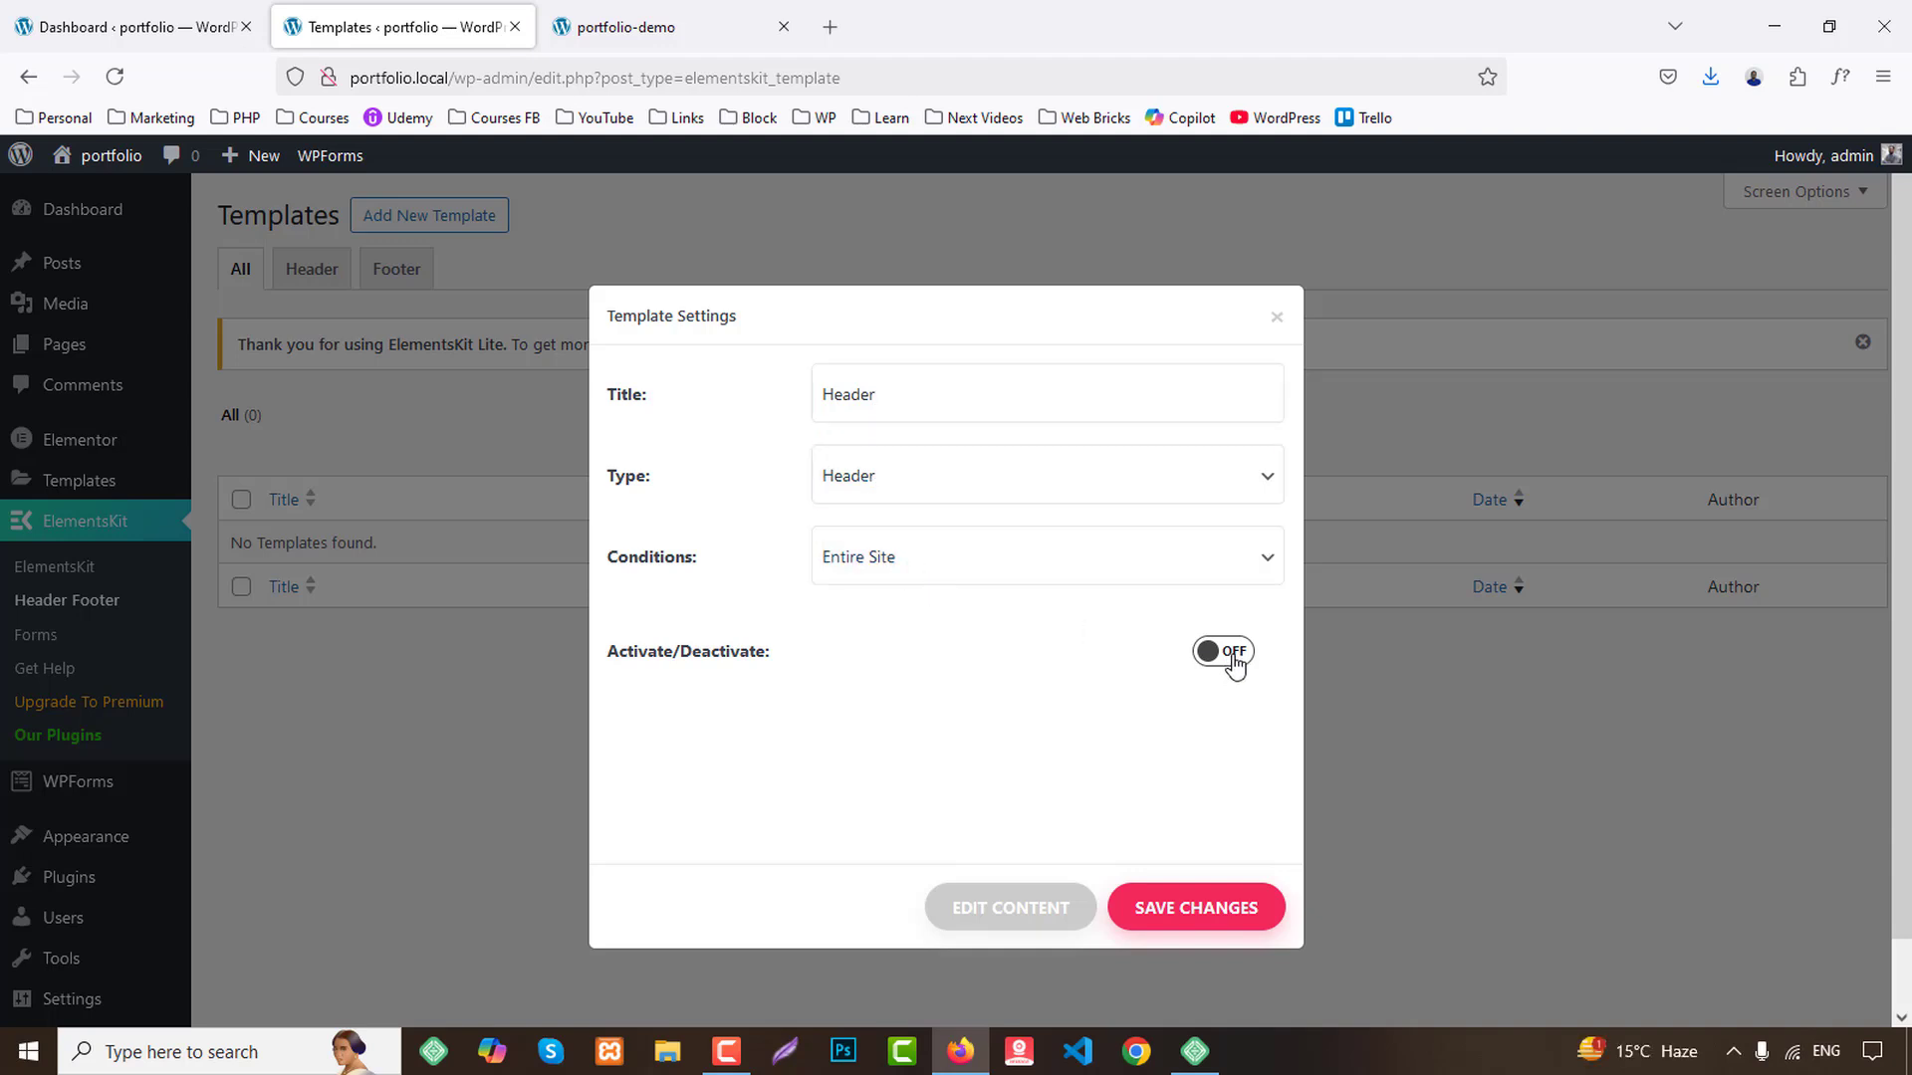
left_click(1175, 901)
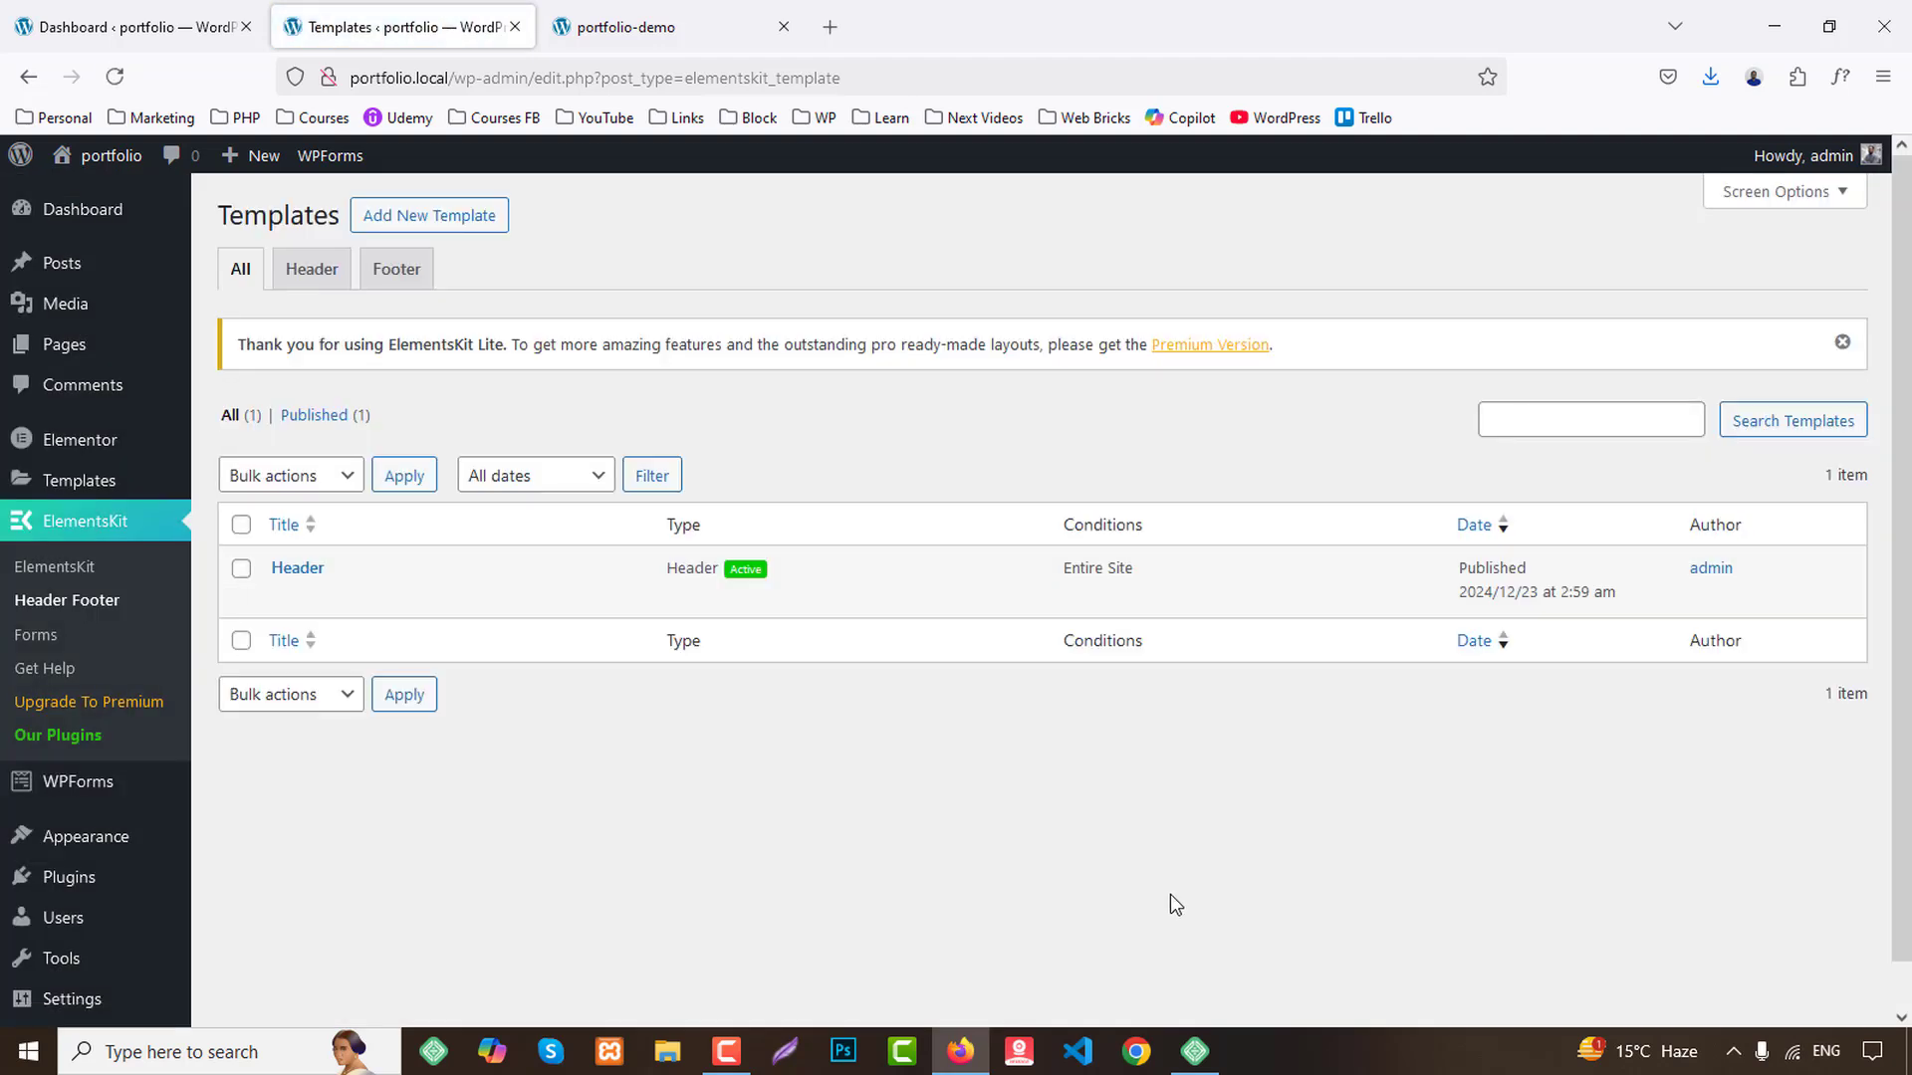
Open the Header template's content in the Elementor editor, dismiss the notification and compare with the demo site's header.
left_click(296, 594)
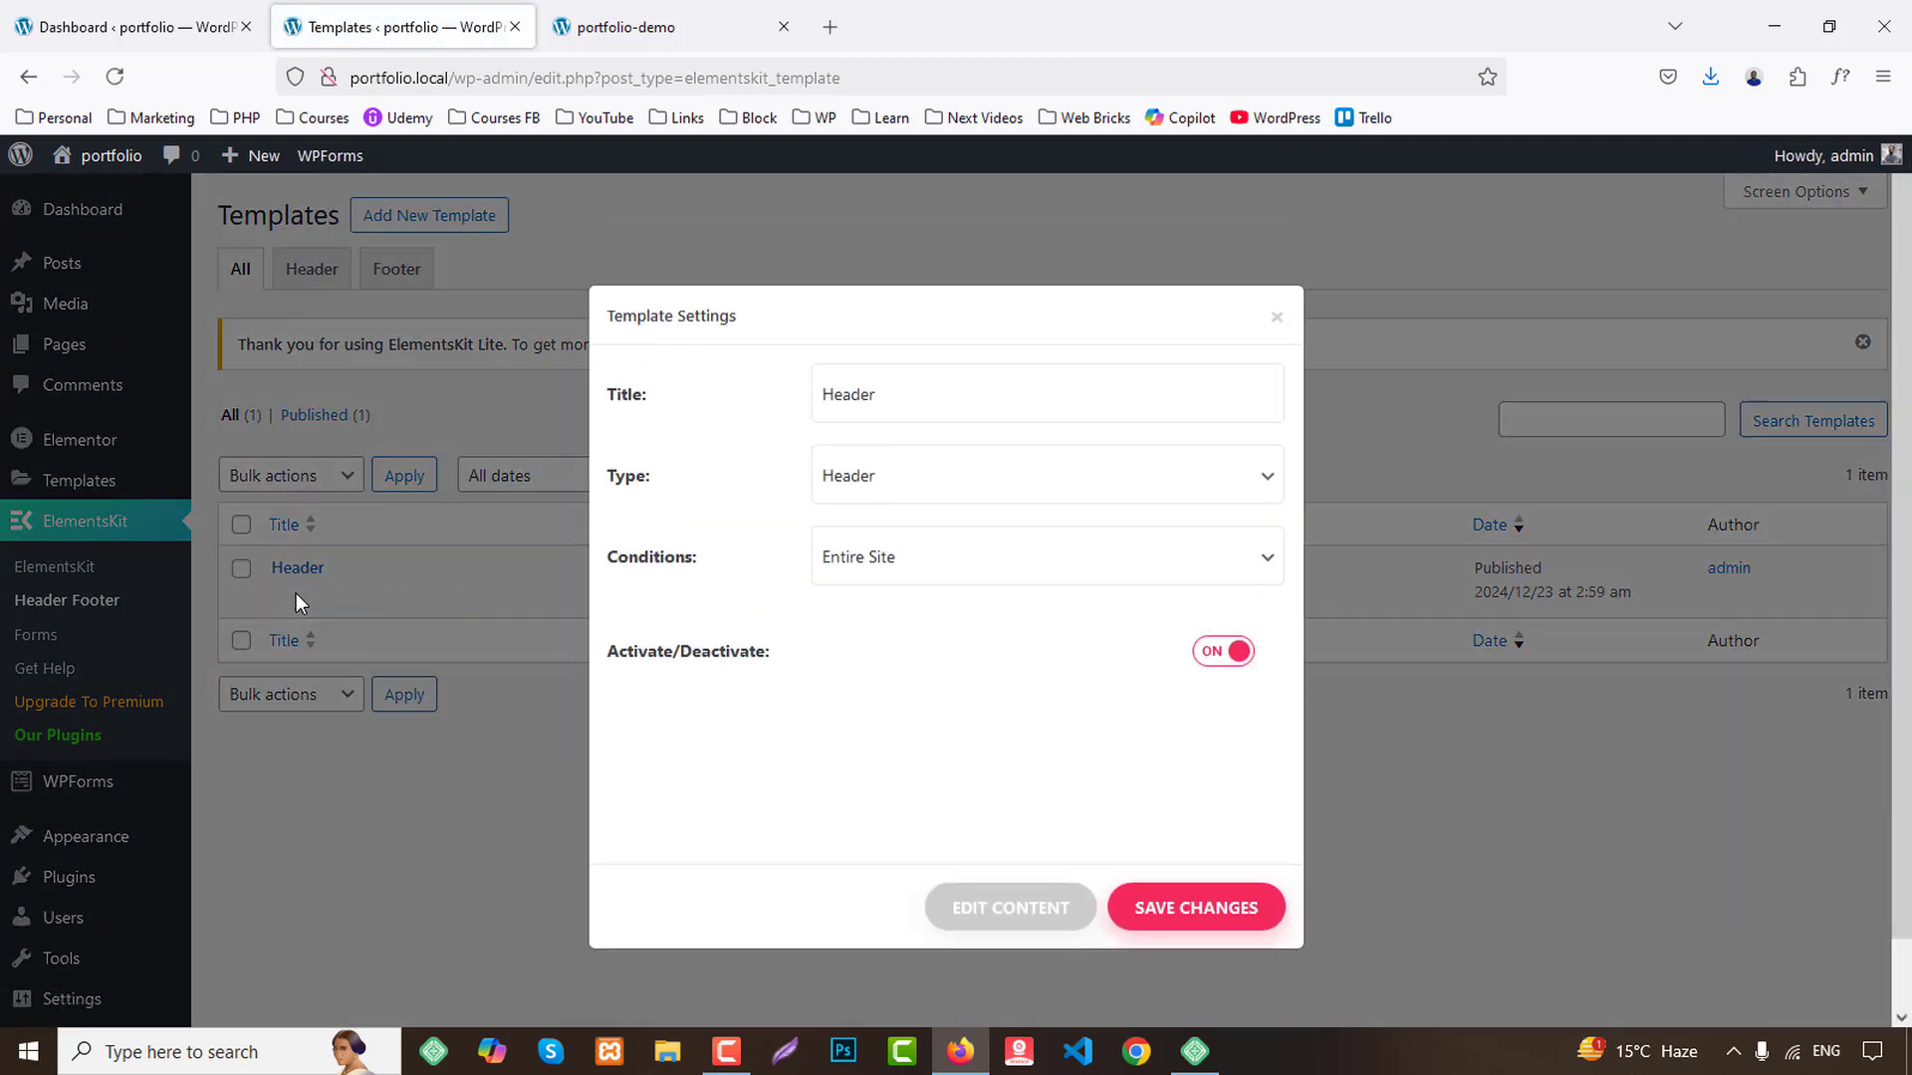
left_click(998, 910)
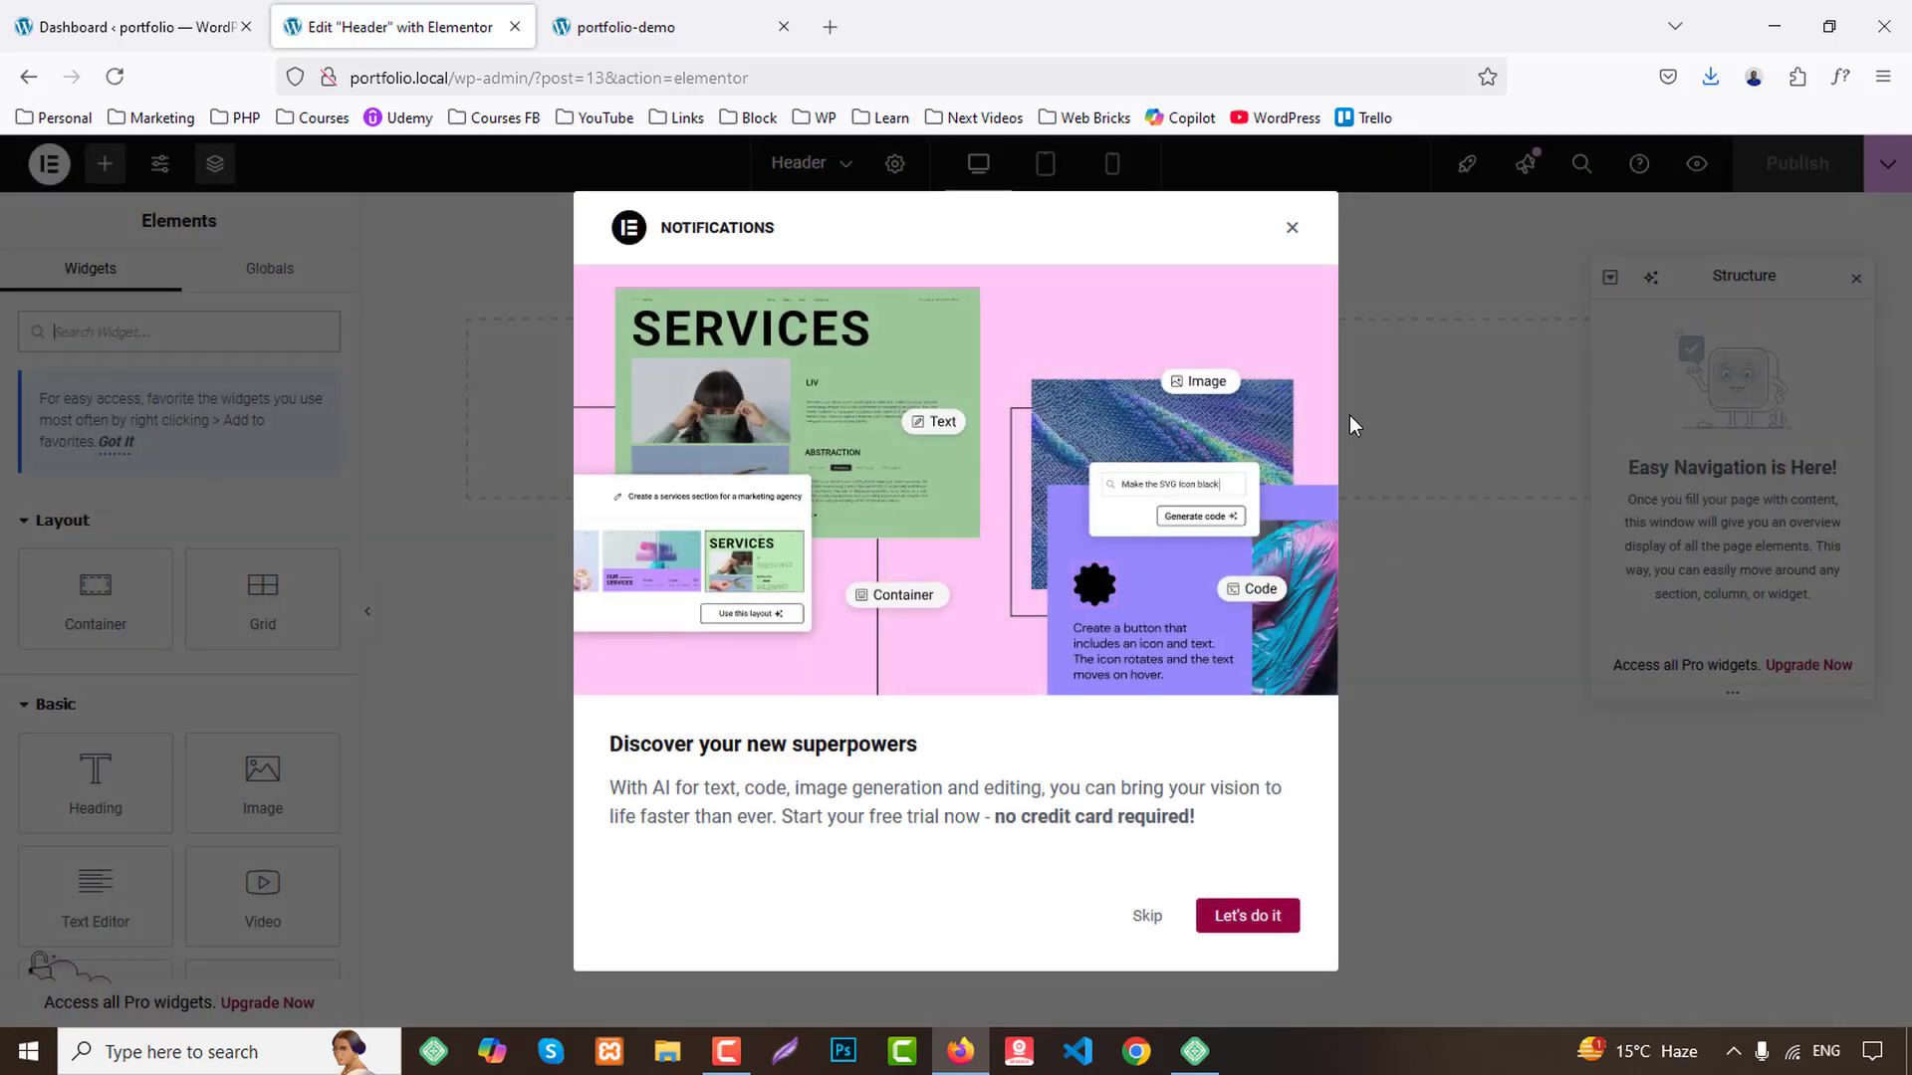
left_click(1293, 235)
left_click(715, 20)
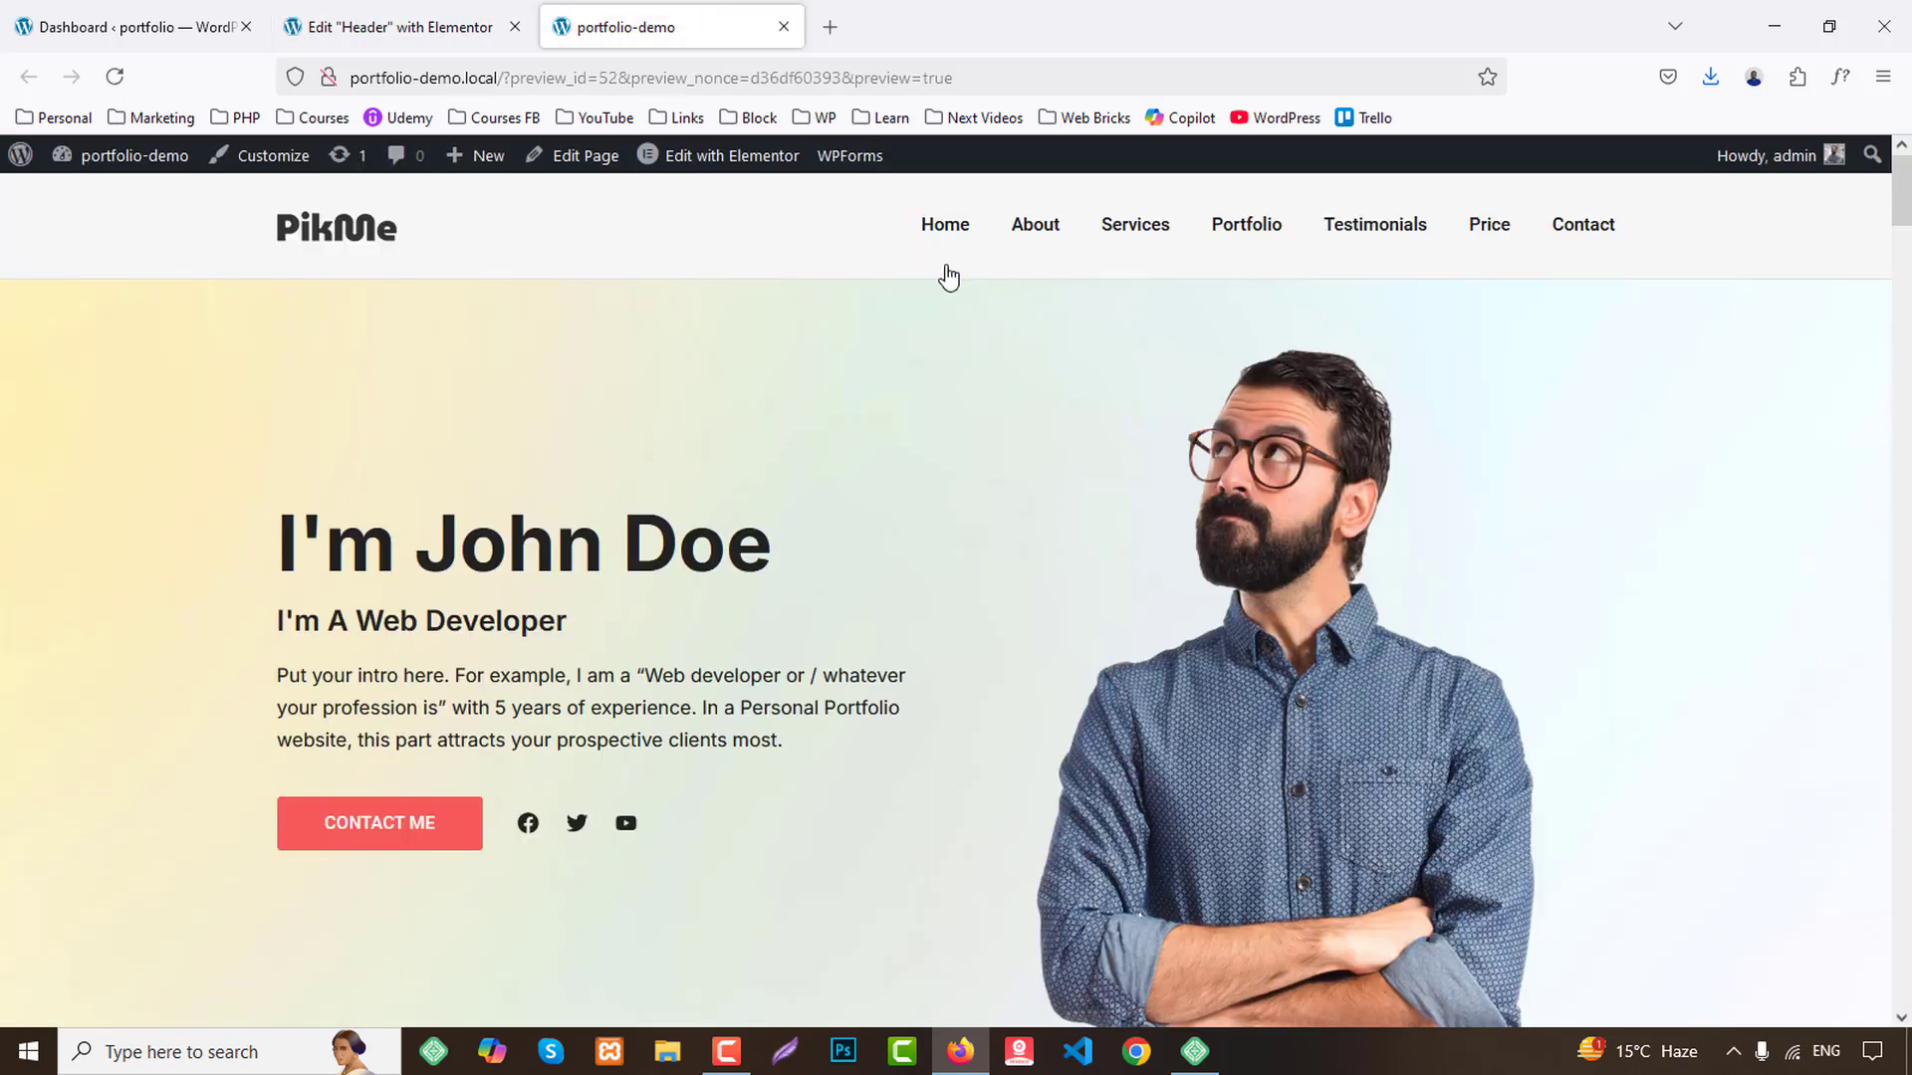
left_click(343, 22)
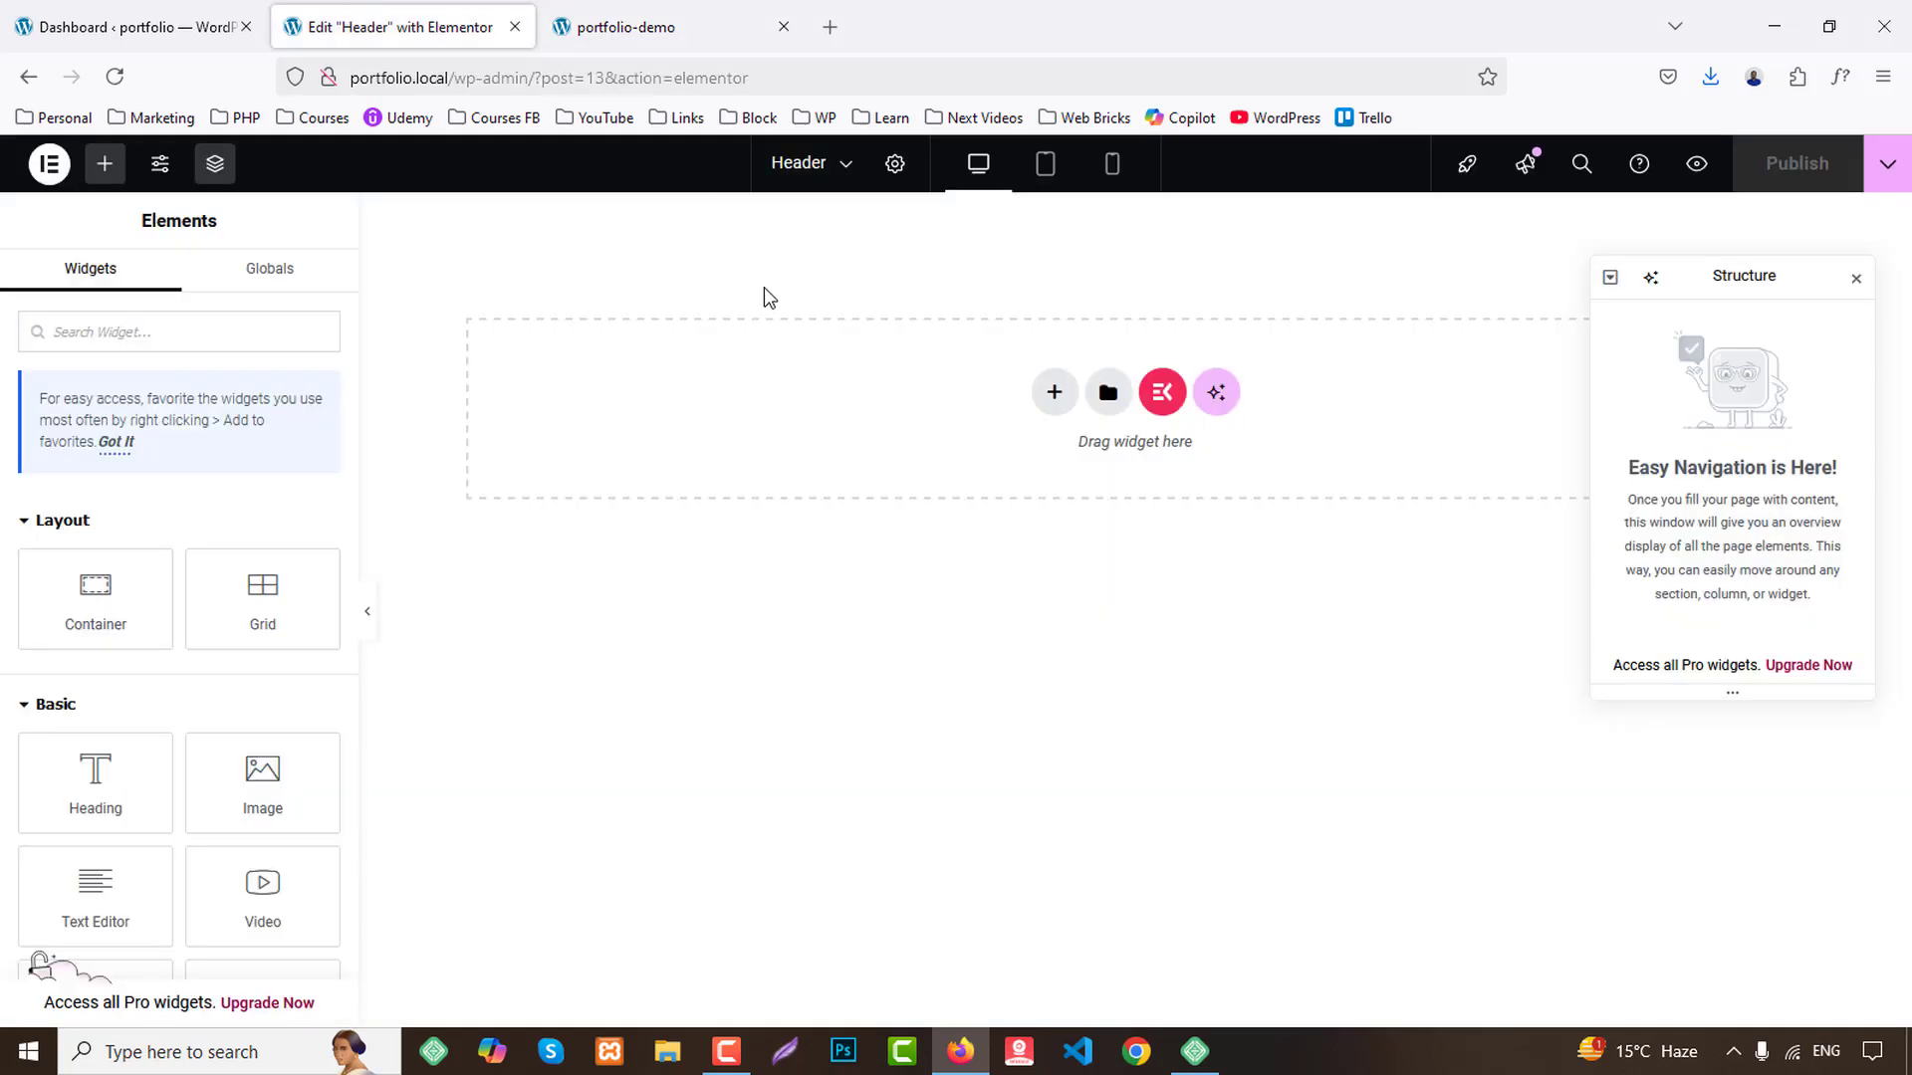
Open the Global Colors site settings and pick up the hex code of the demo page's "Hello" heading with the browser inspector.
left_click(159, 164)
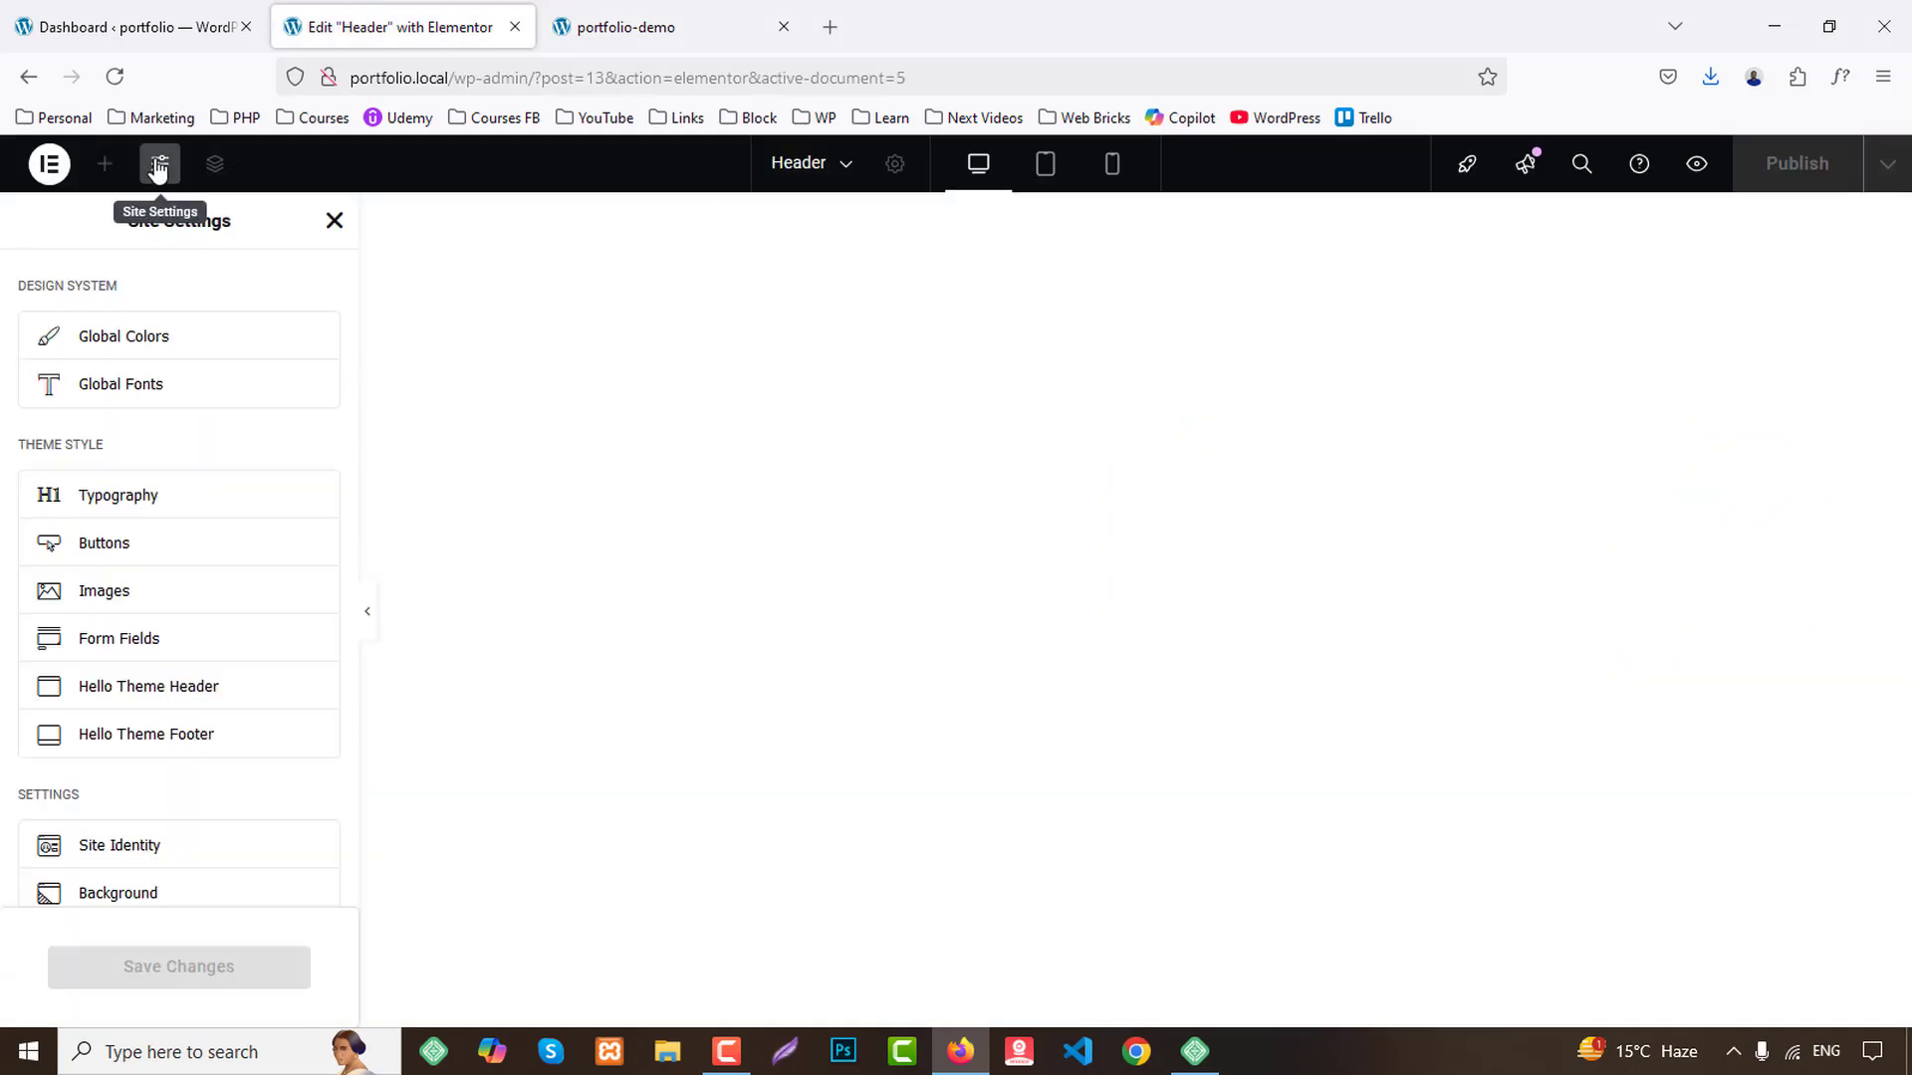
left_click(104, 339)
left_click(638, 27)
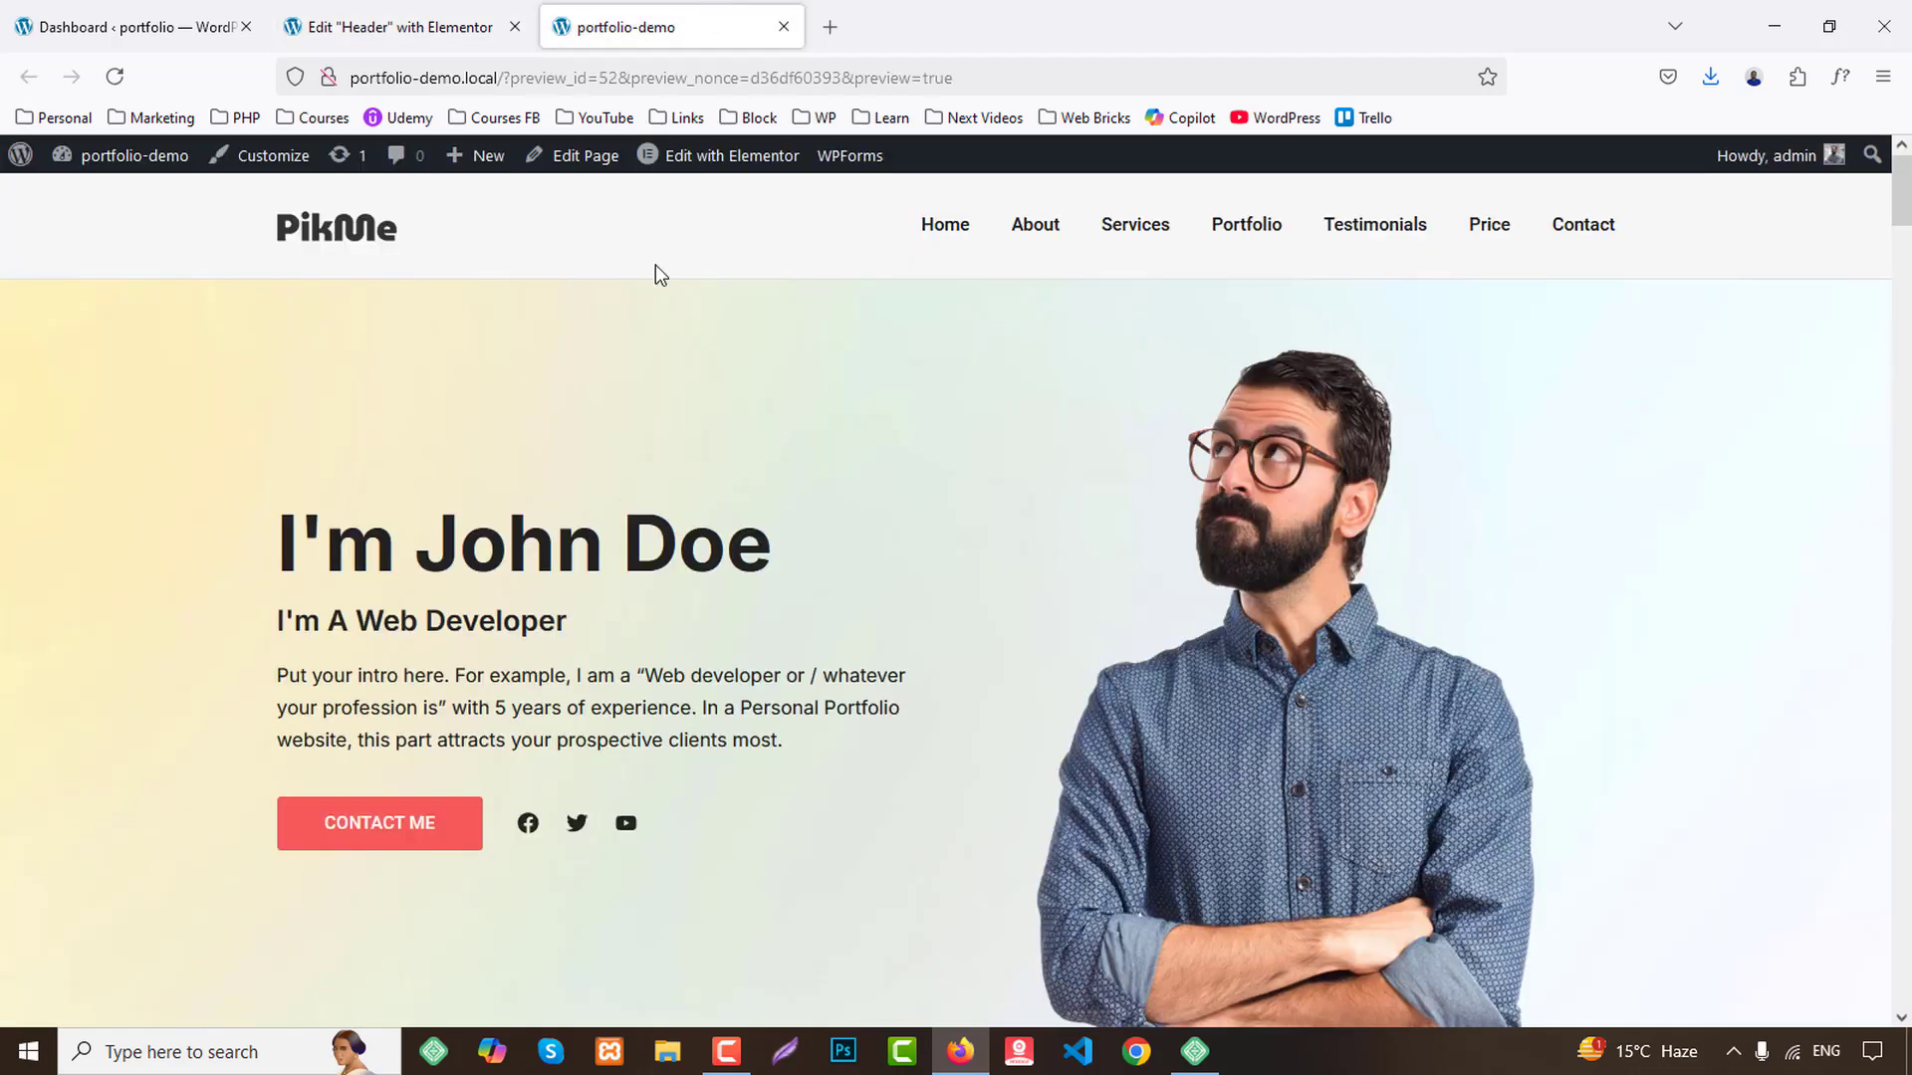
scroll(575, 488, "down", 3)
scroll(574, 488, "down", 2)
right_click(846, 707)
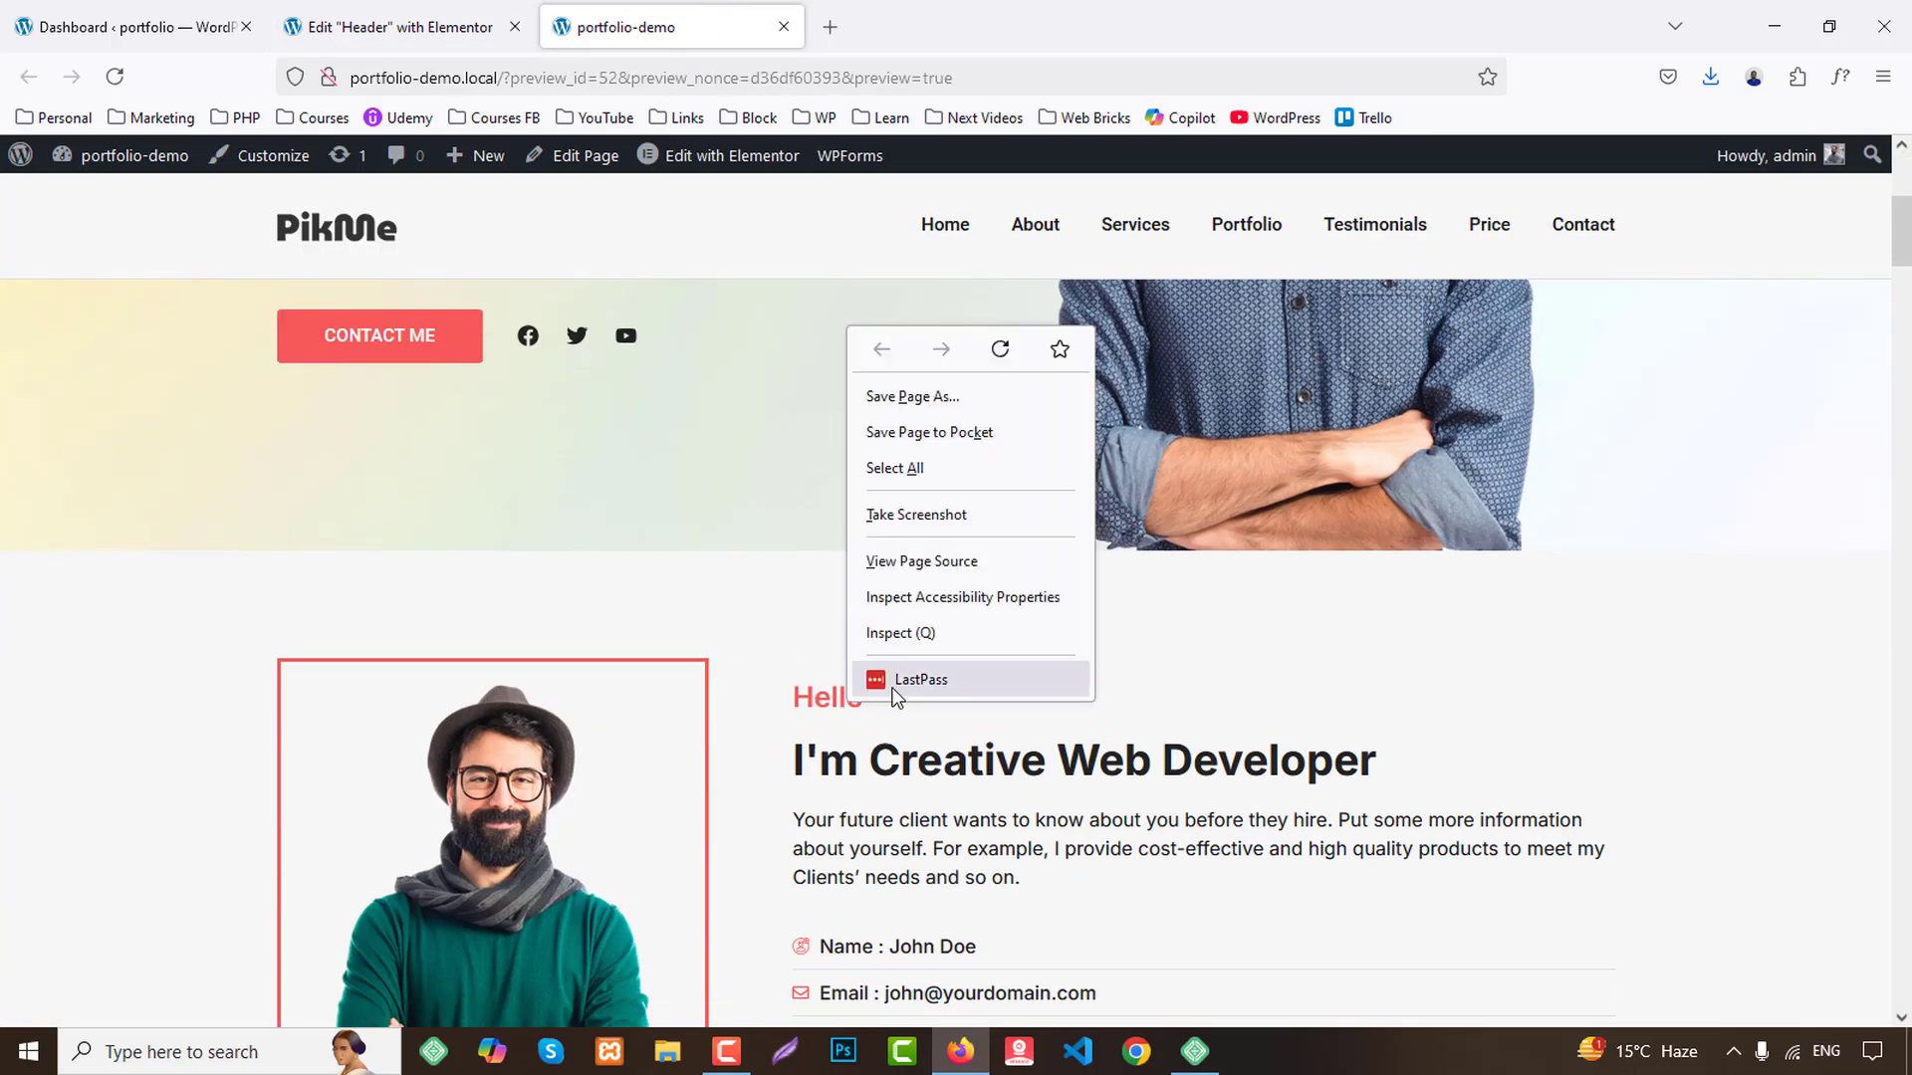
left_click(882, 675)
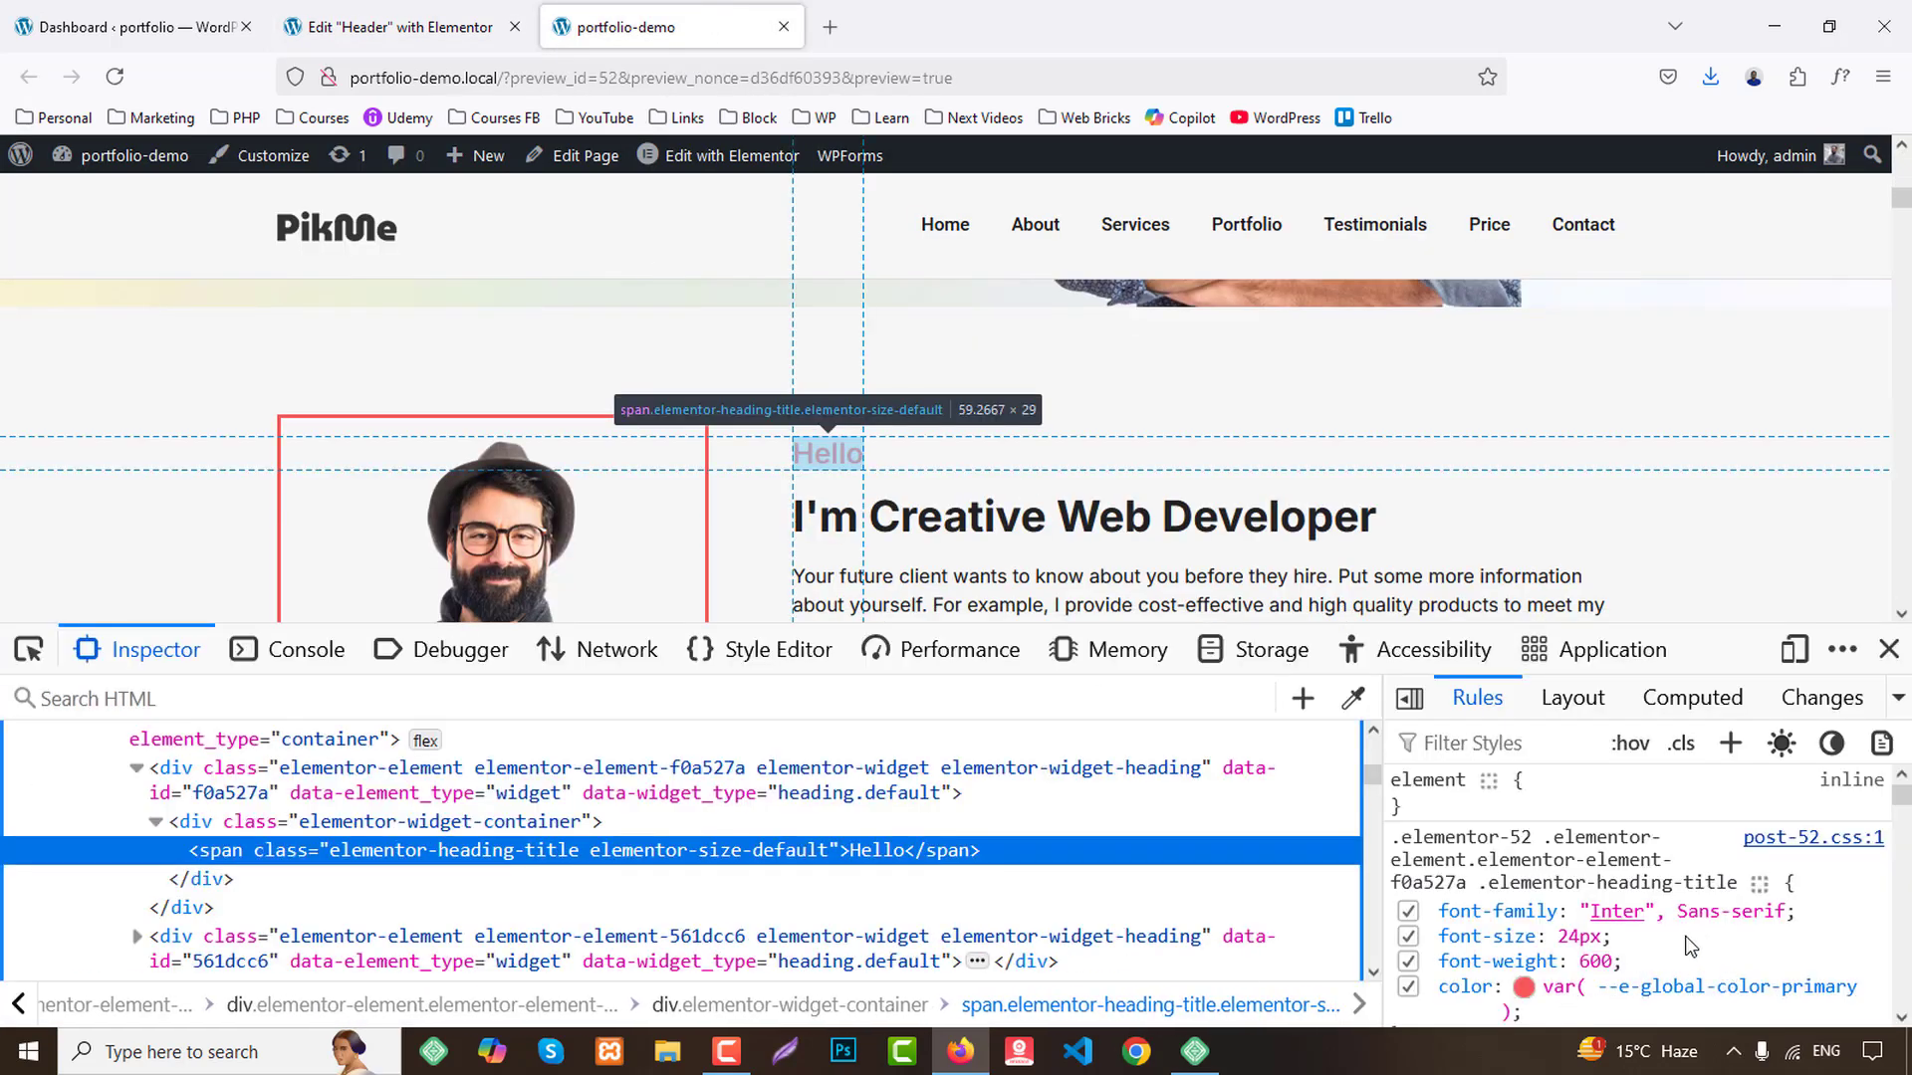
left_click(1523, 987)
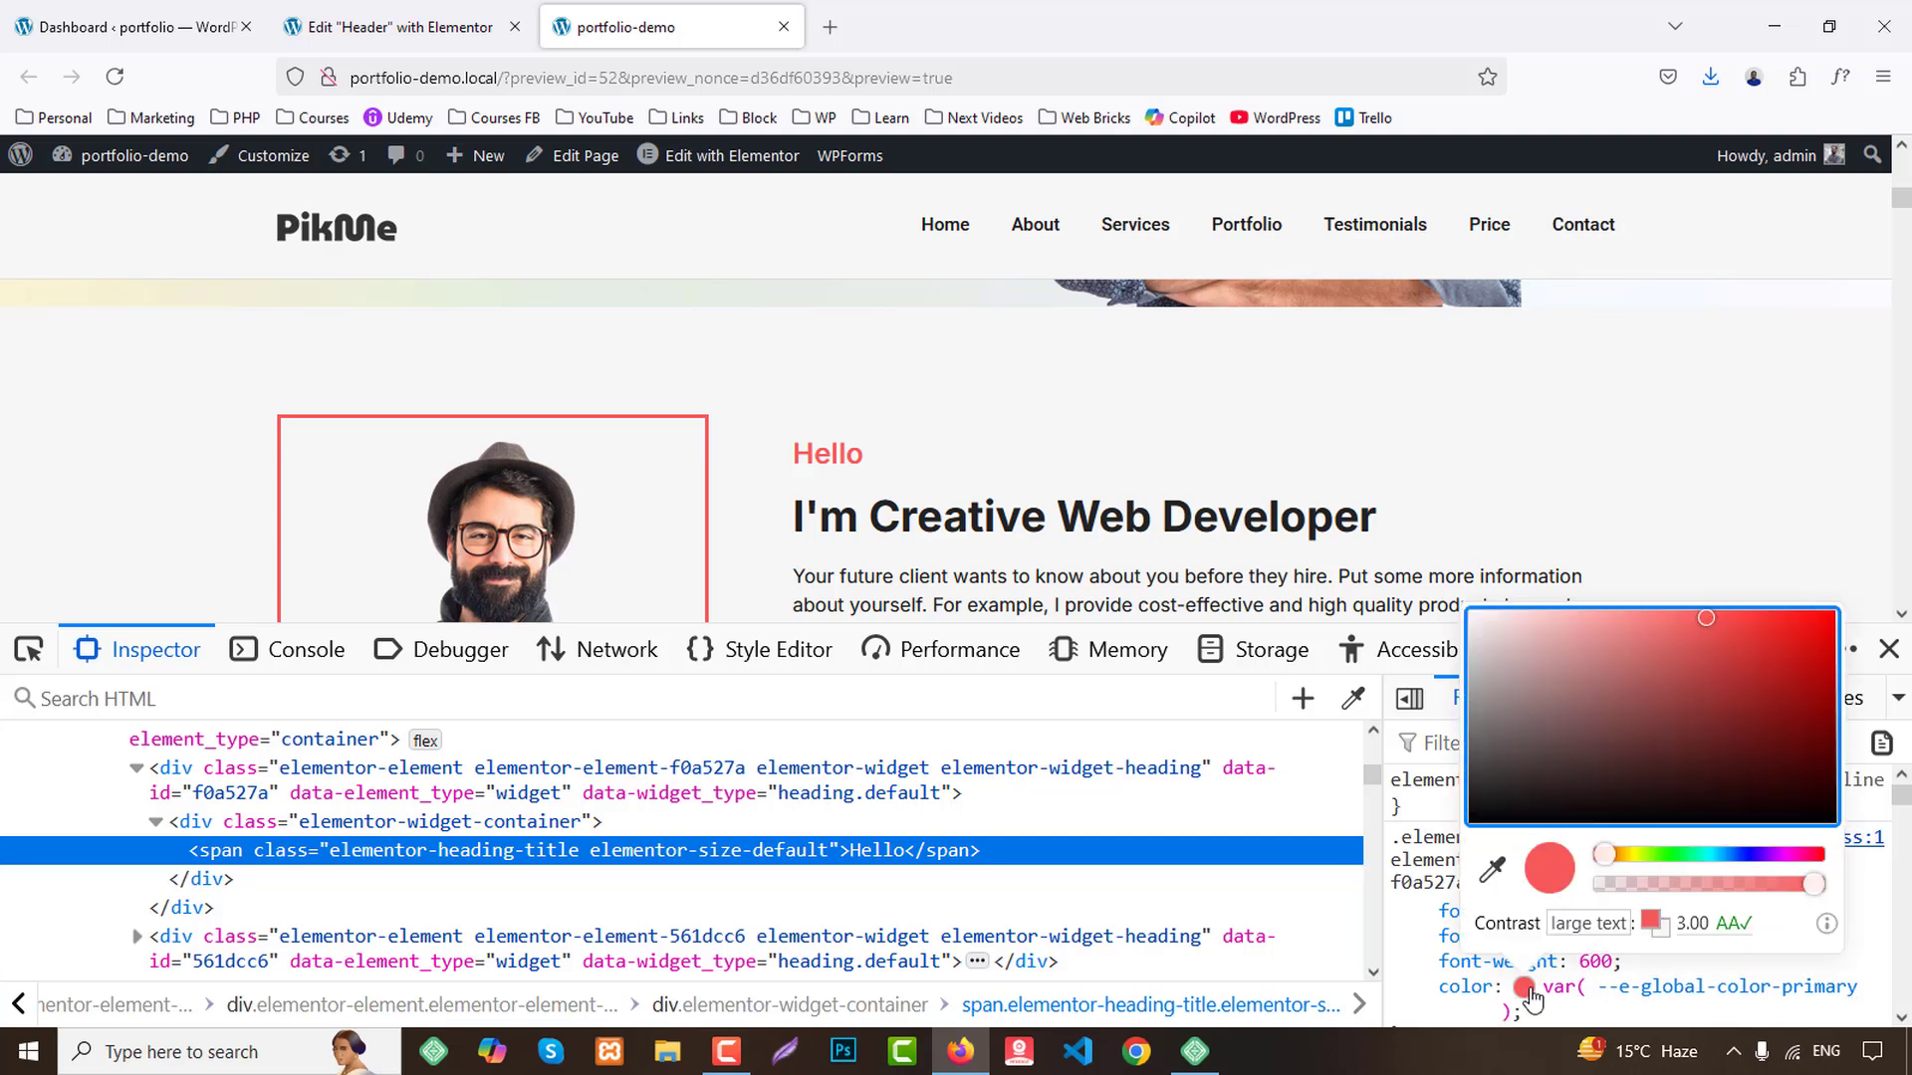
left_click(1705, 622)
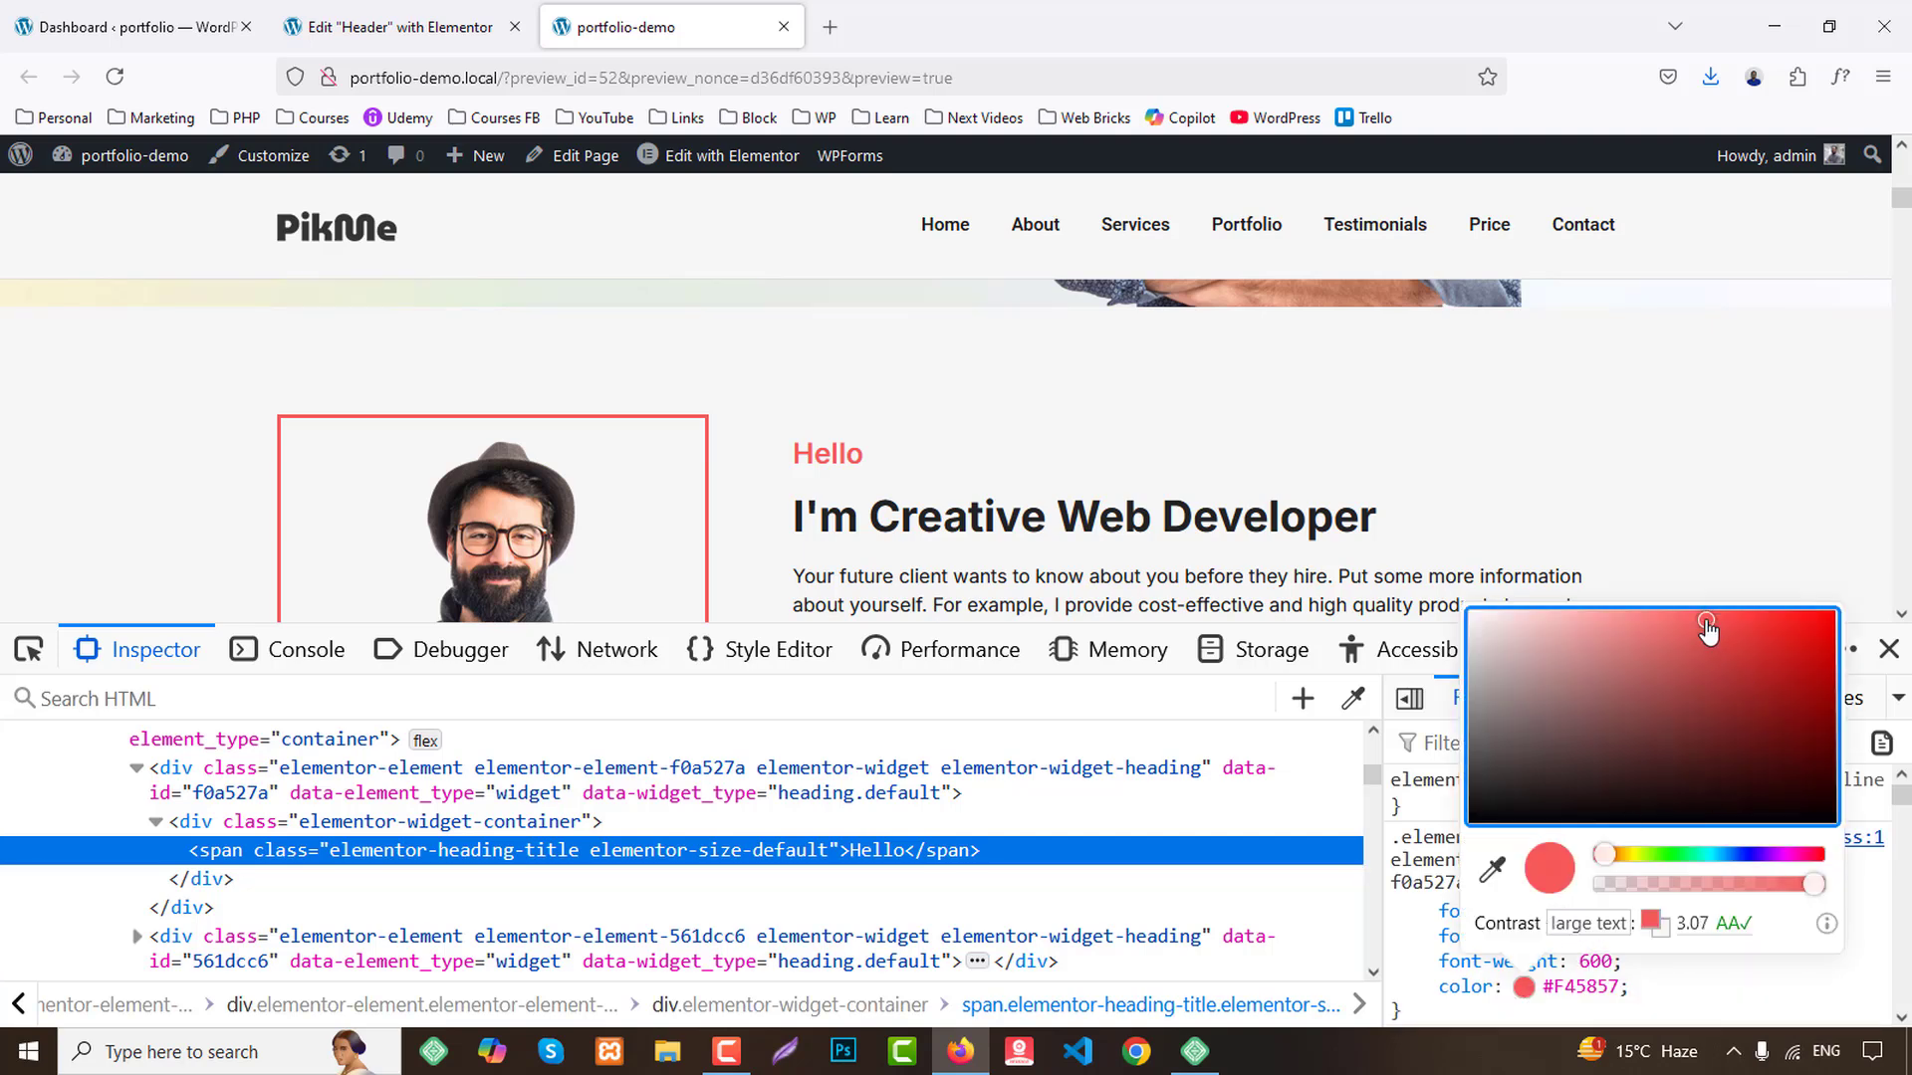
left_click(1589, 986)
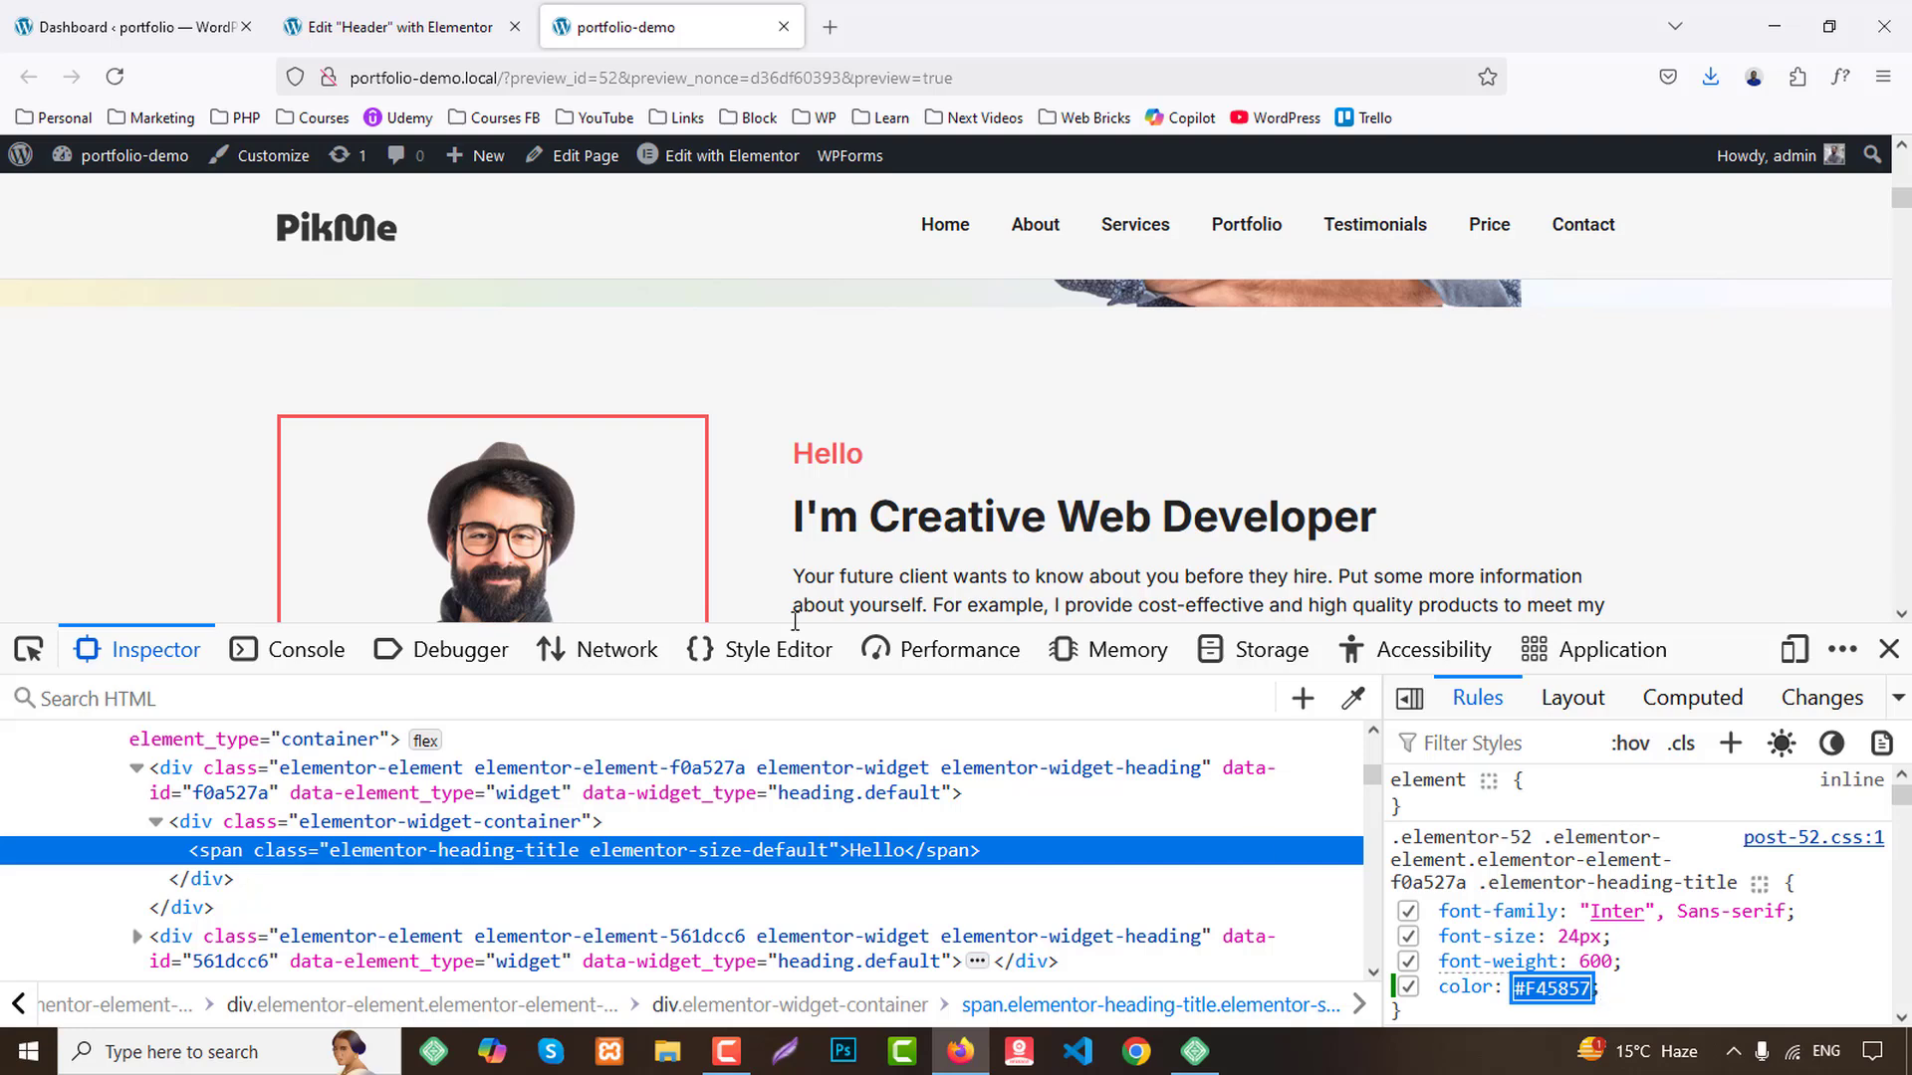
Set the Primary global color to #F45857.
left_click(388, 27)
left_click(319, 476)
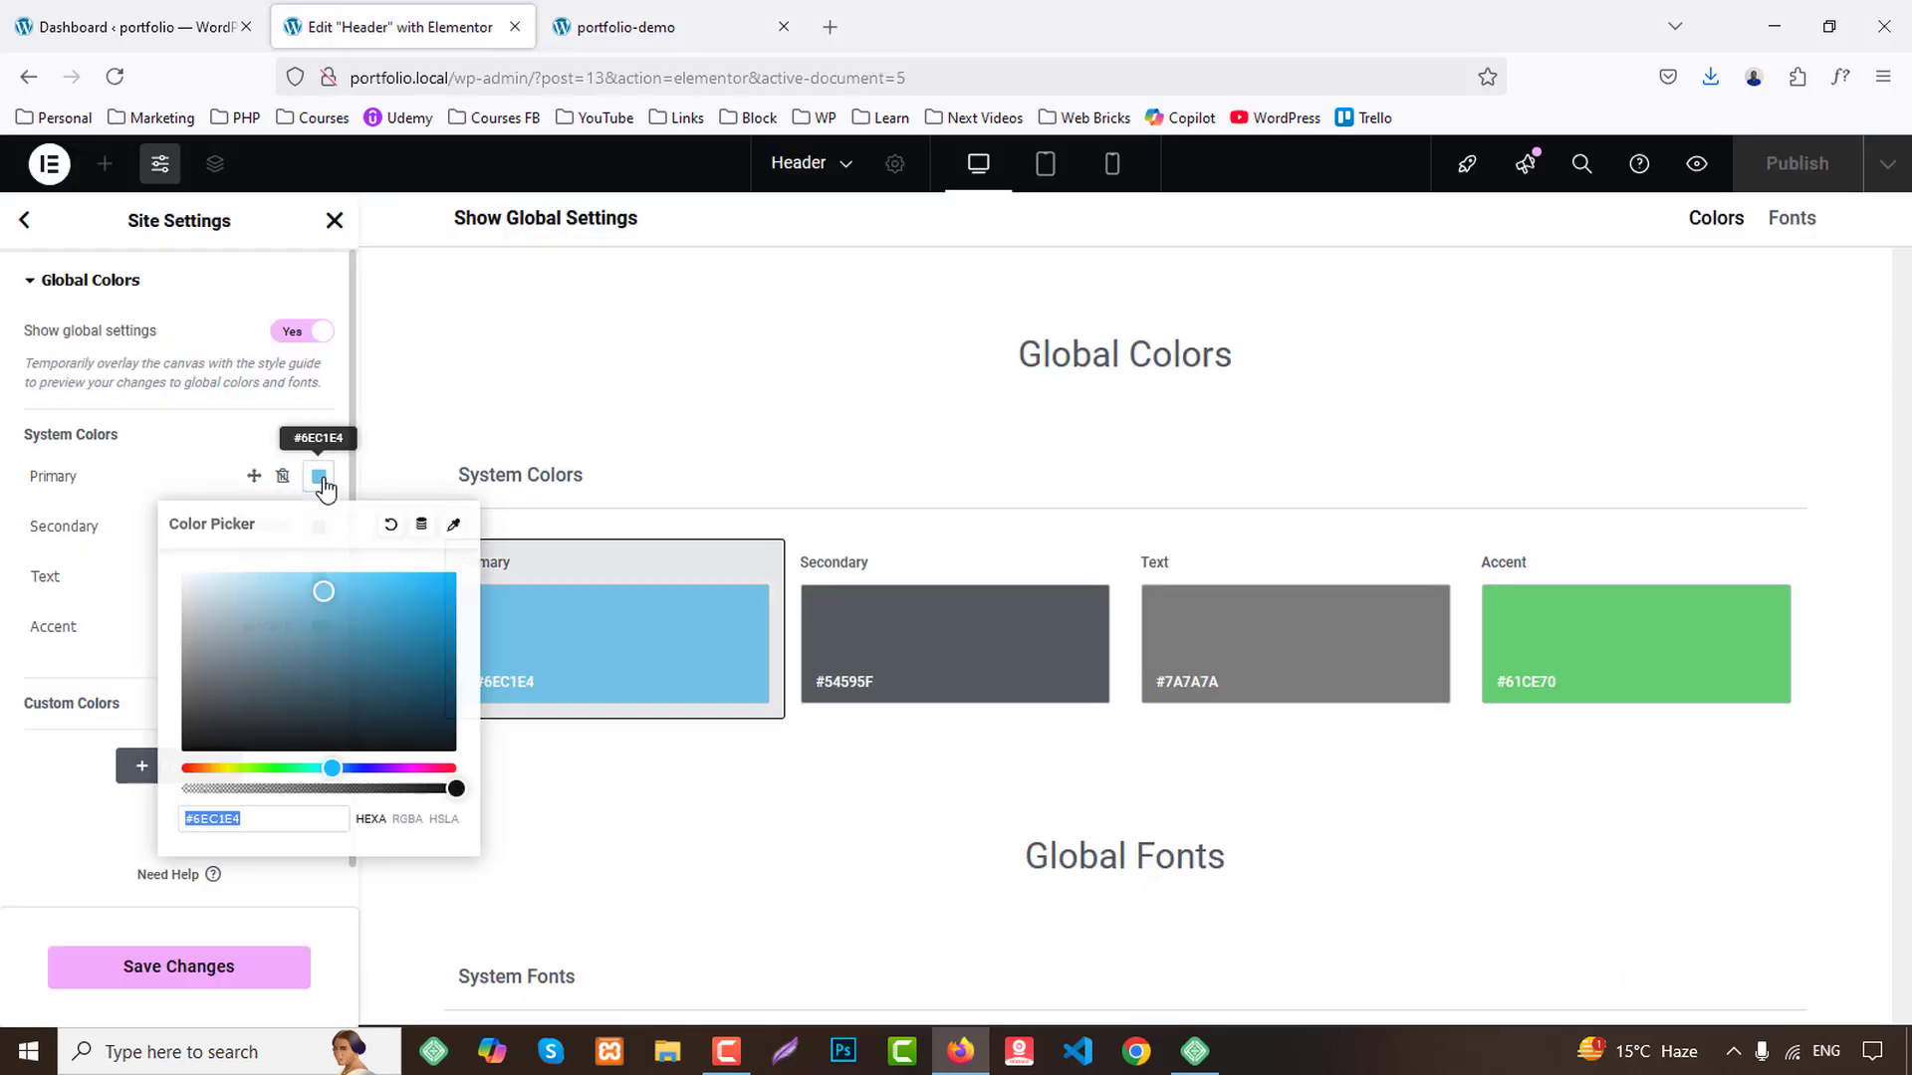
type("#F45857")
left_click(318, 477)
Set the Secondary global color to #1F1F1F, taken by inspecting the demo page's "I'm Creative Web Developer" heading.
left_click(319, 527)
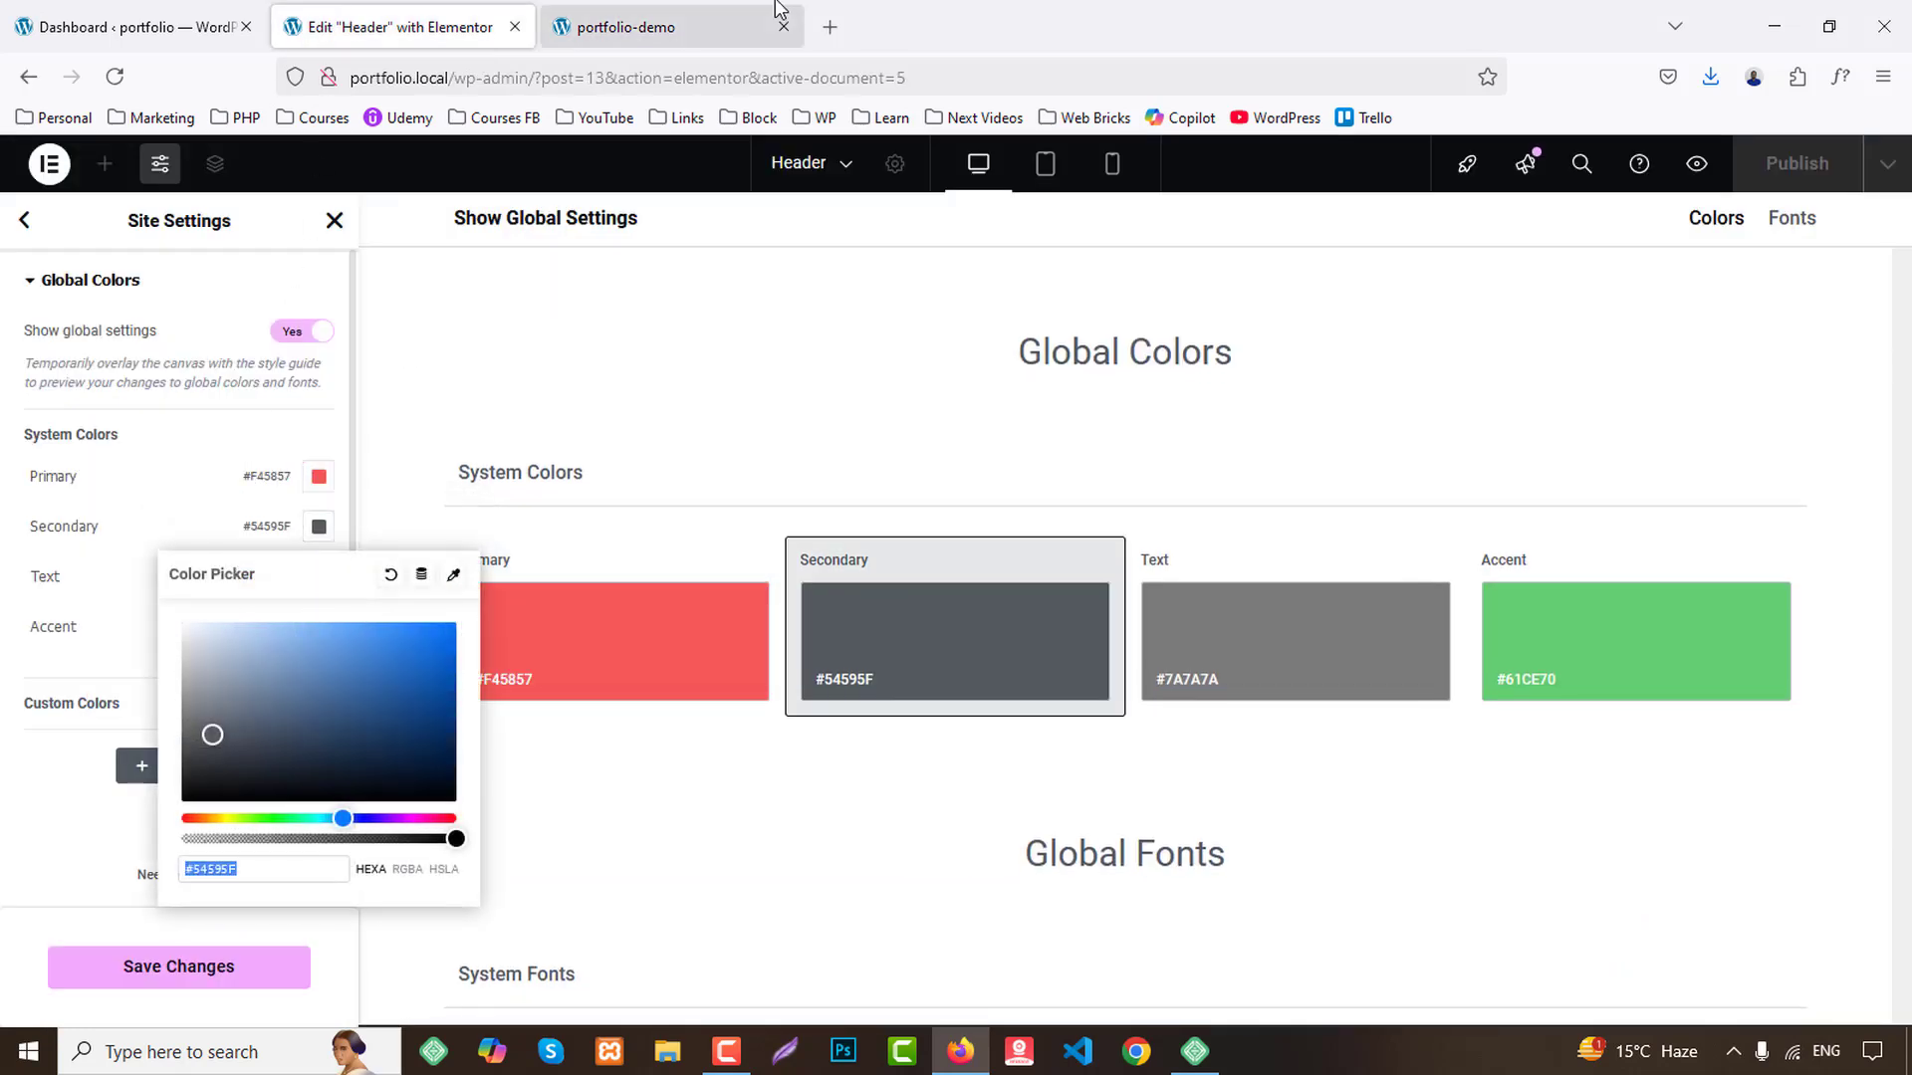
left_click(657, 27)
right_click(912, 506)
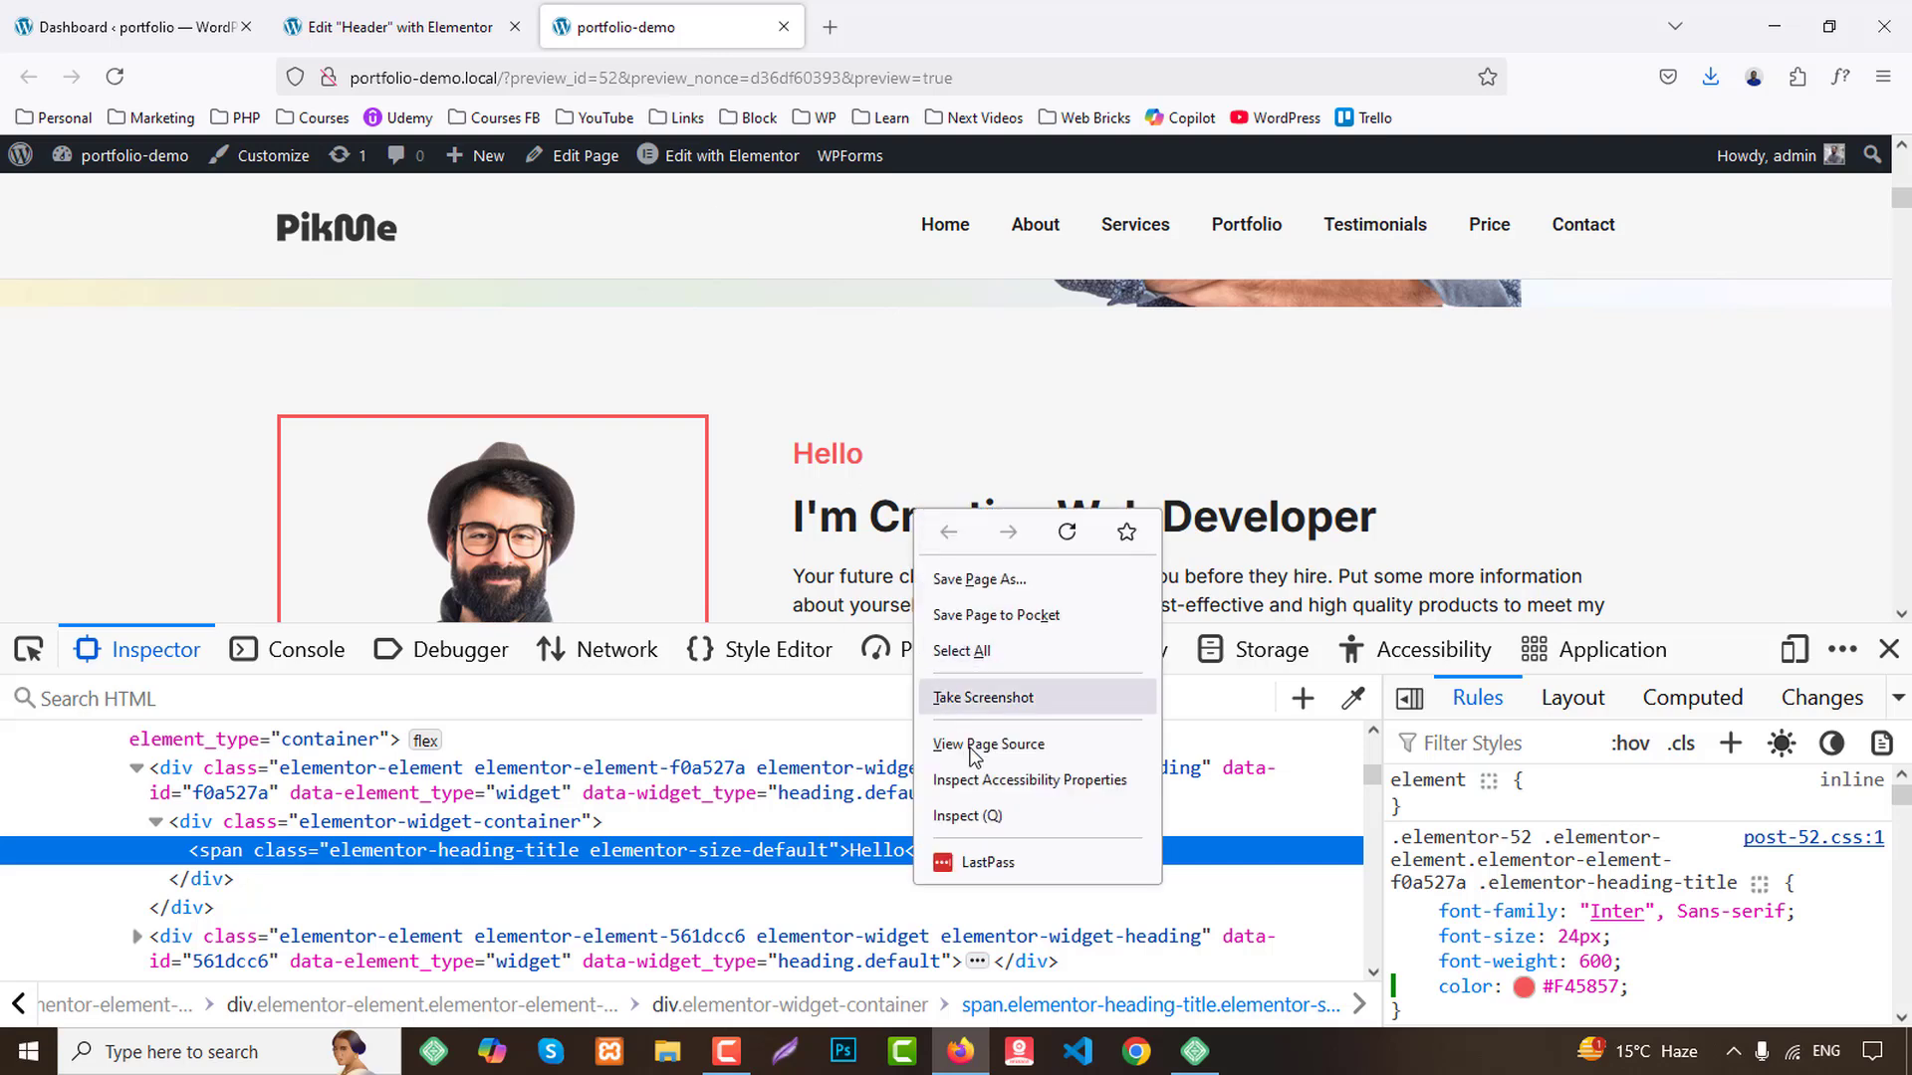
left_click(981, 815)
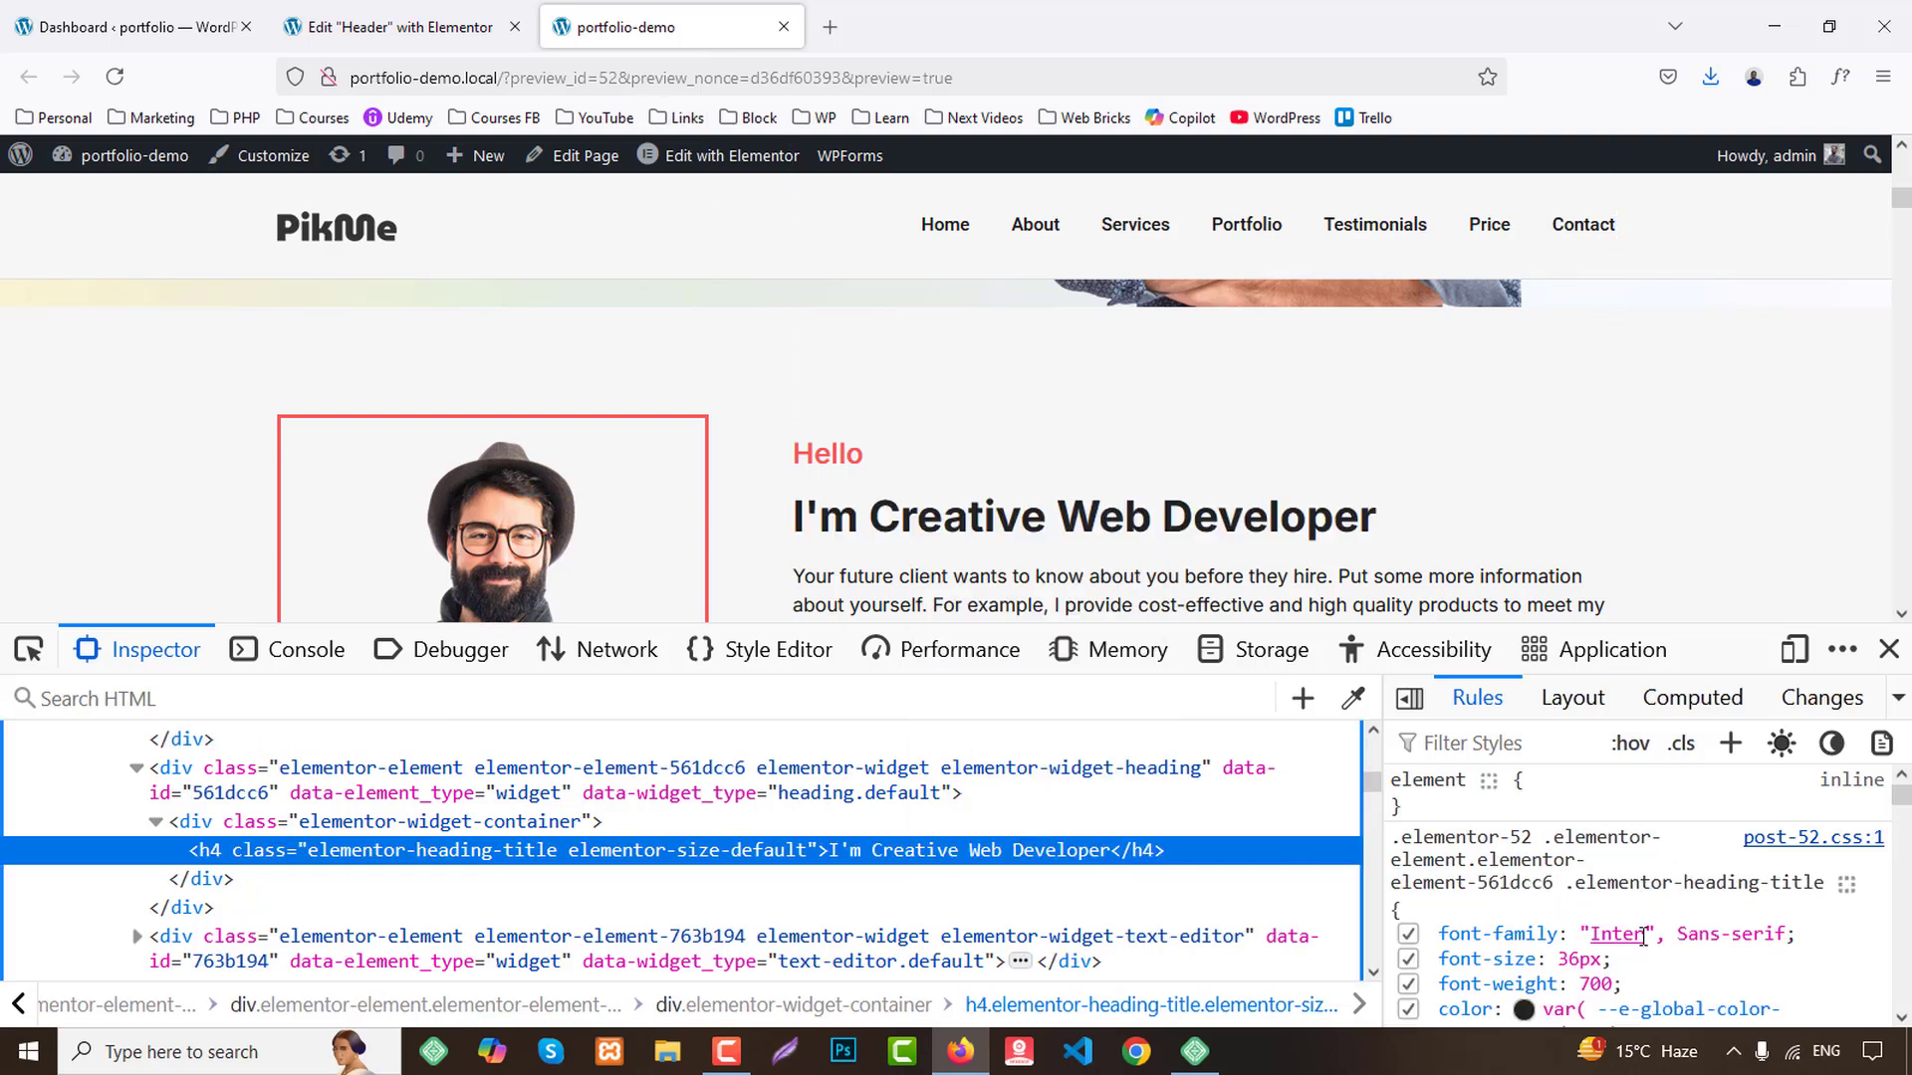
left_click(1523, 1011)
left_click(1468, 822)
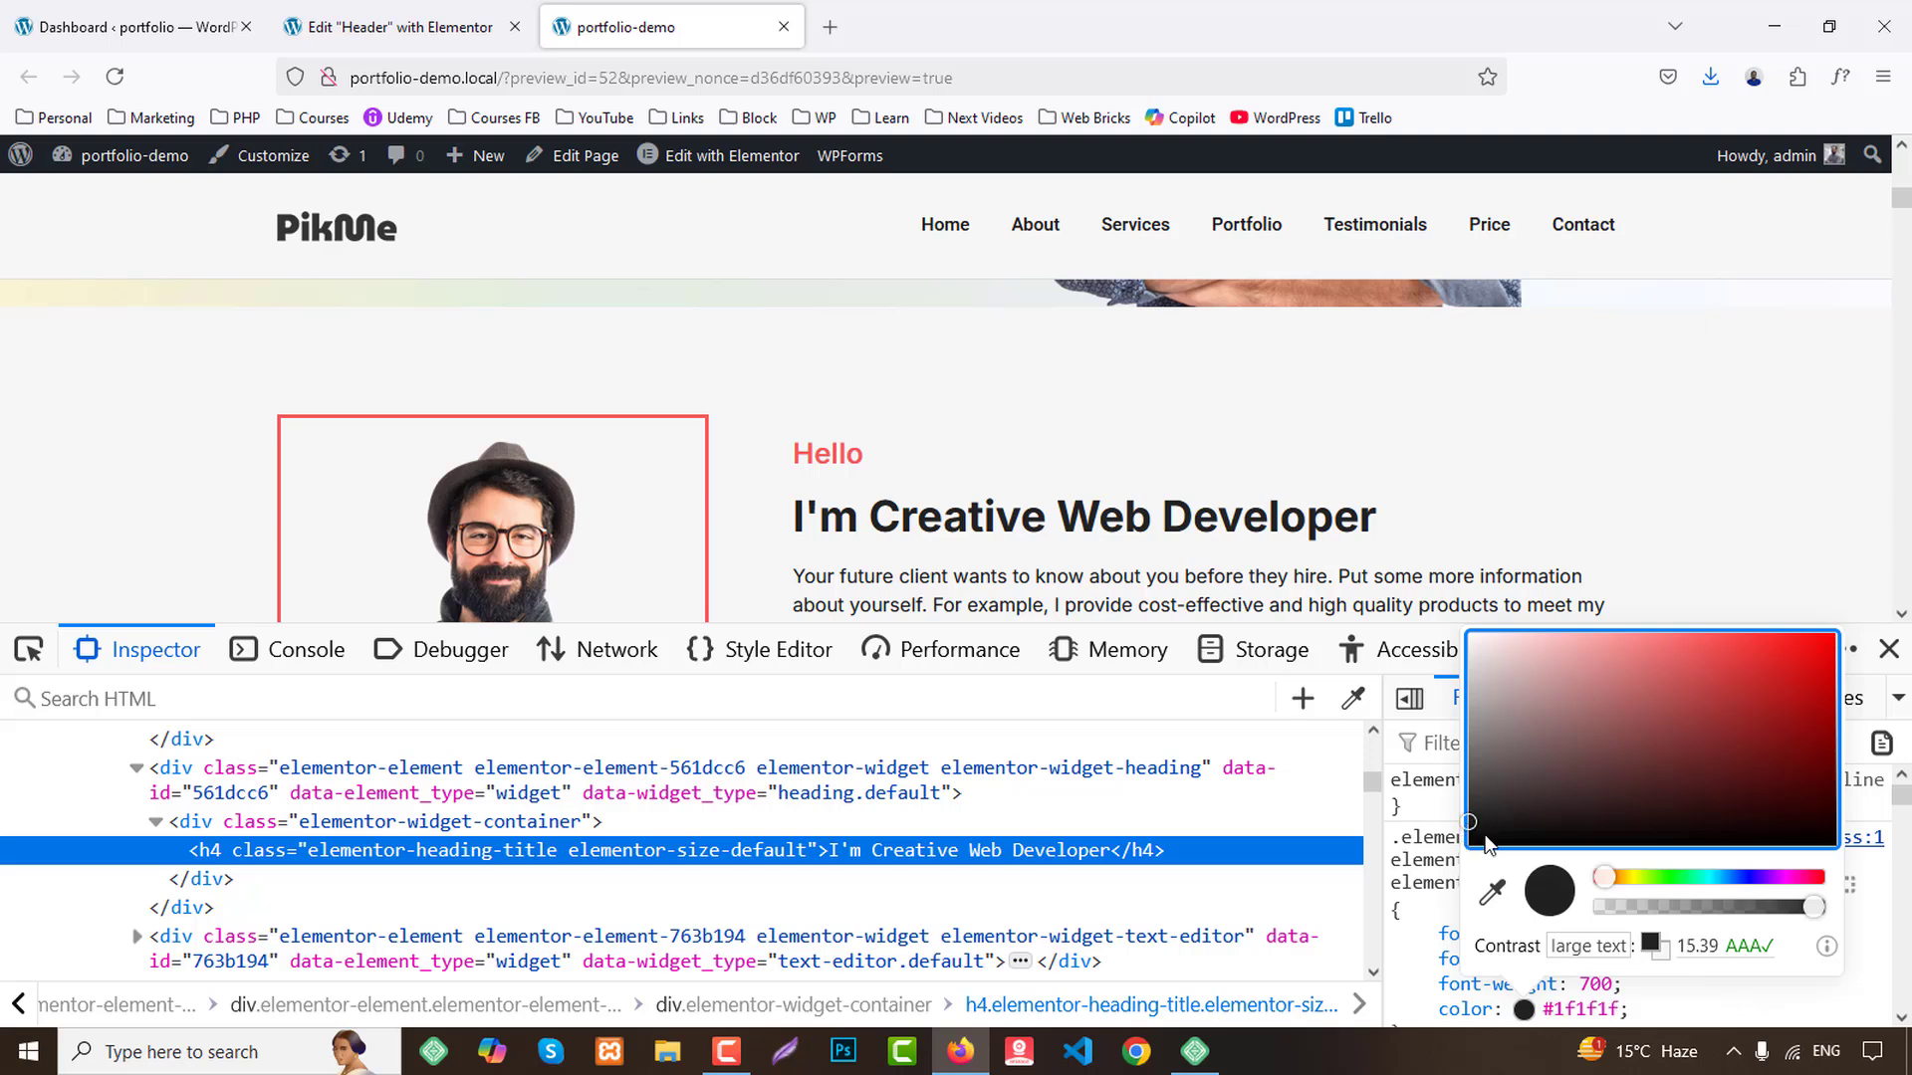
left_click(1569, 1012)
left_click(319, 18)
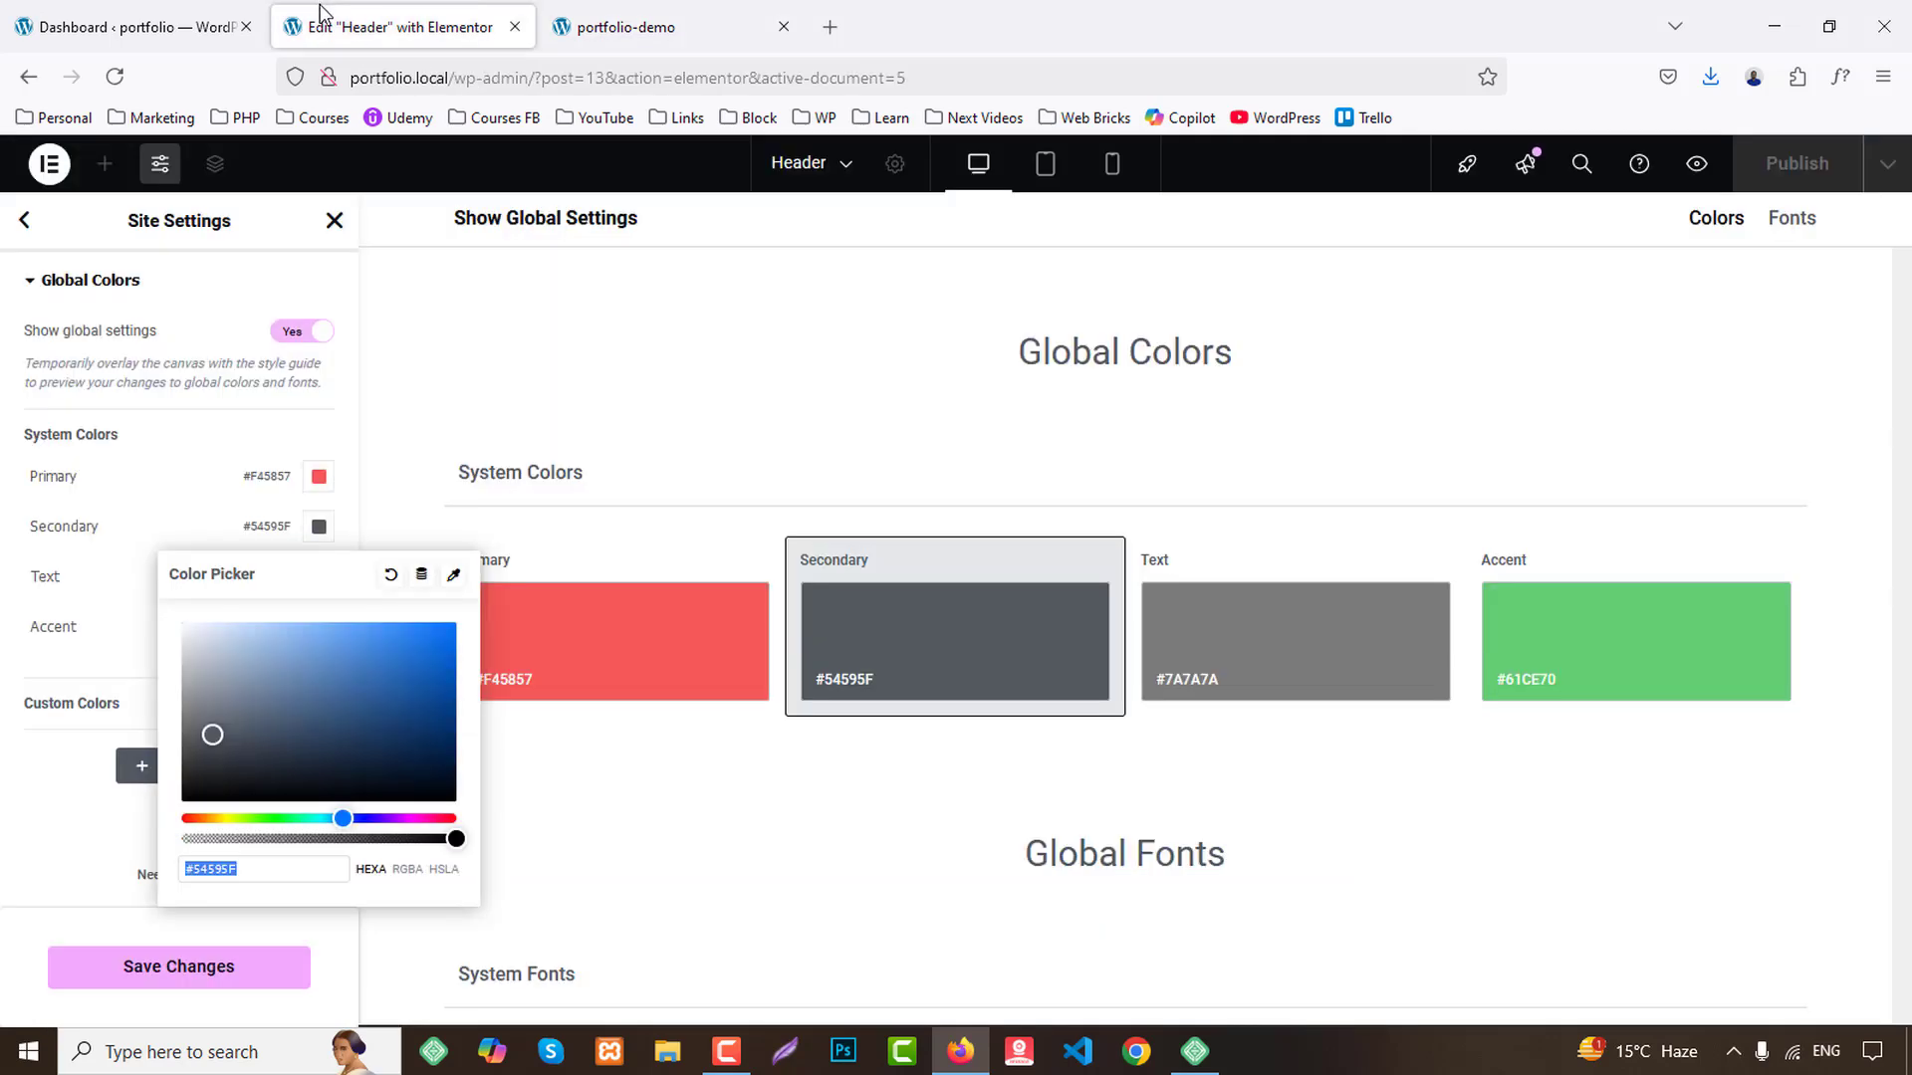
type("#1F1F1F")
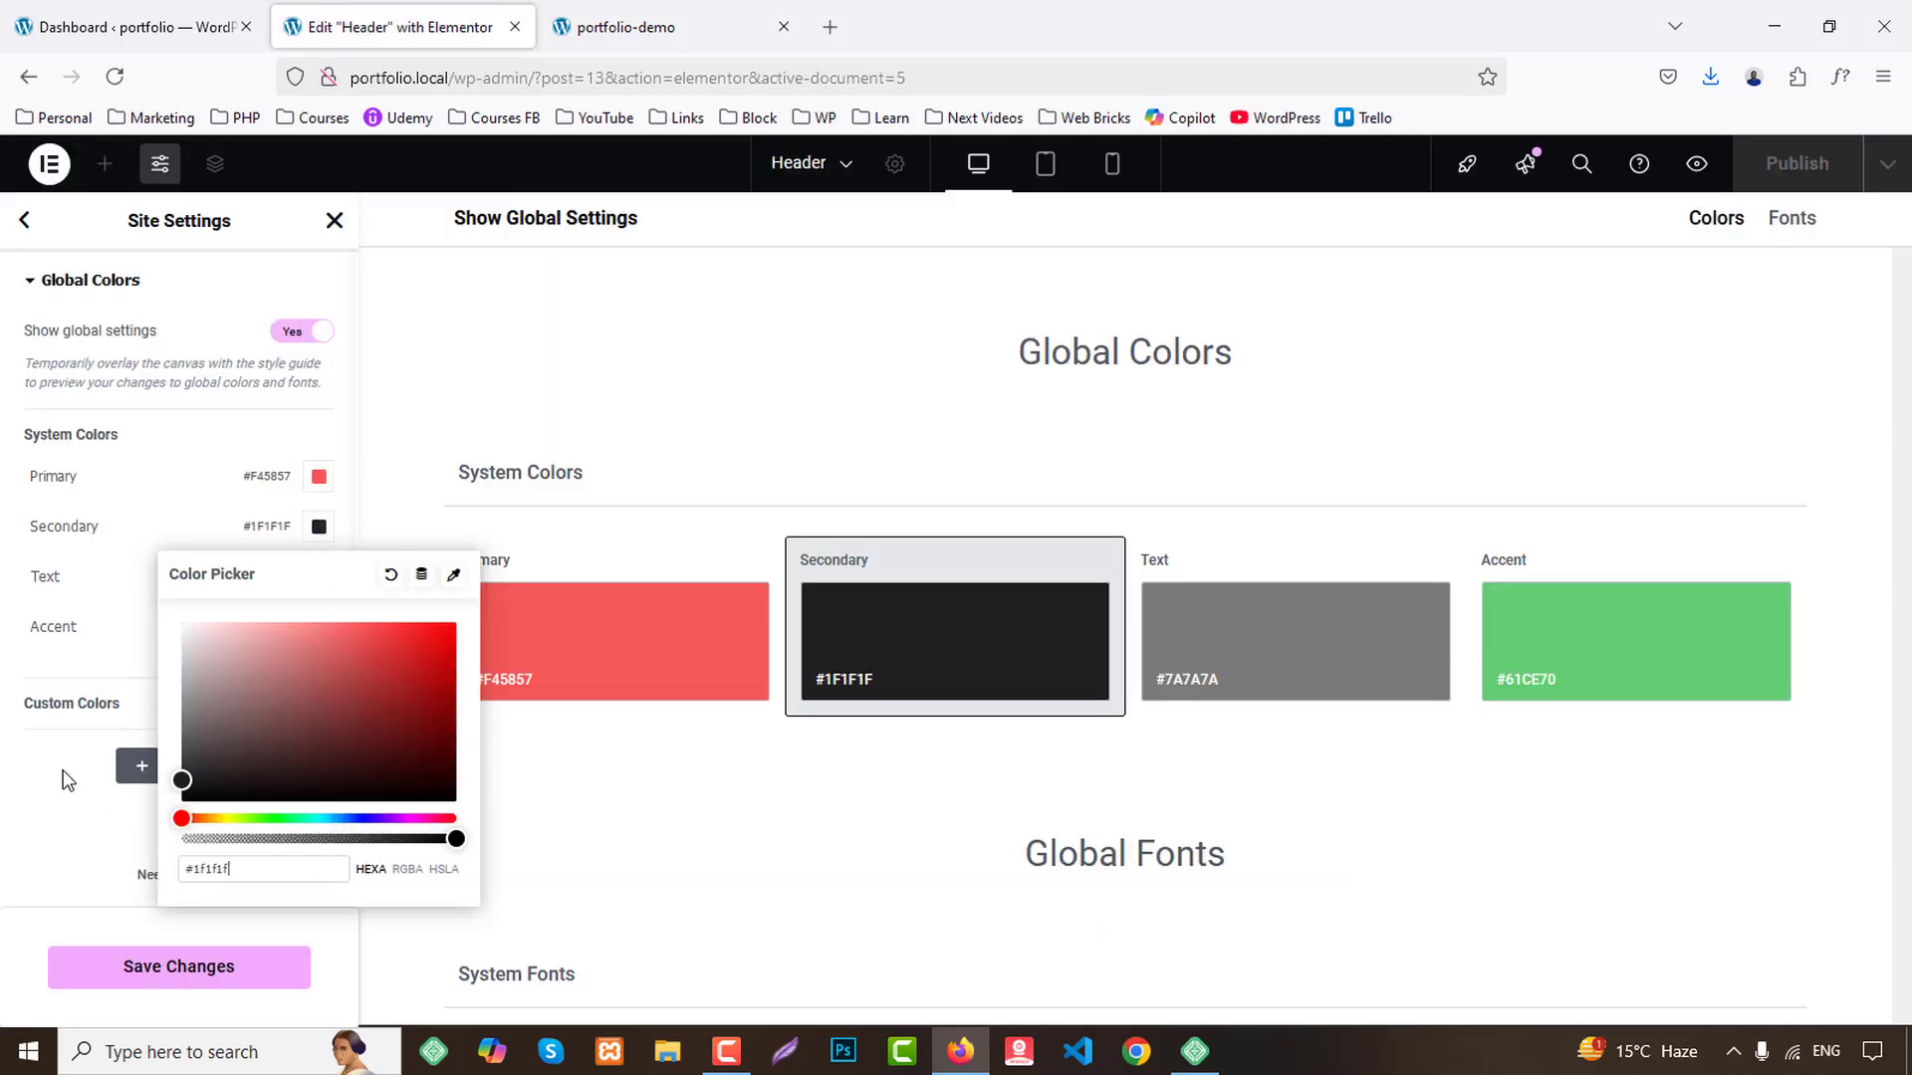
left_click(68, 780)
Set the Text global color to #1A1A1A and the Accent global color to white (#FFFFFF).
left_click(319, 577)
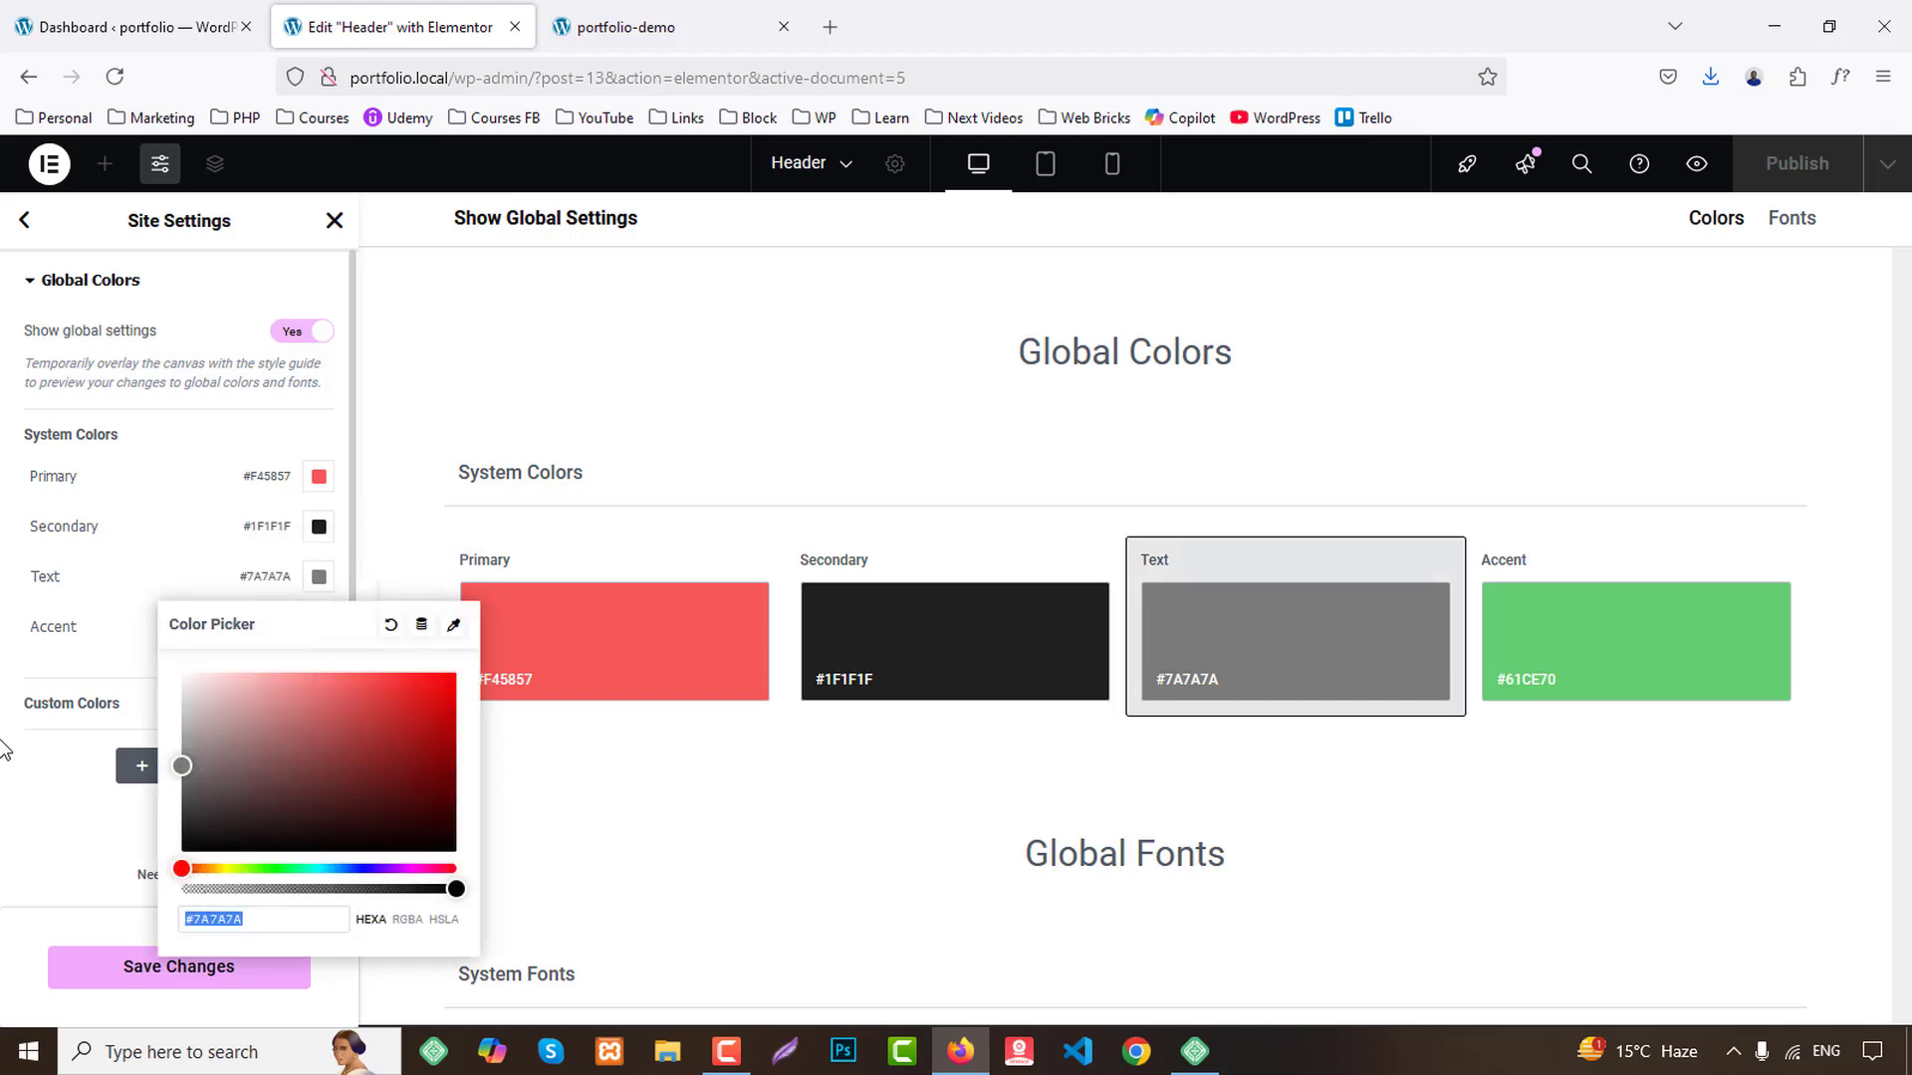
left_click(667, 27)
scroll(1091, 353, "down", 3)
left_click(394, 27)
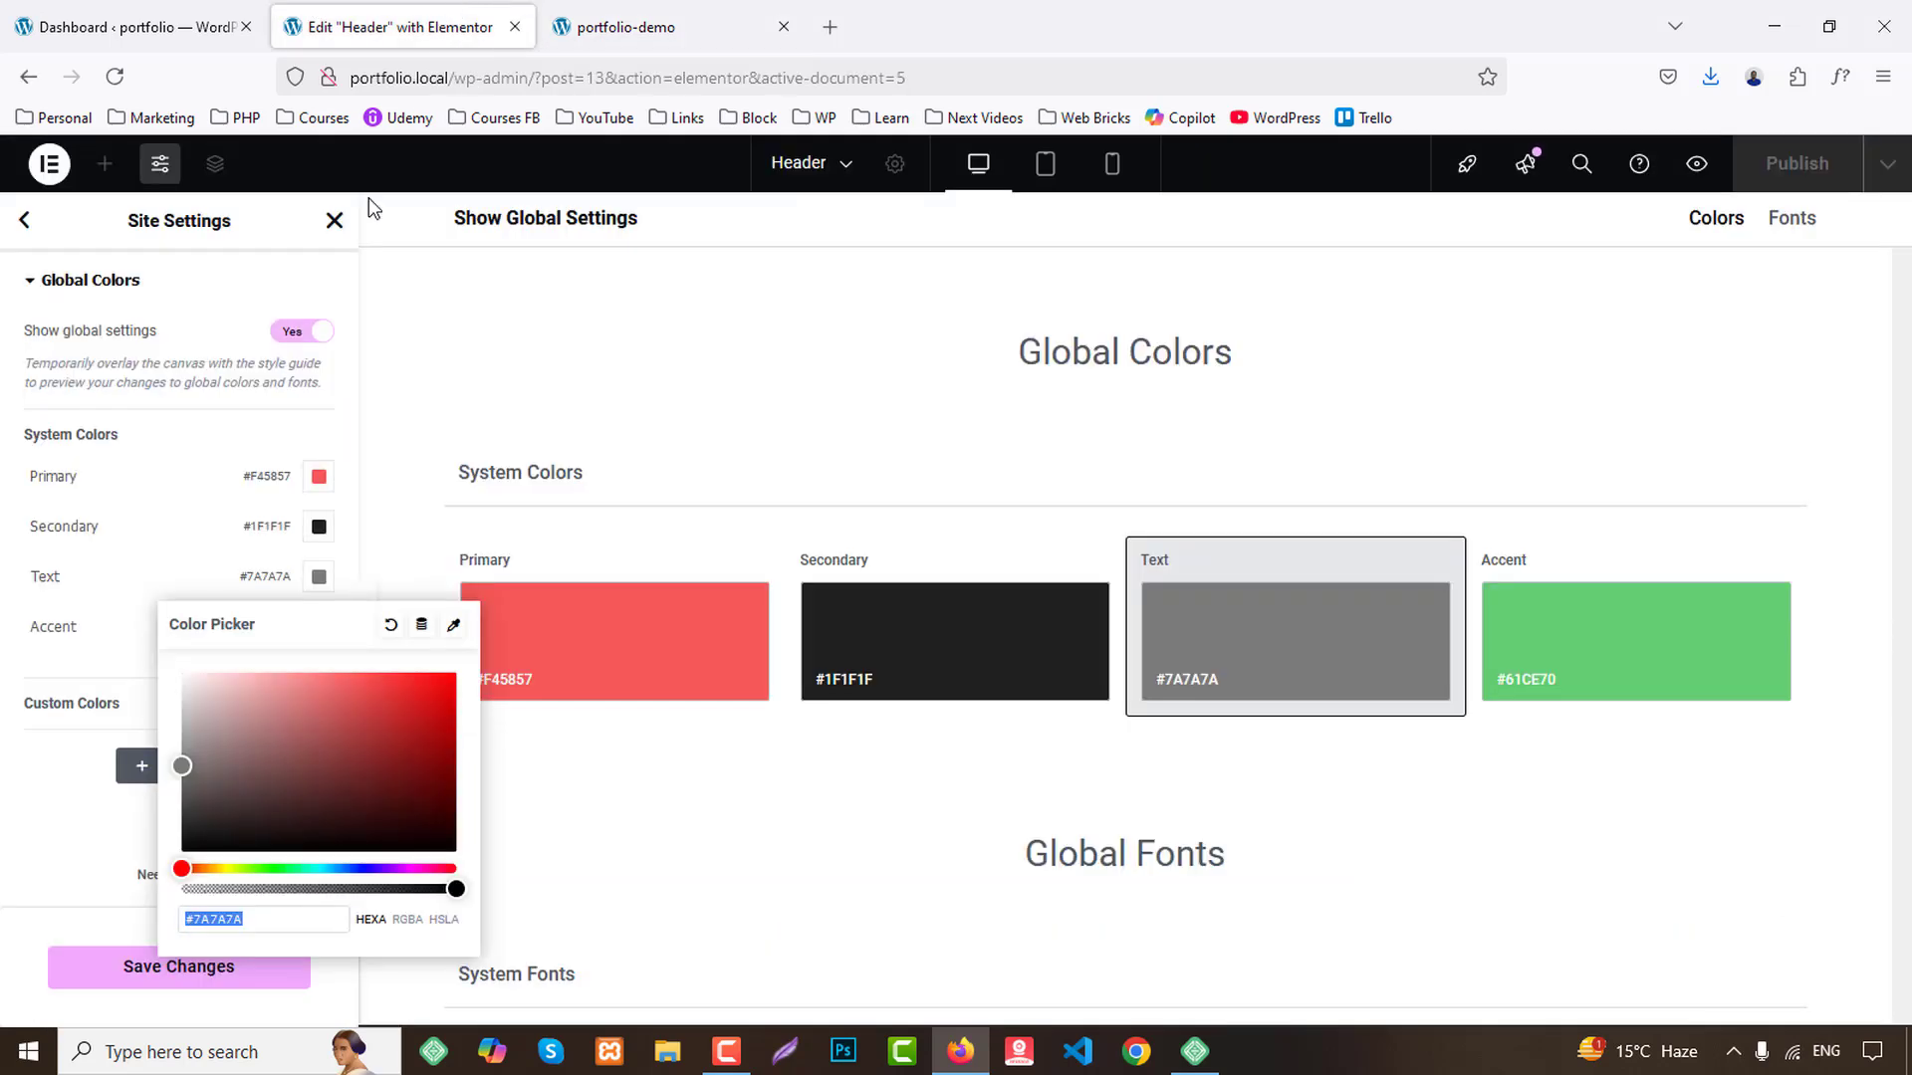
left_click(318, 580)
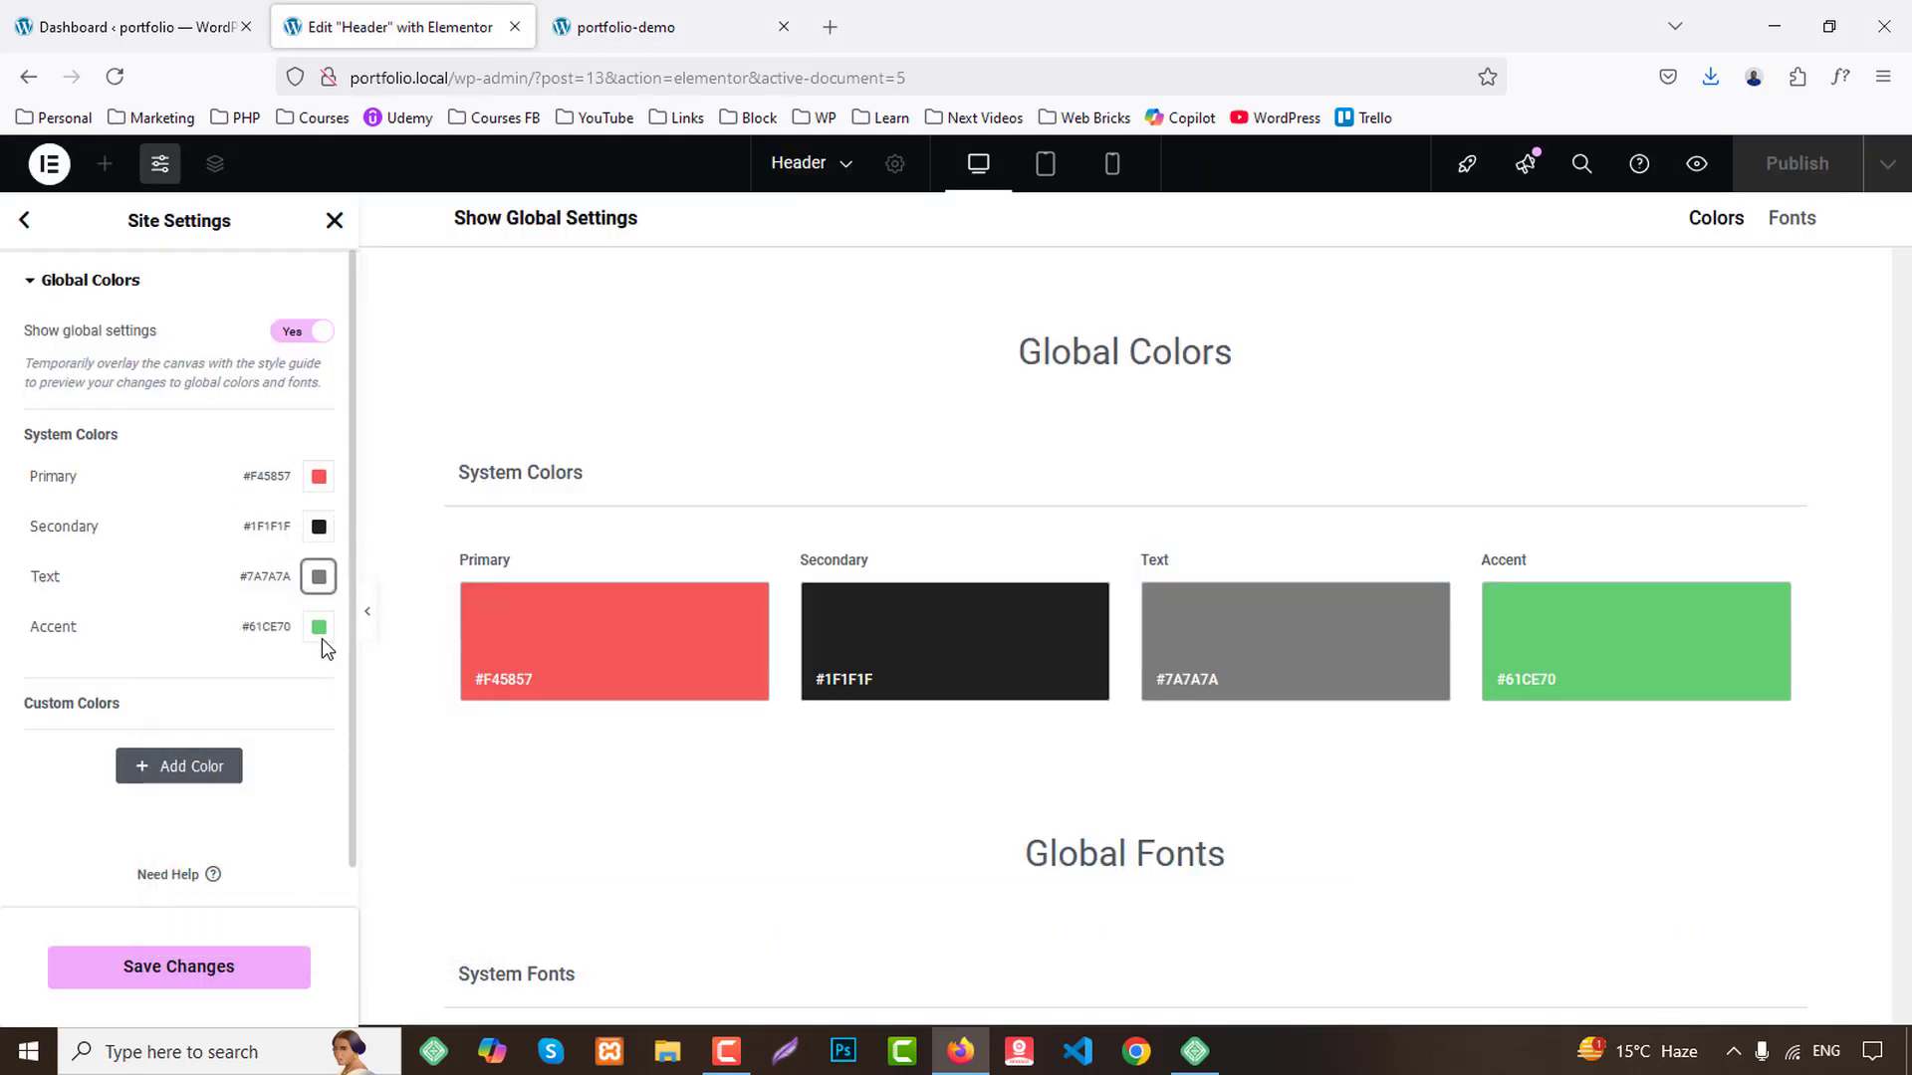
left_click(329, 581)
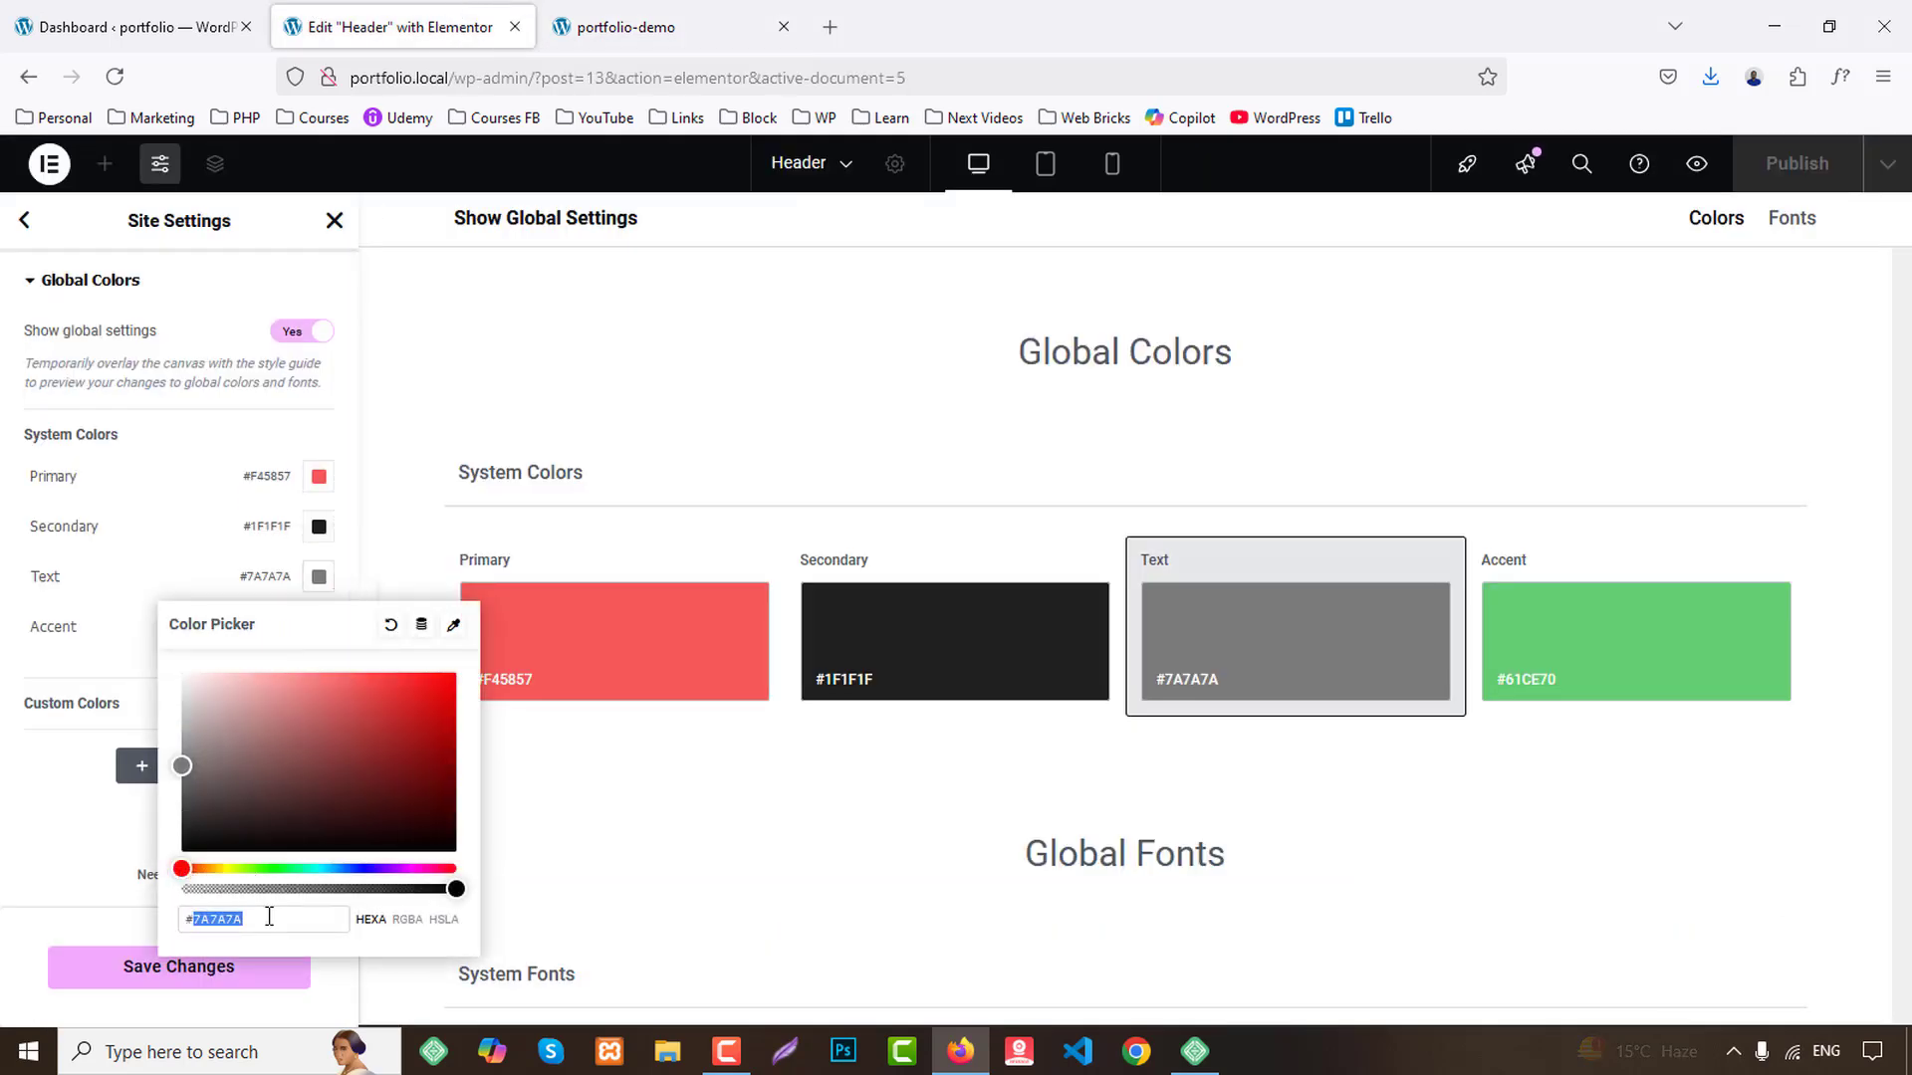
type("#1a1a1a")
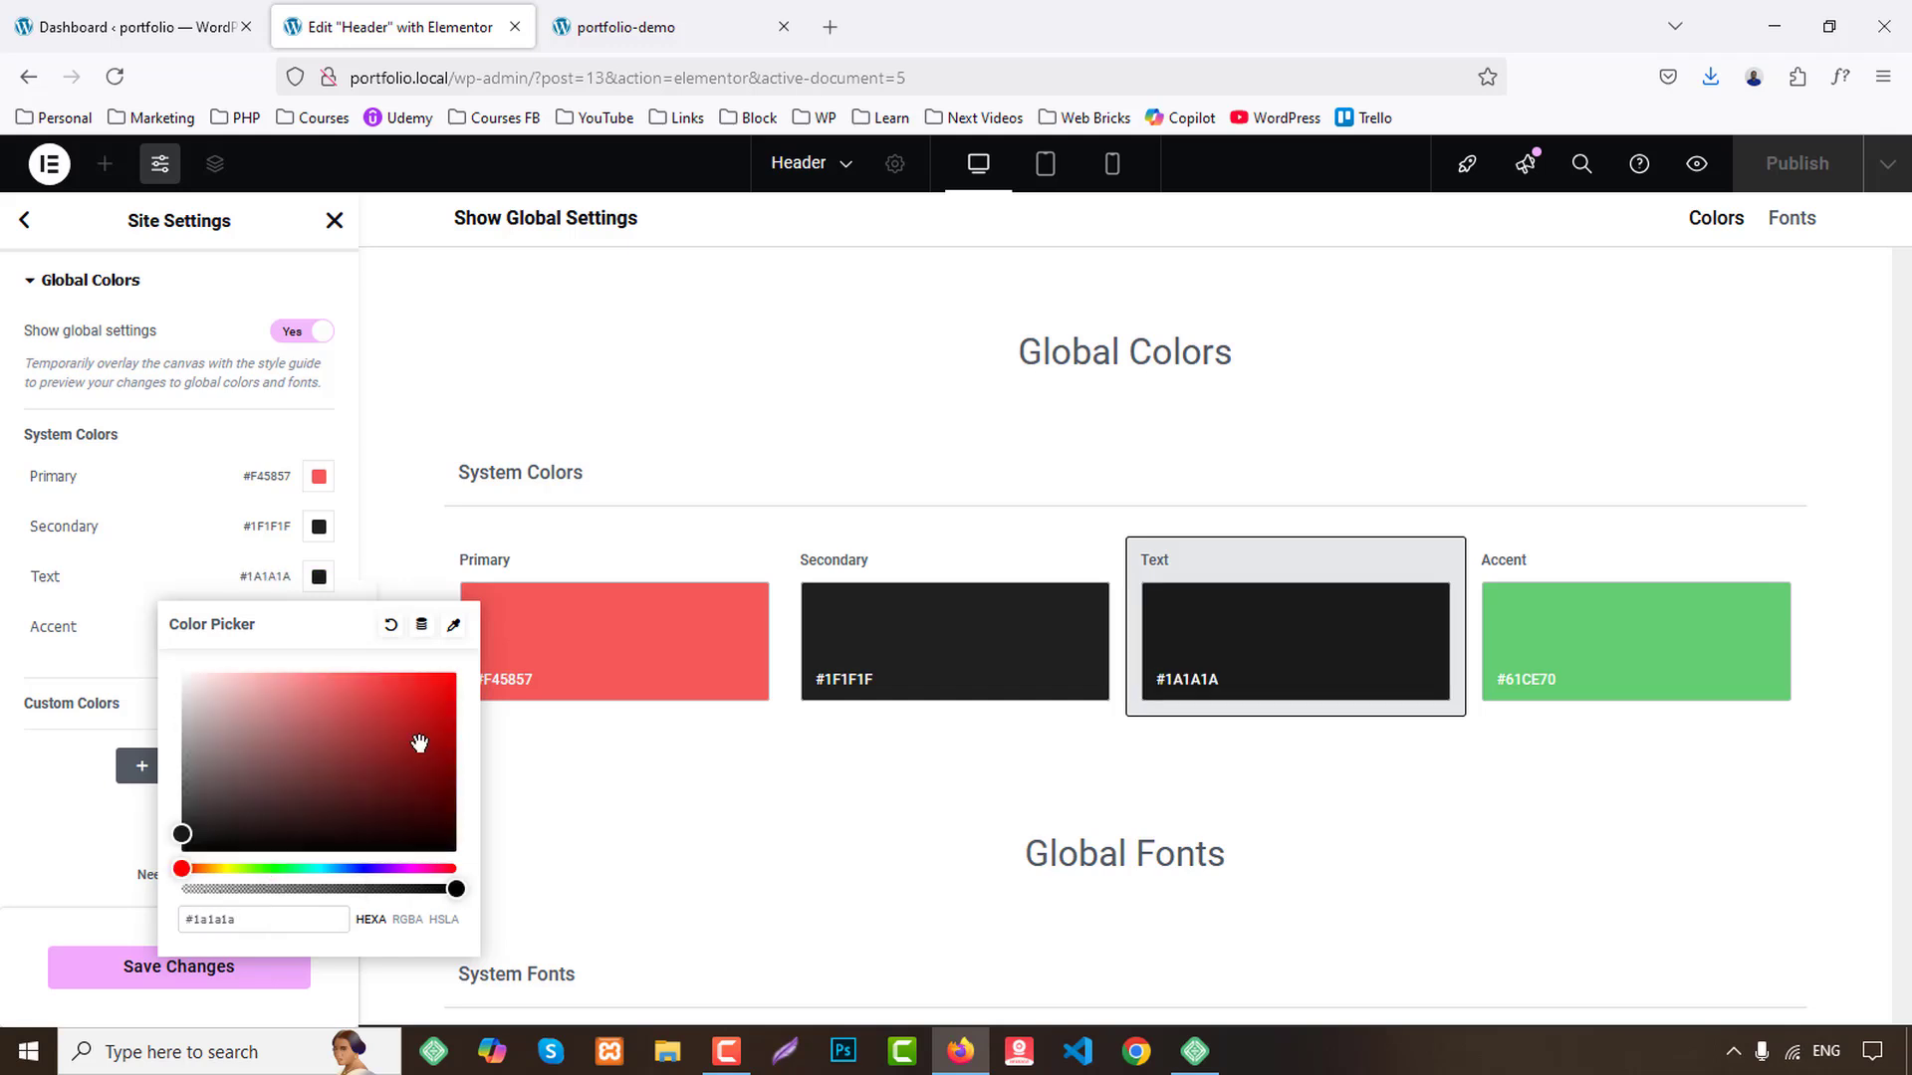
left_click(99, 553)
left_click(319, 627)
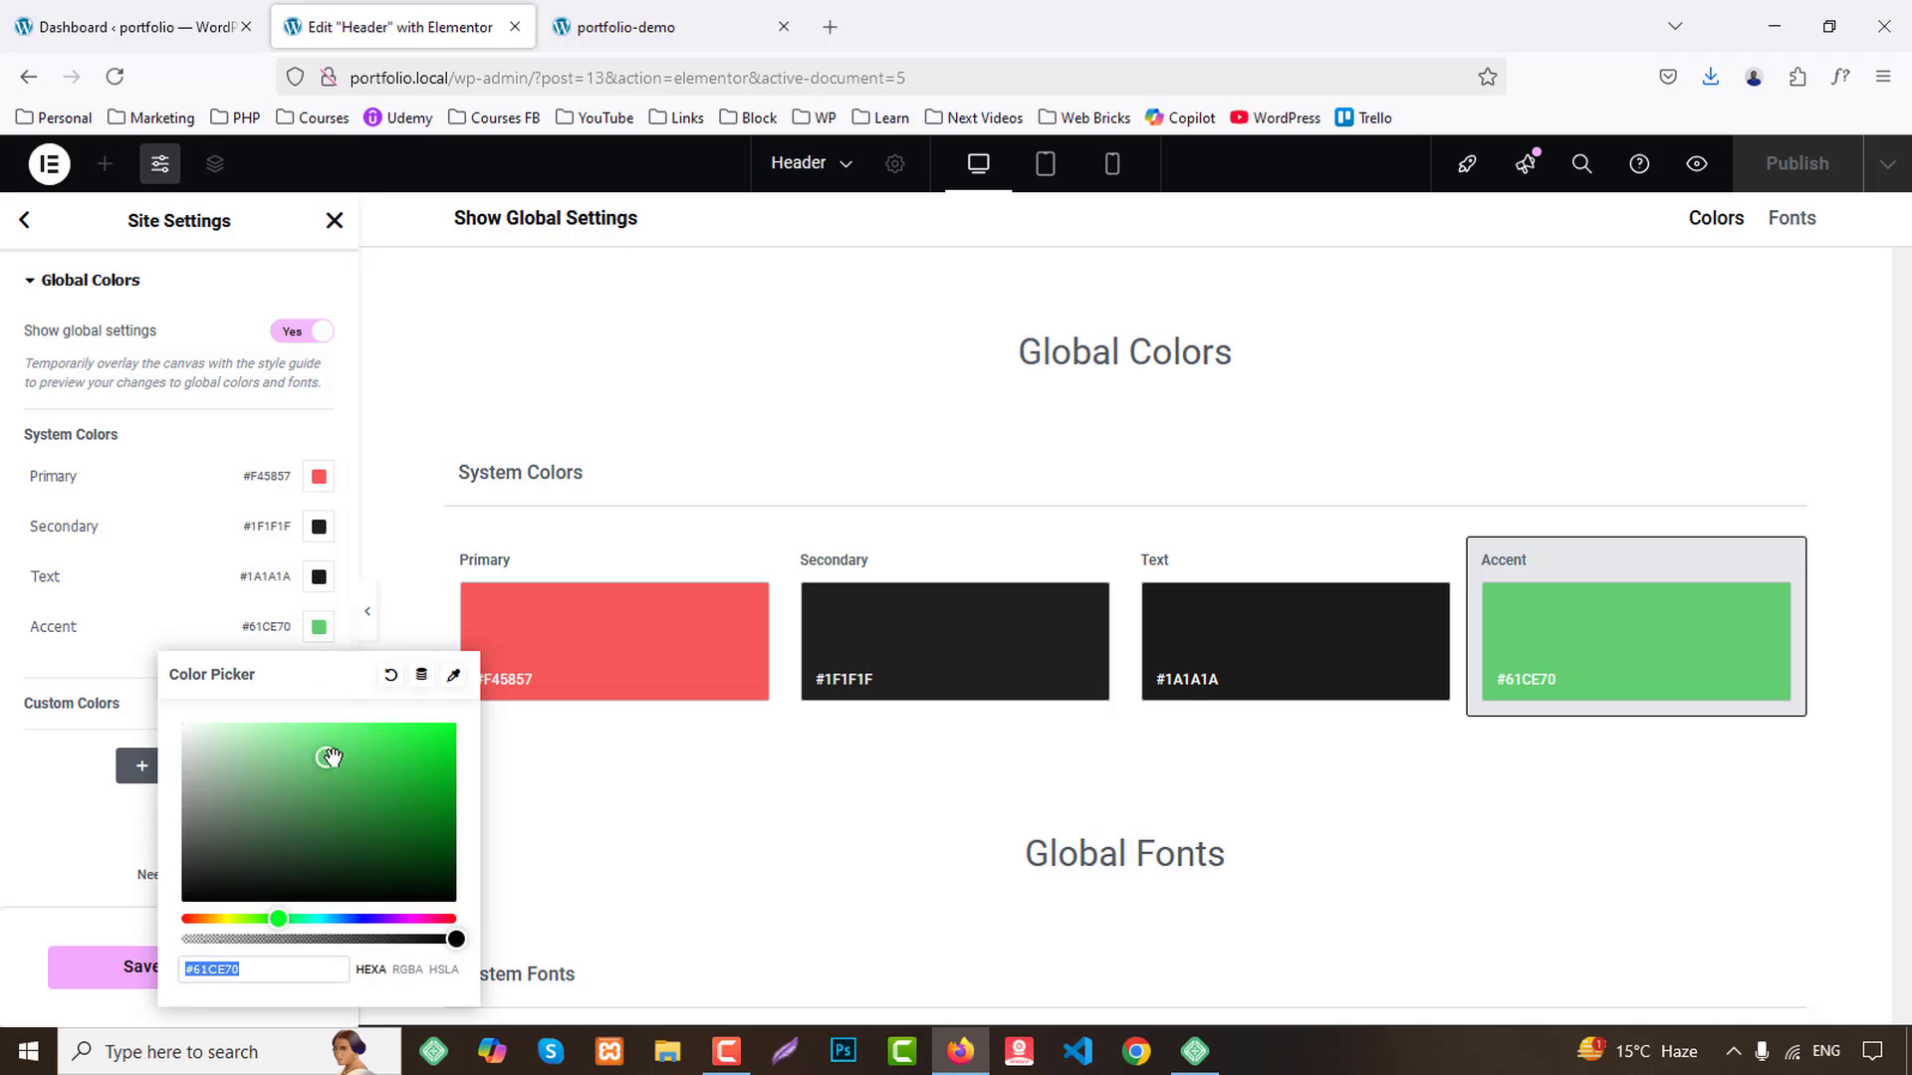
left_click_drag(303, 844, 123, 726)
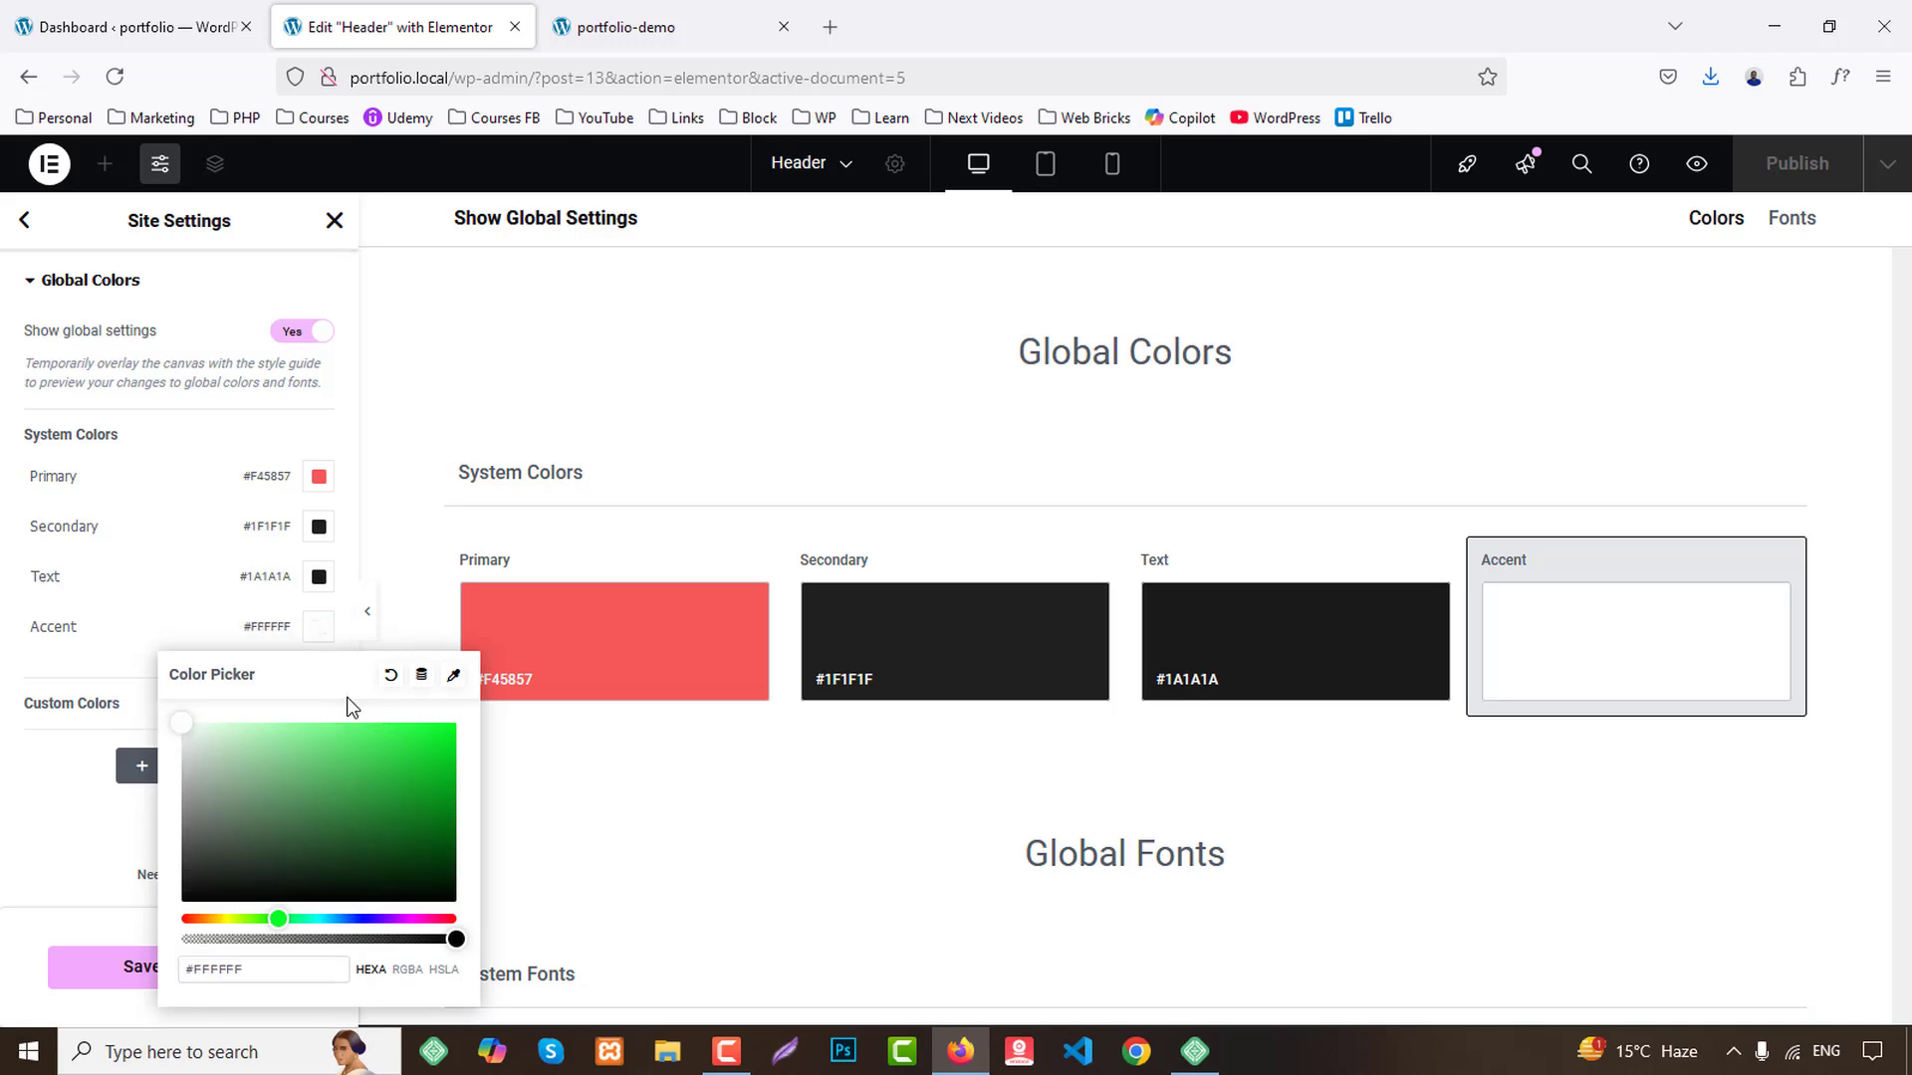
Change the Accent global color to #F45857, copied from the Primary color.
left_click(327, 479)
key("ctrl+c")
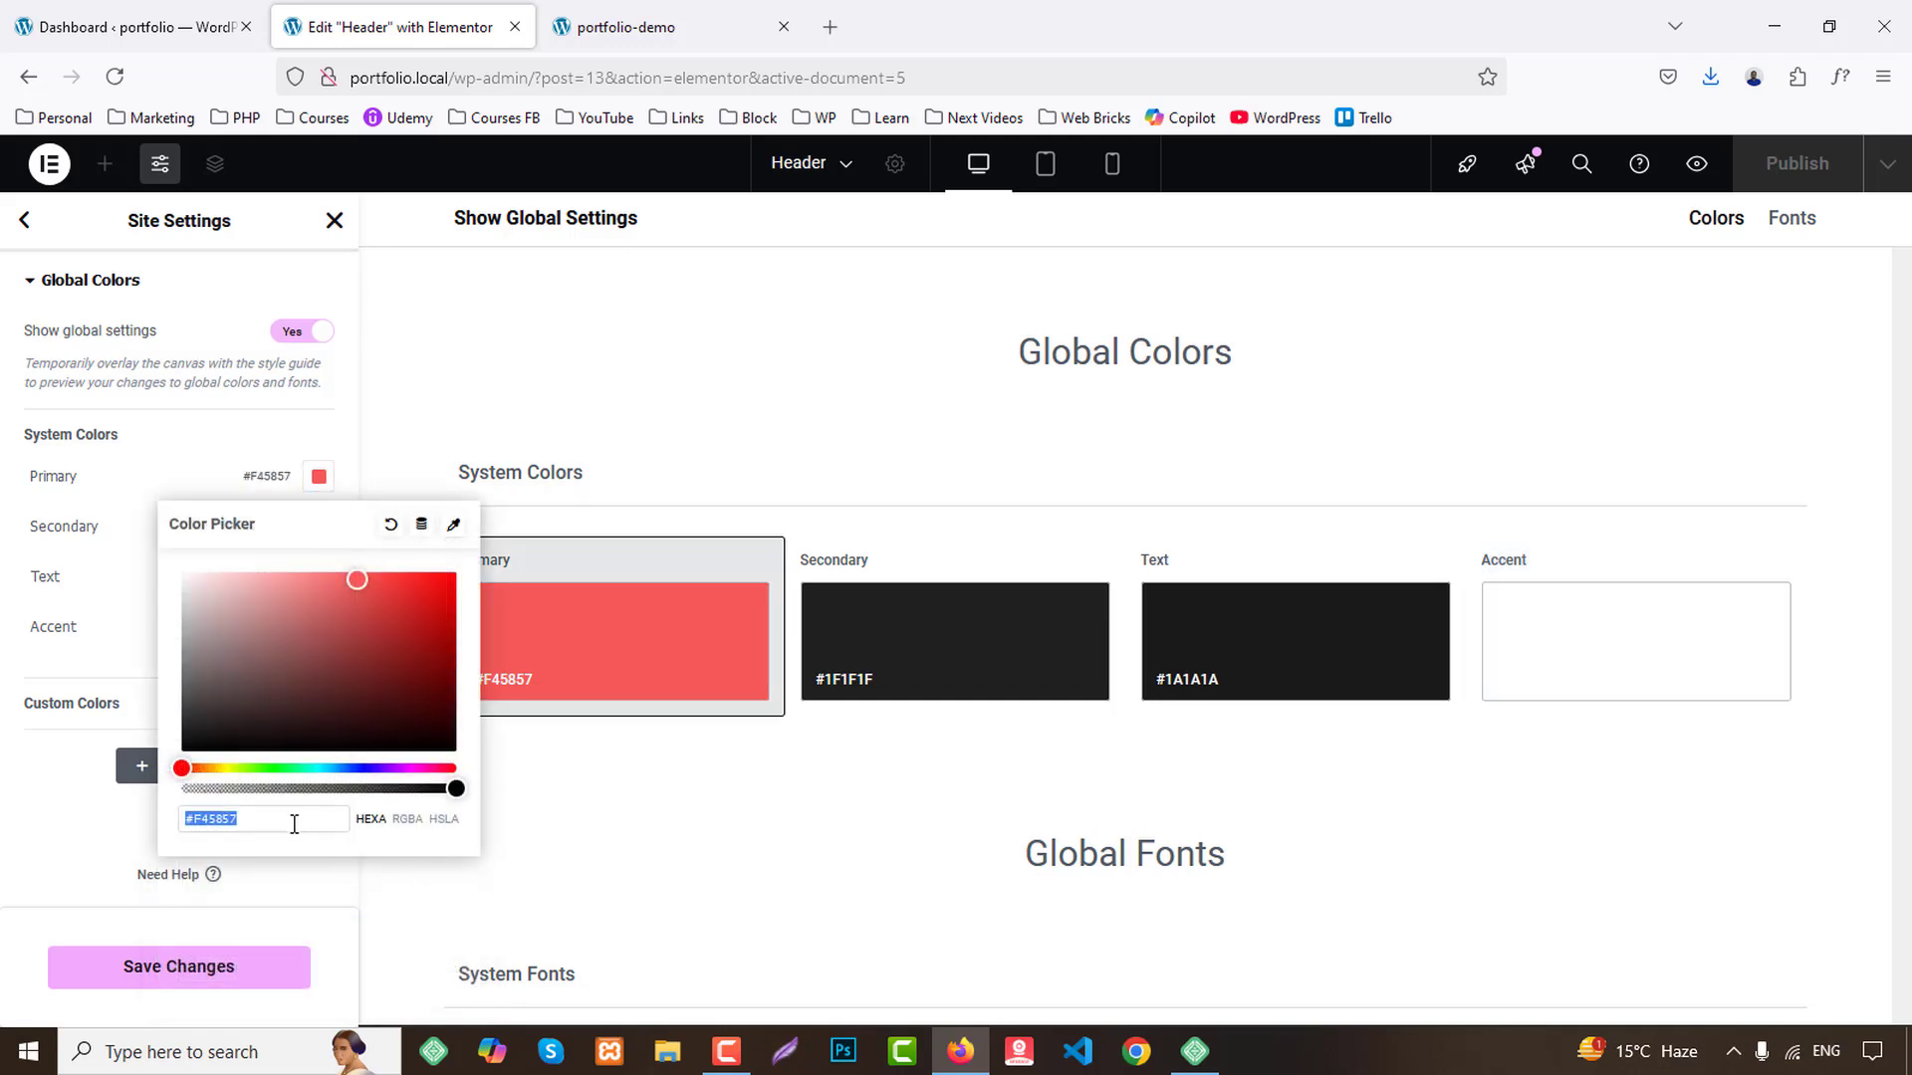
left_click(222, 683)
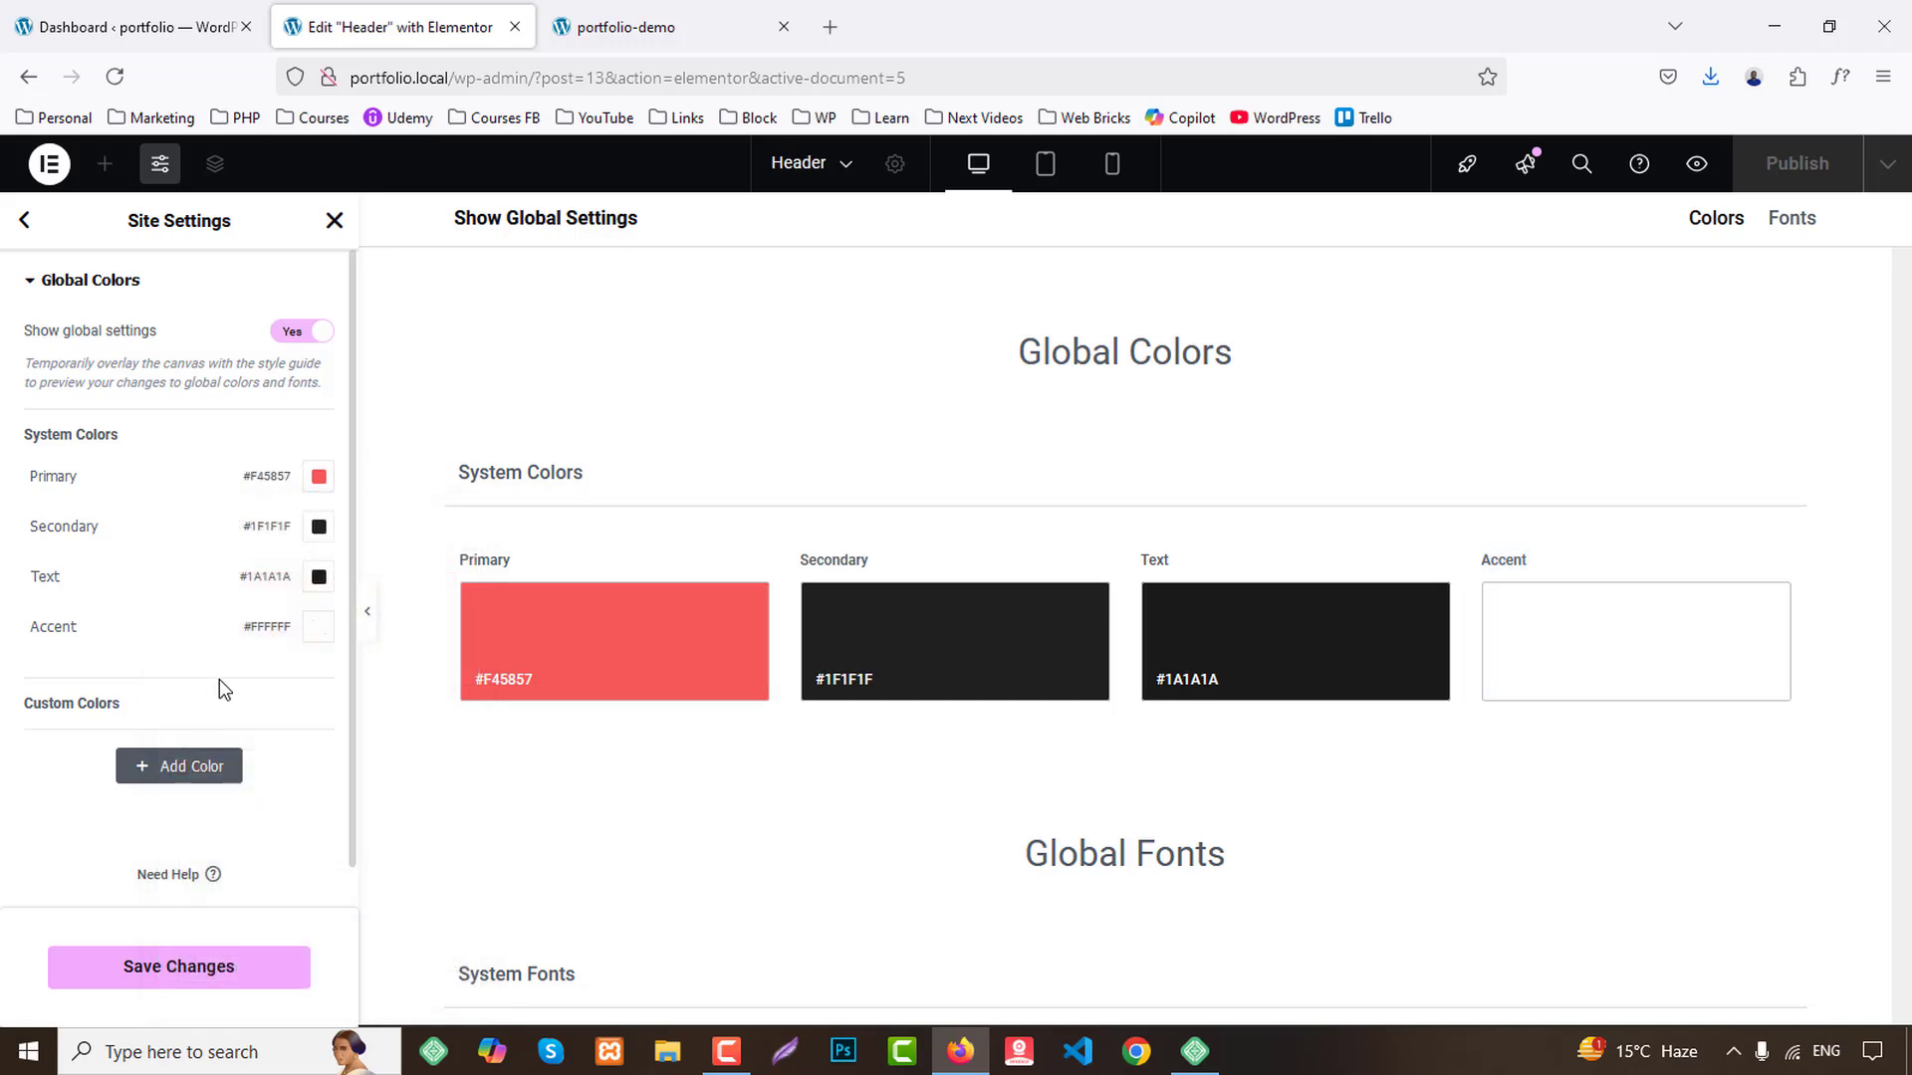
left_click(324, 633)
key("ctrl+v")
left_click(319, 627)
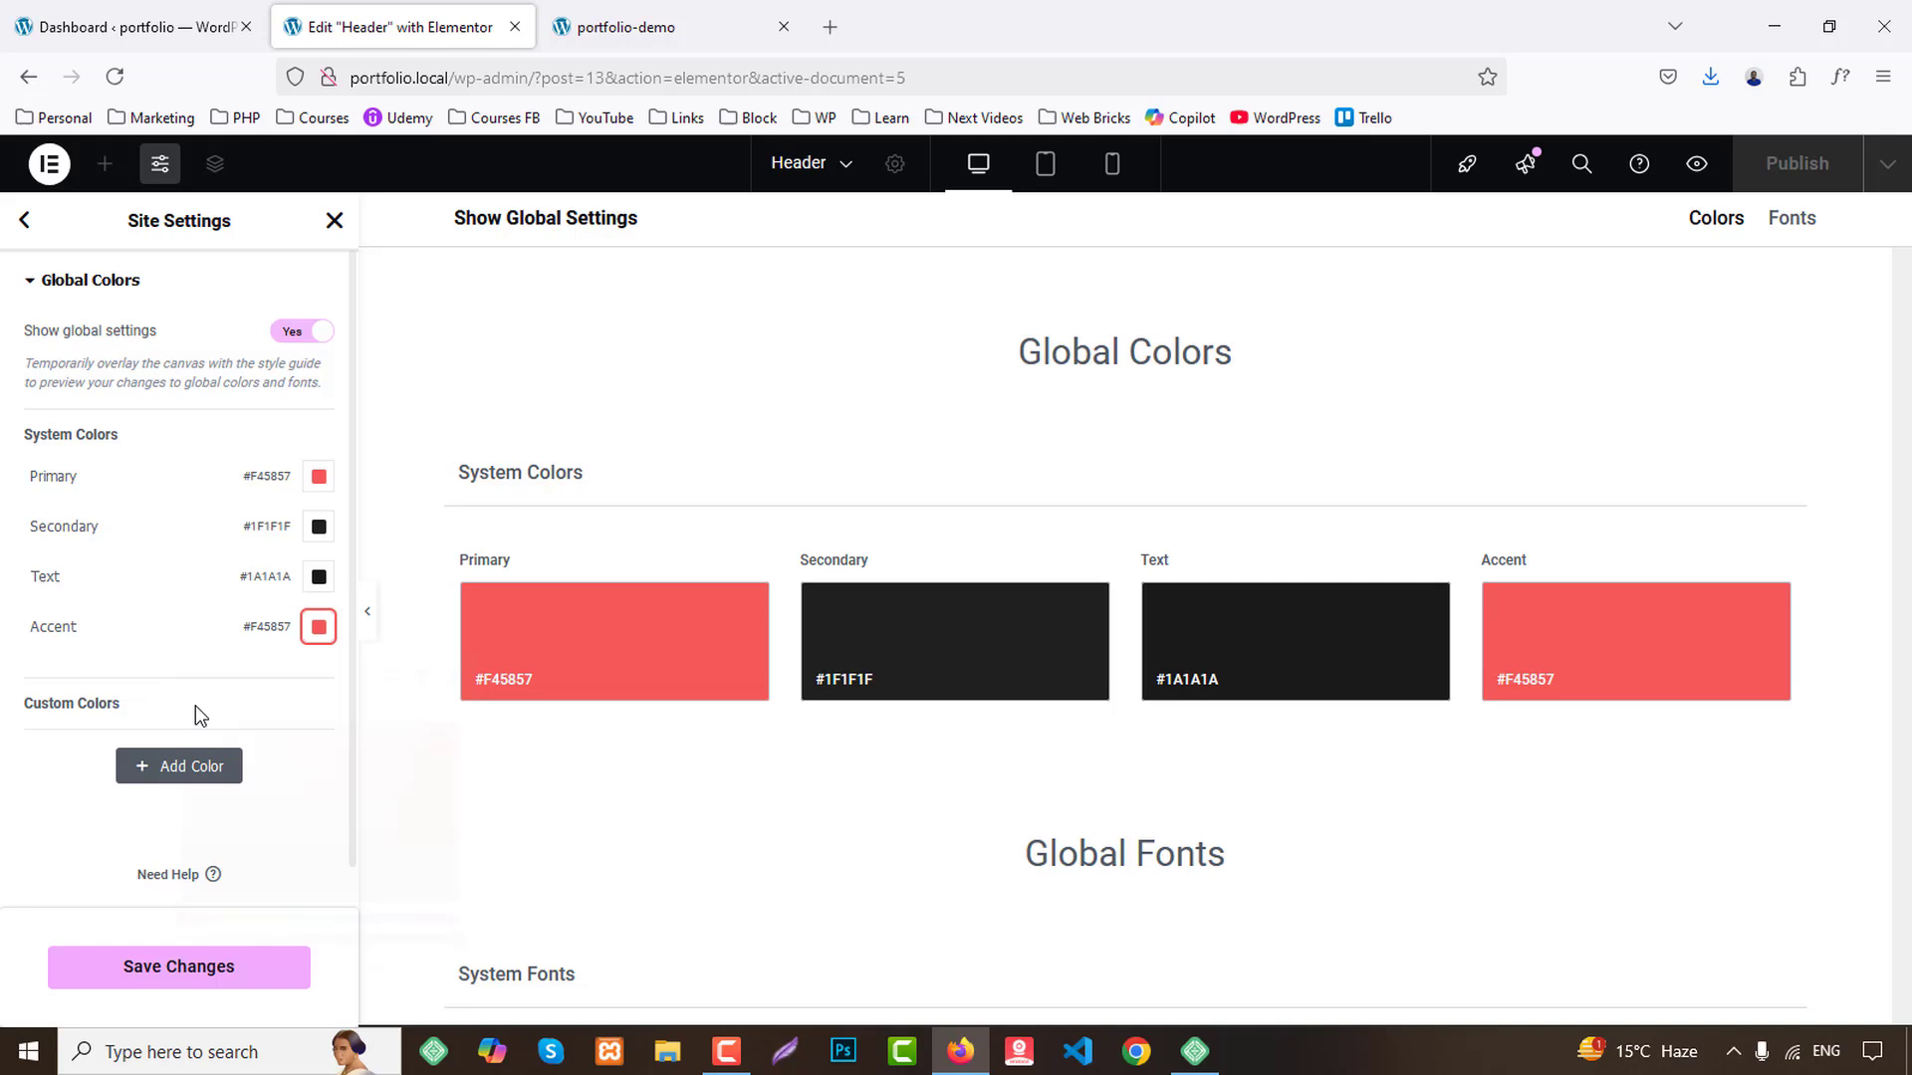
Add a custom global color named White with the value #FFFFFF.
left_click(200, 768)
left_click_drag(156, 656, 14, 659)
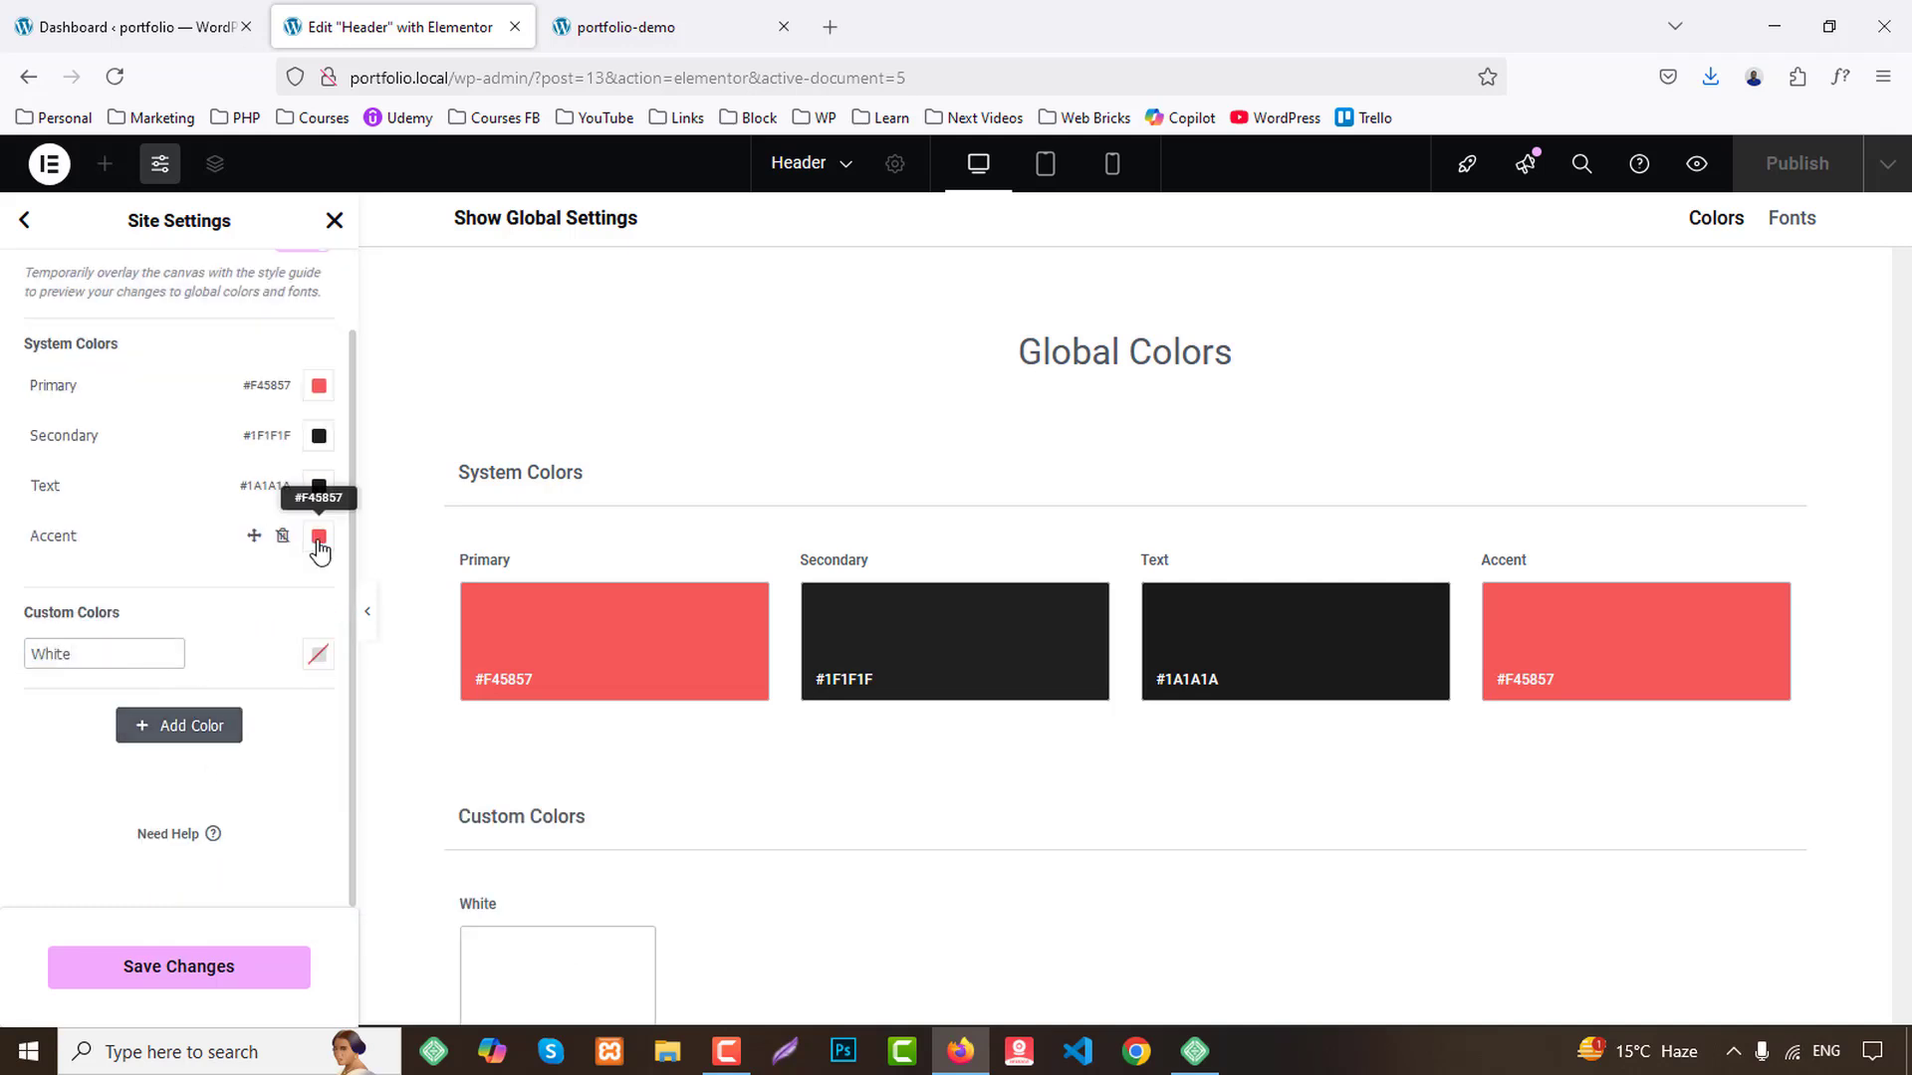
left_click(318, 654)
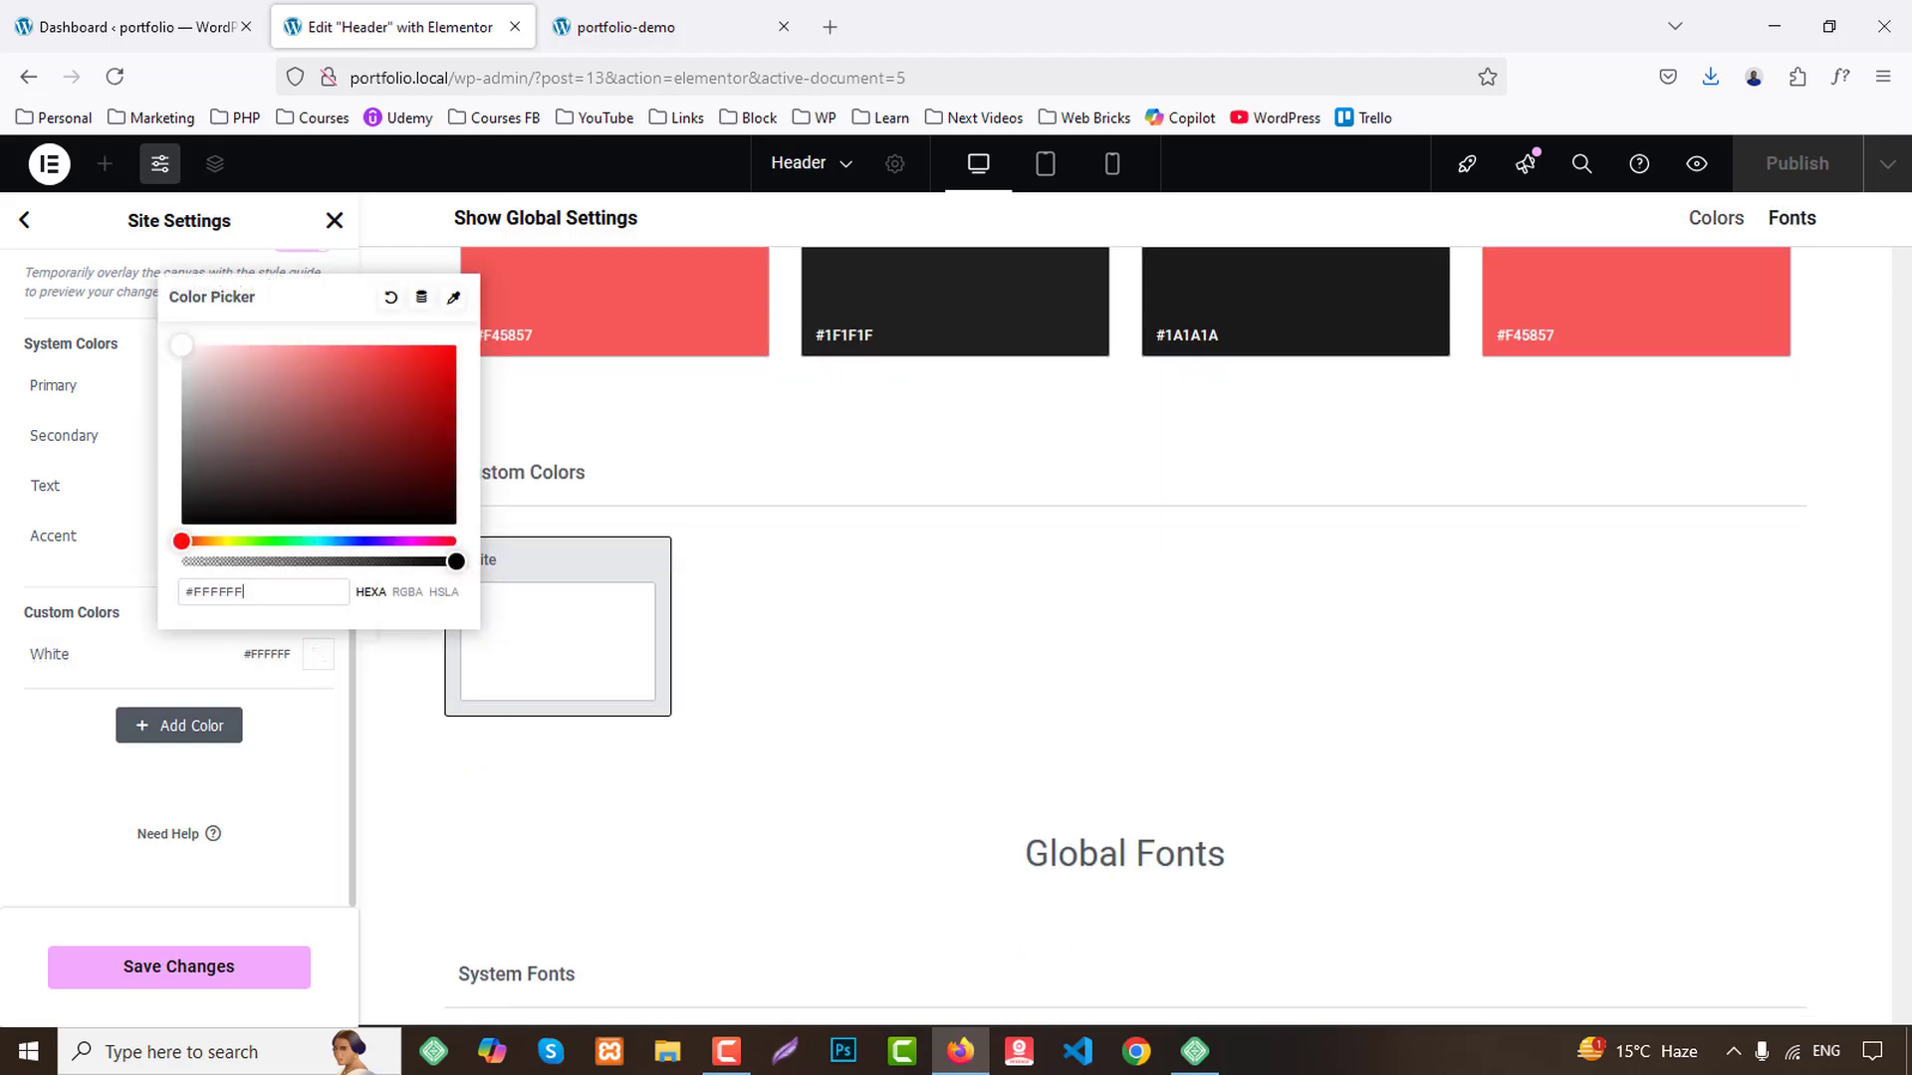
left_click(7, 840)
Close the inspector on the demo page and look through its sections from the skills down to the pricing and contact areas for the colors used.
left_click(647, 27)
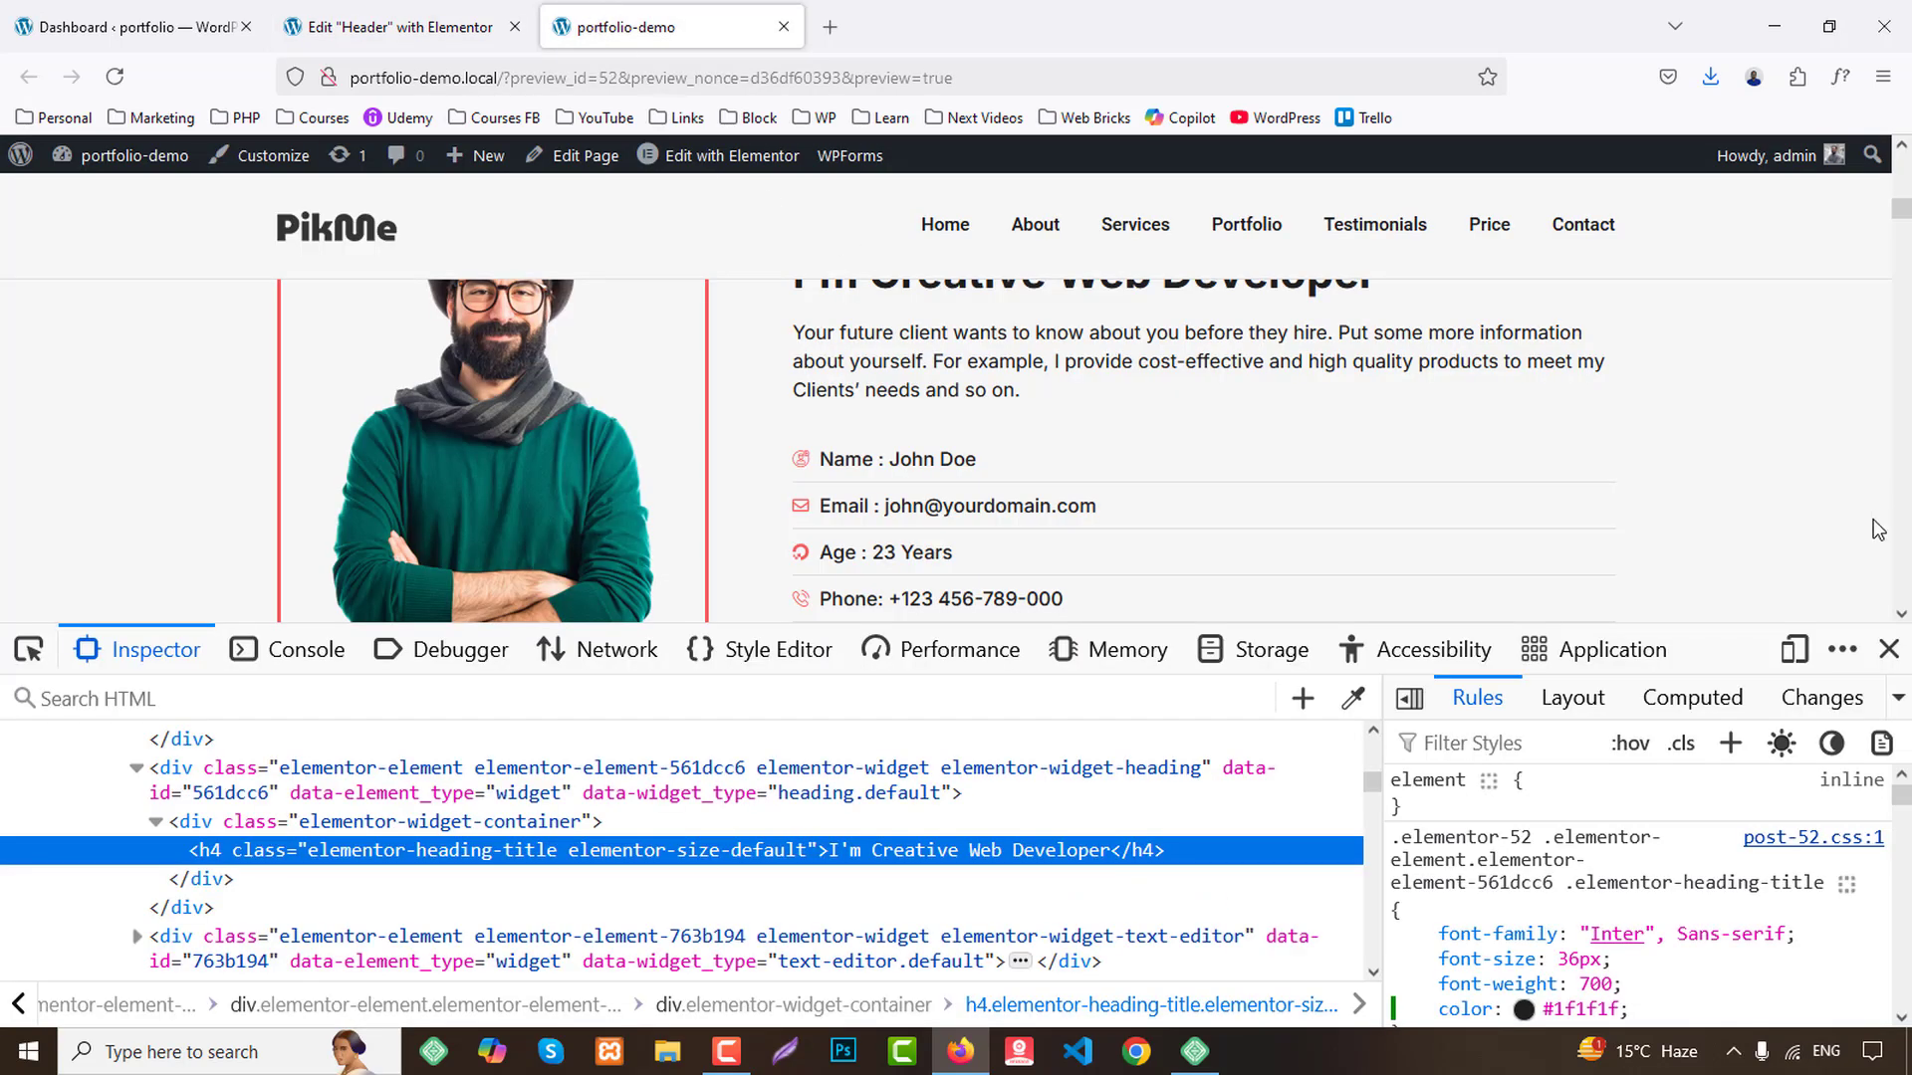
left_click(1888, 649)
scroll(1737, 617, "down", 15)
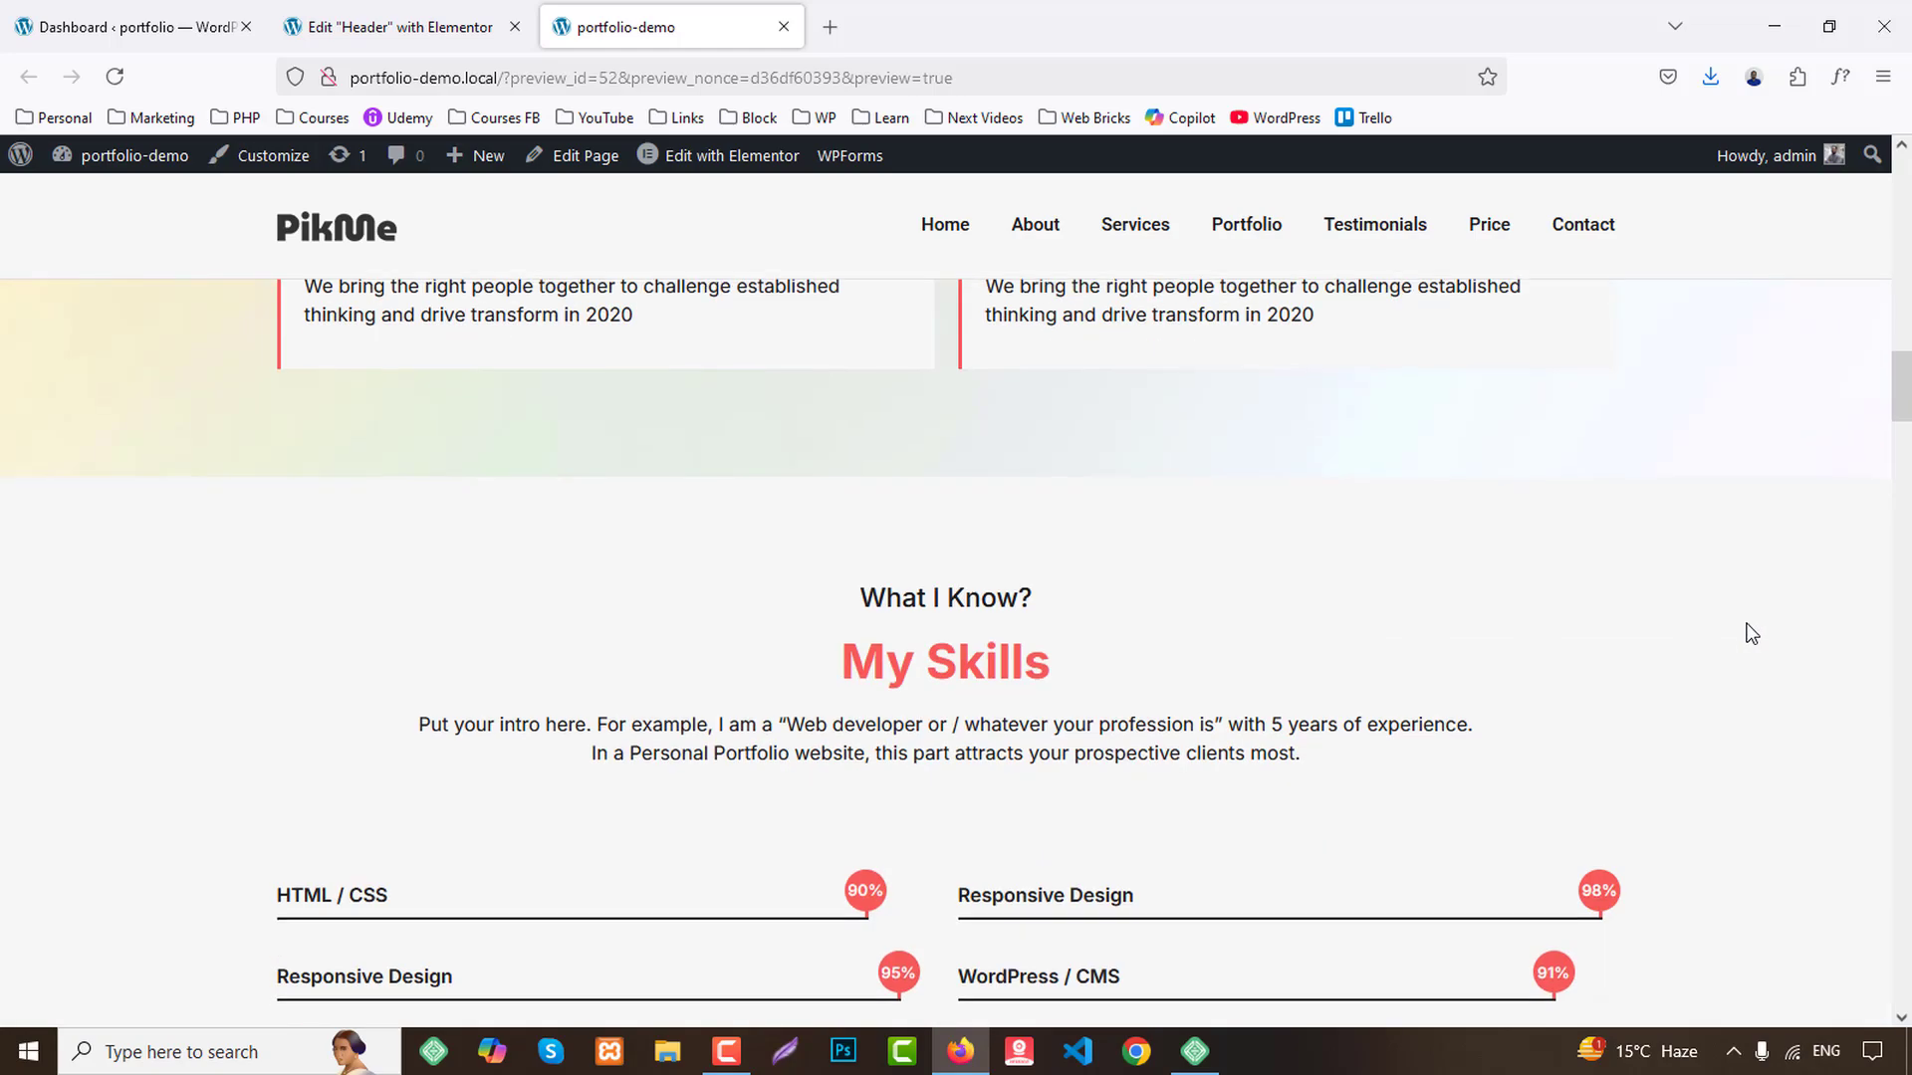
scroll(1750, 633, "down", 10)
scroll(1706, 640, "up", 3)
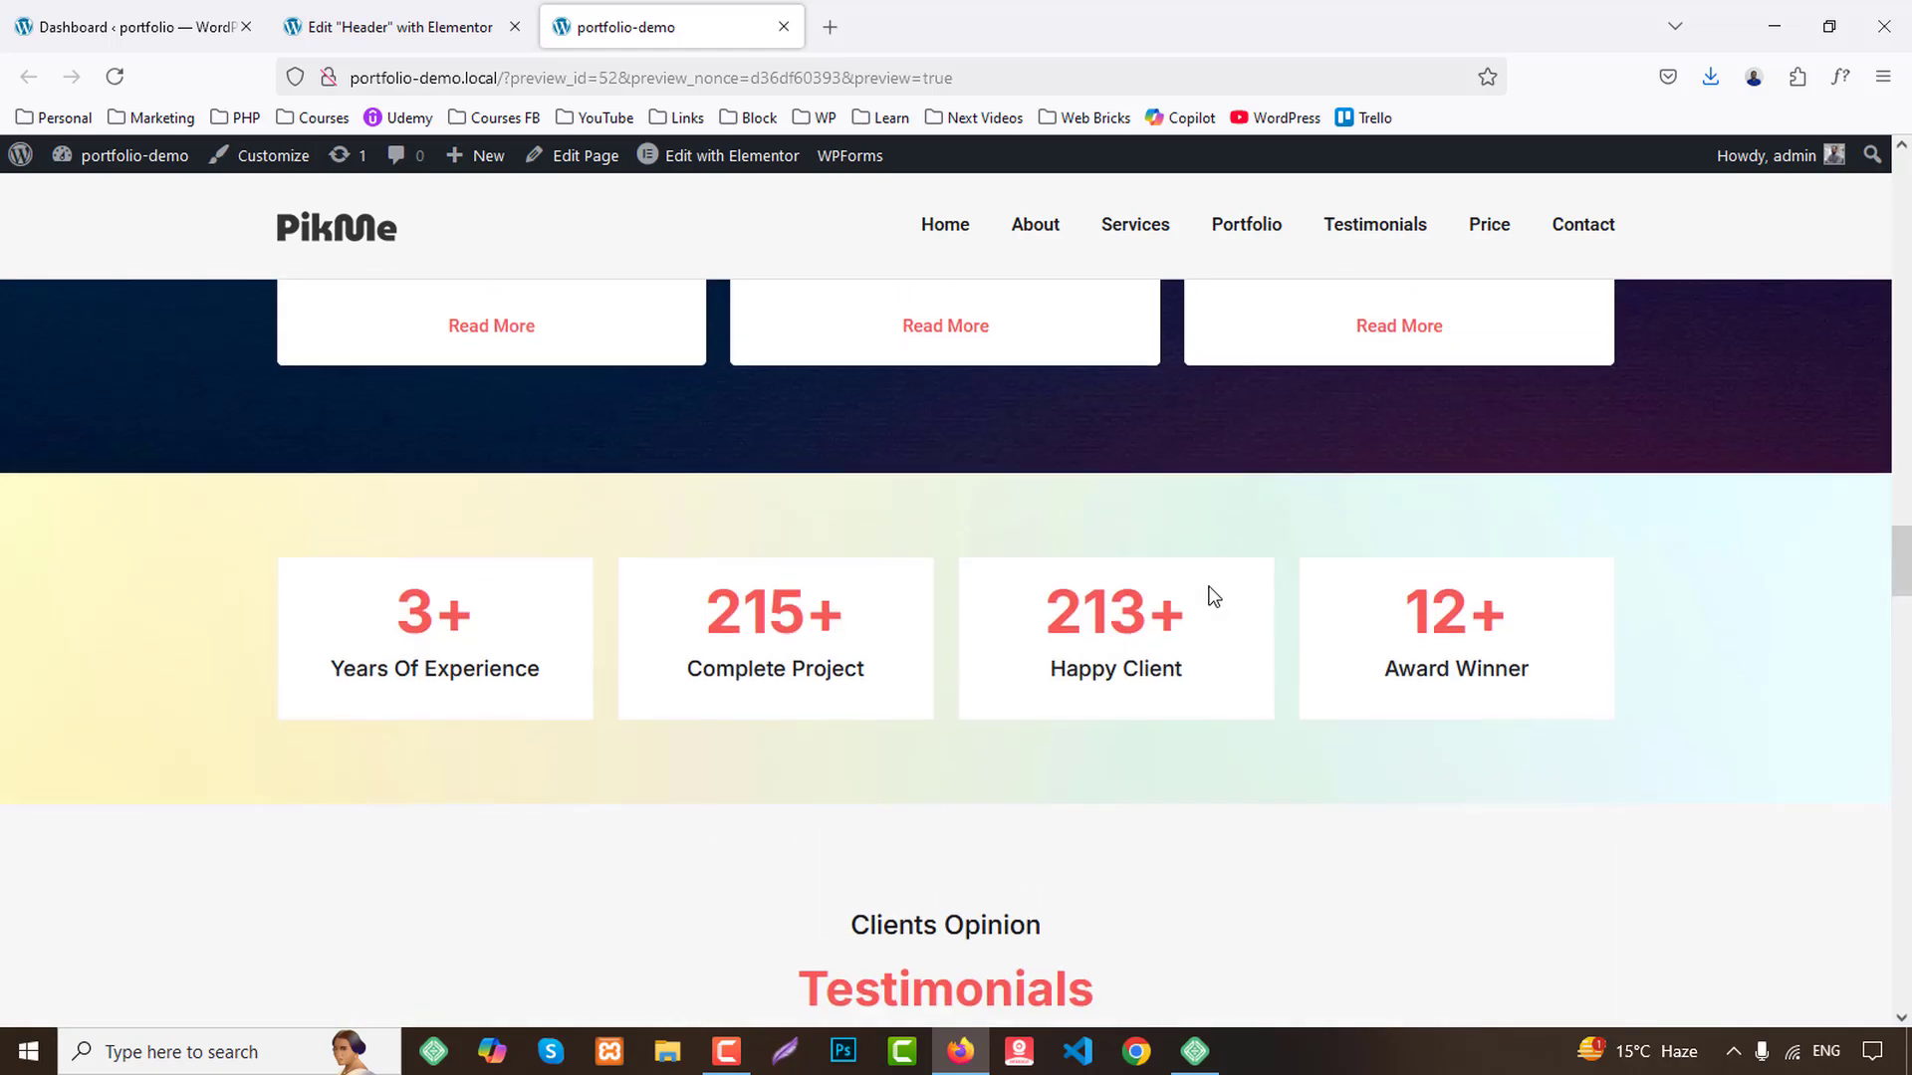
scroll(1211, 593, "down", 5)
scroll(1213, 596, "down", 5)
scroll(177, 520, "up", 4)
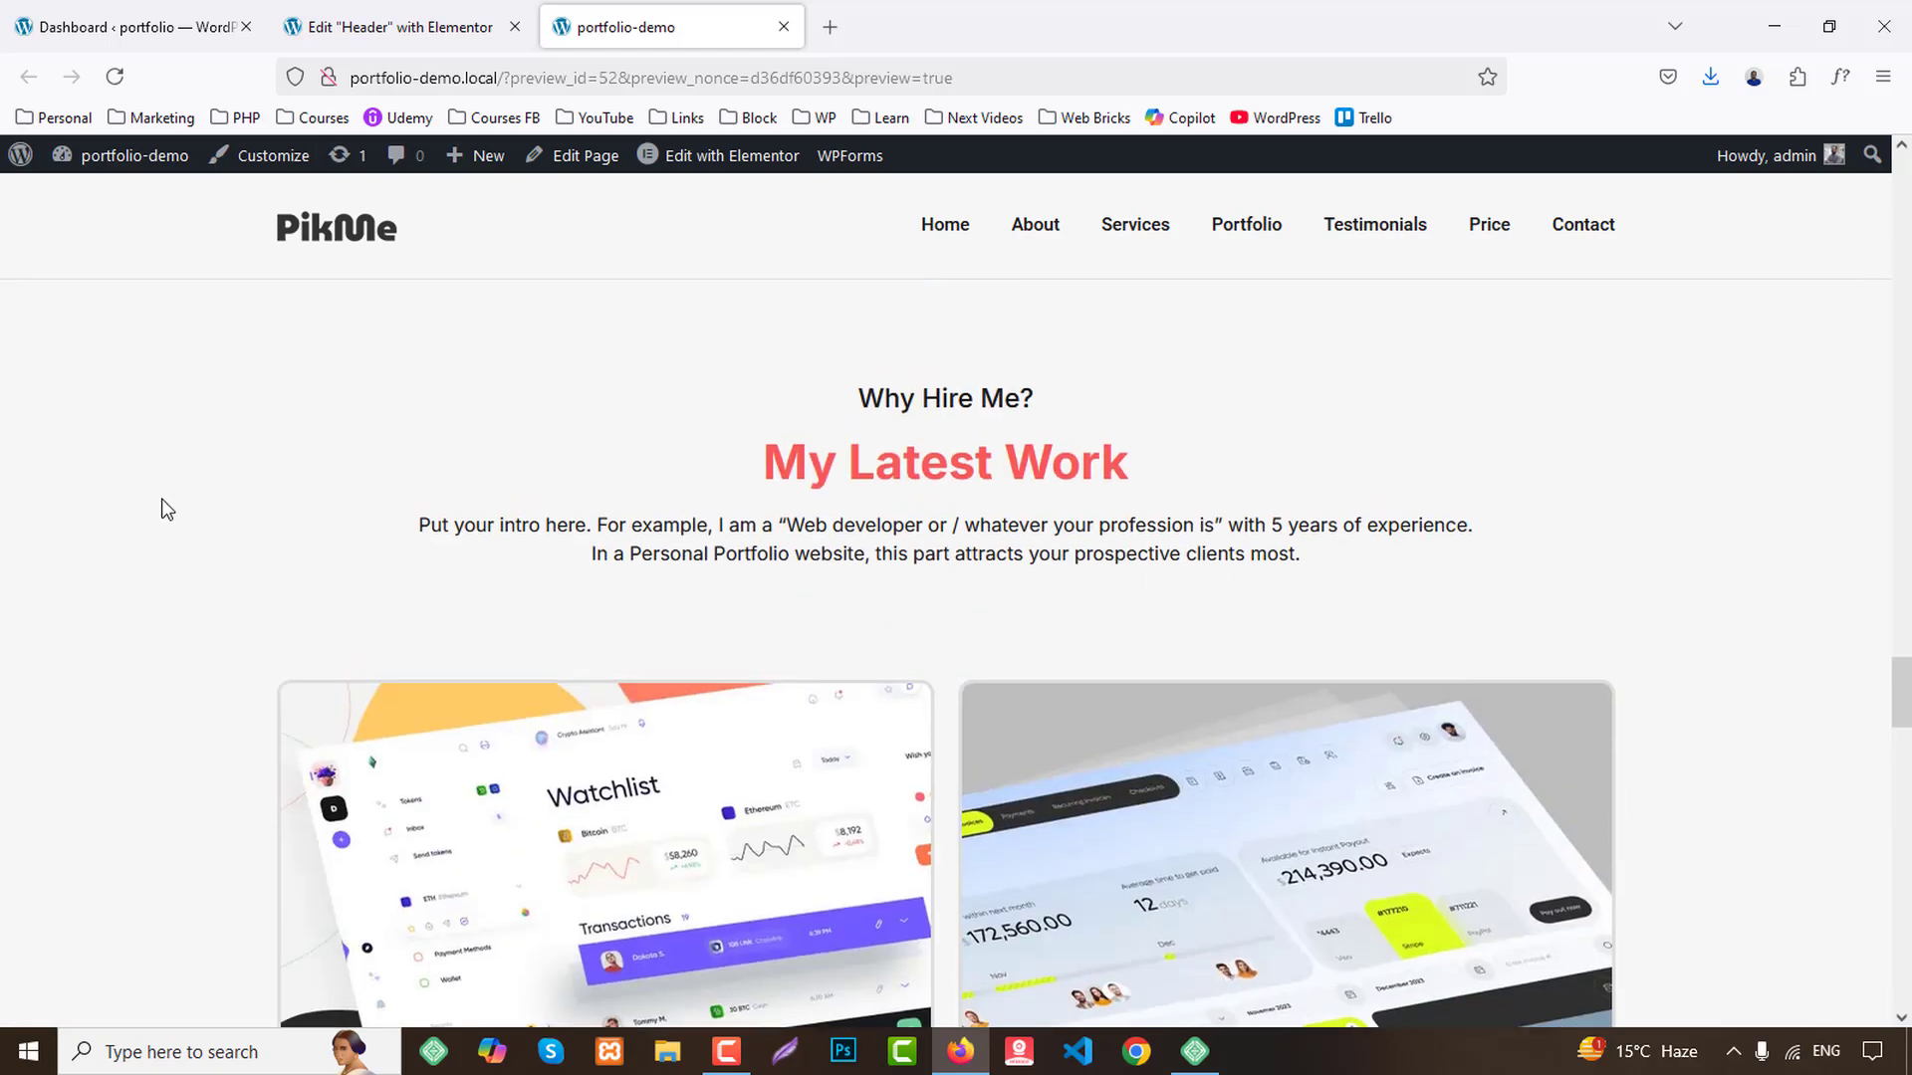
scroll(190, 543, "up", 6)
scroll(201, 546, "down", 15)
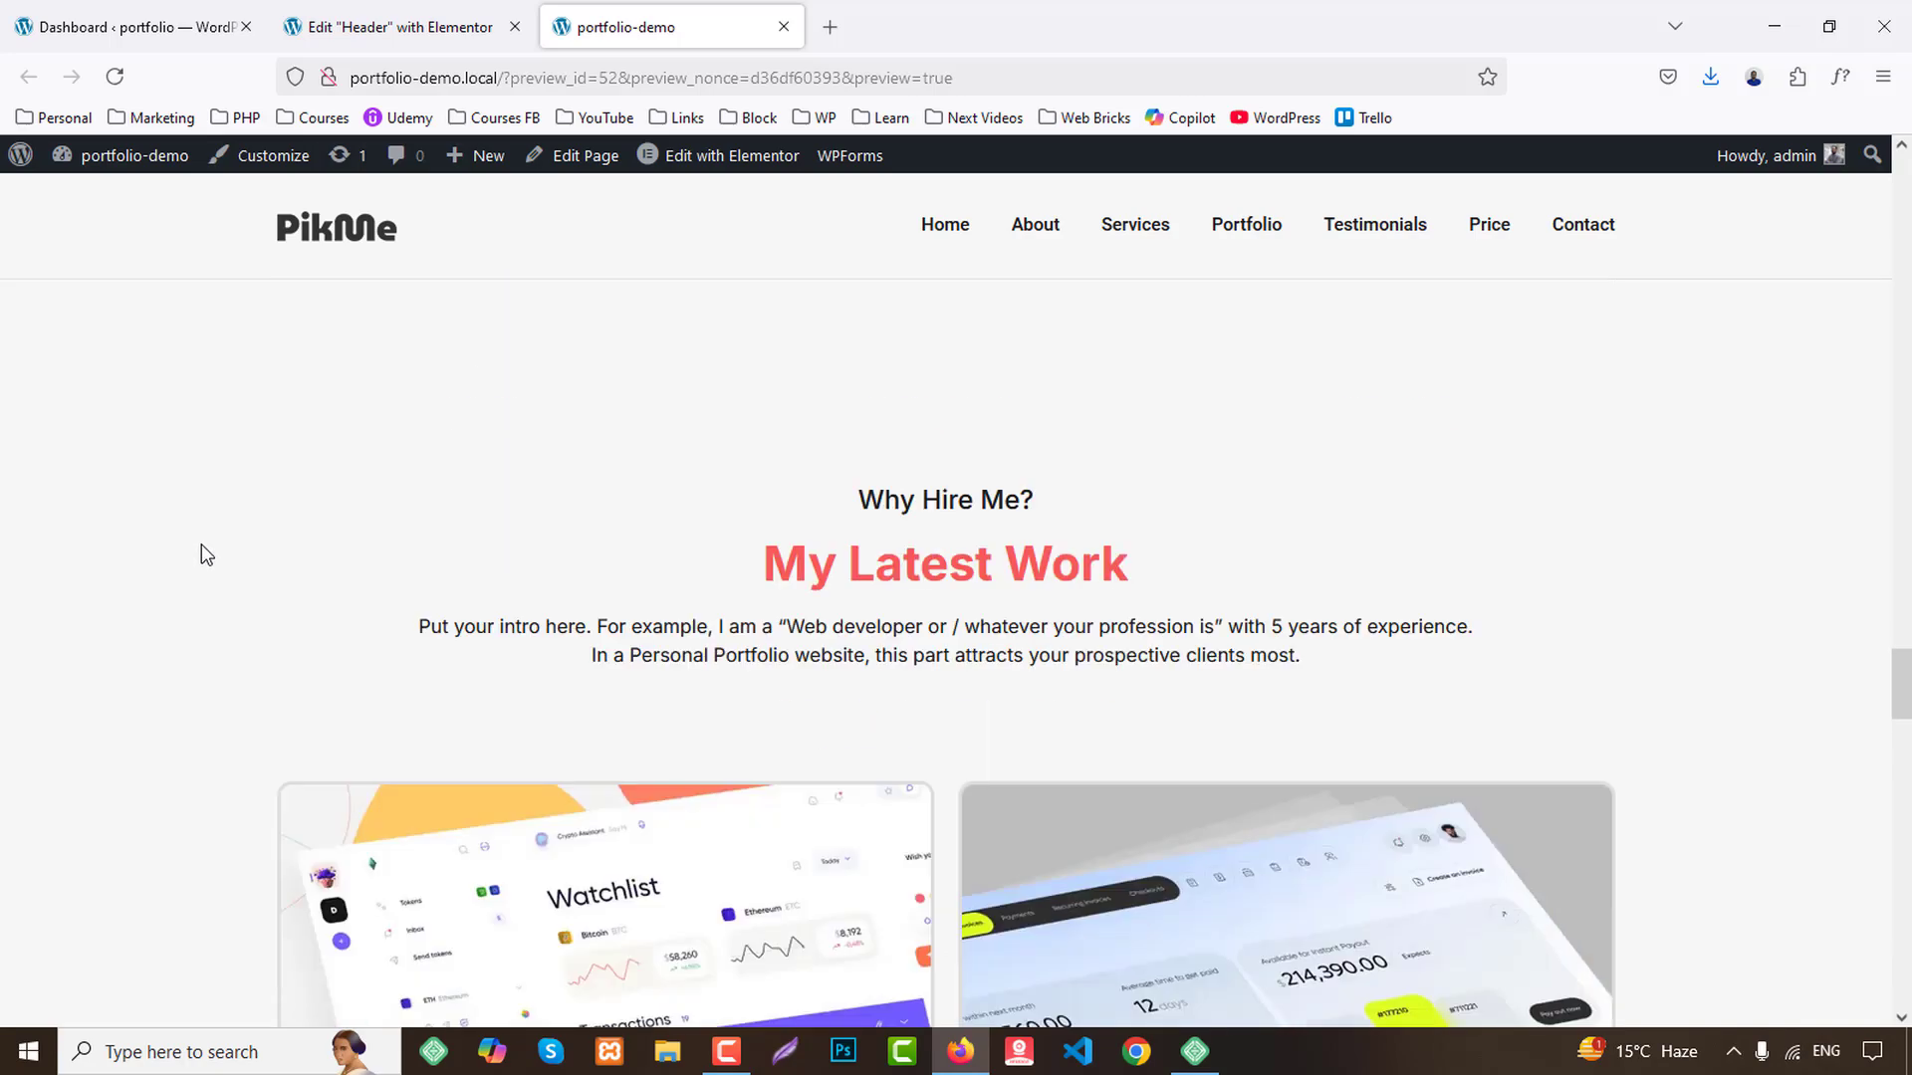
scroll(201, 544, "down", 10)
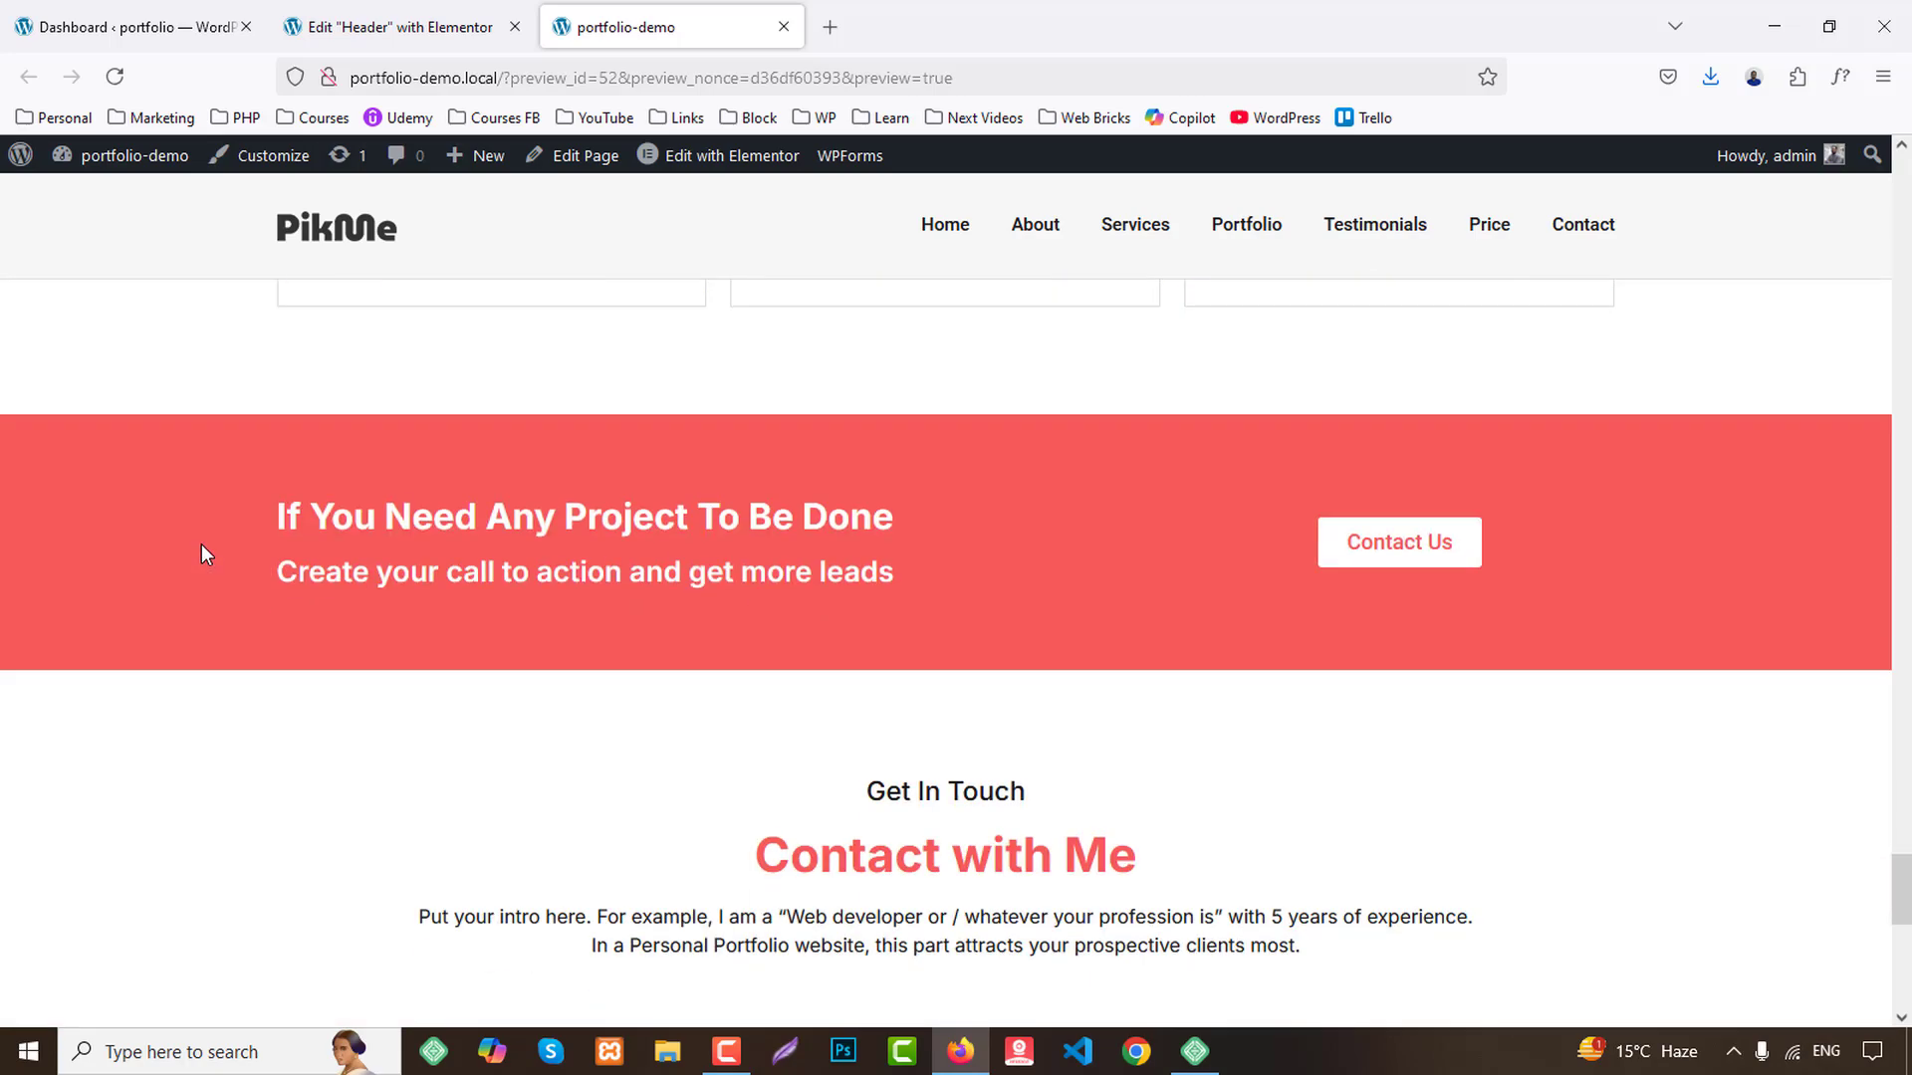
middle_click(201, 543)
left_click(461, 239)
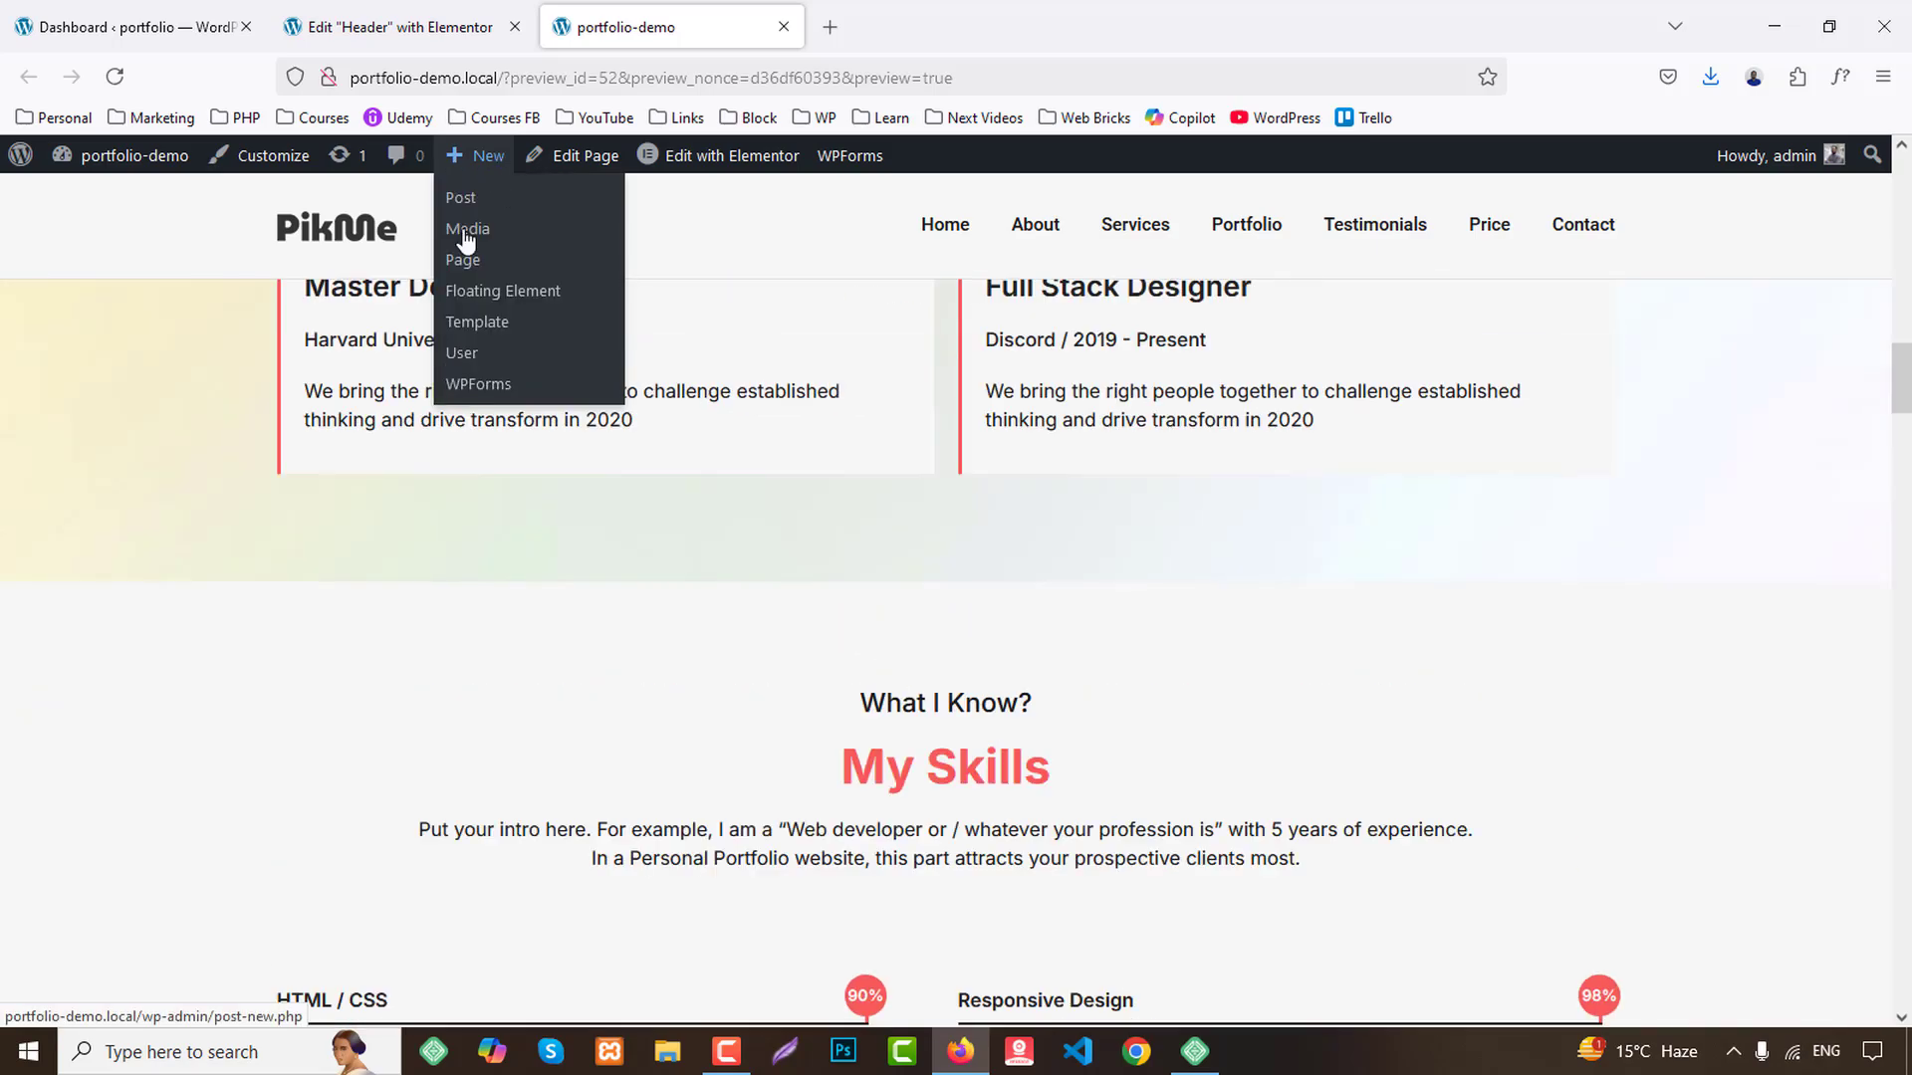
scroll(8, 516, "up", 15)
scroll(30, 523, "down", 15)
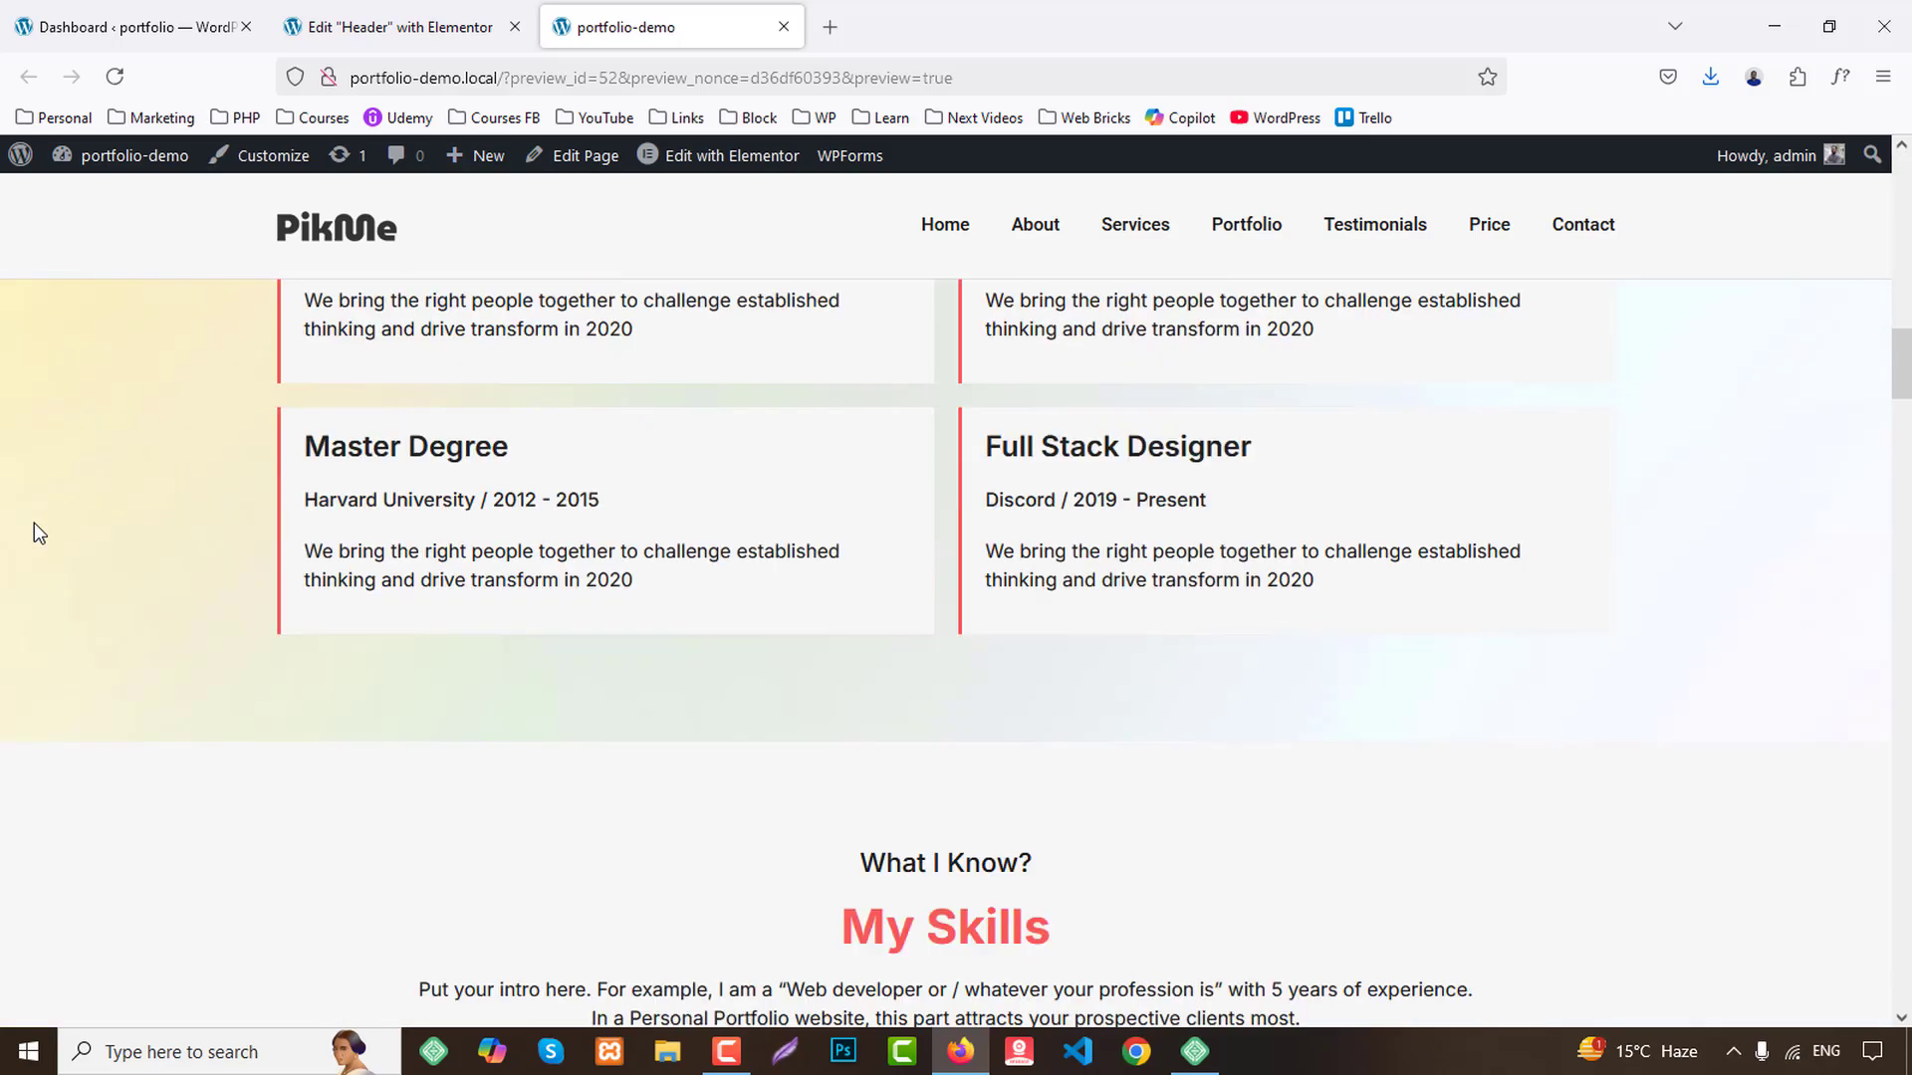
scroll(36, 536, "down", 15)
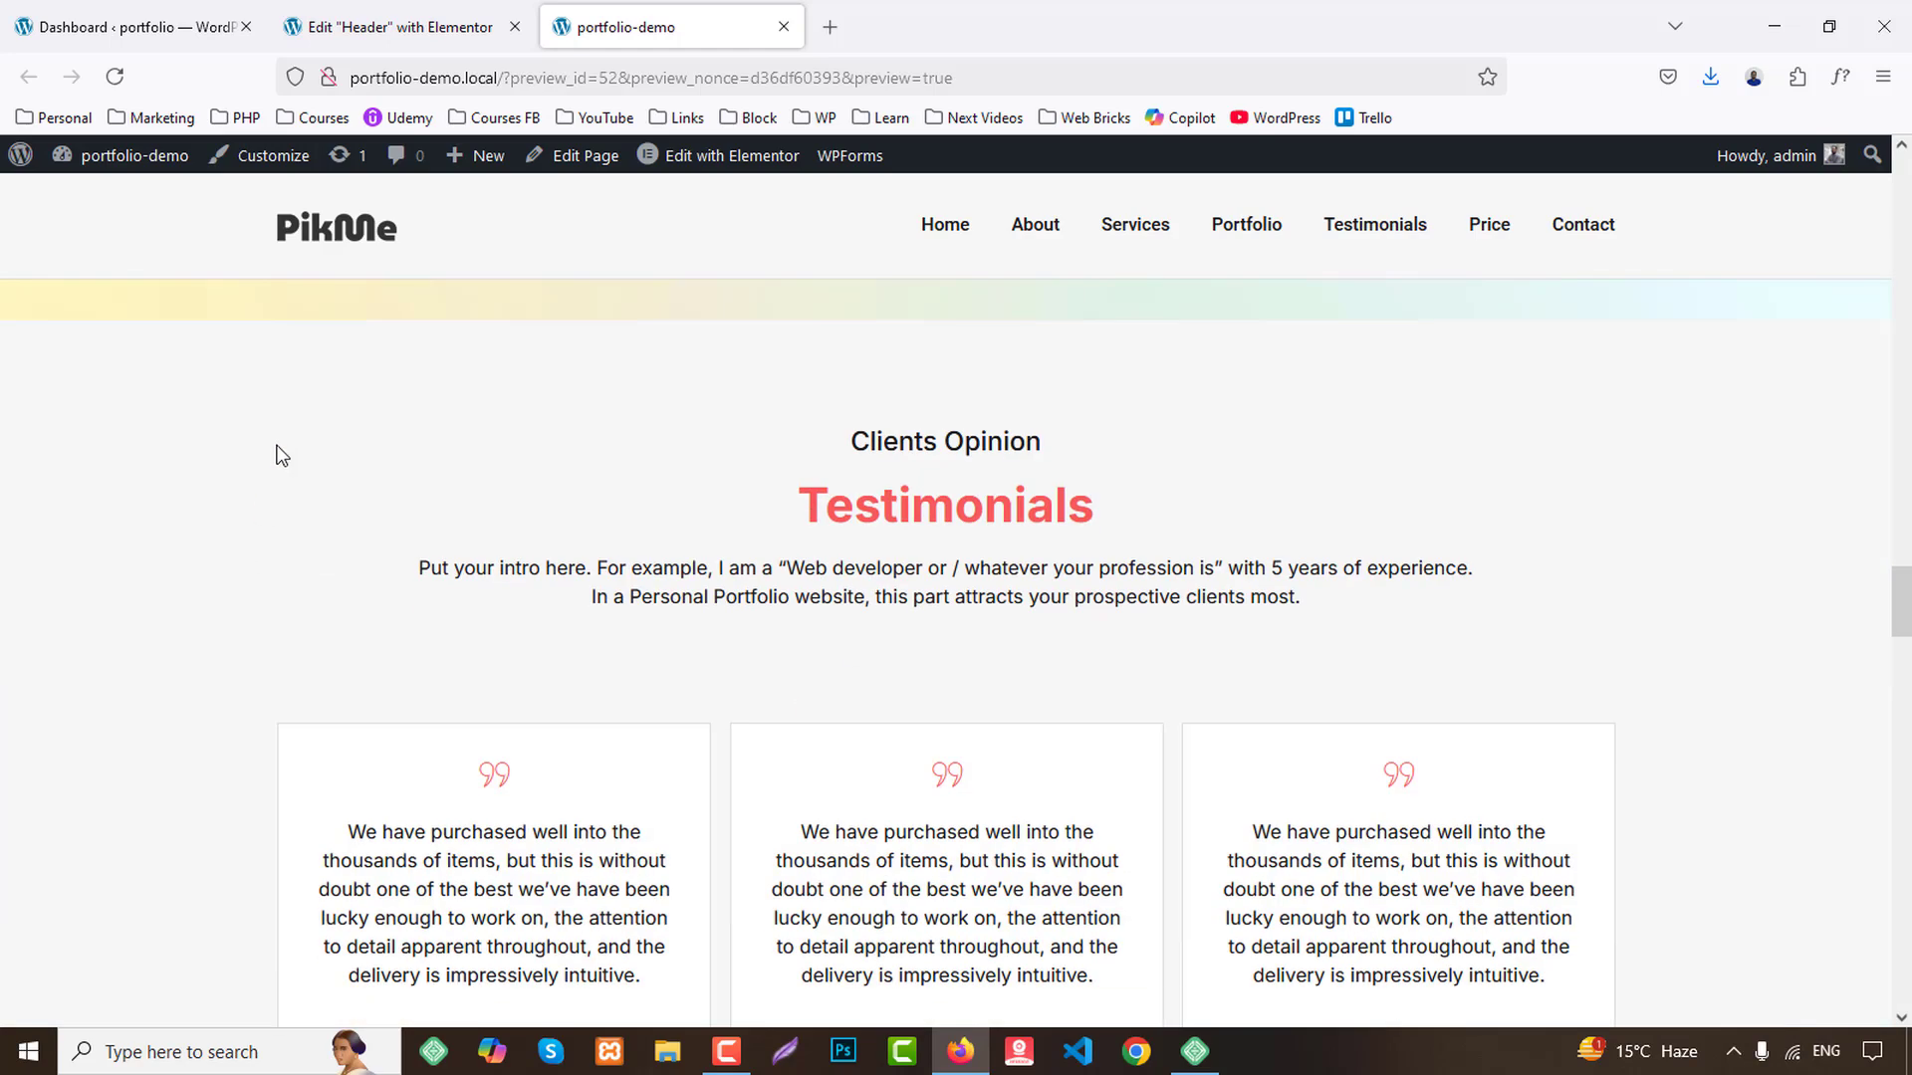
right_click(278, 448)
scroll(265, 704, "down", 10)
scroll(265, 702, "down", 12)
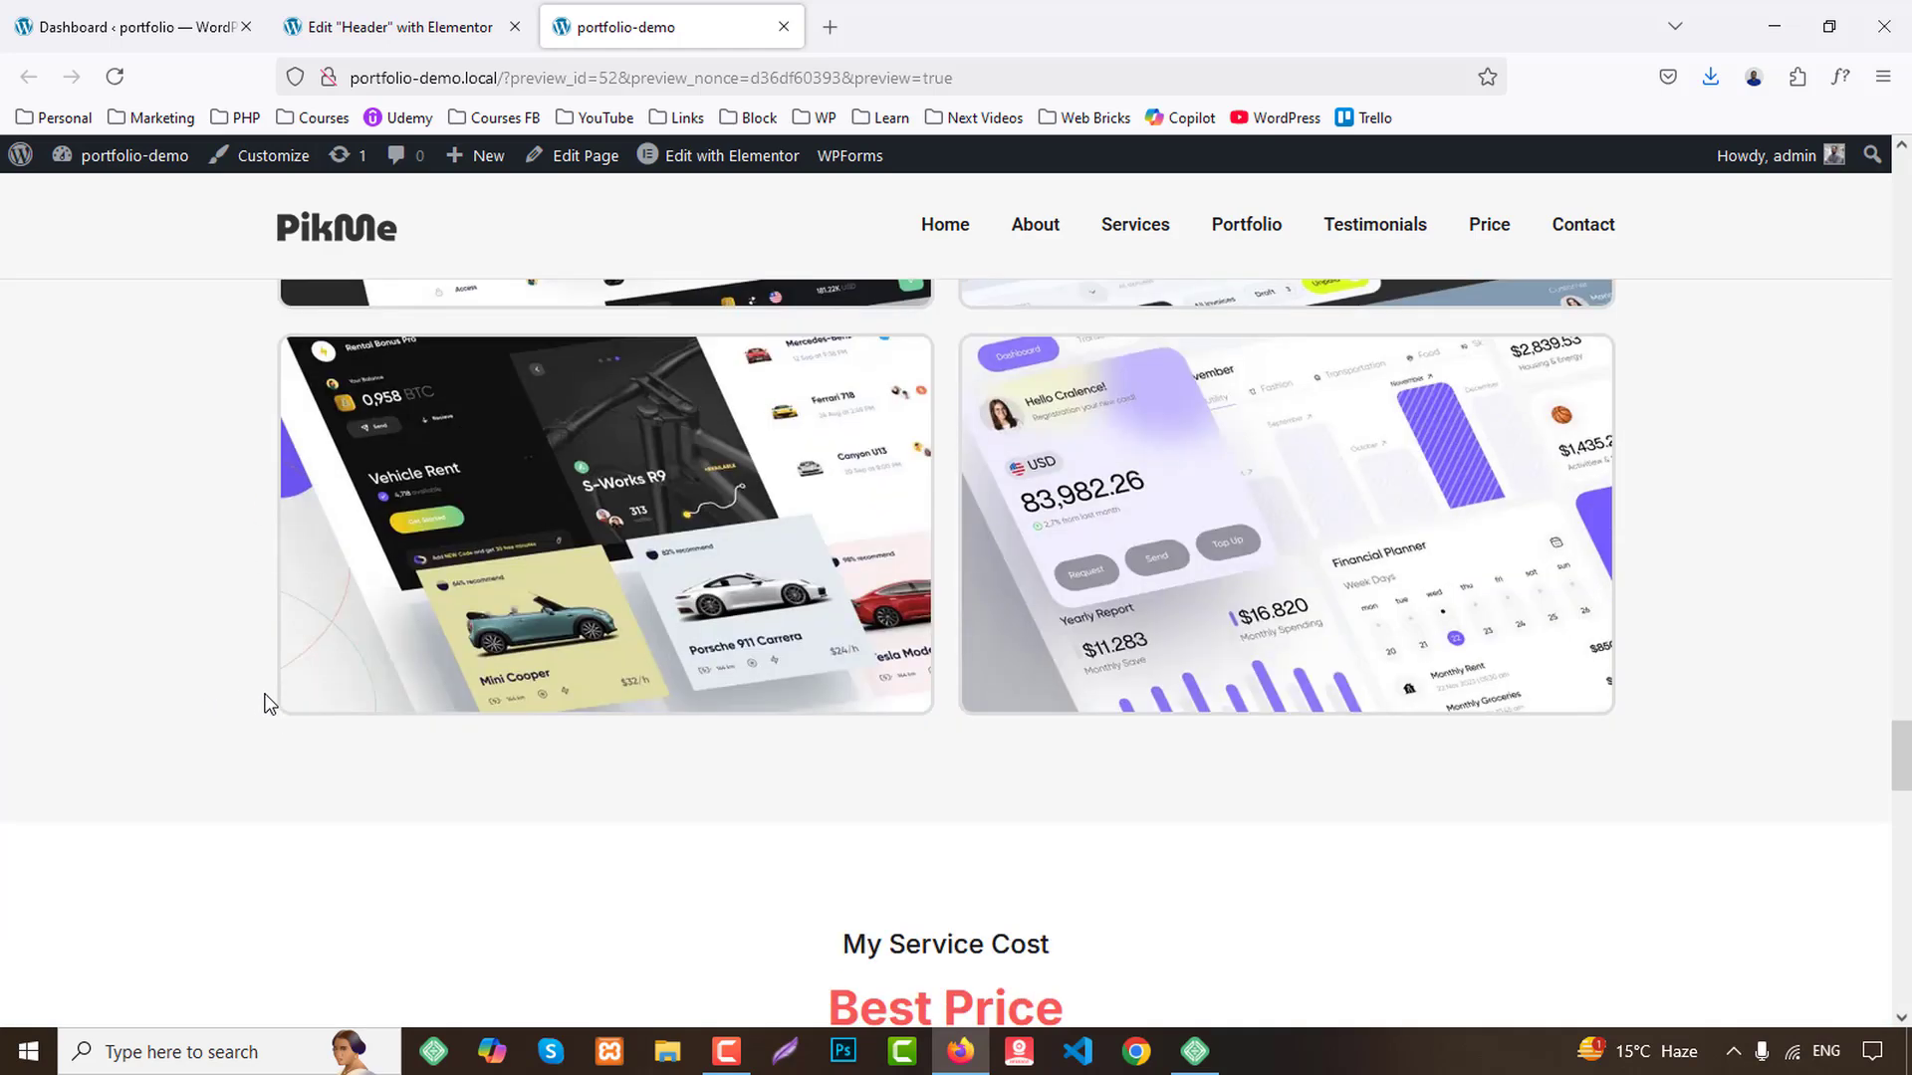
scroll(264, 702, "up", 3)
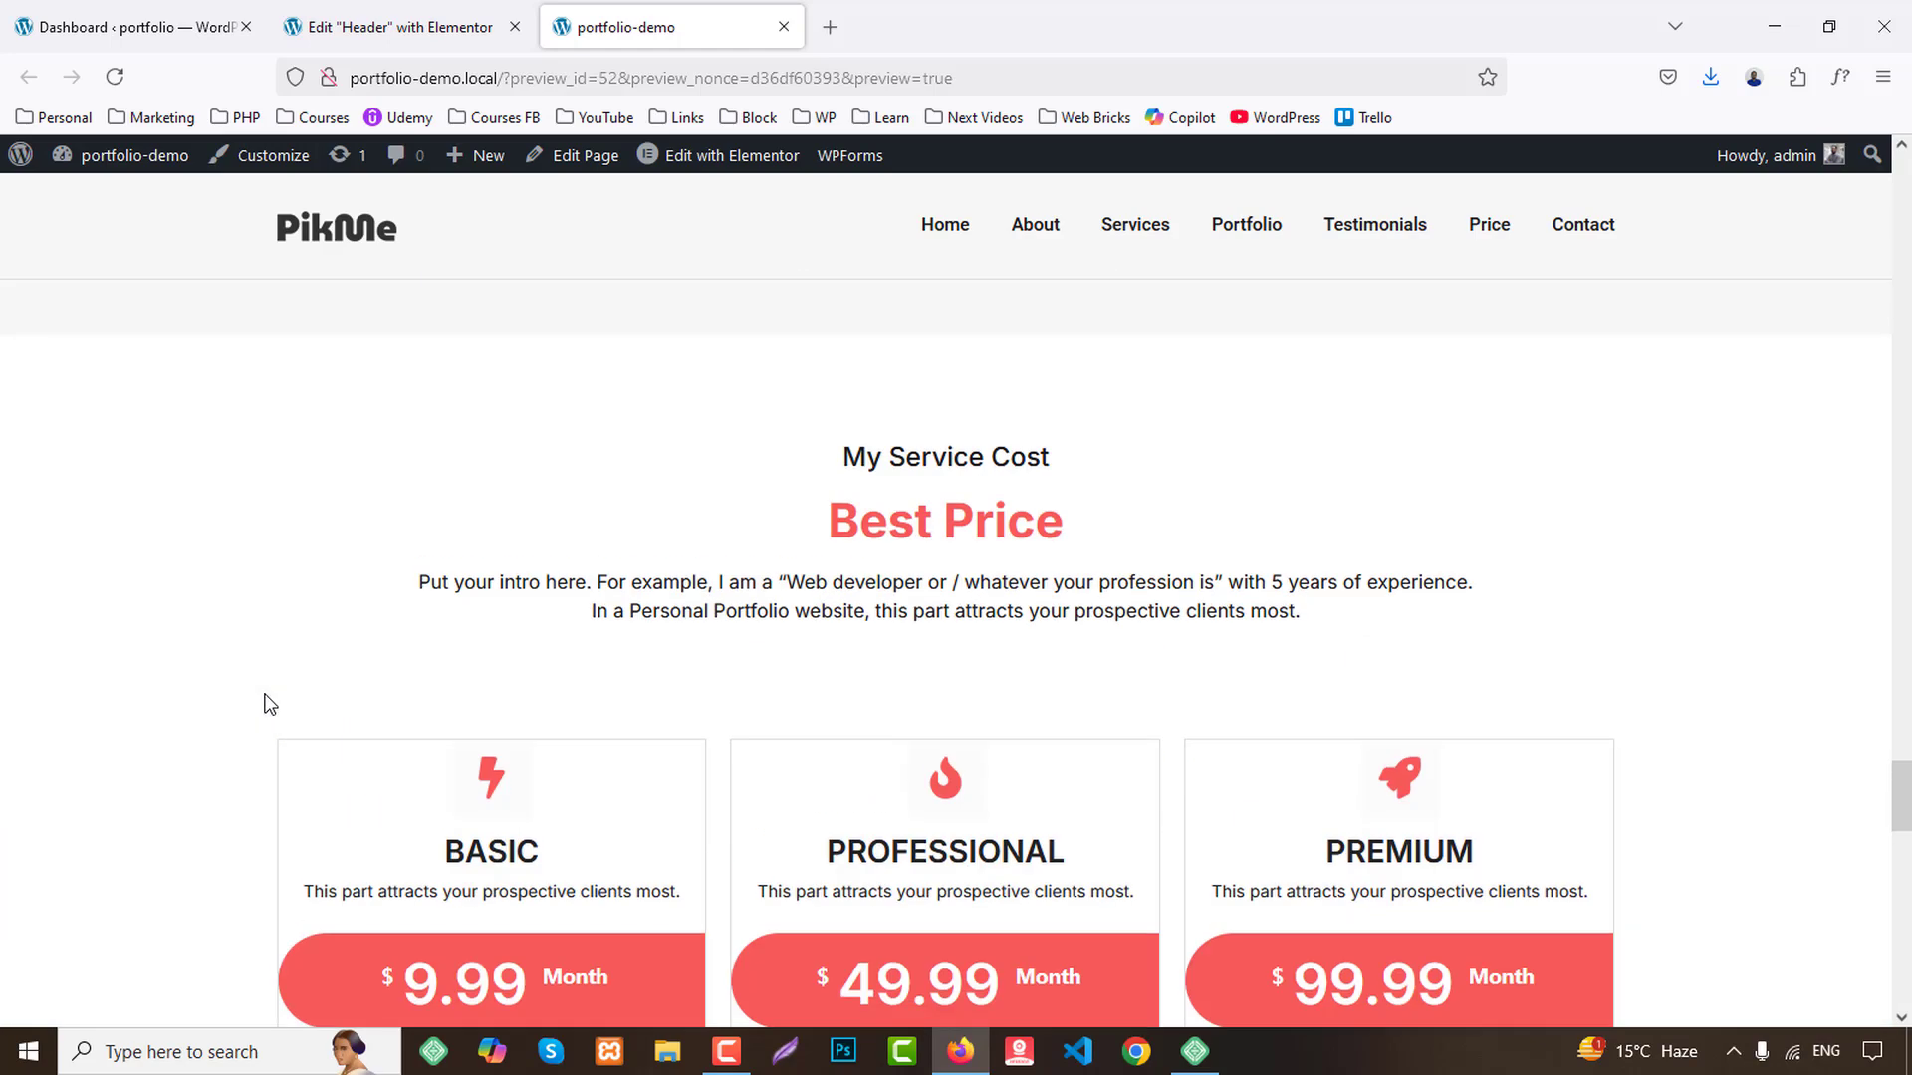
Save the global color changes in the header editor and open the Global Fonts settings.
left_click(468, 18)
left_click(202, 962)
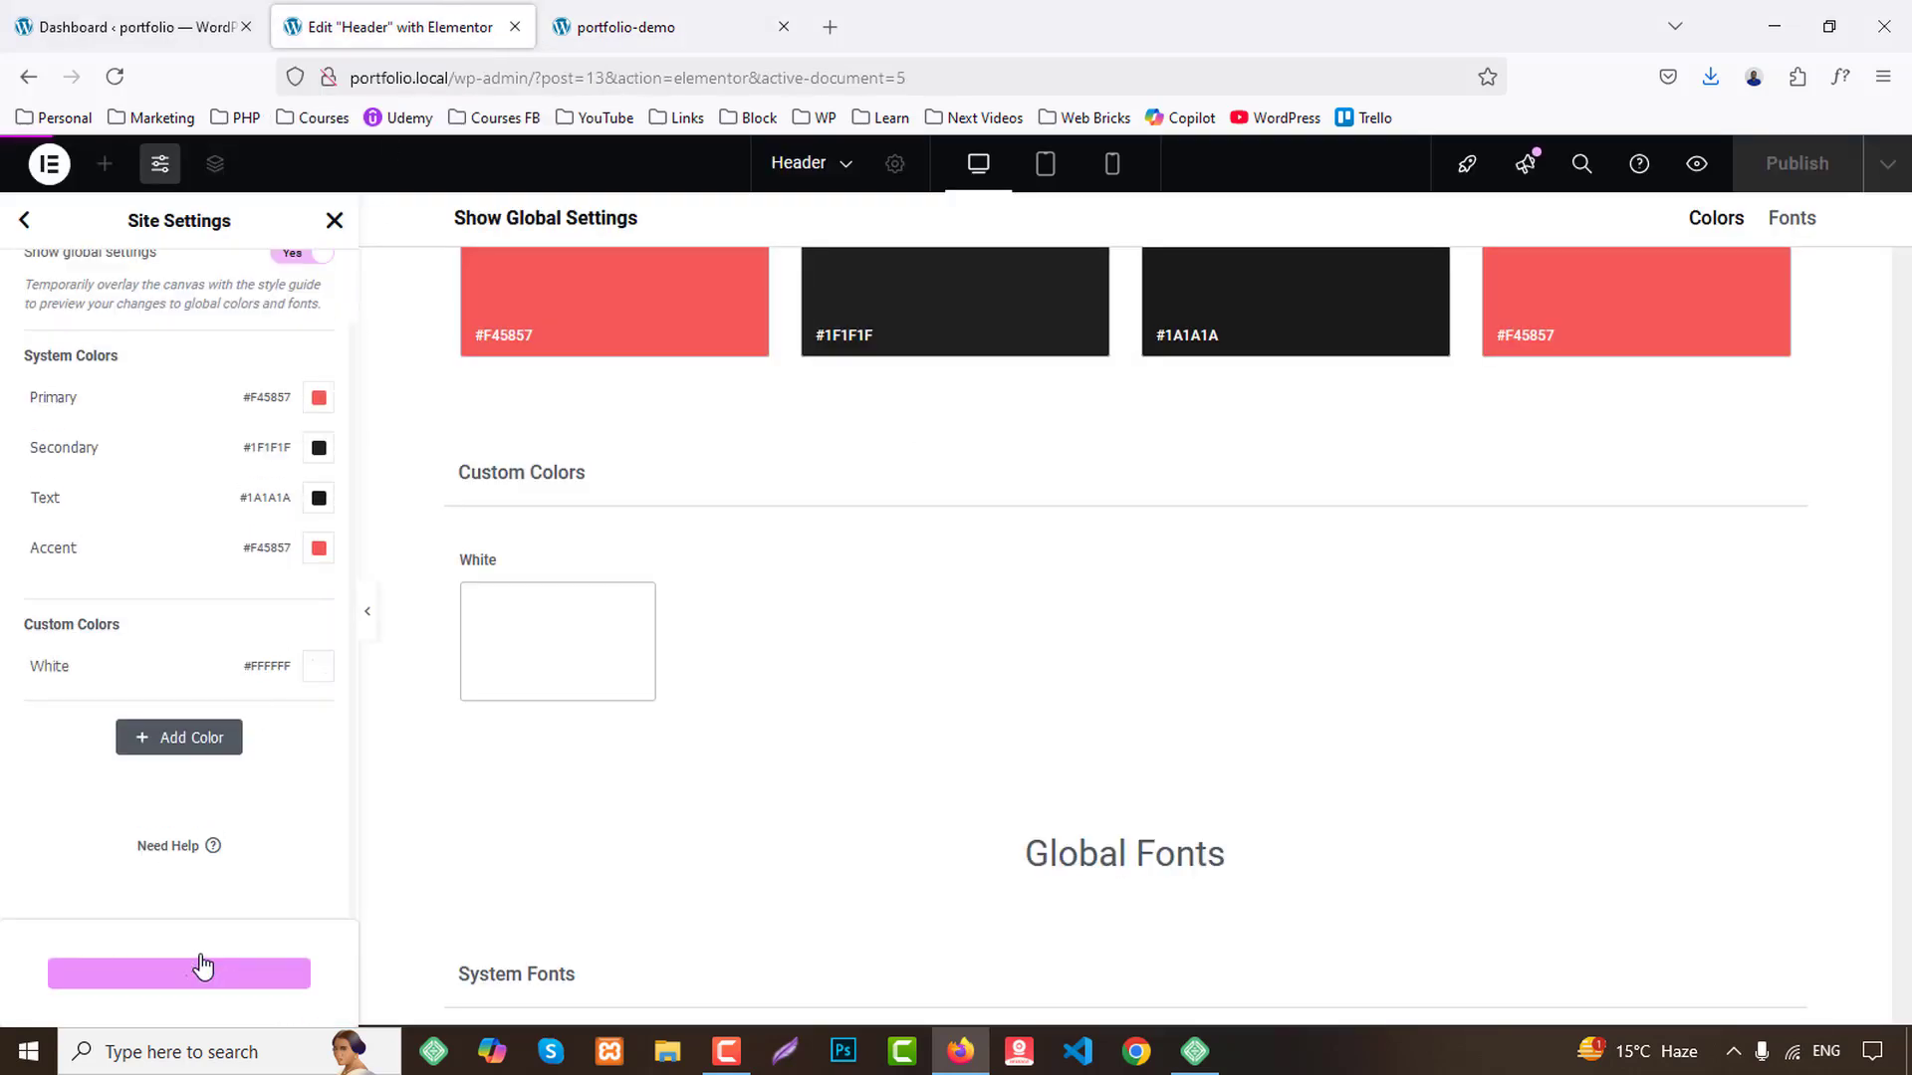
left_click(24, 221)
left_click(109, 398)
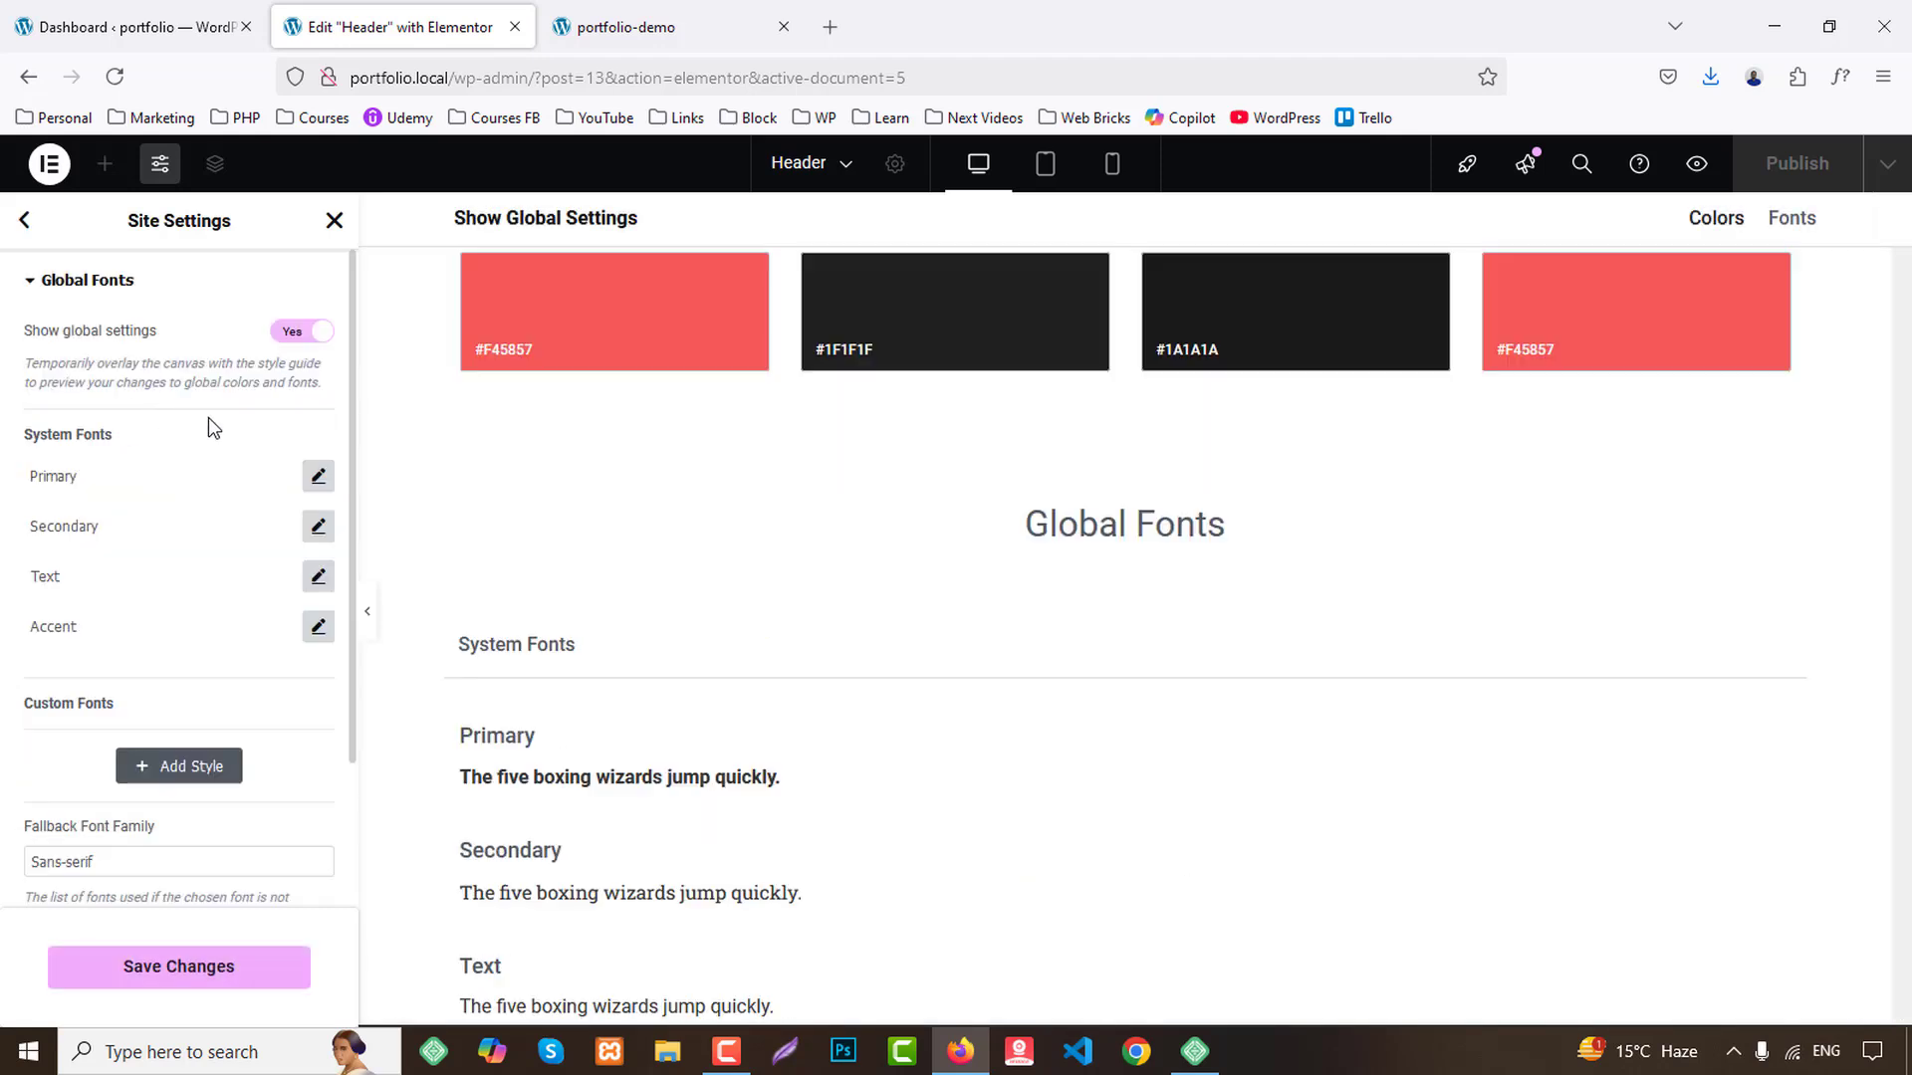
Set the Primary global font family to Inter.
left_click(319, 478)
left_click(242, 583)
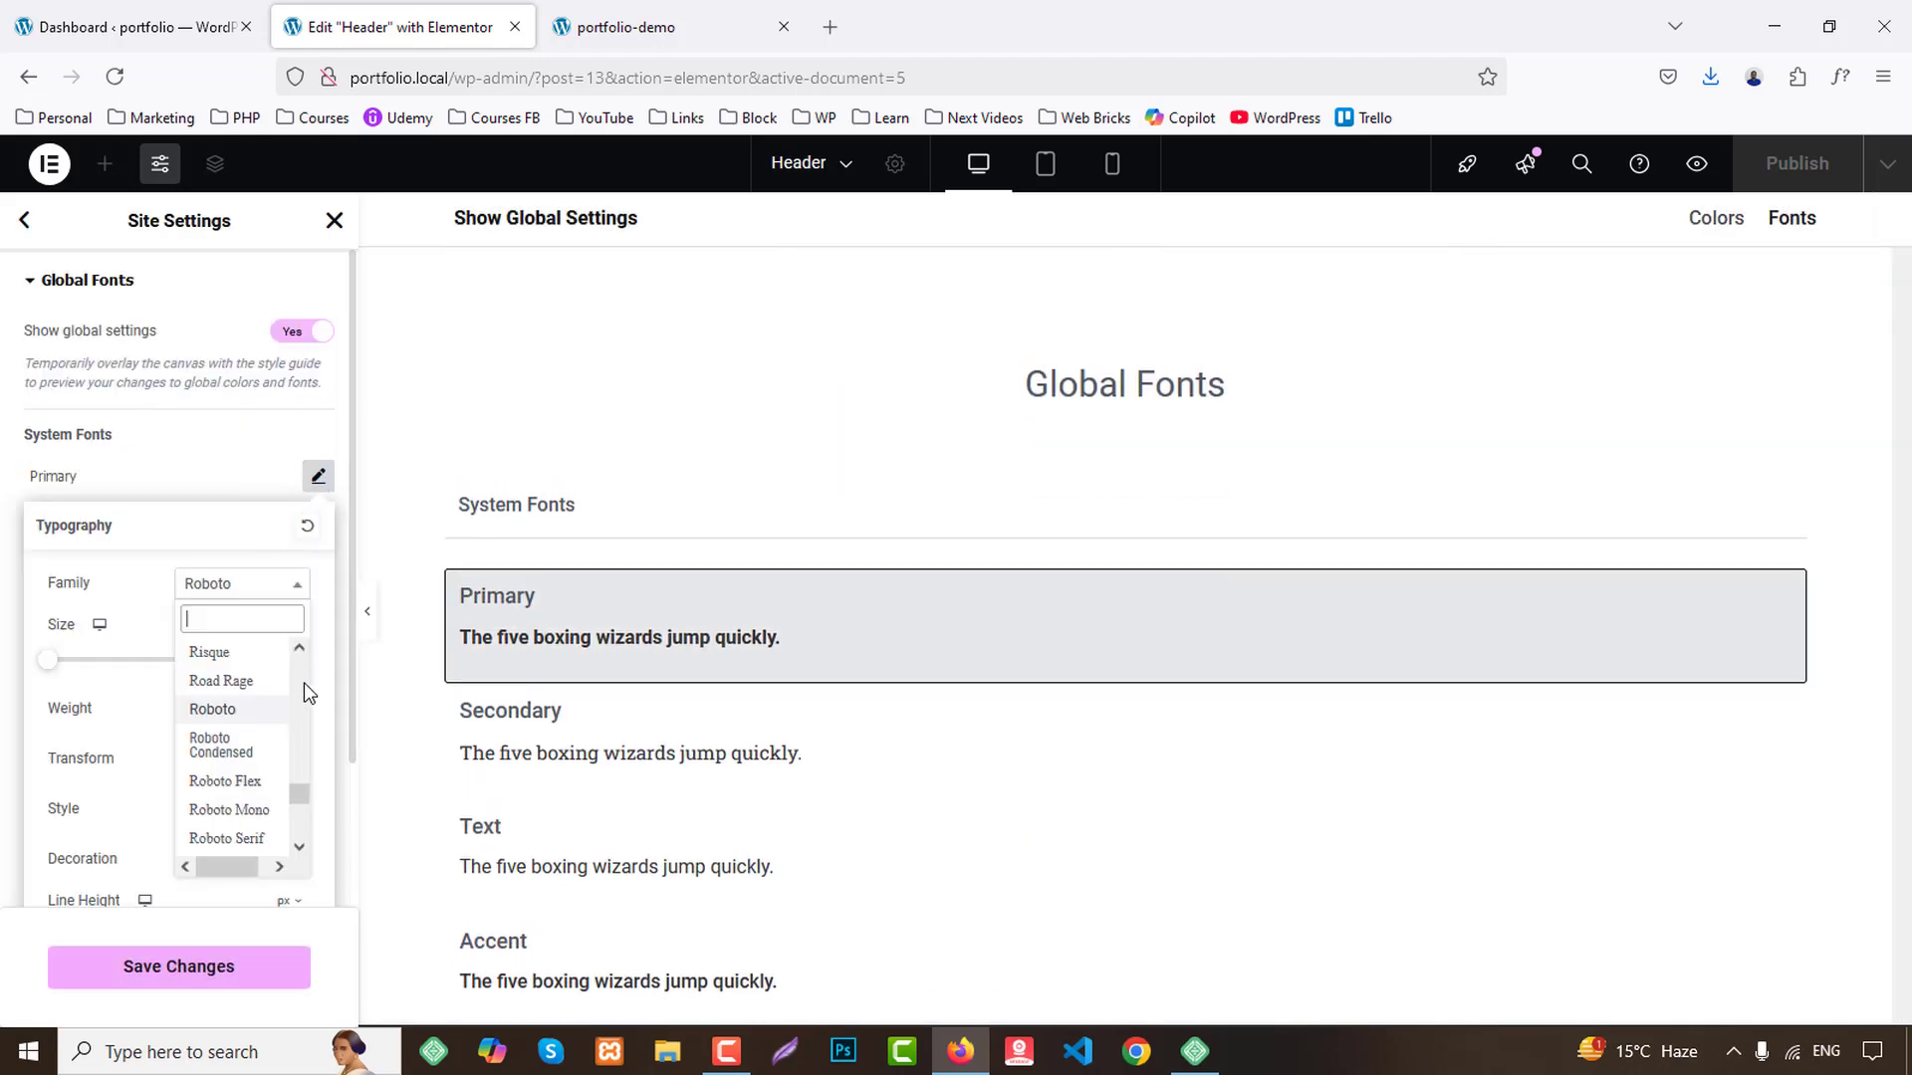
scroll(299, 687, "up", 10)
type("inter")
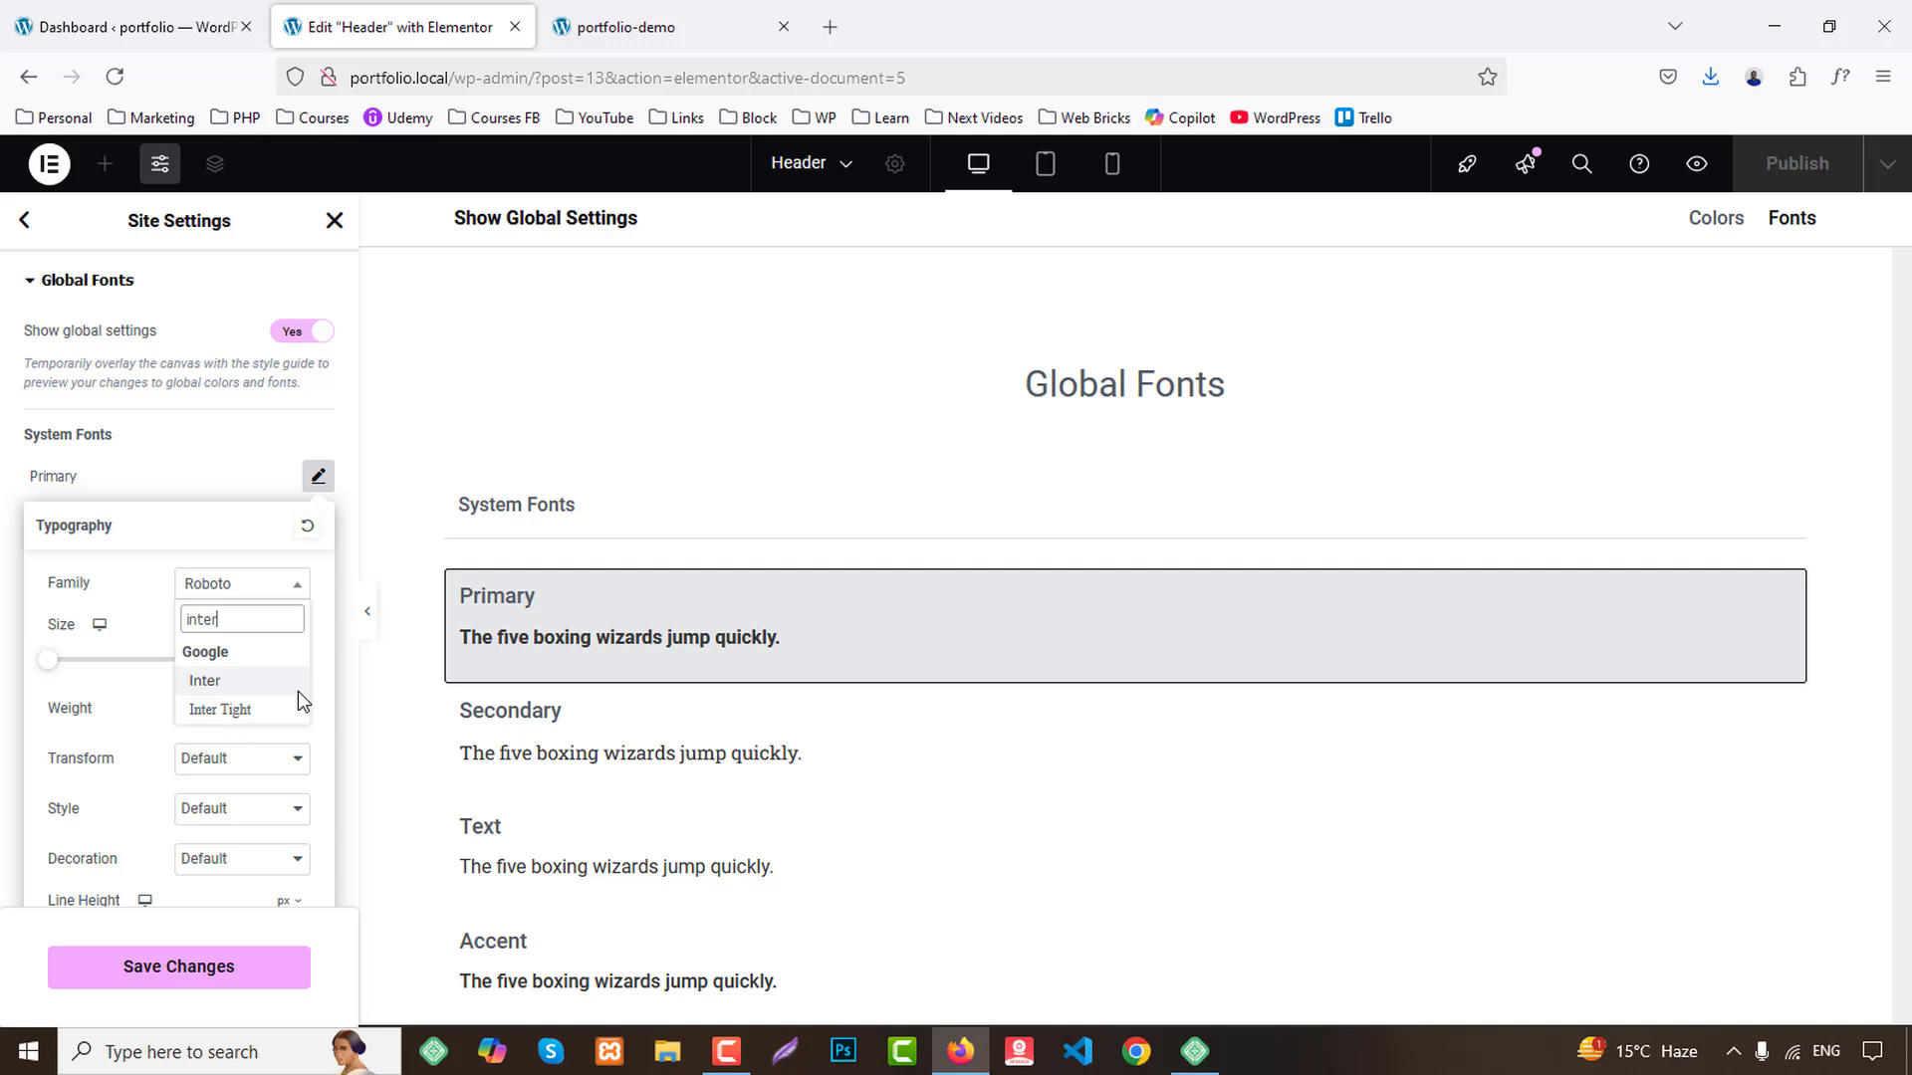
left_click(232, 683)
left_click(302, 499)
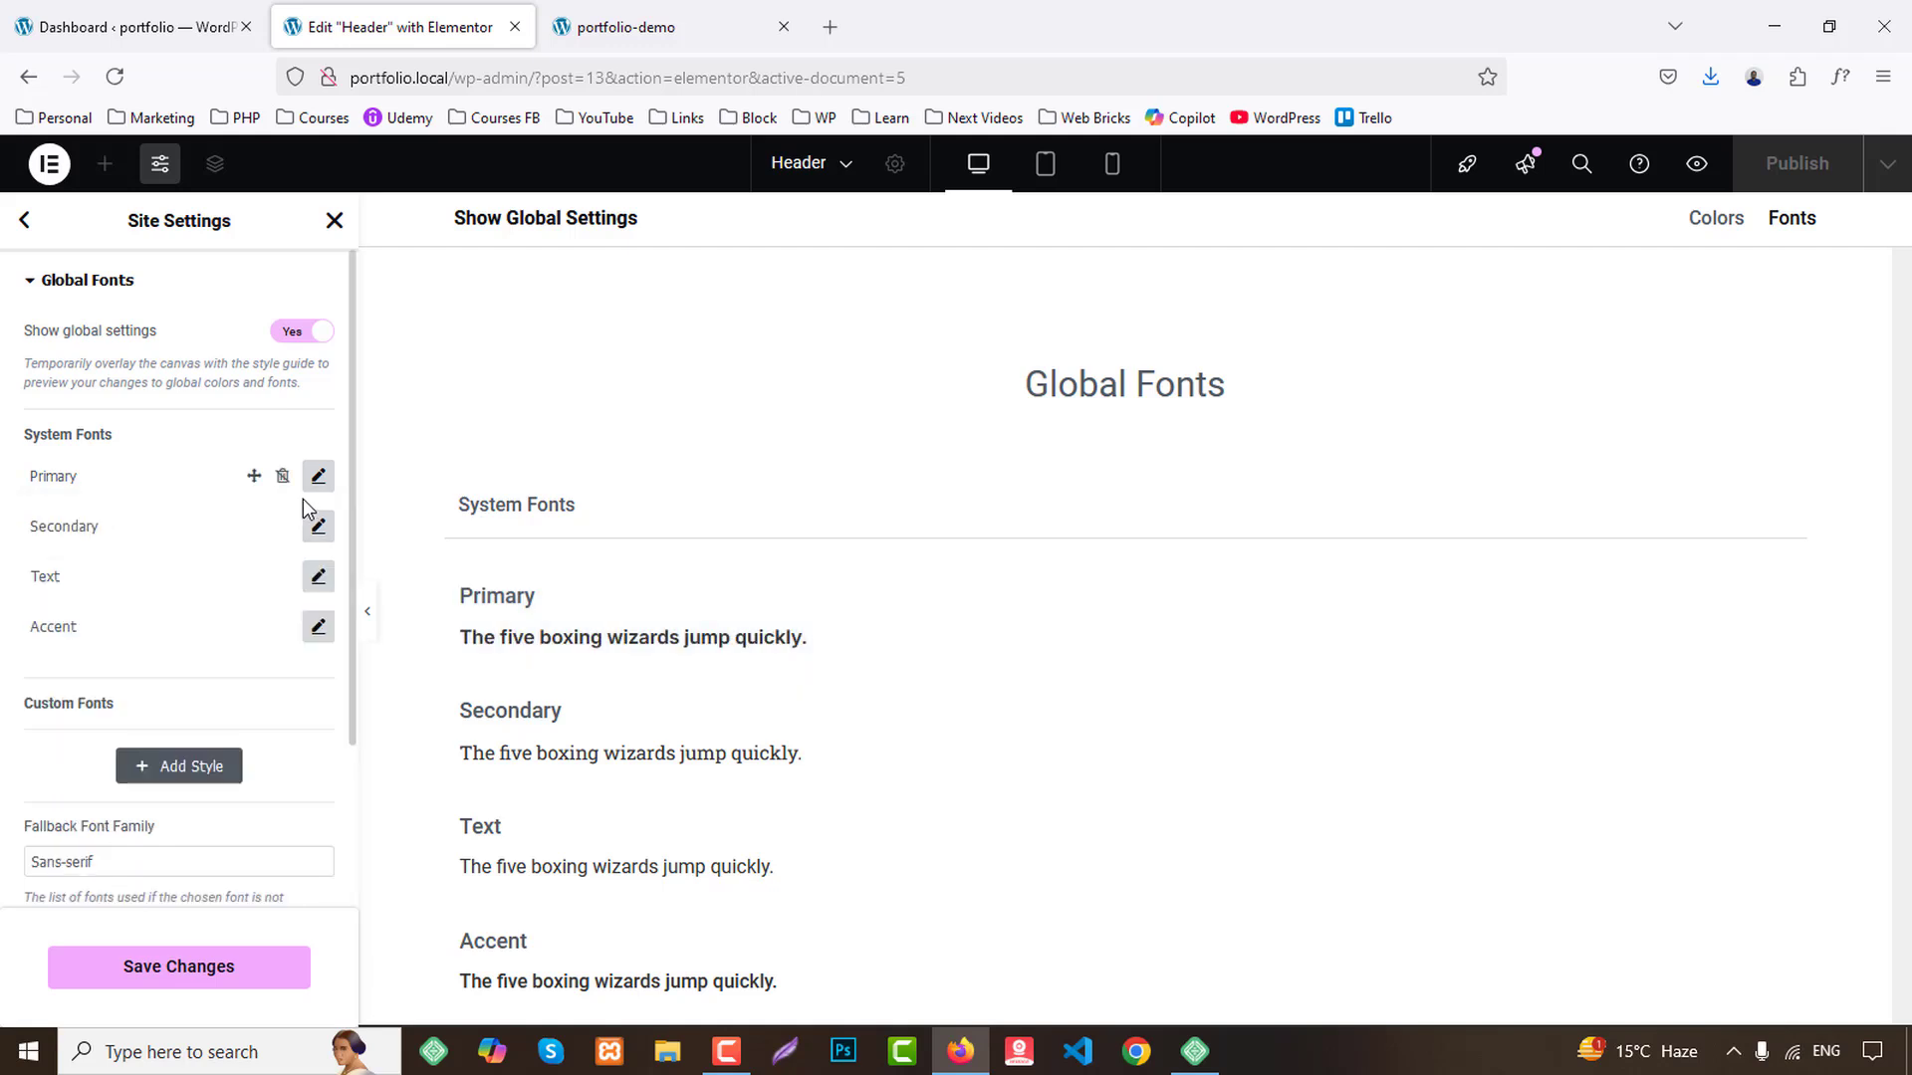
Set the Secondary global font family to Inter.
left_click(311, 537)
left_click(214, 637)
type("in")
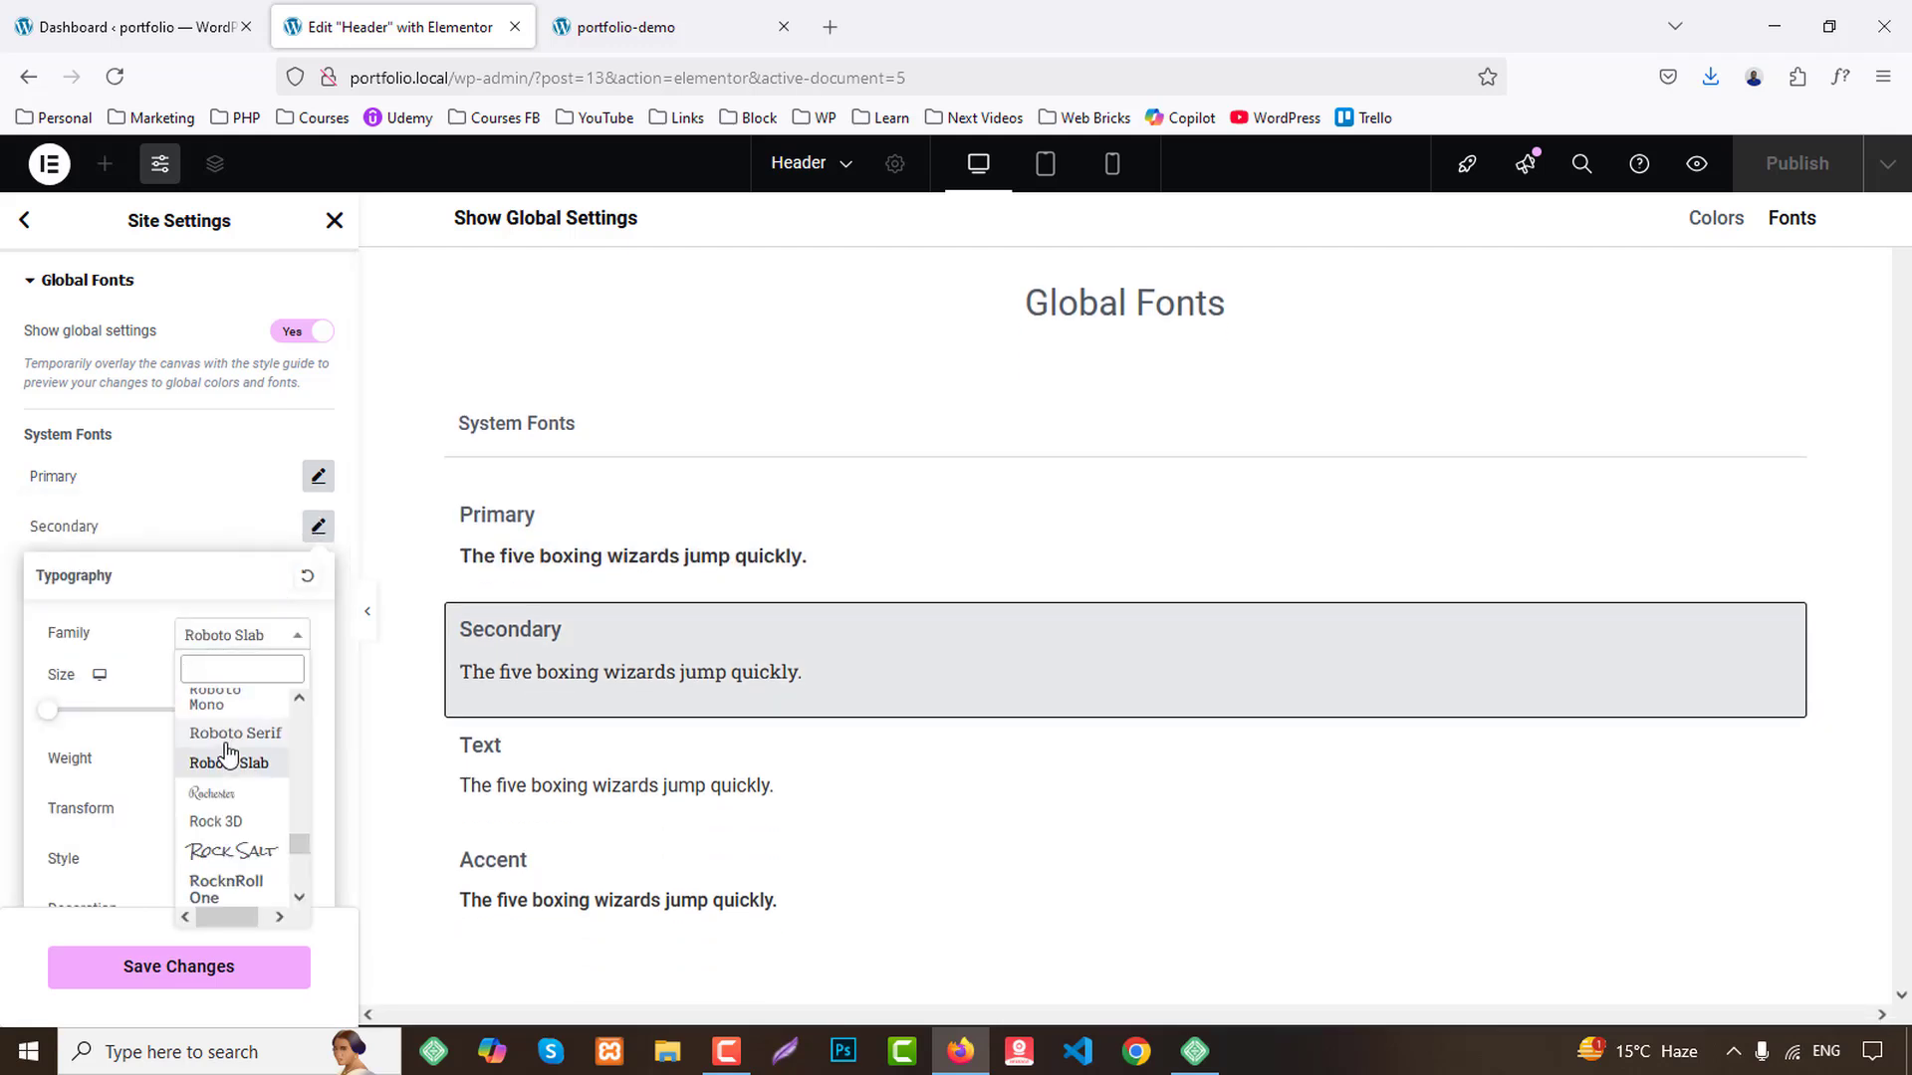
type("ter")
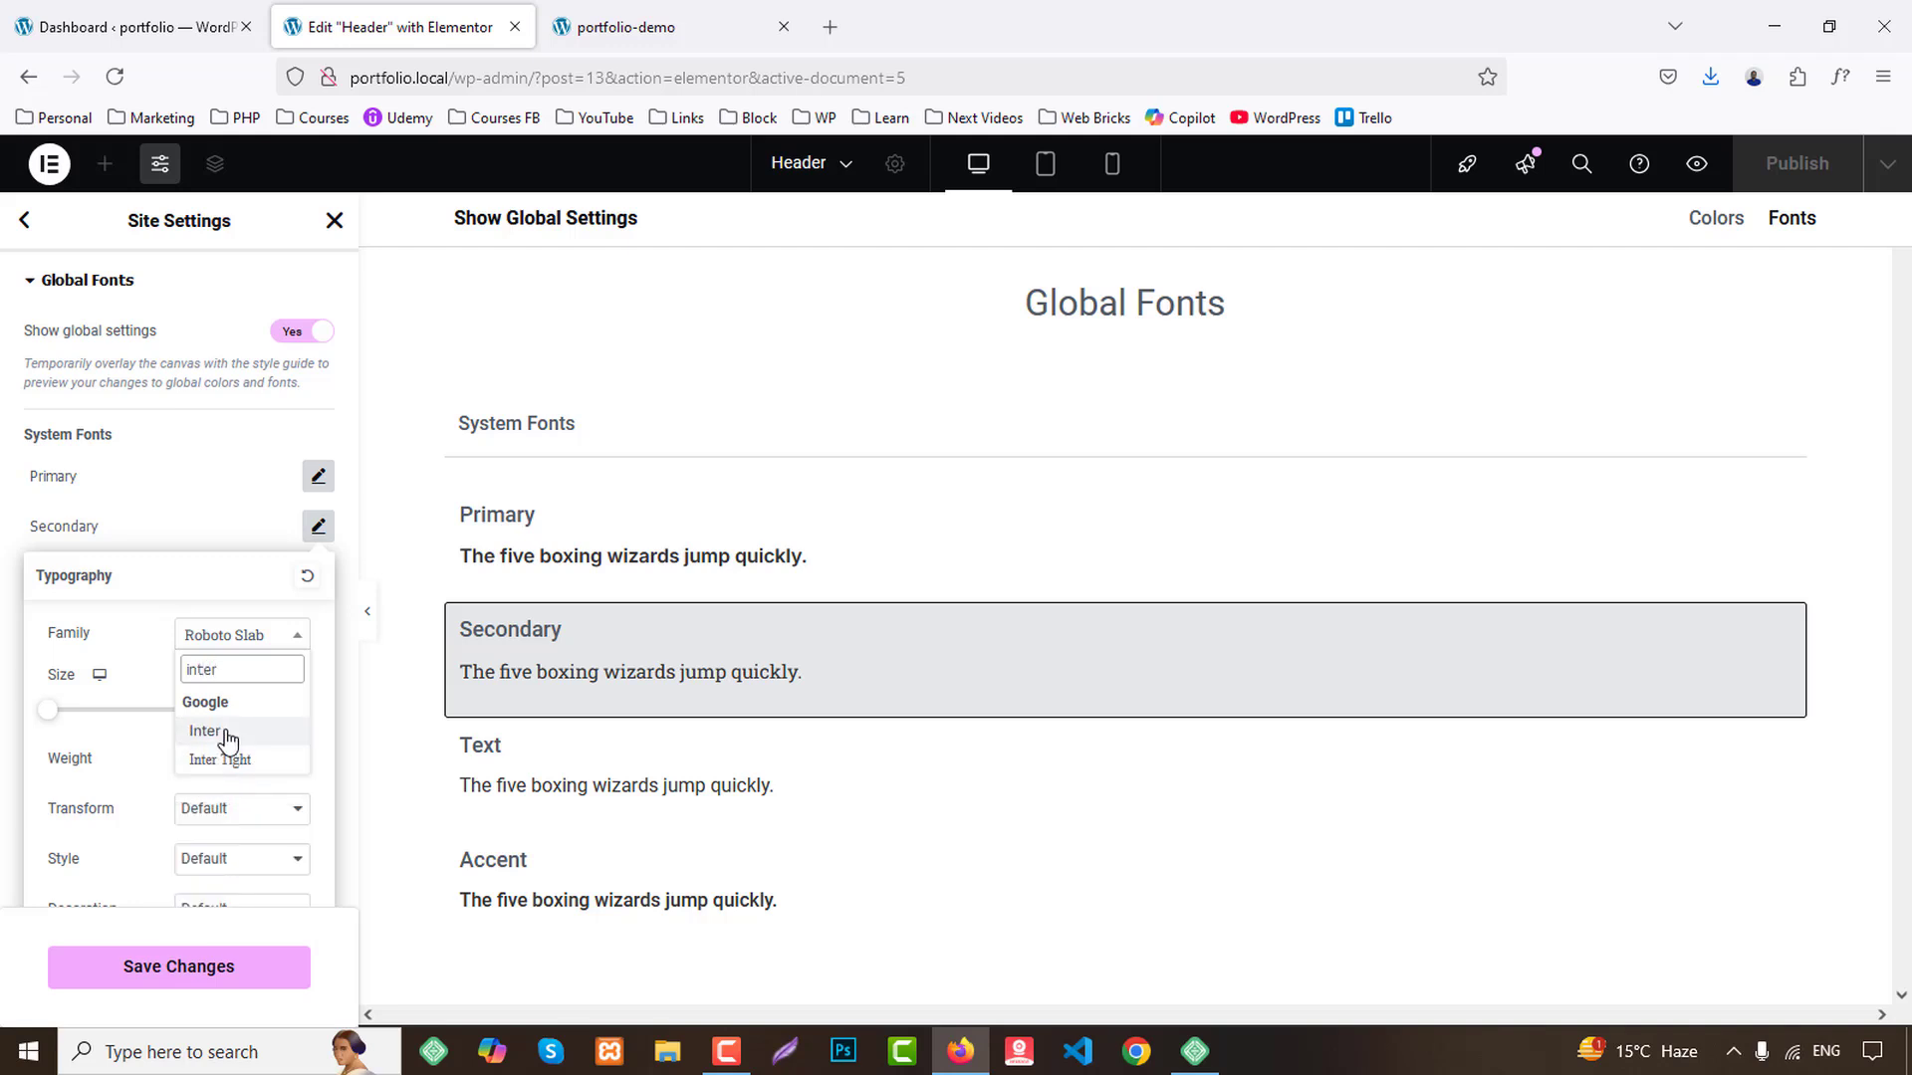
left_click(225, 732)
left_click(318, 526)
Set the Text global font family to Inter.
left_click(317, 577)
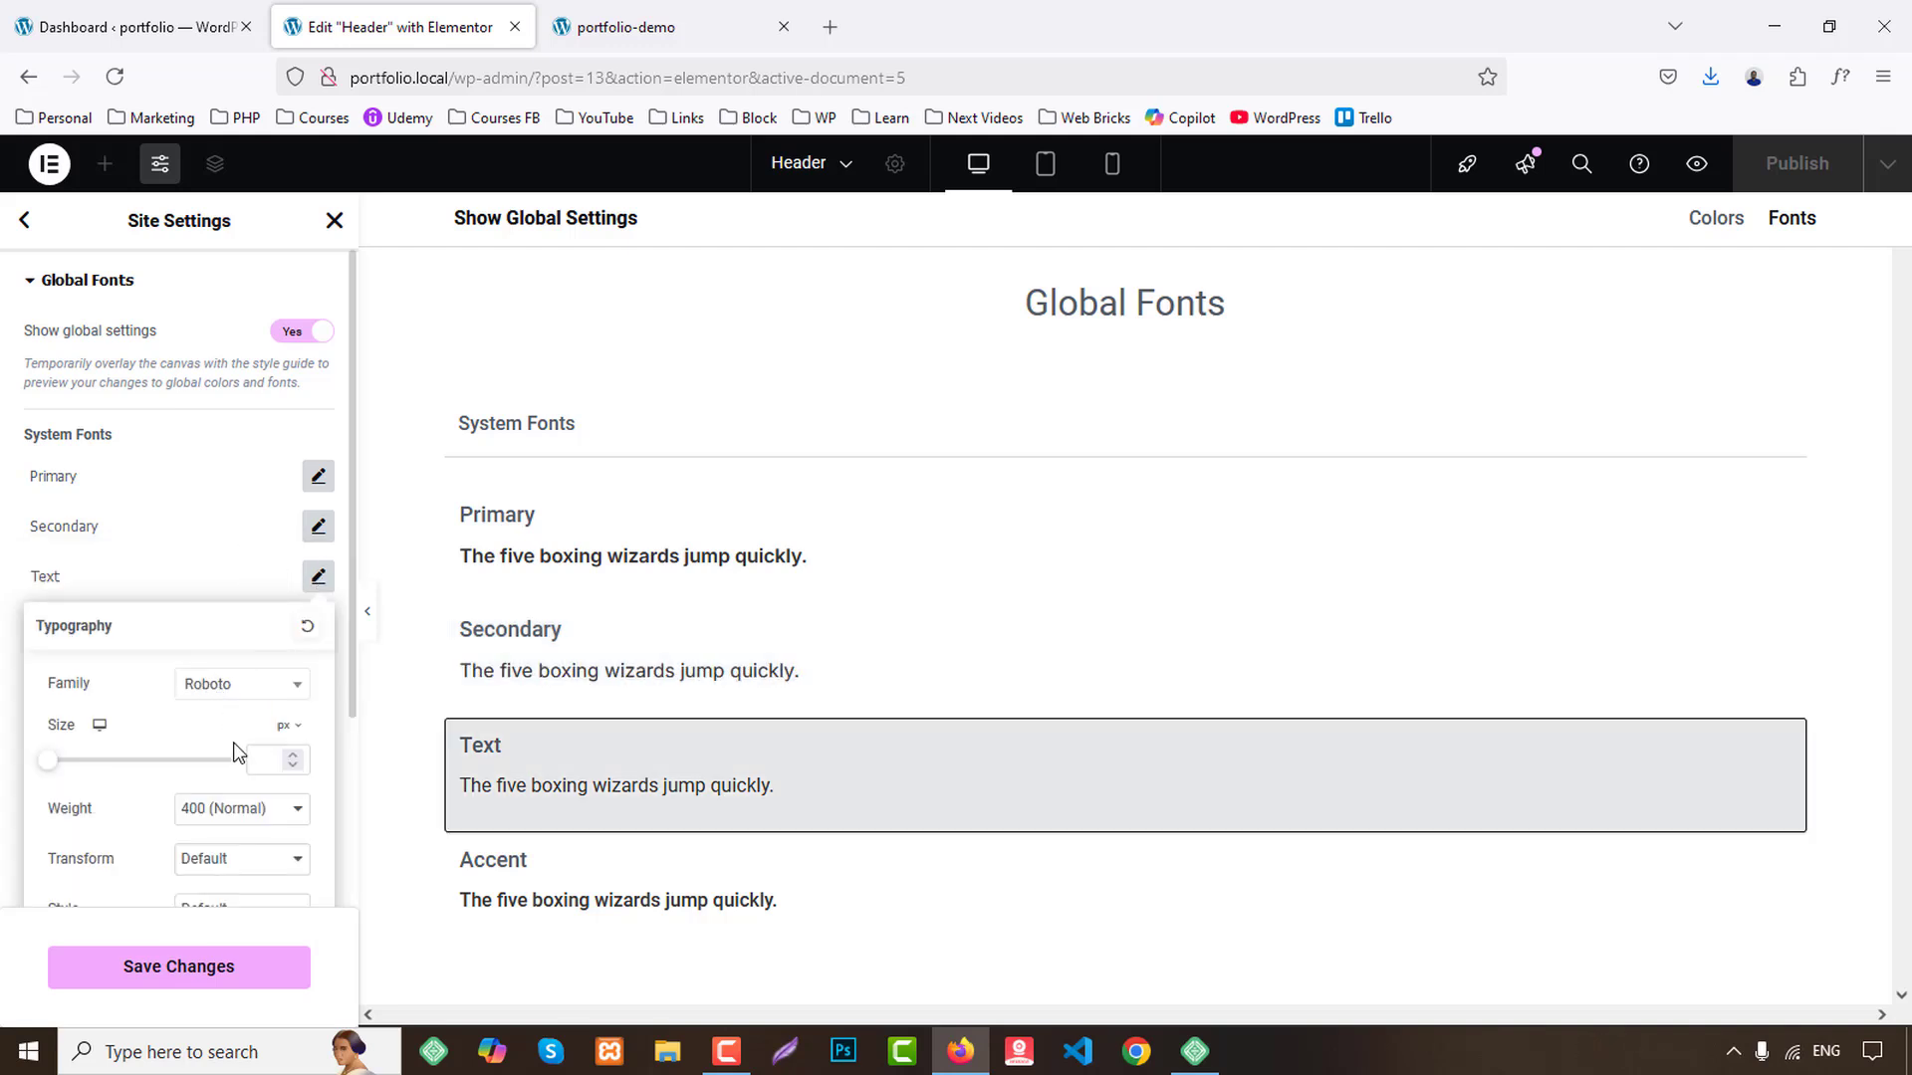
left_click(242, 684)
type("inter")
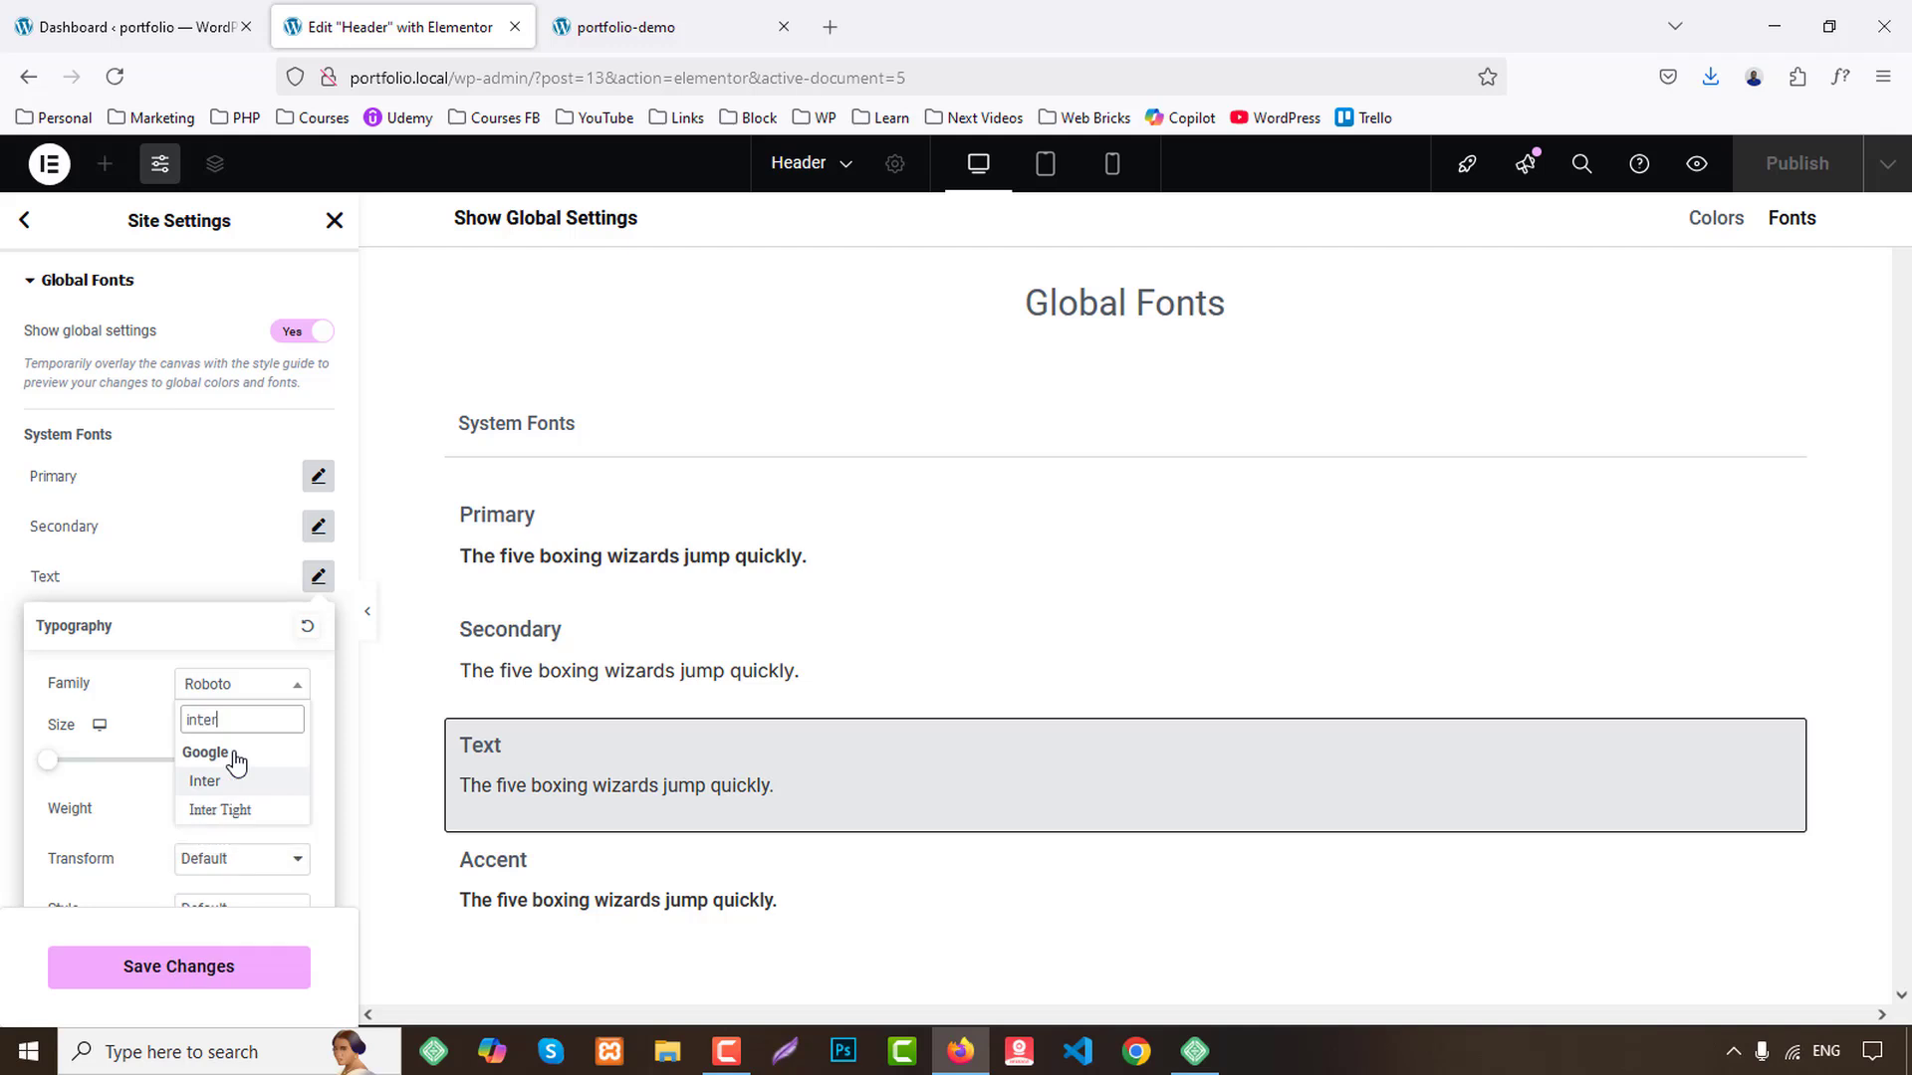
left_click(202, 781)
left_click(318, 577)
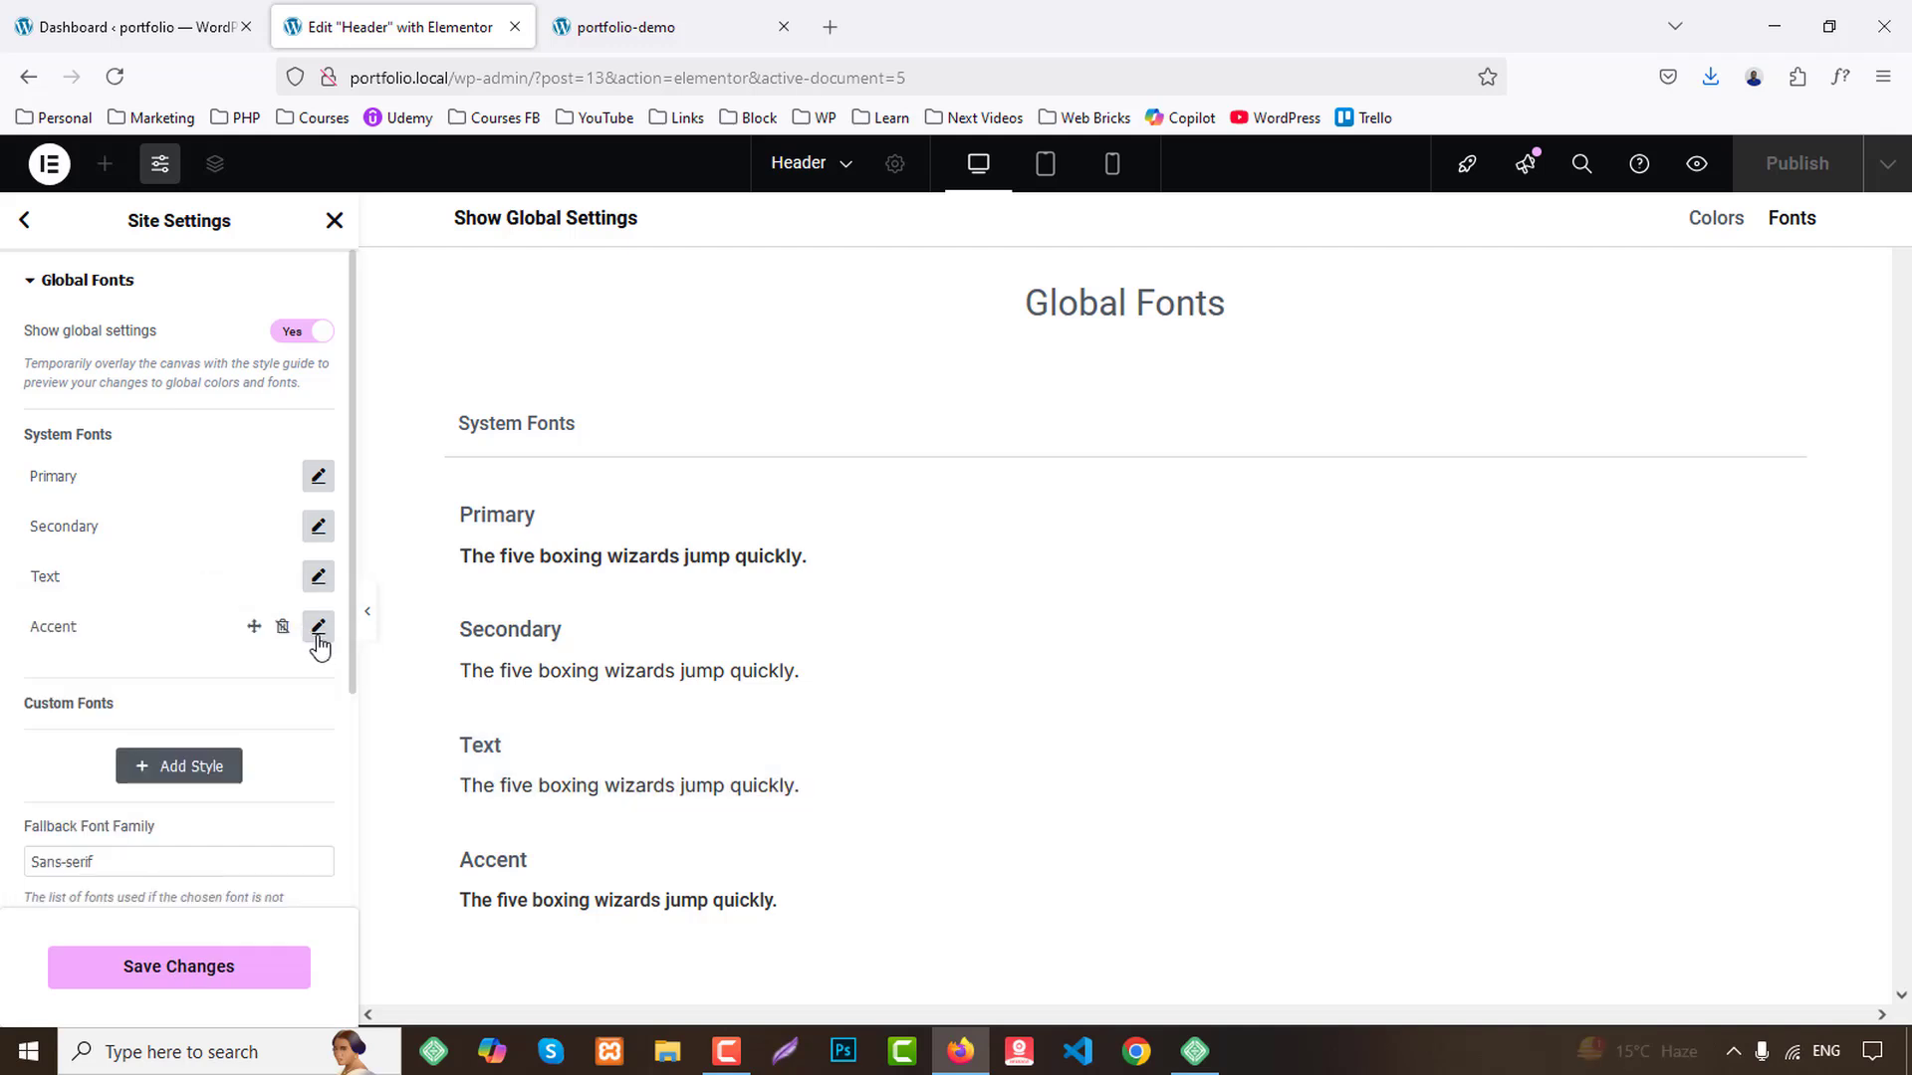
Try to set the Accent global font family to Inter, then save the font changes and close the site settings.
left_click(317, 626)
left_click(209, 734)
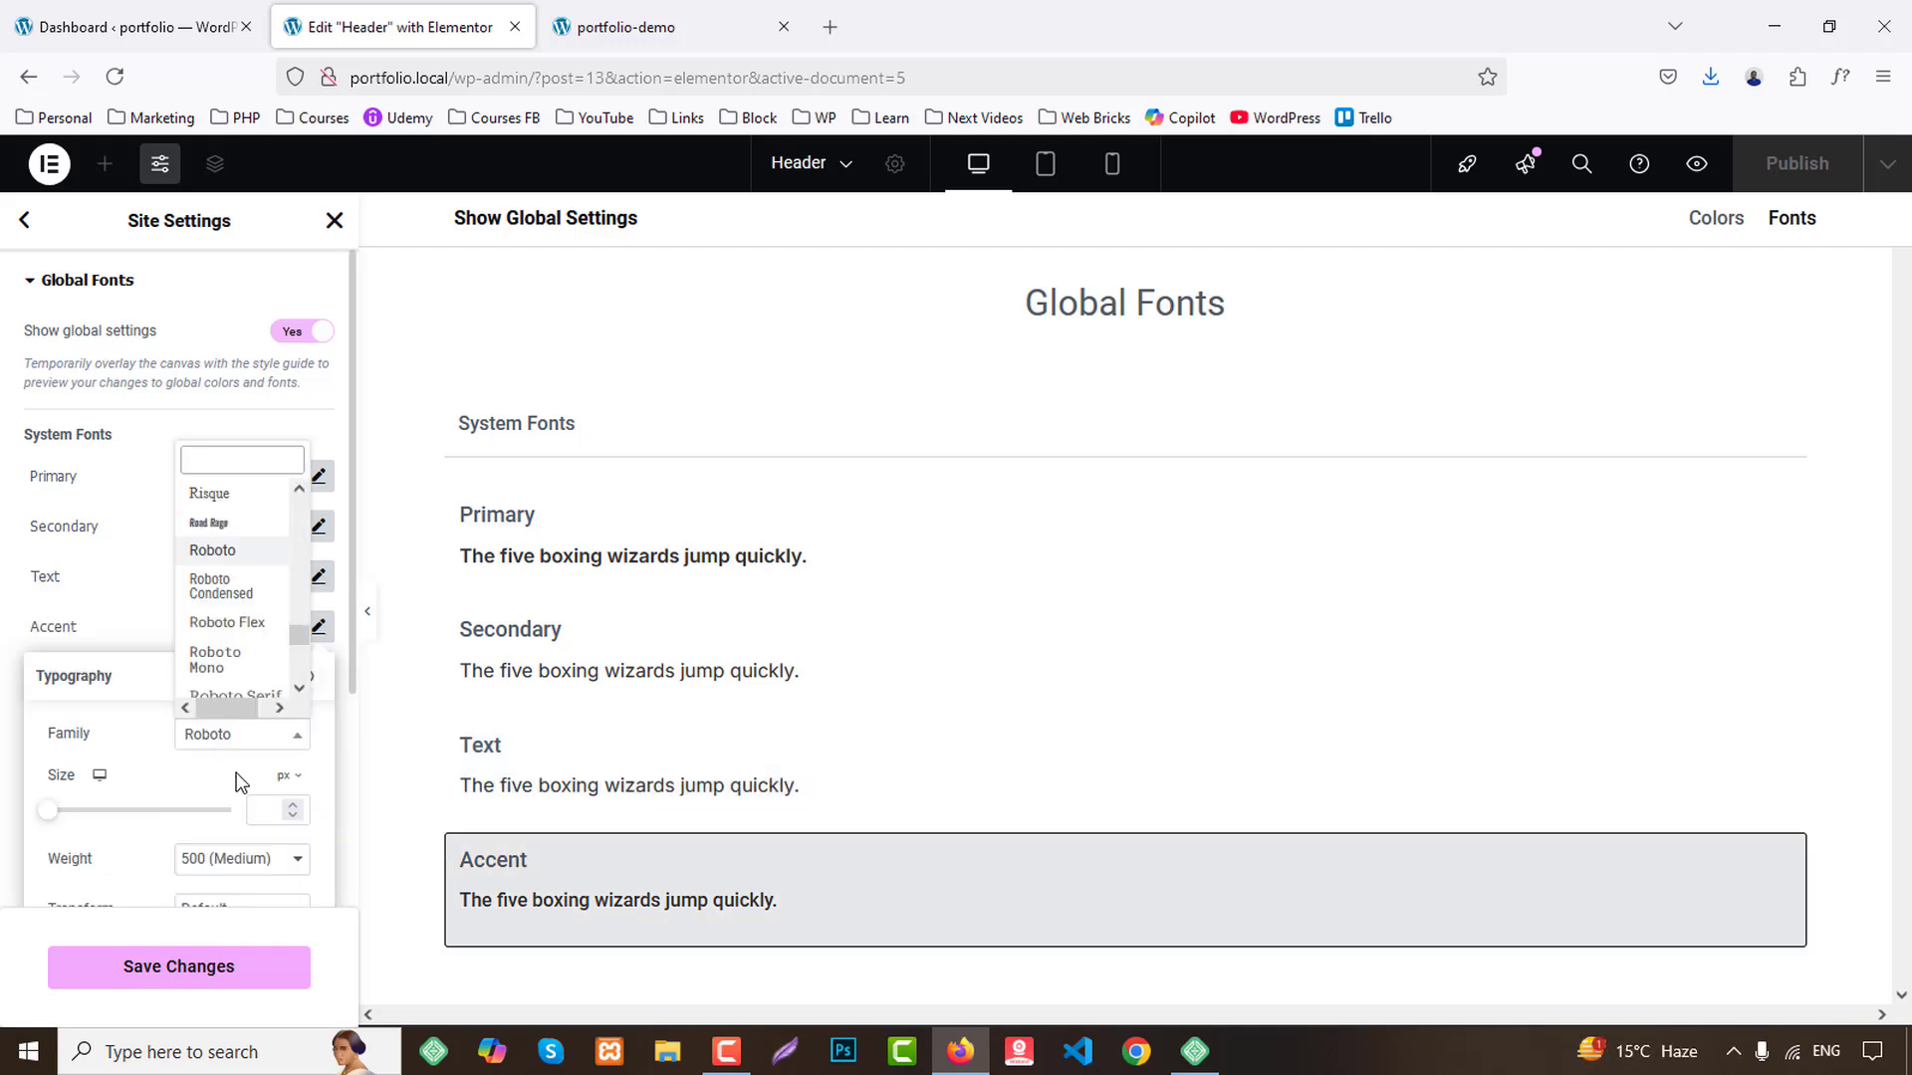
type("inter")
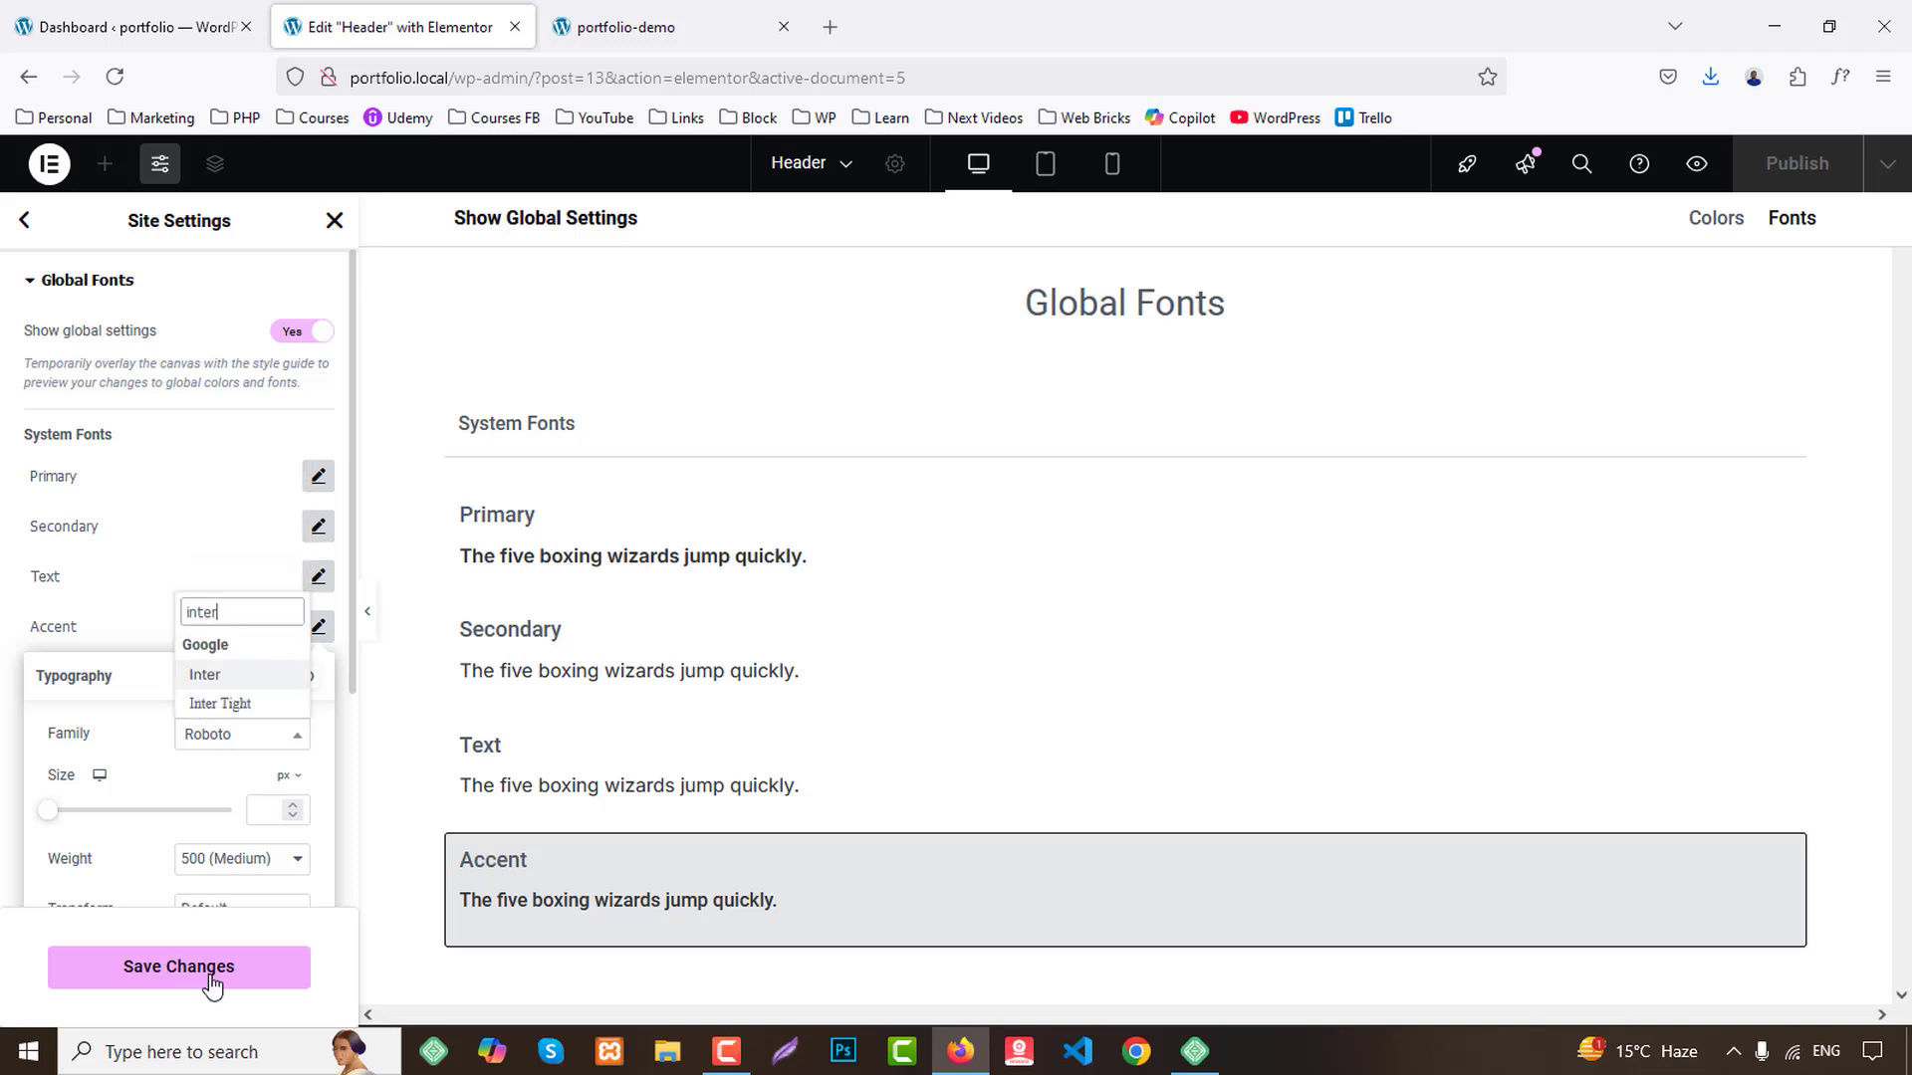
left_click(212, 984)
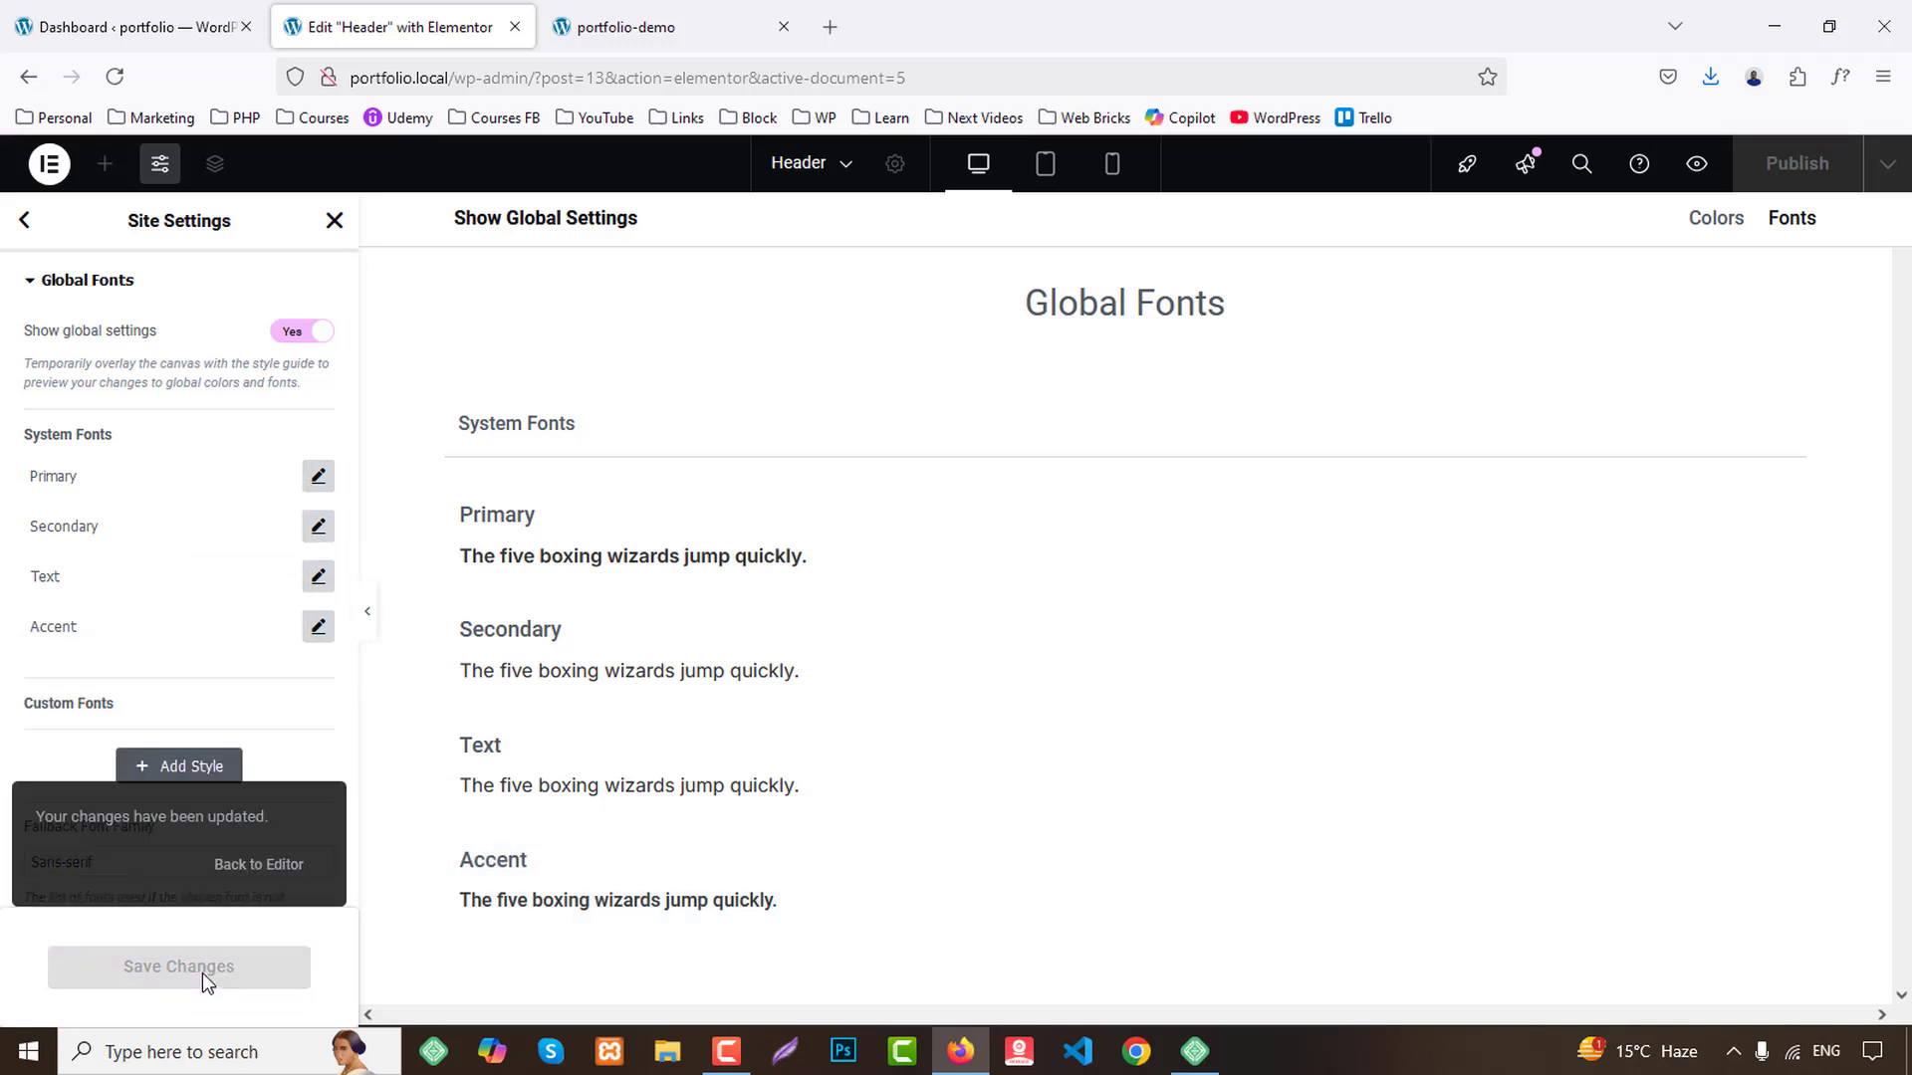
left_click(335, 223)
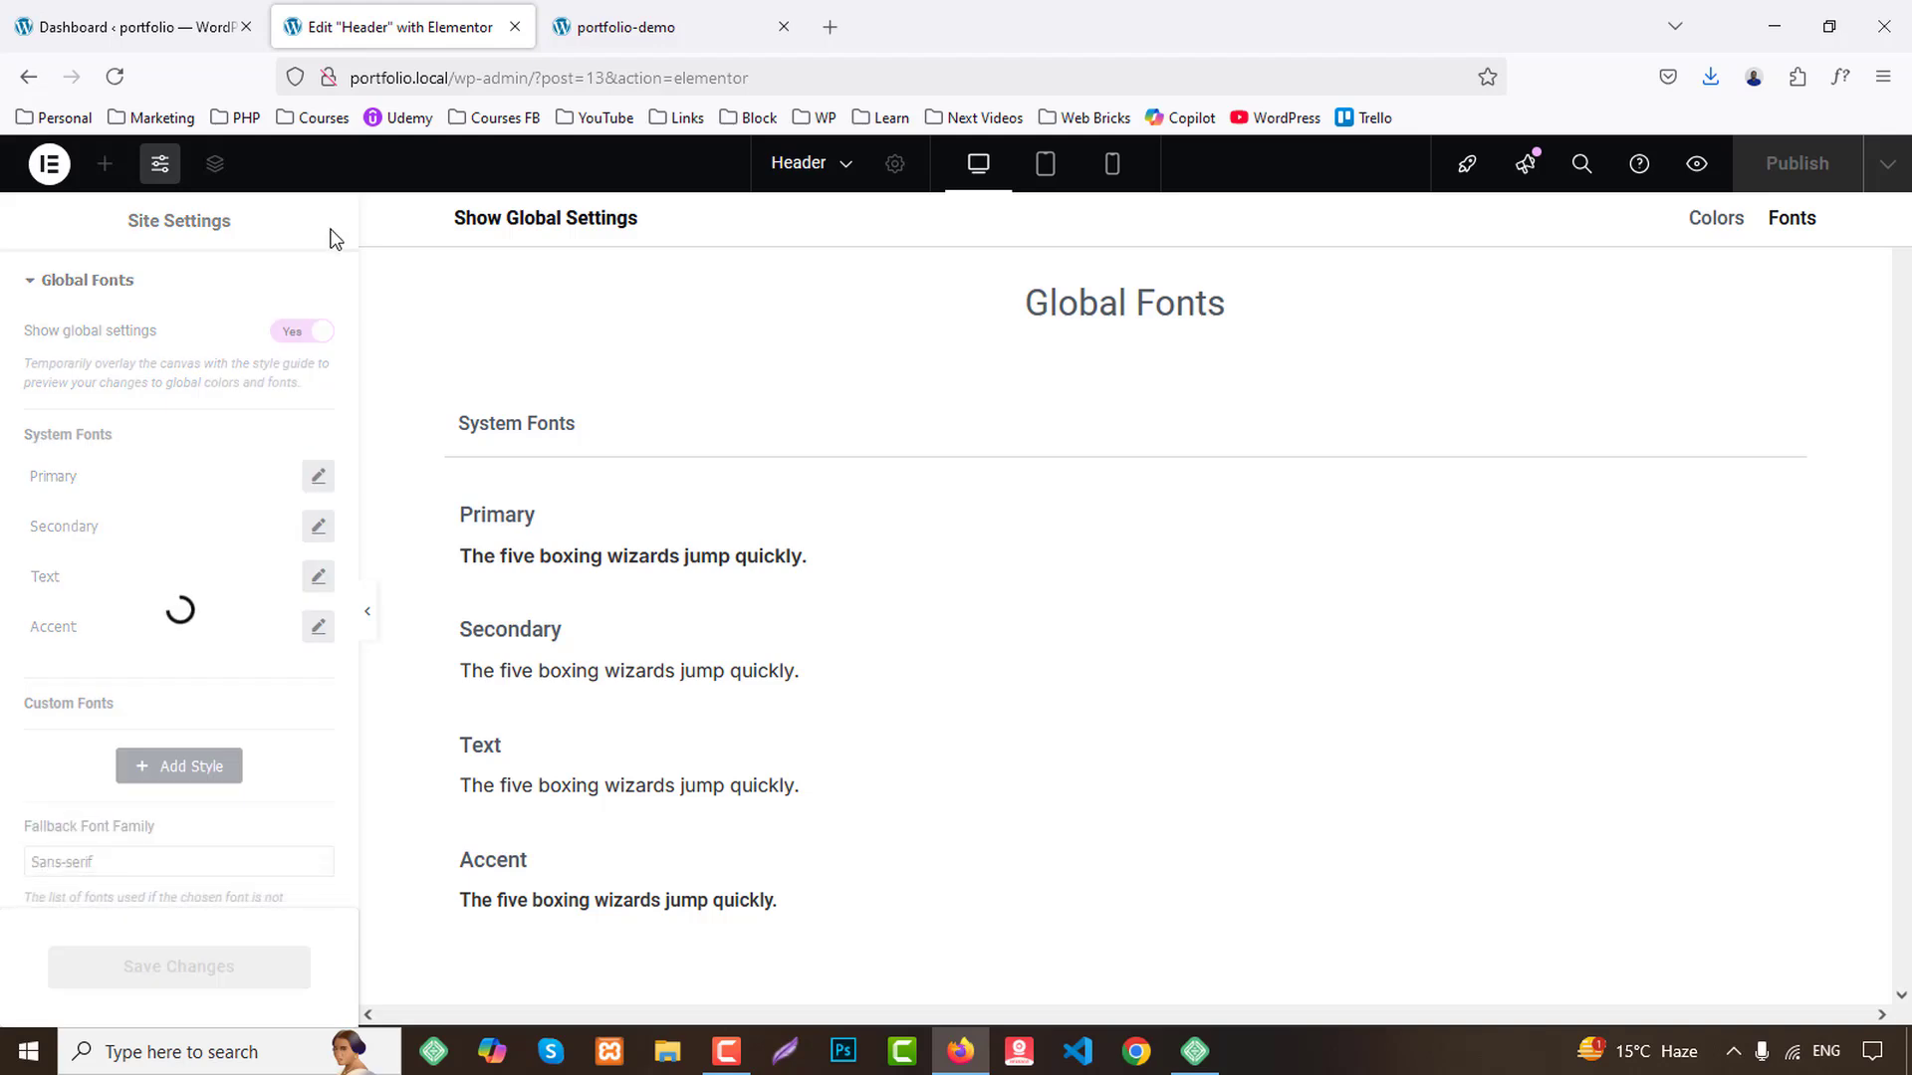
left_click(687, 14)
scroll(1041, 741, "up", 20)
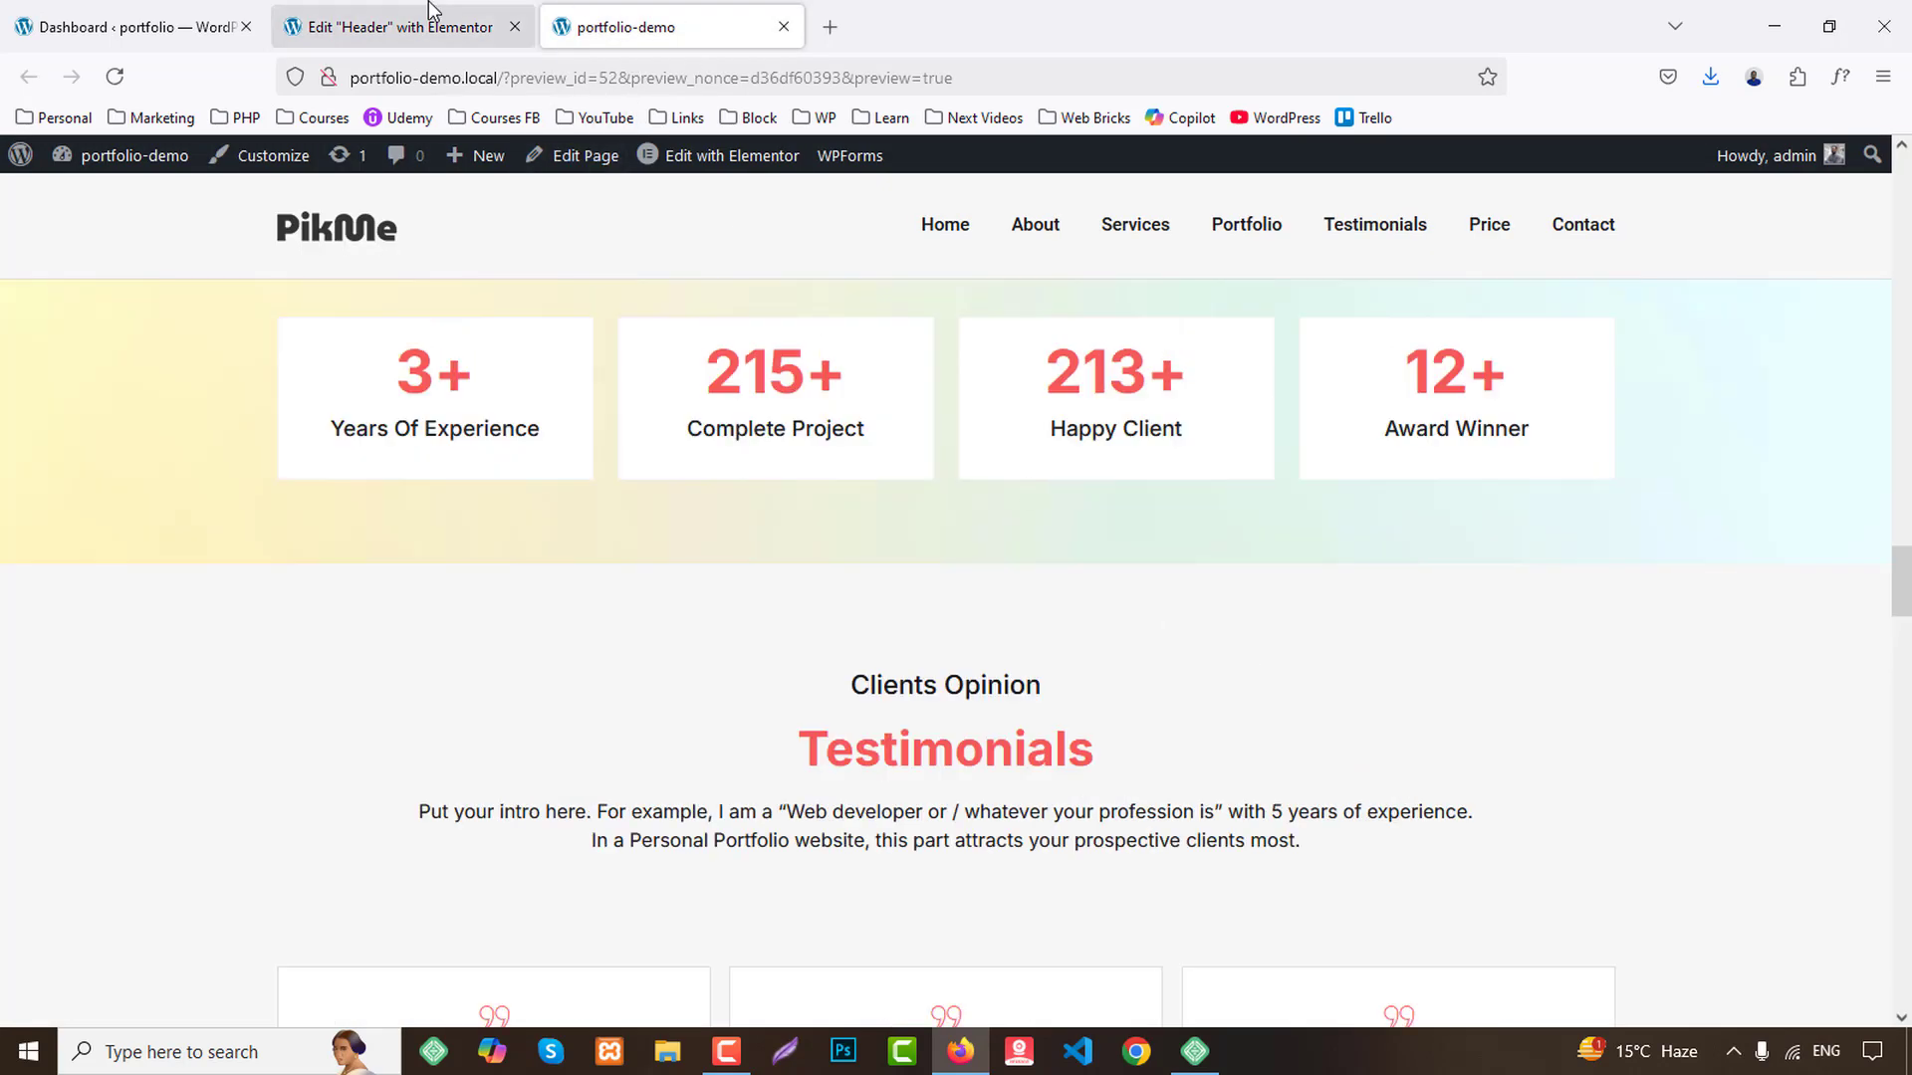
left_click(448, 27)
left_click(1079, 398)
left_click(1064, 453)
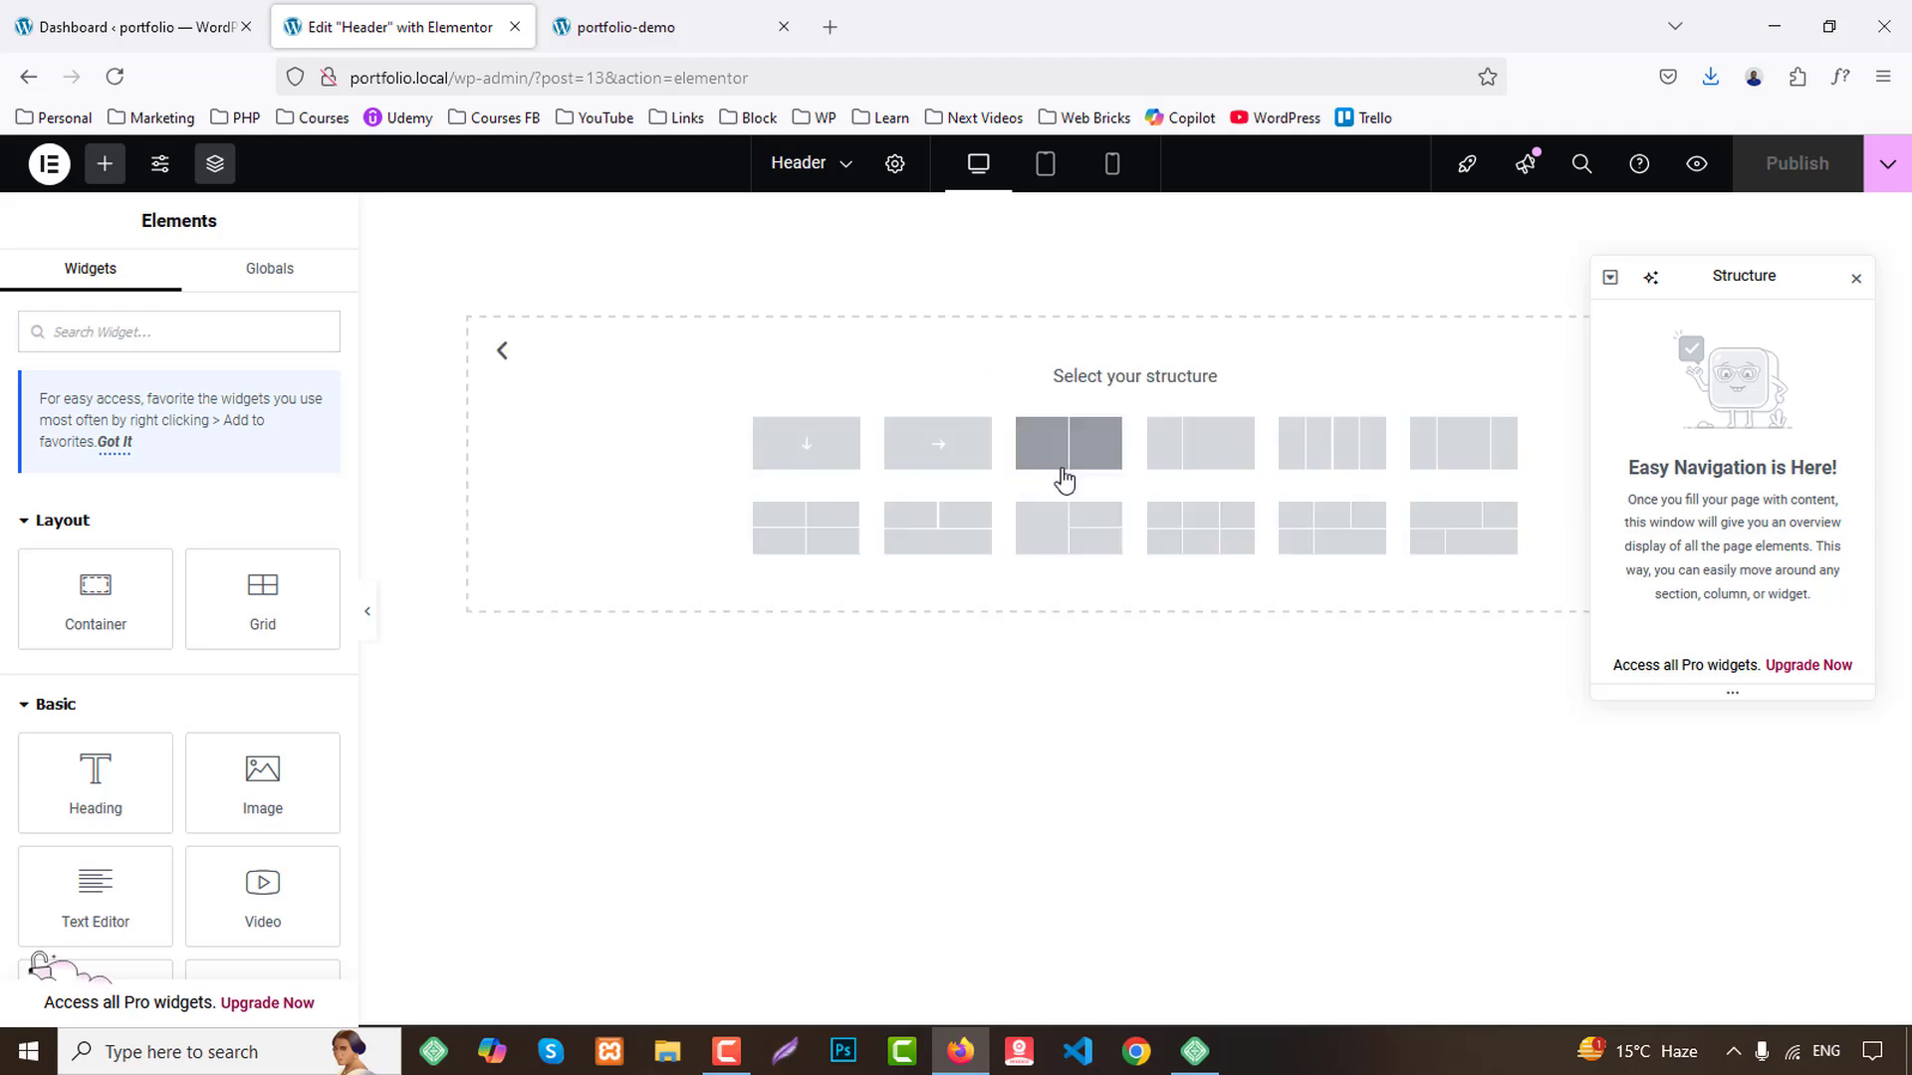
left_click(1058, 464)
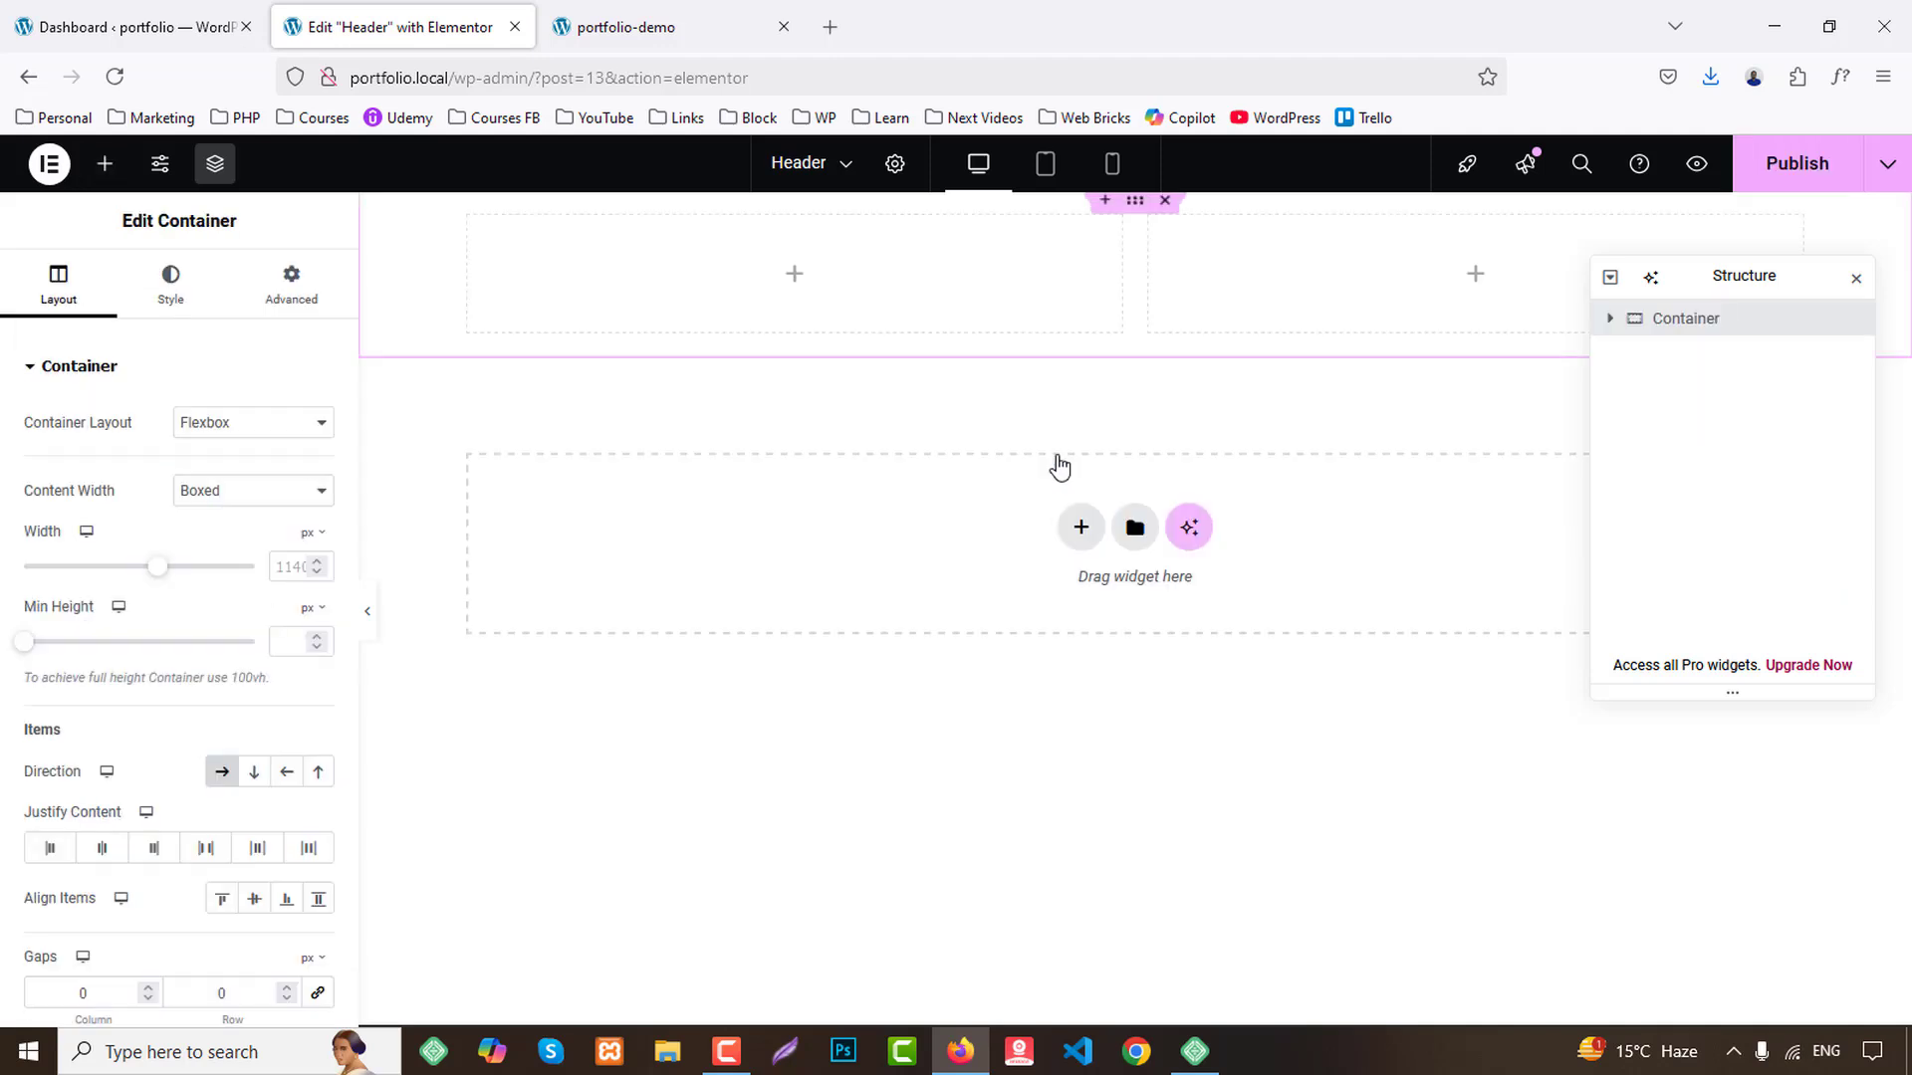
left_click(255, 899)
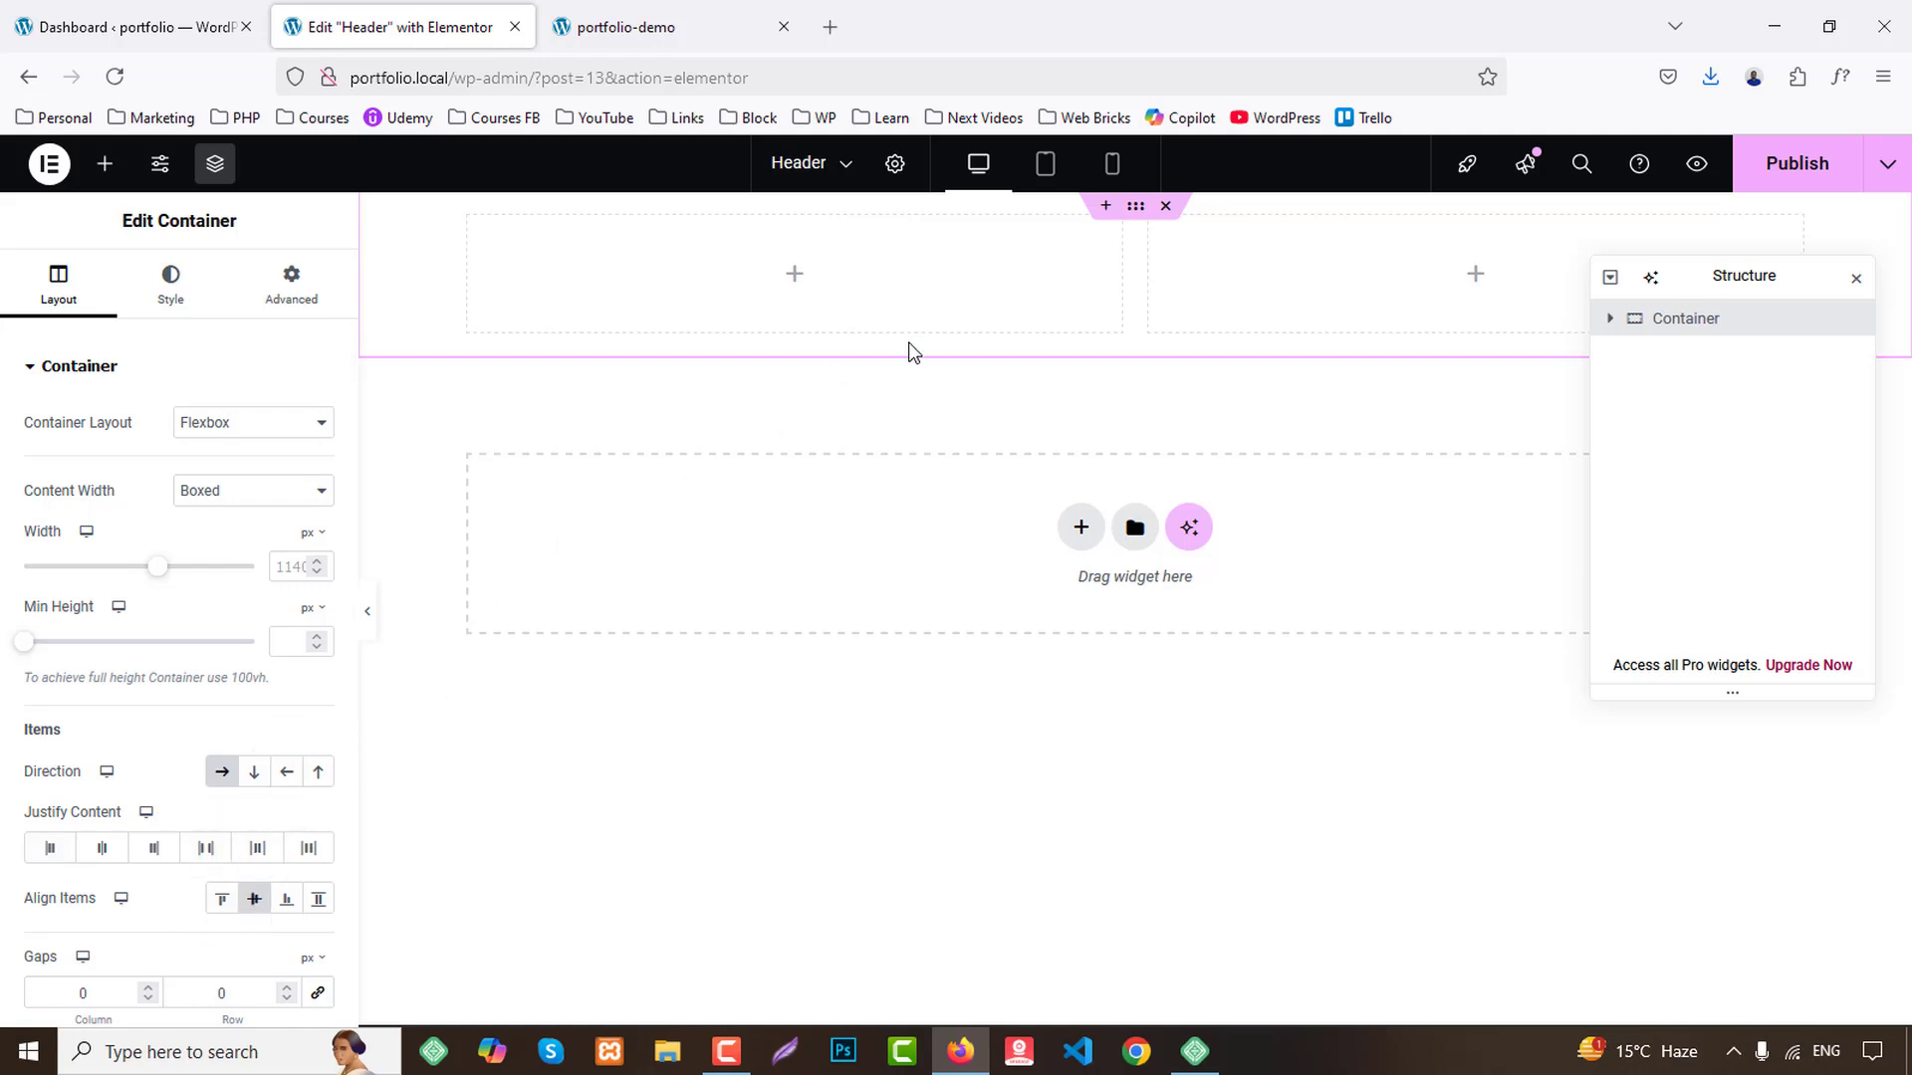
left_click(1164, 207)
Replace the equal two-column container with a Flexbox container in the one-third/two-thirds structure and close the Structure navigator.
left_click(1080, 389)
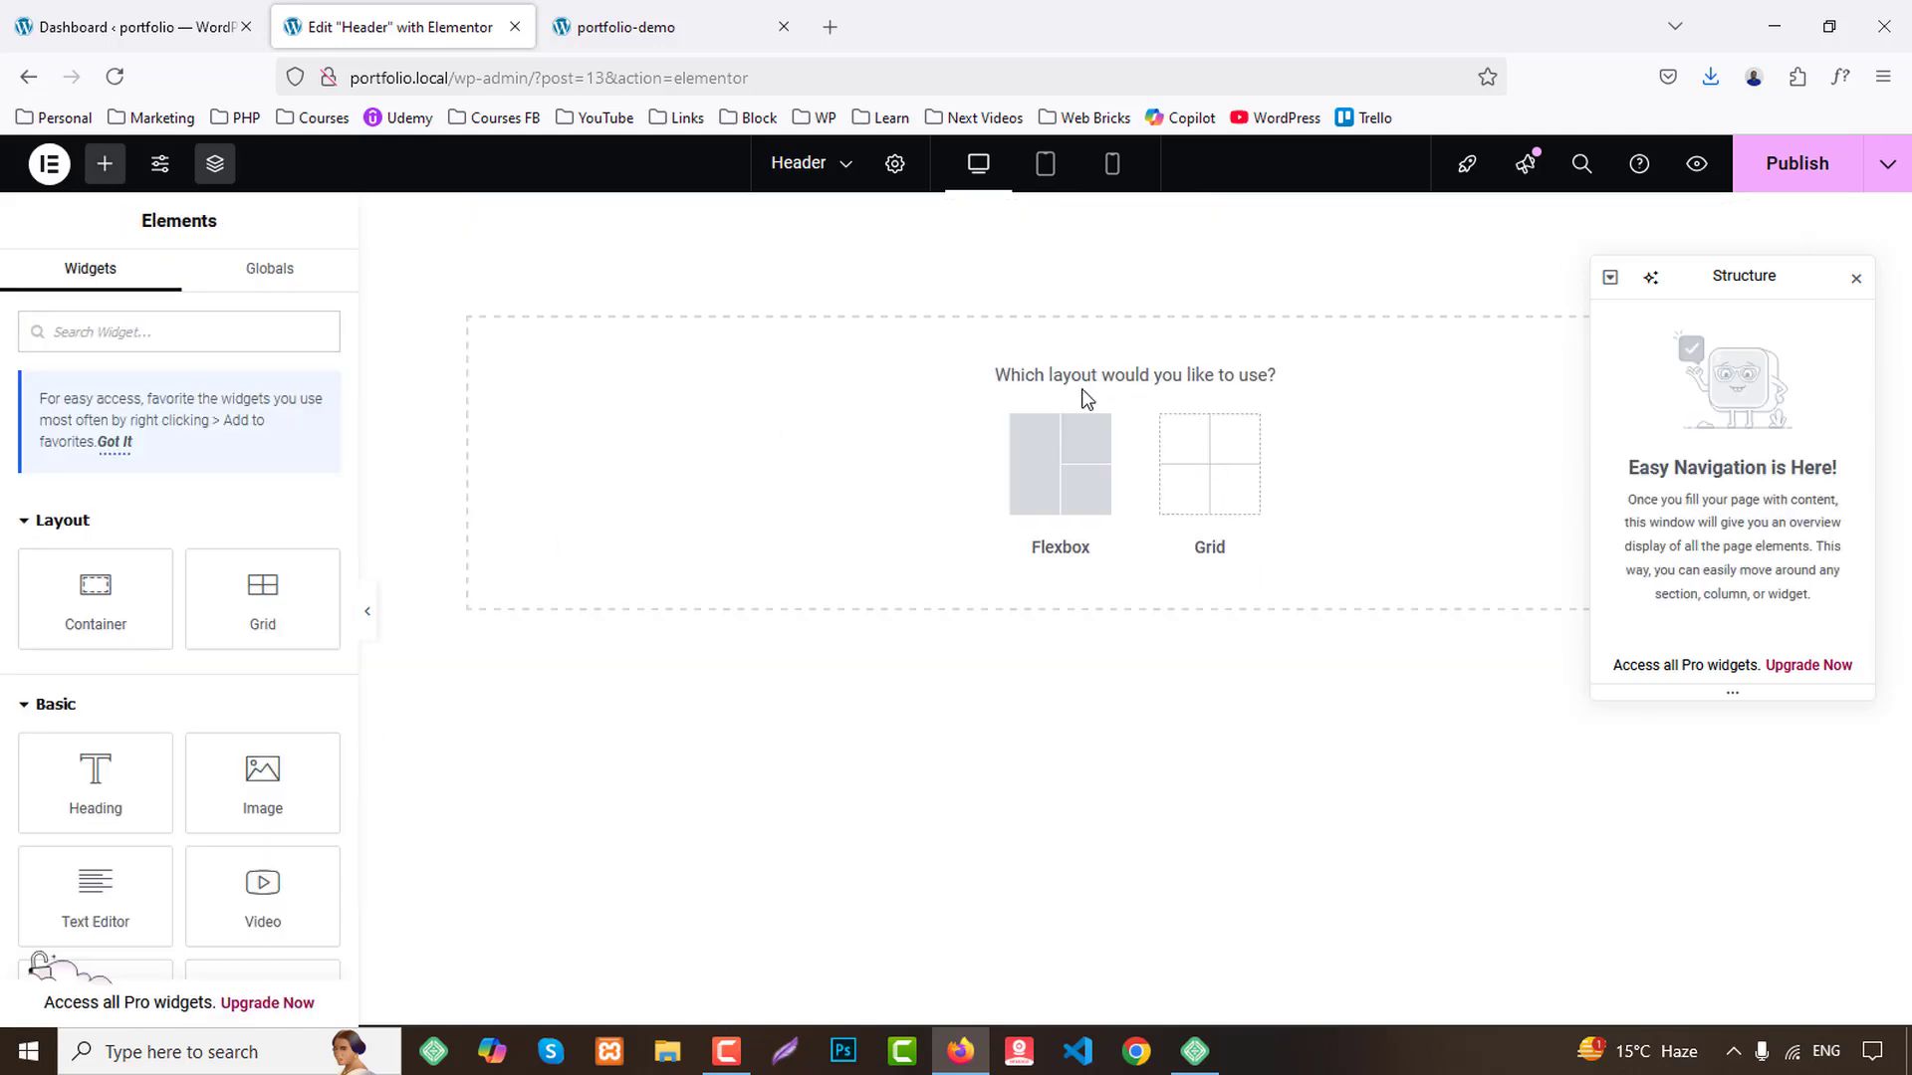
left_click(1065, 466)
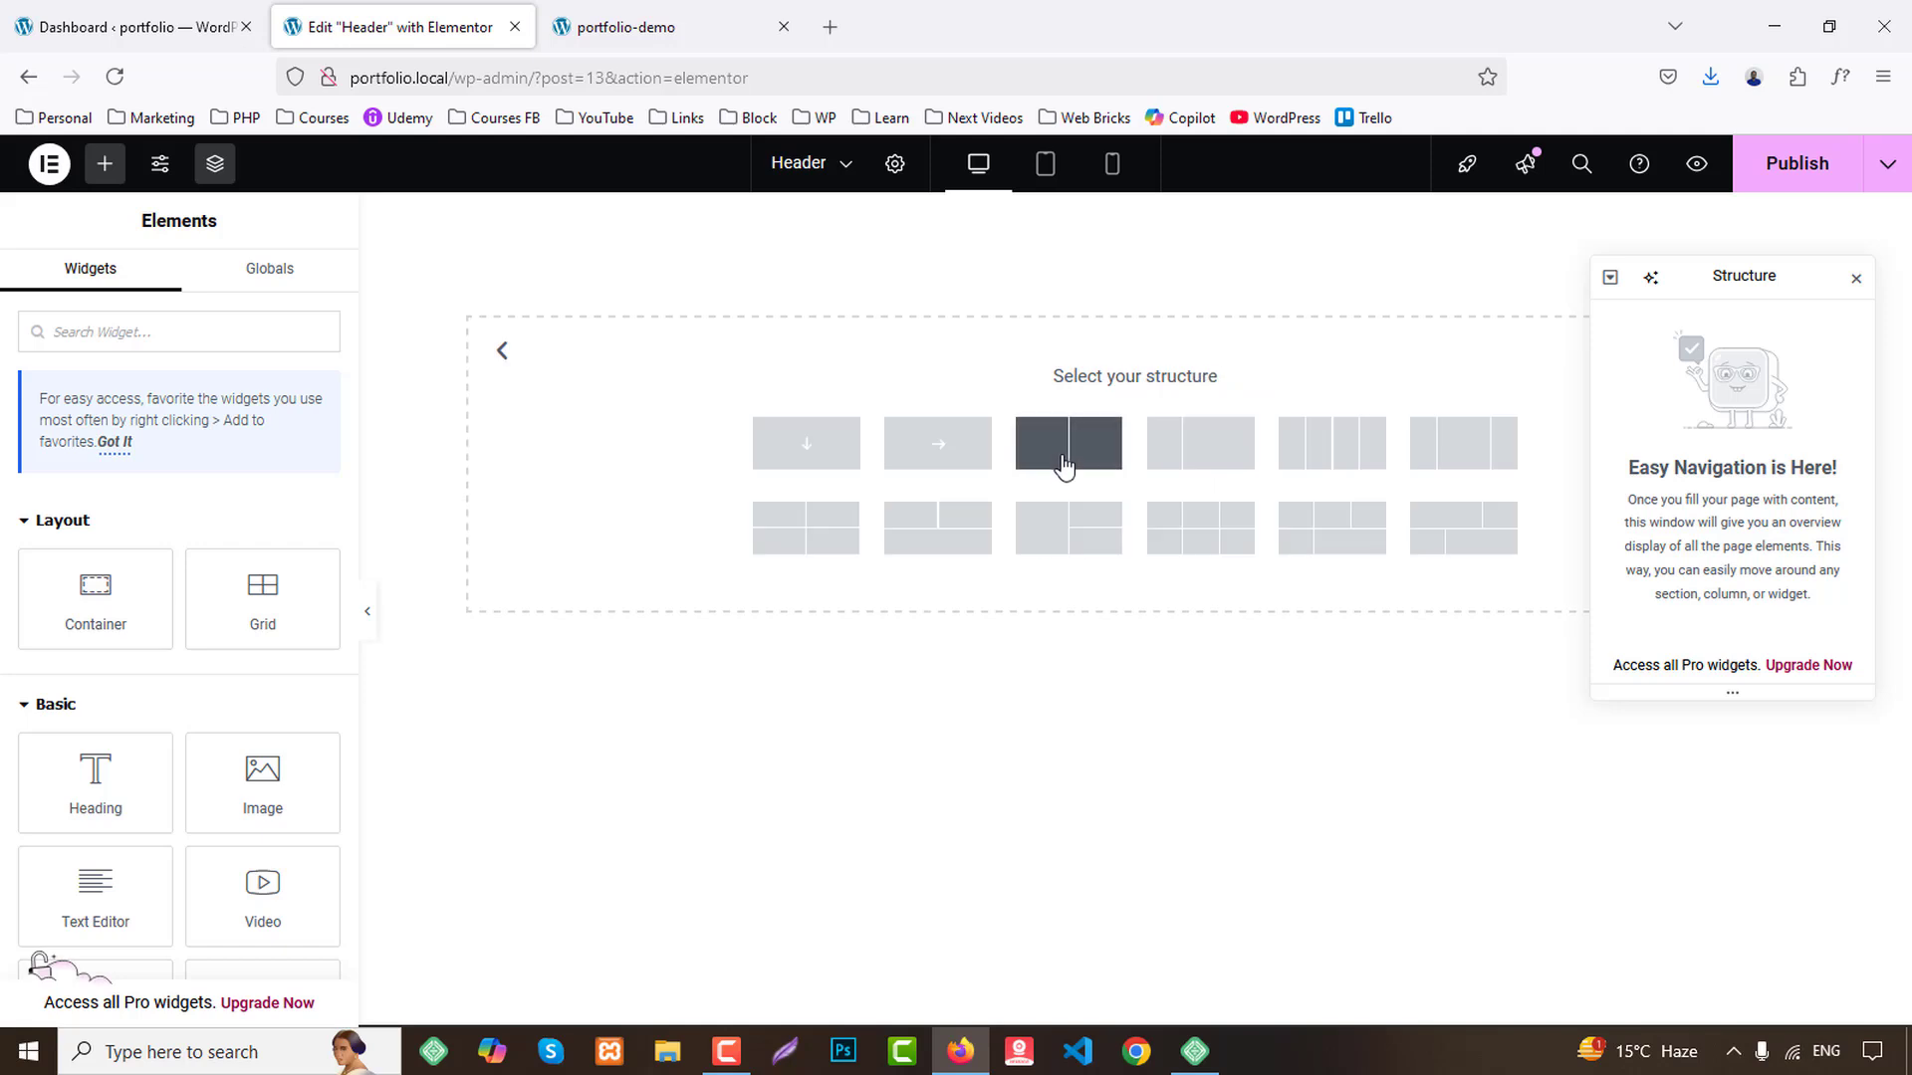
left_click(1181, 458)
left_click(1856, 279)
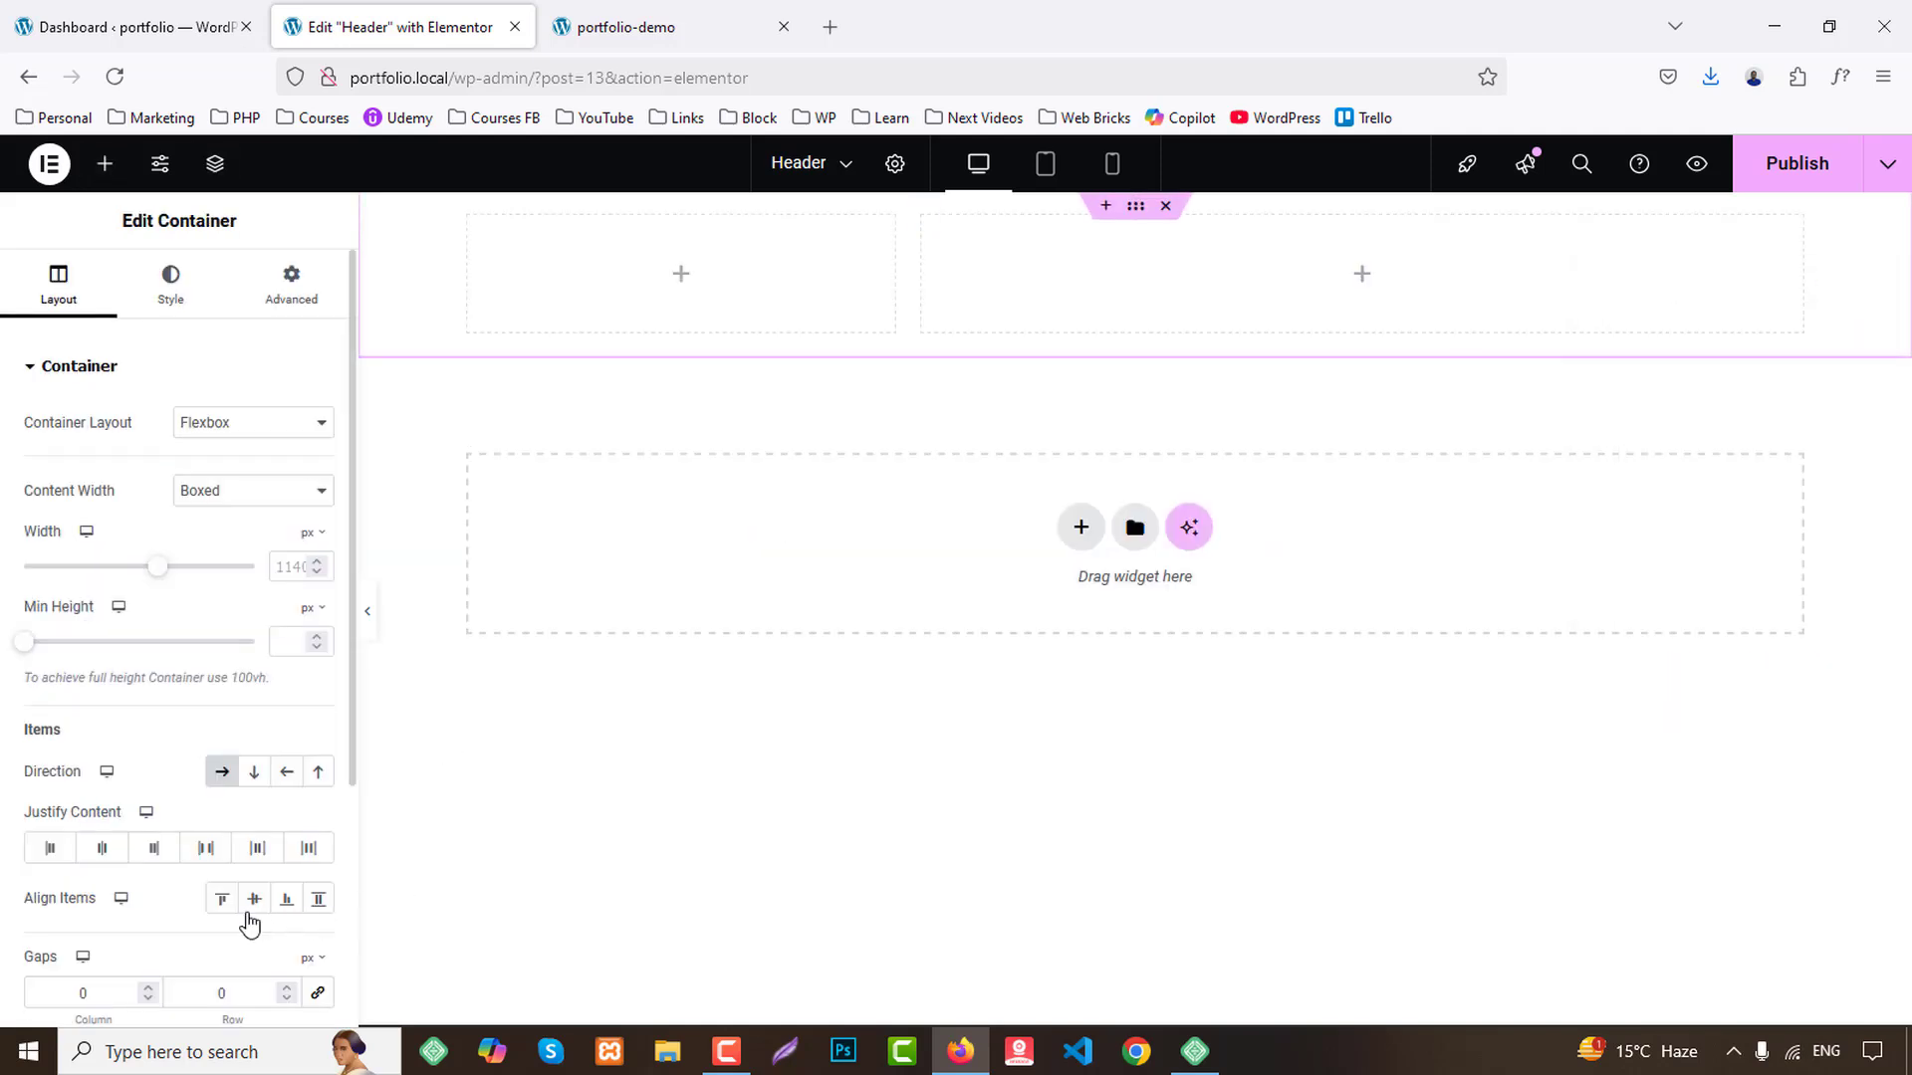
Find the Image widget and add it to the narrow column of the header container.
left_click(104, 163)
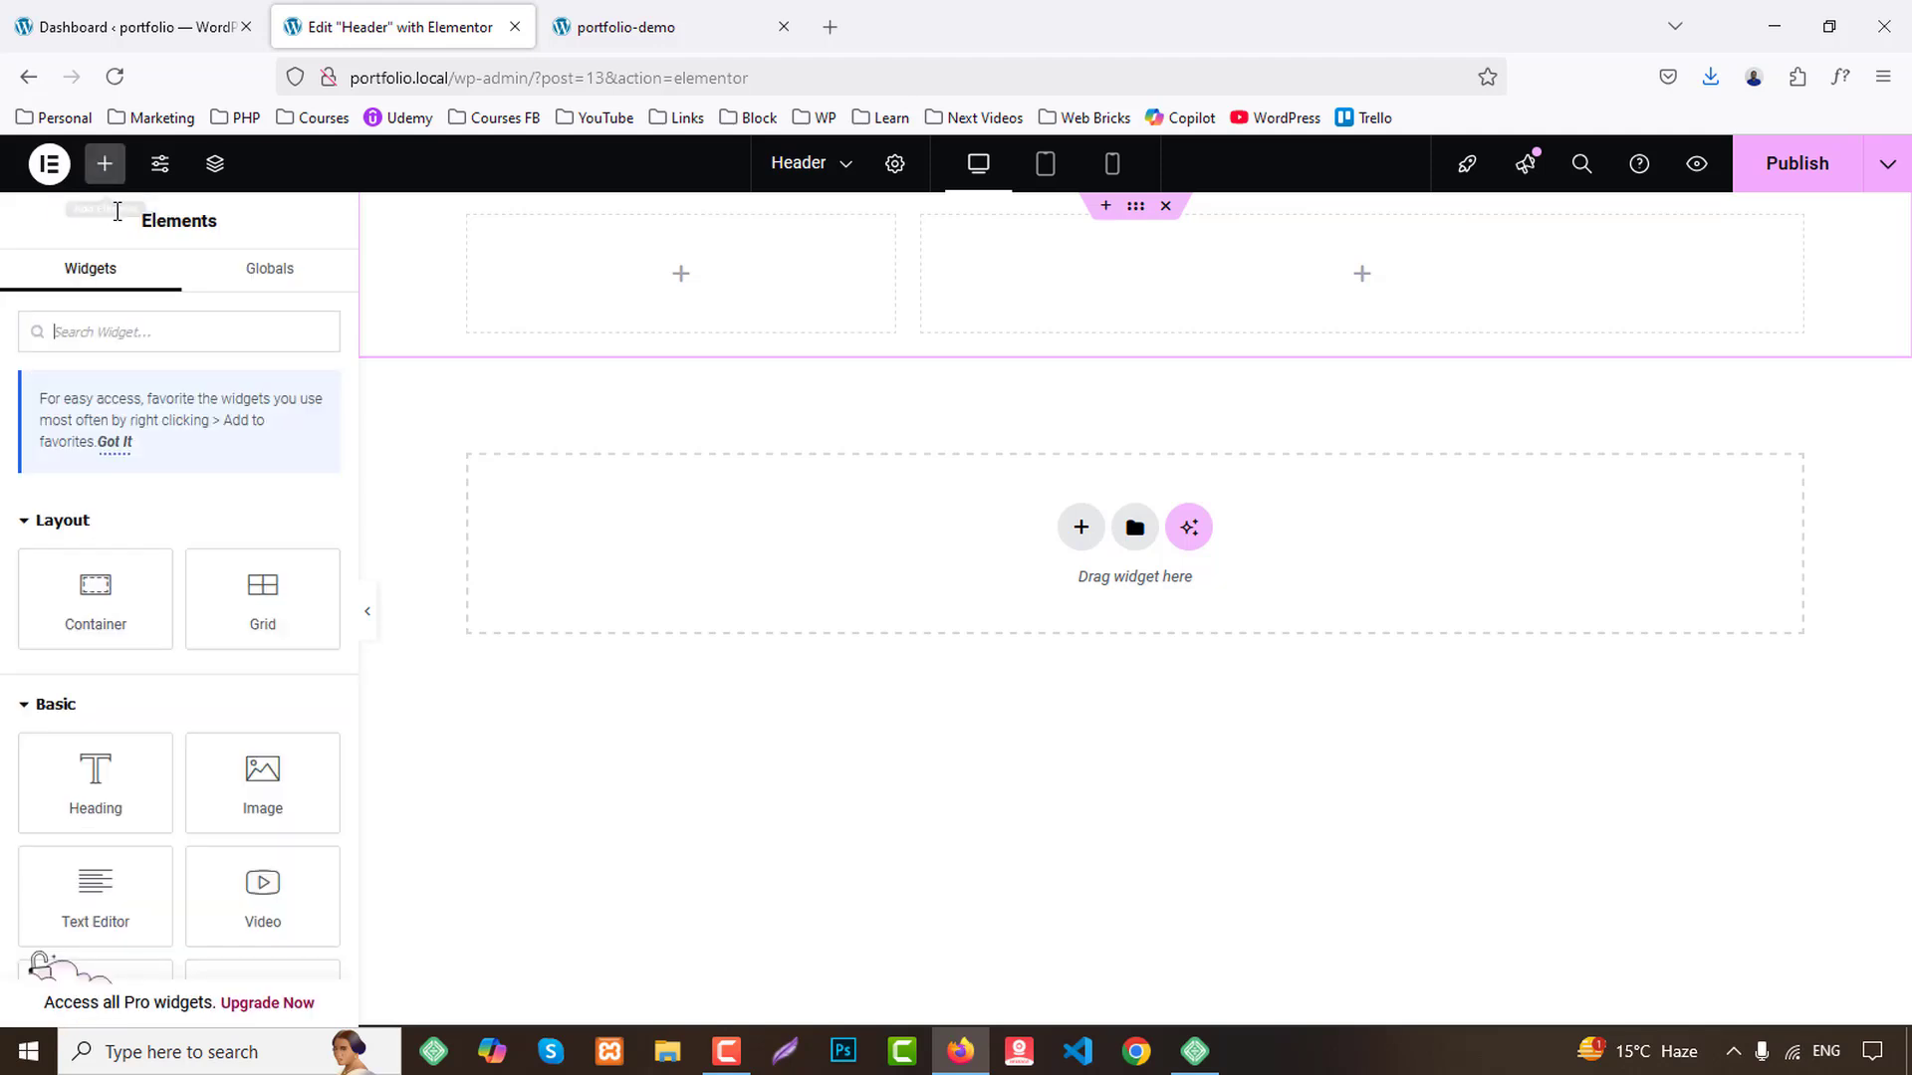
type("image")
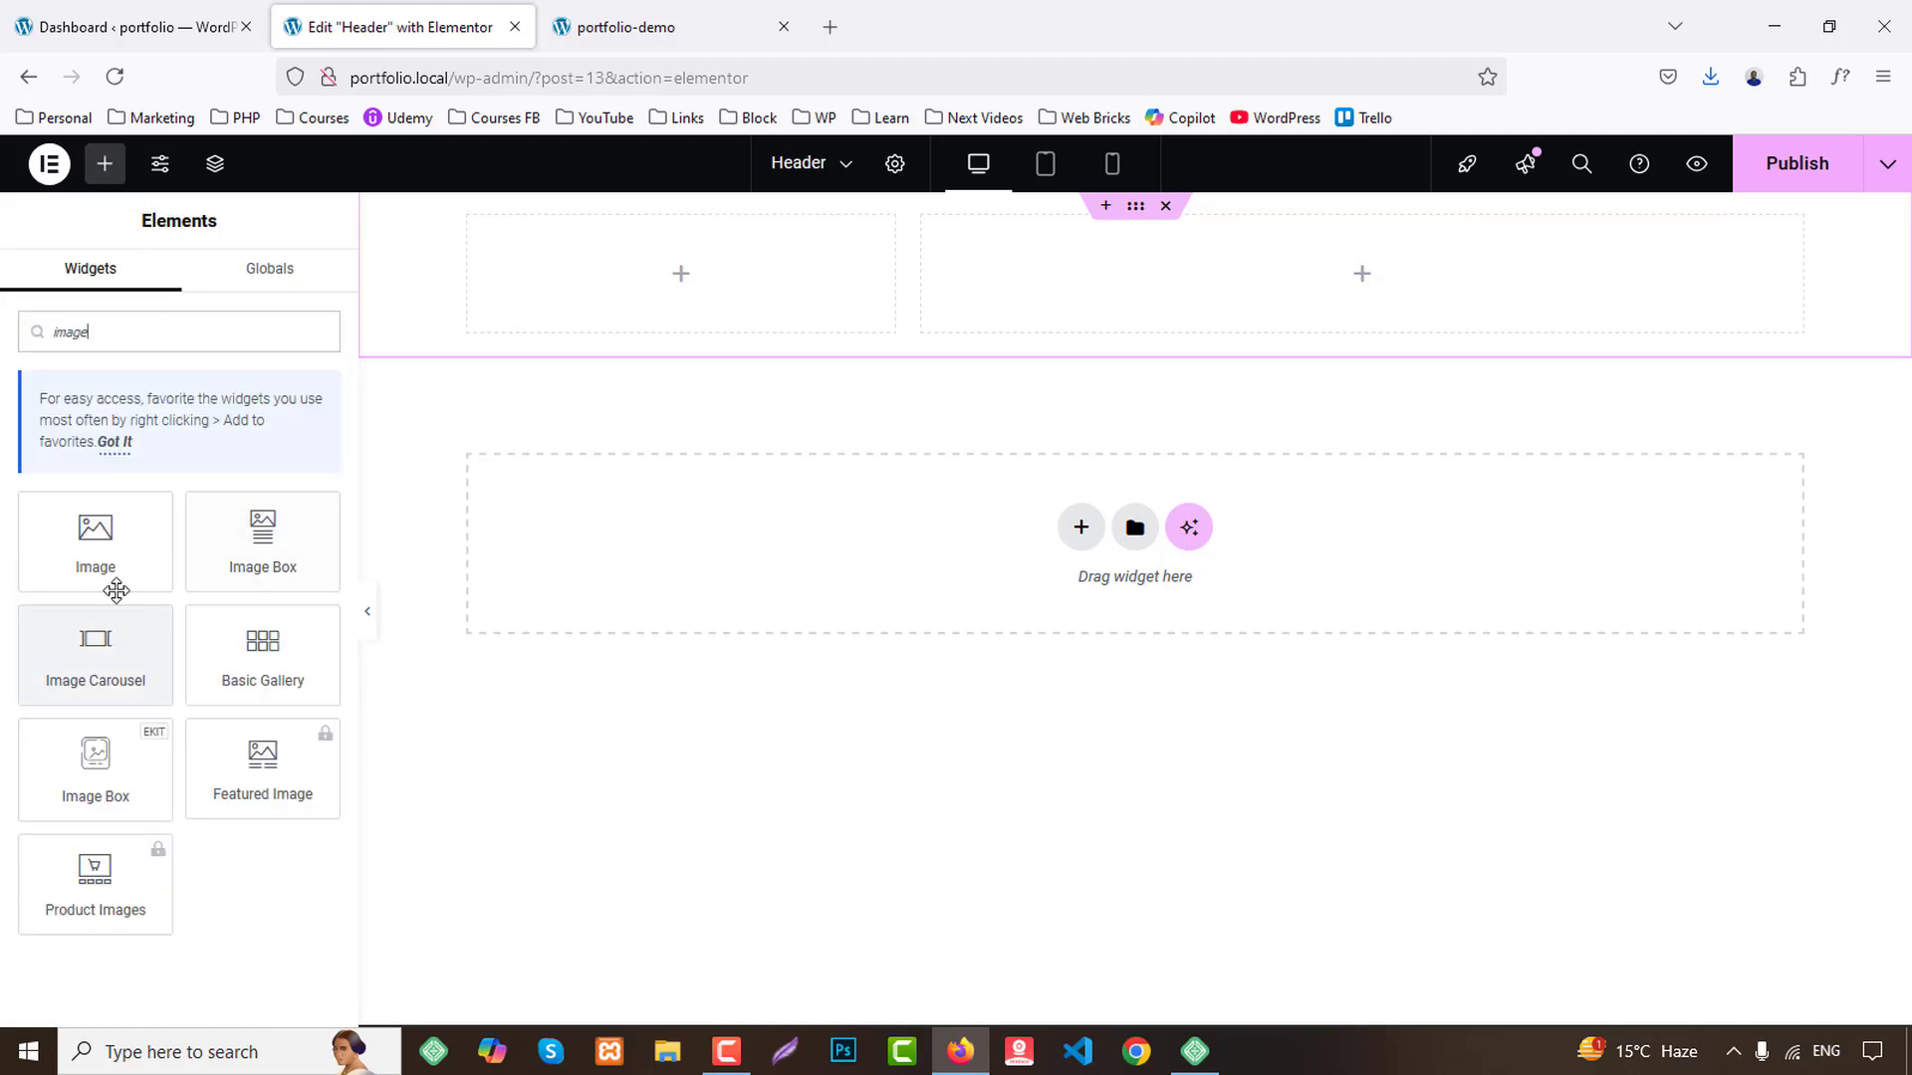
left_click_drag(115, 589, 780, 306)
Upload all image files from the Desktop folder pORTFOLIO to the media library and use logo.png in the Image widget.
left_click(184, 463)
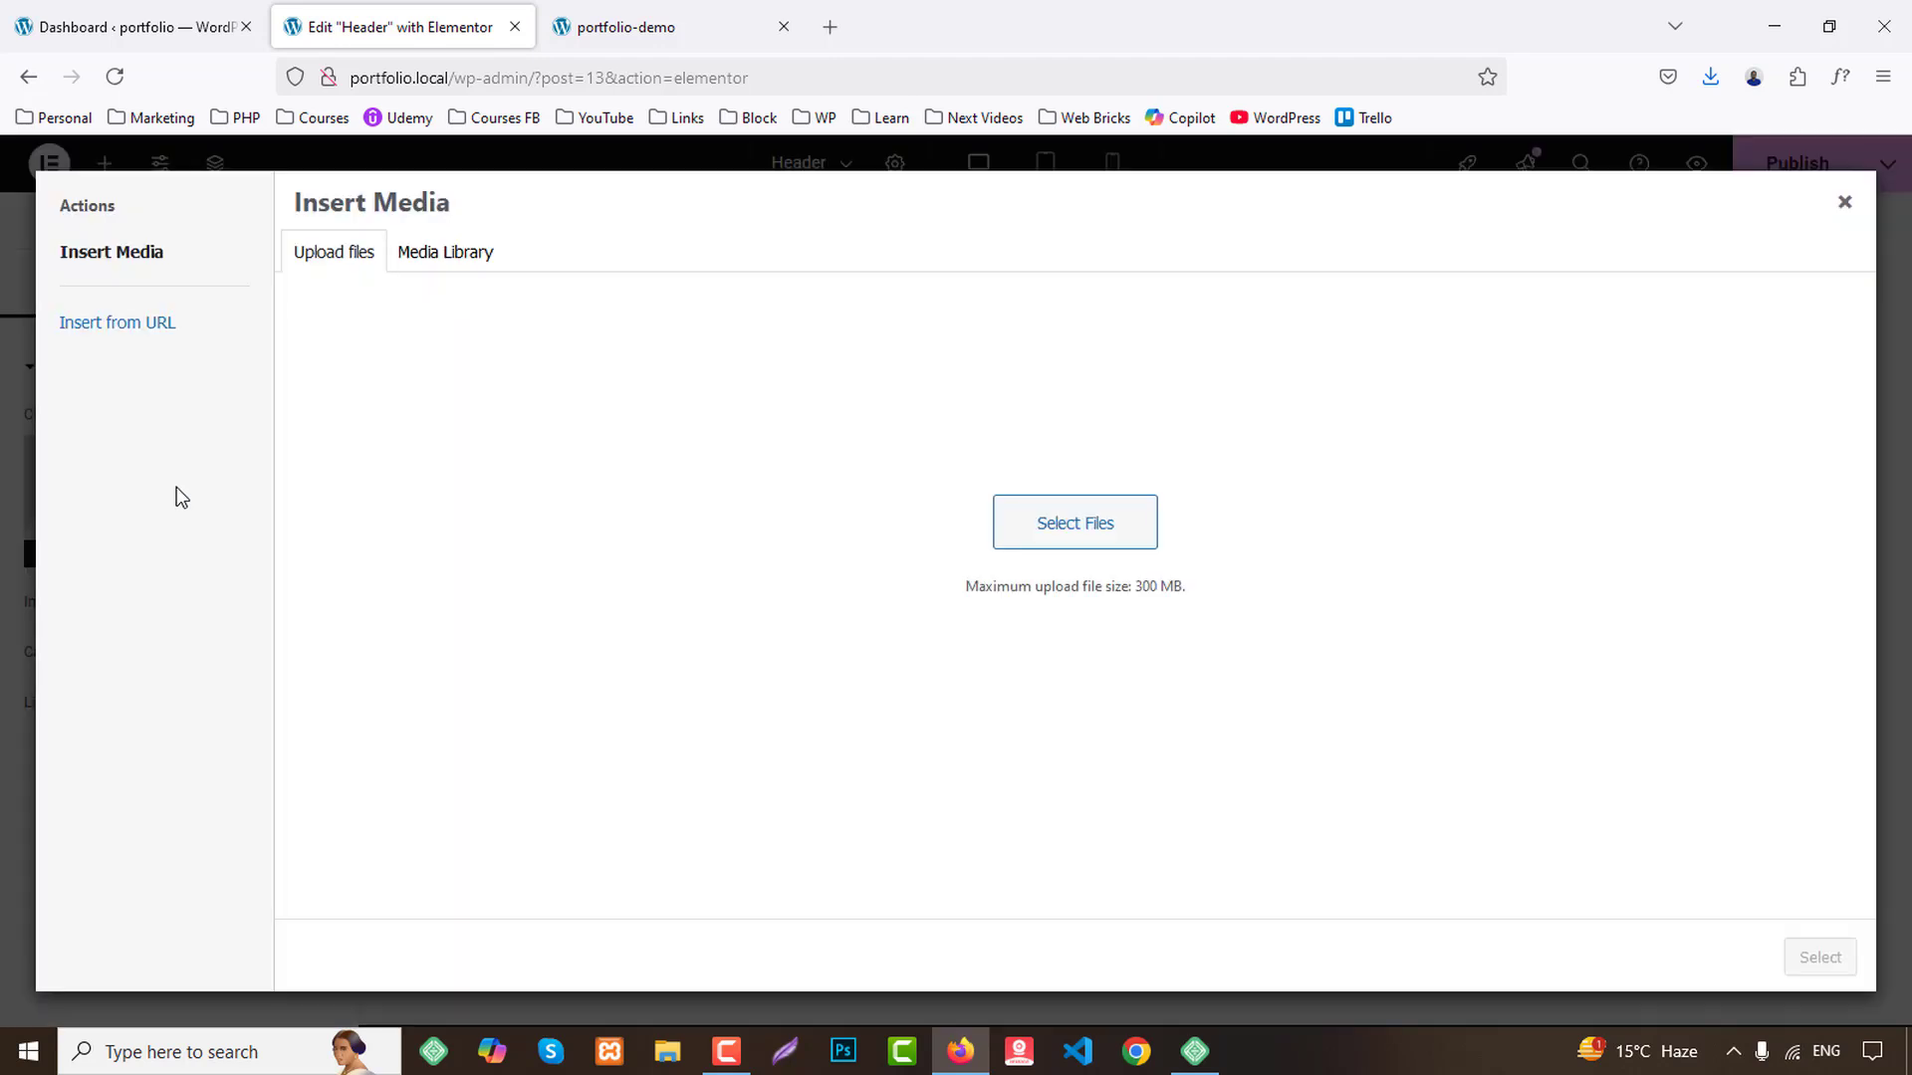
left_click(1077, 587)
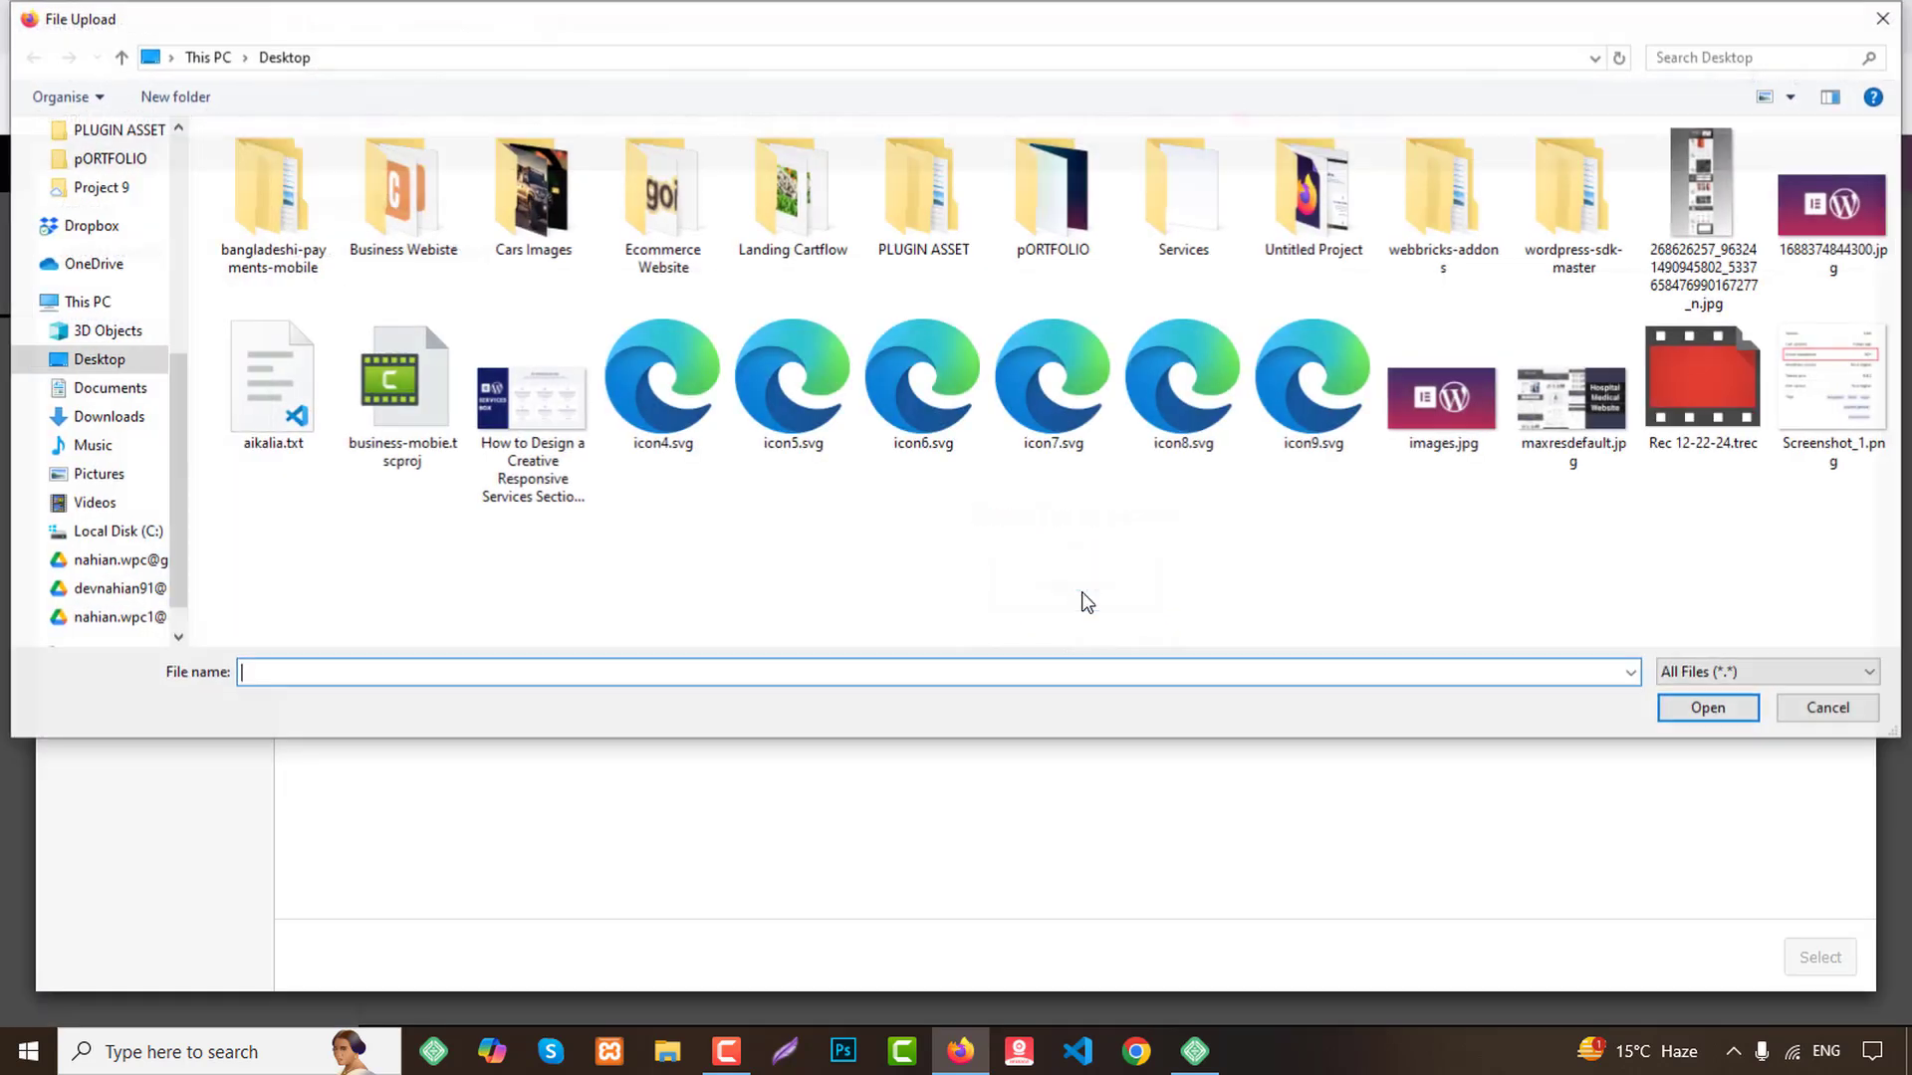
double_click(1057, 211)
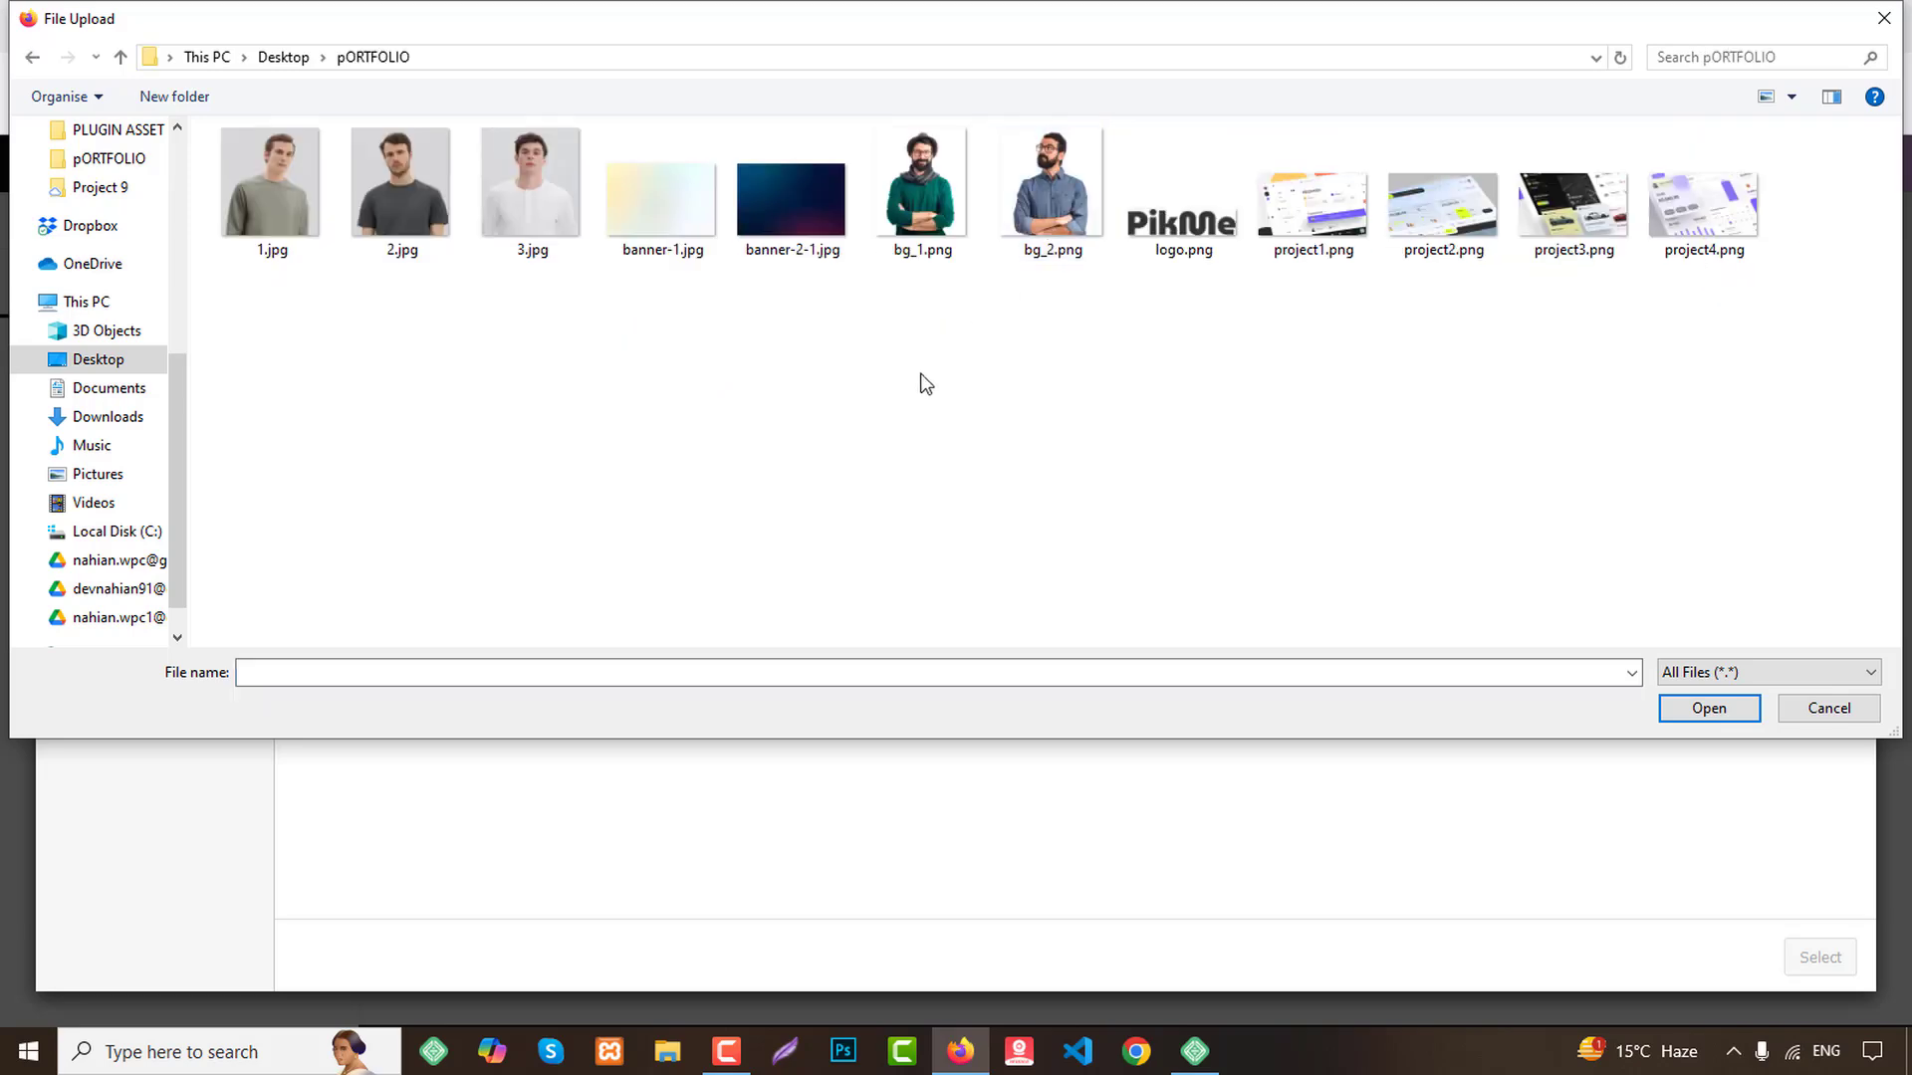
key("ctrl+a")
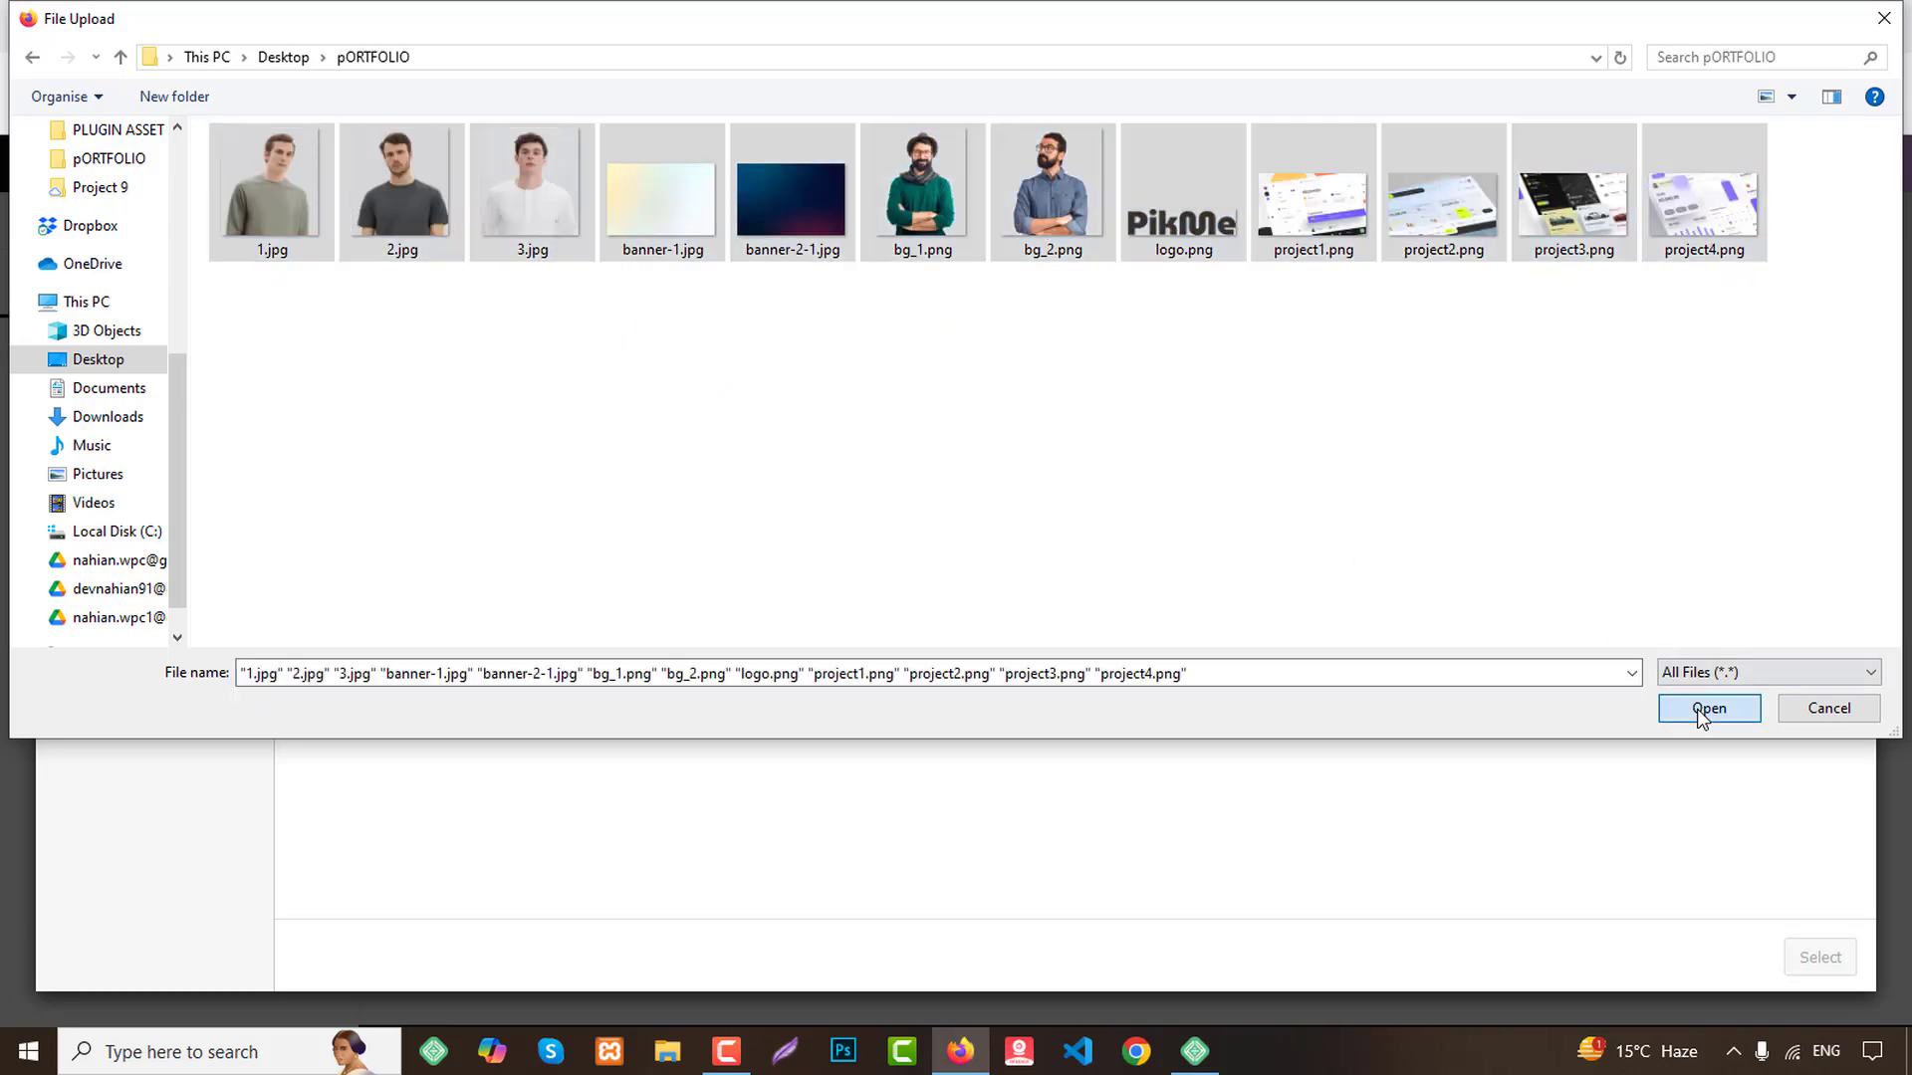
left_click(1692, 705)
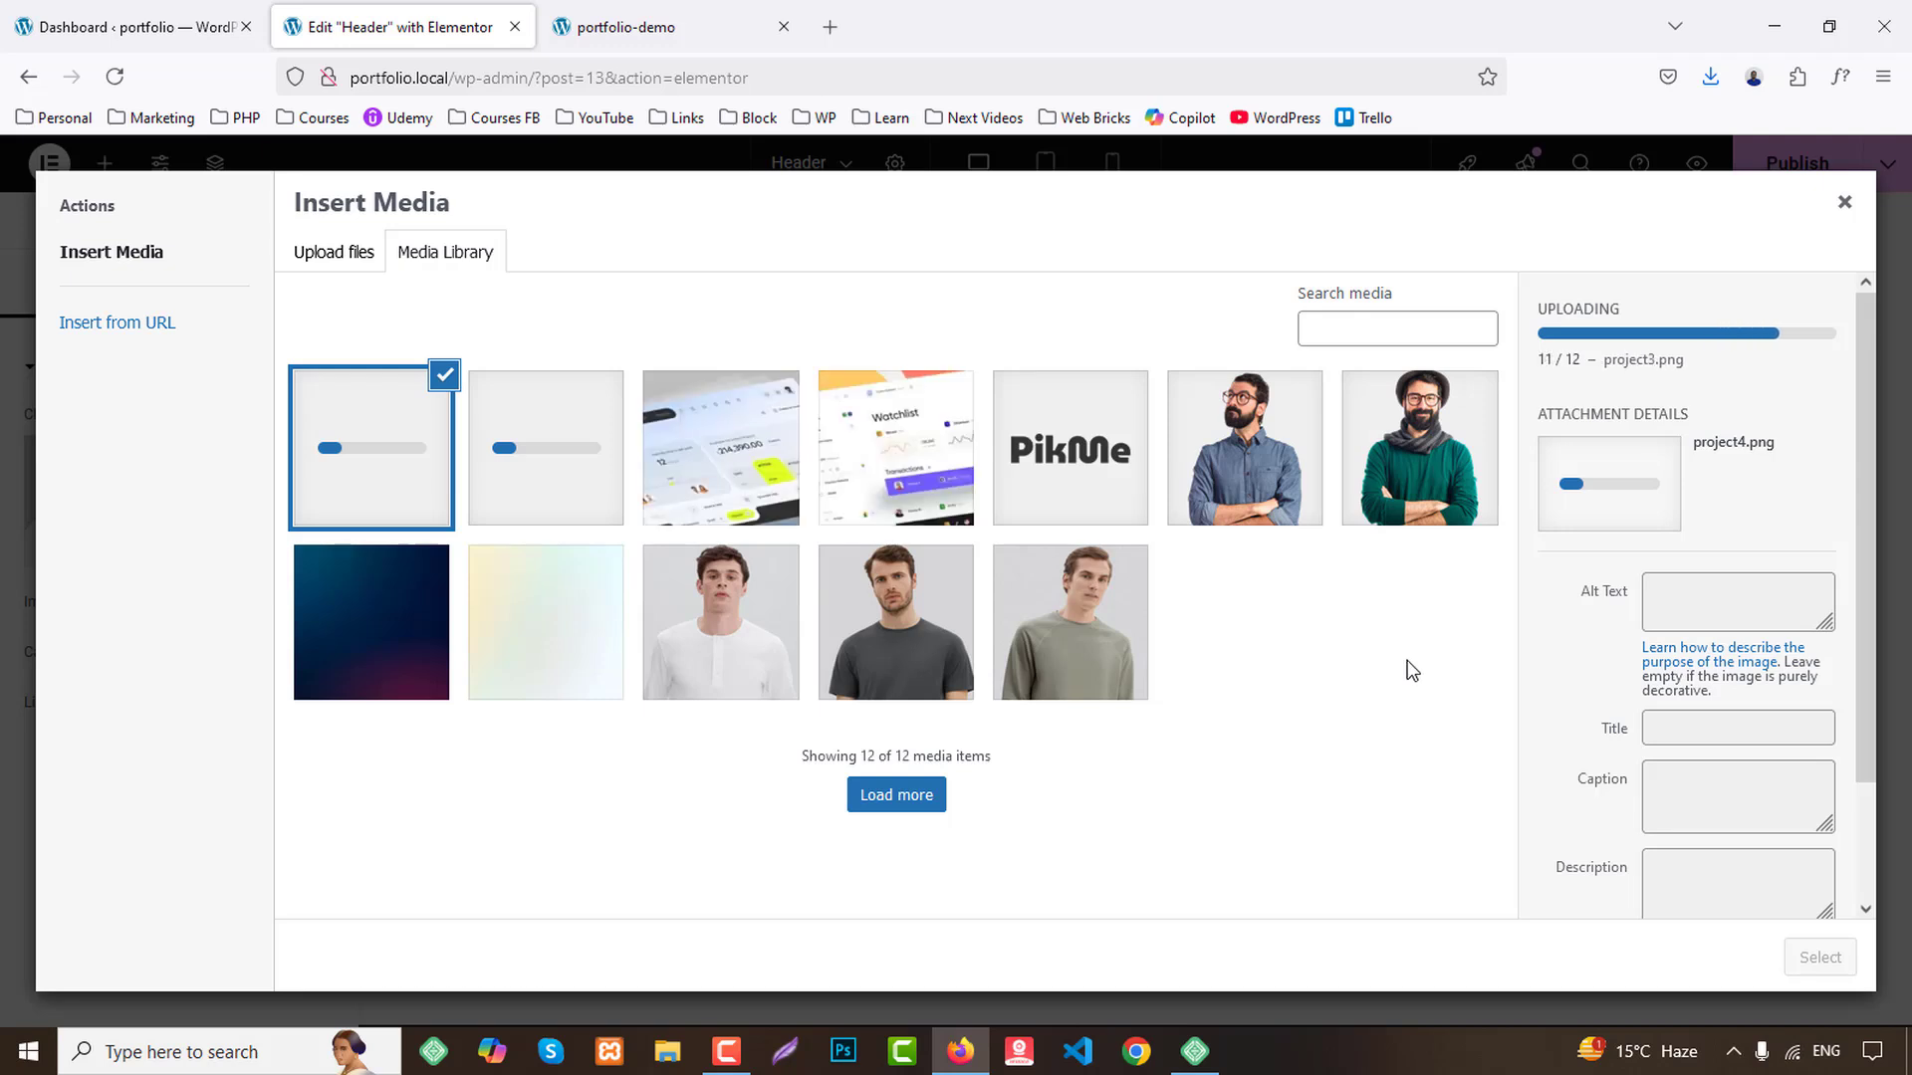
left_click(1140, 498)
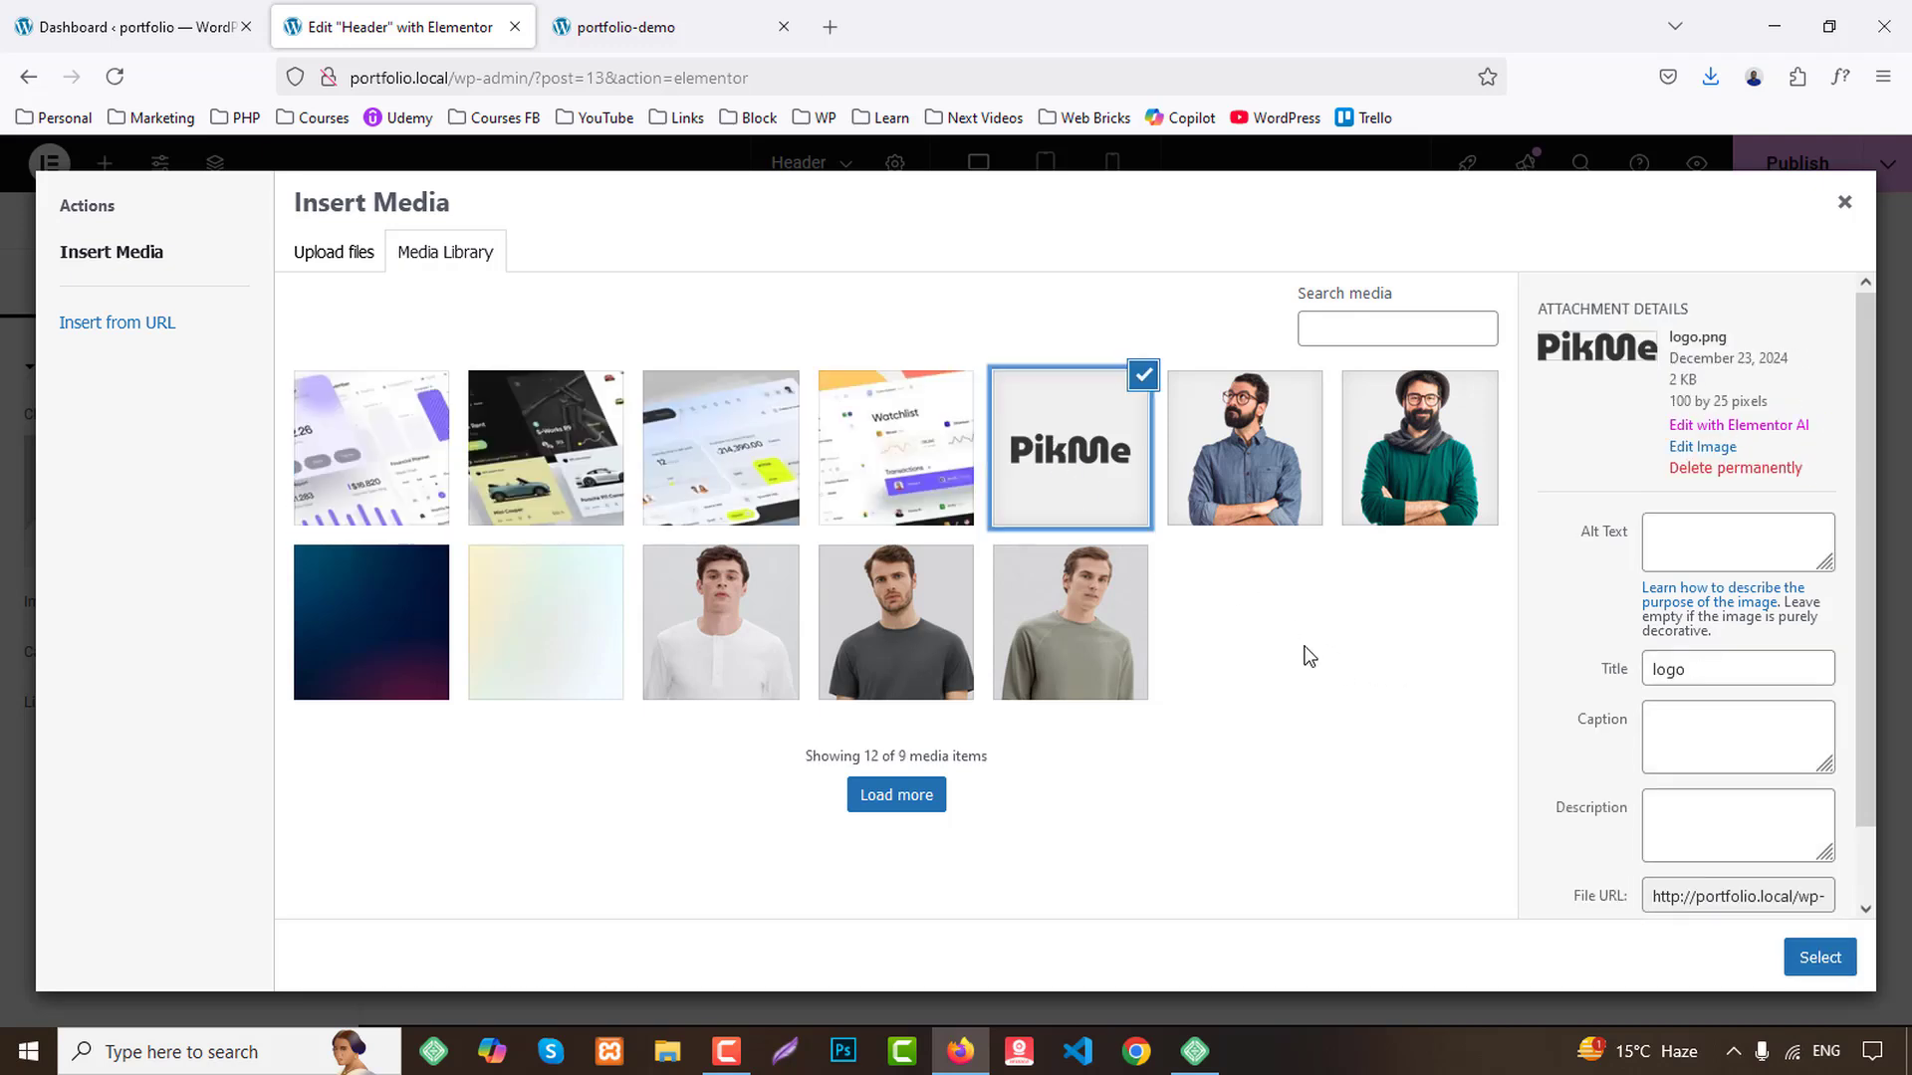
left_click(1832, 957)
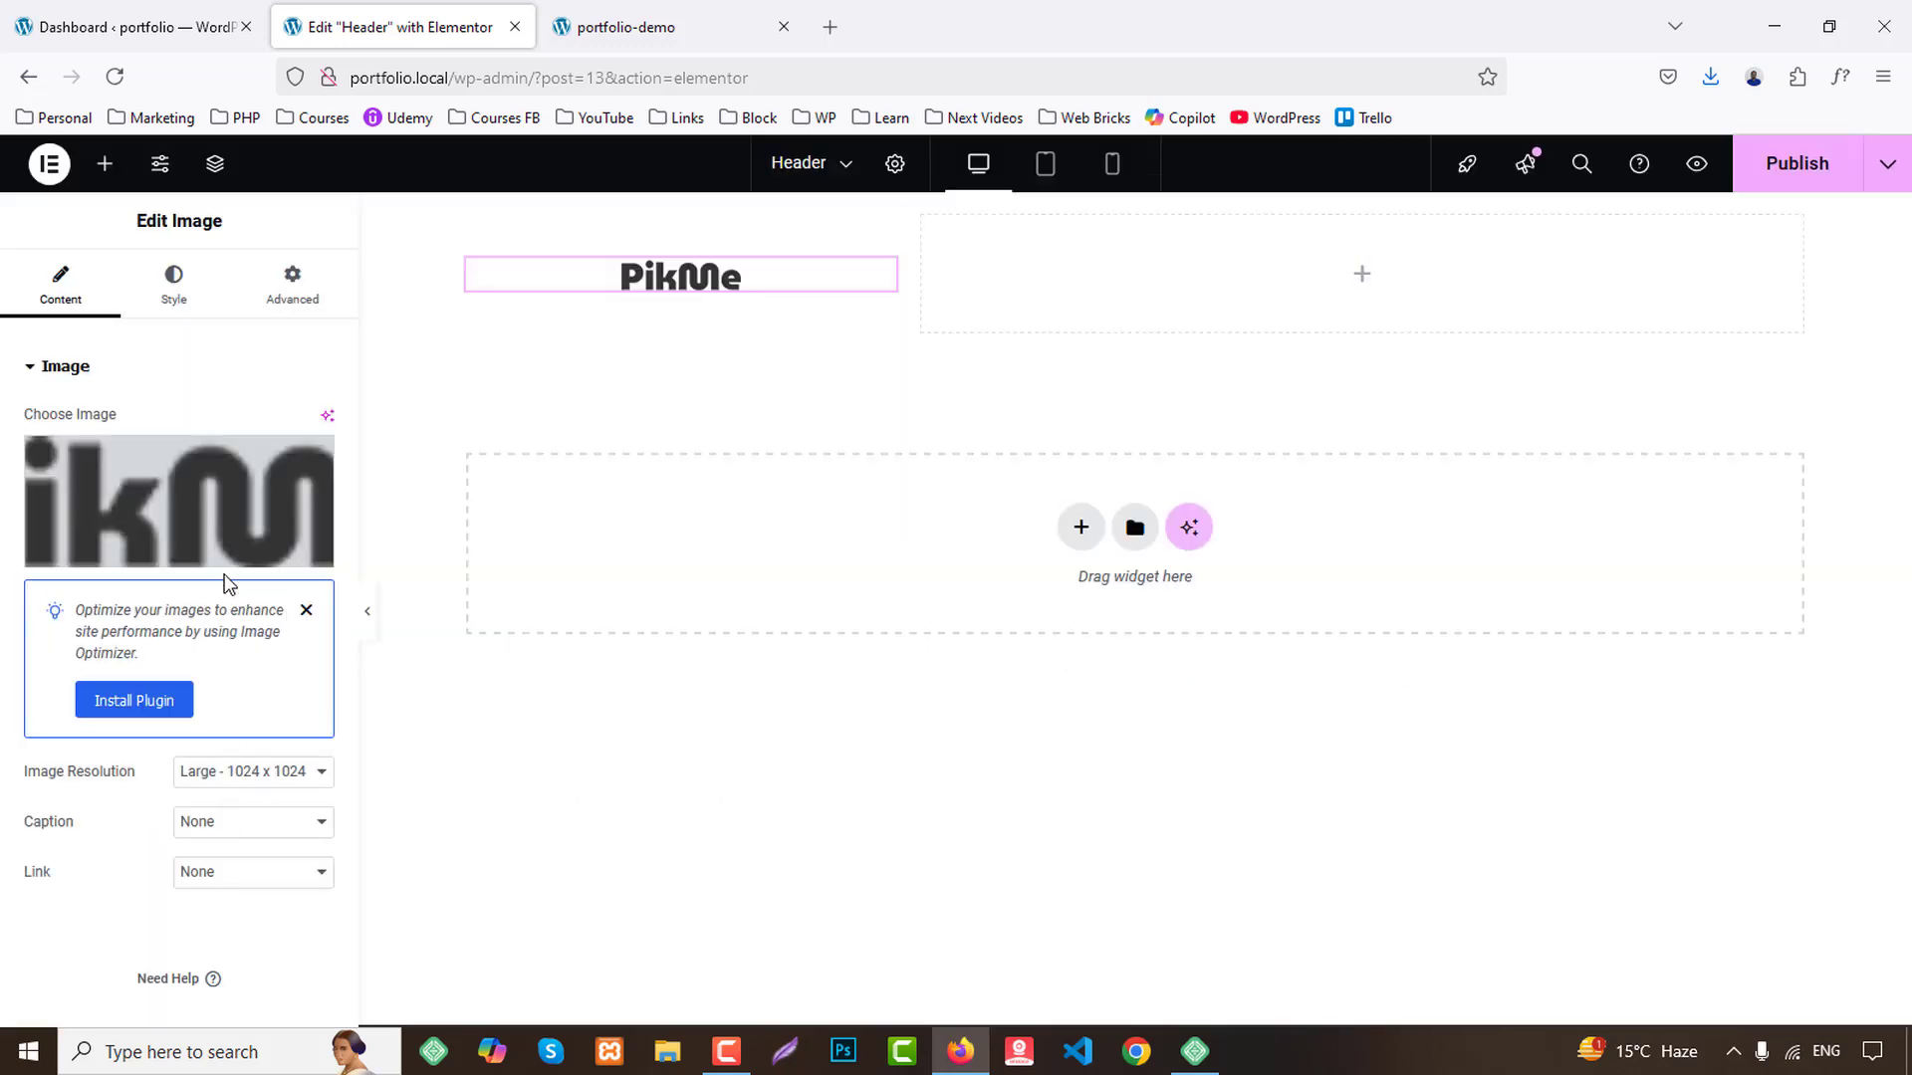
left_click(255, 885)
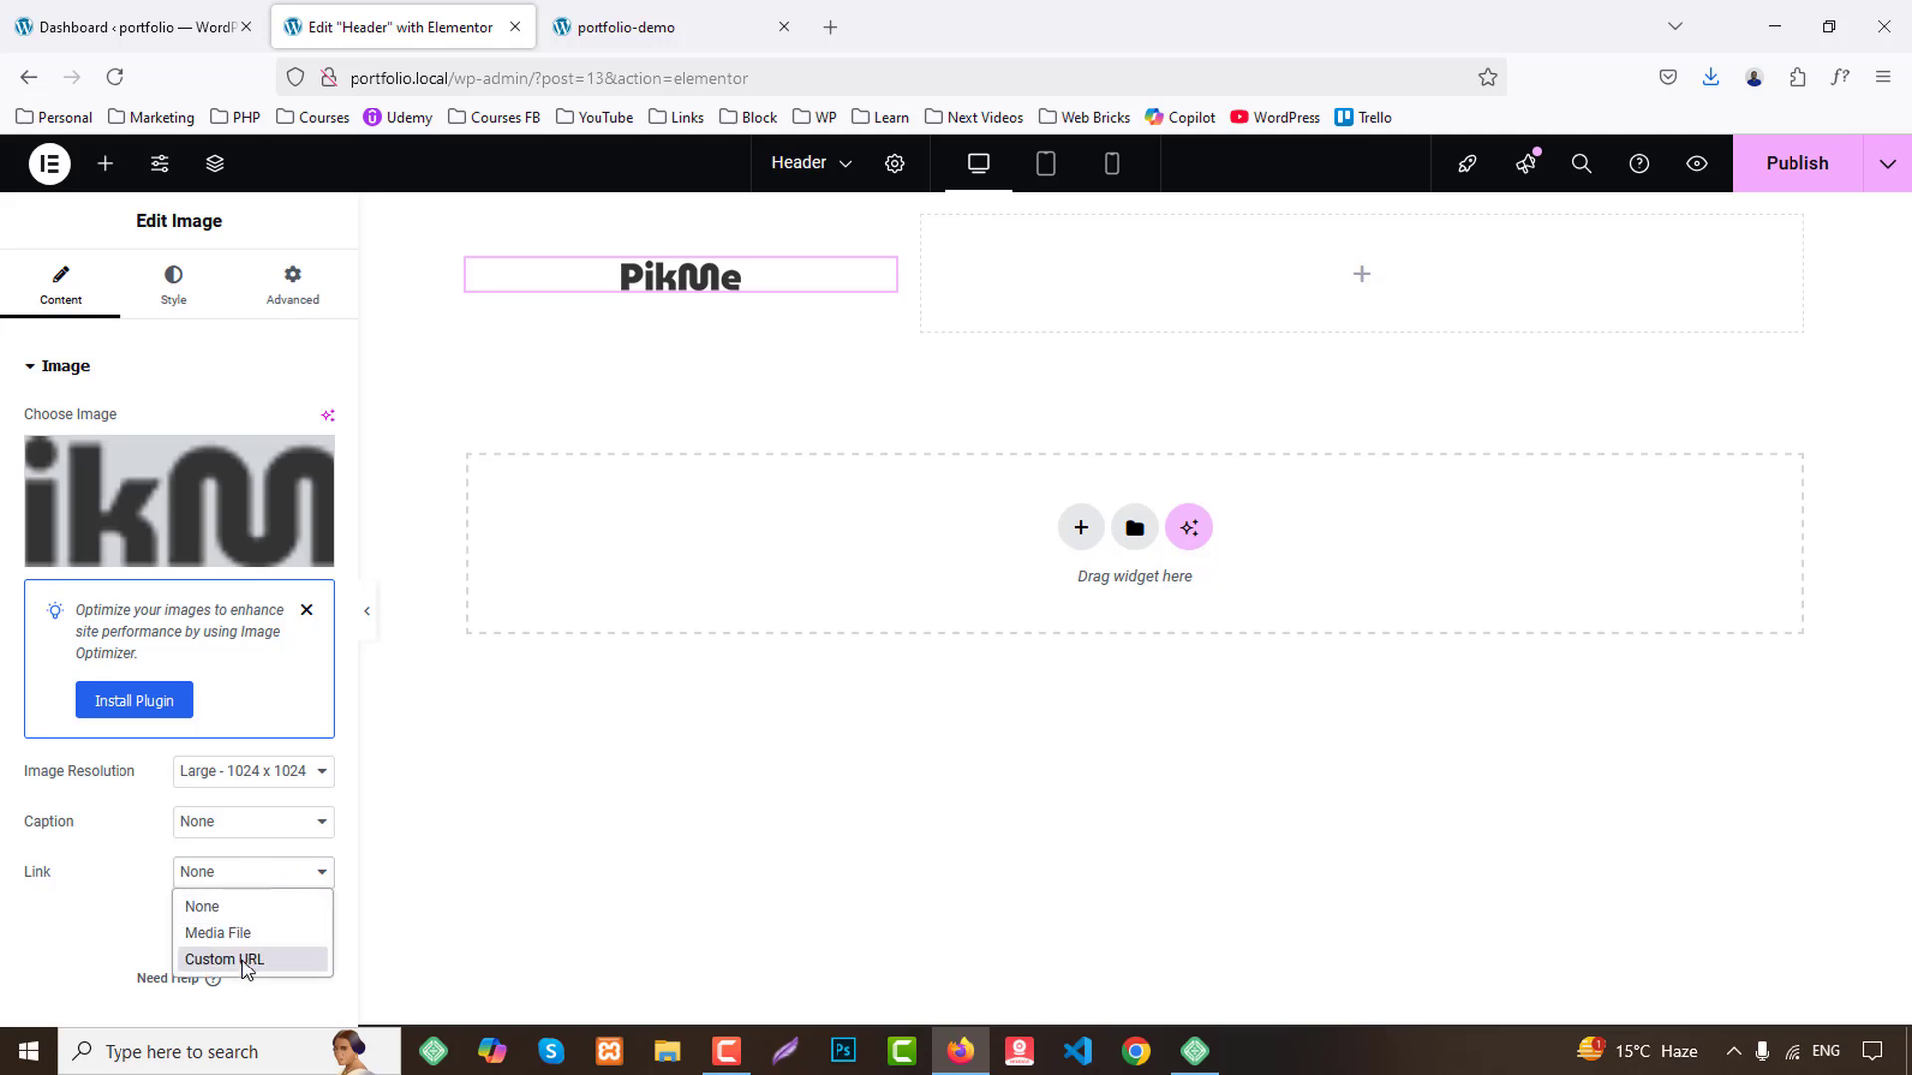
left_click(245, 957)
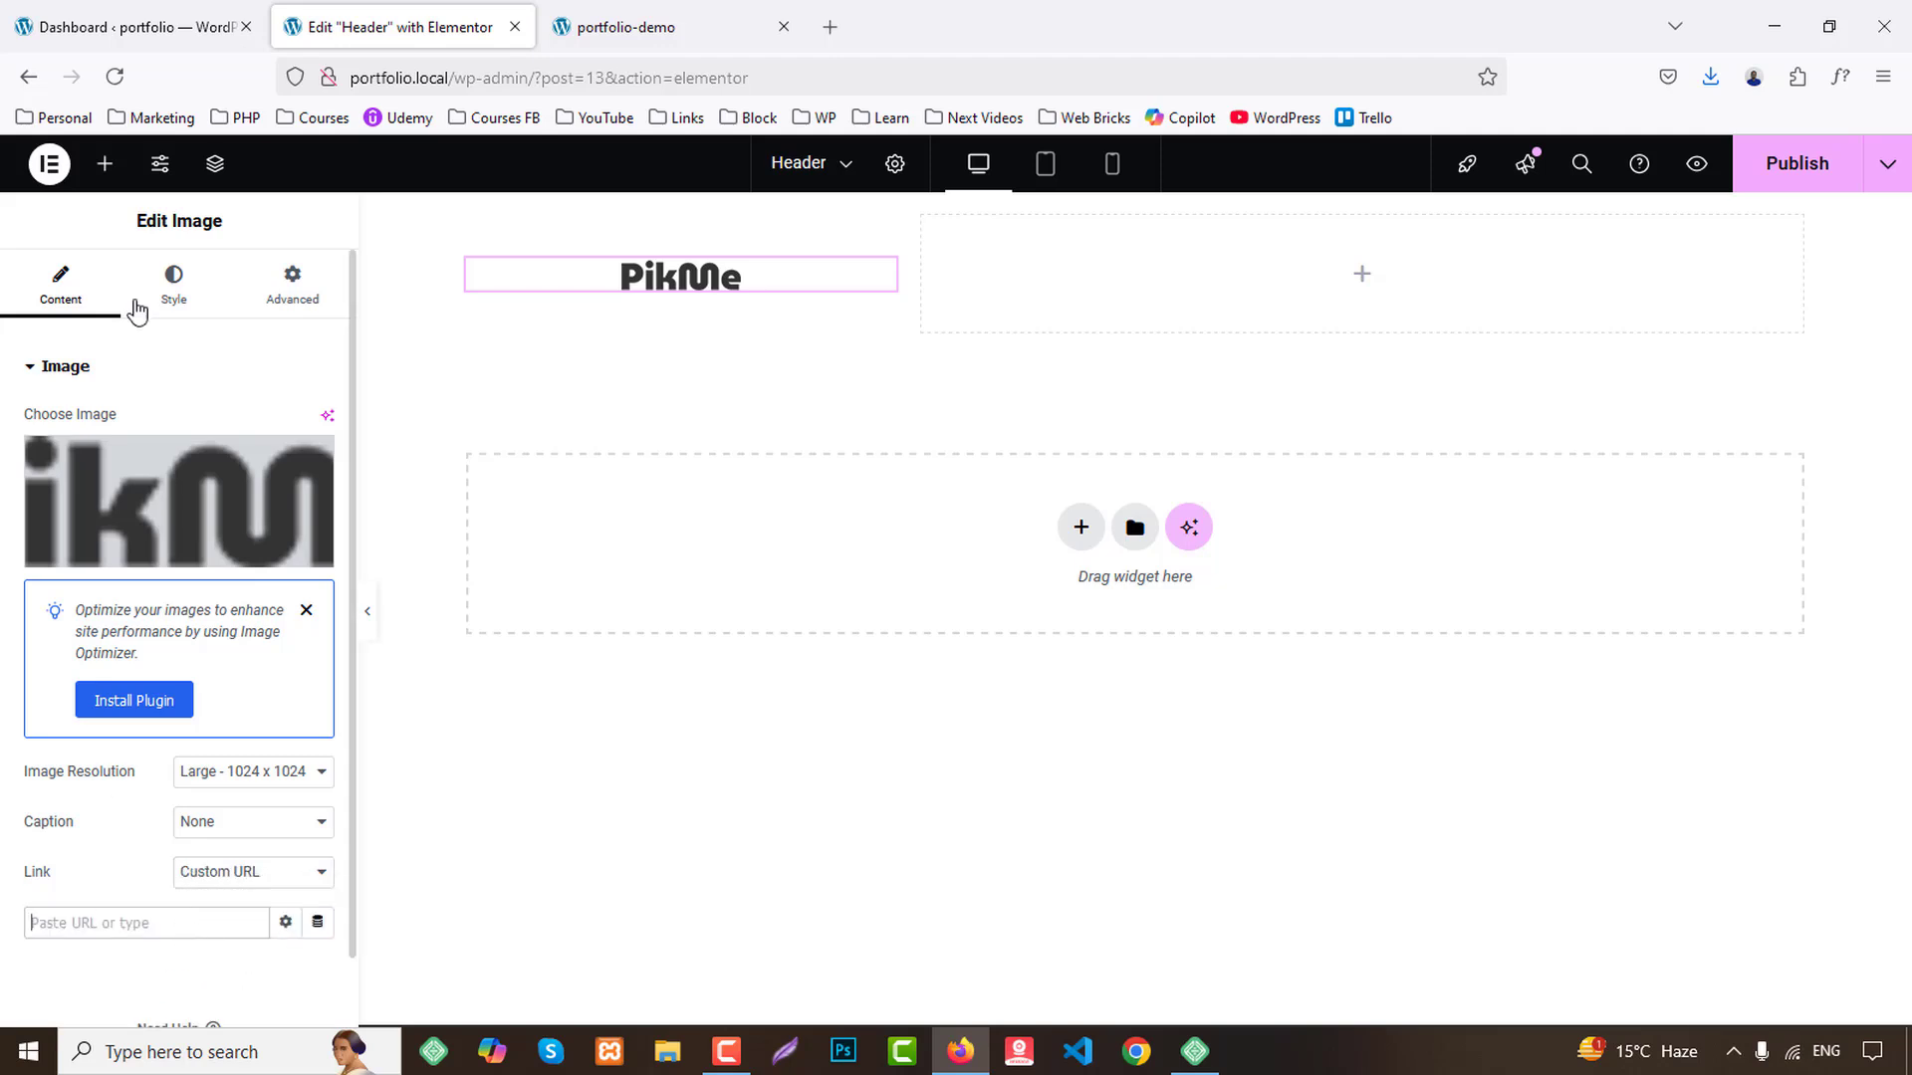
left_click(450, 76)
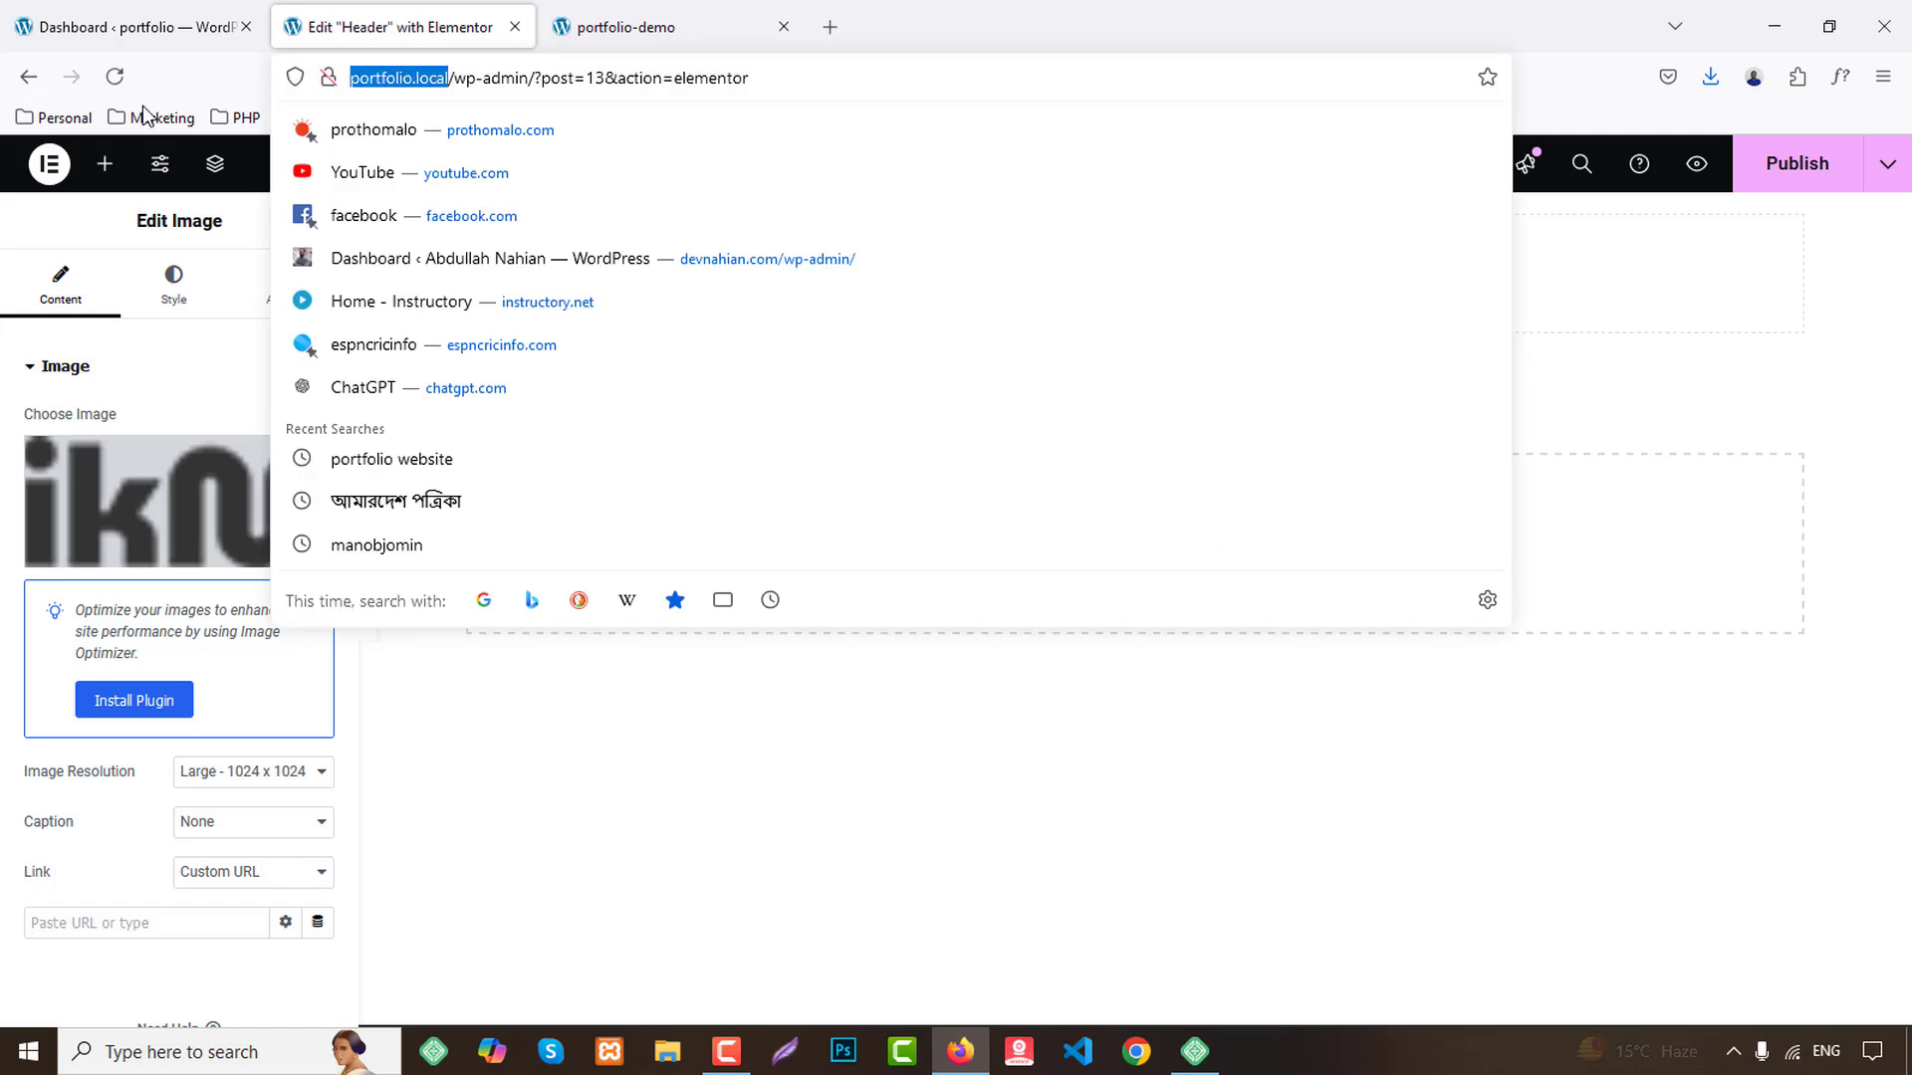
left_click(161, 923)
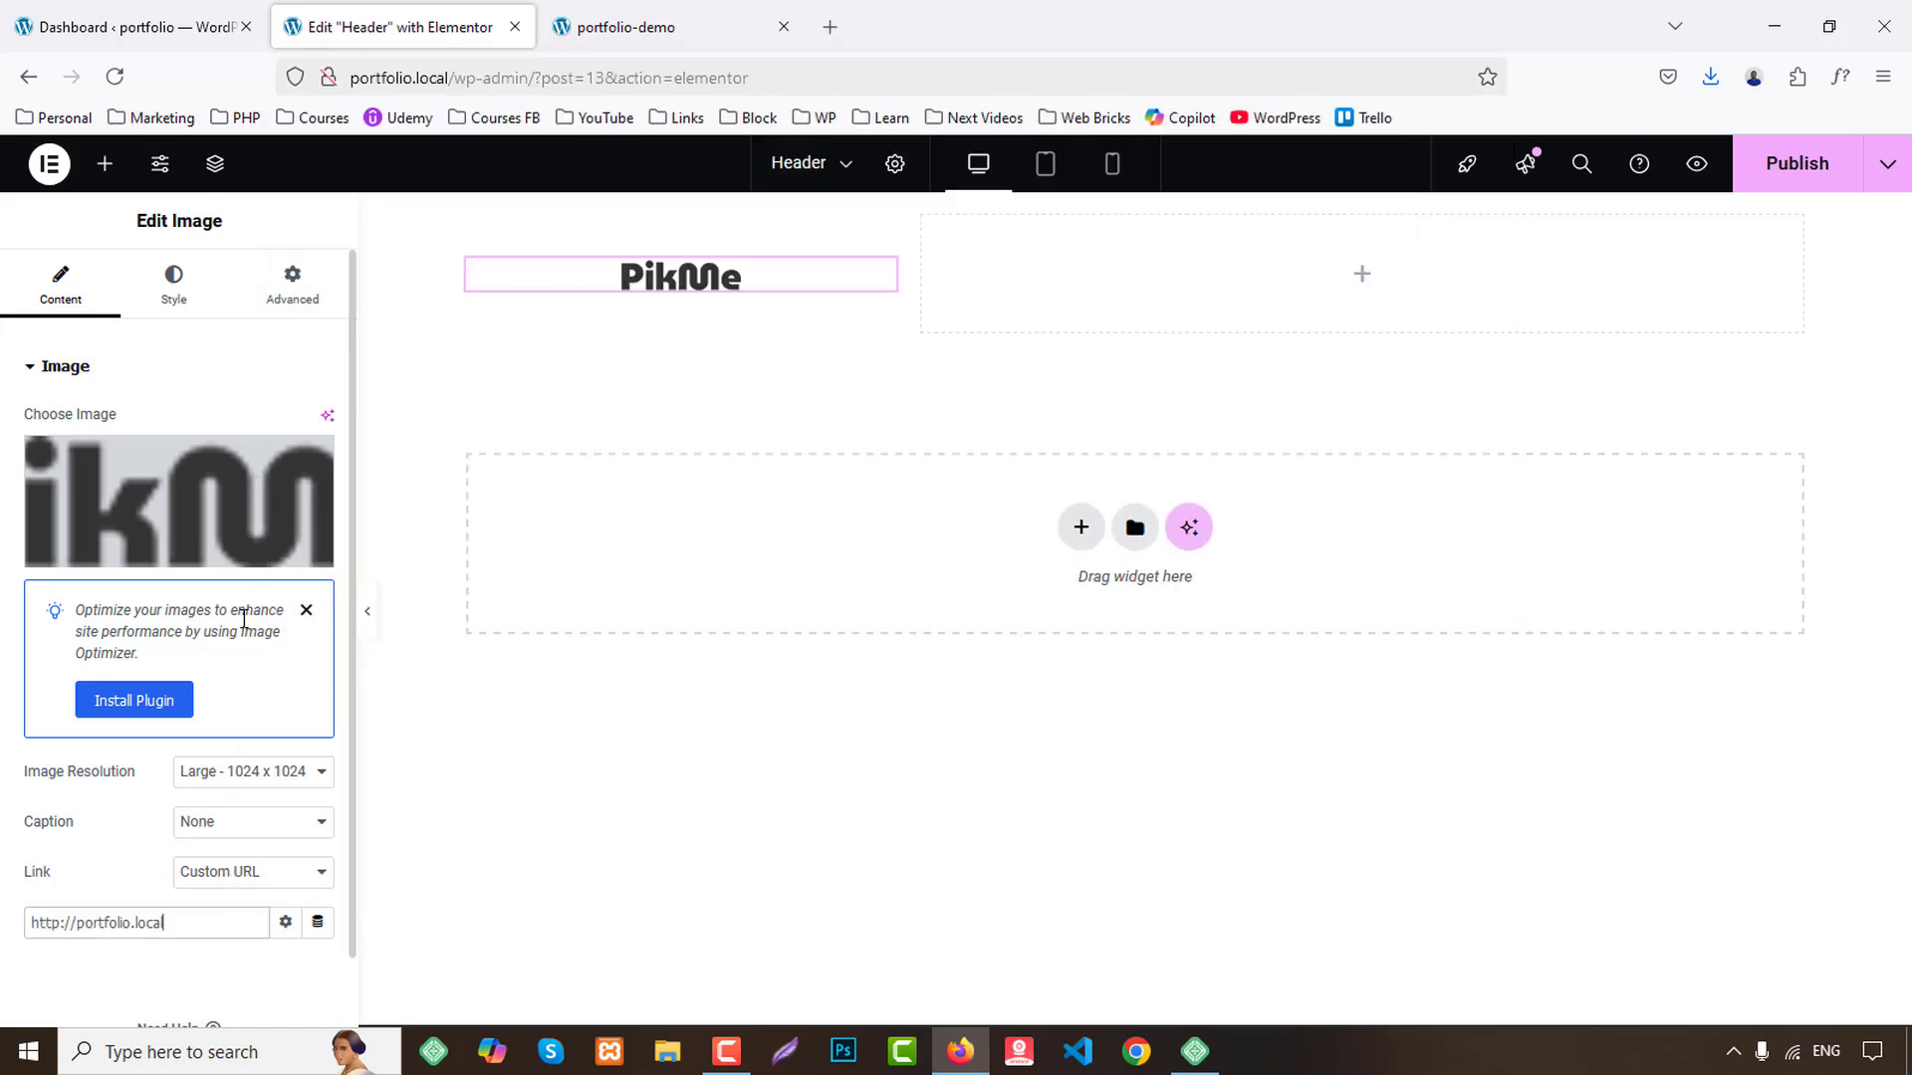
left_click(173, 280)
left_click(255, 428)
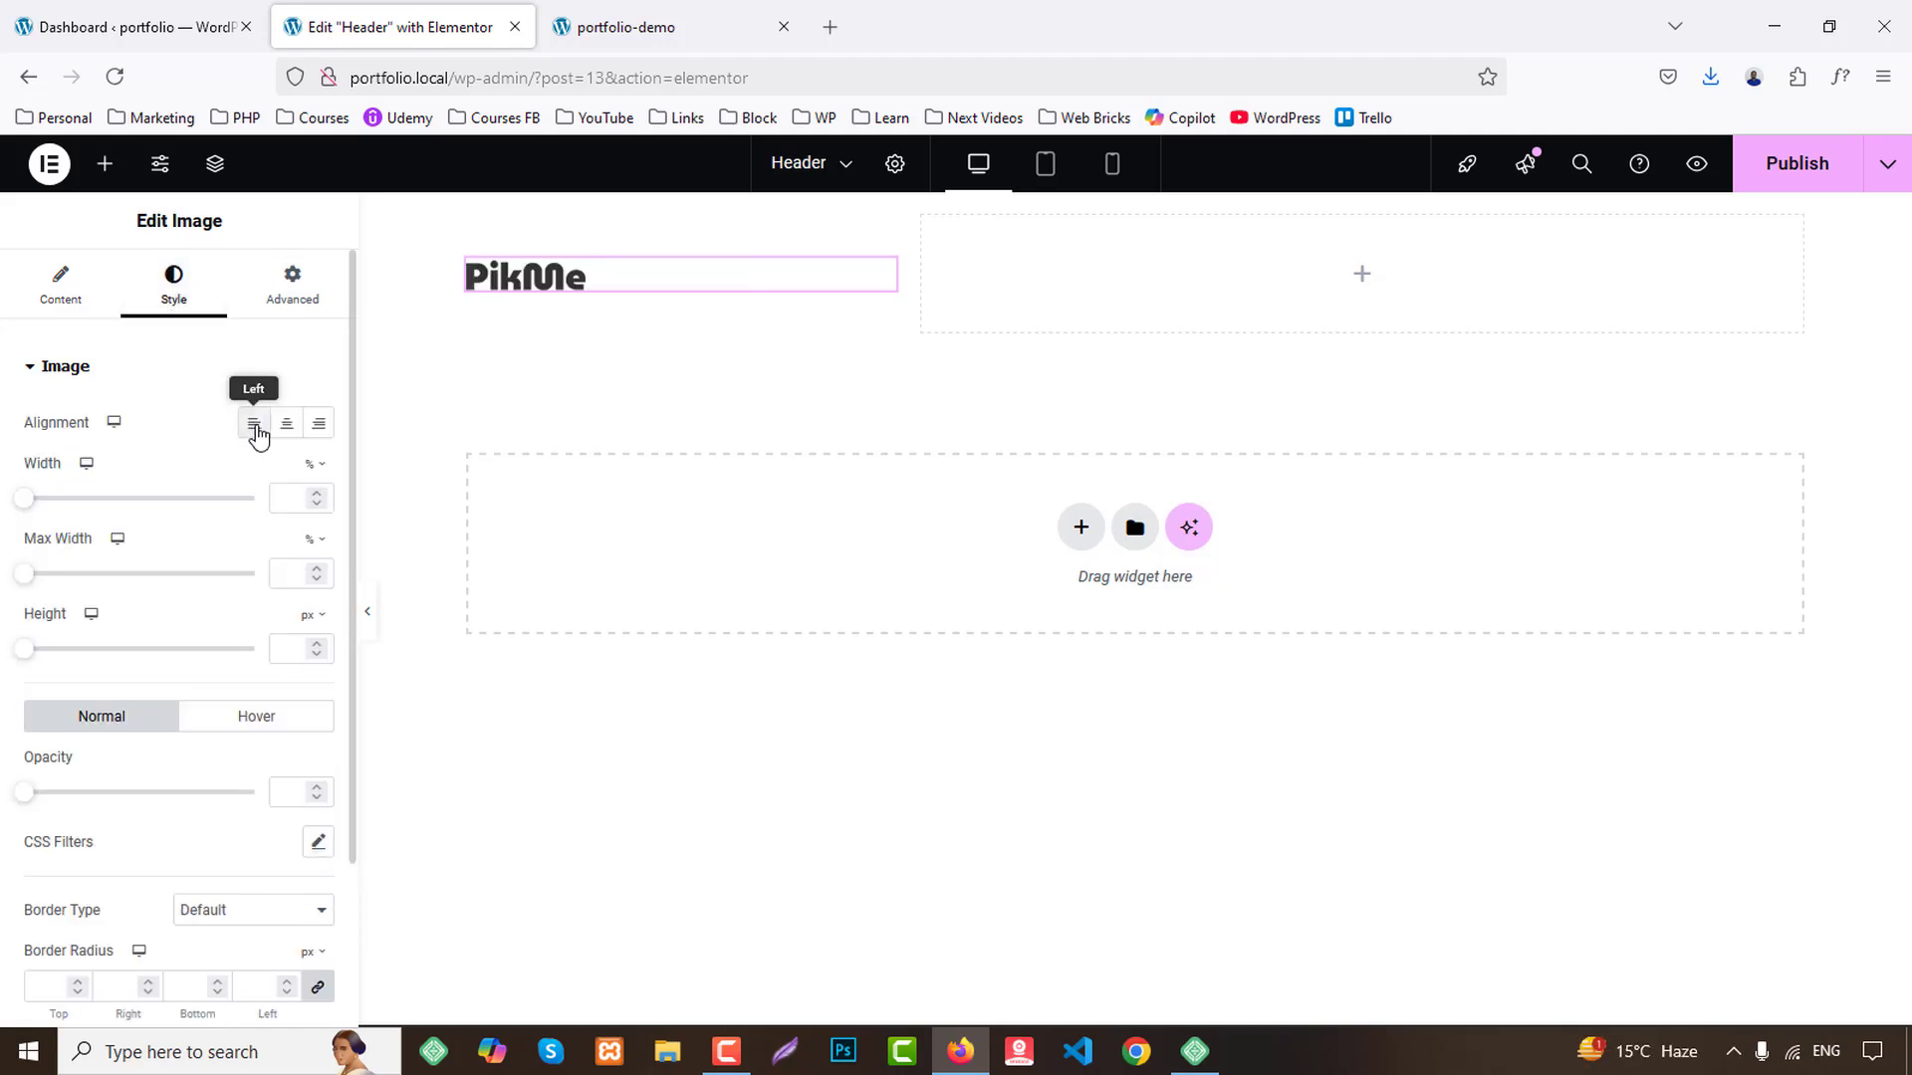
Find the ElementsKit Nav Menu widget and add it to the wide column of the header container.
left_click(105, 163)
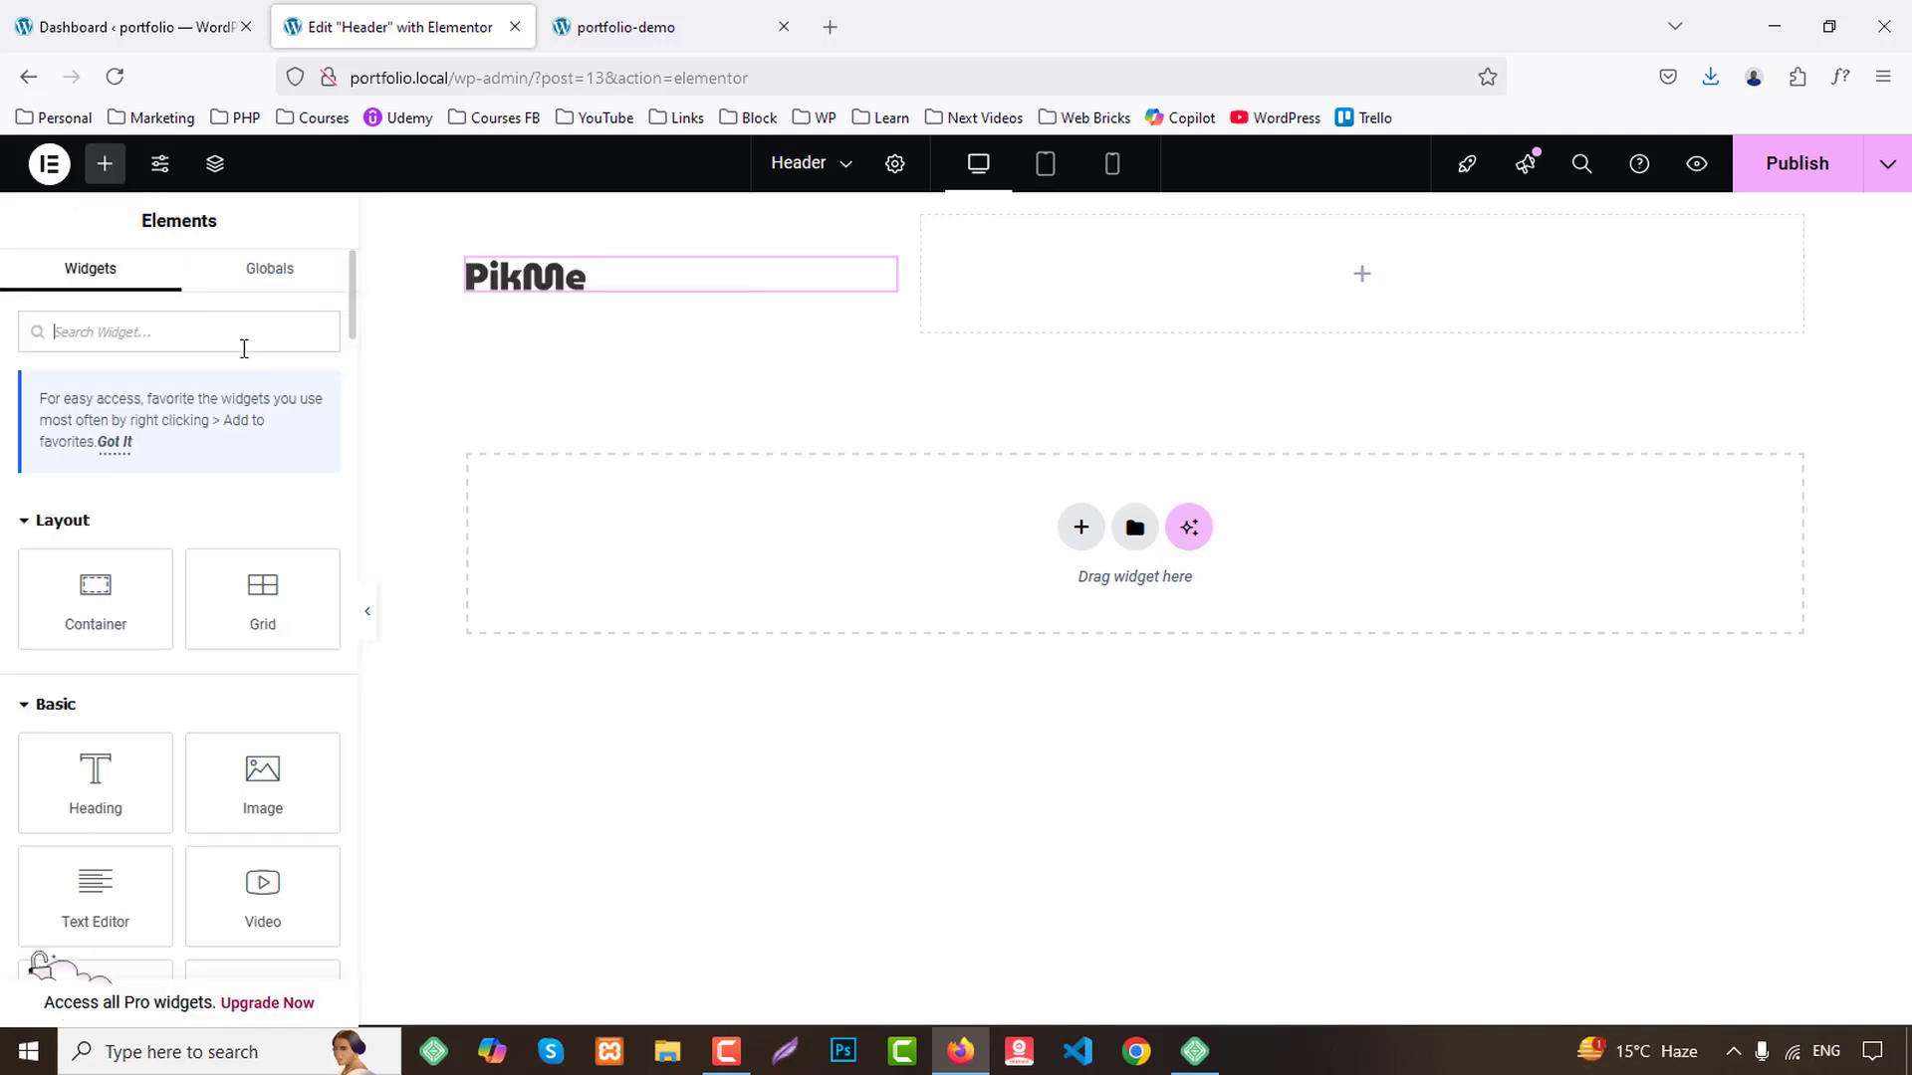
type("nav")
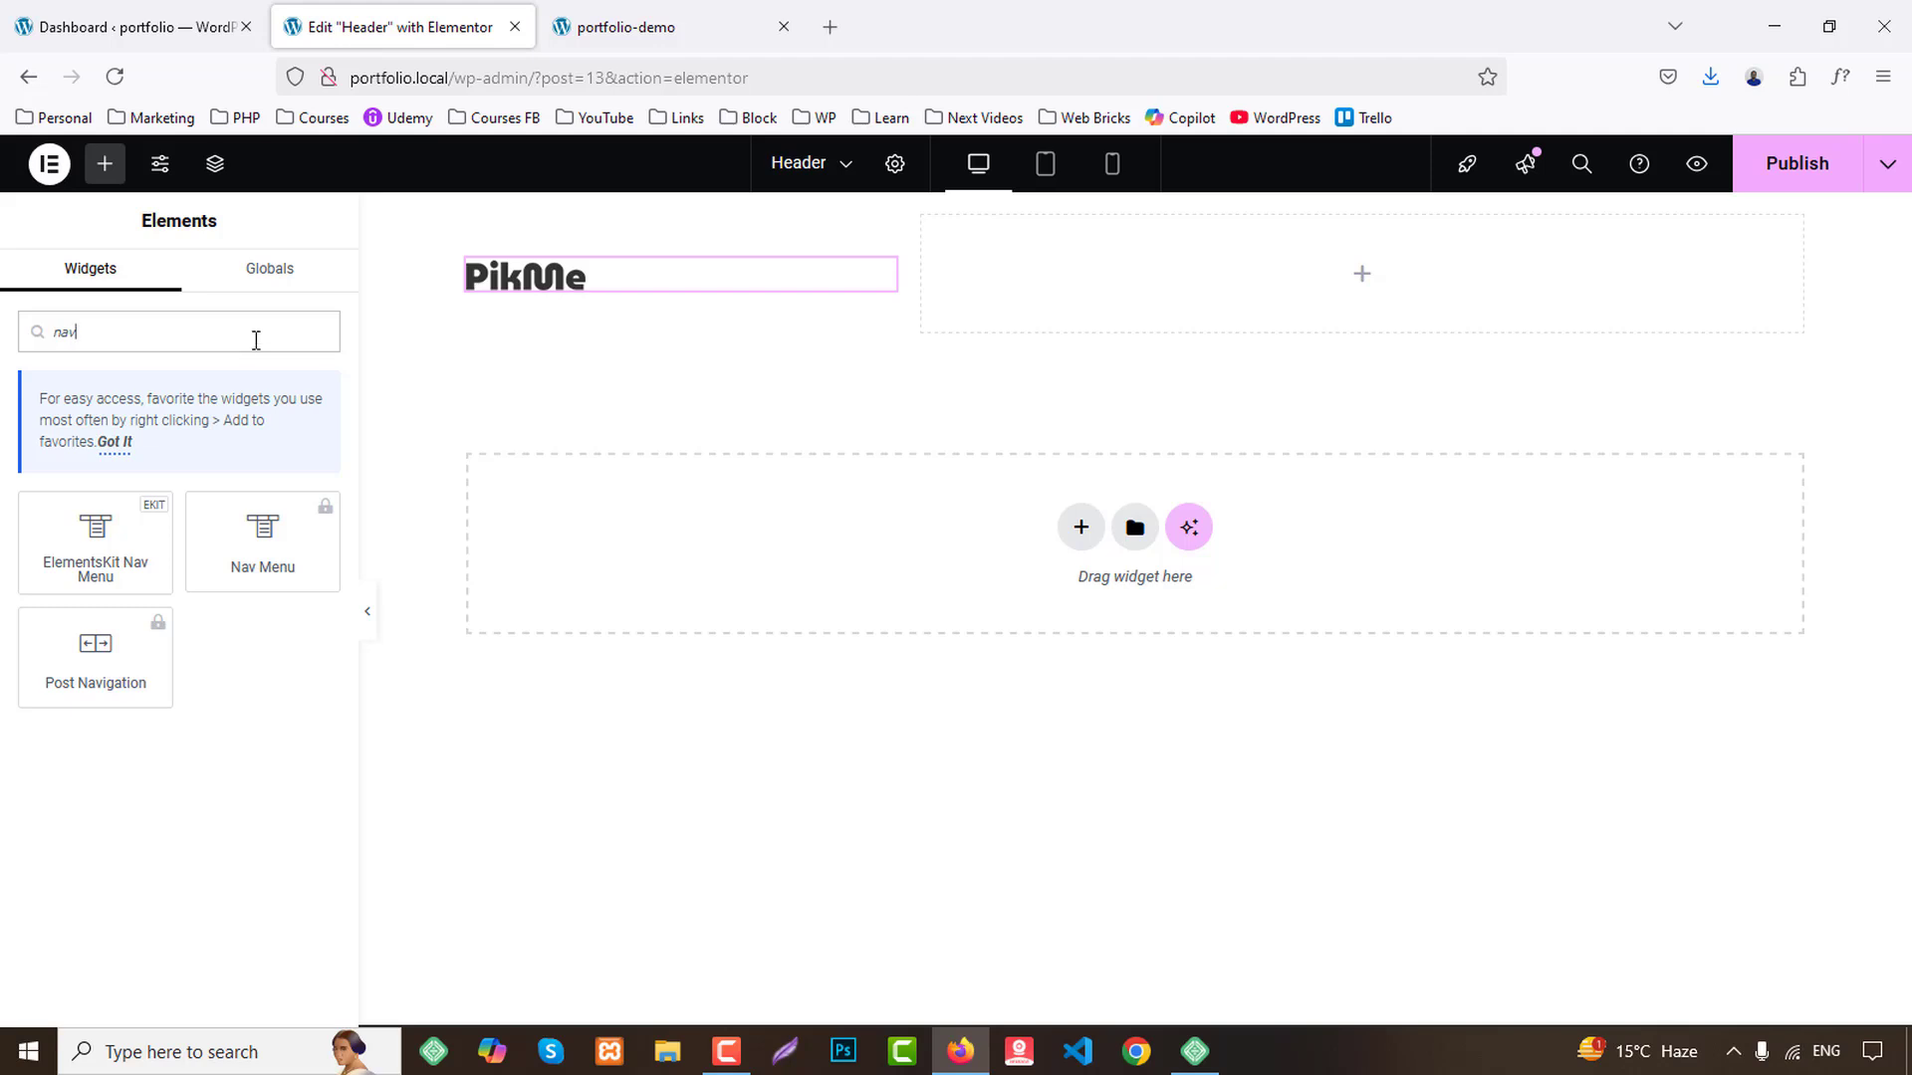
left_click_drag(95, 537, 1359, 279)
Select Main Menu for the nav menu widget and set its horizontal menu position to Right.
left_click(249, 426)
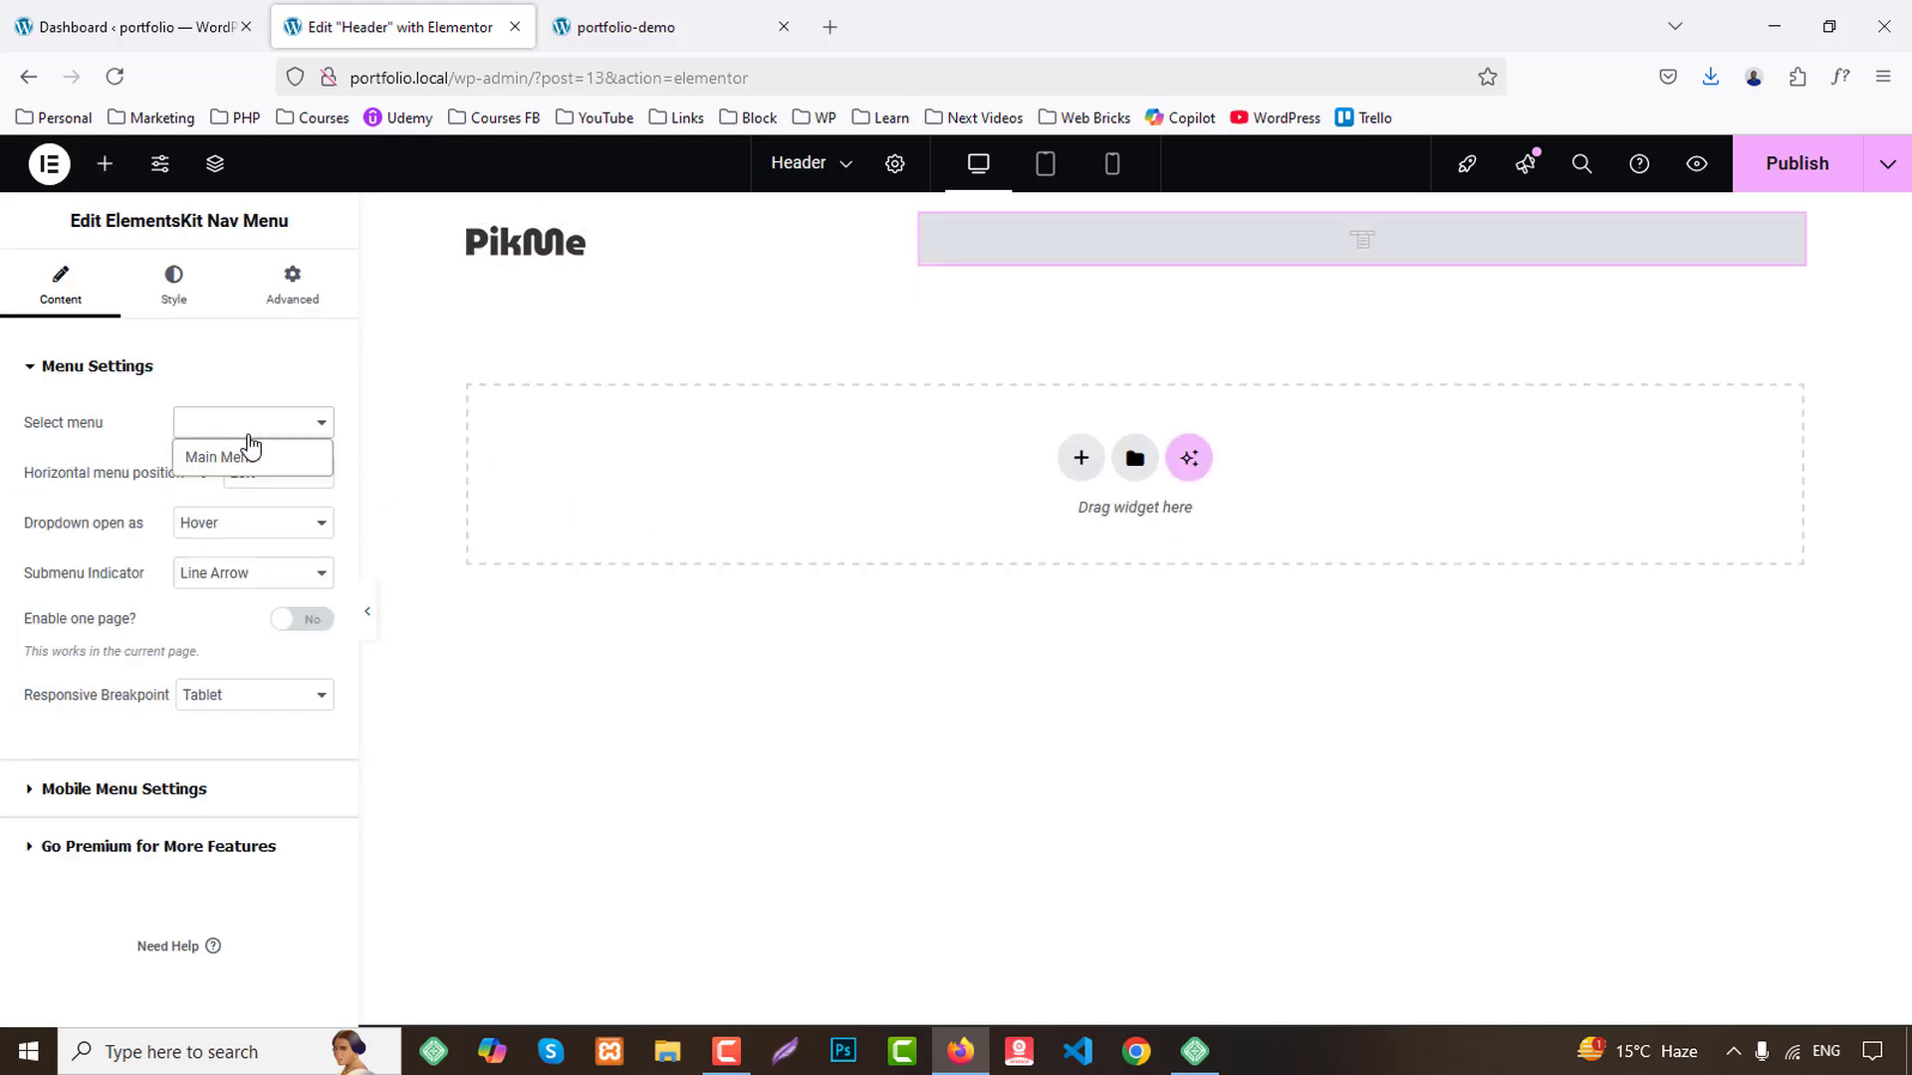
left_click(249, 453)
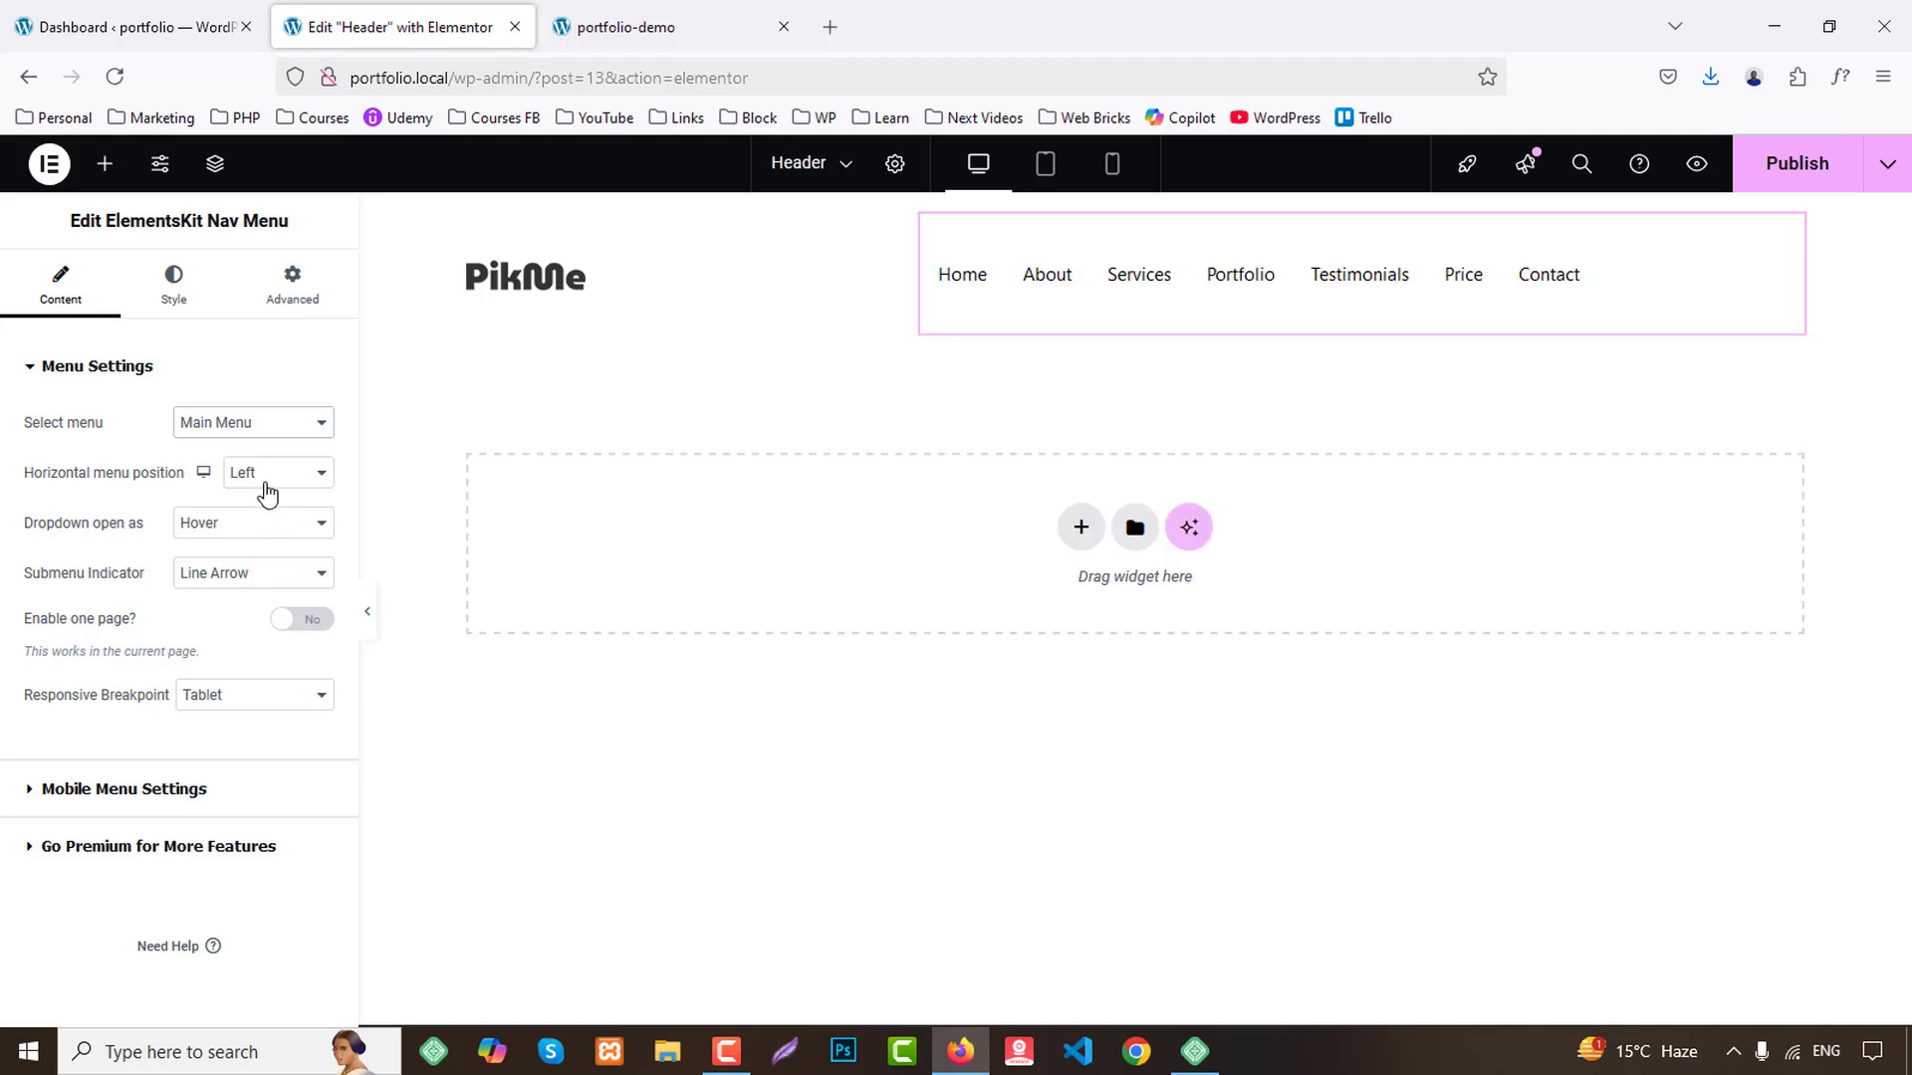
left_click(267, 488)
left_click(257, 555)
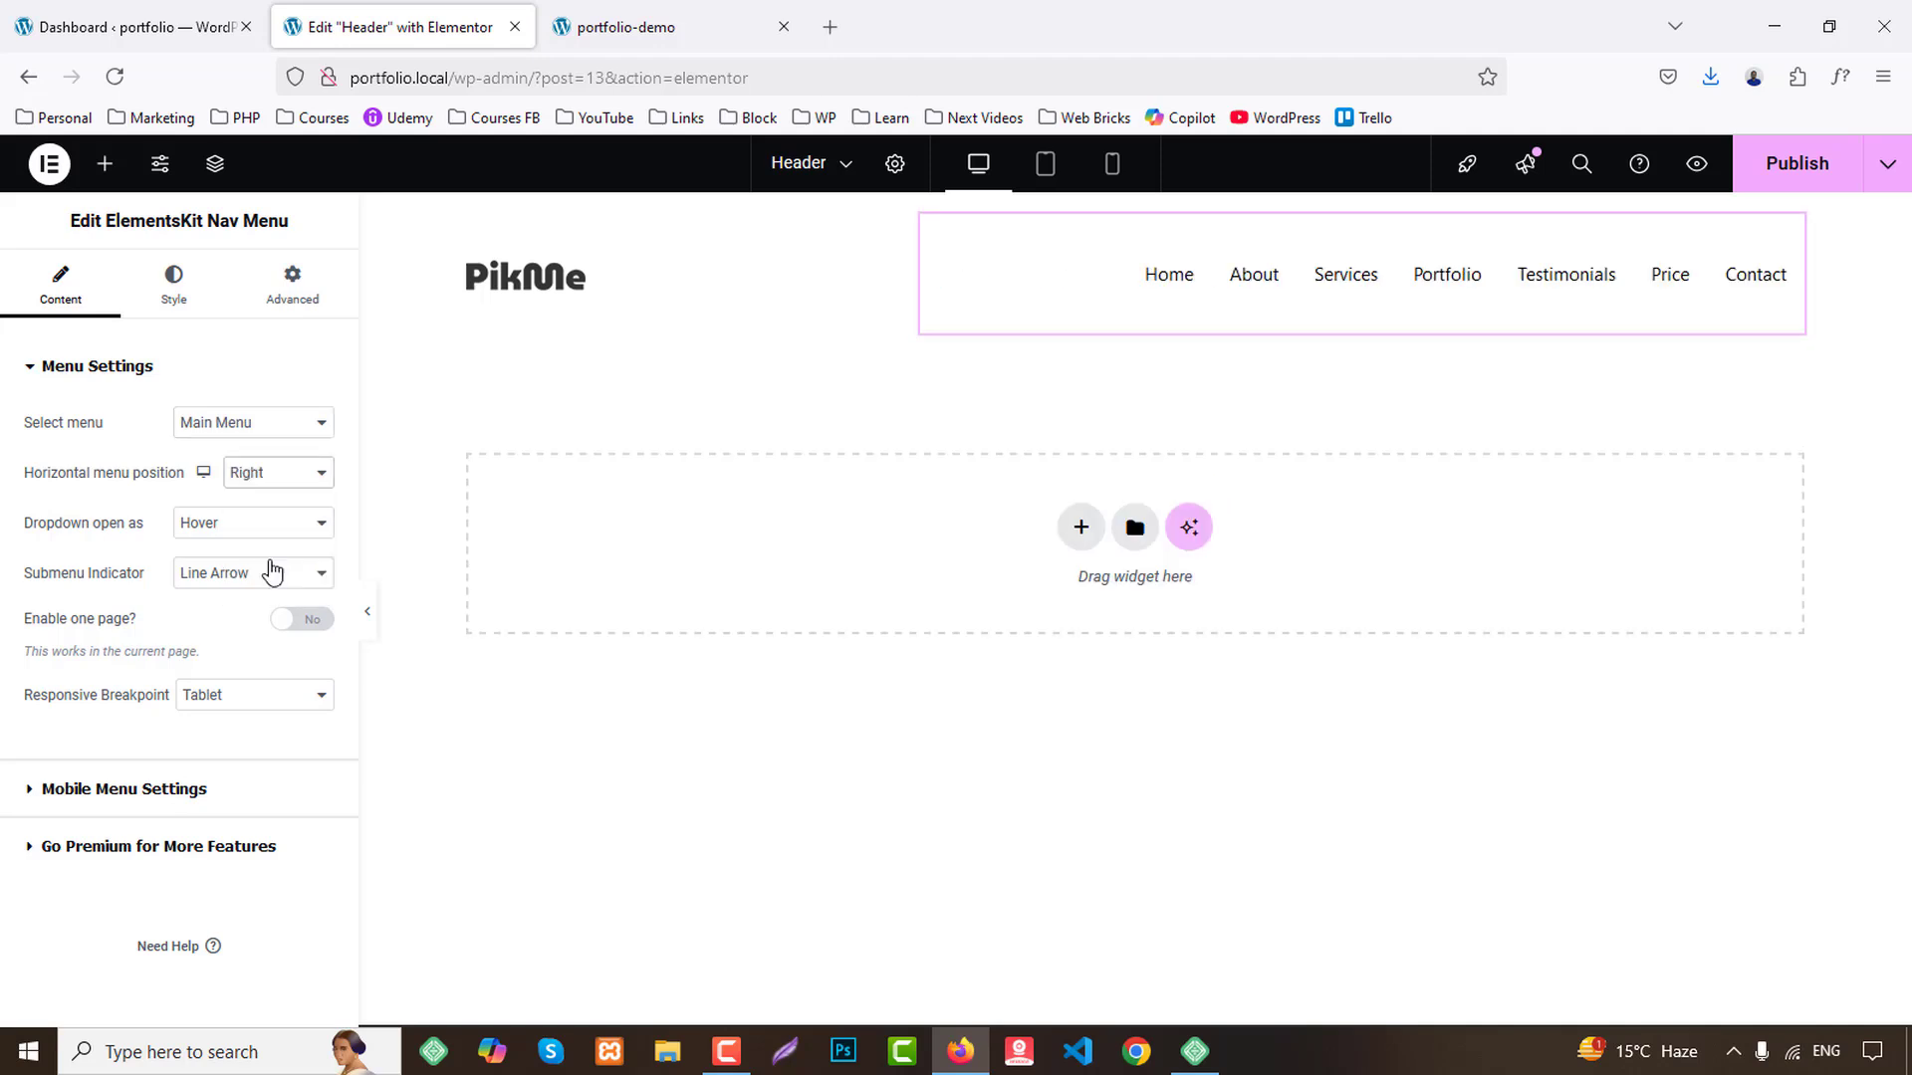
Set the nav menu's wrapper height to 30 px.
left_click(145, 790)
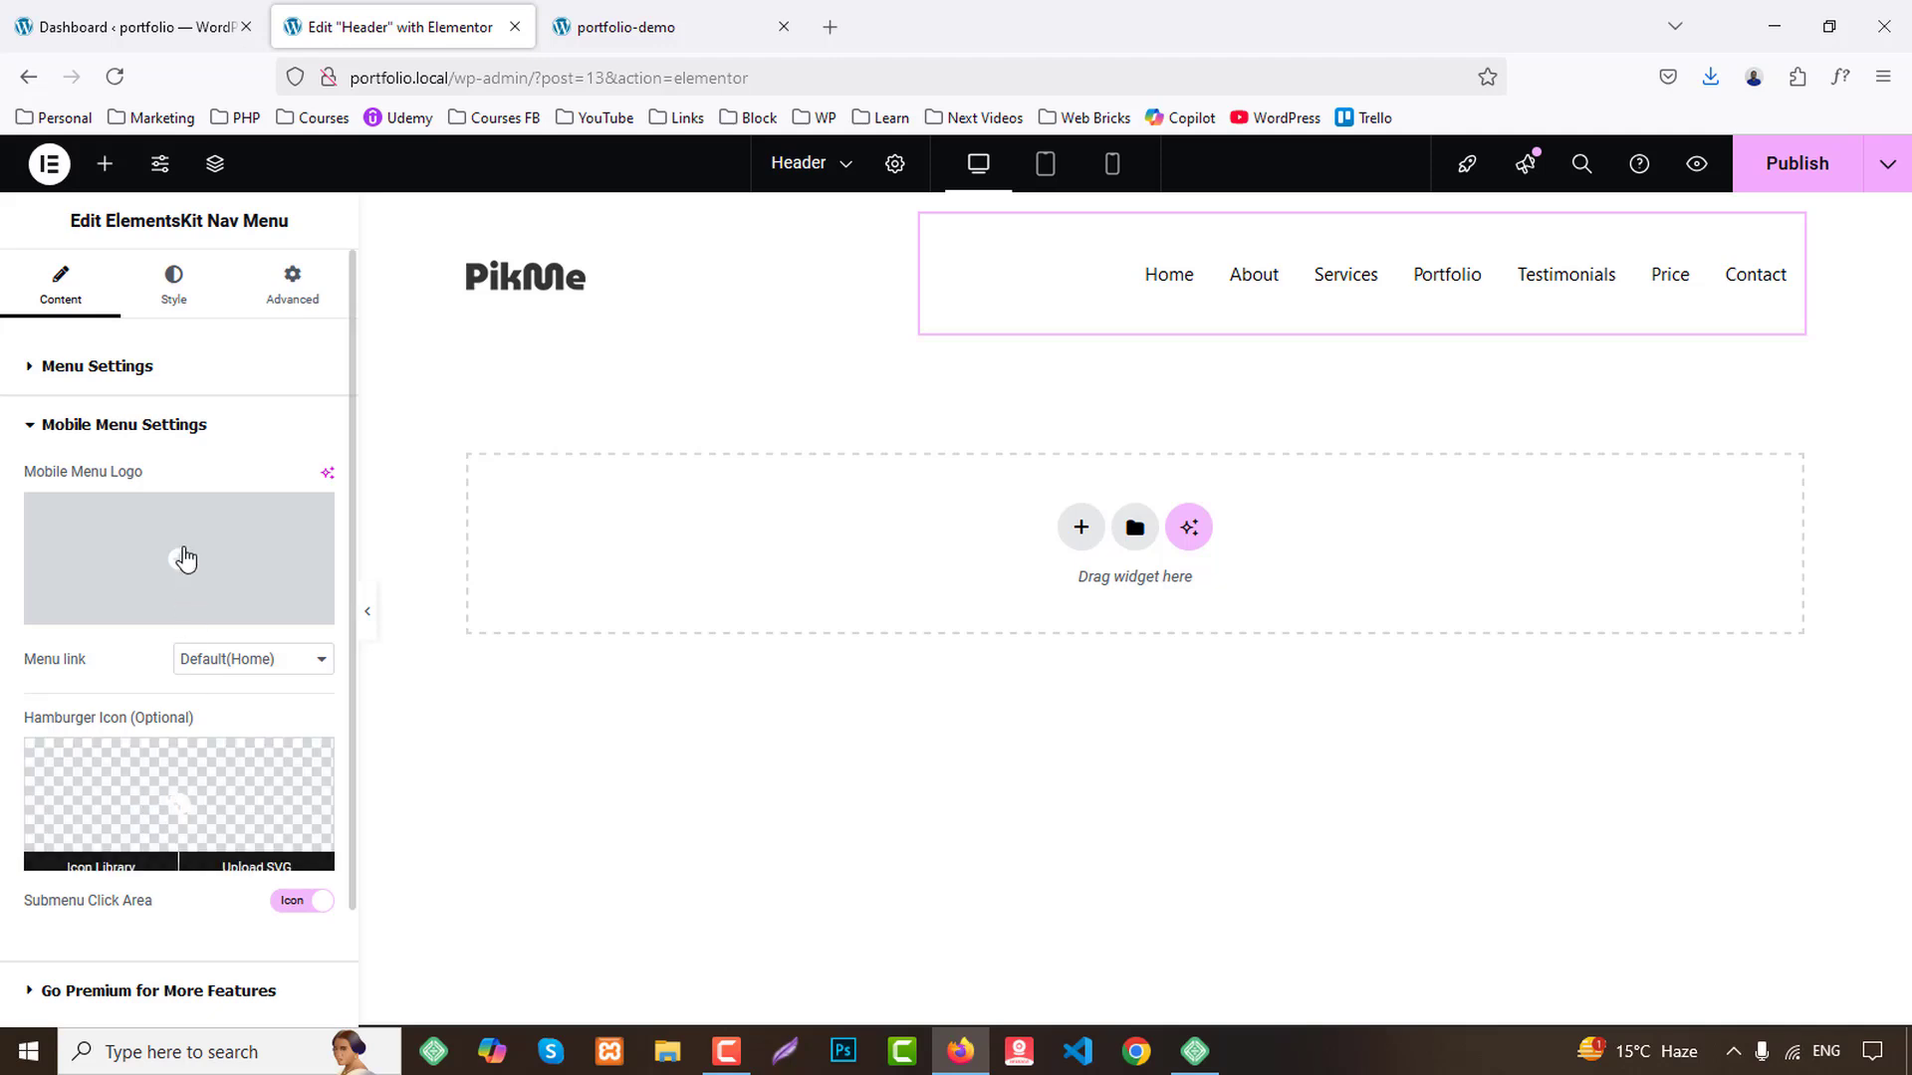
left_click(175, 282)
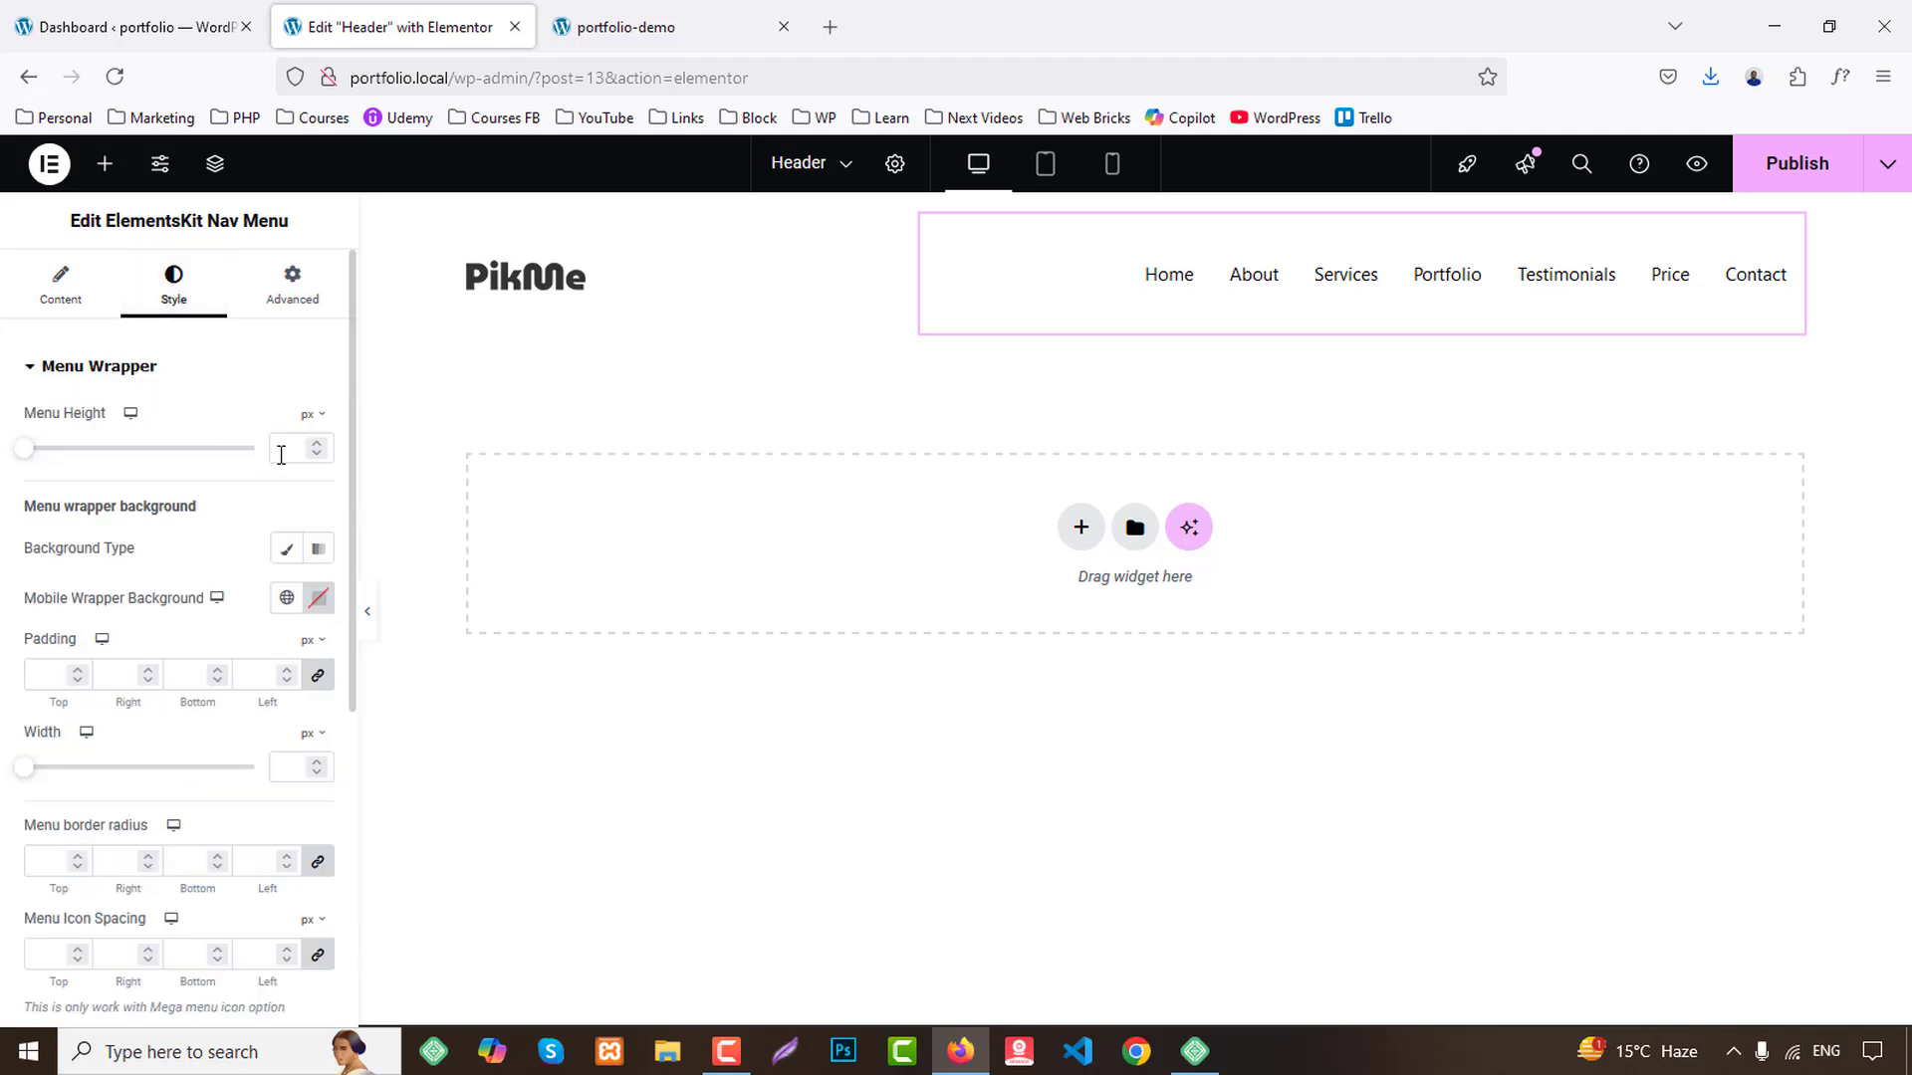
type("30")
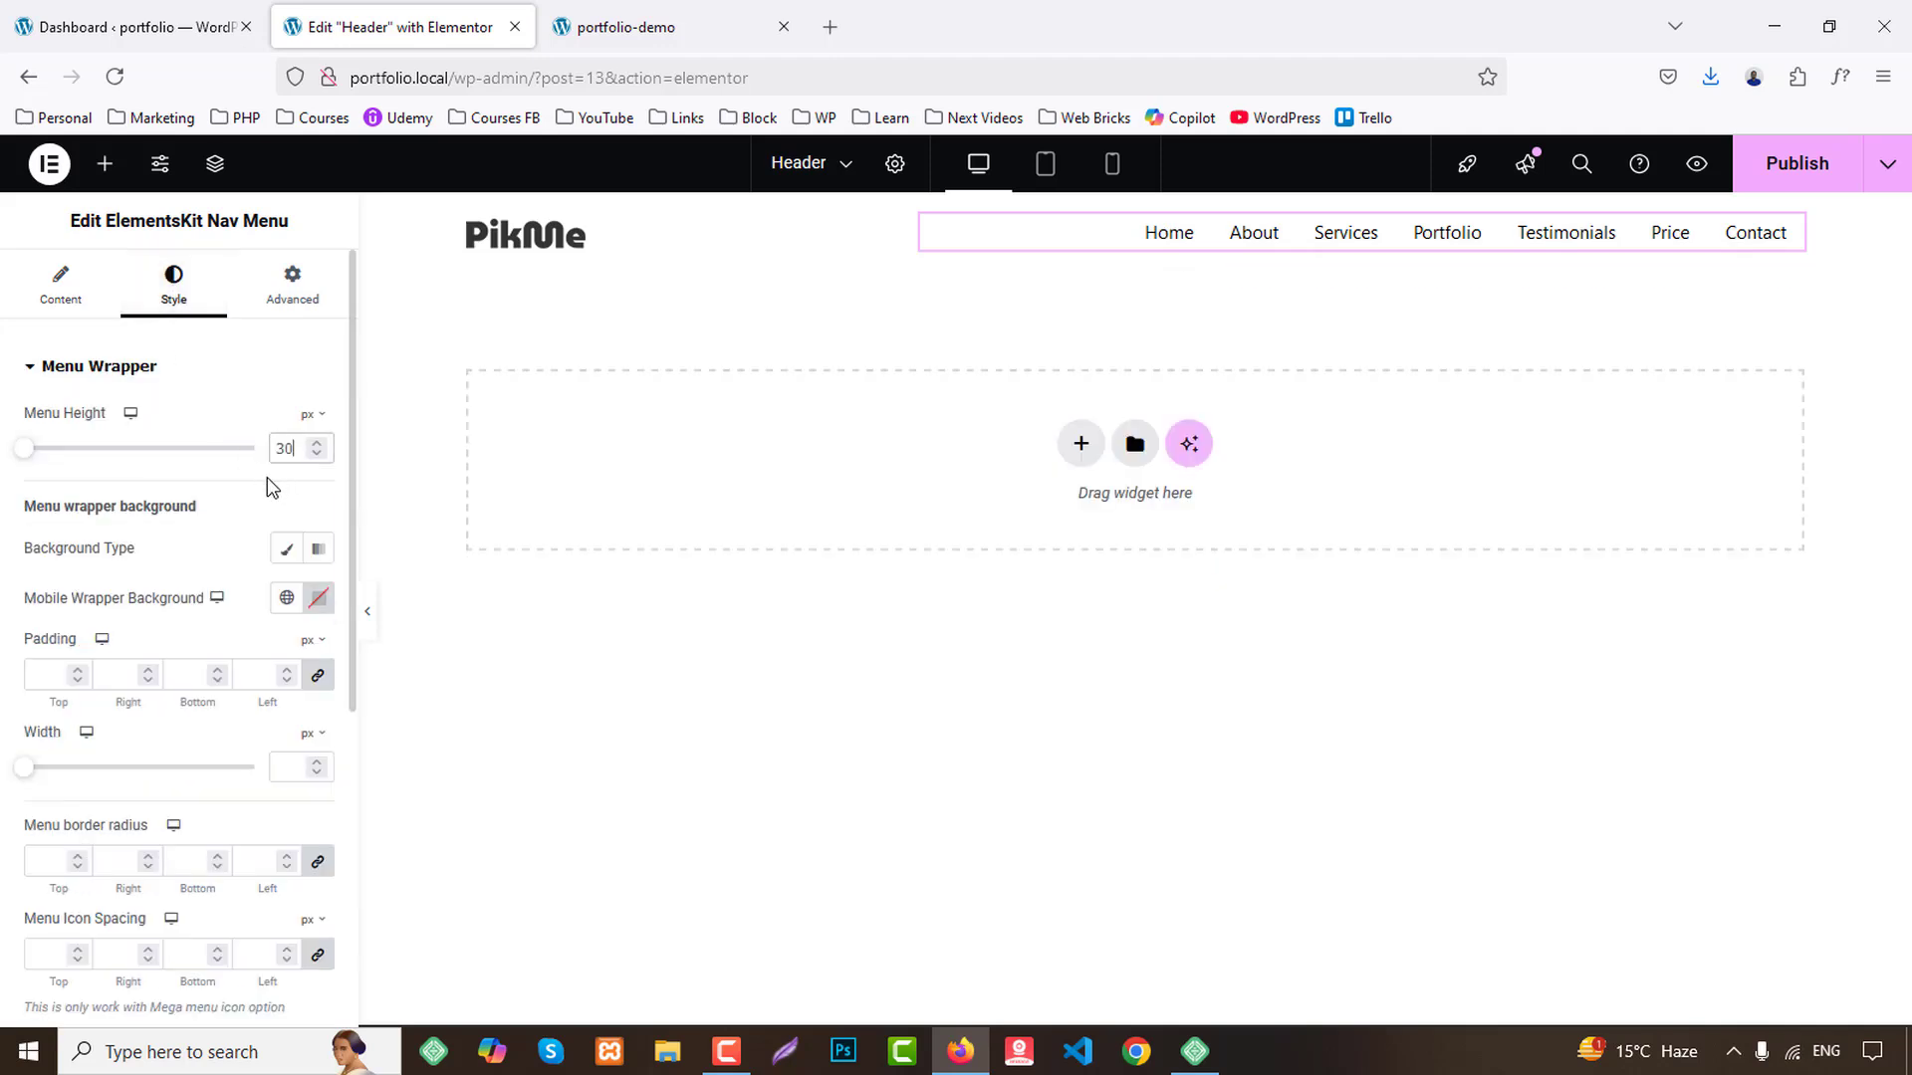
Apply the Accent global font to the nav menu items and check its typography settings.
scroll(278, 598, "down", 5)
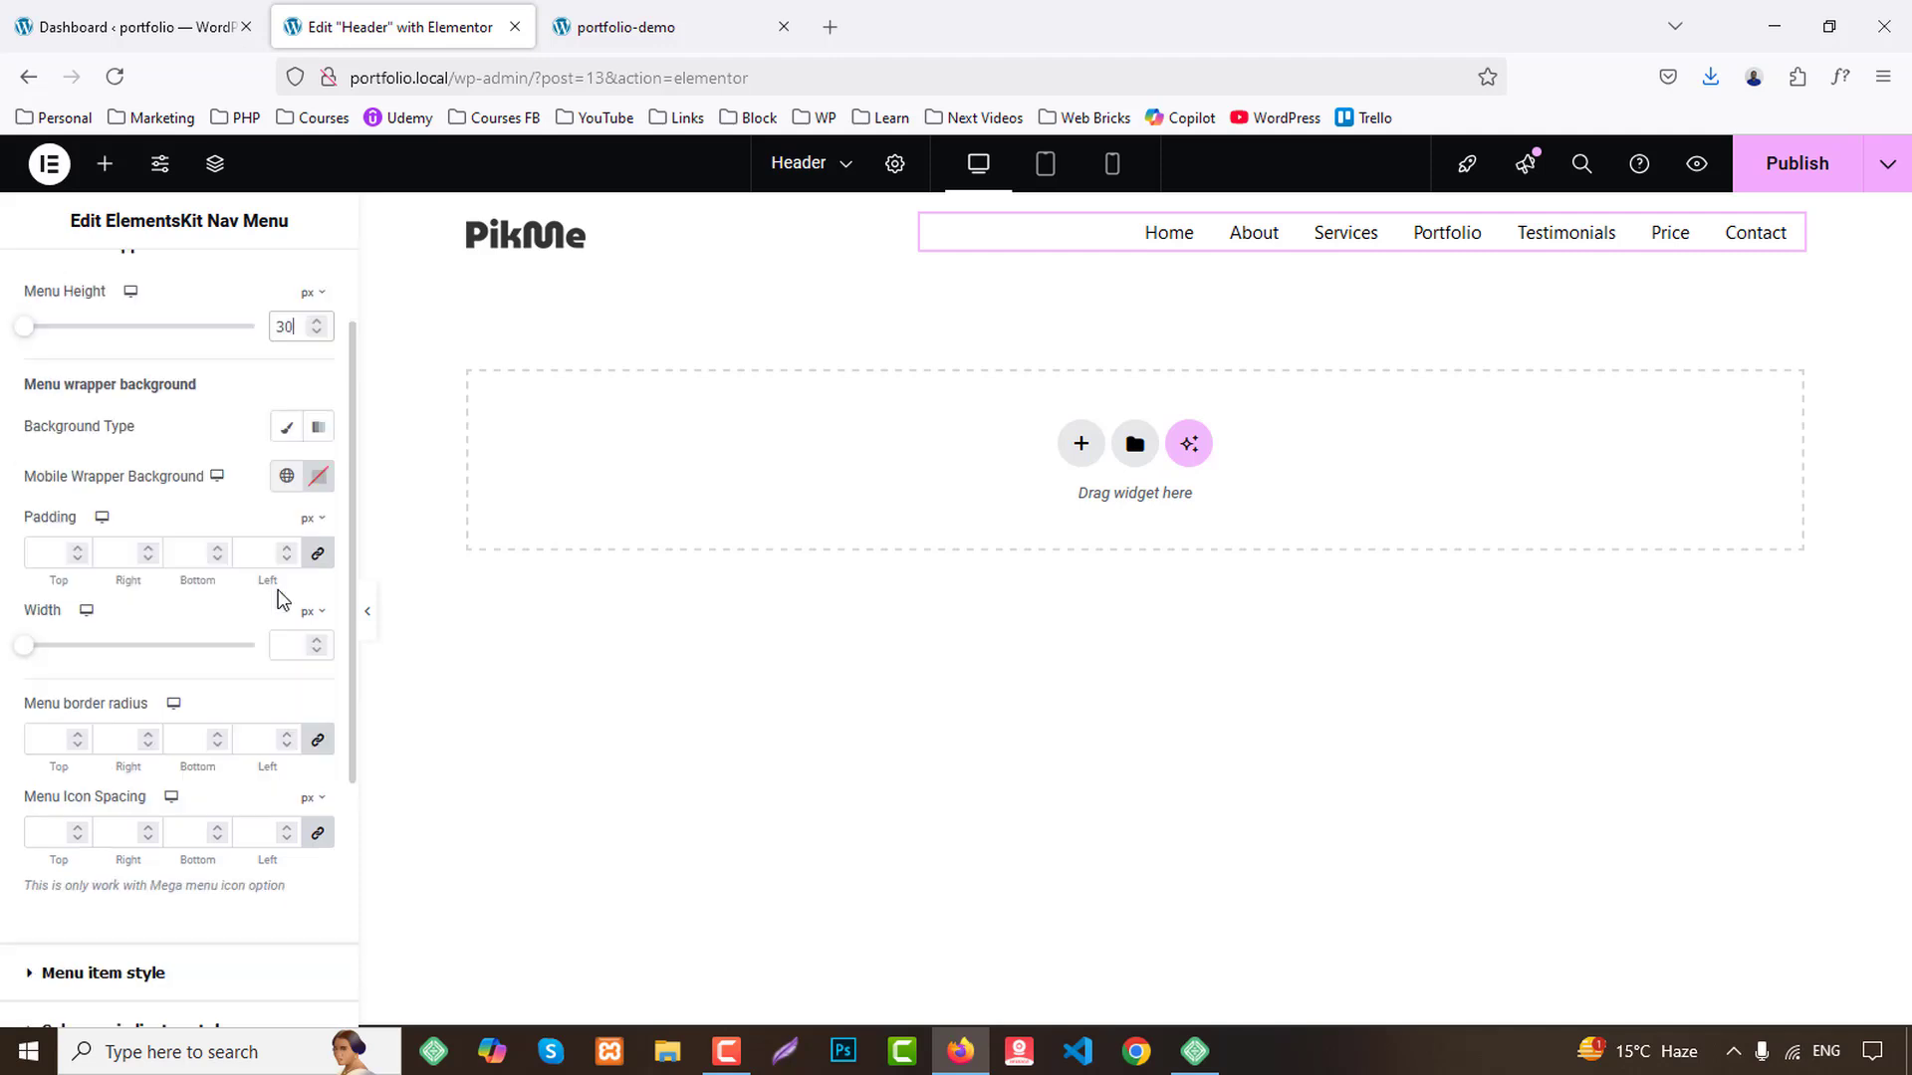
left_click(96, 568)
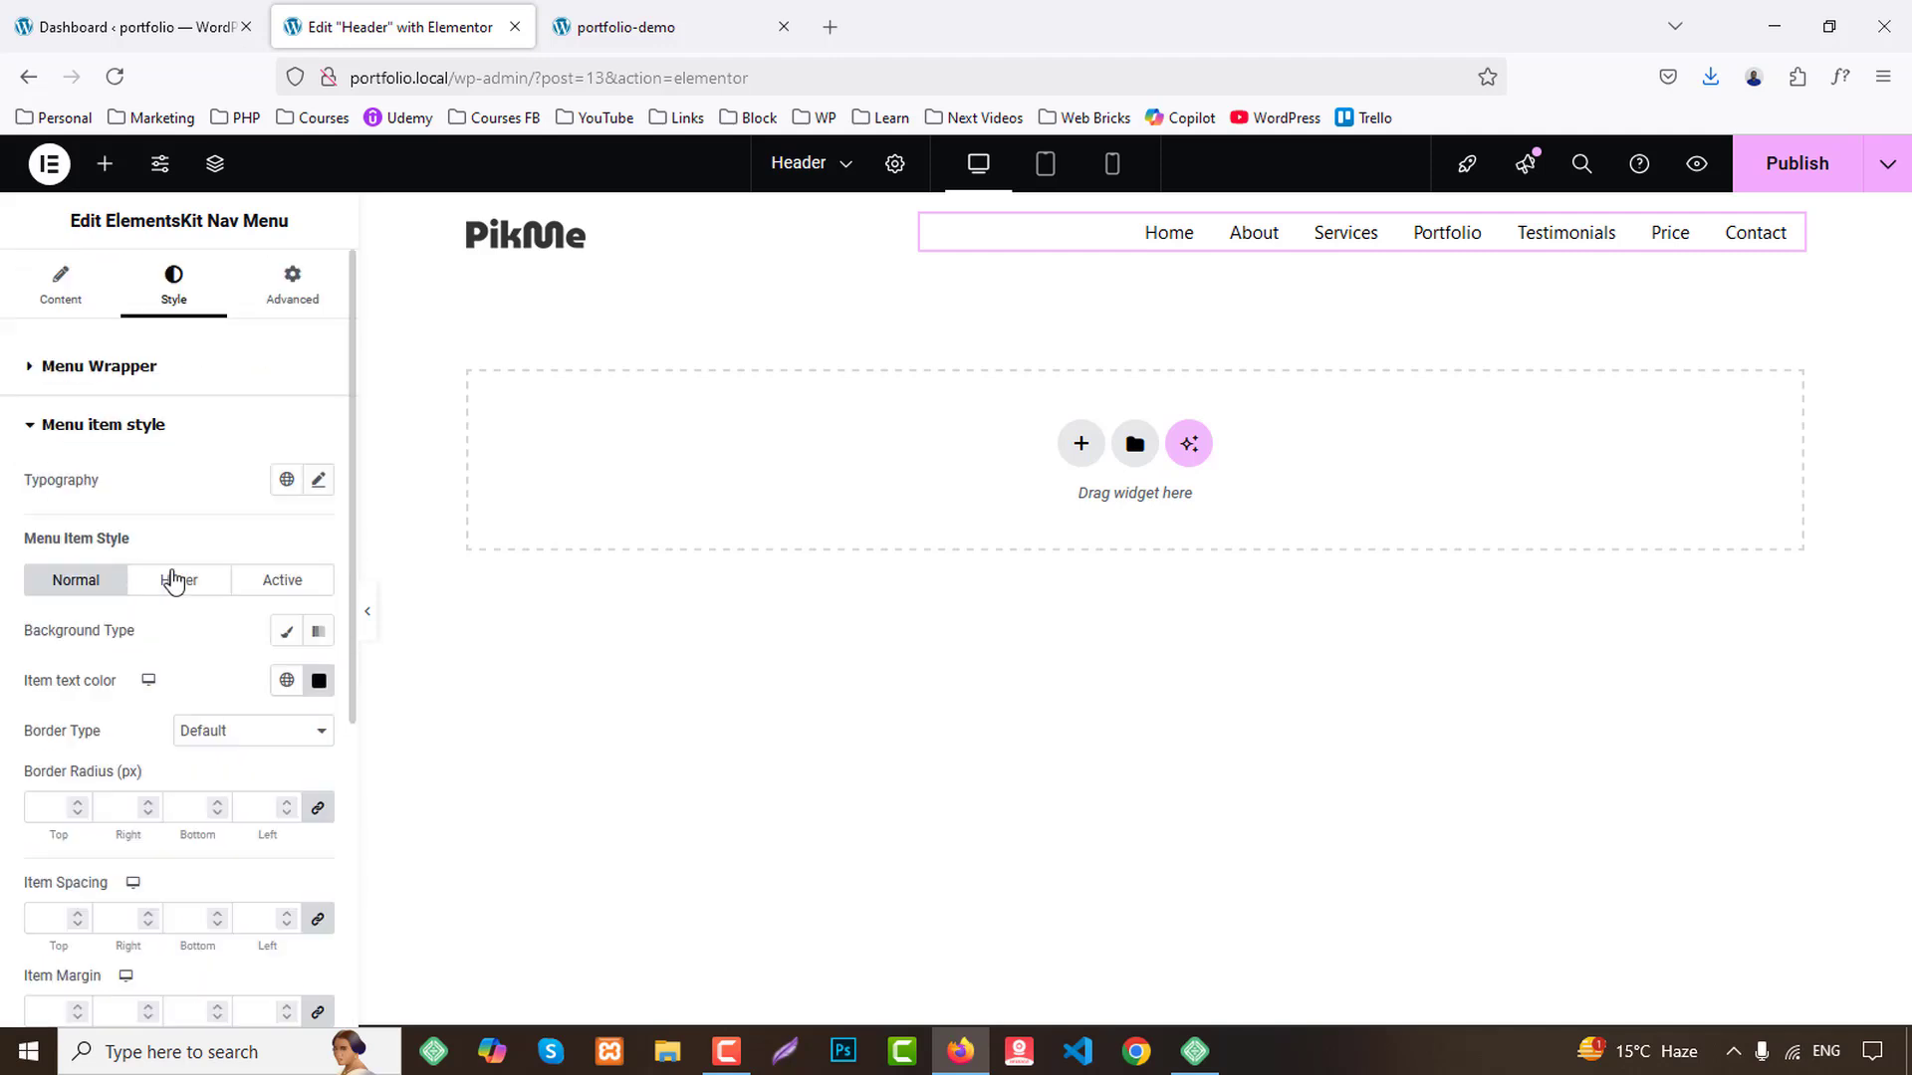
left_click(287, 479)
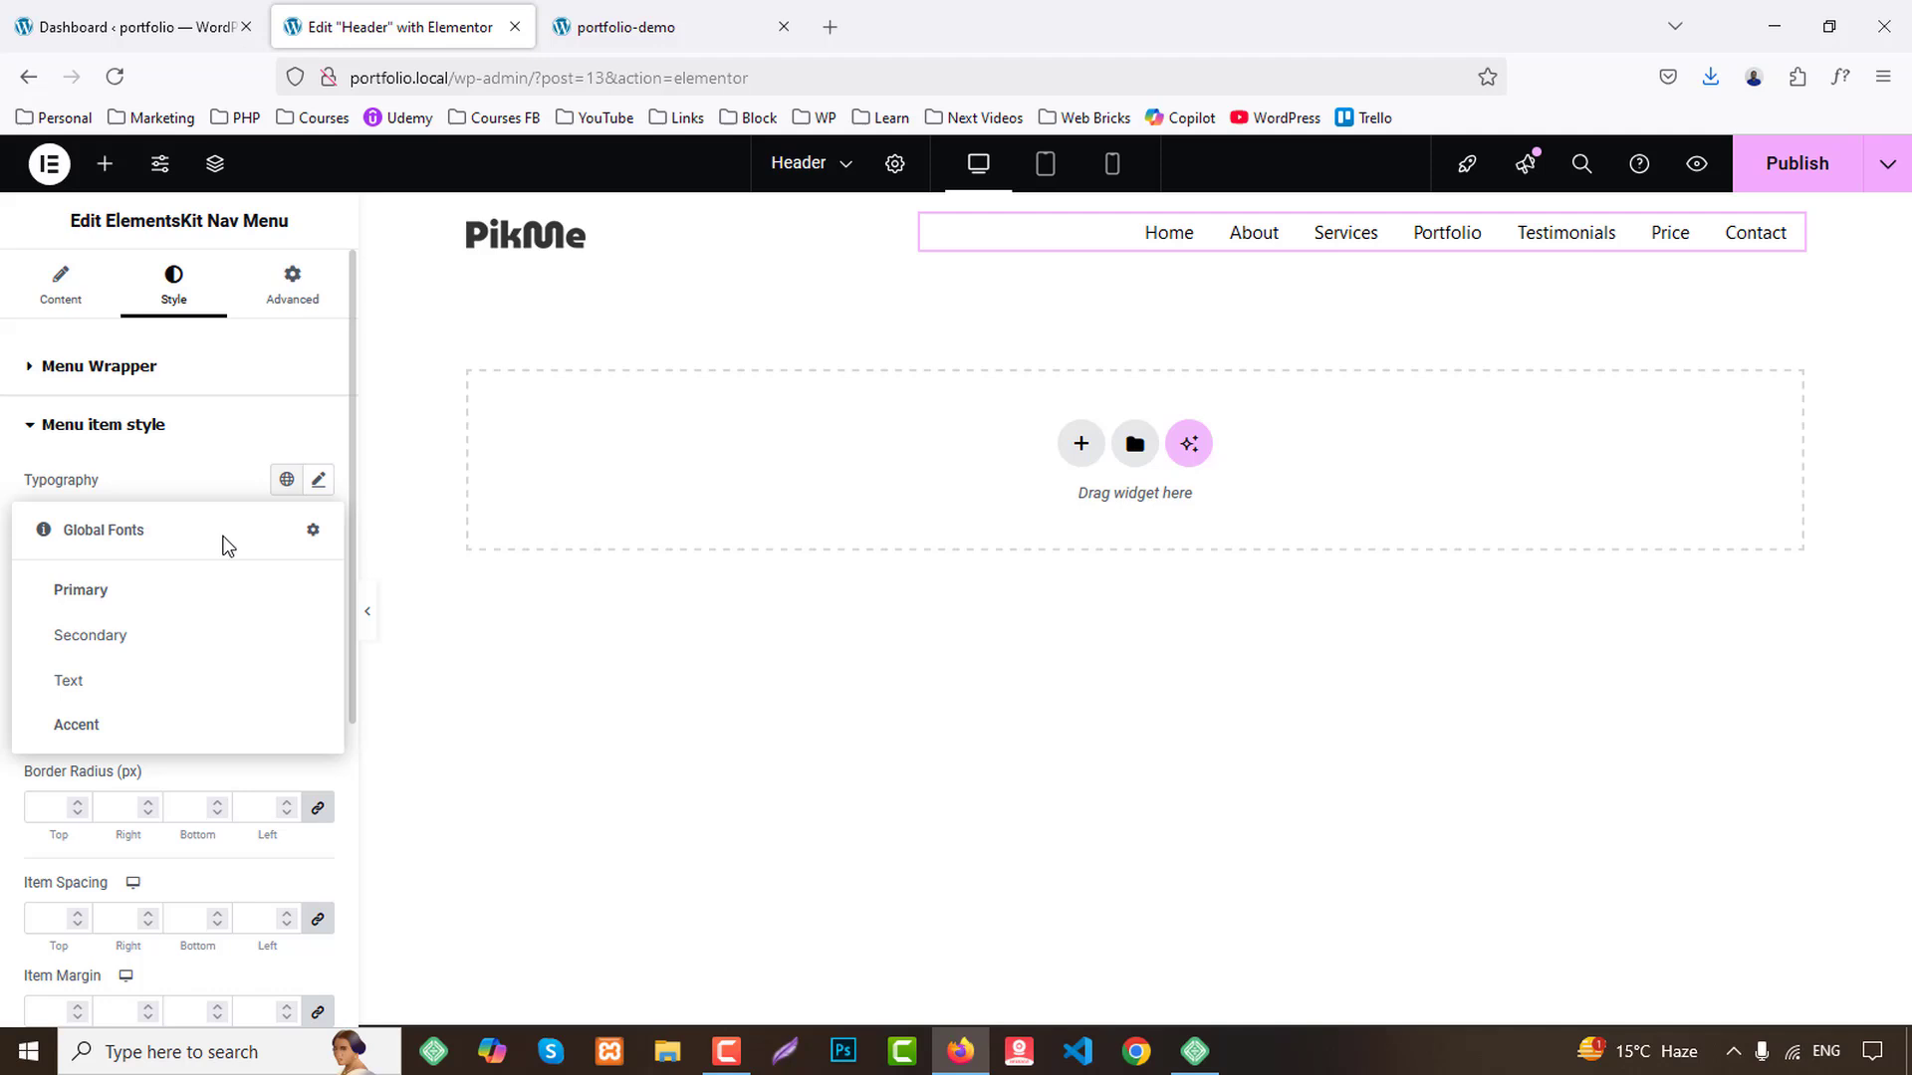
left_click(90, 729)
left_click(317, 479)
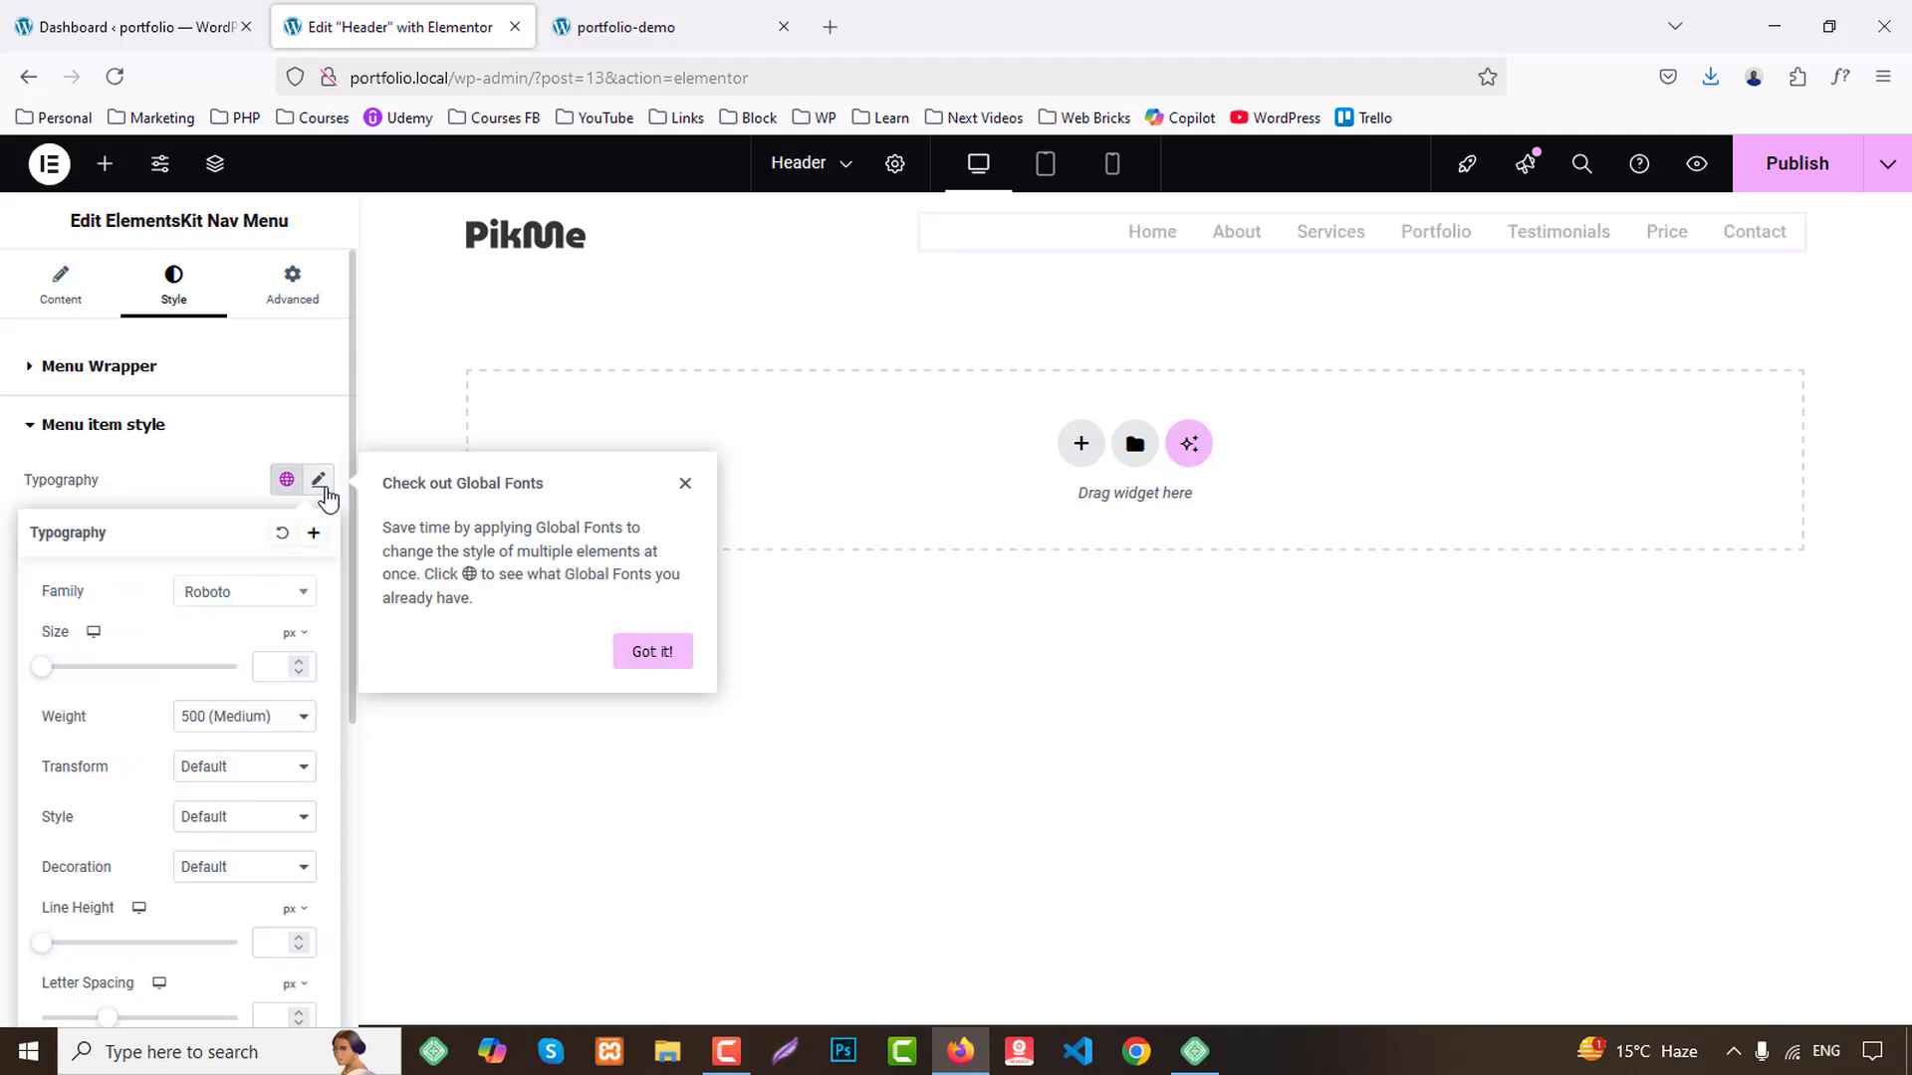
left_click(258, 438)
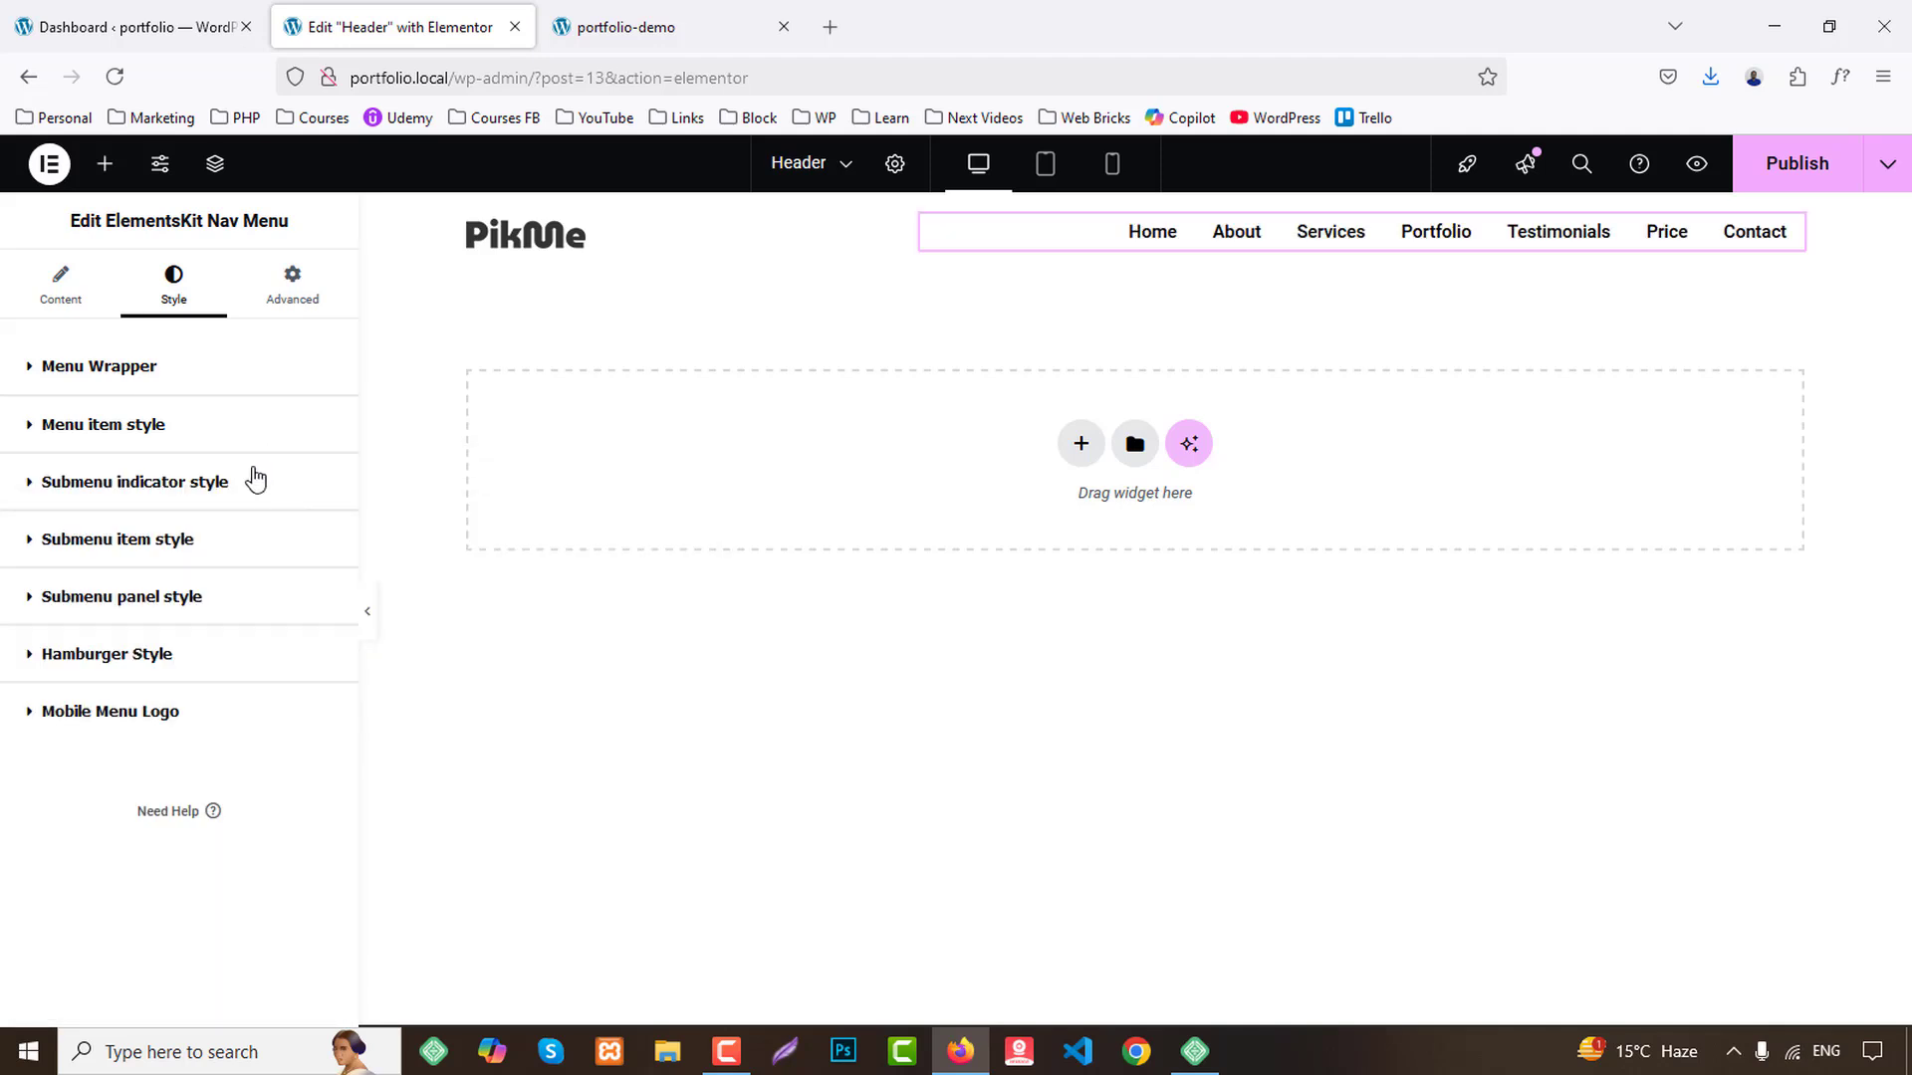
Unlink the menu items' Item Spacing values and set the left spacing to 30, with the other sides at 0.
left_click(145, 428)
scroll(283, 747, "down", 2)
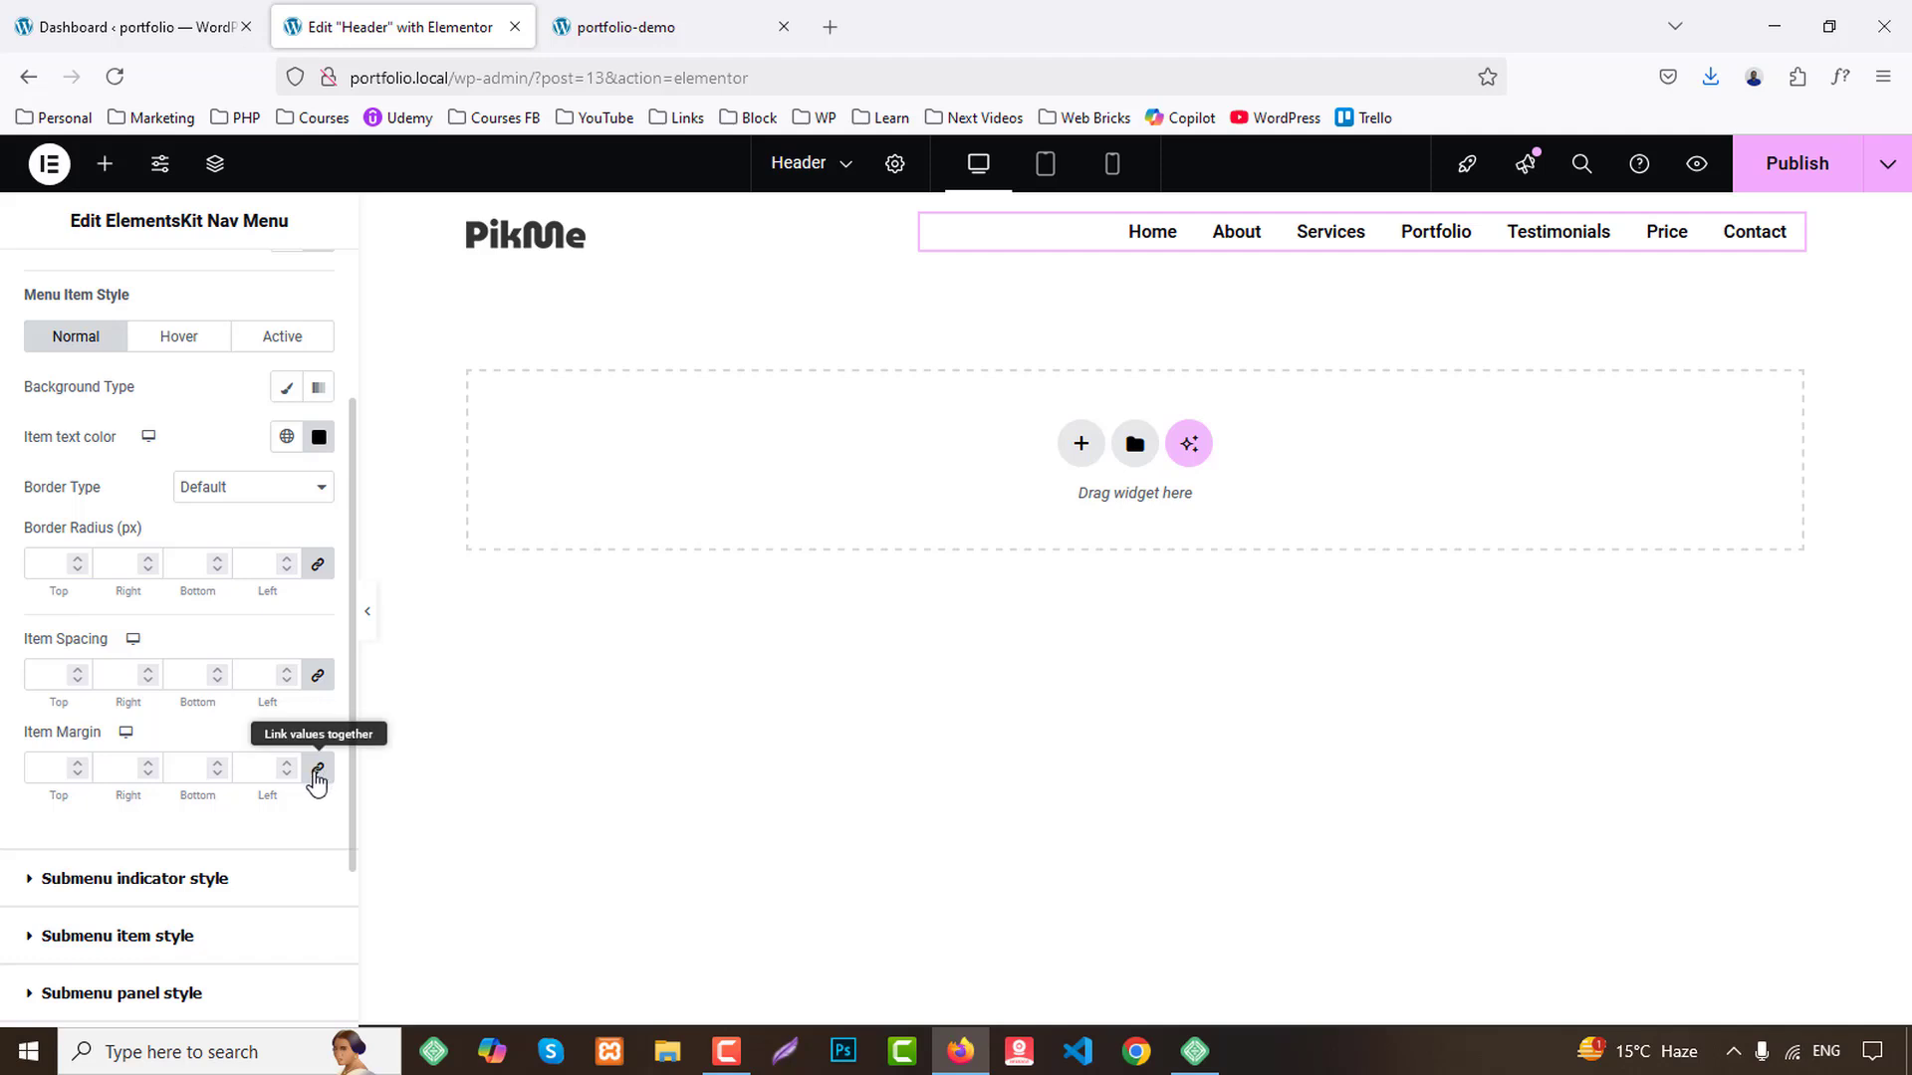
left_click(320, 685)
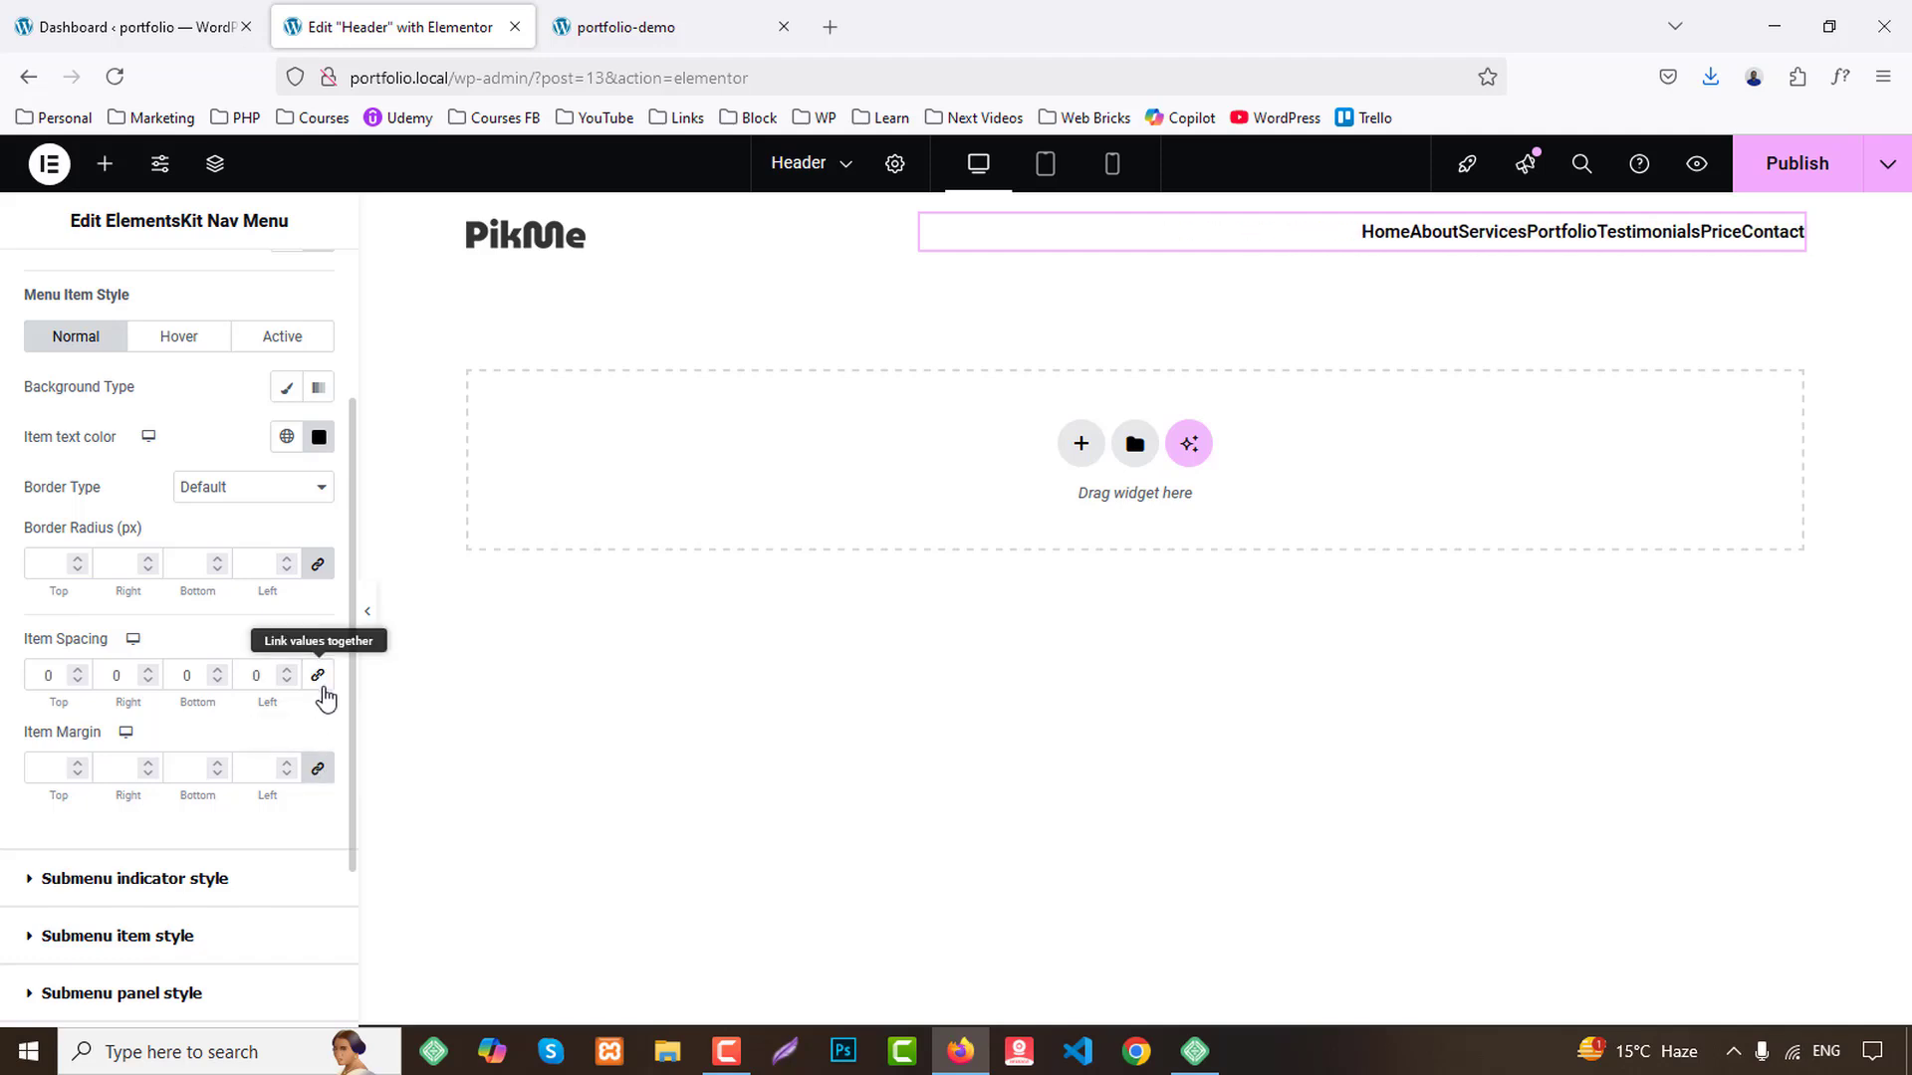
left_click(253, 680)
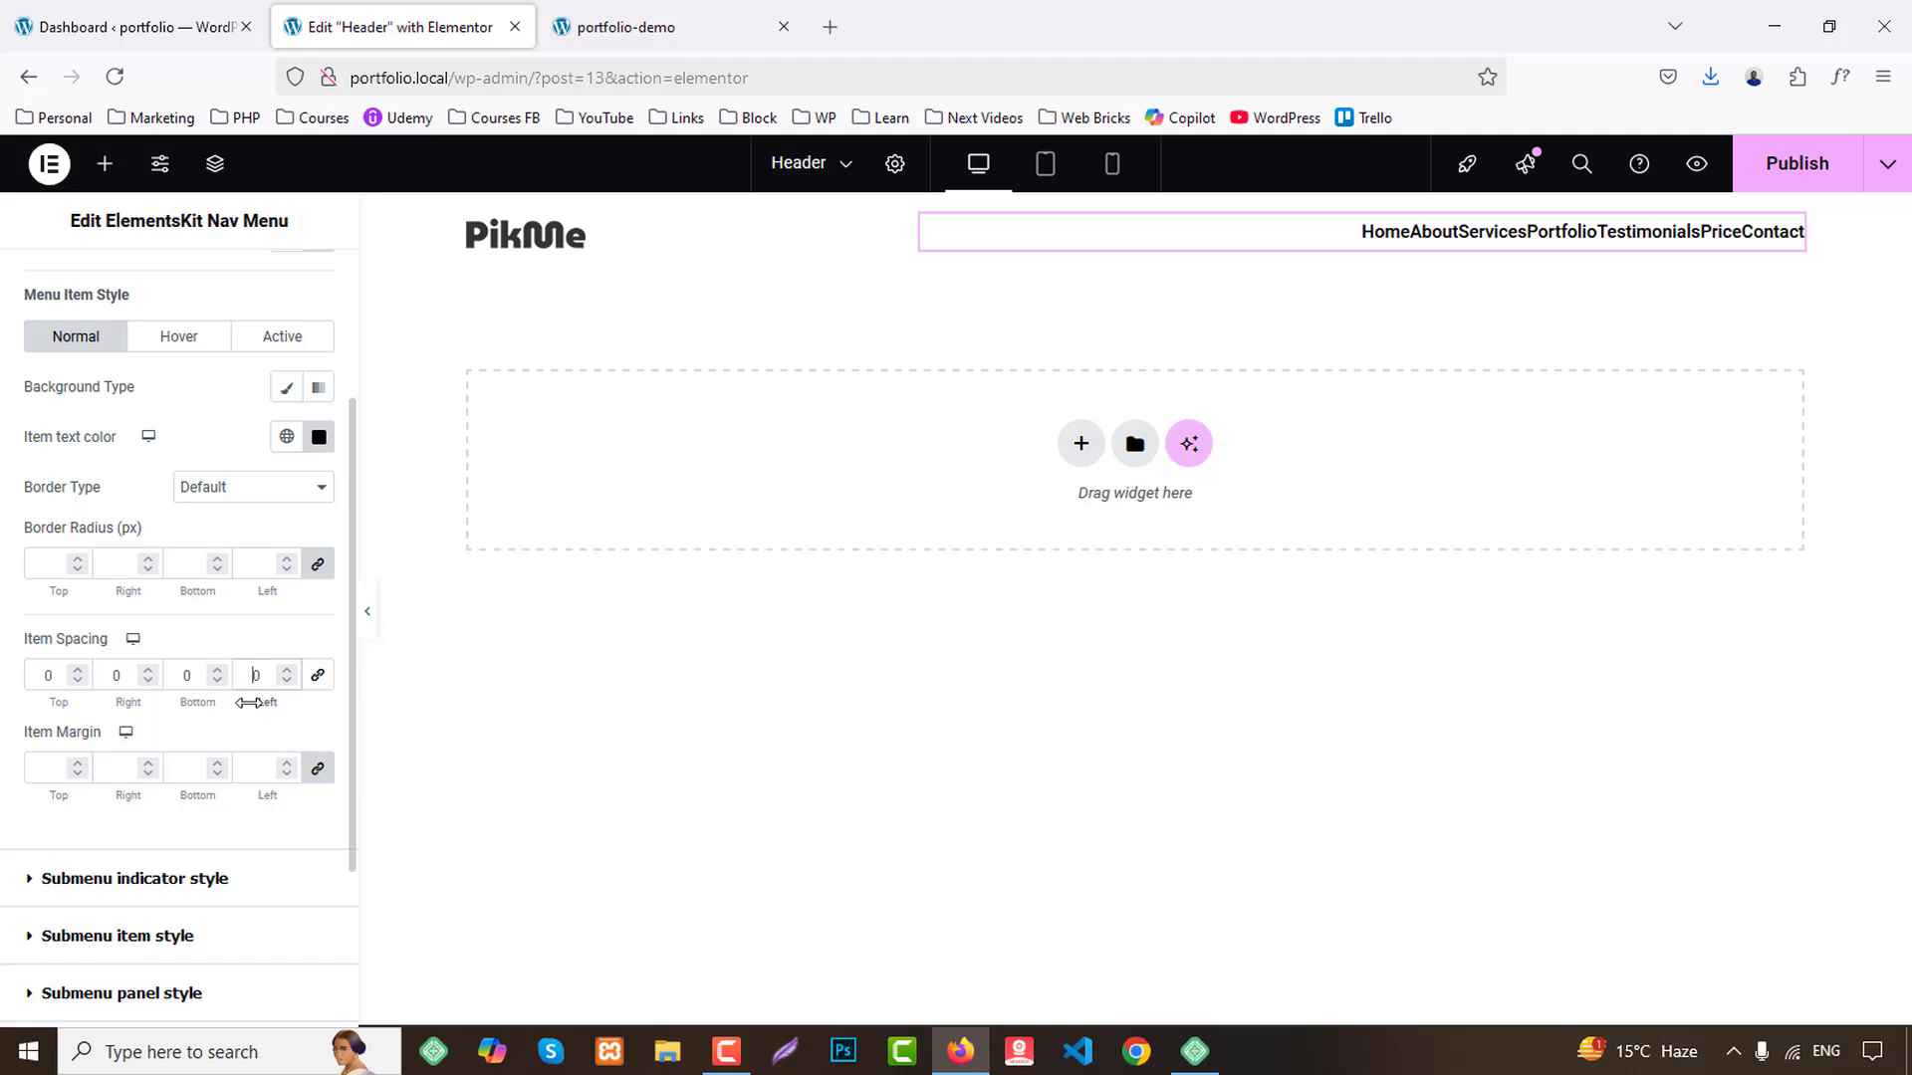
type("30")
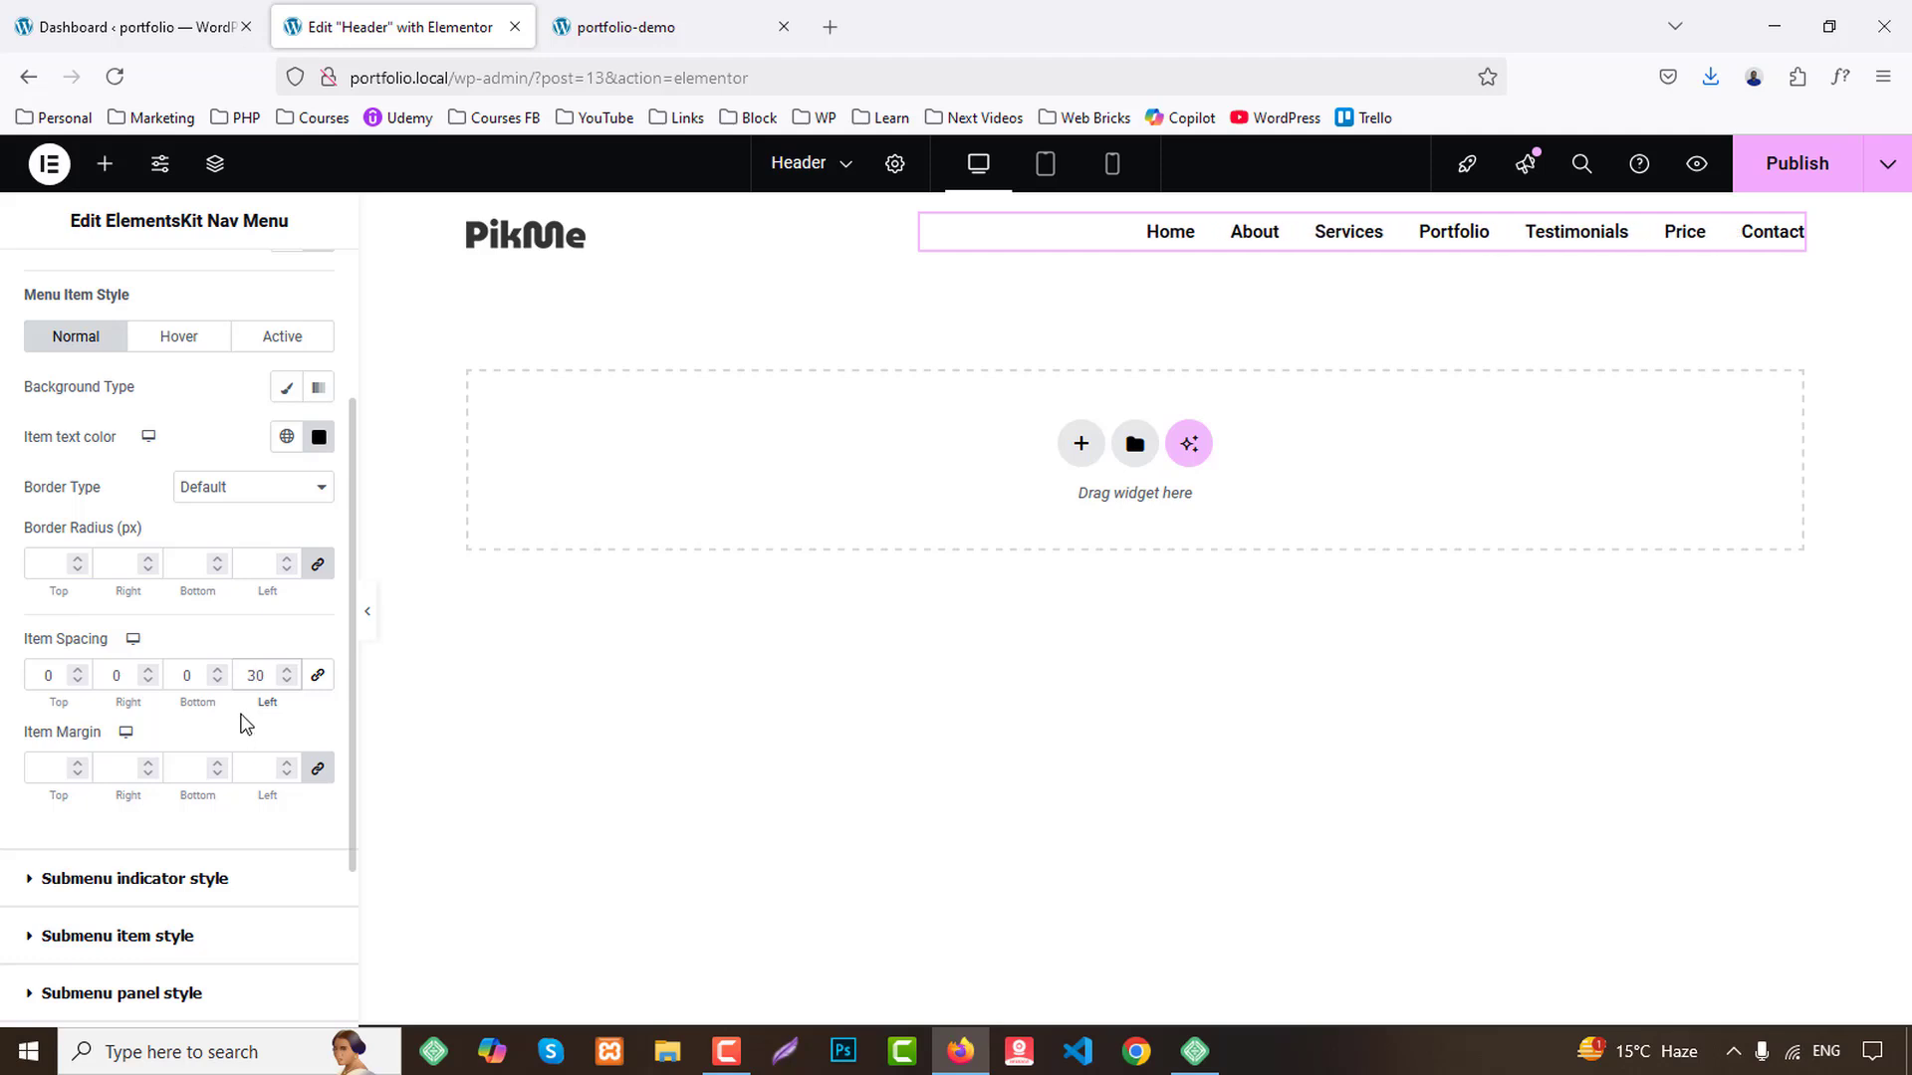
Set the nav menu's item text color to the Primary global color for both the hover and active states.
scroll(246, 724, "up", 3)
left_click(181, 583)
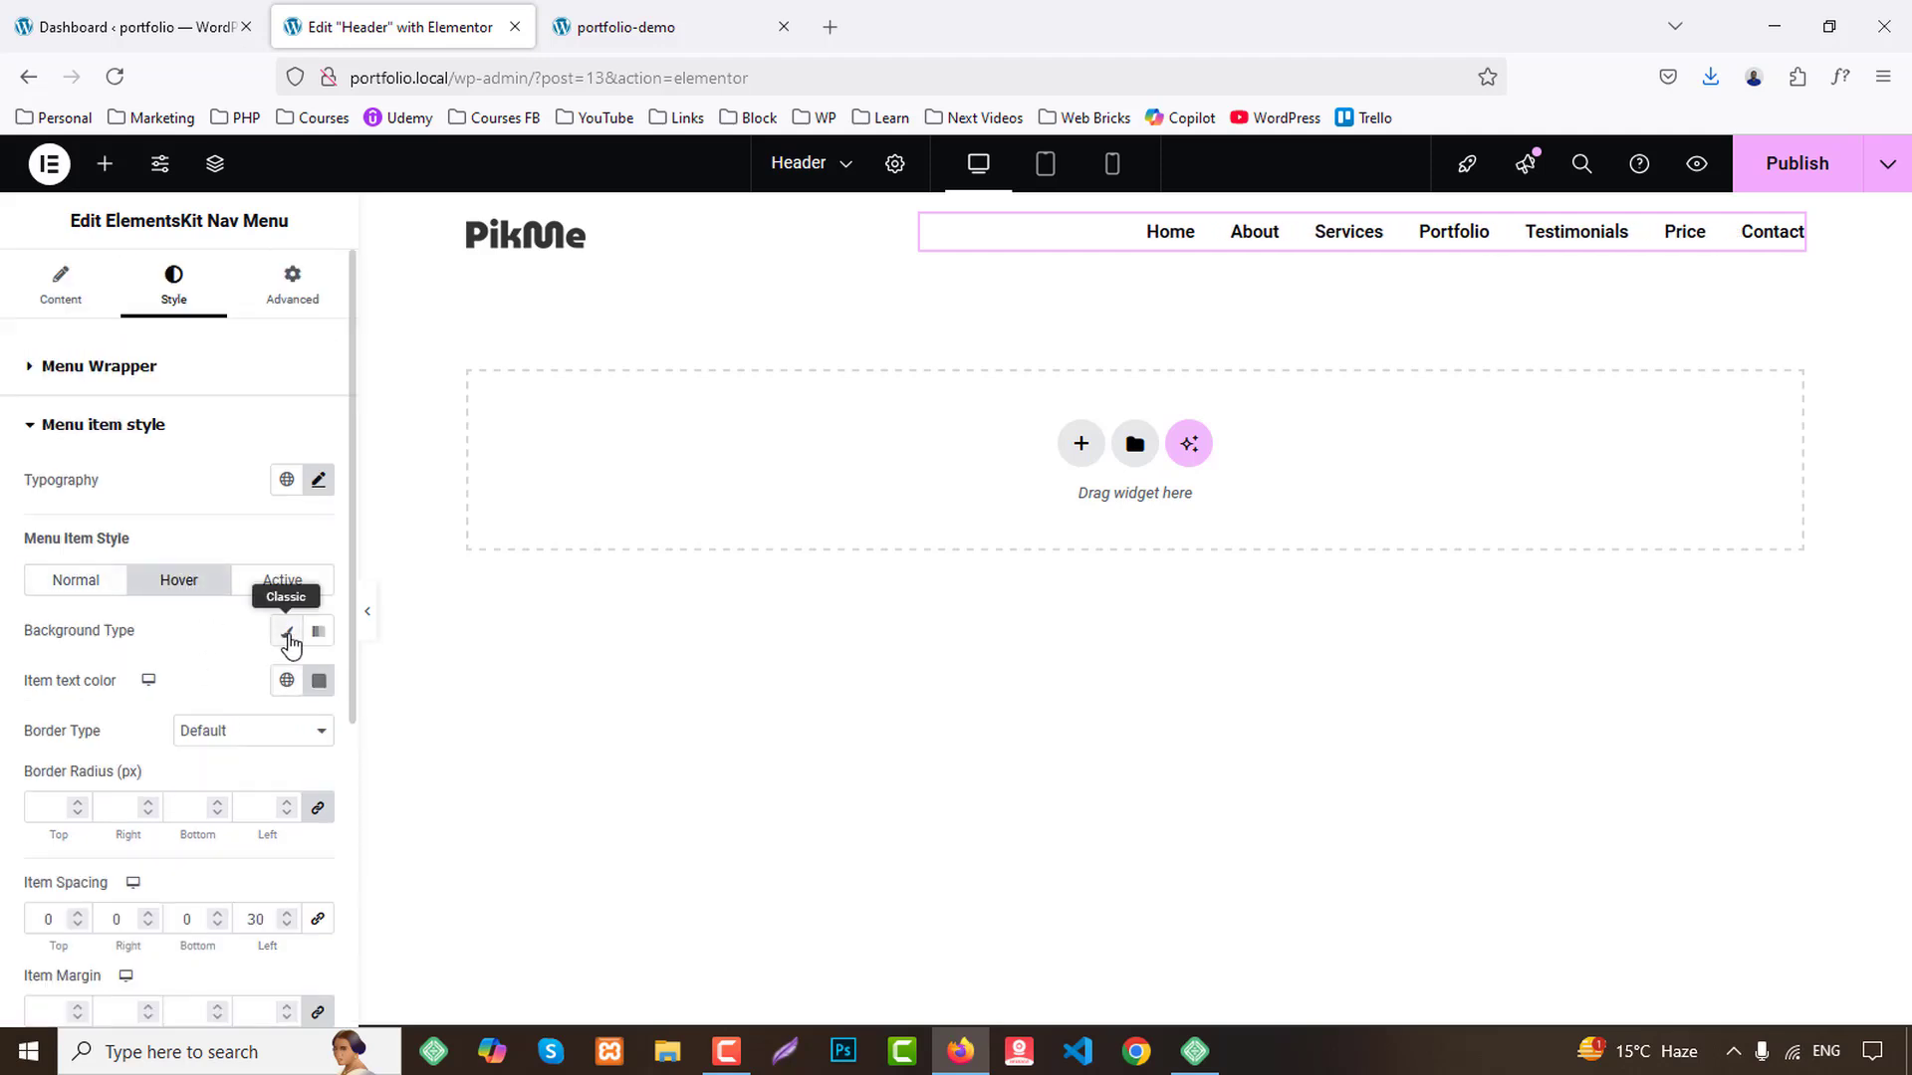
left_click(286, 680)
left_click(118, 798)
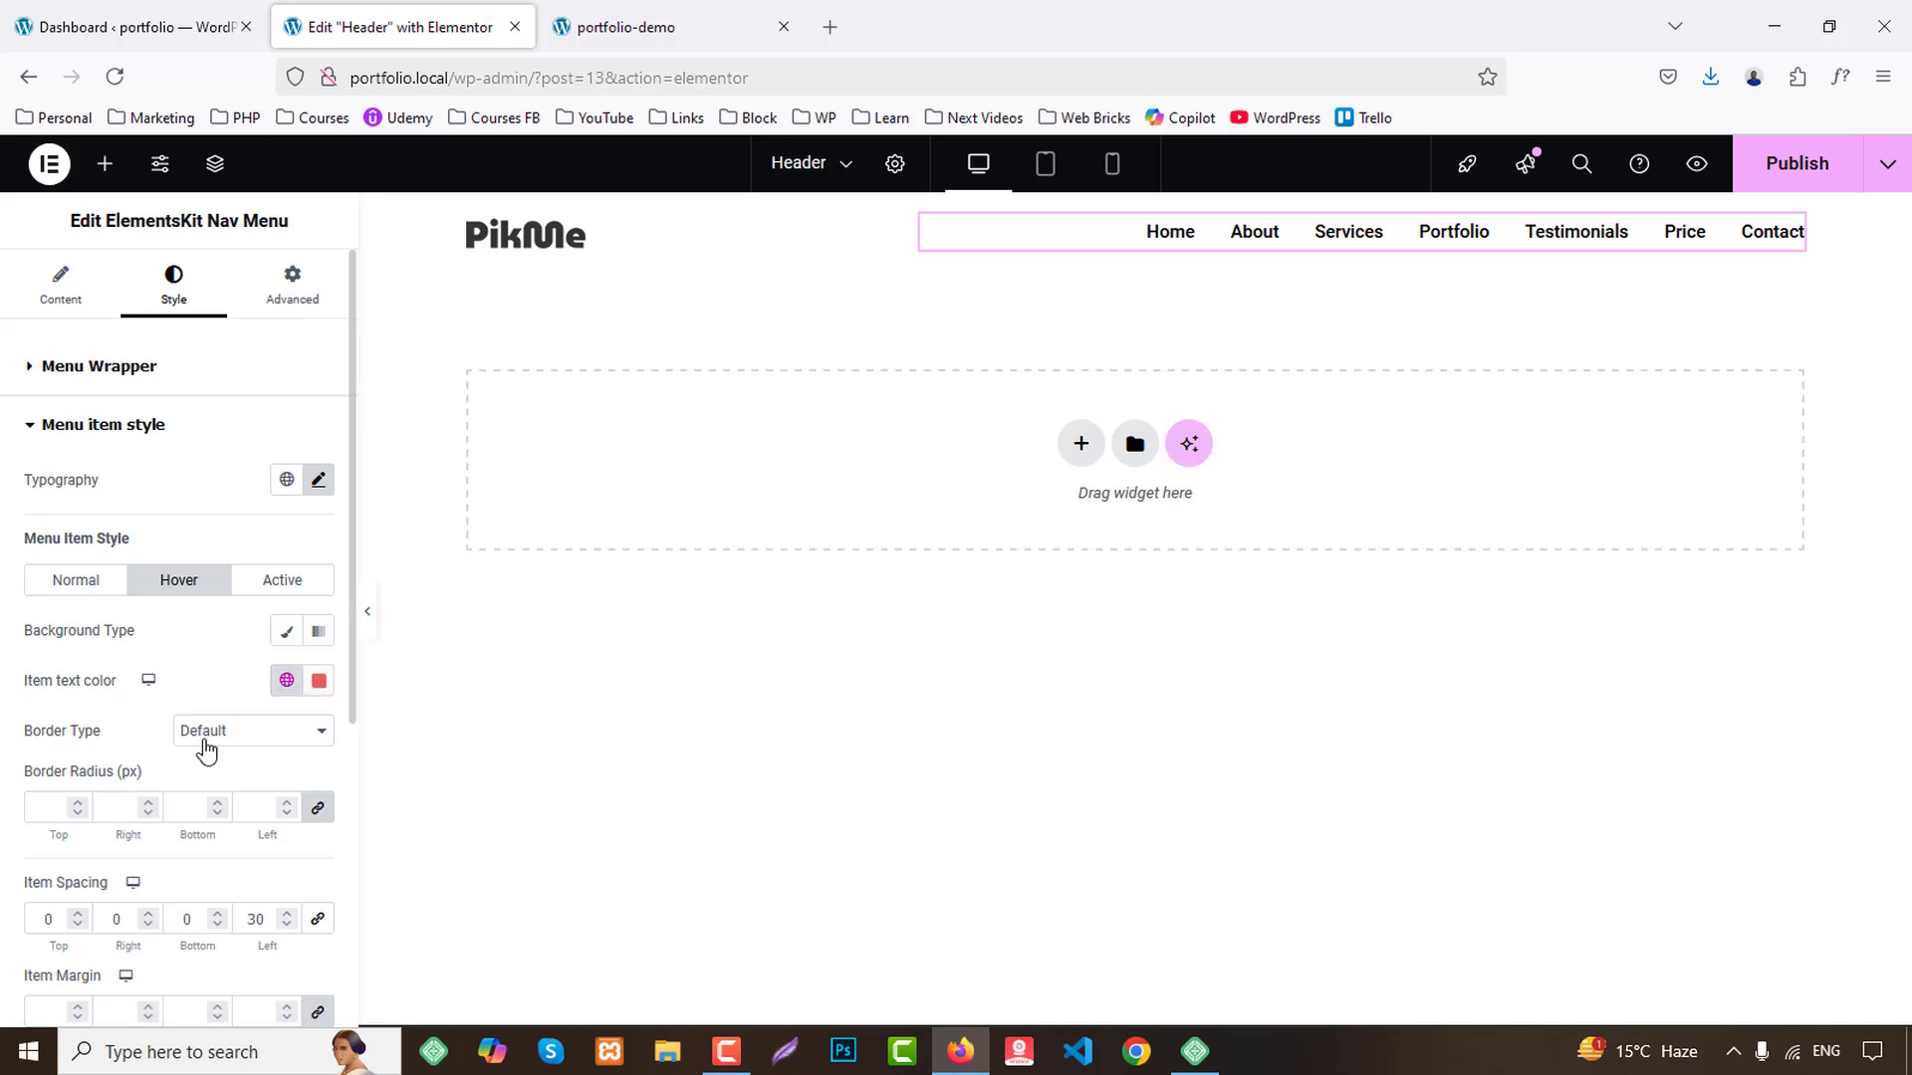
left_click(282, 588)
left_click(286, 680)
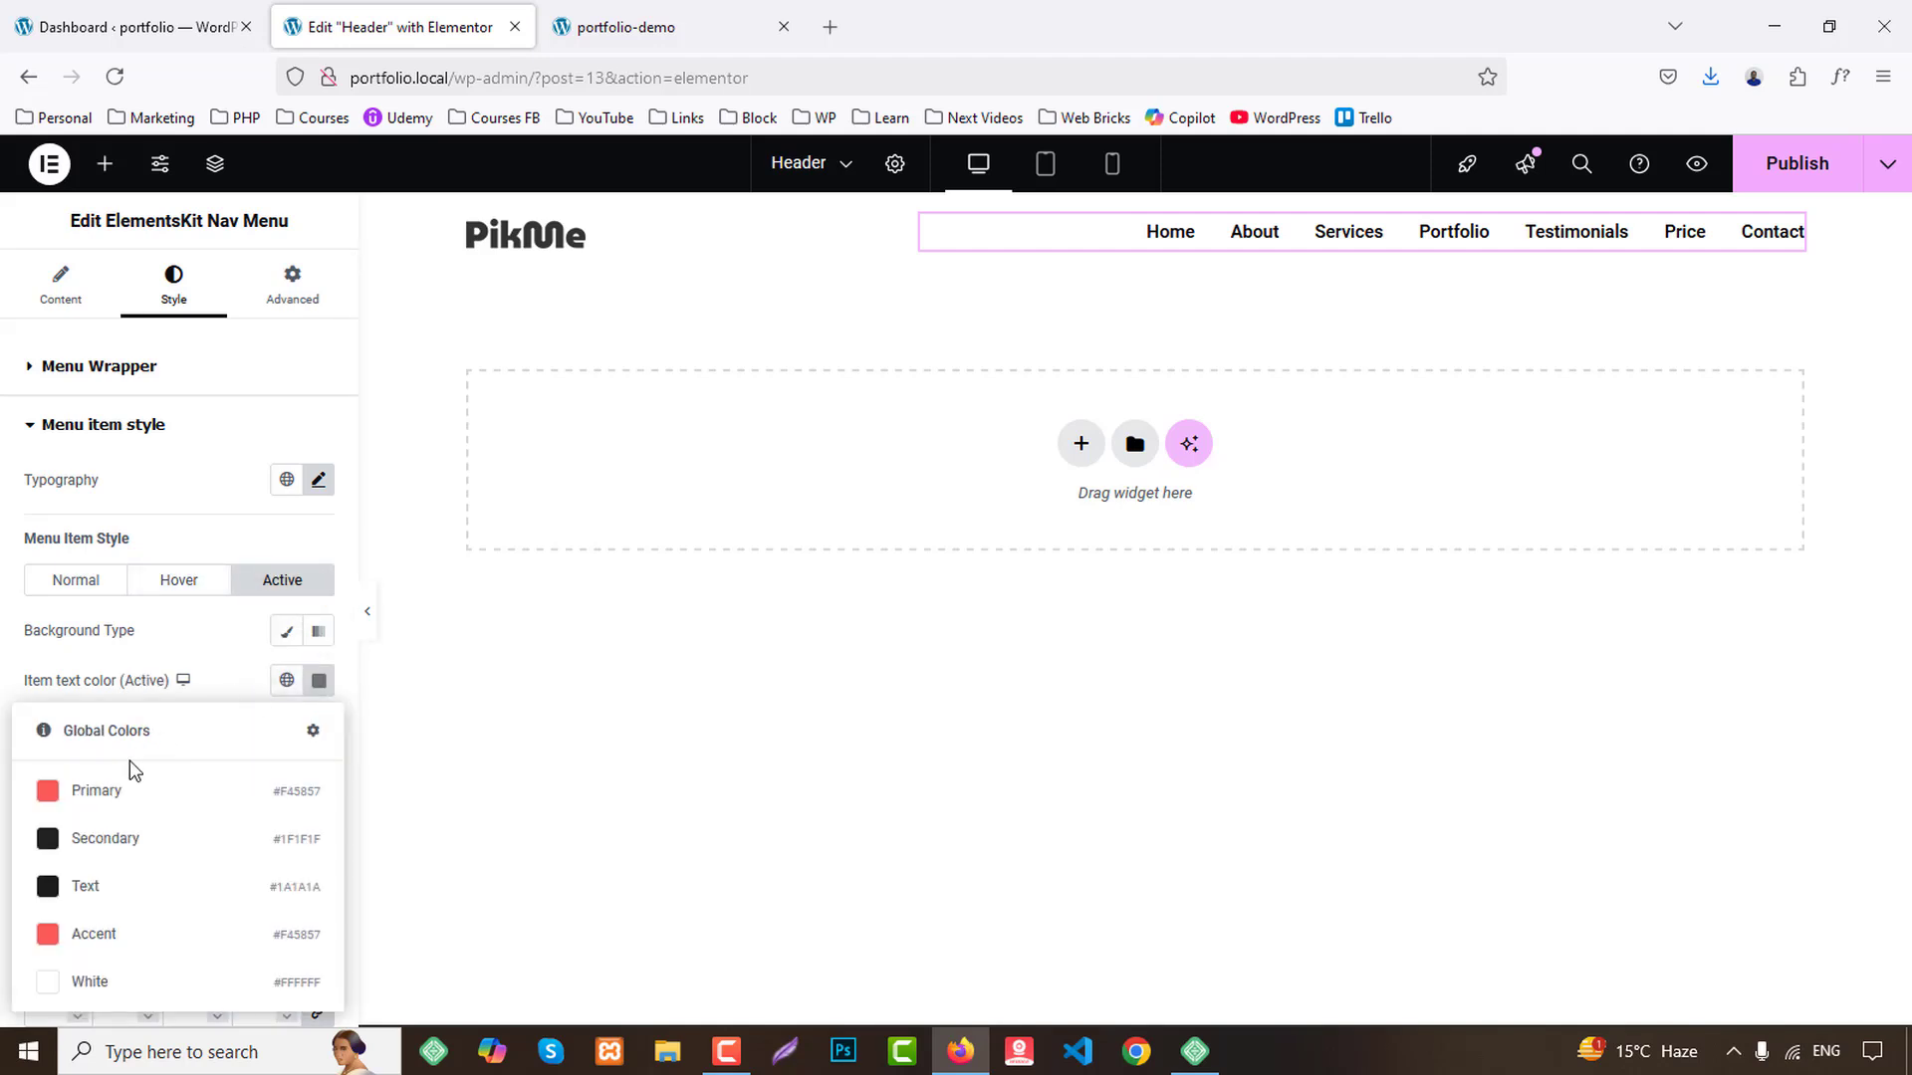
left_click(118, 797)
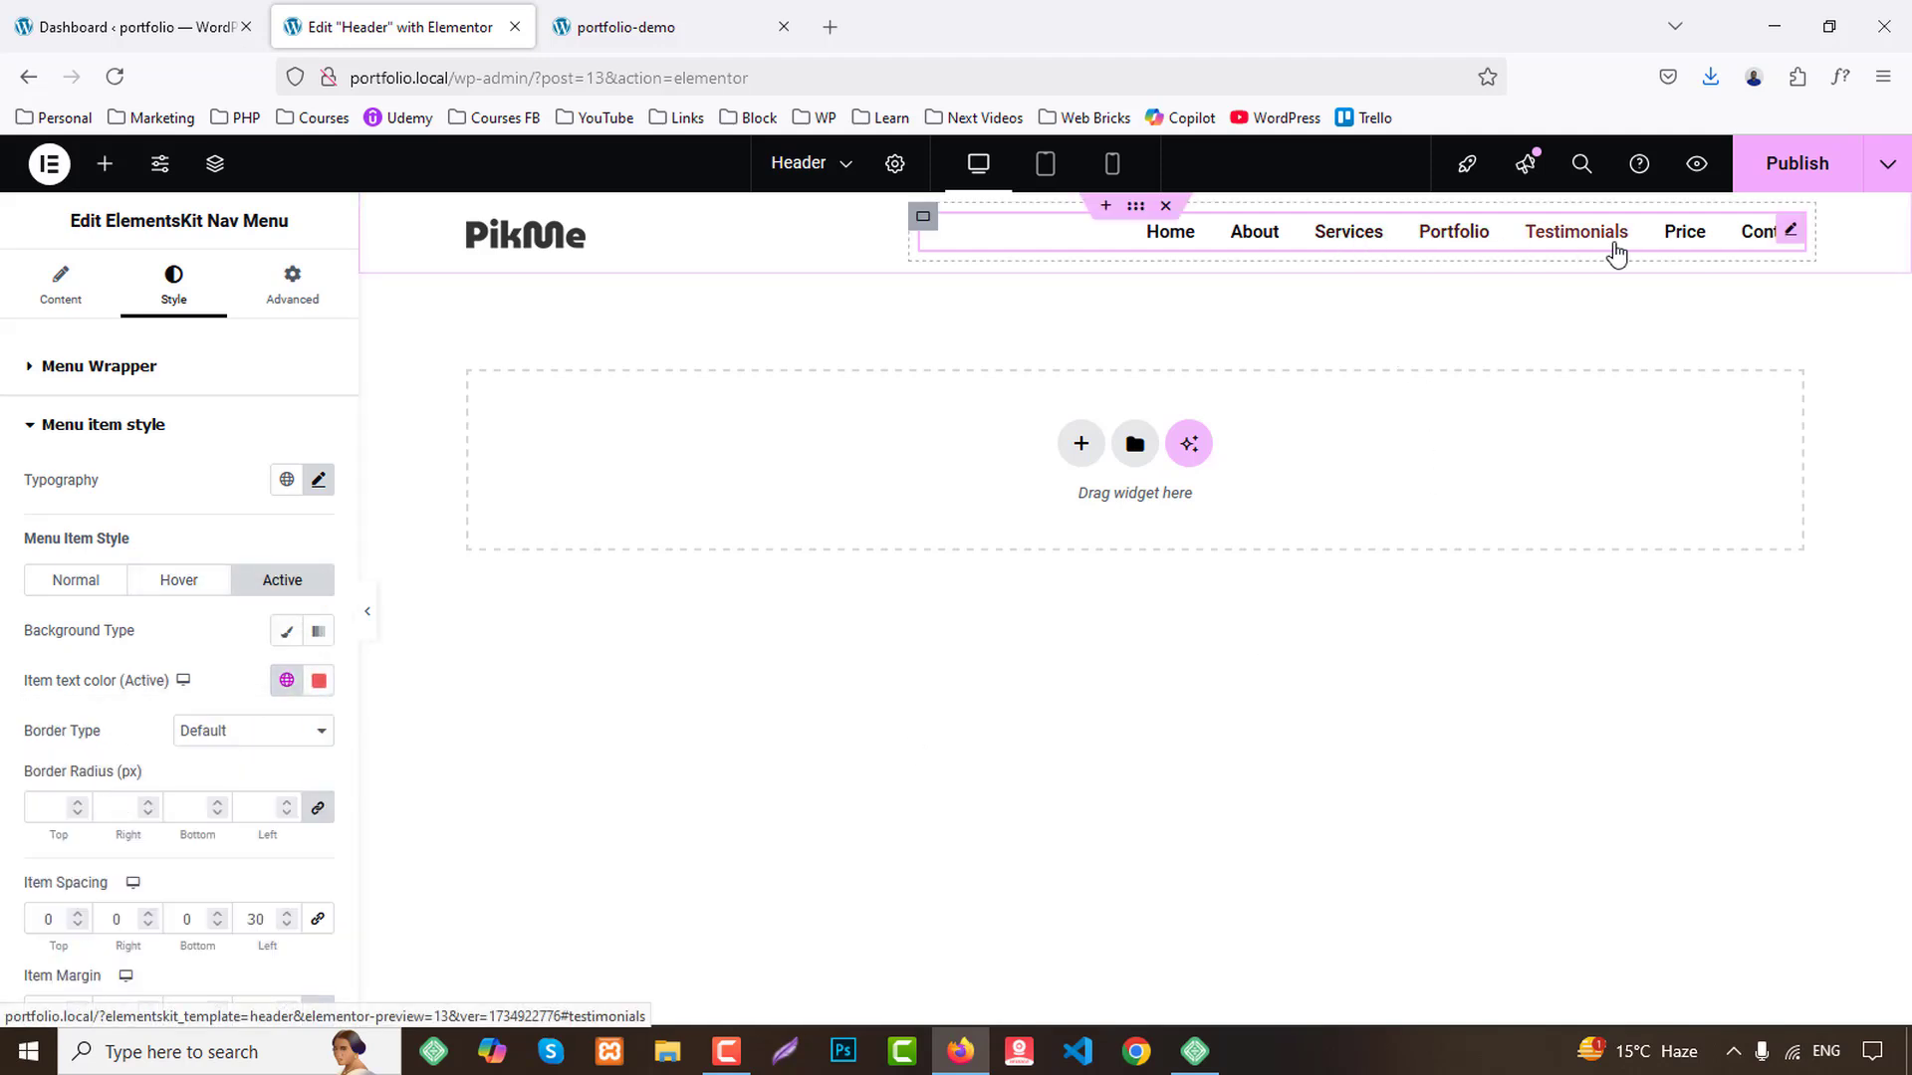
Publish the header template, preview it, and close the preview.
left_click(1761, 161)
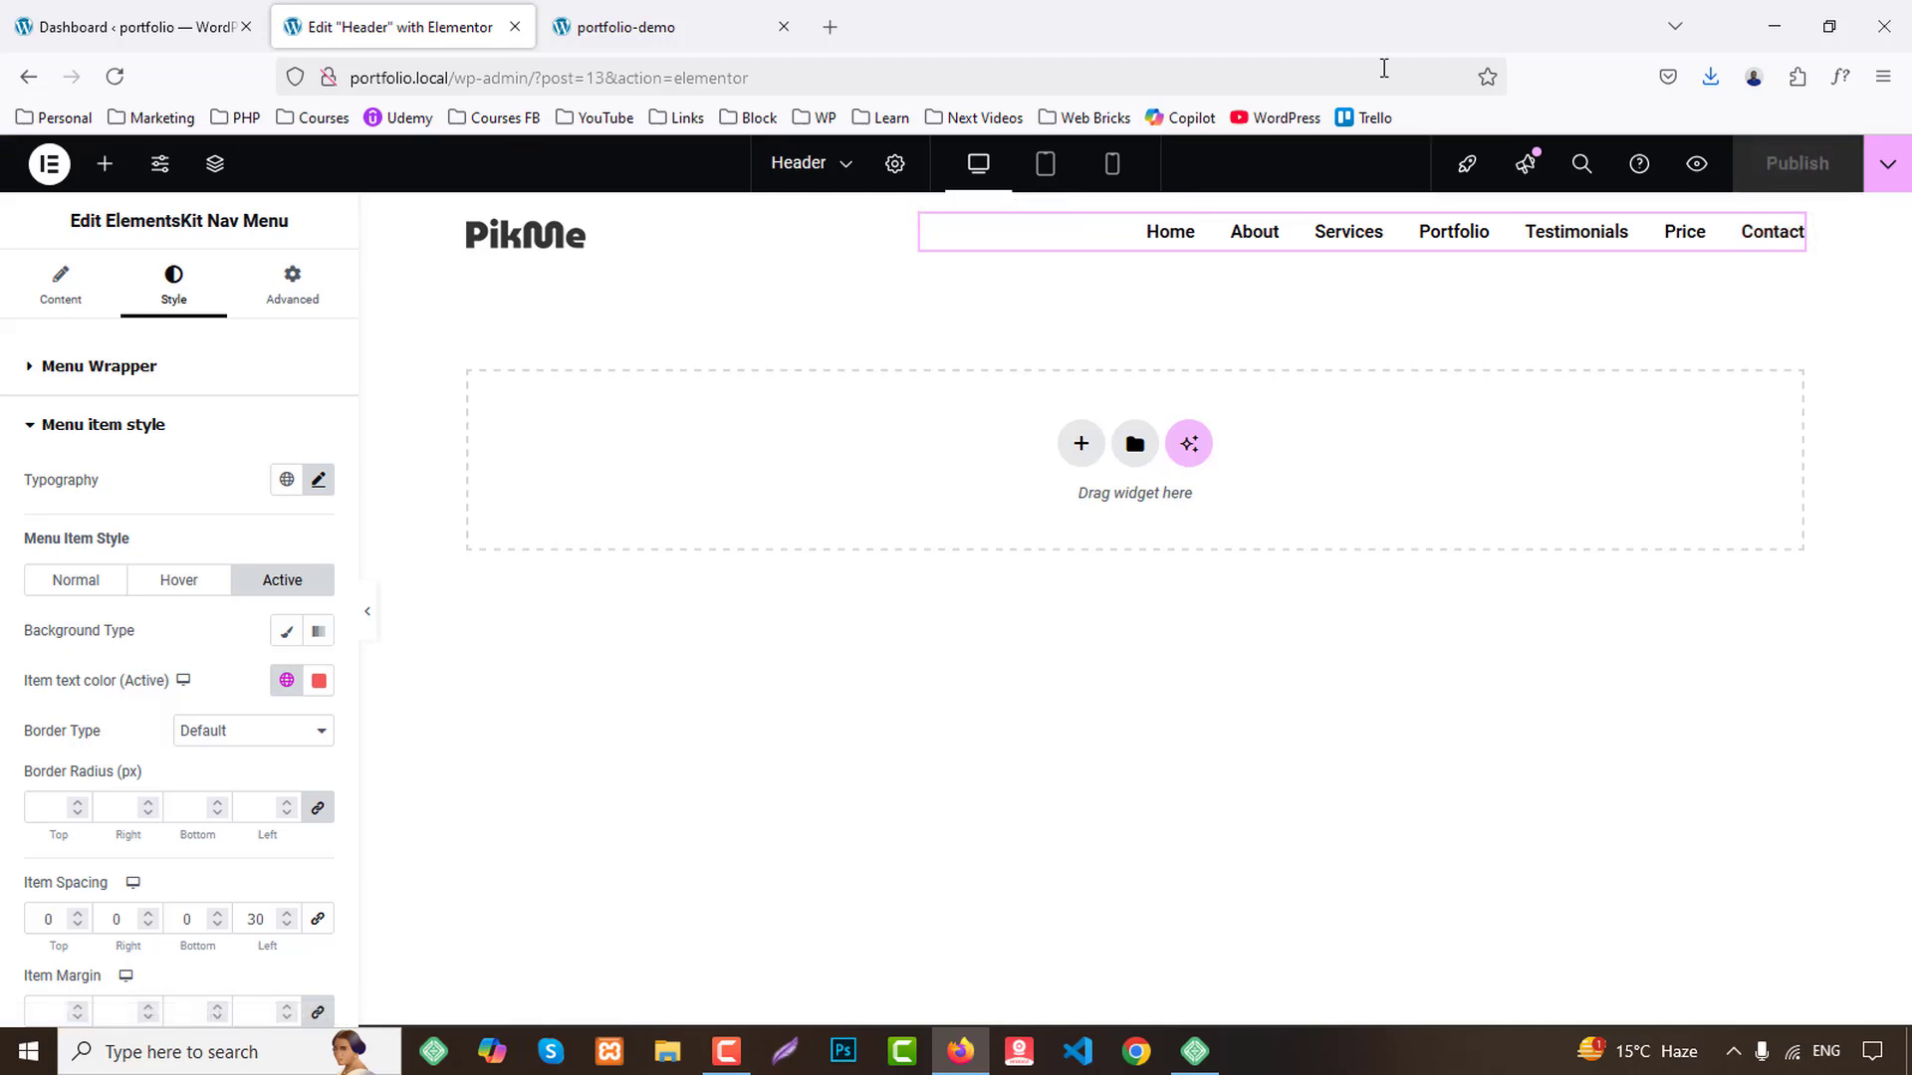
left_click(1696, 166)
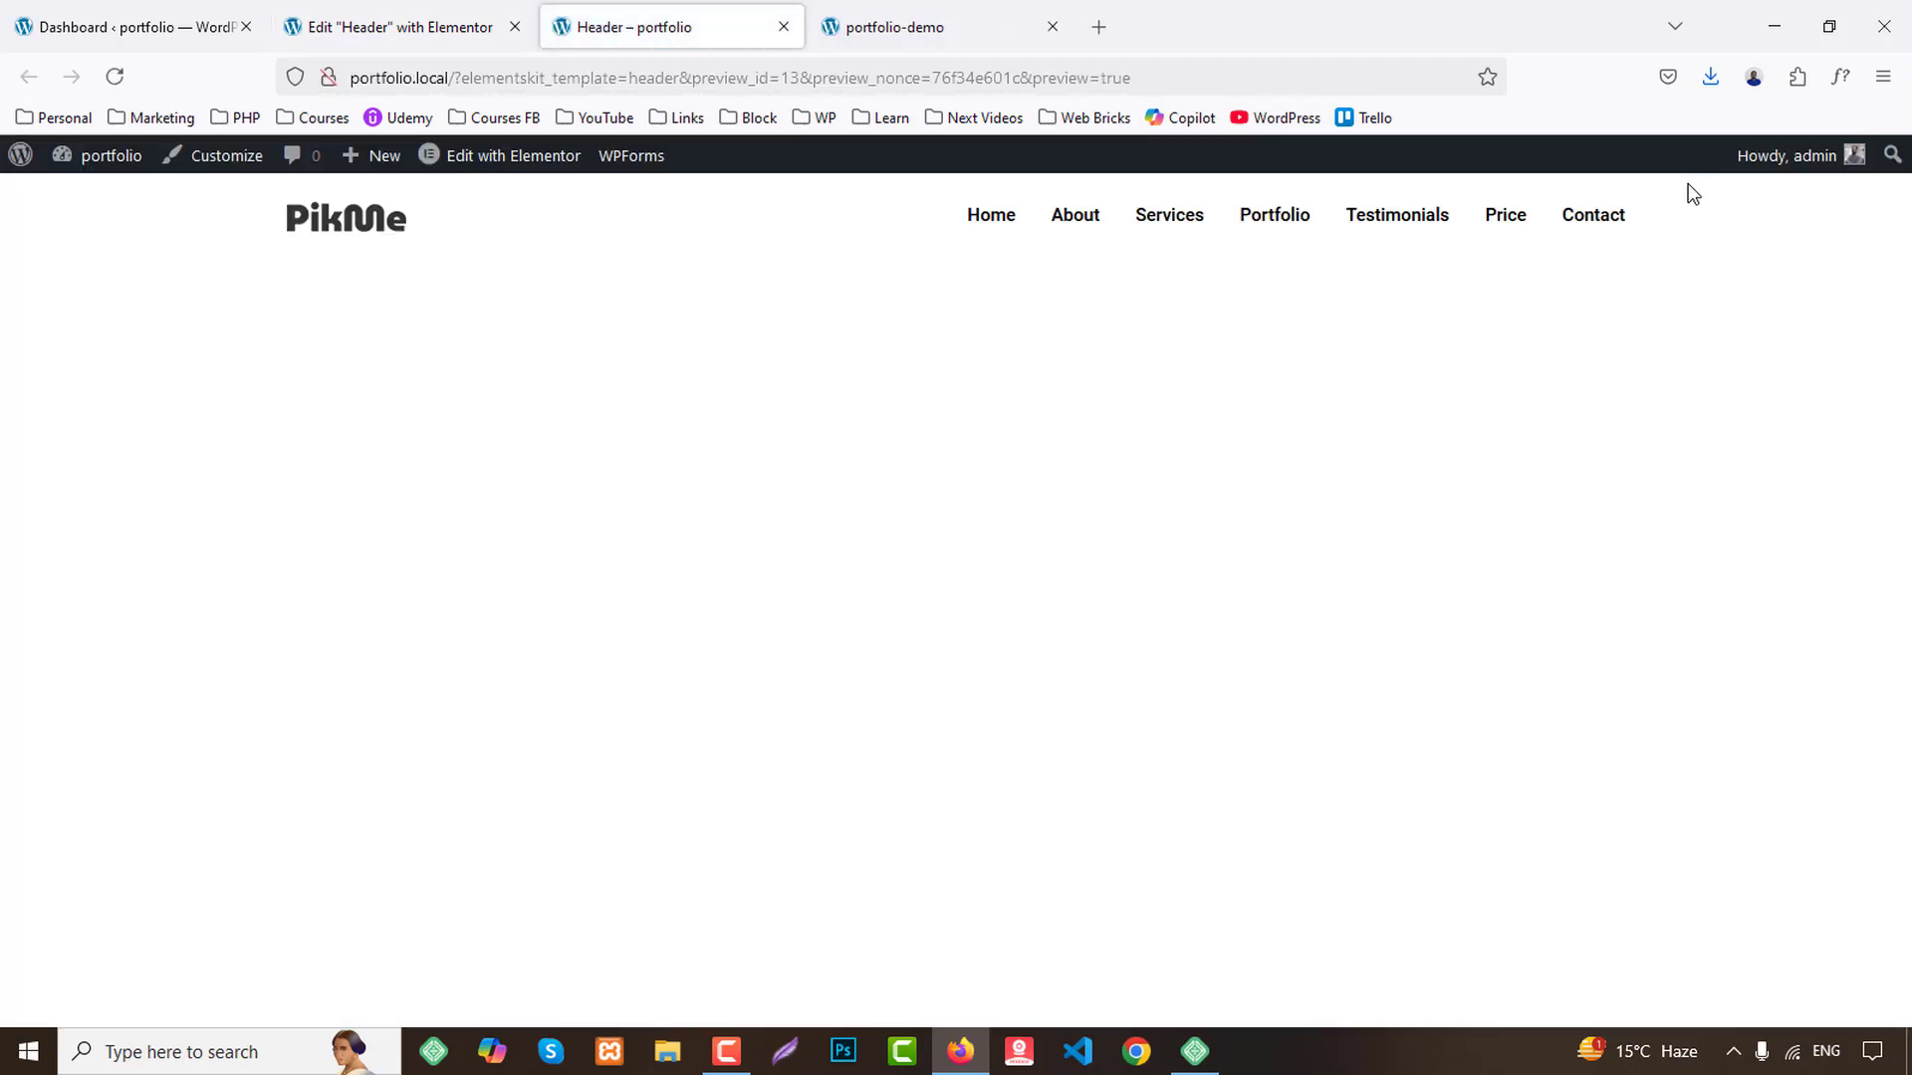
middle_click(667, 10)
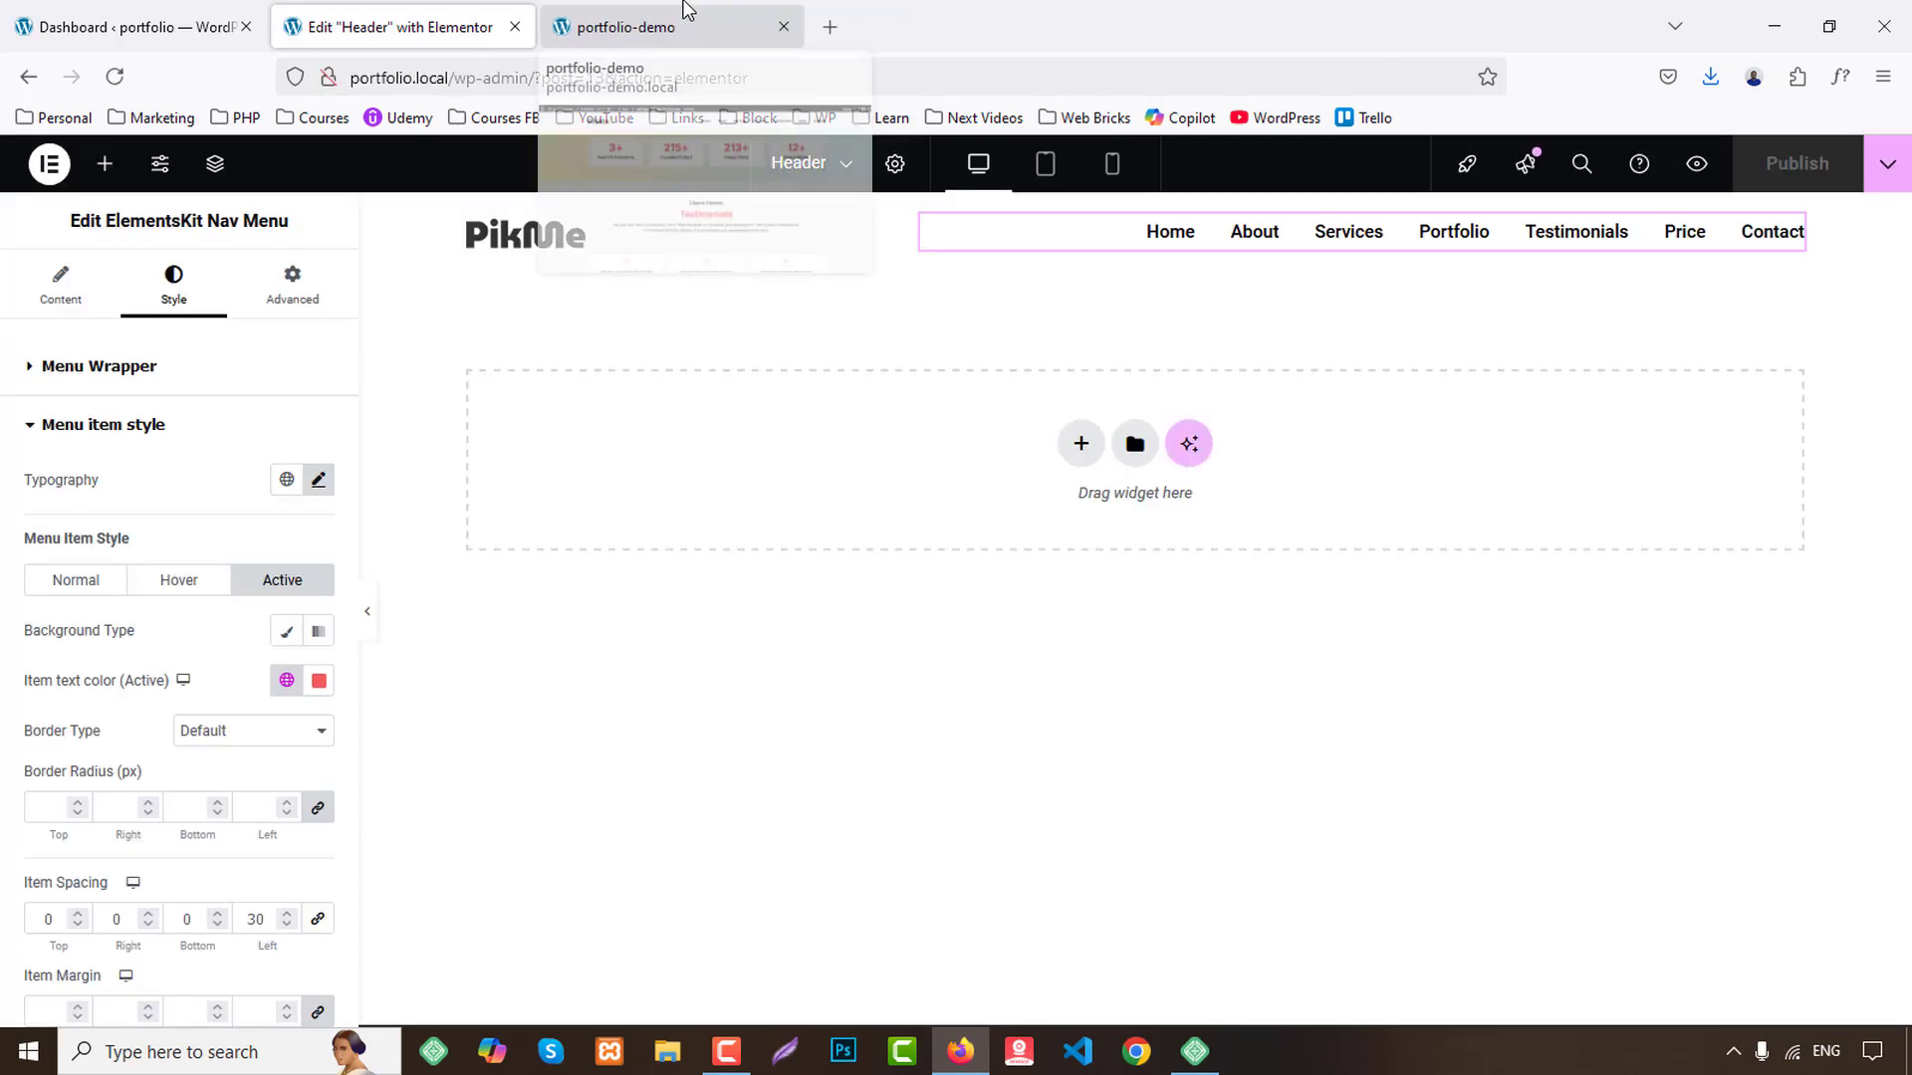
Examine the footer links at the end of the portfolio-demo page.
left_click(677, 12)
scroll(1772, 901, "down", 10)
scroll(1777, 916, "down", 5)
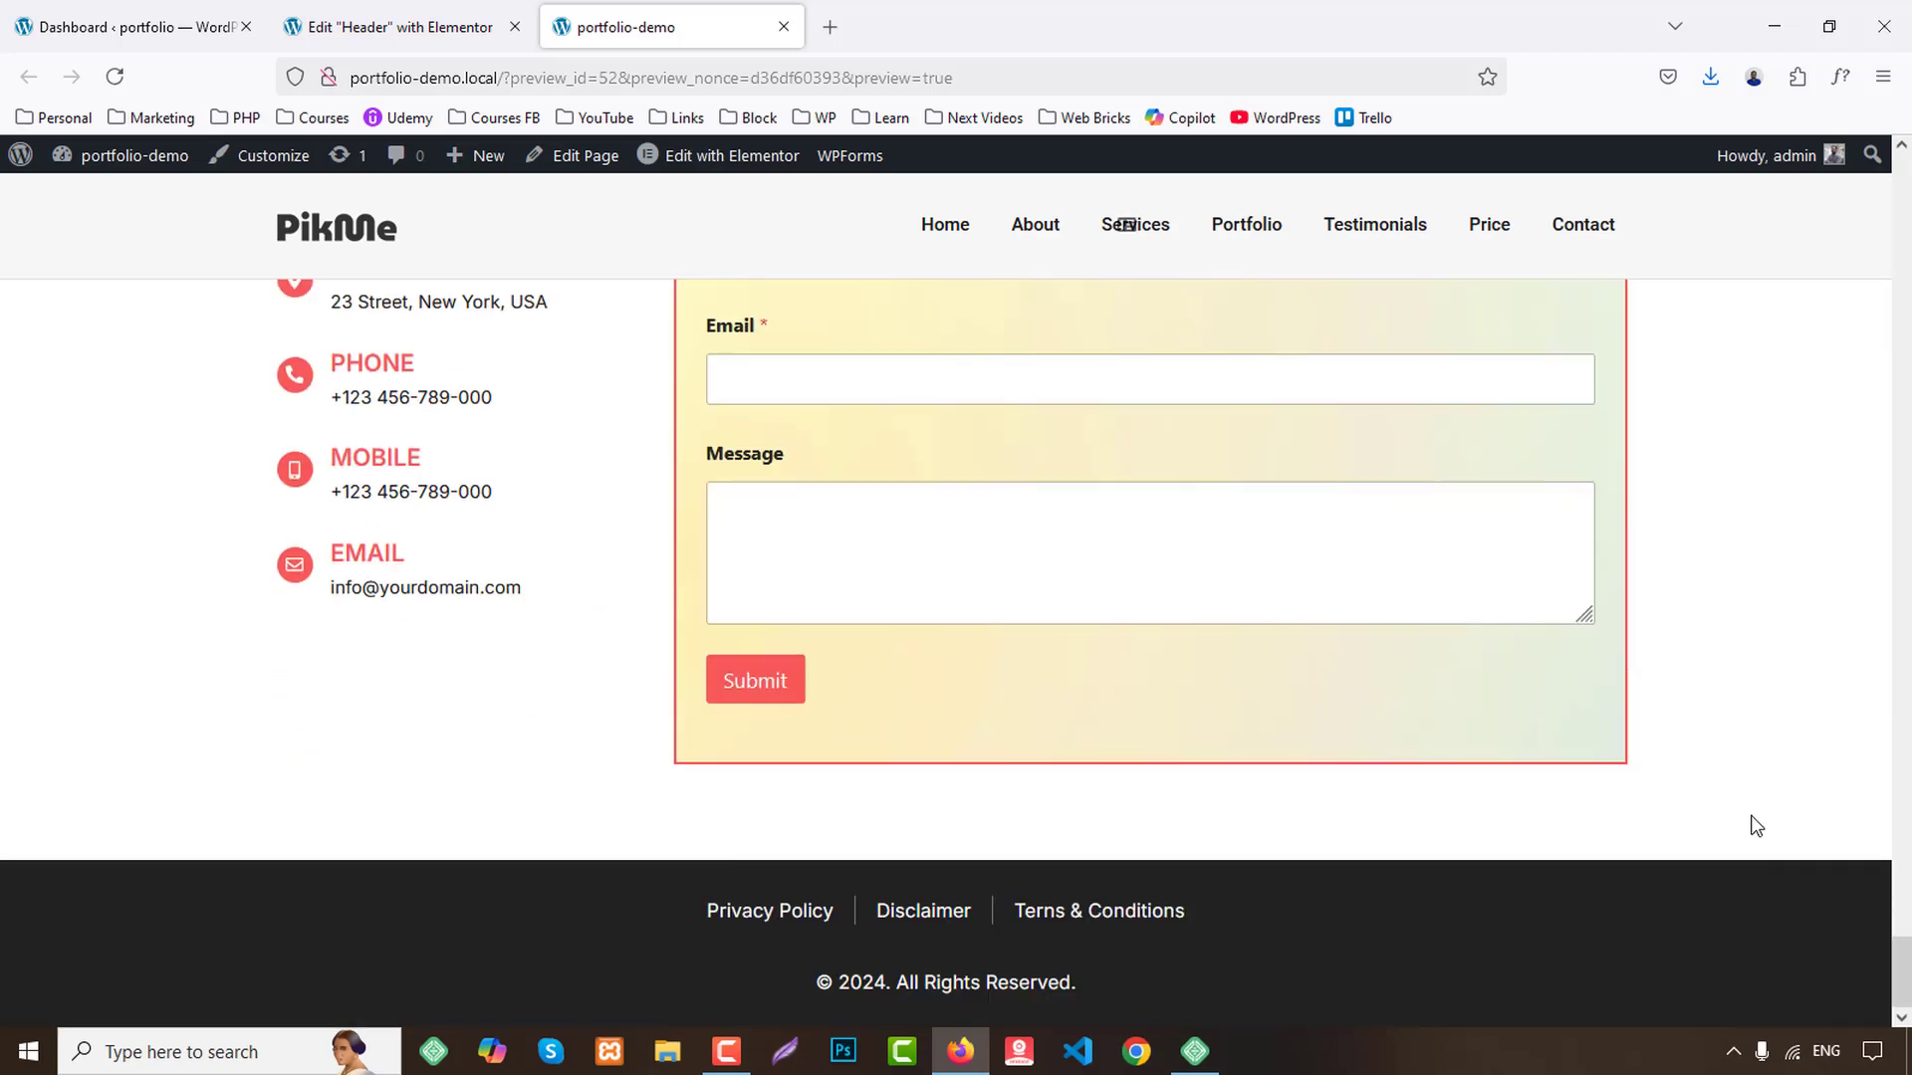
Open the portfolio site's Menus screen in a new tab, and check the demo site's footer links again.
left_click(192, 24)
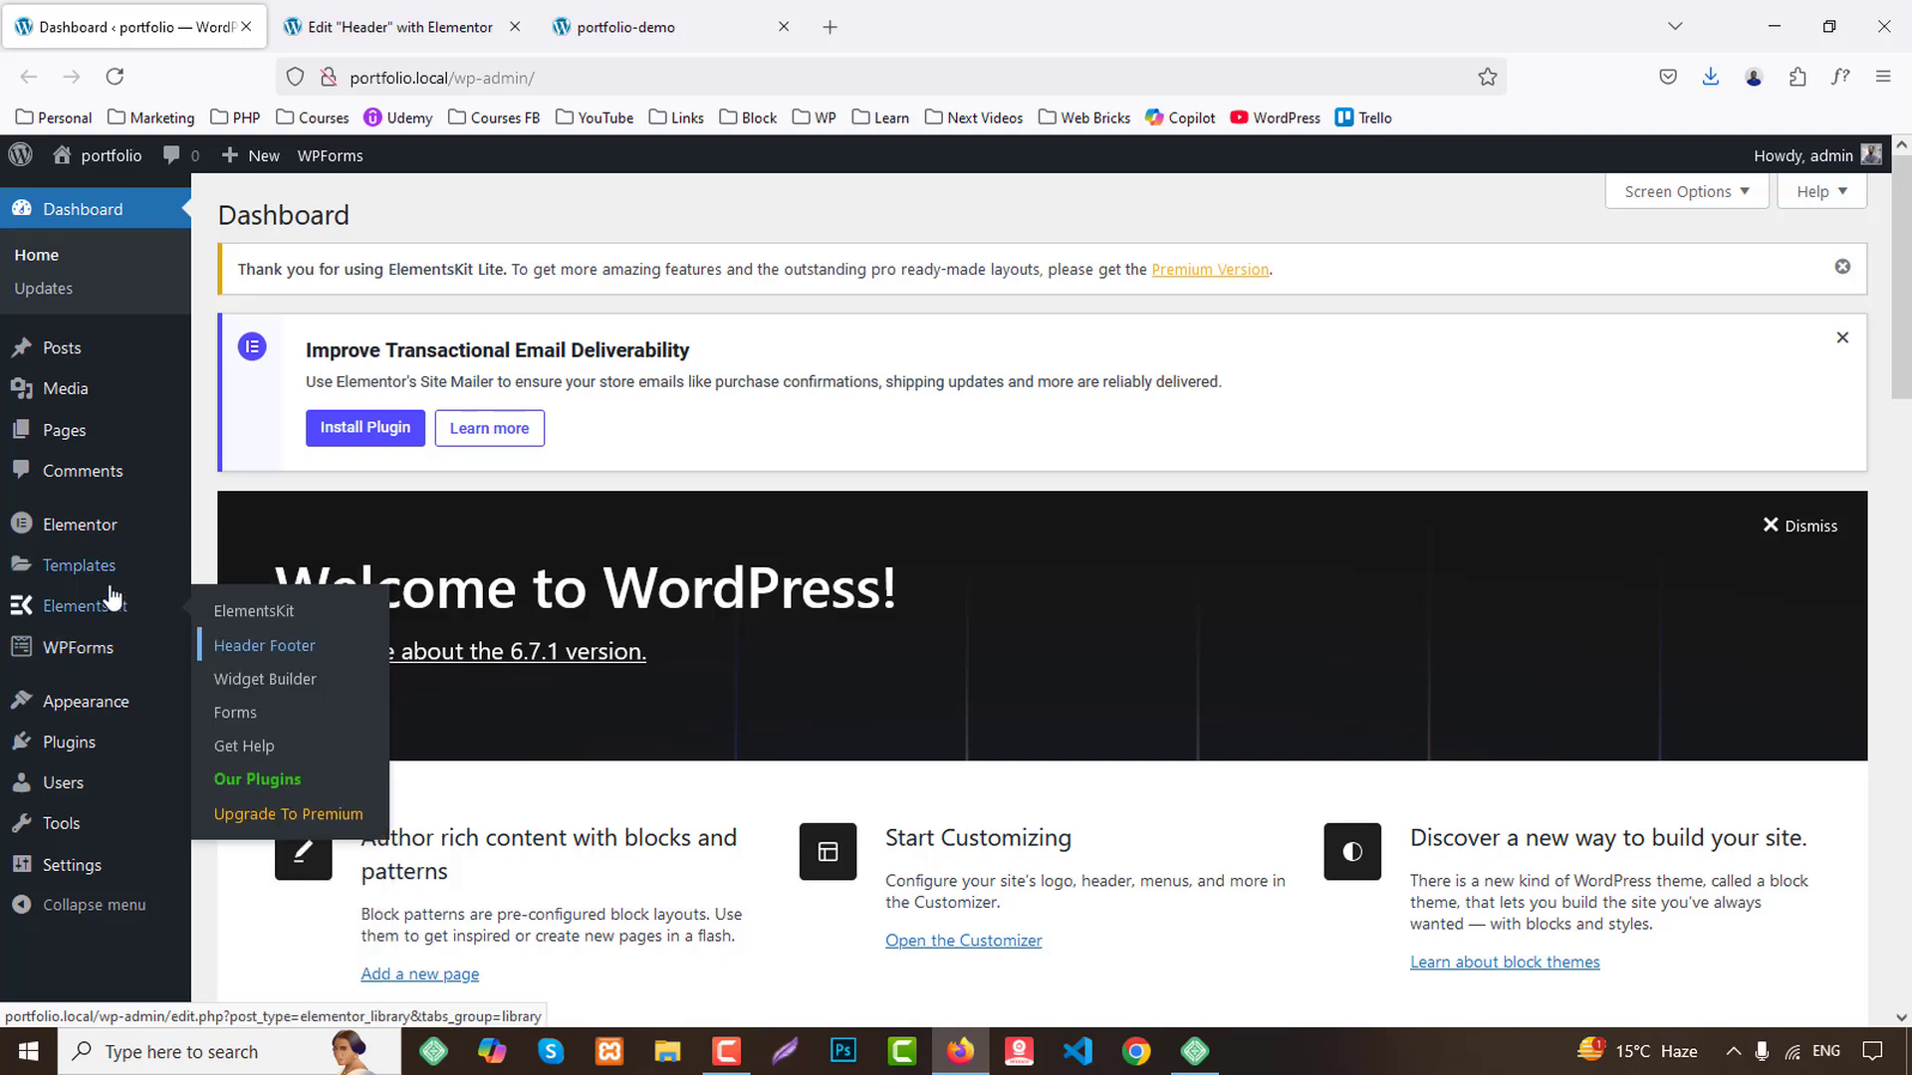
mouse_move(107, 548)
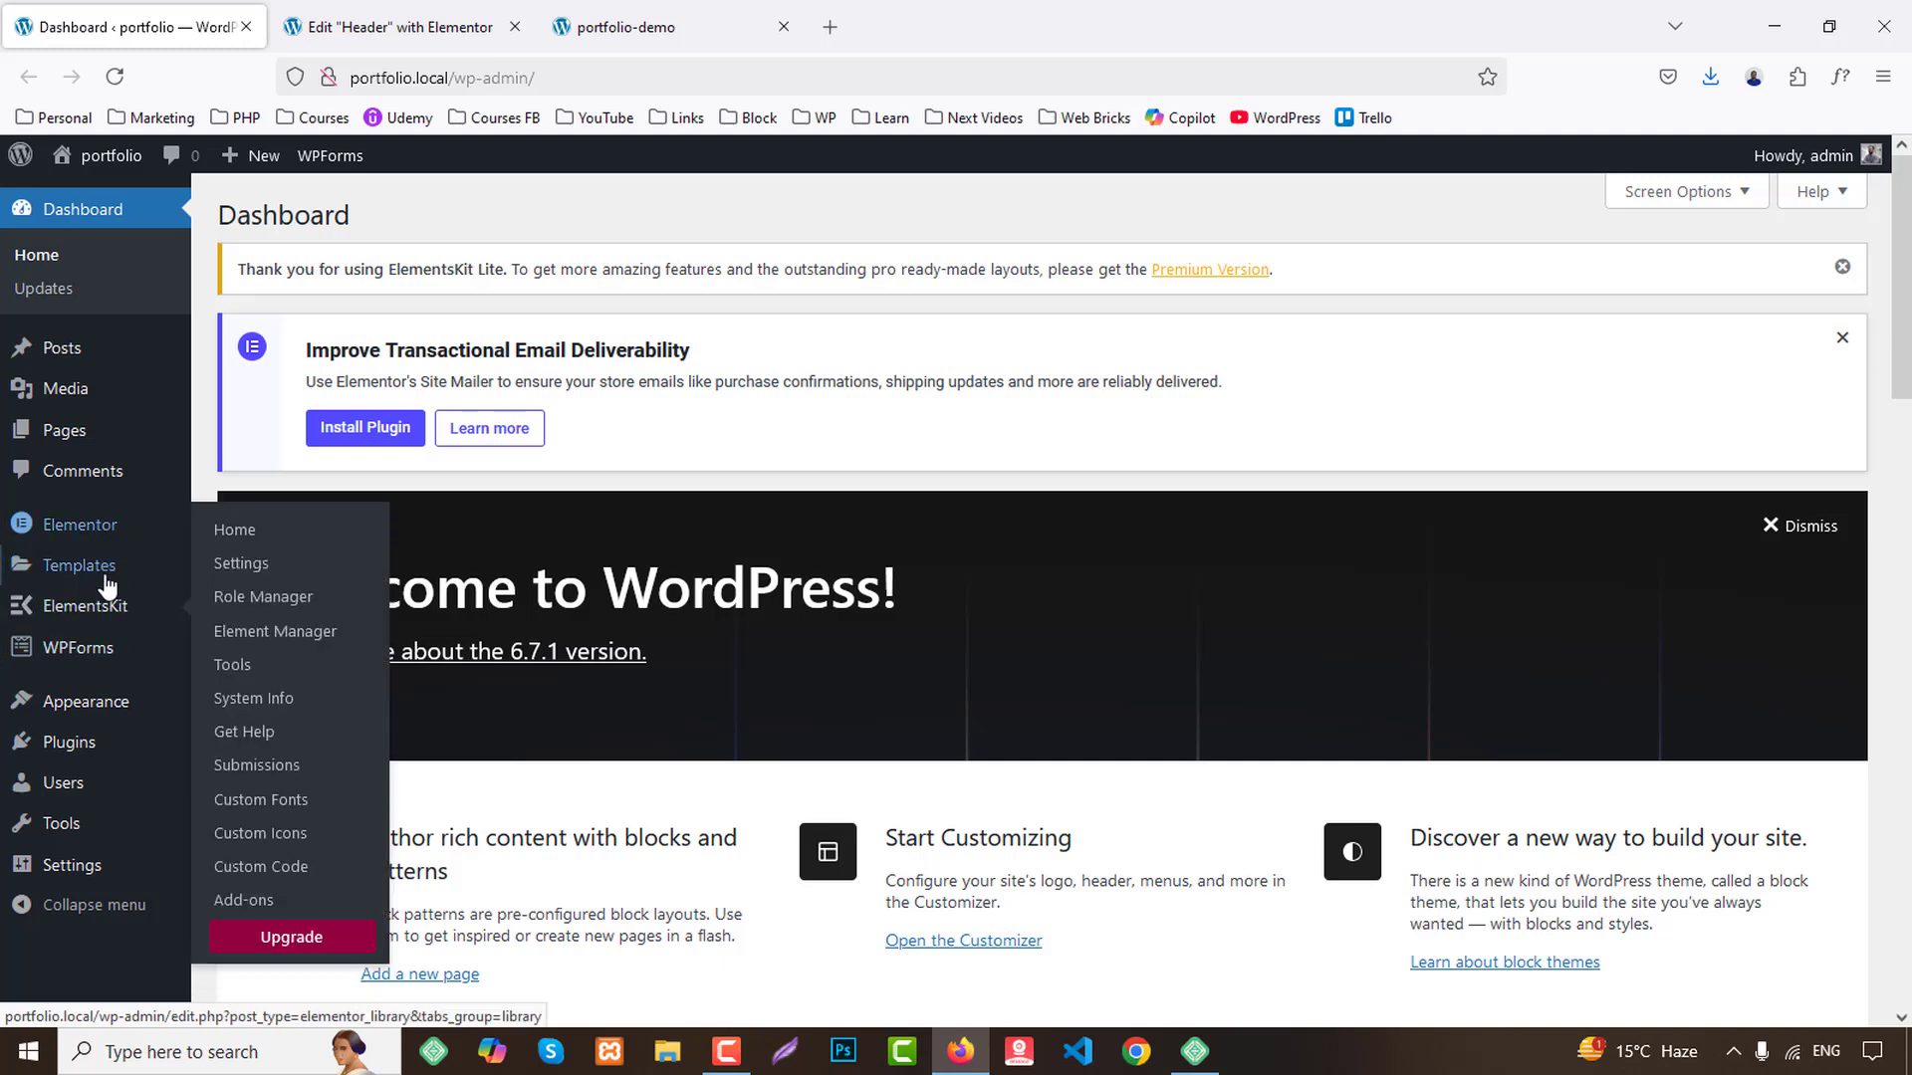
mouse_move(111, 704)
middle_click(263, 805)
left_click(413, 15)
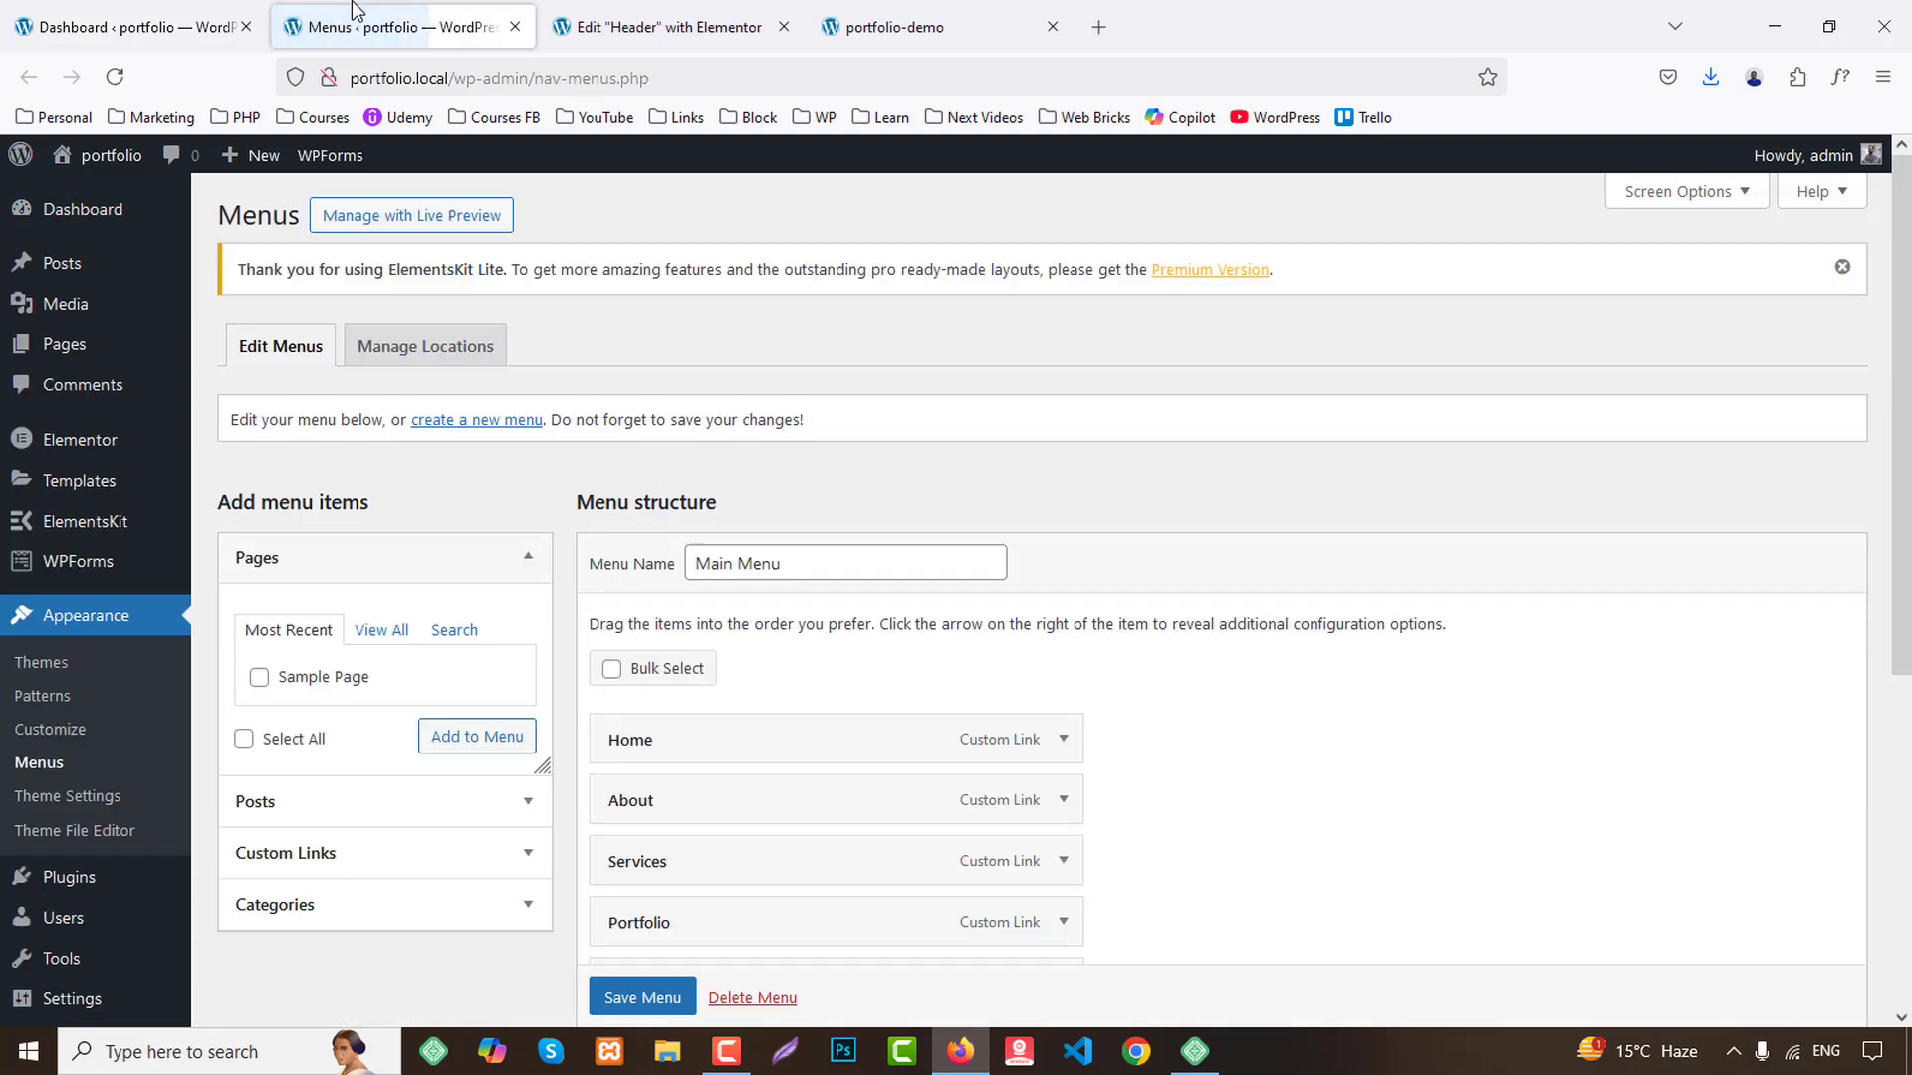
left_click(884, 12)
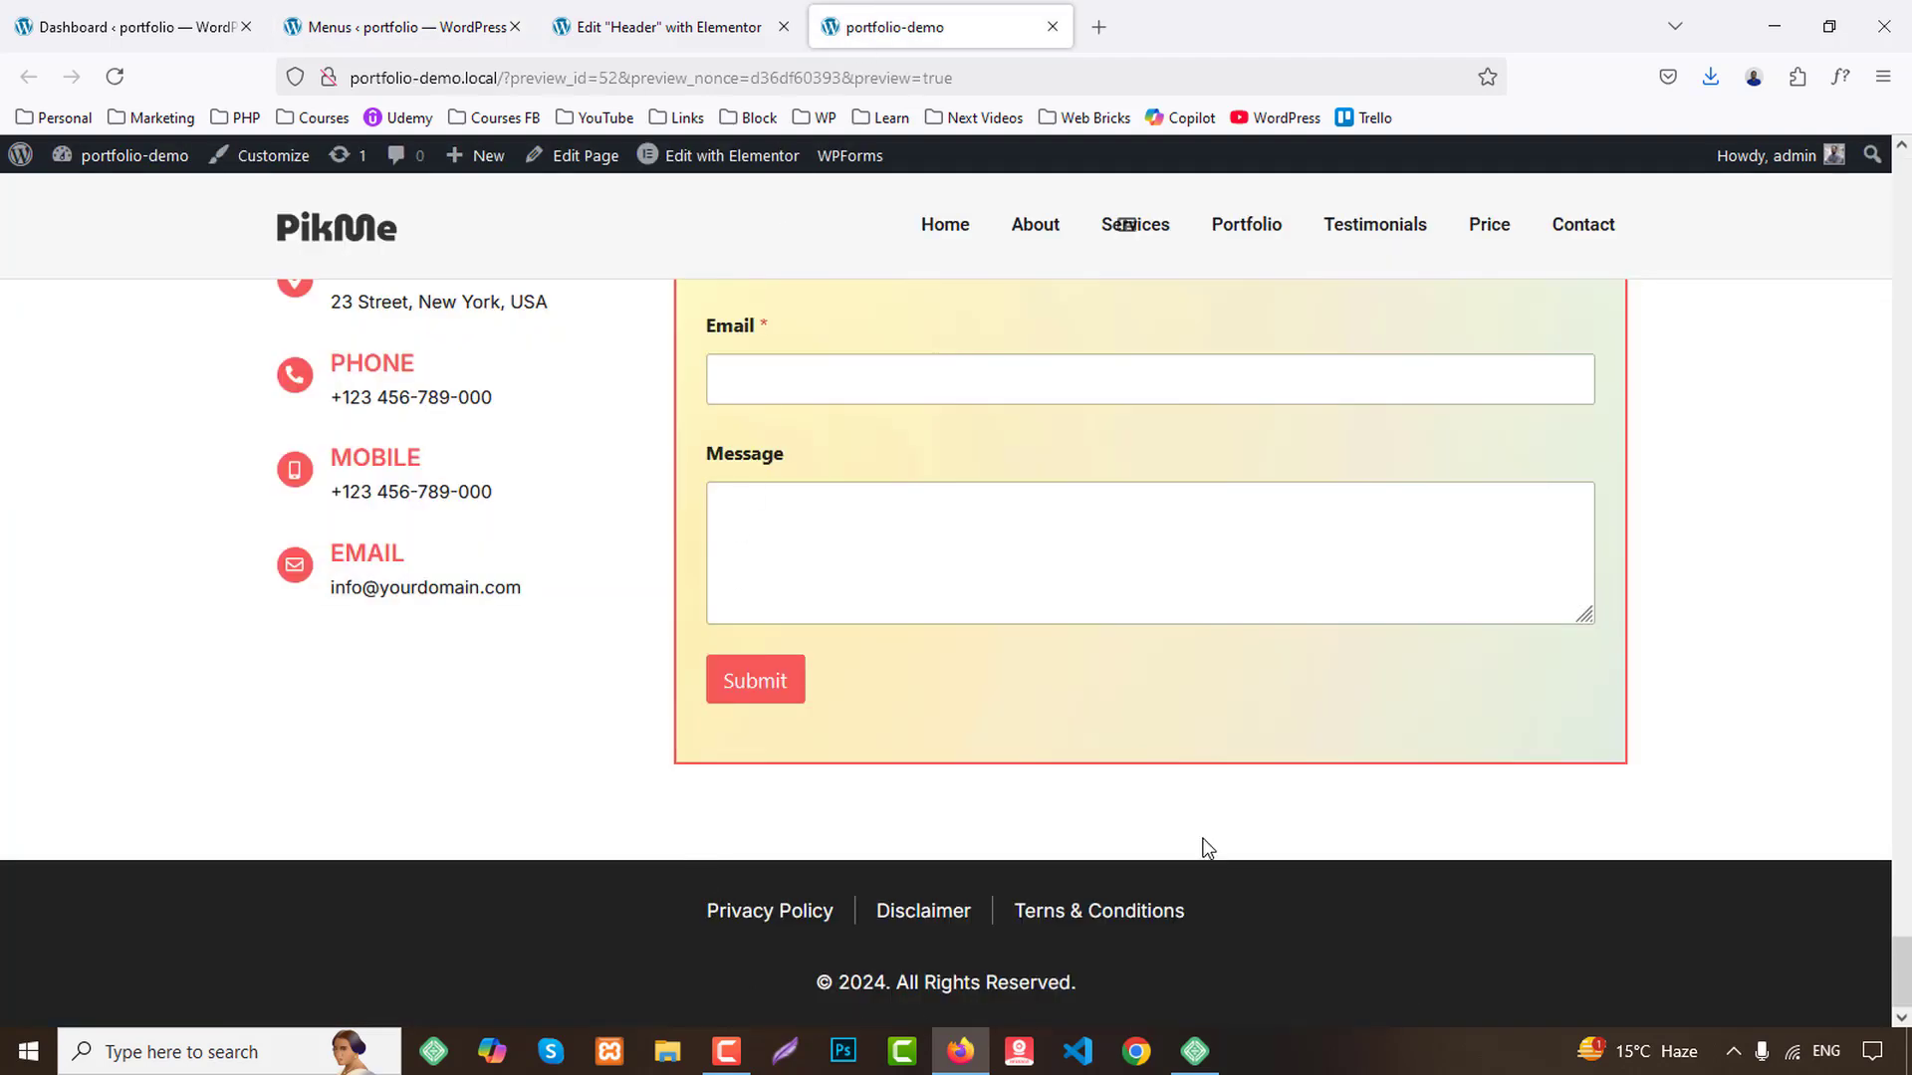
Open the portfolio site's list of all pages and start four new blank pages in separate tabs.
left_click(398, 24)
mouse_move(124, 355)
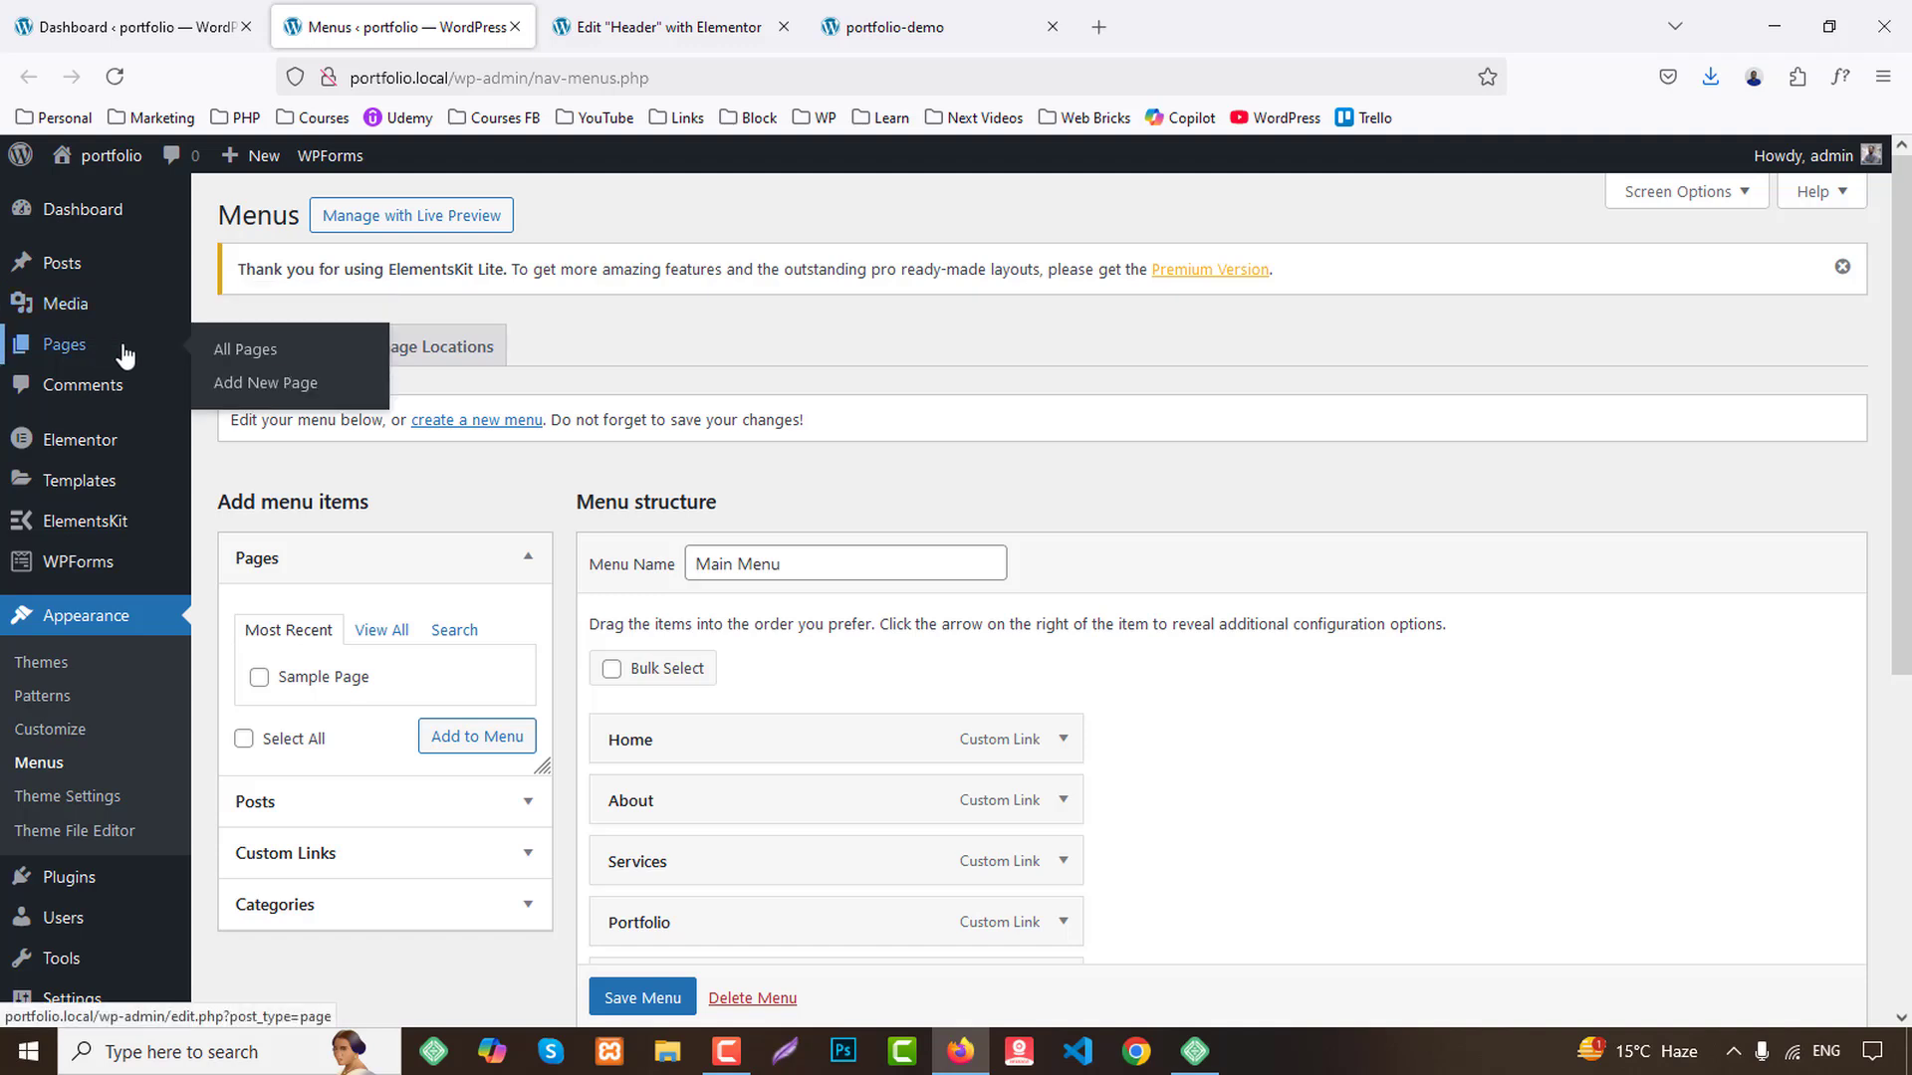
middle_click(248, 357)
left_click(648, 18)
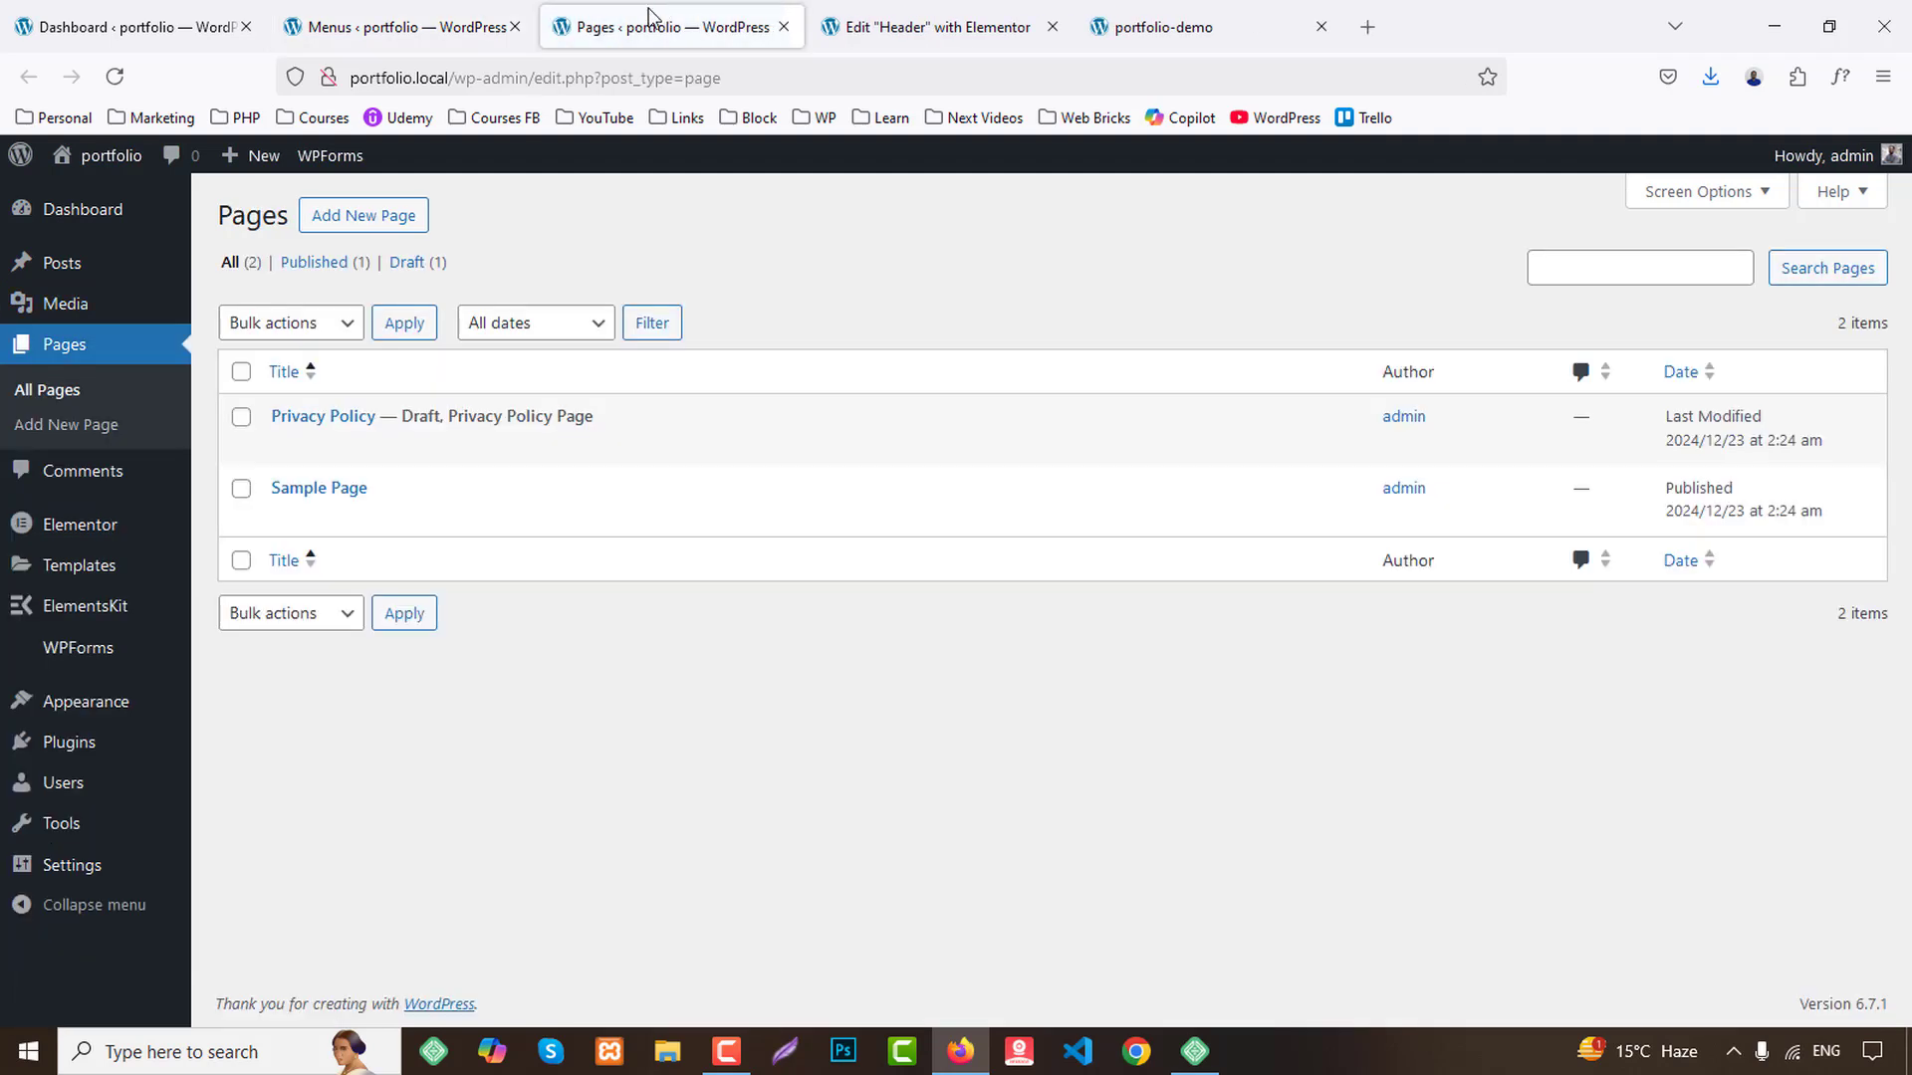
middle_click(338, 227)
middle_click(338, 227)
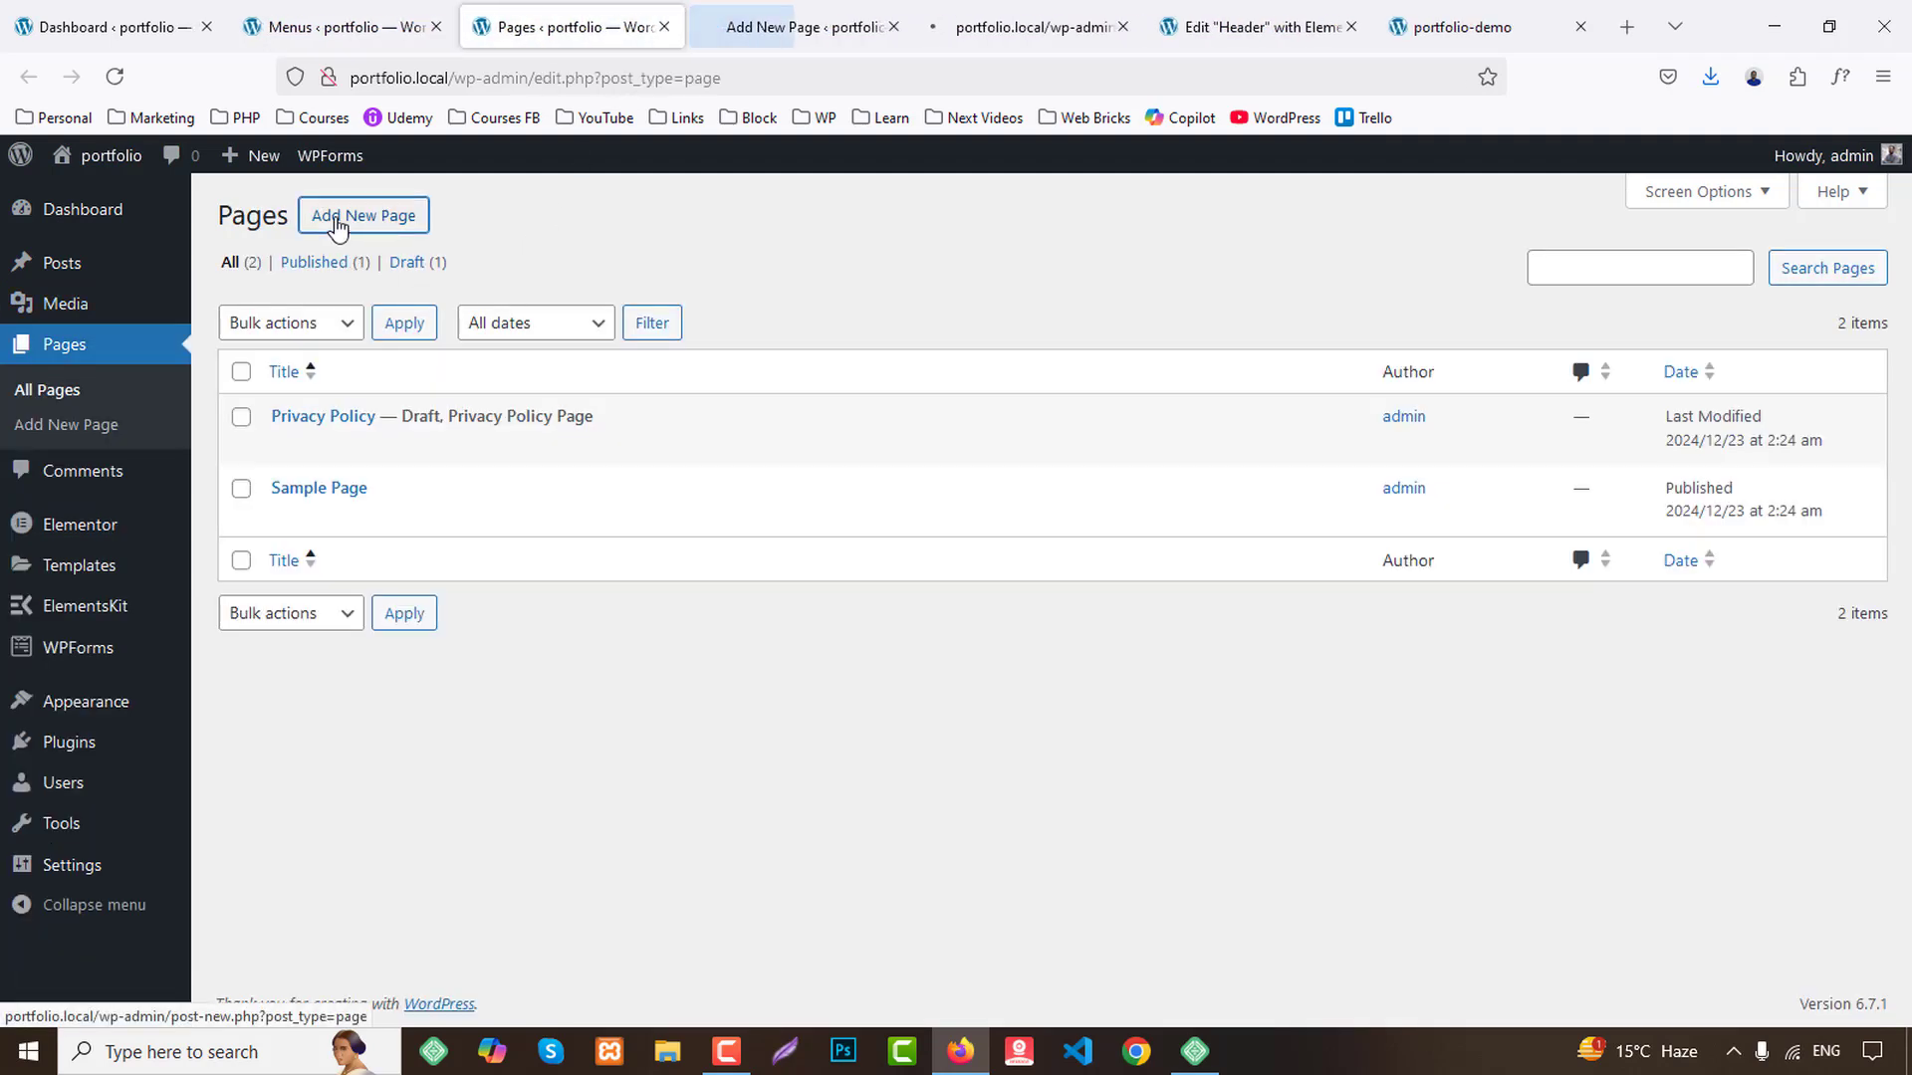
middle_click(339, 227)
middle_click(339, 227)
Title the first new page "Home", publish it, and close its editor.
left_click(622, 27)
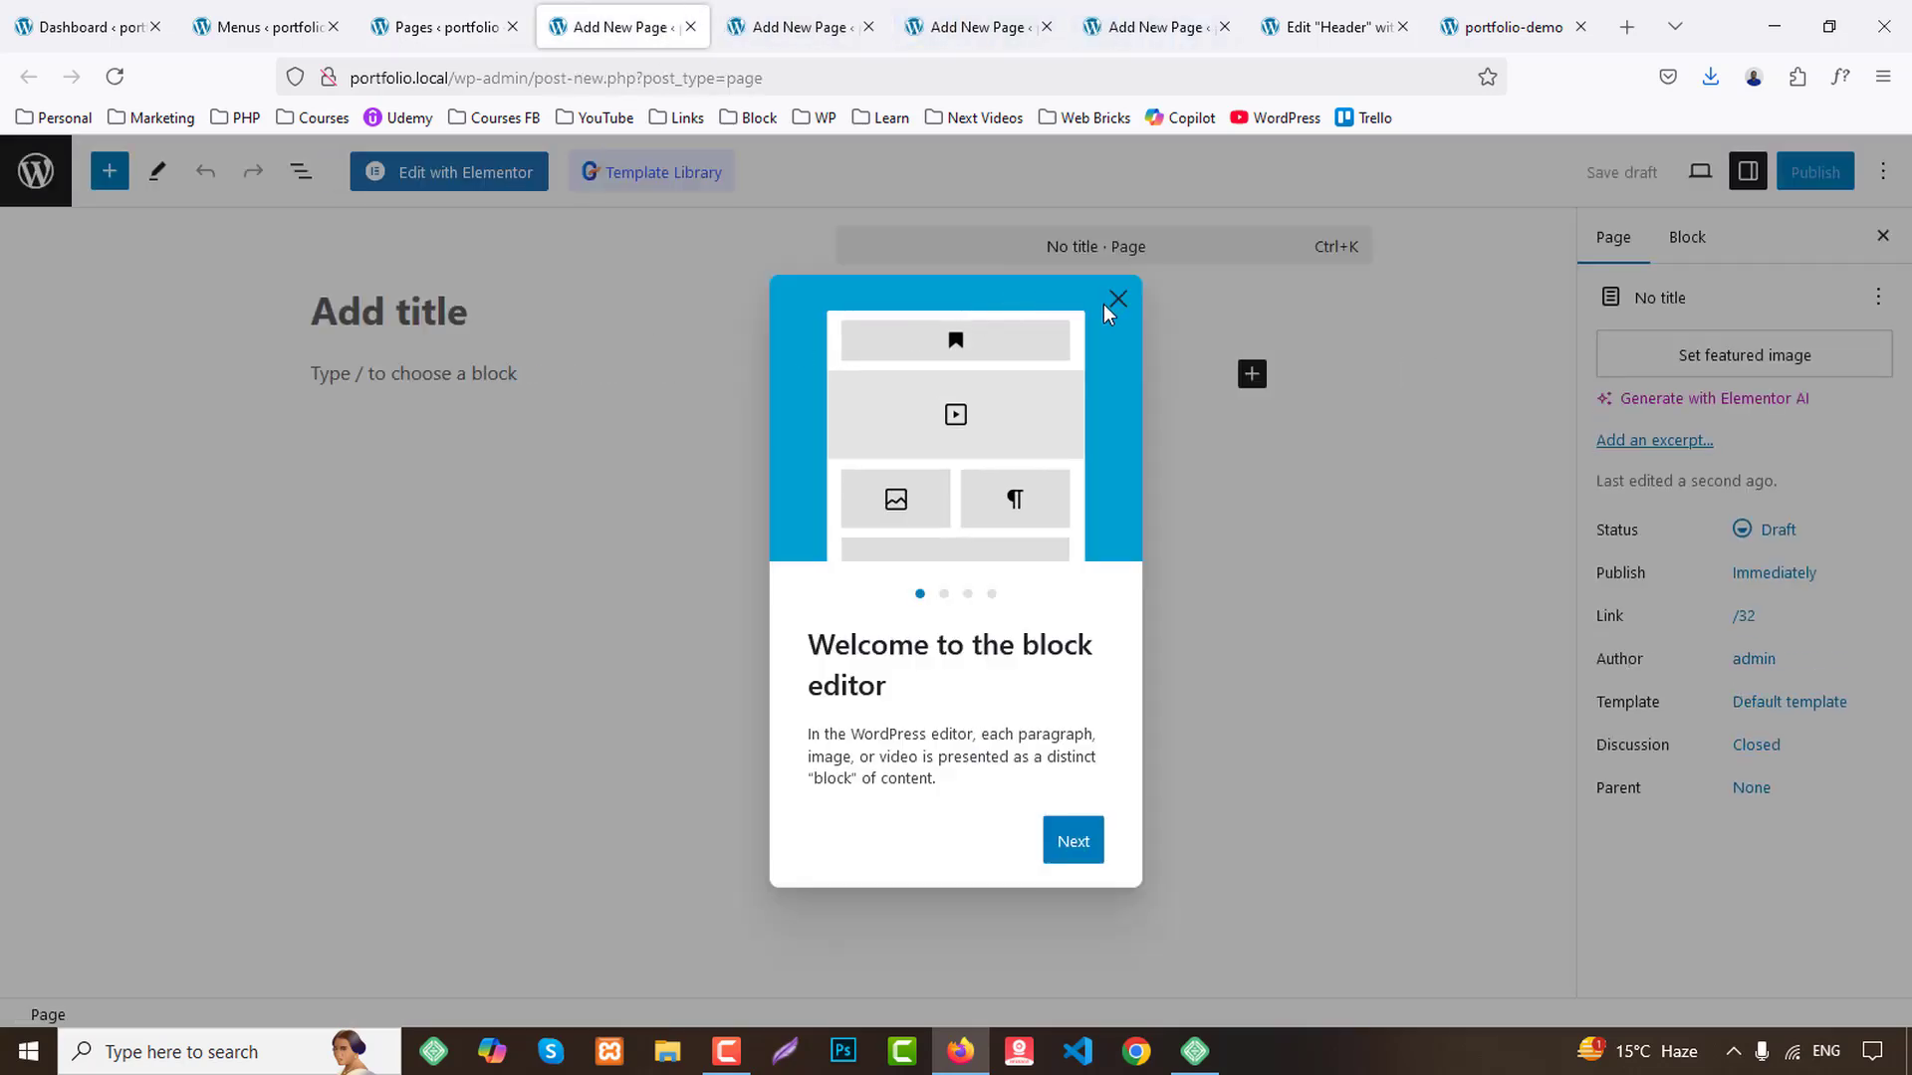
left_click(481, 321)
type("Home")
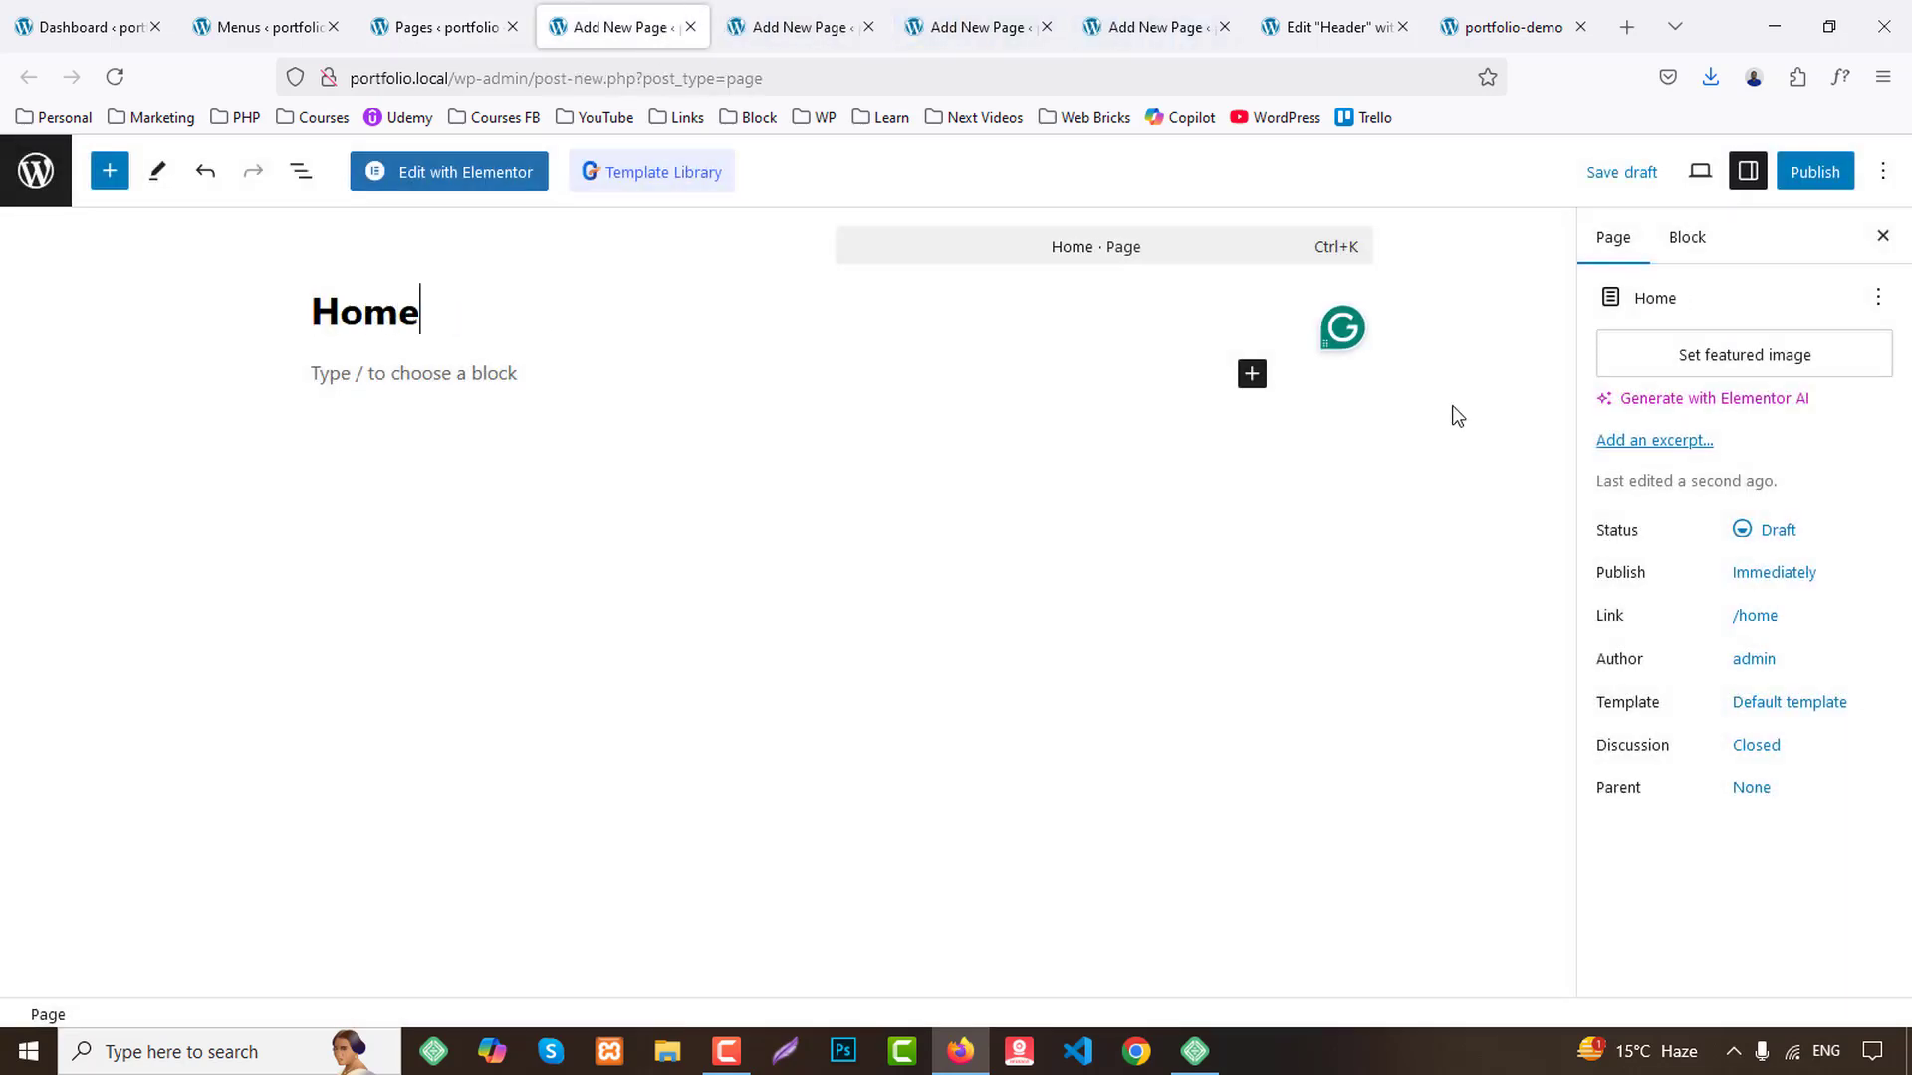
left_click(1814, 173)
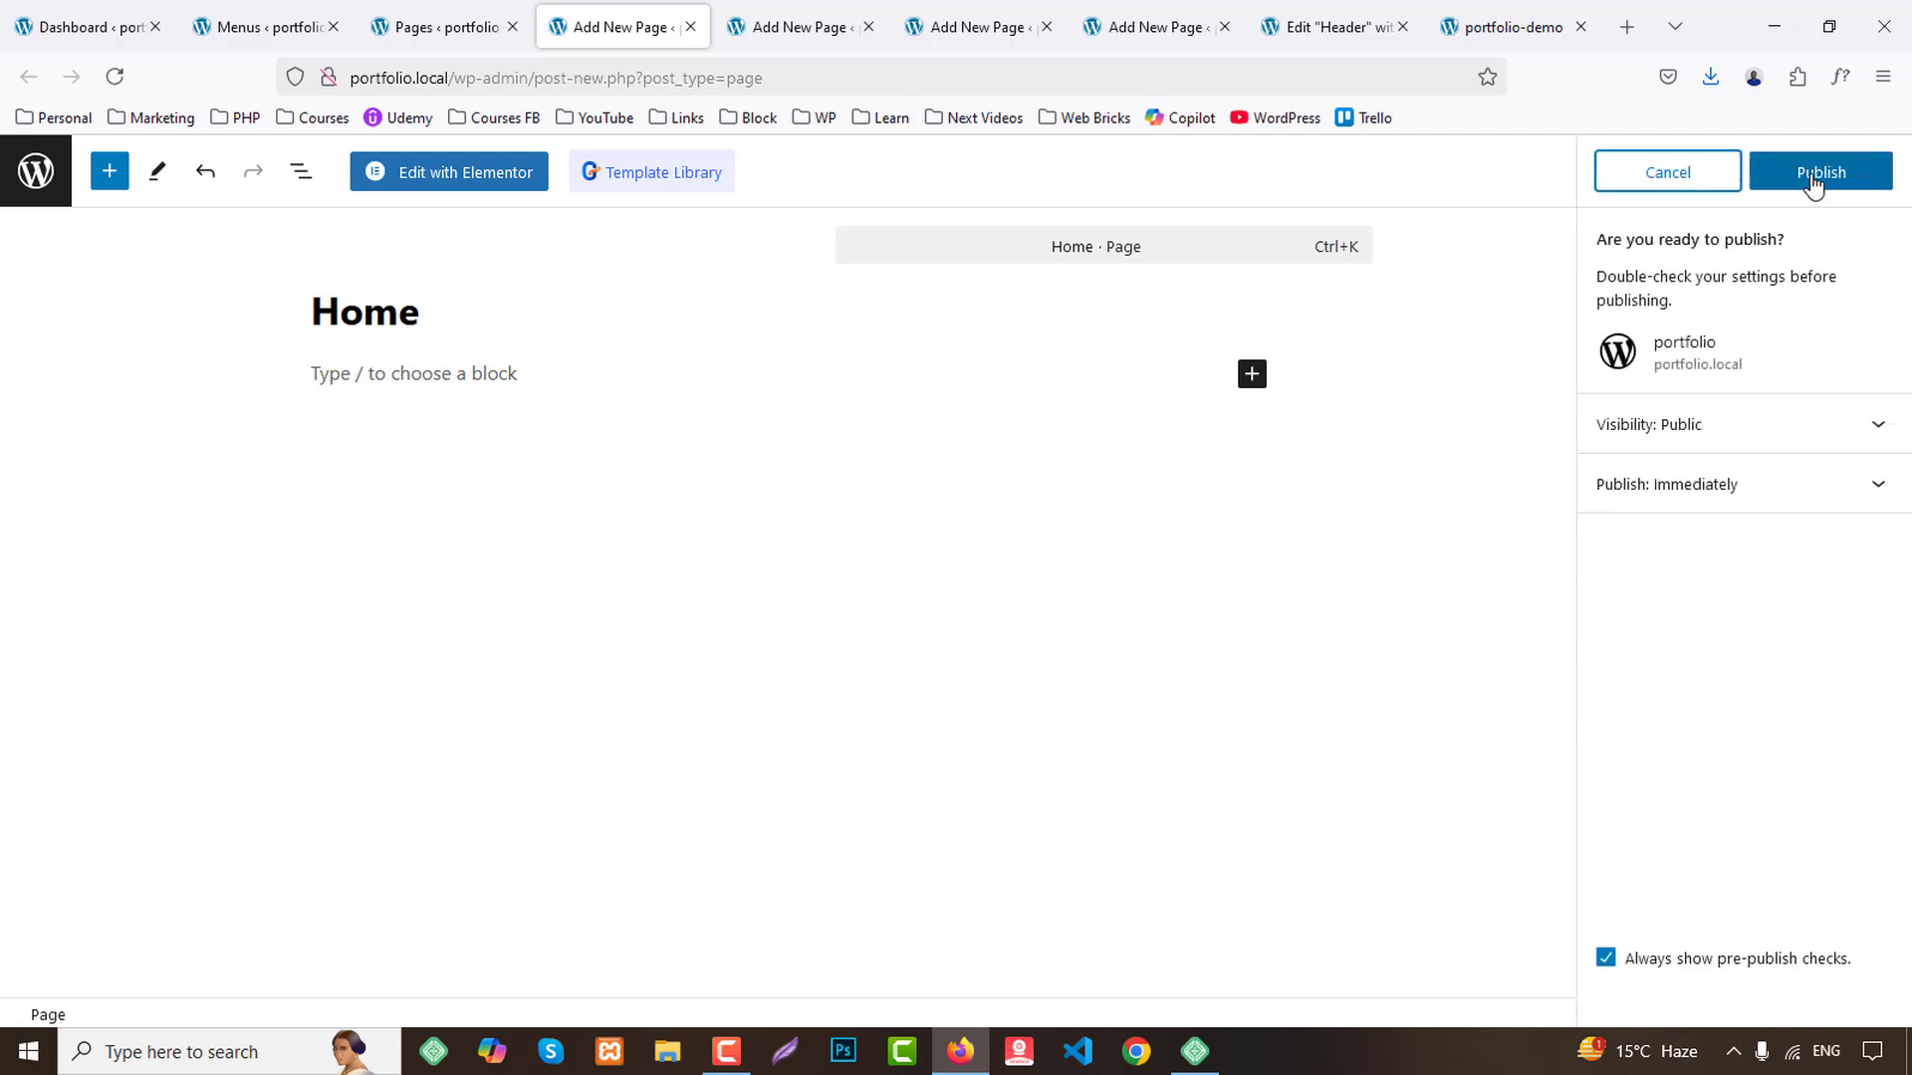
left_click(1816, 175)
middle_click(573, 7)
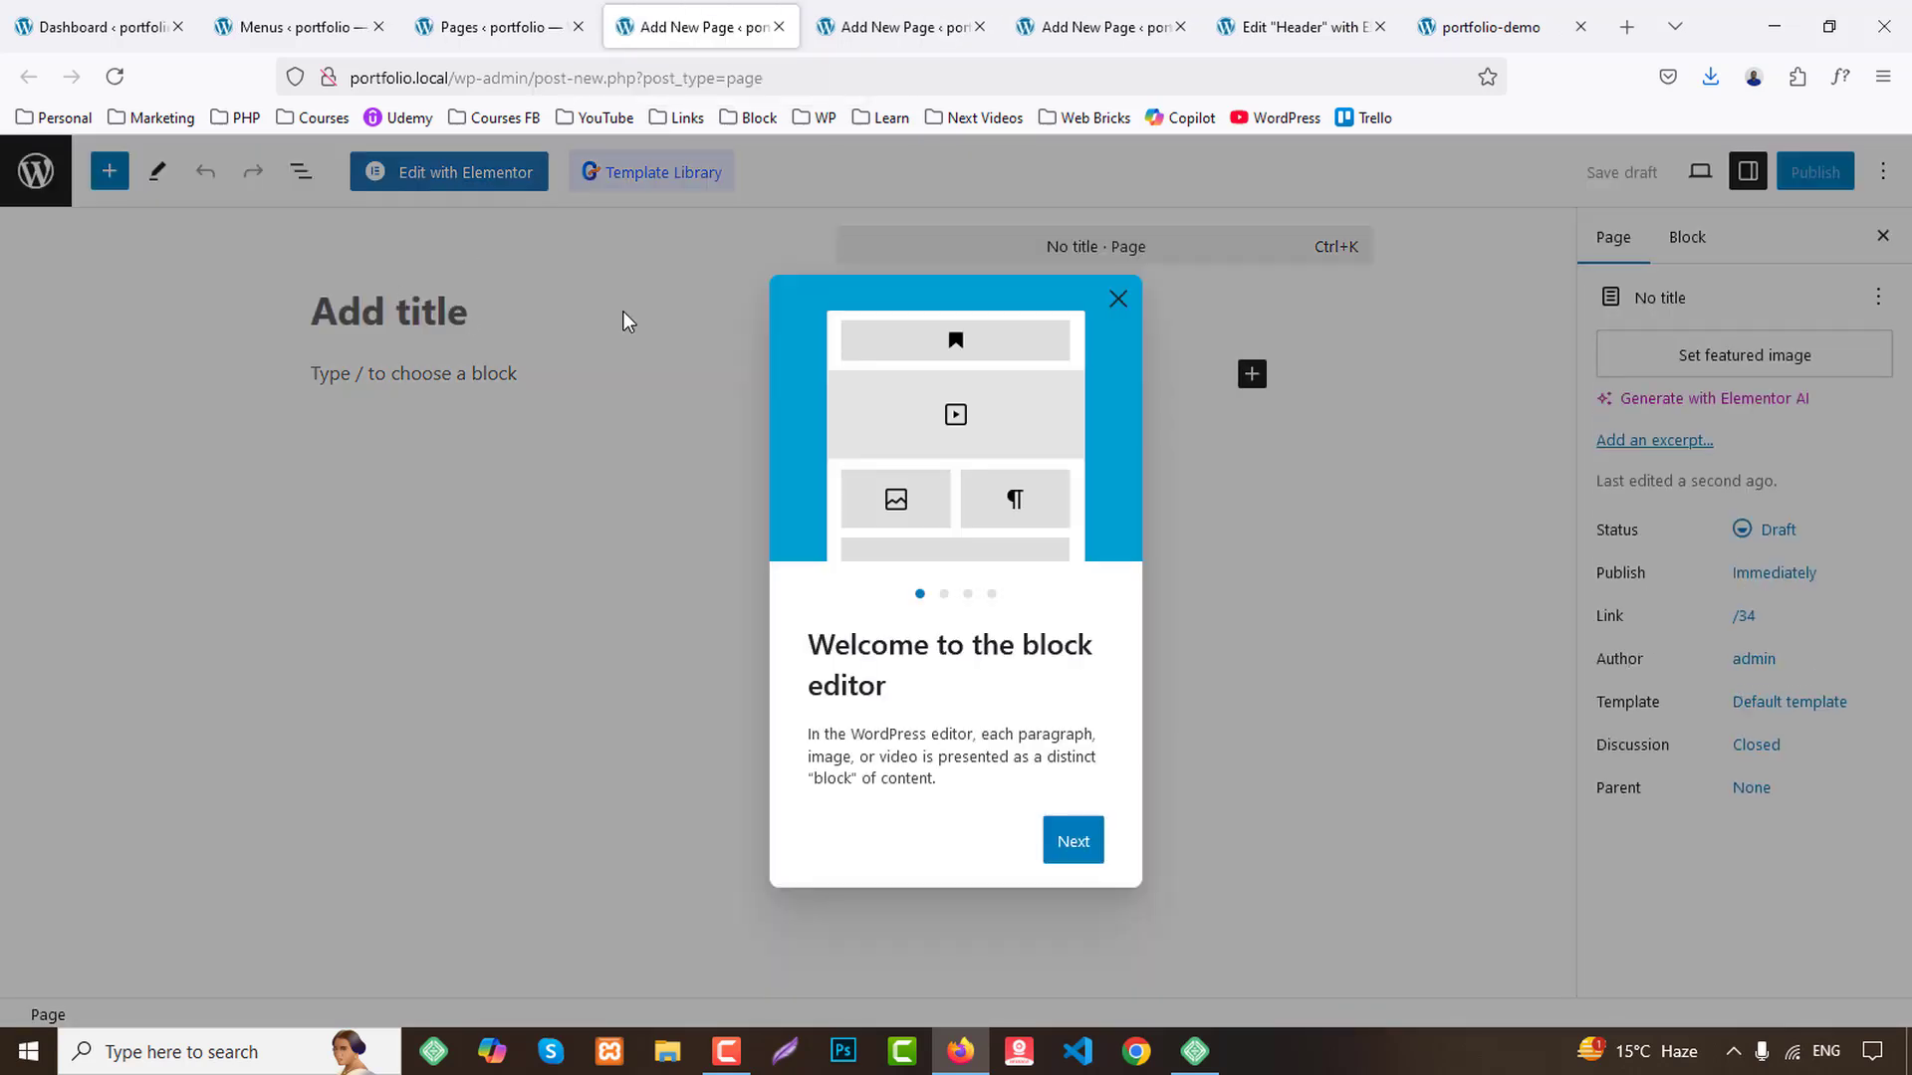
Dismiss the block editor welcome guide, title the page "Disclaimer", publish it, and close its editor.
left_click(1114, 301)
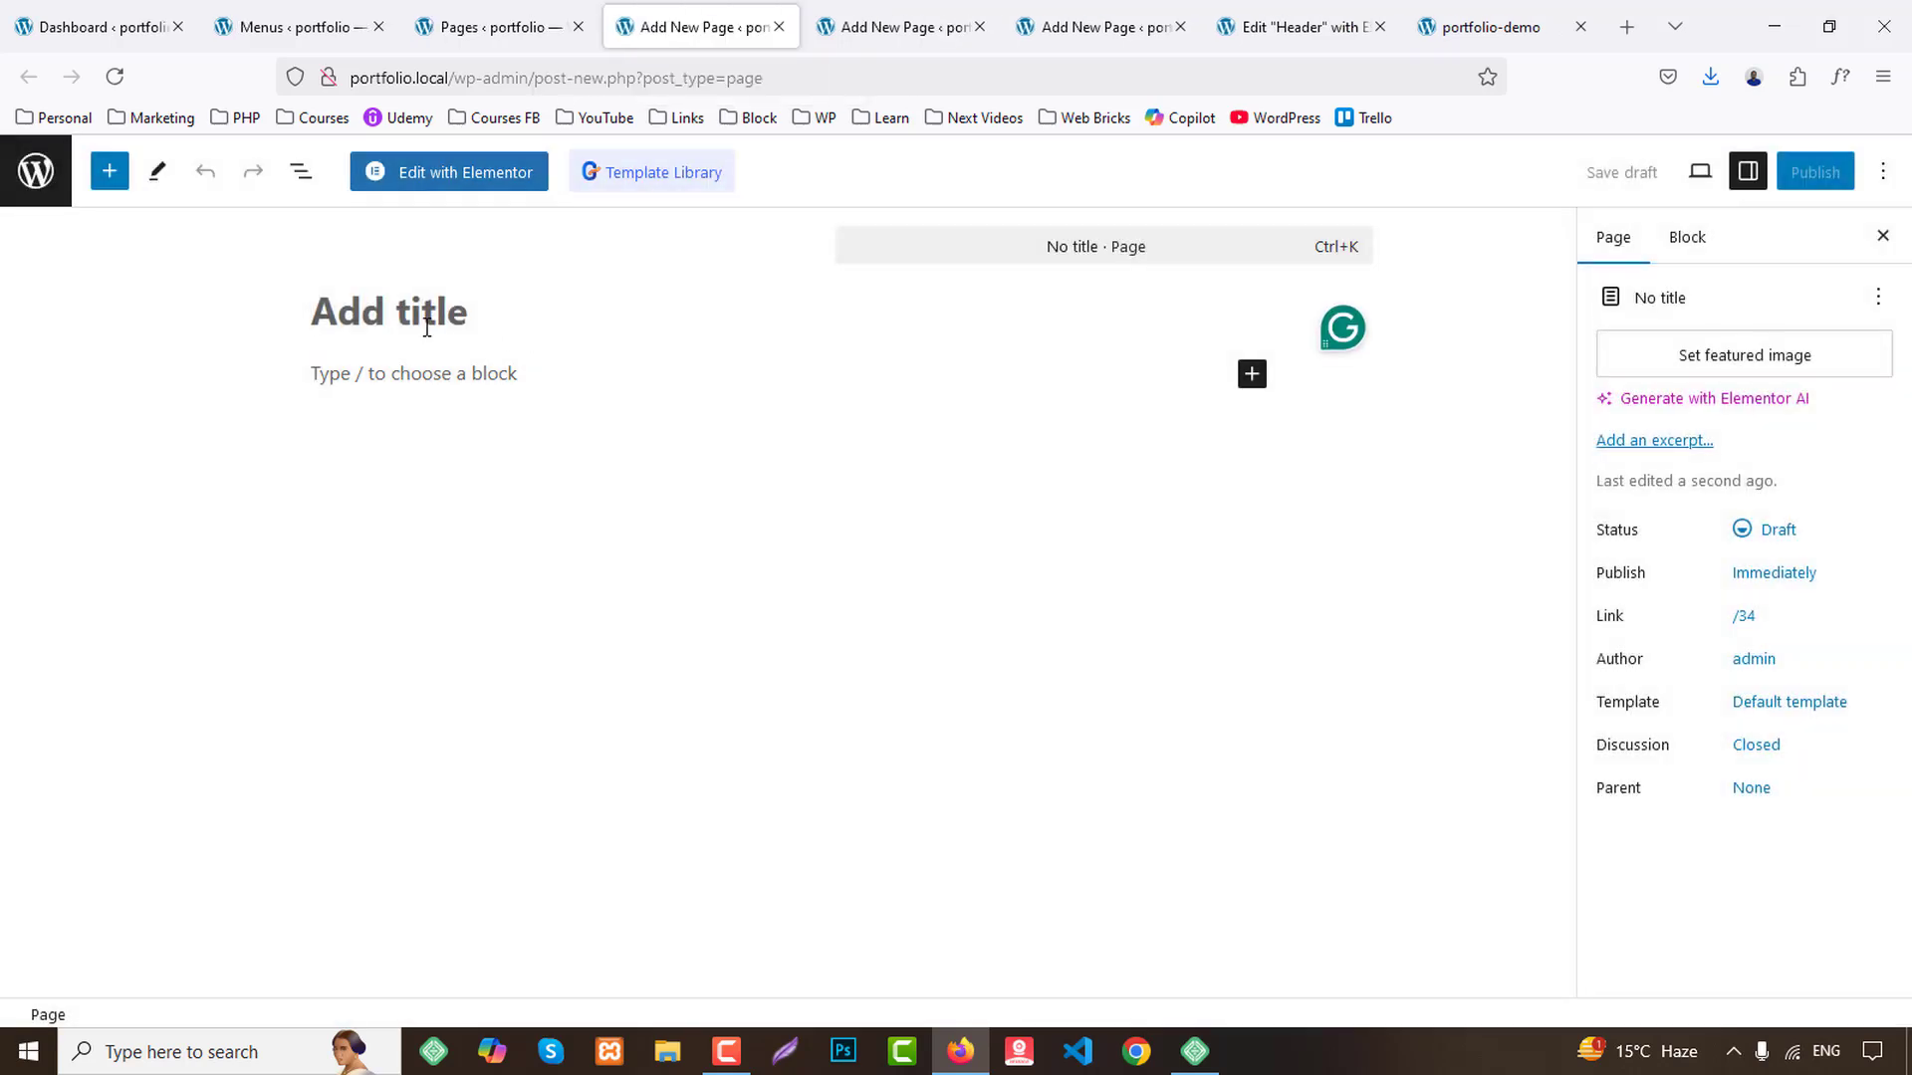
type("Disclaimer")
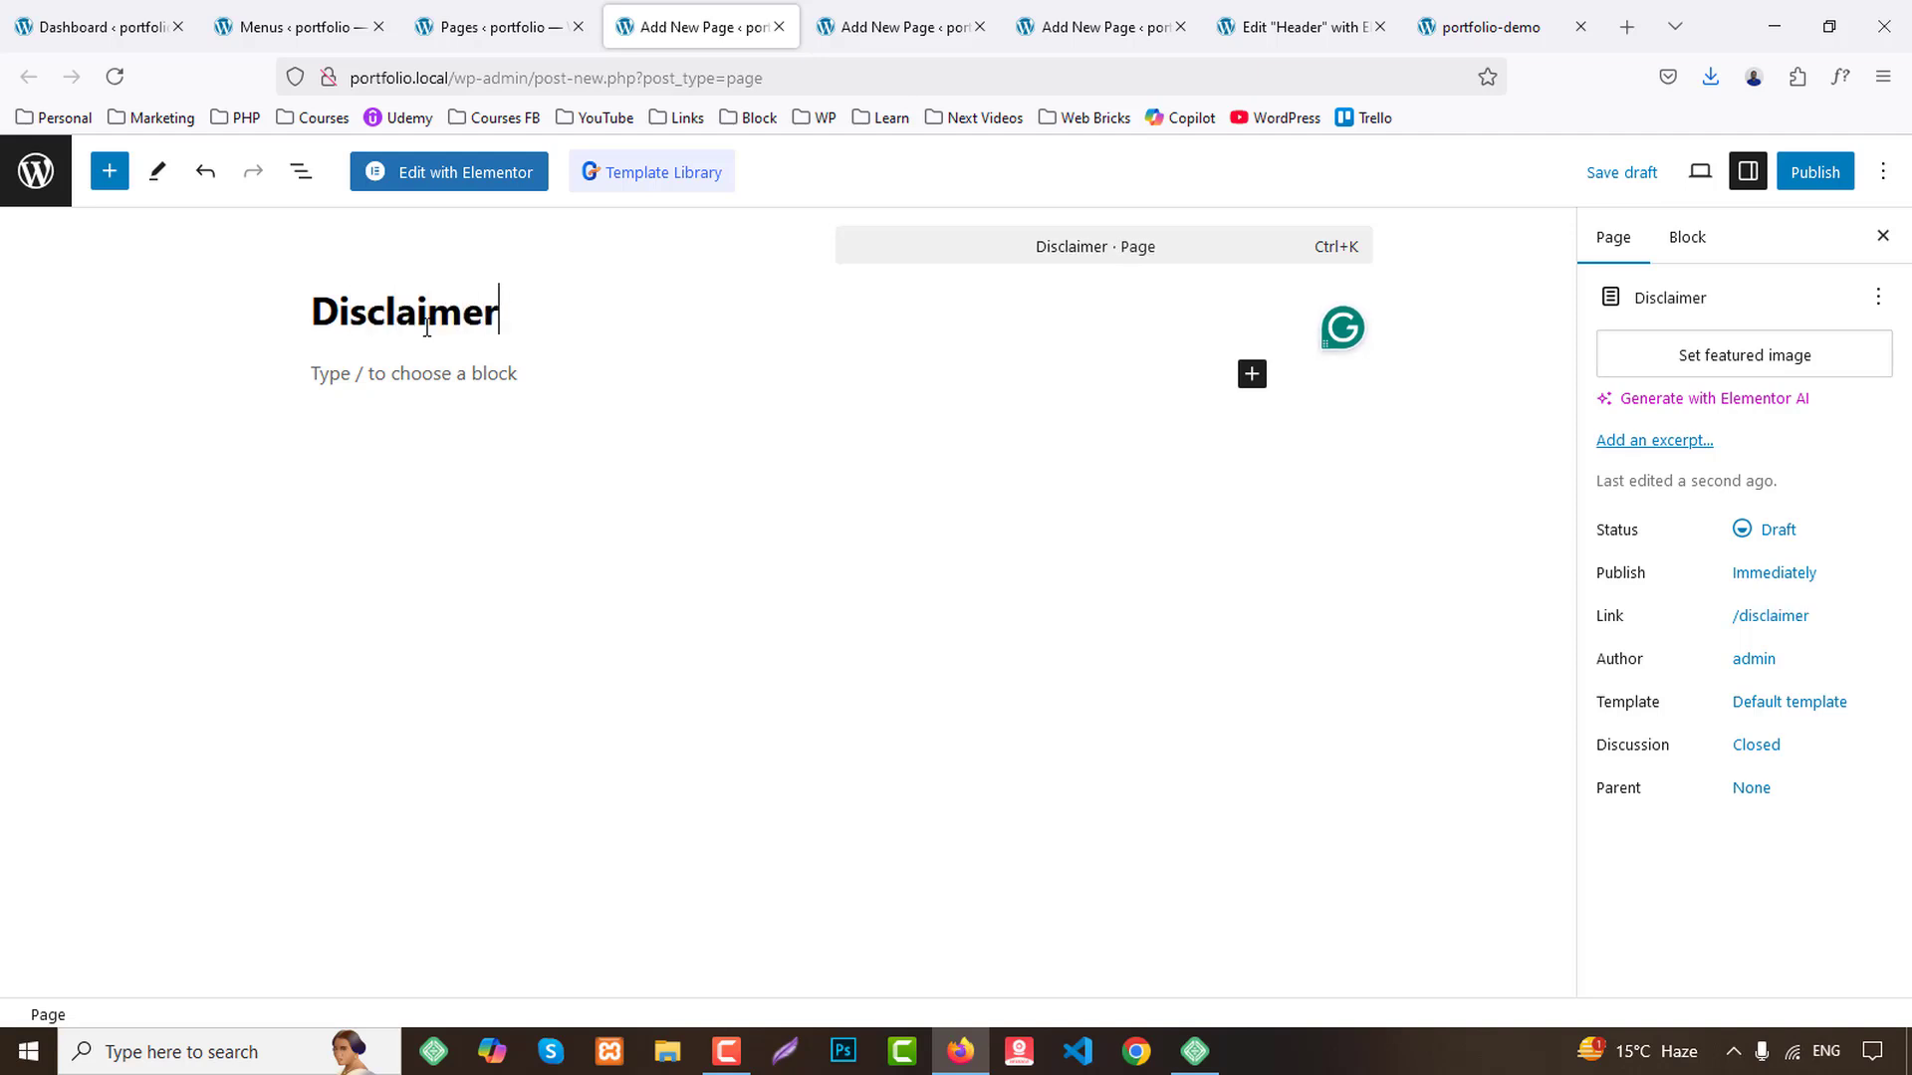
left_click(1842, 165)
left_click(1818, 171)
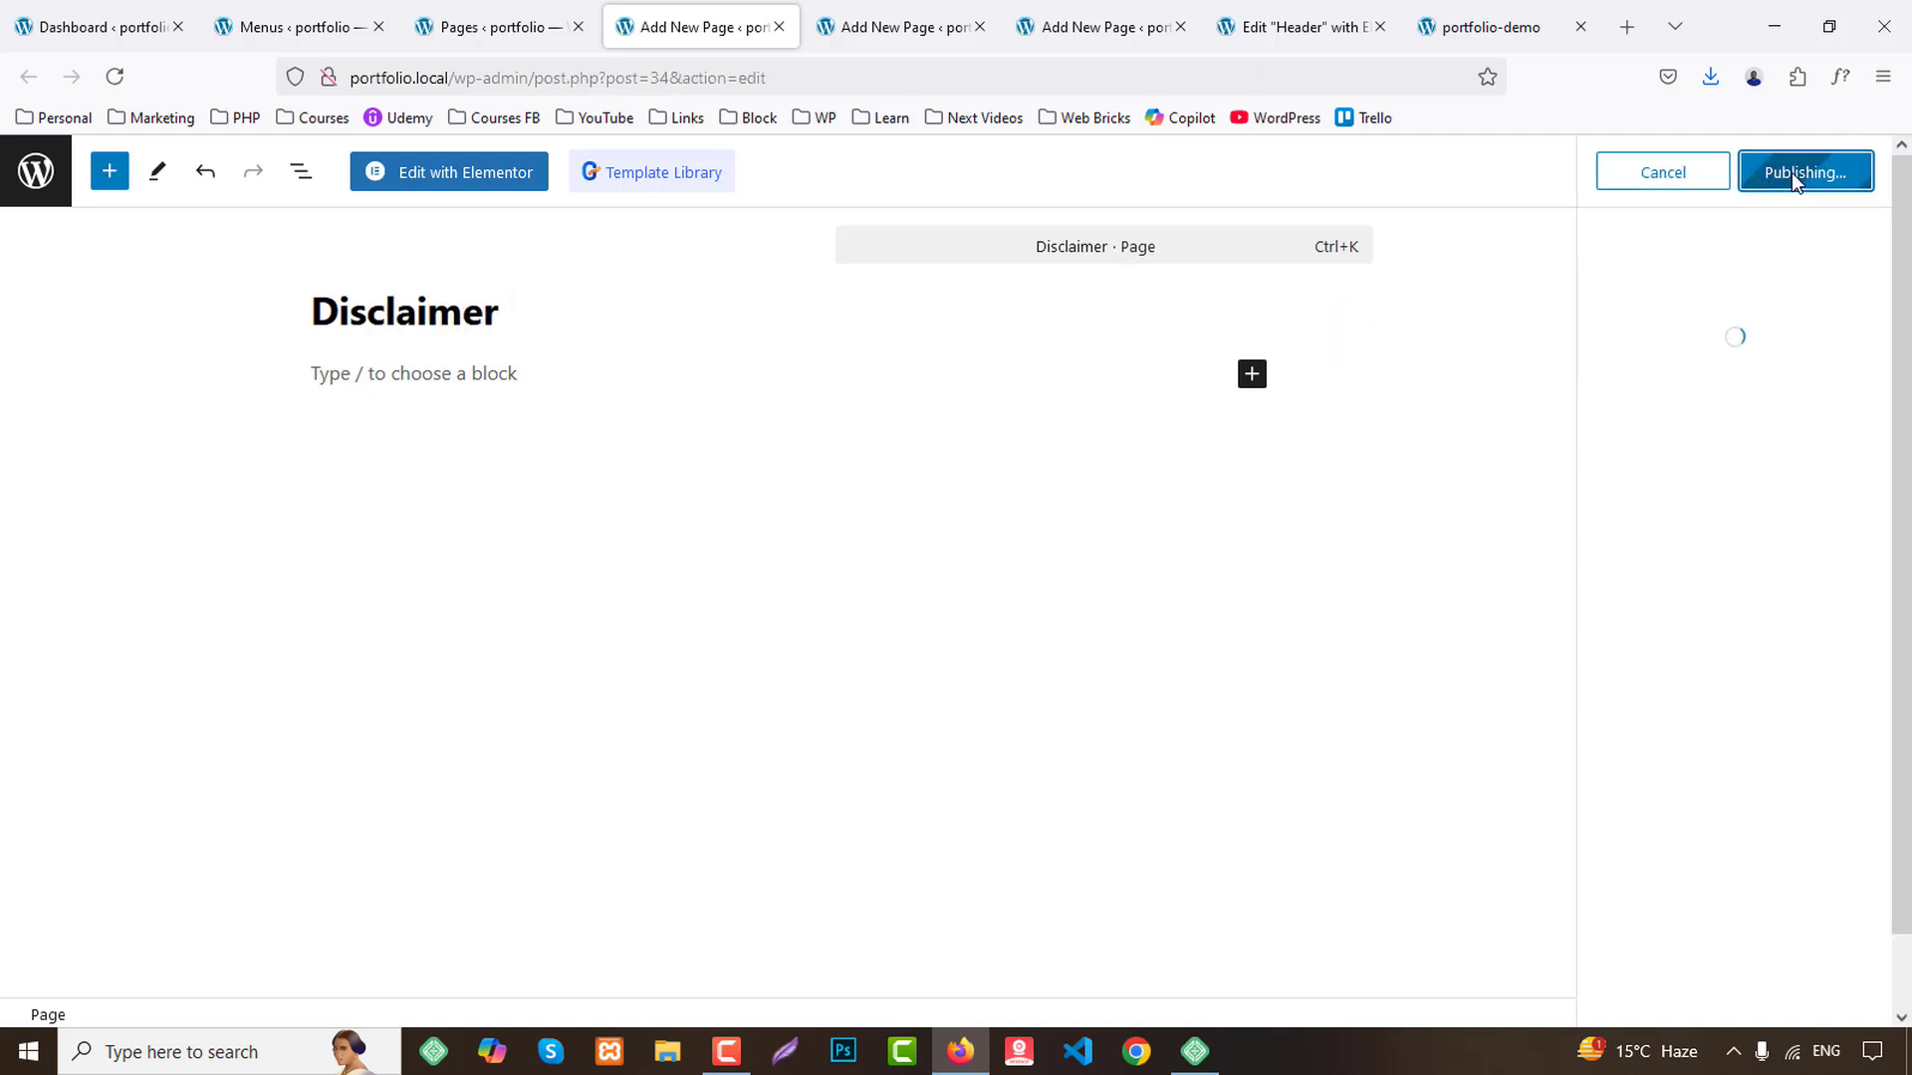
middle_click(676, 9)
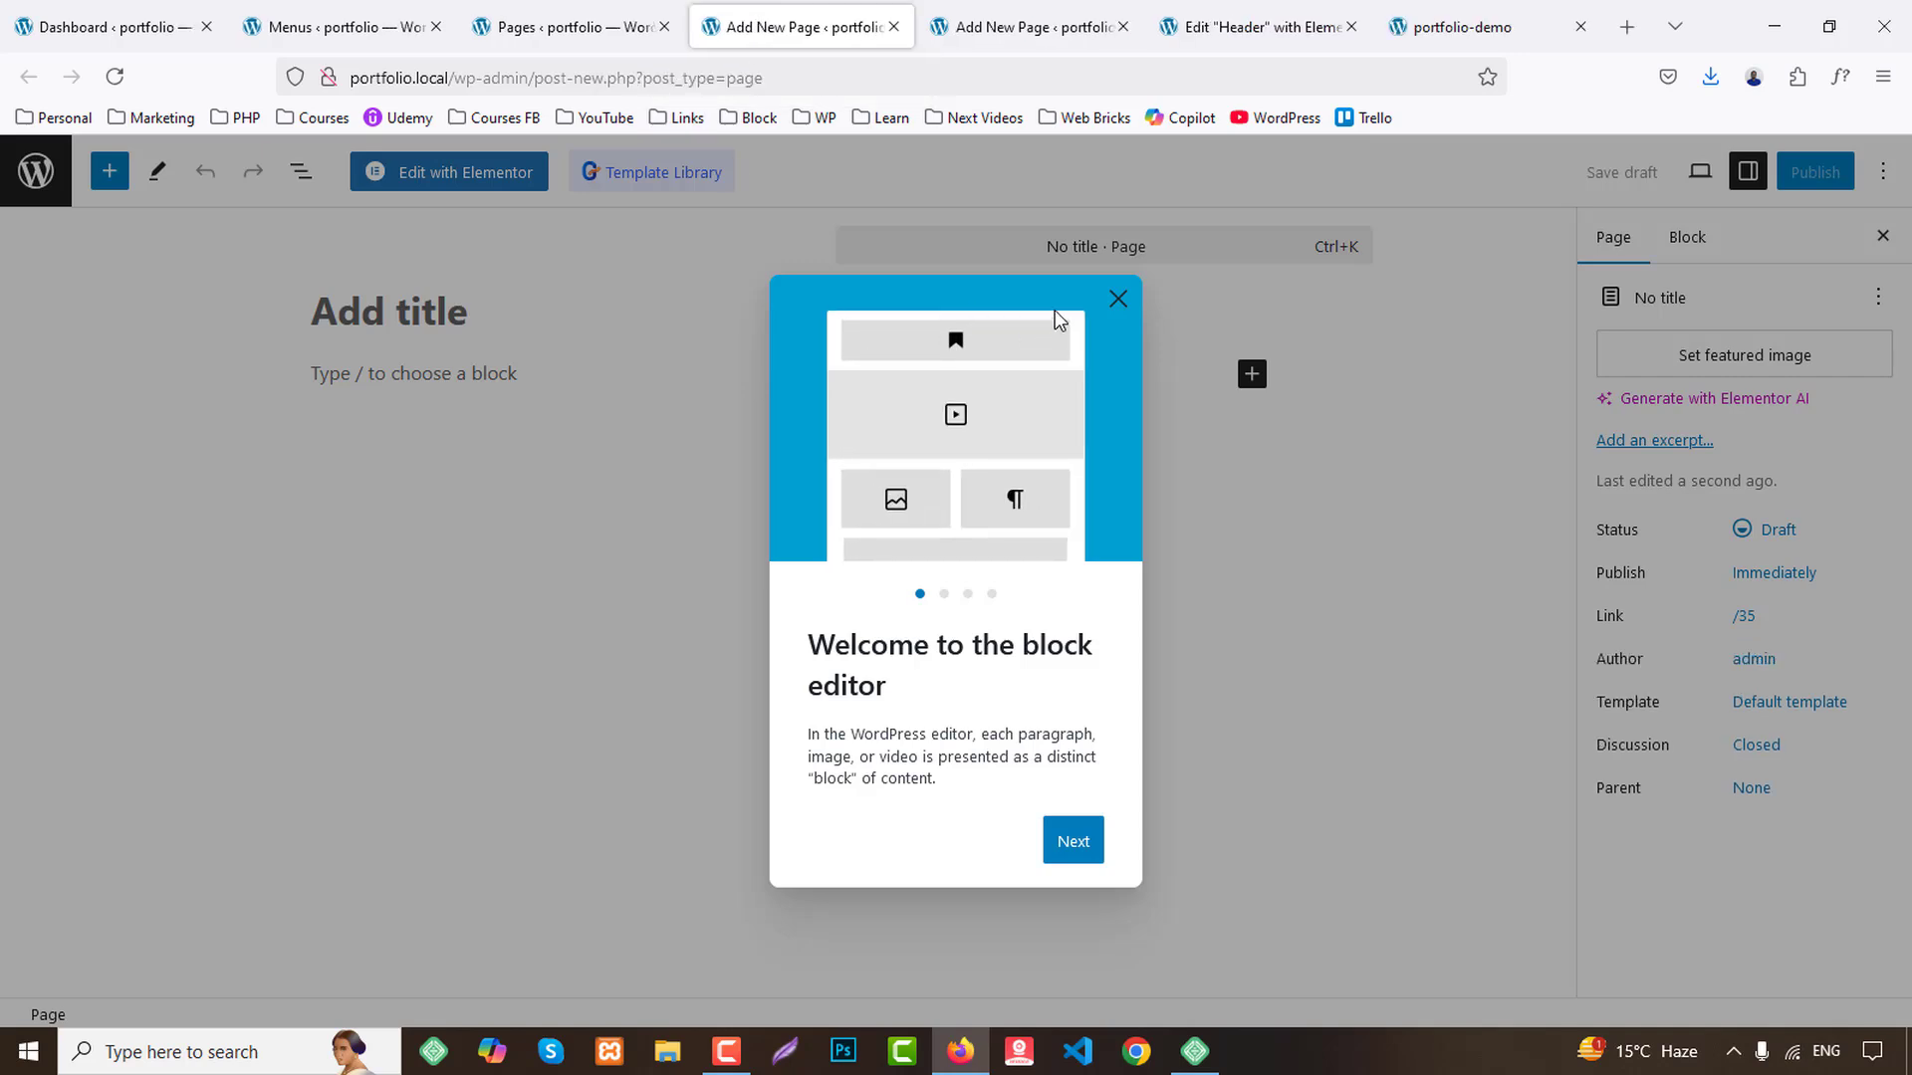
Dismiss the welcome guide, title the page "Privacy Policy", publish it, and close its editor.
left_click(1118, 298)
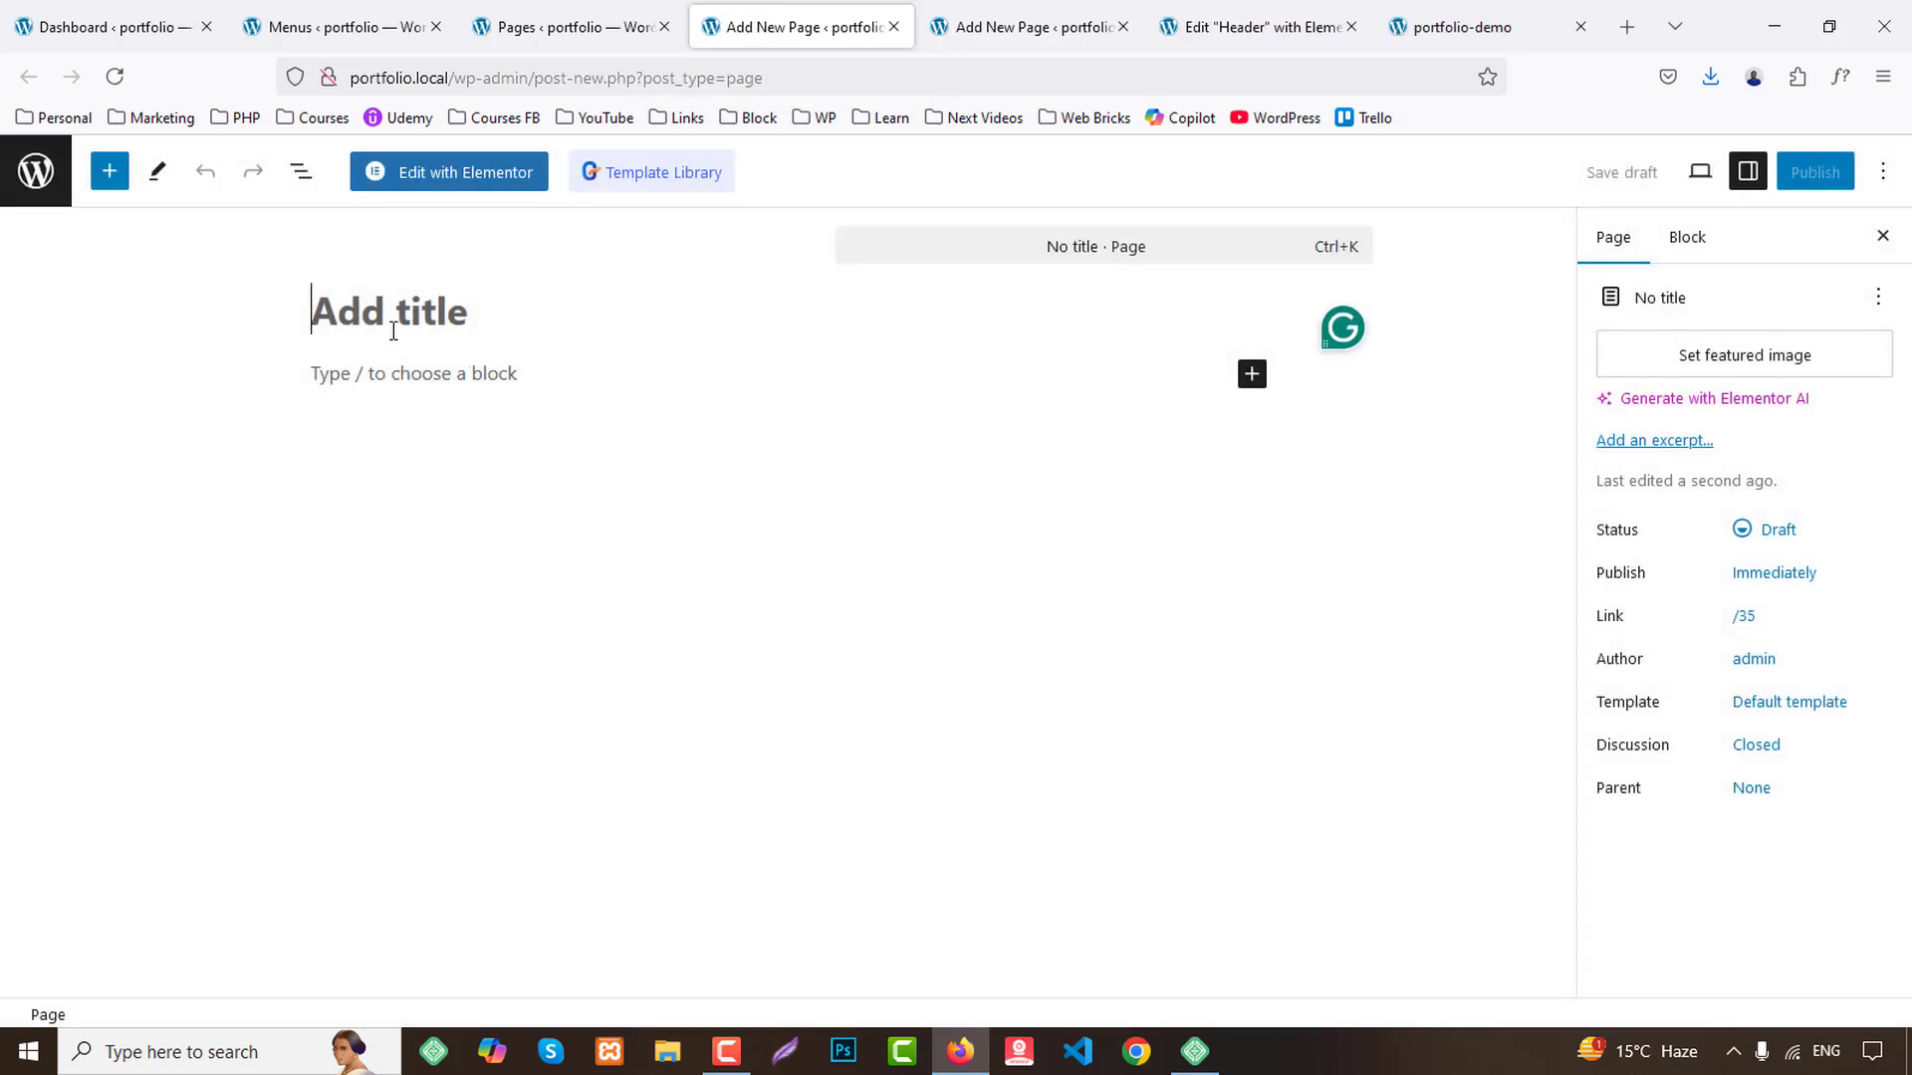
type("Privacy ")
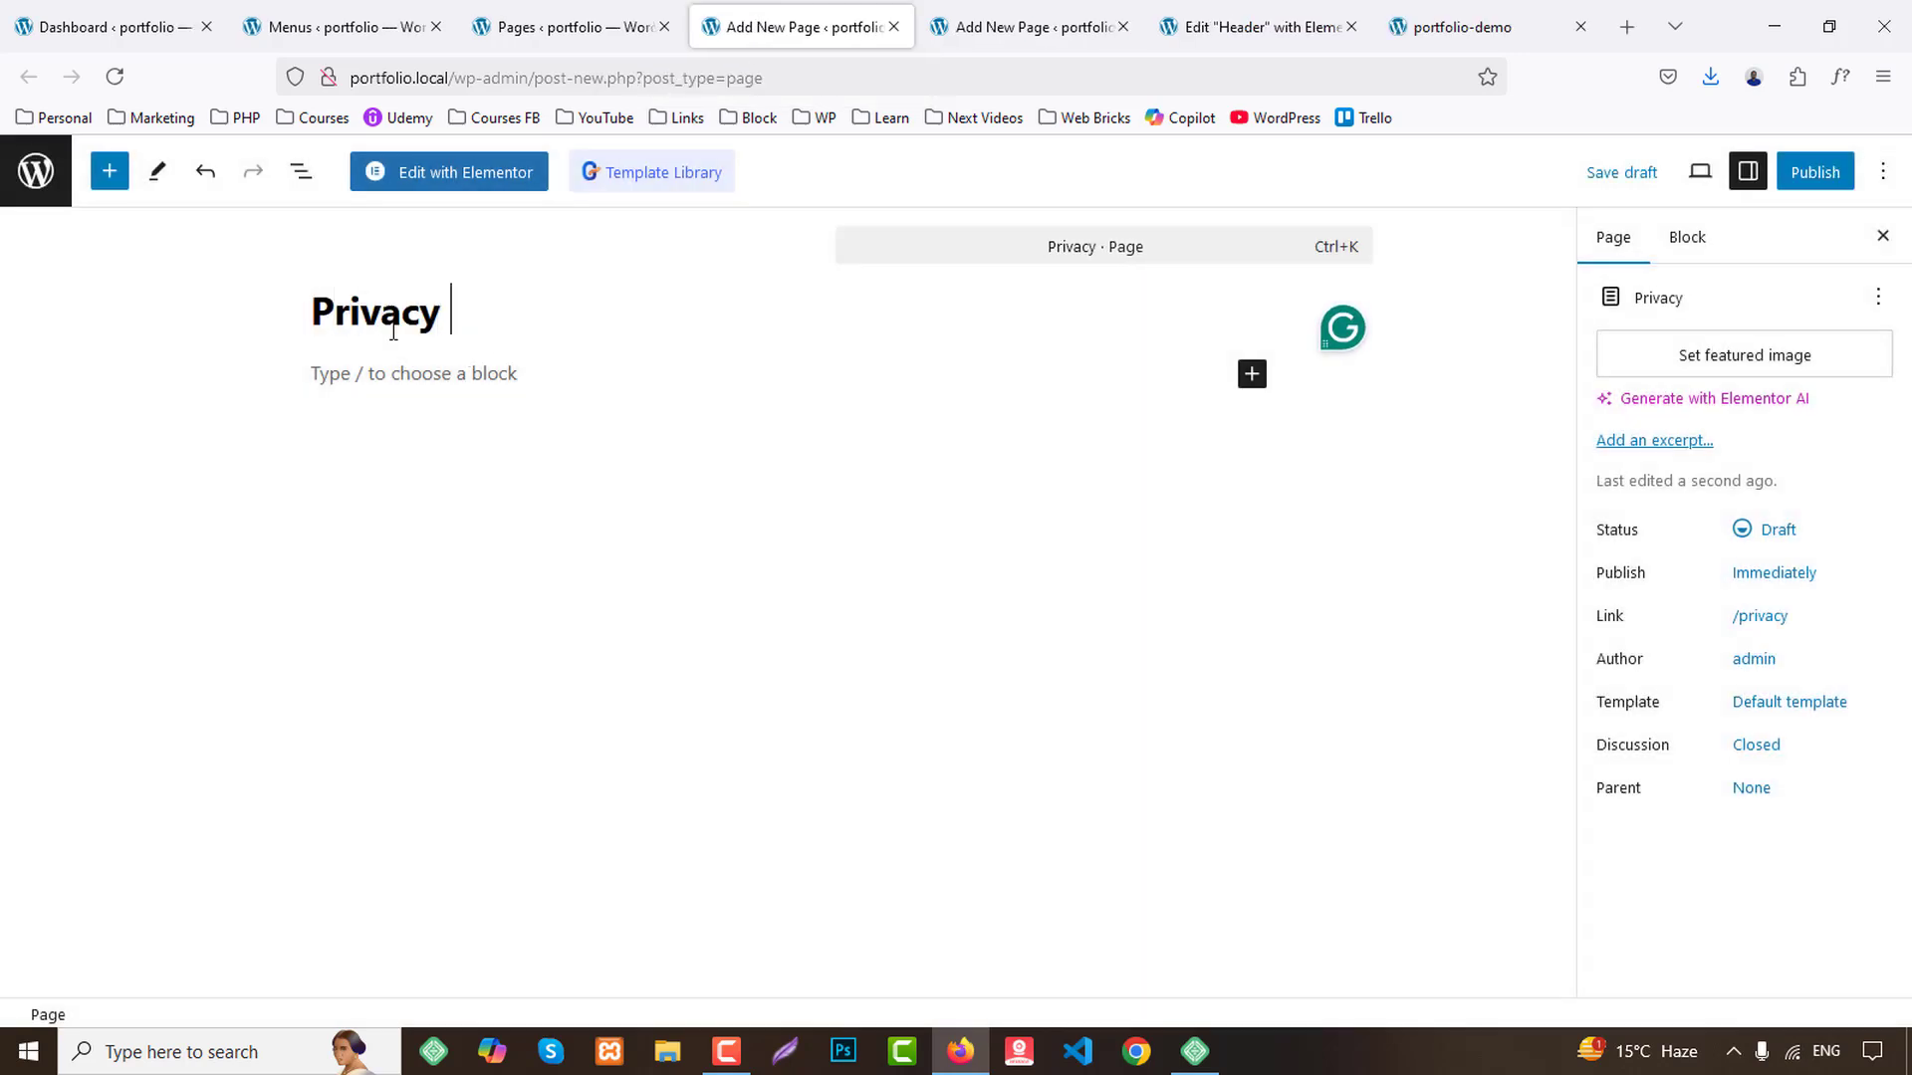
type("Policy")
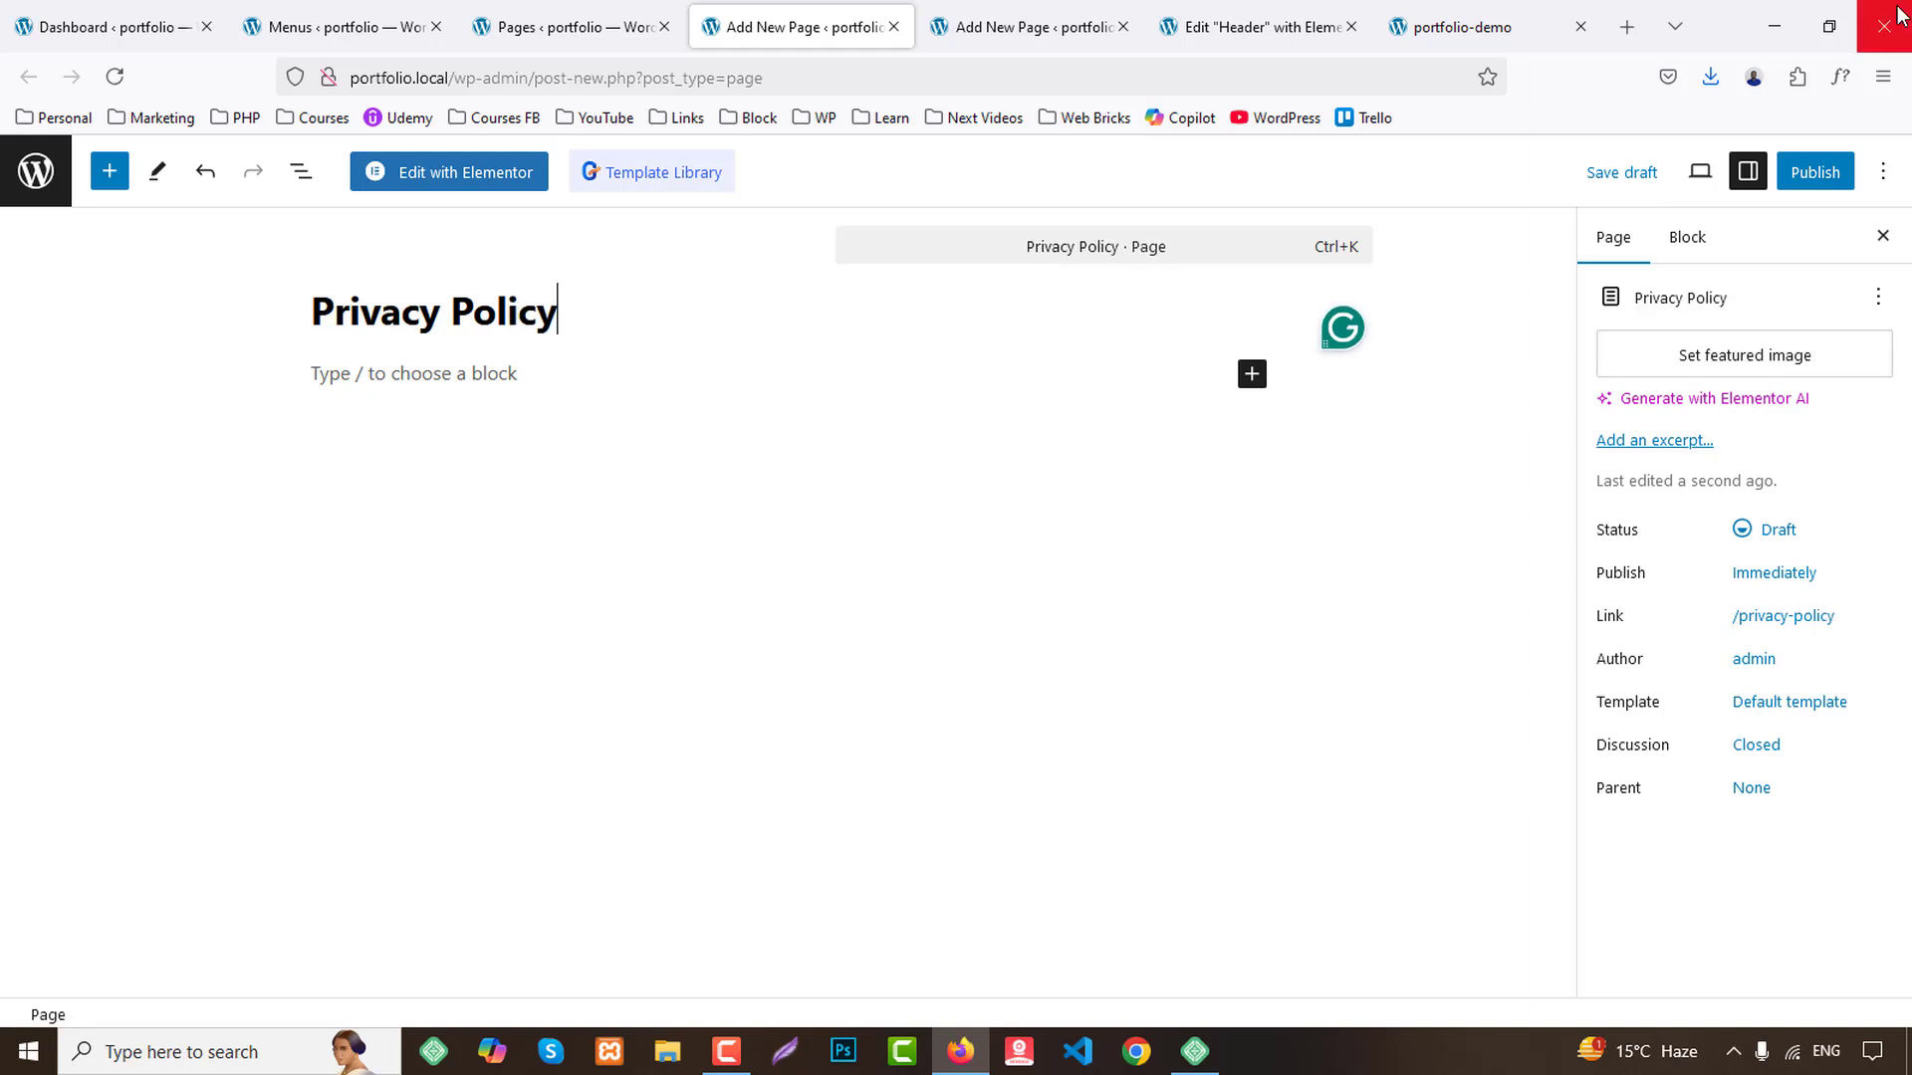
left_click(1798, 187)
left_click(1814, 174)
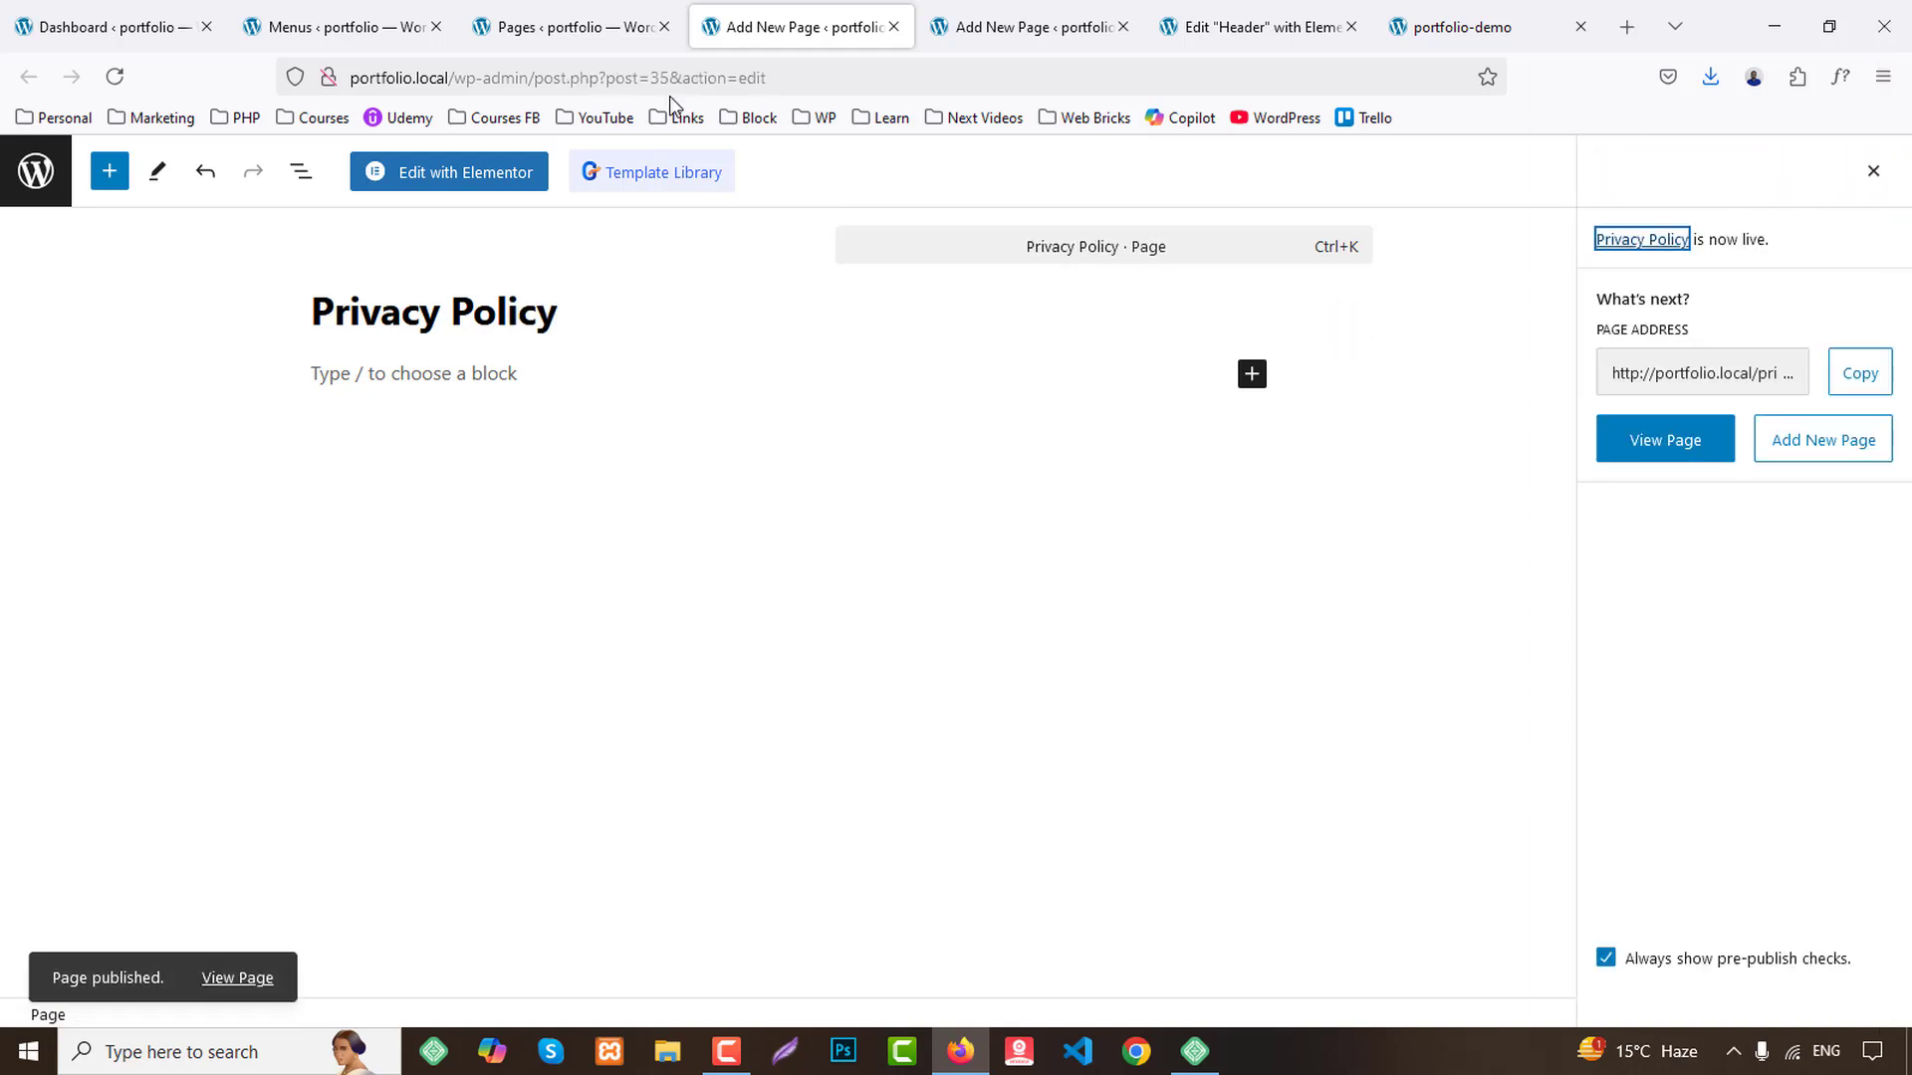
middle_click(858, 27)
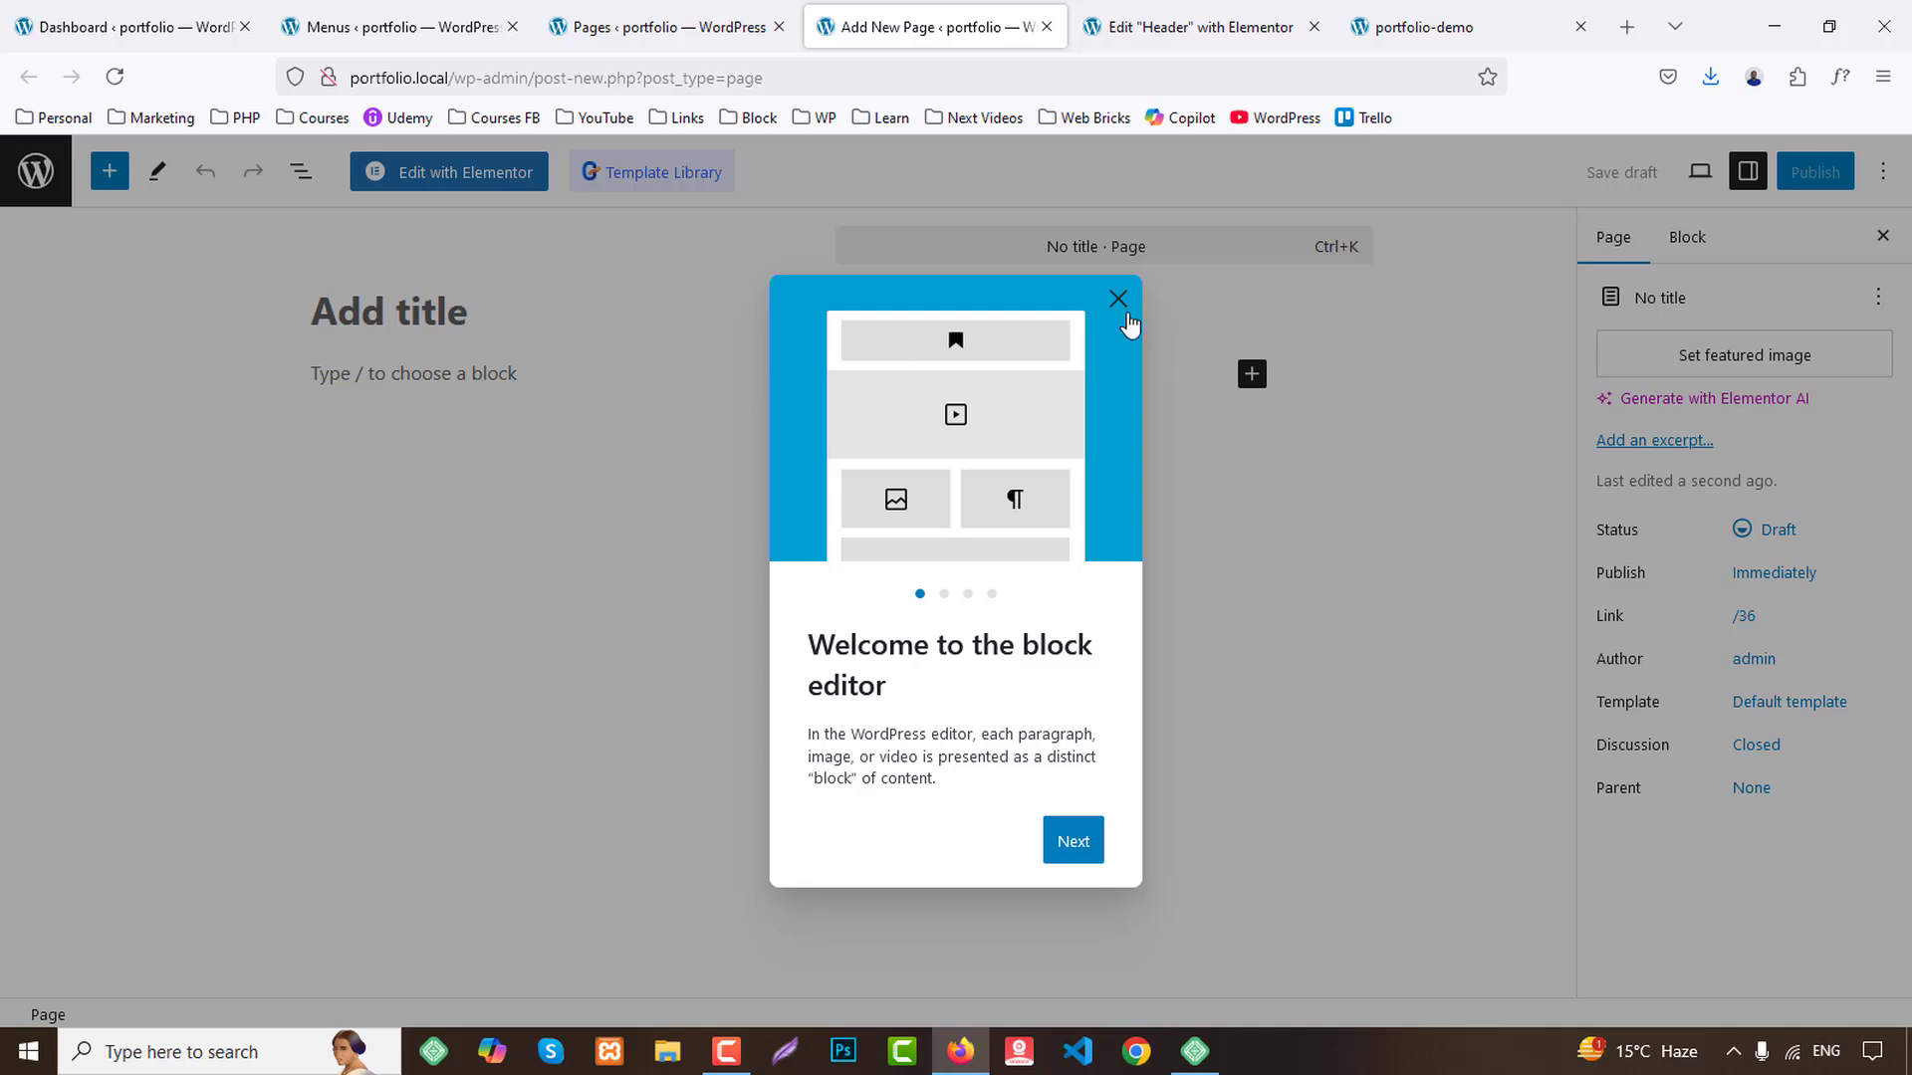
Title the last new page "Terms & Conditions", publish it, and close its editor and the Pages list.
left_click(349, 316)
type("Te")
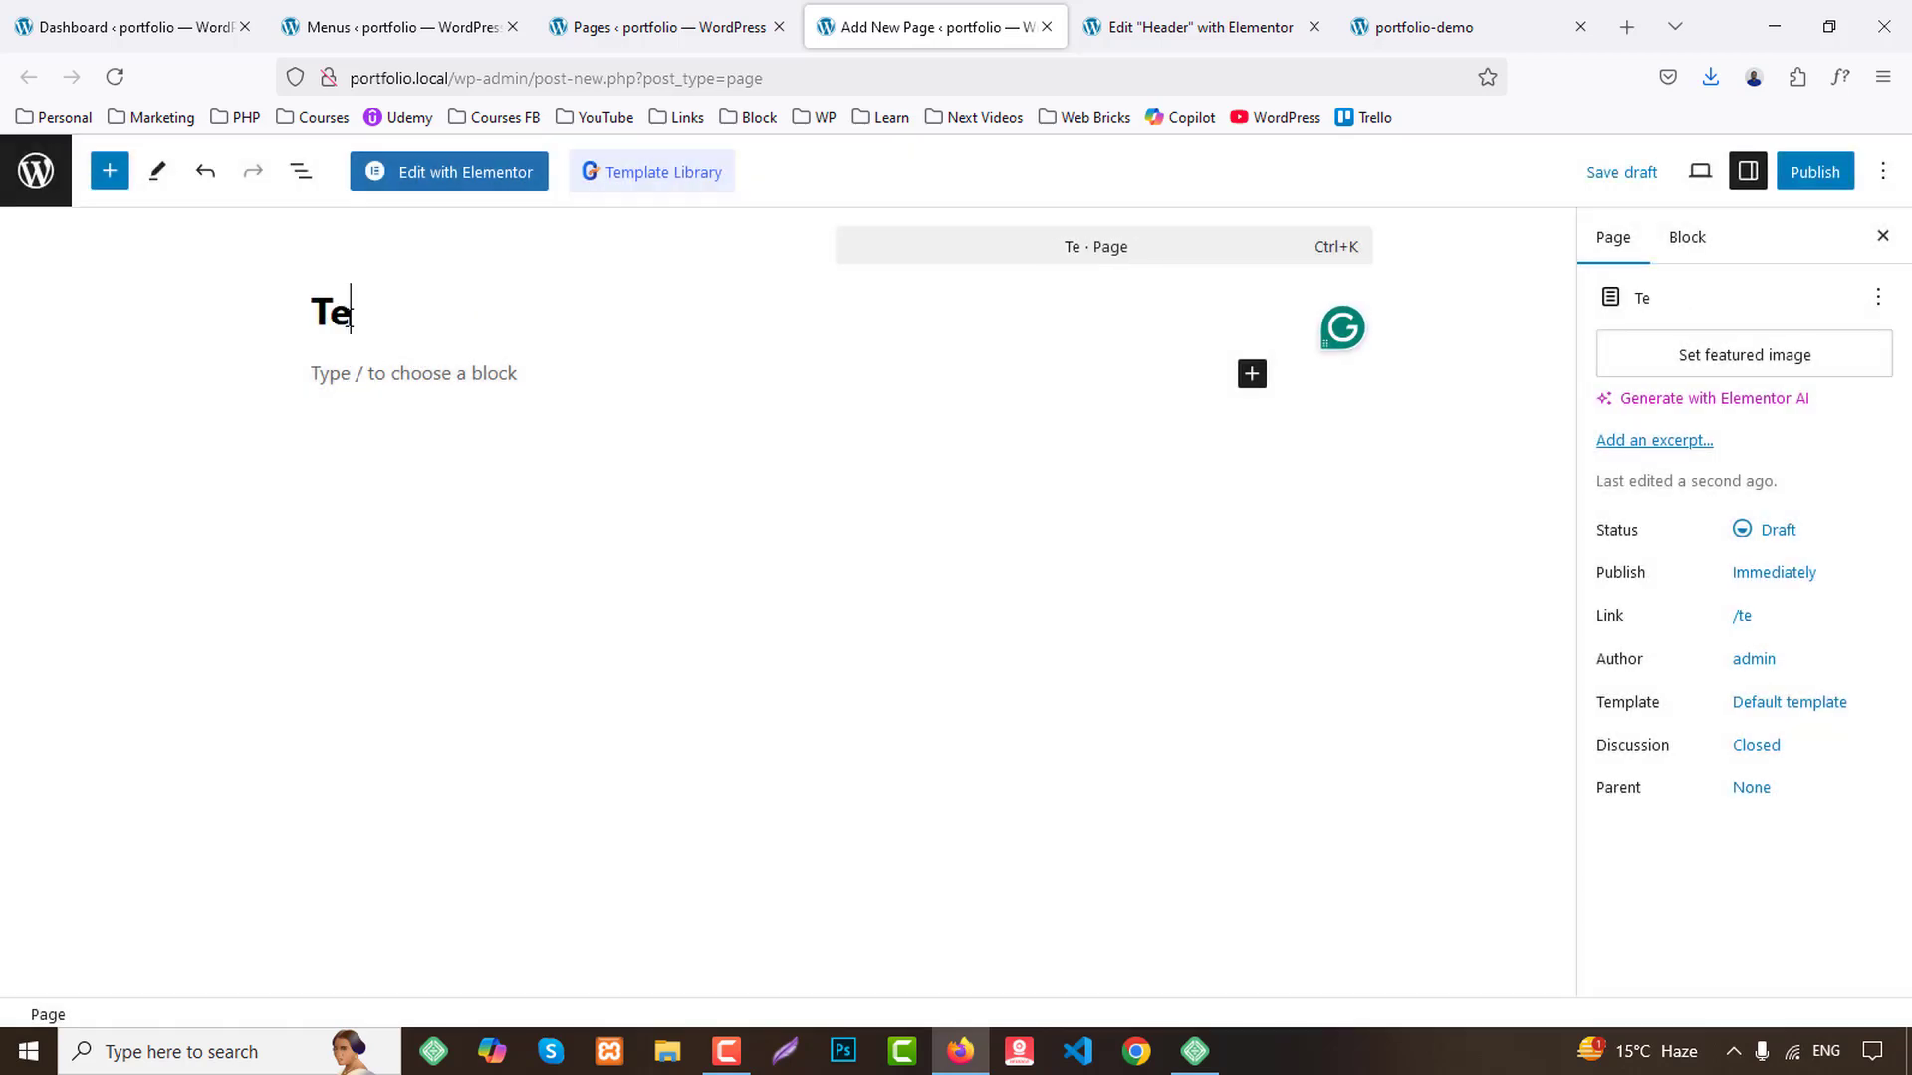
type("rms & ")
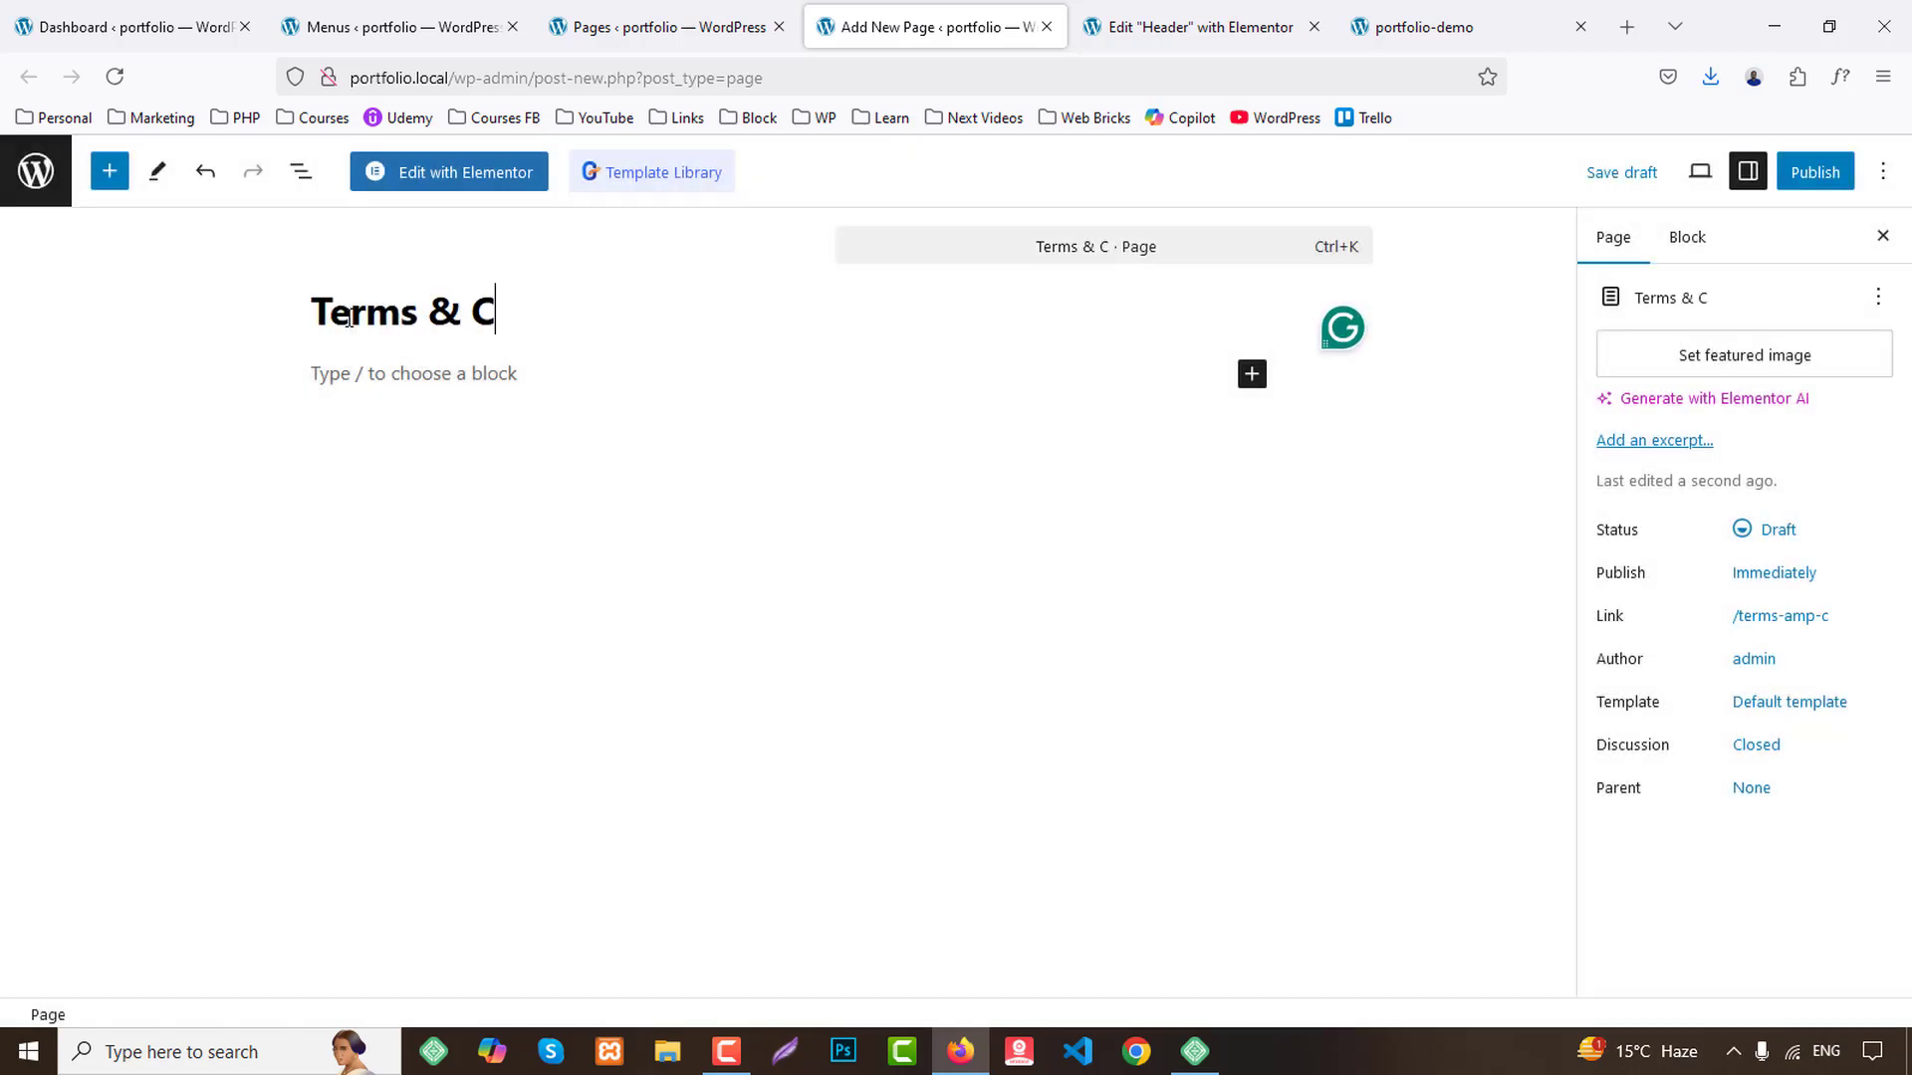
type("Conditioon")
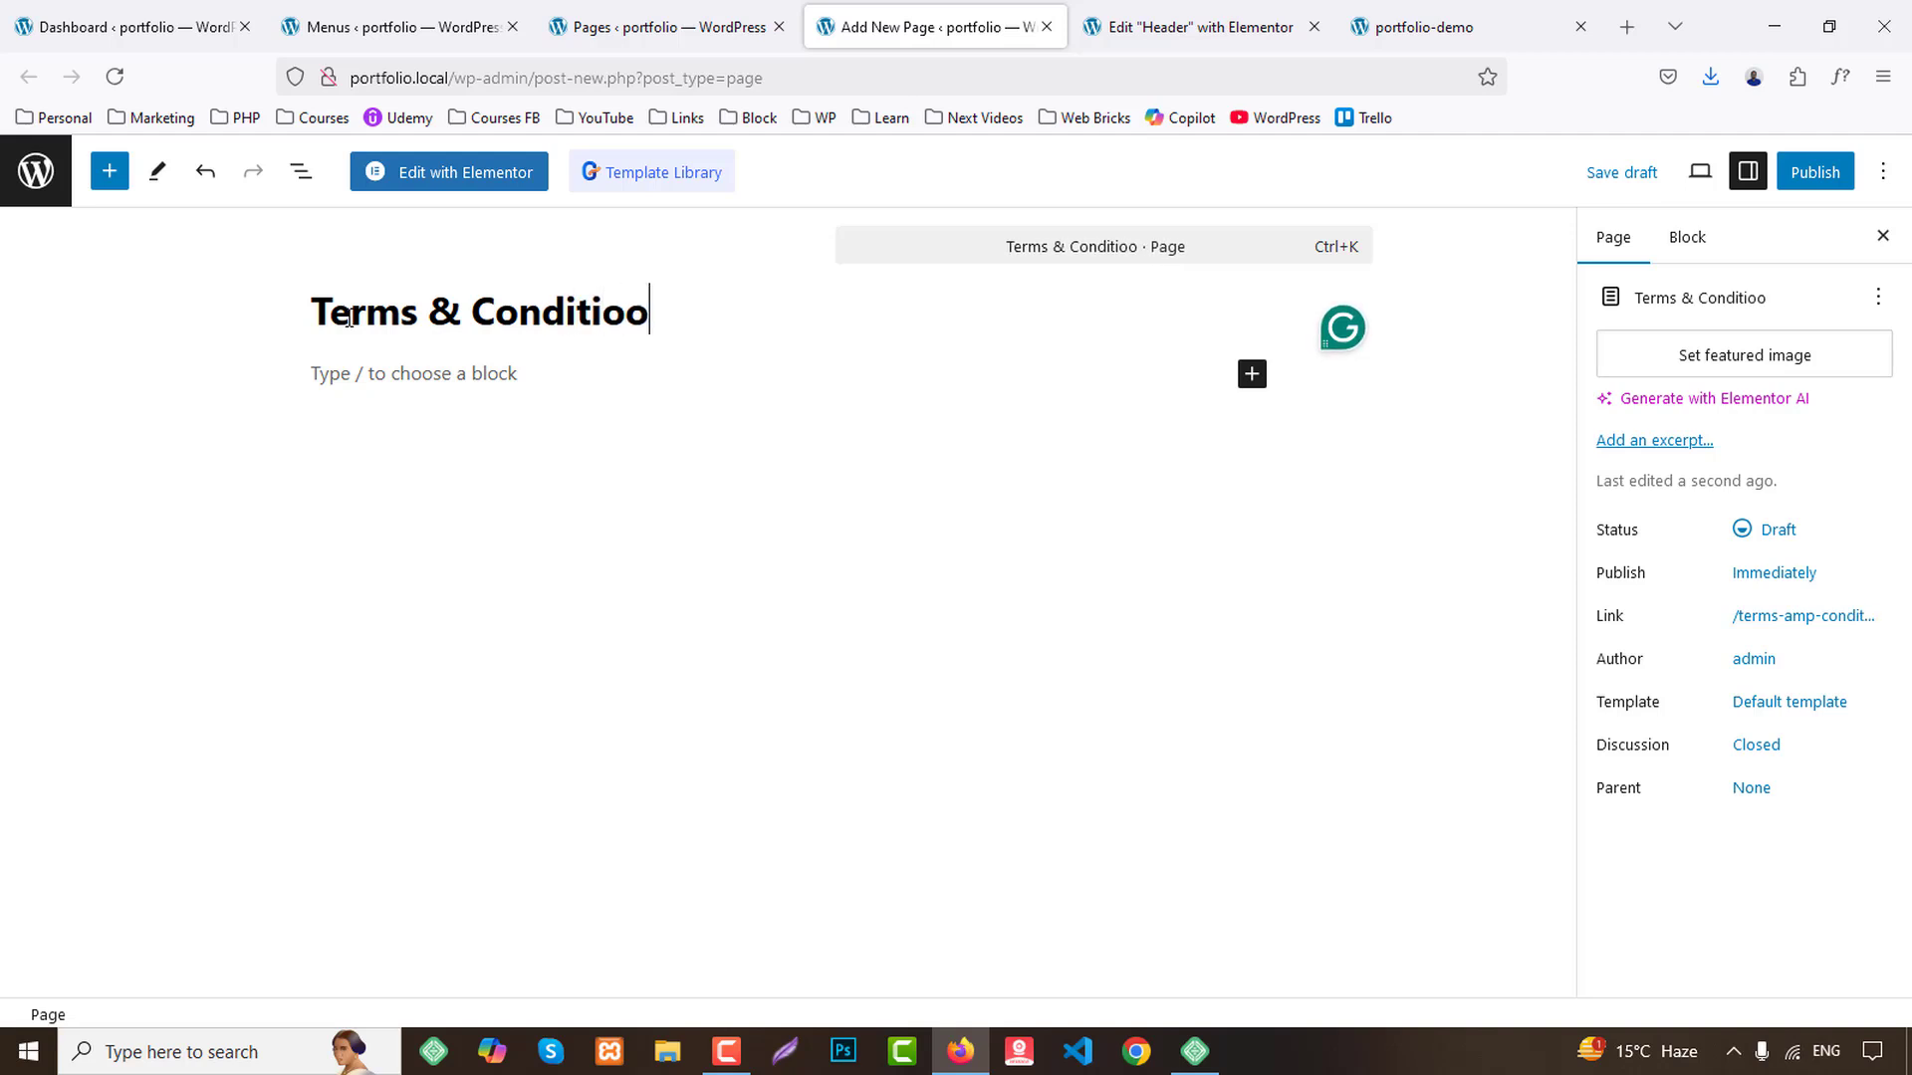
key("BackSpace")
key("BackSpace")
type("ns")
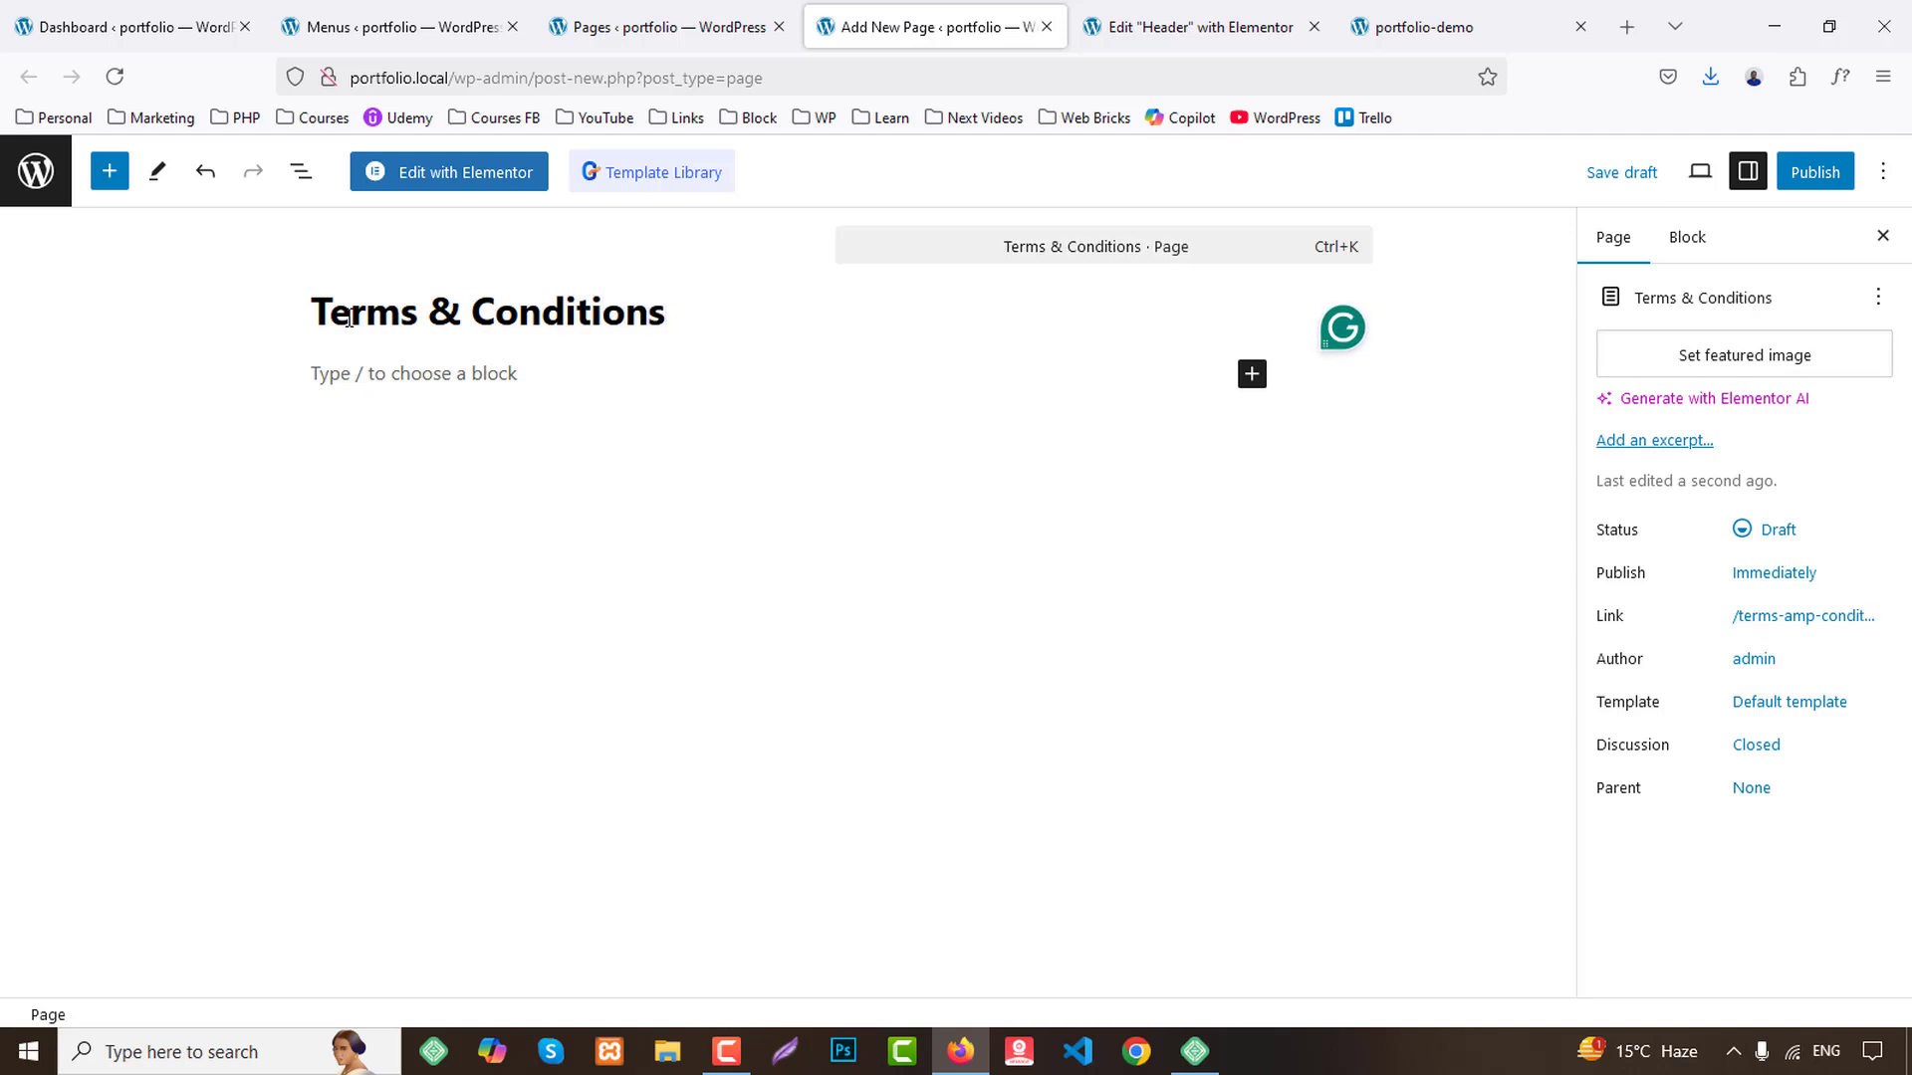
left_click(1824, 175)
left_click(1810, 176)
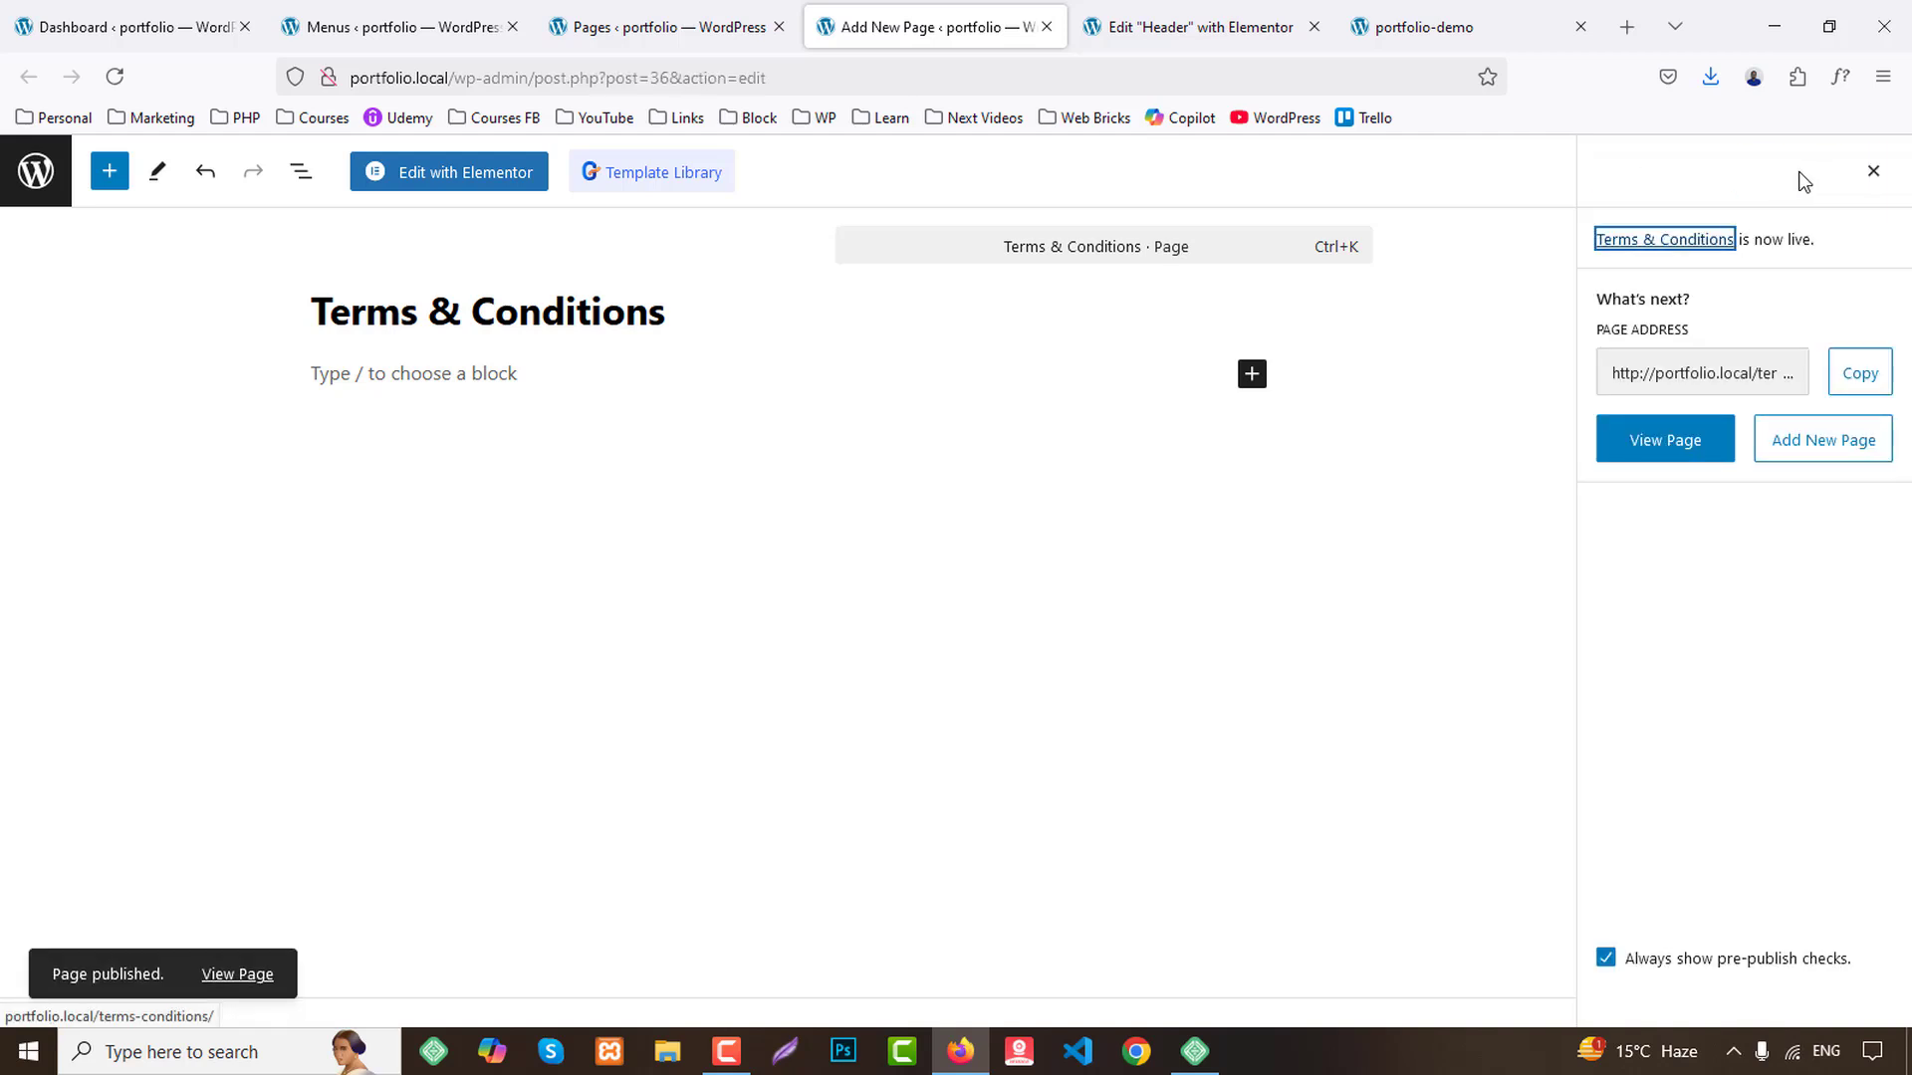
middle_click(858, 12)
middle_click(661, 10)
Create a new menu named "Footer" and assign it to the Footer display location.
left_click(398, 26)
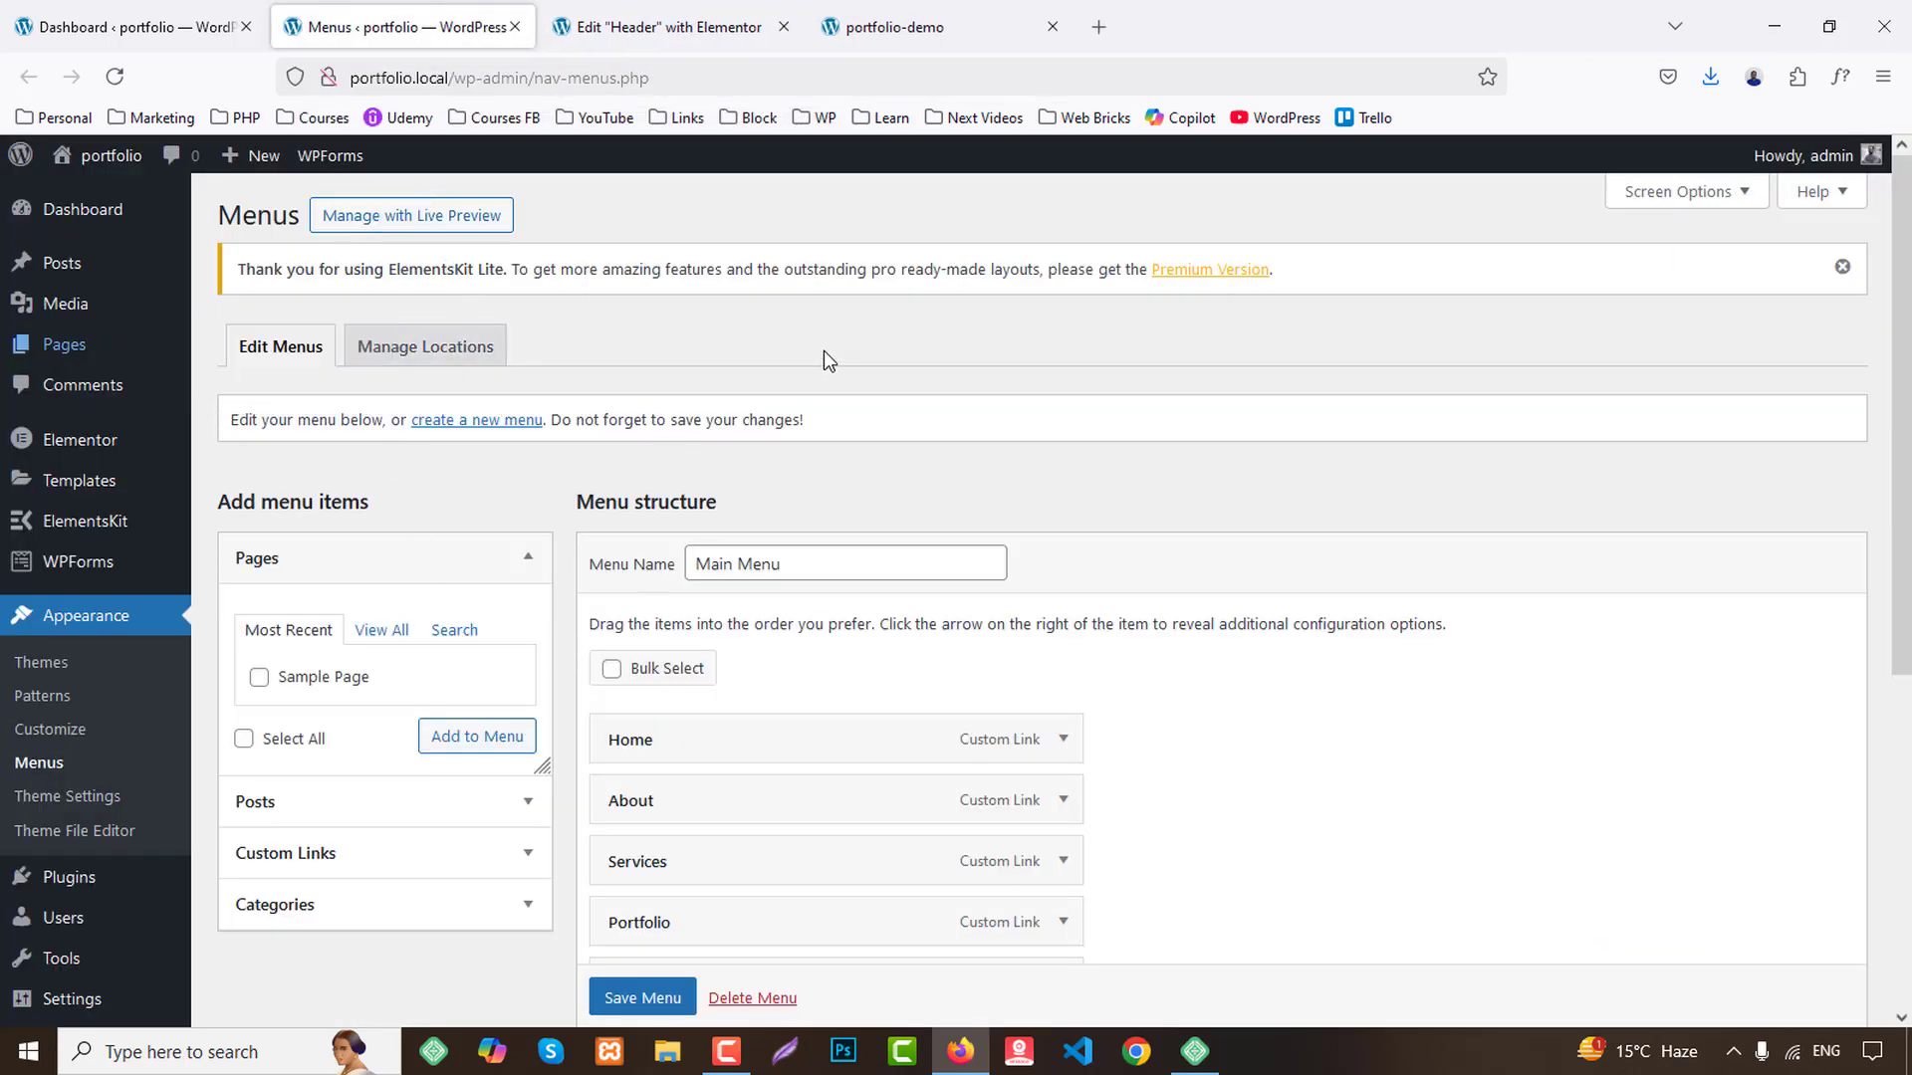
left_click(460, 422)
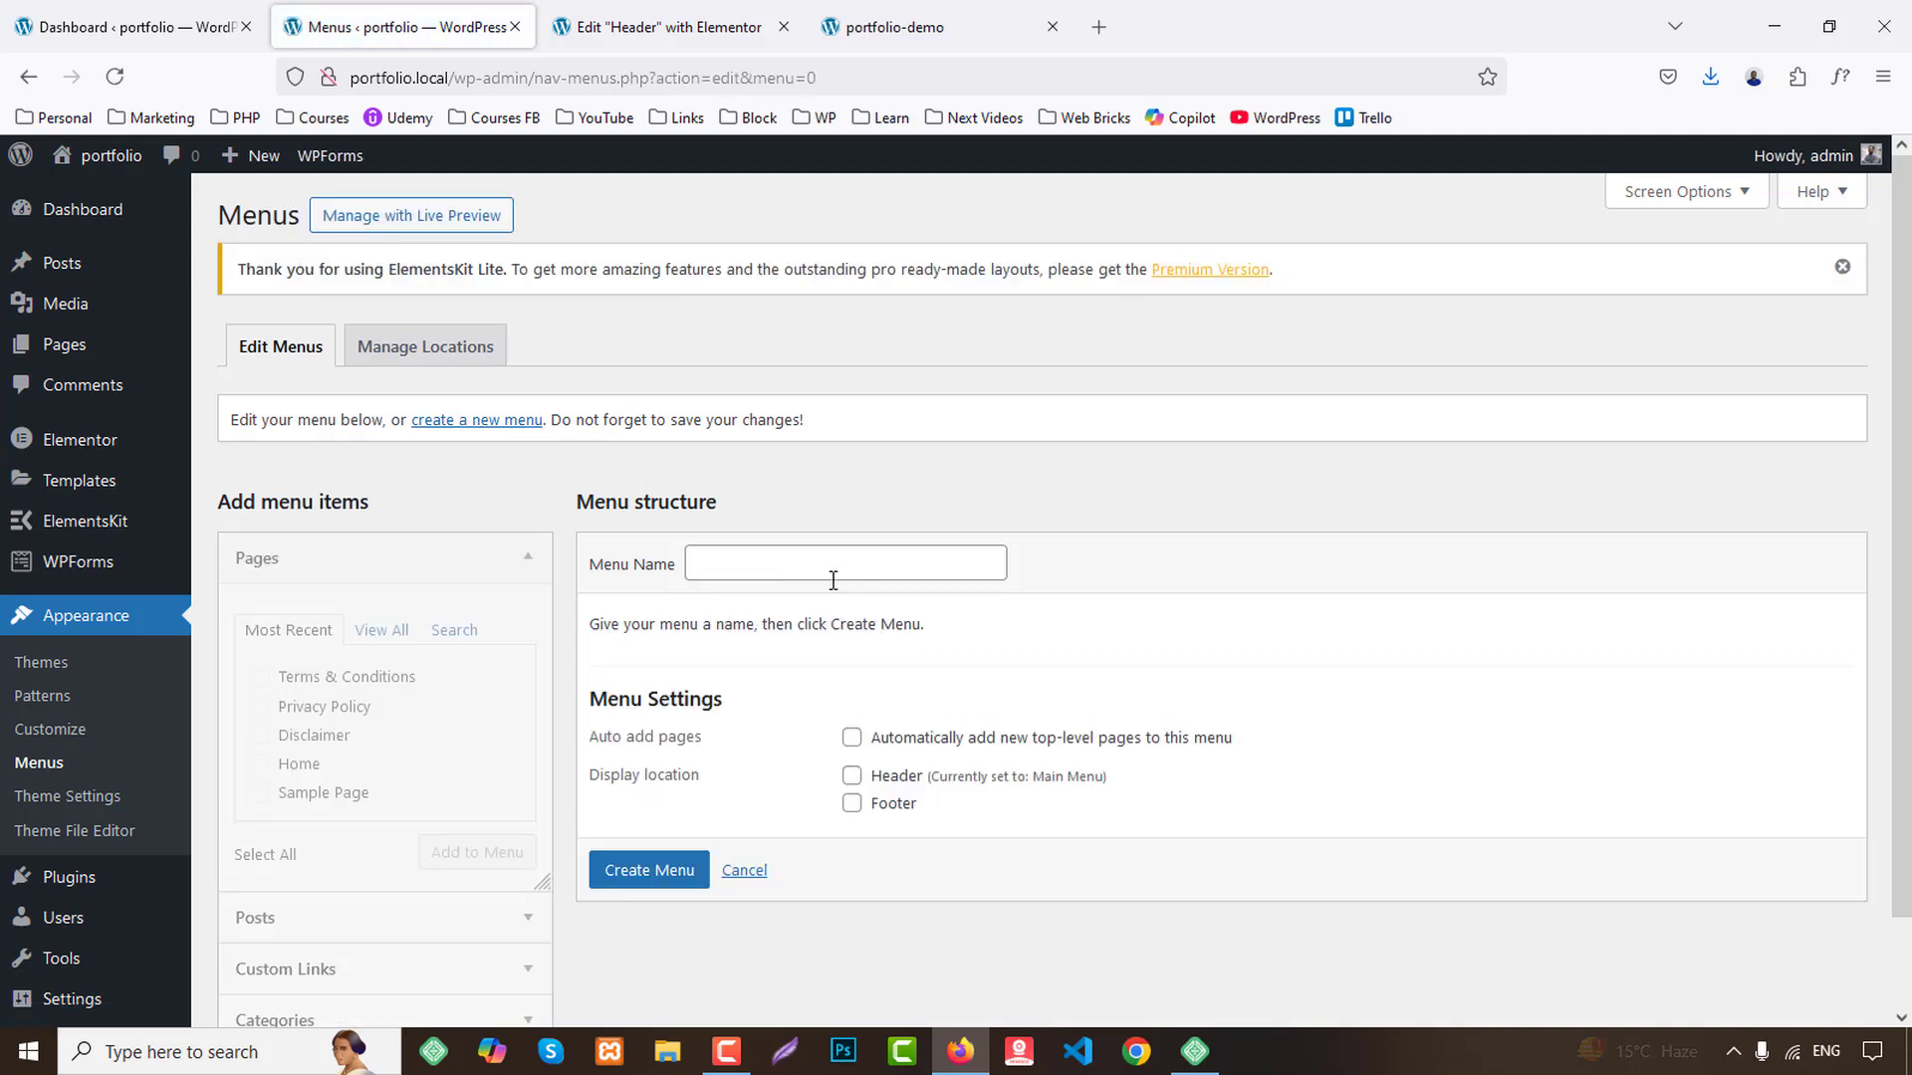
left_click(801, 561)
type("F")
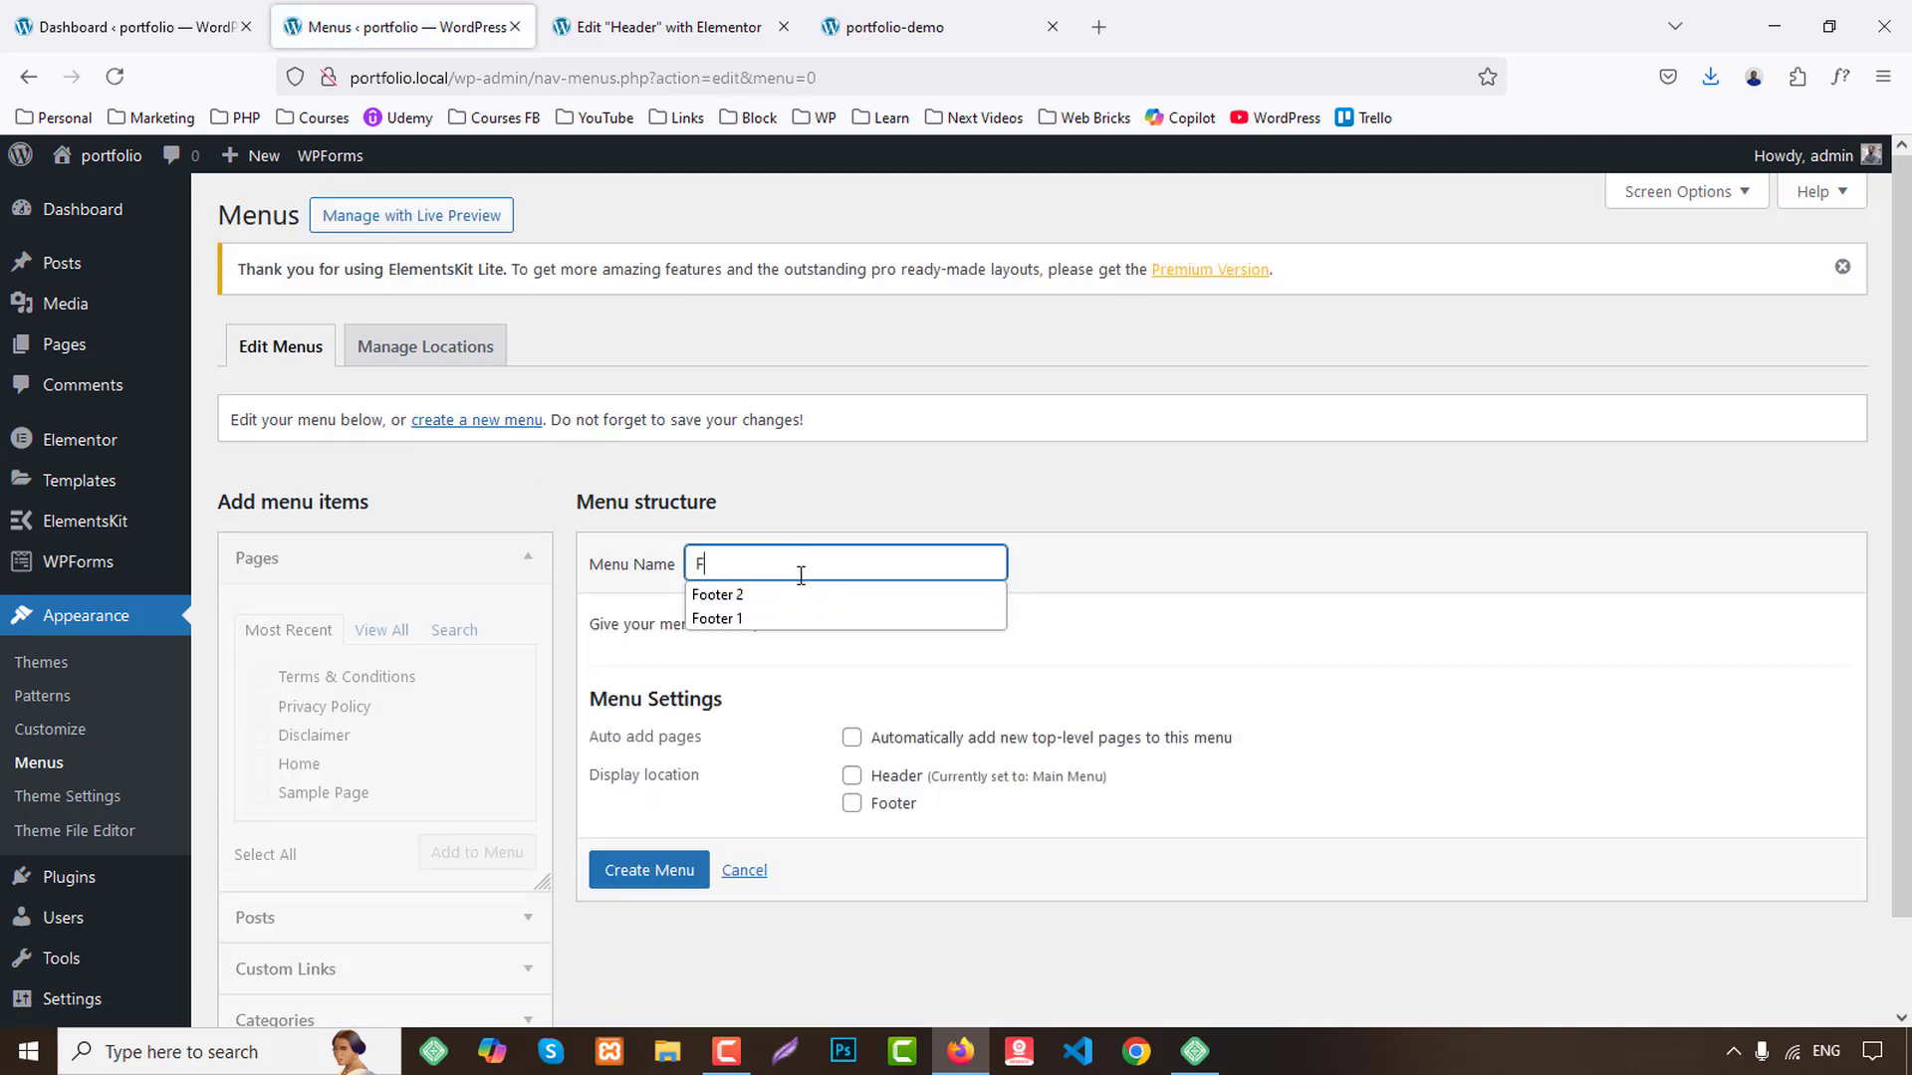
left_click(753, 618)
key("BackSpace")
key("BackSpace")
left_click(1085, 592)
scroll(876, 703, "down", 2)
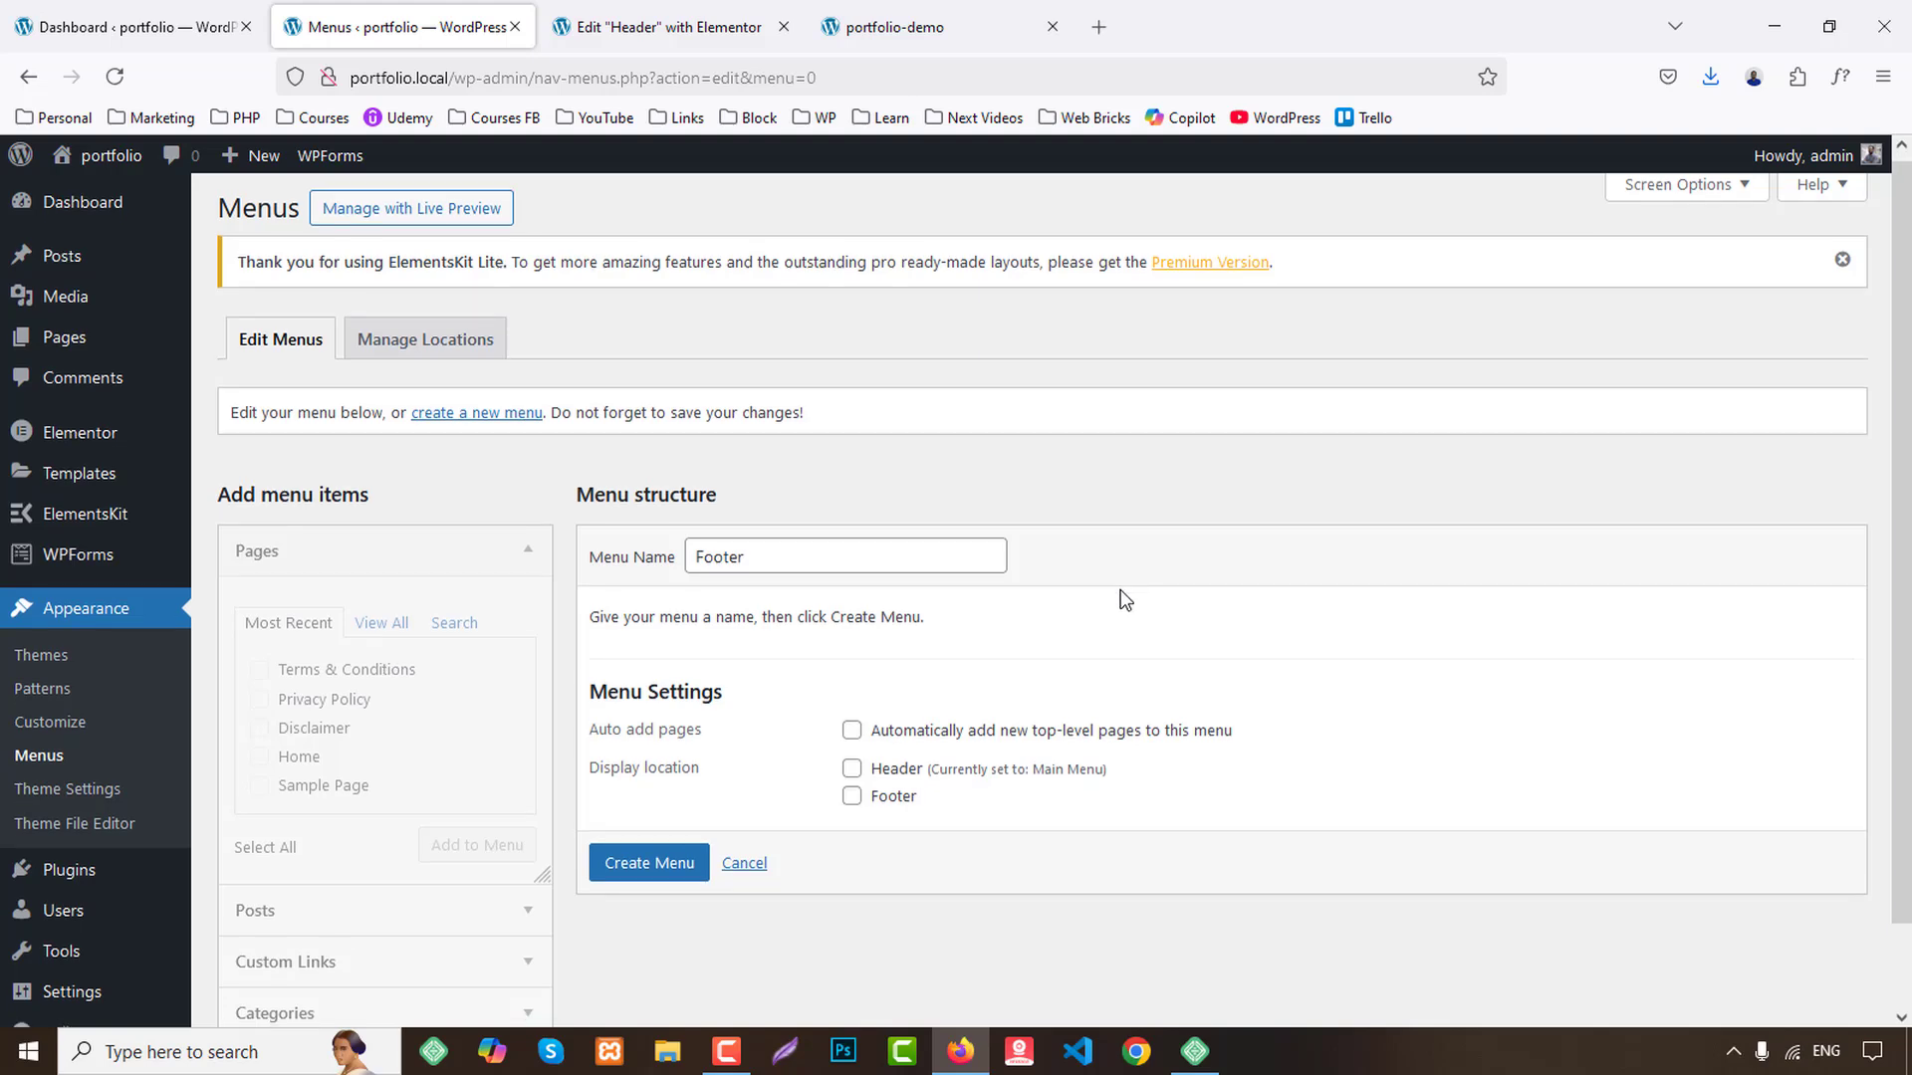
left_click(851, 706)
left_click(661, 780)
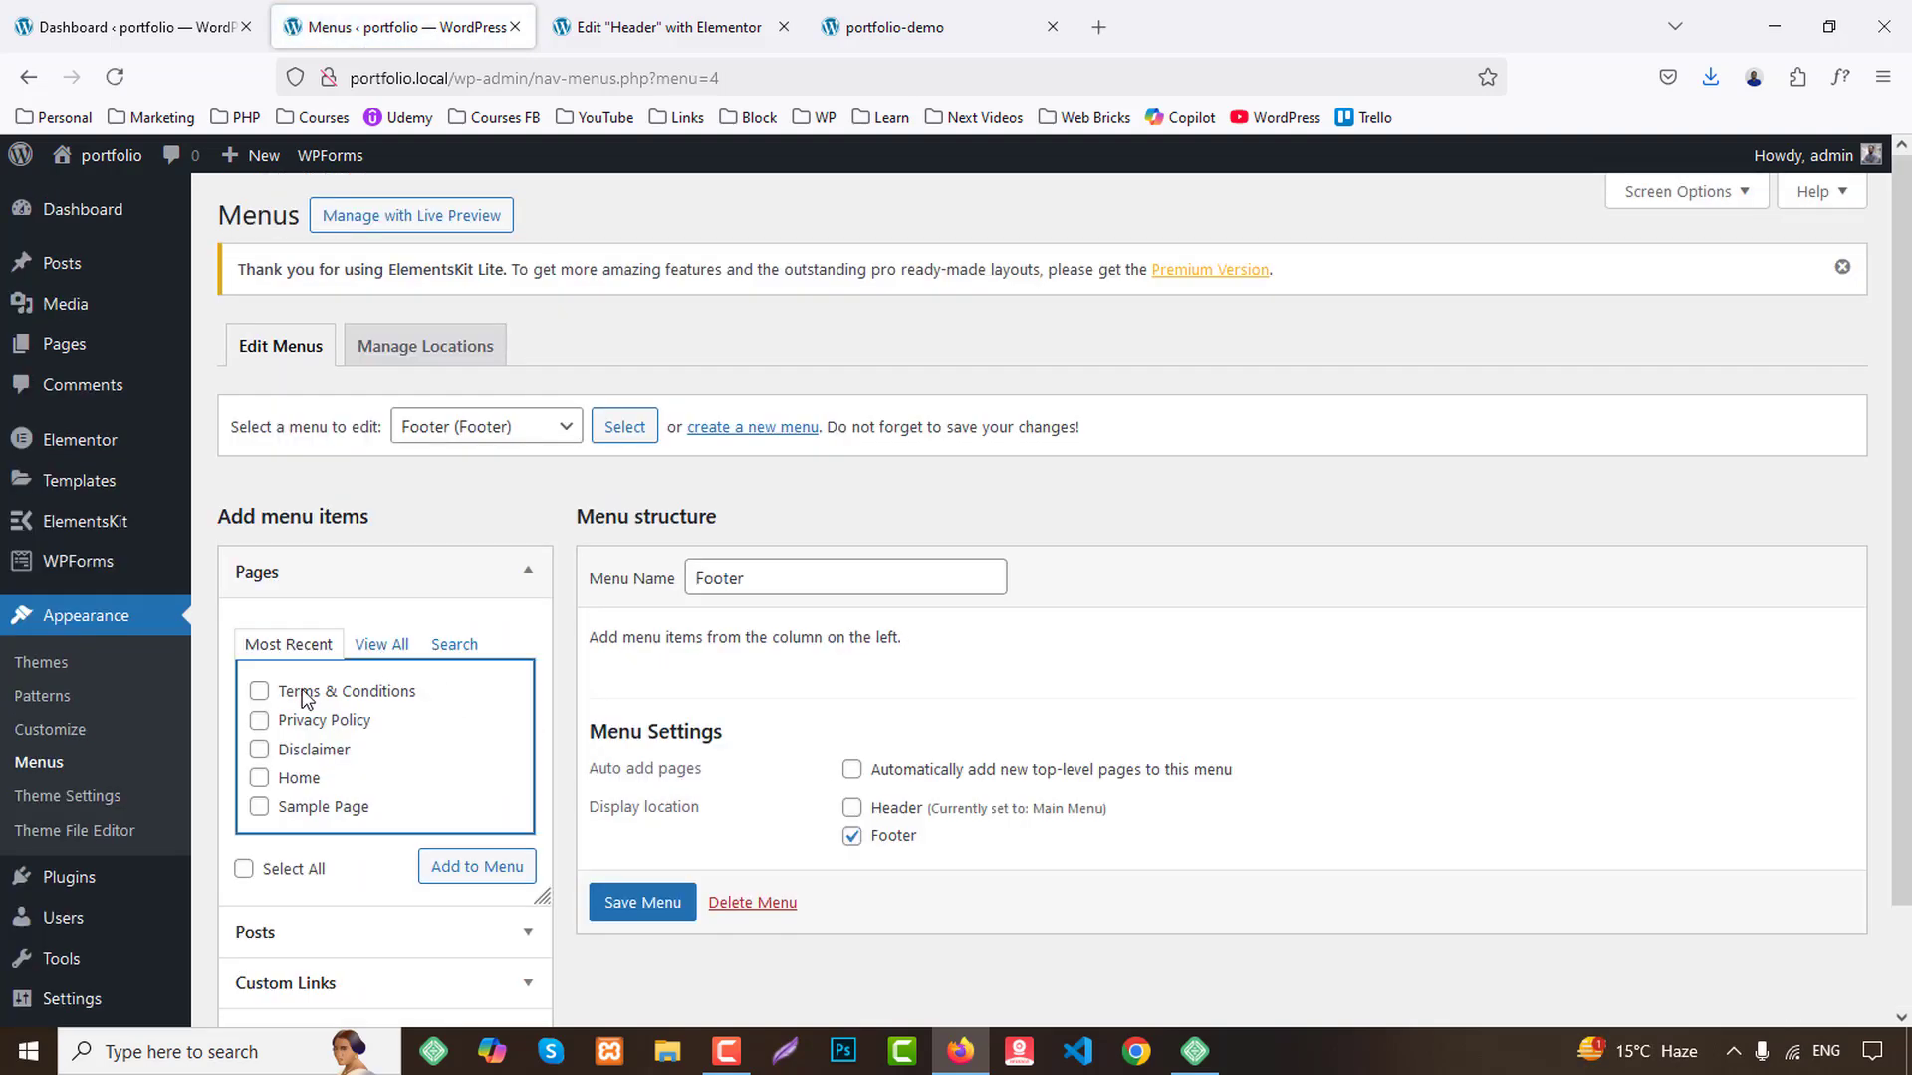
Add the Terms & Conditions, Privacy Policy and Disclaimer pages to the Footer menu and save it.
left_click(303, 691)
left_click(304, 720)
left_click(303, 749)
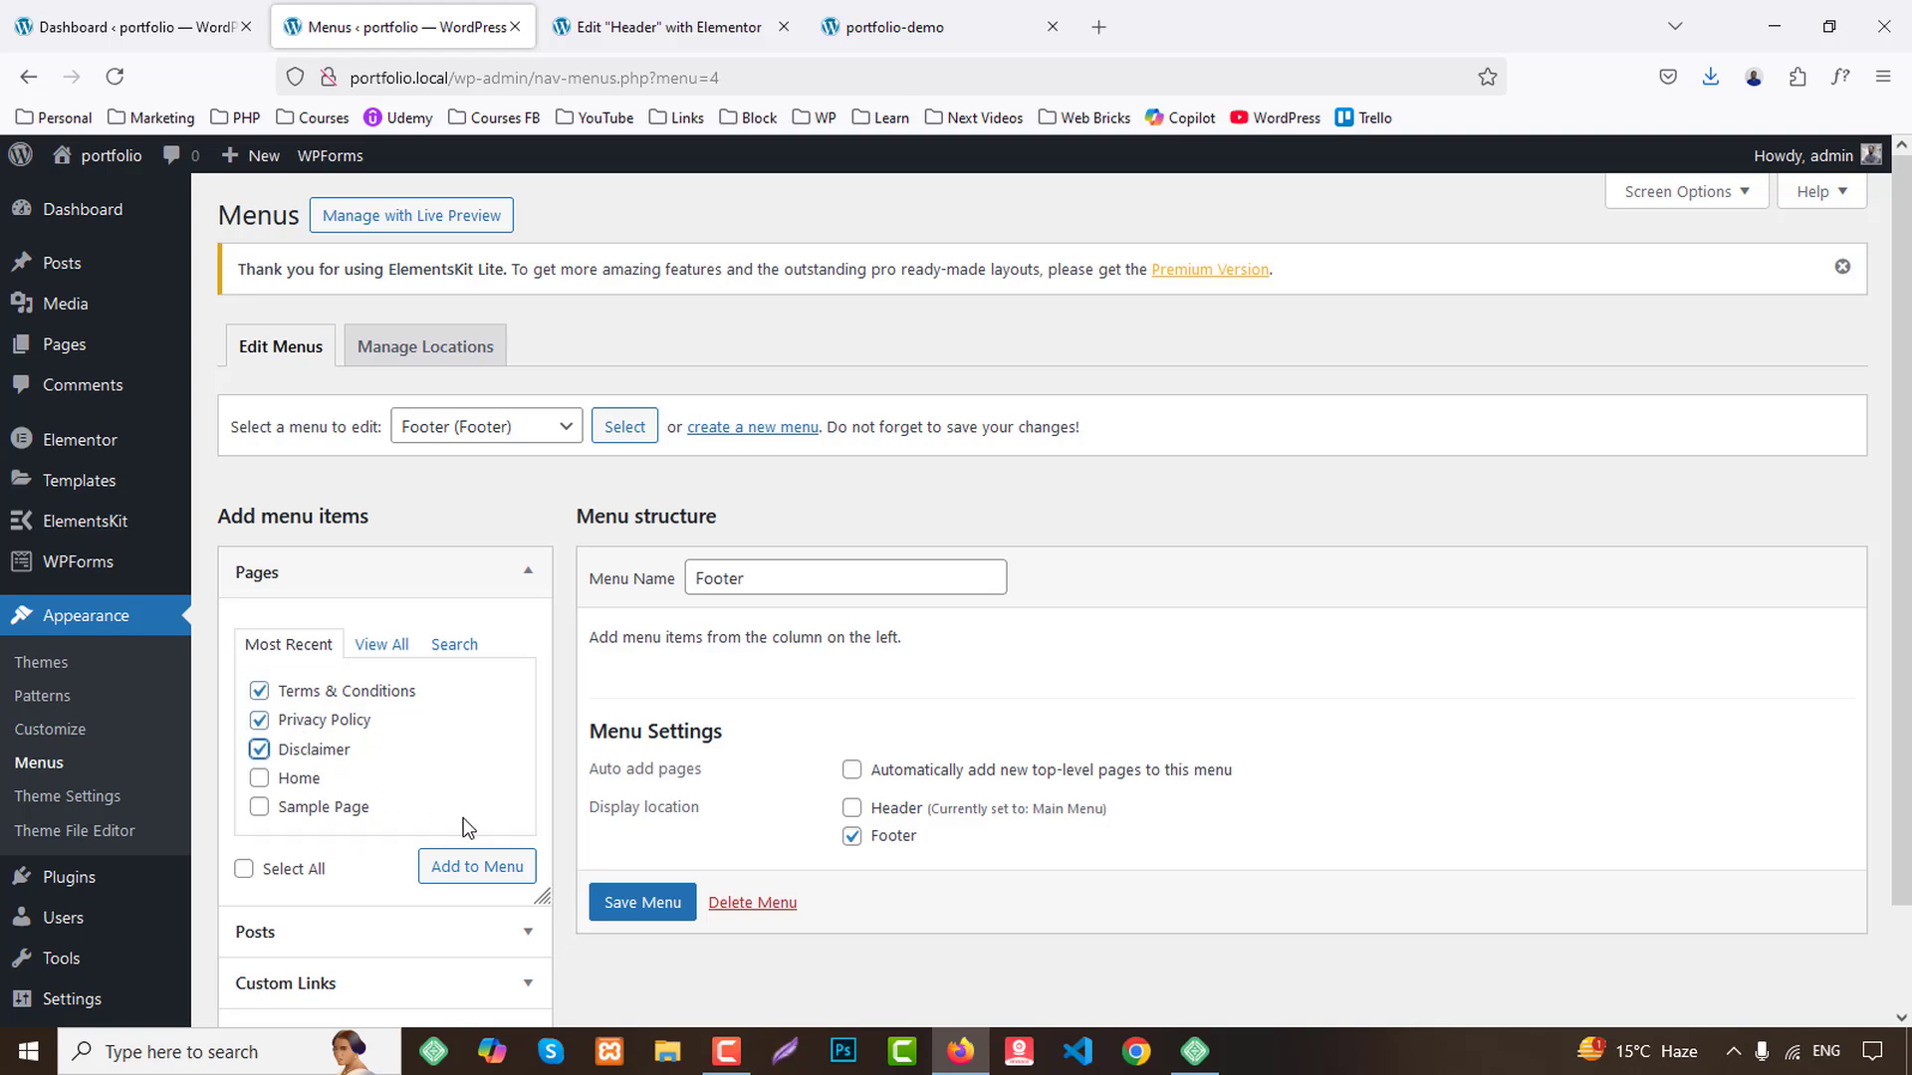
left_click(478, 867)
scroll(1139, 721, "down", 2)
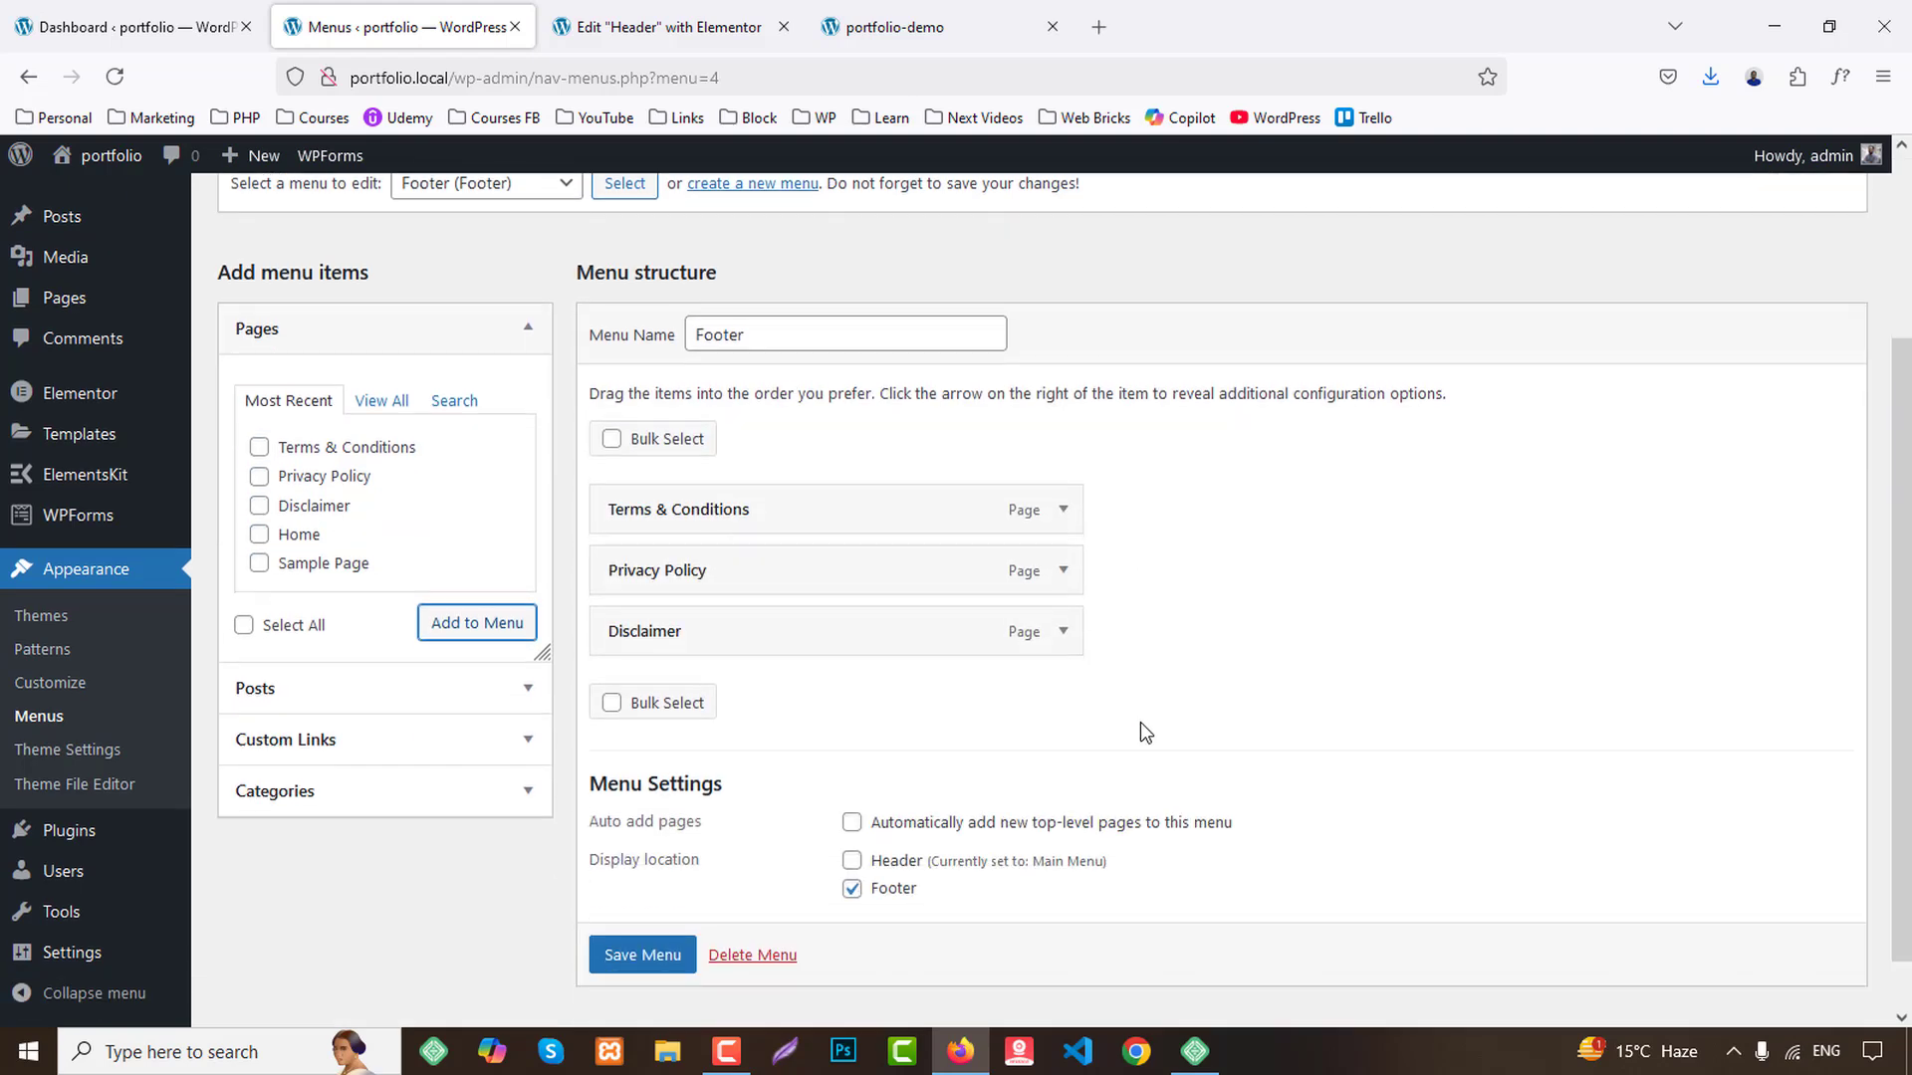
left_click(644, 953)
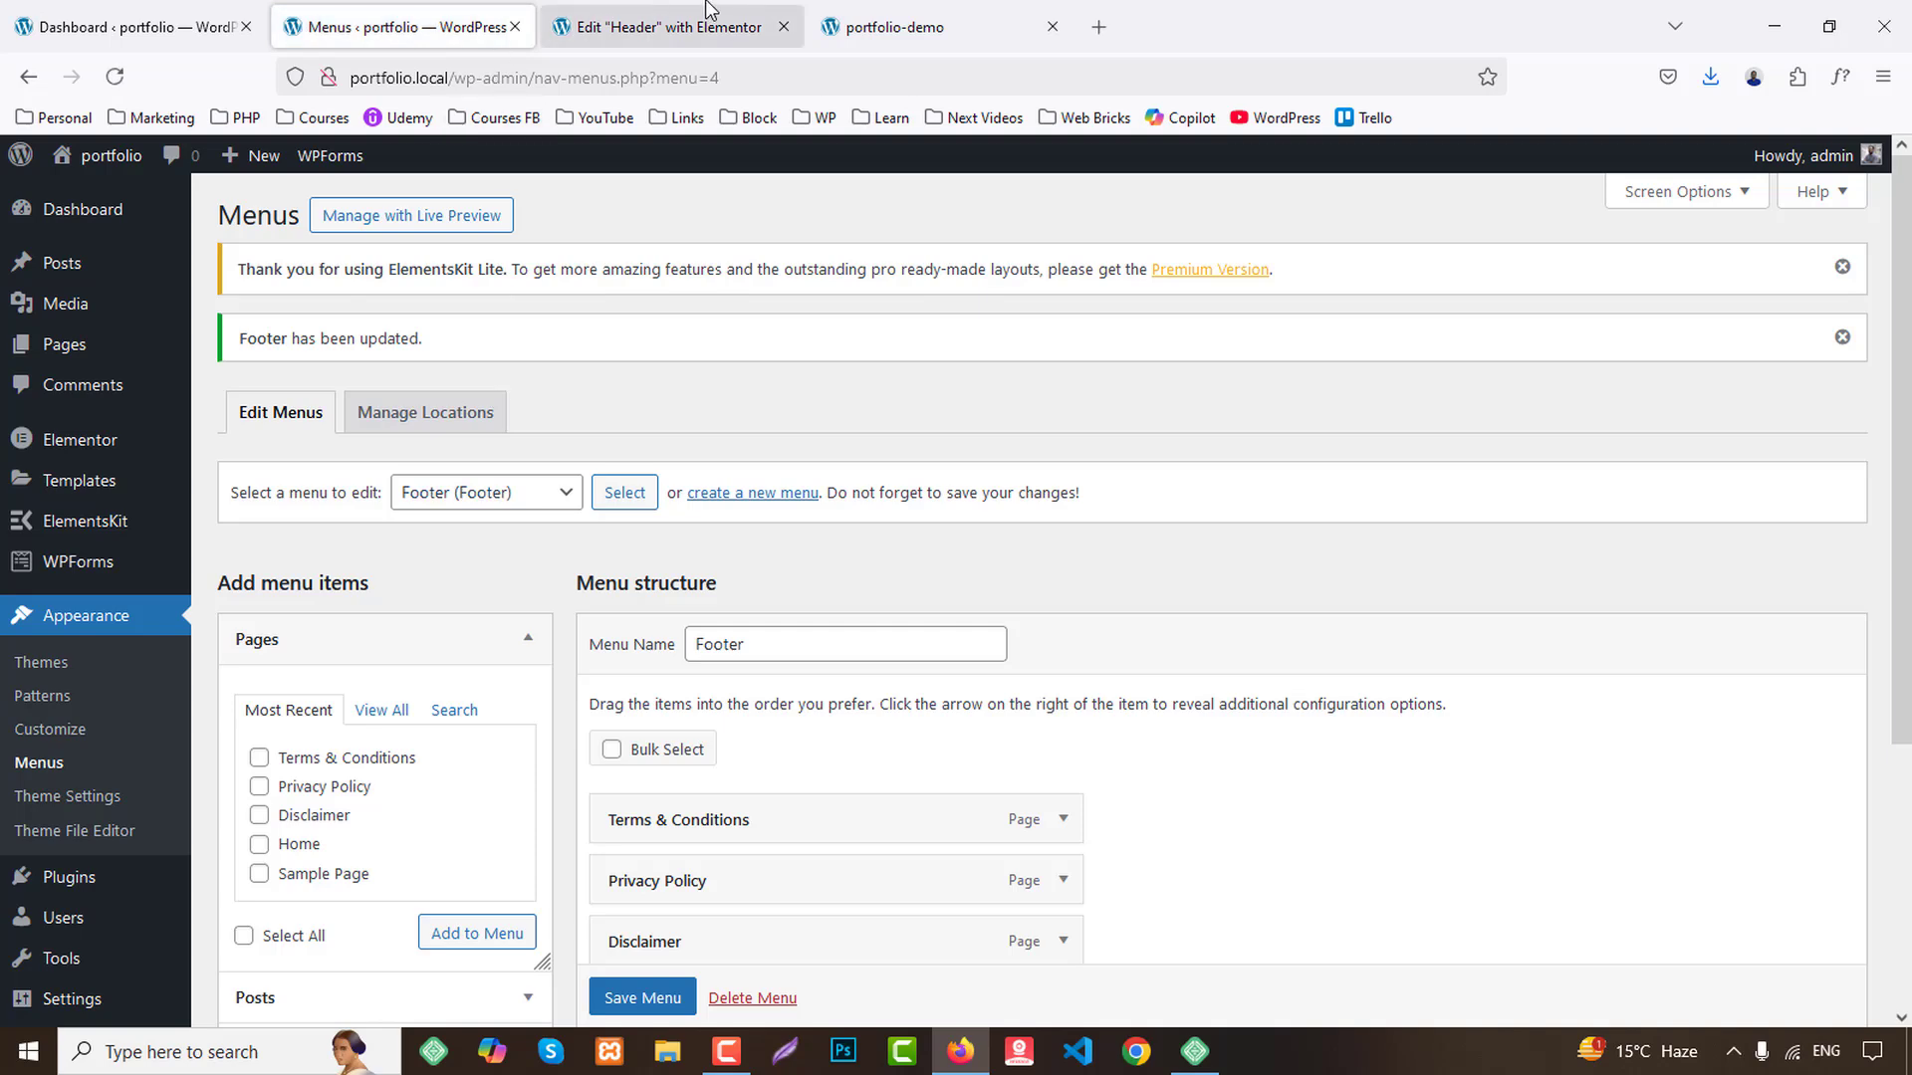
Close the header's Elementor editor and open the ElementsKit Header Footer templates list.
left_click(711, 8)
key("ctrl+w")
left_click(482, 20)
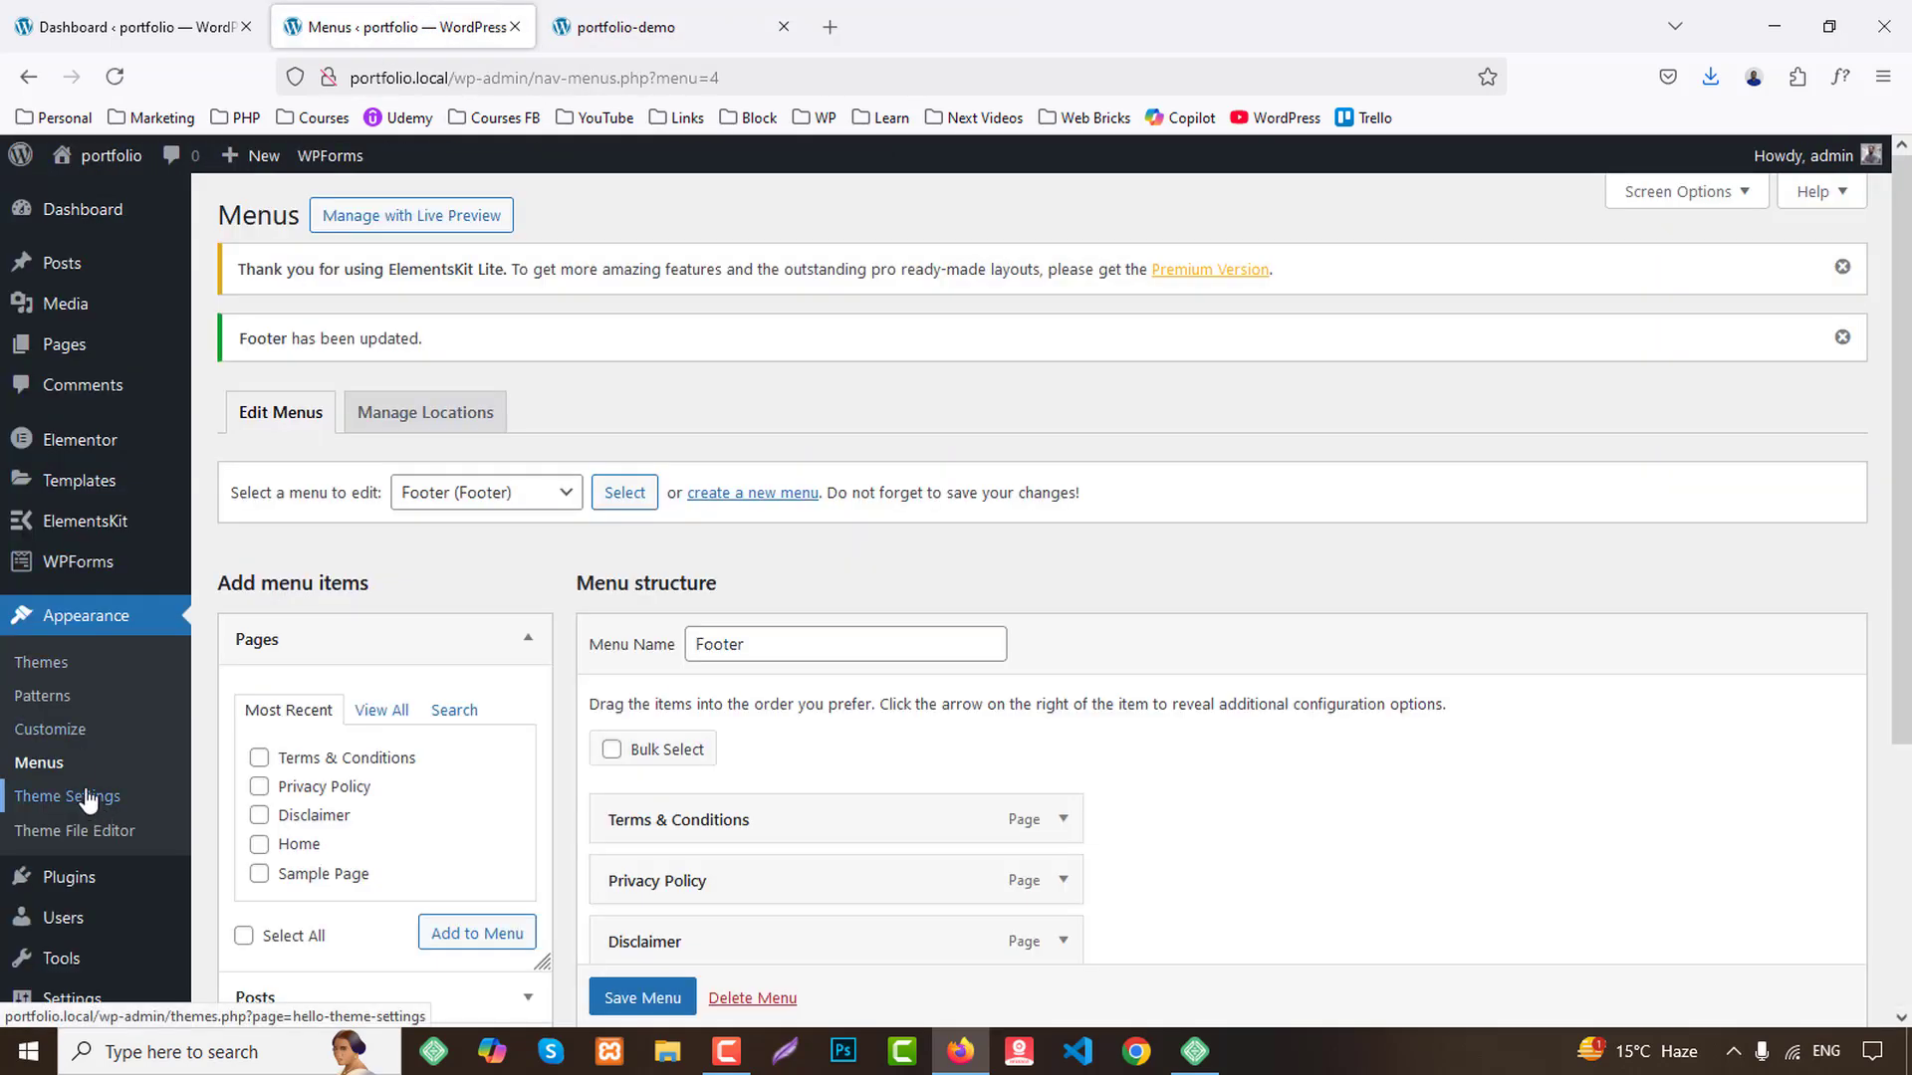
mouse_move(114, 525)
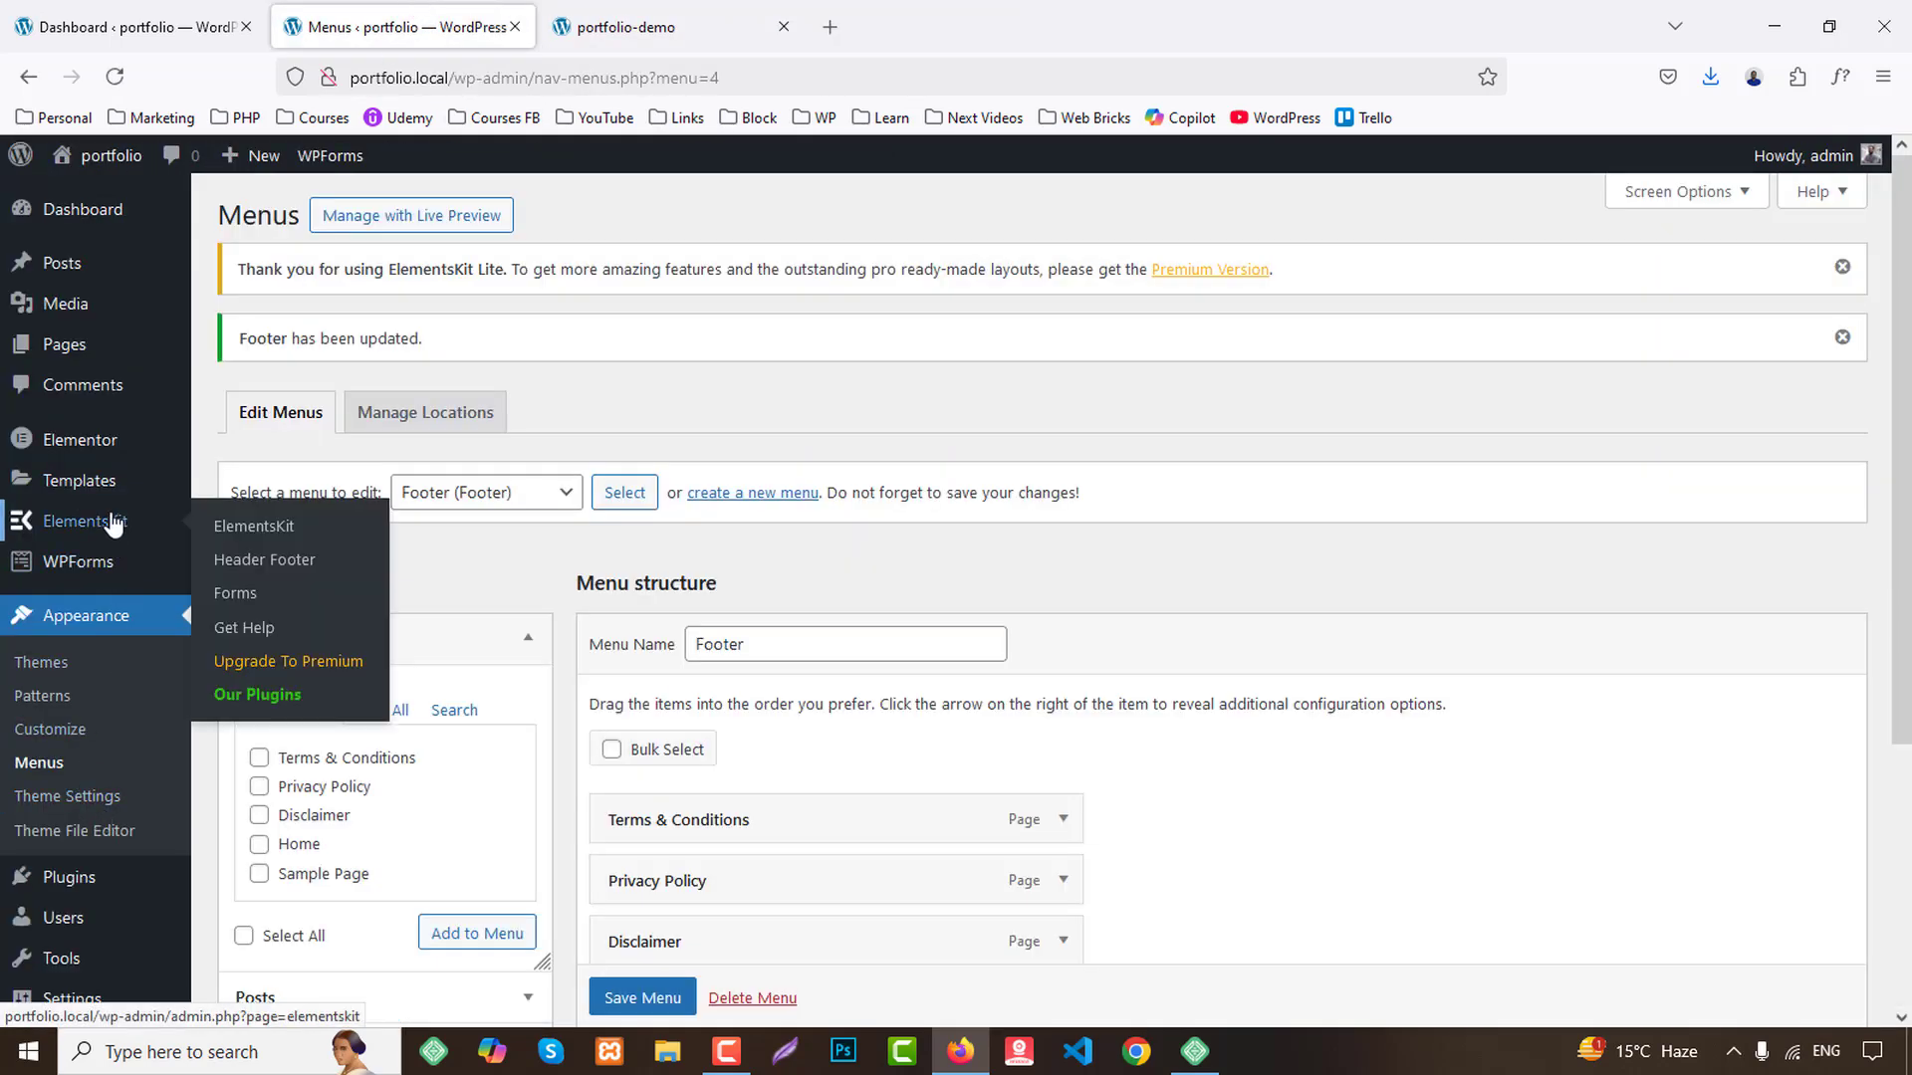
left_click(265, 560)
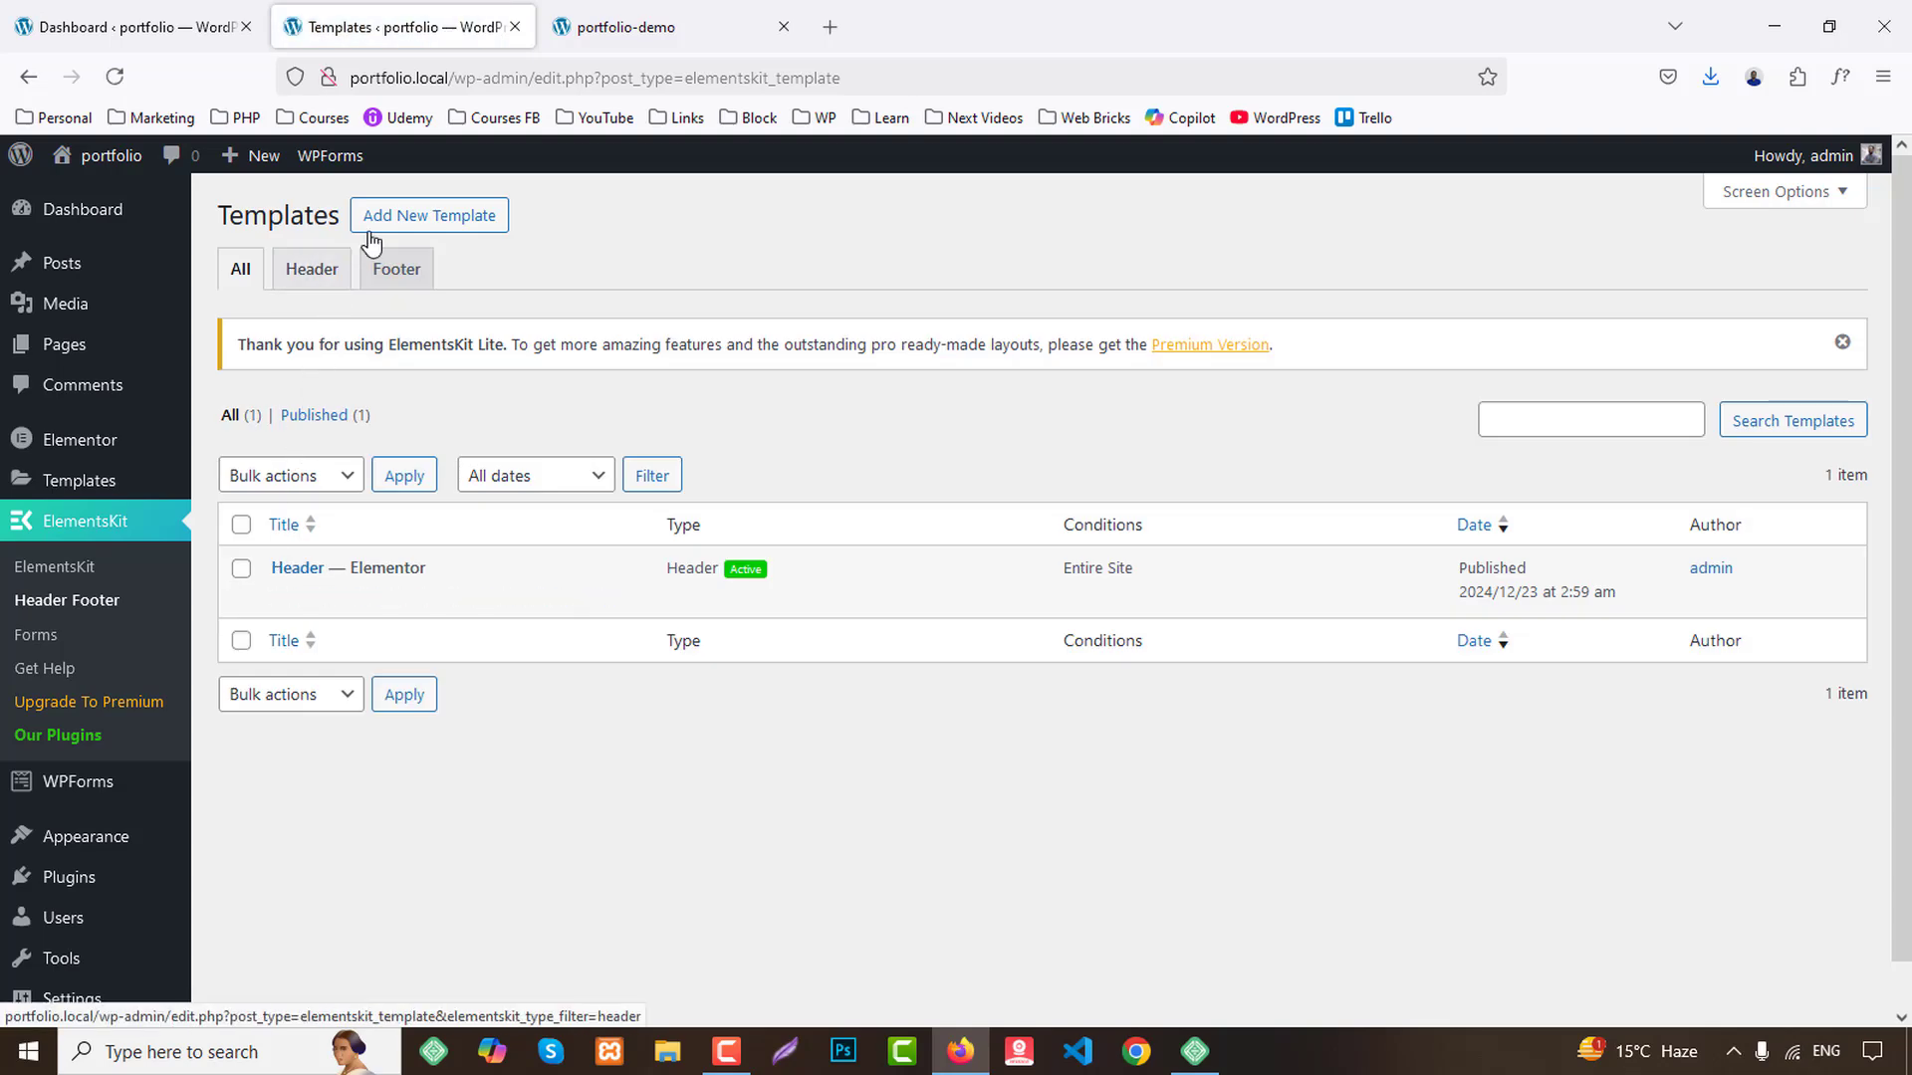
Create an active template titled "Footer" with type Footer for the entire site, and save it.
left_click(426, 215)
left_click(860, 396)
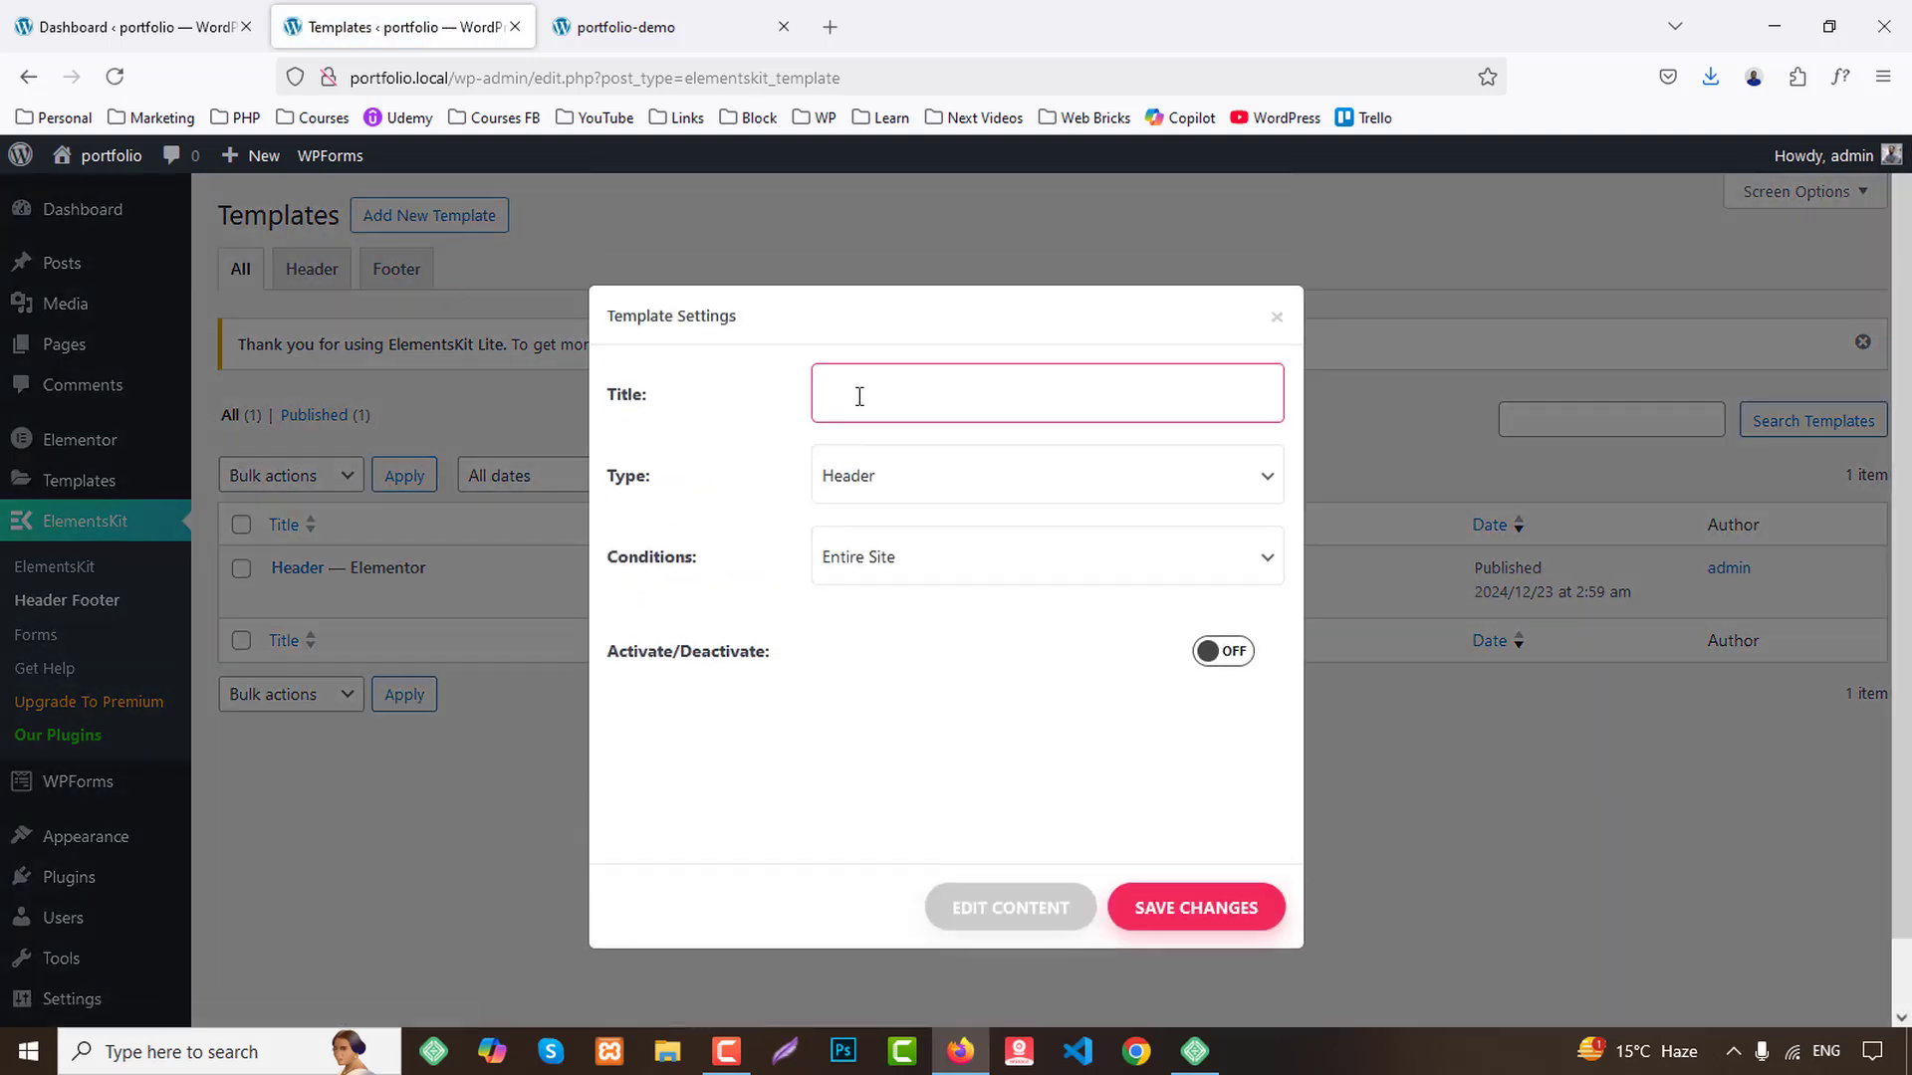
type("F")
left_click(881, 435)
left_click(862, 481)
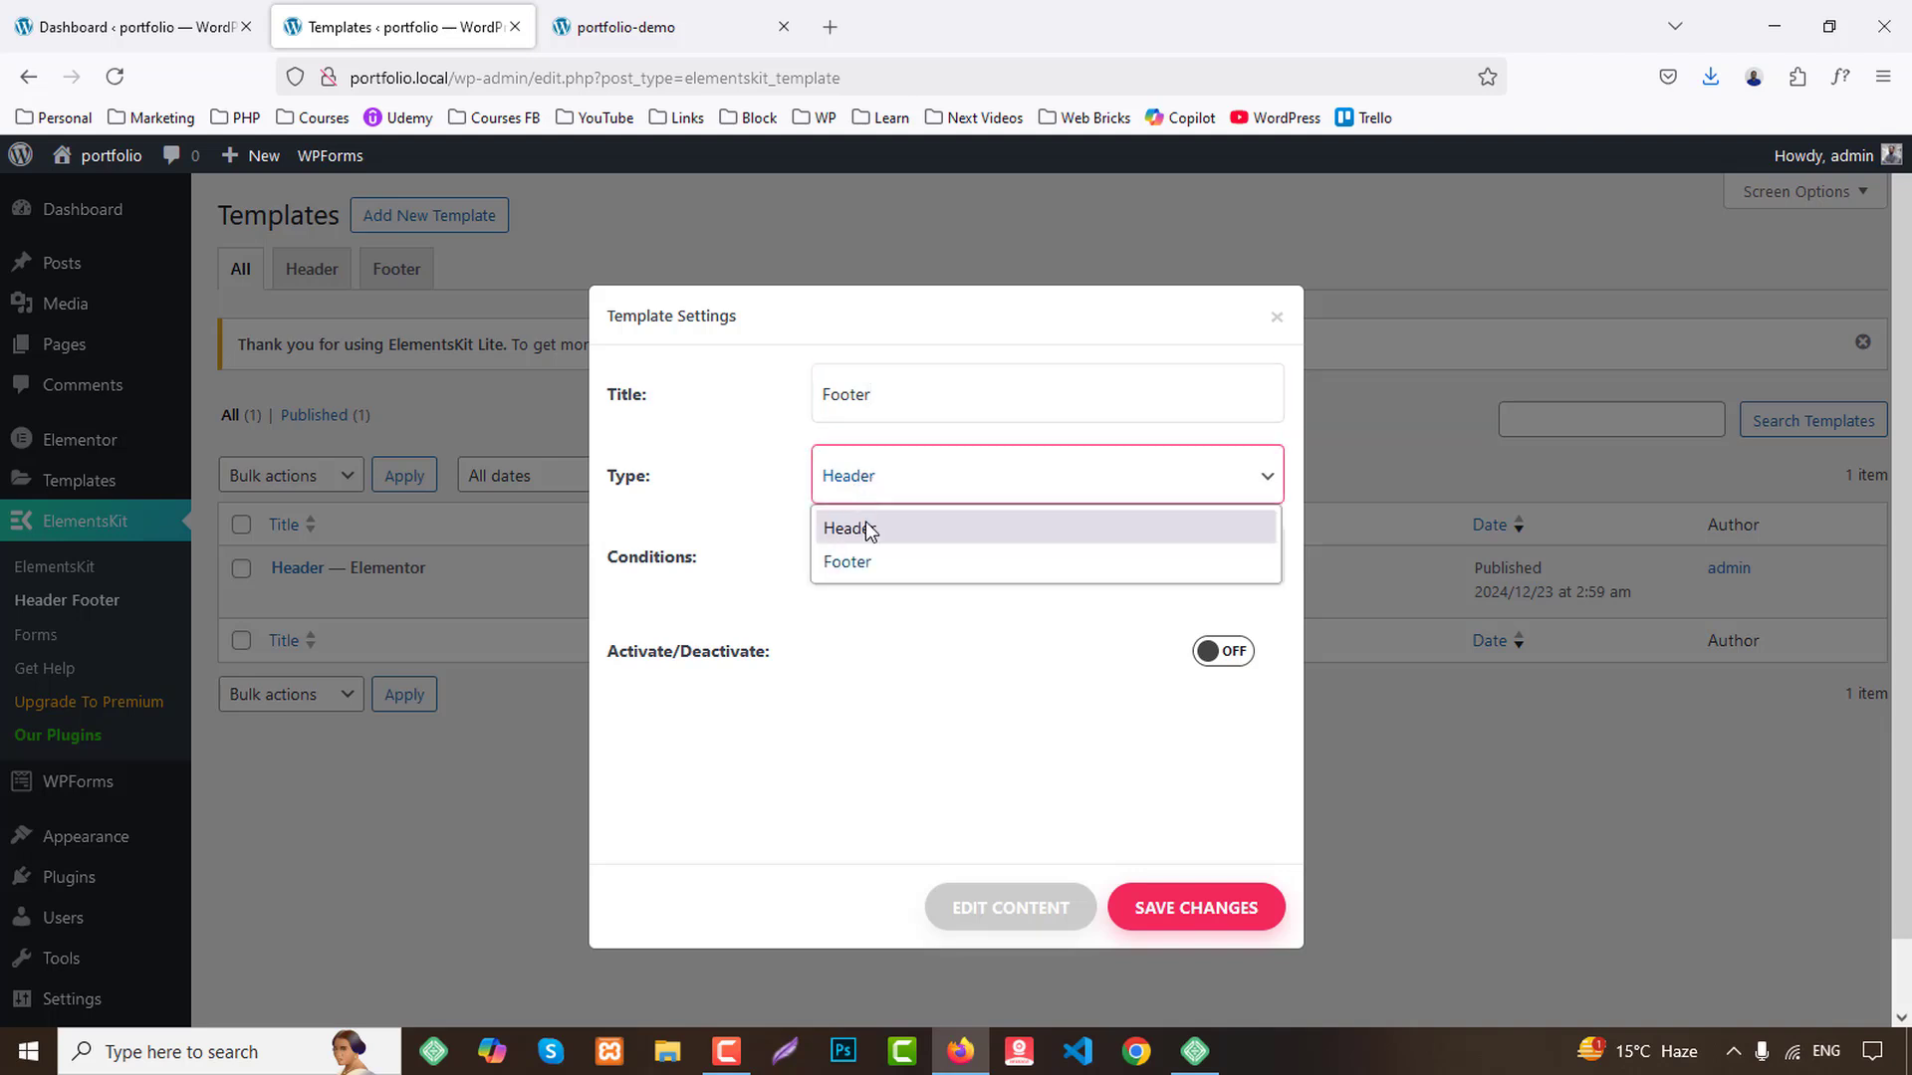
left_click(866, 563)
left_click(1231, 655)
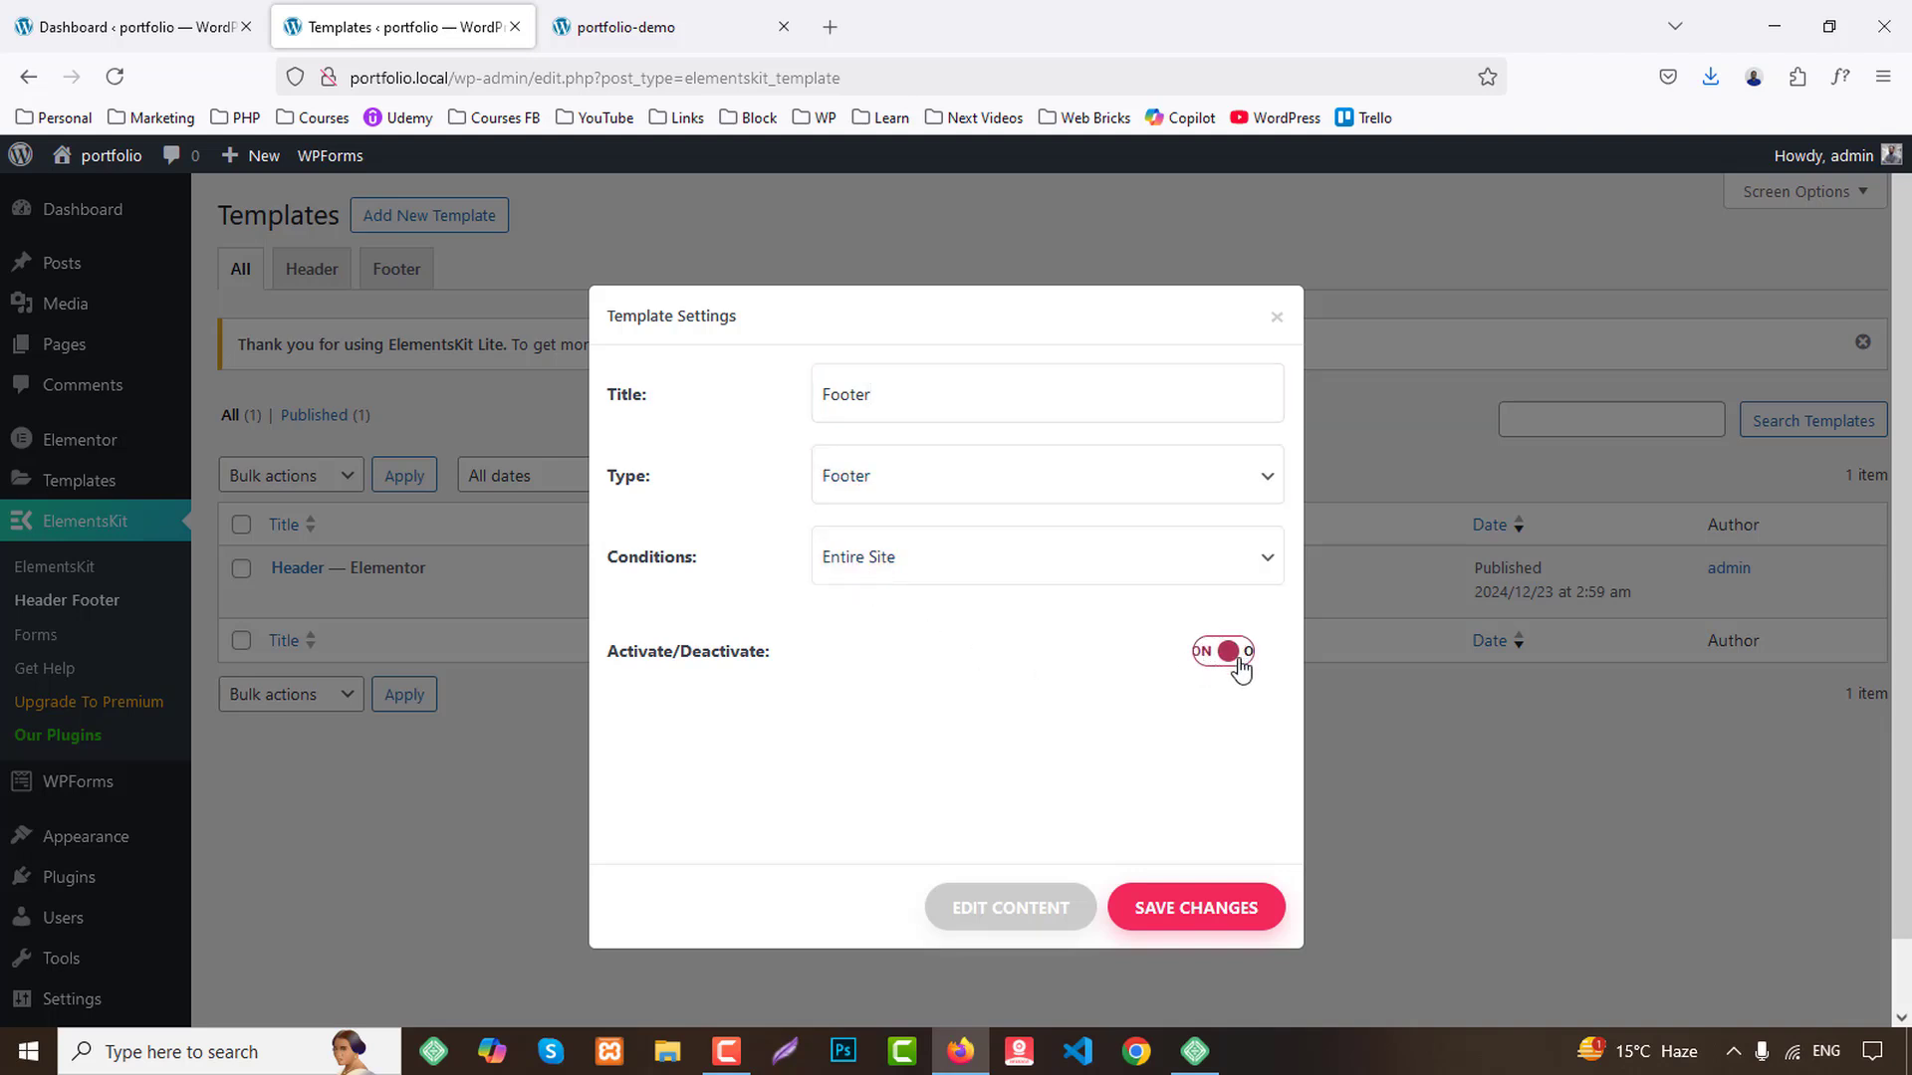
left_click(1227, 909)
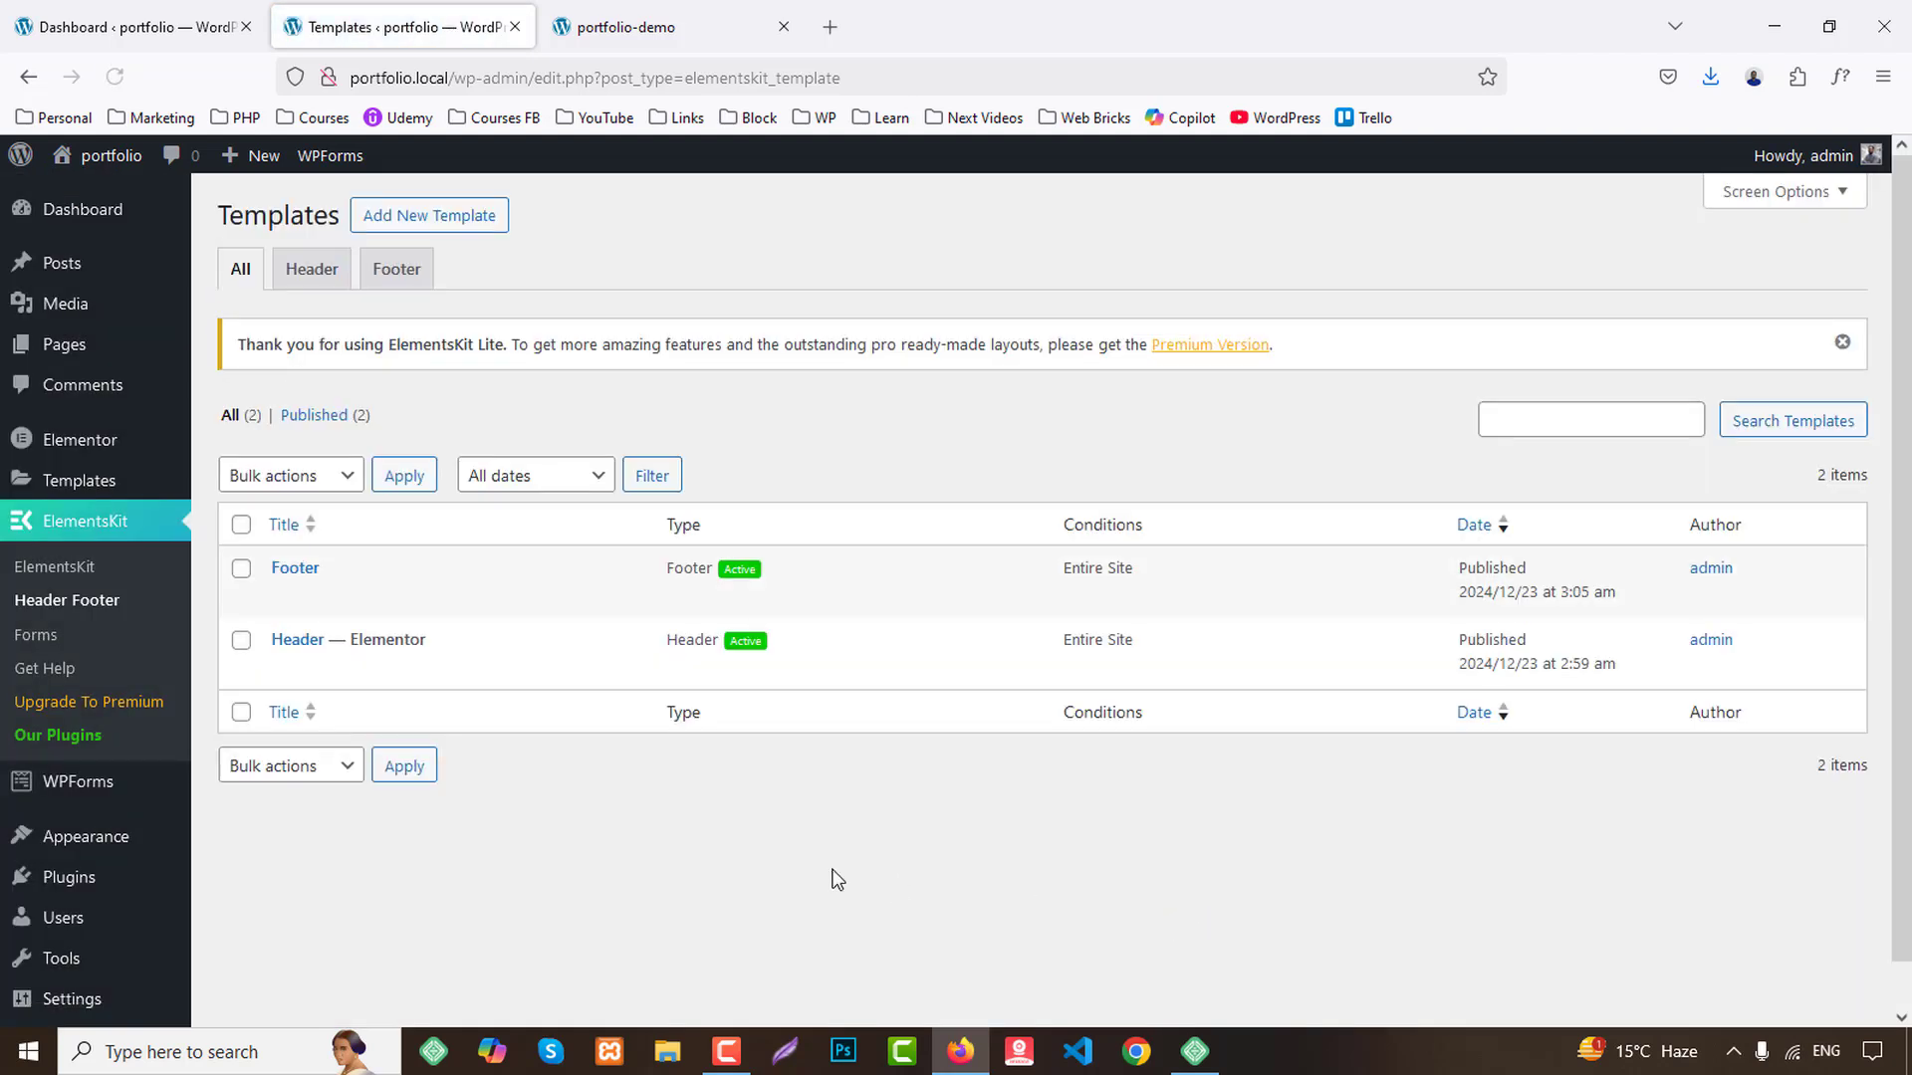
Open the Footer template's content in Elementor and dismiss the productivity checklist.
left_click(288, 598)
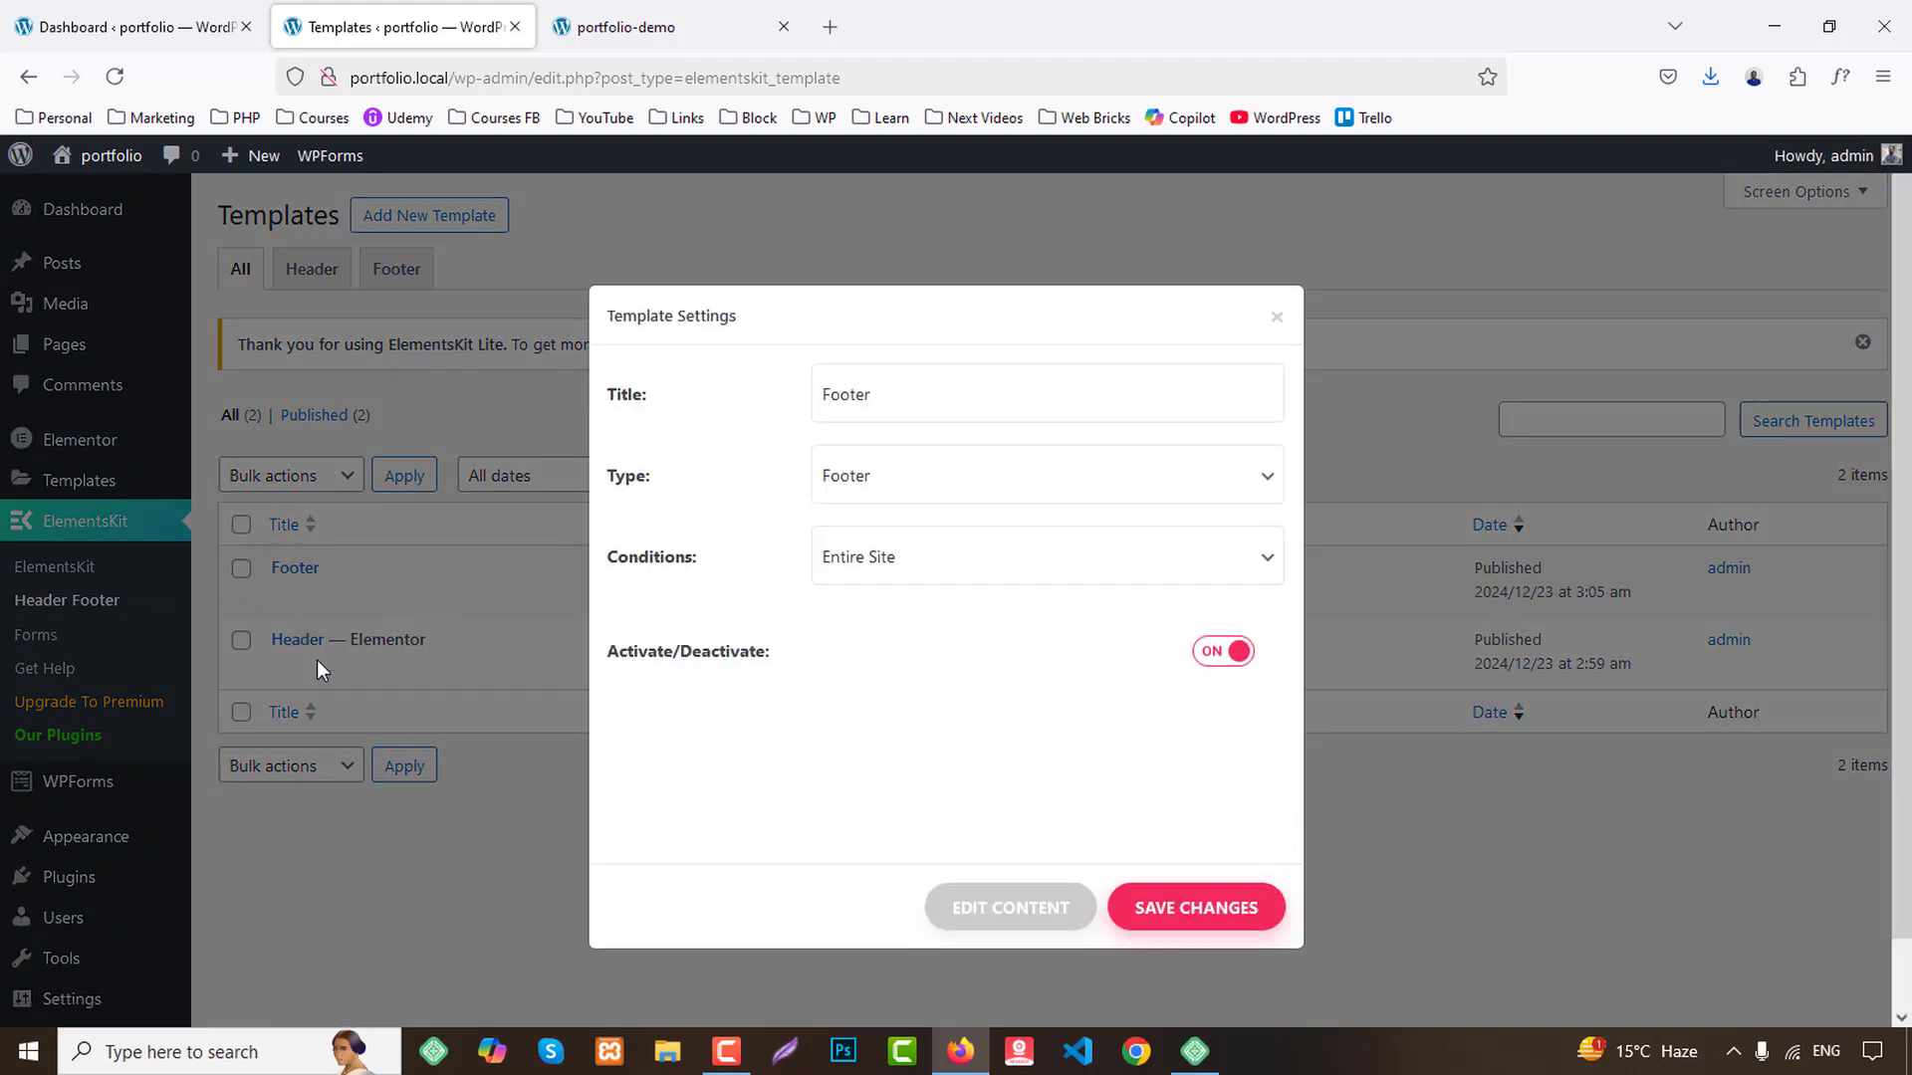
left_click(1000, 923)
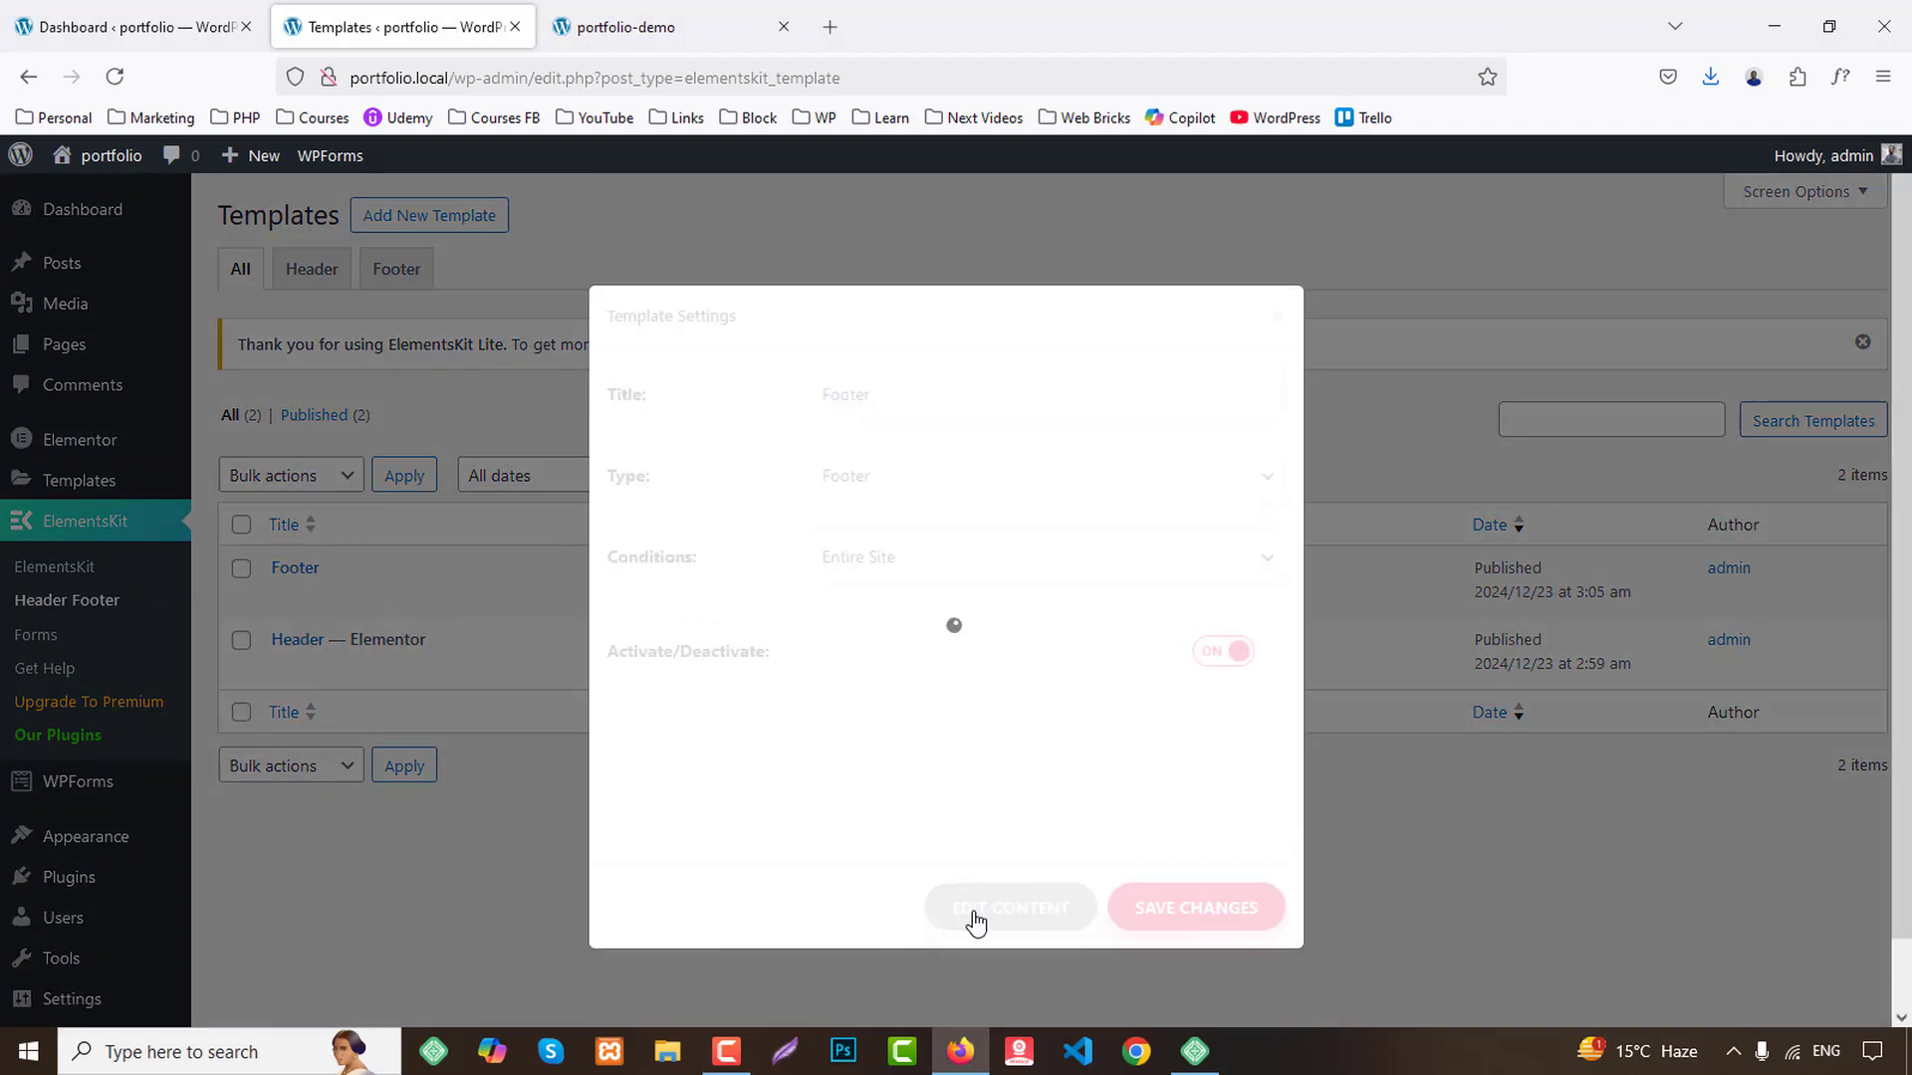
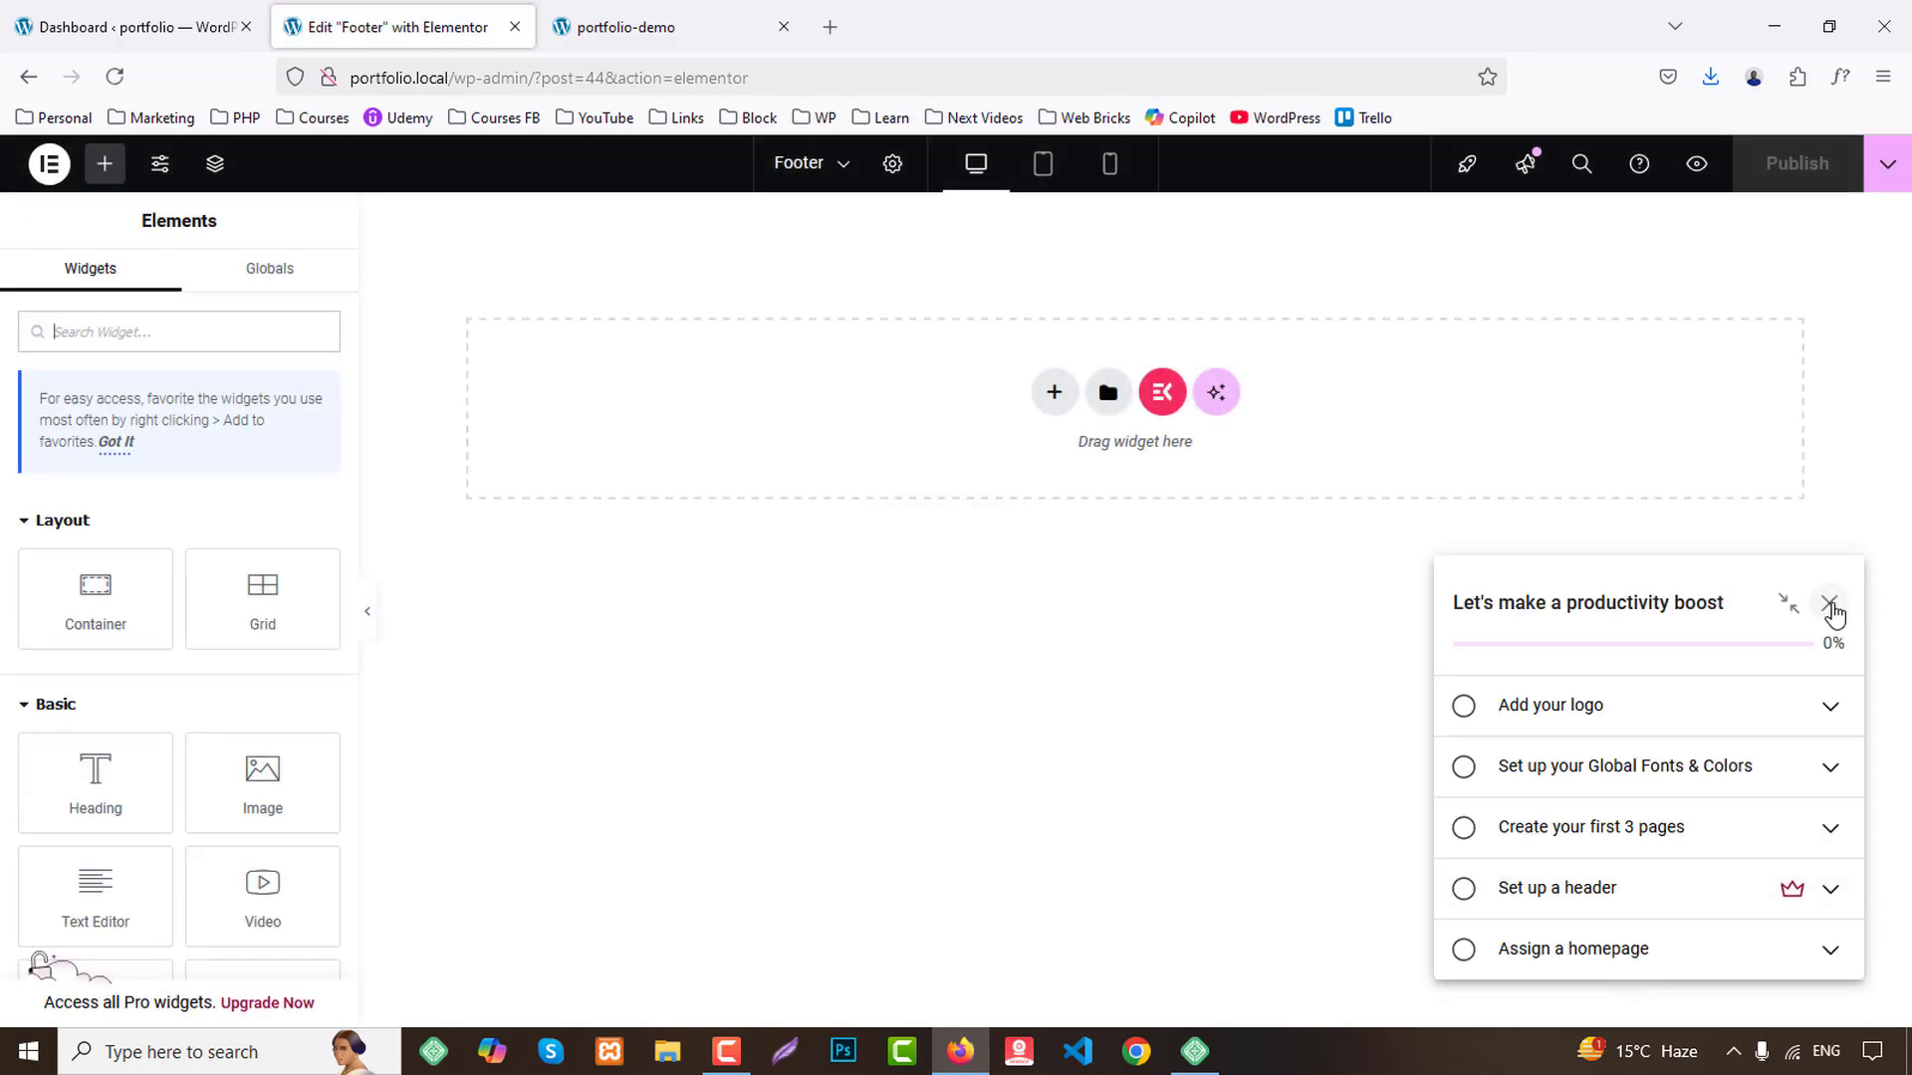
left_click(1830, 606)
Add a single-column flexbox container and set its background to the global Secondary color.
left_click(1054, 392)
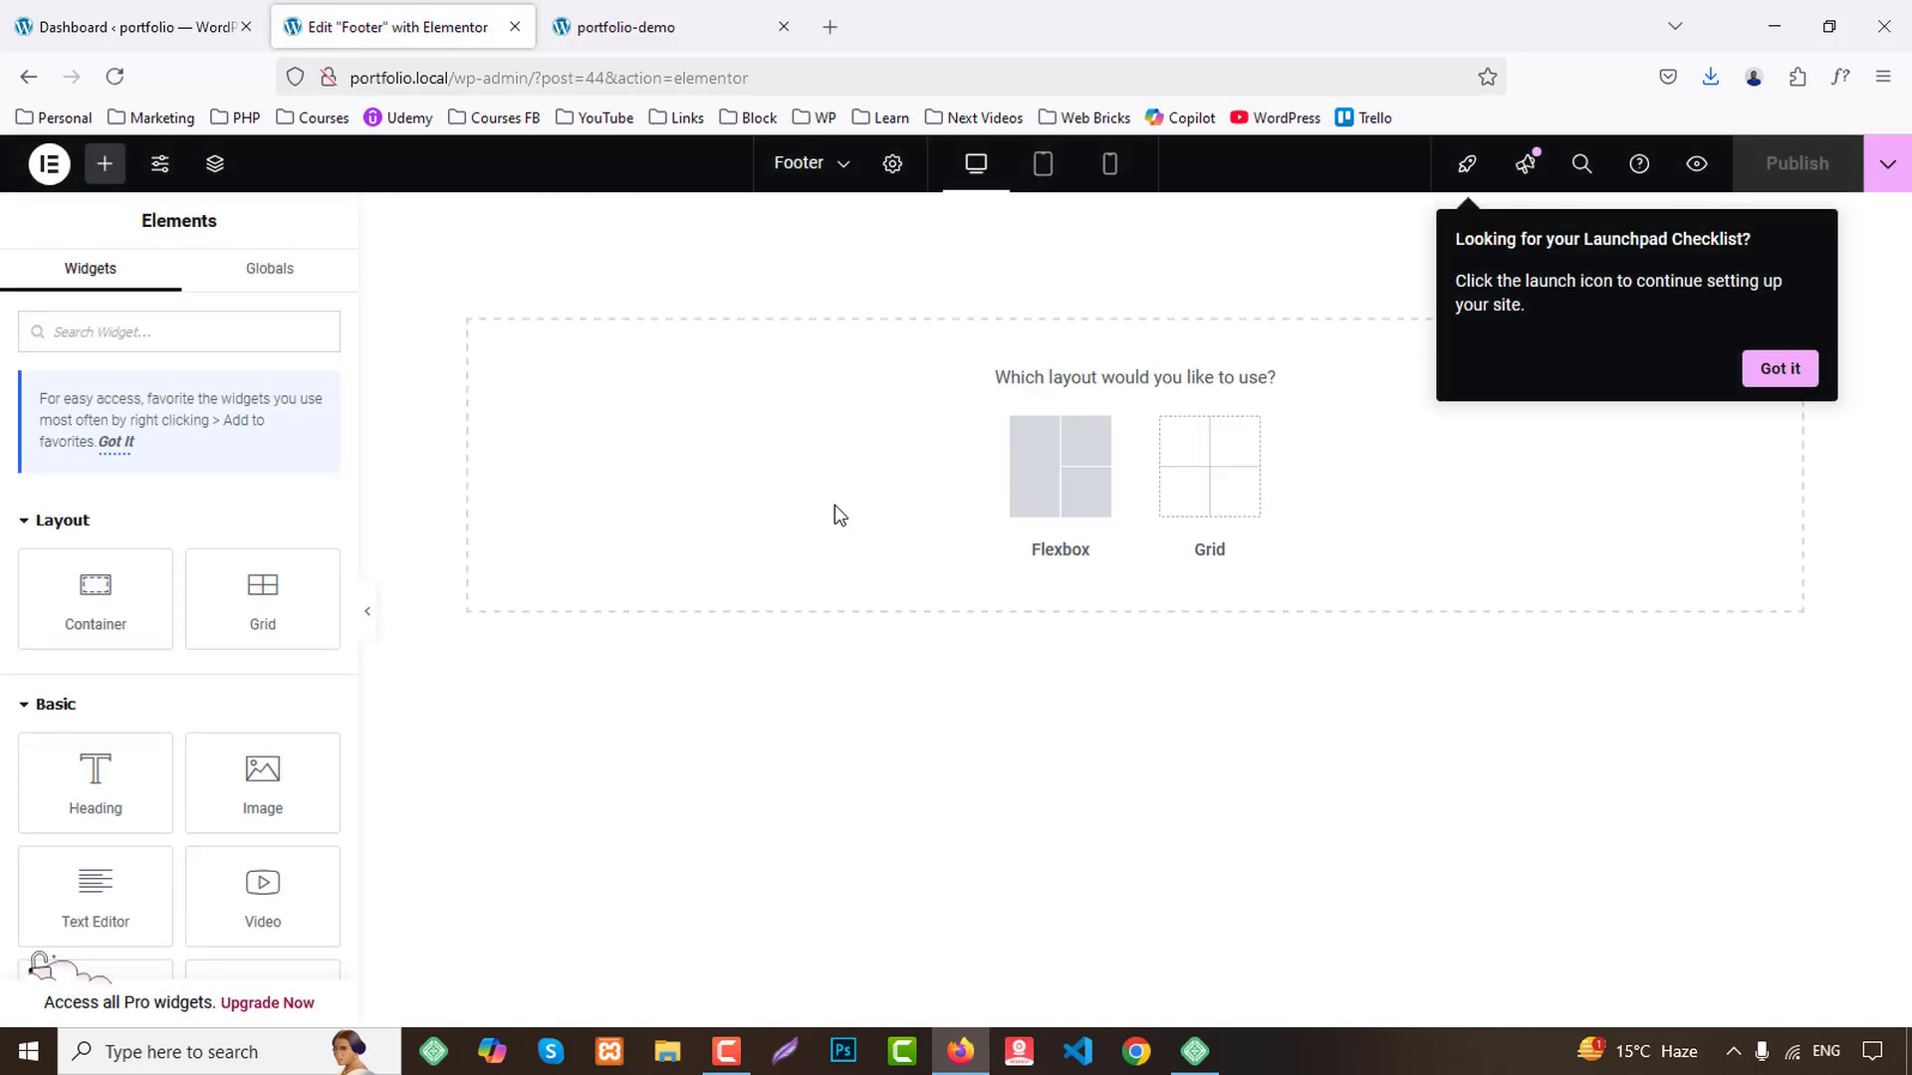
left_click(1040, 502)
left_click(810, 448)
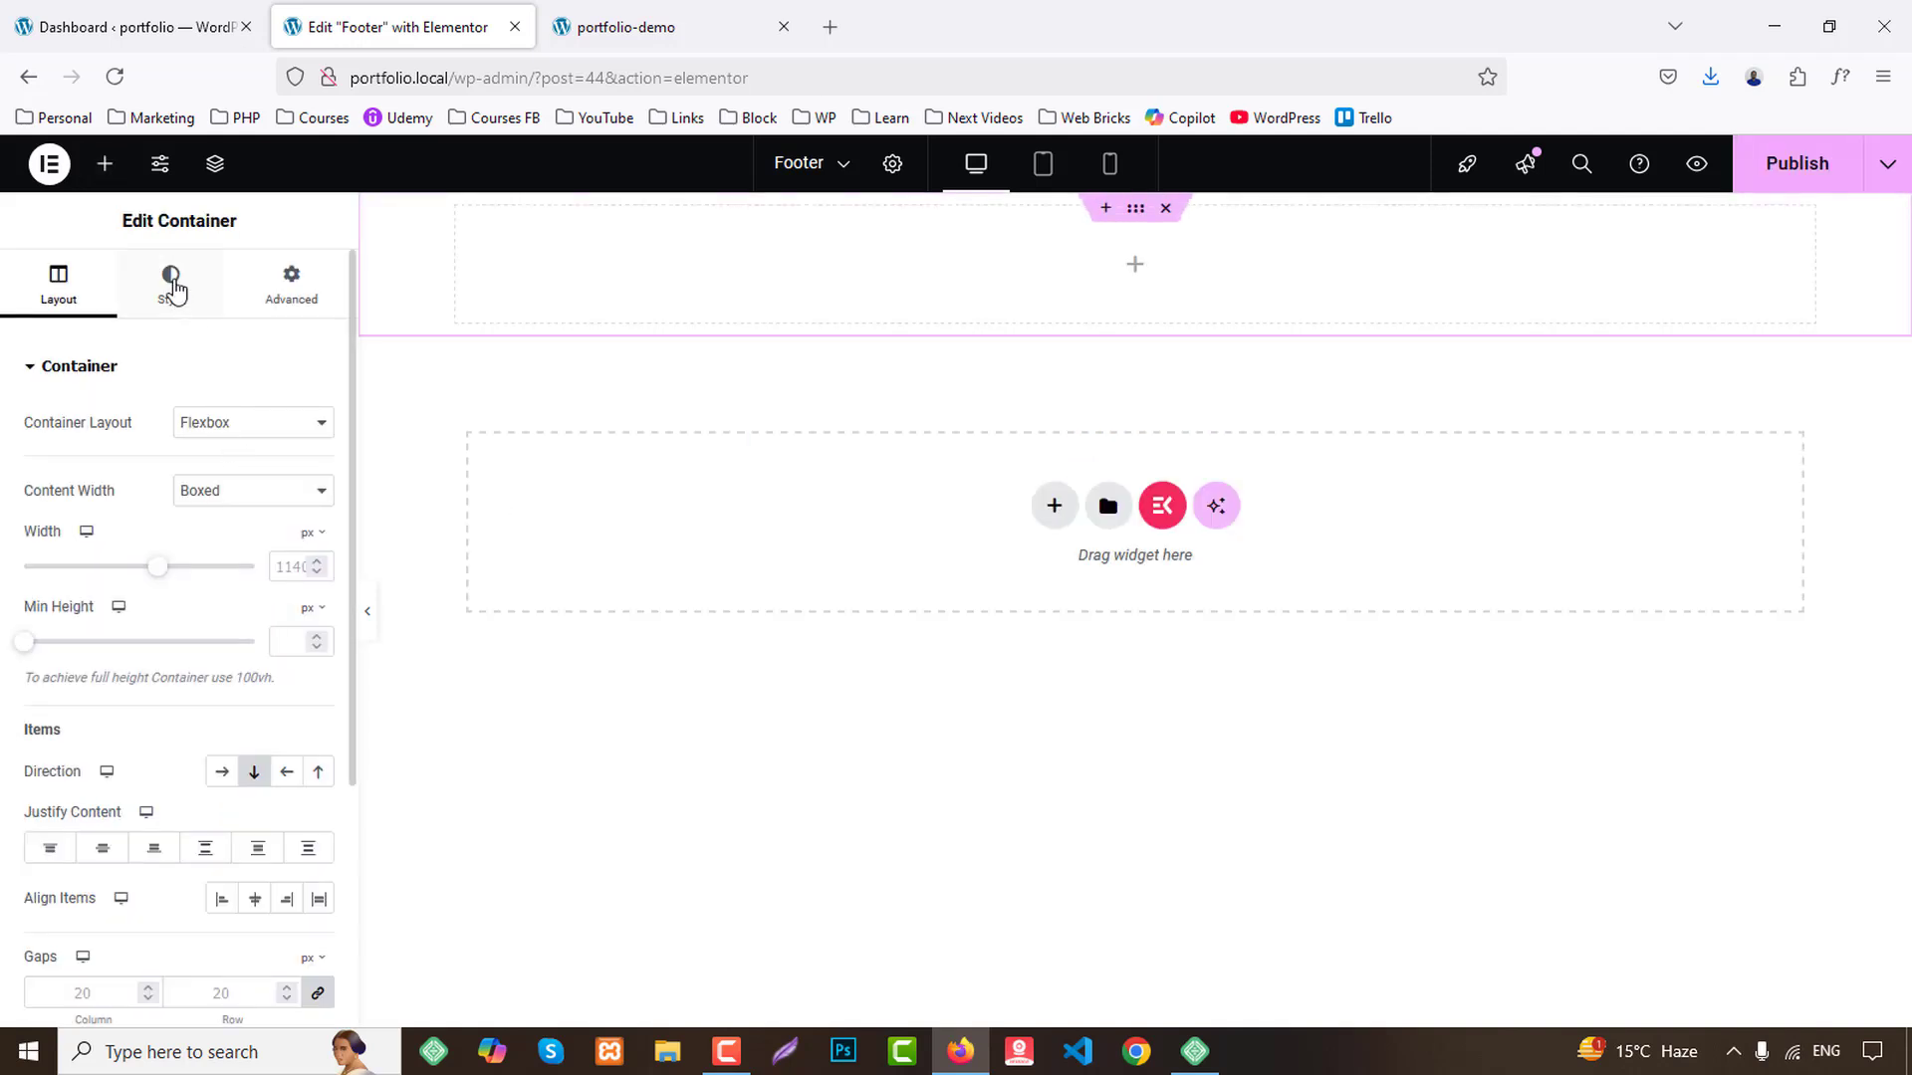
left_click(174, 287)
left_click(222, 476)
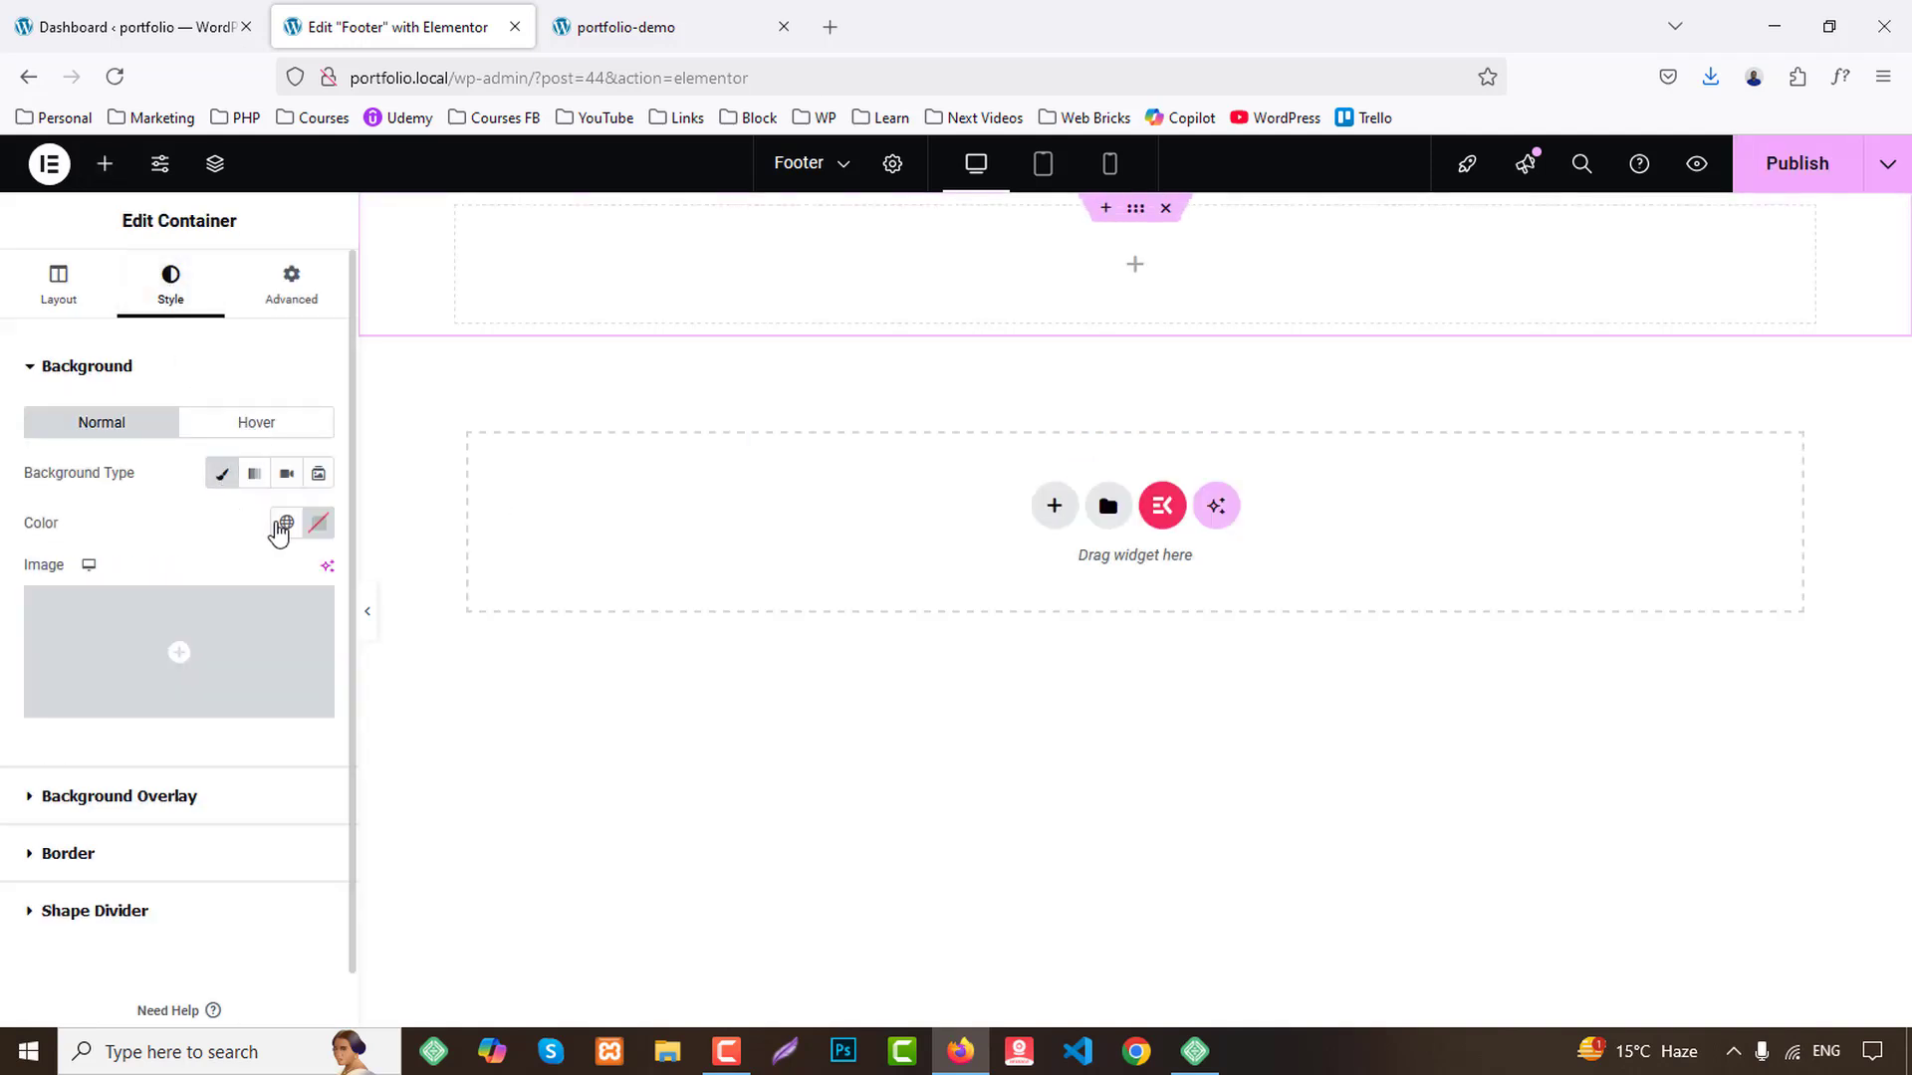
left_click(284, 525)
left_click(107, 679)
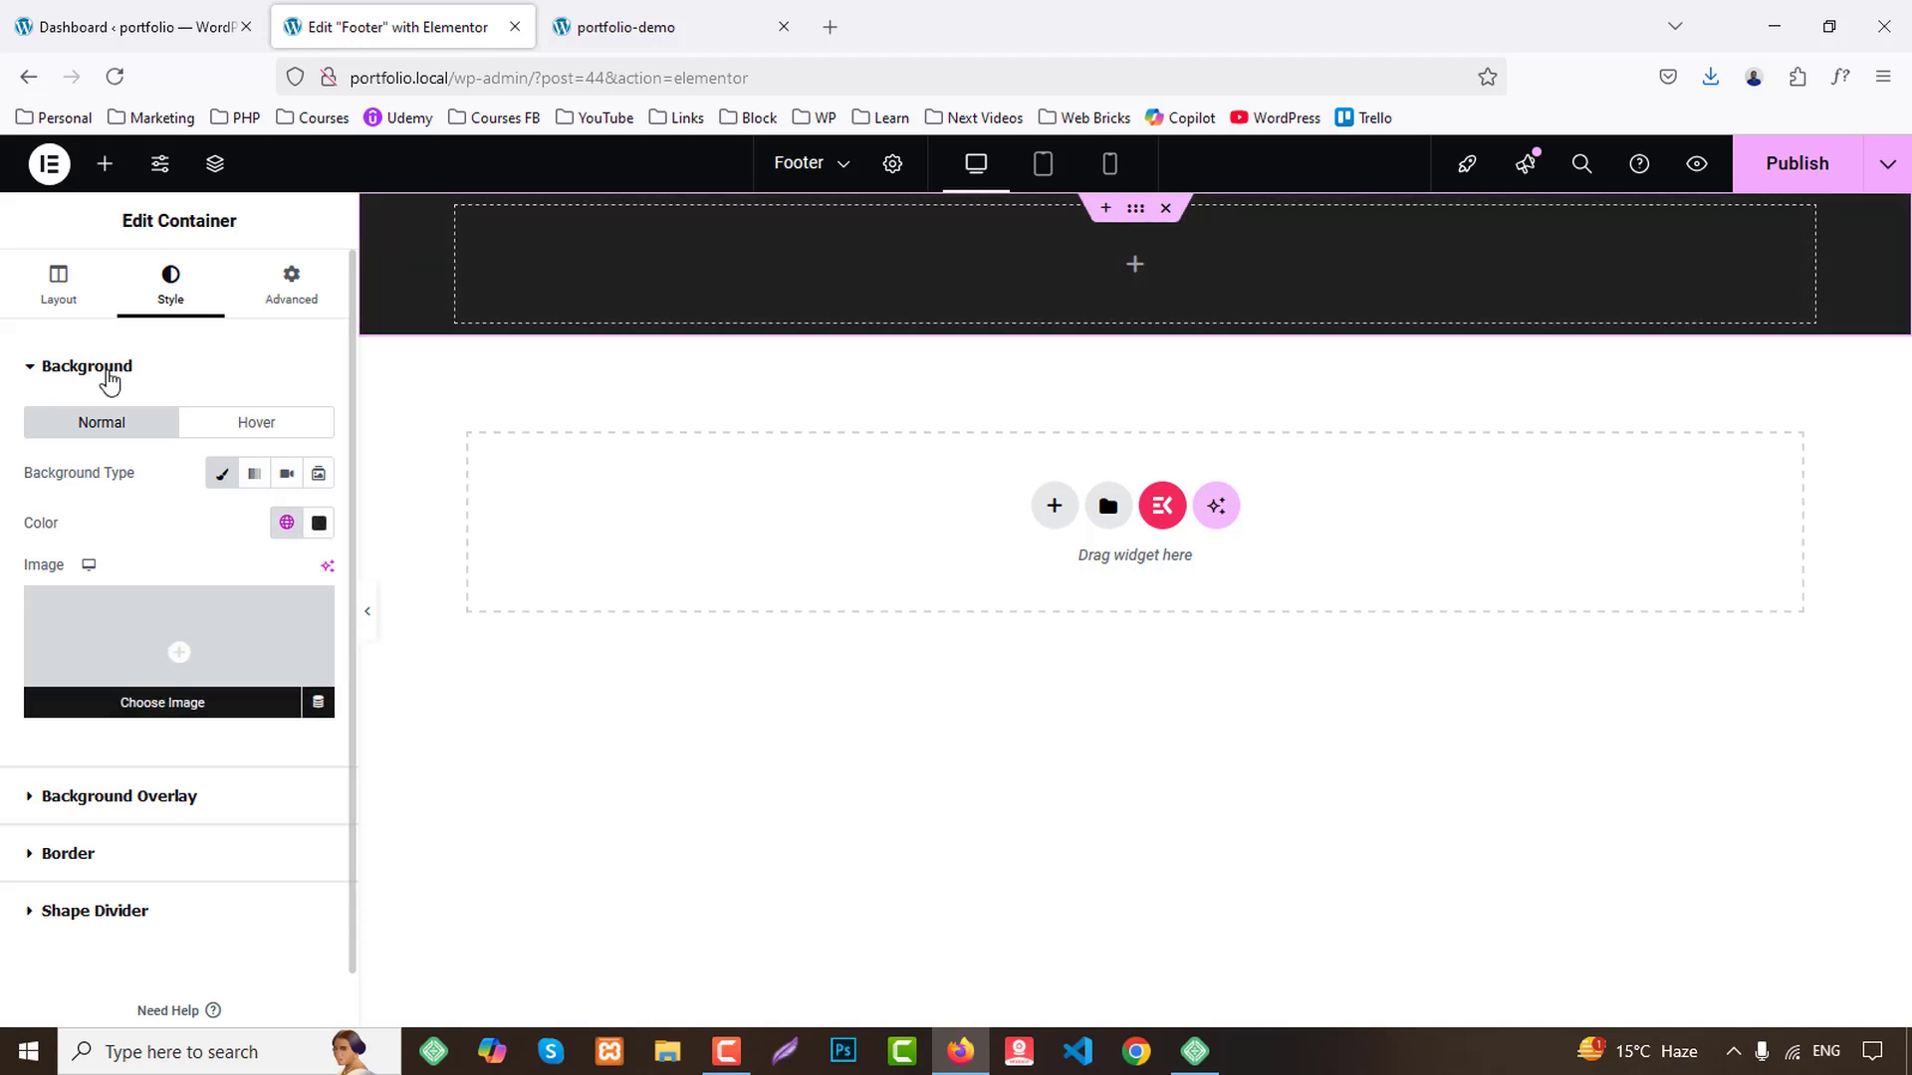
Add an ElementsKit Nav Menu to the dark container, using the Footer menu with its horizontal position set to Center.
left_click(105, 163)
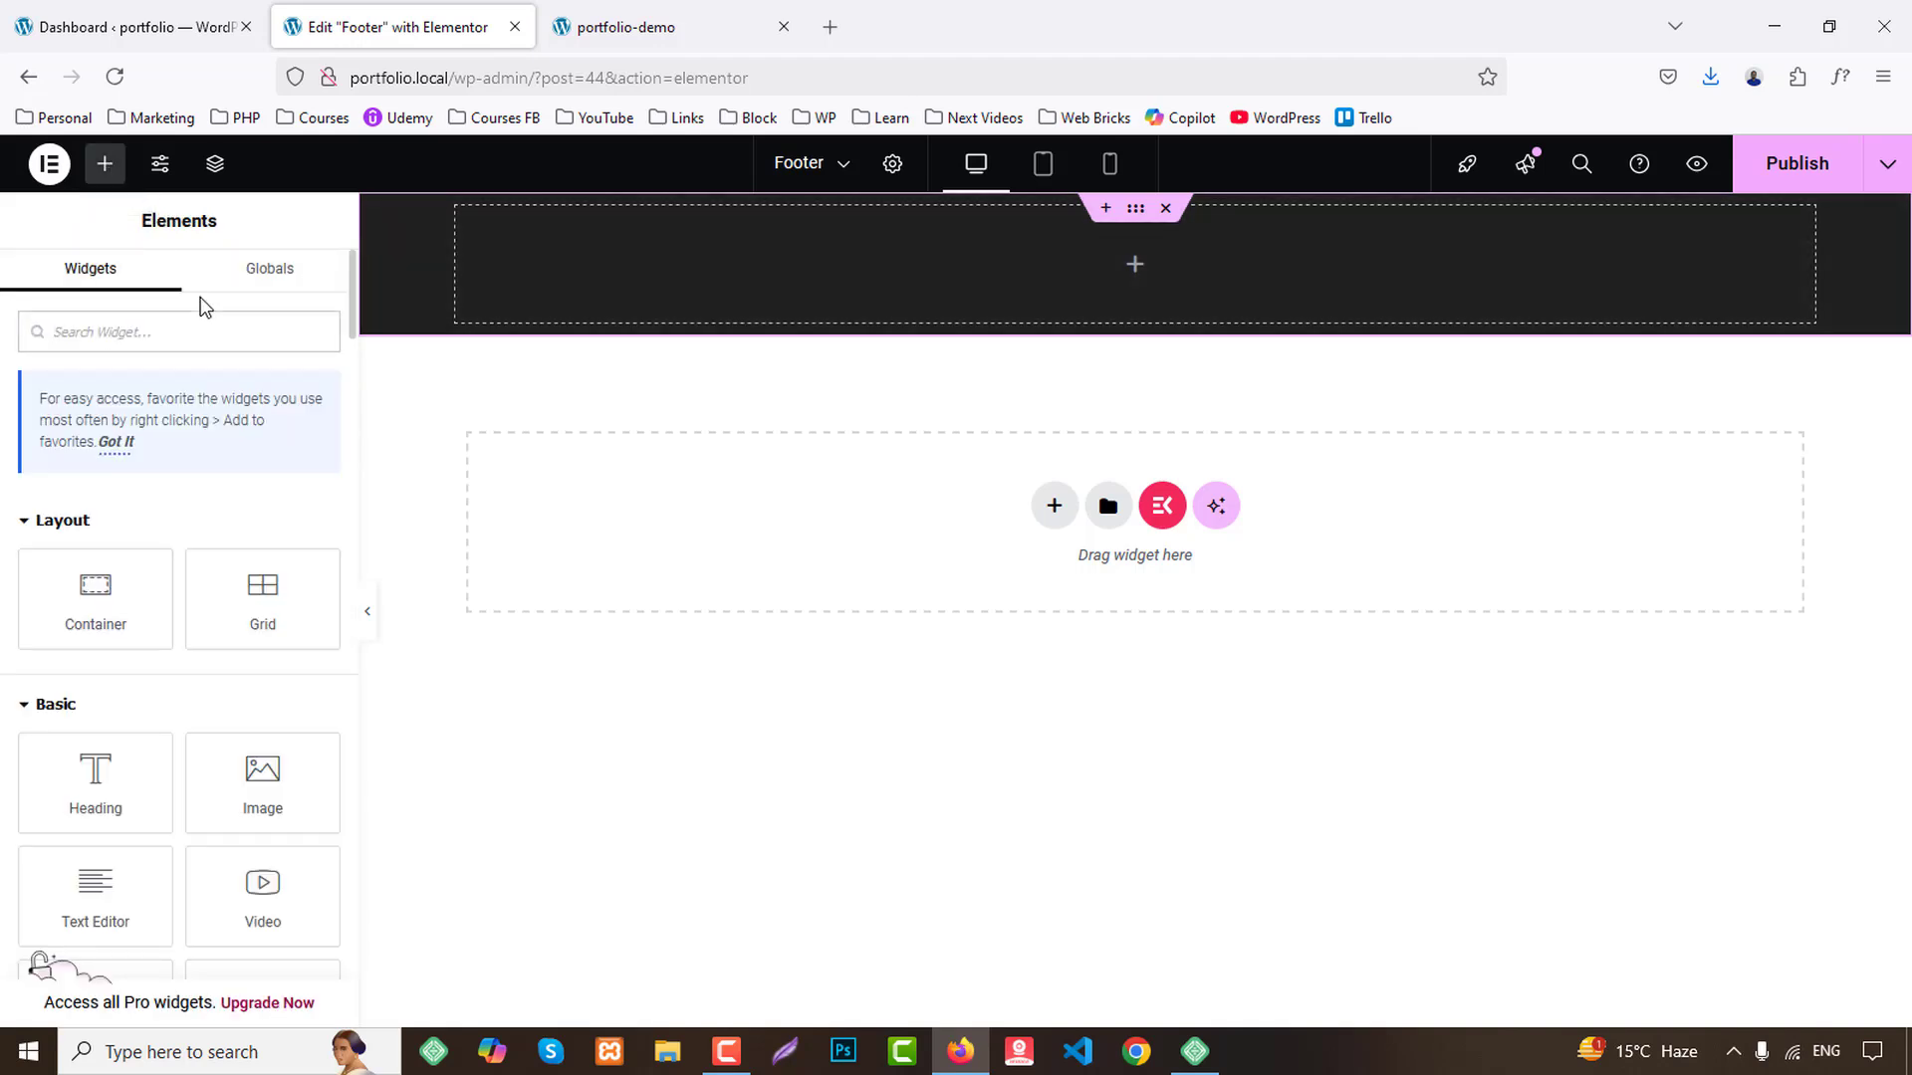
type("menu")
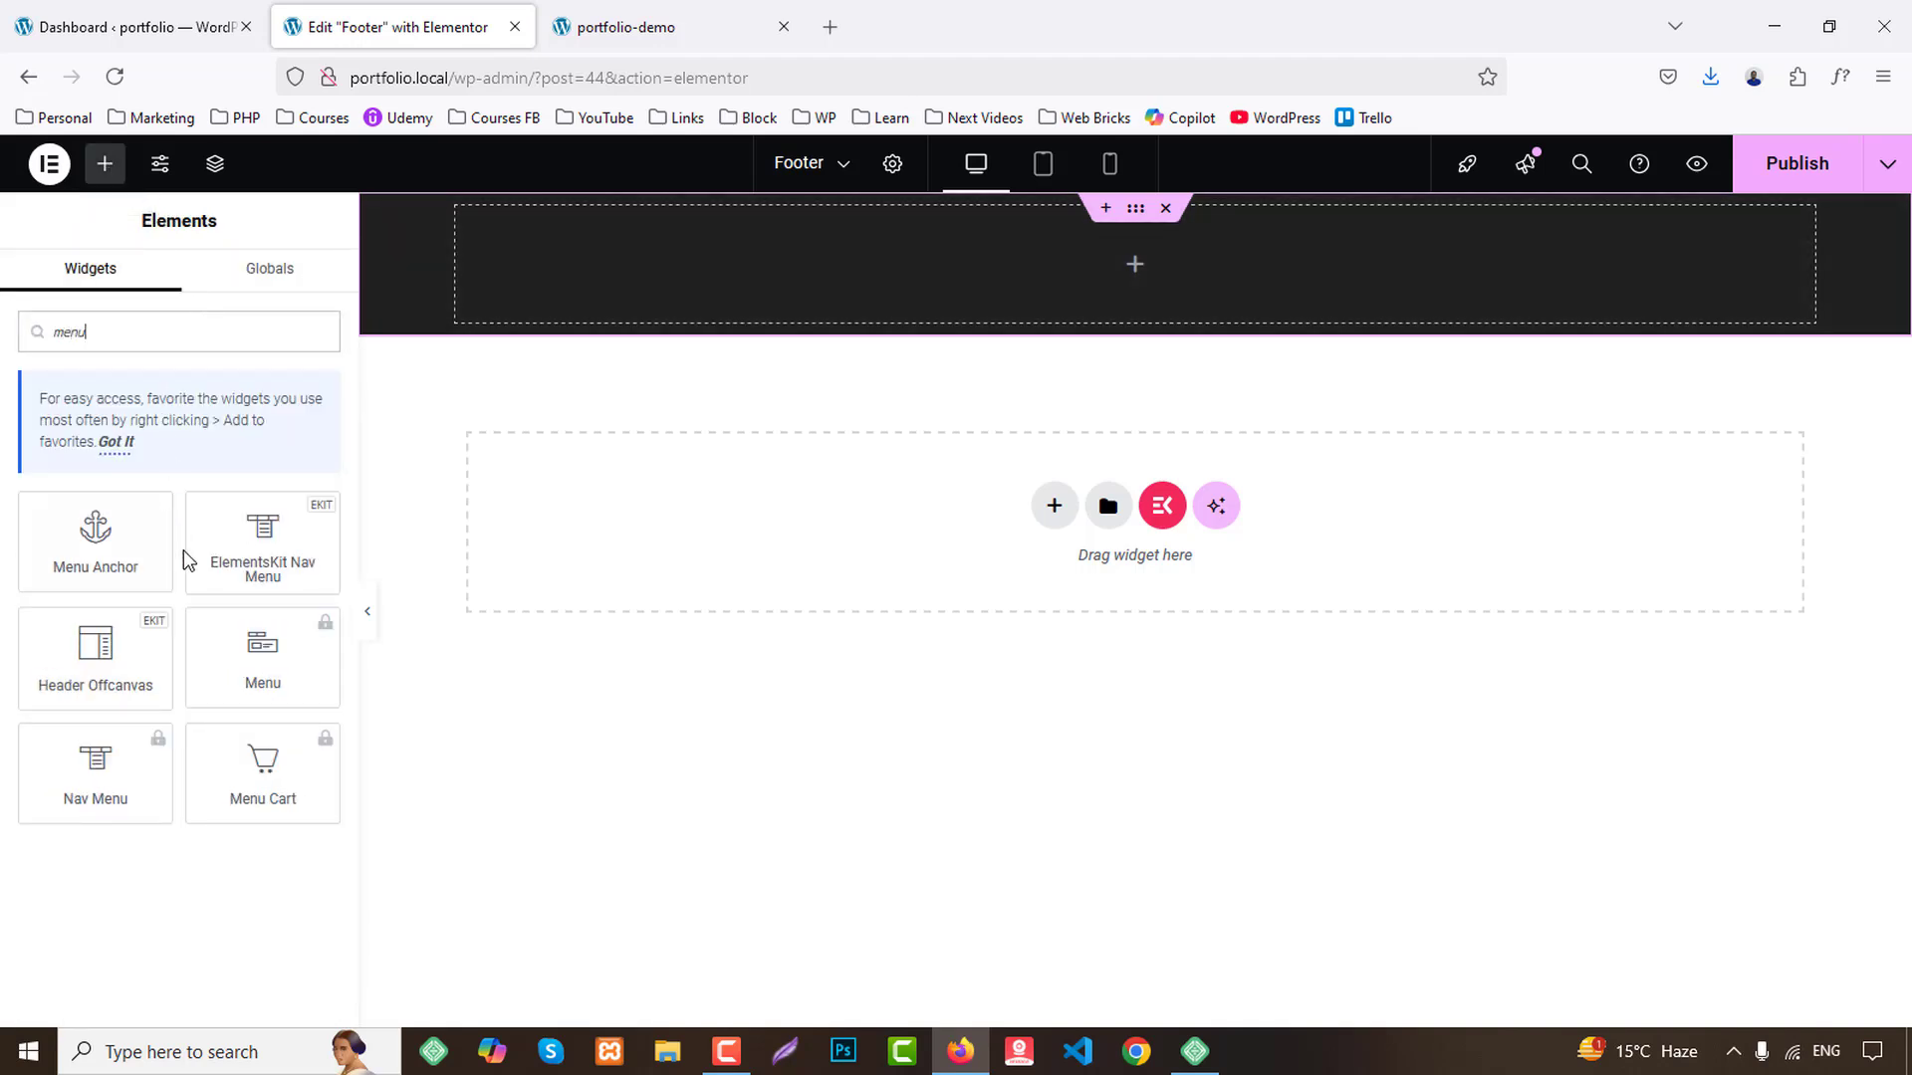
left_click_drag(188, 560, 996, 288)
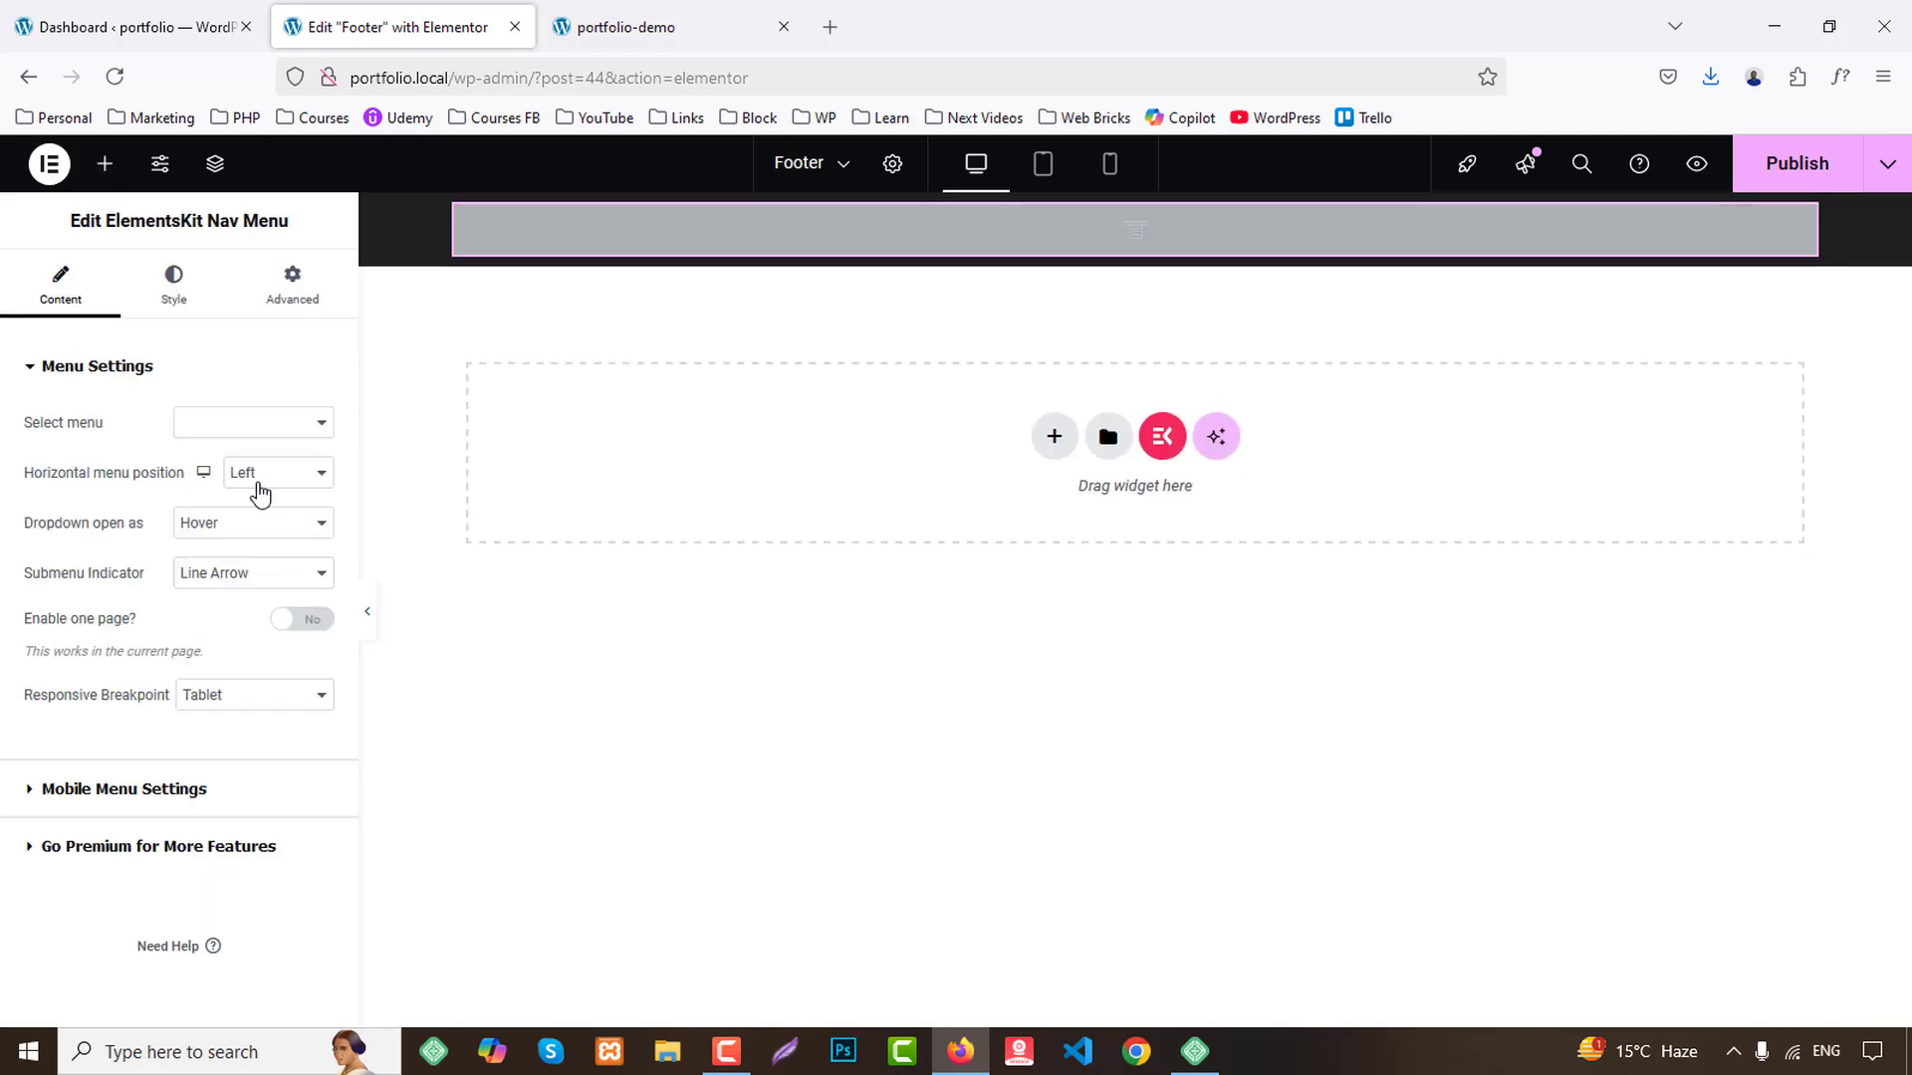
left_click(206, 457)
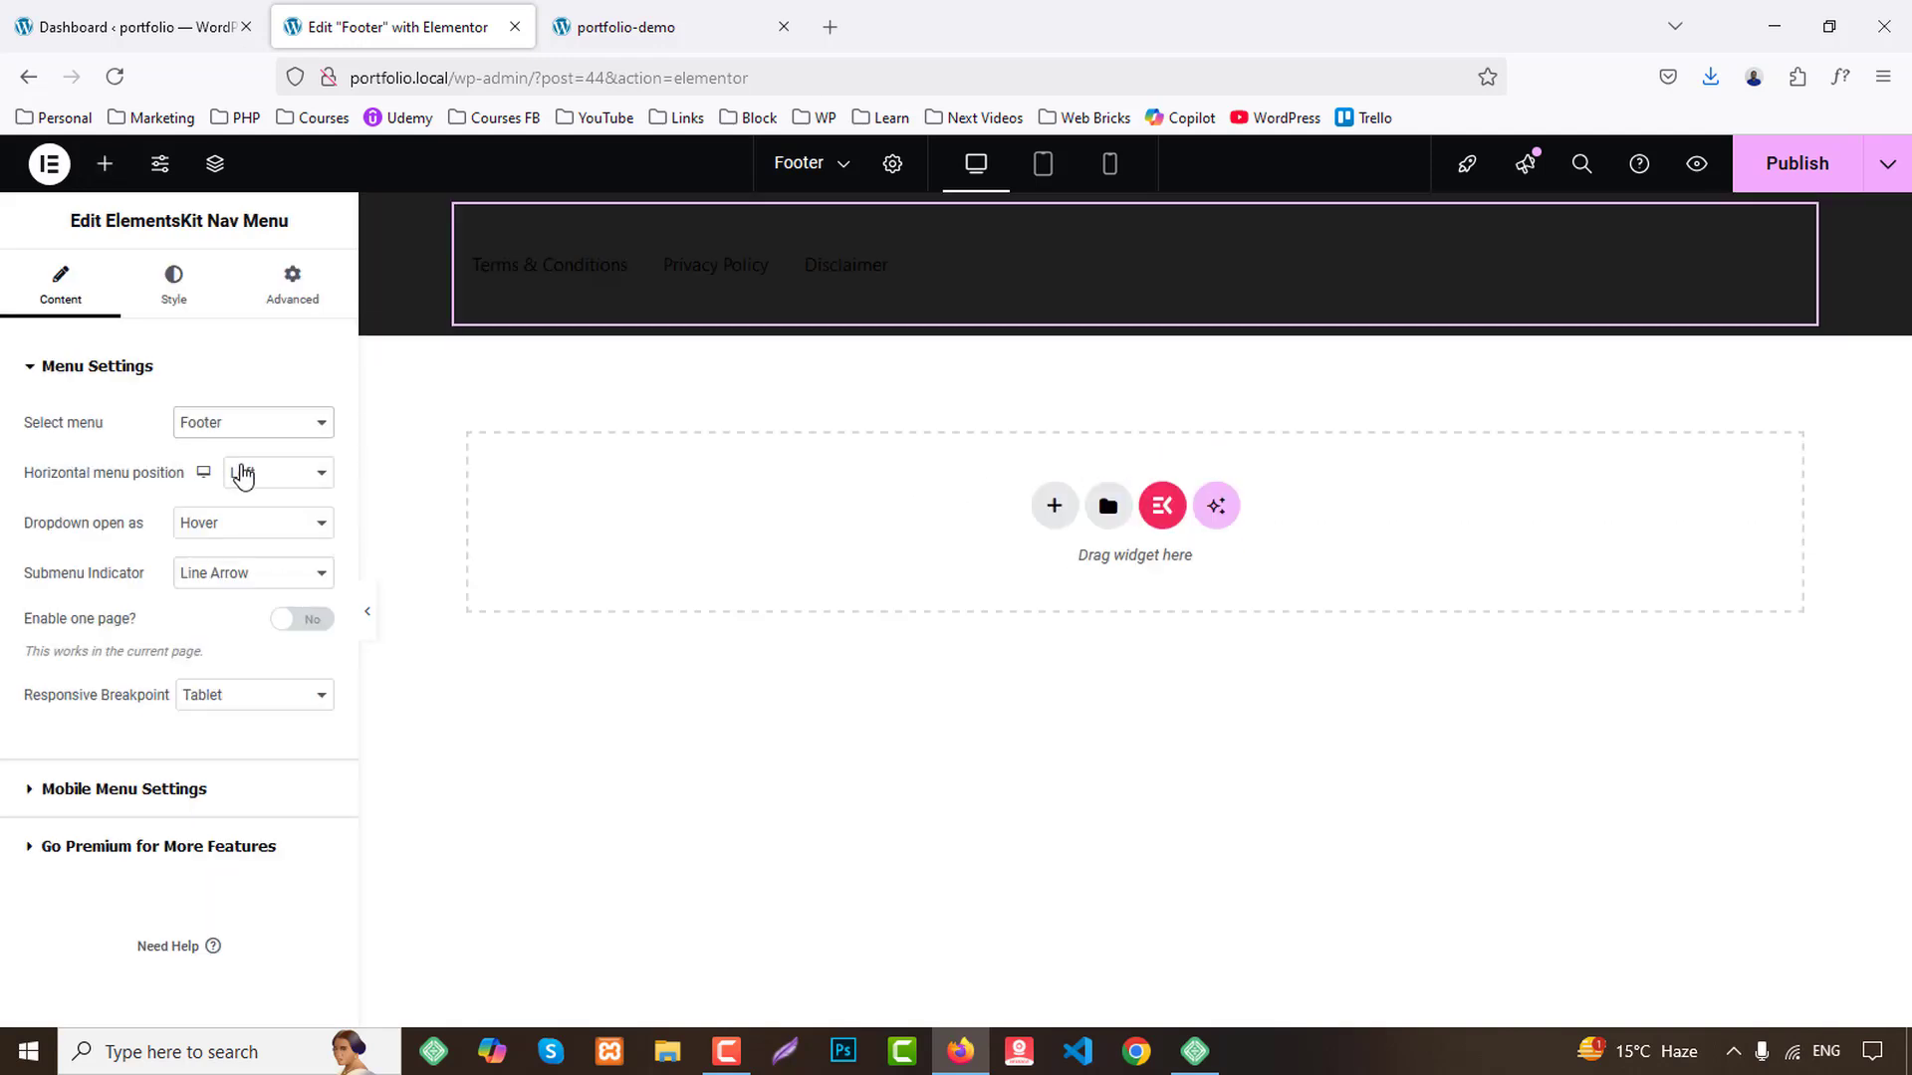
left_click(251, 474)
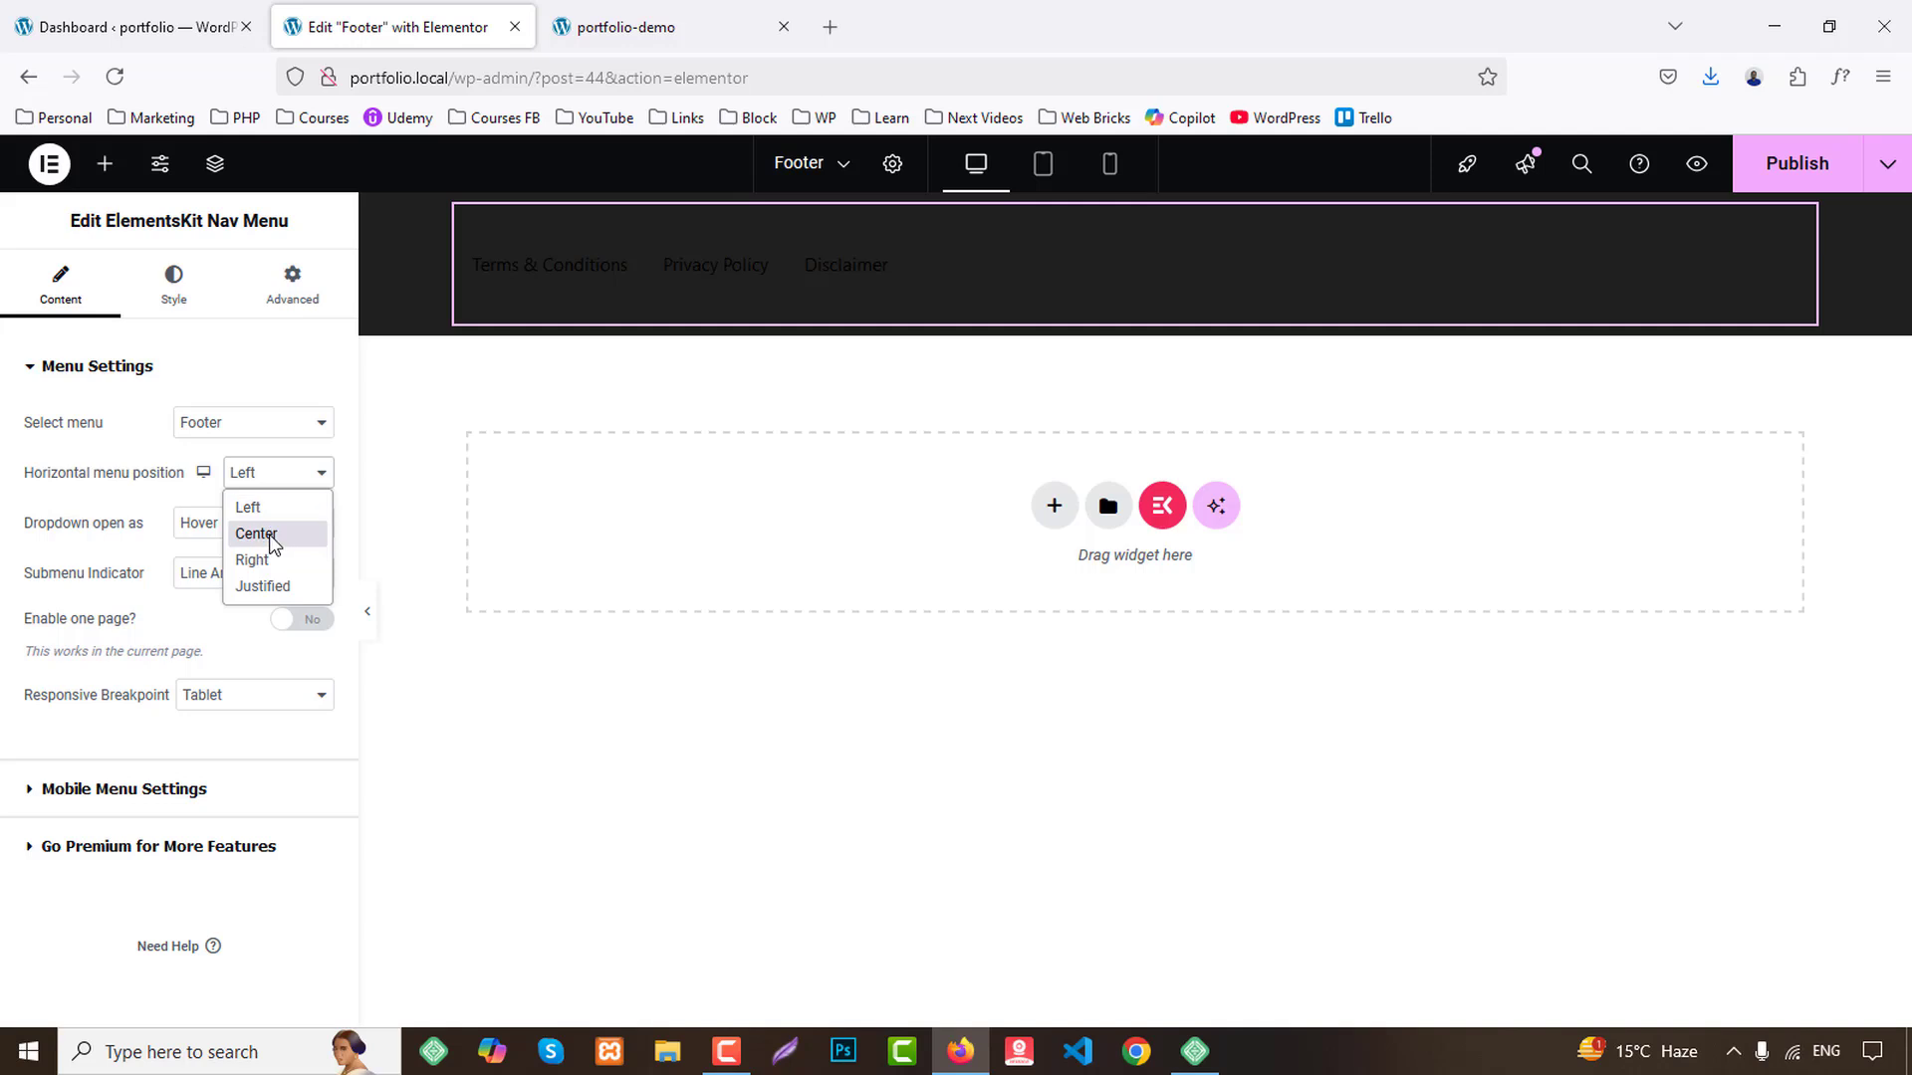
left_click(260, 535)
Set the nav menu's height to 30 px.
left_click(171, 286)
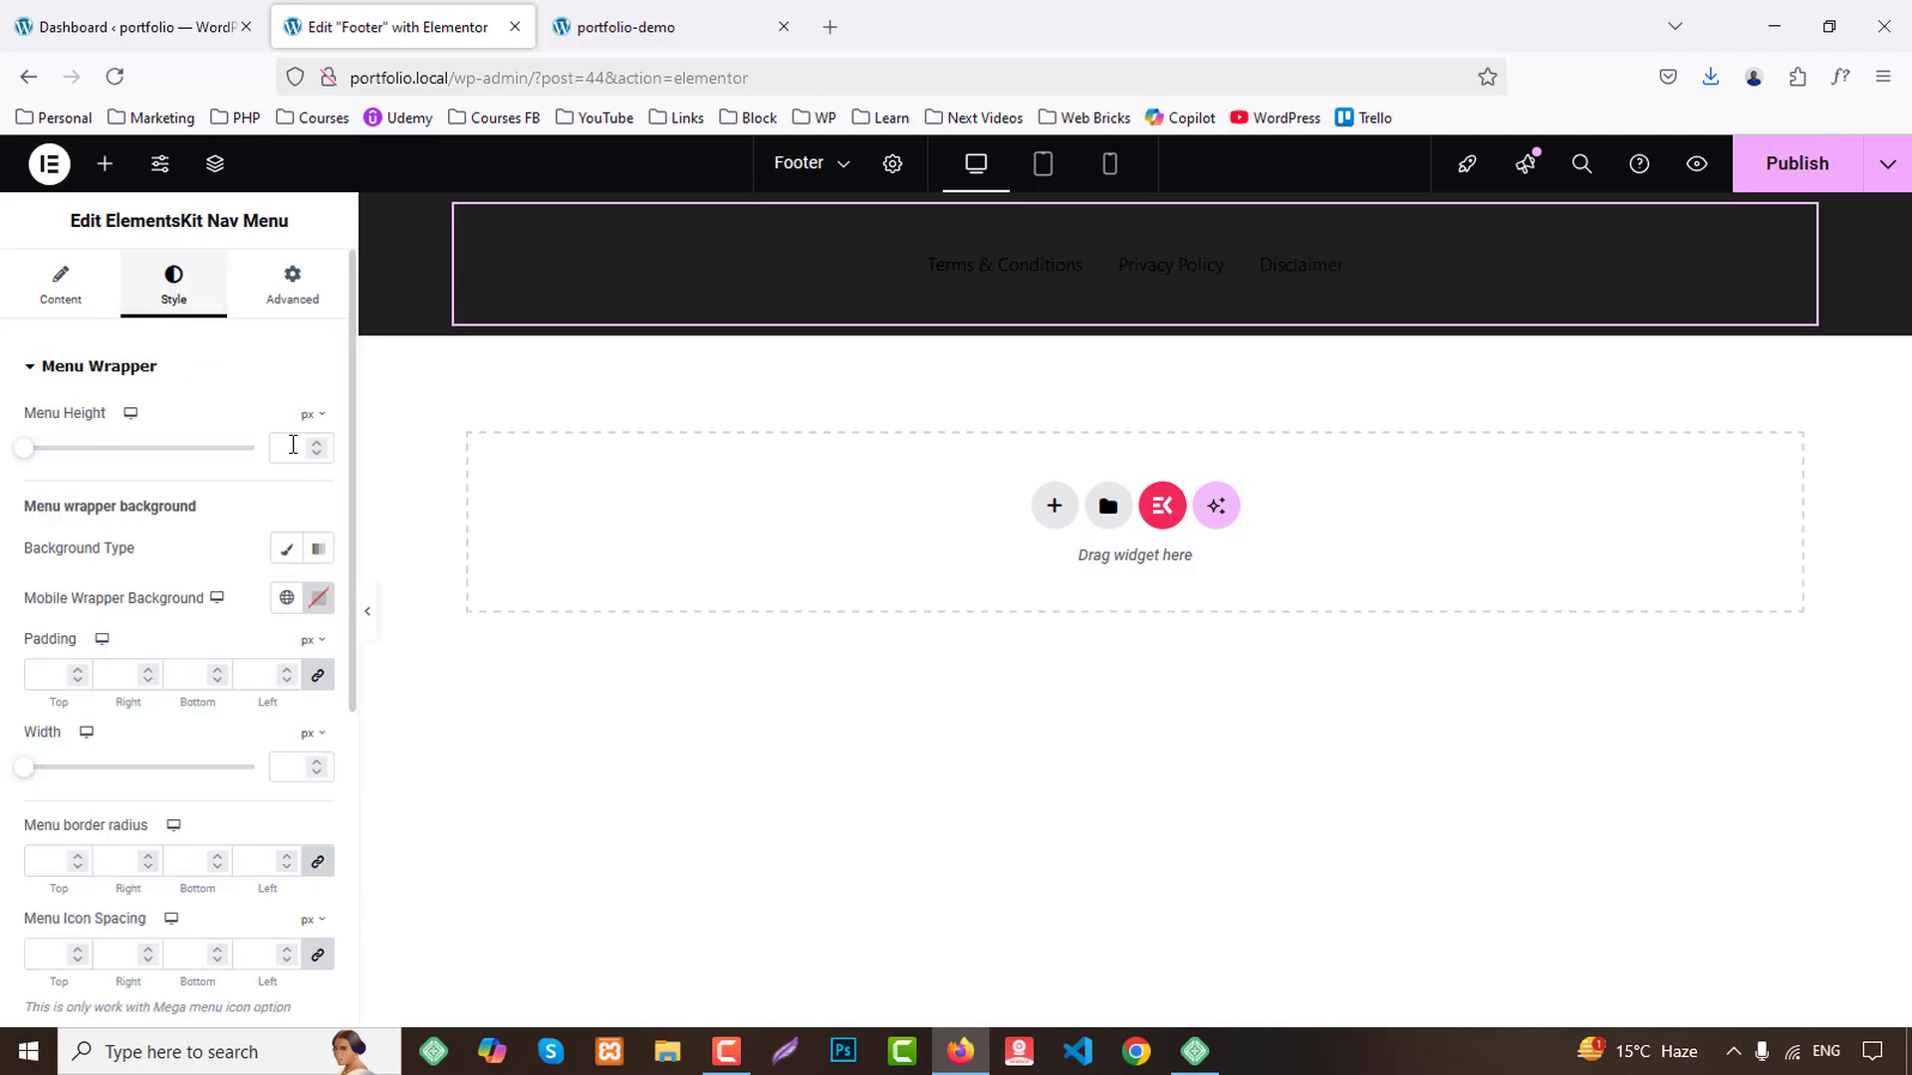
left_click(297, 450)
type("30")
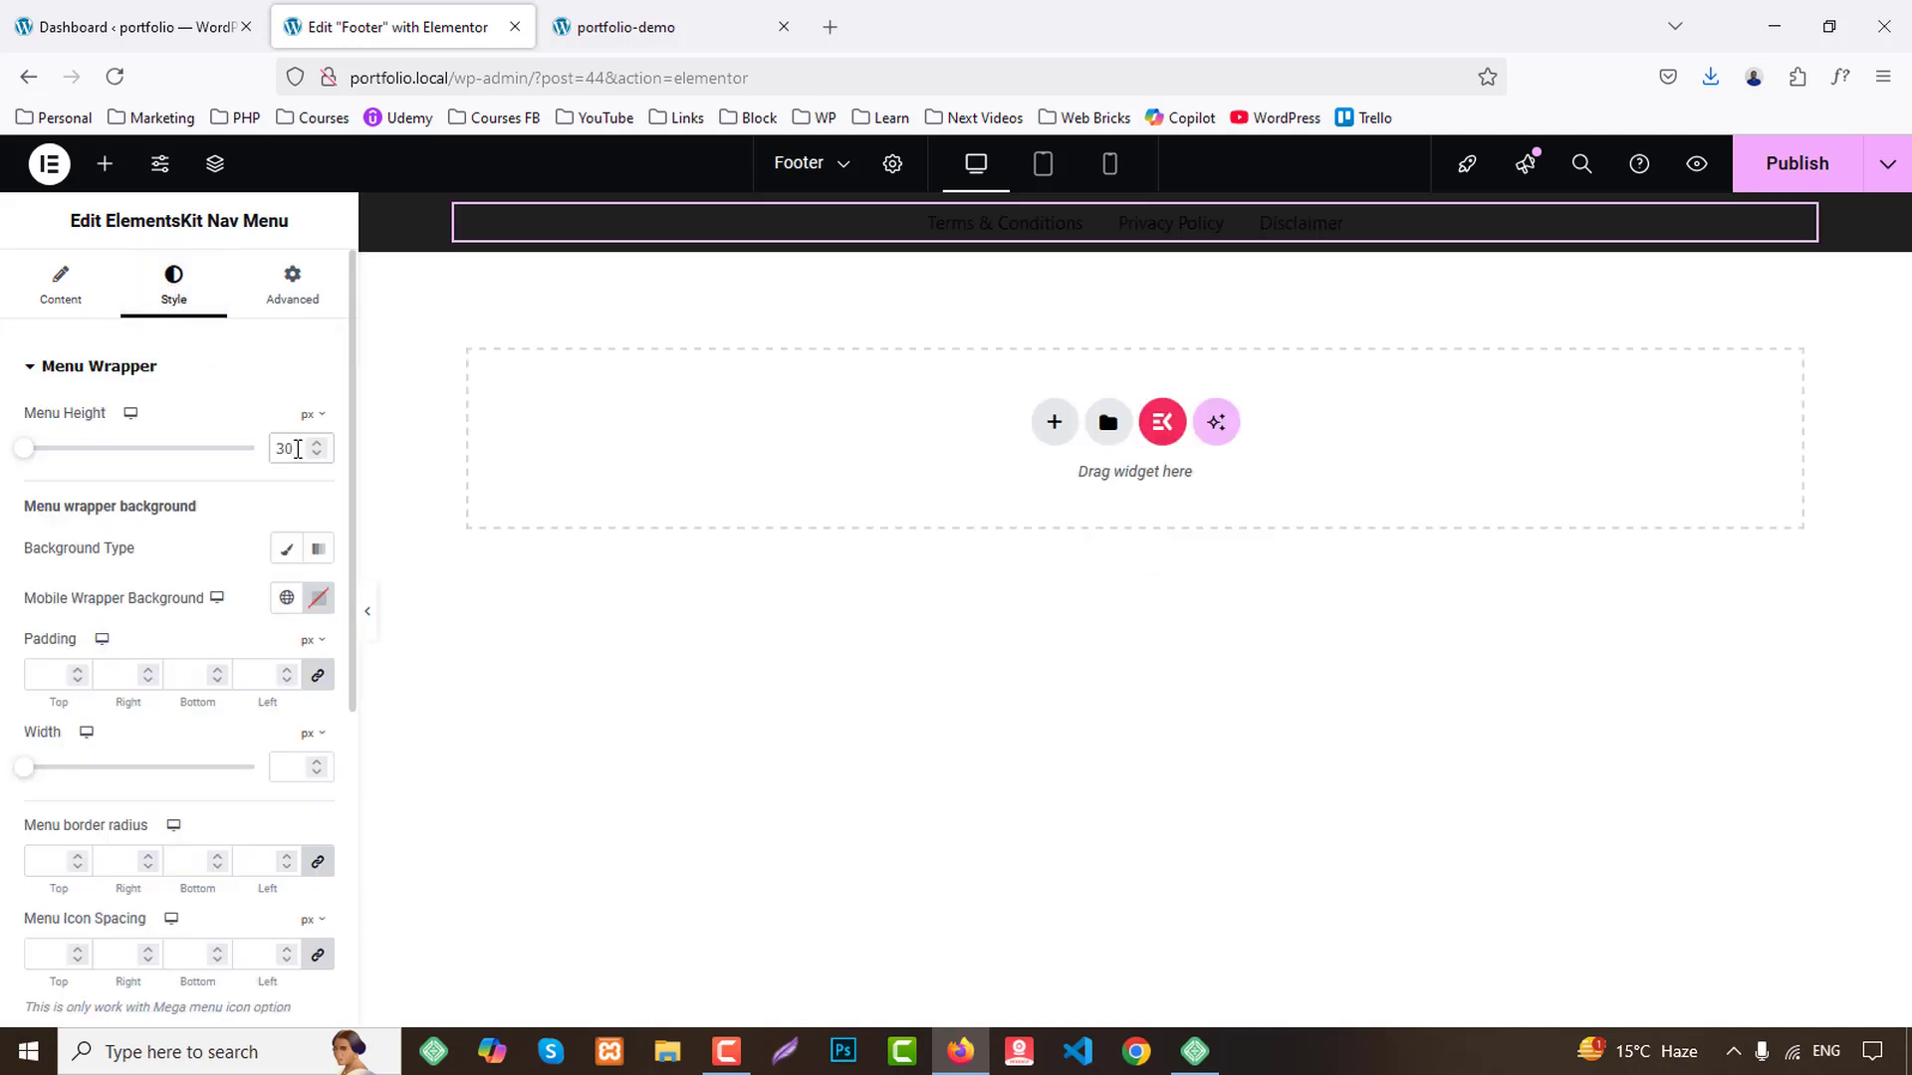
Set the menu items' normal text color to the global White and apply a global font preset to their typography.
scroll(217, 708, "down", 3)
scroll(217, 709, "down", 3)
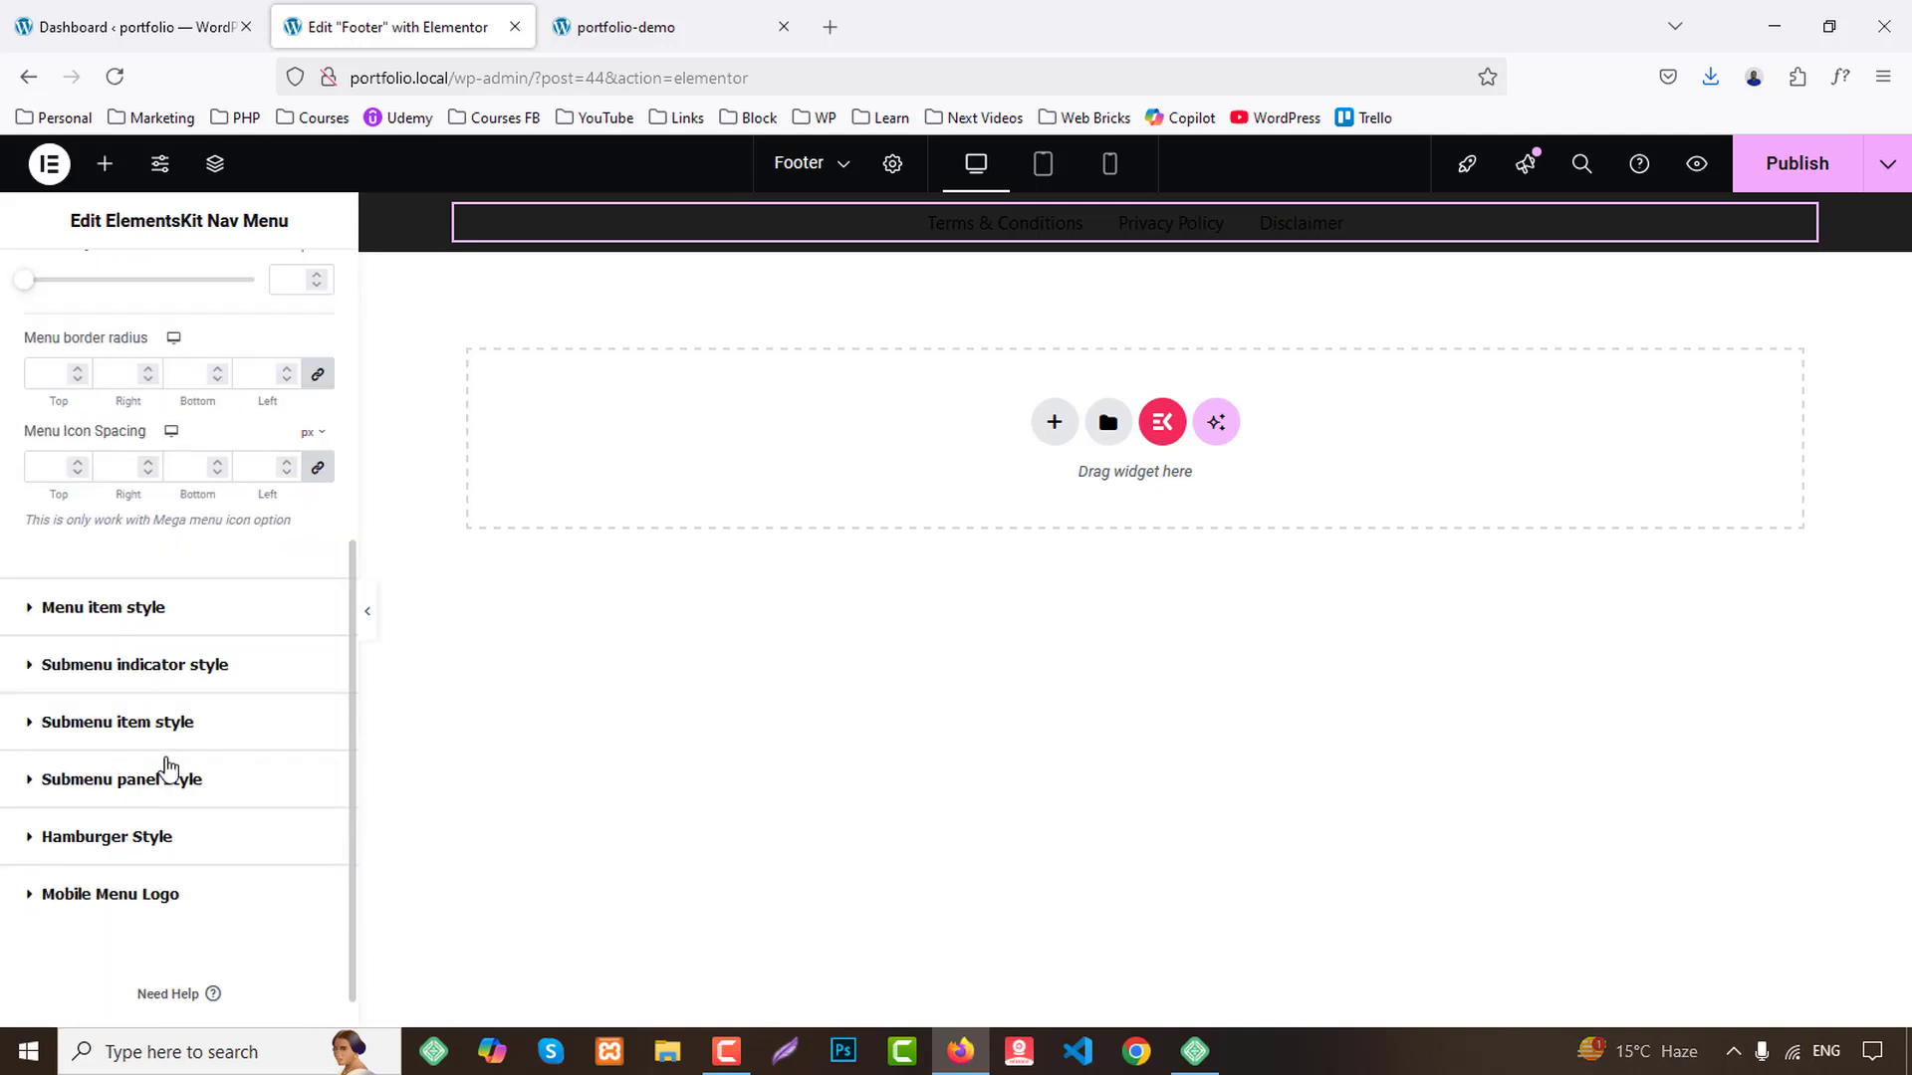
left_click(137, 612)
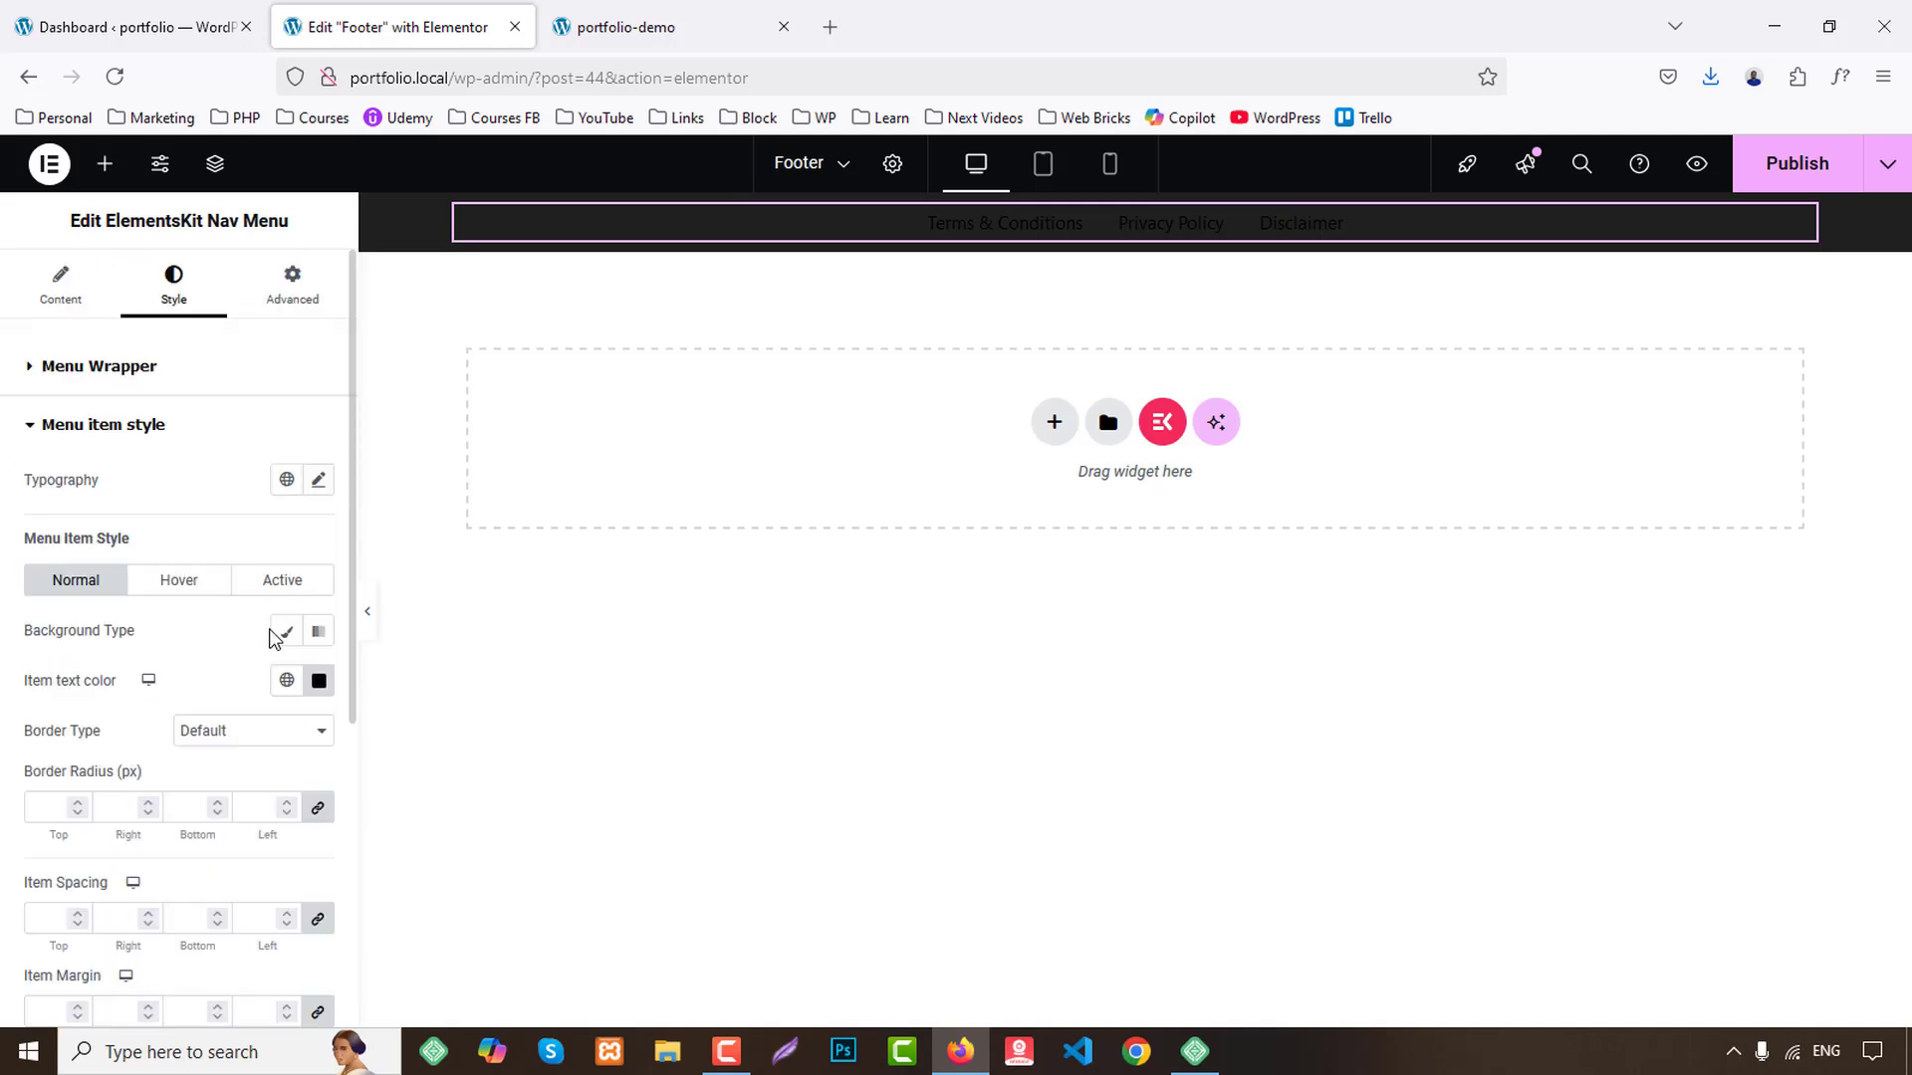
left_click(287, 680)
left_click(116, 983)
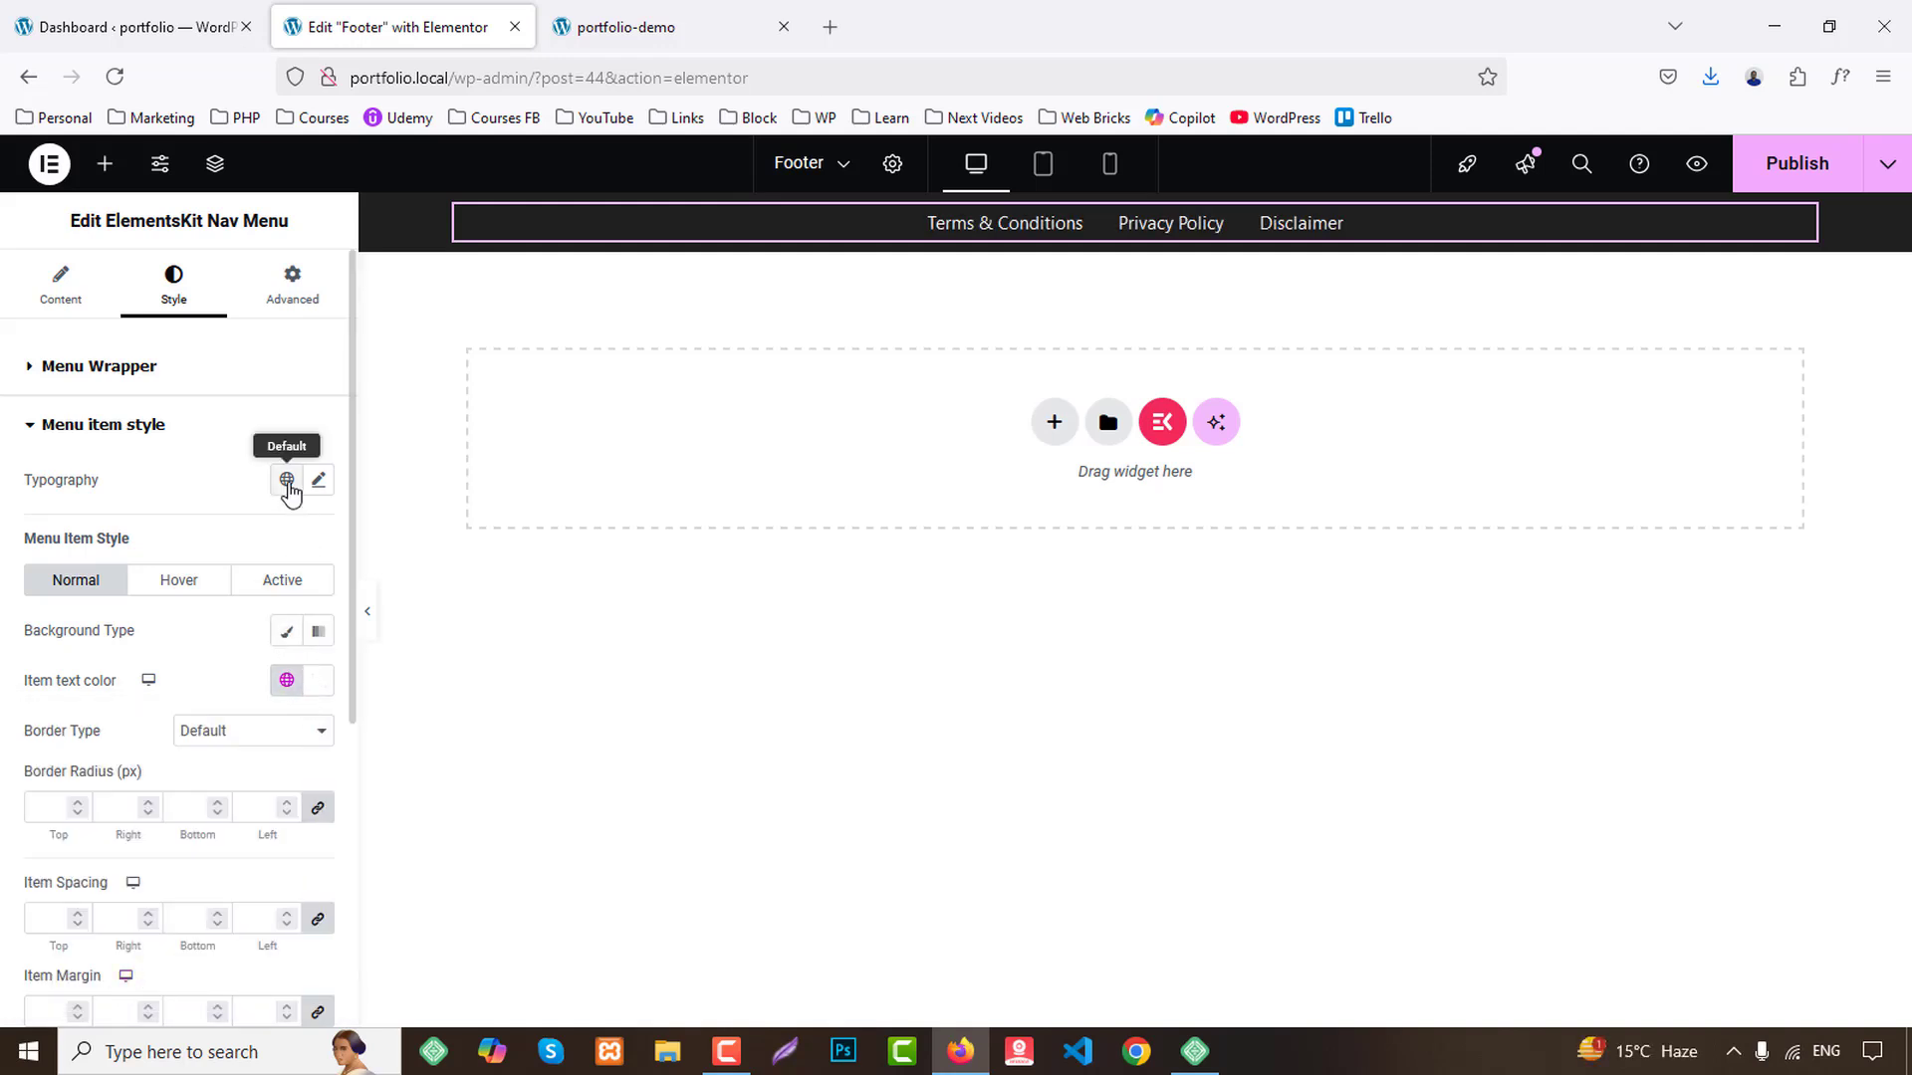
left_click(287, 480)
left_click(162, 734)
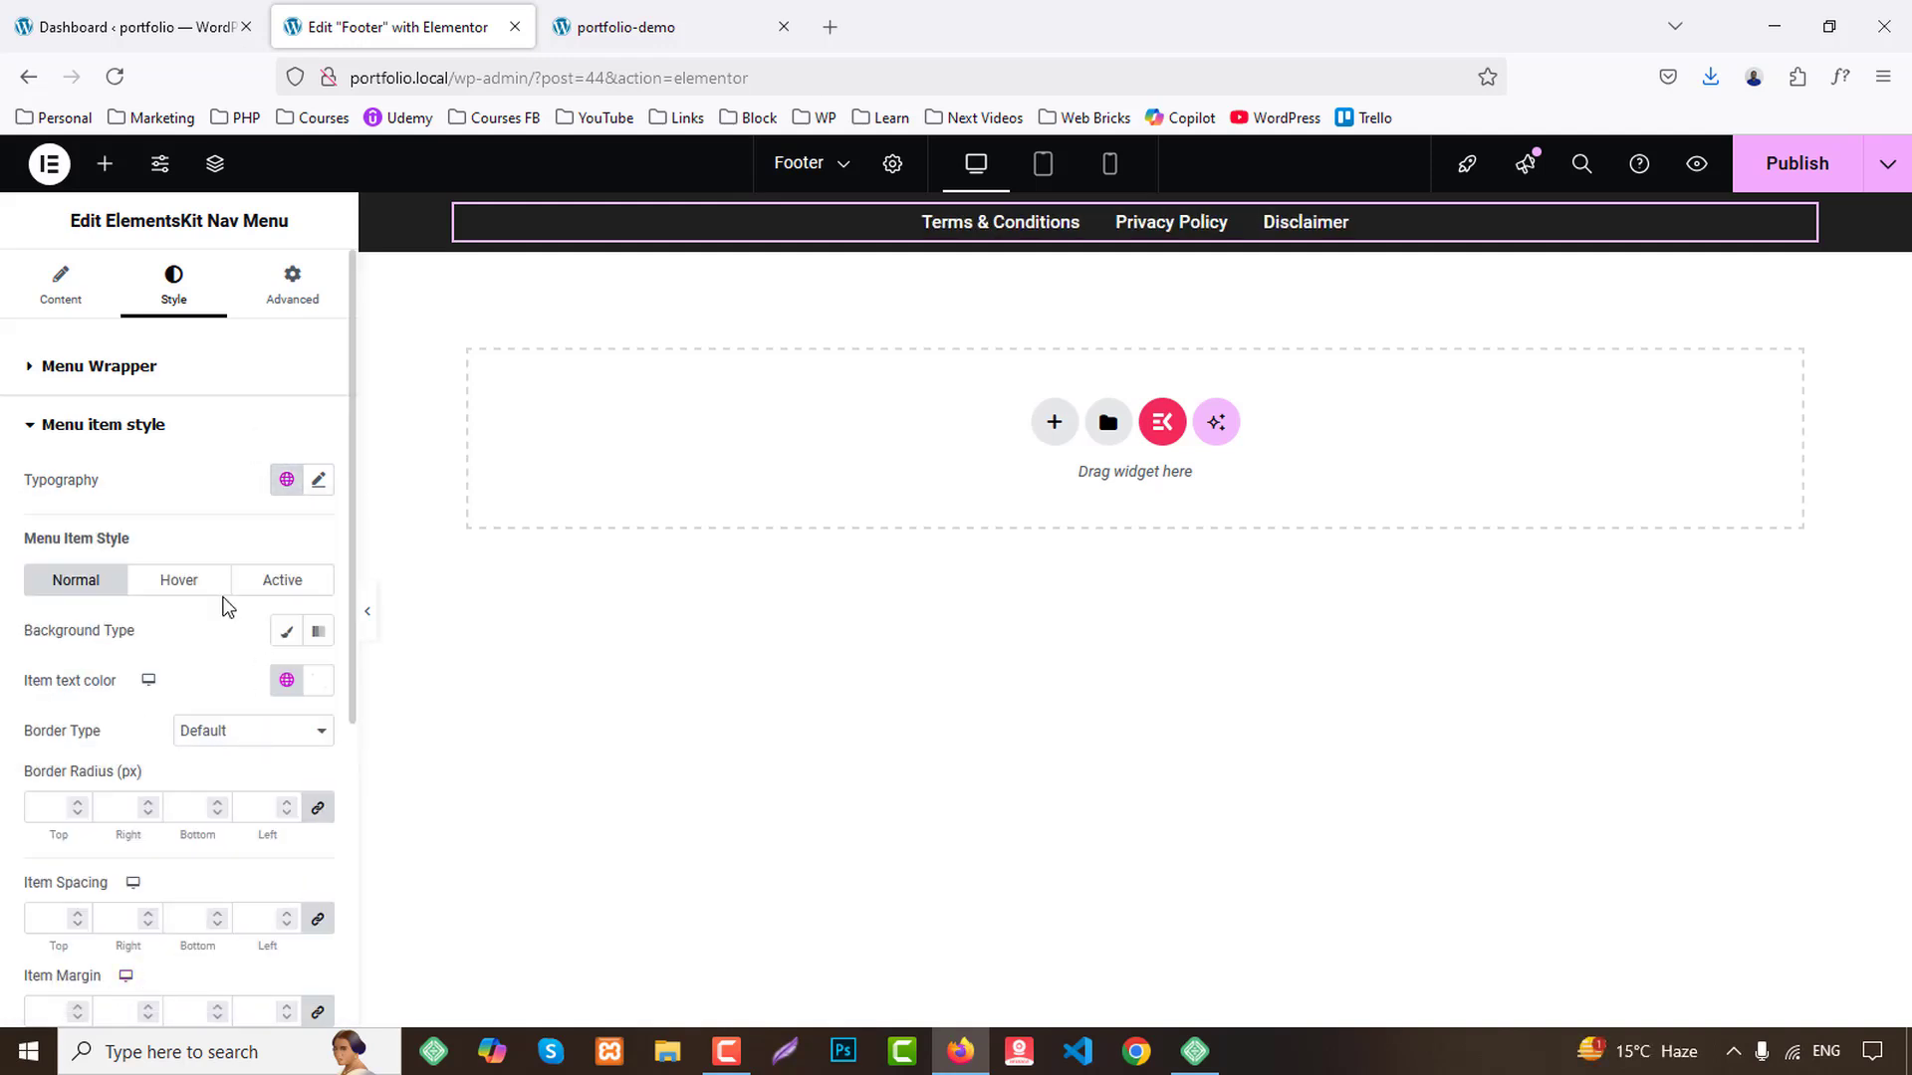
Set the nav menu items' hover and active text colors to the global Primary color.
left_click(211, 585)
left_click(282, 681)
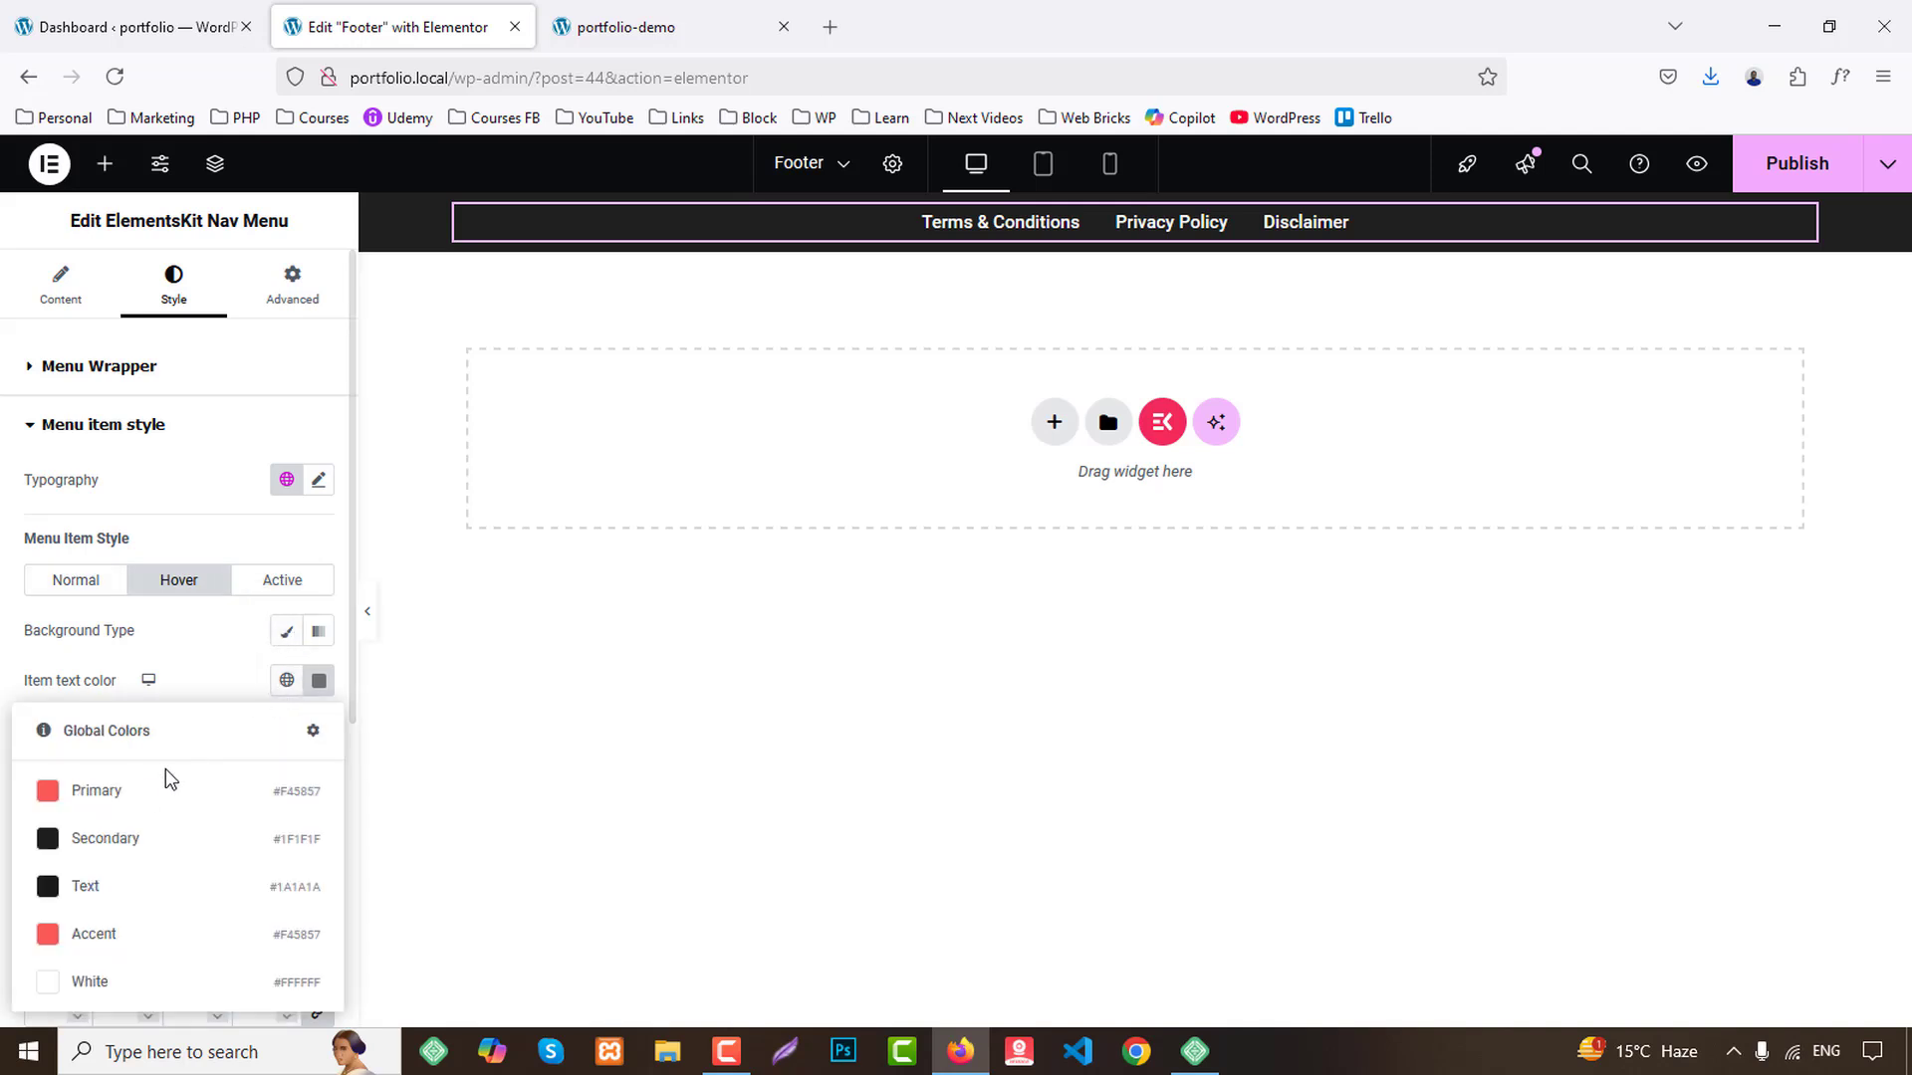
left_click(167, 786)
left_click(288, 588)
left_click(287, 681)
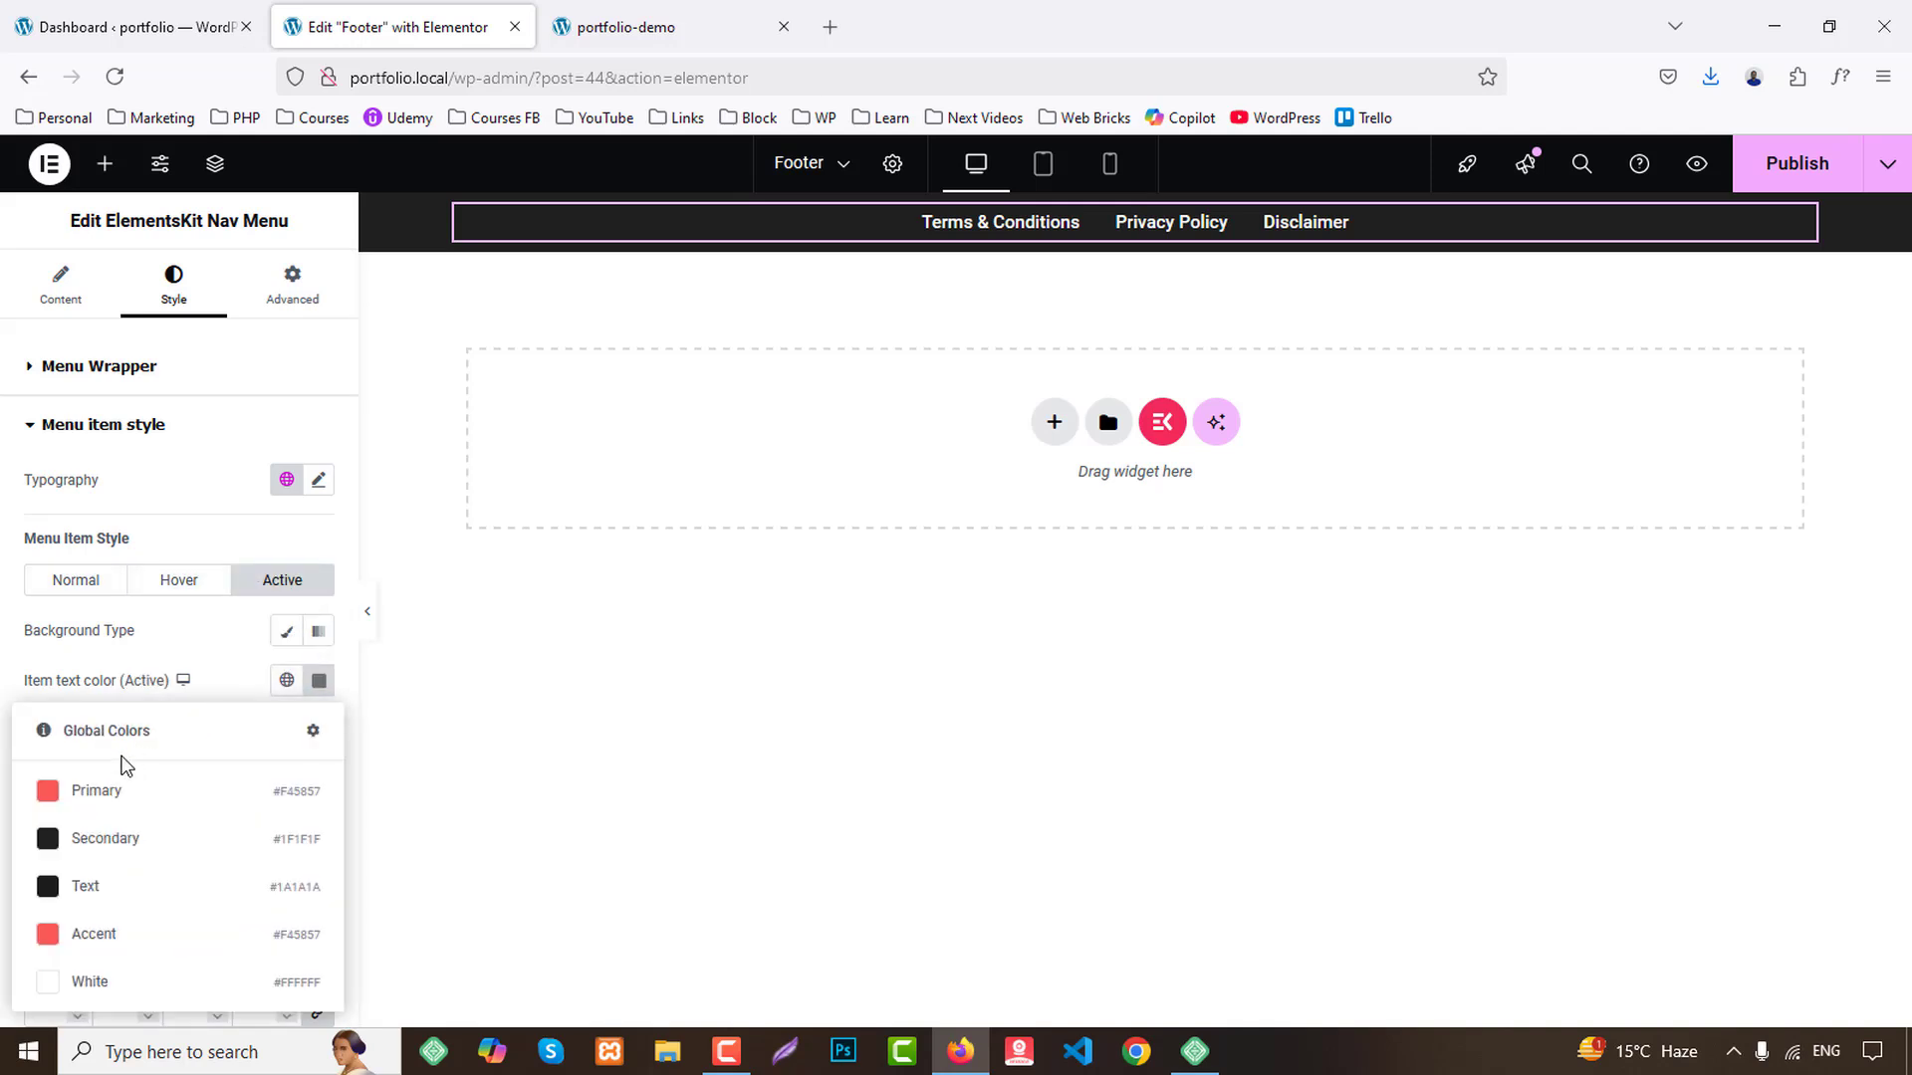
left_click(119, 789)
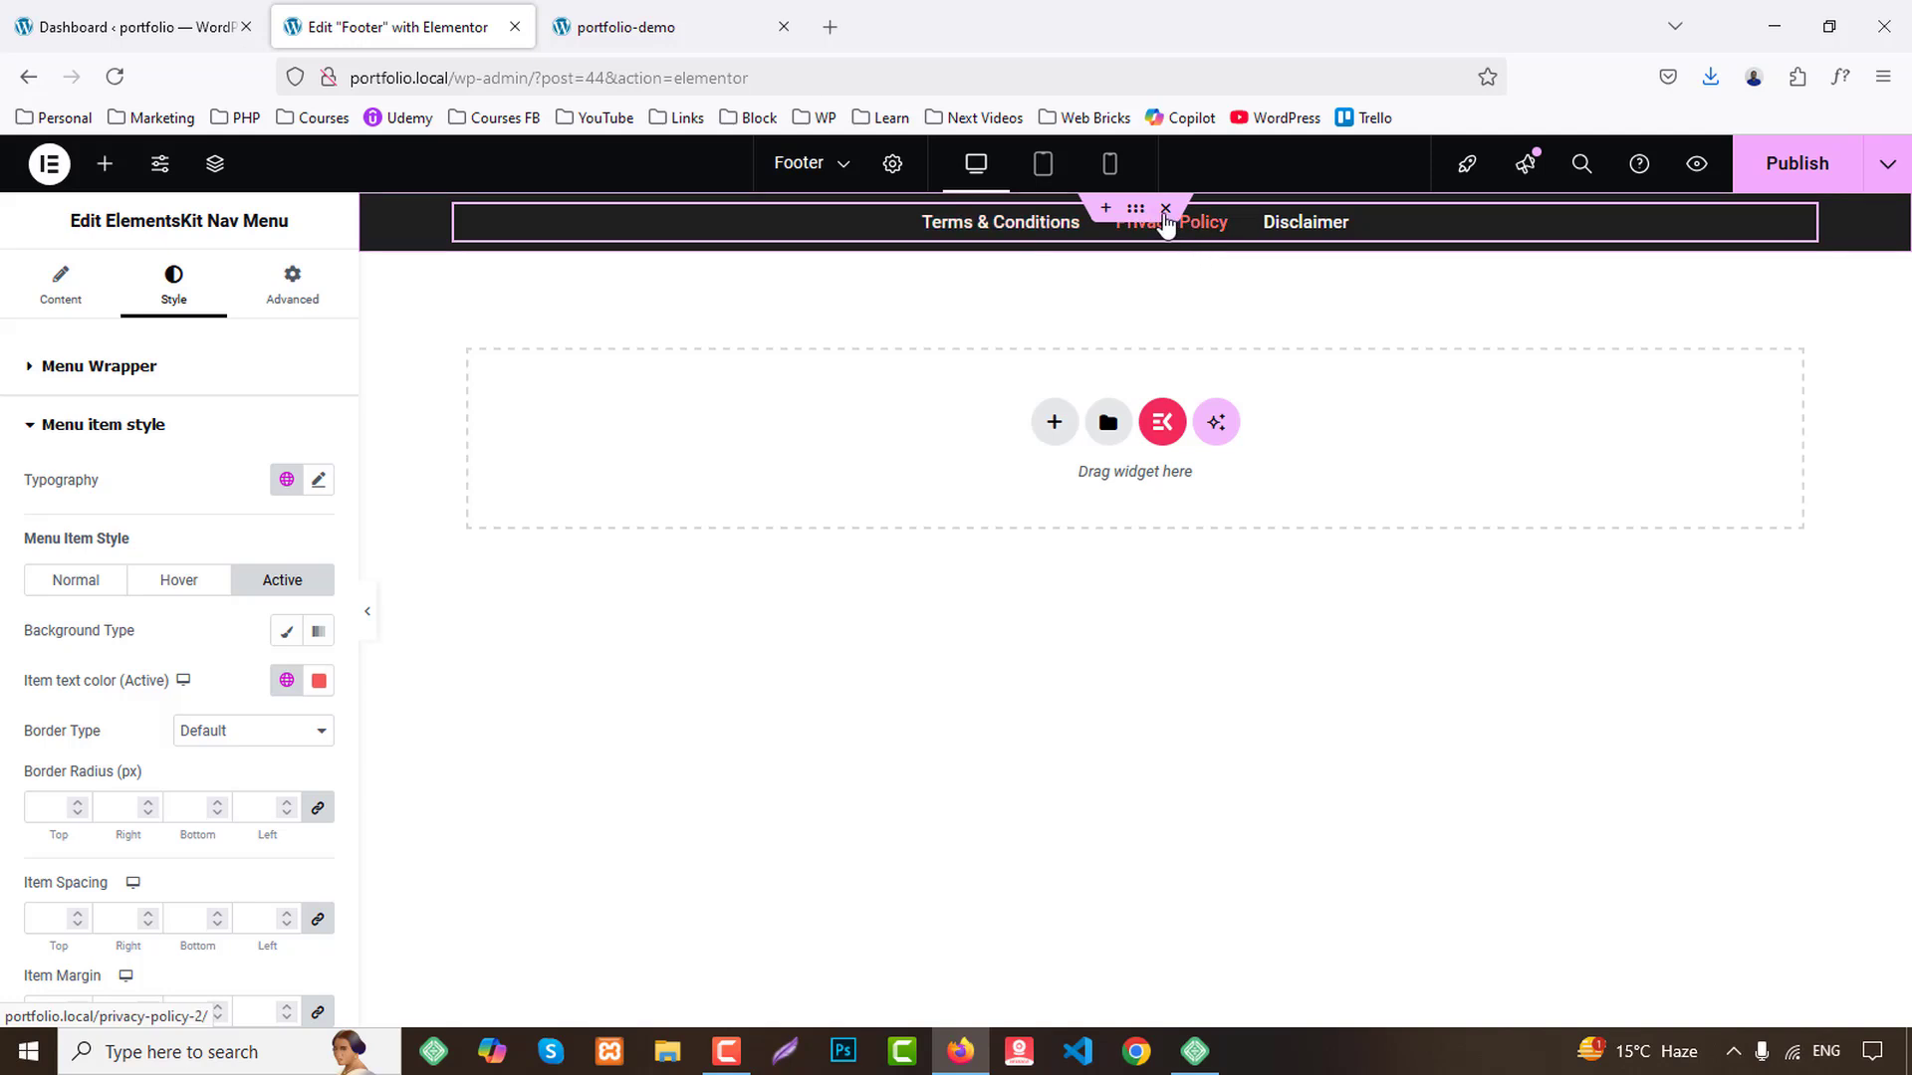
Unlink the dark container's padding and set its top and bottom padding to 50 px, with 0 px on both sides.
left_click(418, 295)
left_click(314, 299)
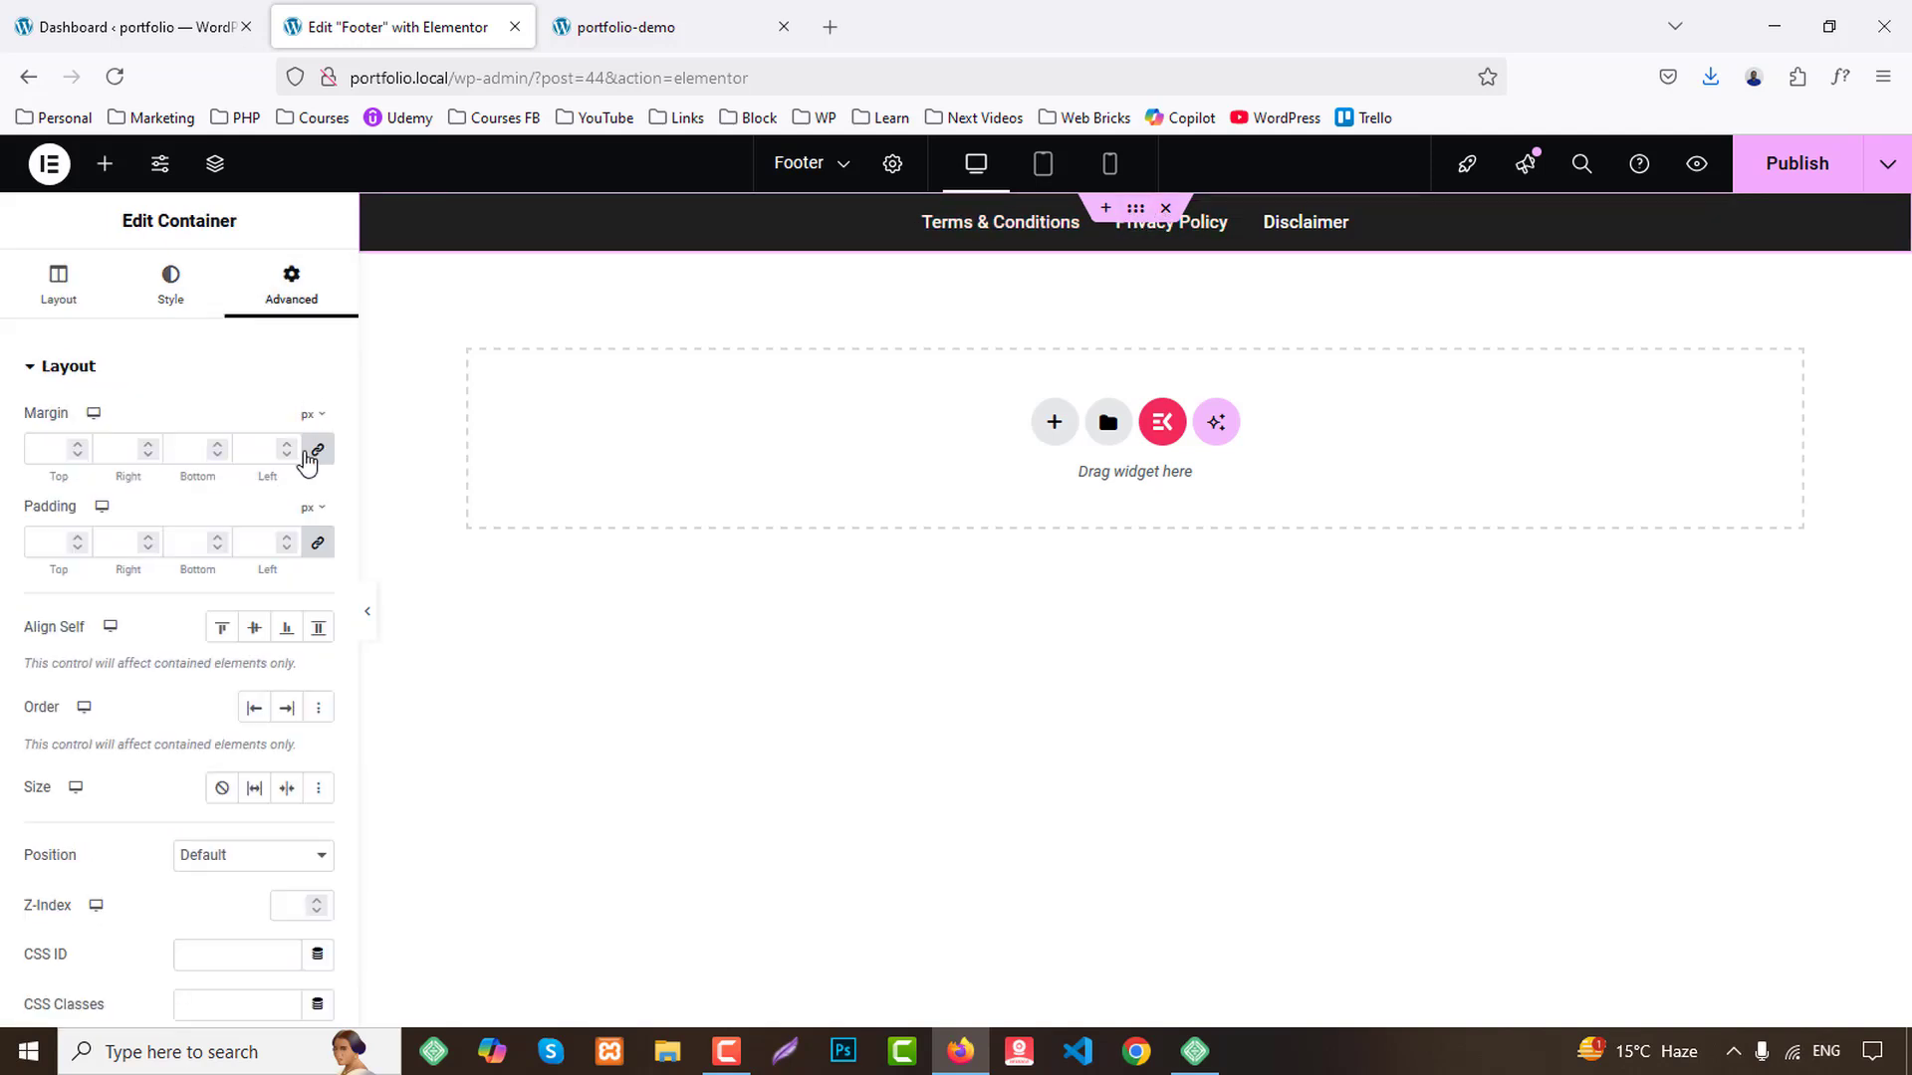
left_click(316, 547)
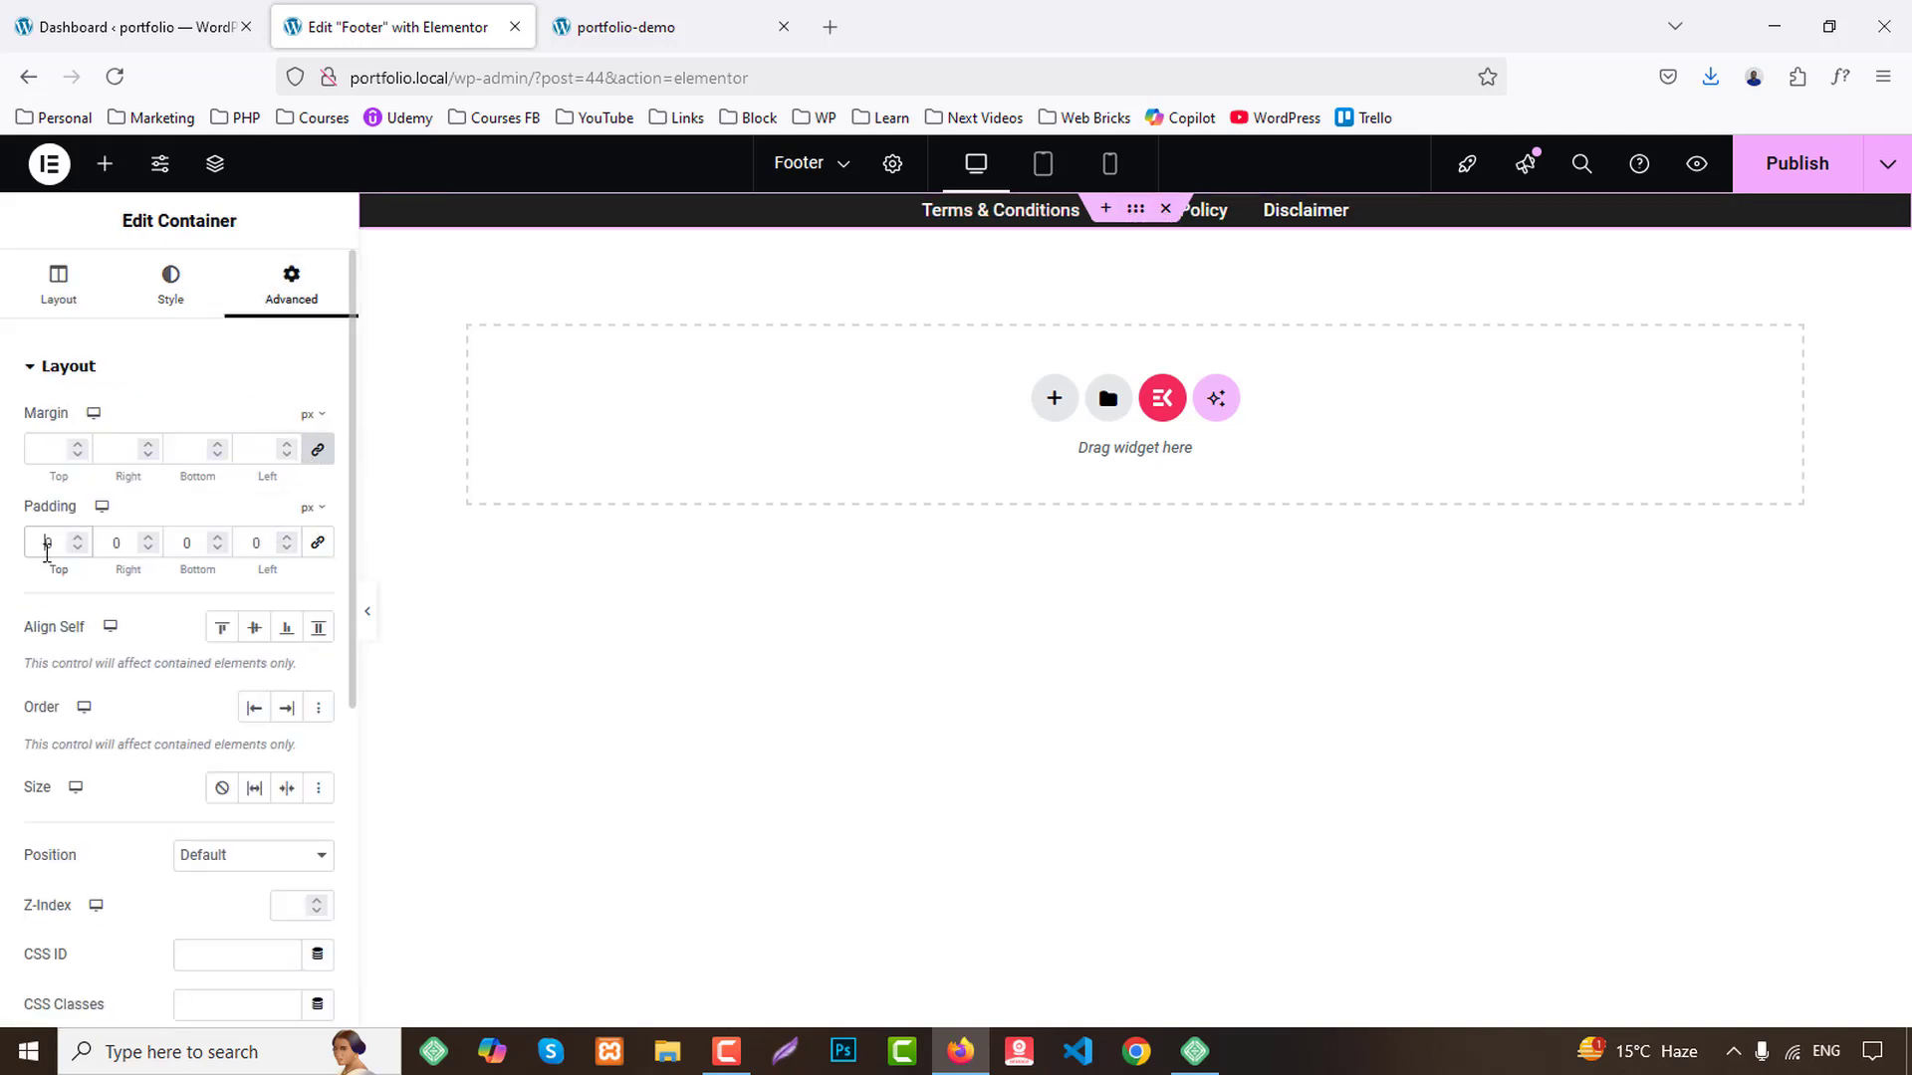
type("5")
left_click(173, 543)
type("5")
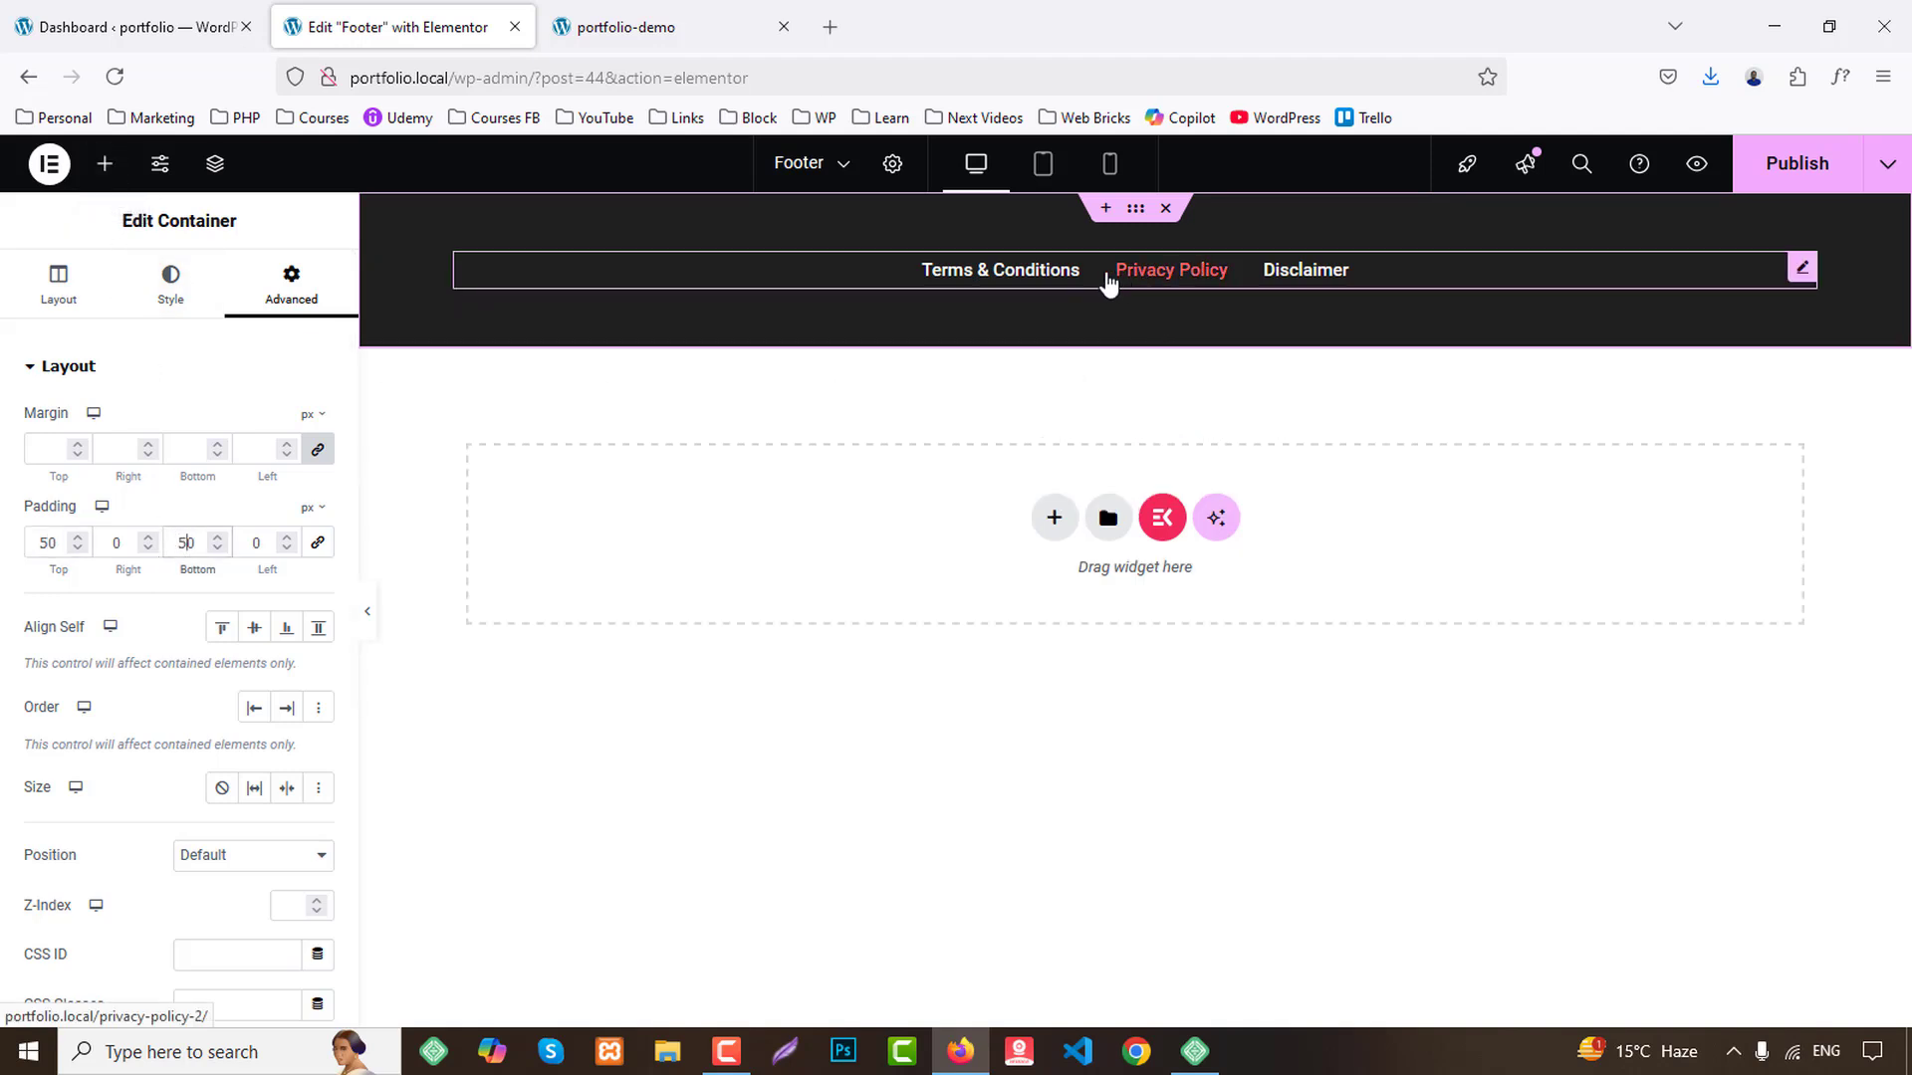
Add a Text Editor widget below the nav menu in the dark footer container.
left_click(1107, 278)
left_click(104, 163)
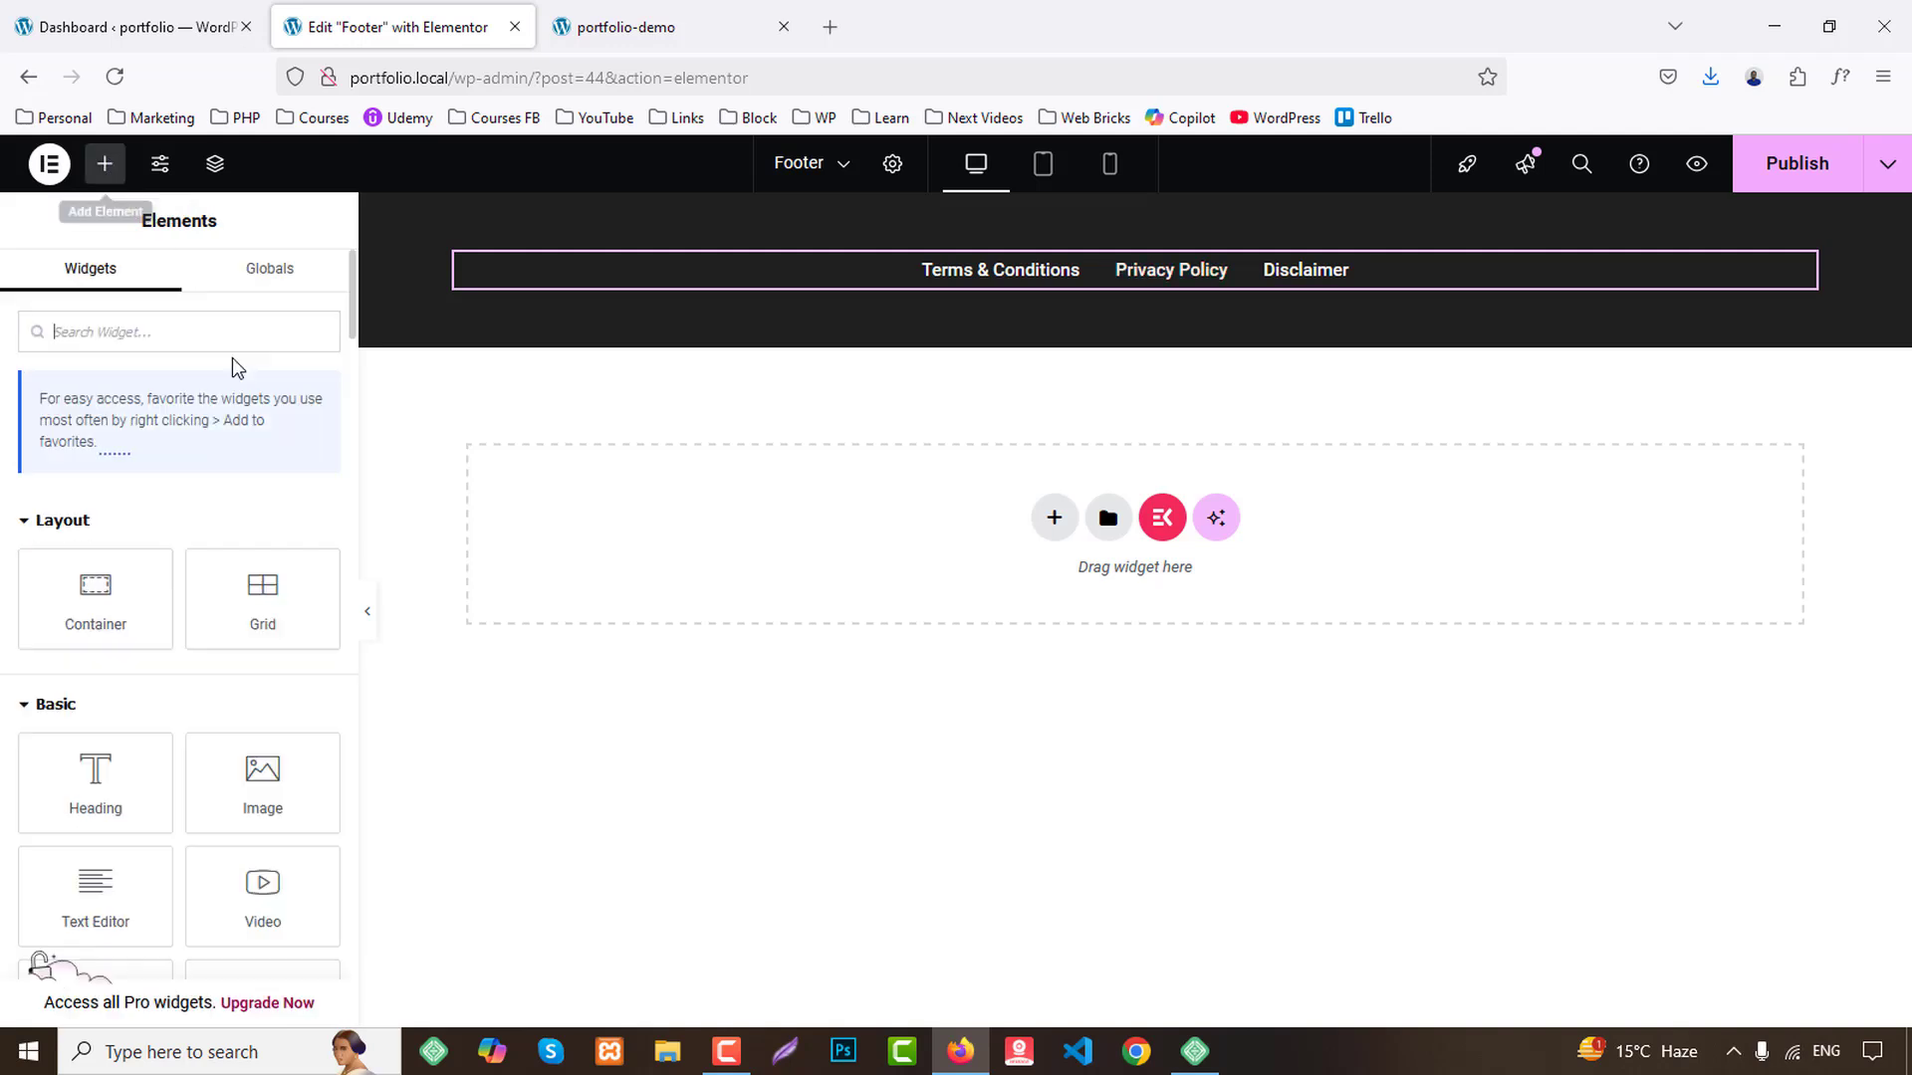
type("text")
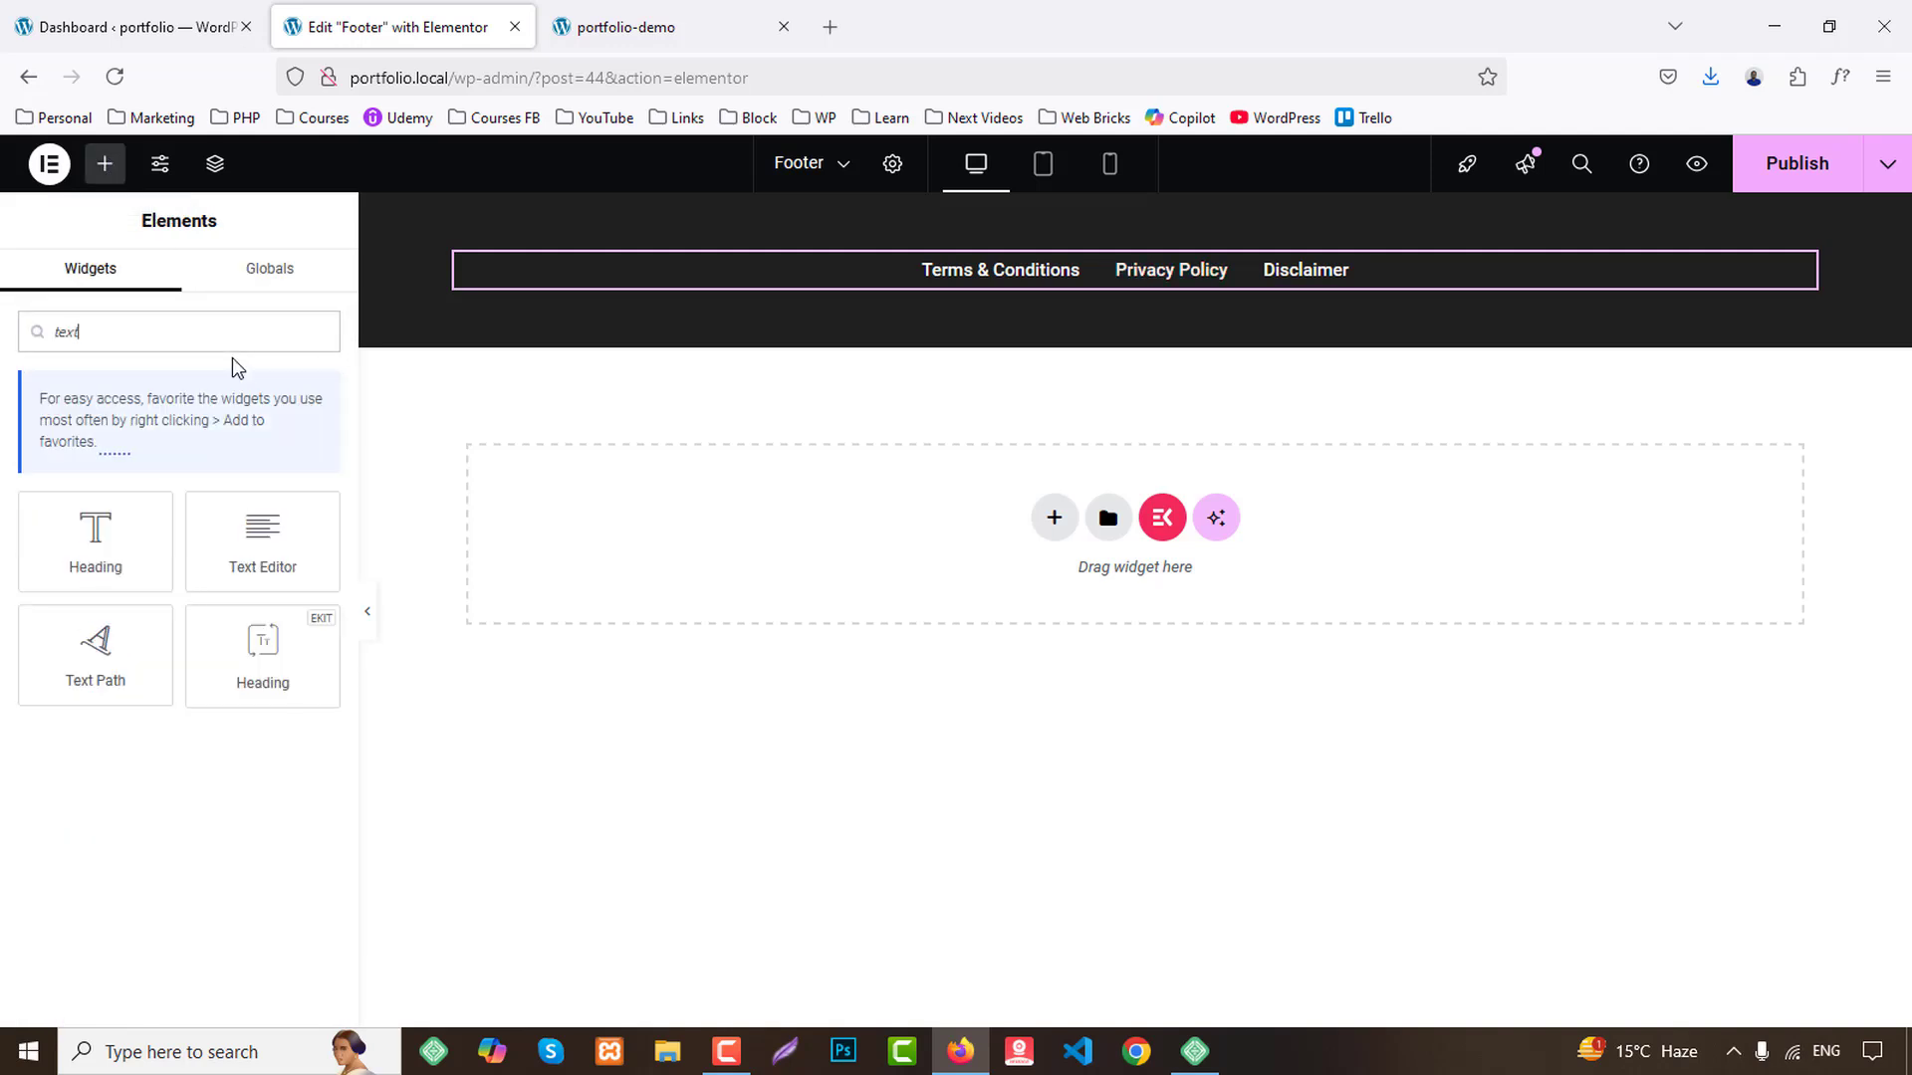
left_click_drag(281, 557, 1261, 281)
Replace the widget's placeholder text with the demo footer's copyright line, written as "© 2024. all rights reserved.".
left_click(687, 27)
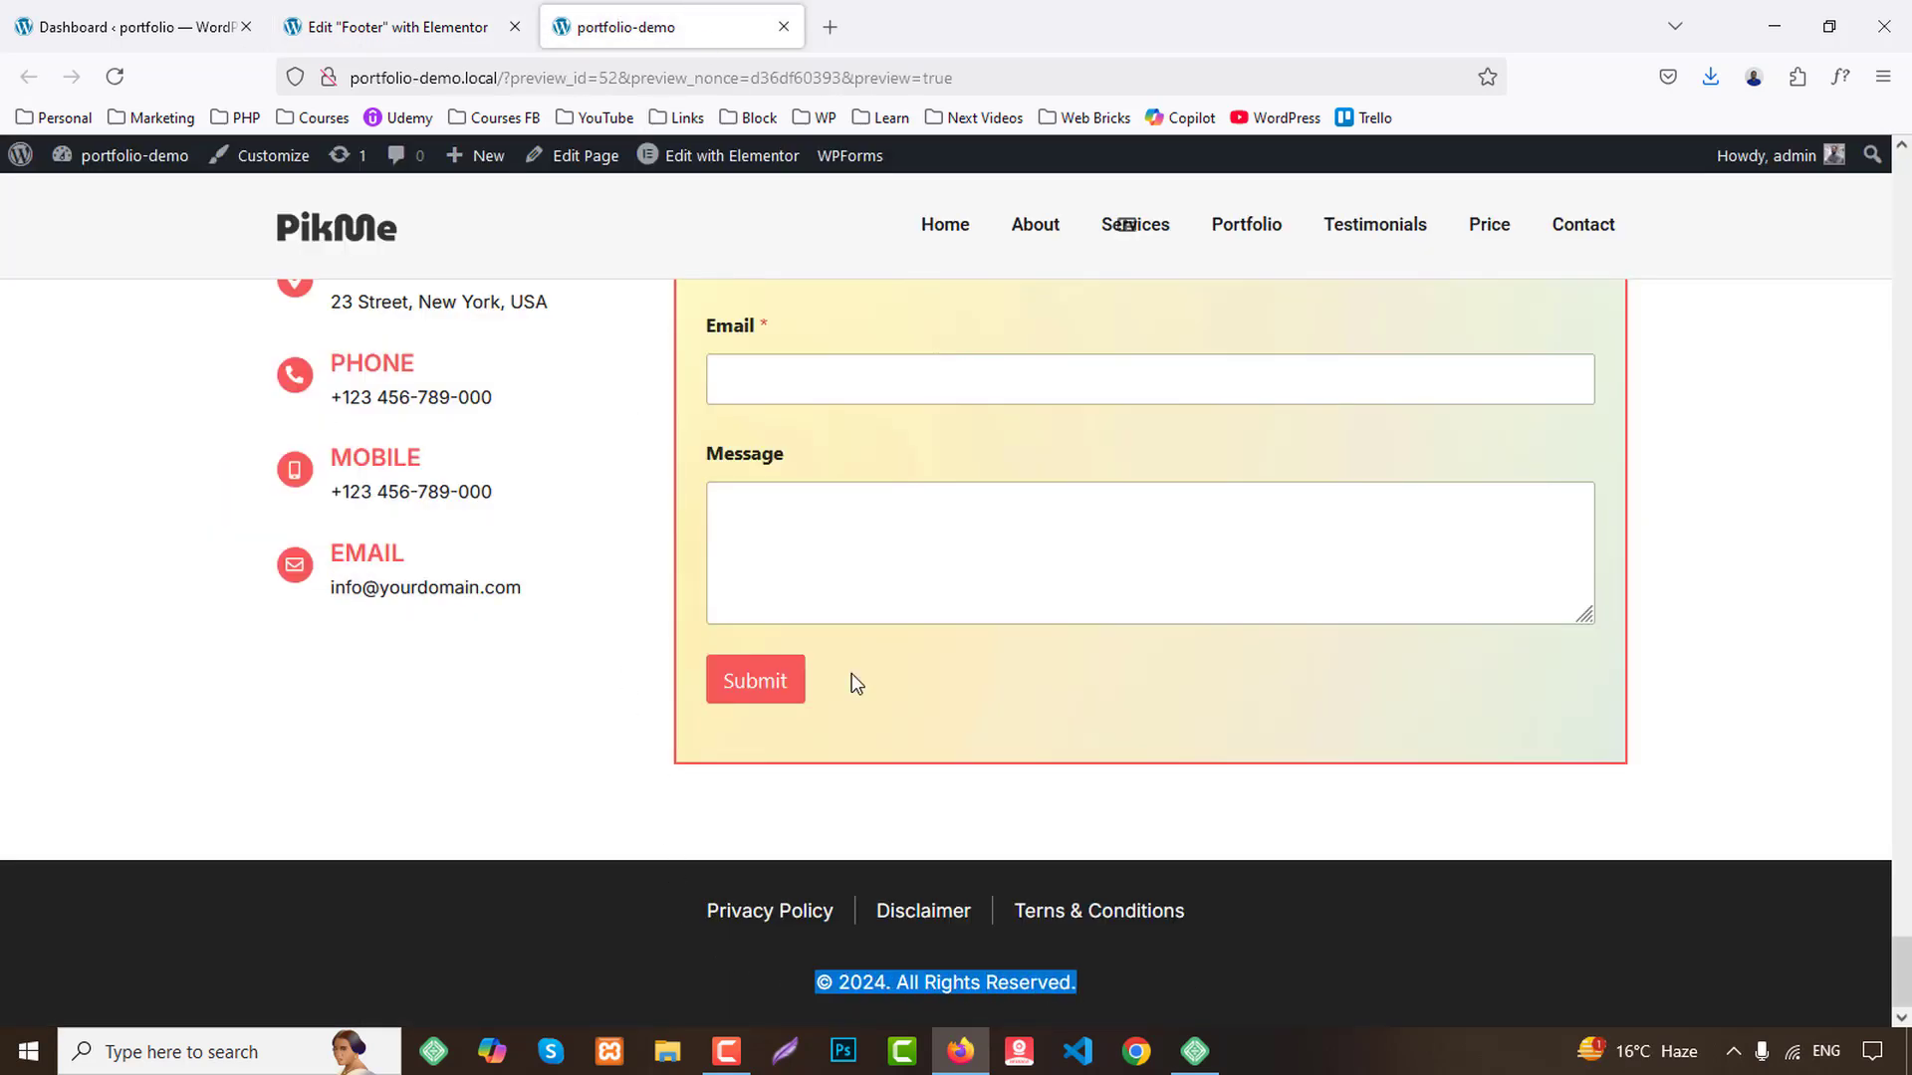
left_click(493, 25)
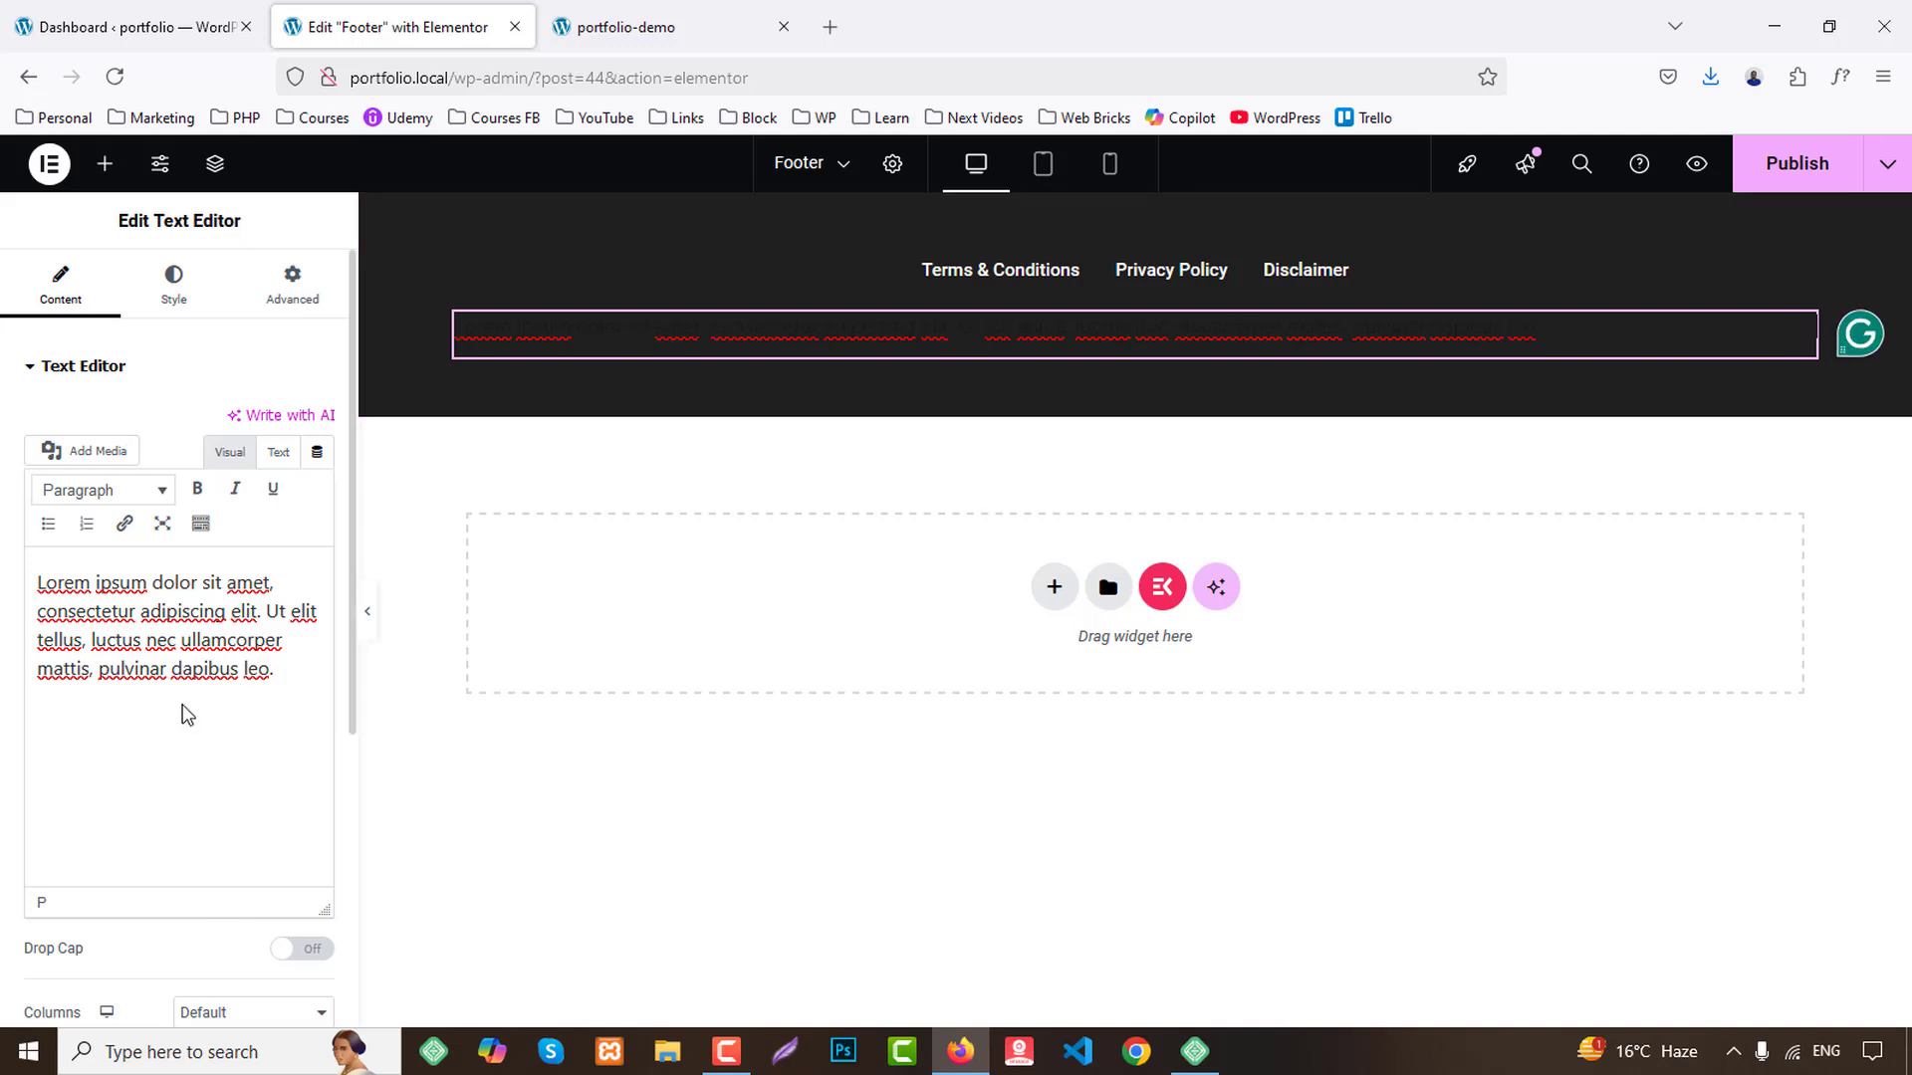
key("ctrl+a")
type("© 2024. all rights reserved.")
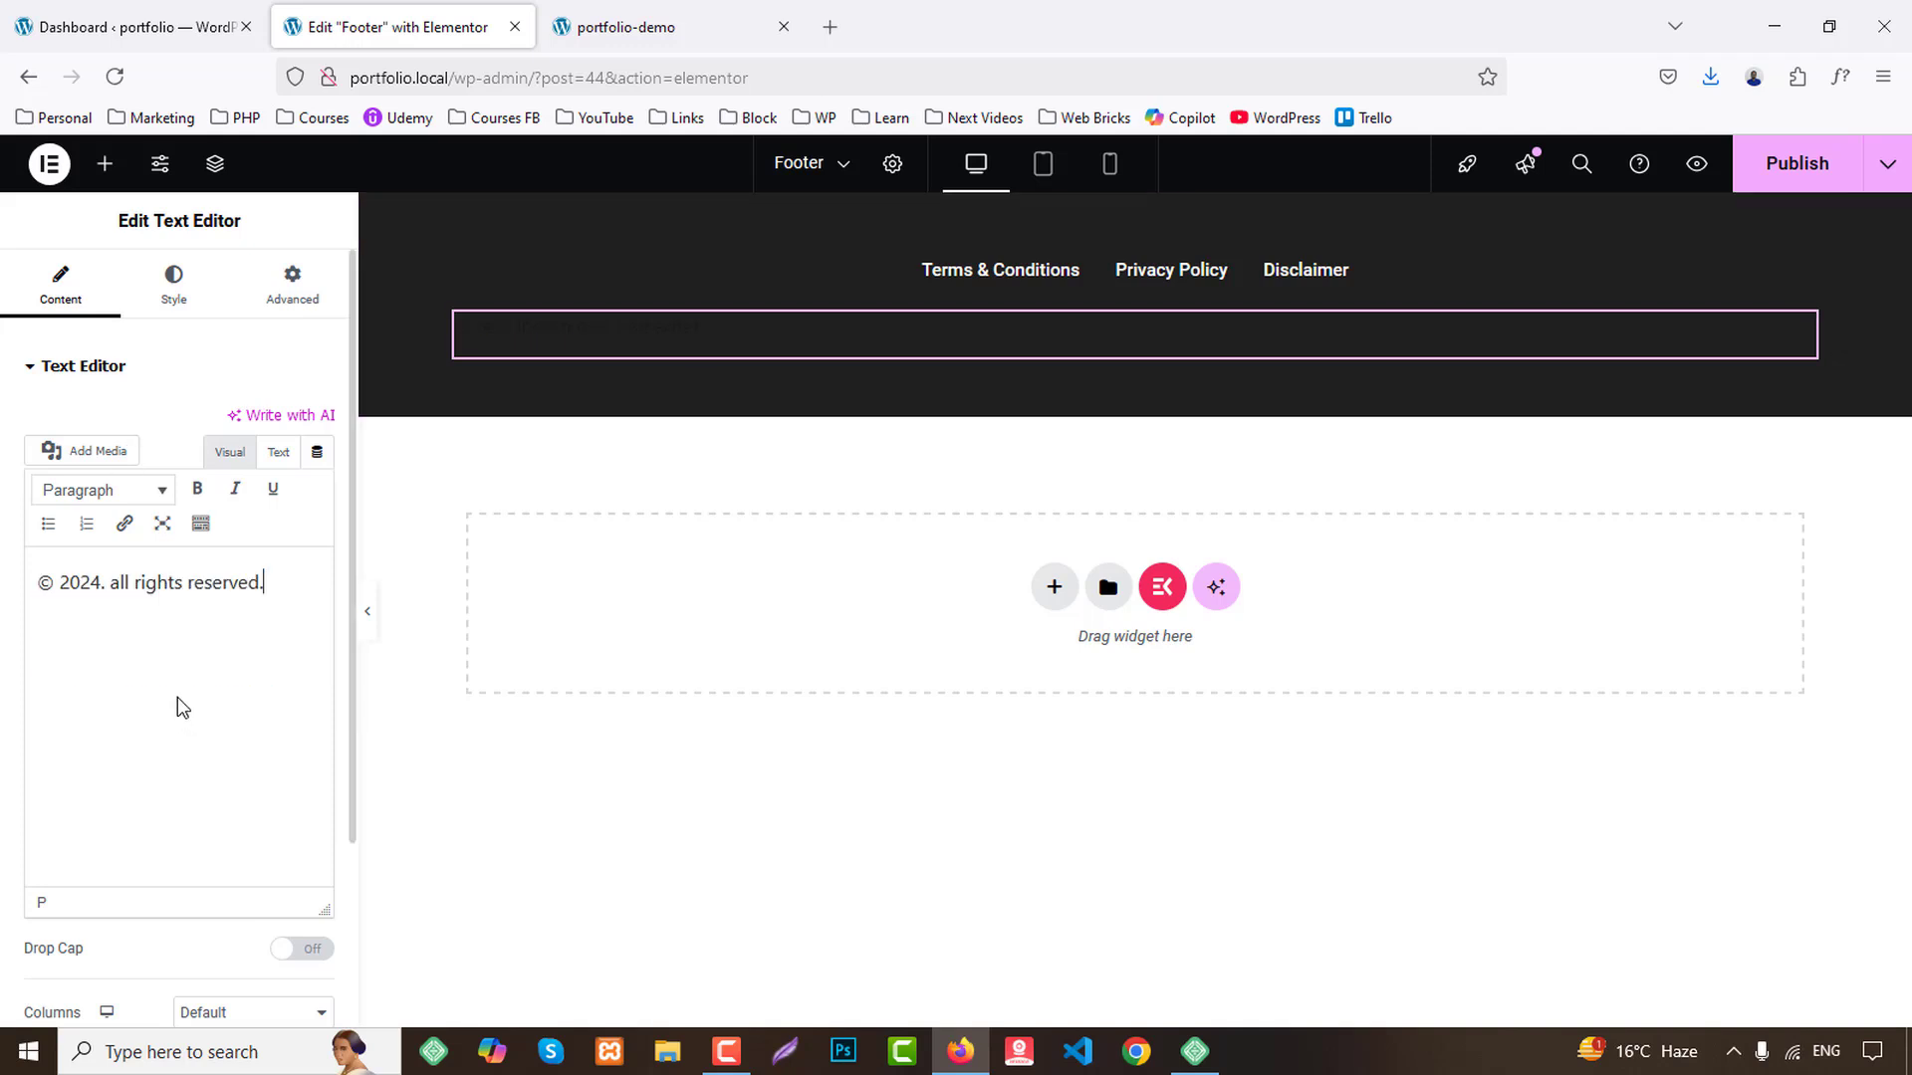
Set the copyright text's color to the global White and center-align it.
left_click(174, 285)
left_click(287, 472)
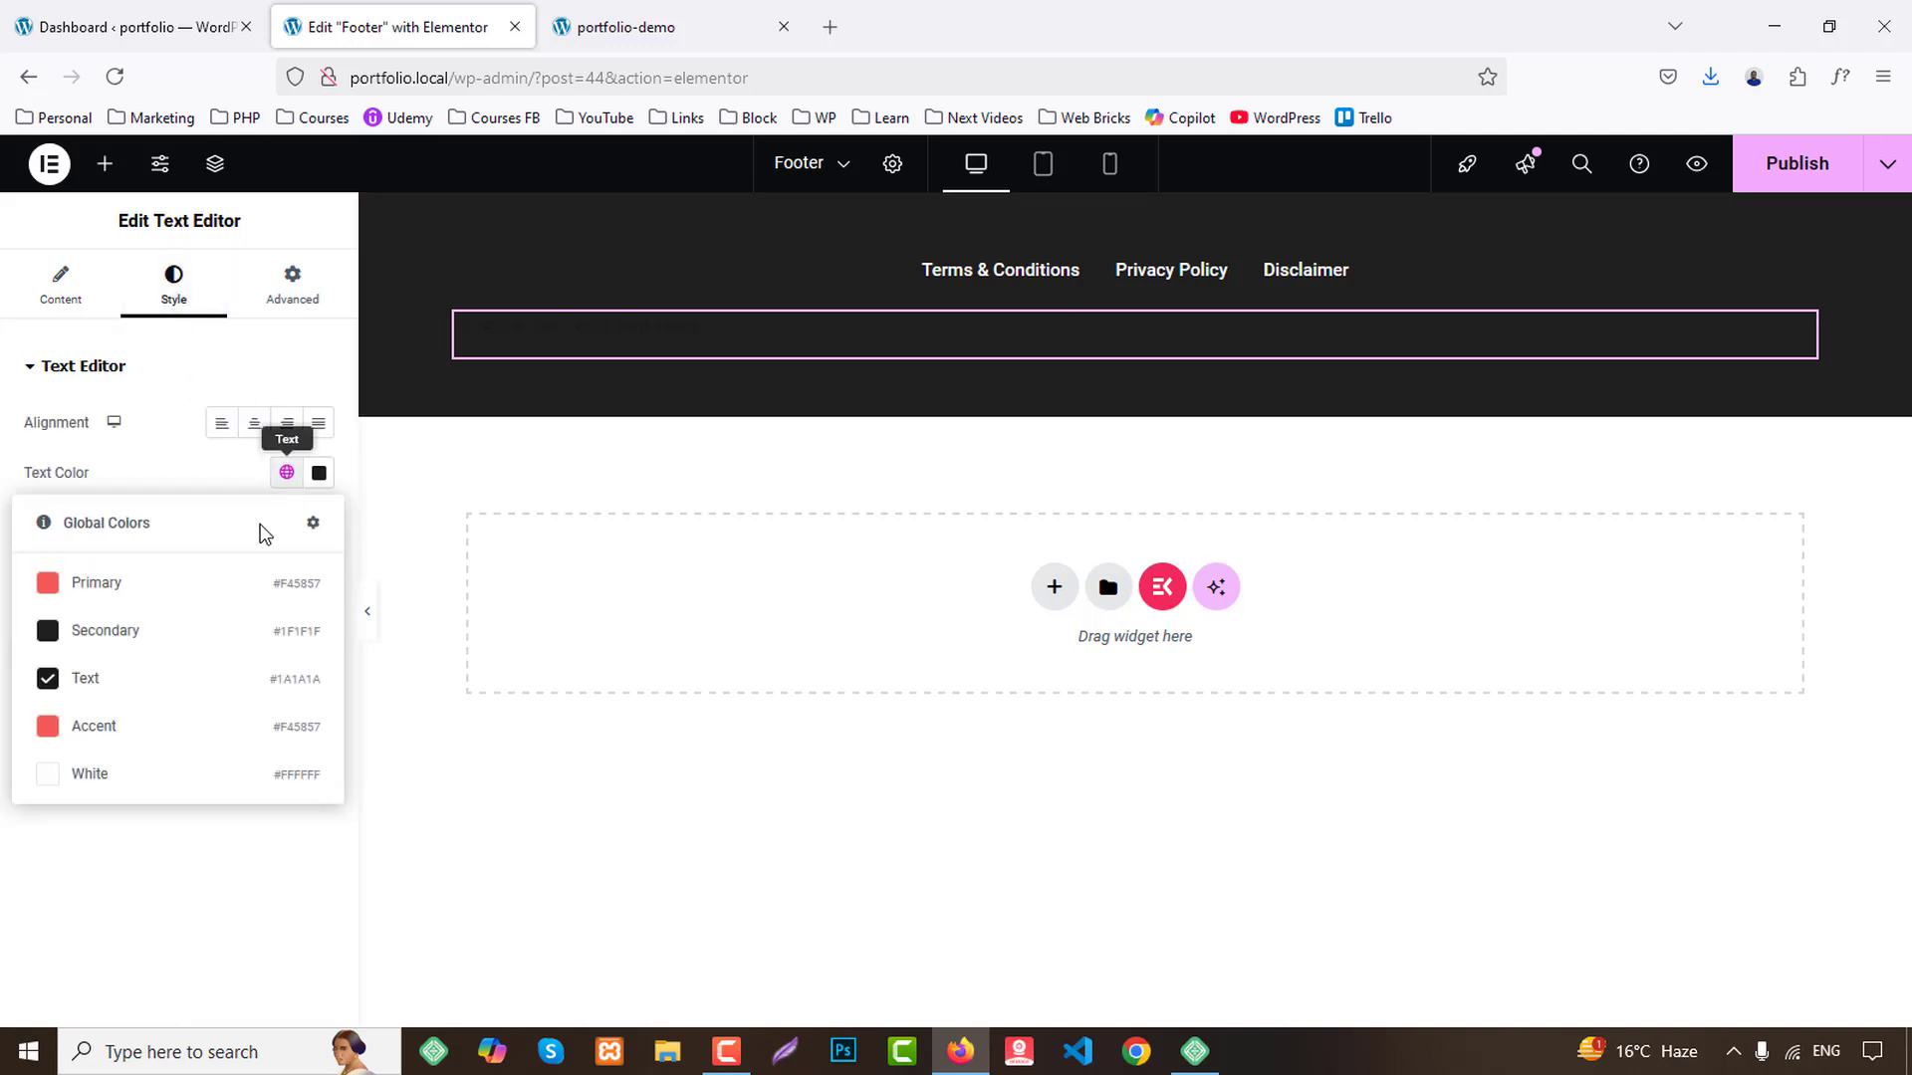
left_click(86, 775)
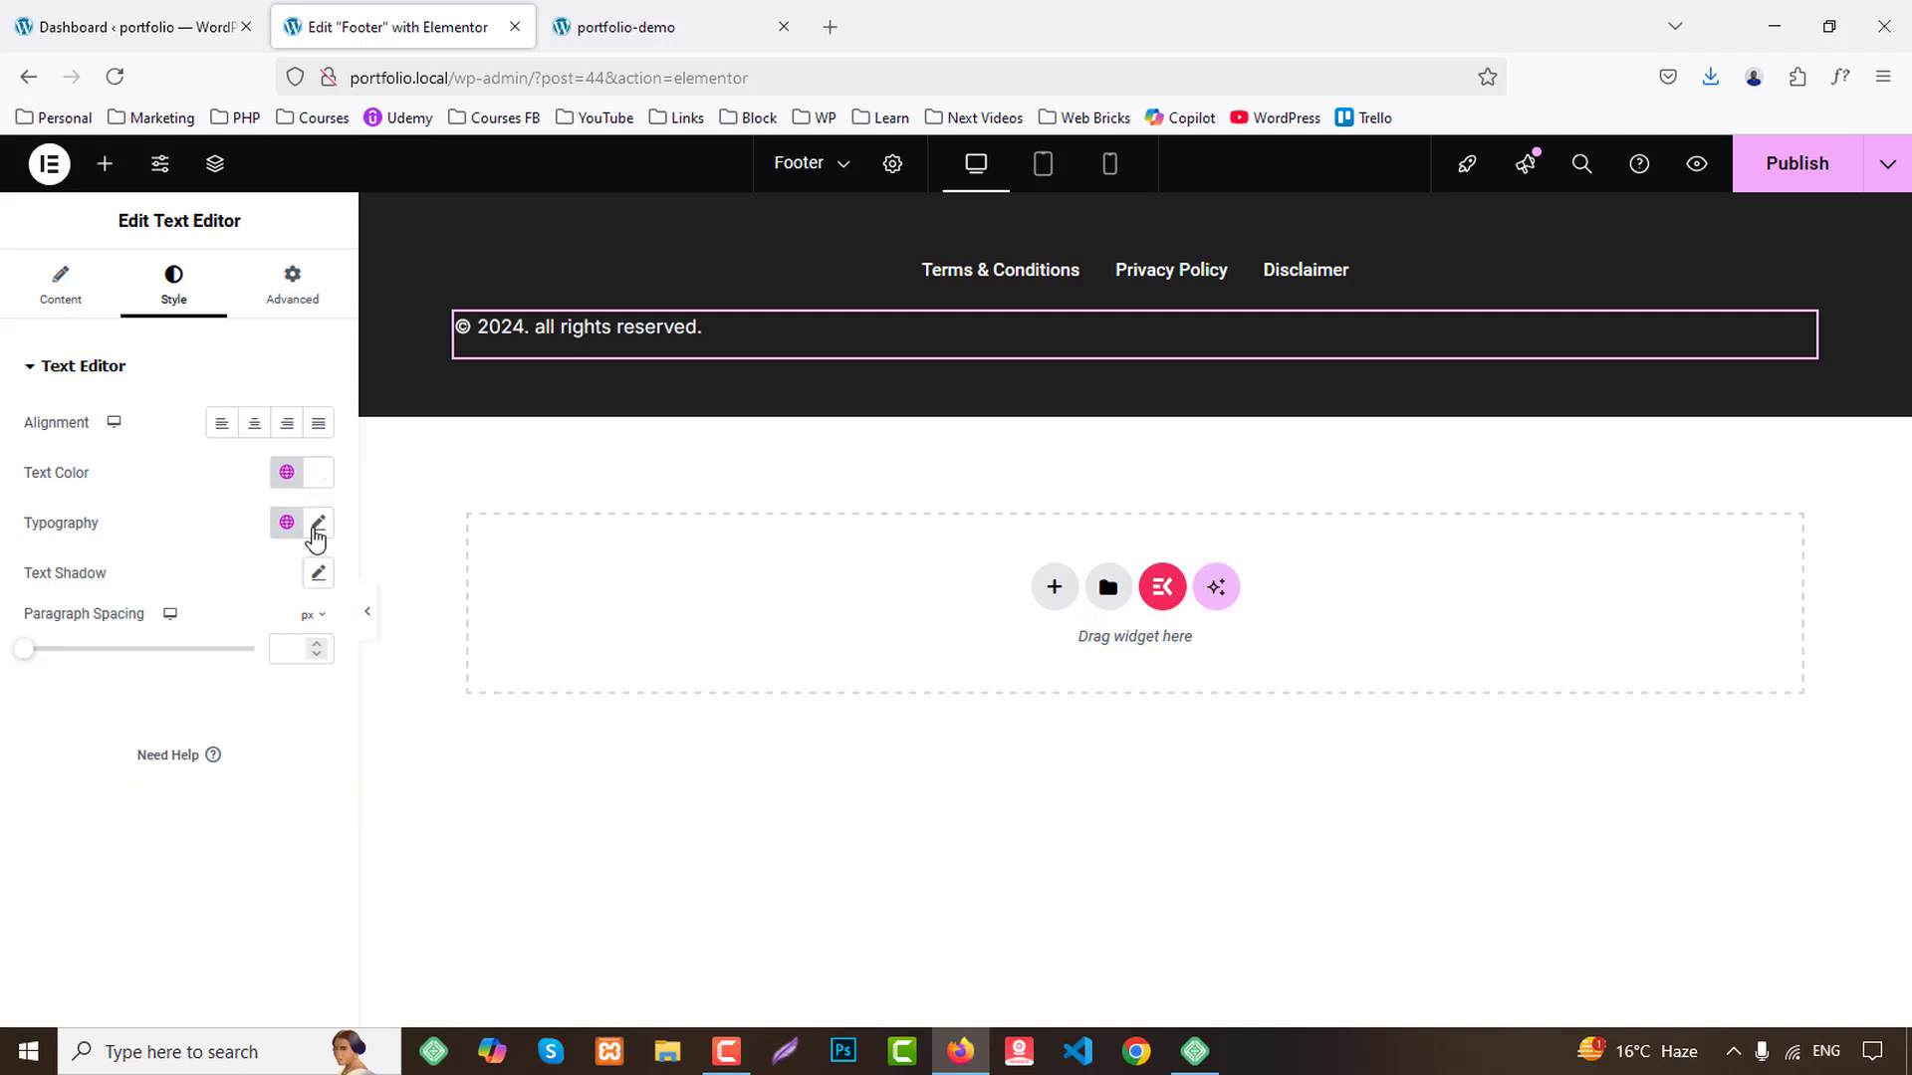
left_click(256, 426)
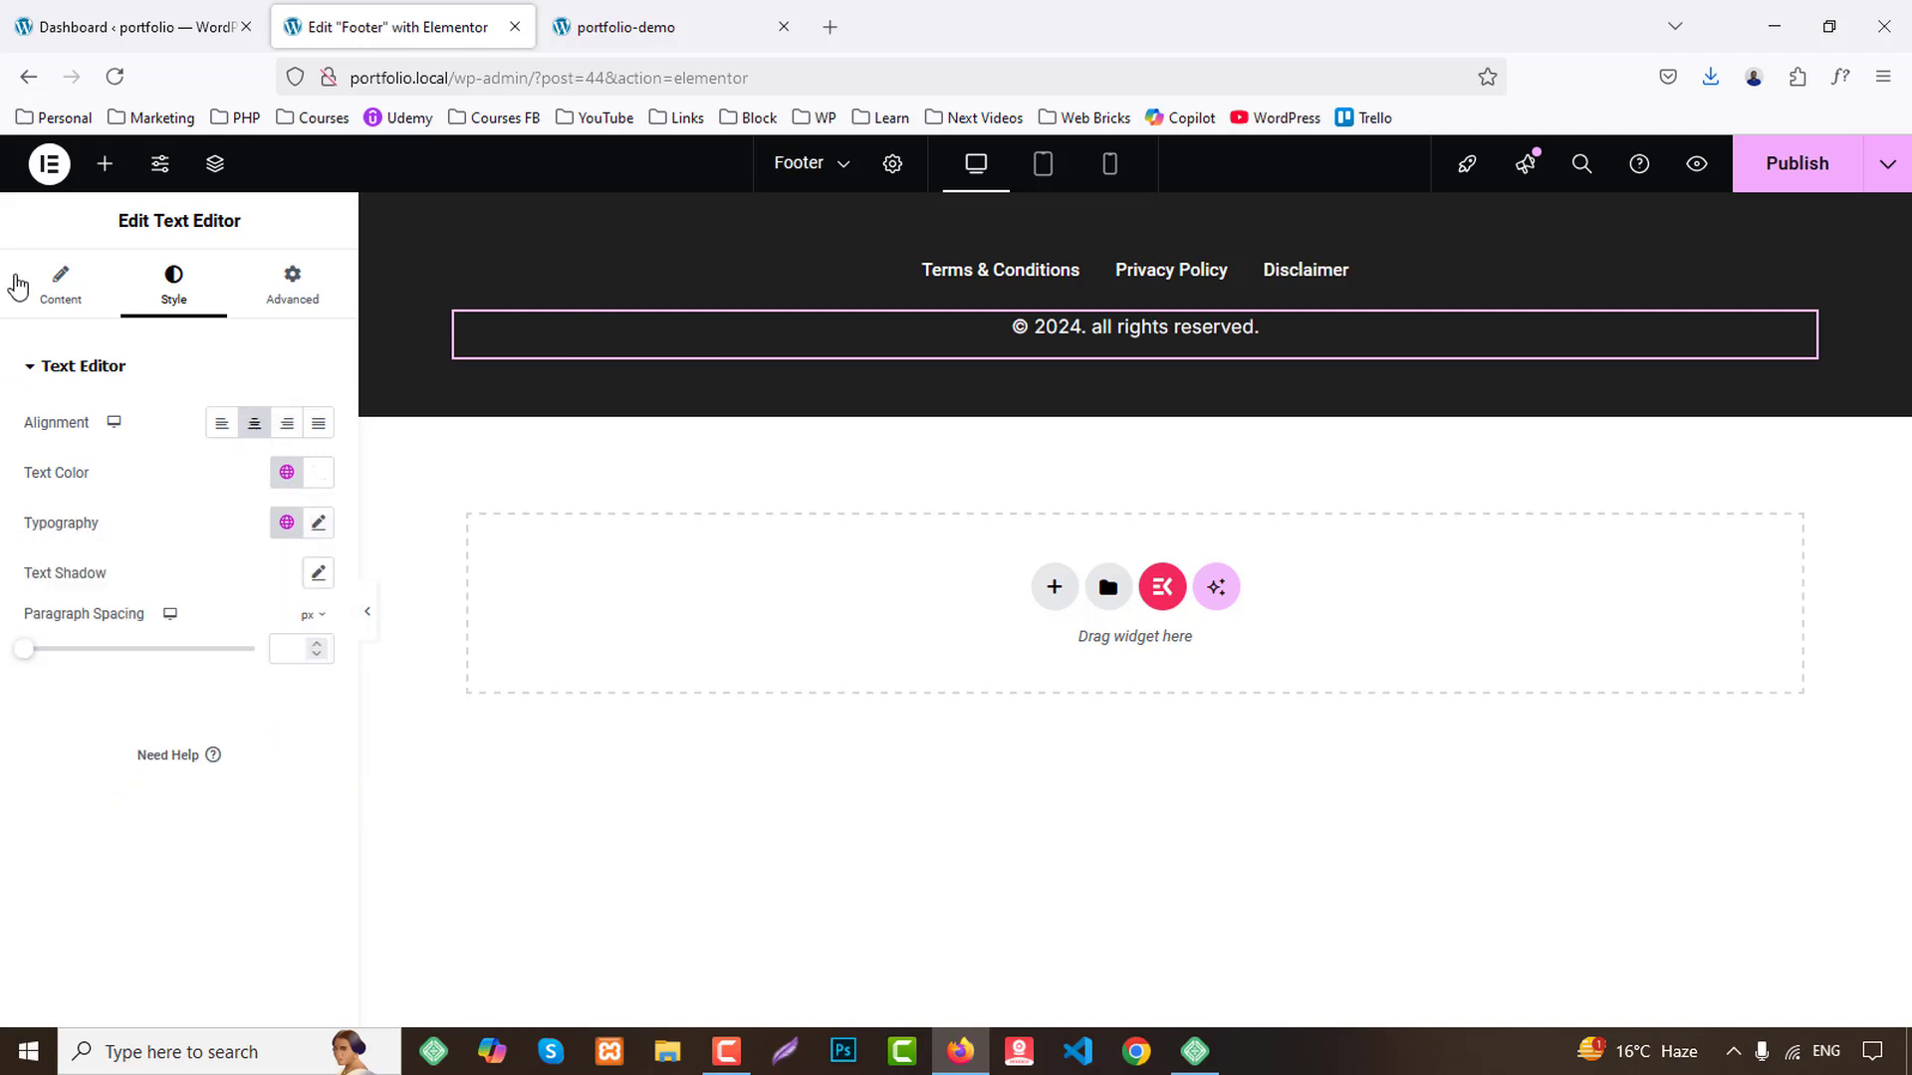
Replace the © symbol with the HTML entity &copy; in the copyright text's code view.
left_click(60, 287)
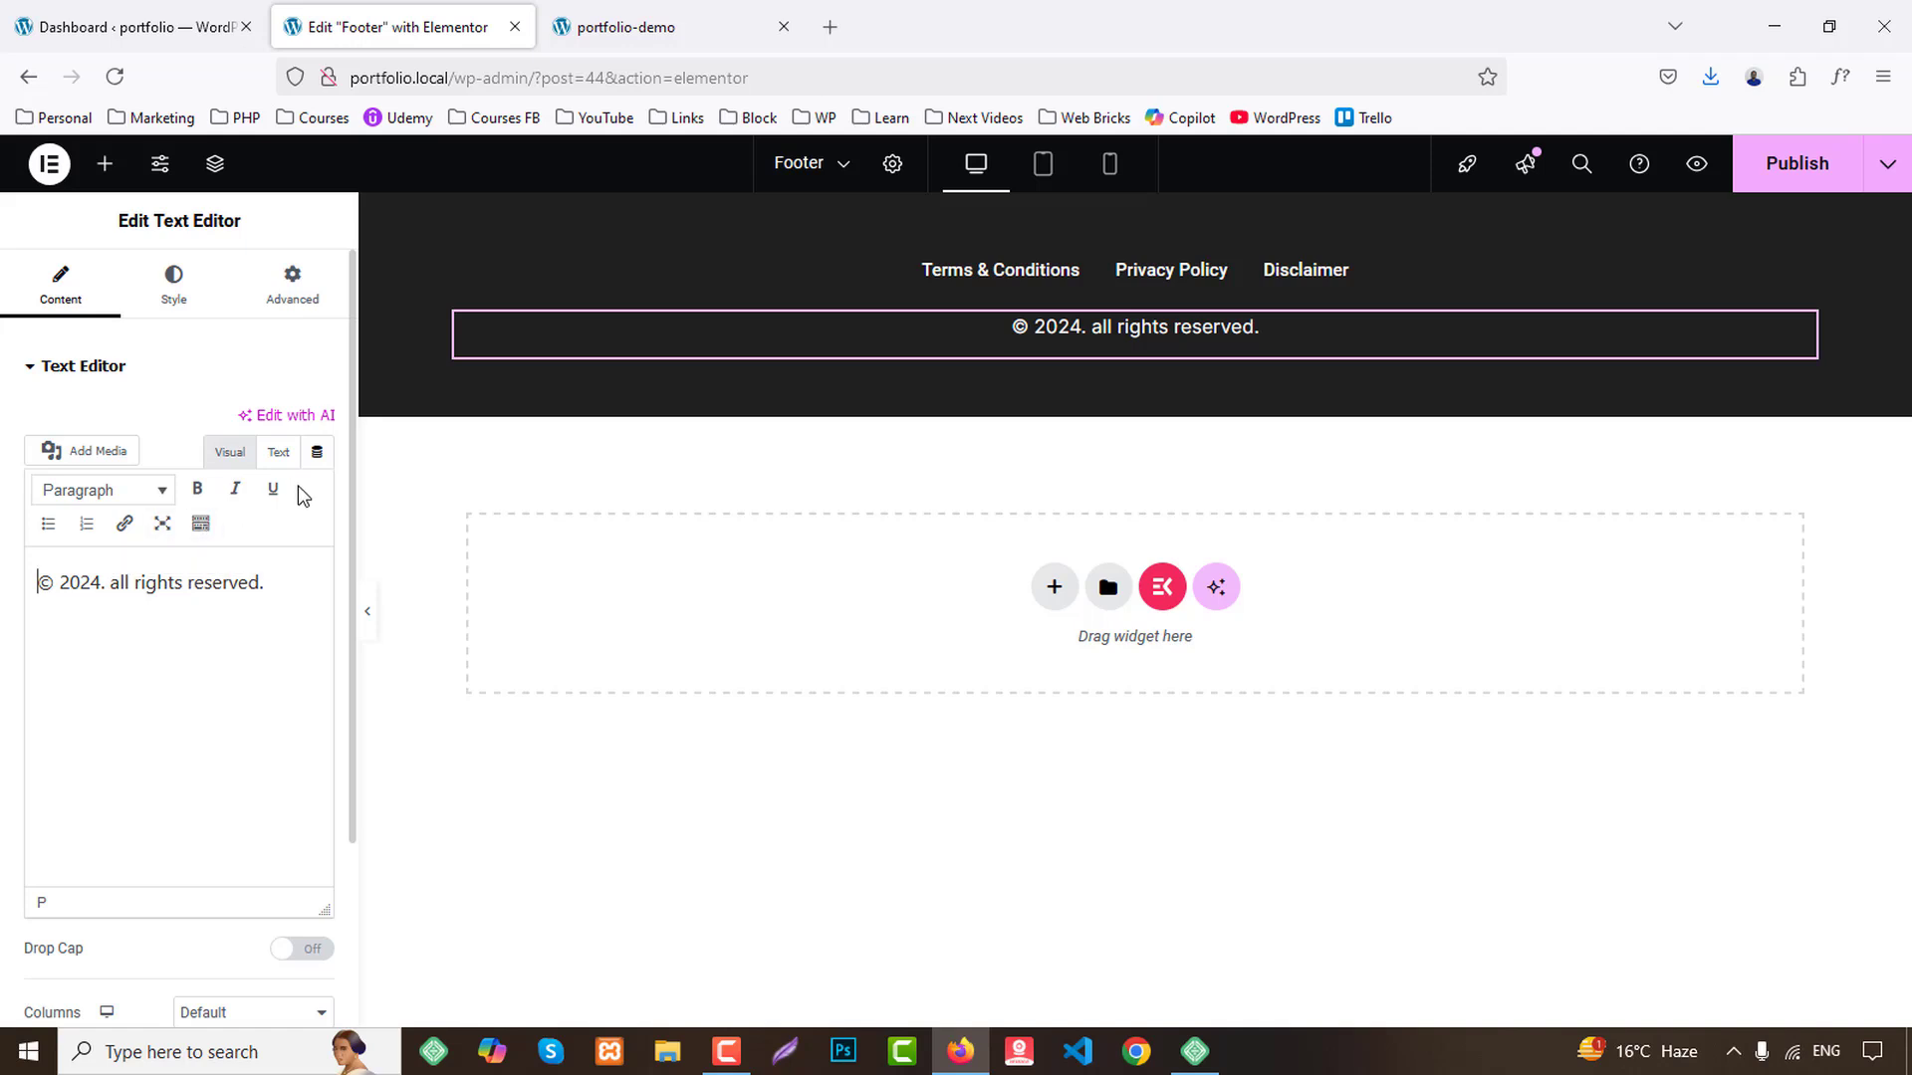
left_click(278, 454)
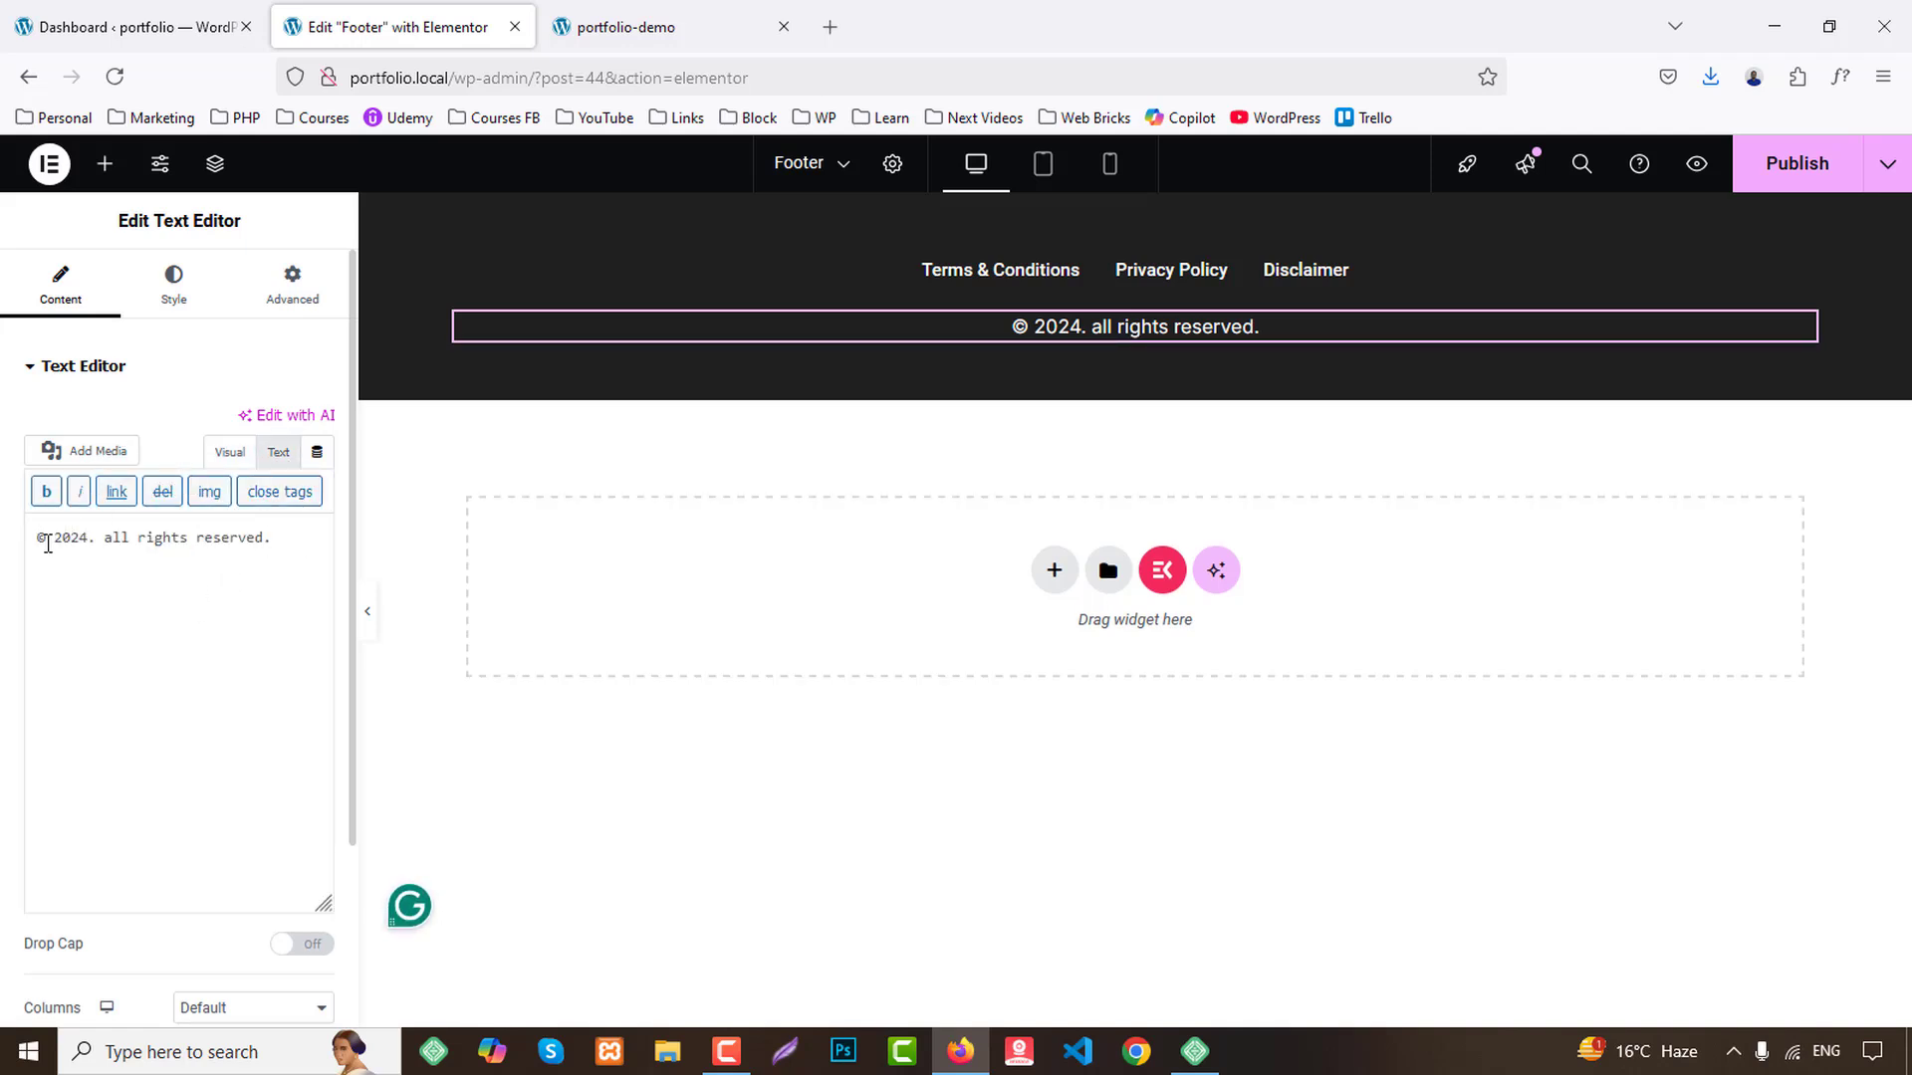
type("&copy;")
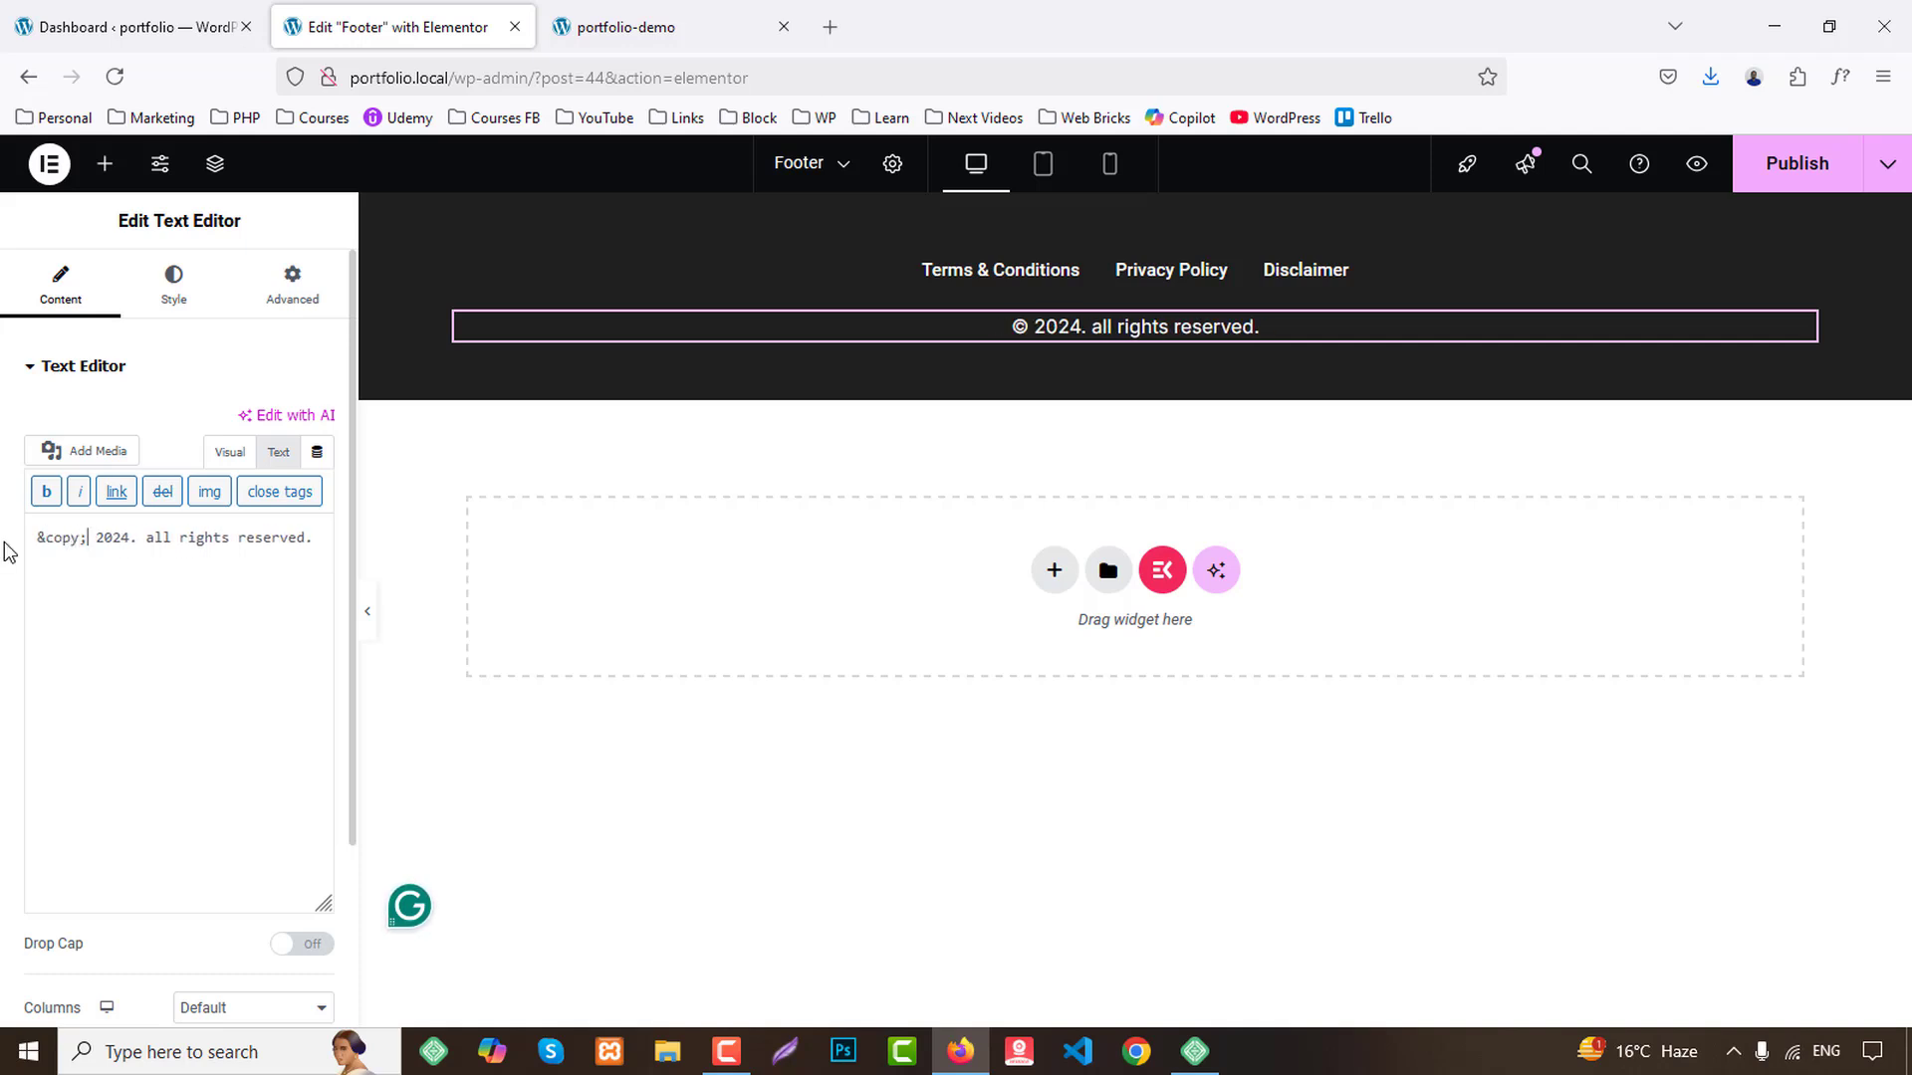
Set the copyright text's typography transform to Capitalize.
left_click(174, 281)
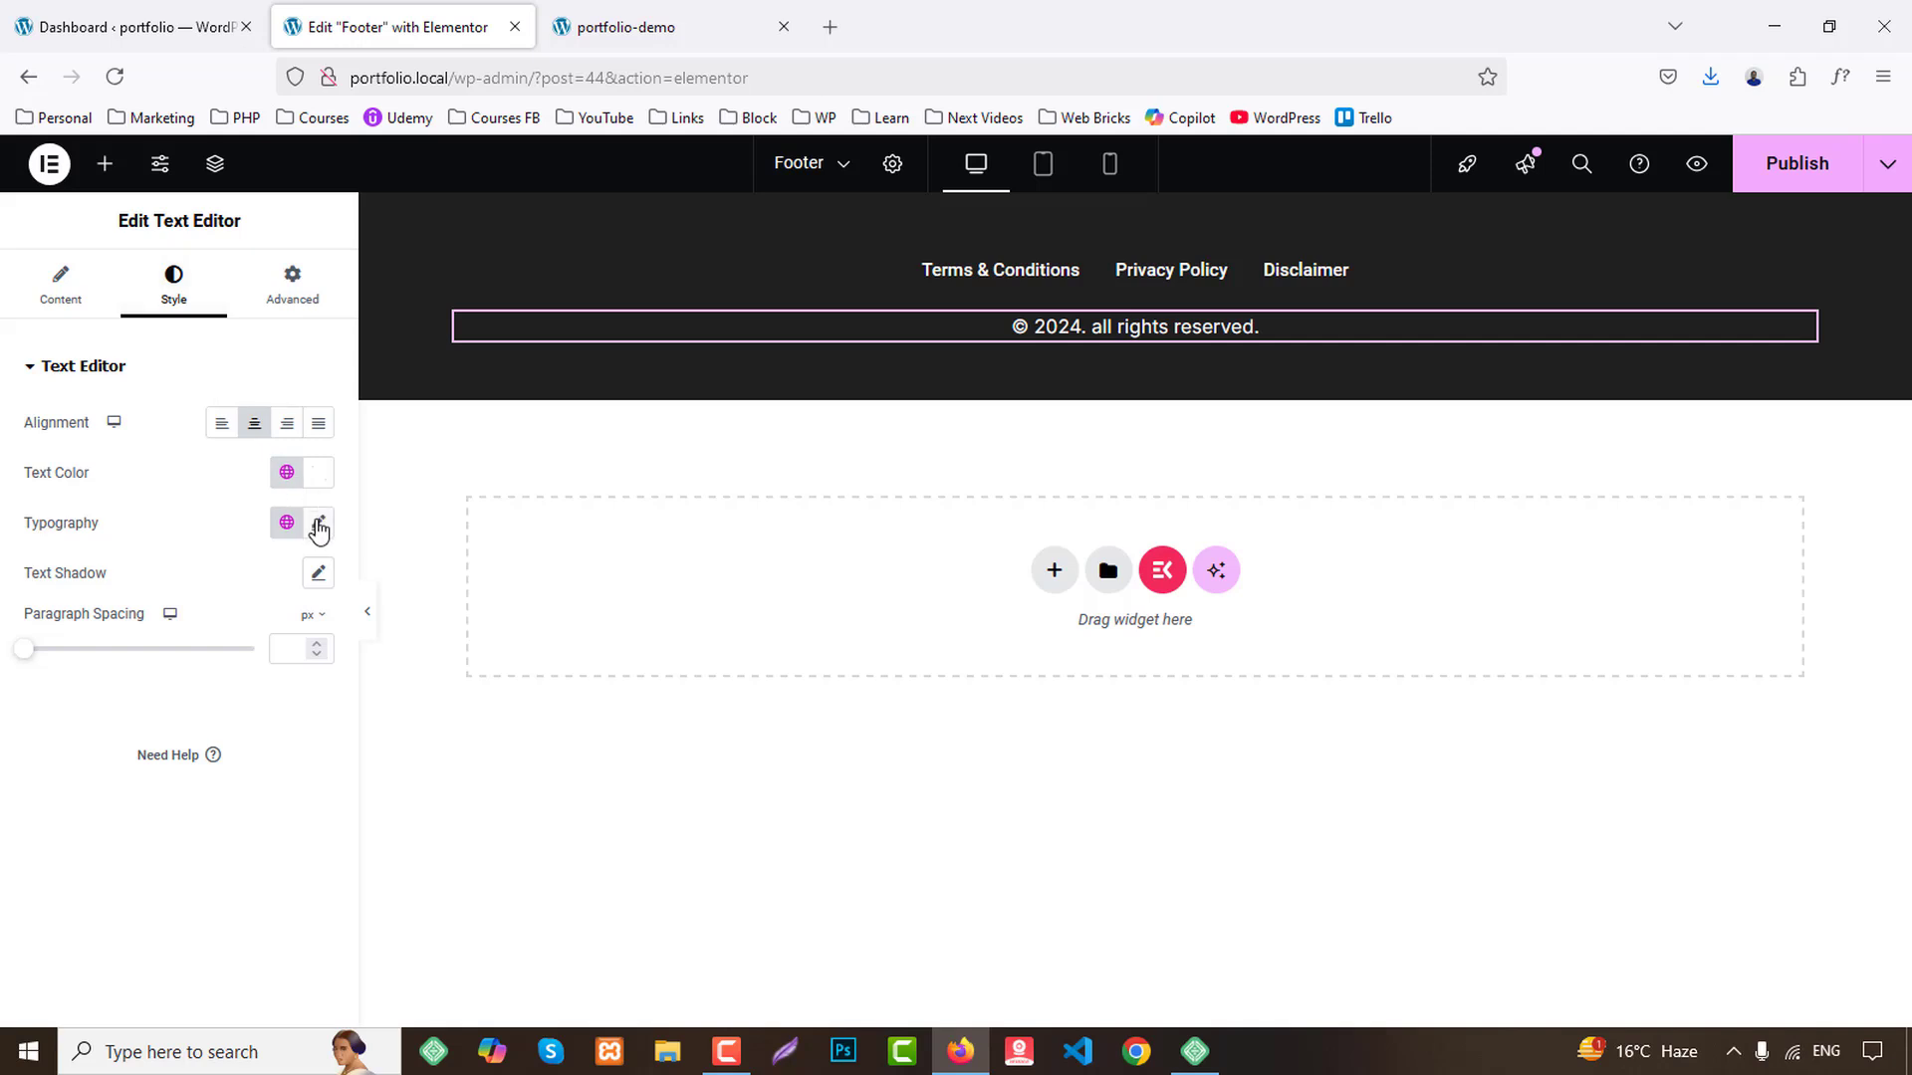
left_click(318, 524)
left_click(236, 808)
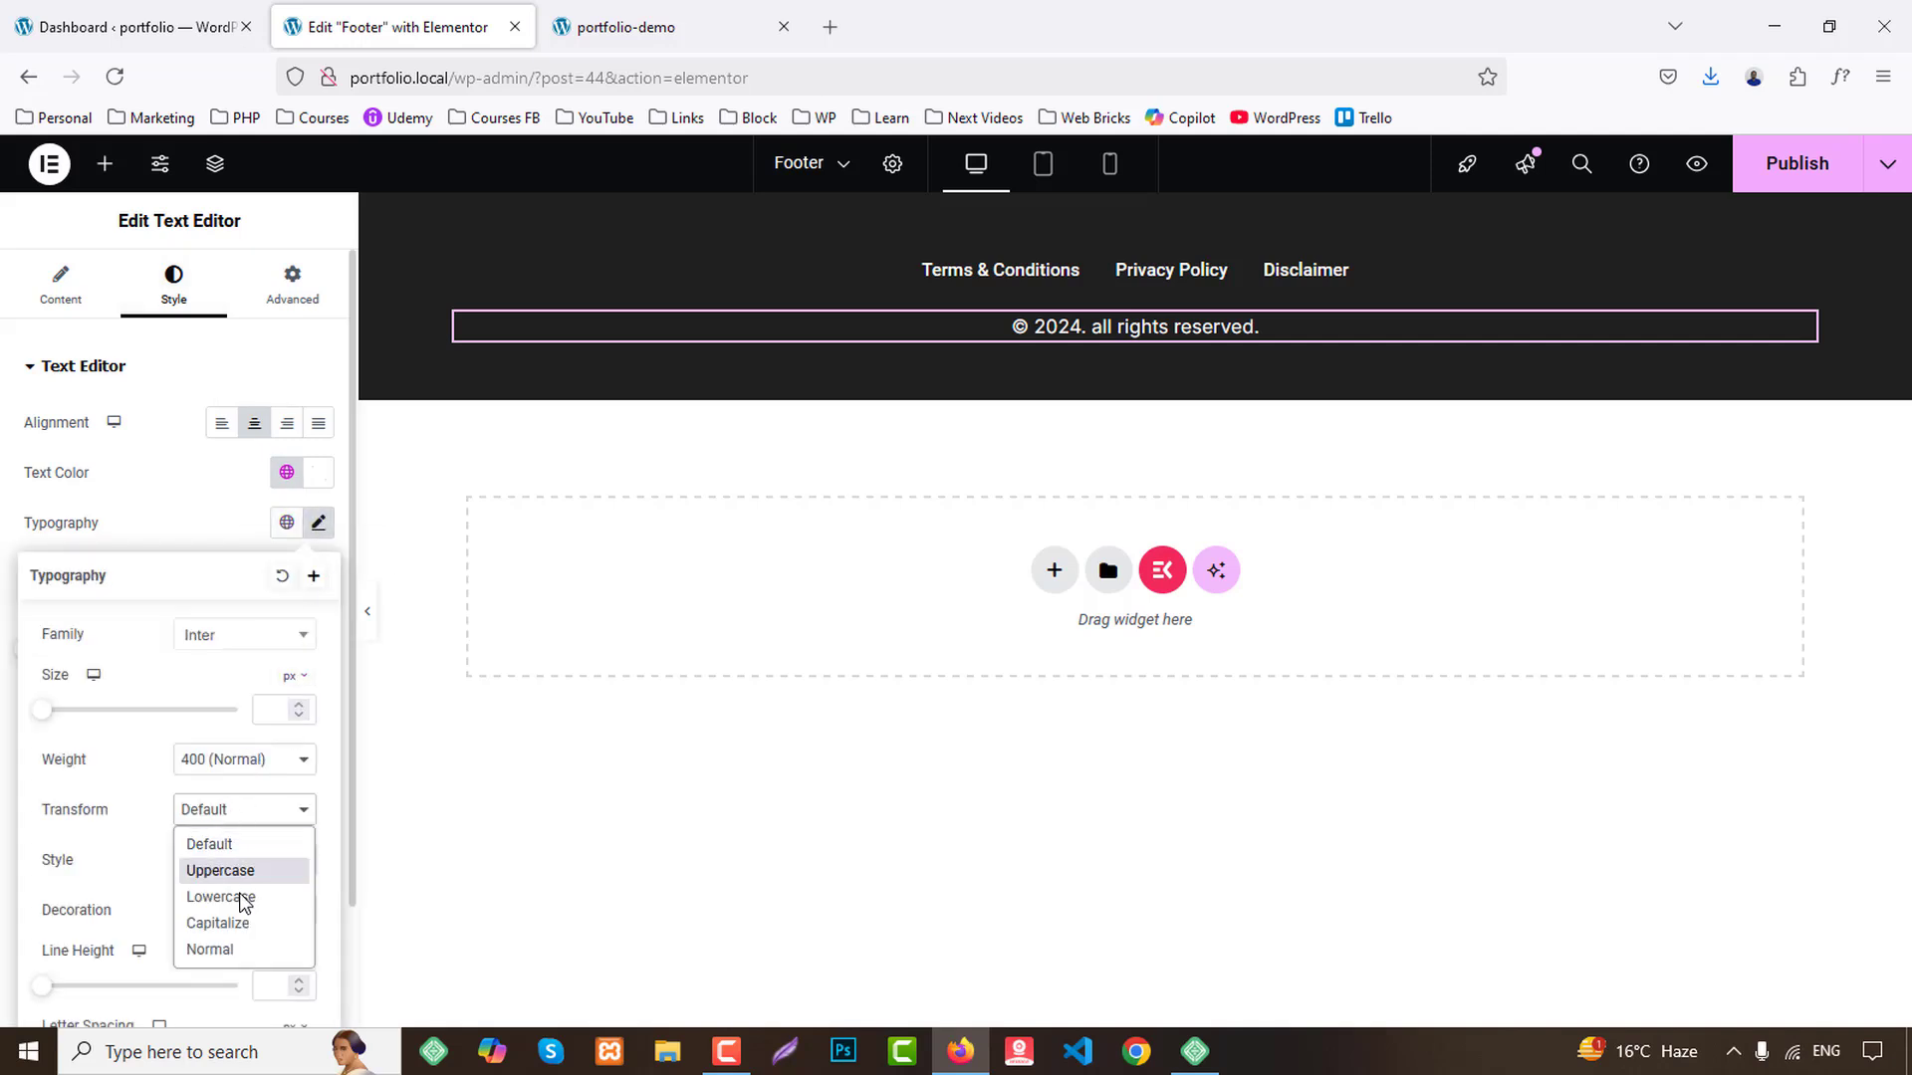
left_click(245, 921)
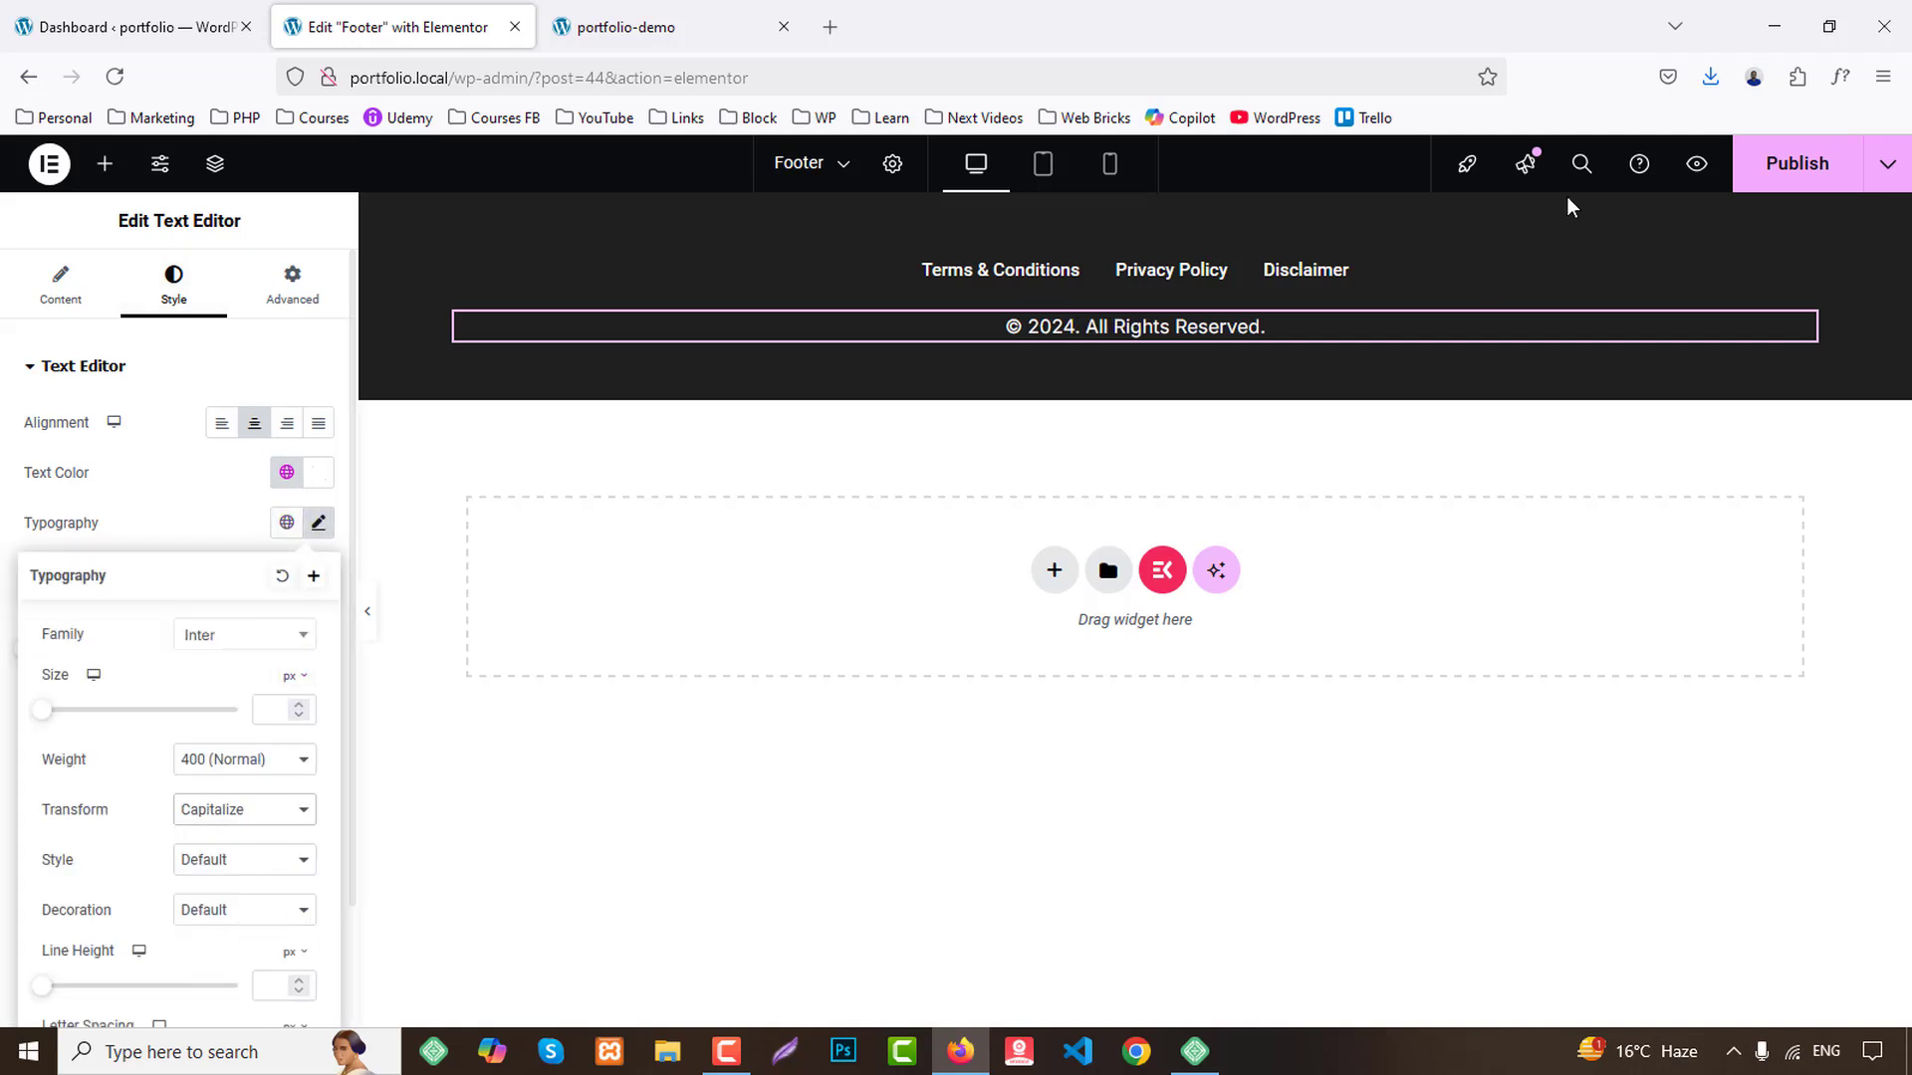
Publish the footer template and close its editor.
left_click(1804, 173)
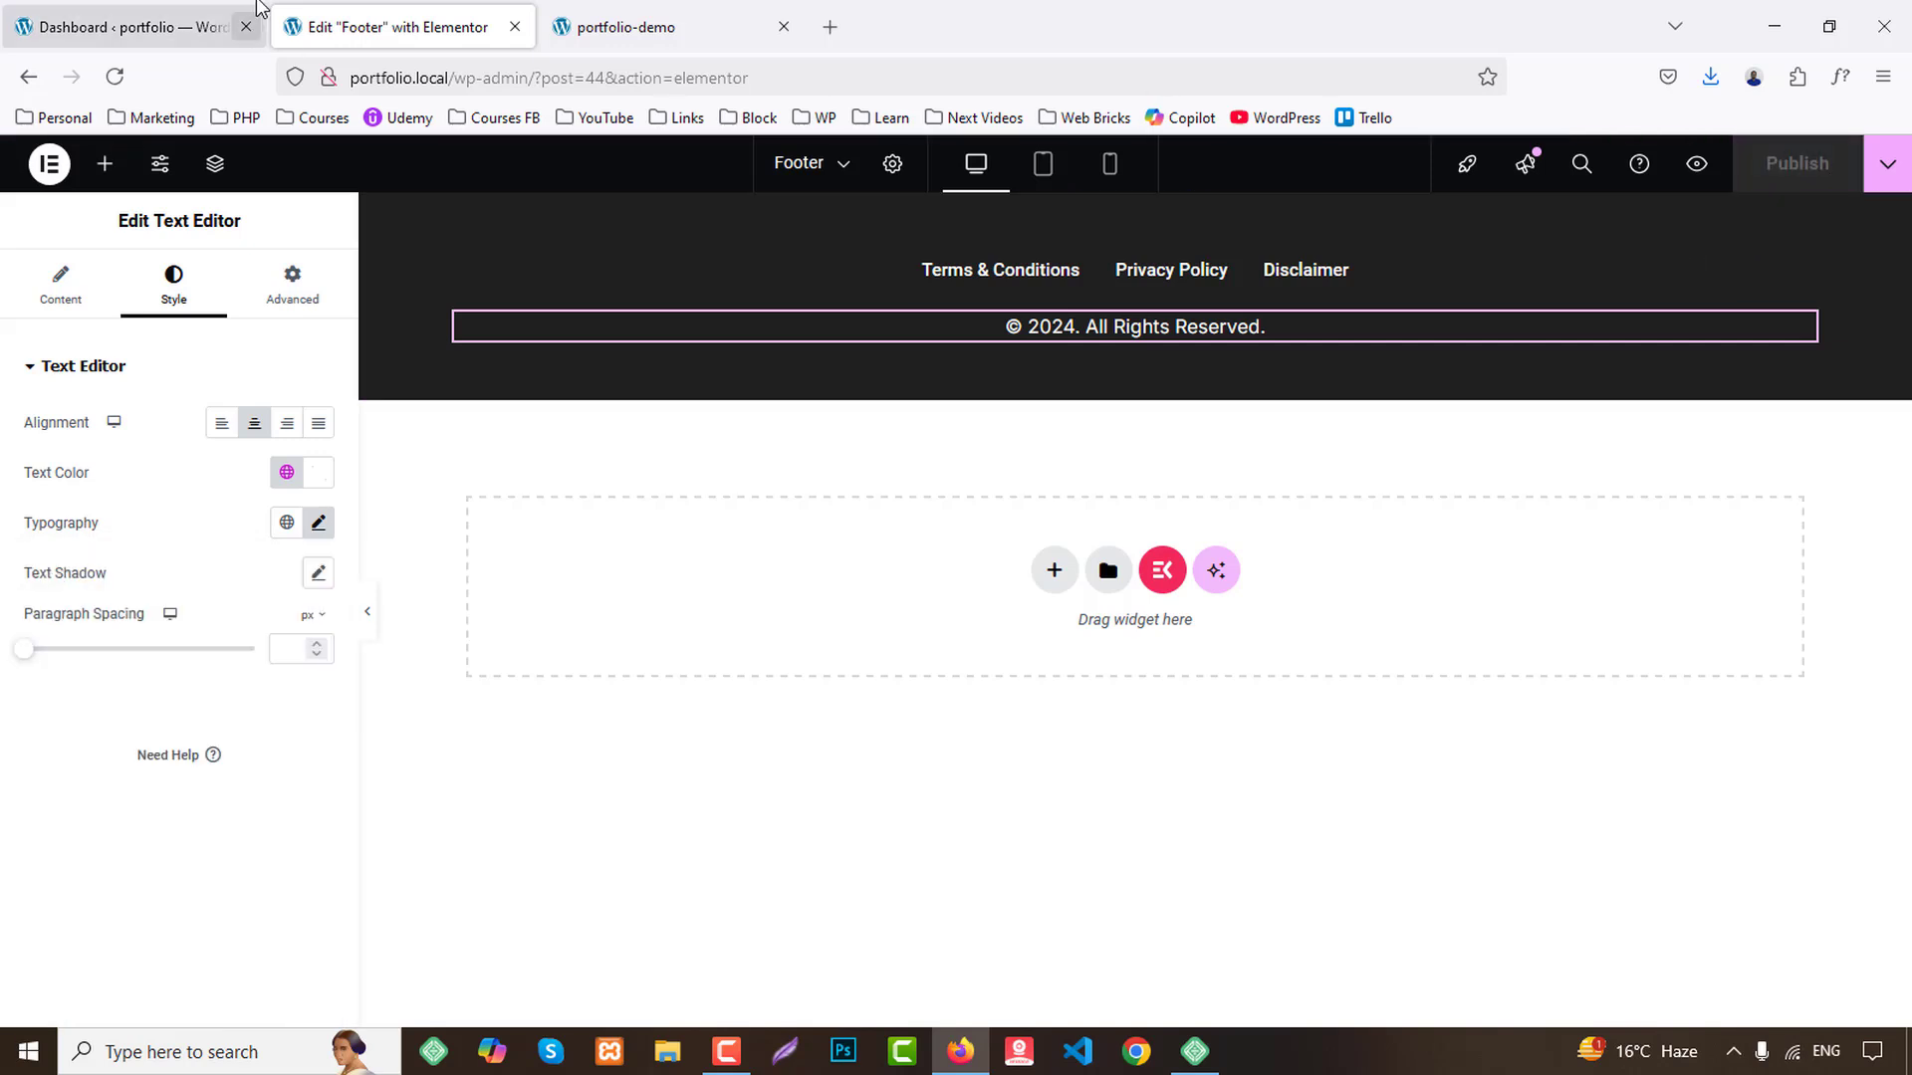
key("ctrl+w")
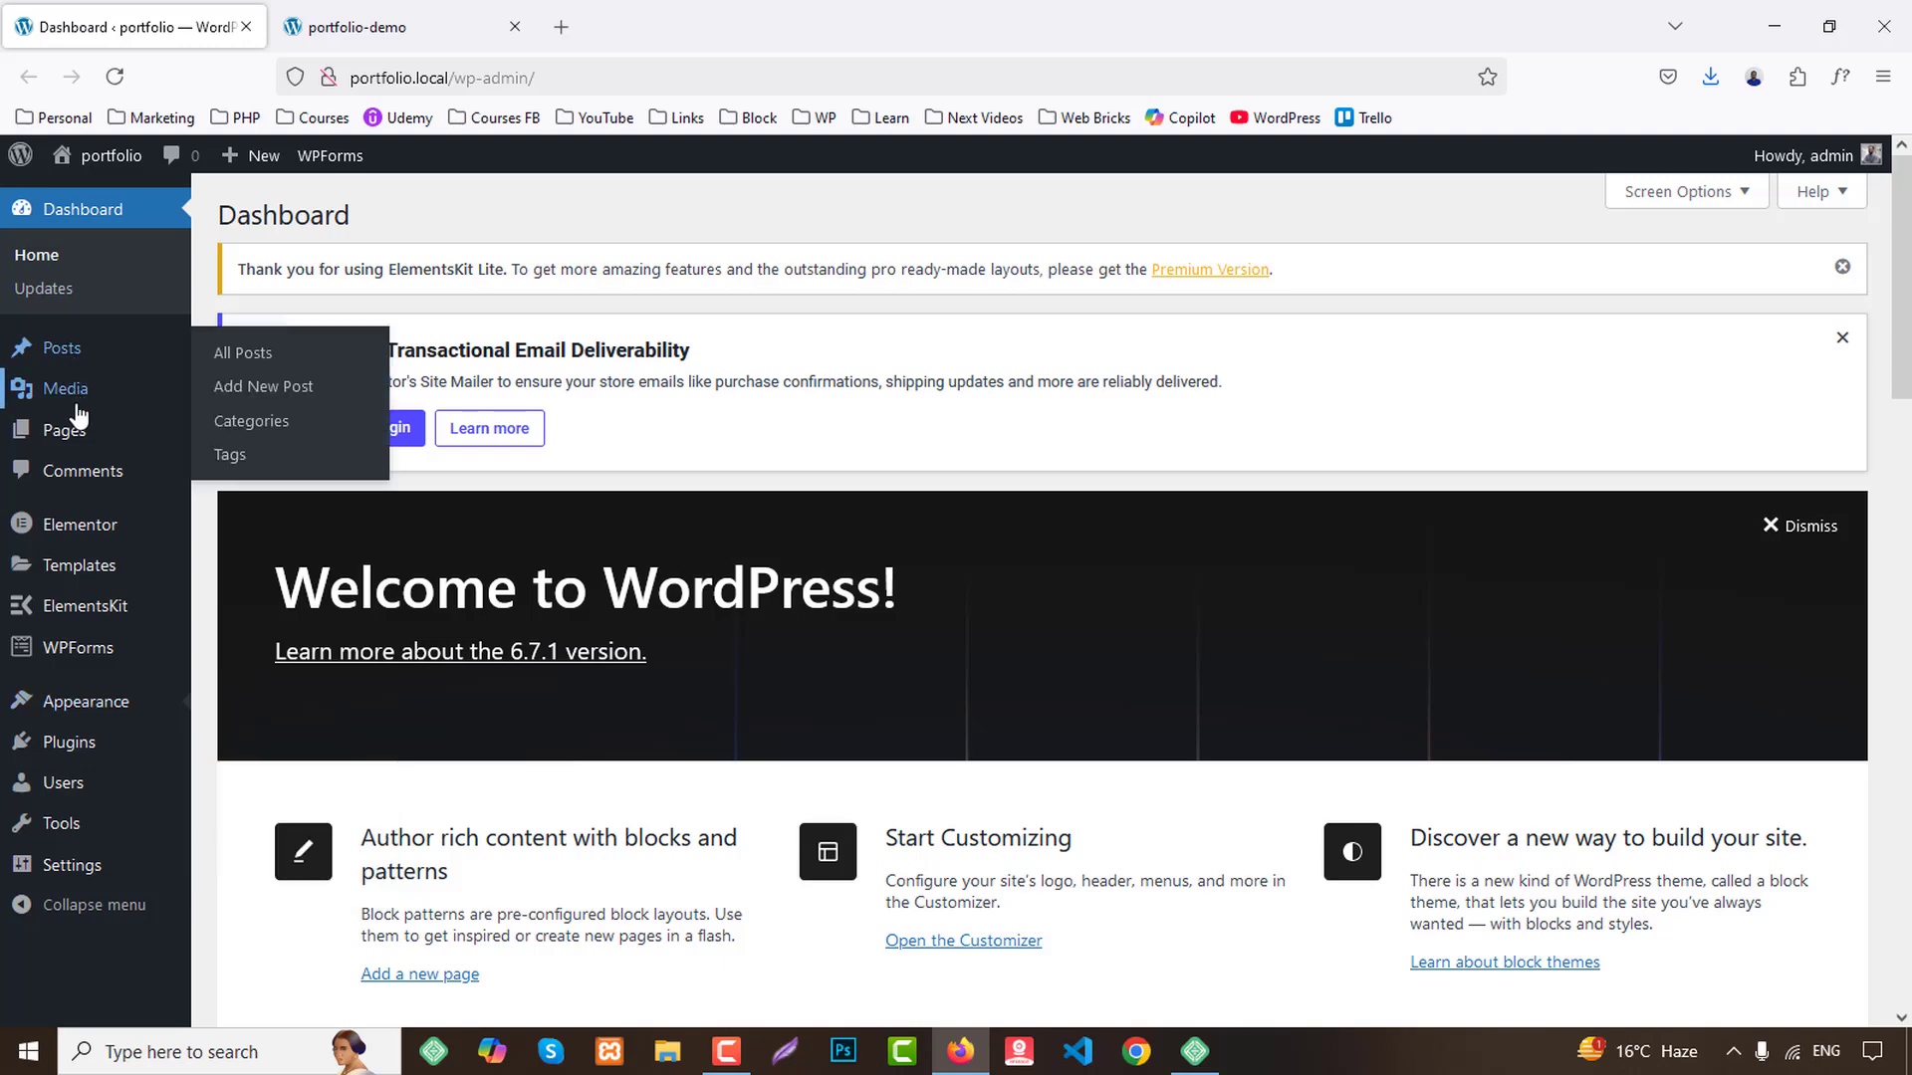
Change the site title in the WordPress General Settings to "Portfolio Website".
mouse_move(80, 866)
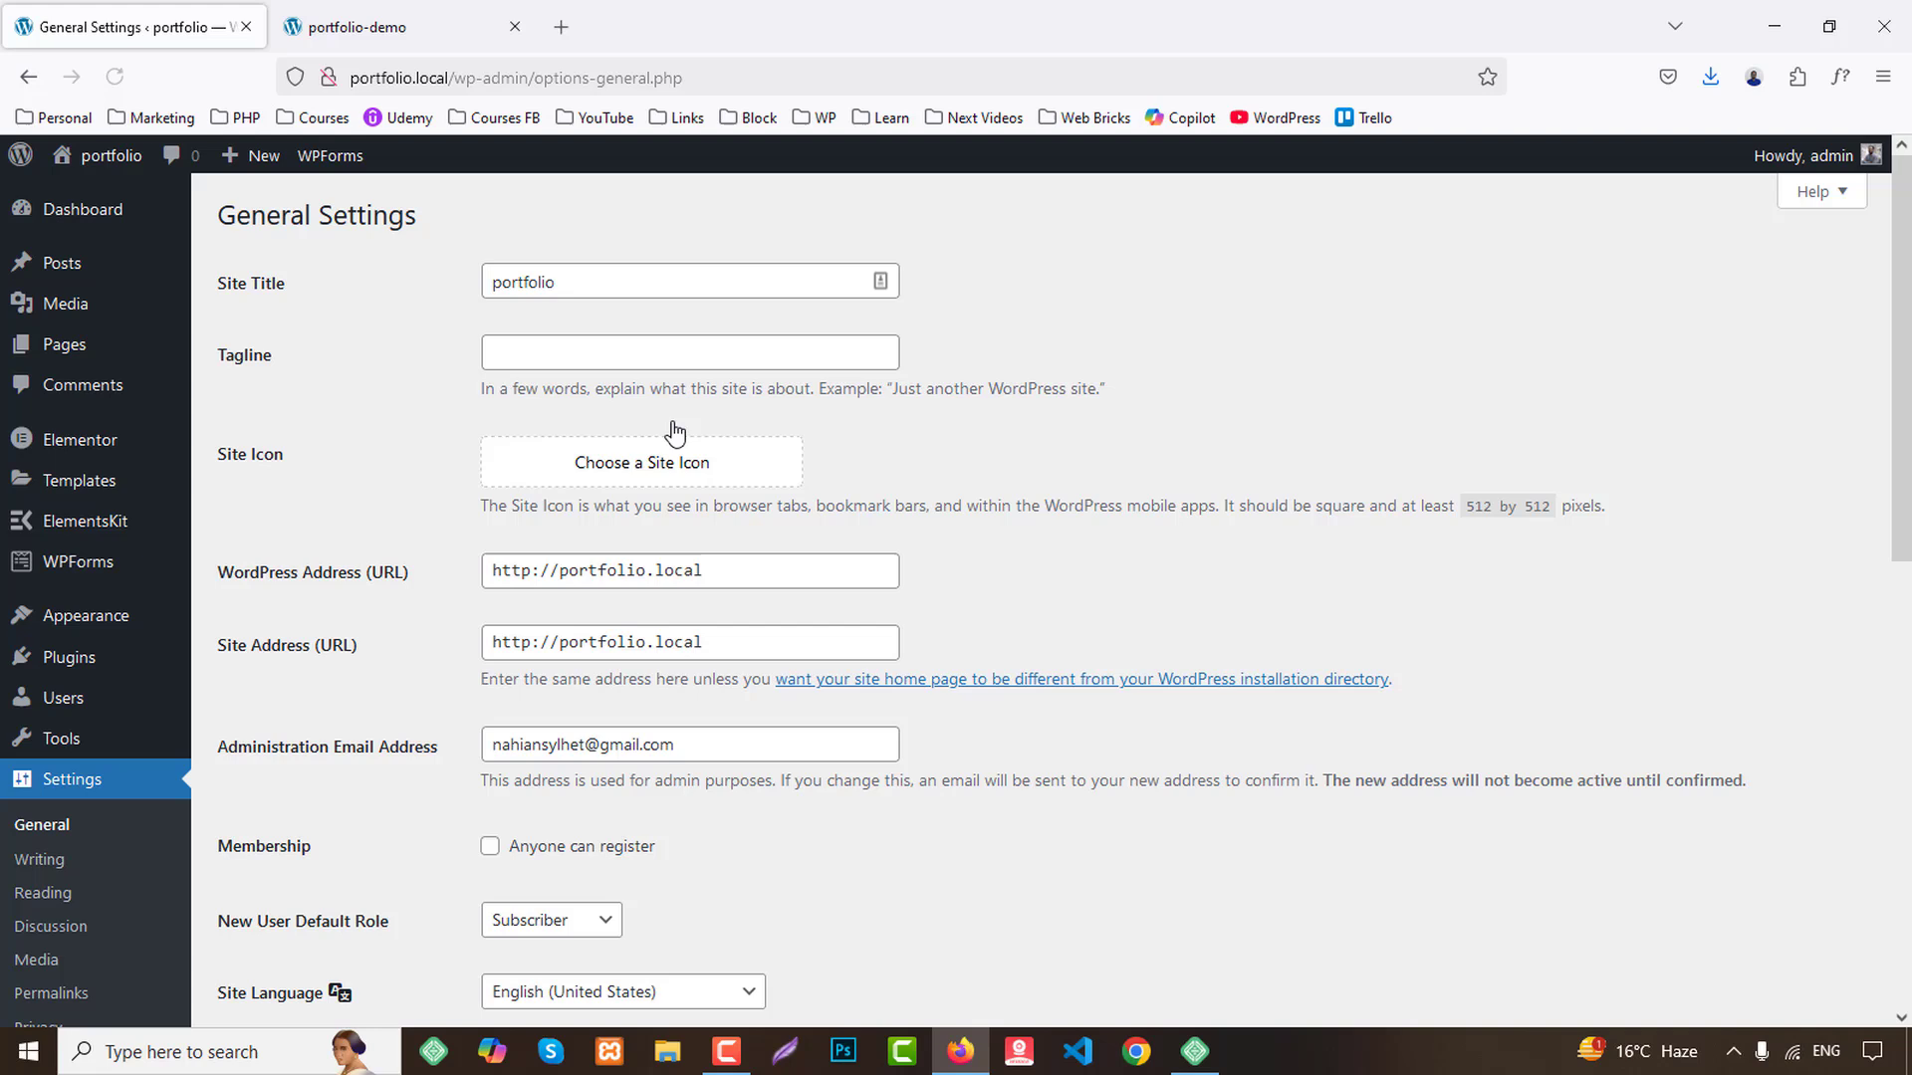
left_click(585, 281)
left_click(471, 294)
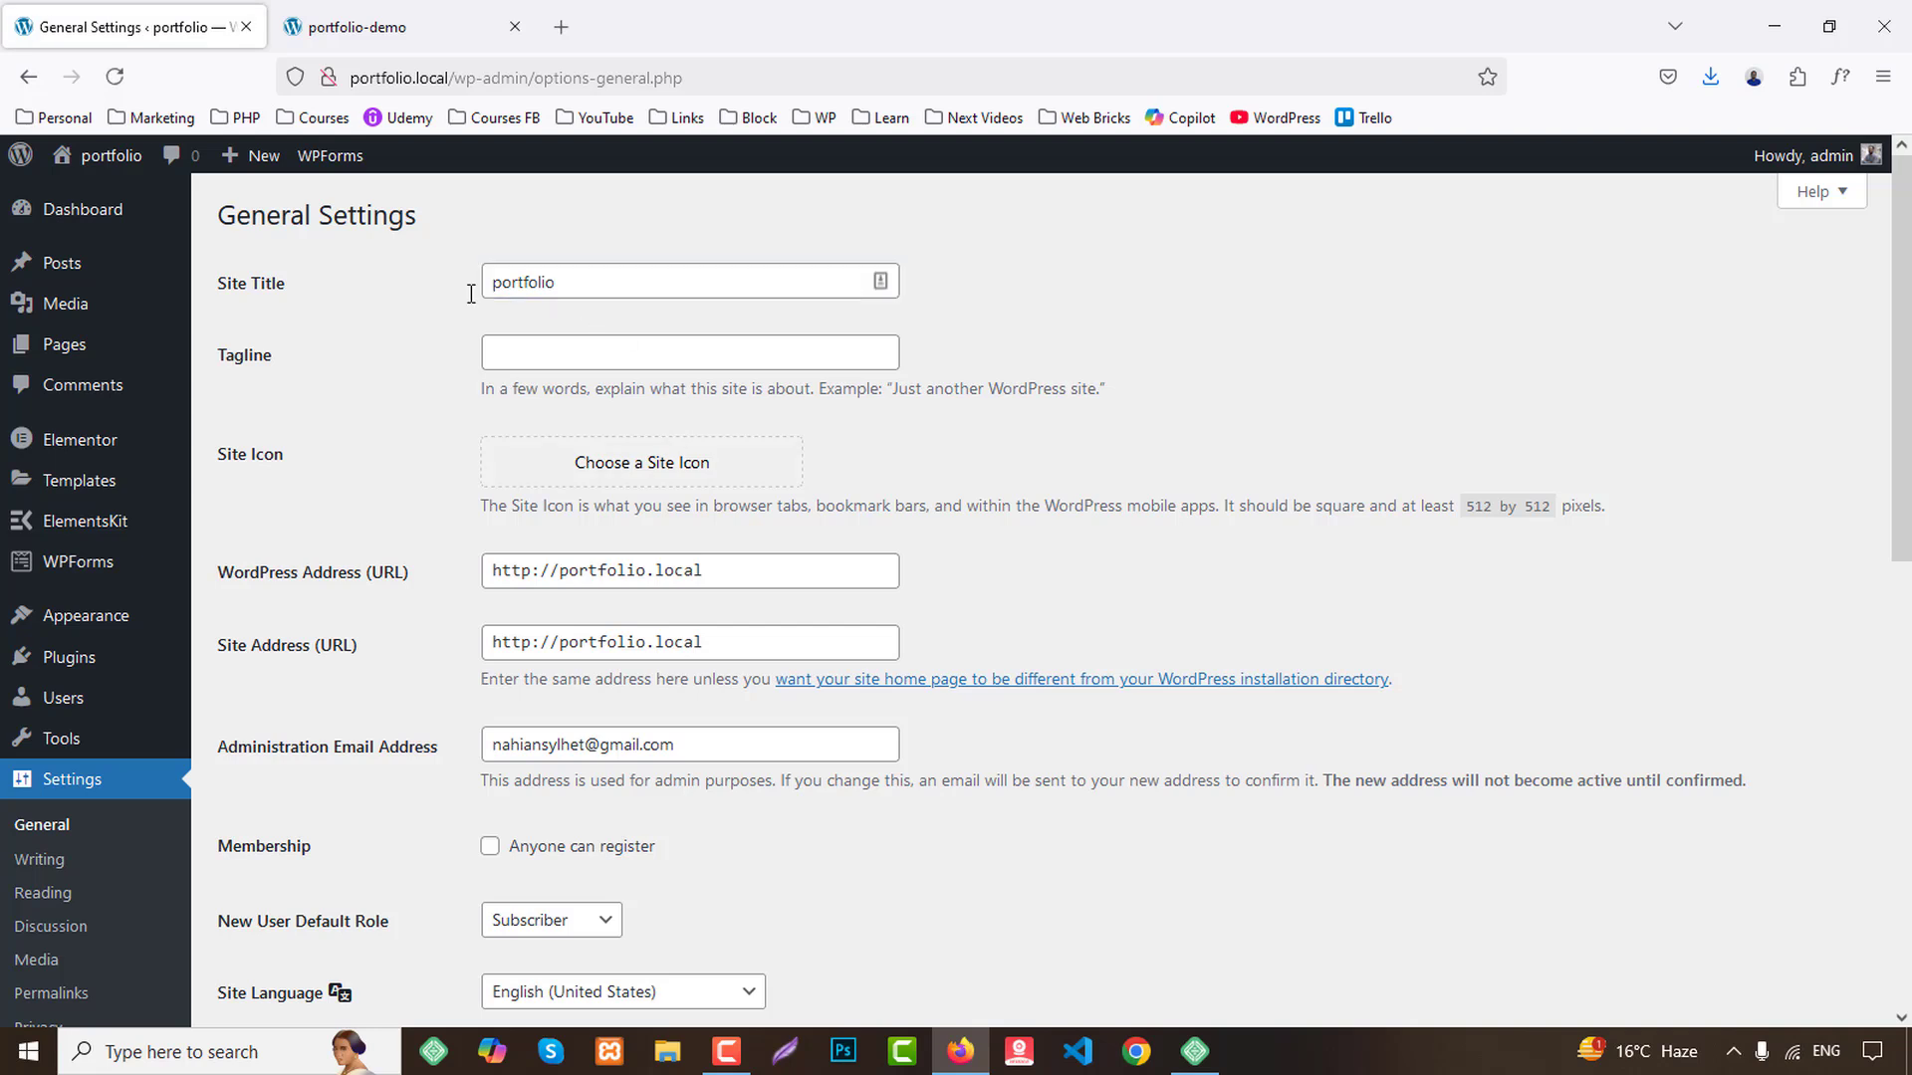
double_click(557, 282)
type("Po")
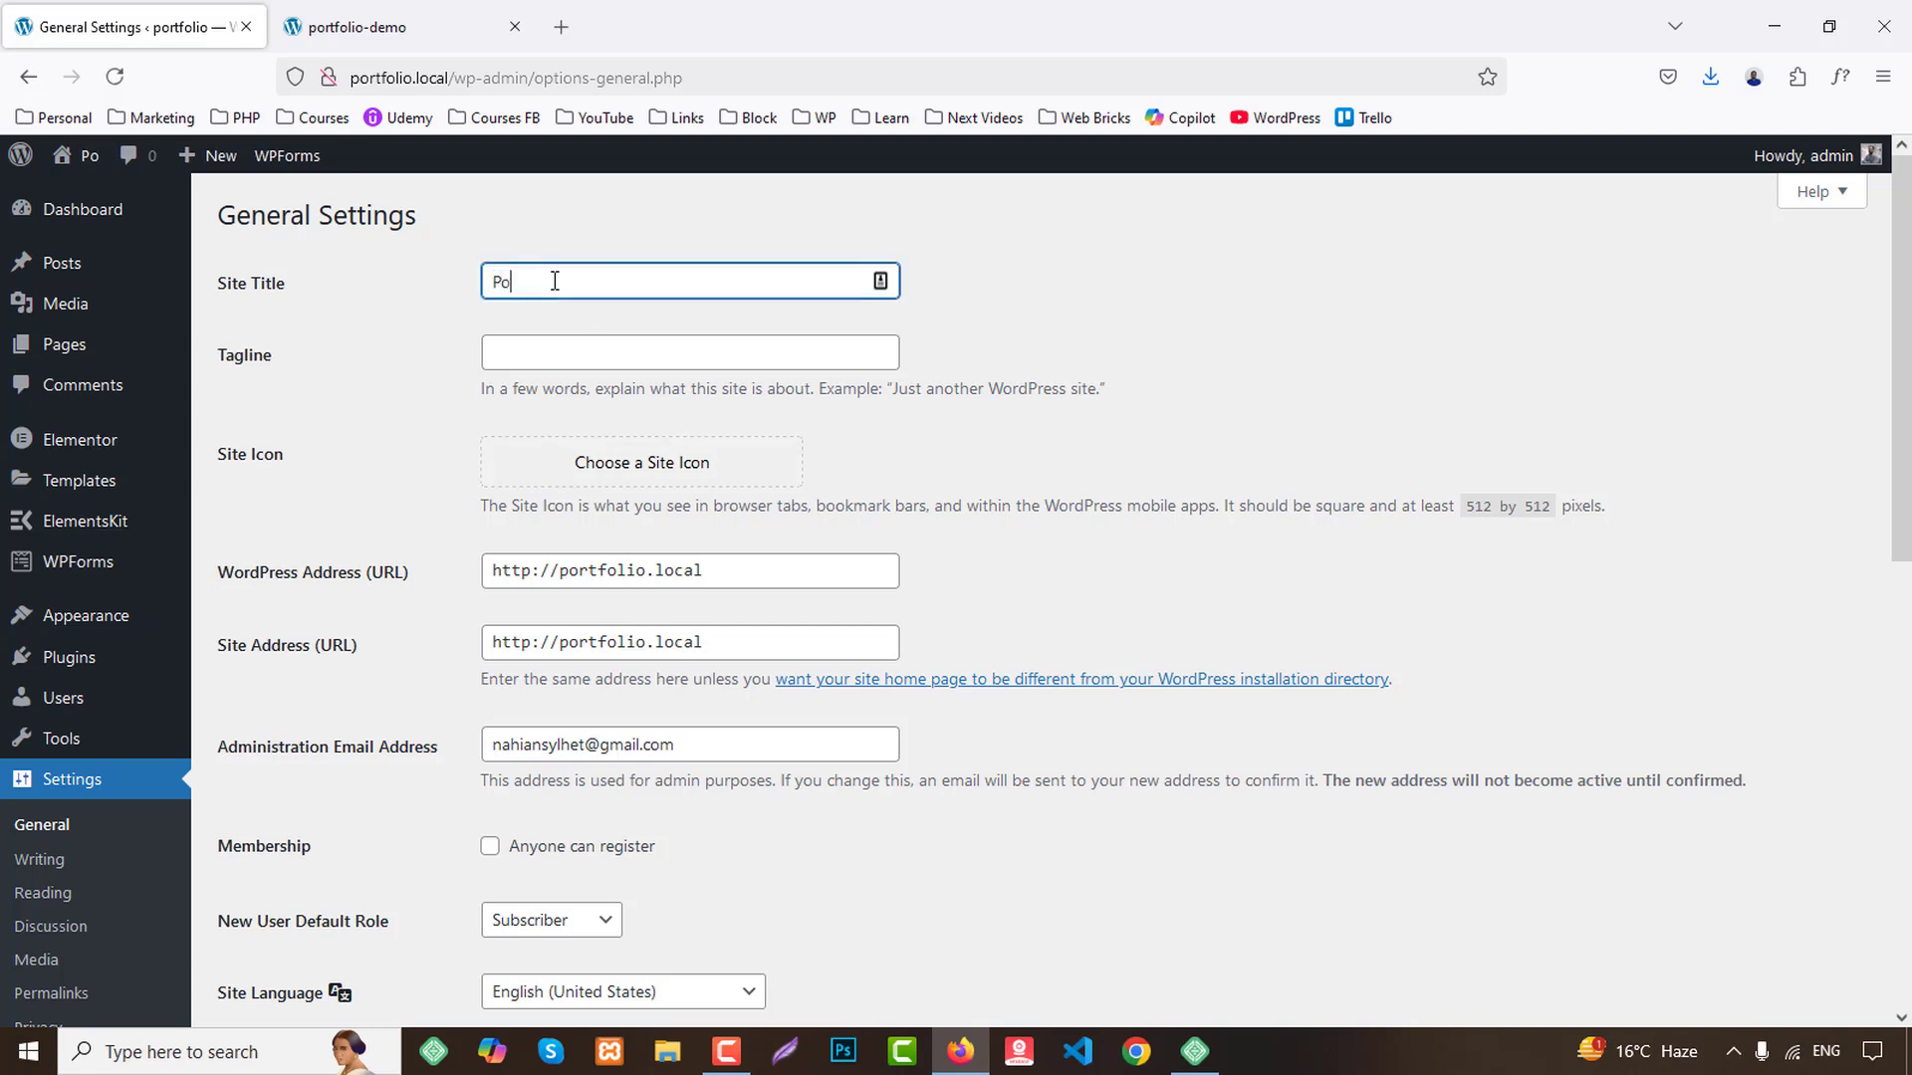
type("rtfo")
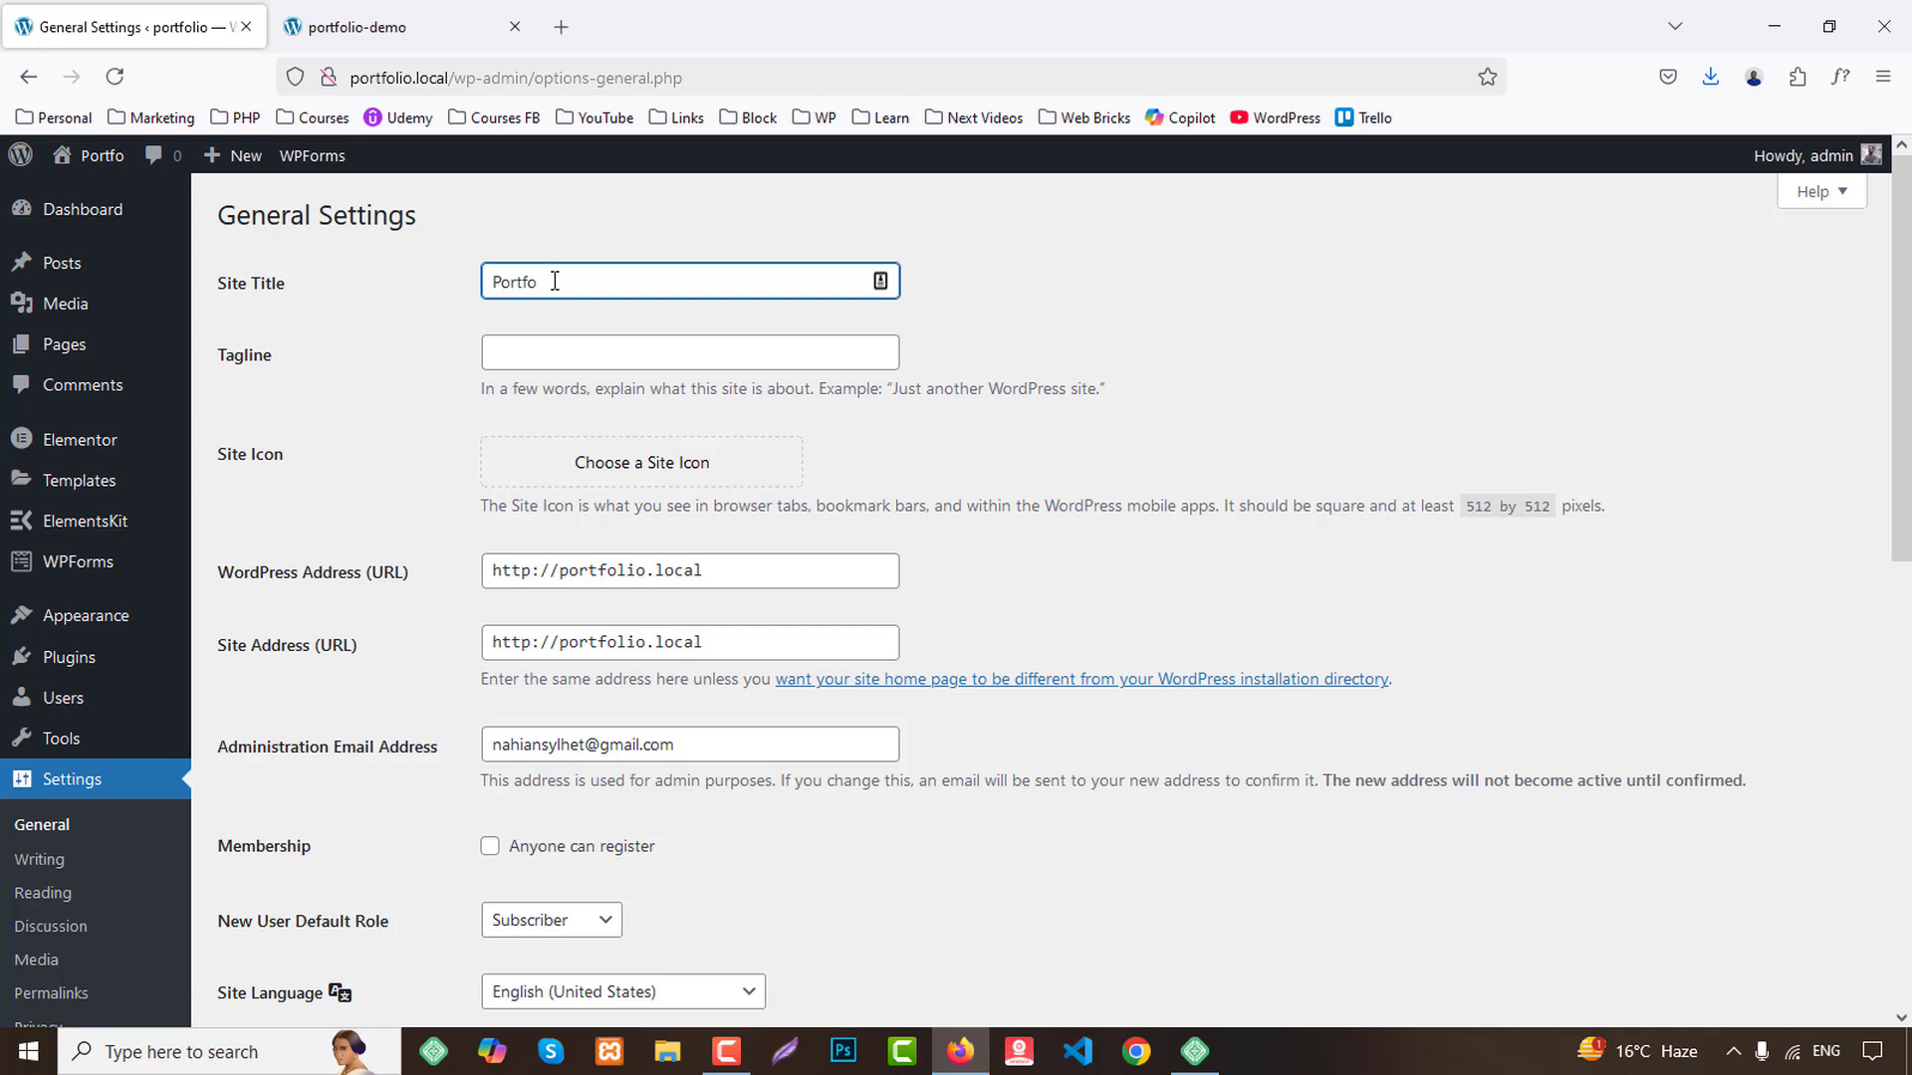
type("lio Website")
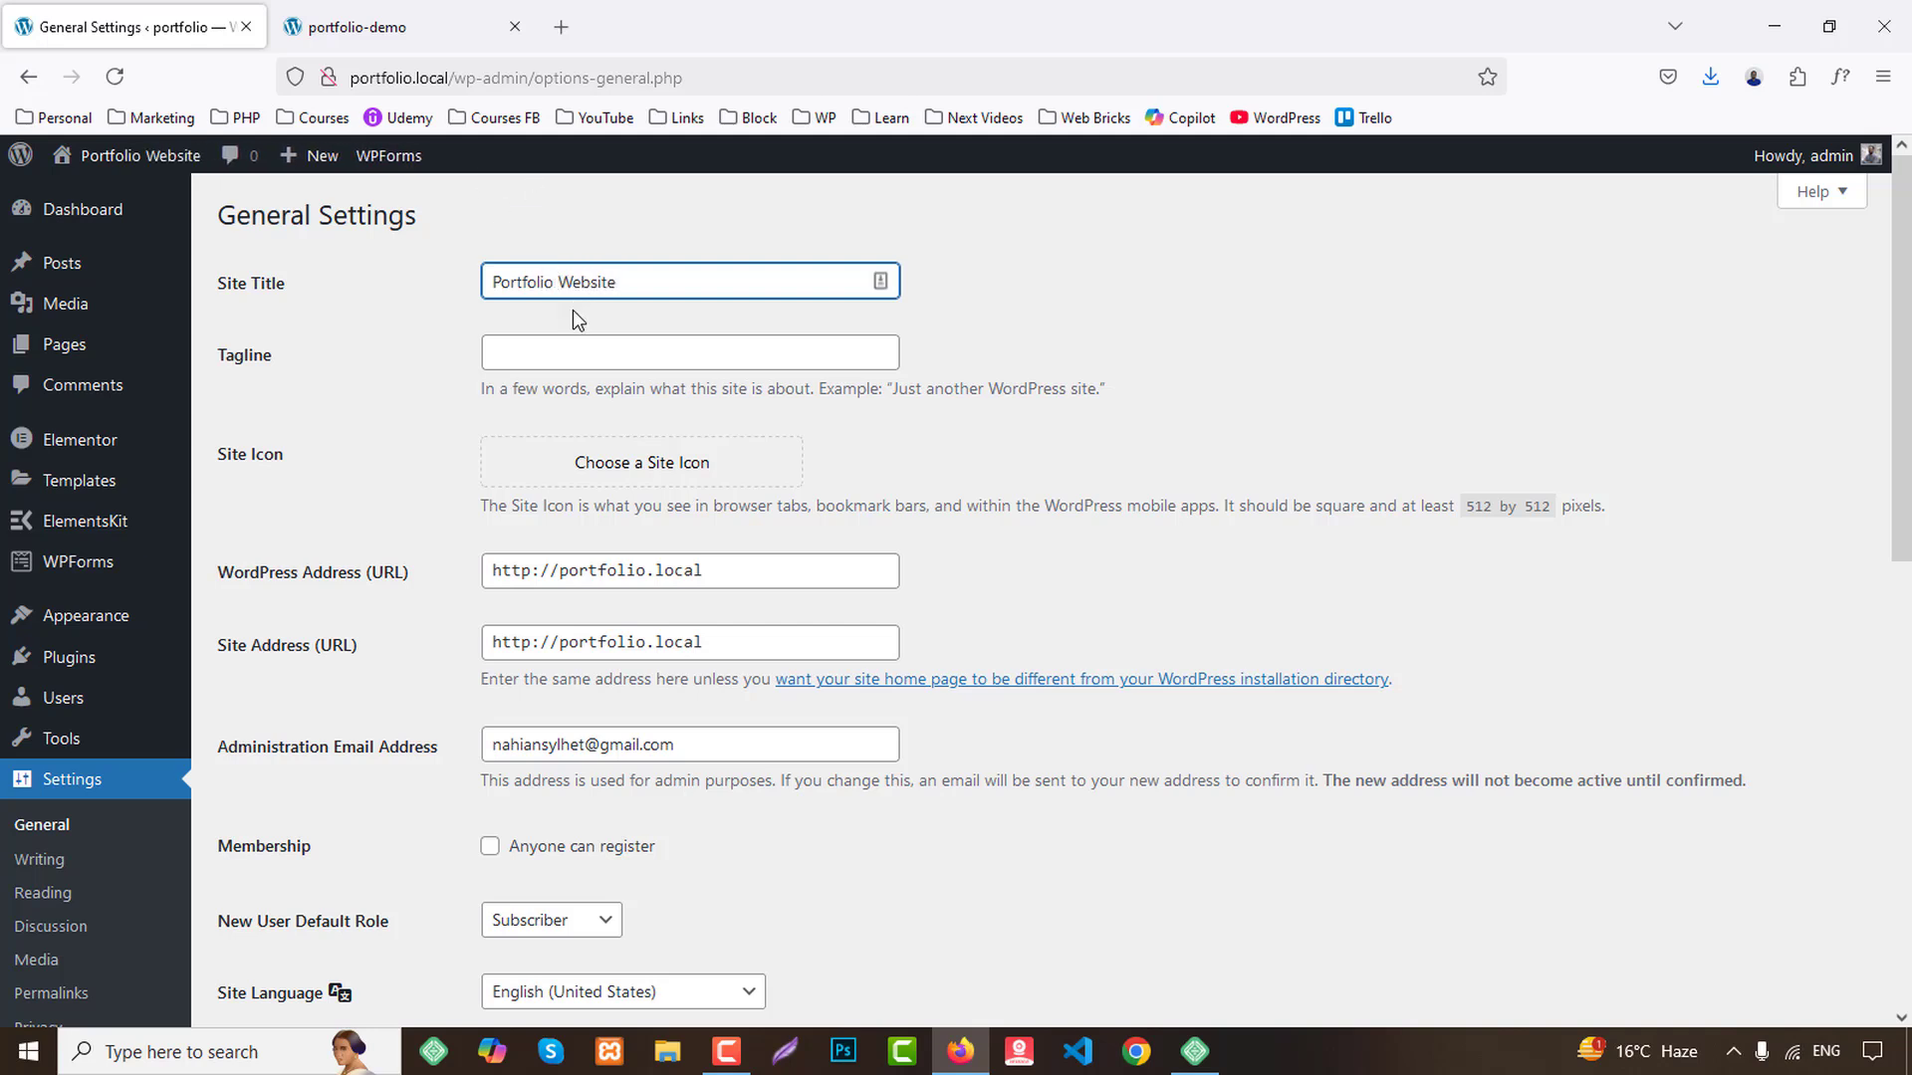
Set the site tagline to "Your Trusted Source for Next Project!", adapting a suggested earlier entry.
left_click(568, 351)
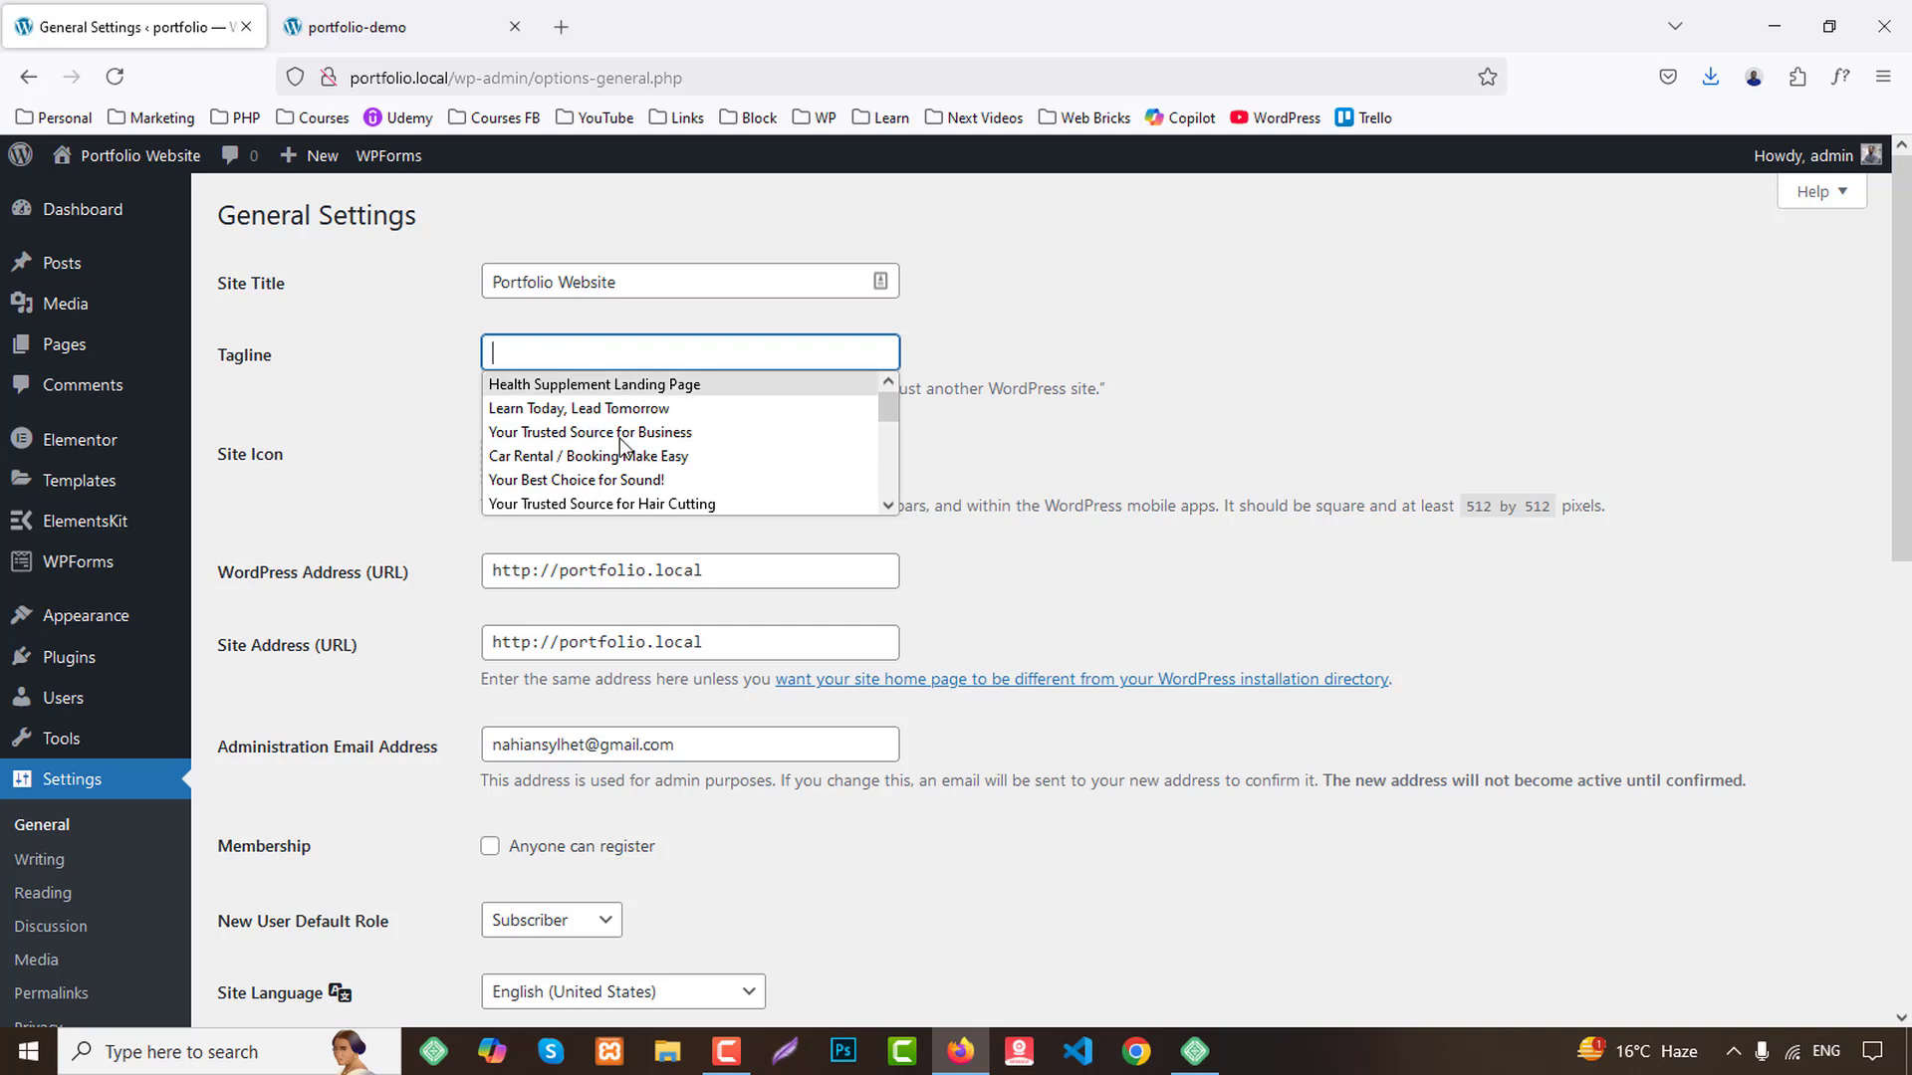
left_click(637, 505)
left_click_drag(673, 353, 923, 360)
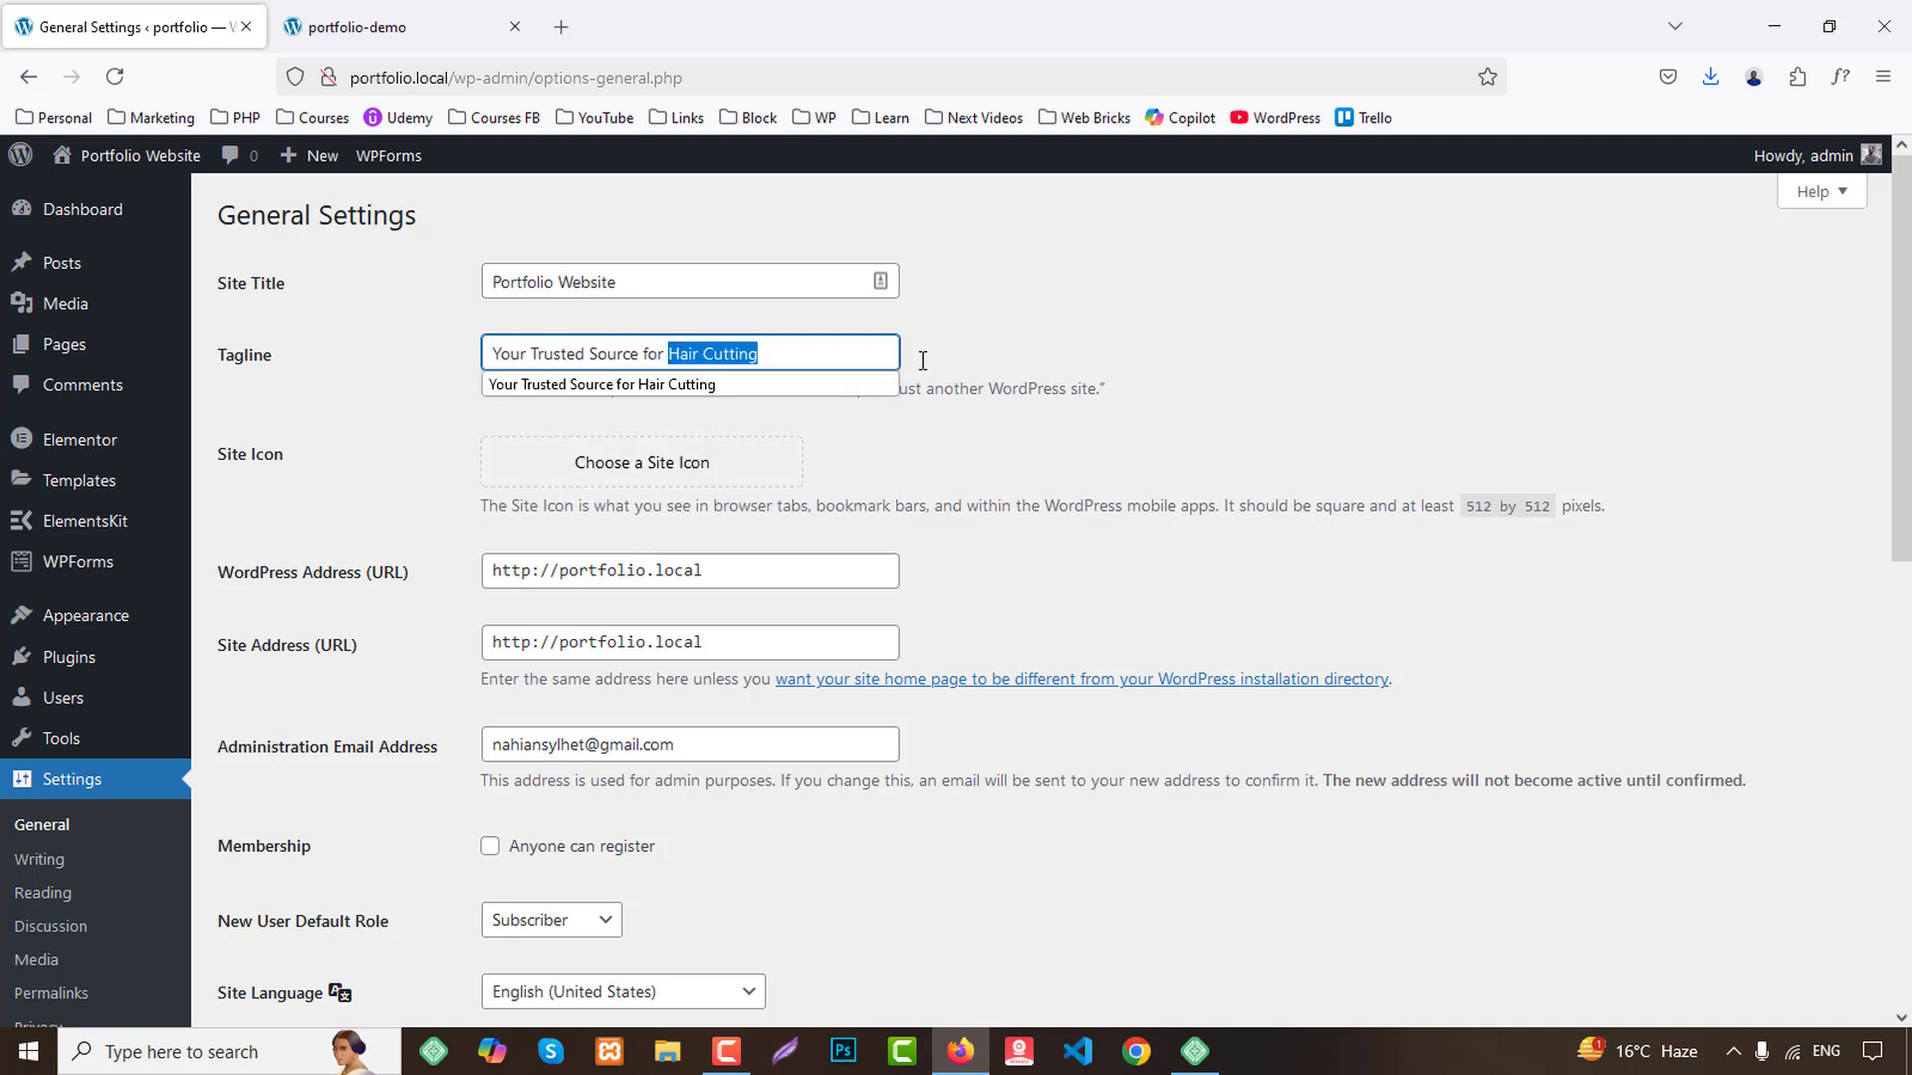
type("Next")
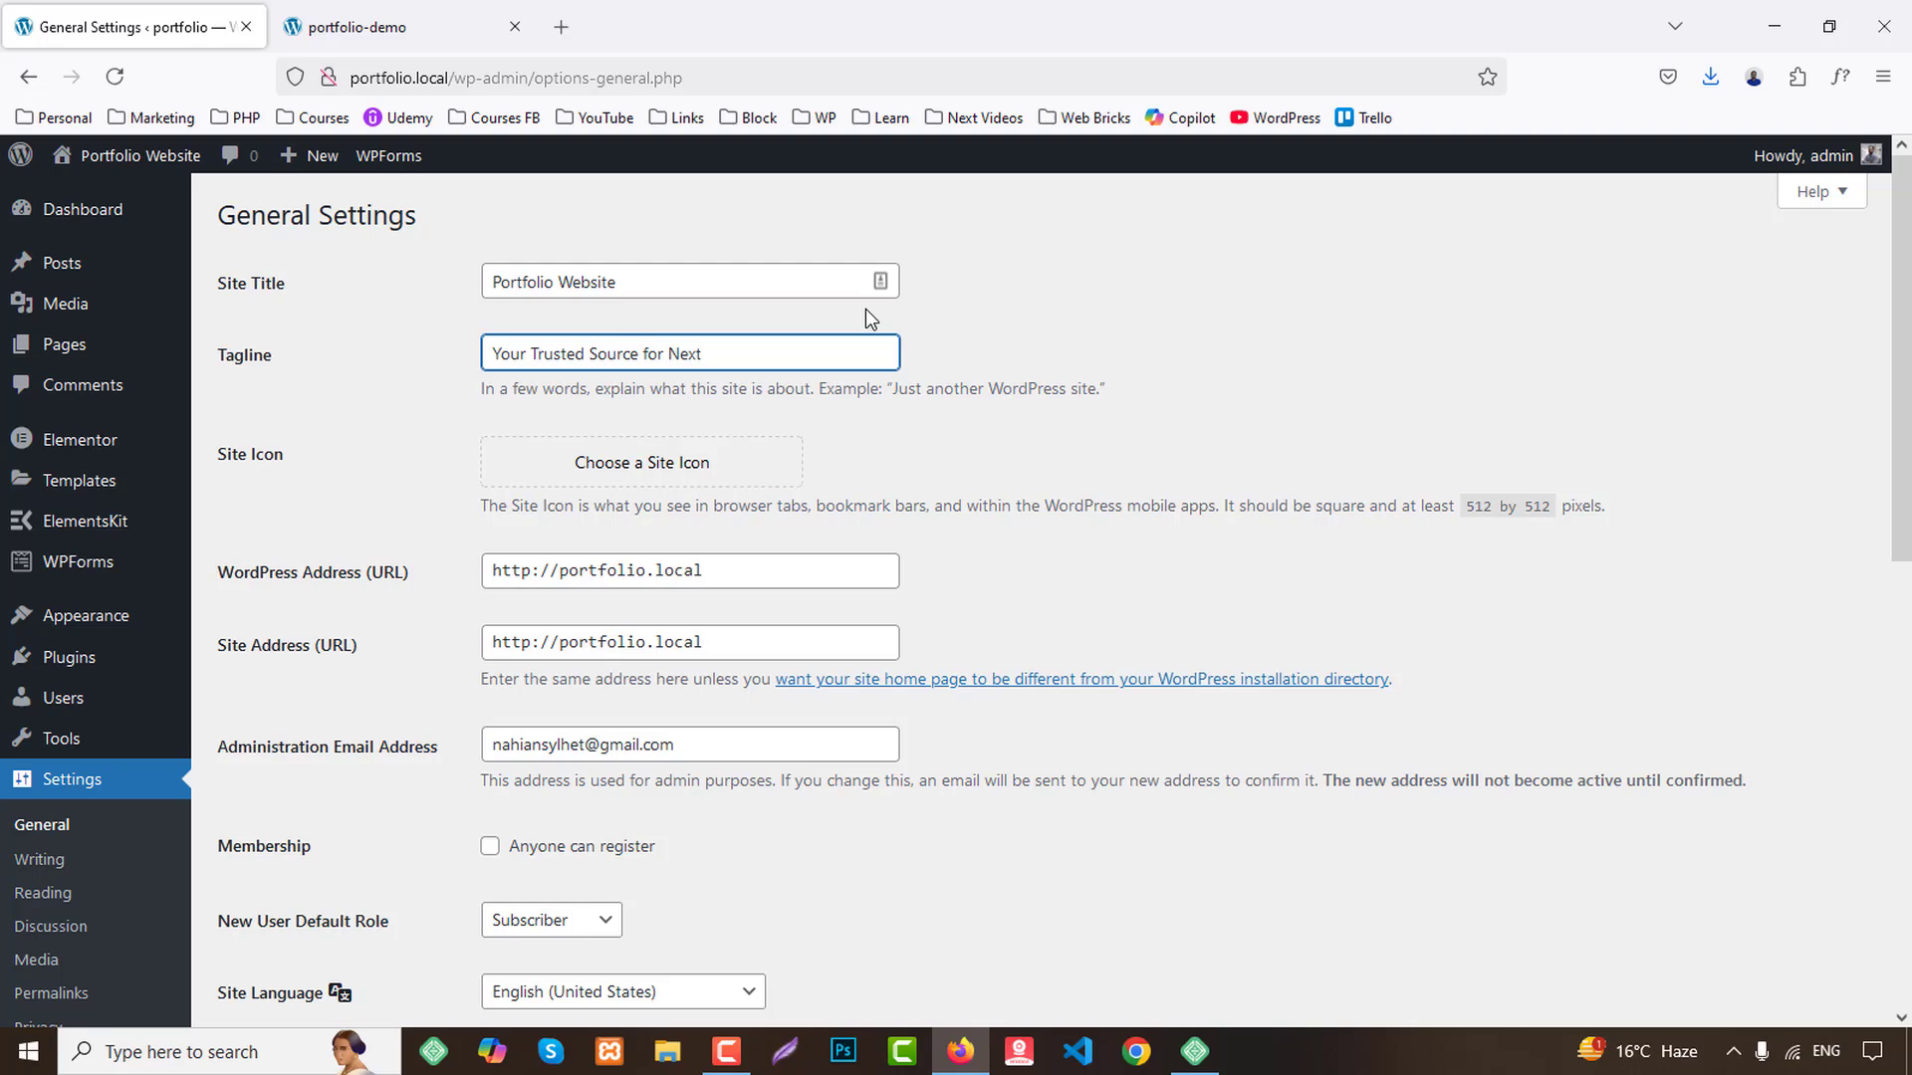
type(" Project!")
Look over the remaining general settings and save the changes.
scroll(830, 520, "down", 10)
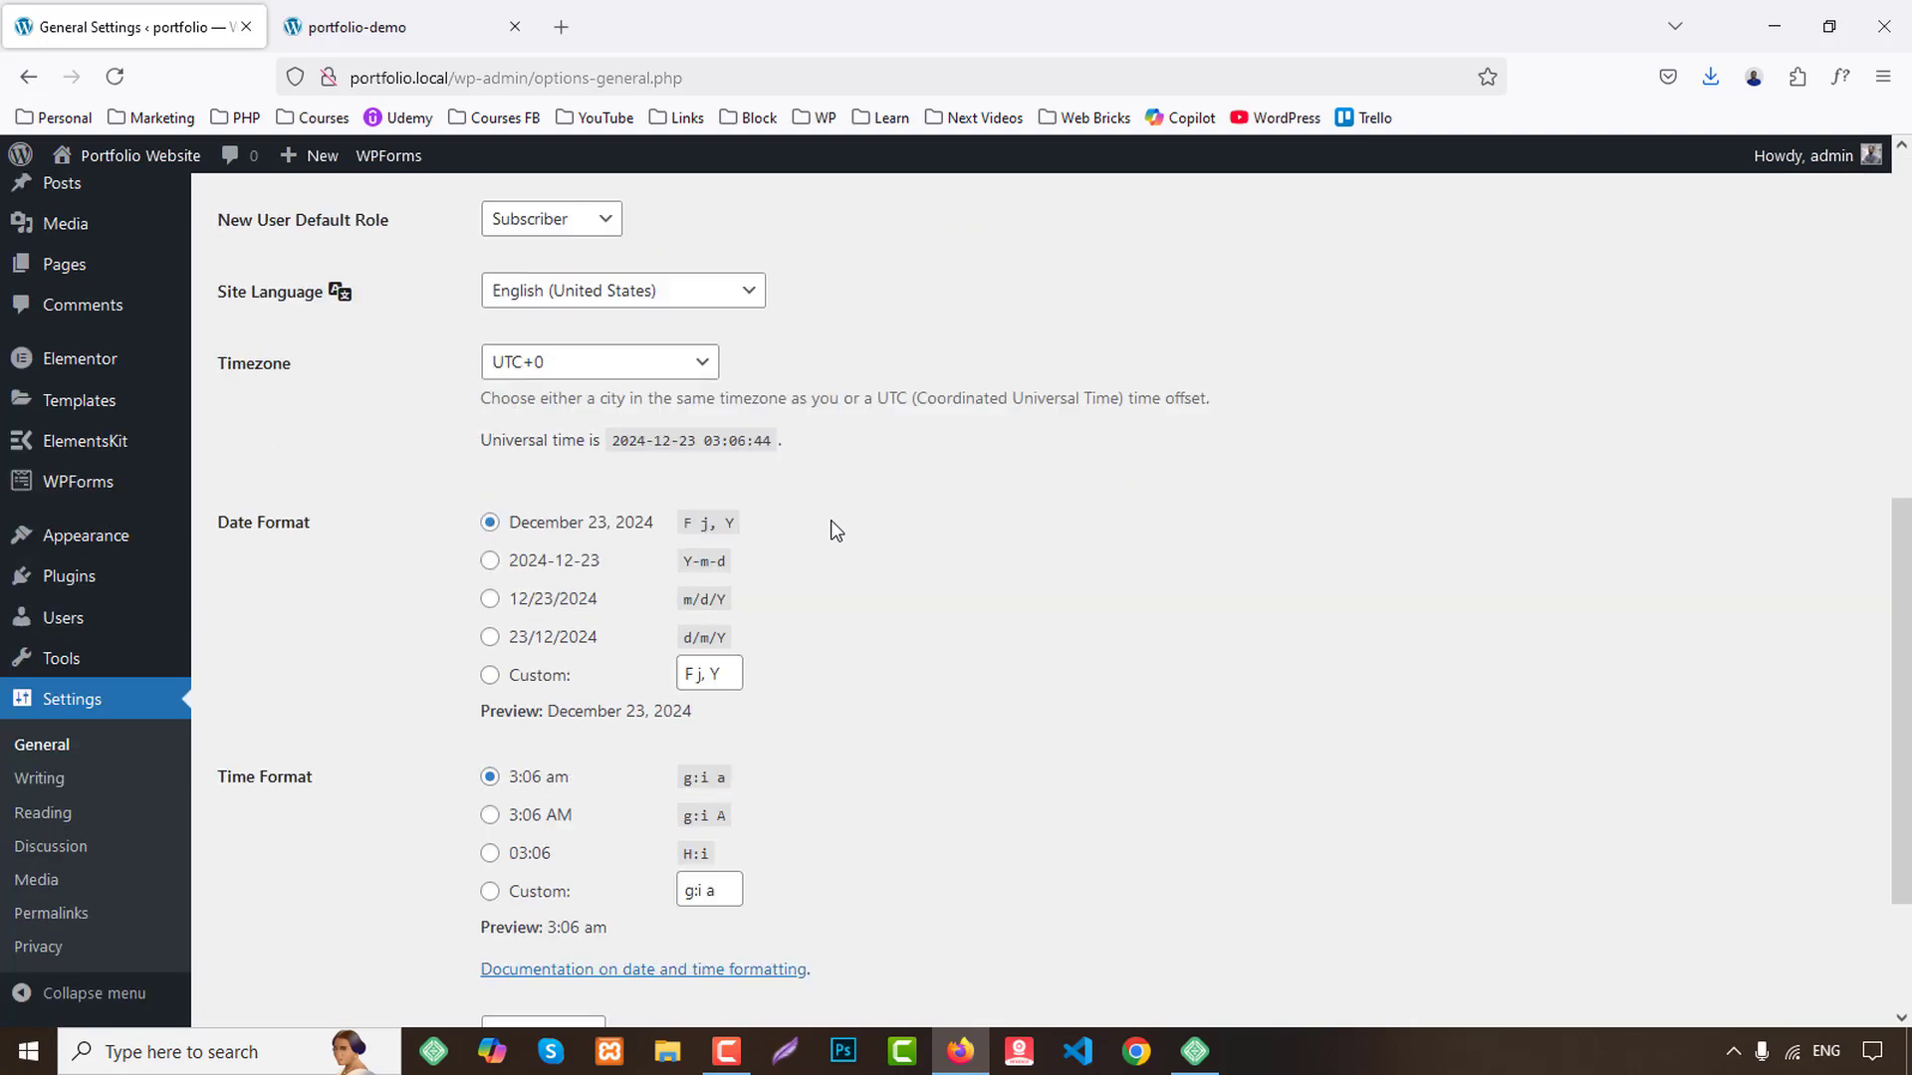
scroll(830, 519, "up", 7)
scroll(830, 519, "down", 7)
scroll(830, 520, "up", 6)
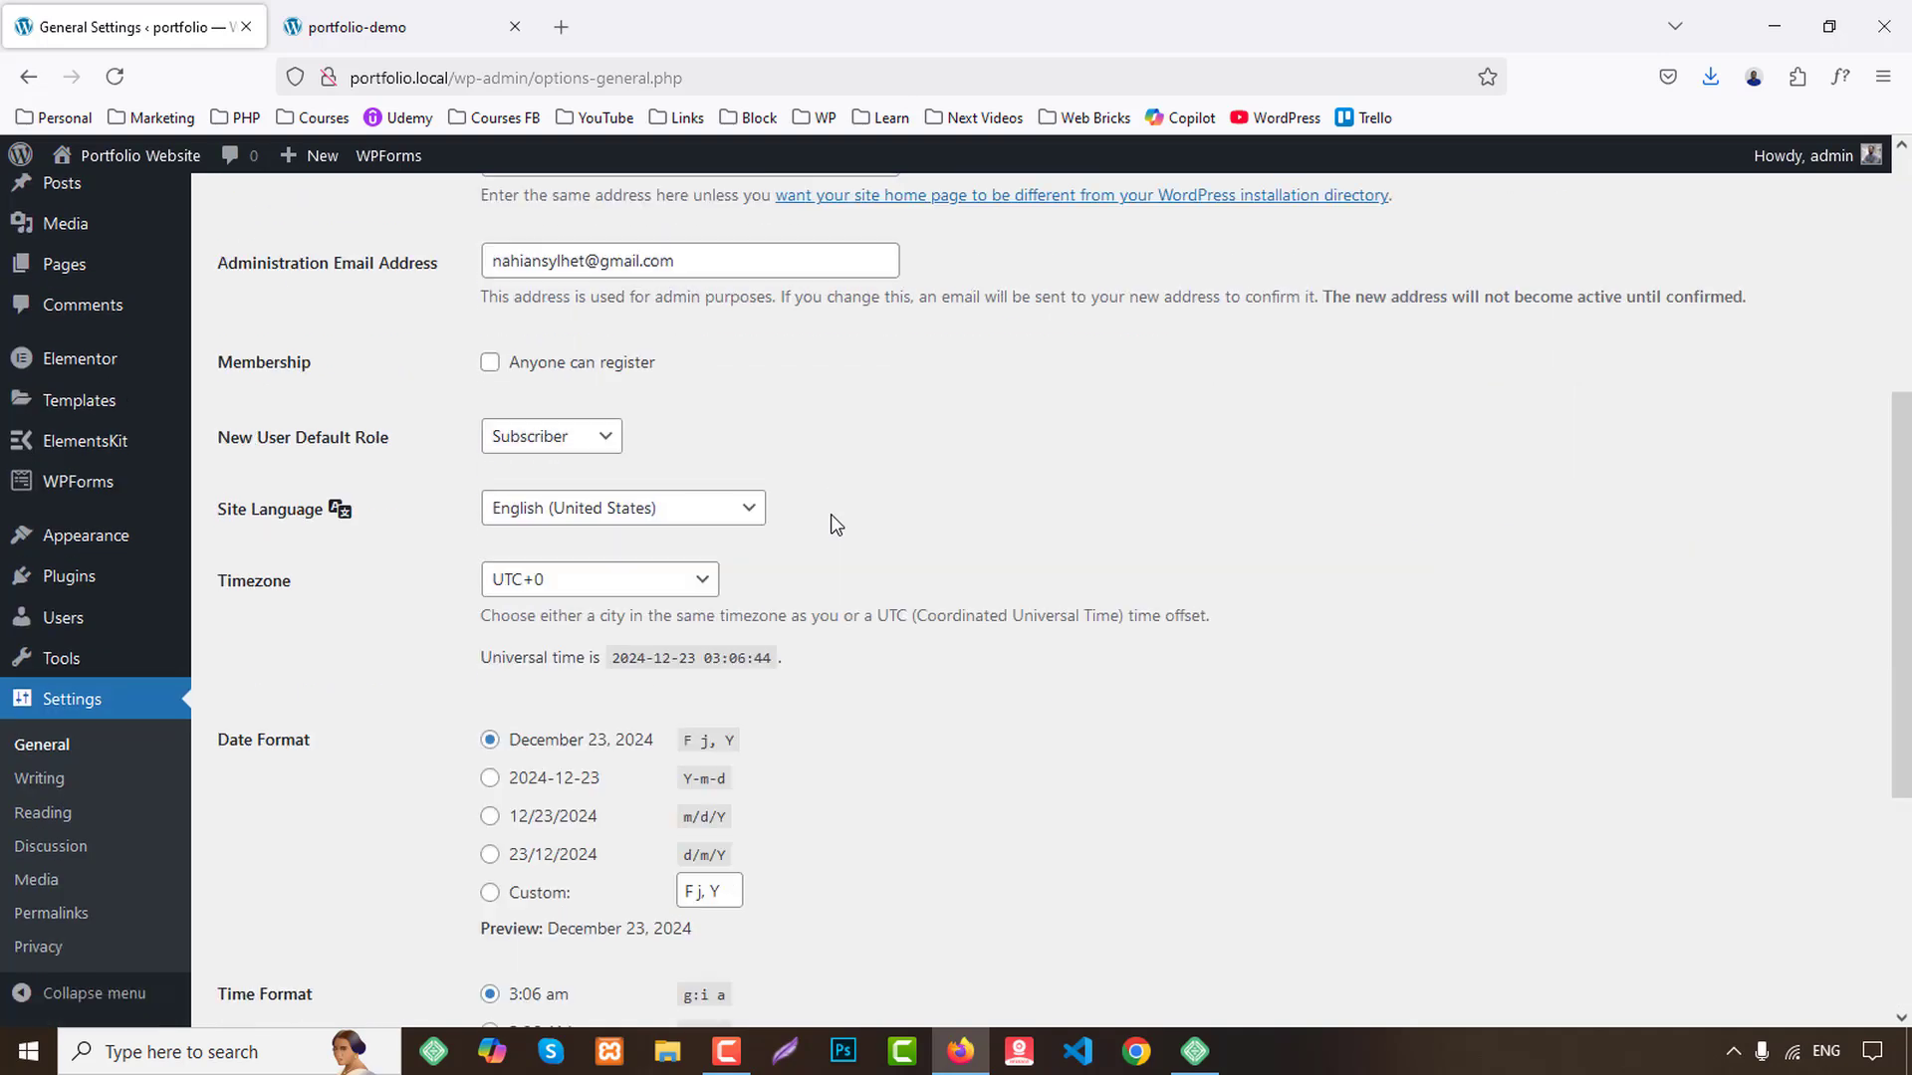
scroll(830, 520, "down", 6)
left_click(311, 906)
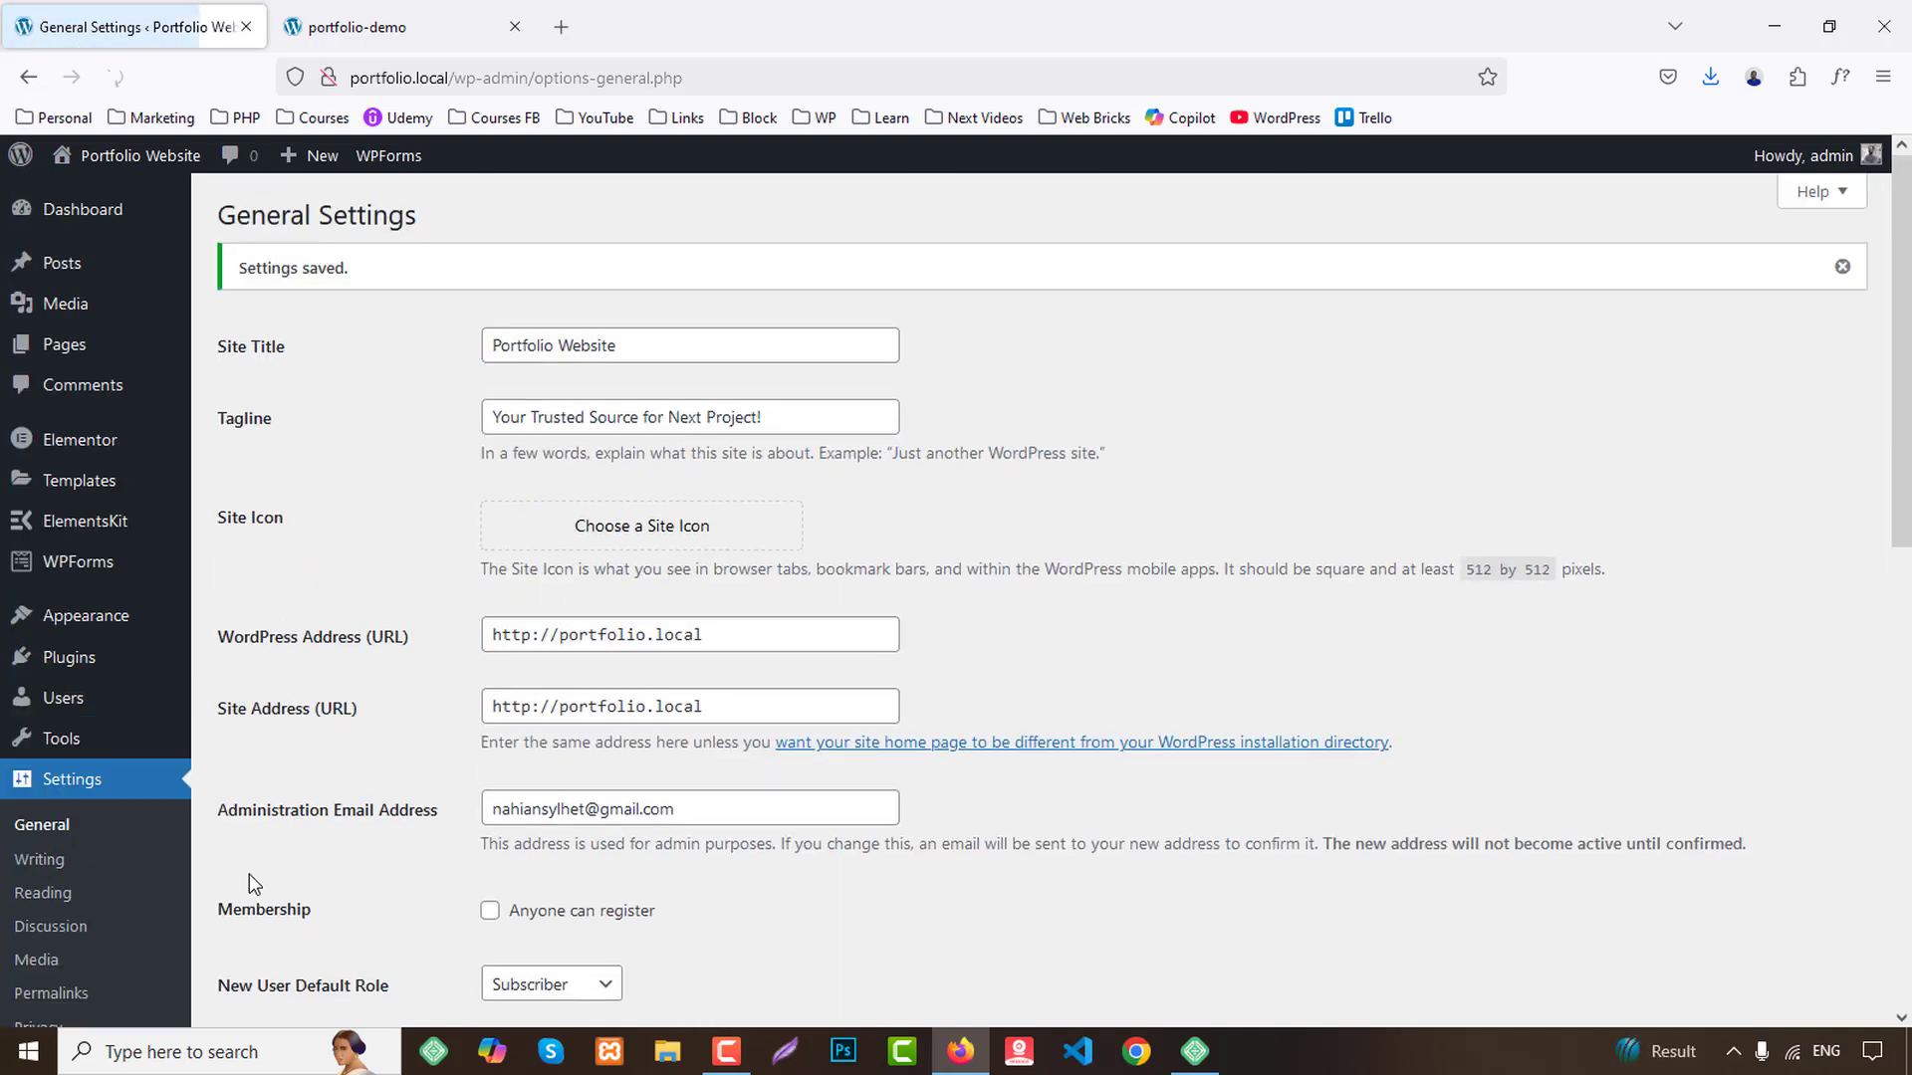
In the Reading Settings, set the homepage to a static page, choose Home as the homepage, and save the changes.
scroll(182, 876, "down", 2)
left_click(40, 812)
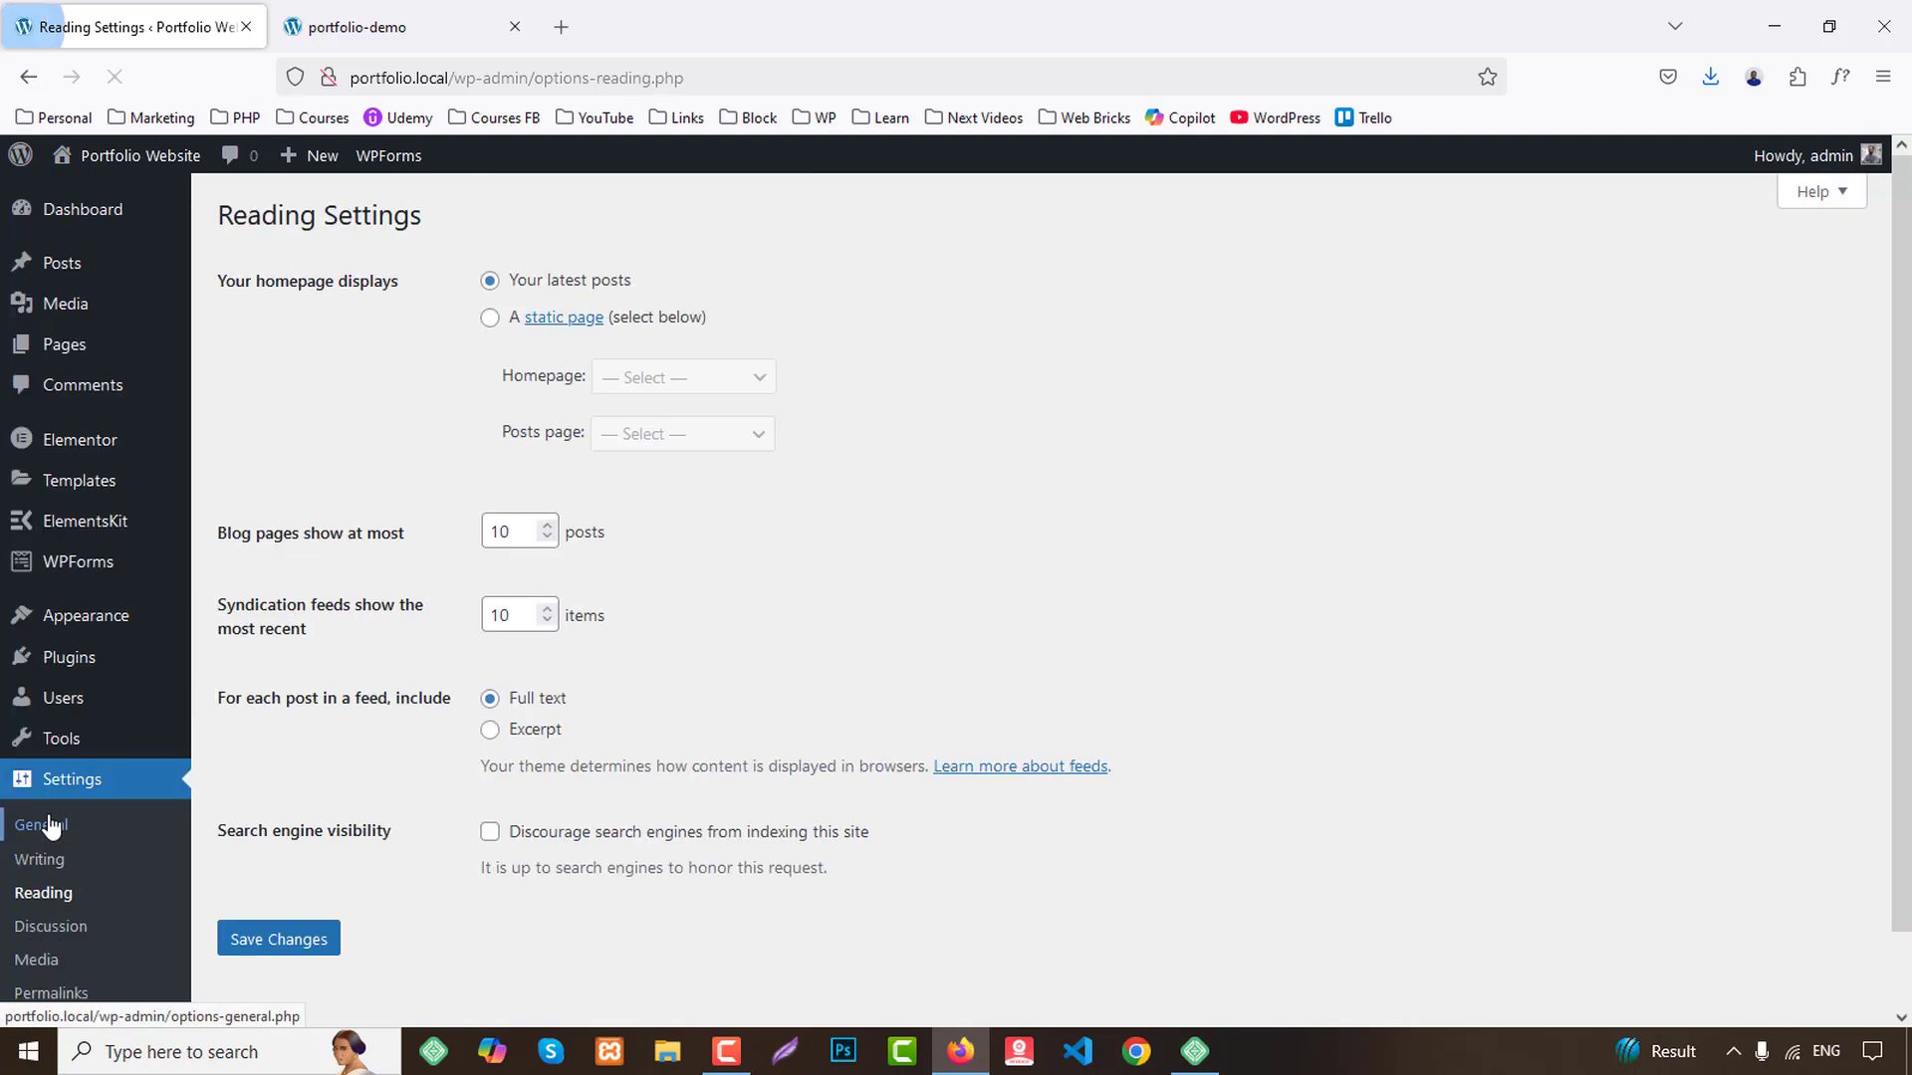
left_click(489, 319)
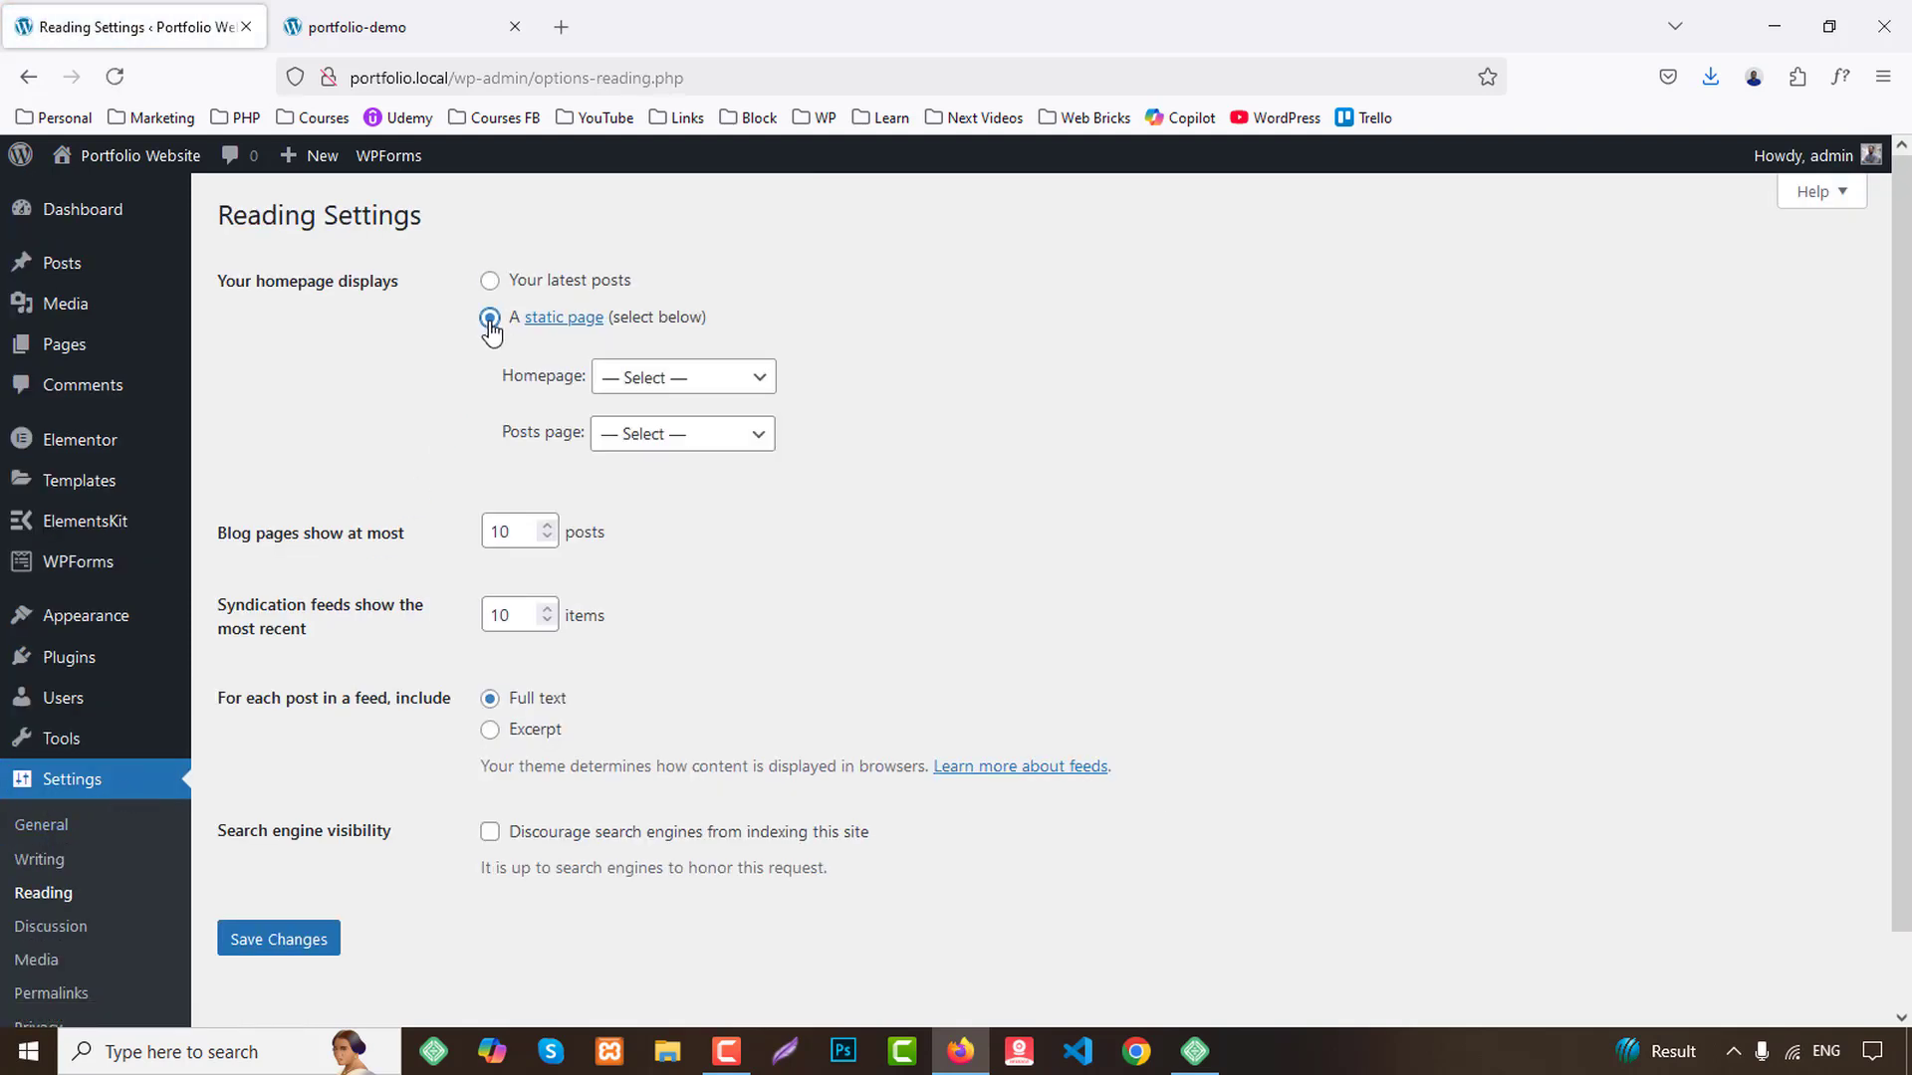
left_click(633, 381)
left_click(635, 483)
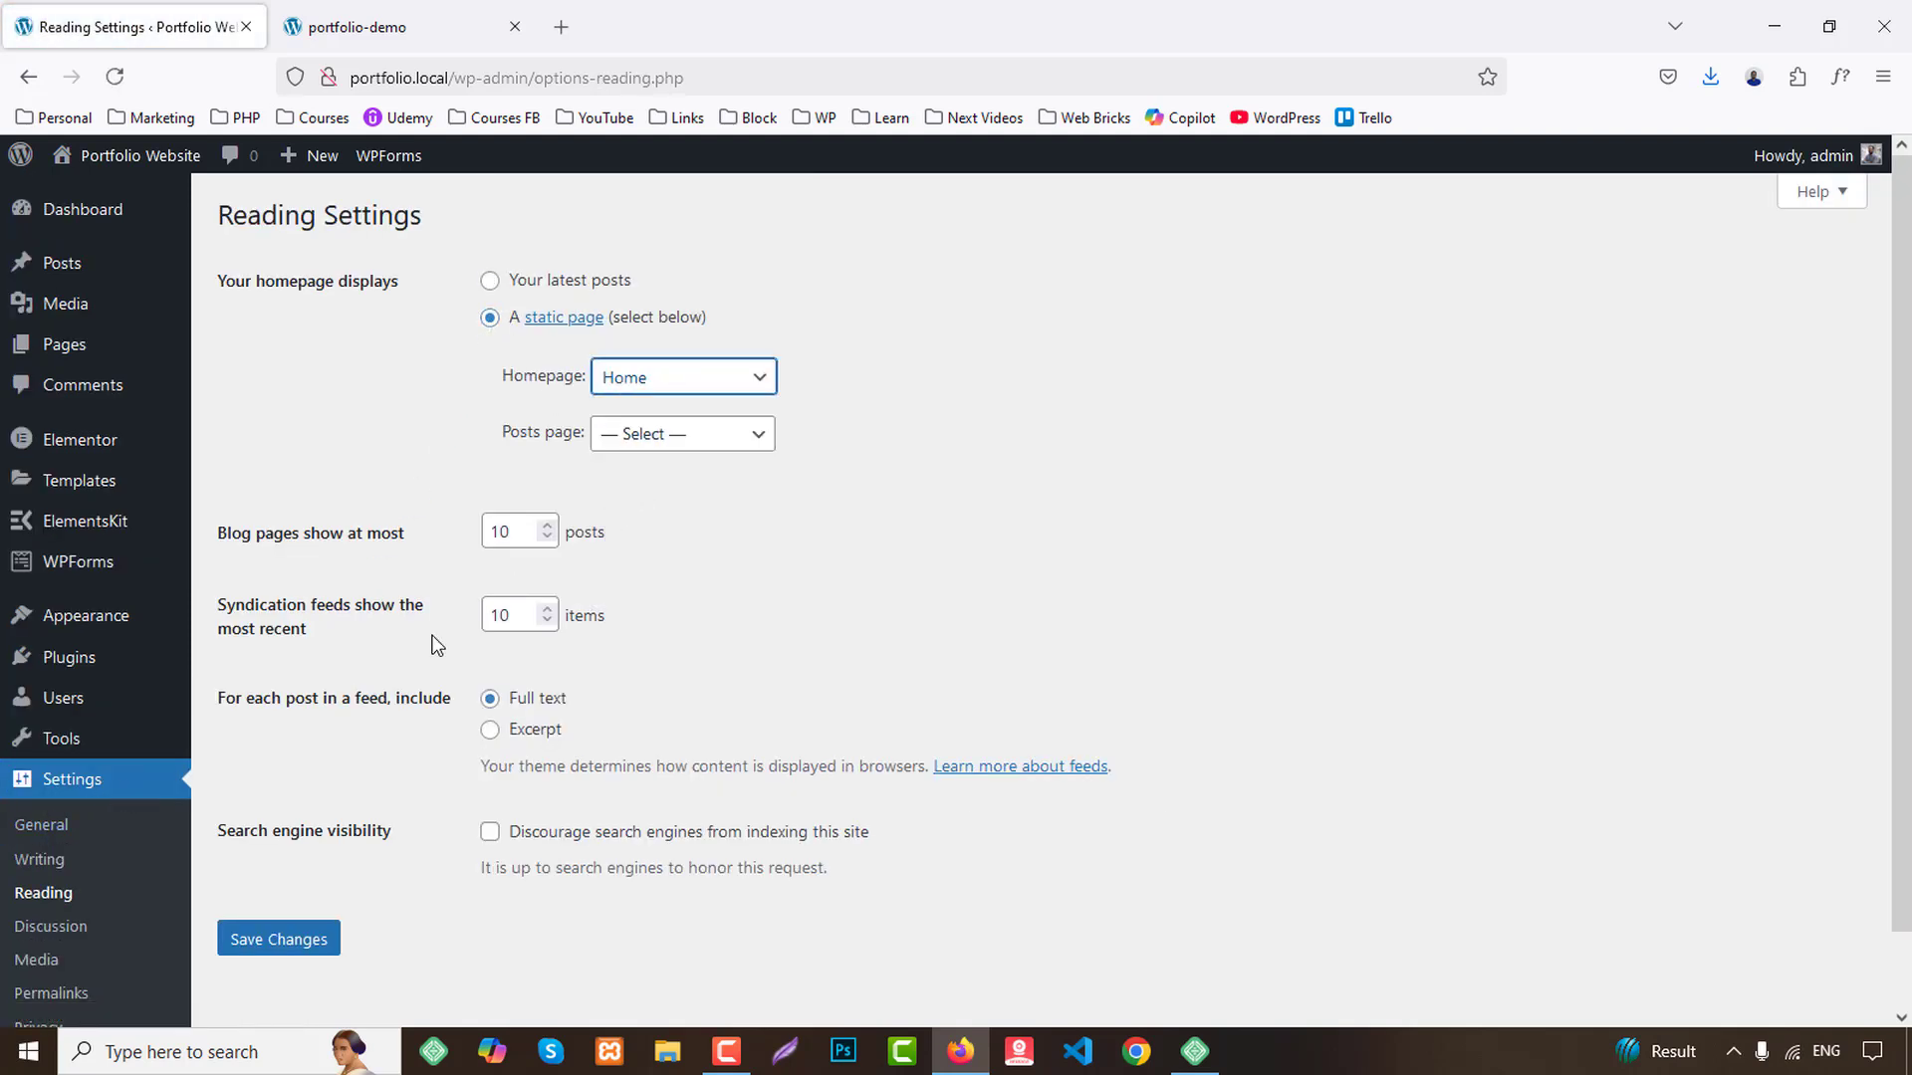
left_click(264, 946)
Save the Permalink Settings with the Post name structure.
left_click(57, 993)
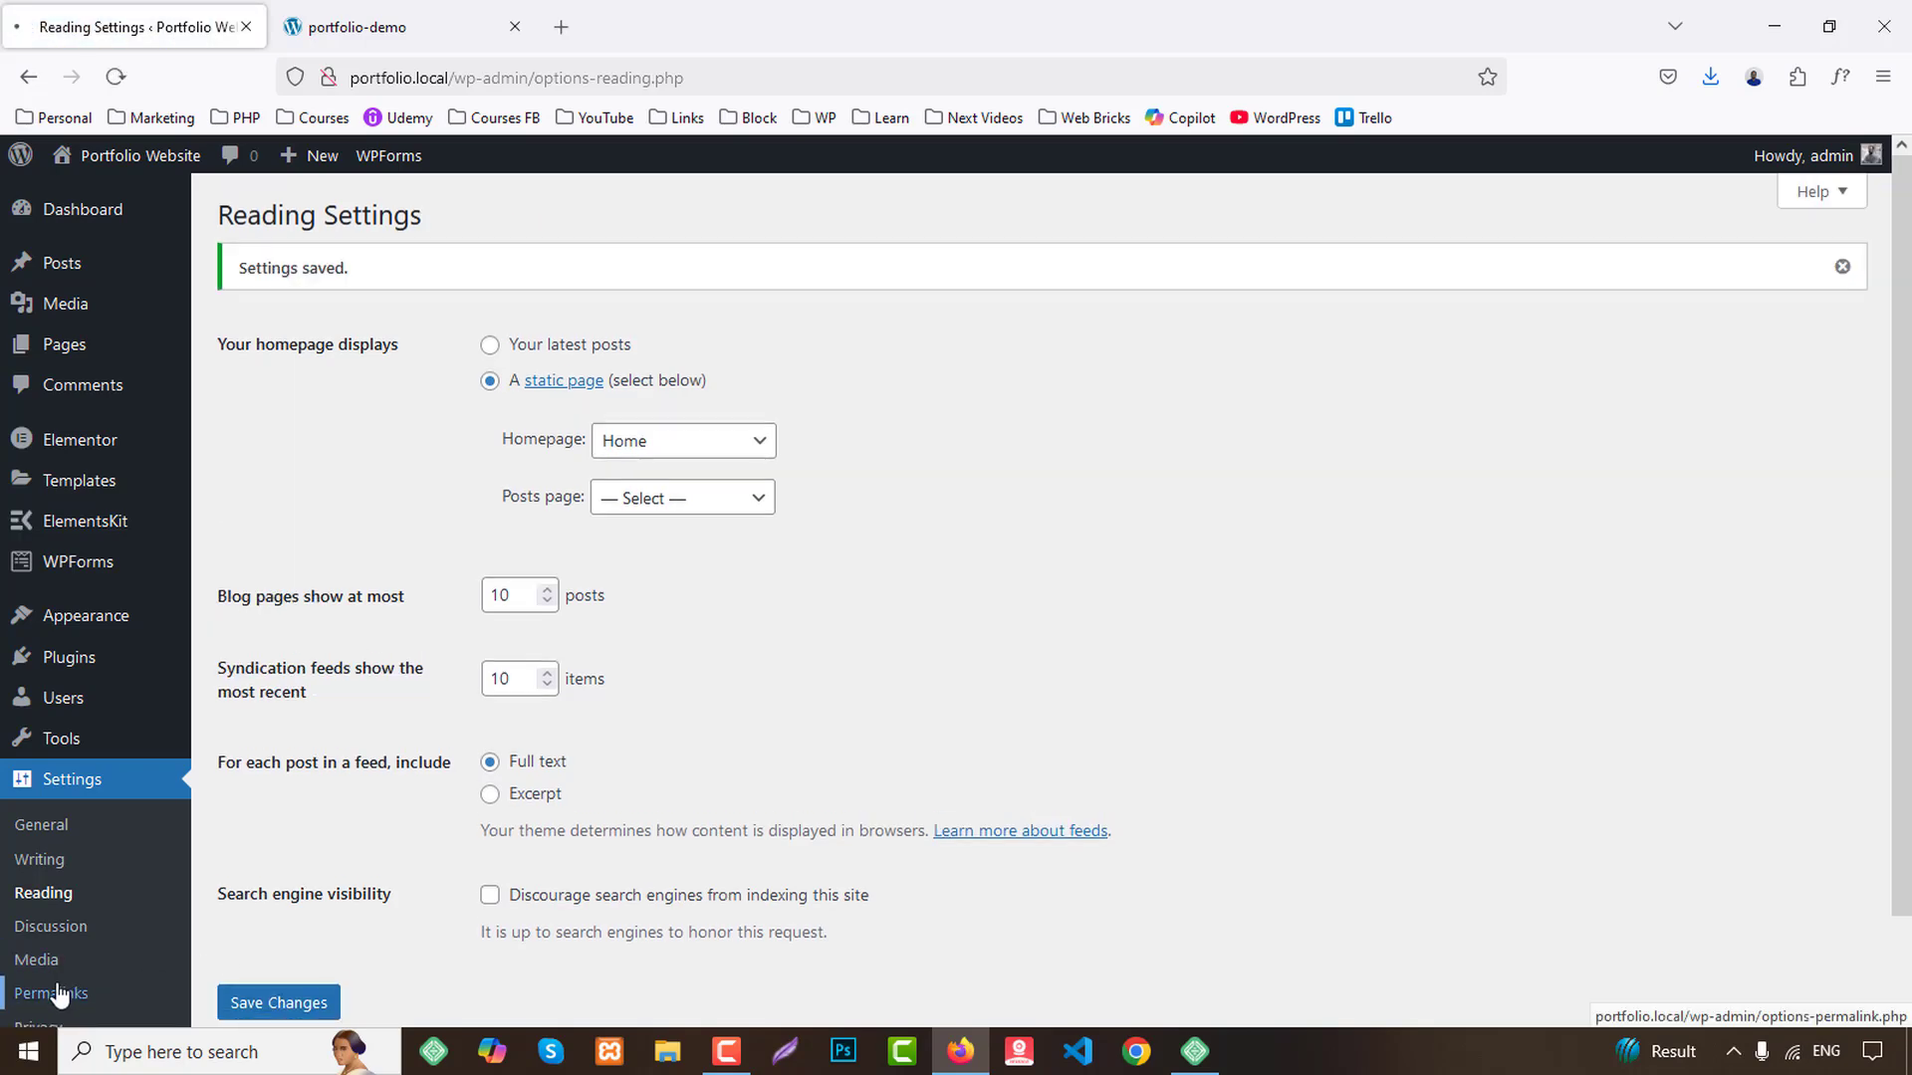
scroll(468, 717, "down", 3)
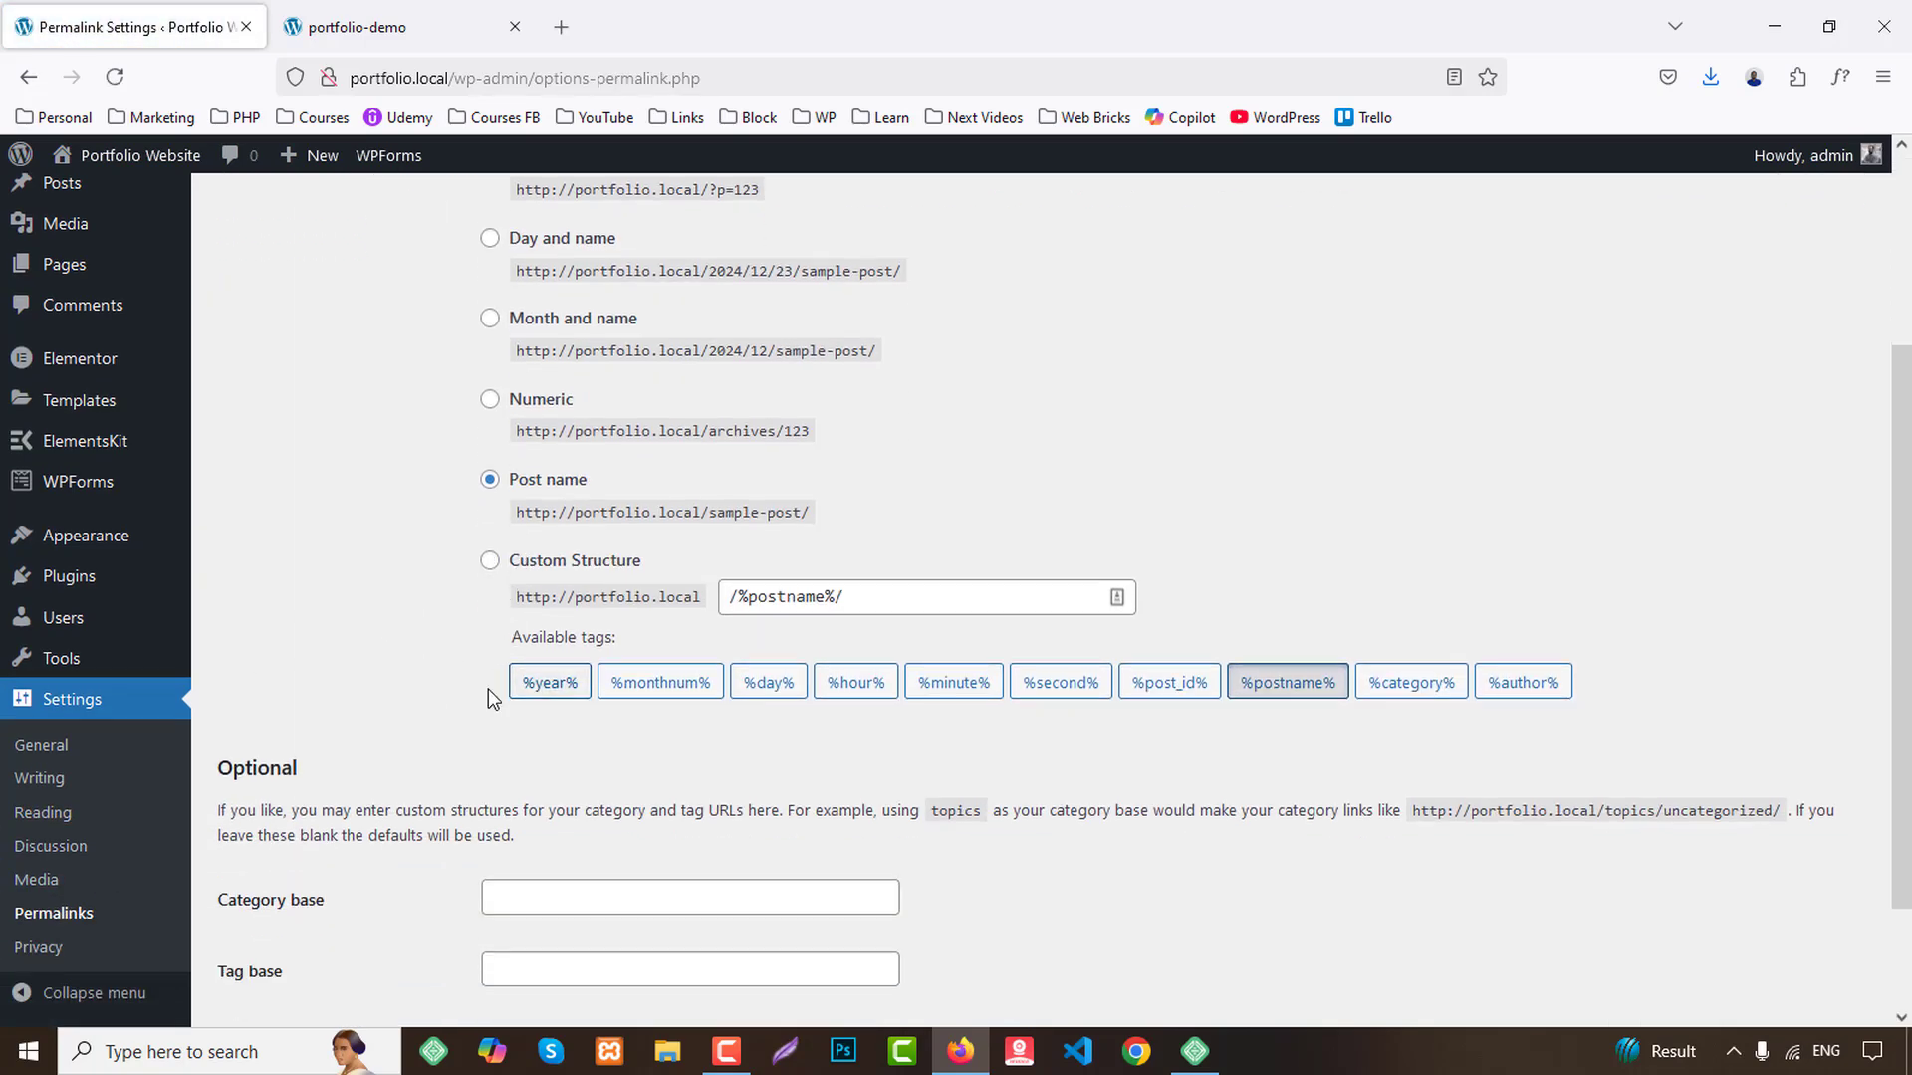
scroll(488, 689, "down", 3)
left_click(269, 908)
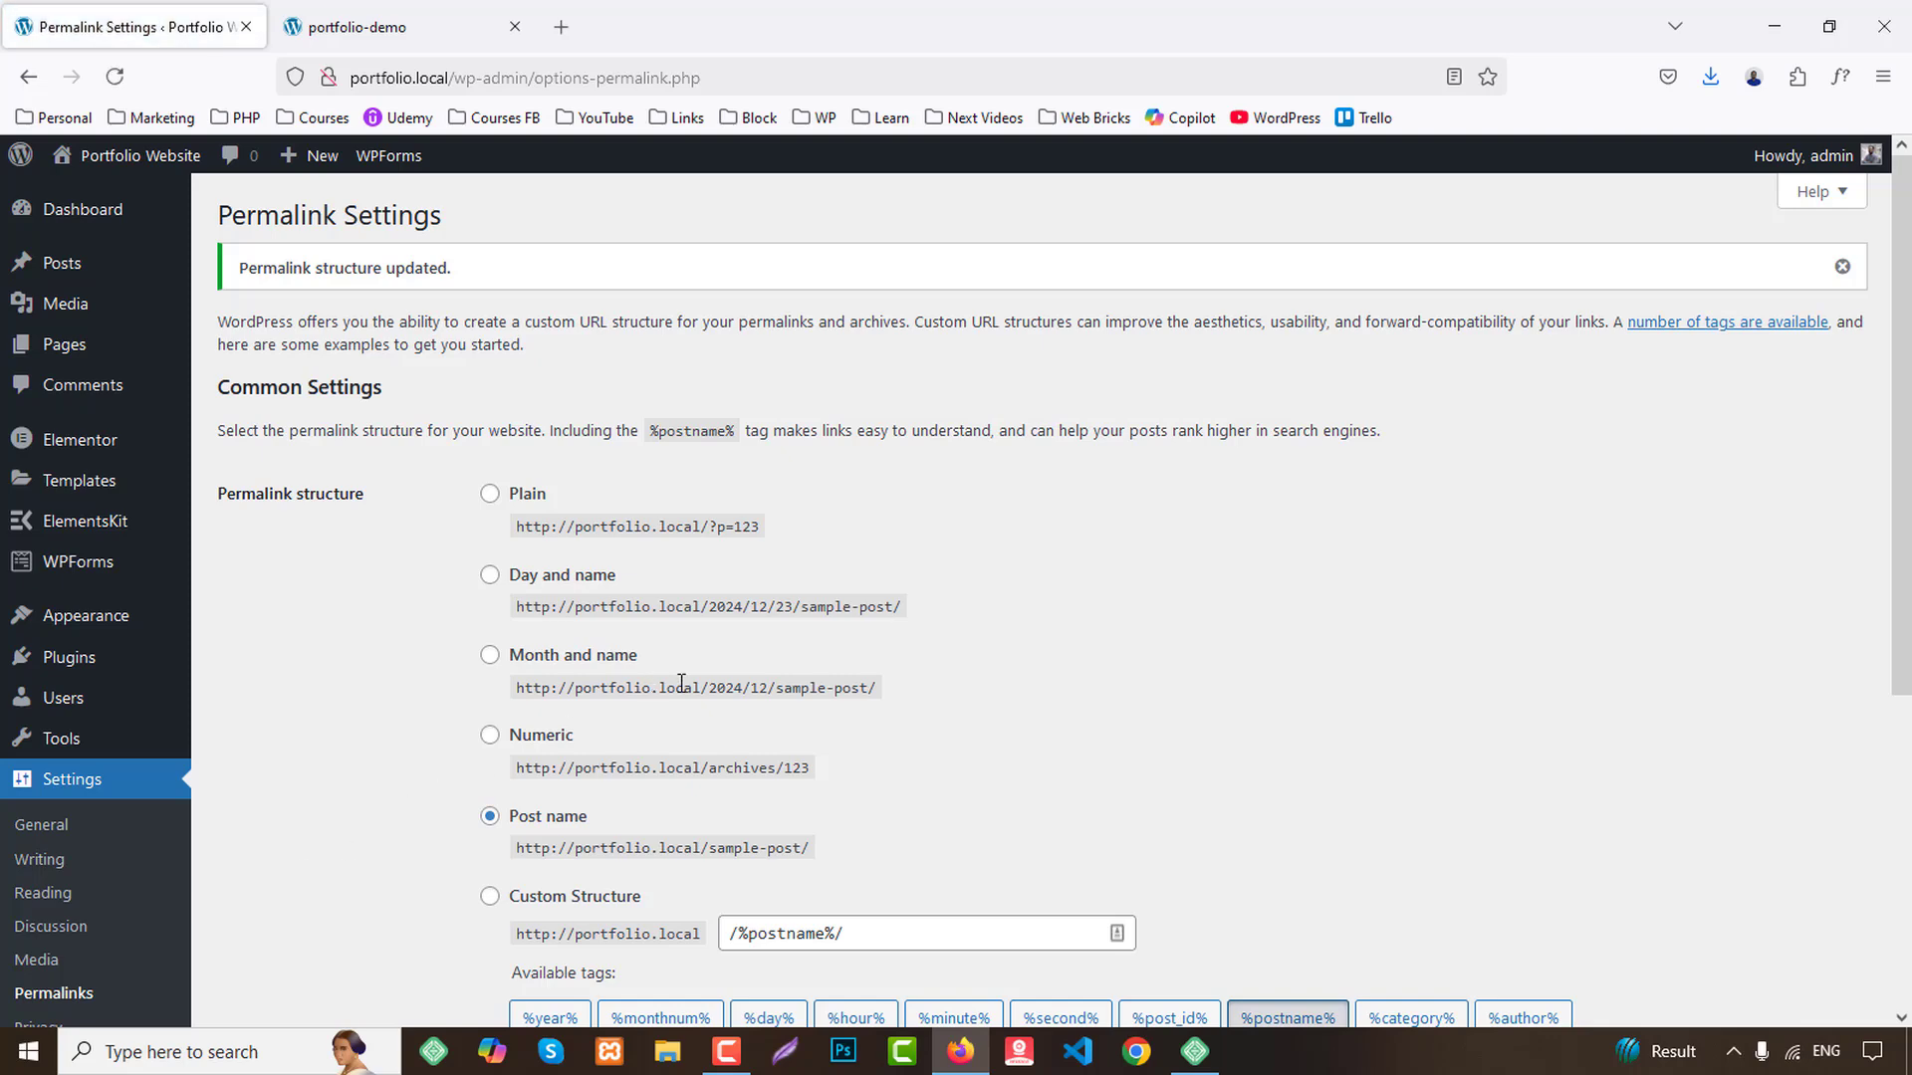
scroll(906, 498, "down", 5)
scroll(905, 597, "up", 5)
Open the Home page from the site's page list for editing with Elementor.
left_click(79, 349)
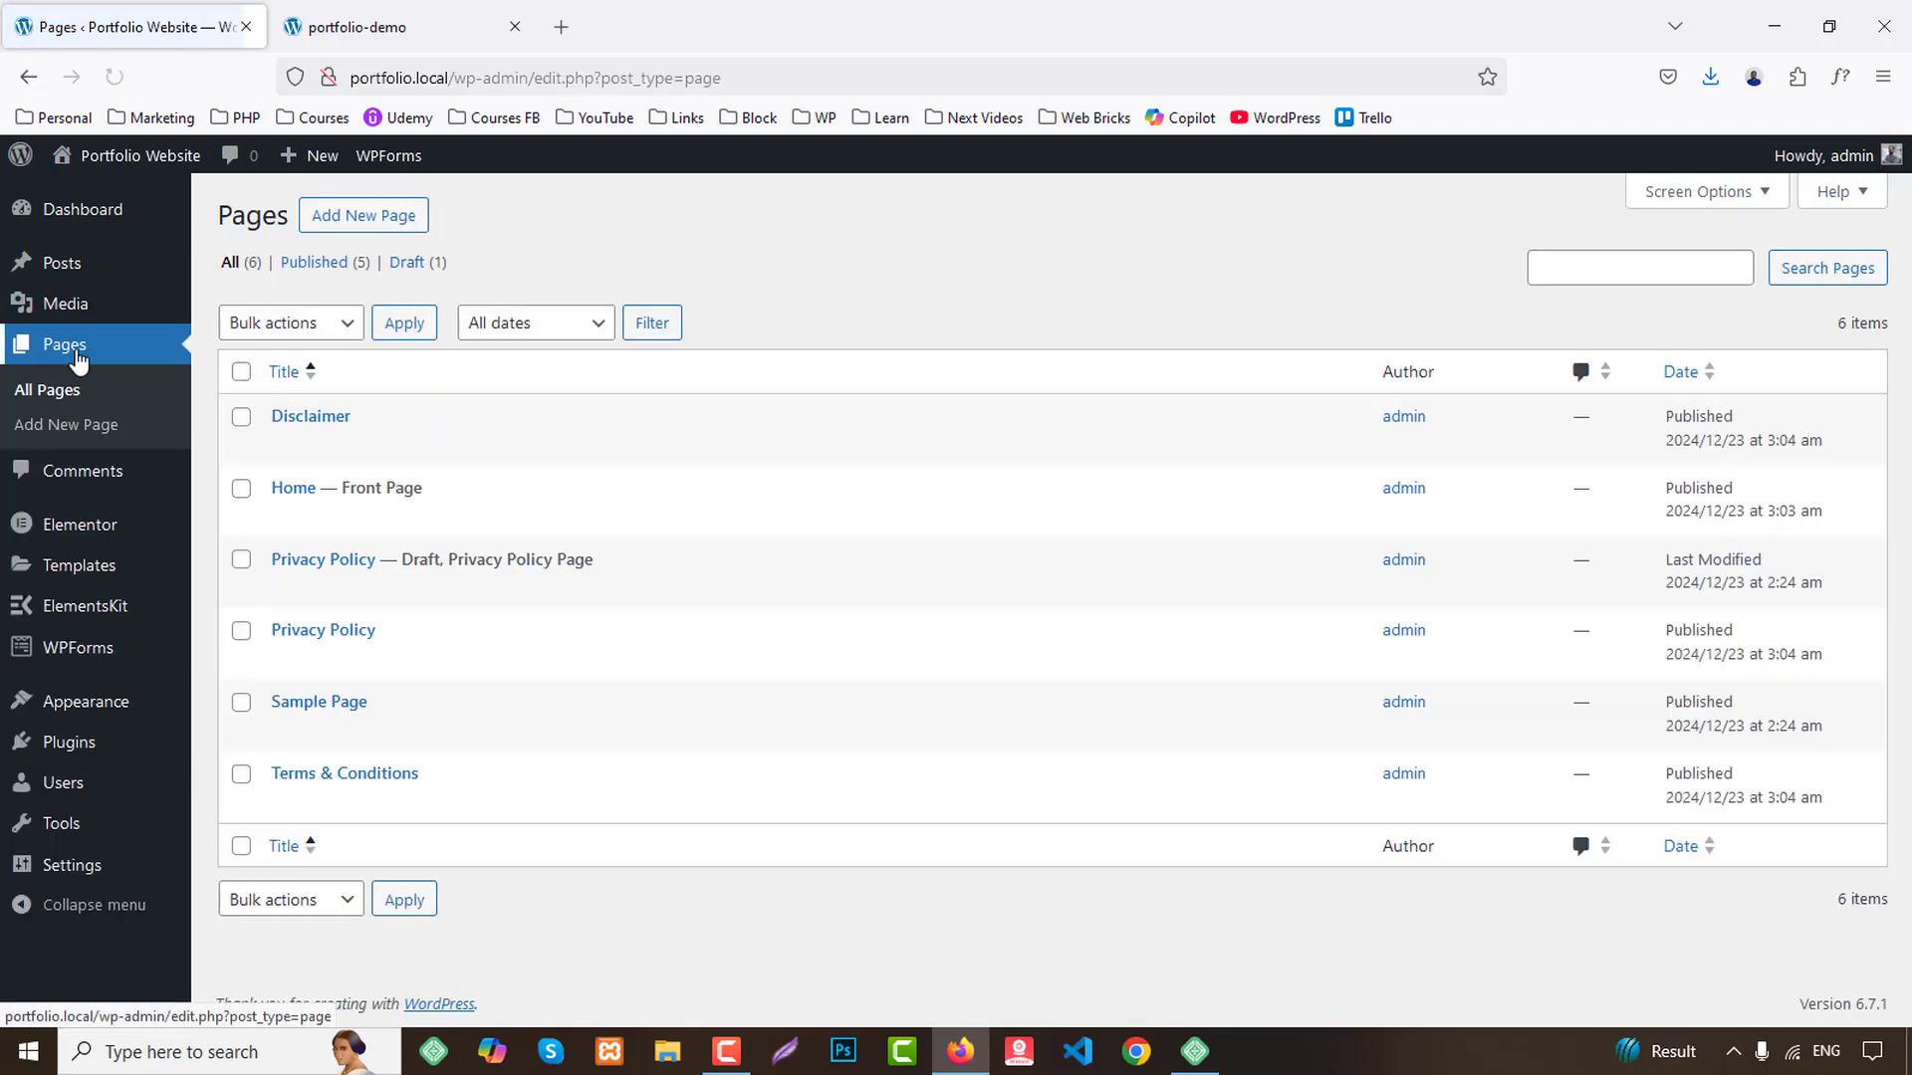
middle_click(282, 517)
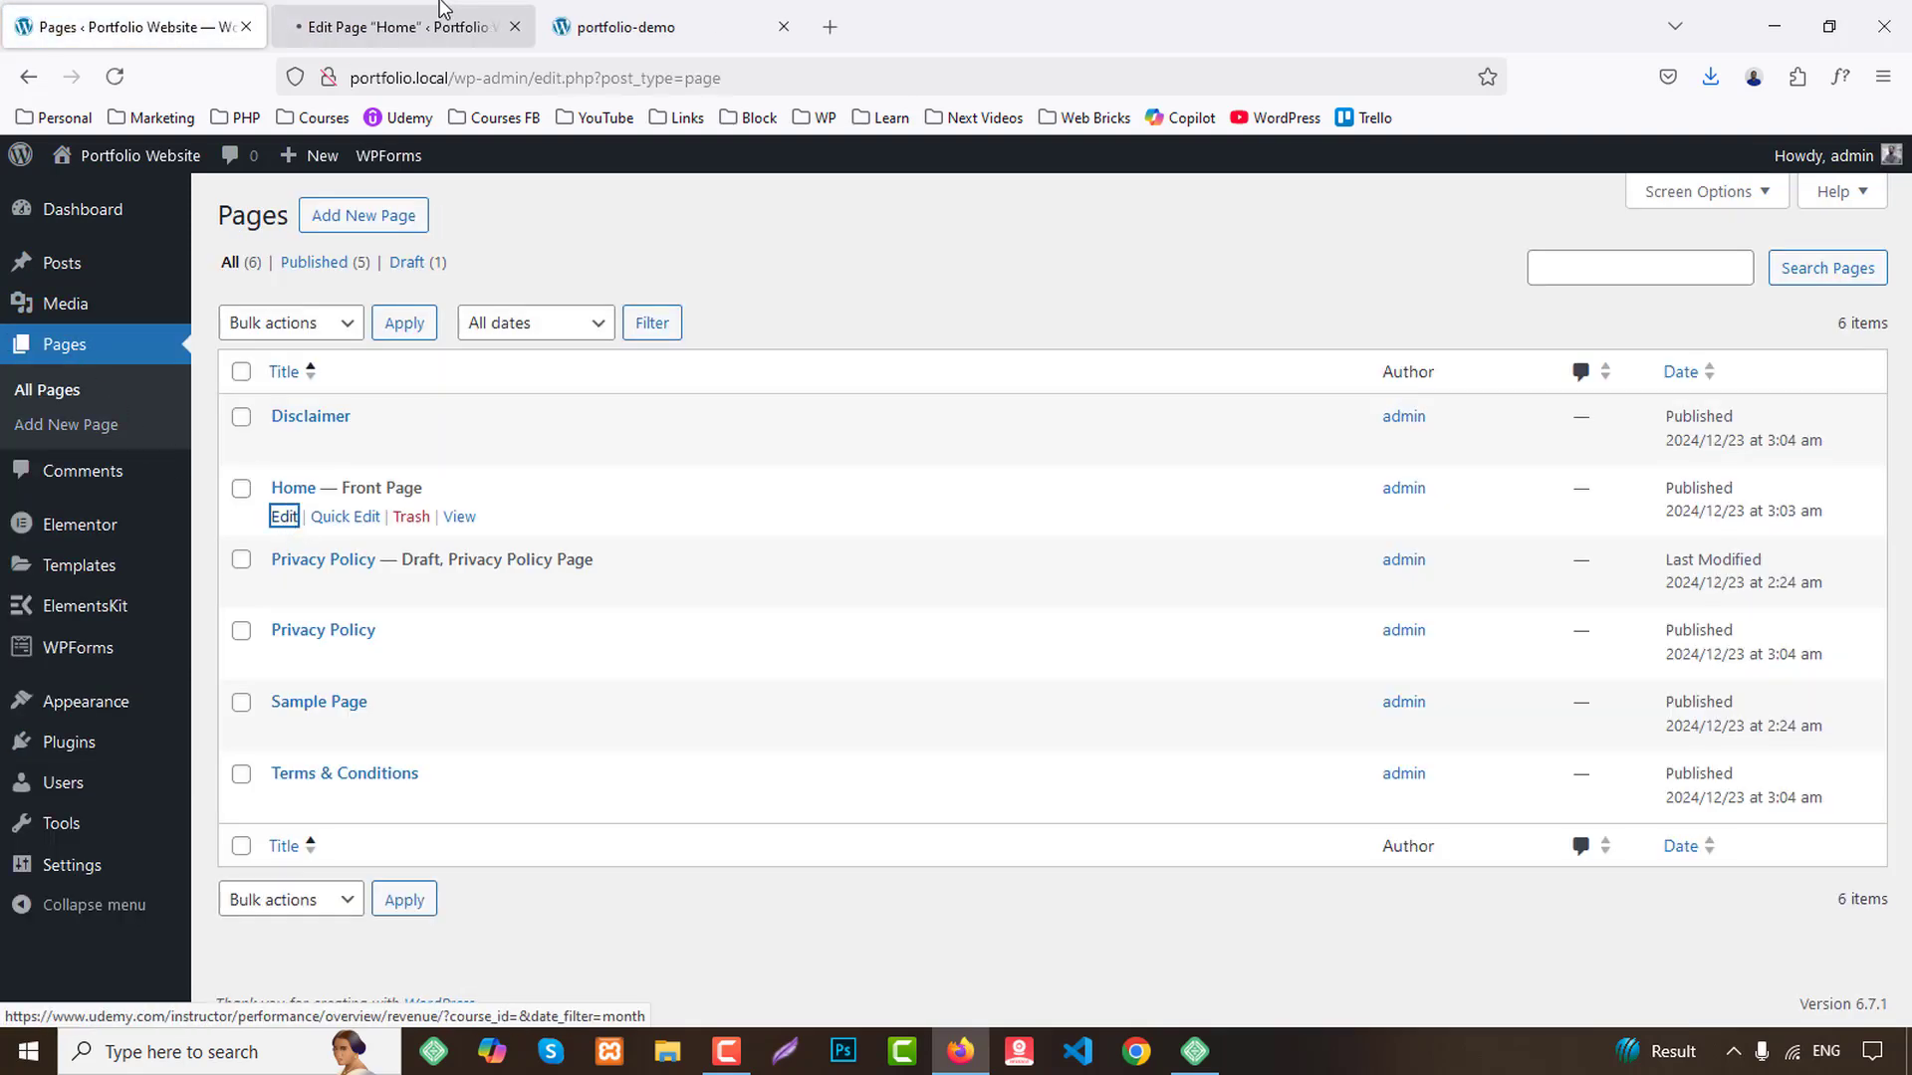
left_click(443, 8)
left_click(479, 175)
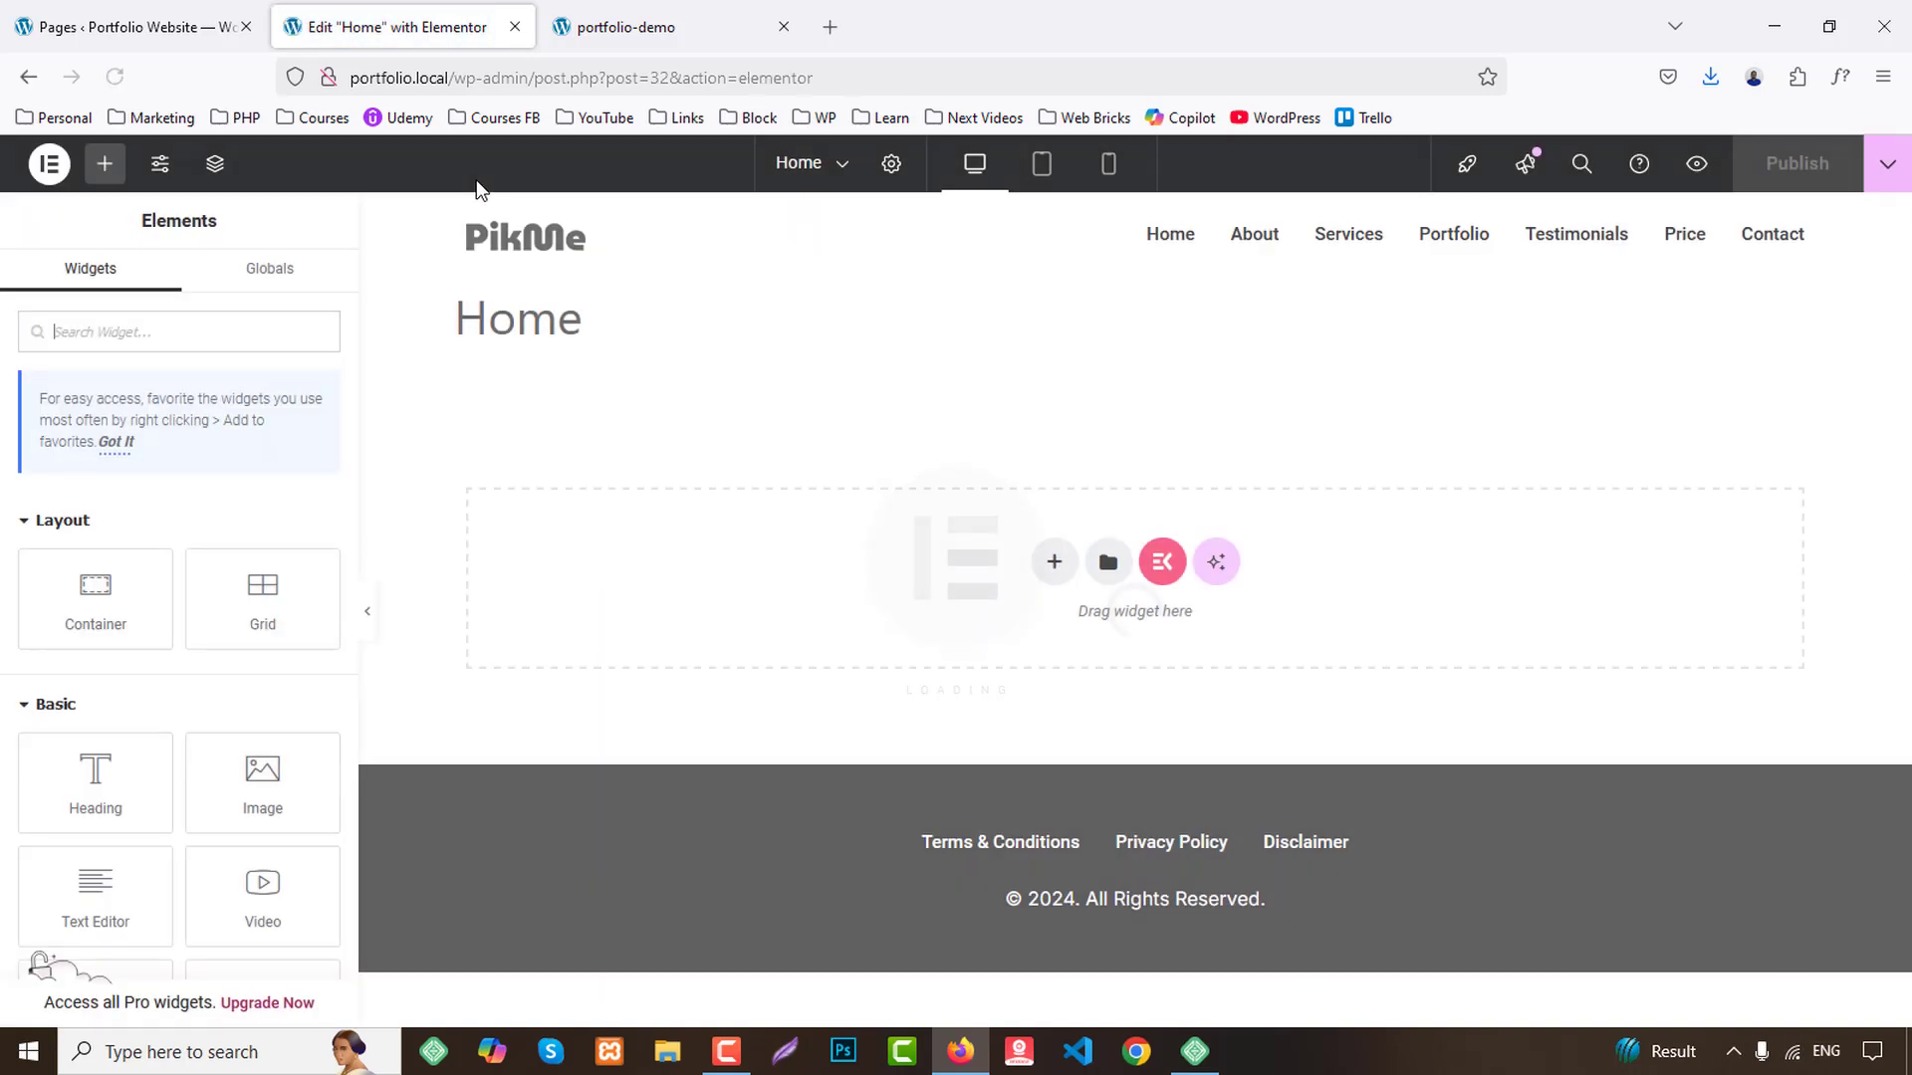
Change the Home page's layout in its page settings to one without the page title that keeps the header and footer.
left_click(891, 163)
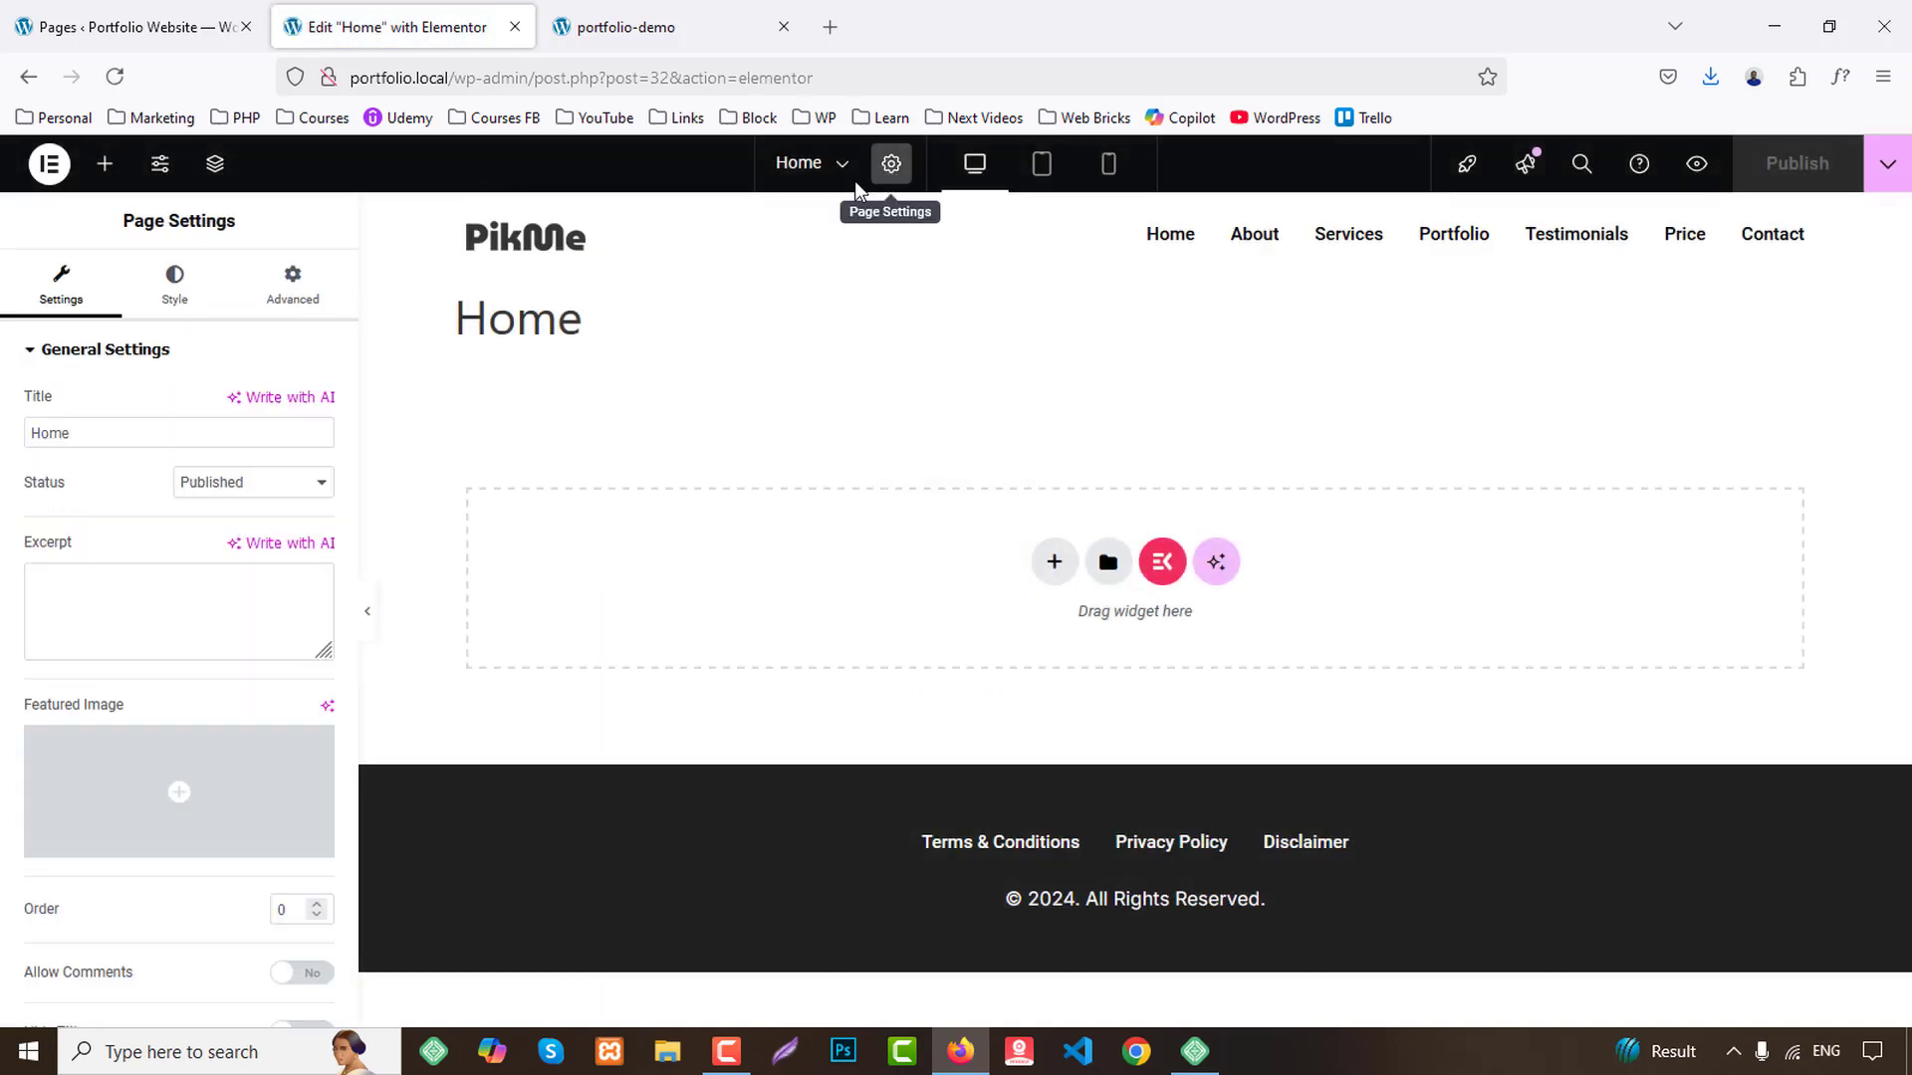
scroll(174, 687, "down", 2)
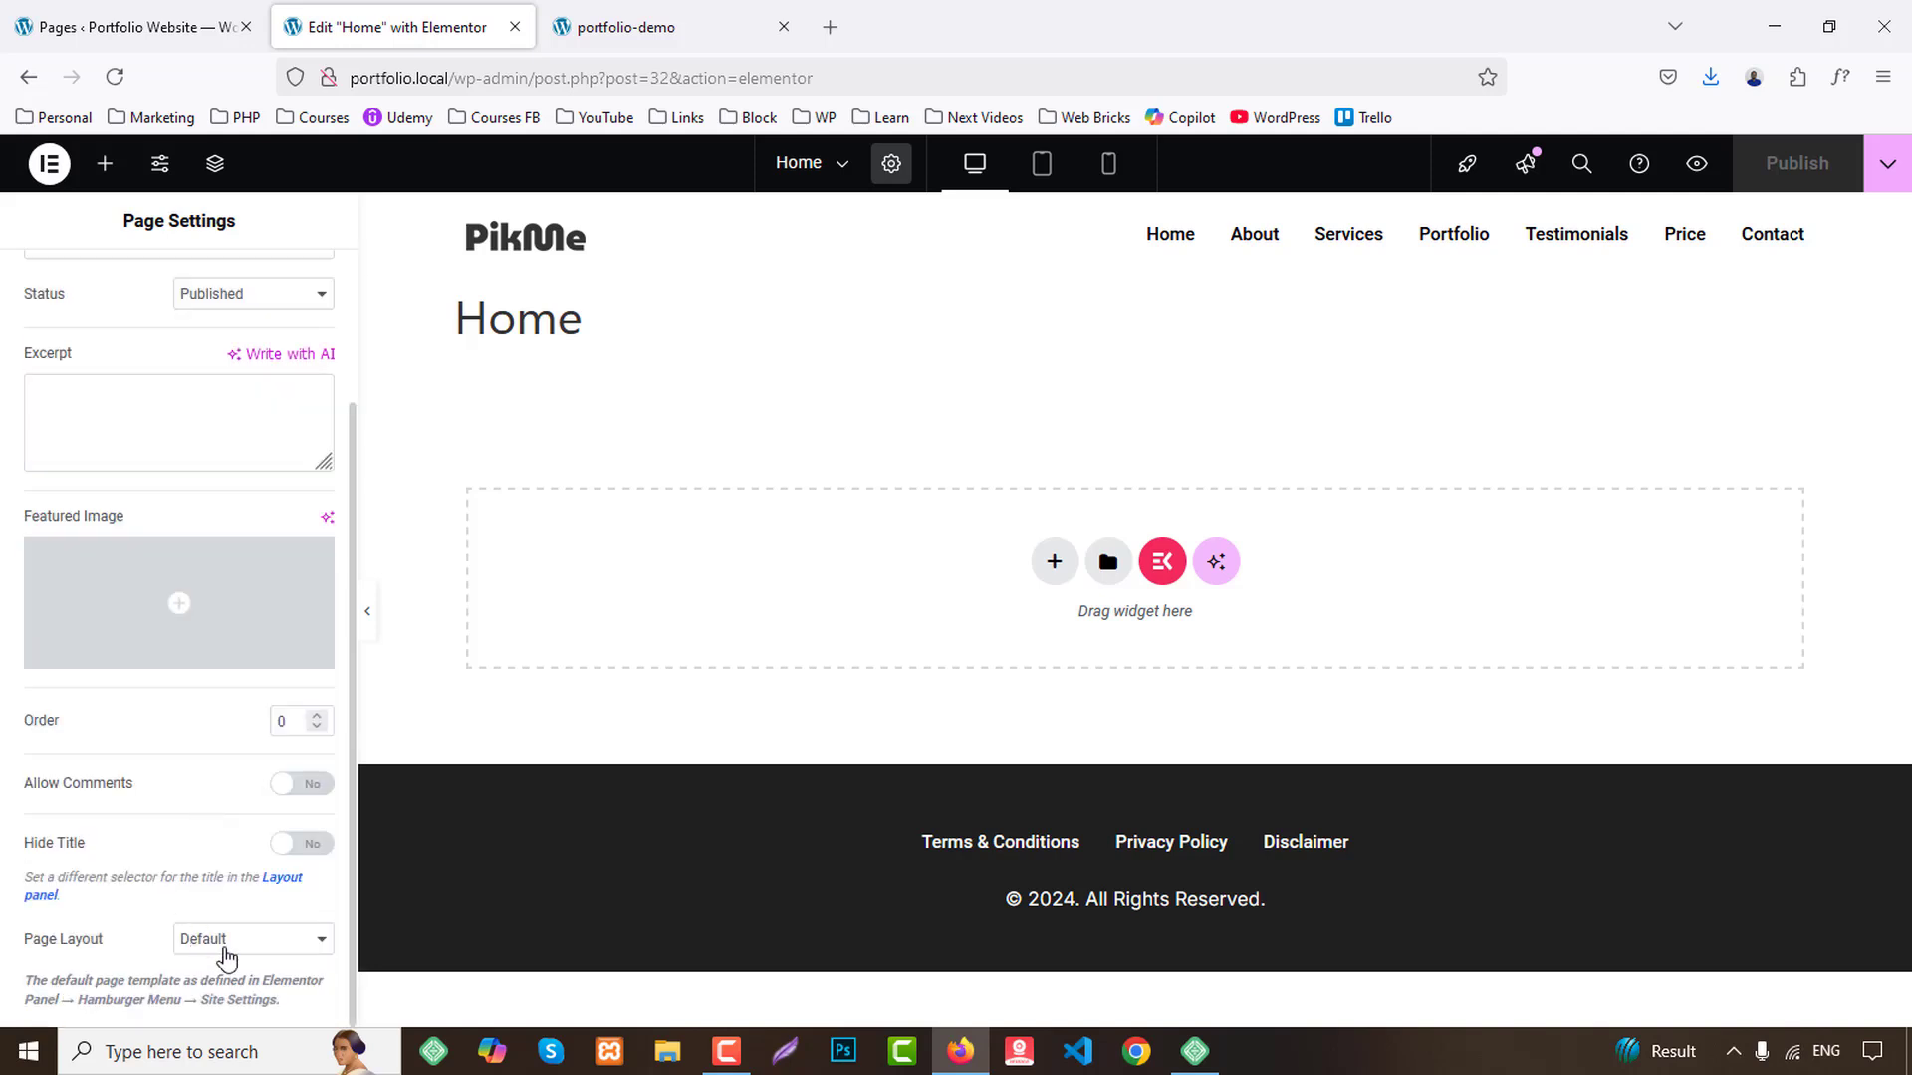
left_click(227, 956)
left_click(259, 876)
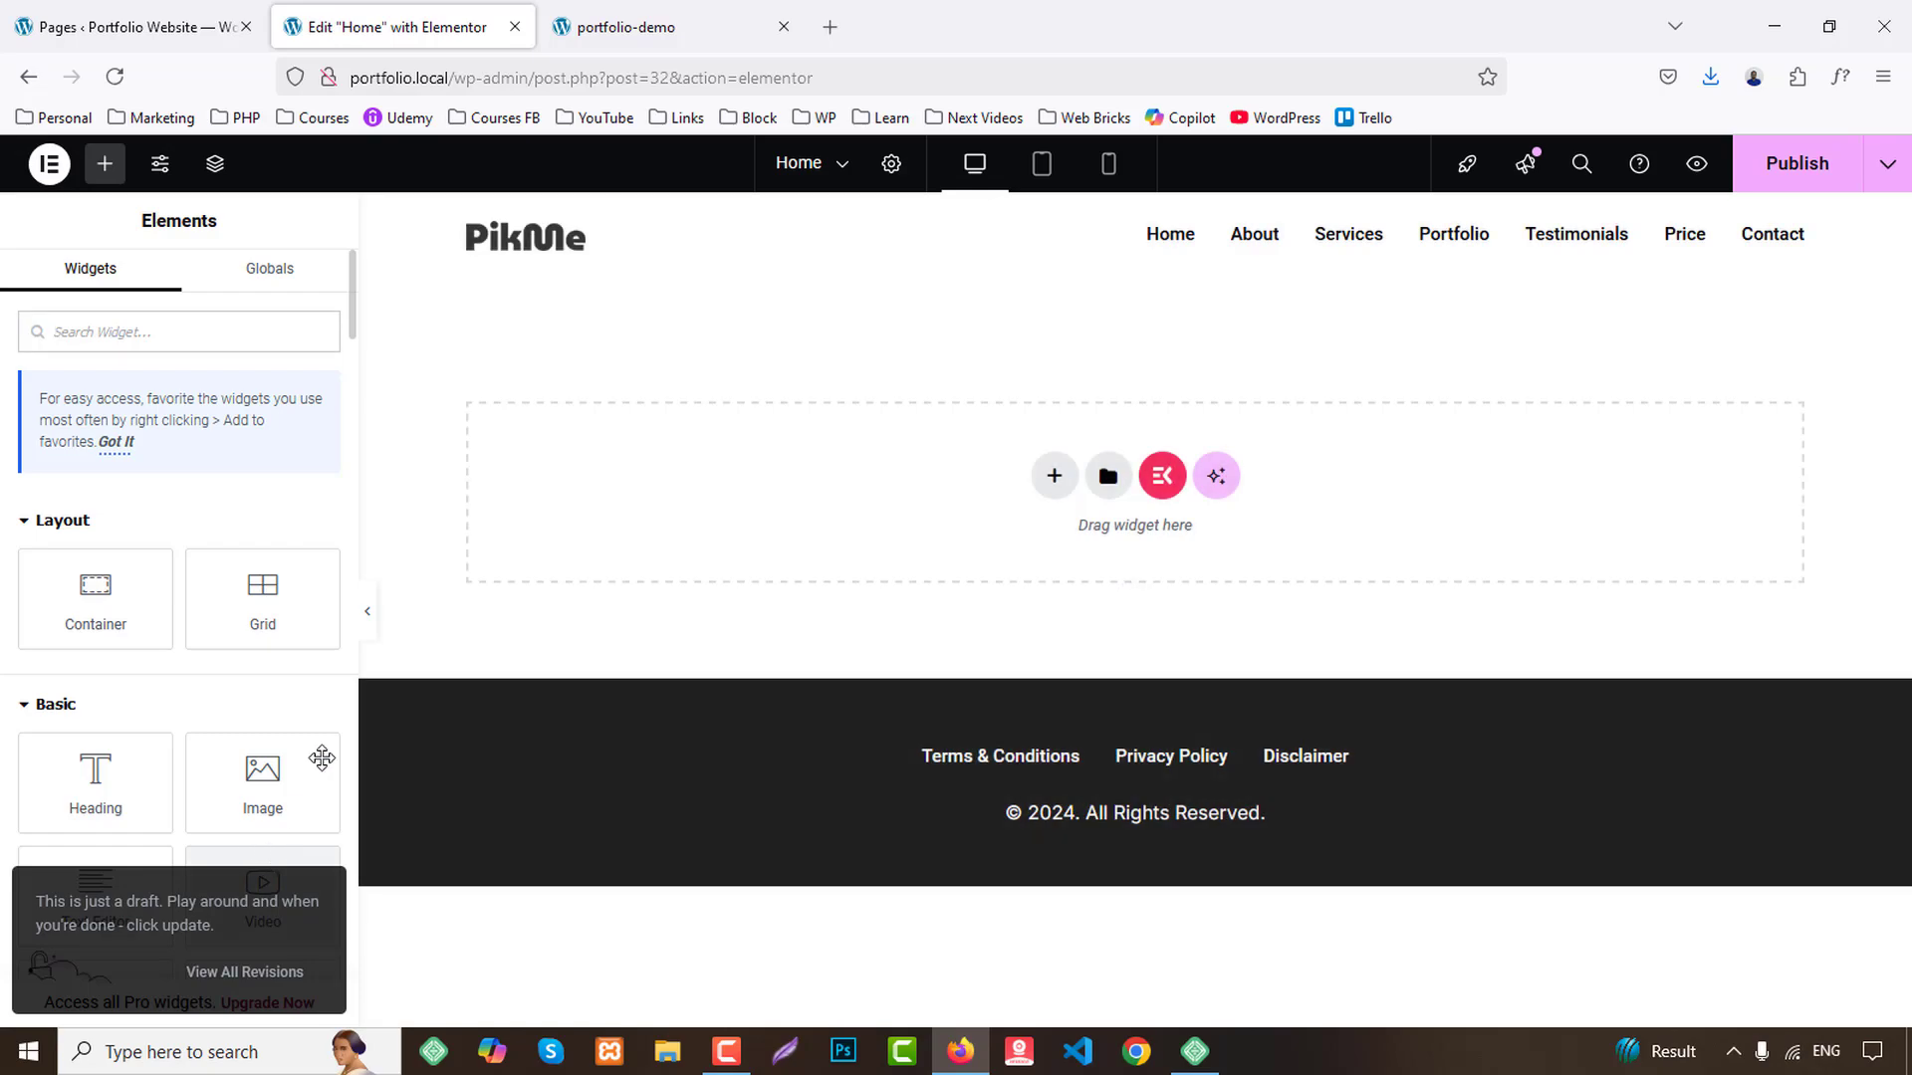
Review the demo's hero section and add a flexbox container with two equal columns to the Home page.
left_click(626, 27)
scroll(1244, 564, "up", 20)
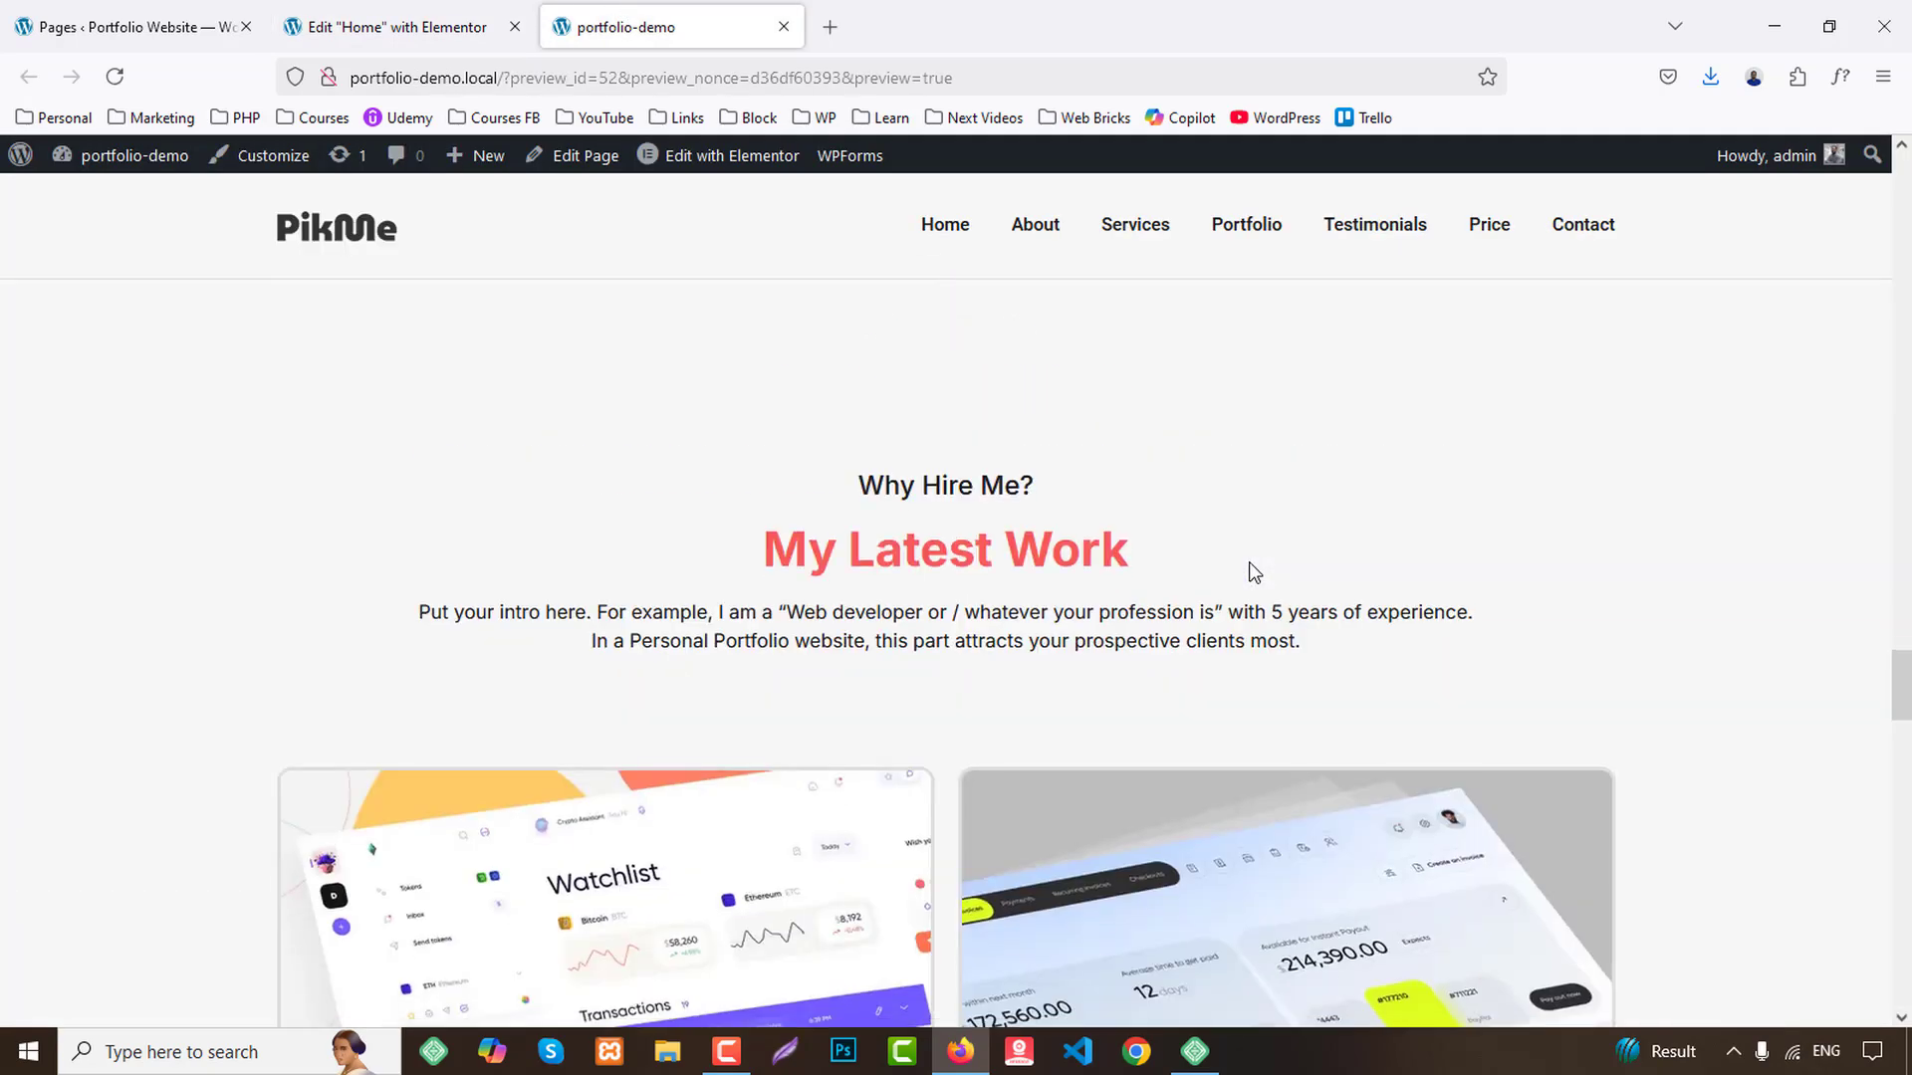
scroll(1256, 563, "up", 15)
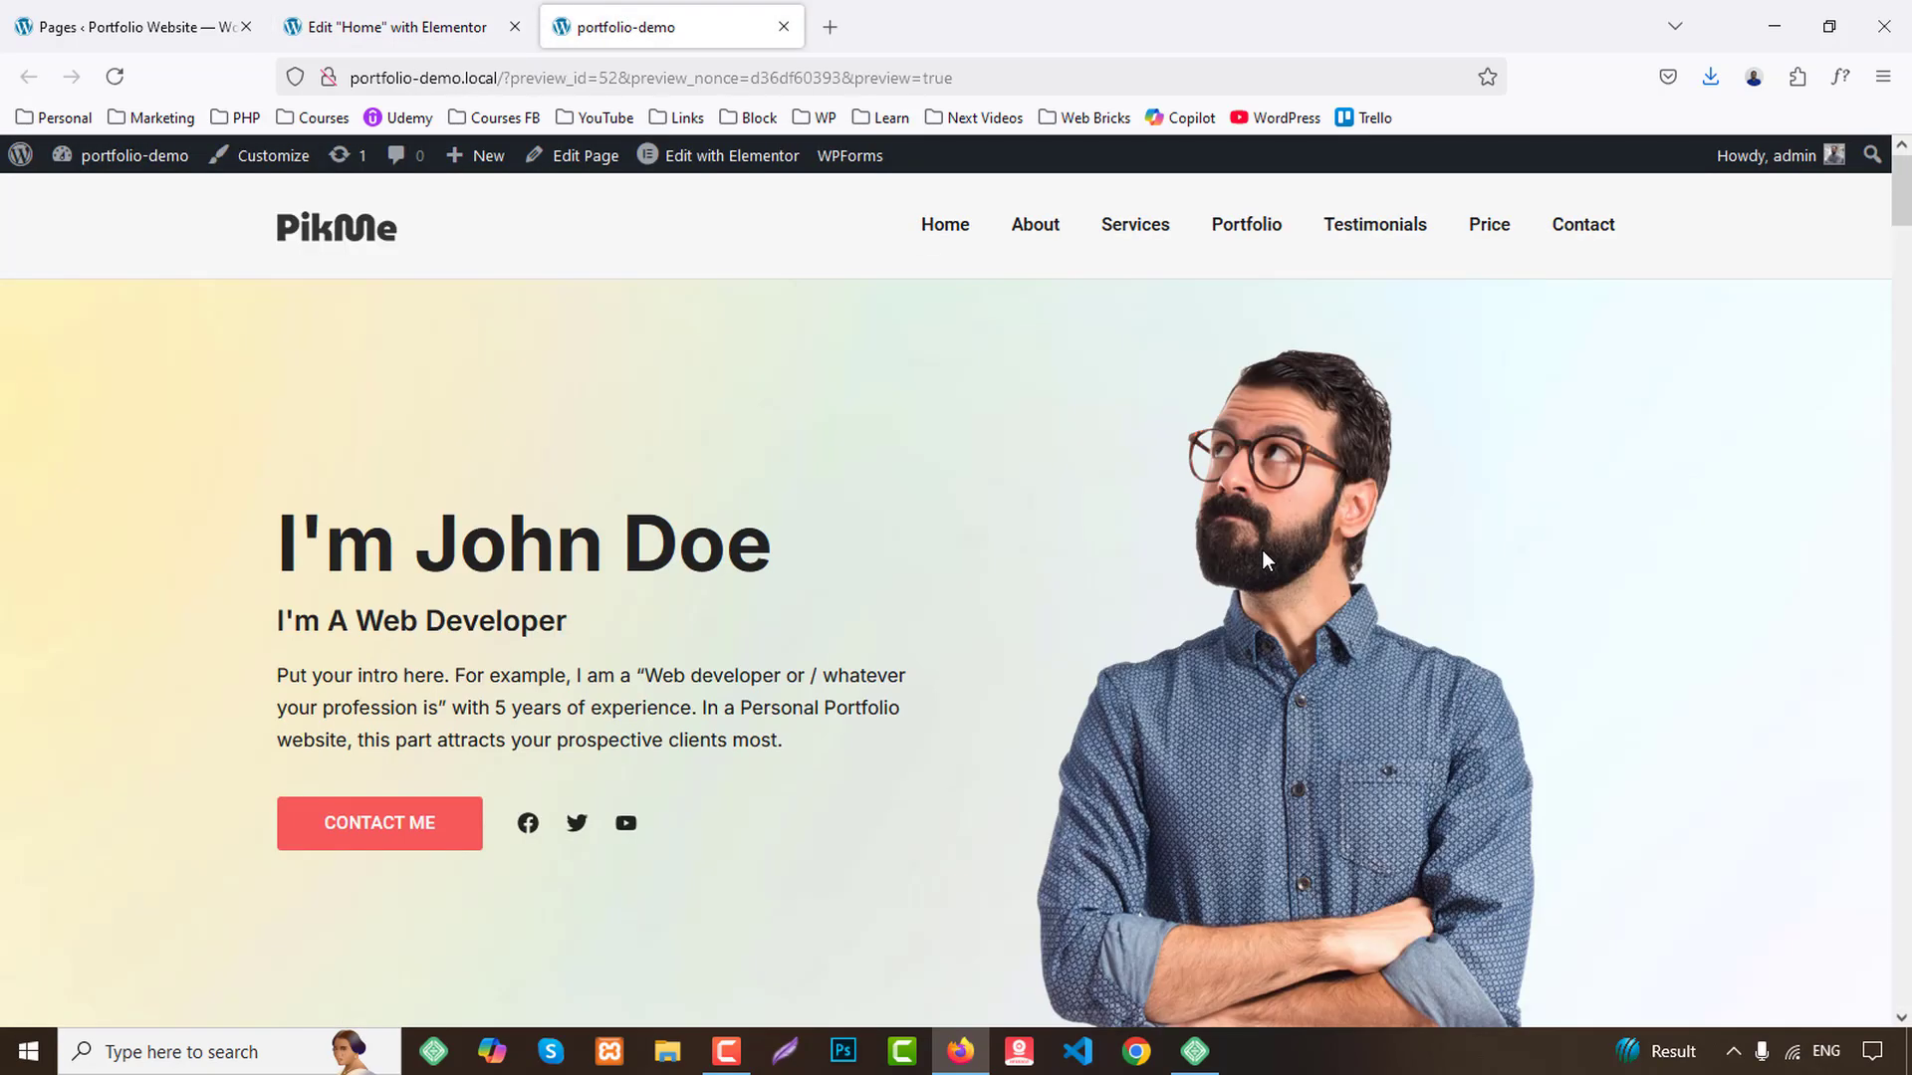
left_click(498, 28)
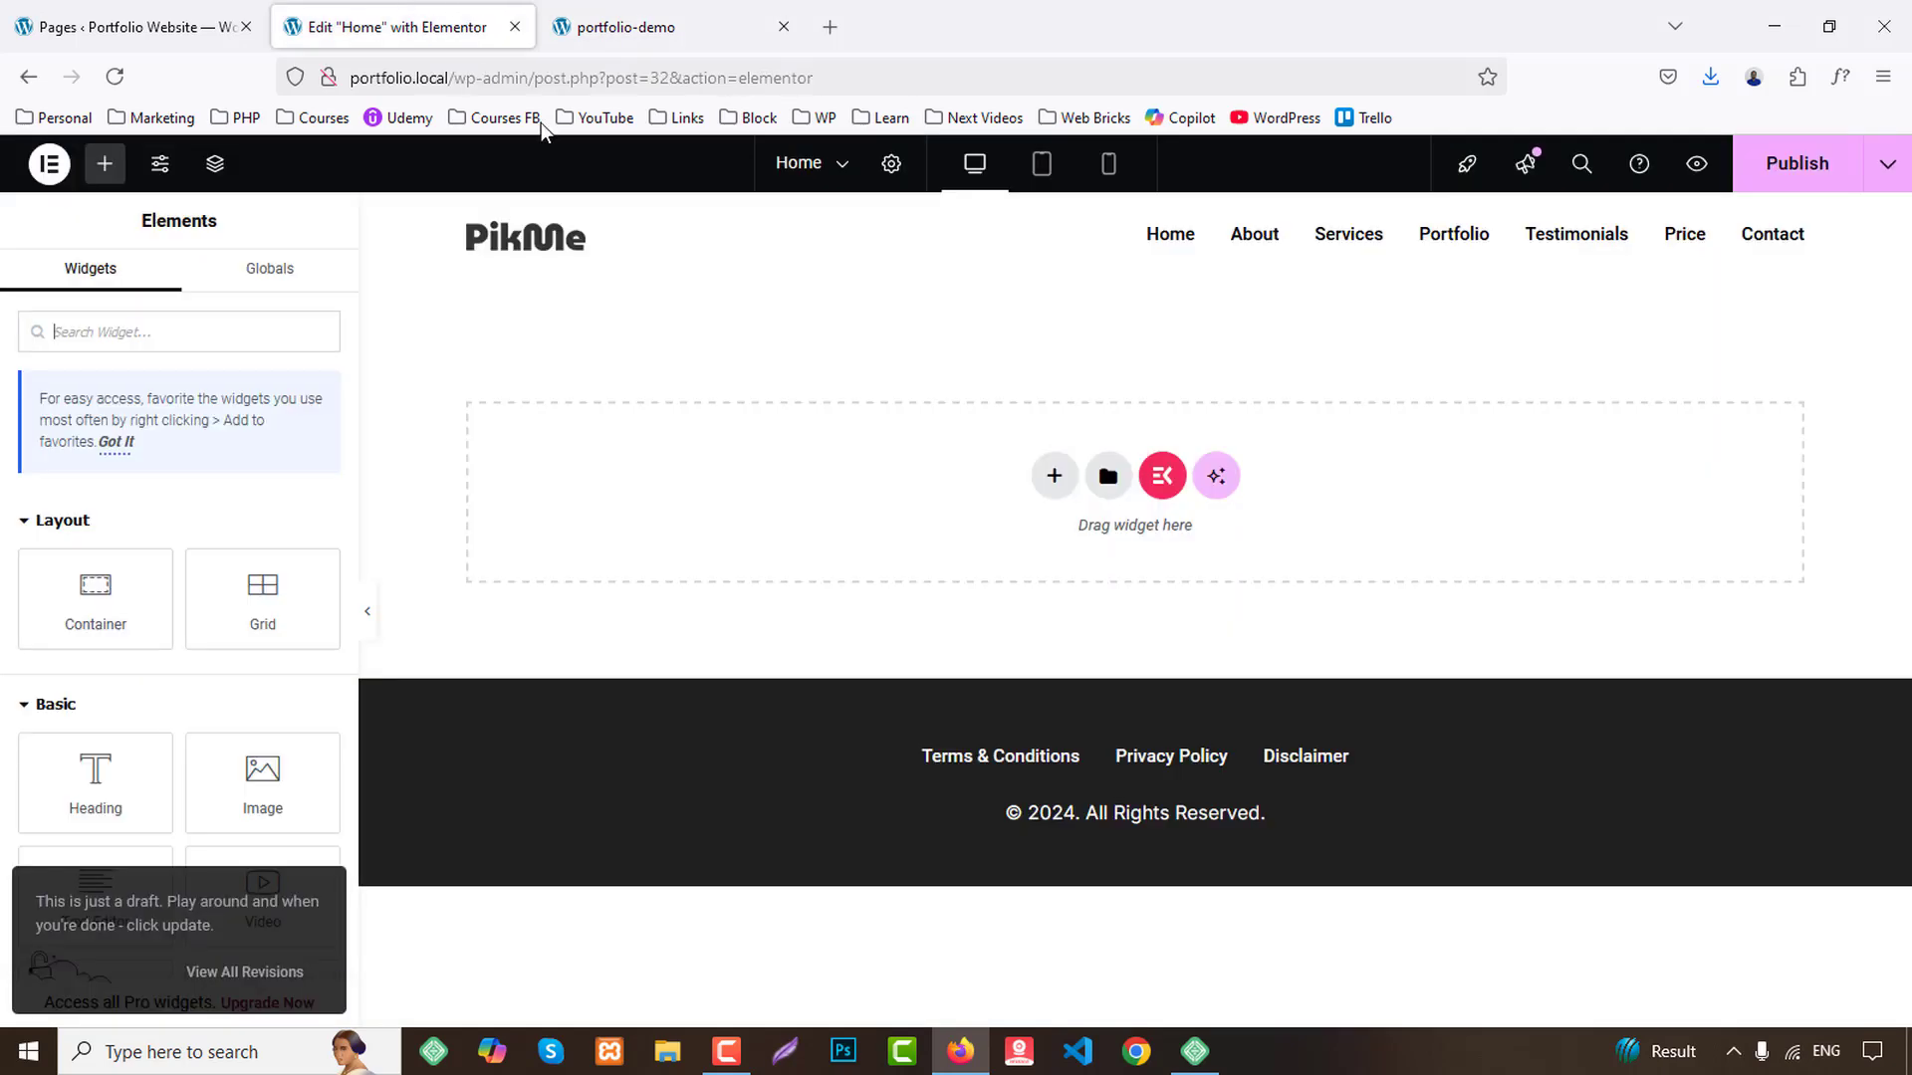
left_click(1053, 484)
left_click(1010, 555)
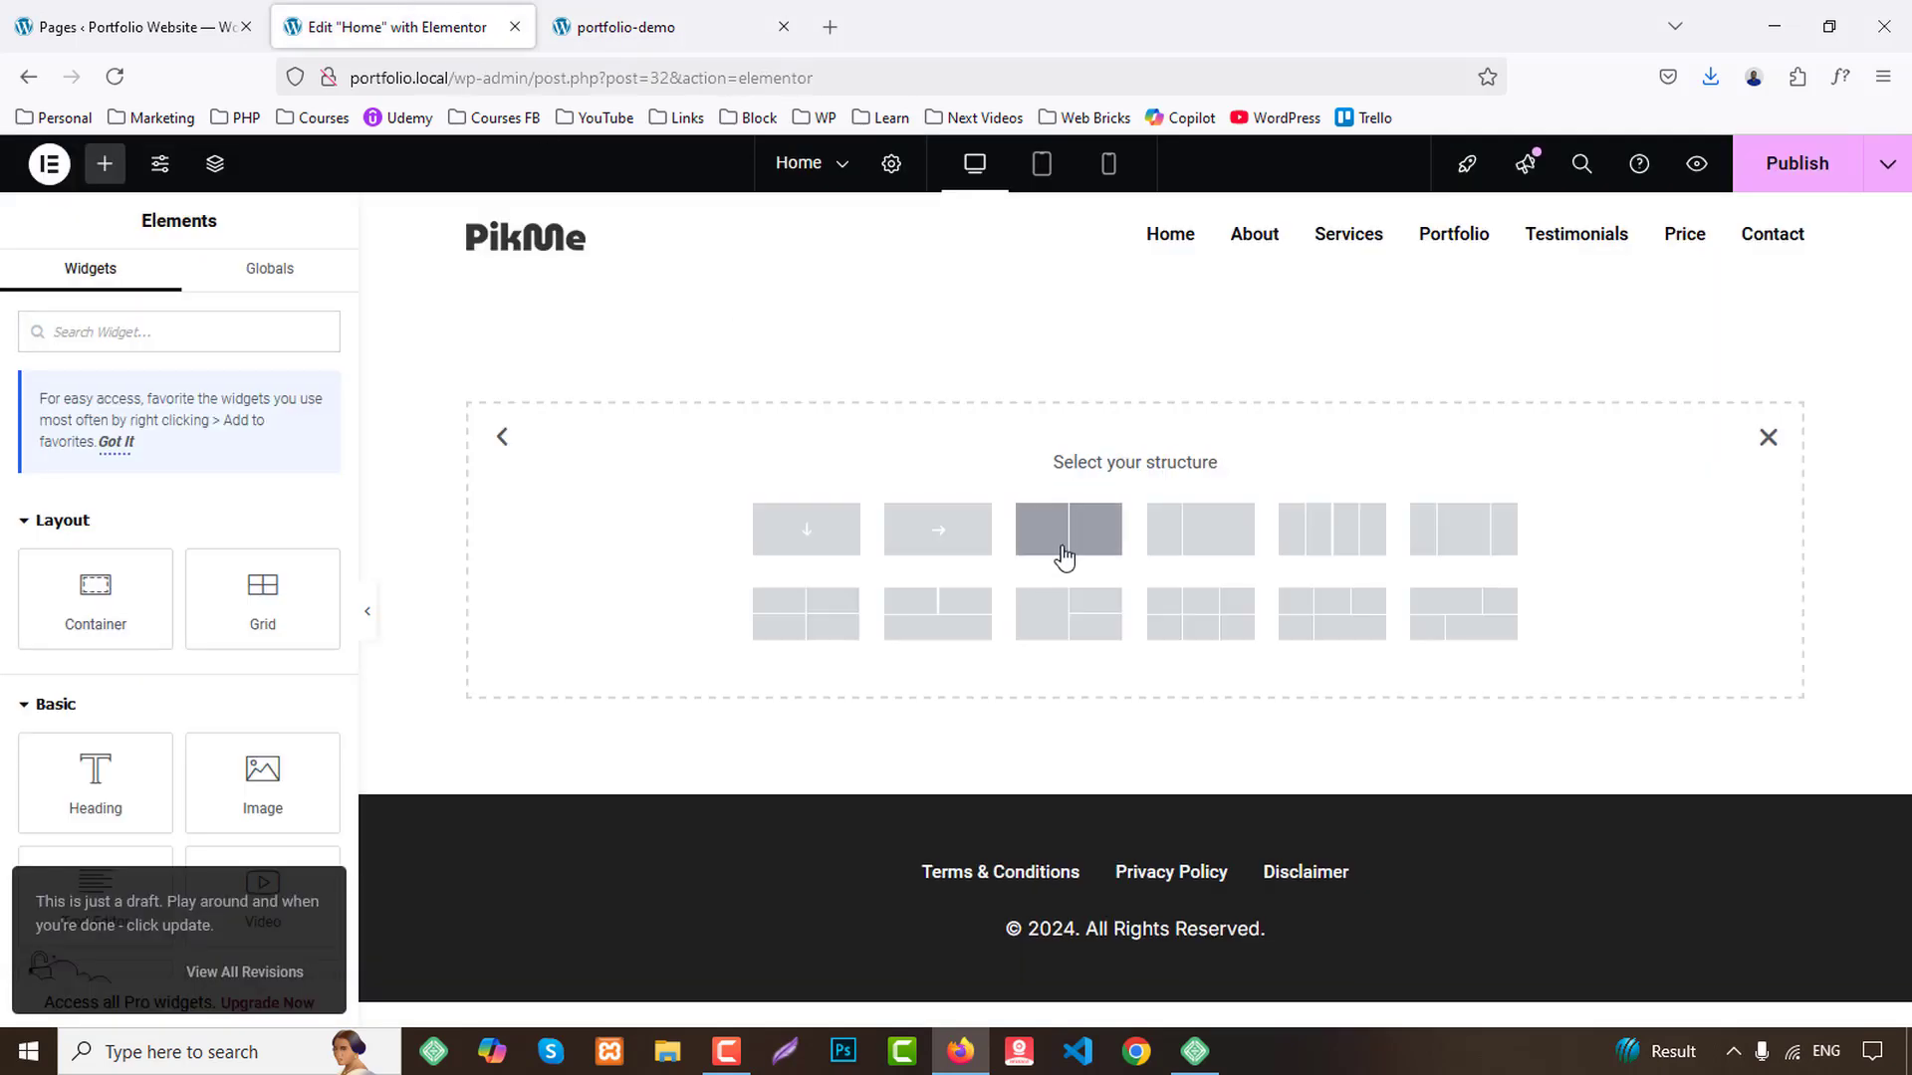
left_click(1064, 546)
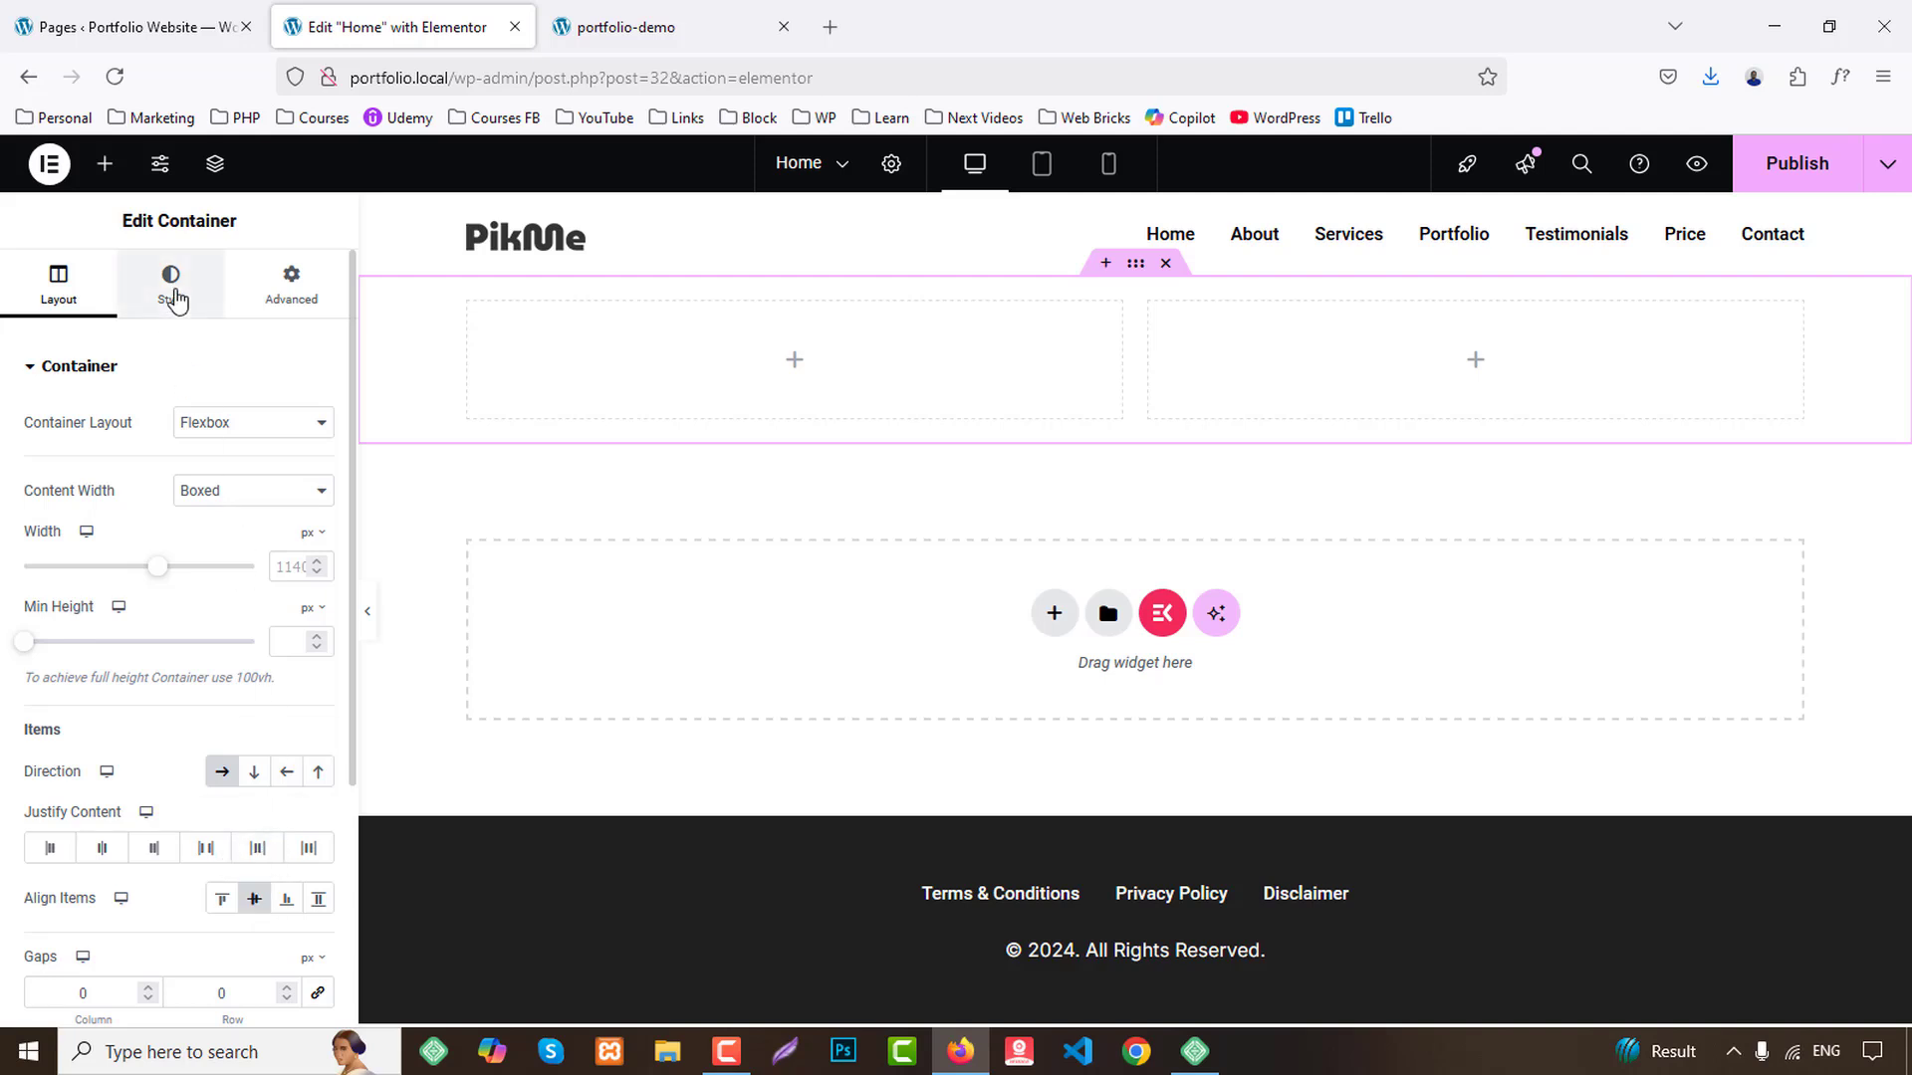
Give the outer hero container a classic background using the image banner-1.jpg from the media library.
left_click(170, 289)
left_click(224, 475)
left_click(184, 635)
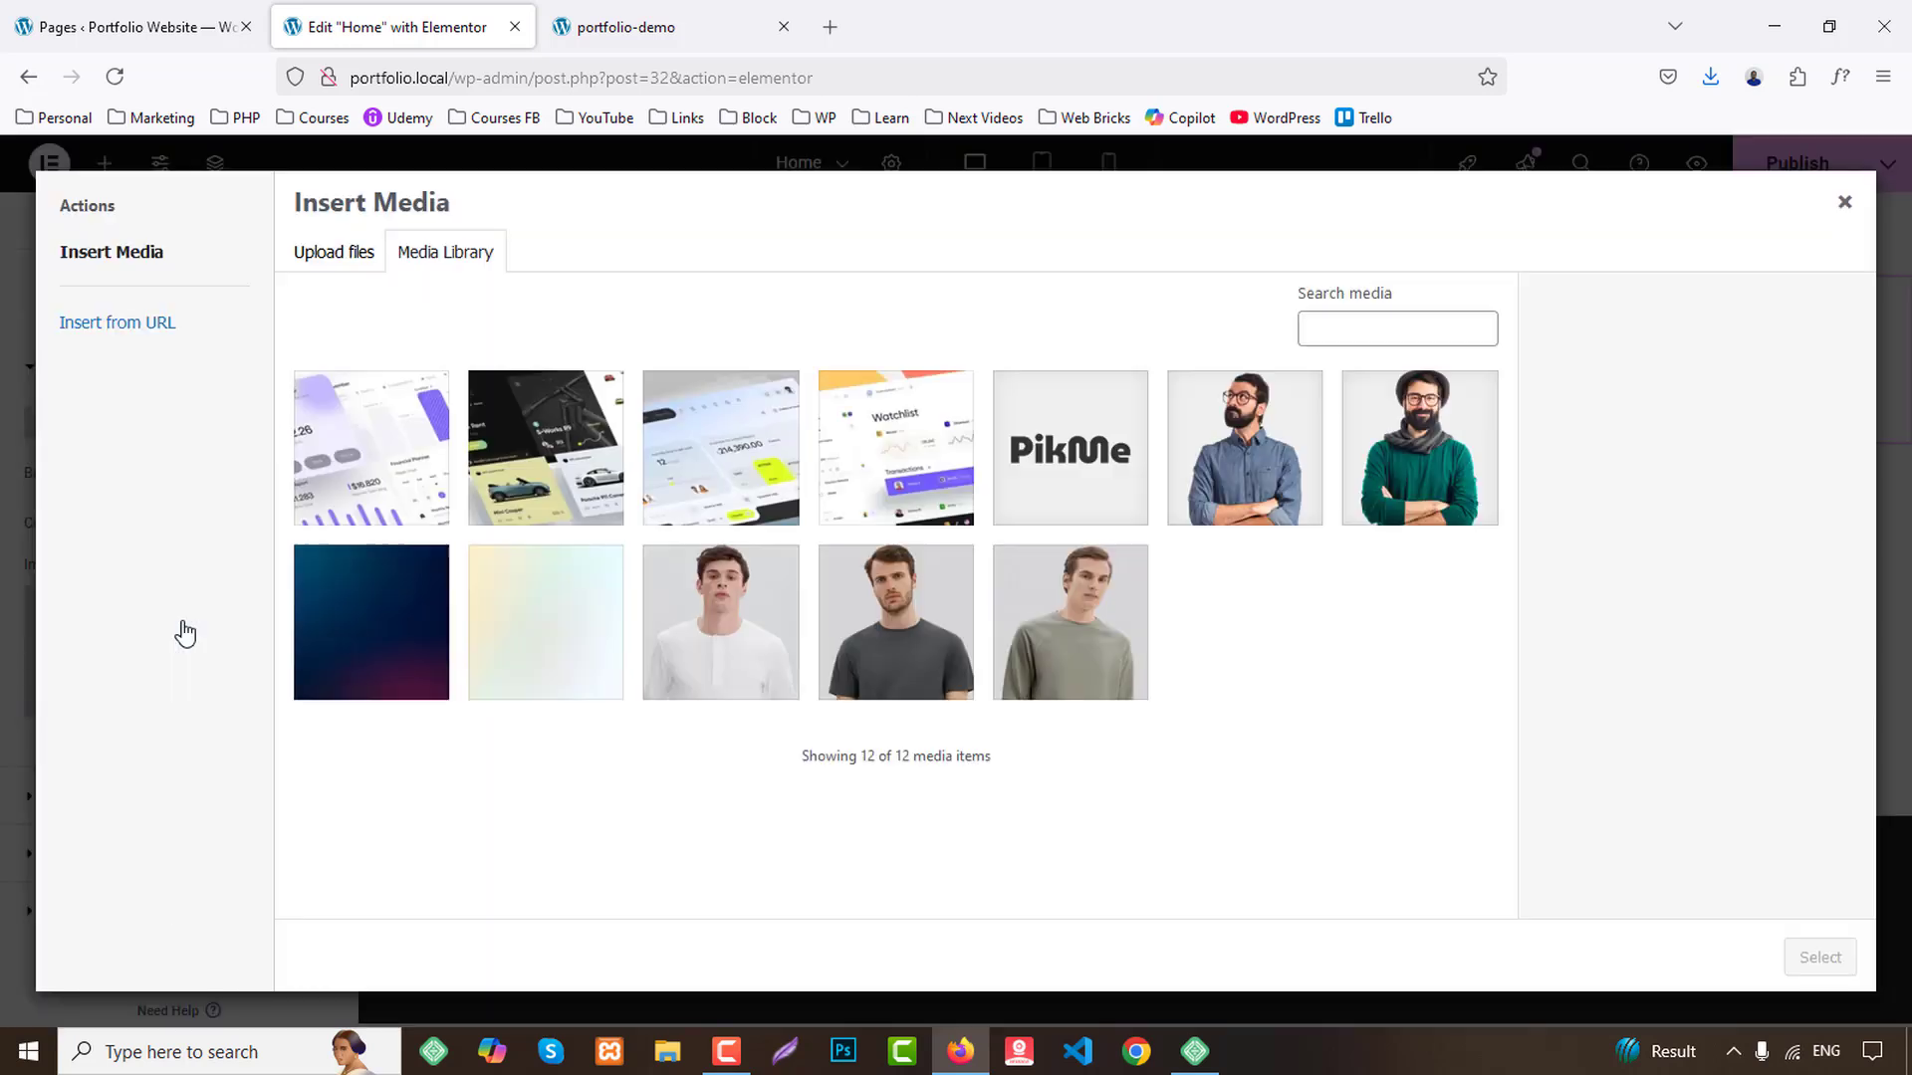
left_click(575, 639)
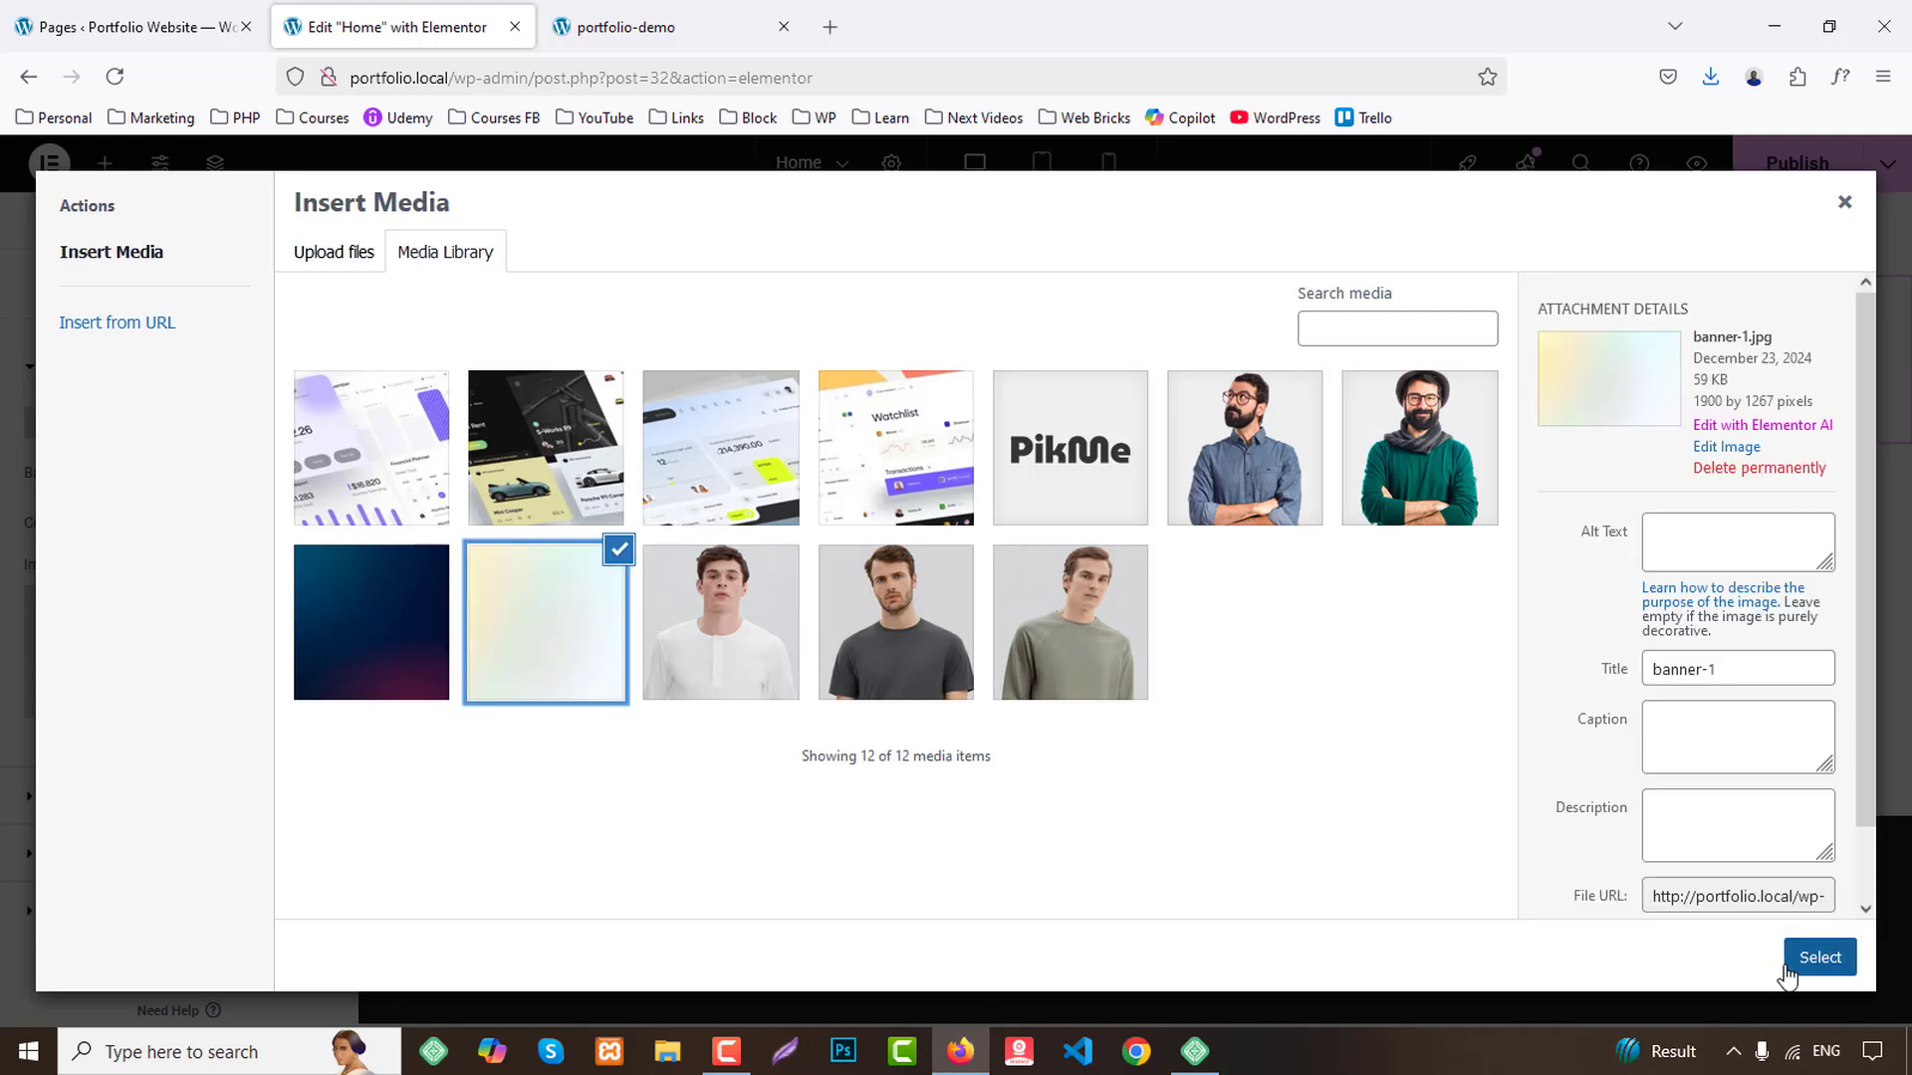
left_click(1818, 957)
Set the container's background image position to Center Center and its display size to Cover.
scroll(212, 847, "down", 4)
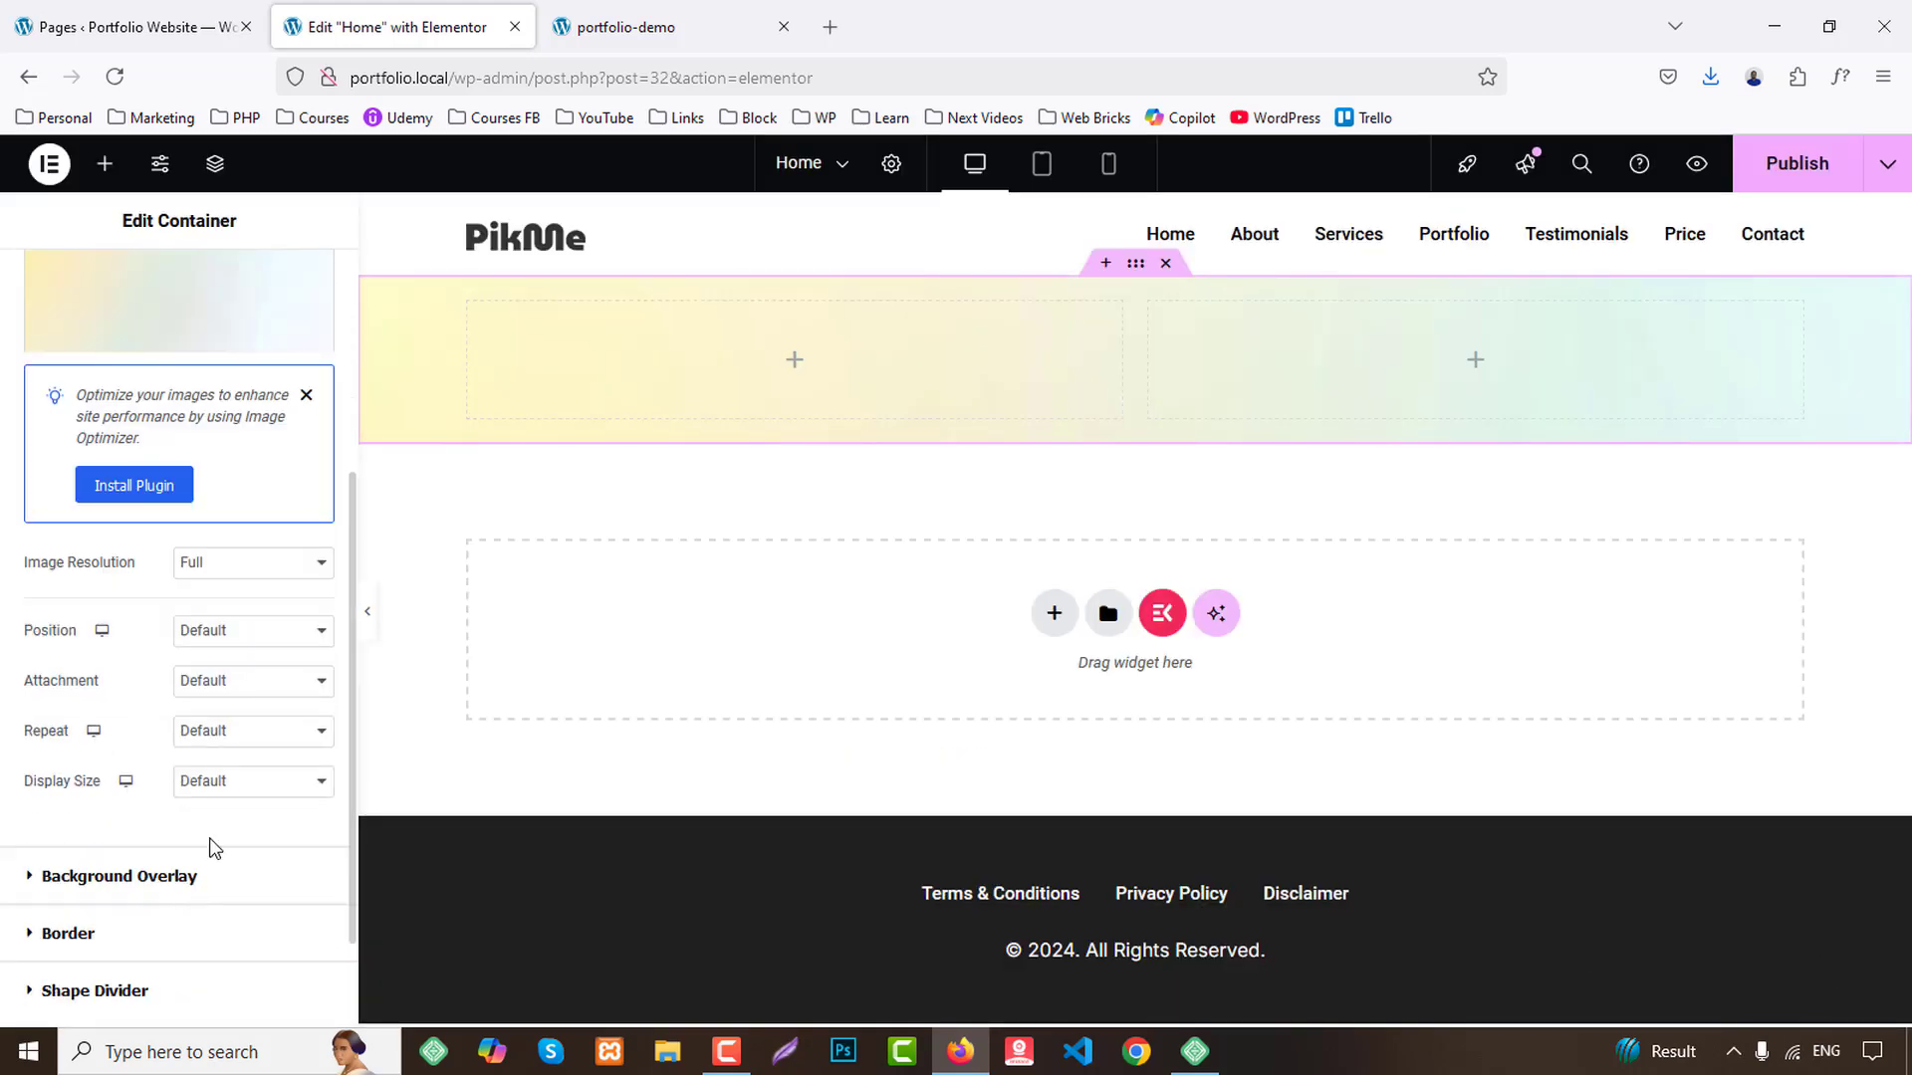
left_click(229, 649)
left_click(223, 687)
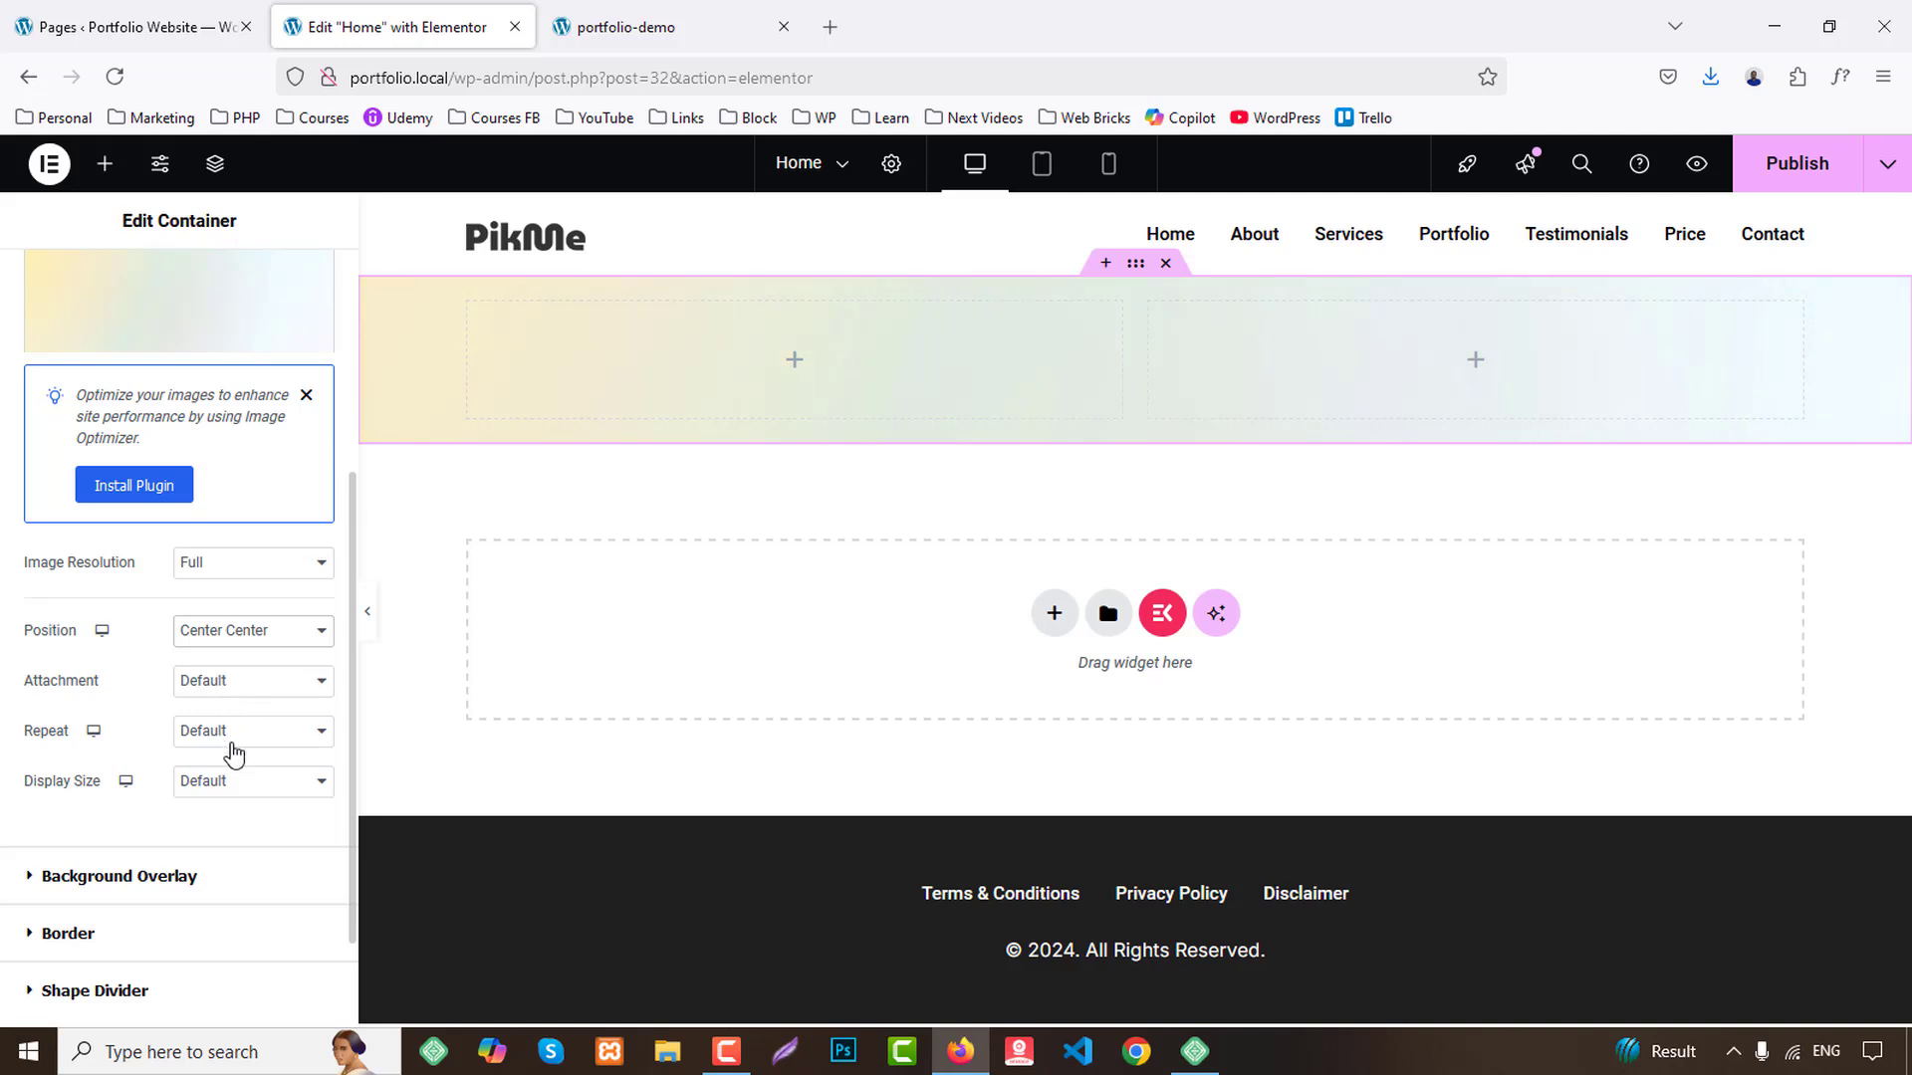
left_click(231, 781)
left_click(214, 871)
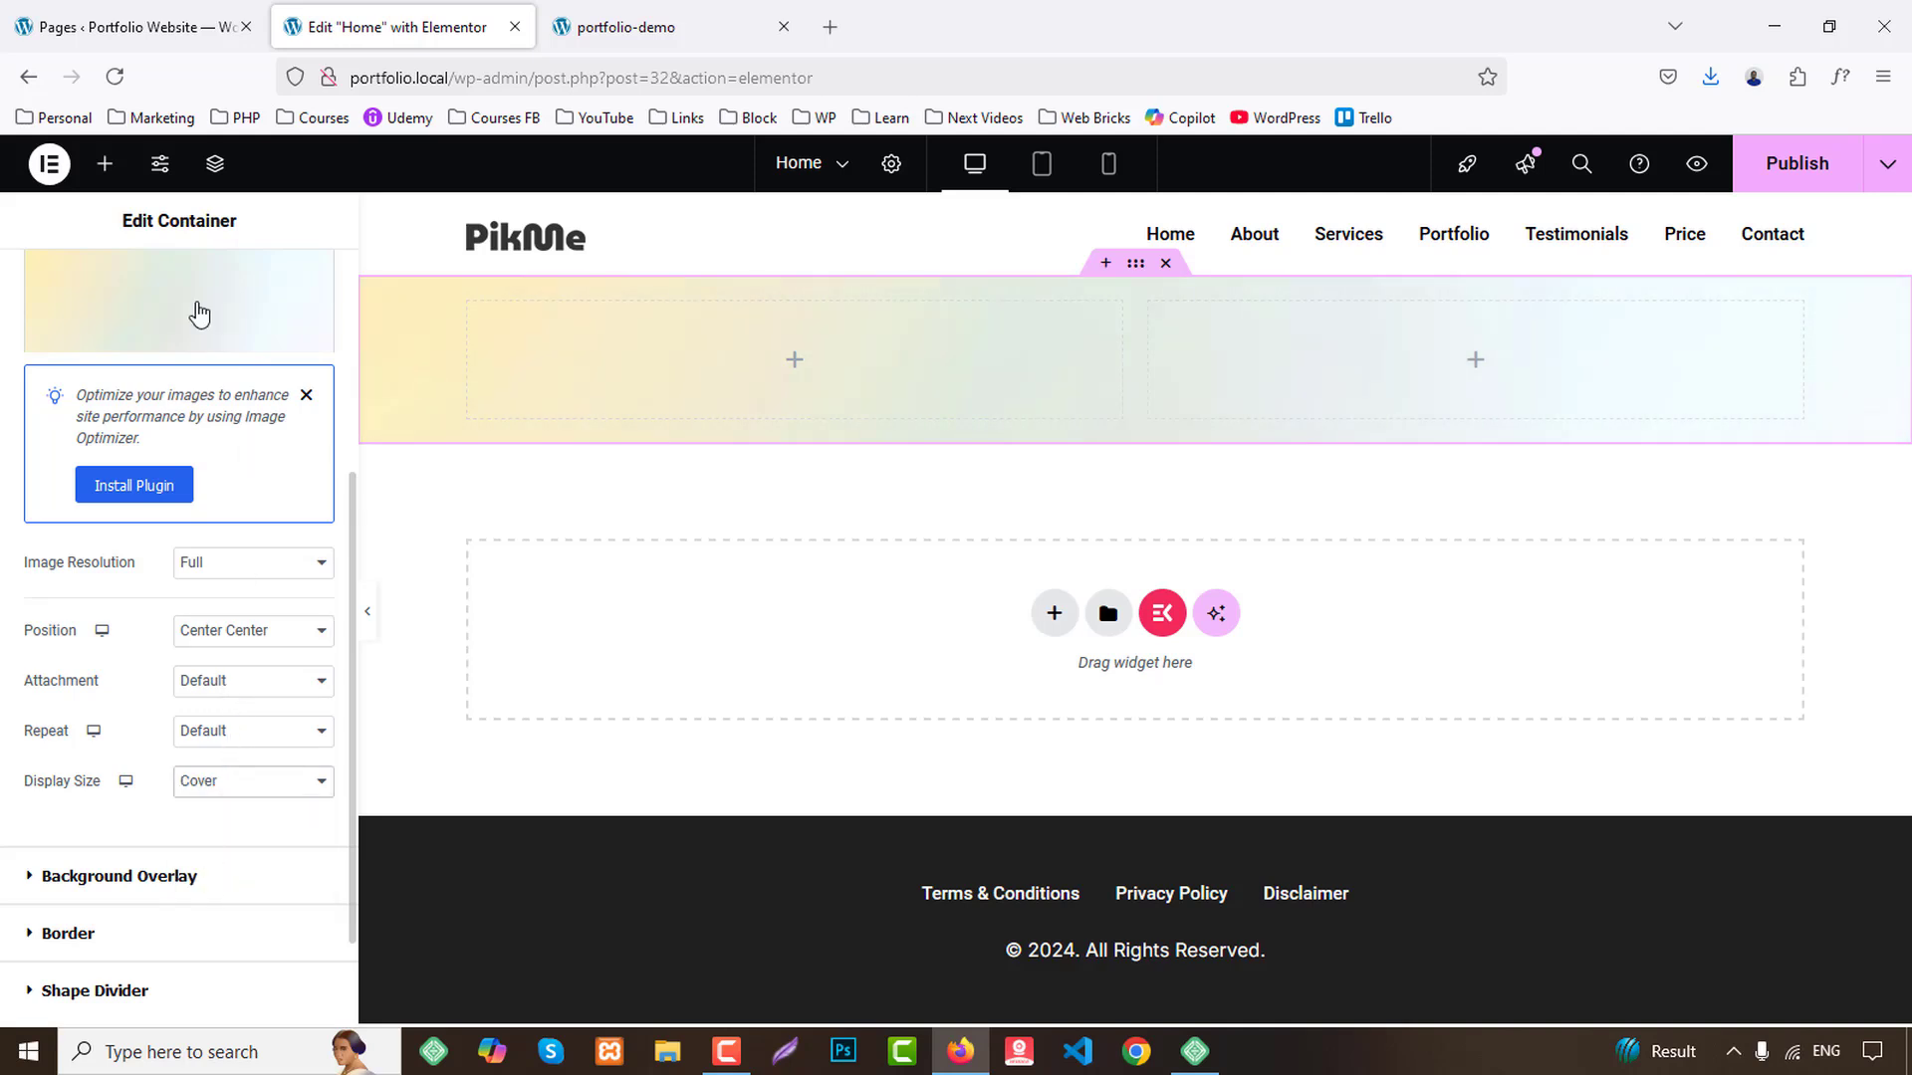
Add an Image widget to the hero's right column and assign it bg_2.png from the media library.
left_click(105, 164)
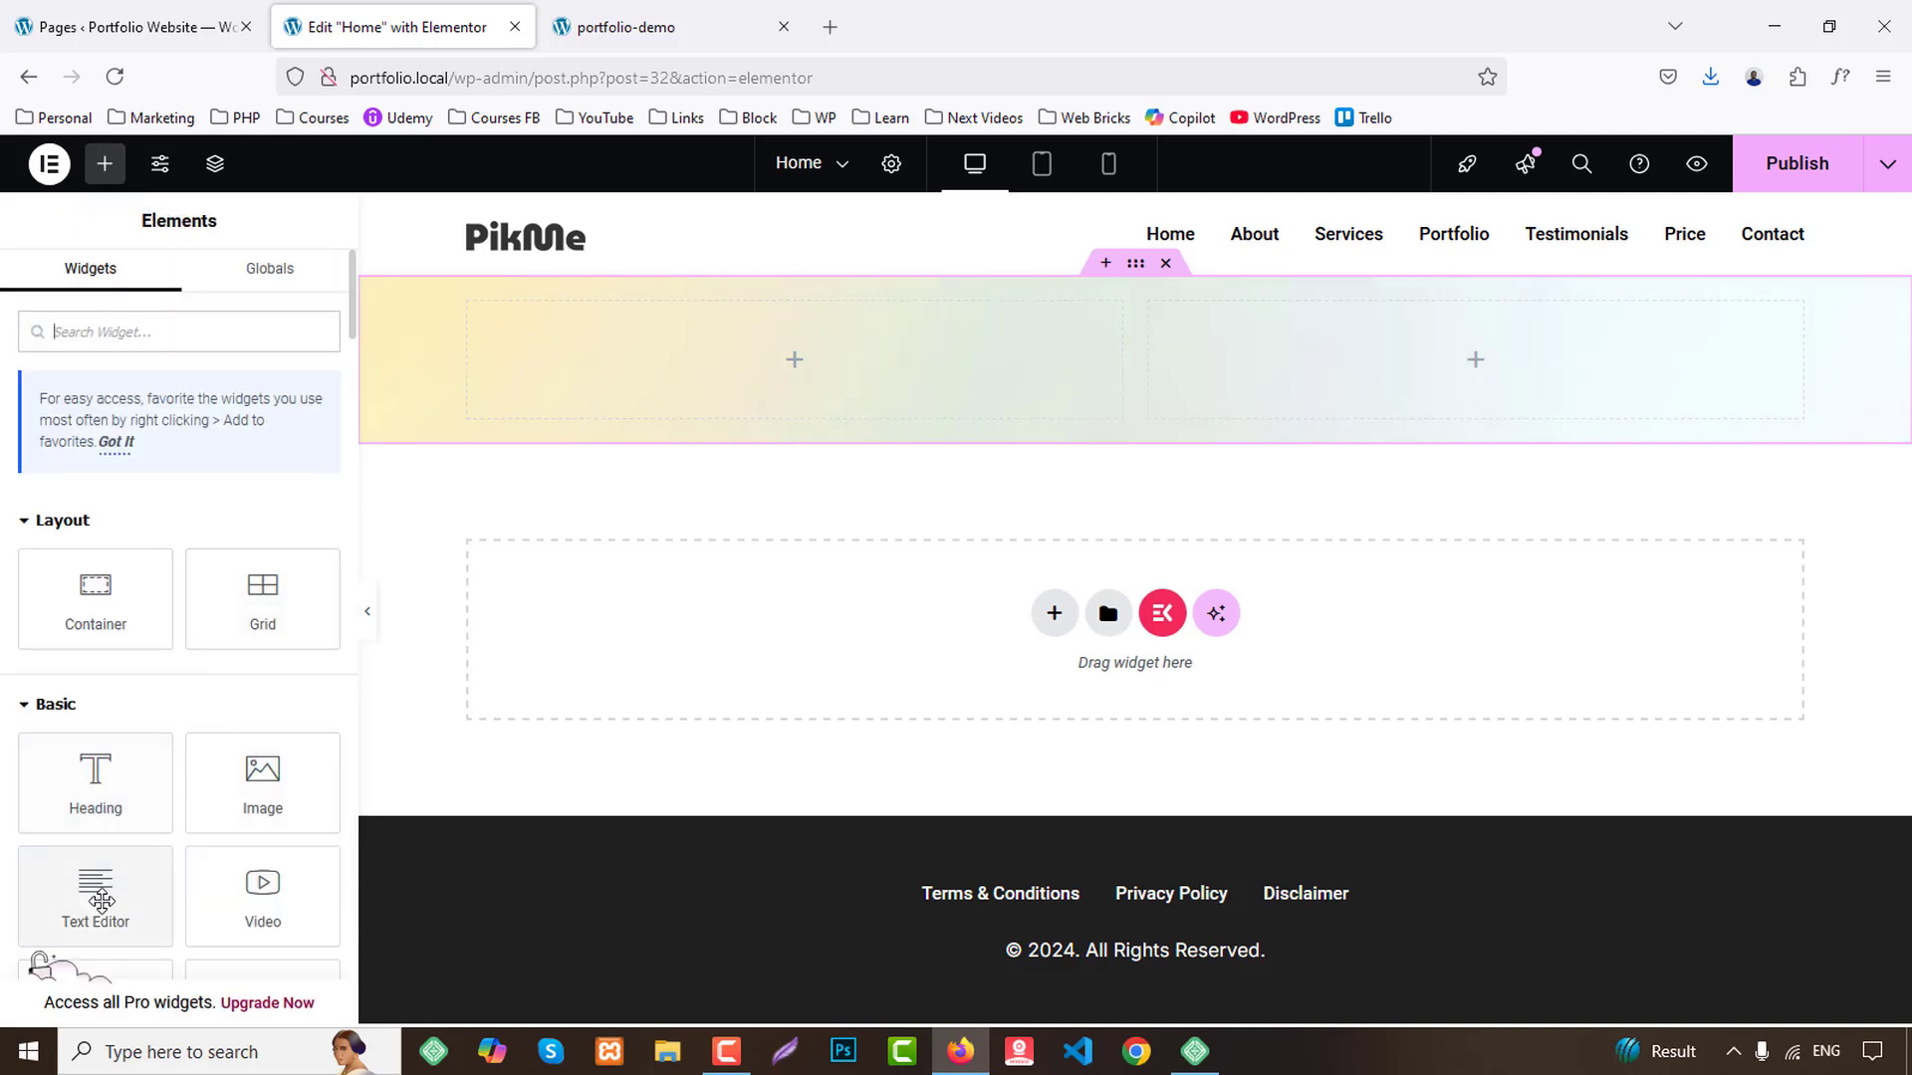
left_click_drag(263, 786, 1463, 378)
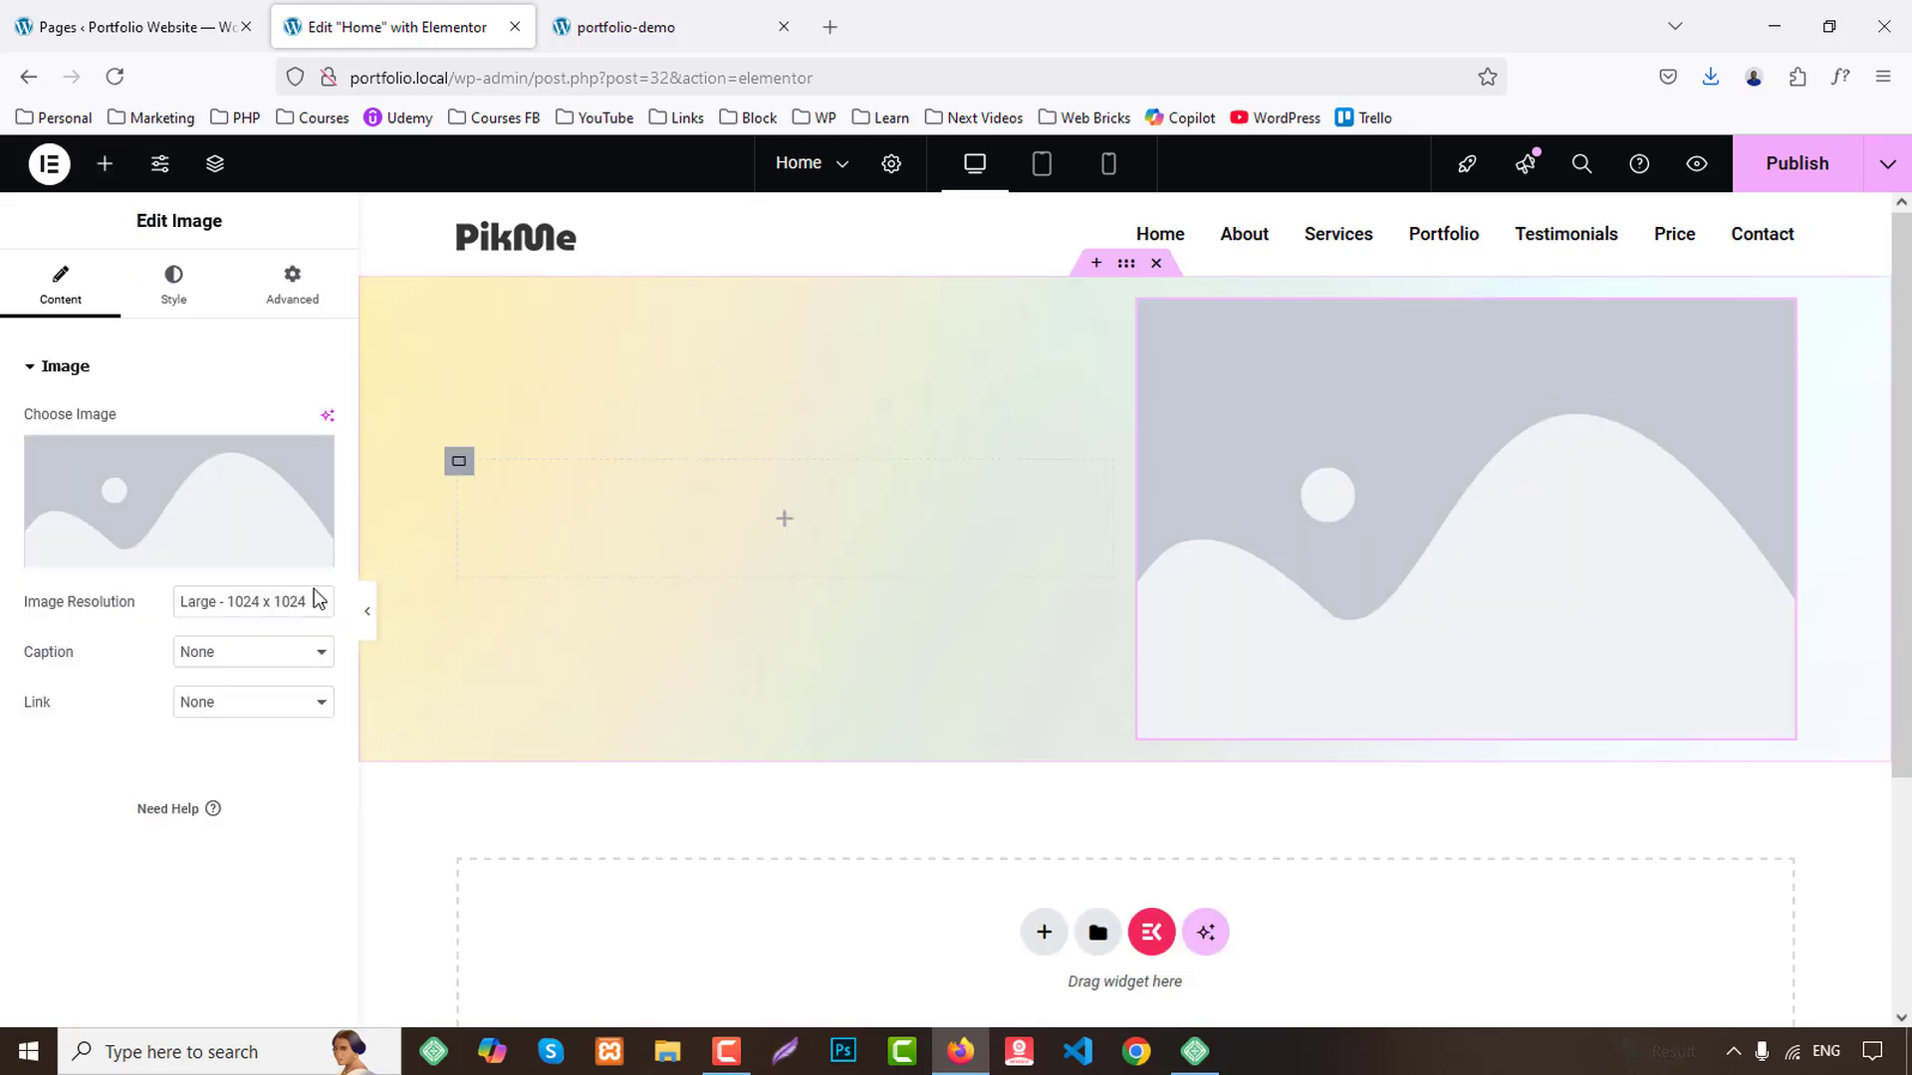
left_click(230, 494)
left_click(1314, 456)
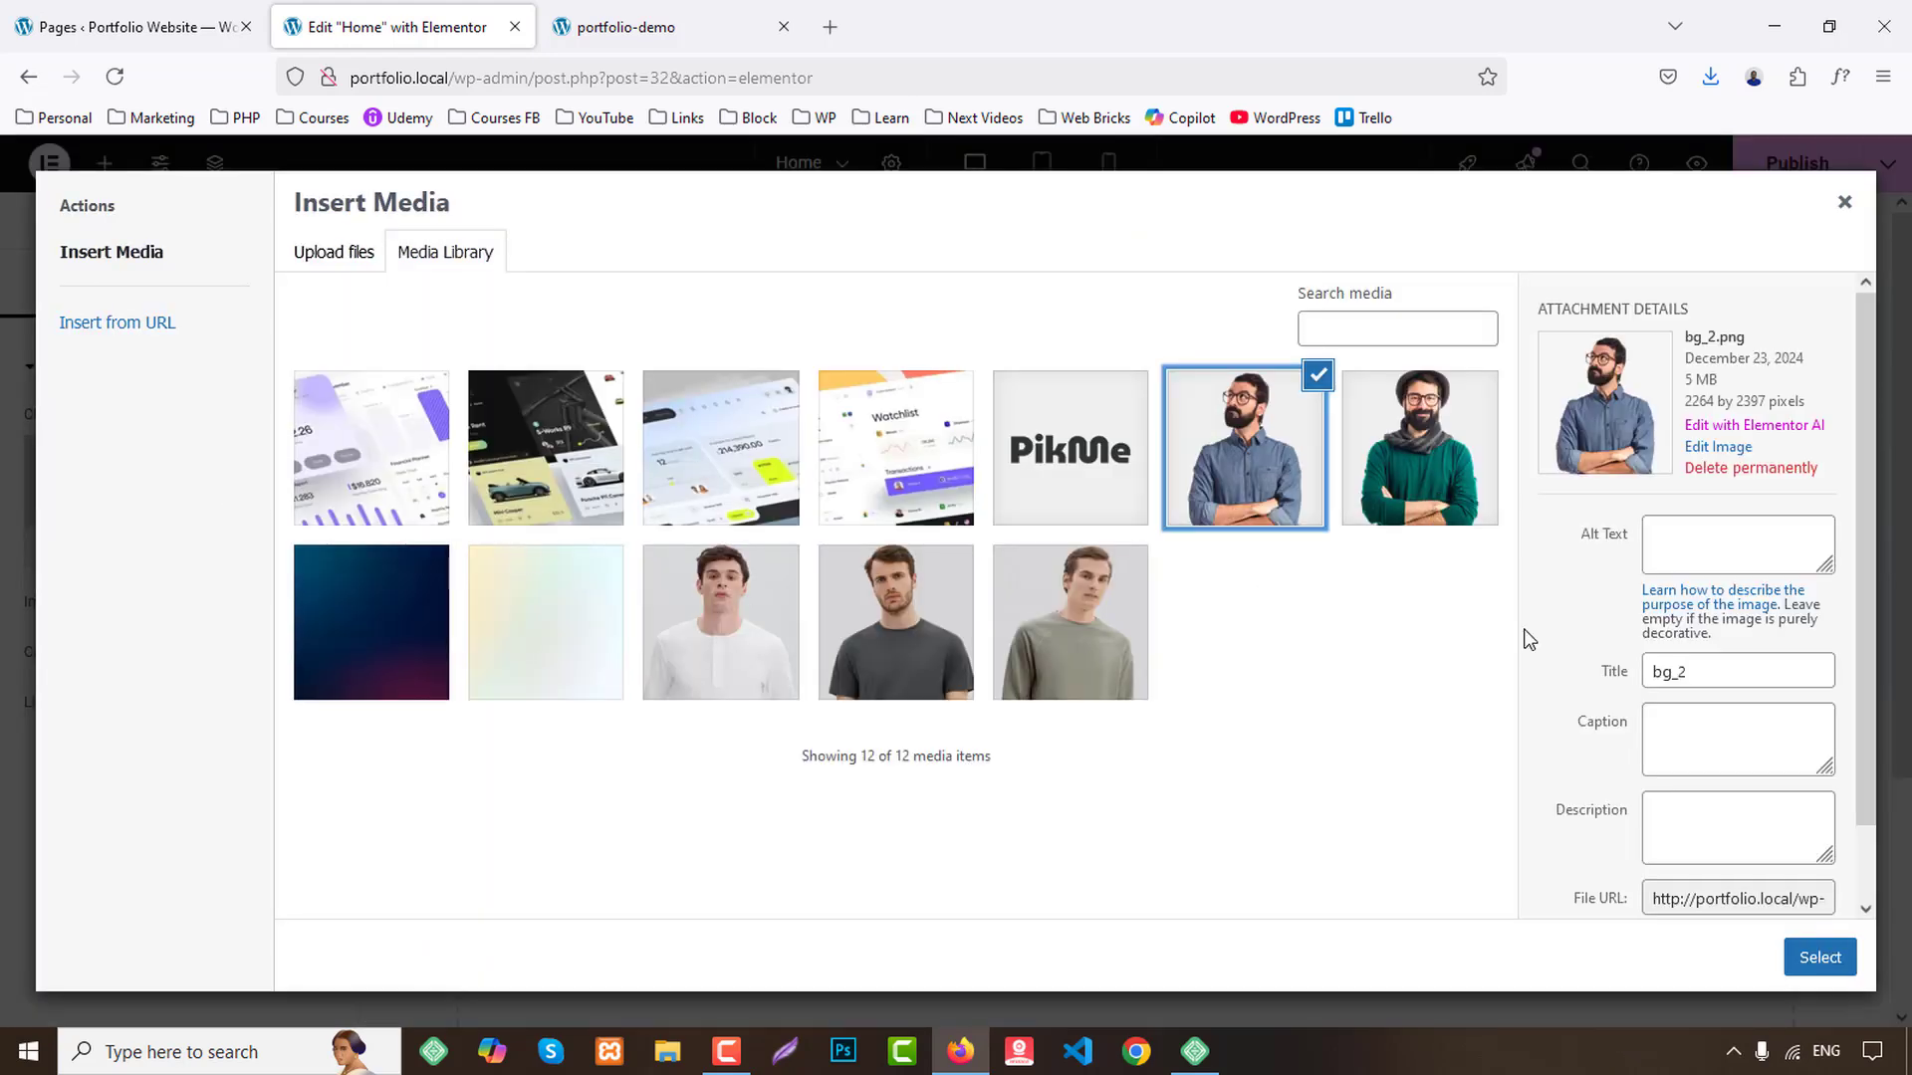
left_click(1812, 954)
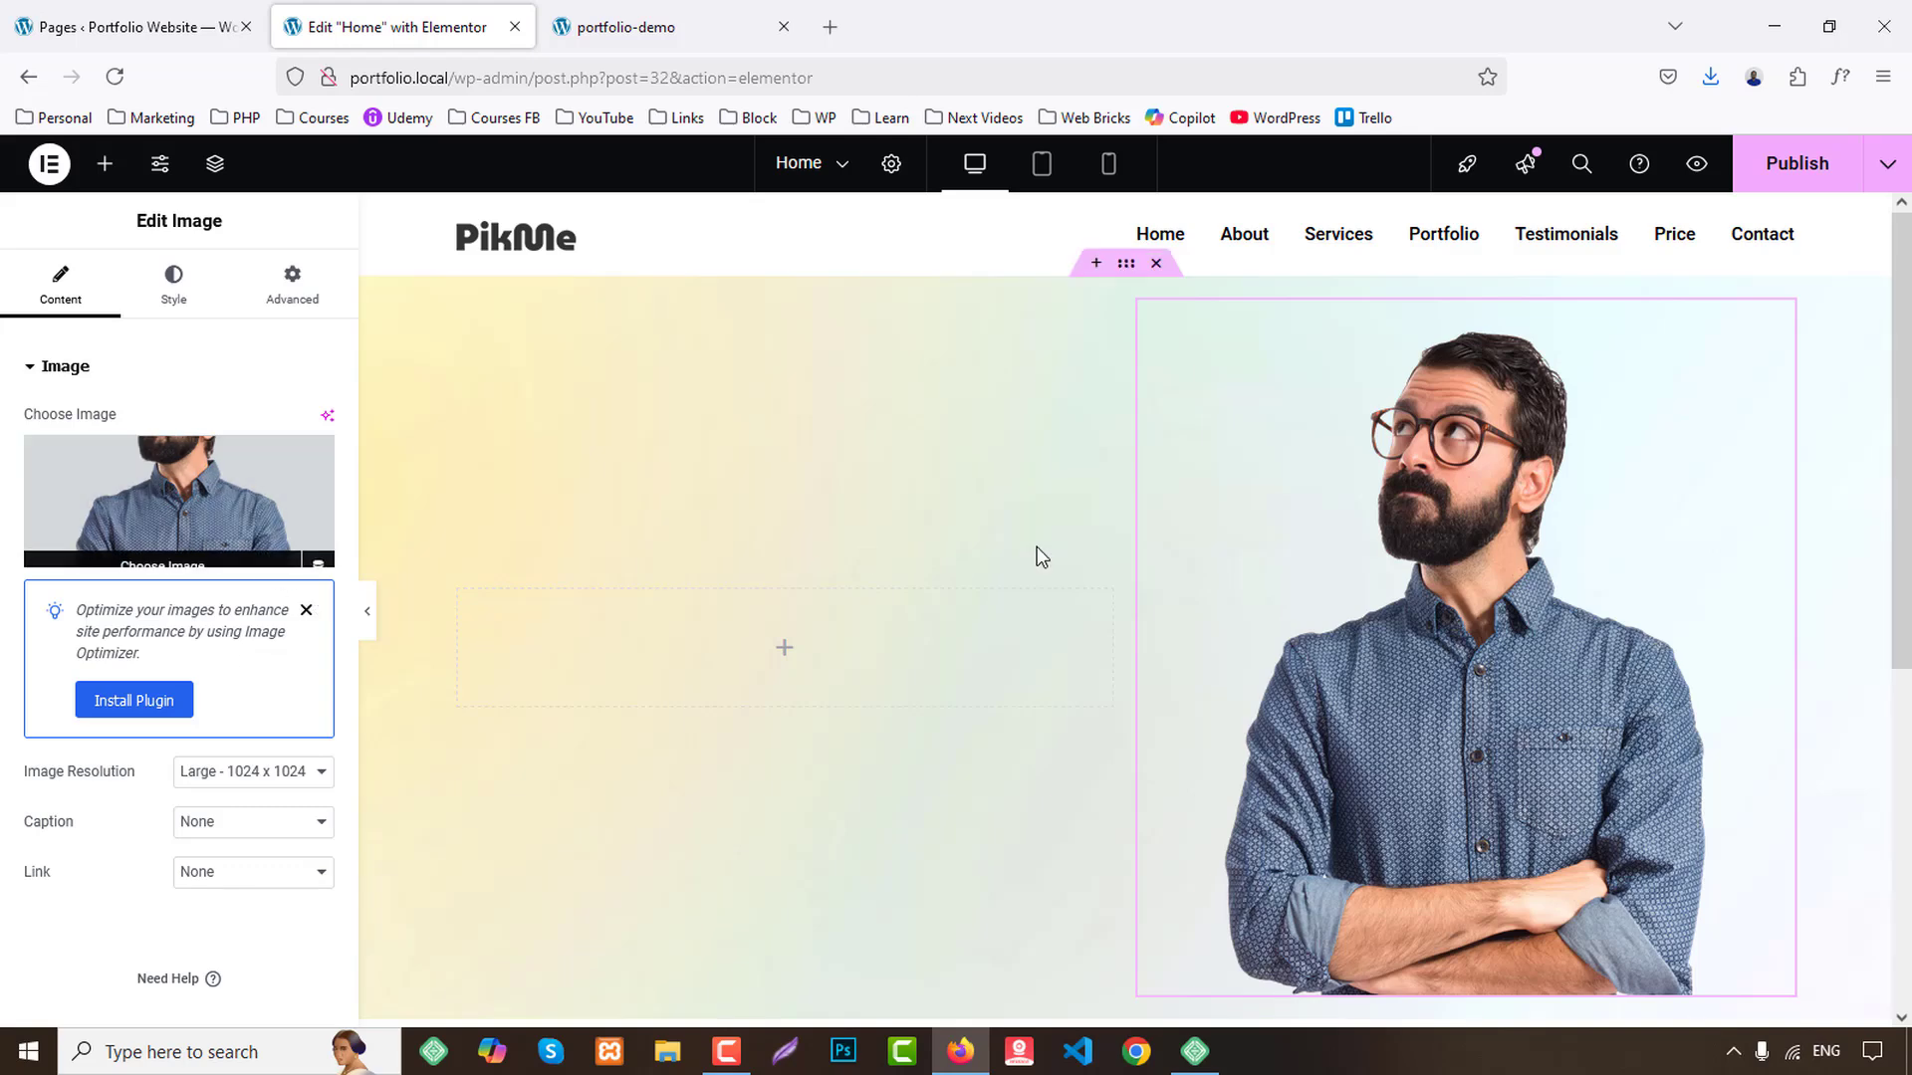
scroll(1073, 547, "down", 3)
scroll(1074, 548, "up", 3)
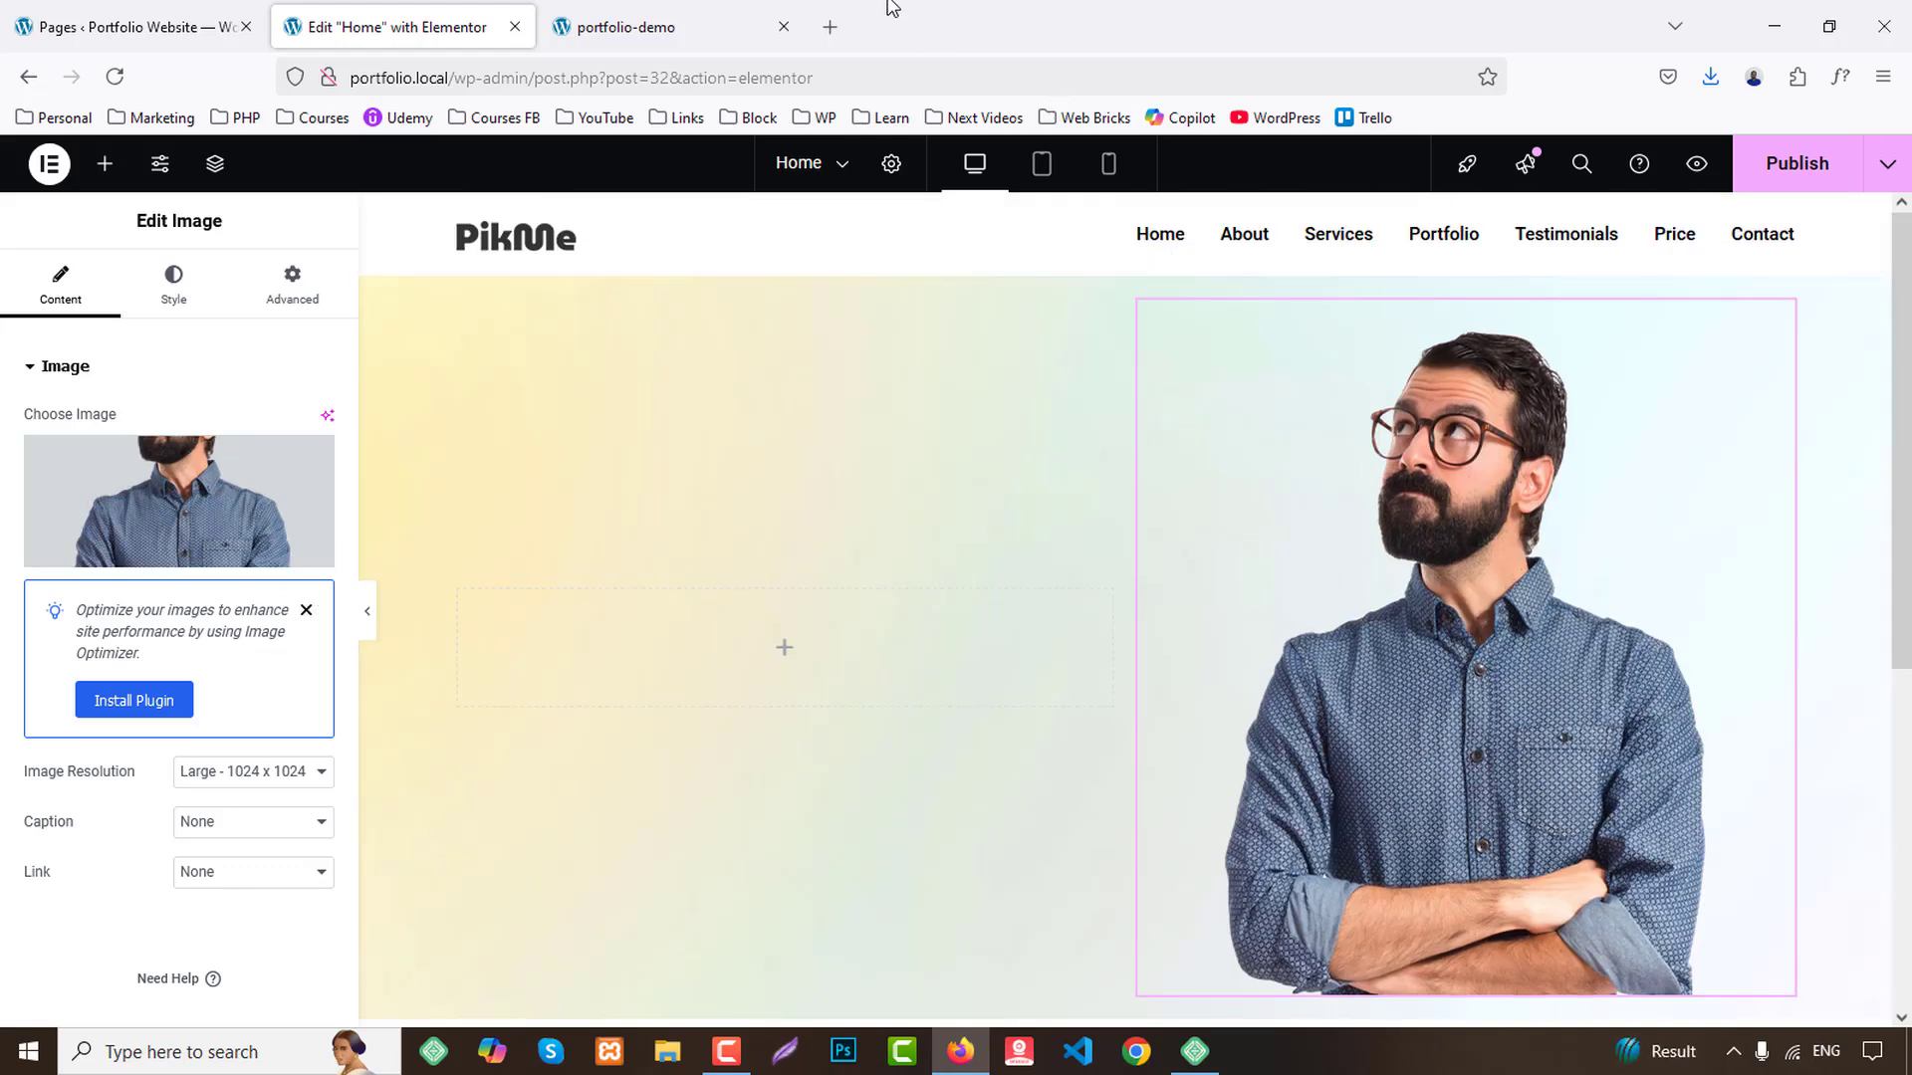
Copy the large name heading text from the demo page's hero section and return to the Home page editor.
left_click(722, 31)
left_click_drag(312, 540, 952, 529)
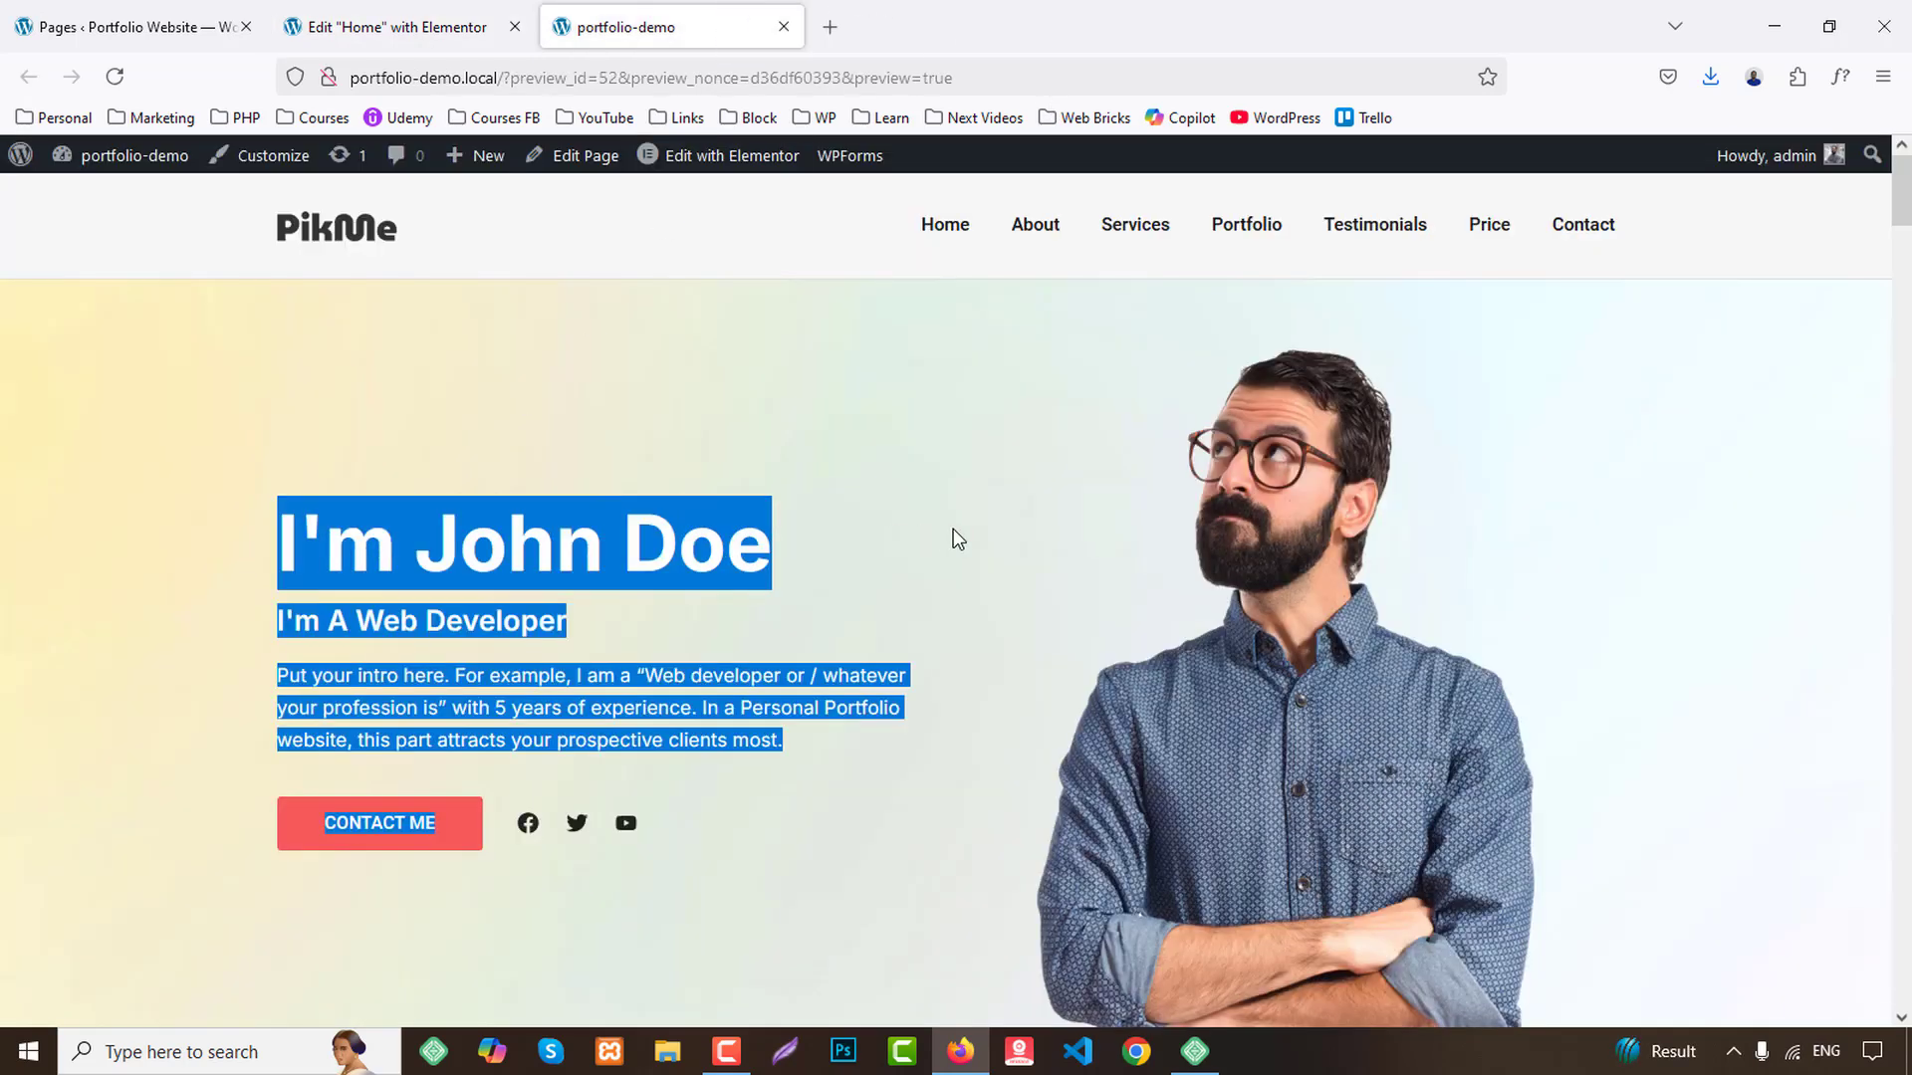
left_click(398, 557)
left_click_drag(288, 539, 762, 535)
left_click(396, 27)
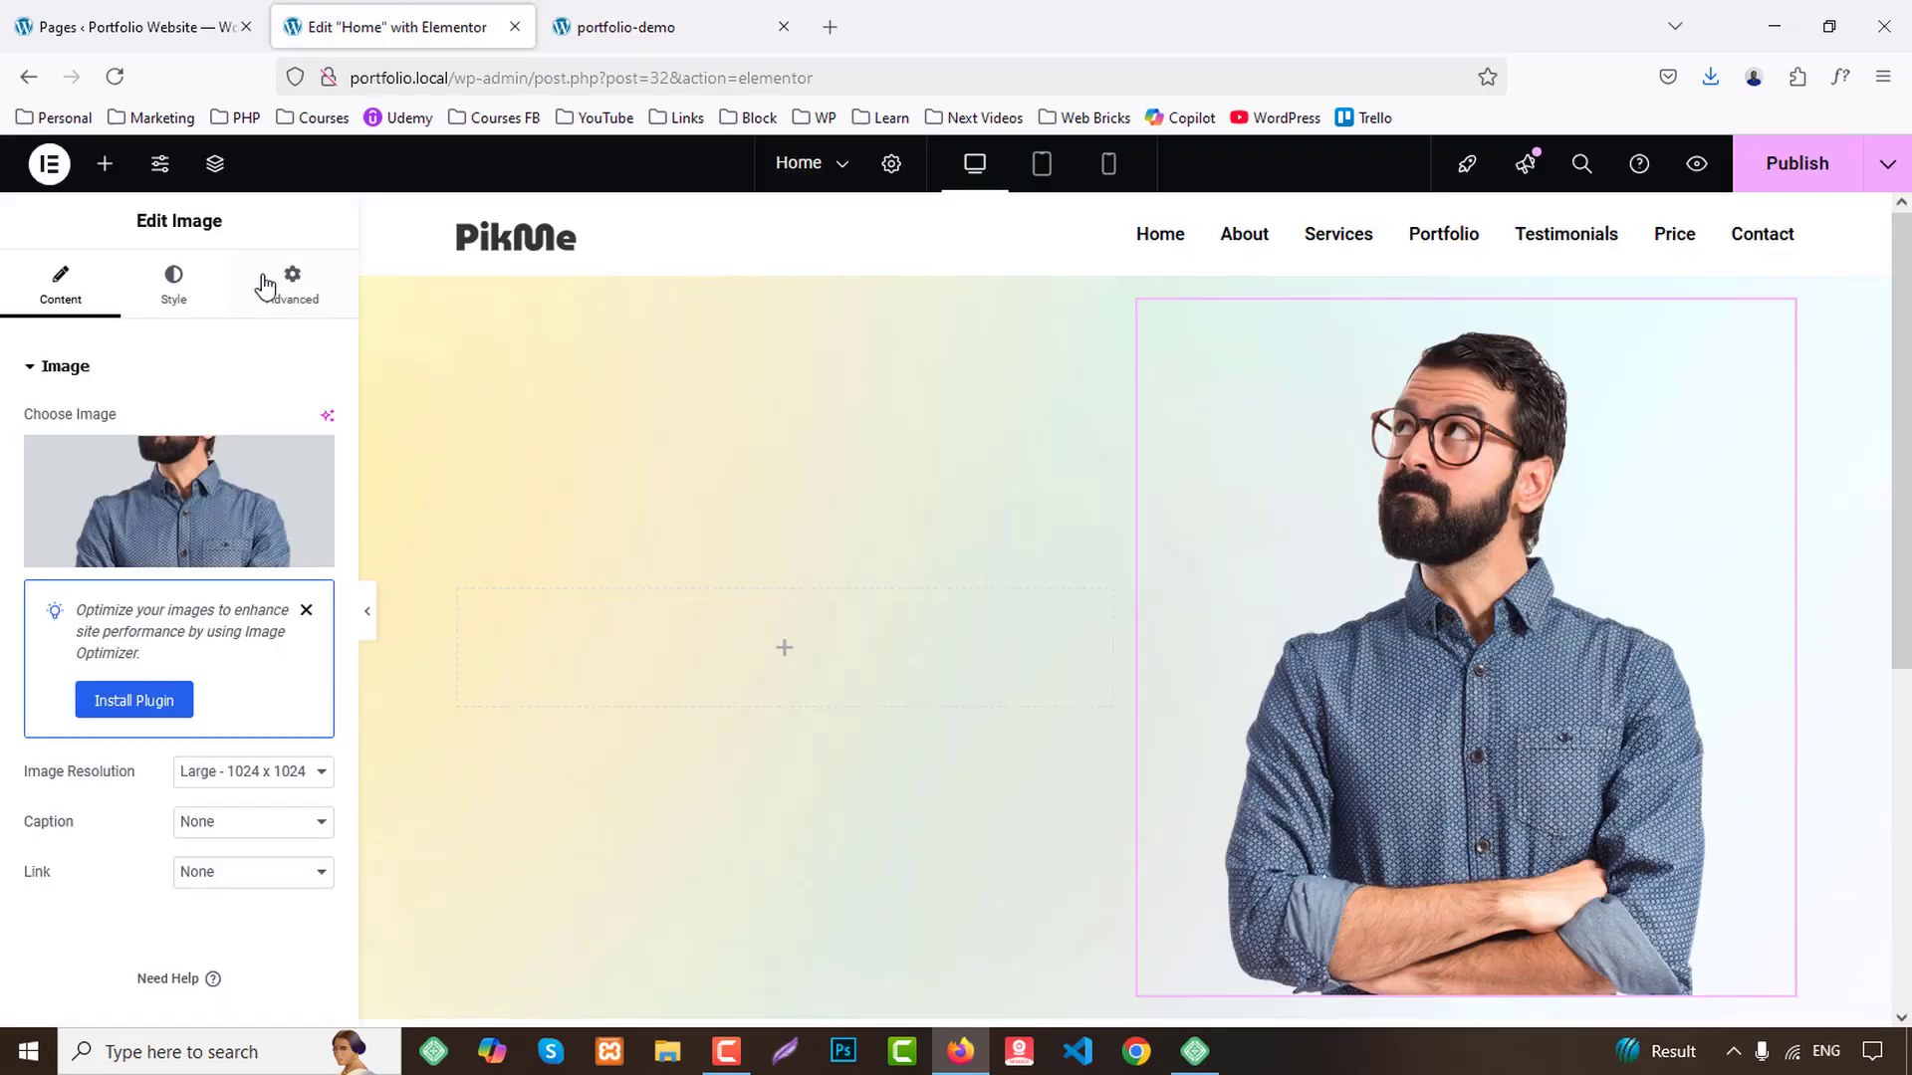
Add a Heading widget to the hero's left column, set its HTML tag to H1, and insert the copied name heading as its title.
left_click(107, 164)
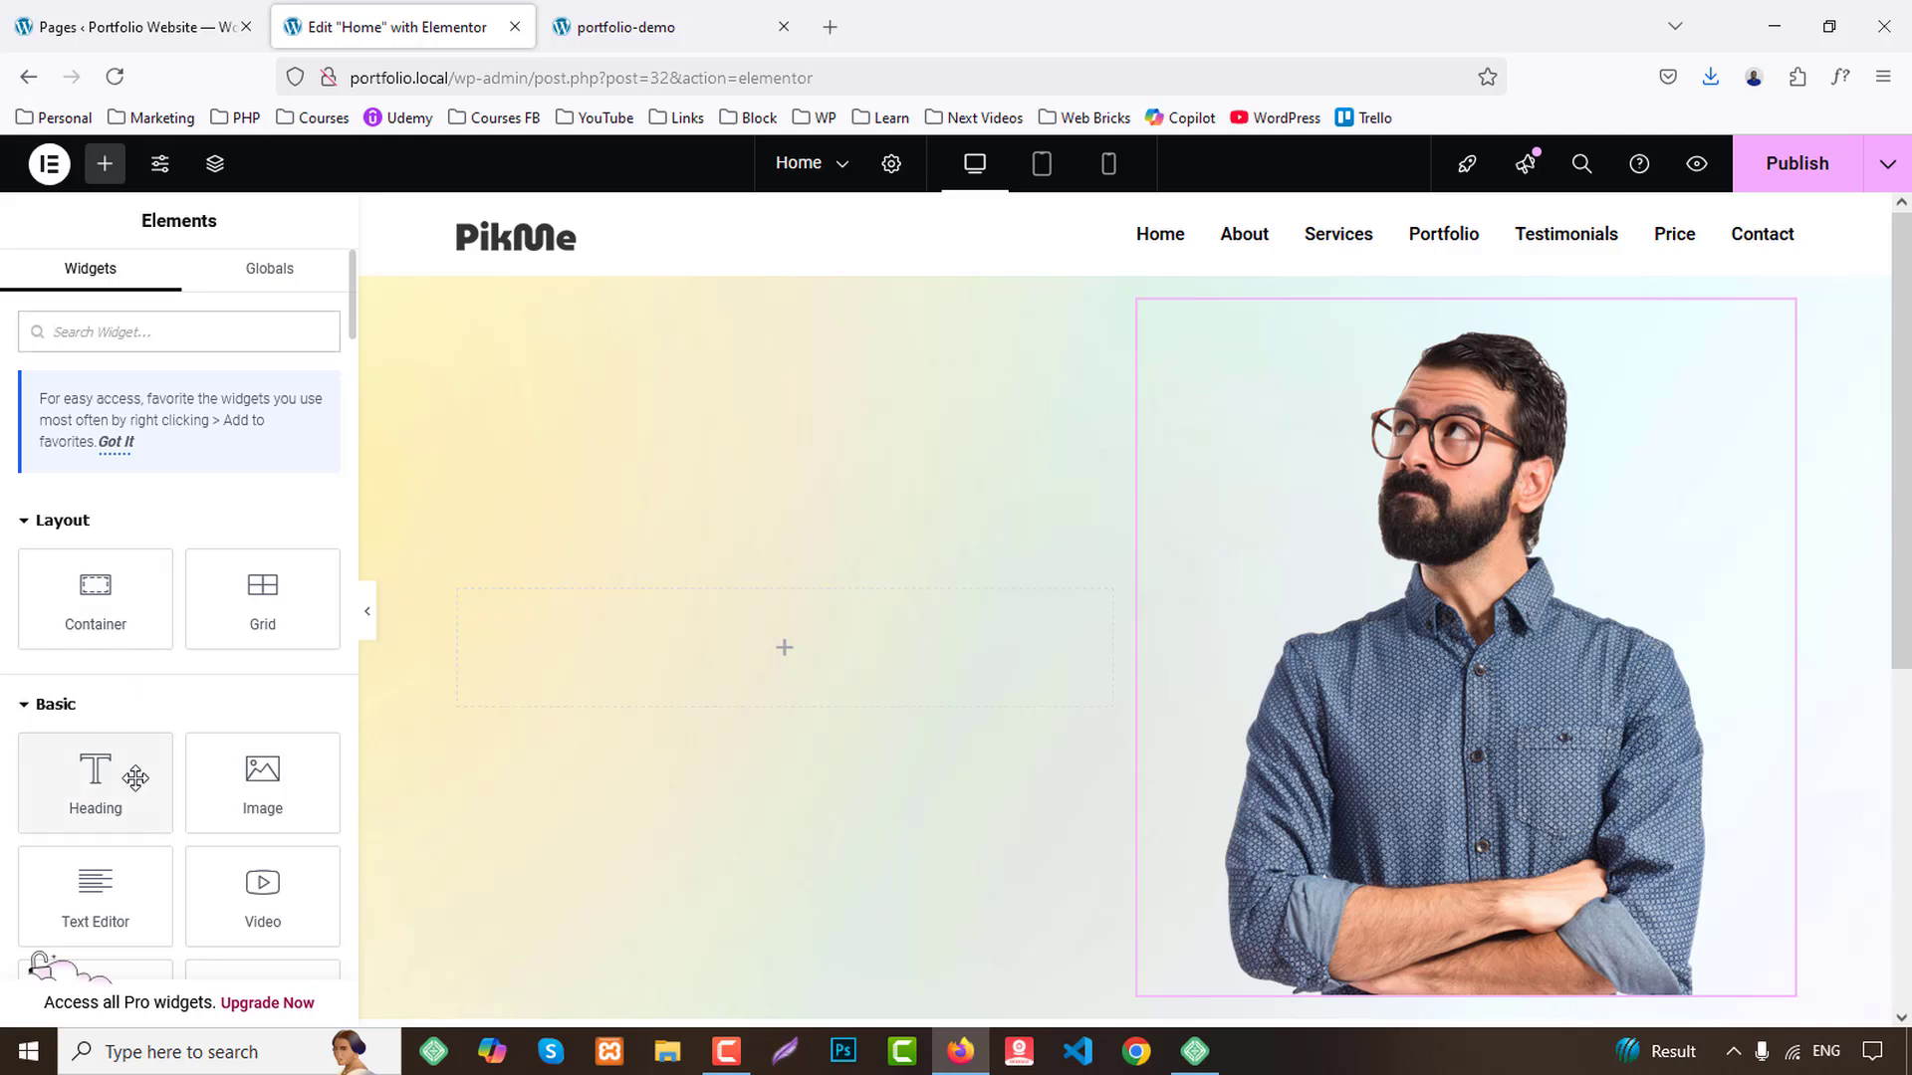
left_click_drag(132, 773, 817, 639)
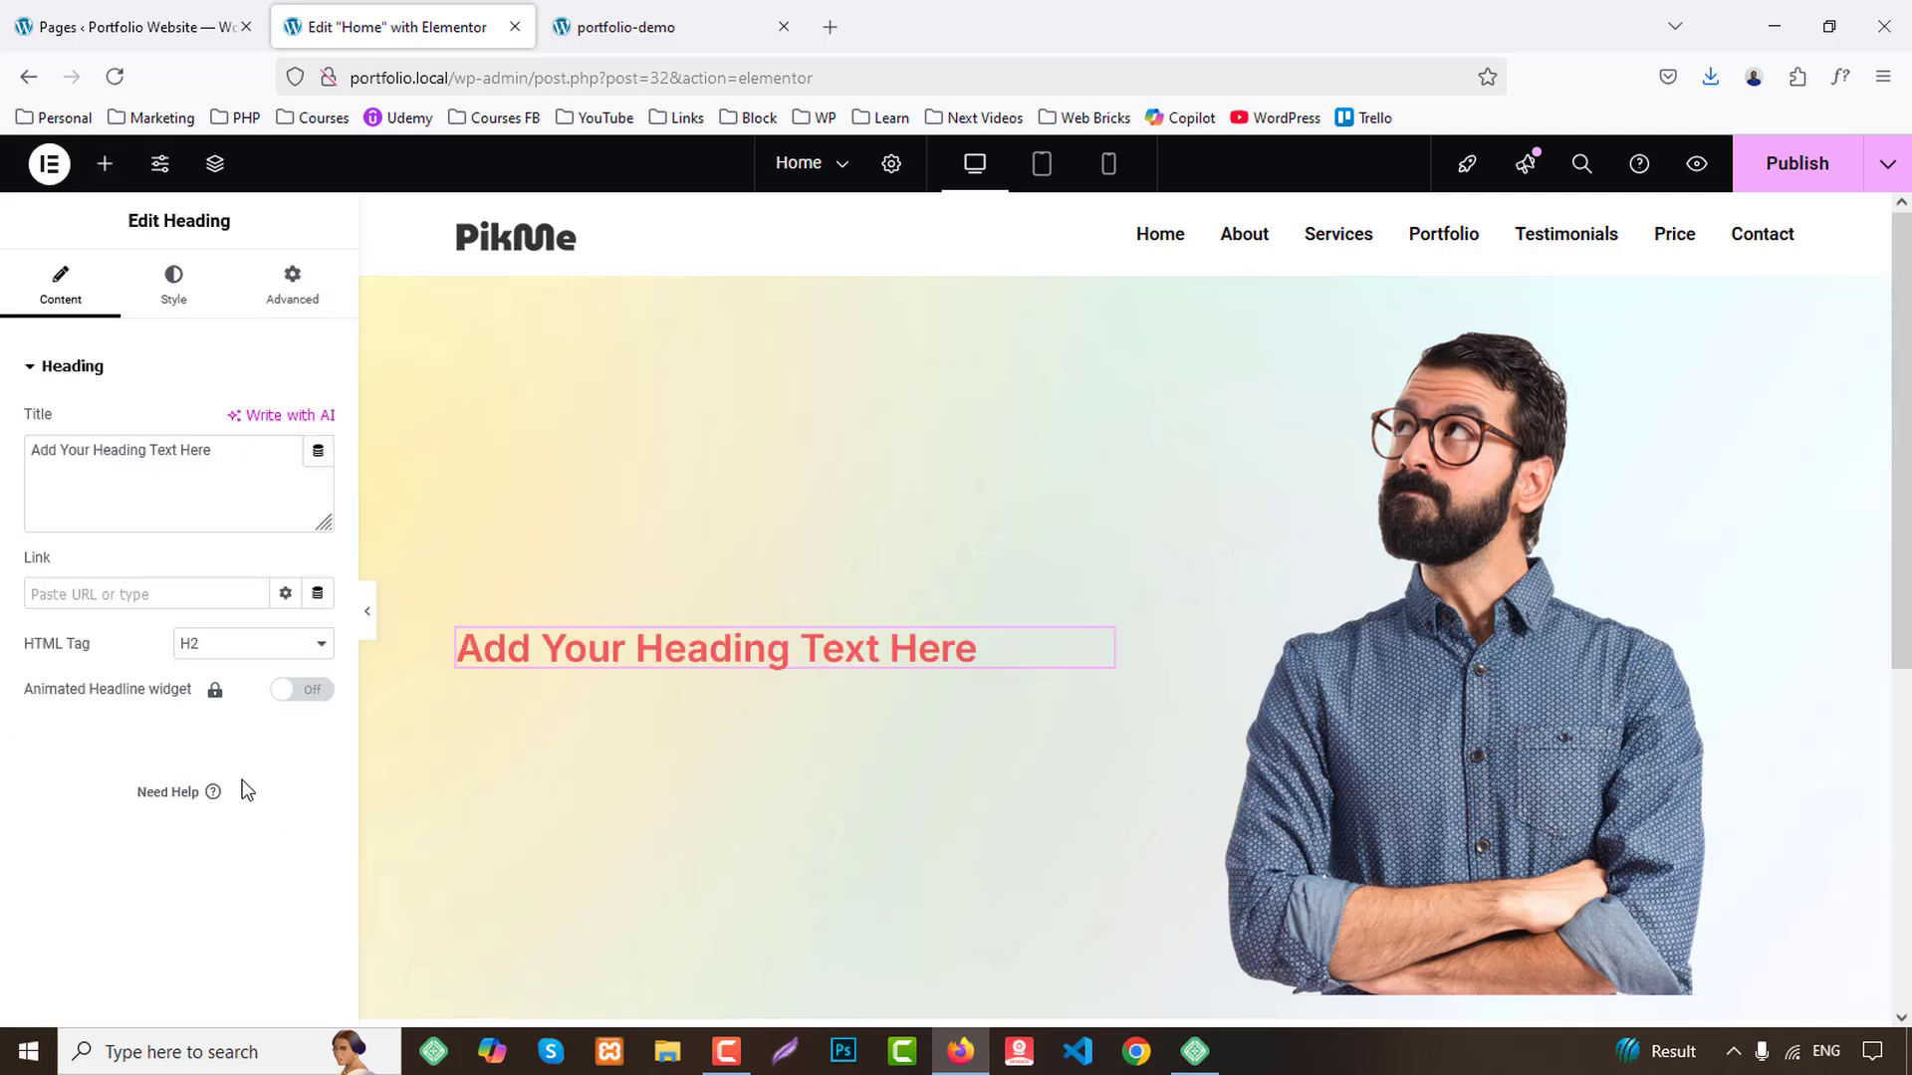
left_click(217, 652)
left_click(192, 670)
left_click(137, 515)
key("ctrl+a")
type("I'm John Doe")
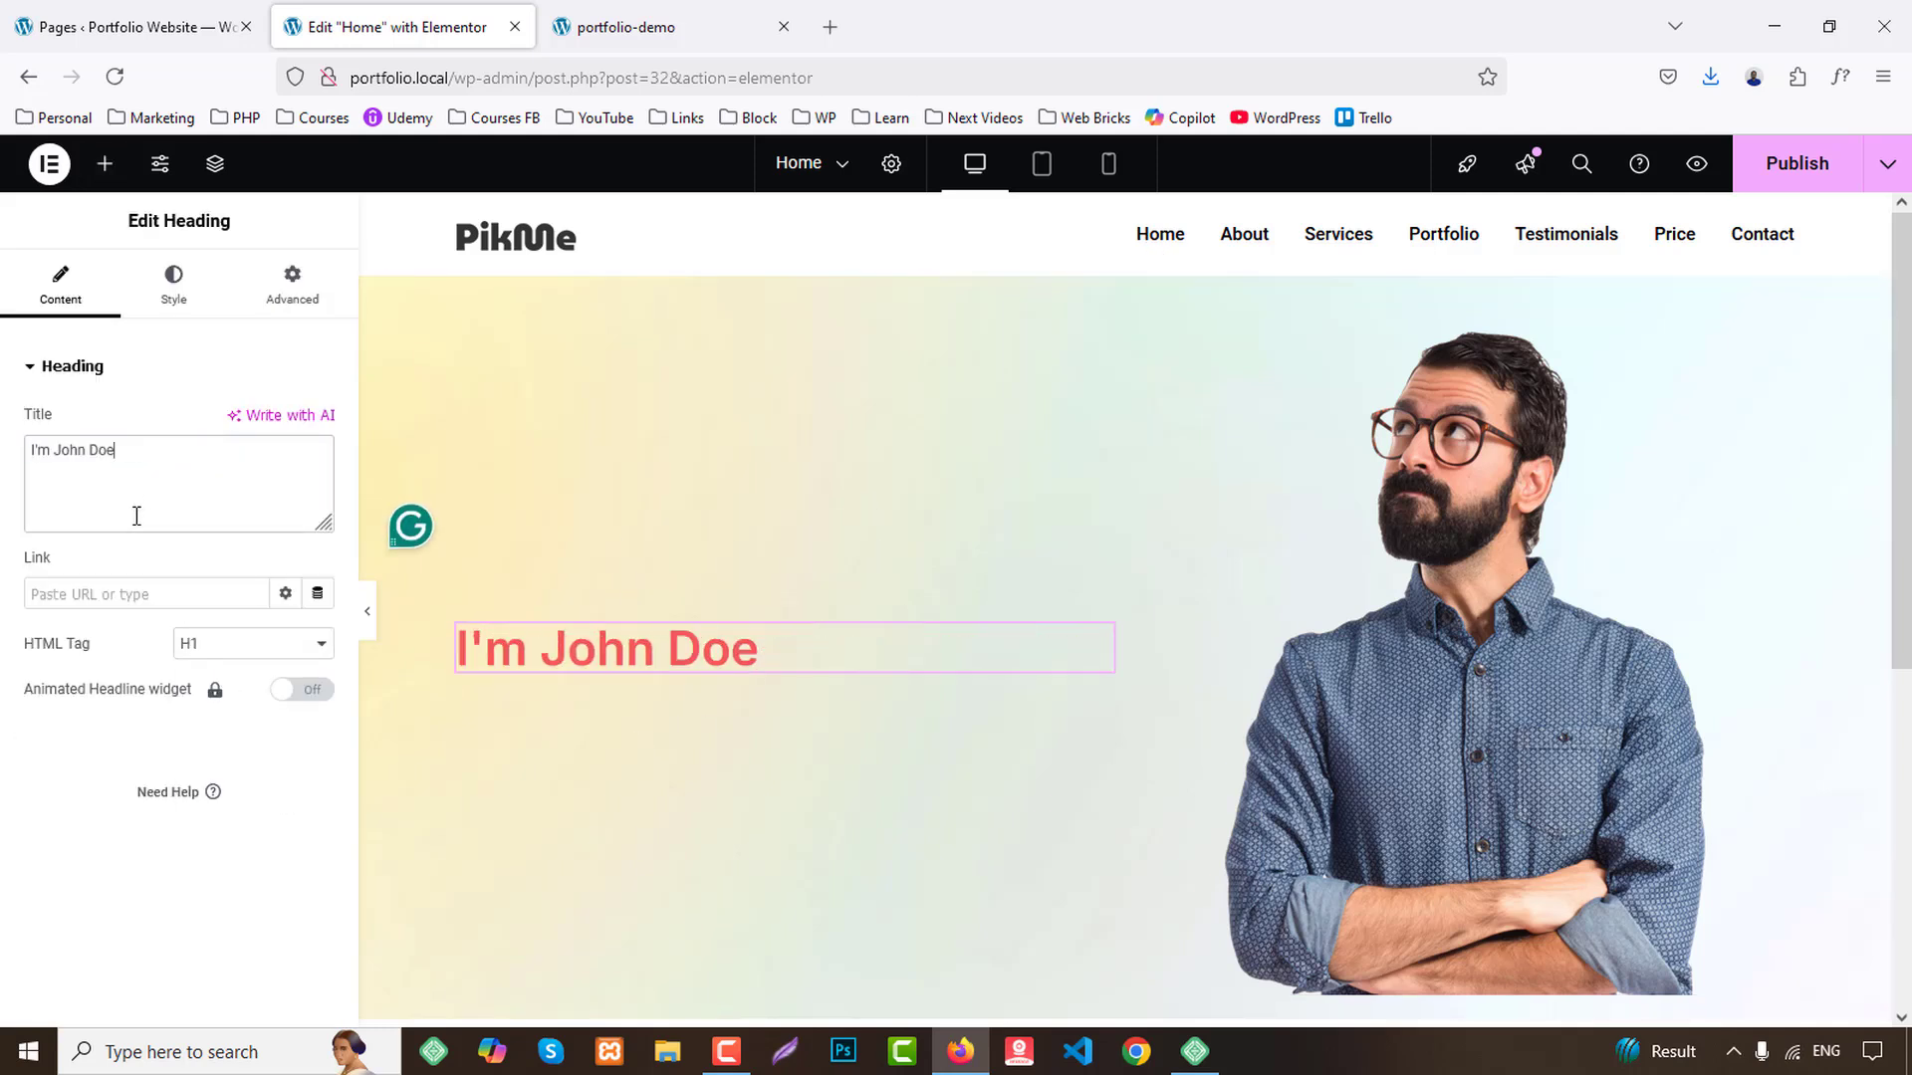
Duplicate the hero heading, replace the copy's title with the demo's "I'm a web developer" line, and set its HTML tag to H4.
left_click(697, 22)
left_click_drag(278, 627, 622, 610)
key("ctrl+shift+Tab")
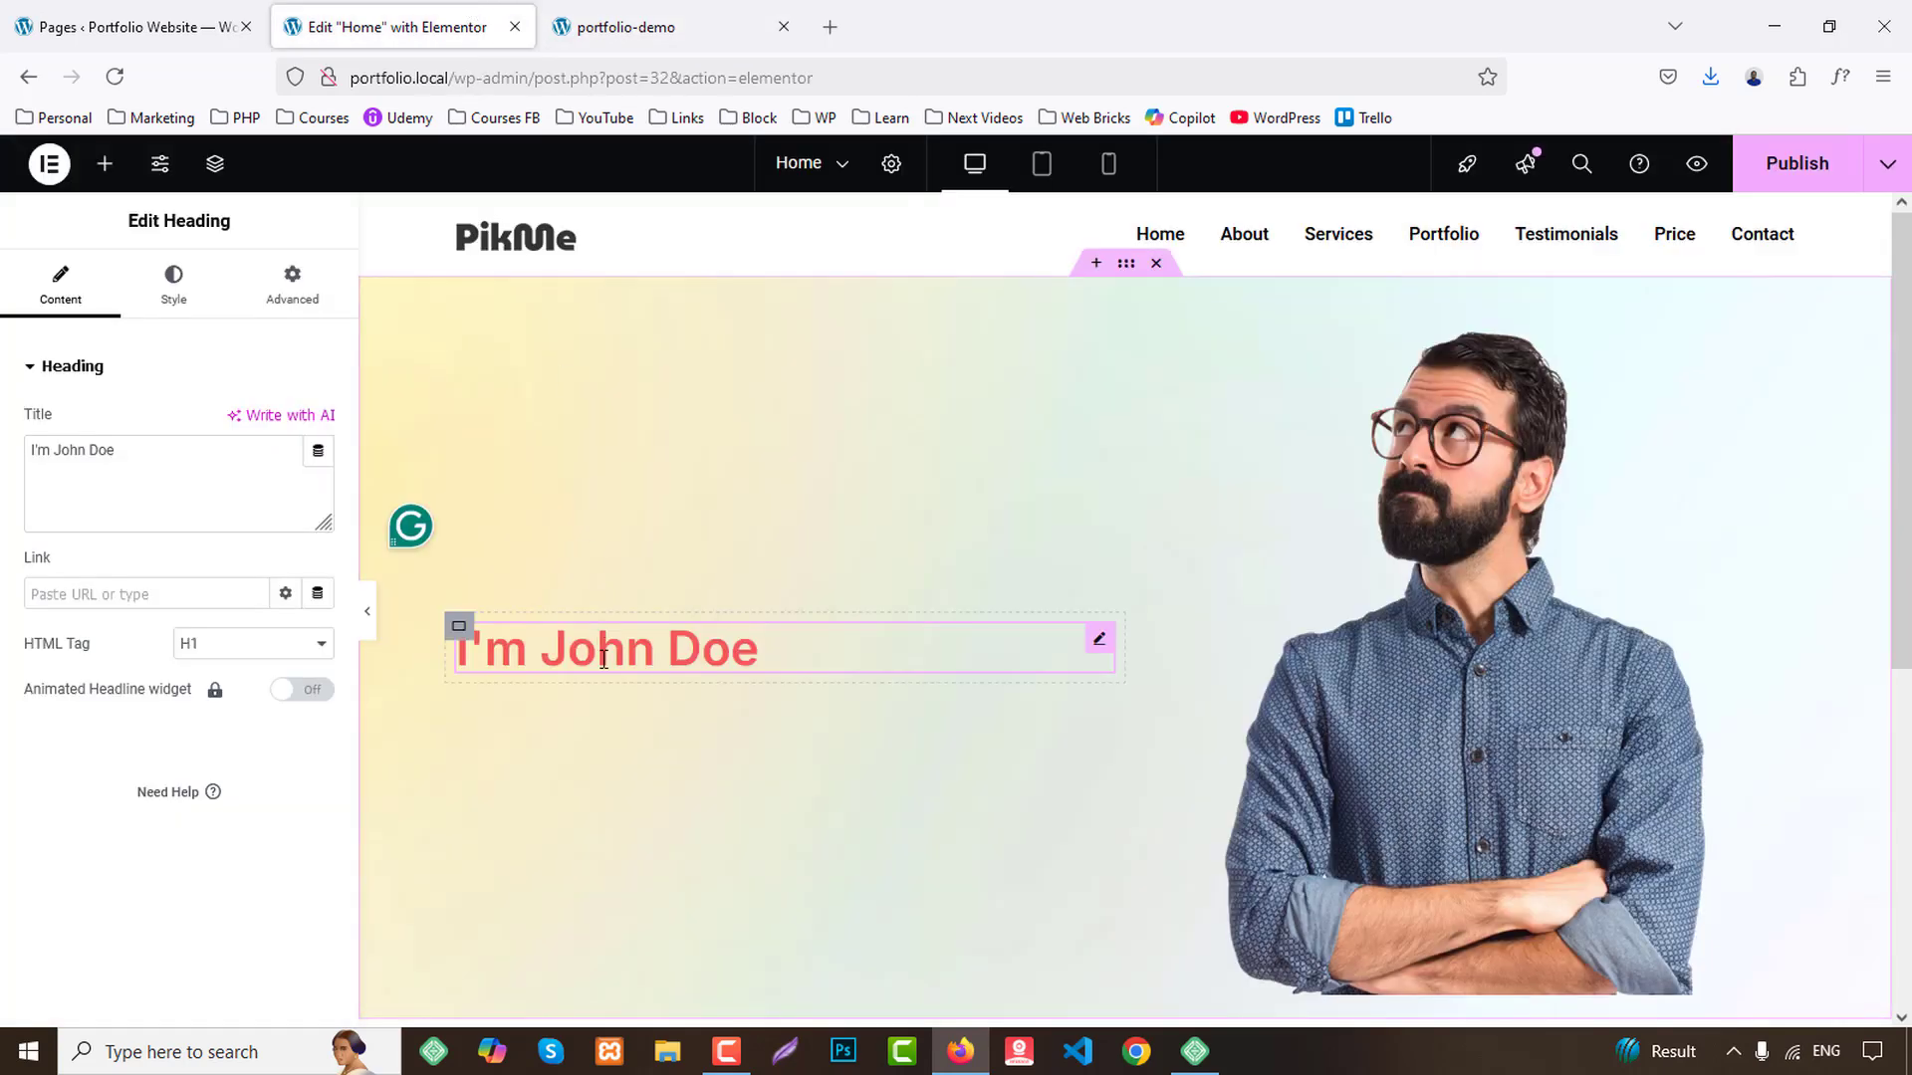
right_click(603, 660)
left_click(661, 538)
left_click(93, 499)
key("ctrl+a")
type("I'm a web developer")
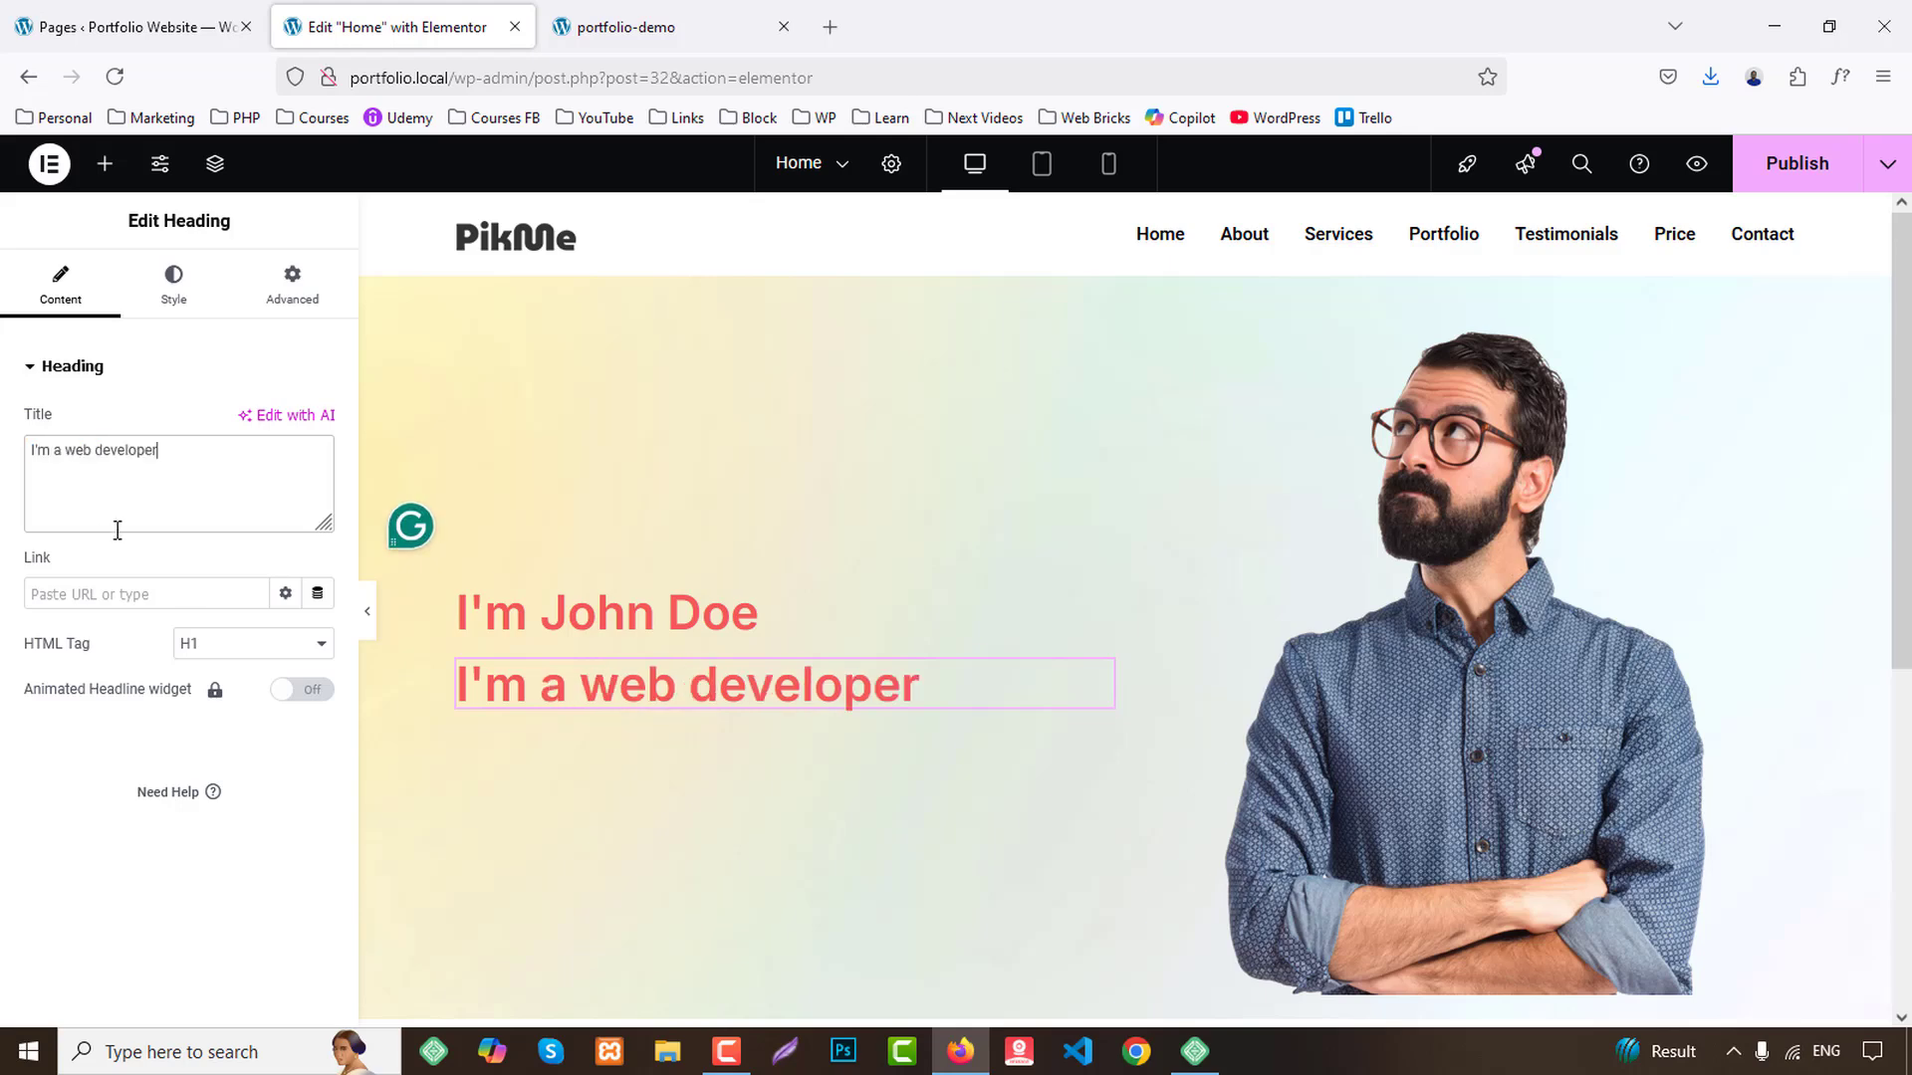
left_click(212, 652)
left_click(213, 757)
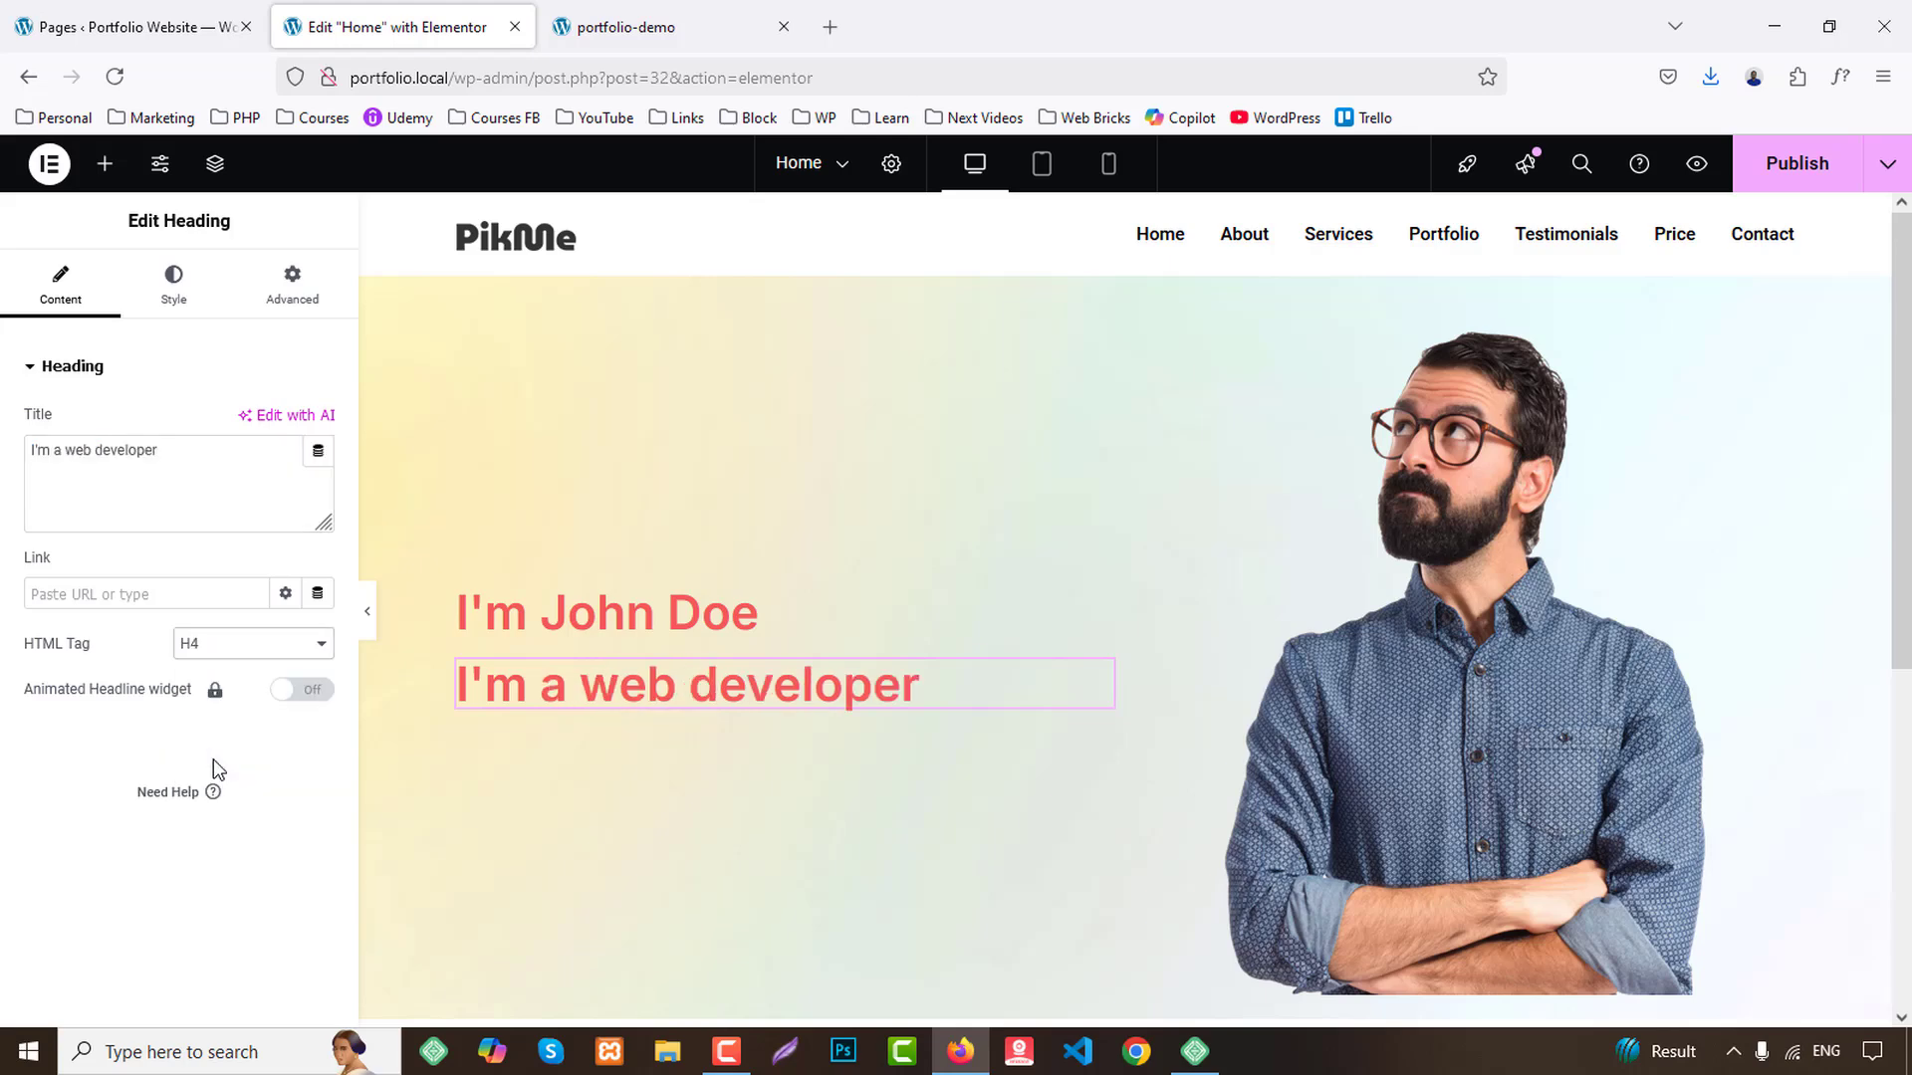
Copy the intro paragraph from the demo page's hero section and return to the Home page editor.
key("ctrl+Tab")
left_click_drag(286, 670, 846, 738)
key("ctrl+c")
left_click(405, 8)
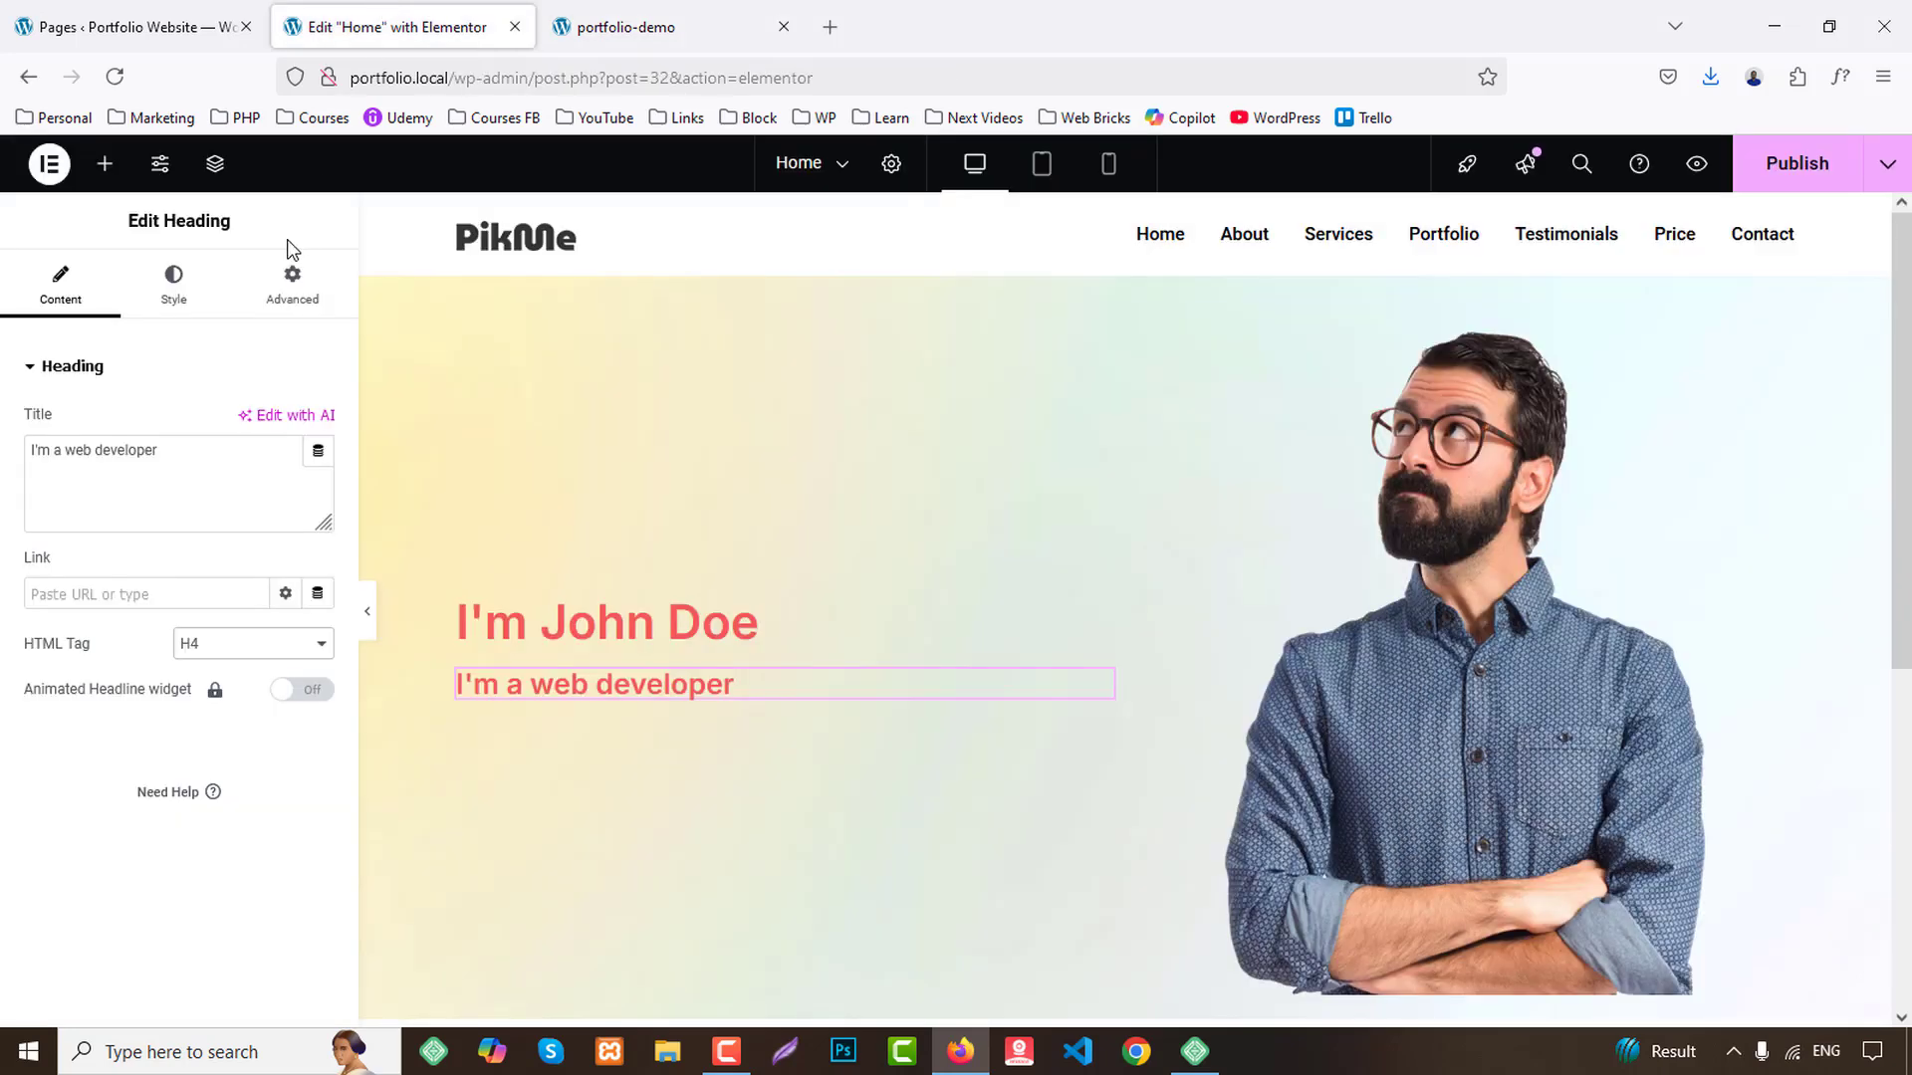
Add a Text Editor widget below the "I'm a web developer" heading and replace its placeholder text with the copied intro paragraph.
left_click(109, 163)
scroll(199, 637, "down", 3)
left_click_drag(110, 677, 611, 686)
scroll(751, 717, "down", 1)
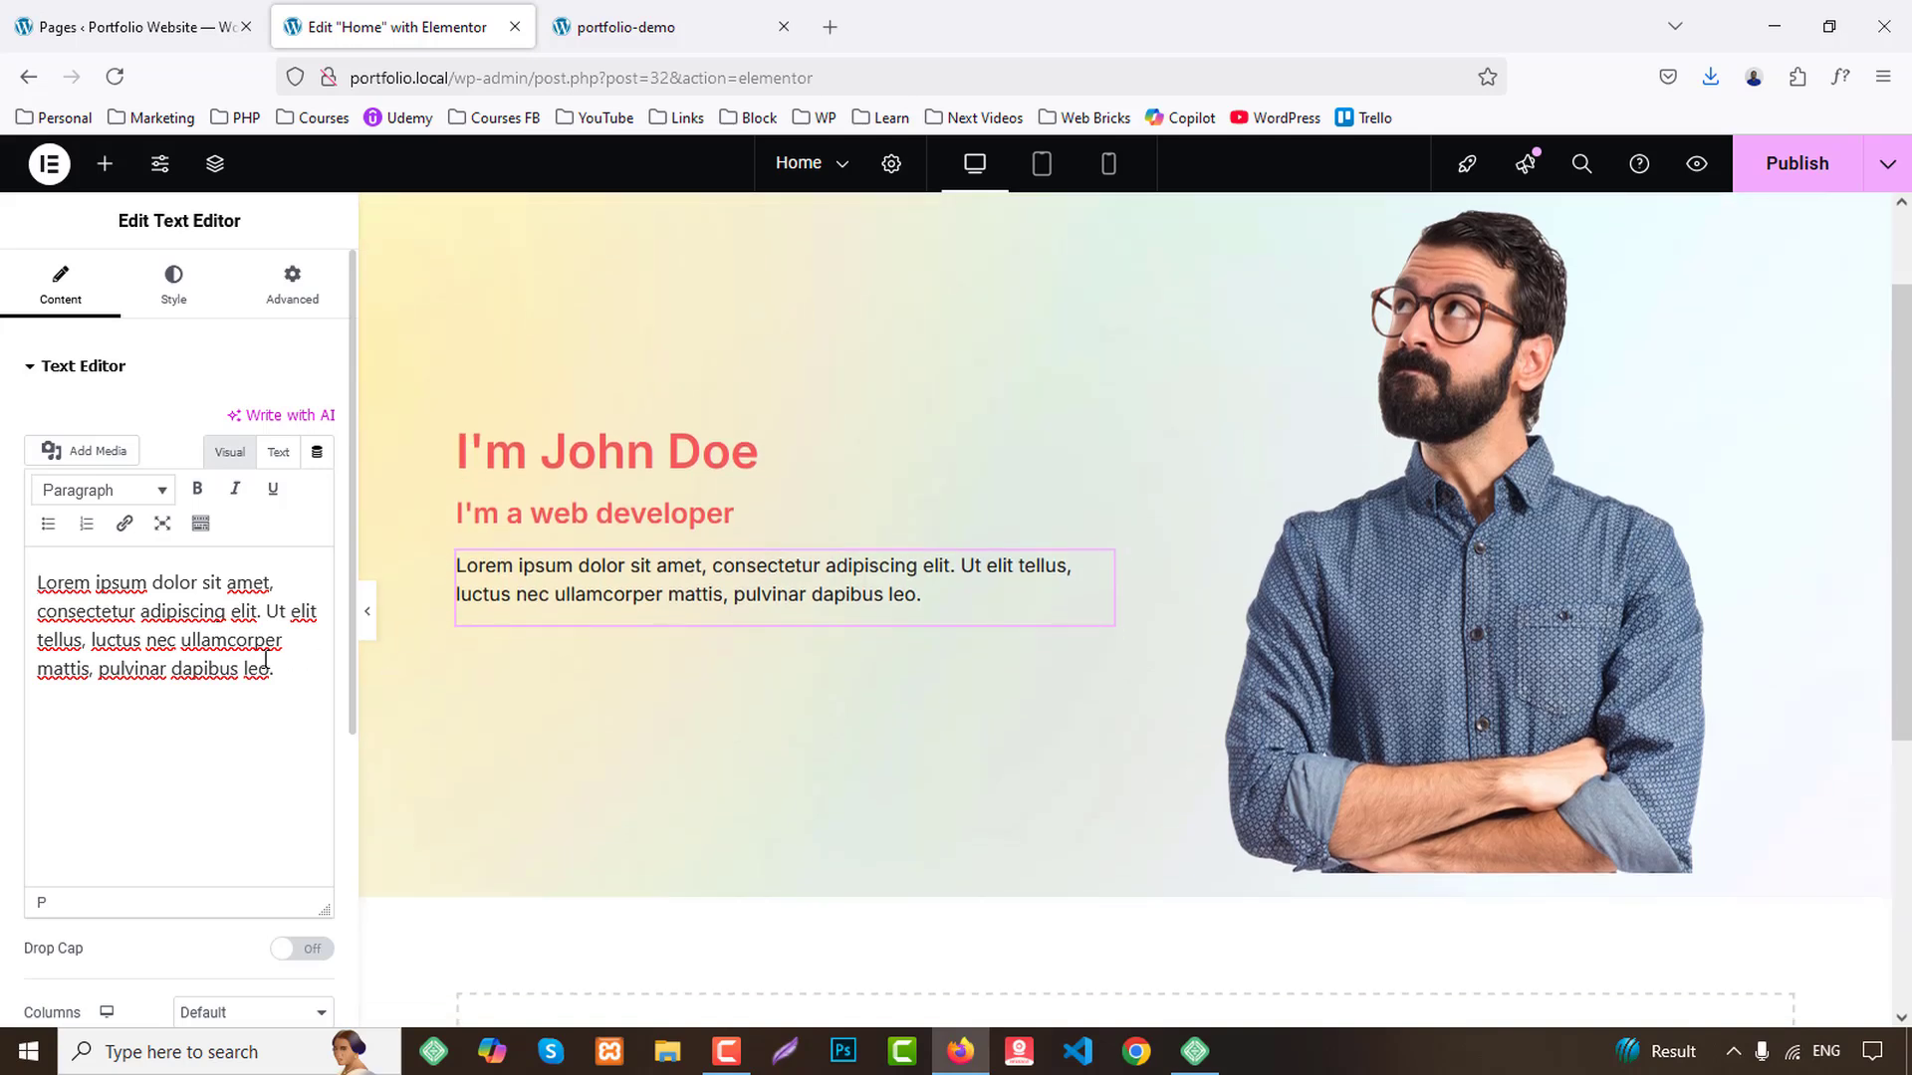
left_click(264, 666)
key("ctrl+a")
key("ctrl+v")
left_click(697, 29)
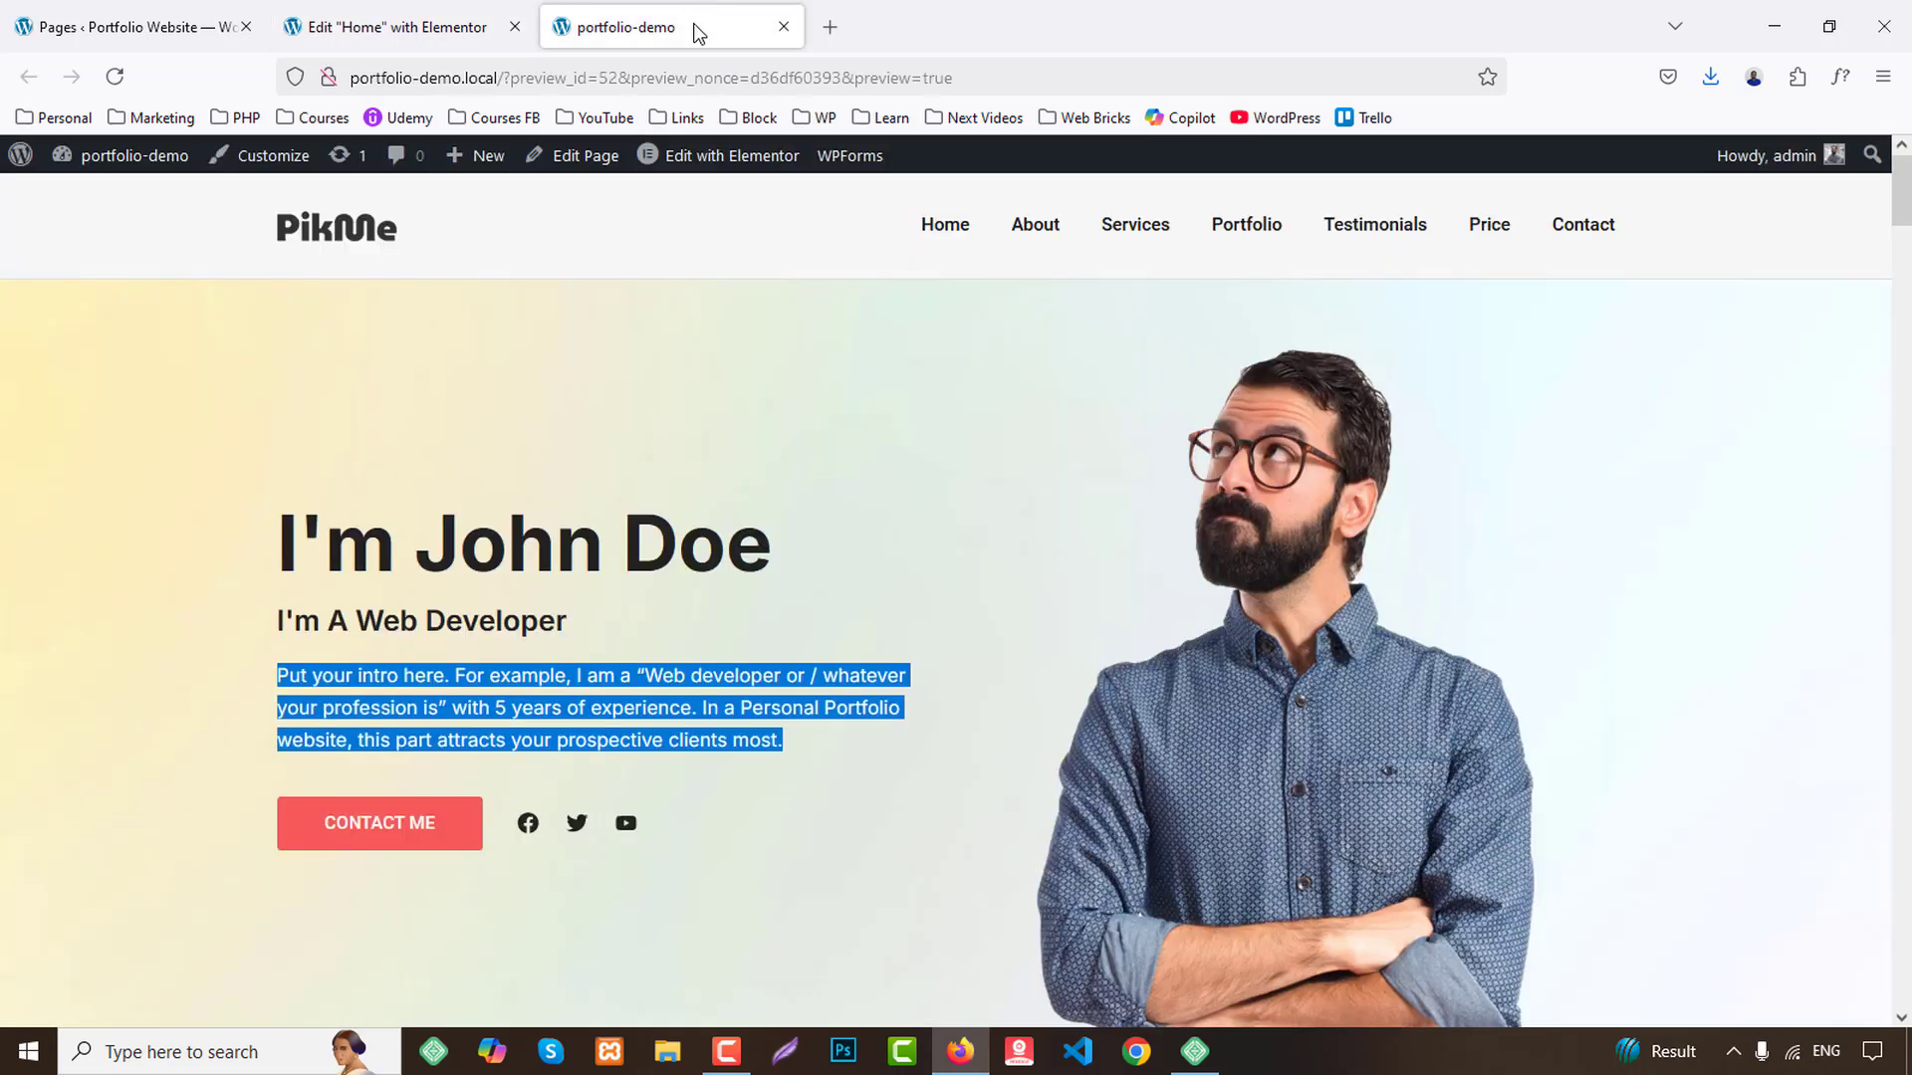
left_click(394, 27)
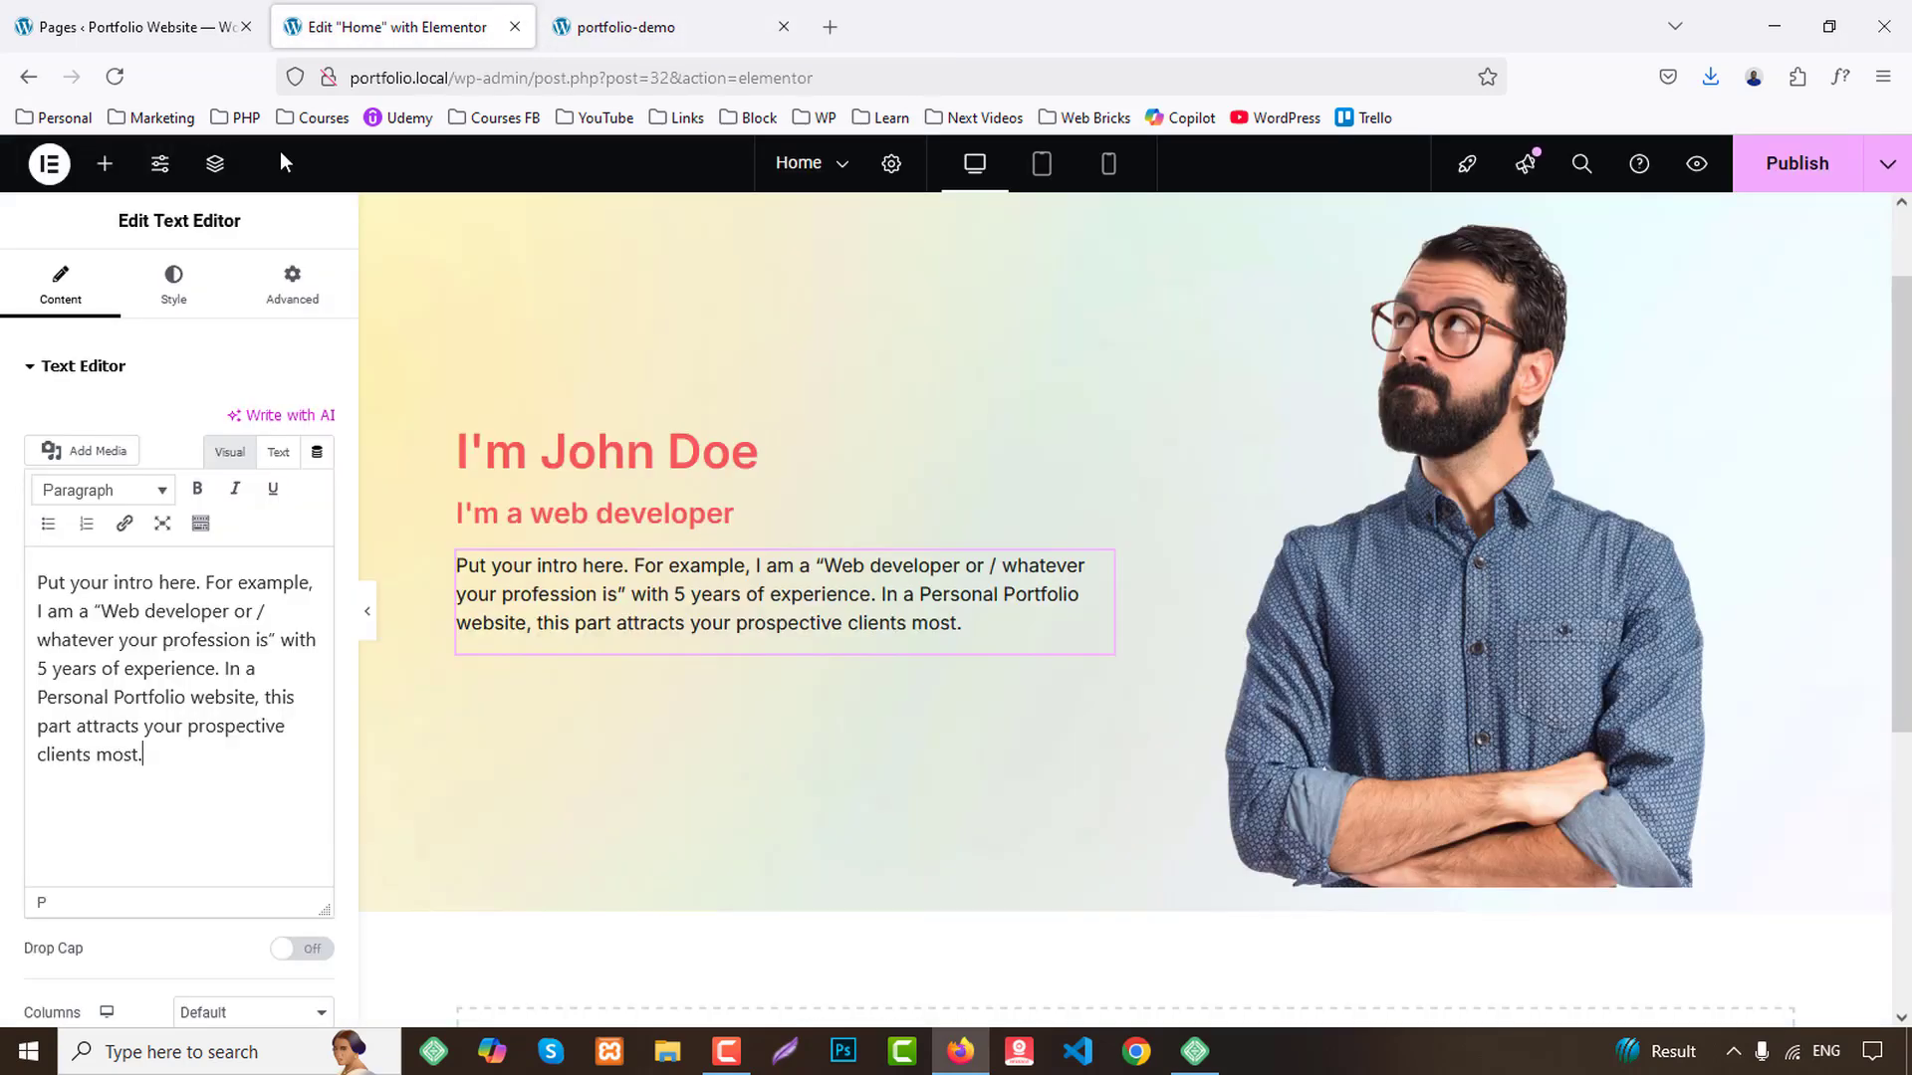
Add a nested container below the intro paragraph and place a Button widget in it with the text "contact me".
left_click(105, 162)
left_click_drag(95, 597, 620, 601)
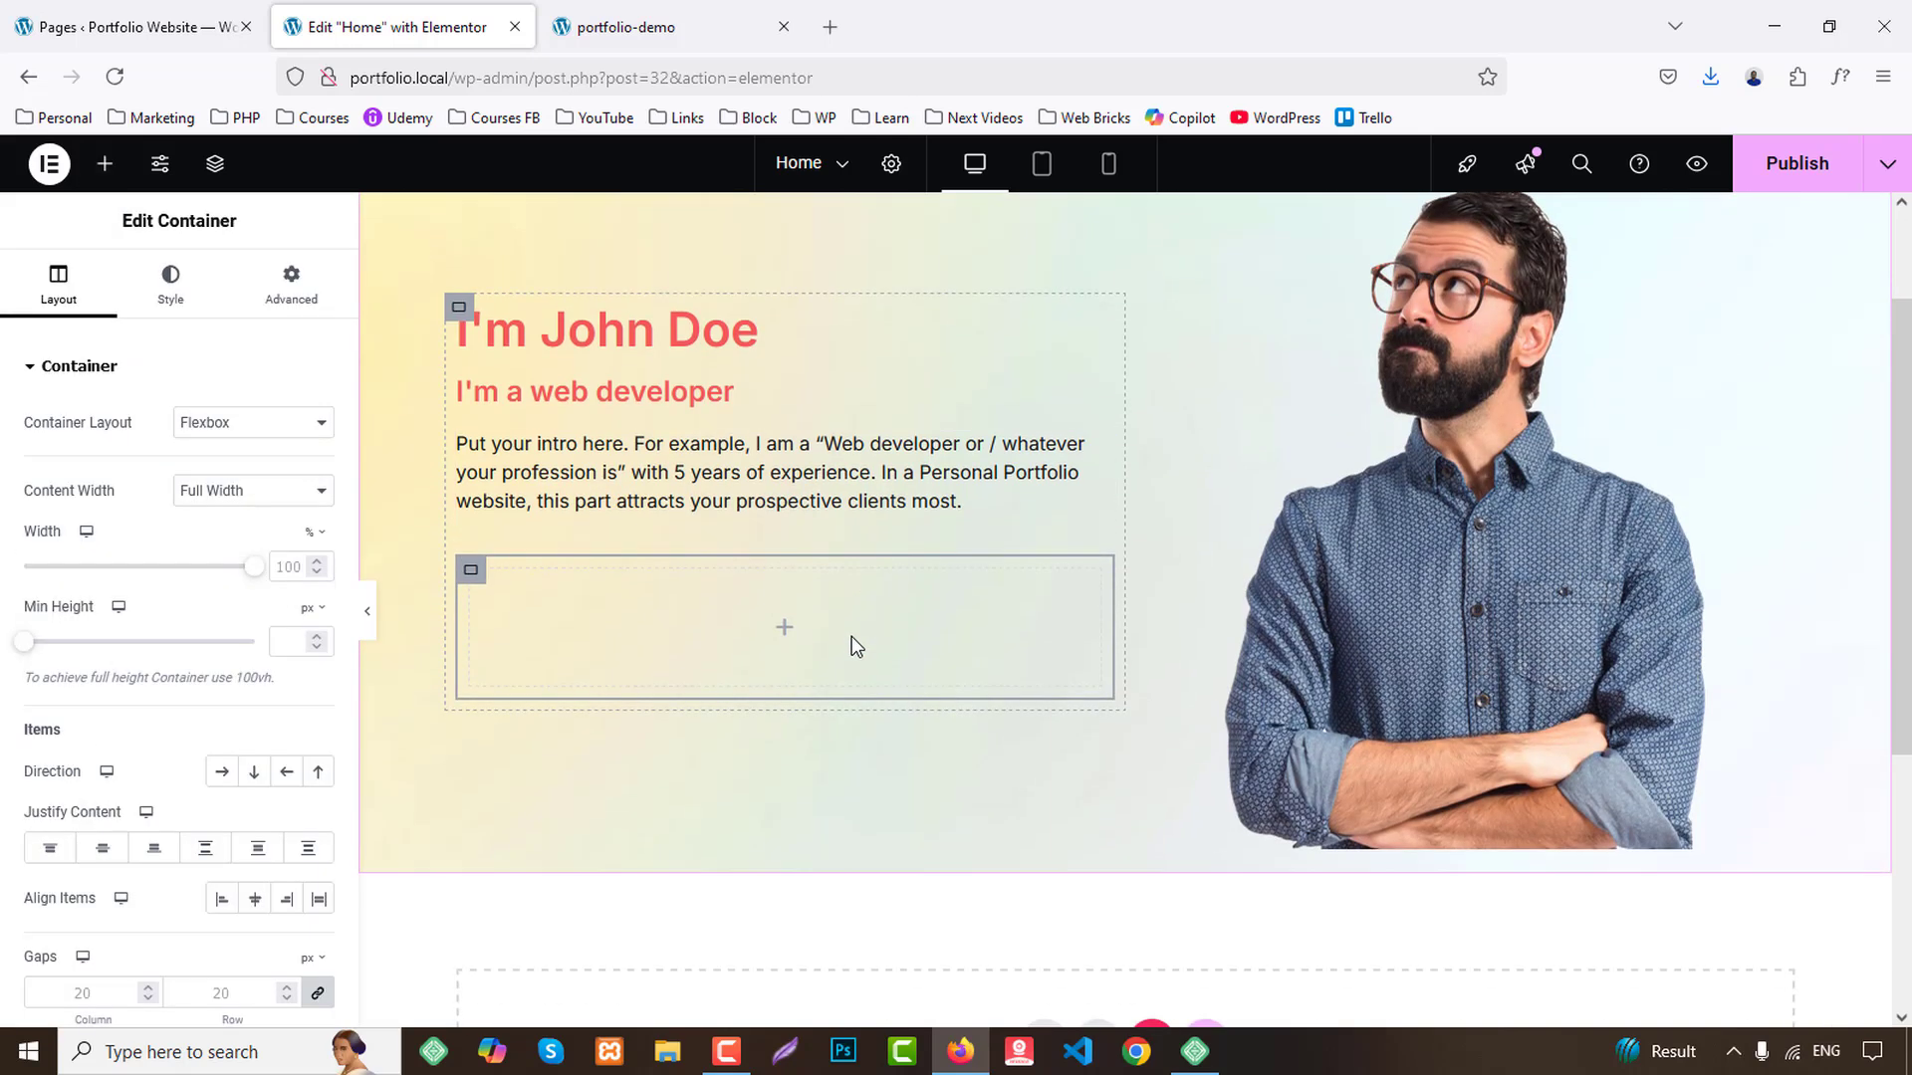
left_click(105, 162)
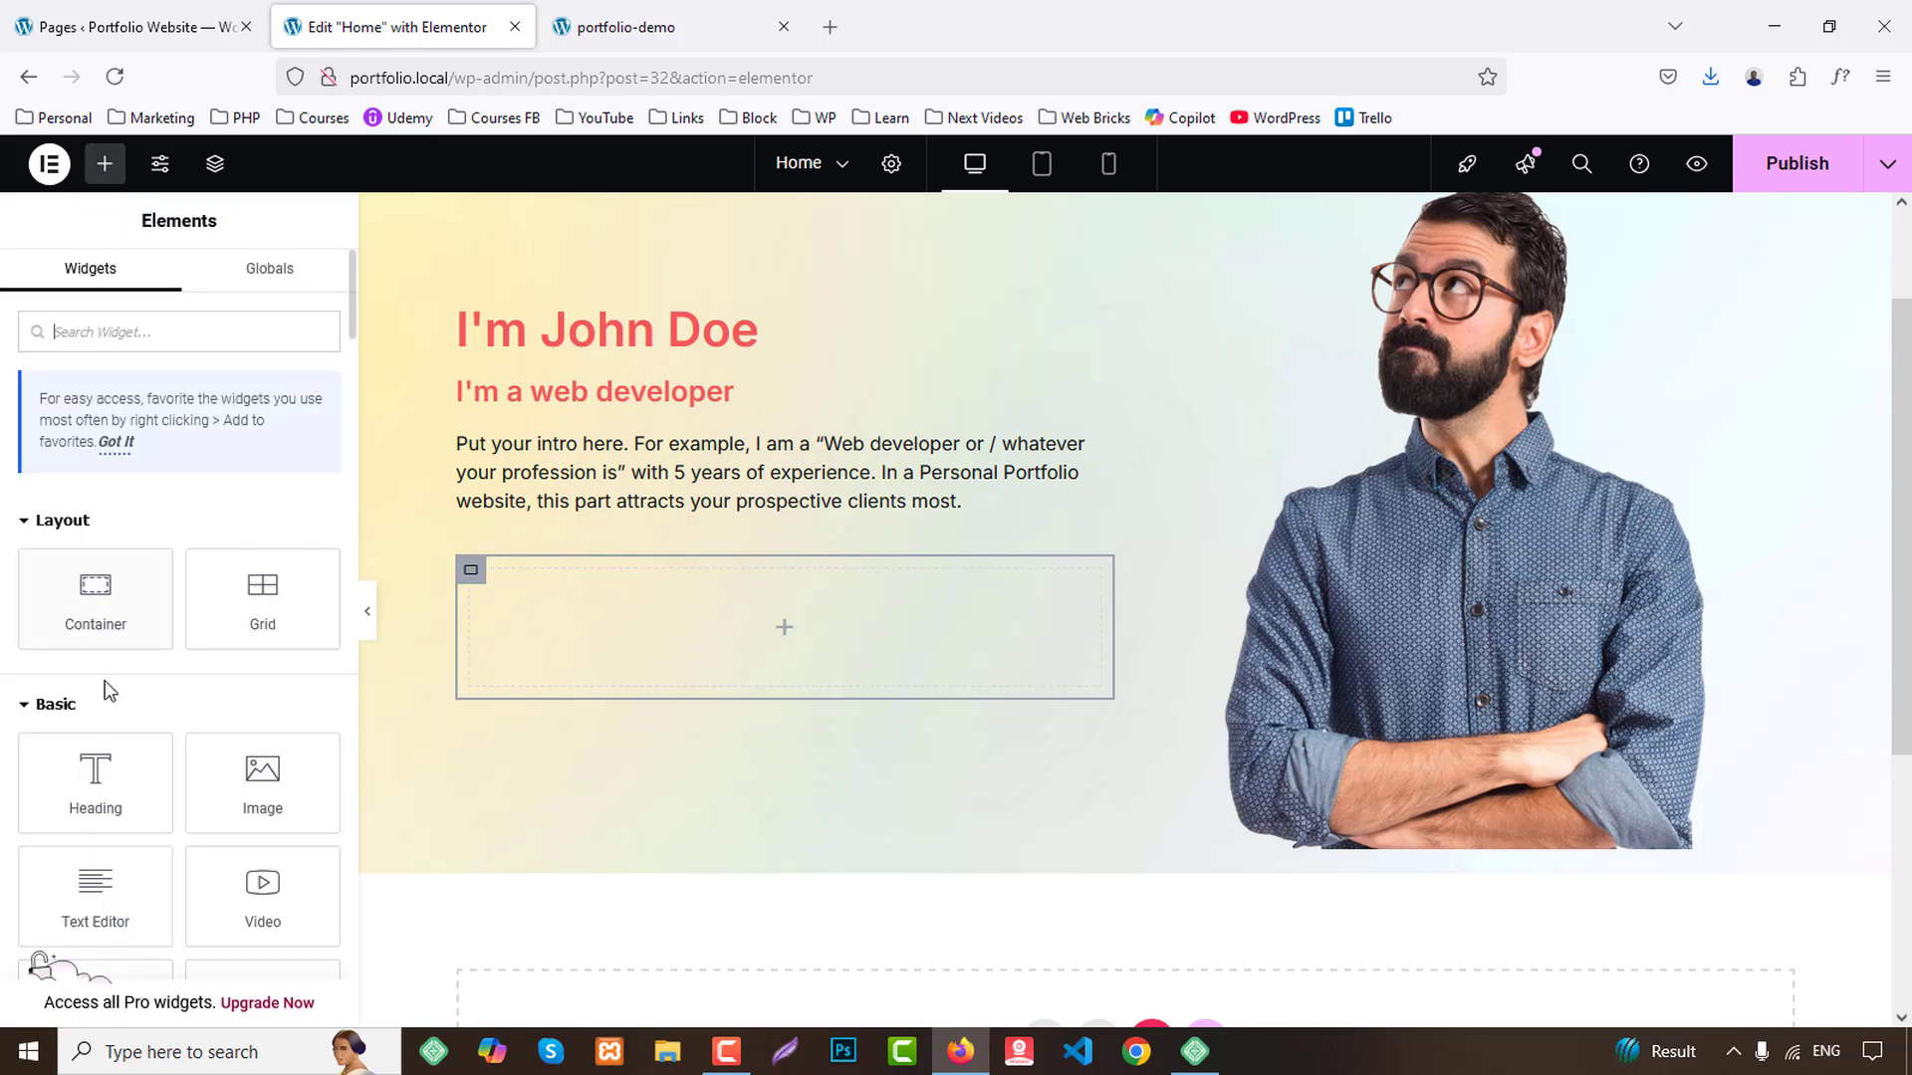
scroll(150, 697, "down", 3)
left_click_drag(95, 638, 828, 638)
left_click(622, 27)
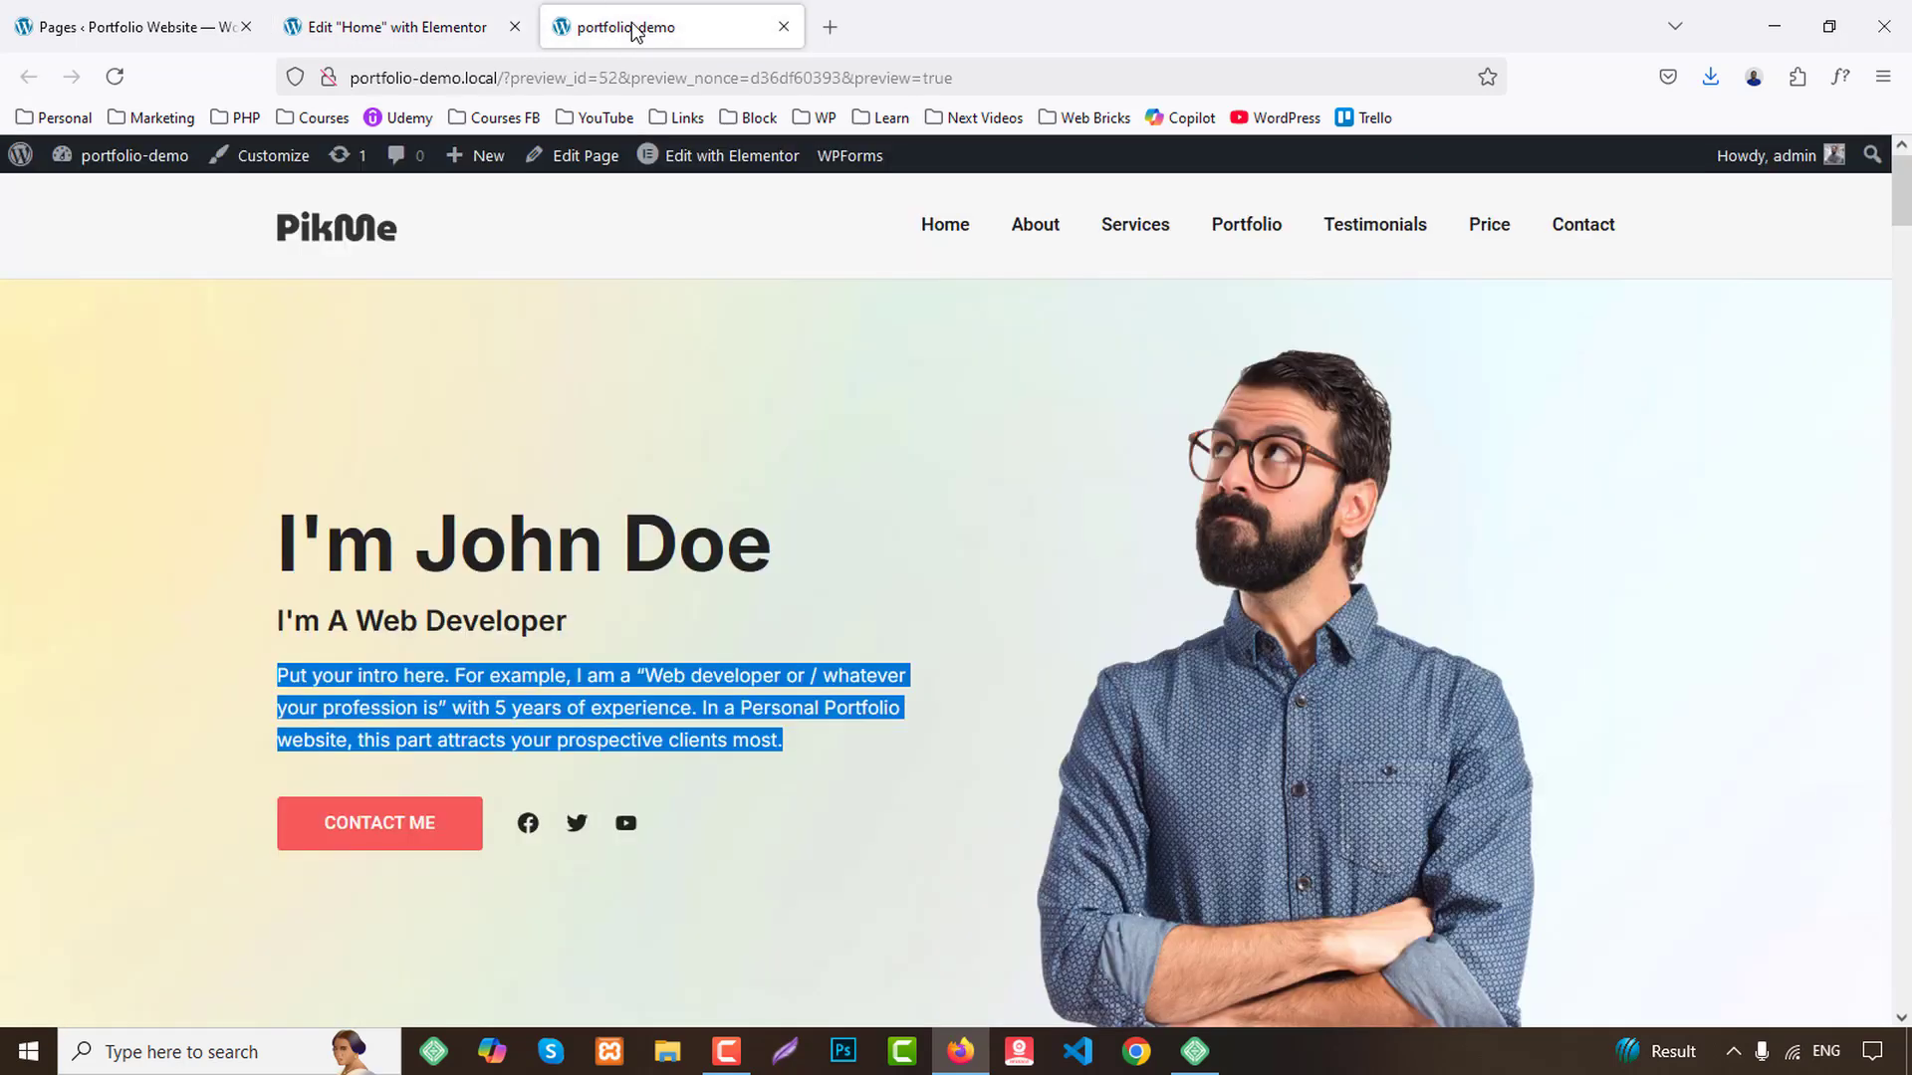
left_click(418, 12)
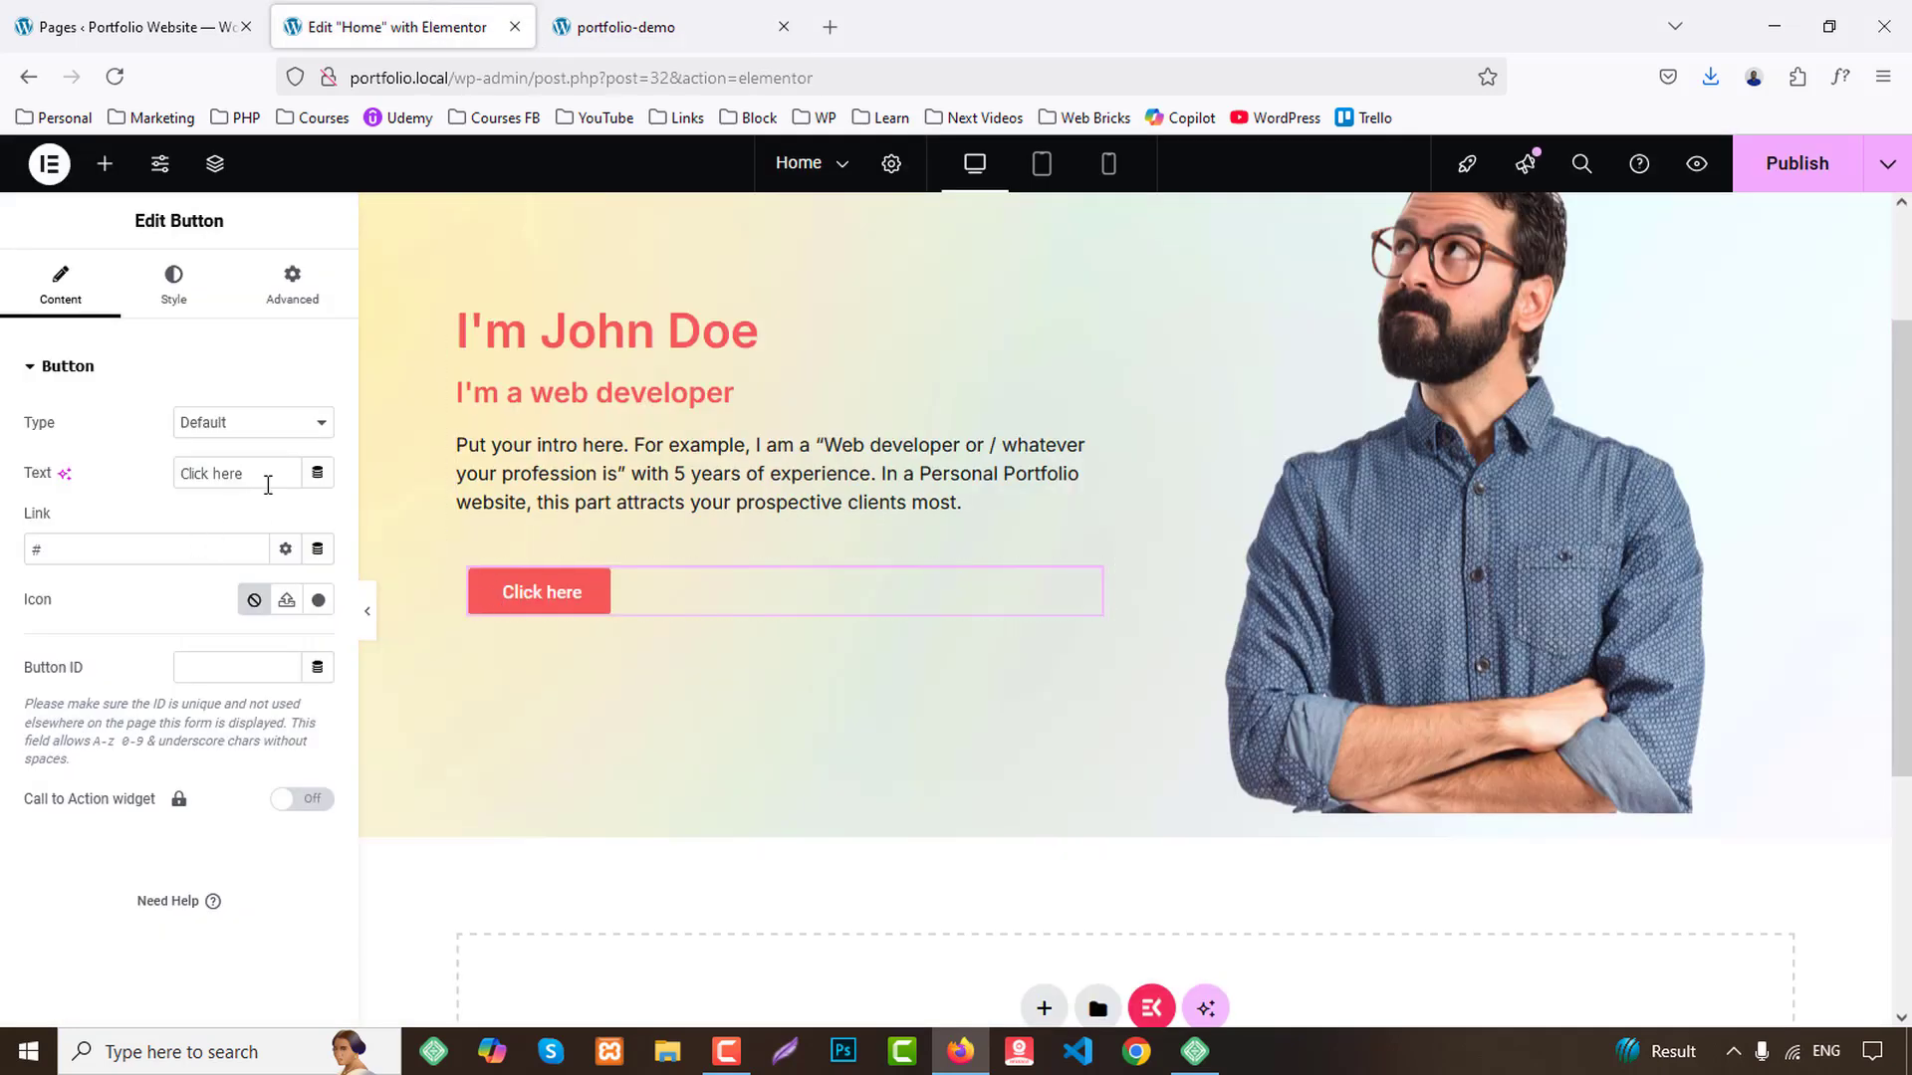
type("contact me")
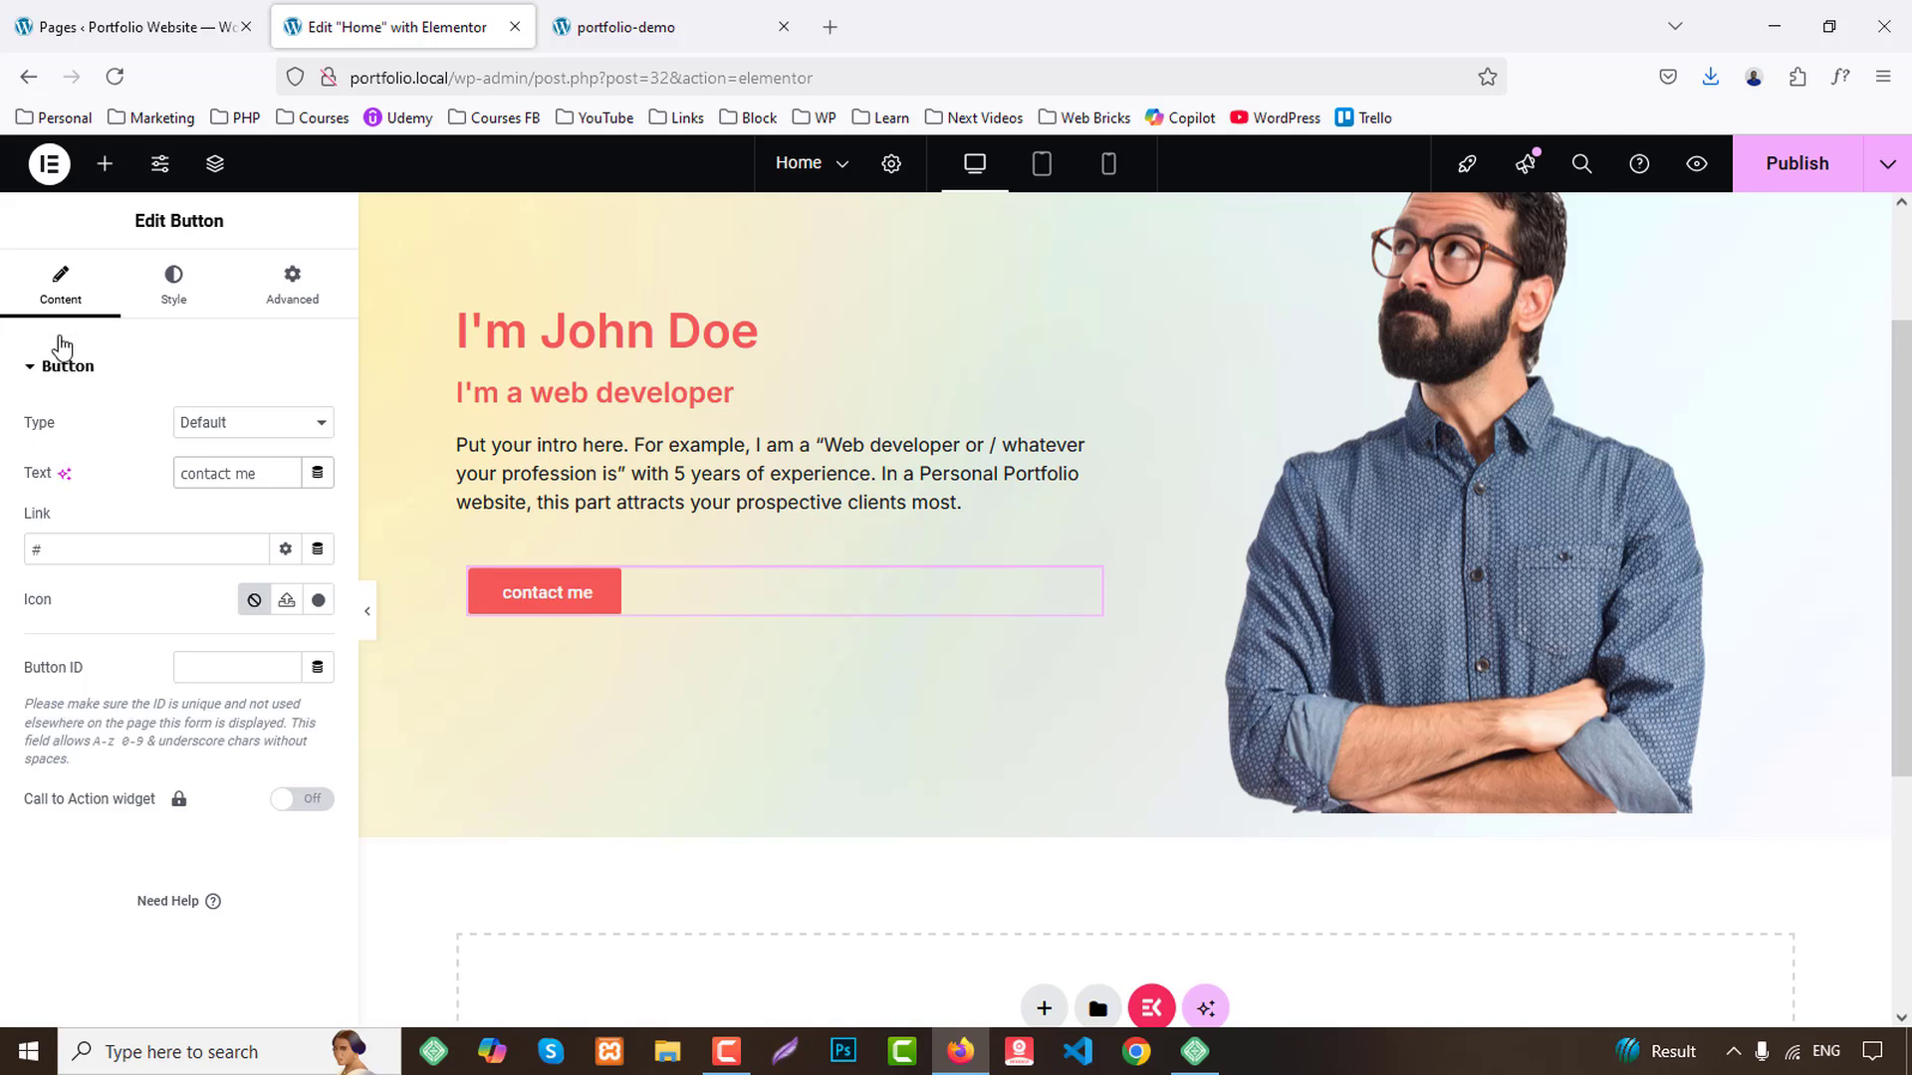
Find the Social Icons widget by searching for "social" and add it below the contact button in the nested container.
left_click(104, 163)
type("social")
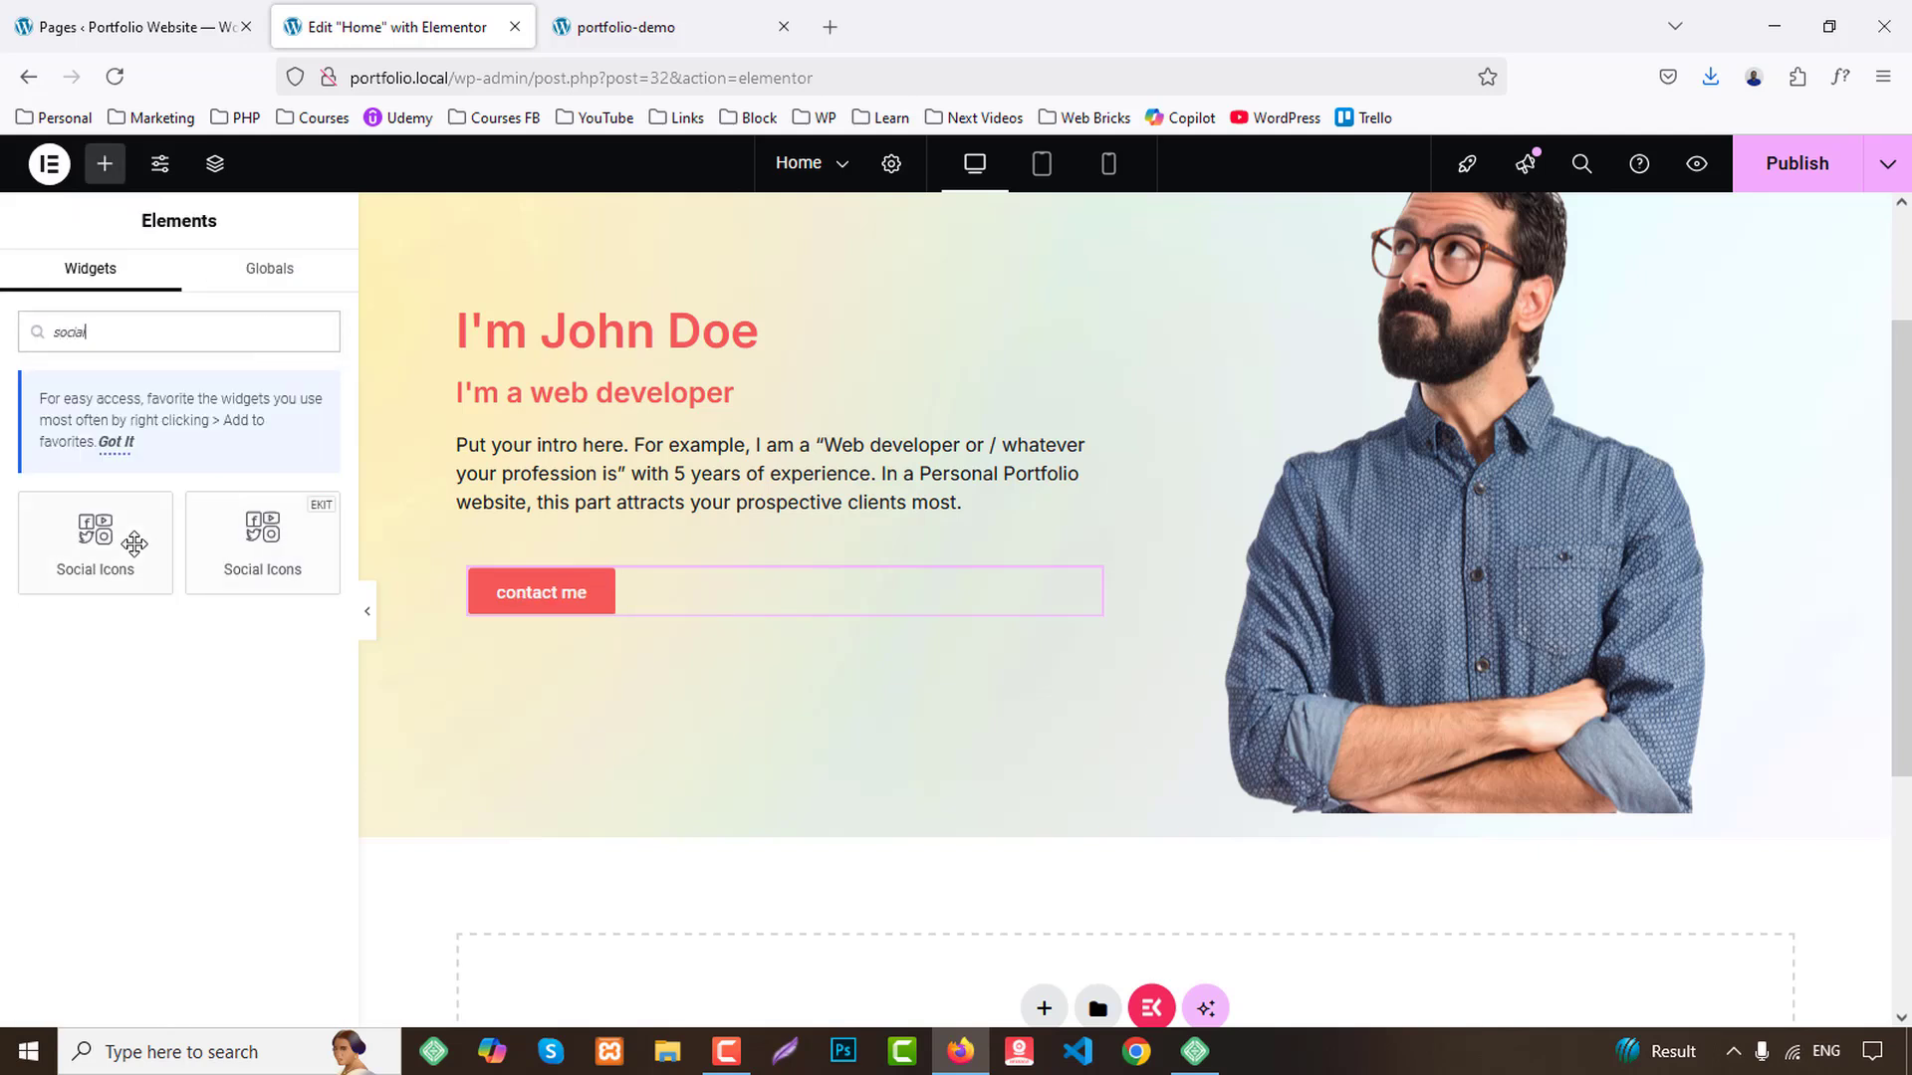
left_click_drag(135, 542, 567, 595)
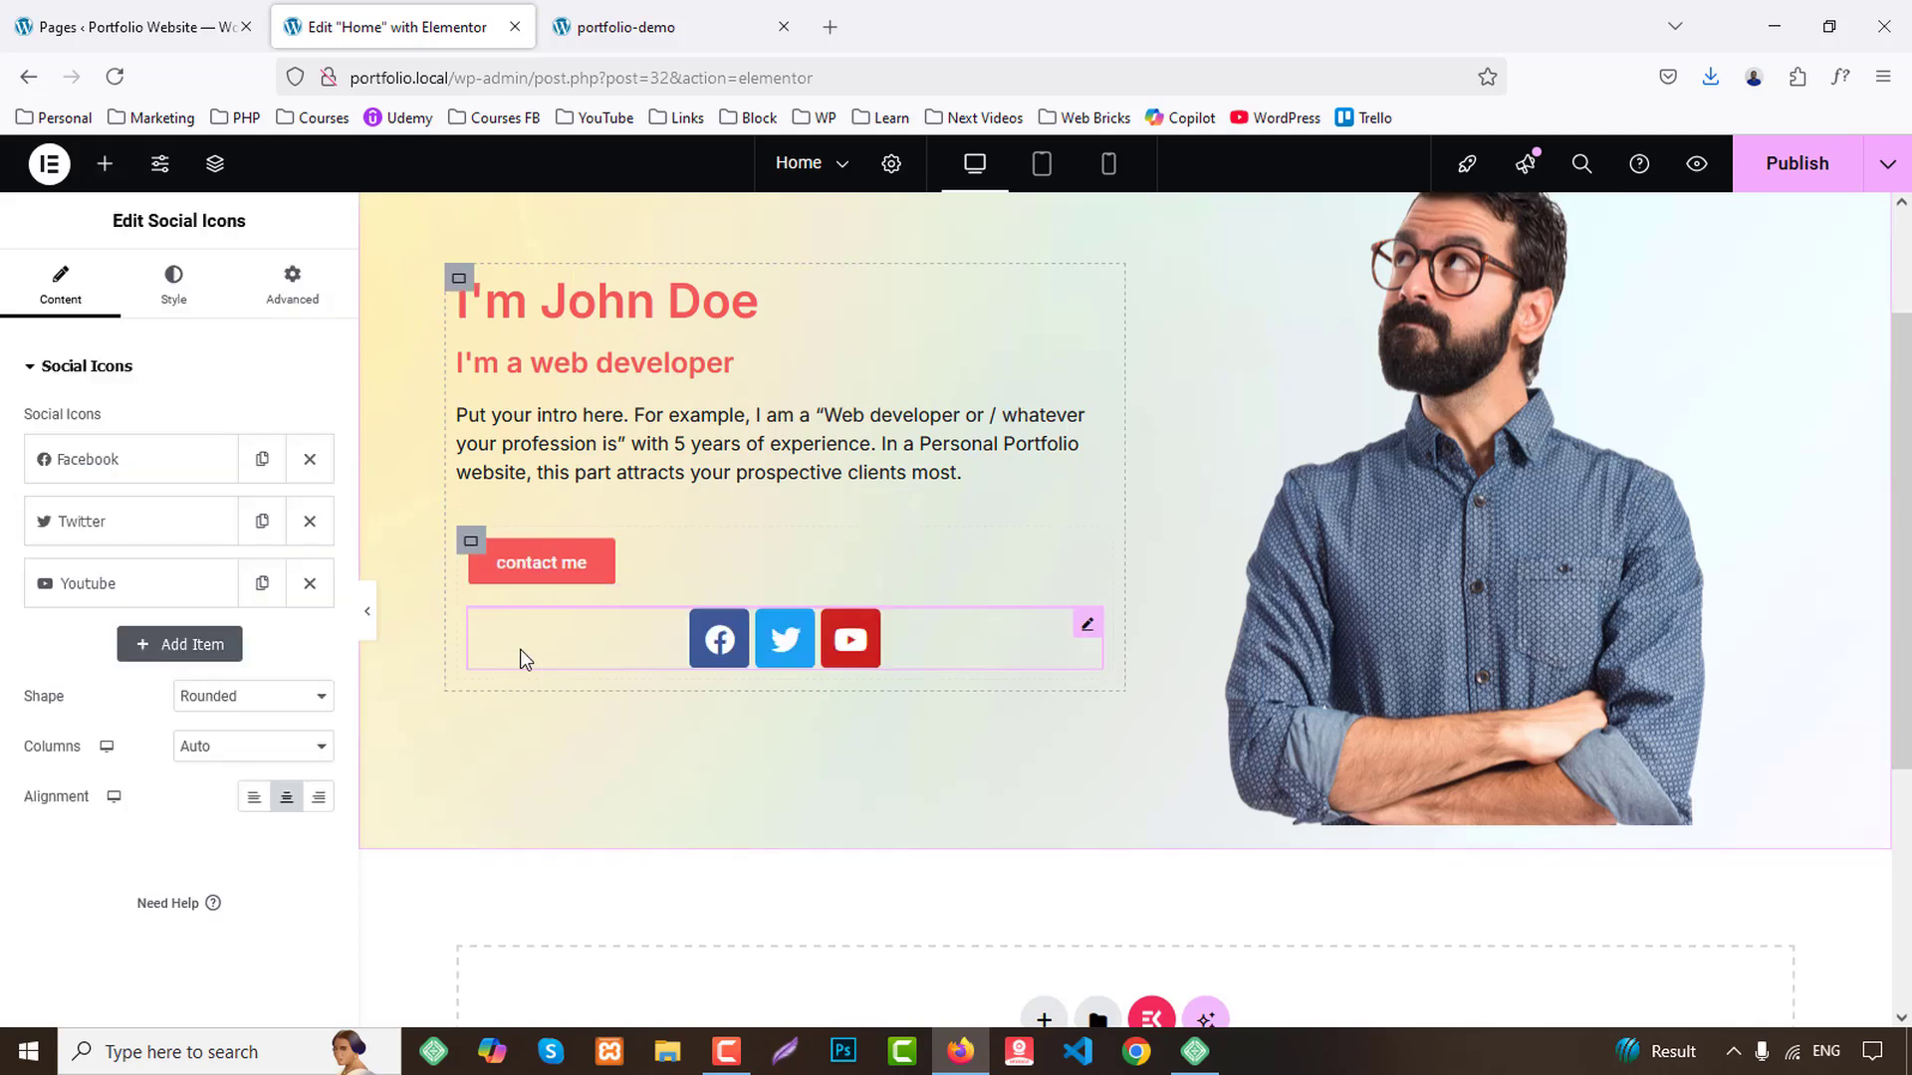
Set the nested button-and-icons container's direction to Row - horizontal and align its items to Center.
left_click(471, 543)
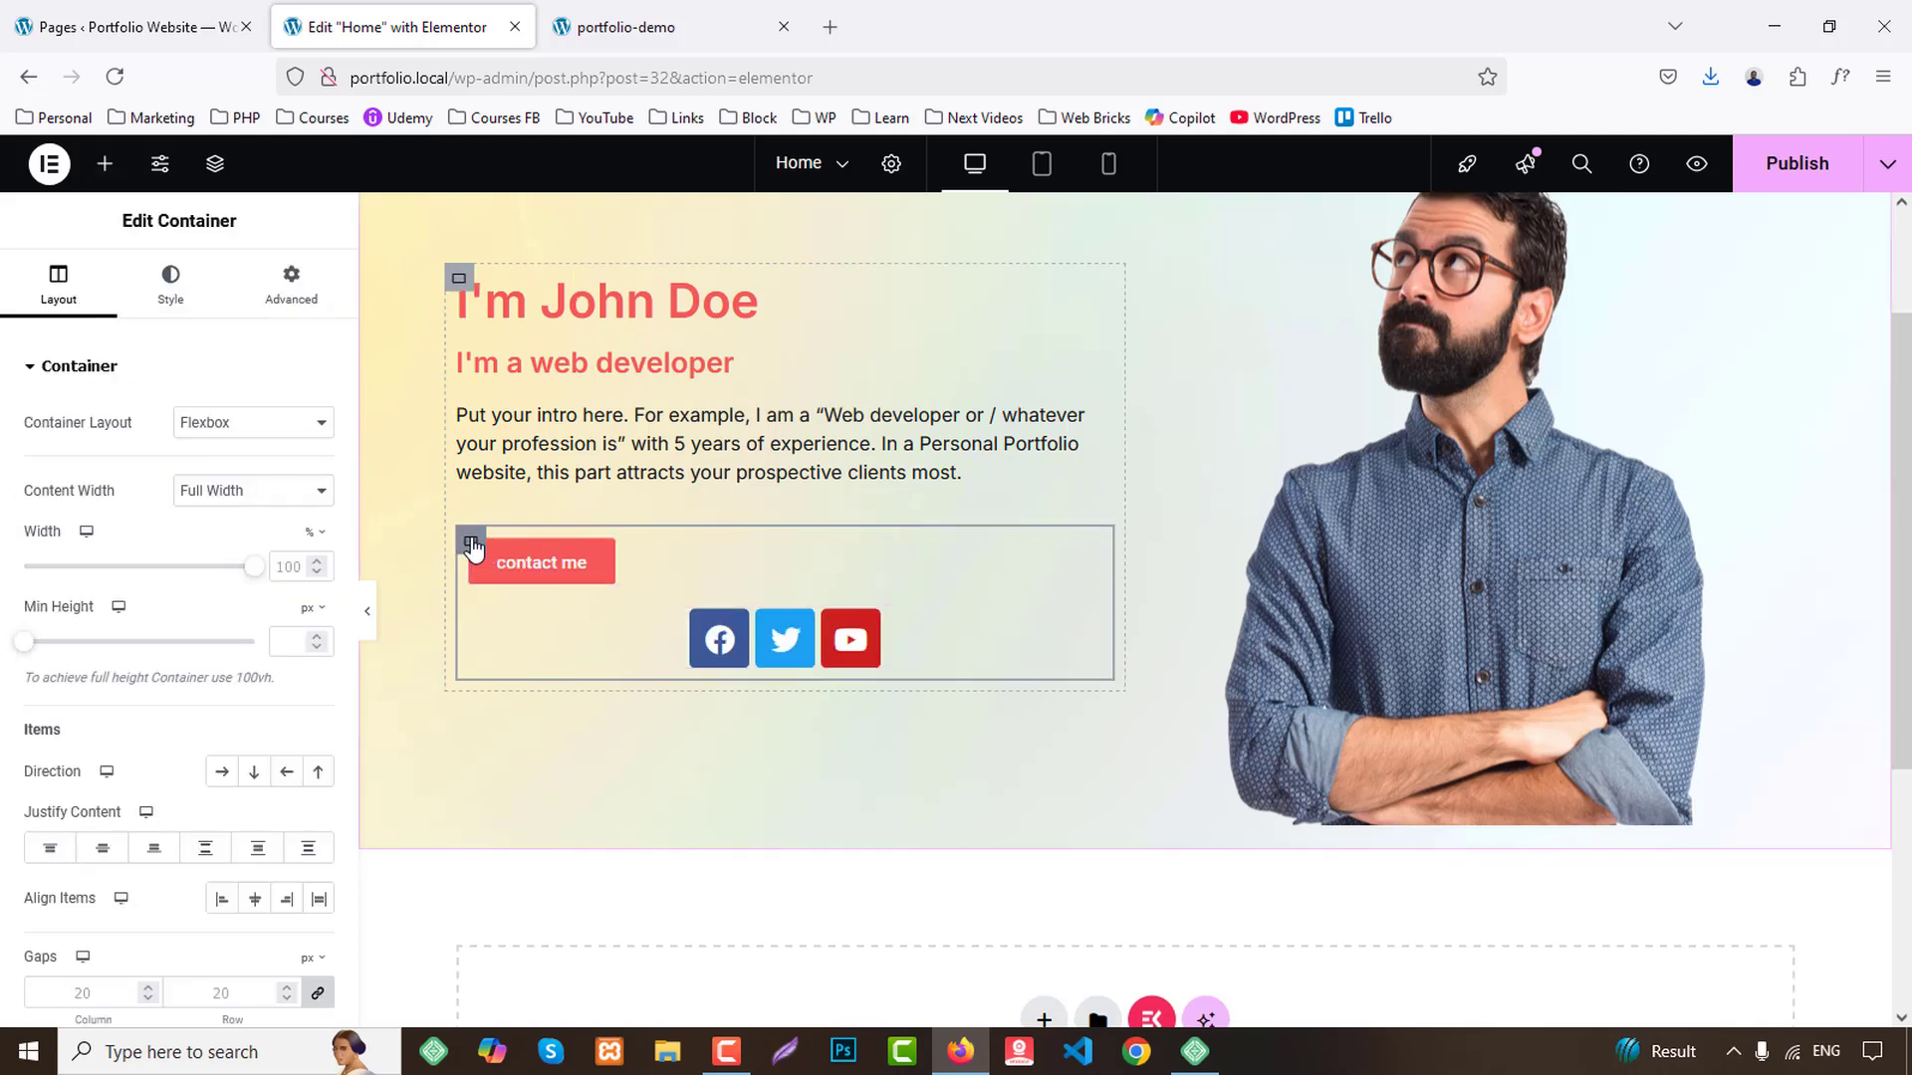
left_click(224, 774)
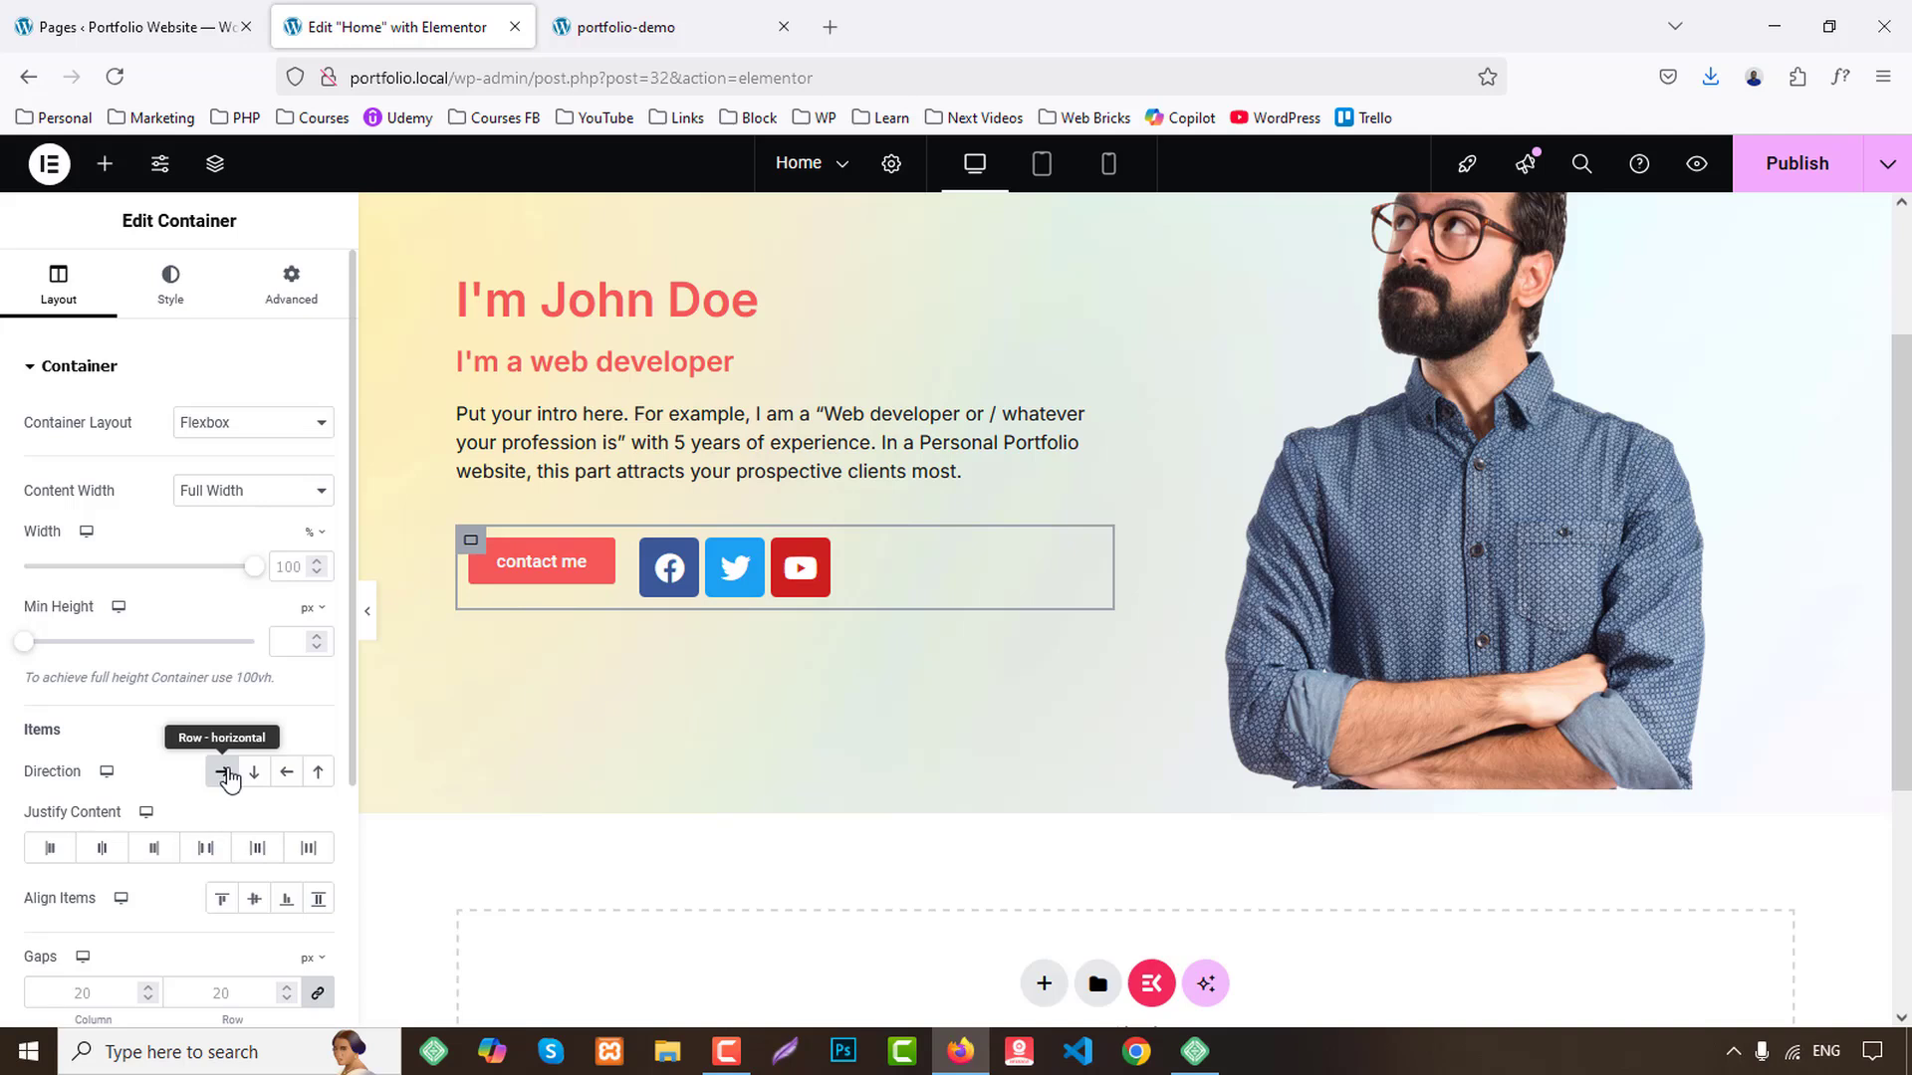
left_click(256, 901)
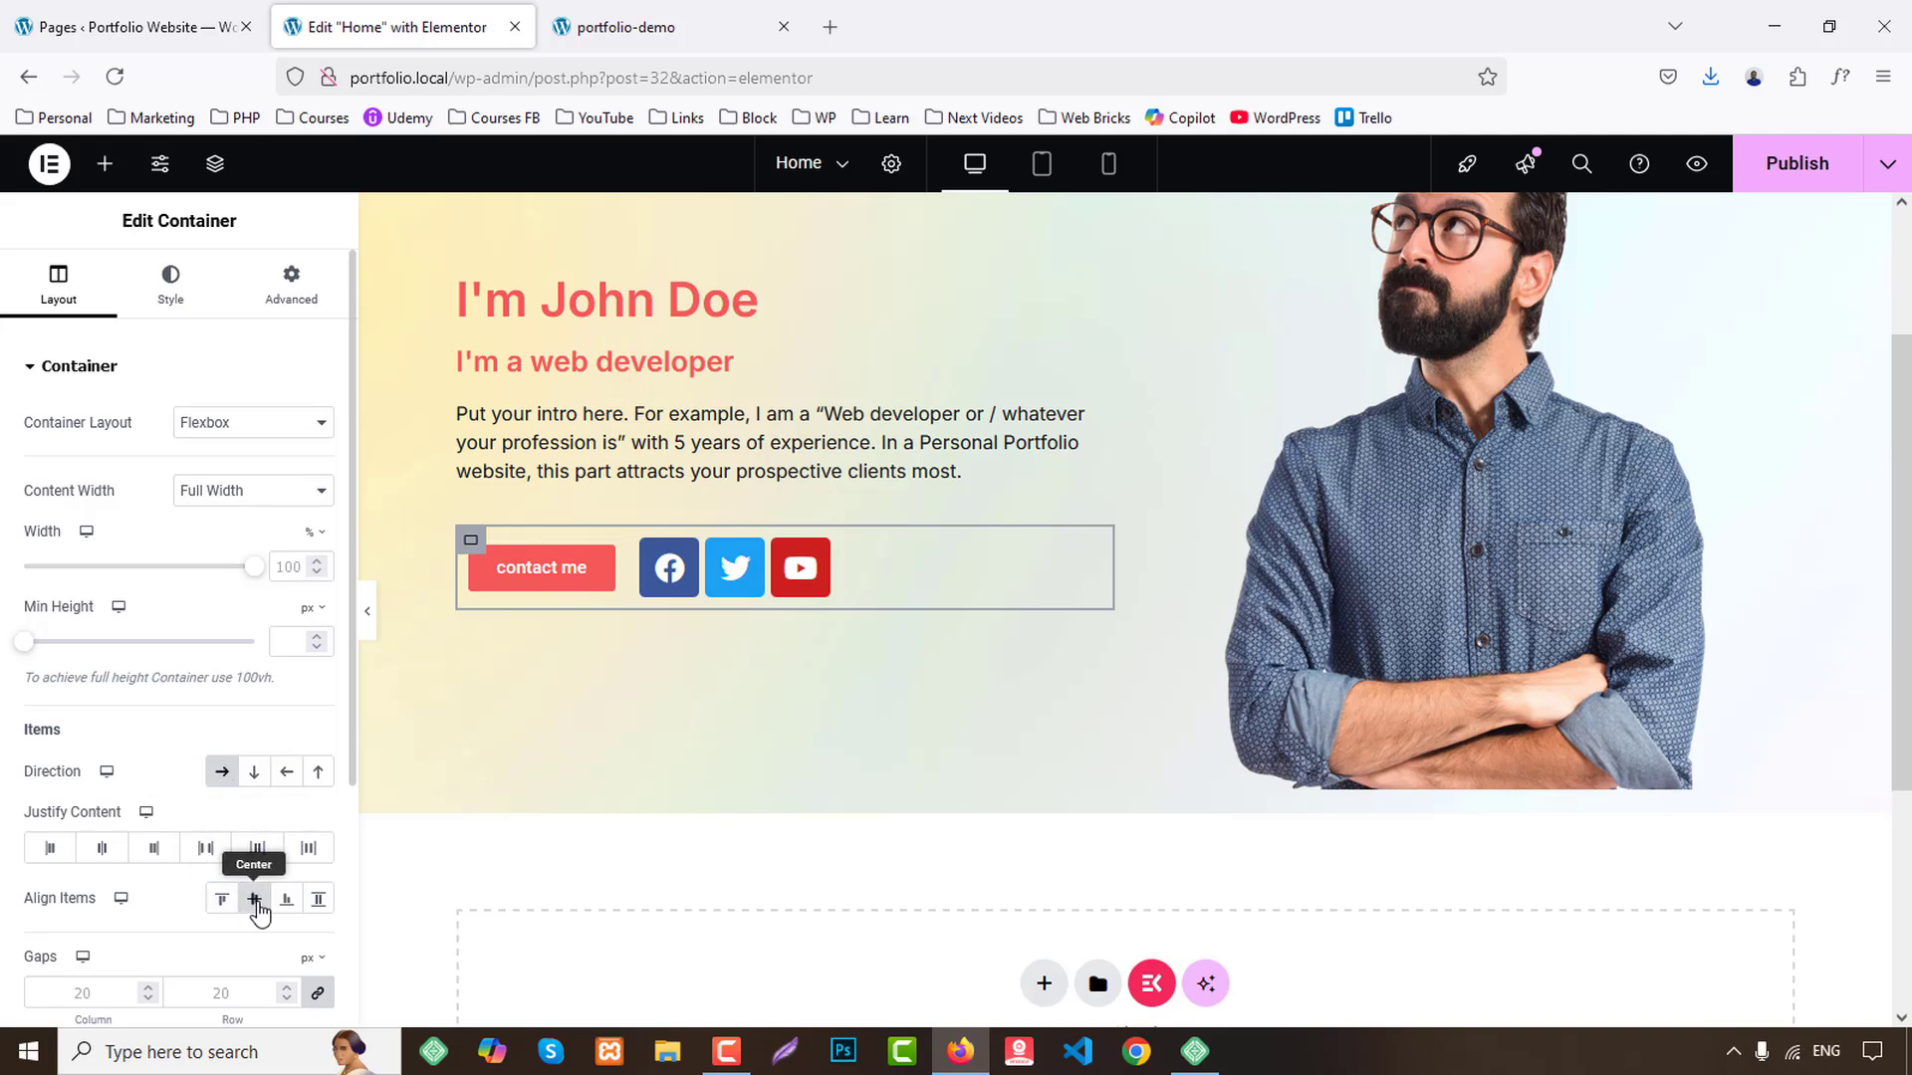
Set the typography weight of the hero's H1 name heading to 800 (Extra Bold).
scroll(673, 744, "up", 2)
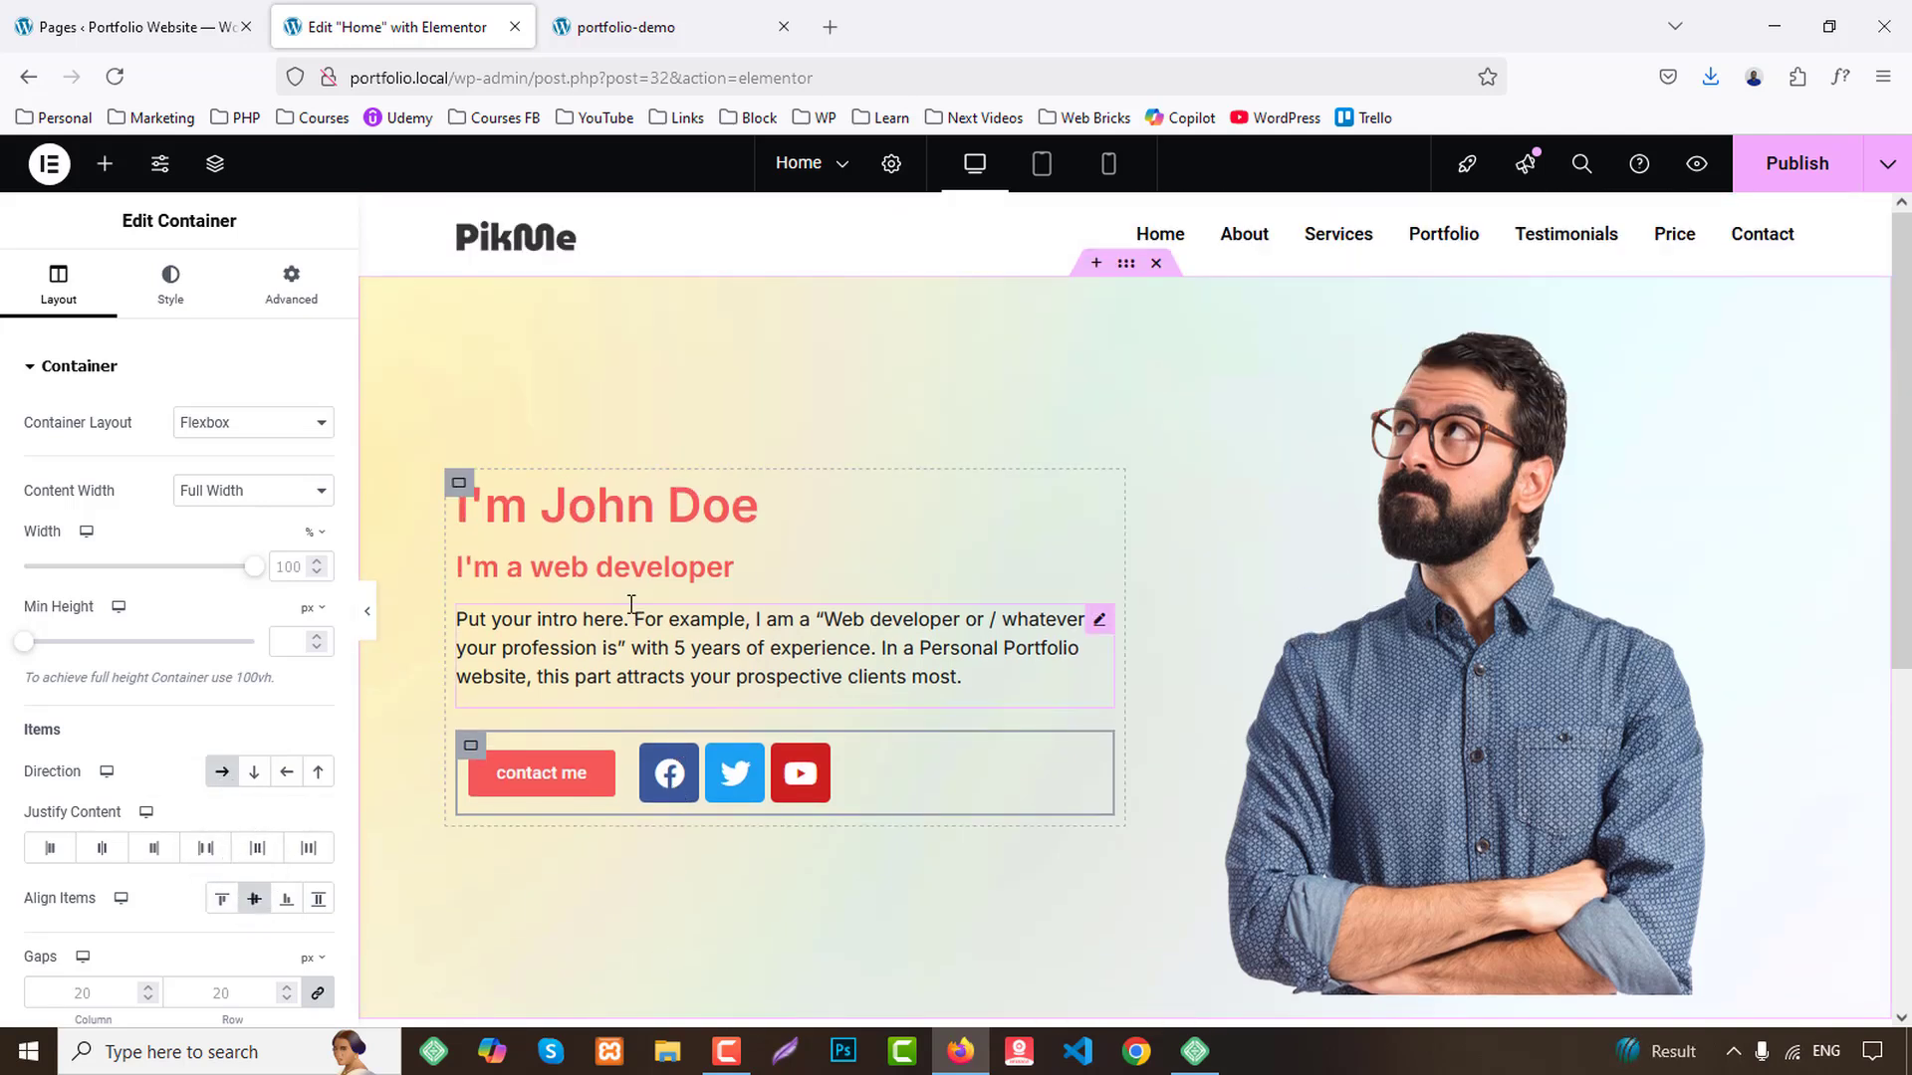
left_click(637, 523)
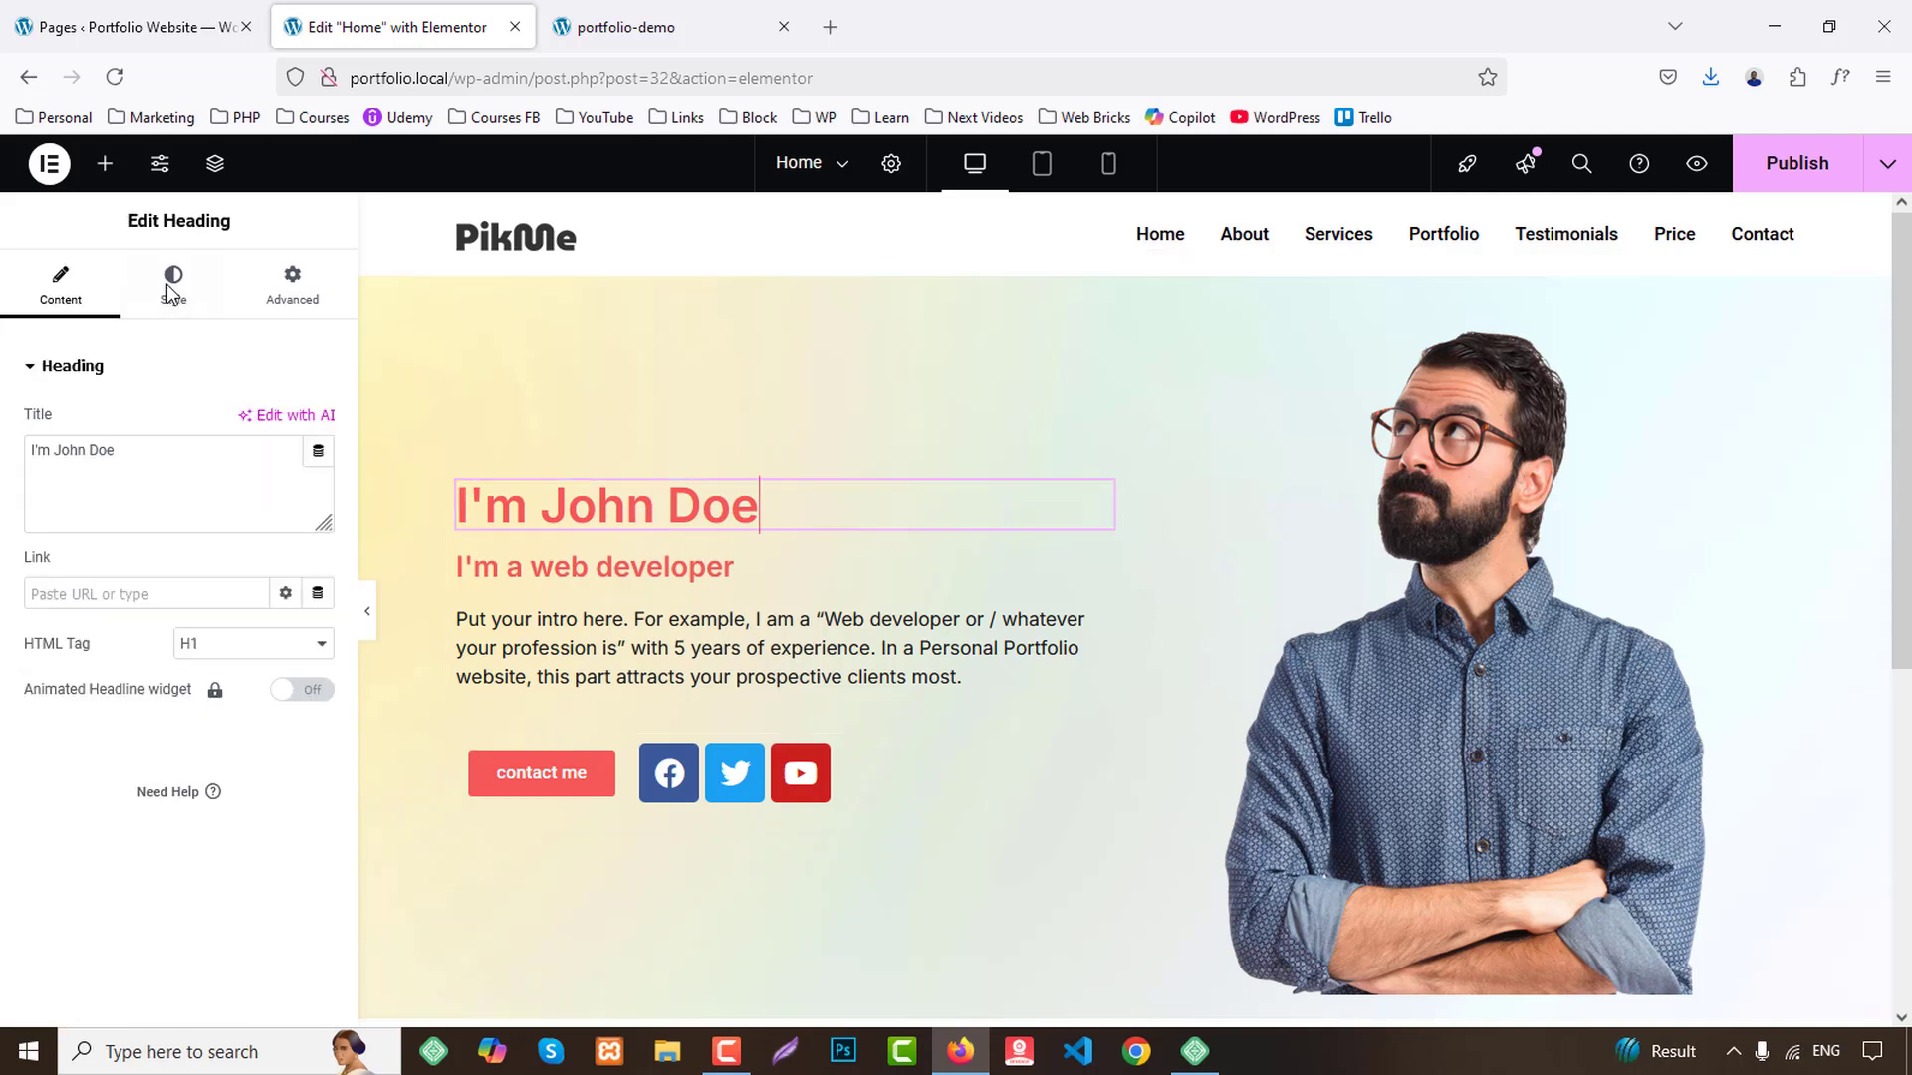
left_click(173, 282)
left_click(287, 493)
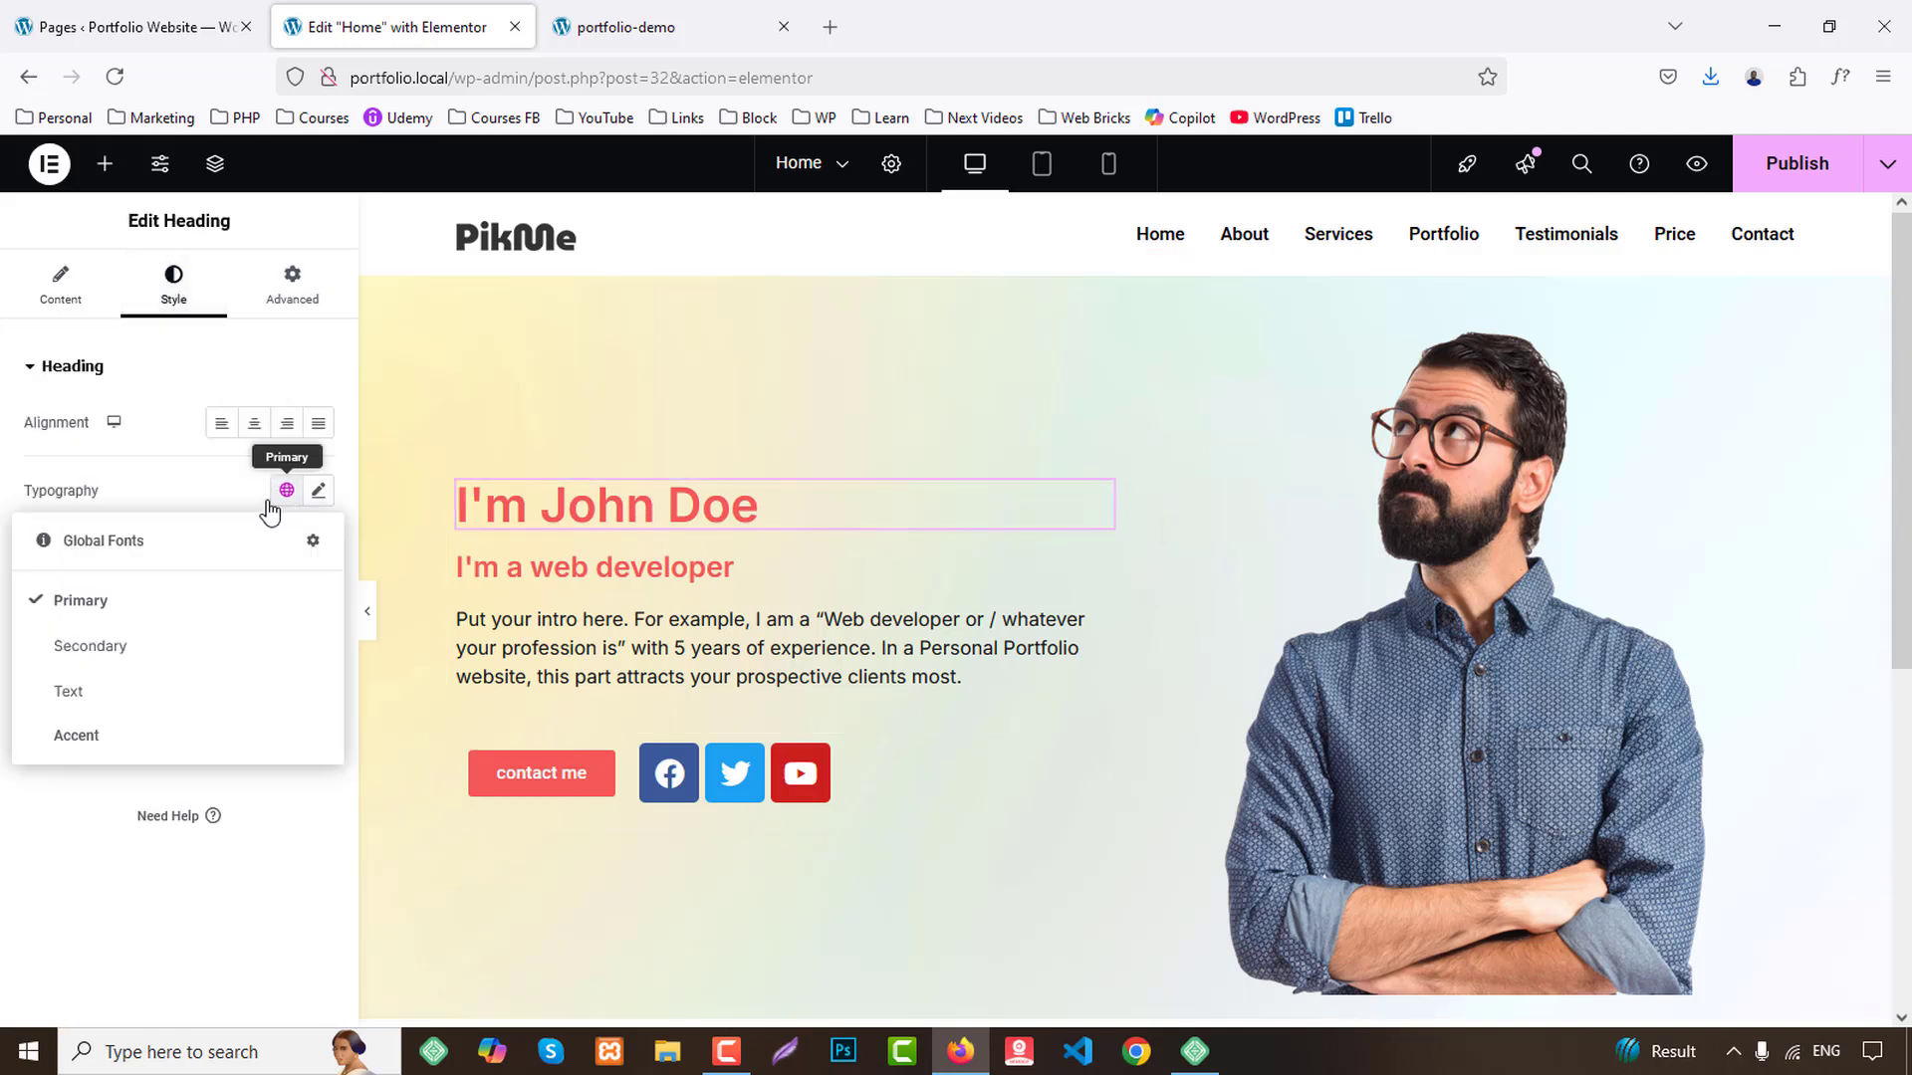
left_click(320, 496)
left_click(261, 733)
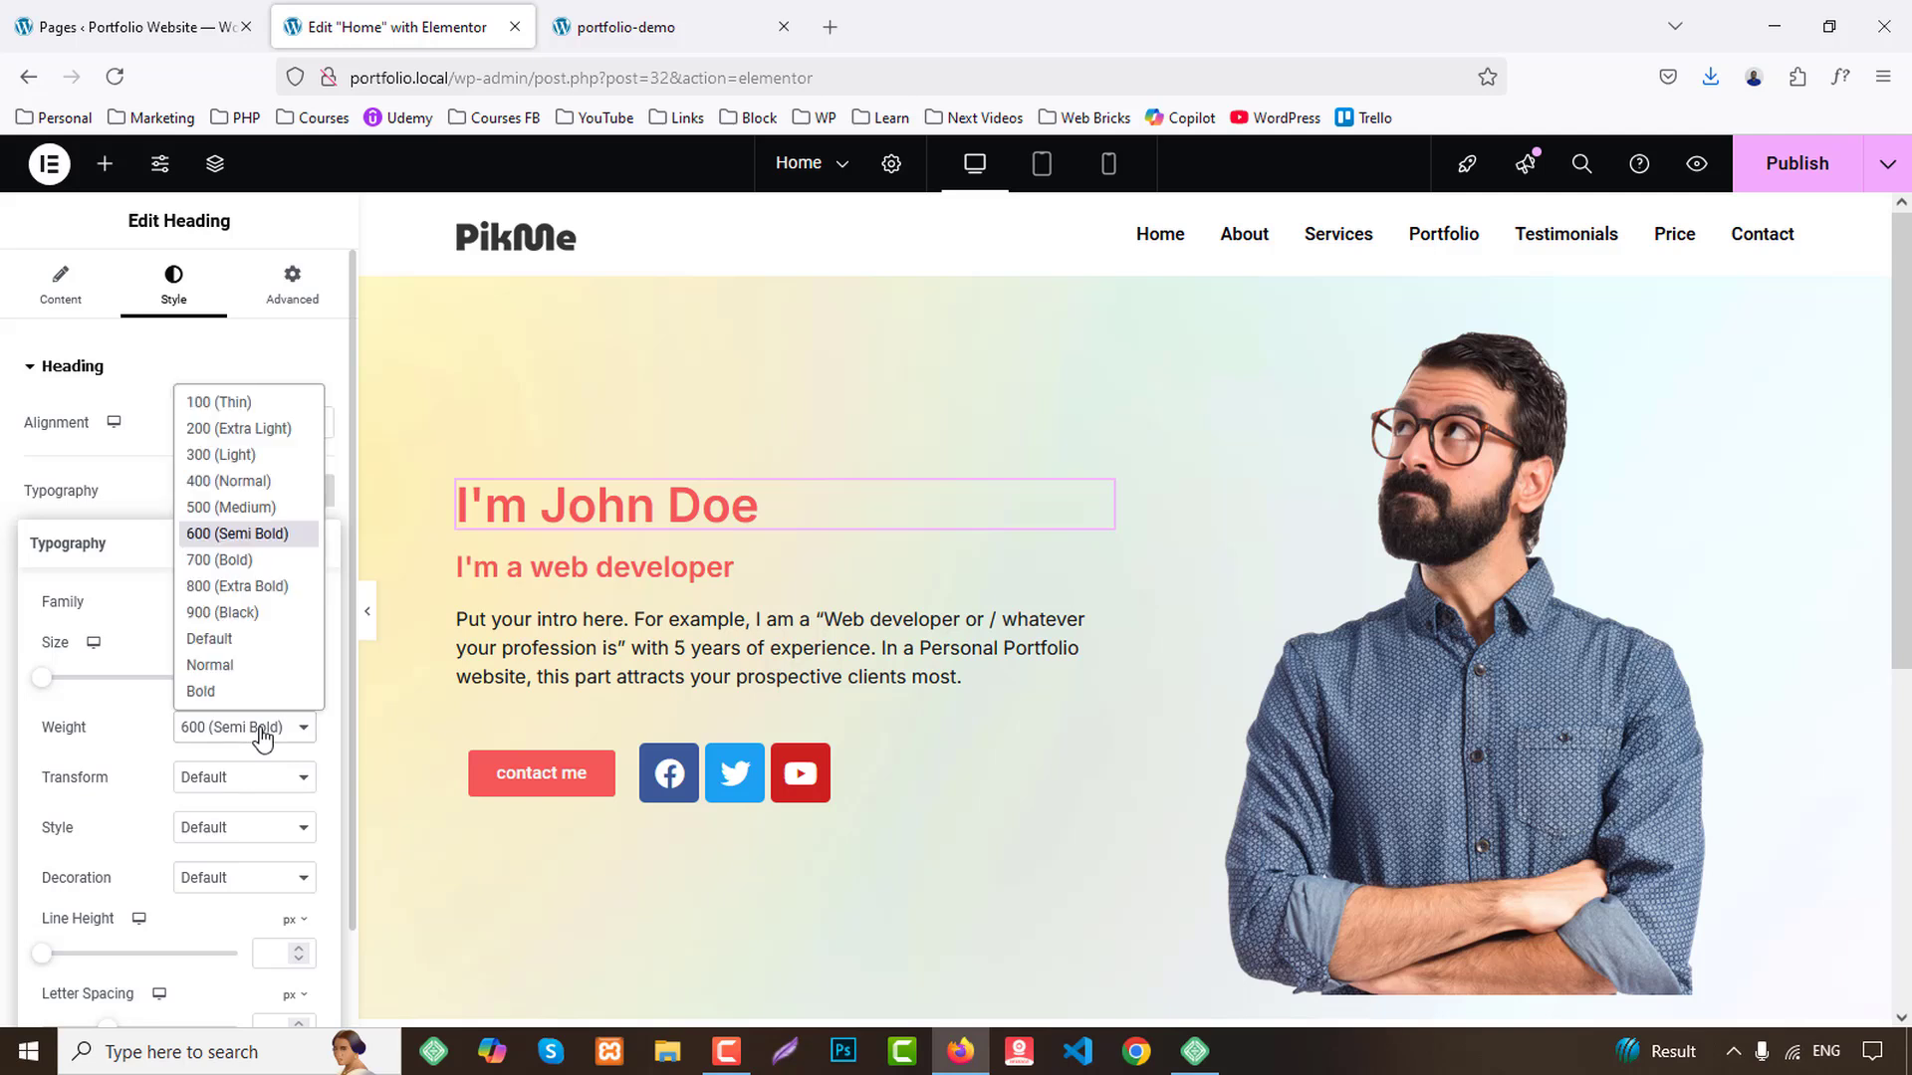
left_click(229, 586)
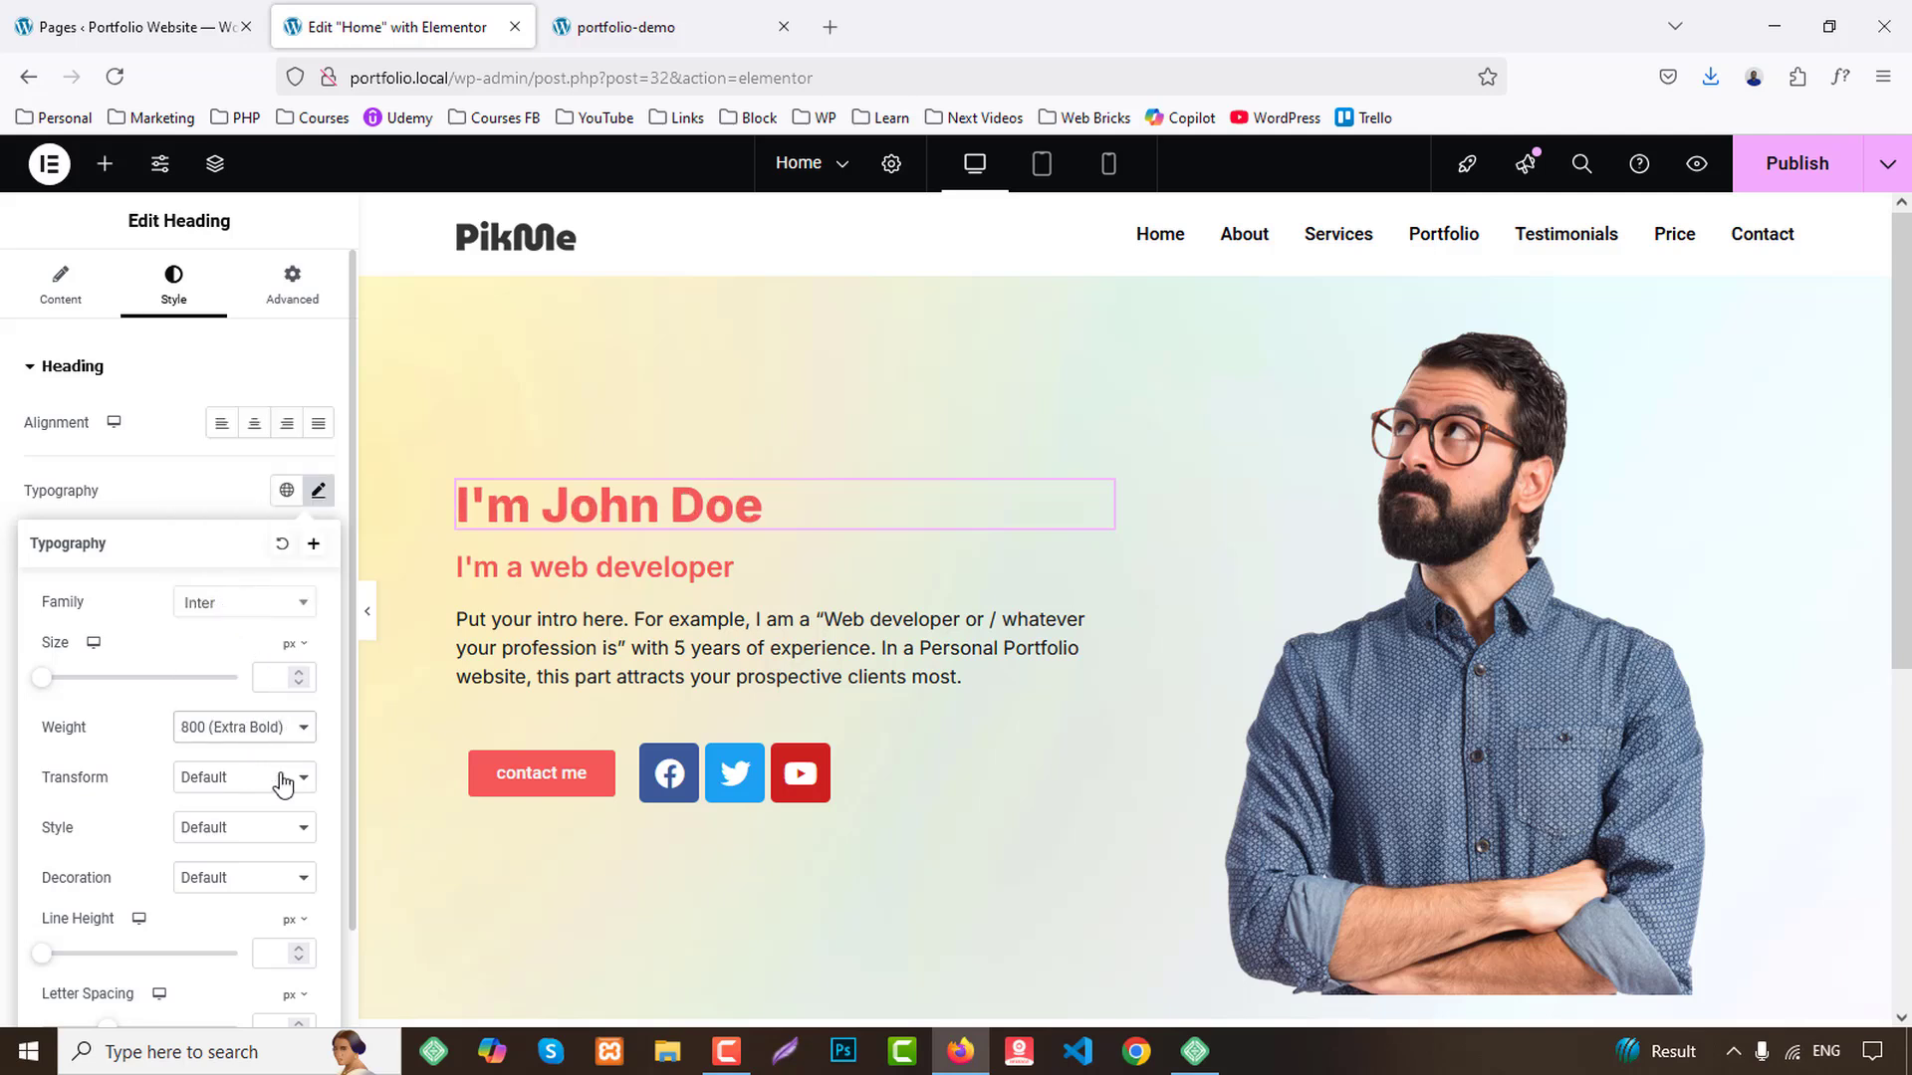
Set the hero name heading's font size to 65 px and its text color to the global Secondary color.
type("50")
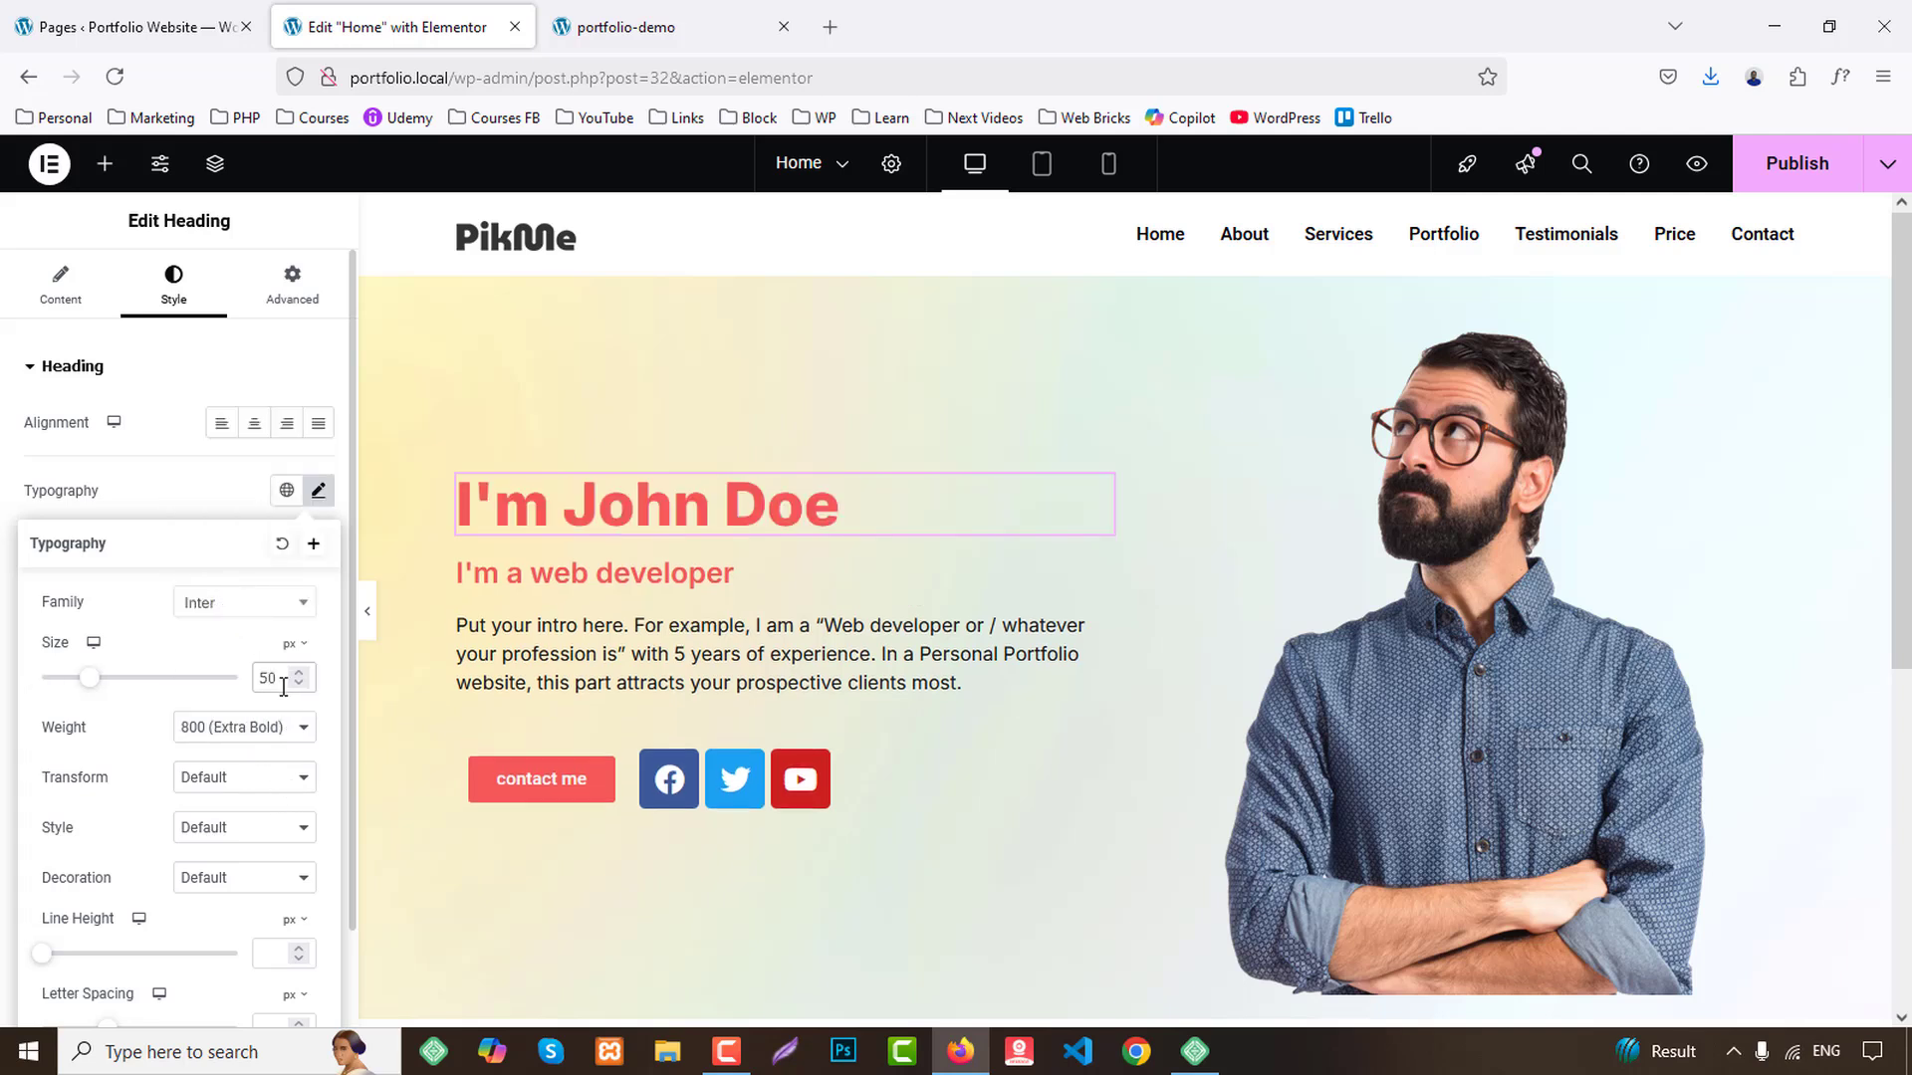
key("Up")
key("Up")
key("Up")
key("Up")
key("Up")
key("Up")
key("Up")
key("Up")
key("Up")
key("Up")
key("Up")
key("Up")
key("Up")
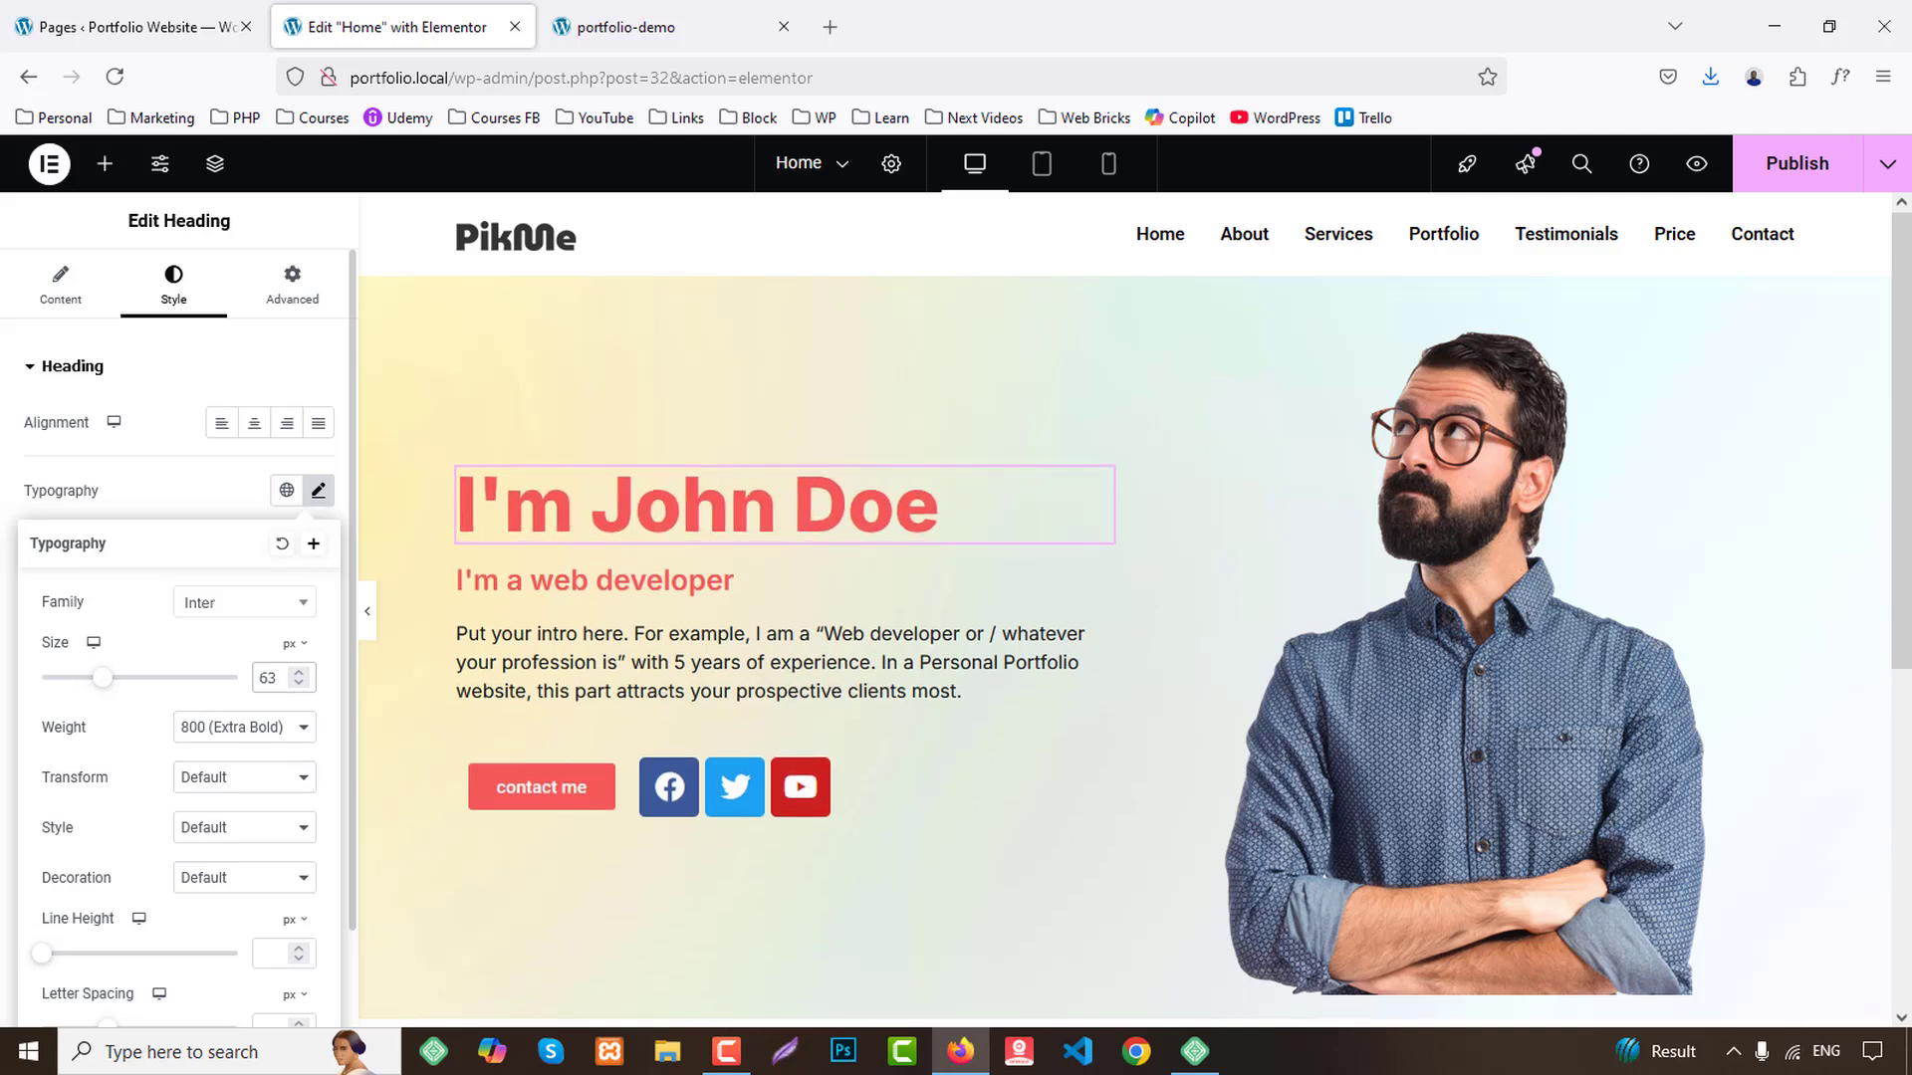
key("Up")
key("Up")
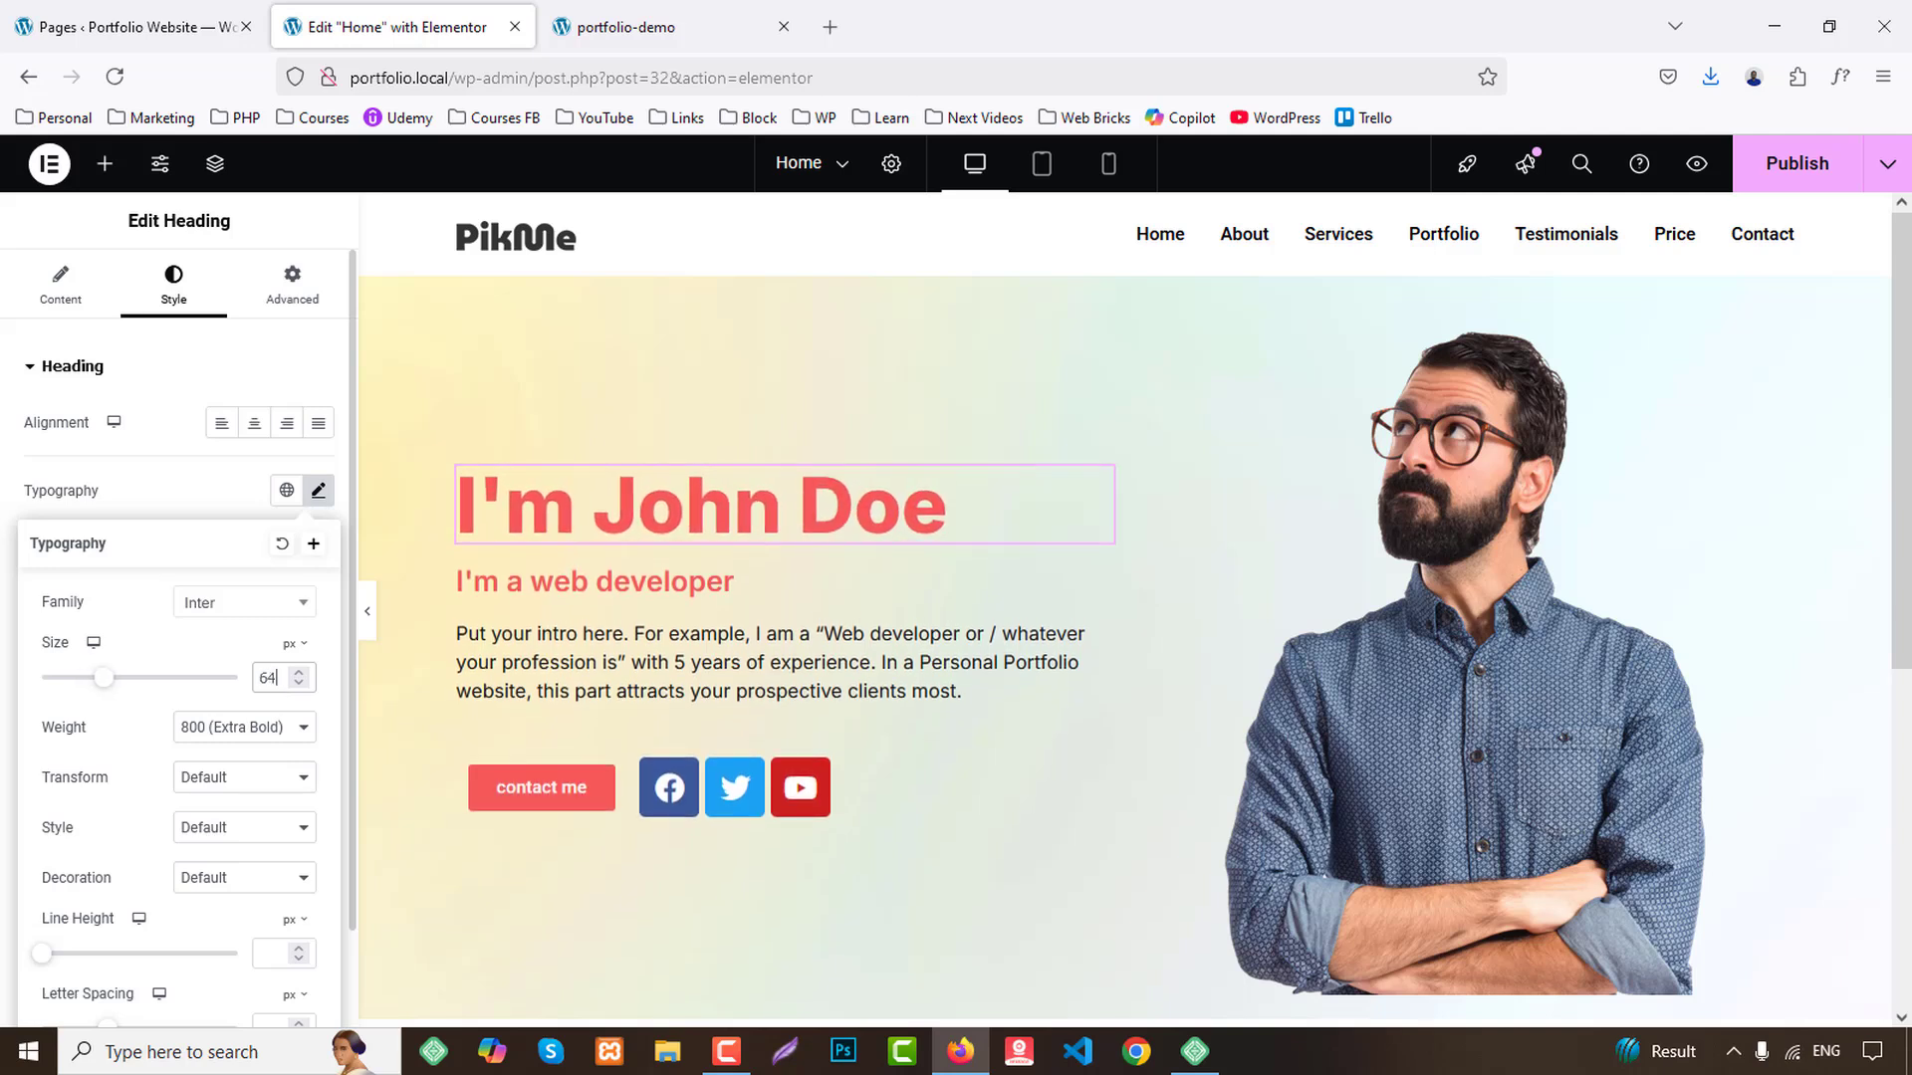
left_click(196, 478)
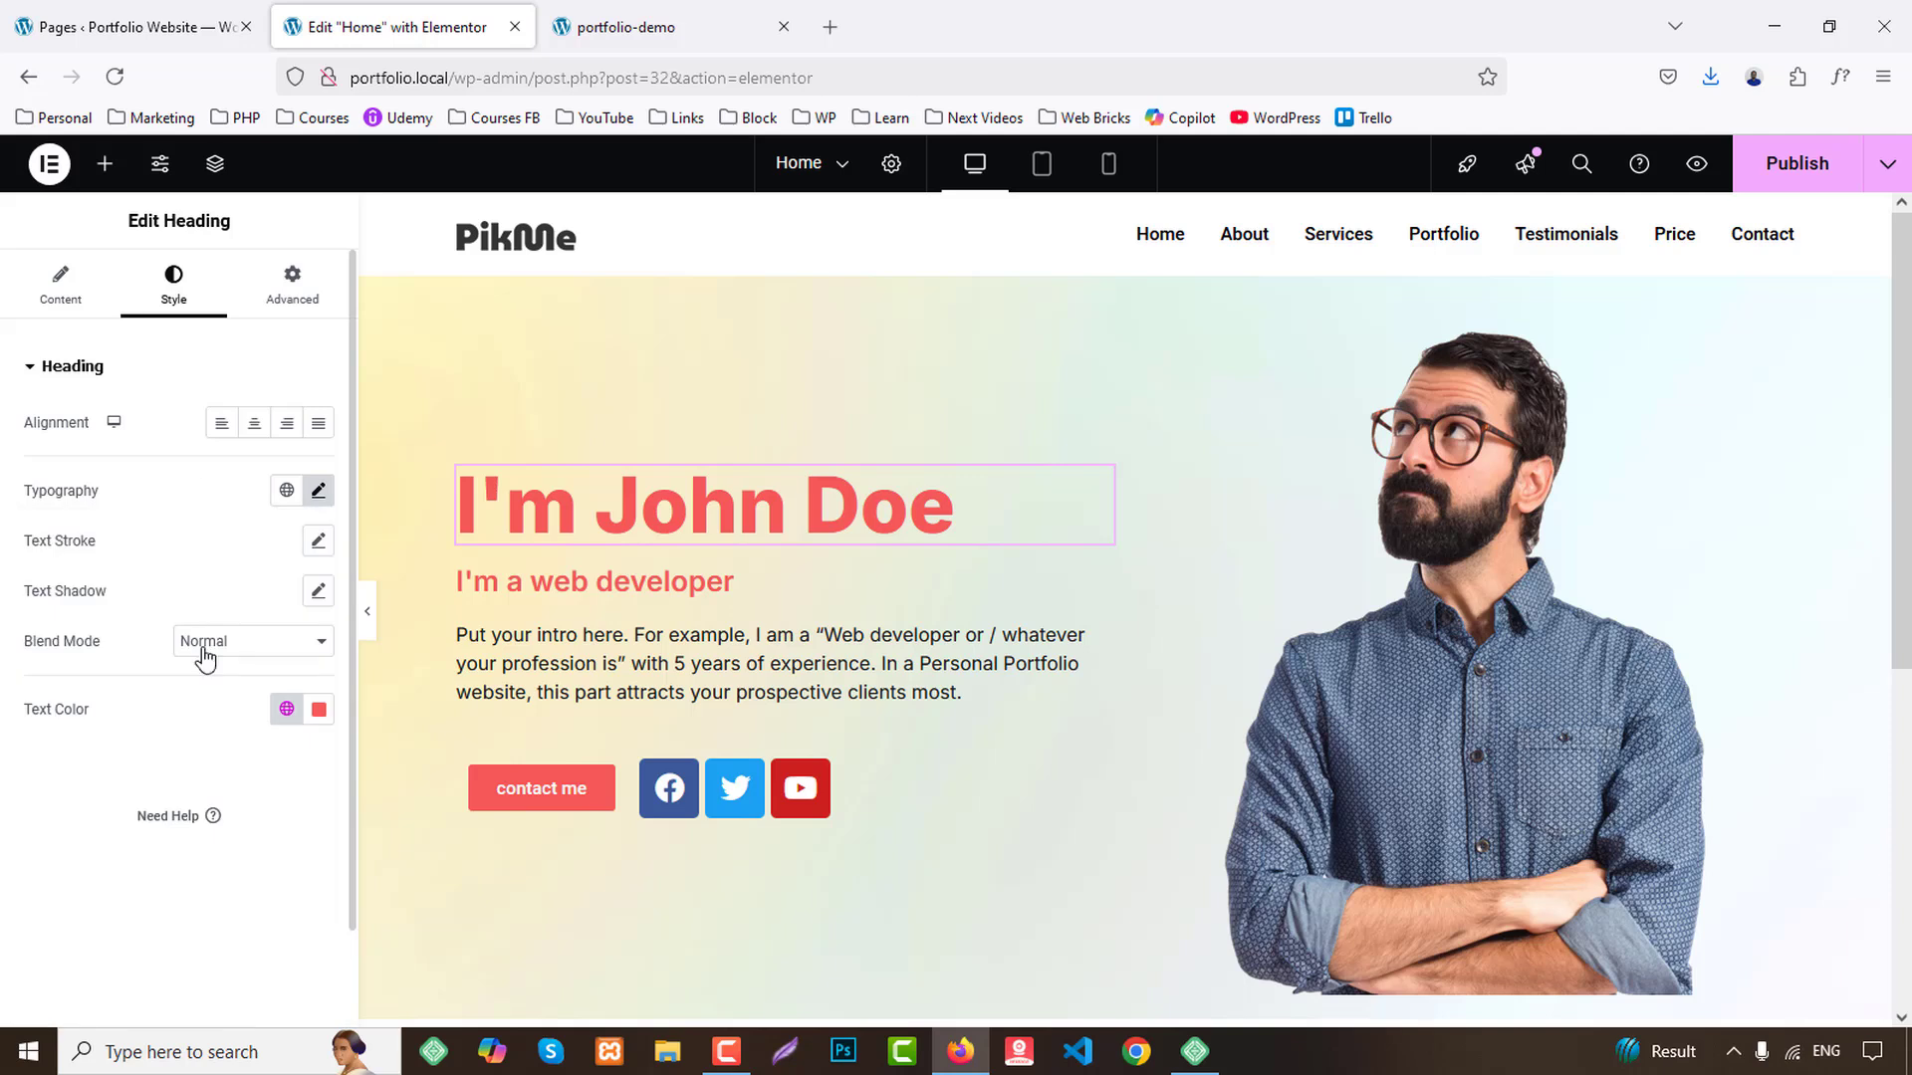
left_click(287, 710)
left_click(111, 521)
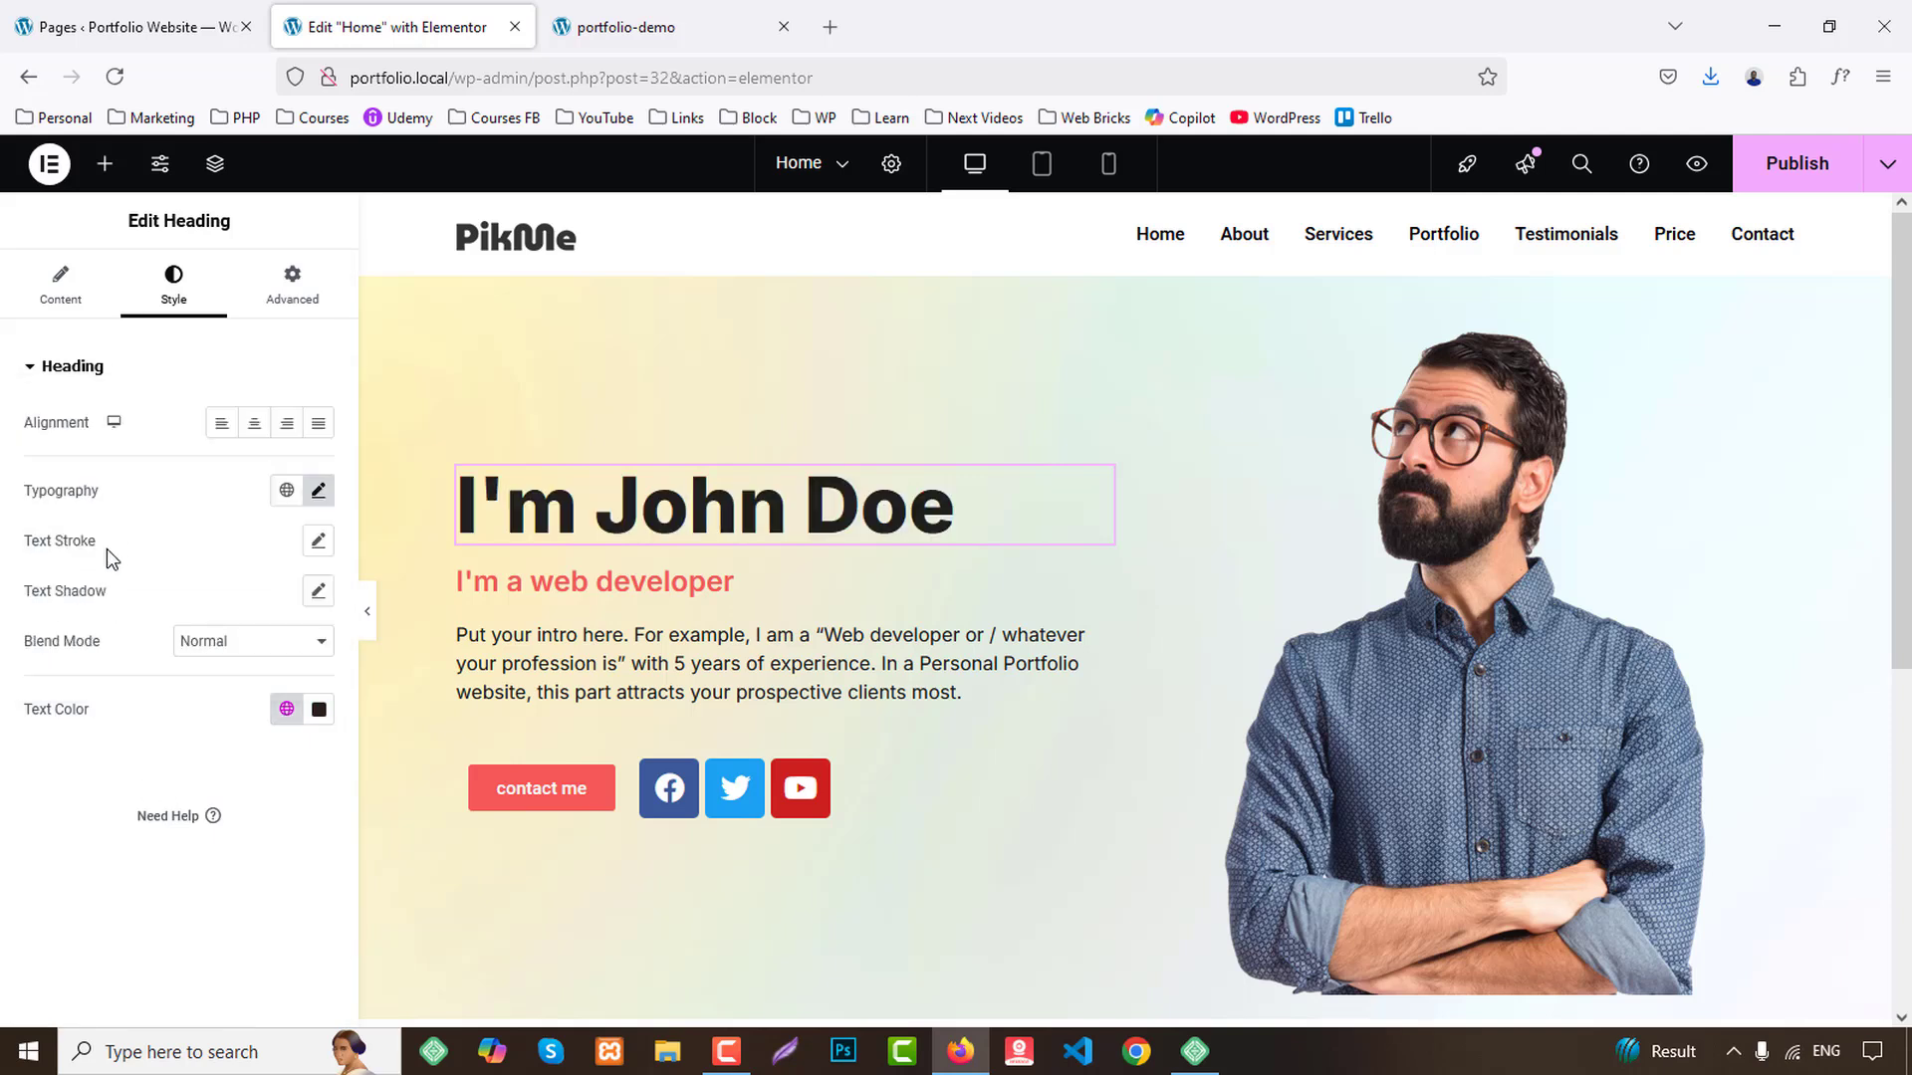
Set the font weight of the "I'm a web developer" subheading to 600 (Semi Bold).
left_click(607, 586)
left_click(173, 283)
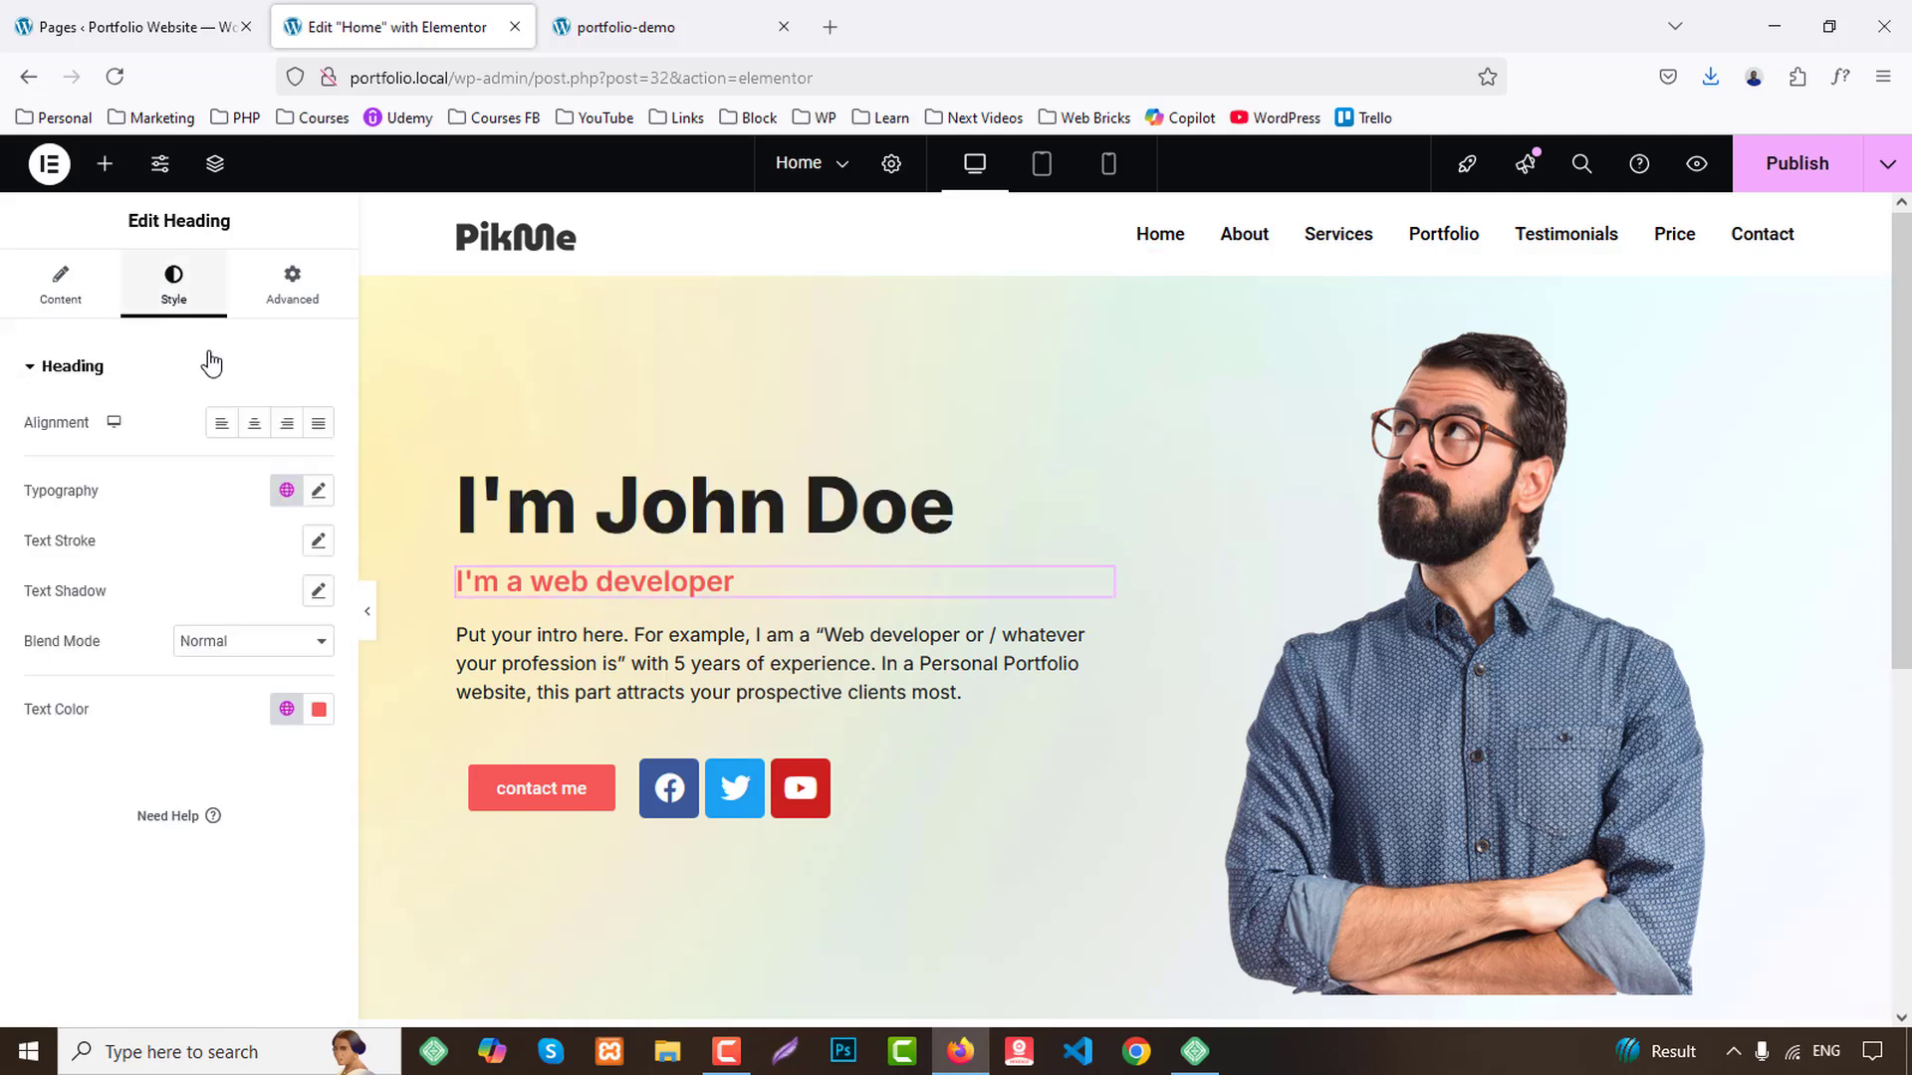
left_click(287, 491)
left_click(106, 646)
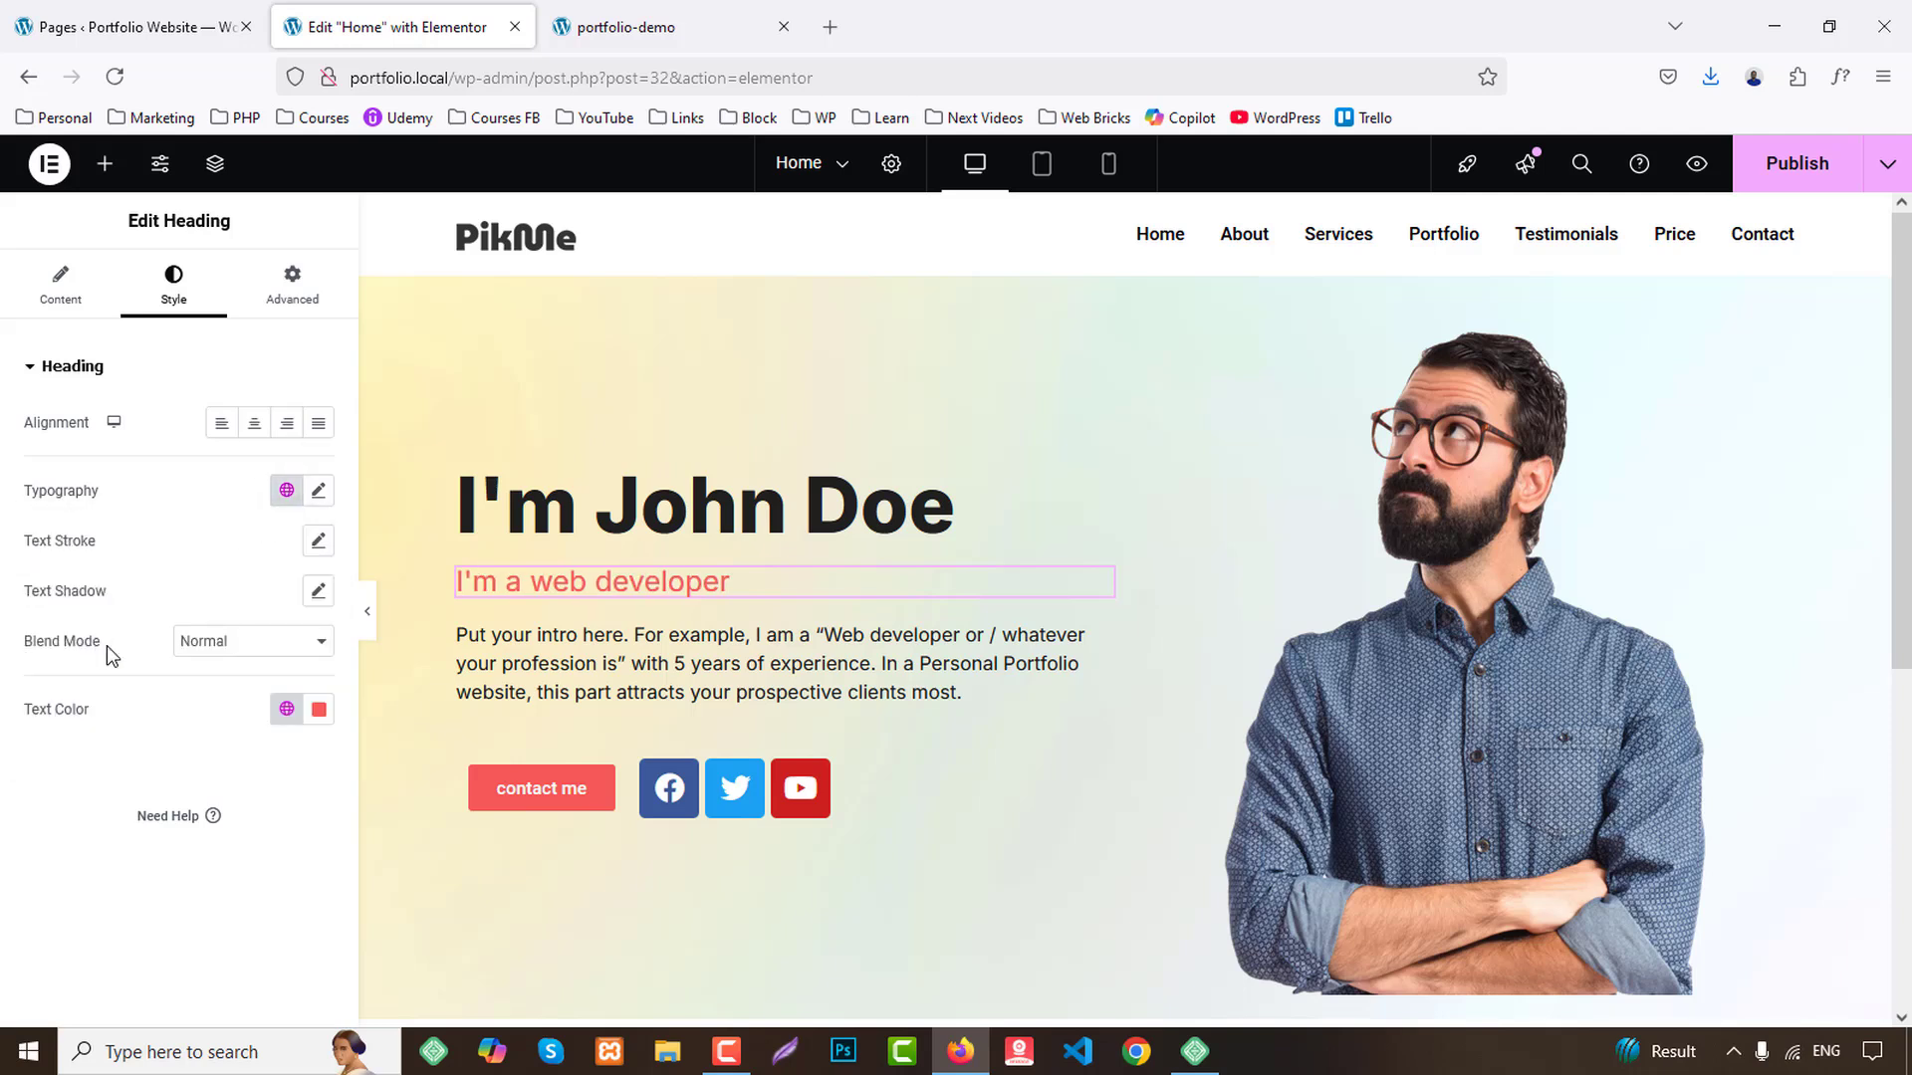
left_click(317, 490)
left_click(235, 728)
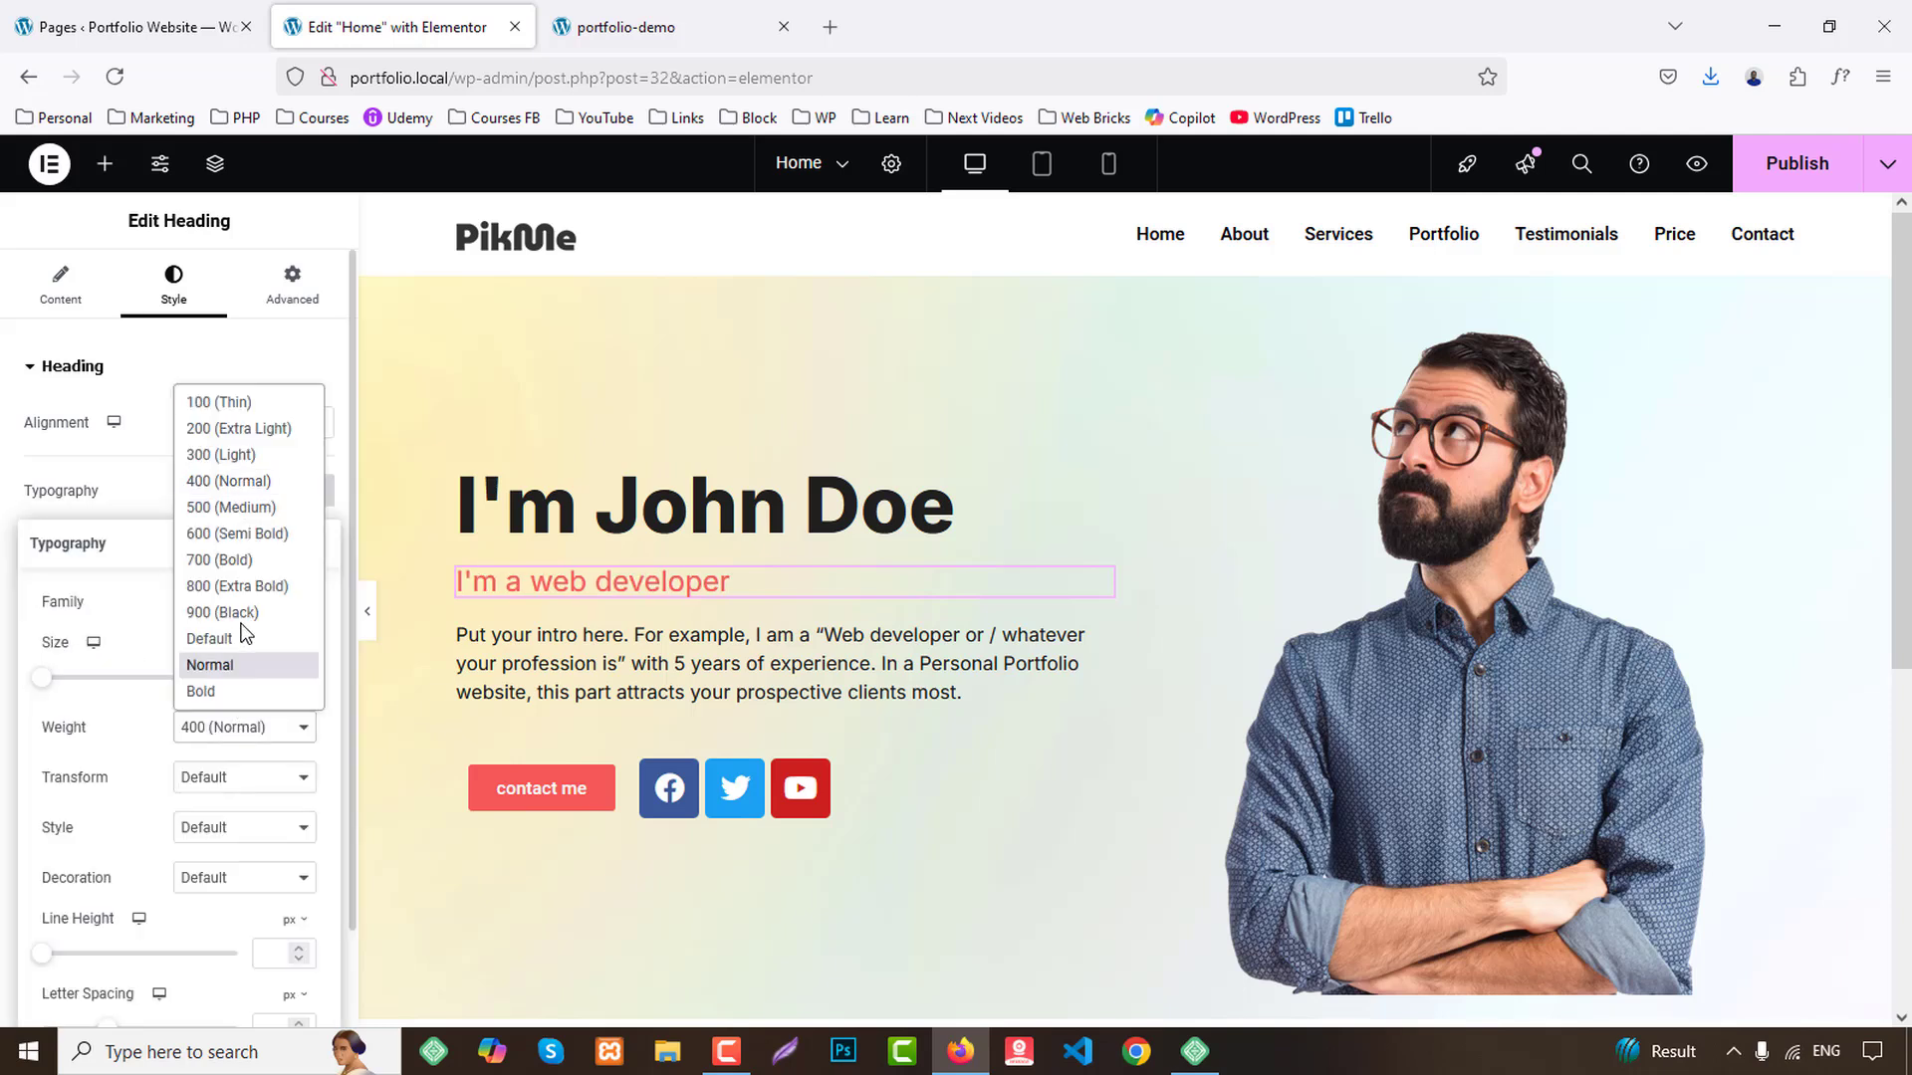
left_click(233, 534)
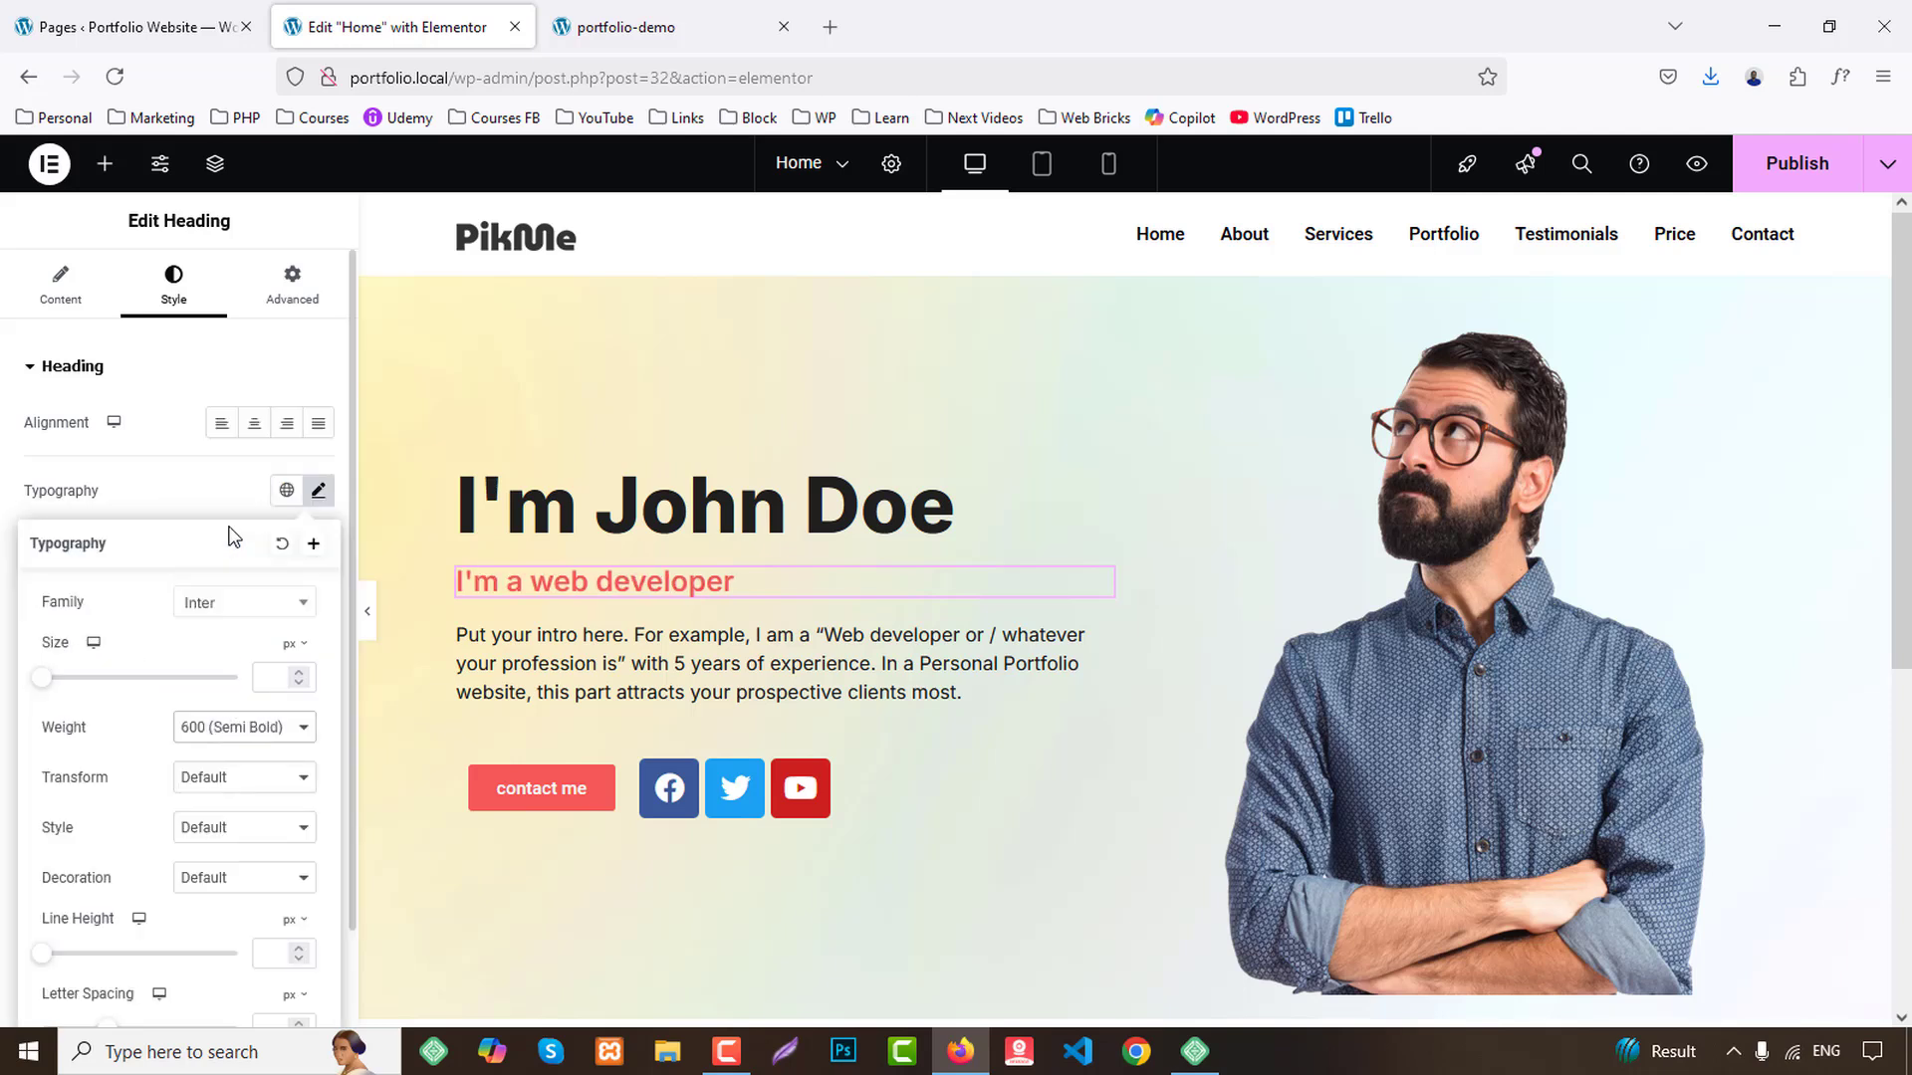
Set the web developer subheading's text transform to Capitalize and its text color to the global Secondary color.
left_click(237, 781)
left_click(227, 889)
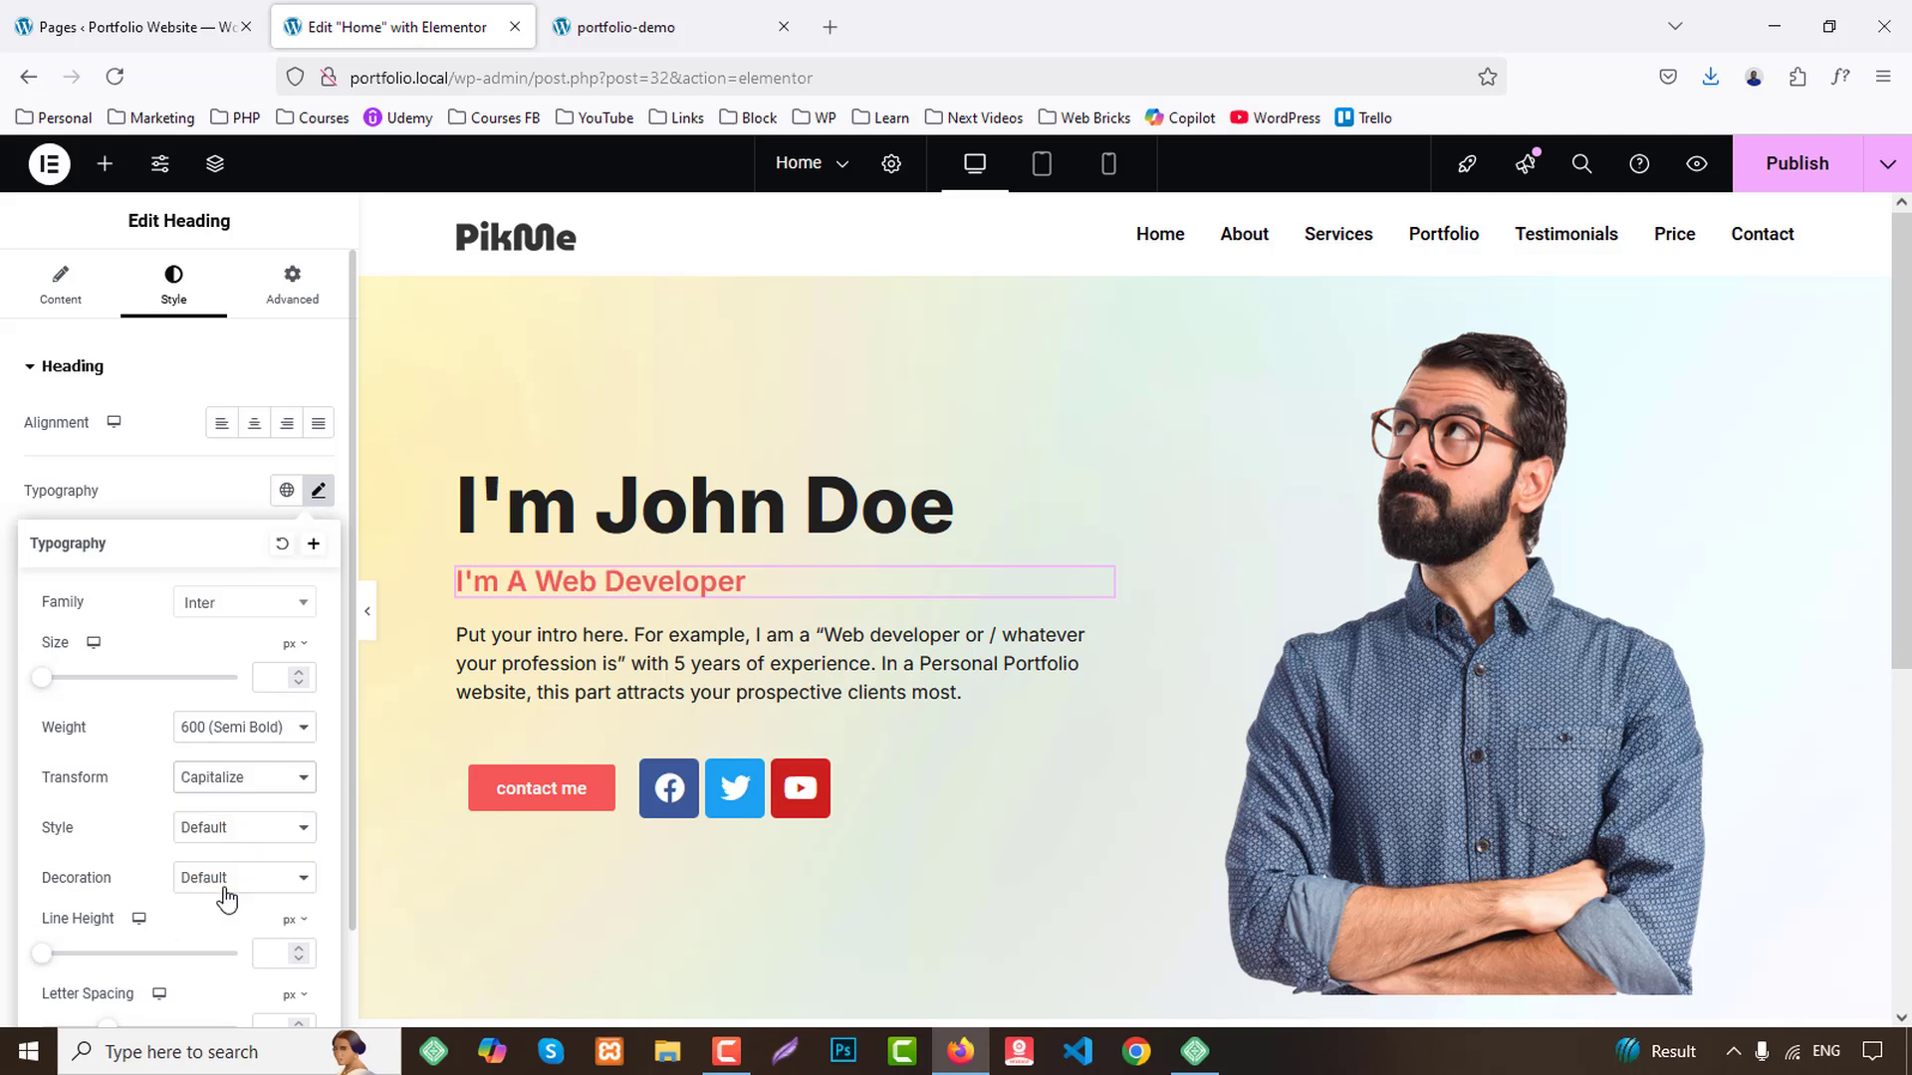
left_click(218, 496)
left_click(285, 709)
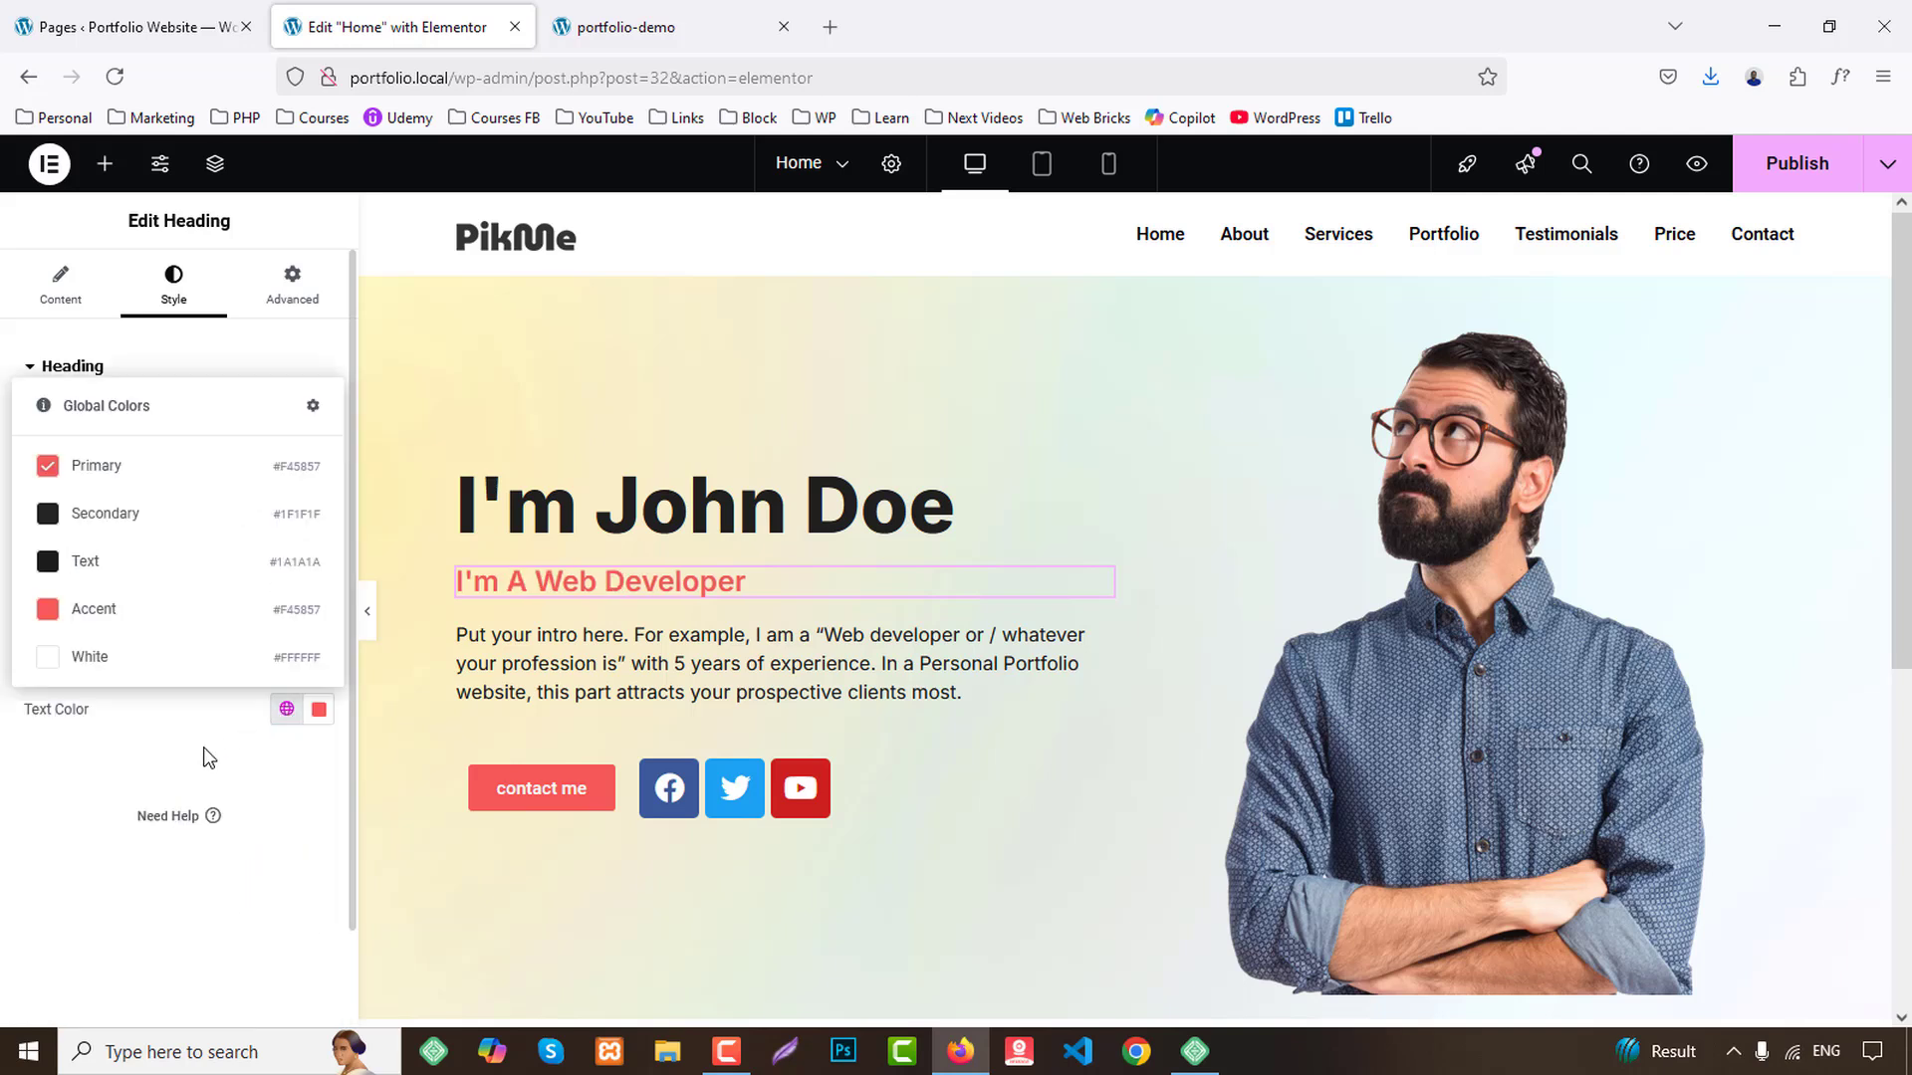
left_click(104, 524)
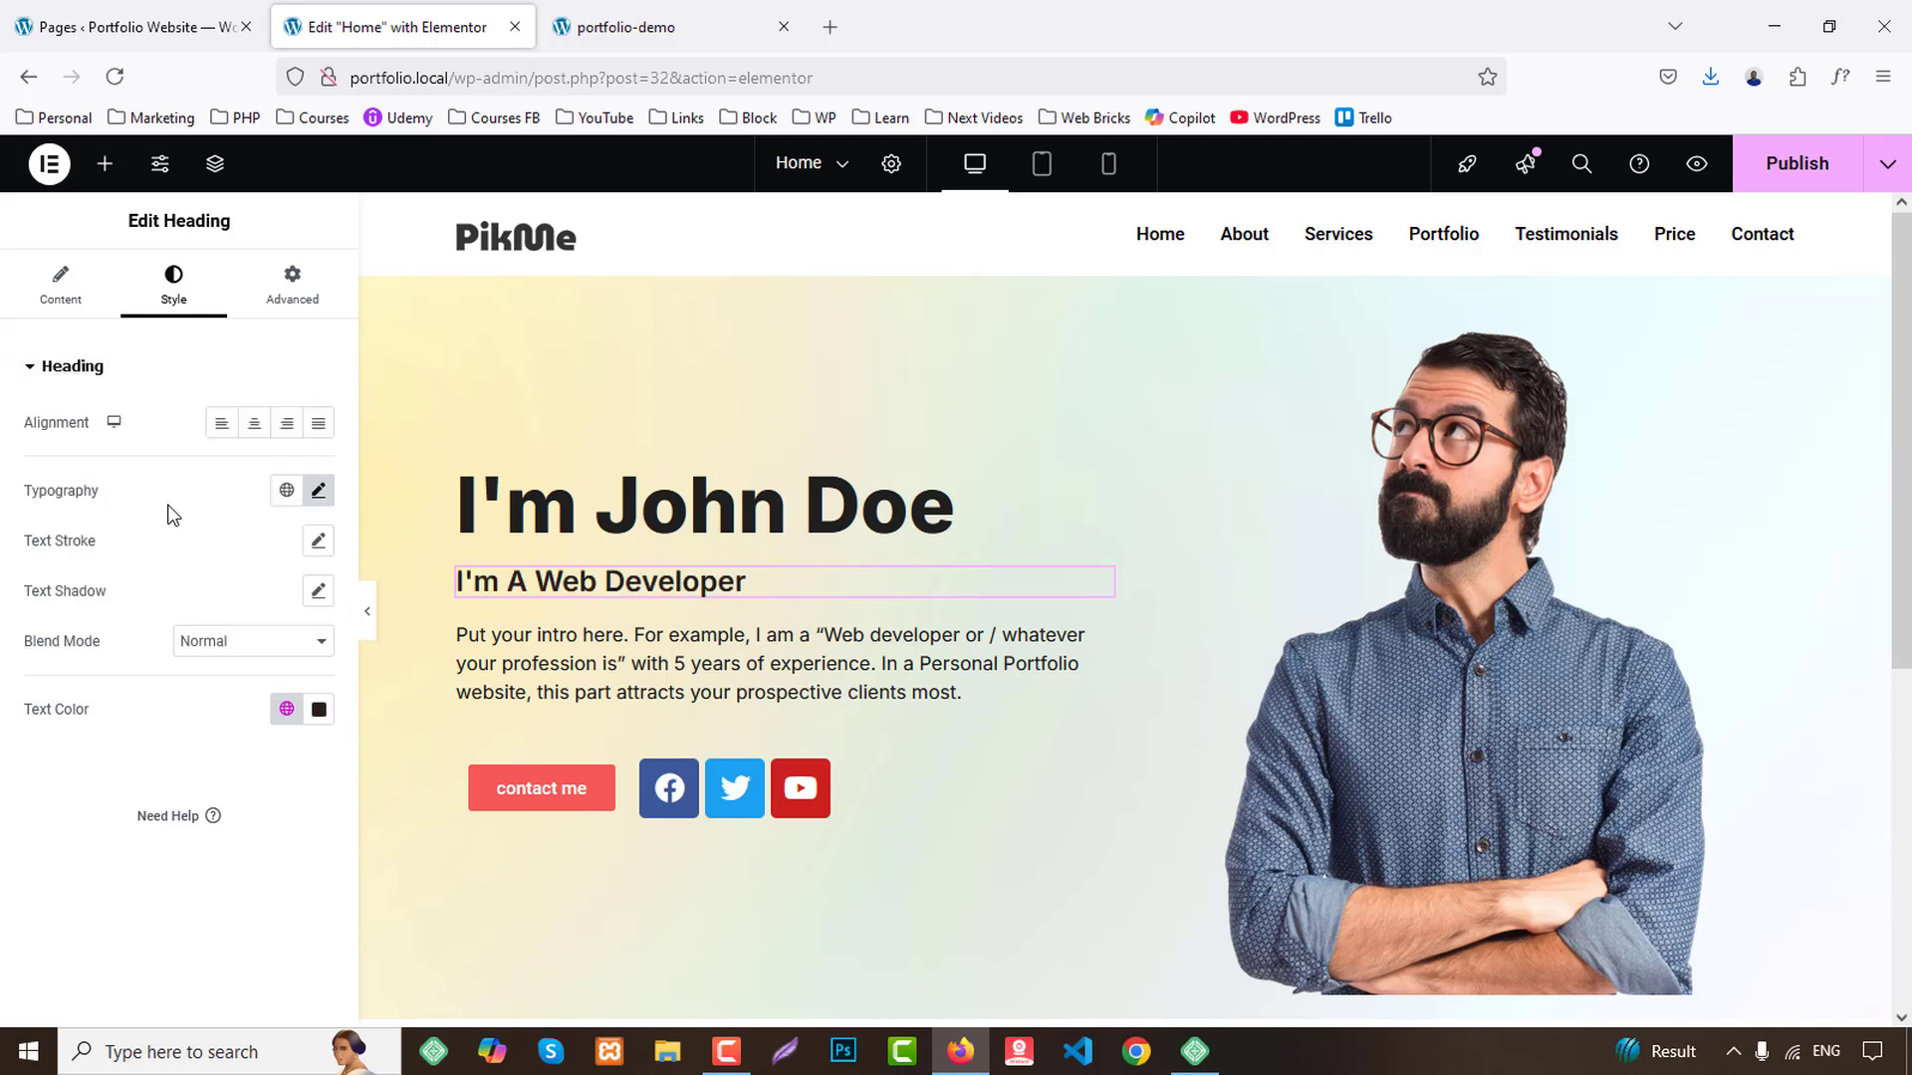
Give the hero intro paragraph a custom text color and set its font size to 18 px.
left_click(623, 652)
left_click(172, 279)
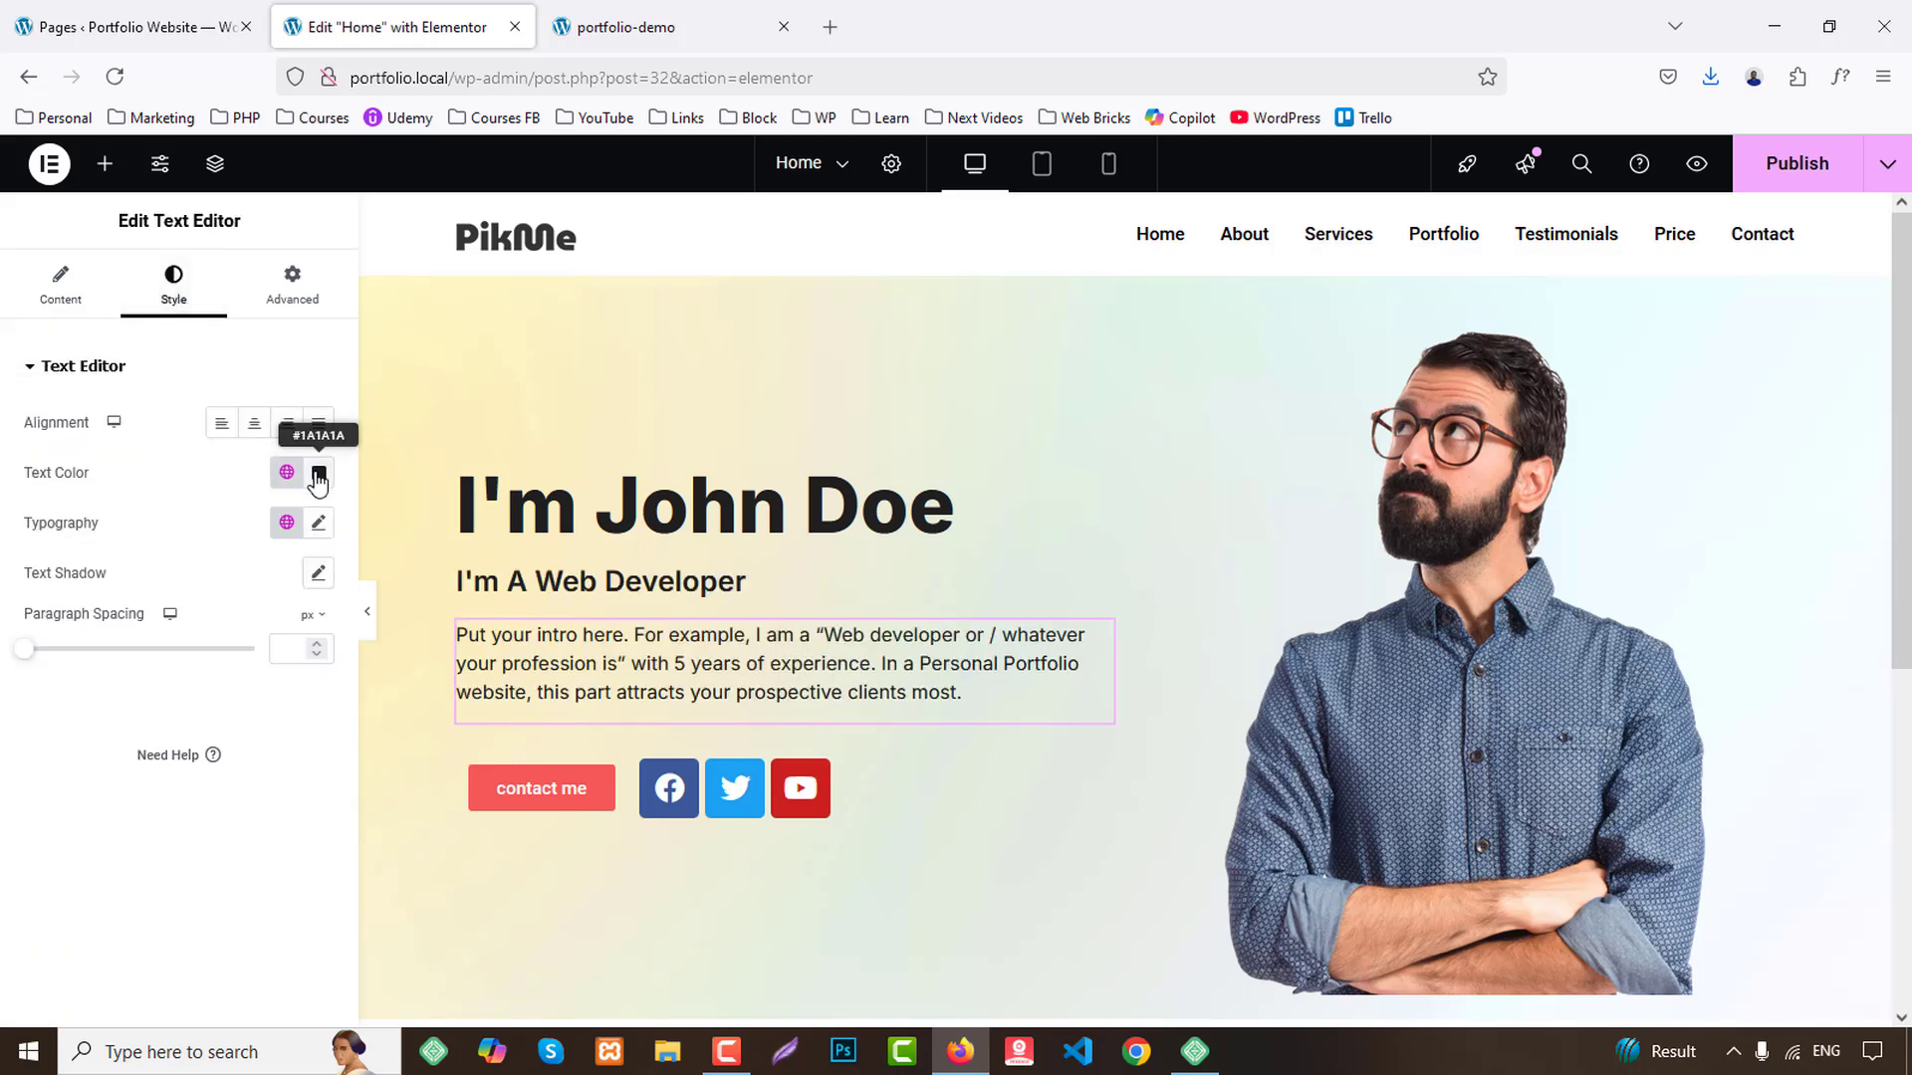
left_click(319, 473)
left_click(318, 474)
left_click(318, 522)
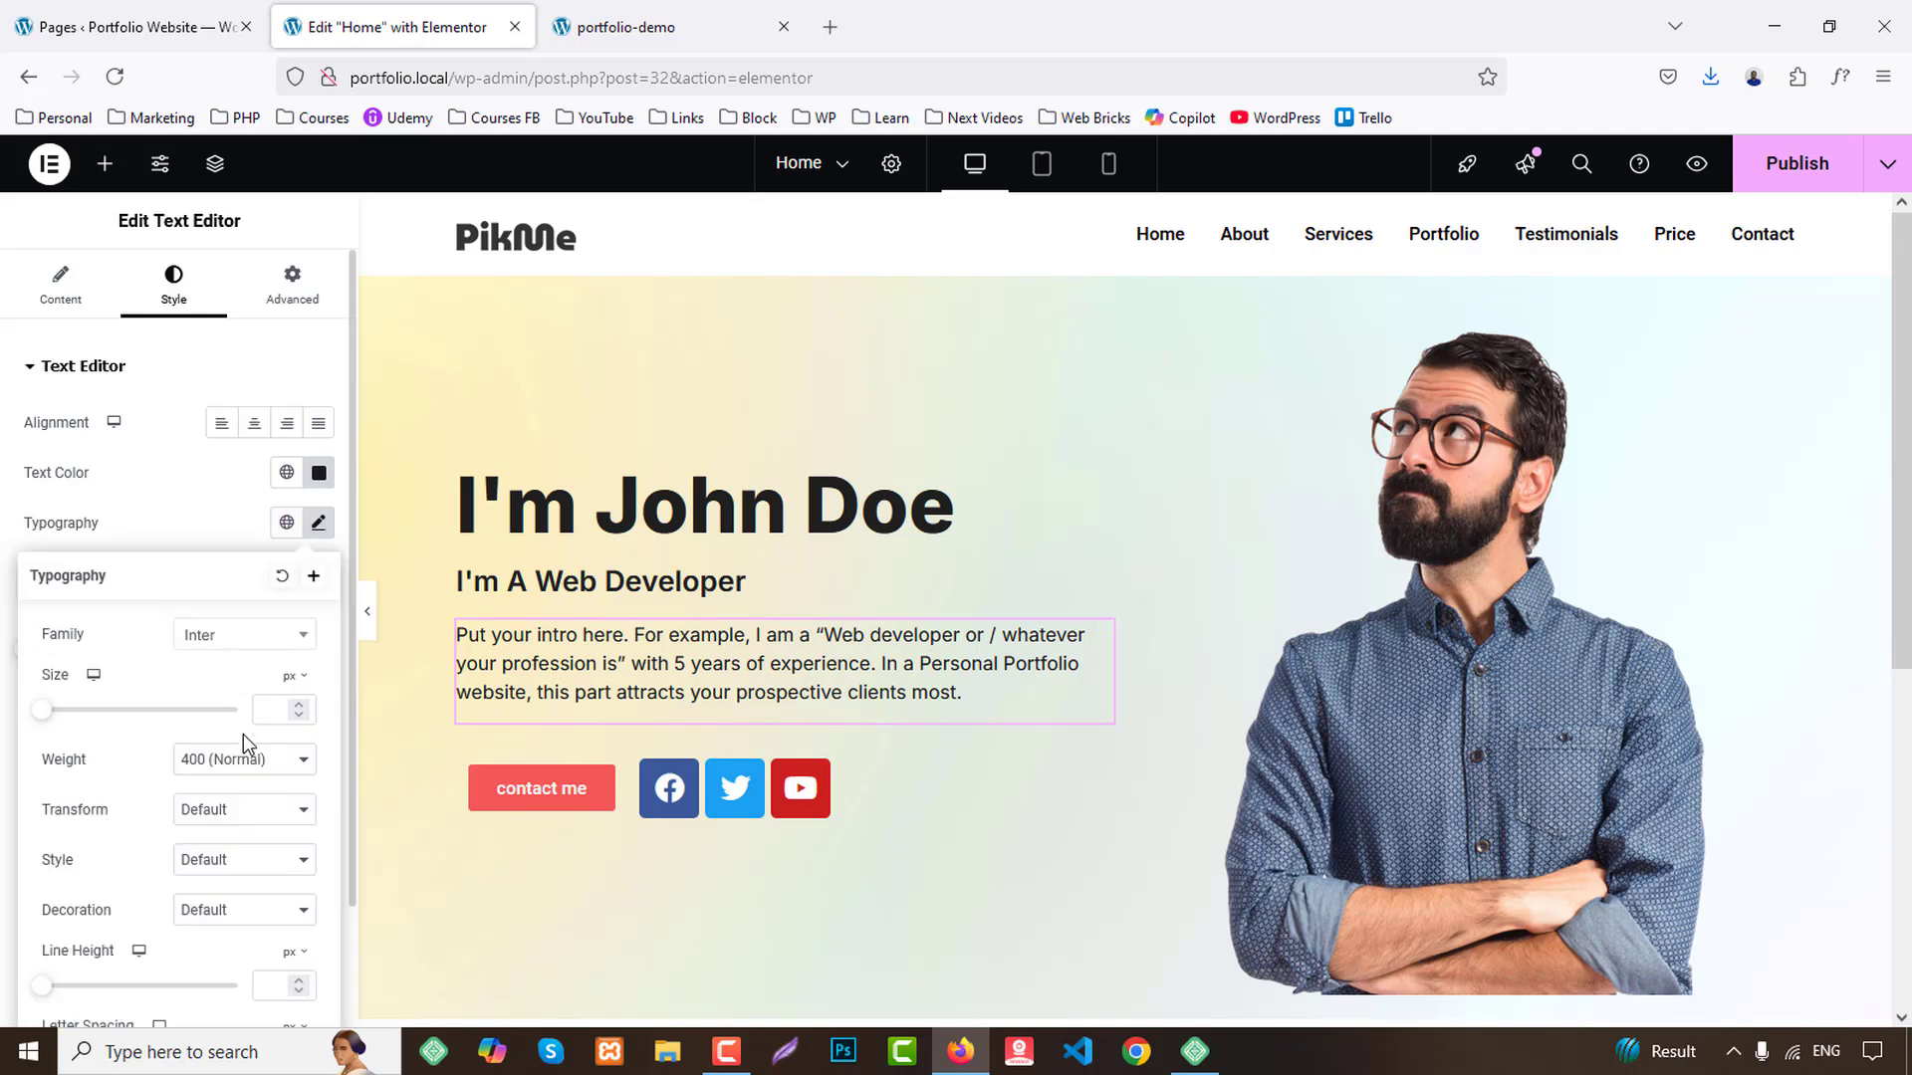
left_click(262, 713)
type("22")
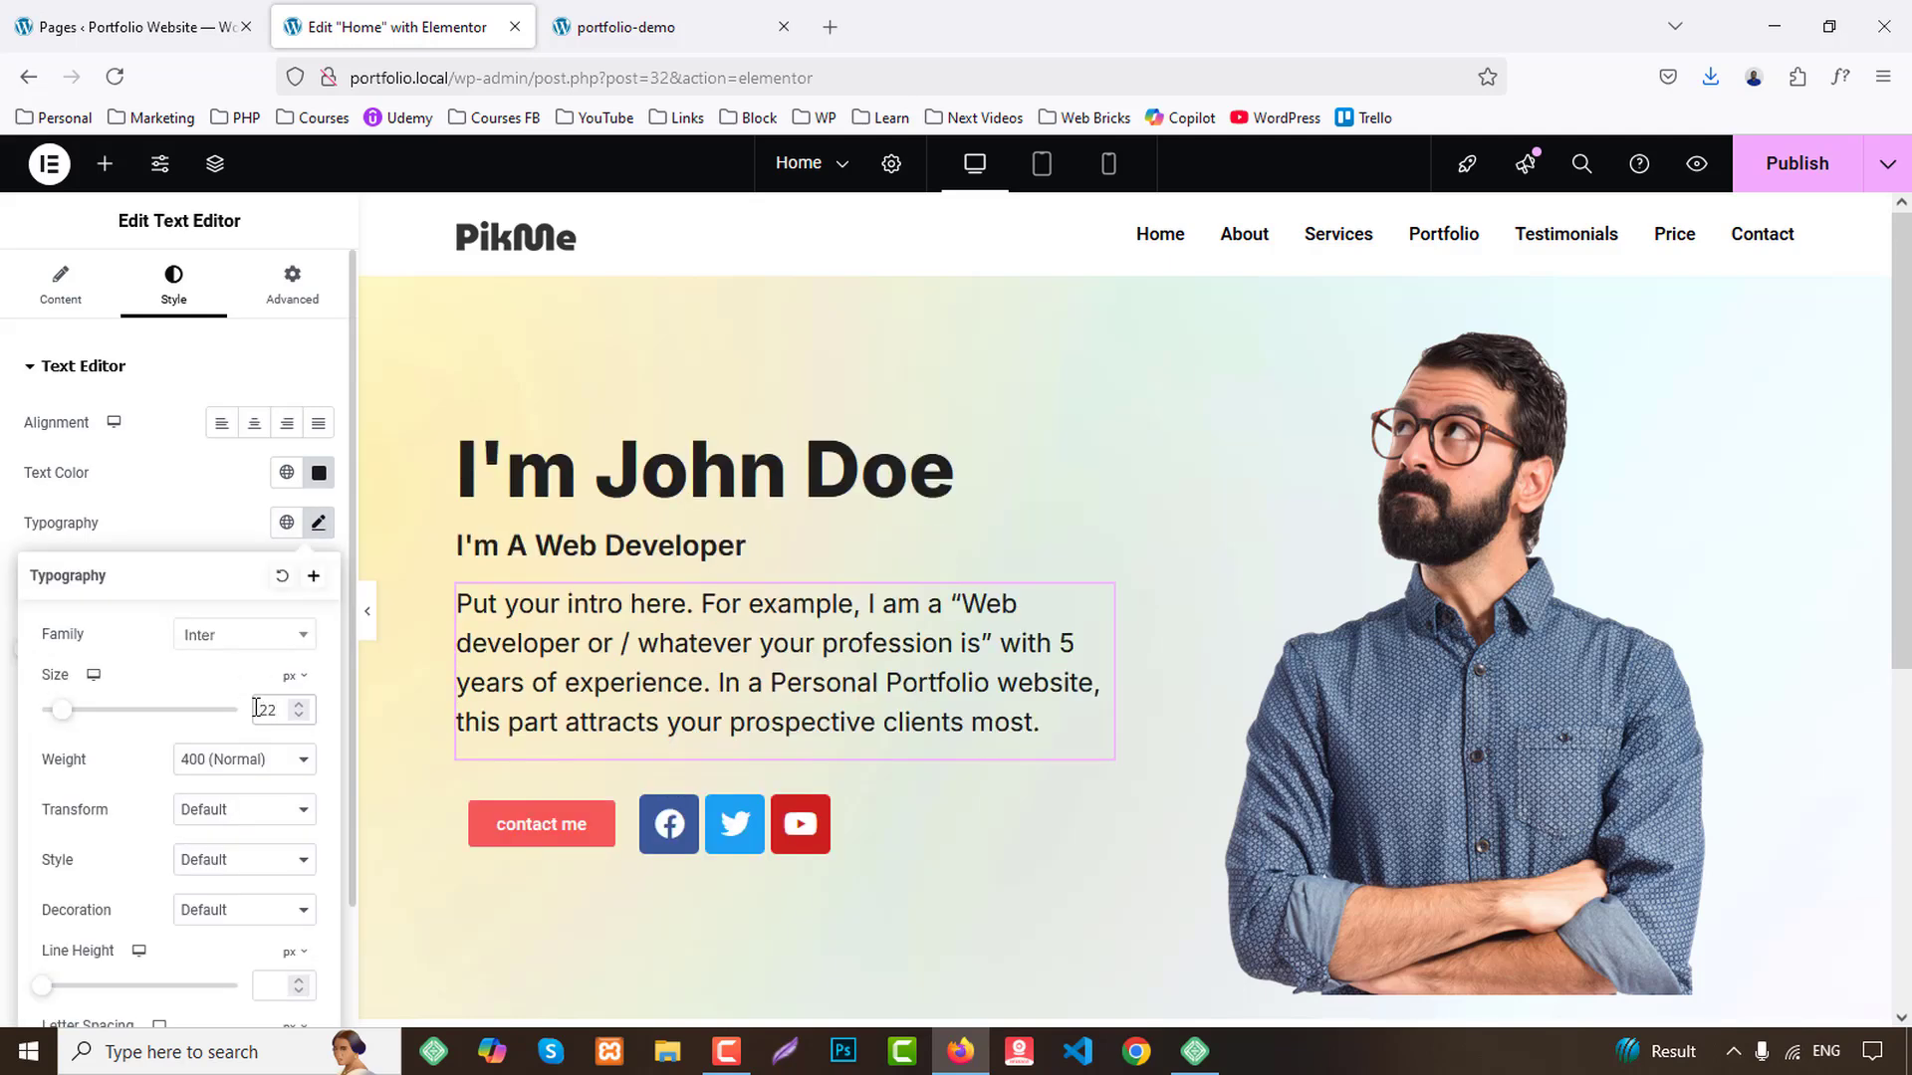
key("Down")
key("Down")
key("Down")
key("Down")
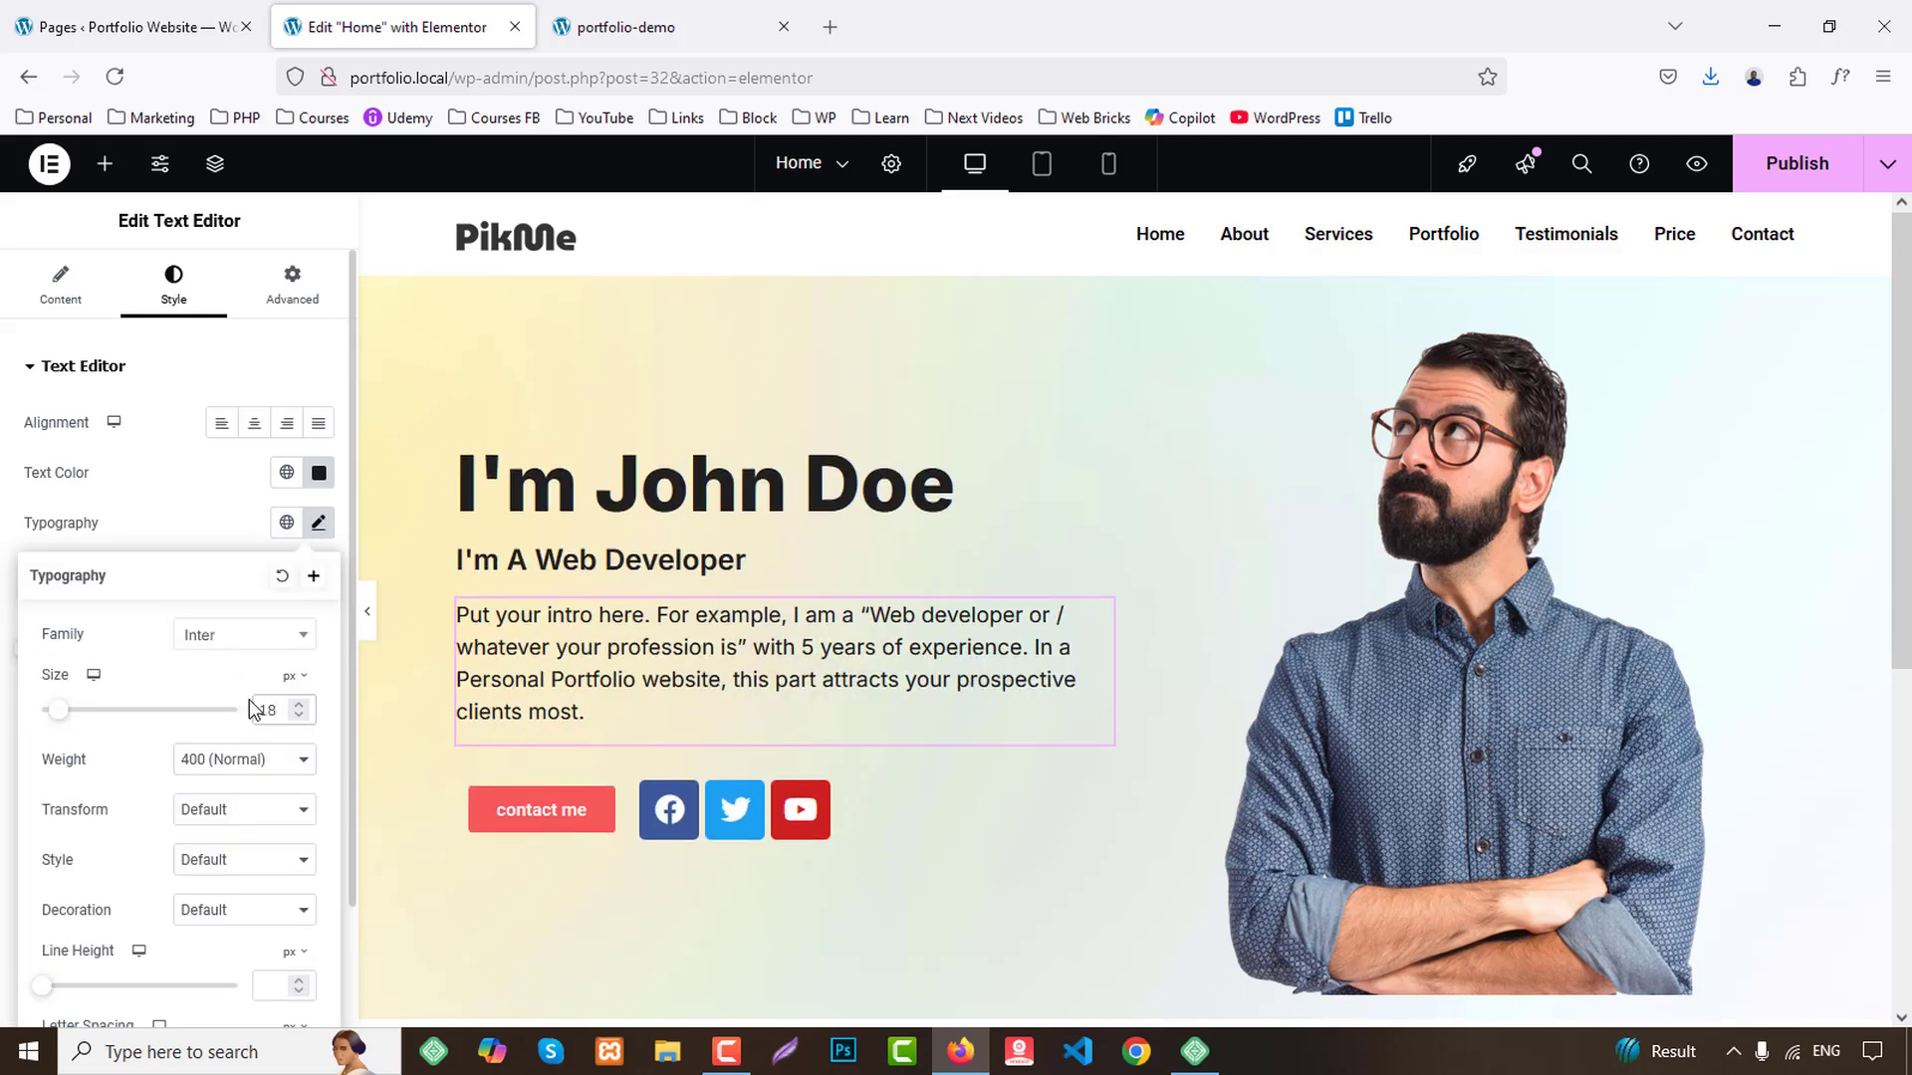
key("Down")
key("Down")
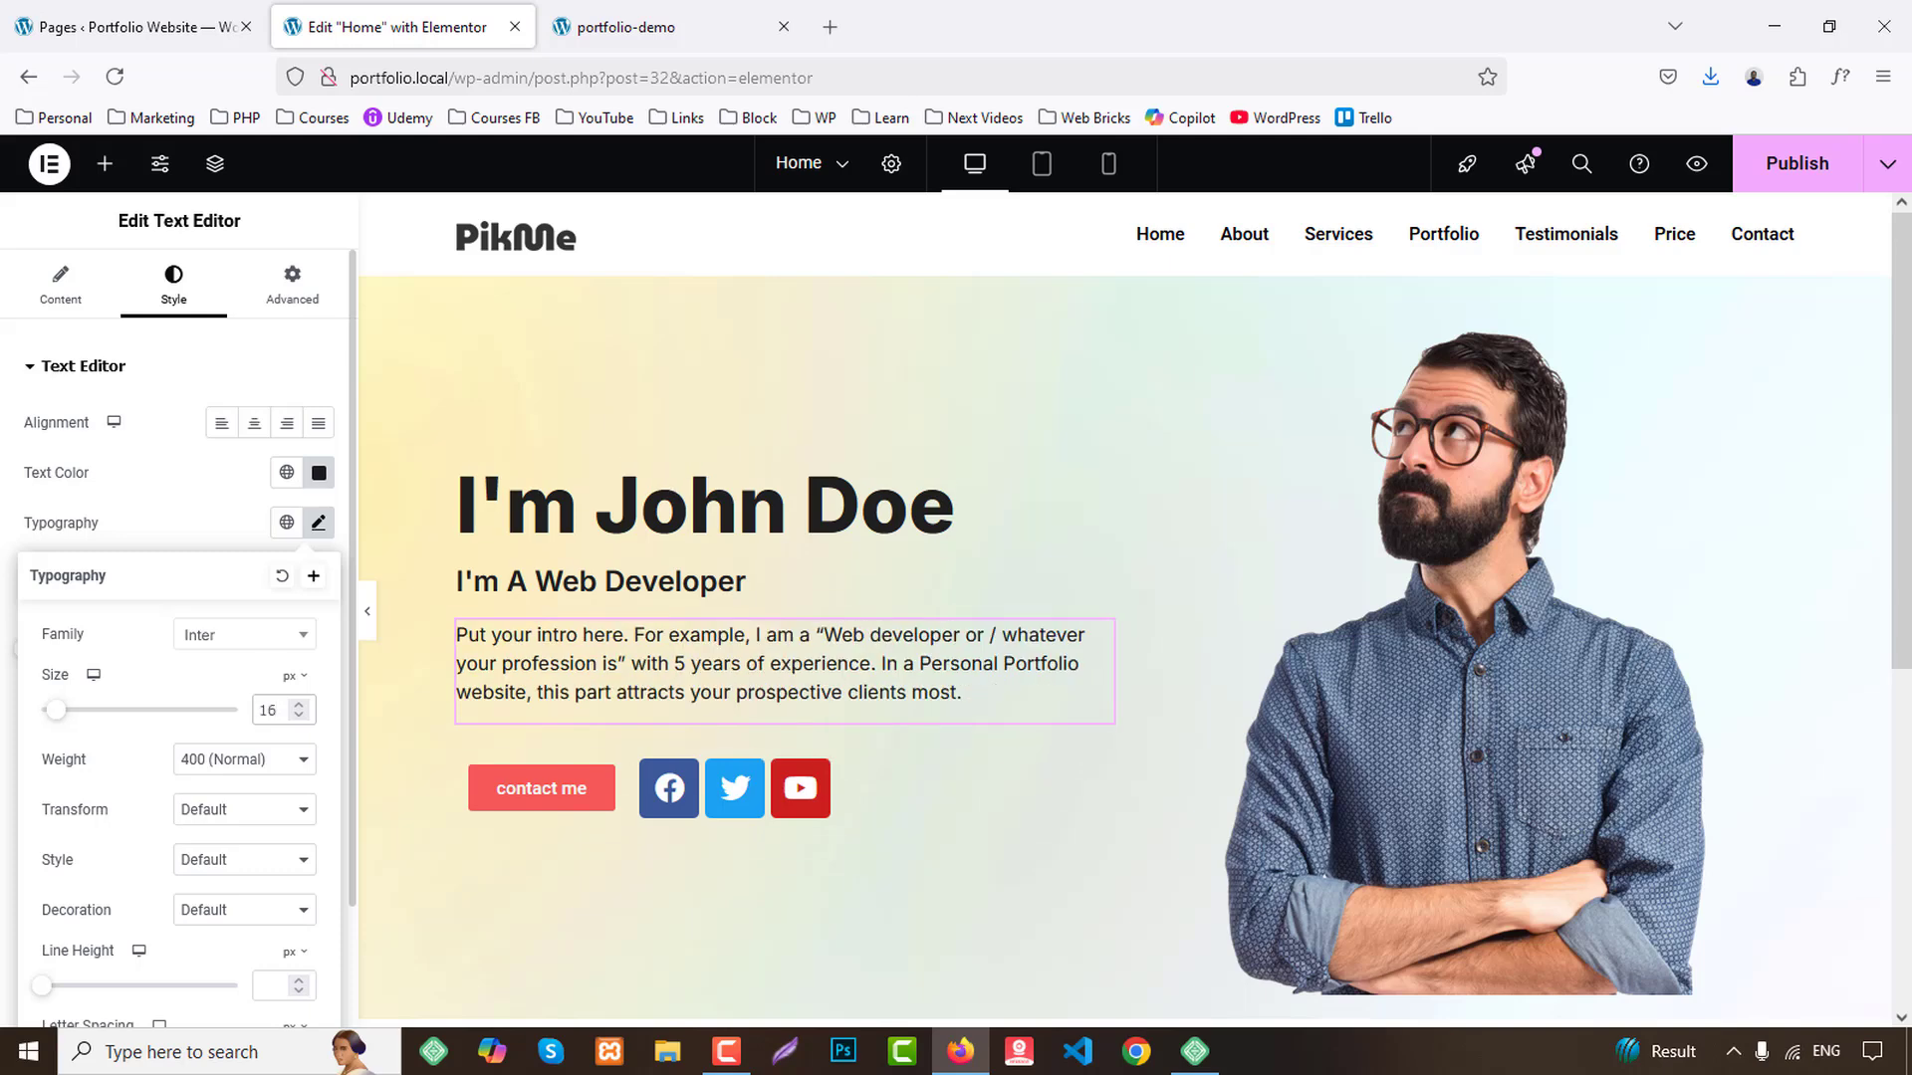
key("Up")
key("Up")
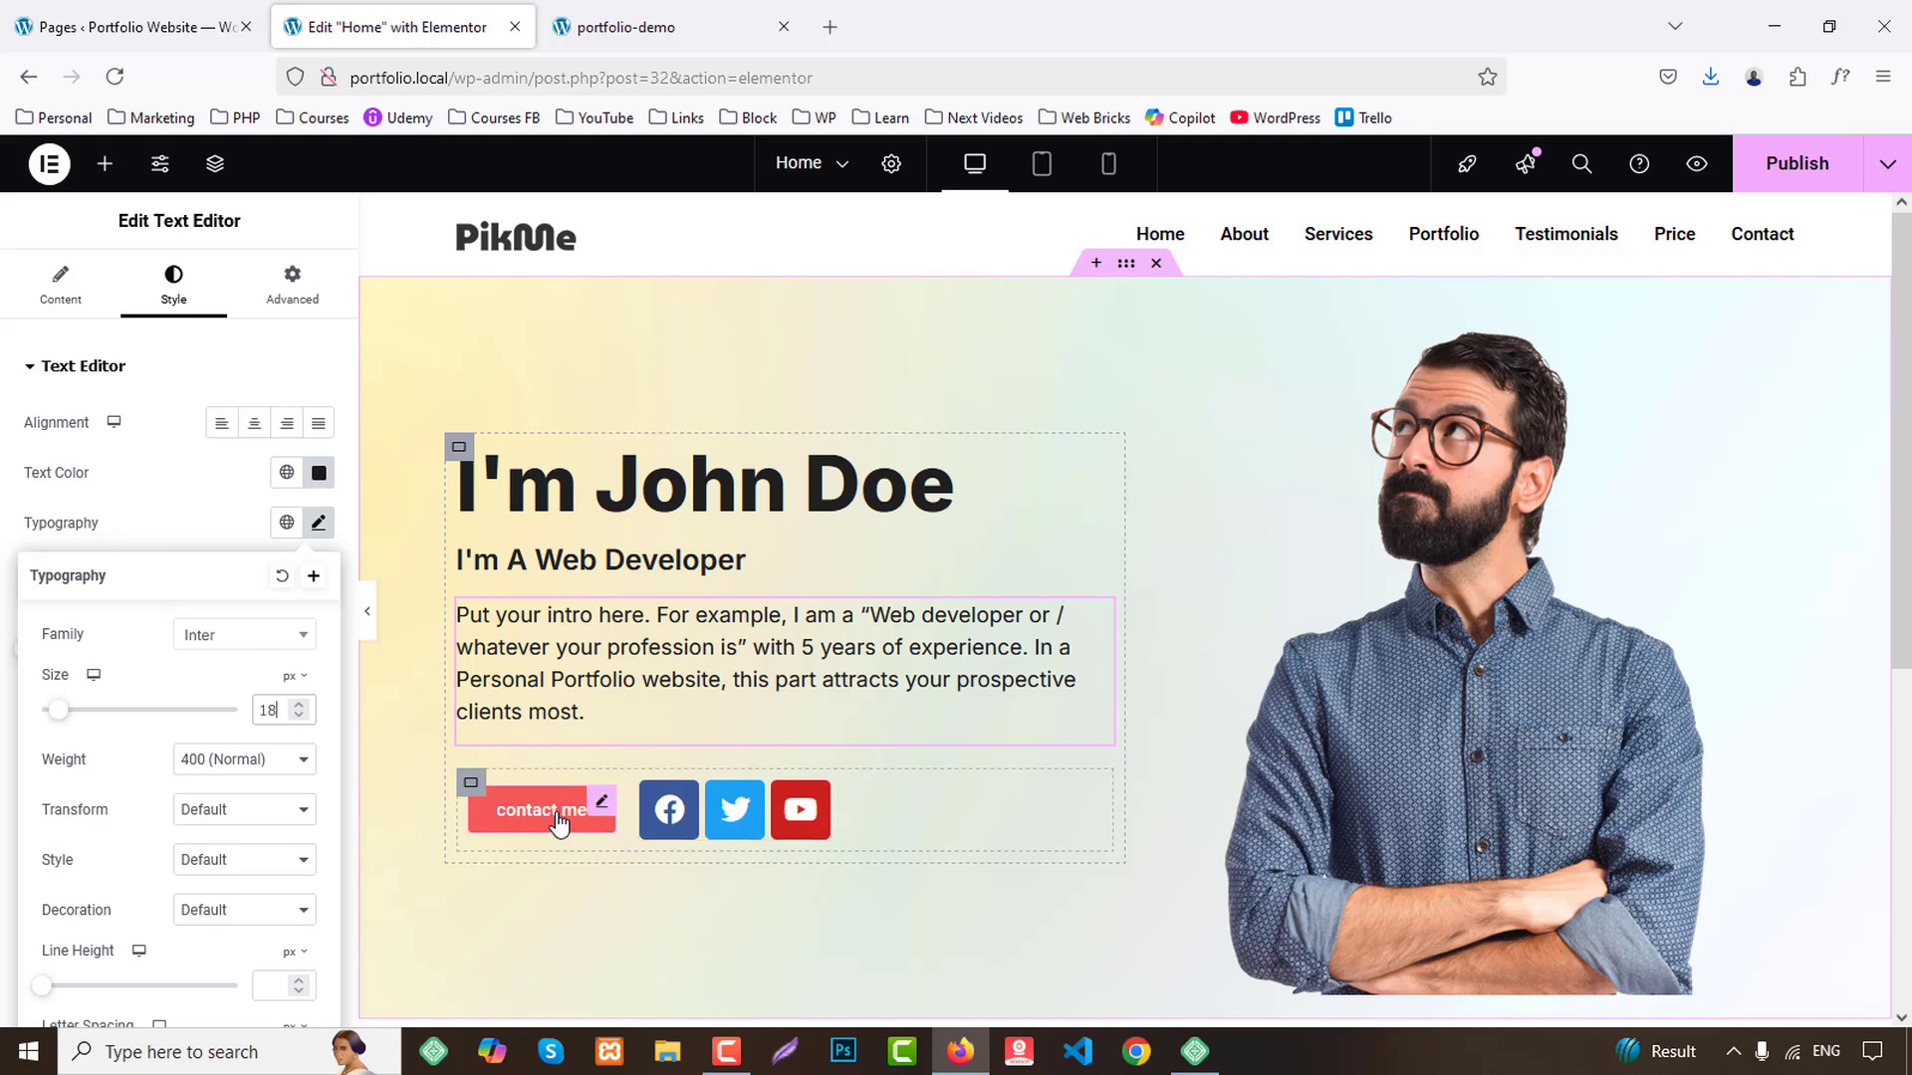
Set the padding of the container holding the contact button and social icons to 0 on all sides.
left_click(471, 784)
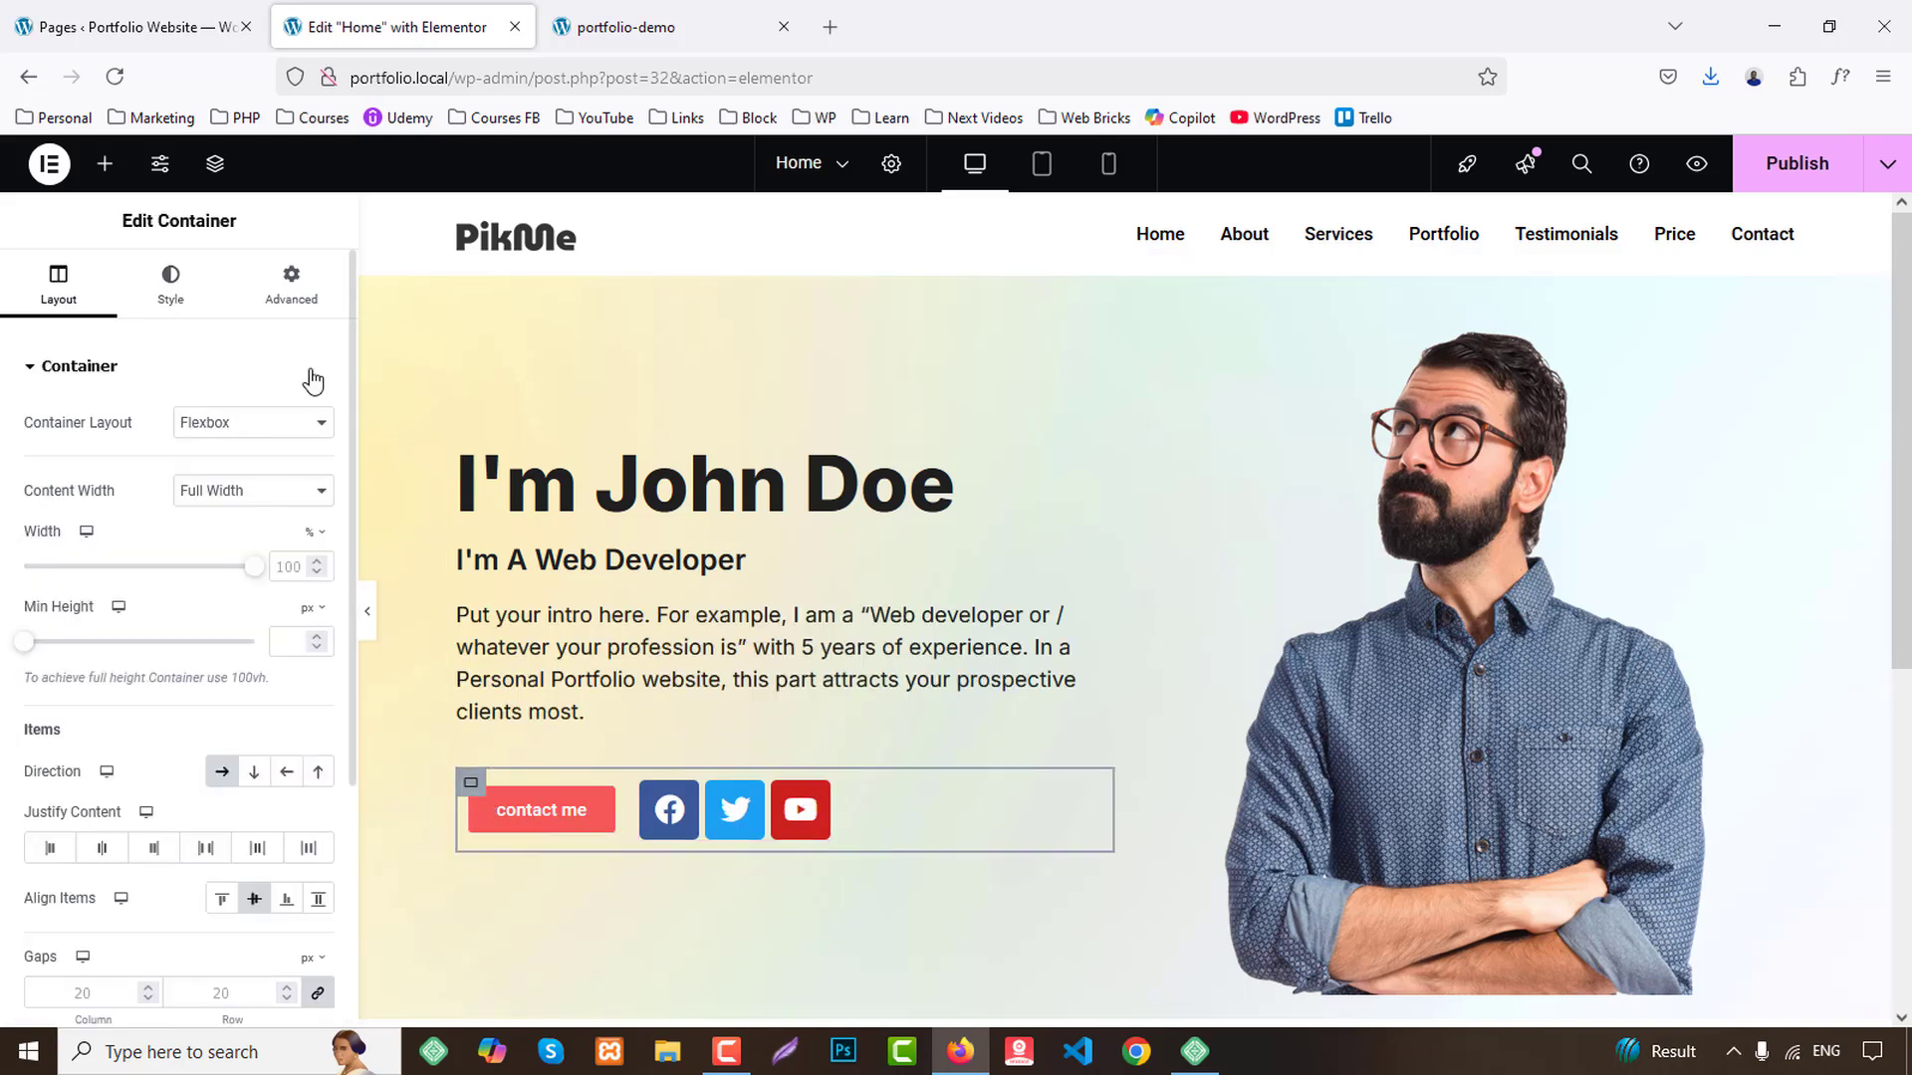
left_click(290, 284)
left_click(319, 546)
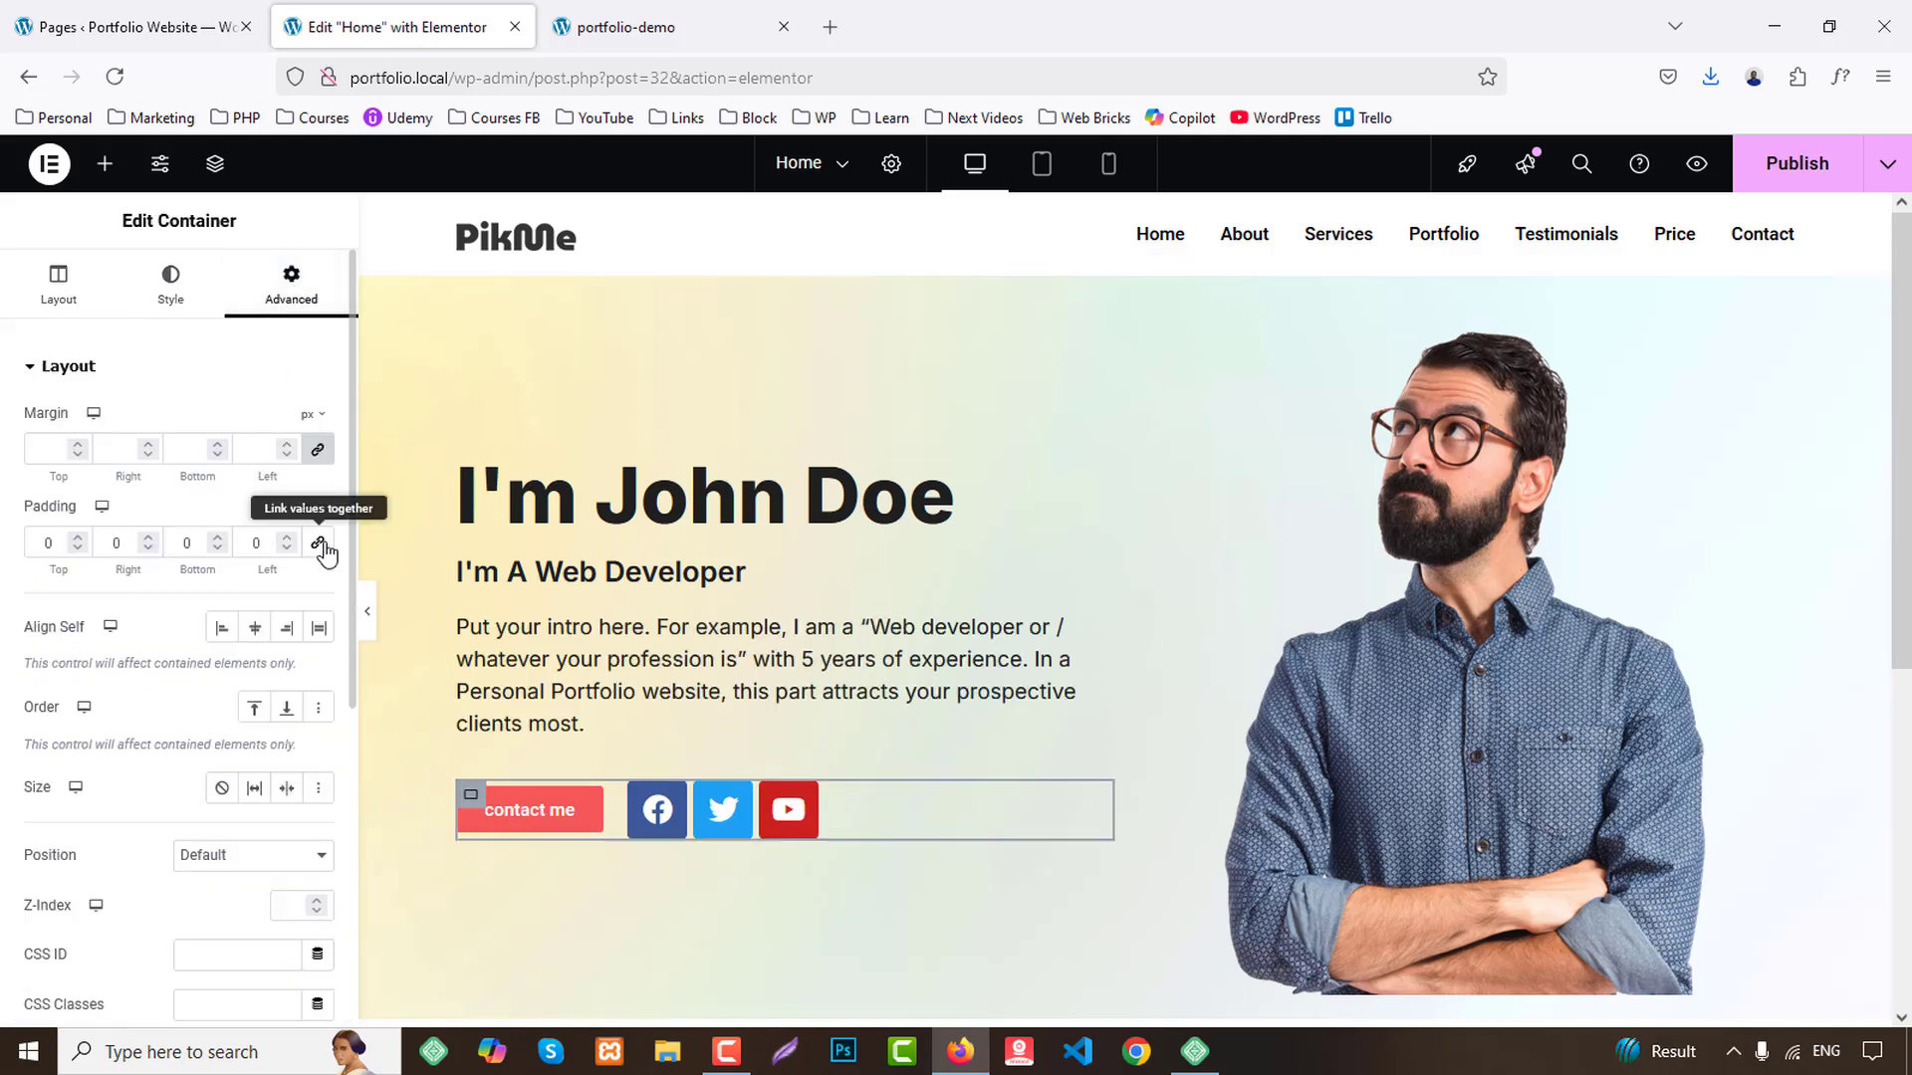
Set the "contact me" button's text transform to Uppercase.
left_click(542, 808)
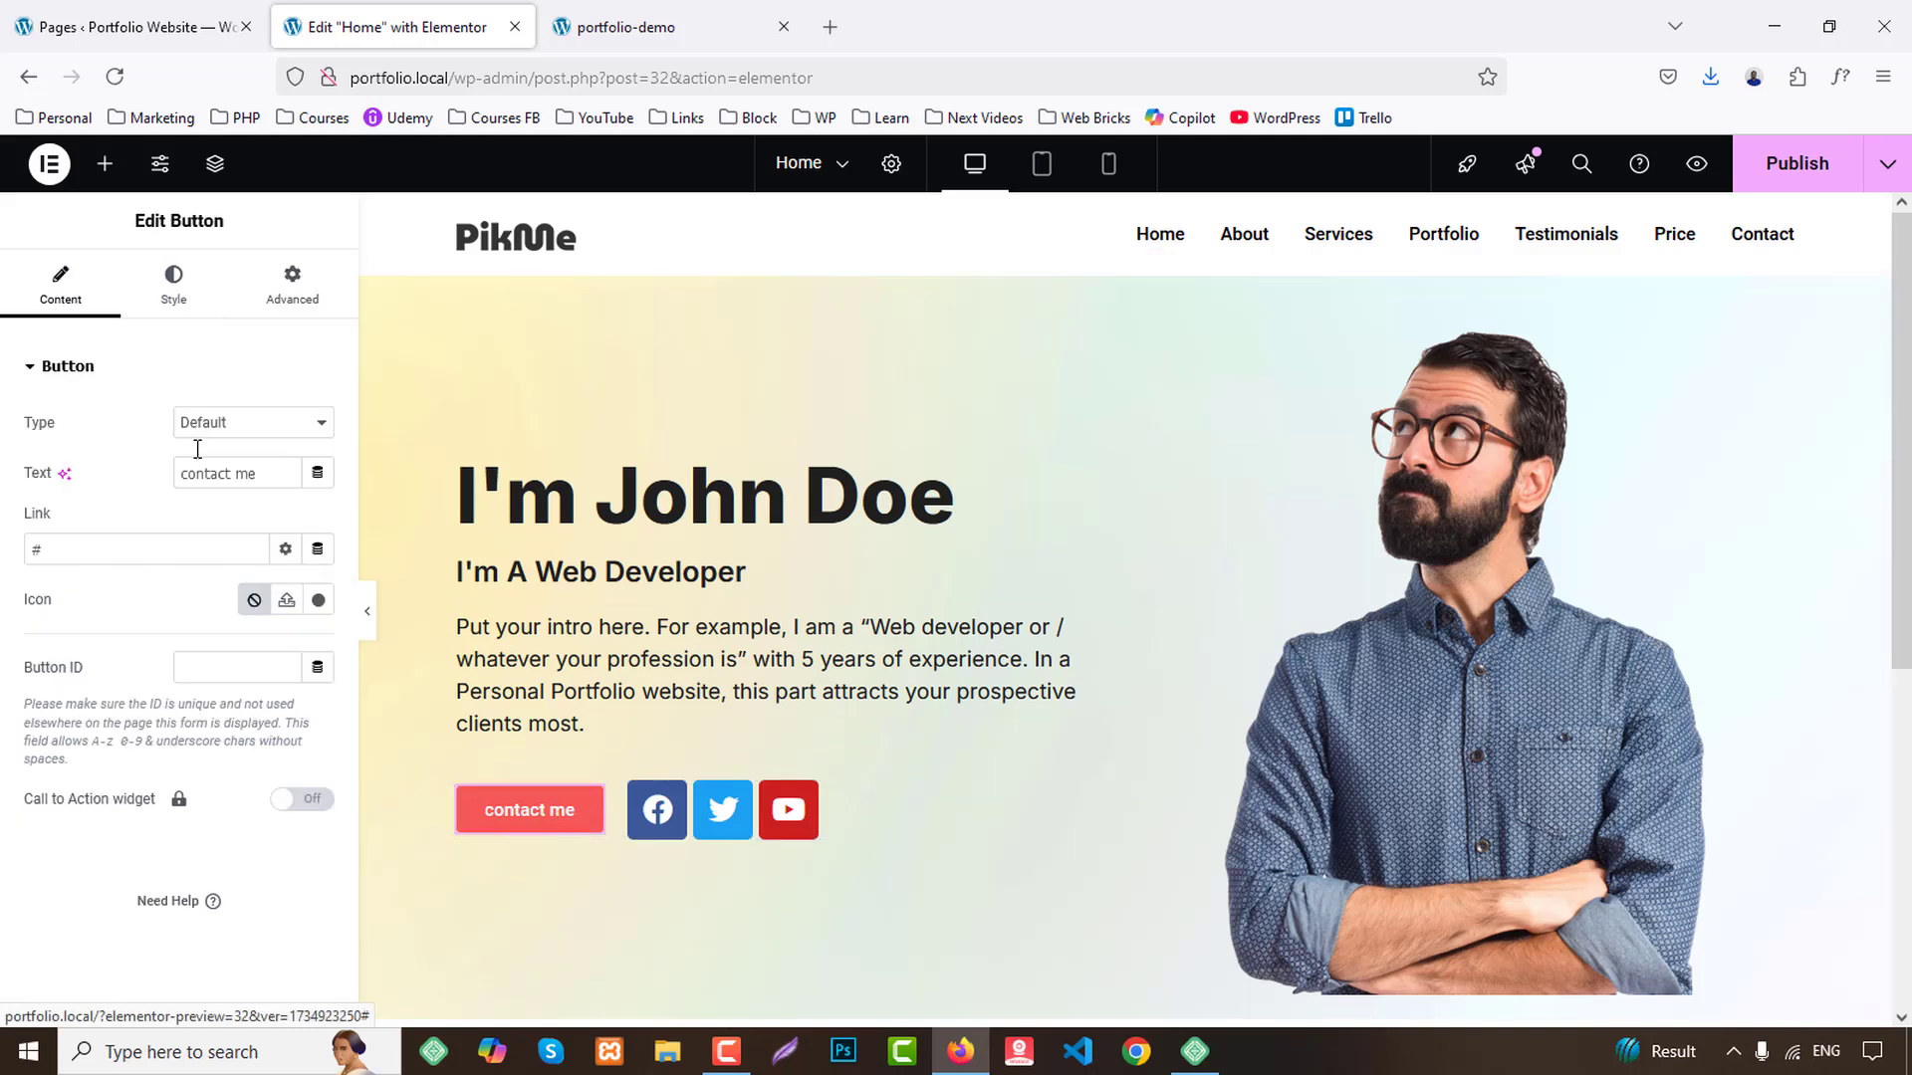
left_click(173, 291)
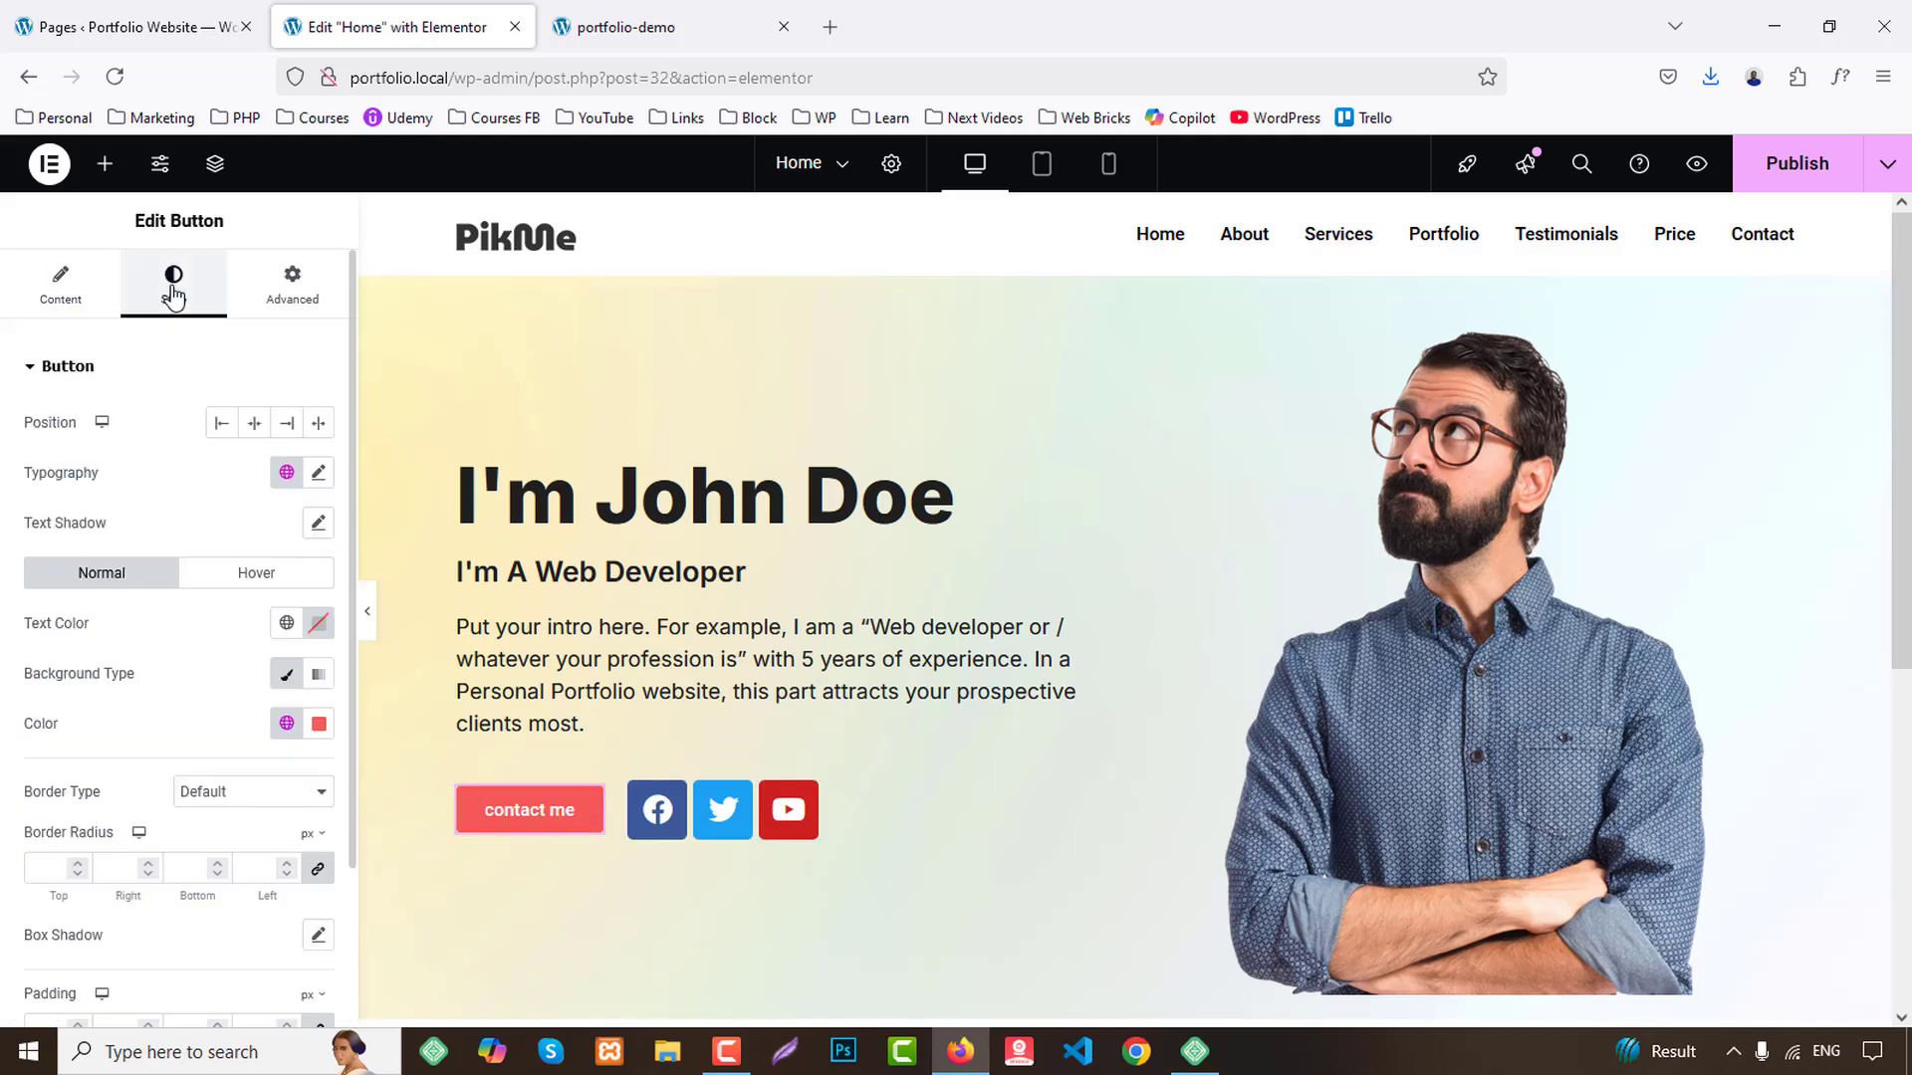
left_click(318, 476)
left_click(237, 760)
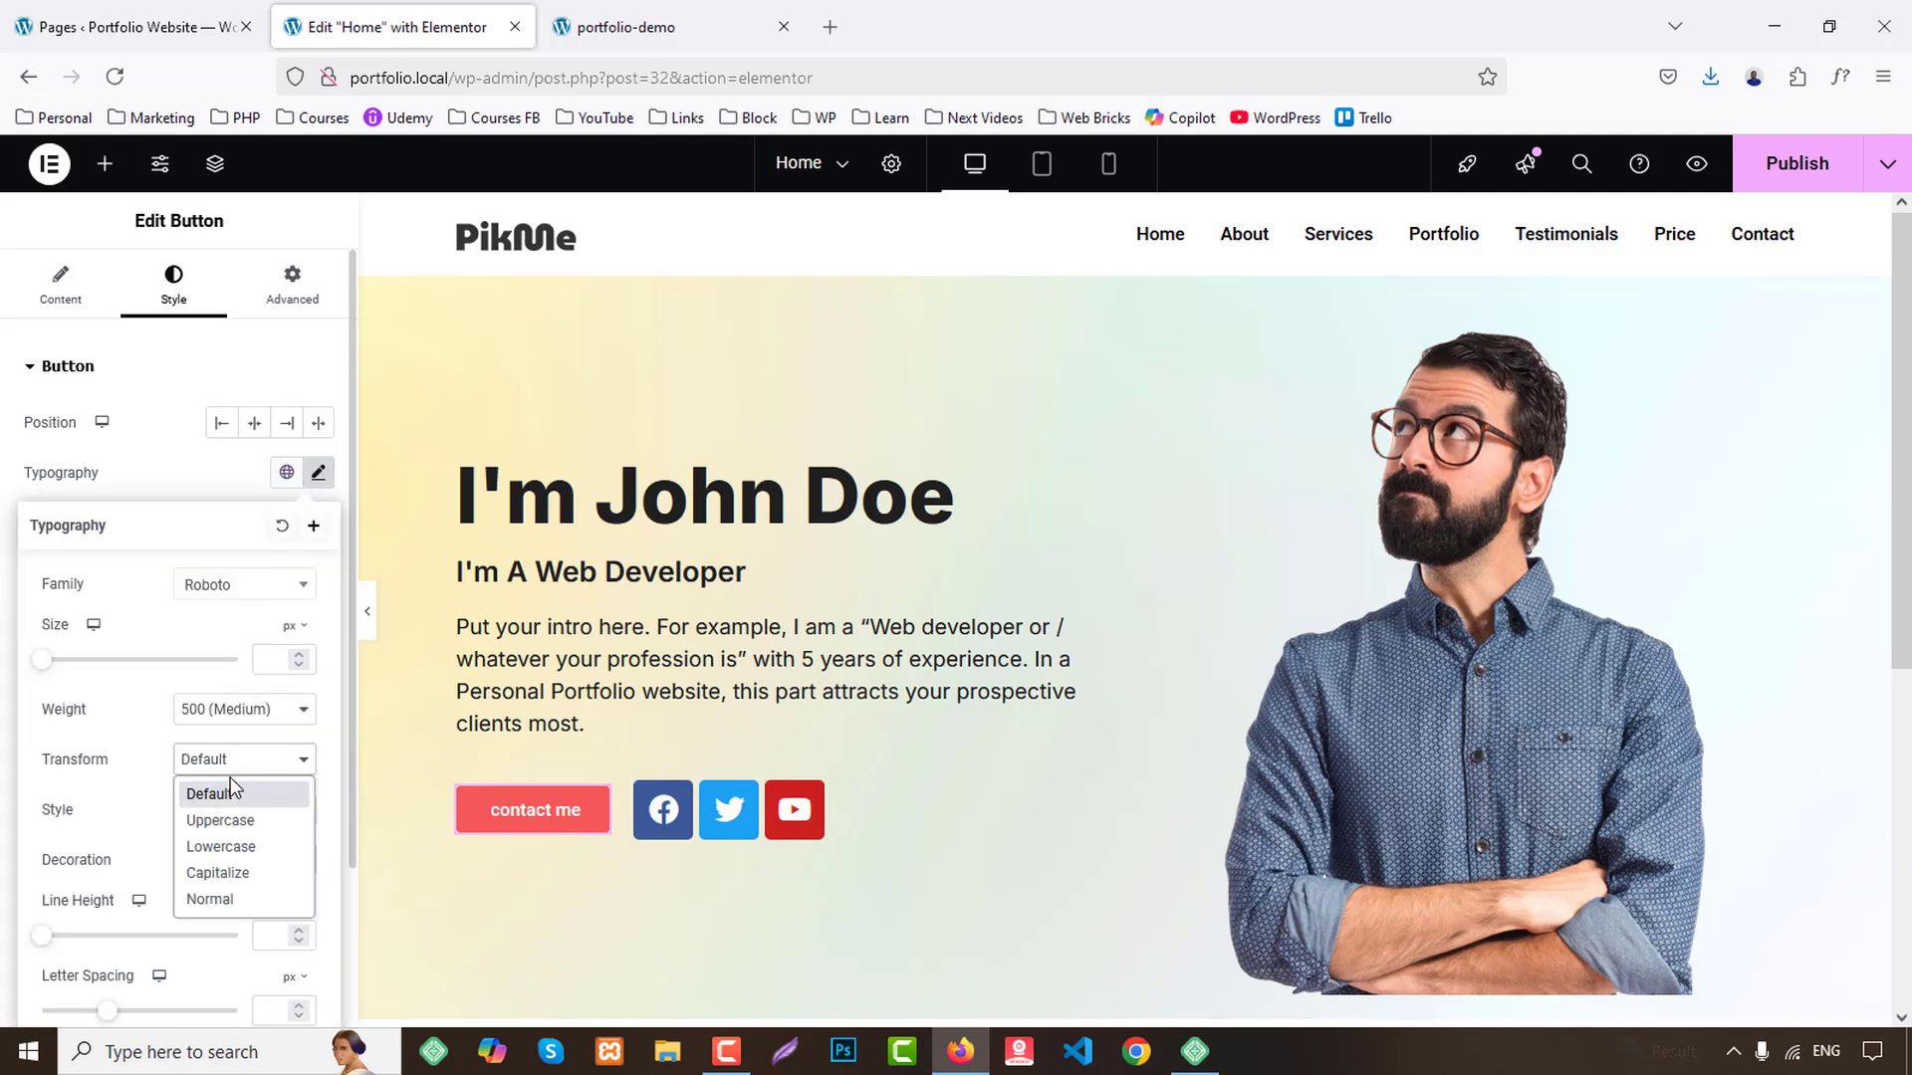
left_click(221, 821)
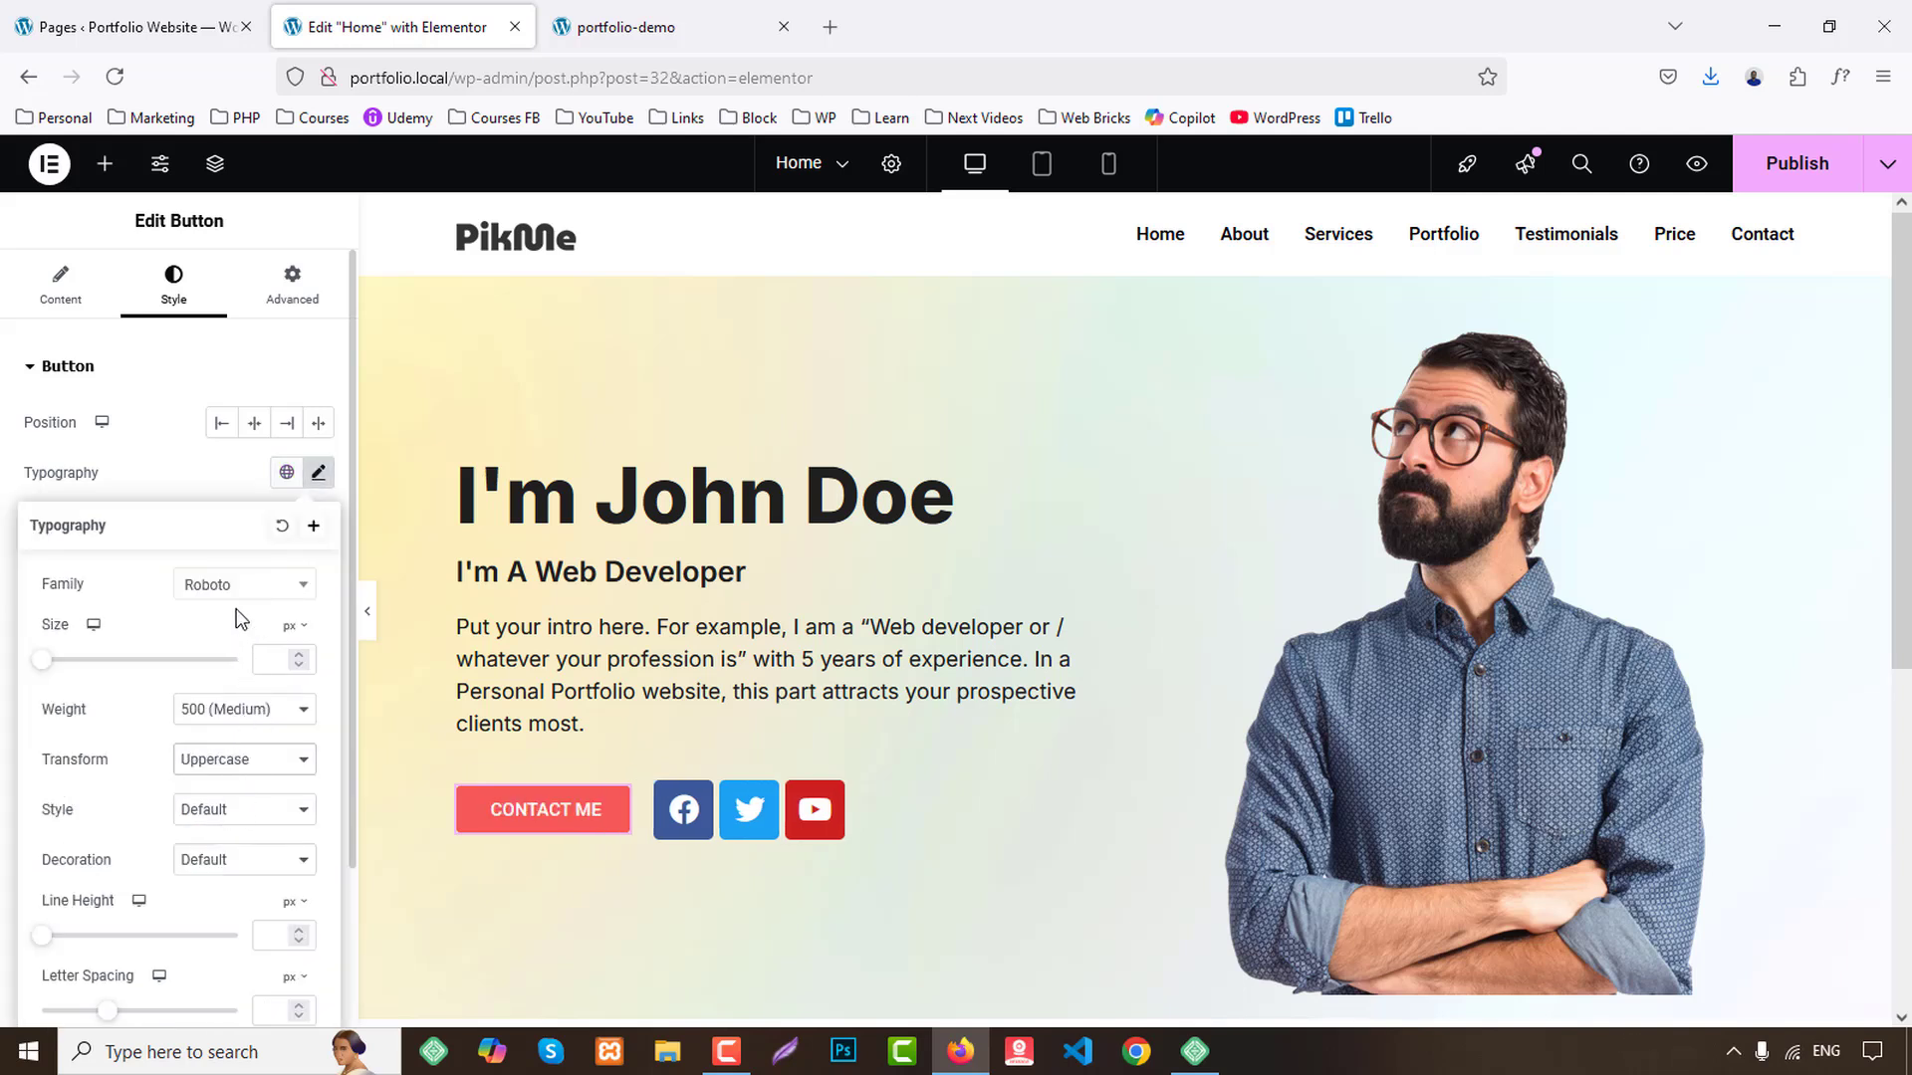
left_click(211, 476)
Set the contact button's hover background color to the global Secondary color.
scroll(259, 598, "down", 2)
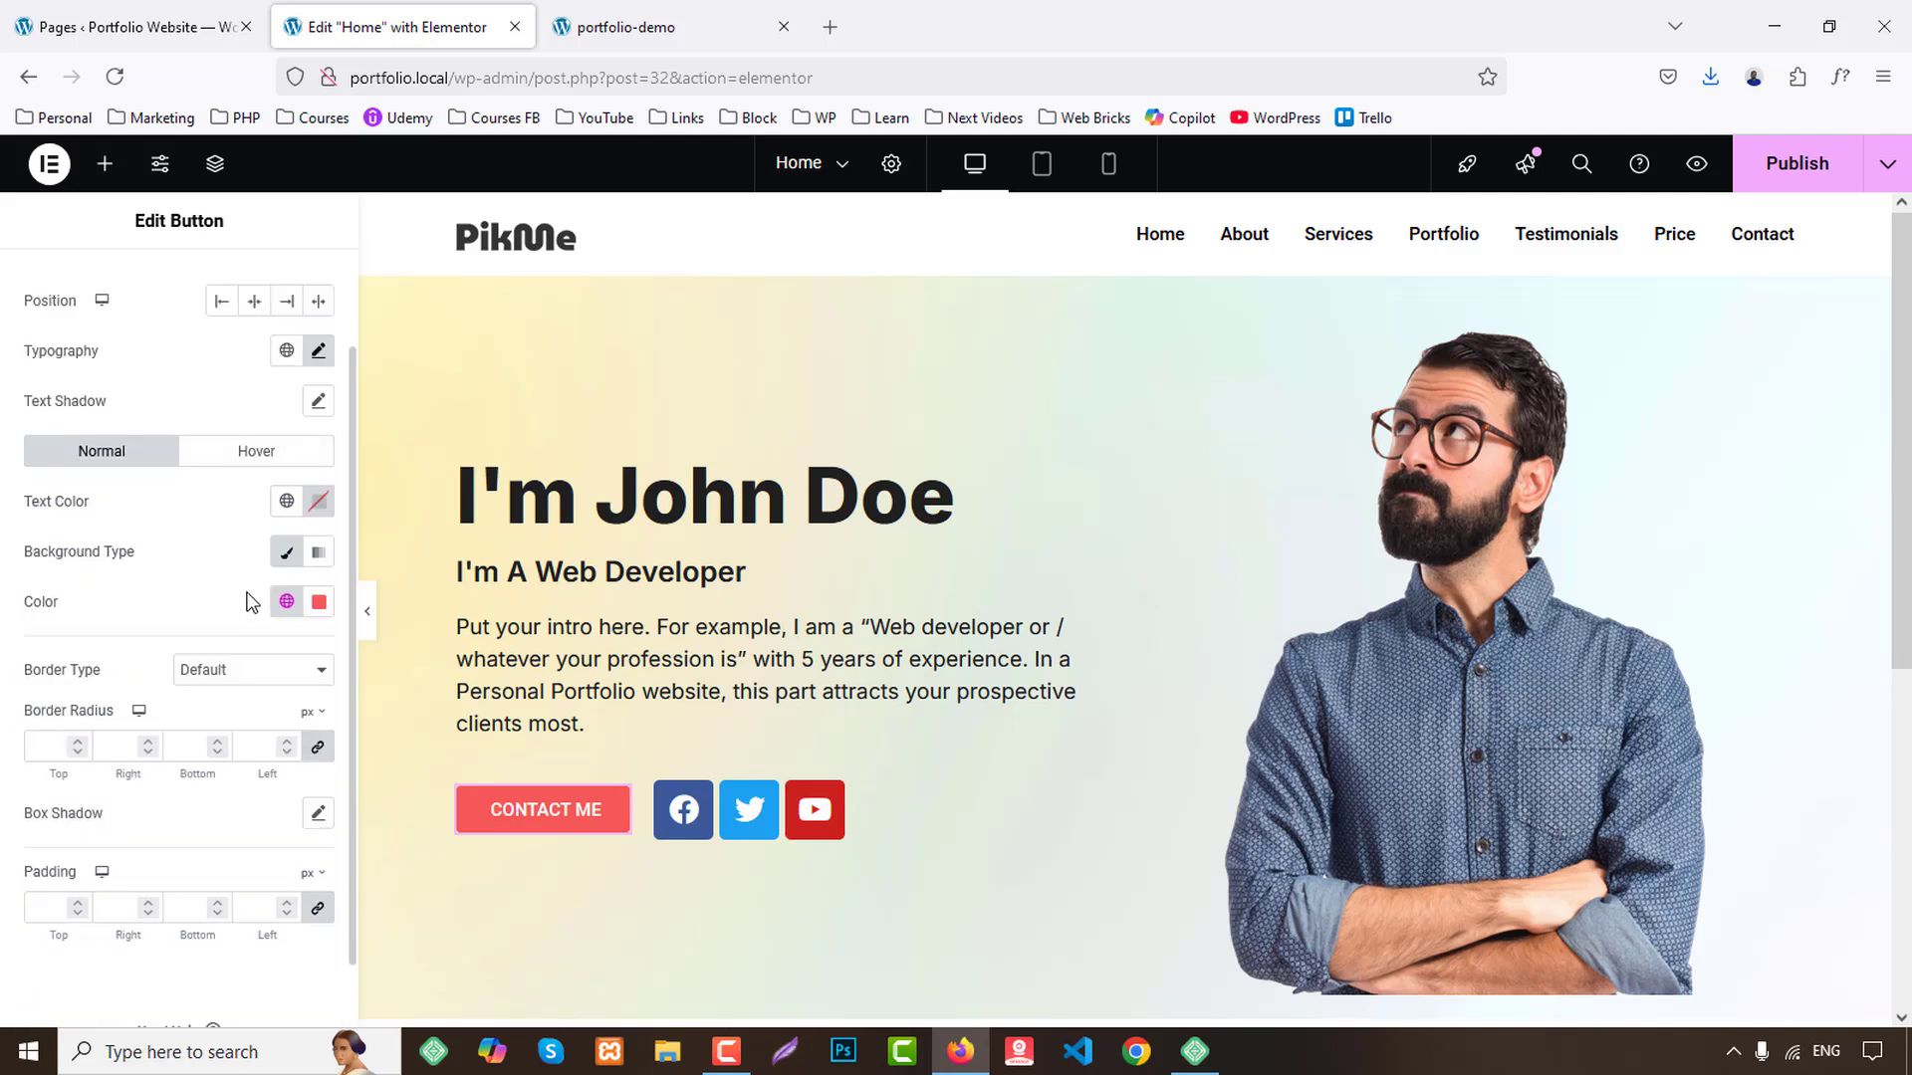
left_click(257, 453)
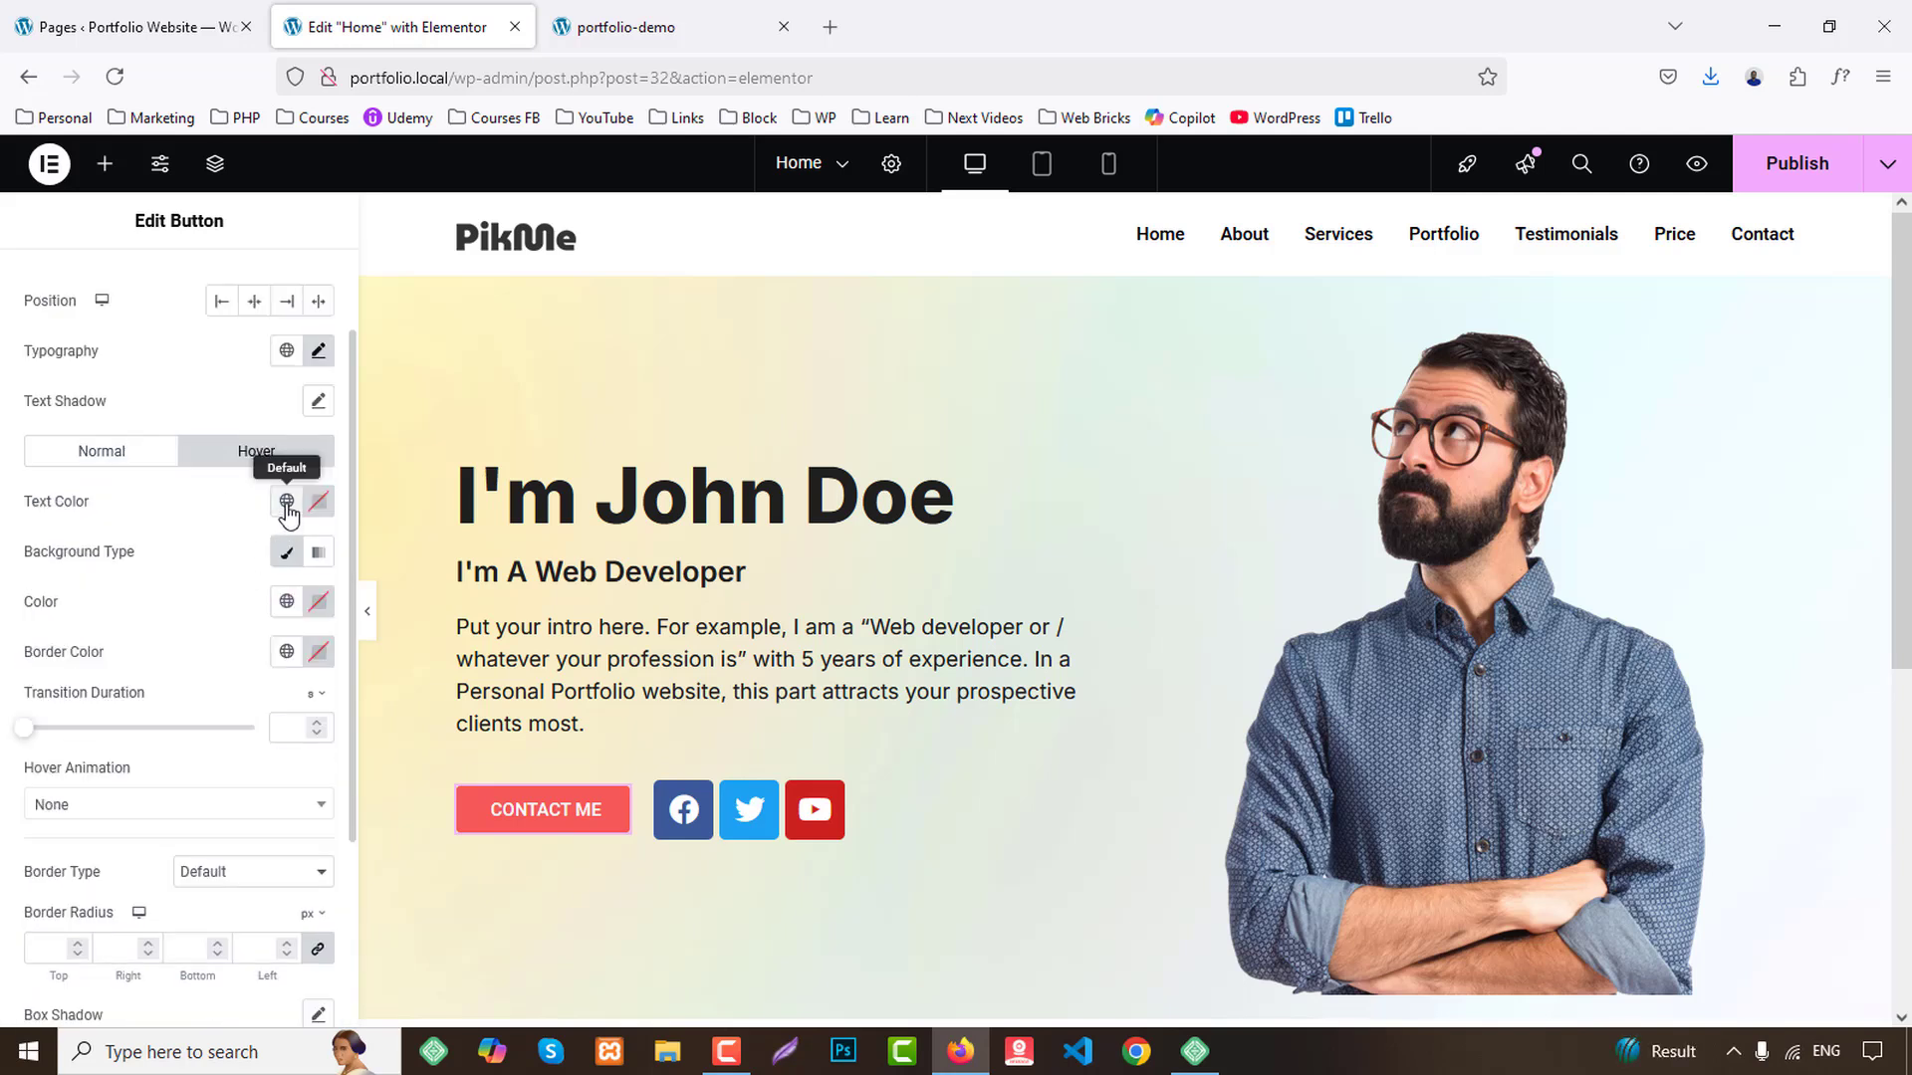
left_click(287, 603)
left_click(149, 748)
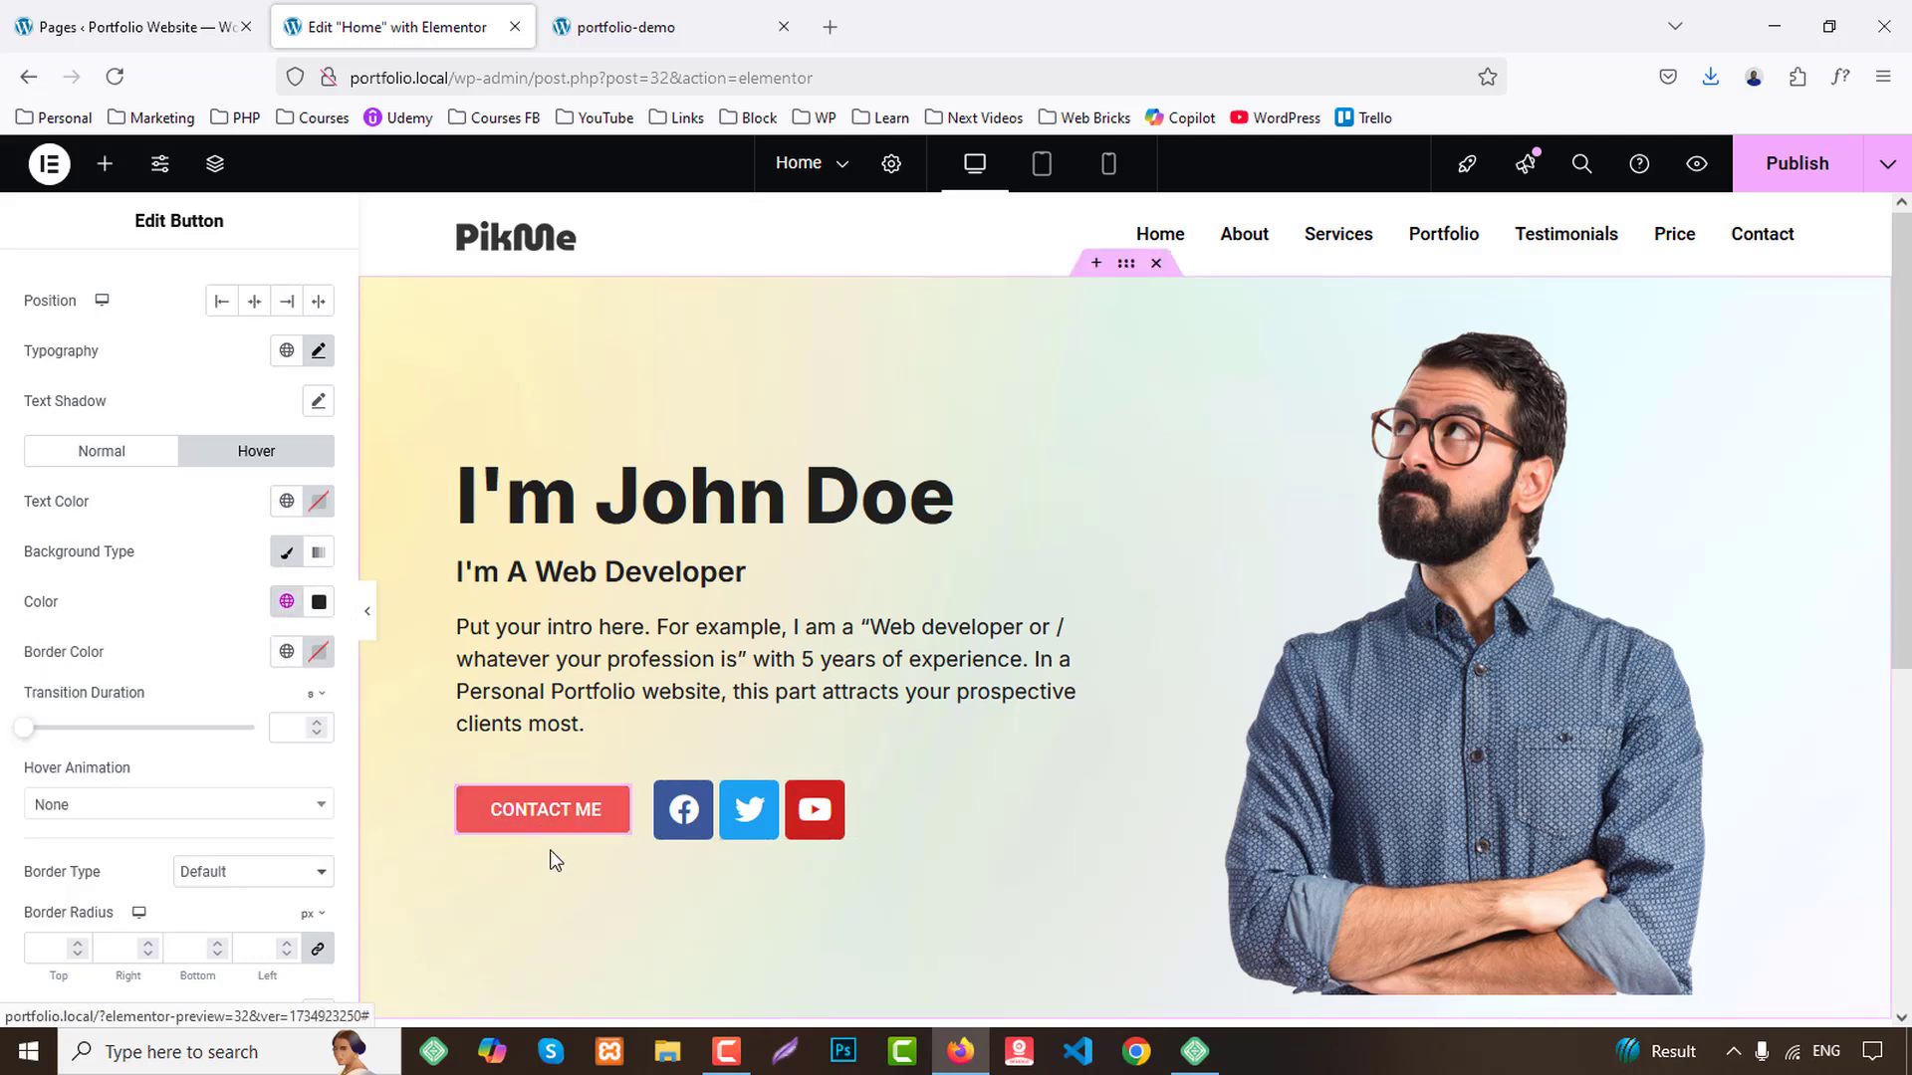
Switch the color mode of the hero's social icons to Custom.
scroll(866, 810, "down", 3)
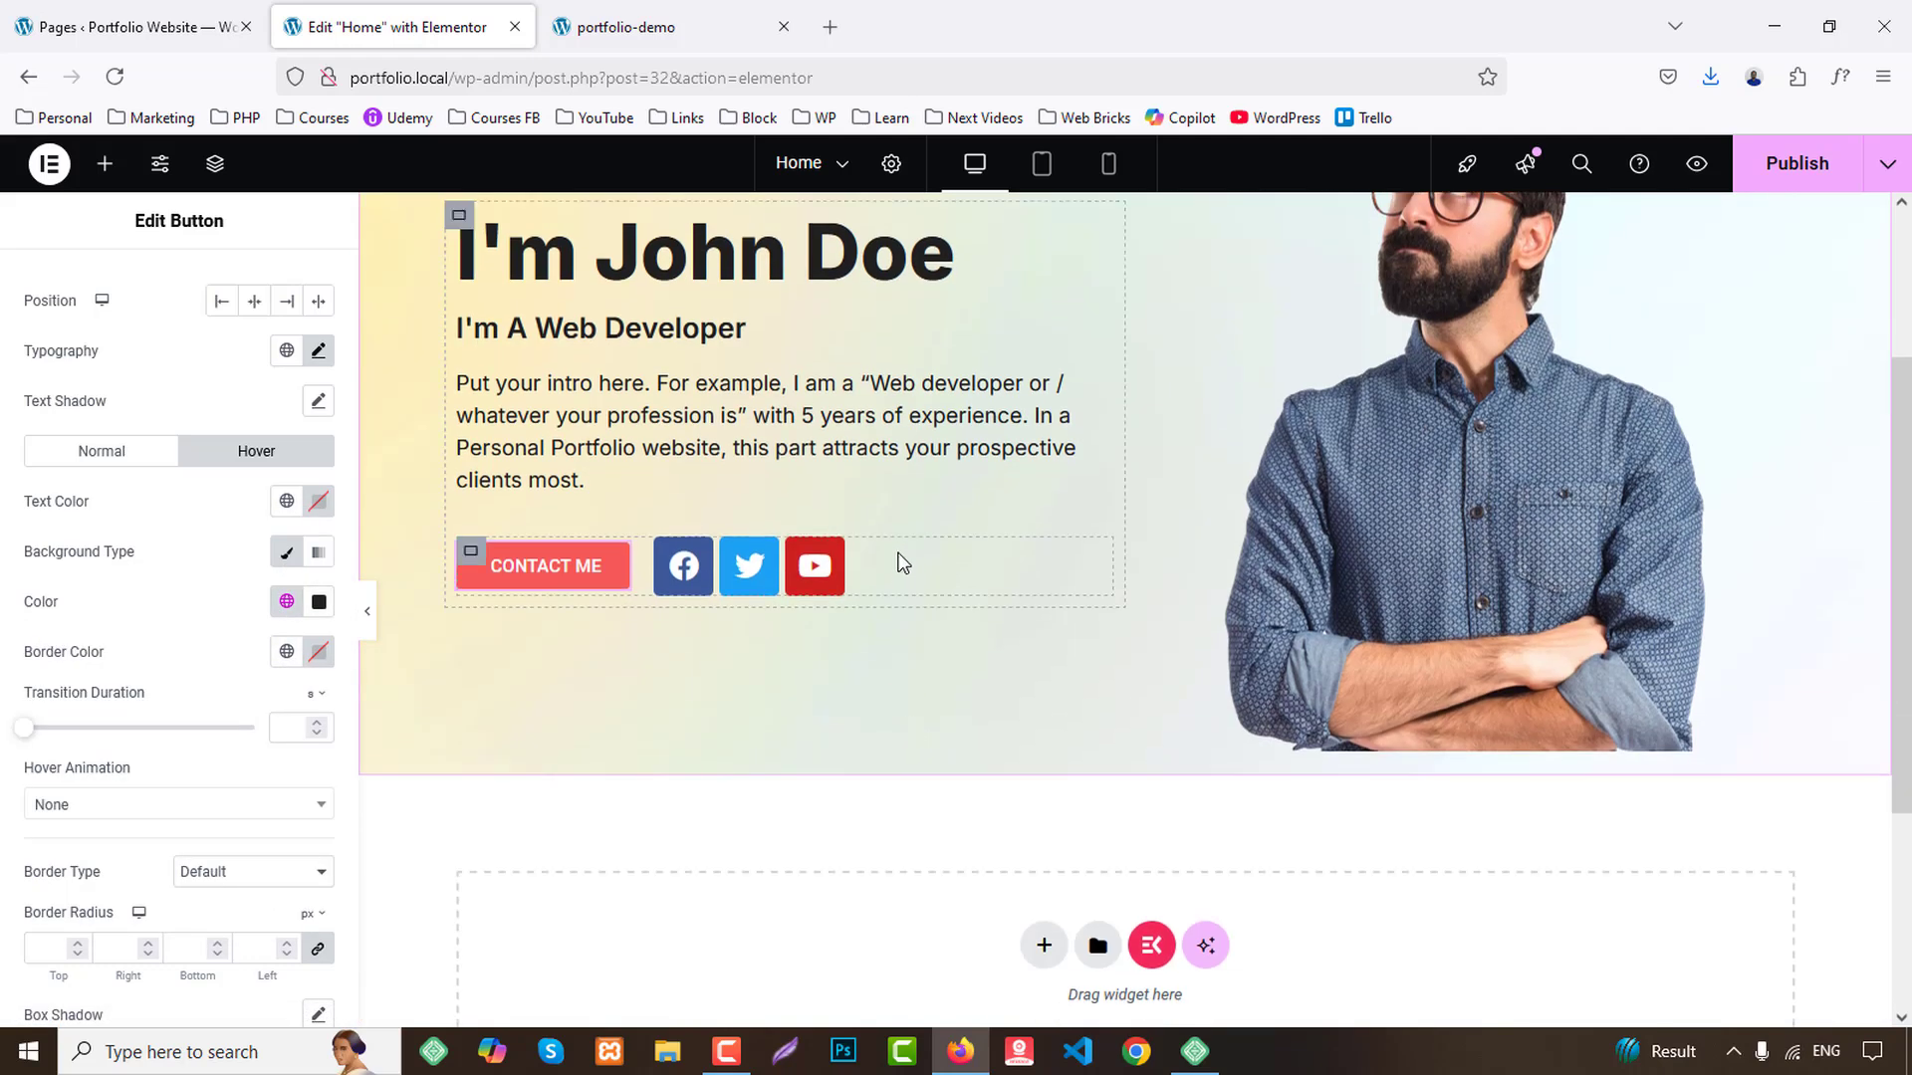
scroll(157, 478, "up", 2)
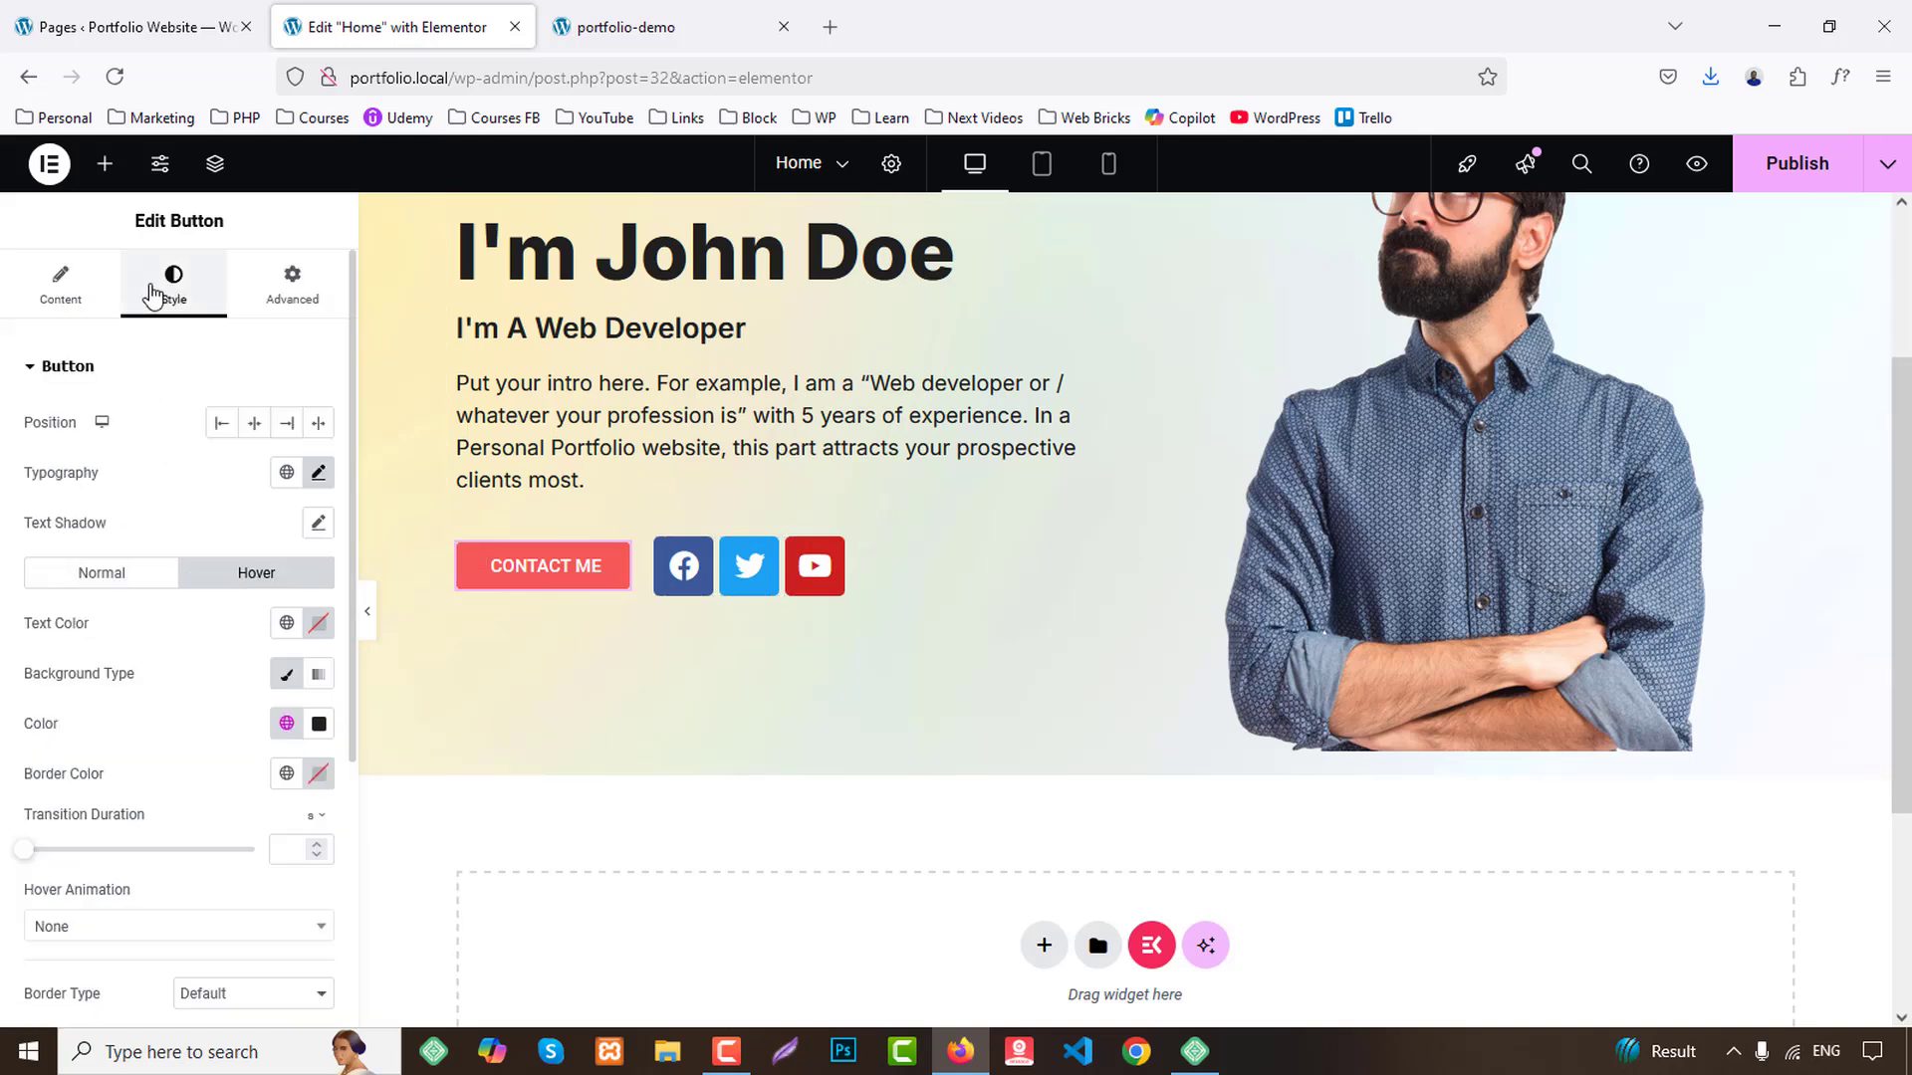
left_click(833, 558)
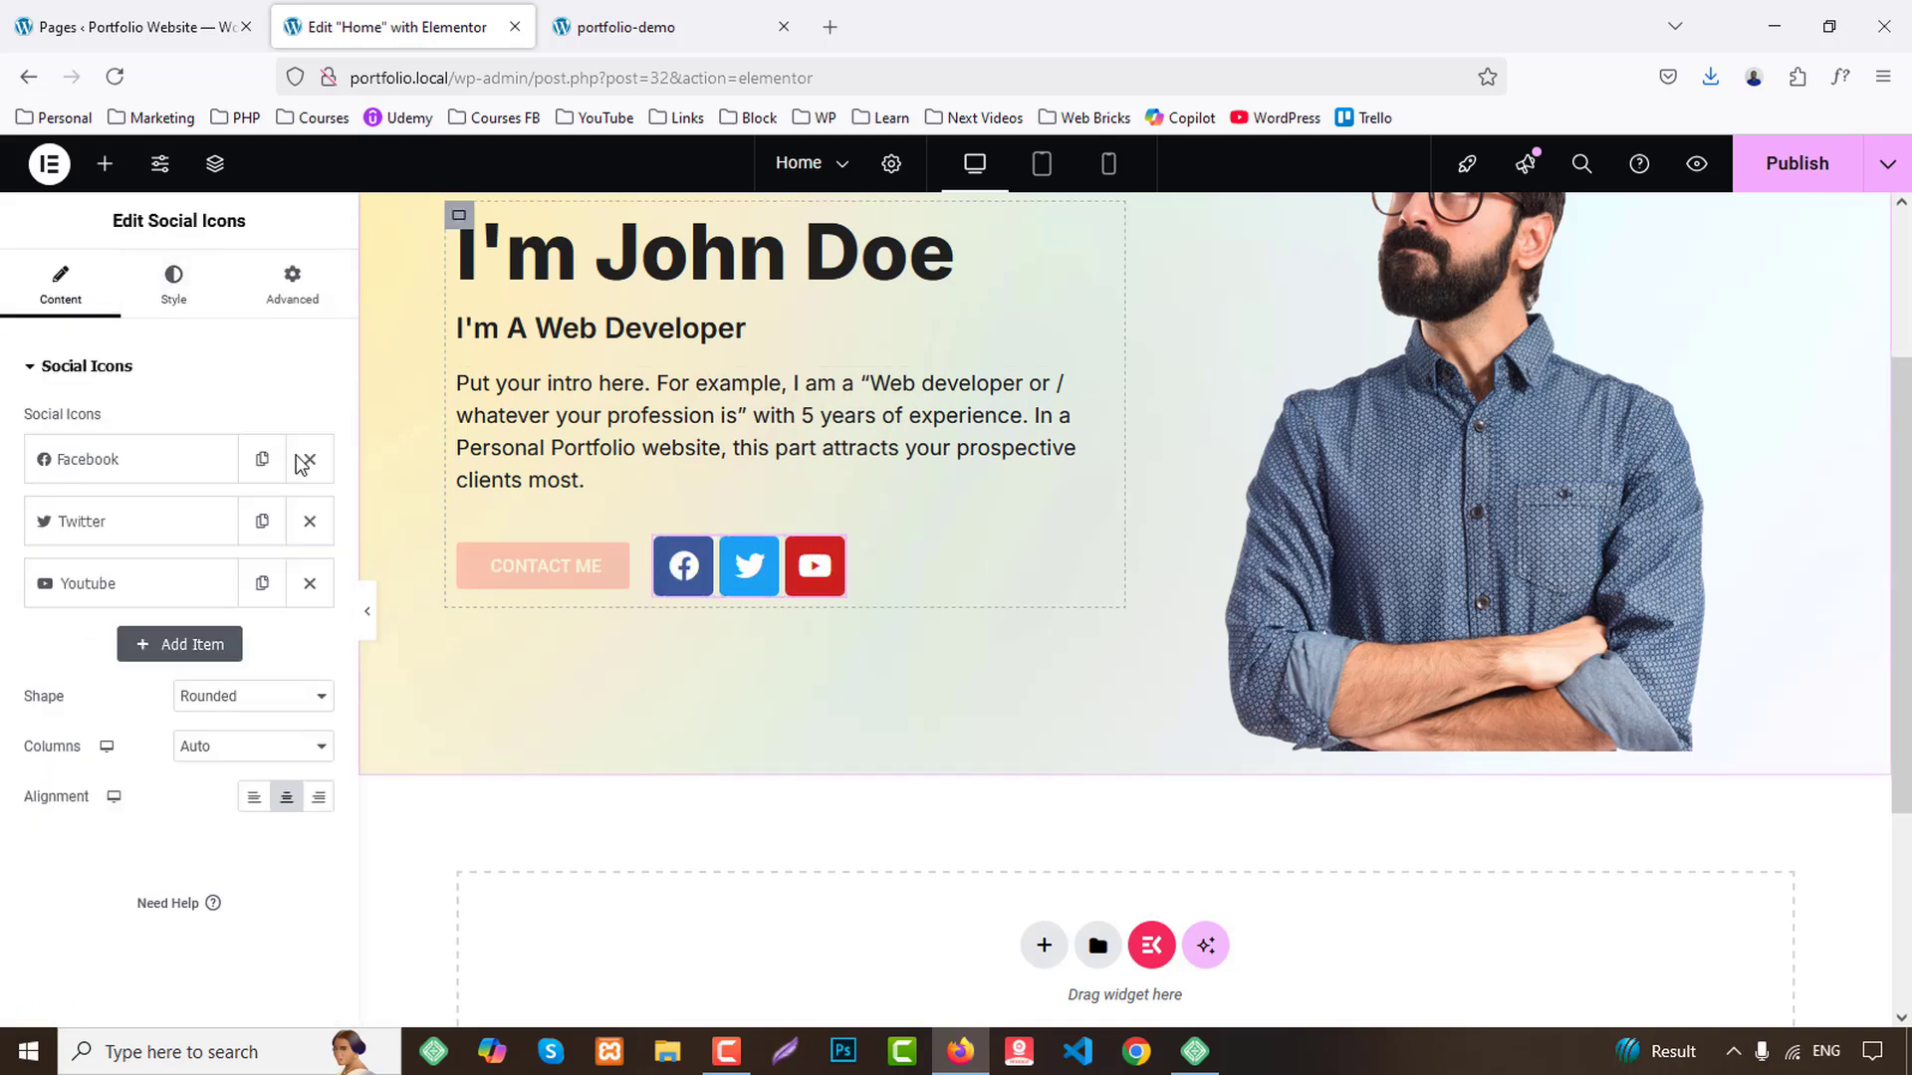
left_click(178, 295)
left_click(236, 424)
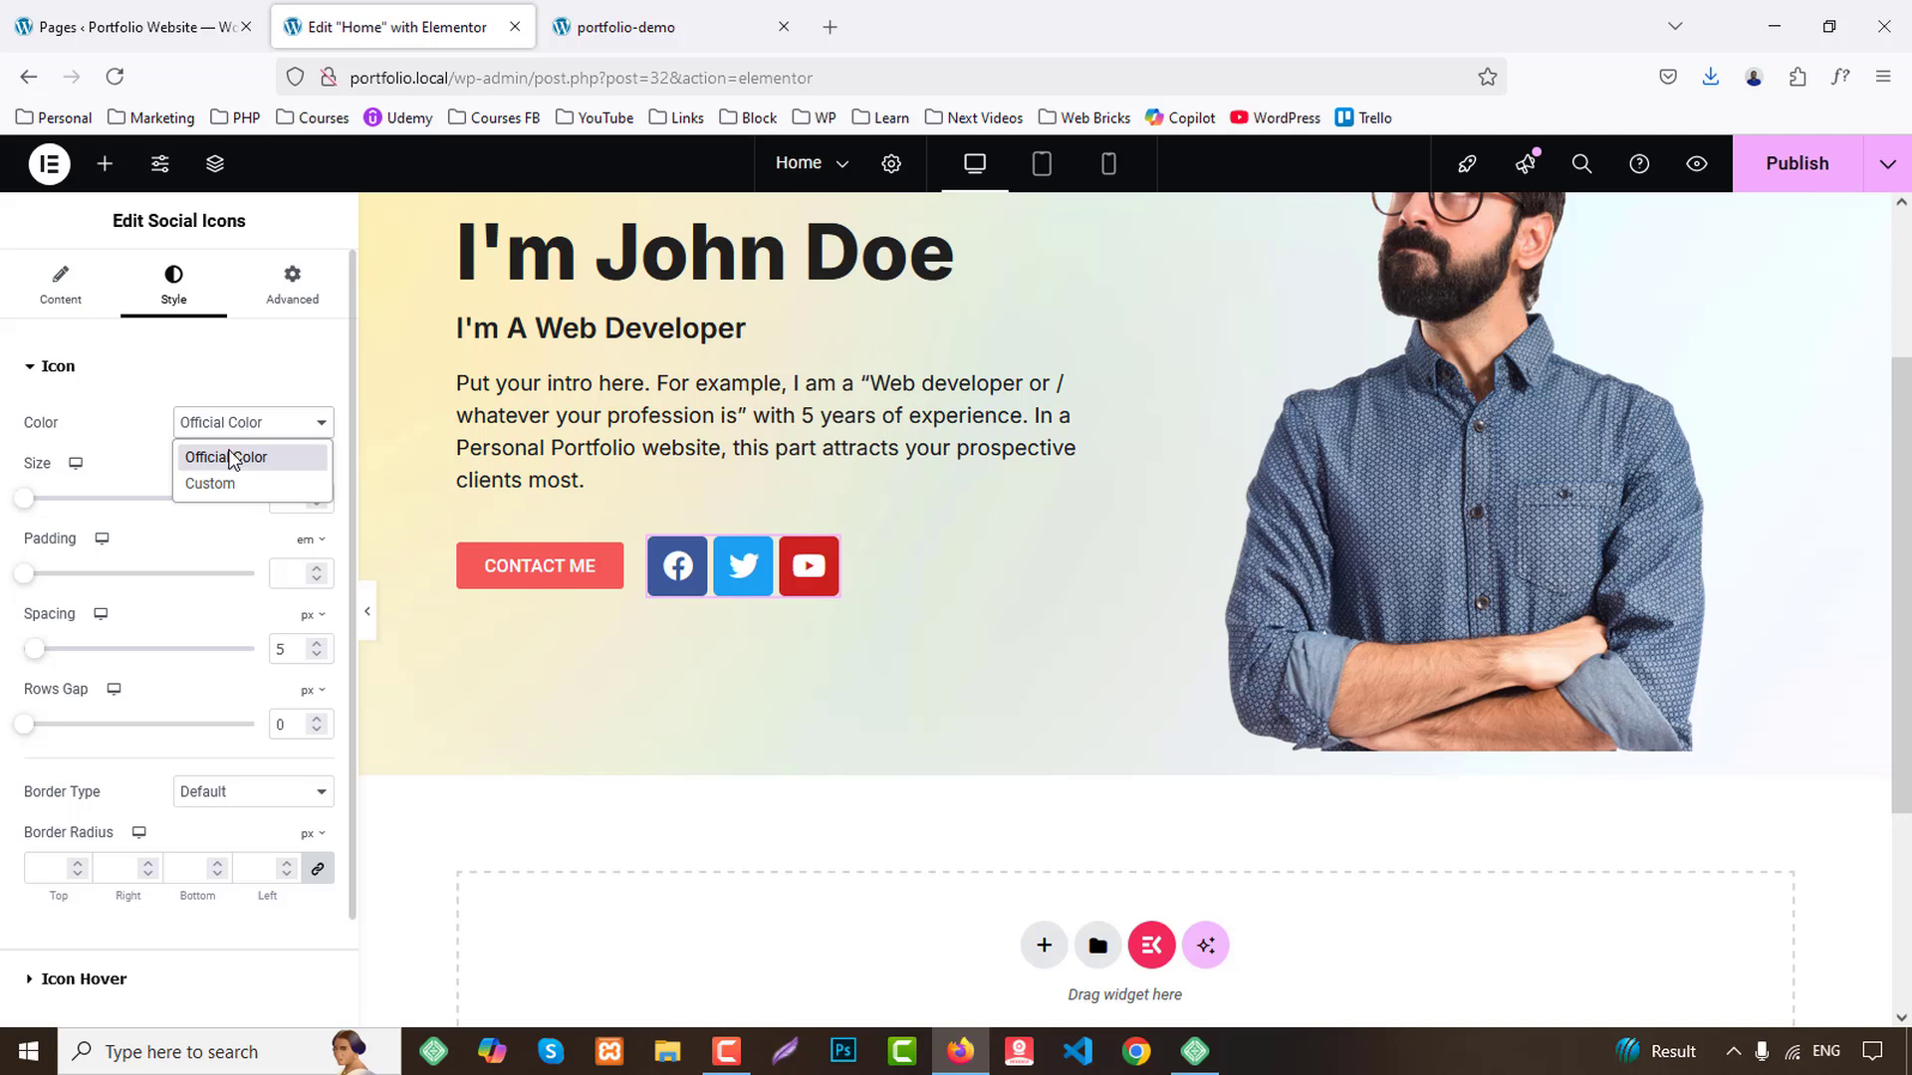
left_click(211, 484)
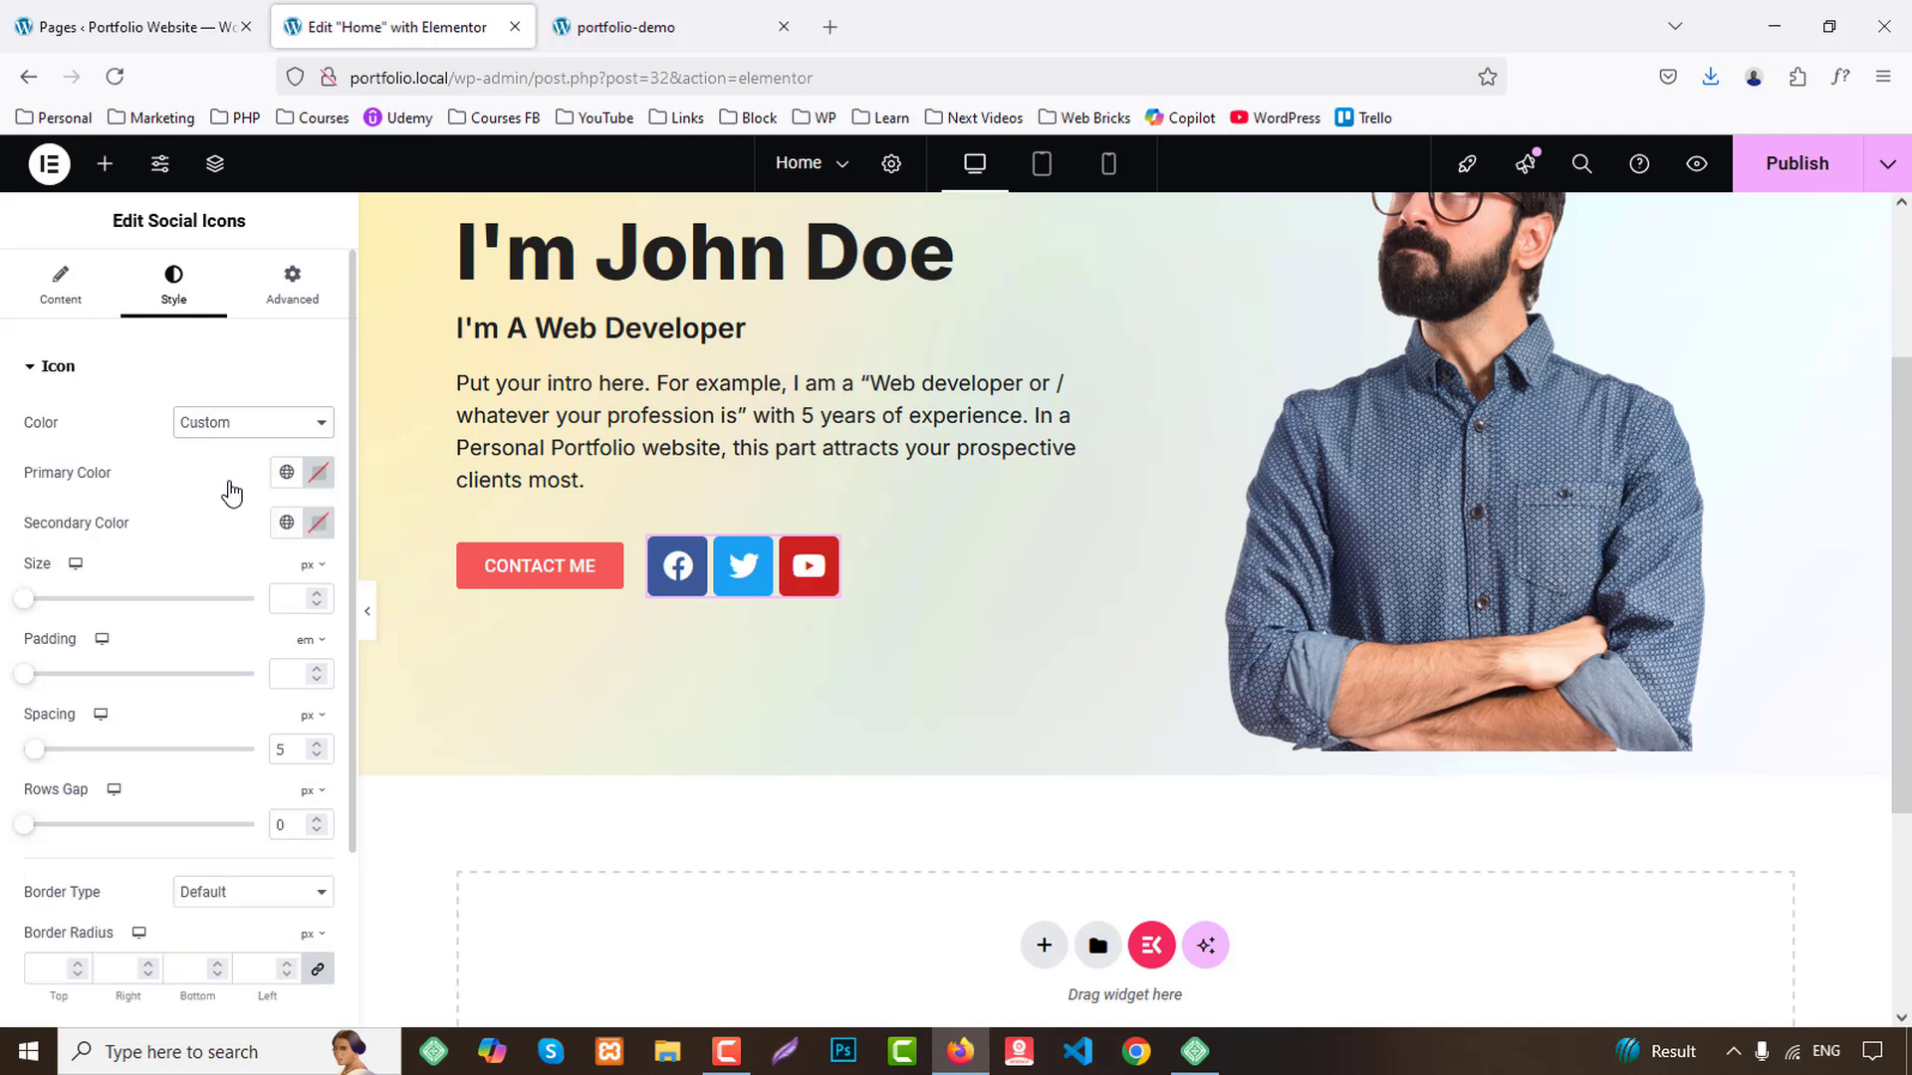
Set the social icons' secondary color to the global Secondary color and make their primary color fully transparent (#02010100).
left_click(289, 524)
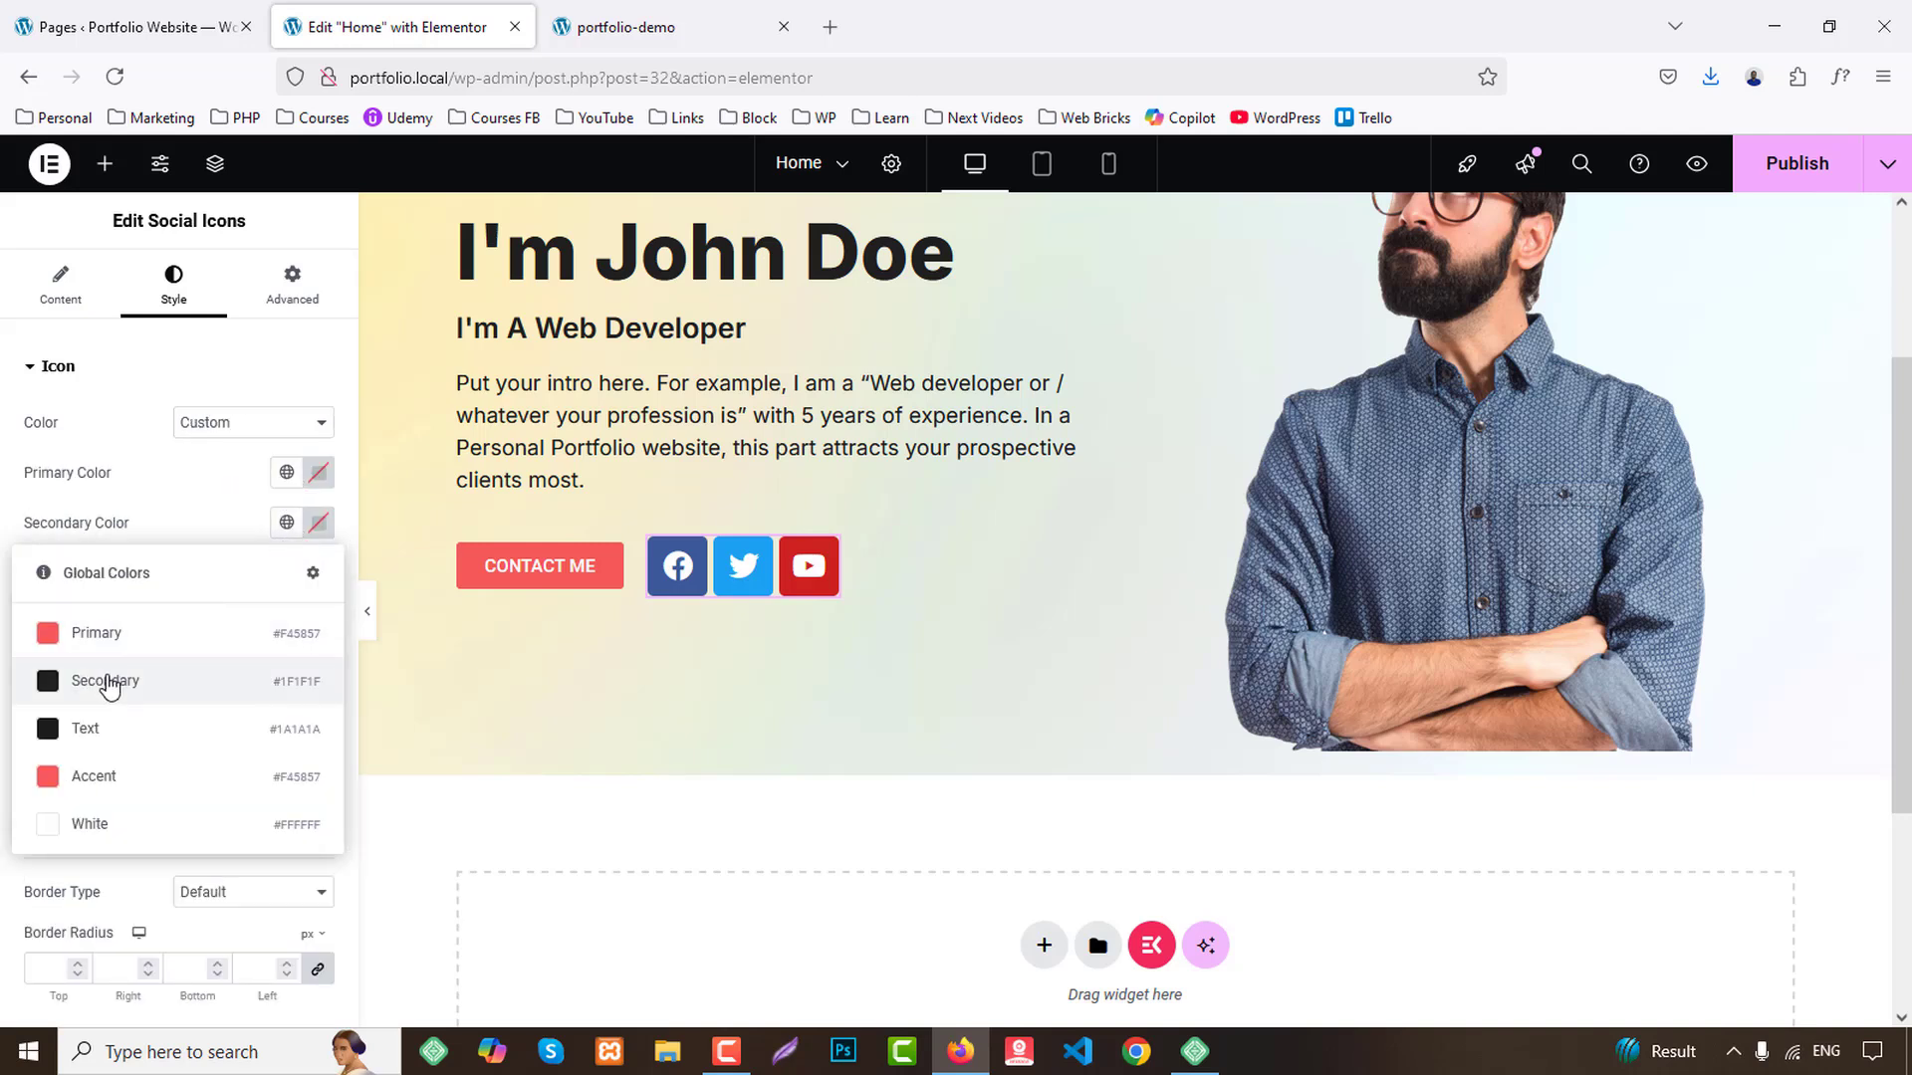
left_click(105, 681)
left_click(320, 474)
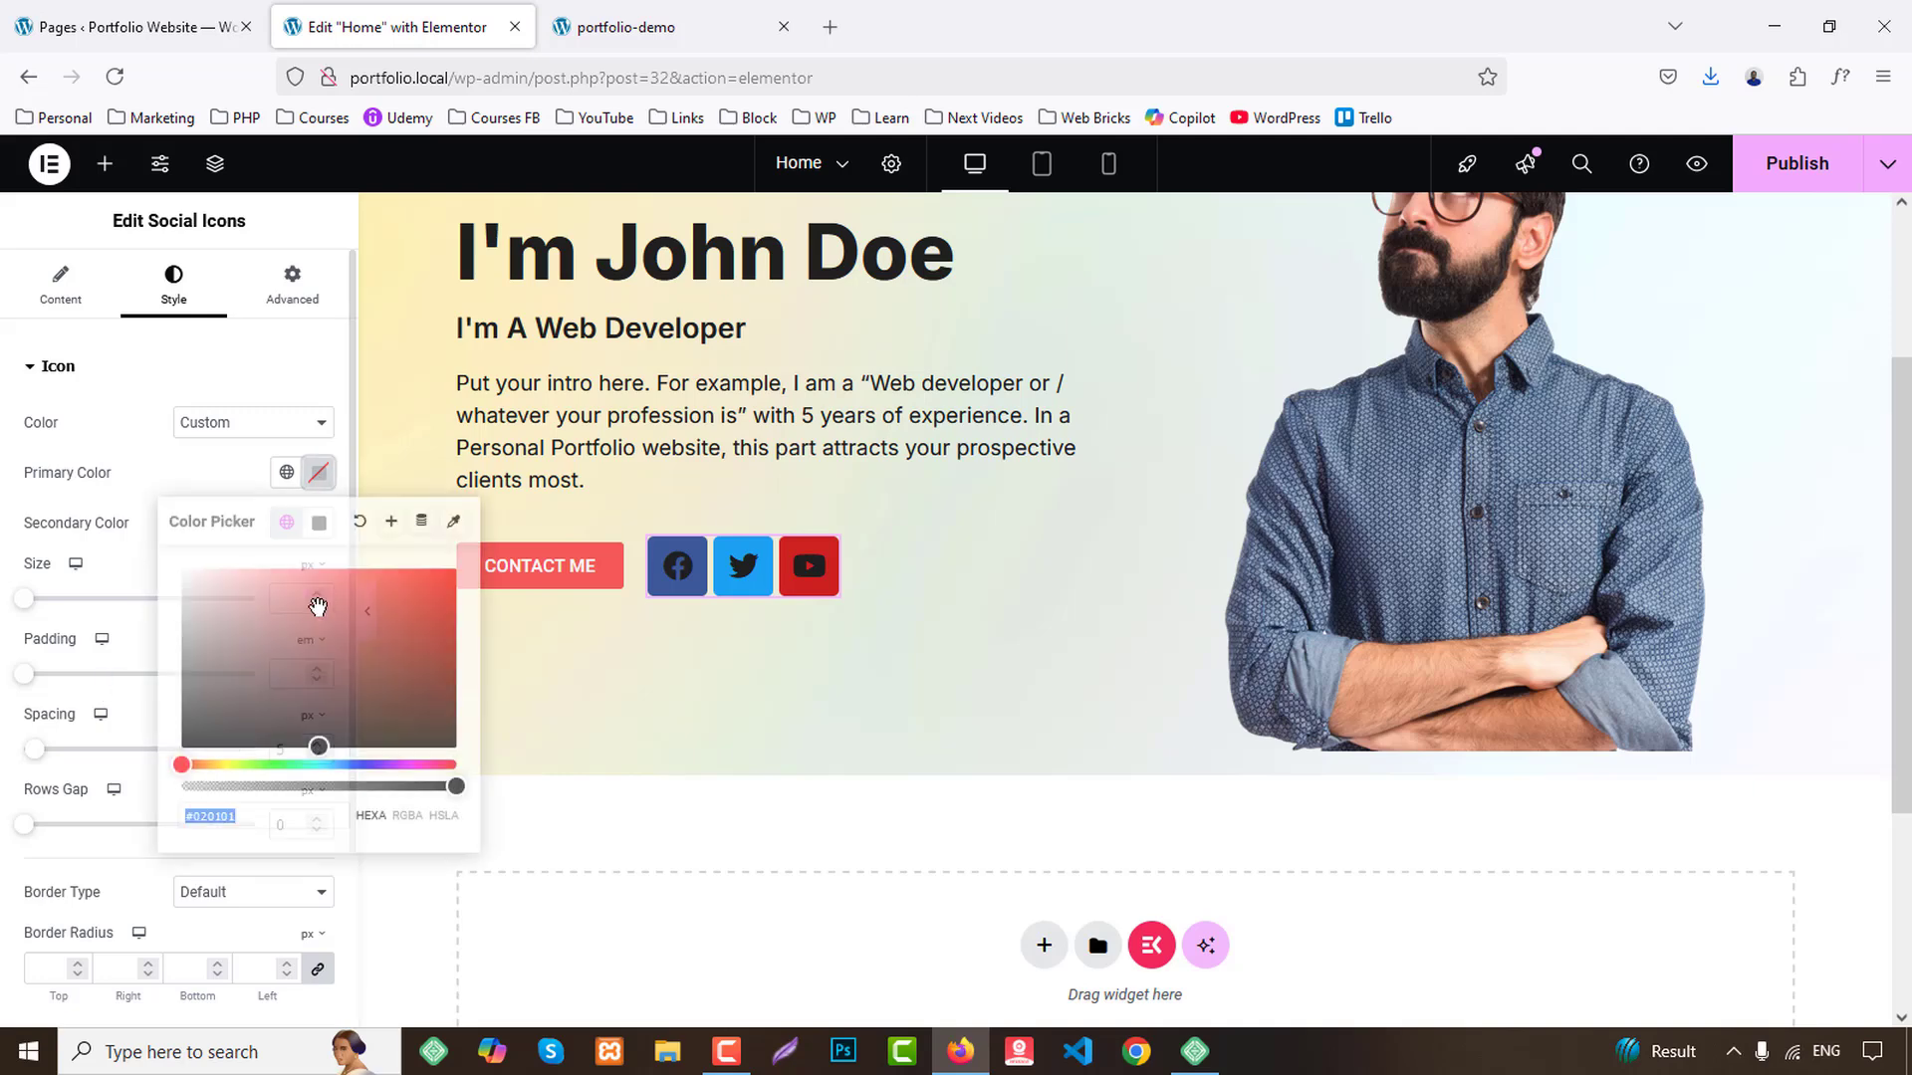
left_click_drag(455, 788, 116, 785)
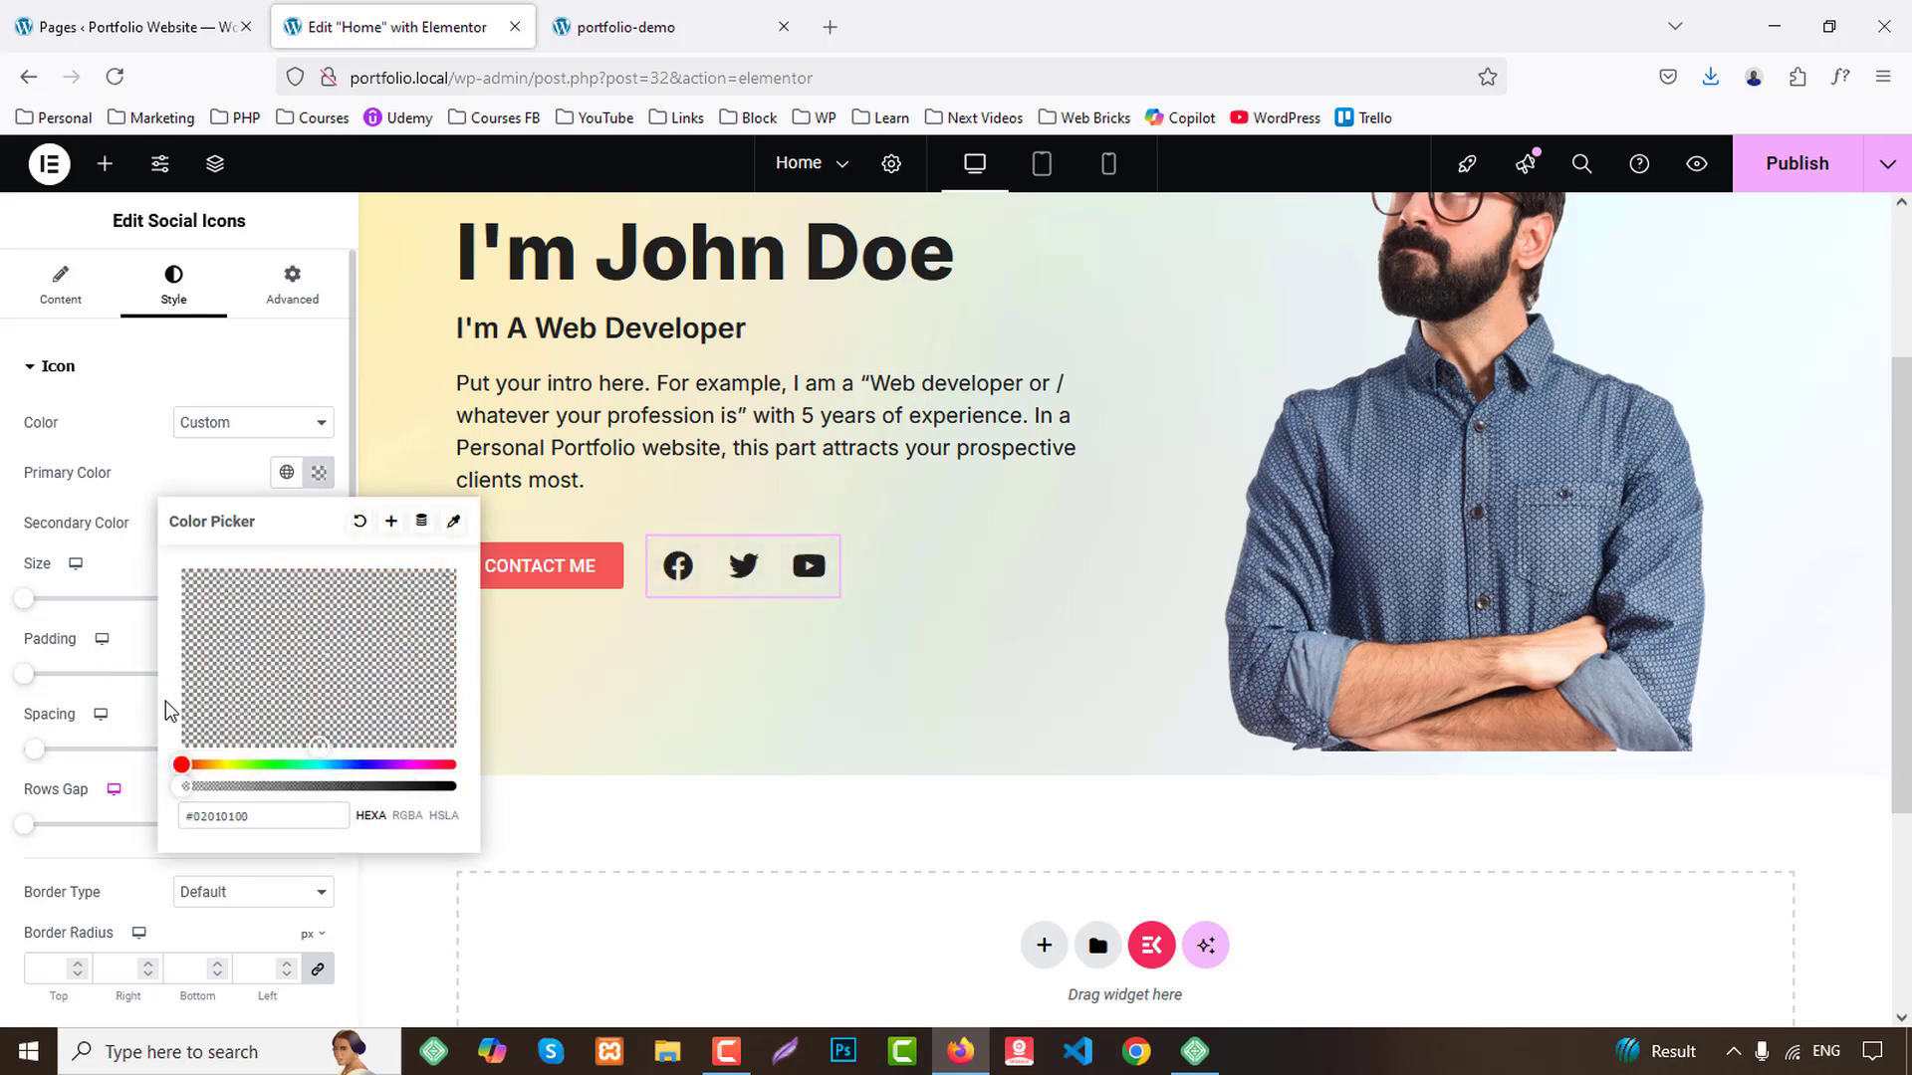
Set the hero social icons' padding to 0 em and their size to 20 px.
left_click(93, 783)
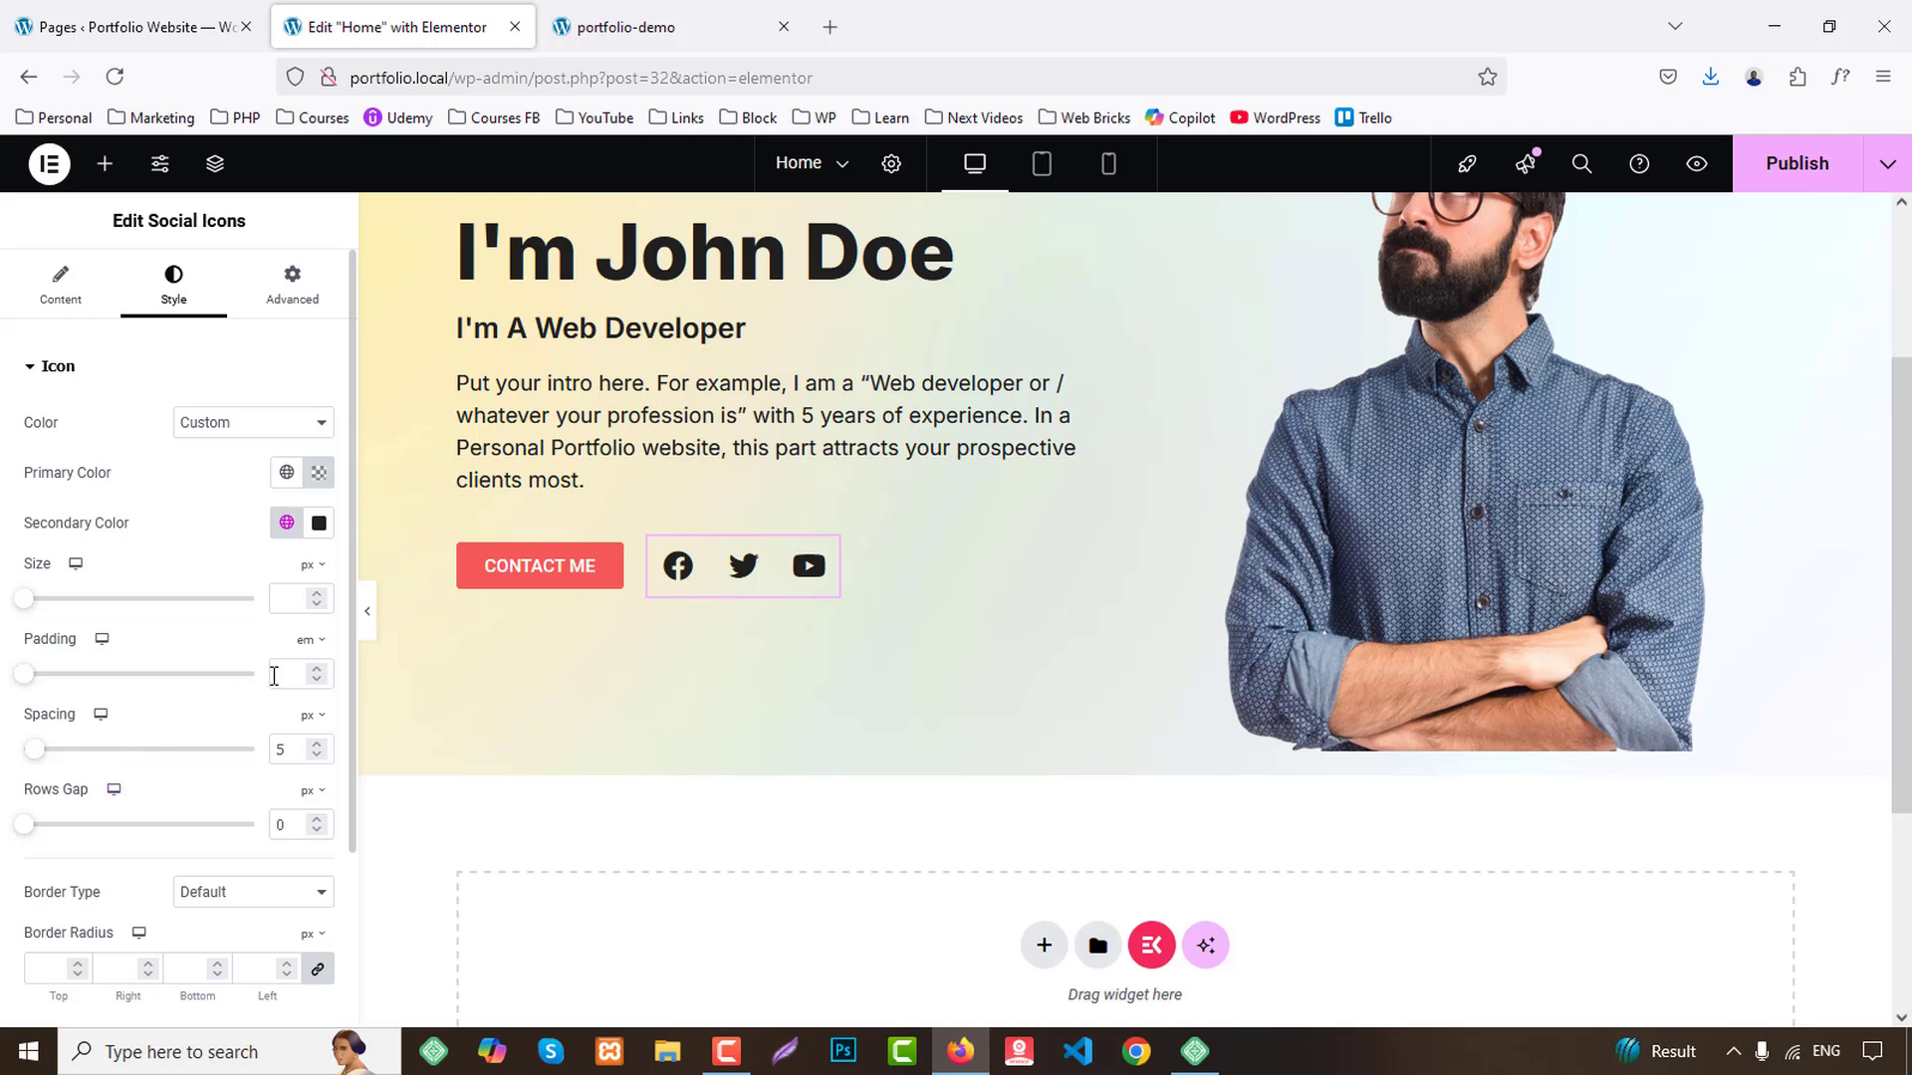
type("0")
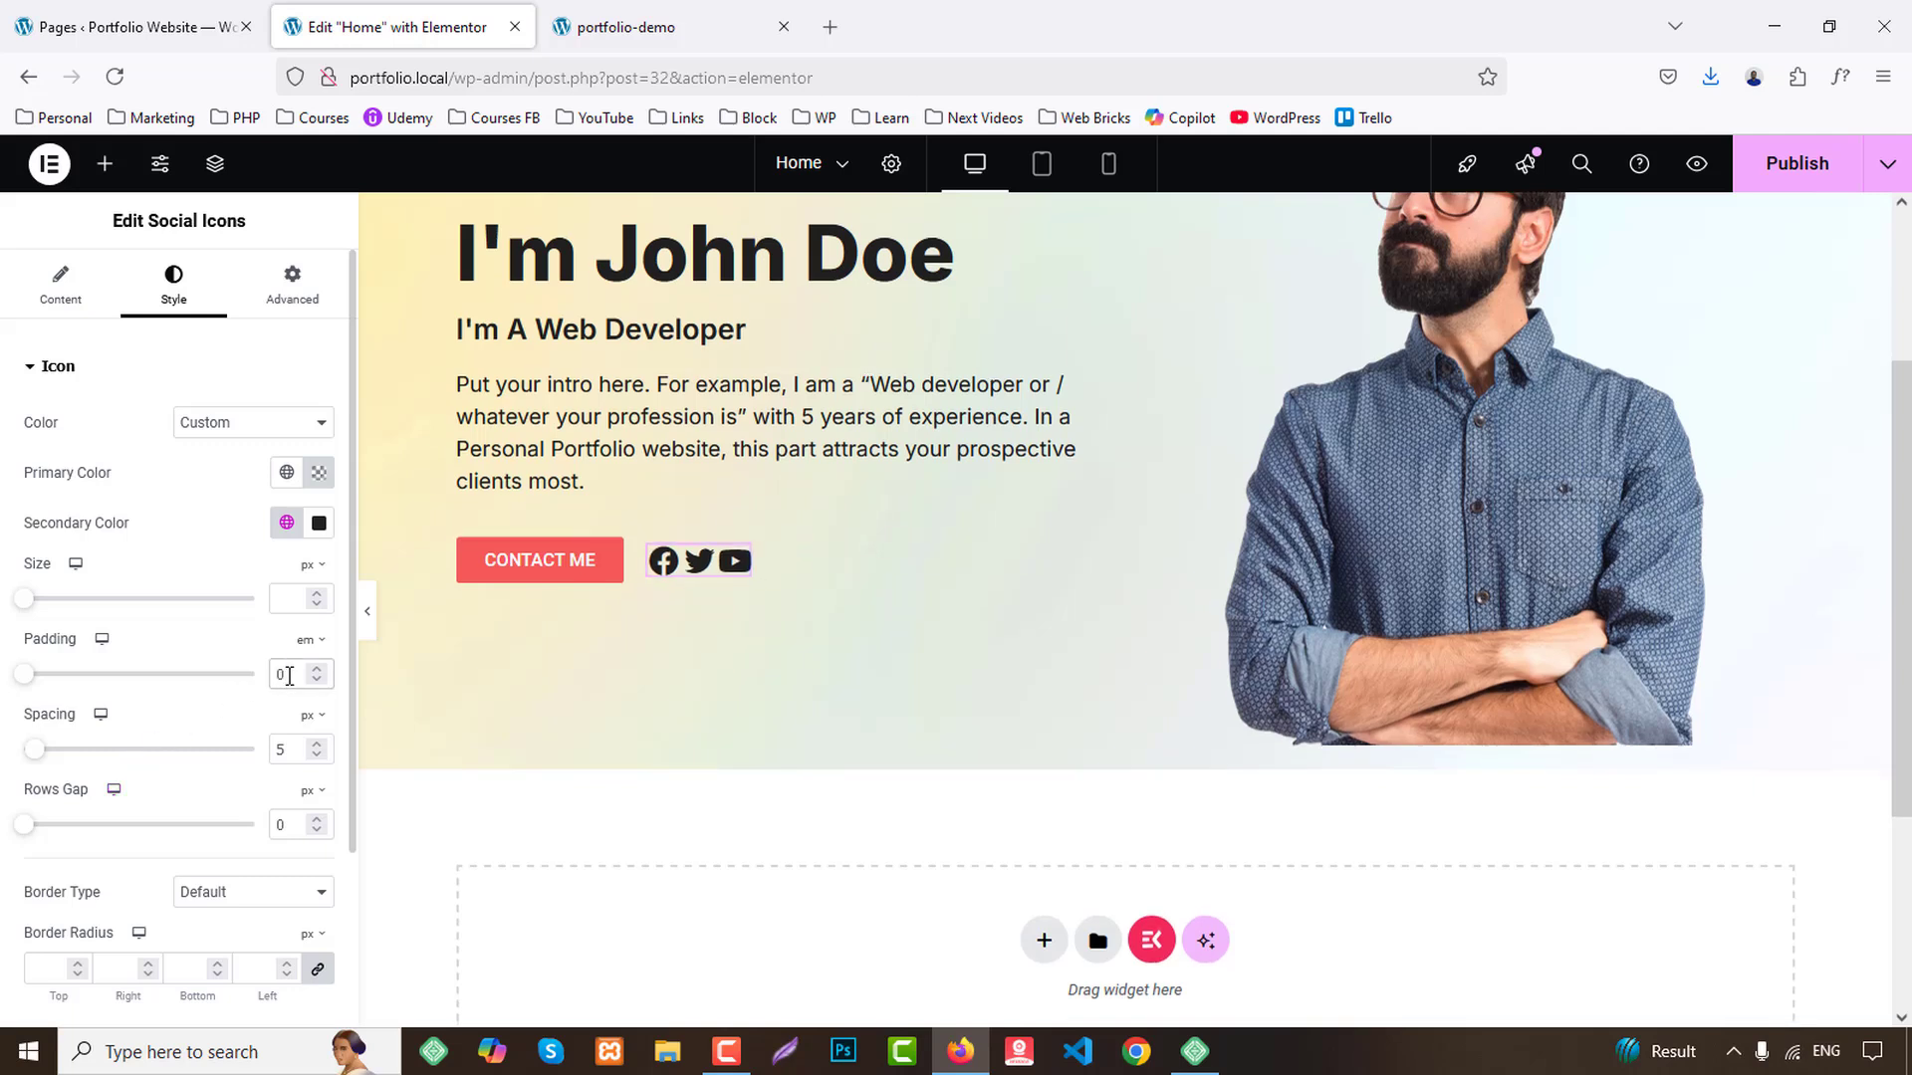
left_click(292, 600)
type("6")
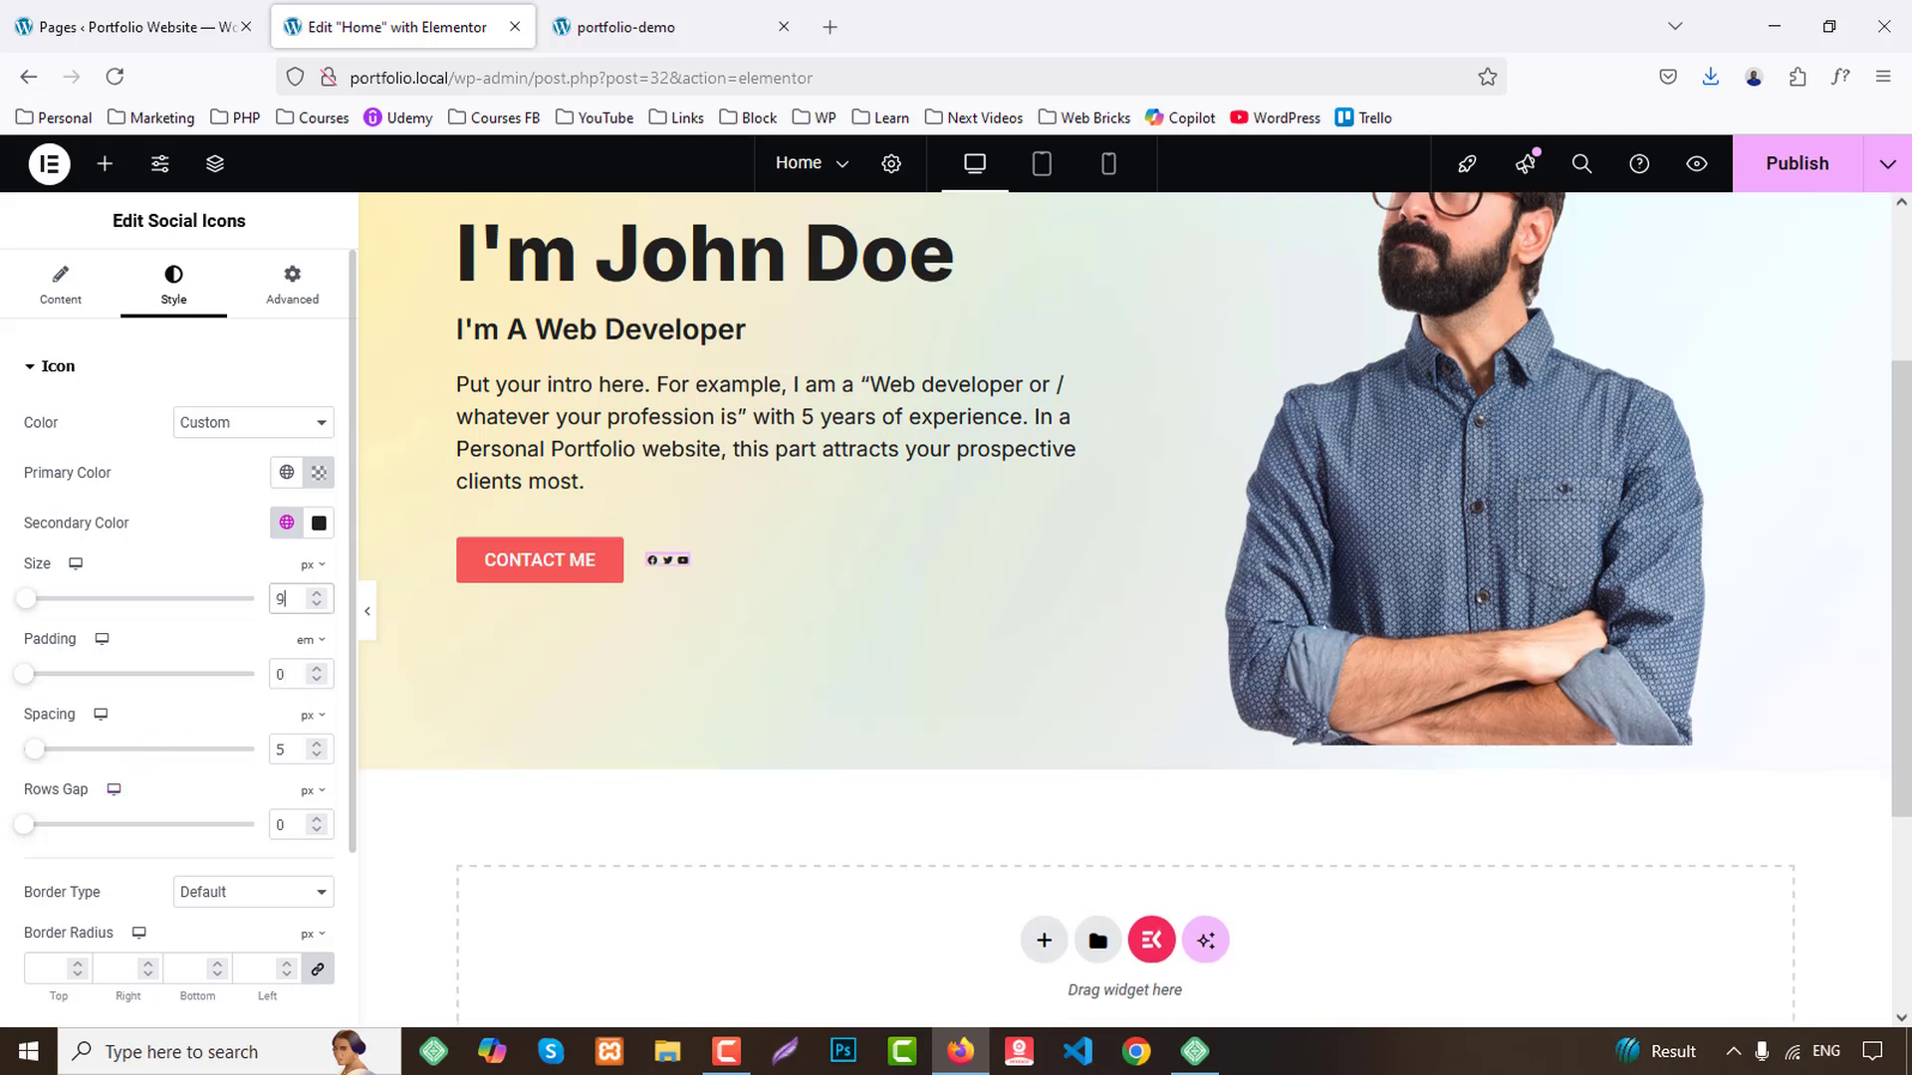
key("Up")
key("Up")
key("Up")
key("Up")
key("Up")
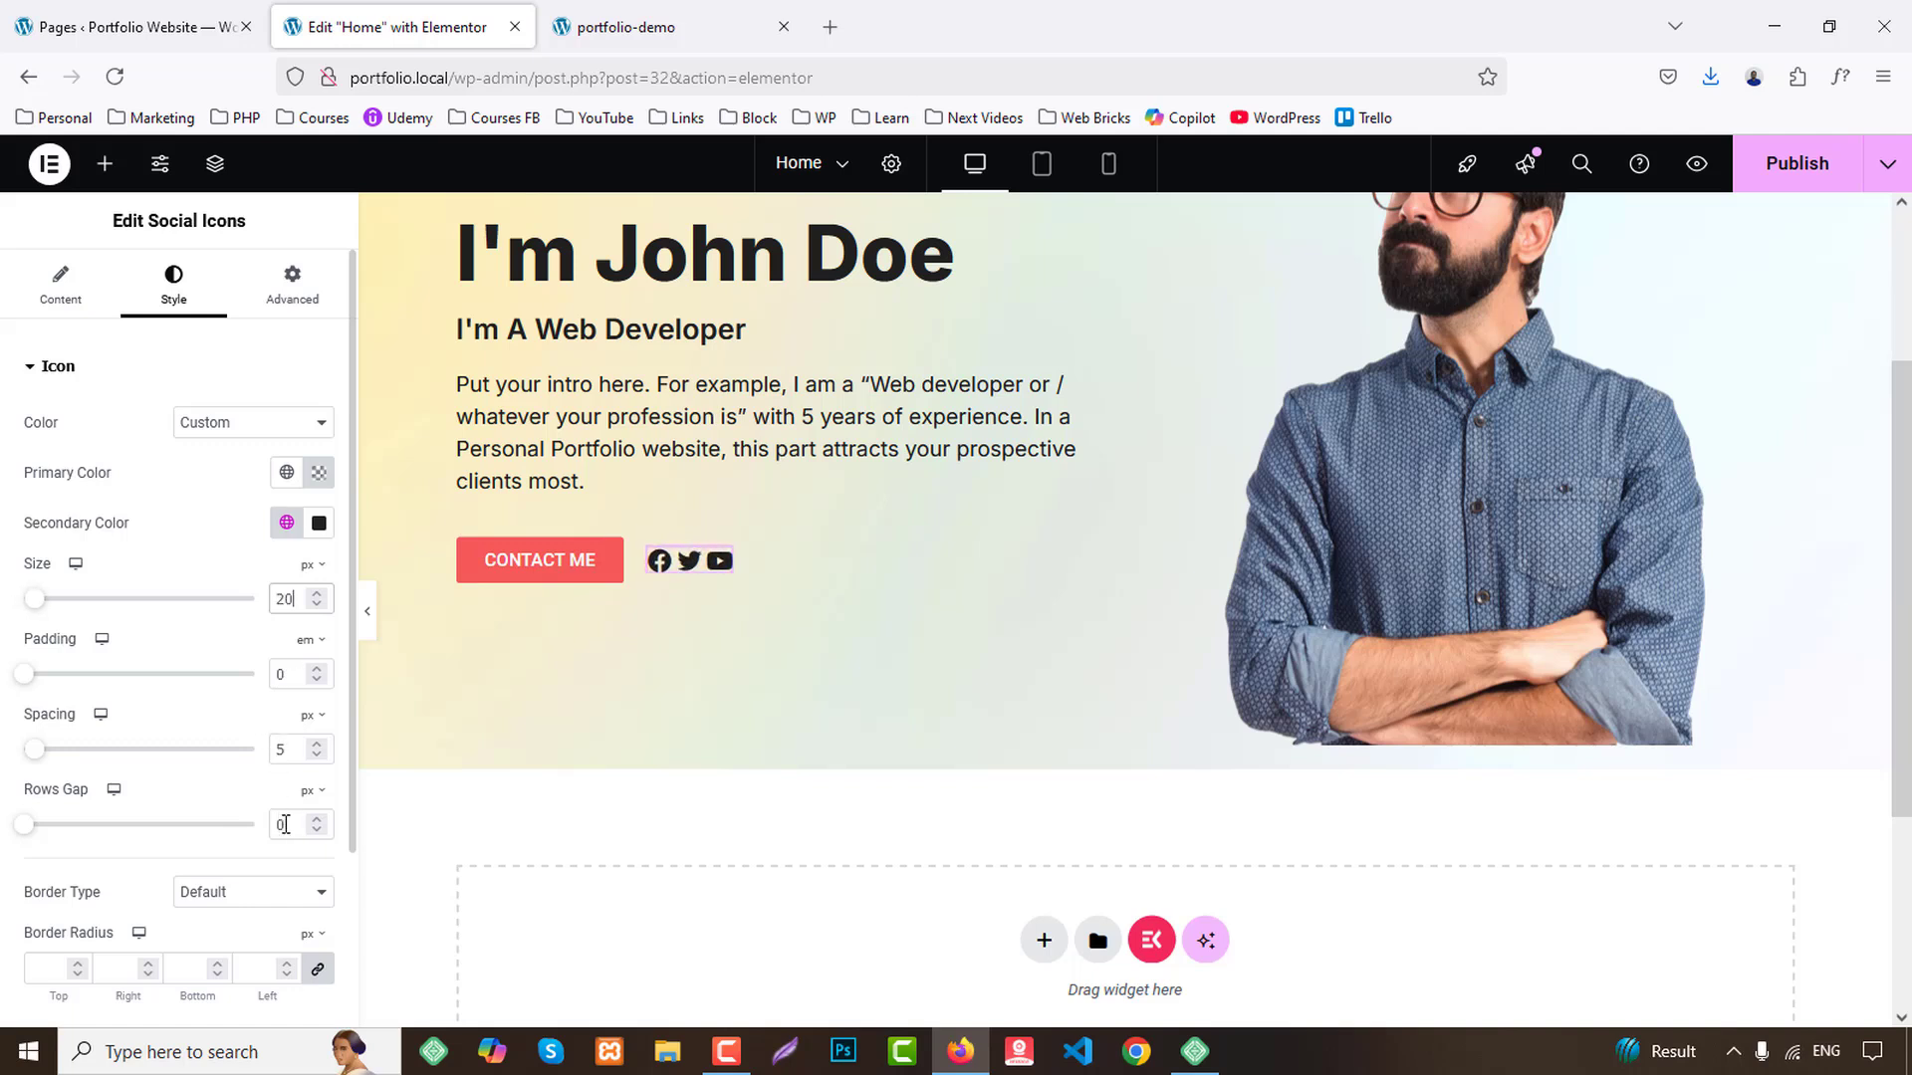
Set the spacing between the social icons to 25 px.
key("Up")
key("Up")
key("Up")
key("Up")
key("Up")
key("Up")
key("Up")
key("Up")
key("Up")
key("Up")
key("Up")
key("Up")
key("Up")
key("Up")
key("Up")
key("Up")
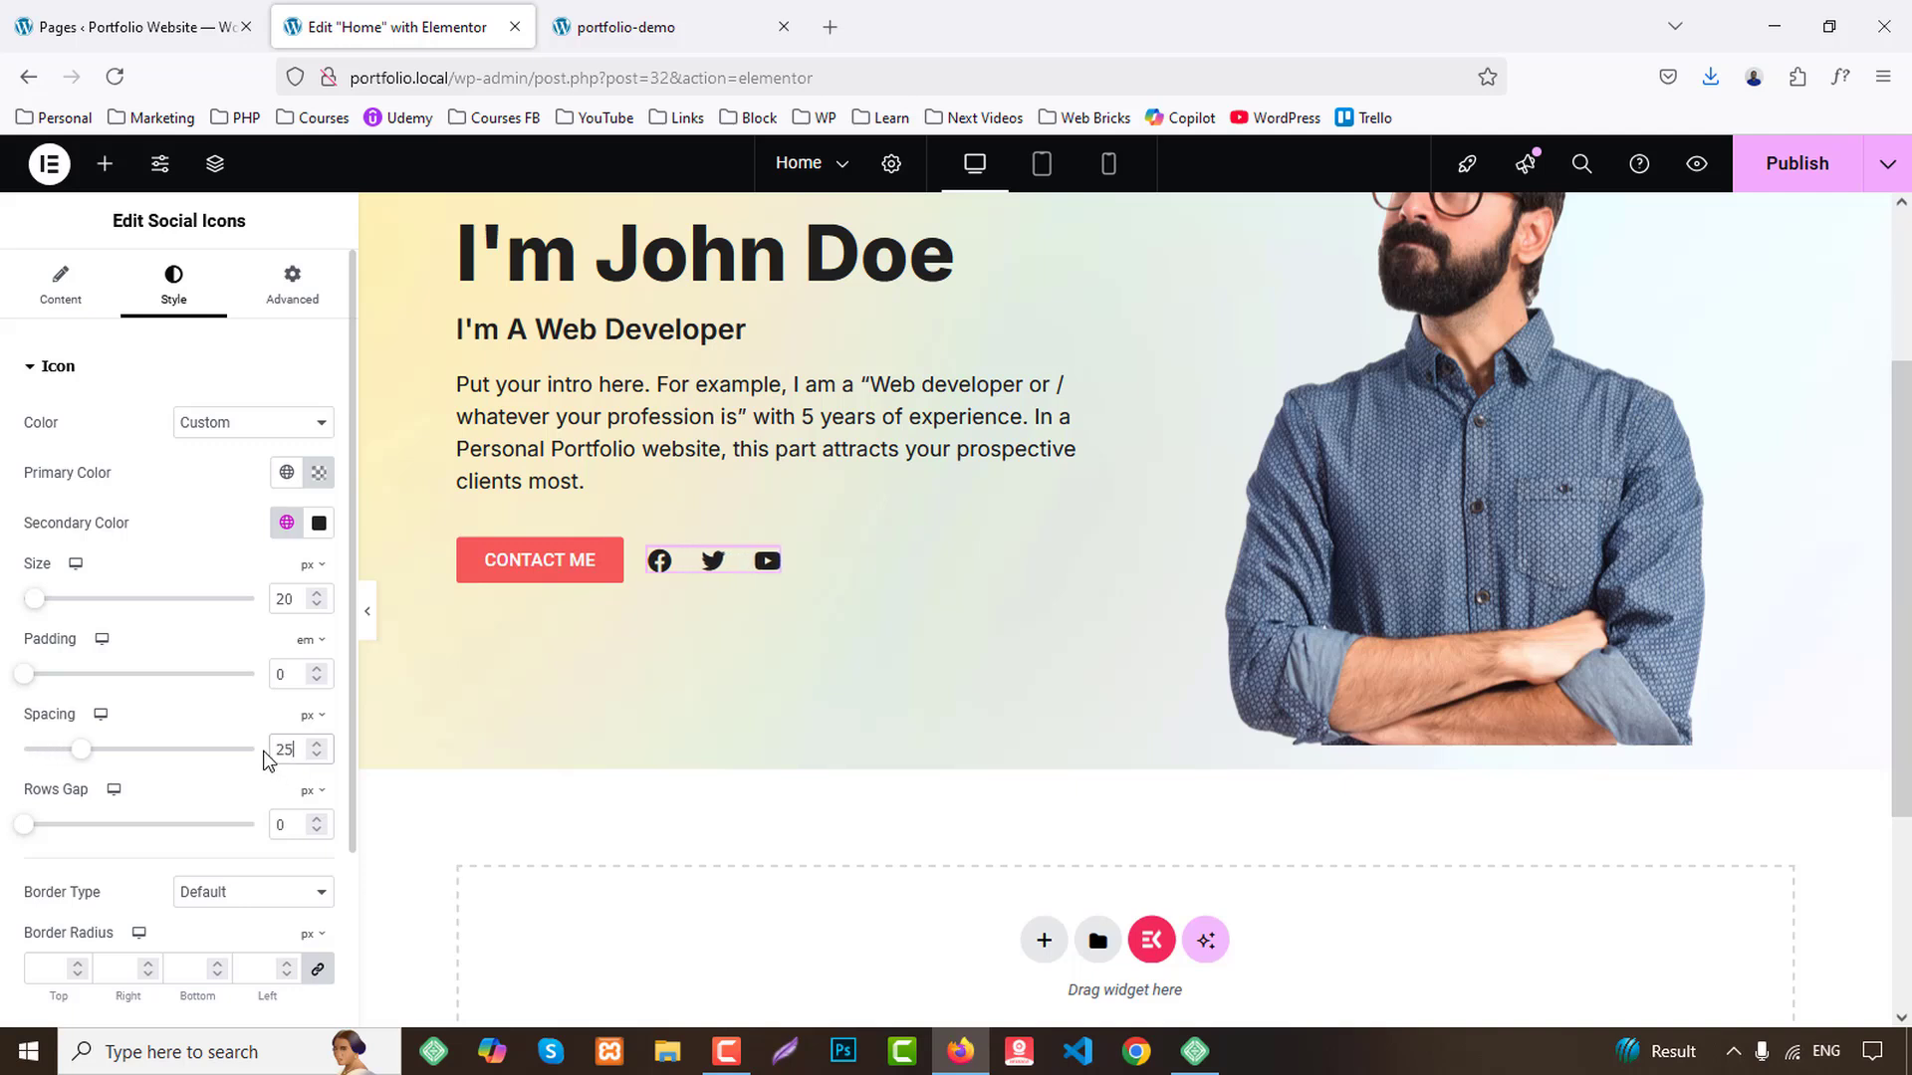
Set the social icons' hover secondary color to the global Primary color and publish the page.
scroll(257, 715, "down", 2)
left_click(84, 855)
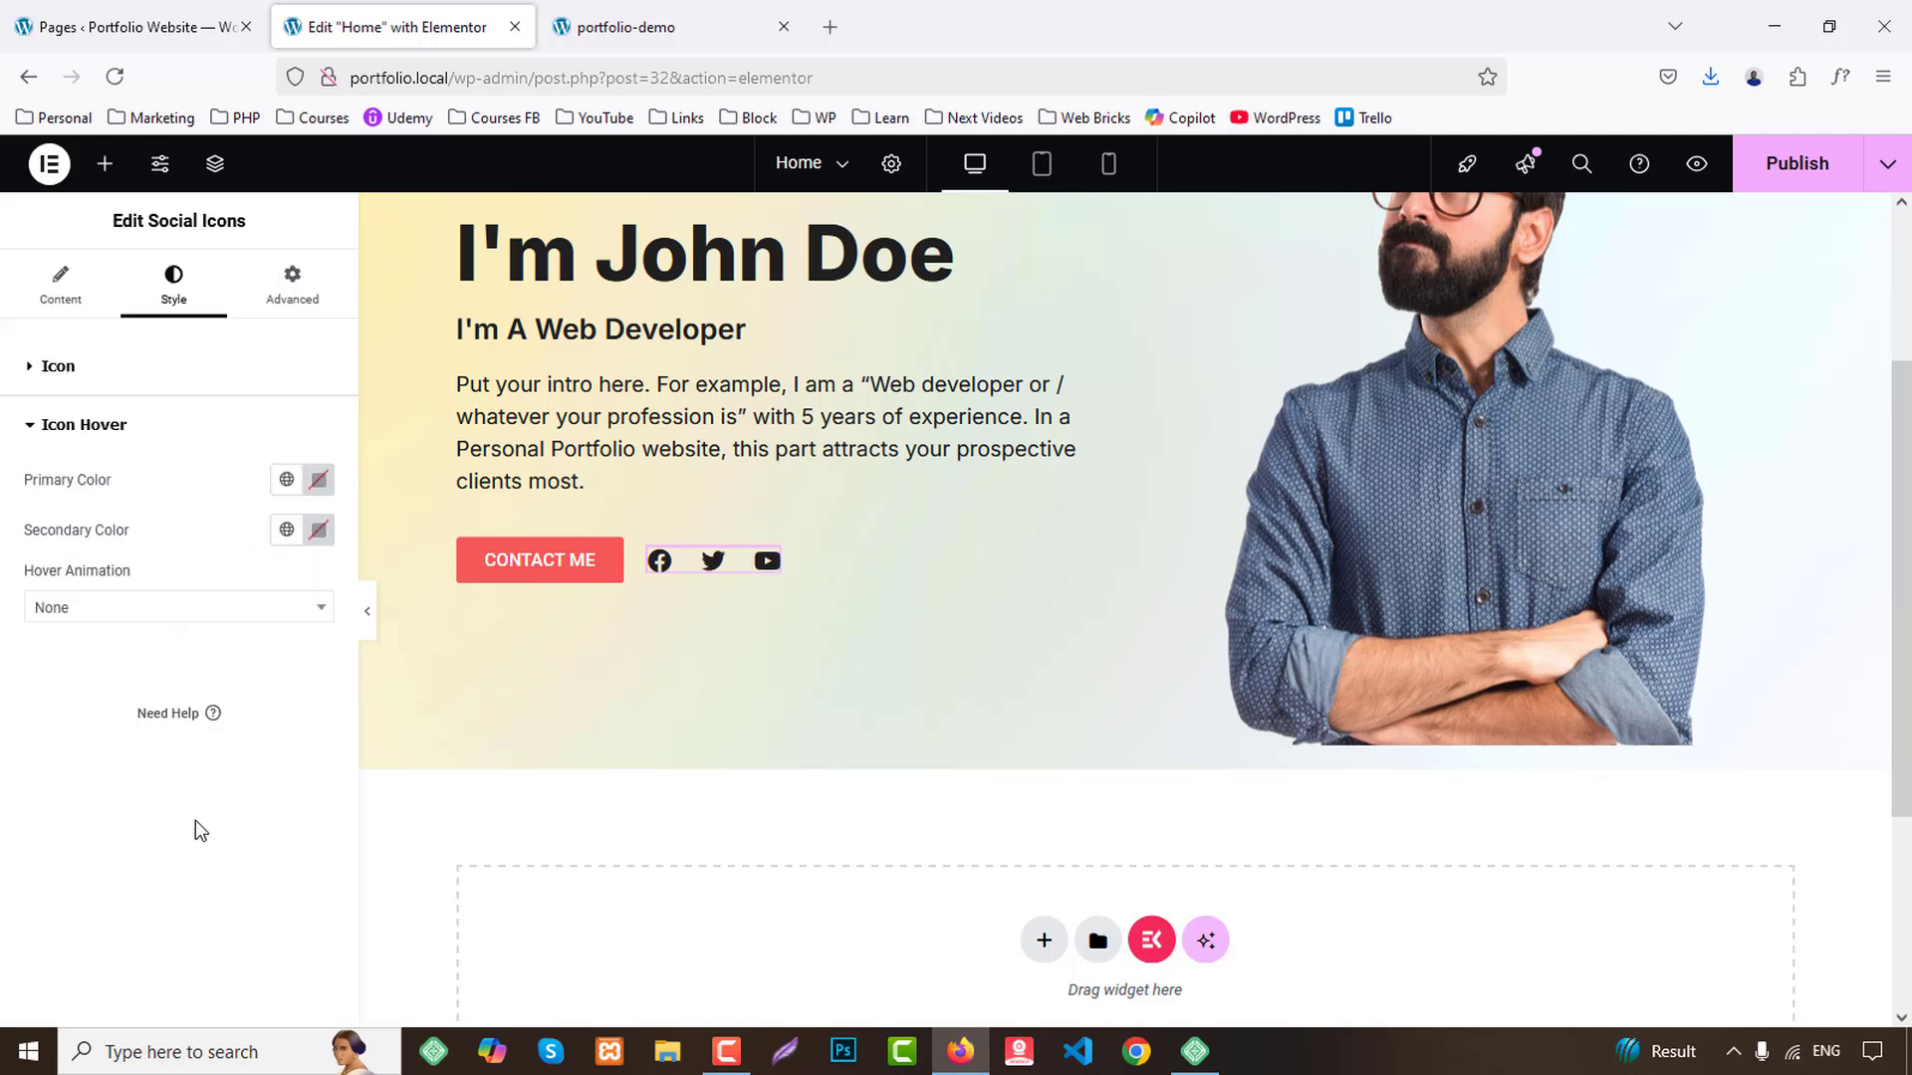
left_click(286, 529)
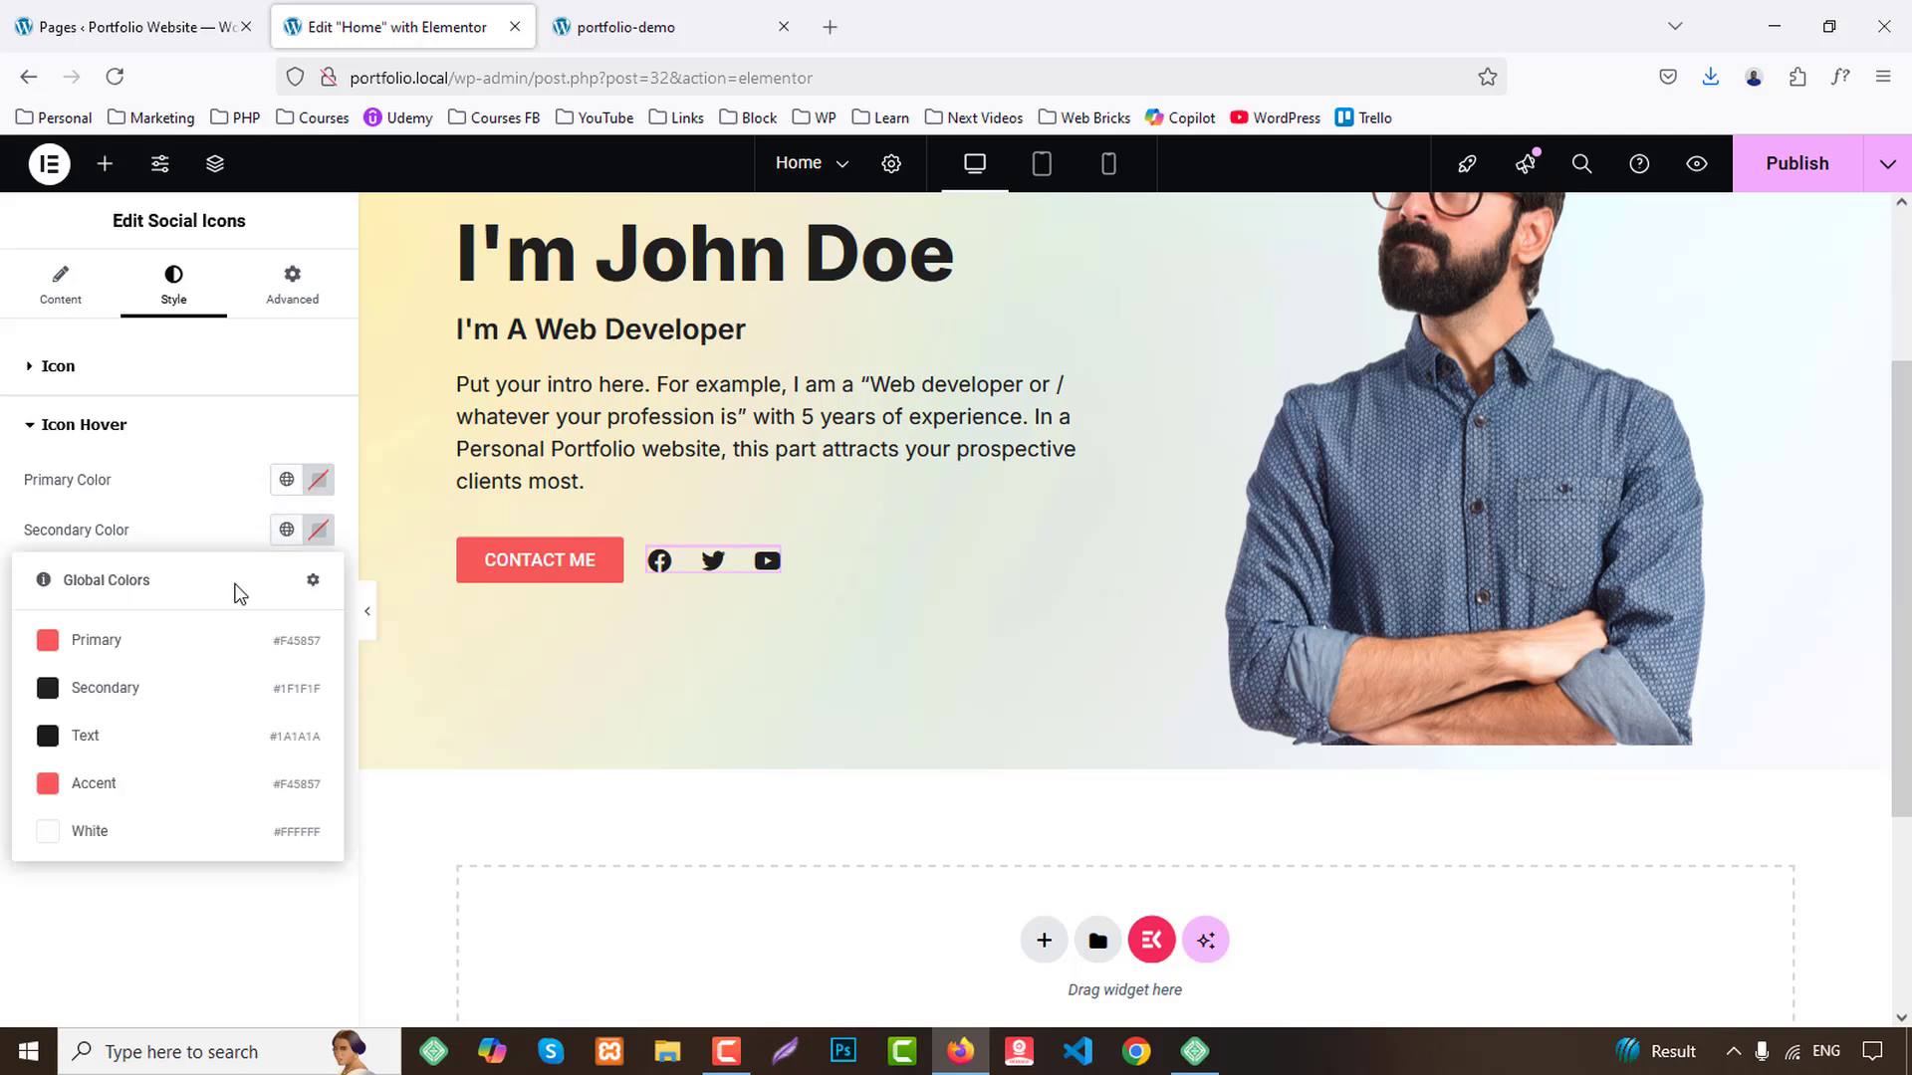
left_click(141, 631)
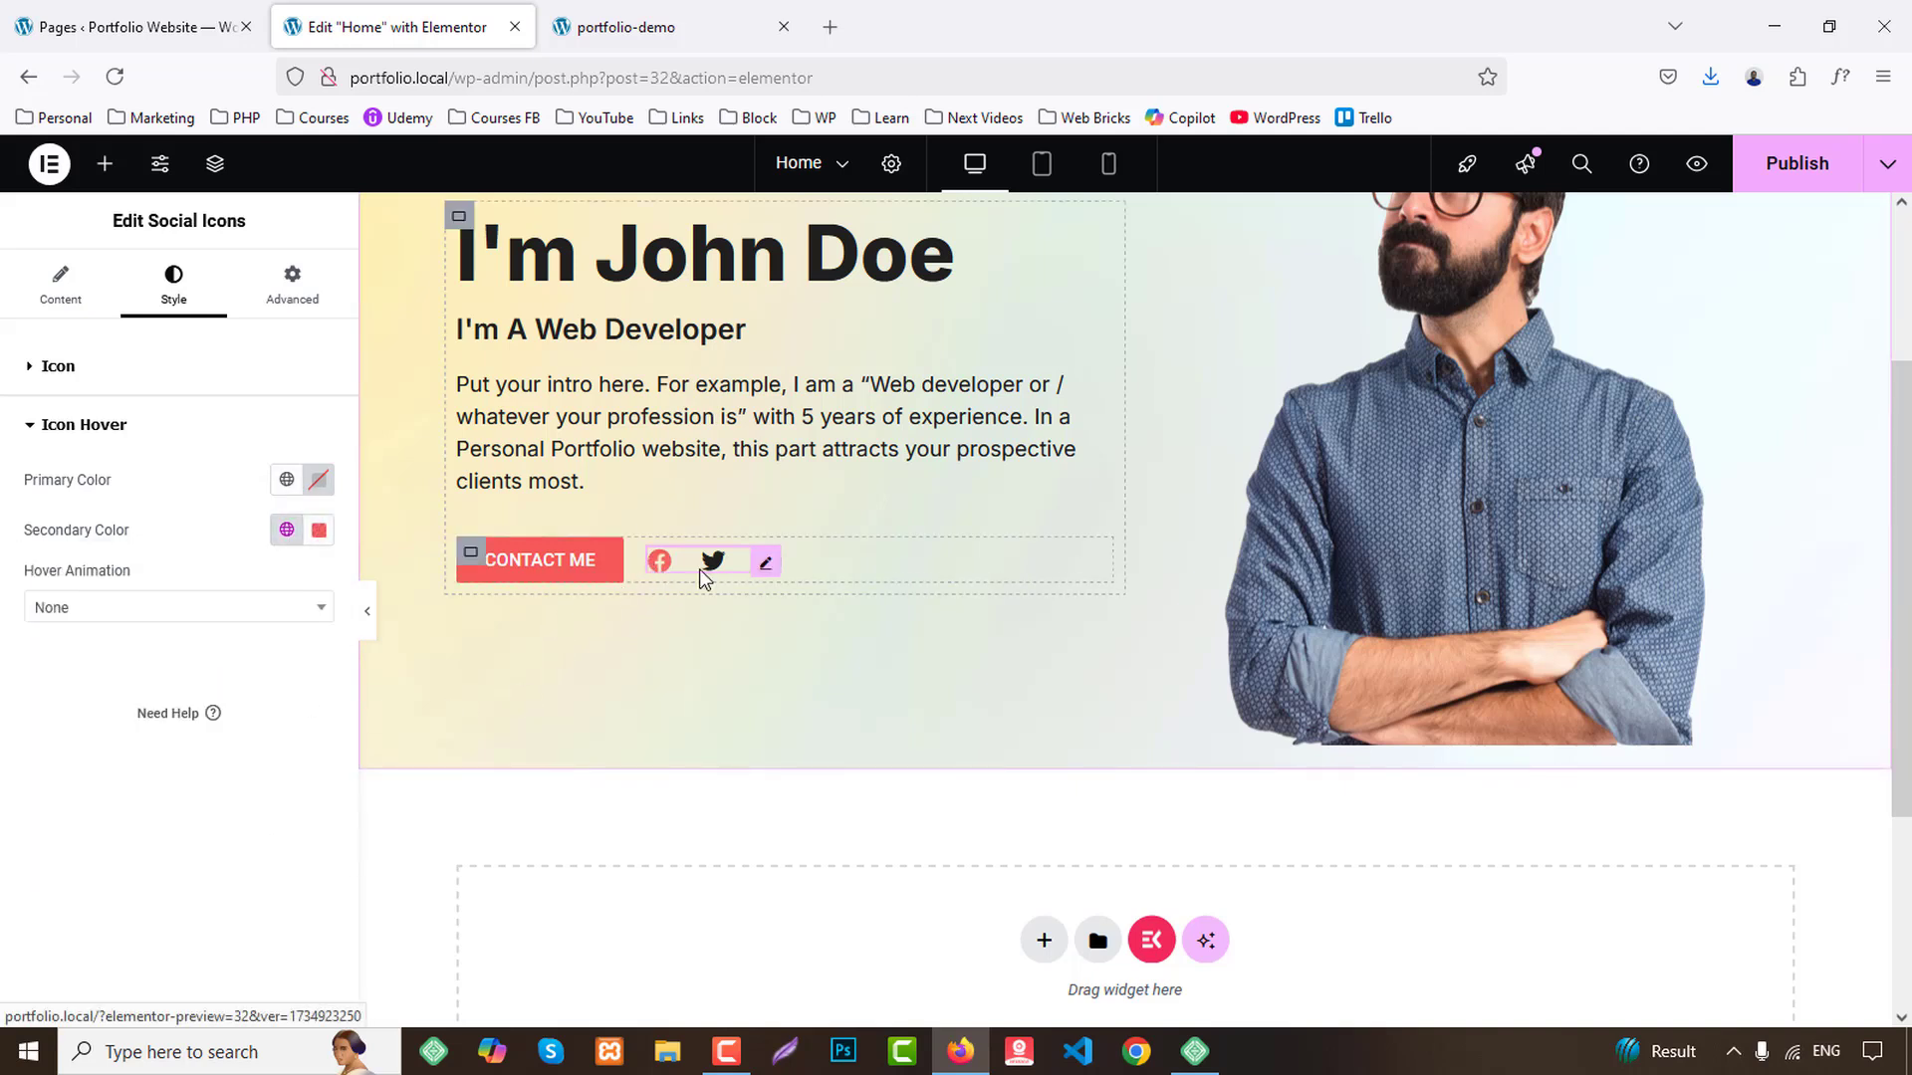
left_click(1763, 185)
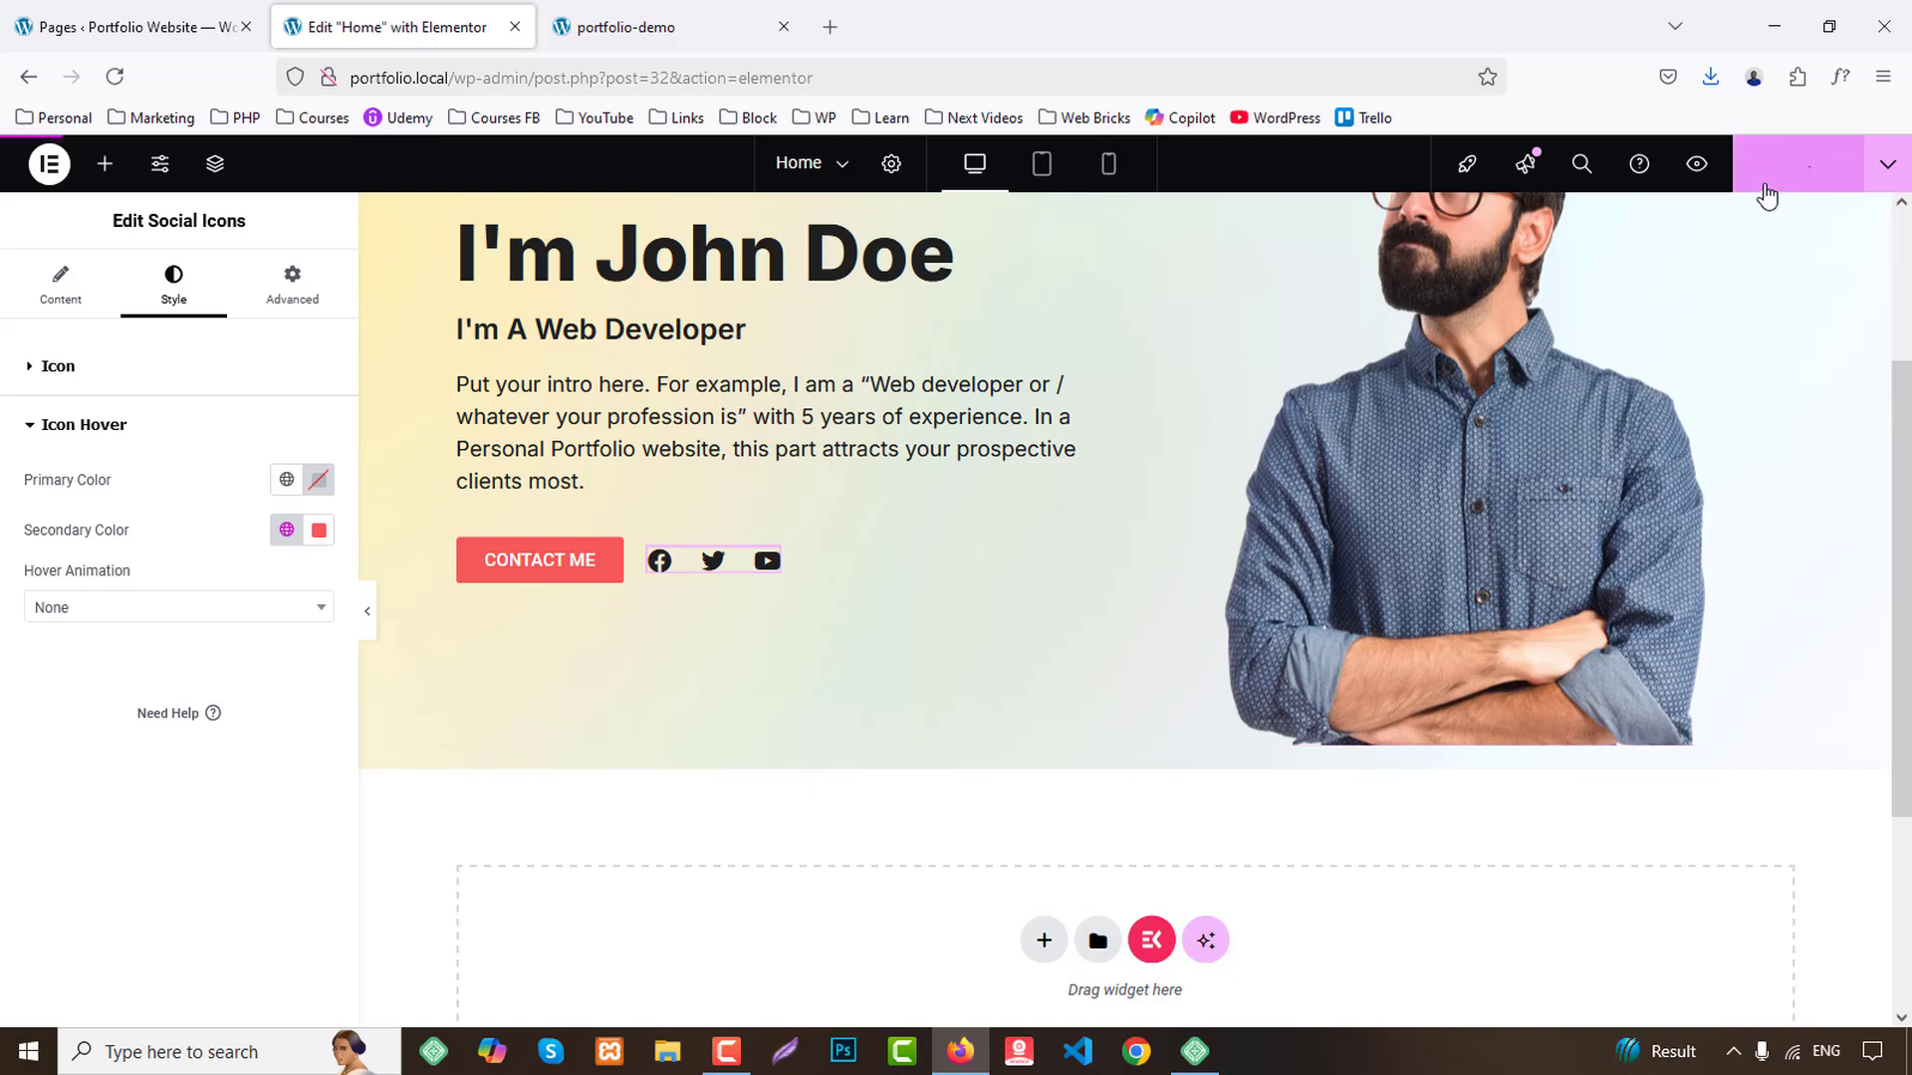
Set the padding of the container holding the hero photo to 0 px on all sides.
scroll(1138, 299, "up", 3)
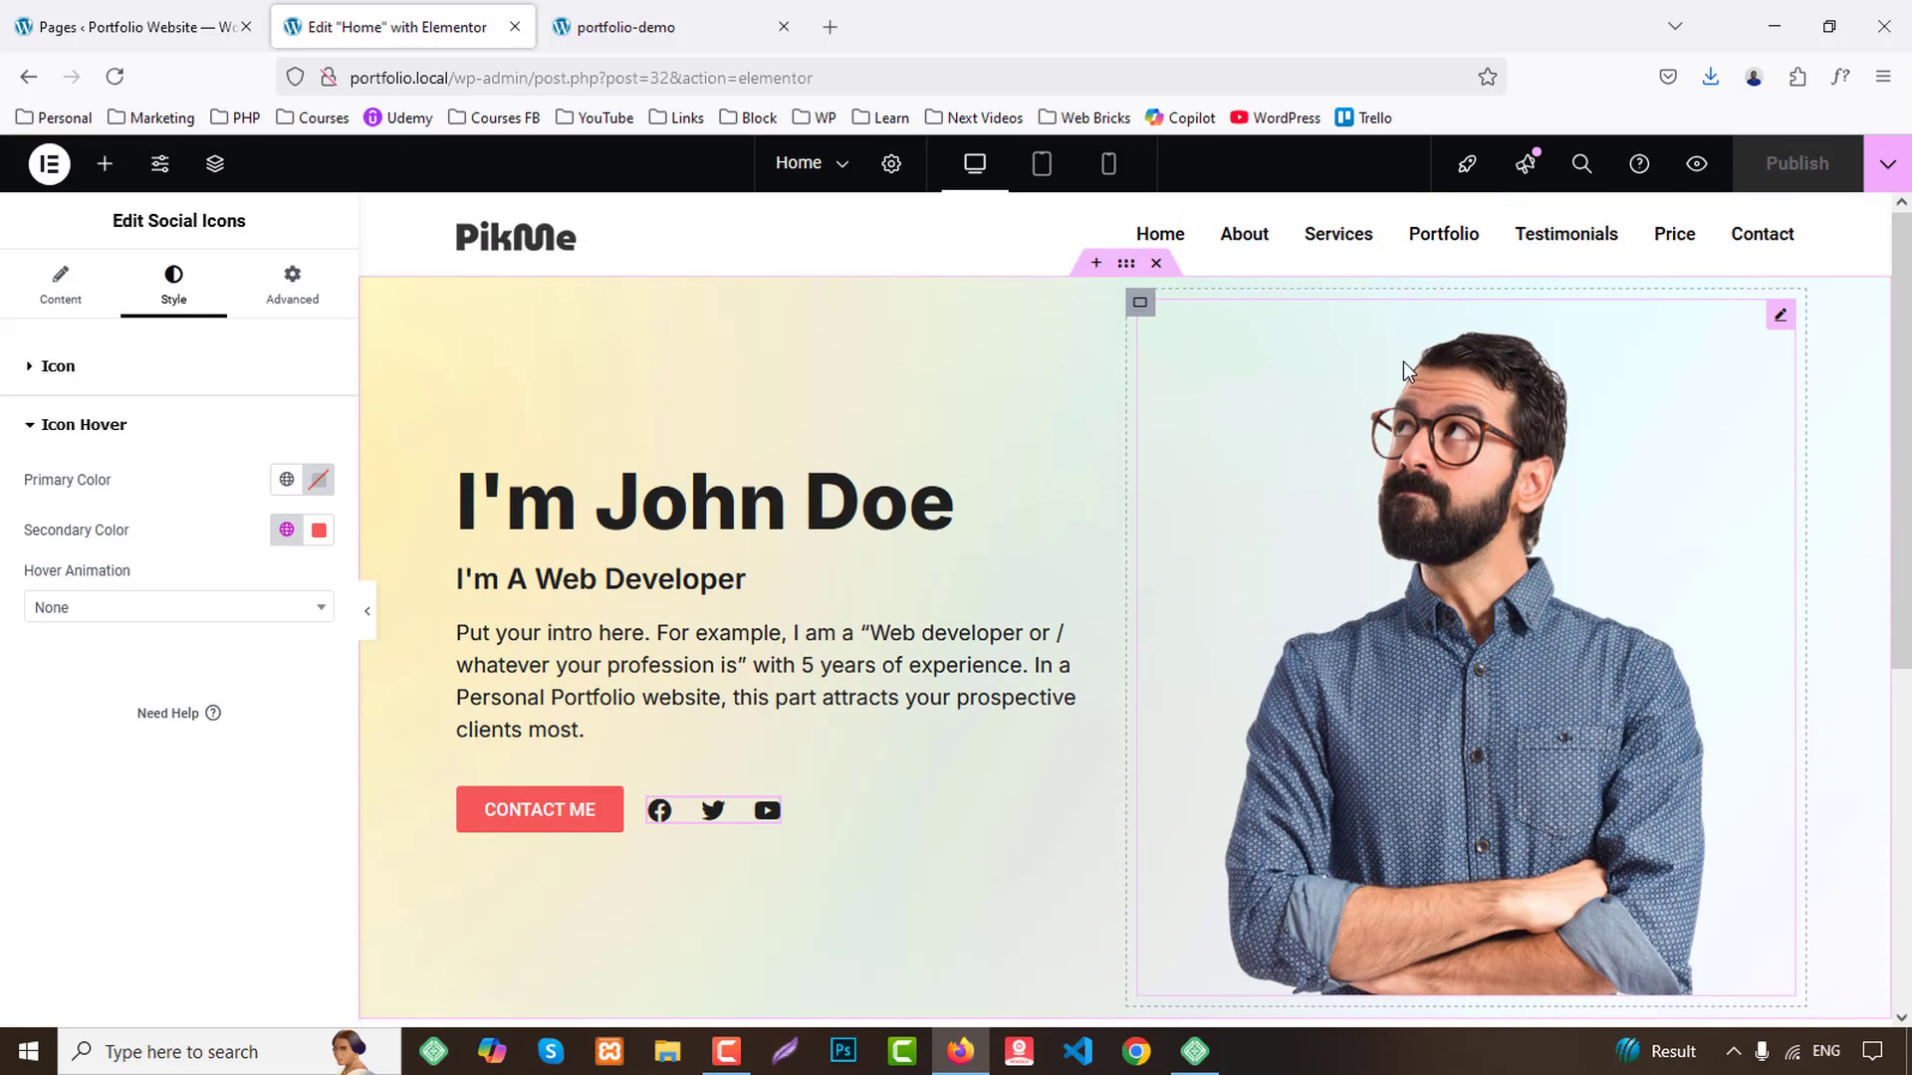
left_click(1125, 267)
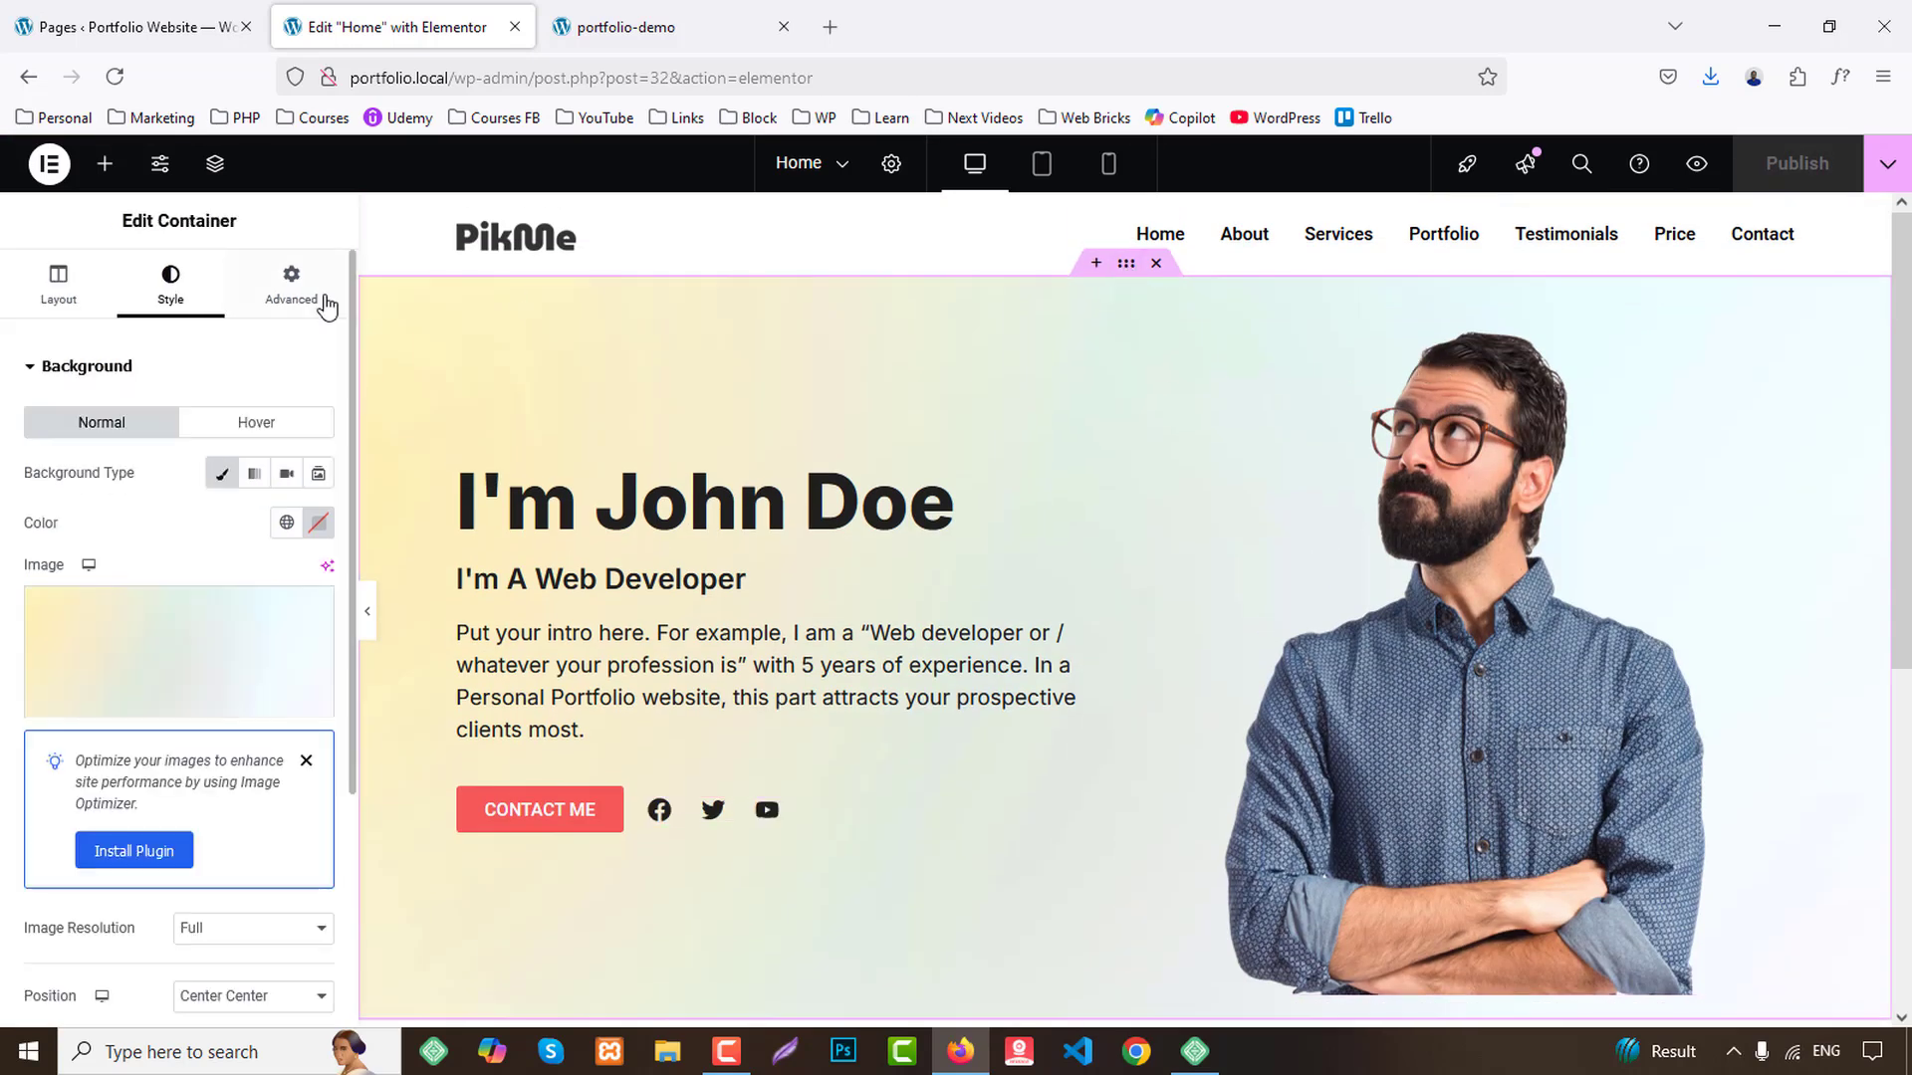
left_click(290, 284)
left_click(1140, 302)
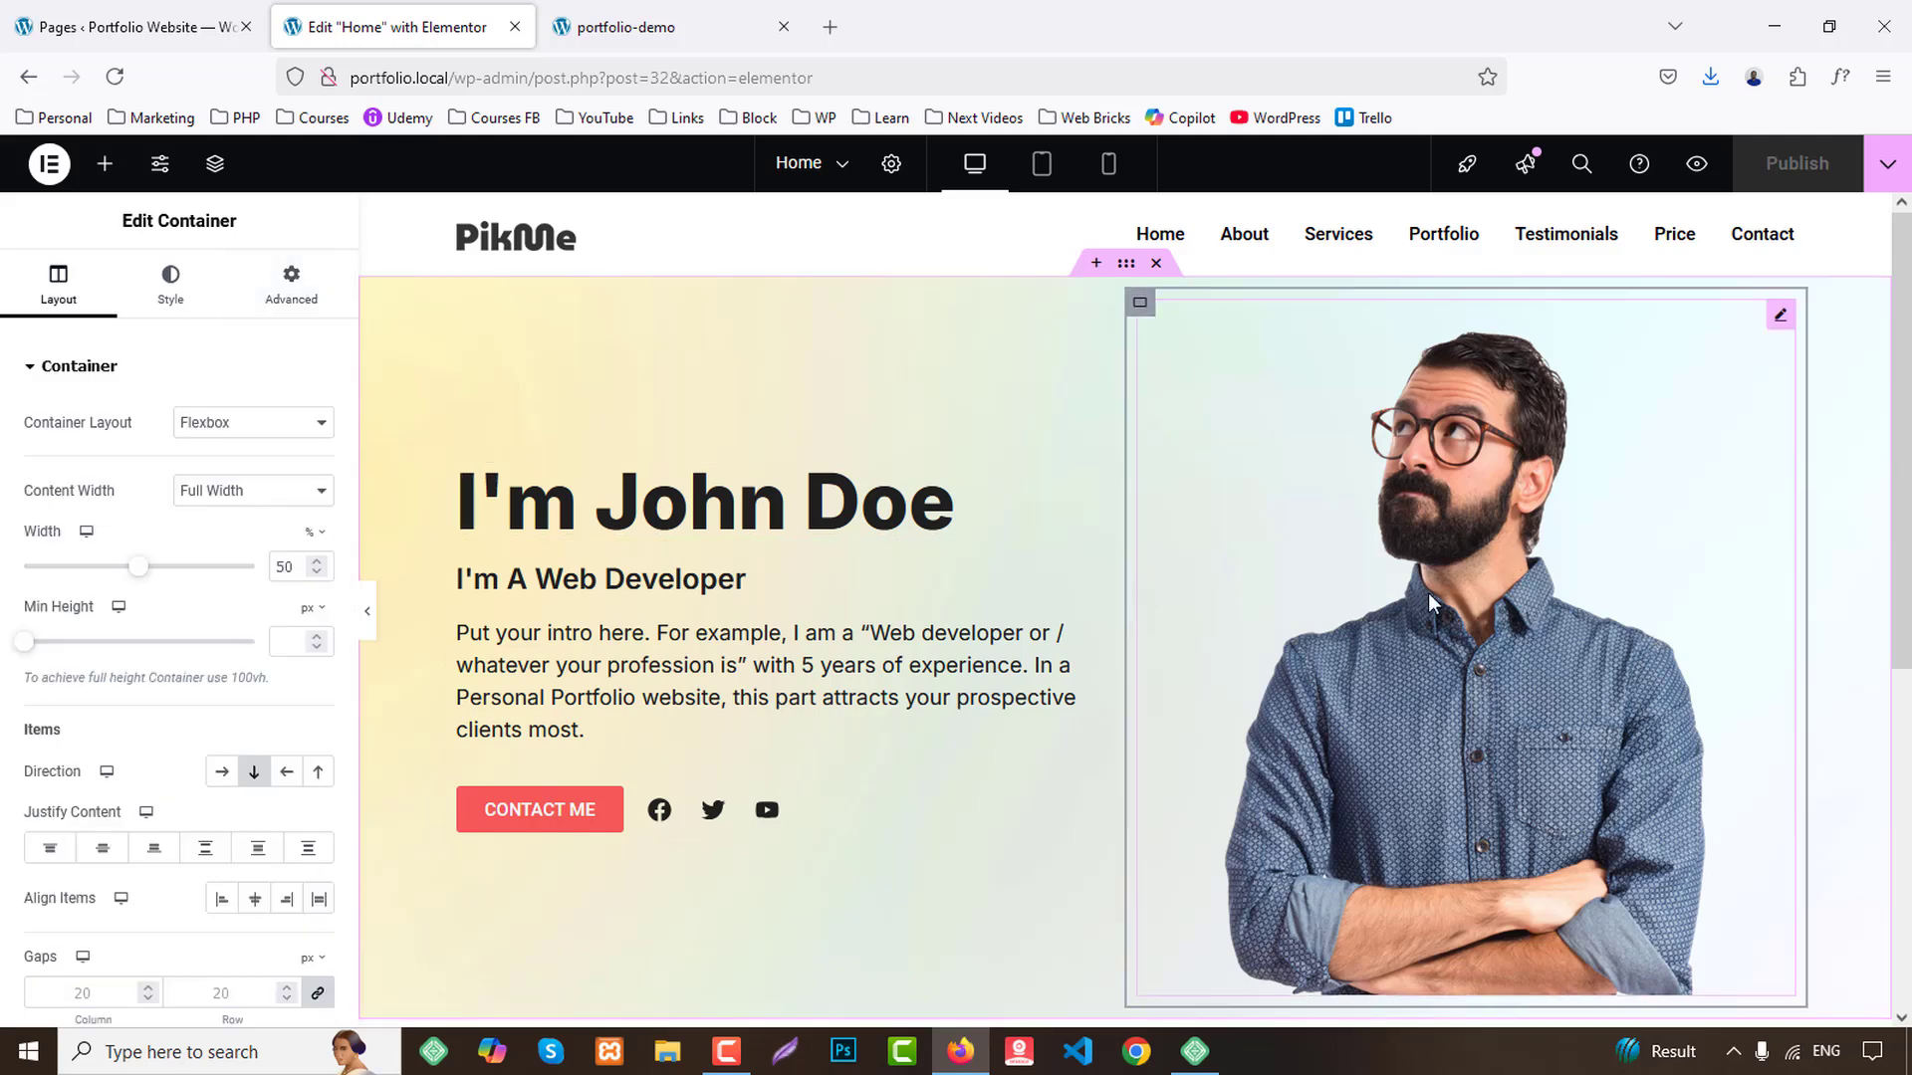
scroll(1428, 594, "down", 4)
left_click(290, 297)
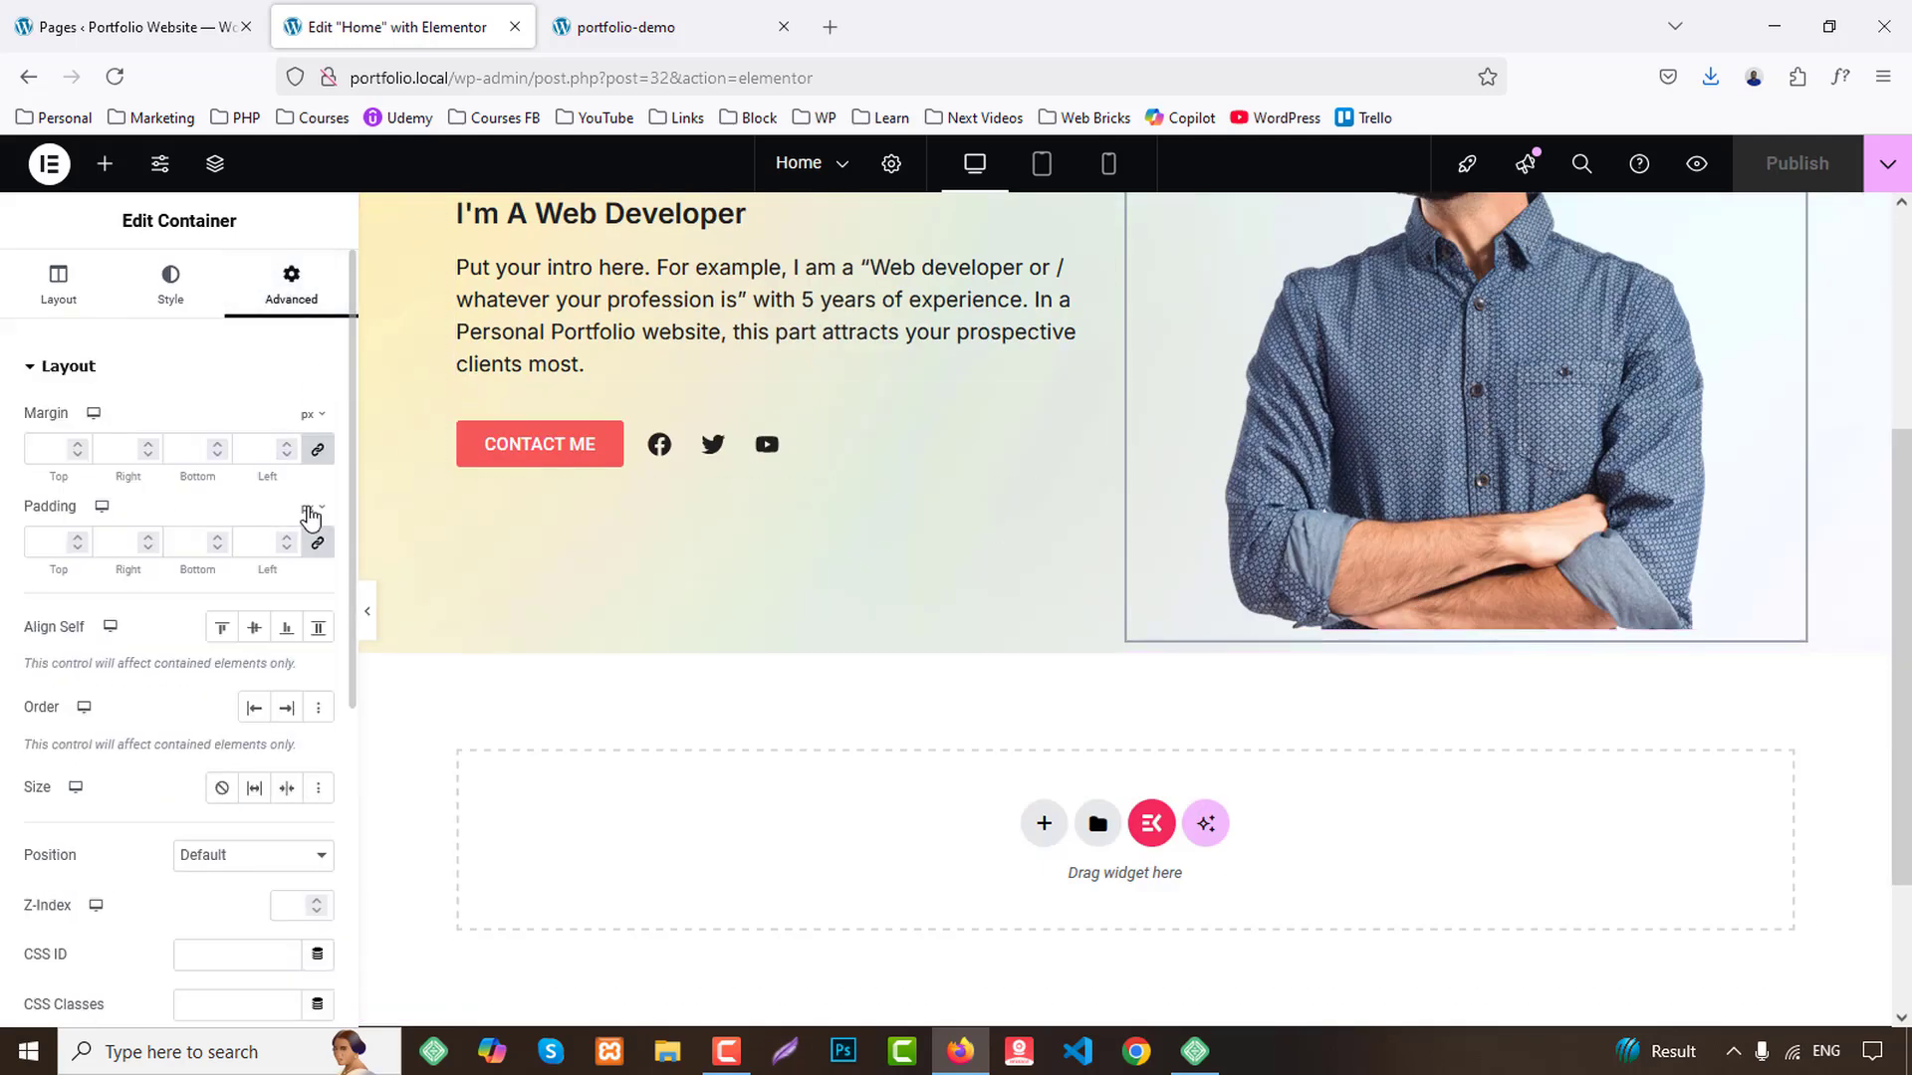
left_click(317, 540)
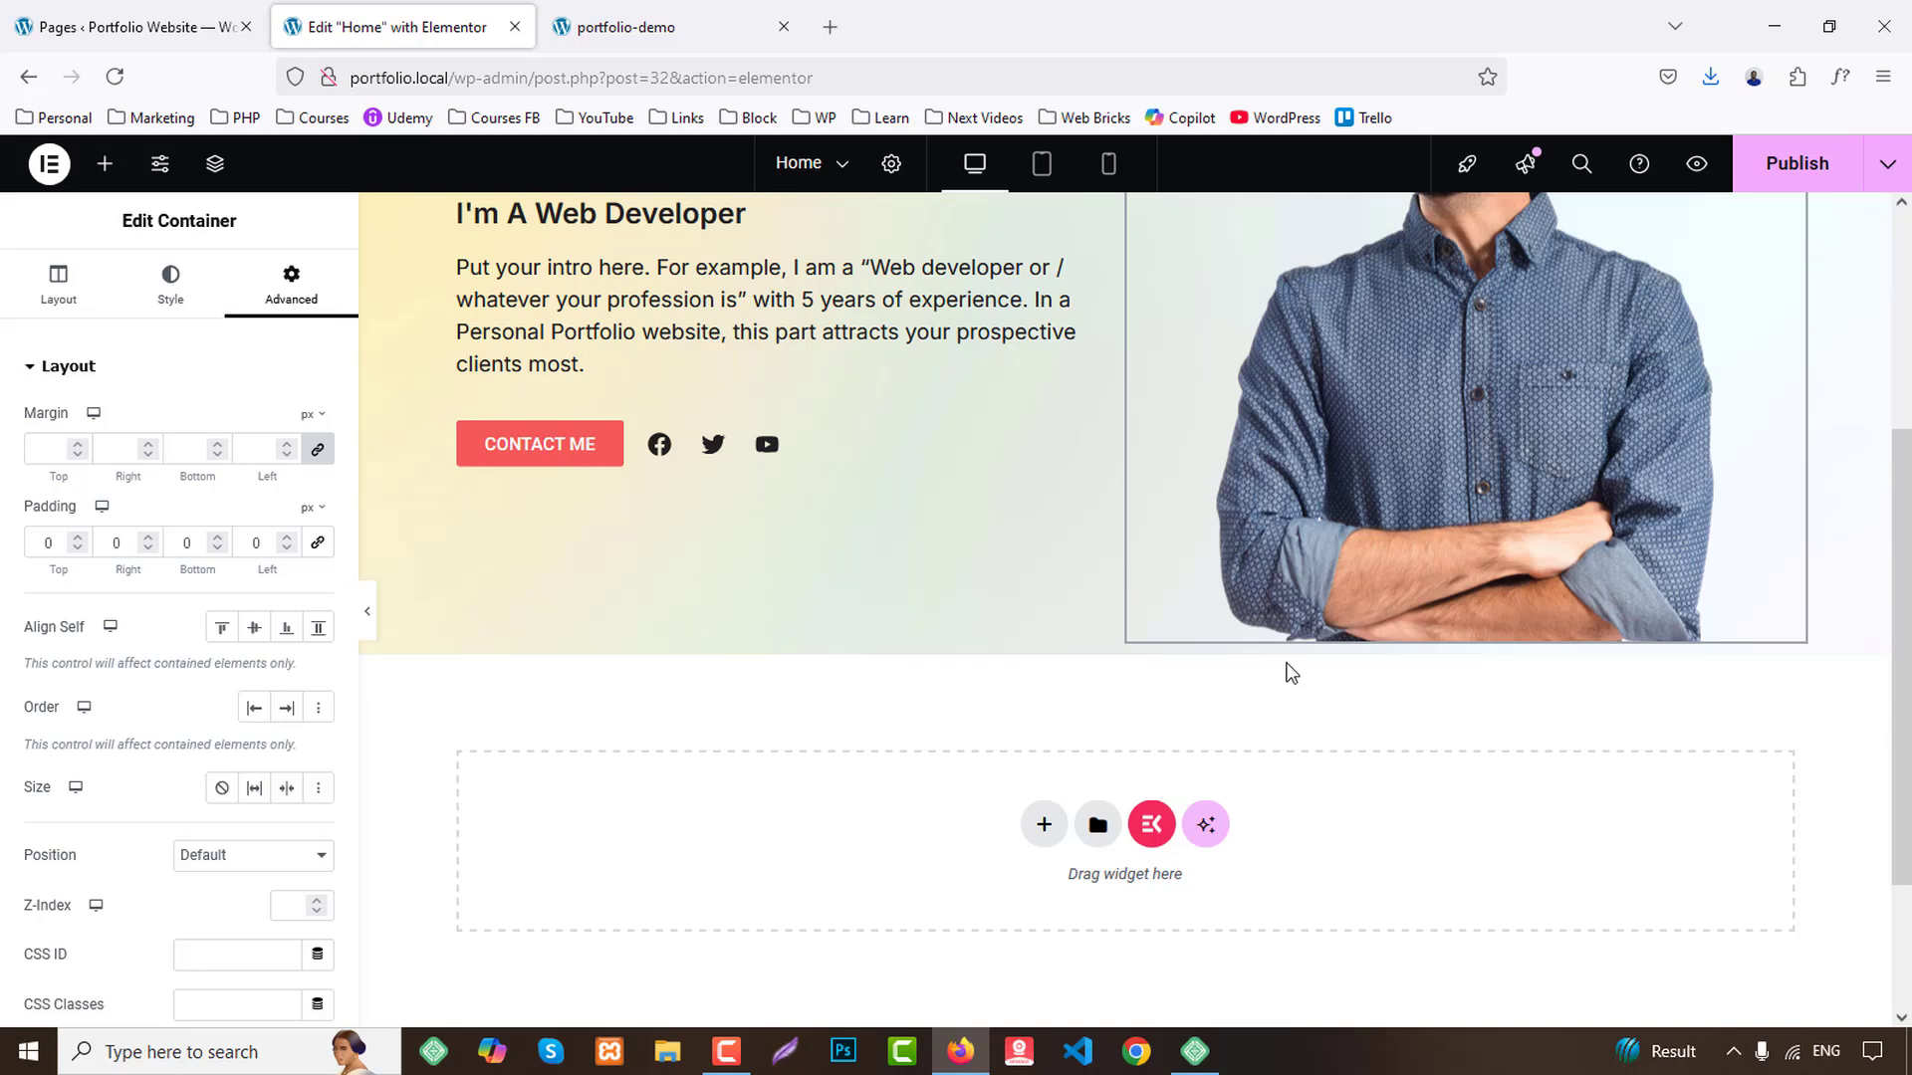
Set the outer hero container's padding to 80 px at the top and 0 on the other sides, and publish the page.
scroll(1086, 555, "up", 4)
left_click(1124, 264)
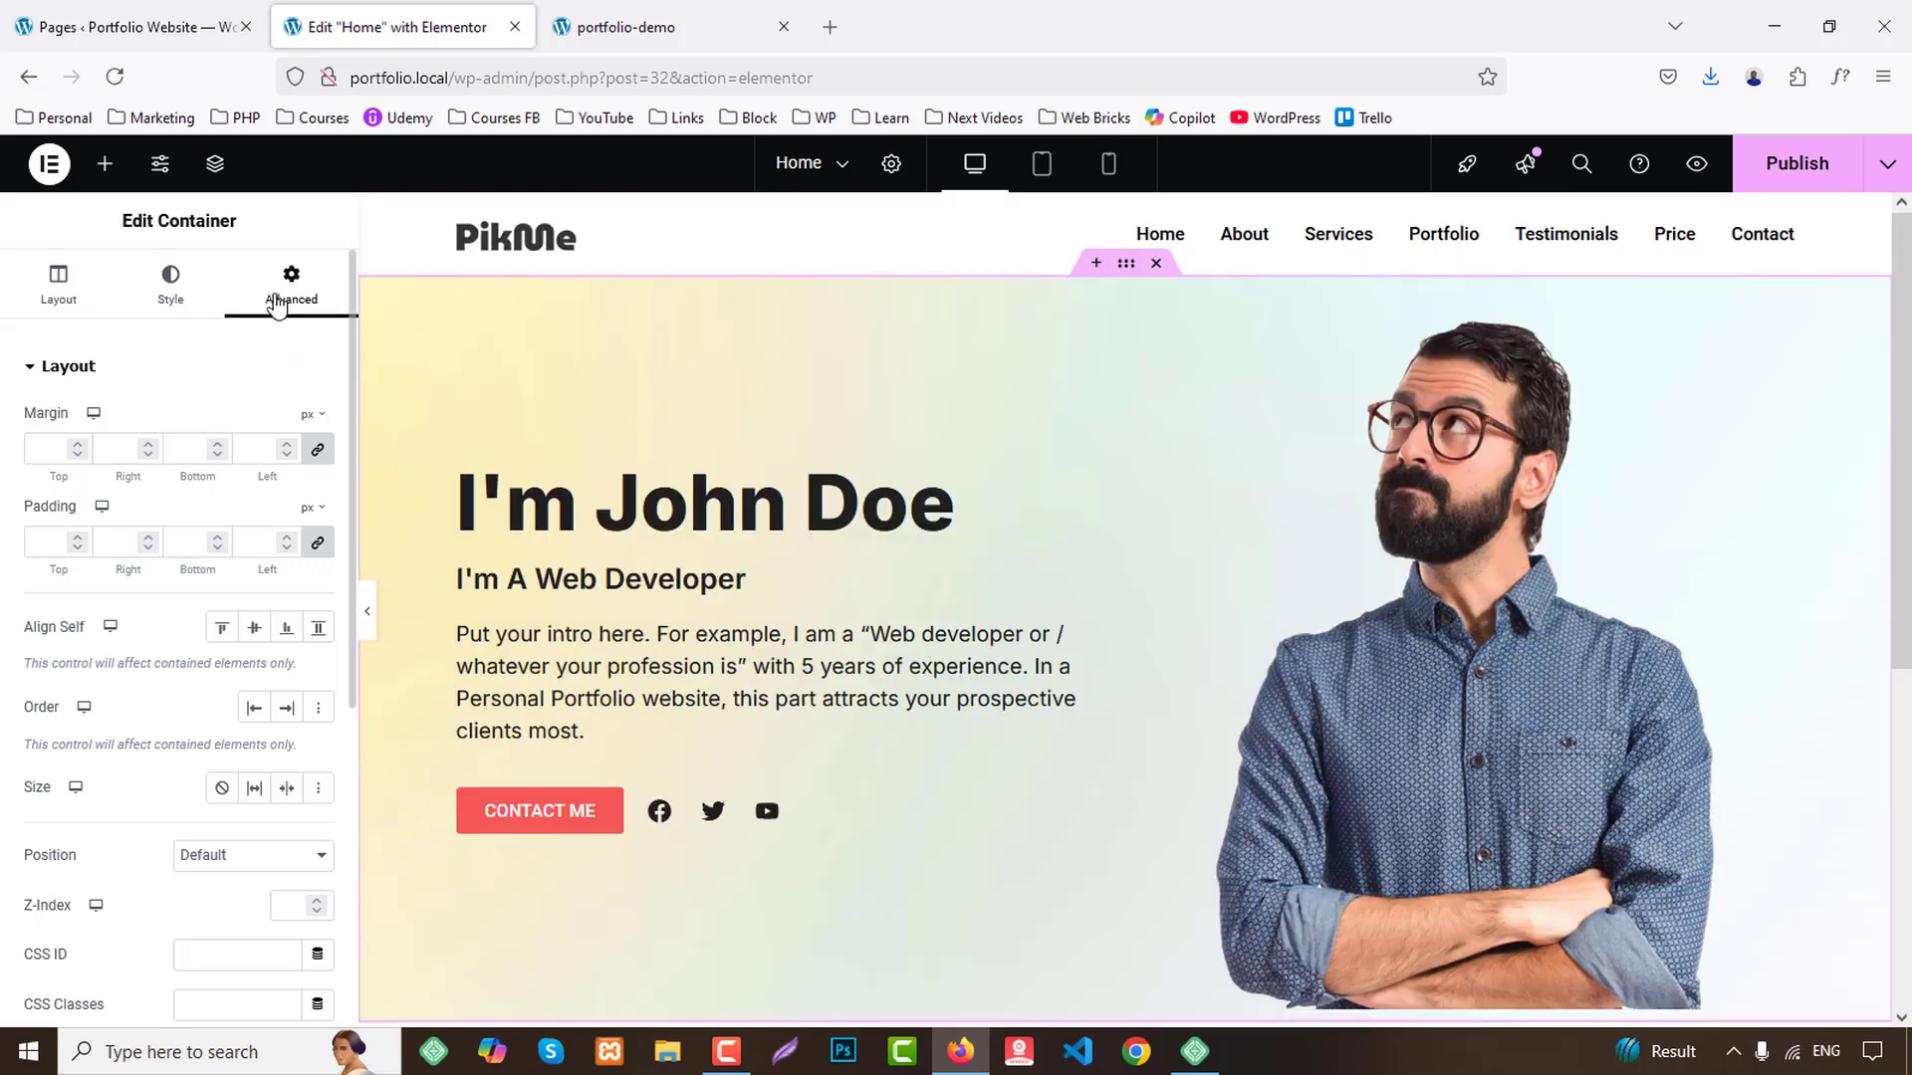
left_click(315, 544)
scroll(1301, 635, "down", 5)
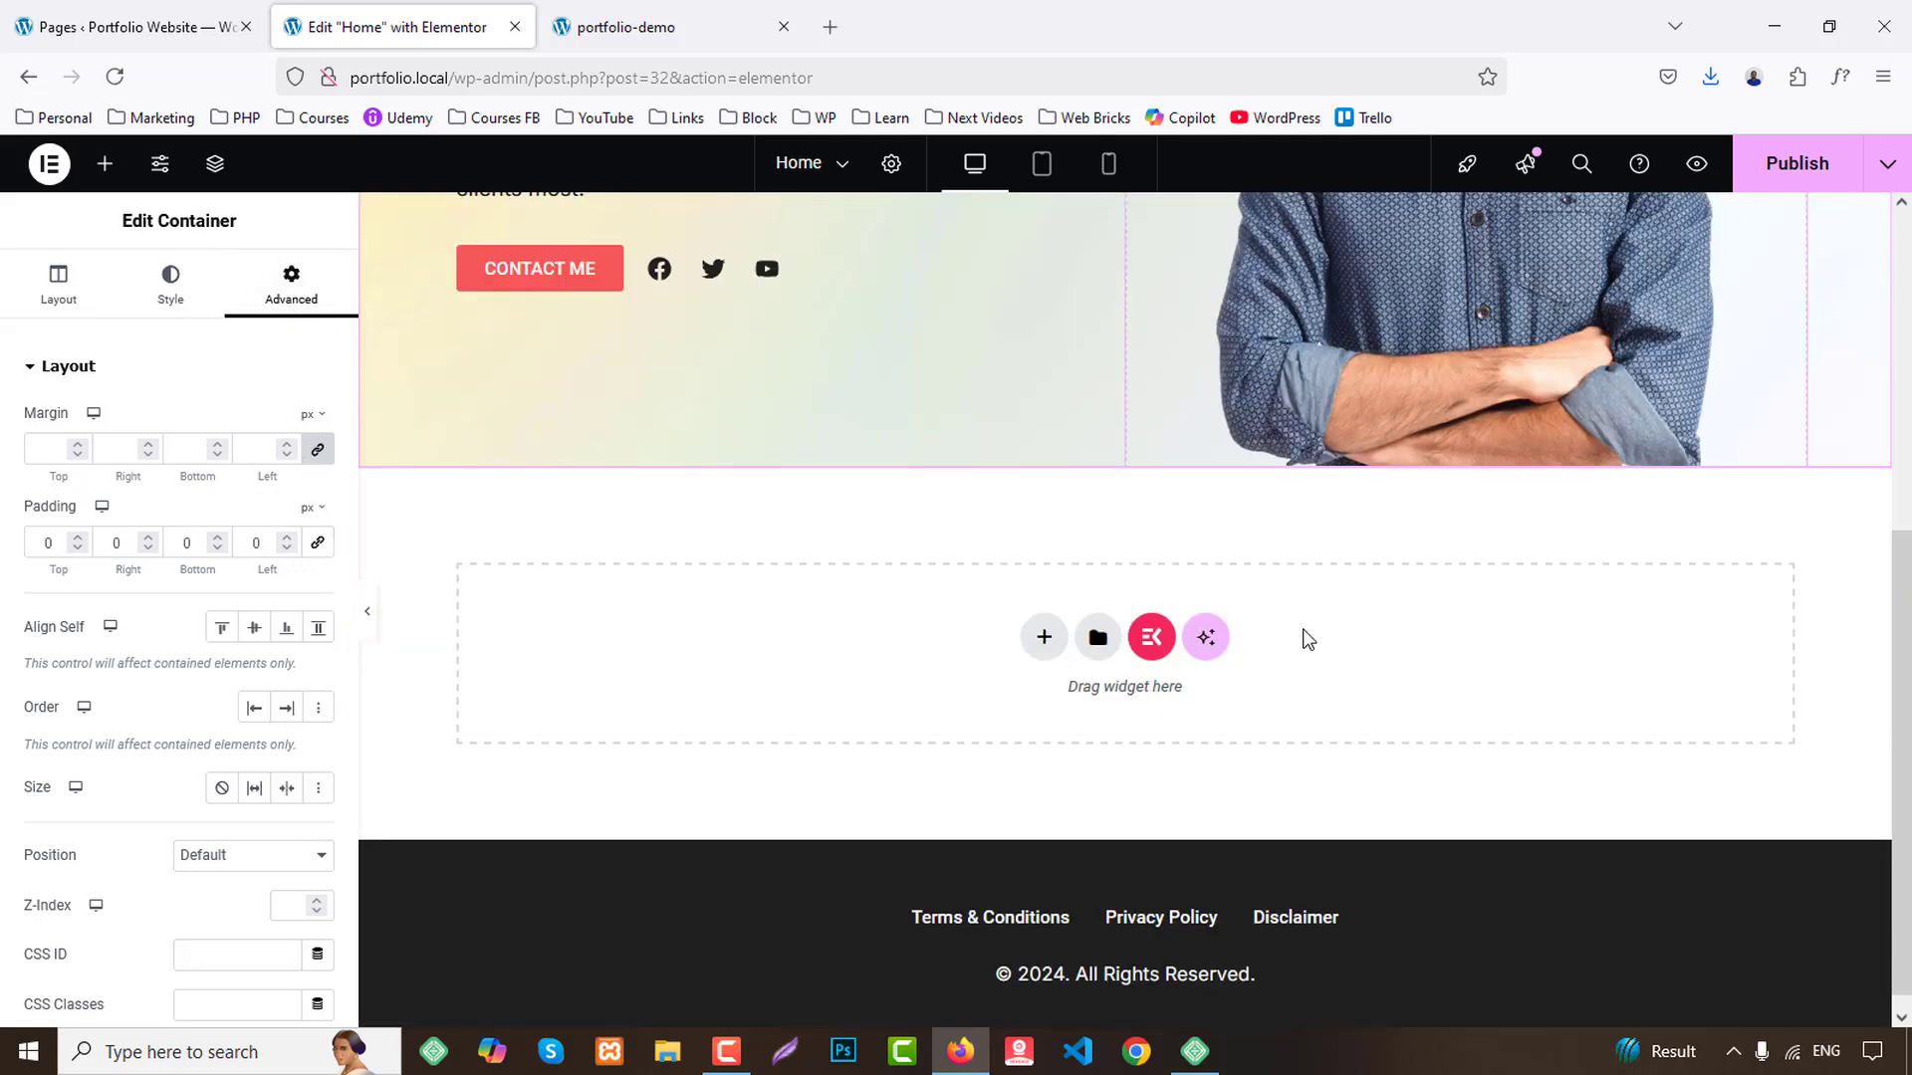
scroll(1251, 726, "up", 3)
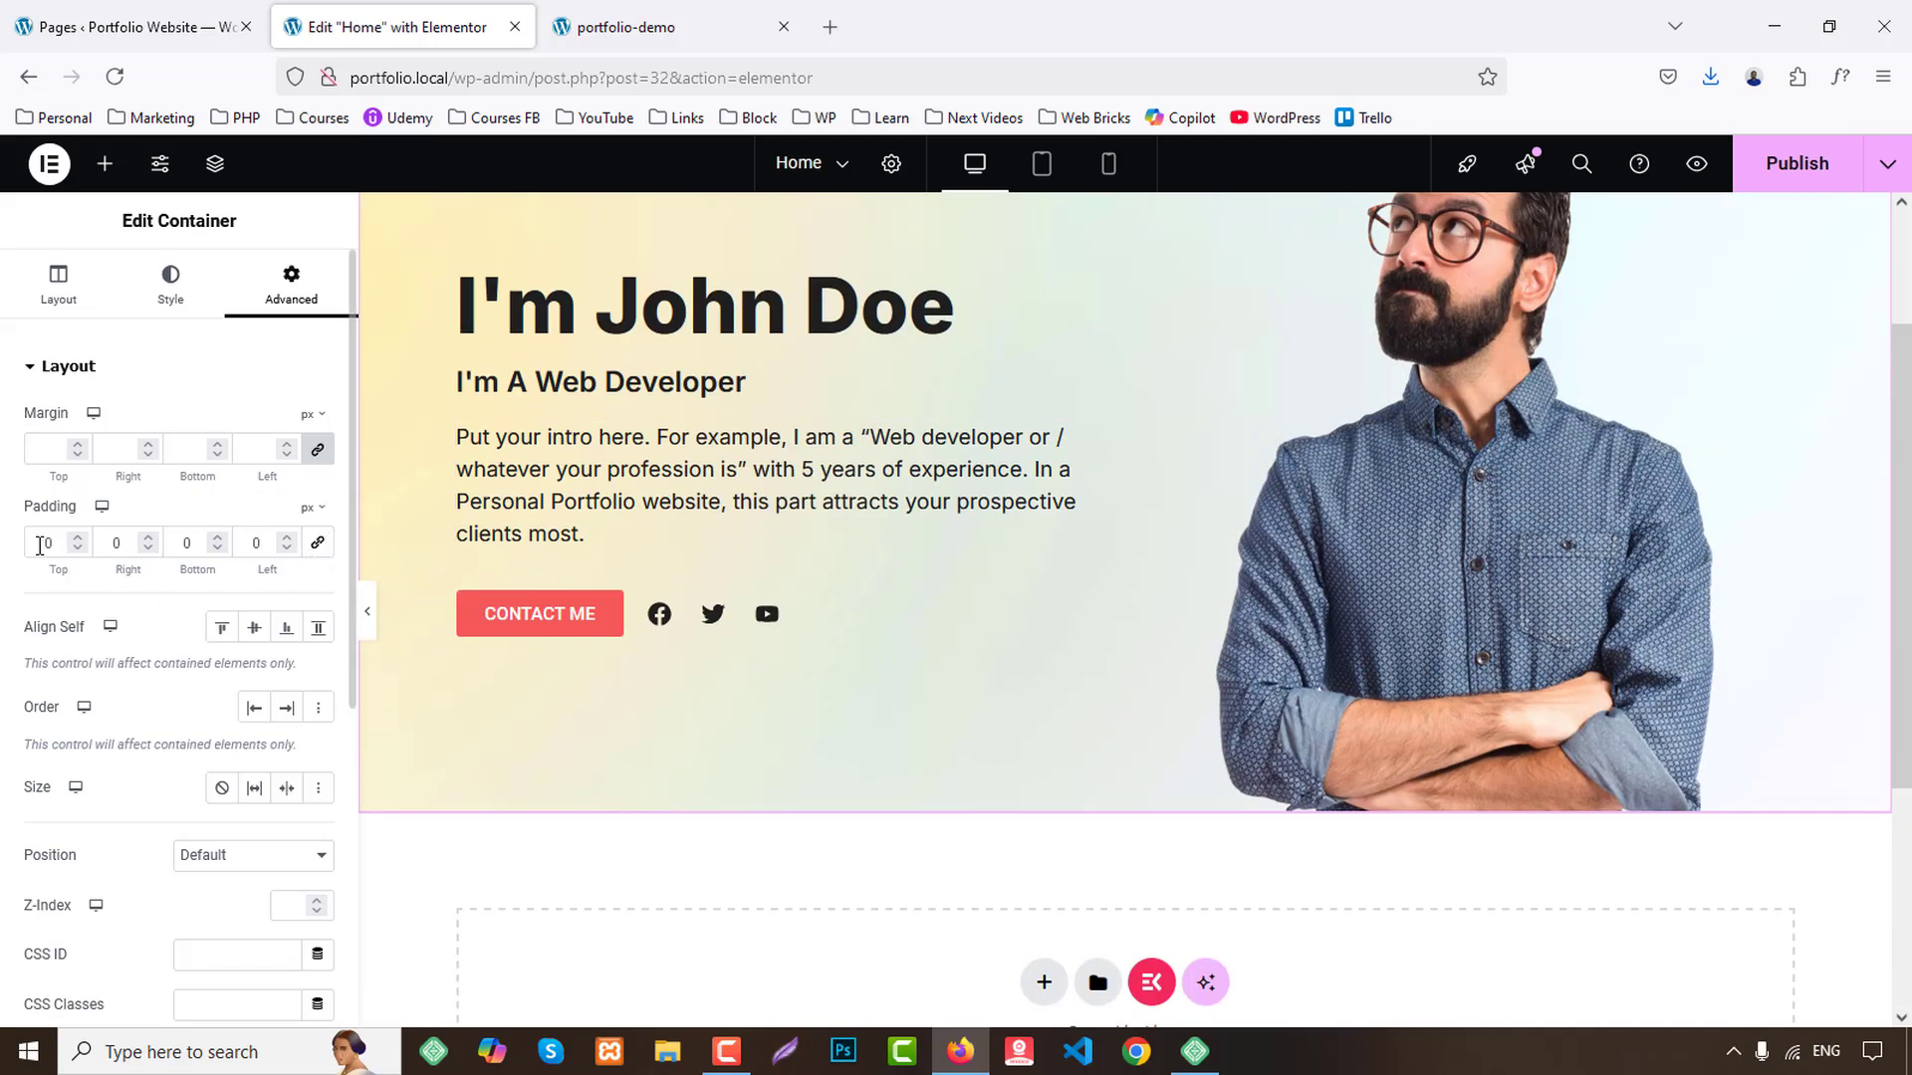
type("8")
scroll(1354, 481, "up", 3)
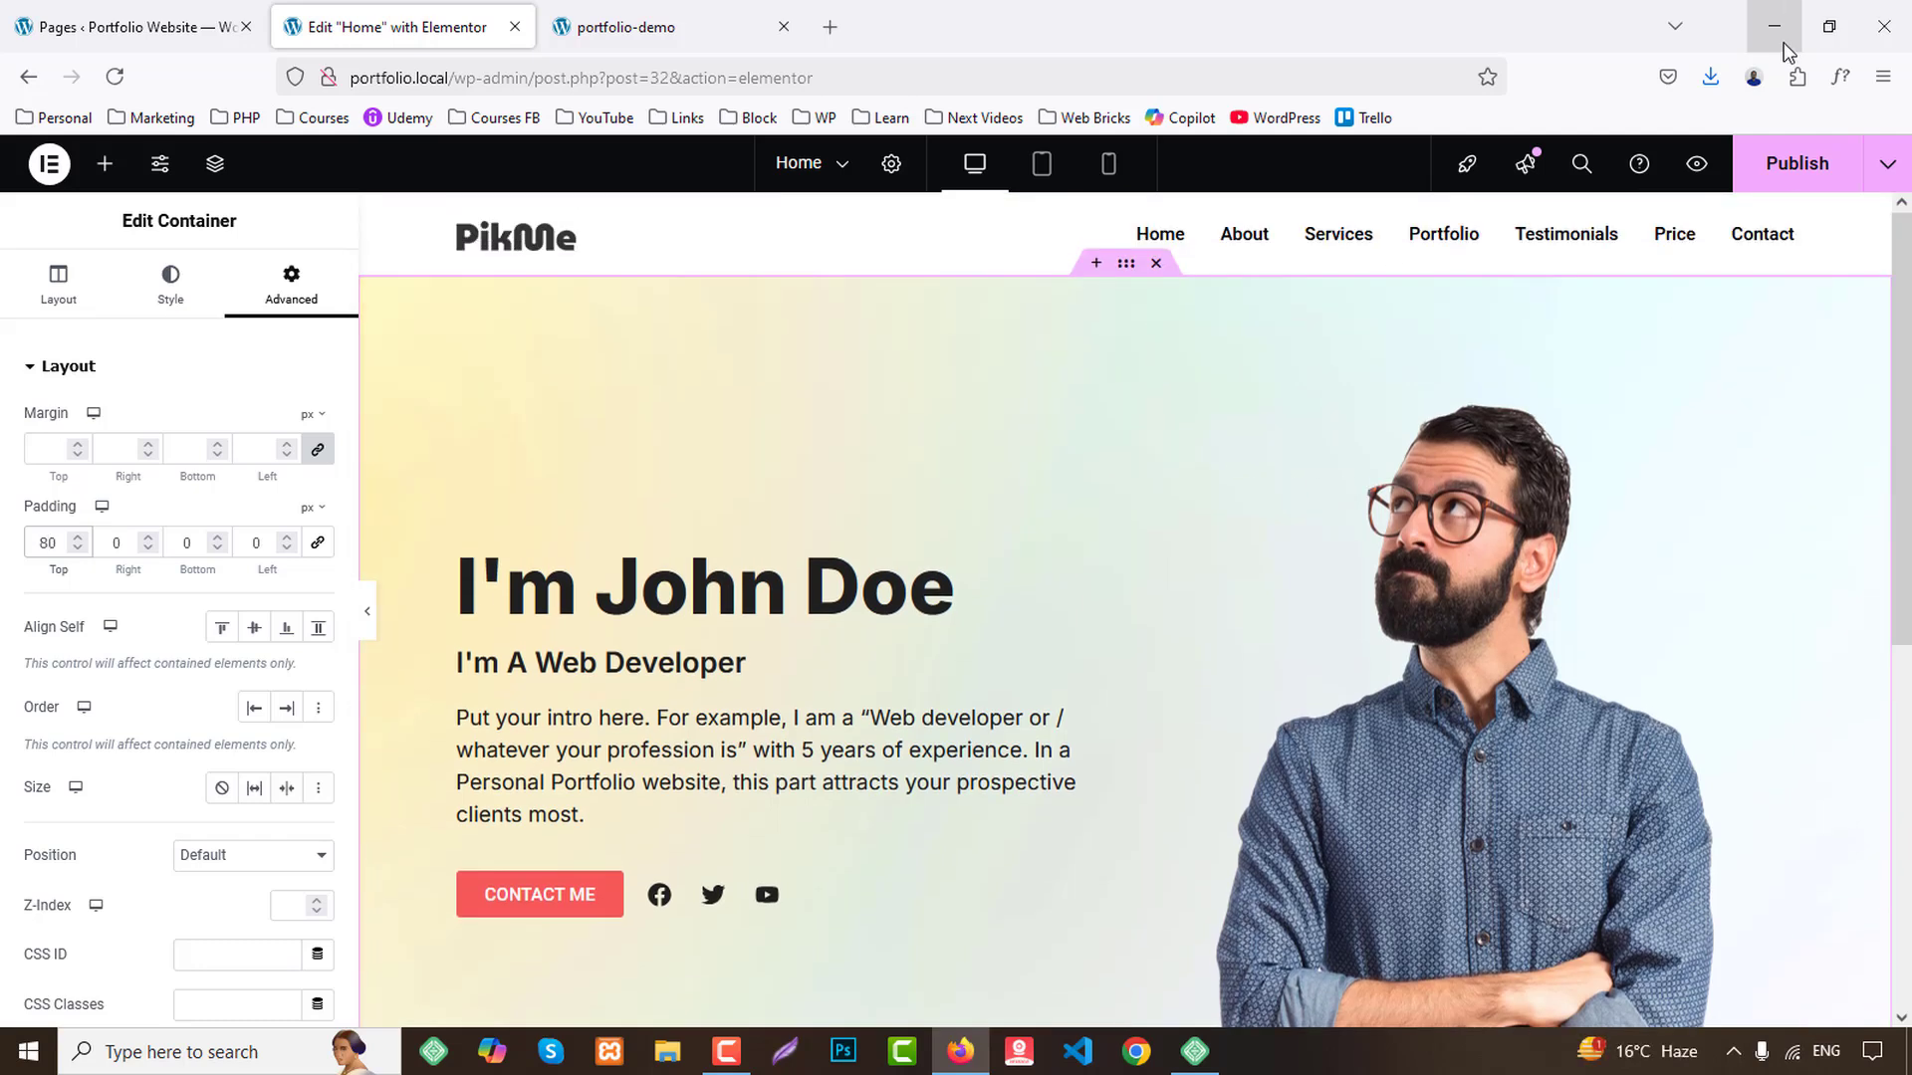
left_click(1792, 163)
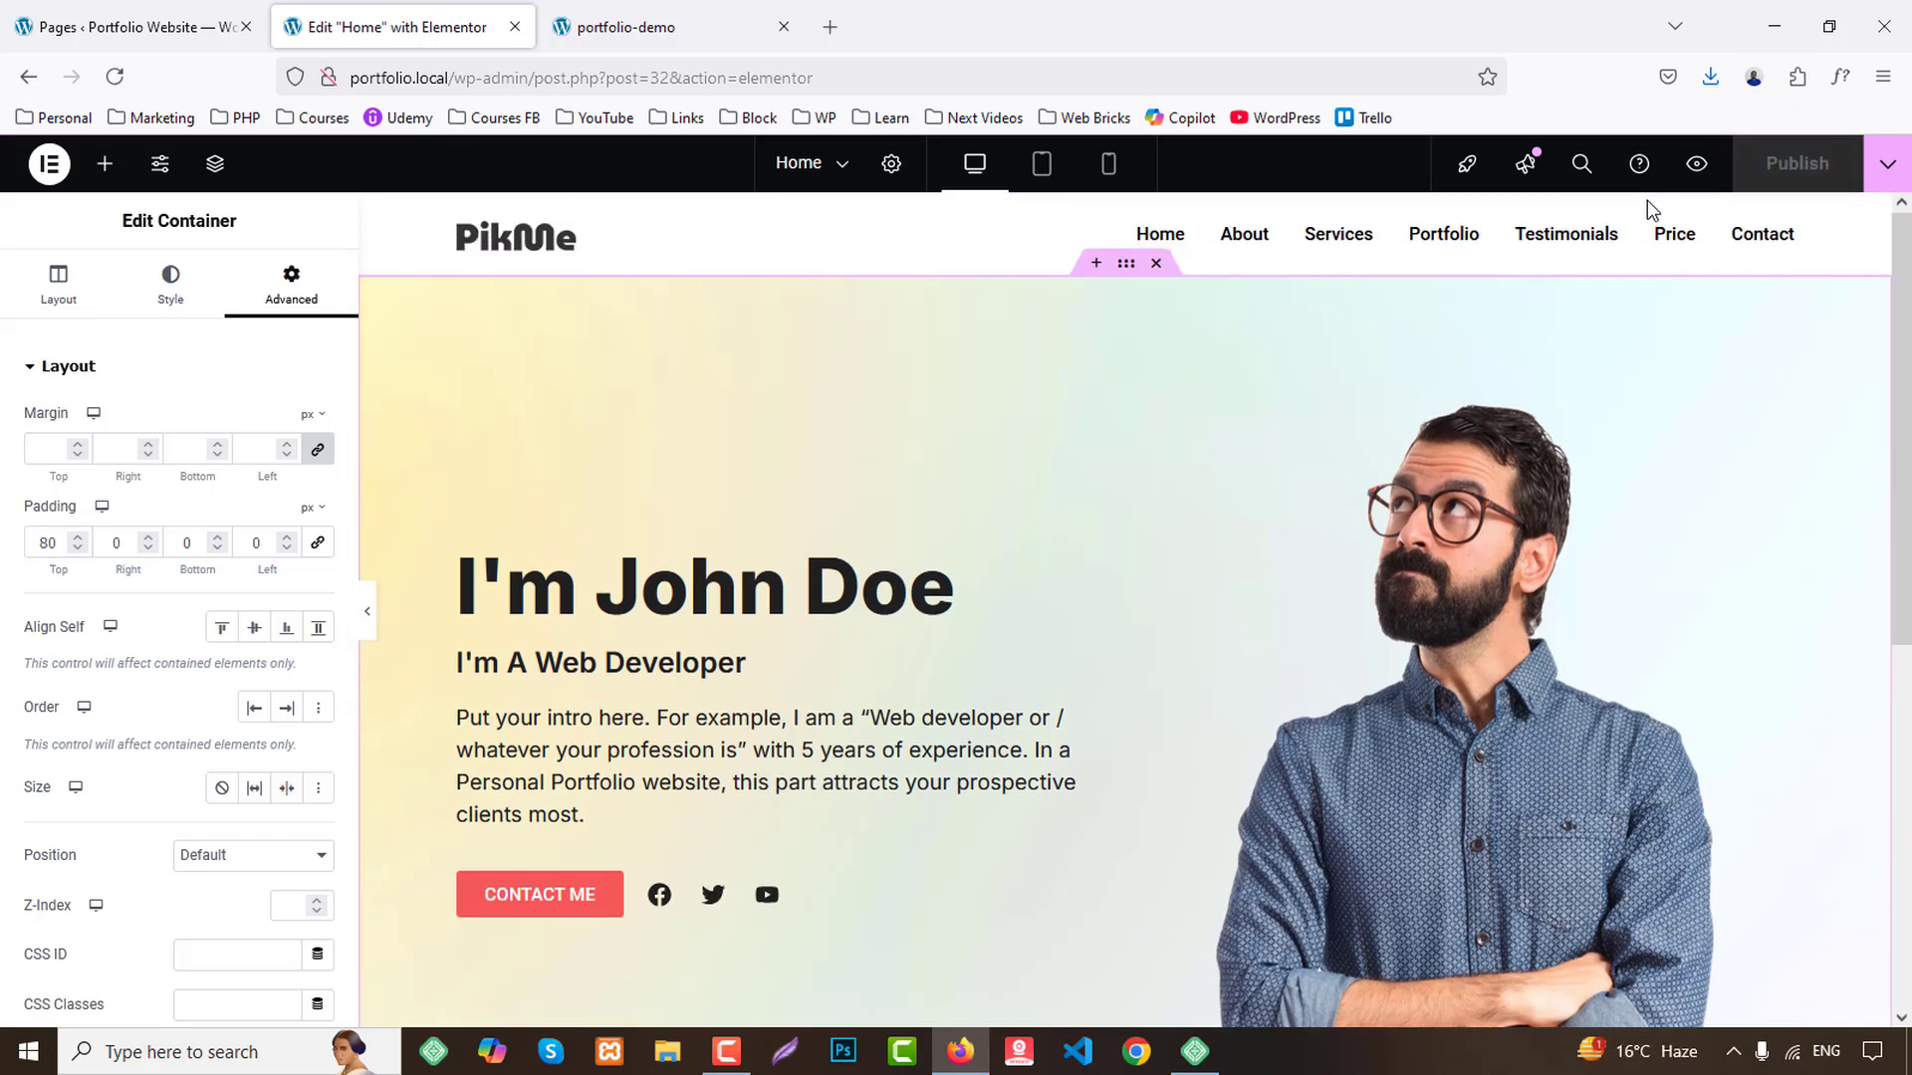
Preview the home page and compare its hero section with the portfolio-demo site.
left_click(1695, 167)
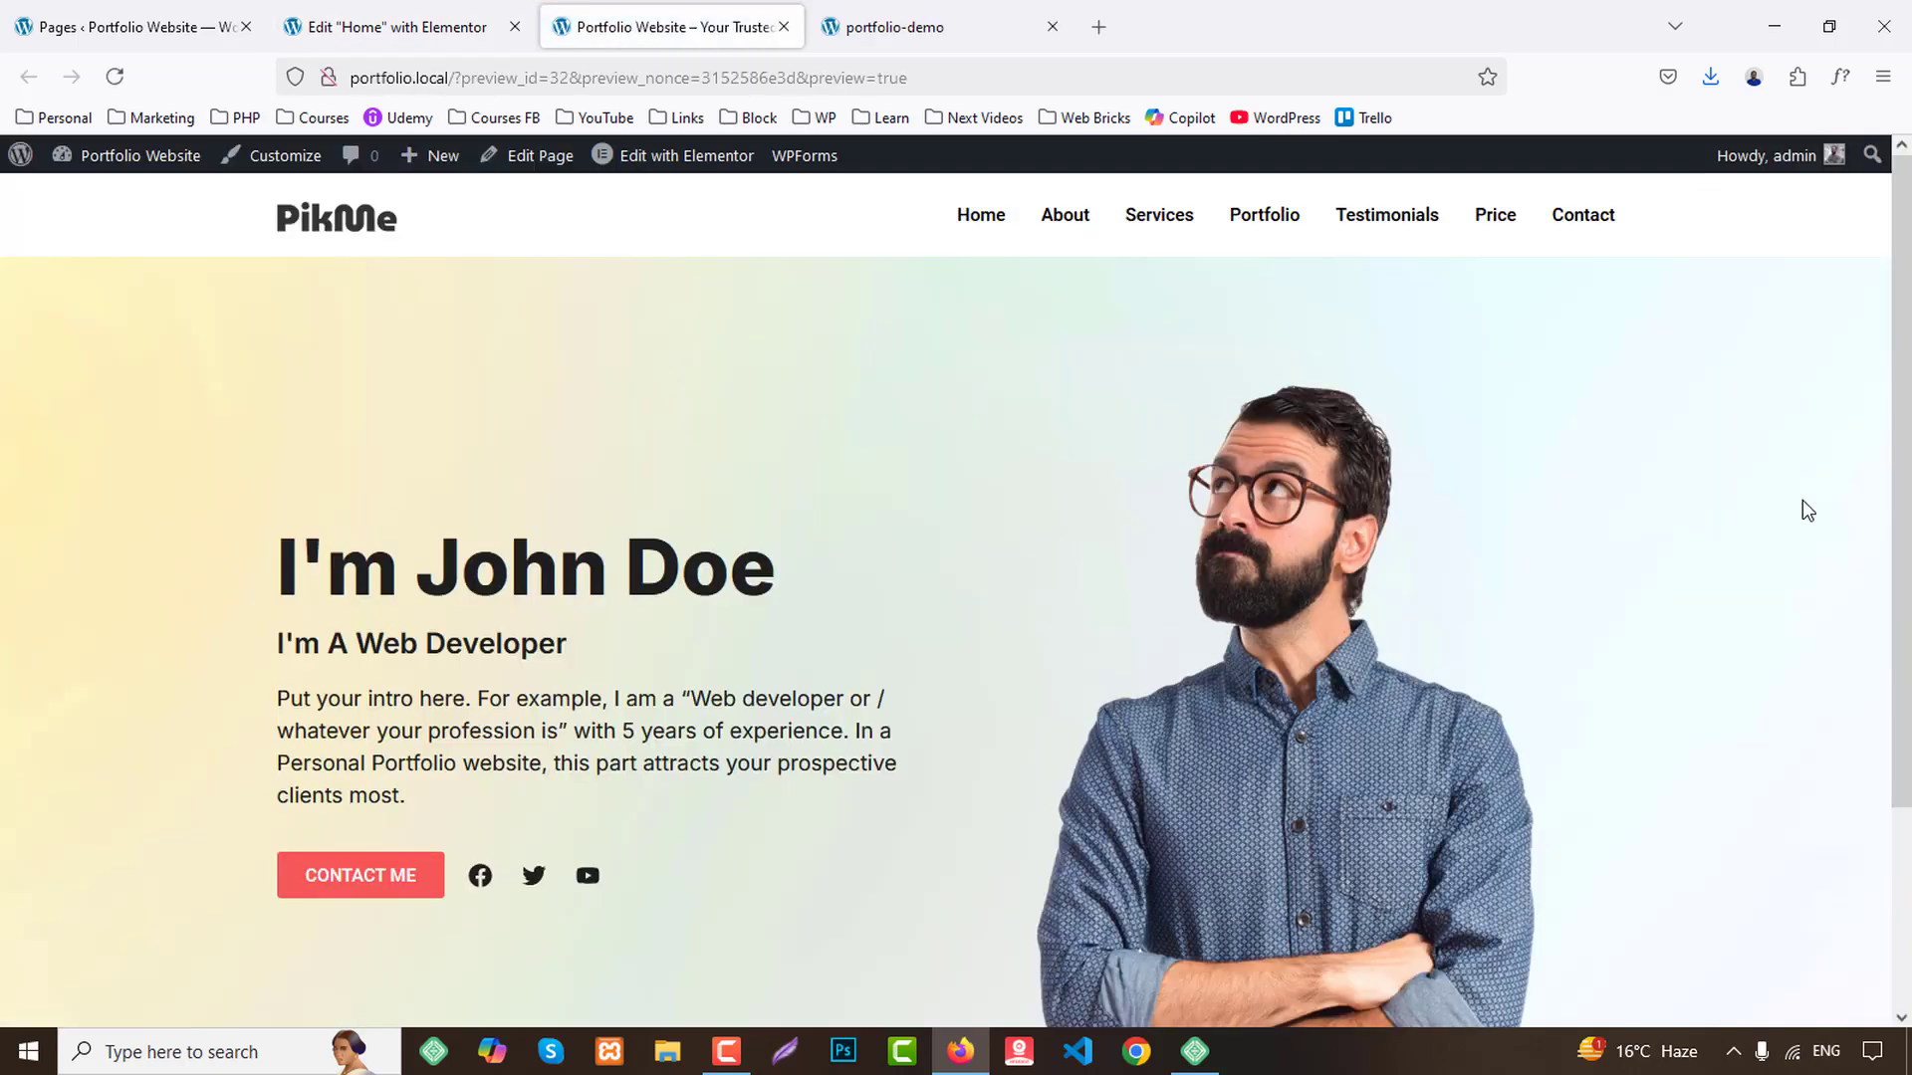
scroll(1802, 502, "down", 5)
scroll(1802, 503, "up", 5)
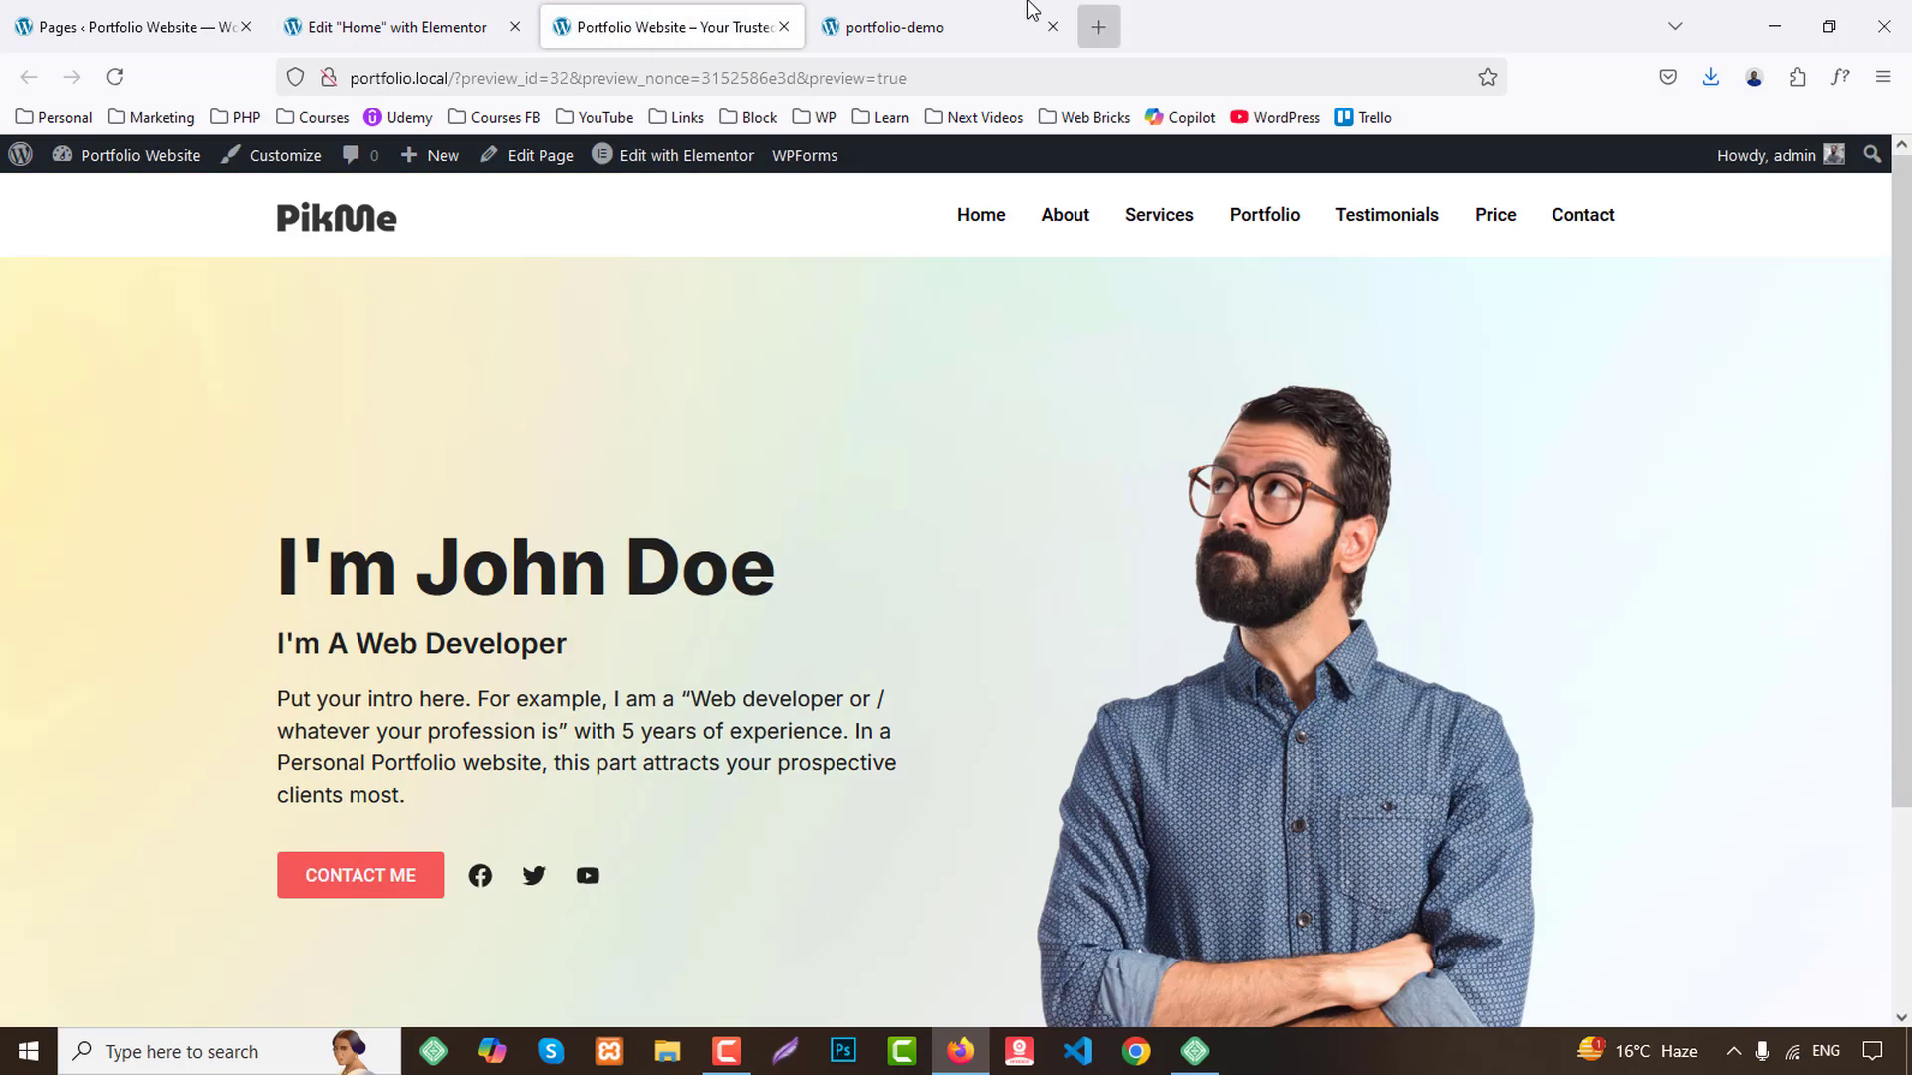
left_click(1025, 30)
scroll(1022, 423, "down", 3)
scroll(1022, 423, "up", 3)
Open the Header template from ElementsKit's header and footer templates for editing with Elementor.
left_click(110, 26)
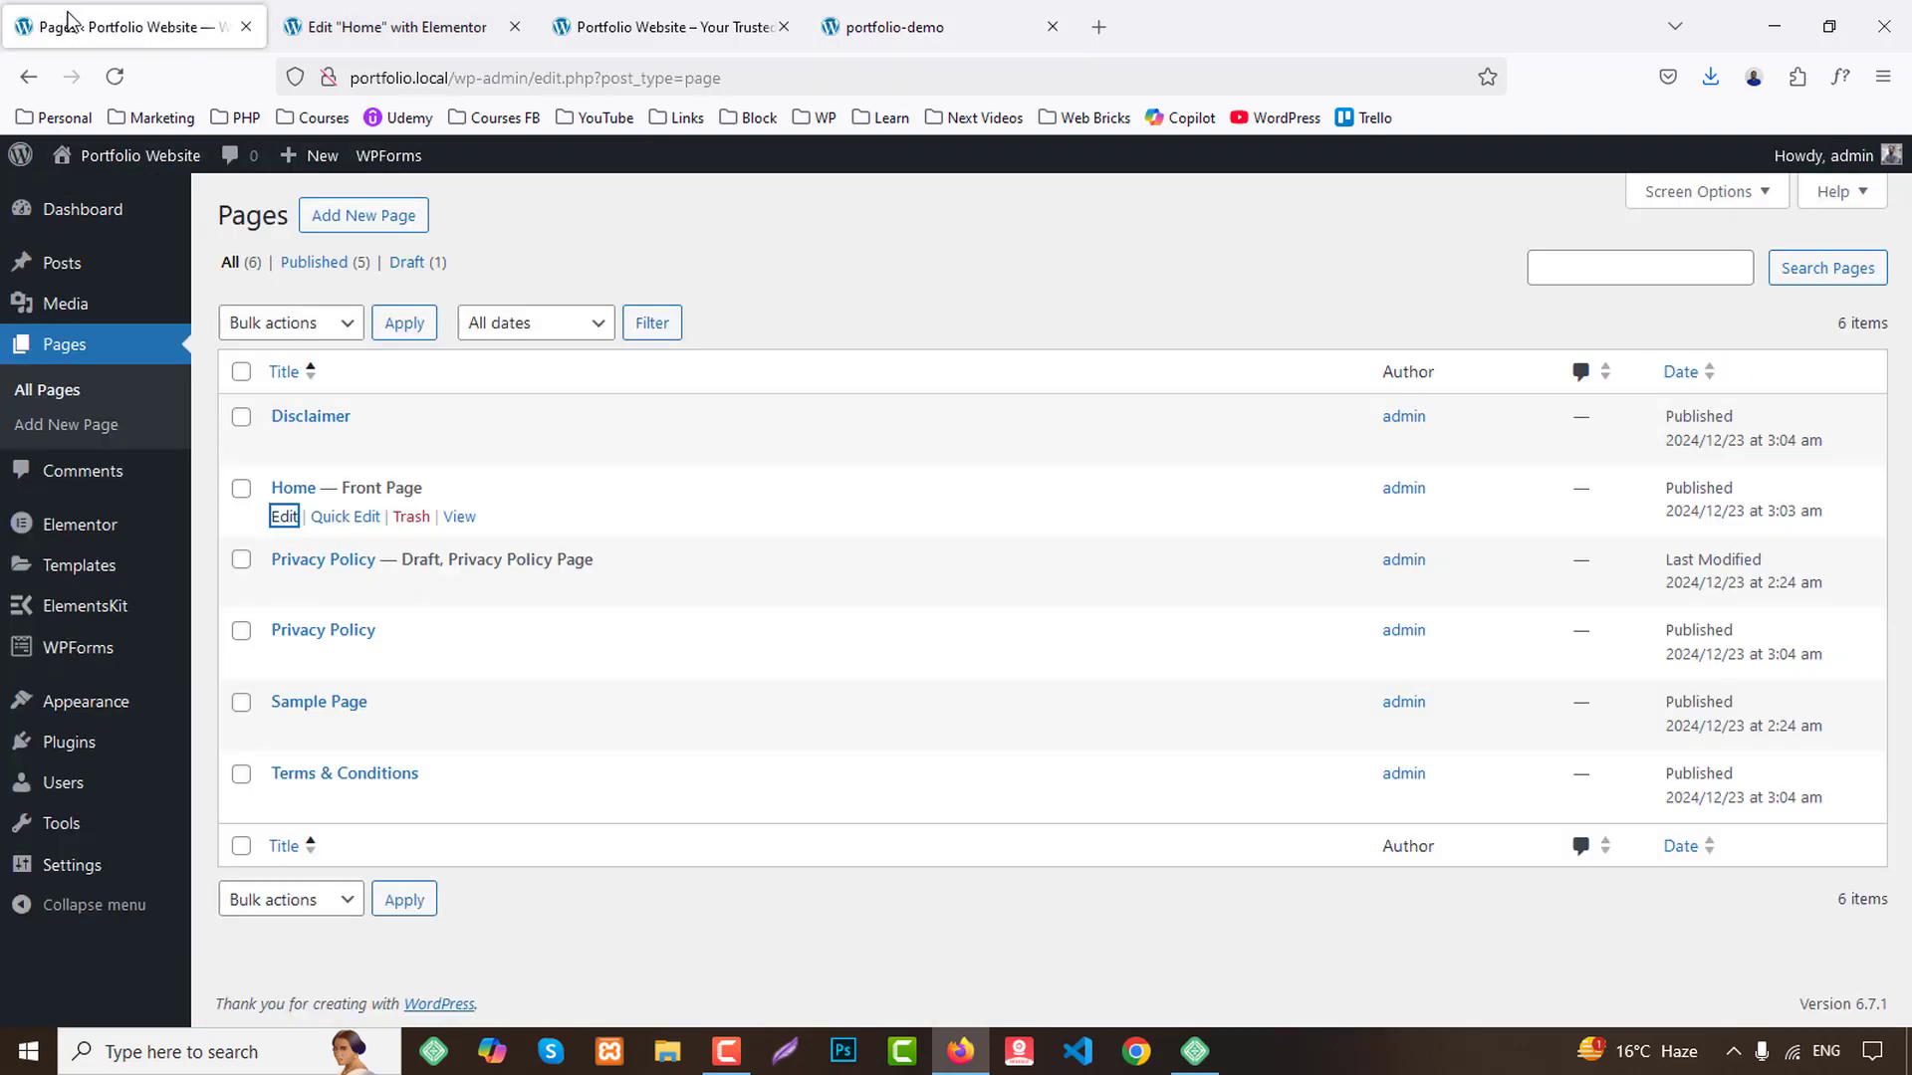
mouse_move(96, 617)
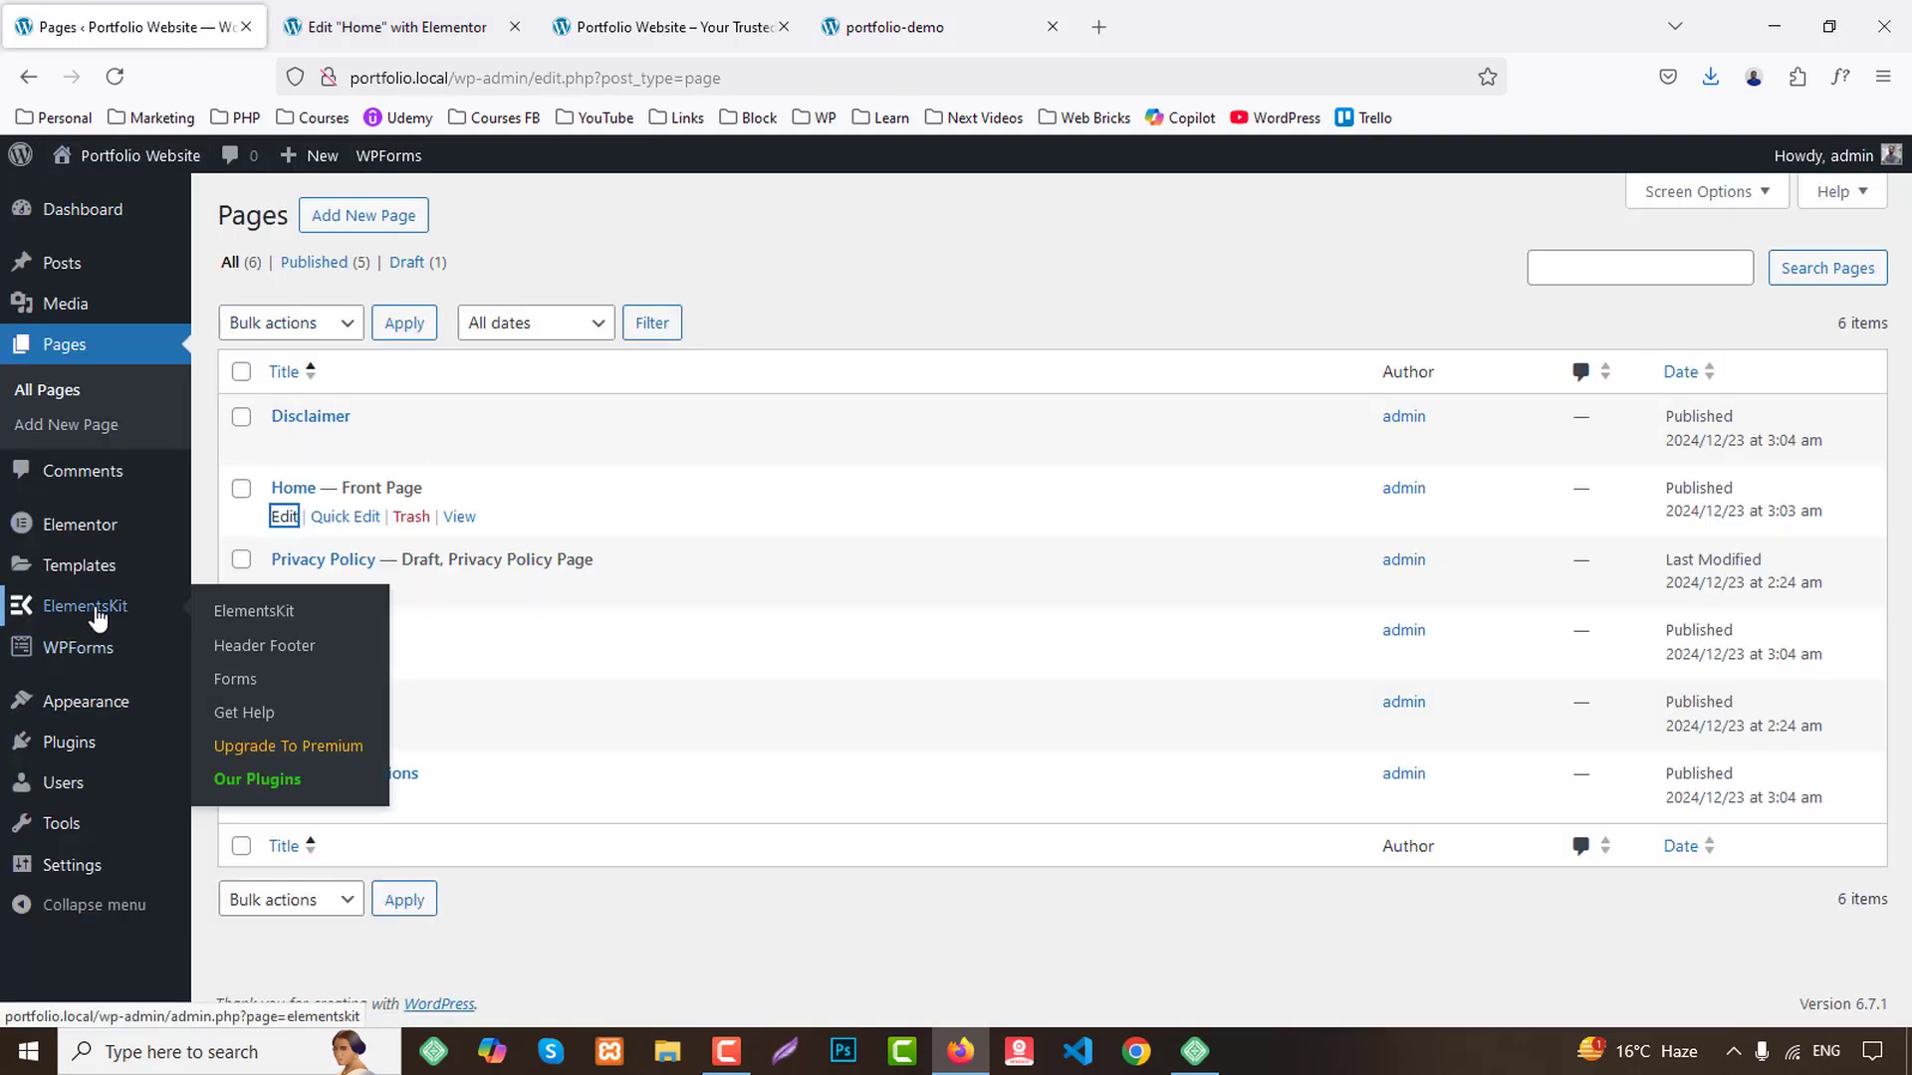
middle_click(249, 649)
left_click(398, 14)
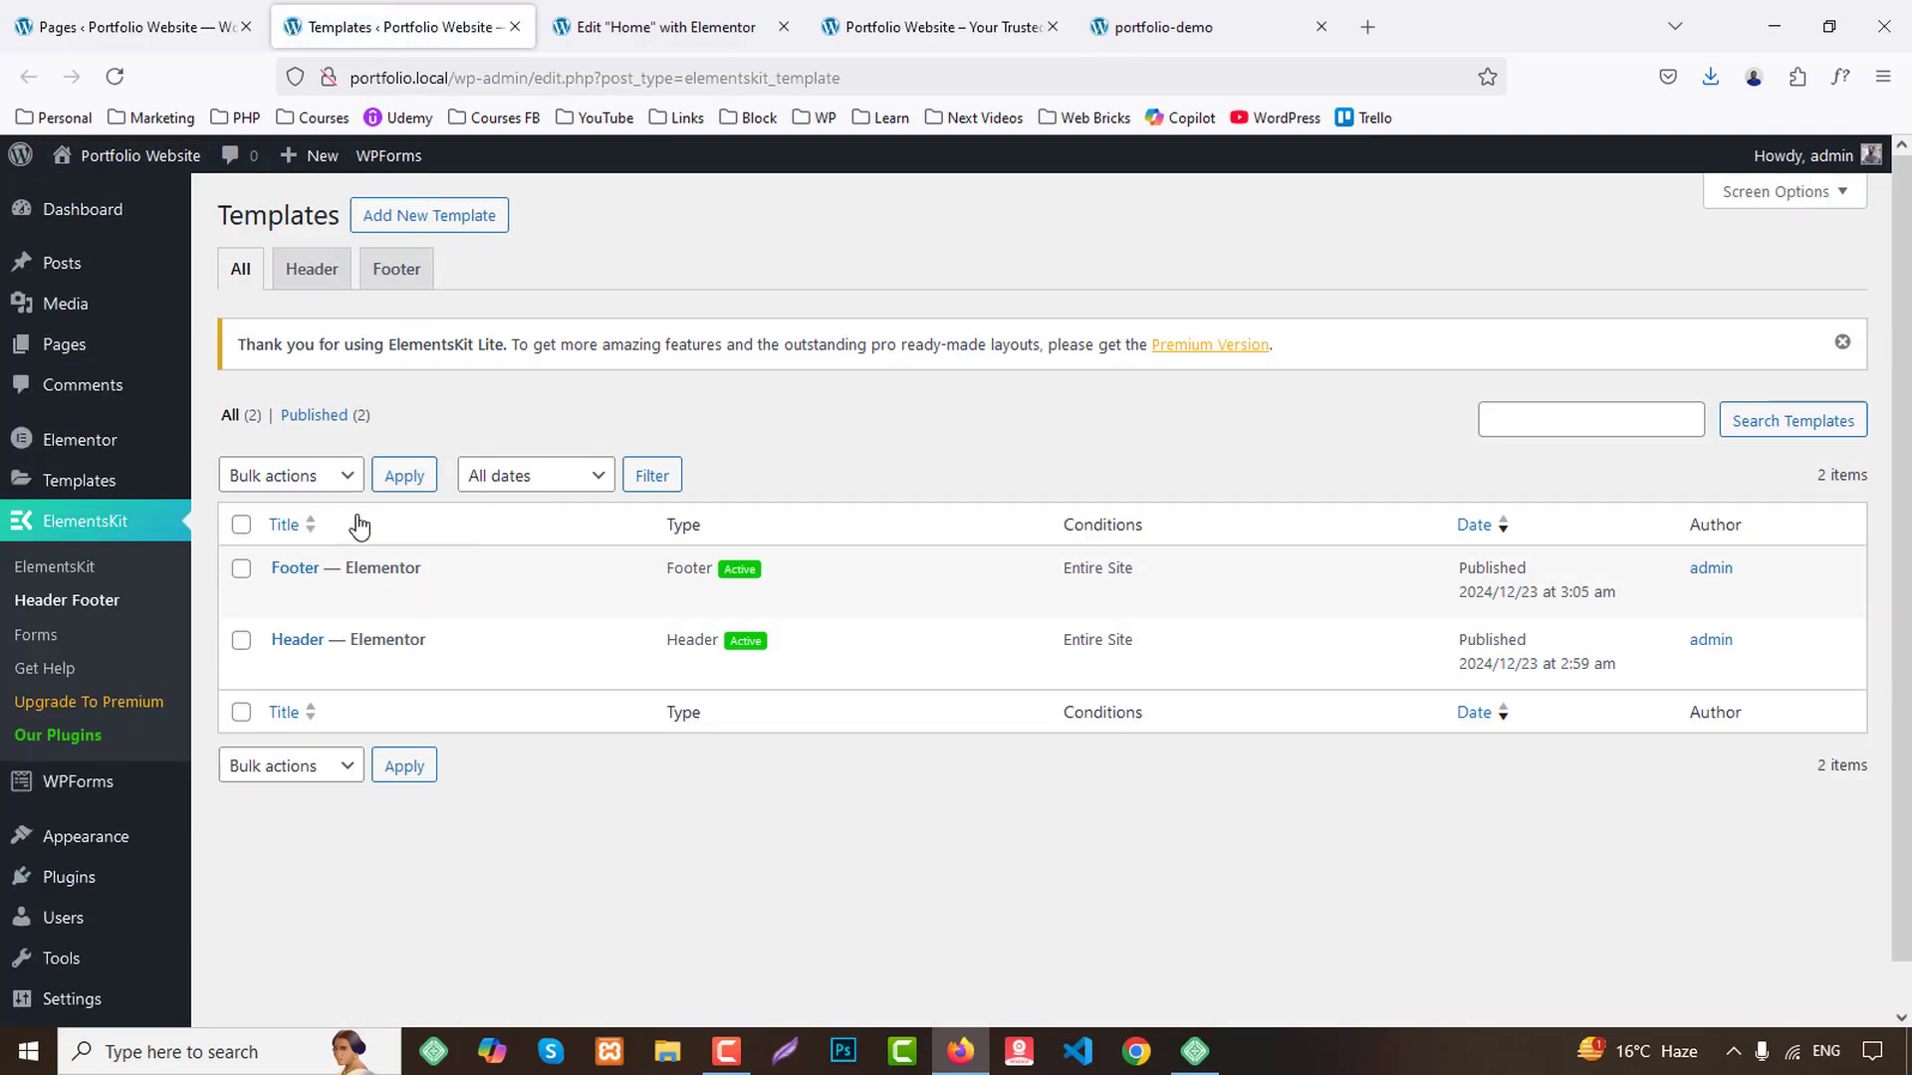
left_click(588, 666)
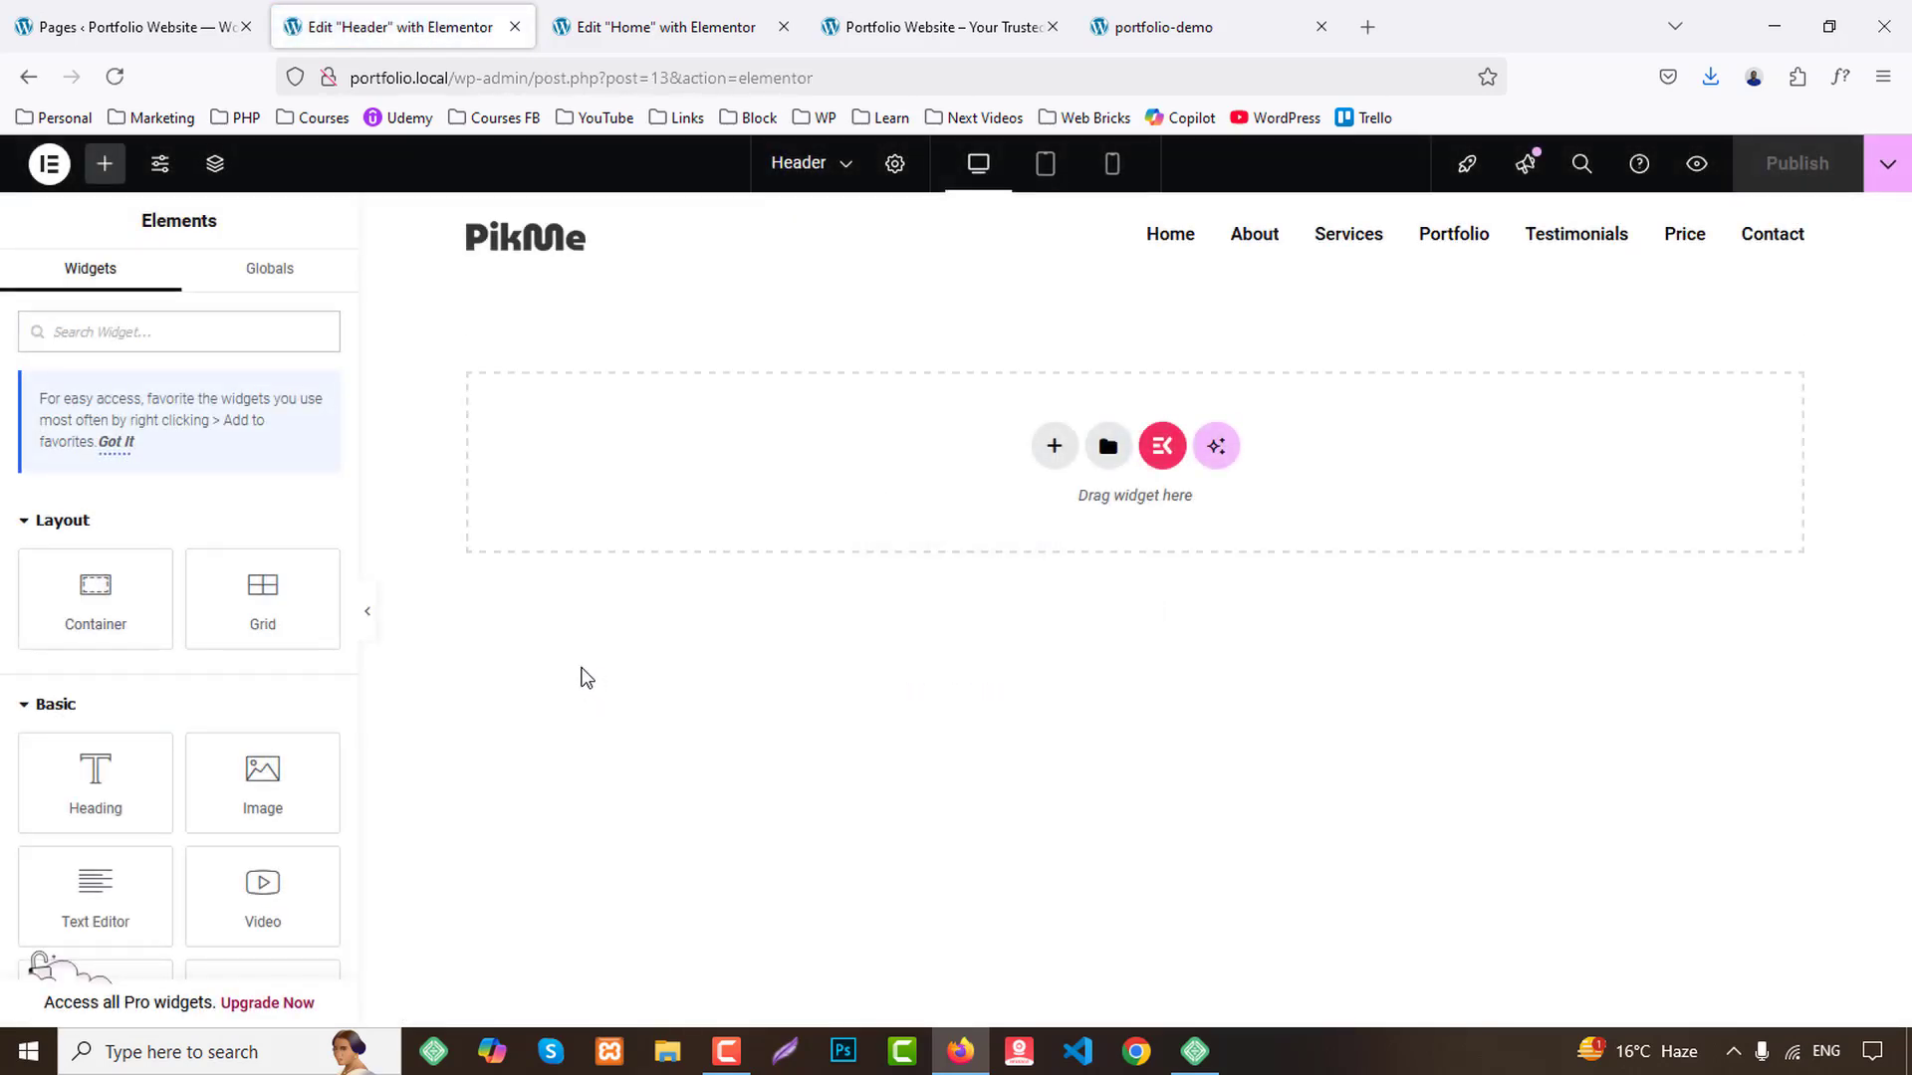
Set the header container's position to Fixed, publish the template, and check the site preview.
left_click(1135, 207)
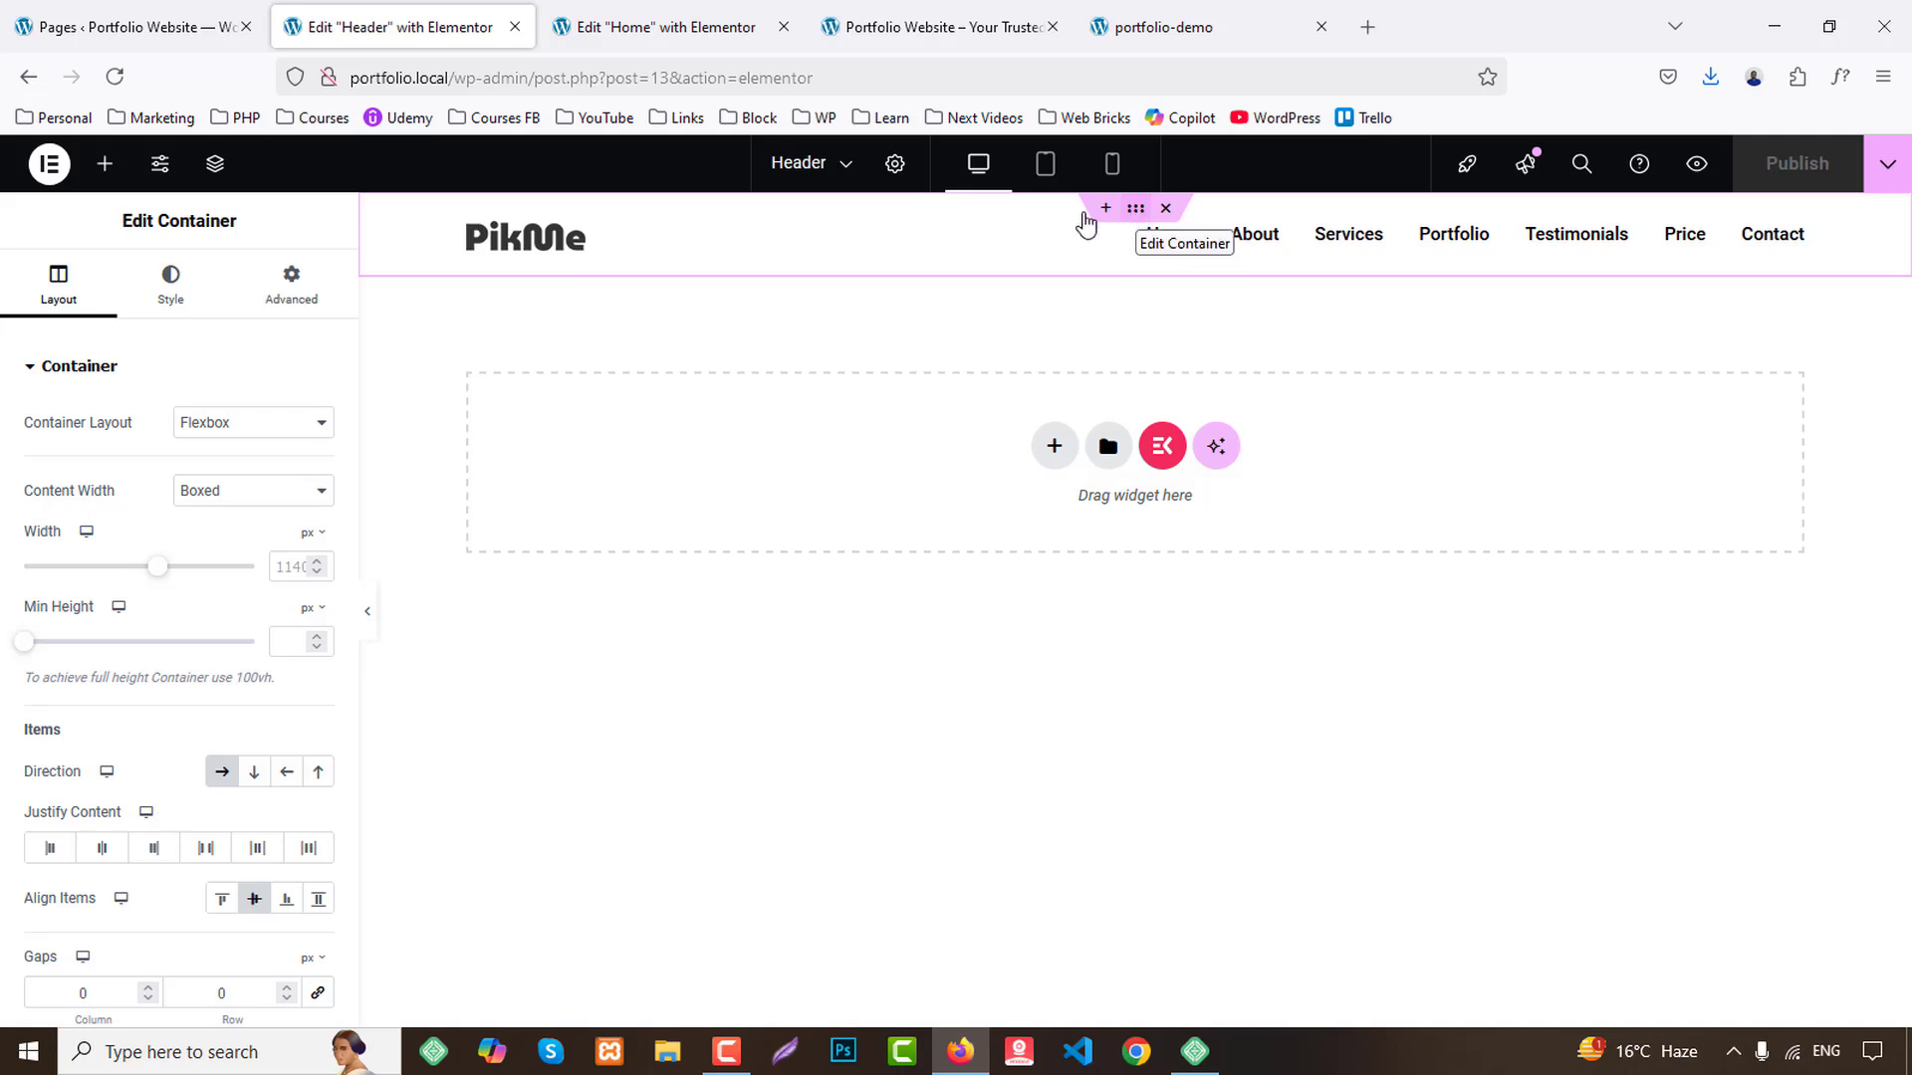
left_click(291, 288)
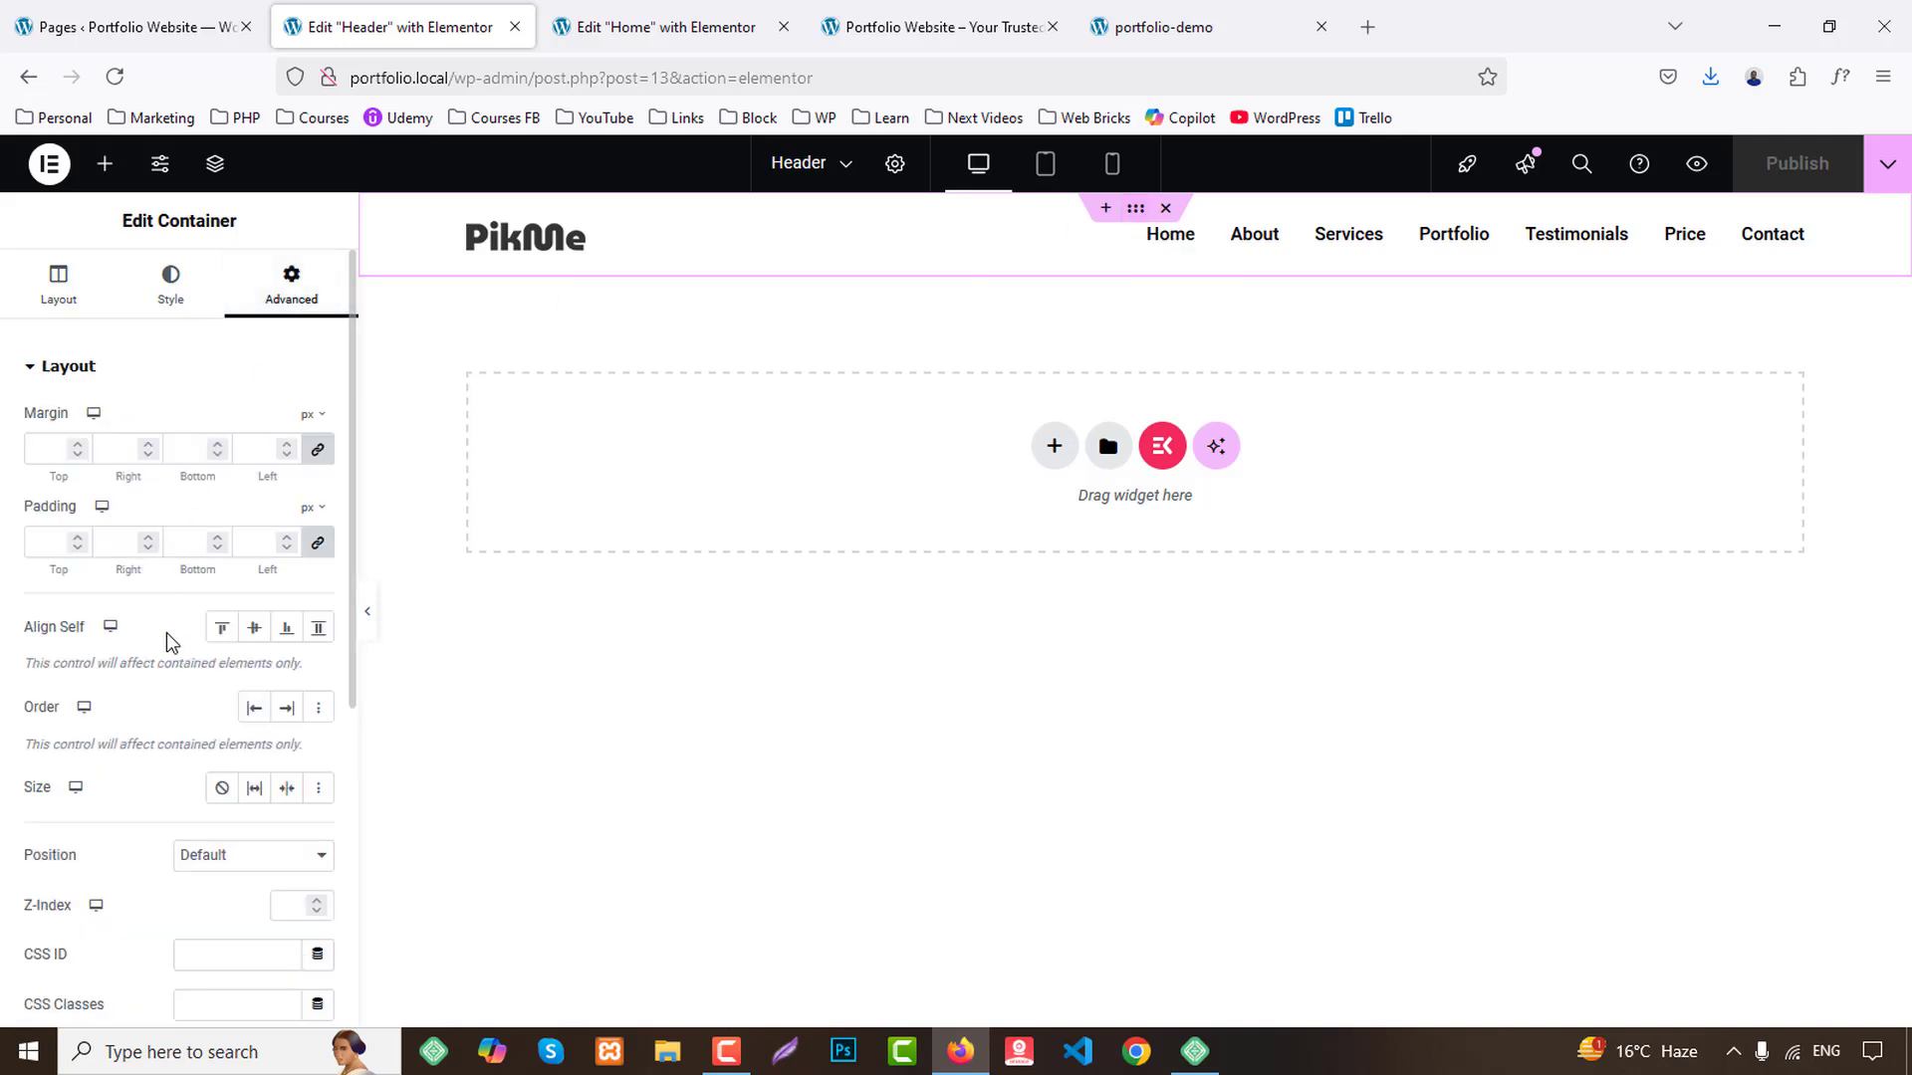
scroll(169, 642, "down", 3)
left_click(213, 610)
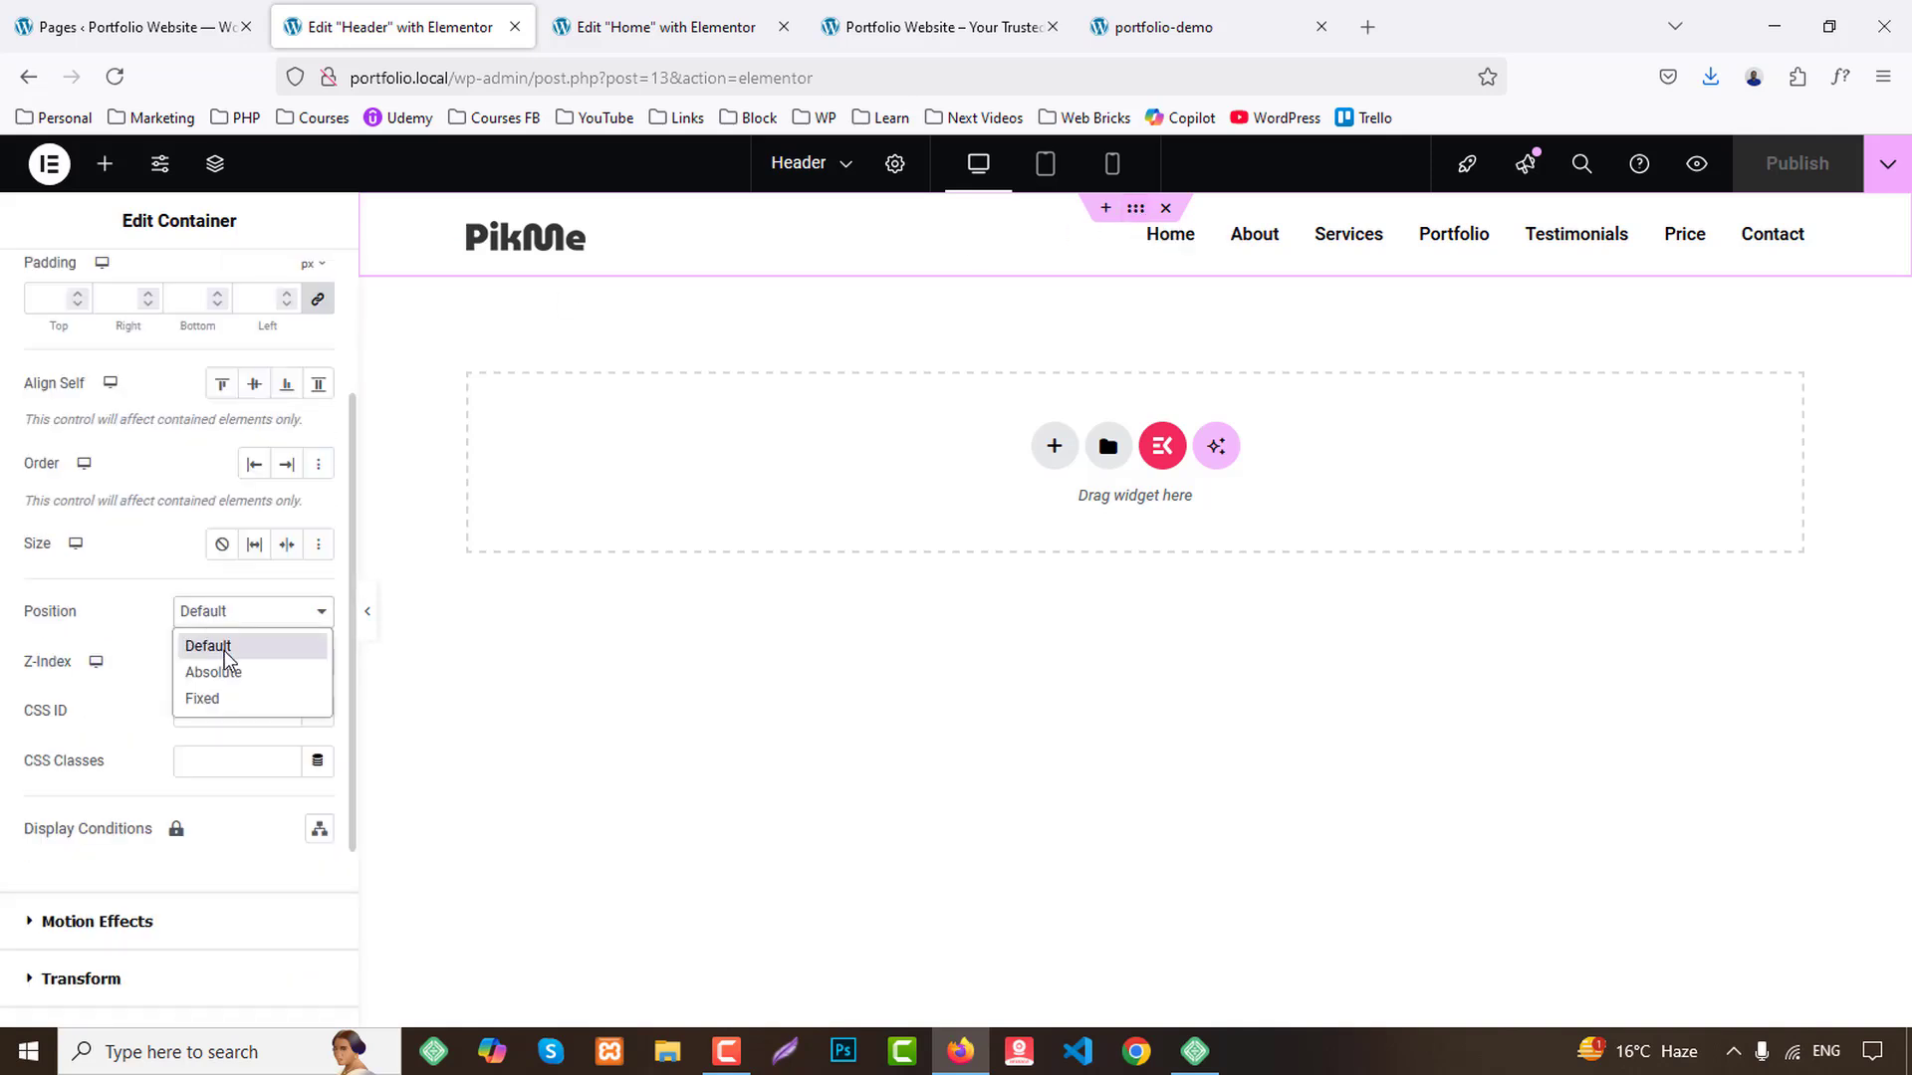
left_click(209, 698)
scroll(249, 702, "down", 5)
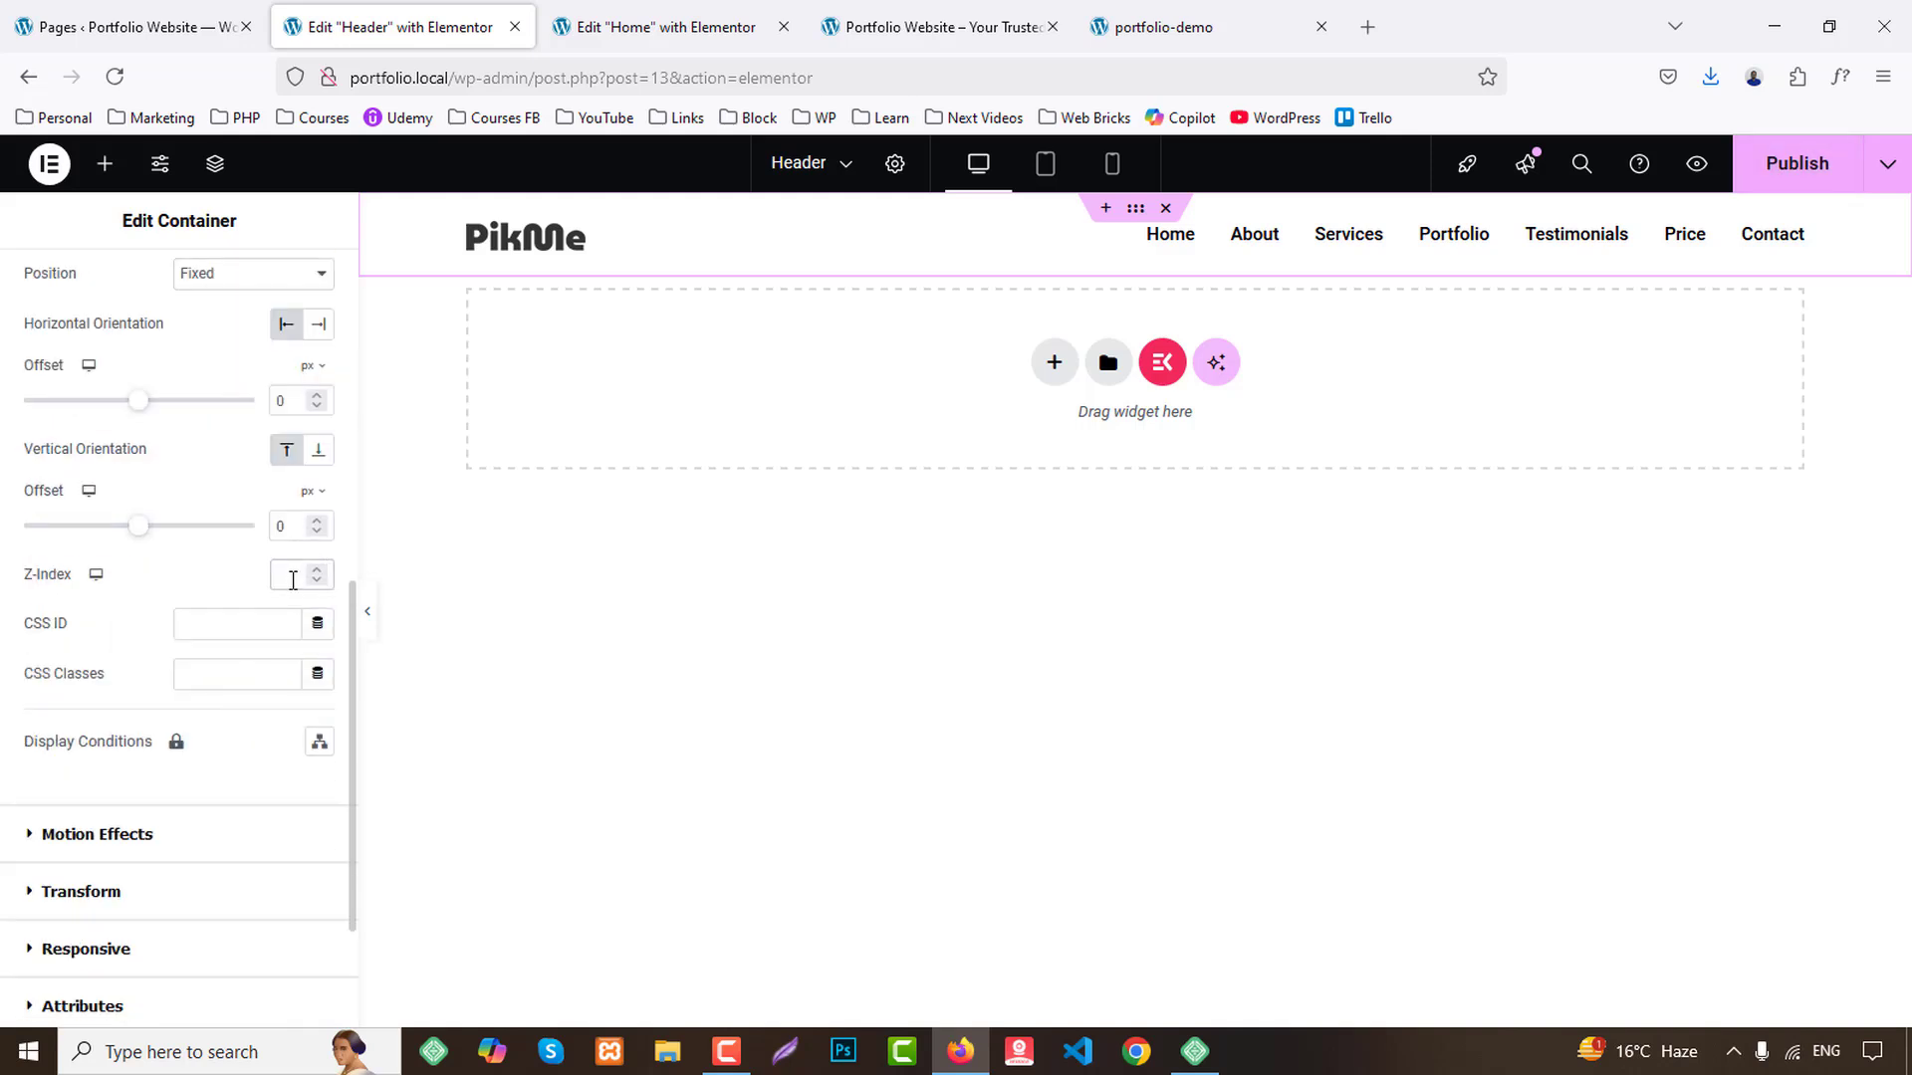
scroll(293, 582, "up", 7)
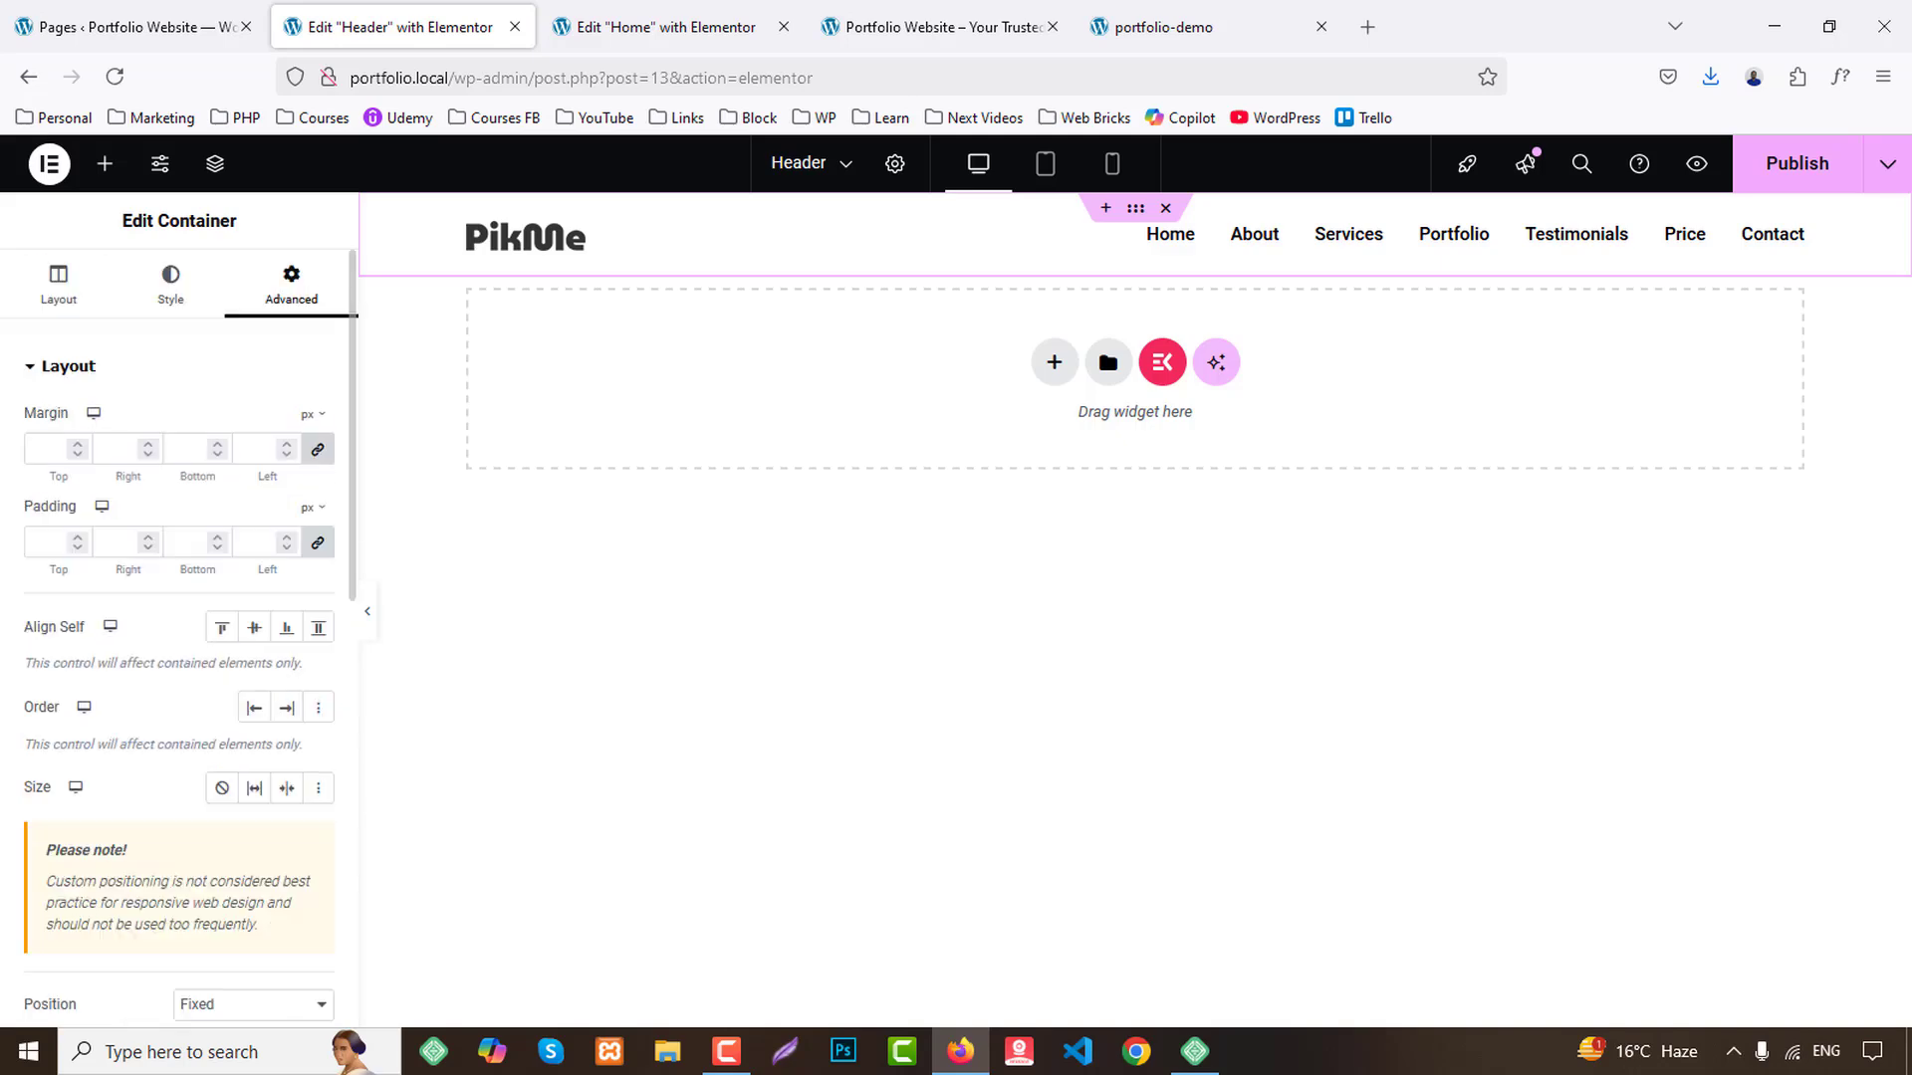
left_click(1778, 169)
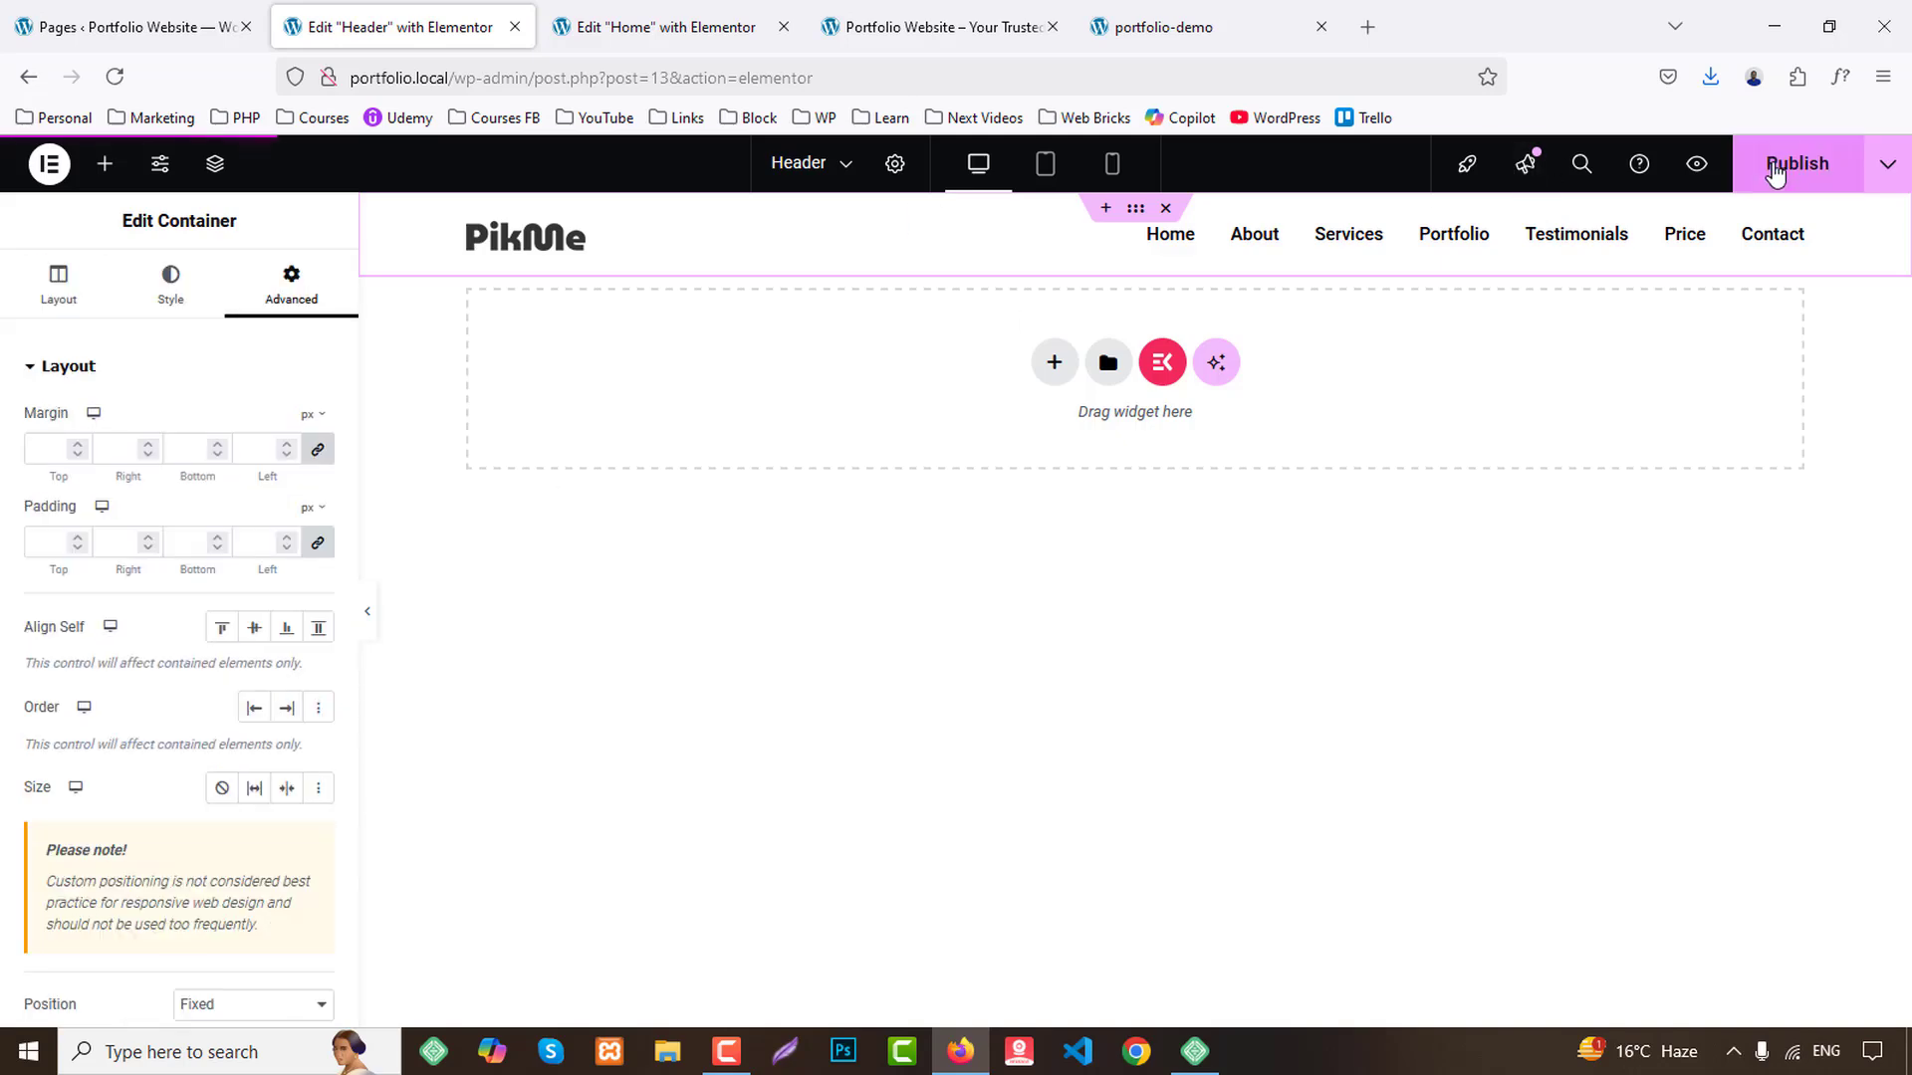
left_click(950, 22)
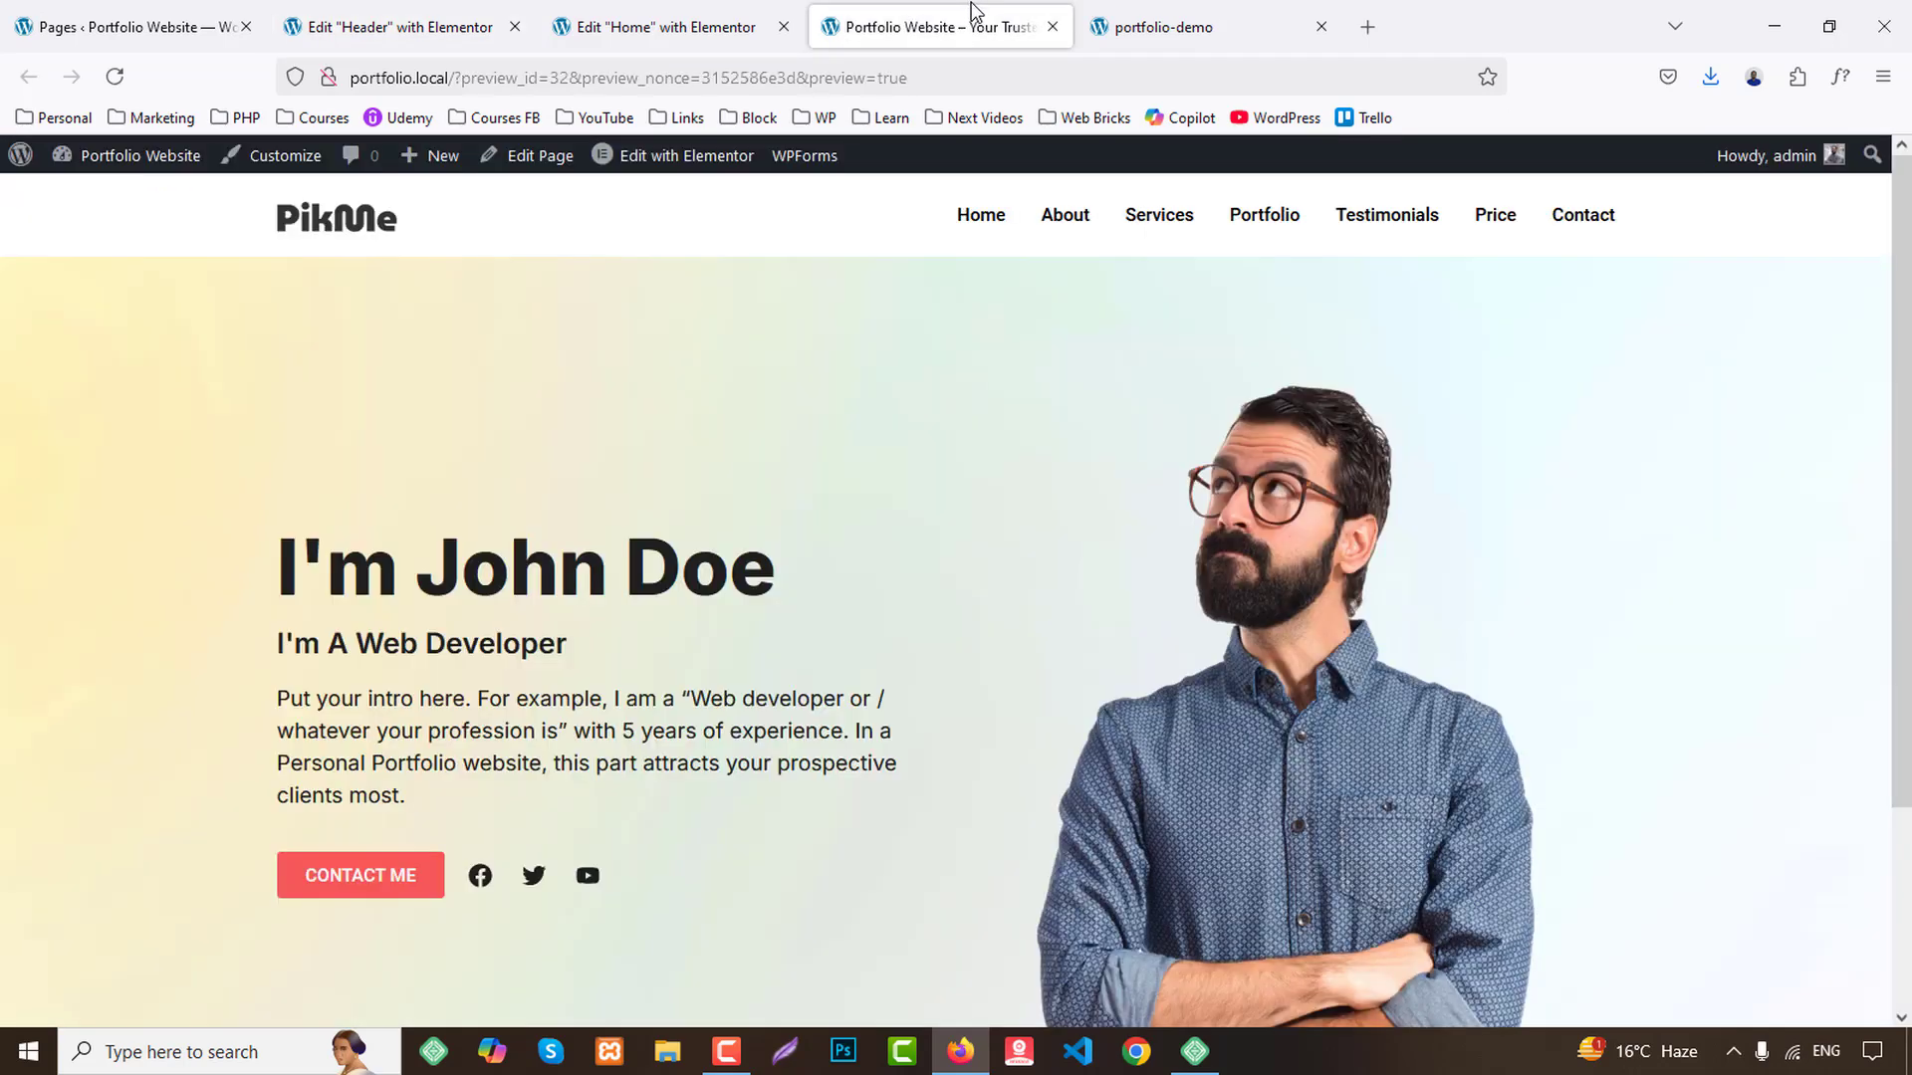
Set the header container's padding to 50 px at the top and 0 on the other sides.
left_click(399, 26)
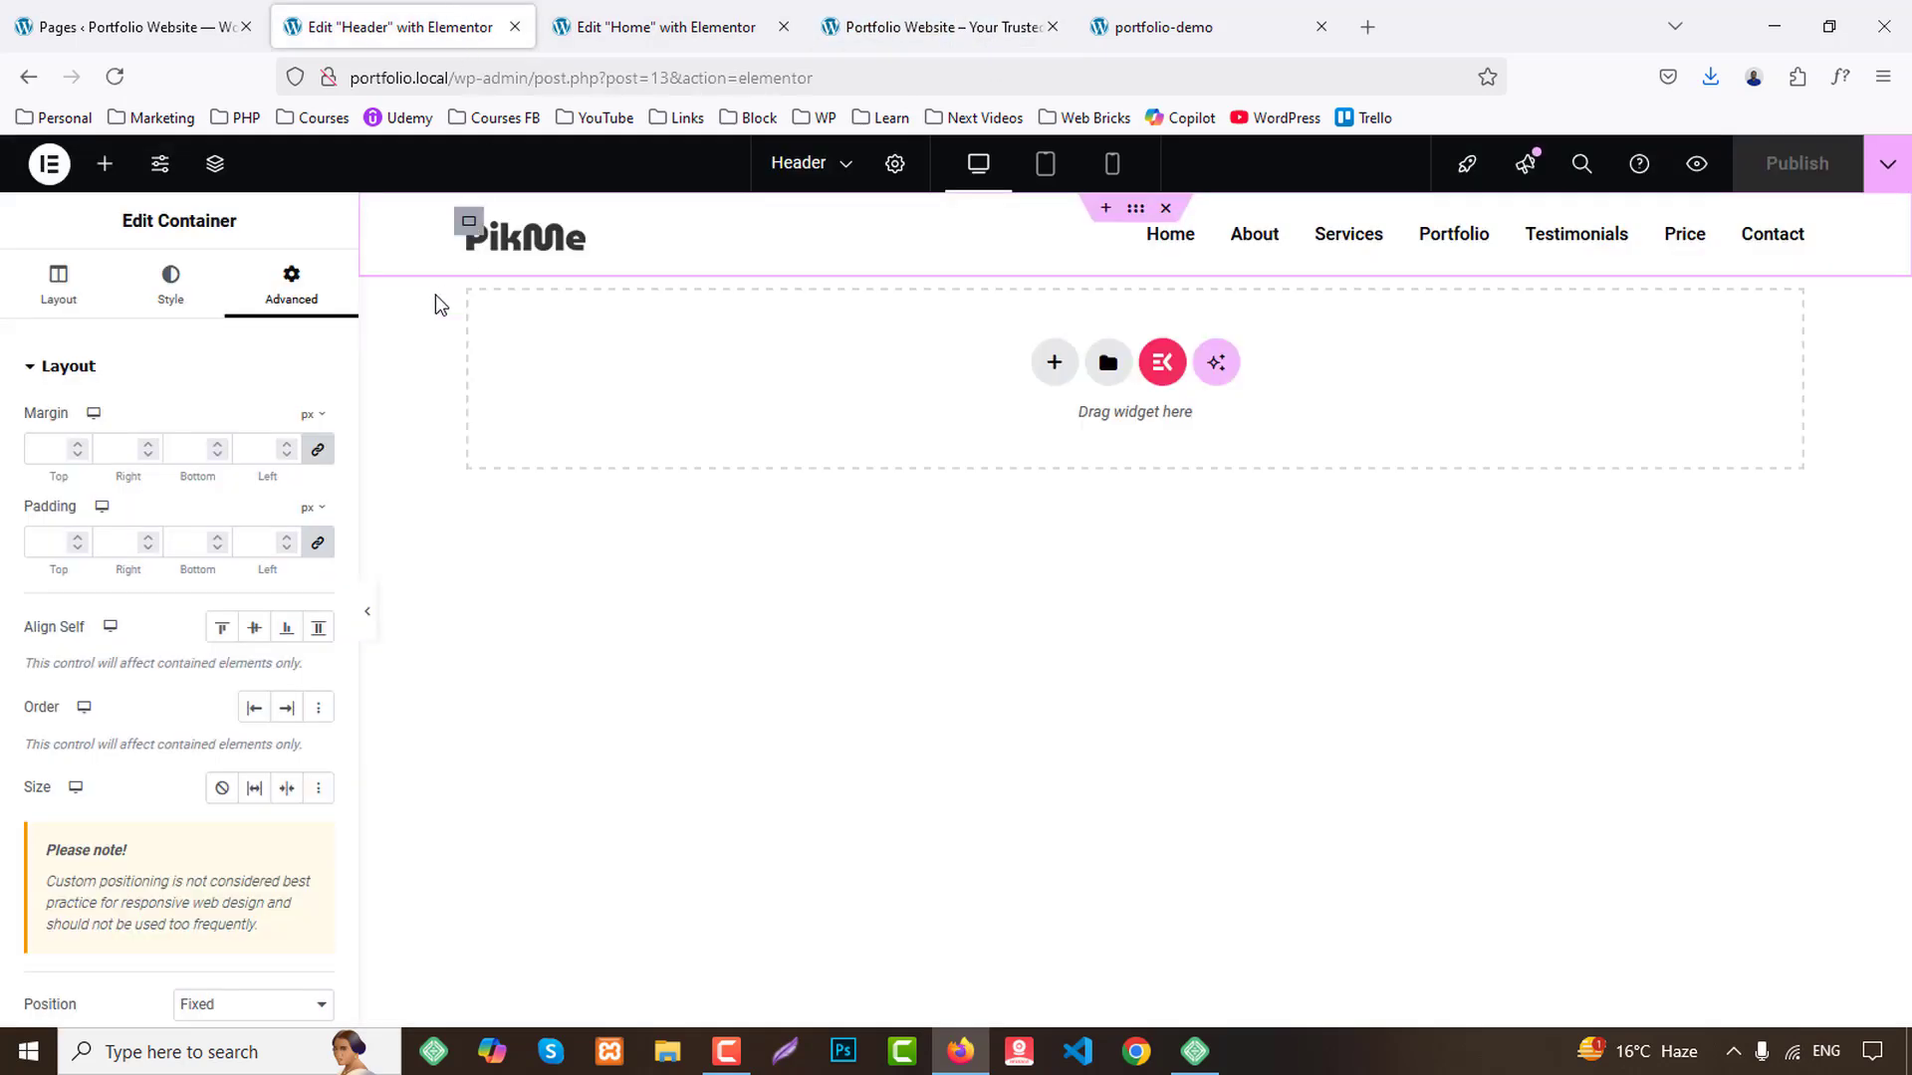
left_click(322, 550)
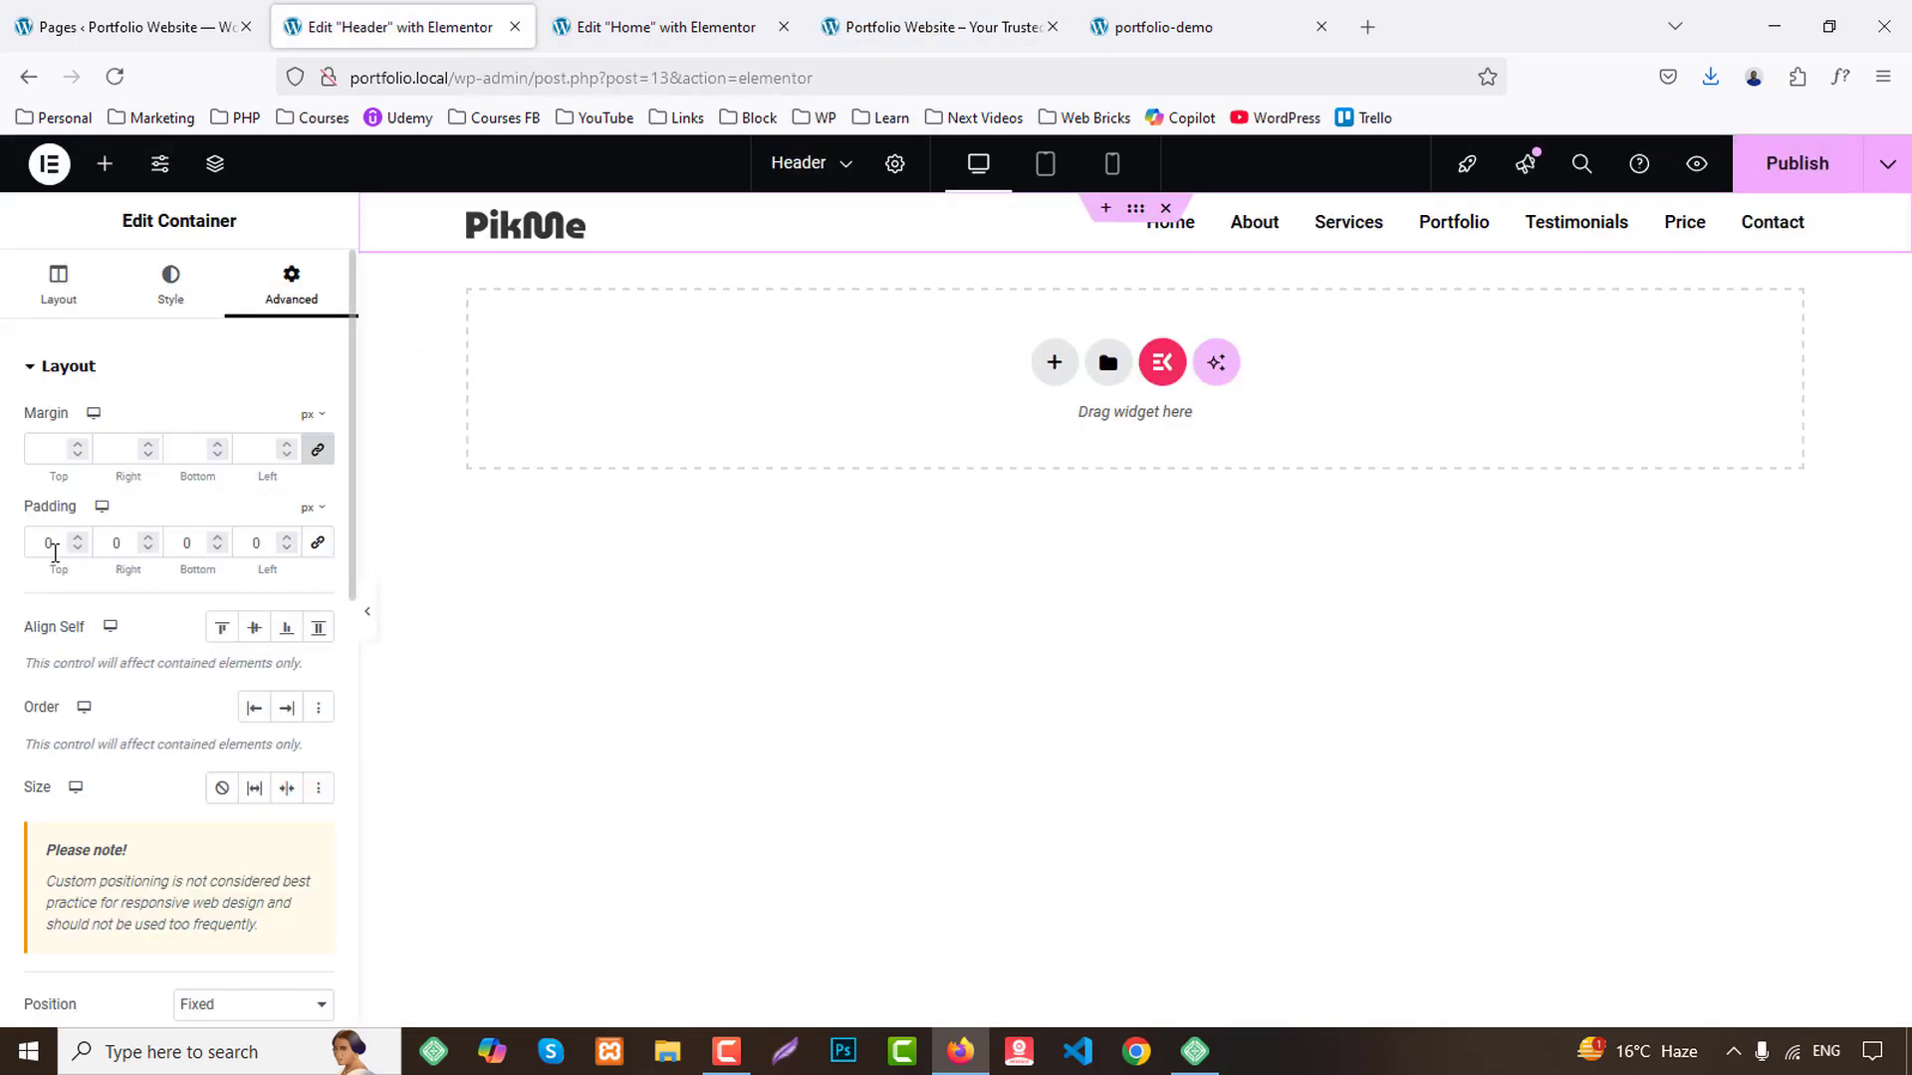
left_click(32, 539)
type("5")
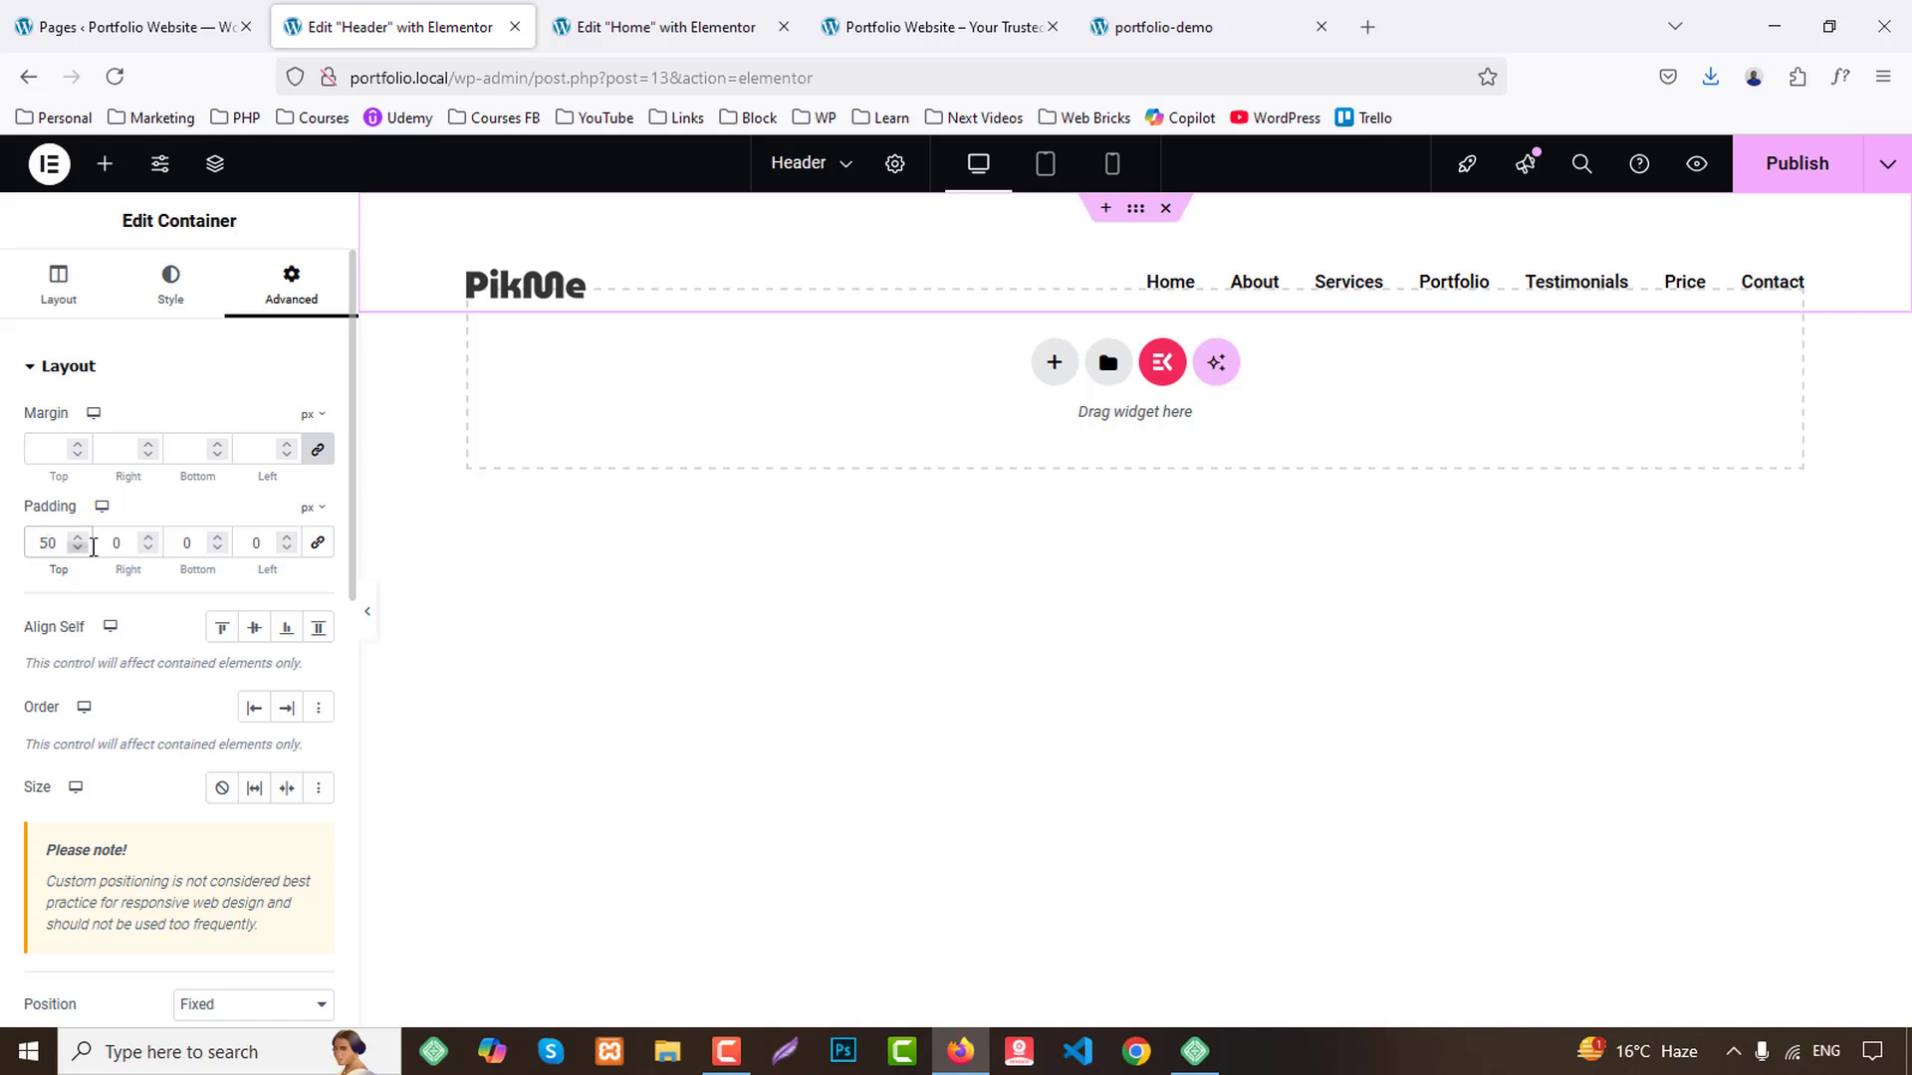
Set the header container's bottom padding to 20 px, publish the template, and check the scrolling header in the site preview.
left_click(181, 543)
type("2")
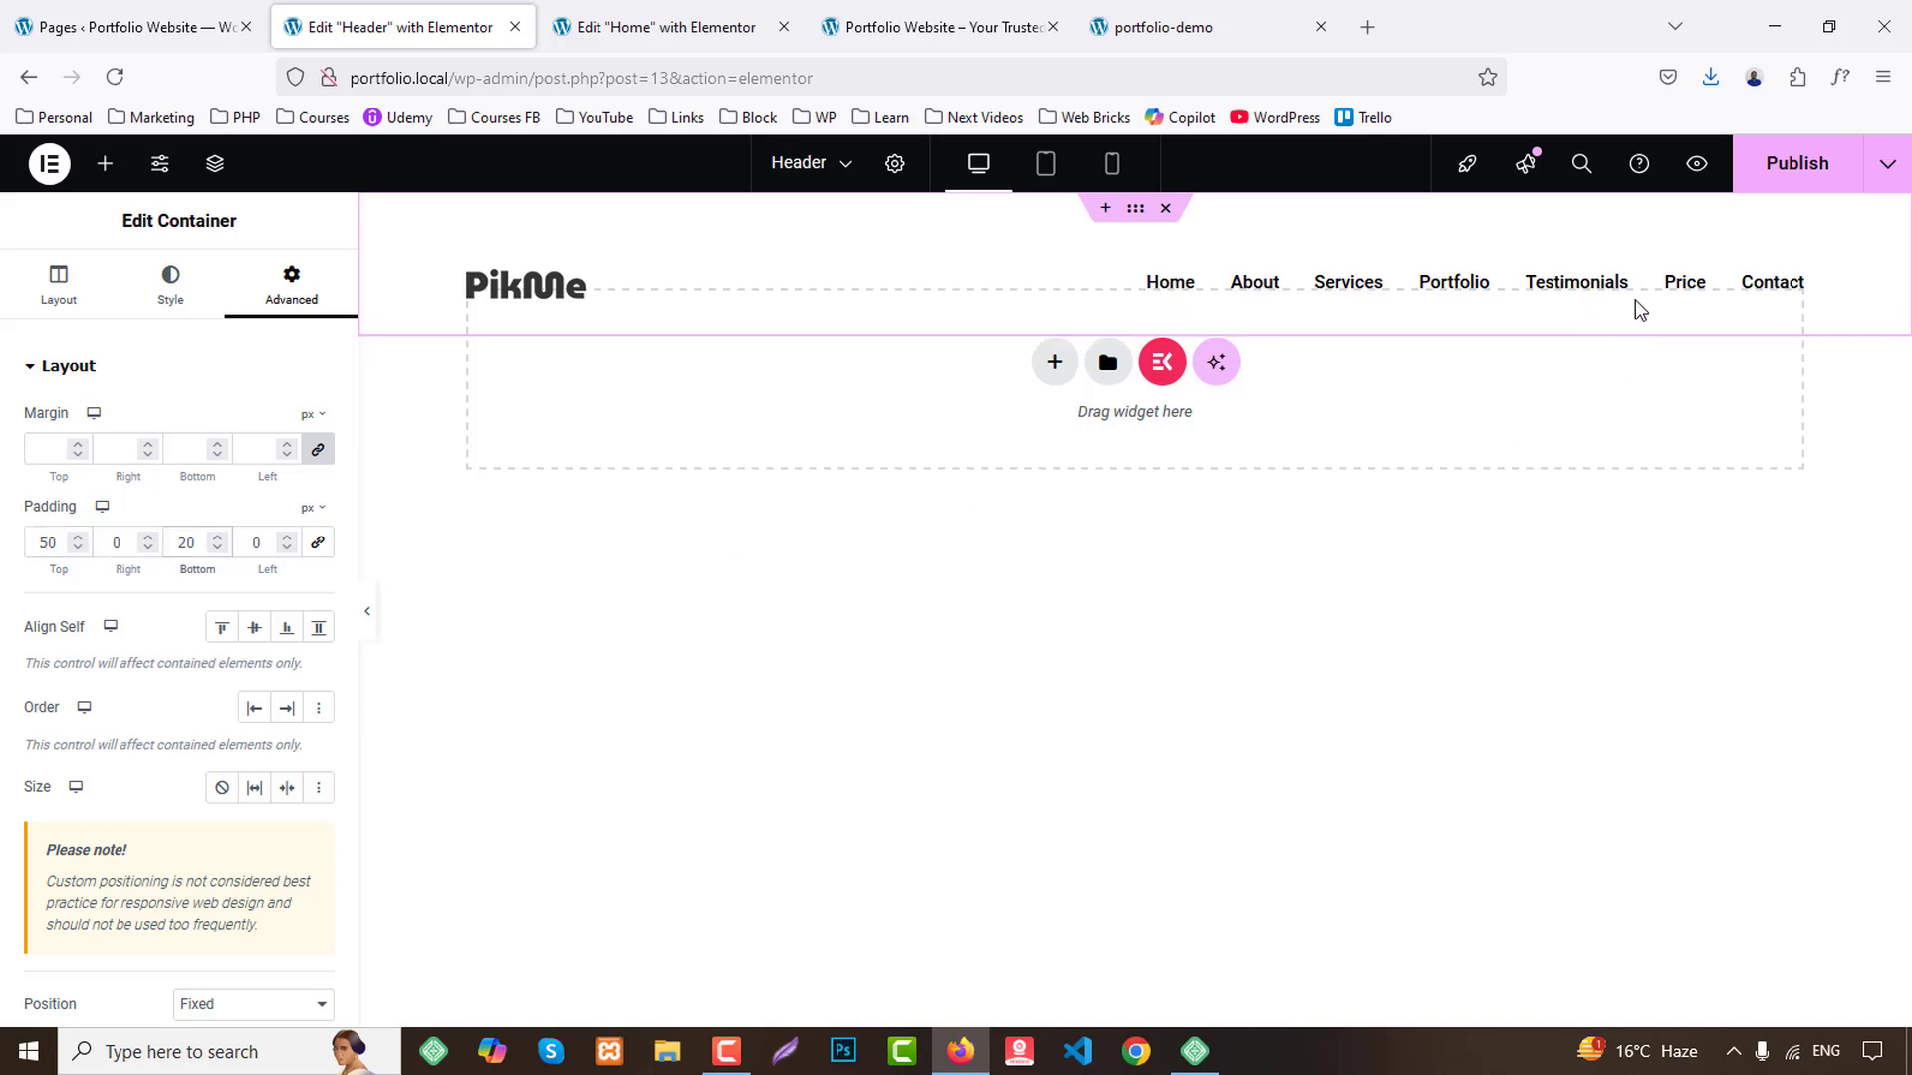
left_click(1771, 188)
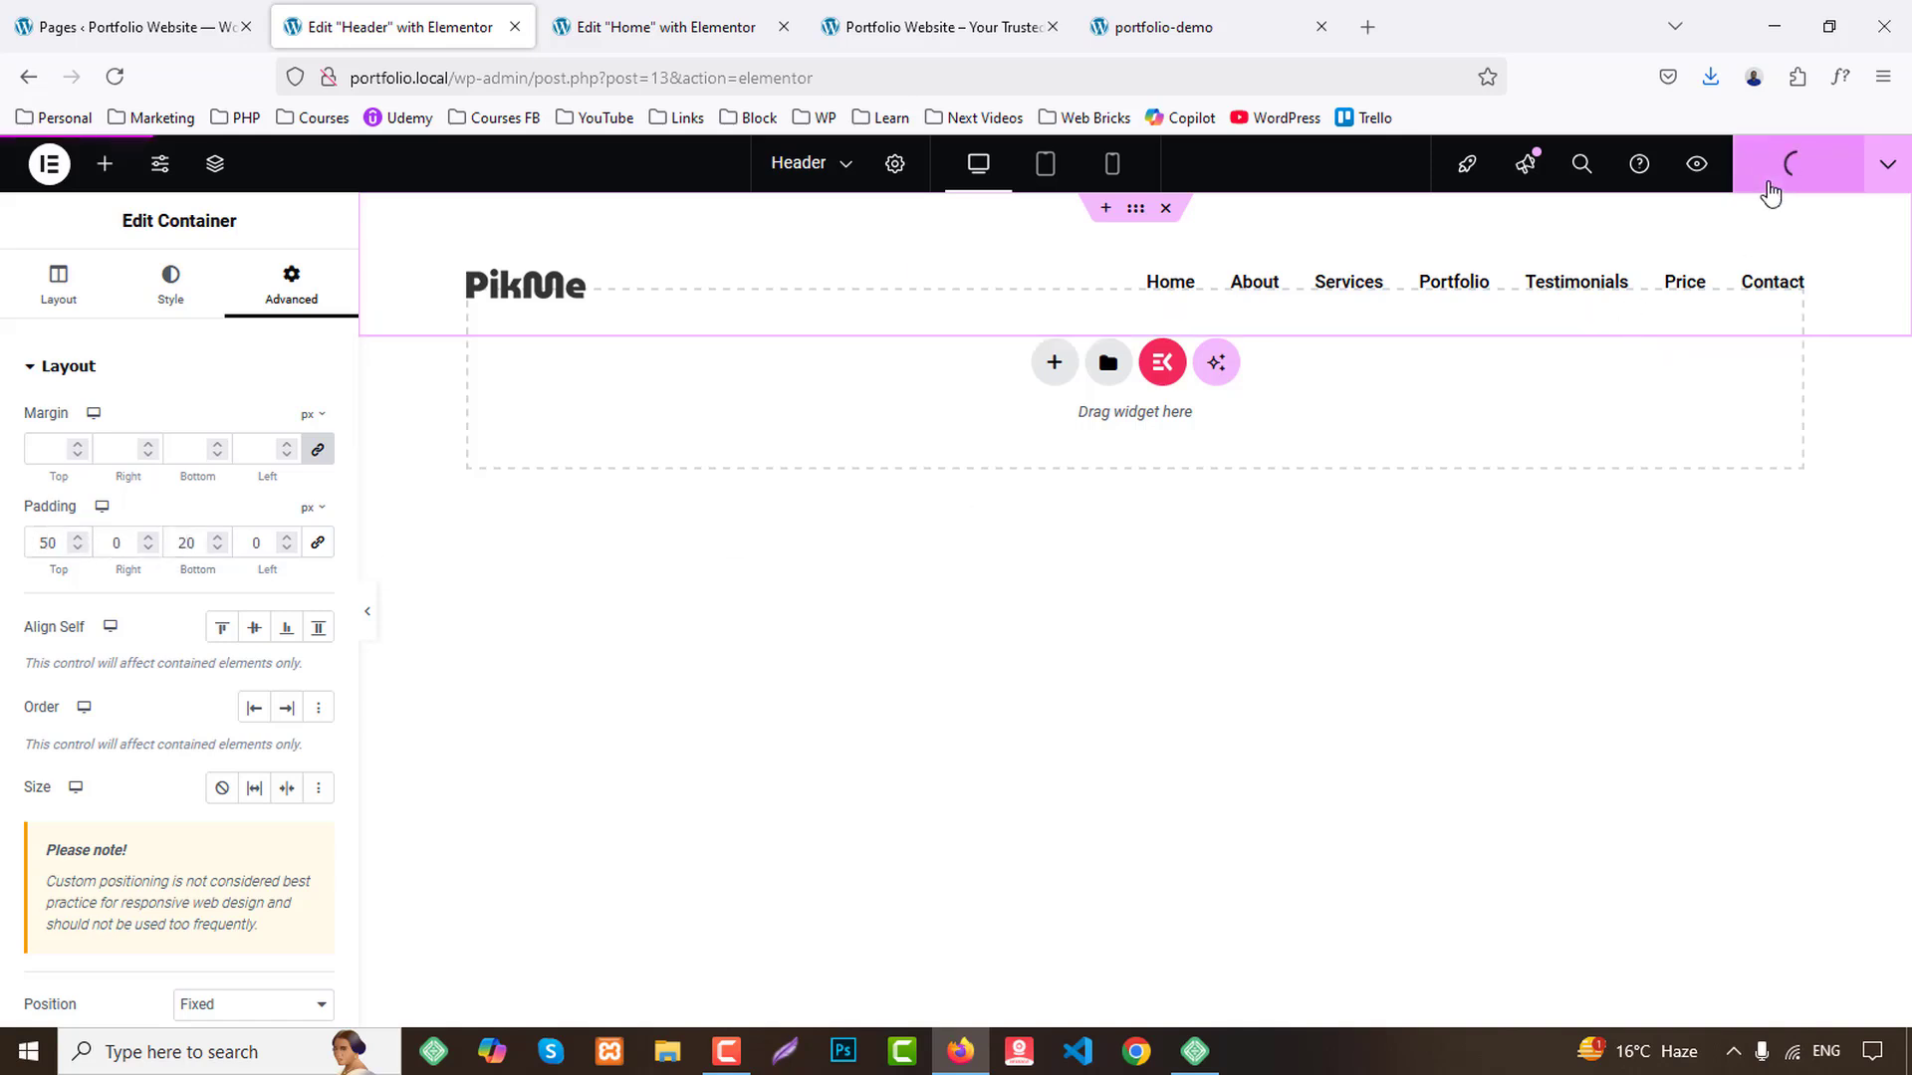
left_click(881, 22)
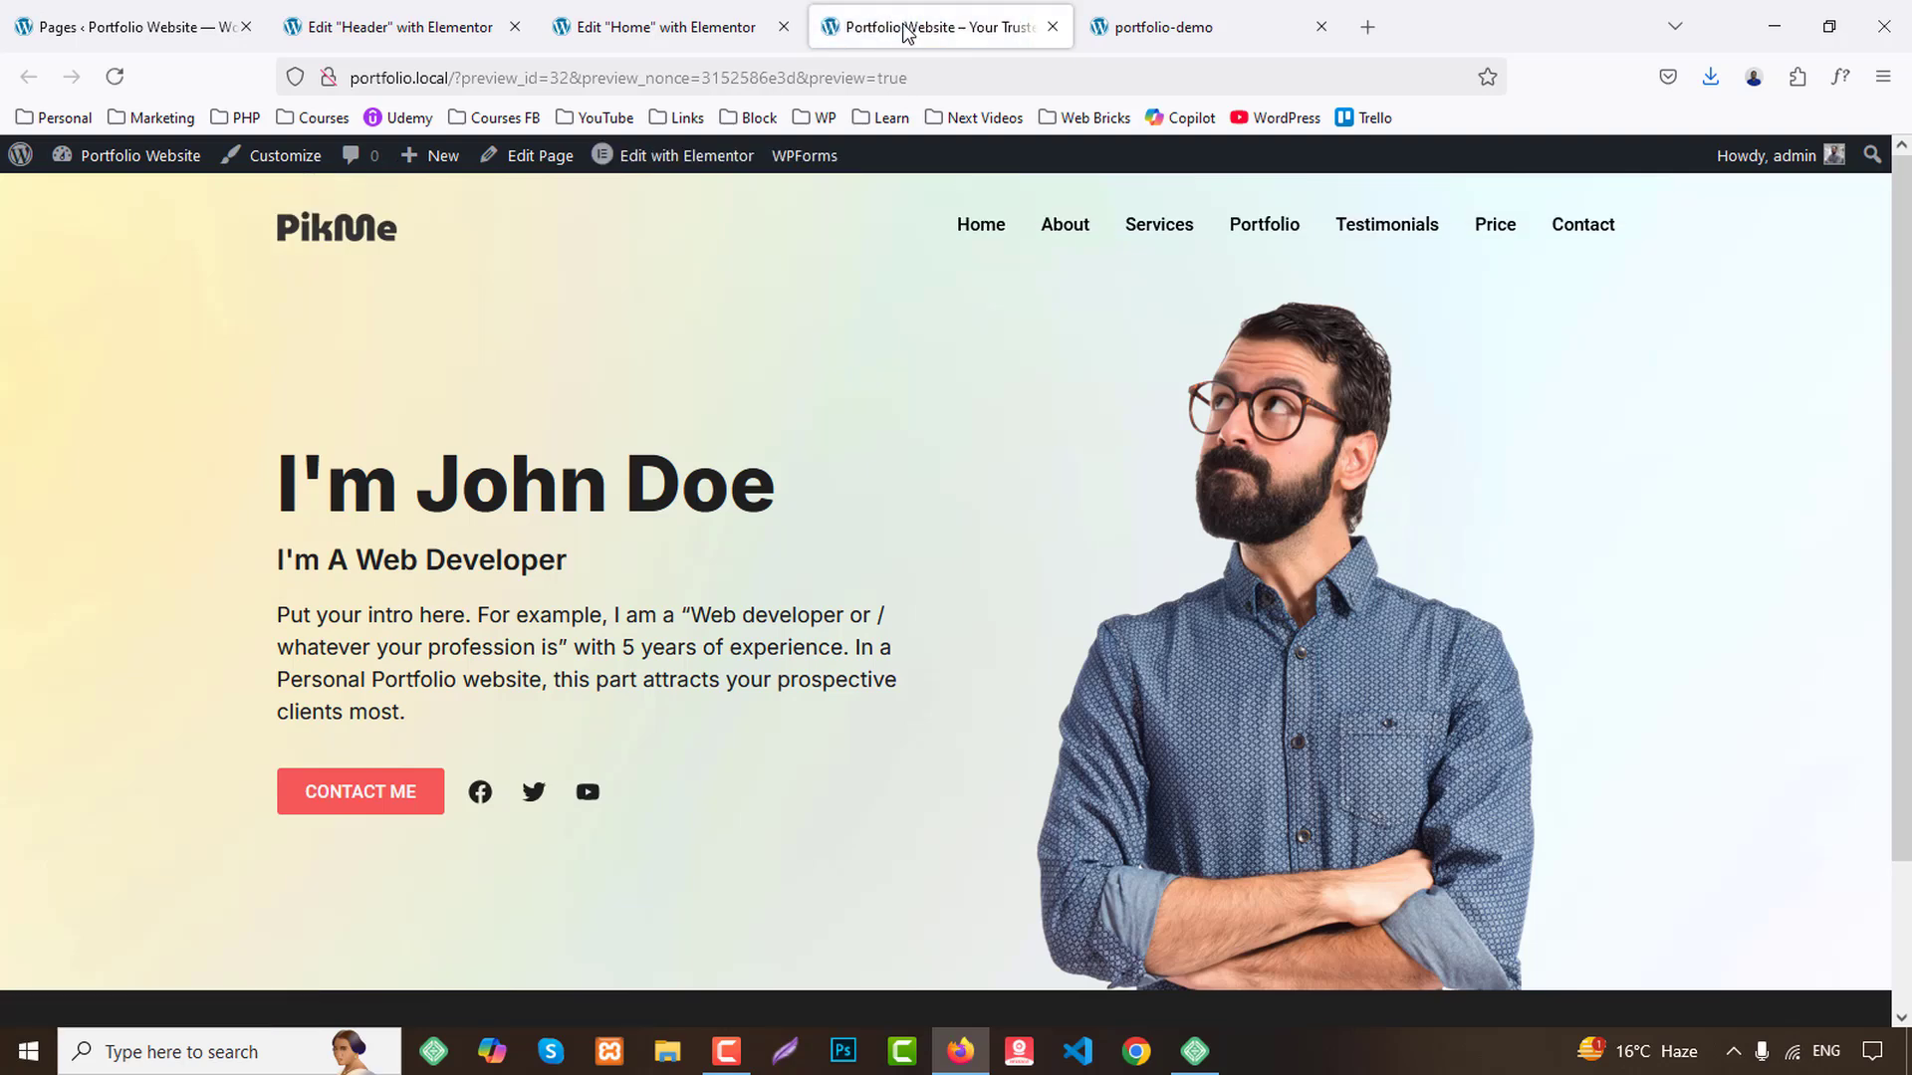
scroll(902, 438, "down", 2)
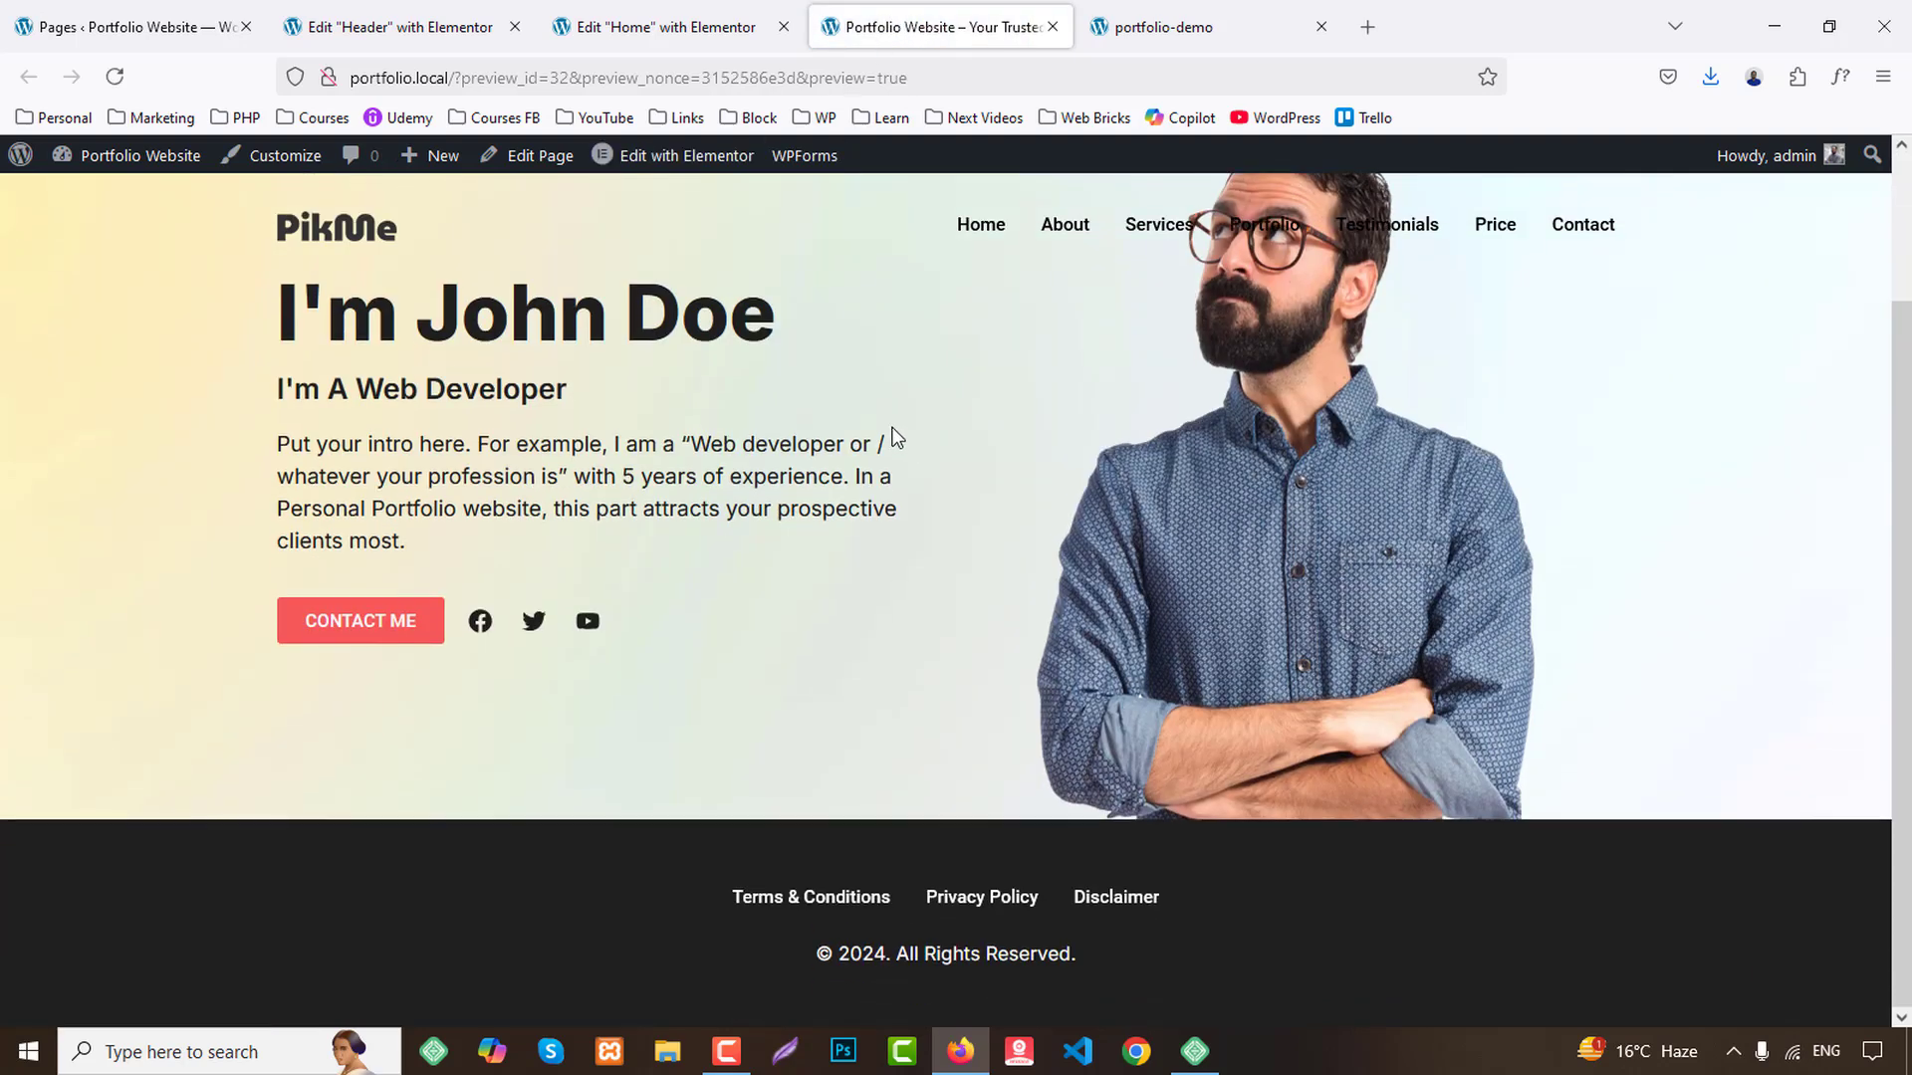
scroll(896, 434, "up", 2)
scroll(896, 431, "down", 2)
scroll(896, 429, "up", 2)
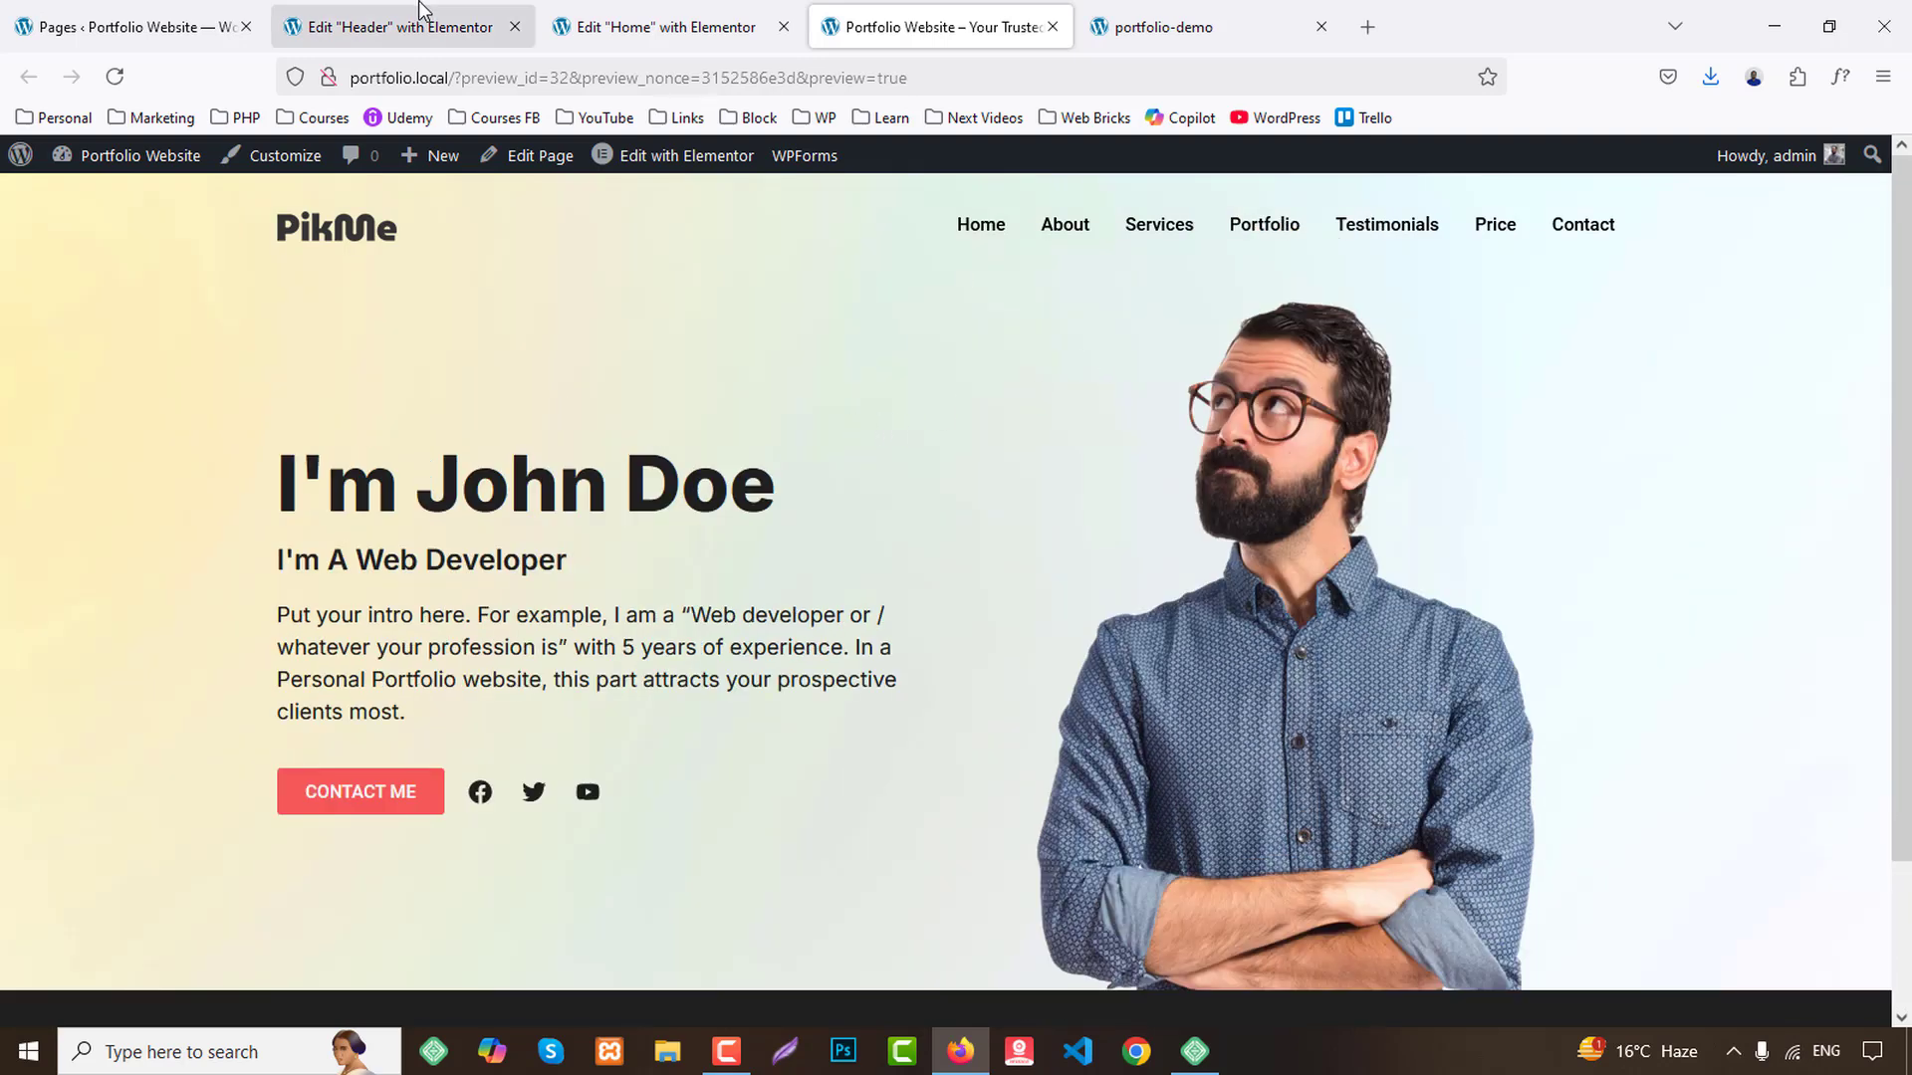
Set the home page hero container's top padding to 120 px, publish the page, and check the site preview.
left_click(687, 27)
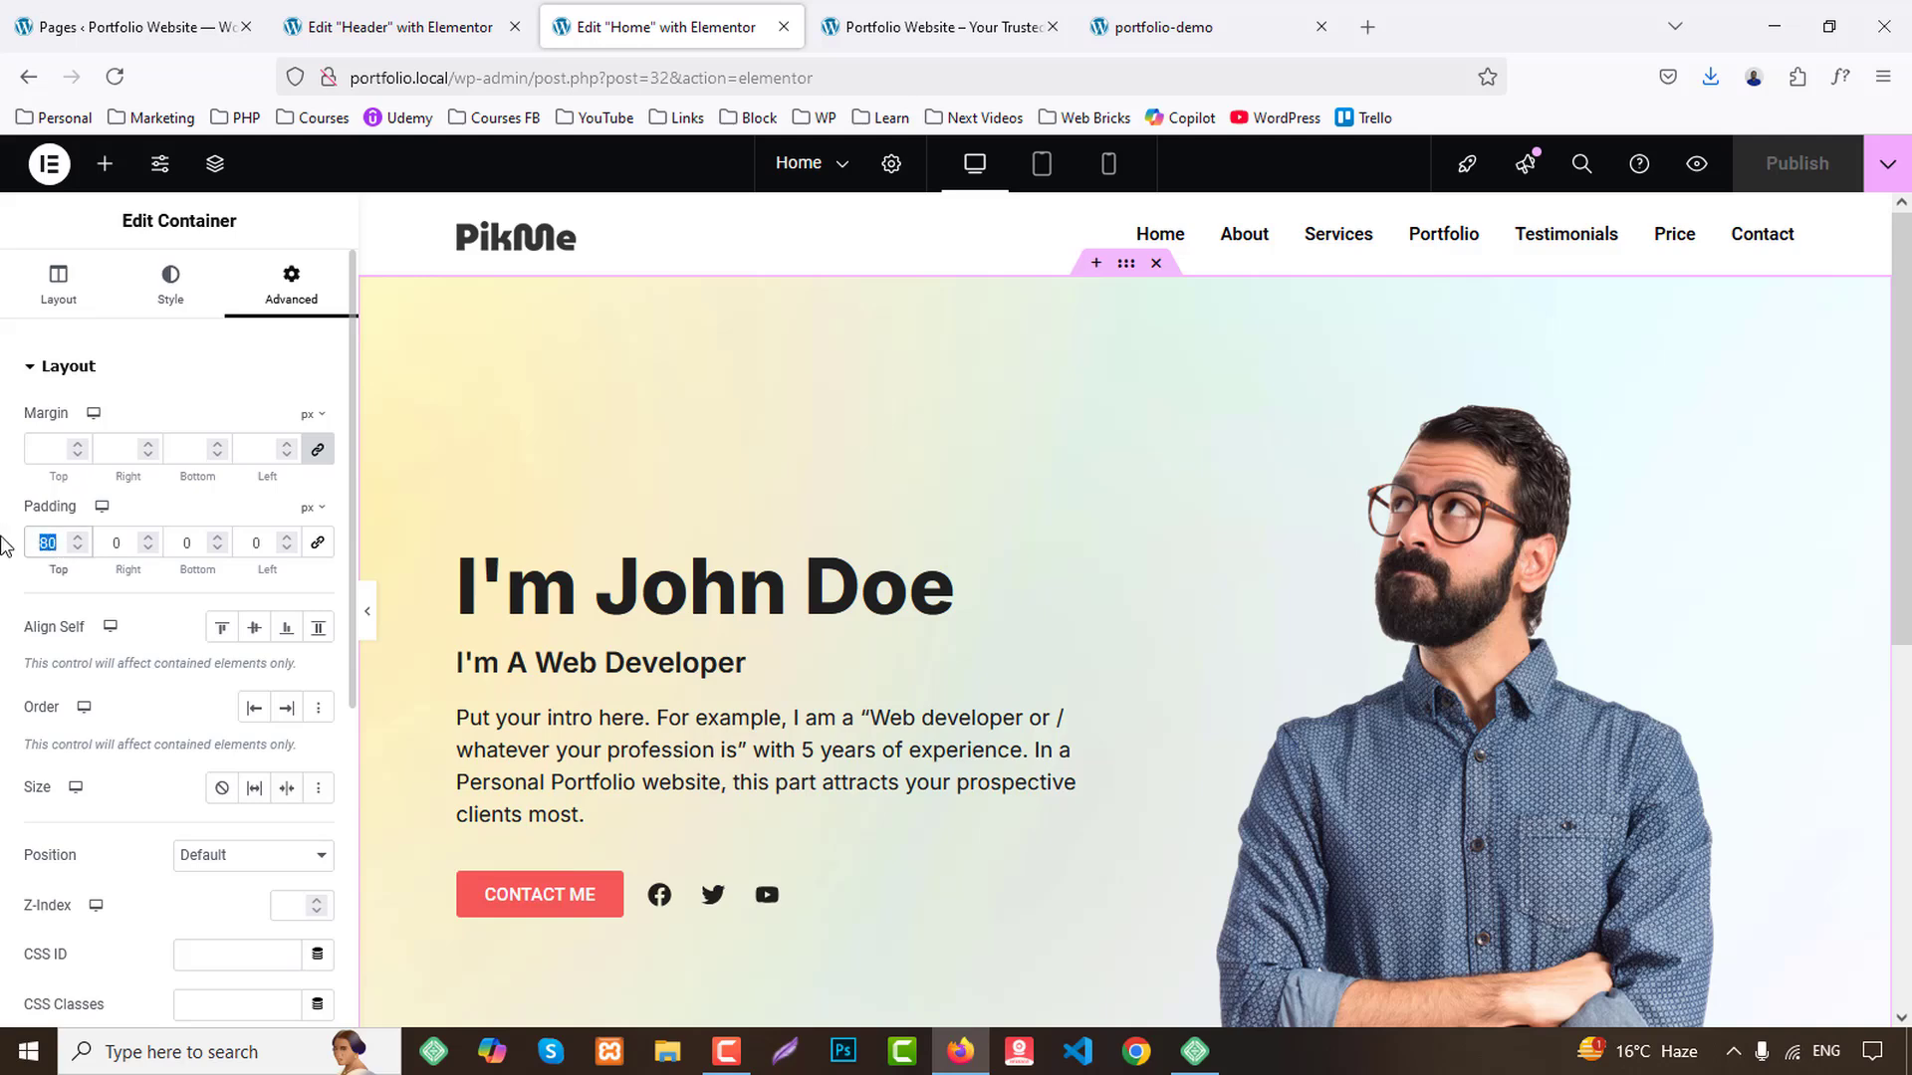
type("120")
left_click(1795, 163)
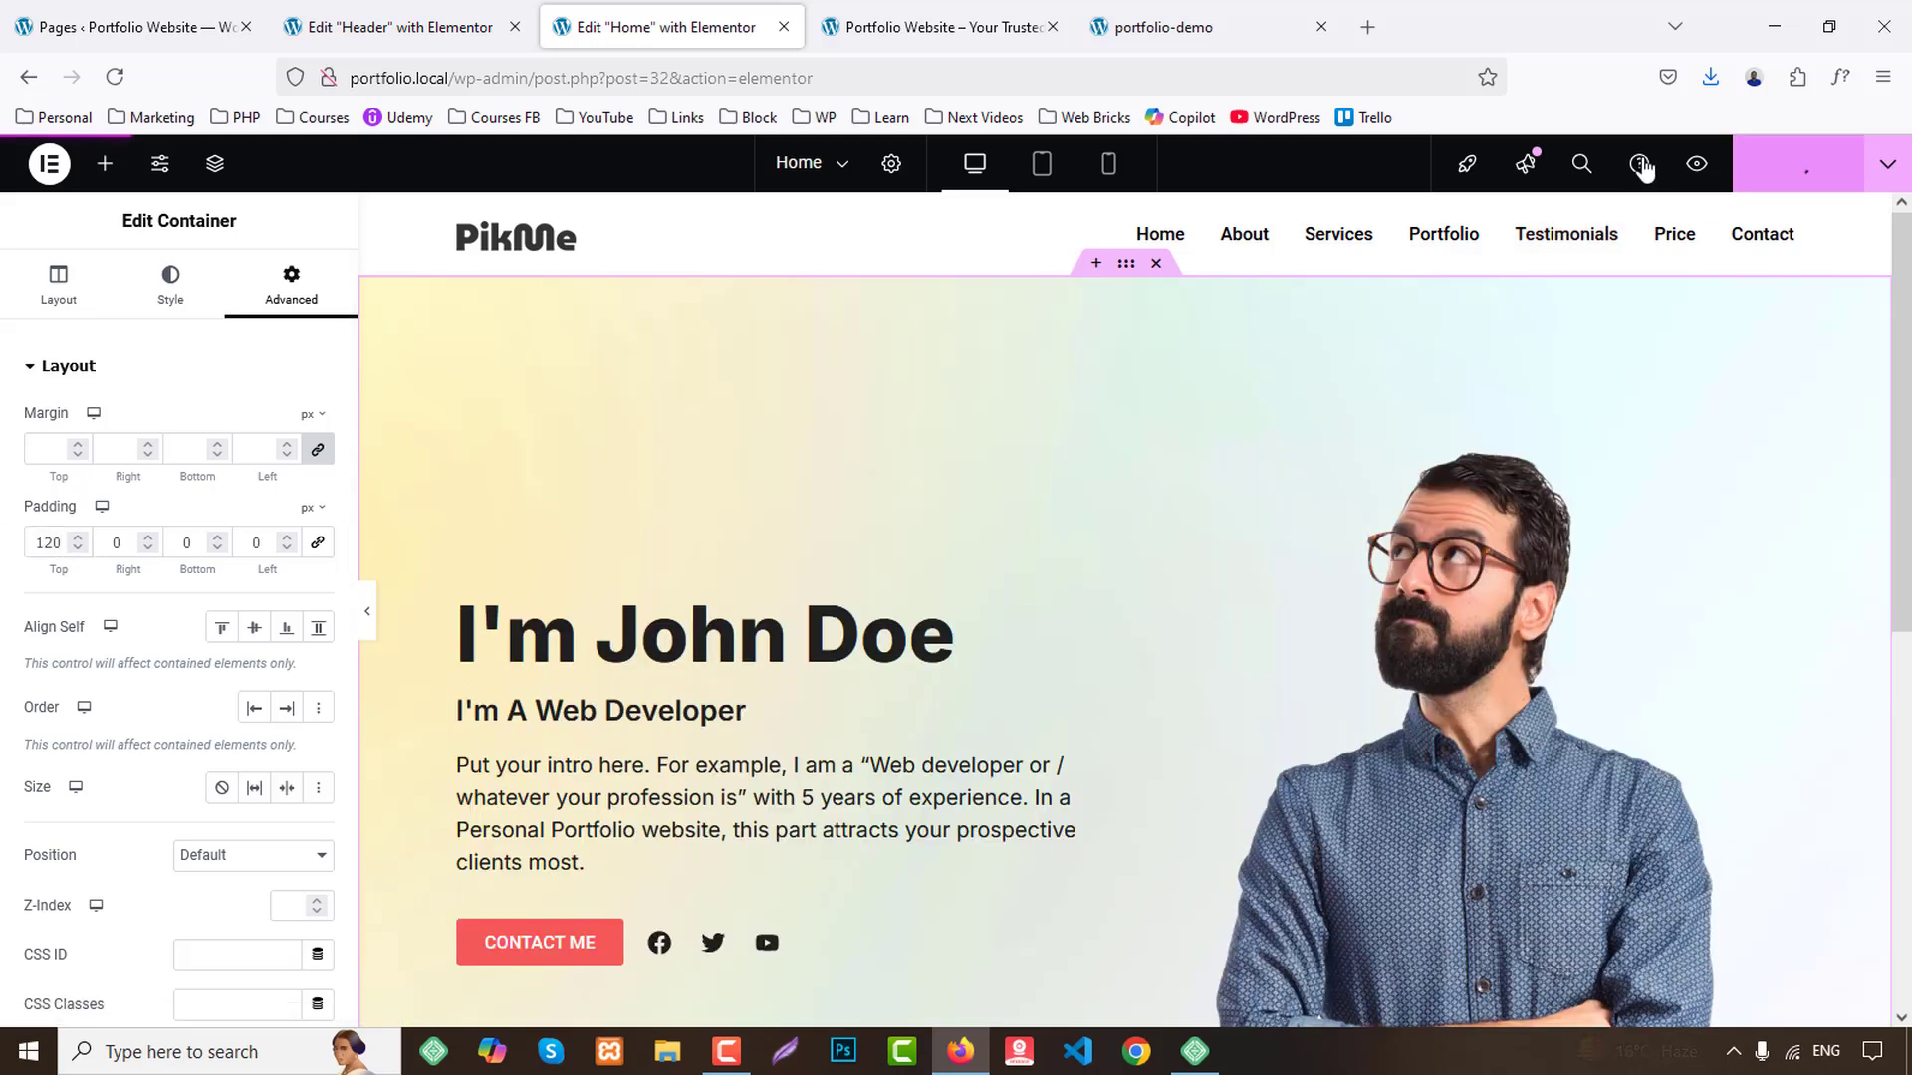
left_click(936, 27)
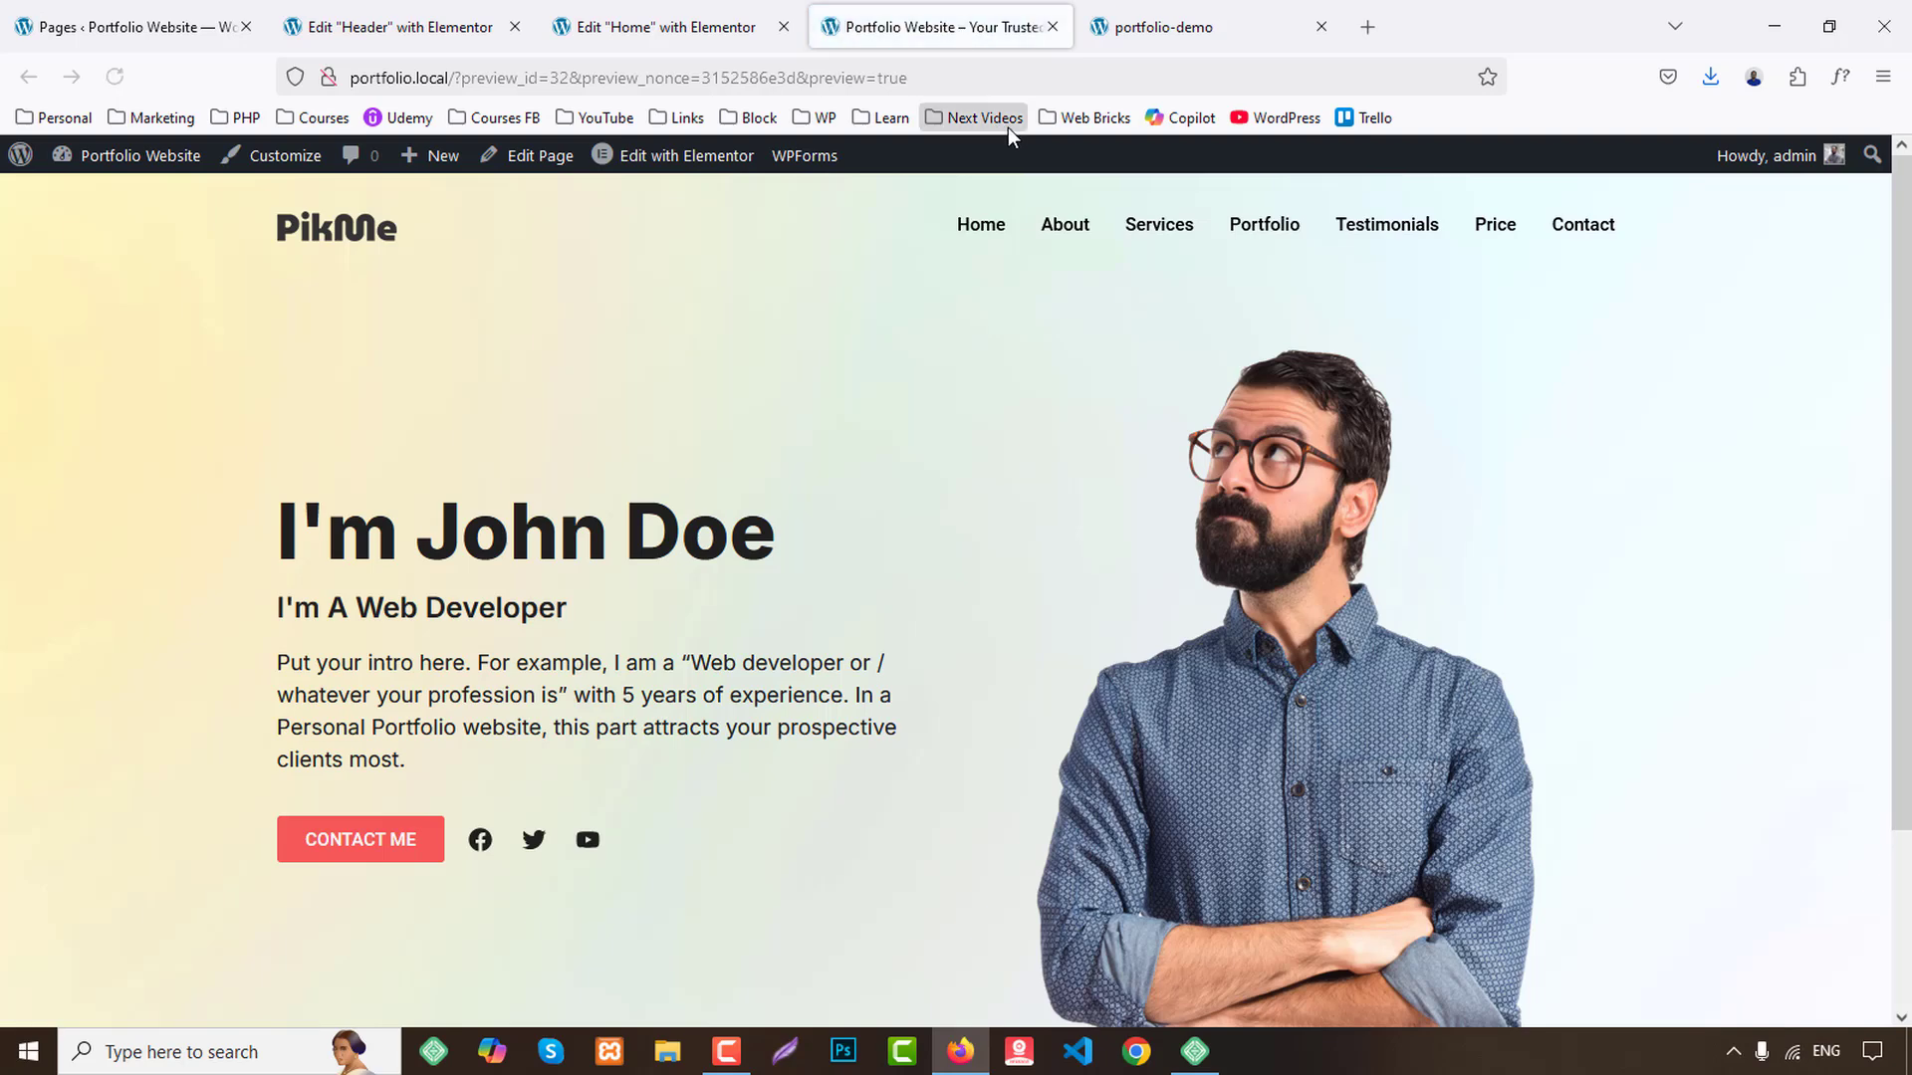
Give the header container a classic background in the global White color, publish the template, and check the scrolling preview.
left_click(423, 22)
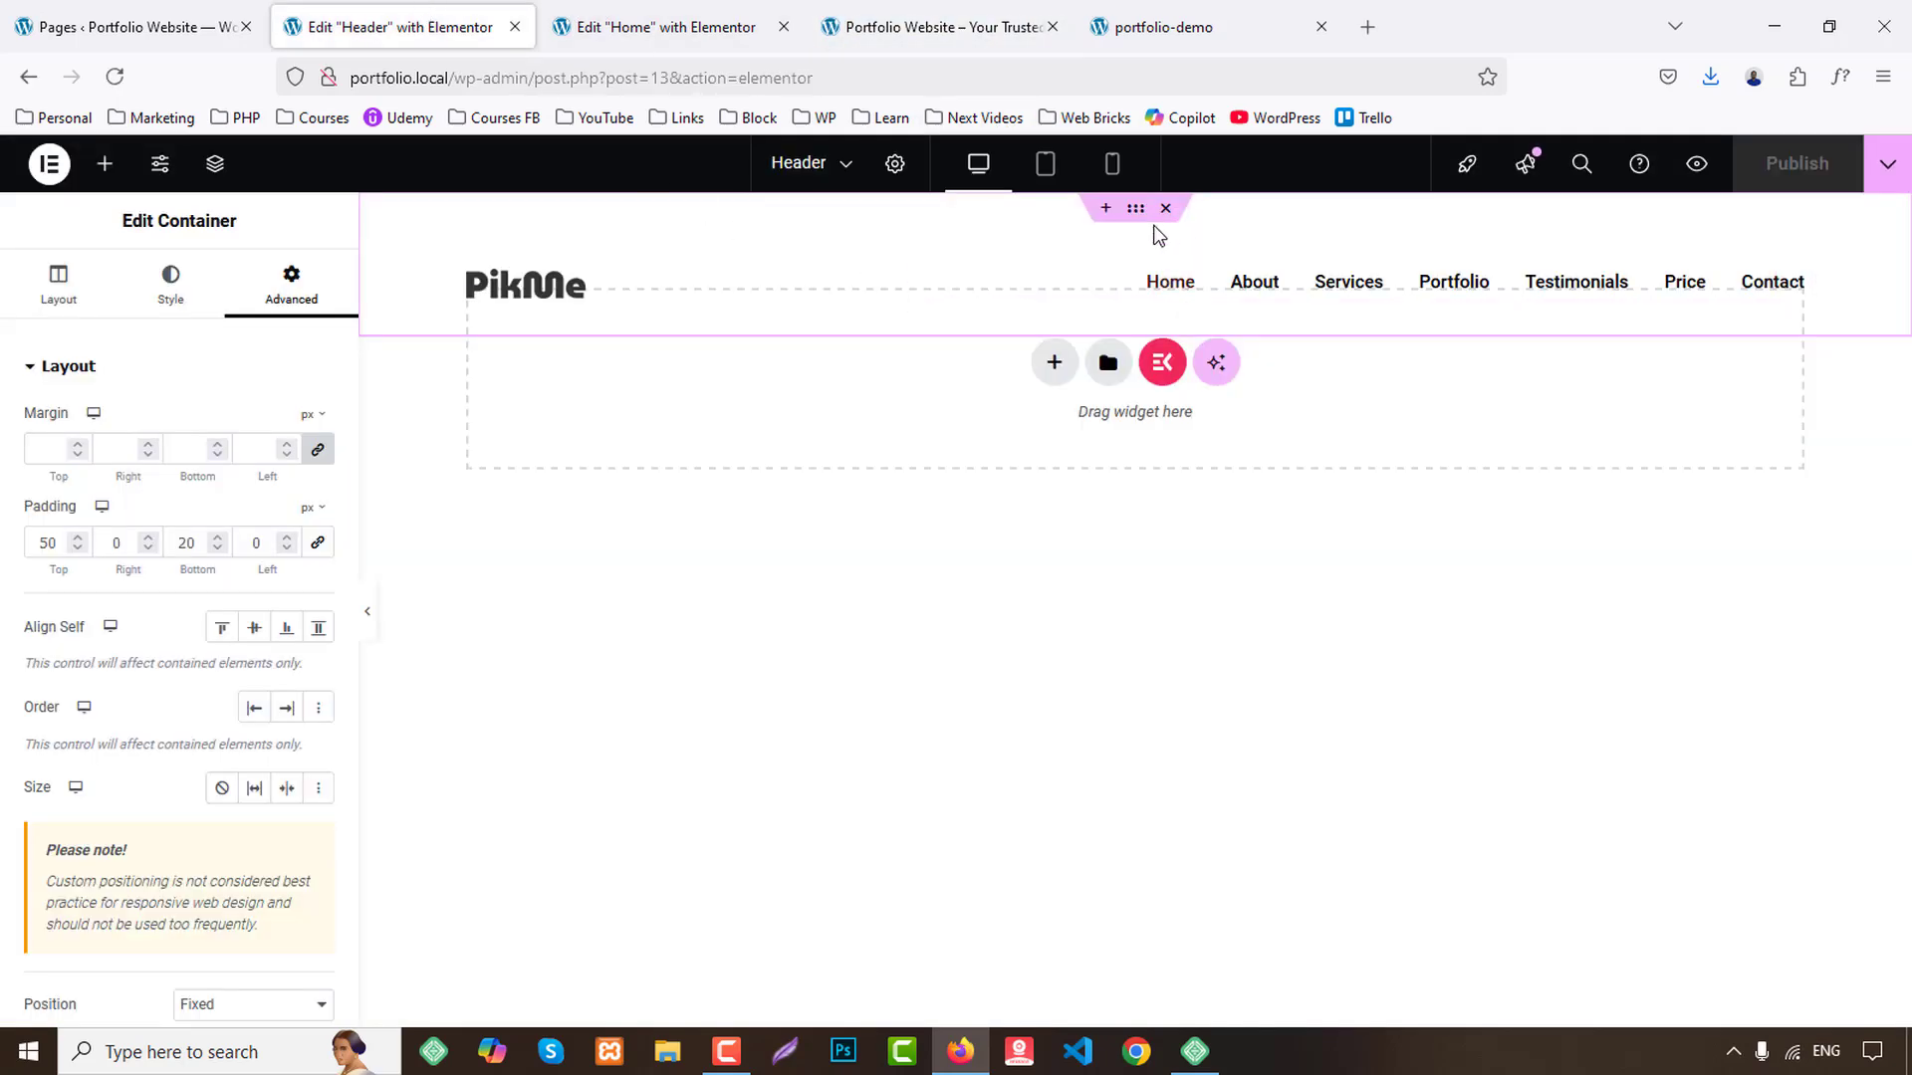
left_click(171, 284)
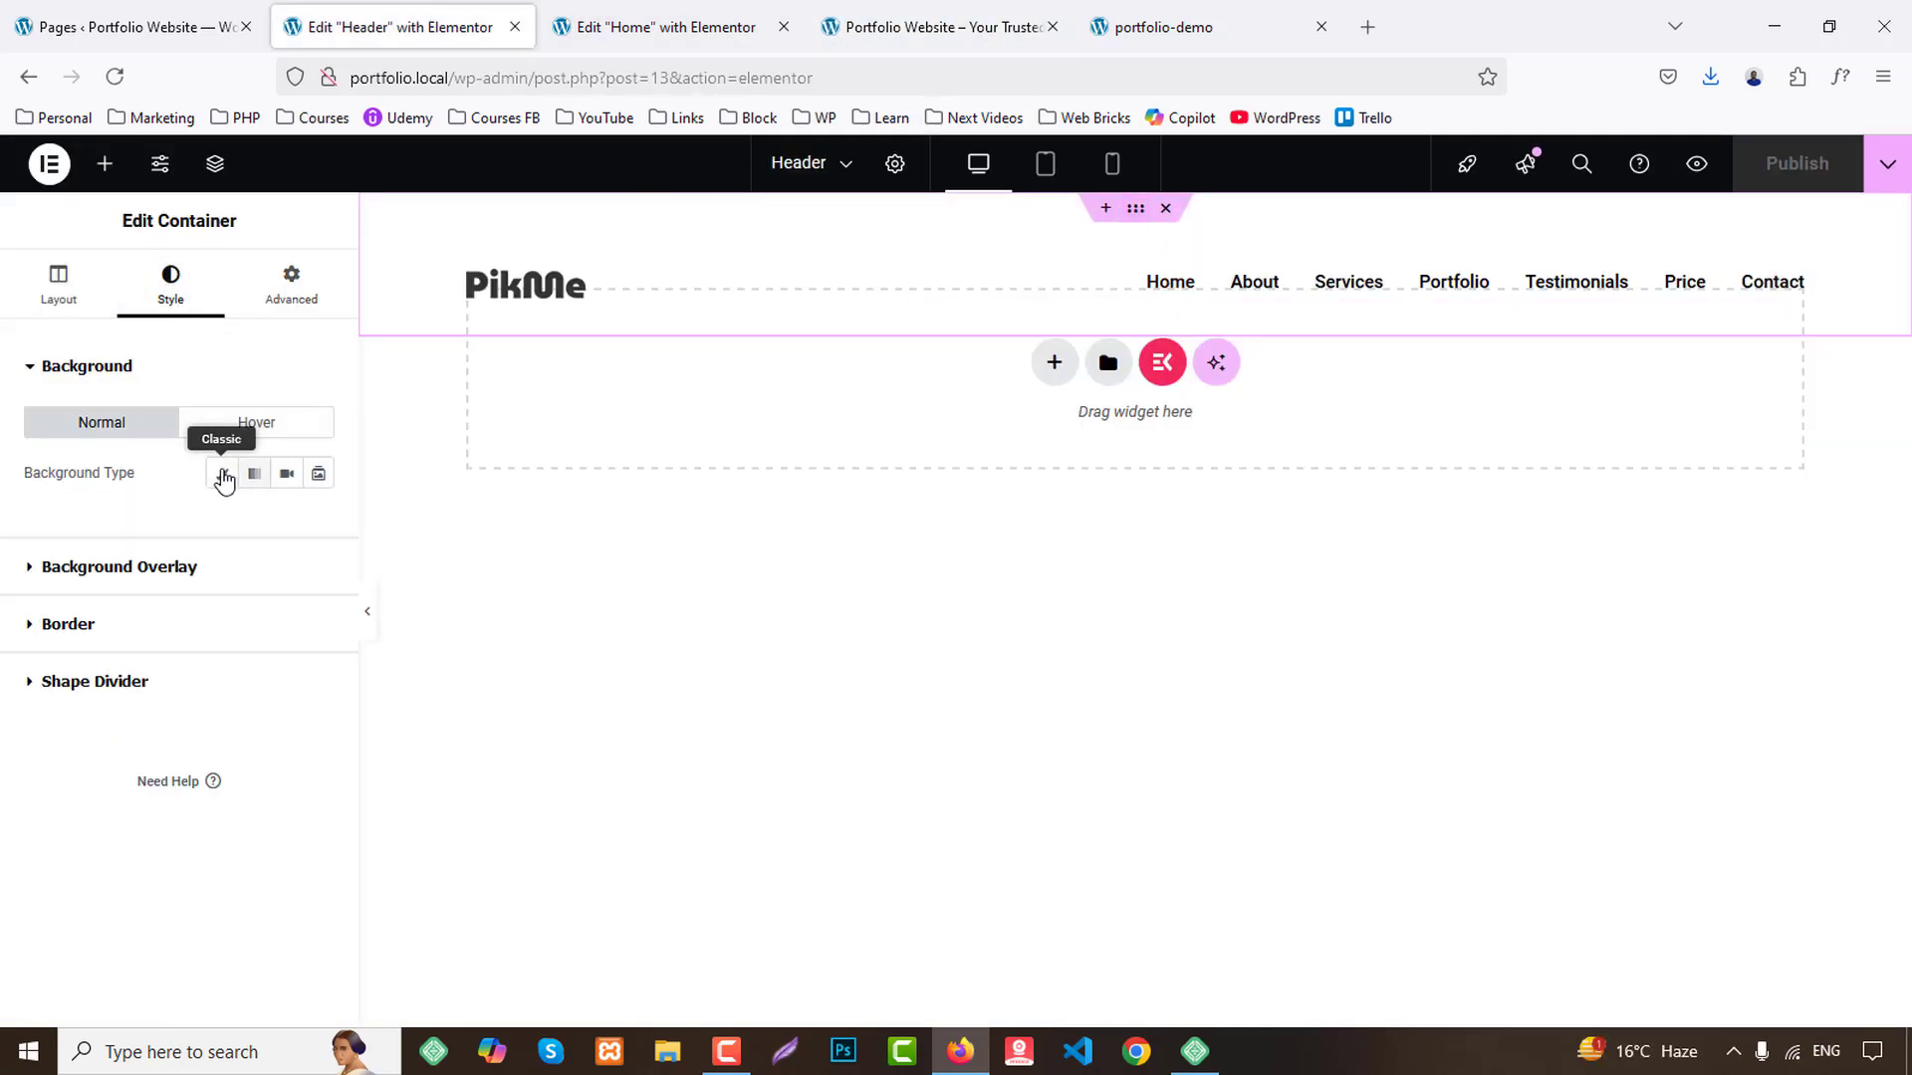
left_click(222, 474)
left_click(290, 528)
left_click(288, 522)
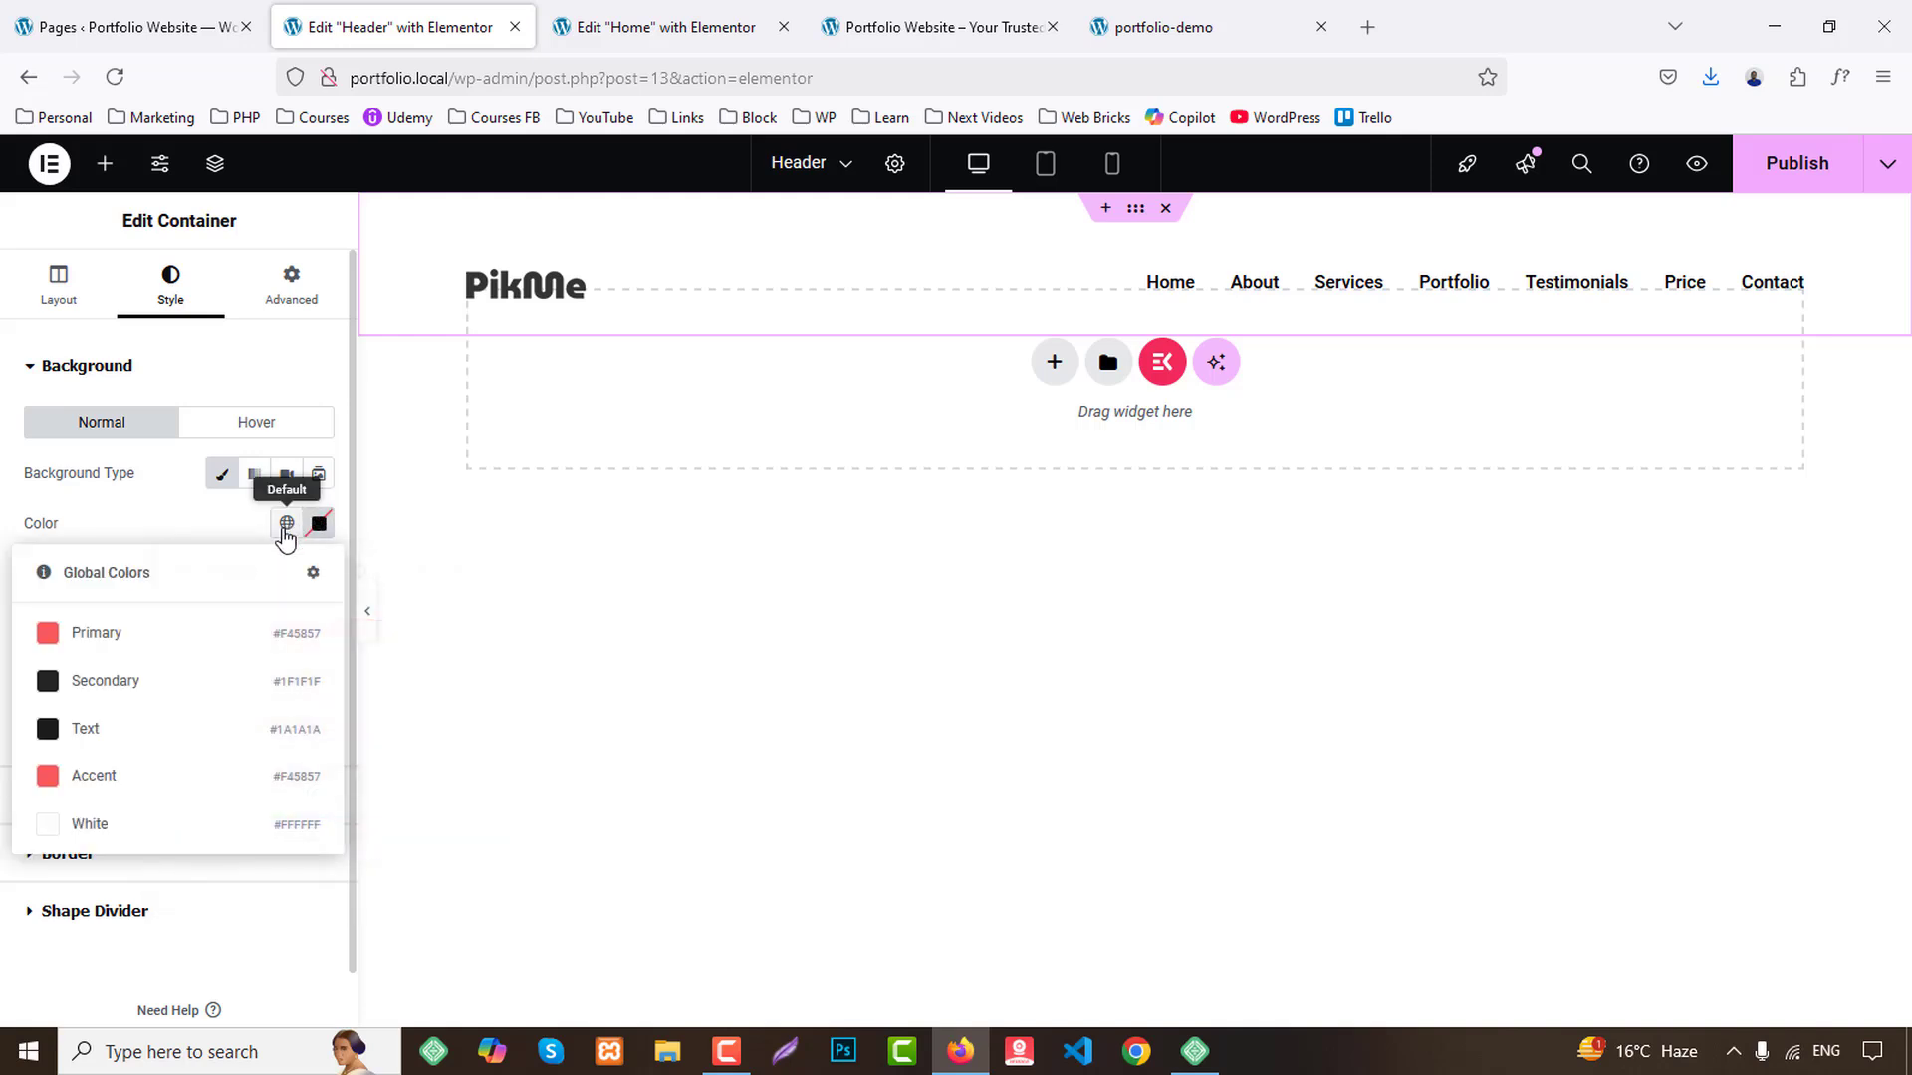
left_click(95, 823)
left_click(1797, 171)
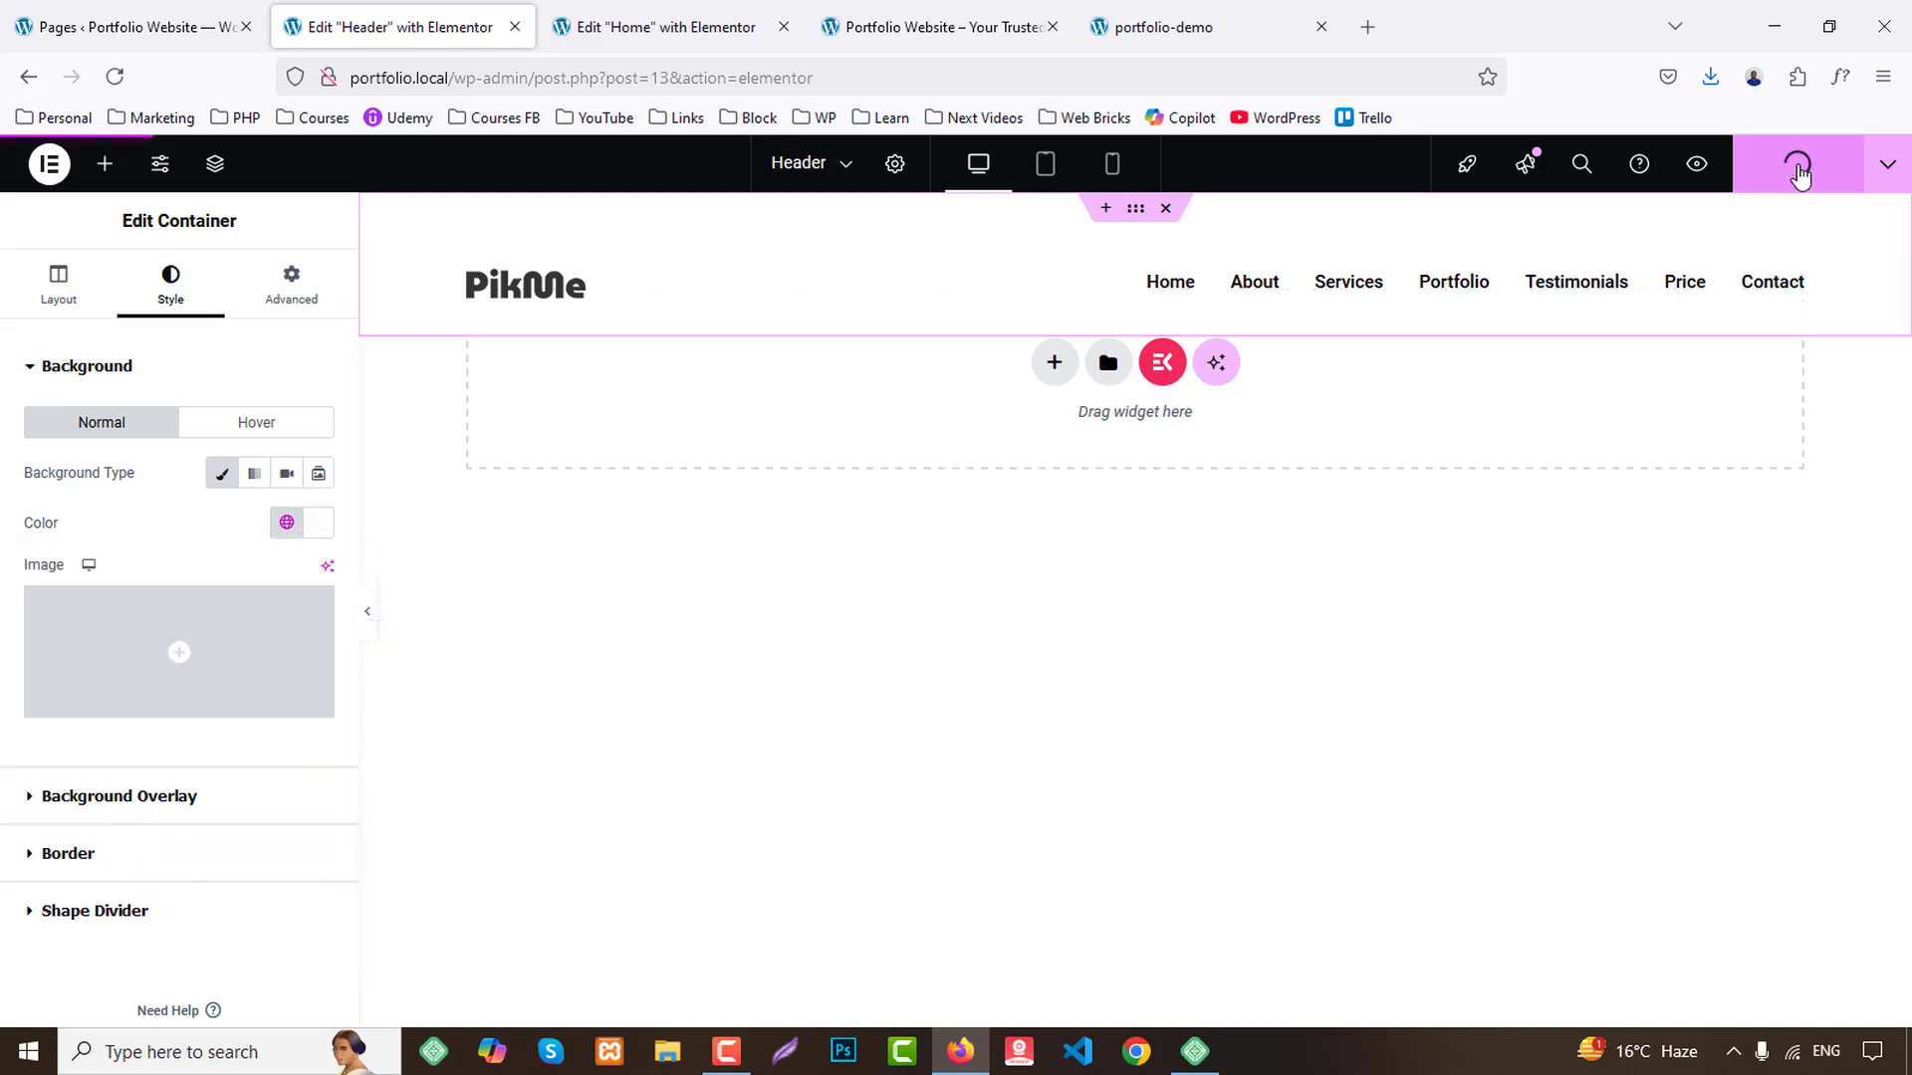
left_click(966, 22)
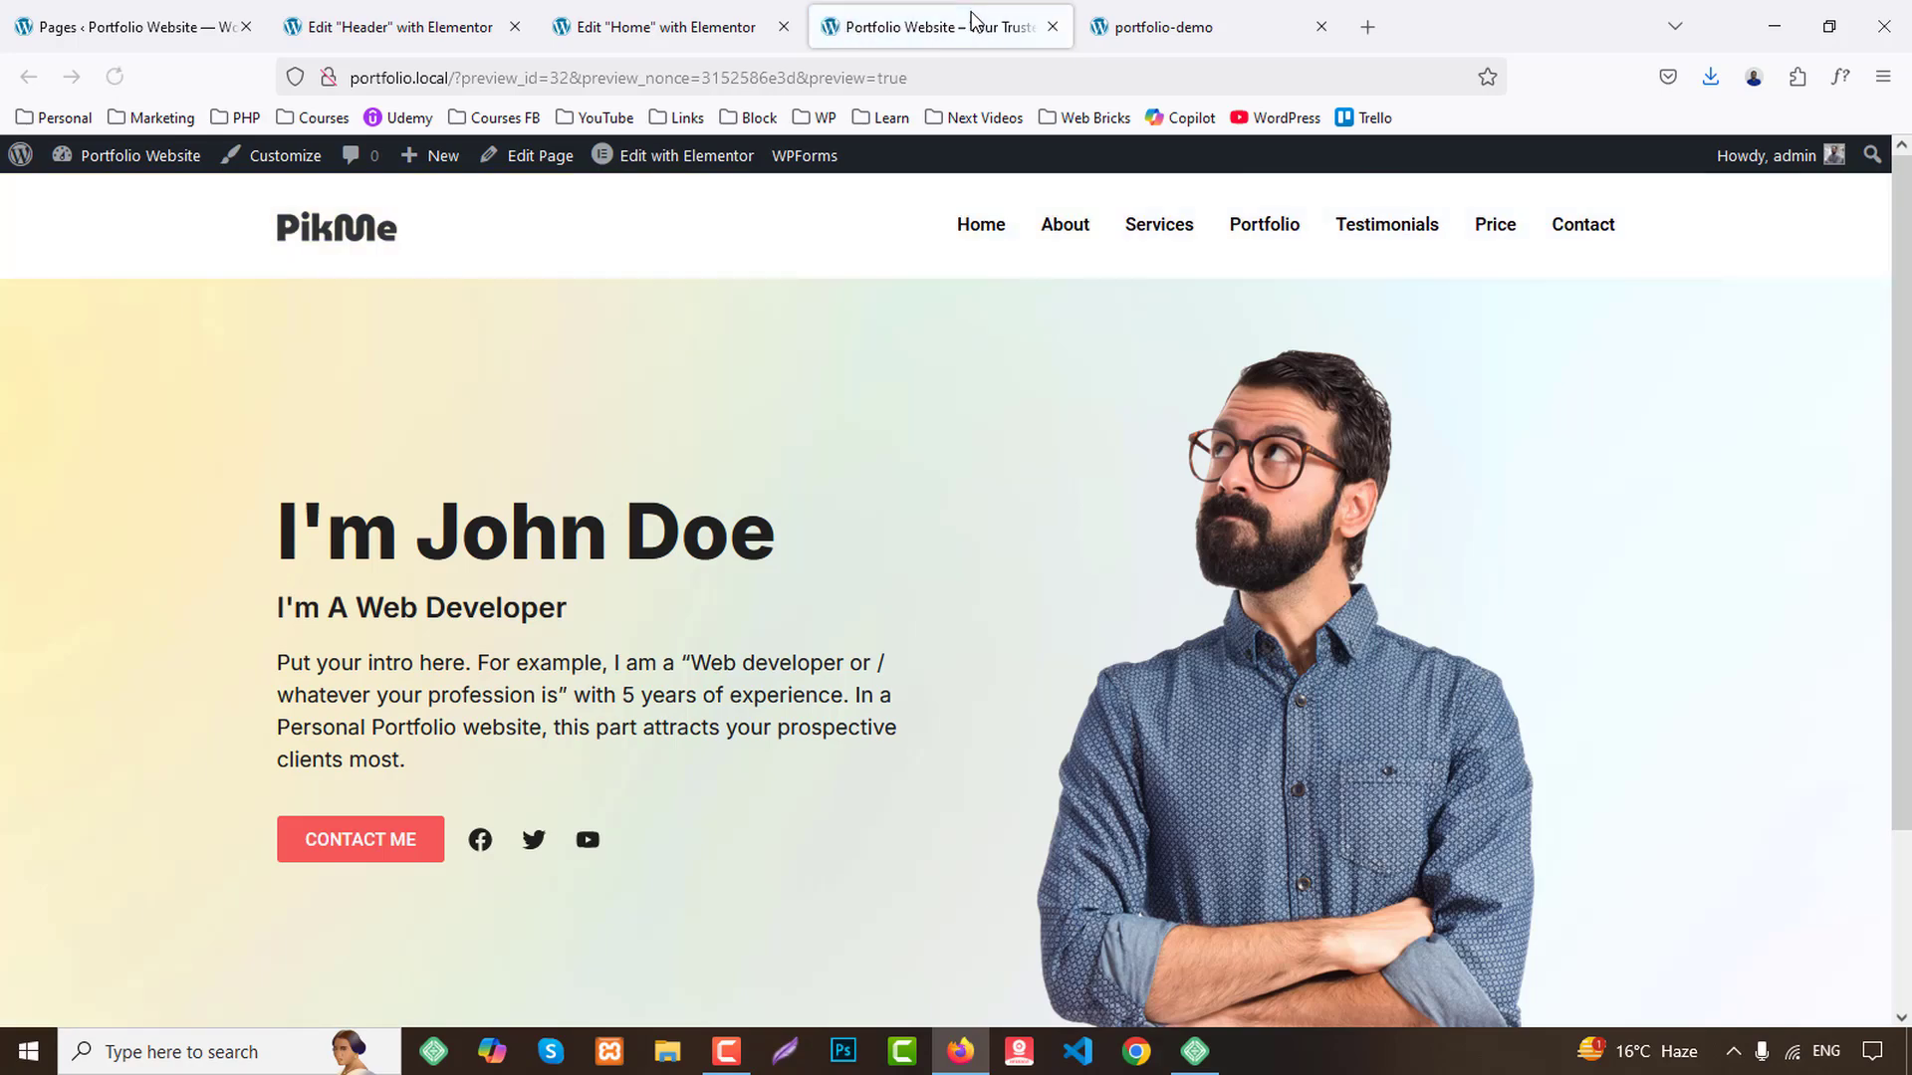
scroll(1892, 455, "down", 3)
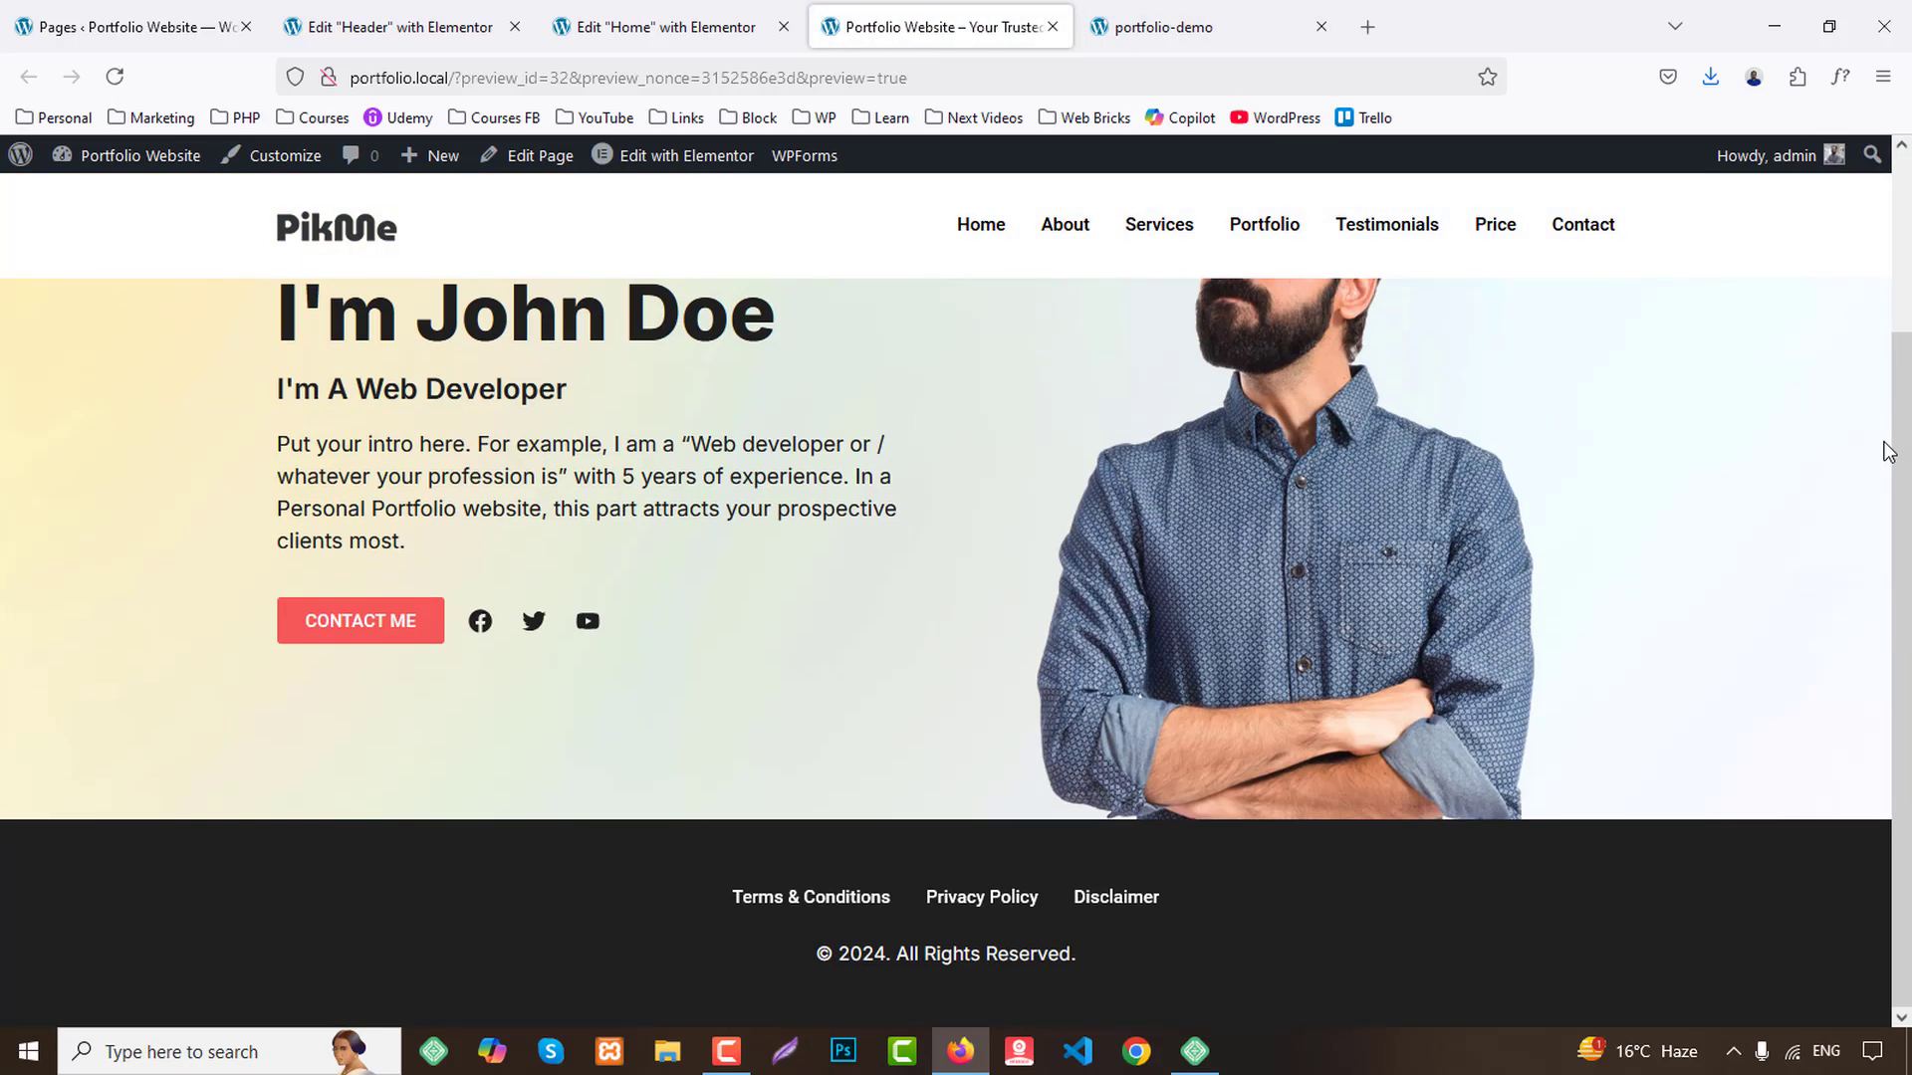
scroll(1888, 445, "up", 3)
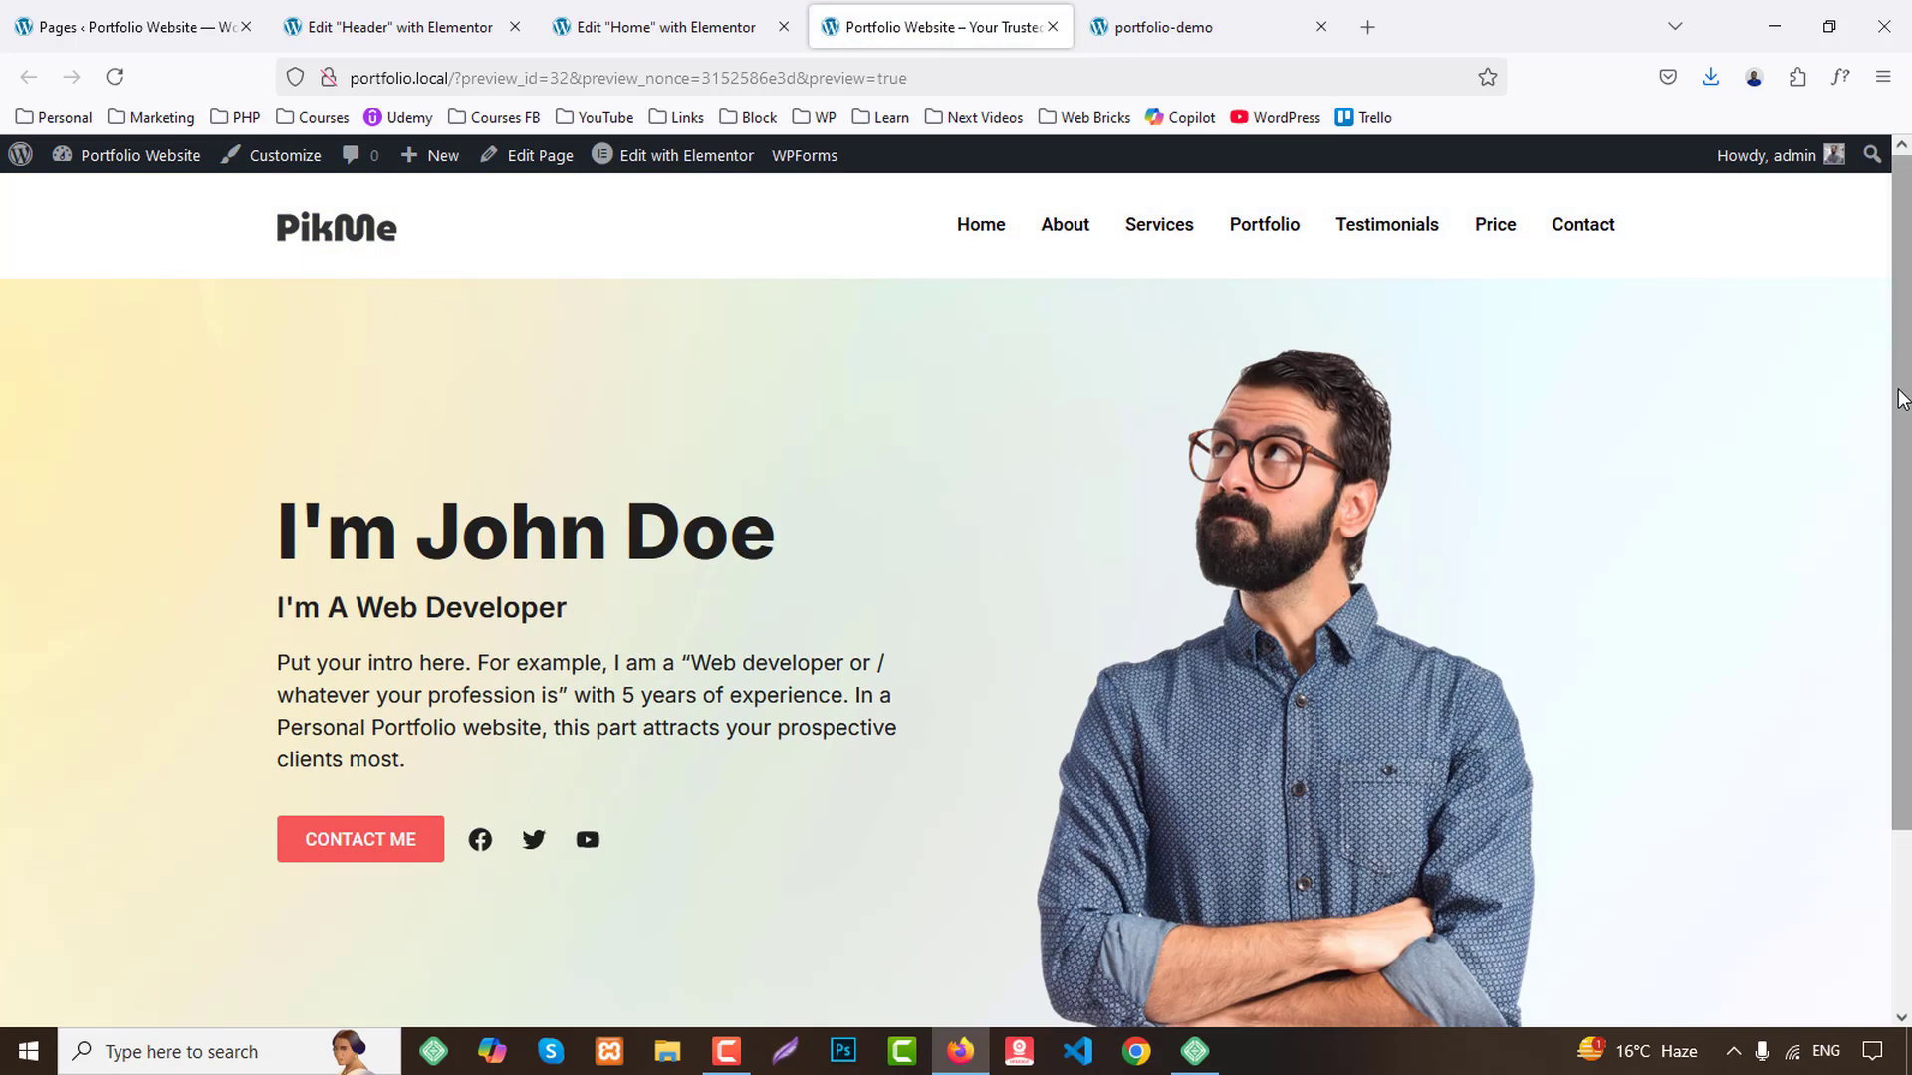
Check the about section of the portfolio-demo site and add a container with two equal columns below the home page's hero.
left_click(1259, 12)
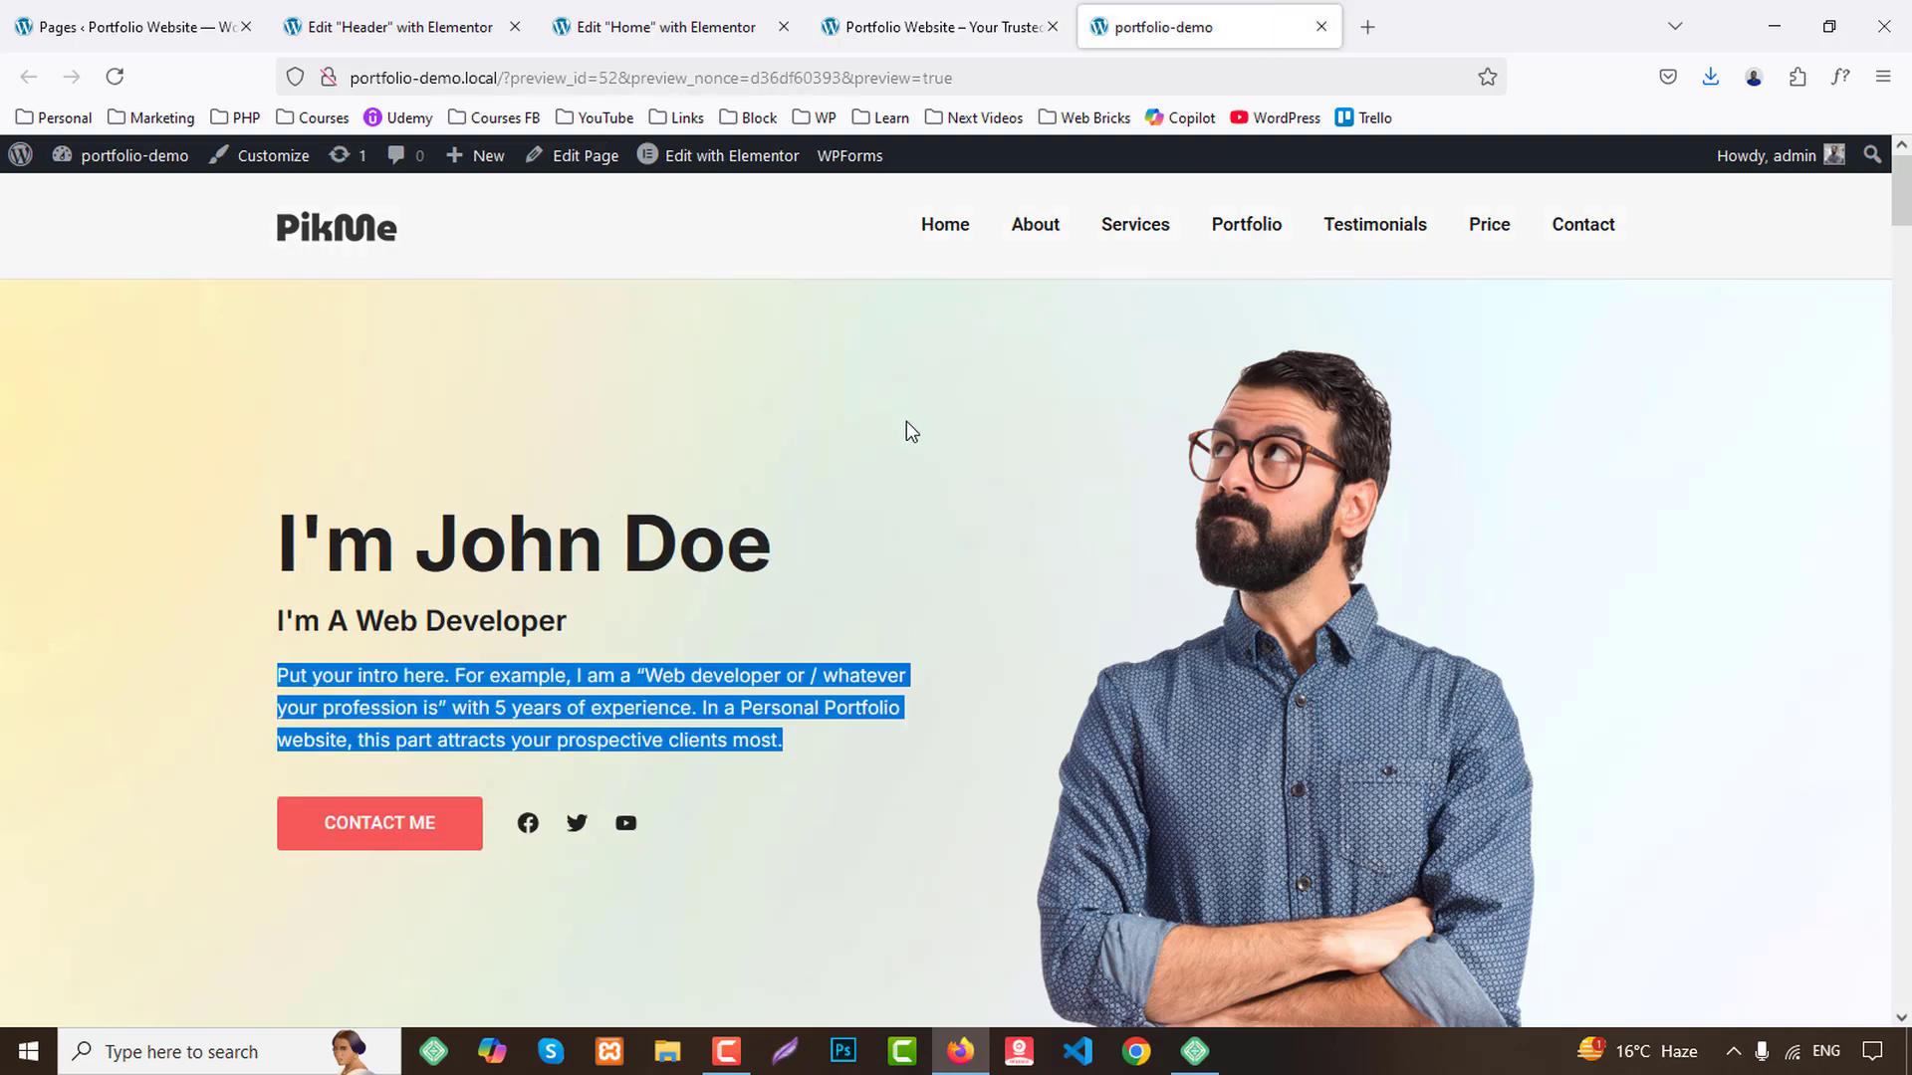
scroll(906, 422, "down", 6)
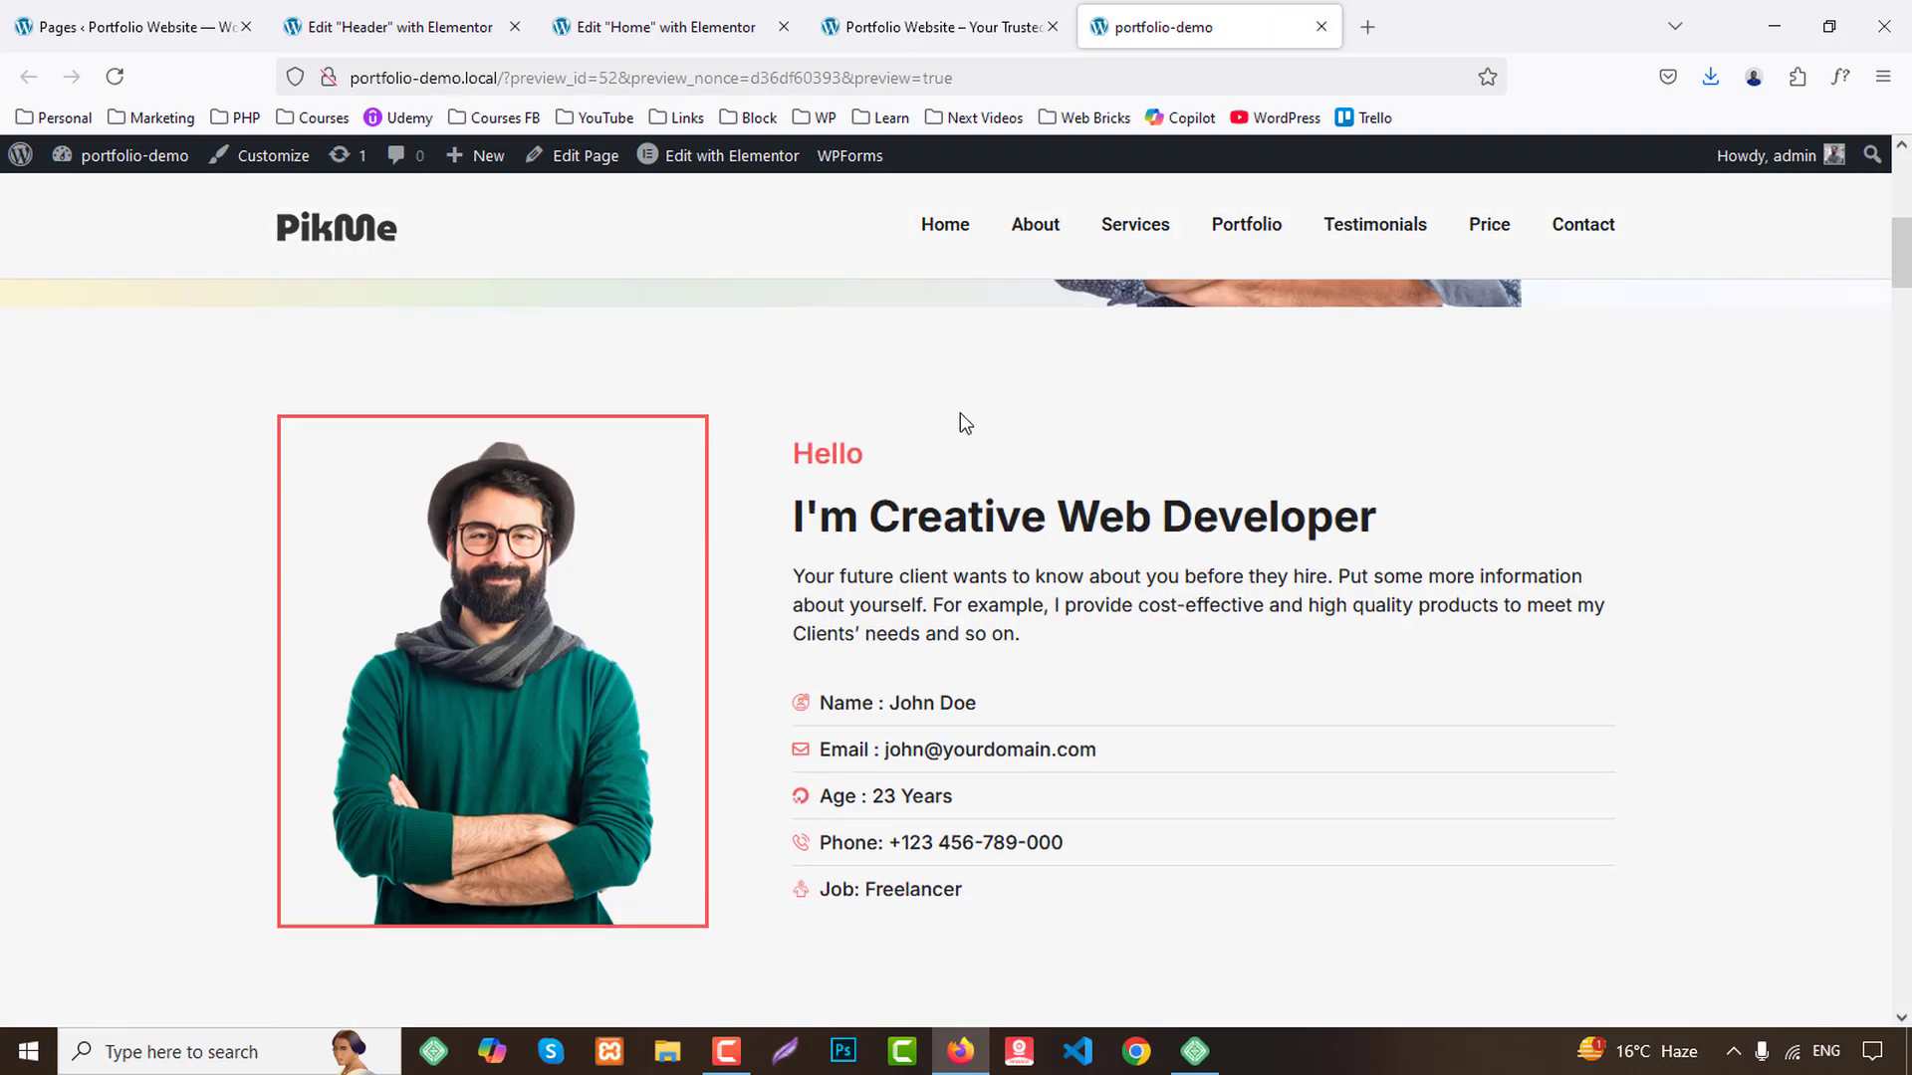
left_click(652, 27)
scroll(1294, 557, "down", 6)
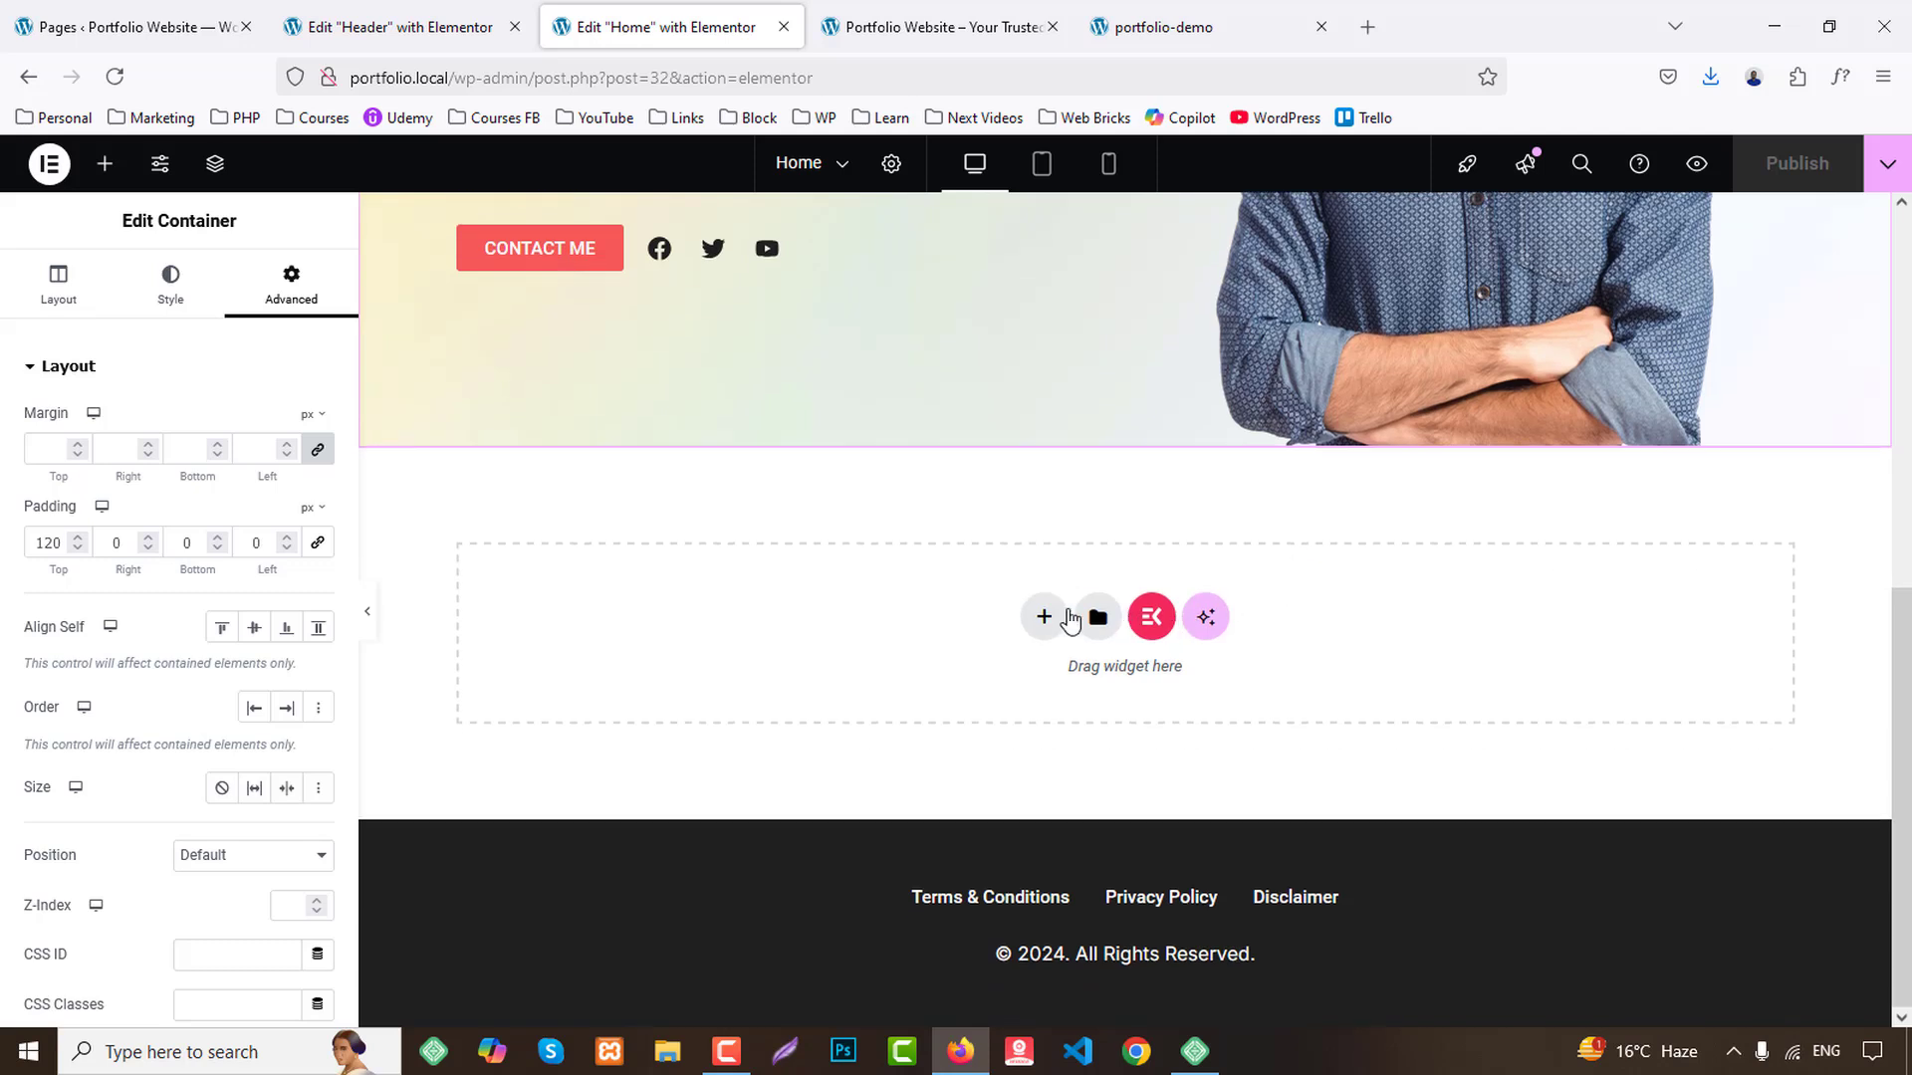
left_click(1064, 617)
left_click(1062, 619)
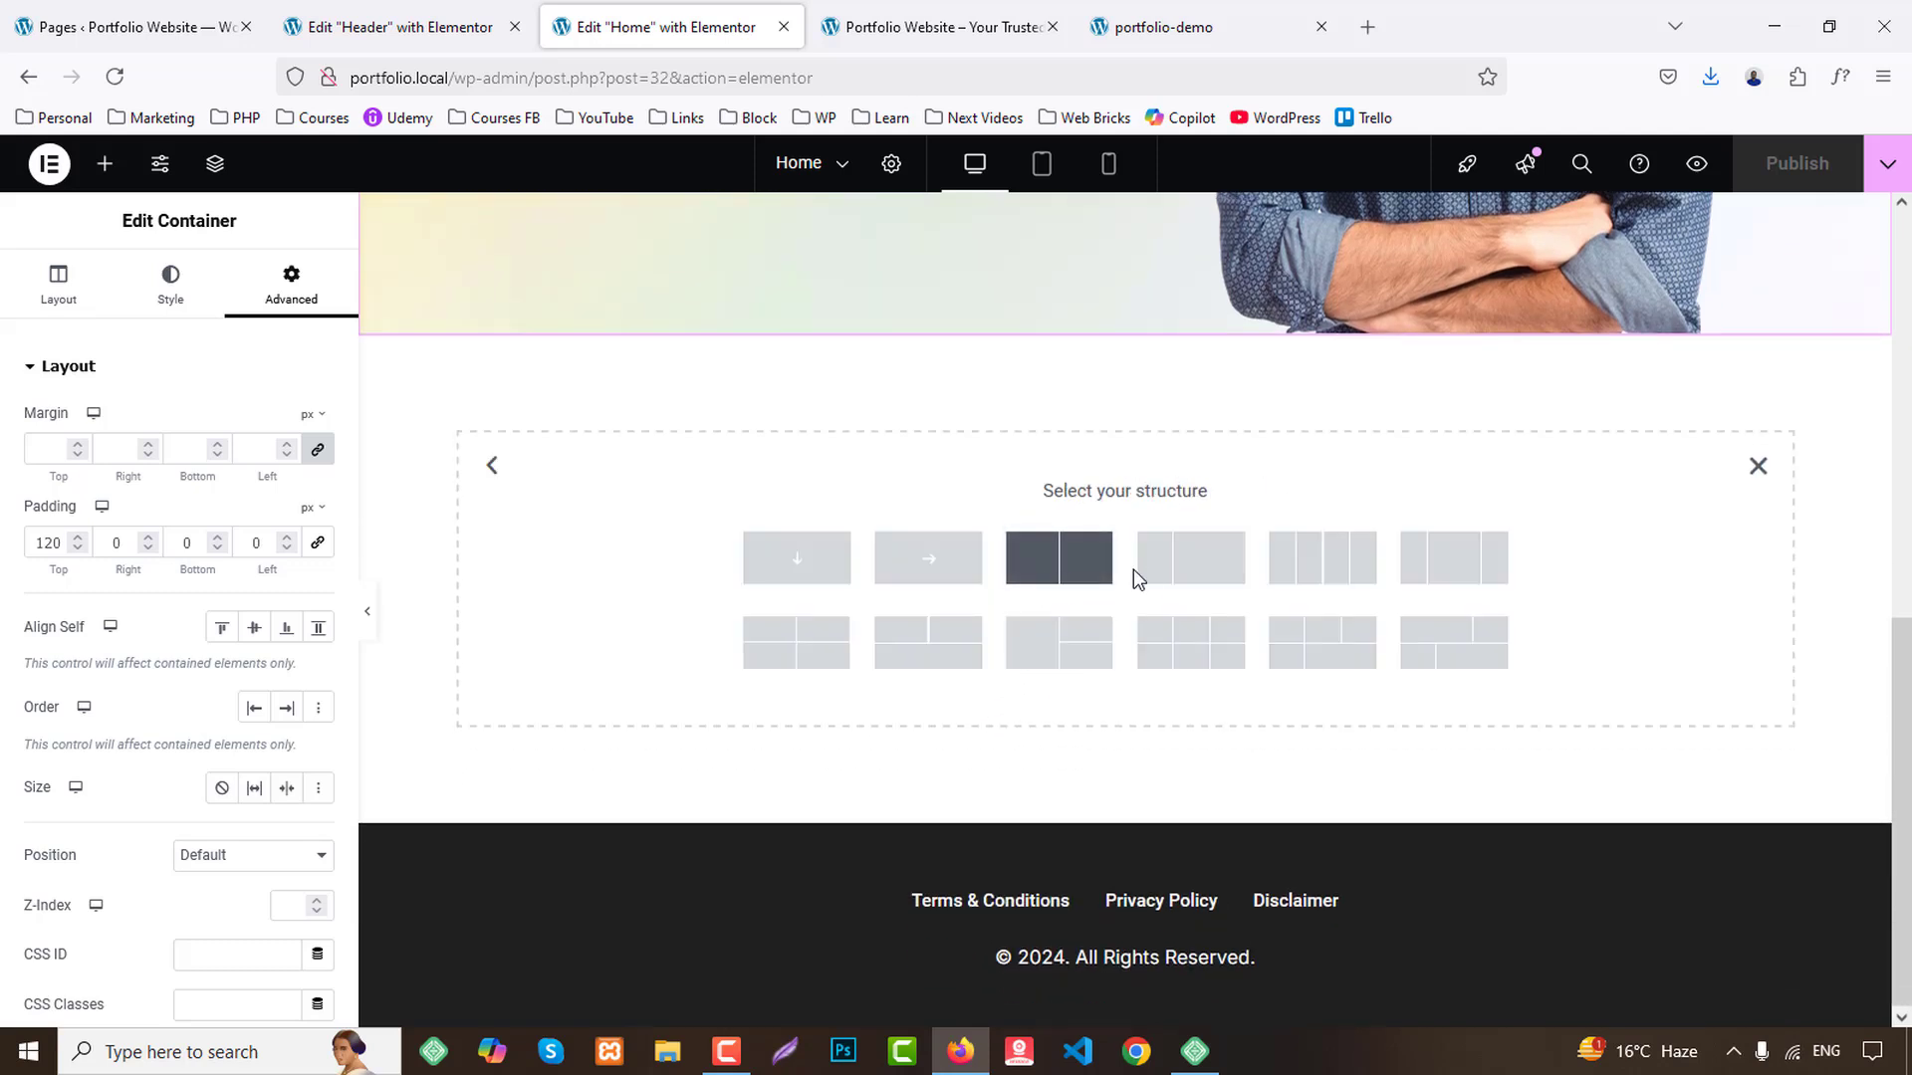
left_click(1060, 572)
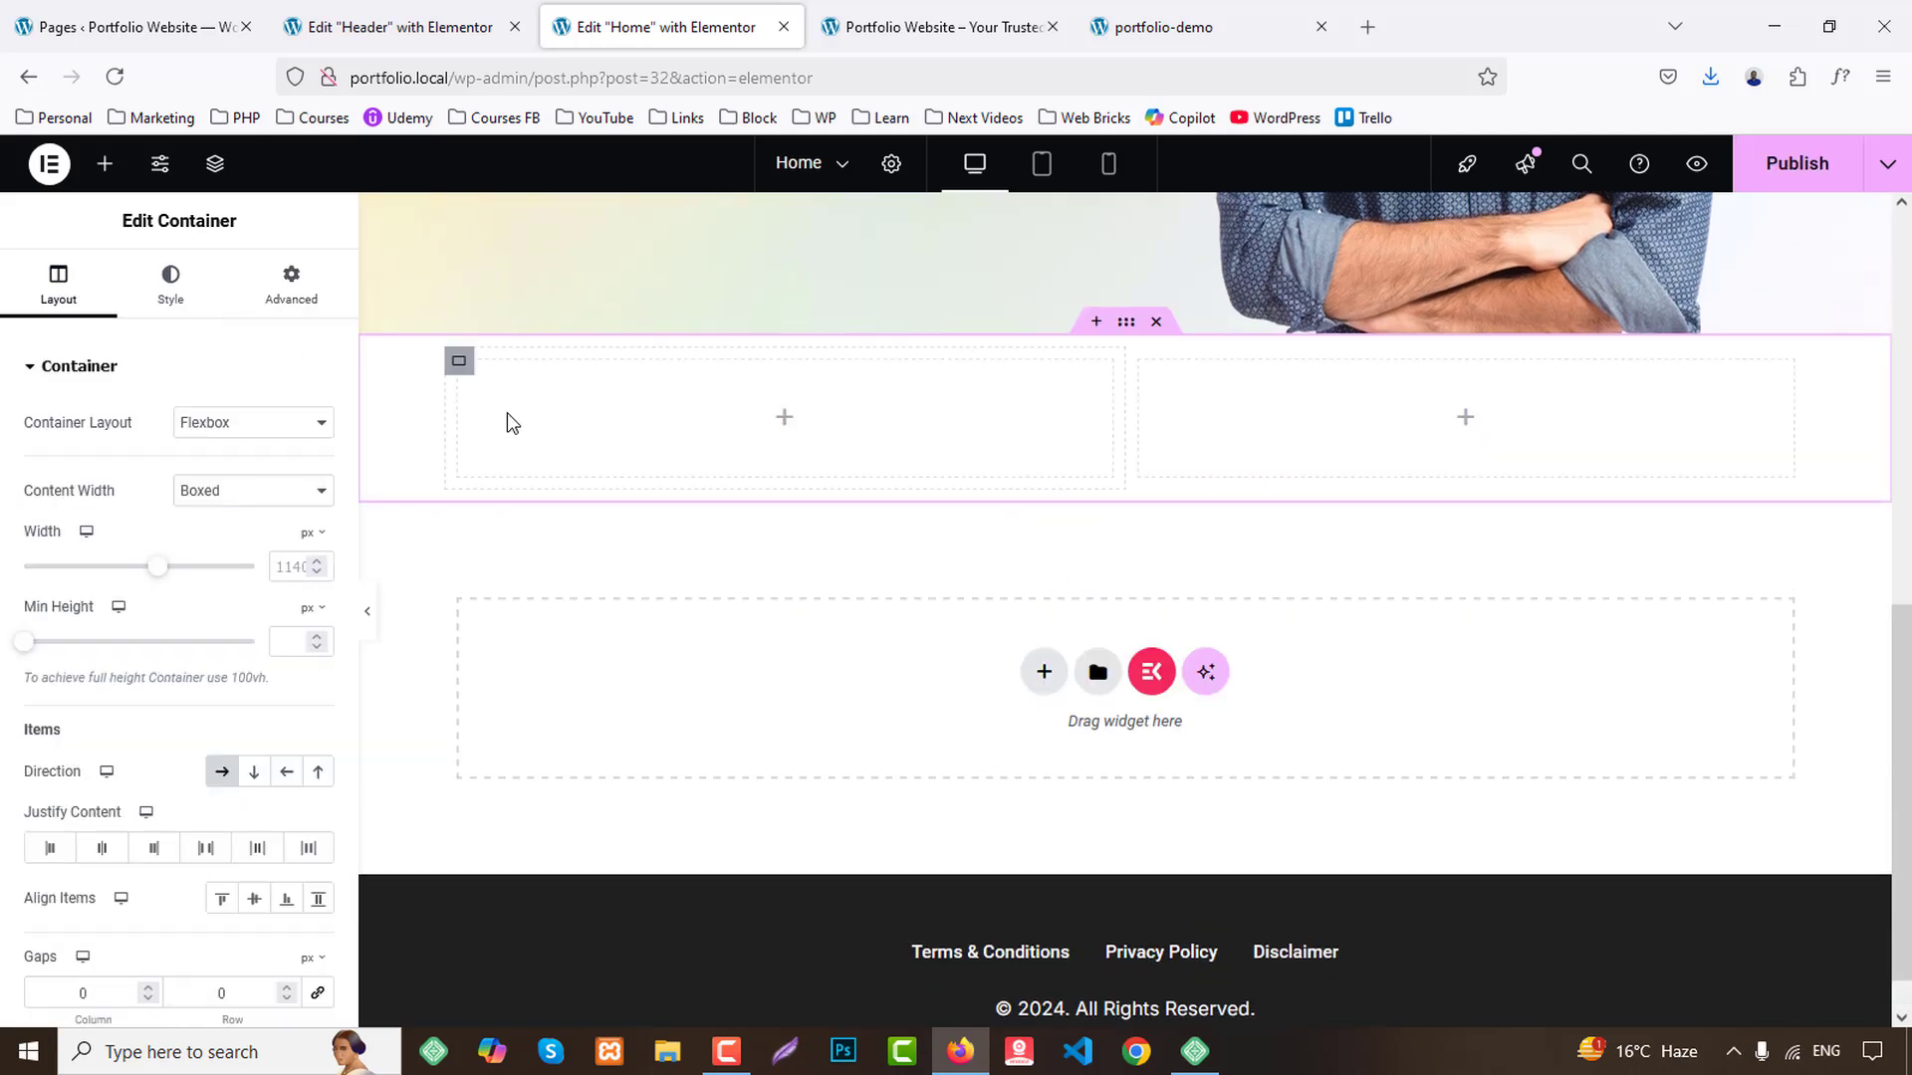
Set the new two-column container's padding to 80 px at the top and bottom and 0 on the other sides.
left_click(291, 284)
left_click(33, 541)
type("0")
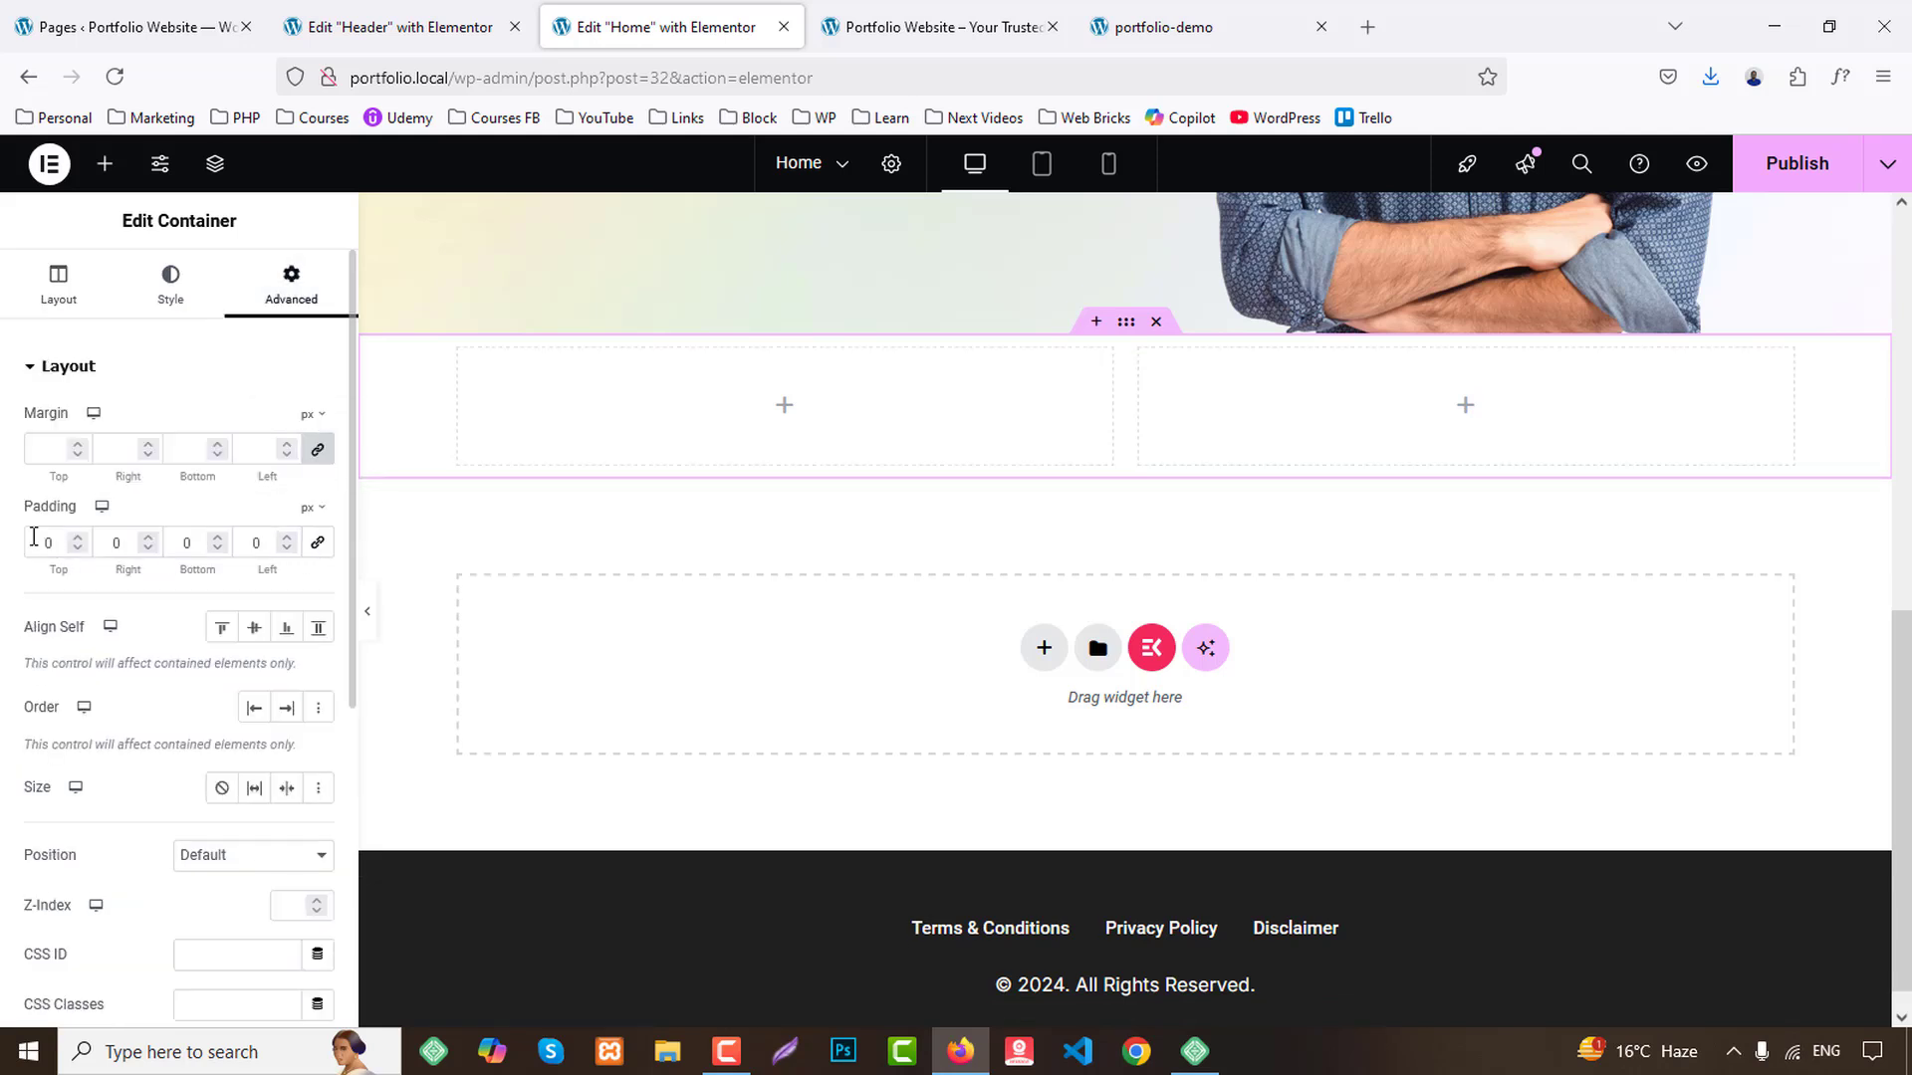
type("80")
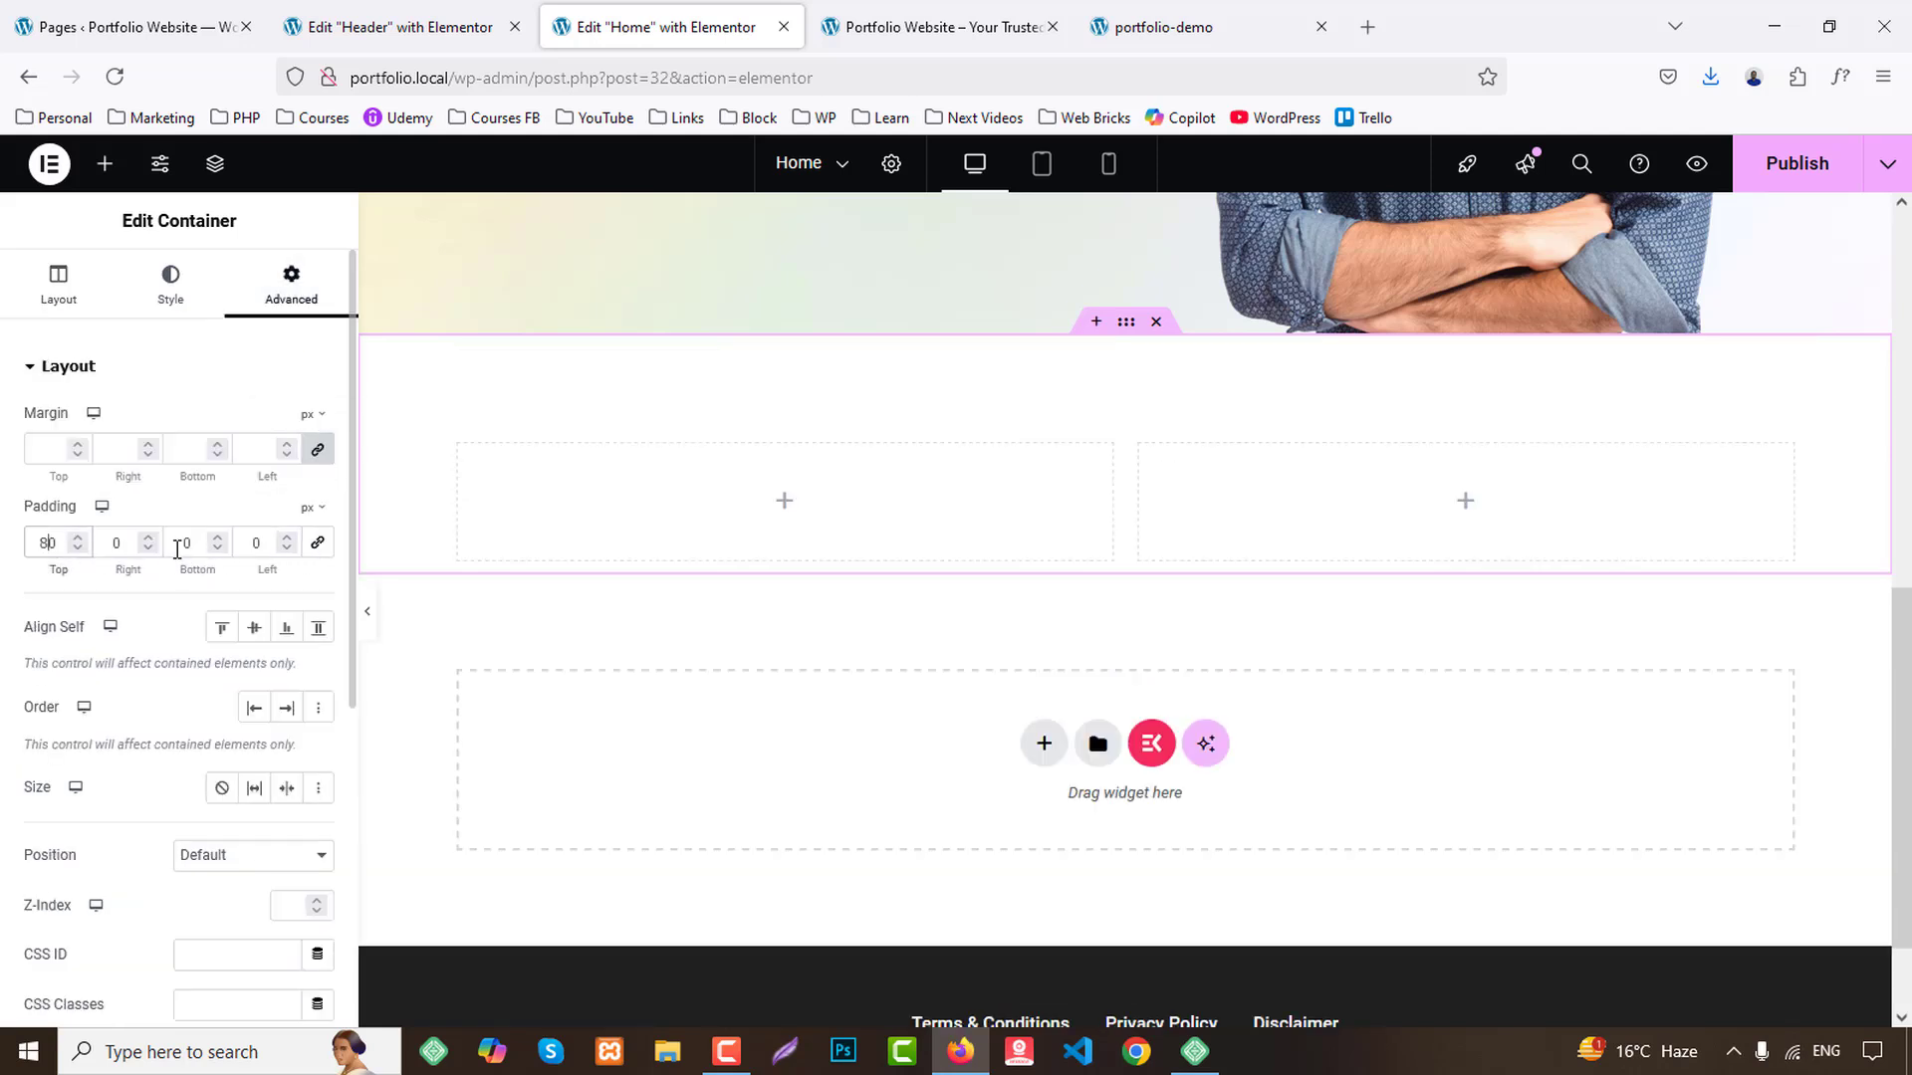
left_click(181, 543)
type("80")
Add an Image widget to the left column using the media library photo of the man in a green sweater and hat.
left_click(105, 164)
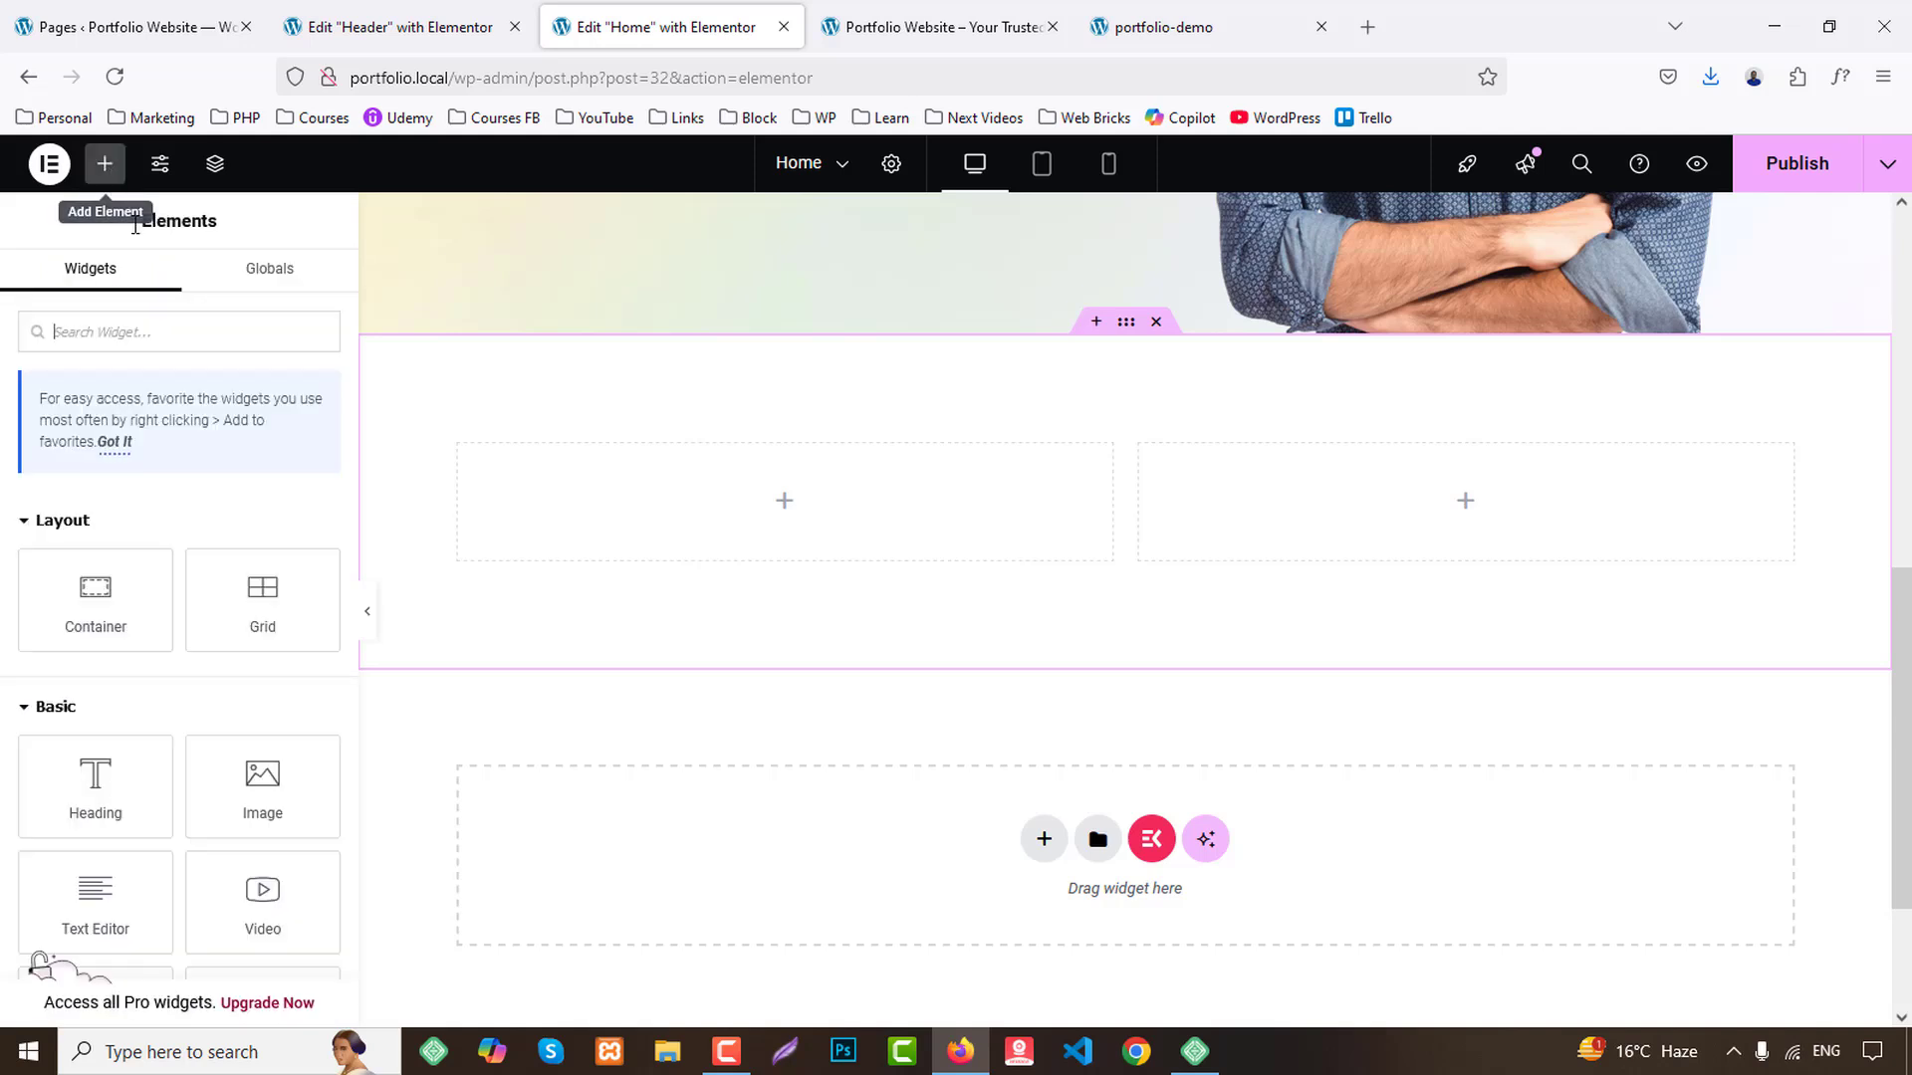
left_click_drag(266, 786, 789, 542)
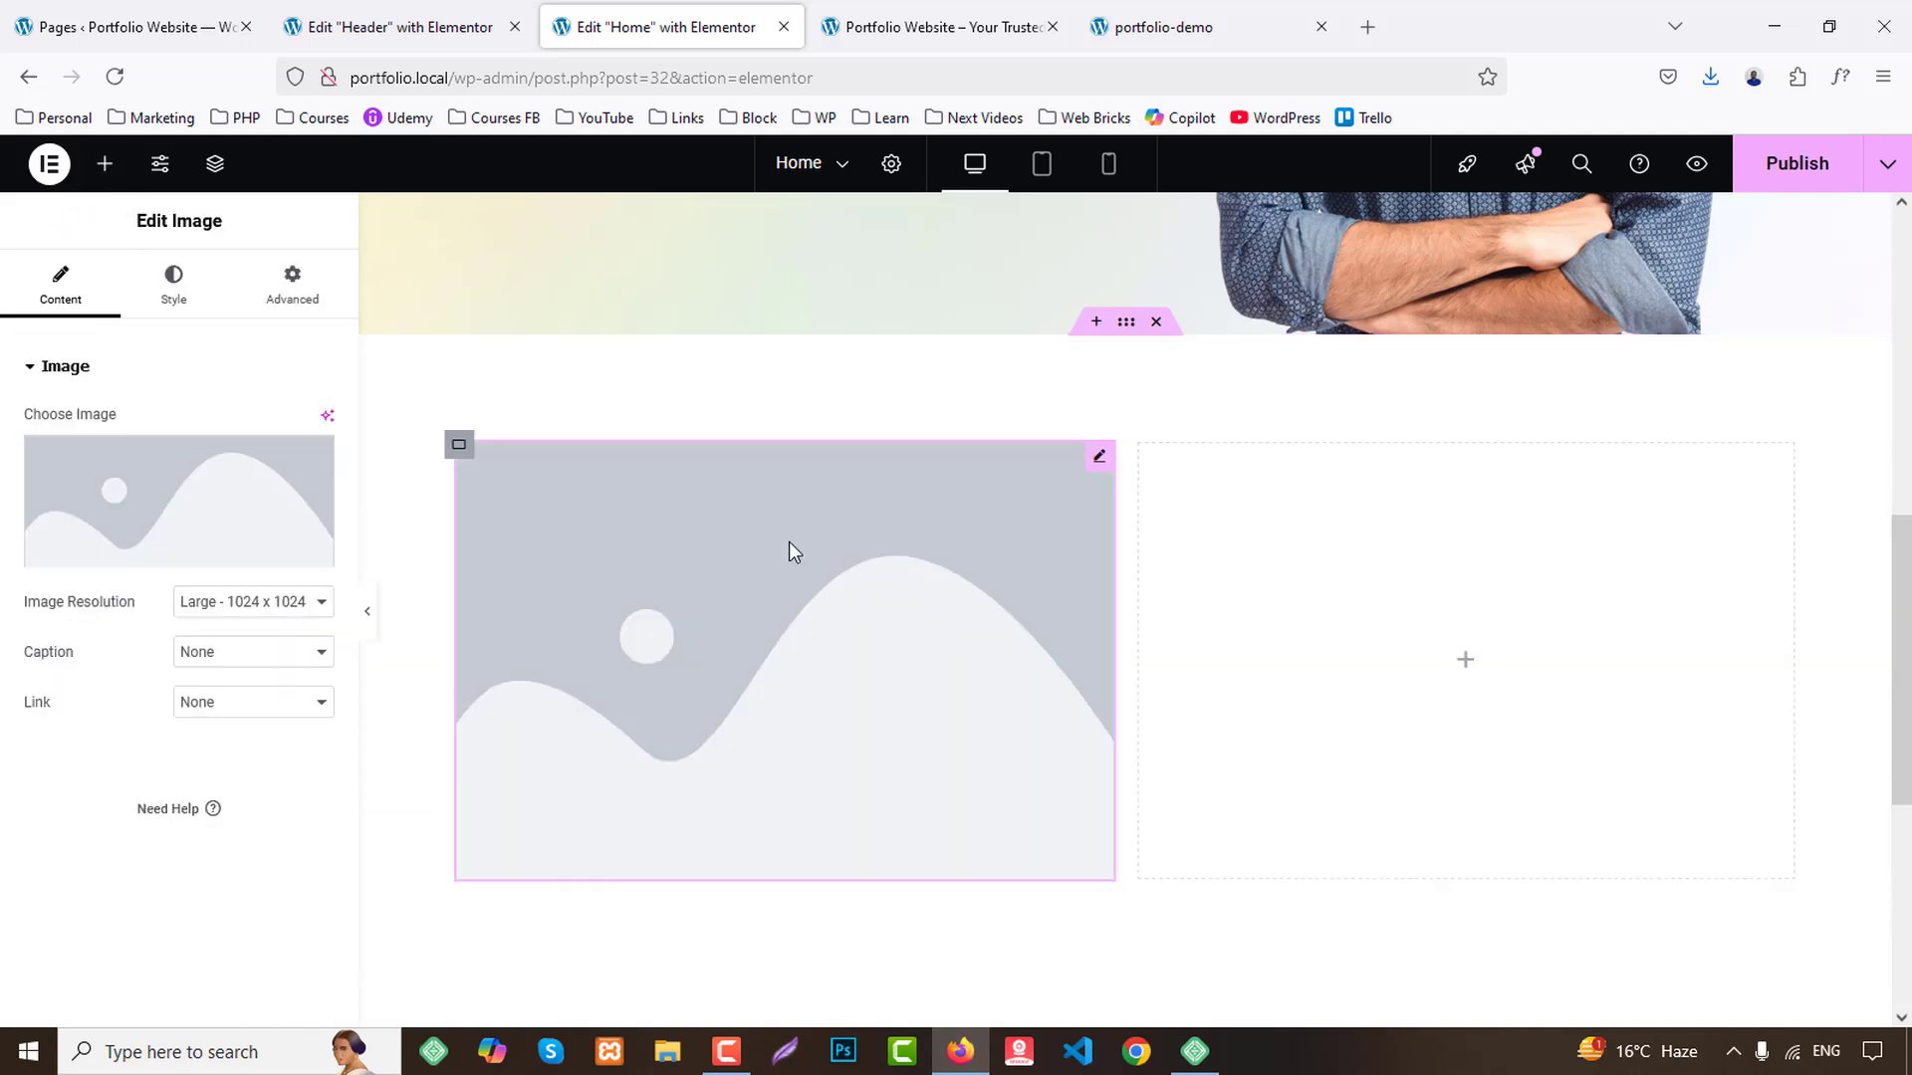
left_click(173, 495)
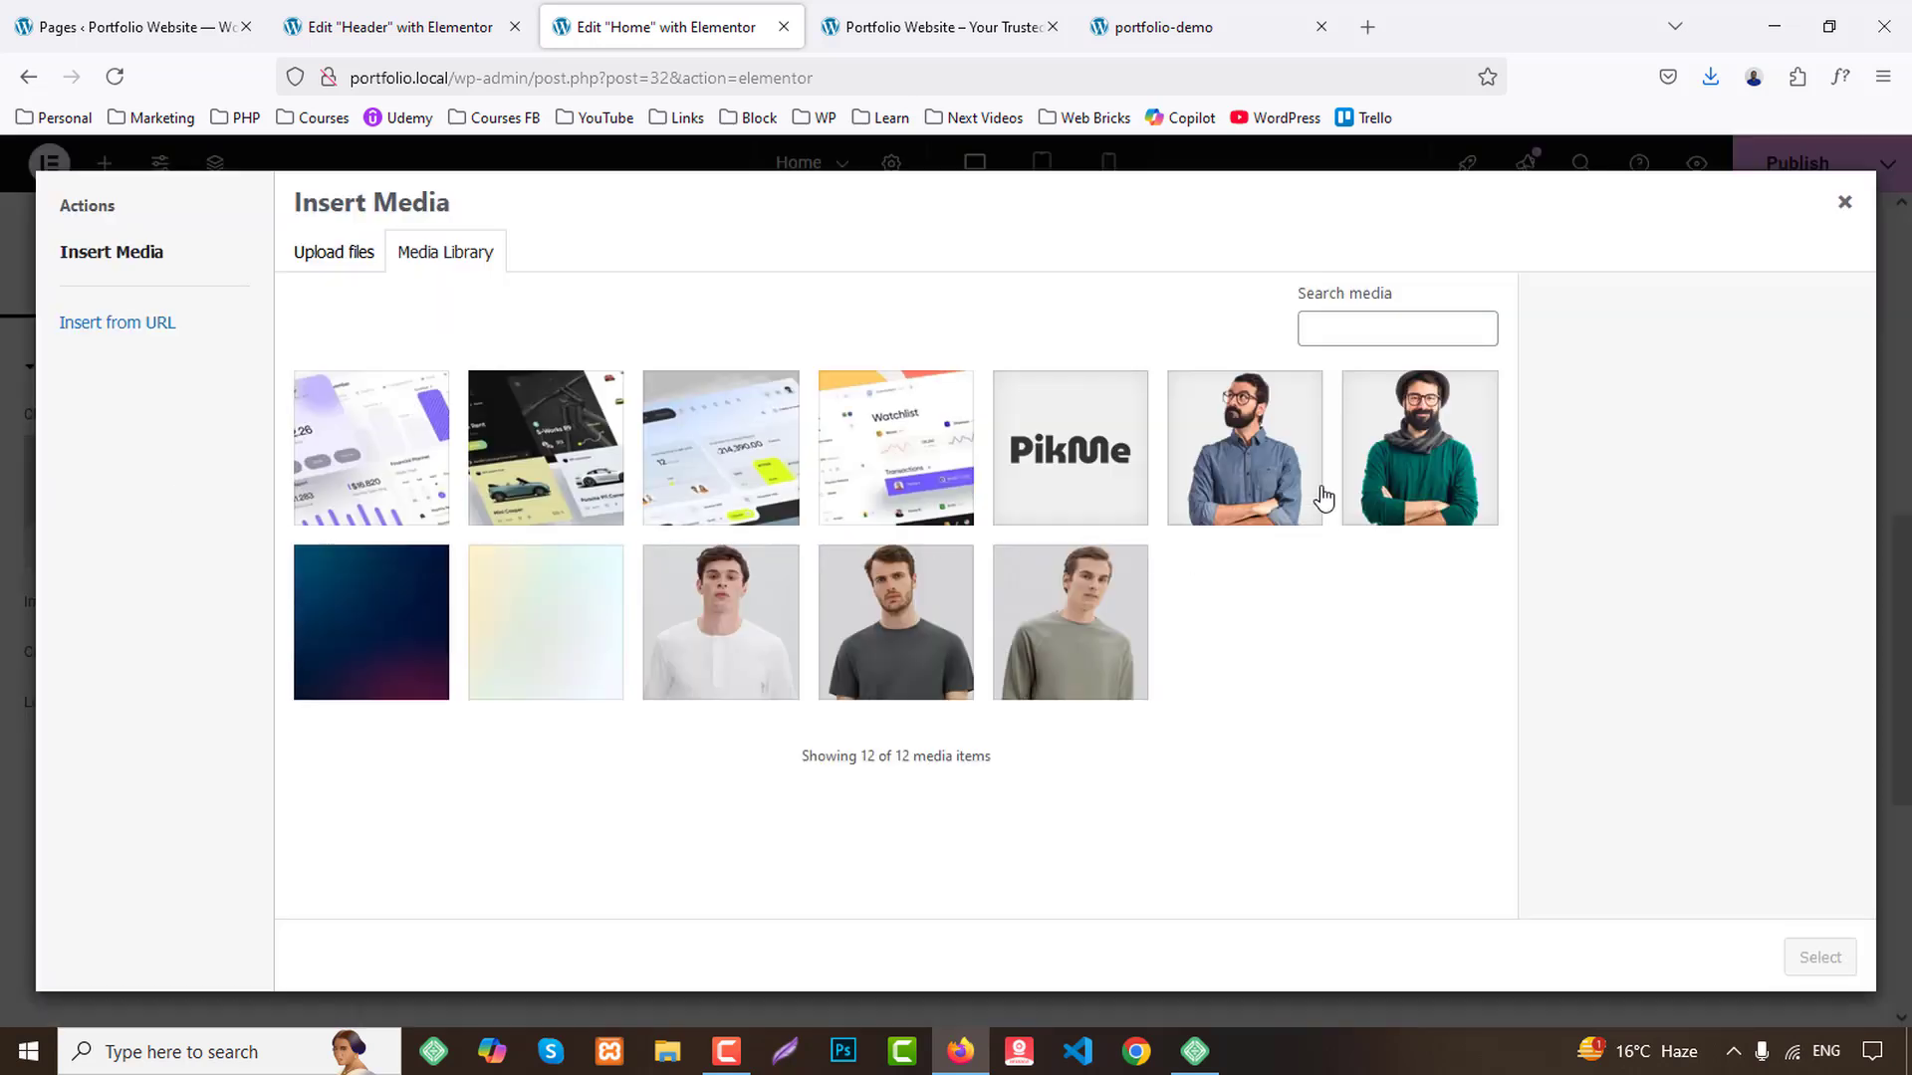
left_click(1413, 478)
left_click(1818, 957)
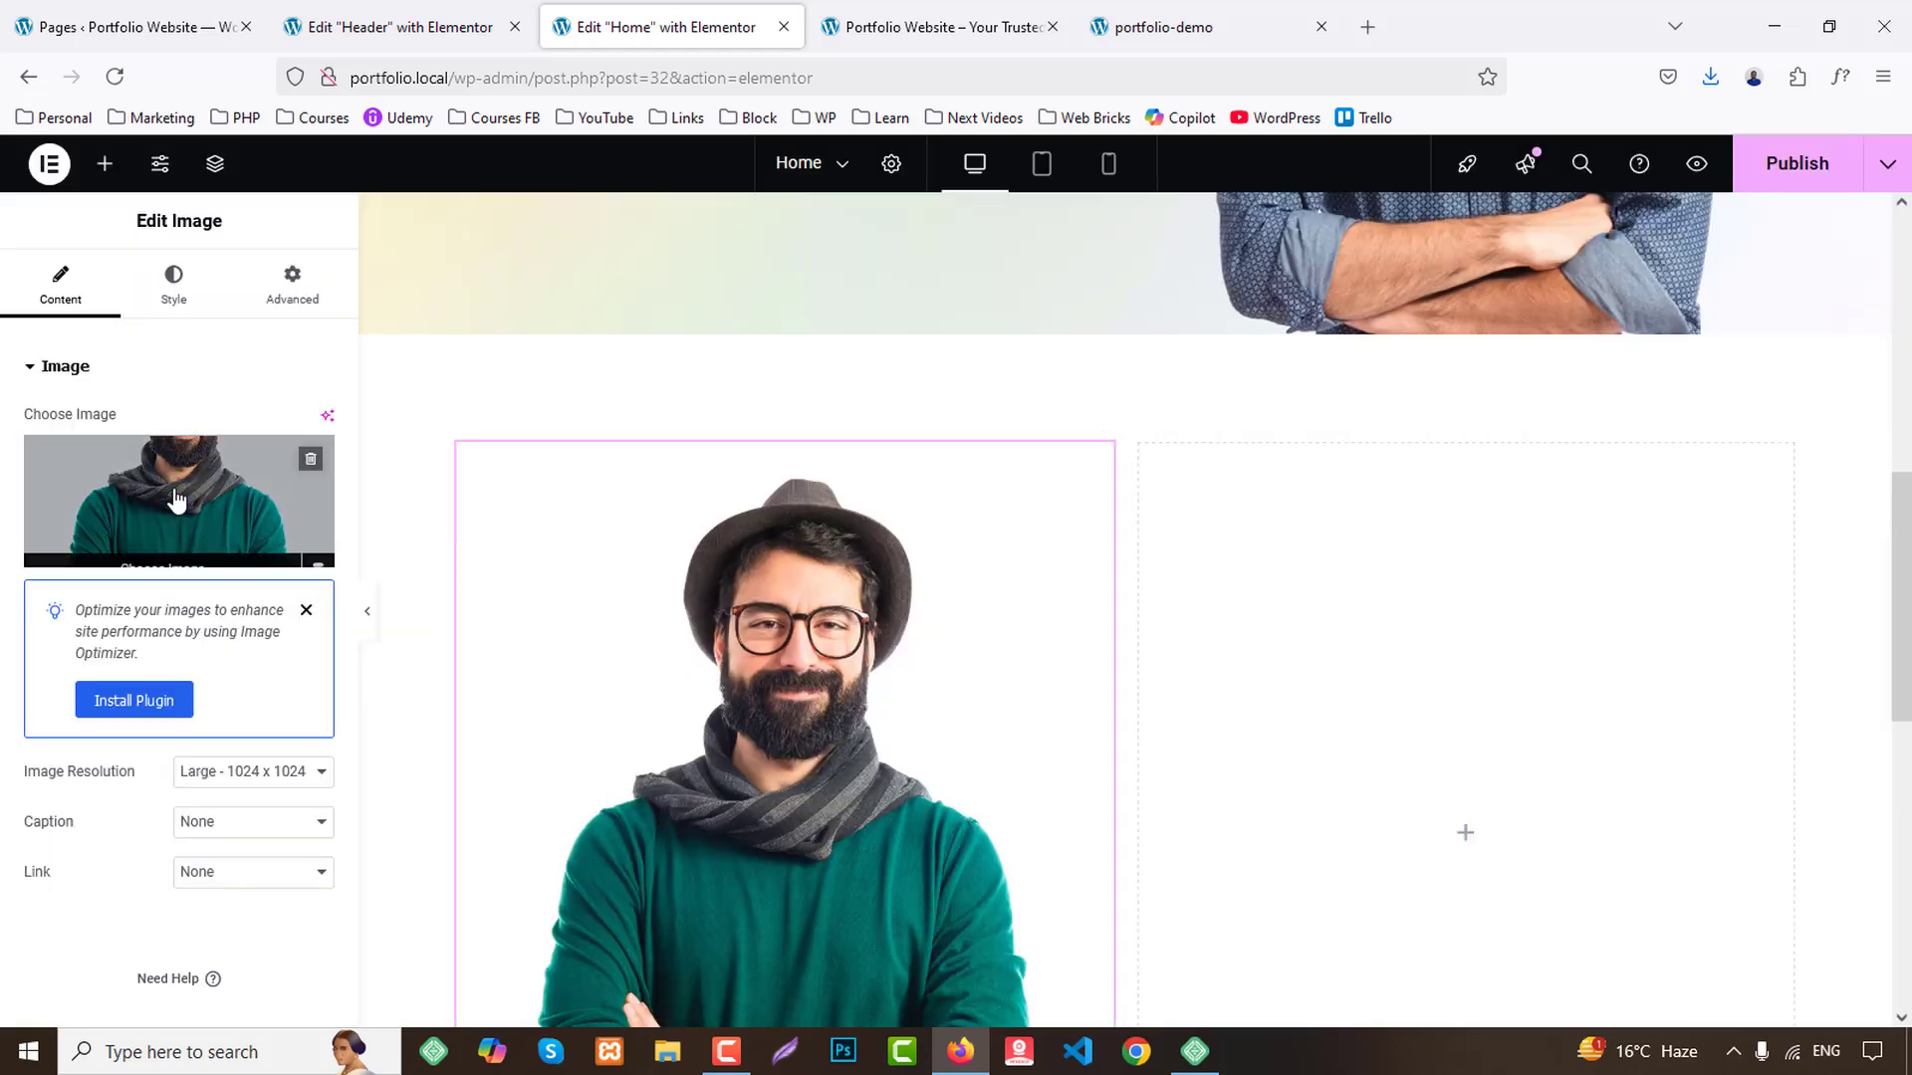
Give the image a solid 3 px border in the global Primary color with a 25 px border radius.
left_click(171, 281)
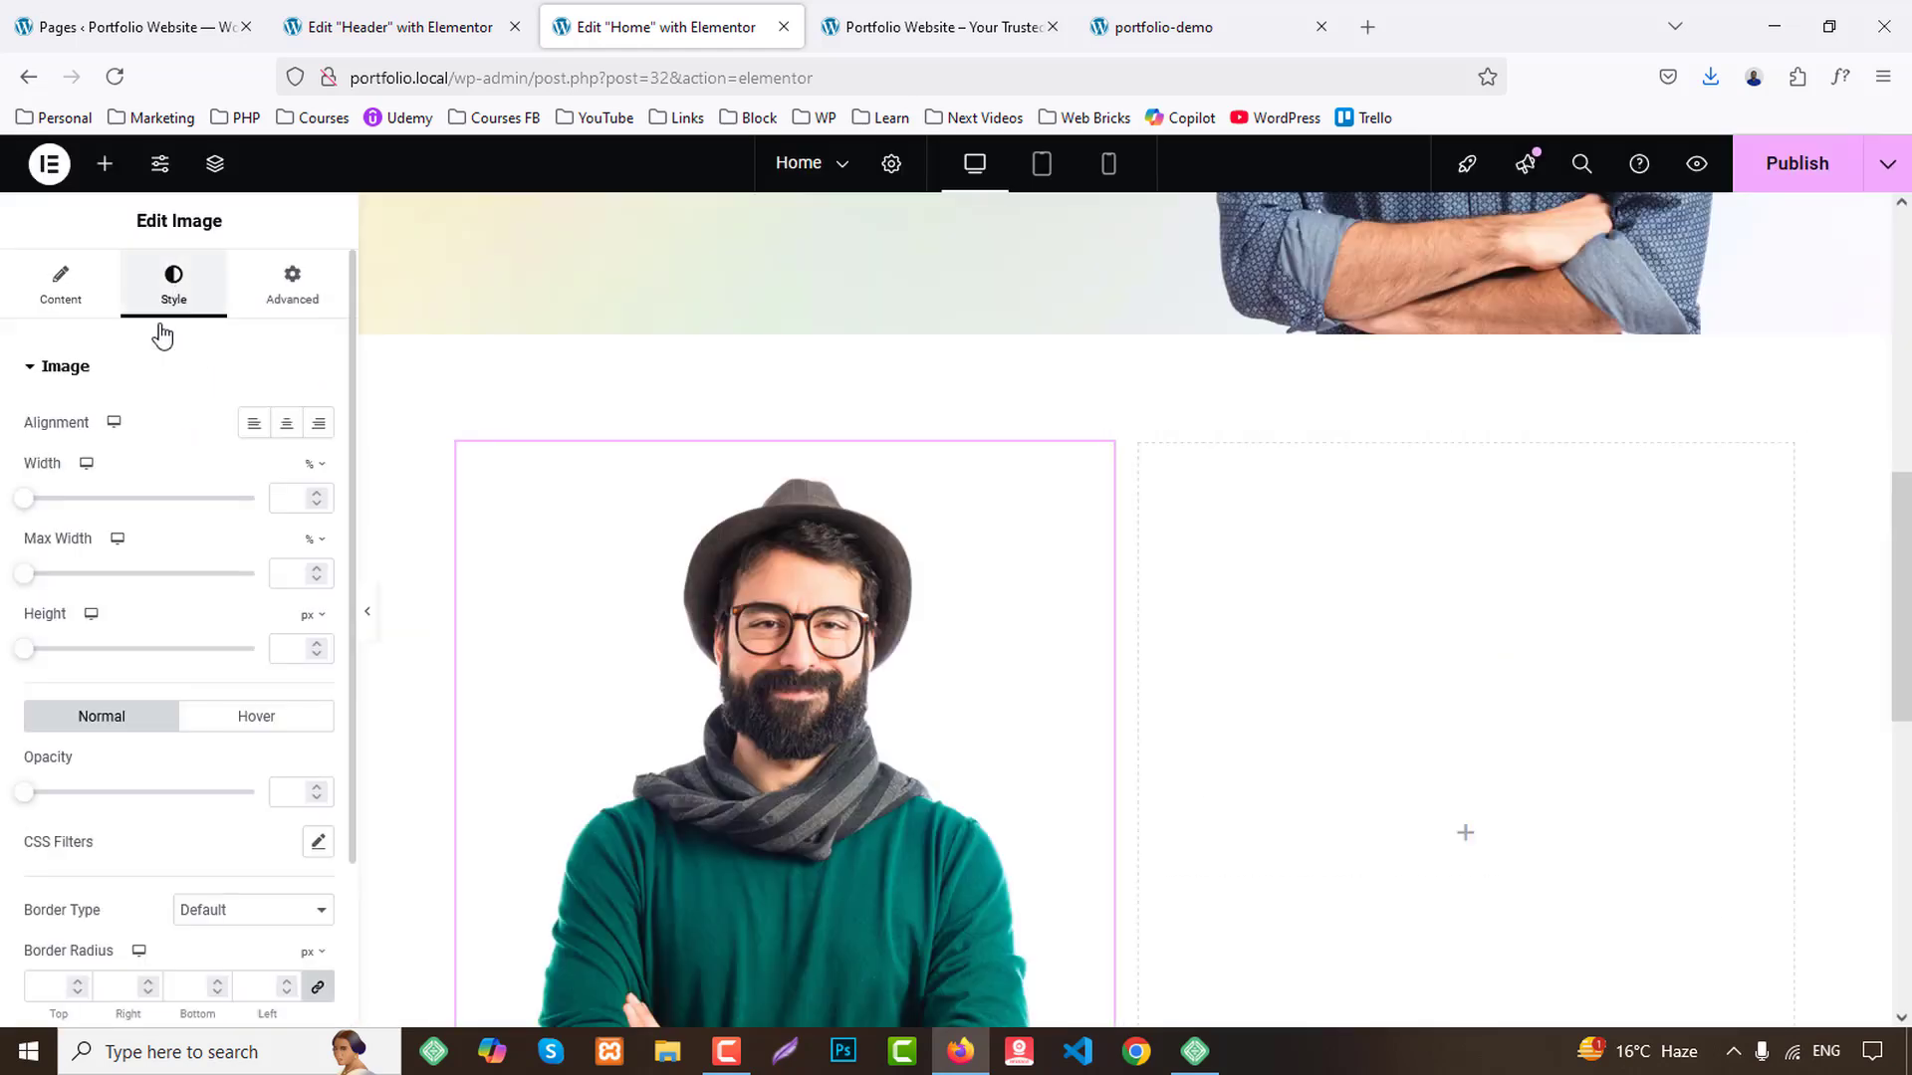
scroll(163, 774, "down", 2)
left_click(229, 705)
left_click(213, 789)
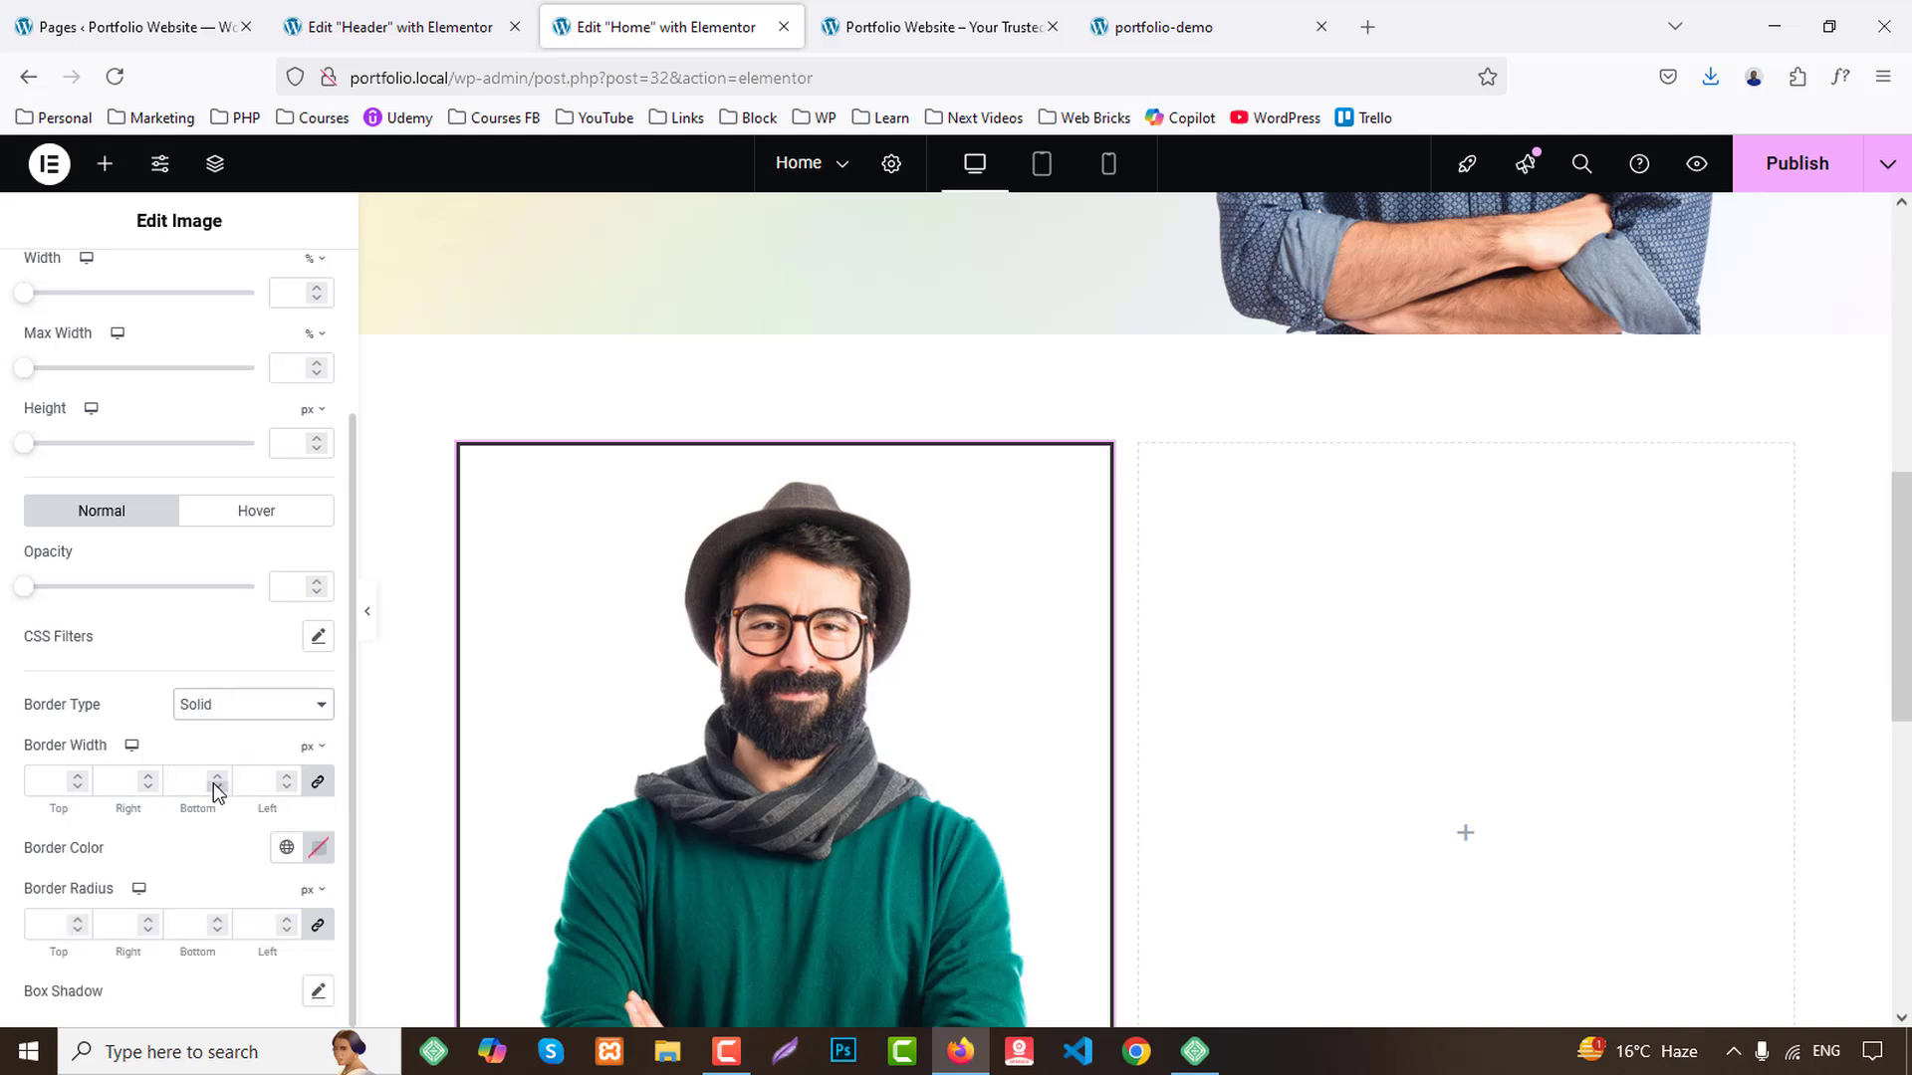
left_click(51, 783)
scroll(290, 824, "down", 2)
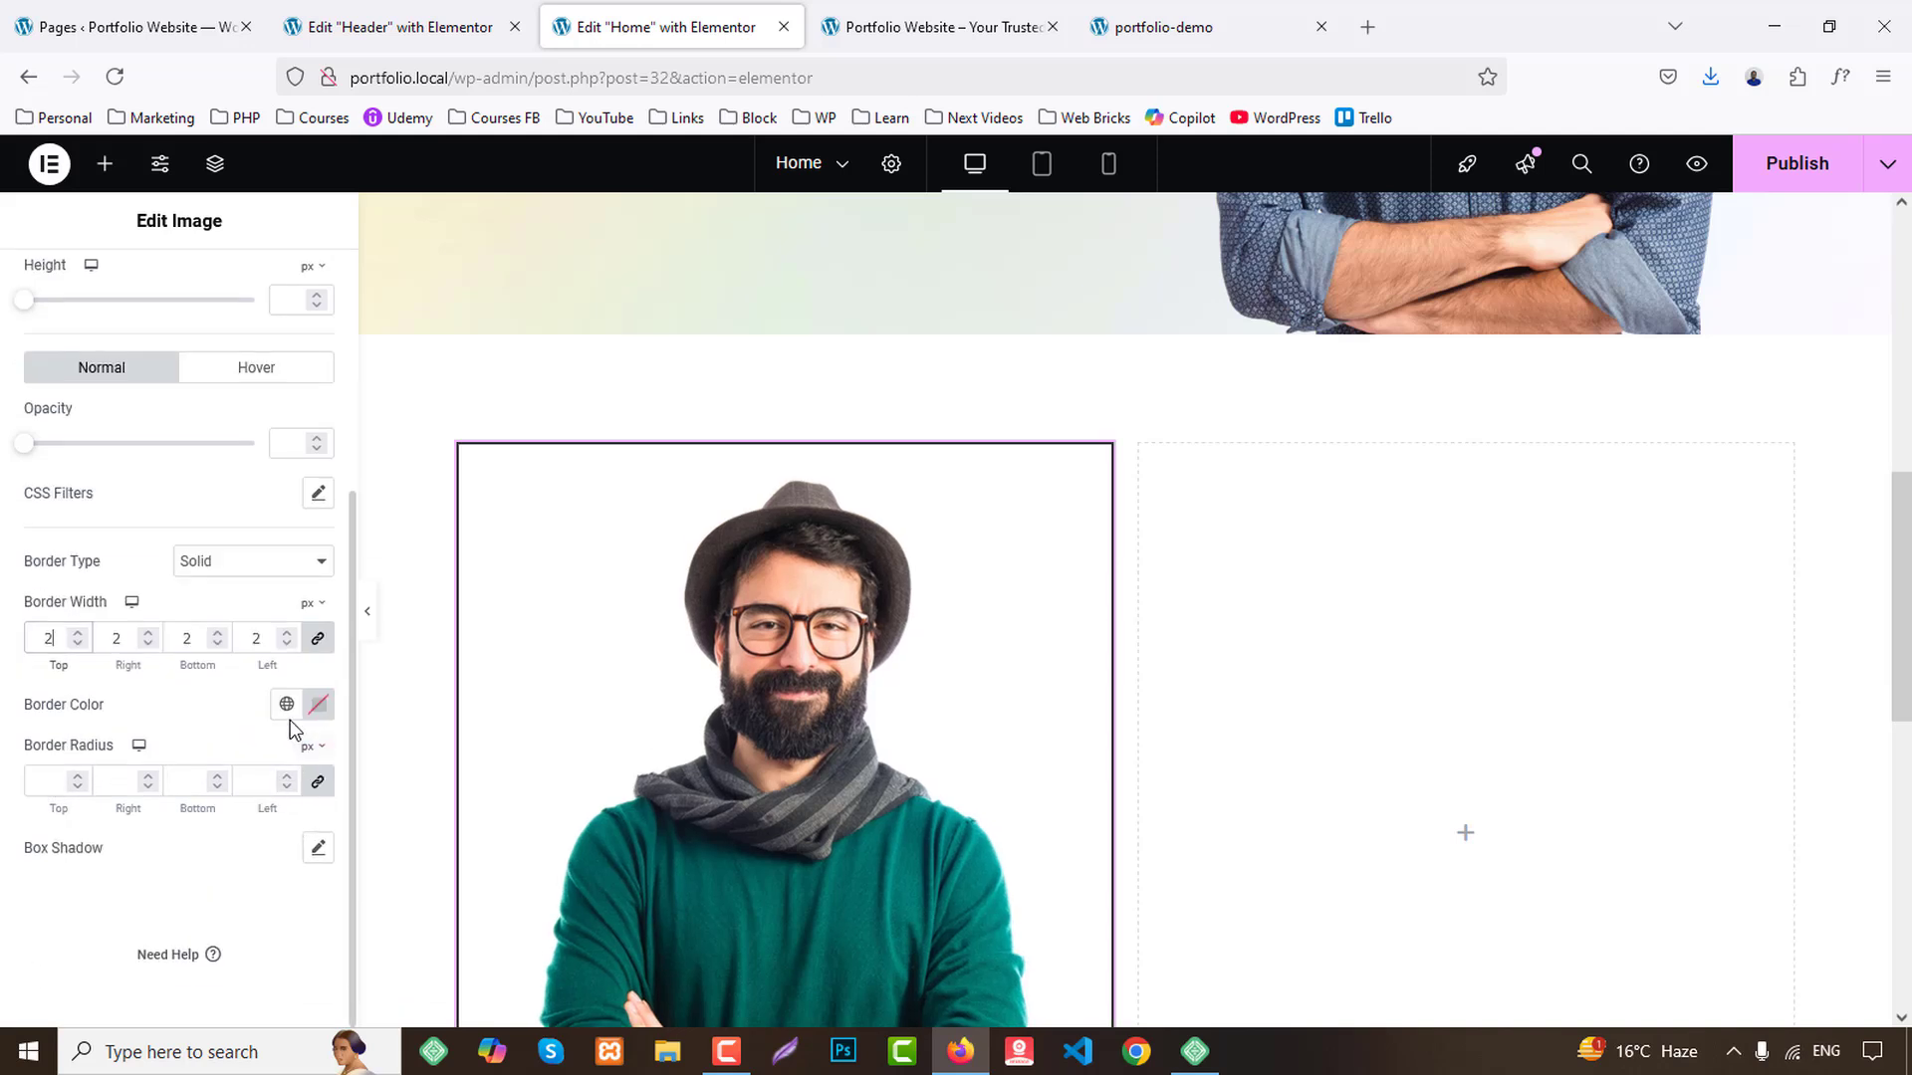
left_click(287, 704)
left_click(88, 462)
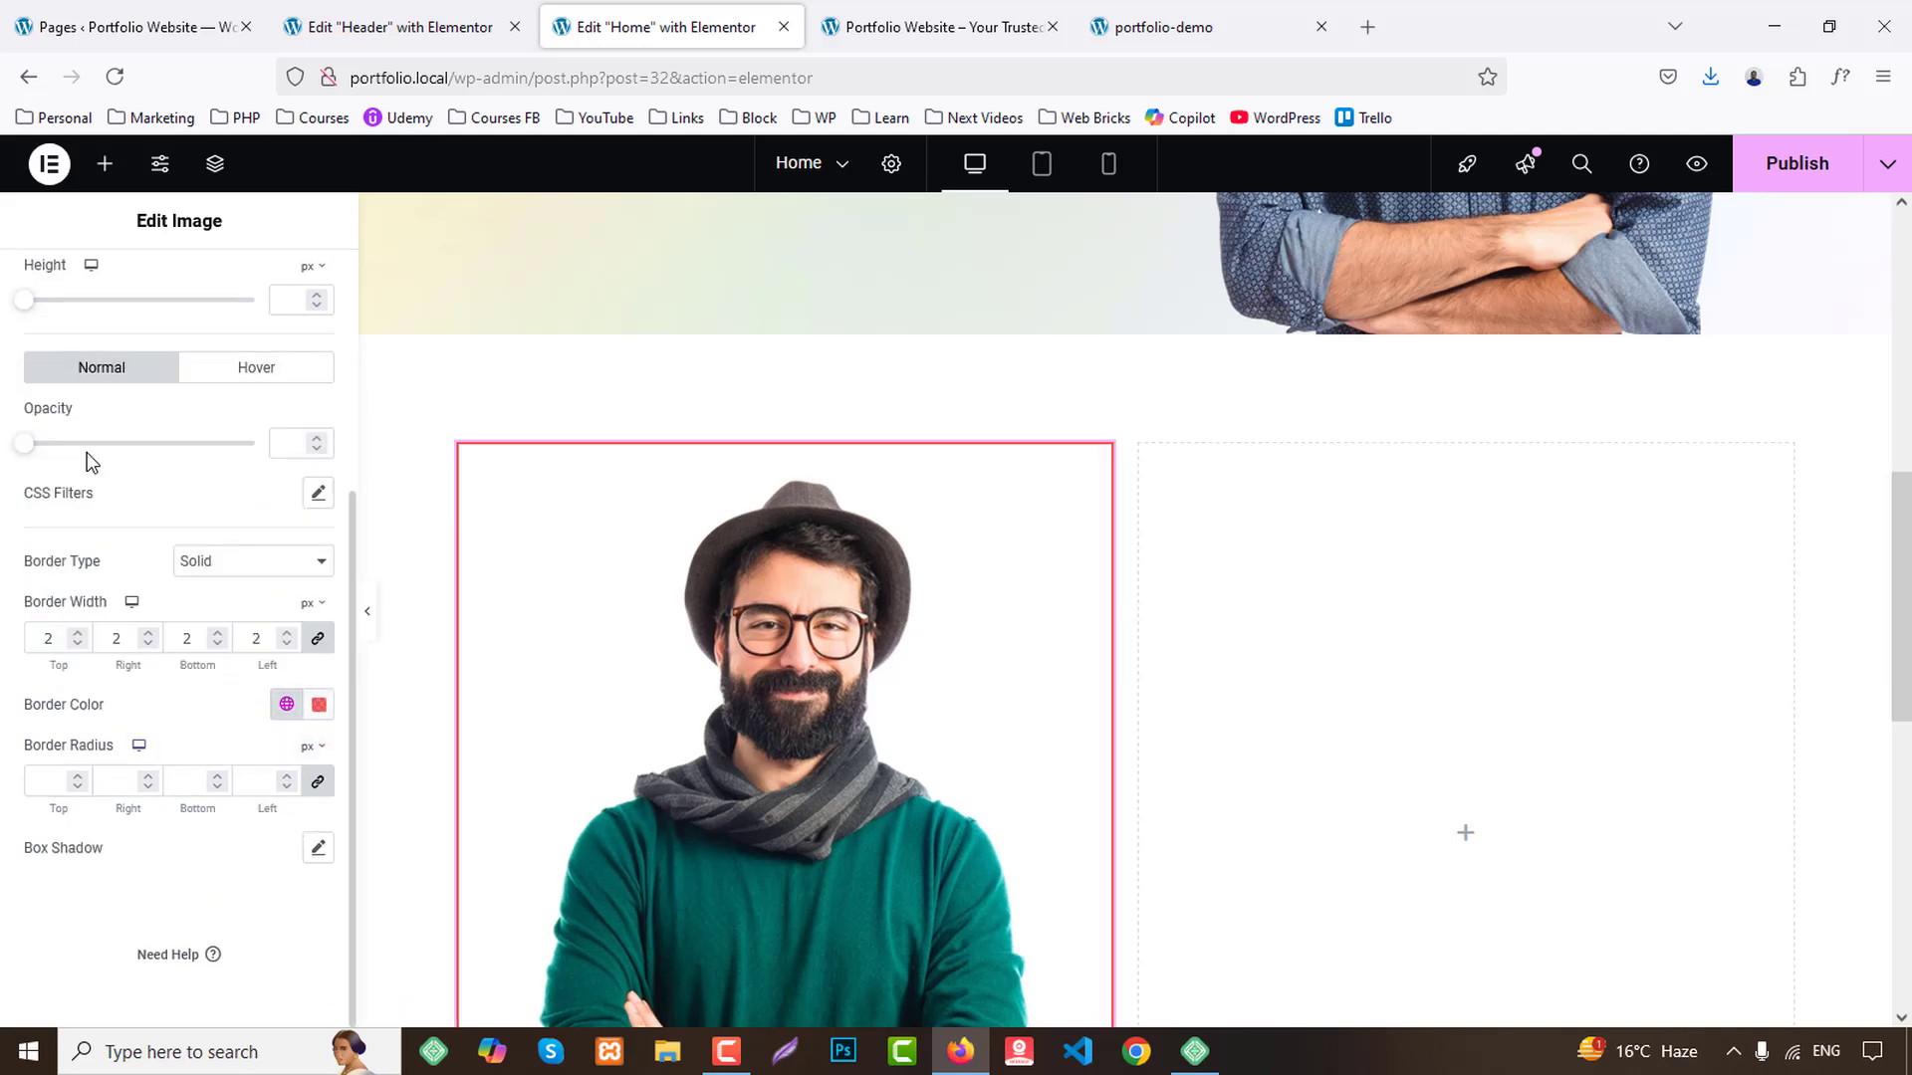
key("Up")
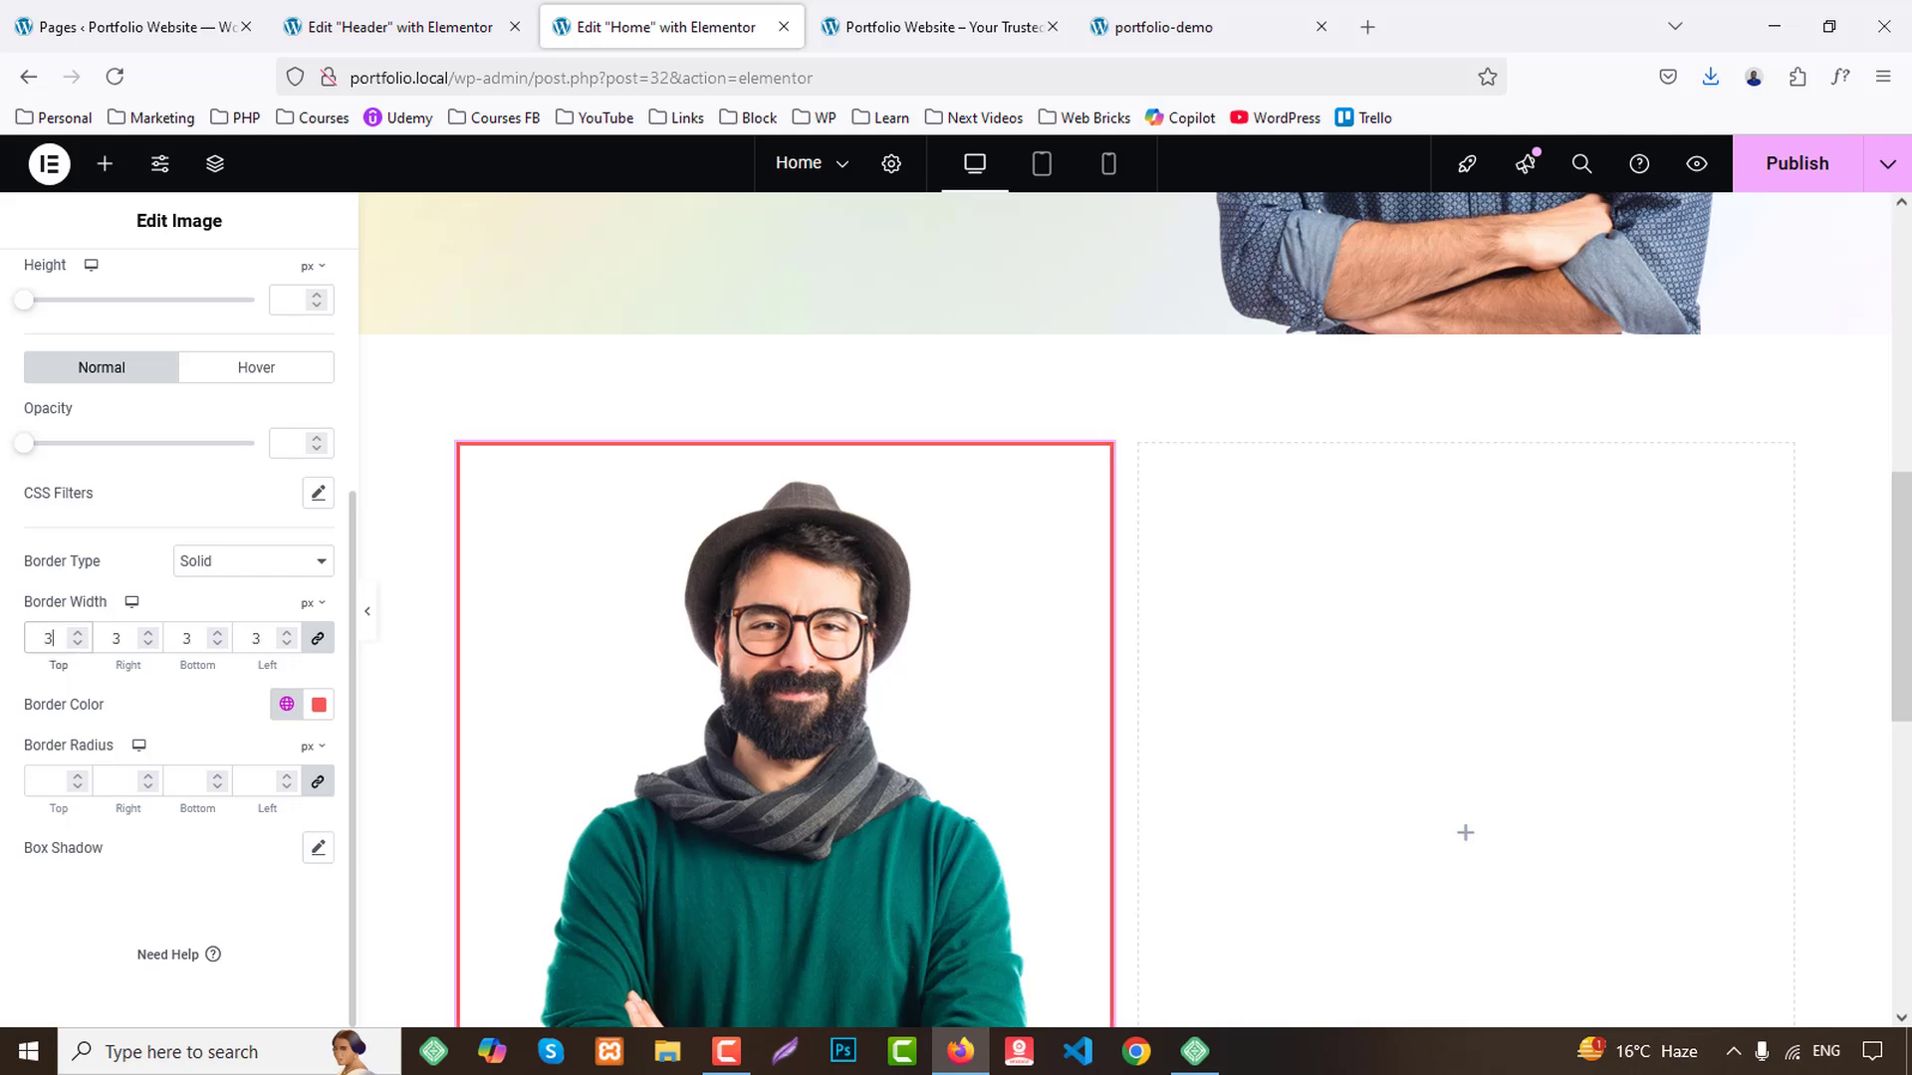
left_click(40, 784)
type("25")
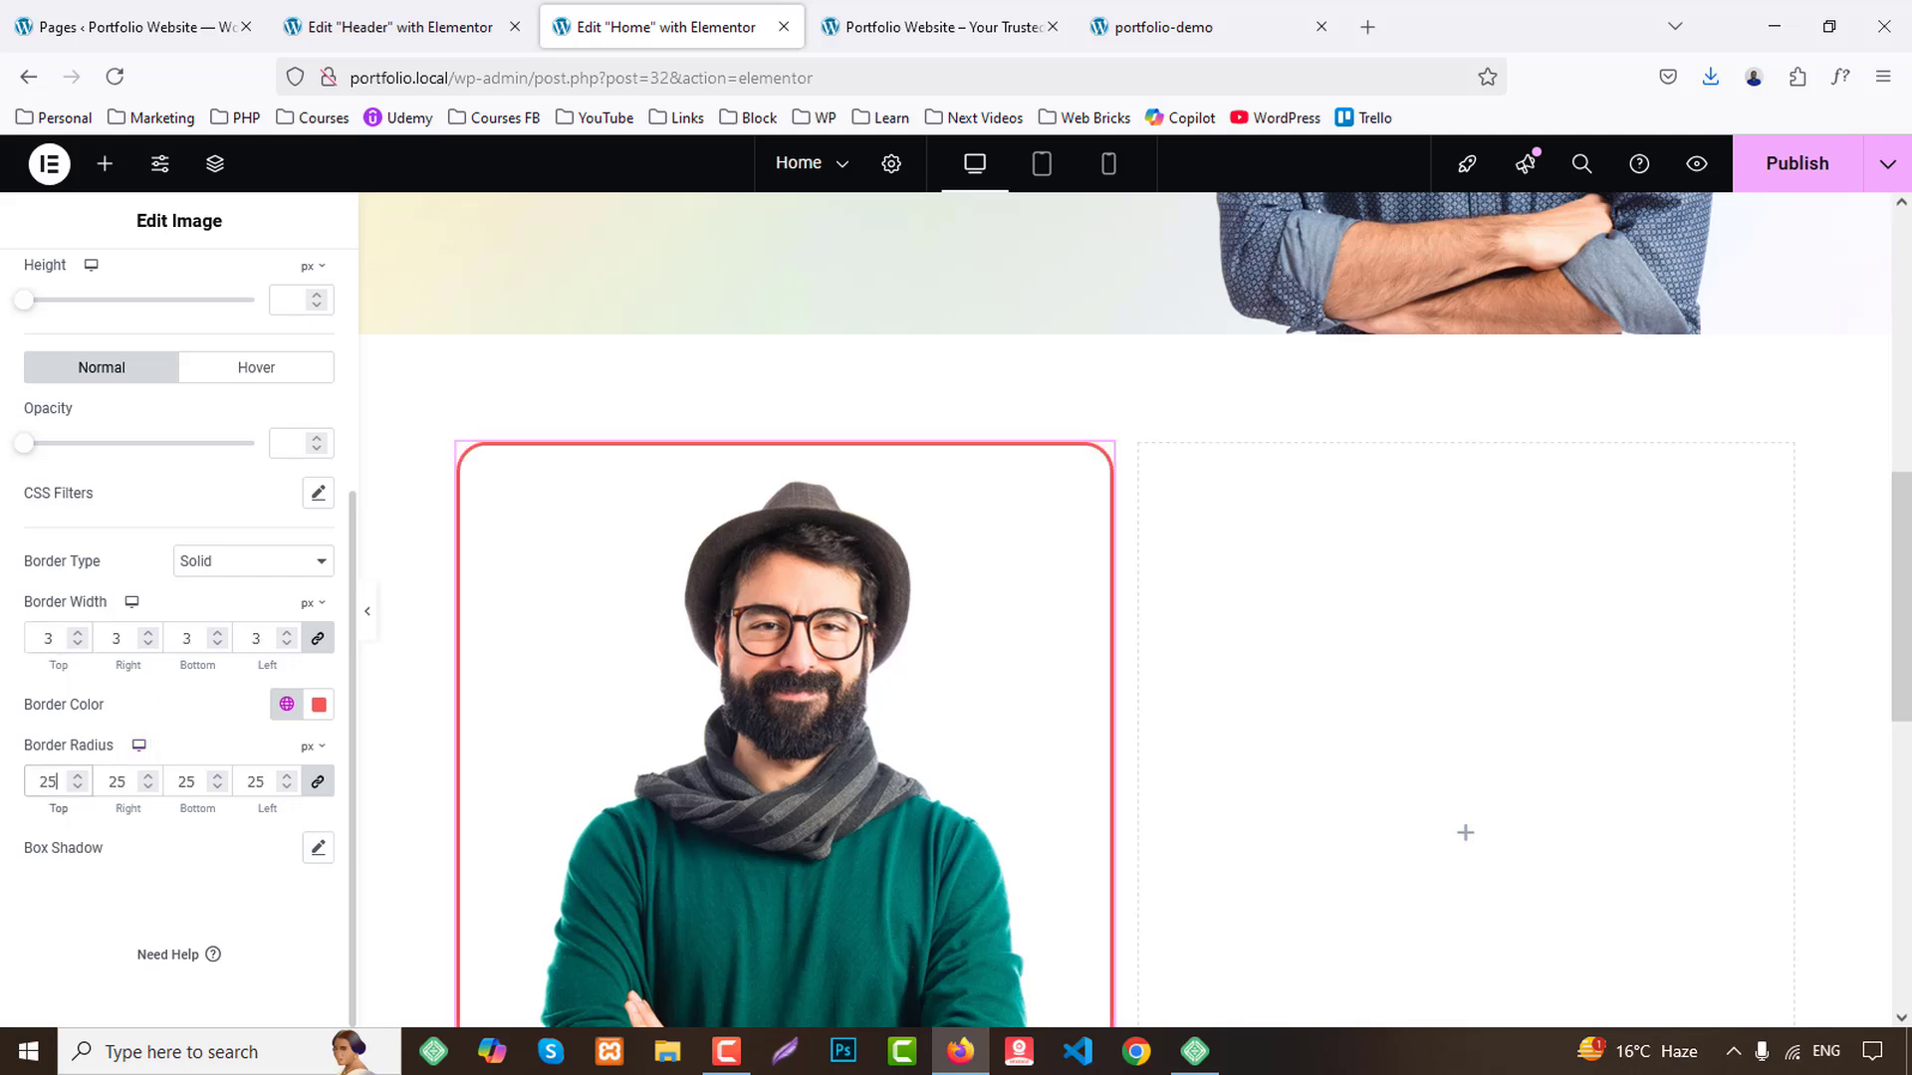
Set the image column's width to 25% and the empty column's width to 60%.
left_click(456, 447)
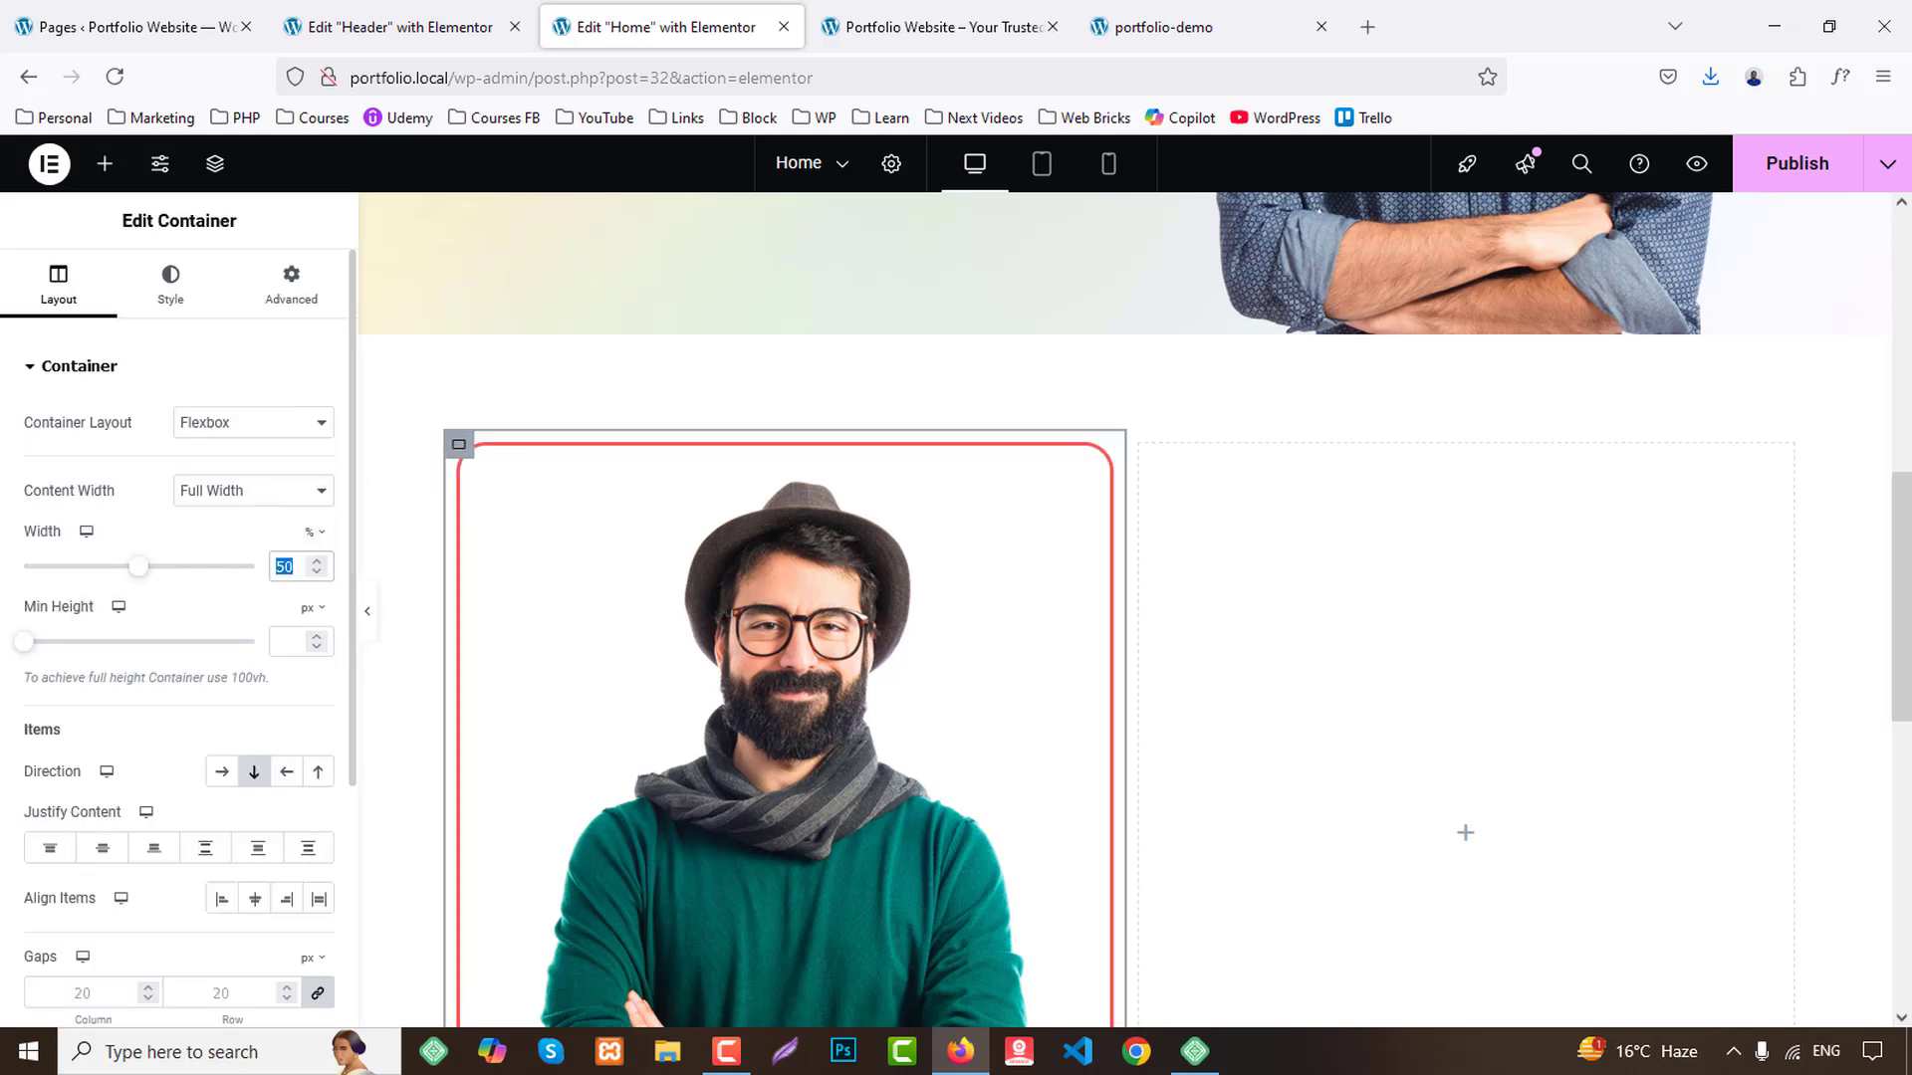
type("25")
left_click(801, 450)
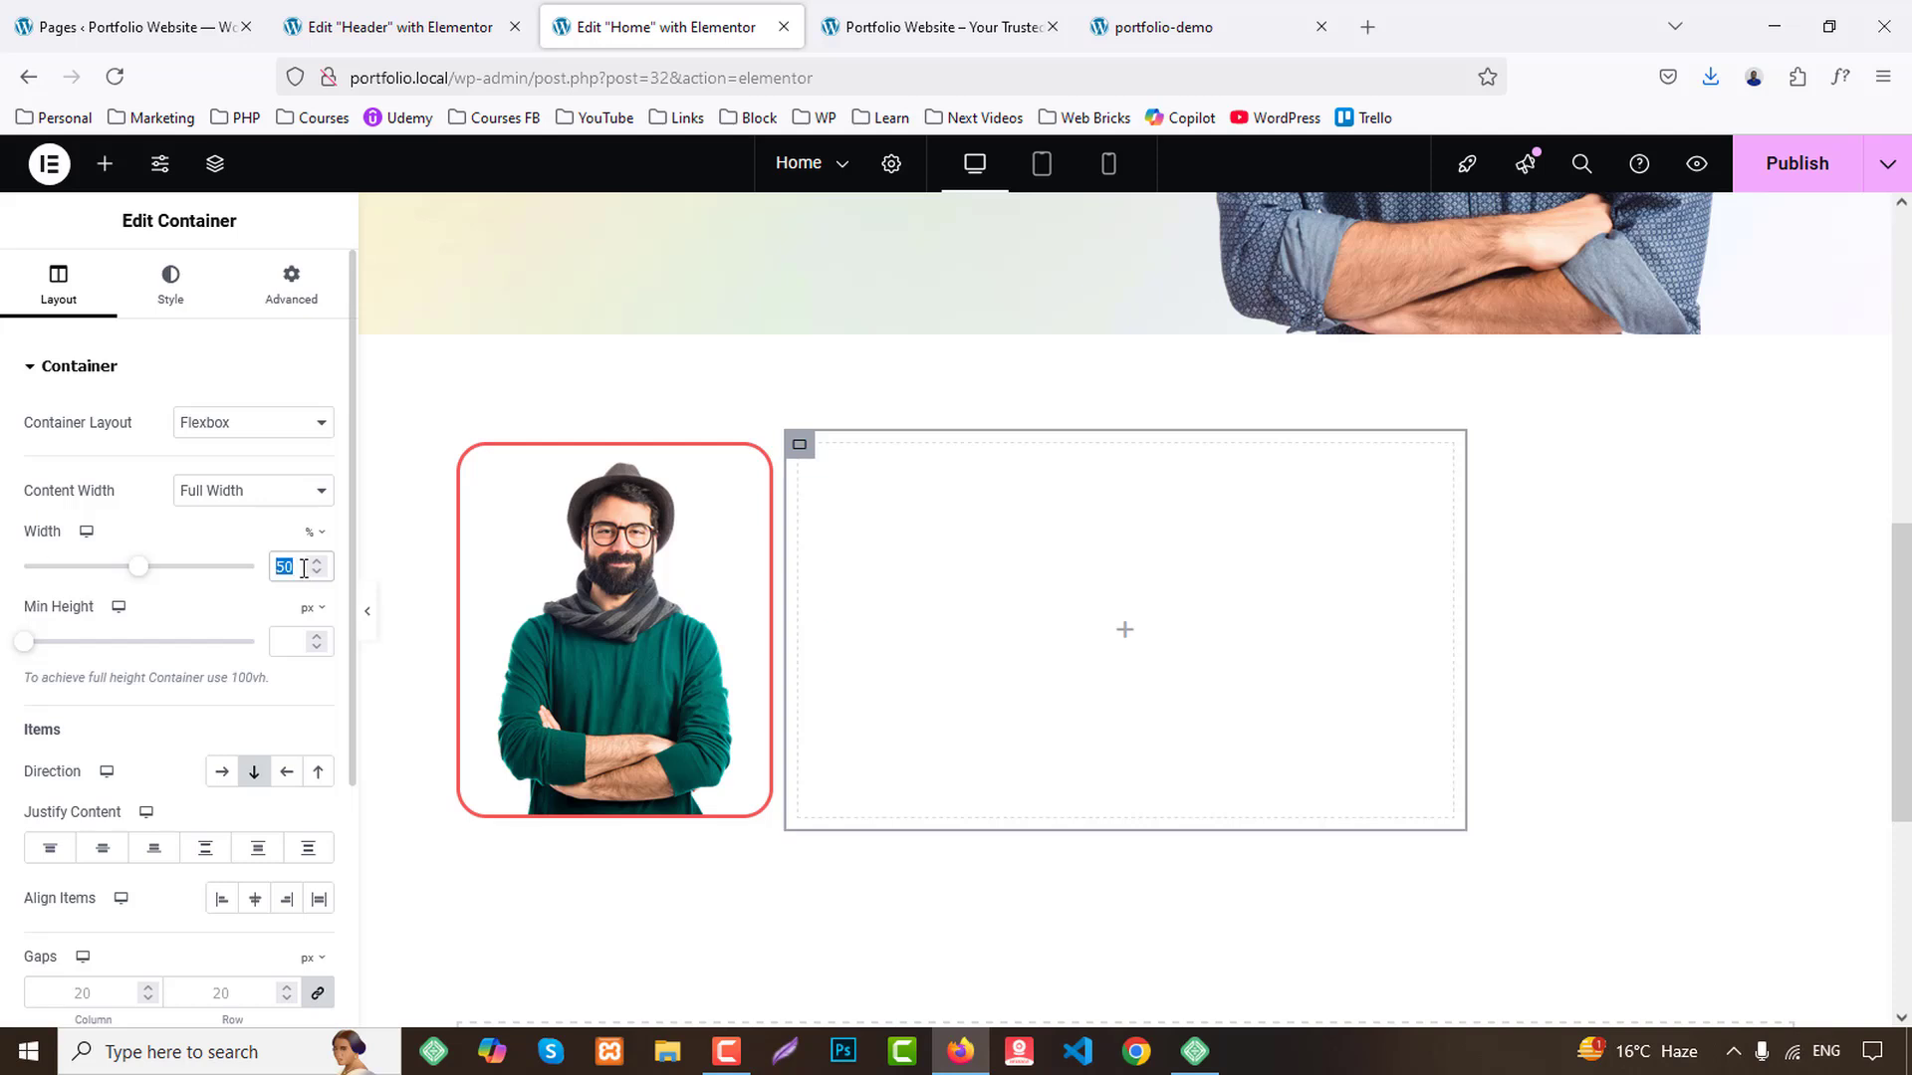
type("60")
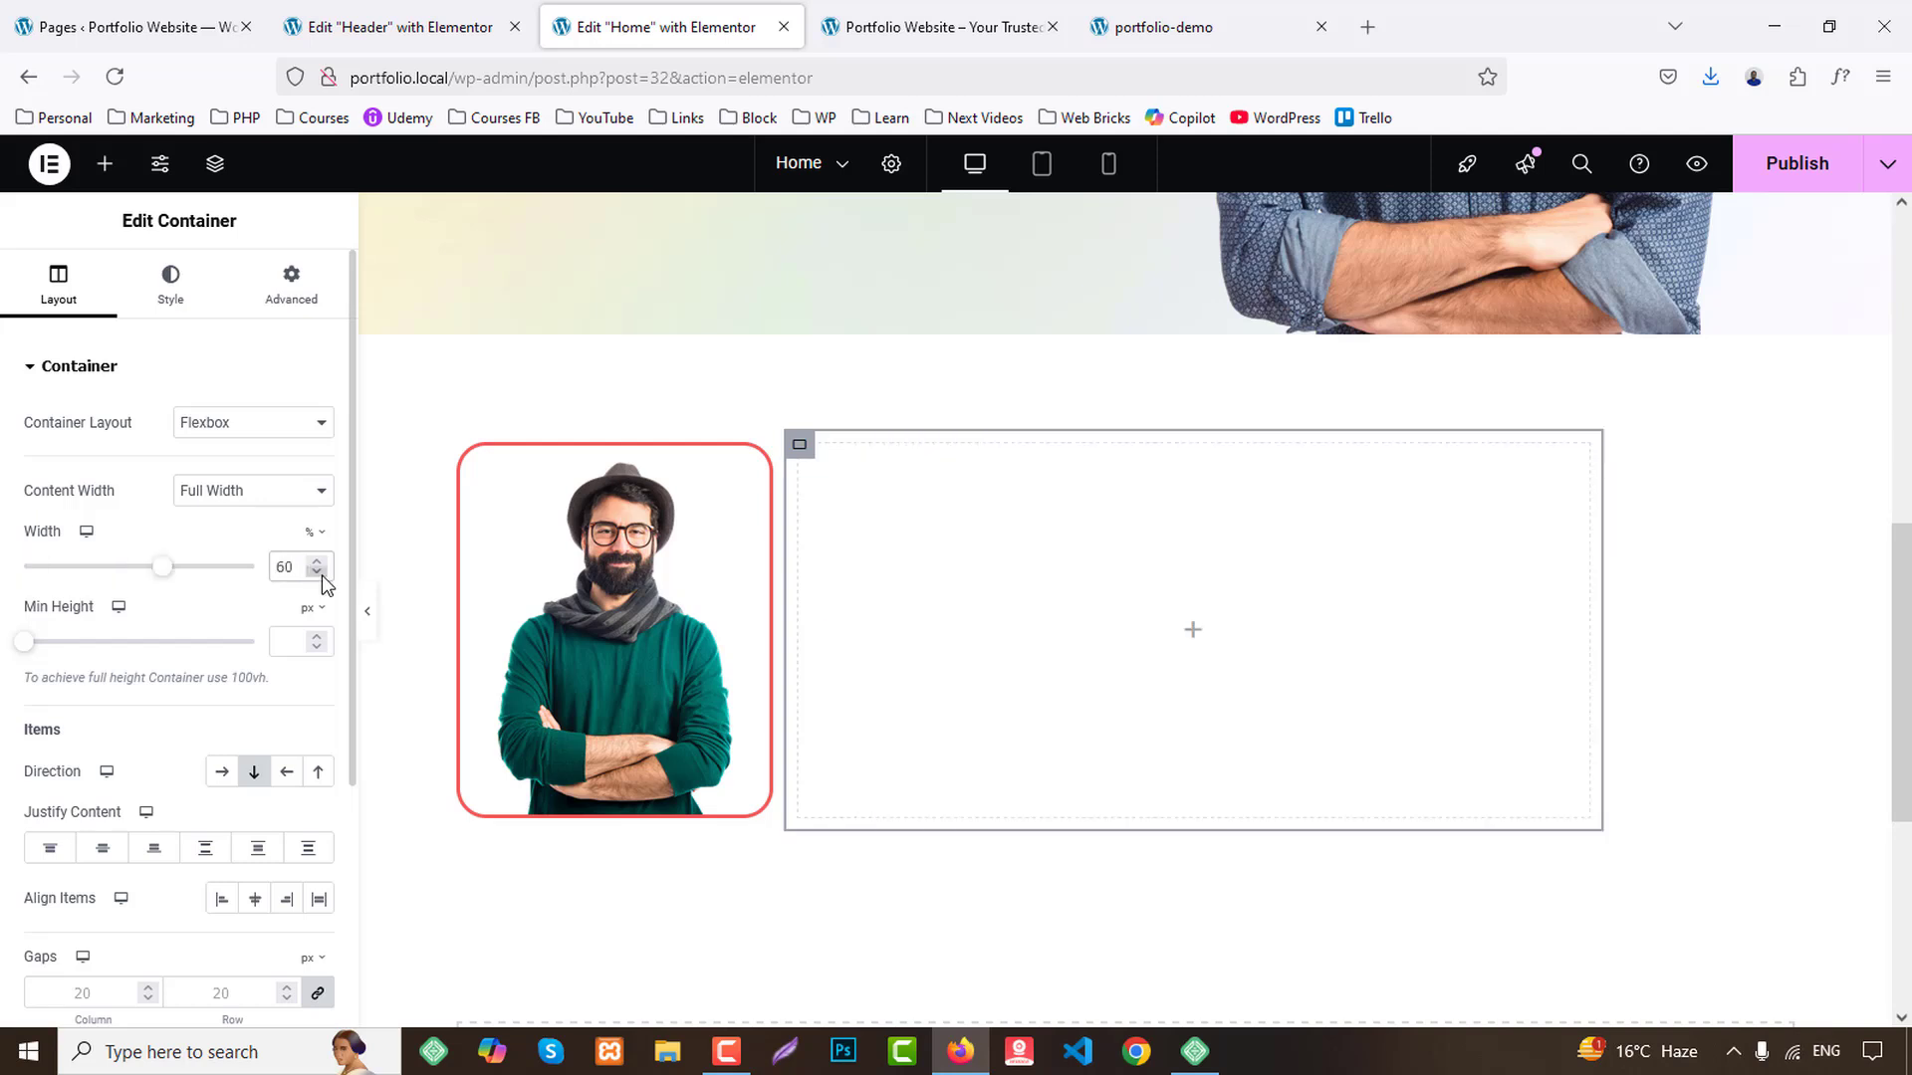
Widen the empty column beside the photo to 70%.
left_click(460, 447)
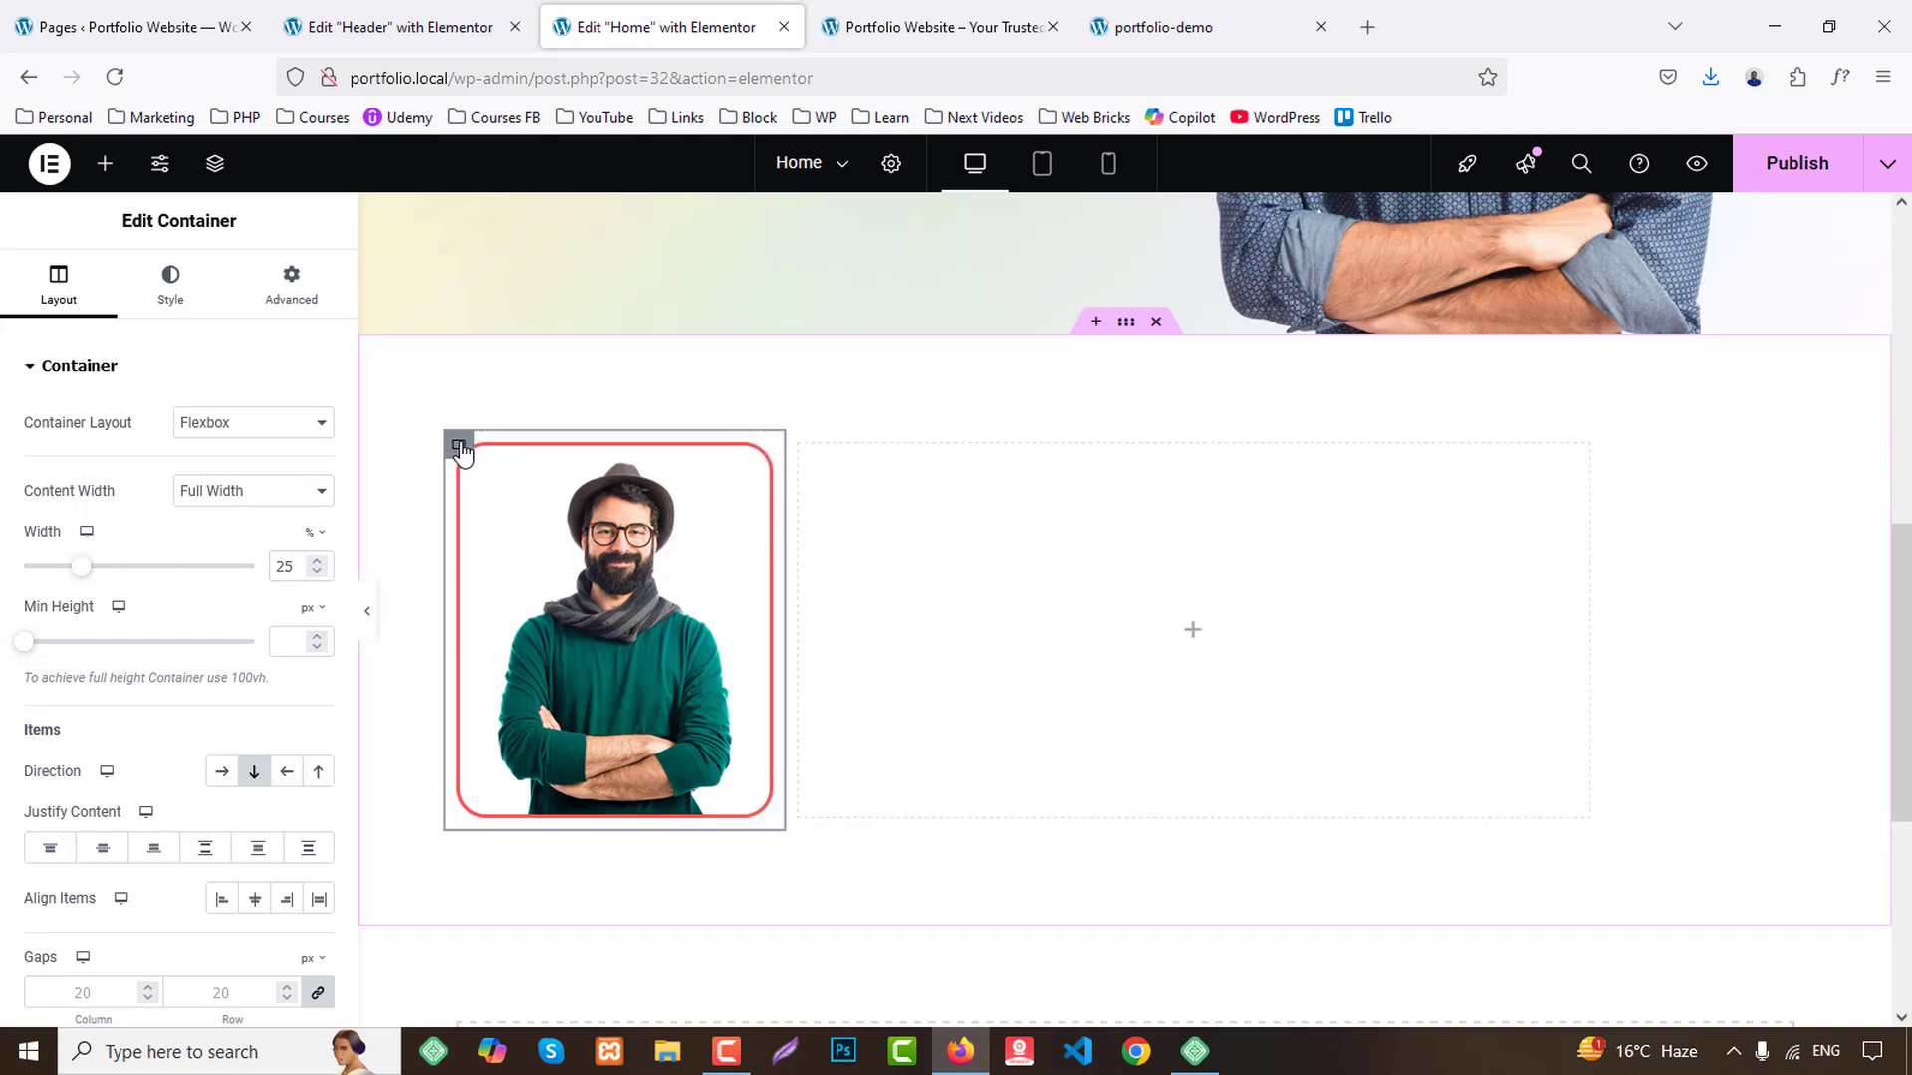
left_click(802, 448)
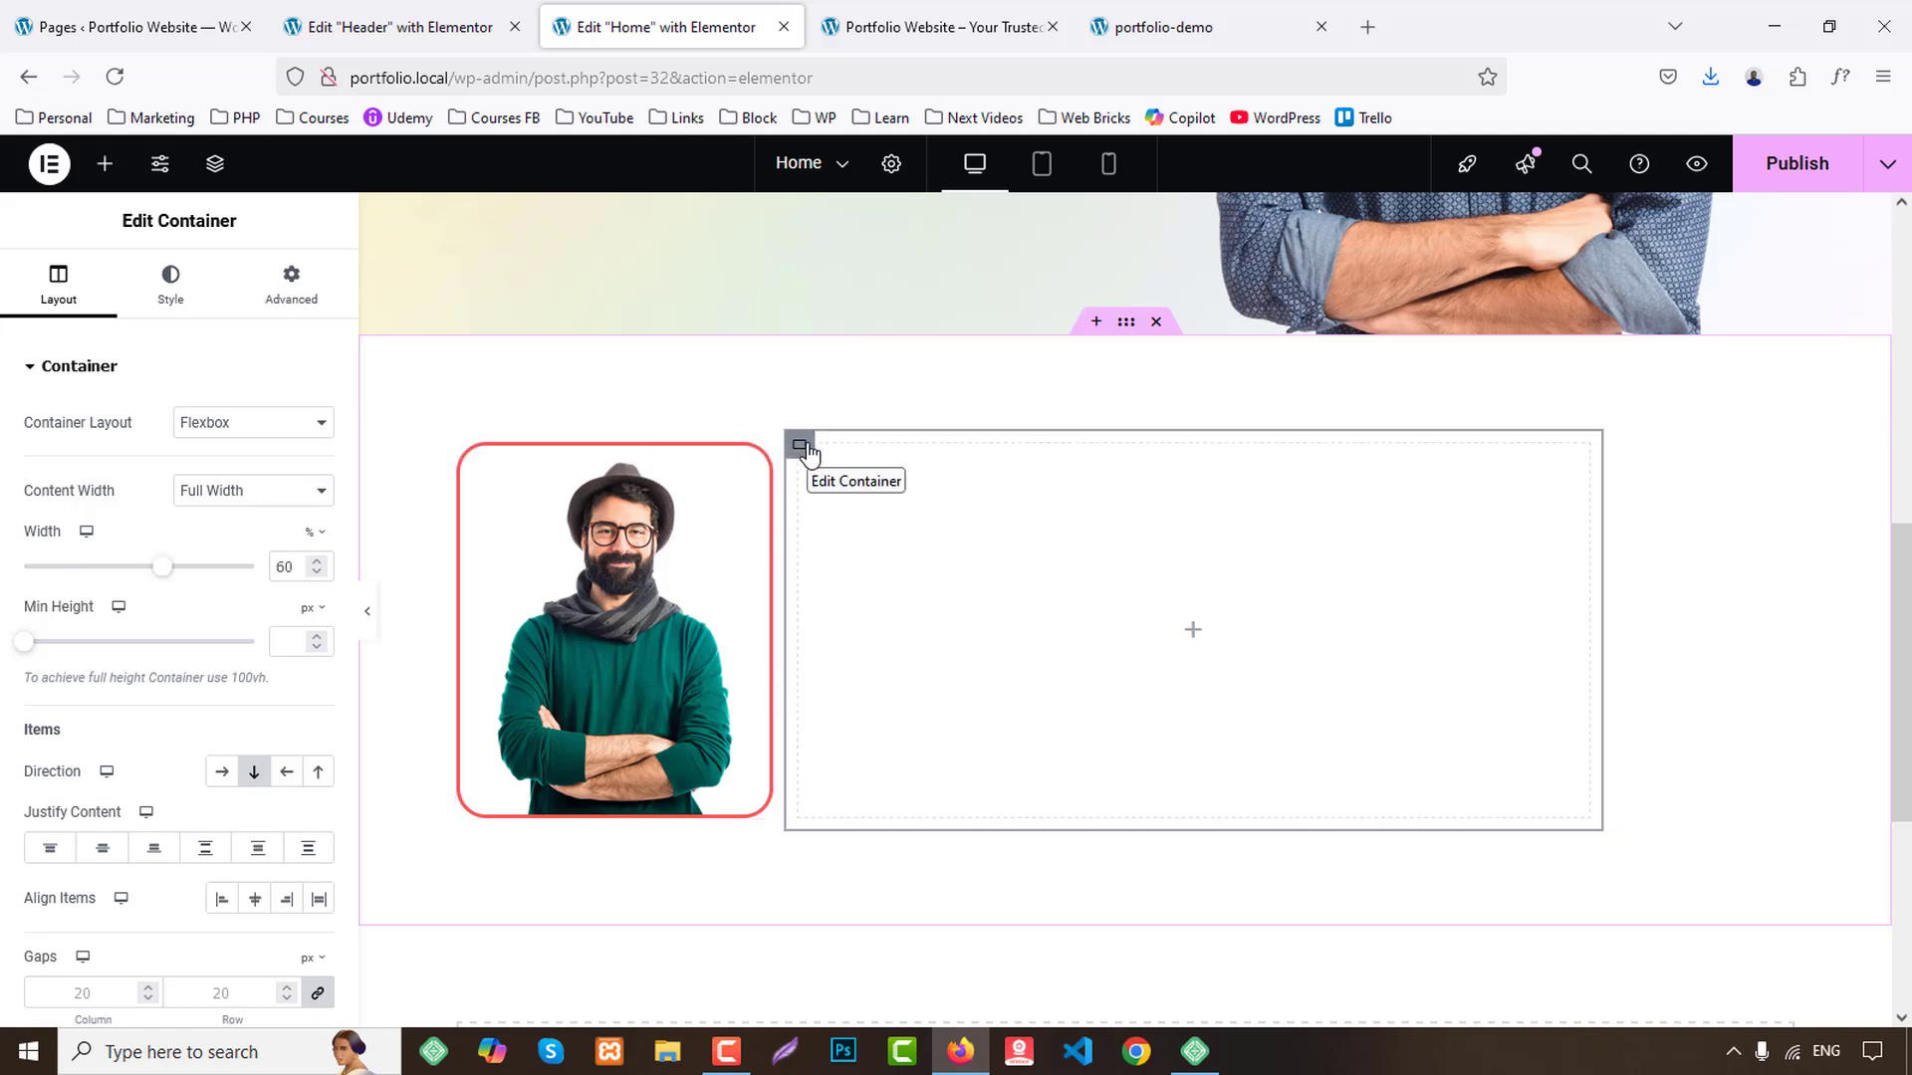
left_click(295, 568)
key("Up")
key("Up")
key("Up")
key("Up")
key("Up")
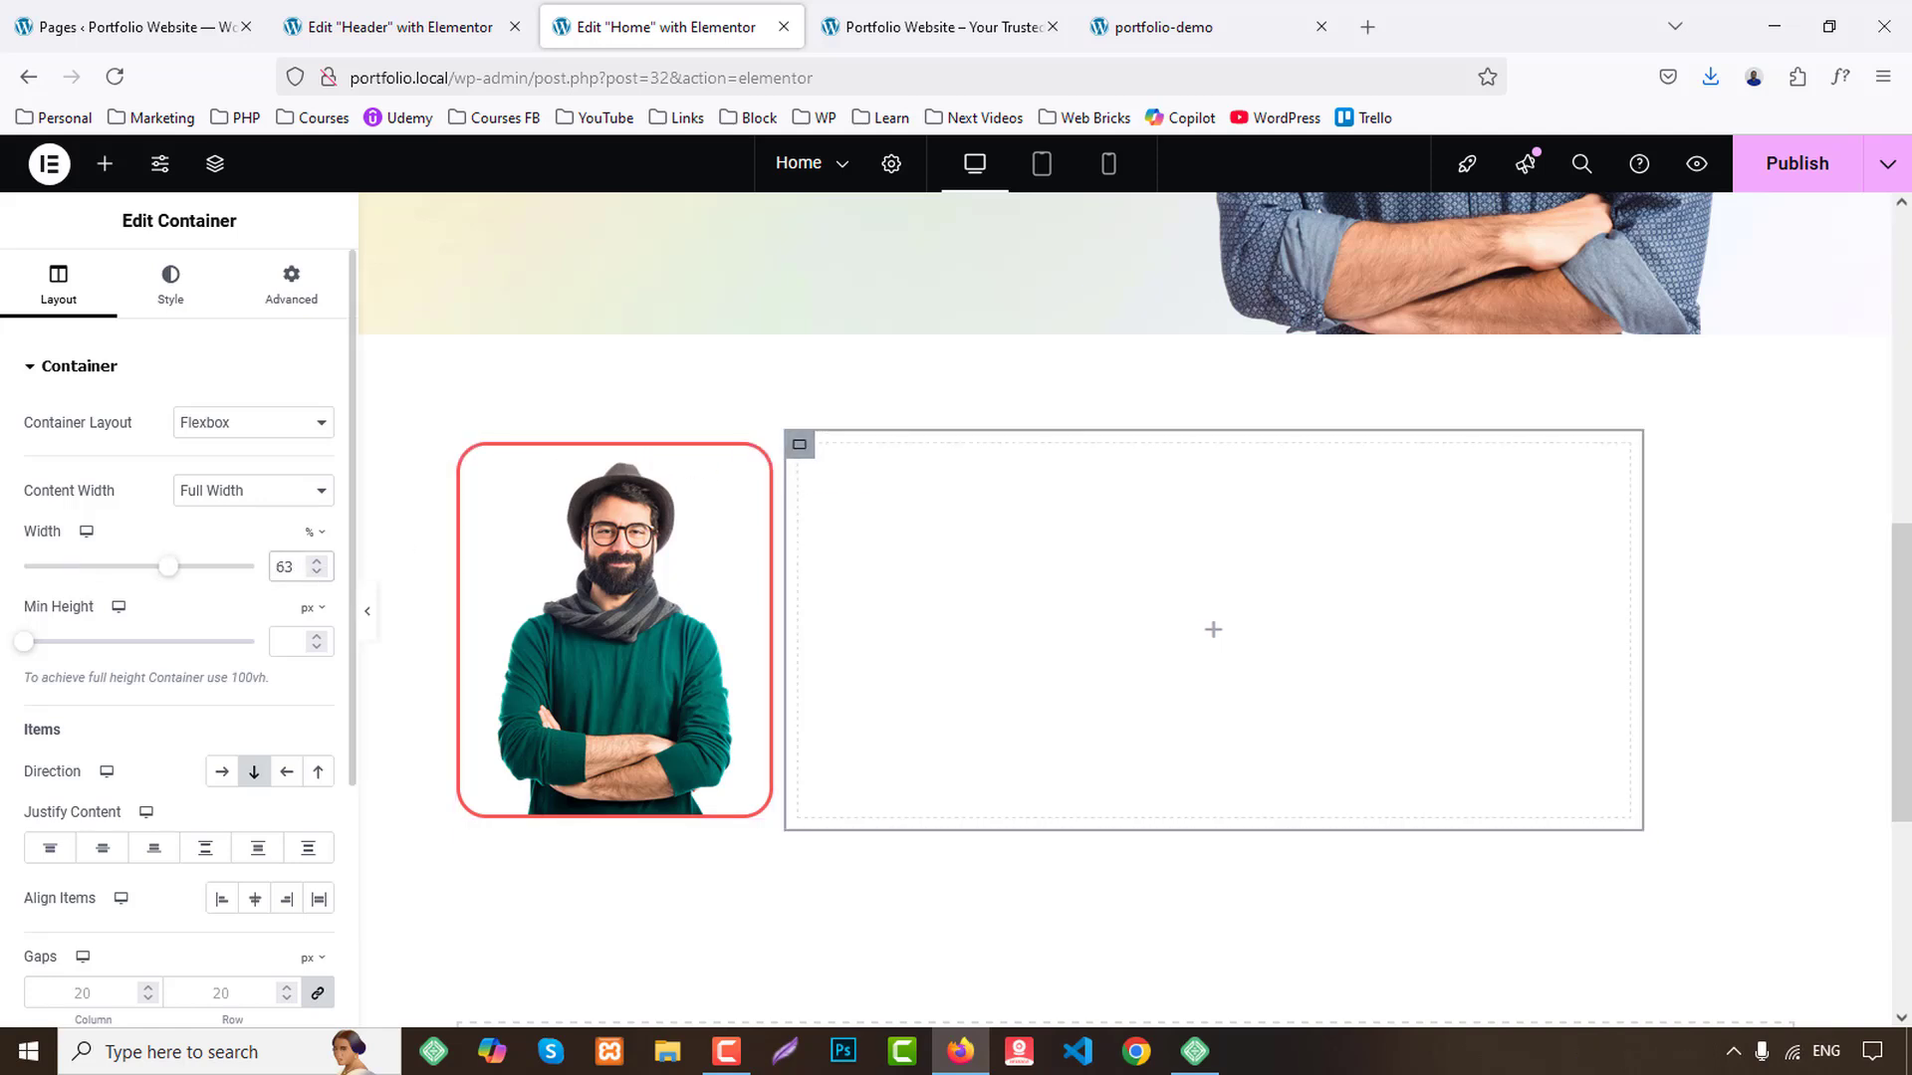
key("Up")
key("Up")
key("Up")
key("Up")
key("Up")
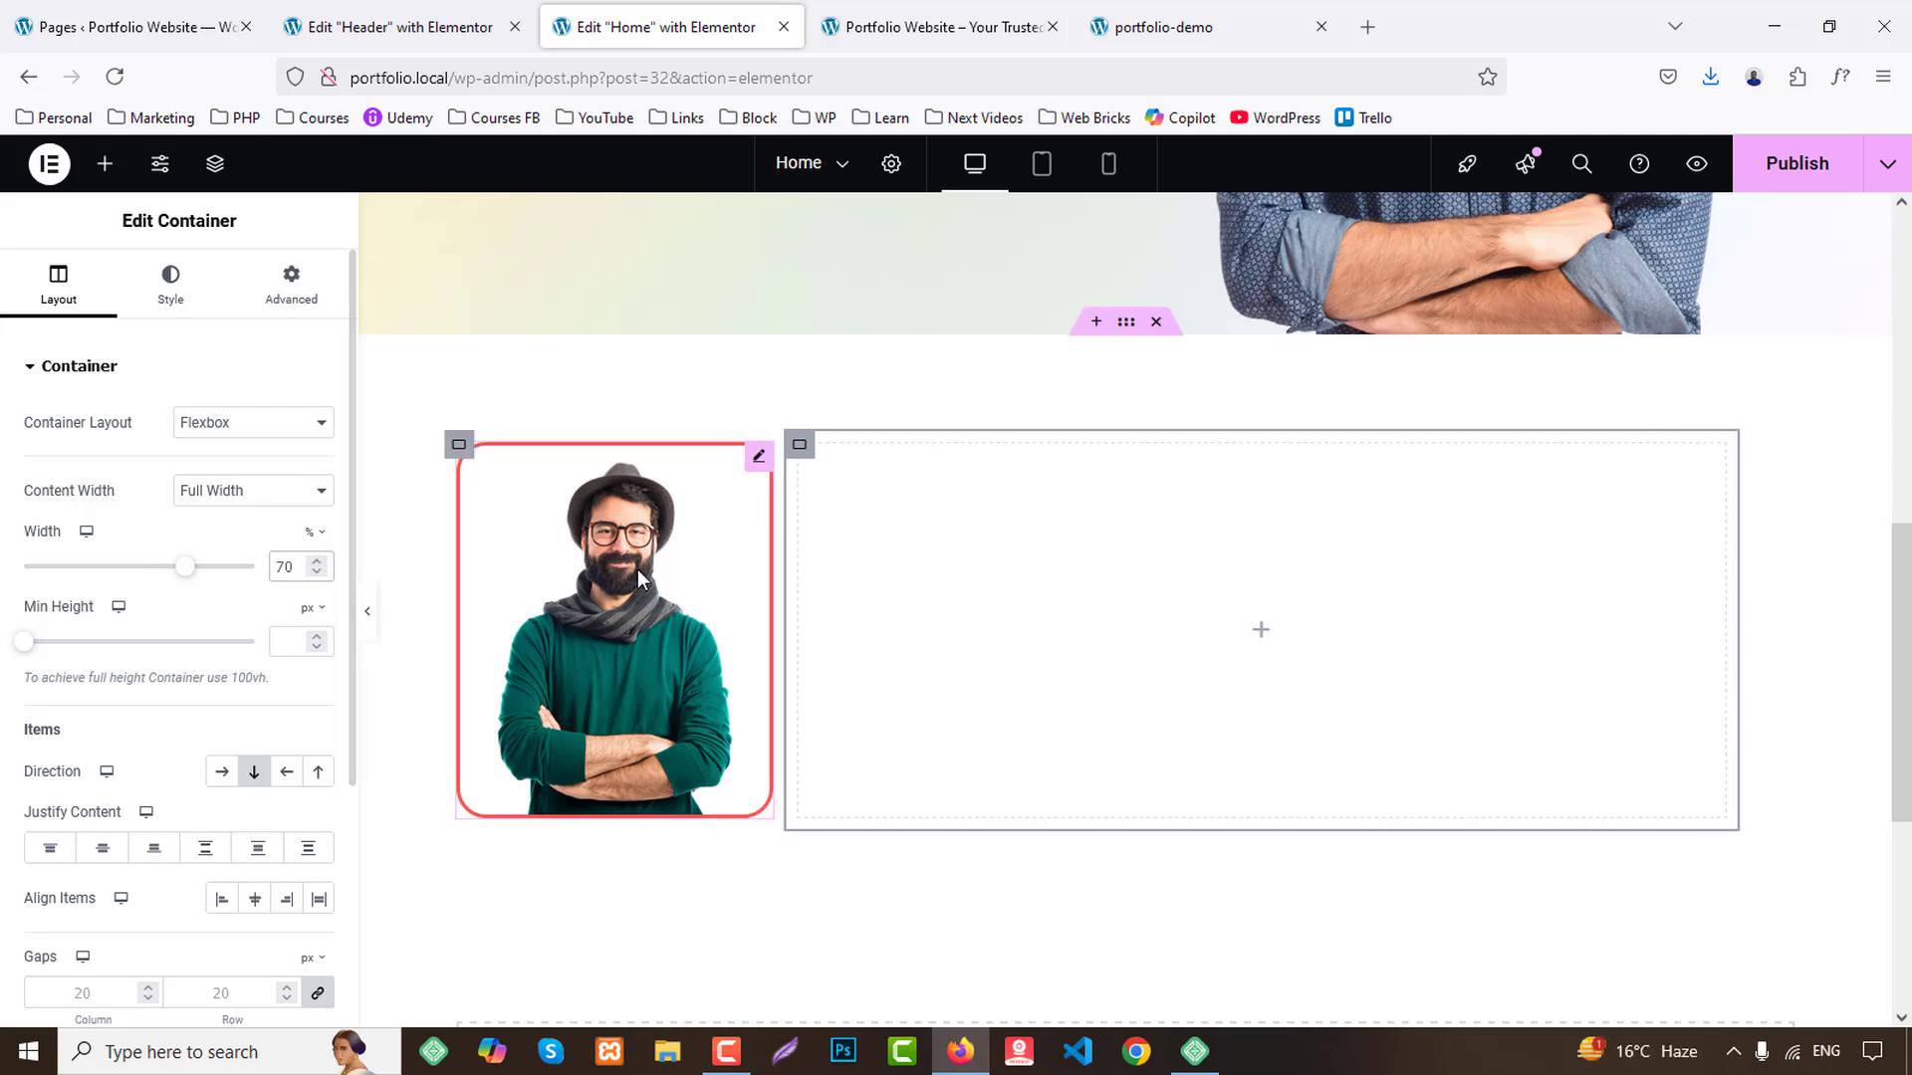
Set the image column's width to 35% and the empty column's width to 60%.
left_click(458, 444)
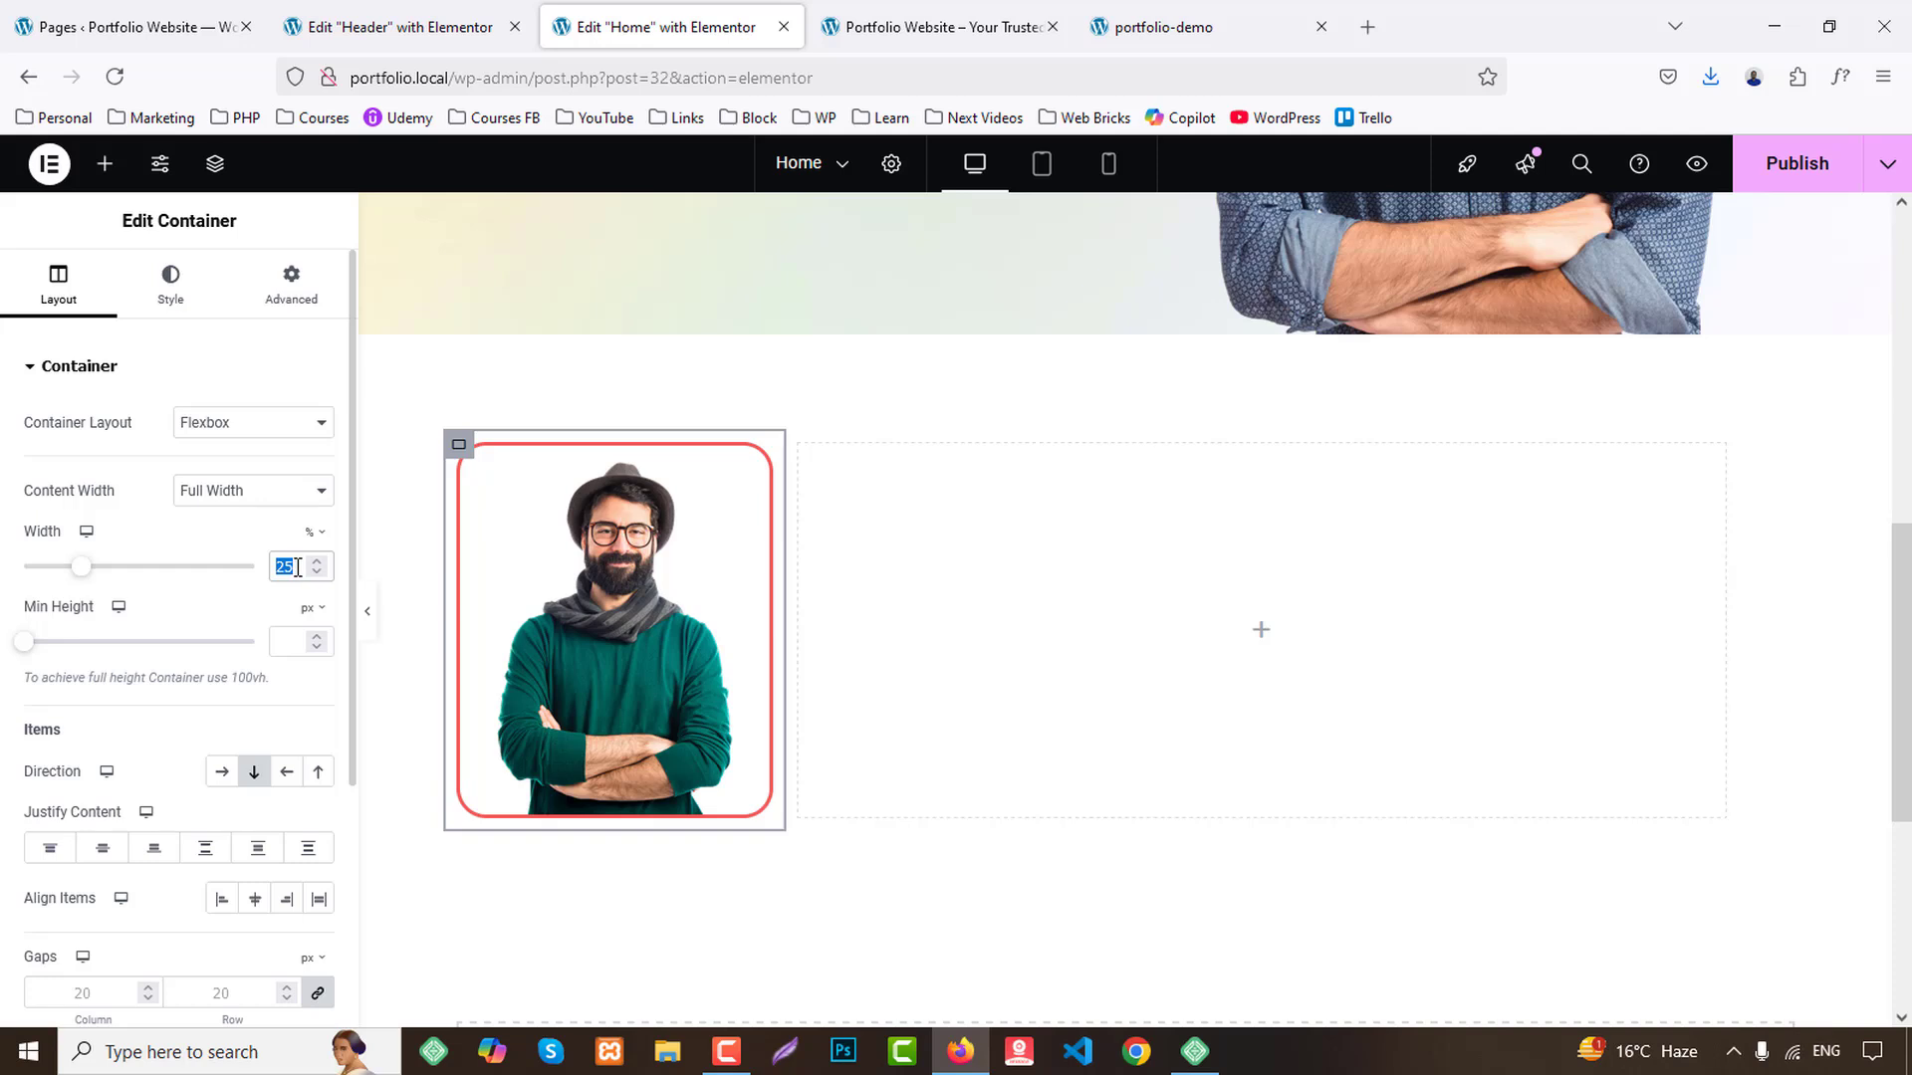
type("35")
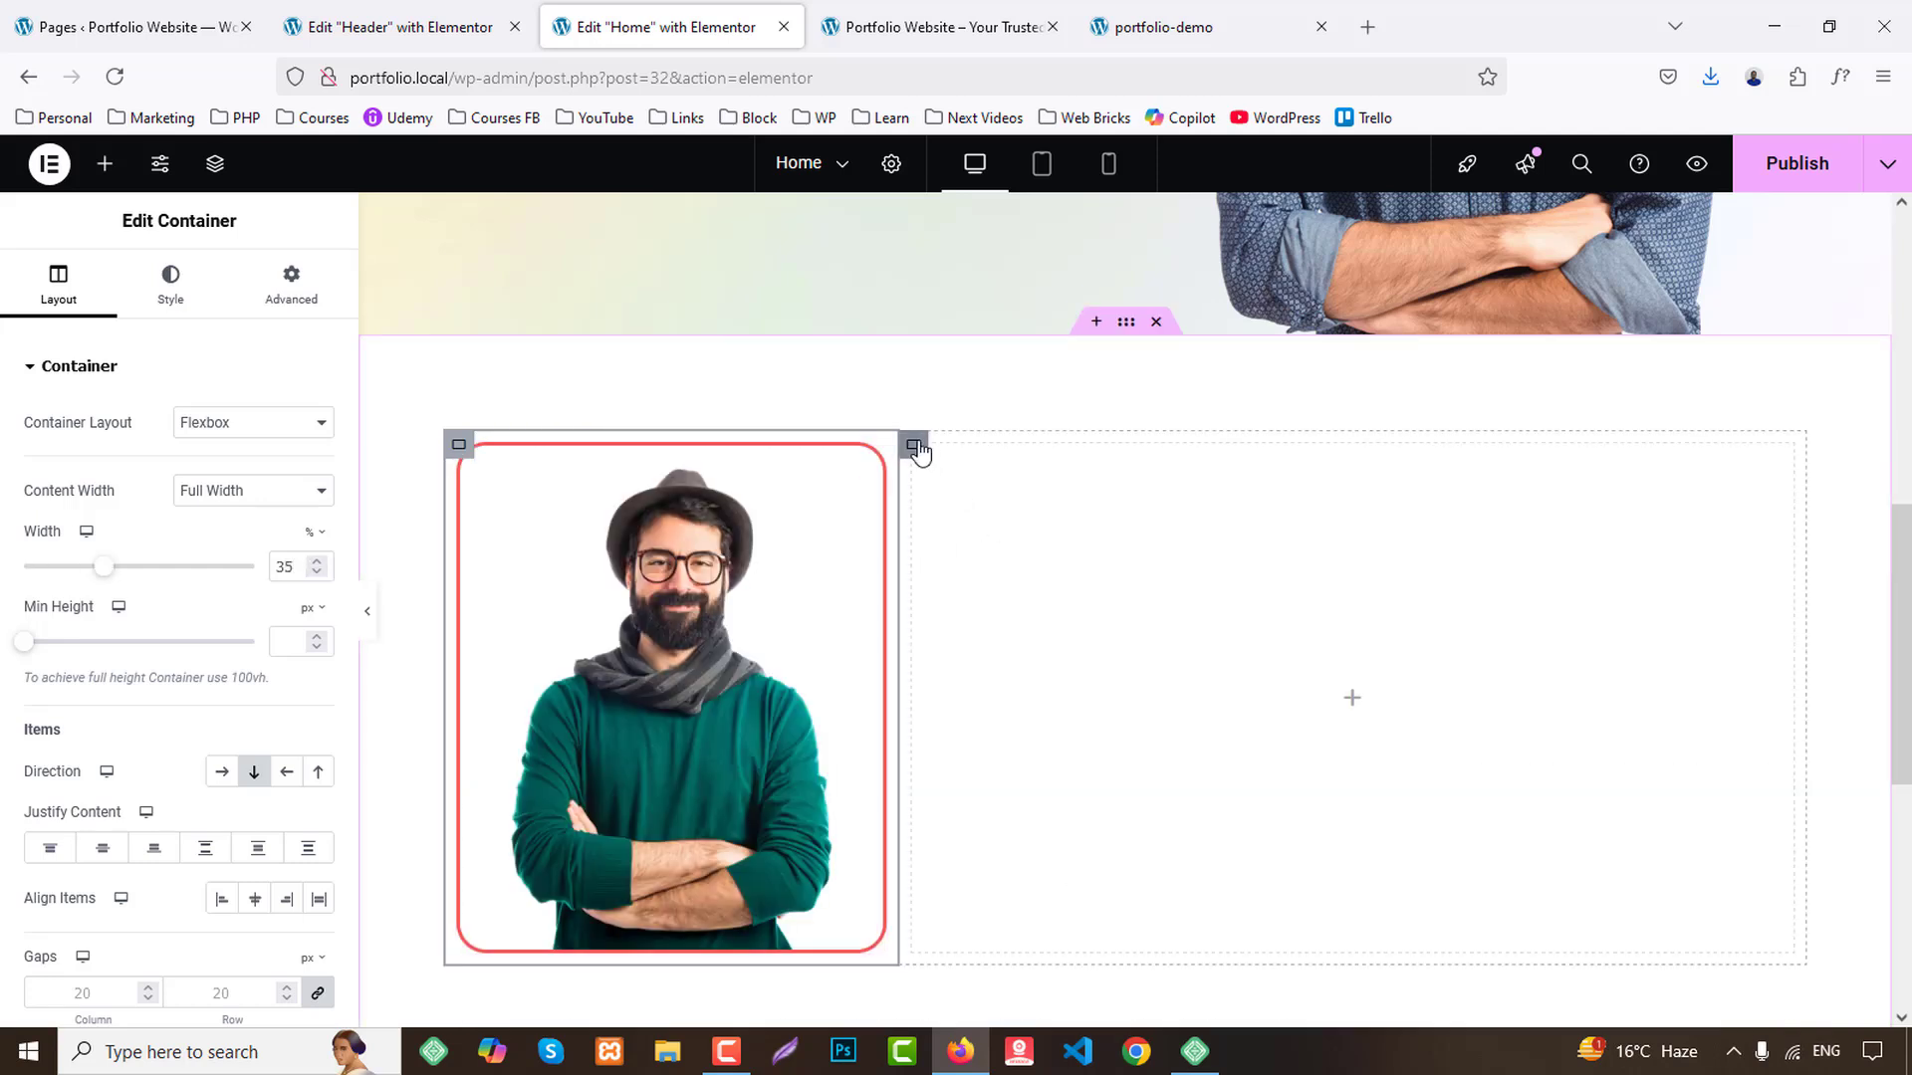
left_click(914, 445)
double_click(285, 568)
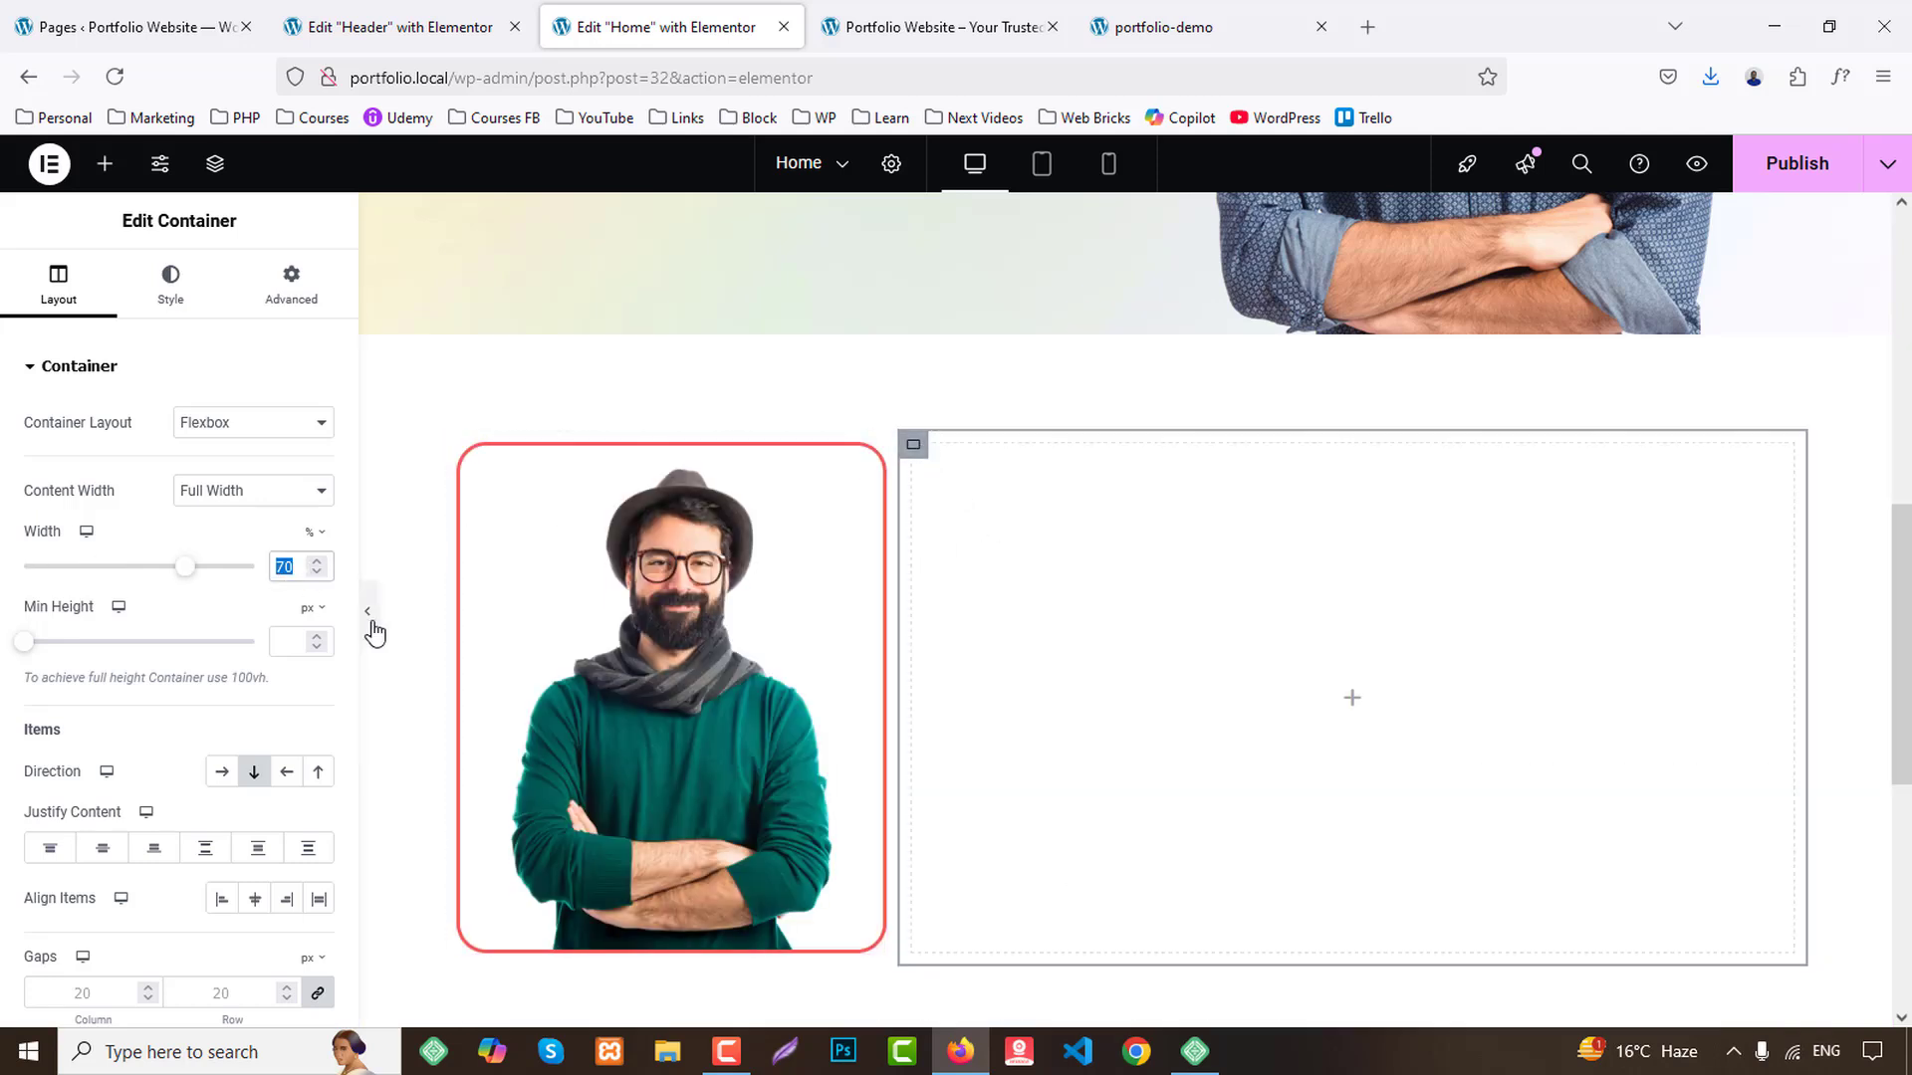
type("55")
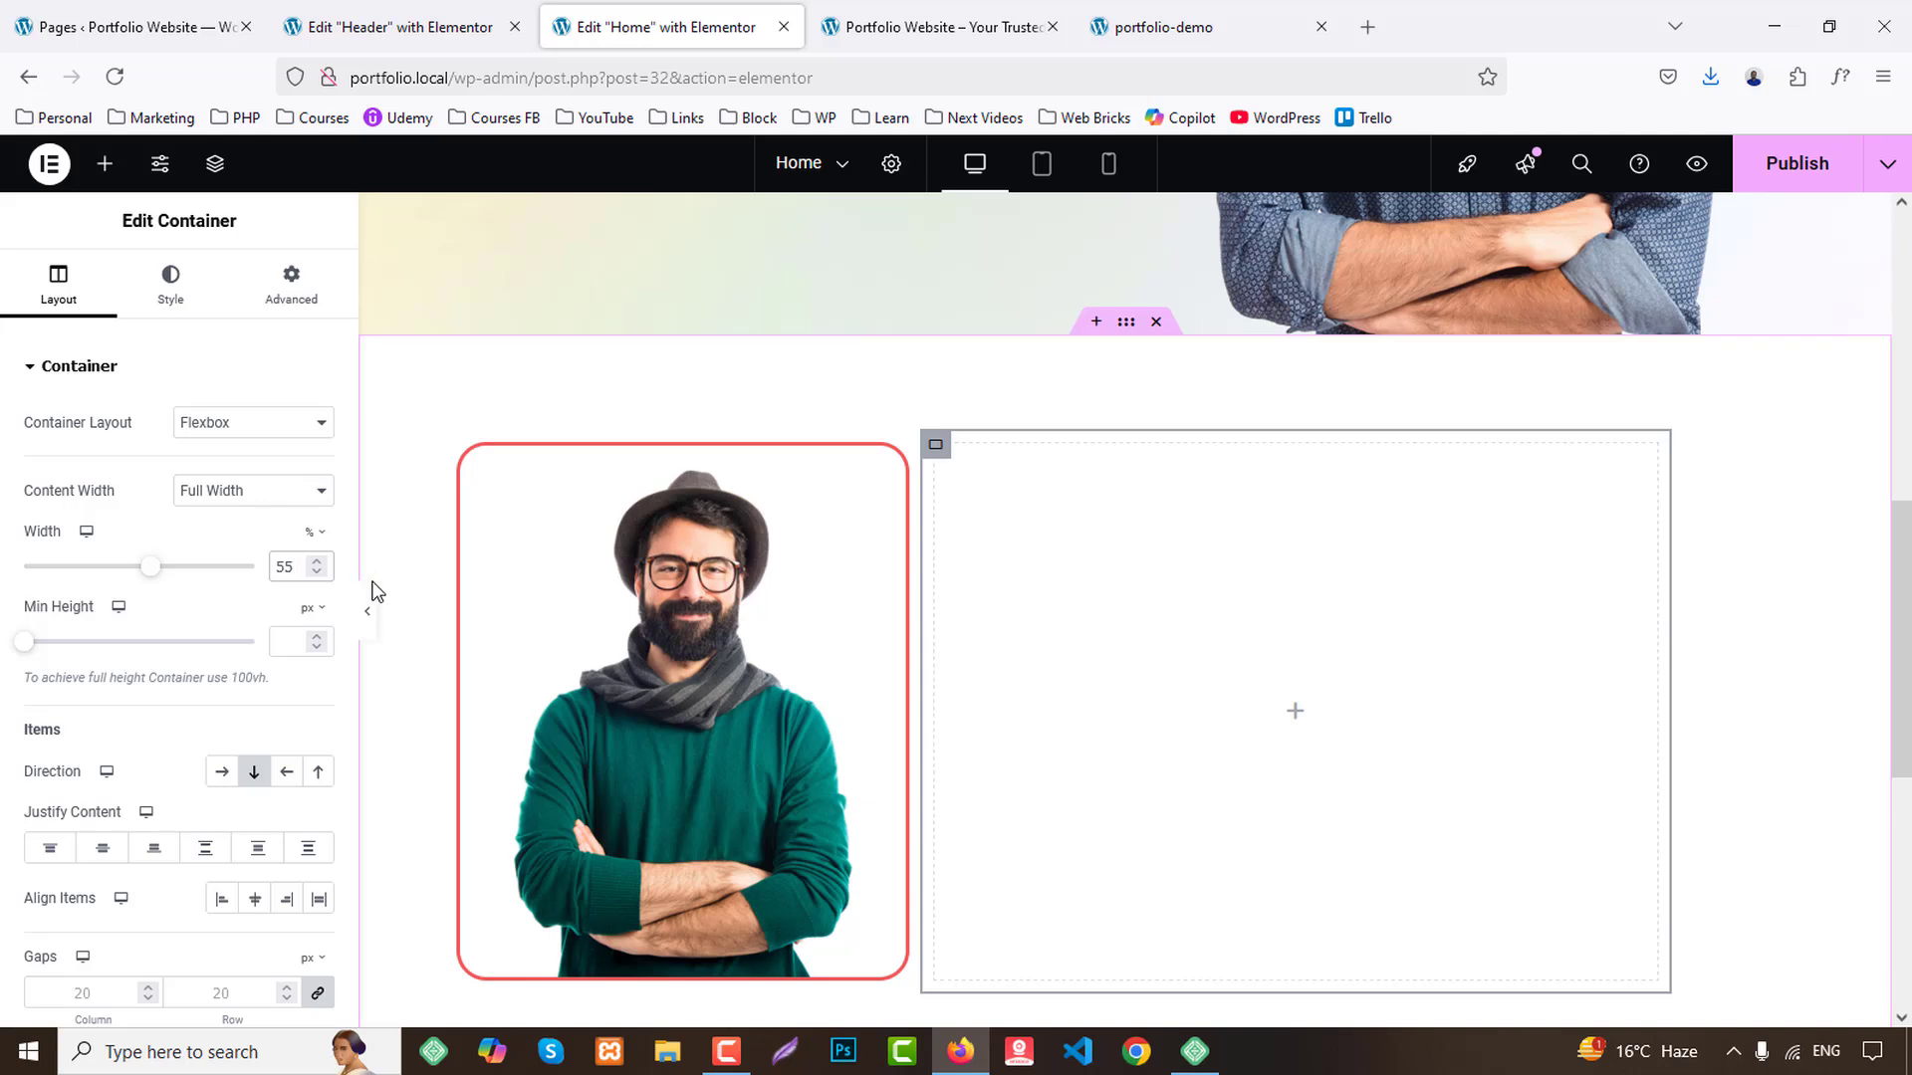
key("Up")
key("Up")
key("Up")
key("Up")
key("Up")
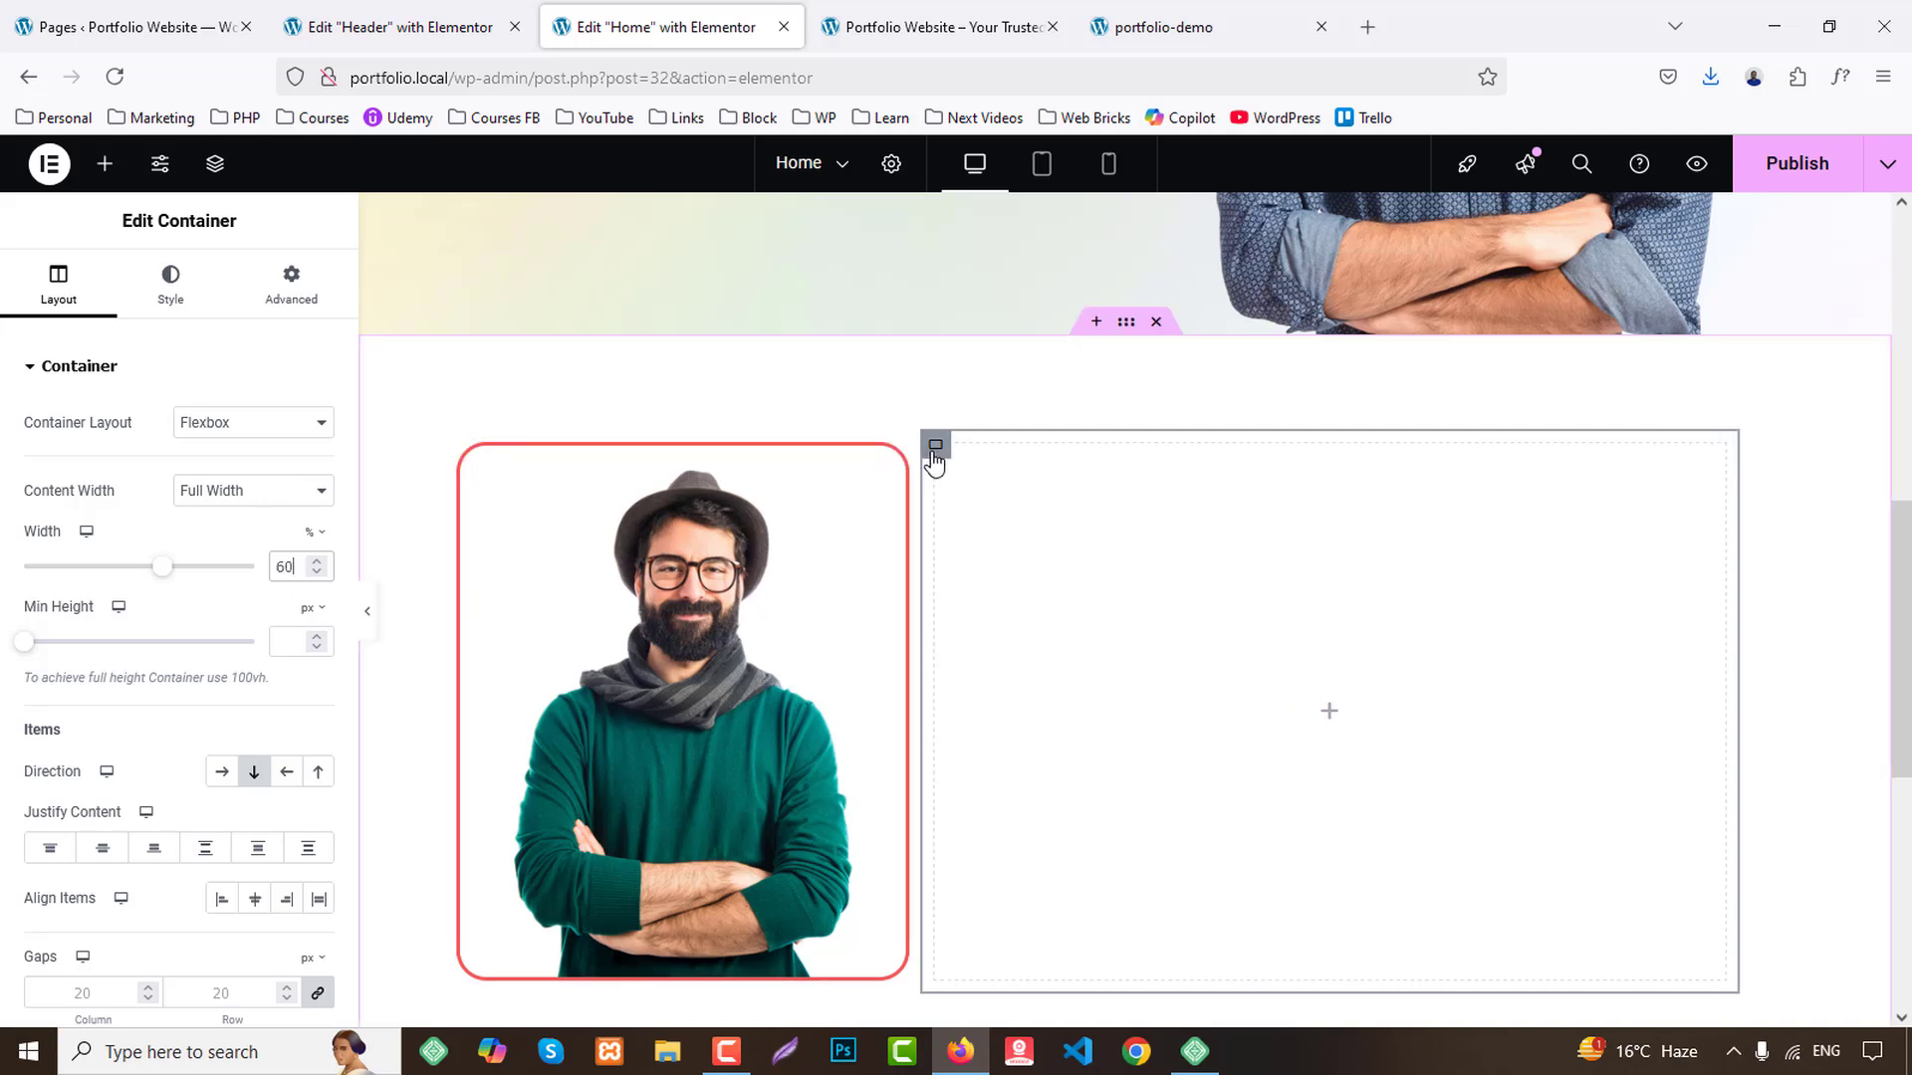
Give the empty column a 30 px left margin with 0 on the other sides.
left_click(290, 286)
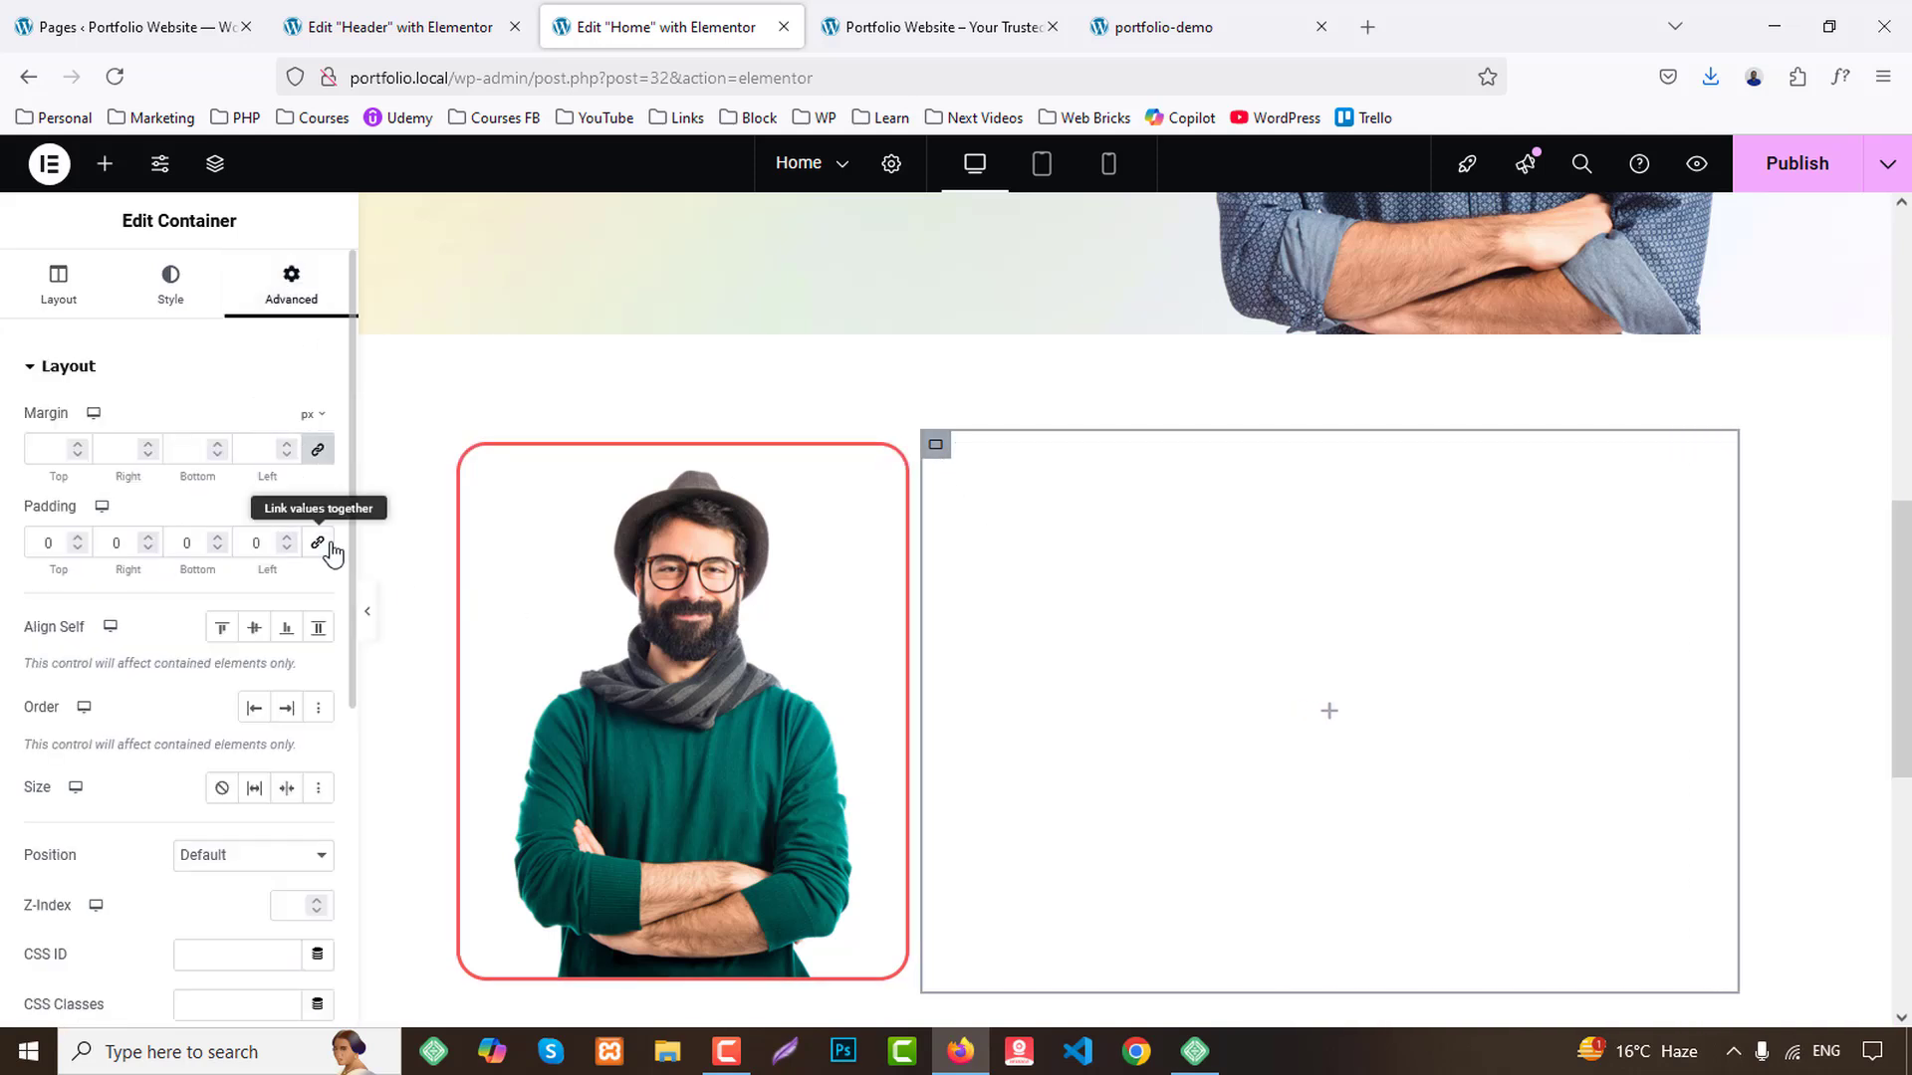
left_click(326, 450)
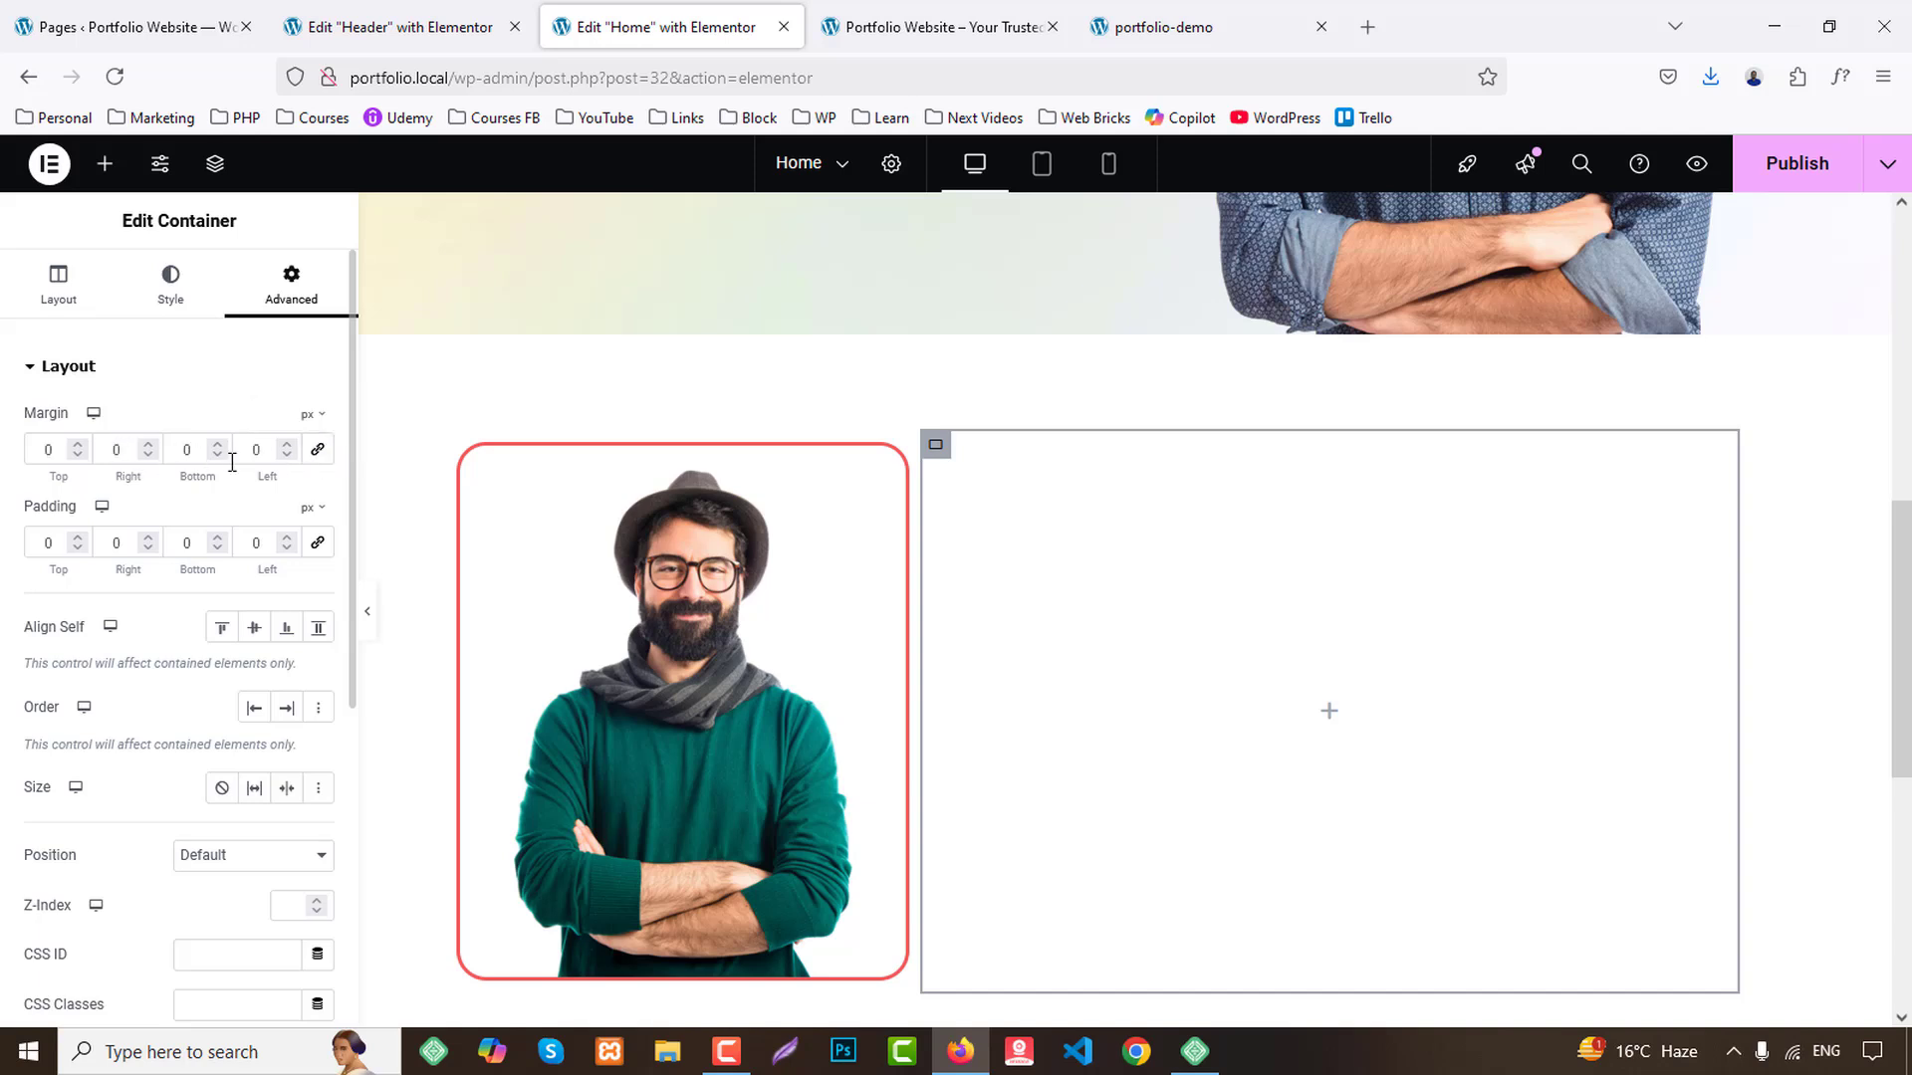
left_click_drag(267, 464, 296, 465)
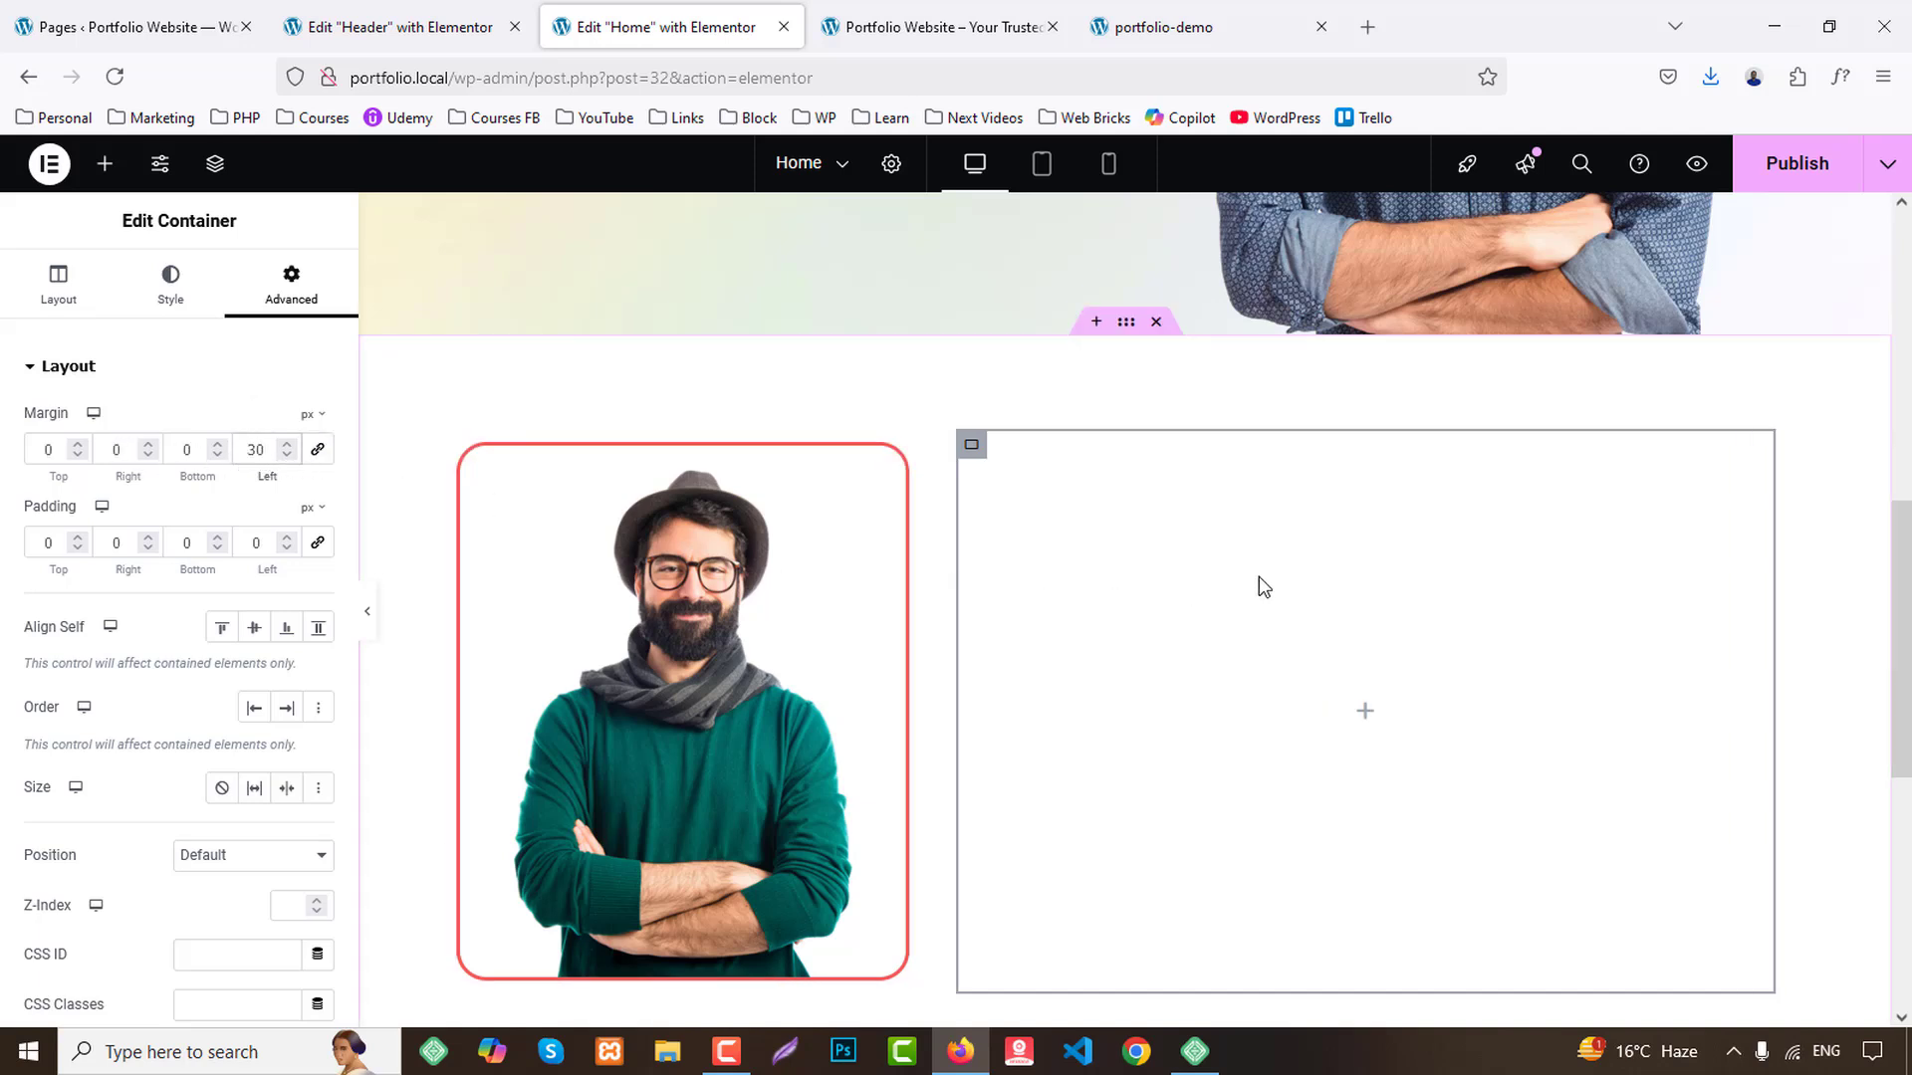
scroll(1259, 576, "down", 3)
scroll(1247, 595, "up", 3)
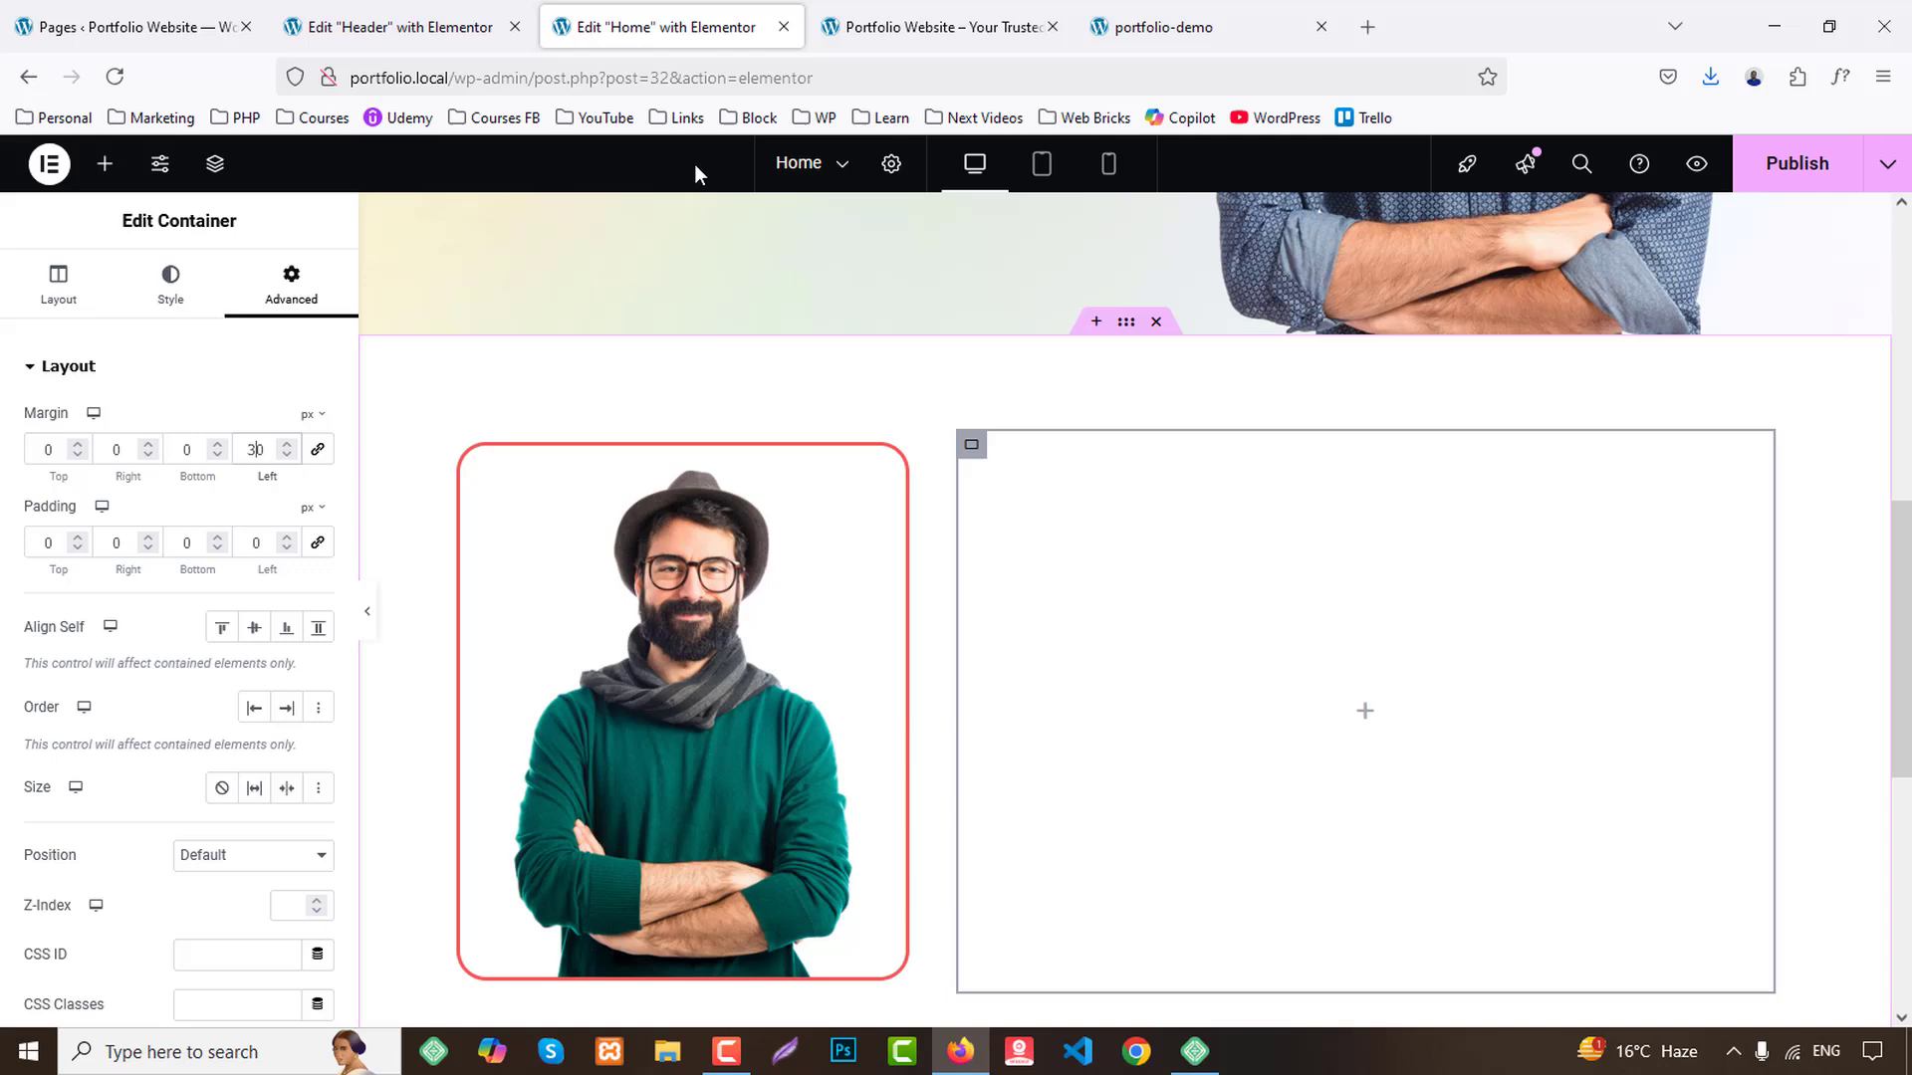
Copy the "Hello" text from the portfolio-demo site's about section and close the header template's editor.
left_click(1155, 27)
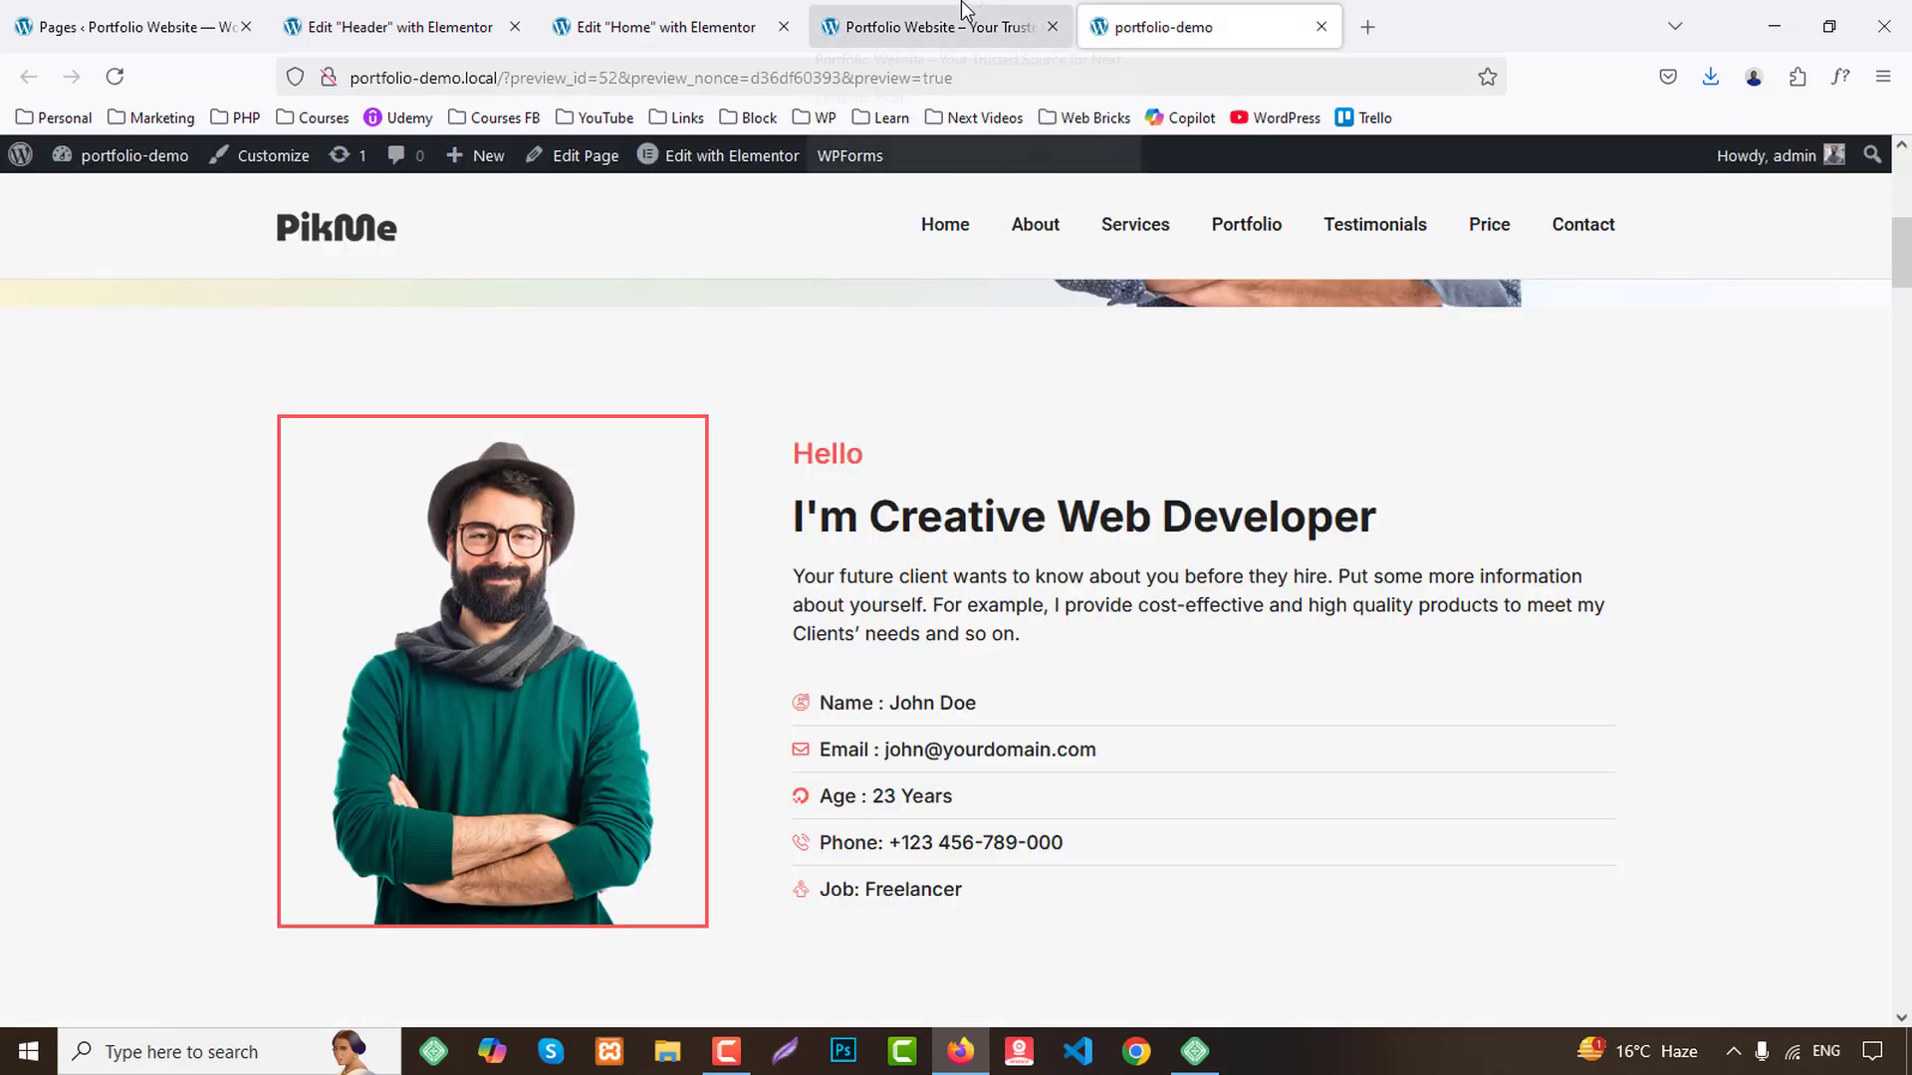
double_click(817, 465)
key("ctrl+c")
left_click(438, 14)
left_click(514, 27)
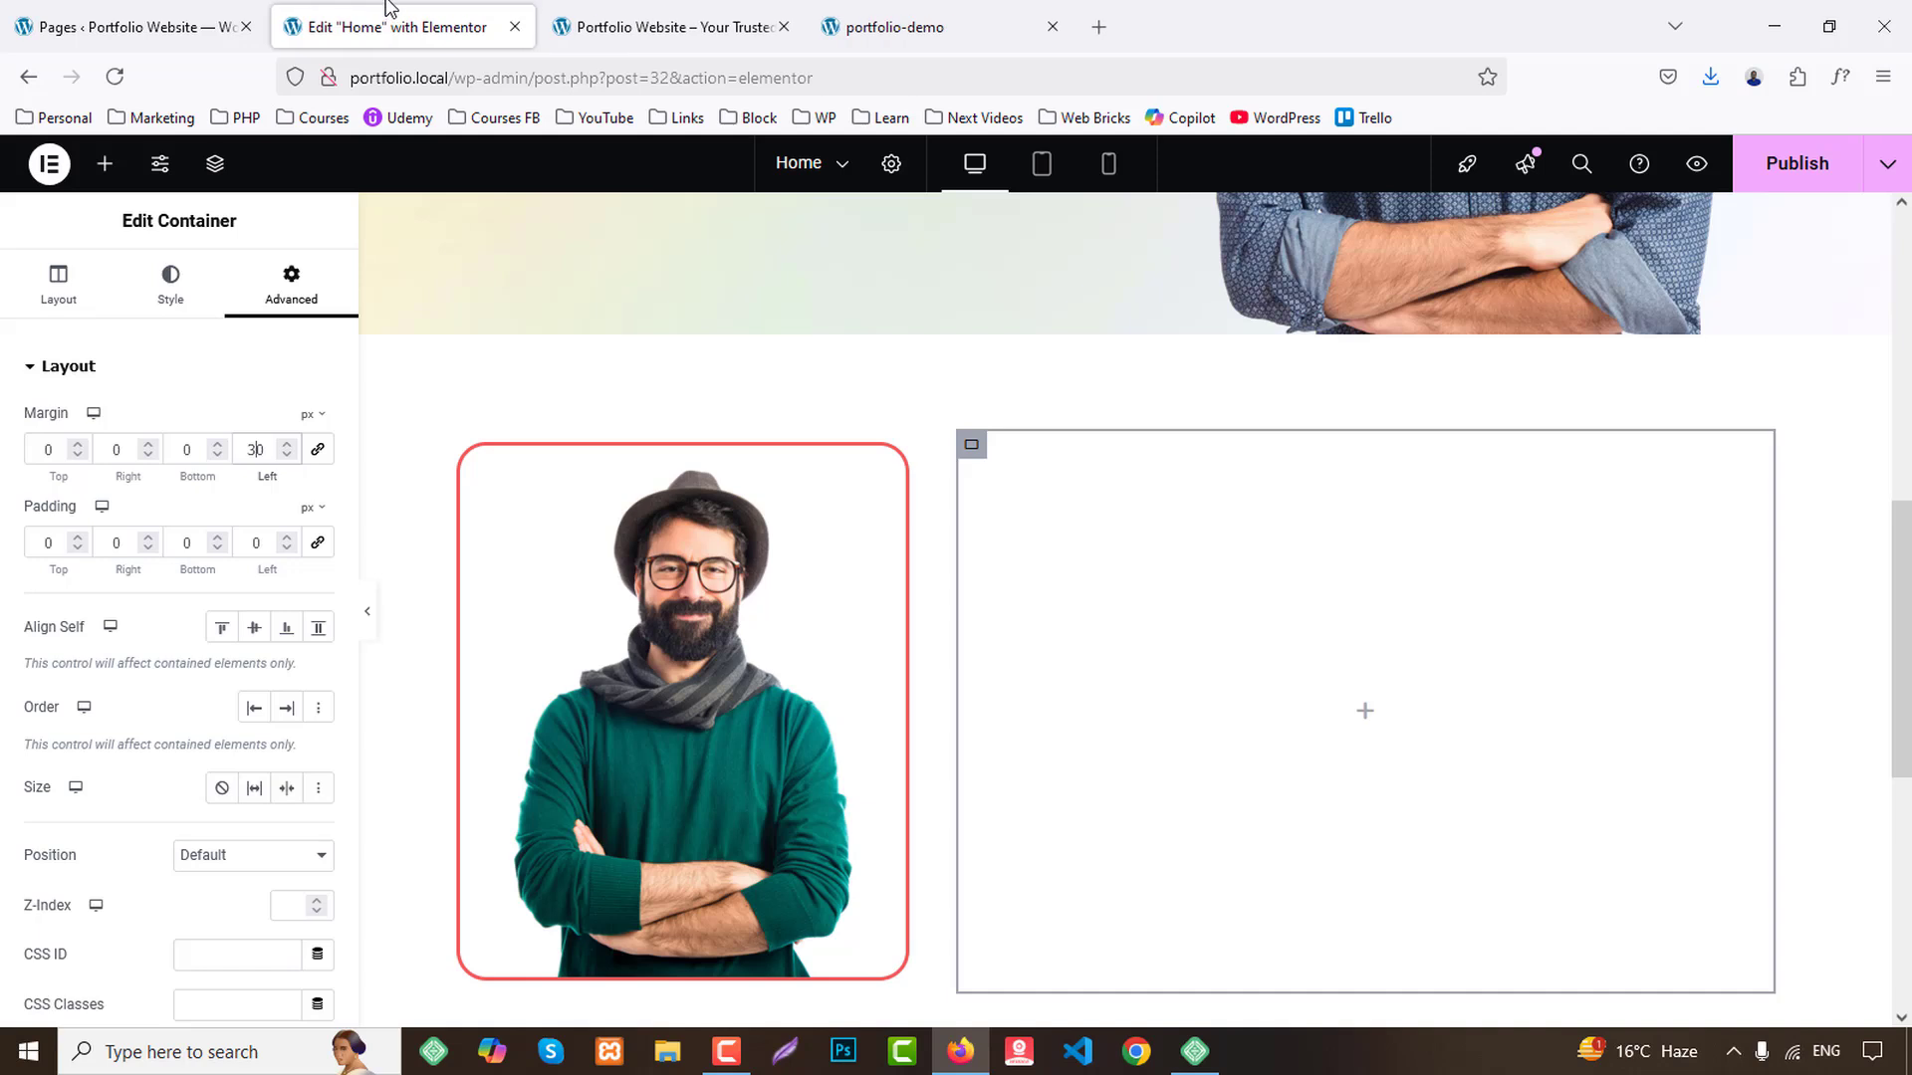
Add a Heading widget to the empty column with the H4 tag and the copied title "Hello".
left_click(105, 163)
left_click_drag(96, 781, 1302, 666)
left_click(203, 645)
left_click(195, 756)
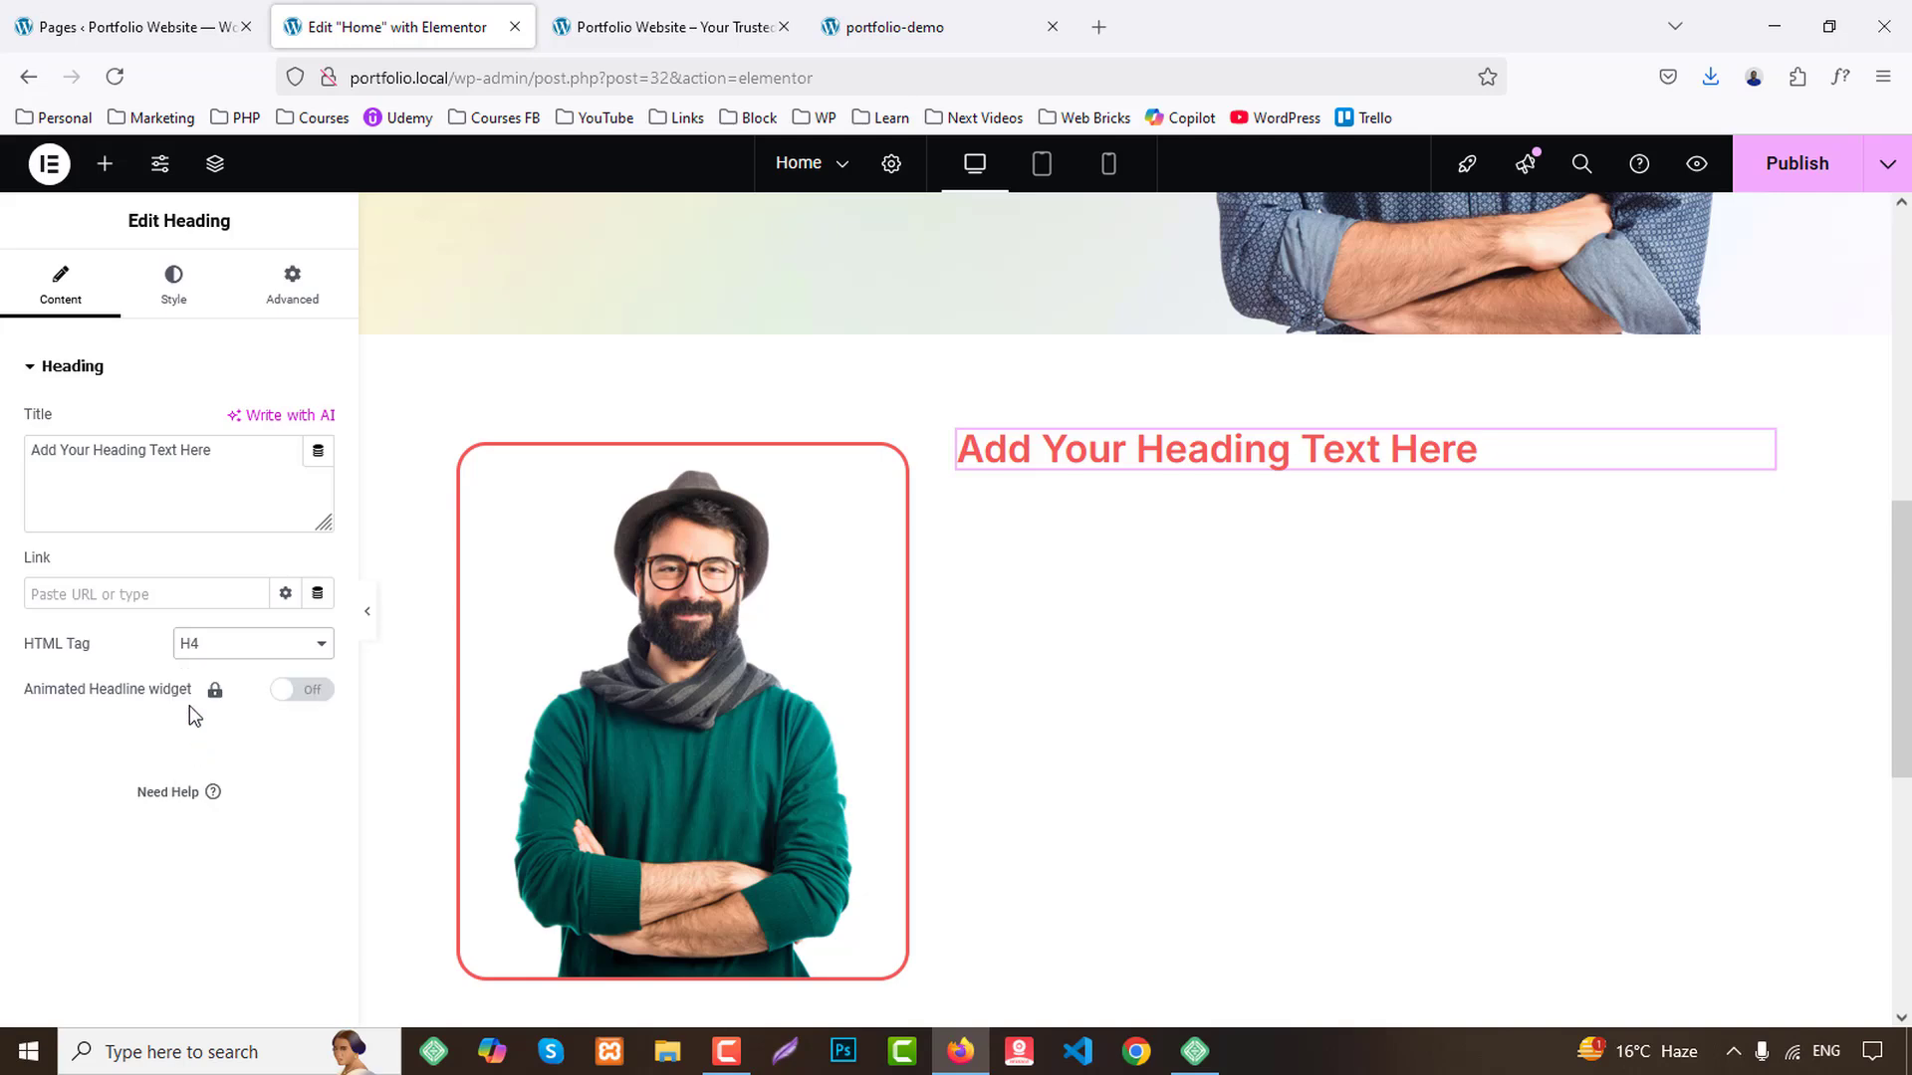
triple_click(160, 500)
key("ctrl+v")
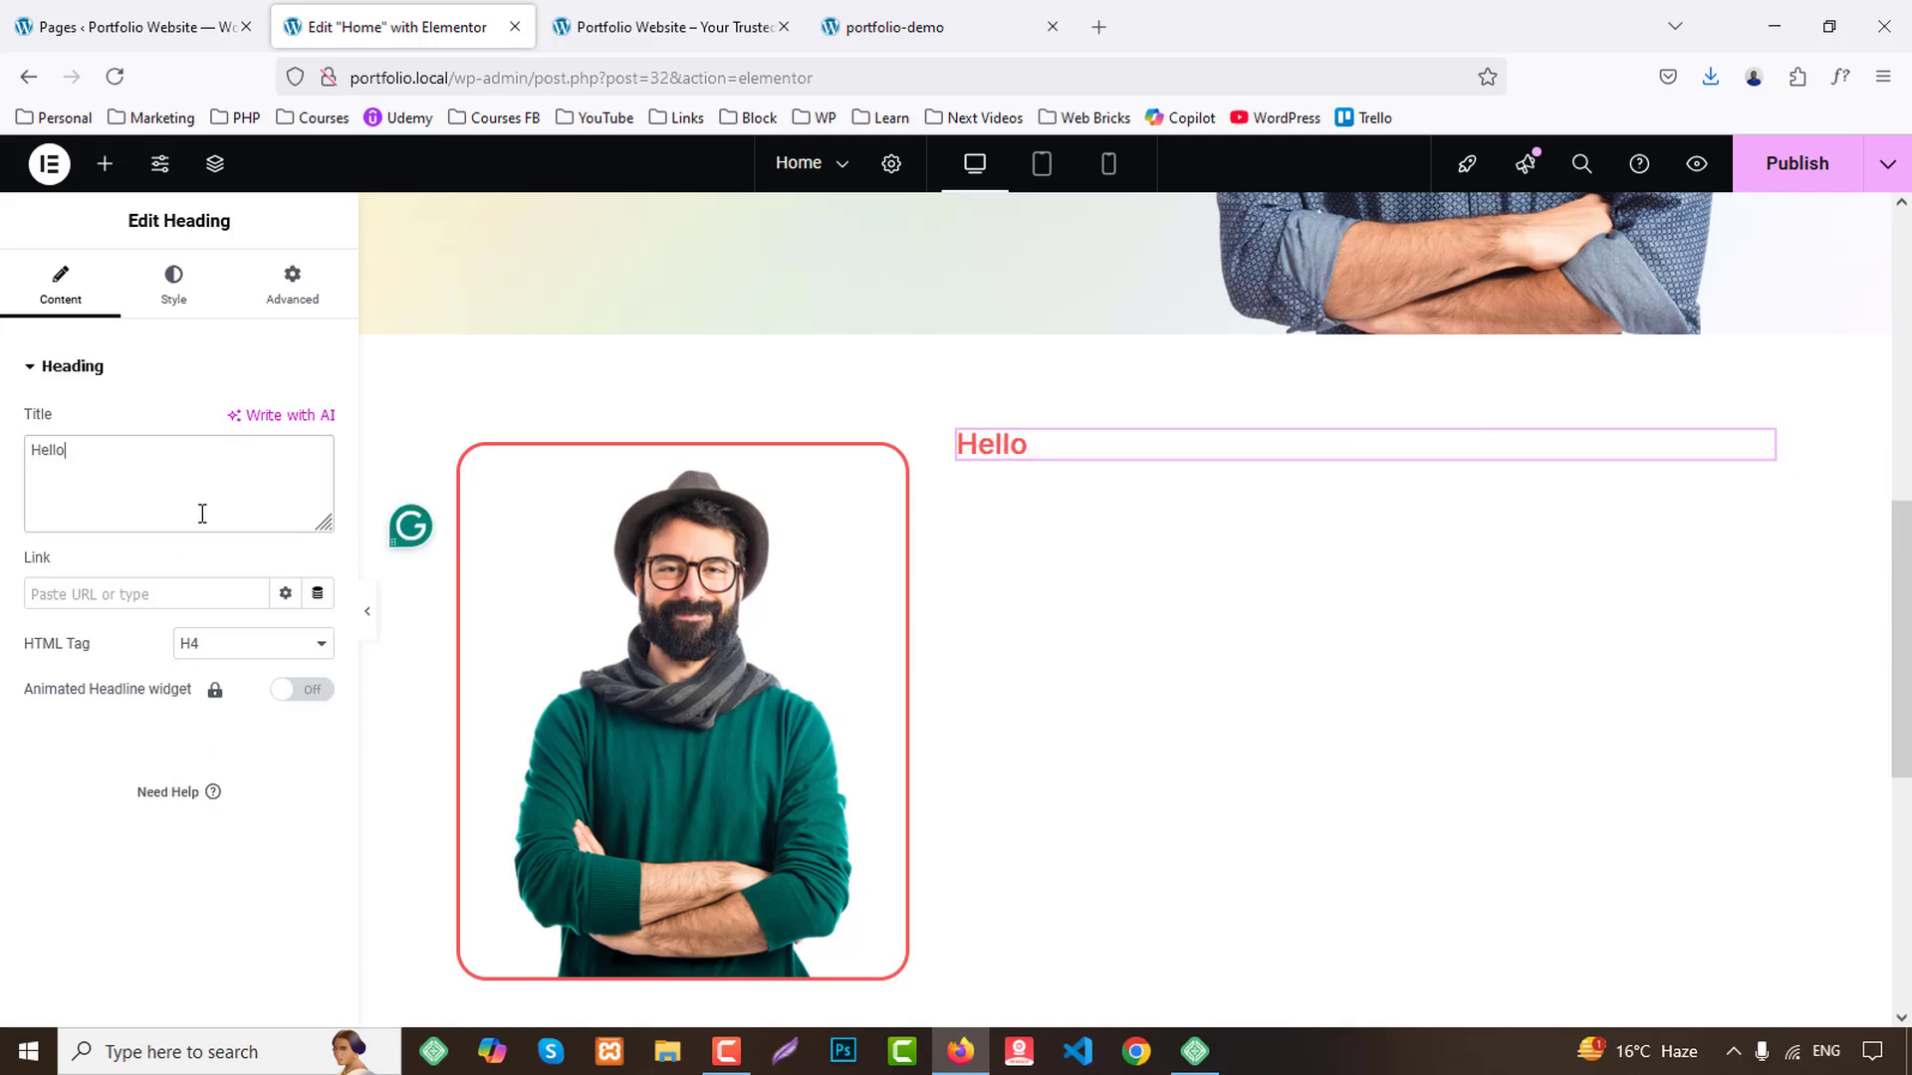
Duplicate the Hello heading and make the copy an H2 titled "I'm Creative Web Developer", using the demo site's text.
left_click(960, 12)
left_click_drag(795, 522, 1435, 515)
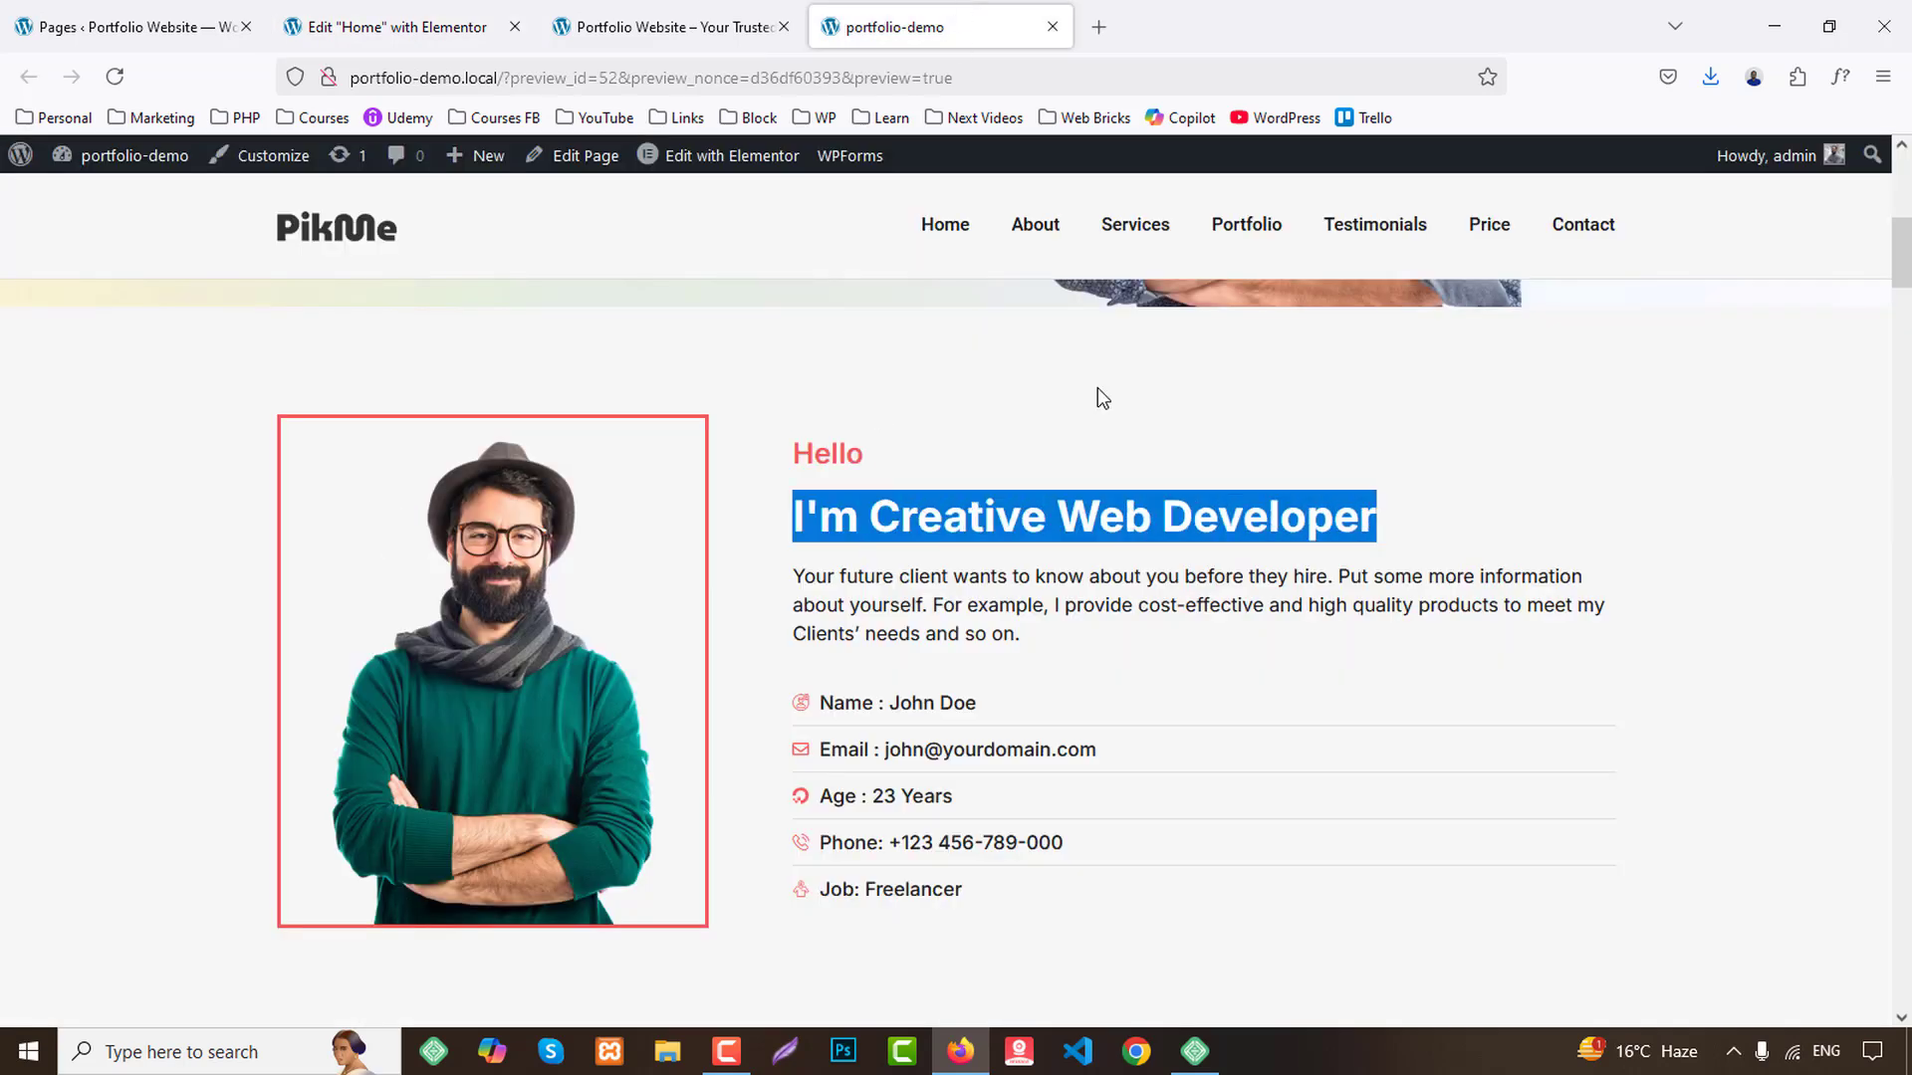
left_click(394, 27)
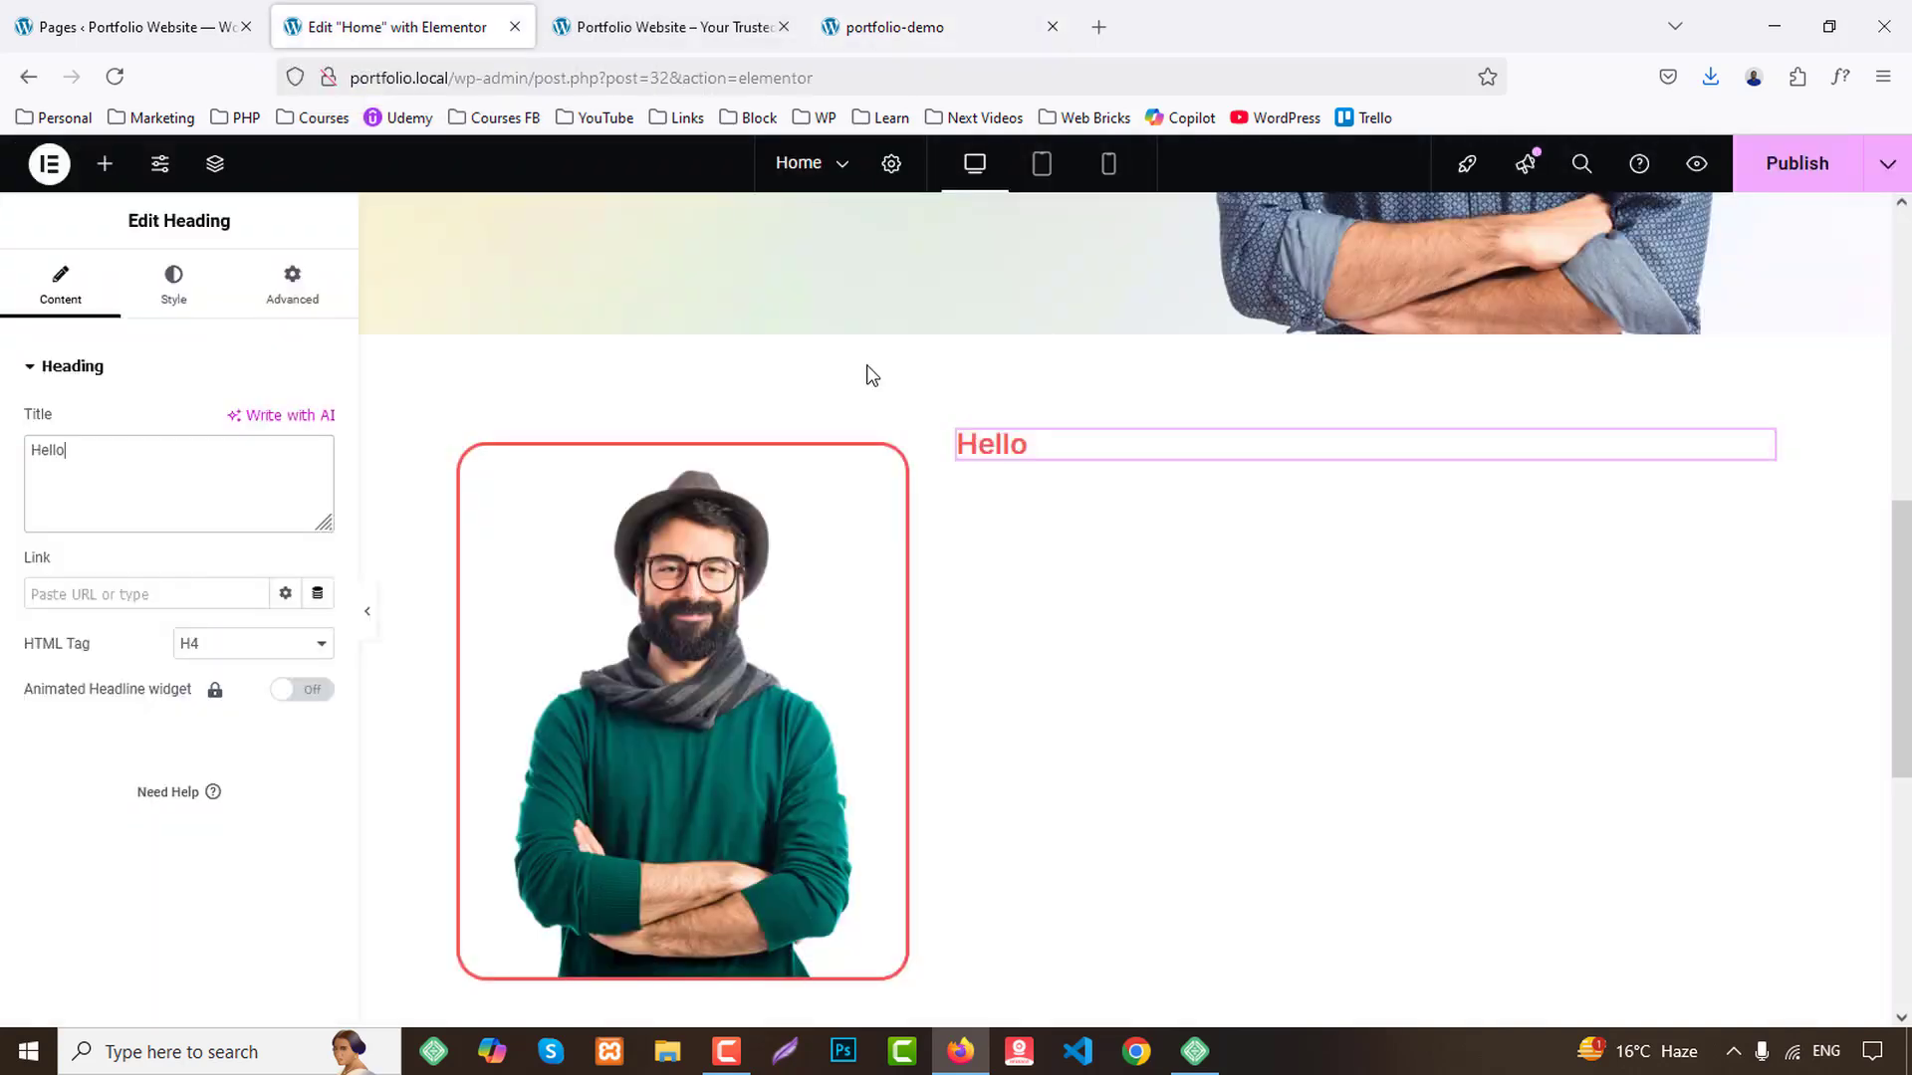
right_click(1009, 447)
left_click(1068, 520)
left_click(249, 645)
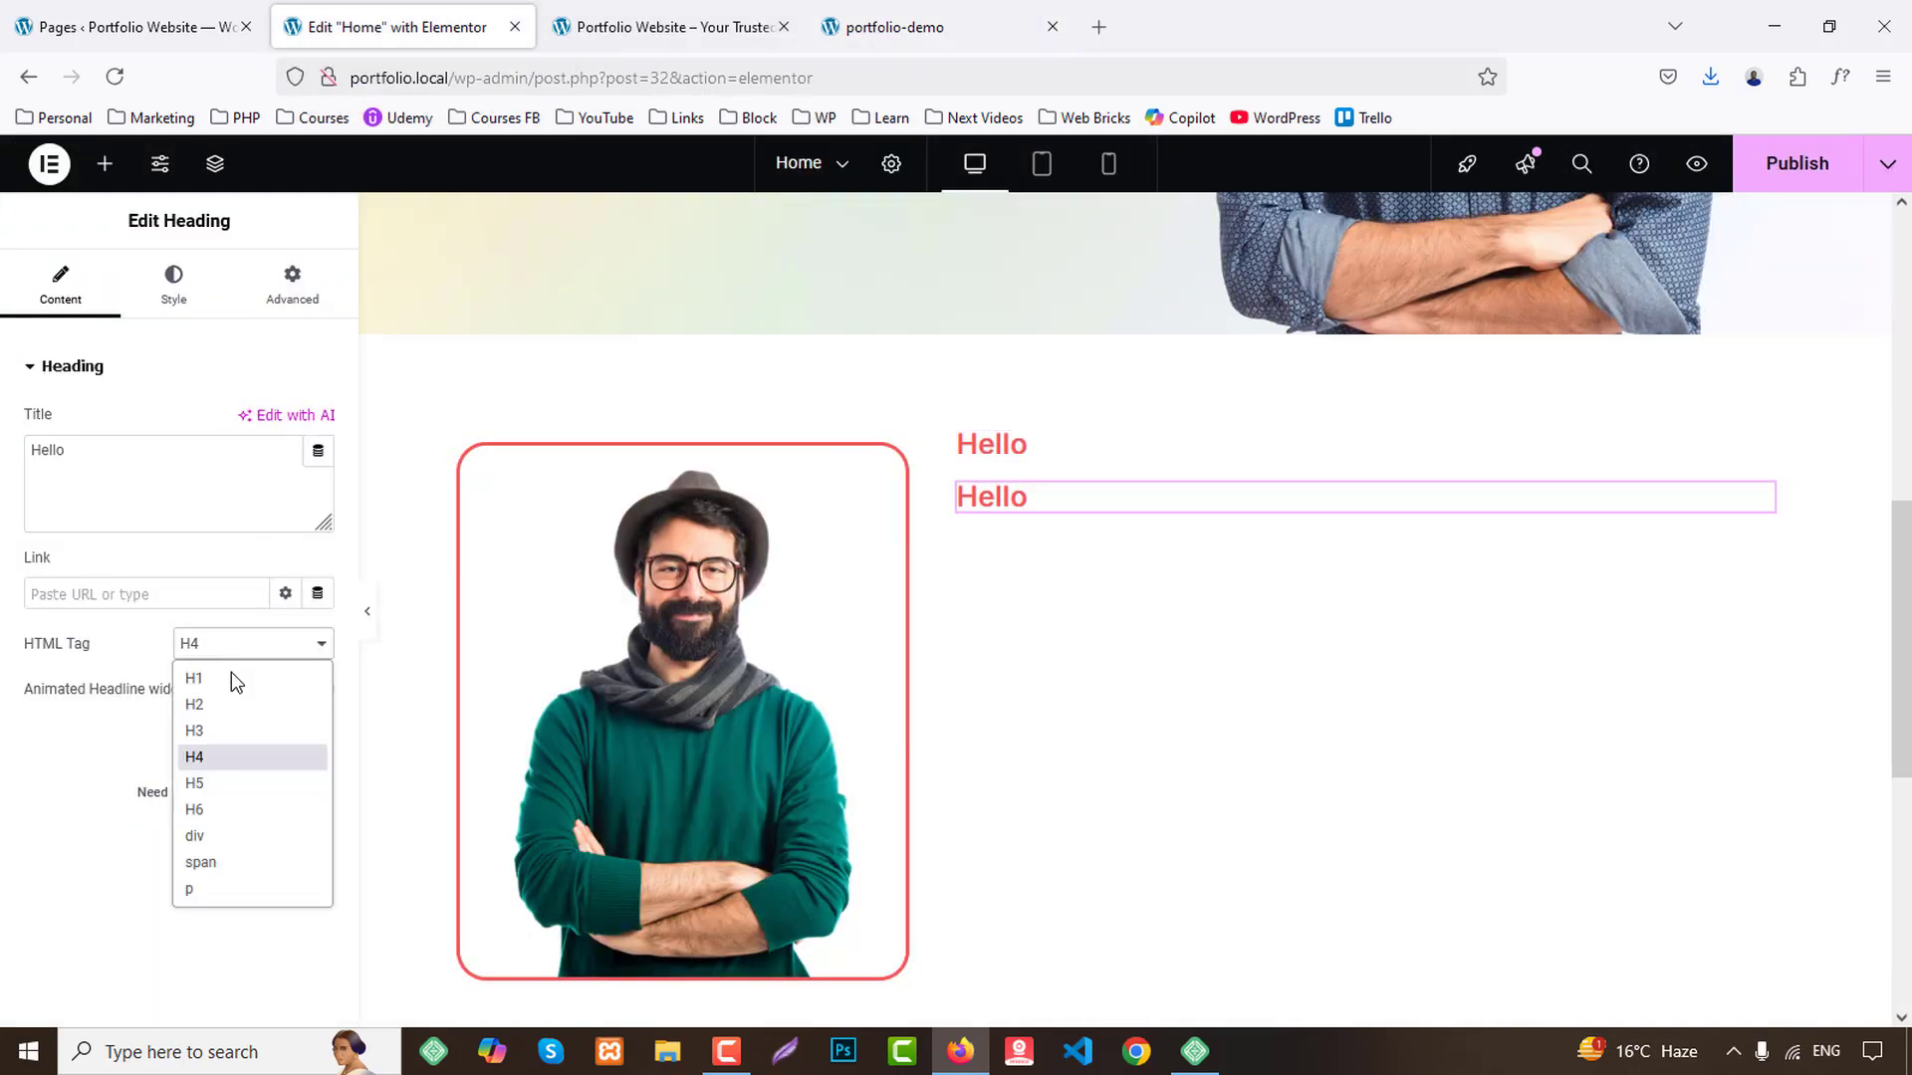
left_click(230, 702)
triple_click(156, 459)
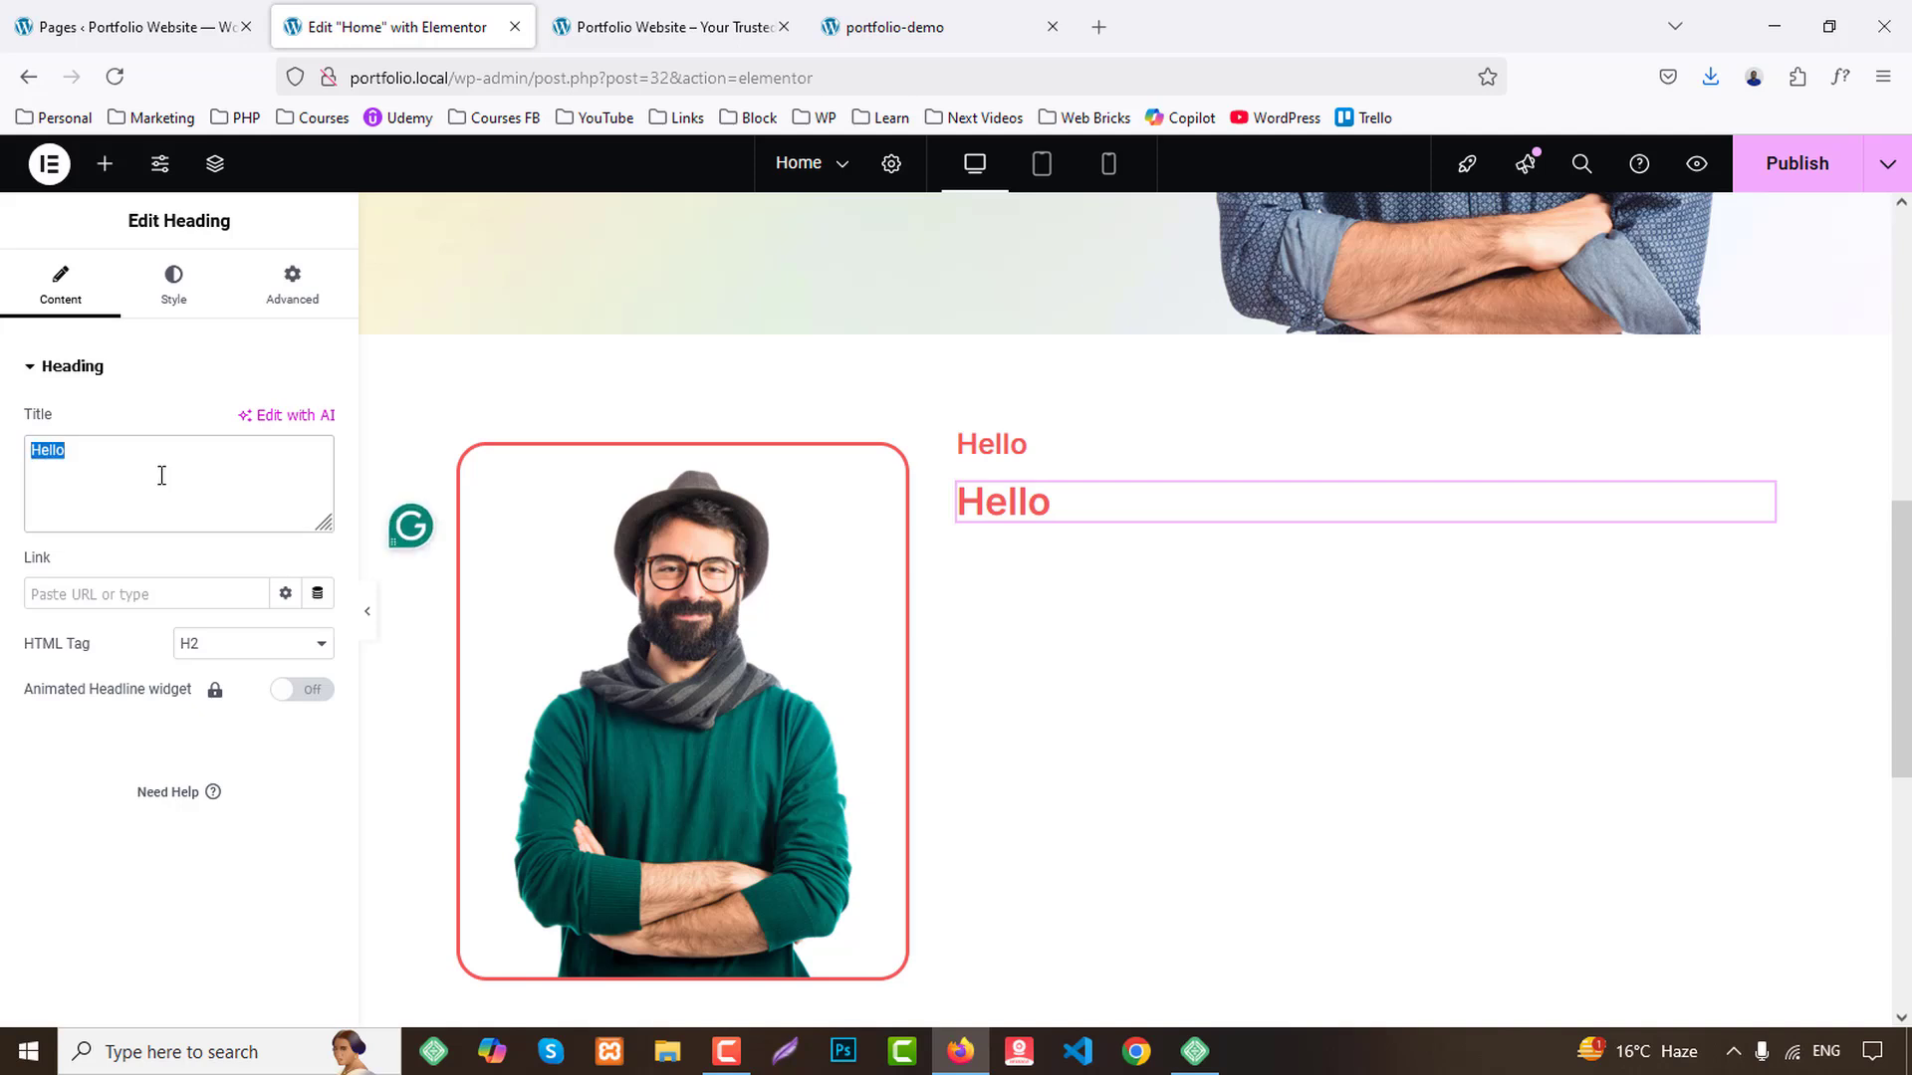
type("I'm Creative Web Developer")
Set the HTML tag of the "I'm Creative Web Developer" heading to H4 and of the Hello heading to span.
left_click(256, 643)
left_click(218, 757)
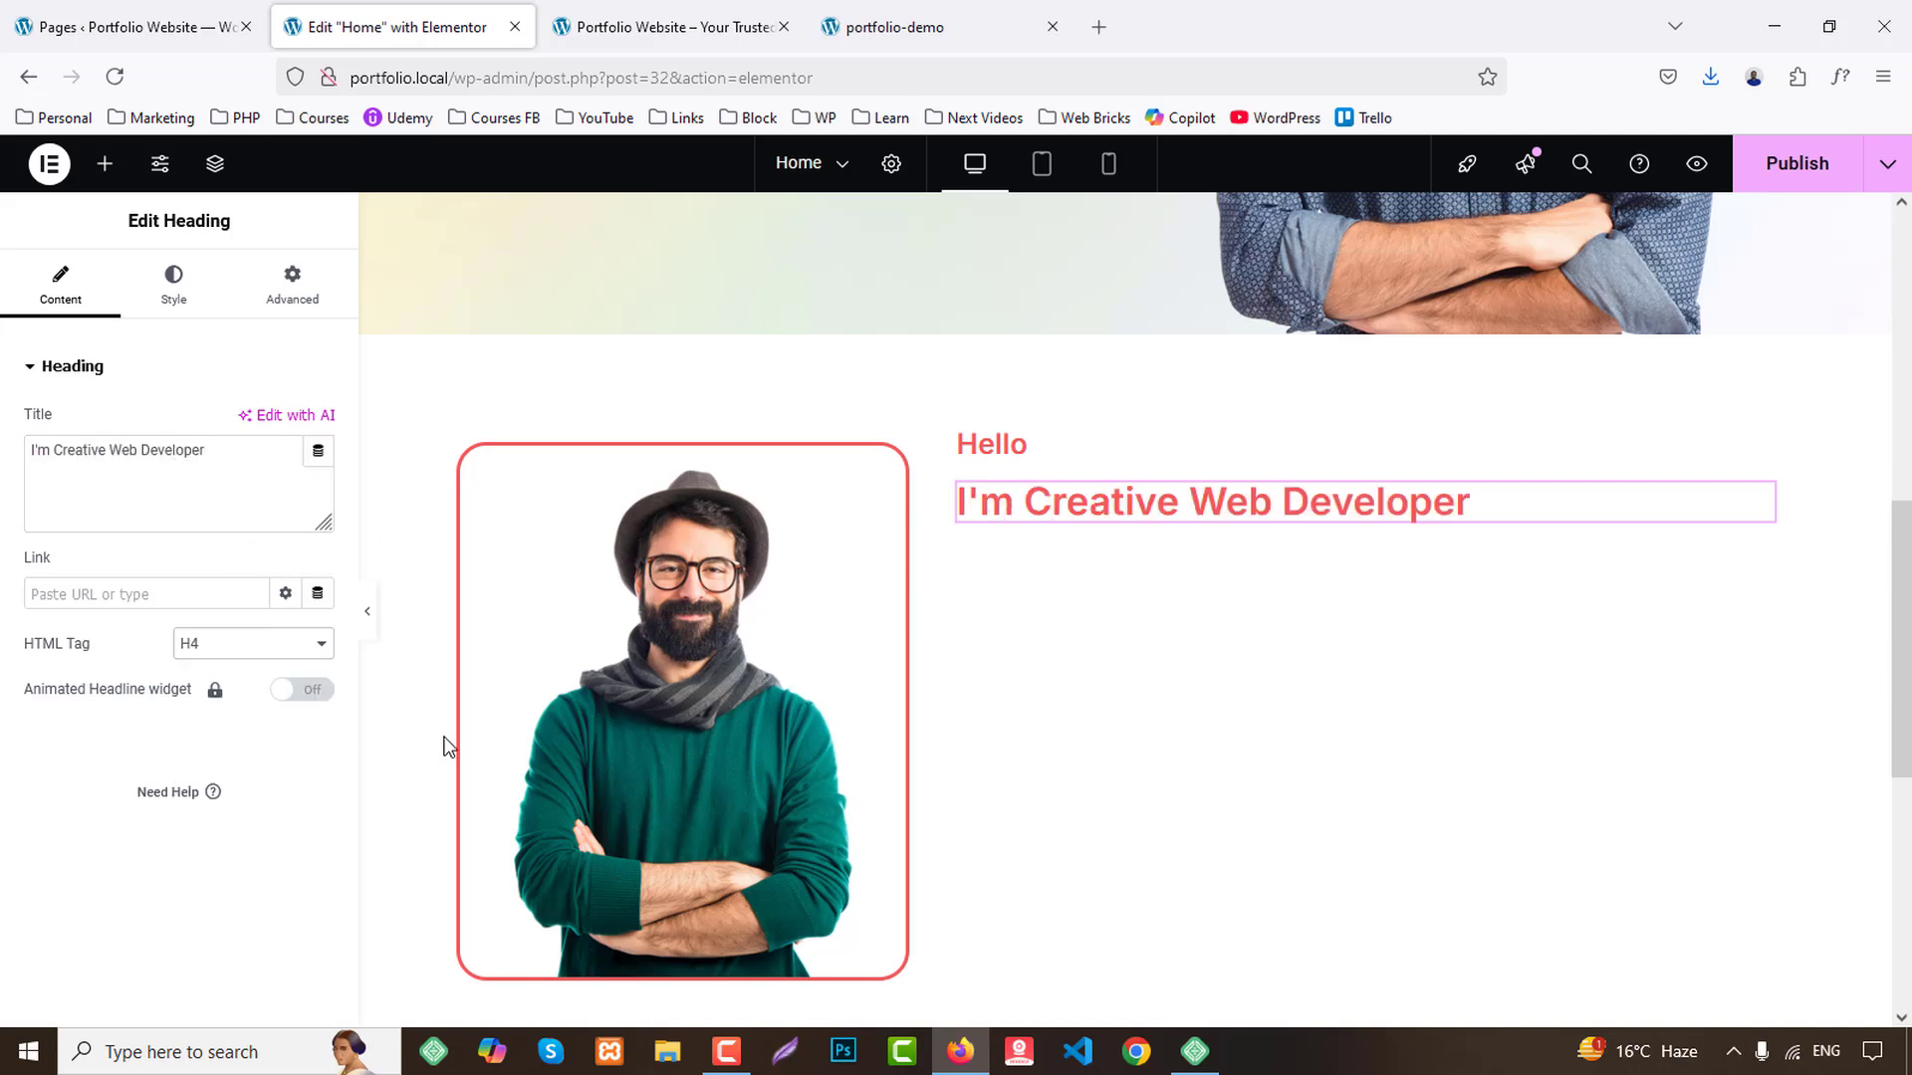
left_click(1021, 446)
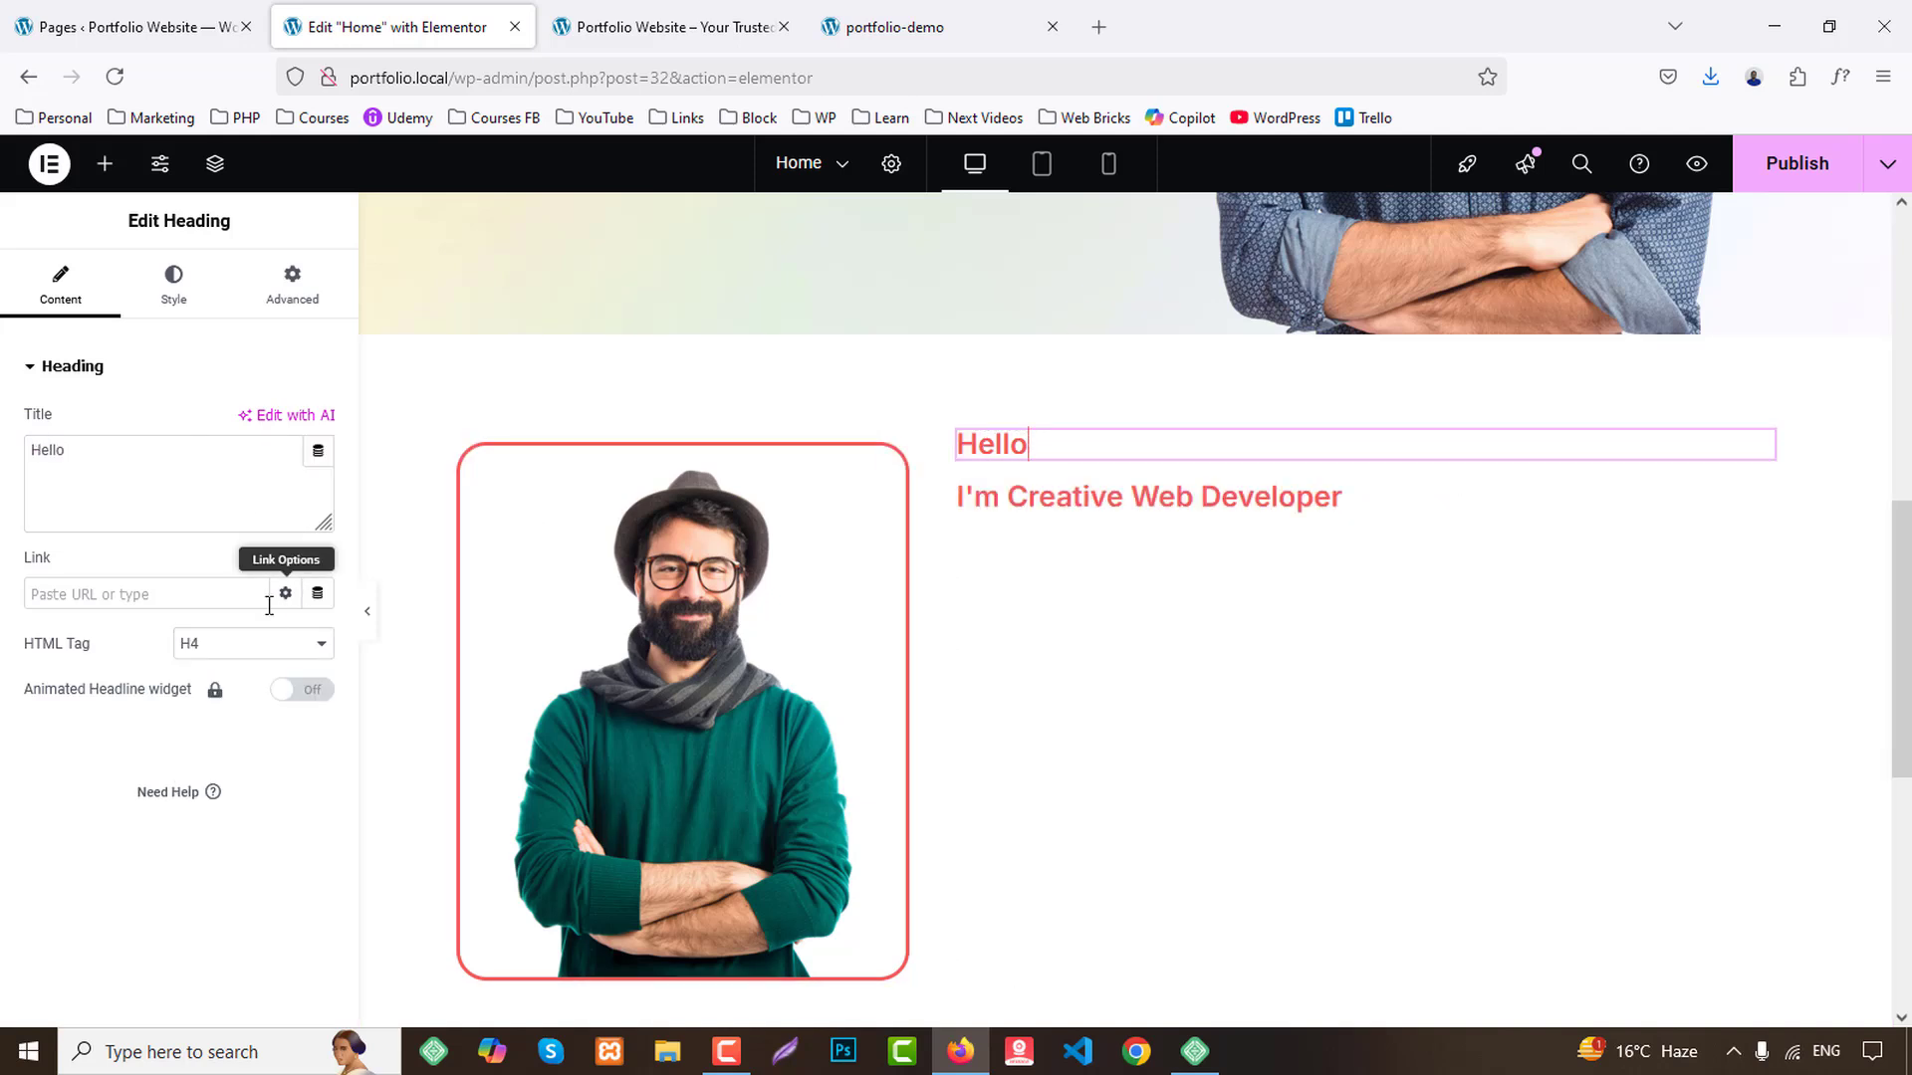
left_click(235, 645)
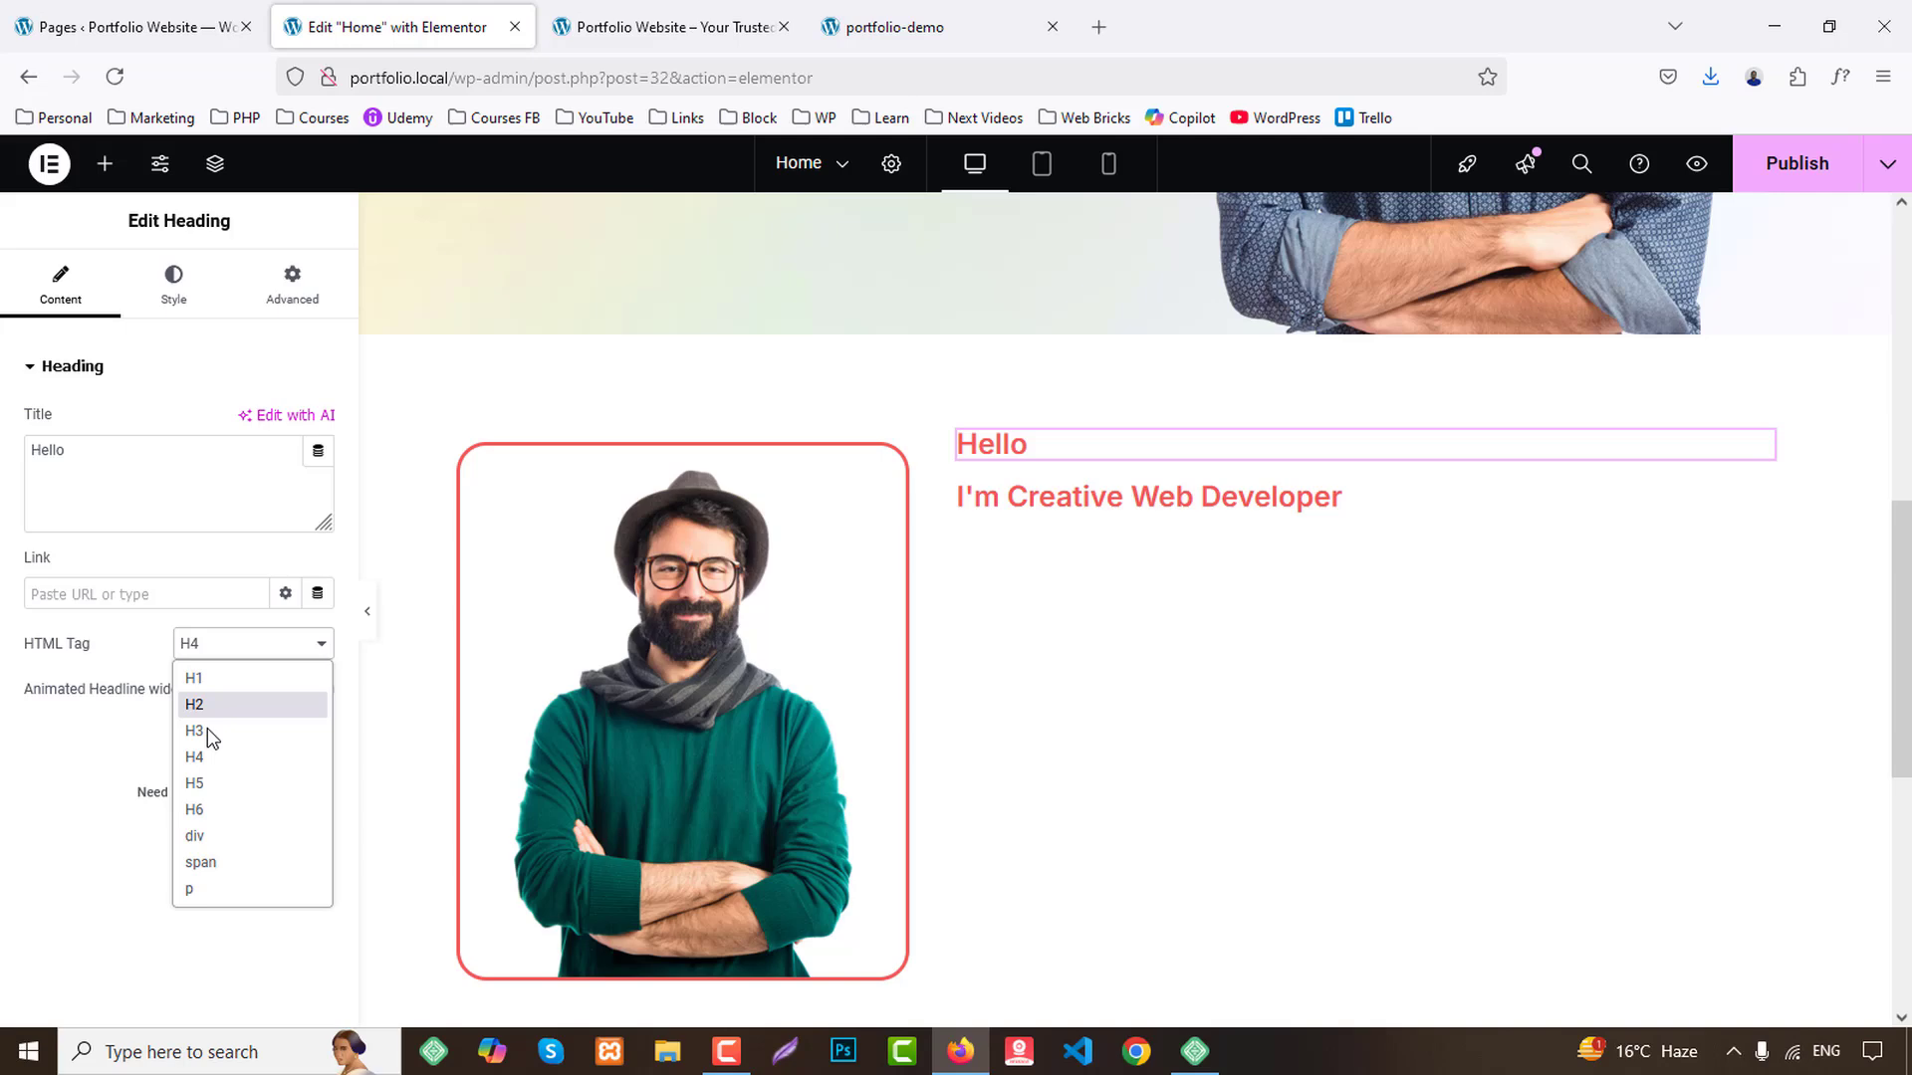
left_click(199, 864)
Add a Text Editor widget below the headings containing the introductory paragraph copied from the portfolio-demo site.
left_click(936, 27)
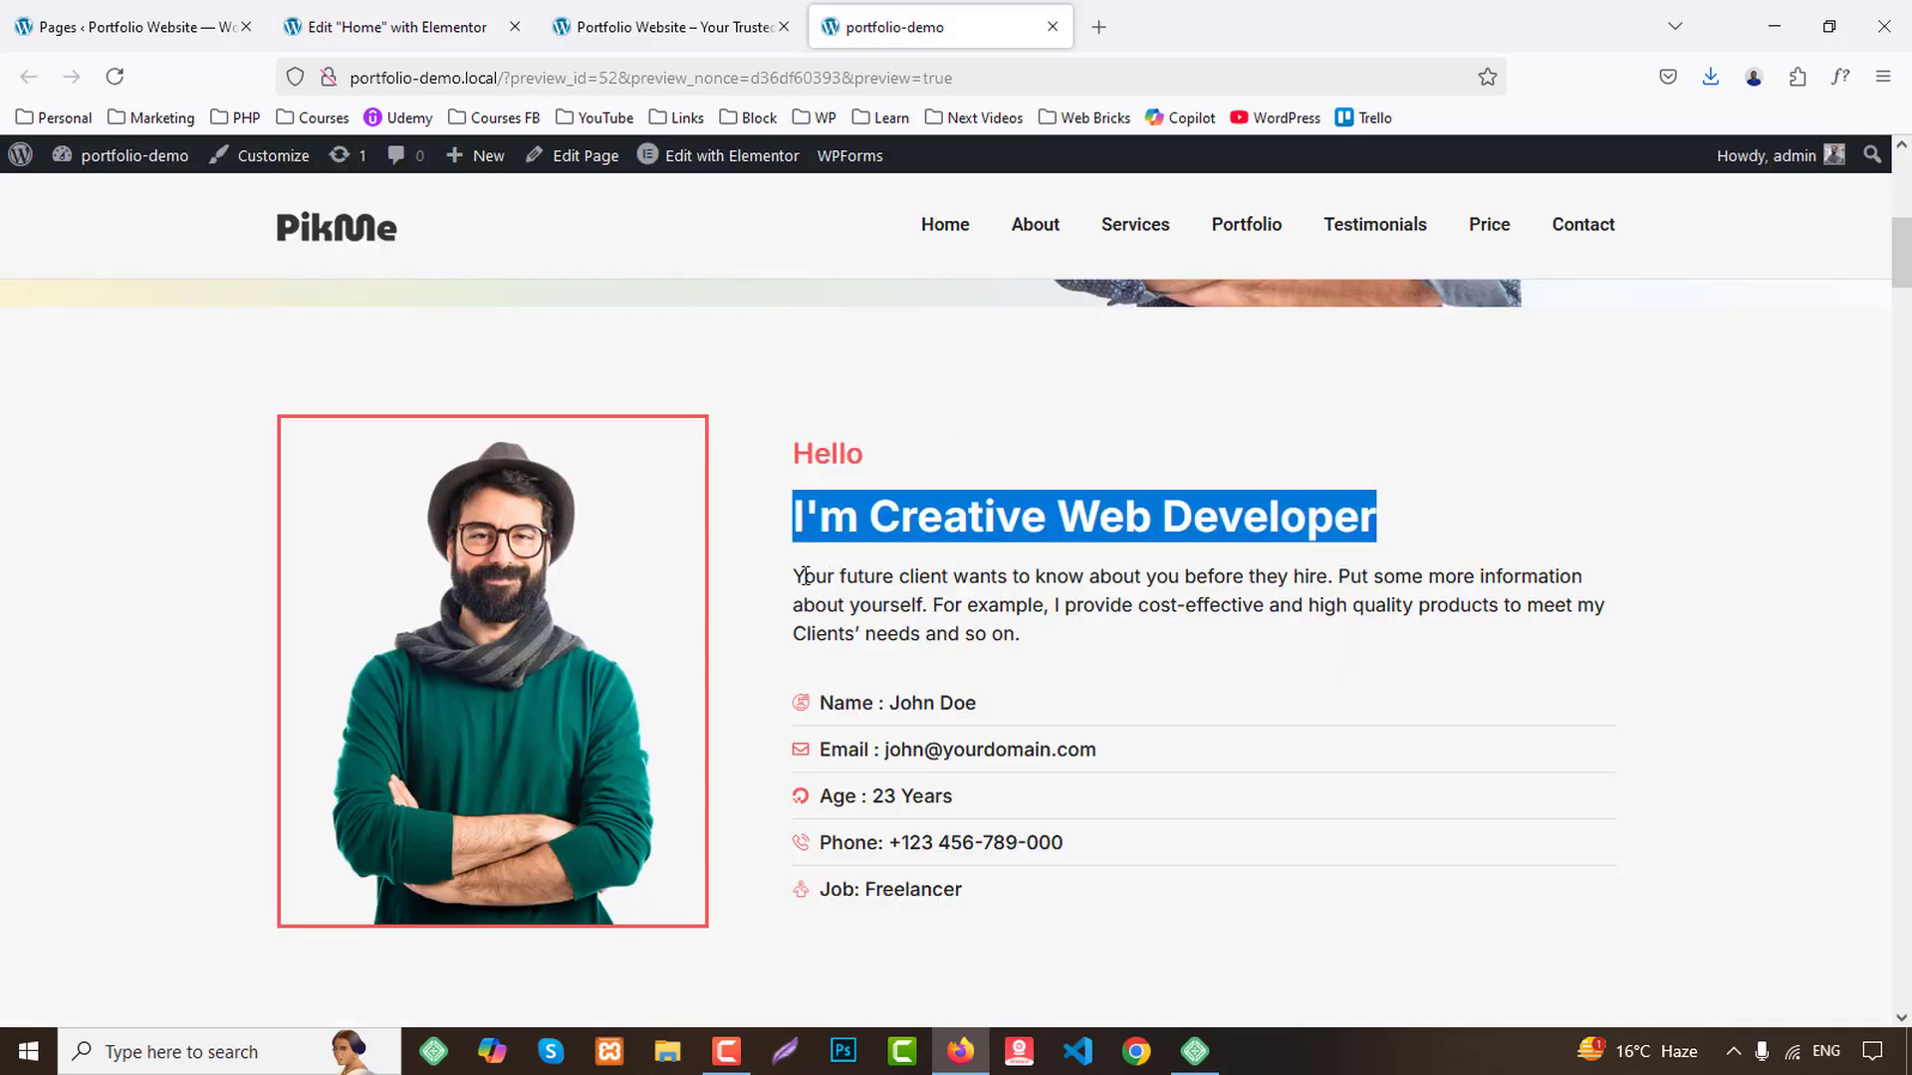
left_click_drag(805, 575, 1080, 646)
key("ctrl+c")
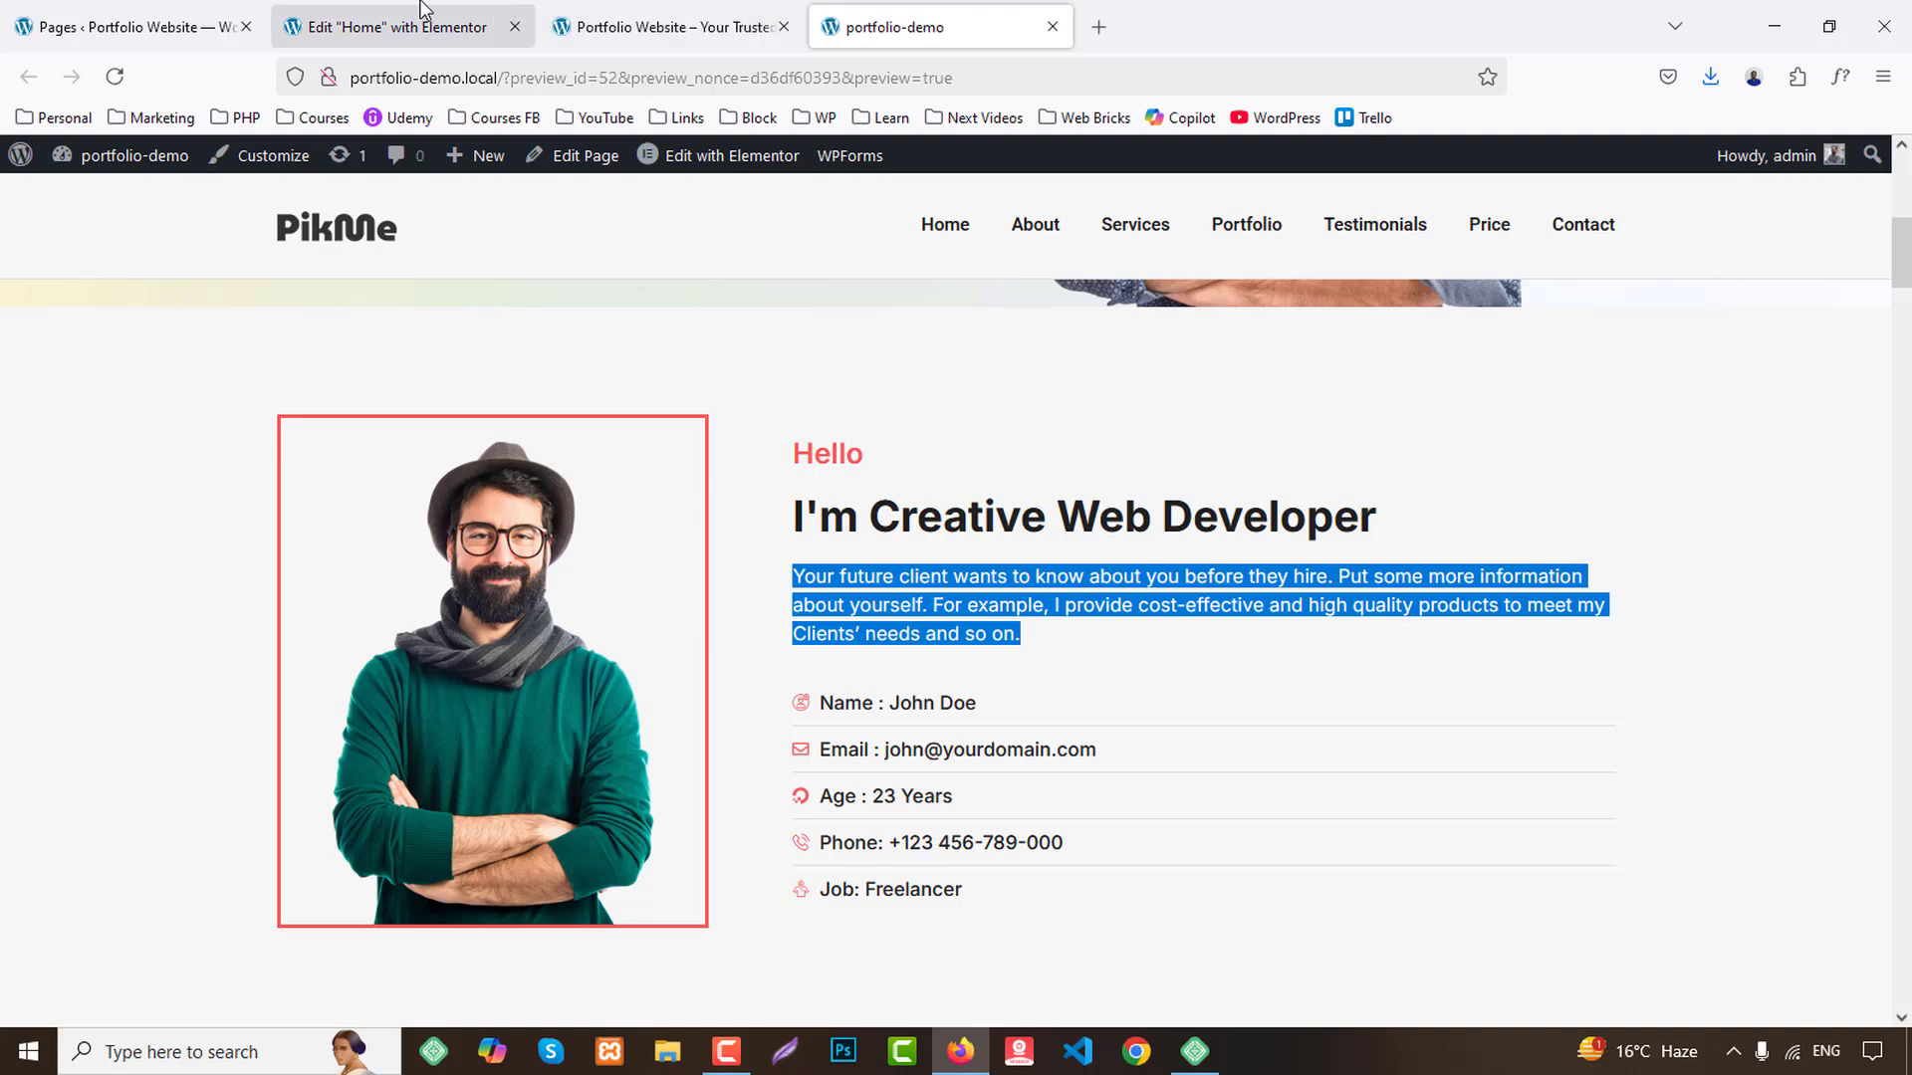
left_click(637, 27)
left_click(398, 26)
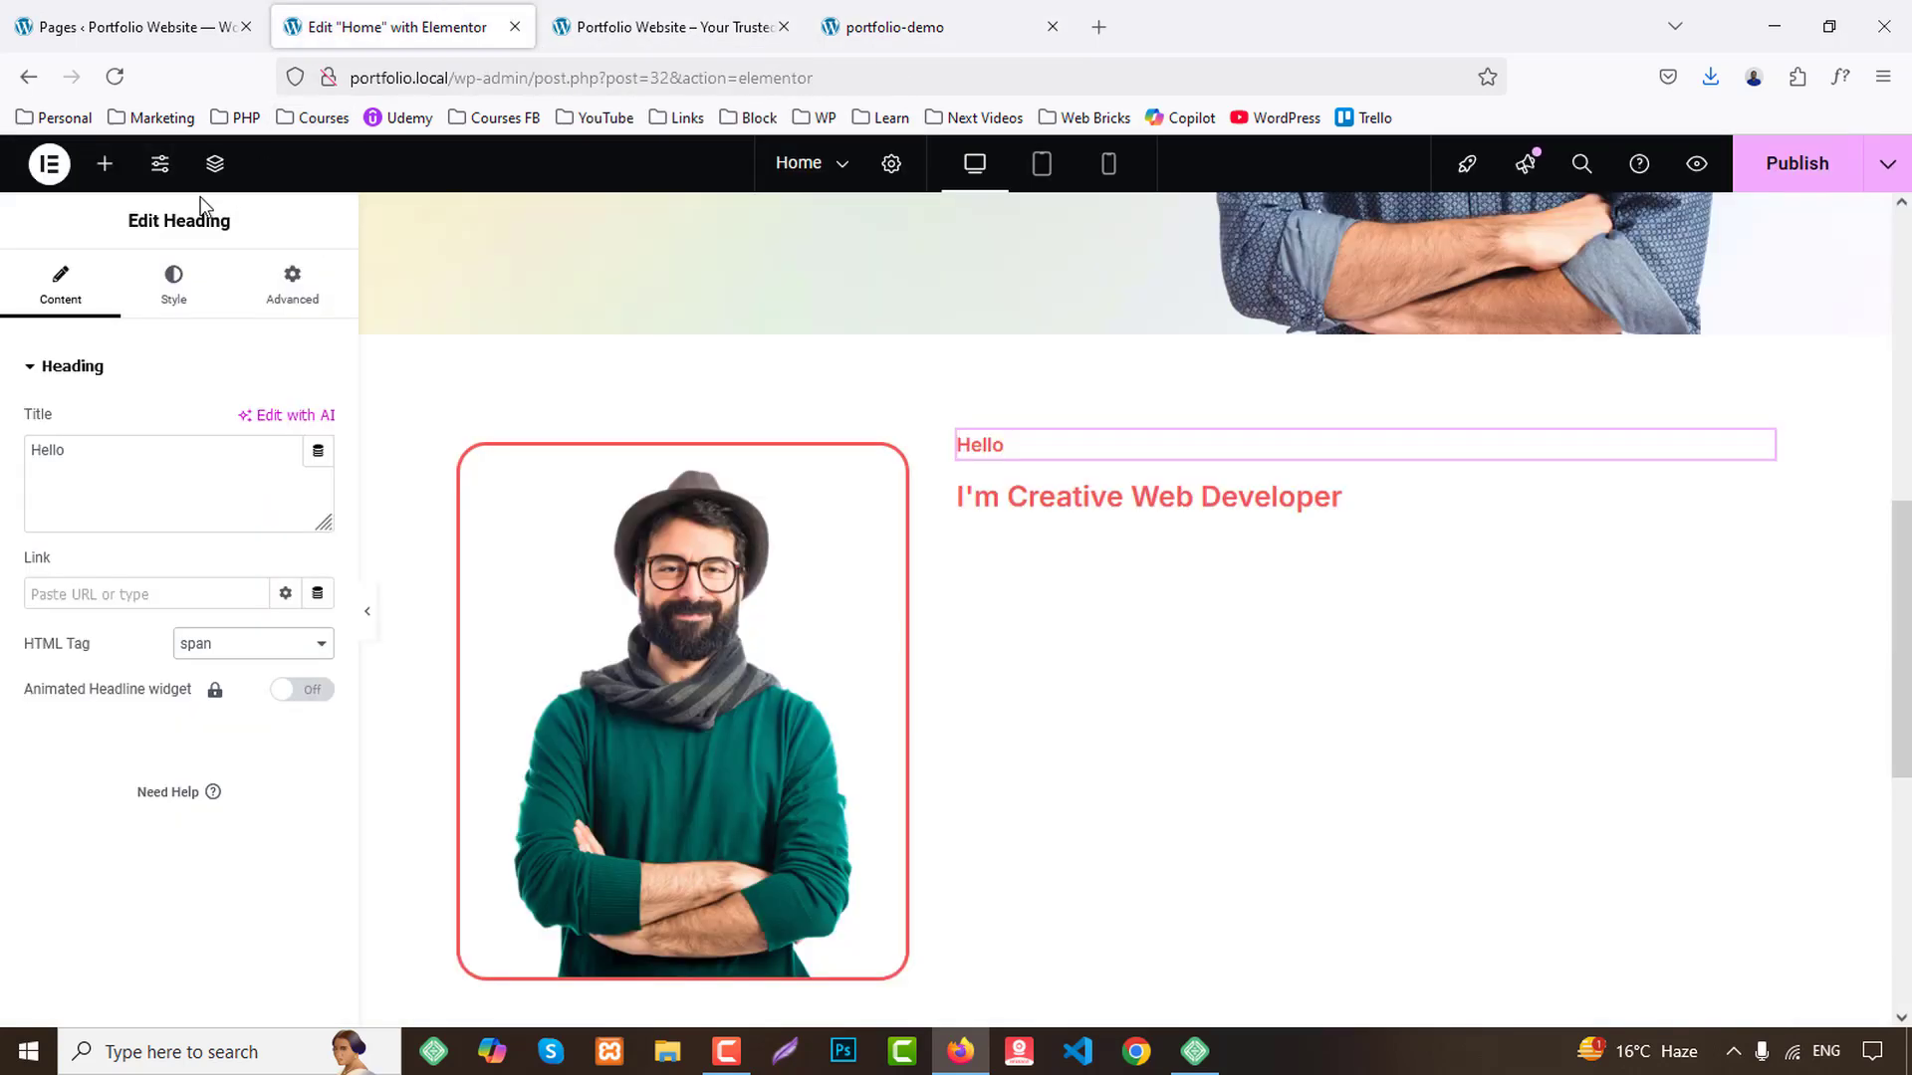
left_click(106, 164)
scroll(177, 773, "down", 2)
left_click_drag(99, 662, 1216, 516)
triple_click(186, 620)
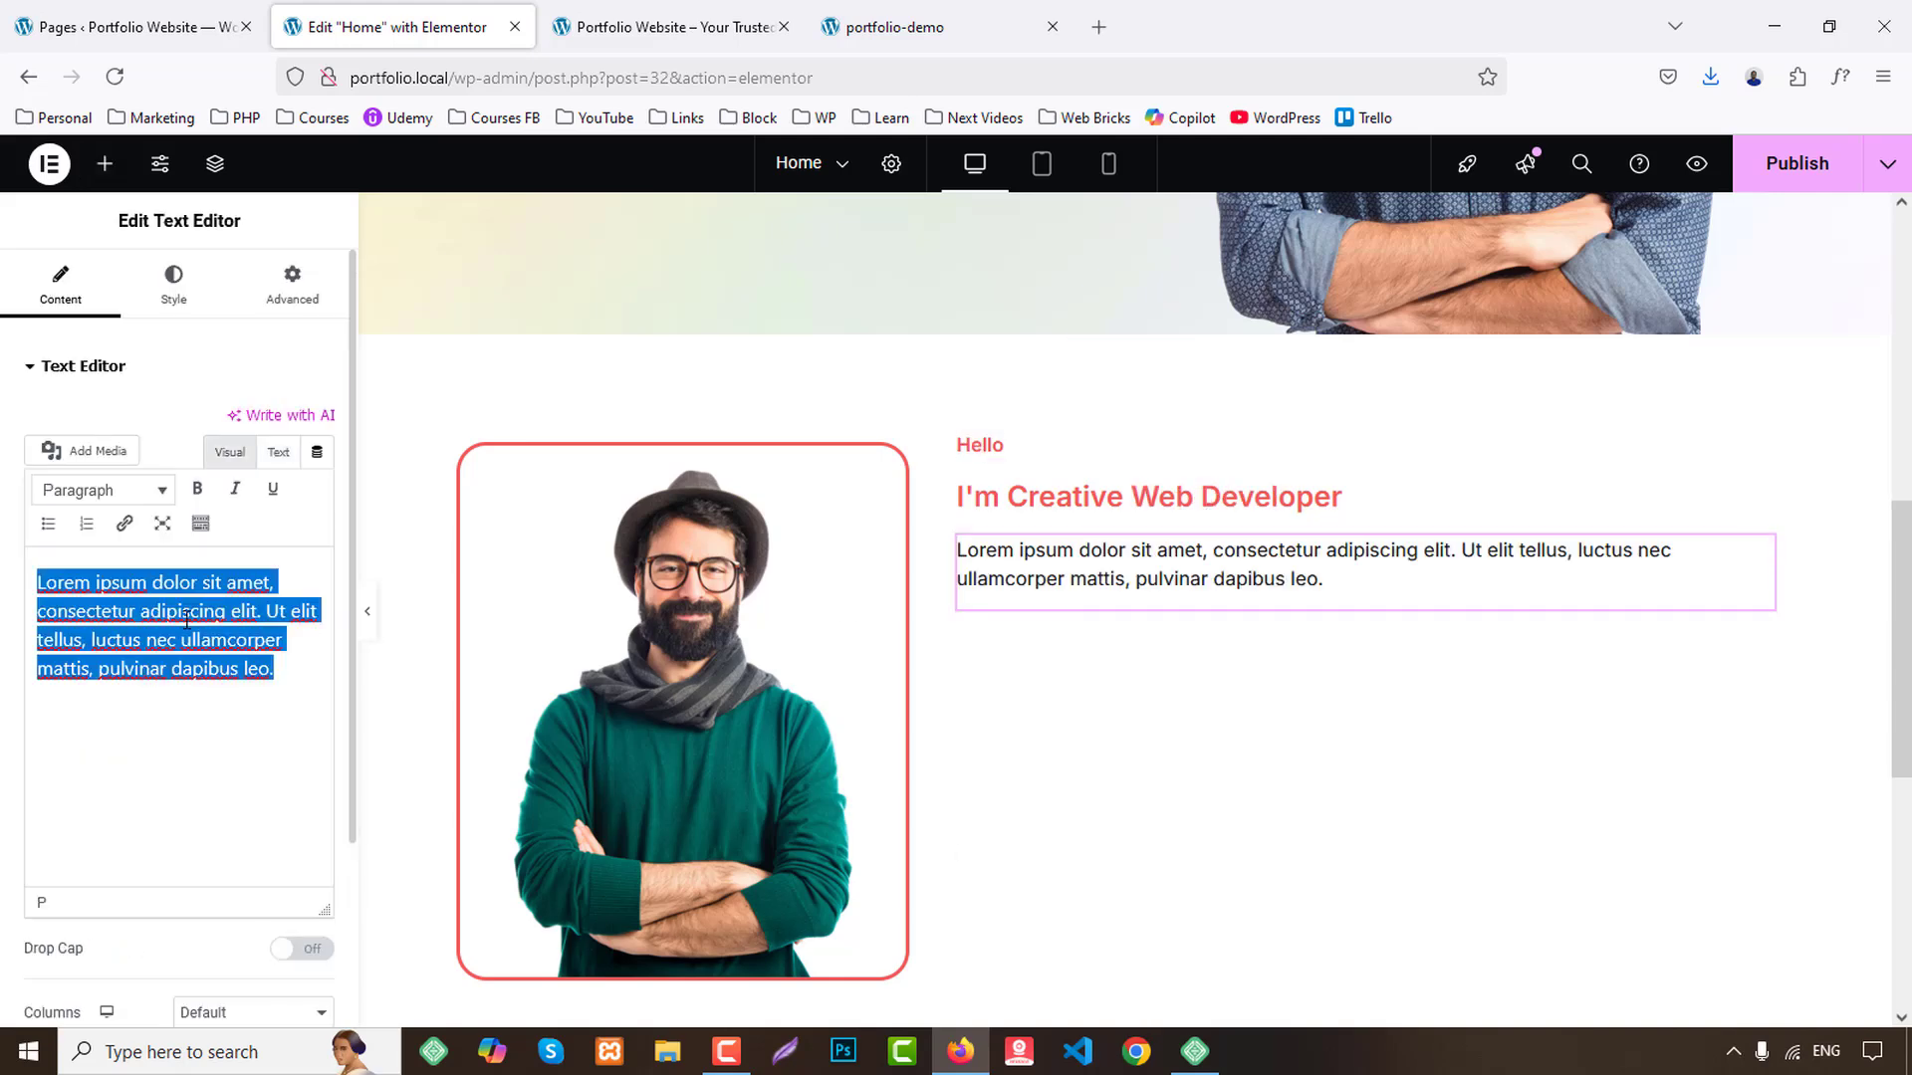
key("ctrl+v")
Add an Icon List widget below the introductory paragraph, matching the demo site's details list.
left_click(948, 19)
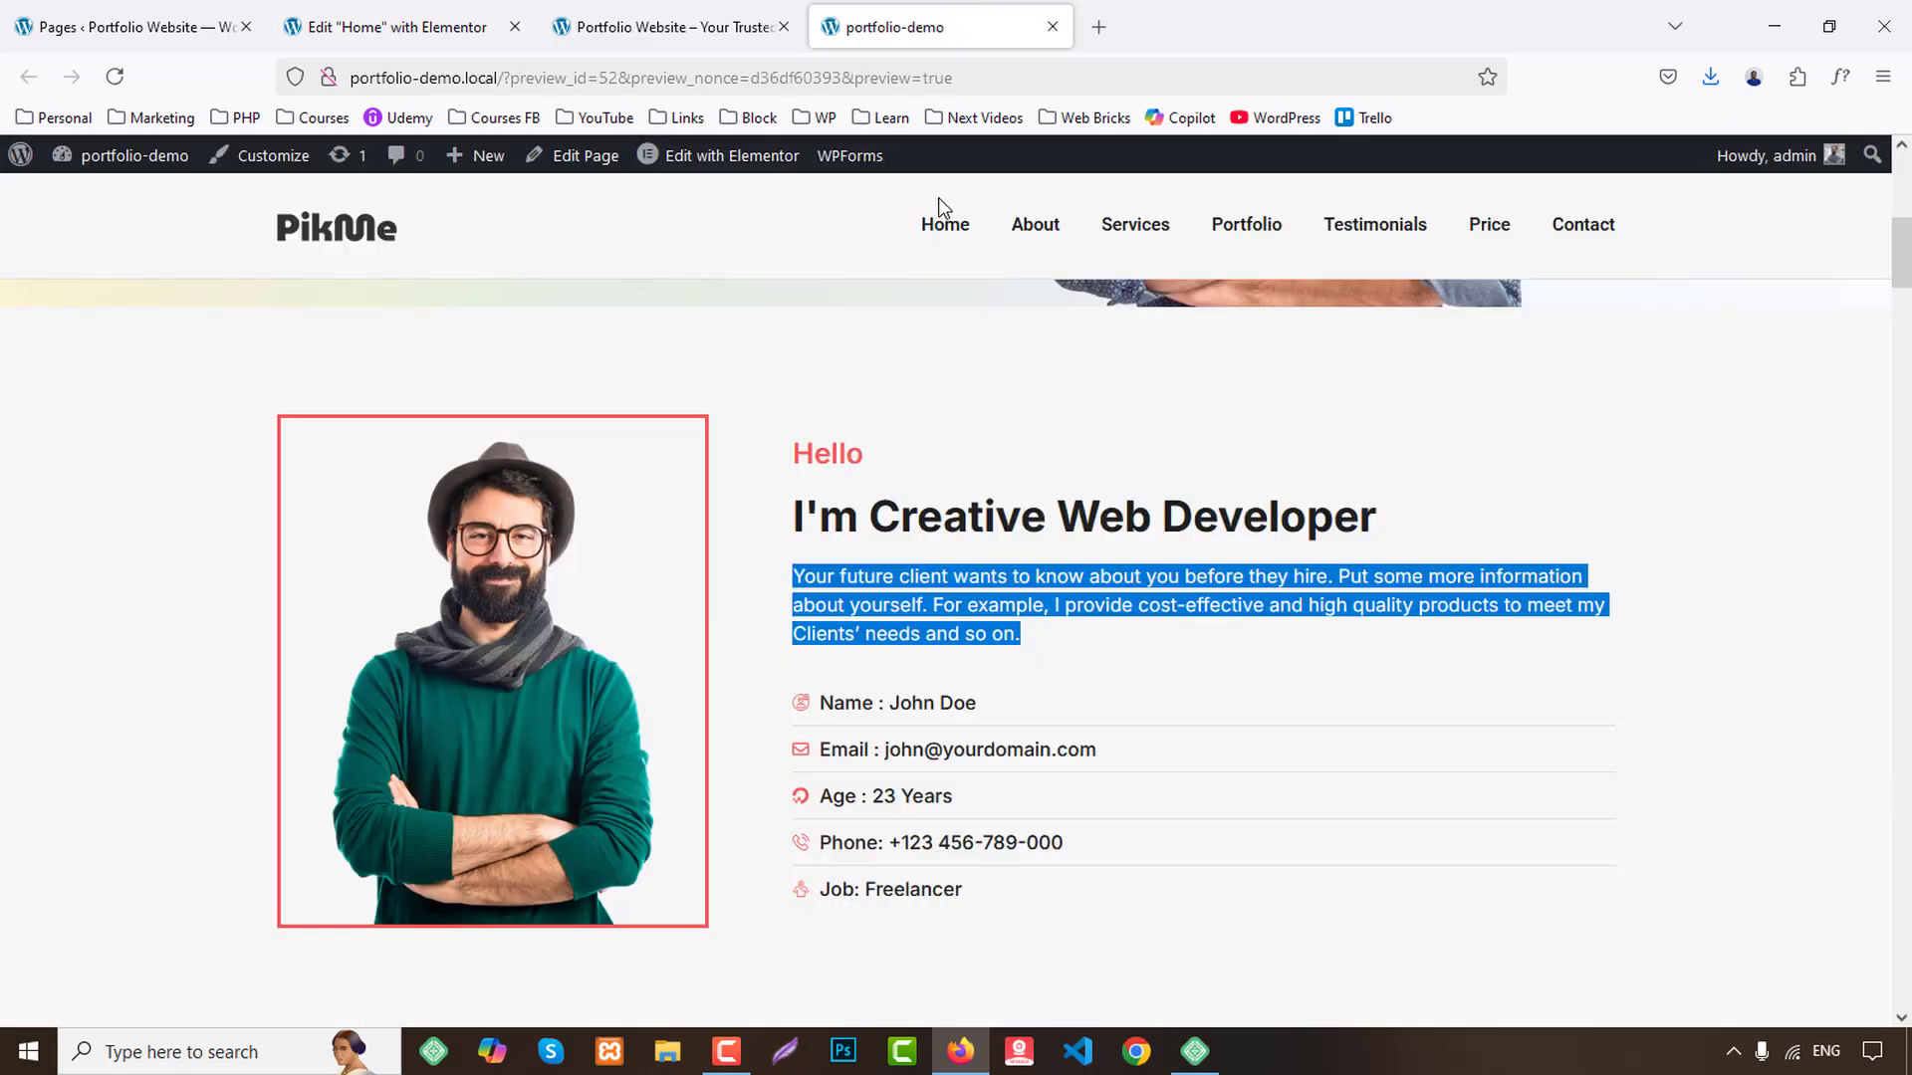
left_click(526, 20)
left_click(104, 163)
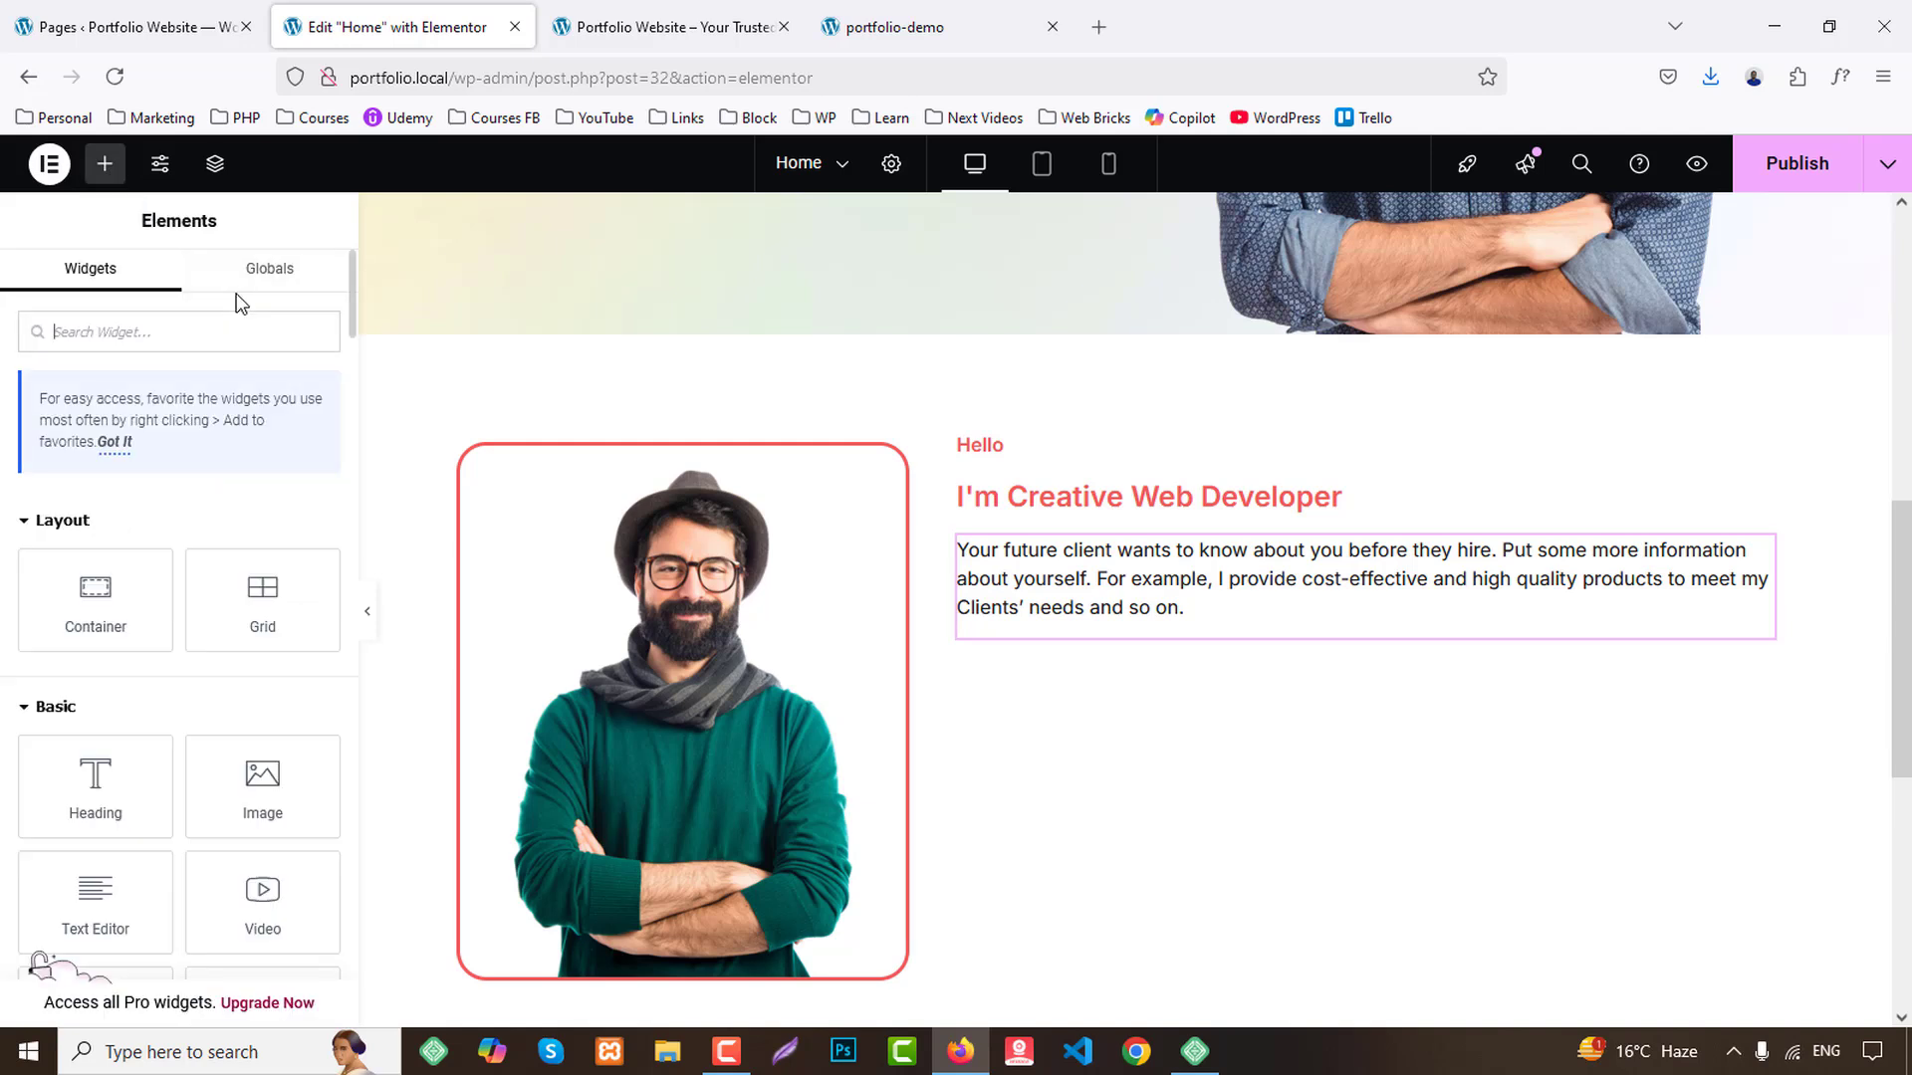
type("list")
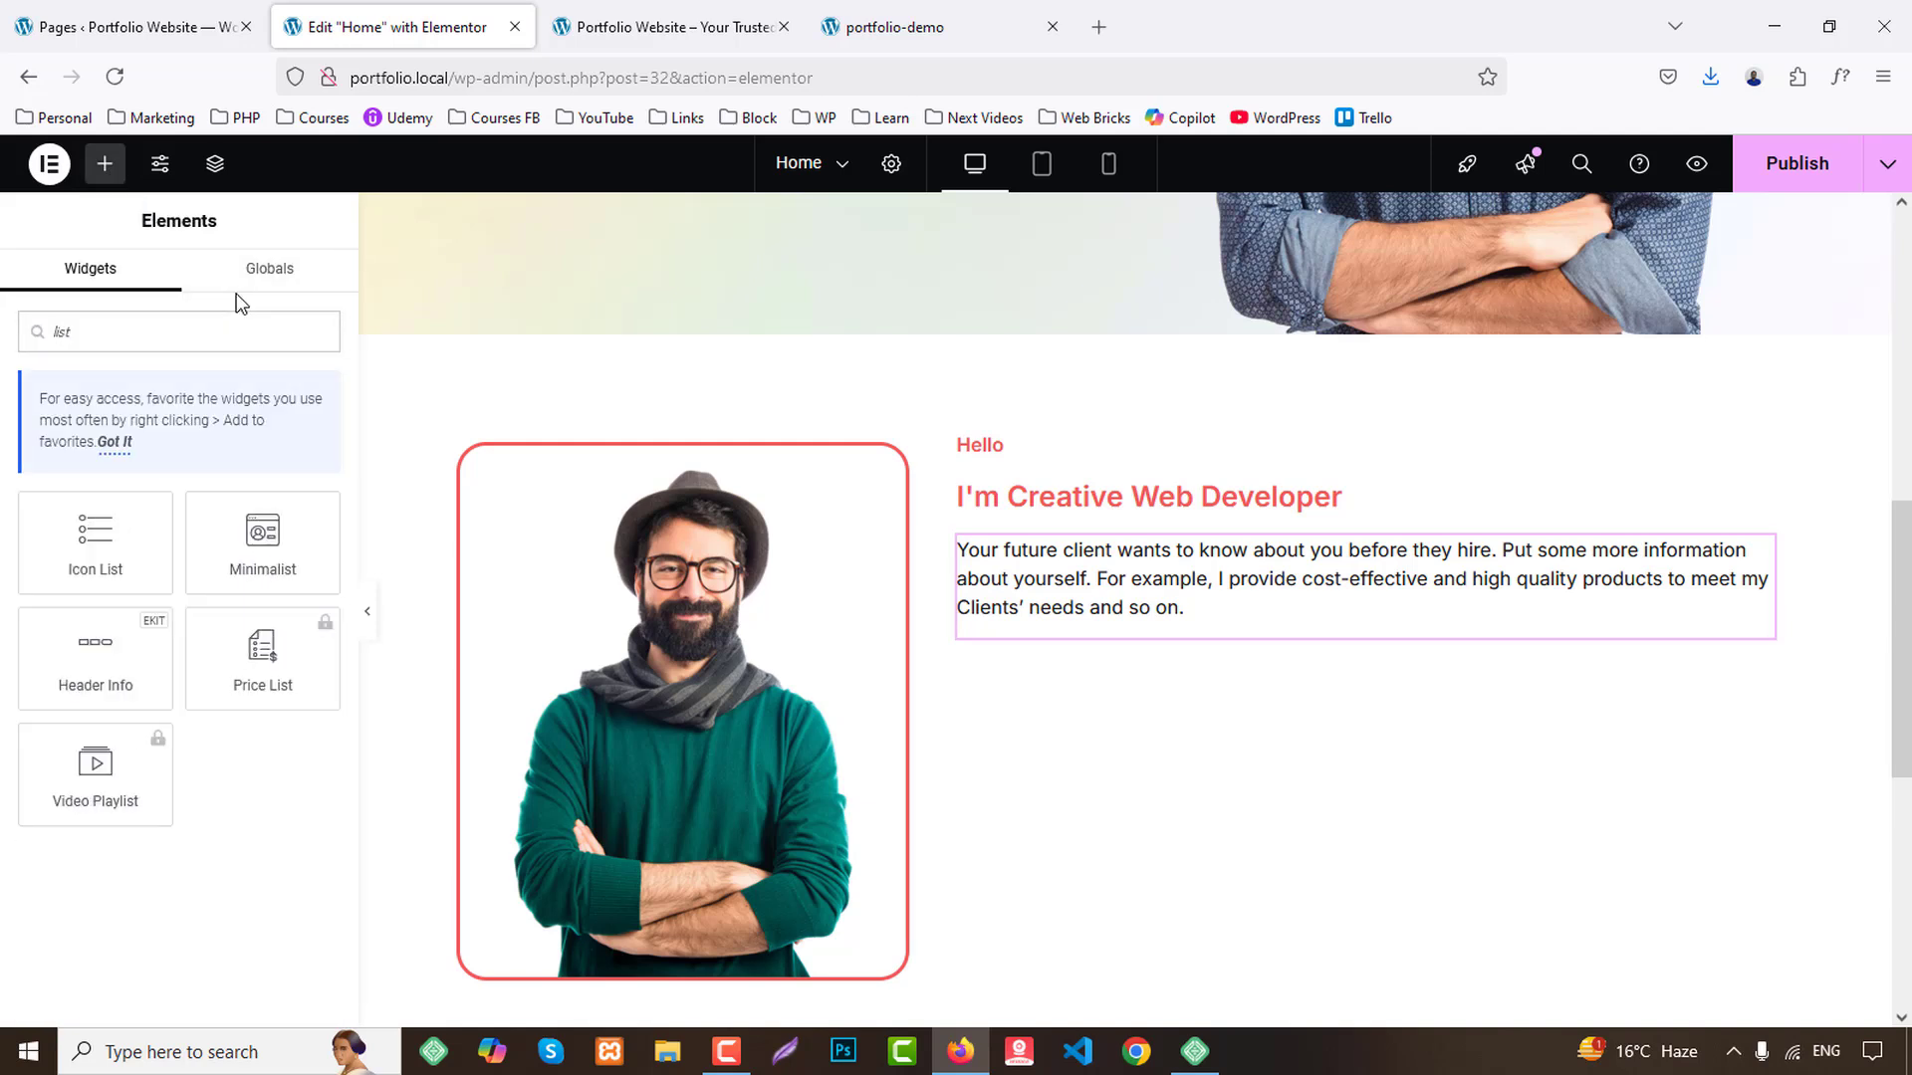
left_click_drag(128, 554, 1292, 605)
Replace the first icon list item's text with the name line copied from the portfolio-demo site.
left_click(971, 12)
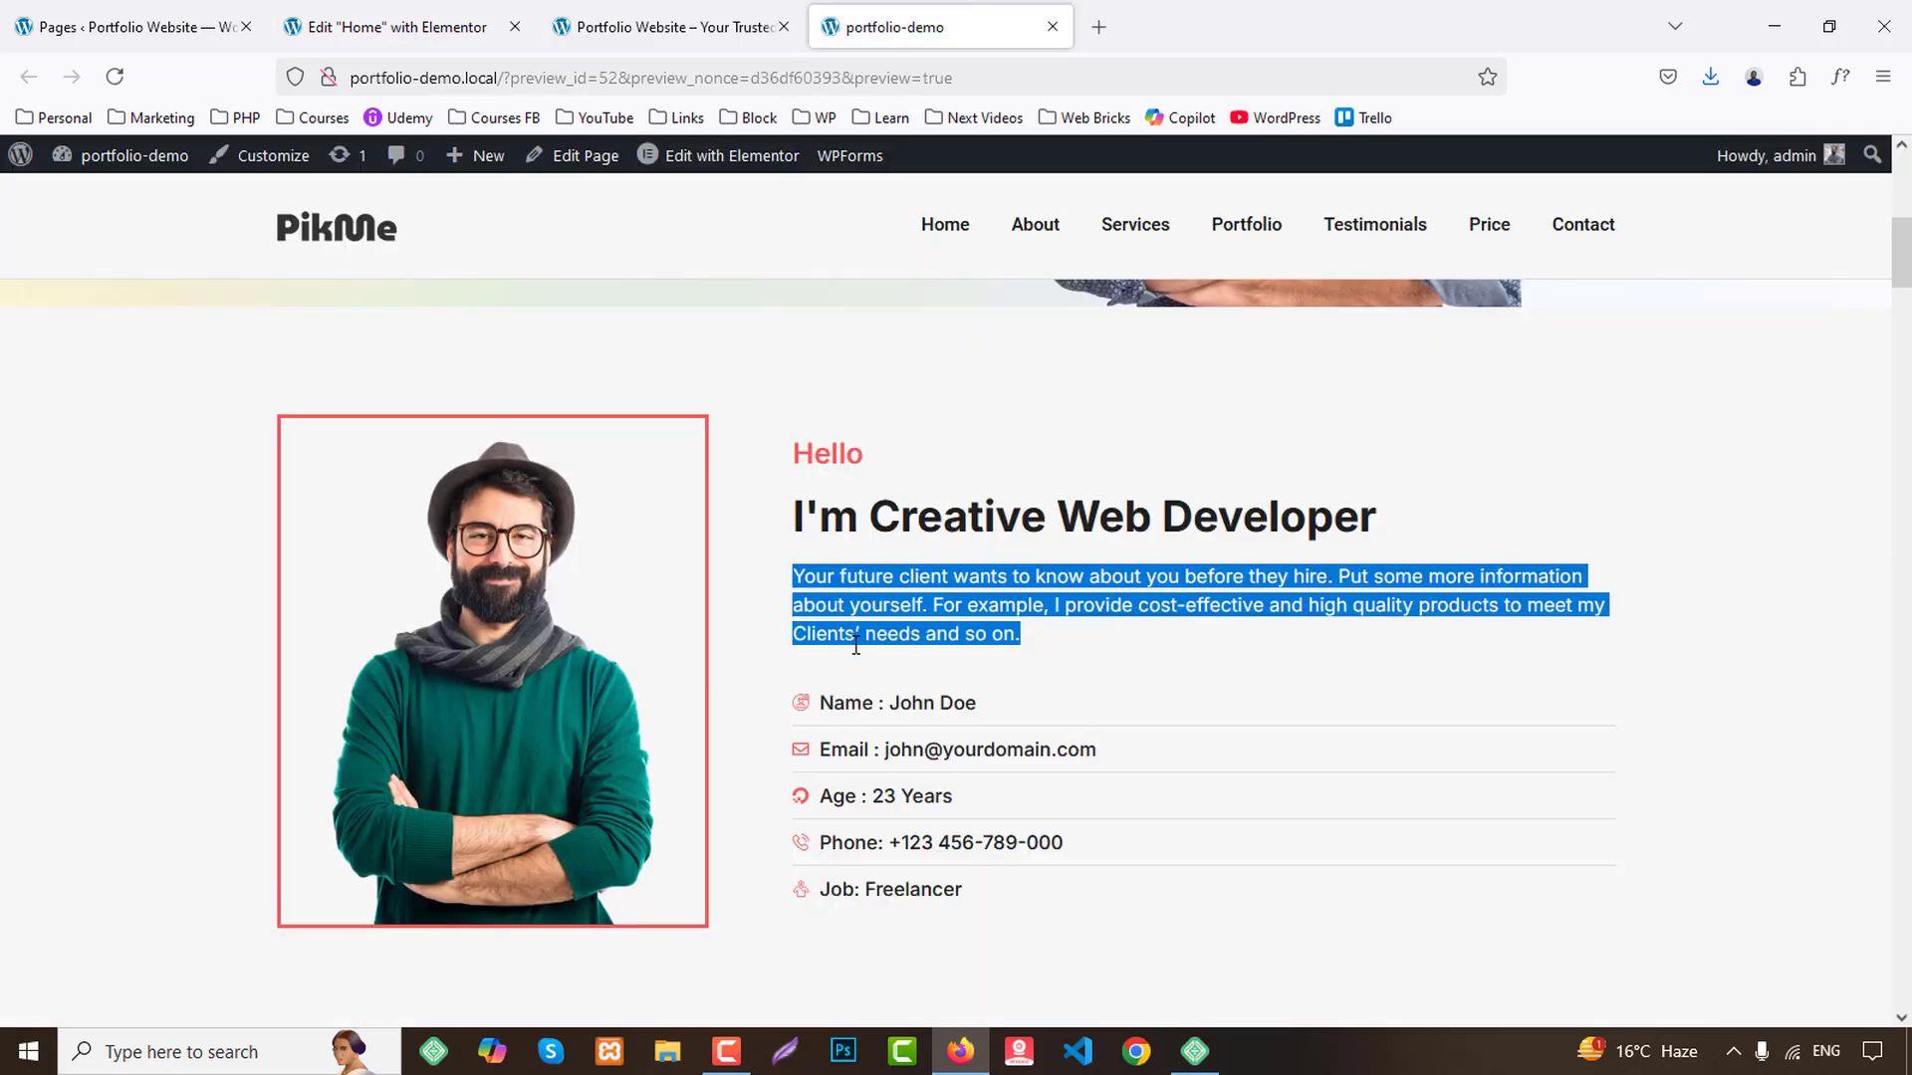
left_click_drag(831, 702, 1055, 702)
key("ctrl+c")
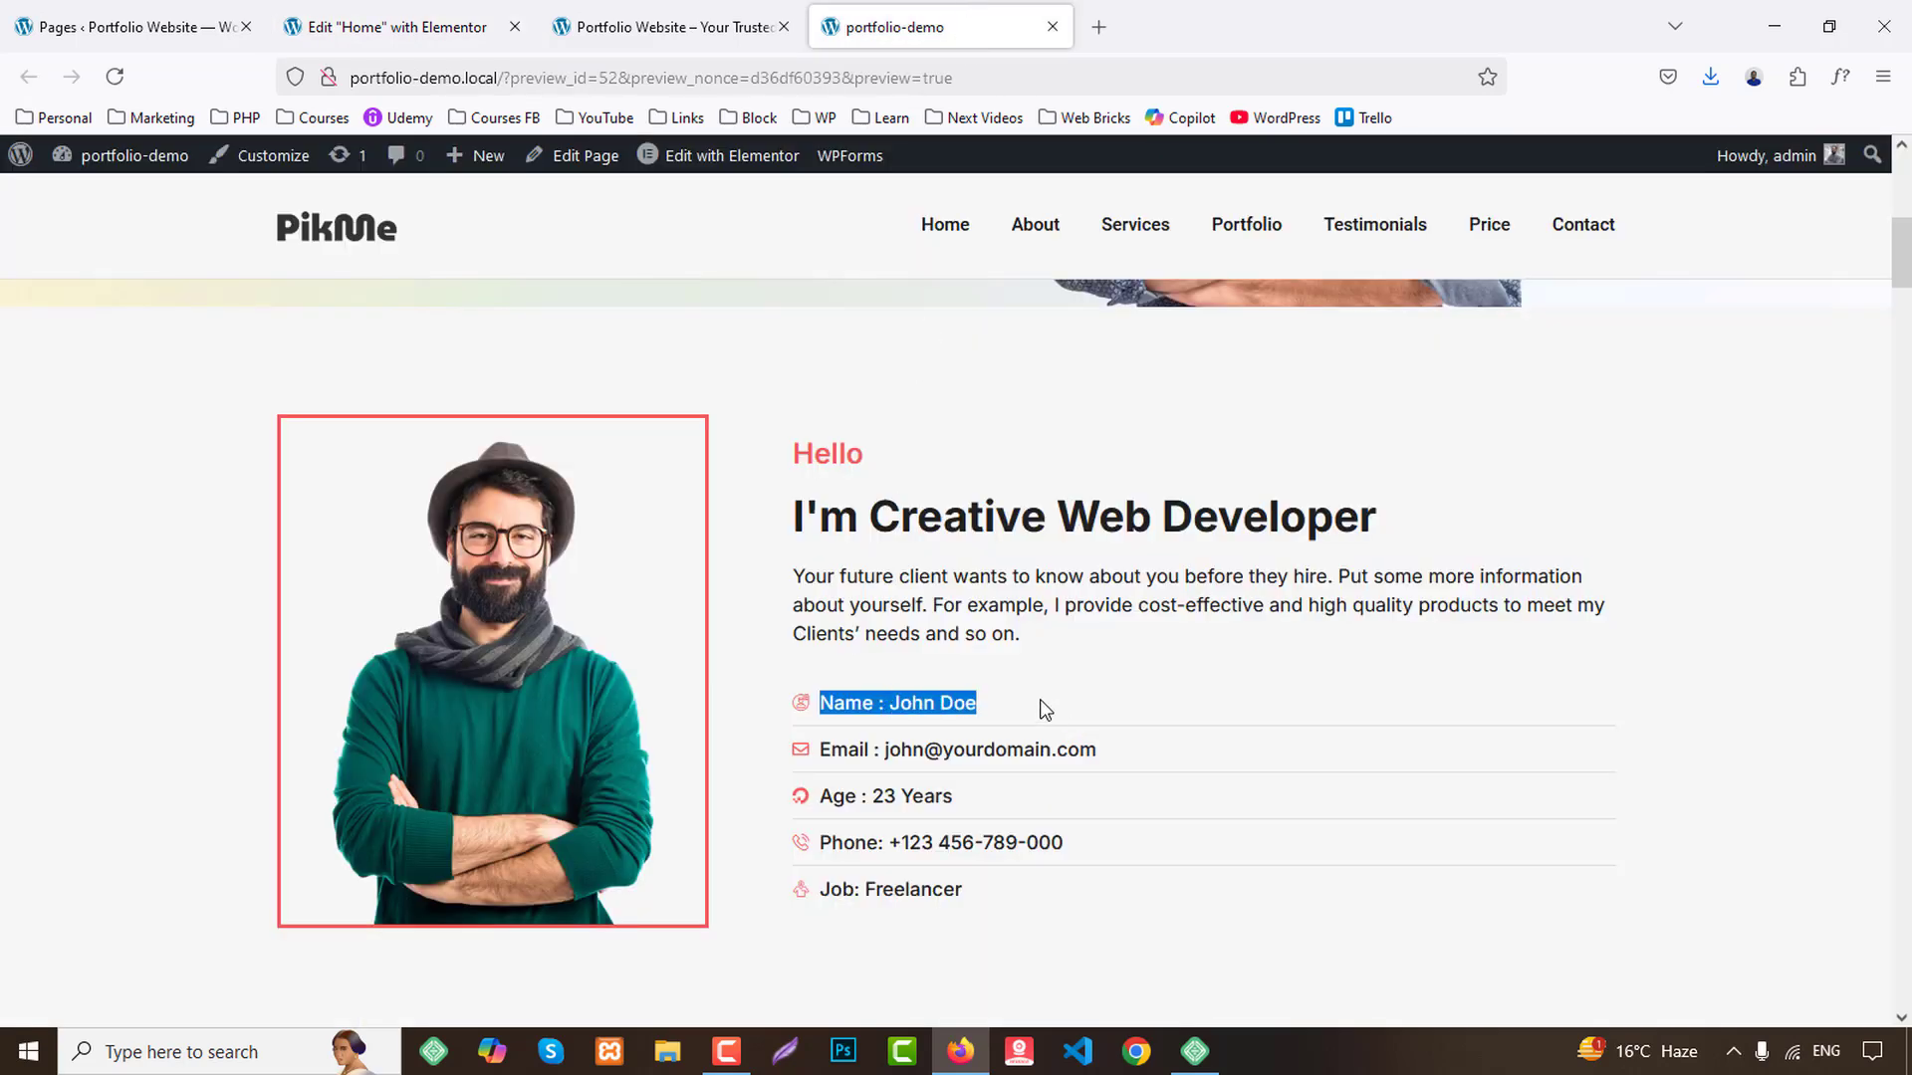
left_click(412, 12)
left_click(104, 509)
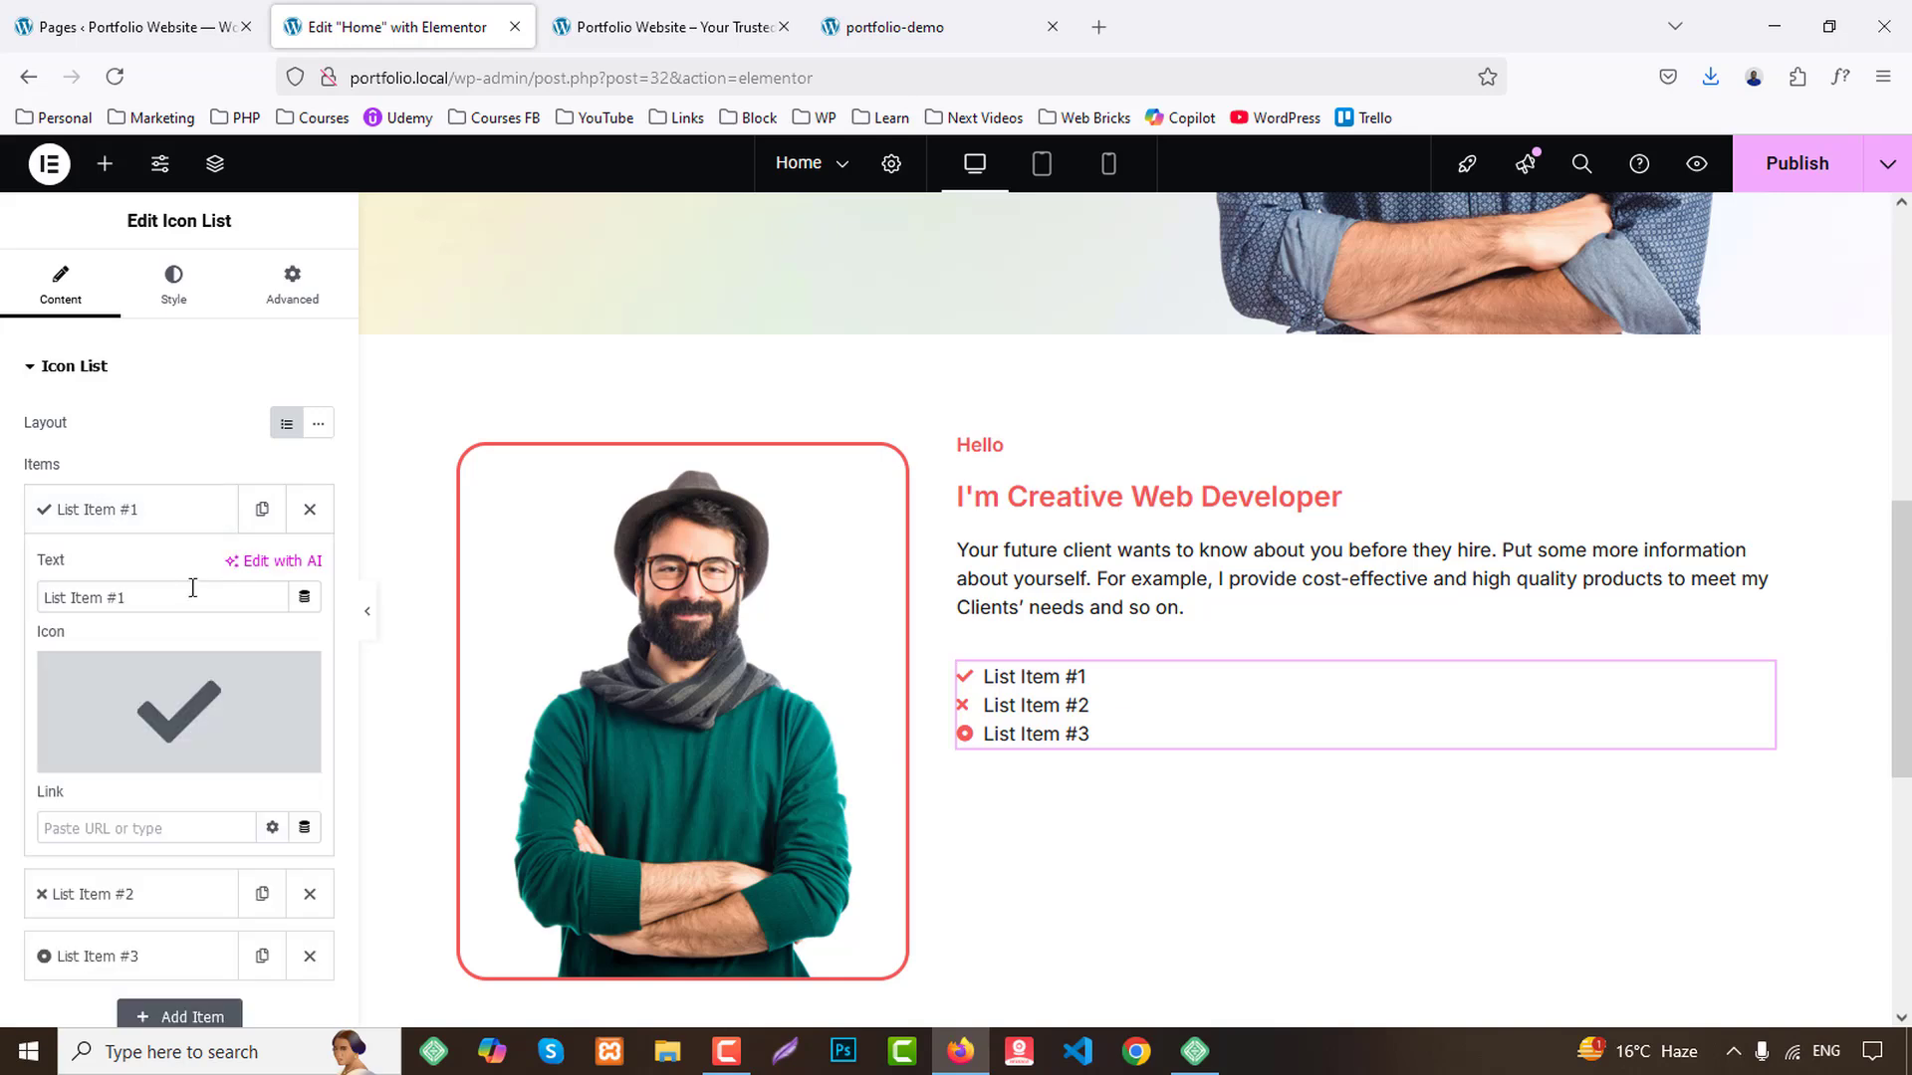
key("ctrl+v")
Find "user" icons in the icon library and insert the User1 icon for the name item.
left_click(229, 711)
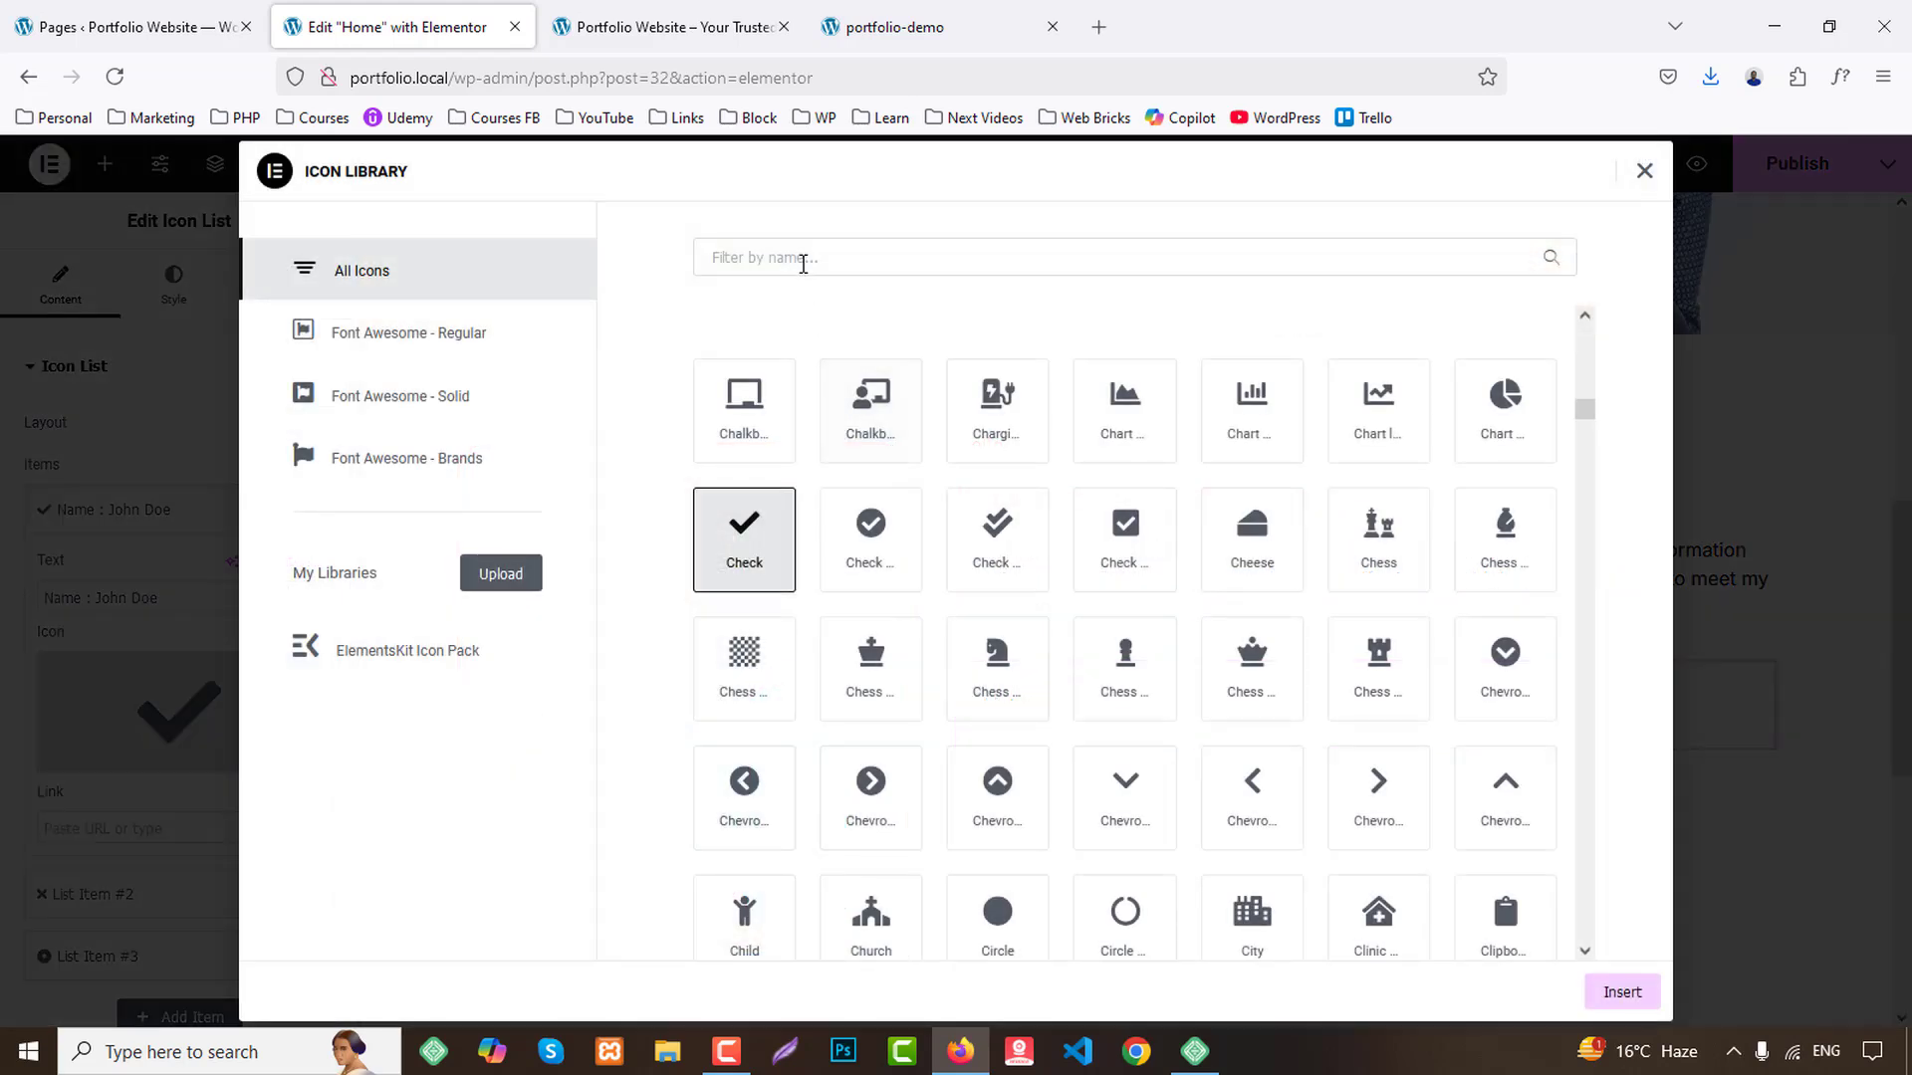
left_click(796, 249)
type("user")
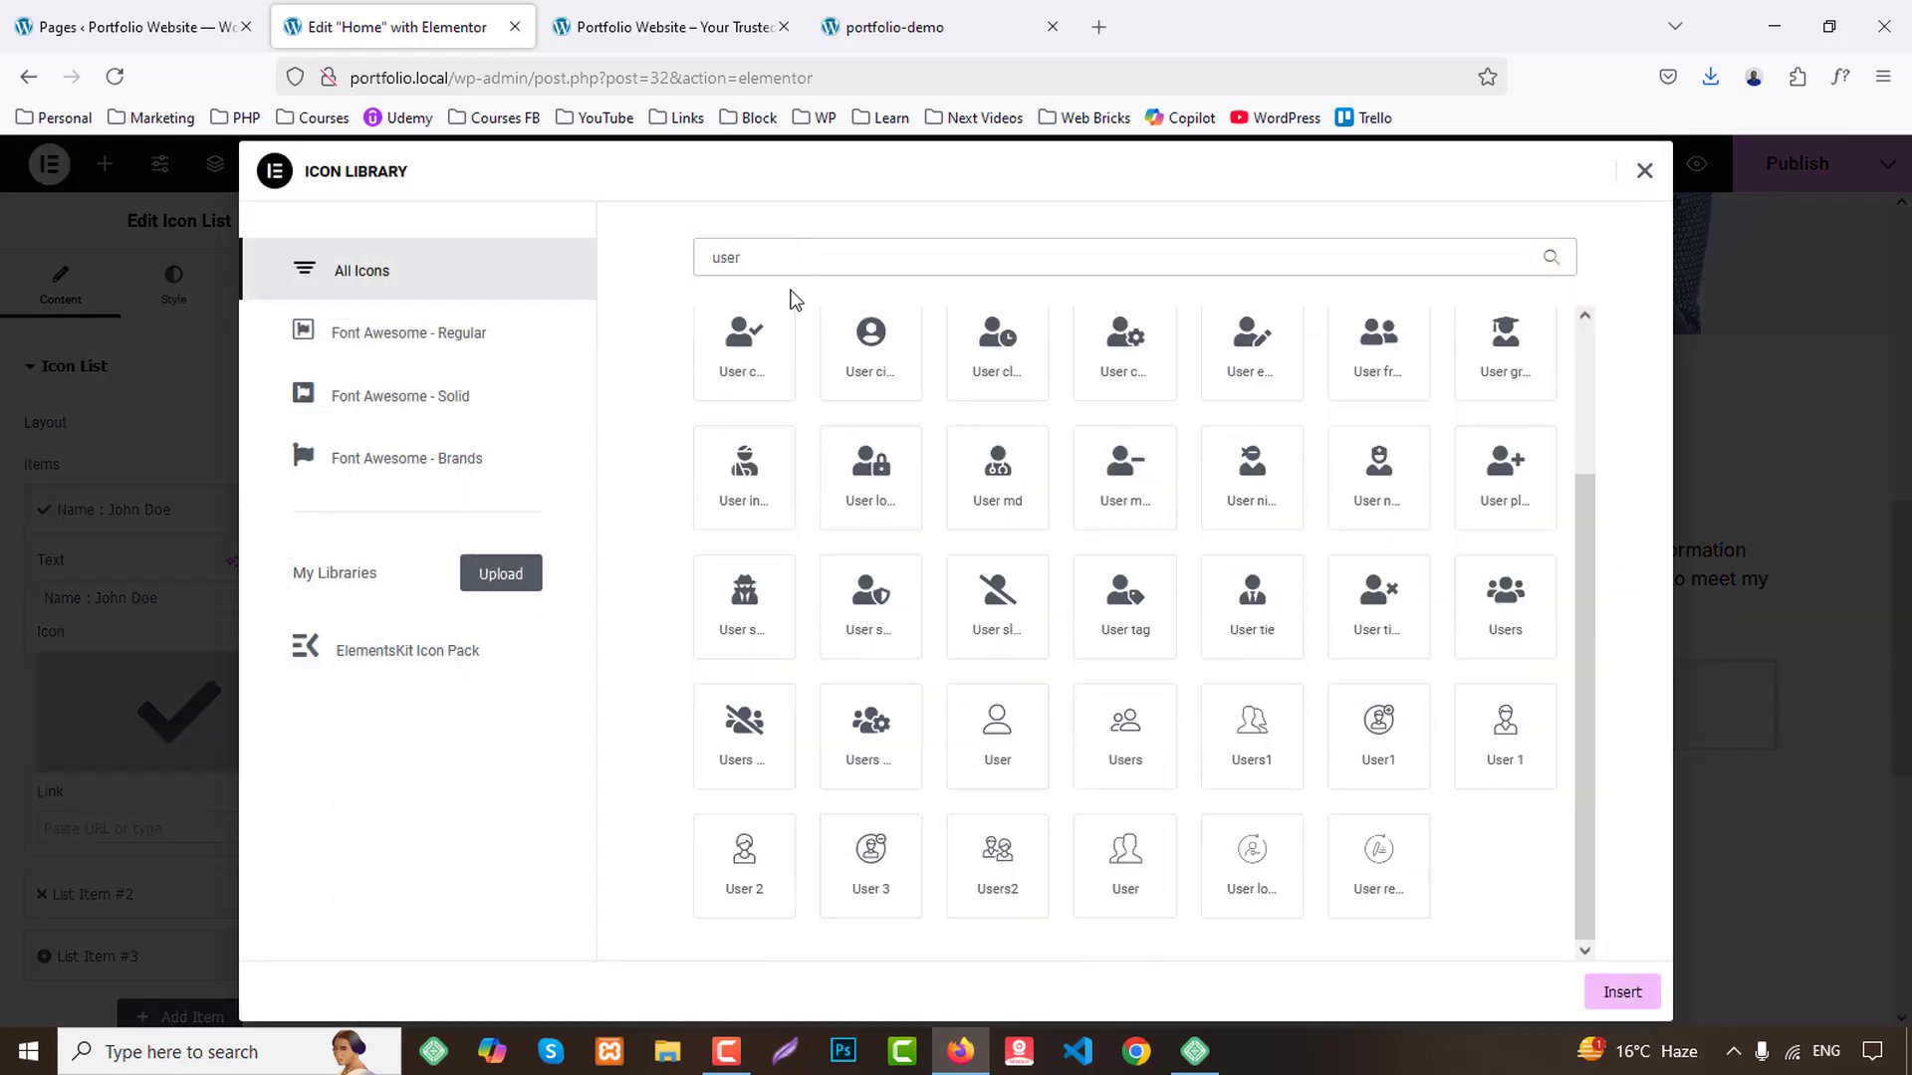
left_click(1382, 727)
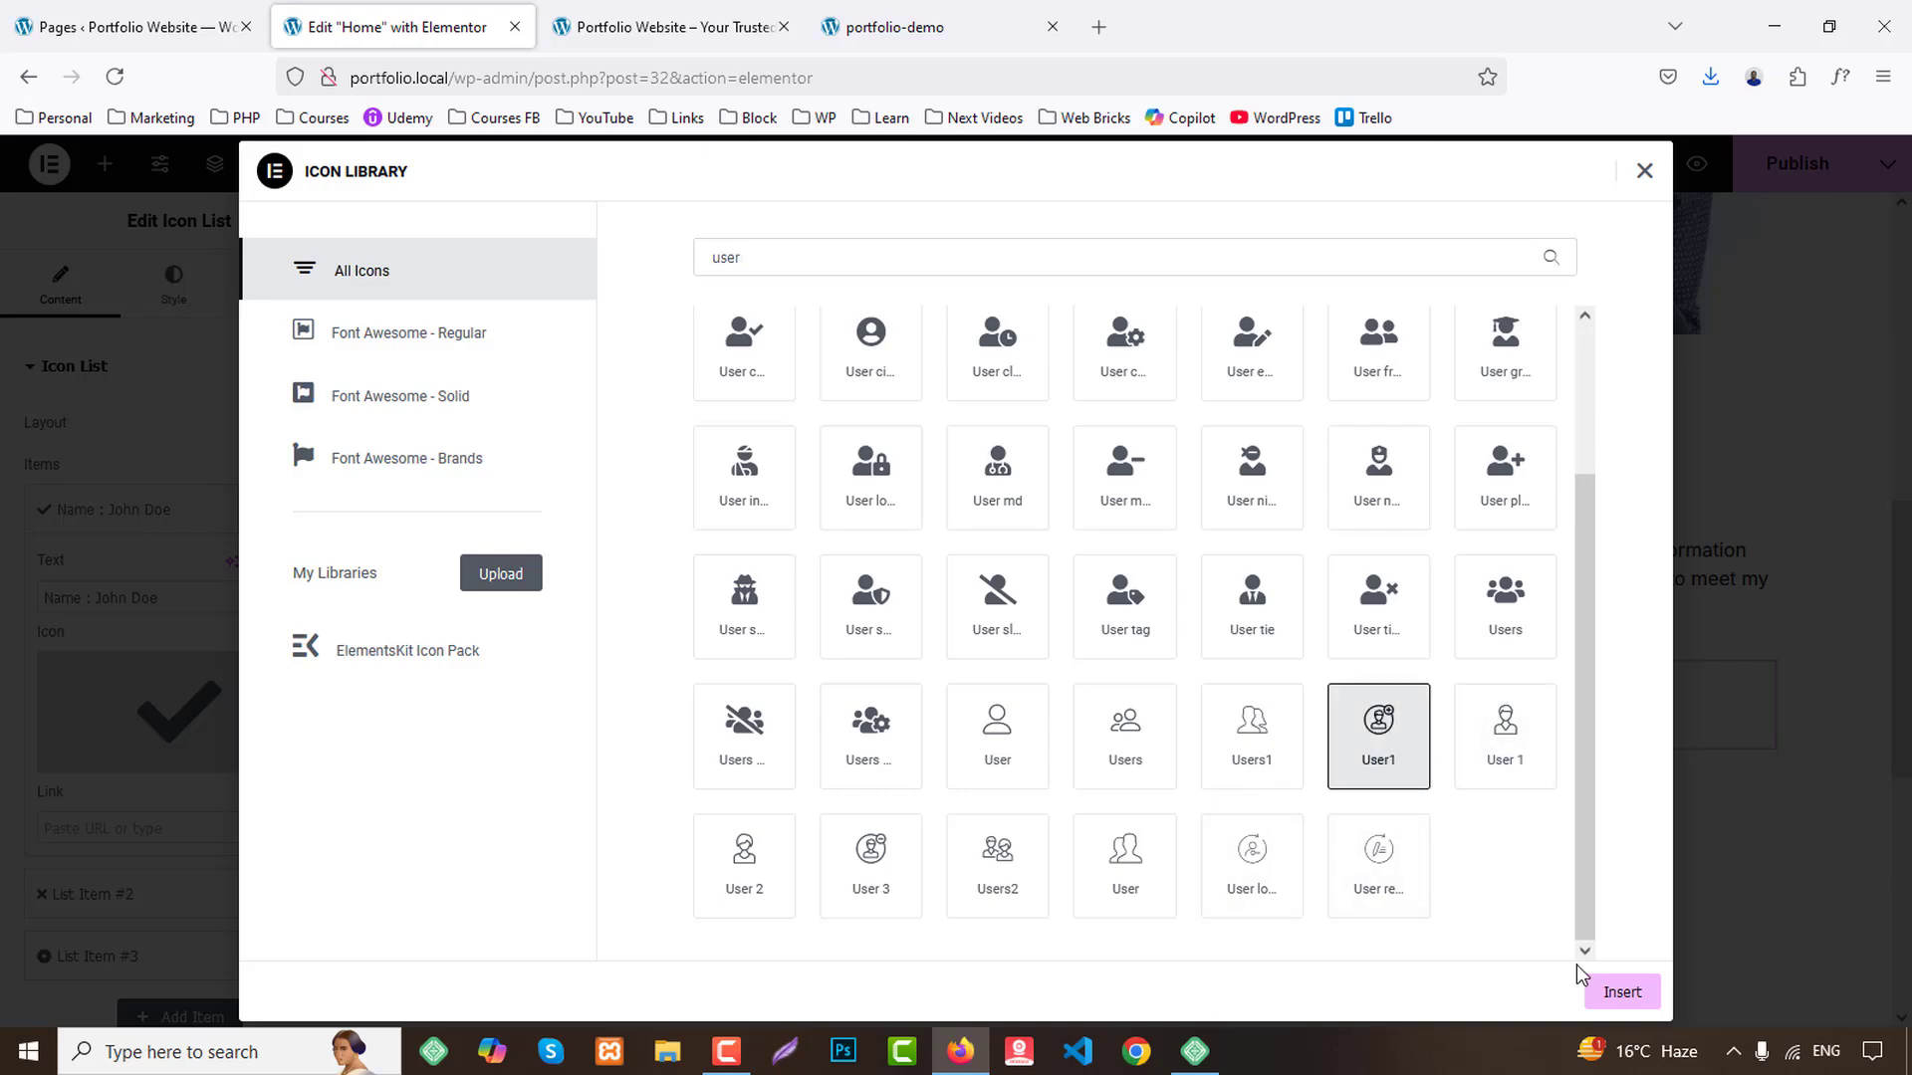
left_click(1620, 992)
Replace the List Item #2 text with the email line copied from the portfolio-demo site.
left_click(1015, 27)
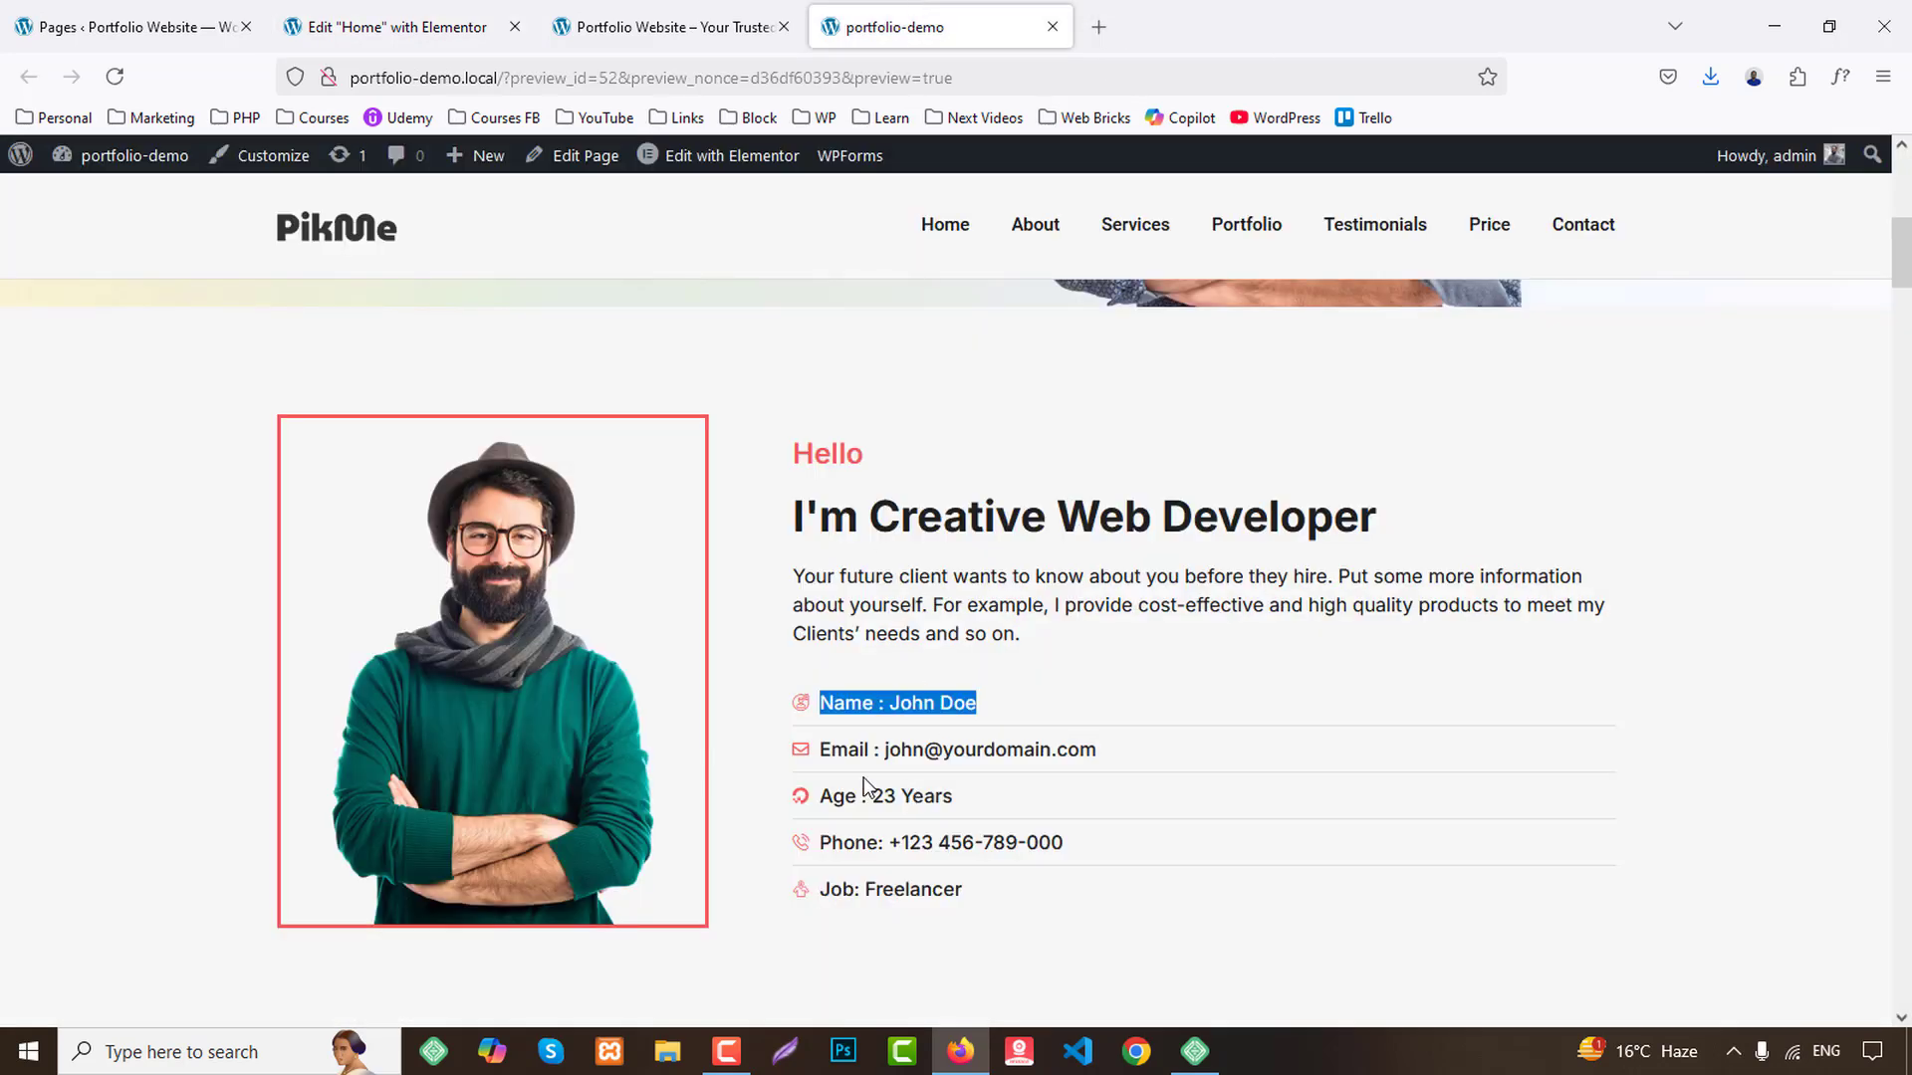
left_click_drag(830, 751, 1172, 754)
key("ctrl+c")
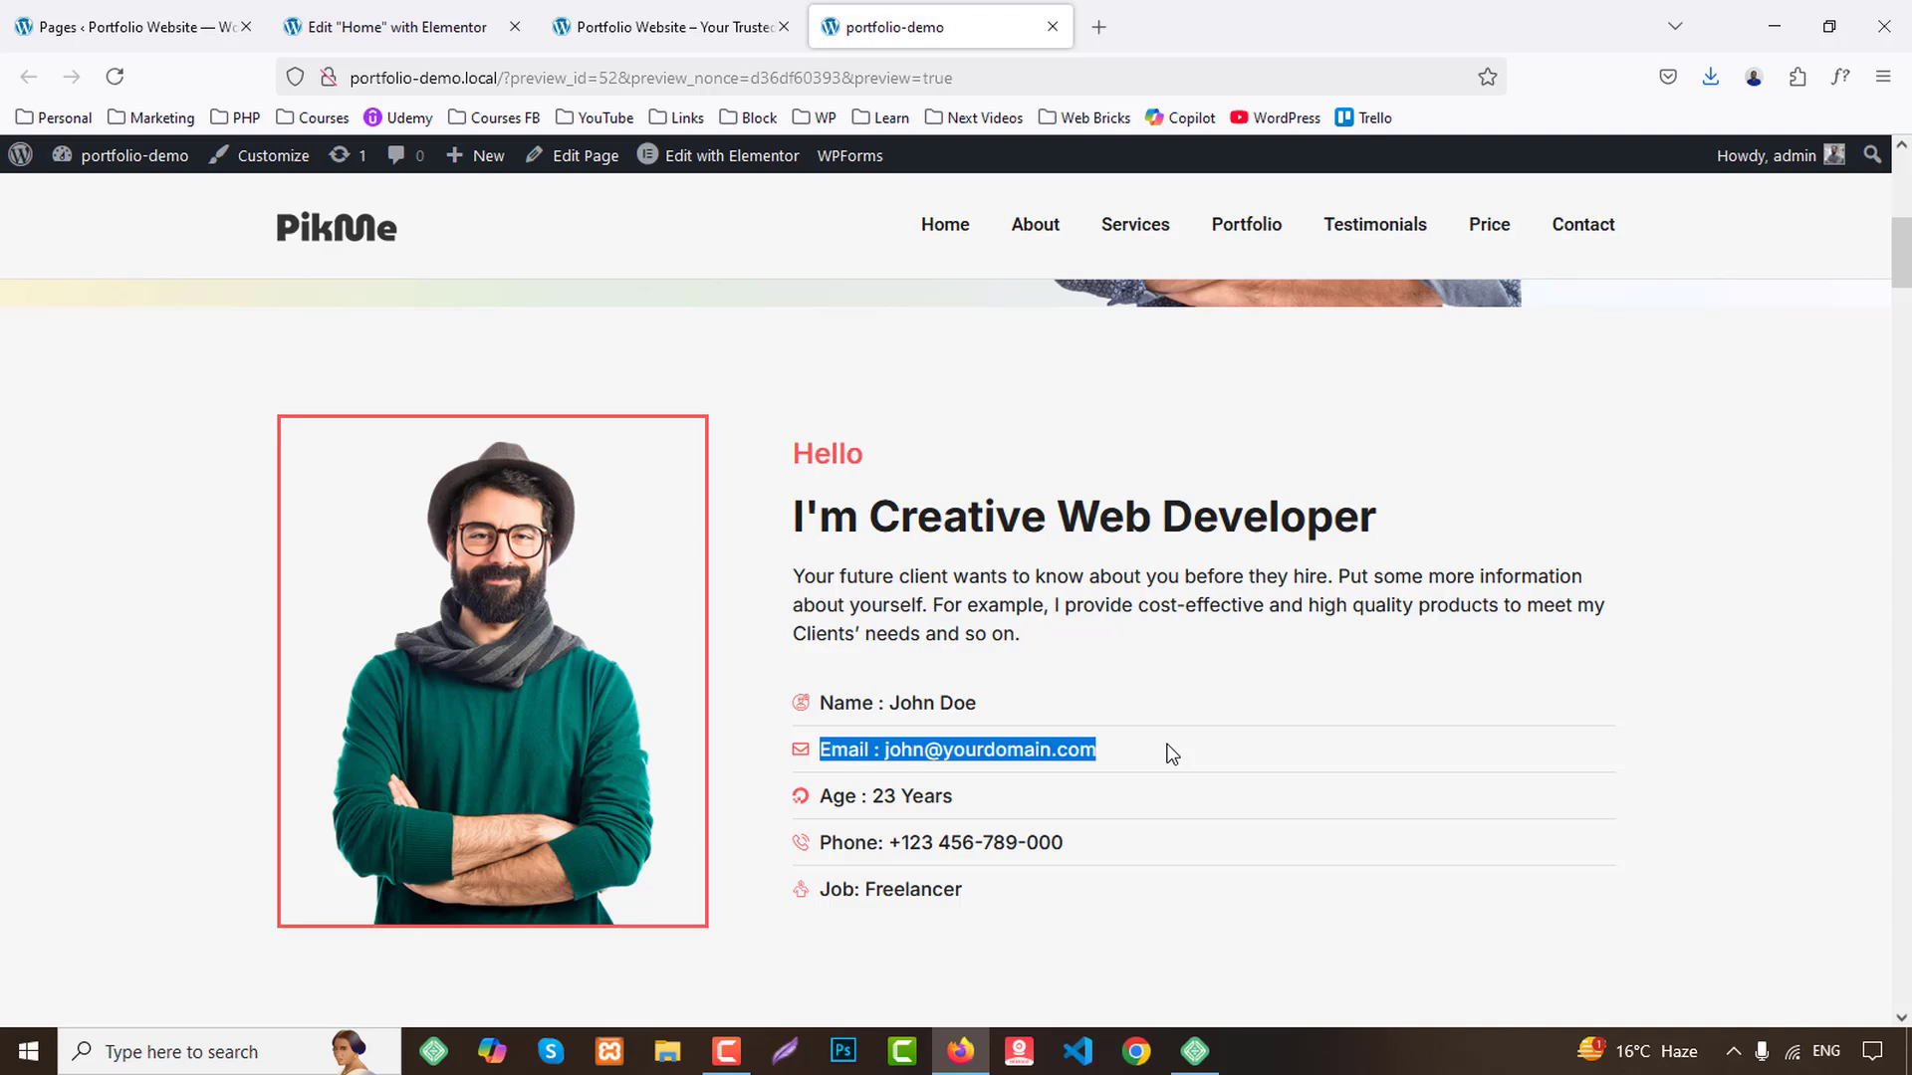
left_click(388, 27)
left_click(82, 514)
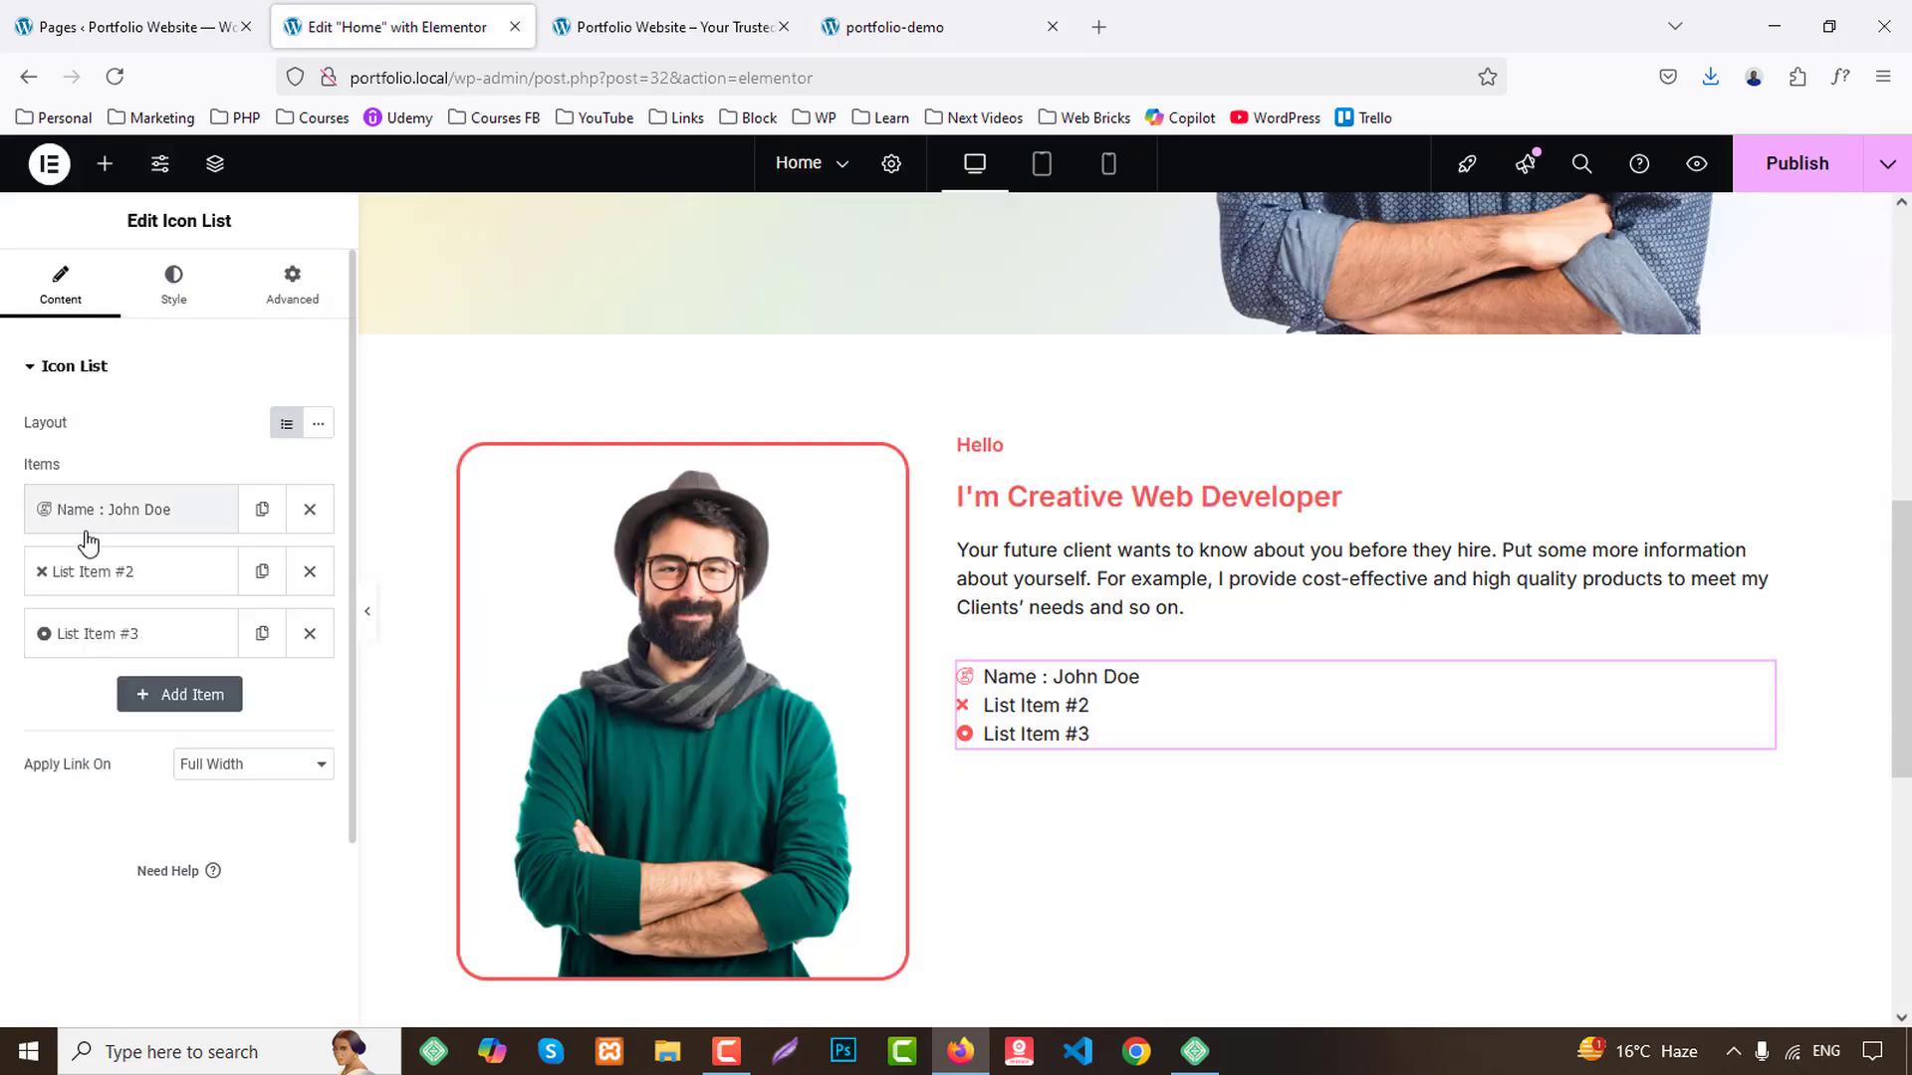
left_click(110, 572)
left_click_drag(126, 659, 42, 659)
key("ctrl+v")
Find envelope icons in the icon library and insert the outlined Envelope icon for the email item.
left_click(107, 818)
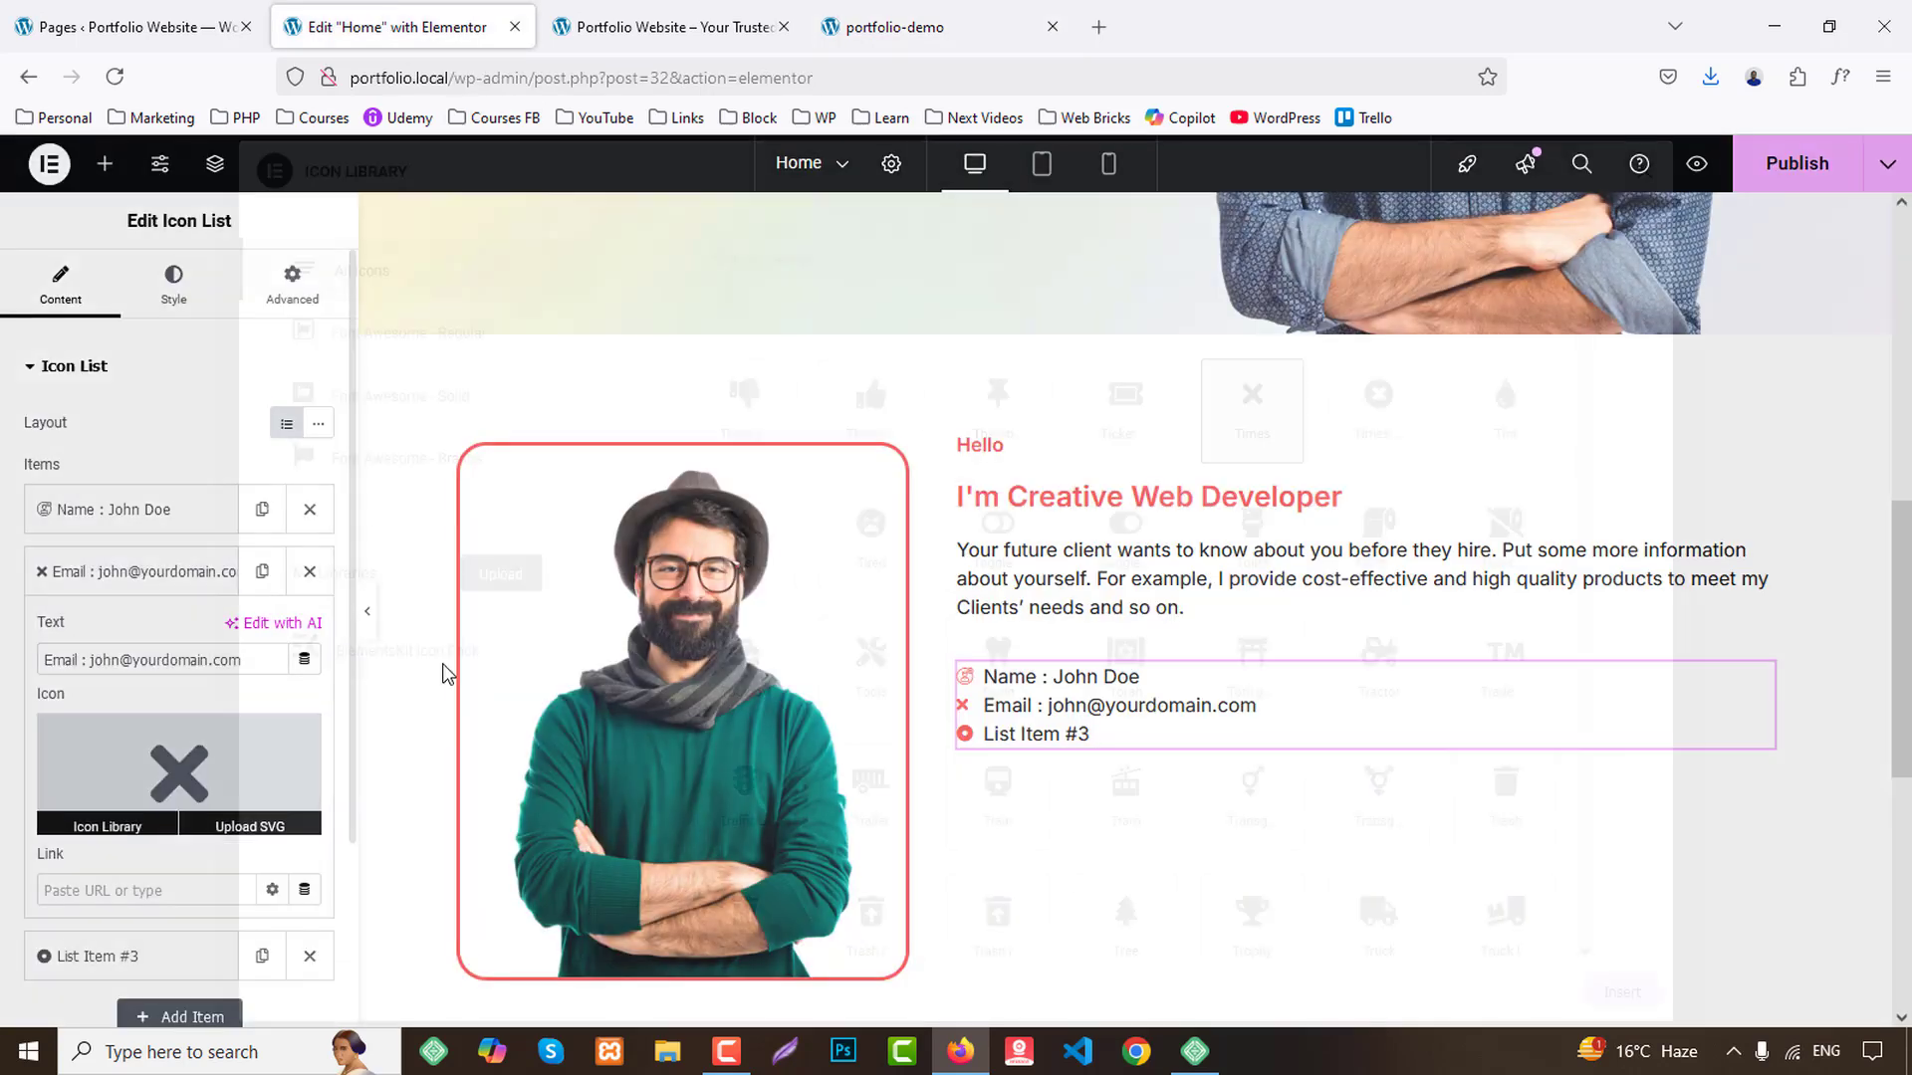
left_click(765, 260)
type("enve")
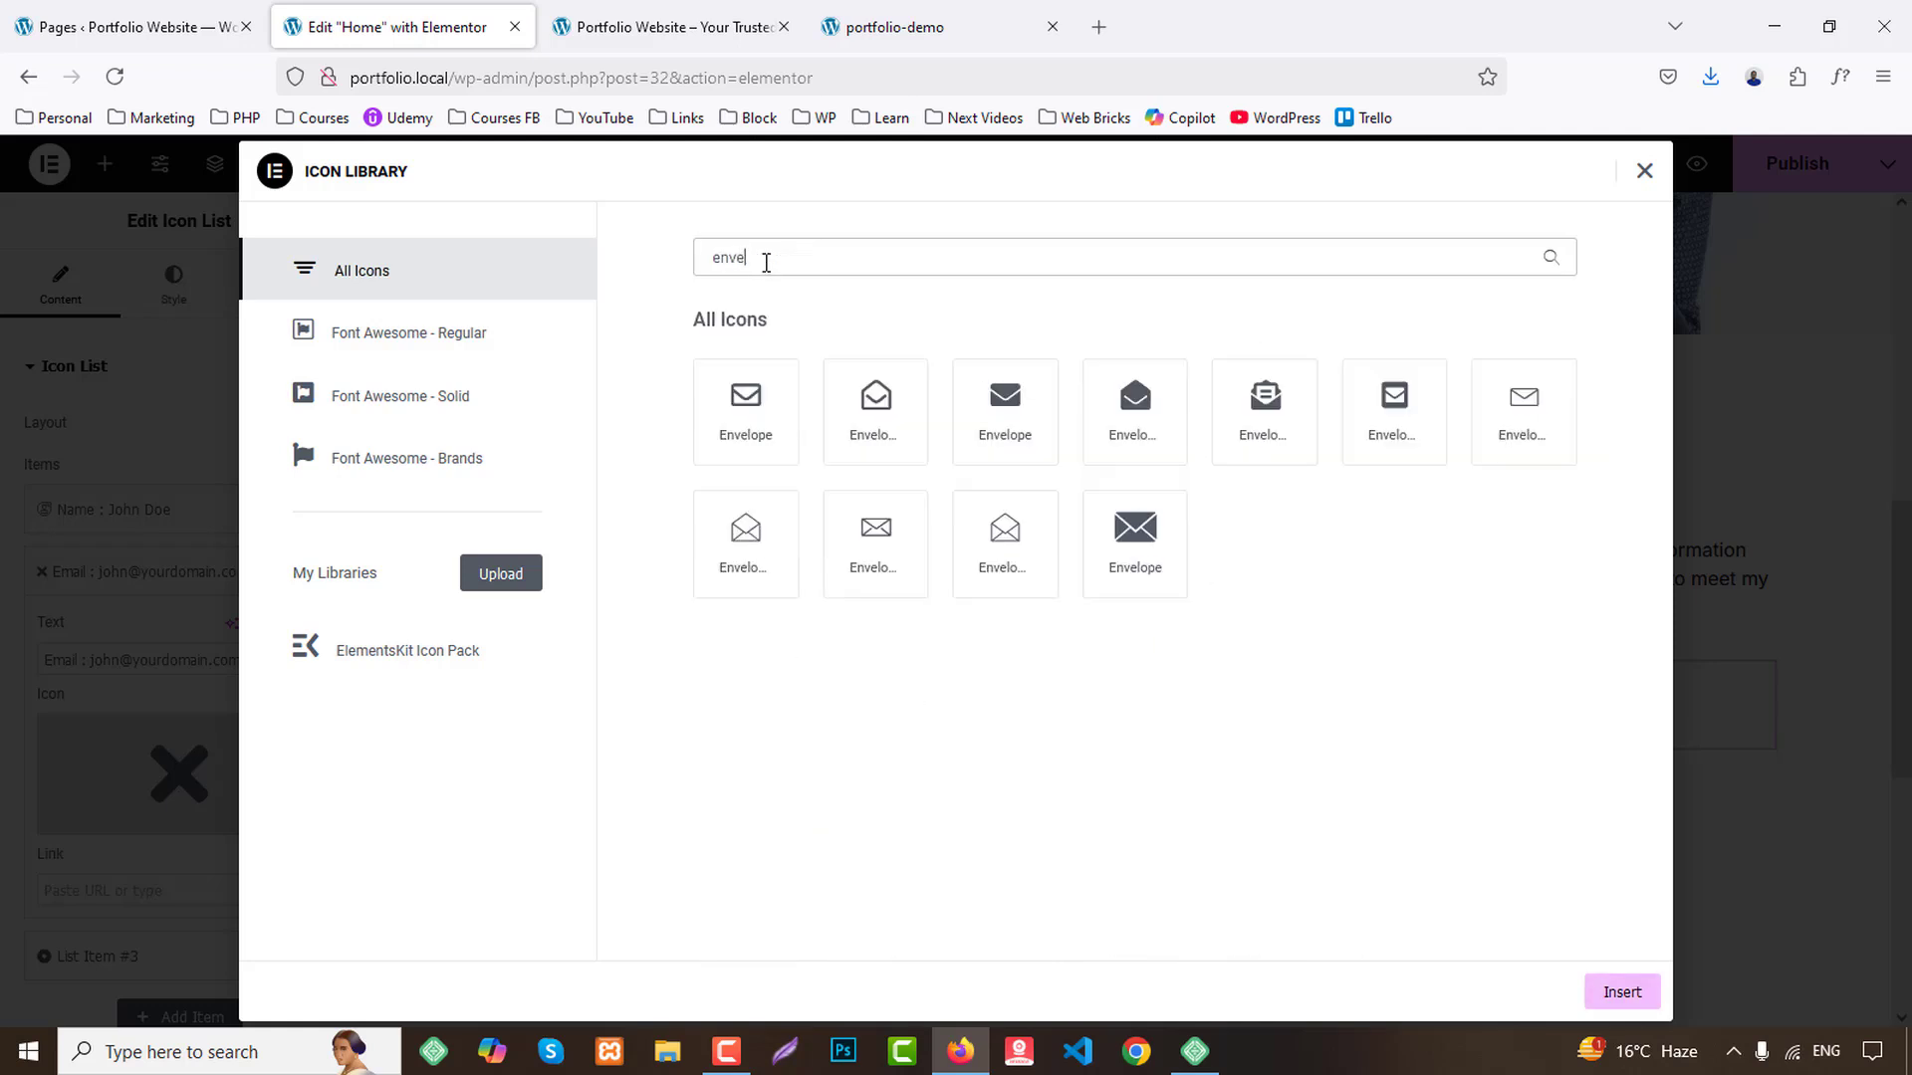
left_click(883, 430)
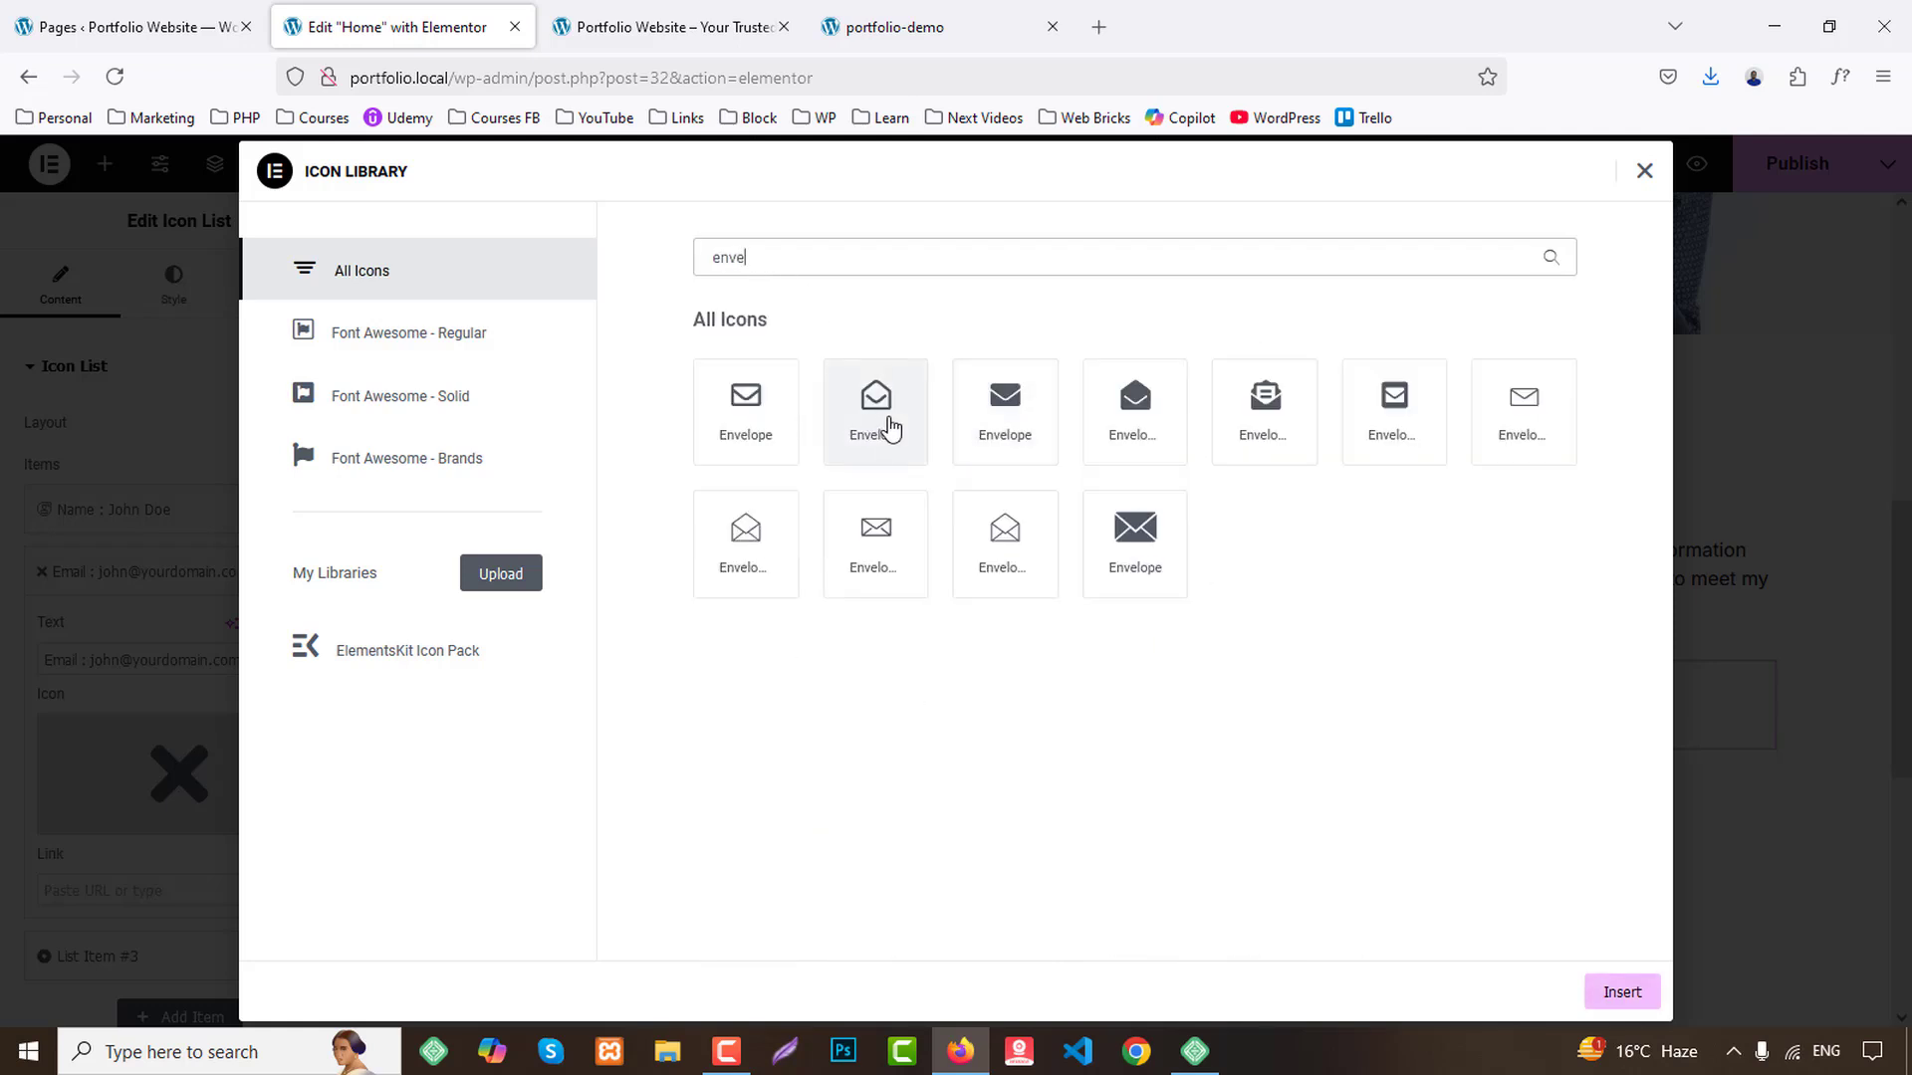
left_click(746, 418)
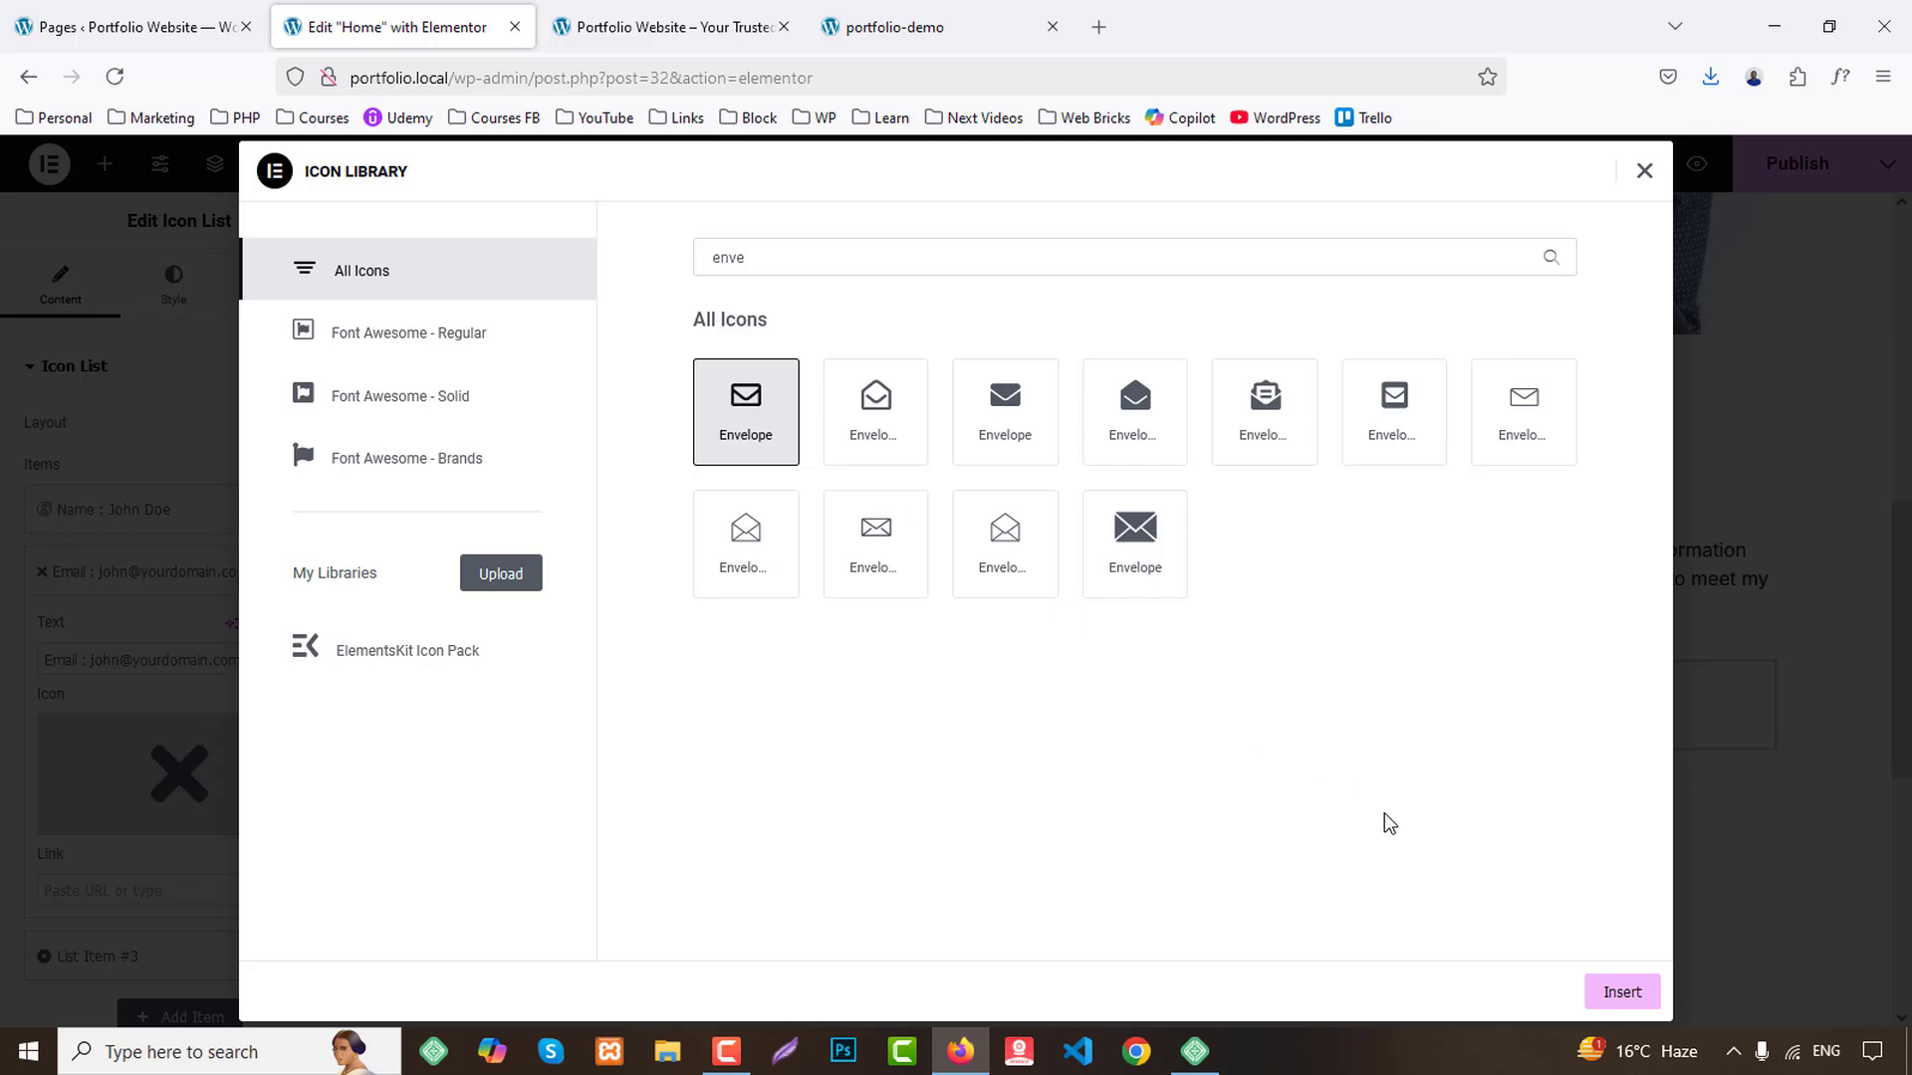
left_click(1620, 991)
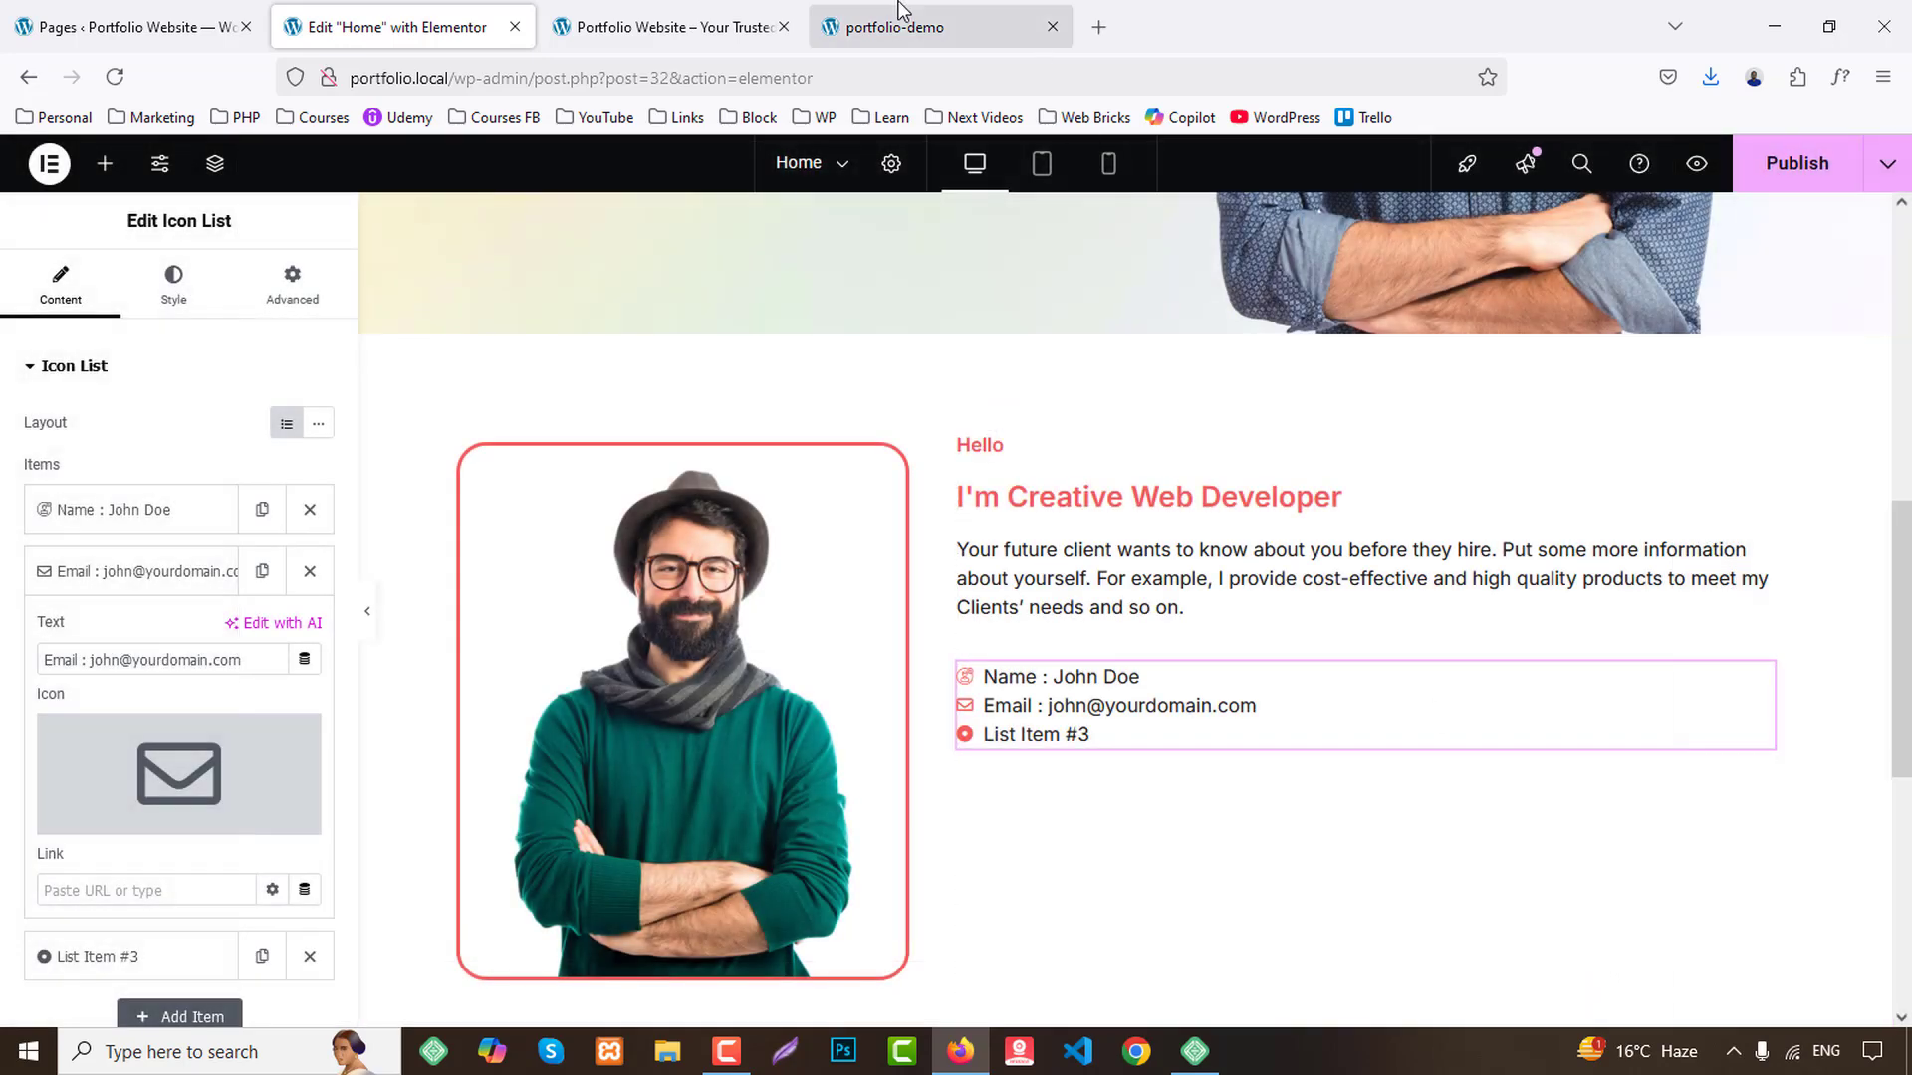
Replace the List Item #3 text with "Age : 23 Years" copied from the portfolio-demo site.
left_click(901, 30)
left_click_drag(826, 799, 1007, 798)
key("ctrl+c")
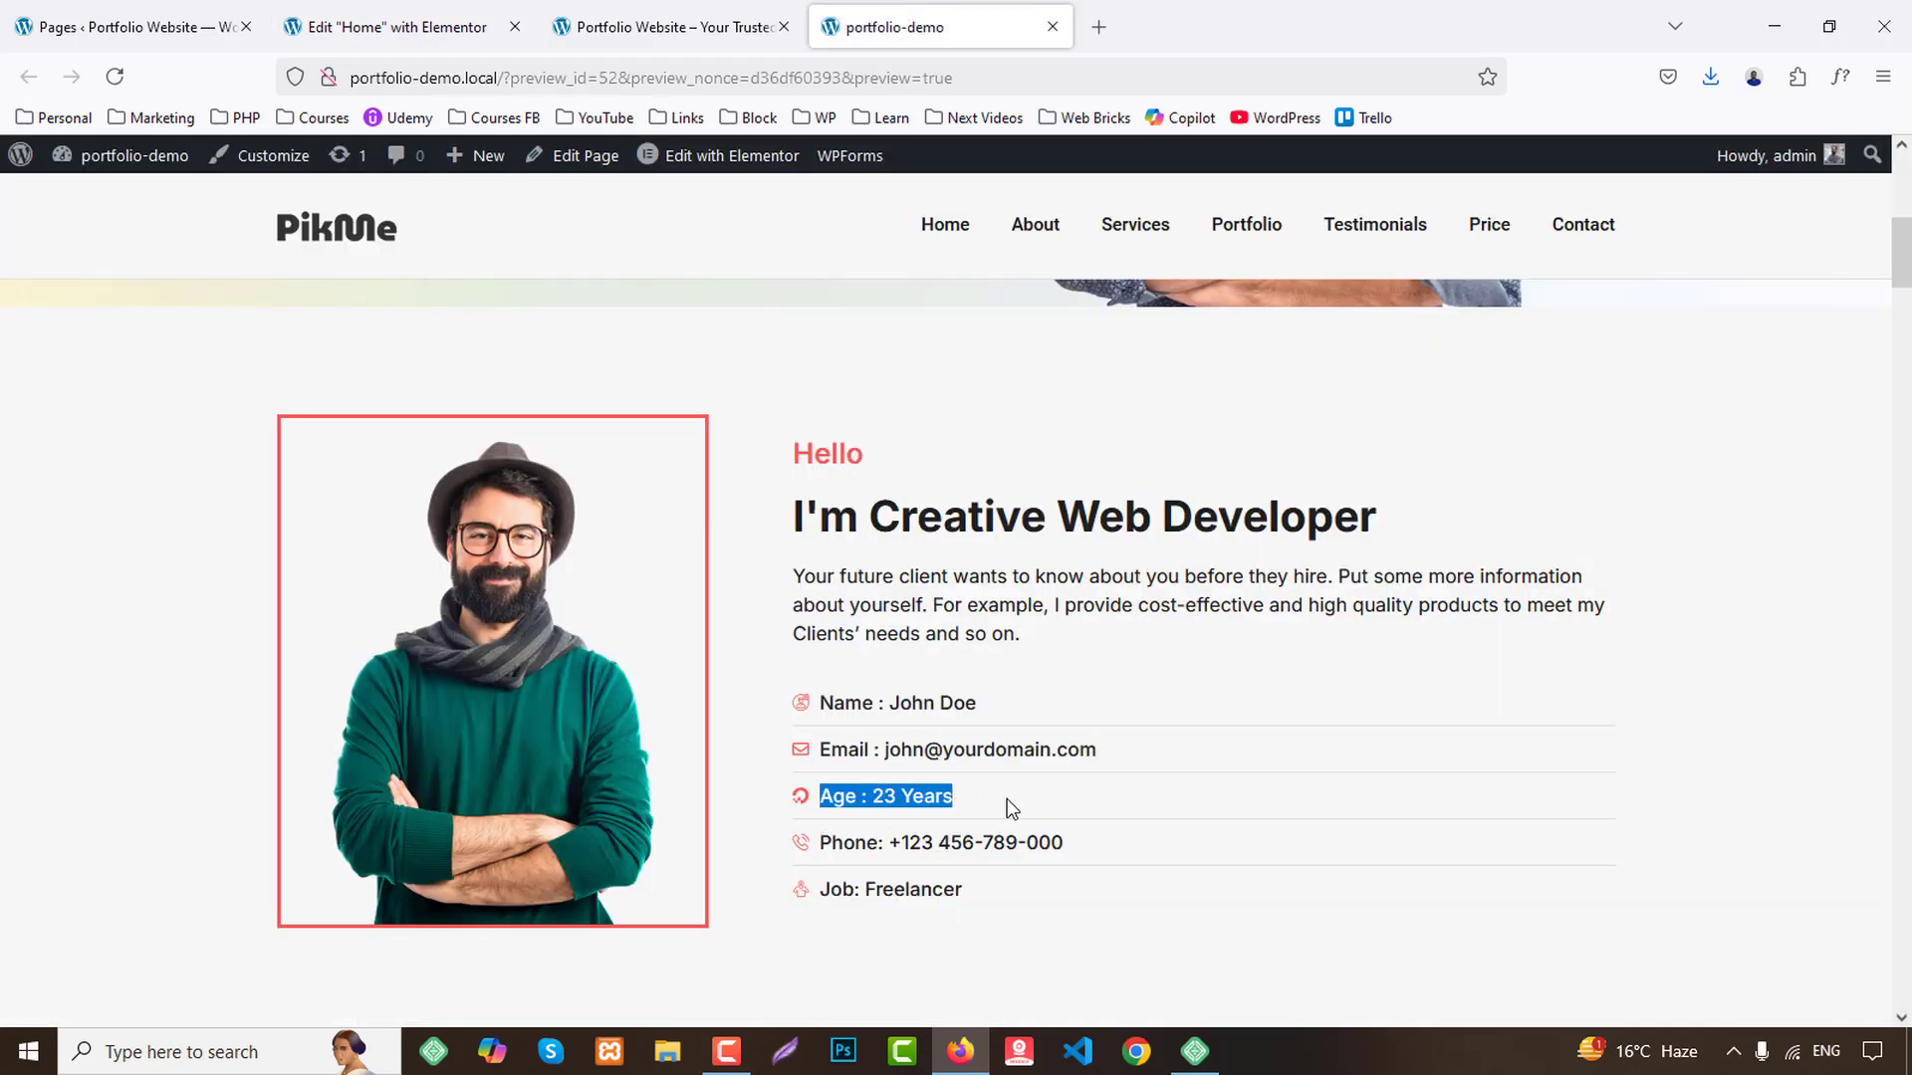
left_click(493, 30)
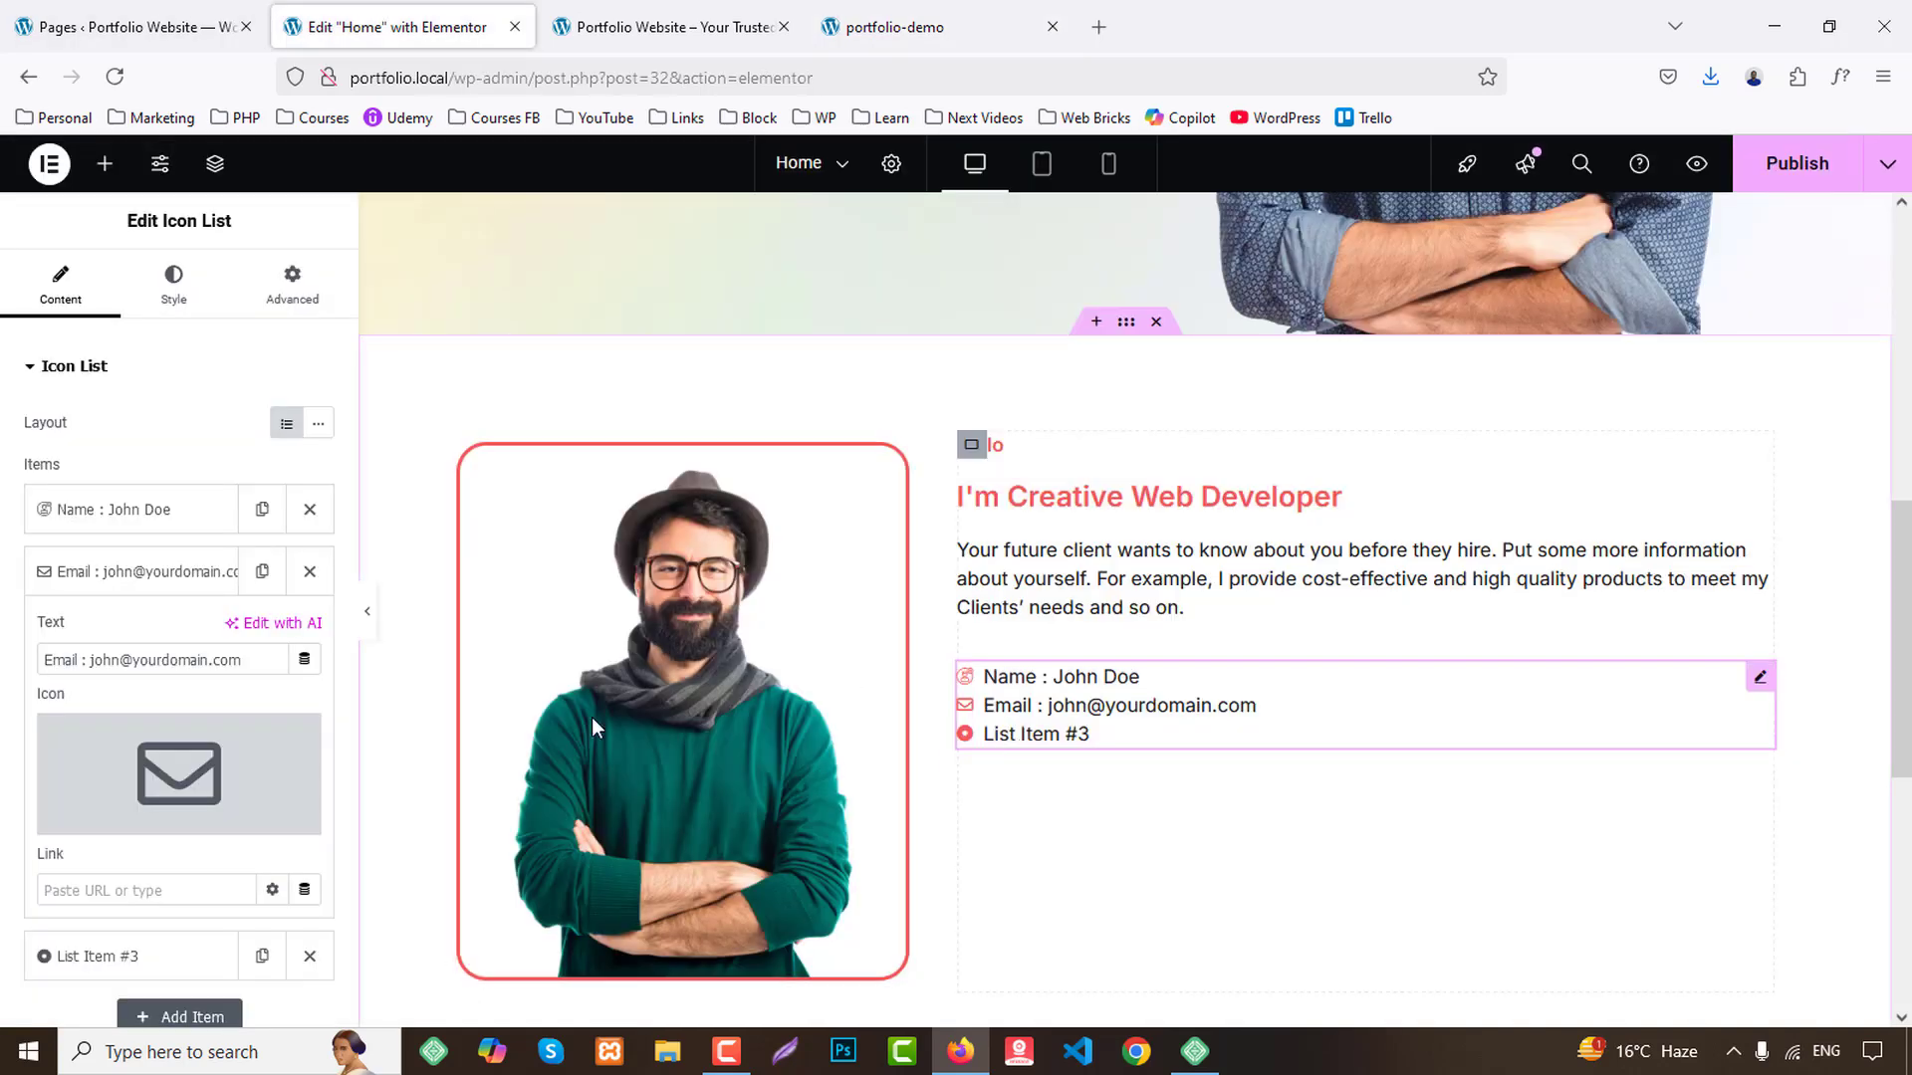
left_click(120, 571)
left_click(124, 633)
triple_click(148, 720)
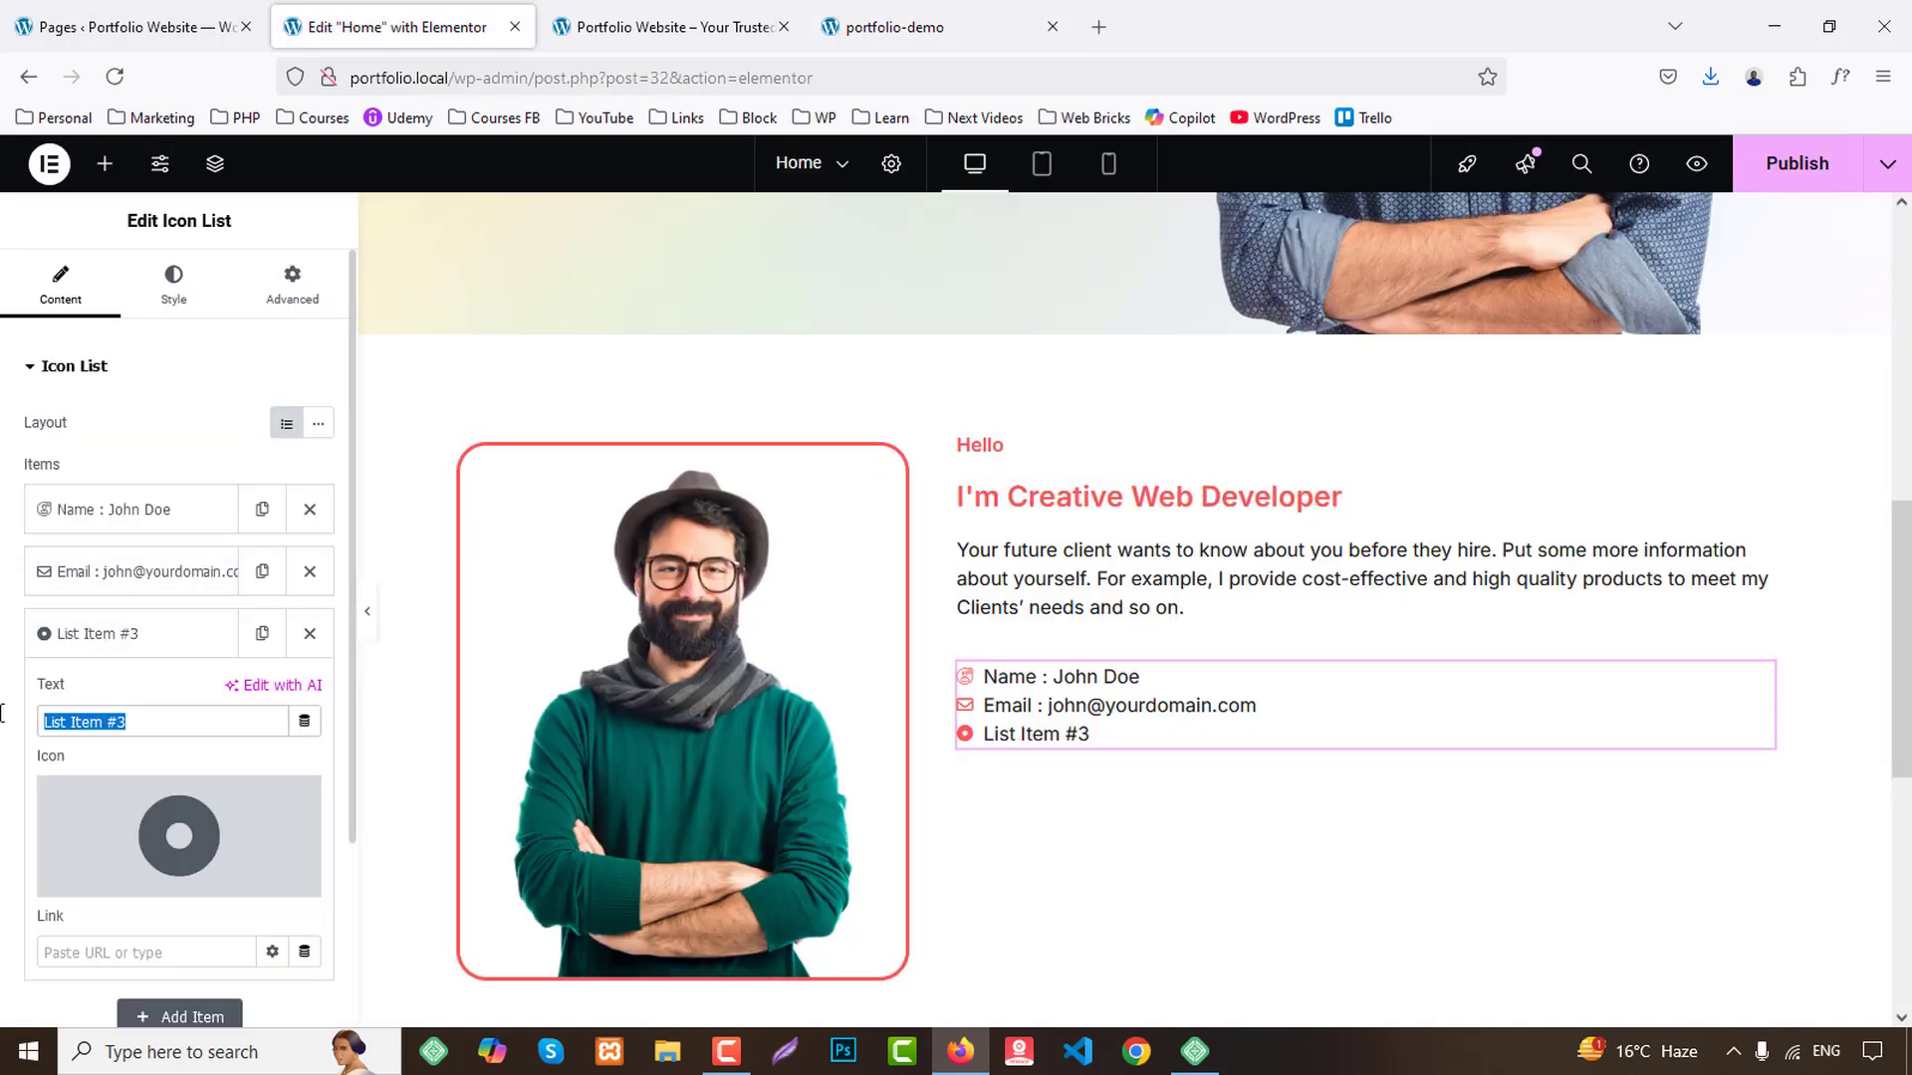
key("ctrl+v")
Search the icon library for "num" and give the age item the sort-number icon with an upward arrow and 9 above 1.
left_click(155, 878)
left_click(786, 255)
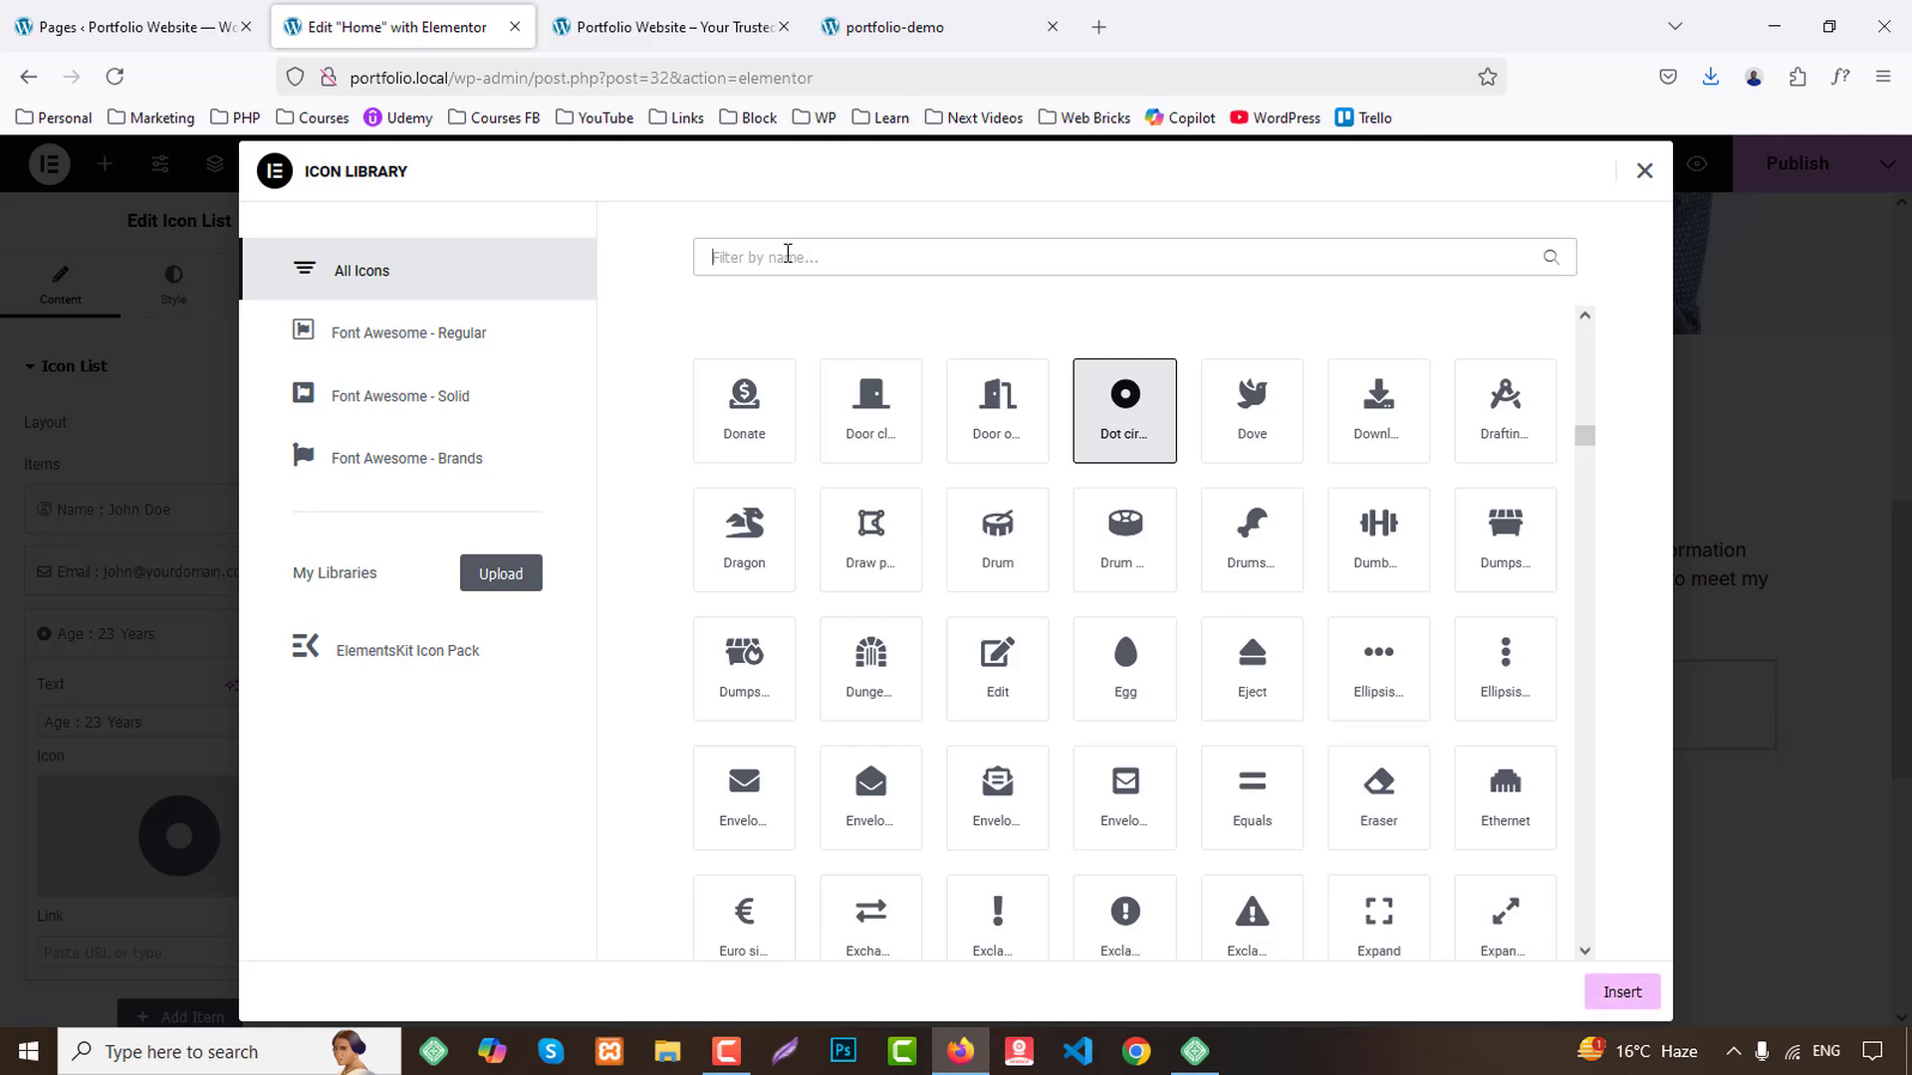
type("age")
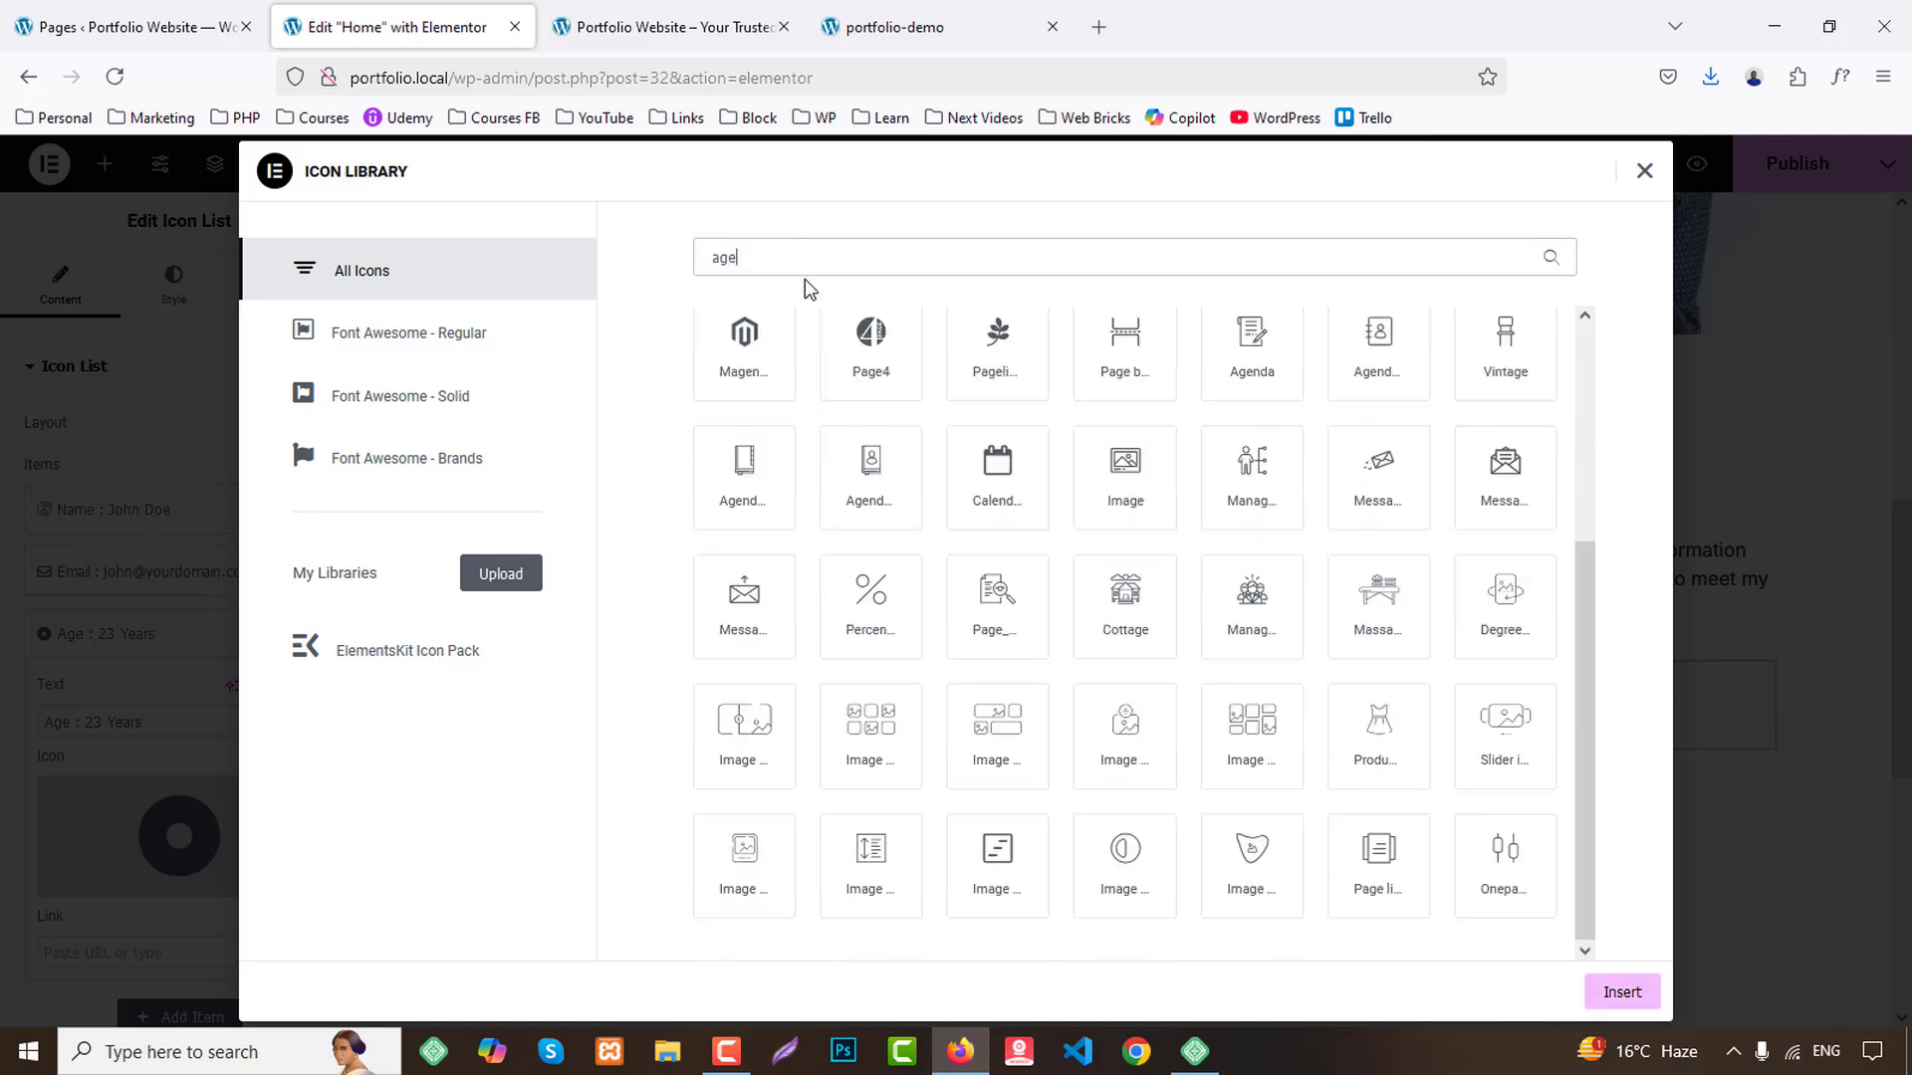
type("nu")
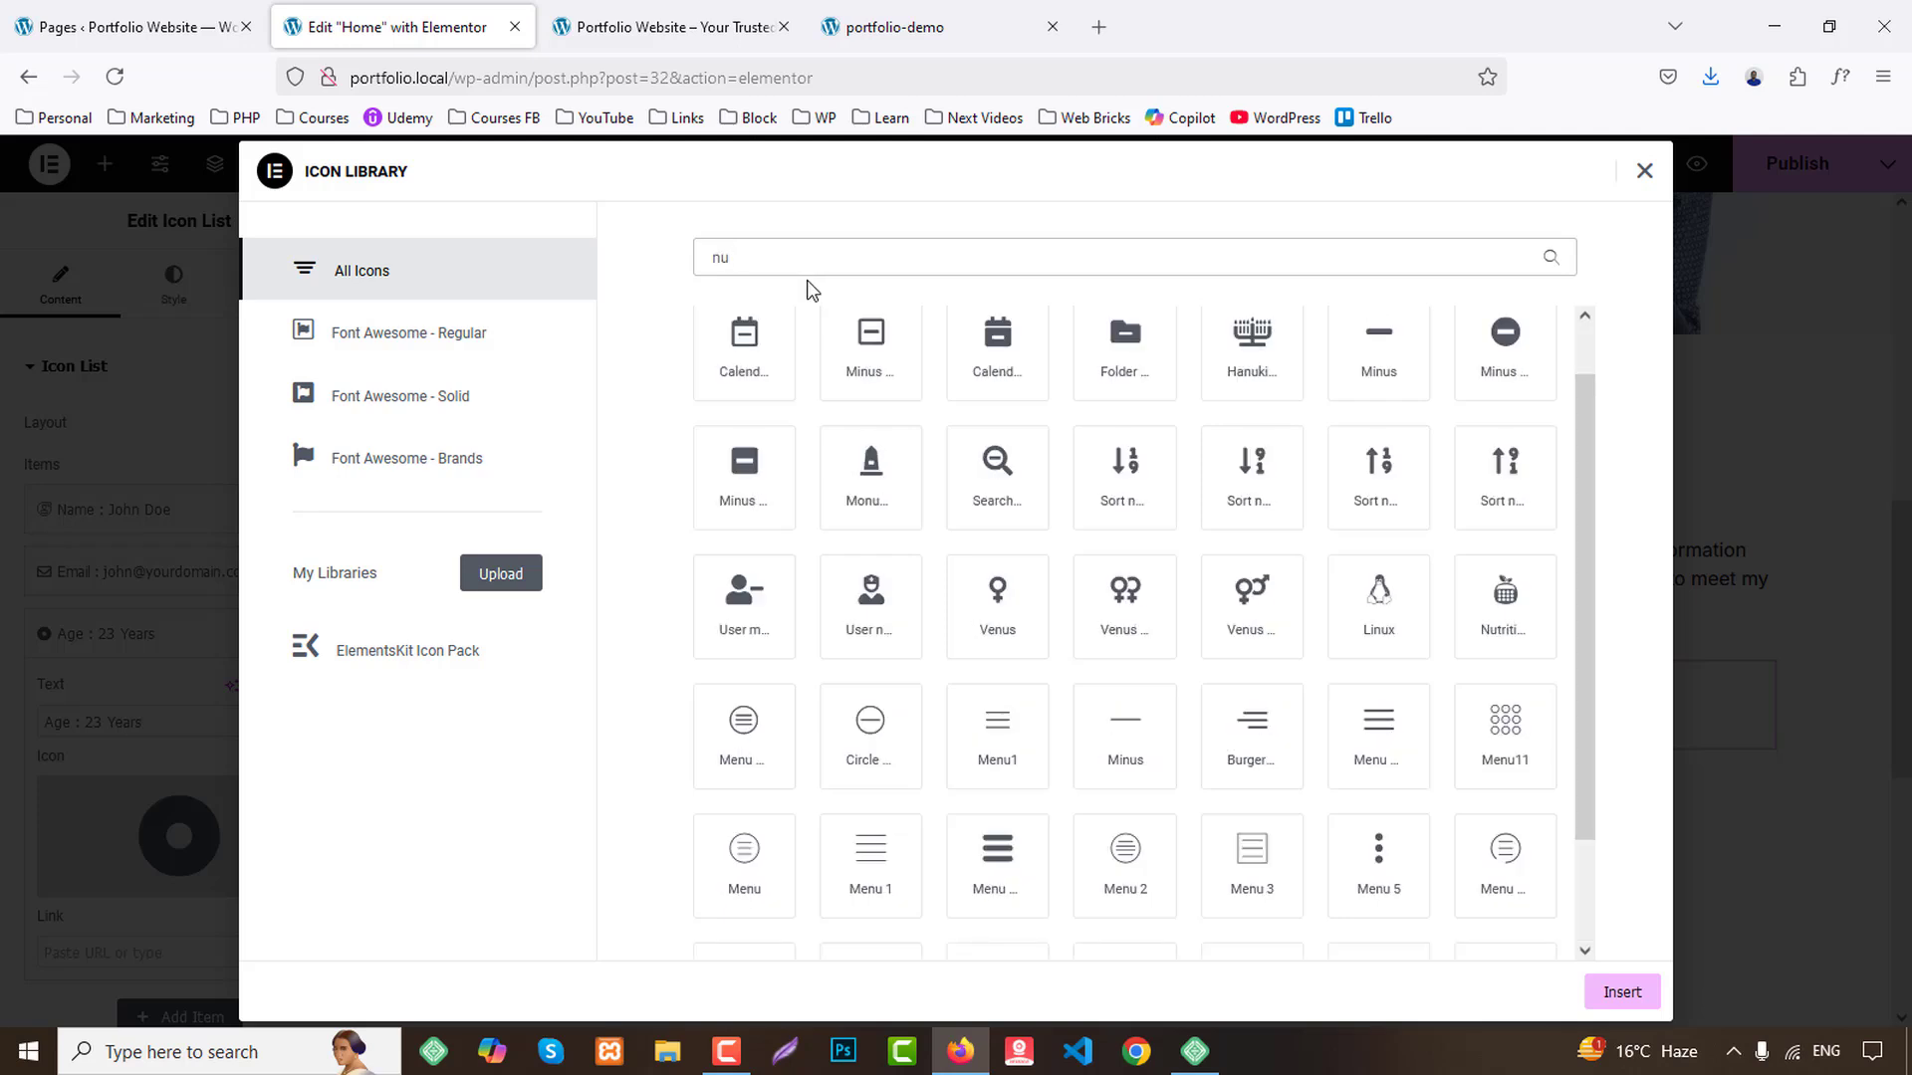
type("m")
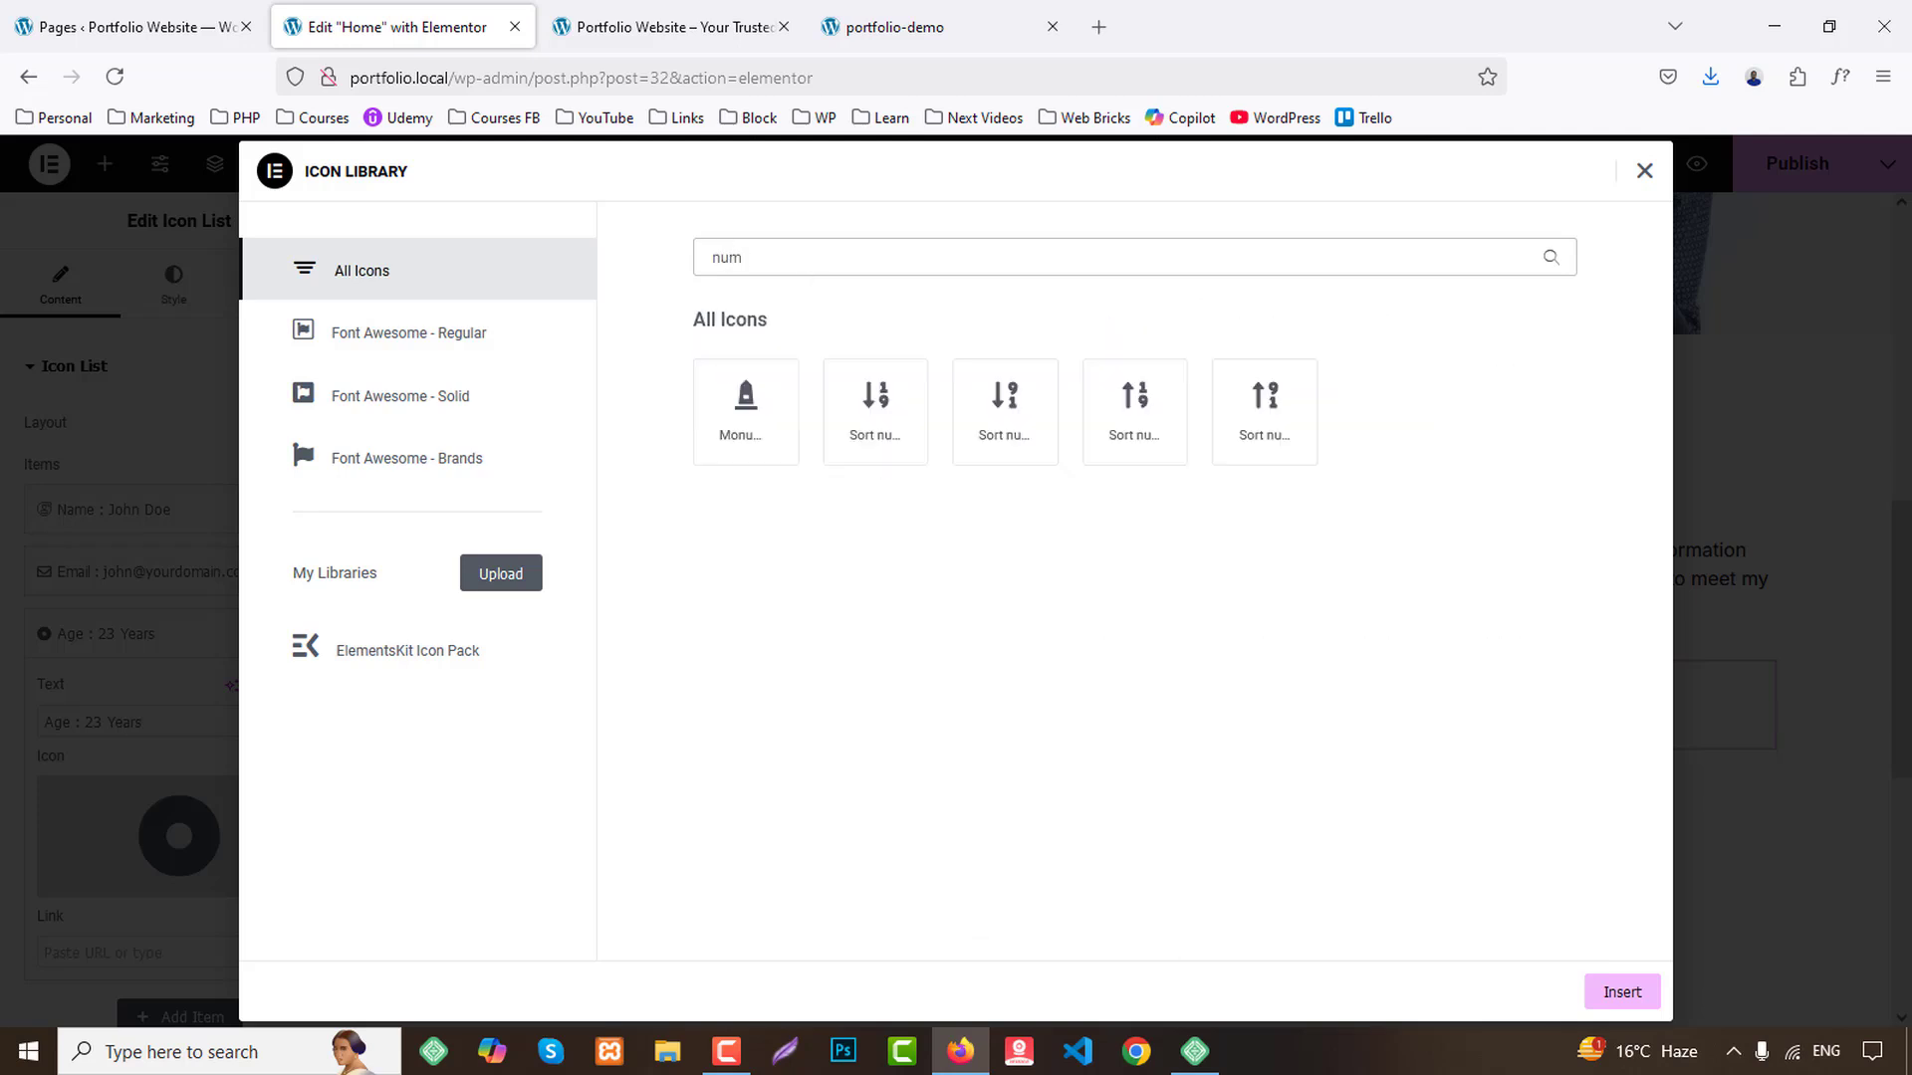
left_click(1256, 416)
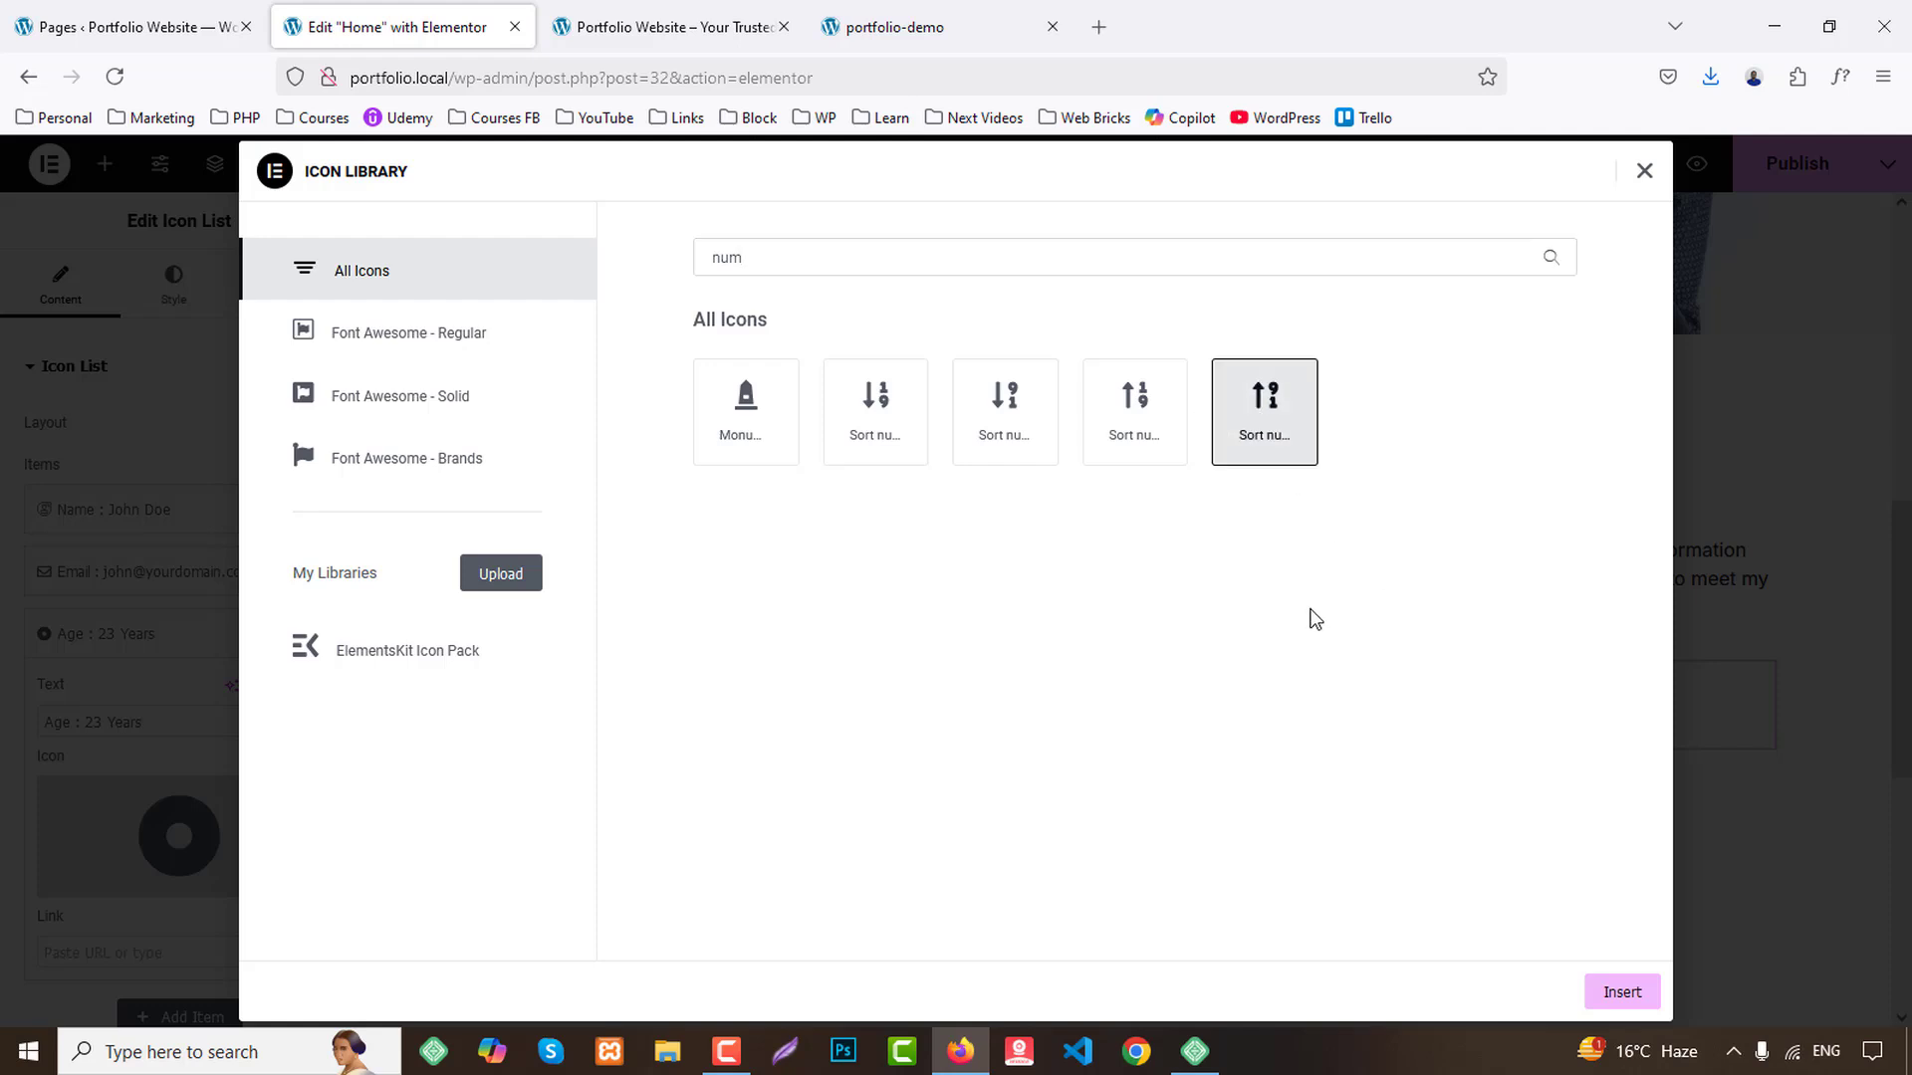
left_click(1605, 992)
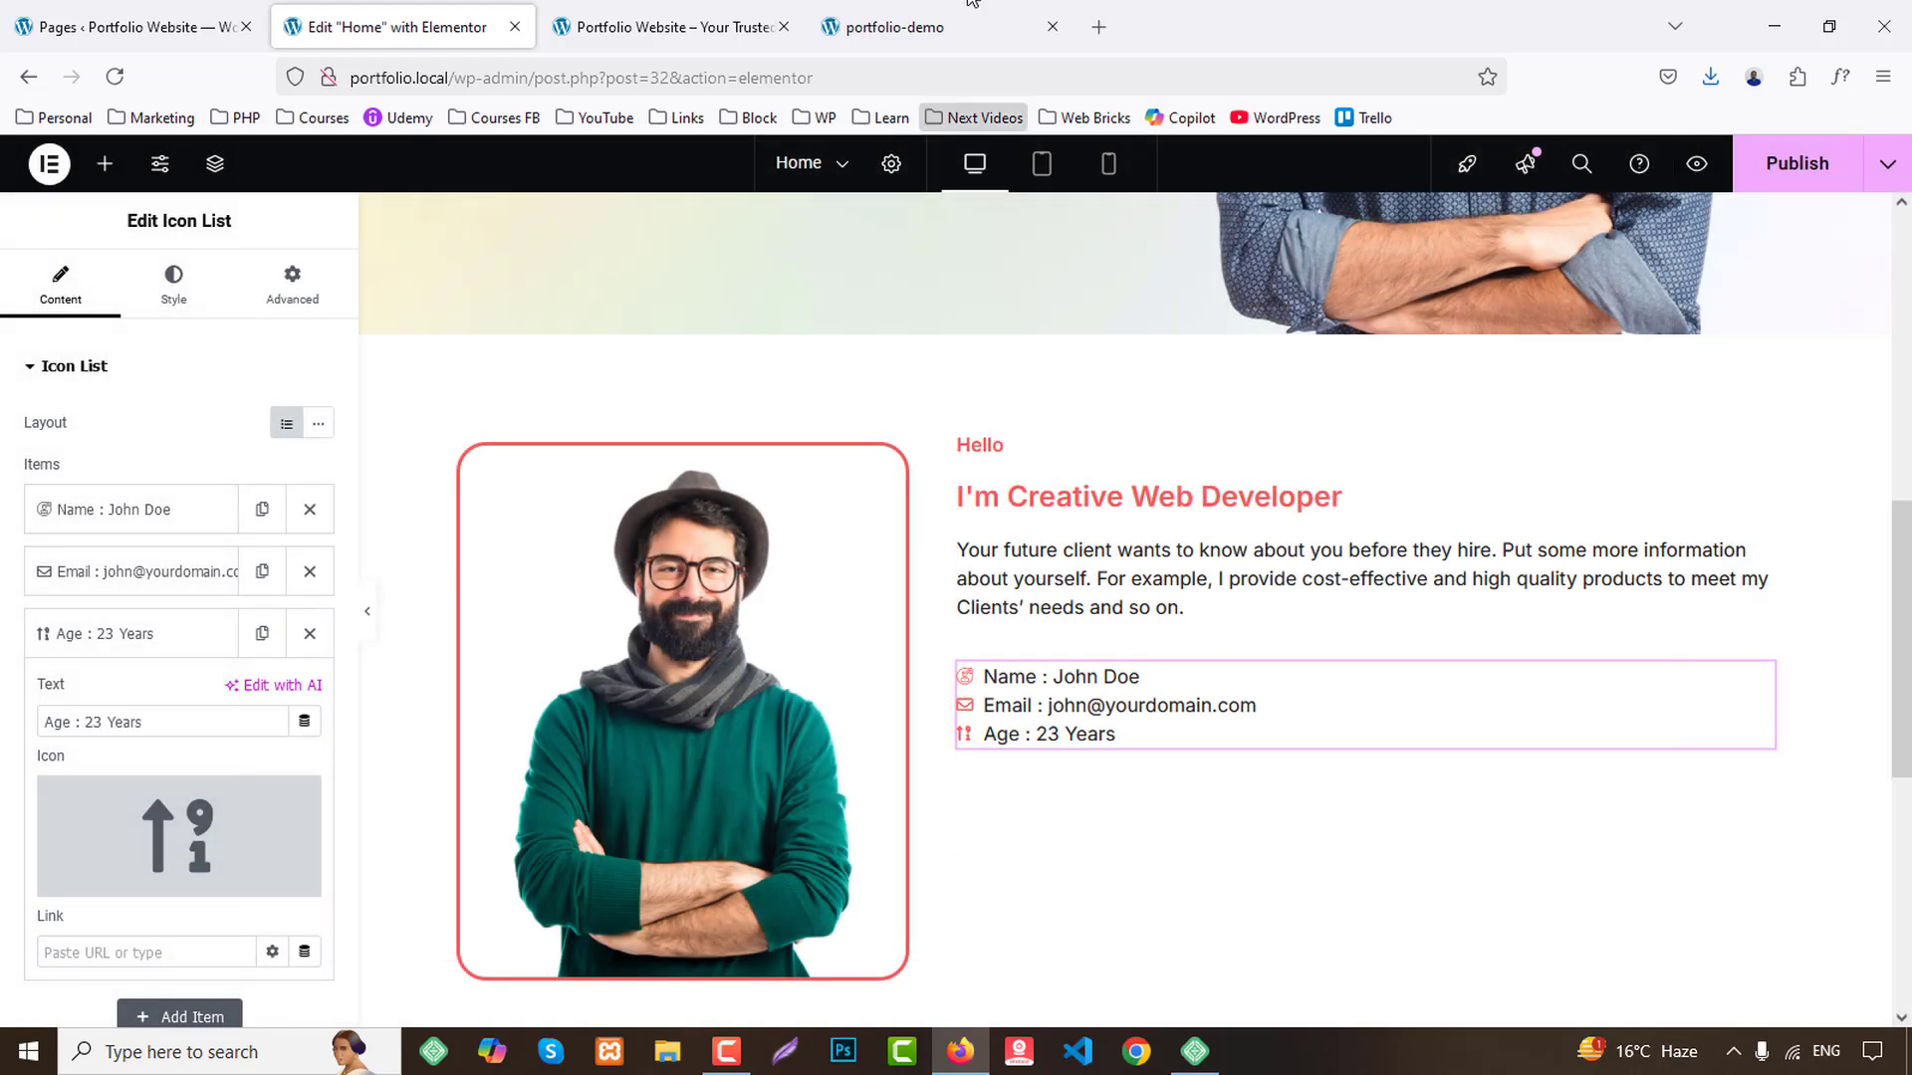
Duplicate the age item and replace the copy's text with the phone line from the portfolio-demo site.
left_click(921, 20)
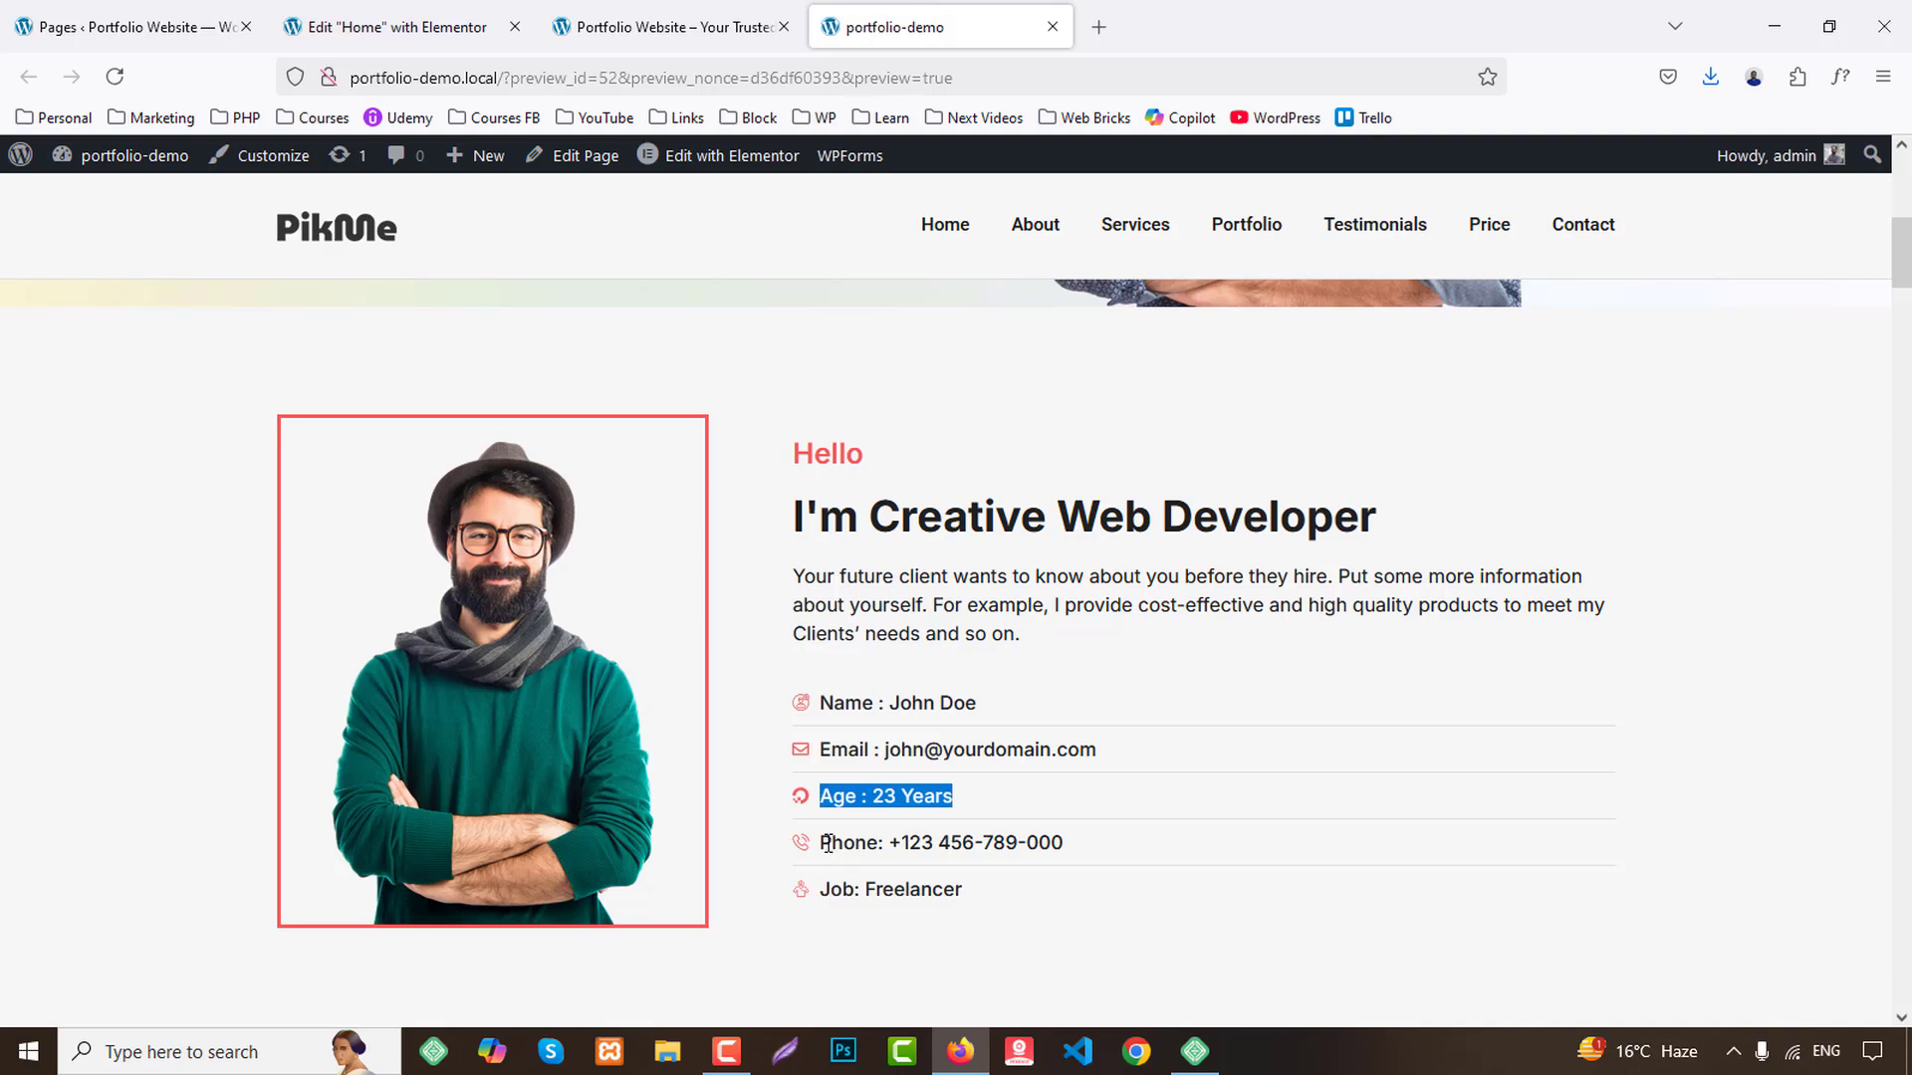
left_click_drag(828, 845, 1161, 842)
key("ctrl+c")
left_click(398, 26)
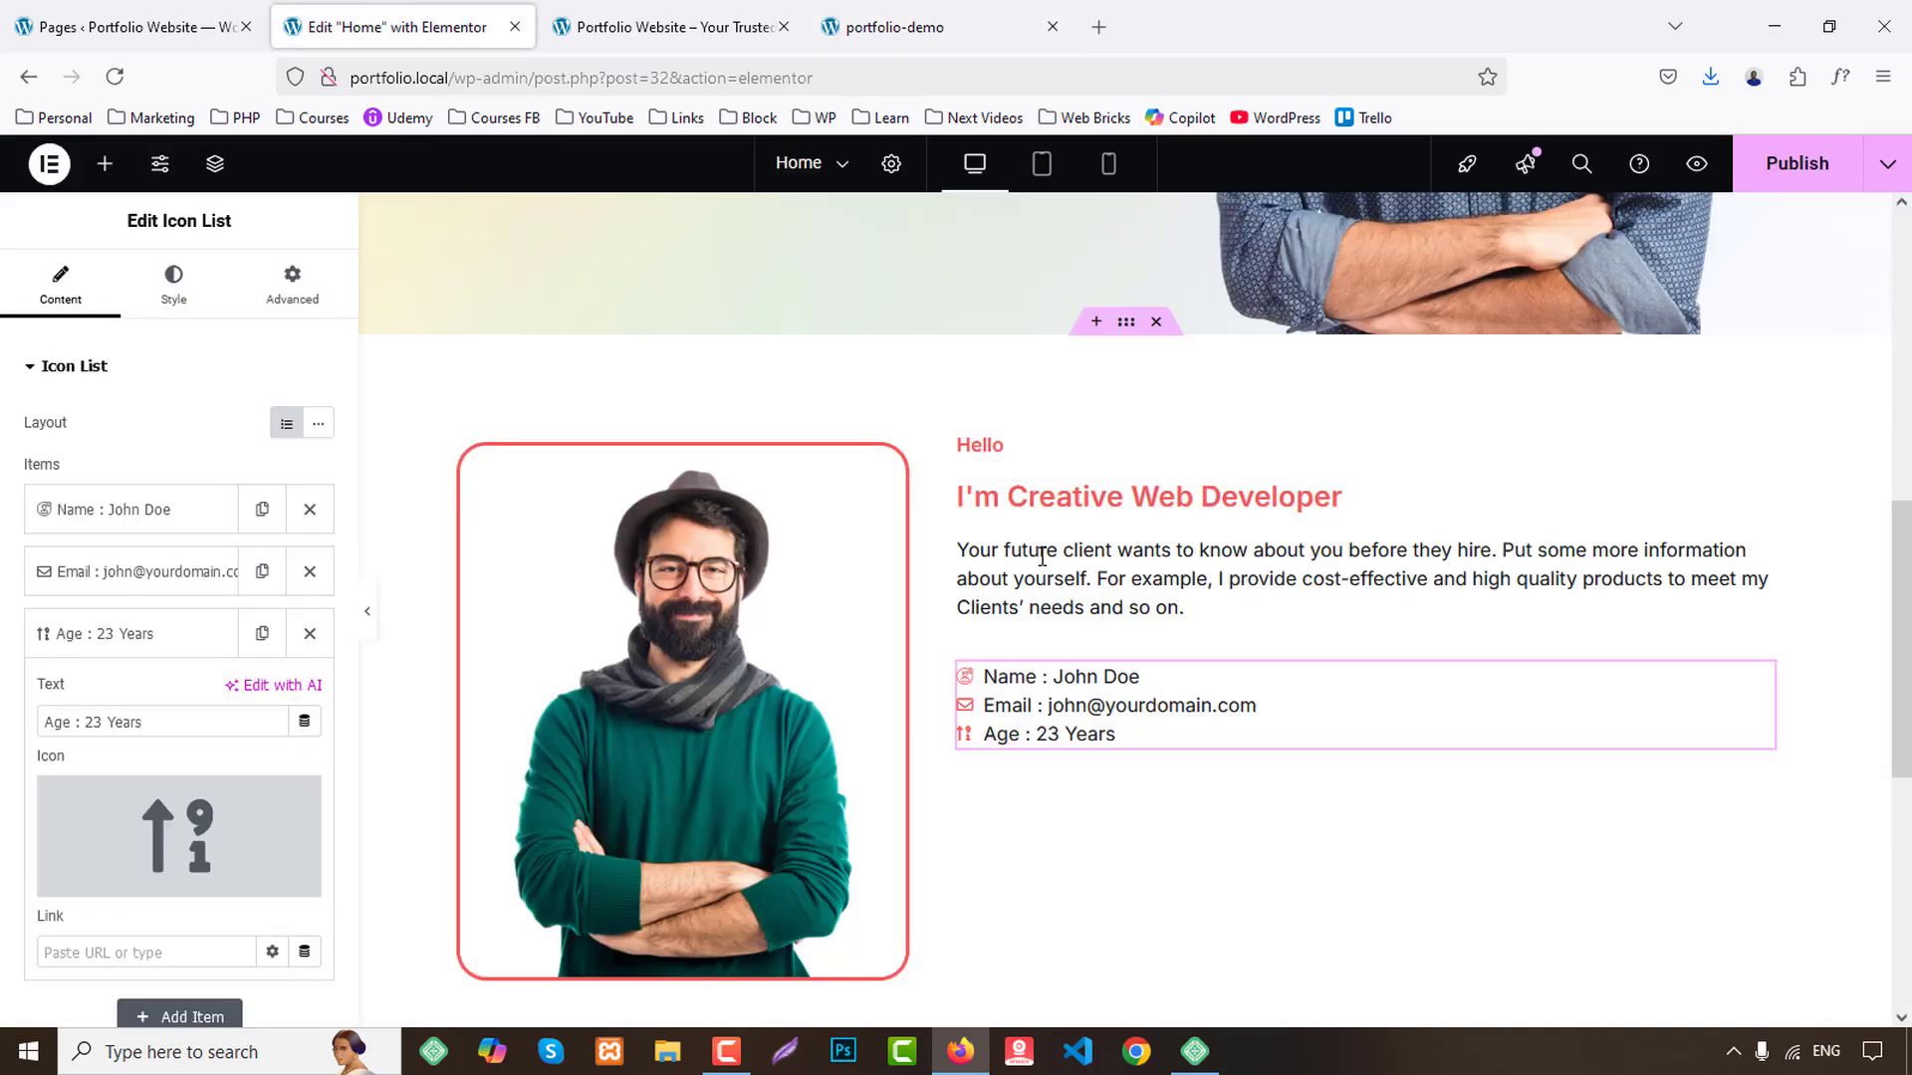
left_click(102, 637)
left_click(262, 634)
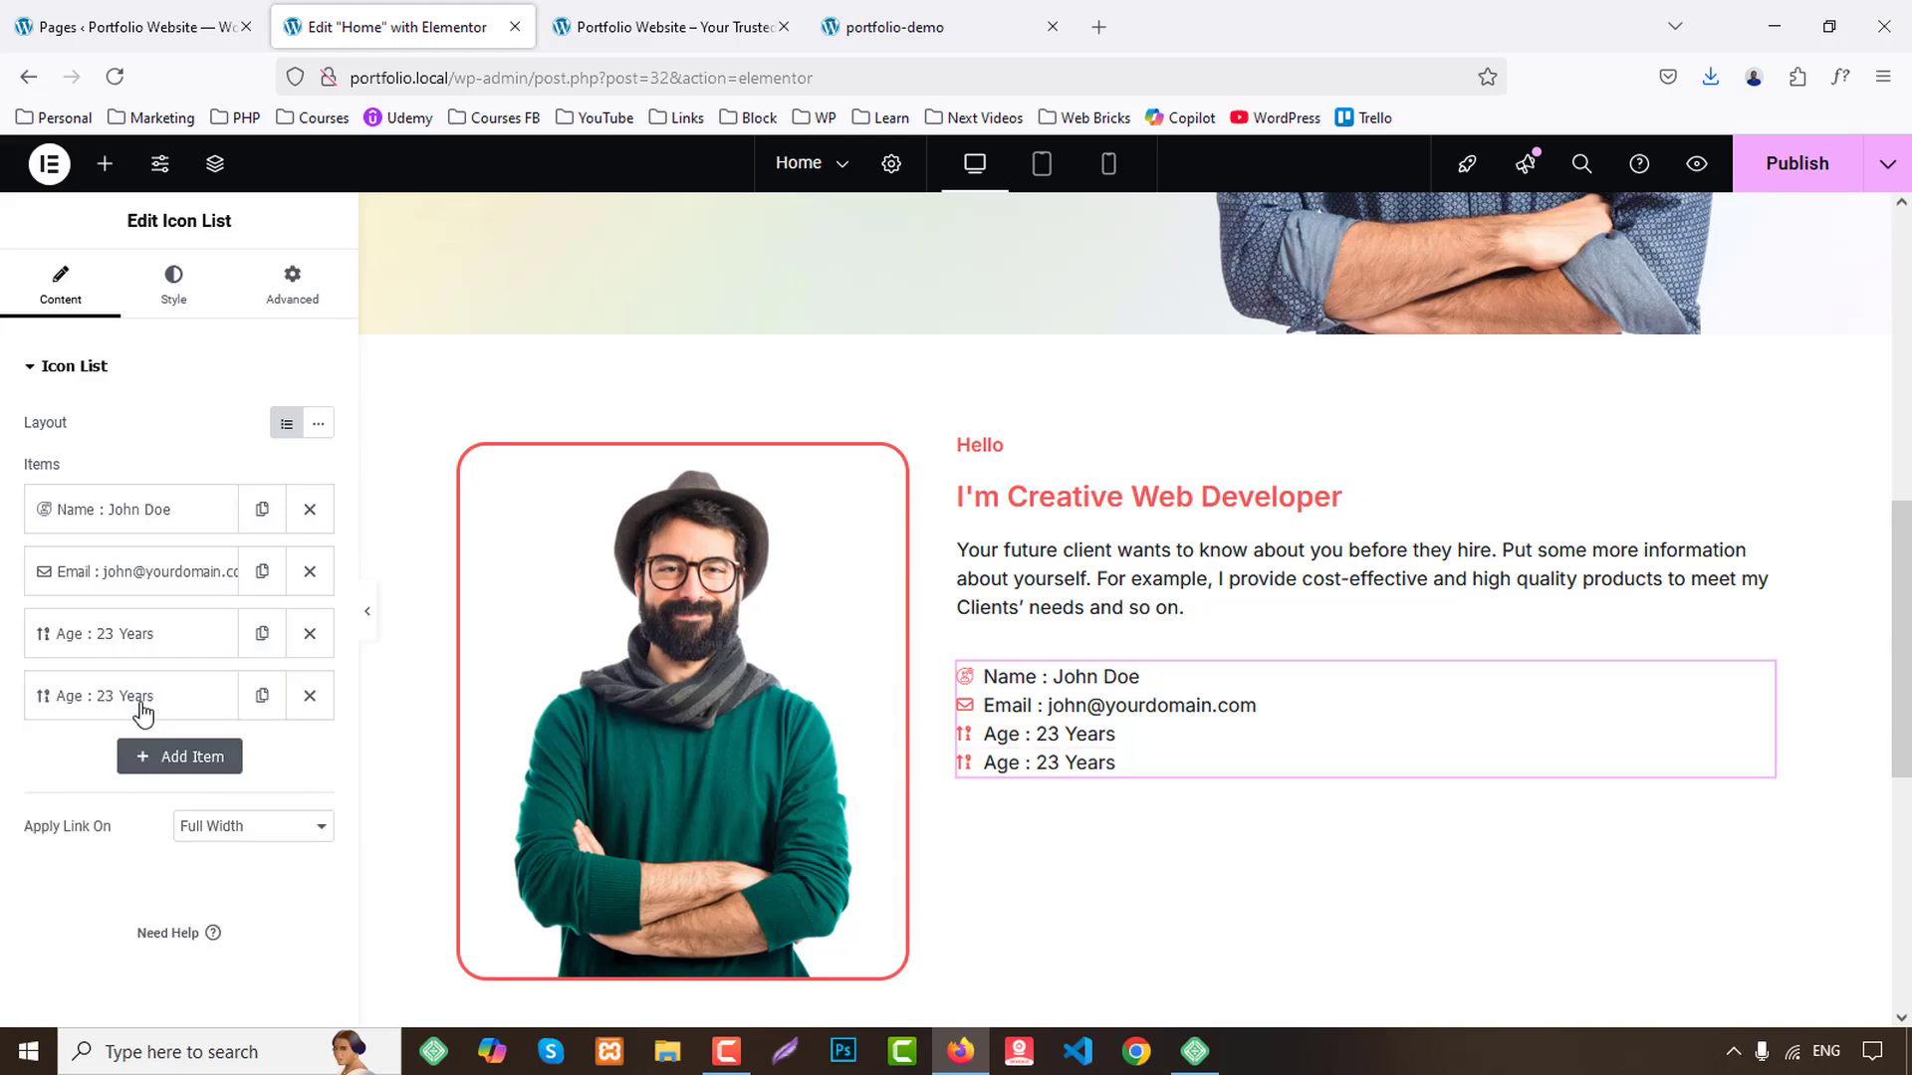
left_click(143, 700)
triple_click(176, 784)
key("ctrl+v")
Find phone icons in the icon library and insert the Phone1 icon for the phone item.
left_click(105, 944)
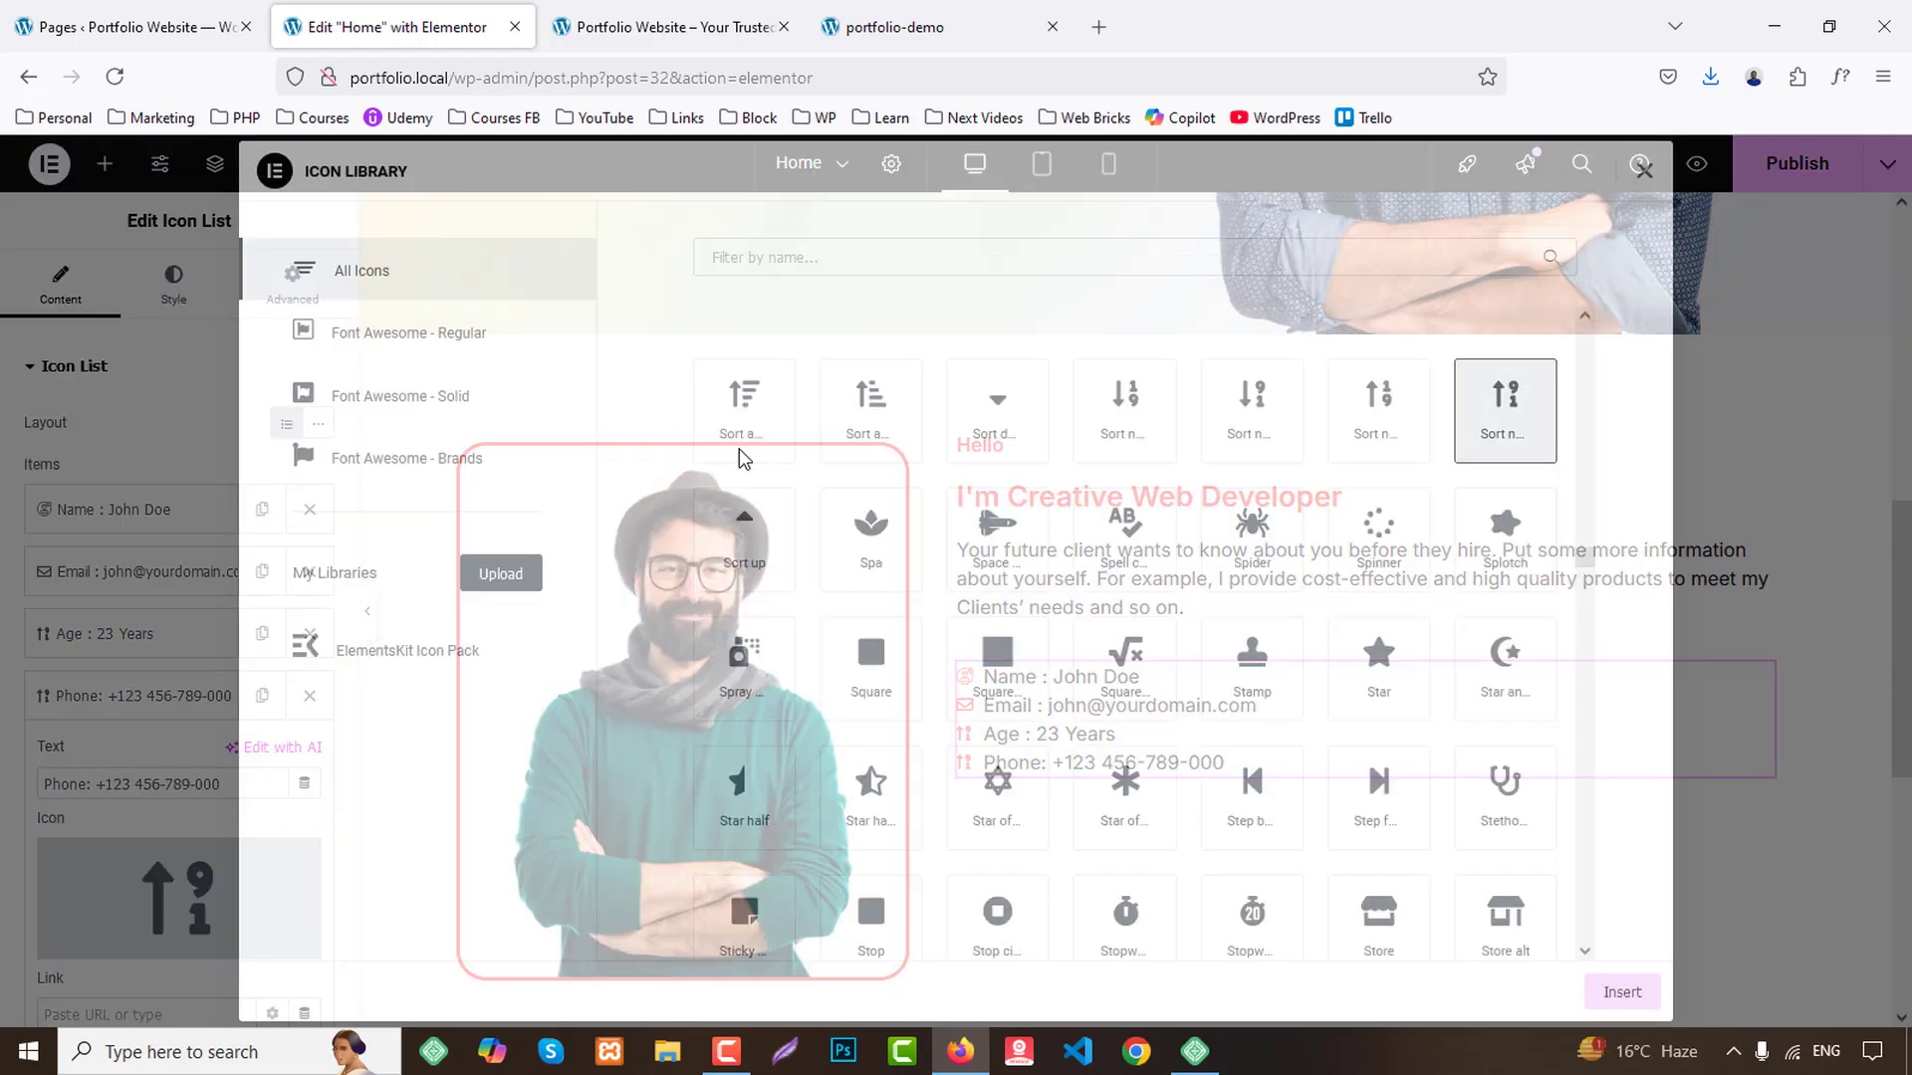
left_click(755, 255)
type("phon")
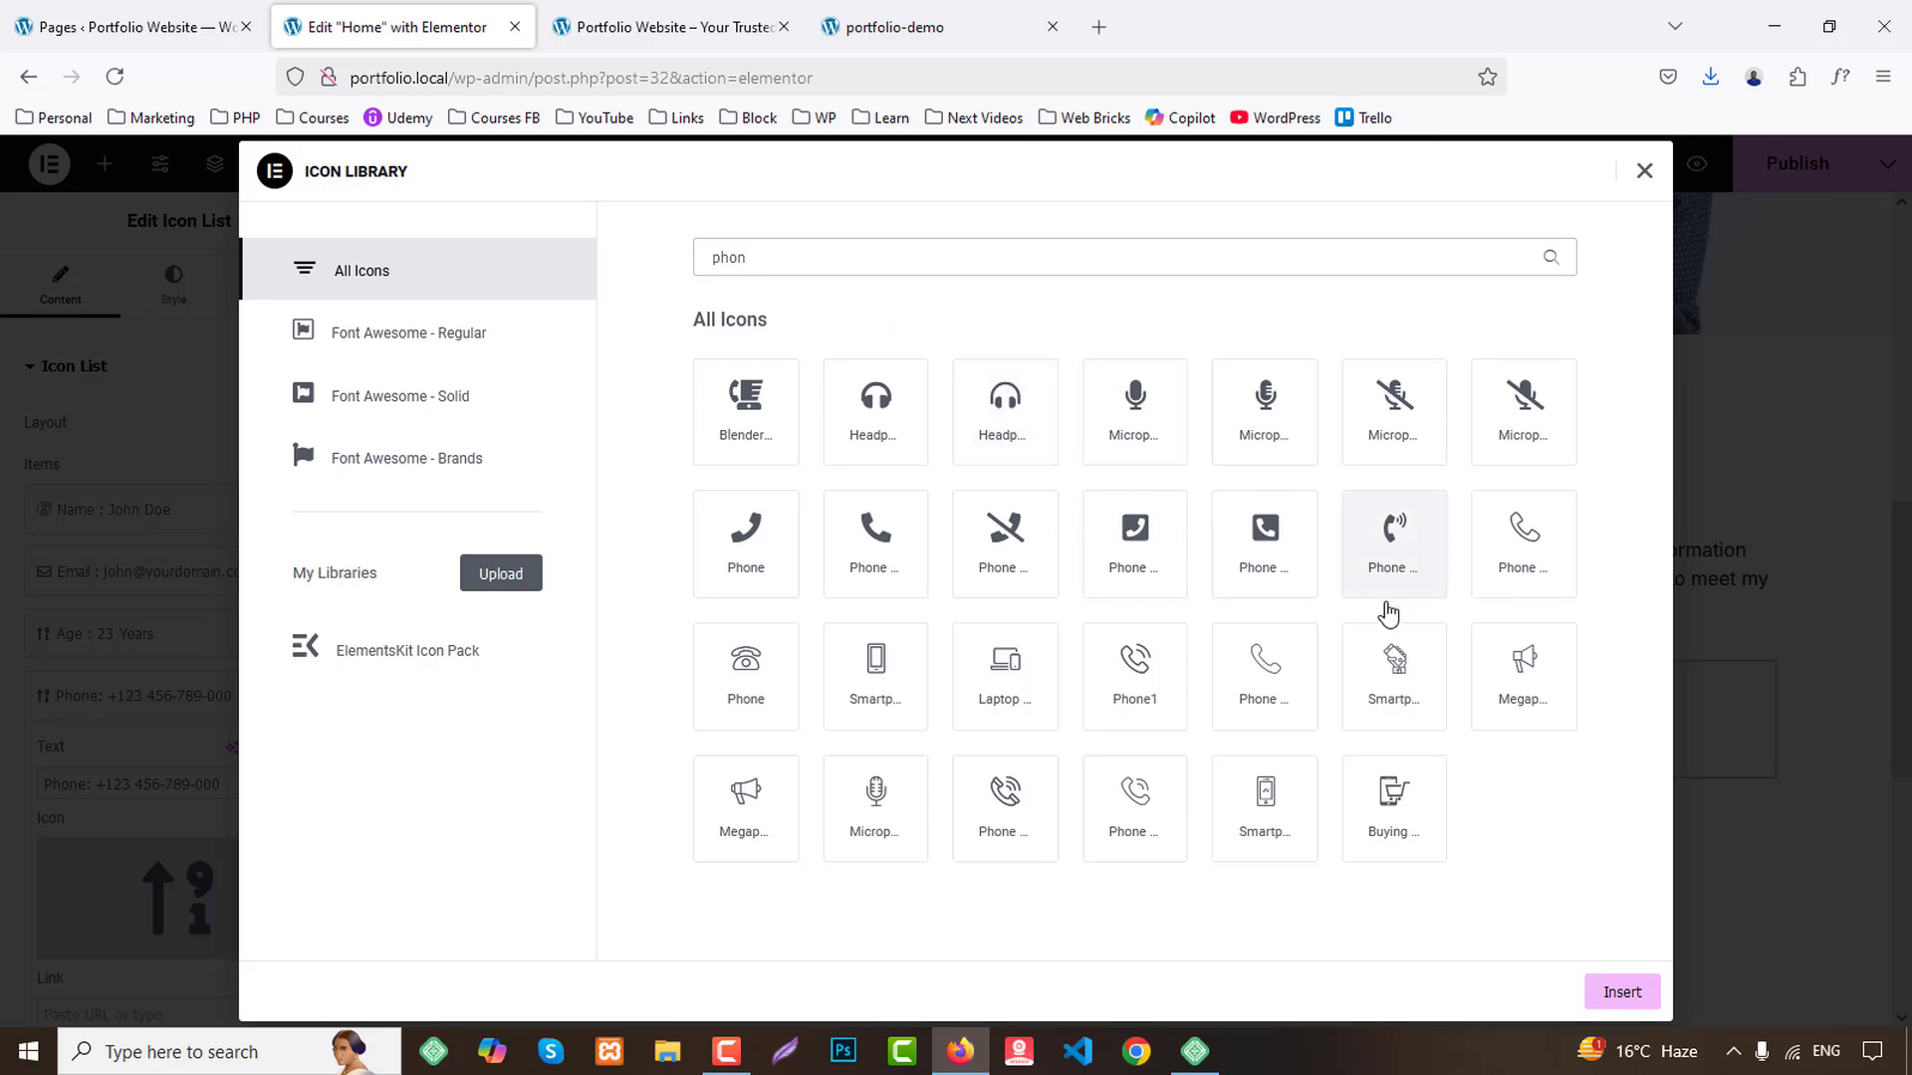
left_click(1135, 667)
left_click(1617, 992)
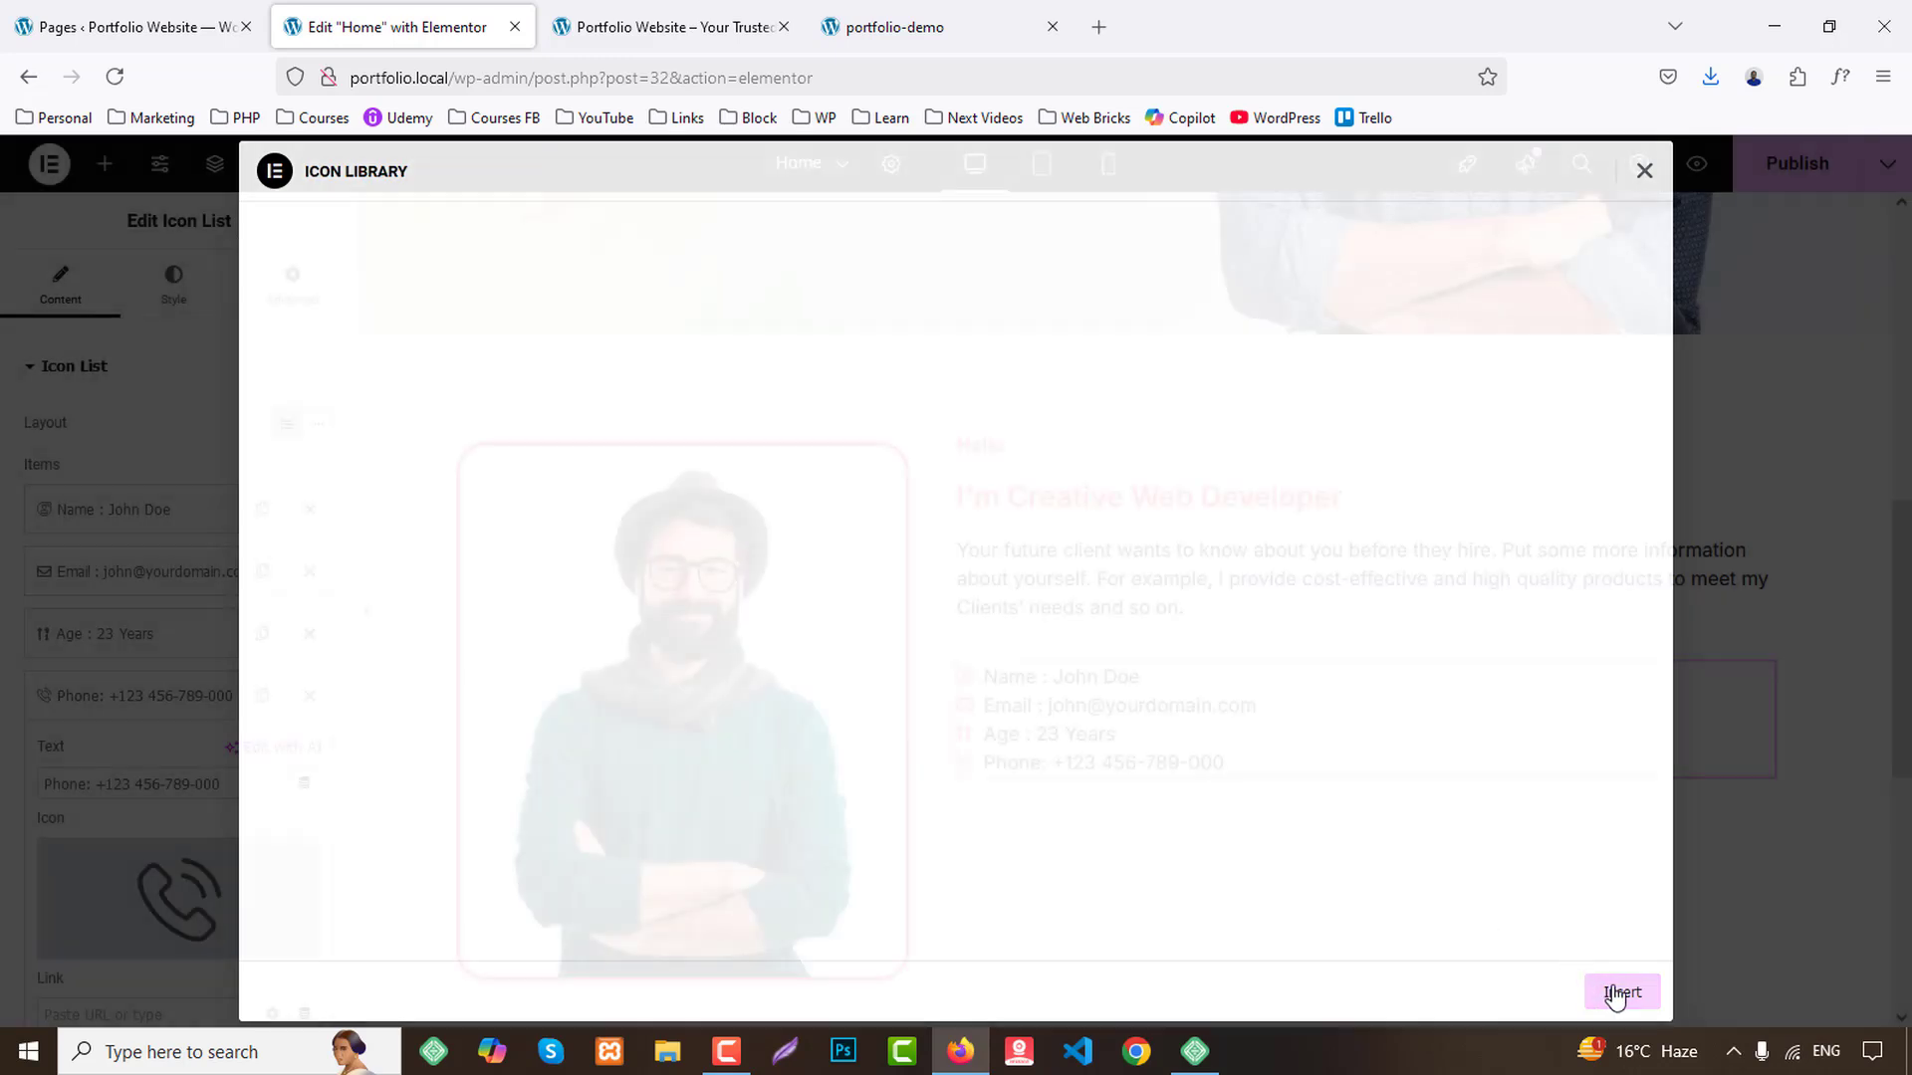
Duplicate the phone item and replace the copy's text with "Job: Freelancer" from the portfolio-demo site.
left_click(878, 27)
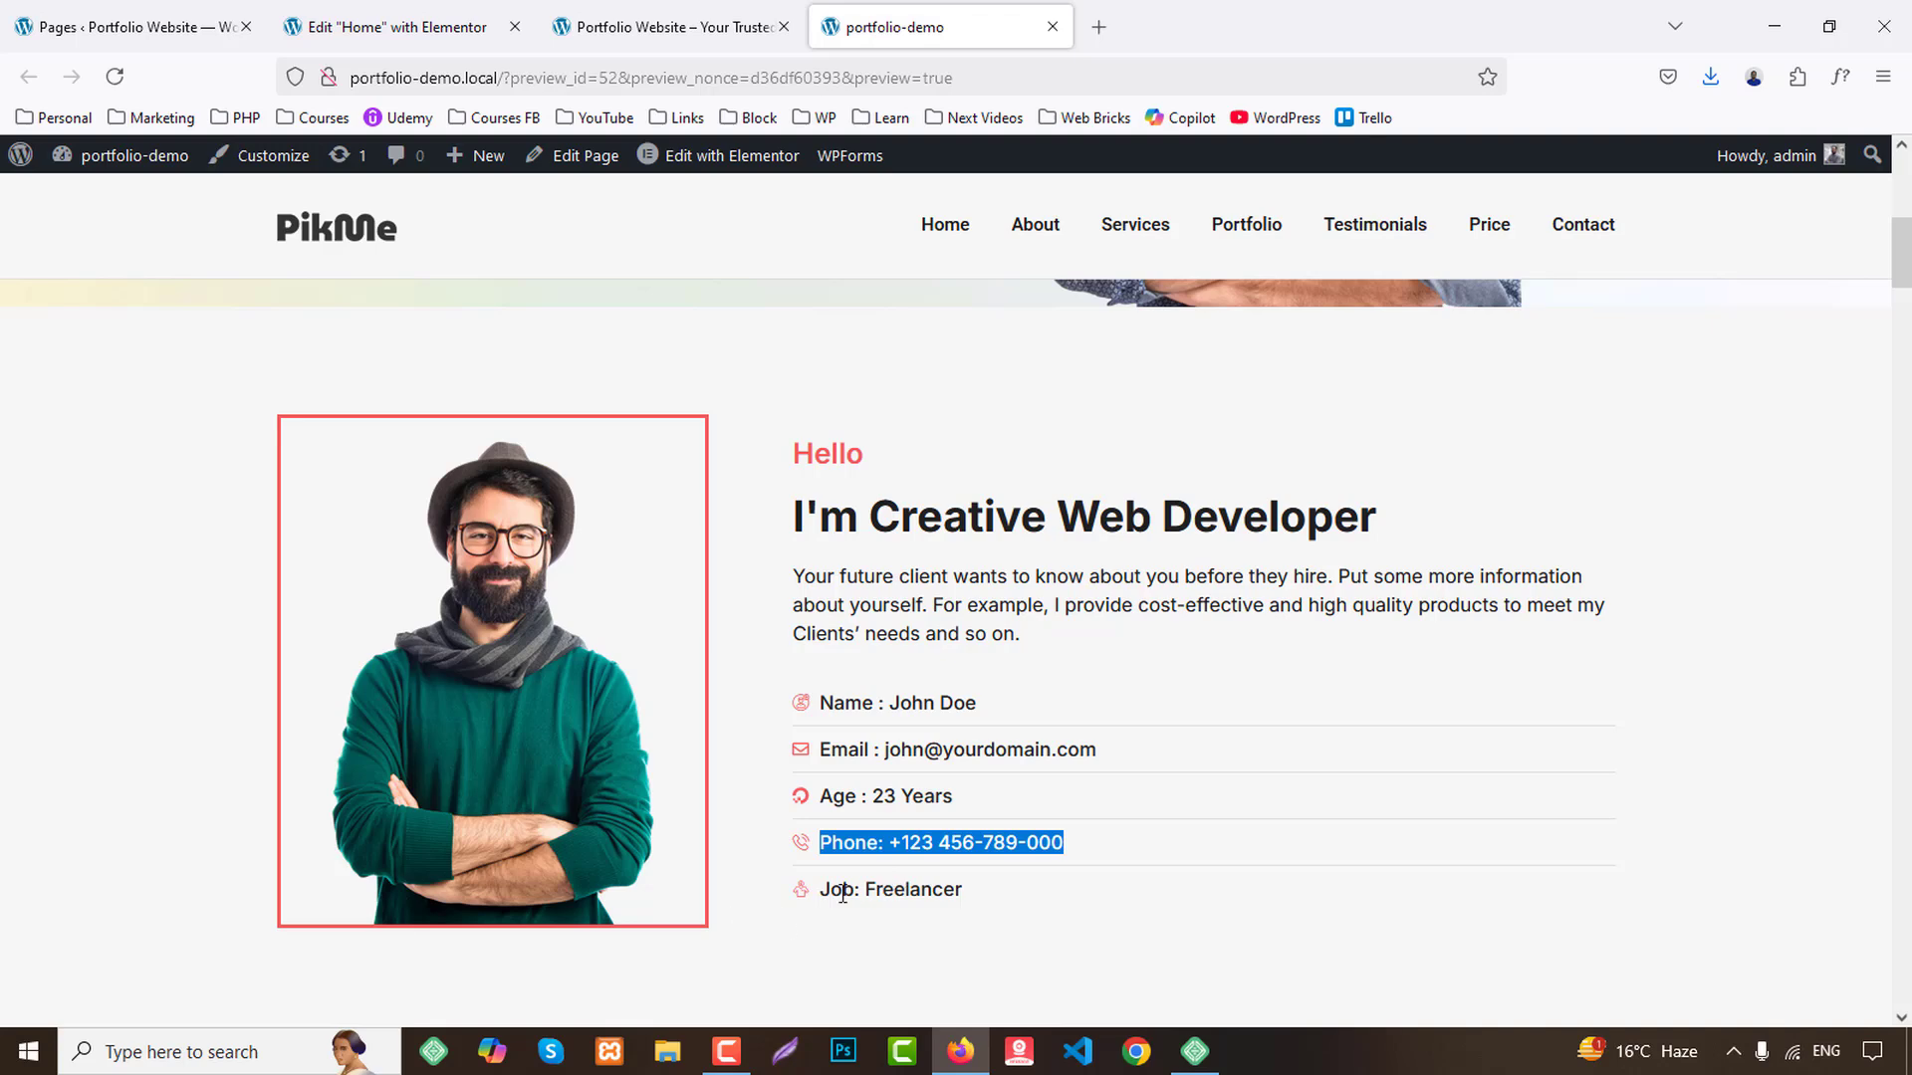
left_click_drag(823, 898, 1023, 899)
key("ctrl+c")
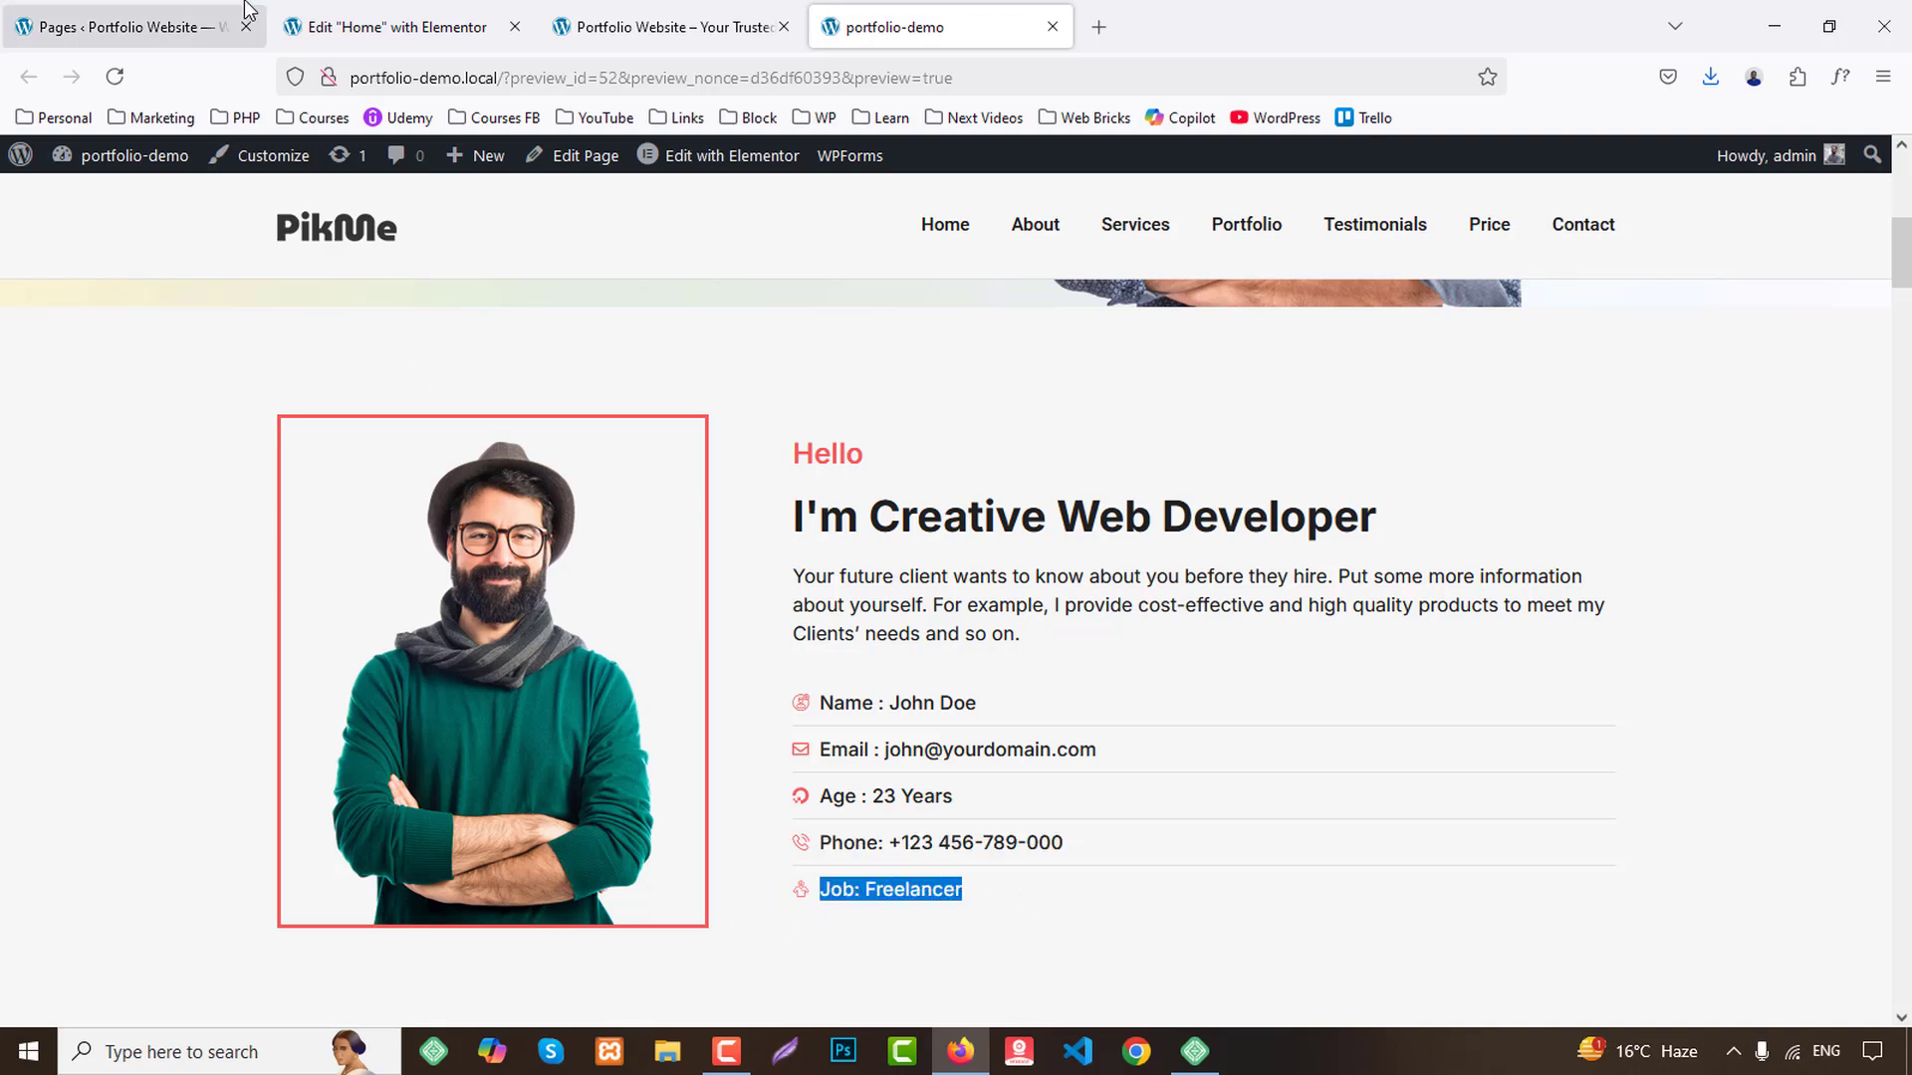
left_click(388, 27)
left_click(82, 708)
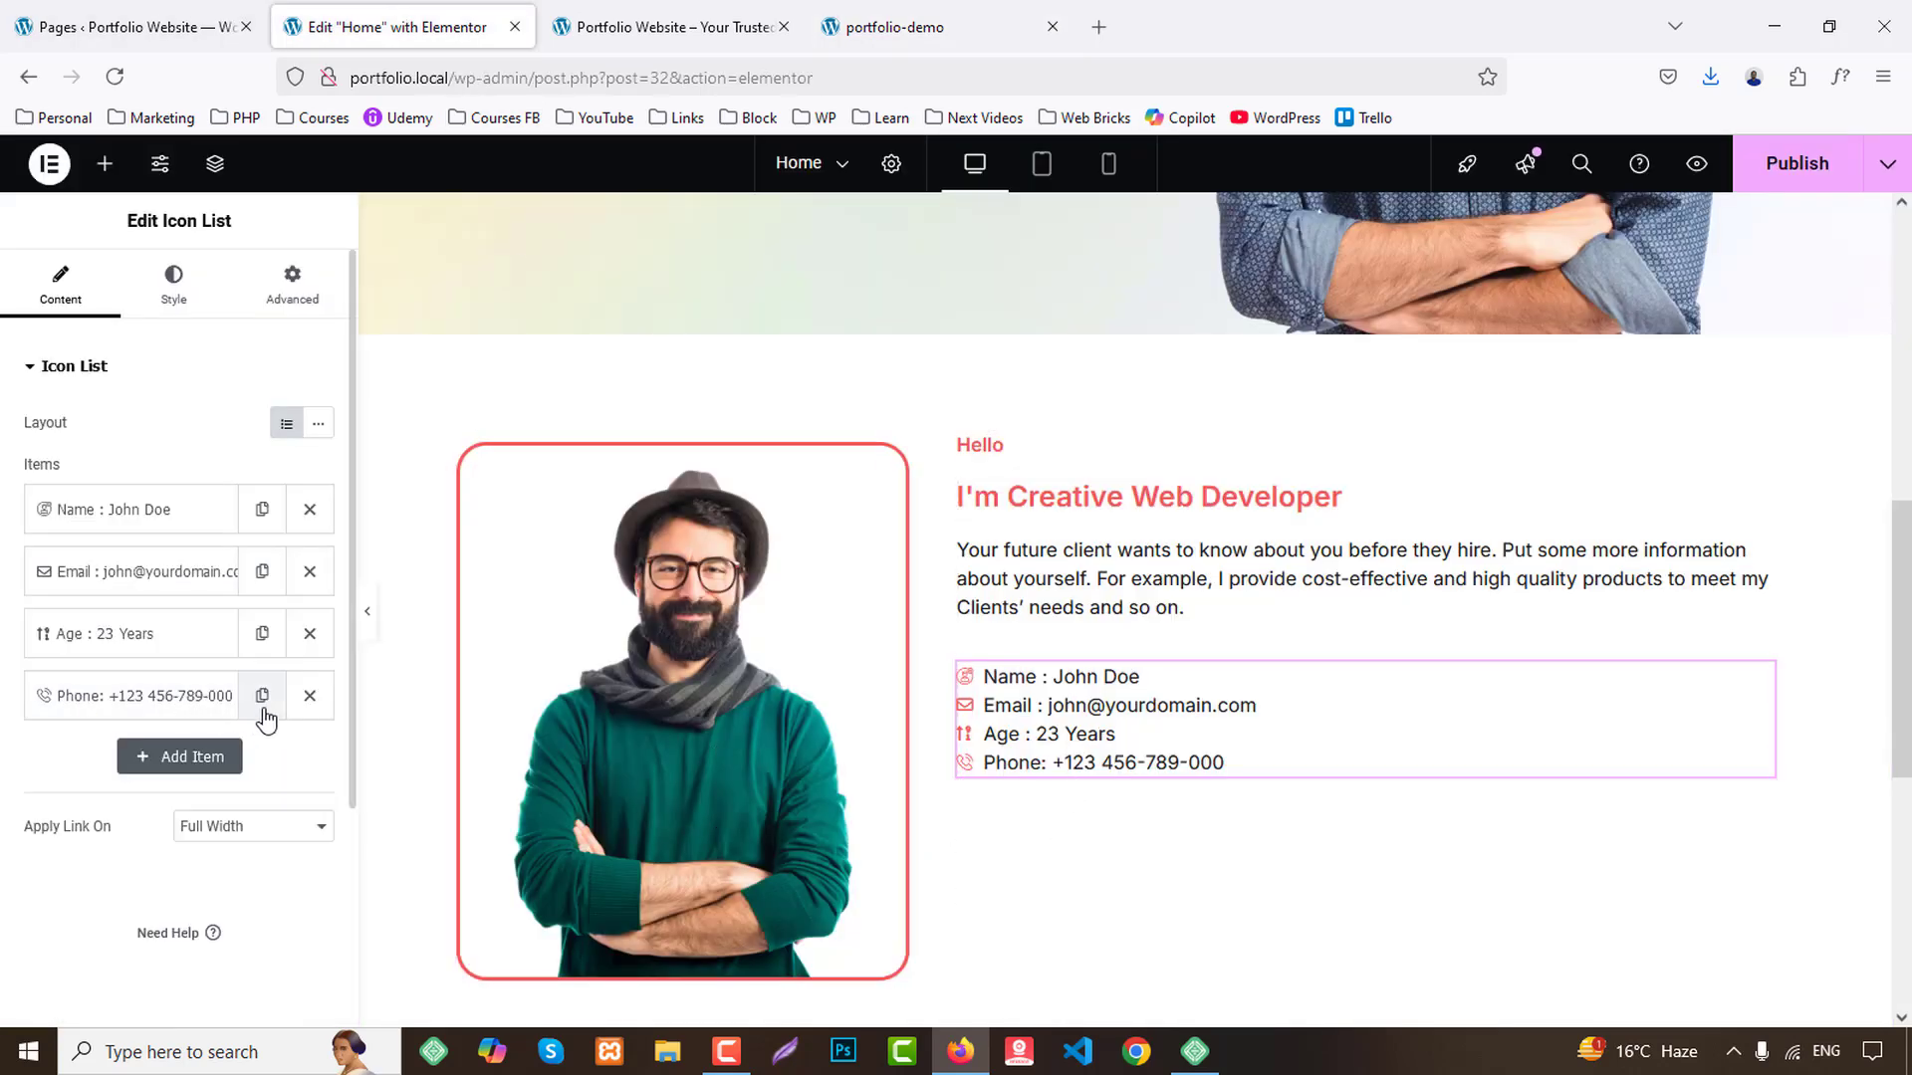
left_click(261, 695)
left_click(86, 757)
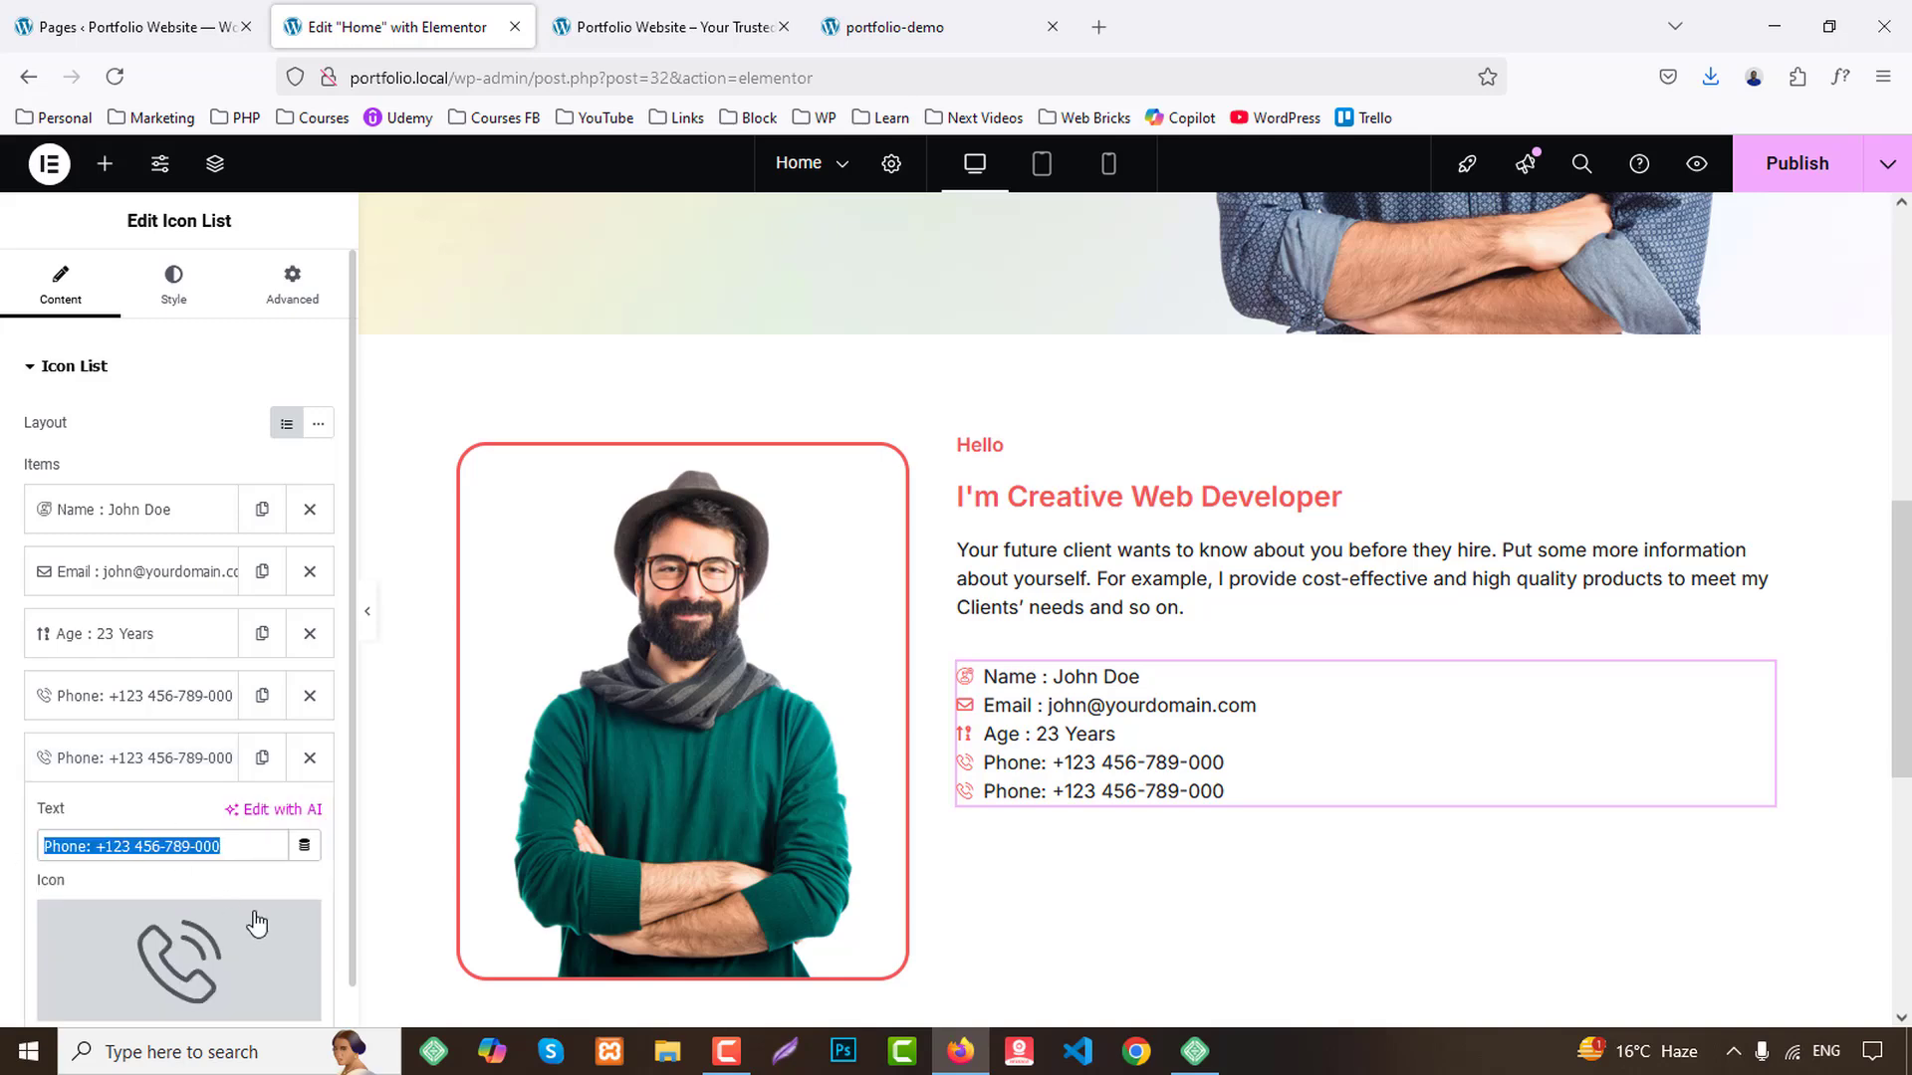
key("ctrl+v")
Open the icon library for the "Job: Freelancer" item and search it for "job" and "emp".
left_click(257, 926)
left_click(723, 257)
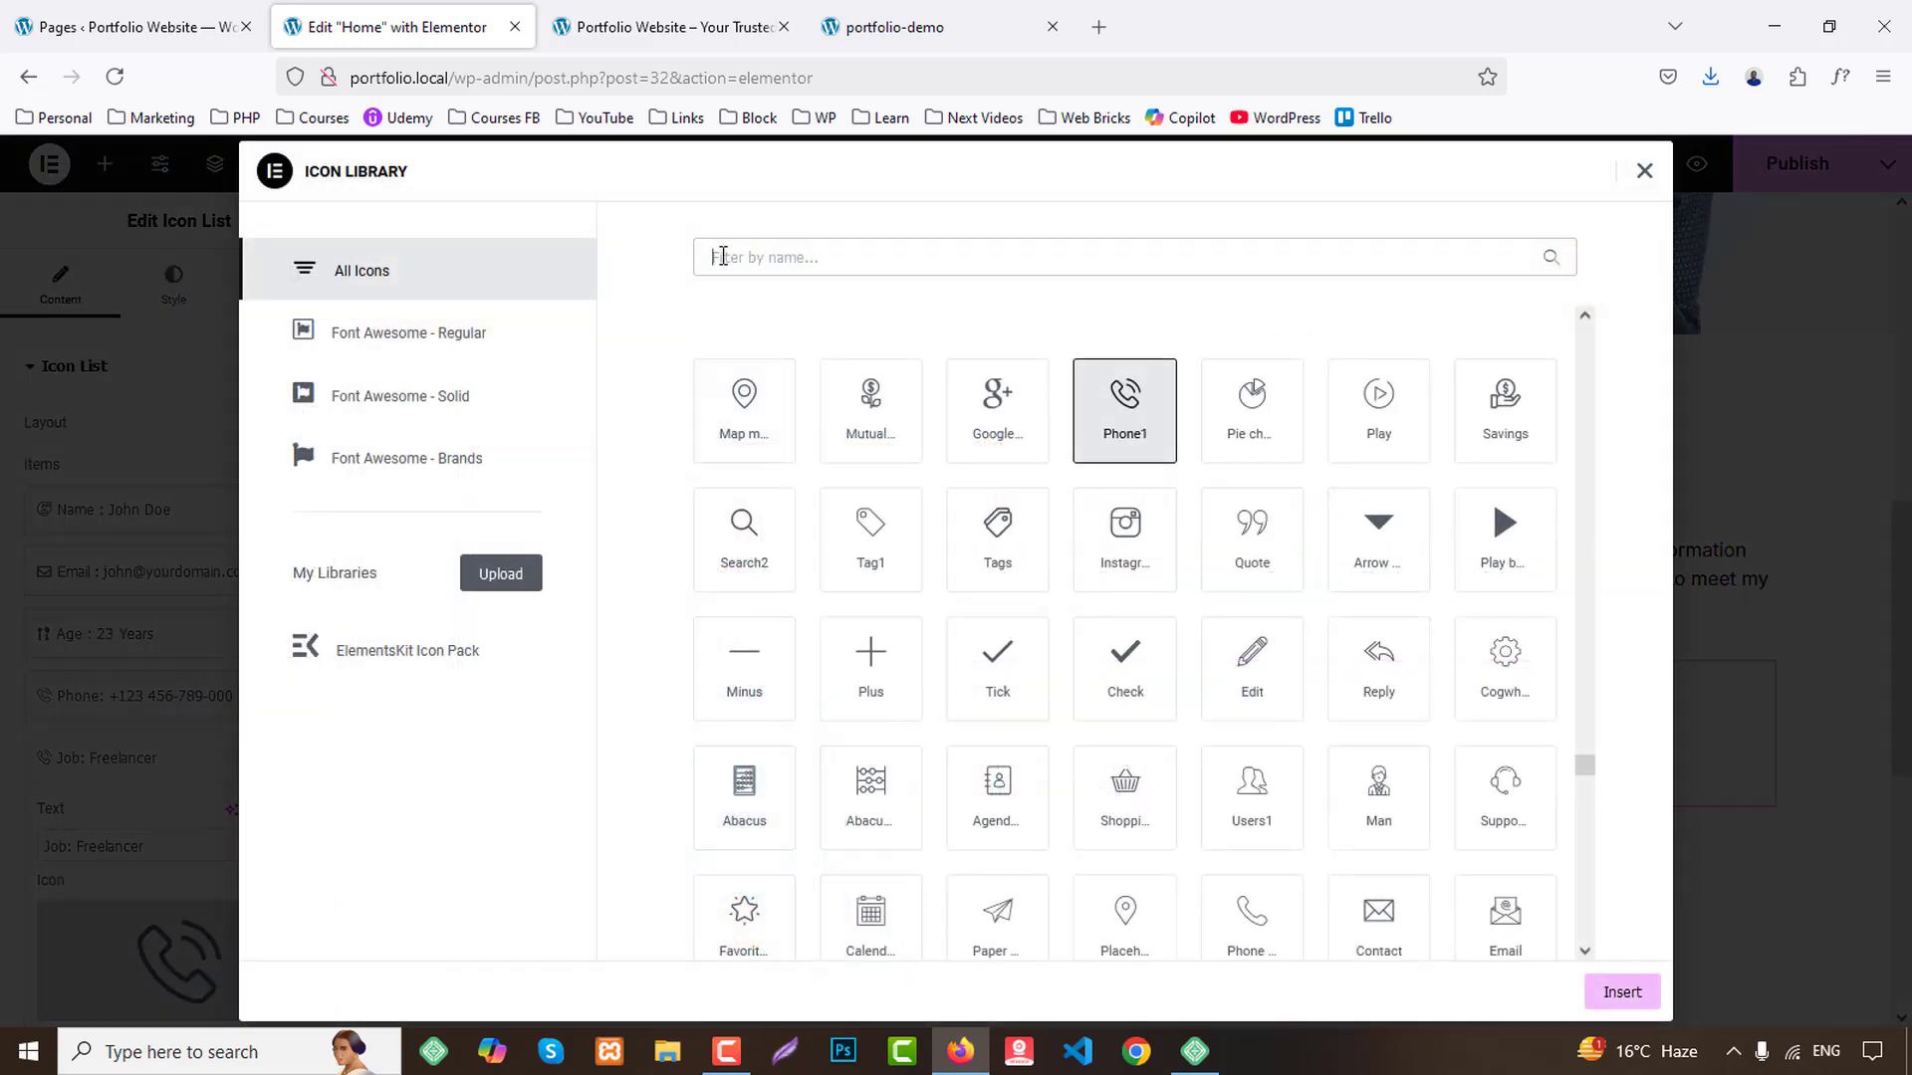
type("job")
key("BackSpace")
key("BackSpace")
key("BackSpace")
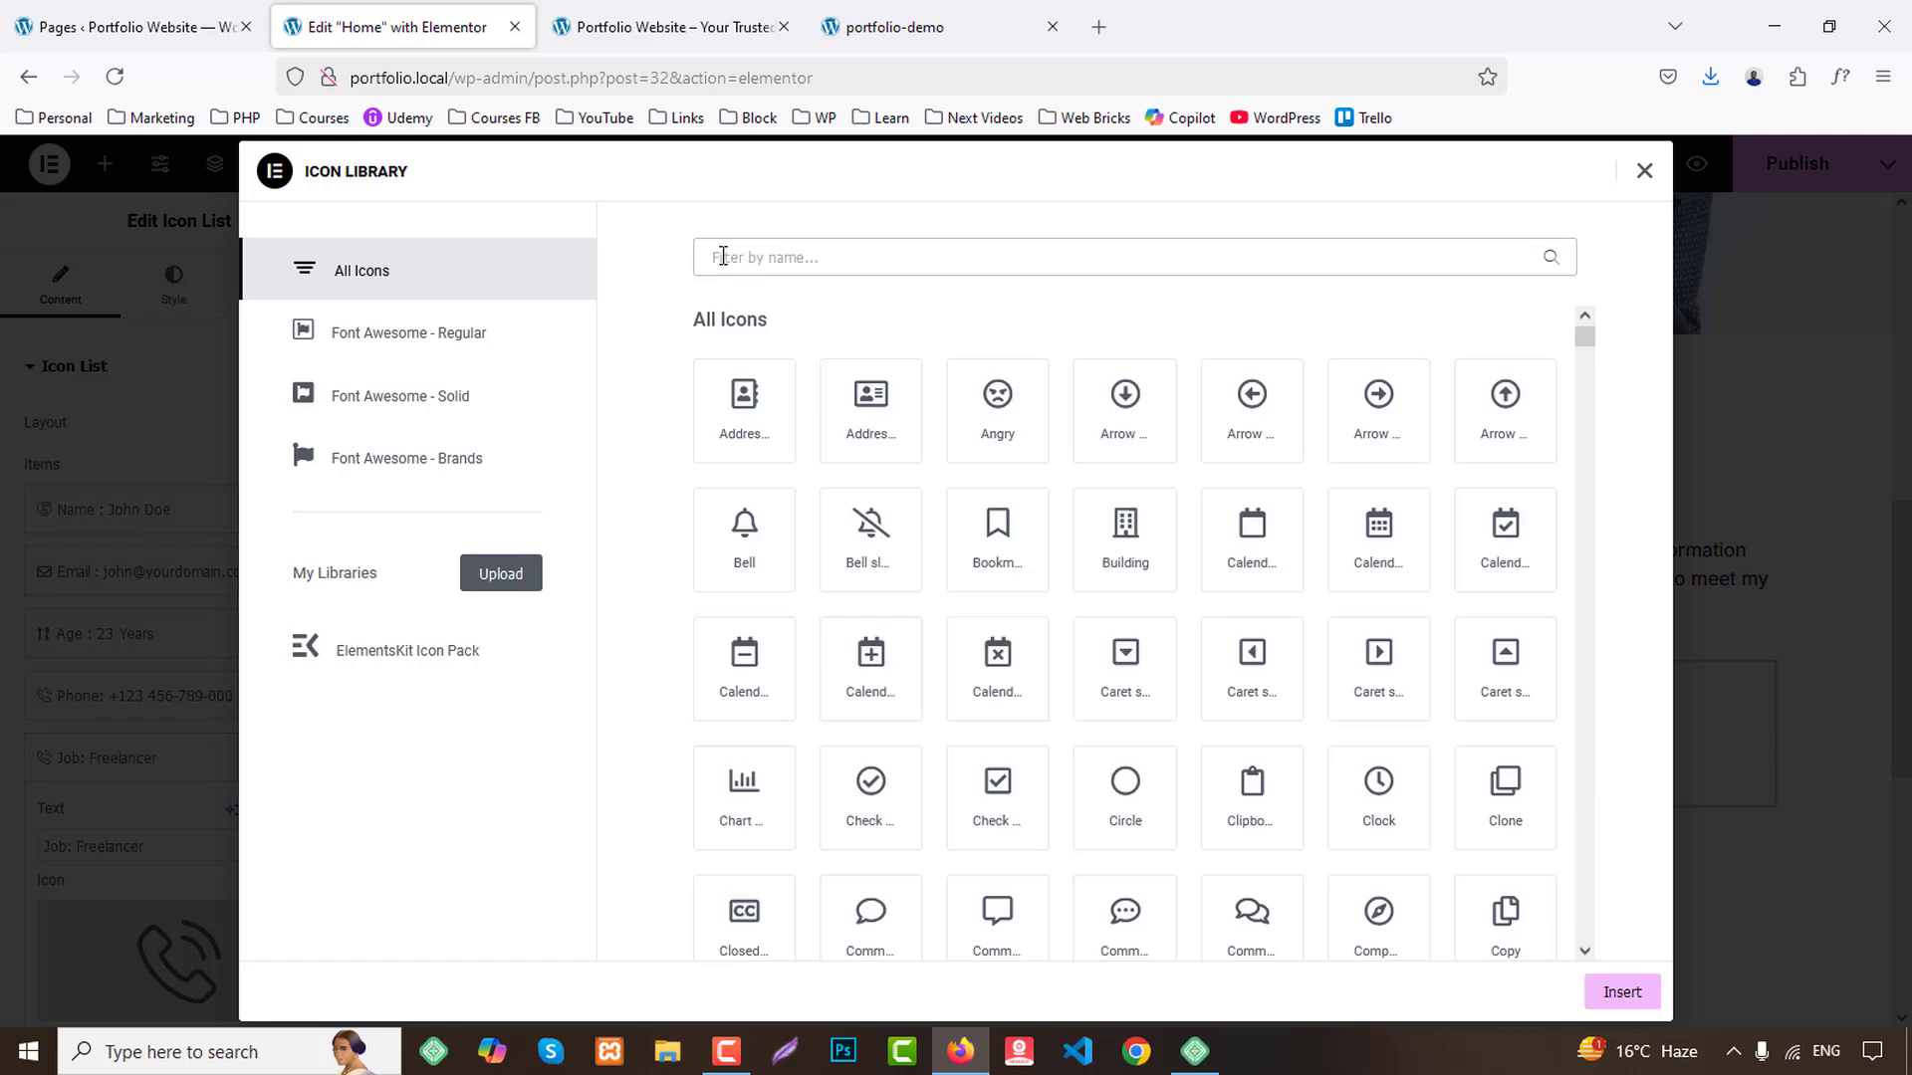
type("emplo")
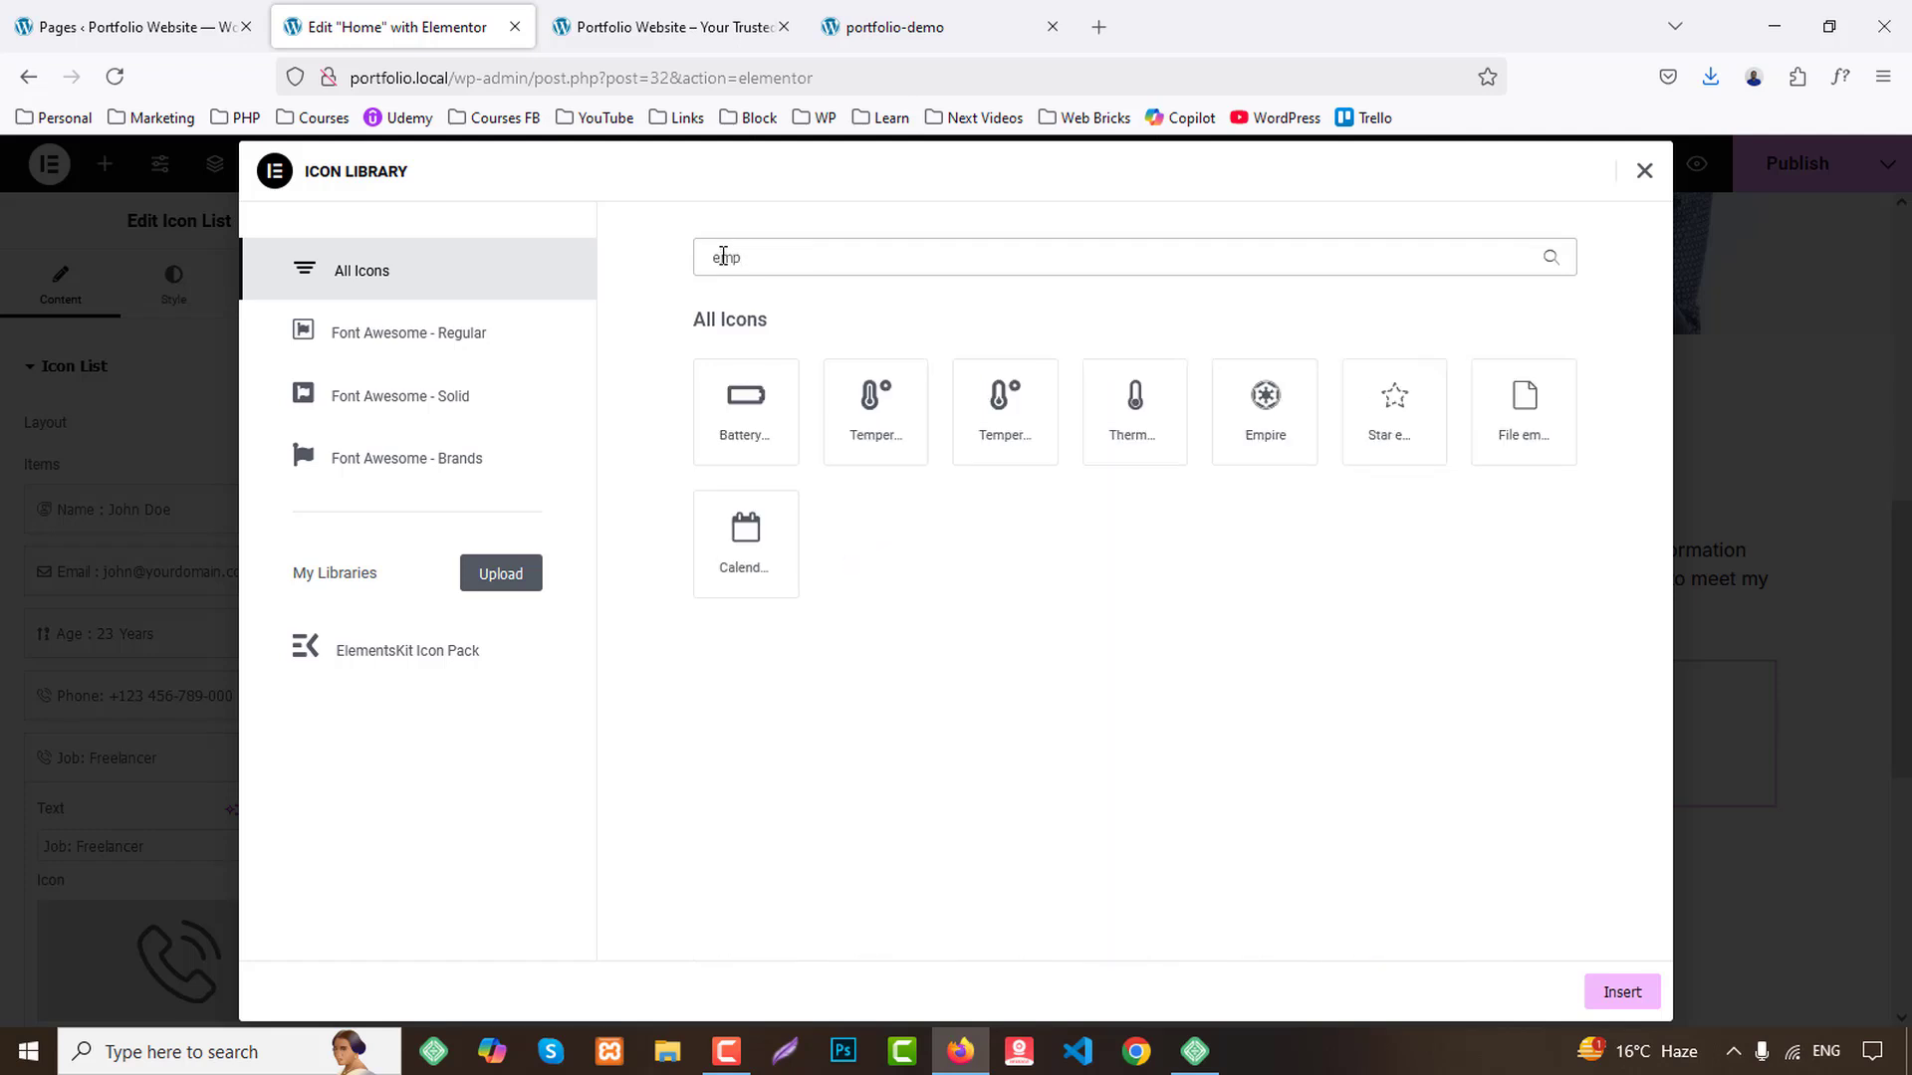
key("BackSpace")
key("BackSpace")
key("BackSpace")
key("BackSpace")
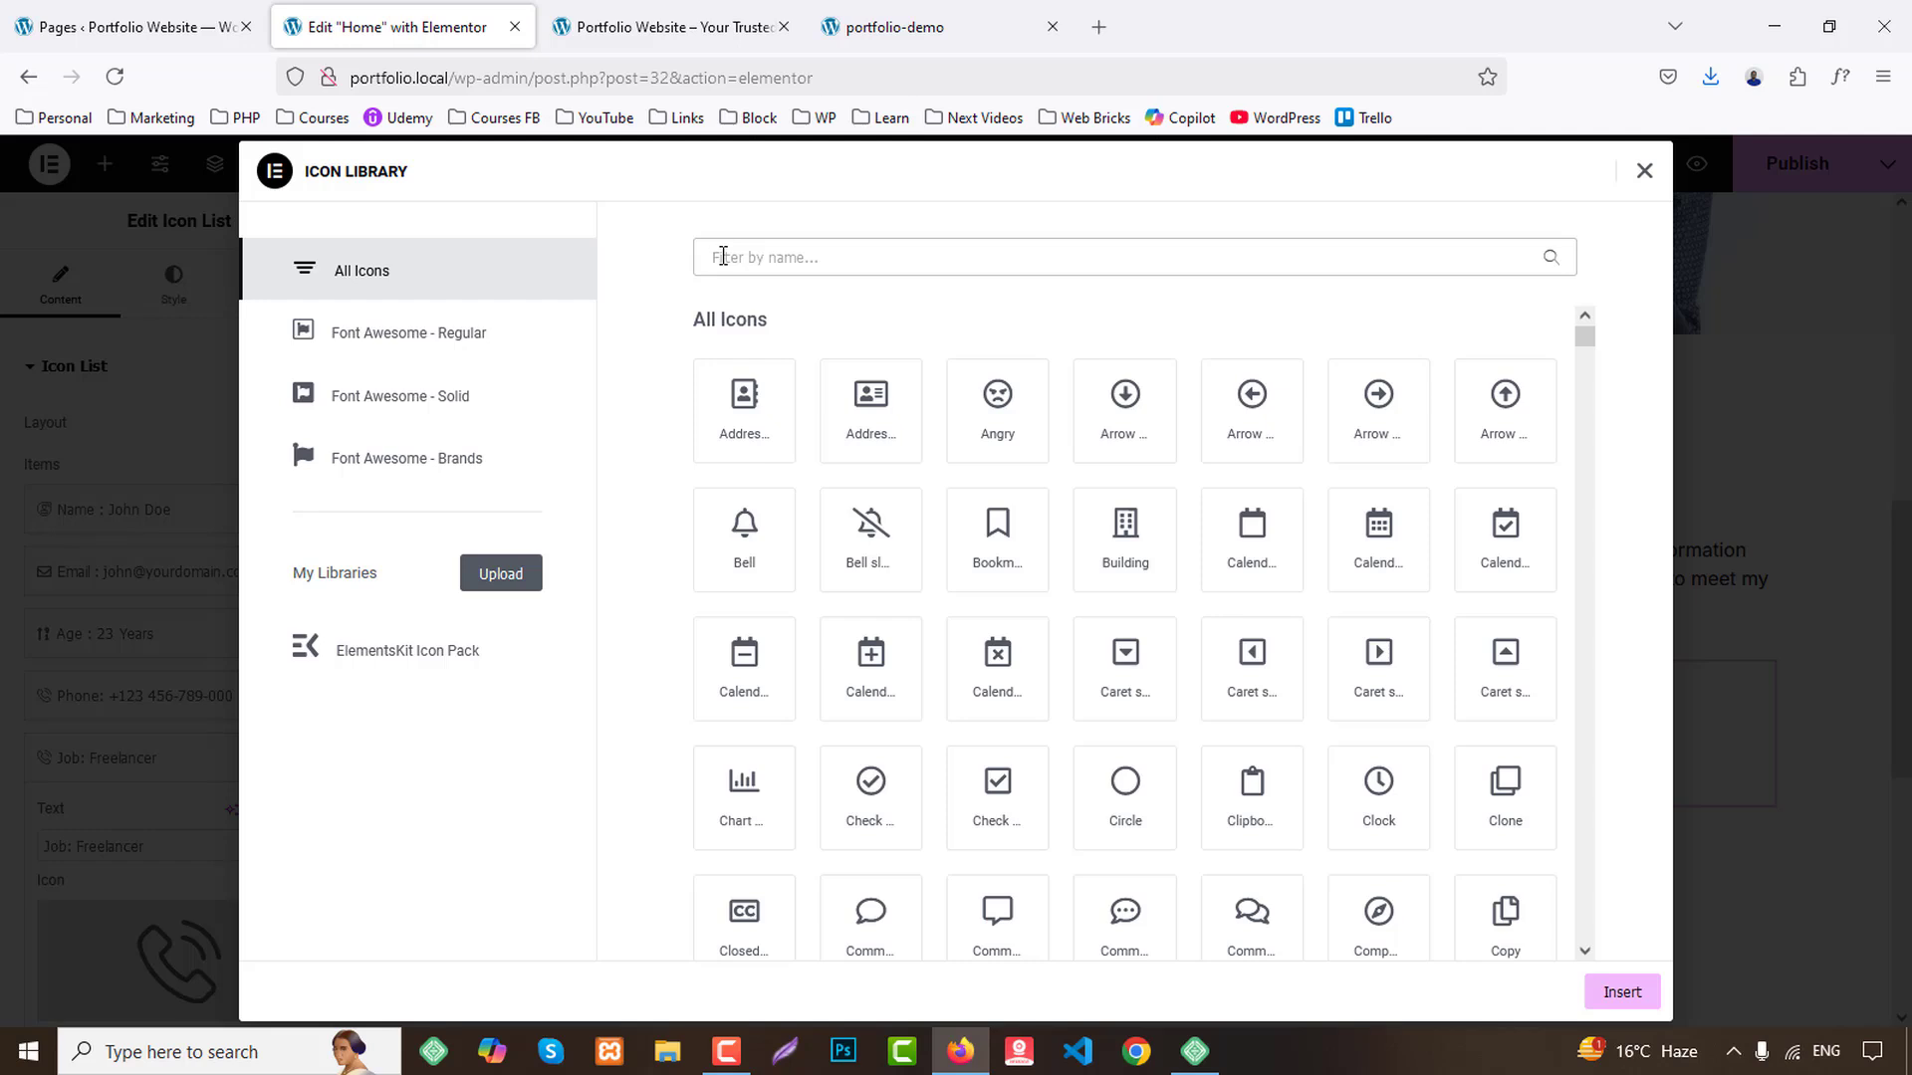
Search the icon library for "user" and insert the User 2 icon for the job item.
type("user")
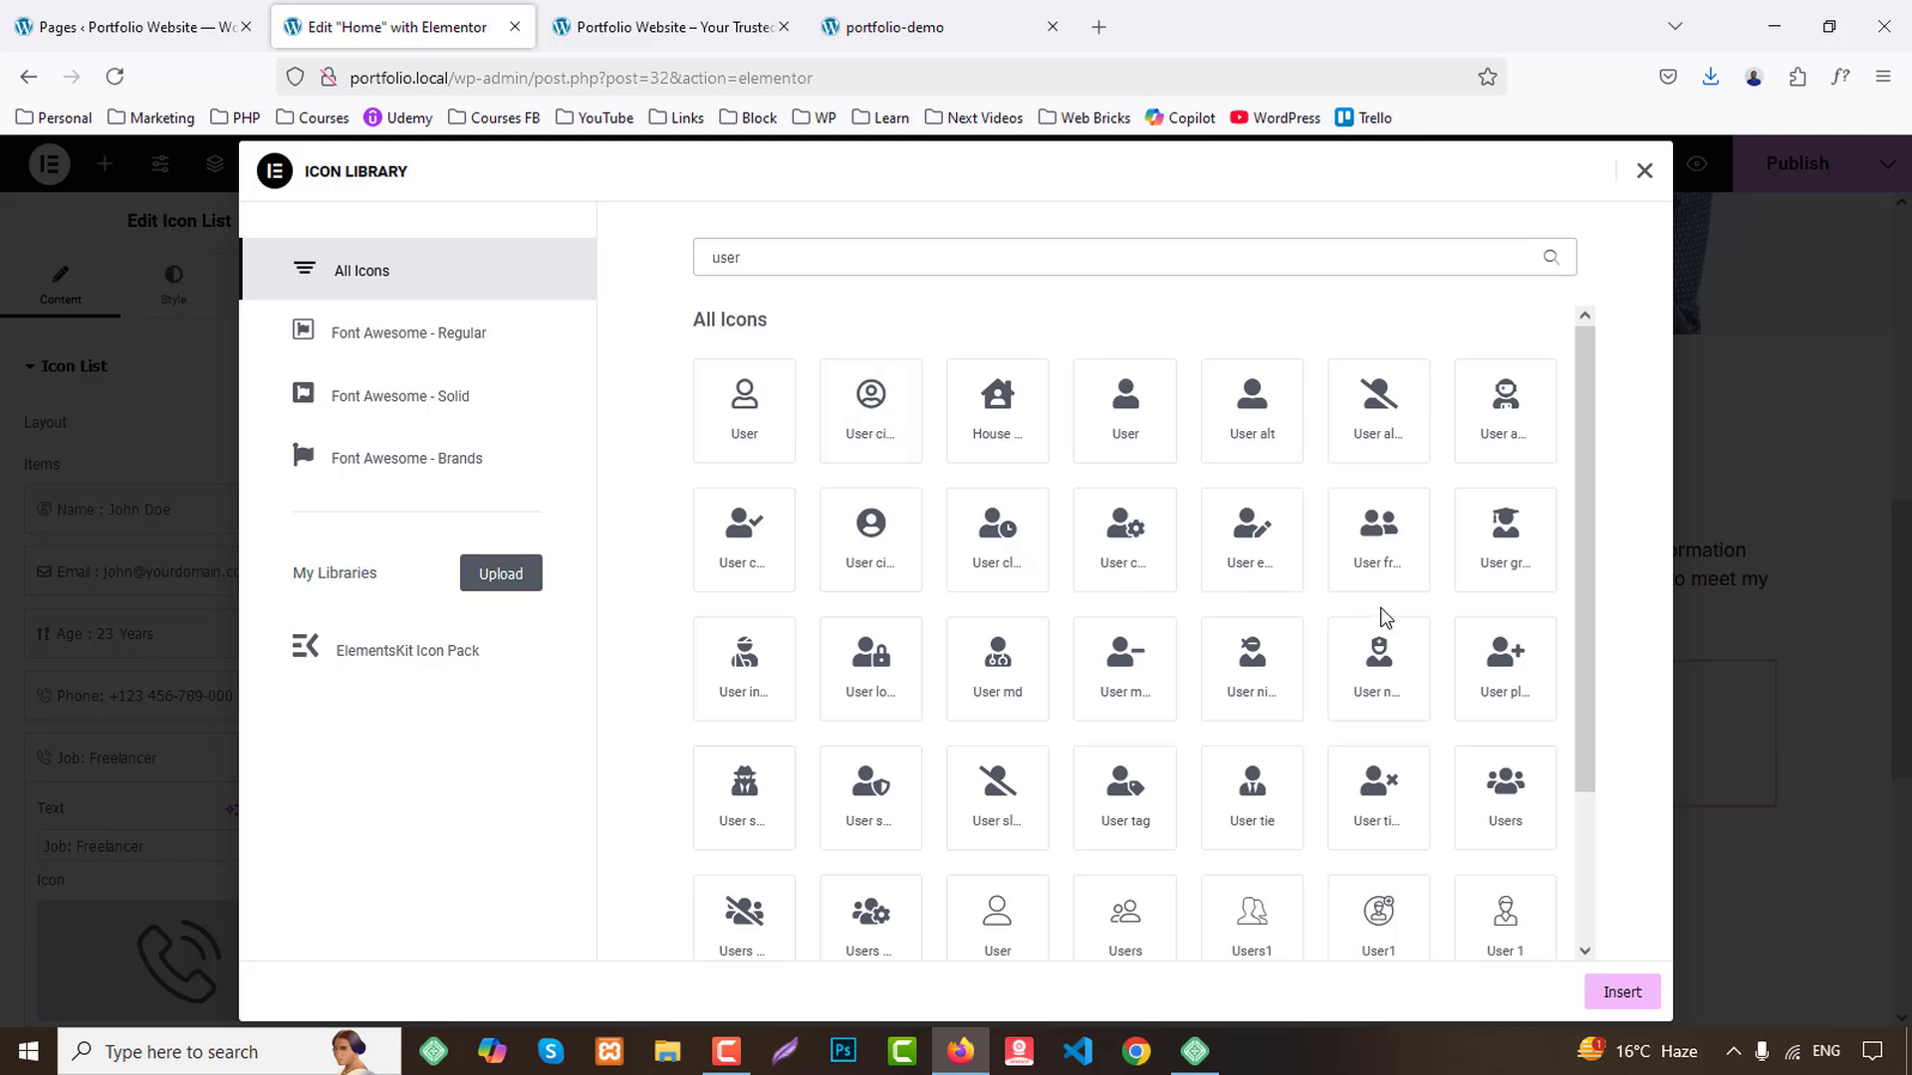
scroll(1378, 598, "down", 2)
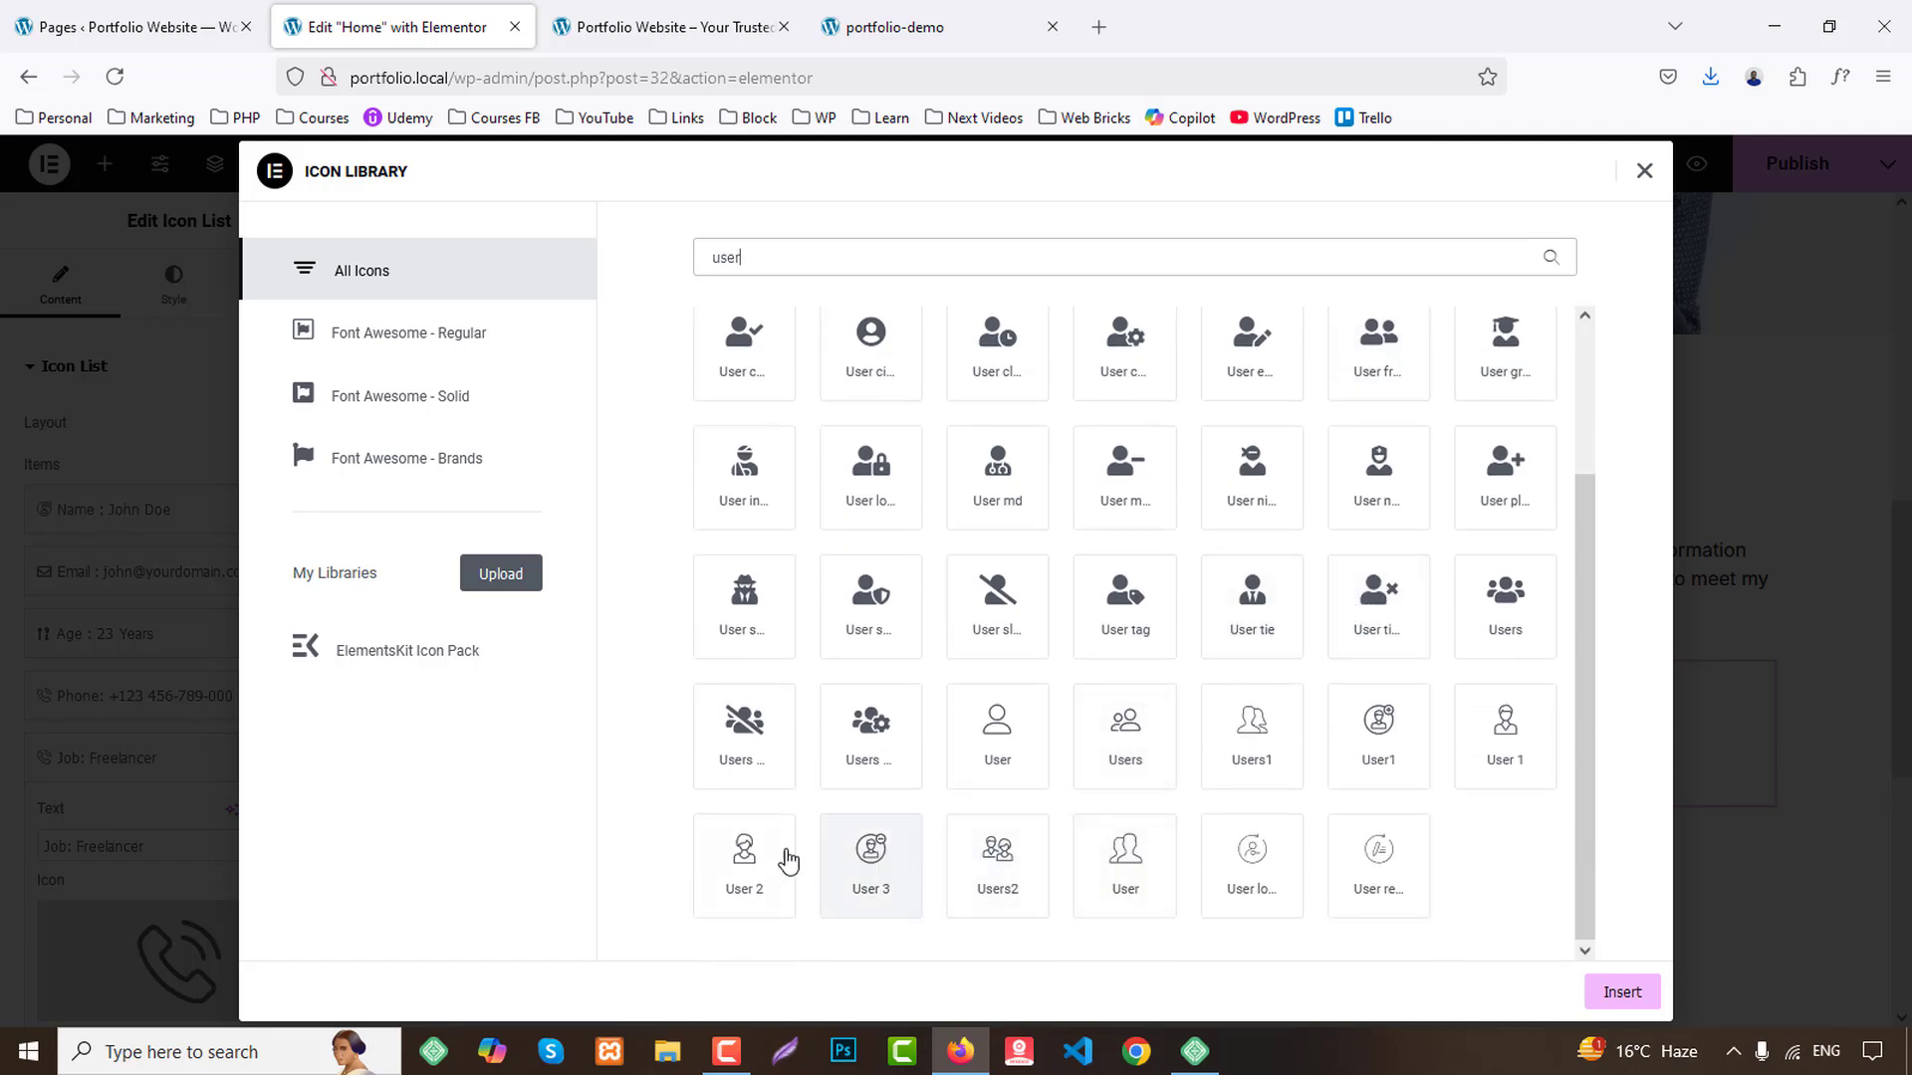
left_click(748, 854)
left_click(1623, 992)
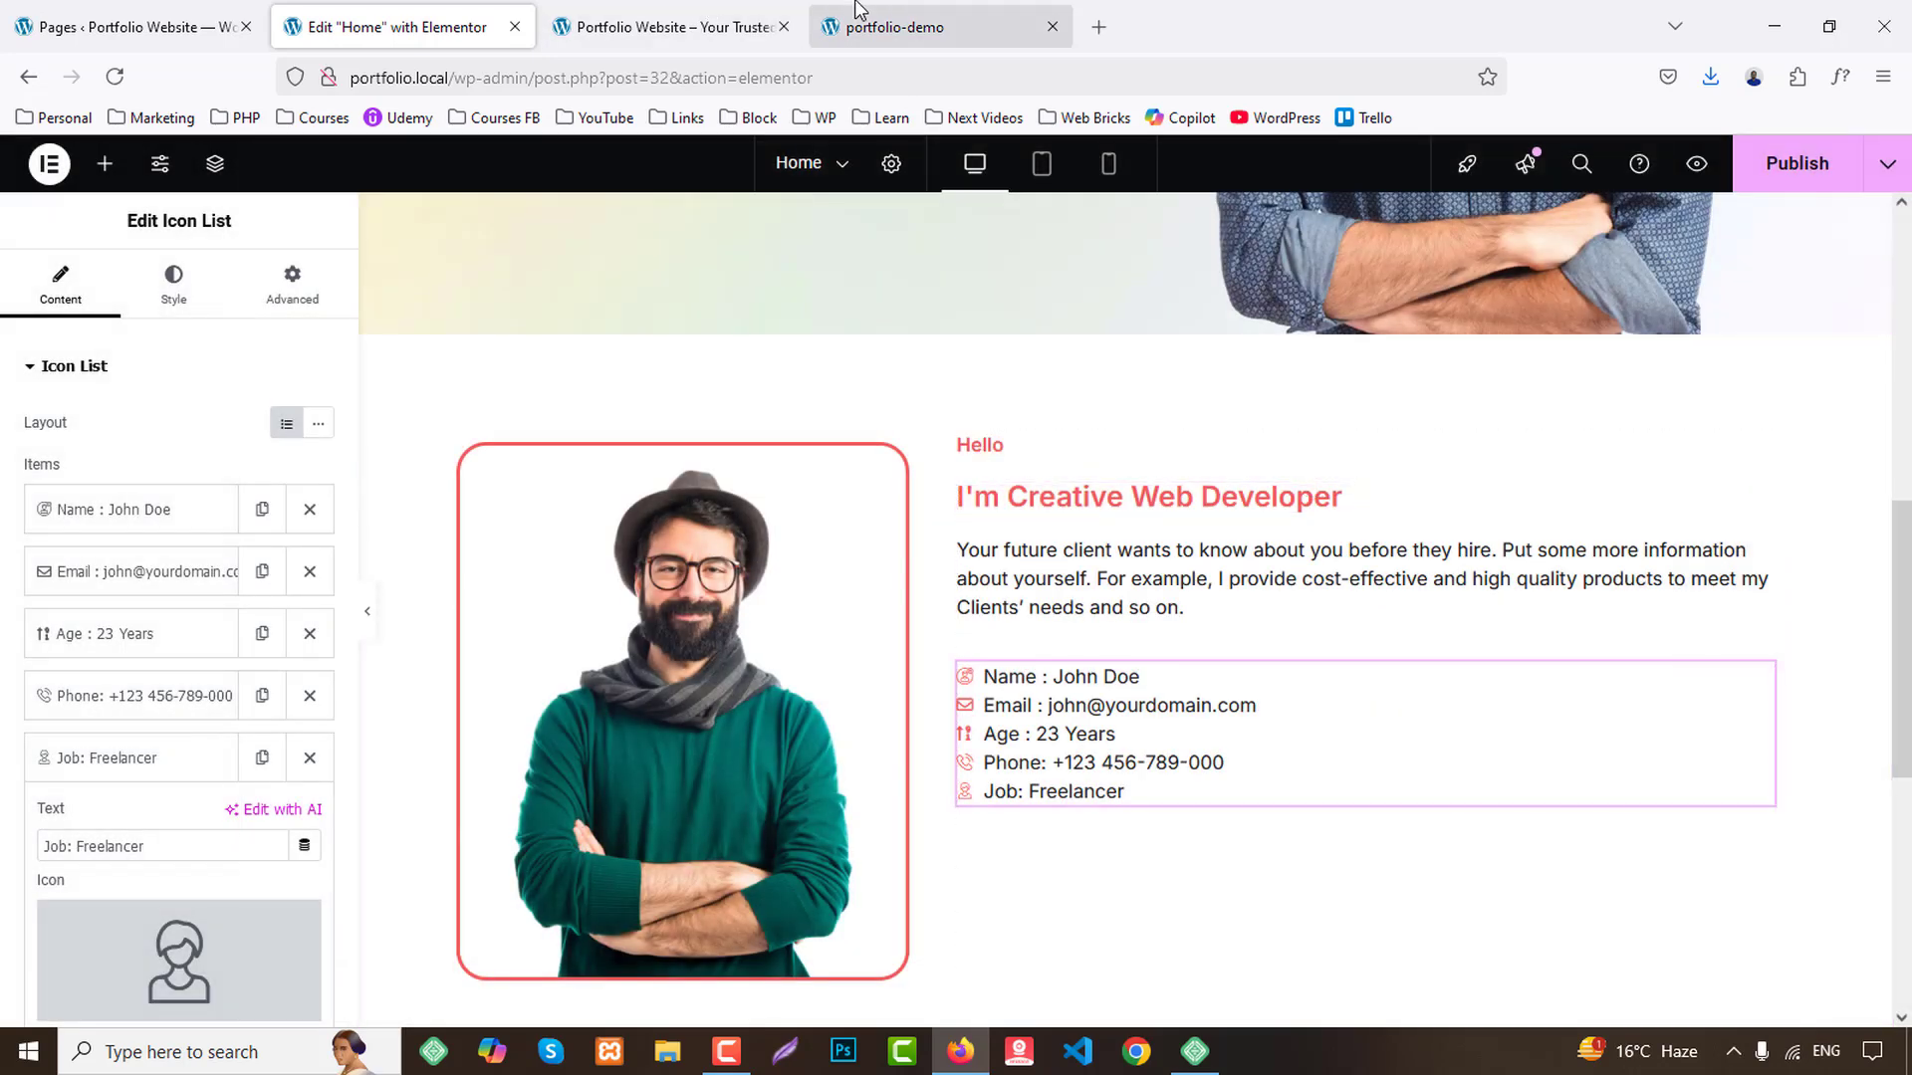
Set the typography size of the "I'm Creative Web Developer" heading to 35 px.
left_click(882, 27)
left_click(463, 24)
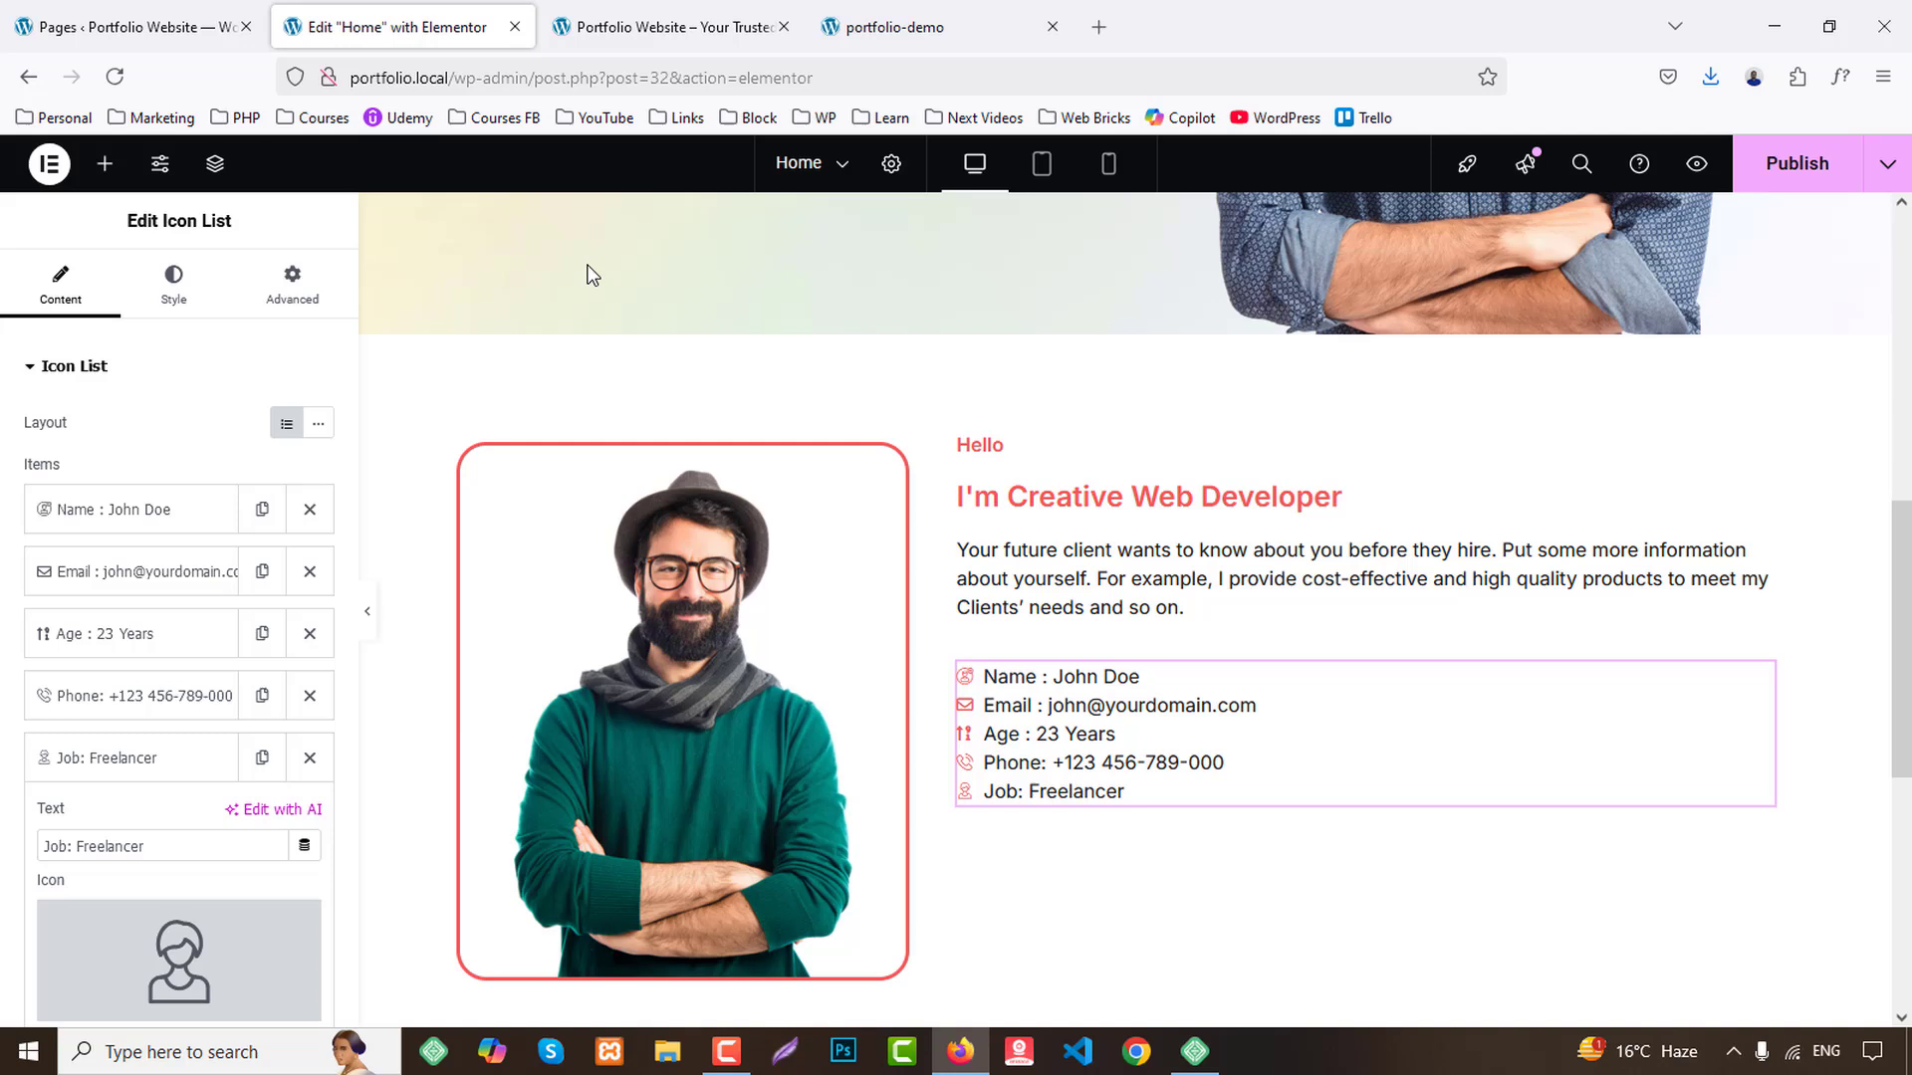
left_click(995, 496)
left_click(169, 286)
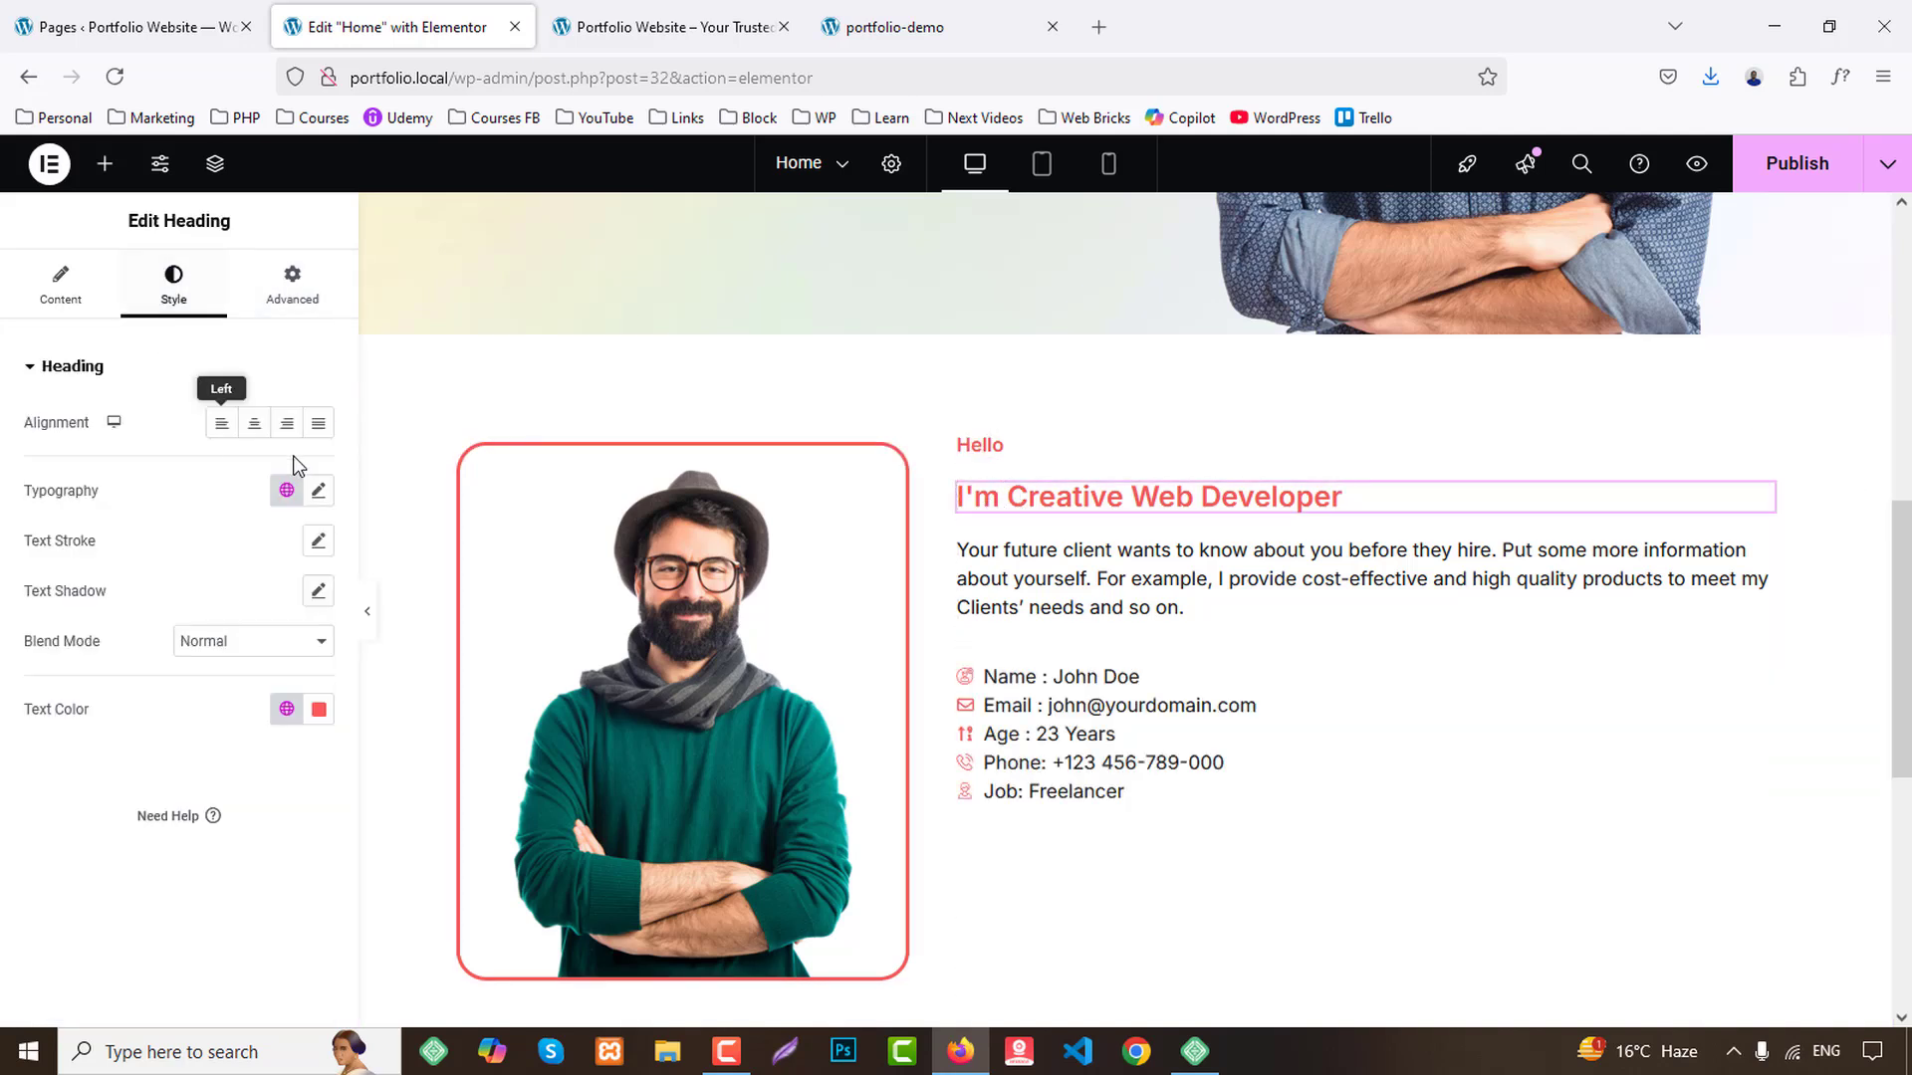
left_click(286, 490)
left_click(320, 491)
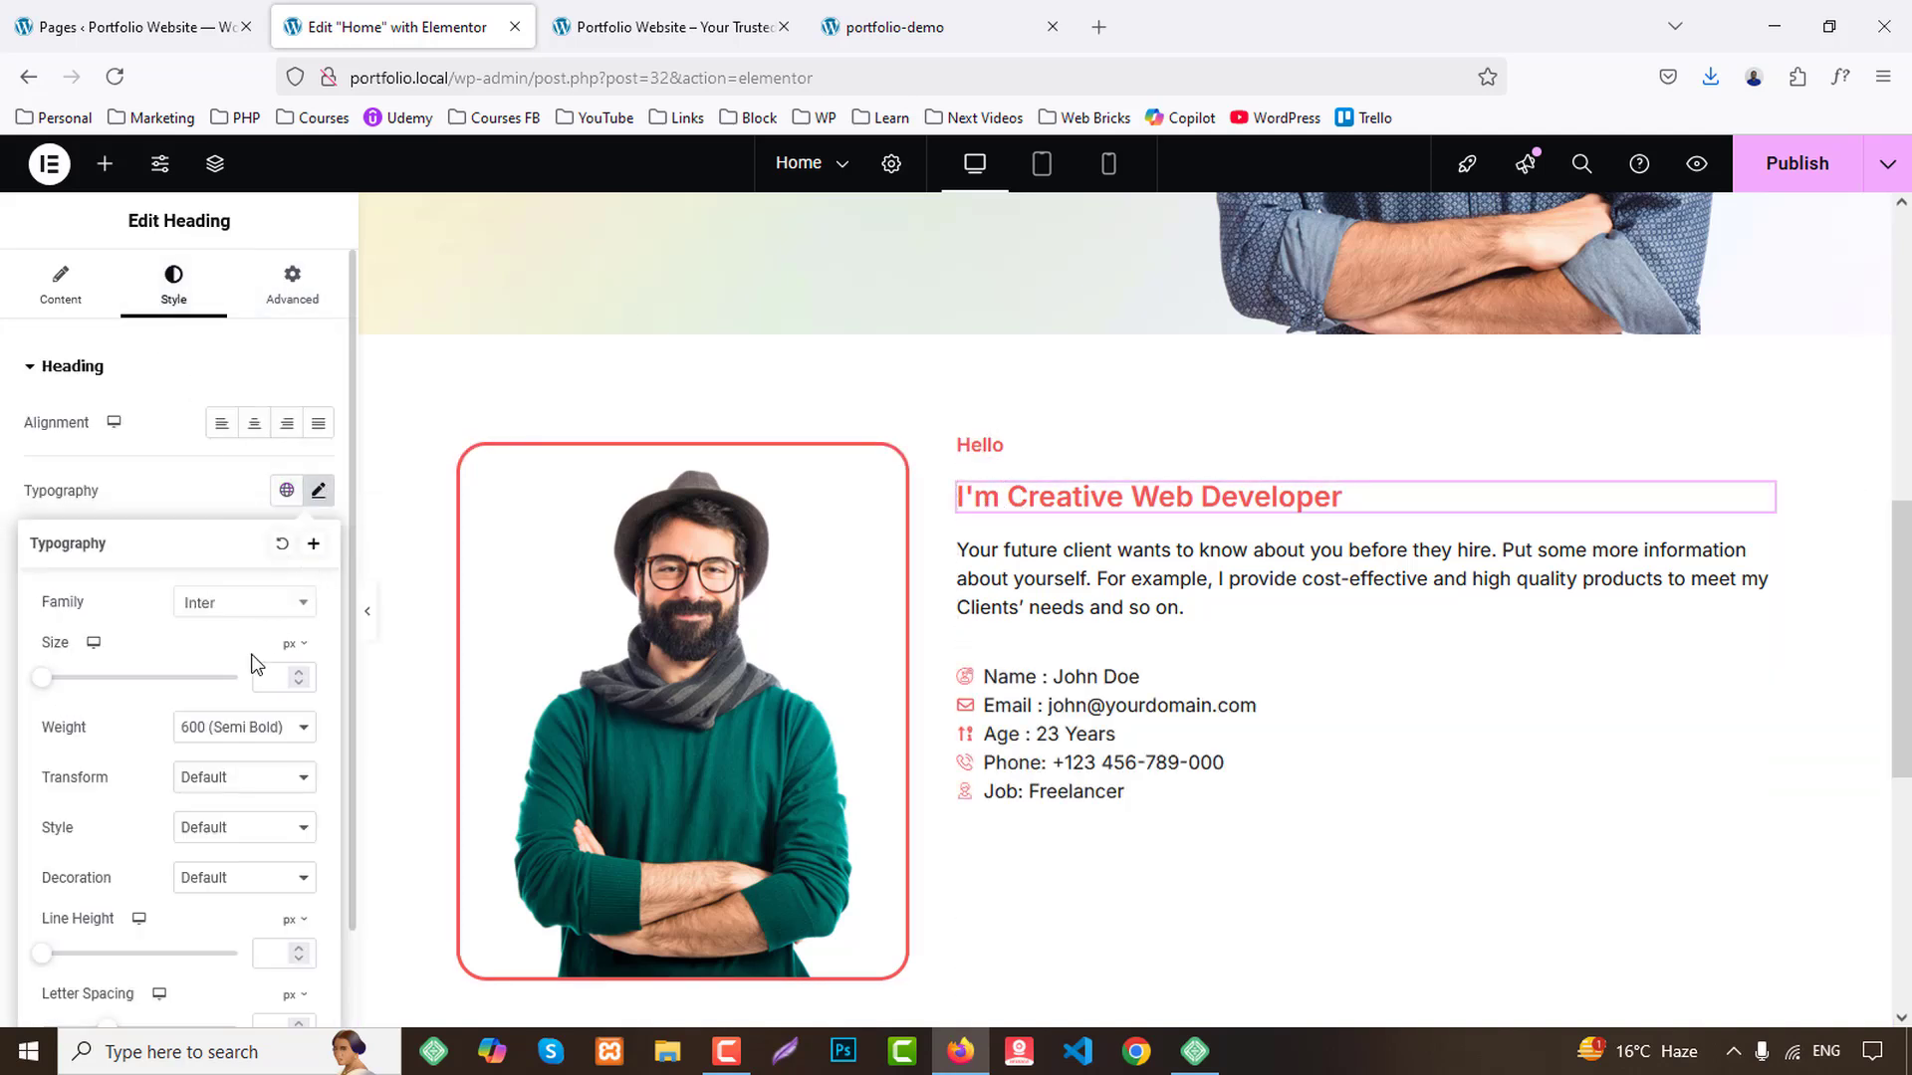
type("33")
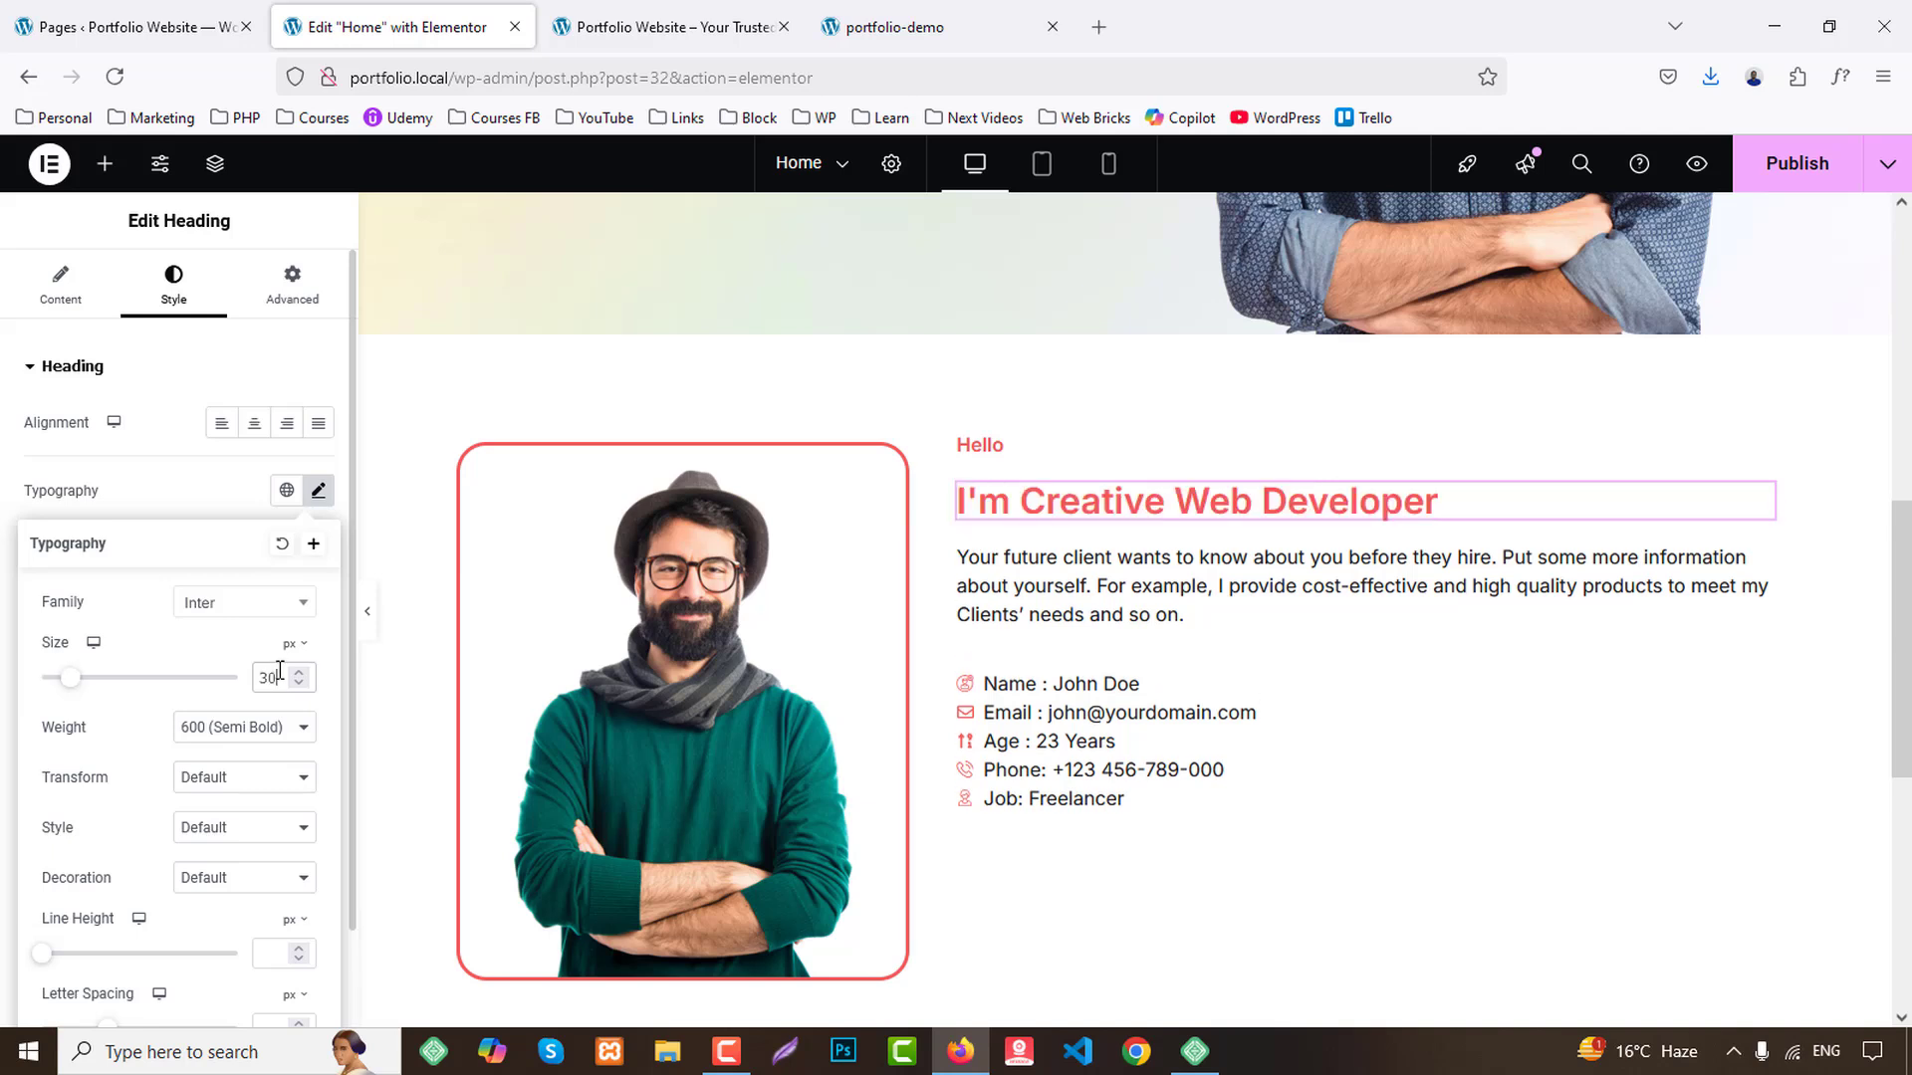
key("Up")
key("Up")
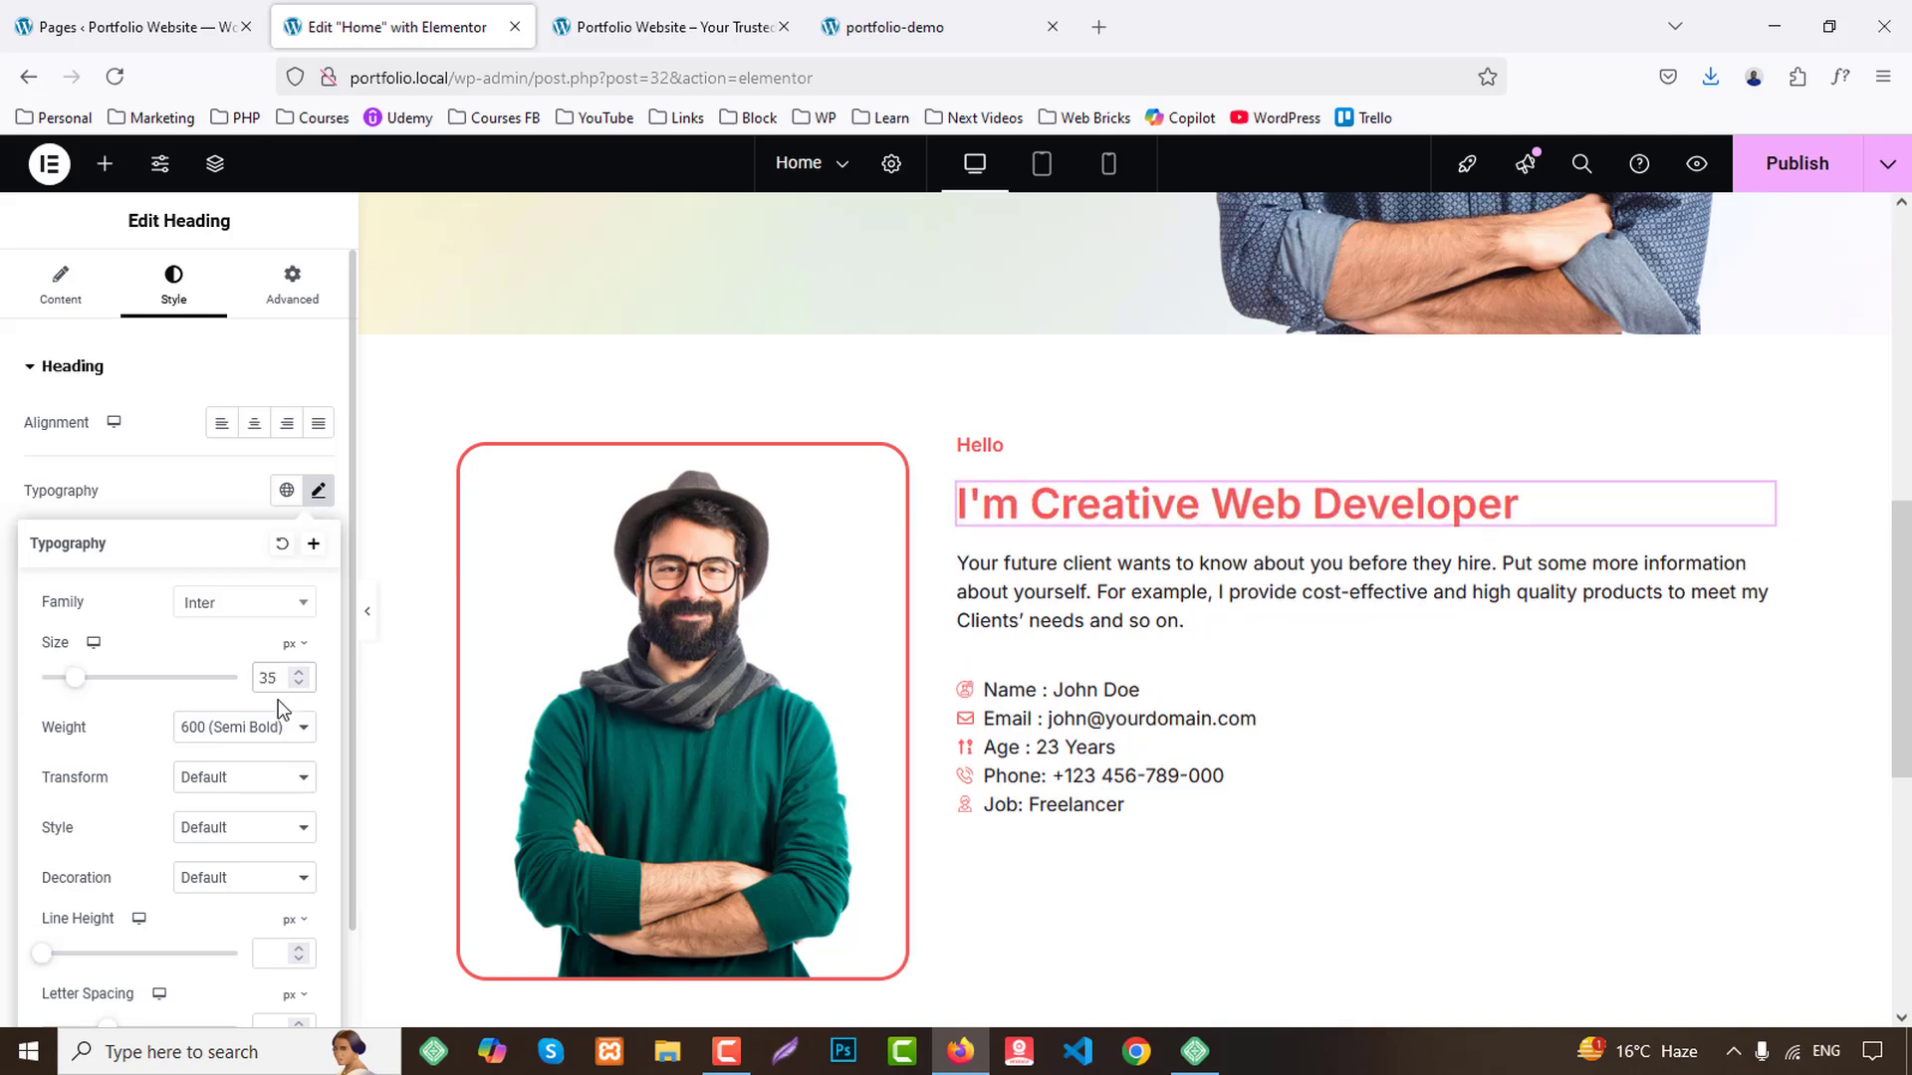
left_click(235, 495)
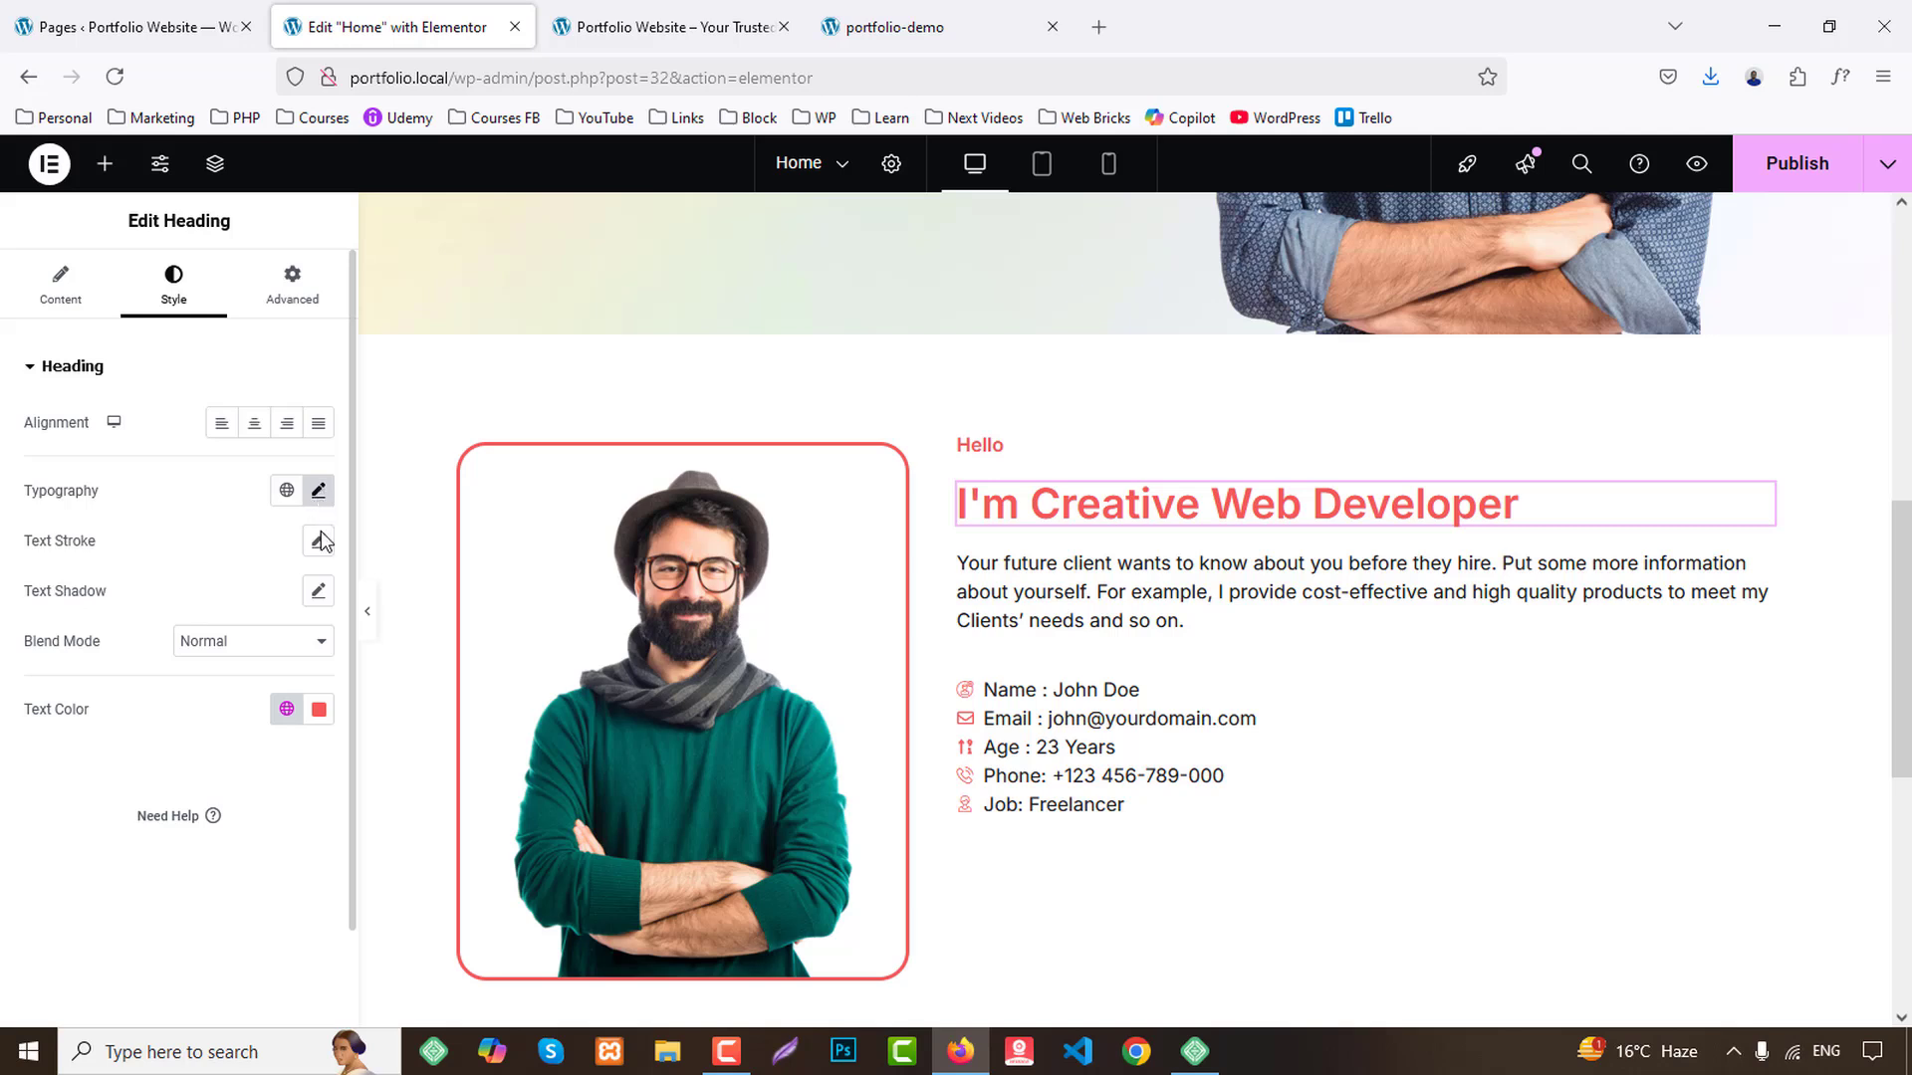
Give the "I'm Creative Web Developer" heading the black global text color and set its weight to 700 (Bold).
left_click(289, 708)
left_click(128, 513)
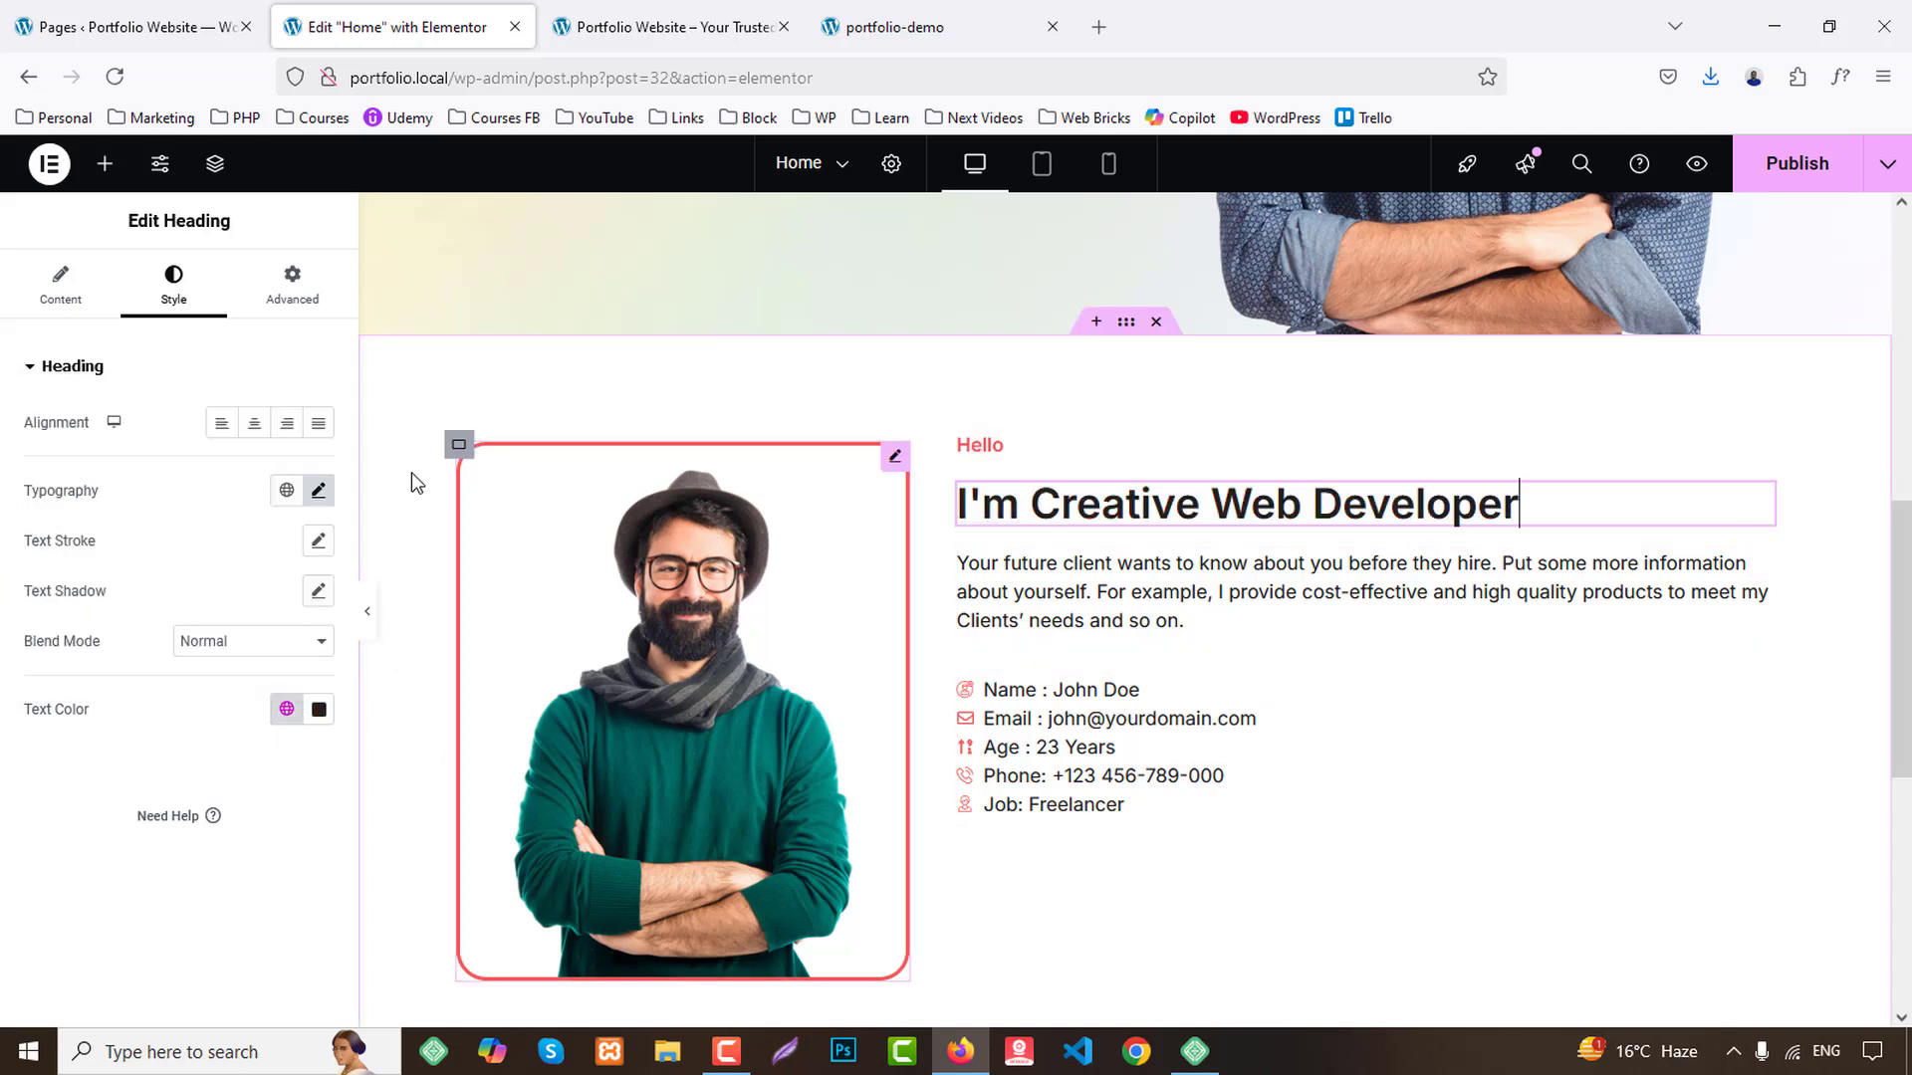
left_click(318, 491)
left_click(227, 732)
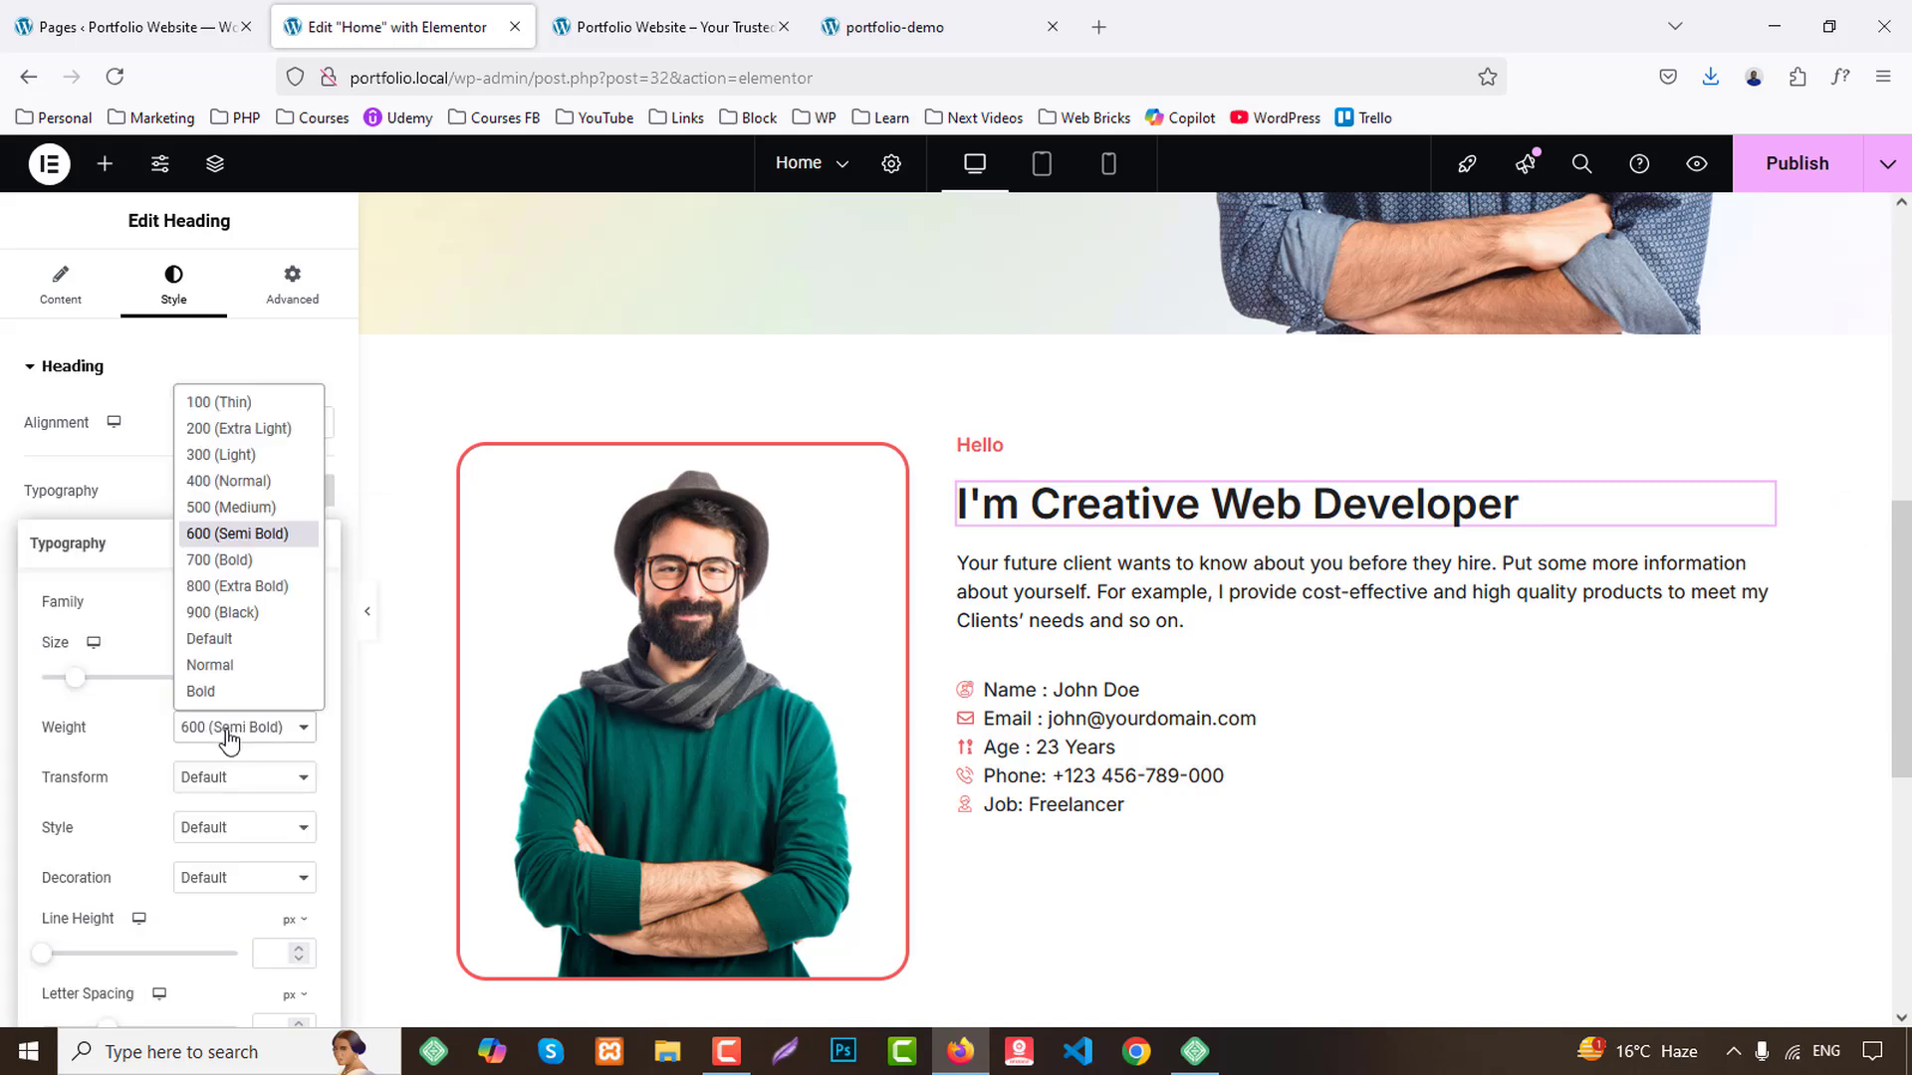
left_click(227, 560)
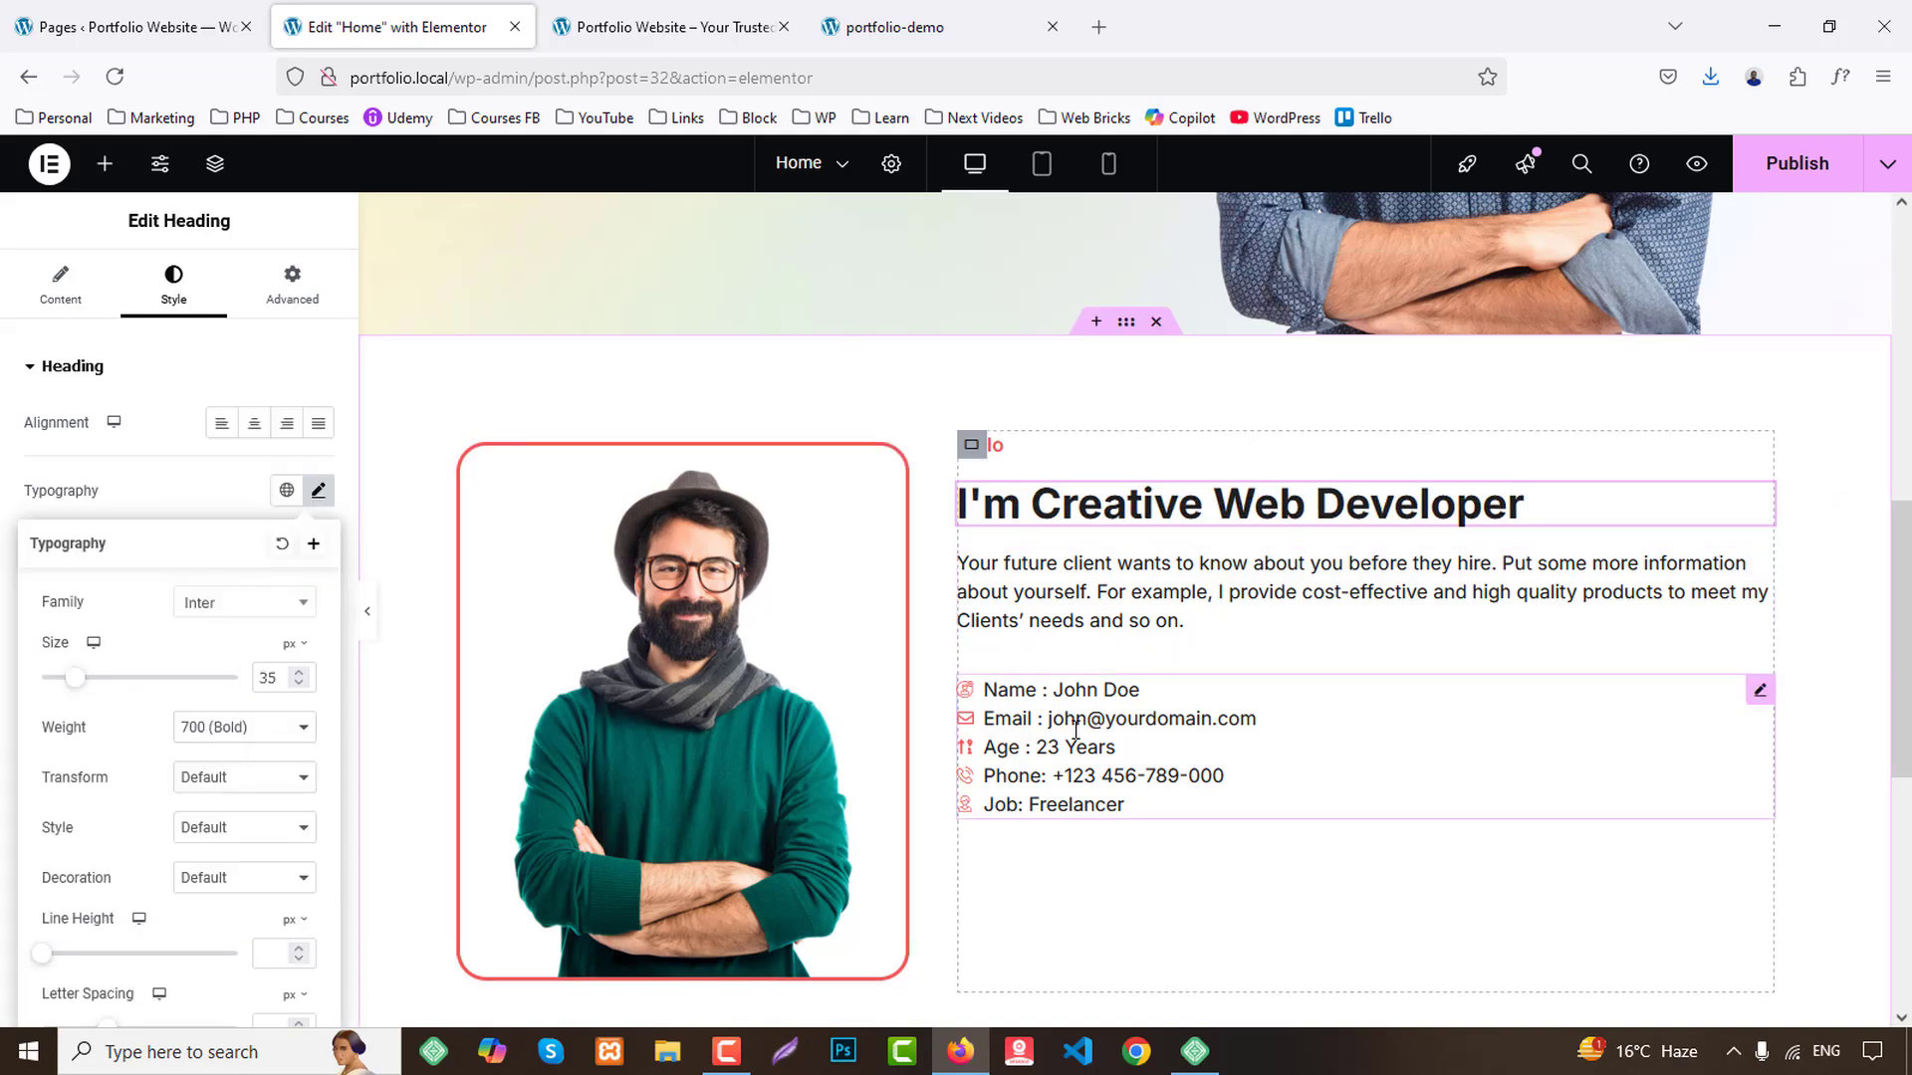
Turn on the divider between the items of the details icon list.
left_click(1257, 718)
left_click(184, 288)
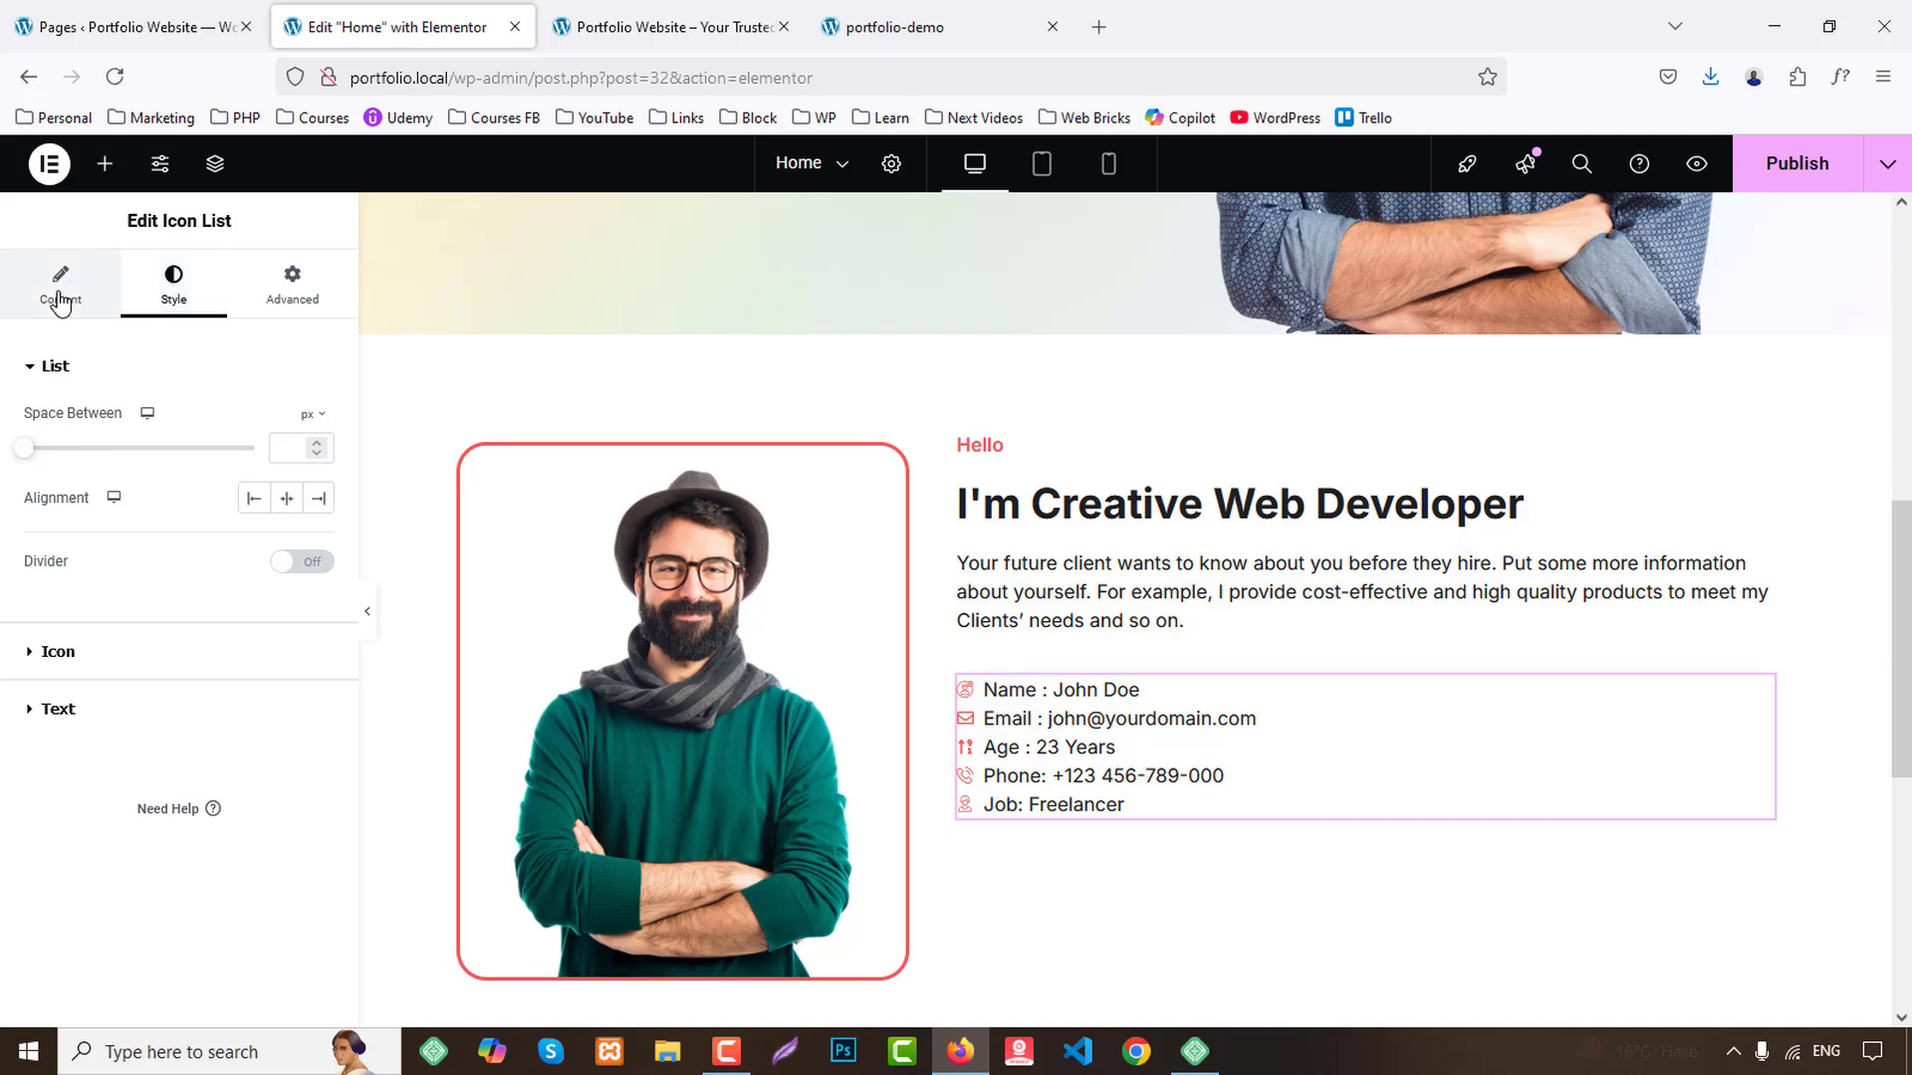
left_click(55, 291)
left_click(173, 287)
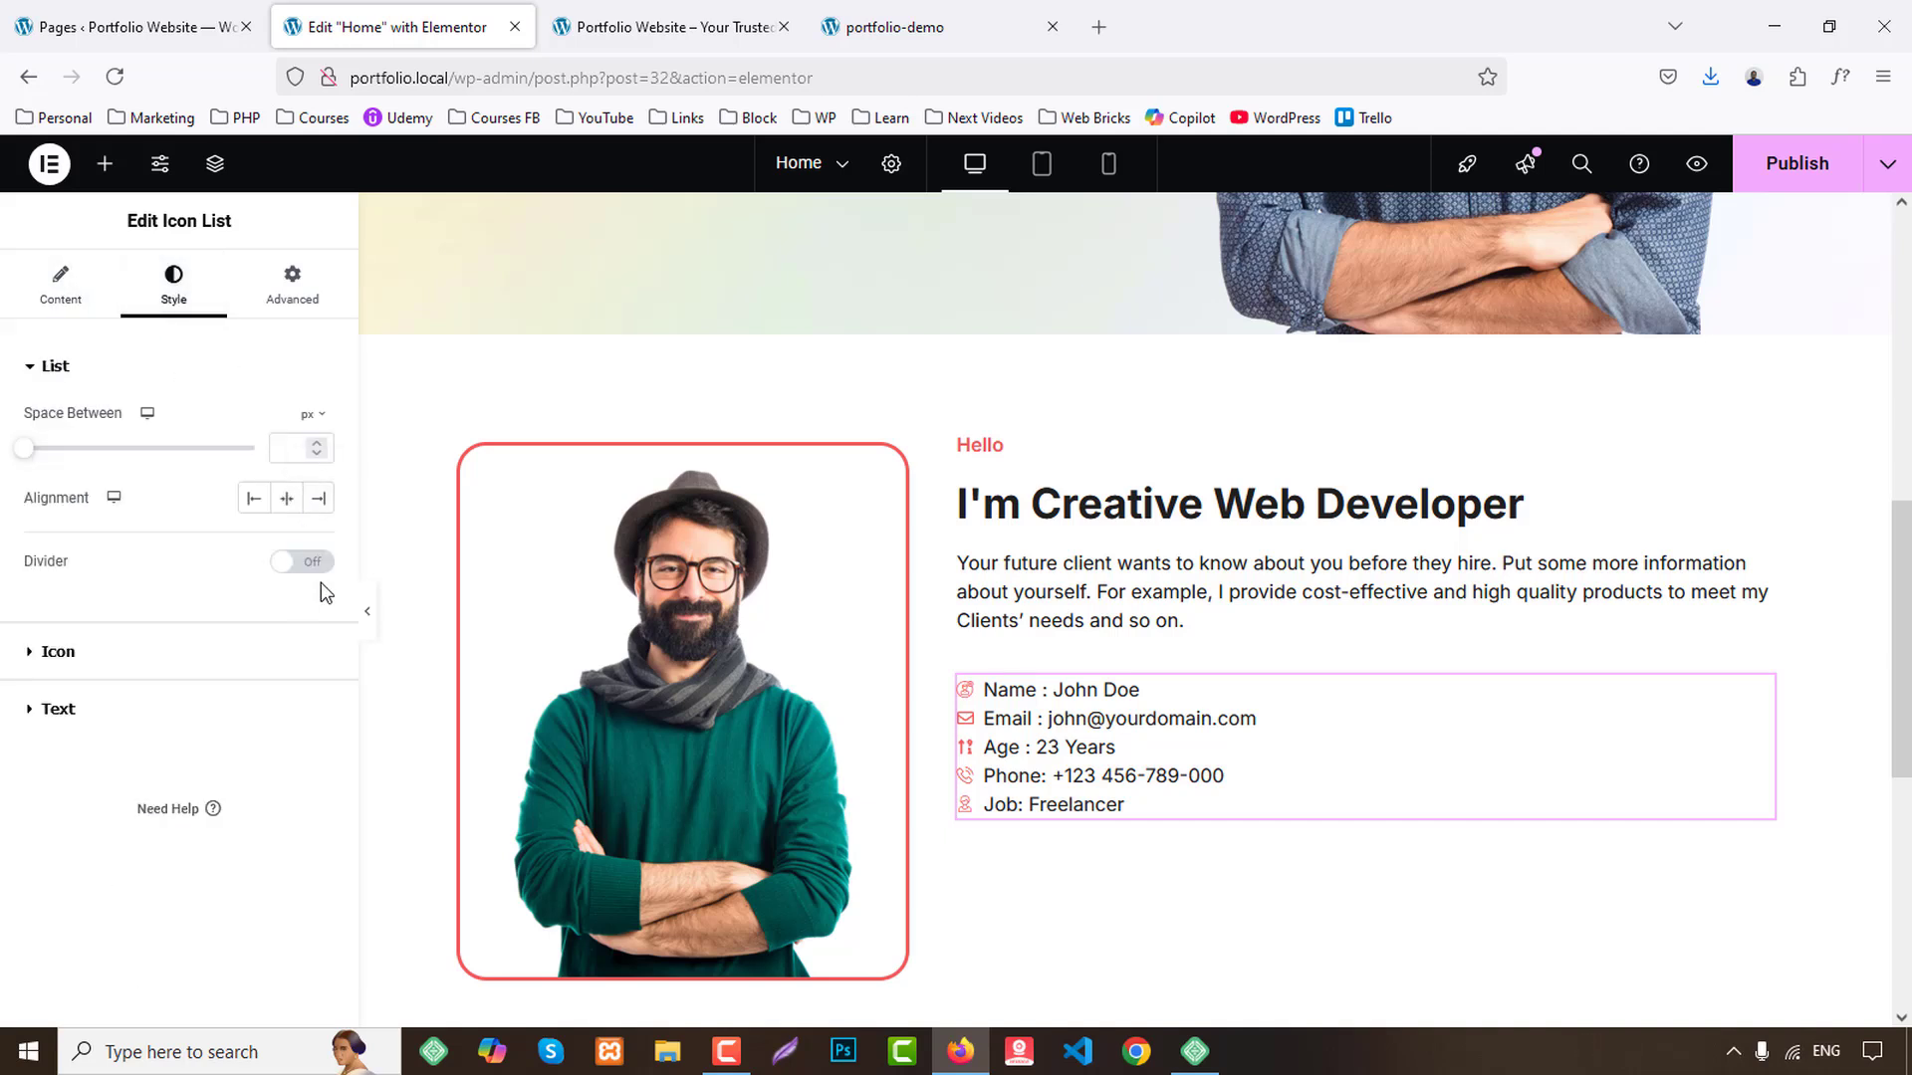
left_click(301, 561)
Set the space between the icon list items to 20 px.
left_click(297, 449)
type("1")
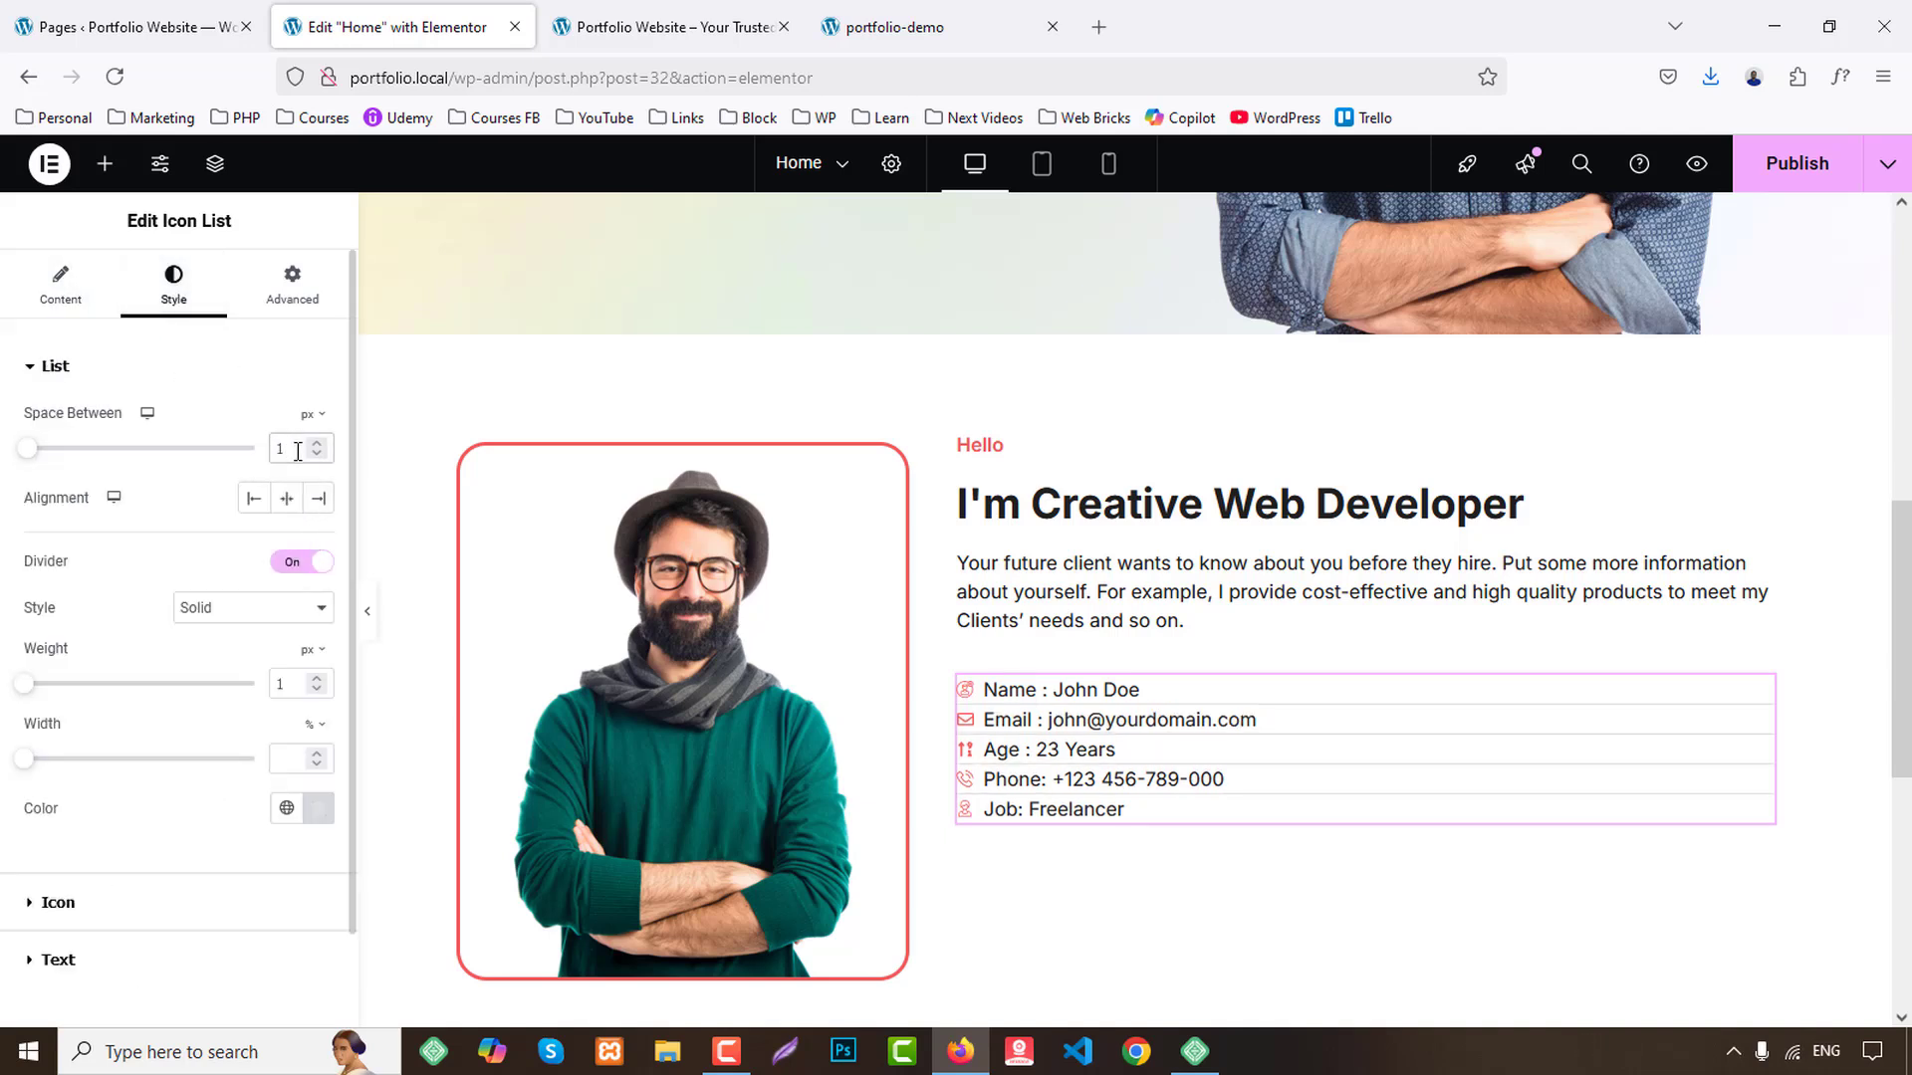
key("Up")
key("Up")
key("Up")
key("Up")
key("Up")
key("Up")
key("Up")
key("Up")
key("Up")
key("Up")
key("Up")
key("Up")
key("Up")
key("Up")
key("Up")
key("Up")
key("Up")
key("Up")
key("Up")
key("Up")
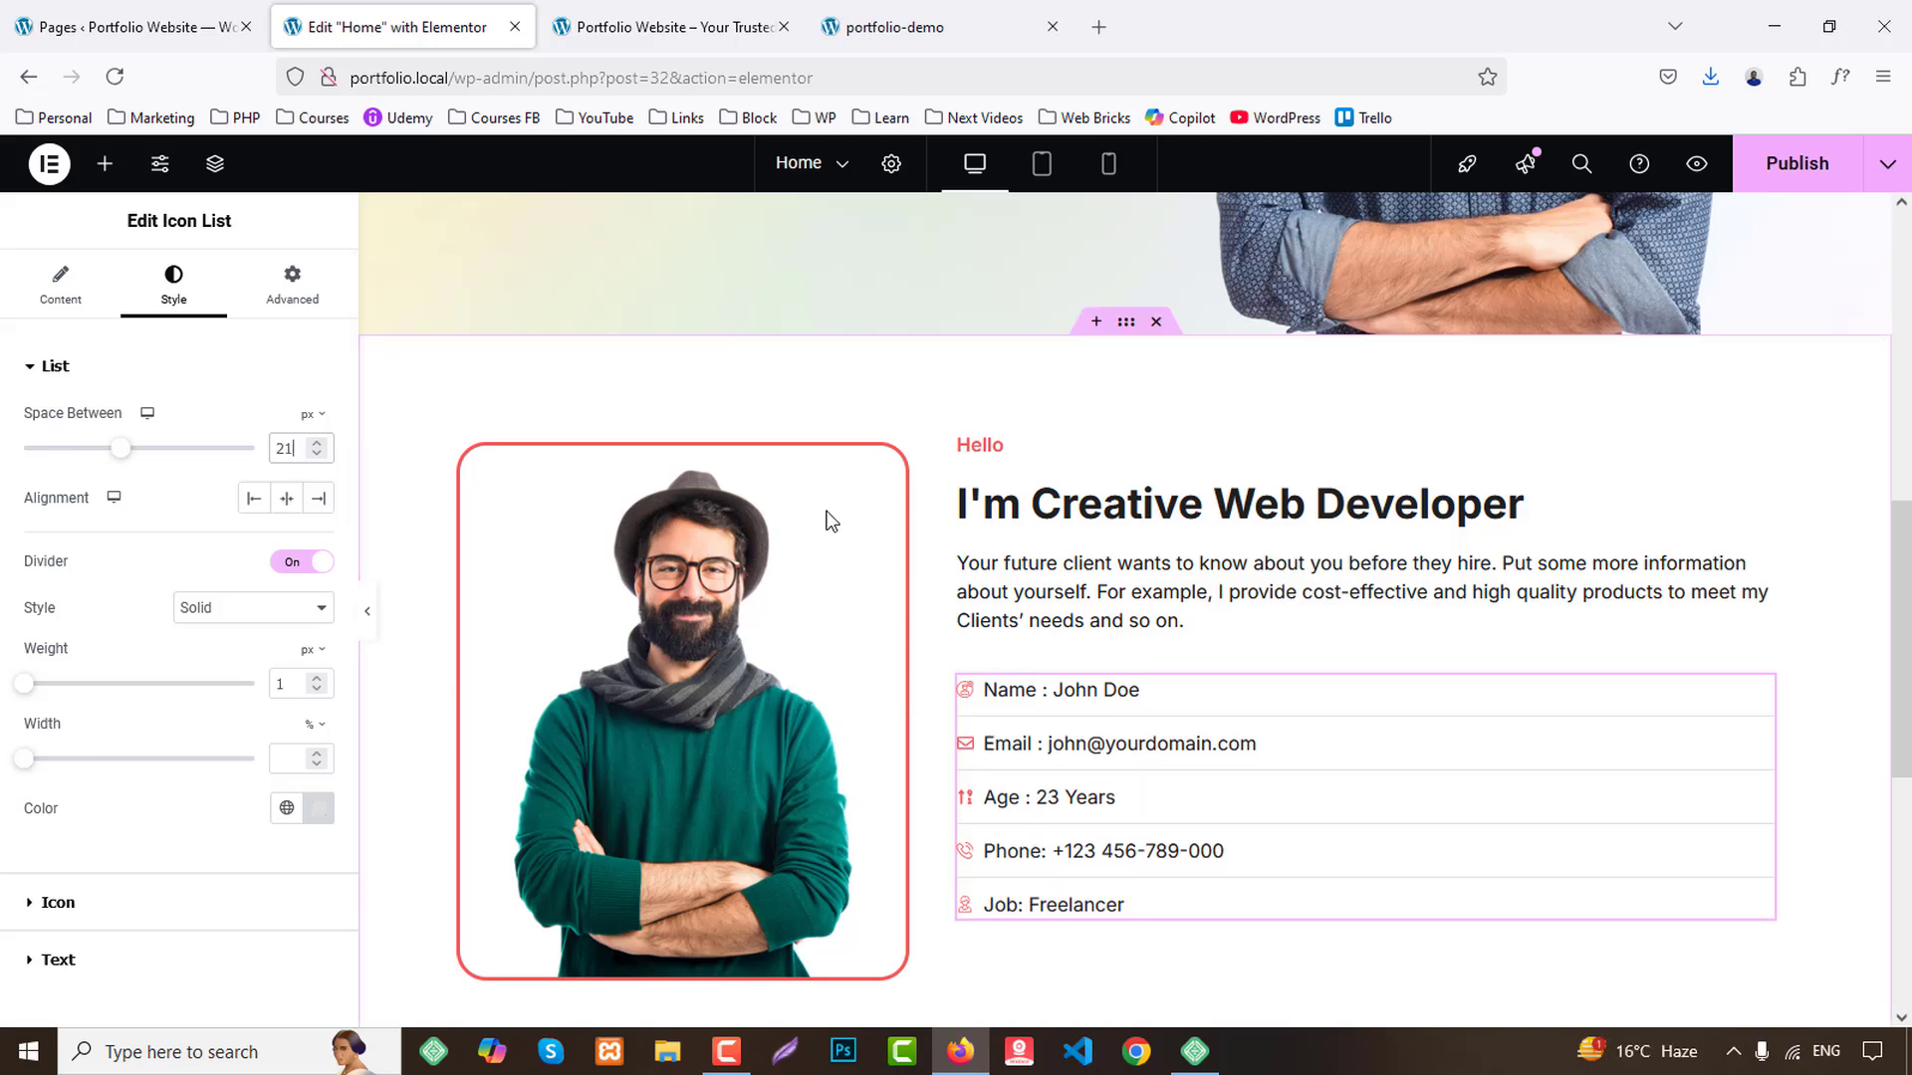
key("Down")
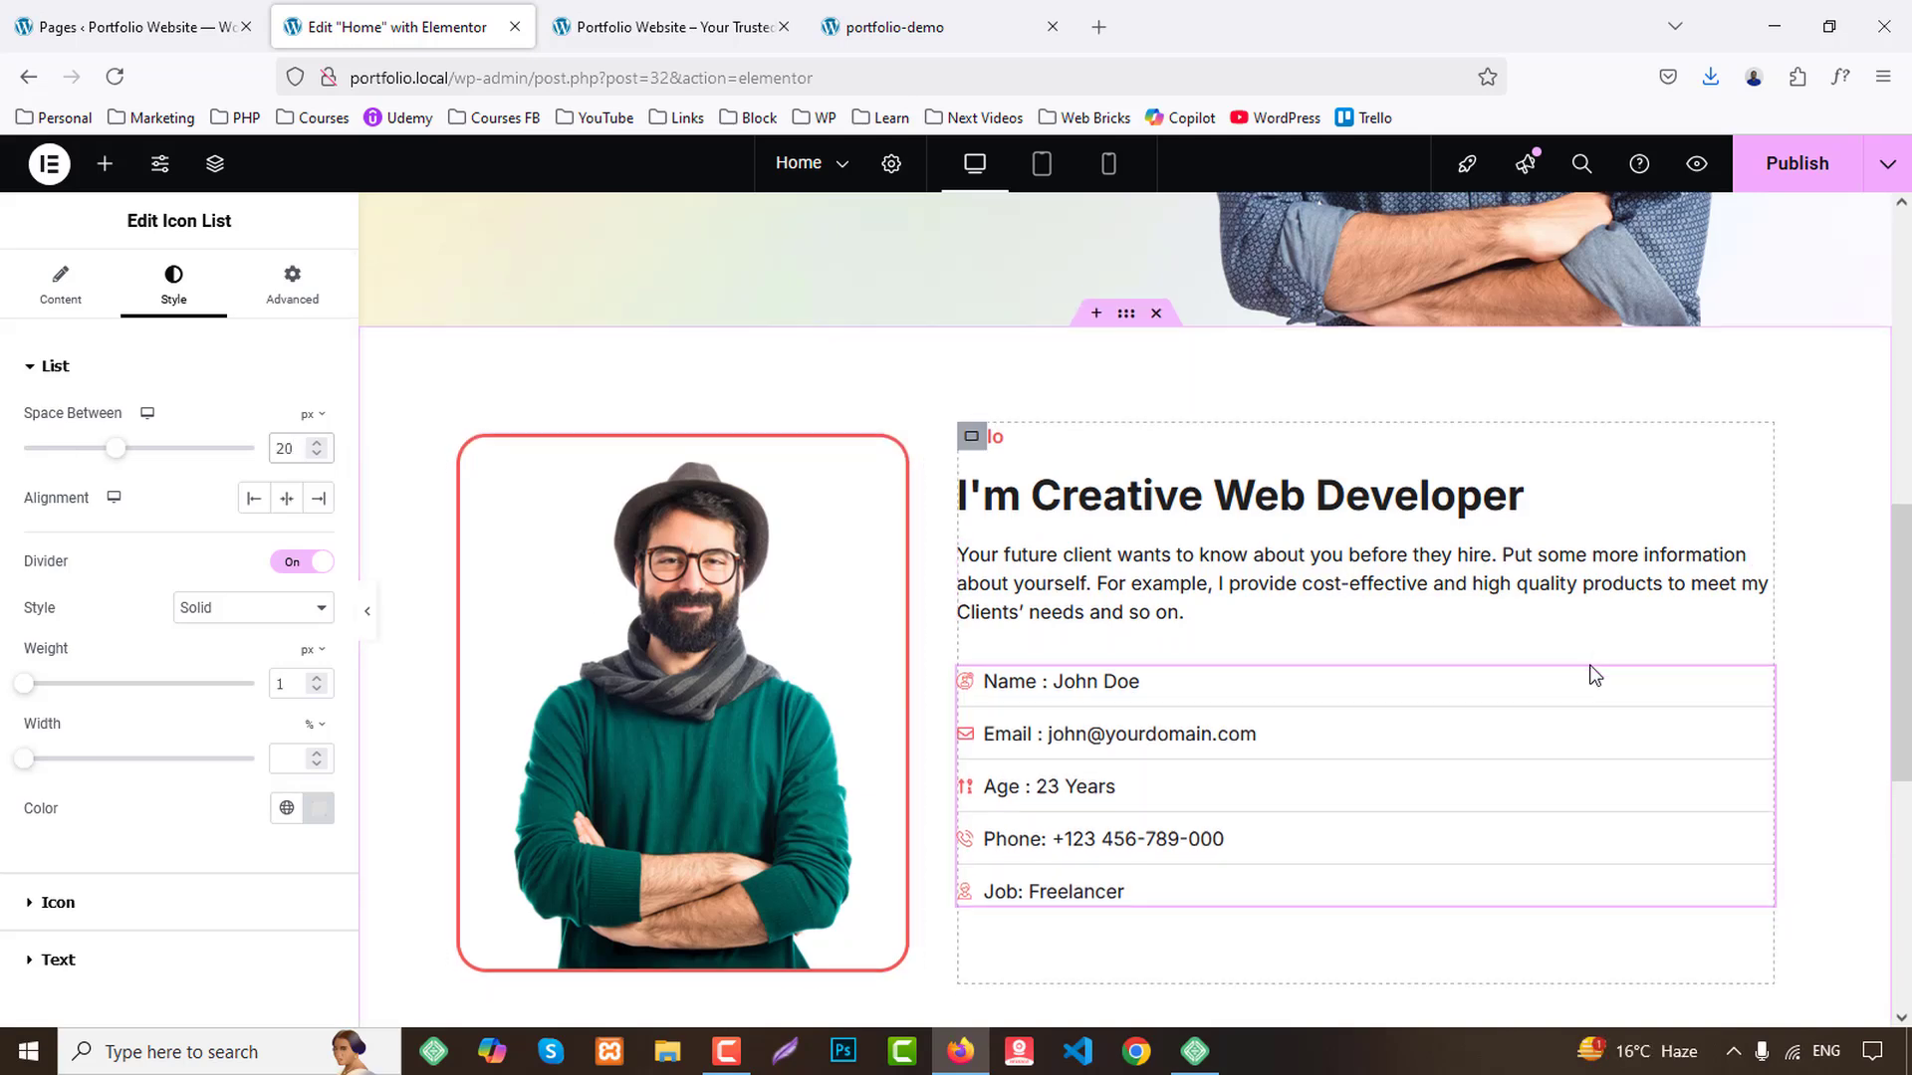
Center the photo container's content by setting both Align Items and Justify Content to Center.
scroll(1579, 672, "down", 5)
scroll(1502, 670, "up", 5)
left_click(460, 447)
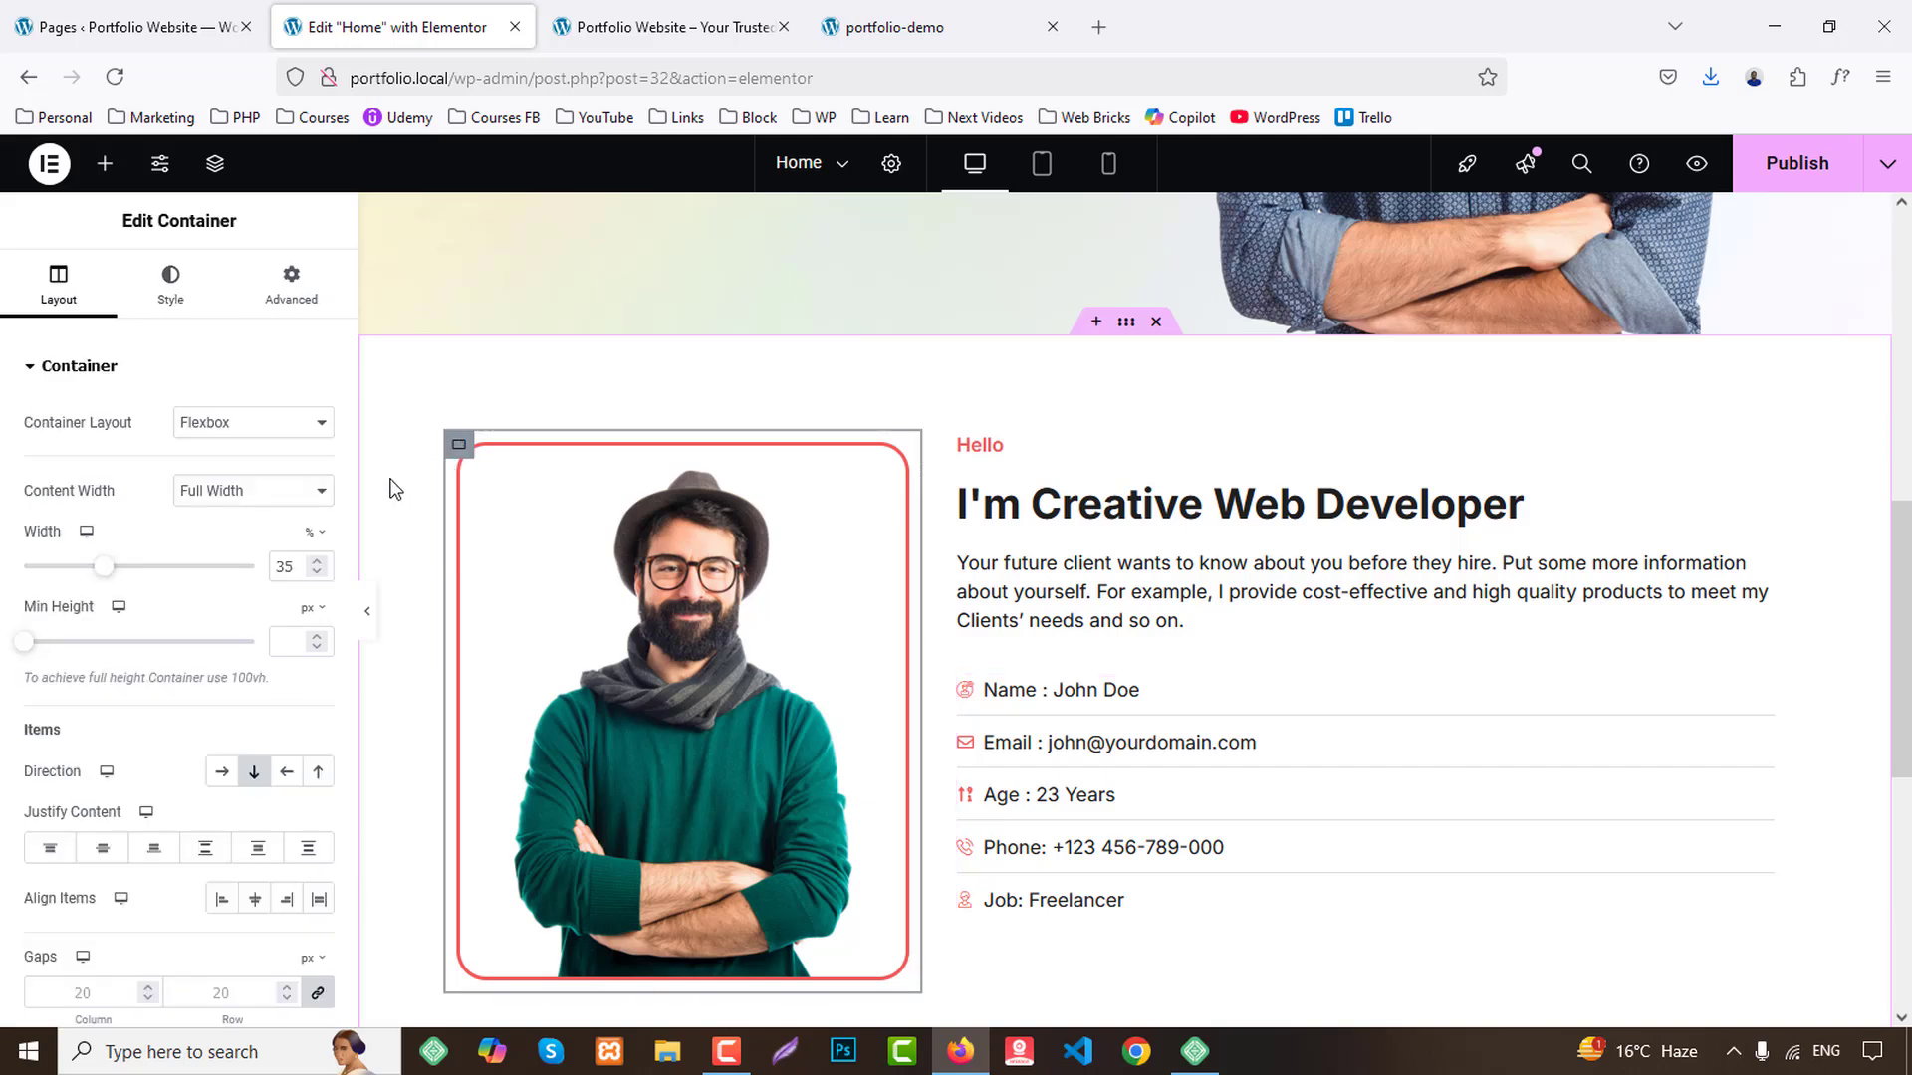
left_click(255, 901)
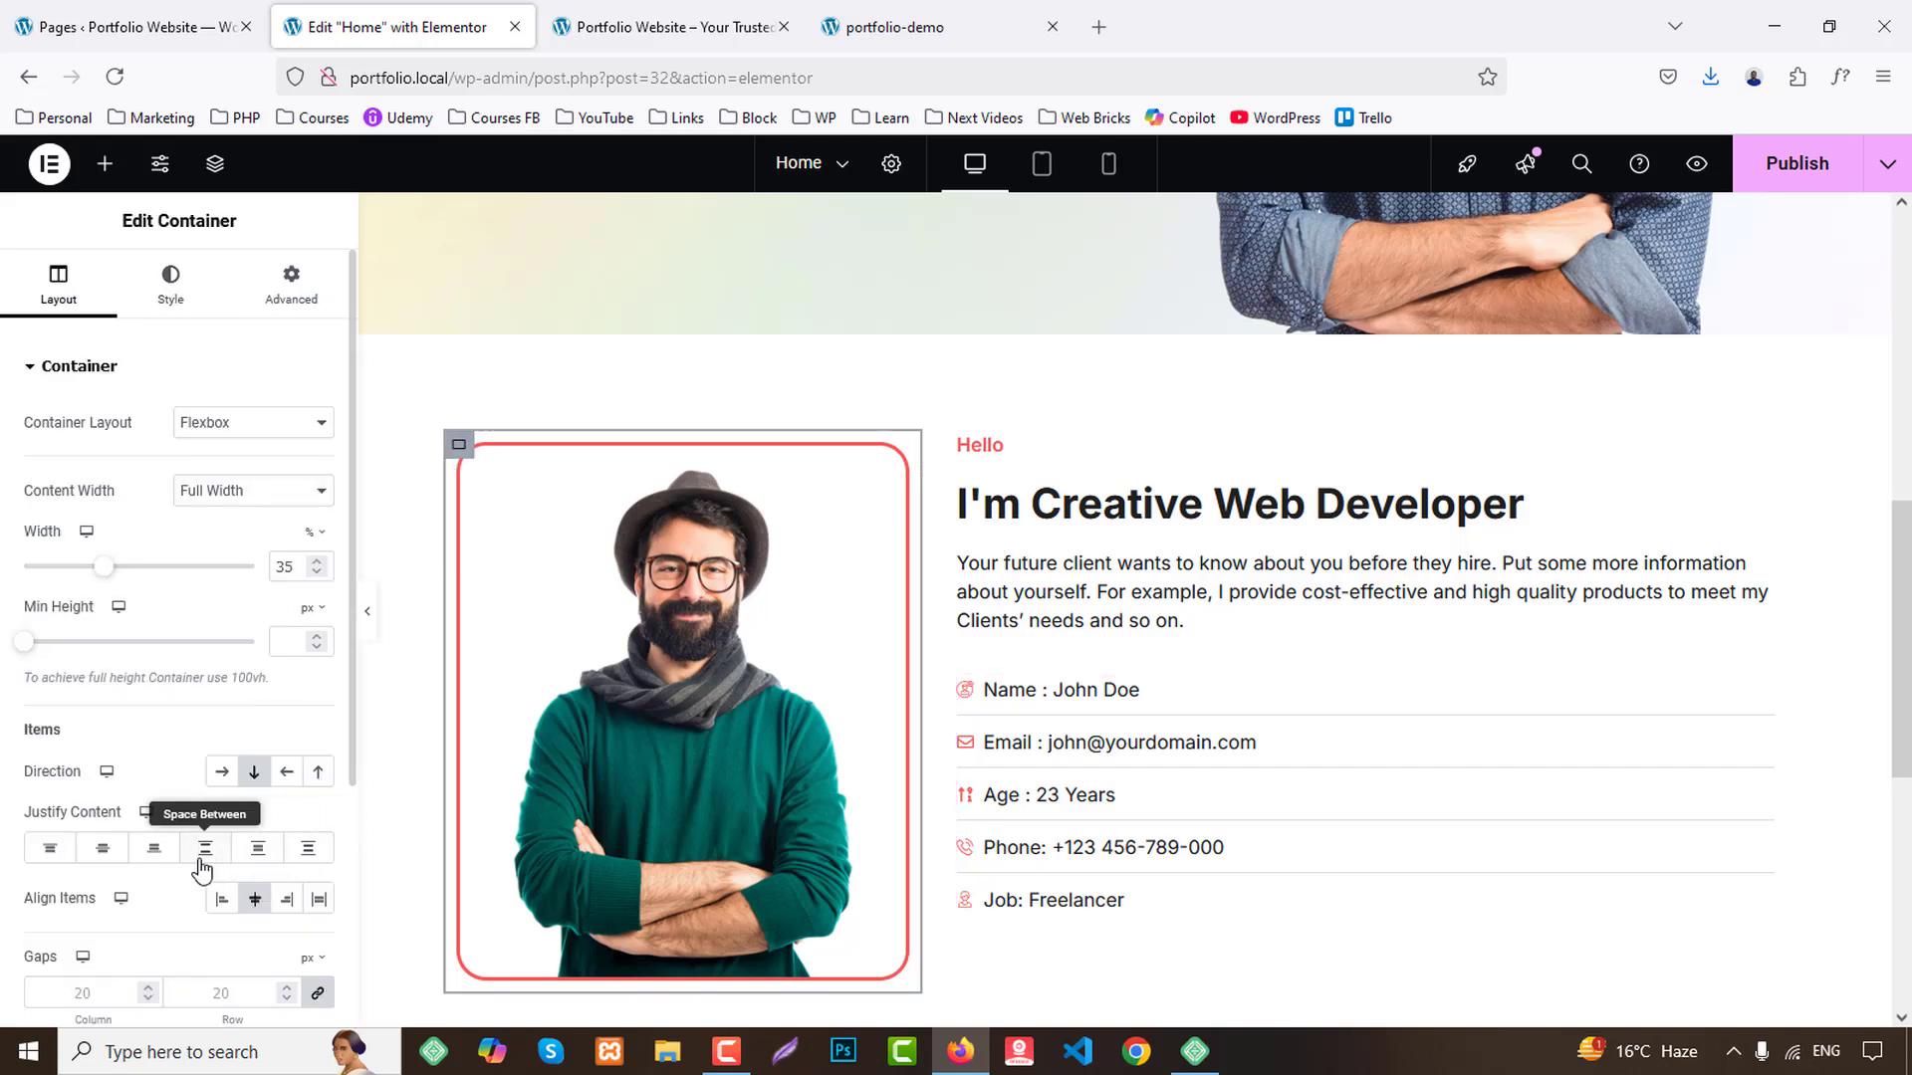
left_click(103, 847)
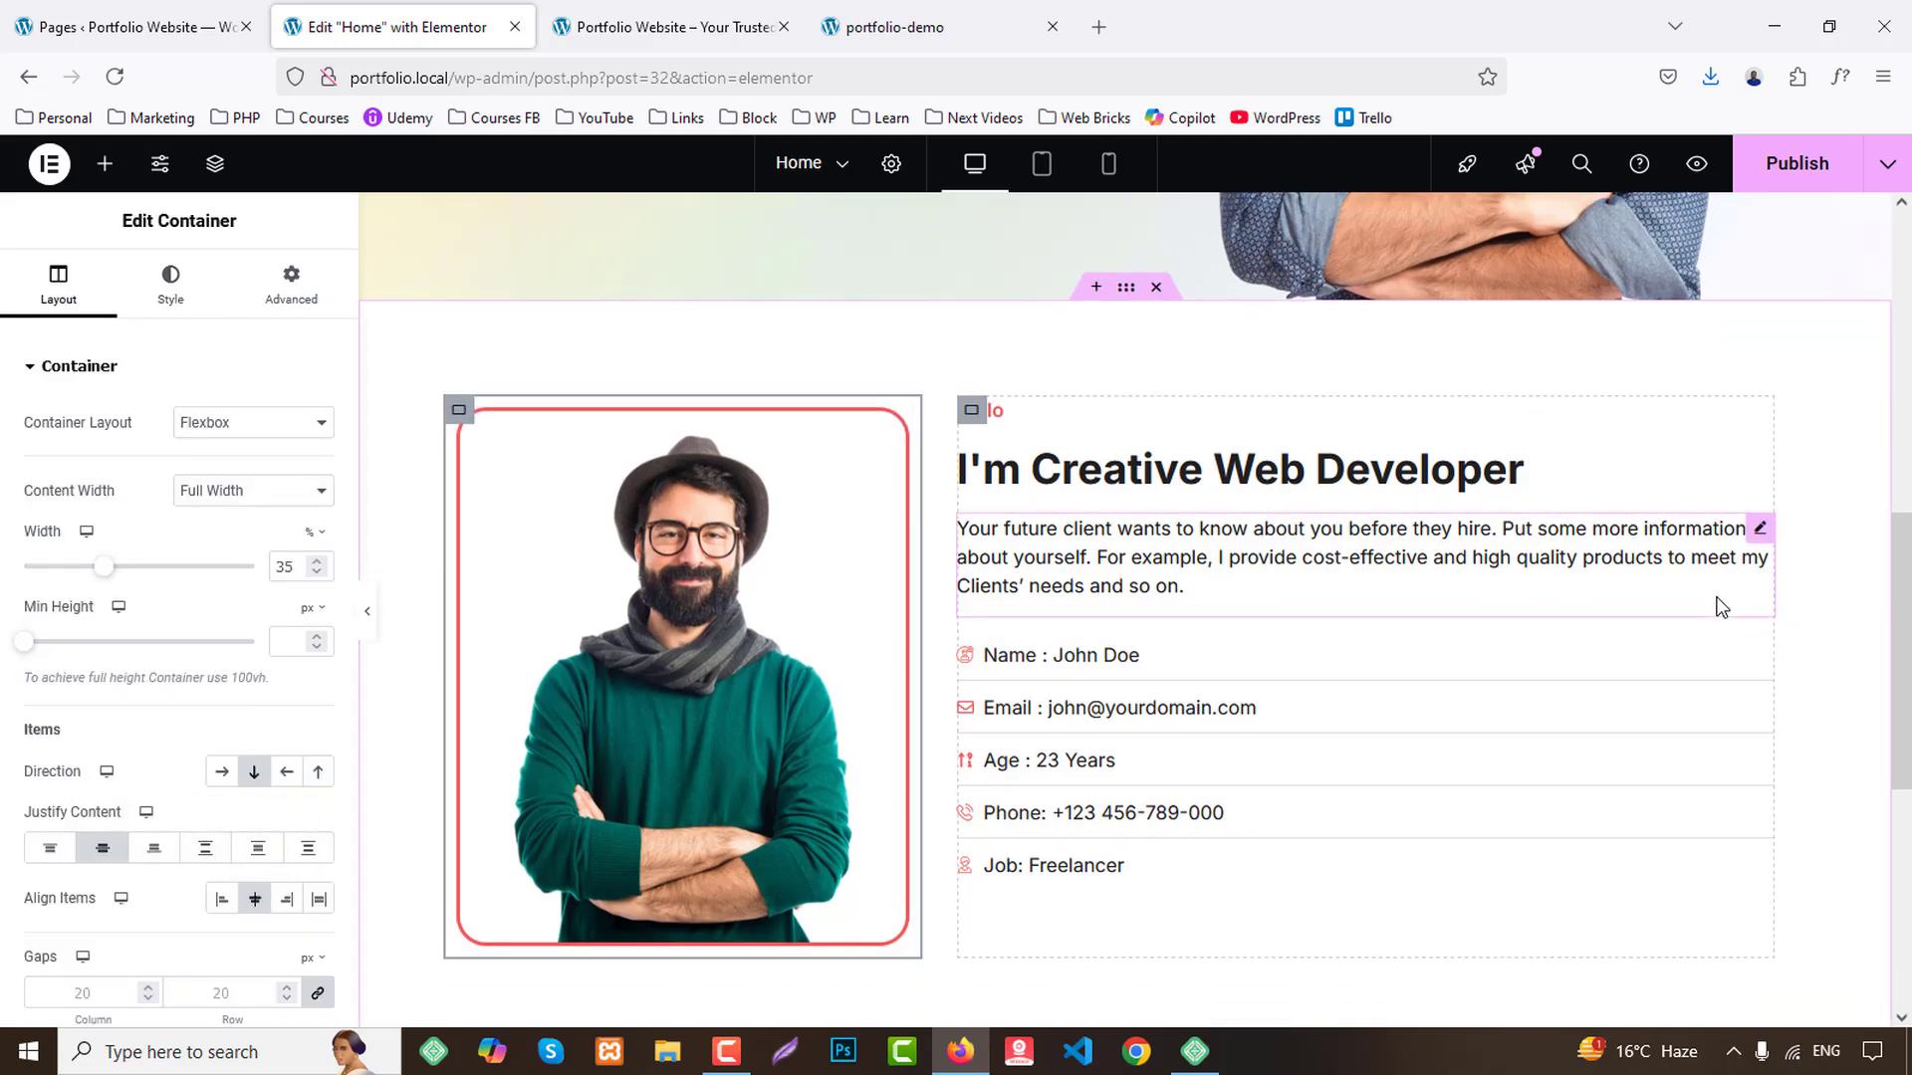
scroll(1707, 605, "up", 3)
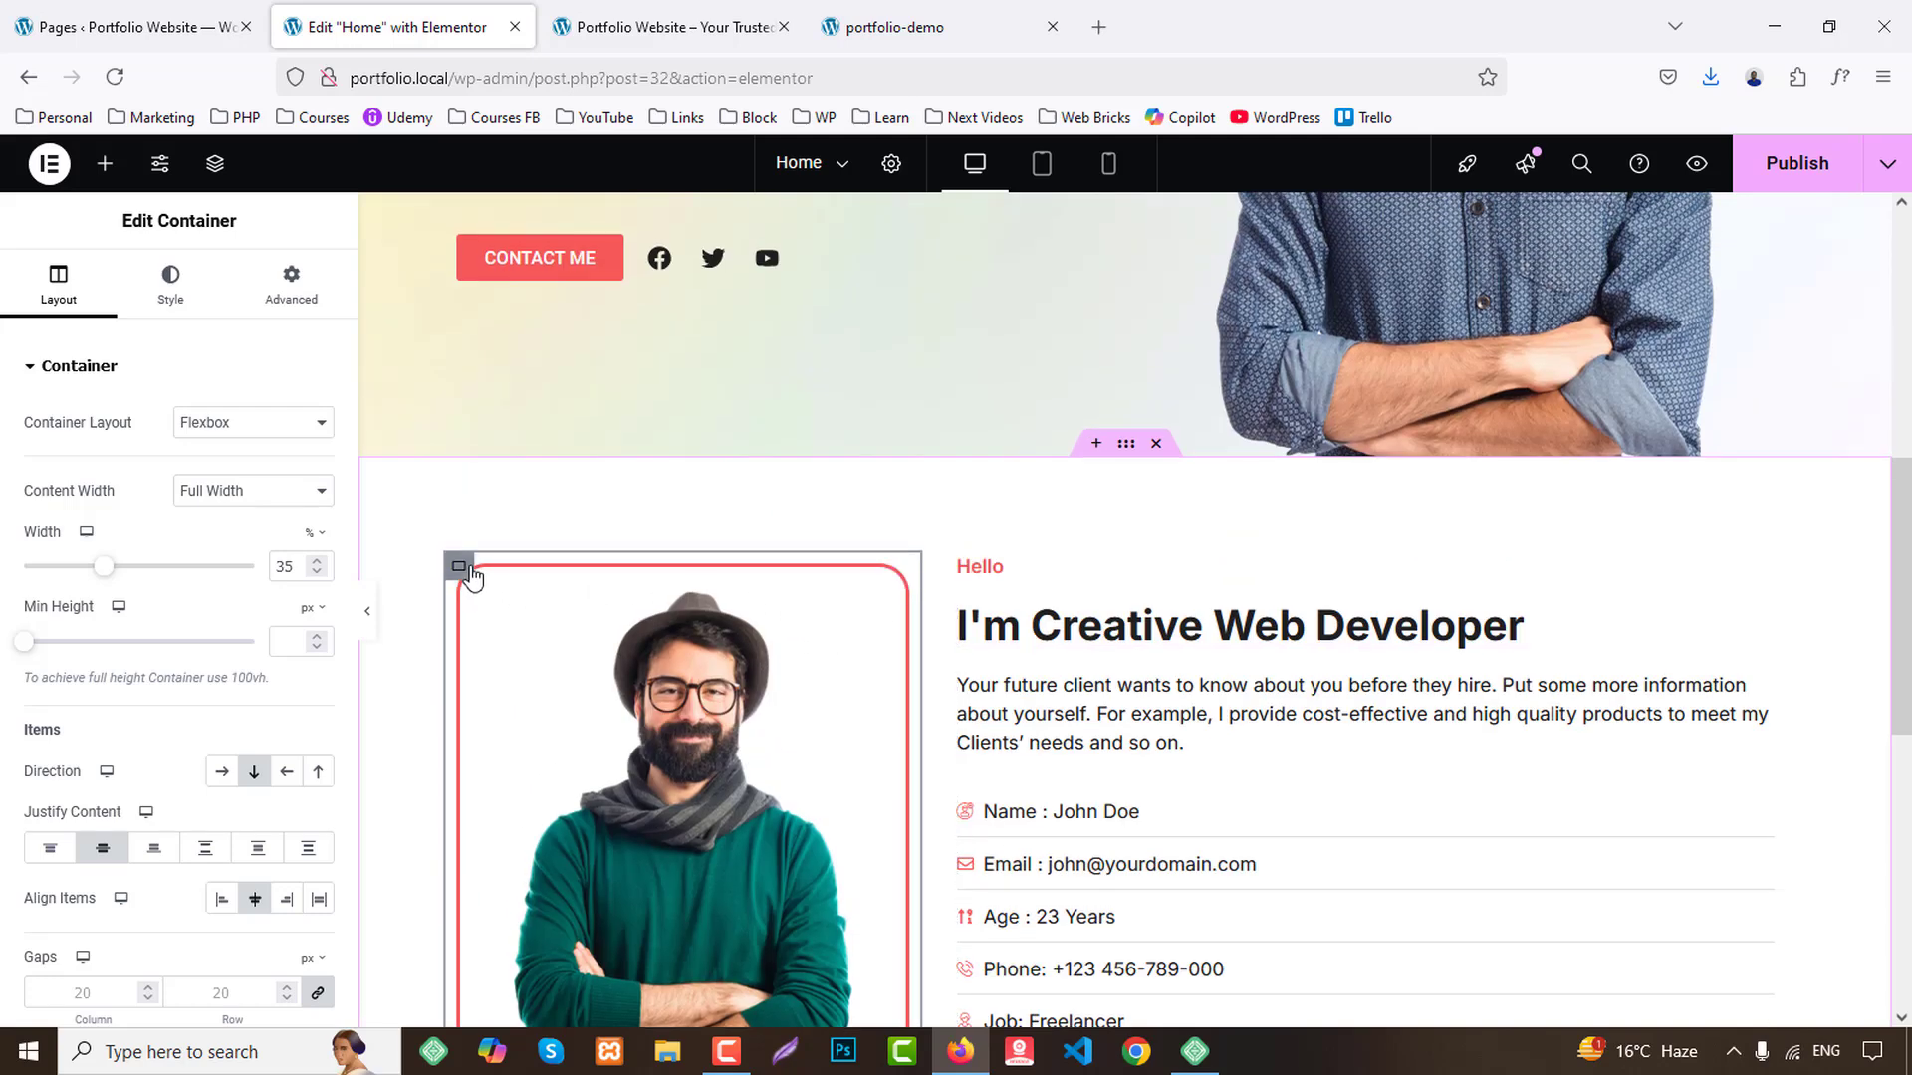
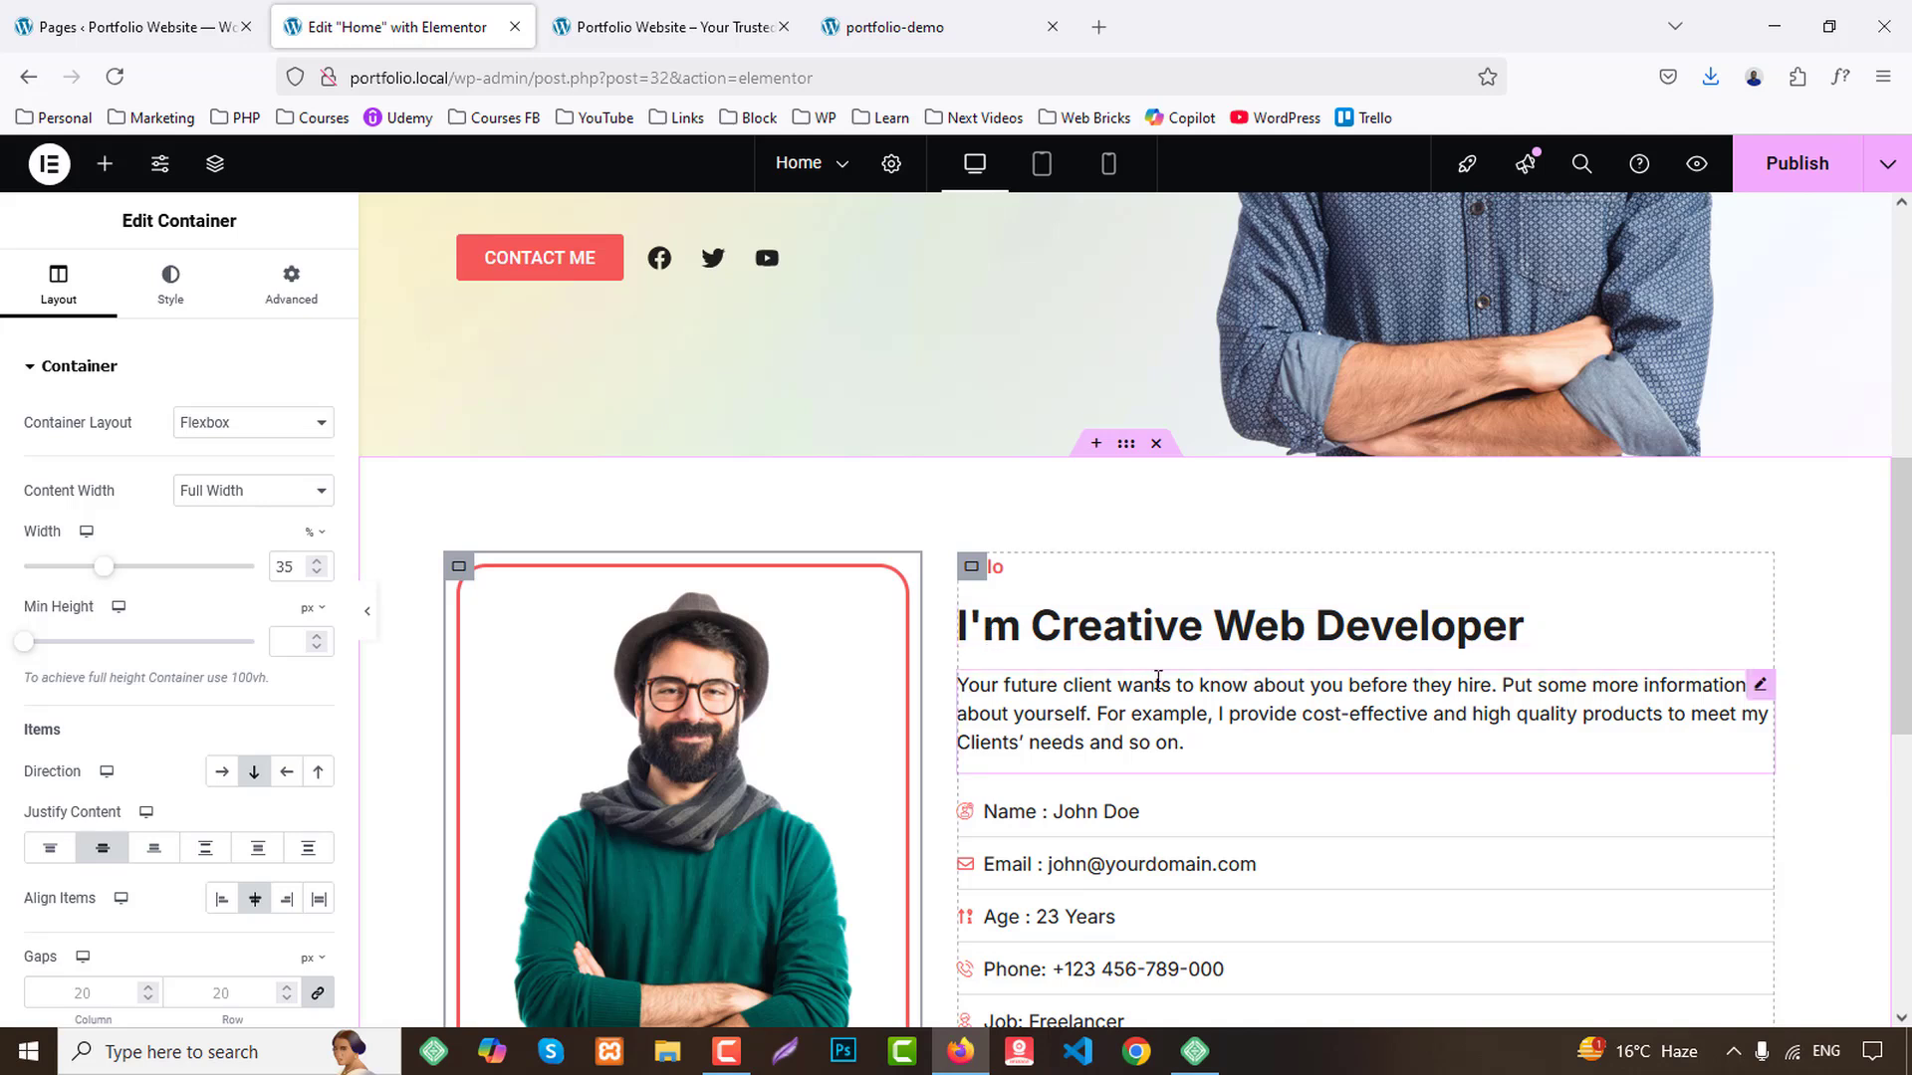
Set Align Self to Center for the container holding the headings, intro and icon list, and publish the page.
left_click(973, 568)
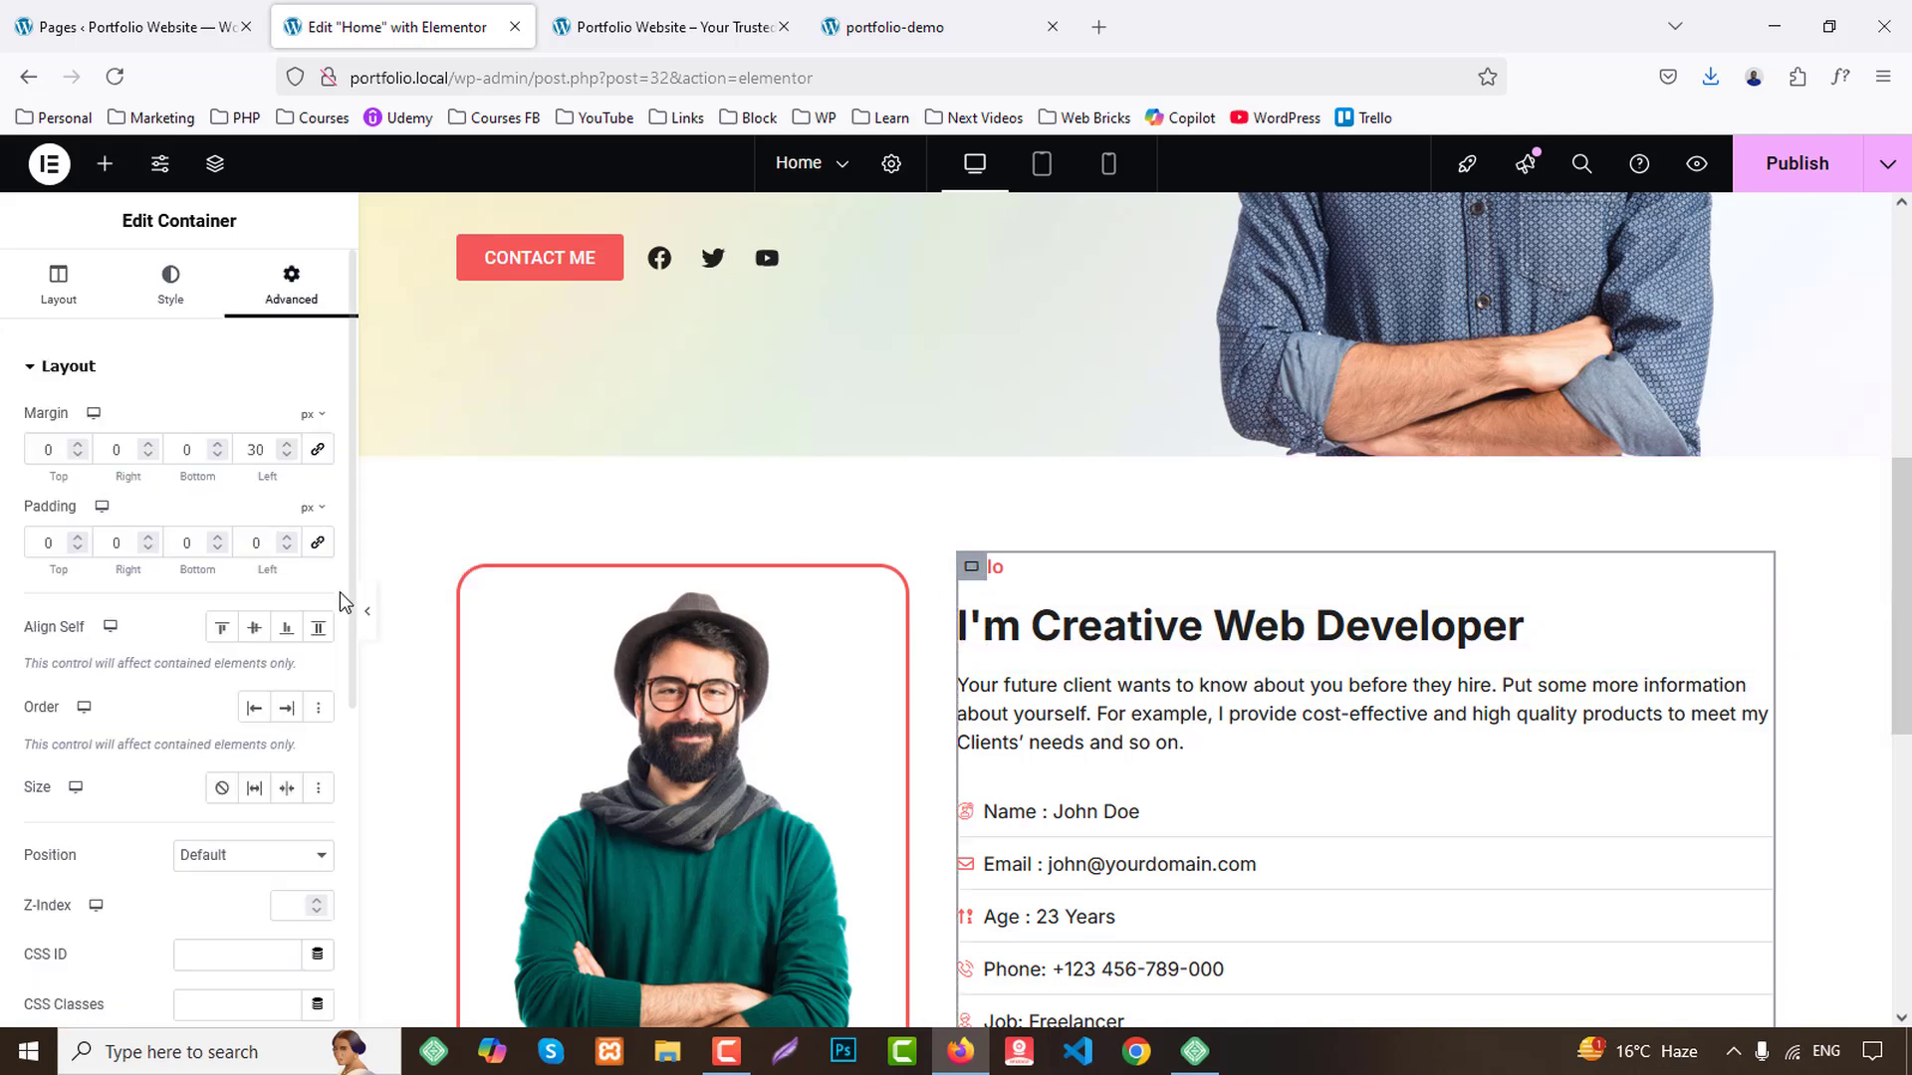
left_click(255, 627)
scroll(1676, 623, "down", 4)
scroll(1672, 609, "up", 3)
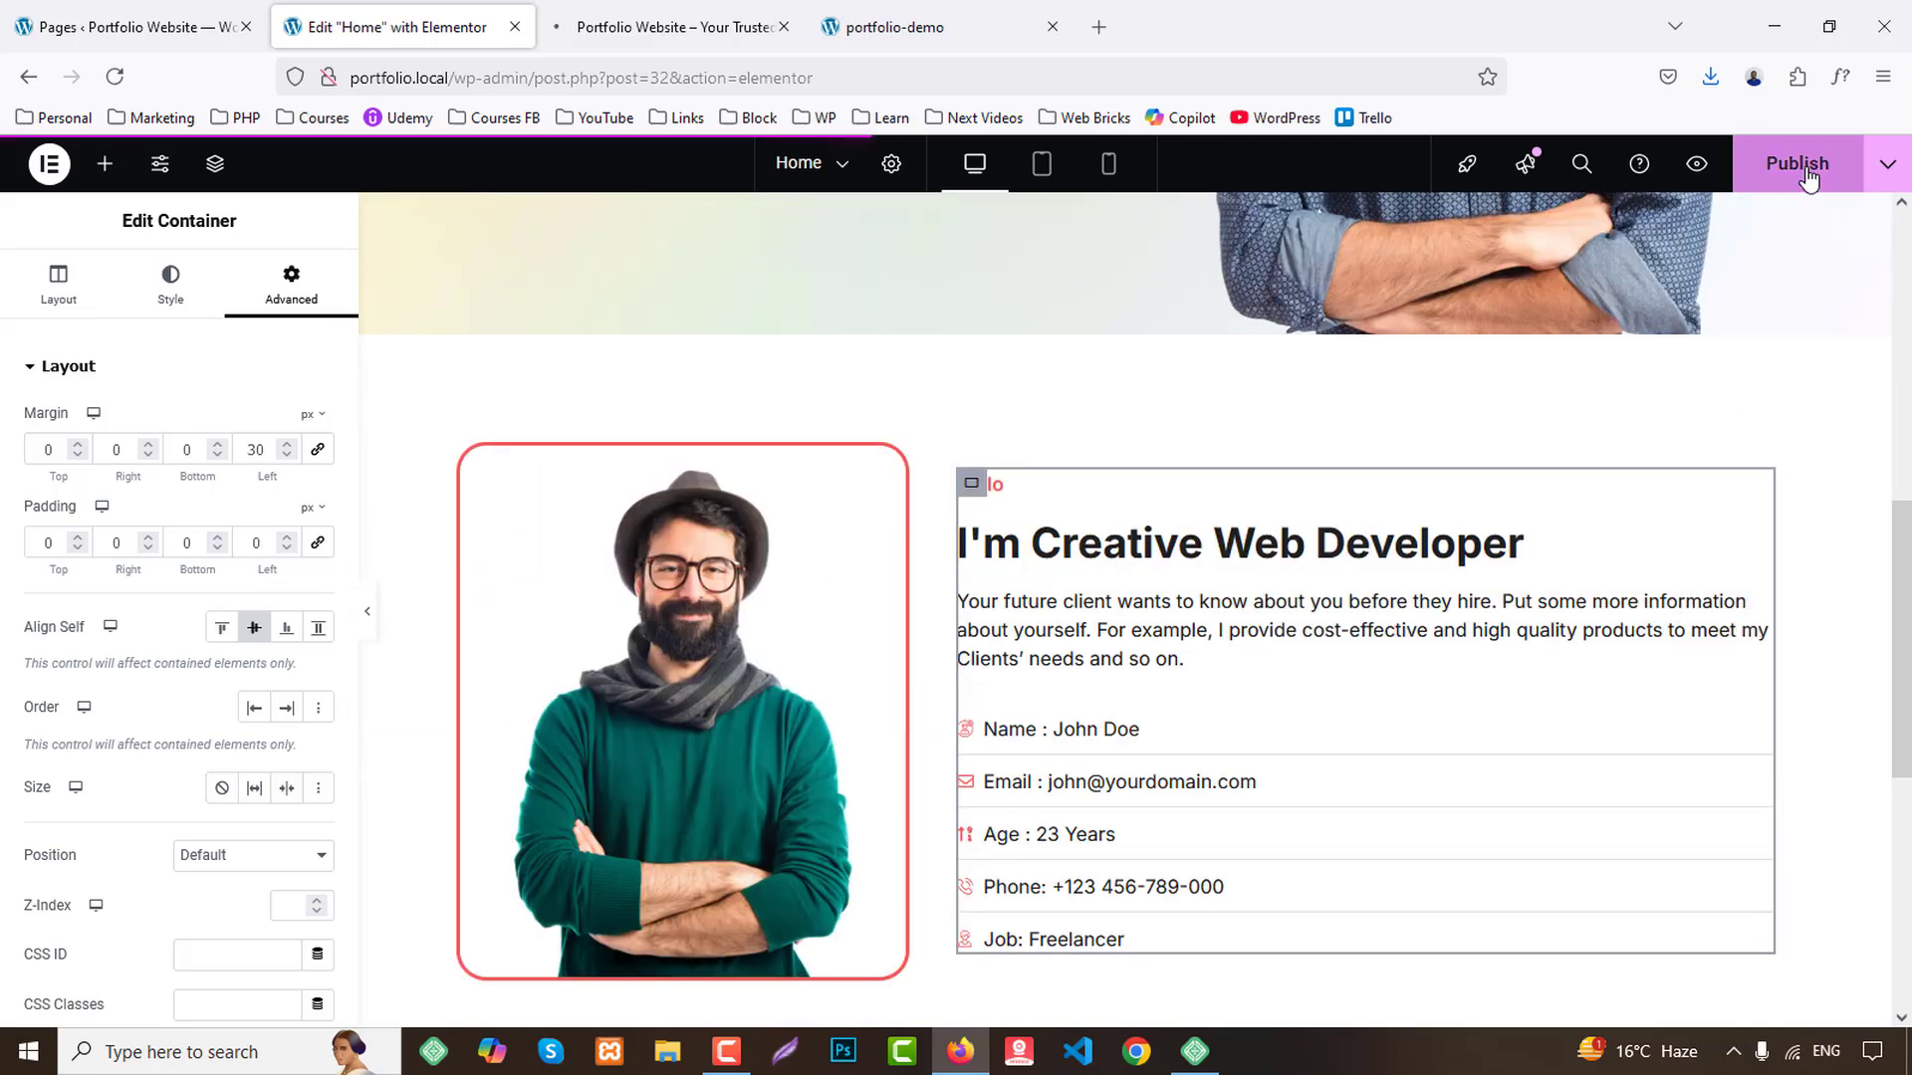
Check the about section in the page preview and examine the Education and Experience section on the portfolio-demo site.
left_click(677, 27)
scroll(1324, 472, "down", 8)
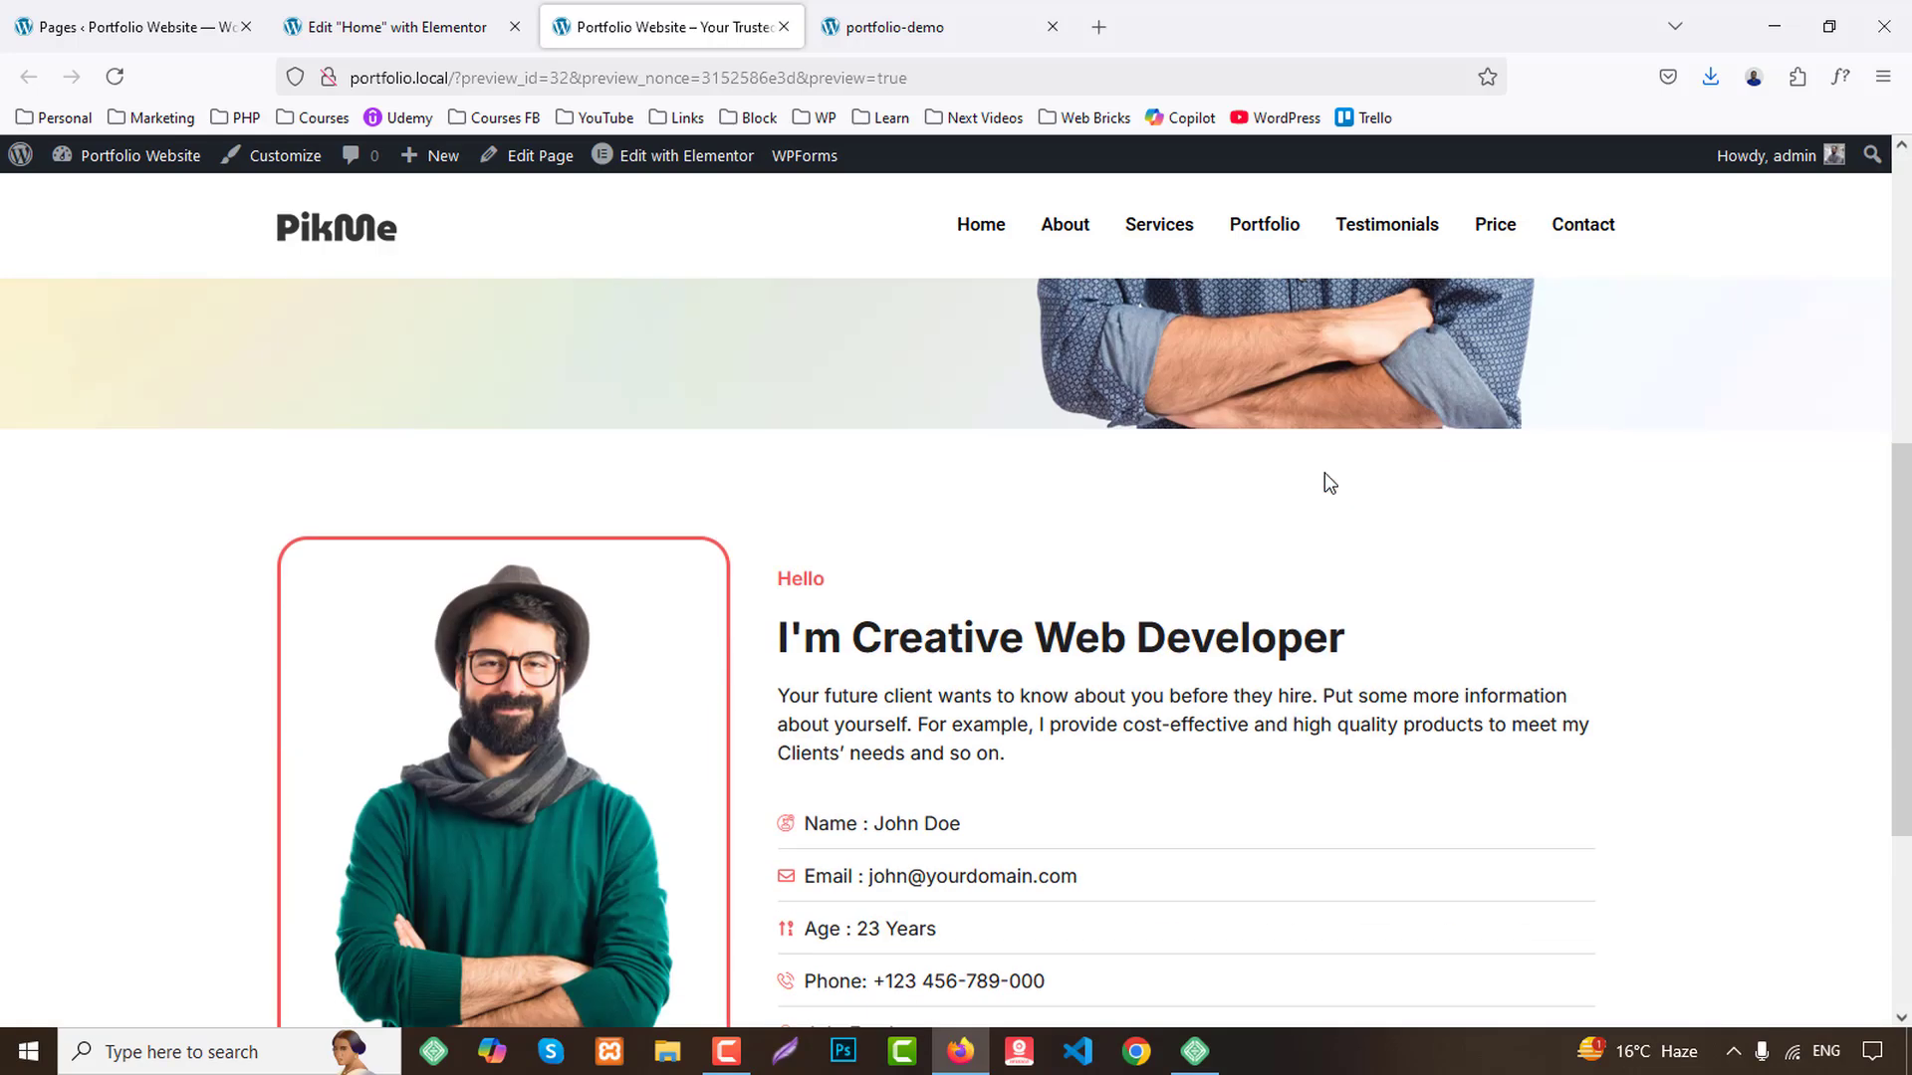
left_click(948, 8)
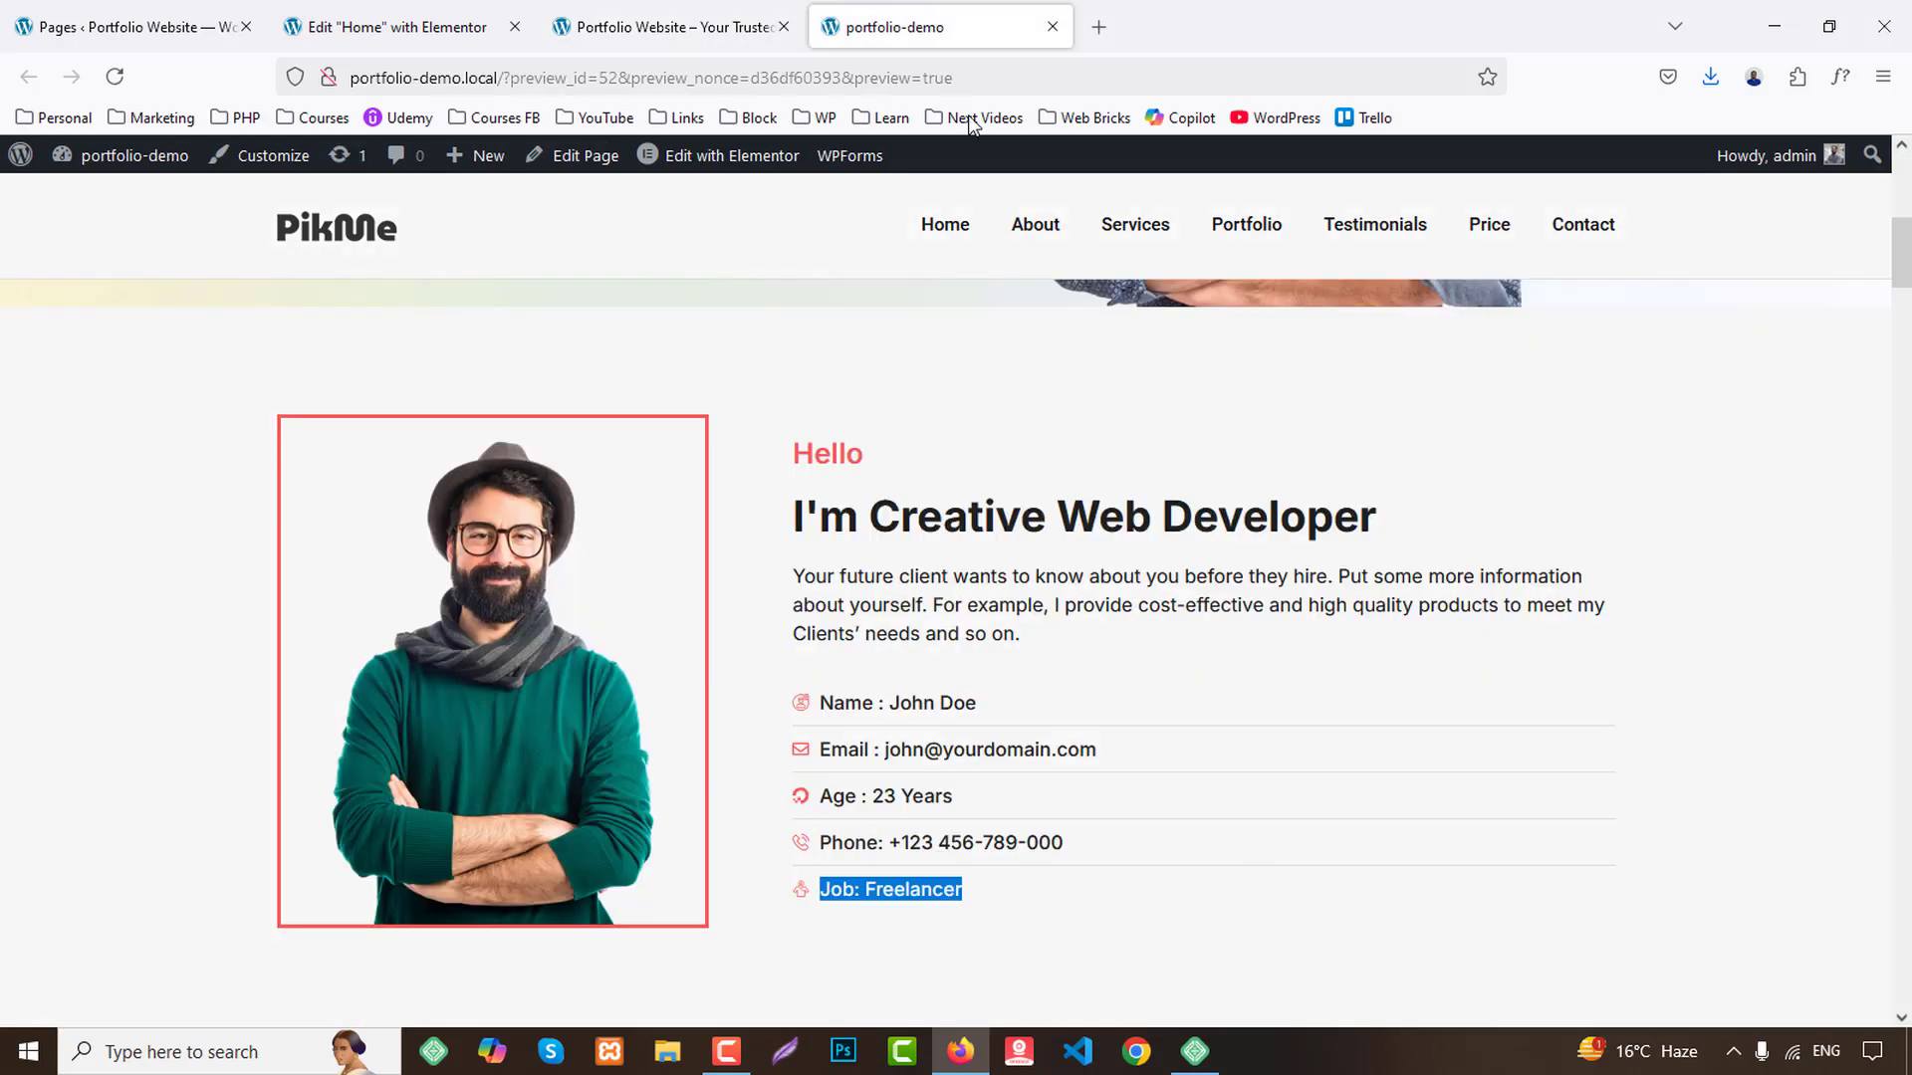
scroll(1090, 482, "down", 5)
scroll(1084, 488, "down", 4)
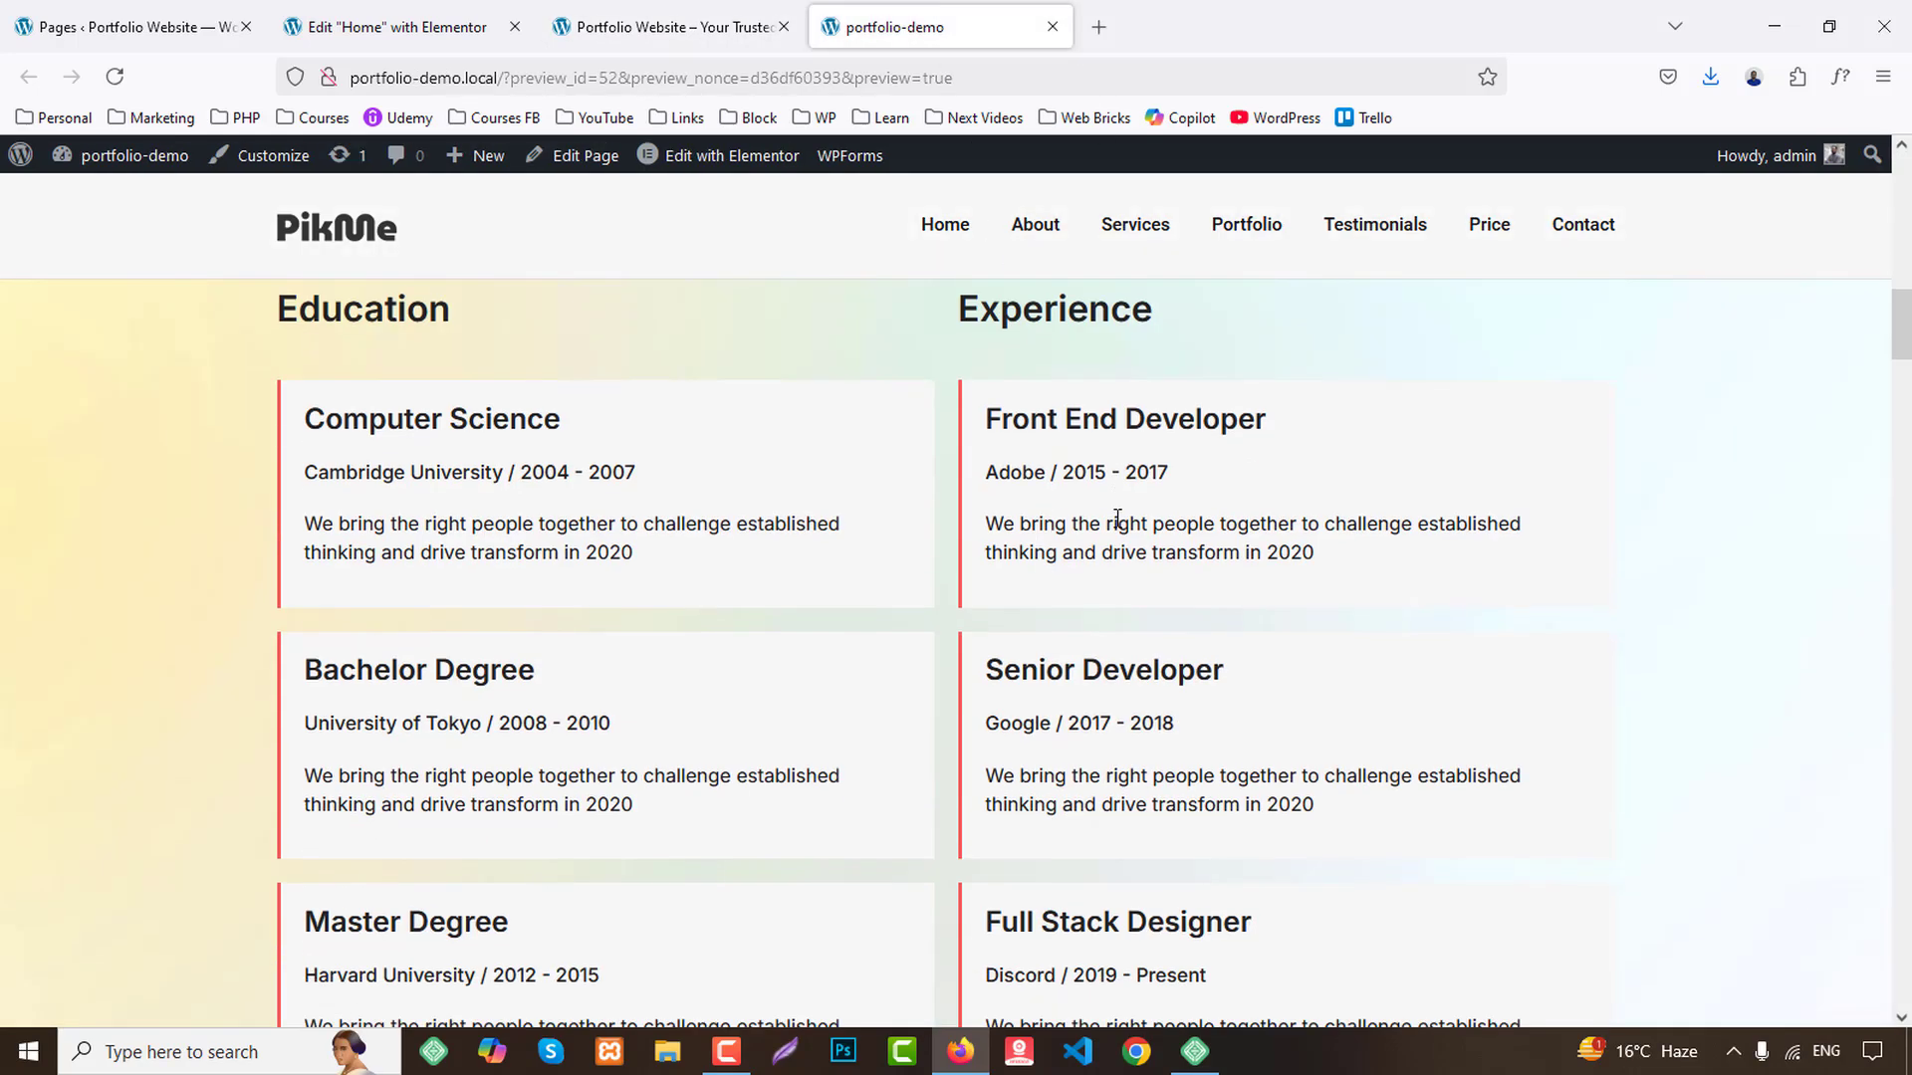
scroll(1115, 513, "up", 2)
Add a flexbox container with two equal columns below the about section of the Home page.
left_click(445, 8)
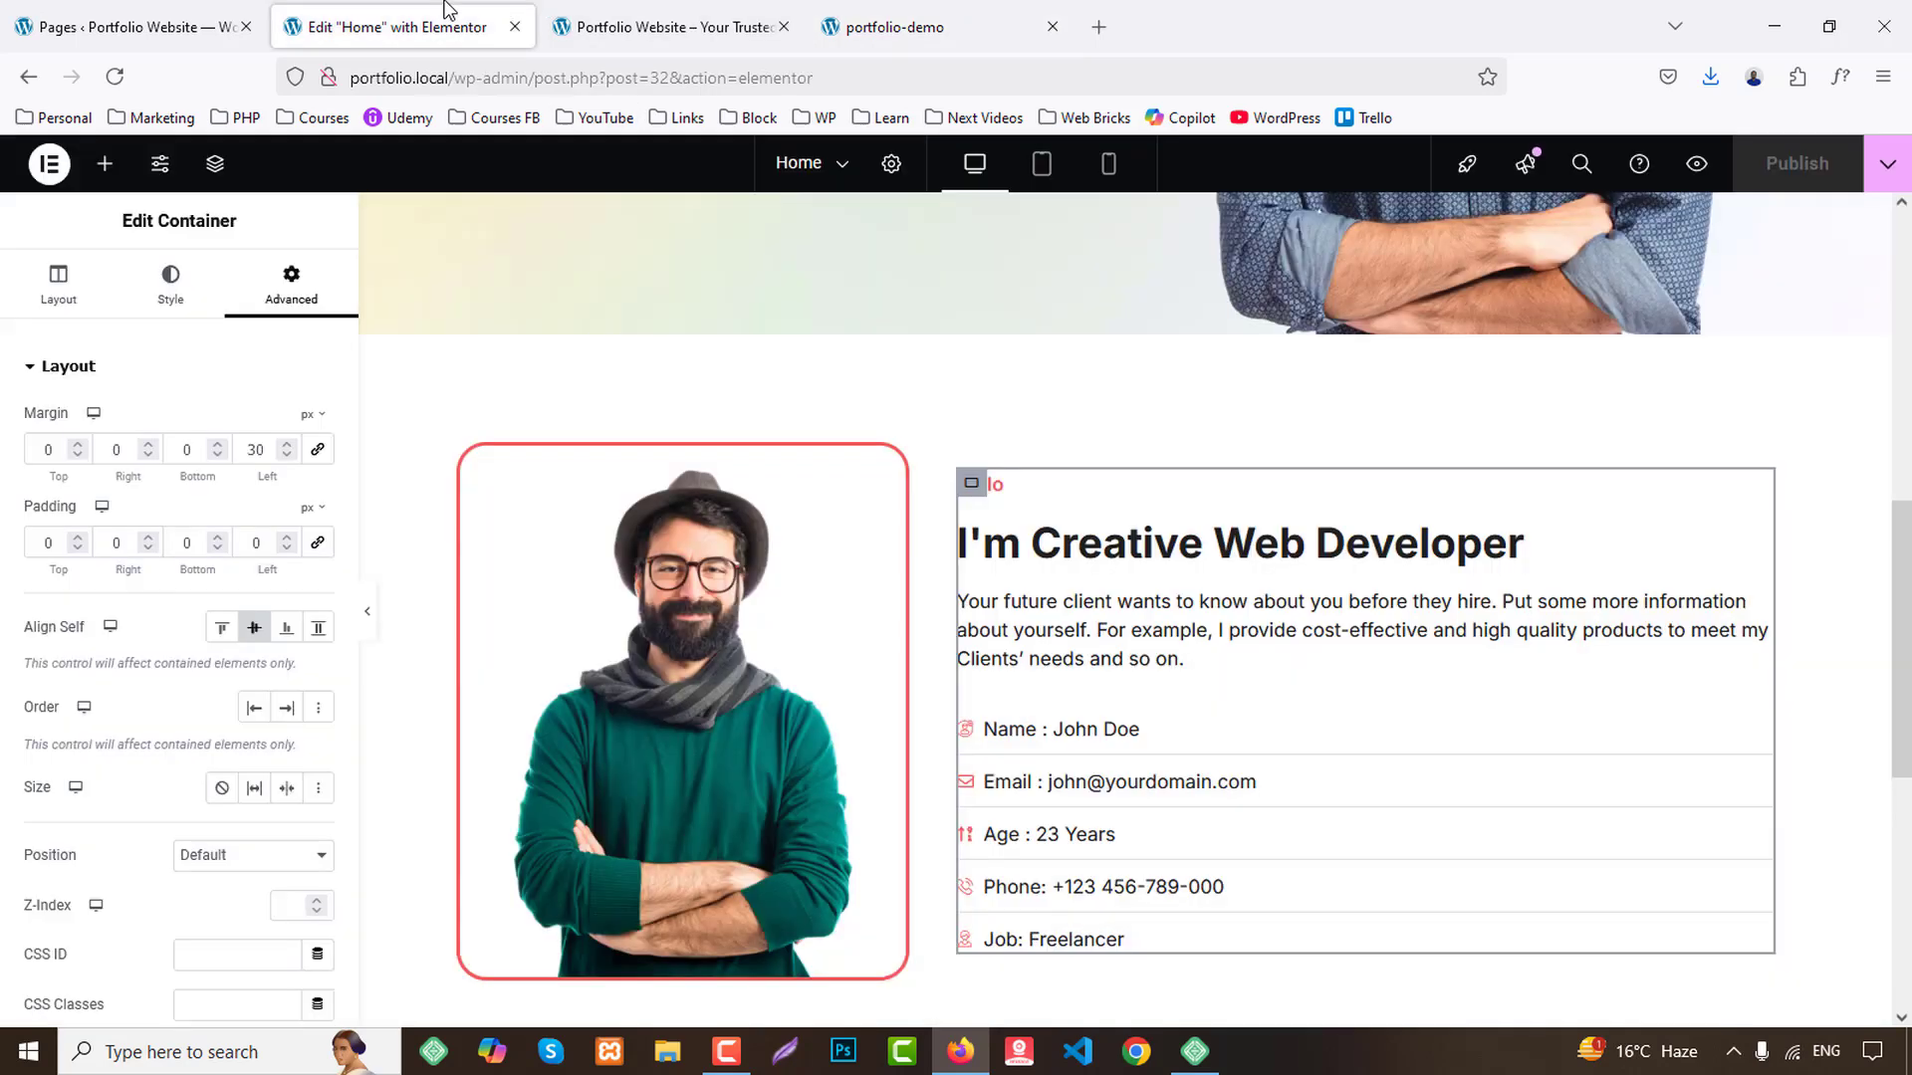
scroll(1045, 647, "down", 5)
left_click(1045, 648)
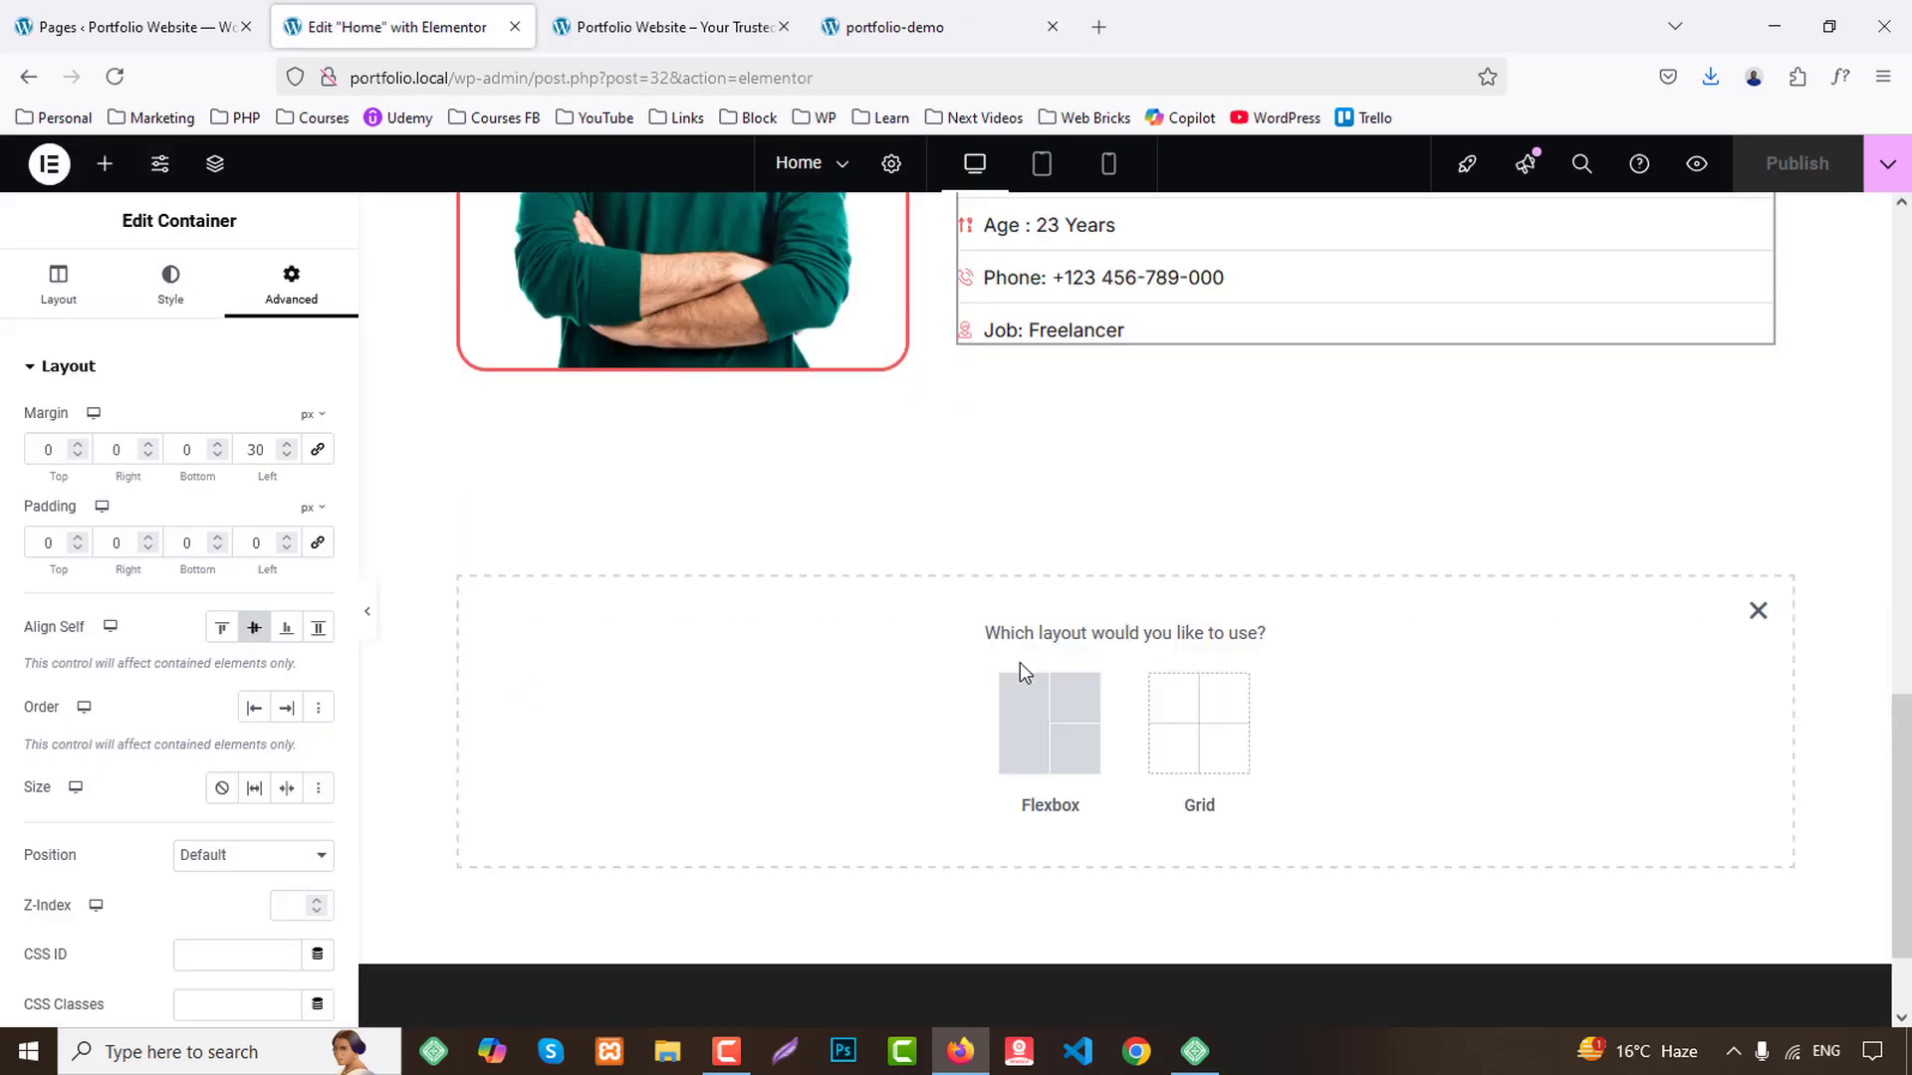
left_click(1053, 729)
left_click(1063, 709)
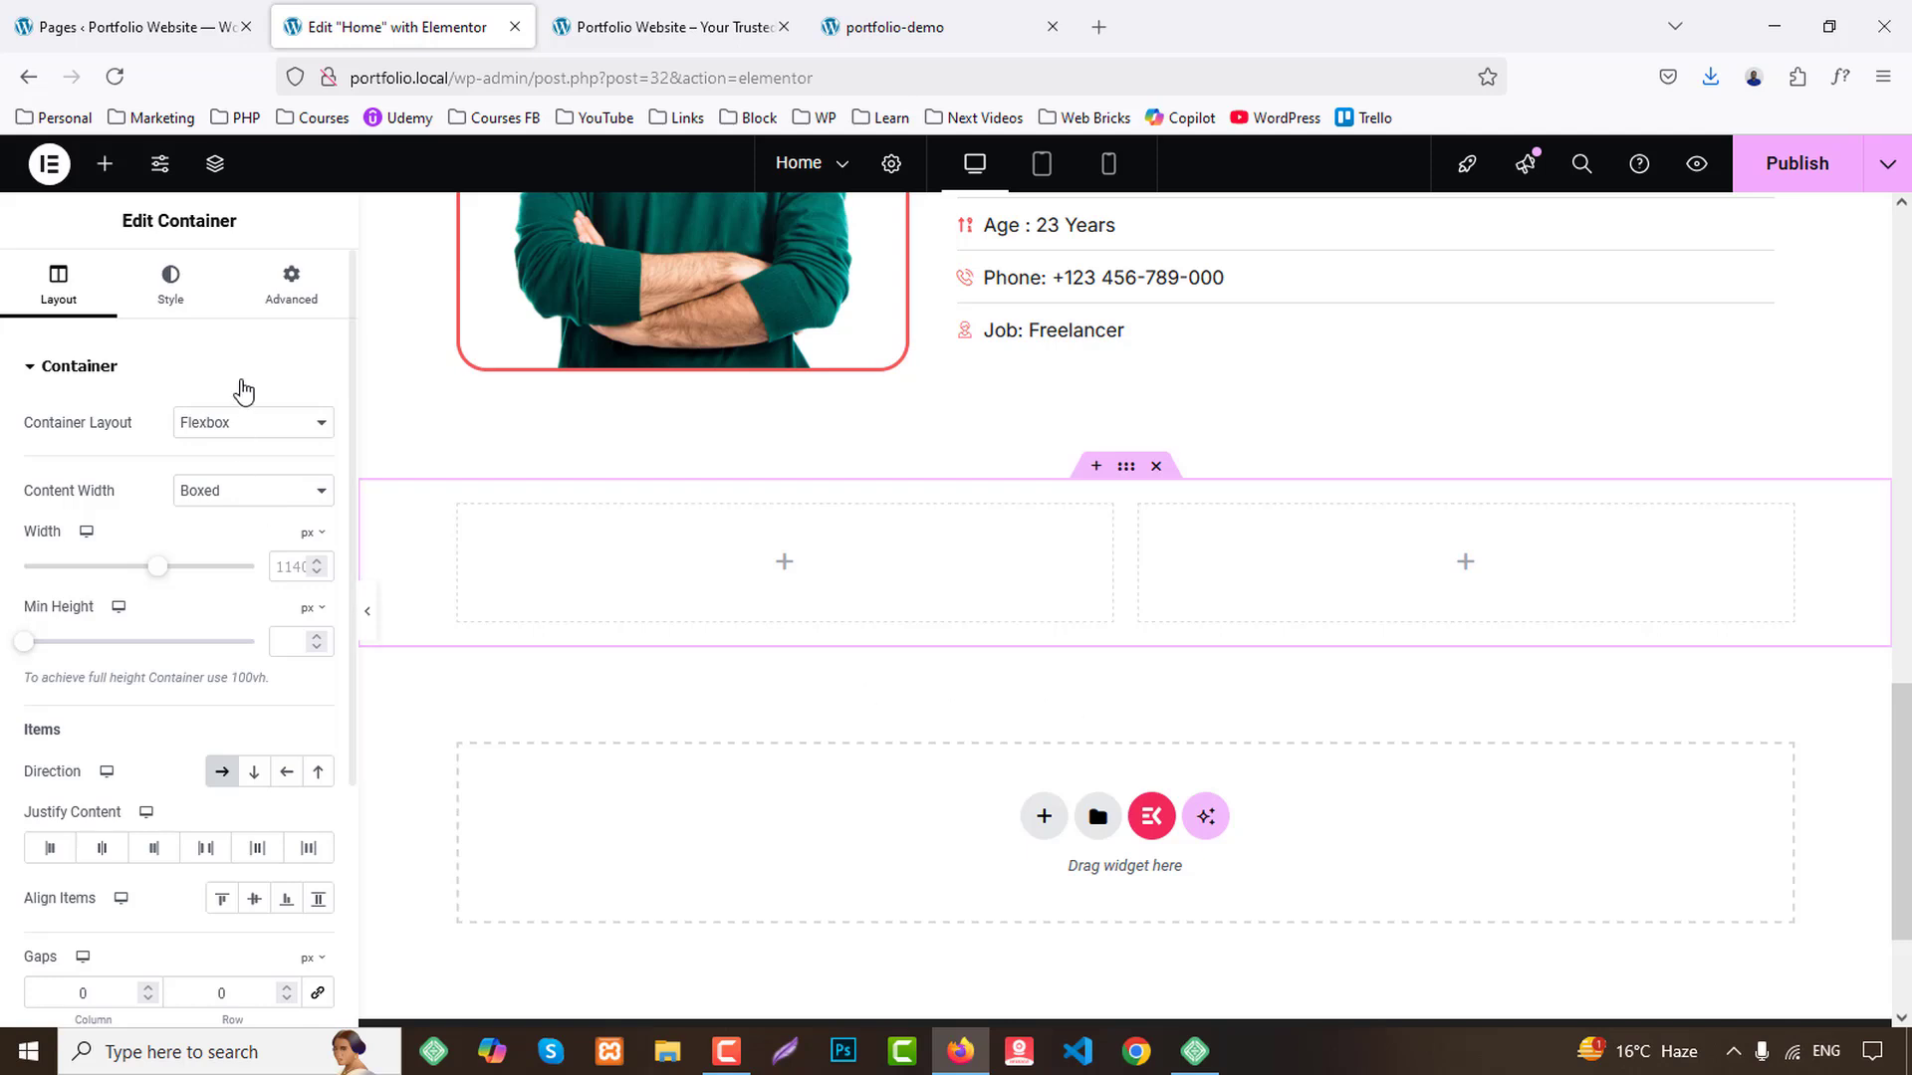
Set banner-1.jpg from the media library as the background image of the new two-column container.
left_click(170, 281)
left_click(228, 478)
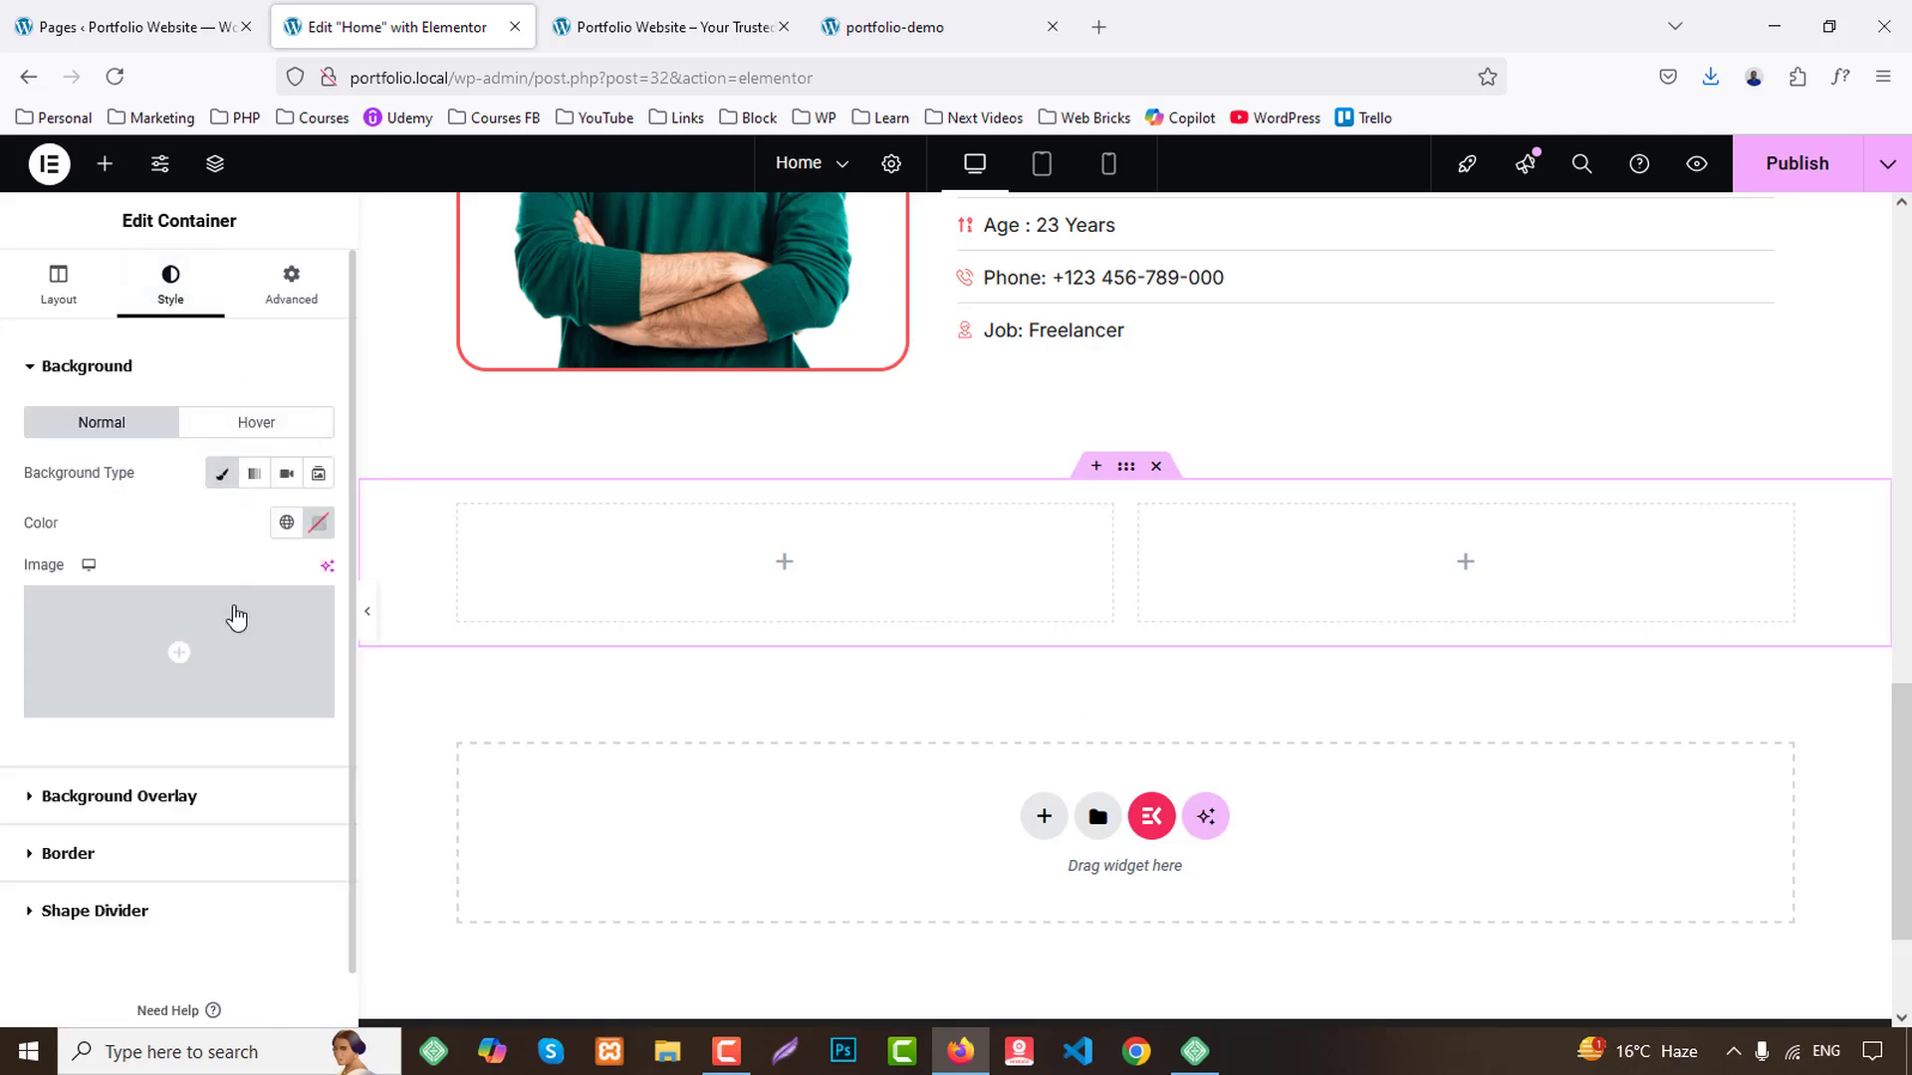
left_click(236, 619)
left_click(528, 637)
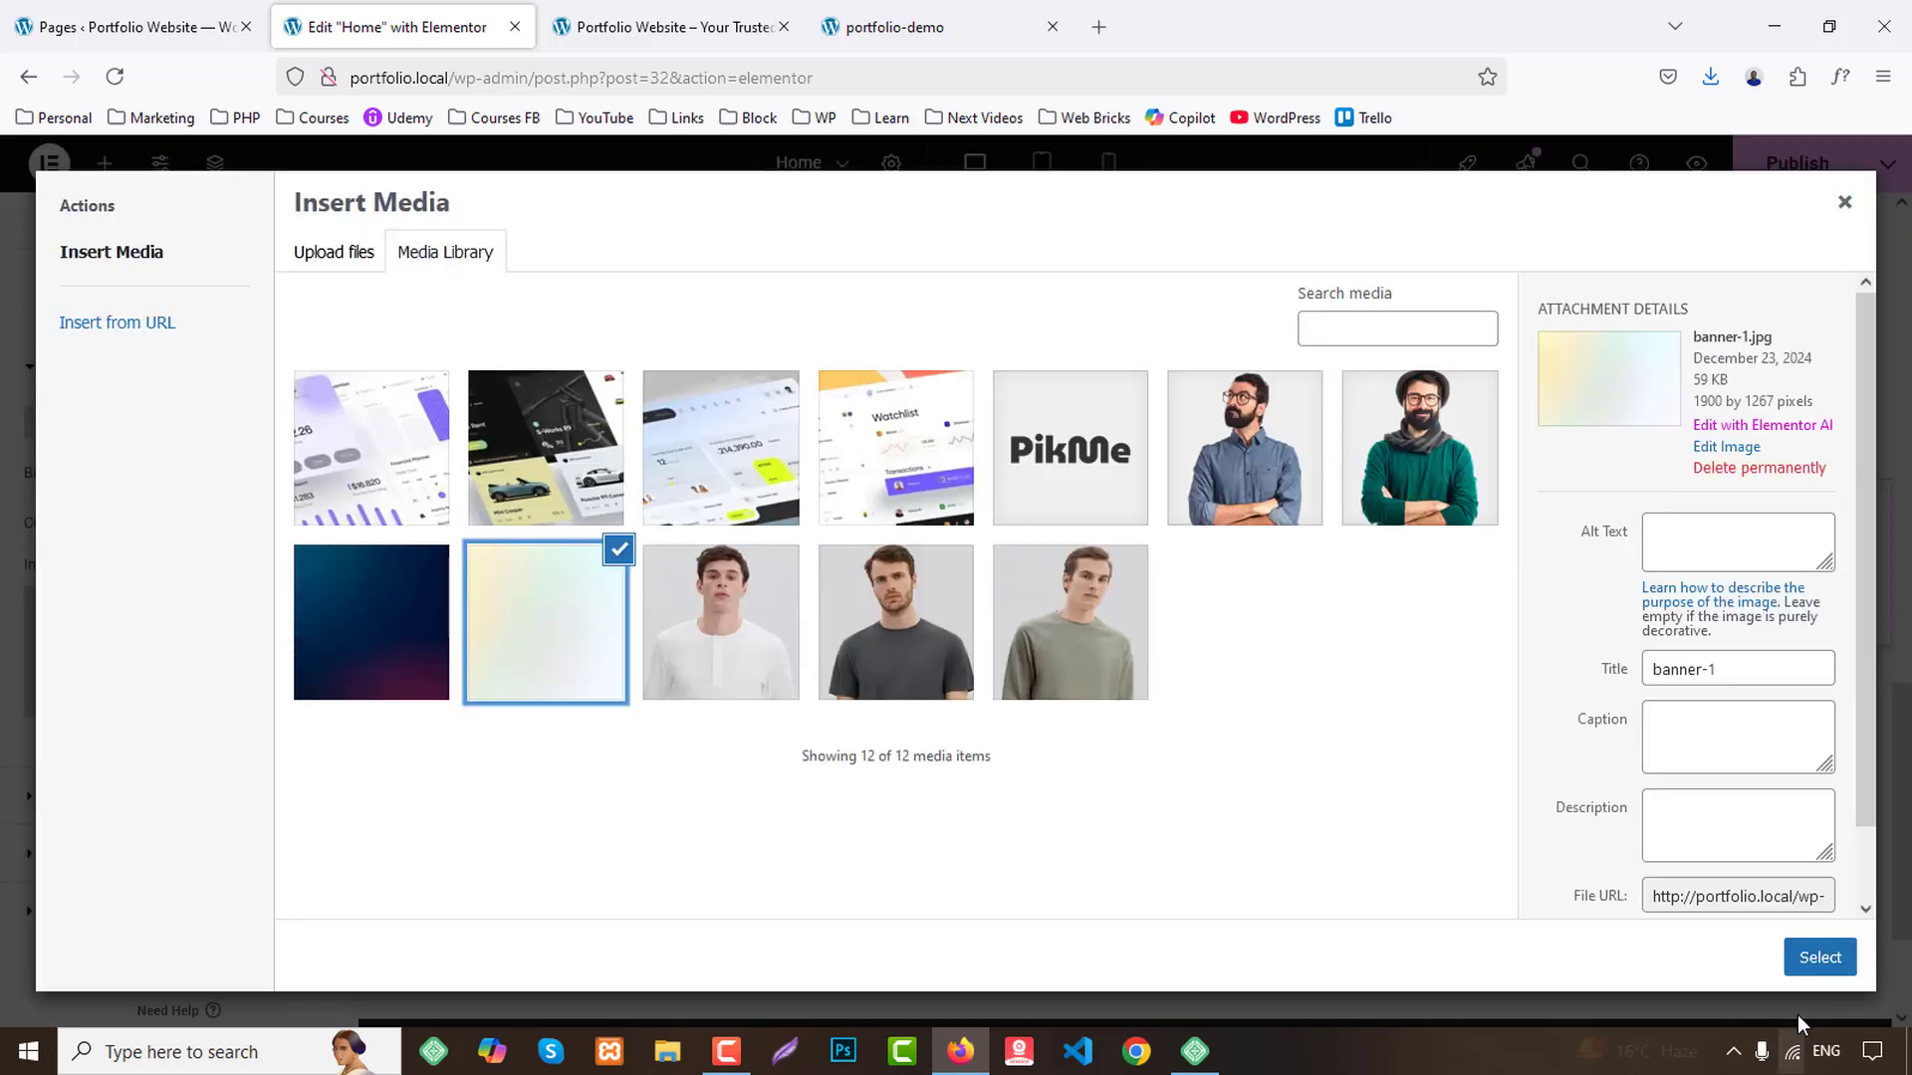
left_click(1818, 957)
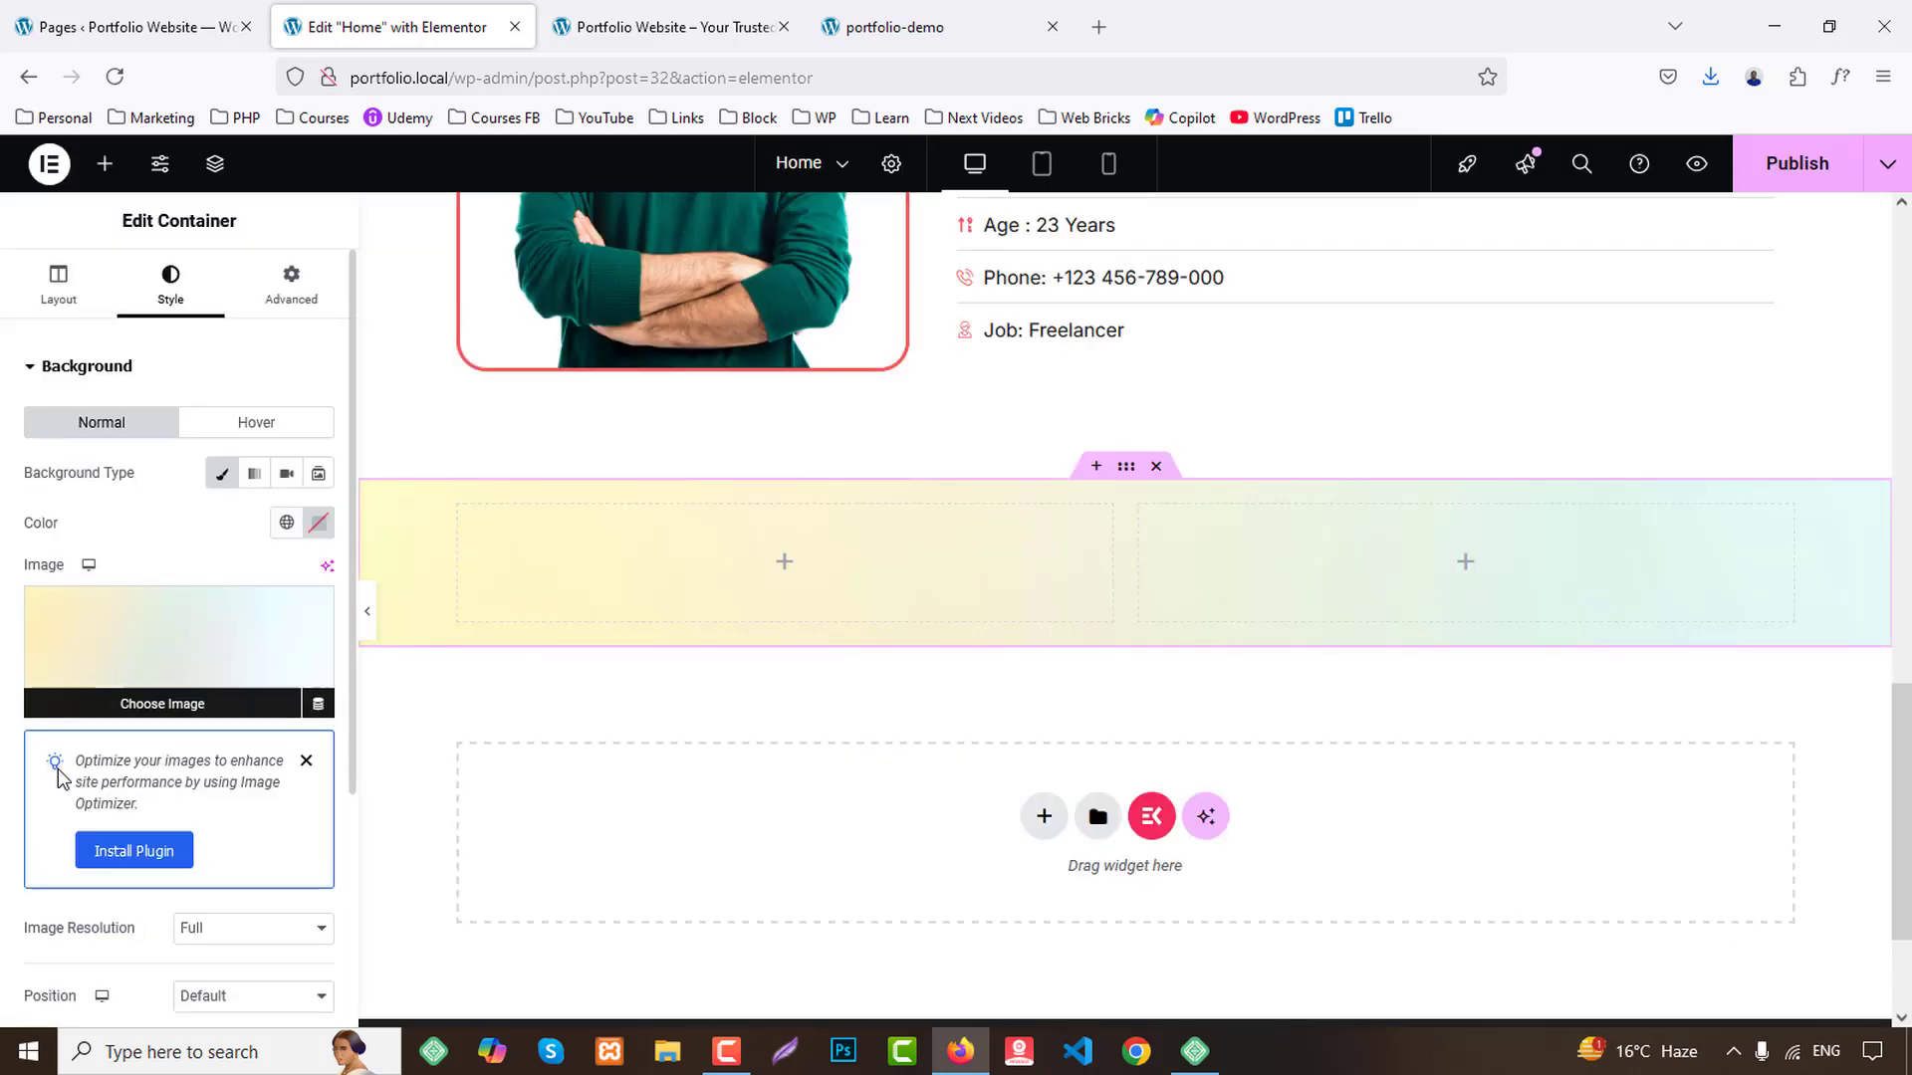
Set the background image's position to Center Center and its display size to Cover.
scroll(165, 589, "down", 5)
left_click(206, 518)
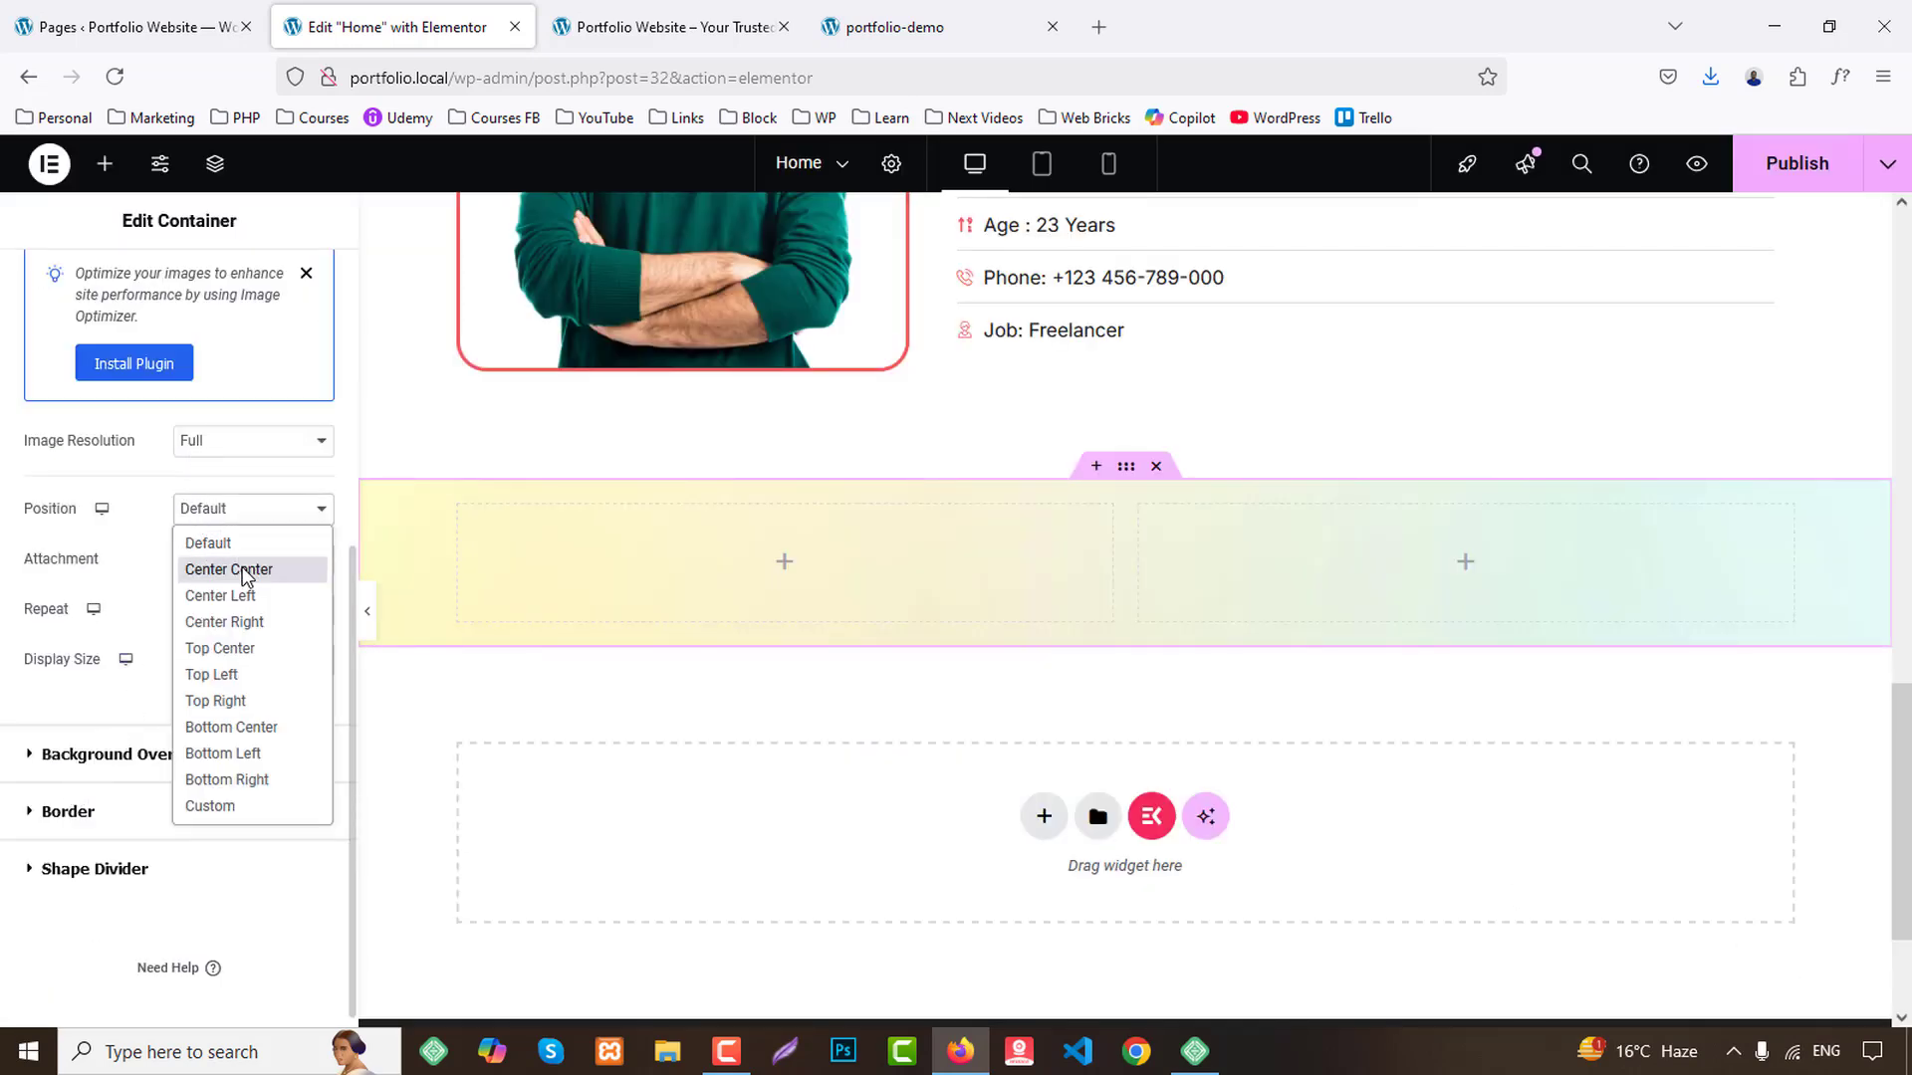
left_click(242, 564)
left_click(244, 661)
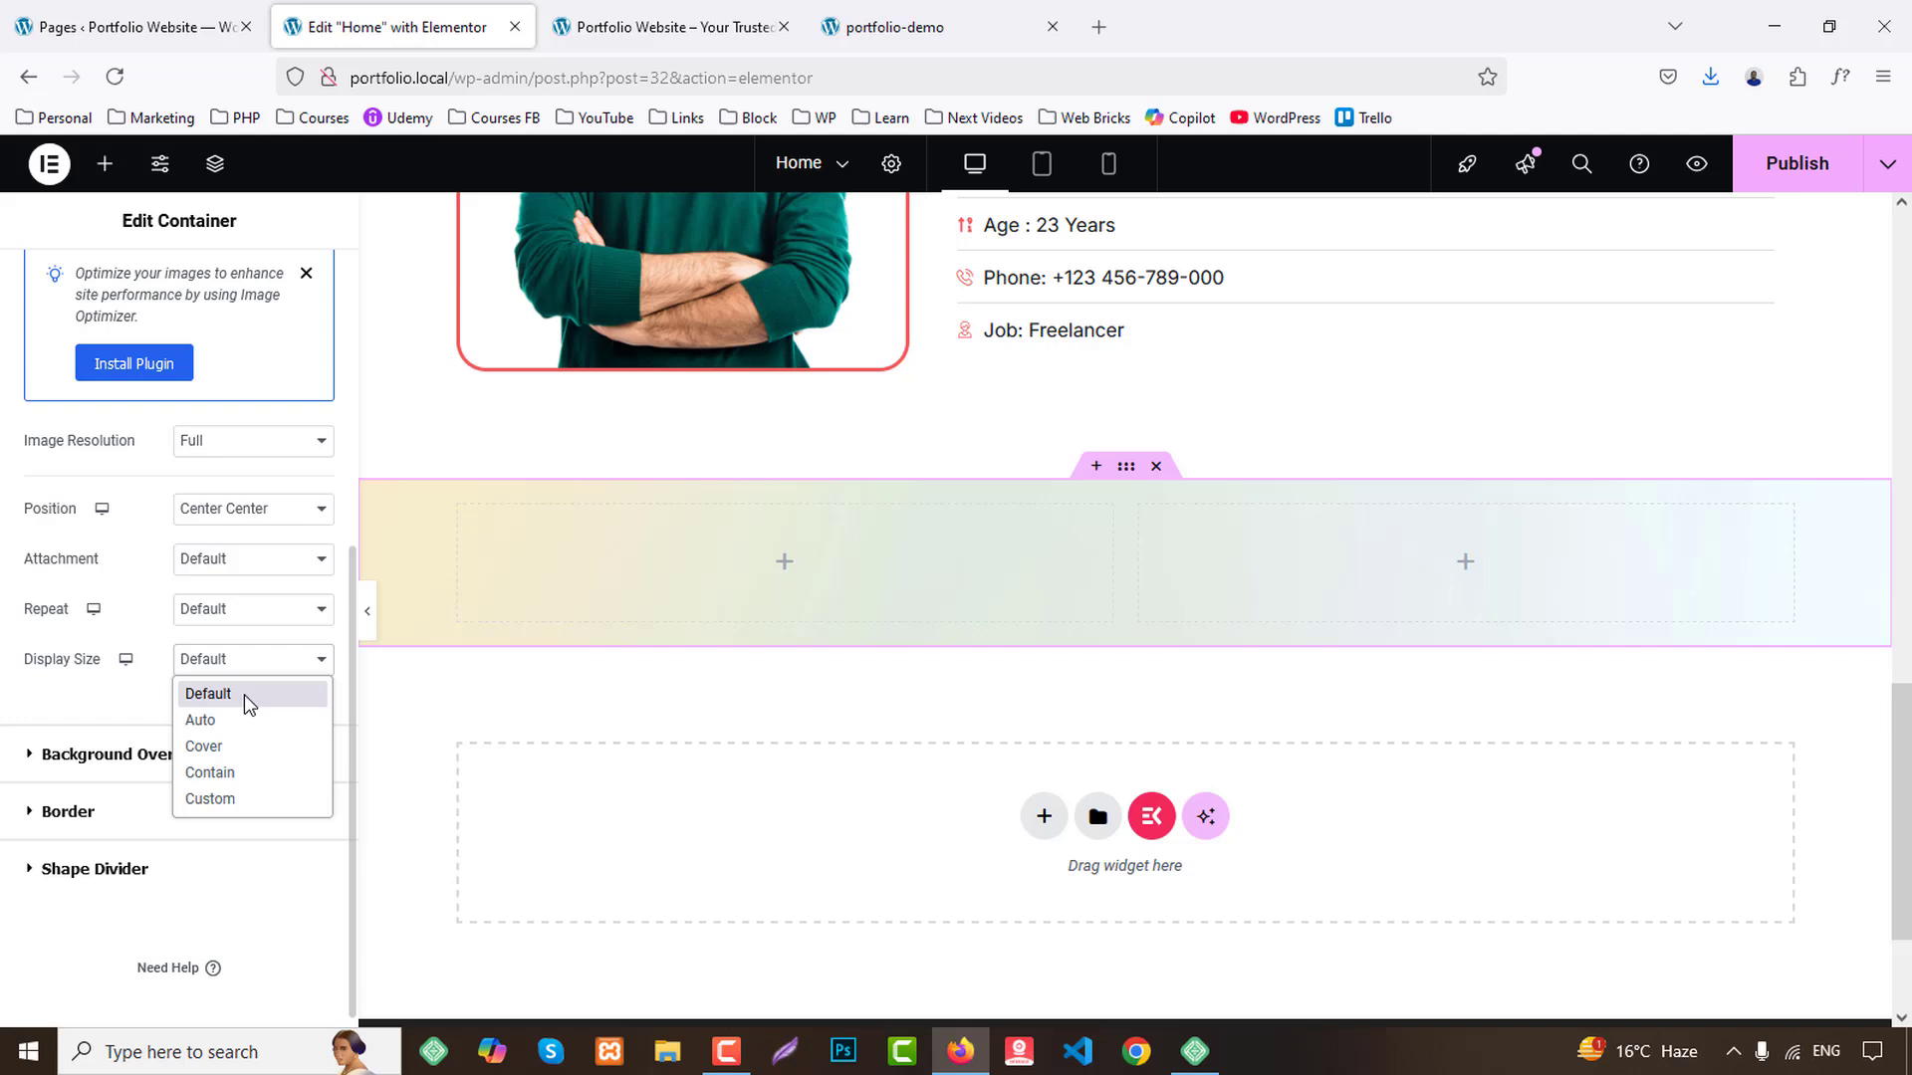
left_click(228, 753)
Set the two-column container's padding to 80 px top and bottom and 0 px right and left.
scroll(284, 478, "up", 5)
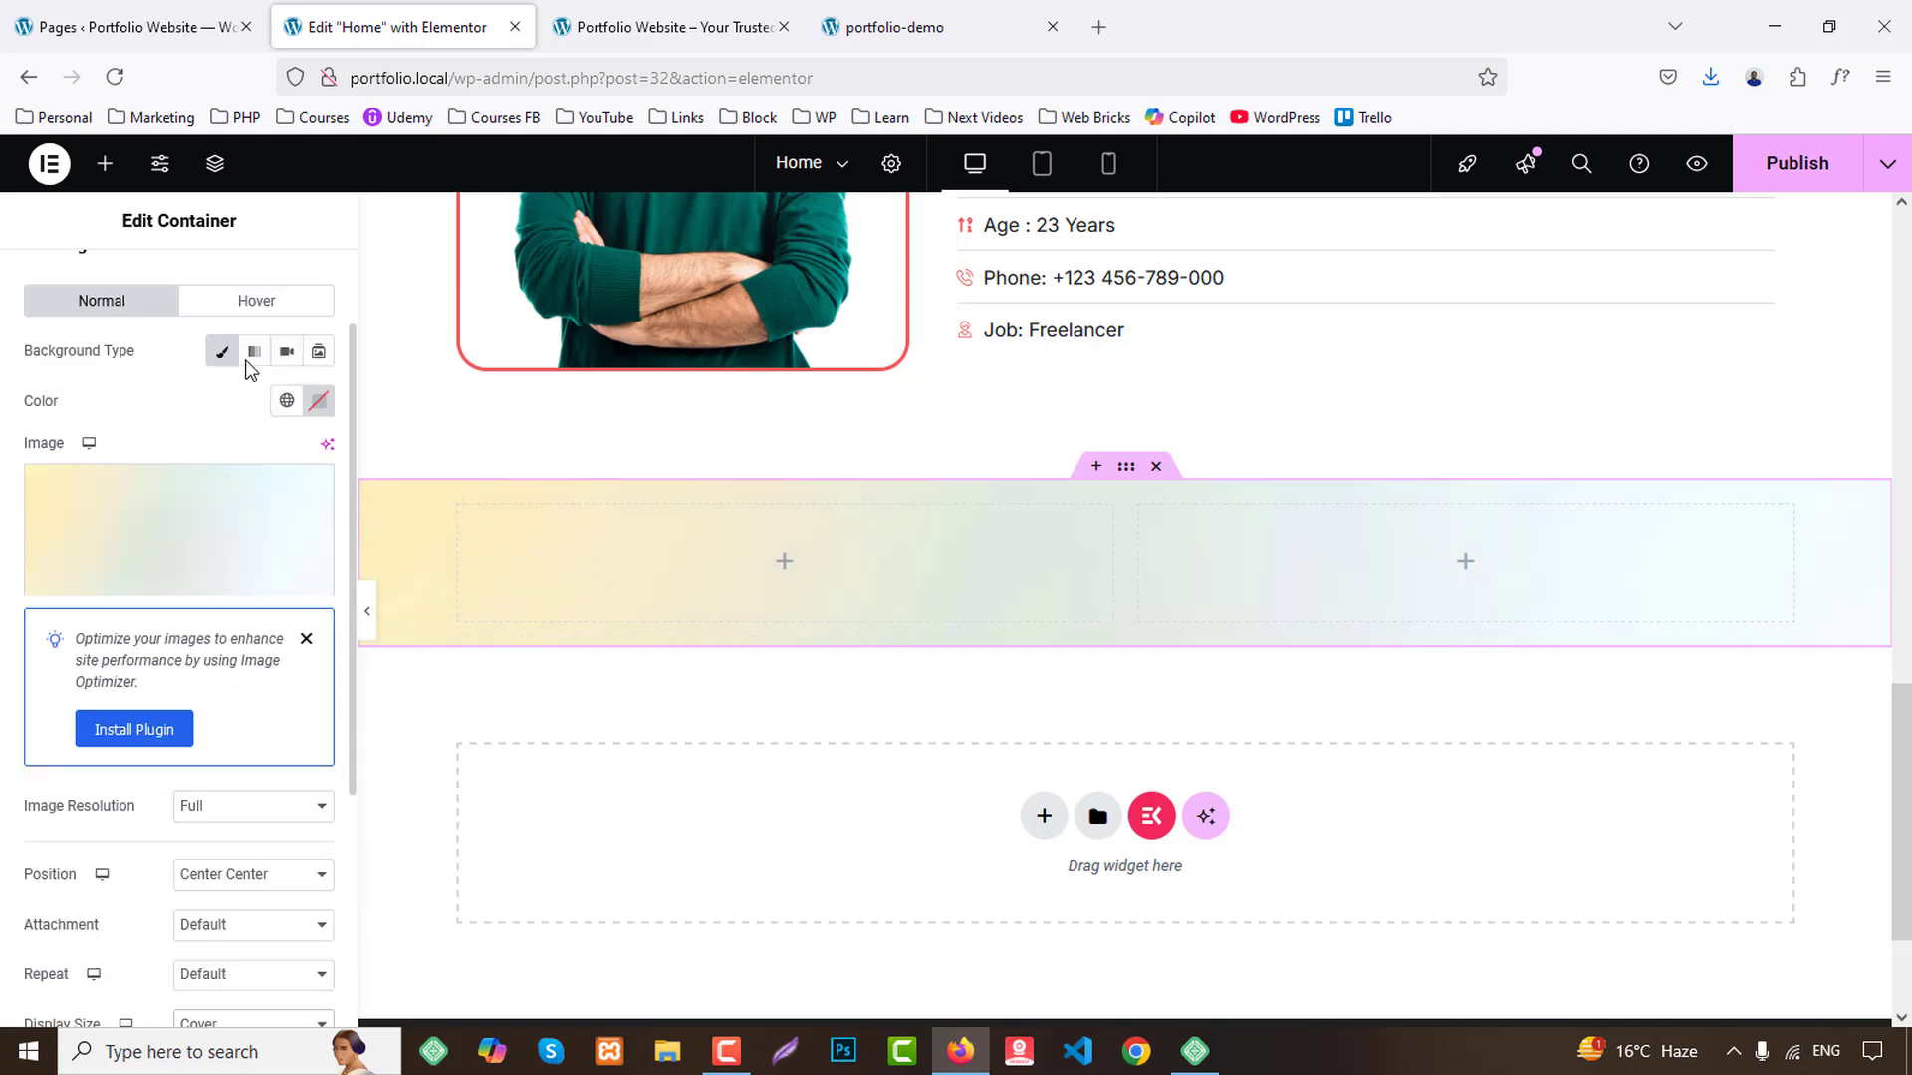
left_click(289, 284)
left_click(28, 541)
type("0")
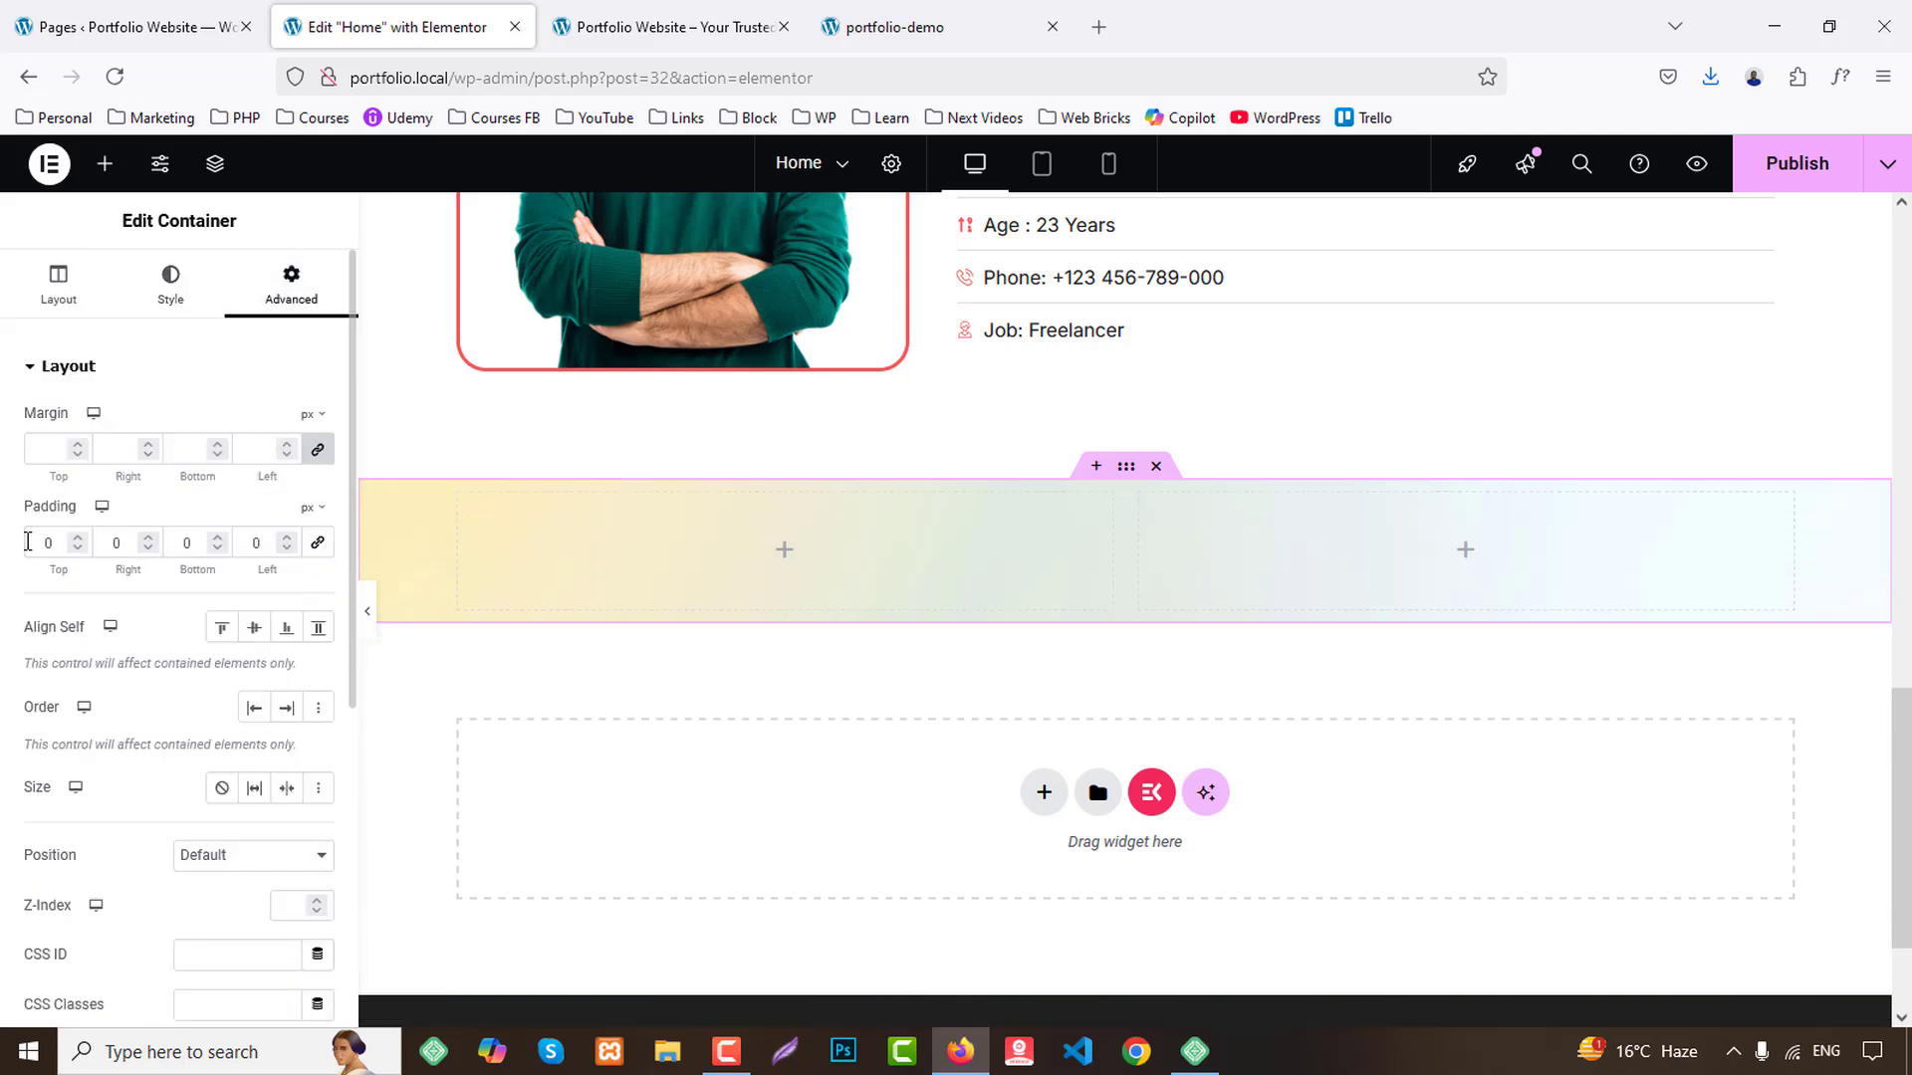
left_click(46, 546)
type("8")
type("8")
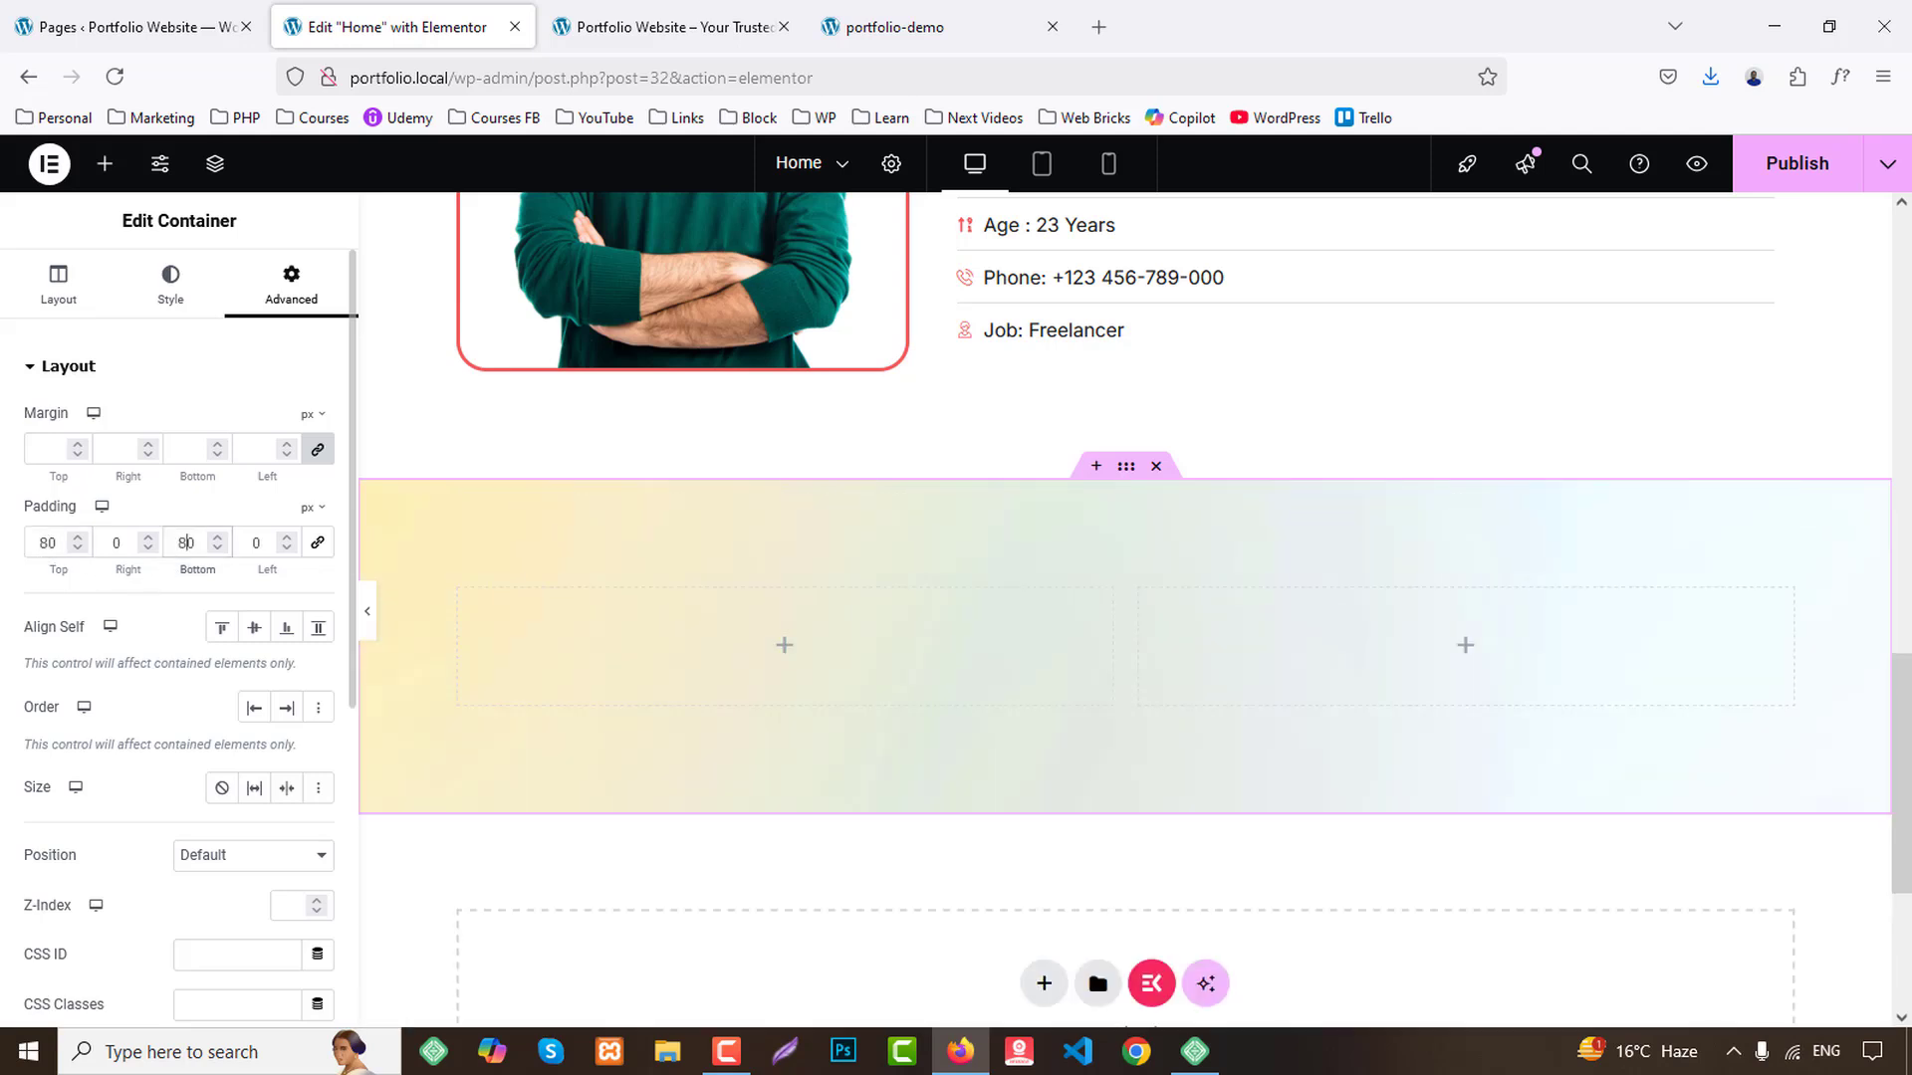
Add an H4 heading titled "Education" to the first column of the container.
left_click(105, 165)
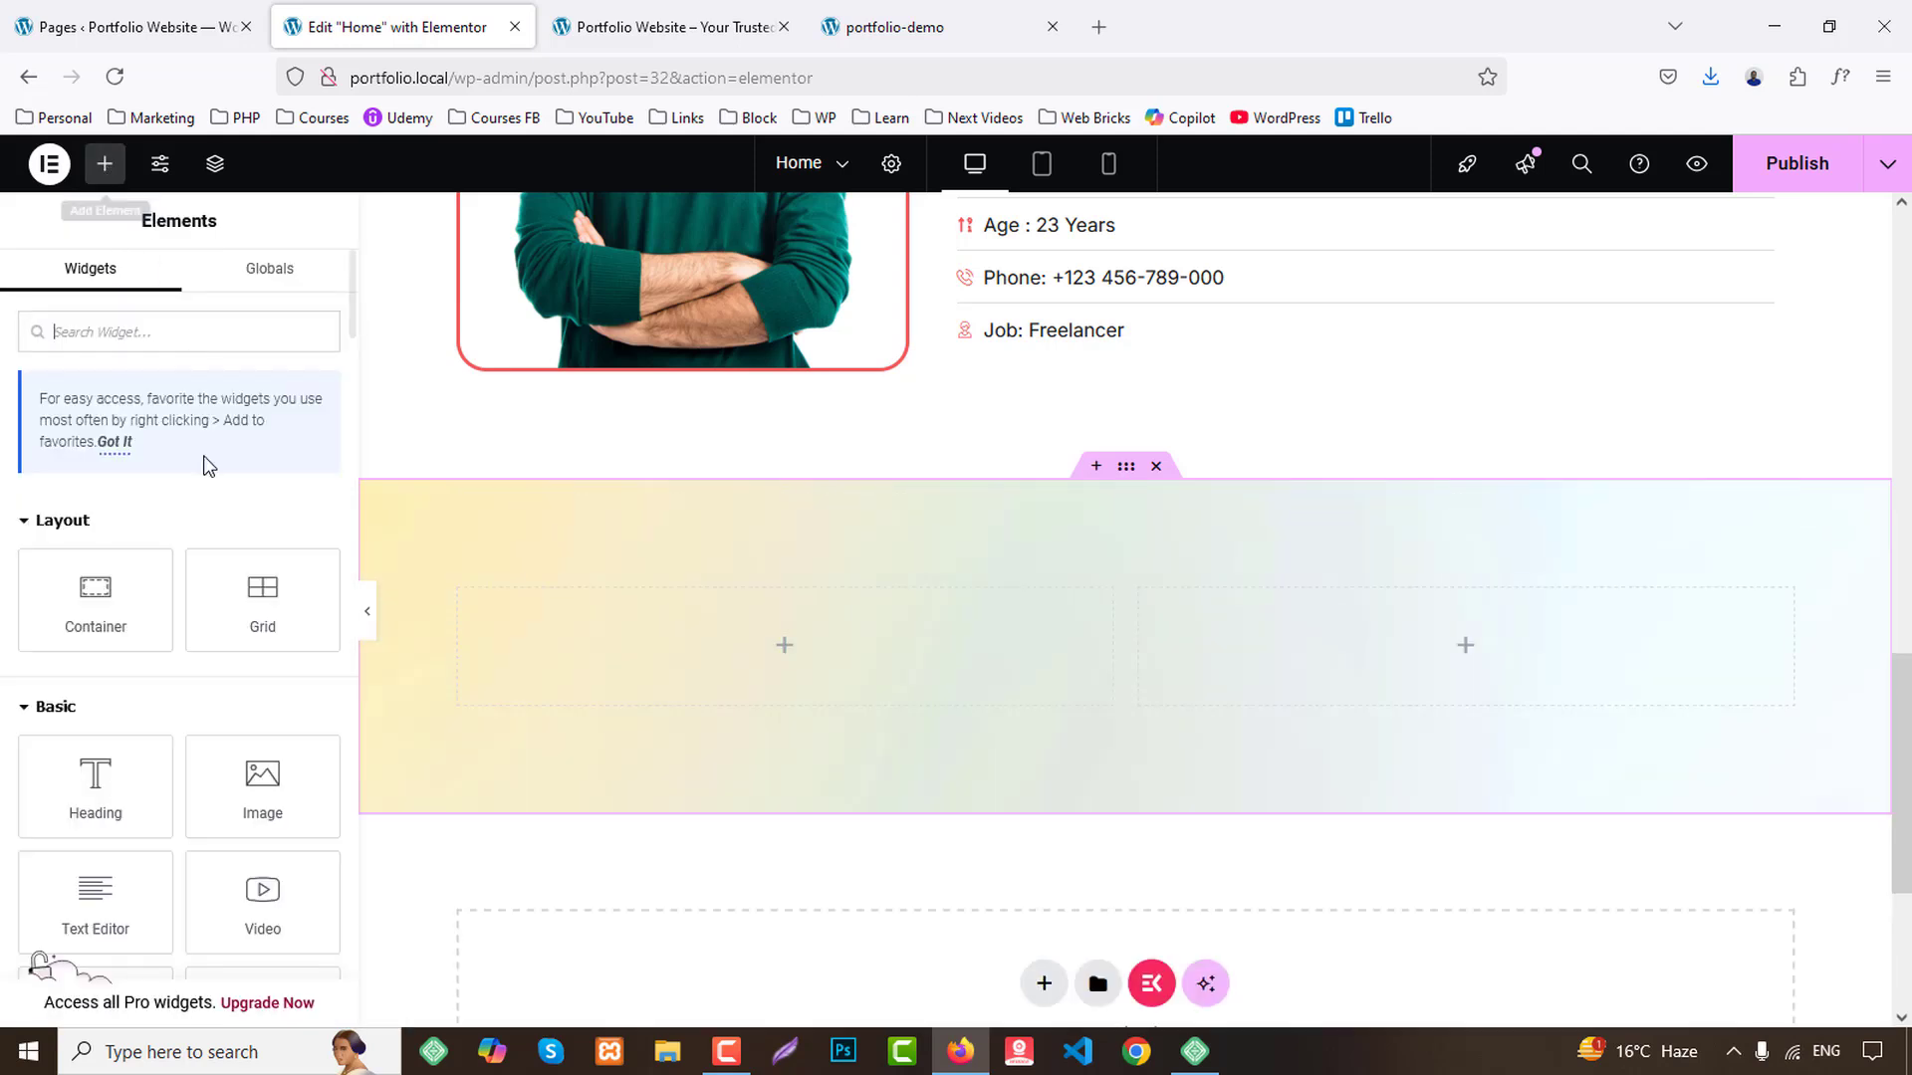
left_click_drag(97, 765, 732, 652)
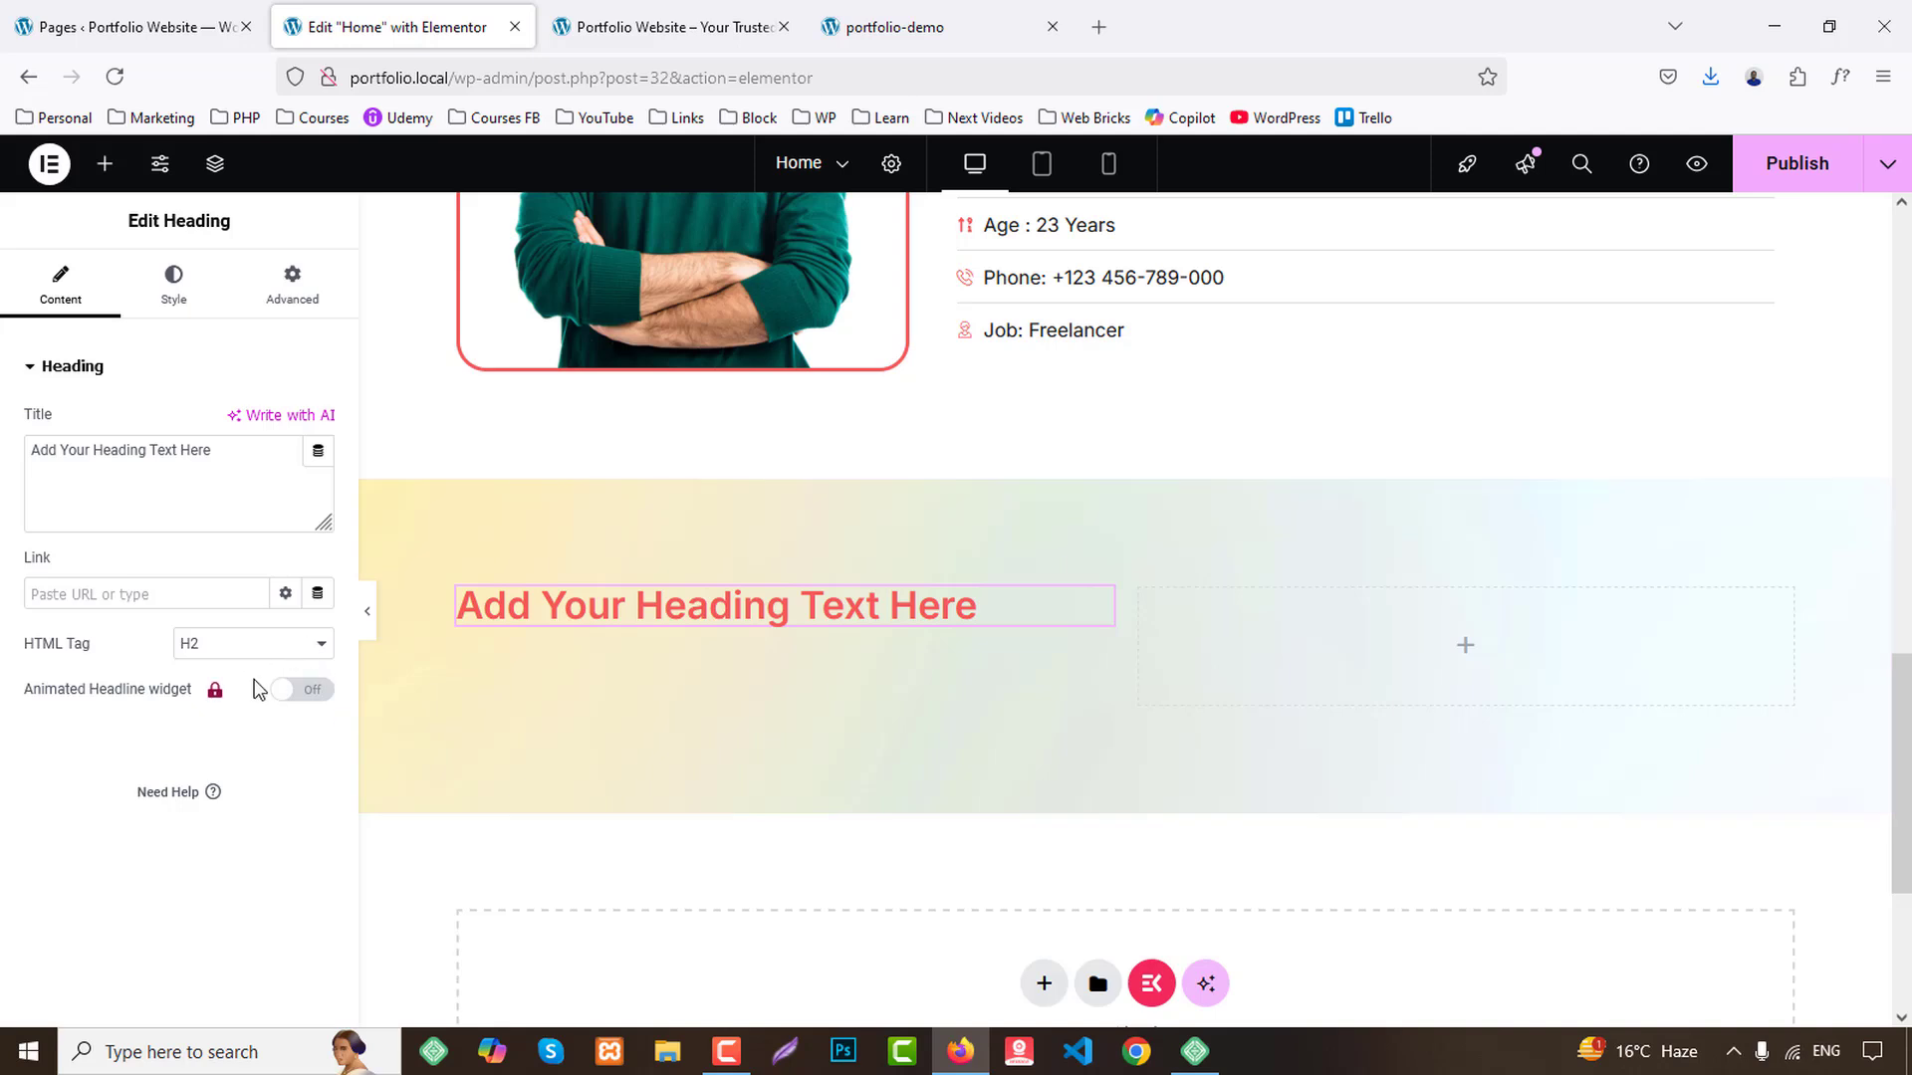
left_click(245, 645)
left_click(245, 756)
left_click_drag(212, 450, 6, 420)
type("Education")
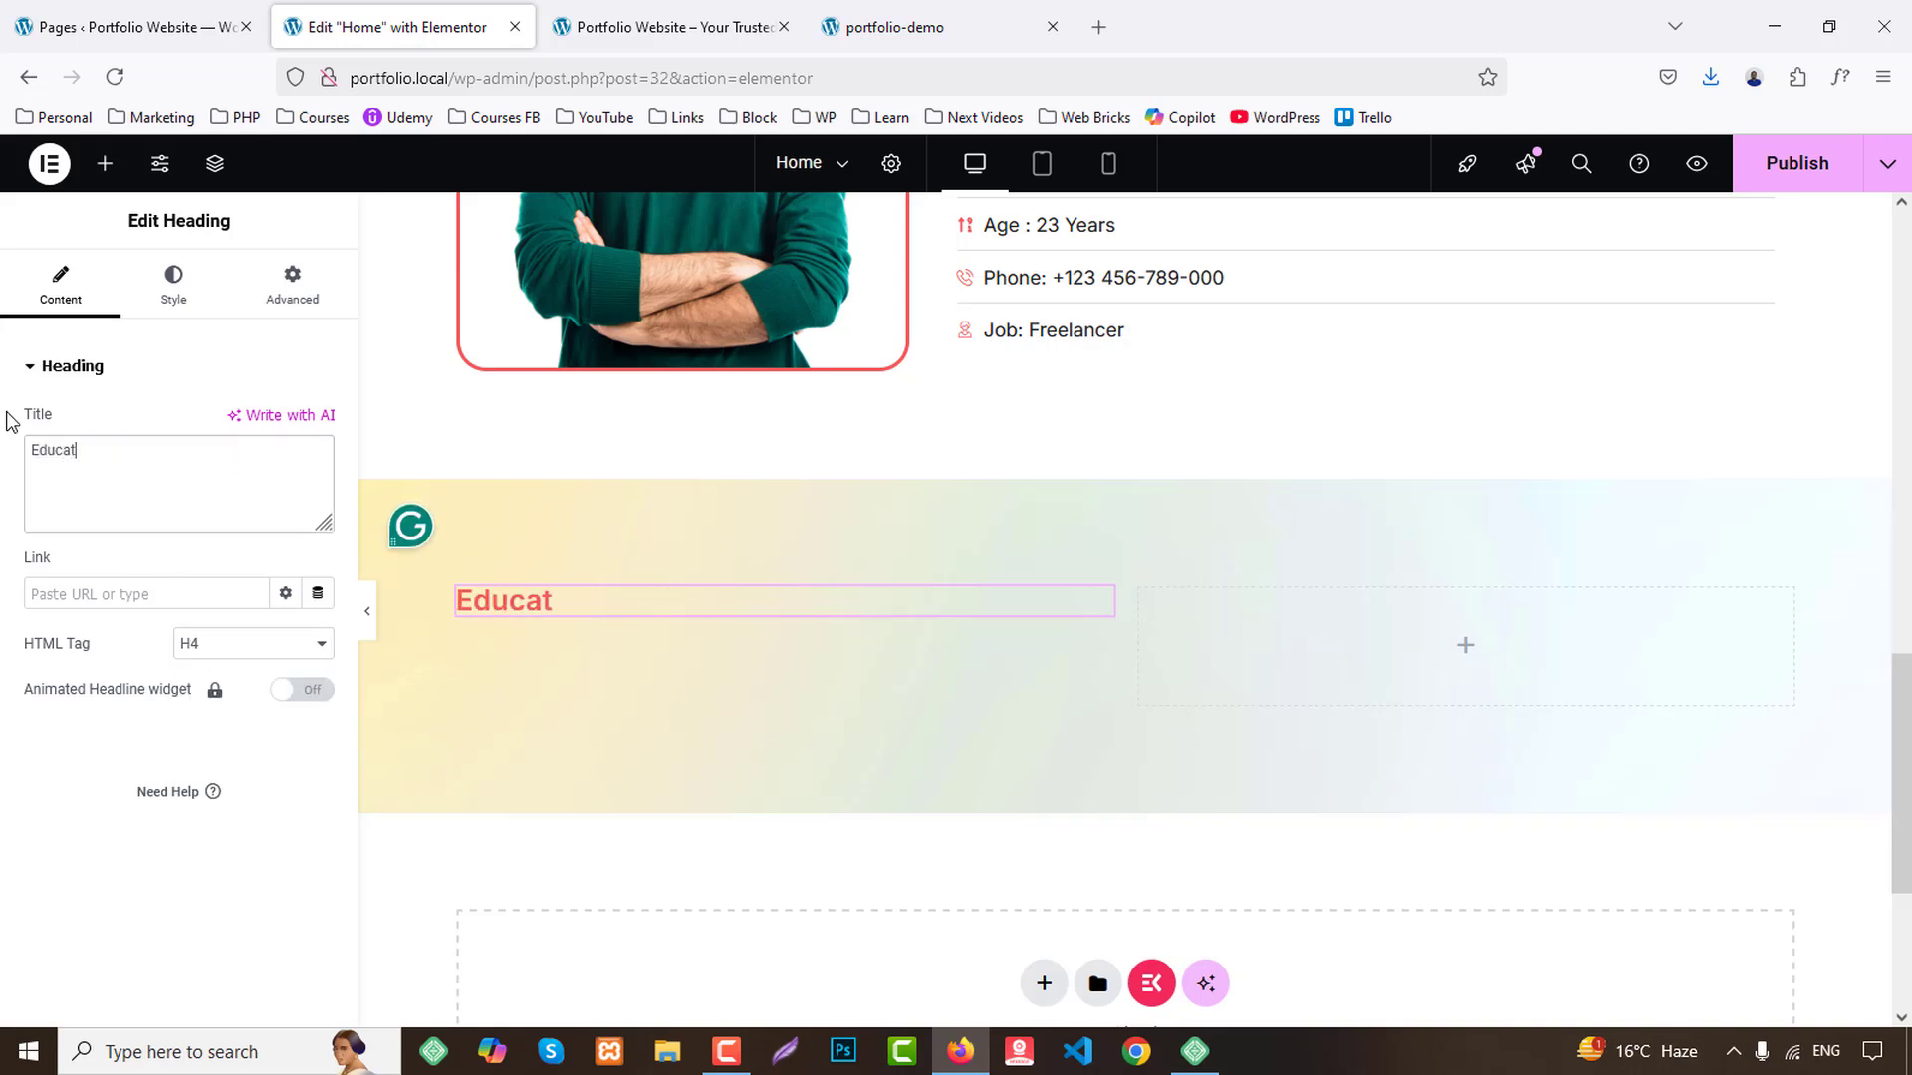
Copy the Education heading into the second column and retitle the copy "Experience".
right_click(531, 601)
left_click(571, 584)
right_click(1361, 631)
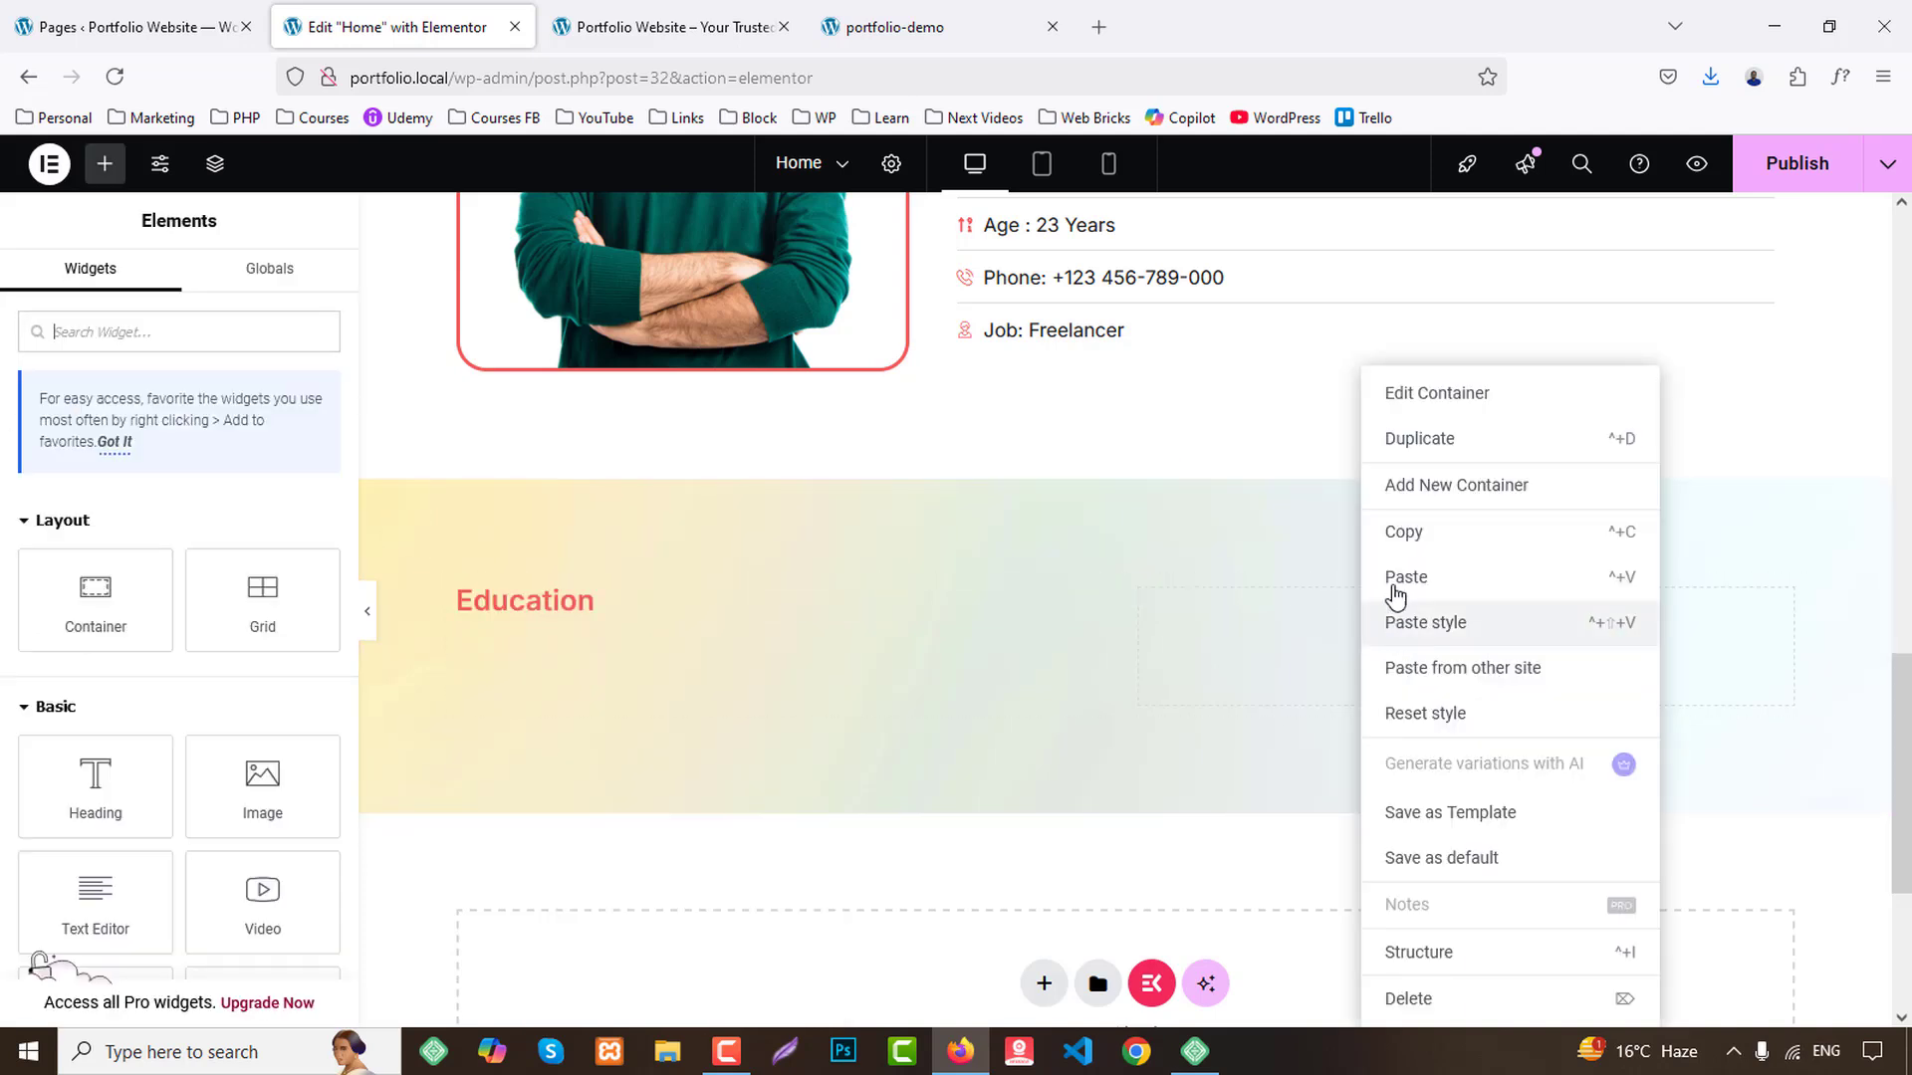
left_click(1337, 578)
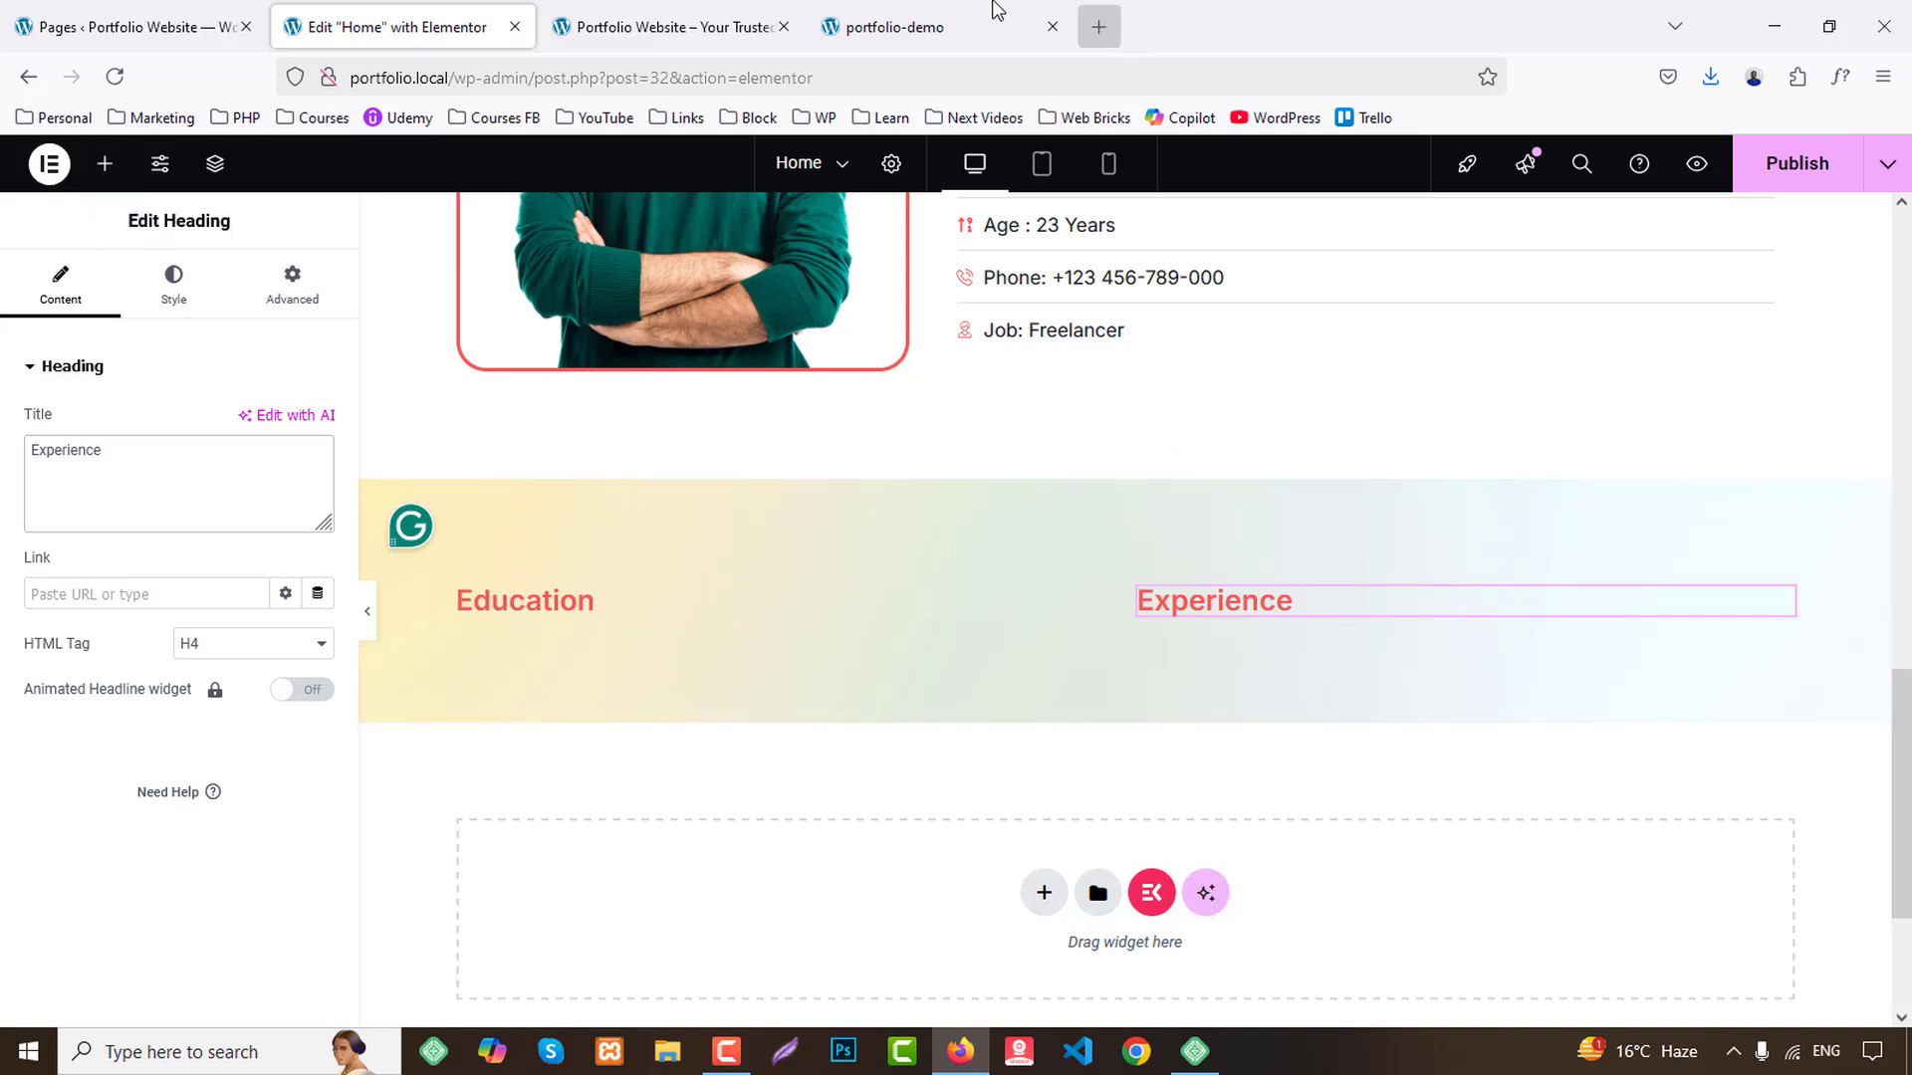
Check the section layout on the portfolio-demo site and nest an empty container below the Education heading.
left_click(969, 12)
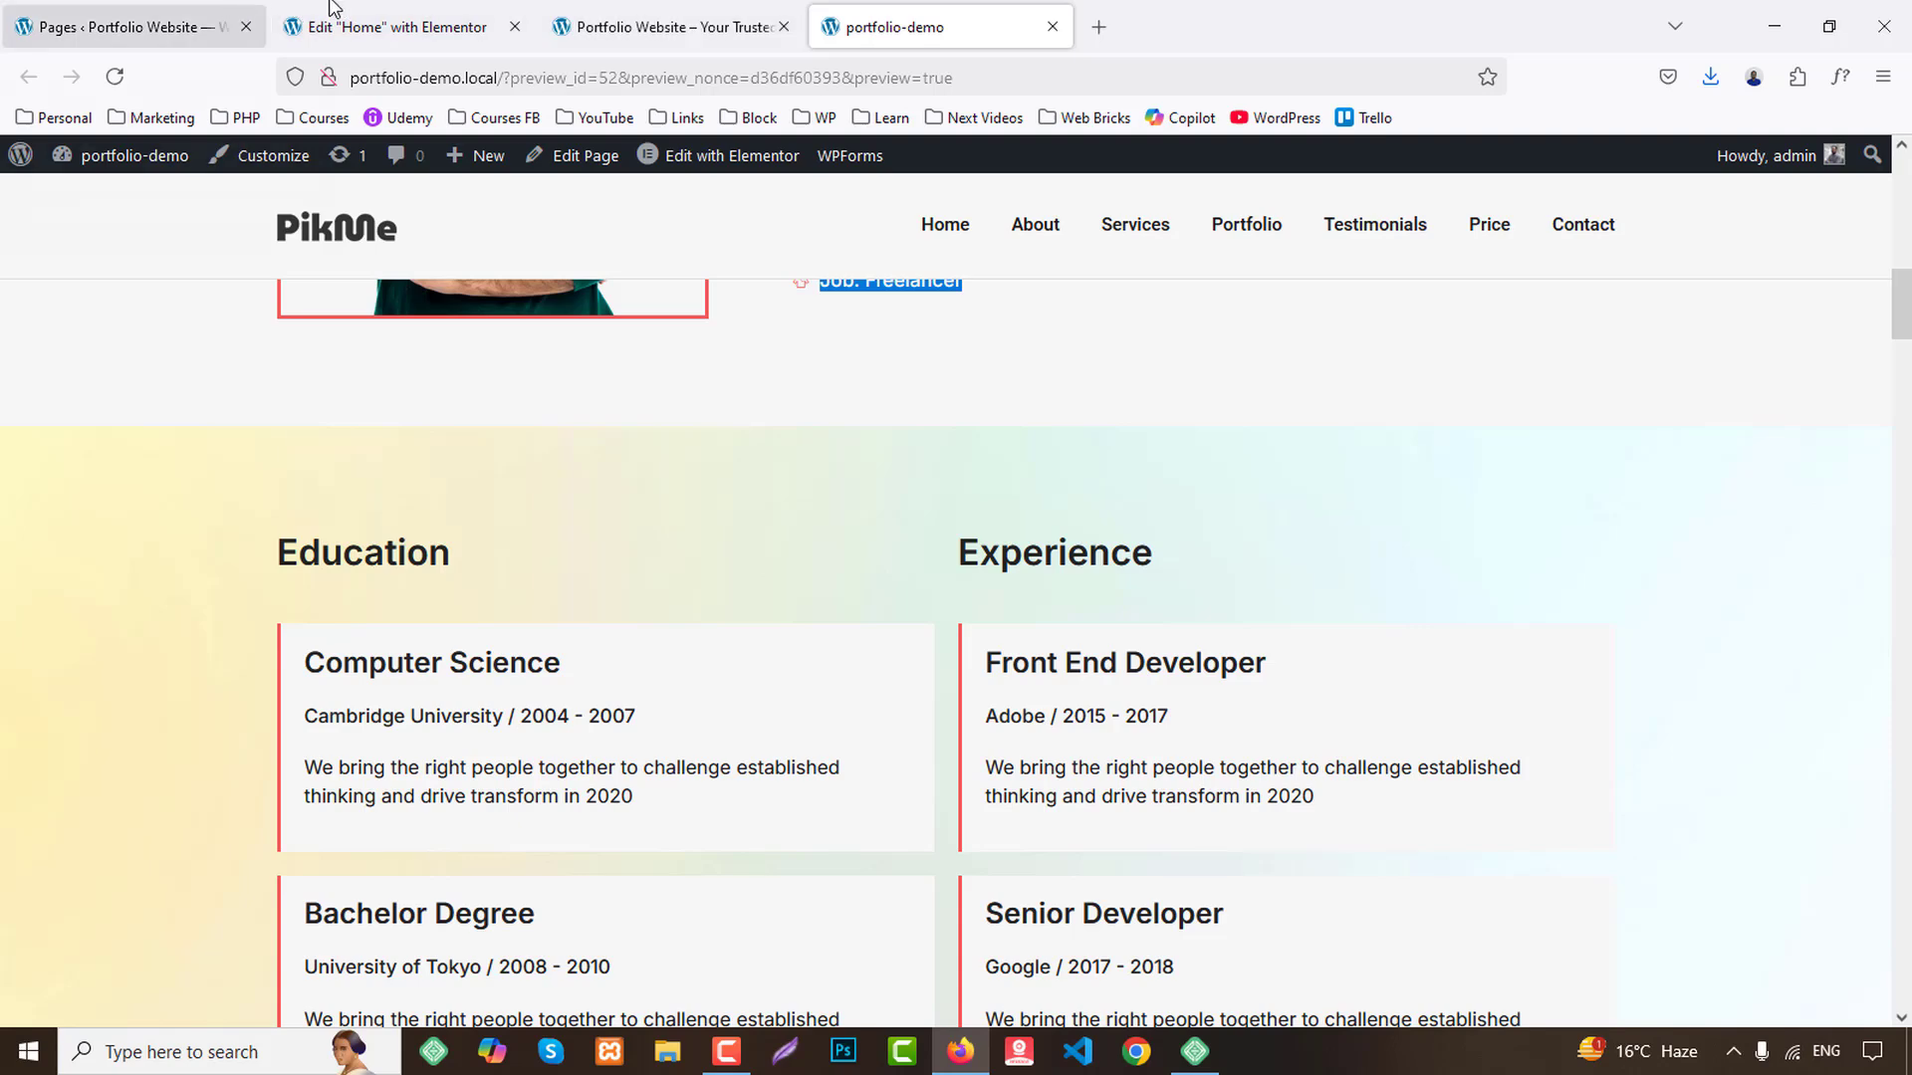
left_click(413, 27)
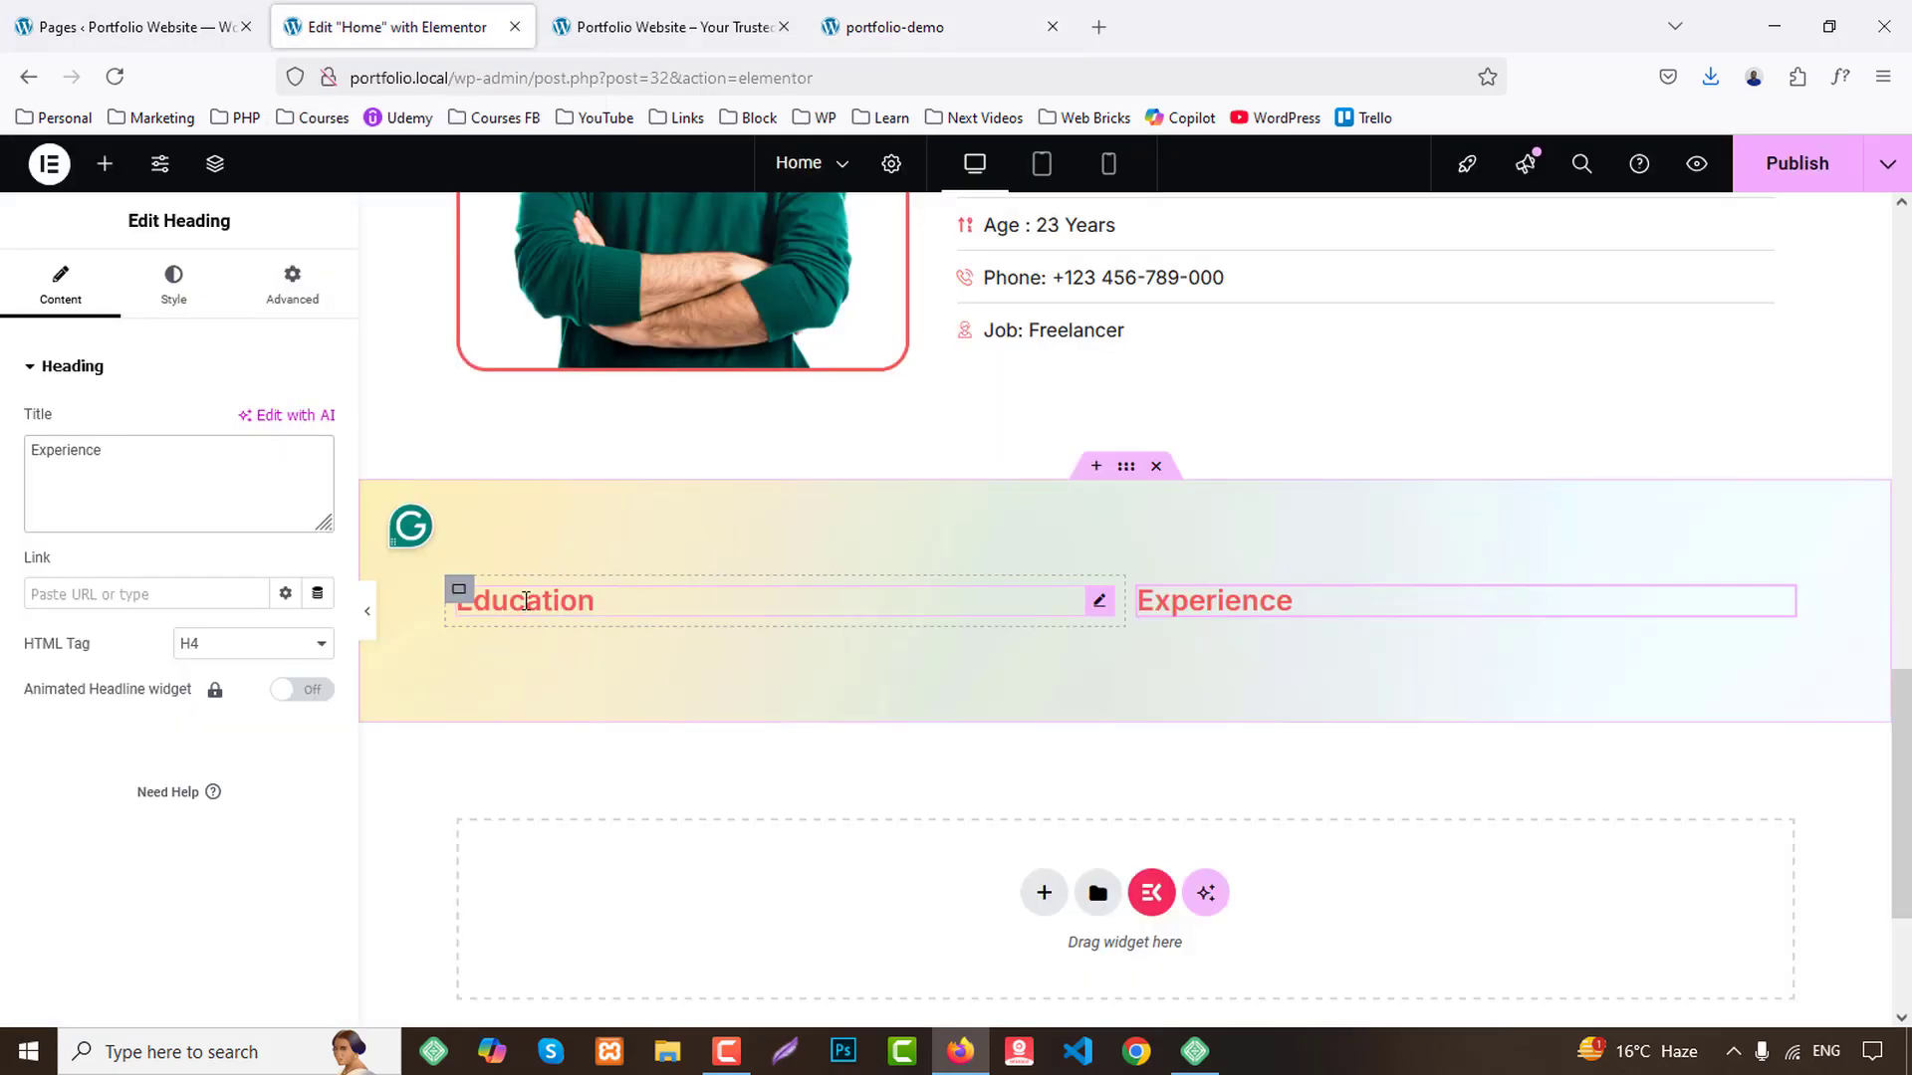
left_click(105, 163)
left_click_drag(145, 568, 537, 622)
scroll(926, 687, "down", 2)
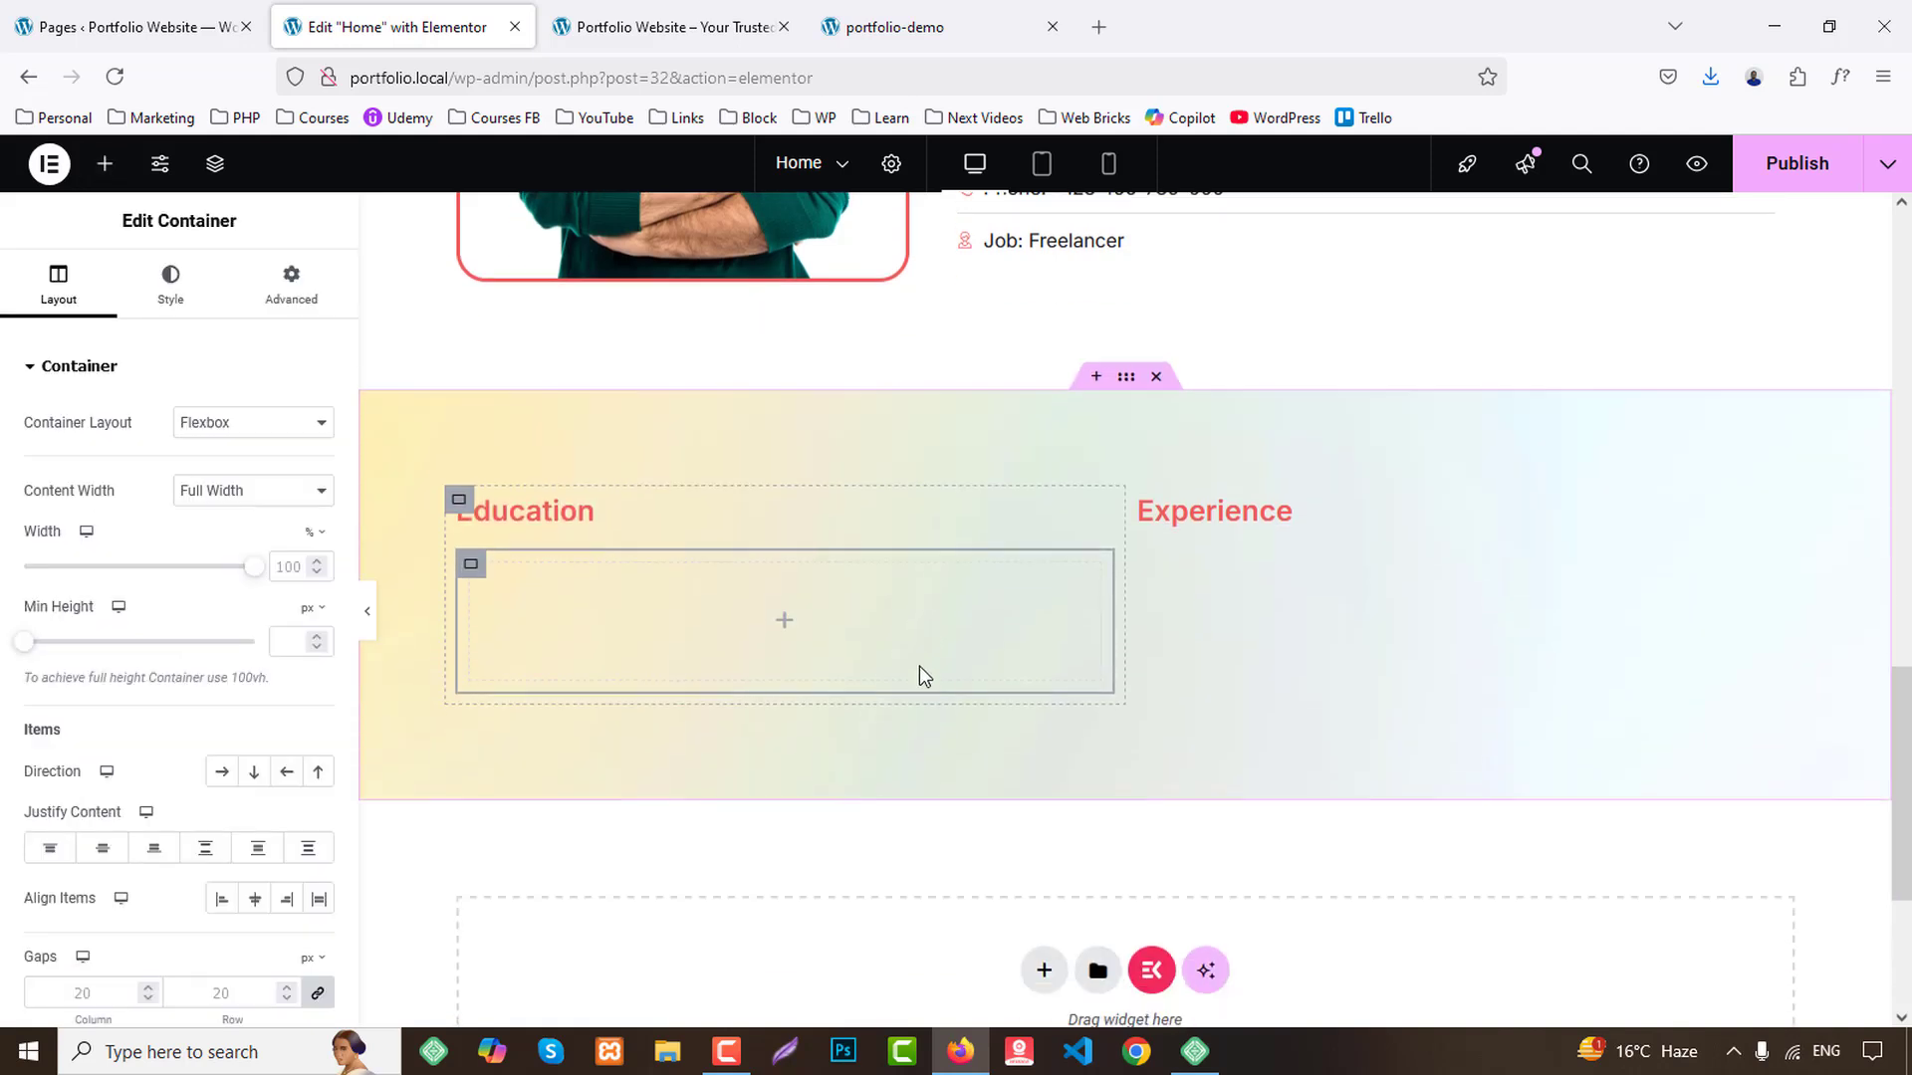
Add a heading inside the nested Education container and duplicate it below, following the demo card's layout.
left_click(105, 164)
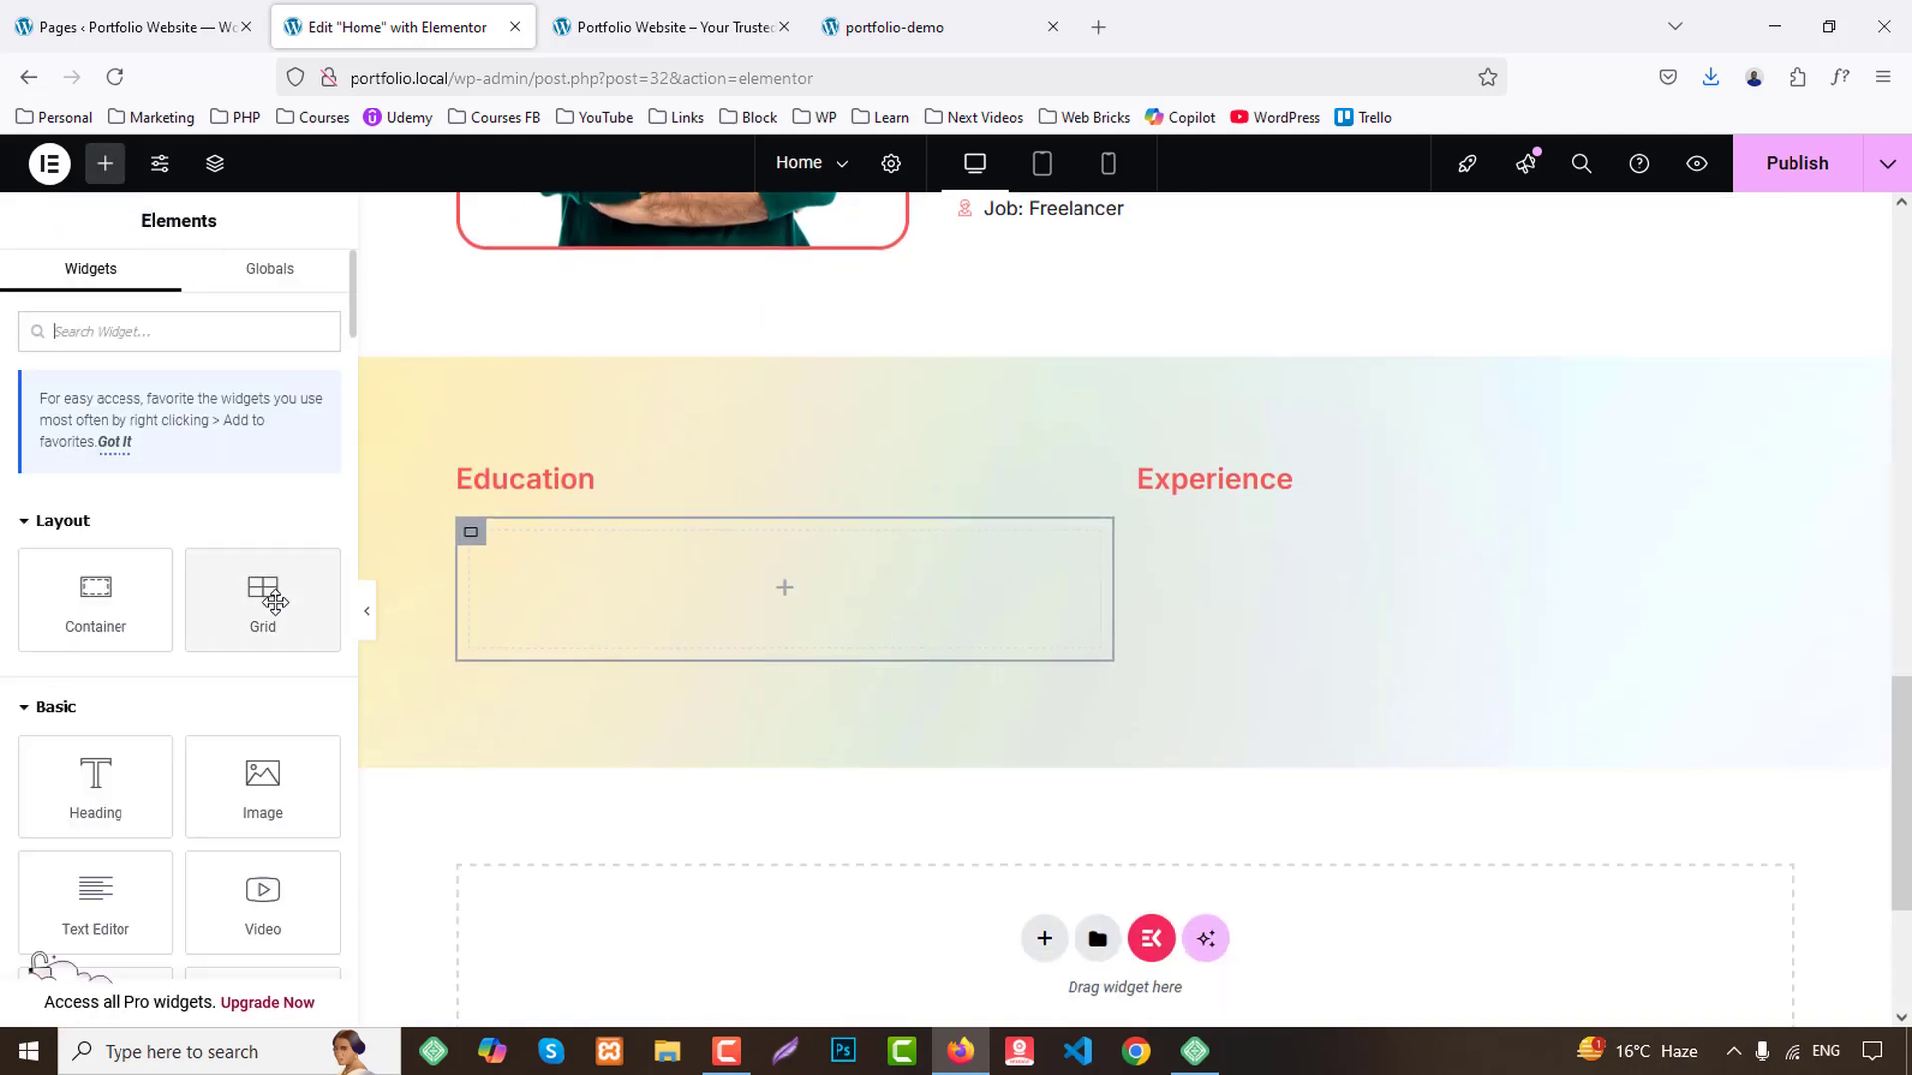
left_click_drag(95, 781, 817, 587)
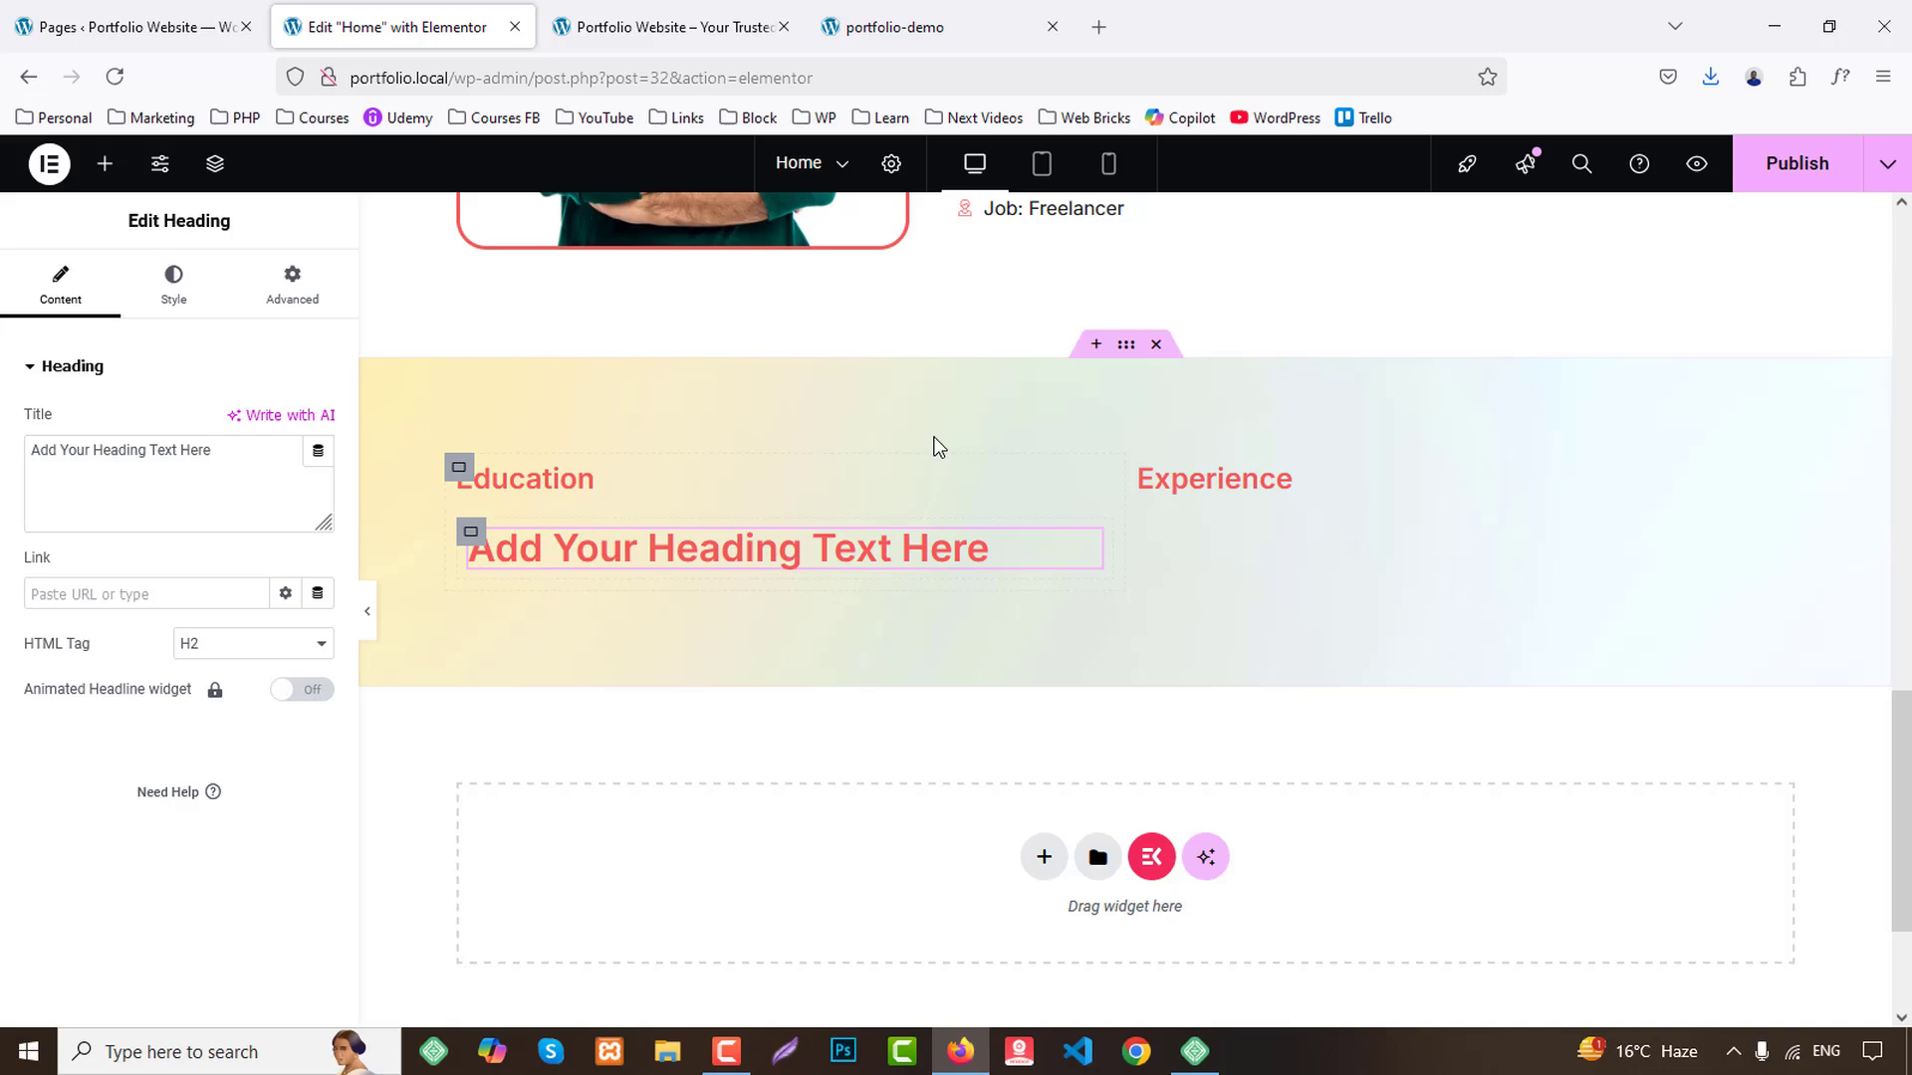
left_click(1019, 10)
left_click(399, 27)
right_click(619, 545)
left_click(677, 554)
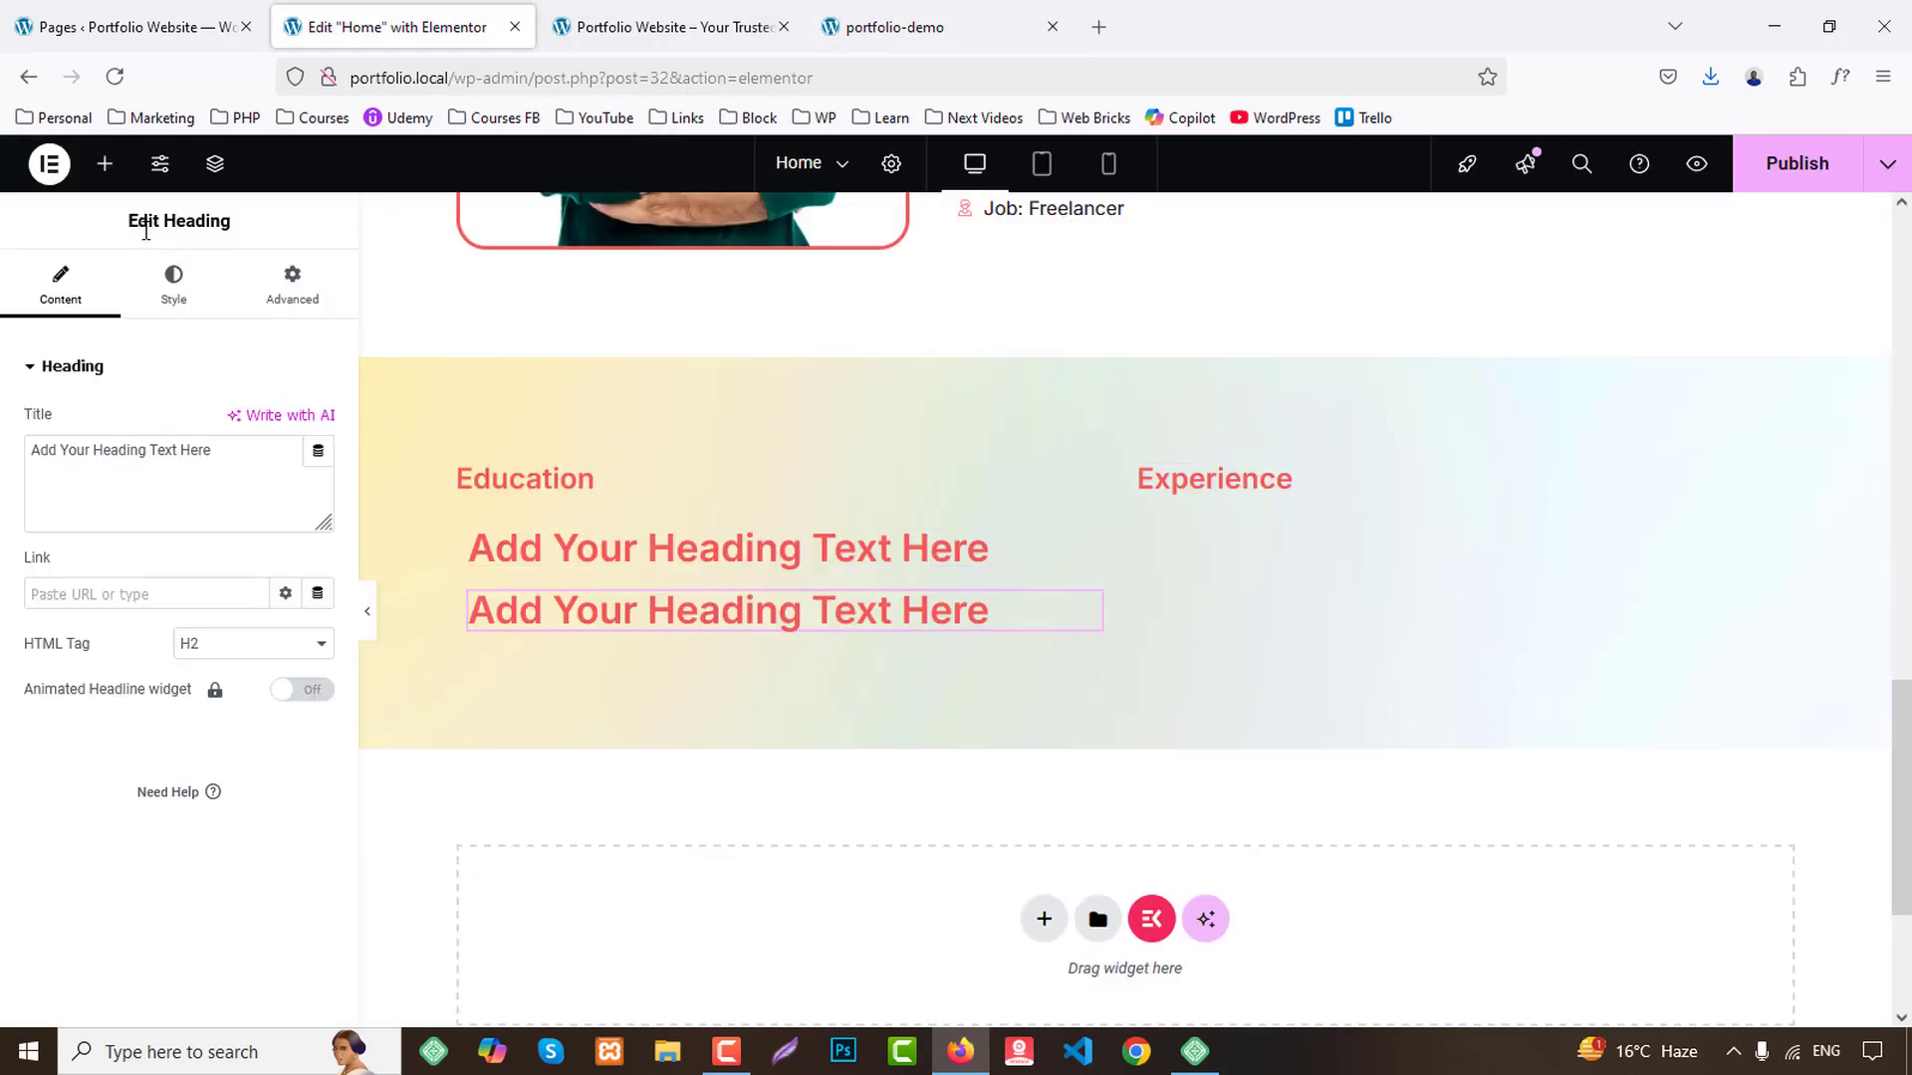
Add a Text Editor widget below the two headings in the nested container.
left_click(104, 164)
scroll(153, 781, "down", 2)
left_click_drag(95, 657, 696, 625)
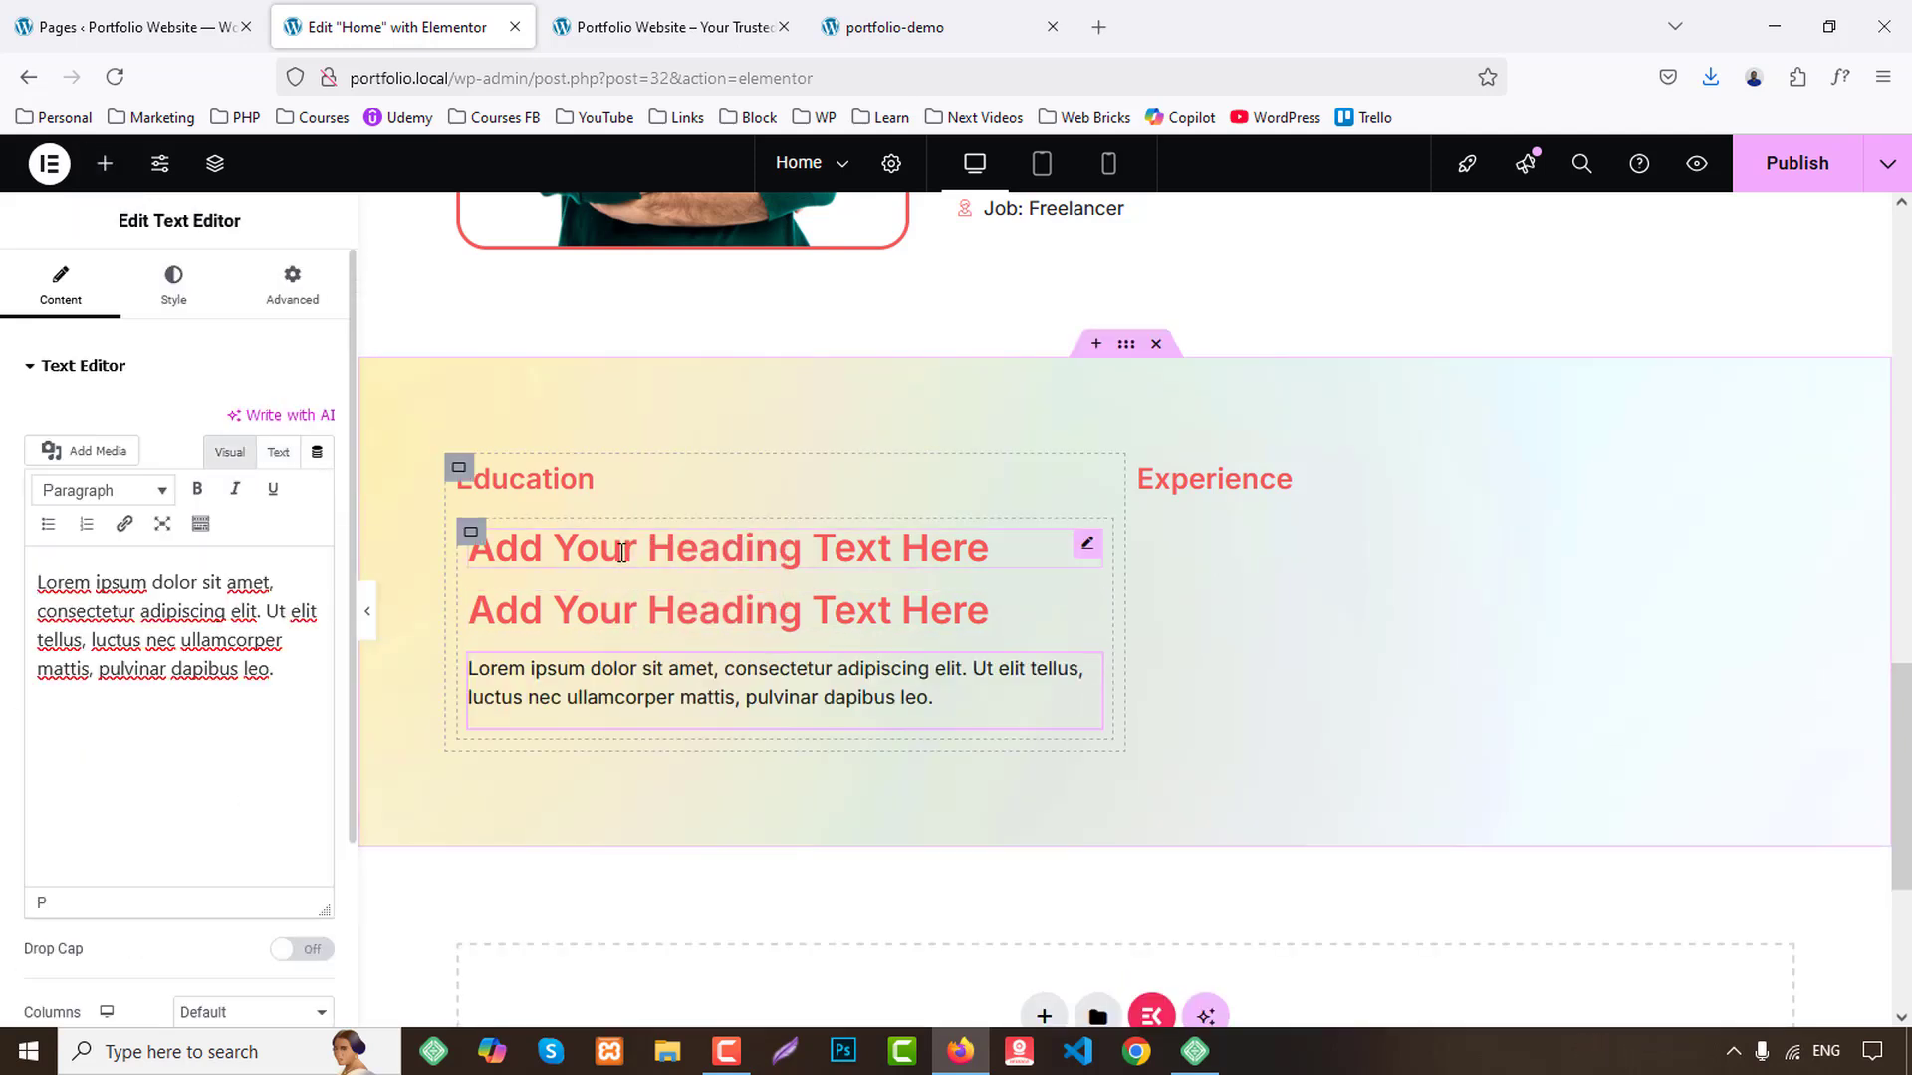
Set the first heading in the nested container to the H4 tag, checking its size against the portfolio-demo site.
left_click(622, 553)
left_click(171, 287)
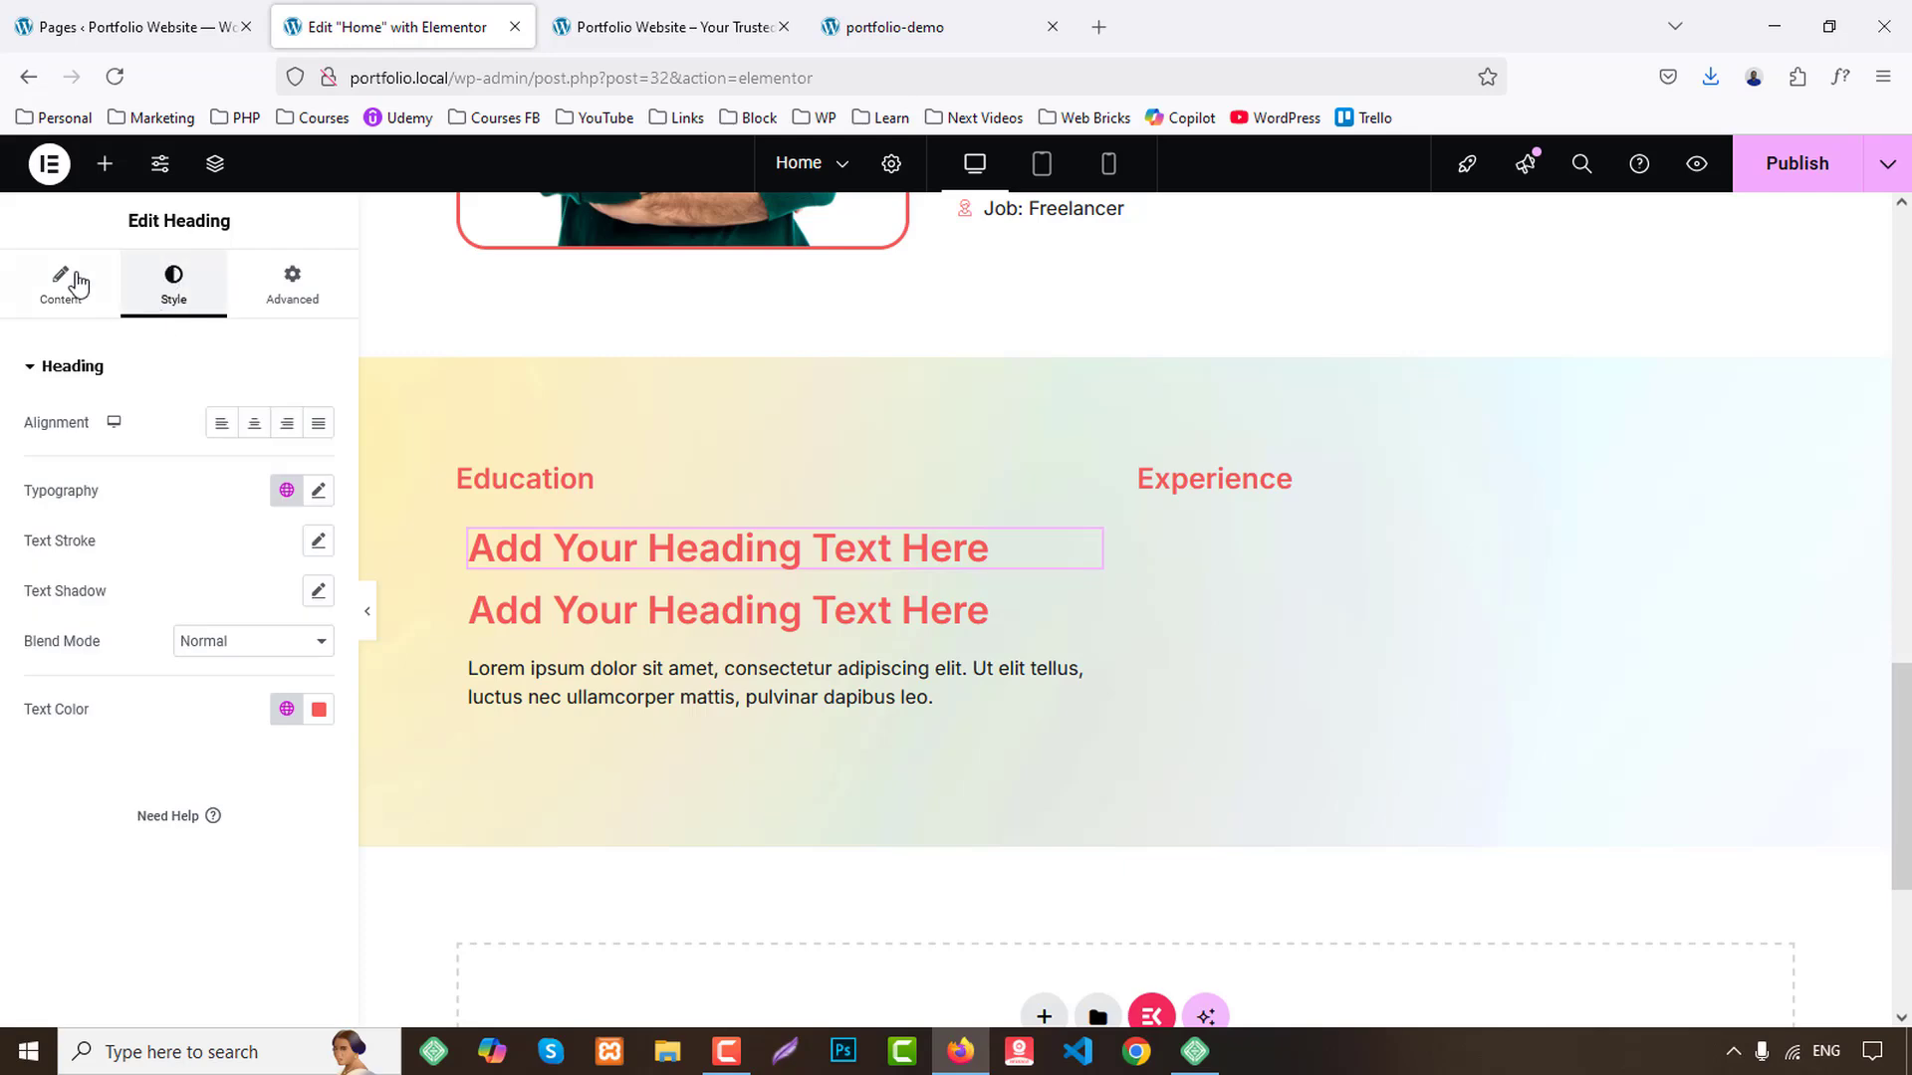
left_click(77, 284)
left_click(267, 642)
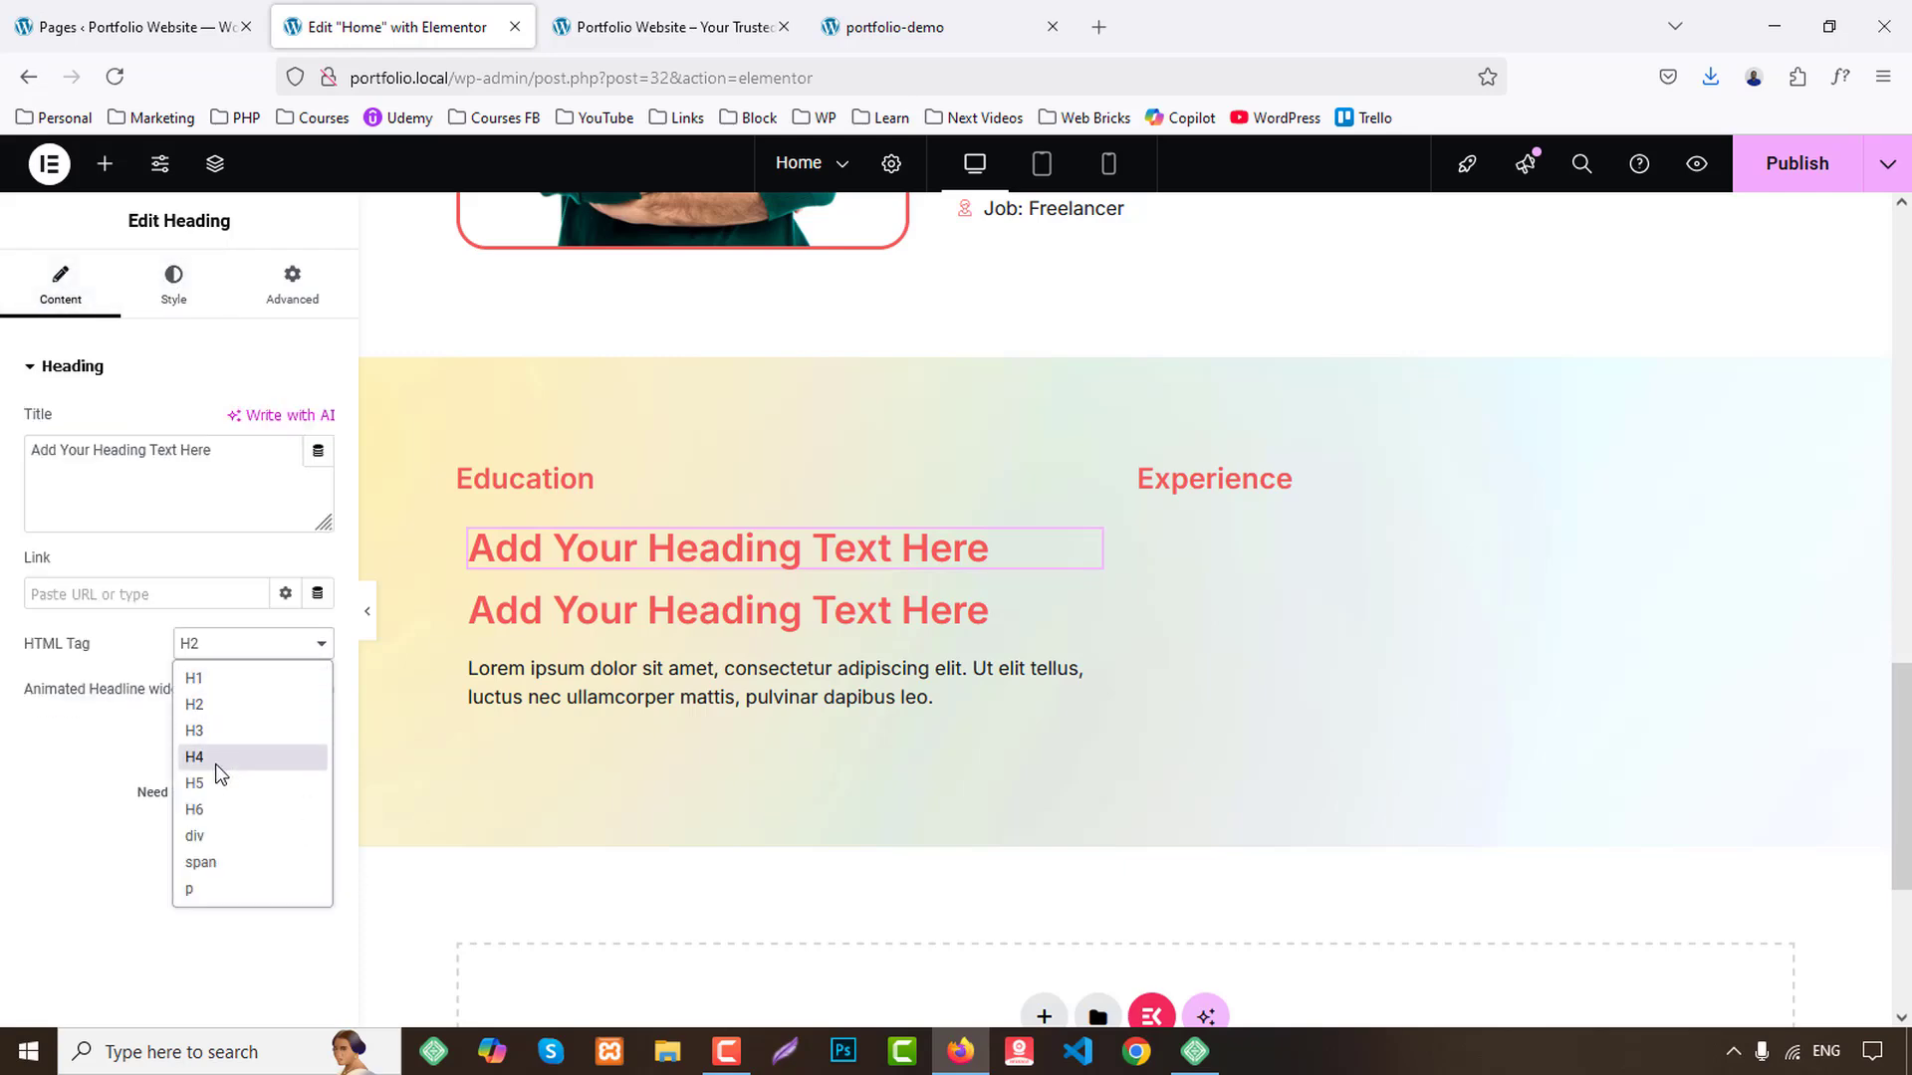
left_click(896, 27)
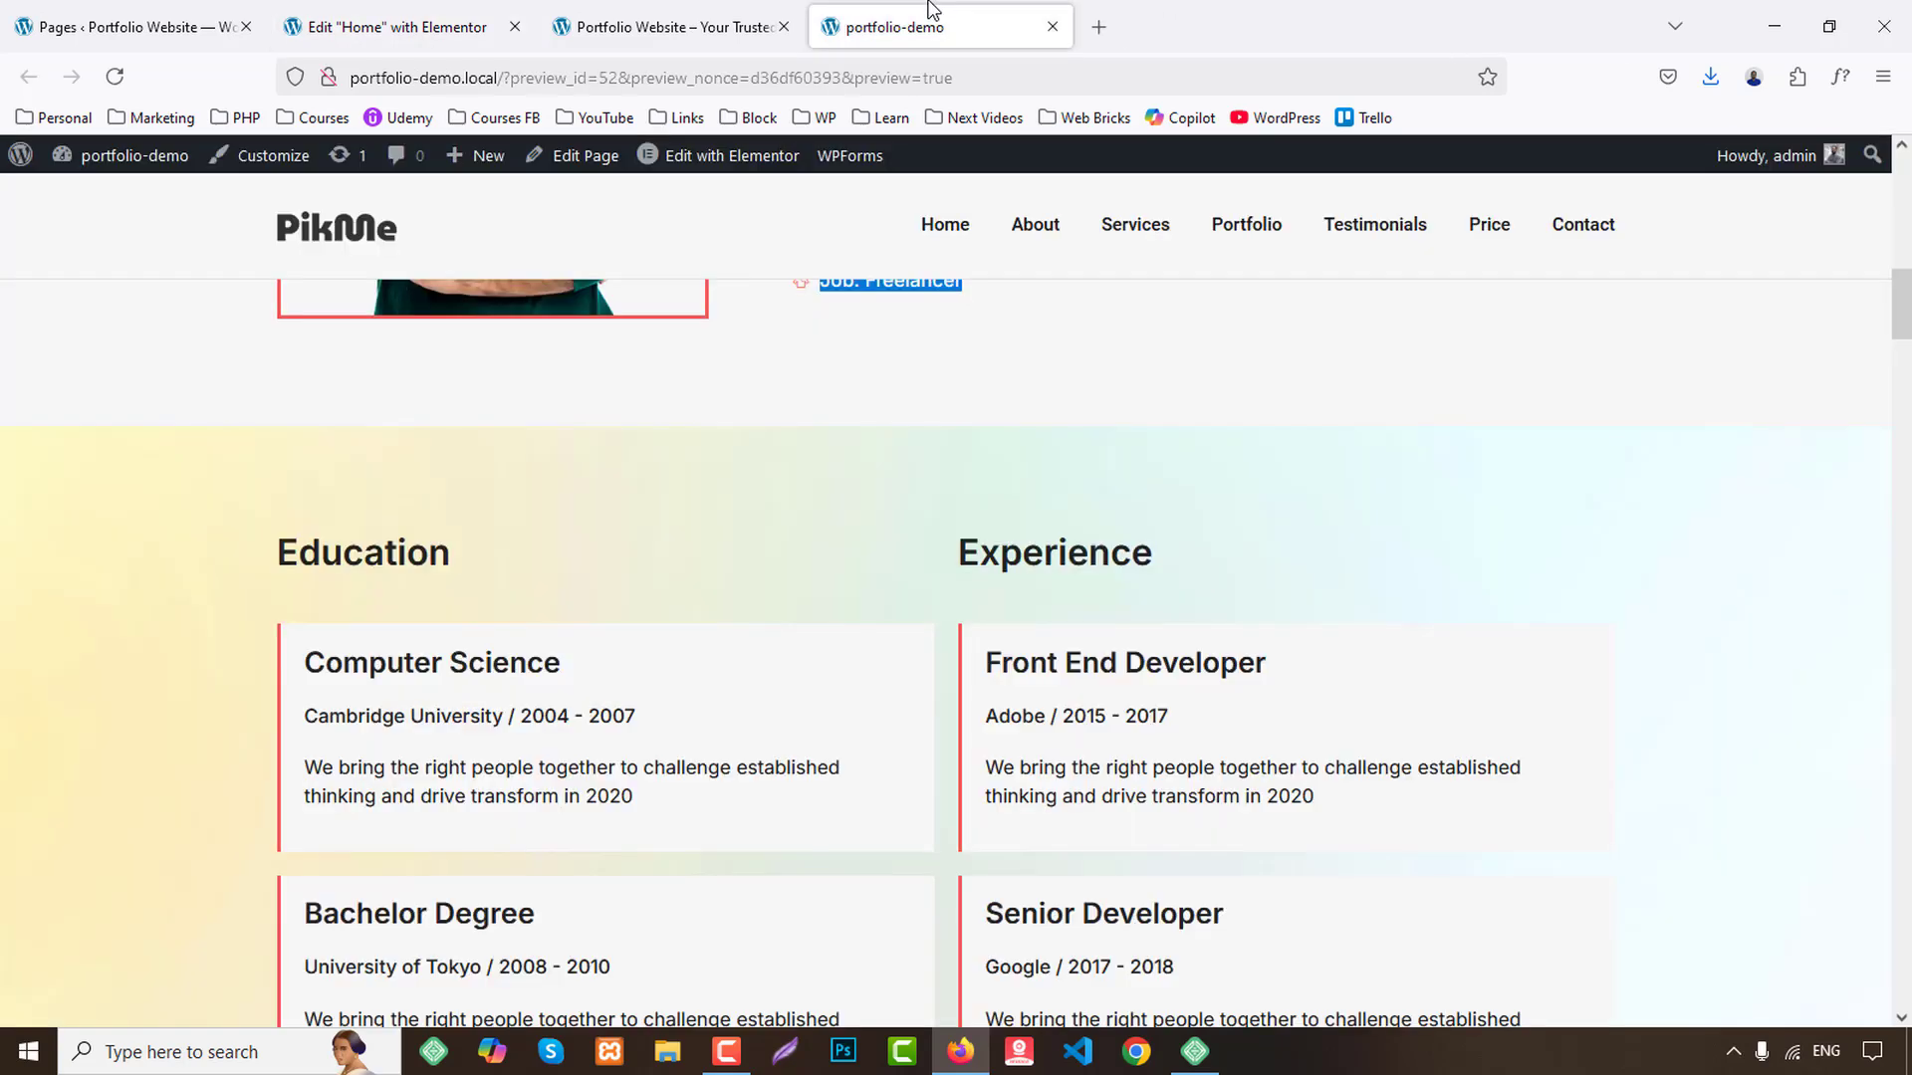
left_click(471, 12)
left_click(247, 657)
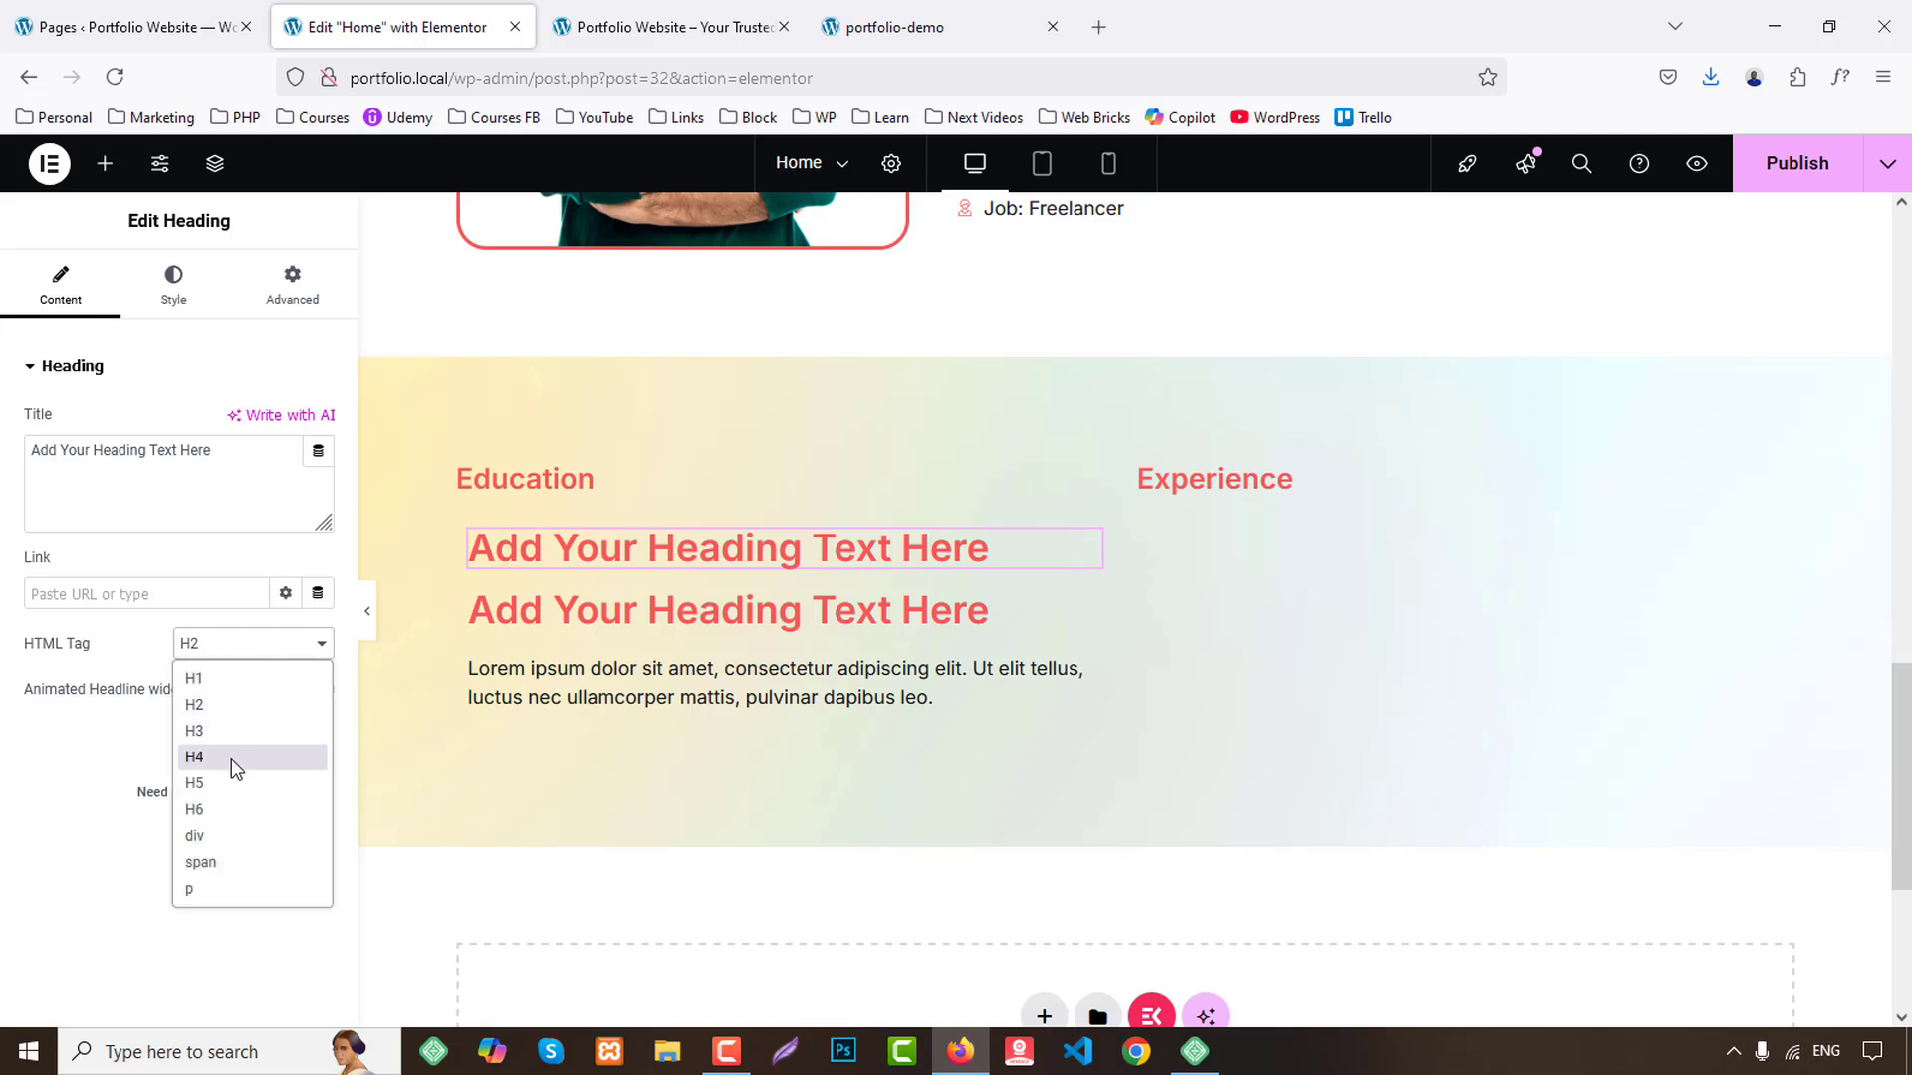
left_click(231, 758)
Set the HTML tag of the second heading in the nested container to span.
left_click(647, 601)
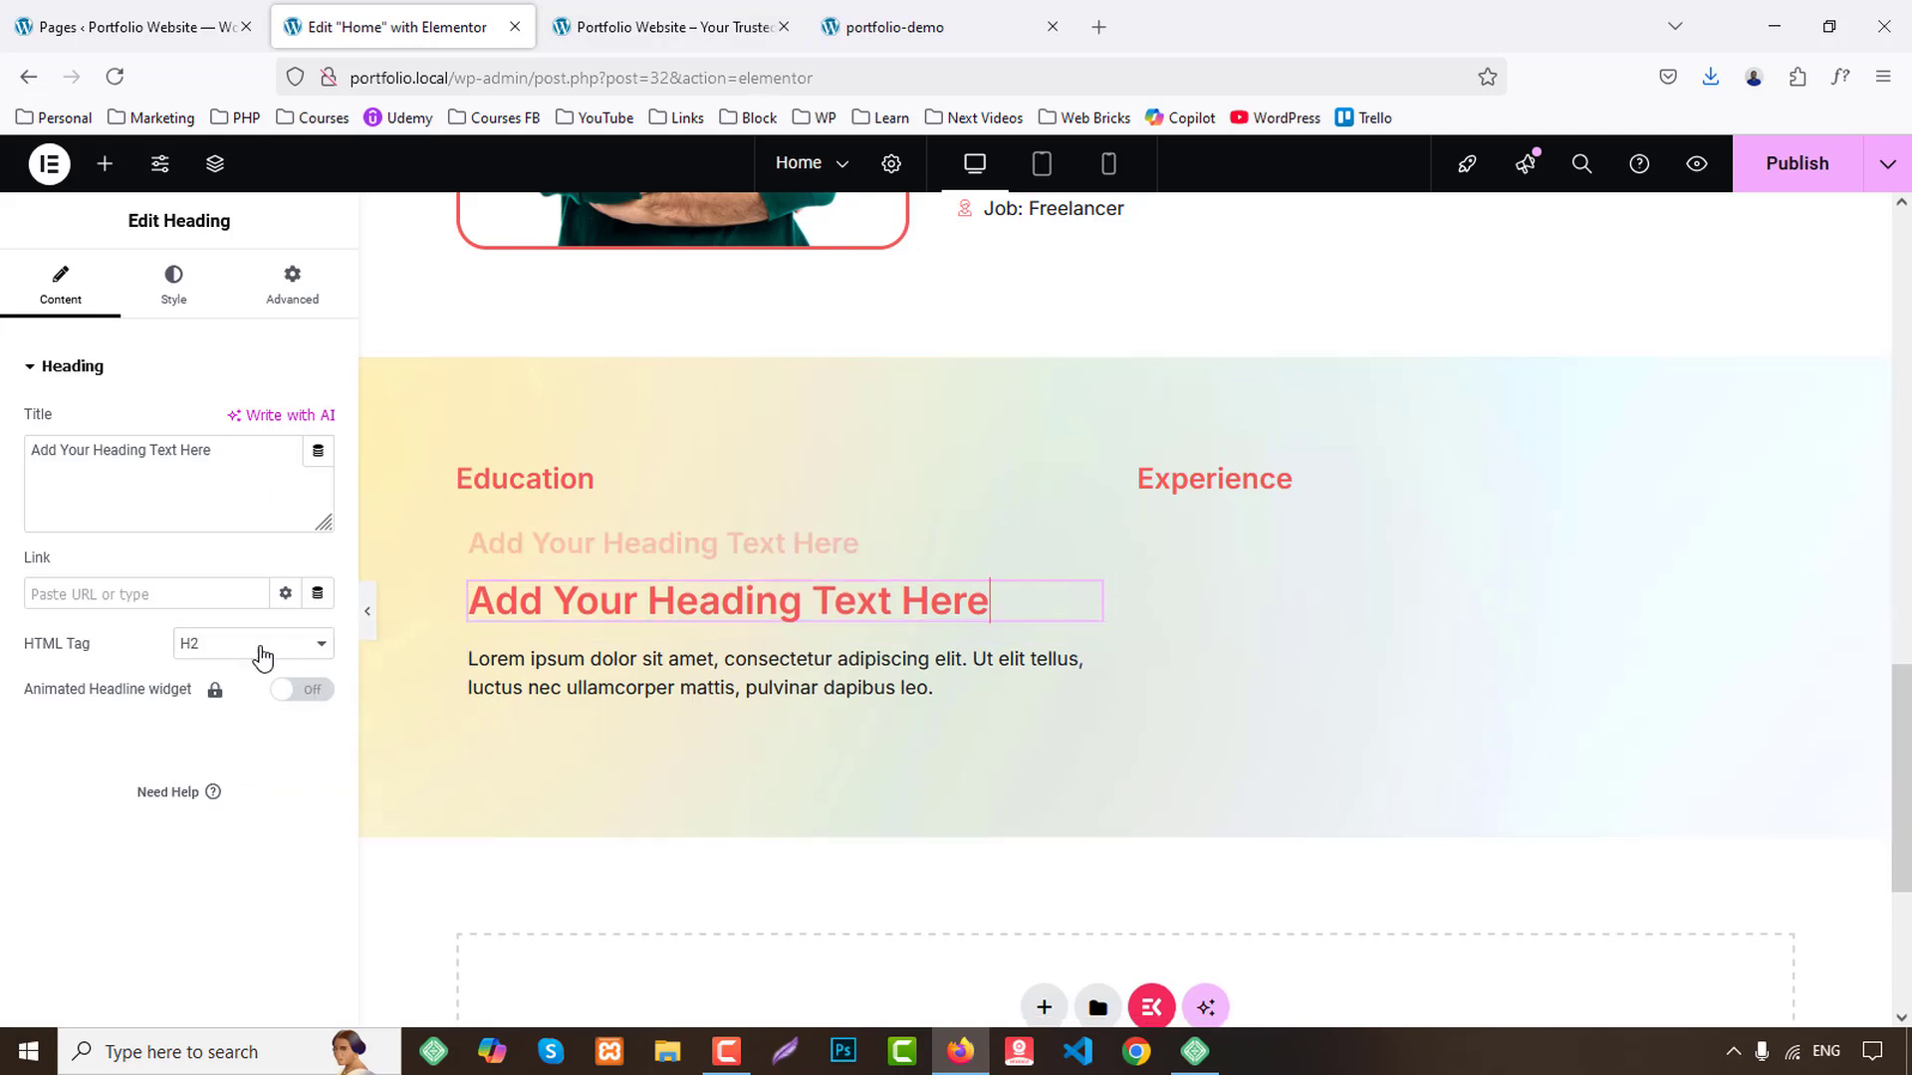
left_click(236, 647)
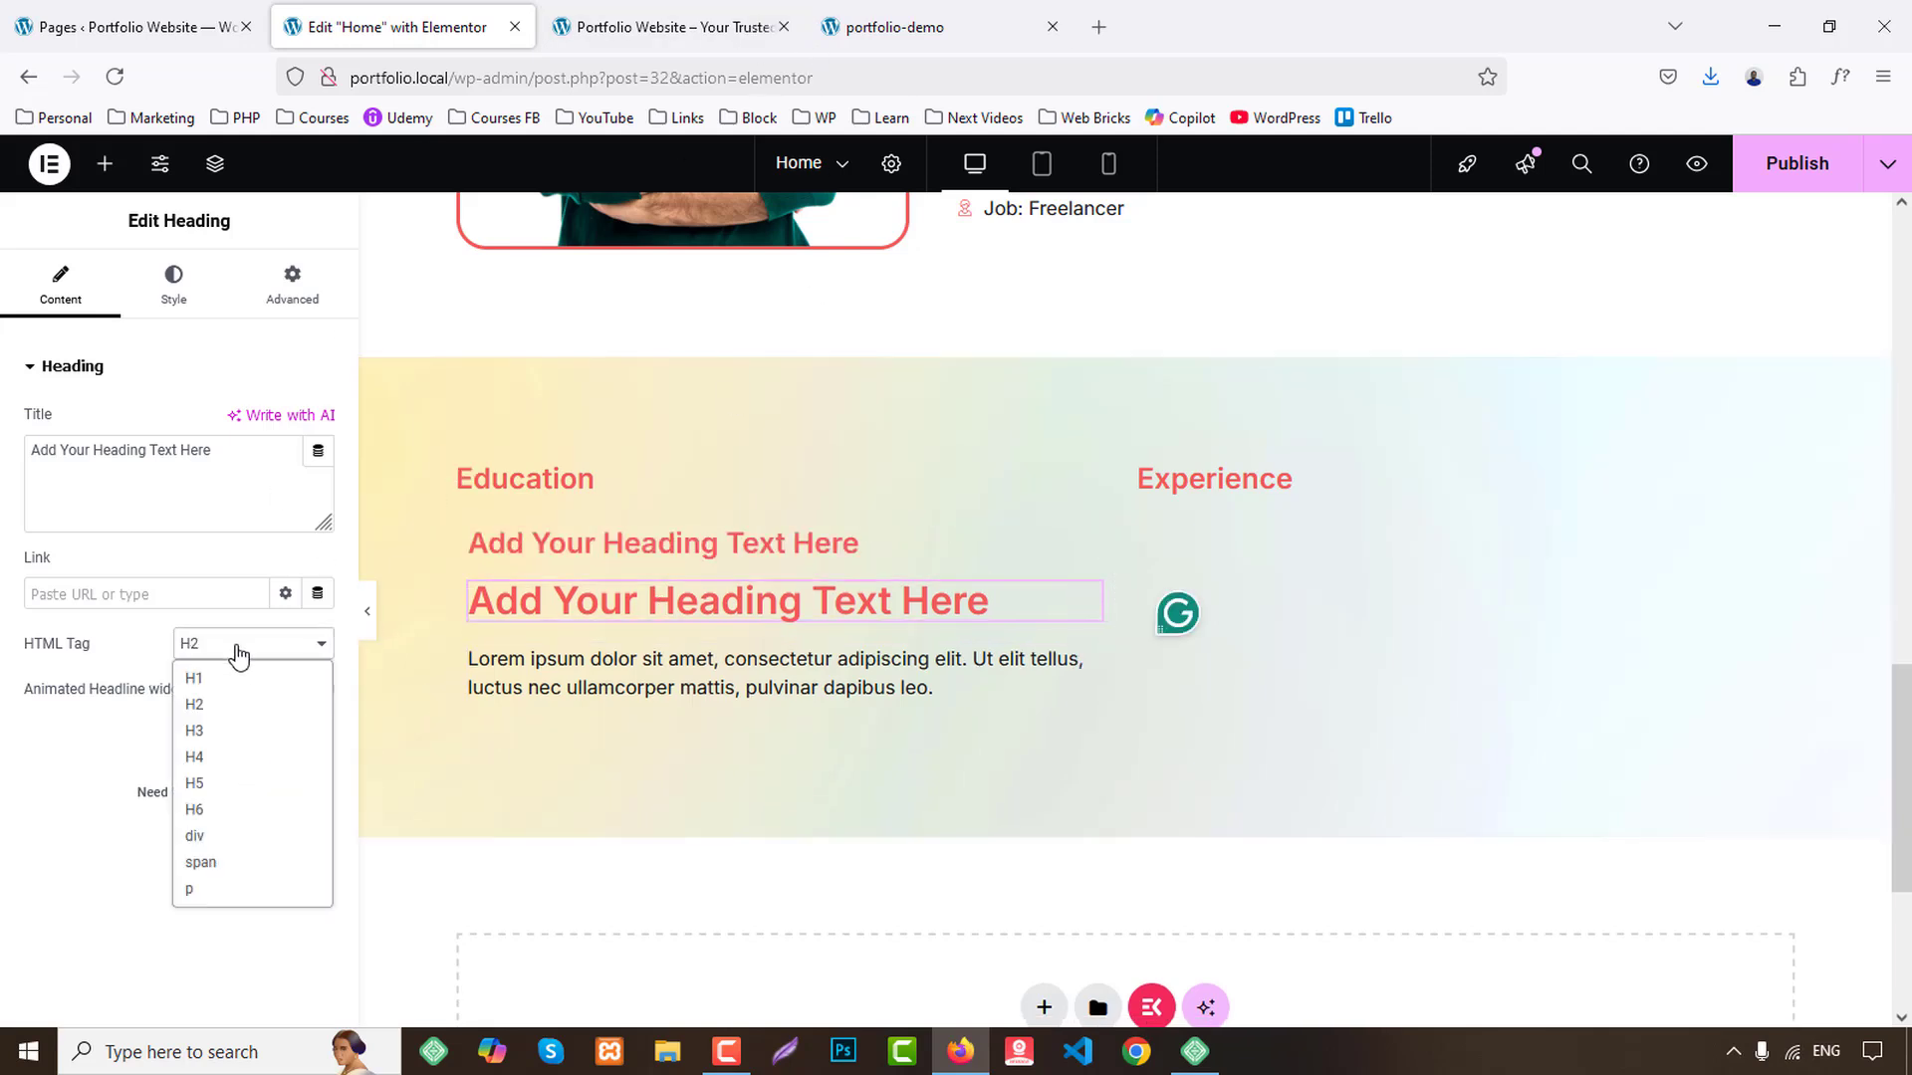
left_click(216, 864)
Copy "Computer Science" from the portfolio-demo site into the title of the nested container's first heading.
left_click(985, 14)
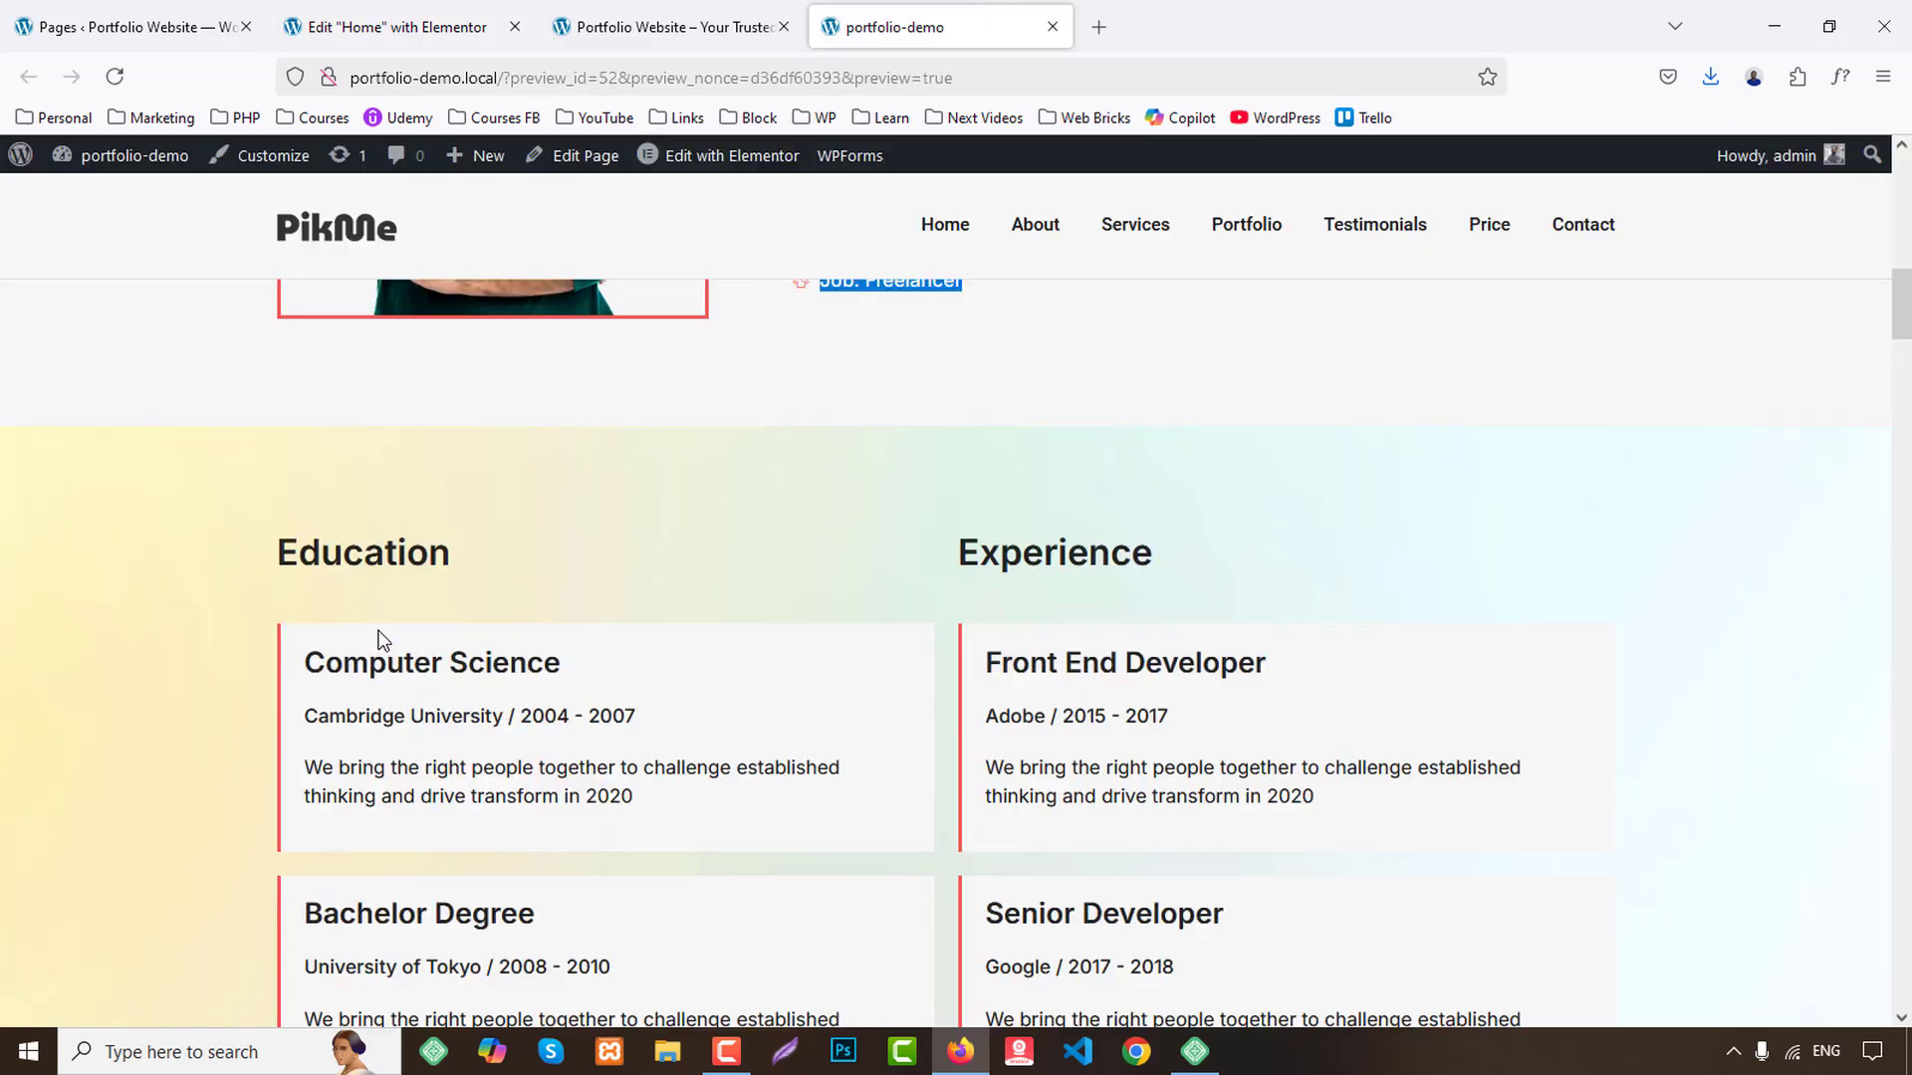
left_click_drag(319, 667, 614, 665)
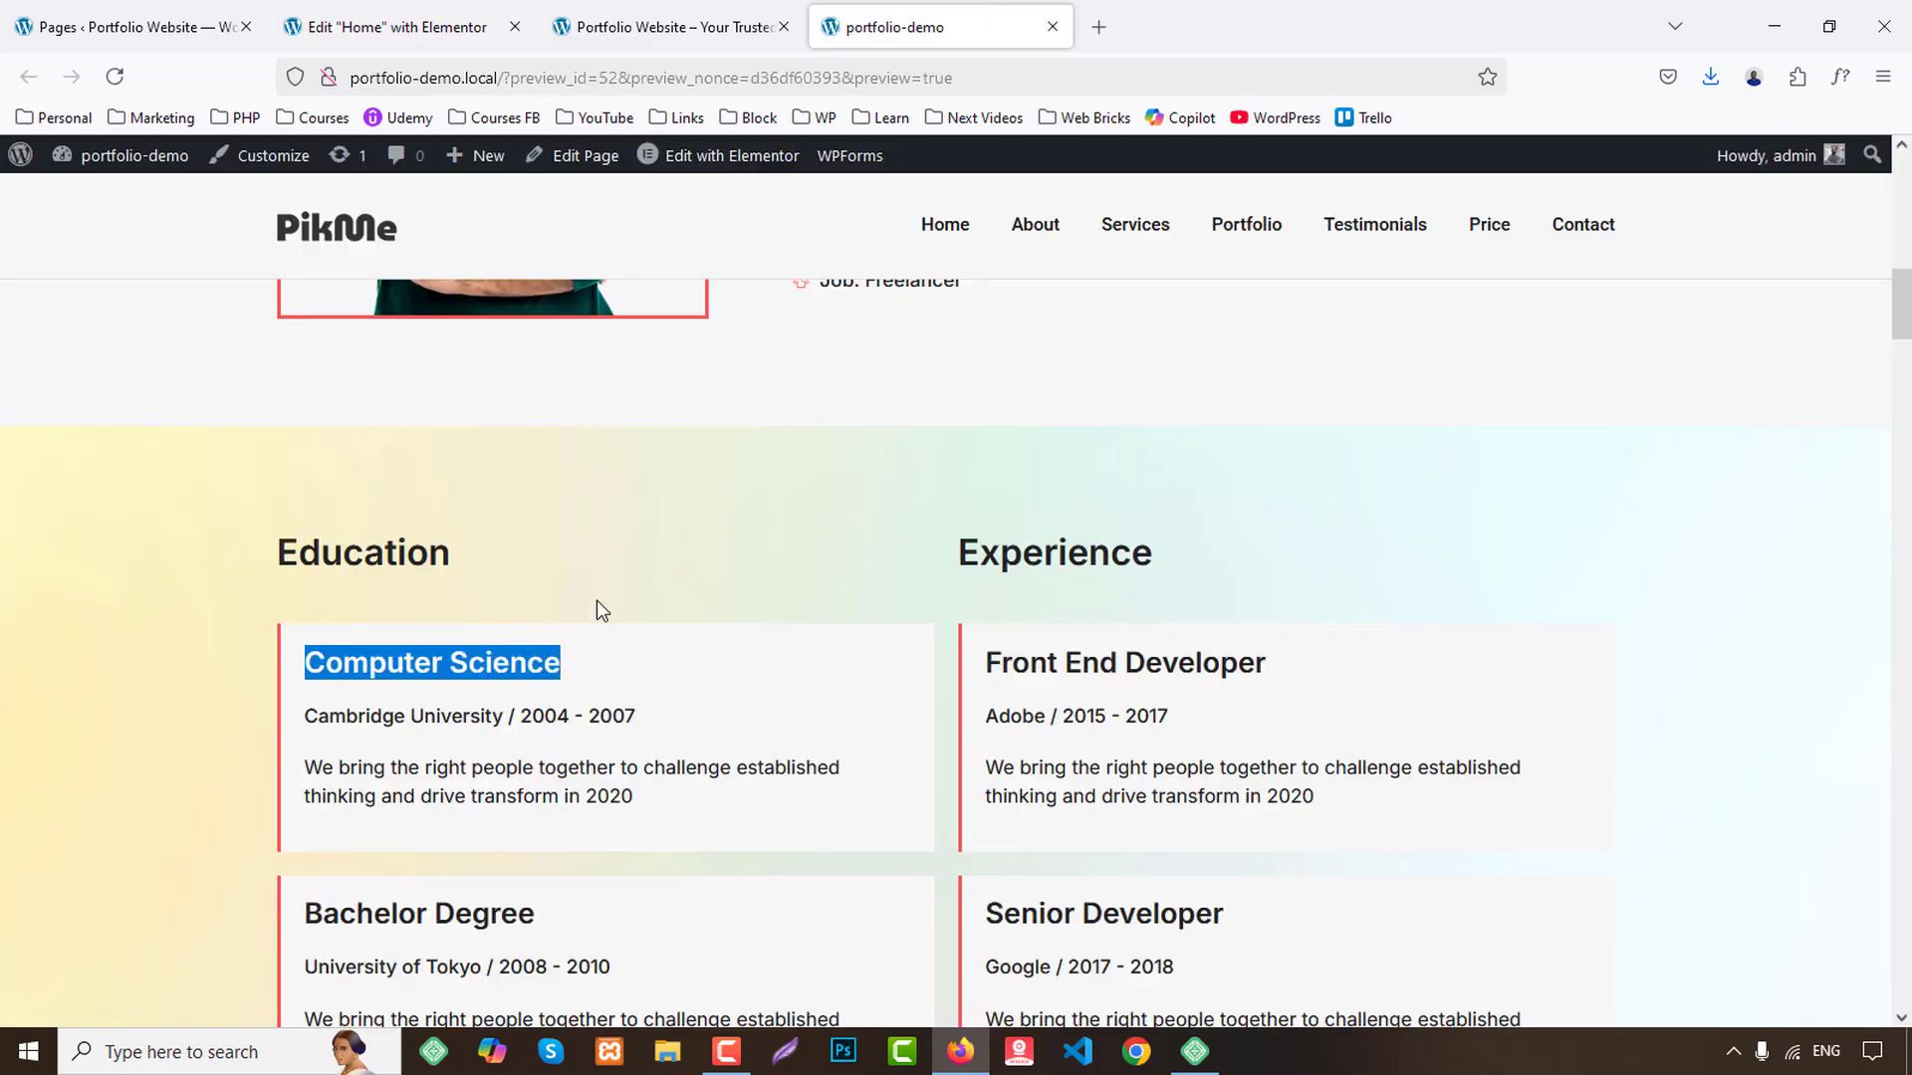
left_click(468, 26)
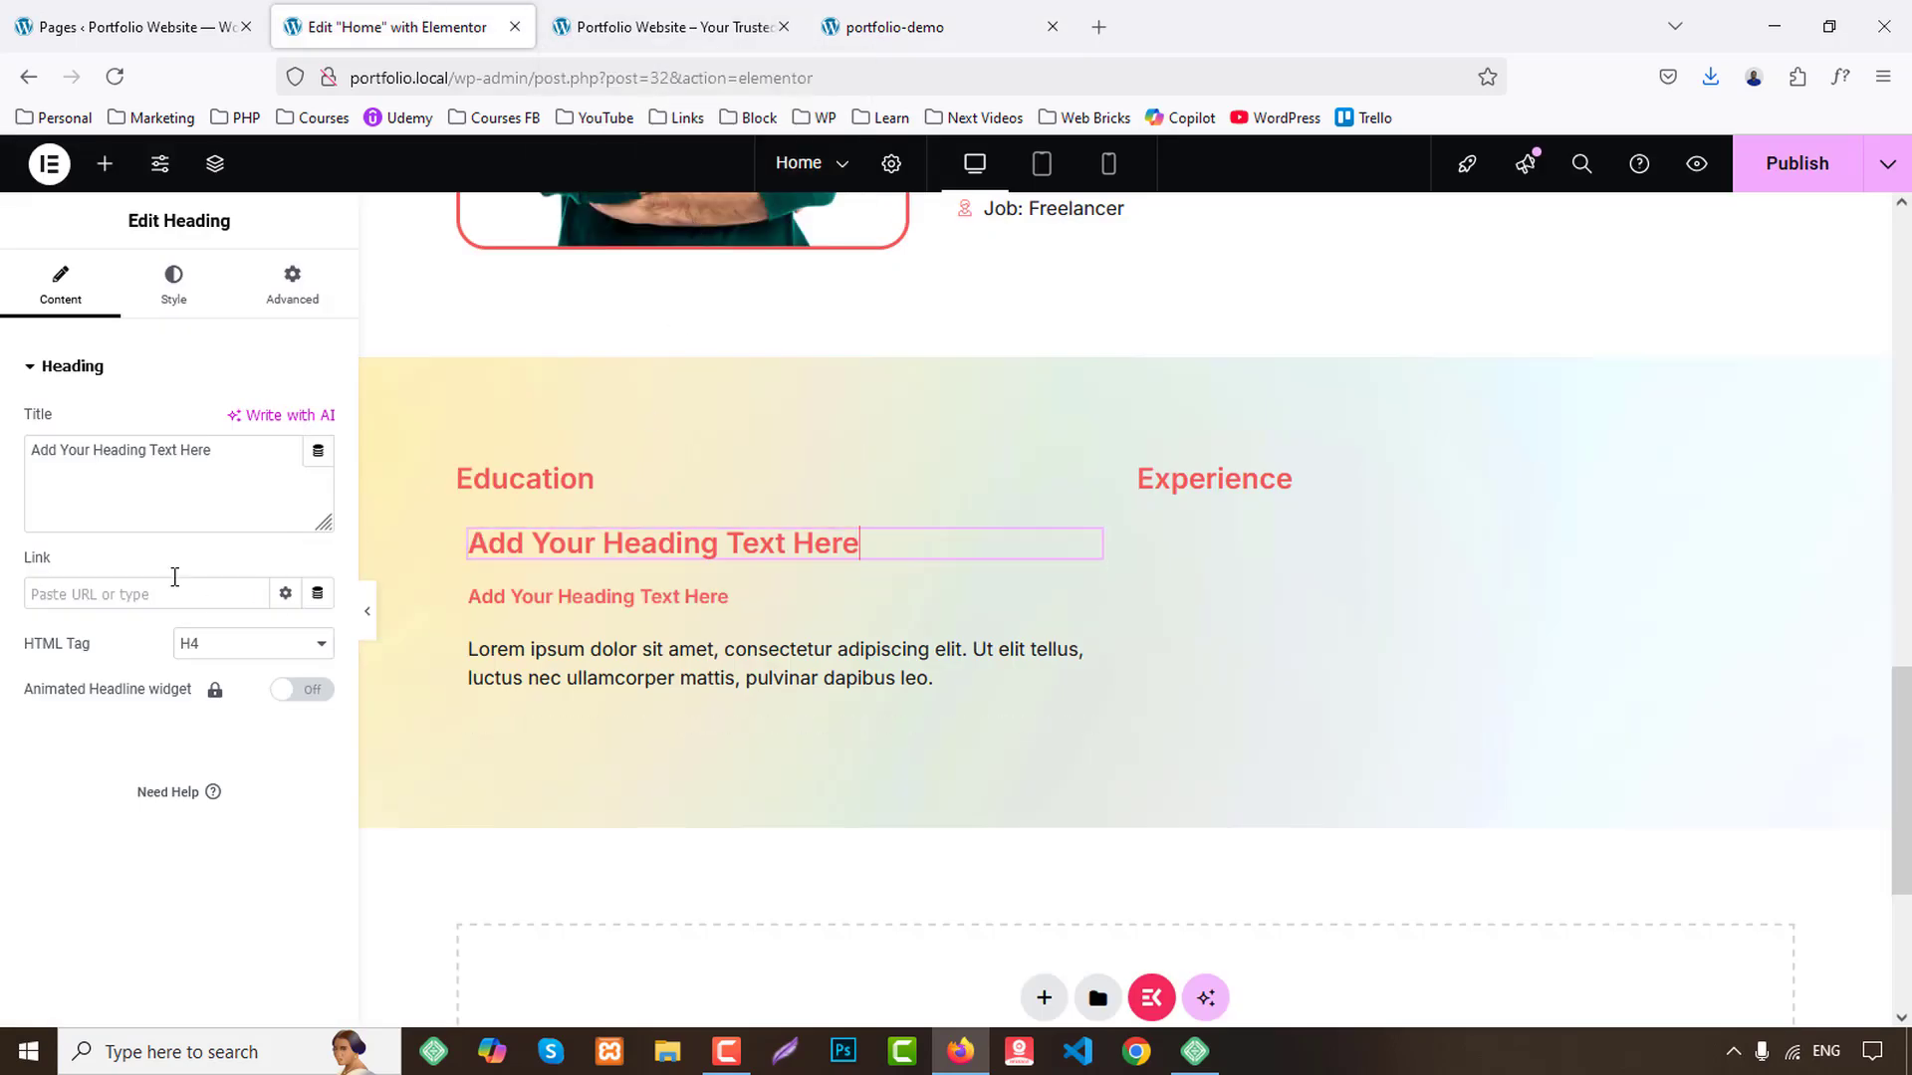
left_click(163, 491)
key("ctrl+a")
key("ctrl+v")
Copy "Cambridge University / 2004 - 2007" from the portfolio-demo site into the title of the second heading.
left_click(936, 27)
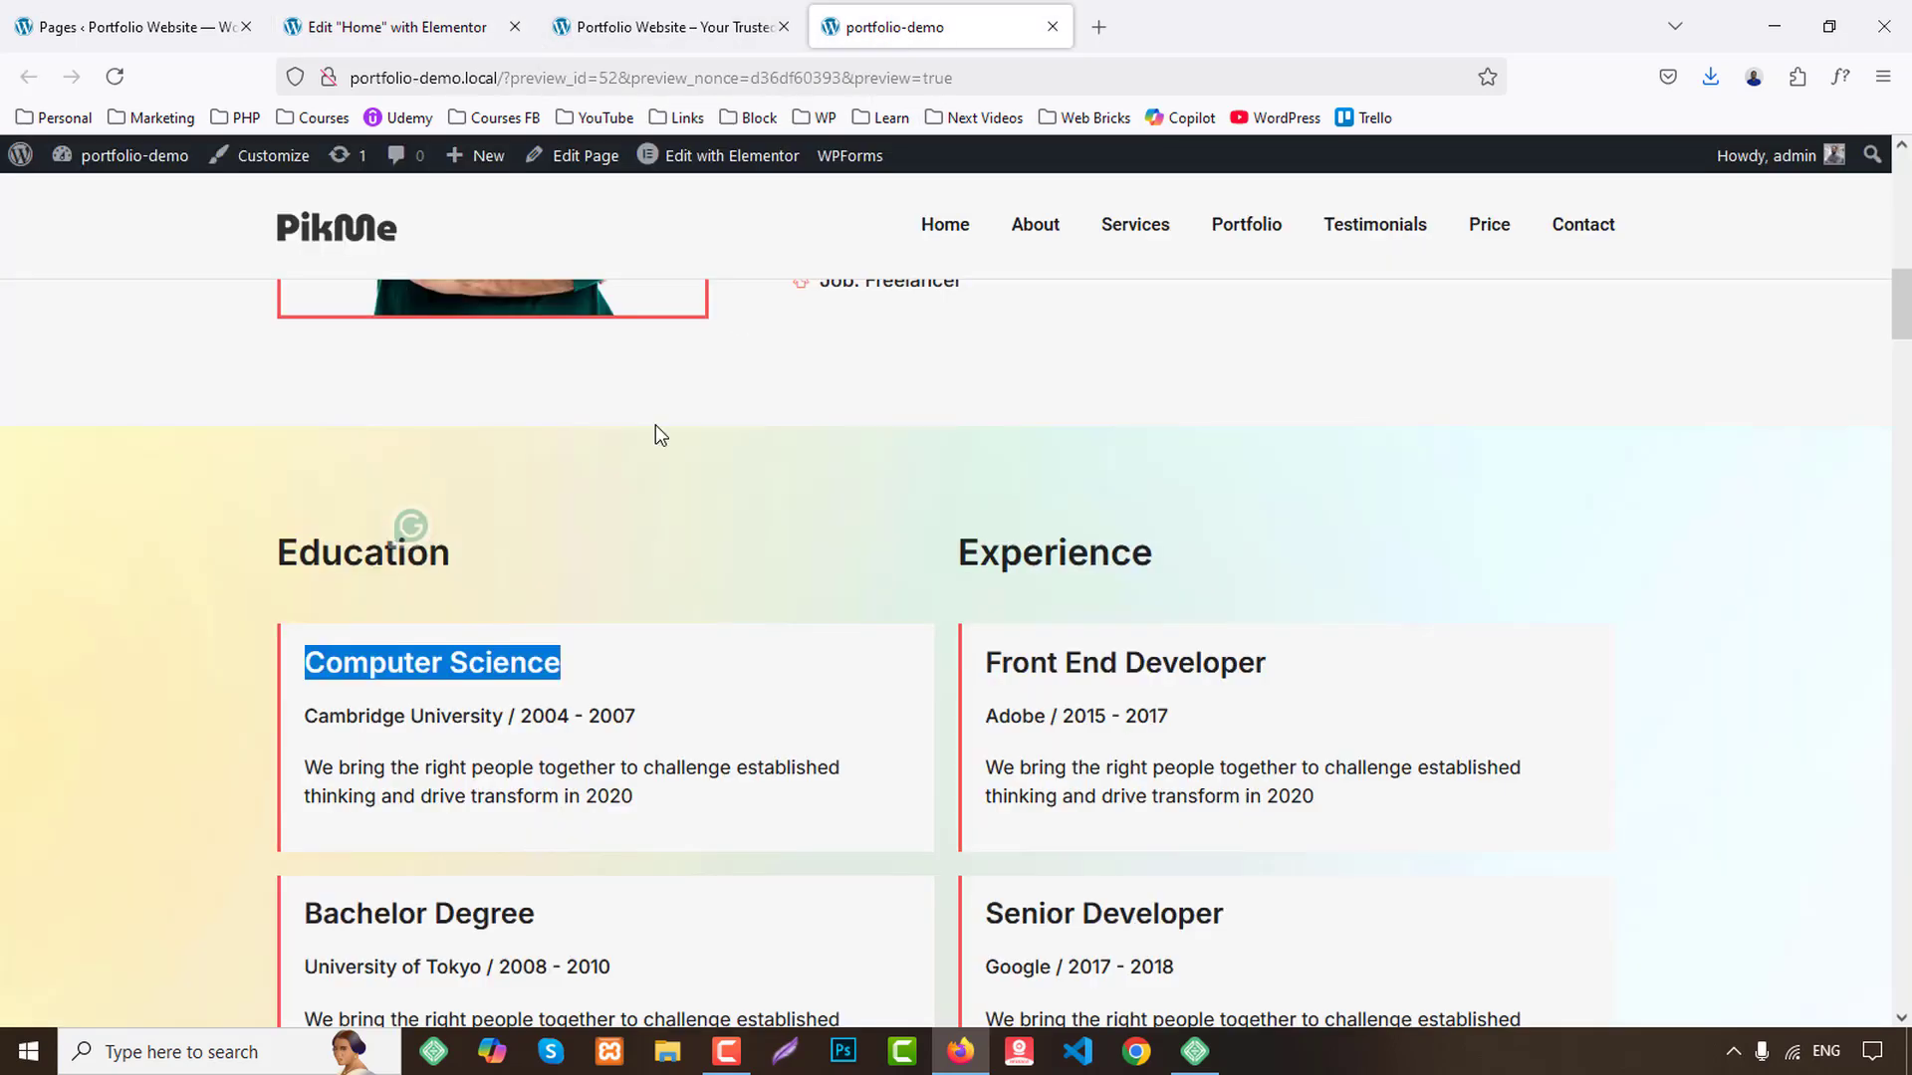
left_click_drag(308, 715, 740, 729)
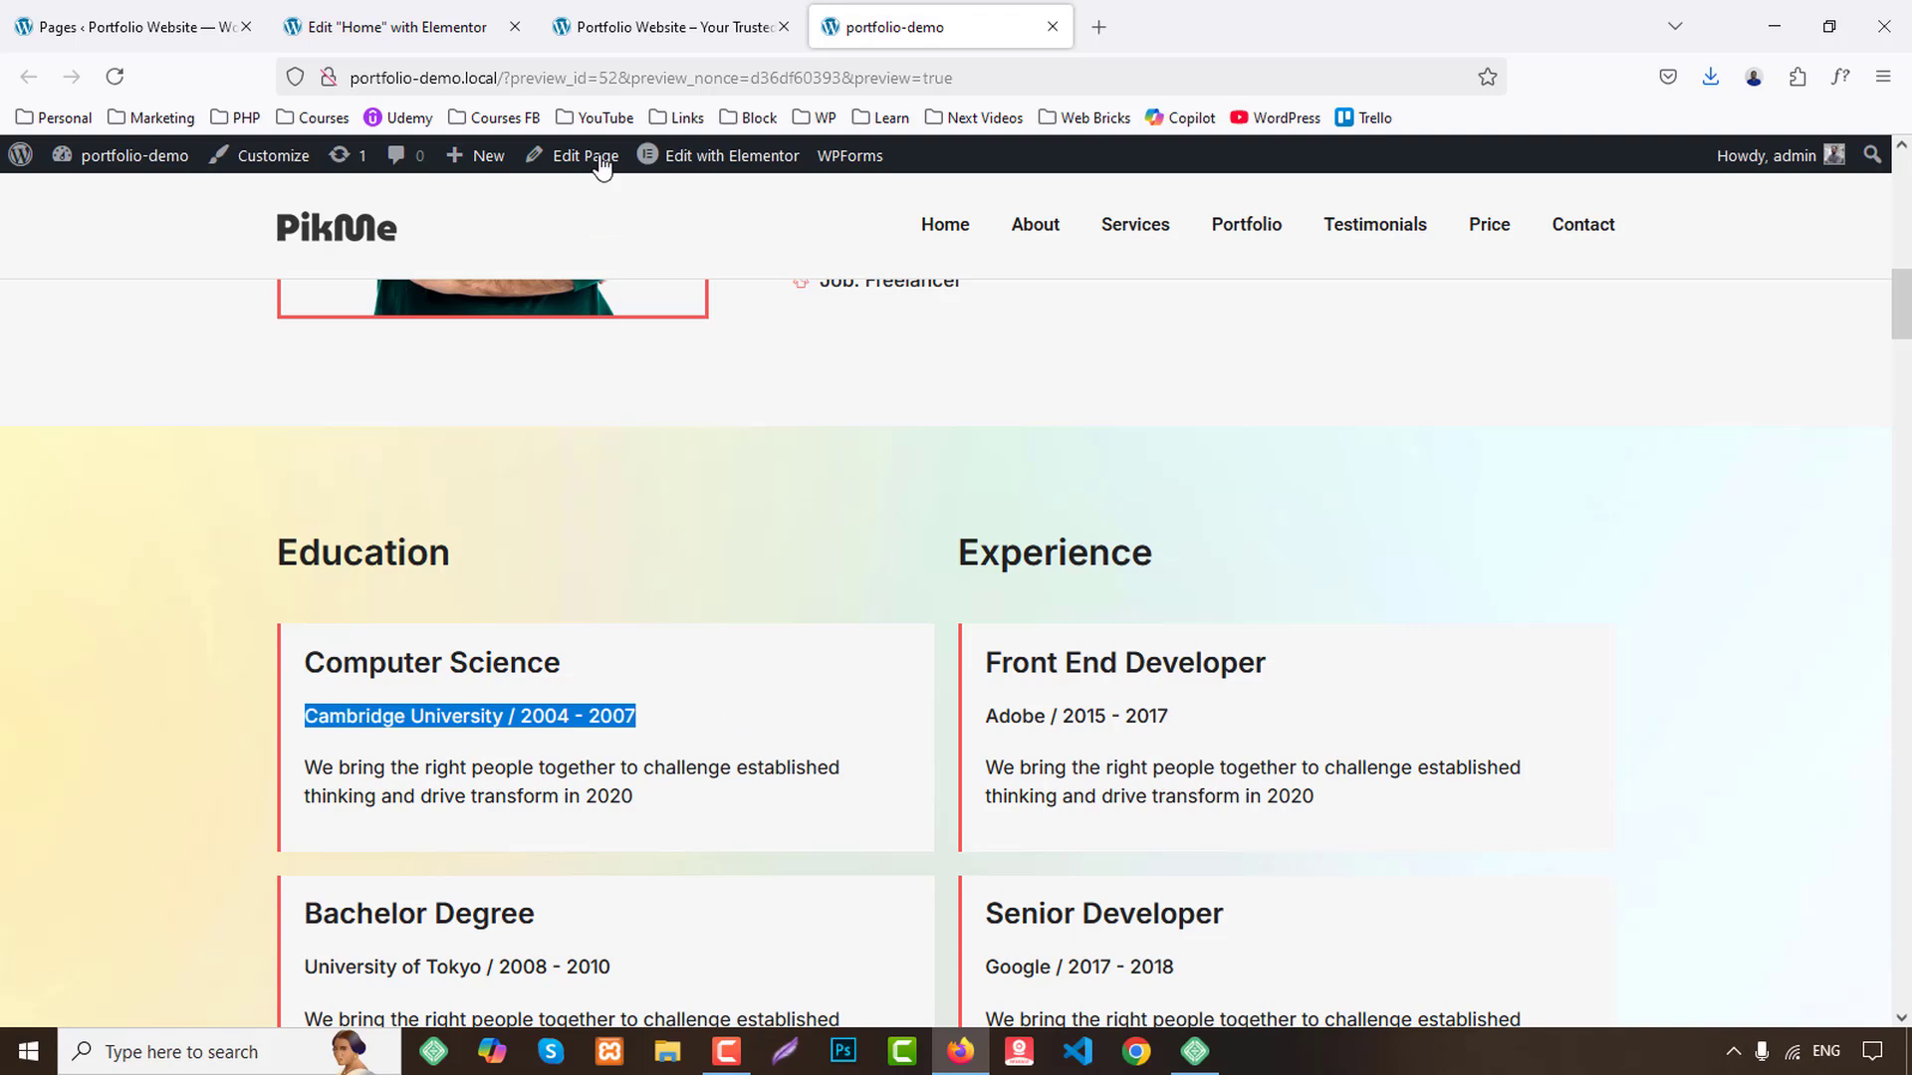
left_click(443, 20)
left_click(618, 595)
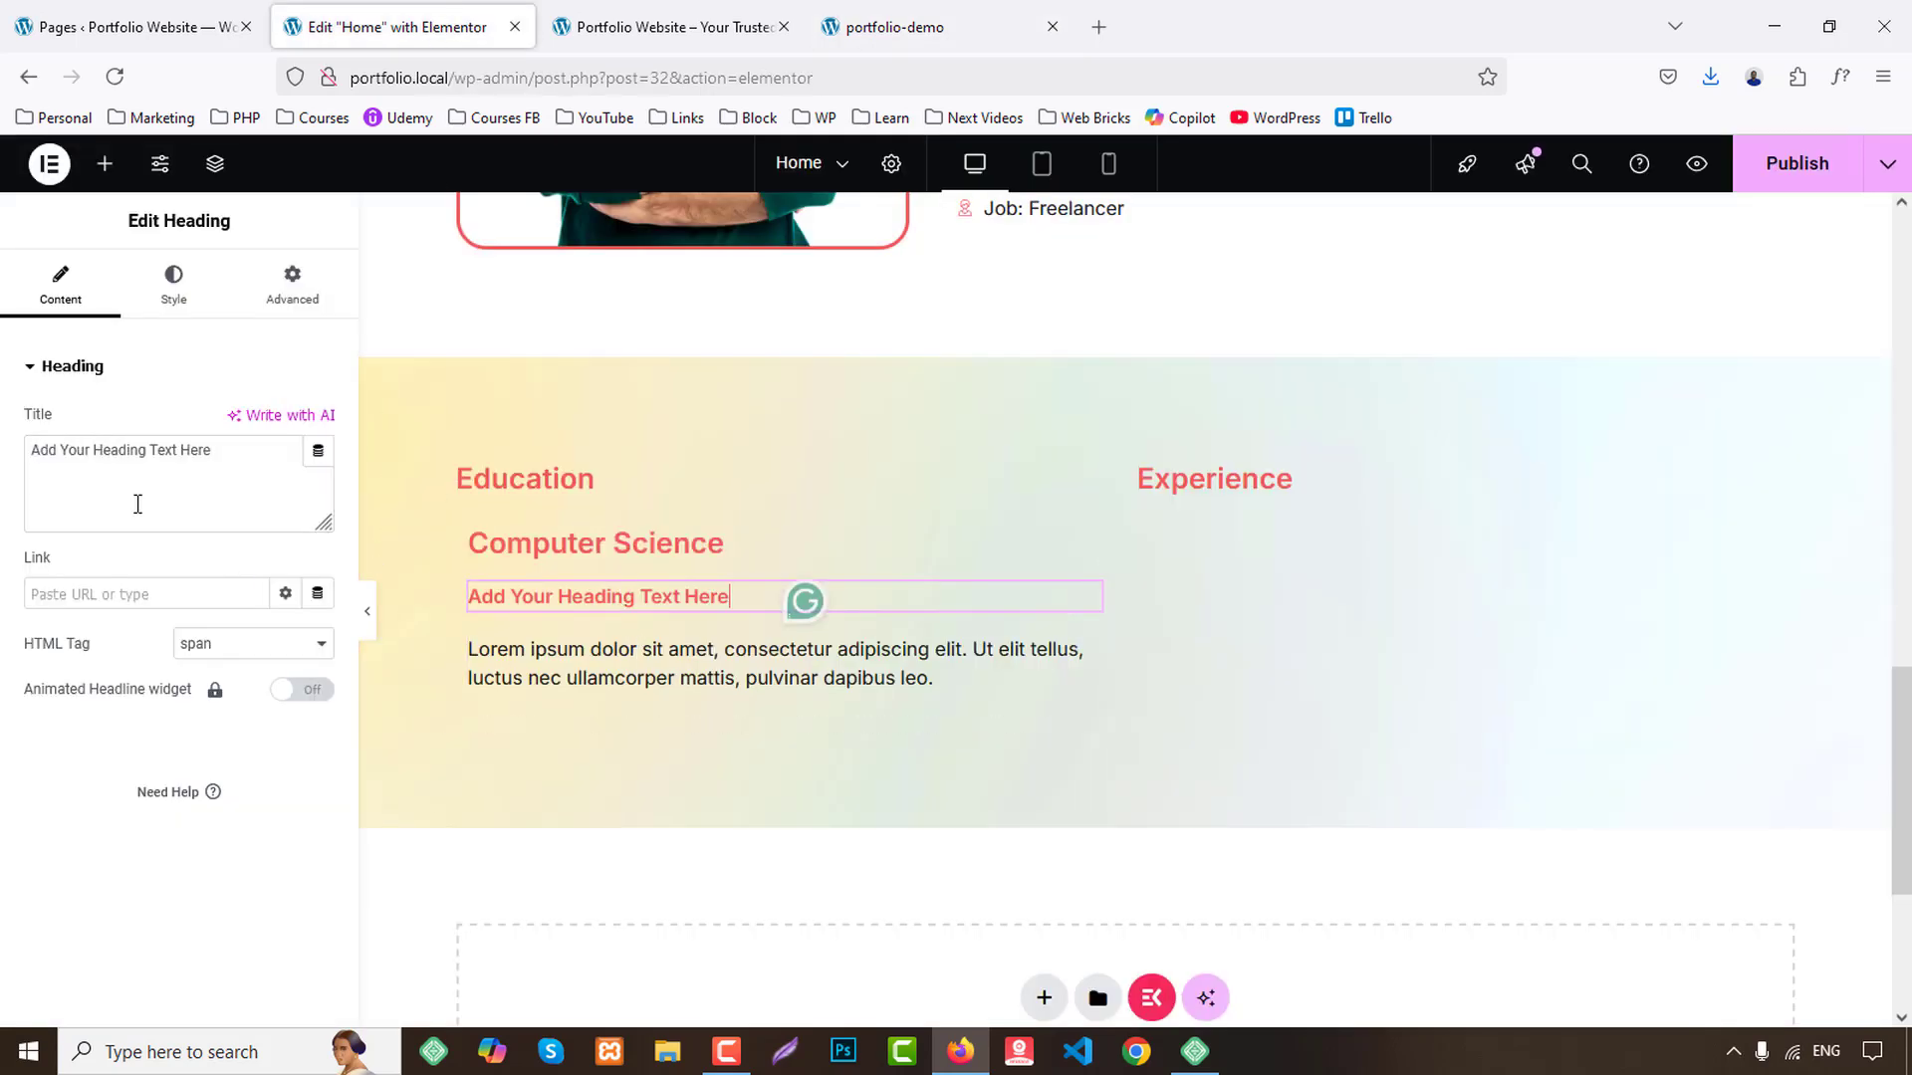
key("ctrl+a")
key("ctrl+v")
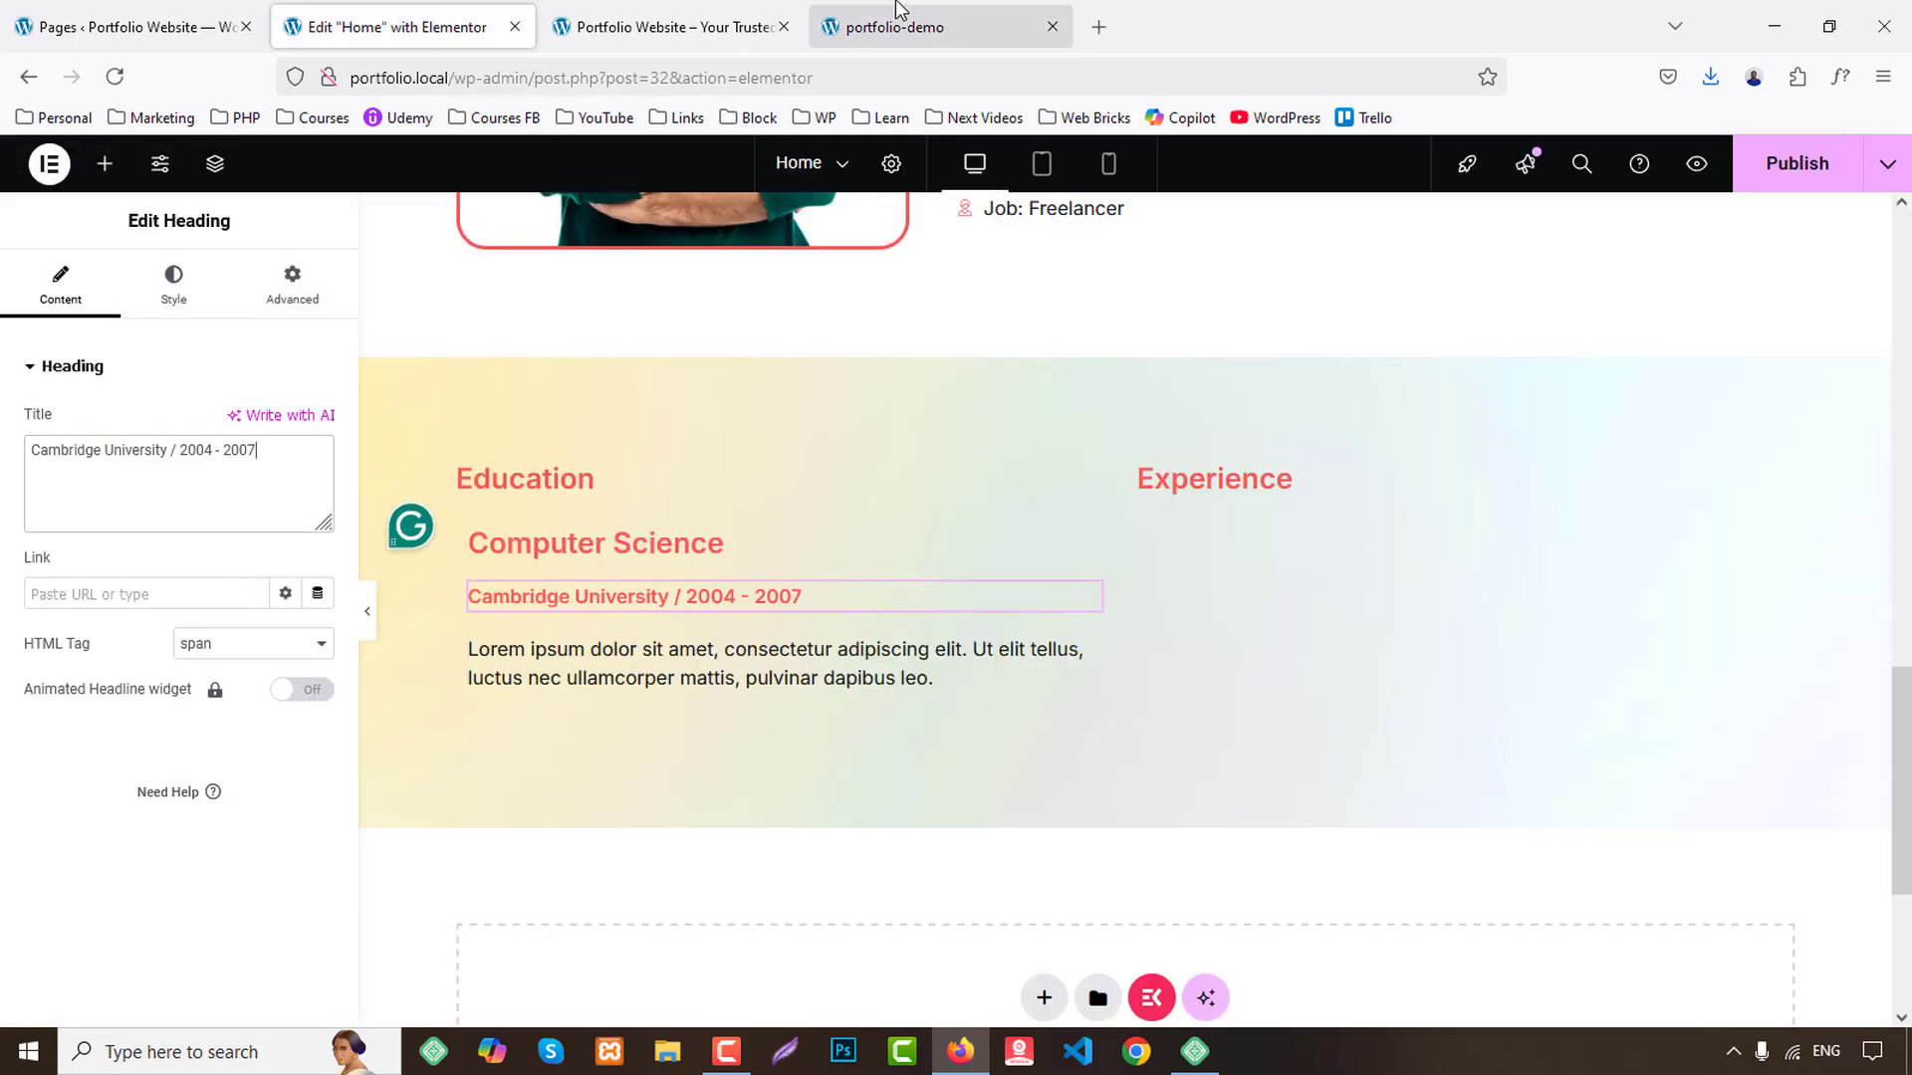
Replace the placeholder paragraph in the first education card with the "Computer Science" card's description copied from the portfolio-demo site.
left_click(881, 27)
left_click_drag(305, 767, 705, 808)
key("ctrl+c")
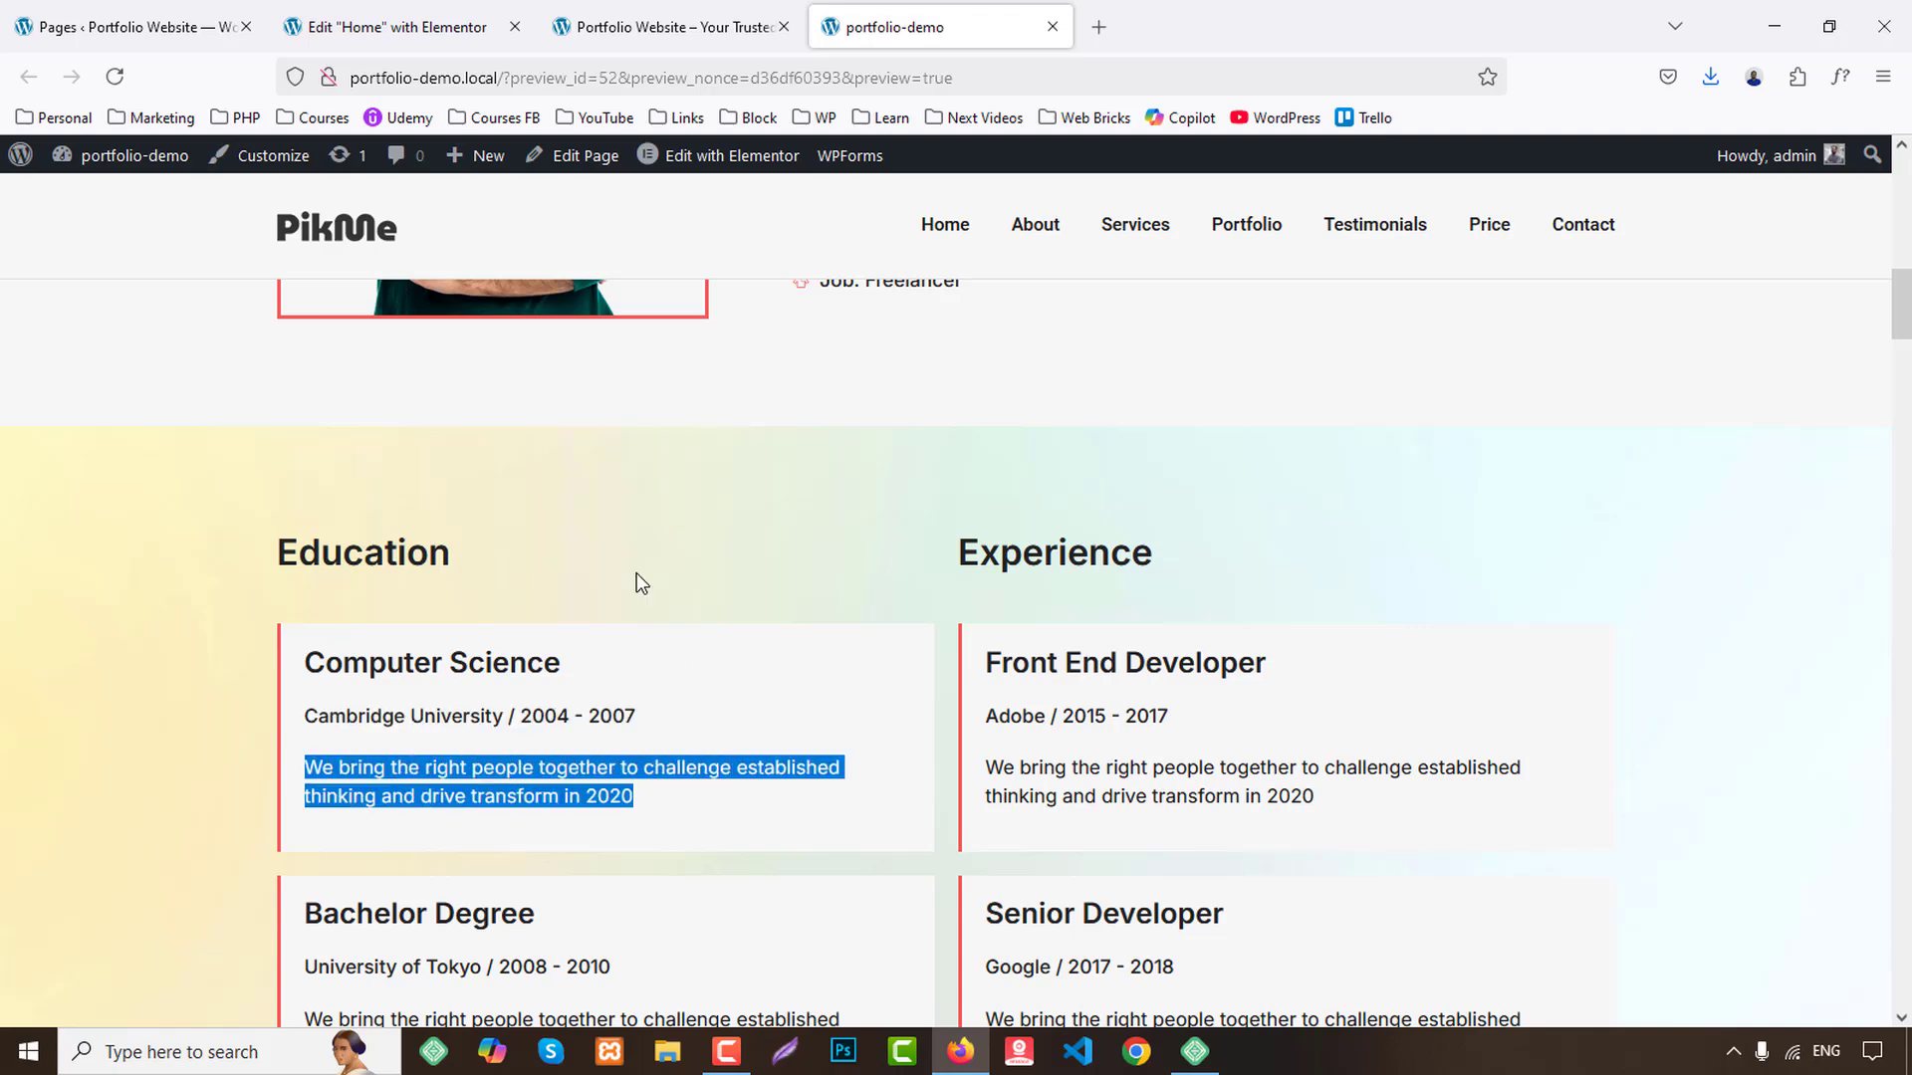
left_click(438, 27)
left_click(777, 662)
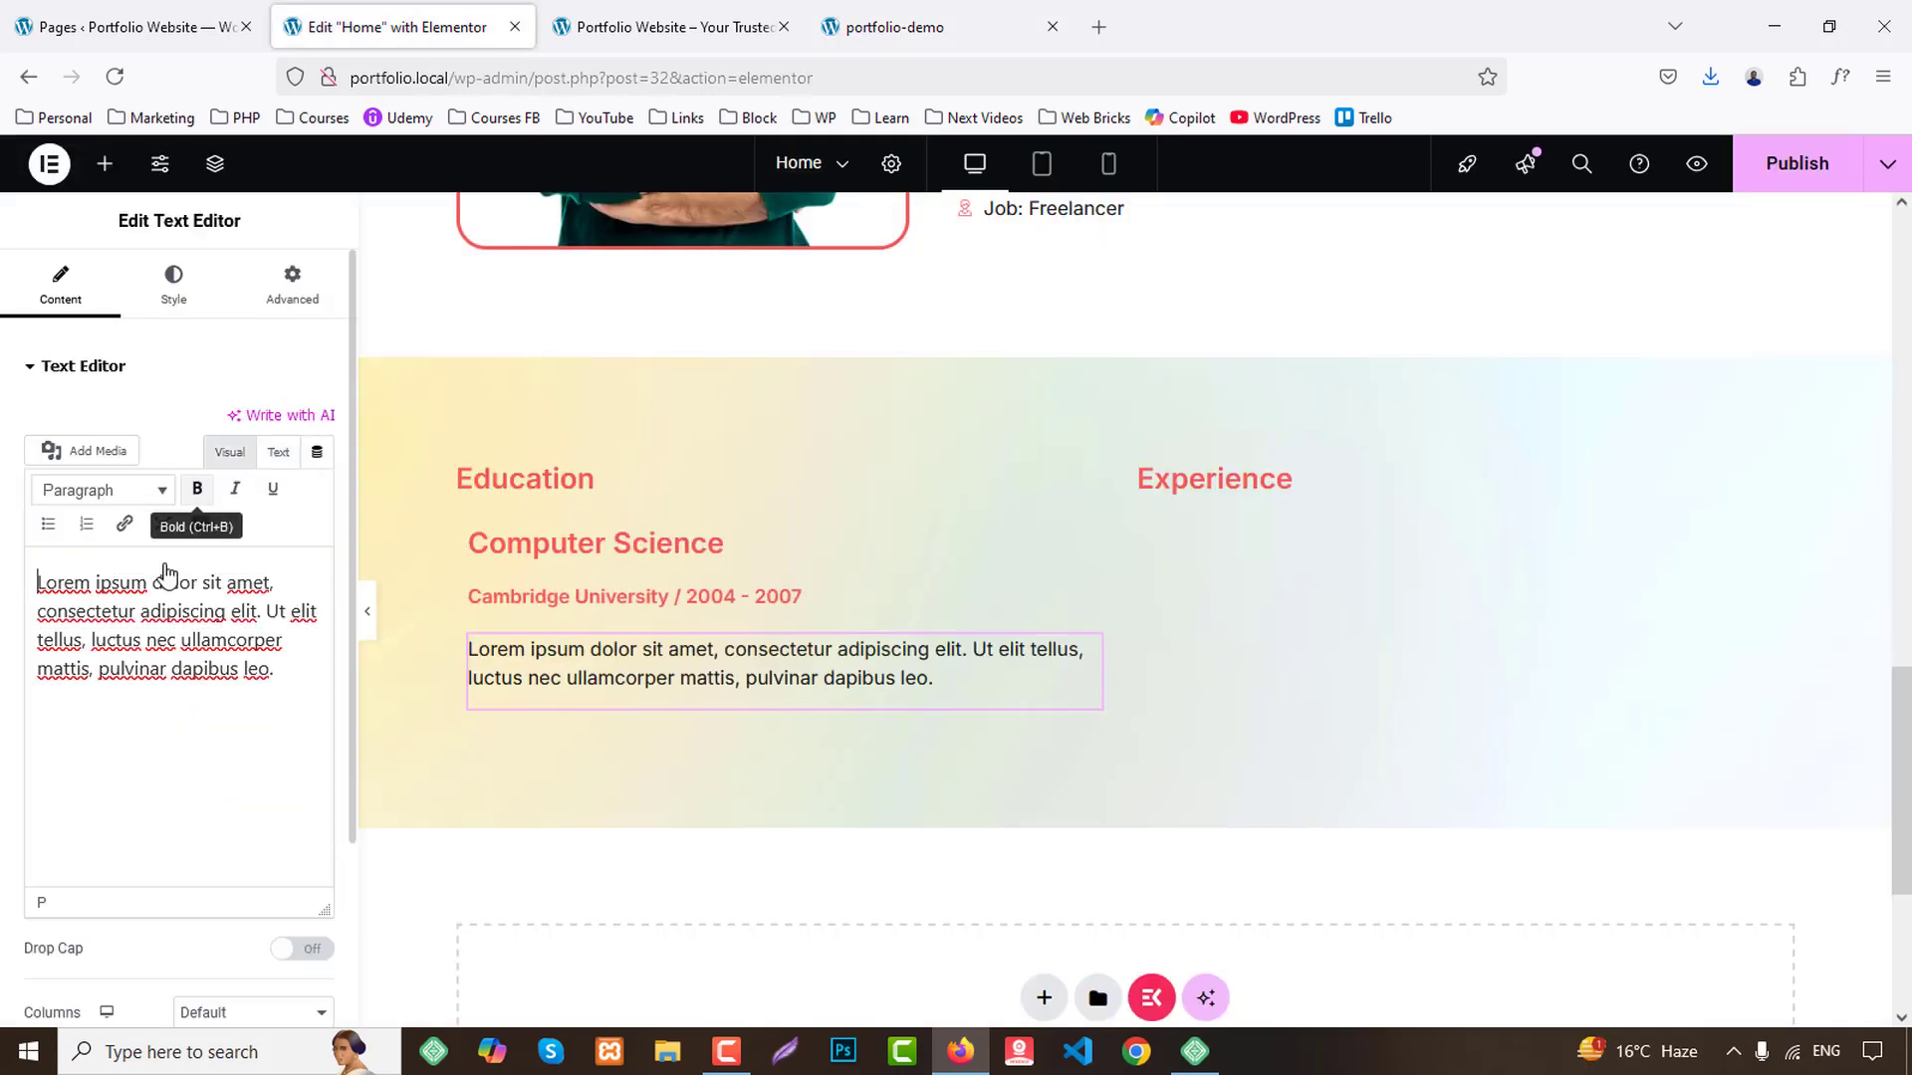
key("ctrl+a")
key("ctrl+v")
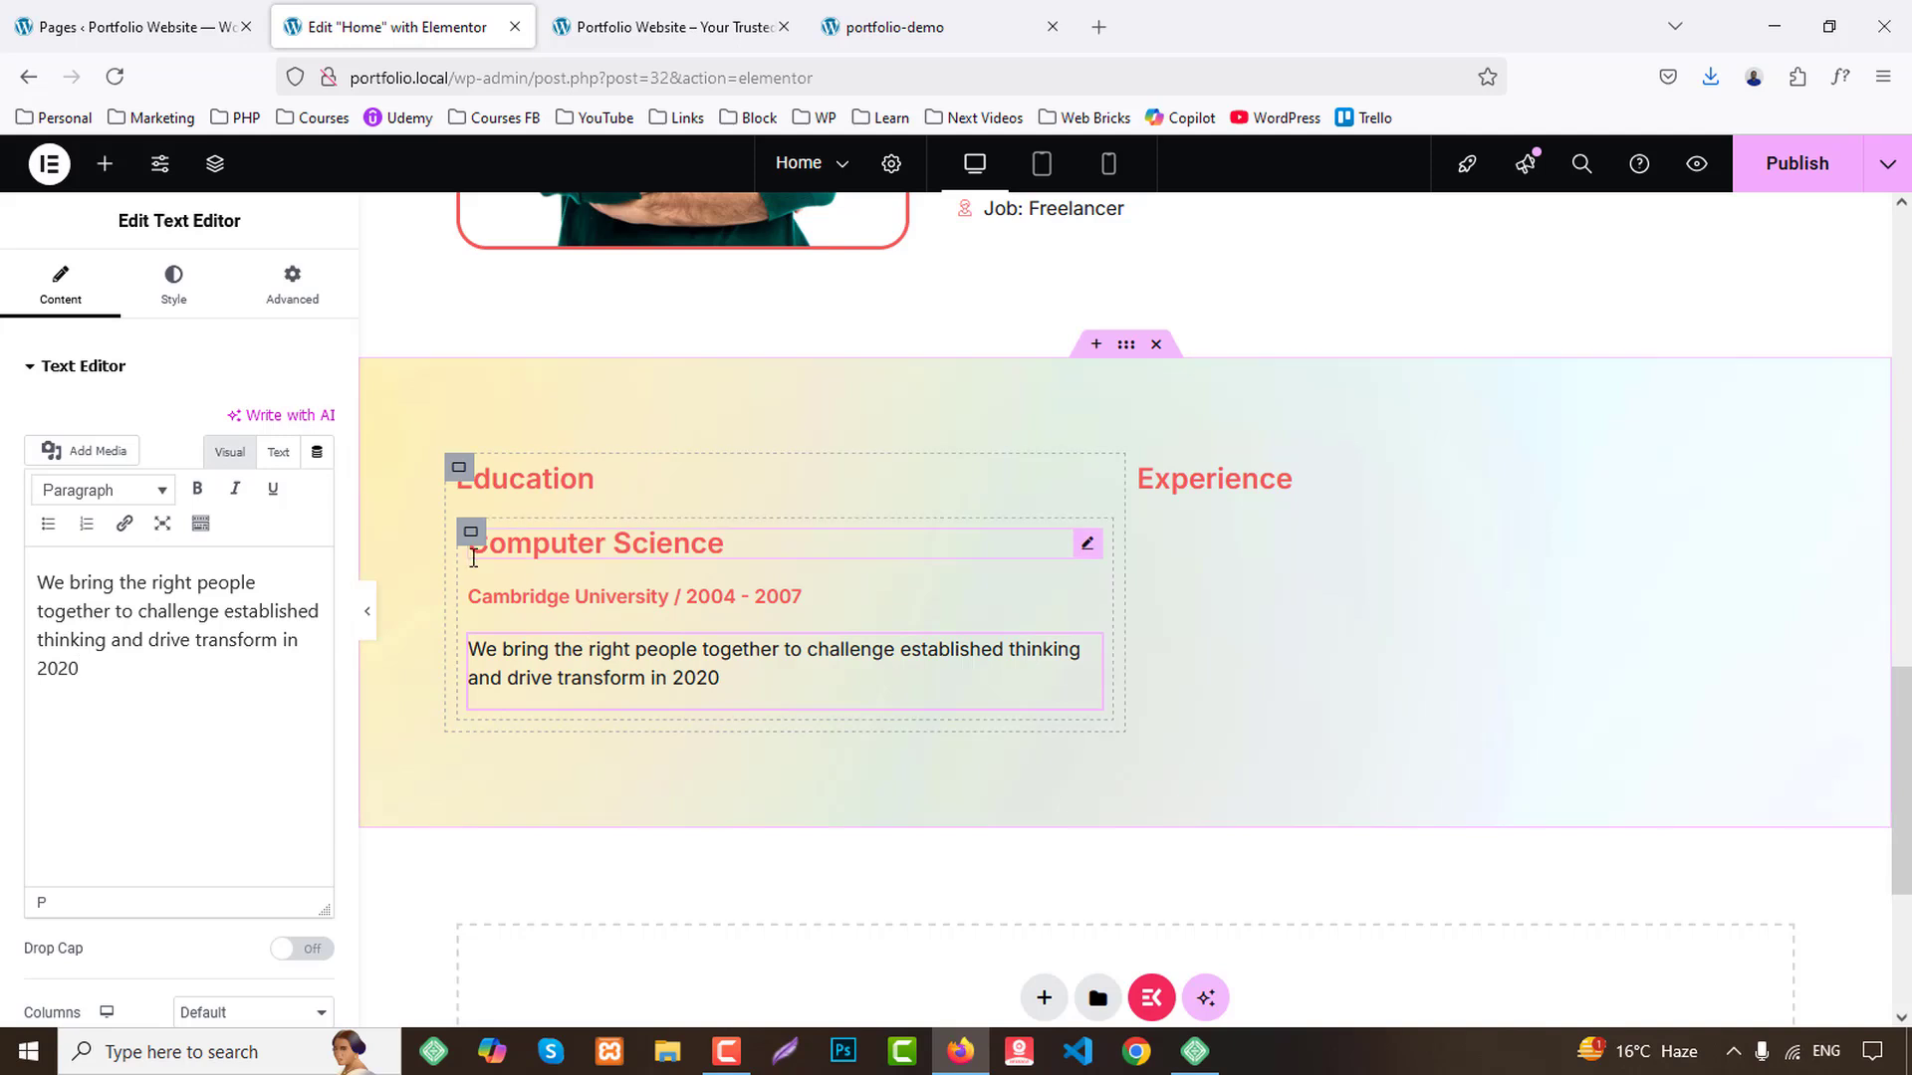
Give the Computer Science card's container a classic background in the global White color.
left_click(472, 539)
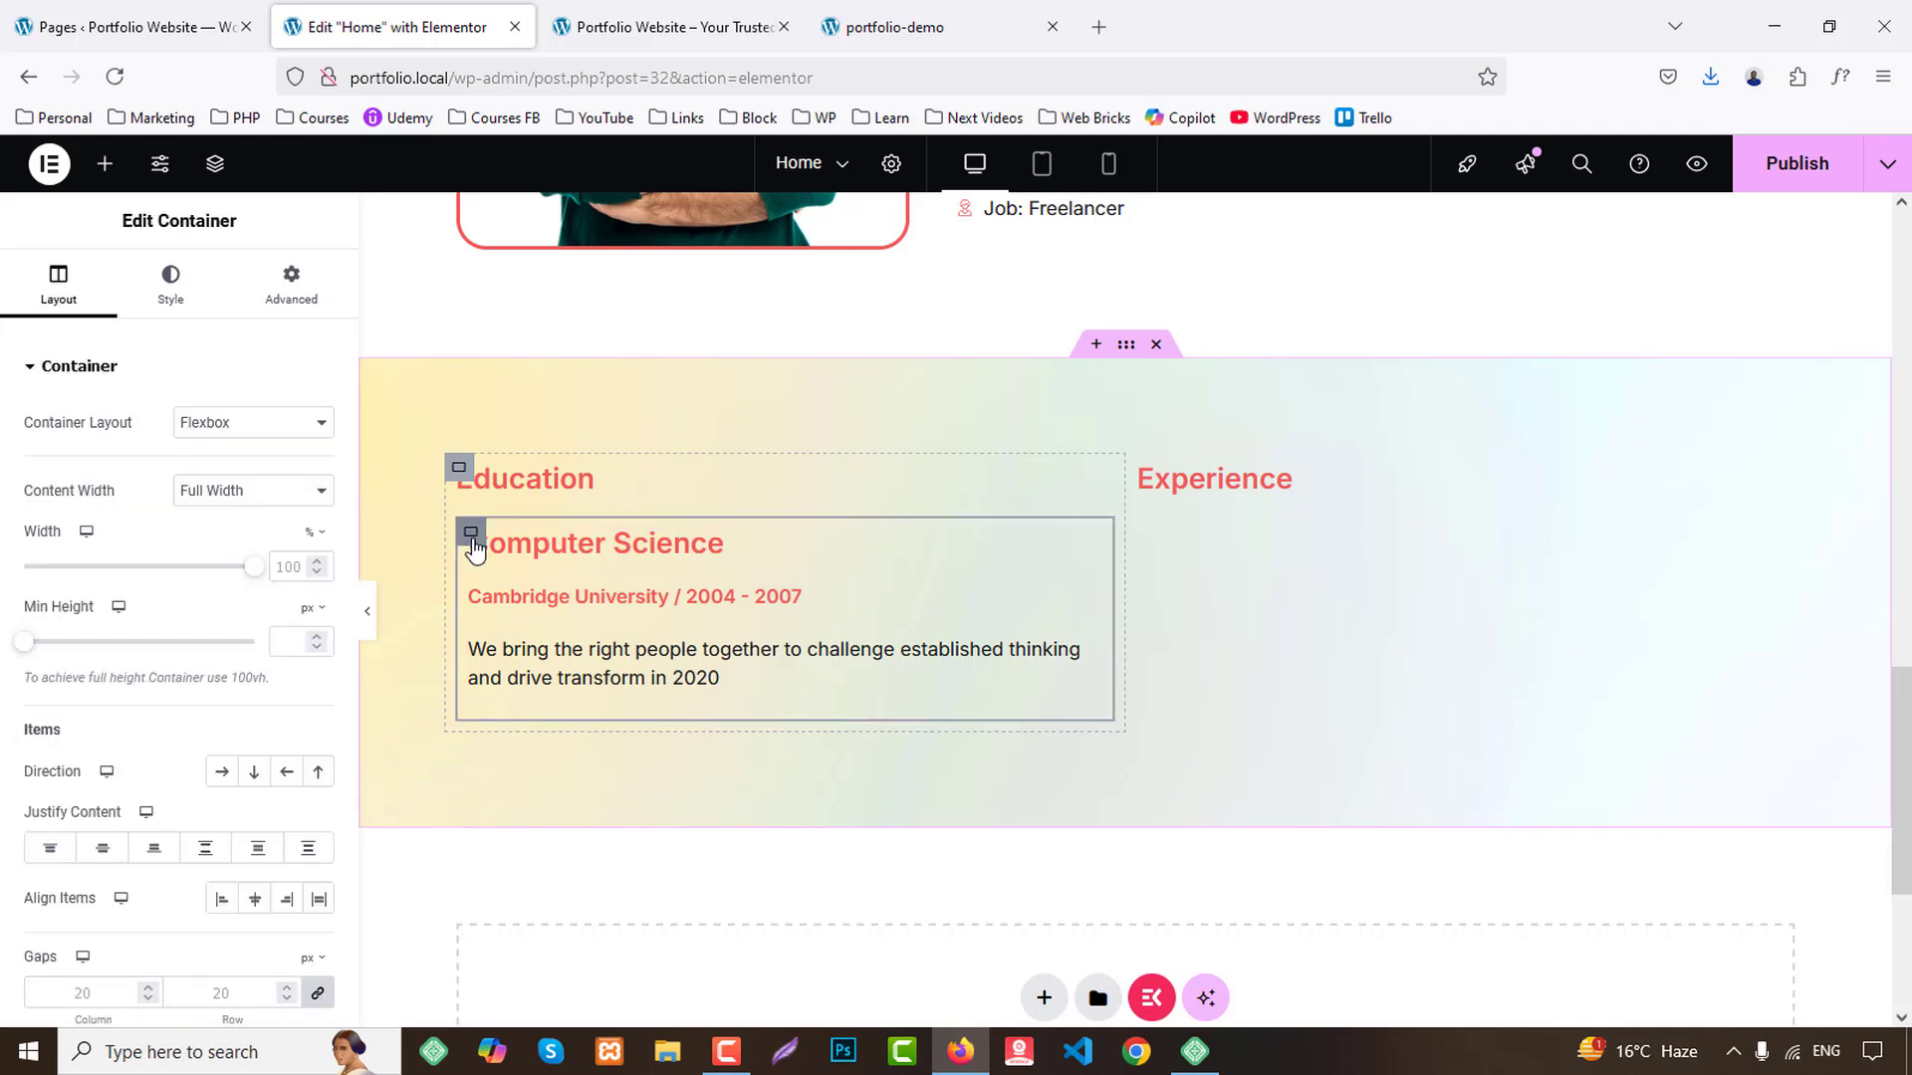
left_click(170, 292)
left_click(221, 474)
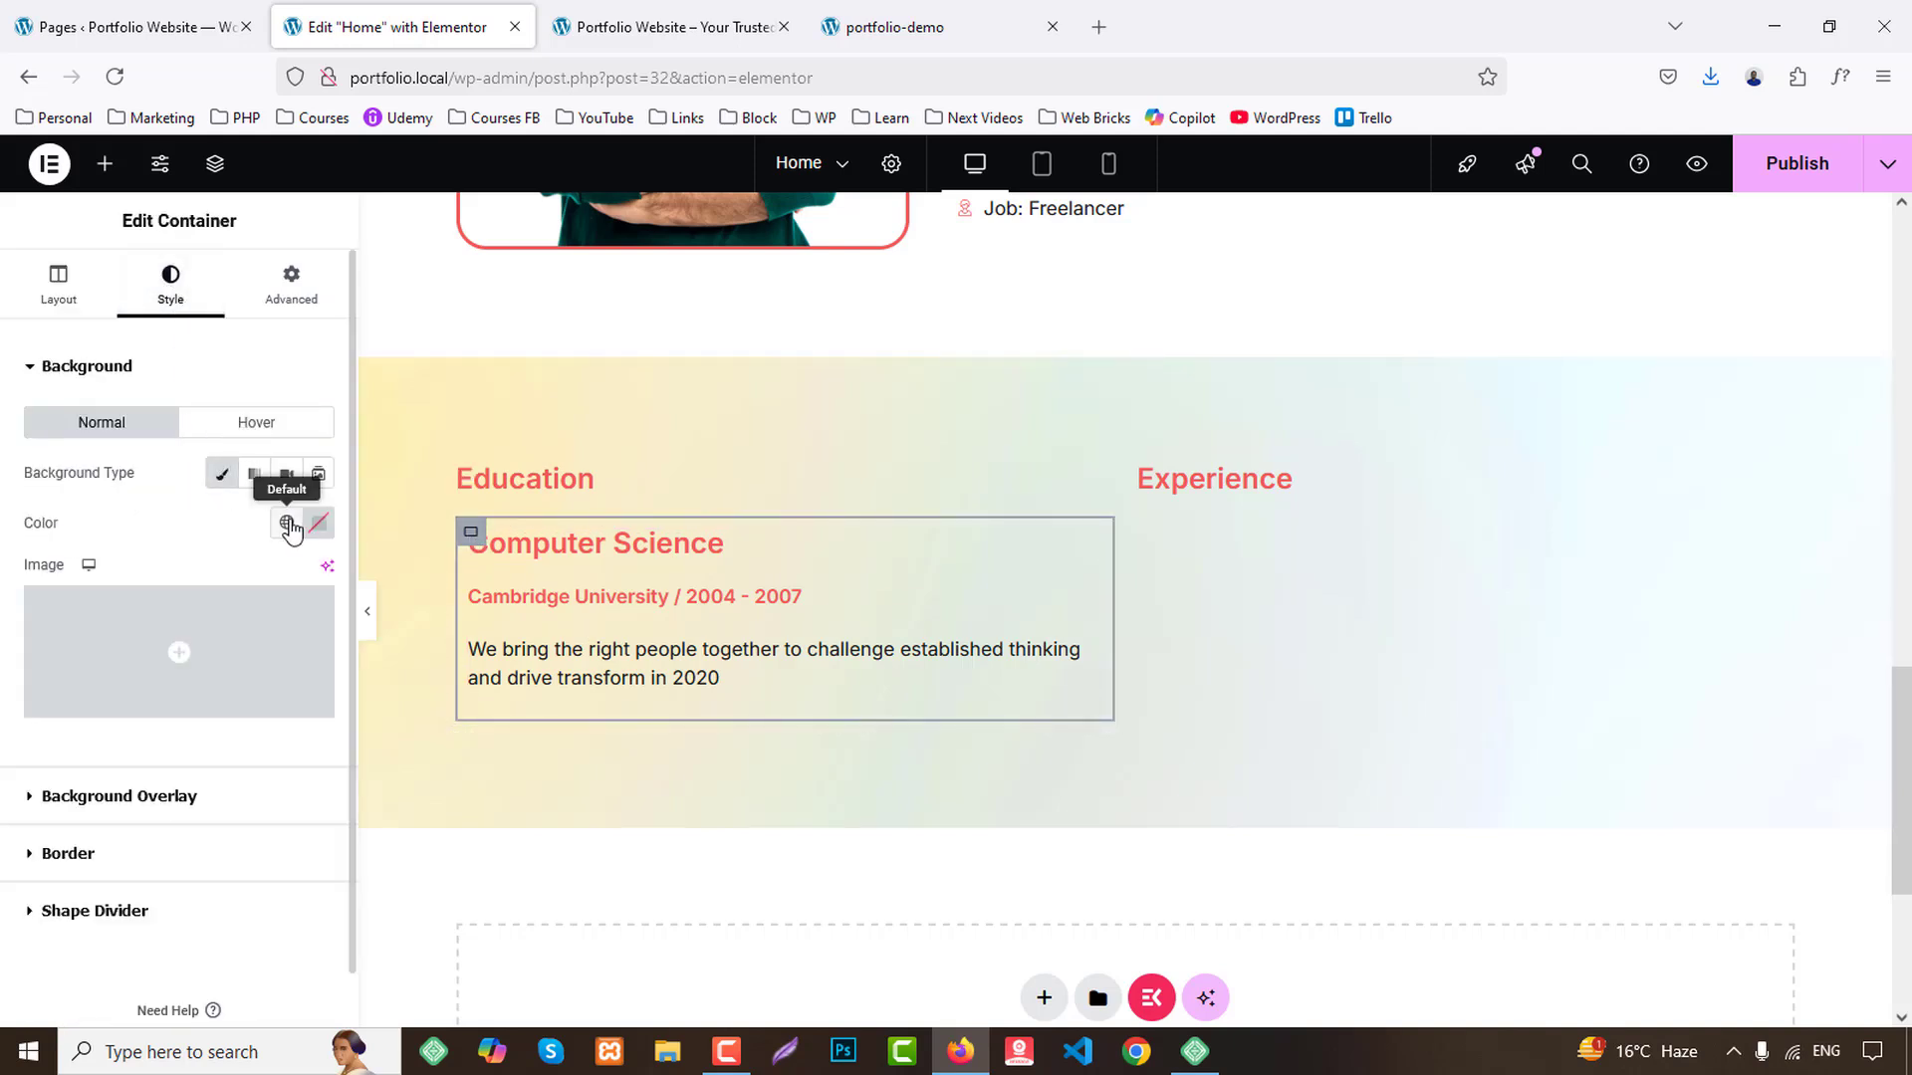
left_click(287, 523)
left_click(118, 826)
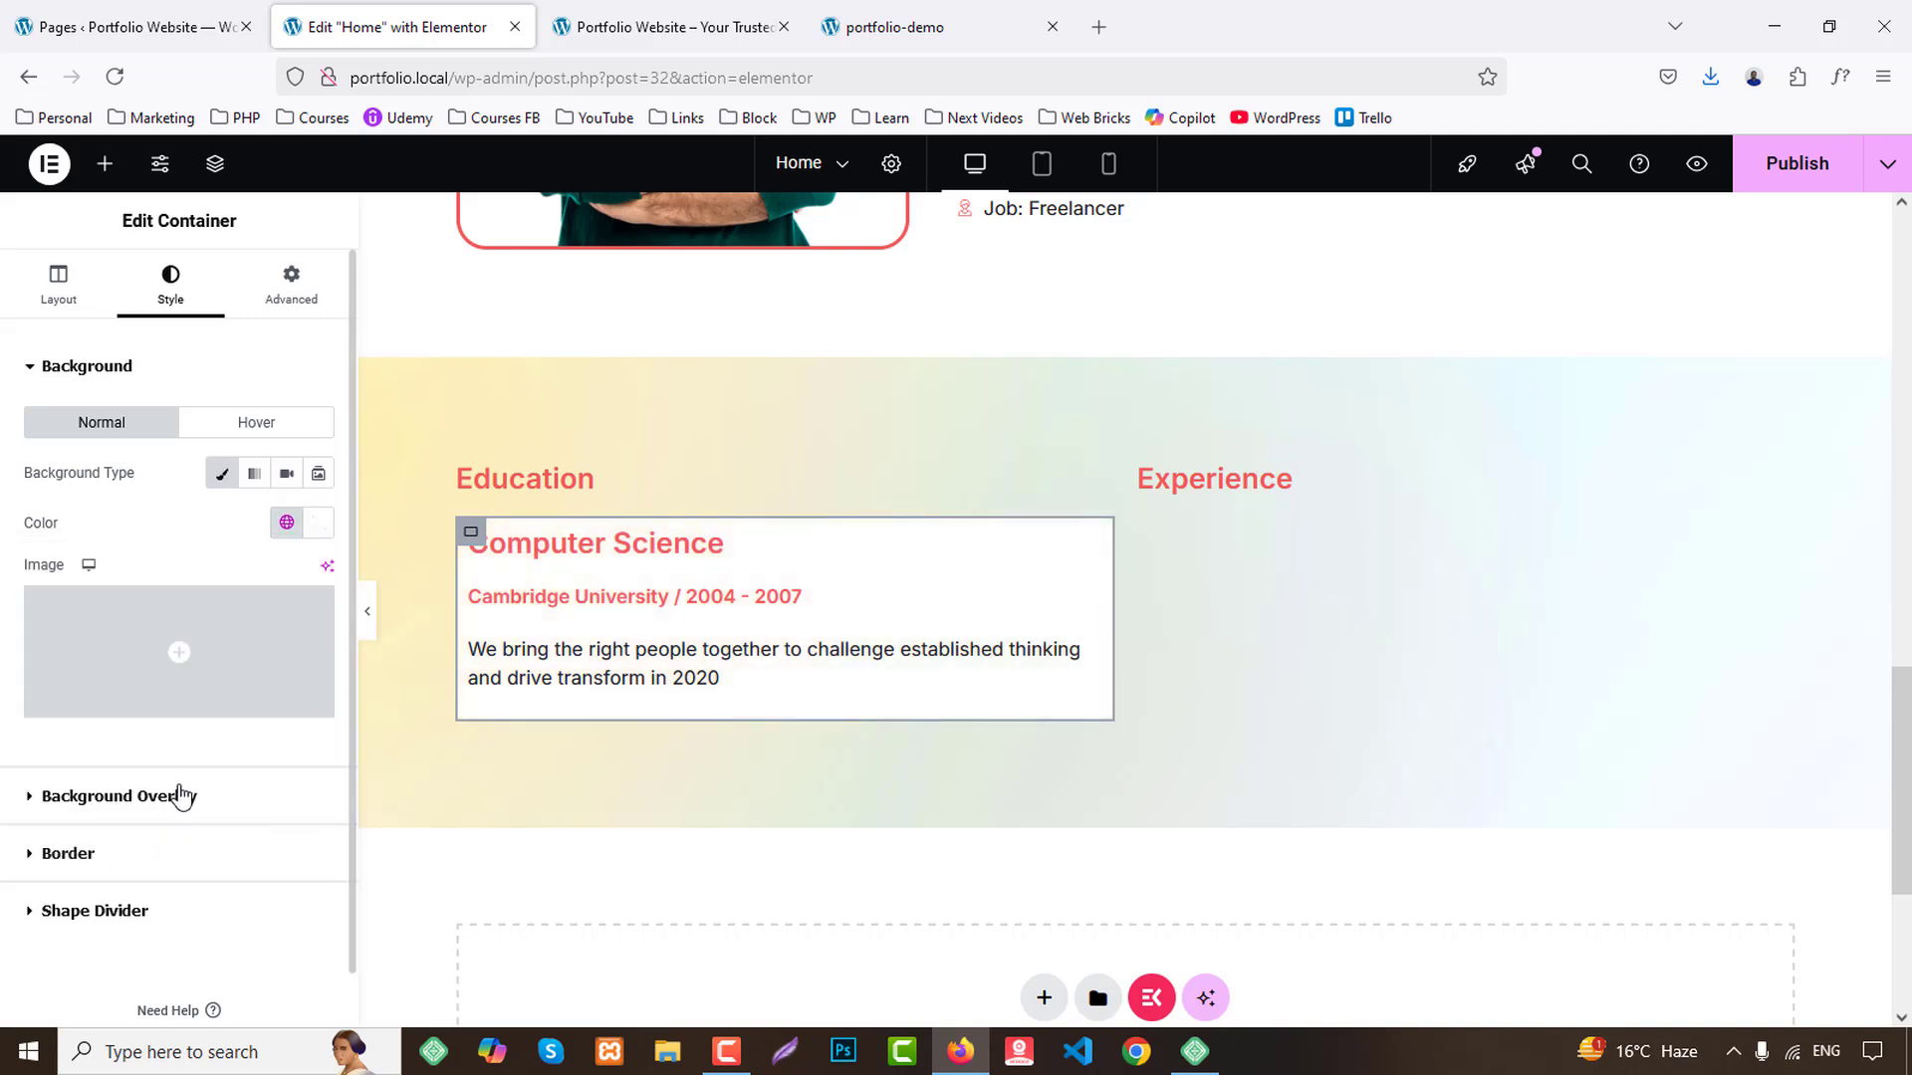
Add a solid border in the global Primary color to the card, 3 px wide on its left side and 0 on the others.
left_click(78, 854)
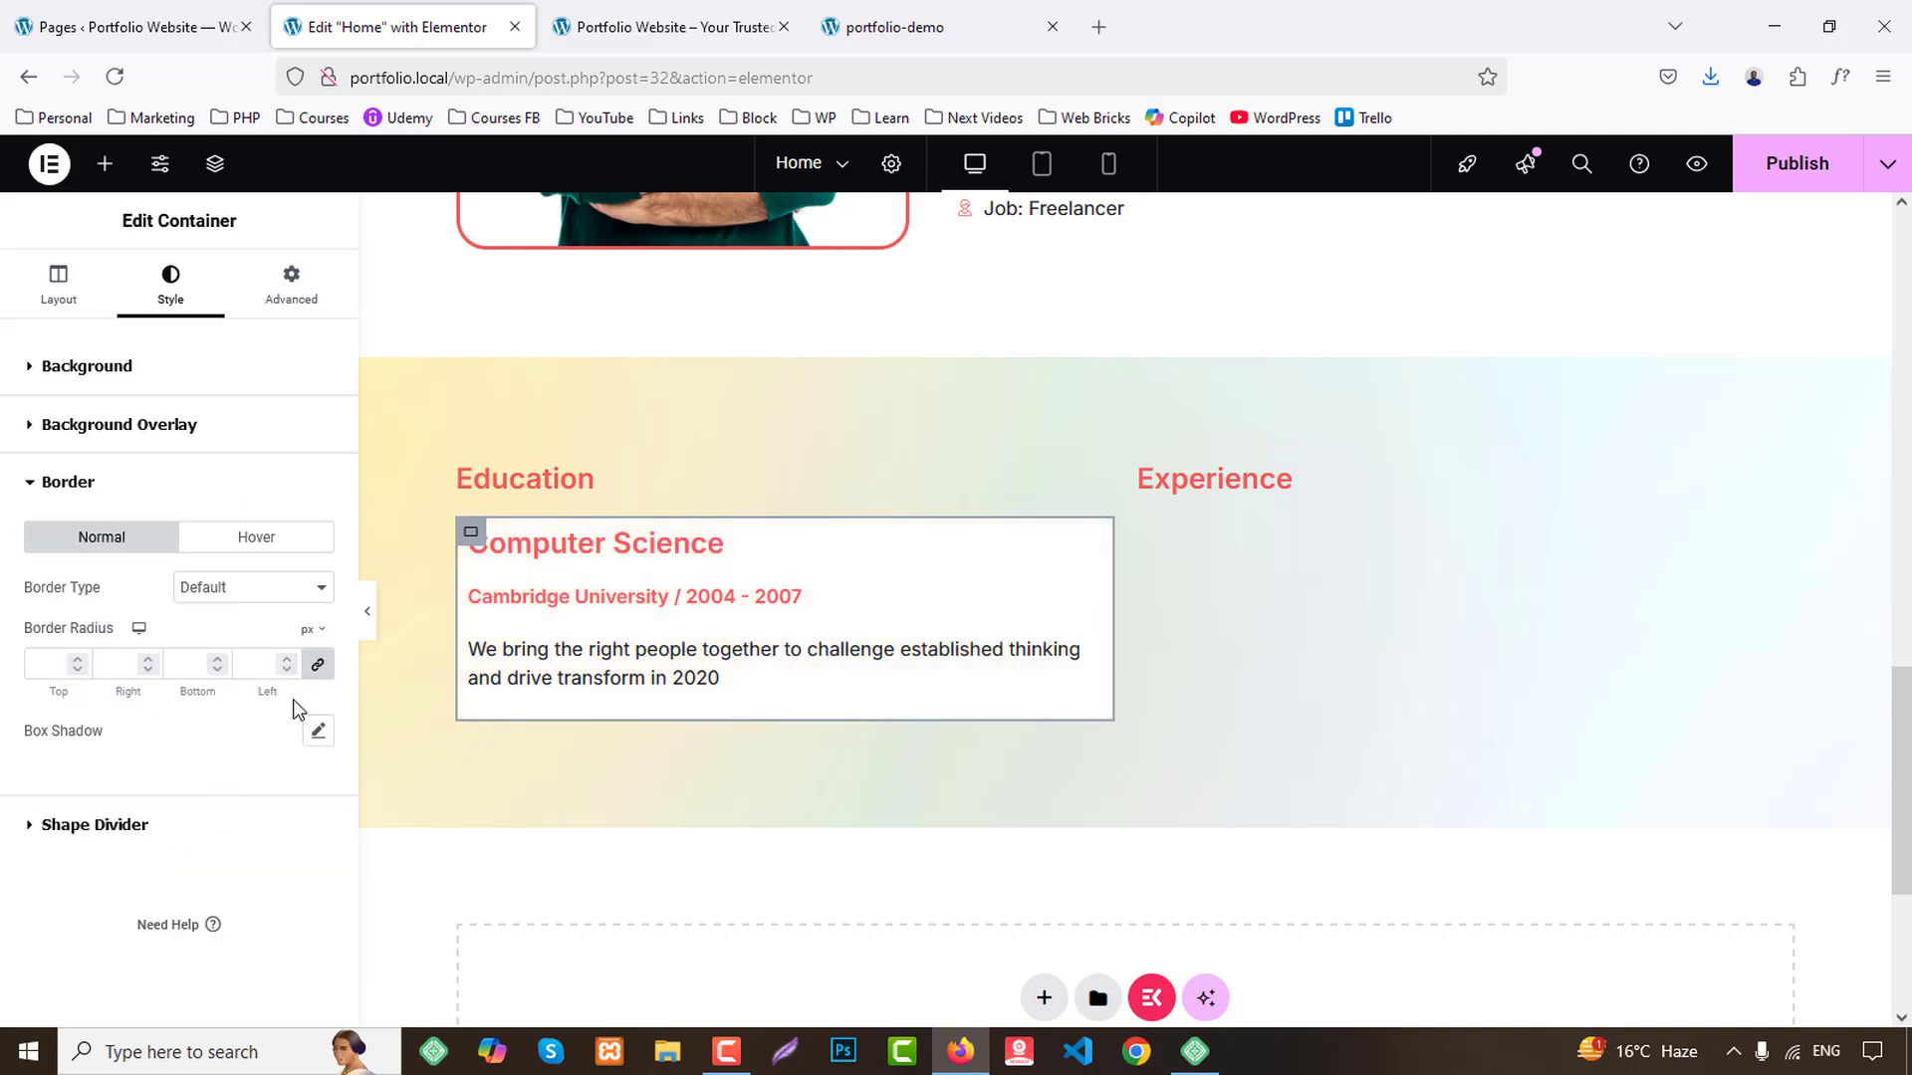
left_click(256, 588)
left_click(224, 674)
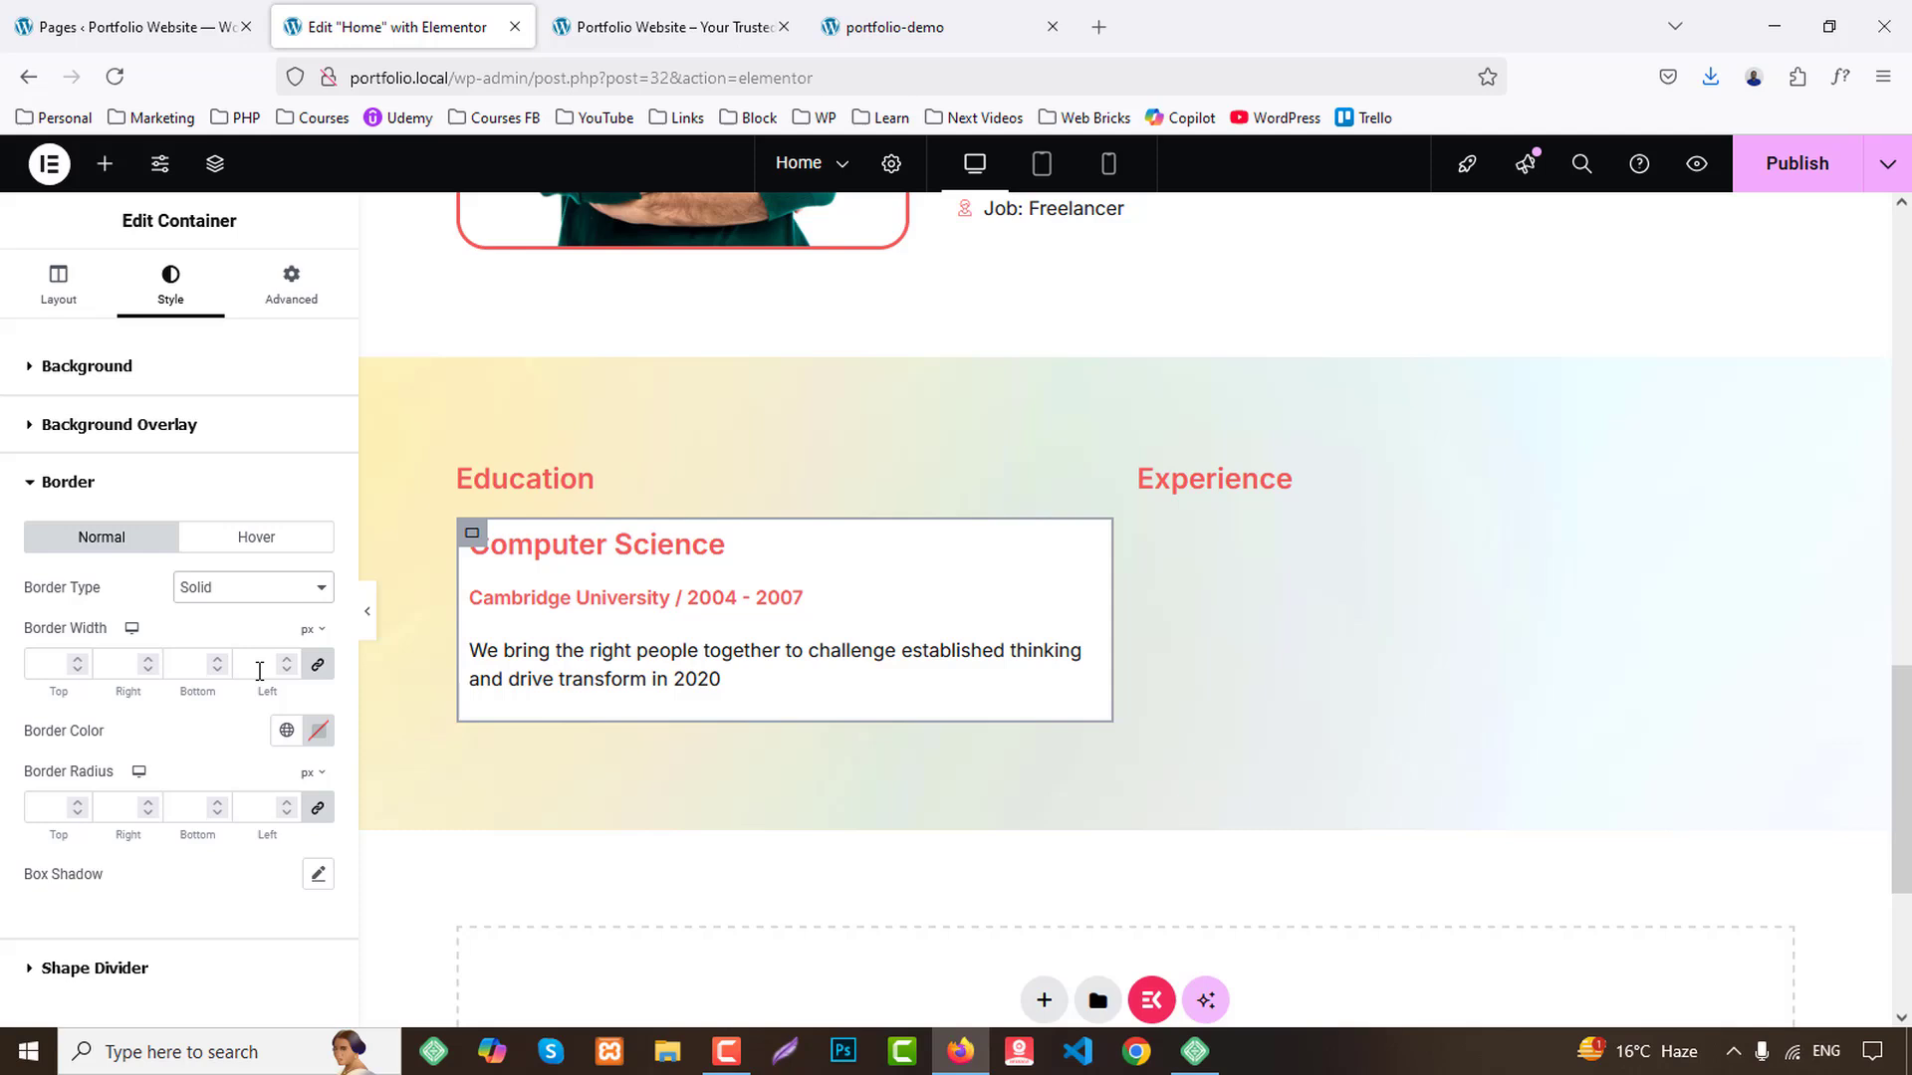
left_click(320, 666)
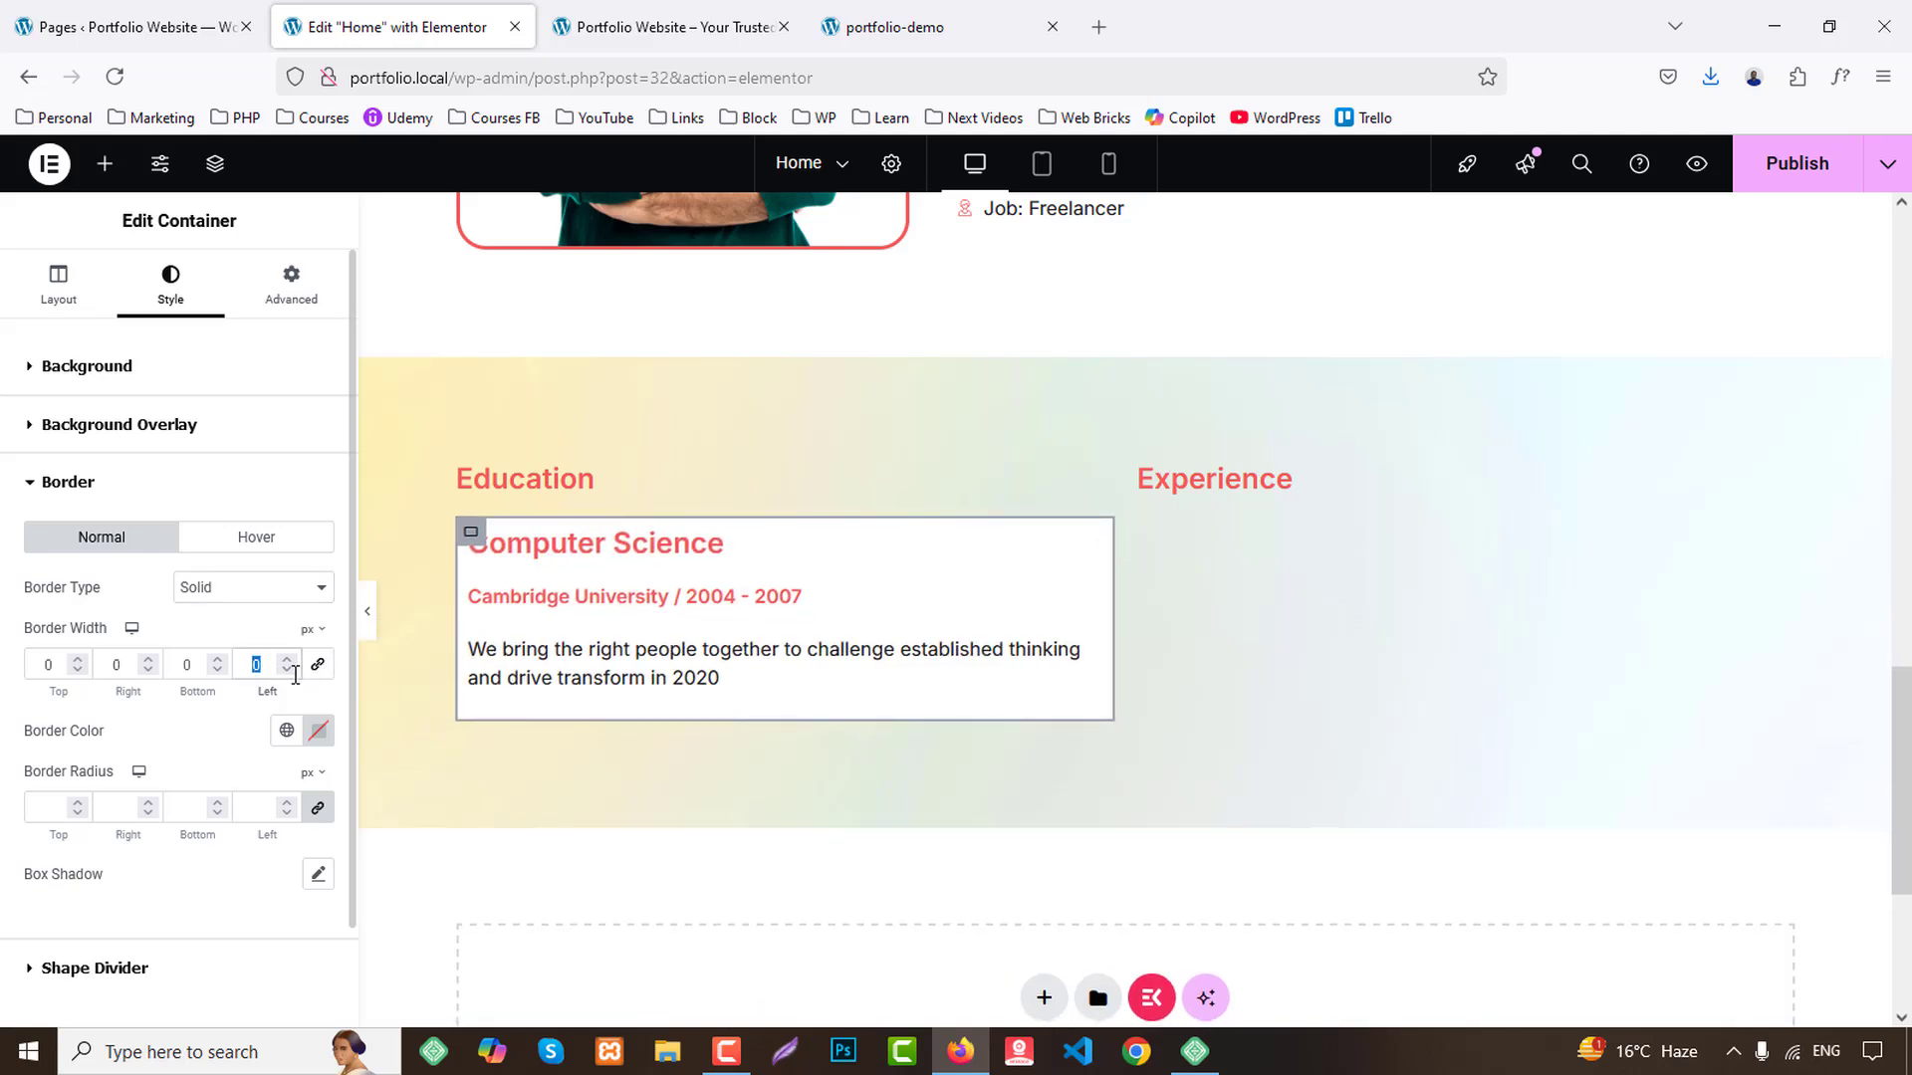
type("3")
left_click(286, 731)
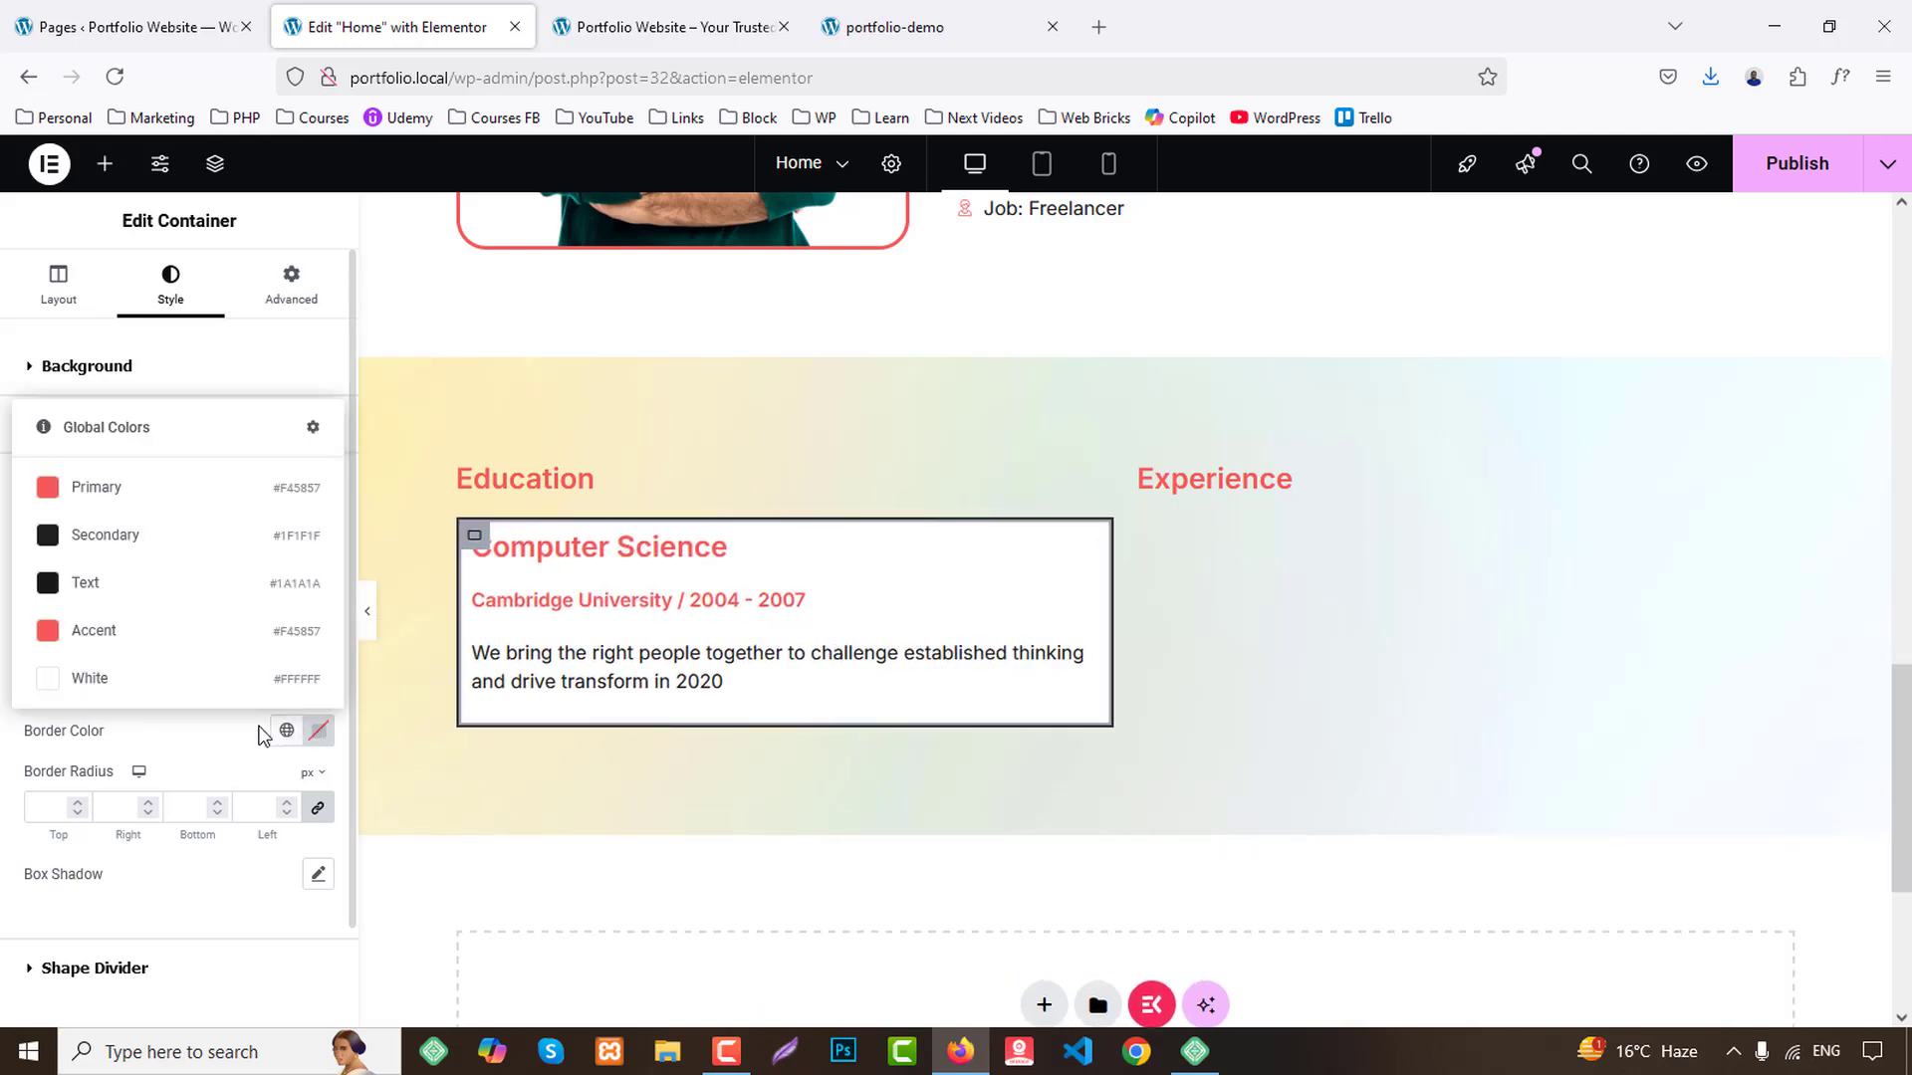
left_click(126, 494)
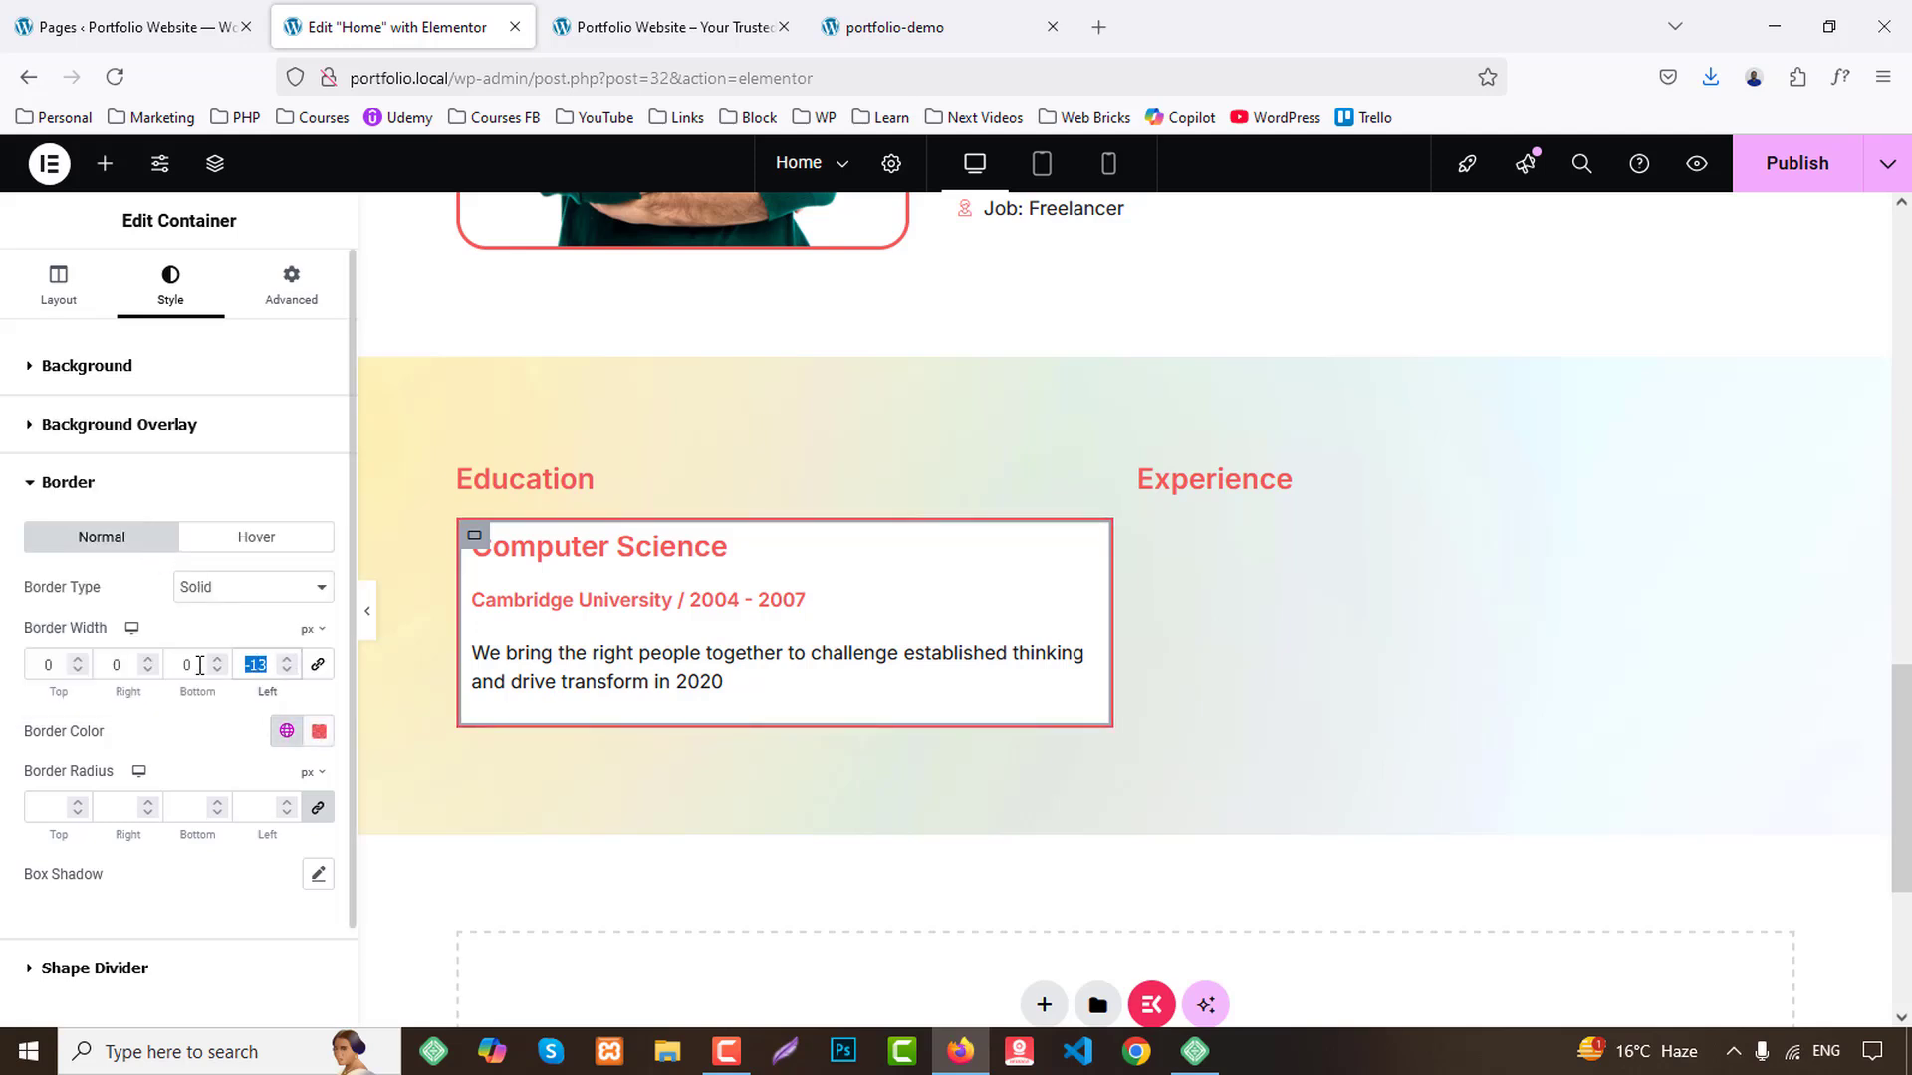
type("3")
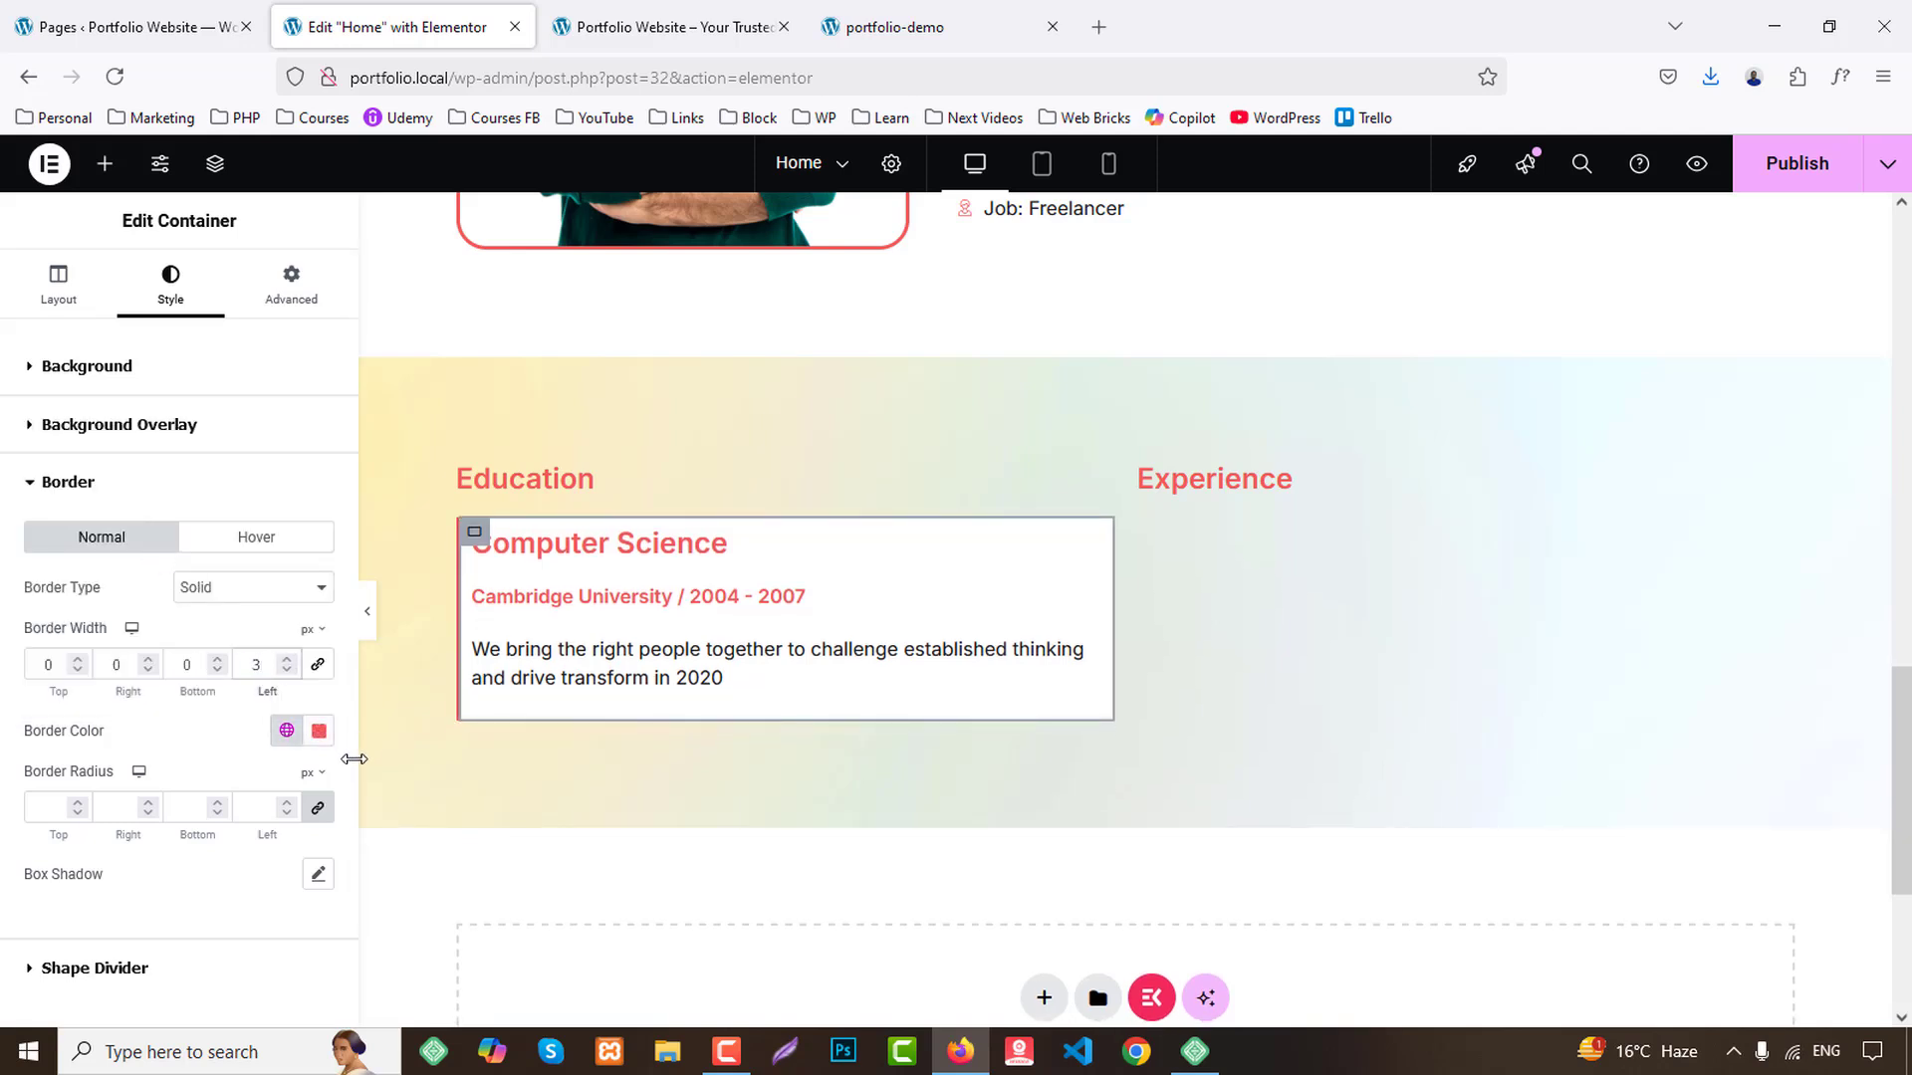
Set the card container's padding to 25 px on all sides and compare it with the portfolio-demo site.
left_click(281, 306)
type("25")
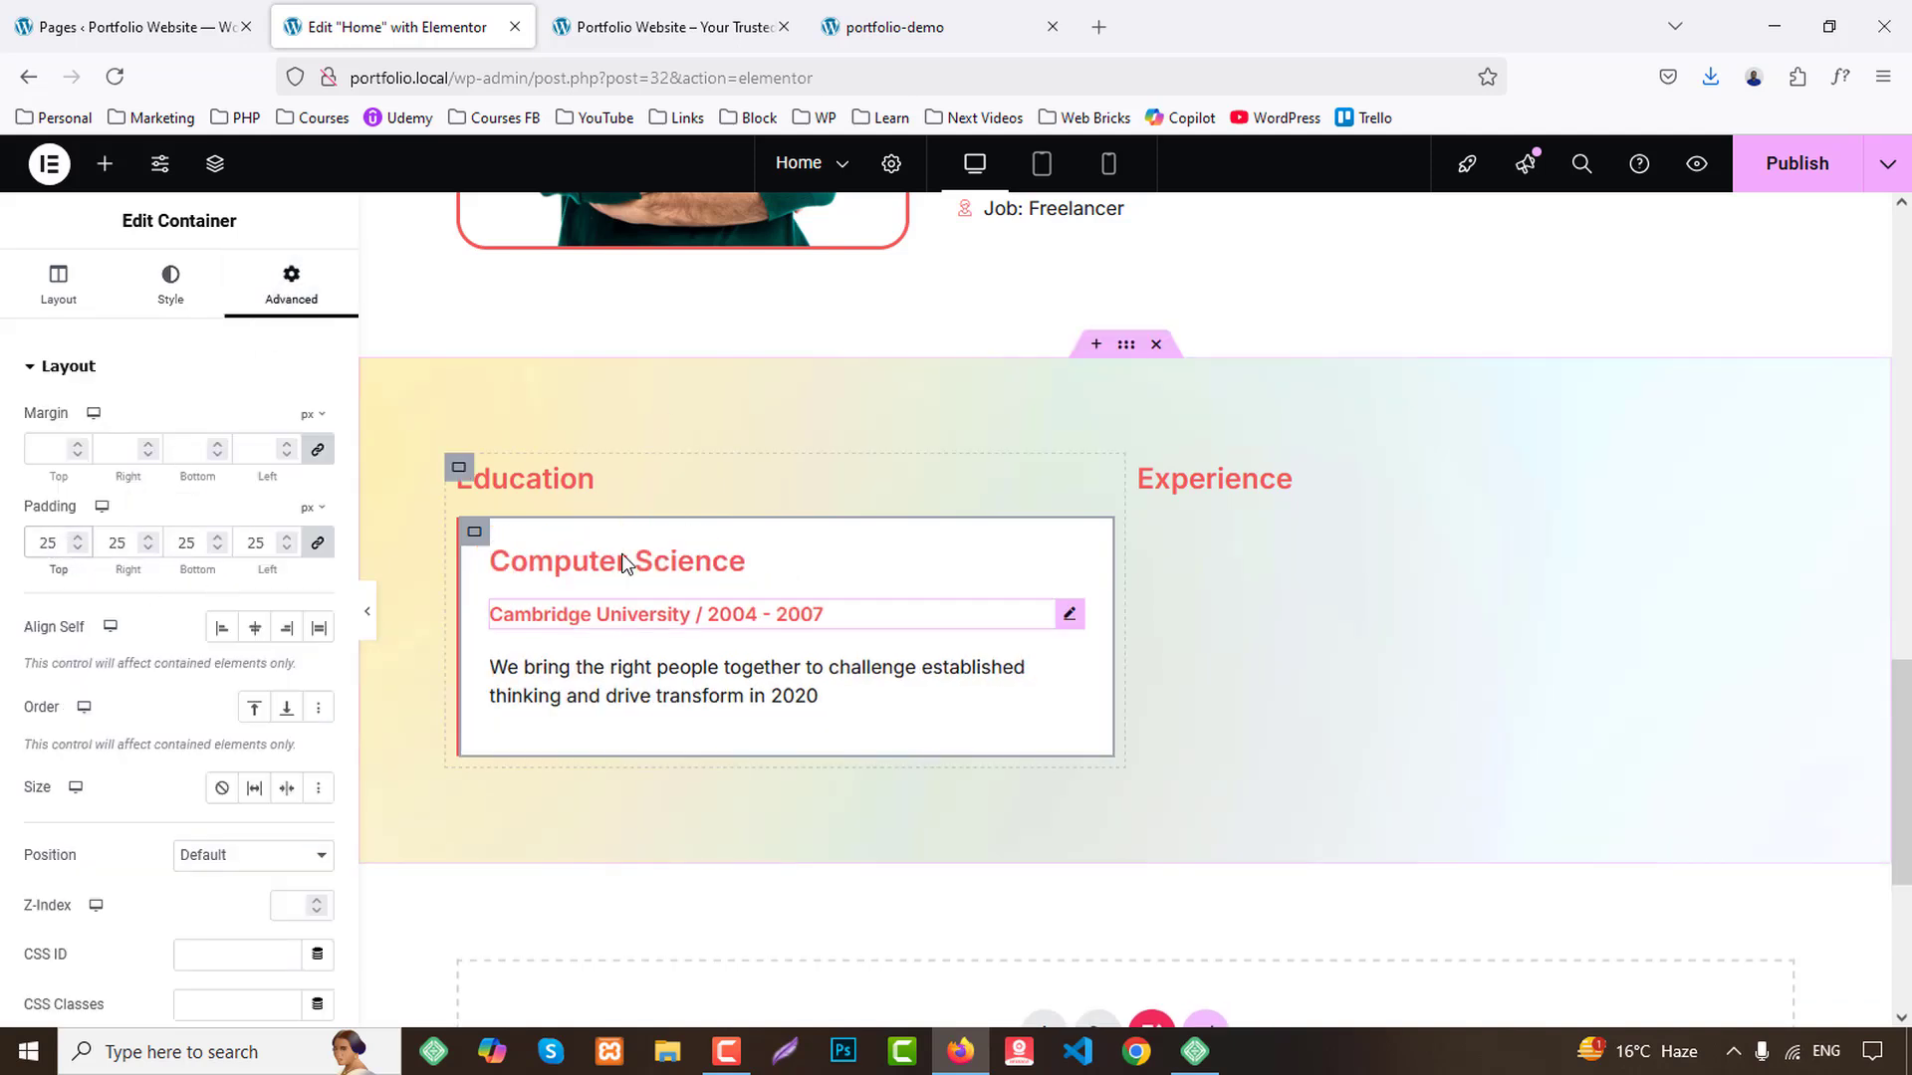
left_click(867, 27)
left_click(445, 10)
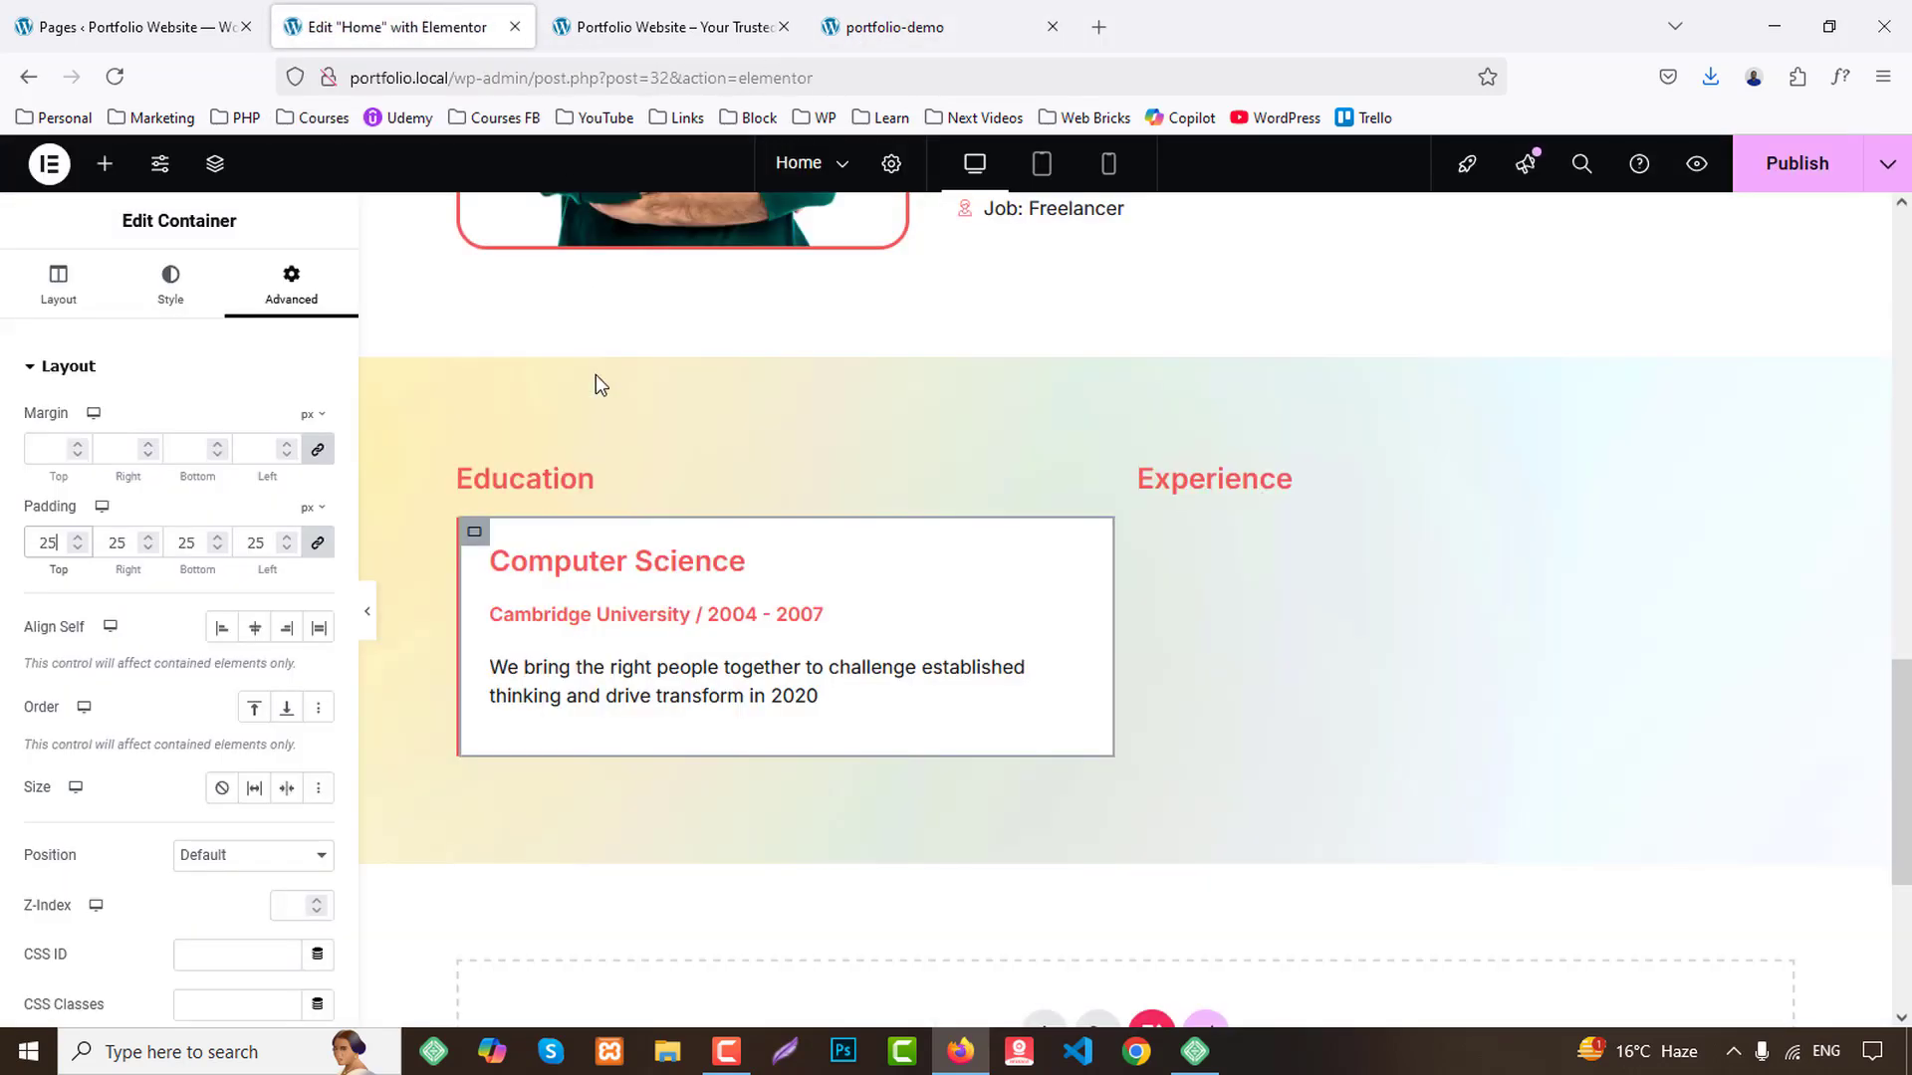
Give the "Computer Science" heading a dark global text color and a font size of 24 px.
left_click(578, 564)
left_click(185, 285)
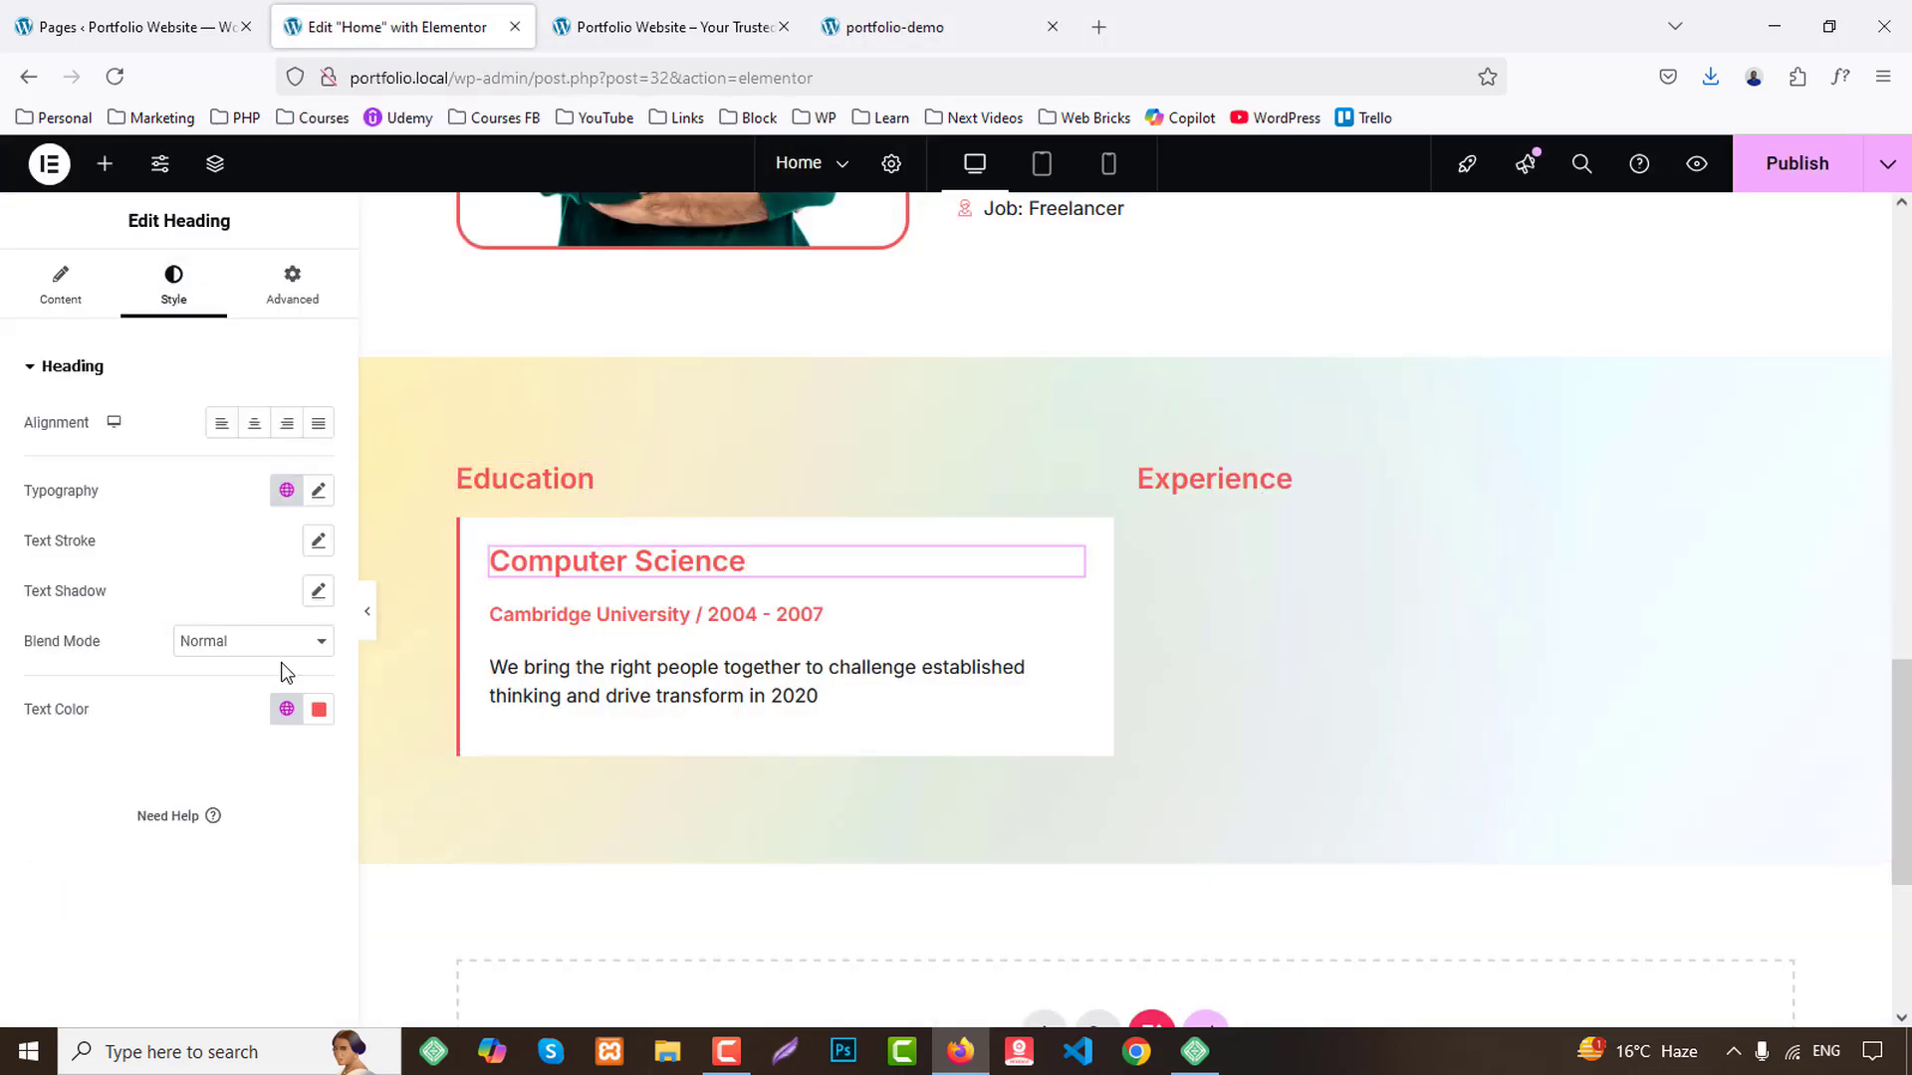
left_click(287, 709)
left_click(95, 547)
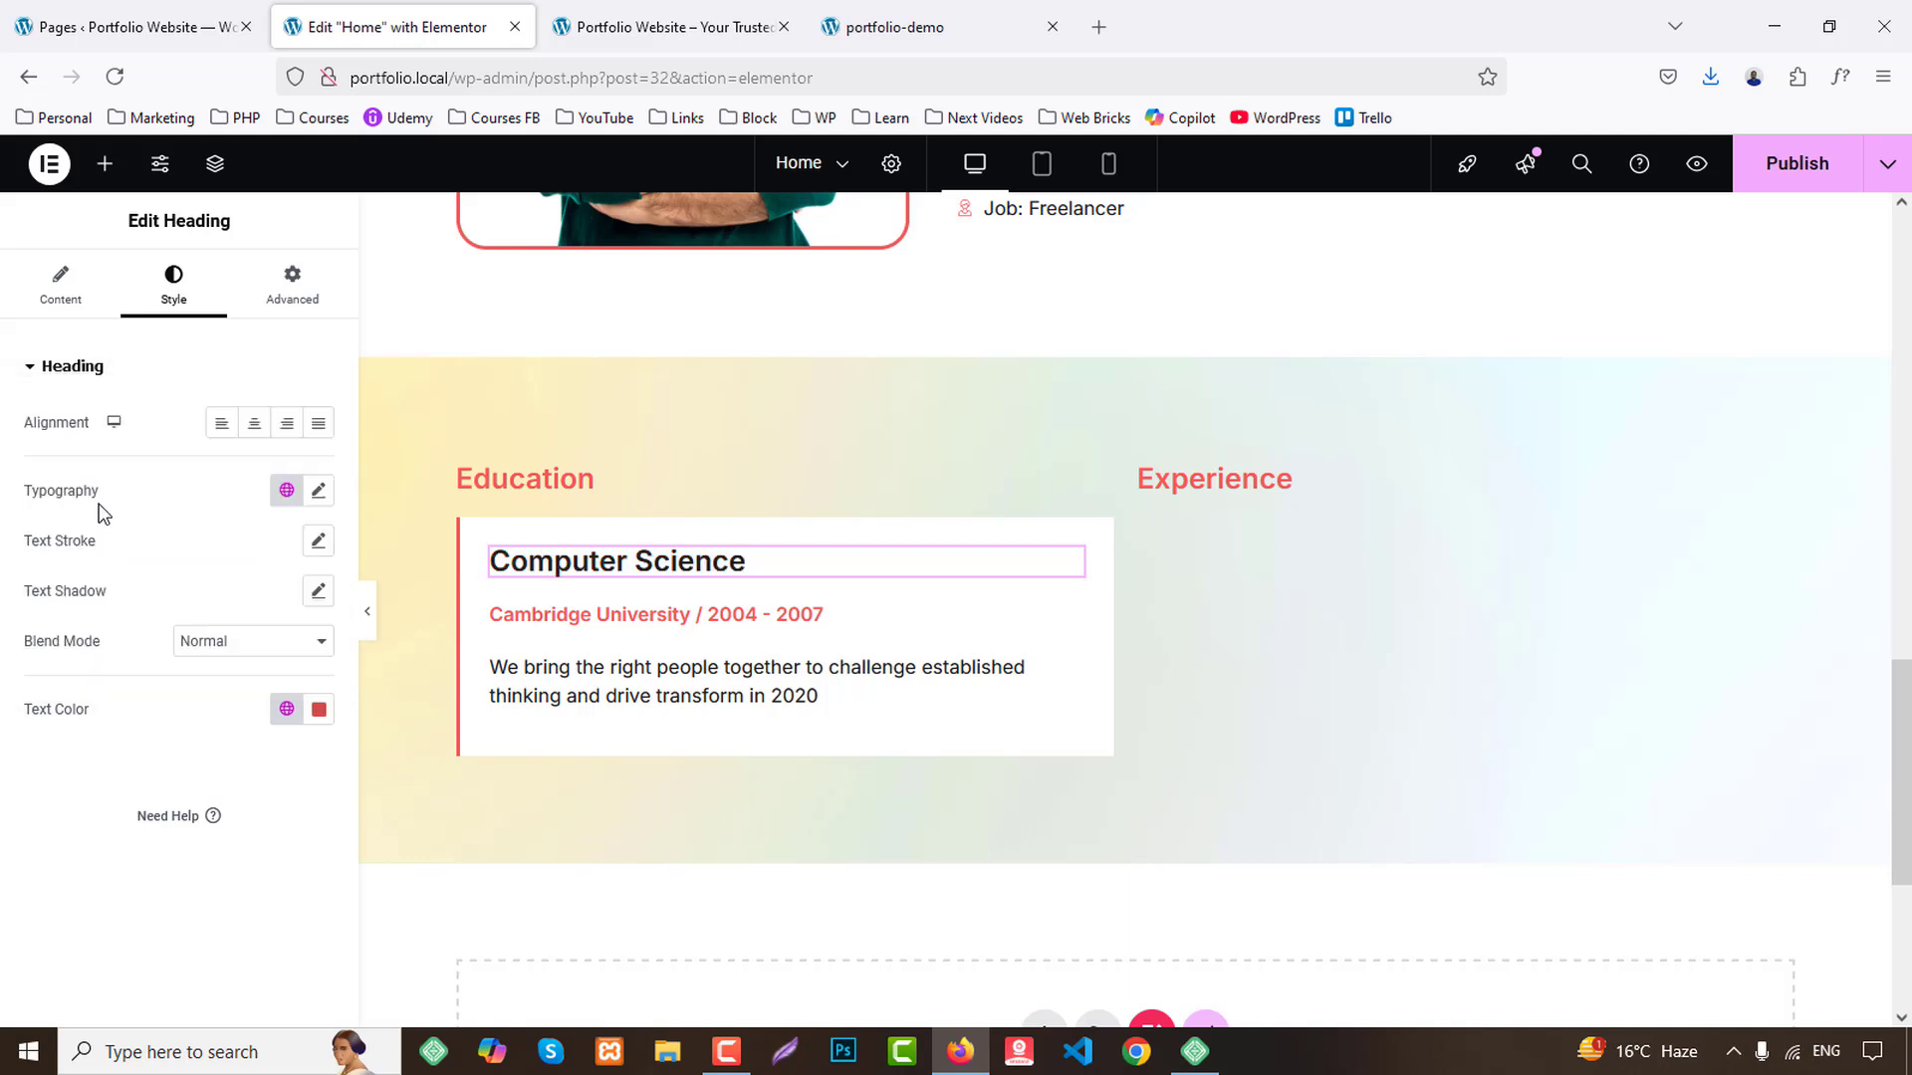
left_click(320, 493)
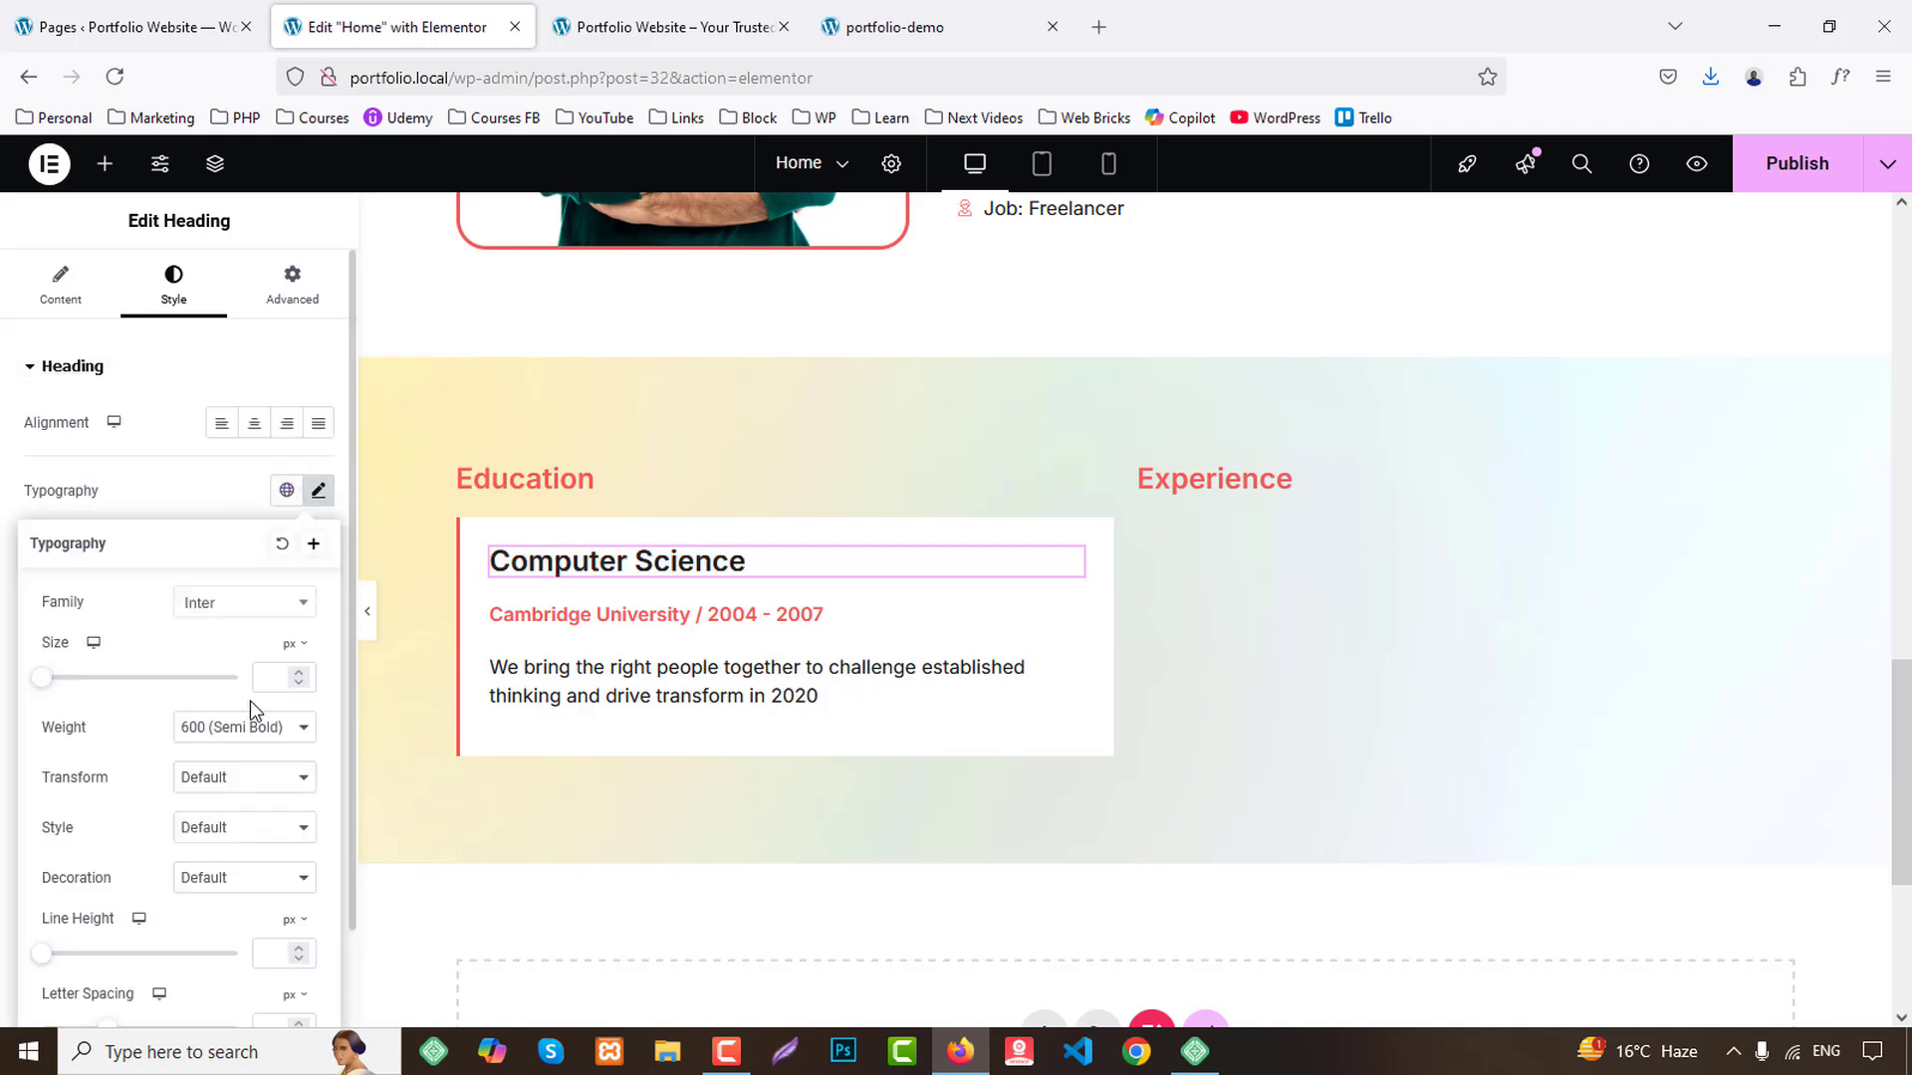
type("22")
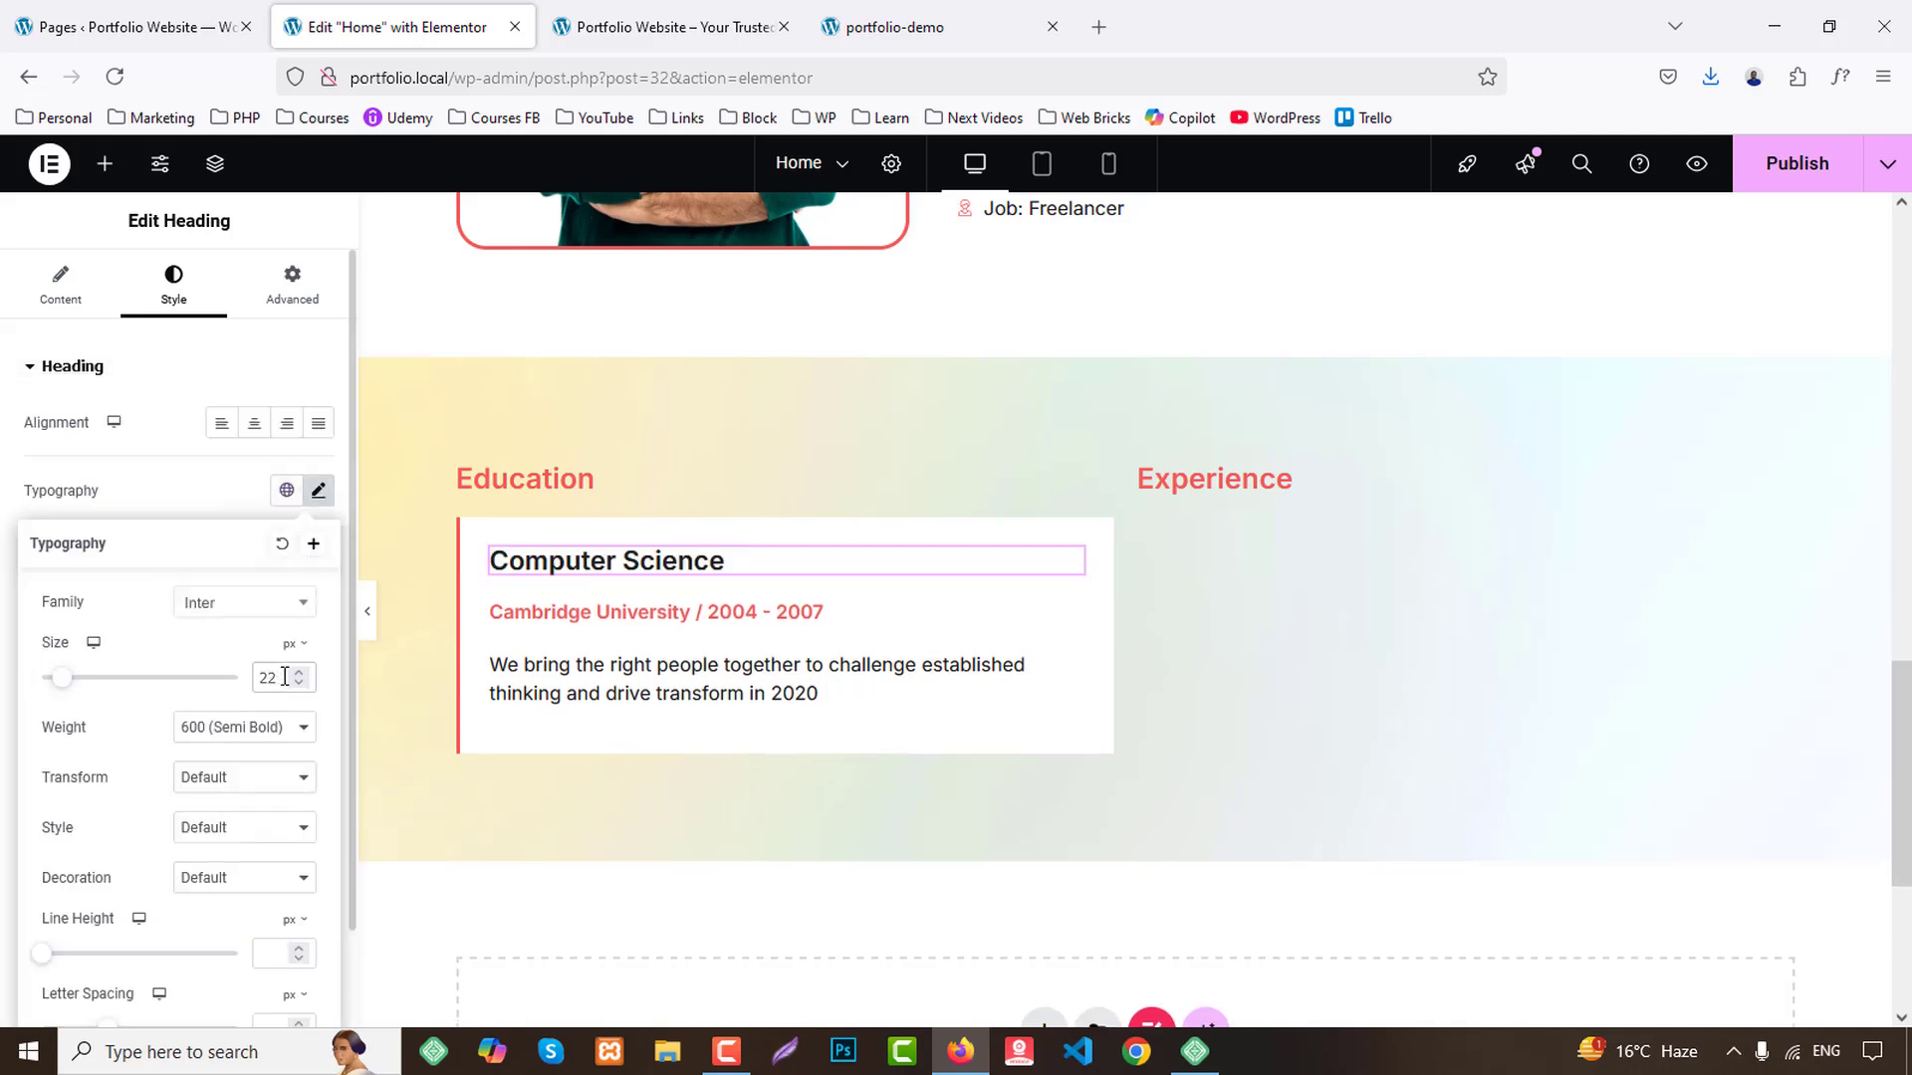
key("BackSpace")
type("4")
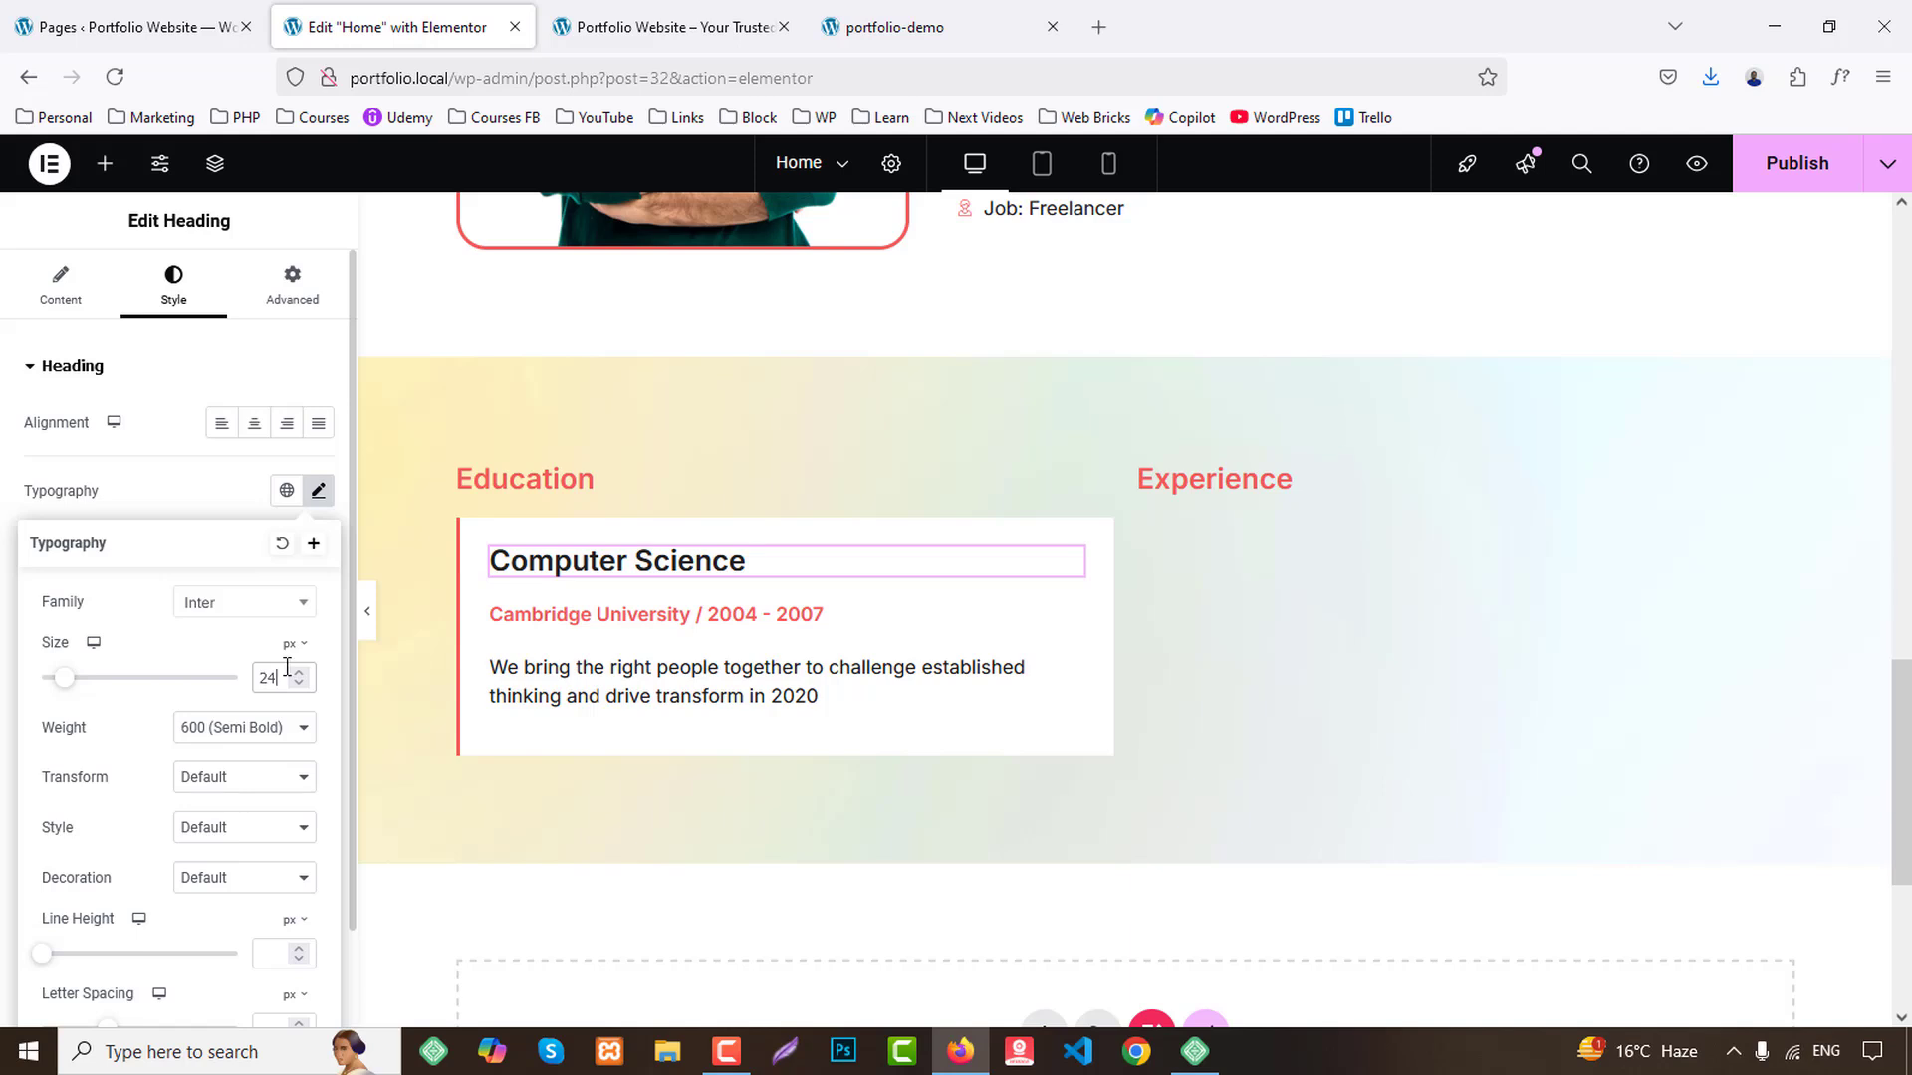
Change the text color of the "Cambridge University / 2004 - 2007" heading to the global Secondary color.
left_click(589, 609)
left_click(174, 284)
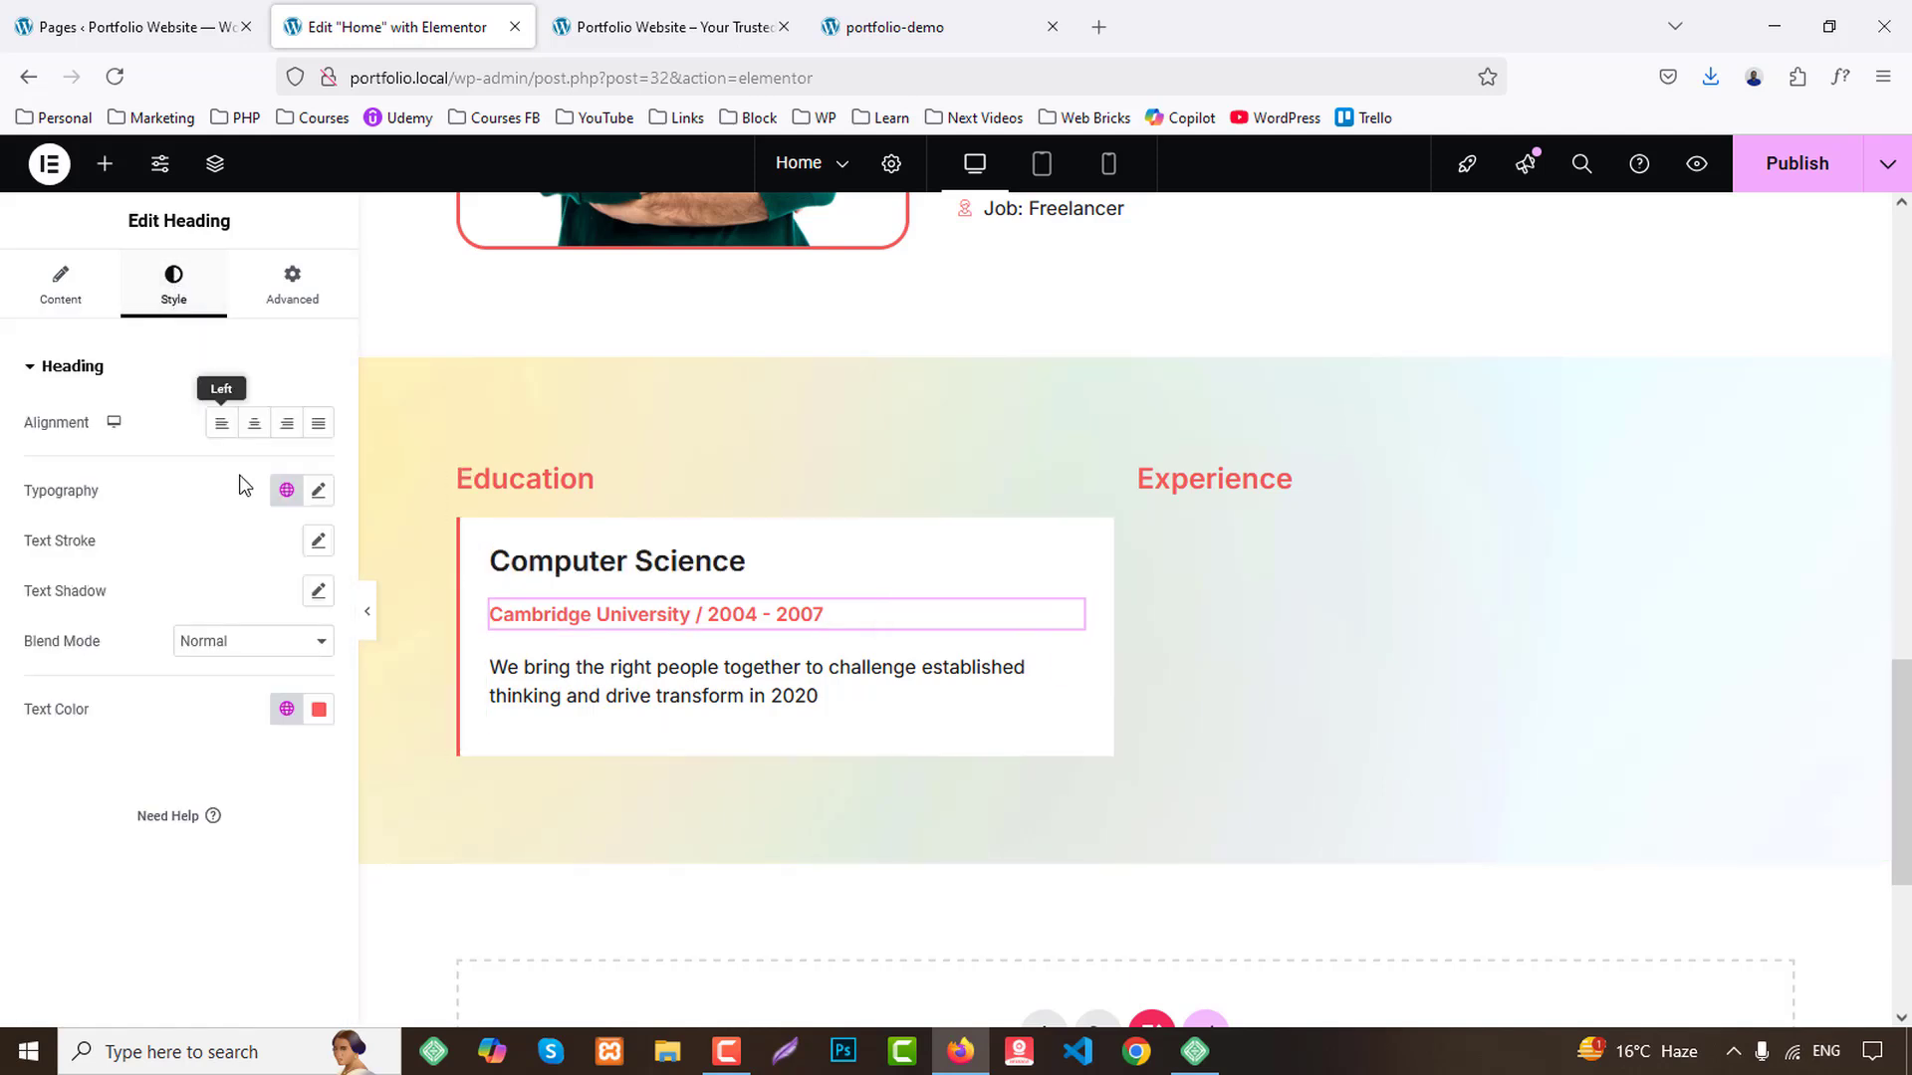
left_click(287, 710)
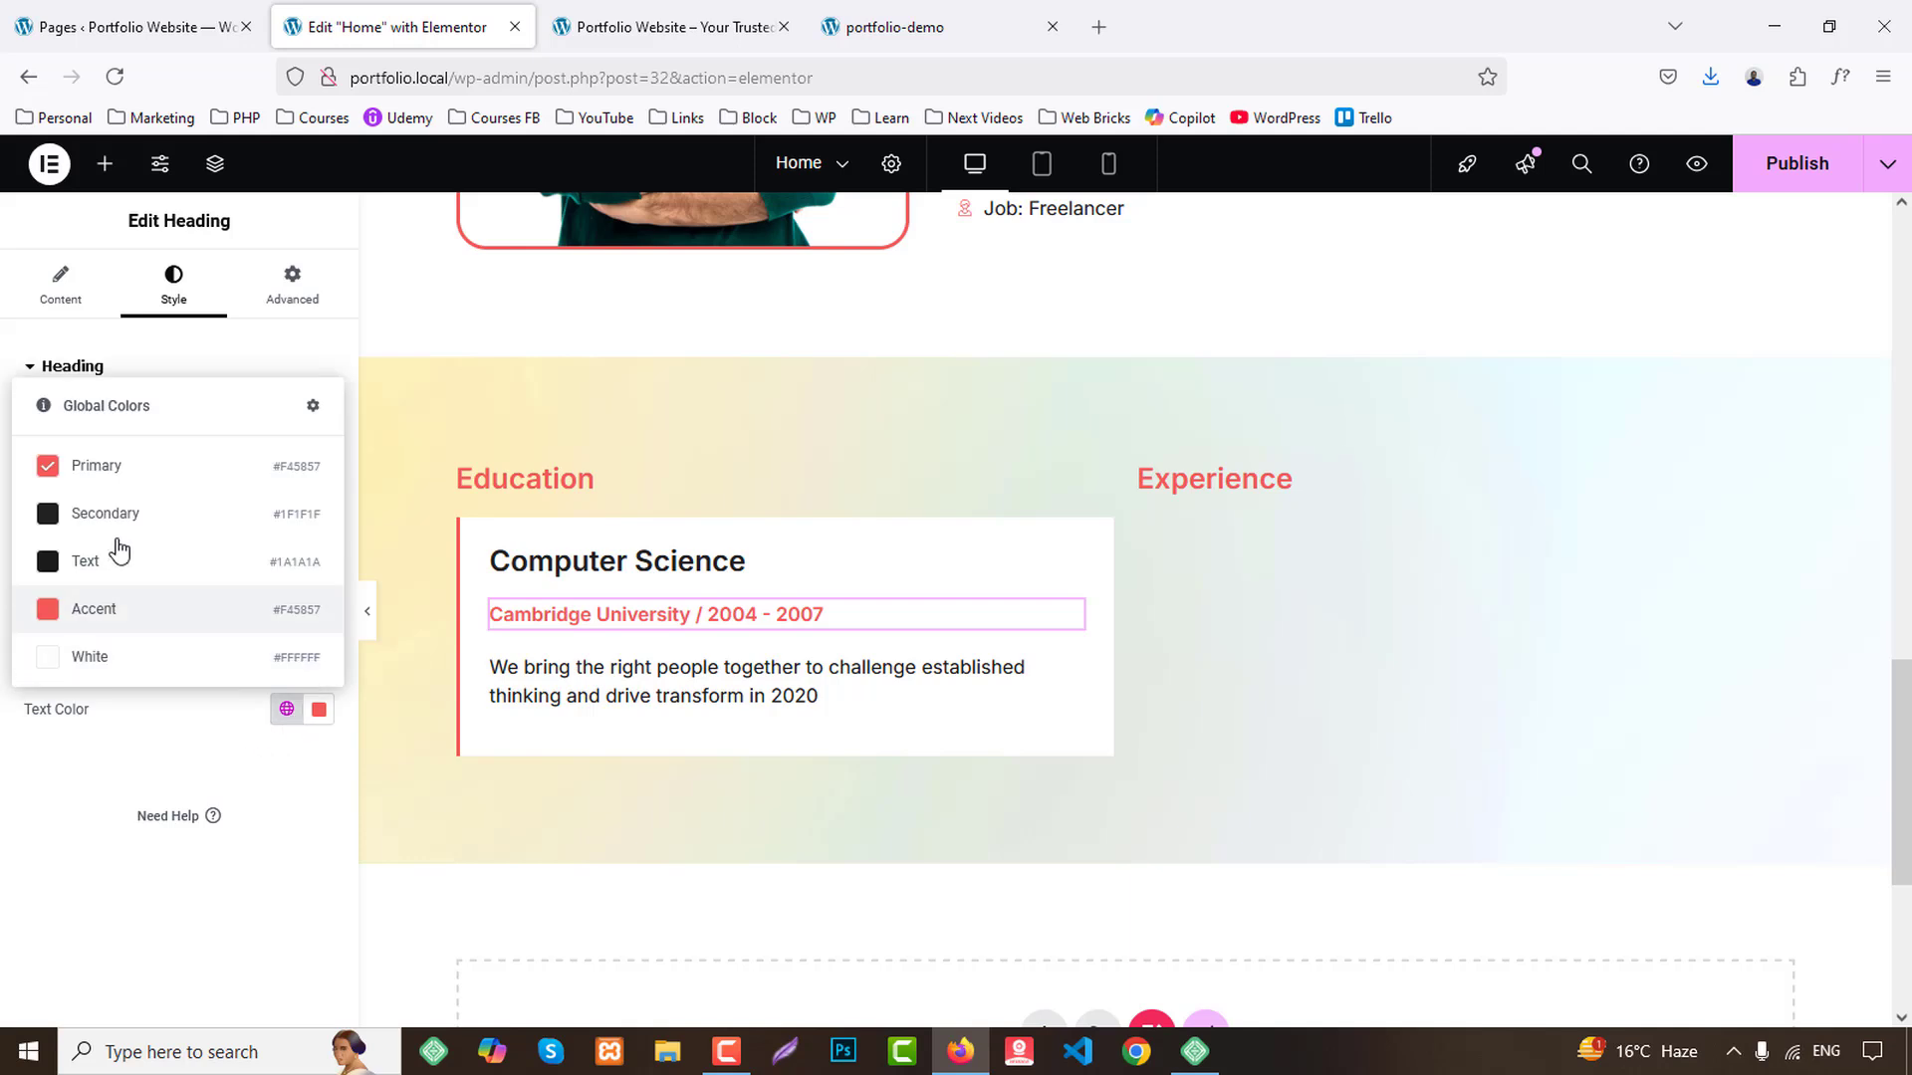
left_click(125, 515)
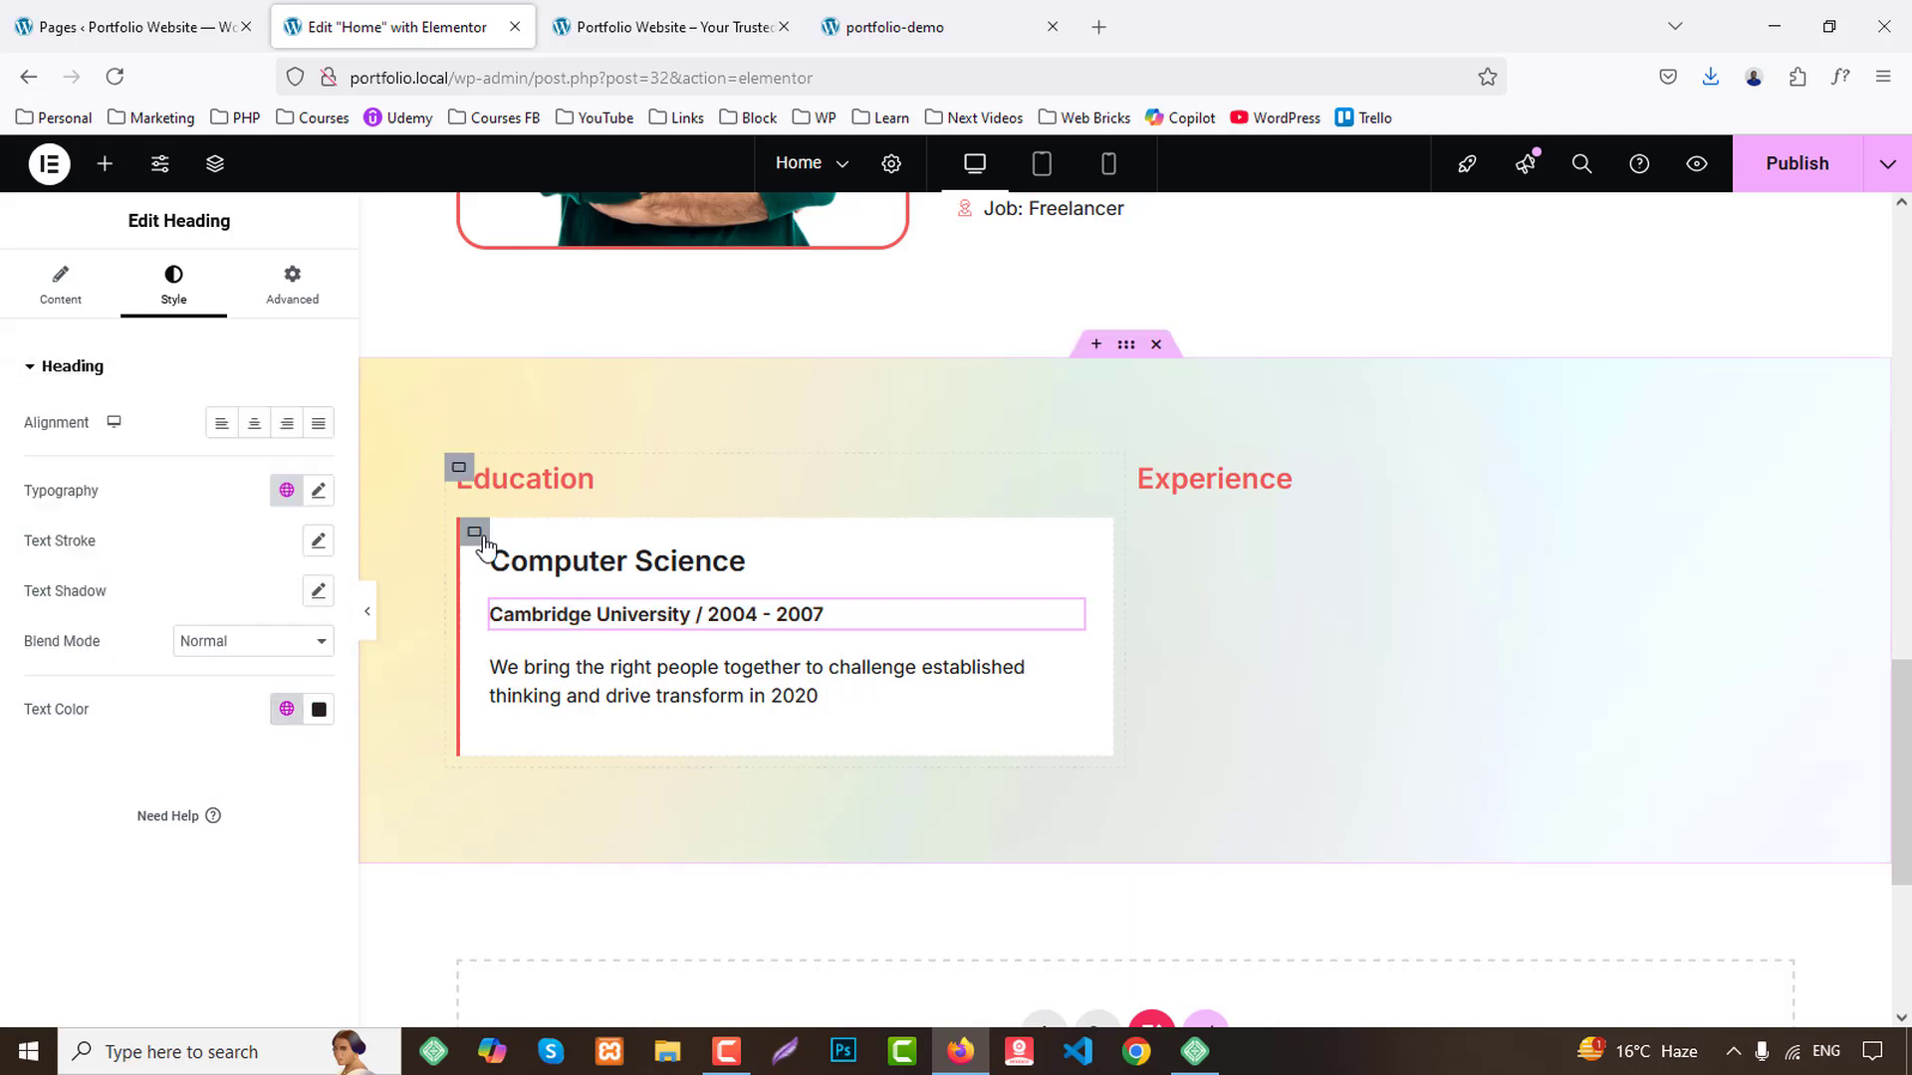
Duplicate the Computer Science card container twice within the Education column.
right_click(475, 535)
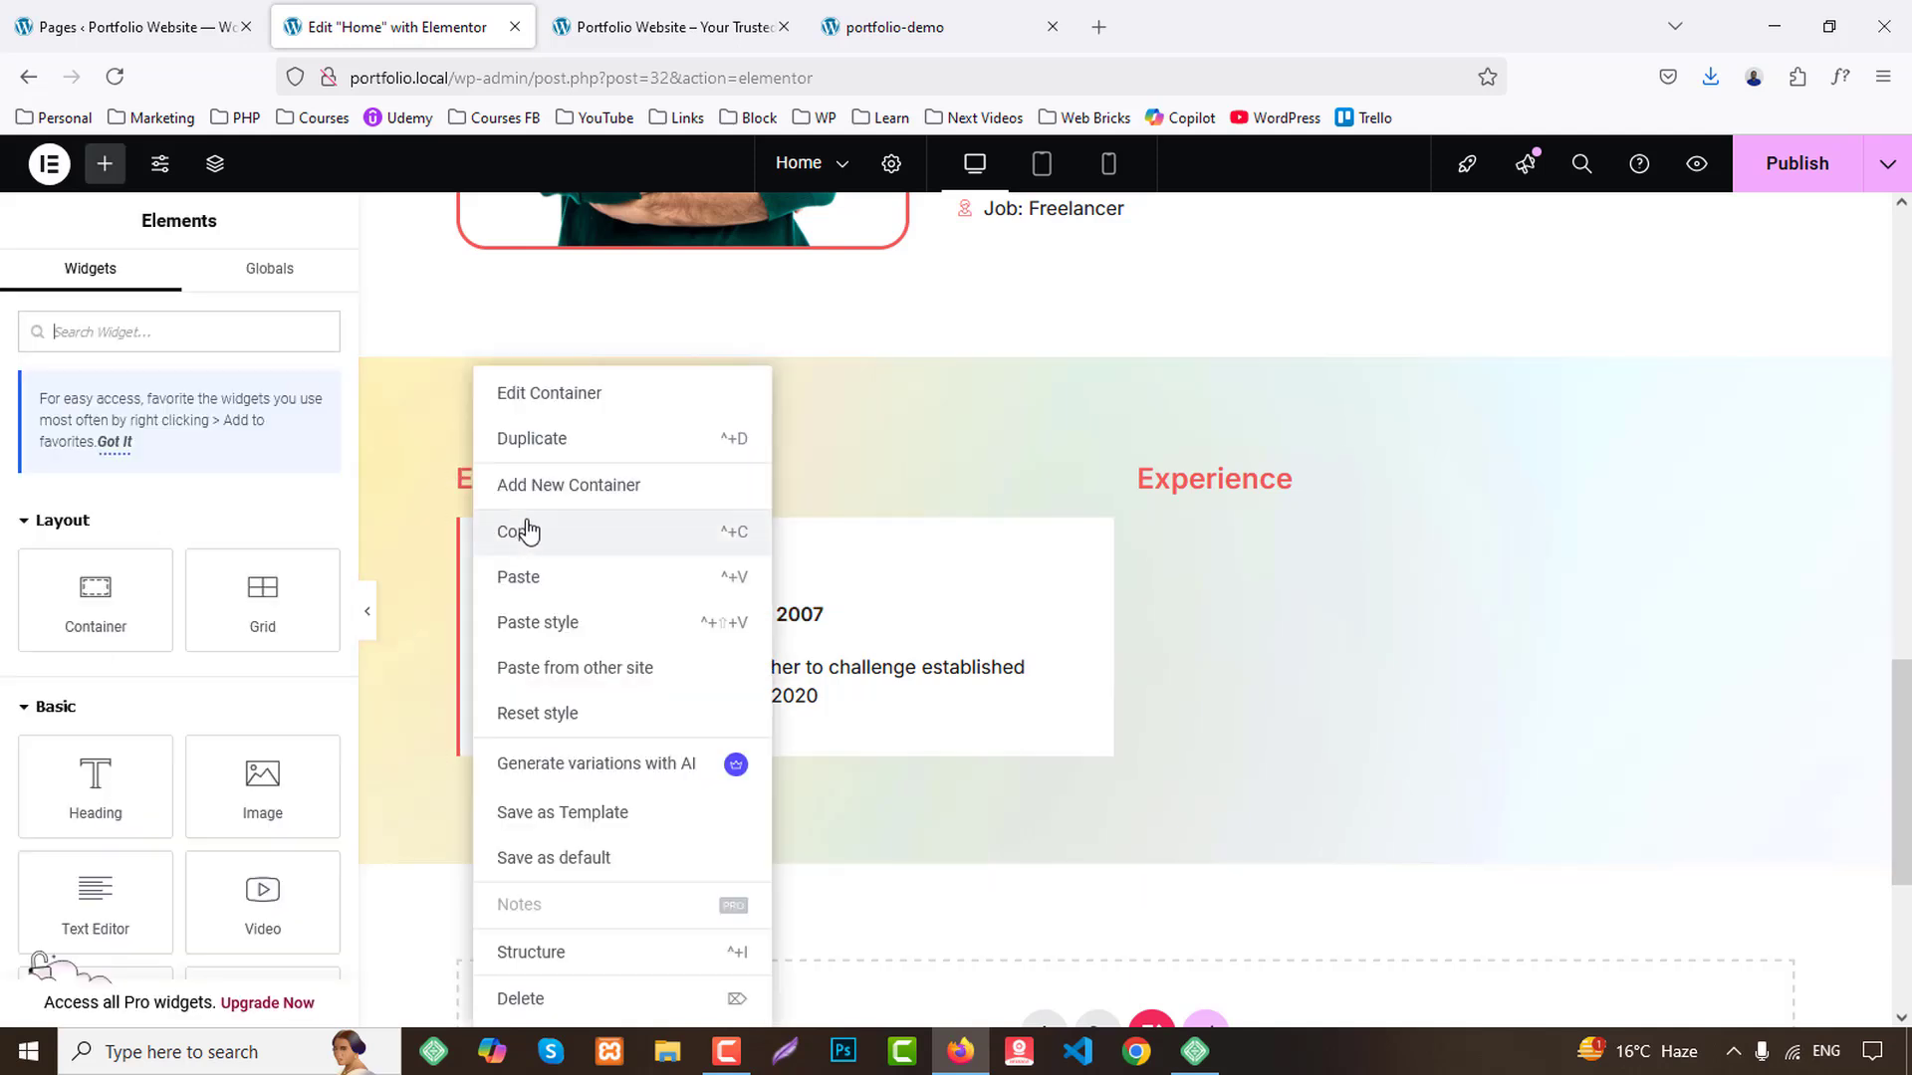
left_click(540, 446)
scroll(585, 511, "down", 2)
right_click(470, 645)
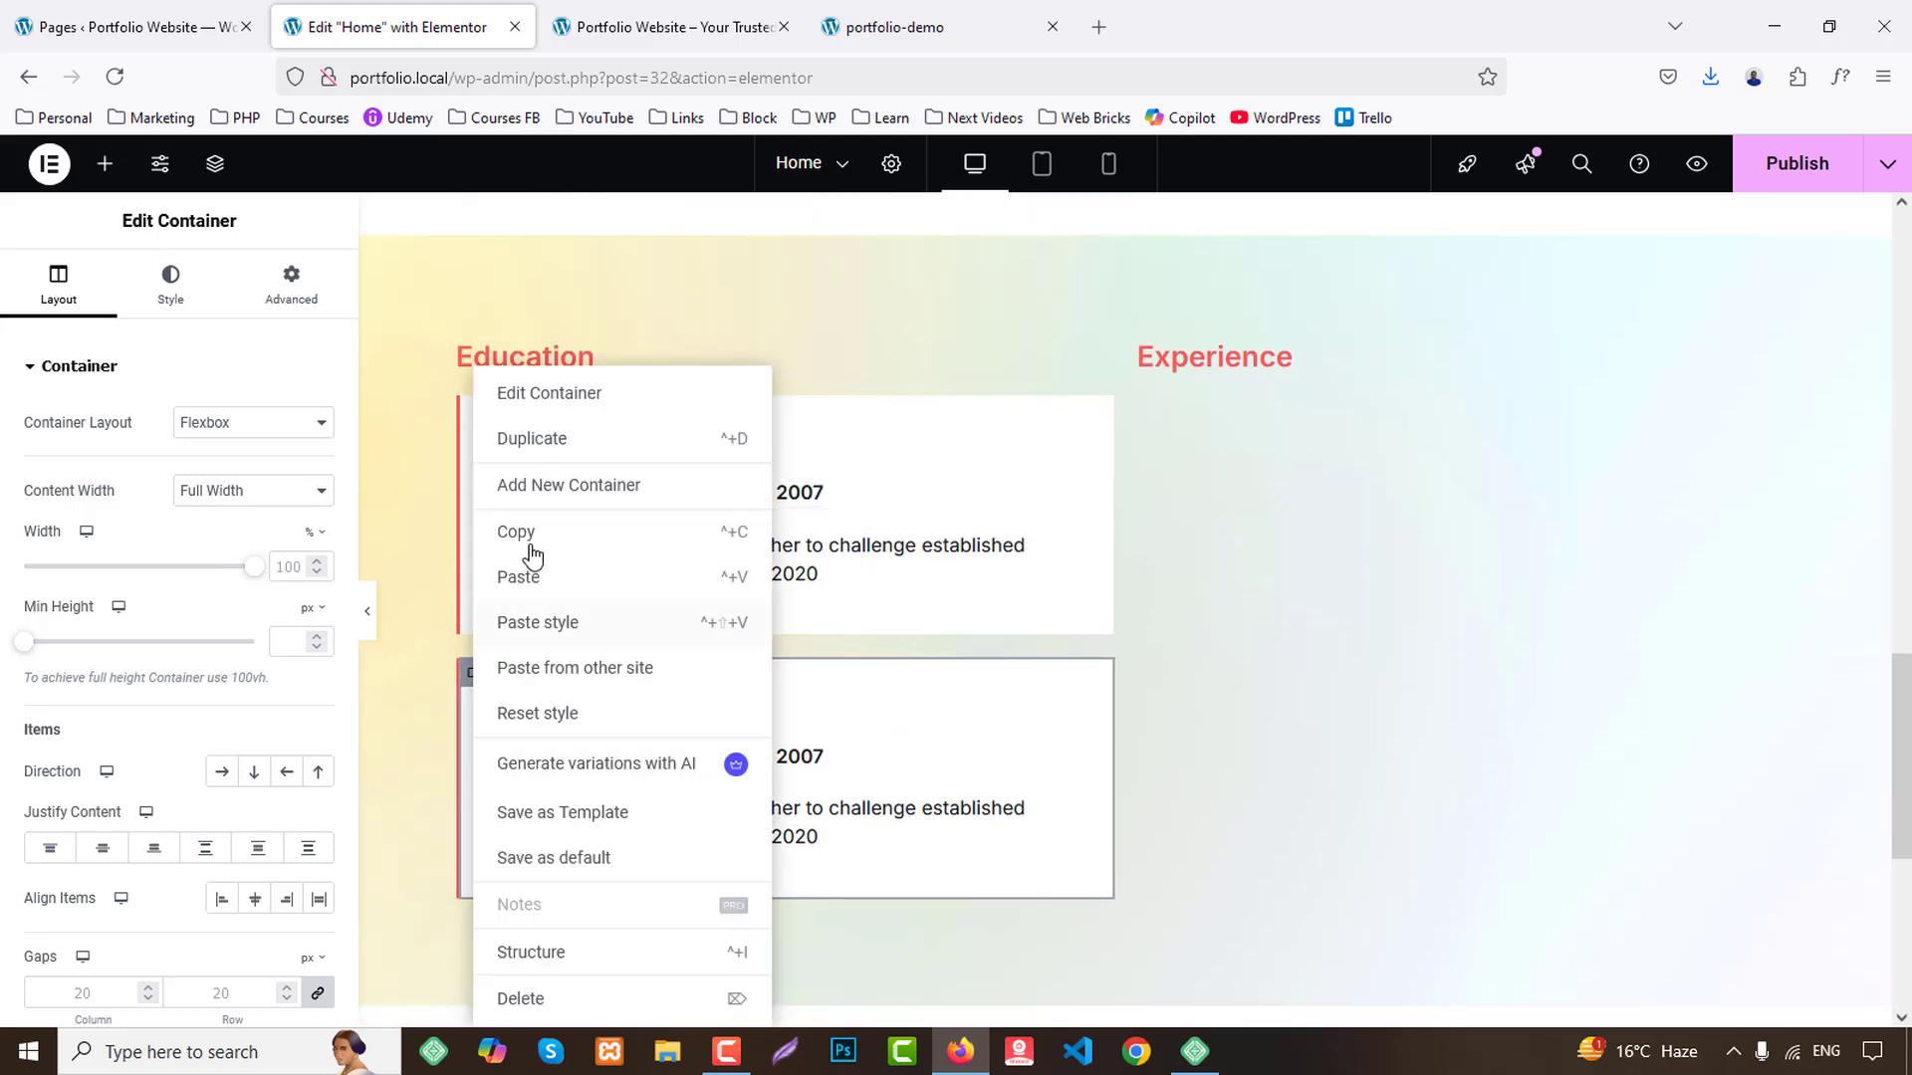
left_click(541, 438)
Copy "Bachelor Degree" from the portfolio-demo site into the title of the second education card's first heading.
left_click(999, 24)
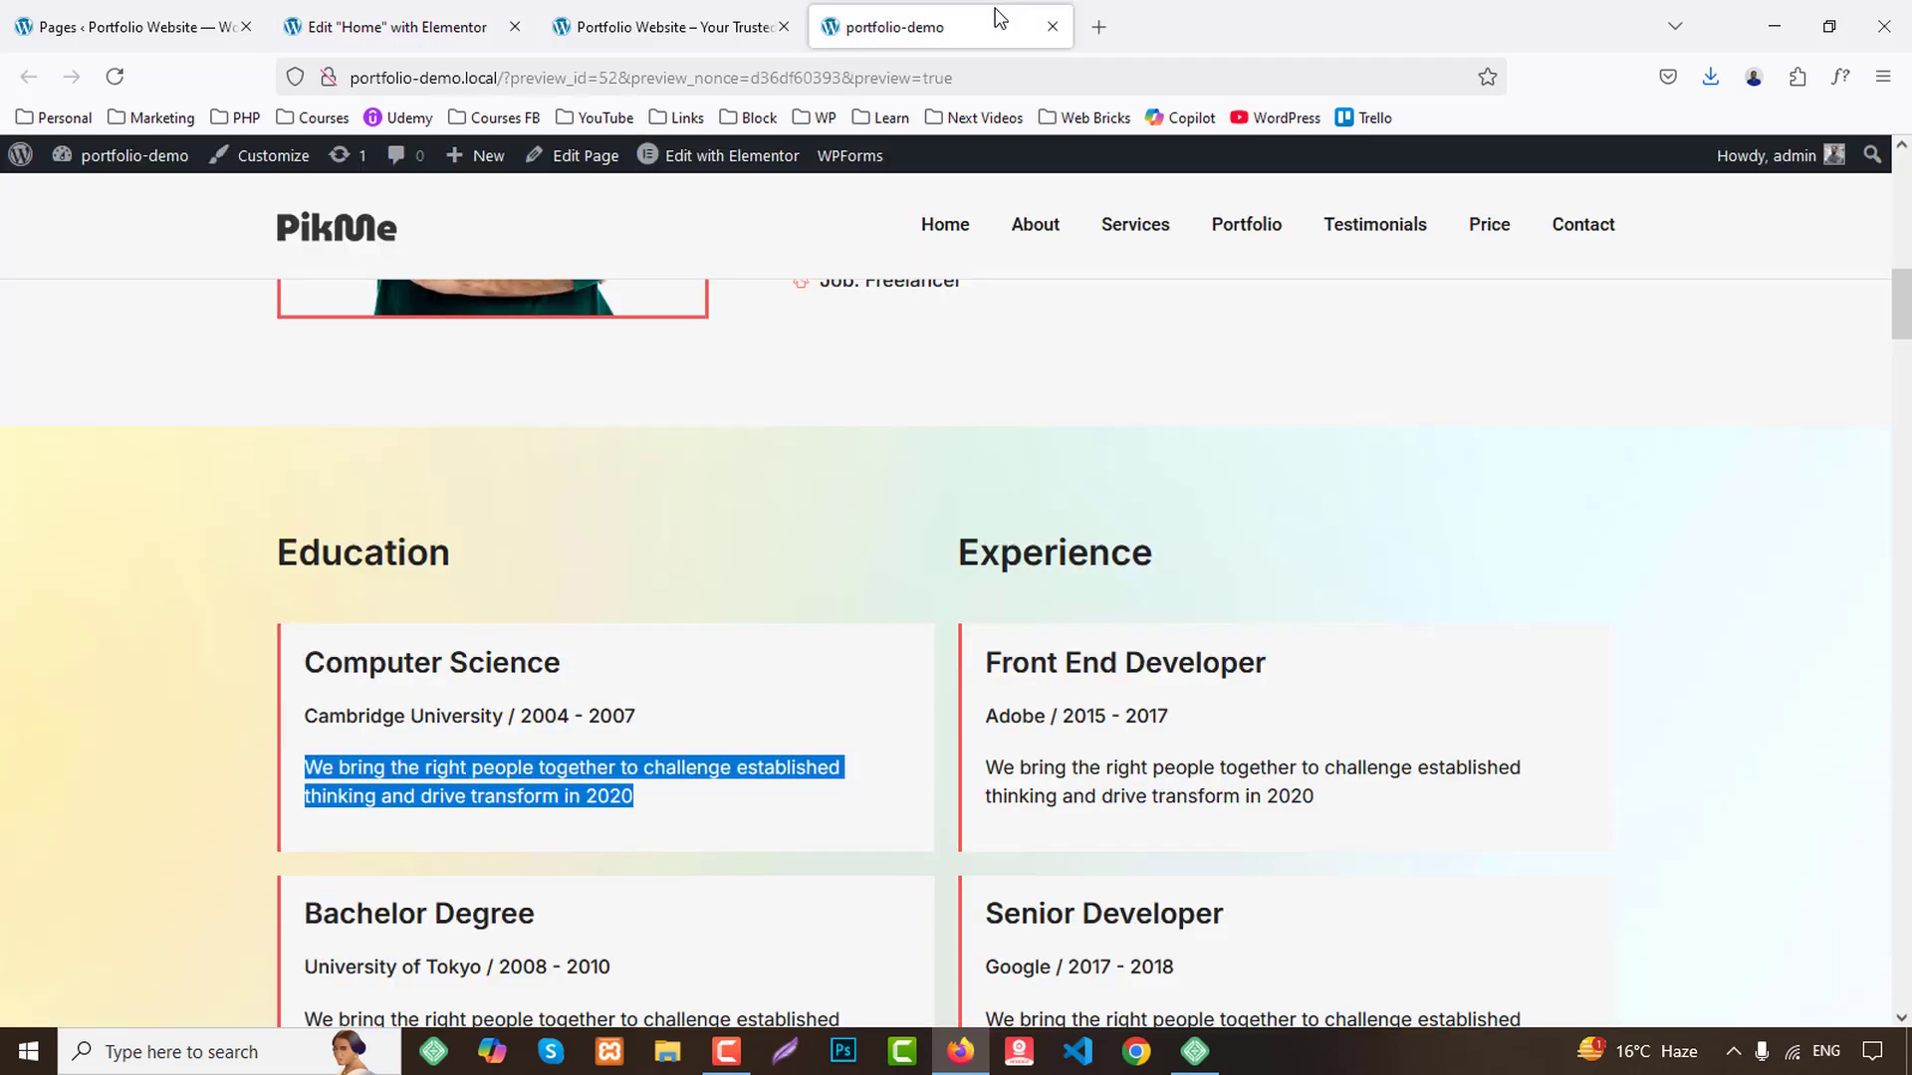
scroll(960, 504, "down", 5)
scroll(857, 515, "up", 1)
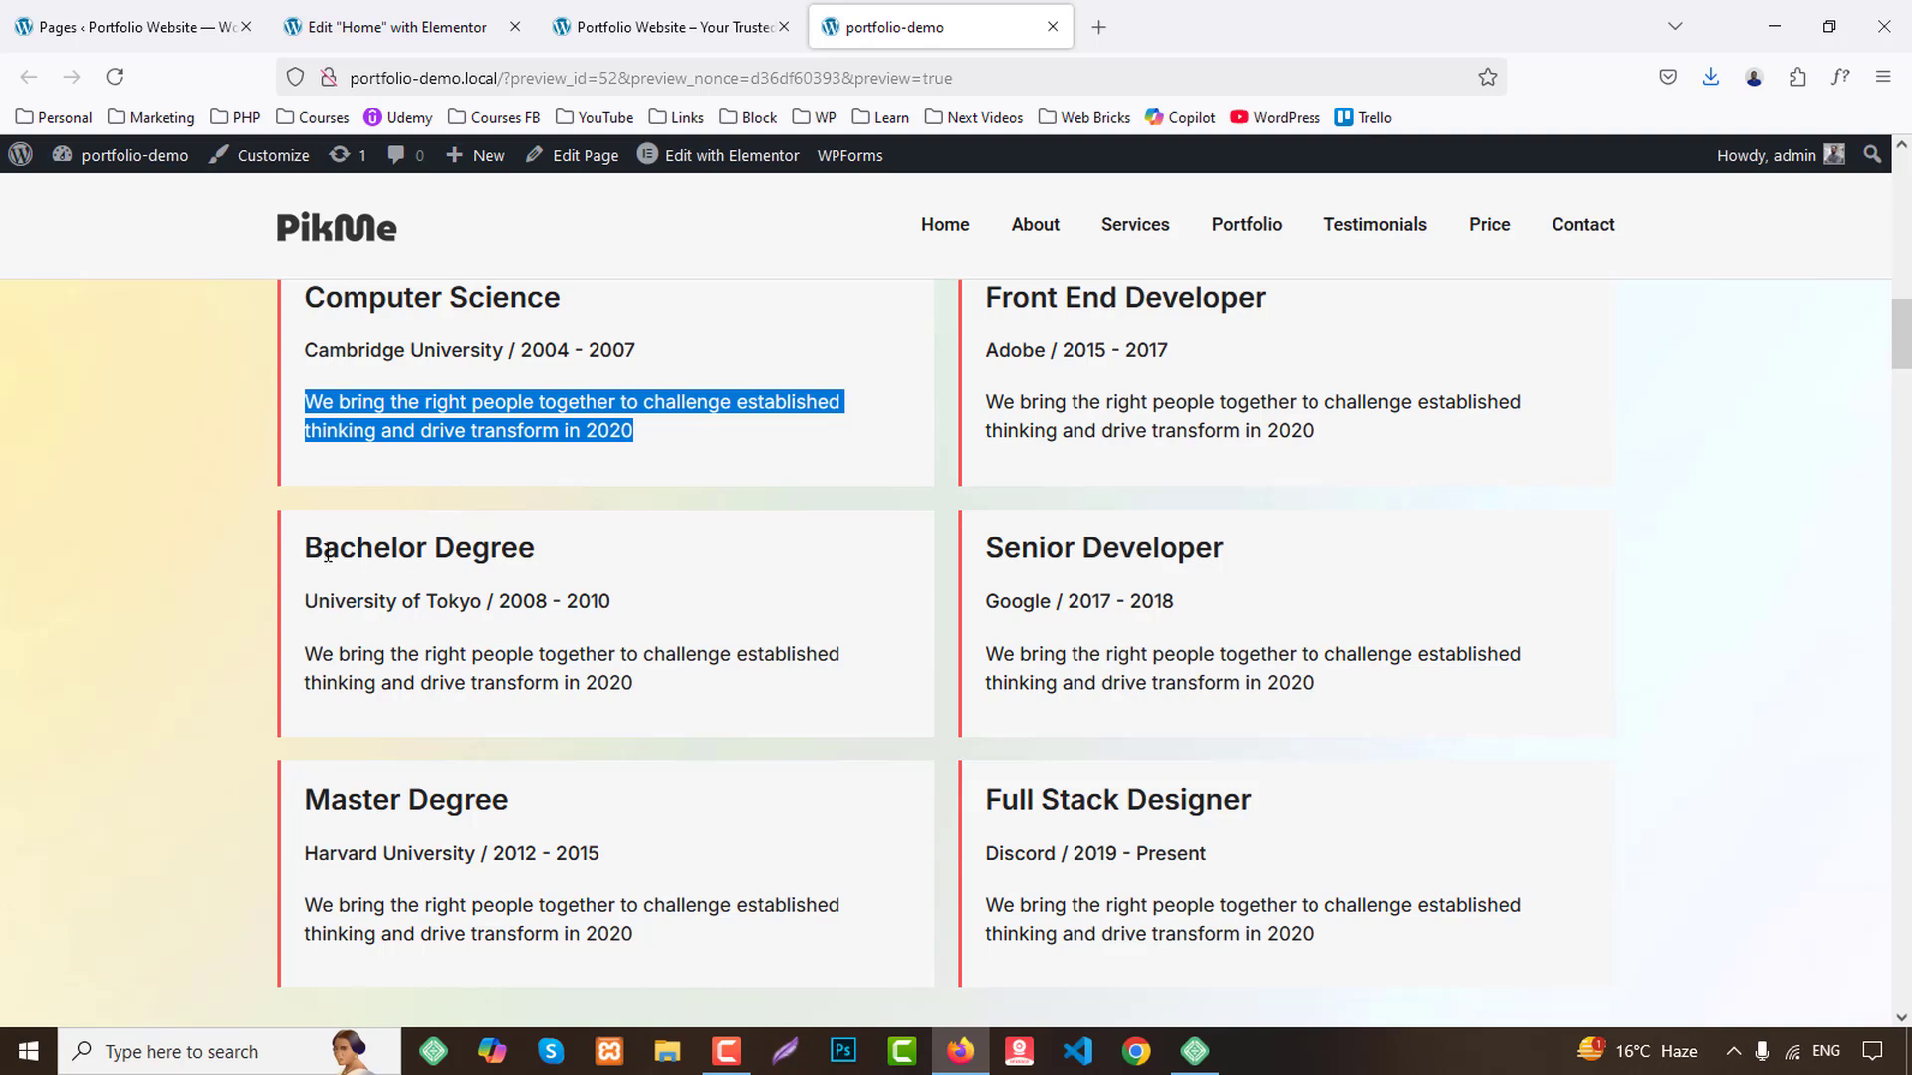
left_click_drag(309, 548, 610, 529)
key("ctrl+c")
left_click(443, 33)
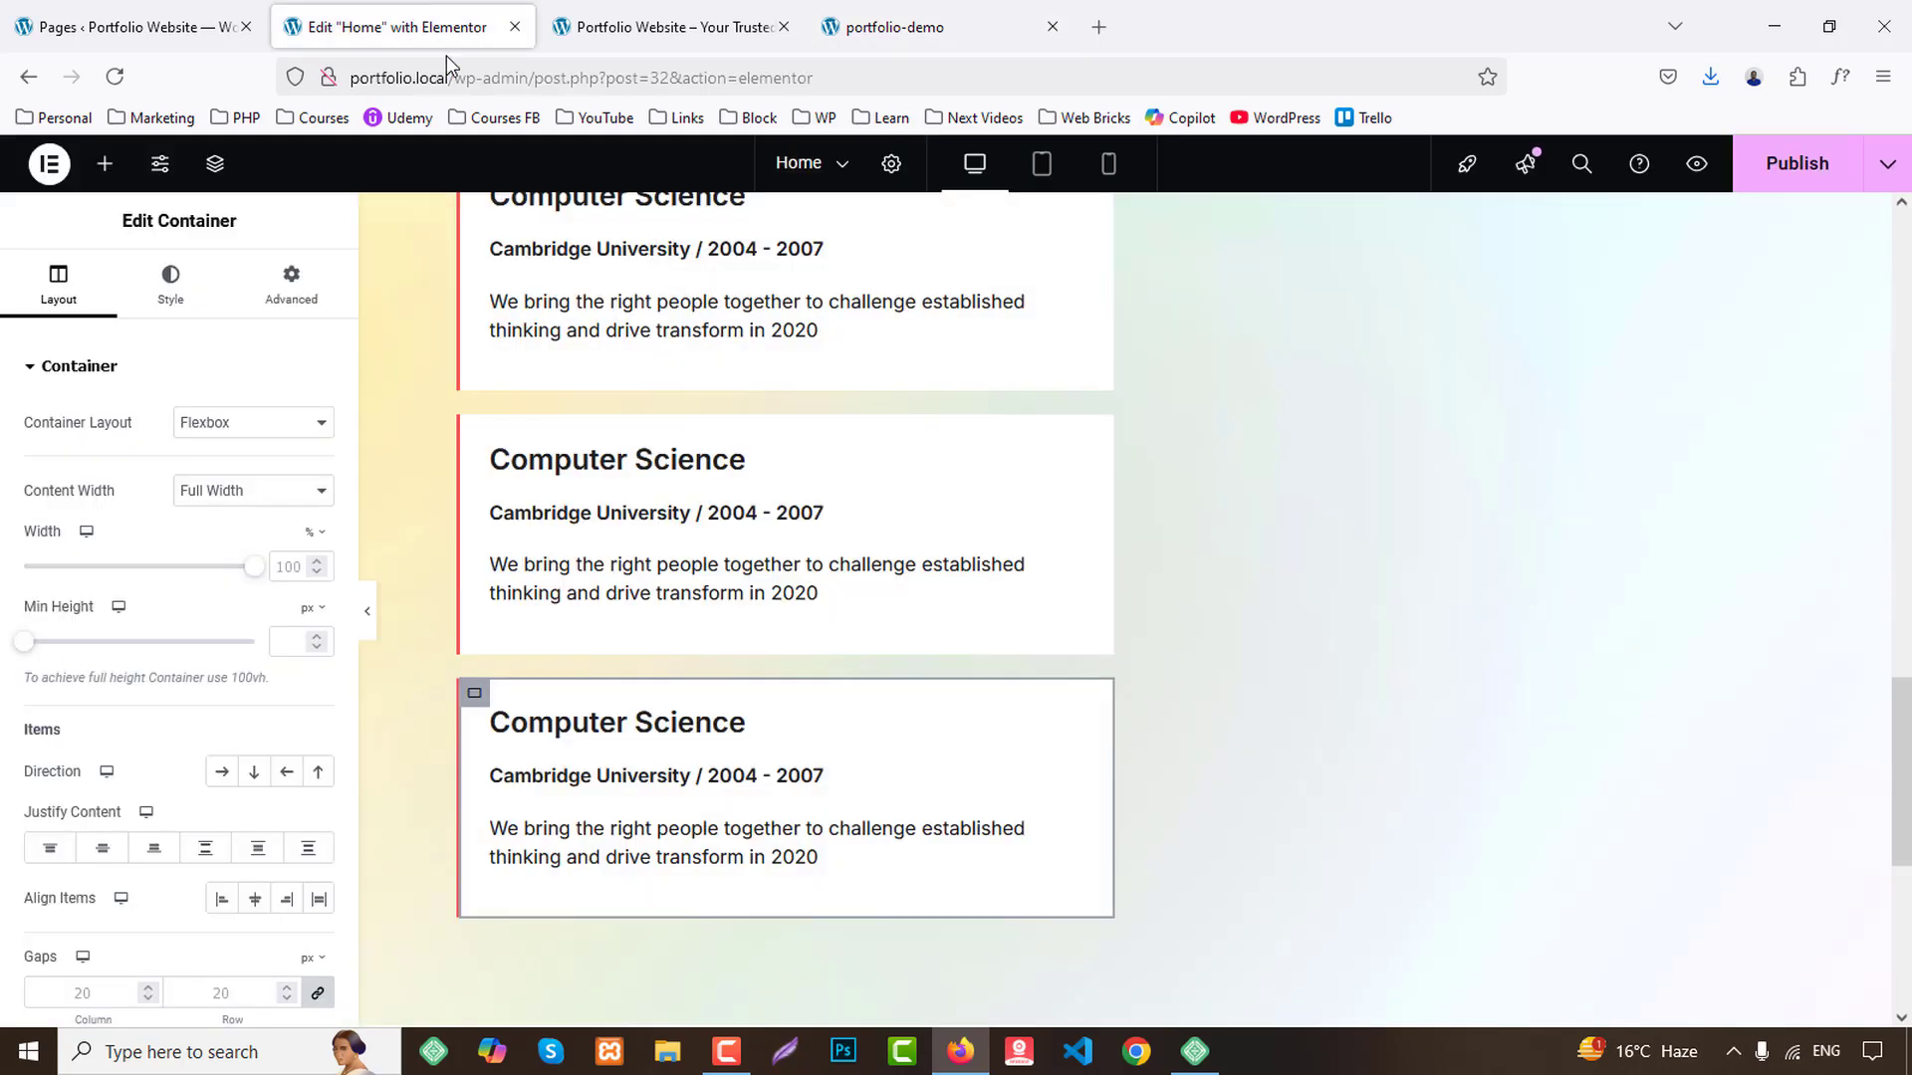
left_click(661, 453)
triple_click(137, 502)
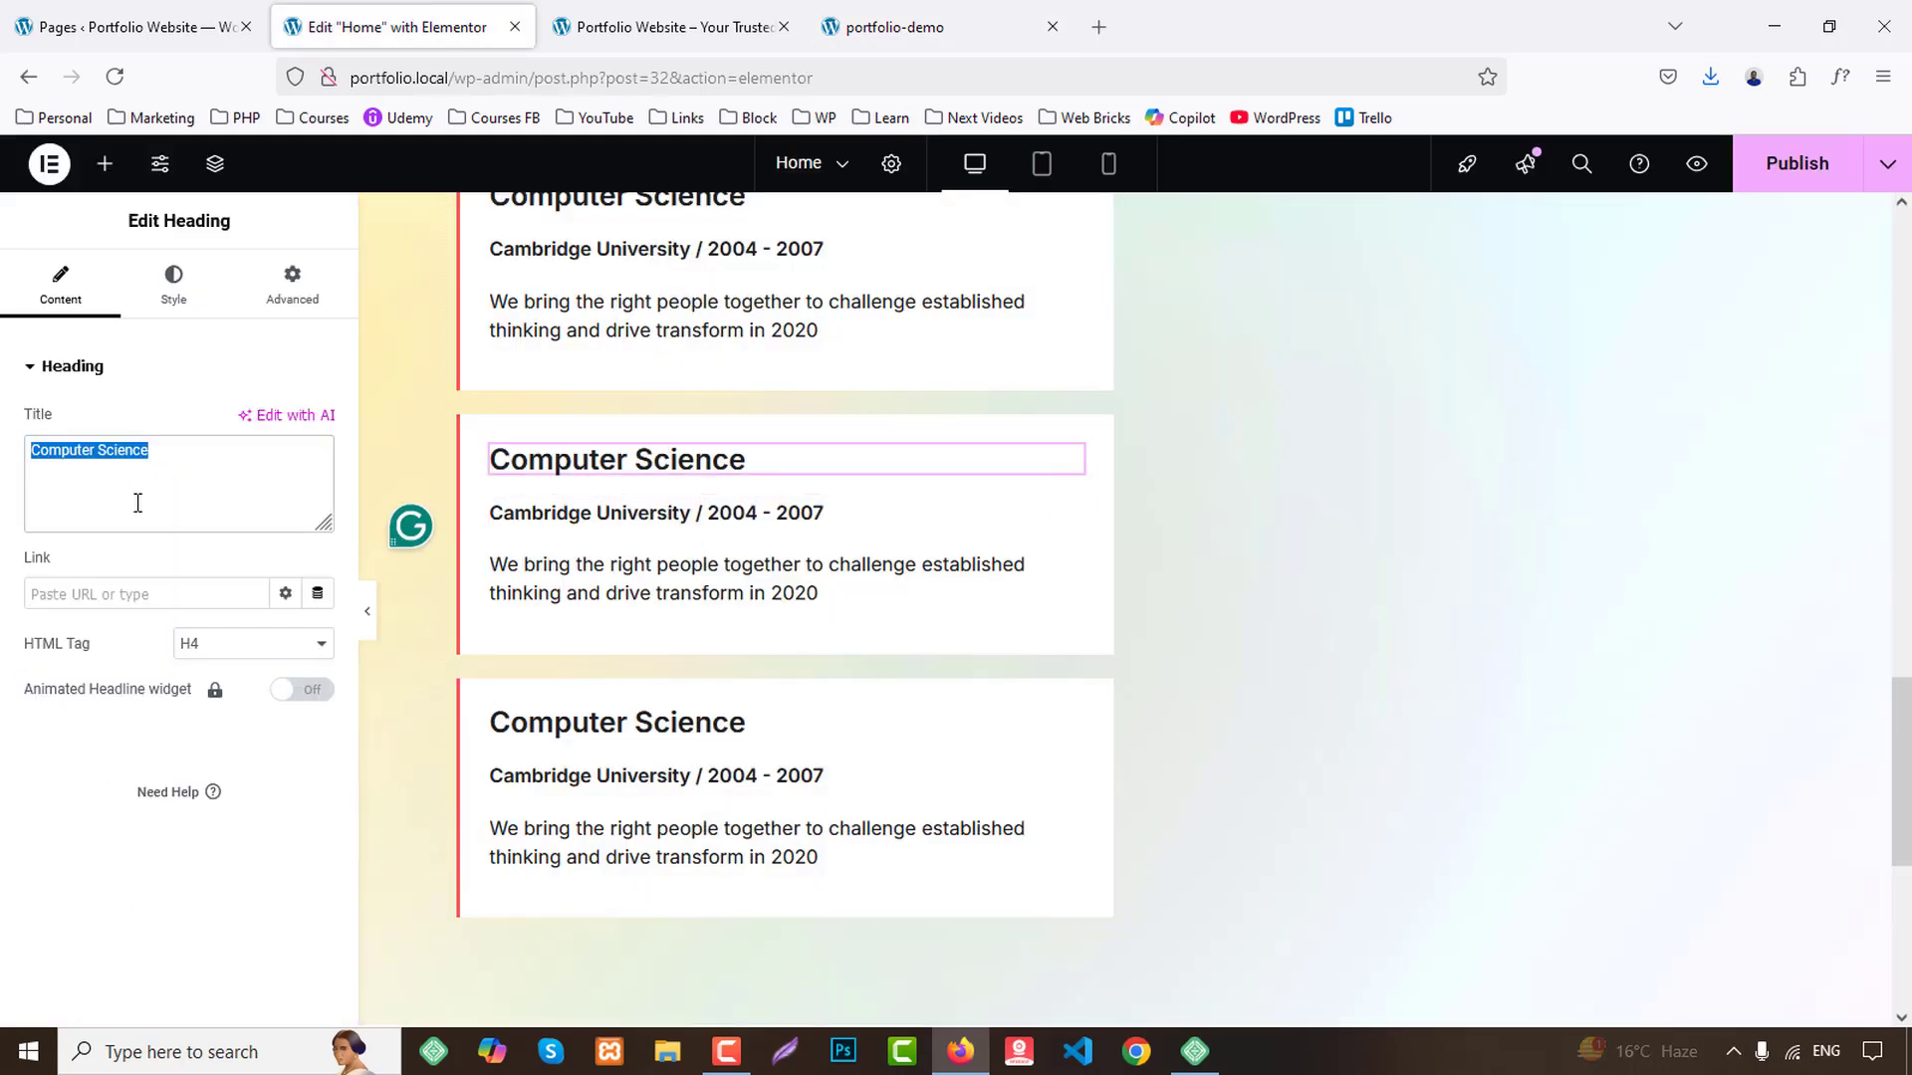
key("ctrl+v")
Copy "University of Tokyo / 2008 - 2010" from the portfolio-demo site into the second heading of the Bachelor Degree card.
left_click(1063, 13)
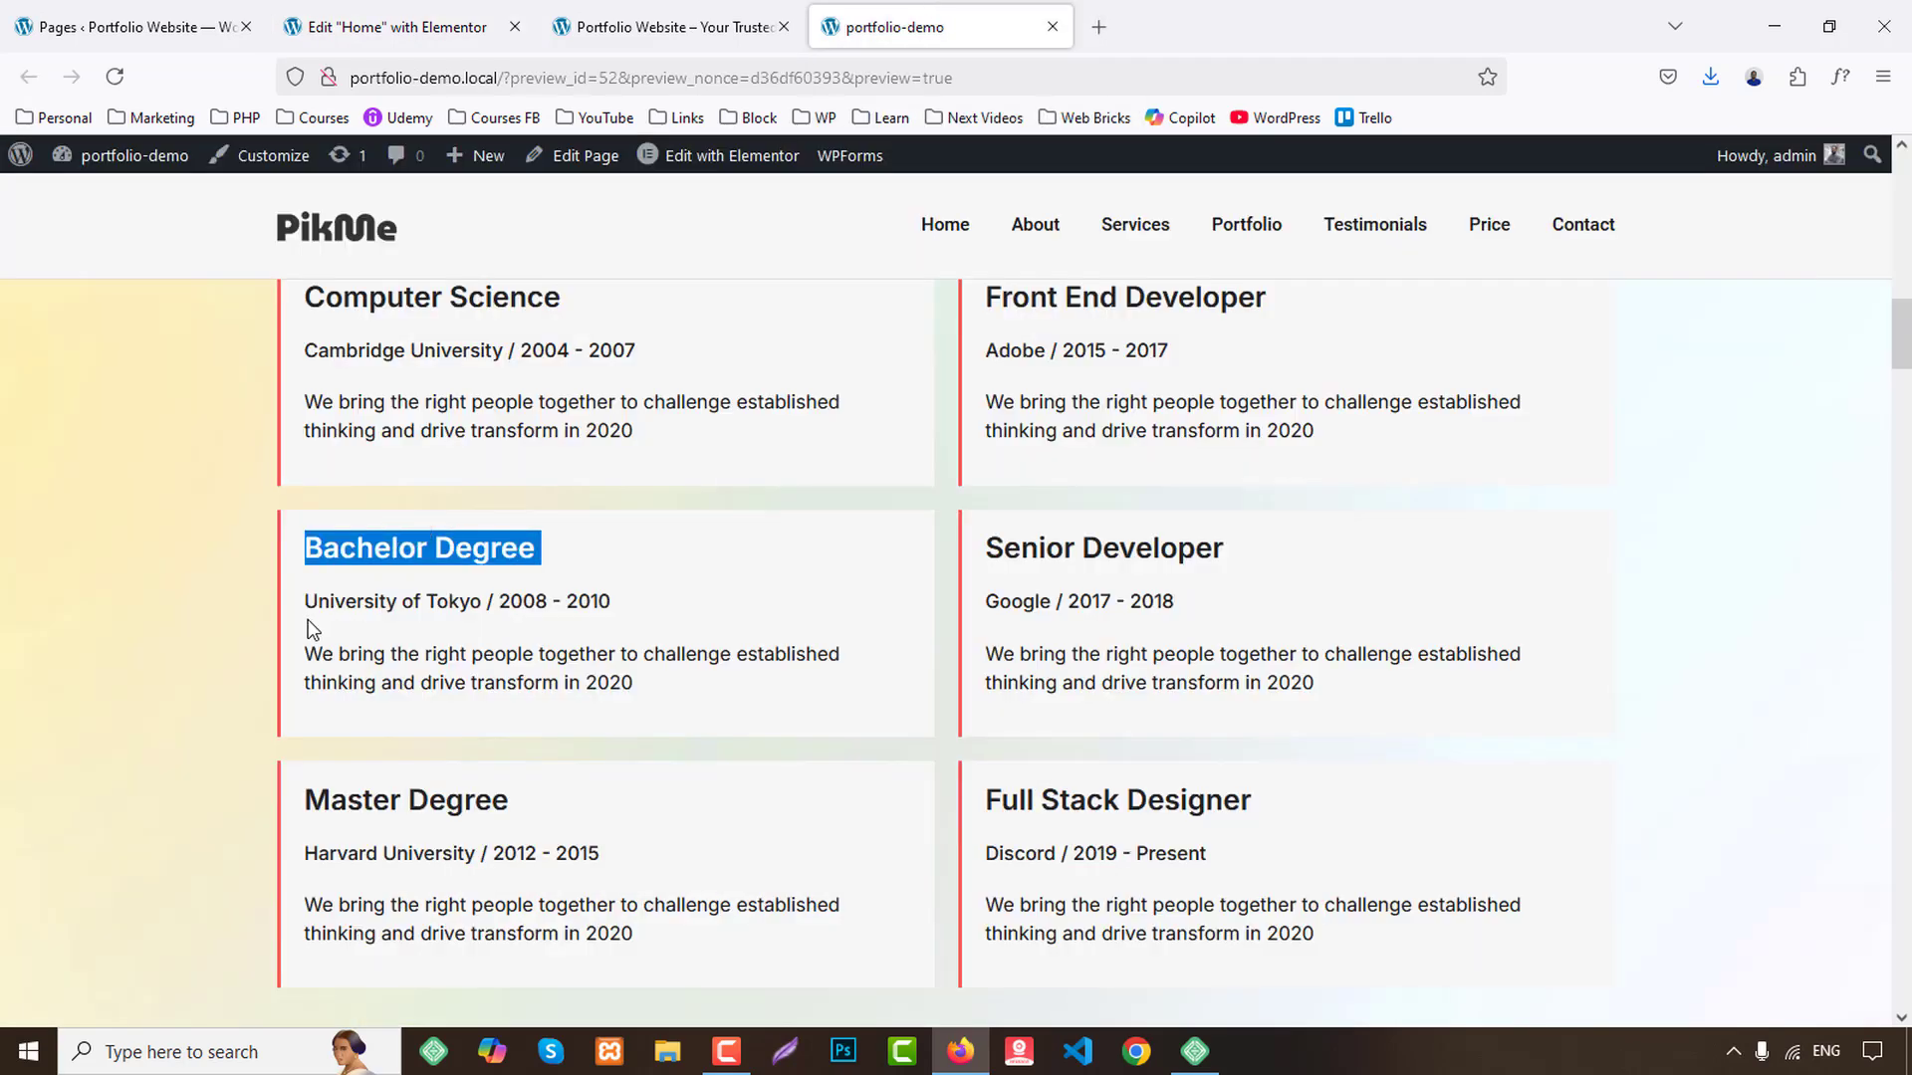
left_click_drag(308, 619, 709, 588)
key("ctrl+c")
left_click(398, 27)
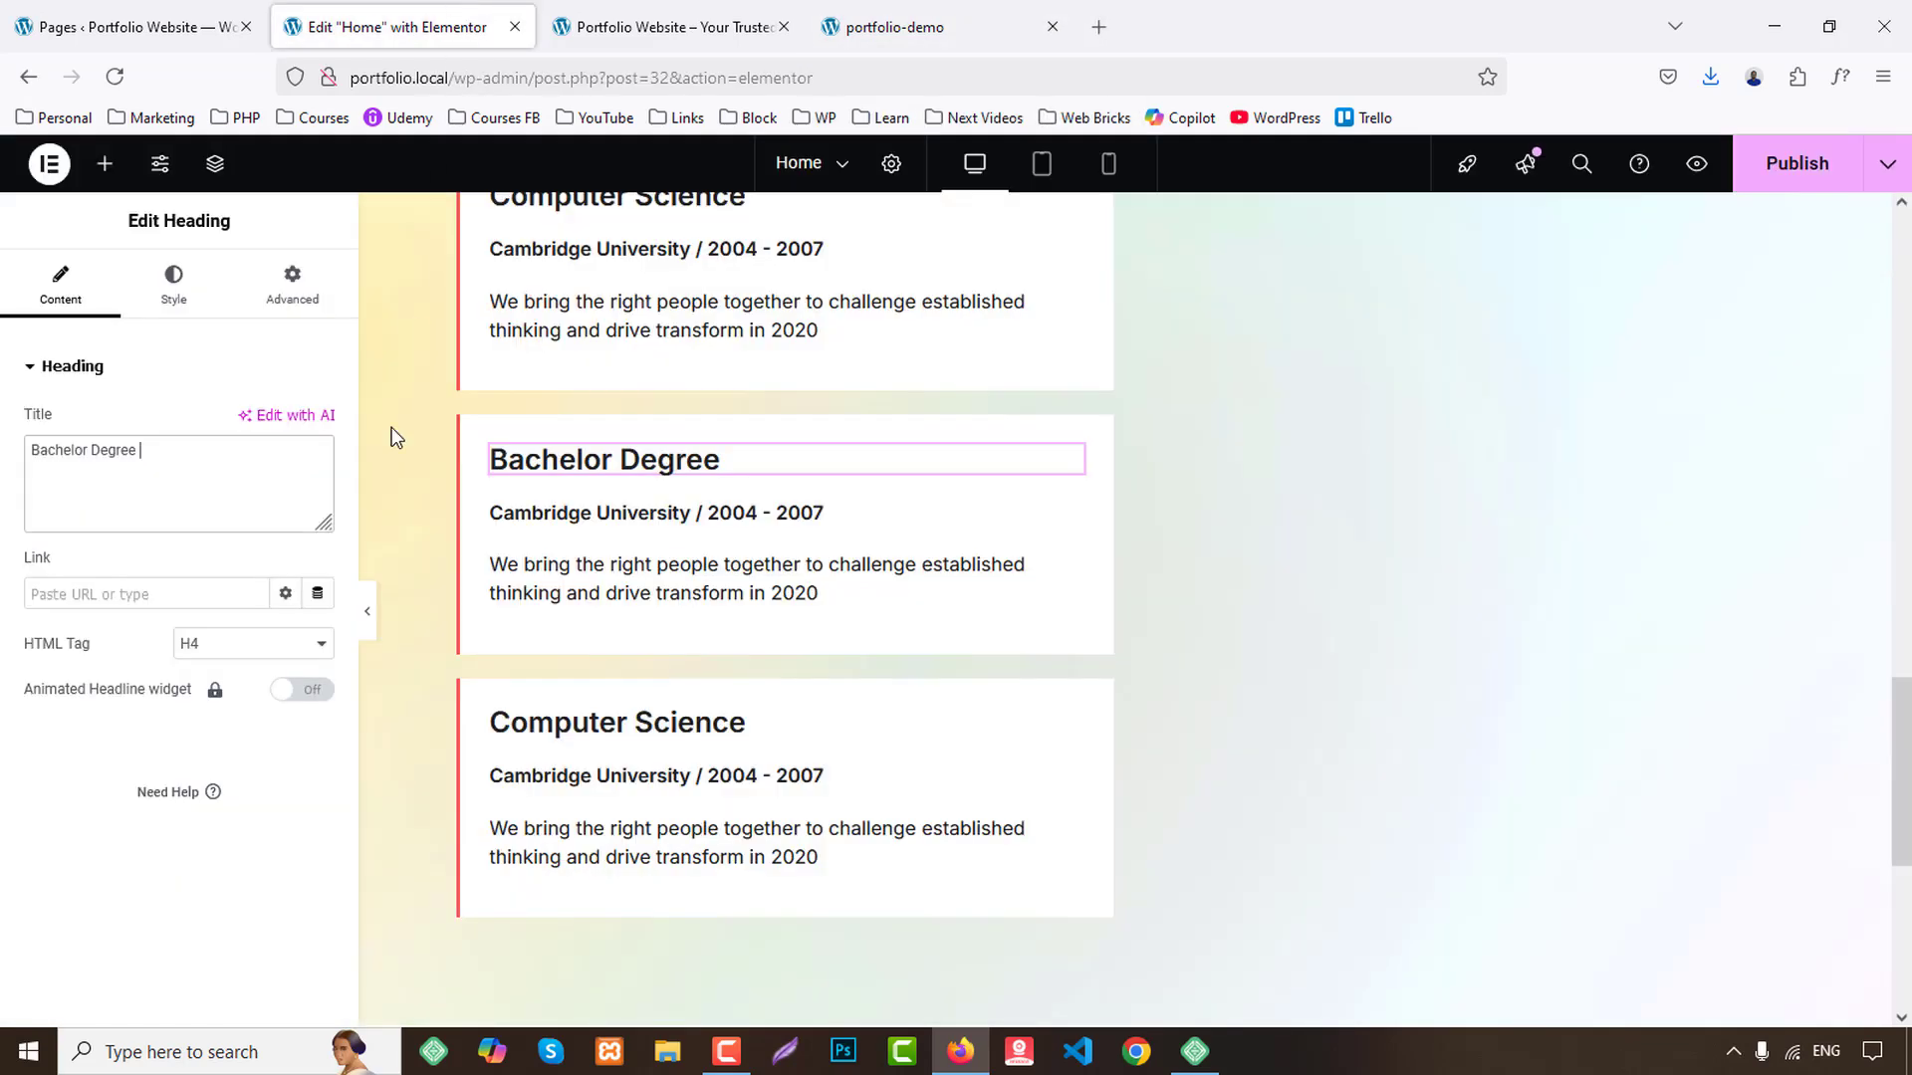
left_click(602, 511)
triple_click(205, 496)
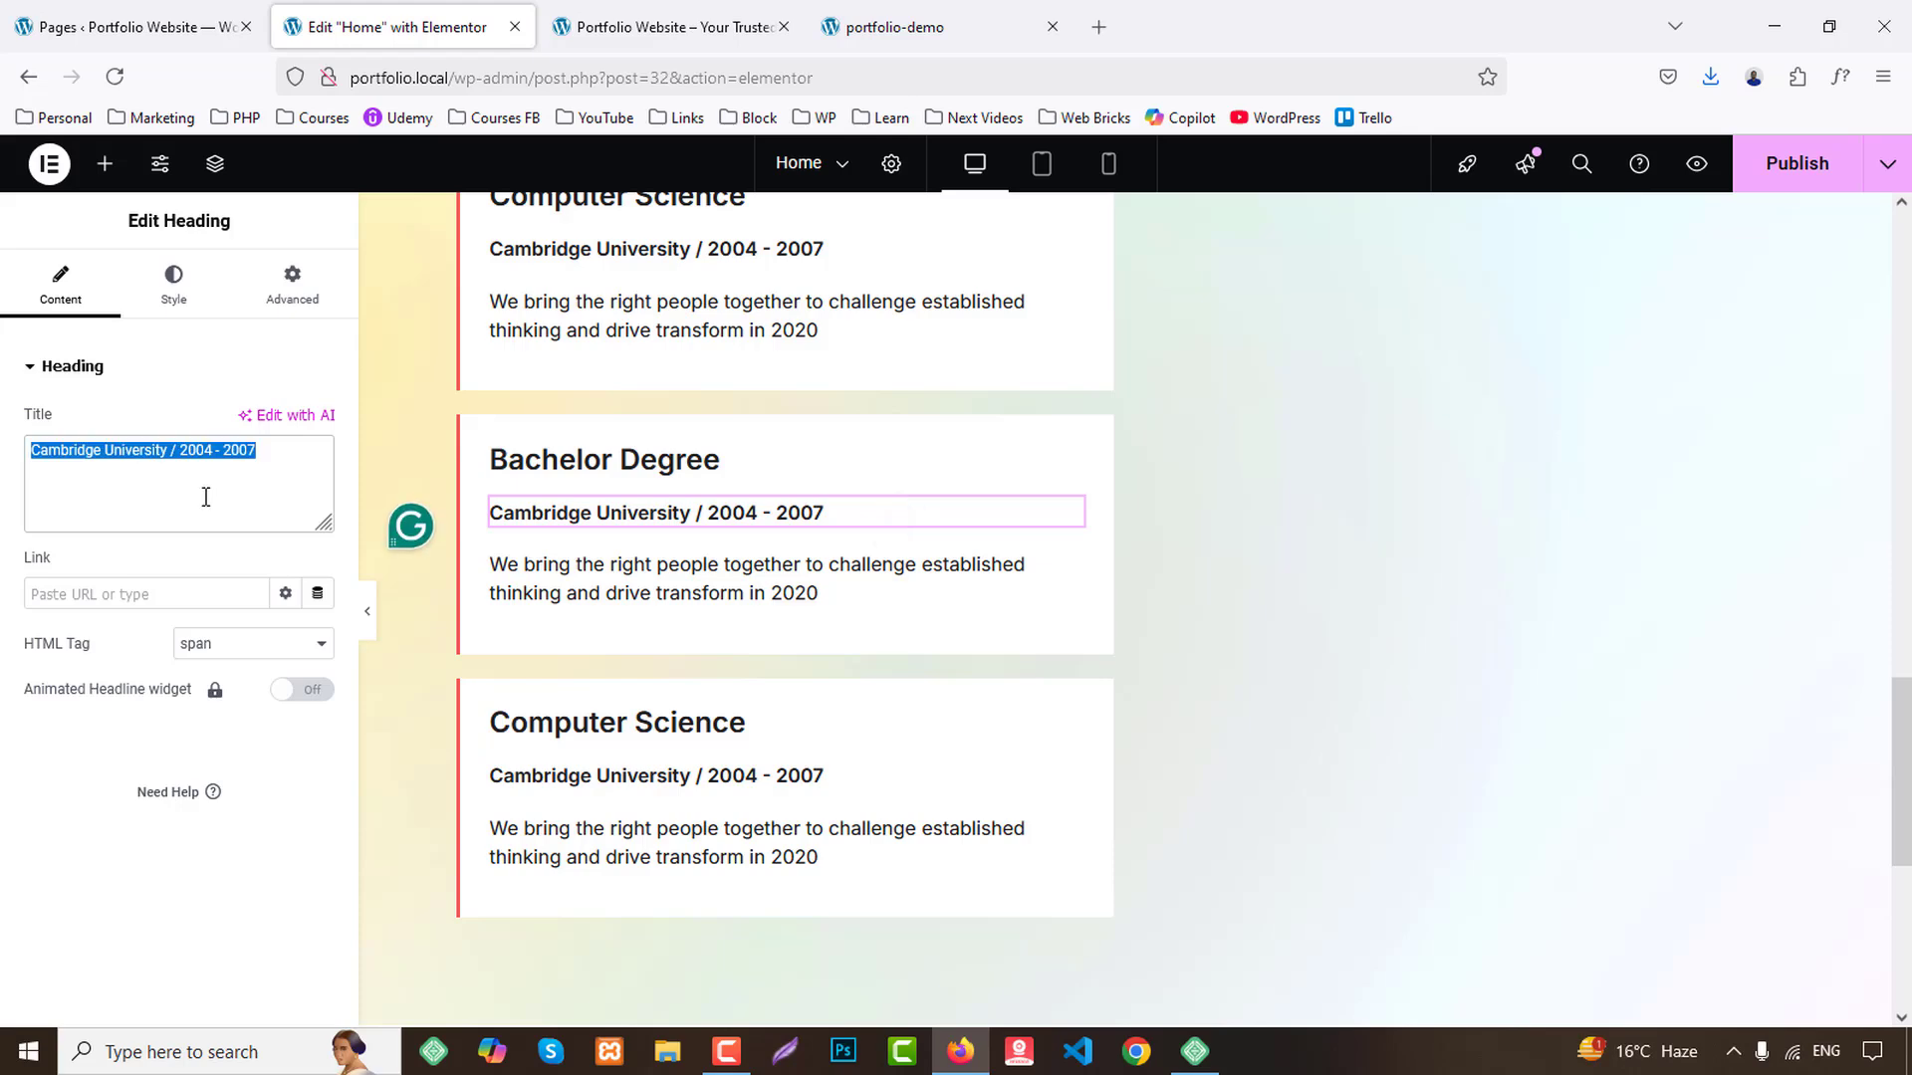
key("ctrl+v")
Copy "Master Degree" from the portfolio-demo site into the title of the third education card's first heading.
left_click(896, 26)
left_click_drag(302, 799, 603, 805)
key("ctrl+c")
left_click(478, 27)
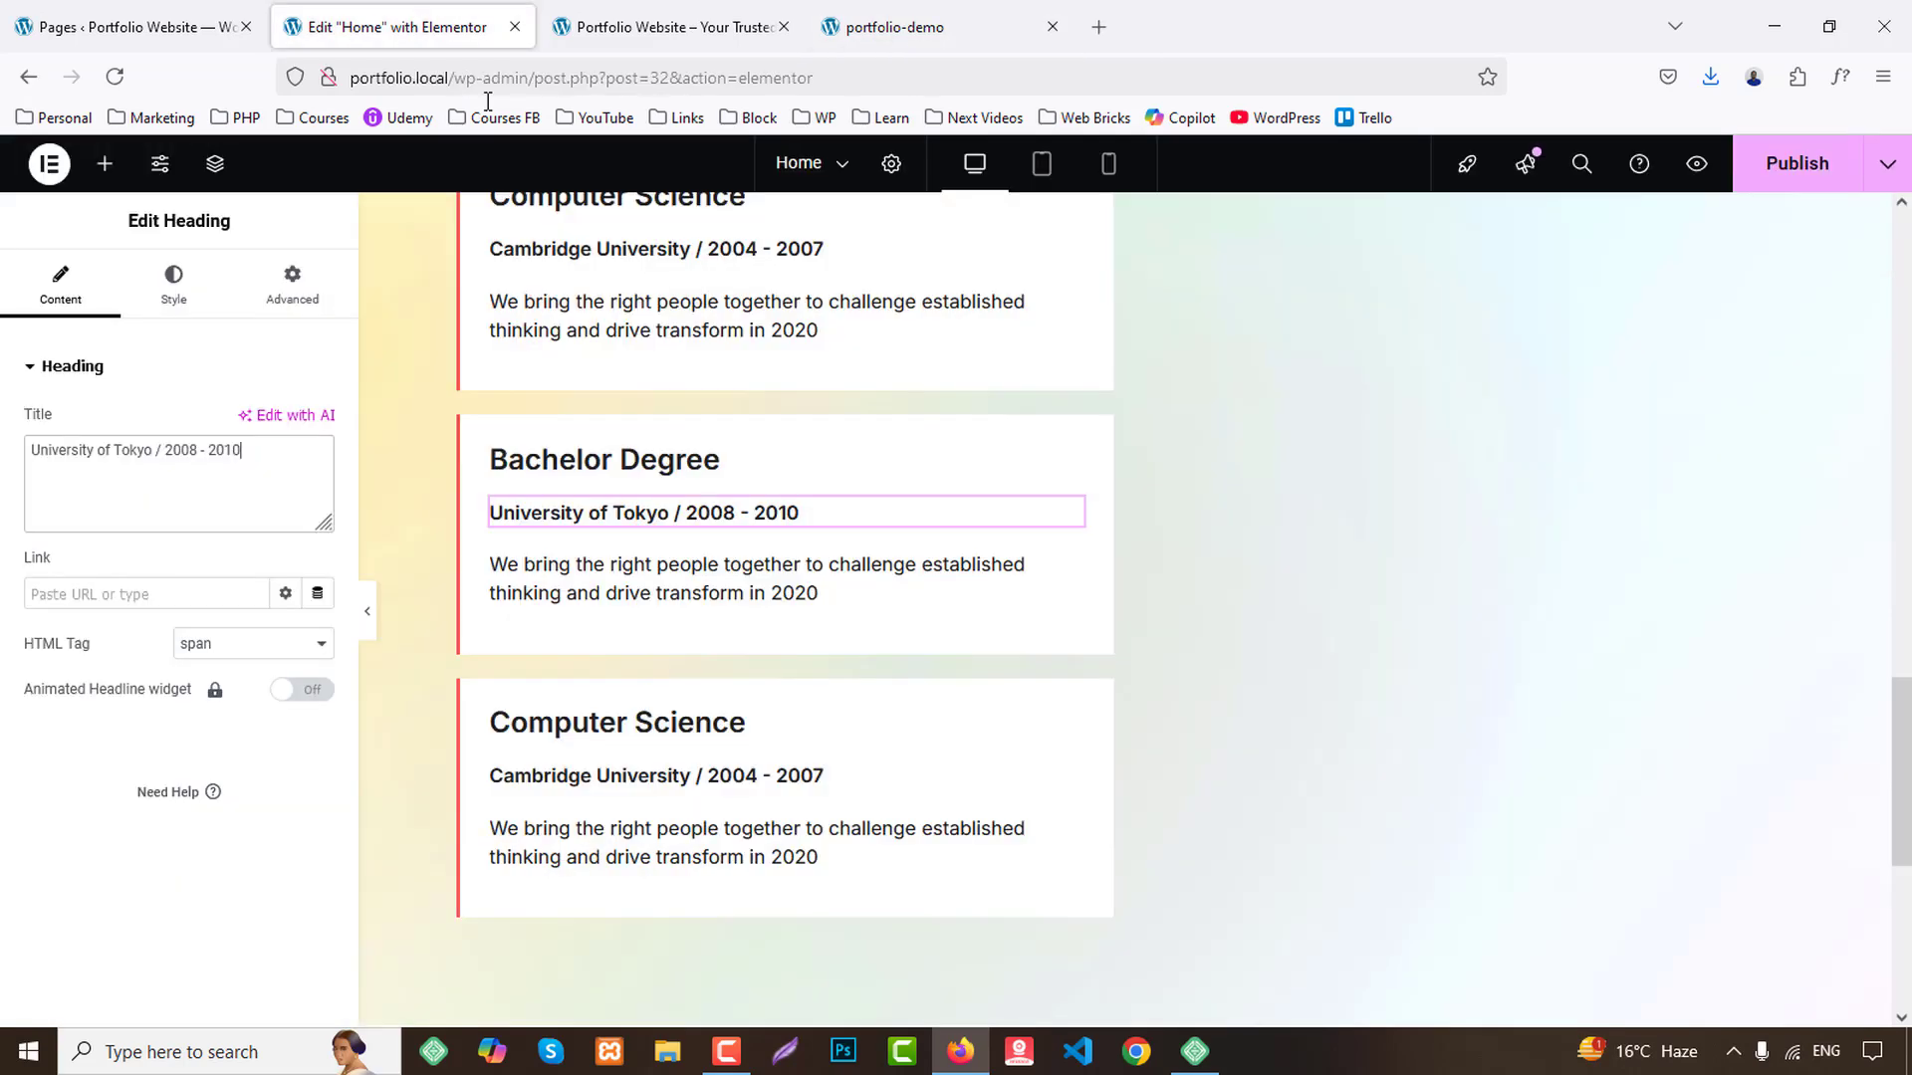
left_click(665, 715)
left_click(170, 495)
key("ctrl+a")
key("ctrl+v")
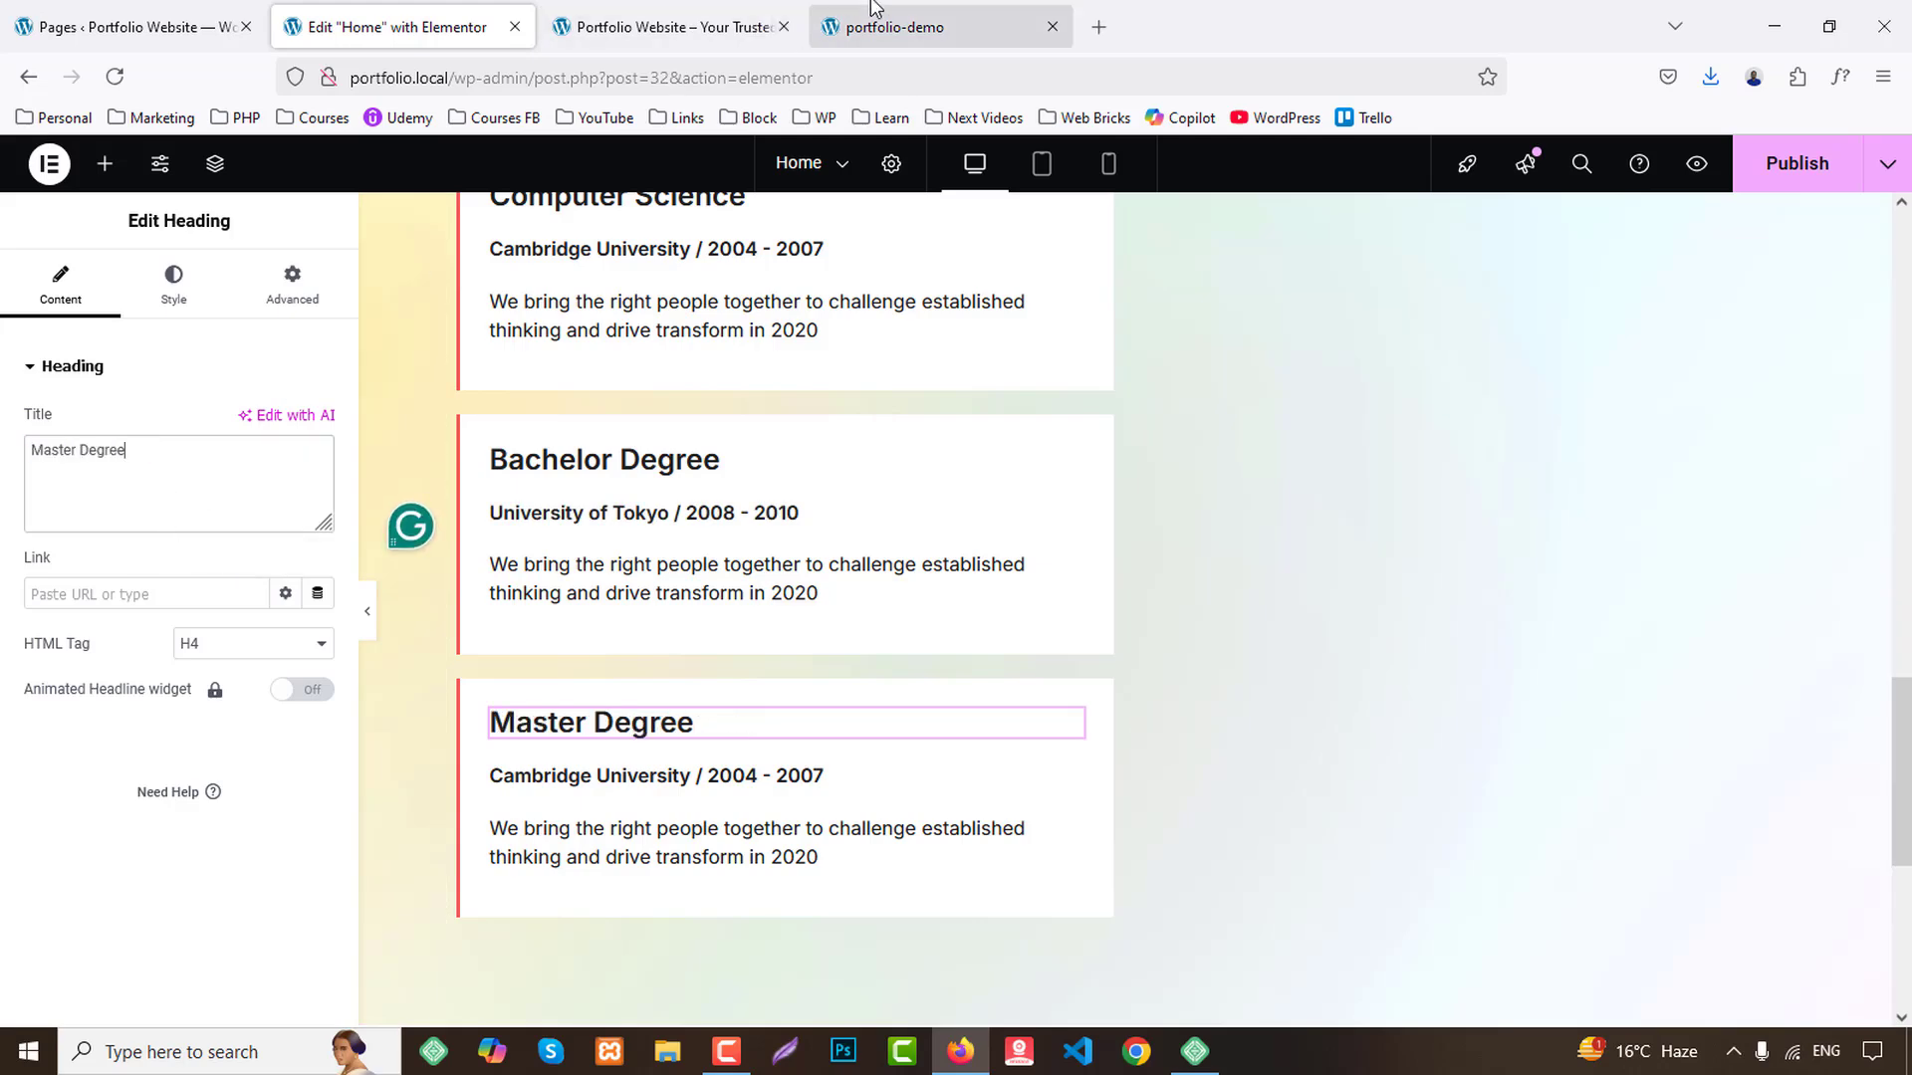
Copy "Harvard University / 2012 - 2015" from the portfolio-demo site into the second heading of the Master Degree card.
left_click(872, 10)
scroll(303, 817, "down", 2)
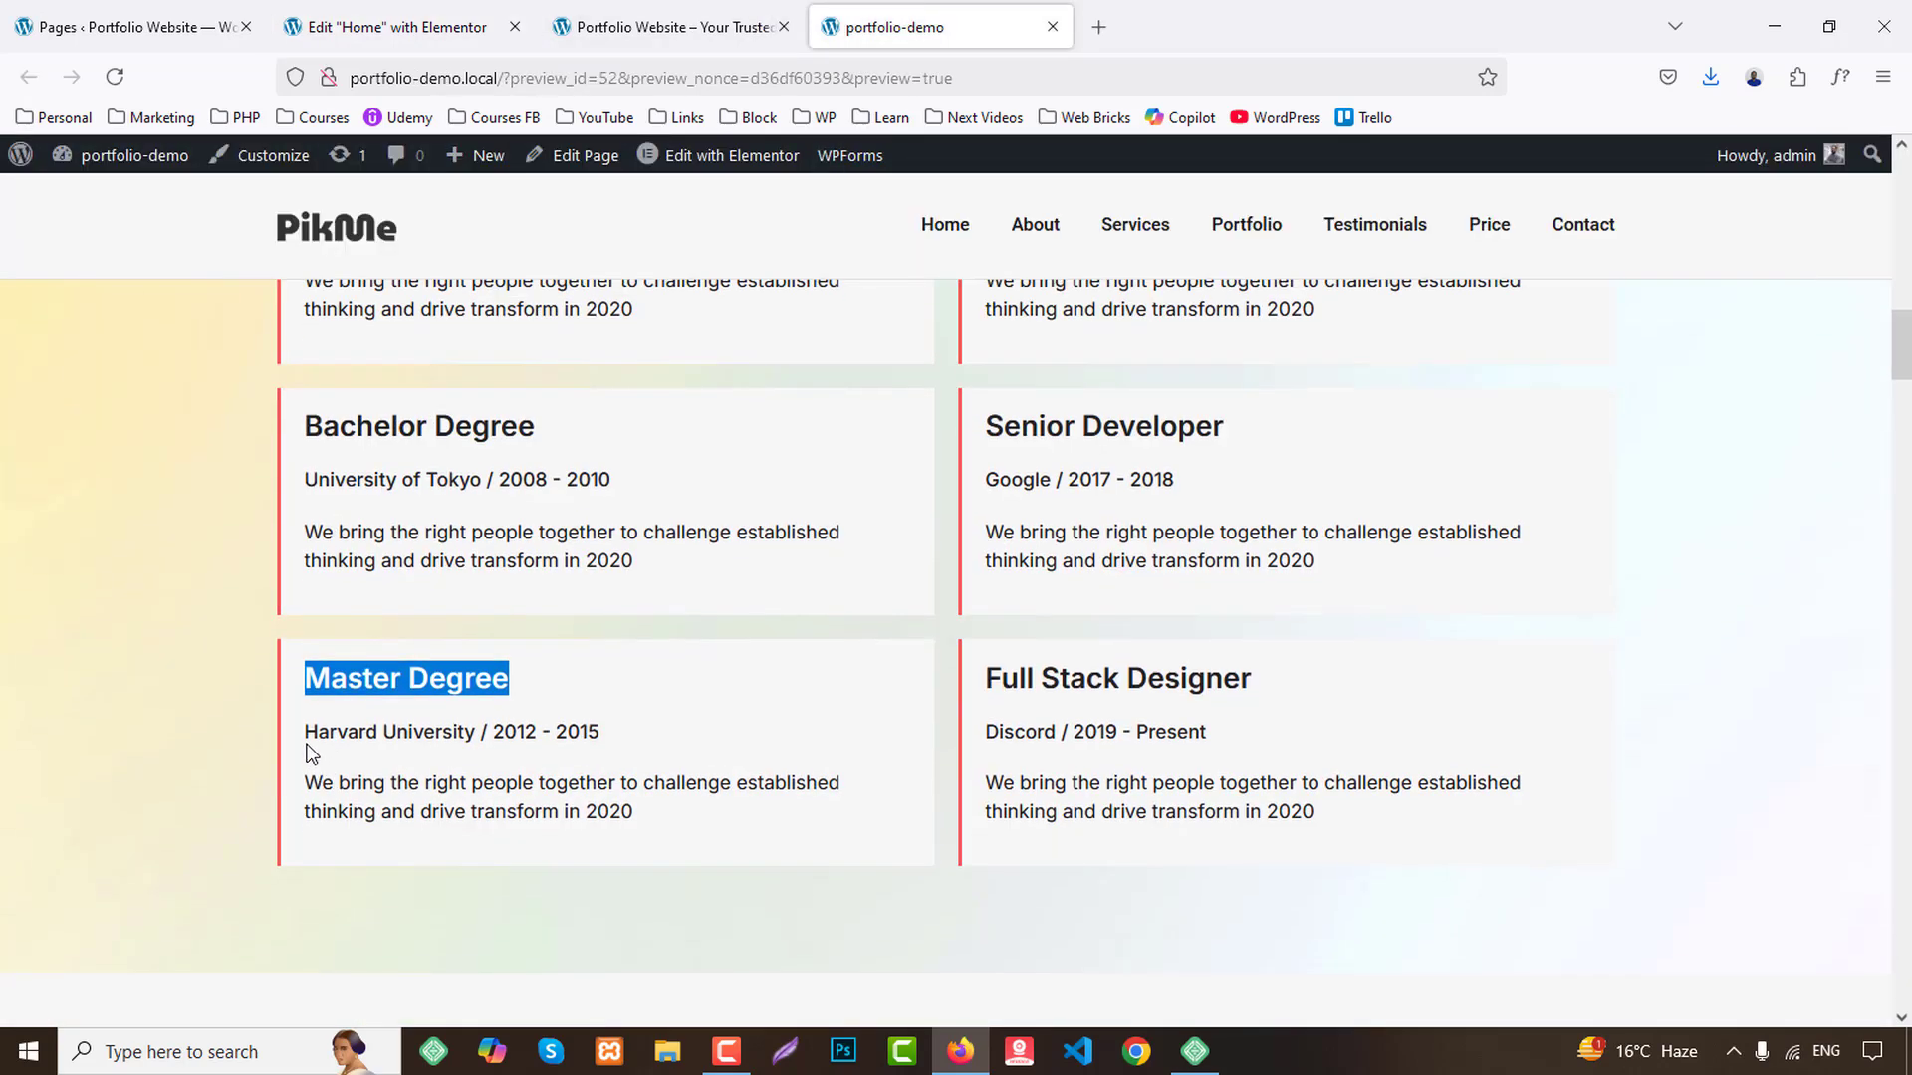
left_click_drag(304, 735, 609, 732)
key("ctrl+c")
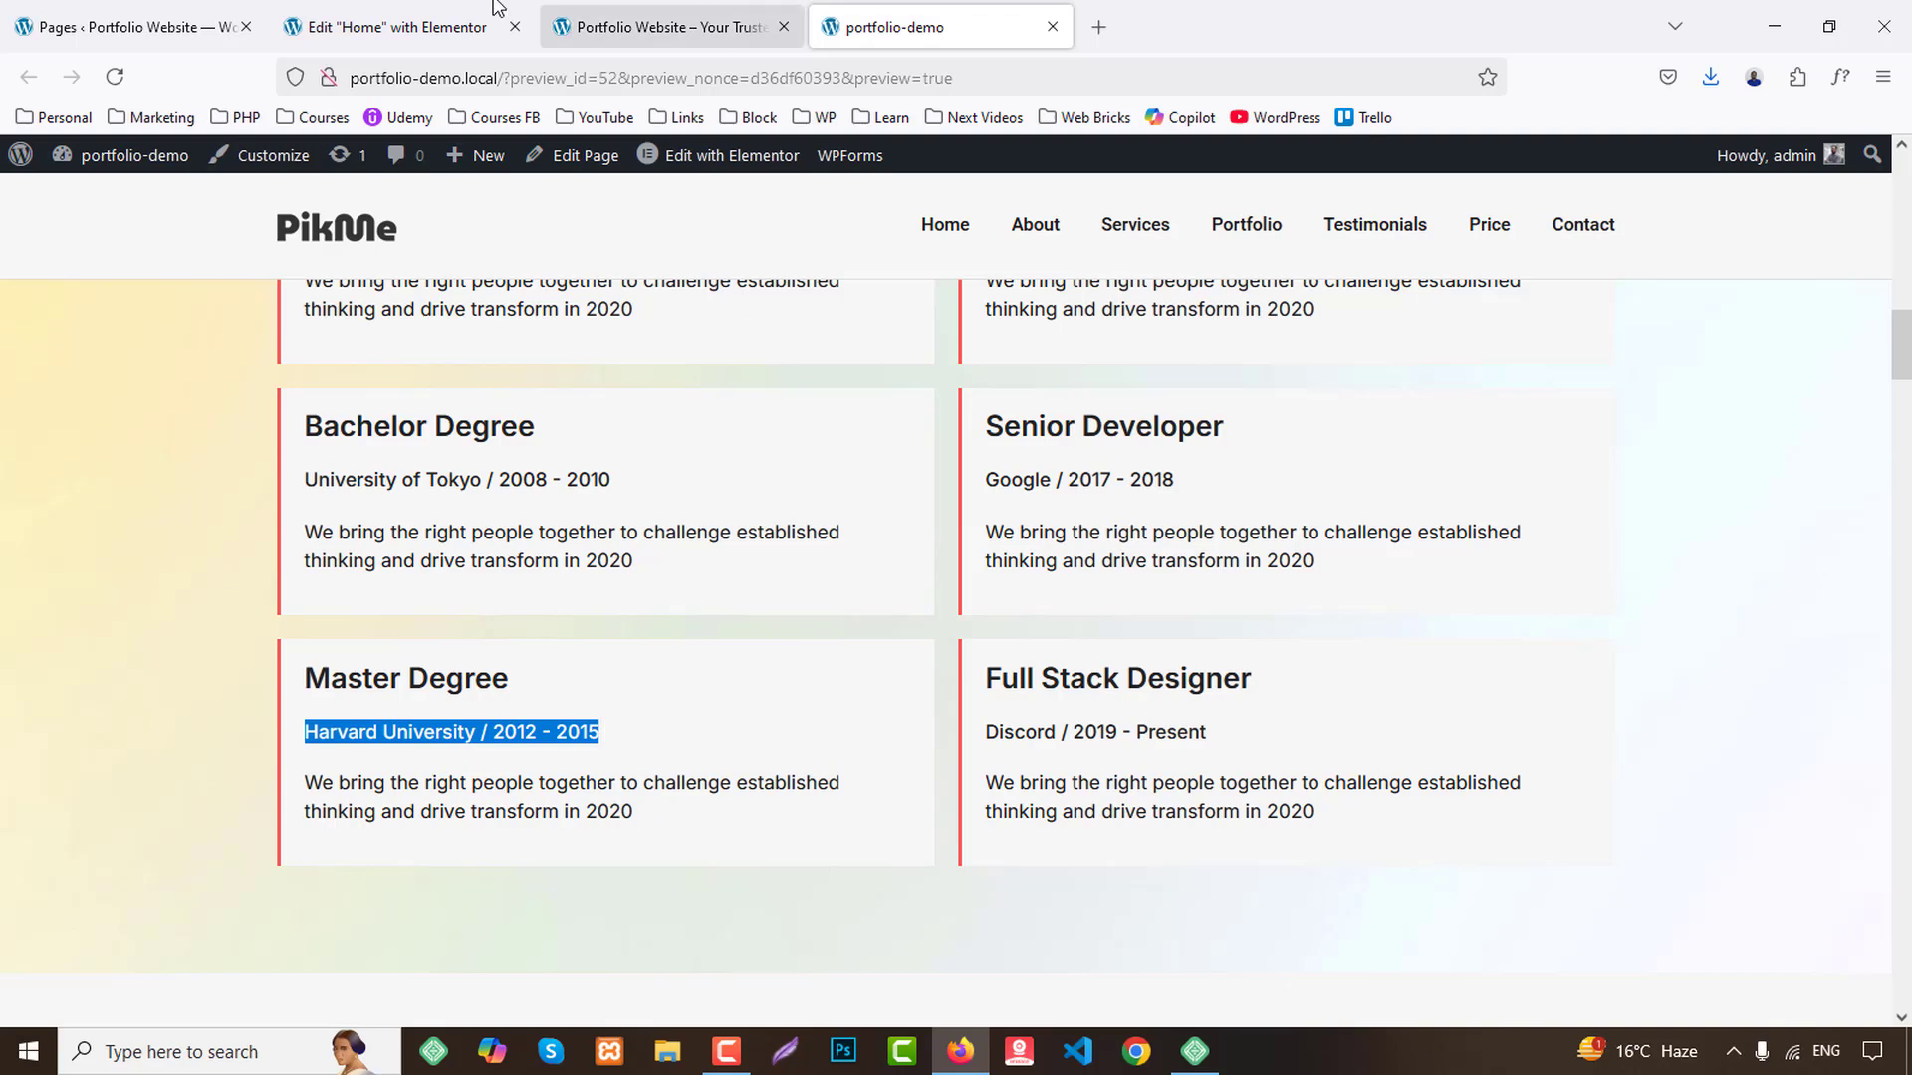
left_click(398, 27)
left_click(635, 797)
left_click(183, 487)
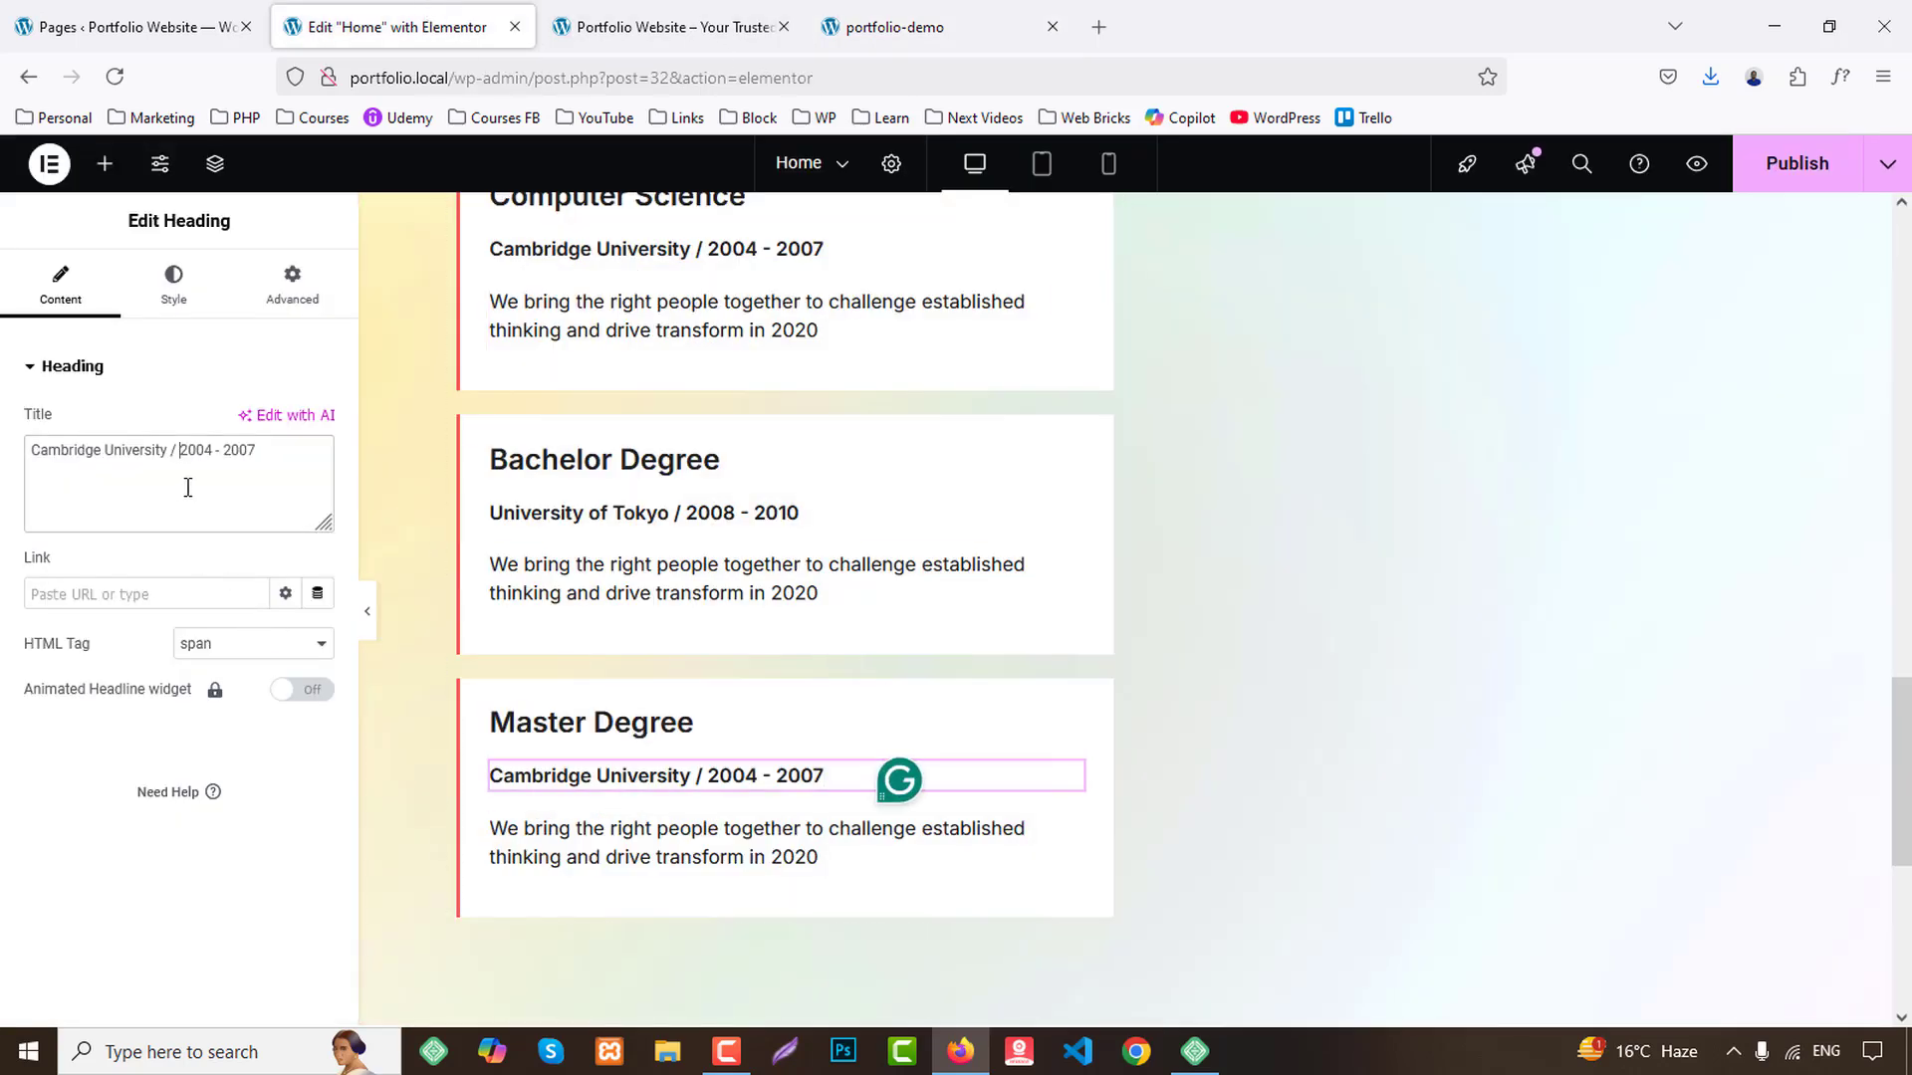
key("ctrl+a")
key("ctrl+v")
Duplicate the Education column container and delete the original Experience column beside it.
scroll(725, 643, "up", 3)
scroll(725, 642, "up", 2)
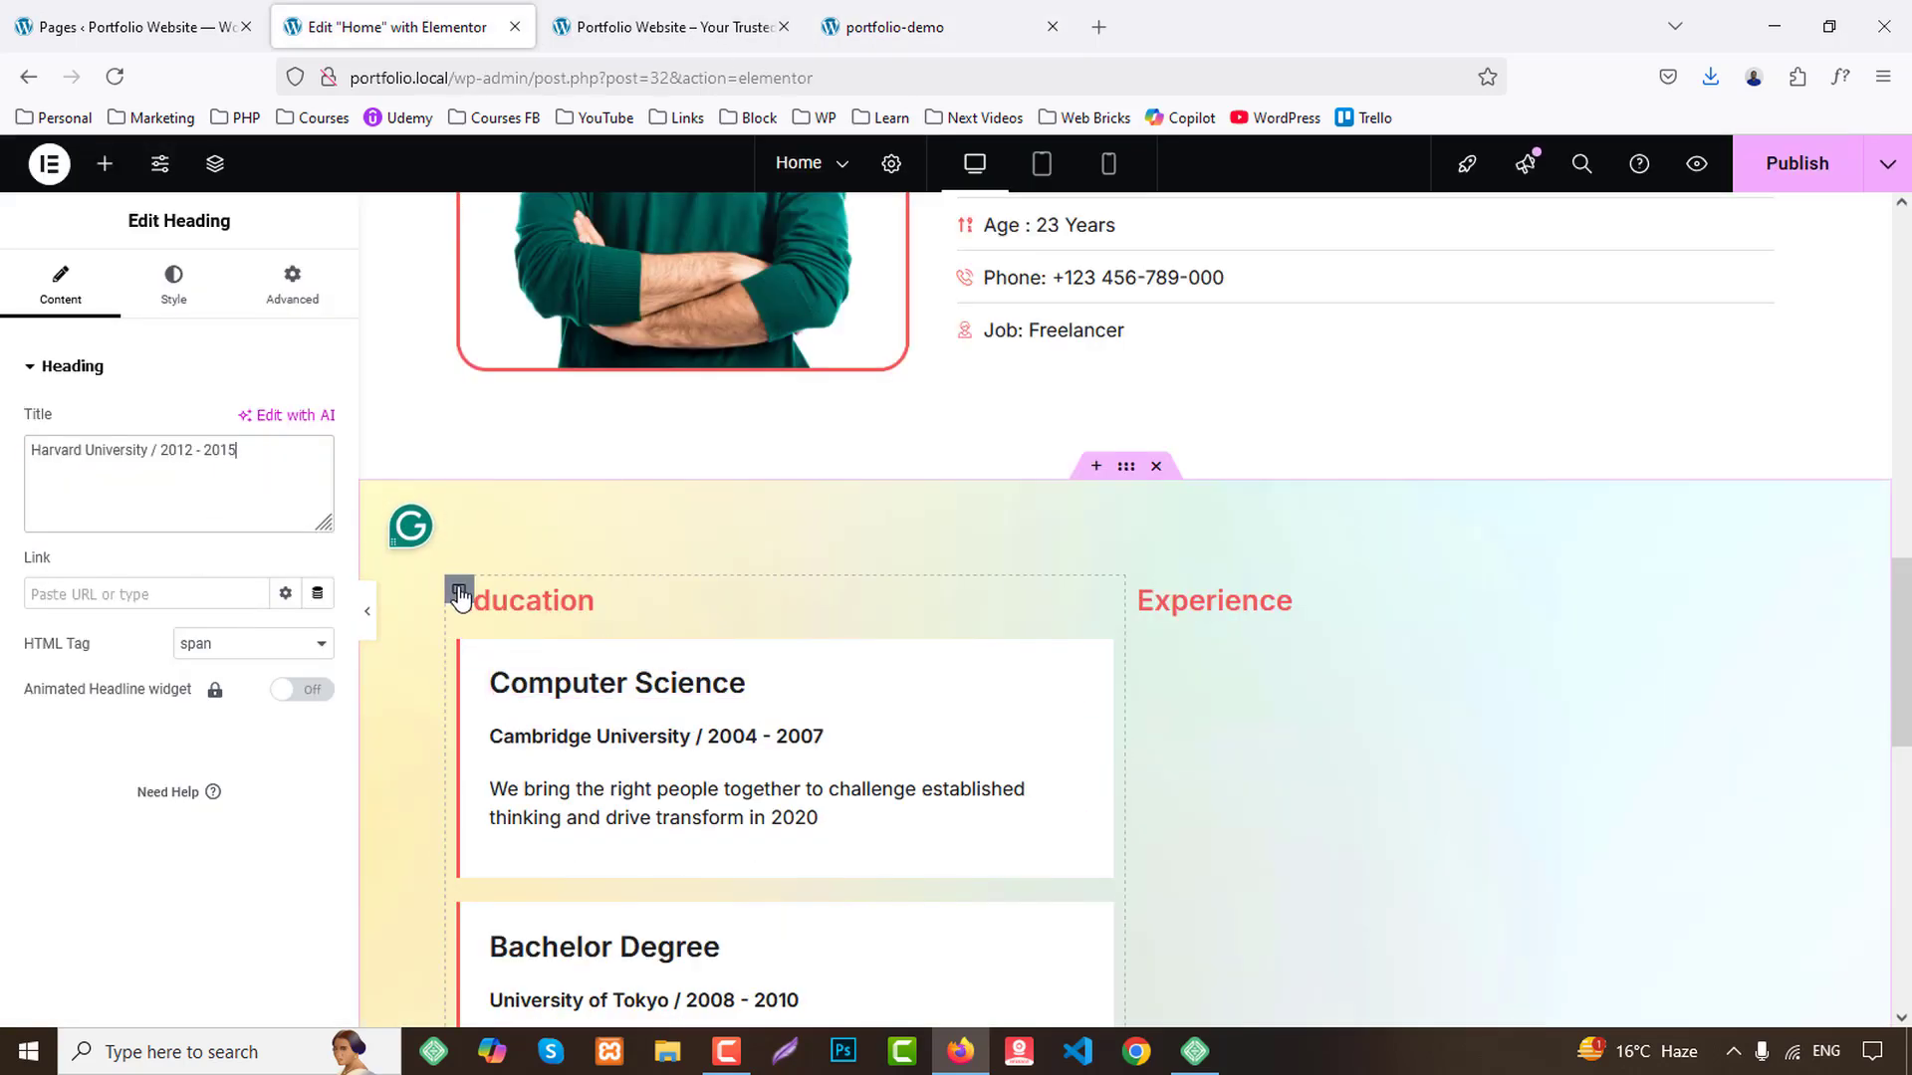
right_click(460, 596)
left_click(520, 439)
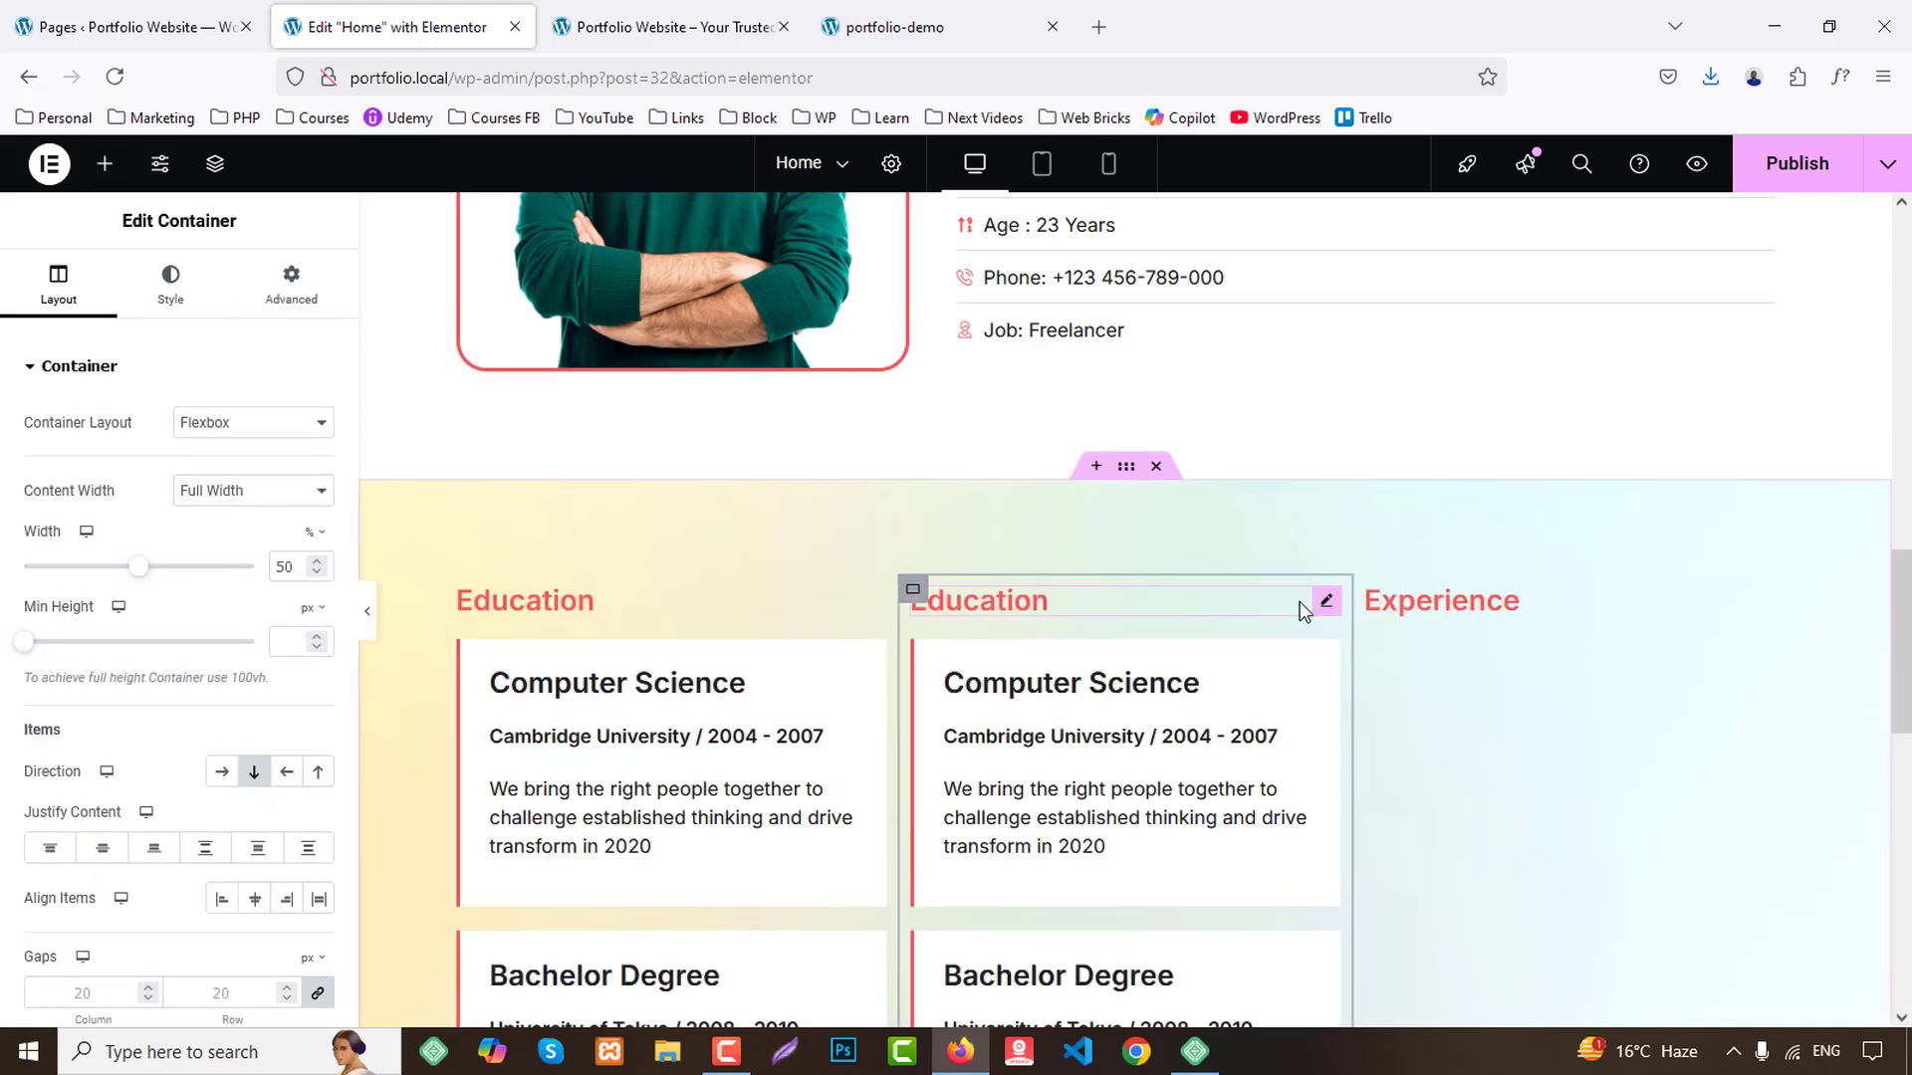
right_click(1369, 592)
left_click(1481, 1001)
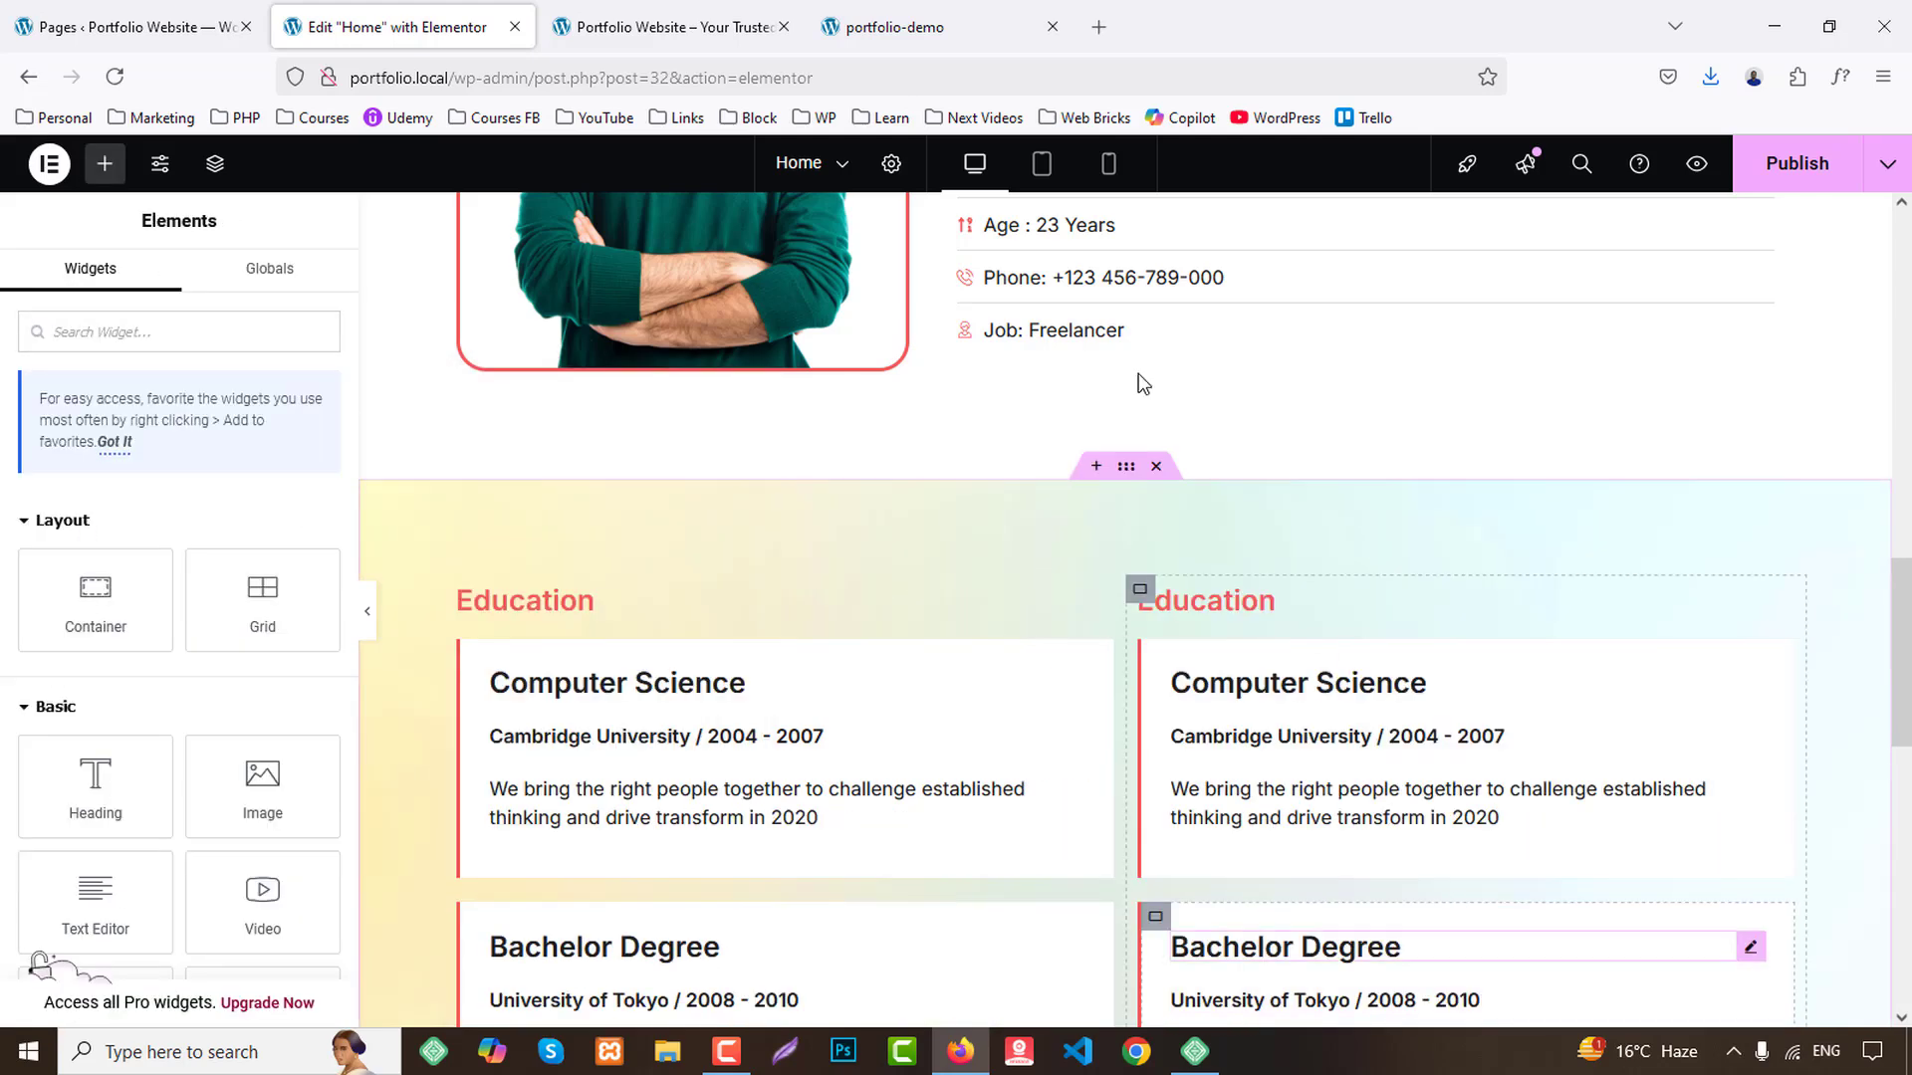
Copy "Front End Developer" and "Adobe / 2015 - 2017" from the portfolio-demo site into the first heading of the second column's Computer Science card.
left_click(976, 20)
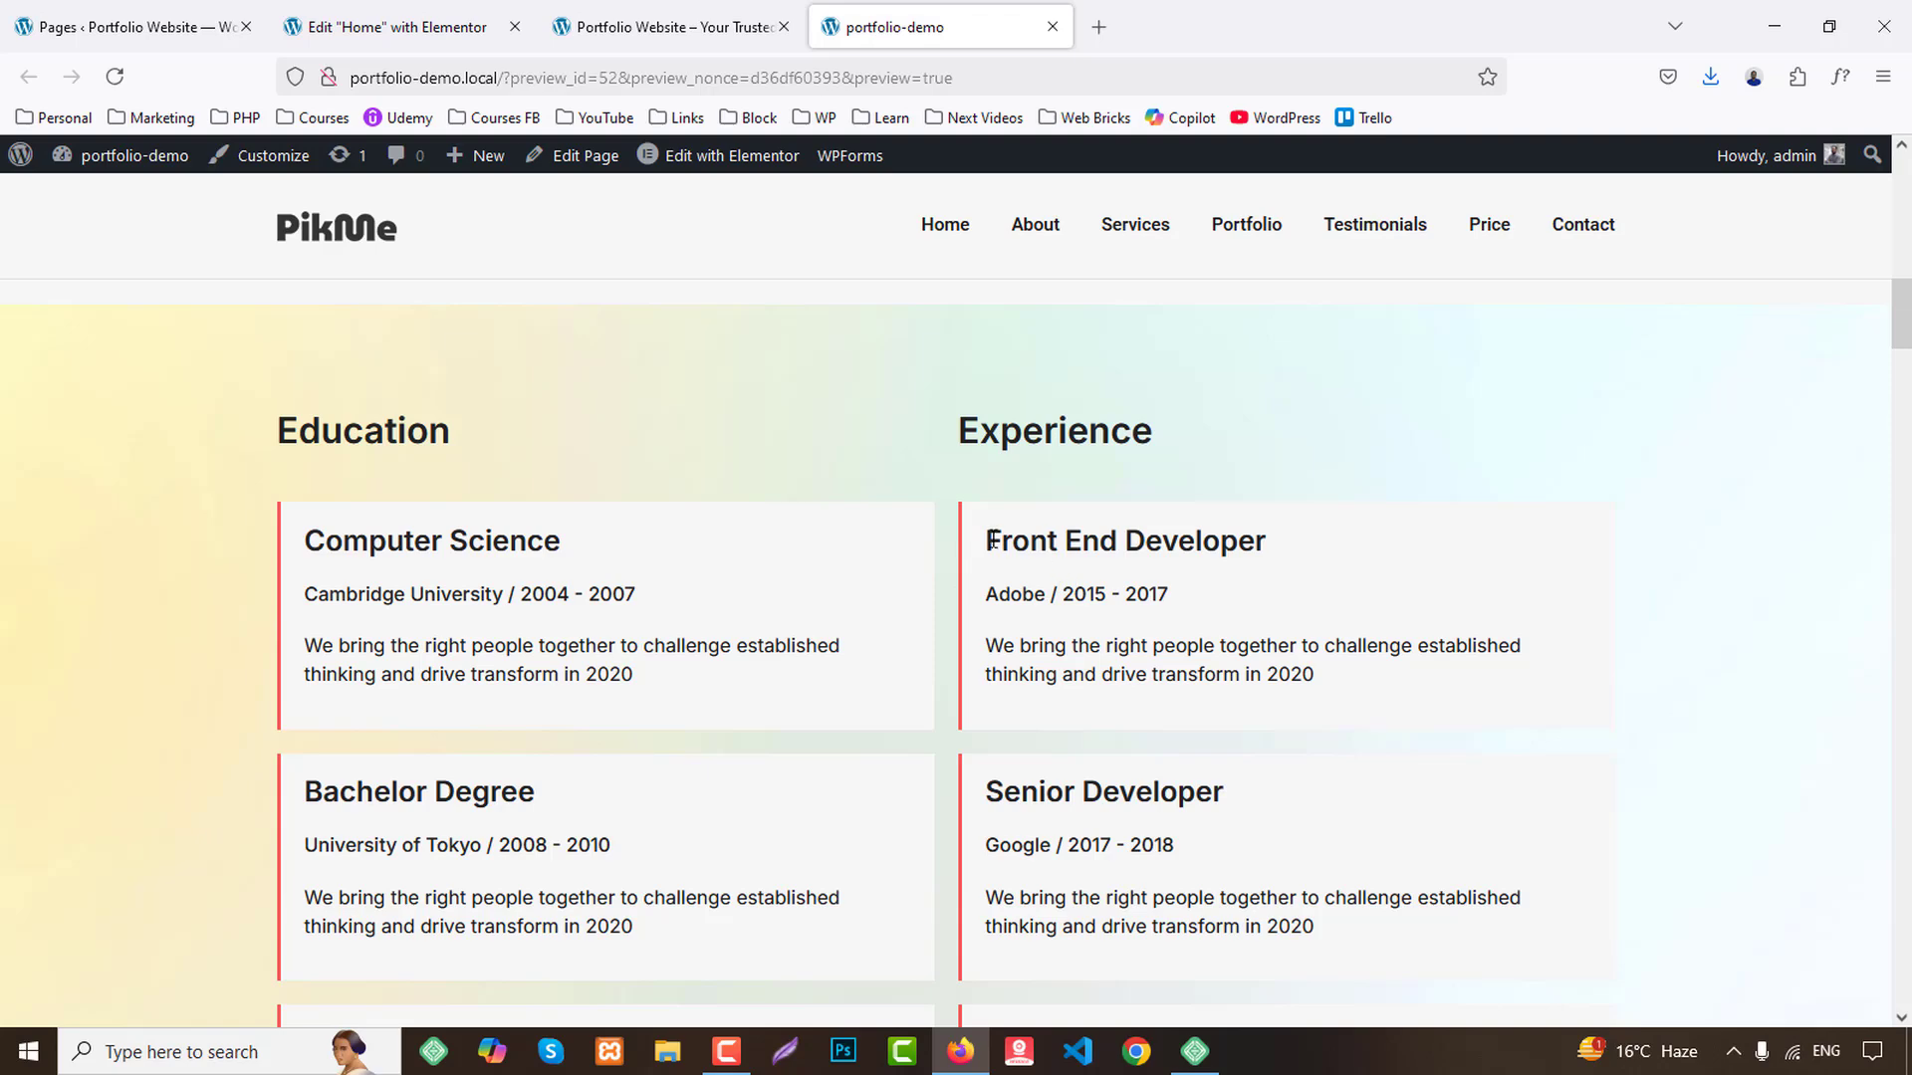
left_click_drag(993, 540, 1185, 580)
key("ctrl+c")
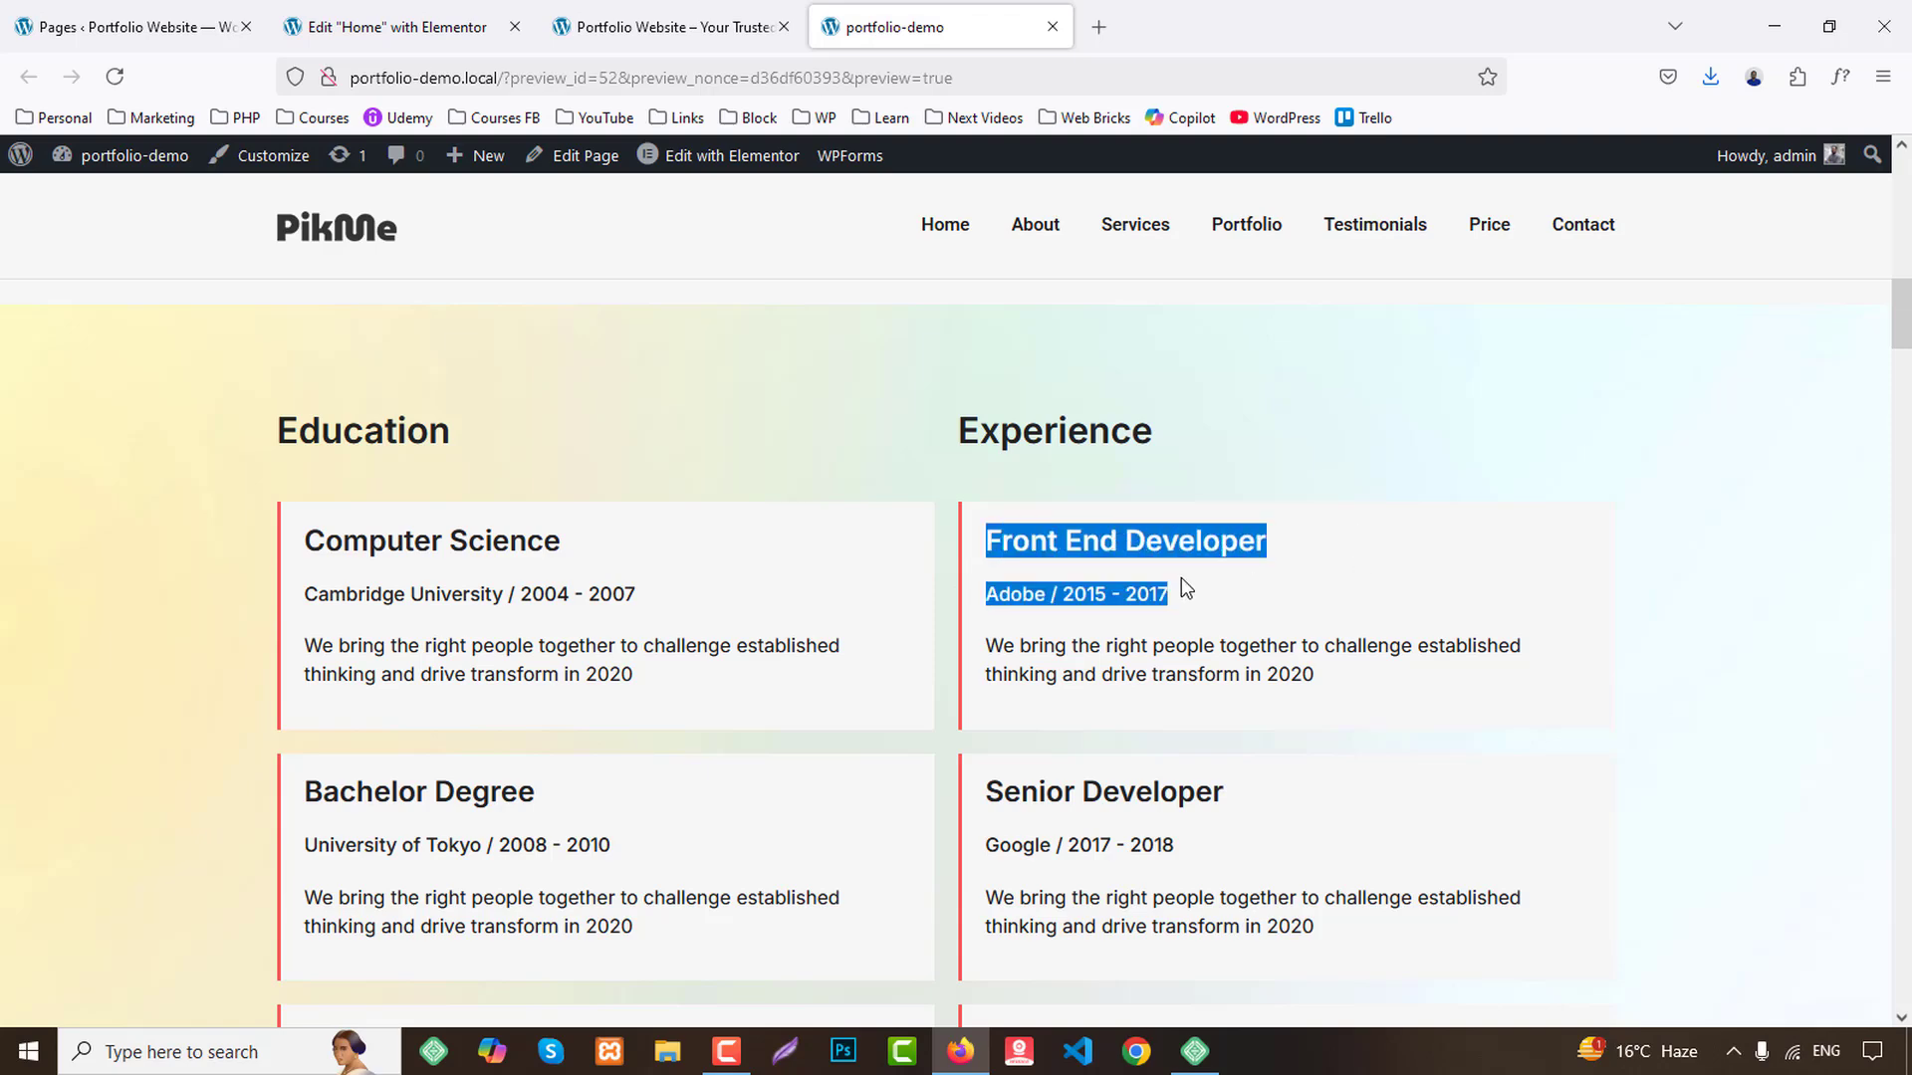
key("ctrl+2")
left_click(1209, 687)
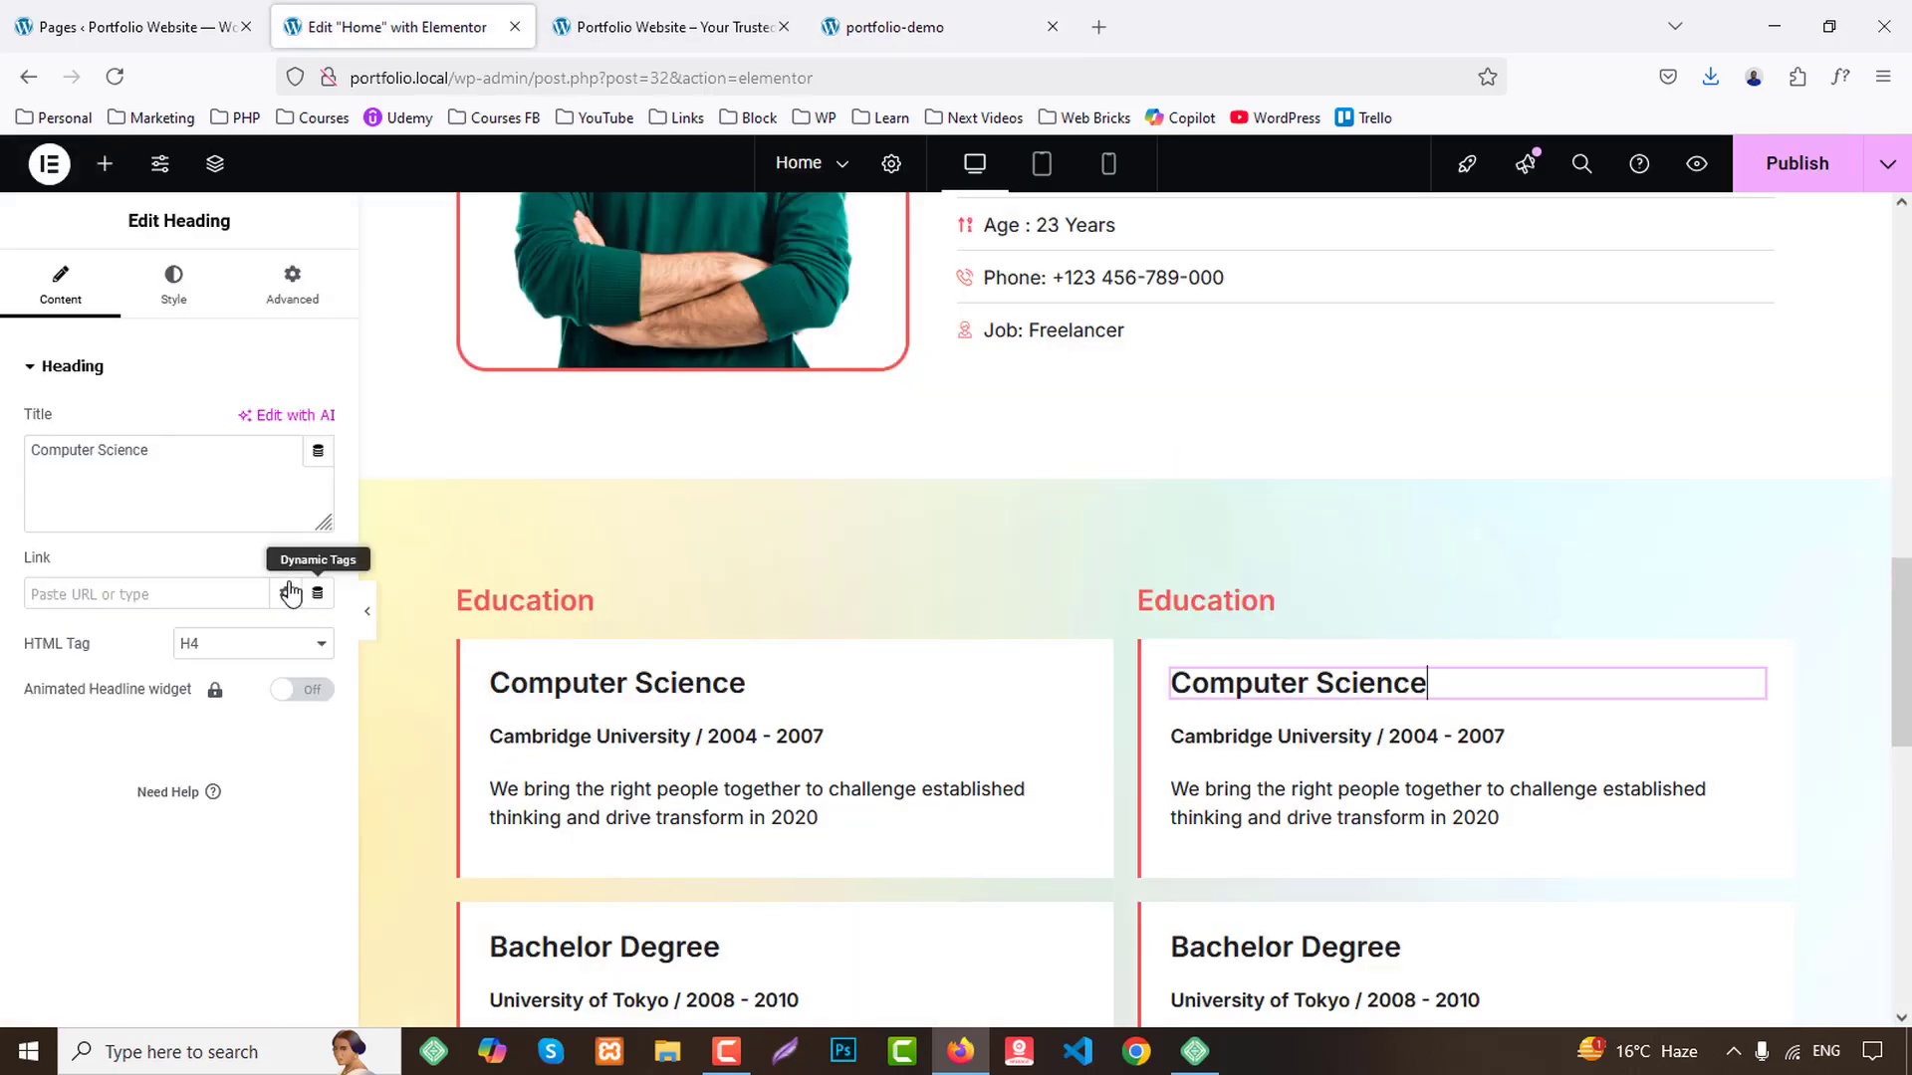
left_click(192, 482)
key("ctrl+a")
key("ctrl+v")
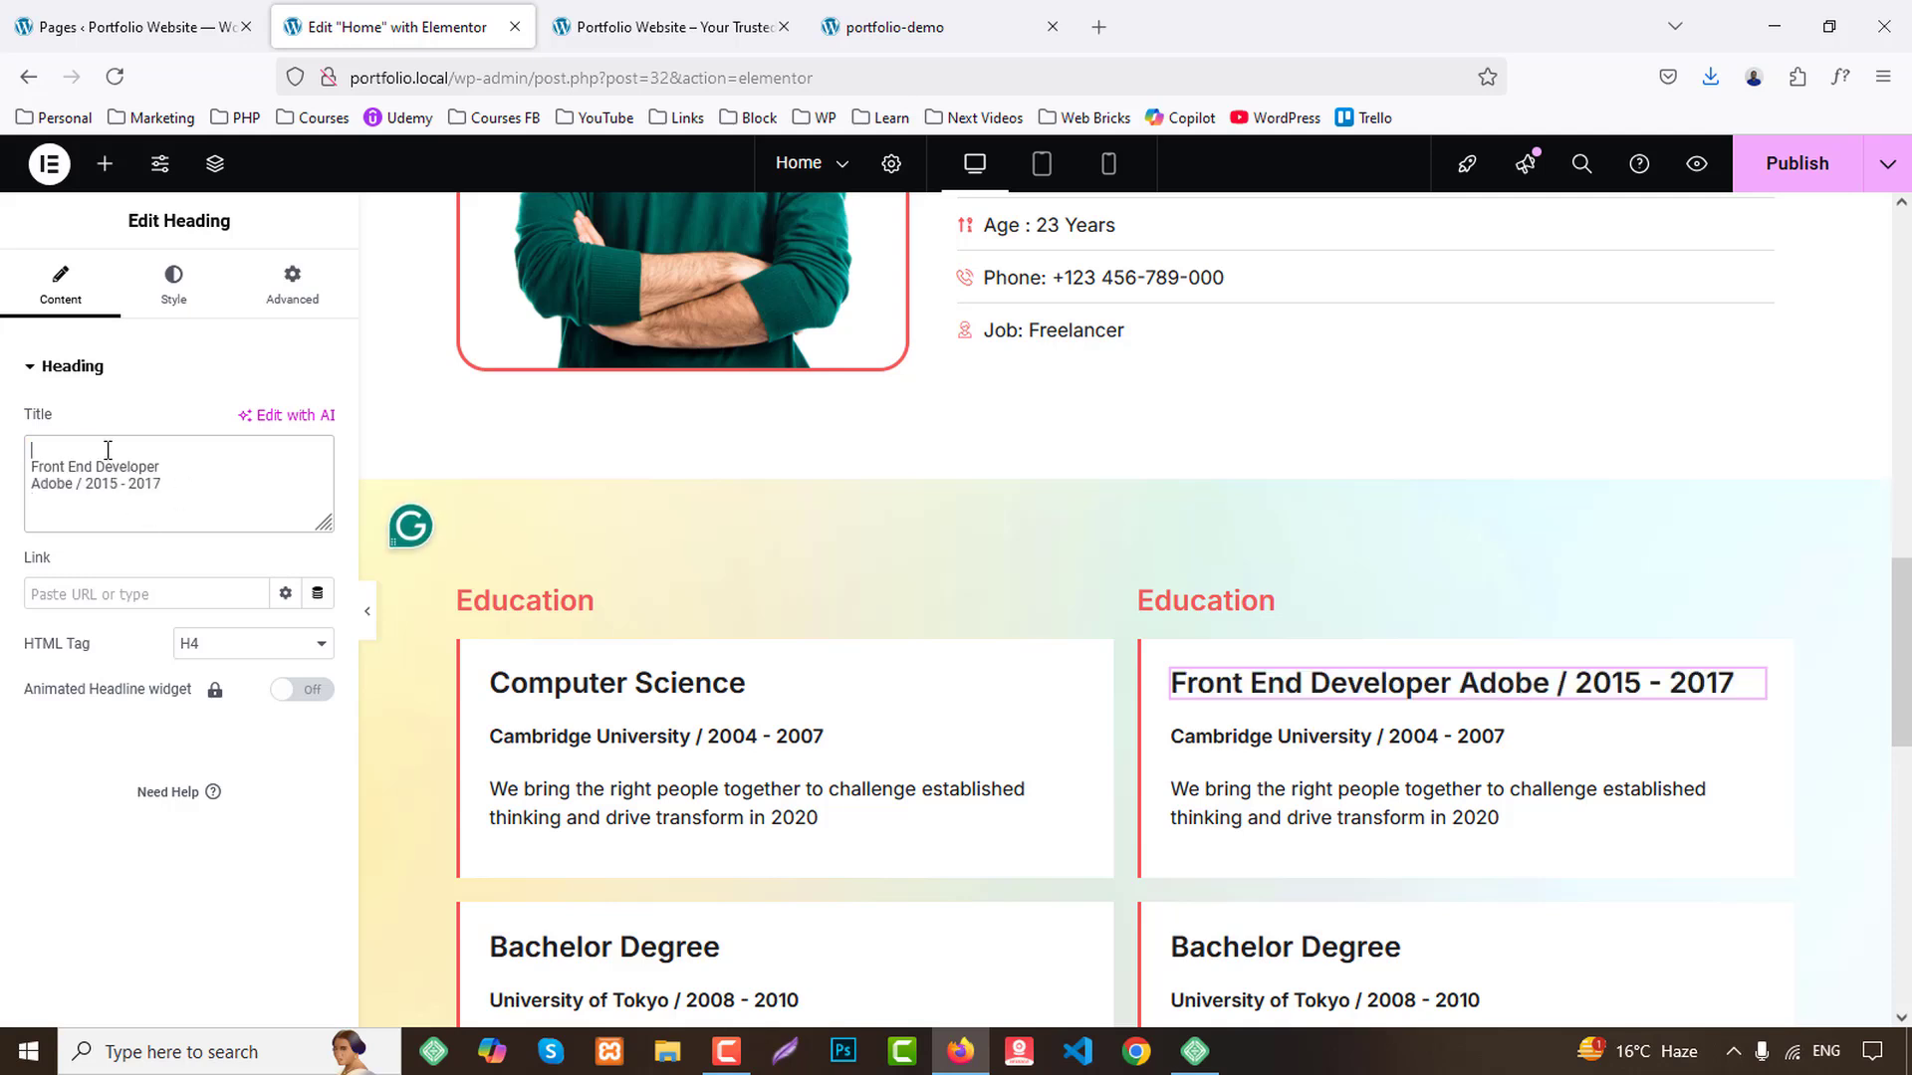
Remove the blank line and move "Adobe / 2015 - 2017" from the card's first heading into its second heading, replacing the university text.
key("Delete")
left_click(196, 470)
key("shift+Home")
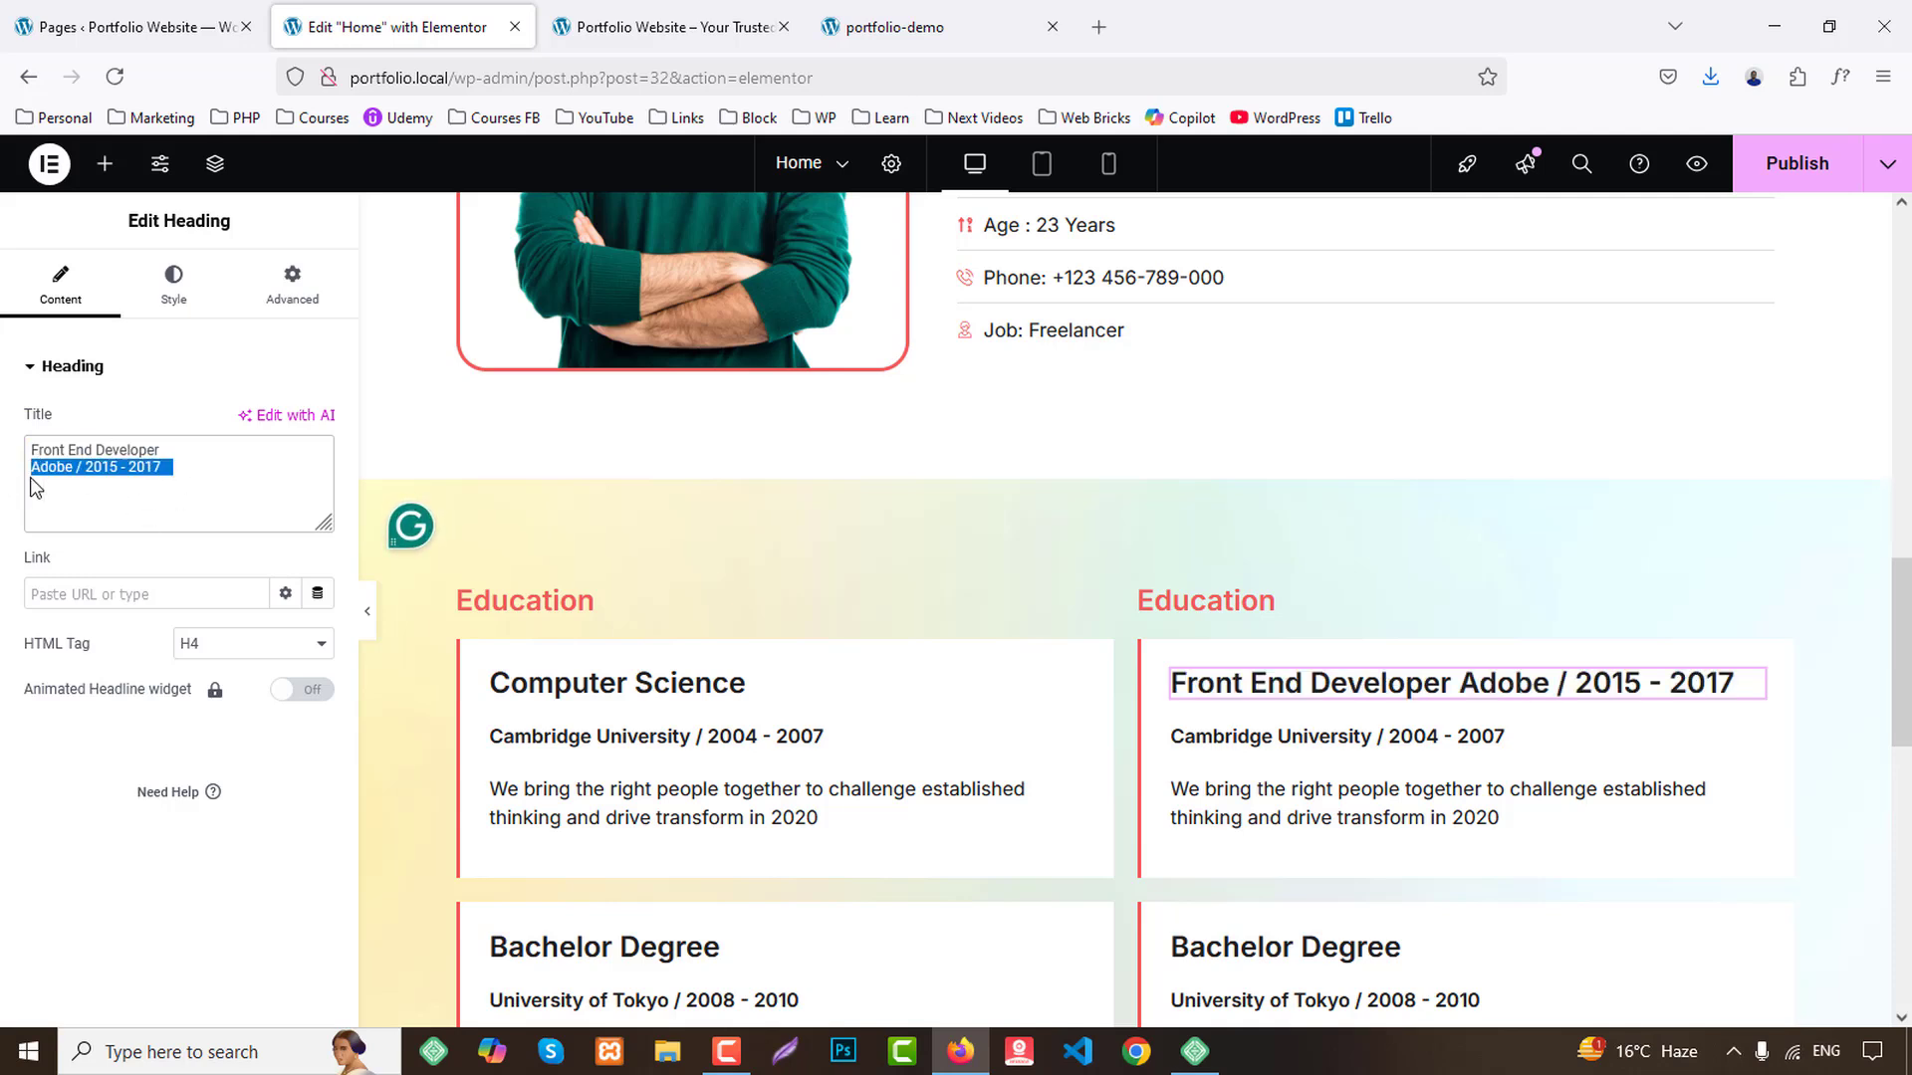
key("ctrl+x")
left_click(1364, 742)
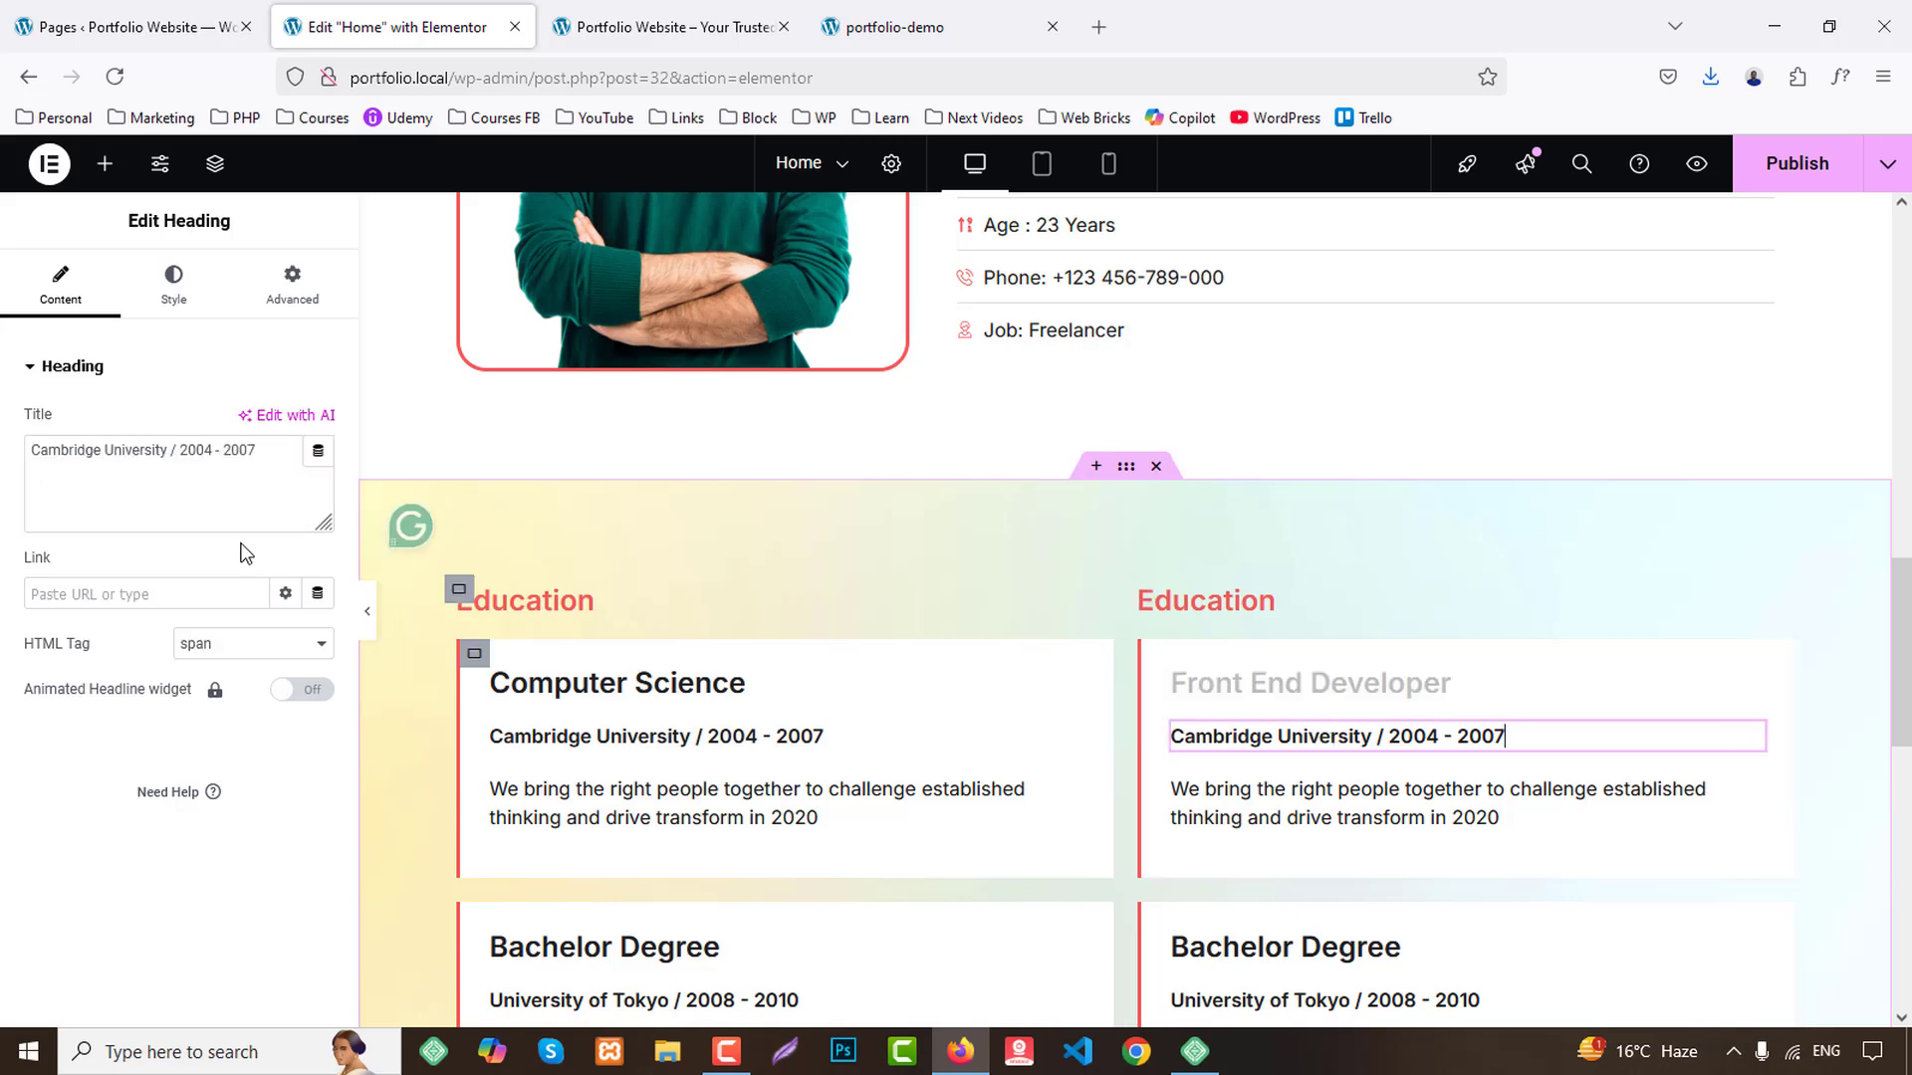
left_click(117, 473)
key("ctrl+a")
key("ctrl+v")
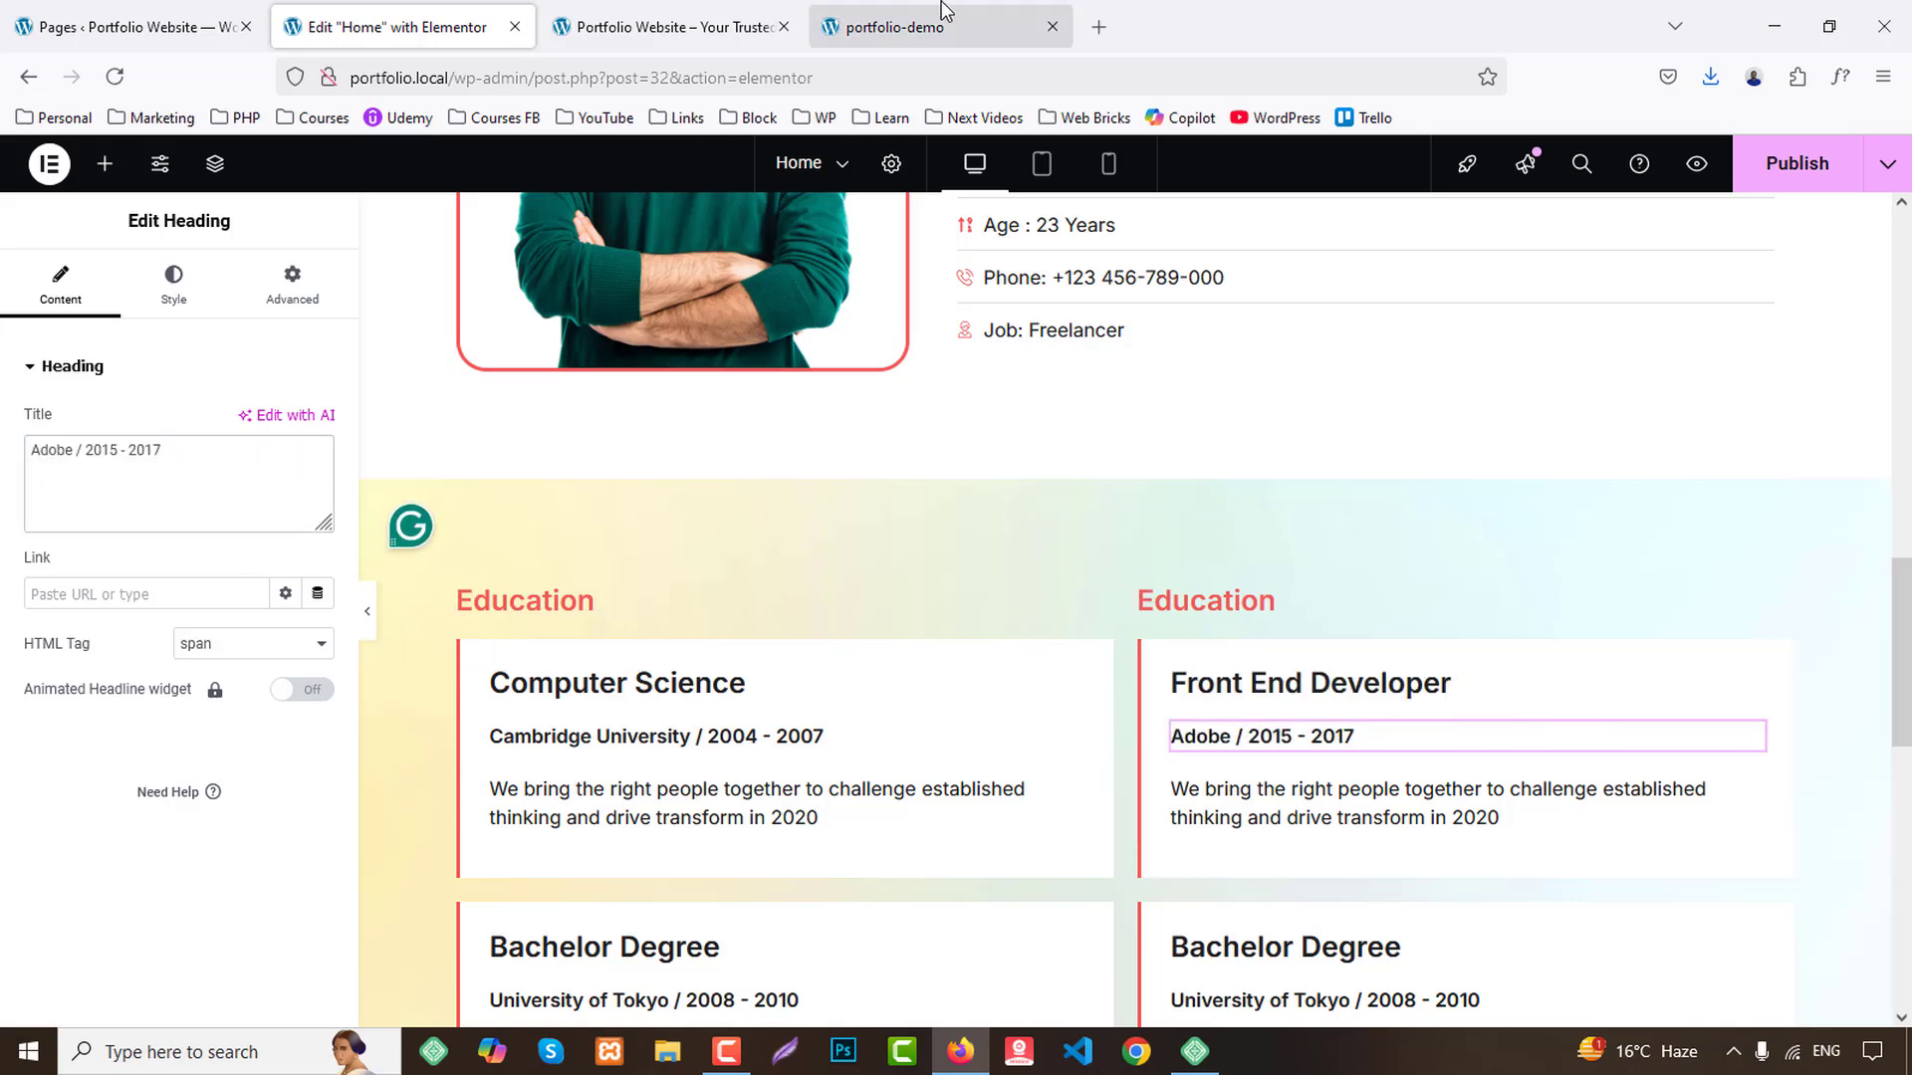
Copy "Senior Developer" from the portfolio-demo site into the first heading of the second column's middle card.
left_click(944, 12)
scroll(1061, 691, "down", 1)
left_click_drag(993, 680, 1301, 663)
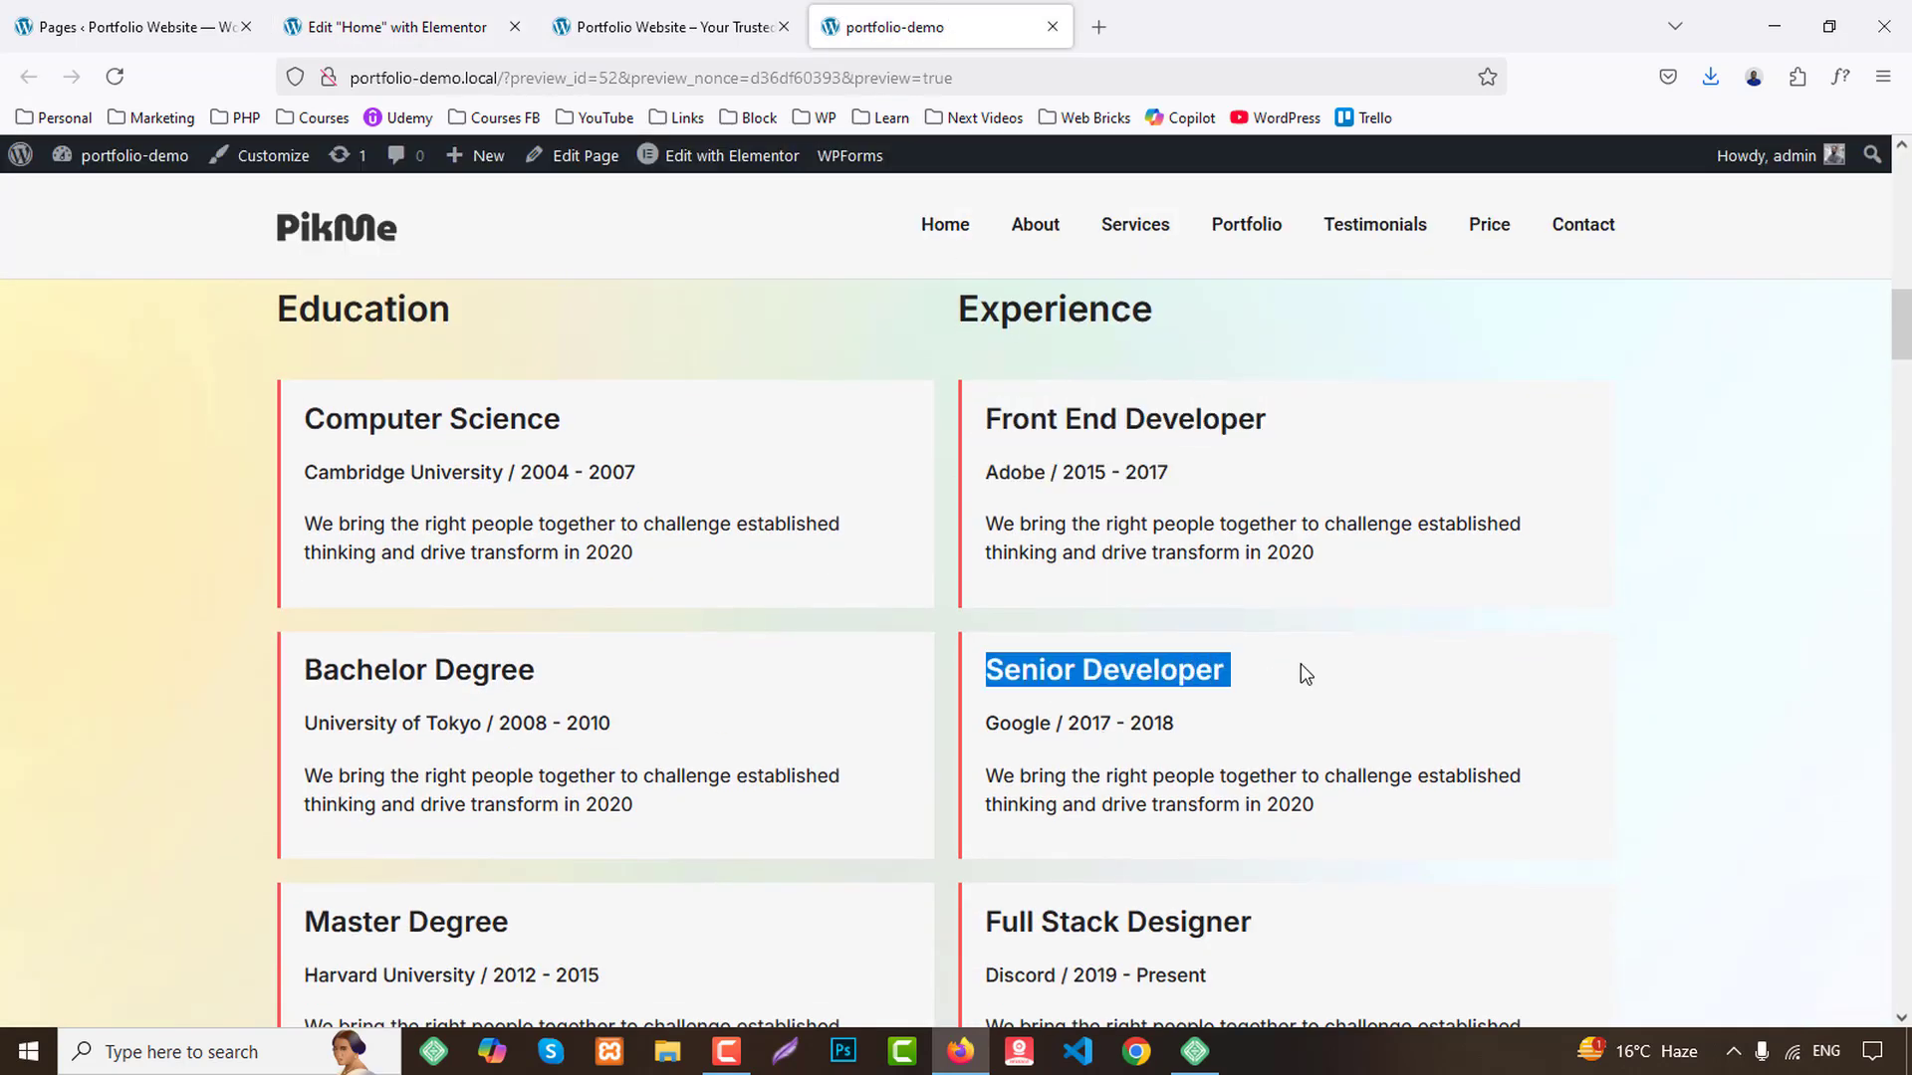
left_click(398, 26)
scroll(1396, 683, "down", 3)
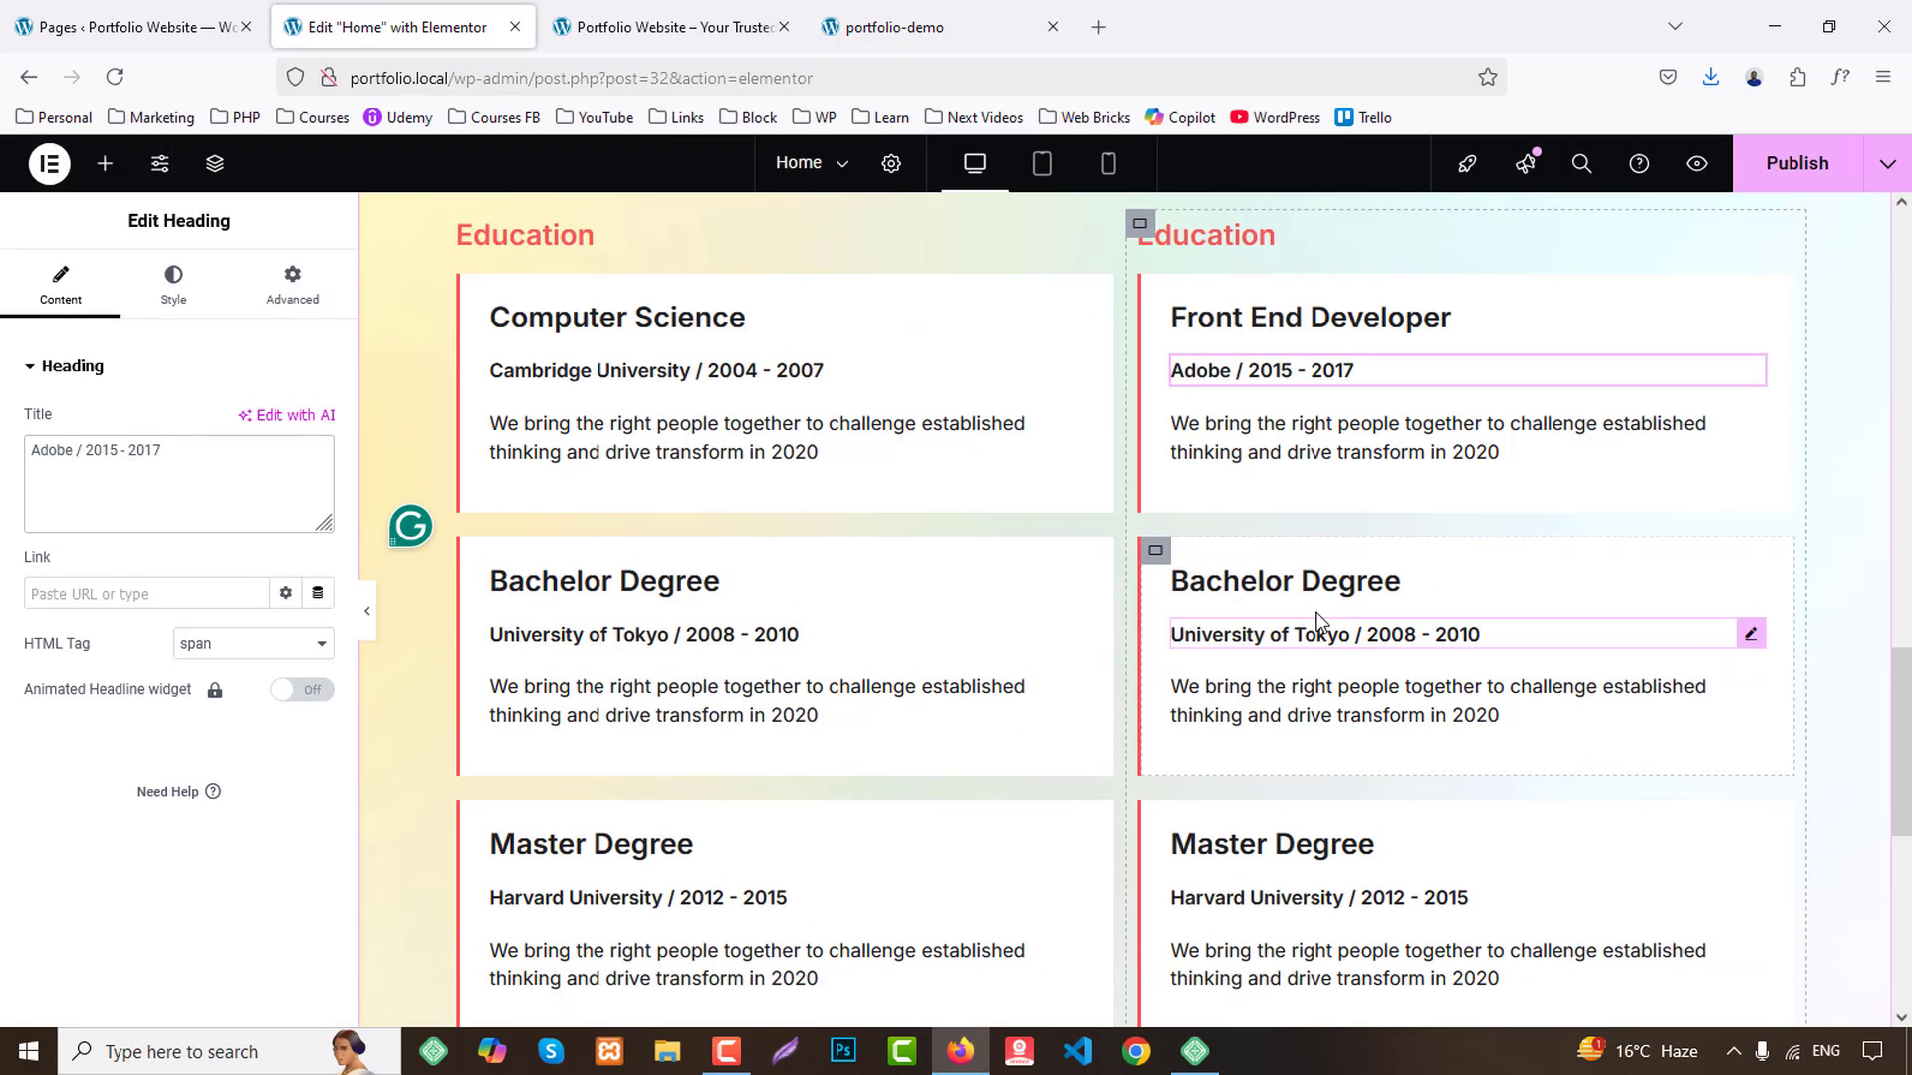
left_click(1295, 582)
left_click(185, 455)
key("ctrl+v")
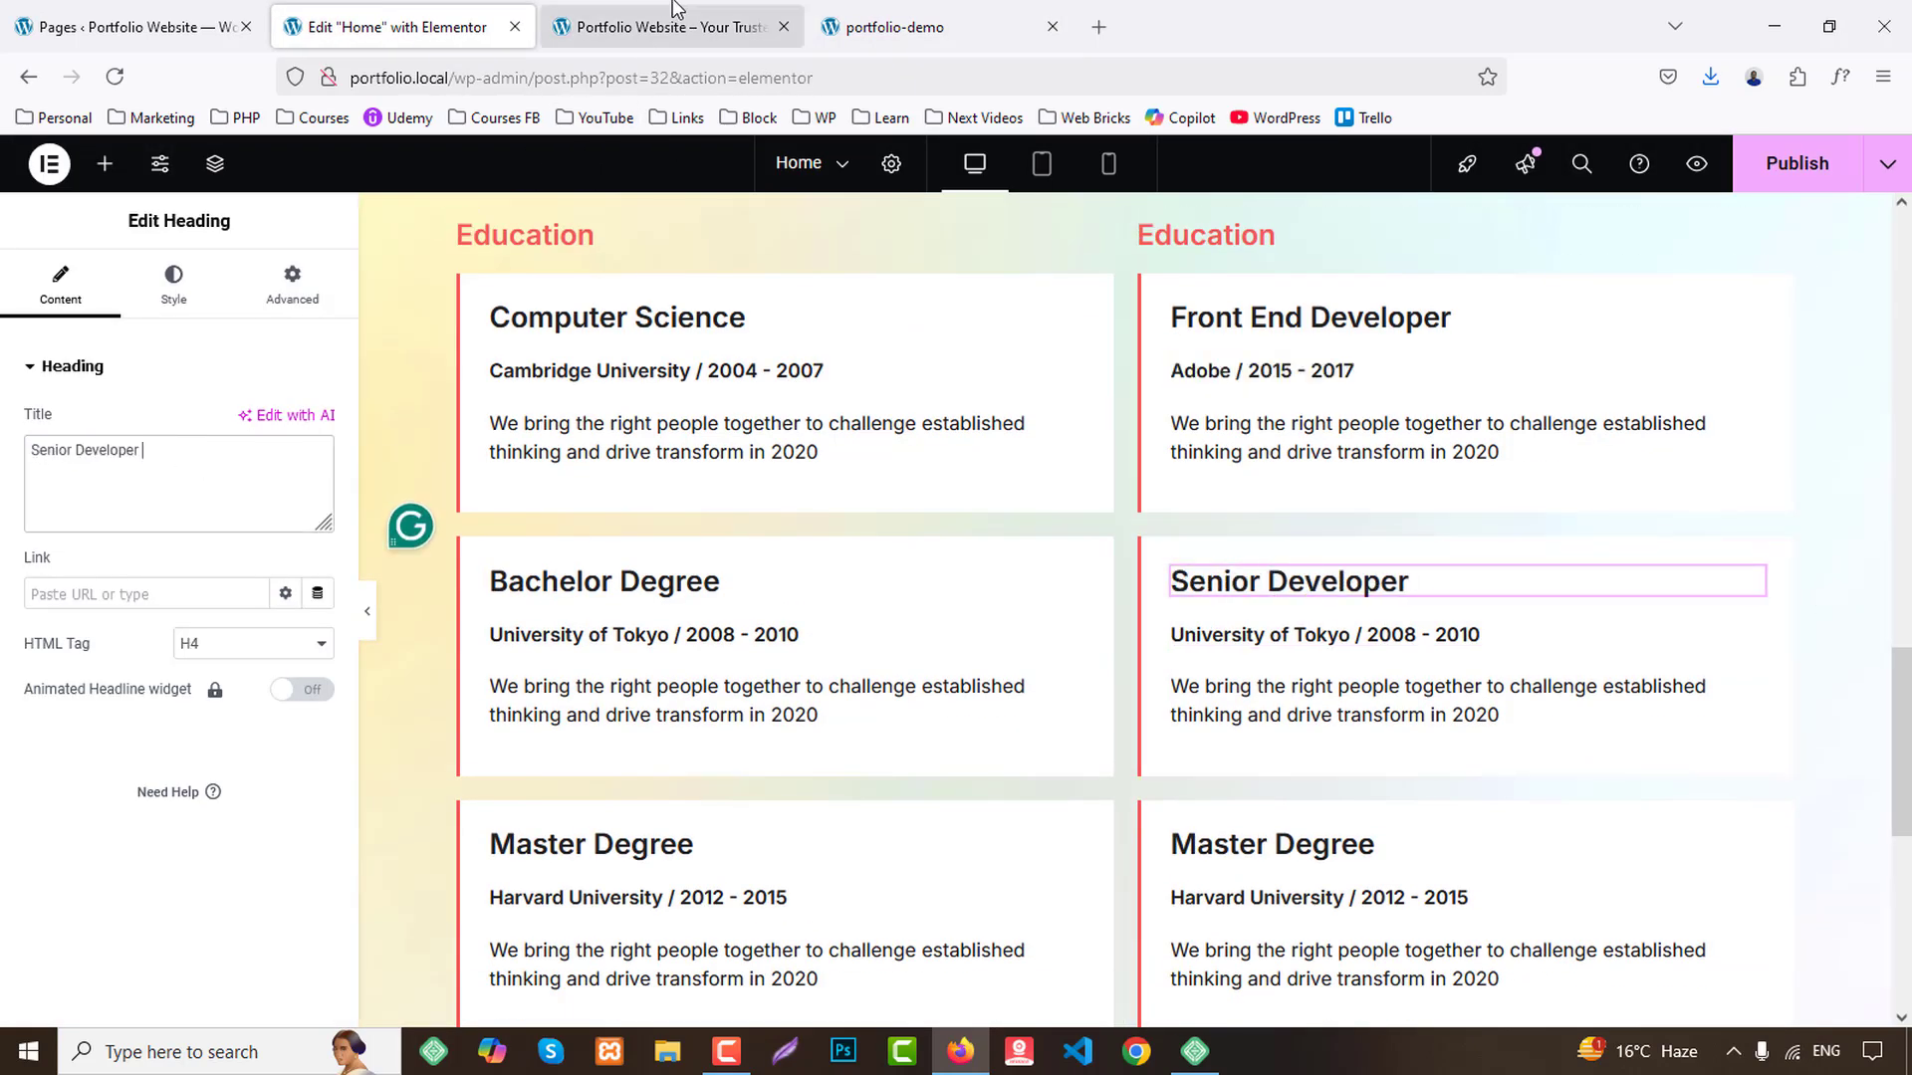
Copy "Google / 2017 - 2018" from the portfolio-demo site into the second heading of the Senior Developer card.
left_click(886, 12)
left_click_drag(992, 730, 1248, 737)
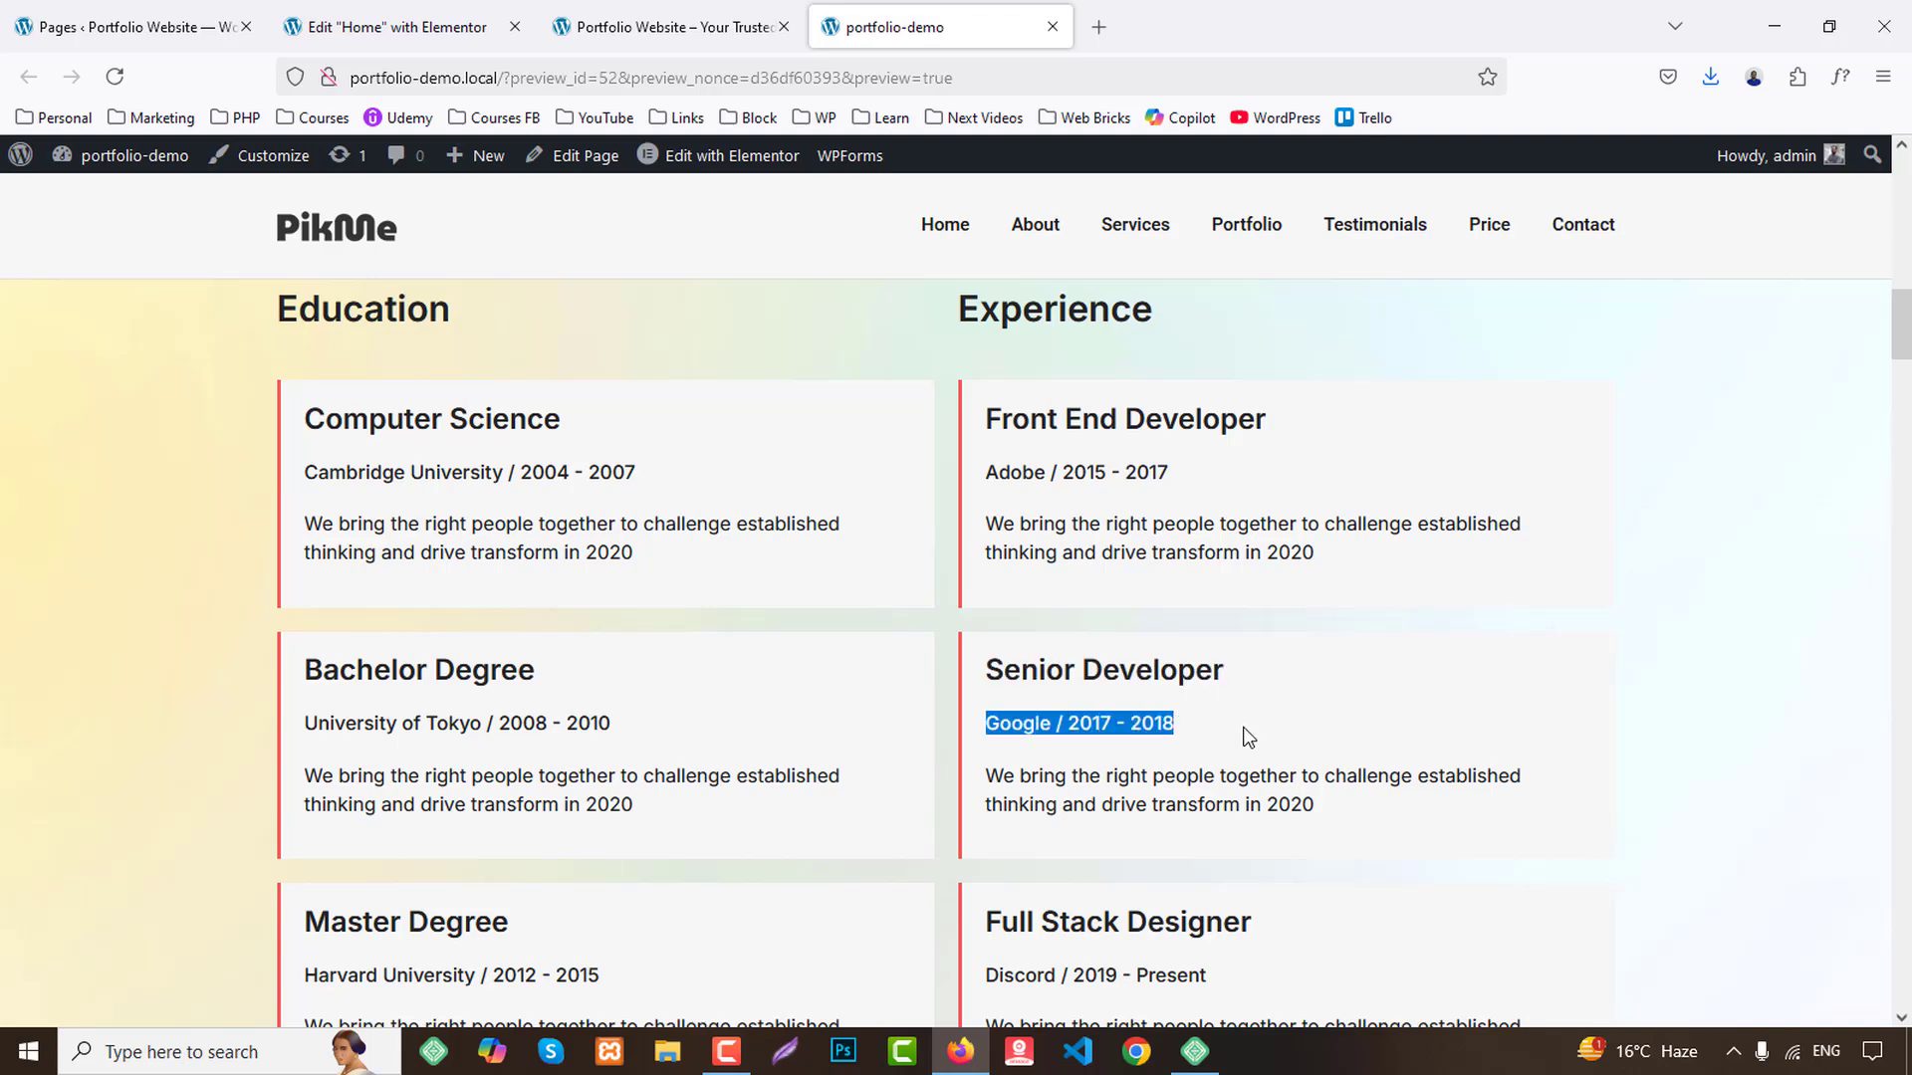
left_click(403, 27)
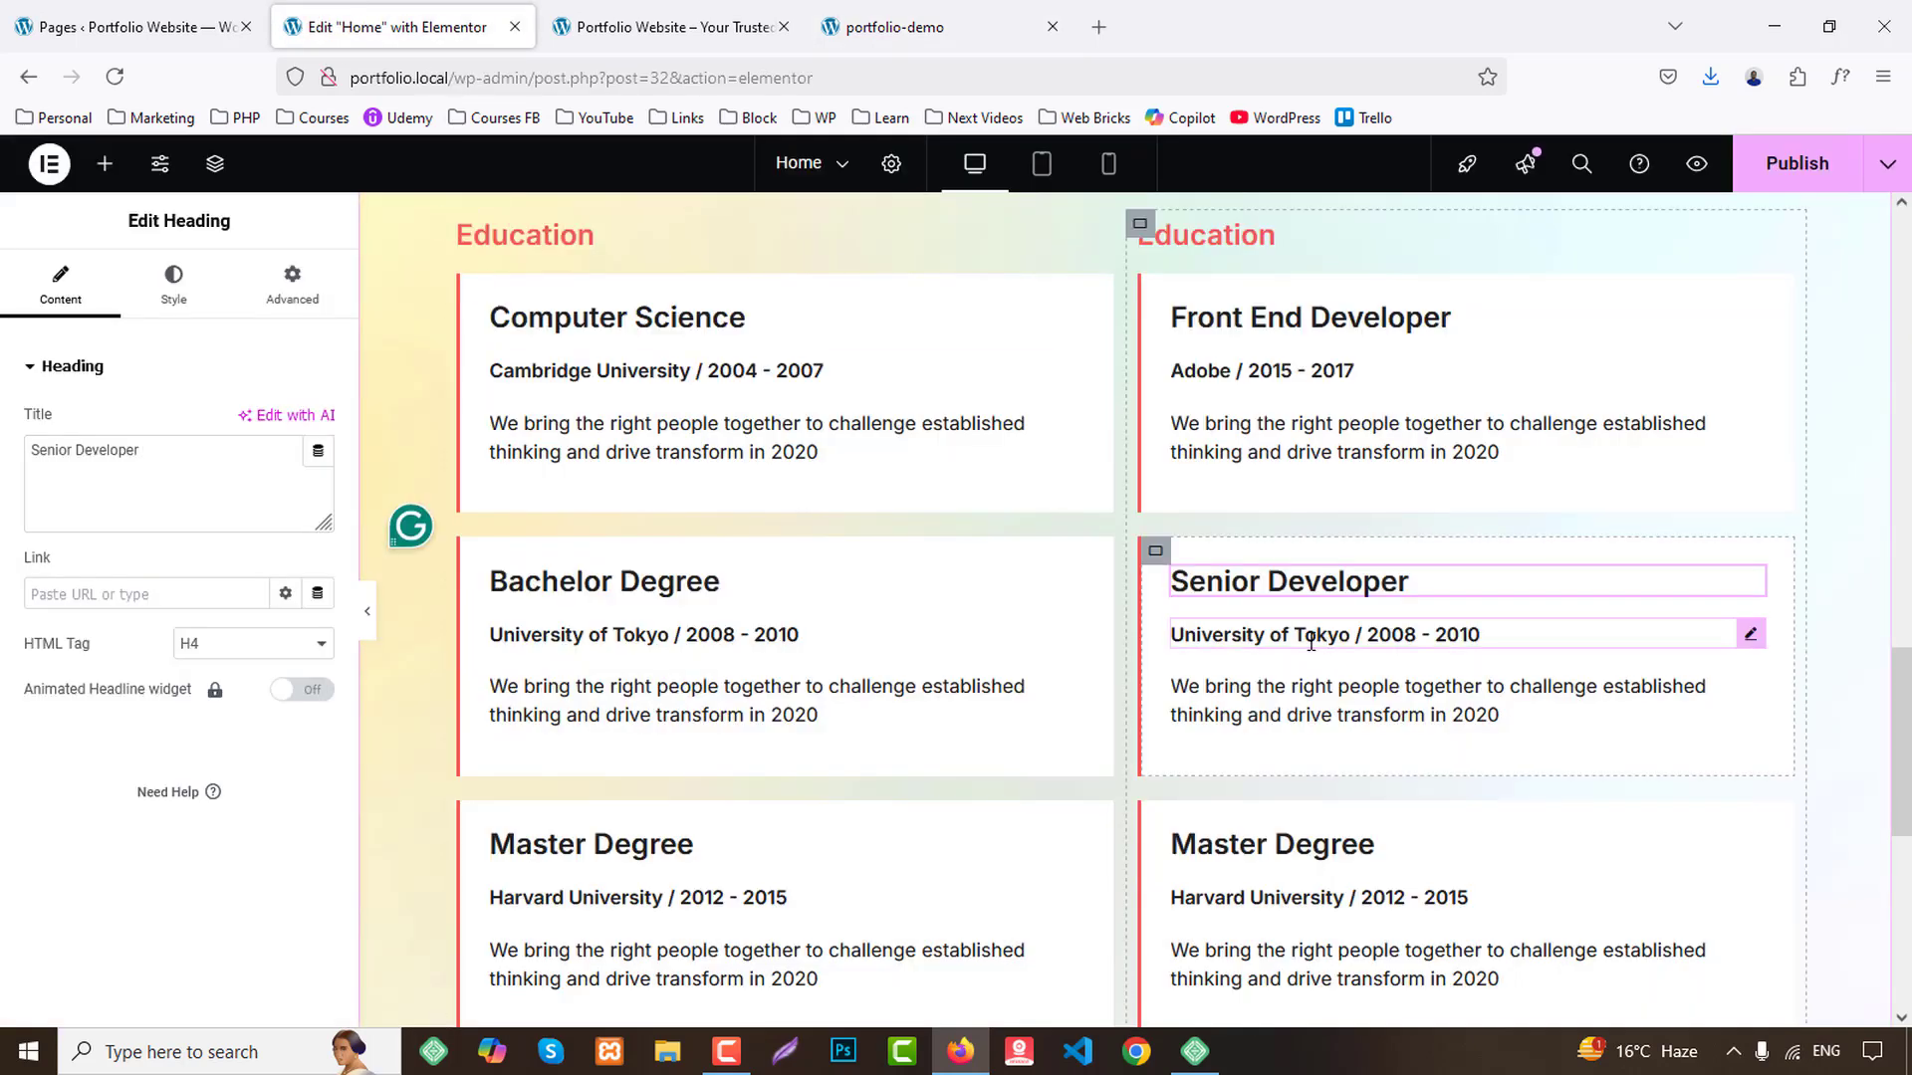
left_click(1301, 636)
key("ctrl+a")
key("ctrl+v")
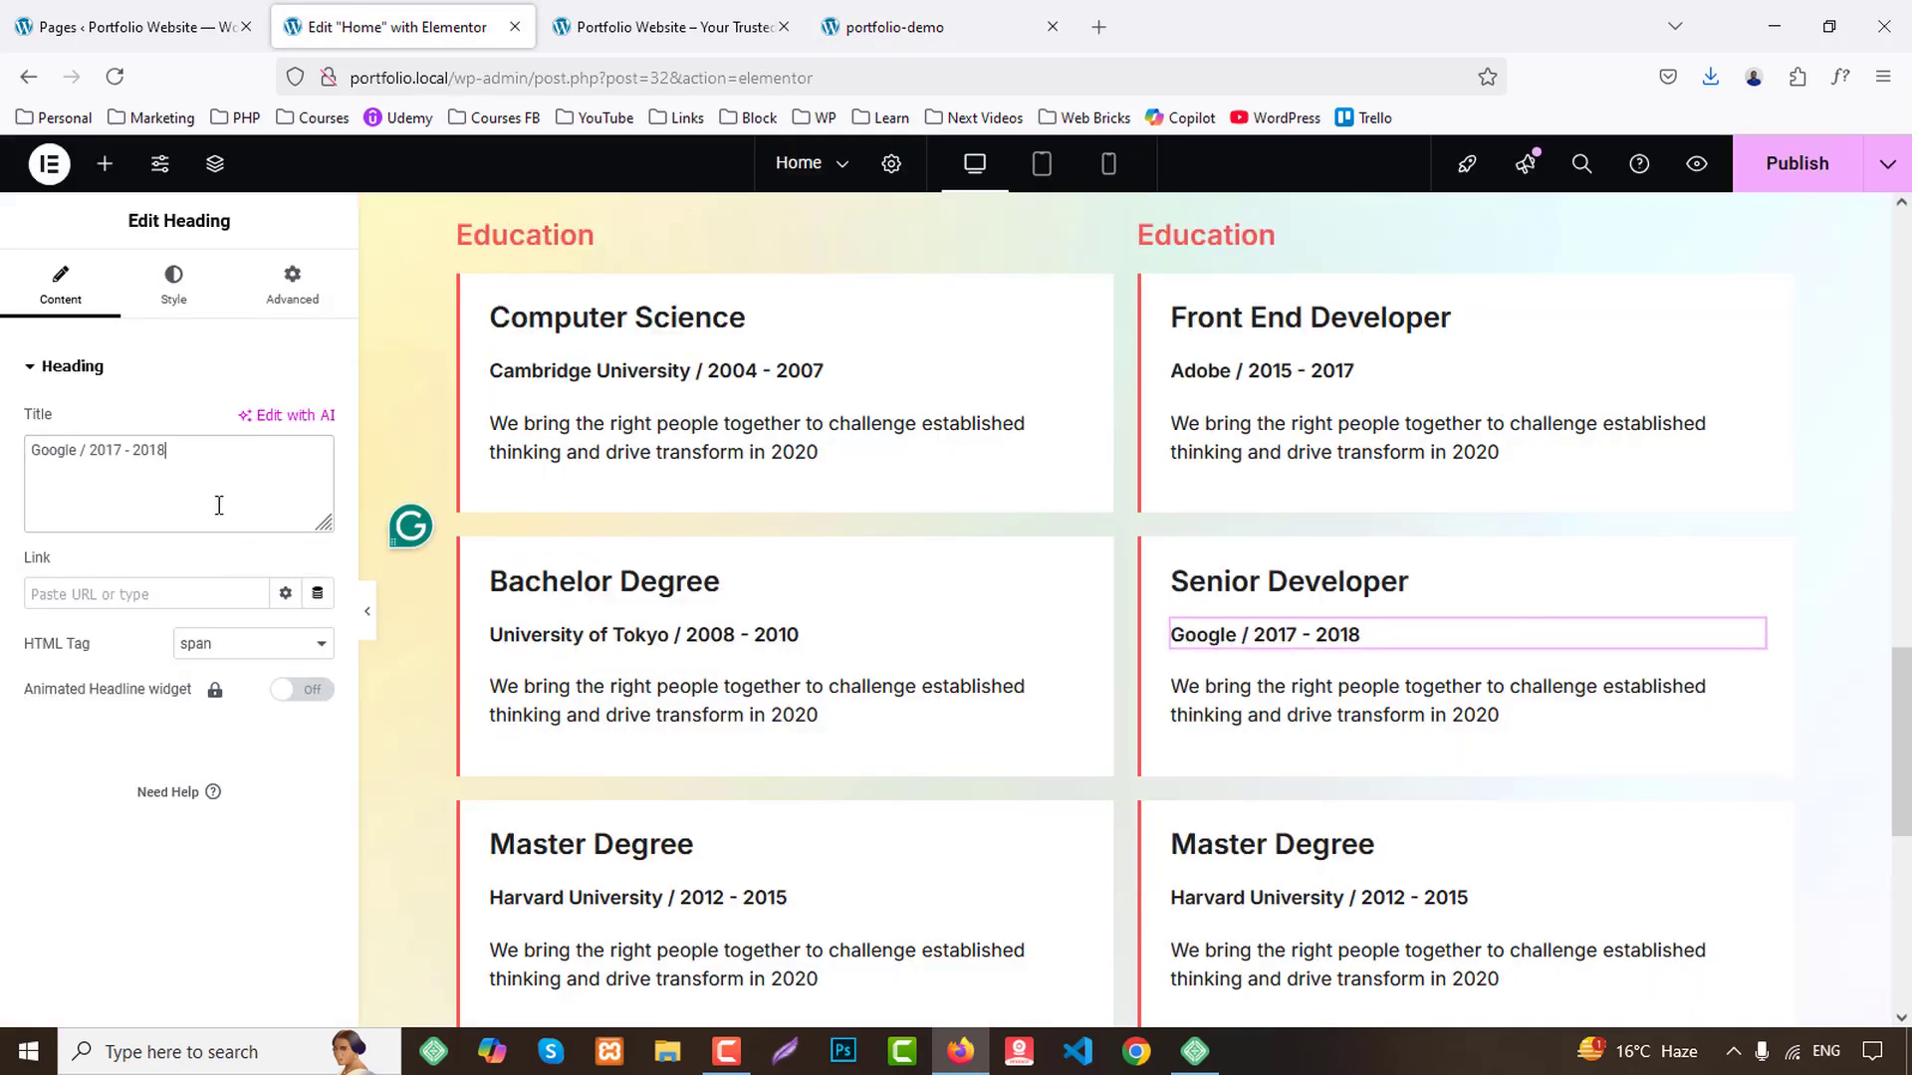
Copy "Full Stack Designer" from the portfolio-demo site into the first heading of the second column's third card.
left_click(881, 26)
scroll(1305, 646, "down", 2)
left_click_drag(984, 680, 1365, 677)
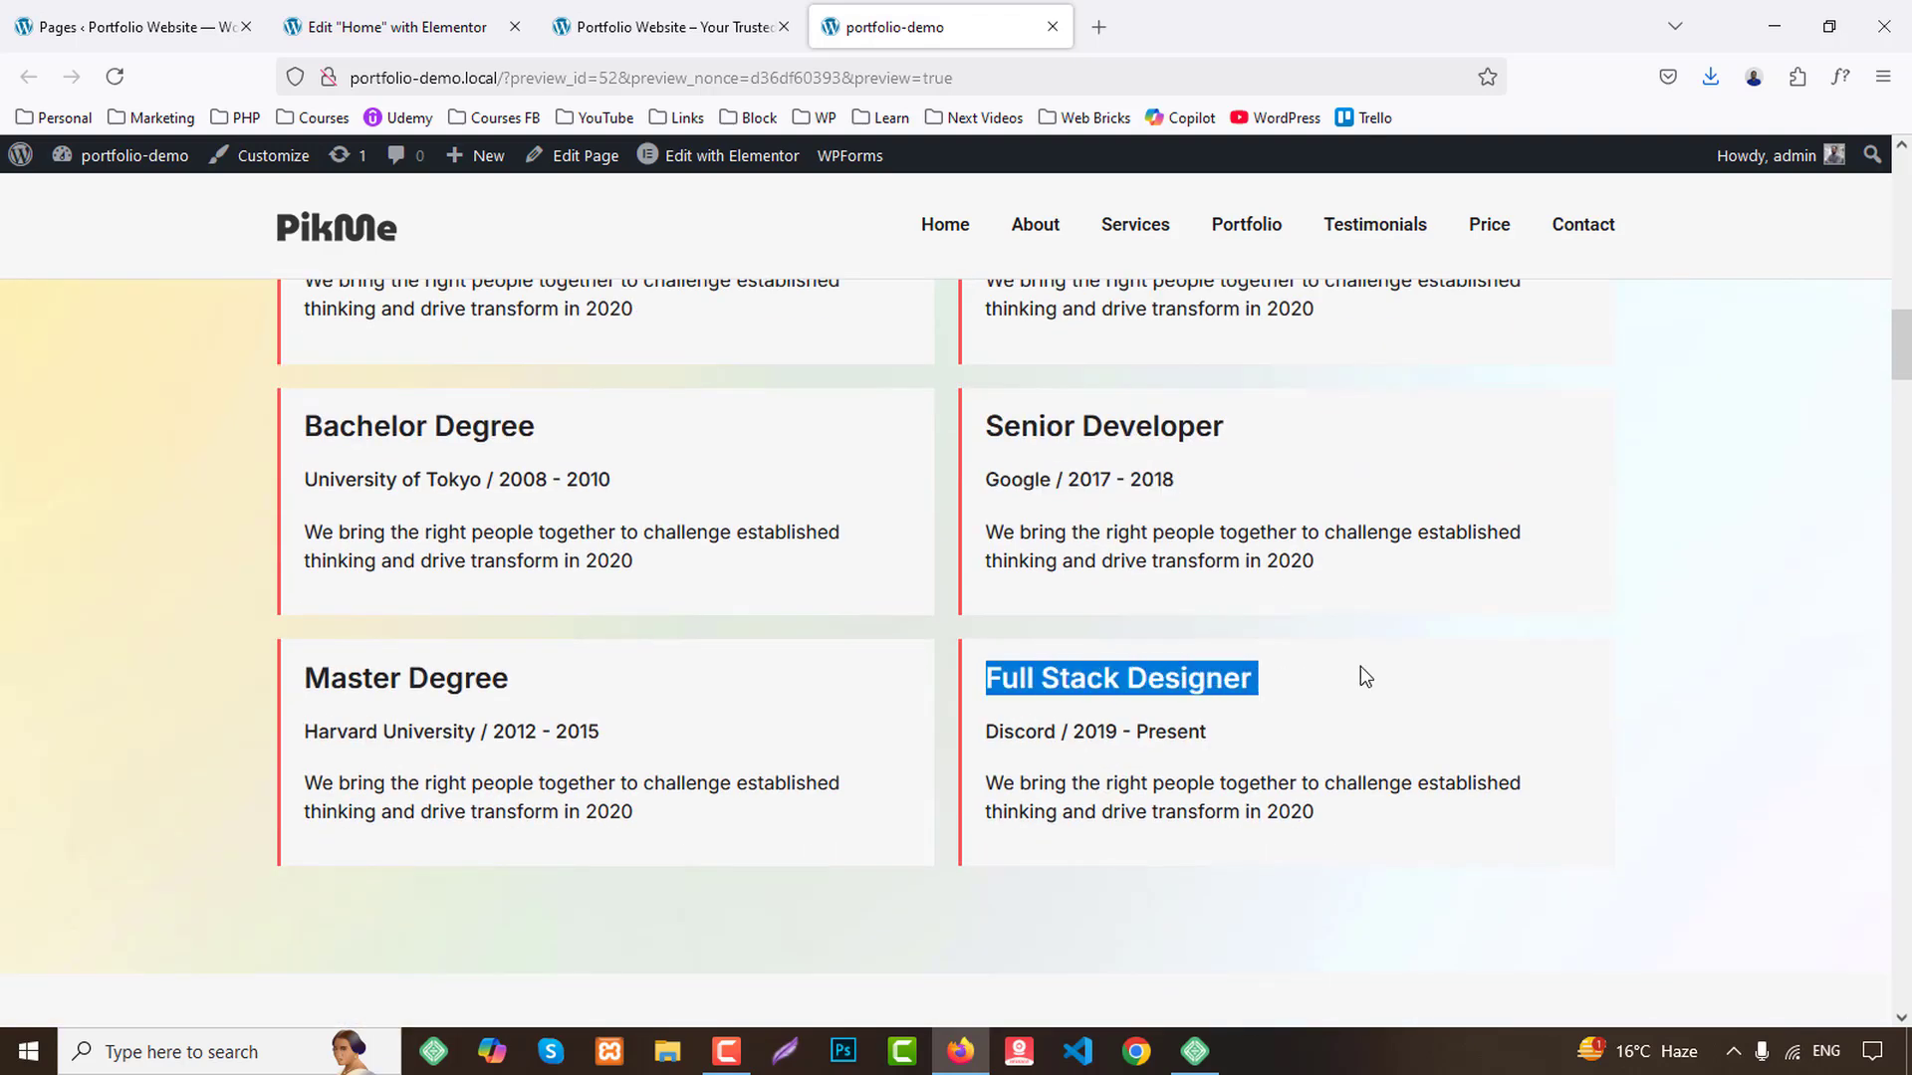
left_click(418, 27)
scroll(1294, 677, "down", 2)
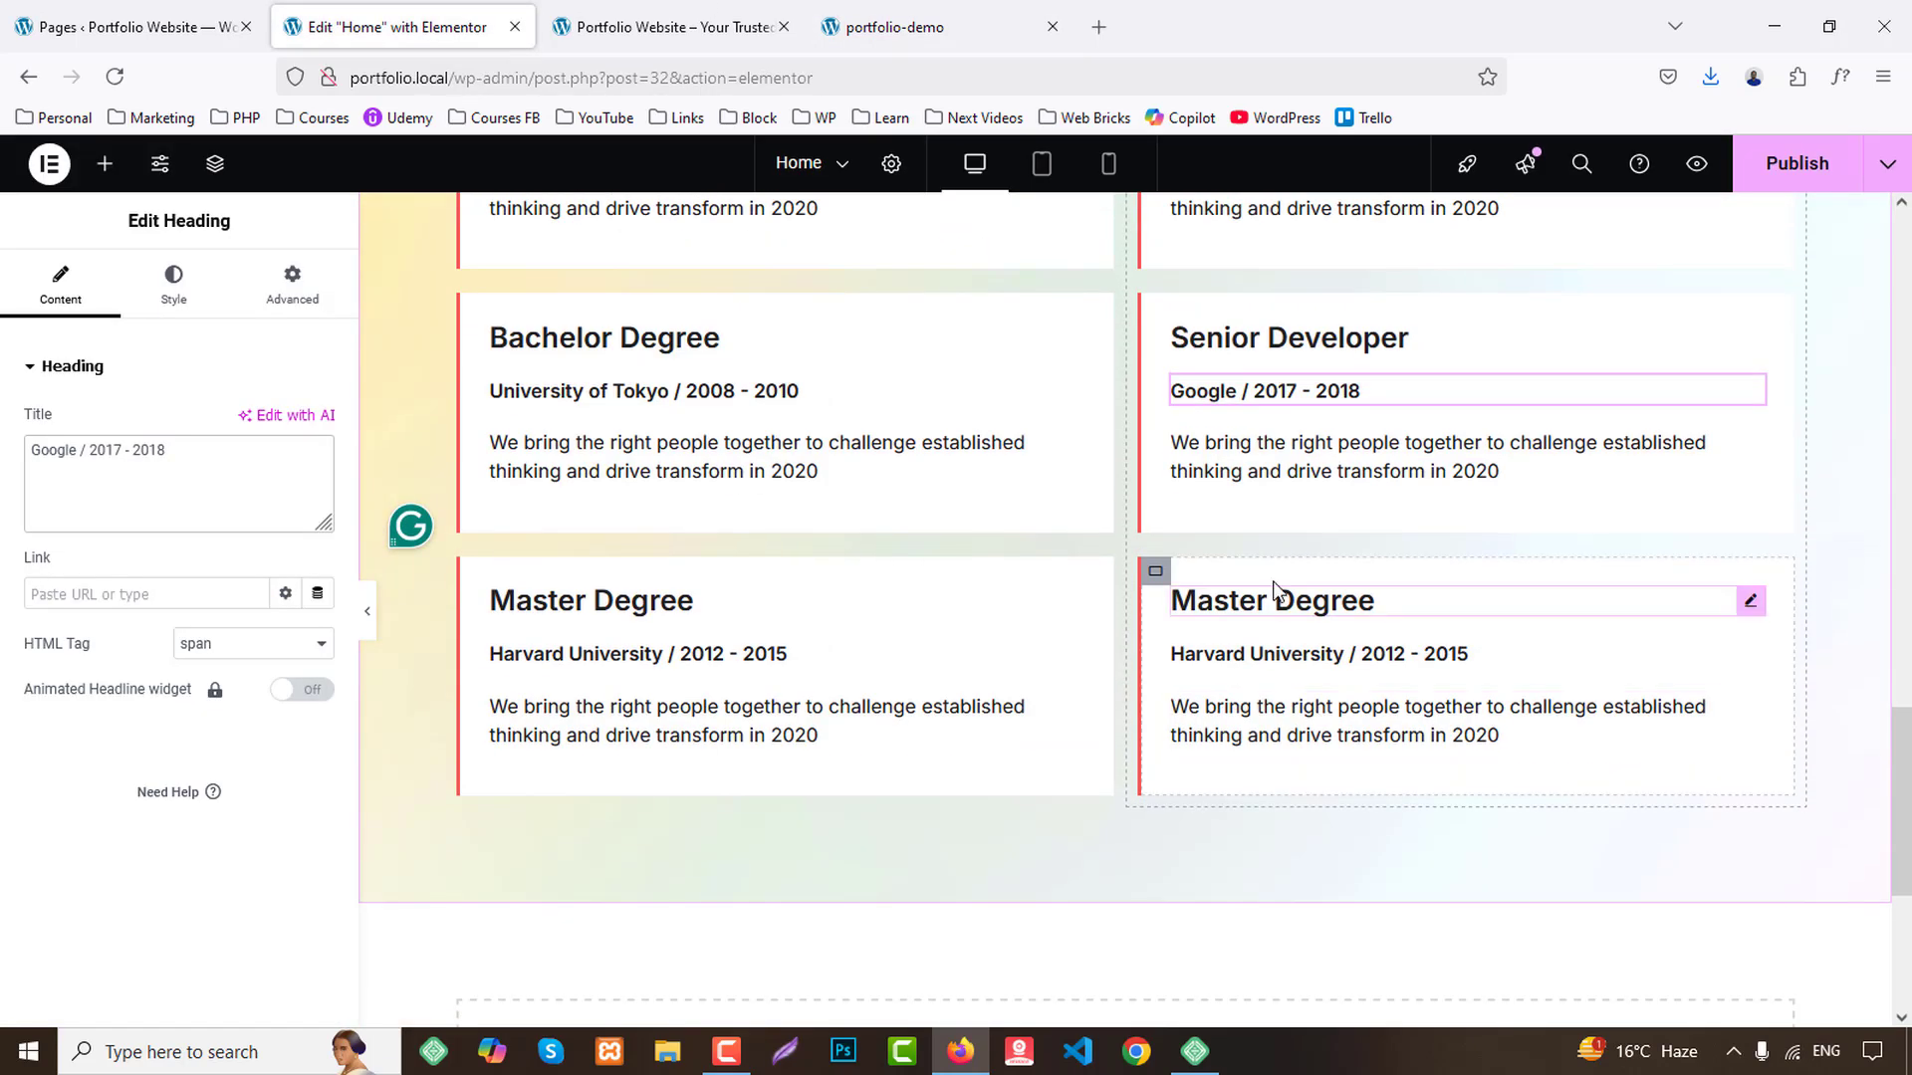
left_click(1265, 611)
left_click(103, 491)
key("ctrl+a")
key("ctrl+v")
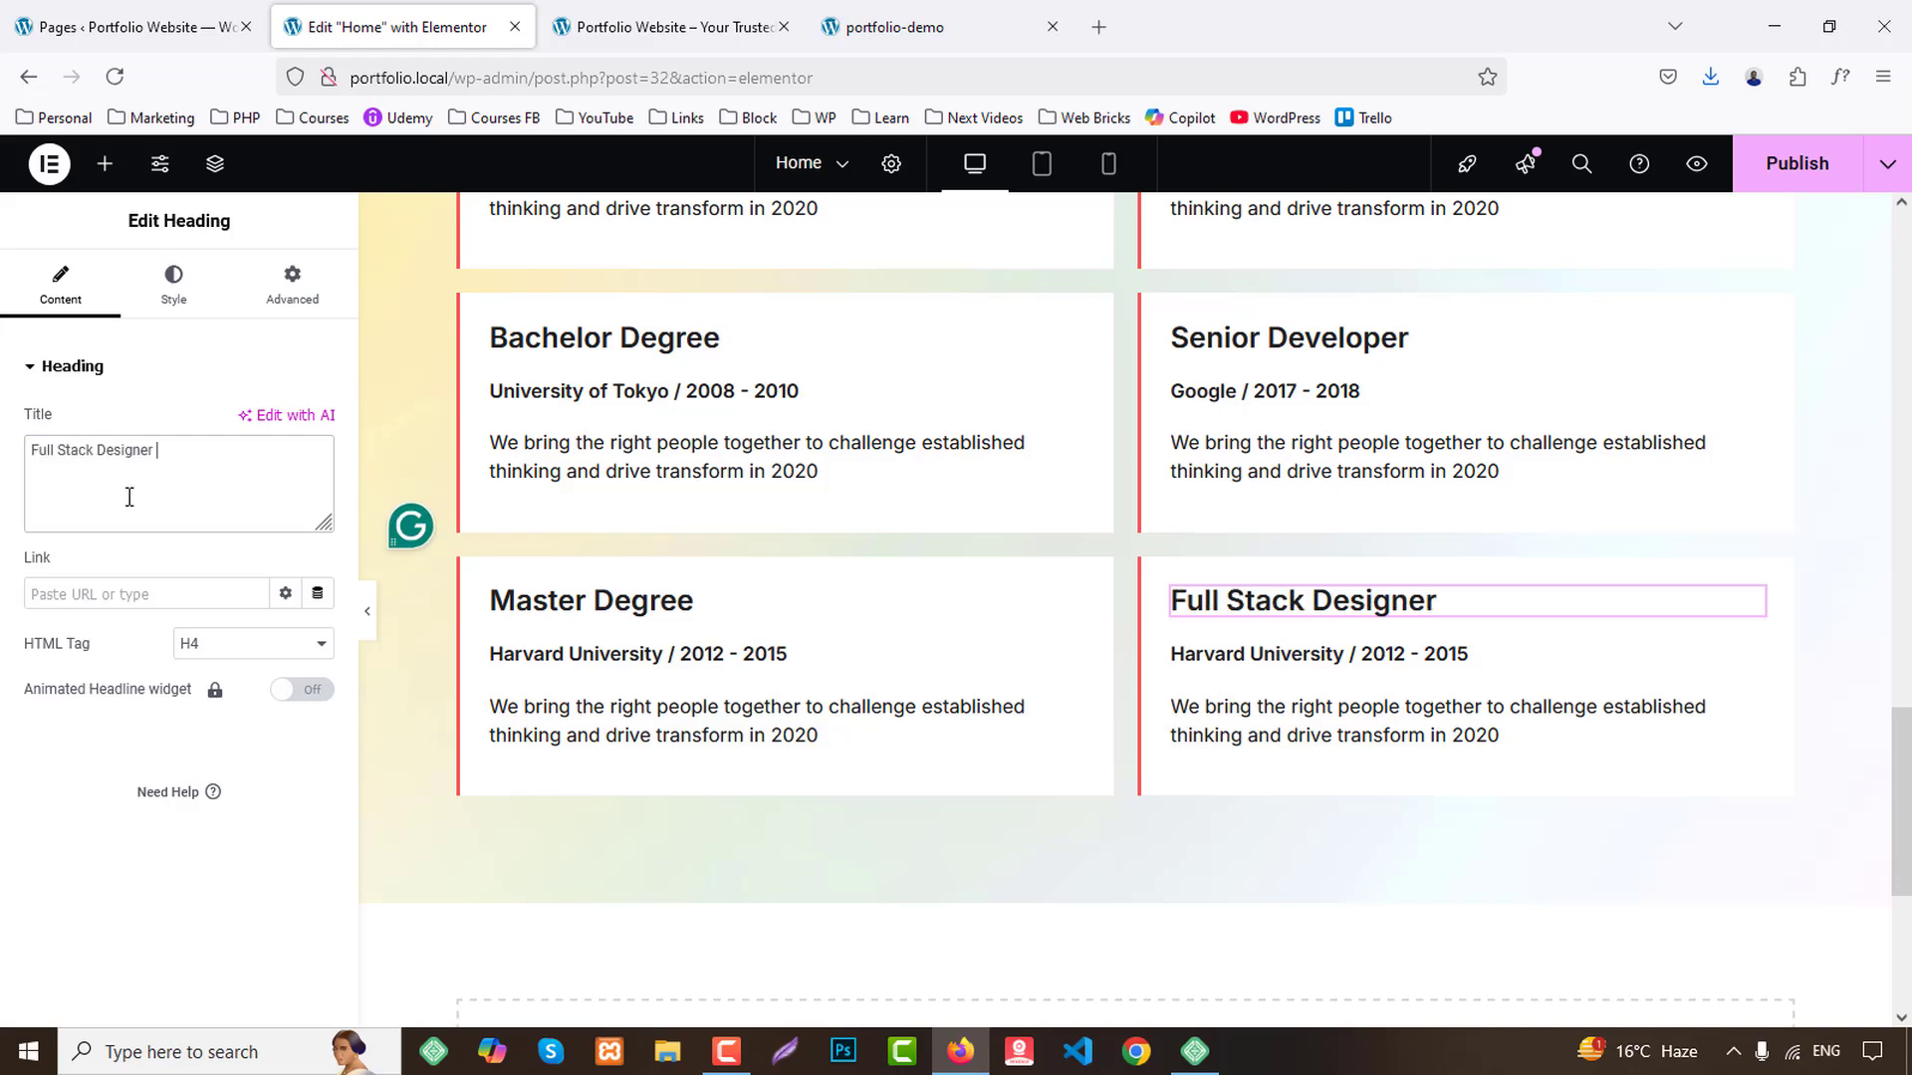
Copy "Discord / 2019 - Present" from the portfolio-demo site into the second heading of the Full Stack Designer card.
left_click(843, 12)
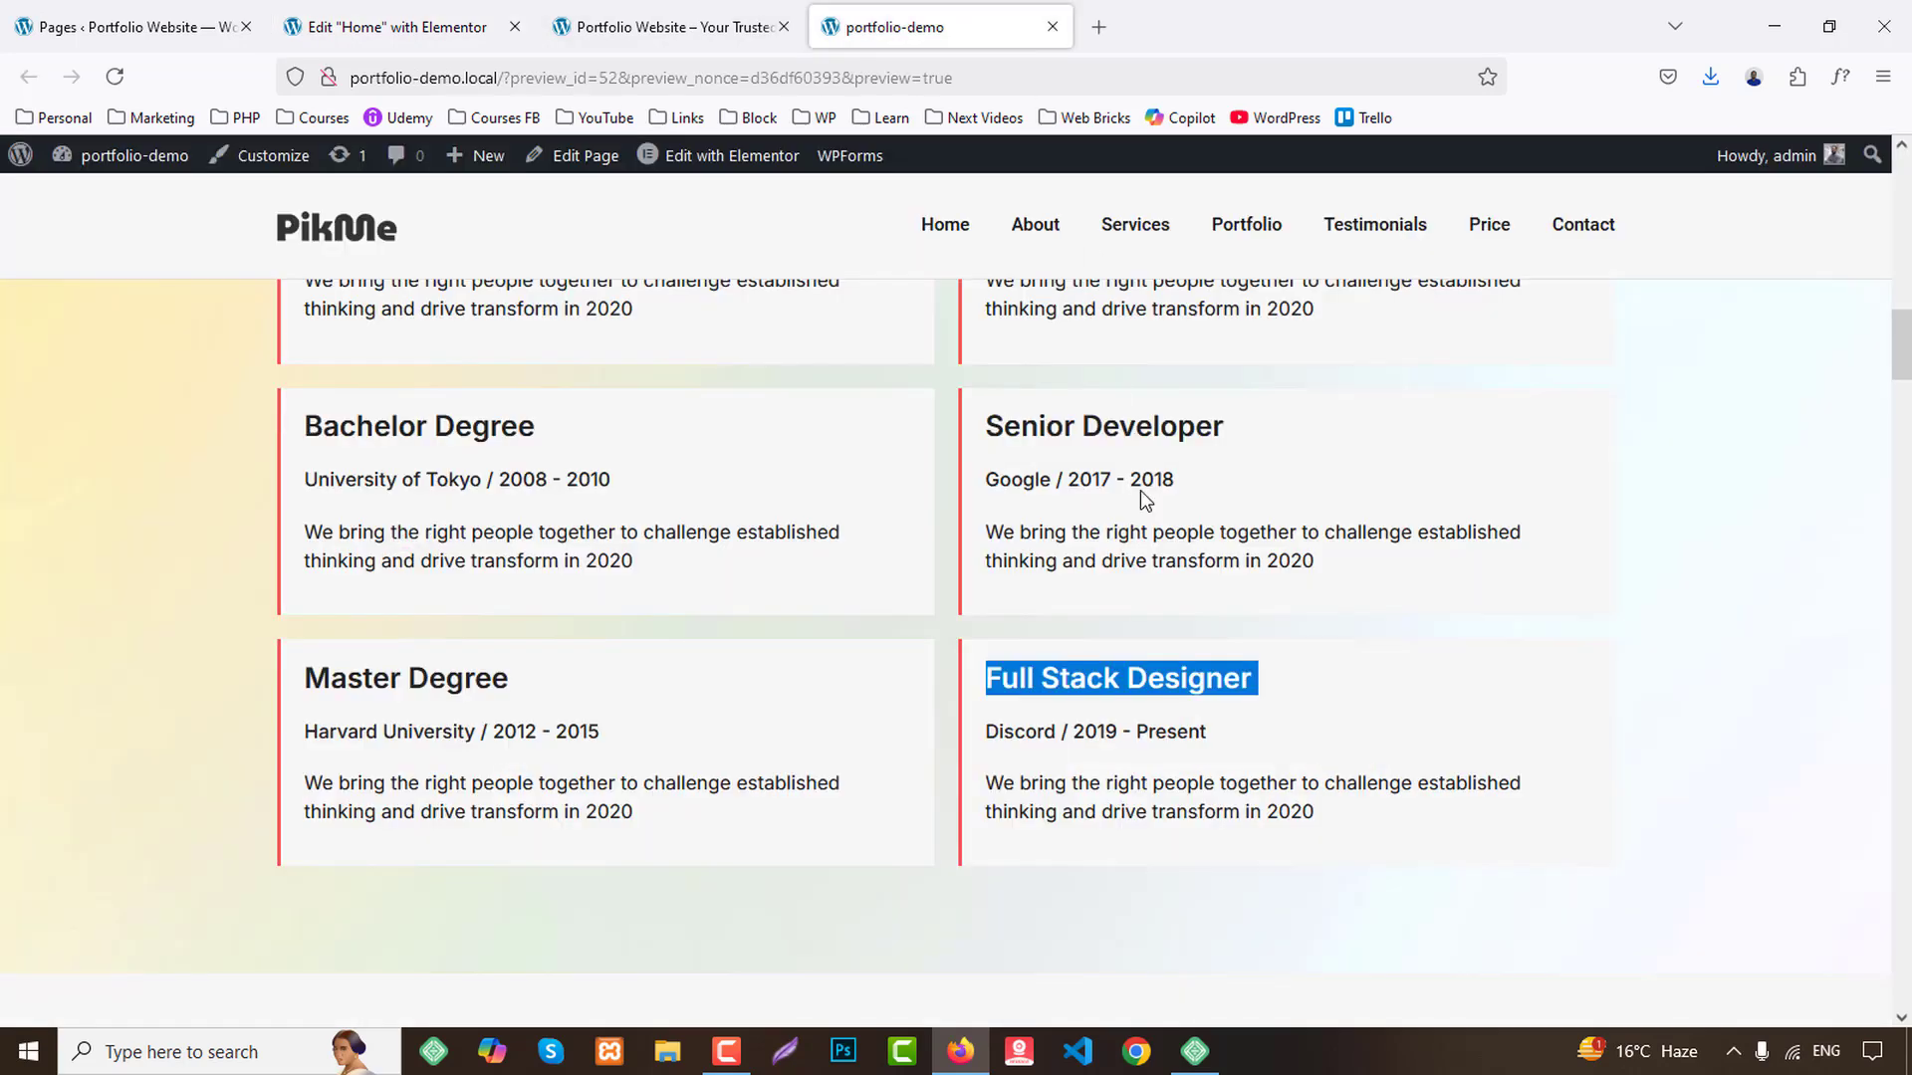
triple_click(1022, 726)
left_click(398, 27)
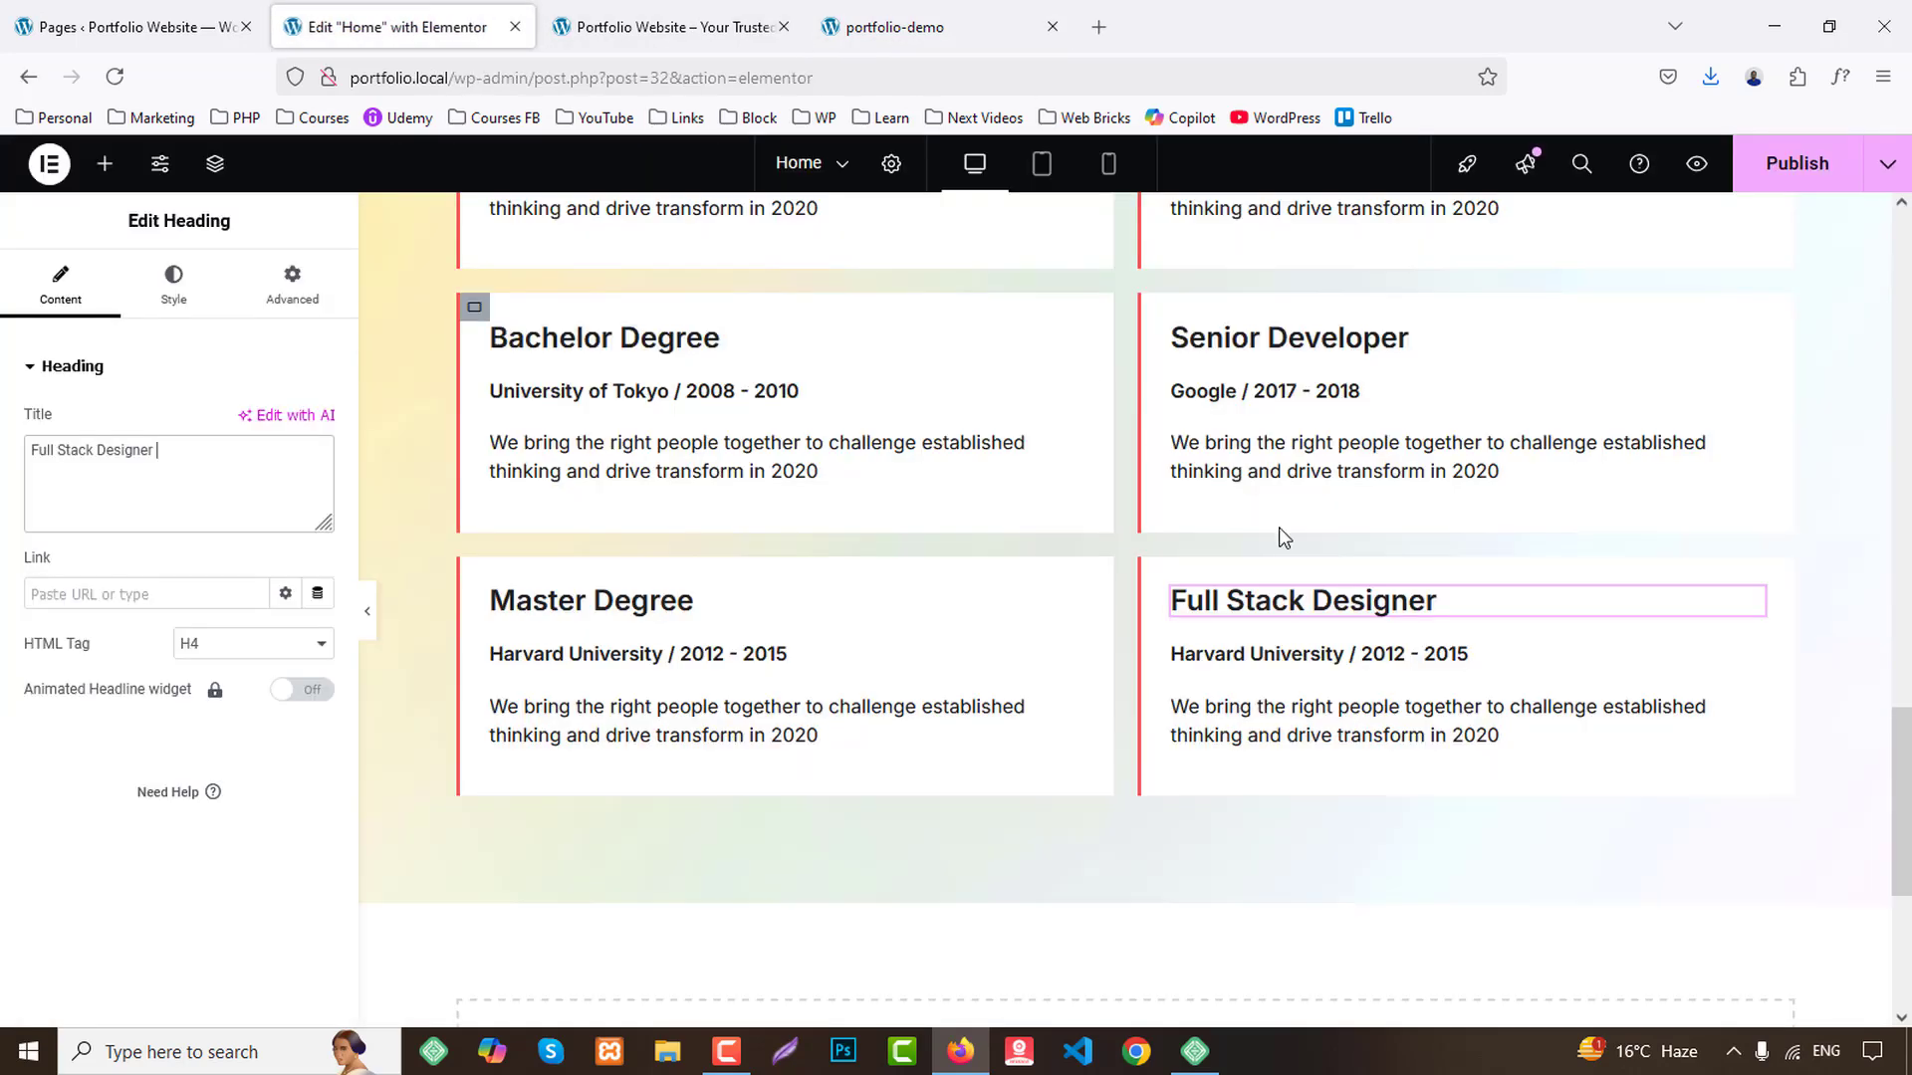
left_click(1314, 655)
left_click(145, 498)
key("ctrl+a")
key("ctrl+v")
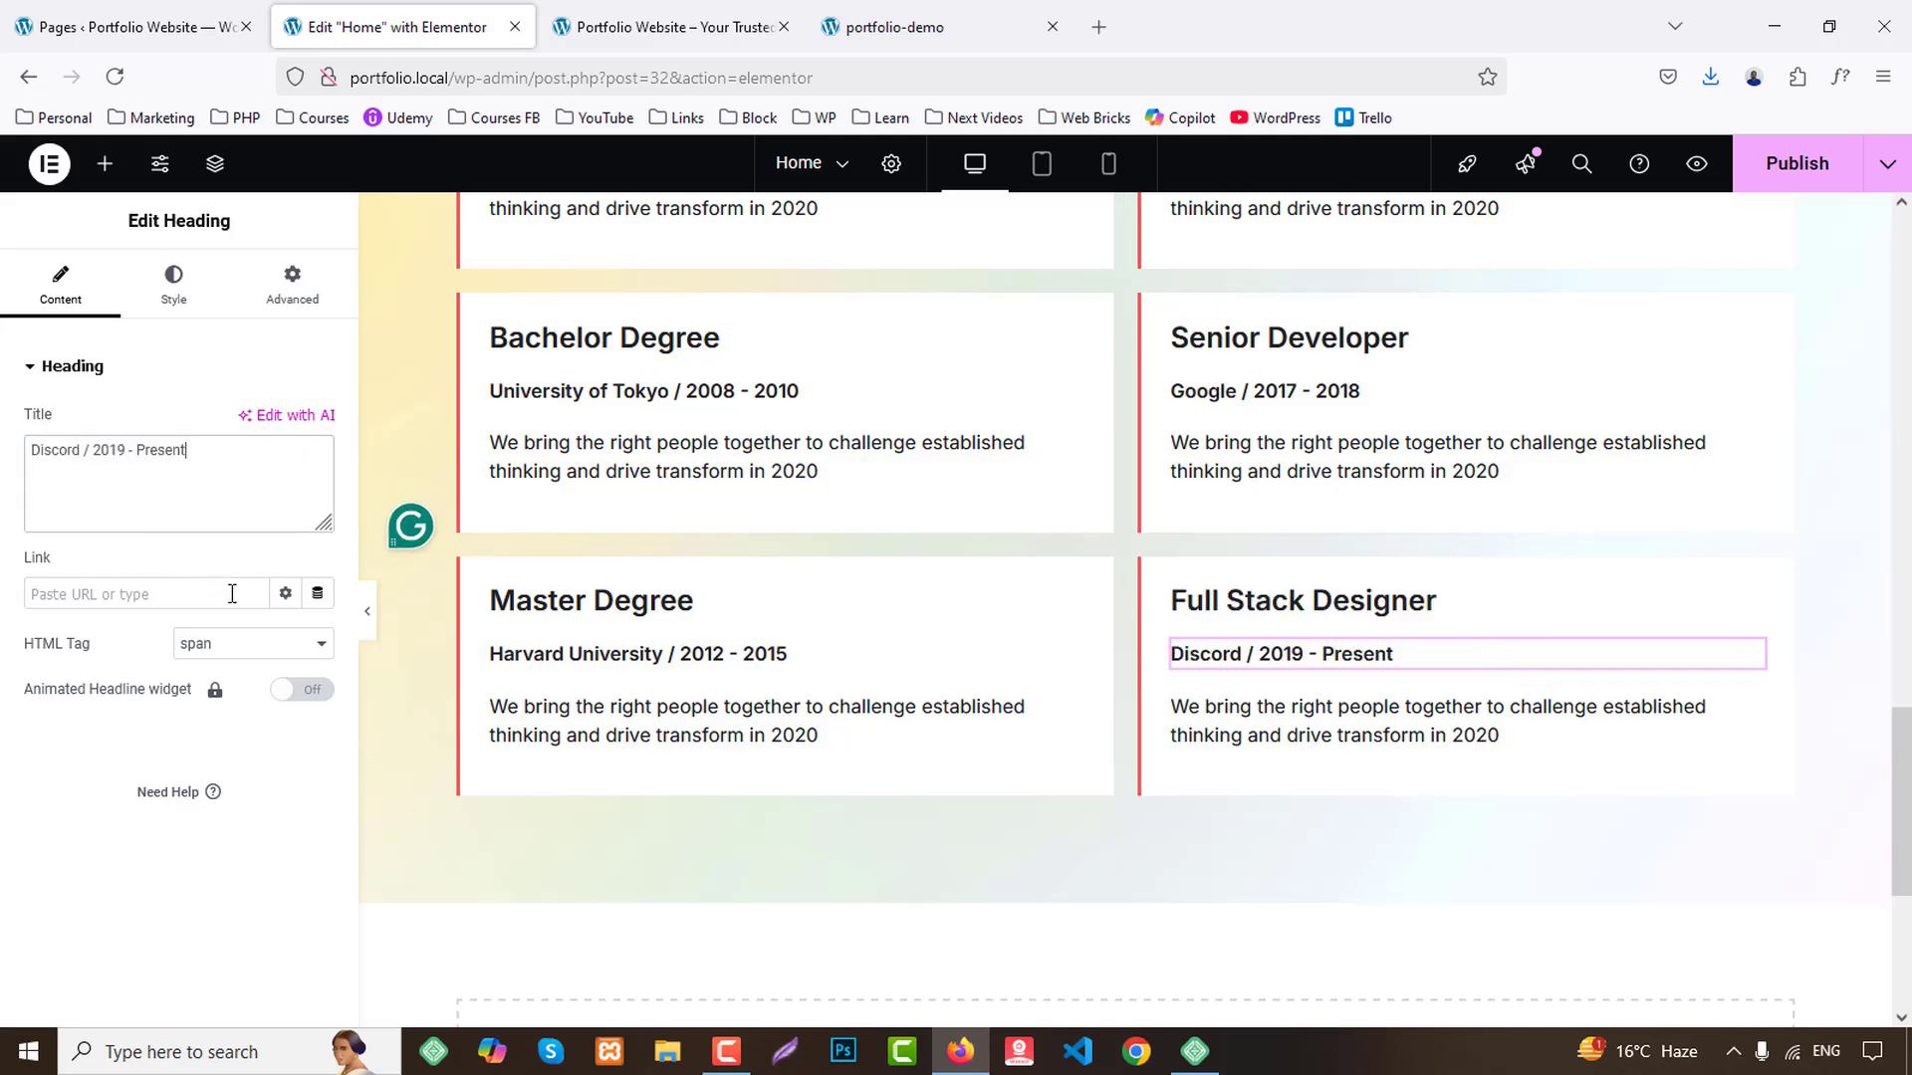
Set the text color of the first column's Education heading to the Secondary global color.
scroll(767, 750, "up", 5)
left_click(528, 478)
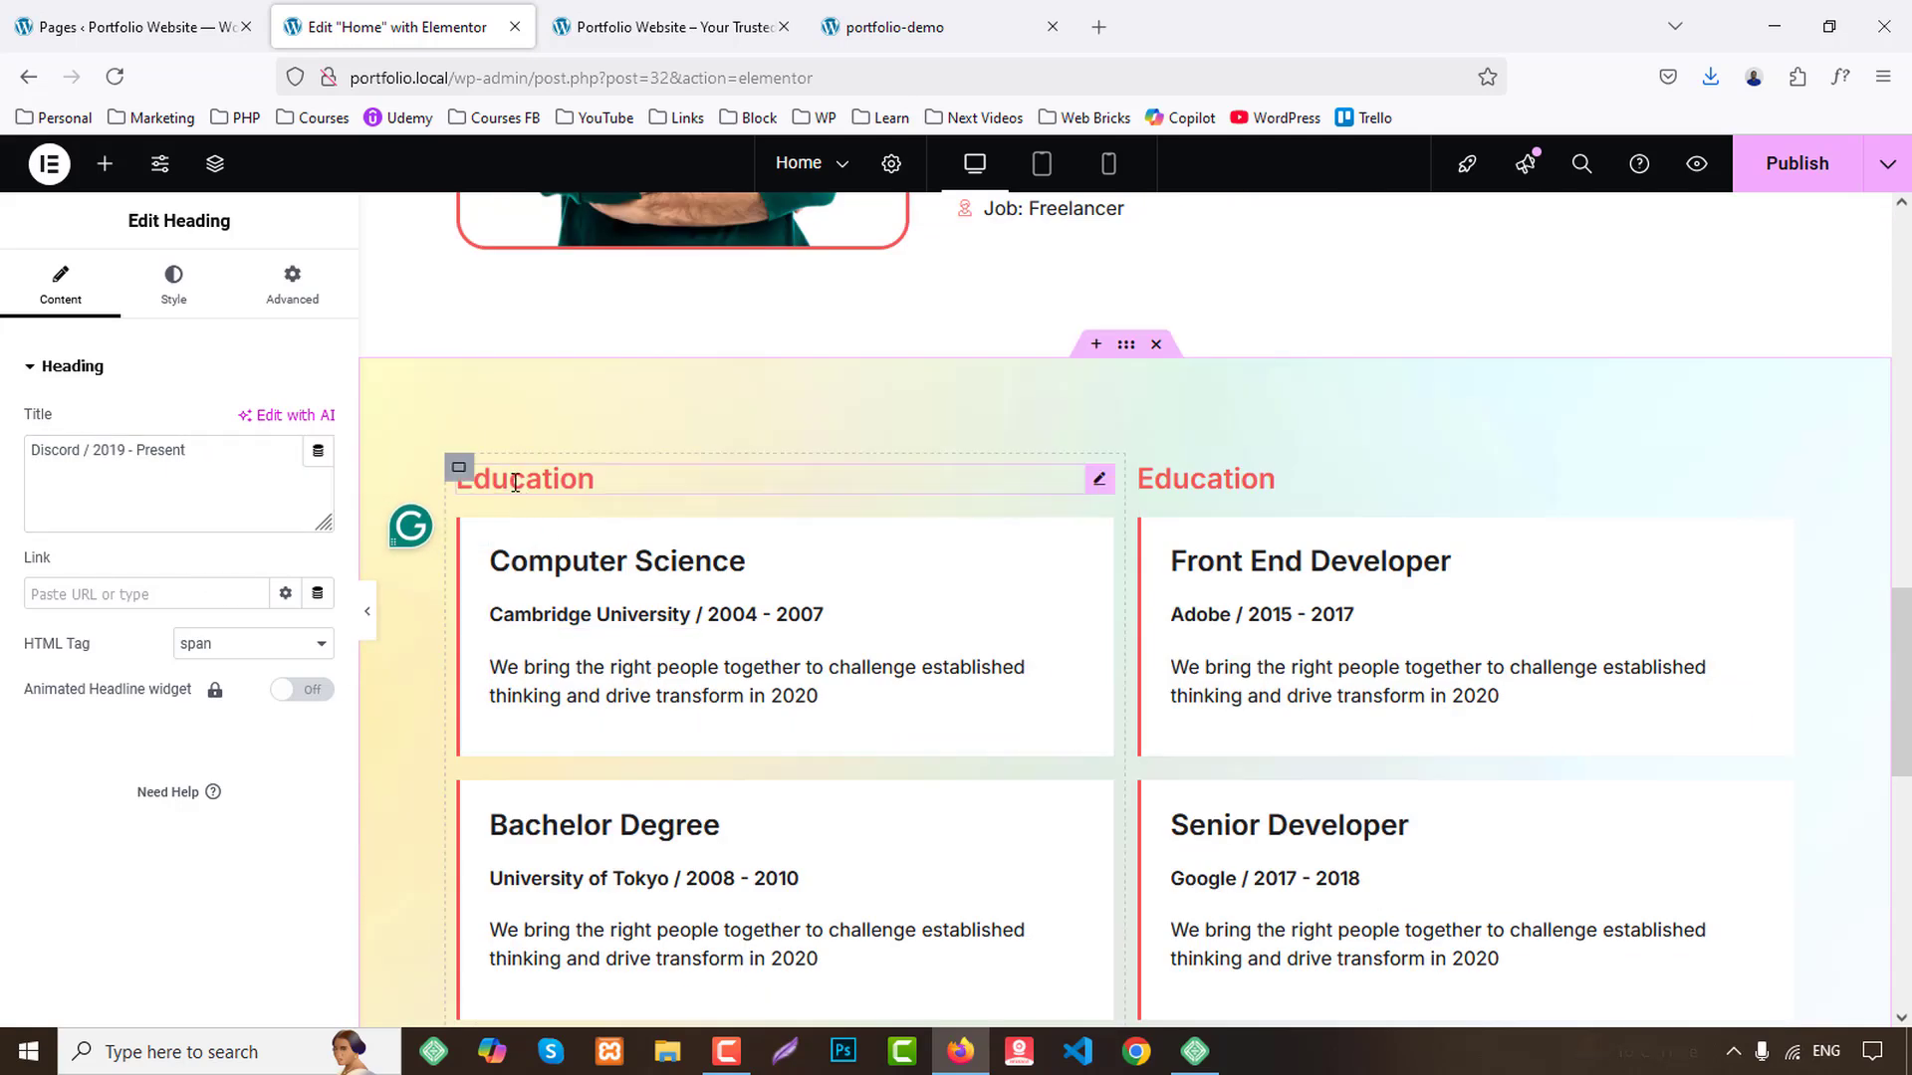
left_click(175, 299)
left_click(285, 709)
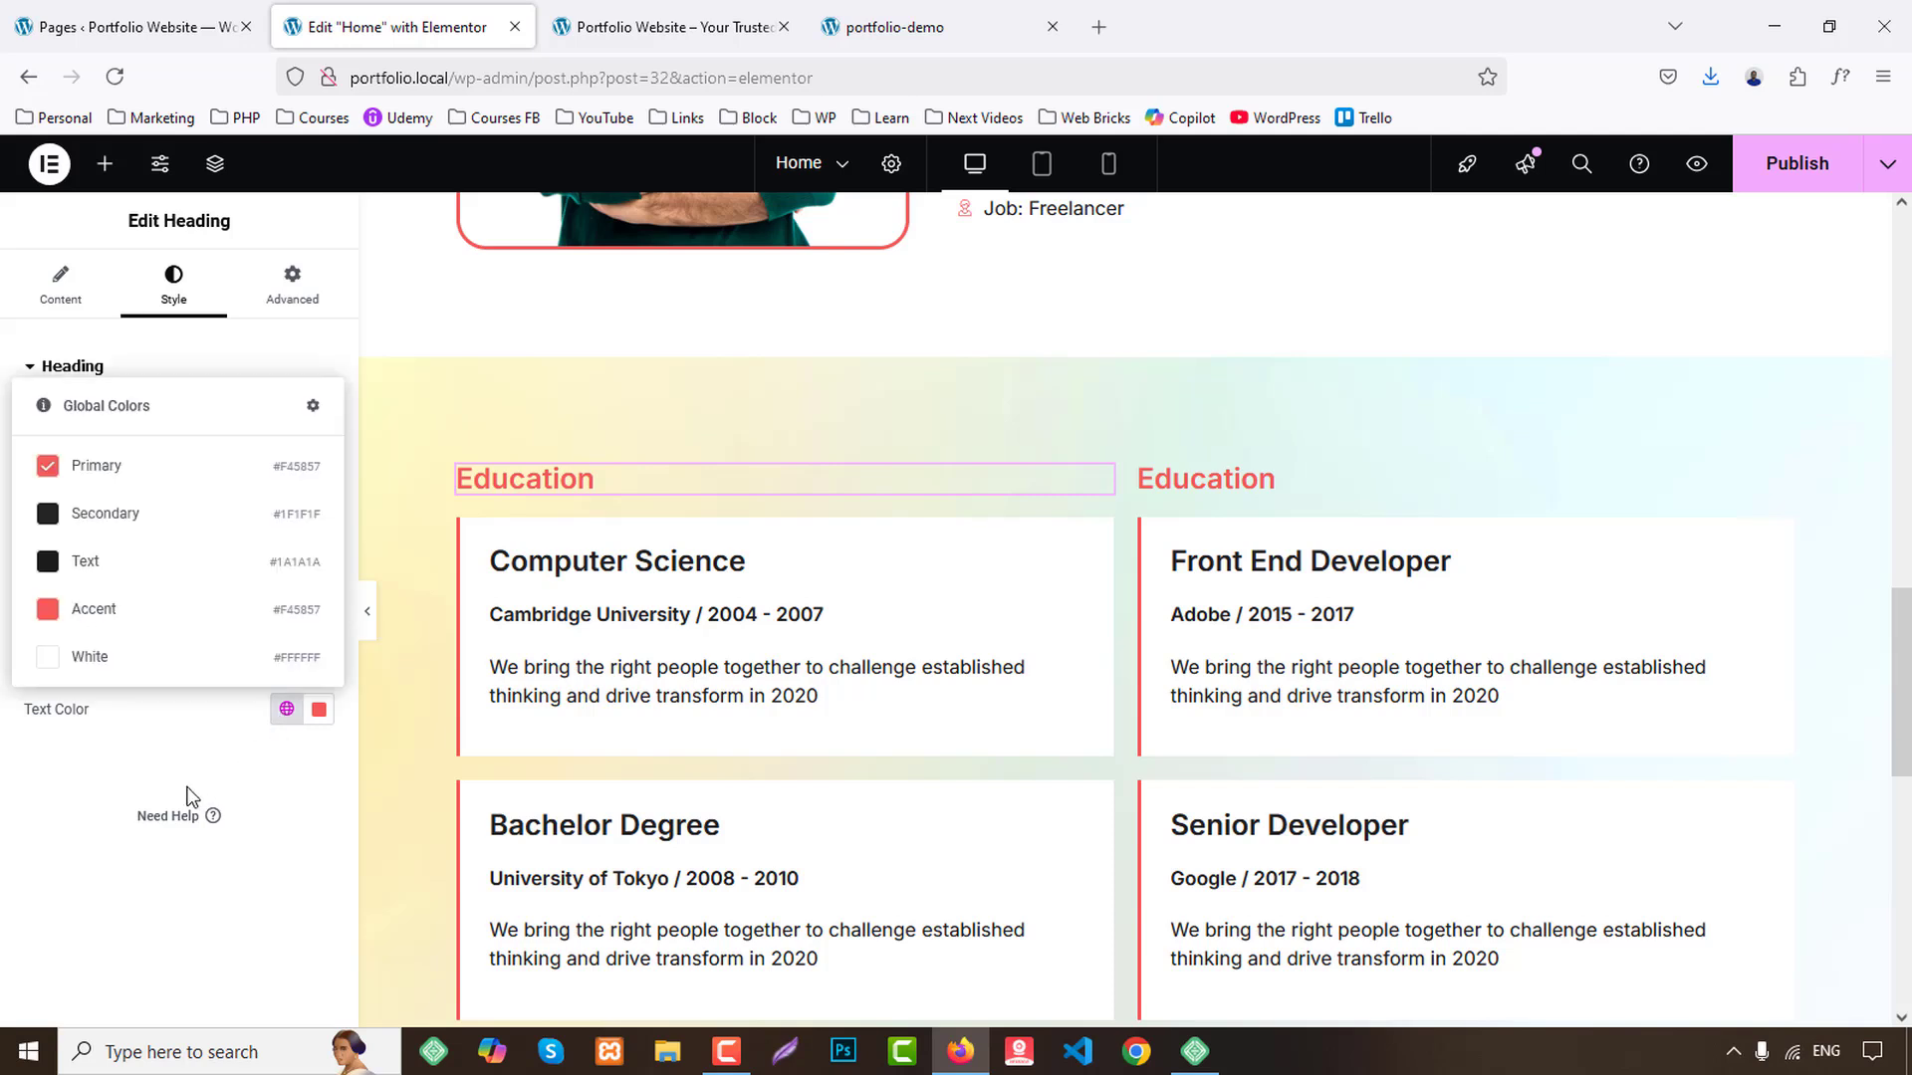
left_click(94, 512)
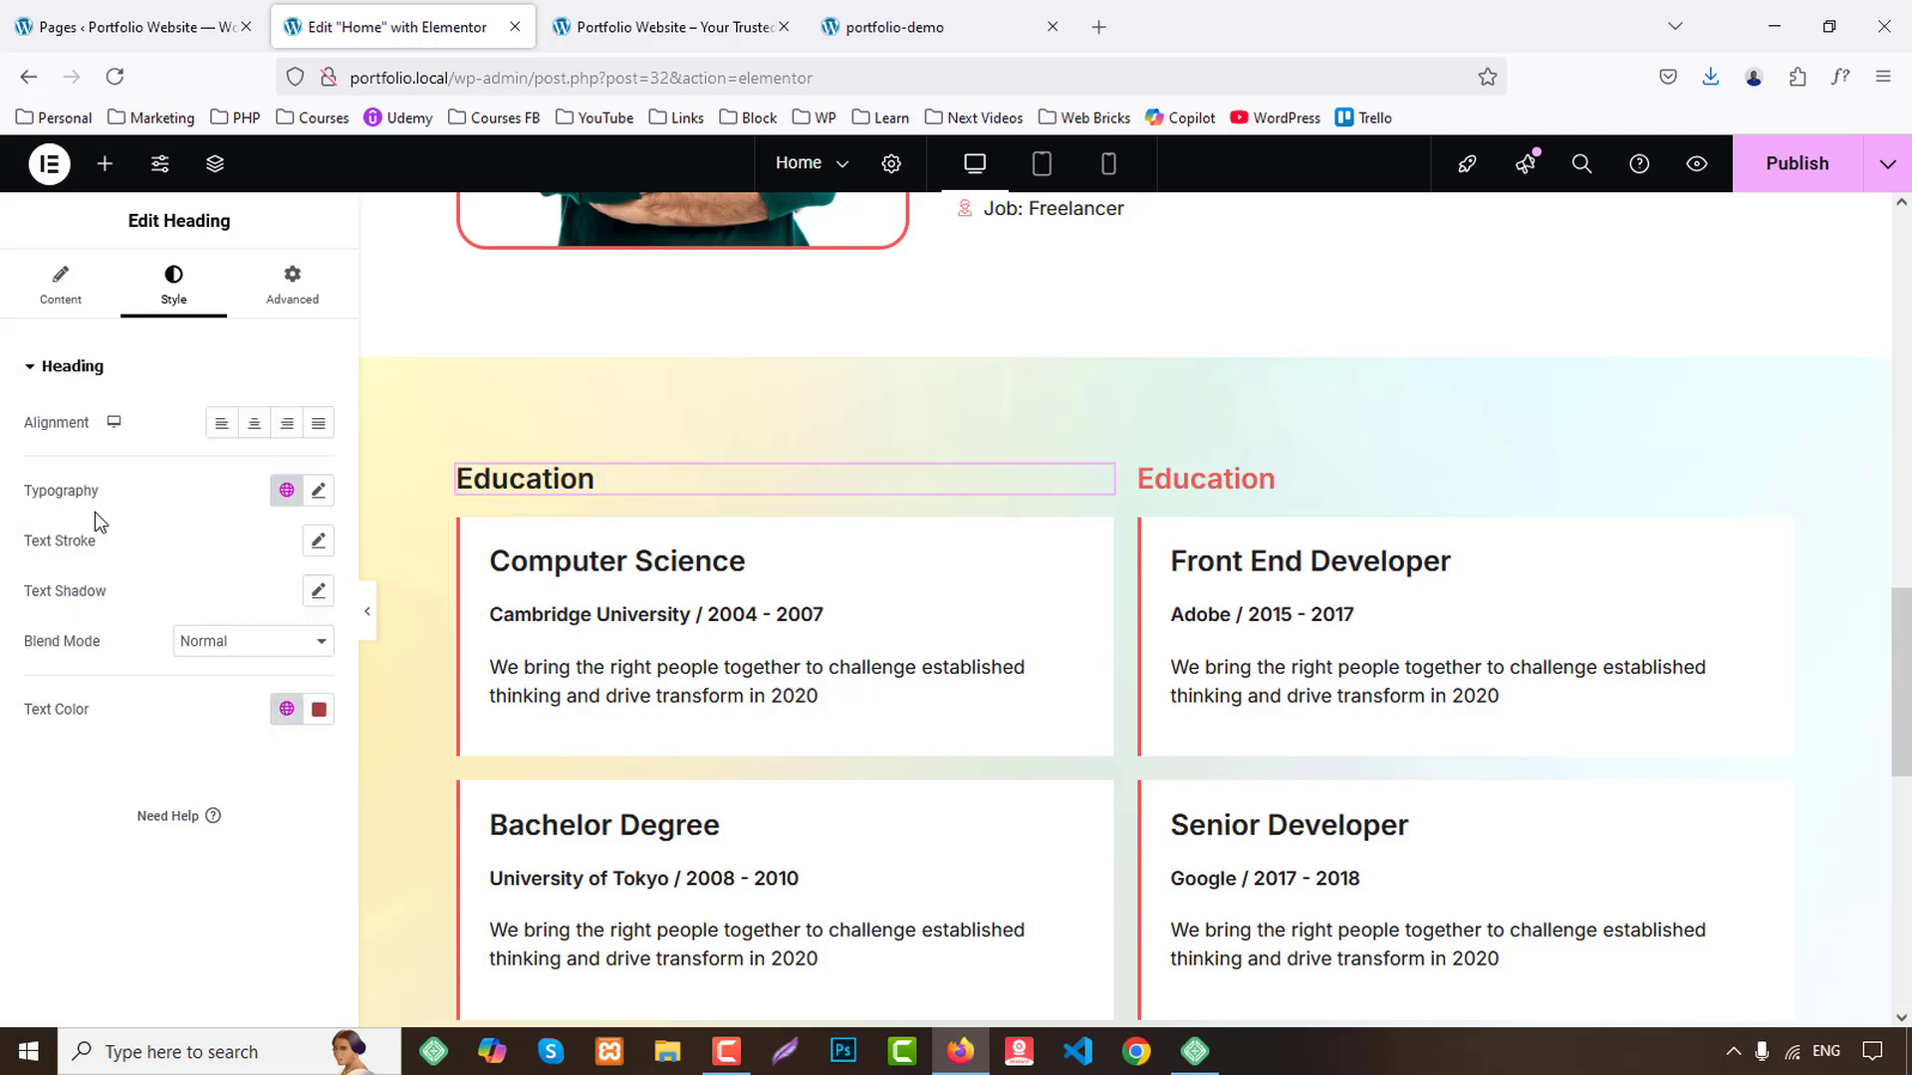
Set the first column's Education heading typography to weight 700 (Bold) and size 32 px.
left_click(318, 492)
left_click(242, 734)
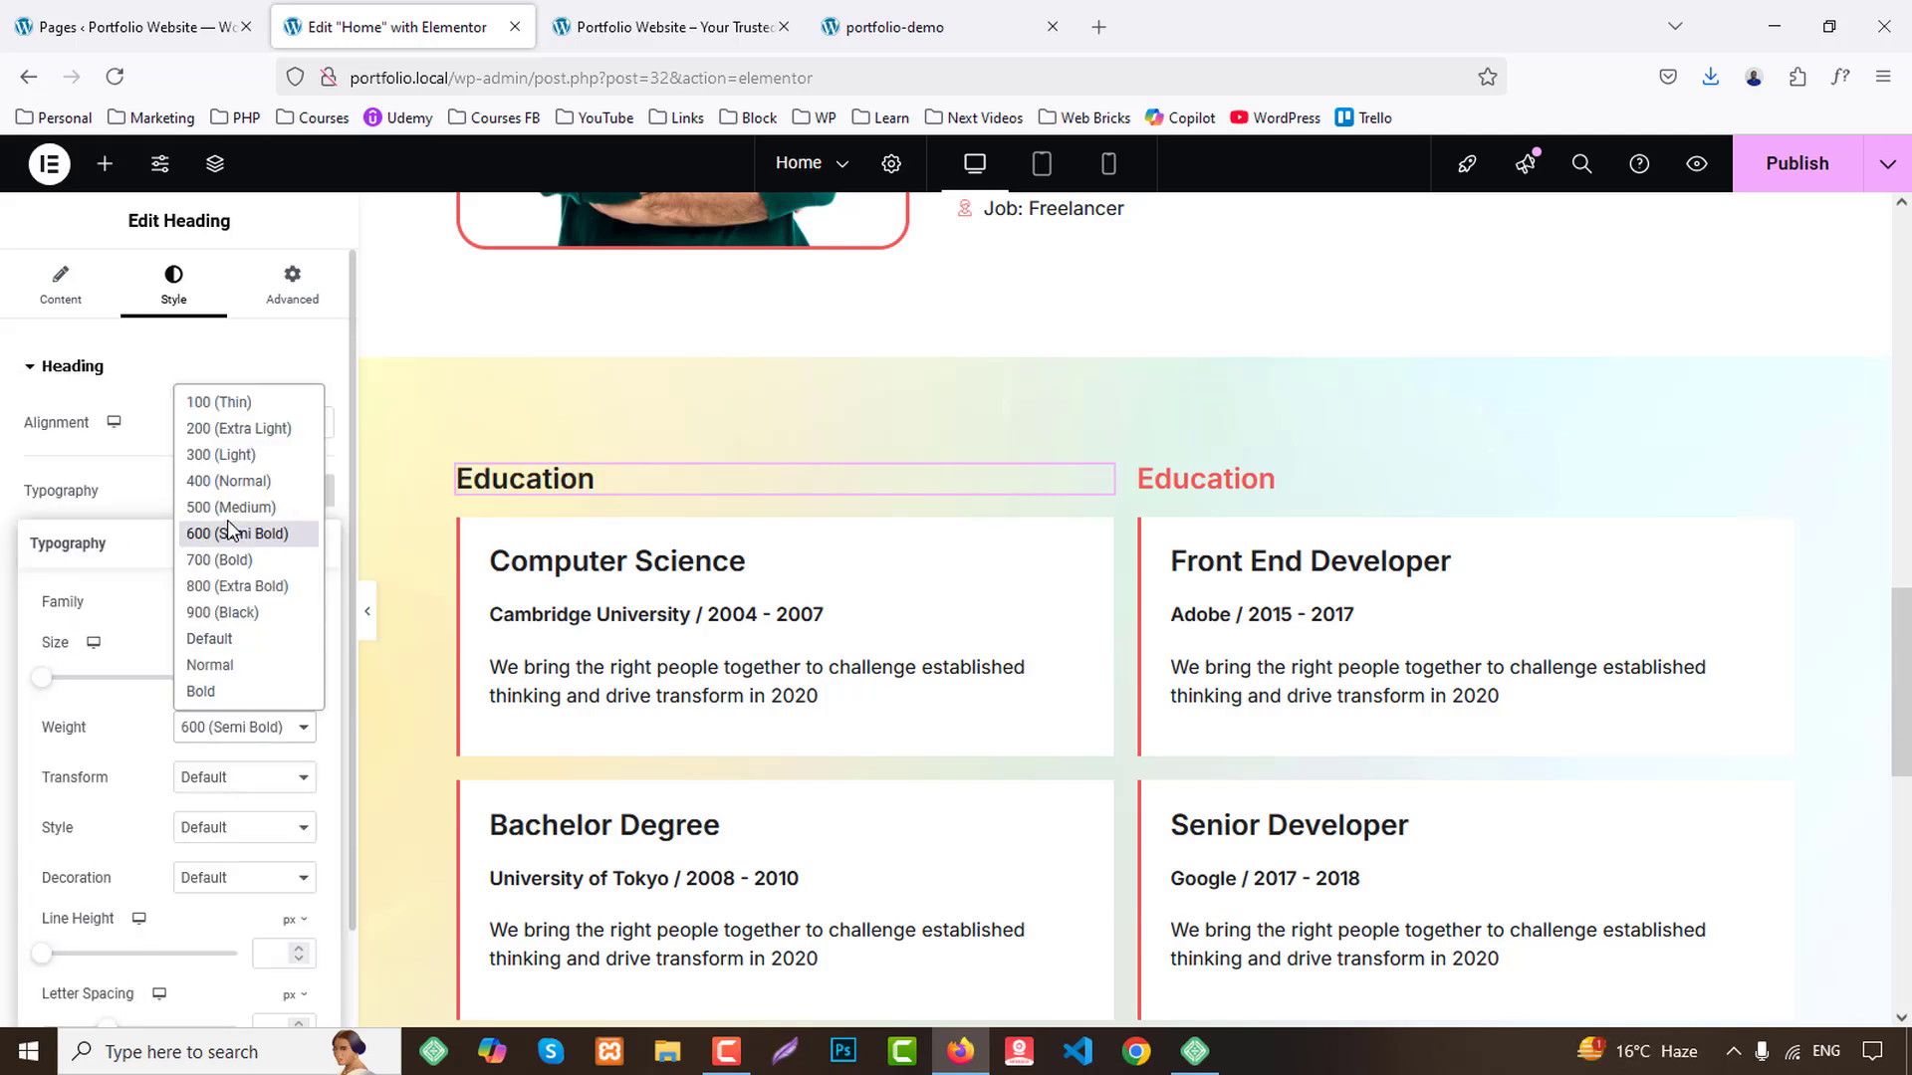
left_click(235, 564)
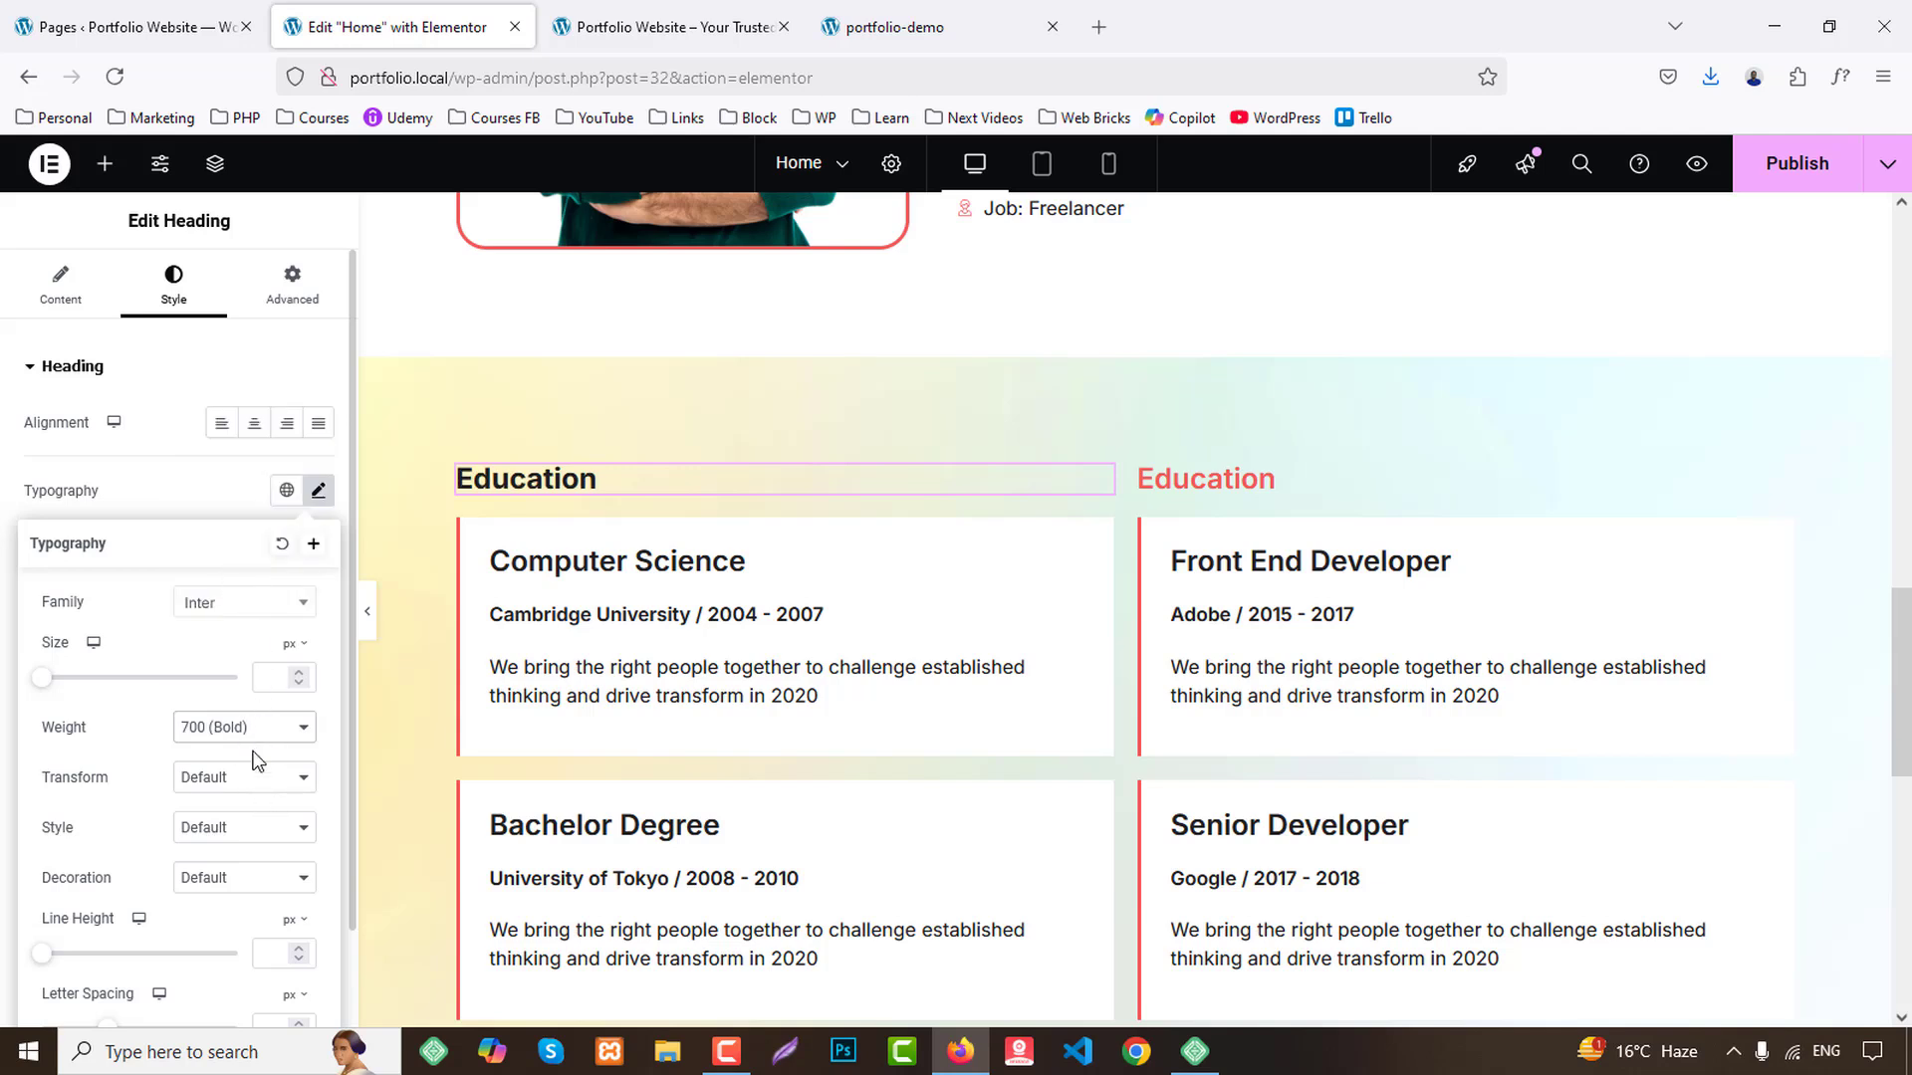
type("22")
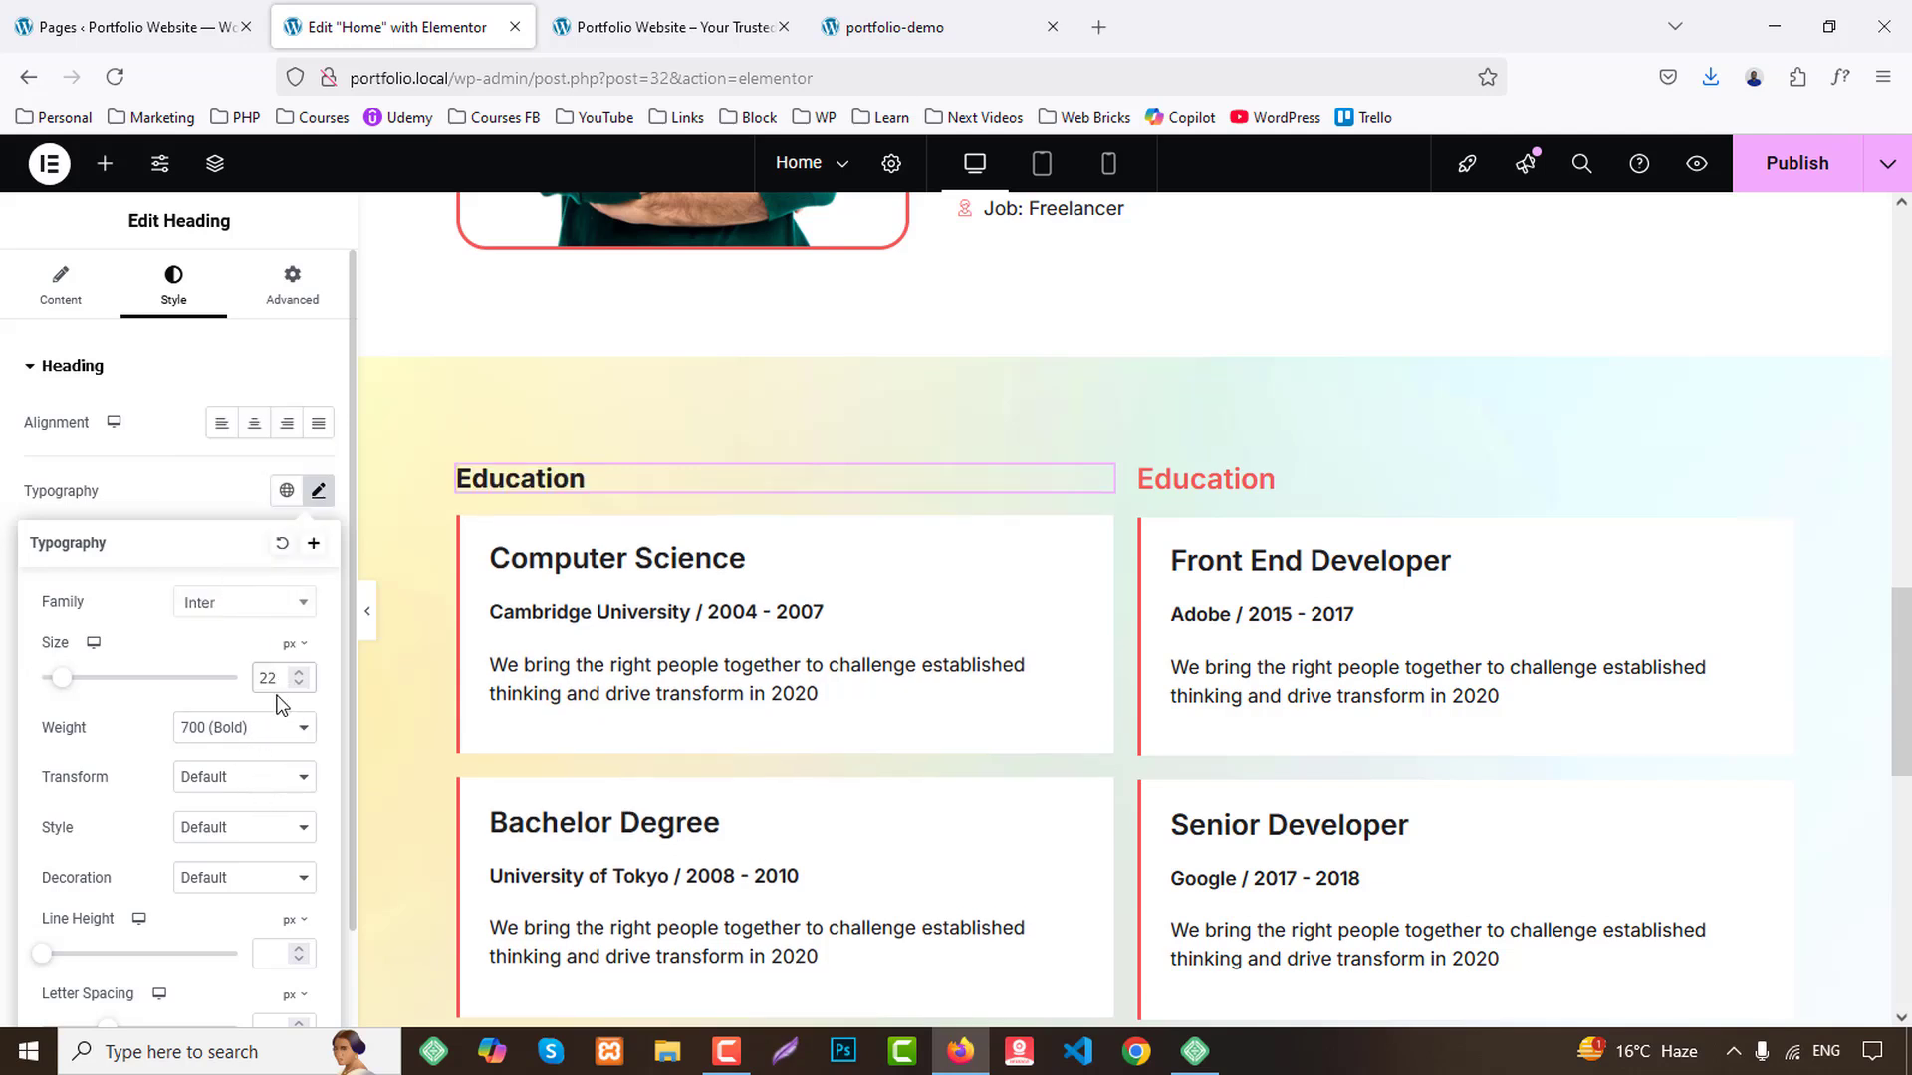
key("Up")
key("Up")
key("Up")
key("Up")
key("Up")
key("Up")
key("Up")
key("Up")
key("Up")
key("Up")
key("Up")
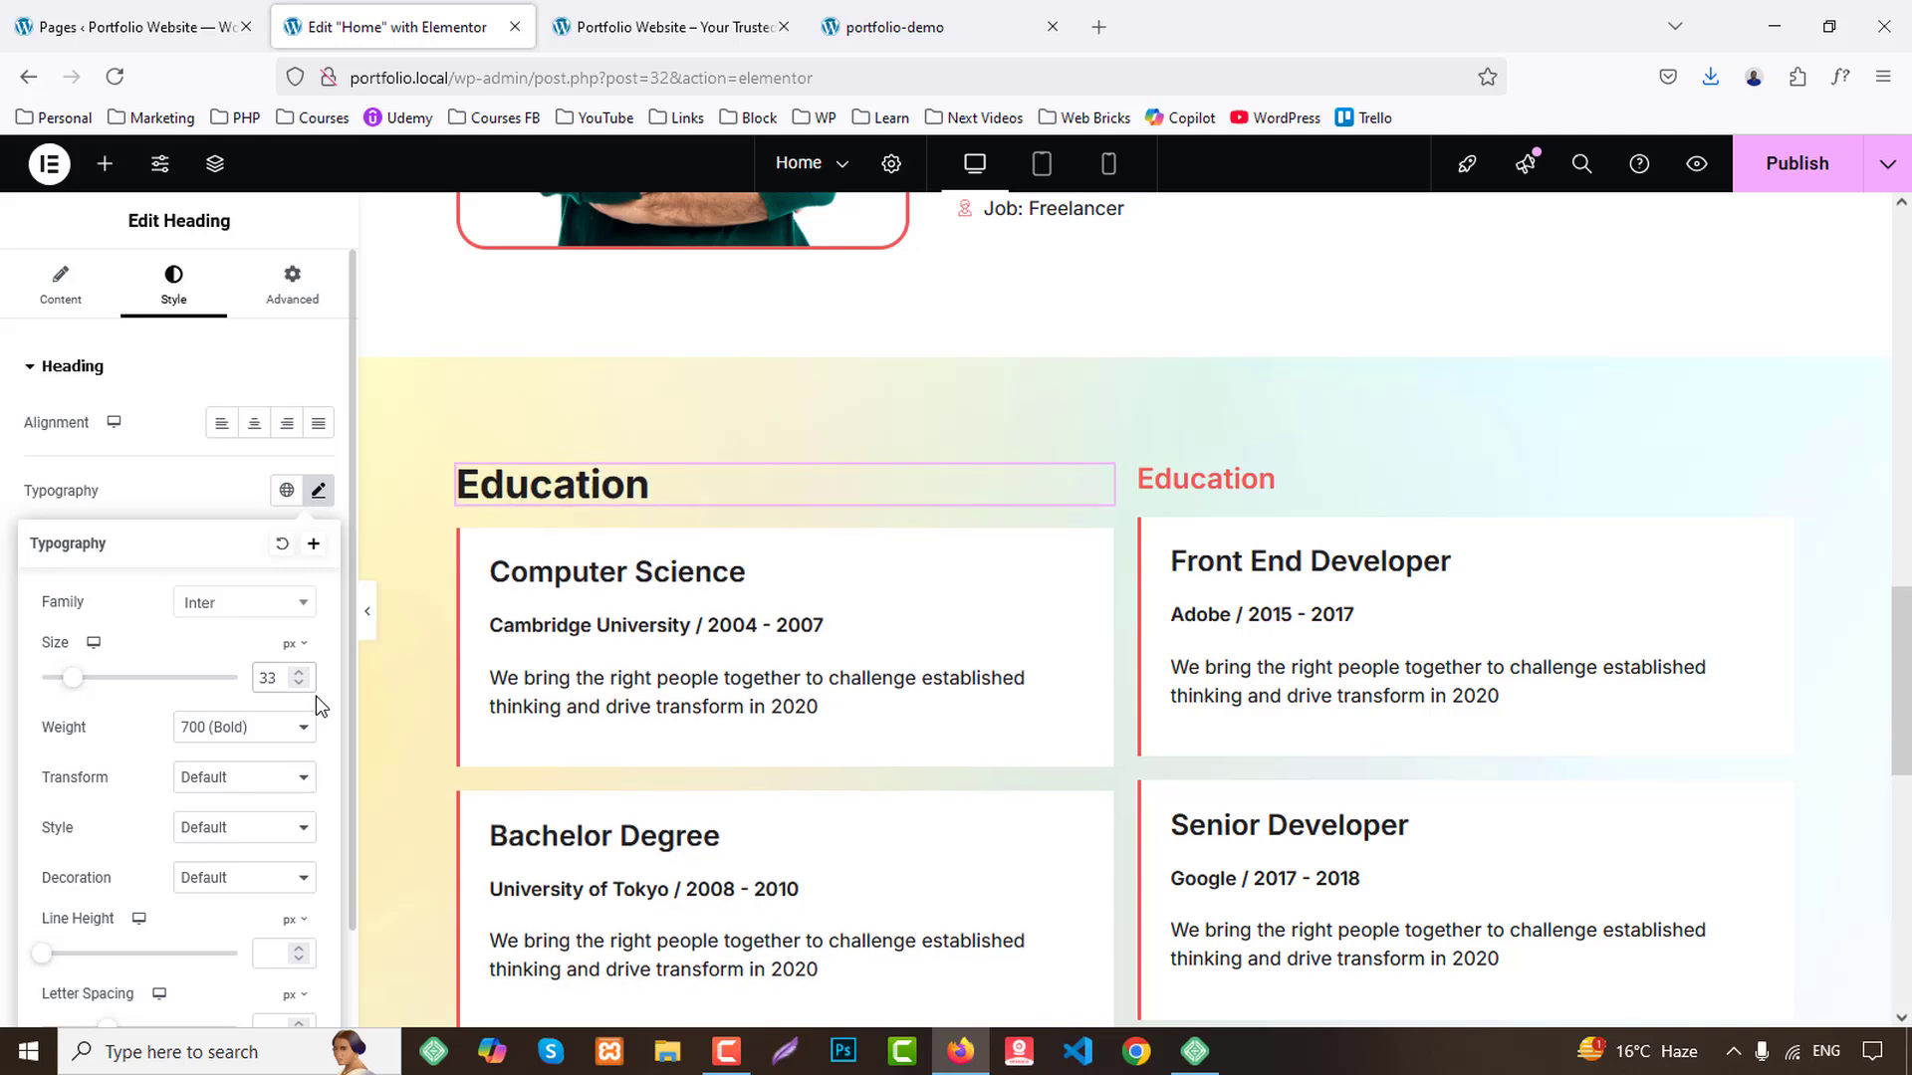
key("Down")
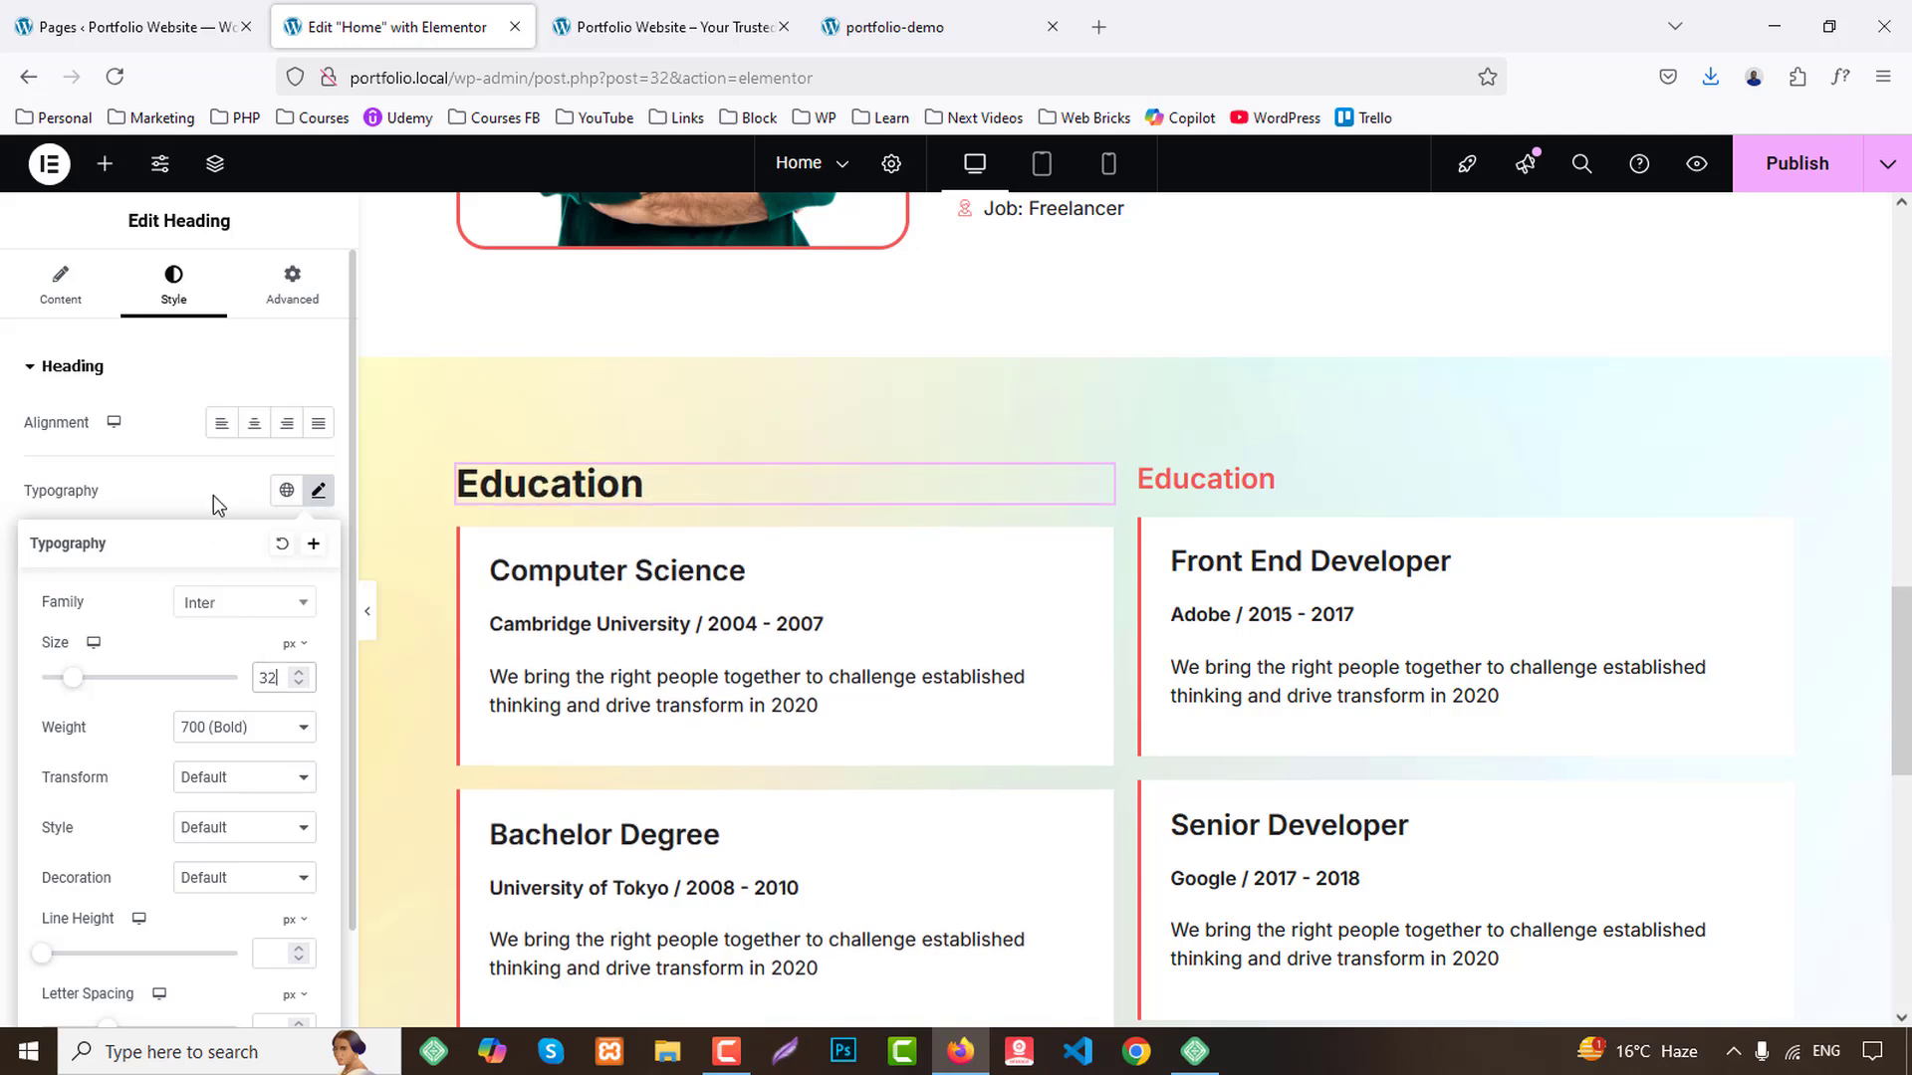
left_click(213, 488)
Copy the first column's Education heading and paste its style onto the second column's heading.
right_click(575, 466)
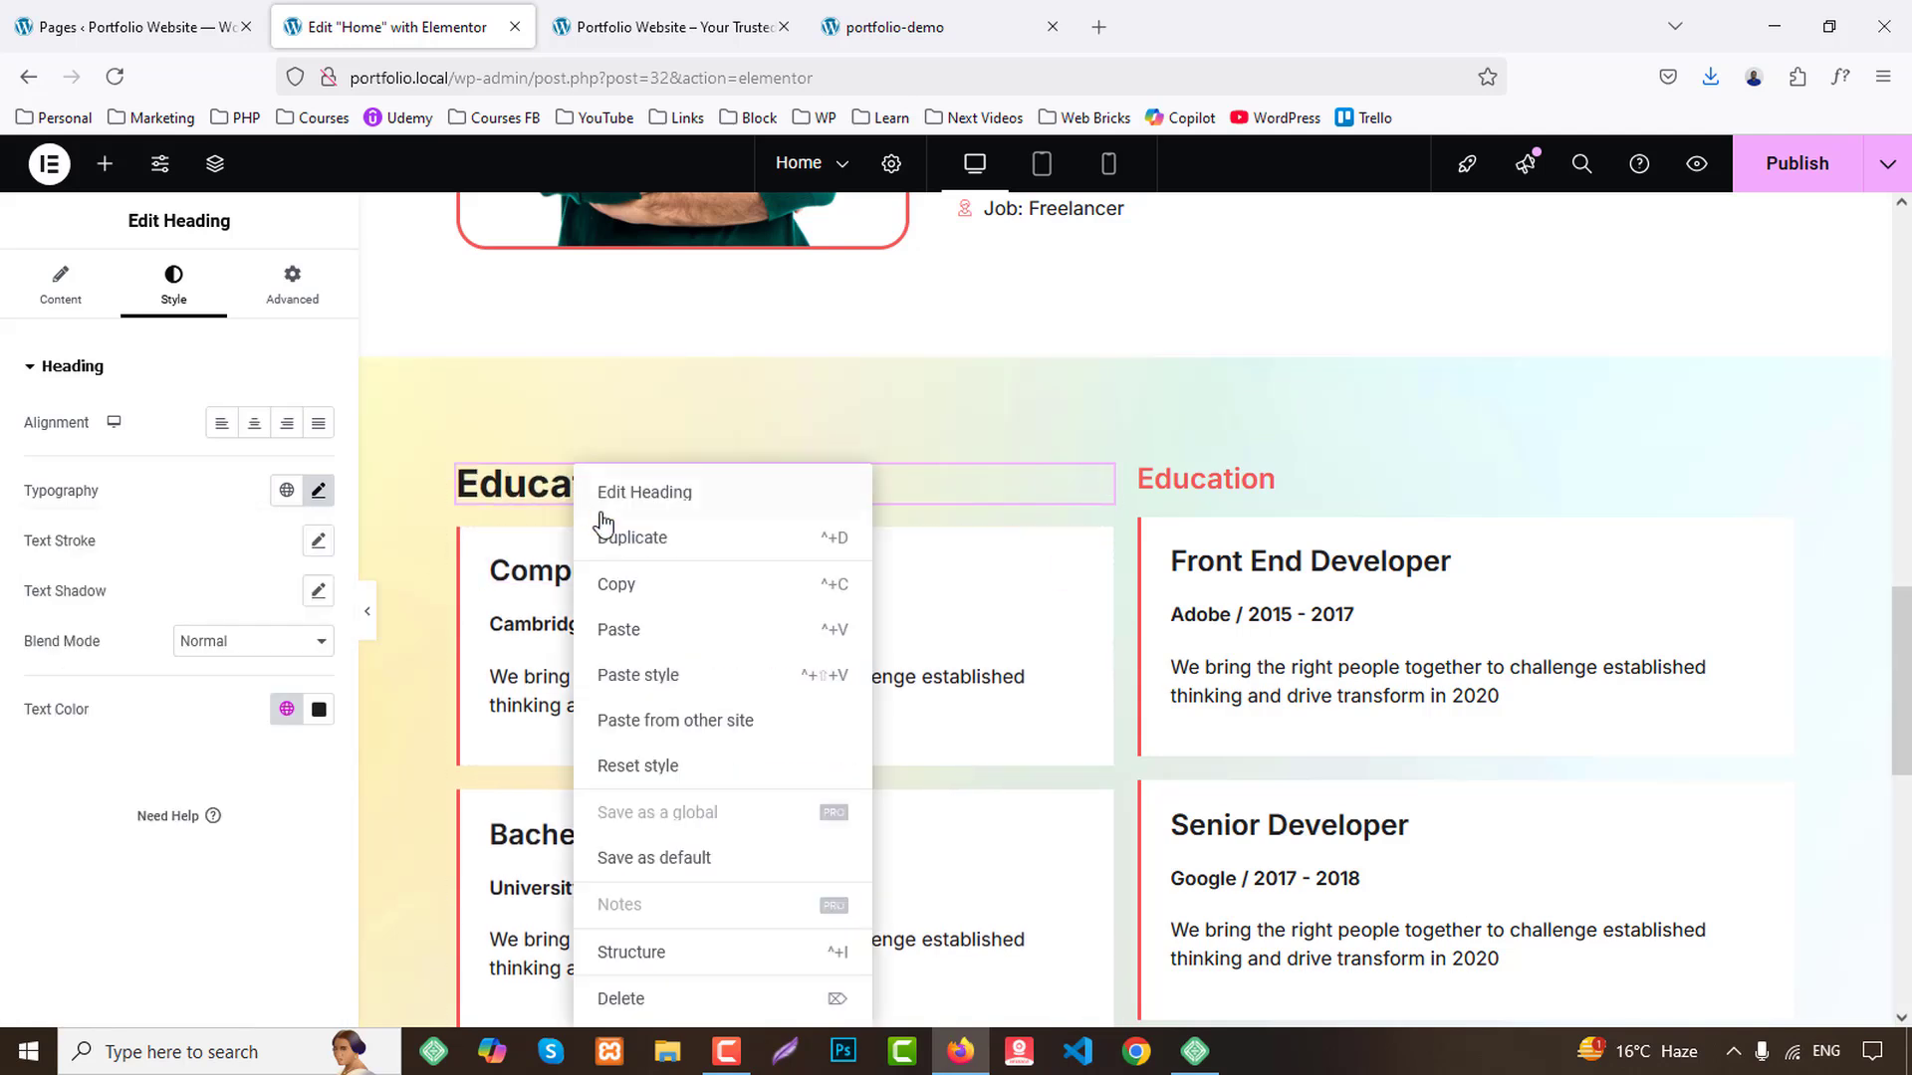
left_click(674, 578)
right_click(1231, 466)
left_click(1313, 677)
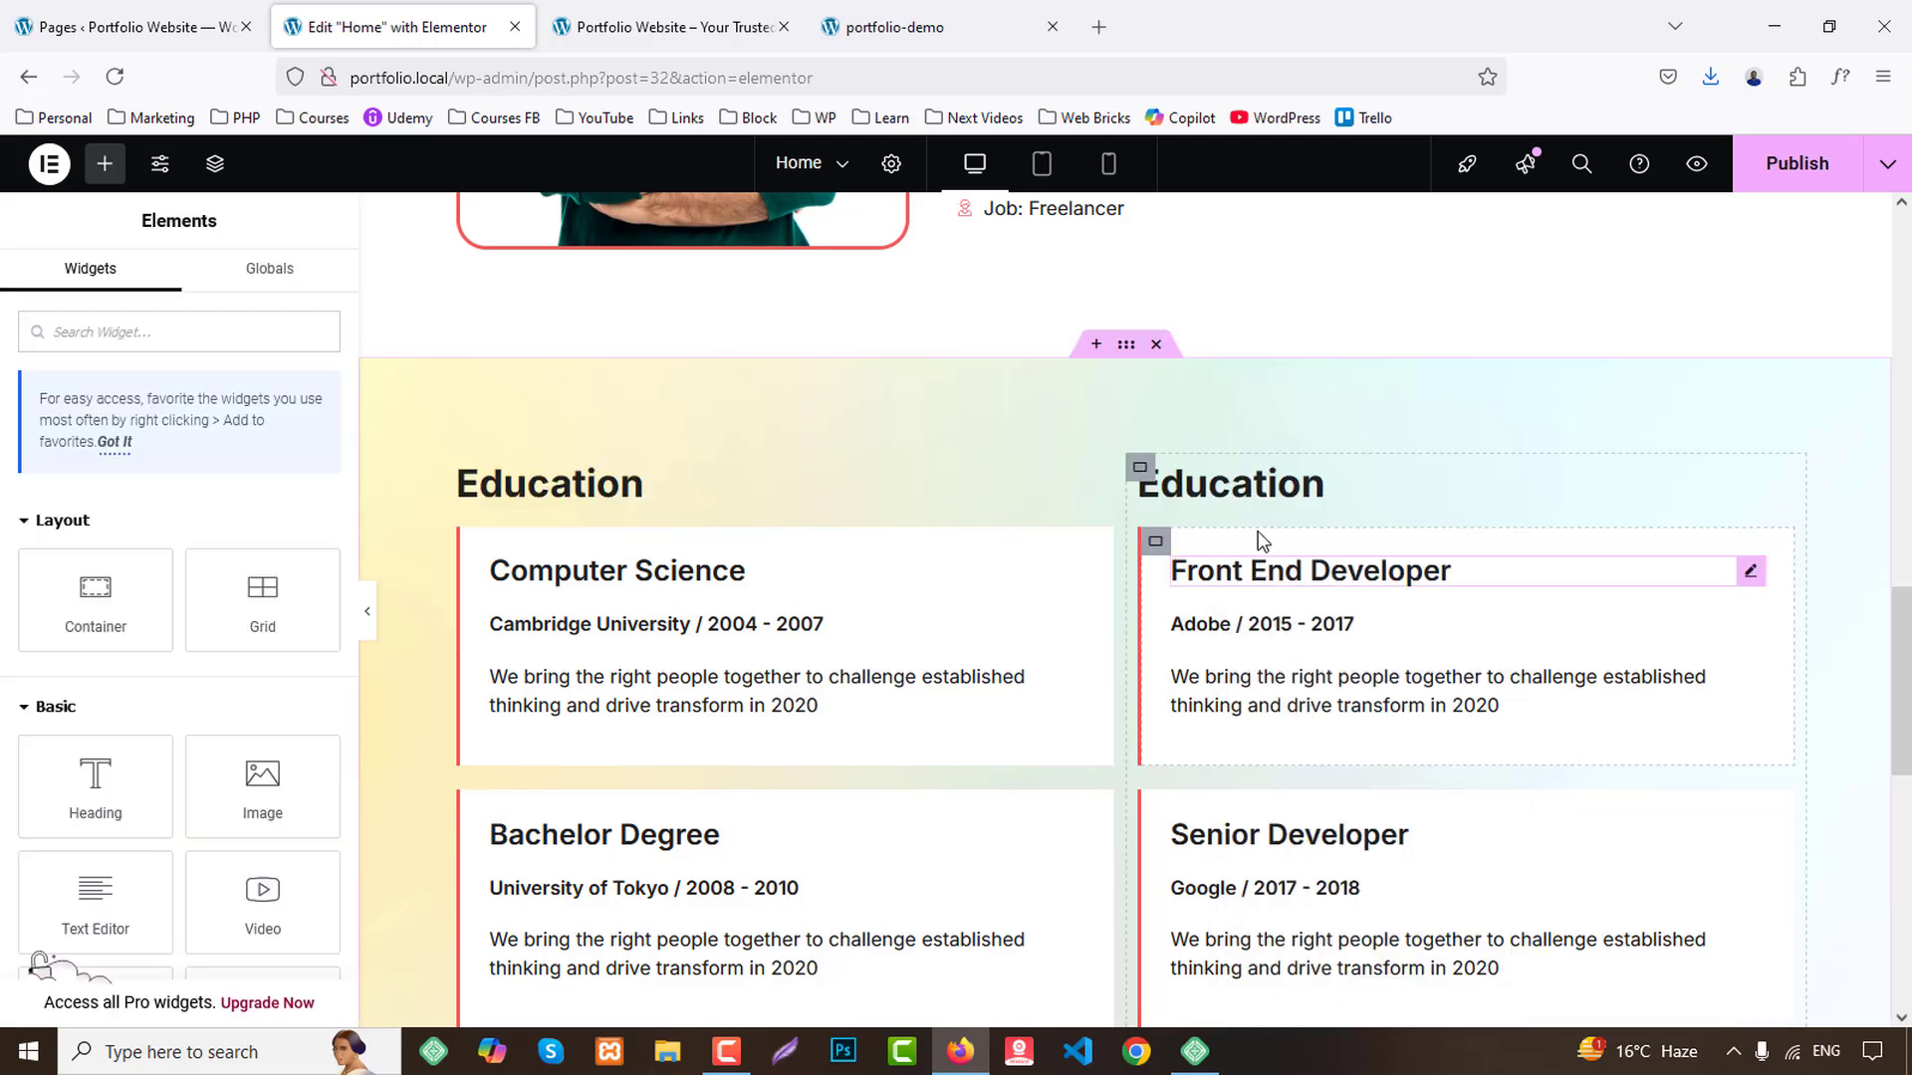
Change the second column's Education heading text to "Experience" and publish the page.
left_click(1242, 494)
triple_click(149, 460)
type("E")
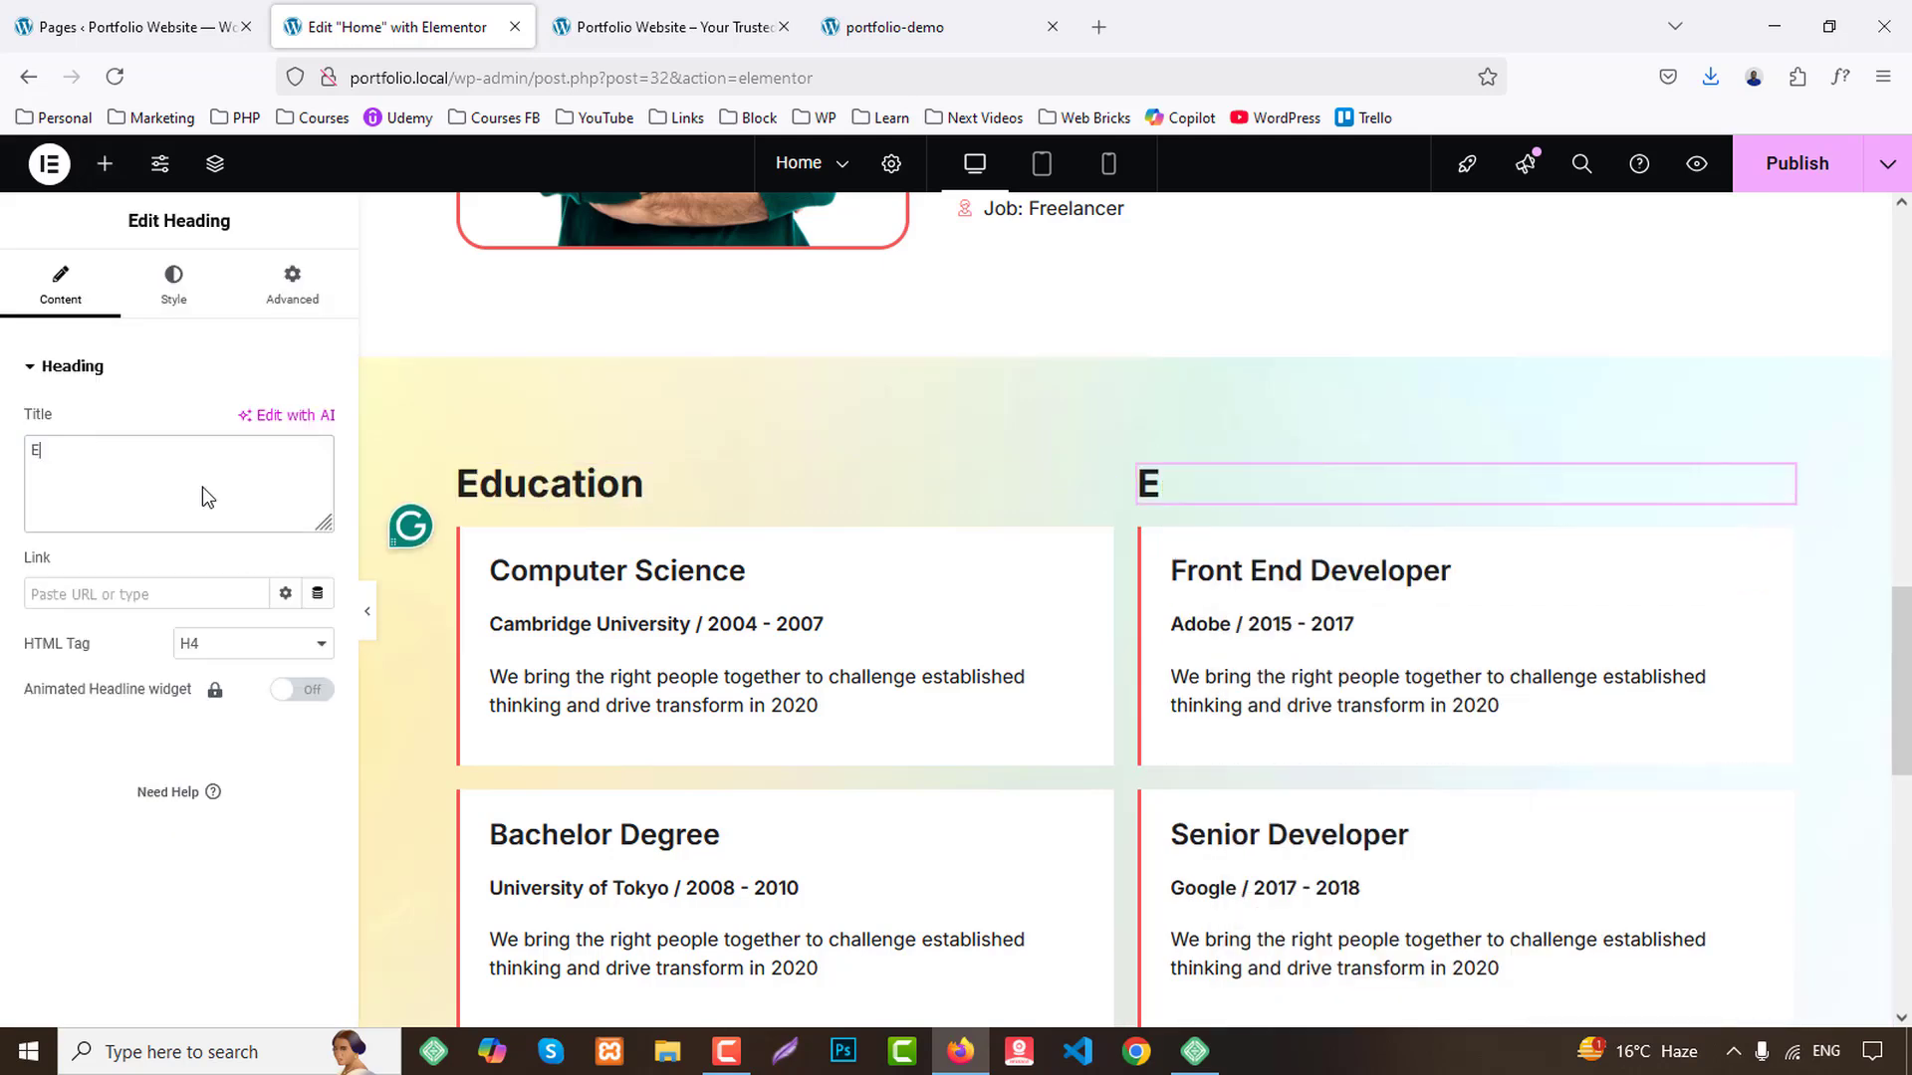
type("xperience")
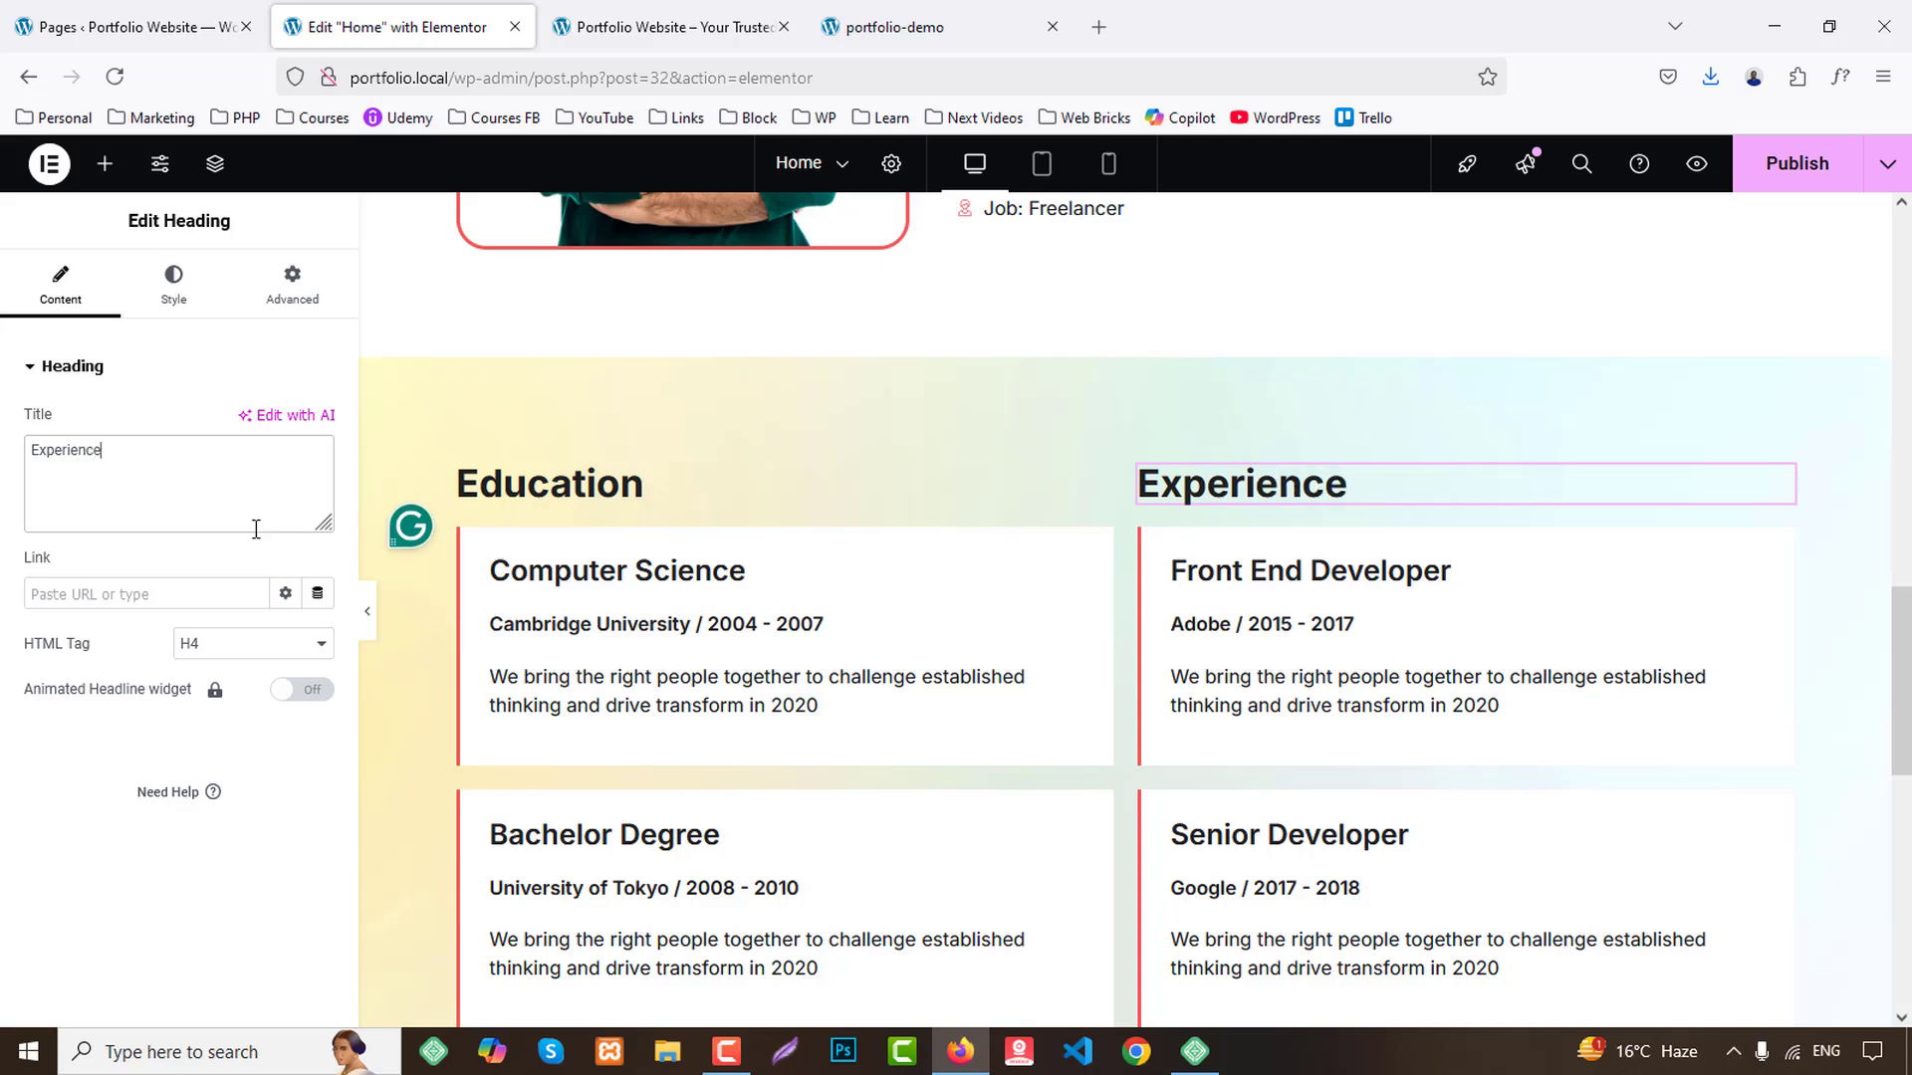
left_click(1797, 176)
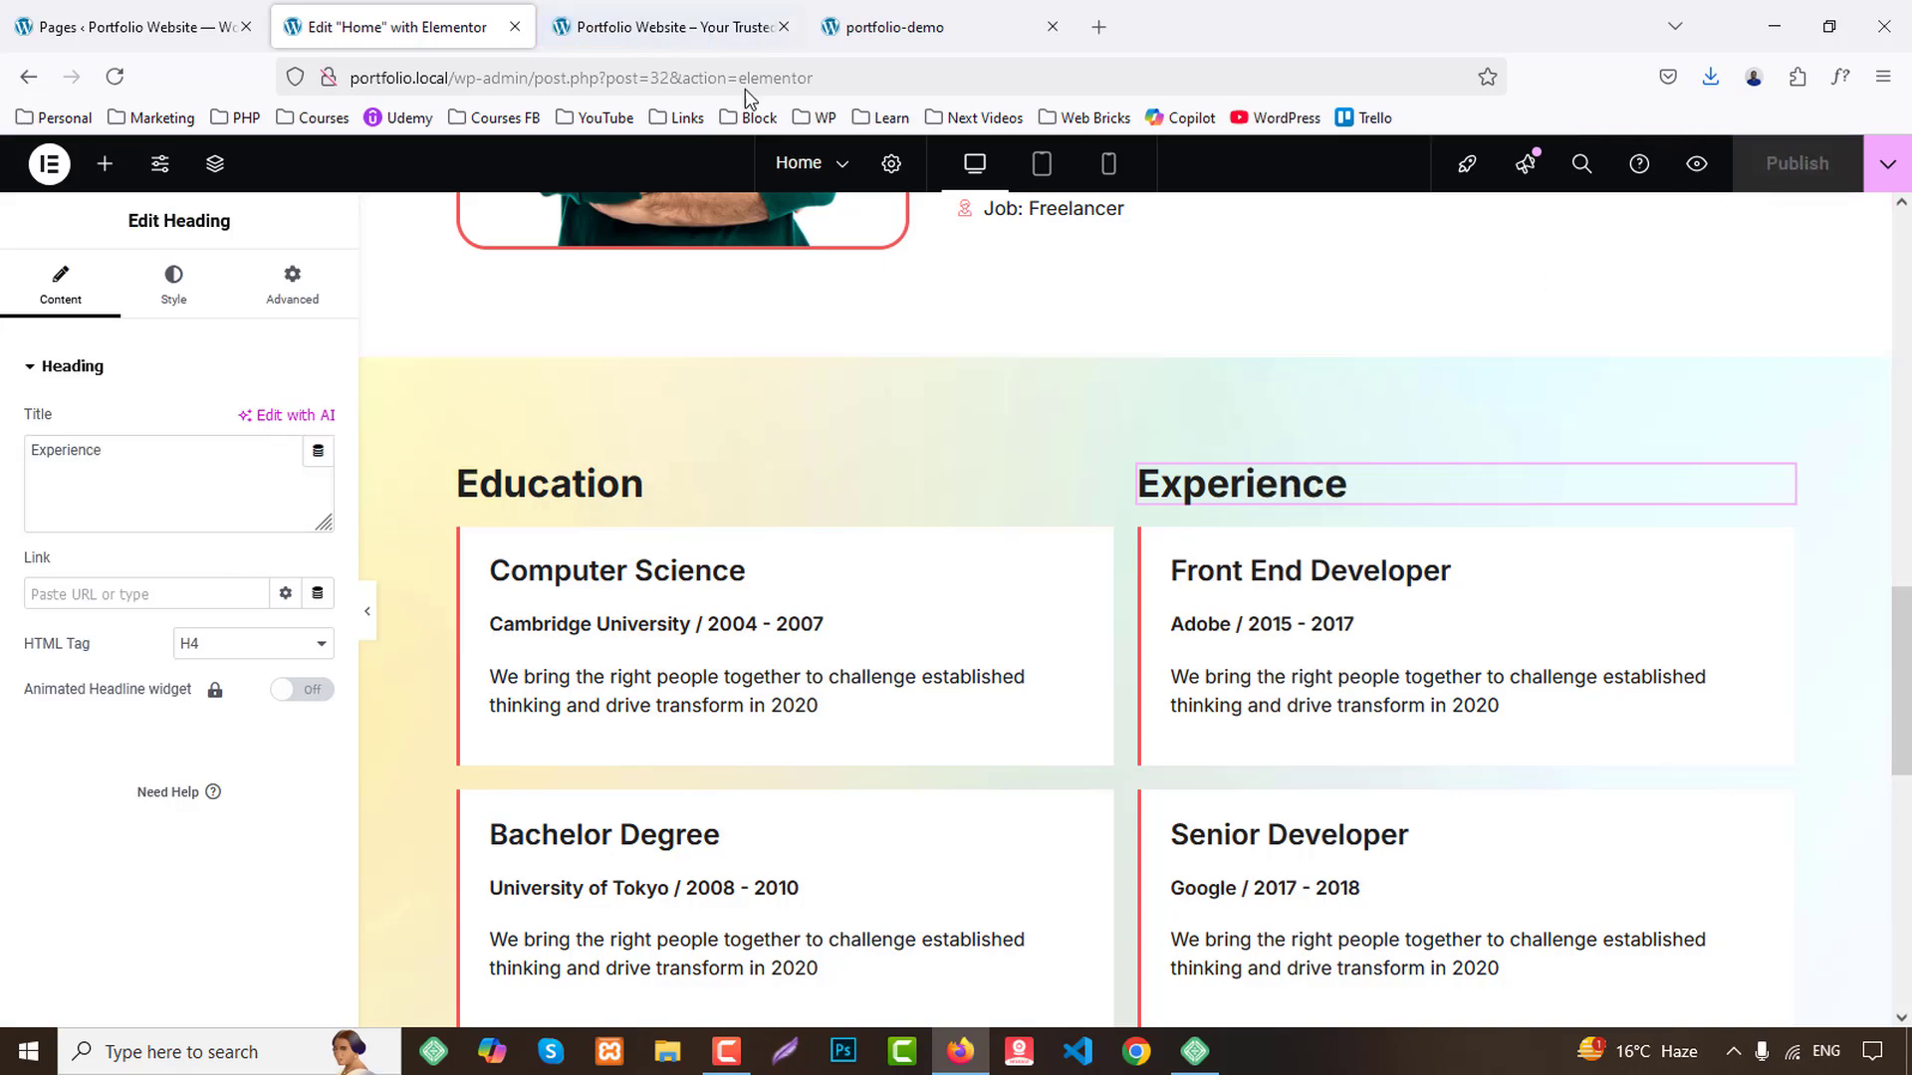
Check the Education and Experience columns in the page preview, and examine the My Skills section on the portfolio-demo site.
left_click(677, 27)
scroll(810, 538, "down", 5)
scroll(918, 684, "down", 10)
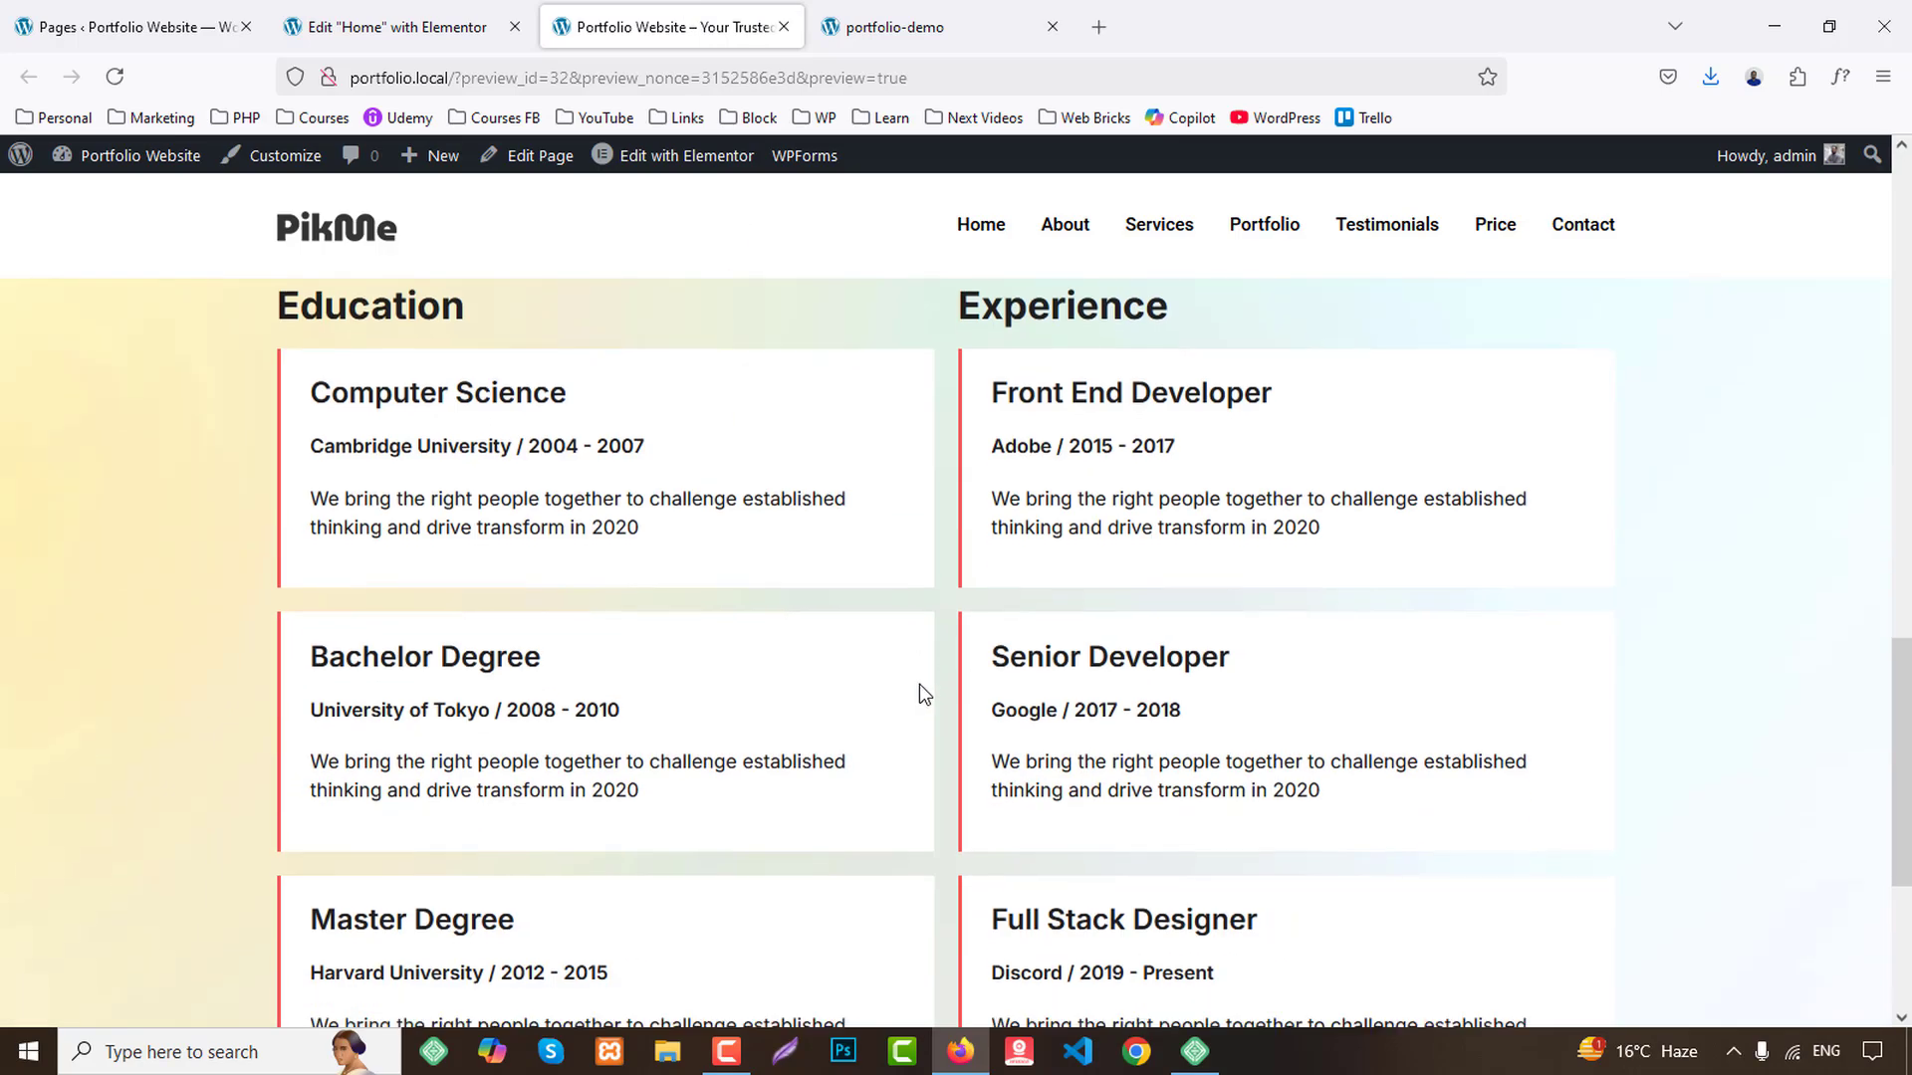
key("ctrl+Tab")
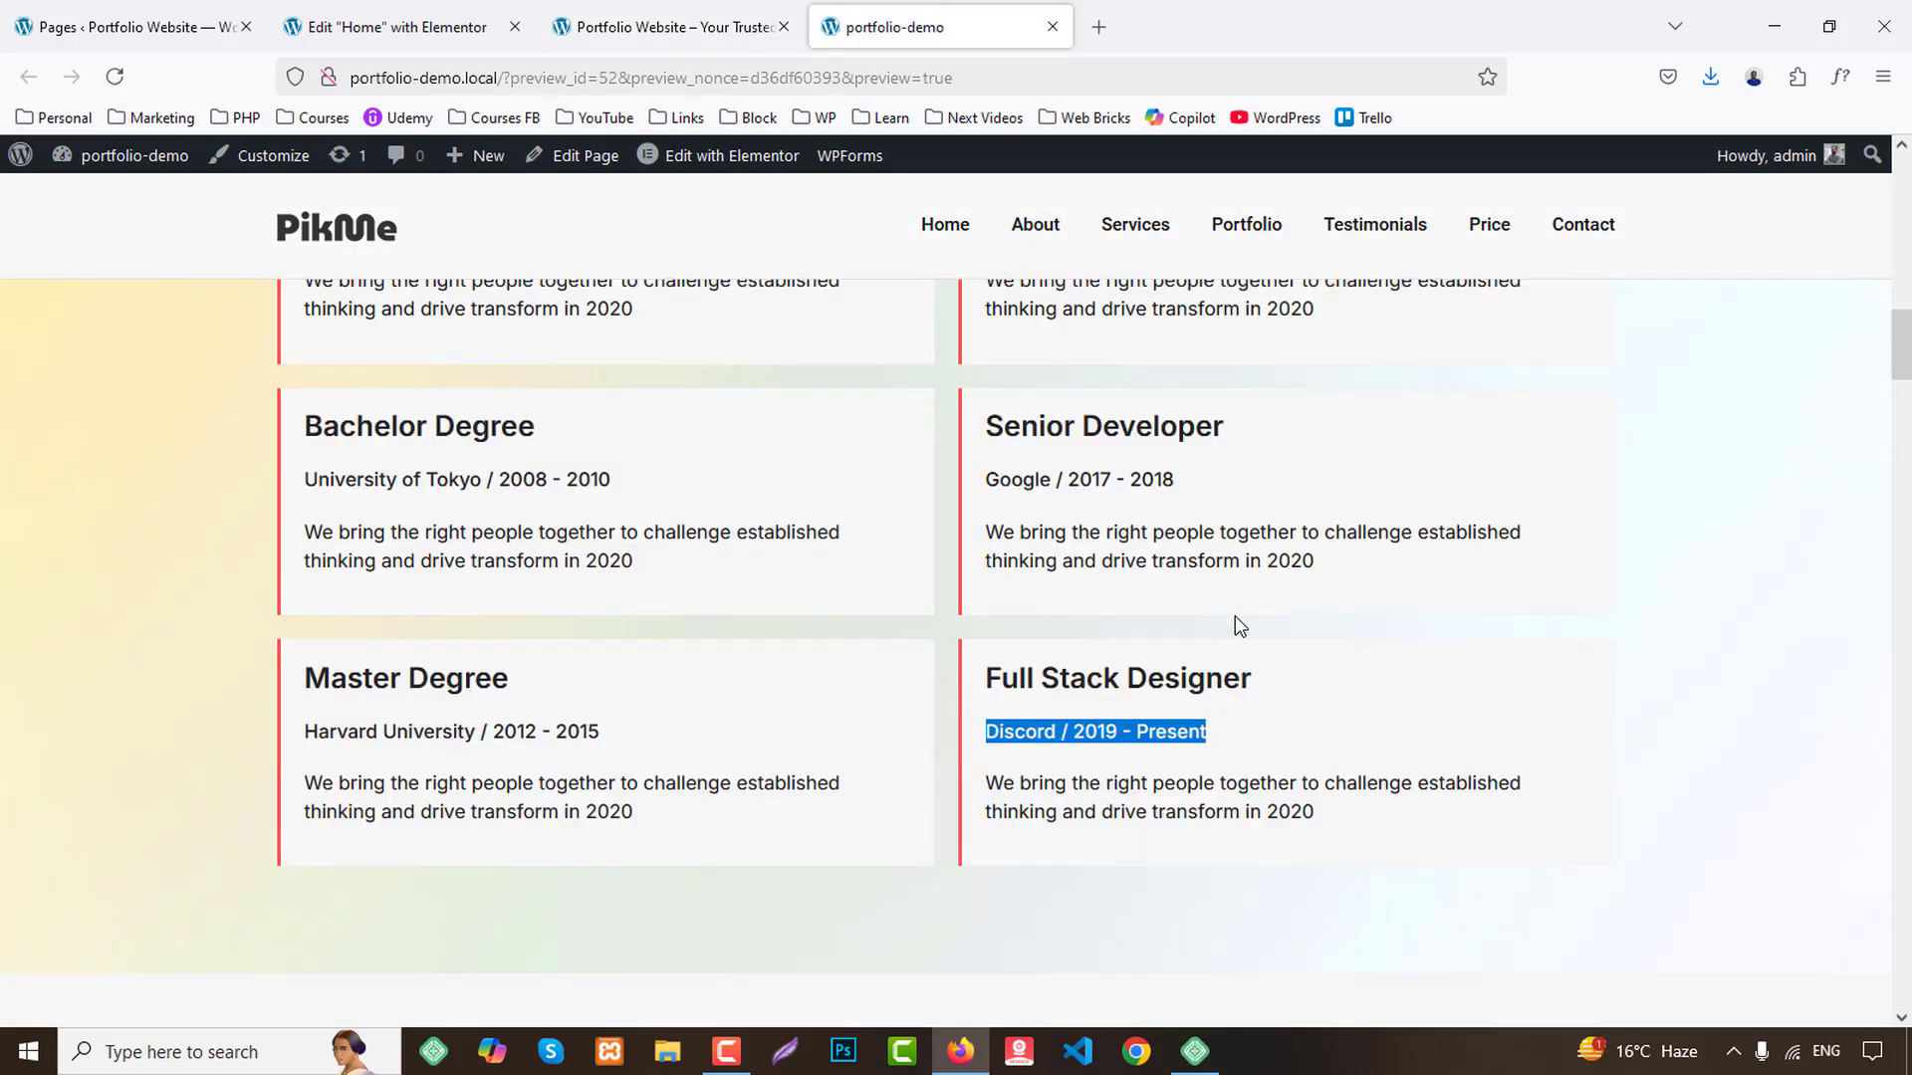
scroll(1244, 616, "down", 6)
scroll(1274, 616, "down", 1)
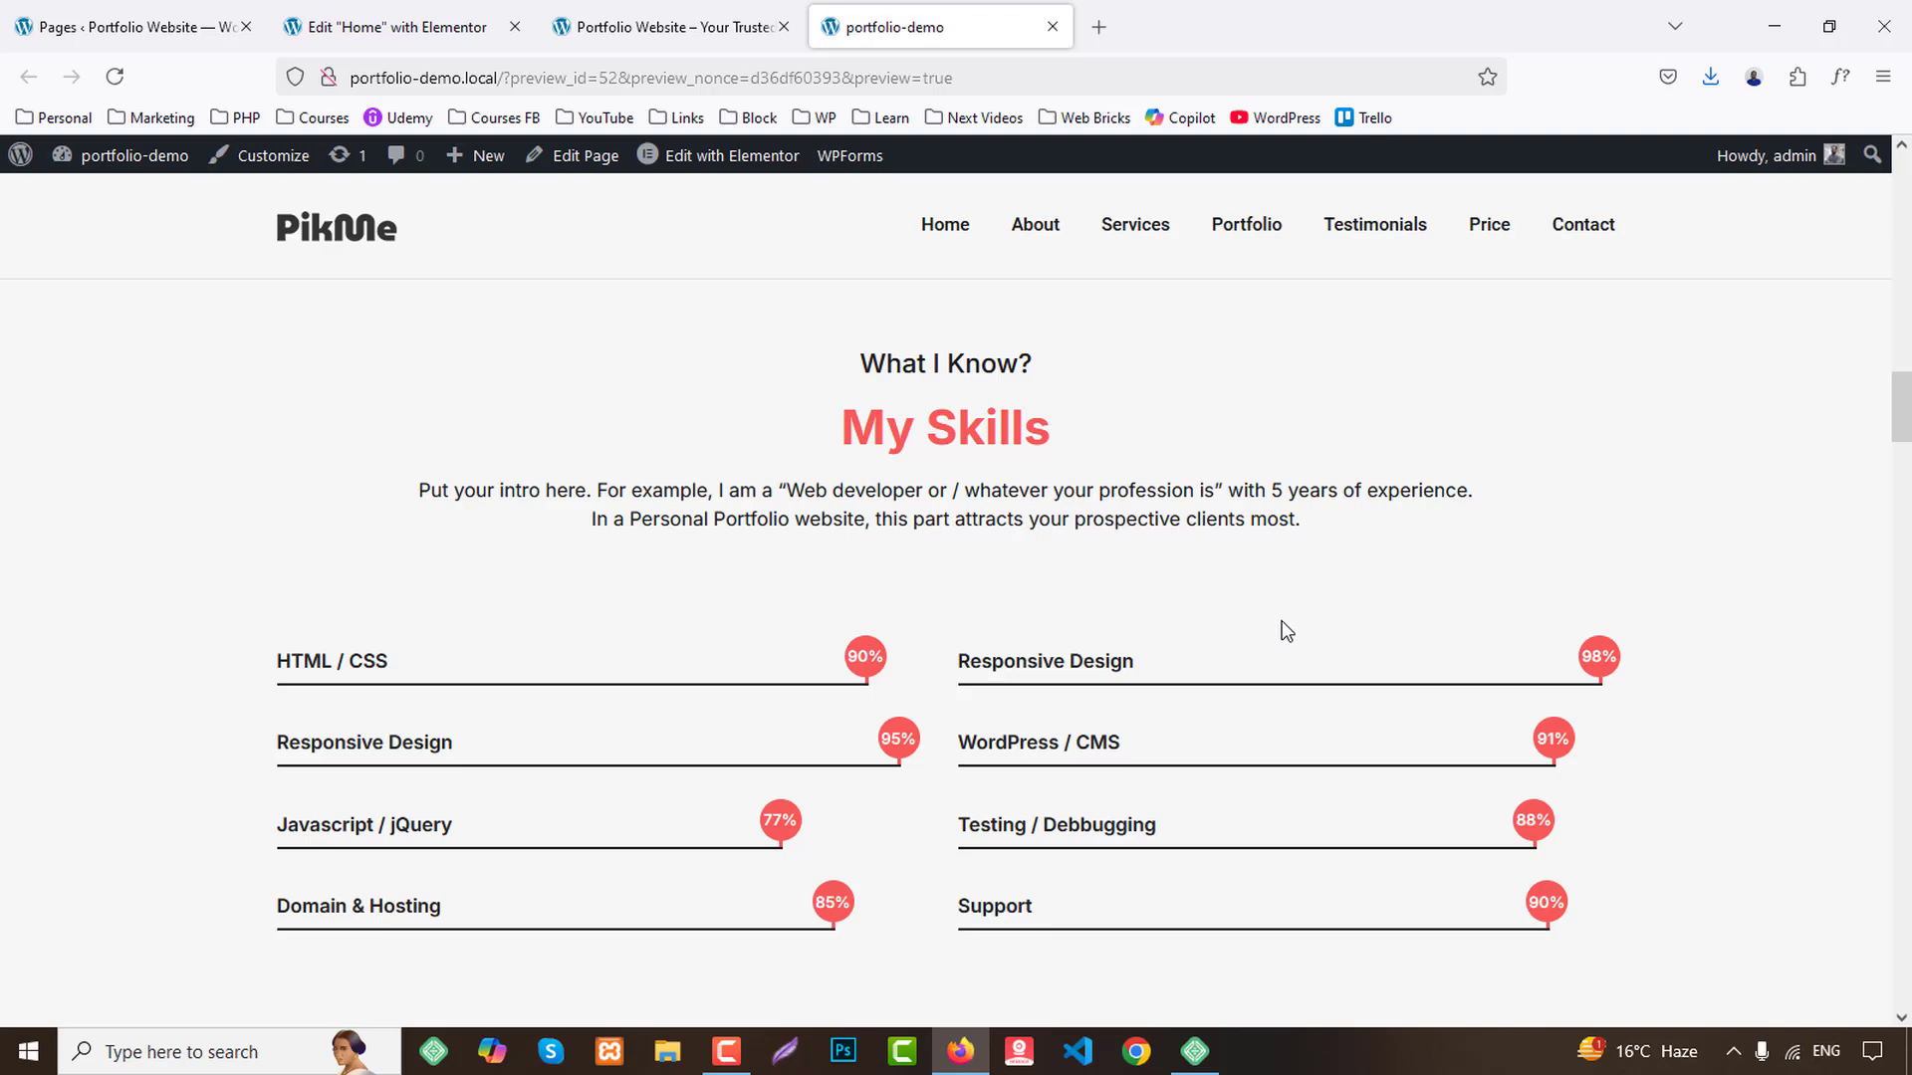
scroll(1292, 752, "down", 3)
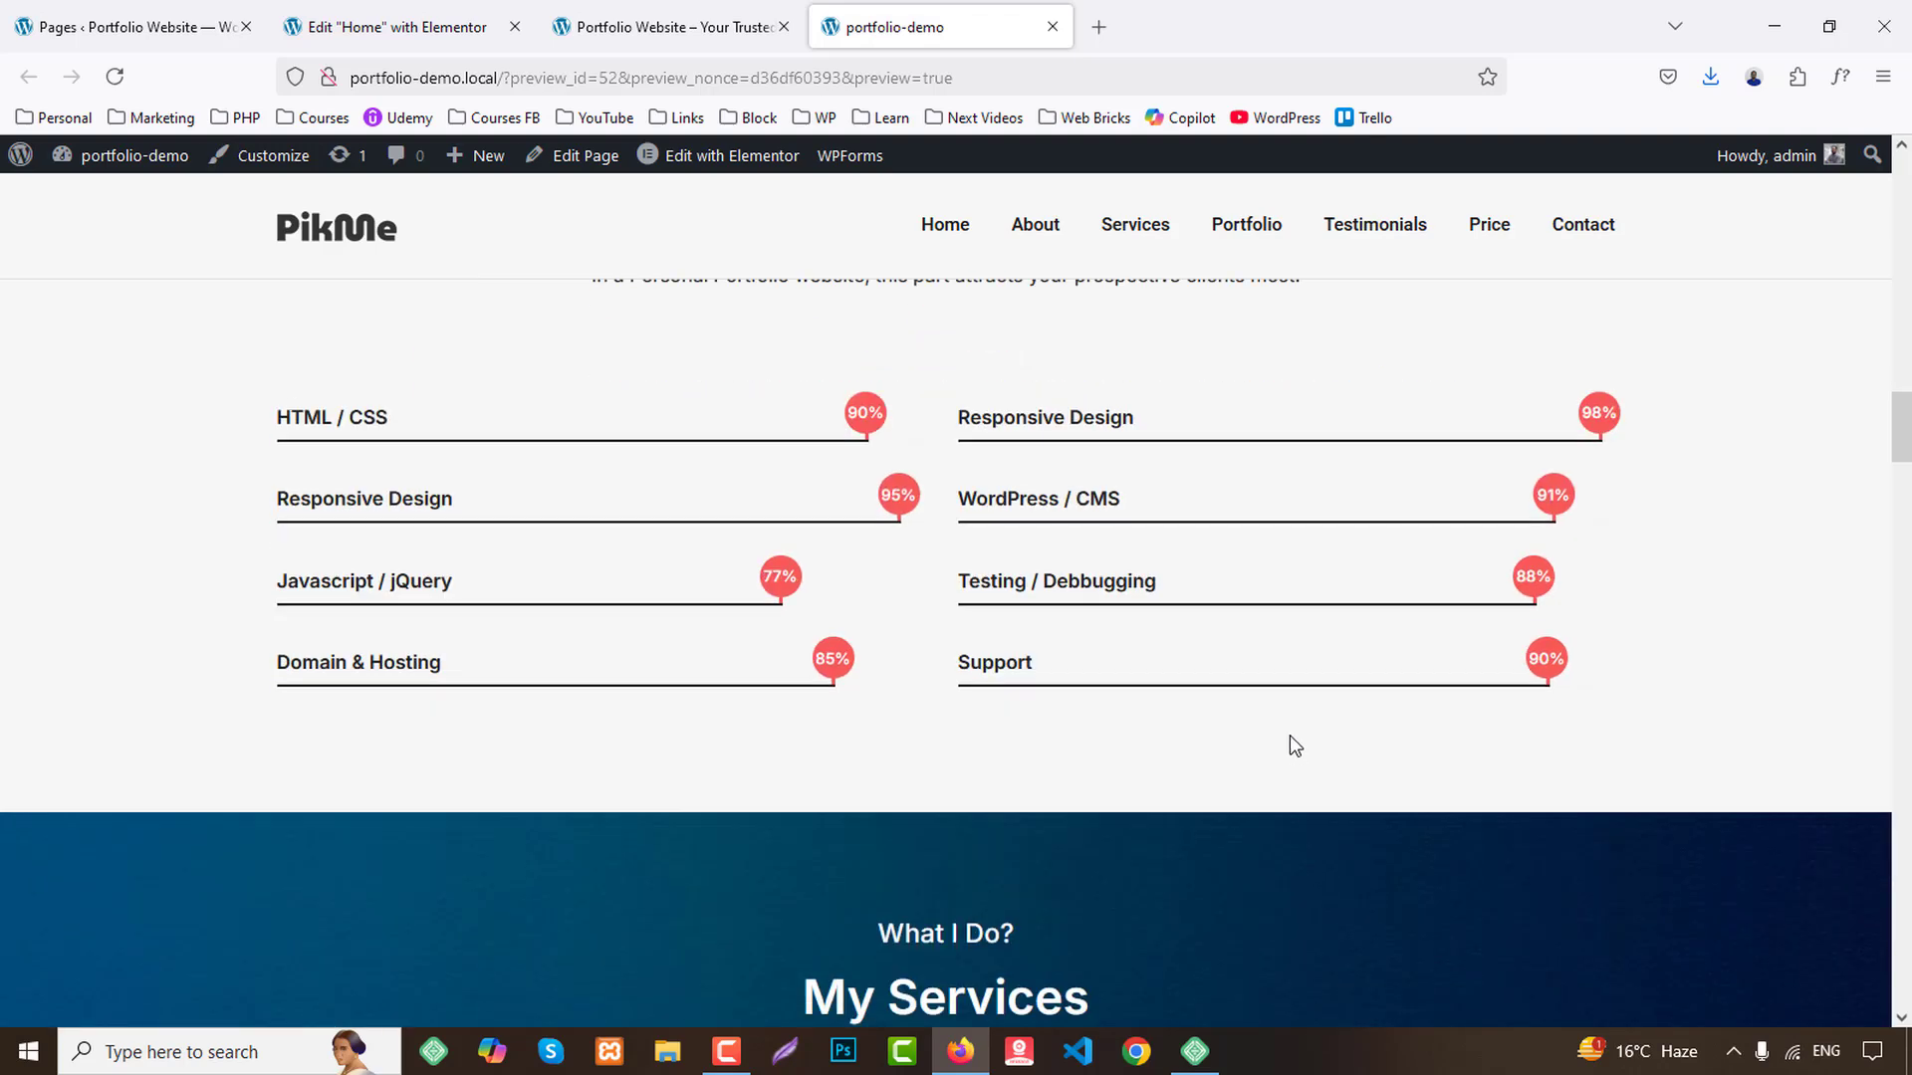
scroll(1314, 747, "up", 5)
Add a flexbox container with a two-by-two structure below the Education and Experience section of the Home page.
left_click(407, 14)
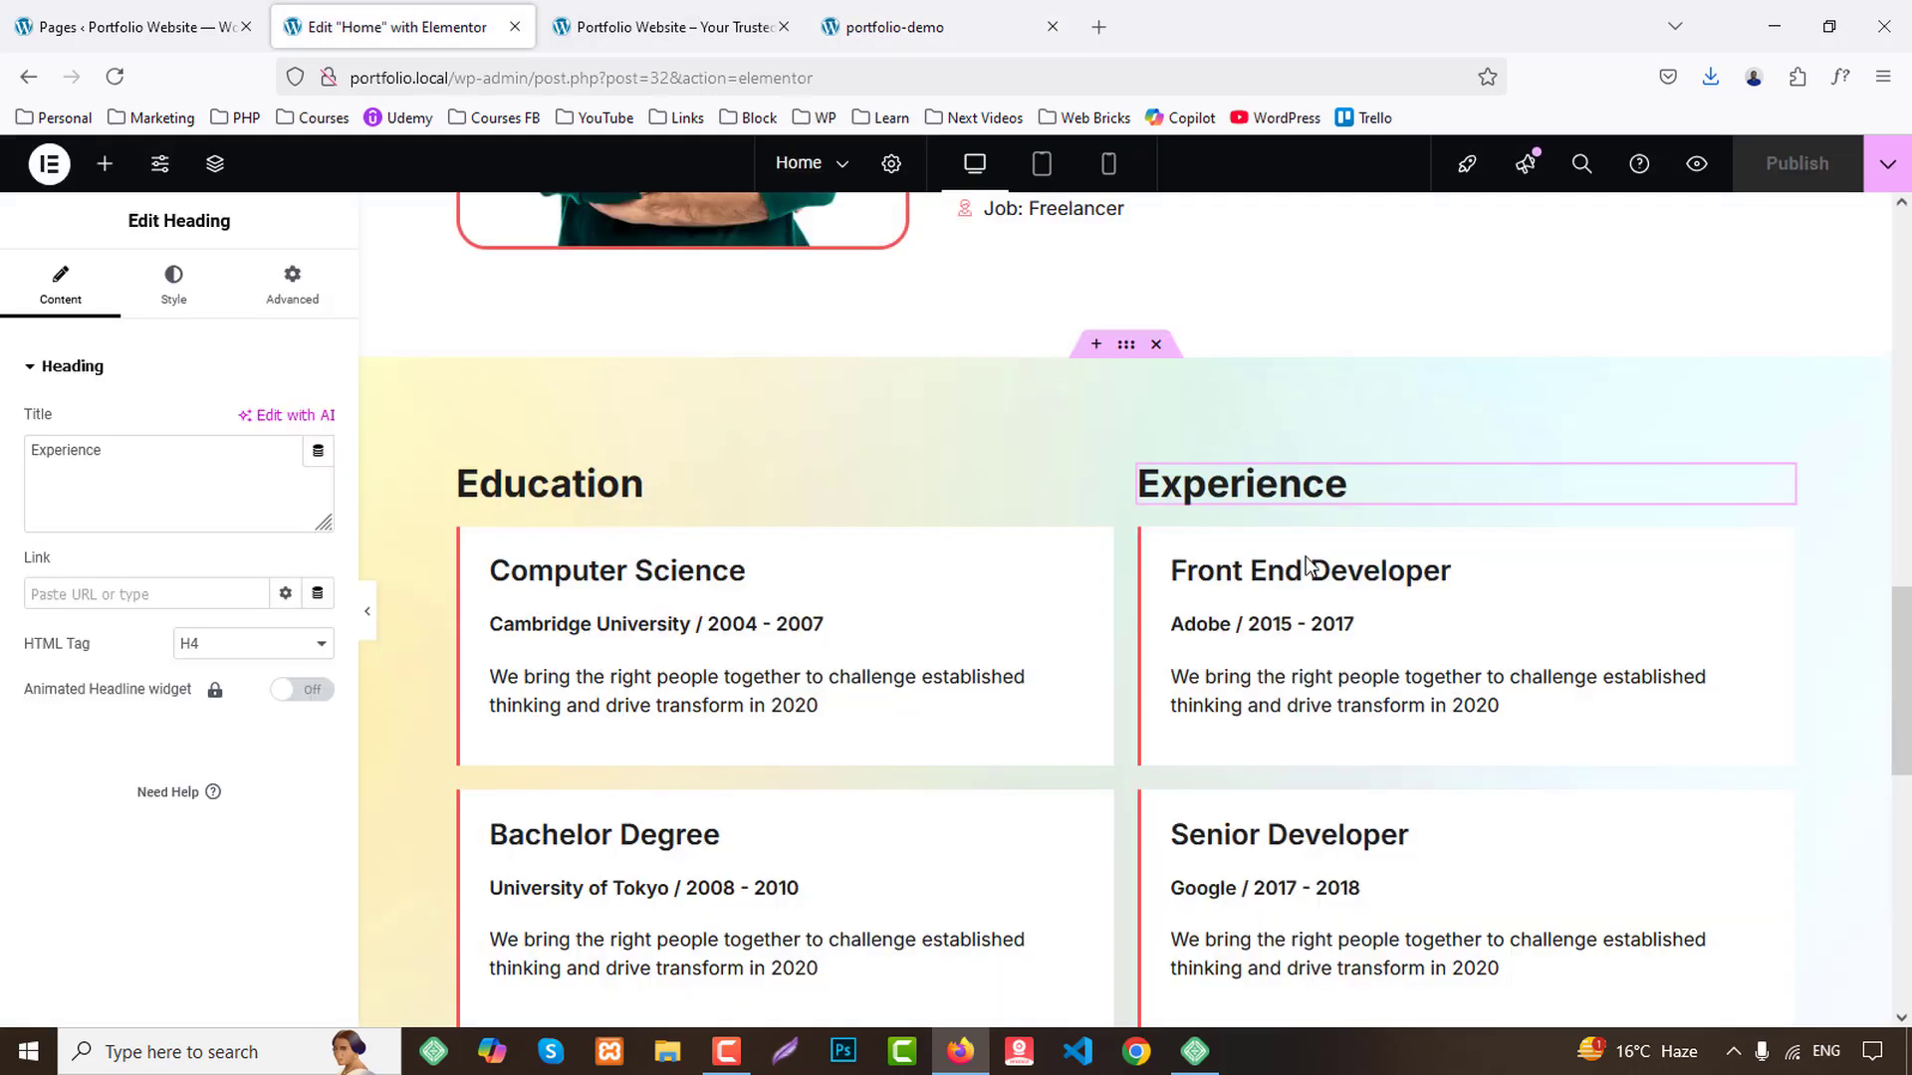
scroll(1330, 699, "down", 10)
left_click(1043, 616)
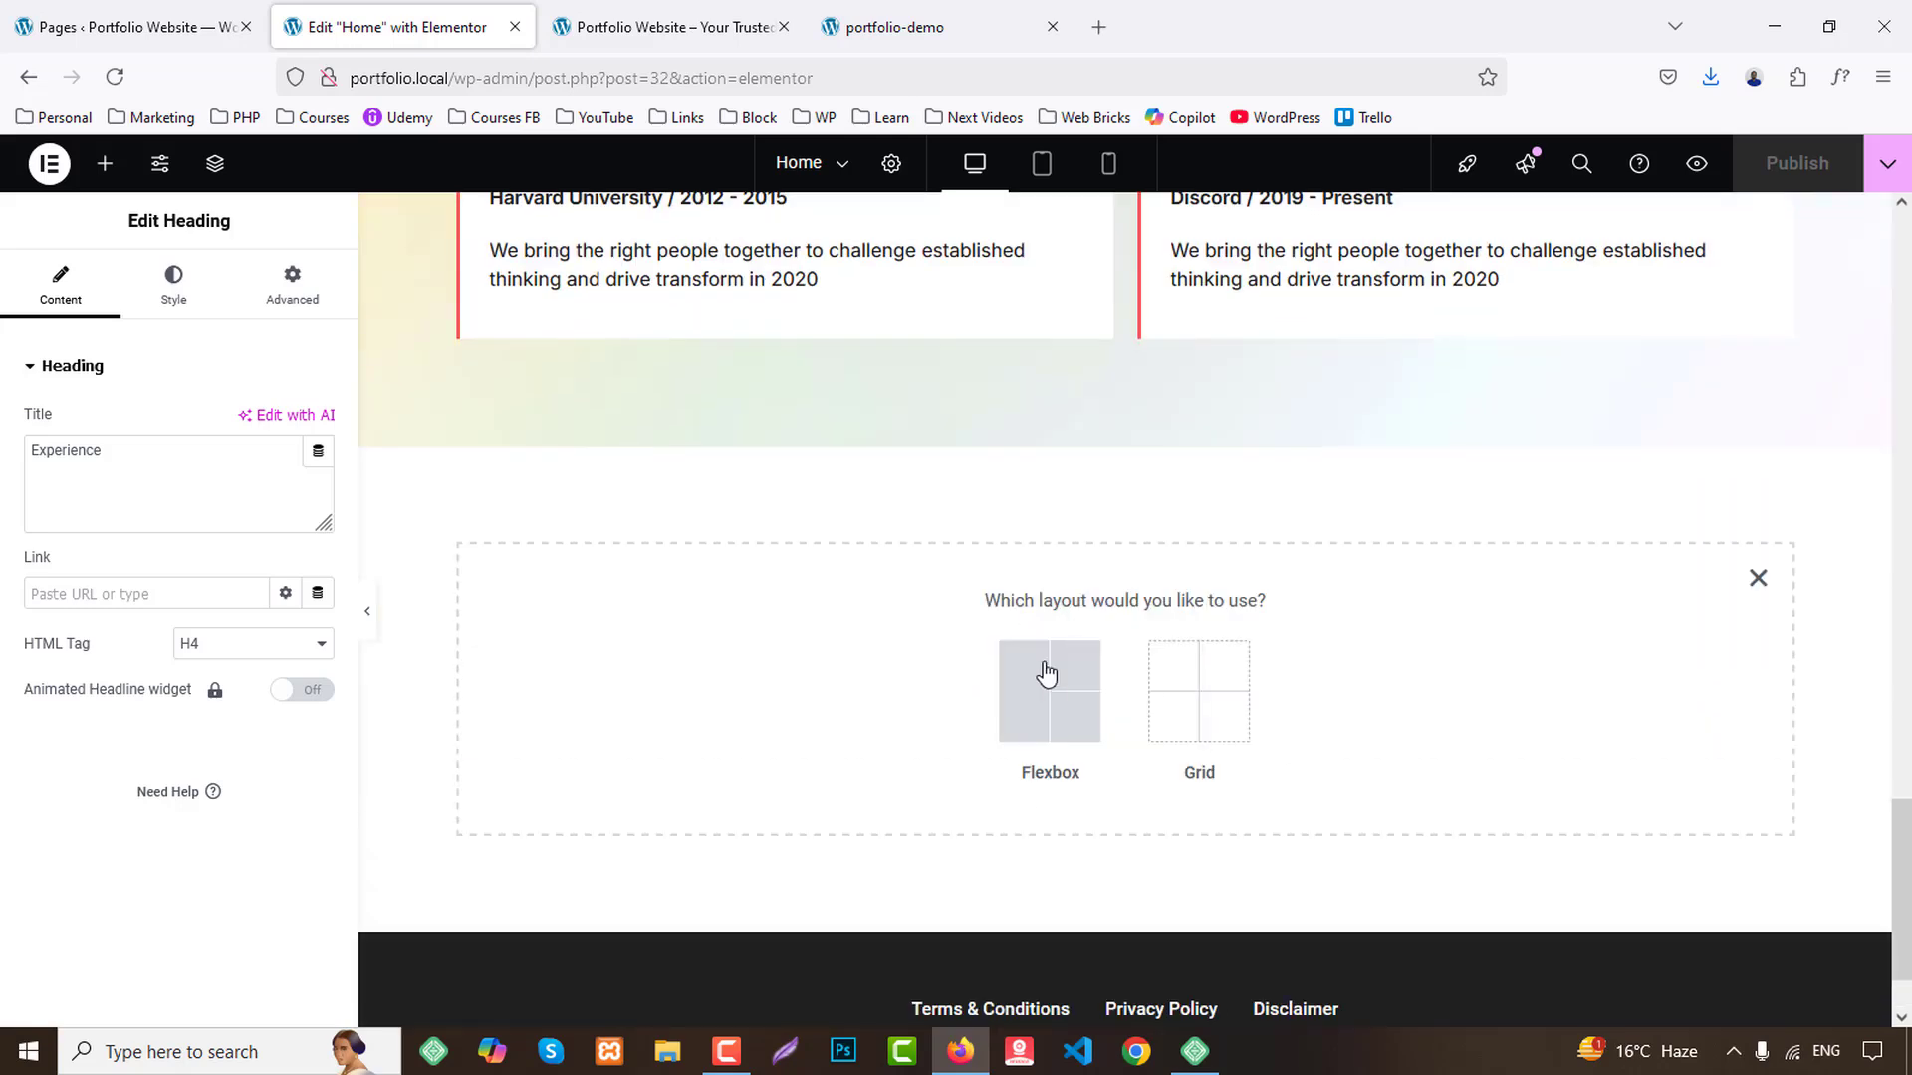
left_click(1047, 675)
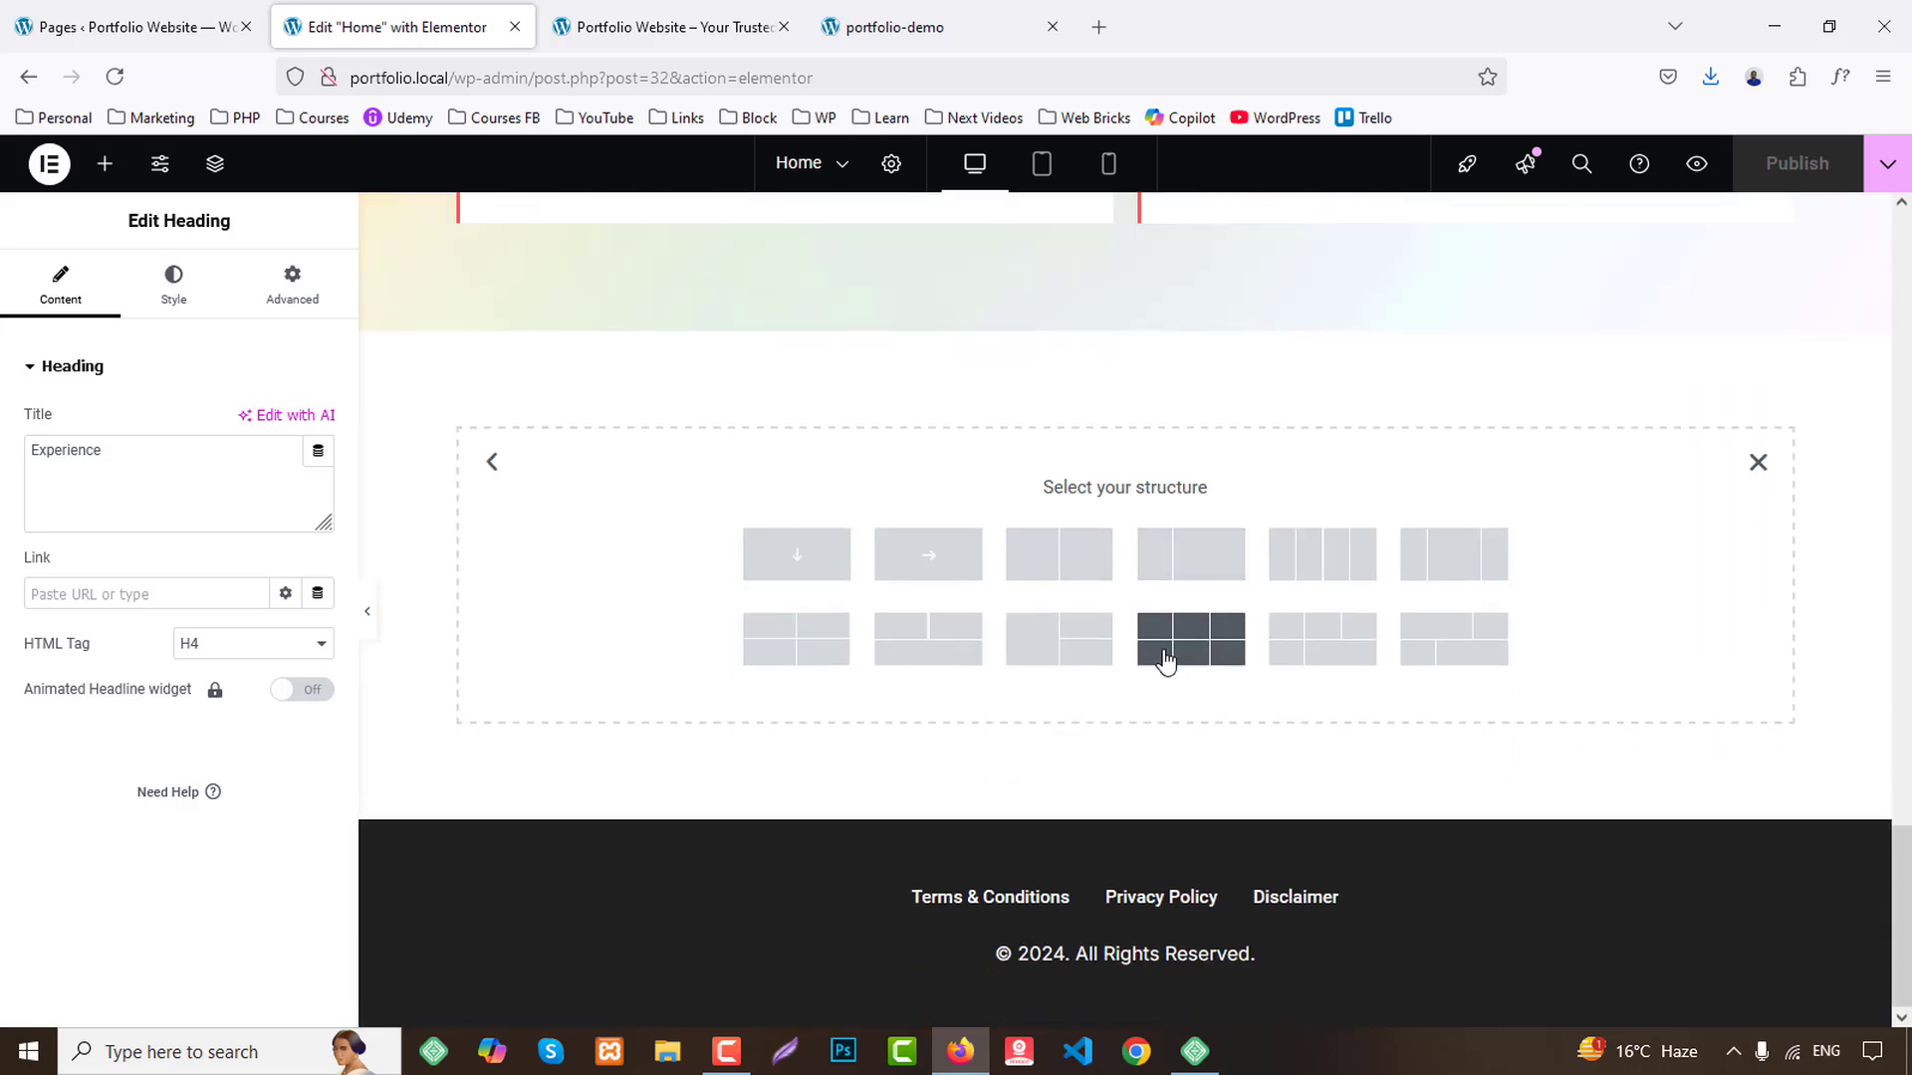
left_click(840, 657)
Set the new section container's padding to 80 px top and bottom, with 0 on the sides.
scroll(597, 518, "up", 4)
left_click(298, 277)
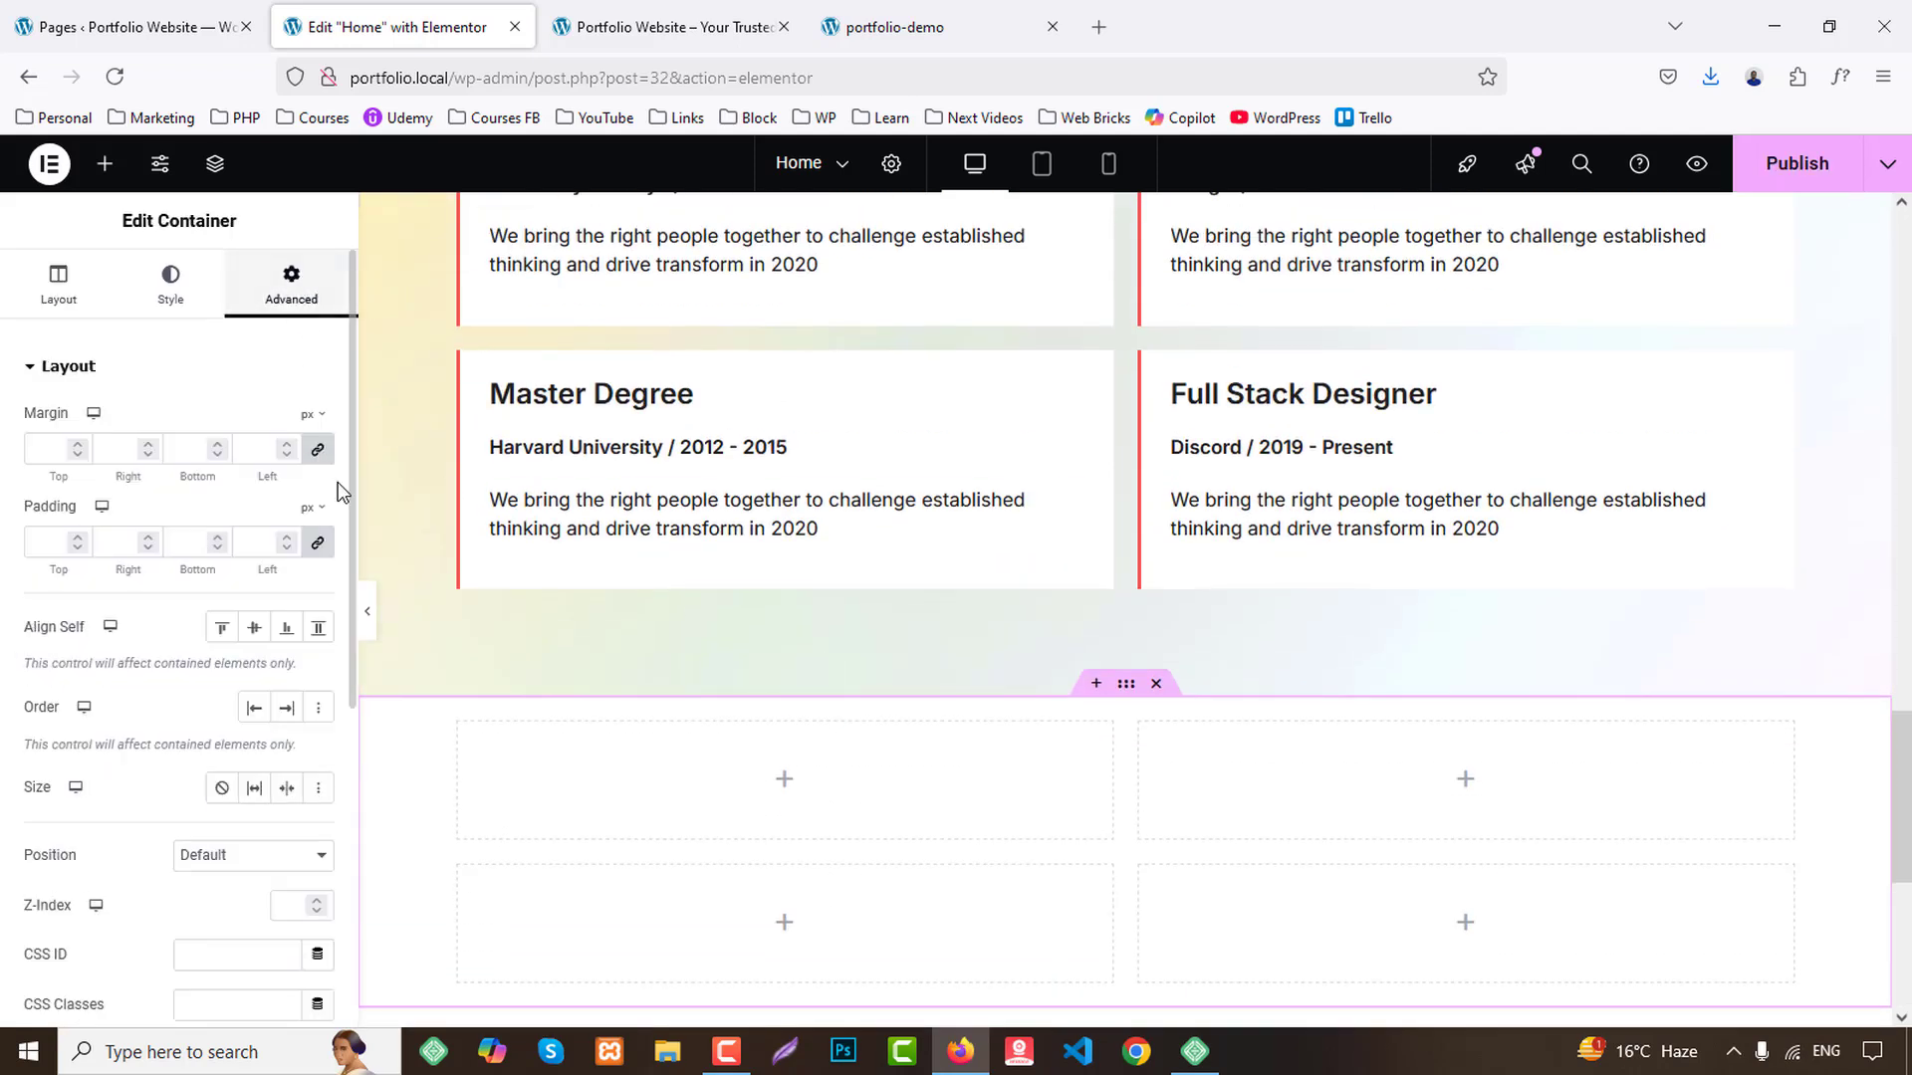
left_click(319, 545)
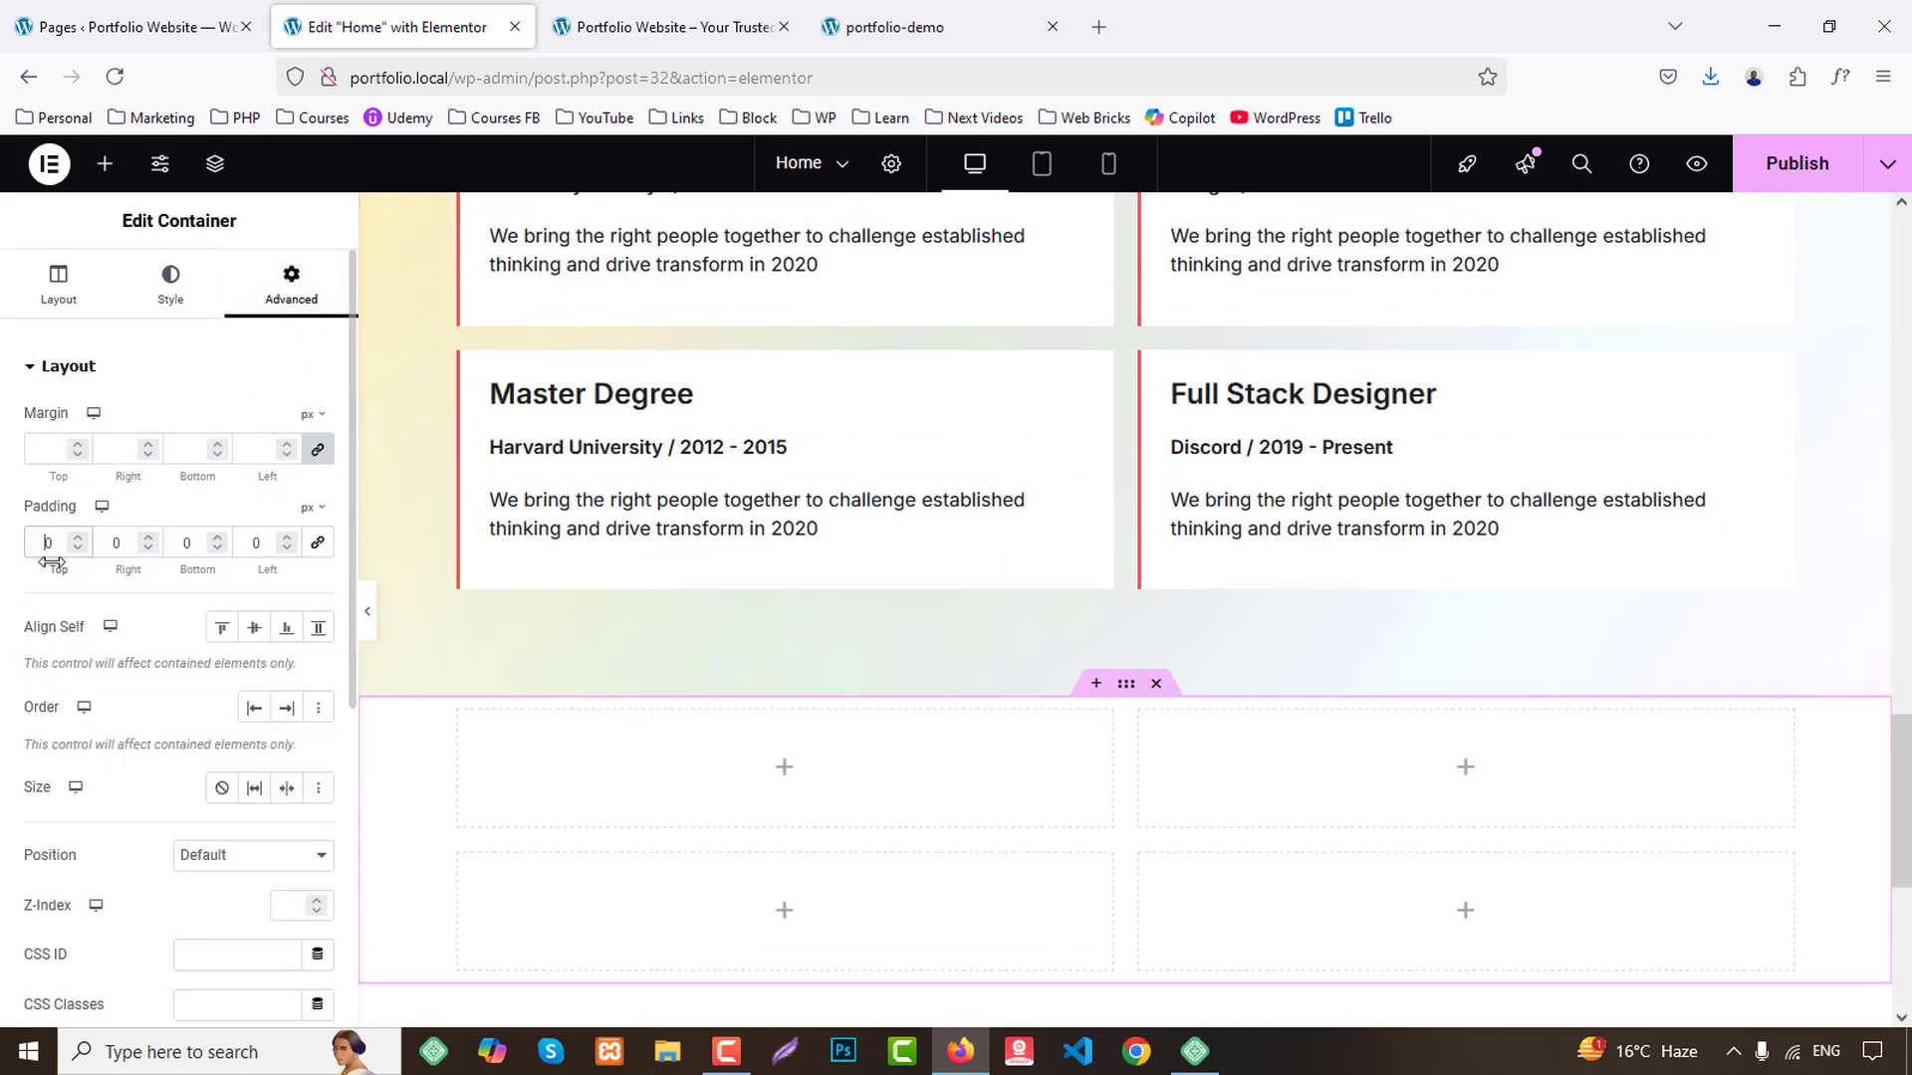
type("80")
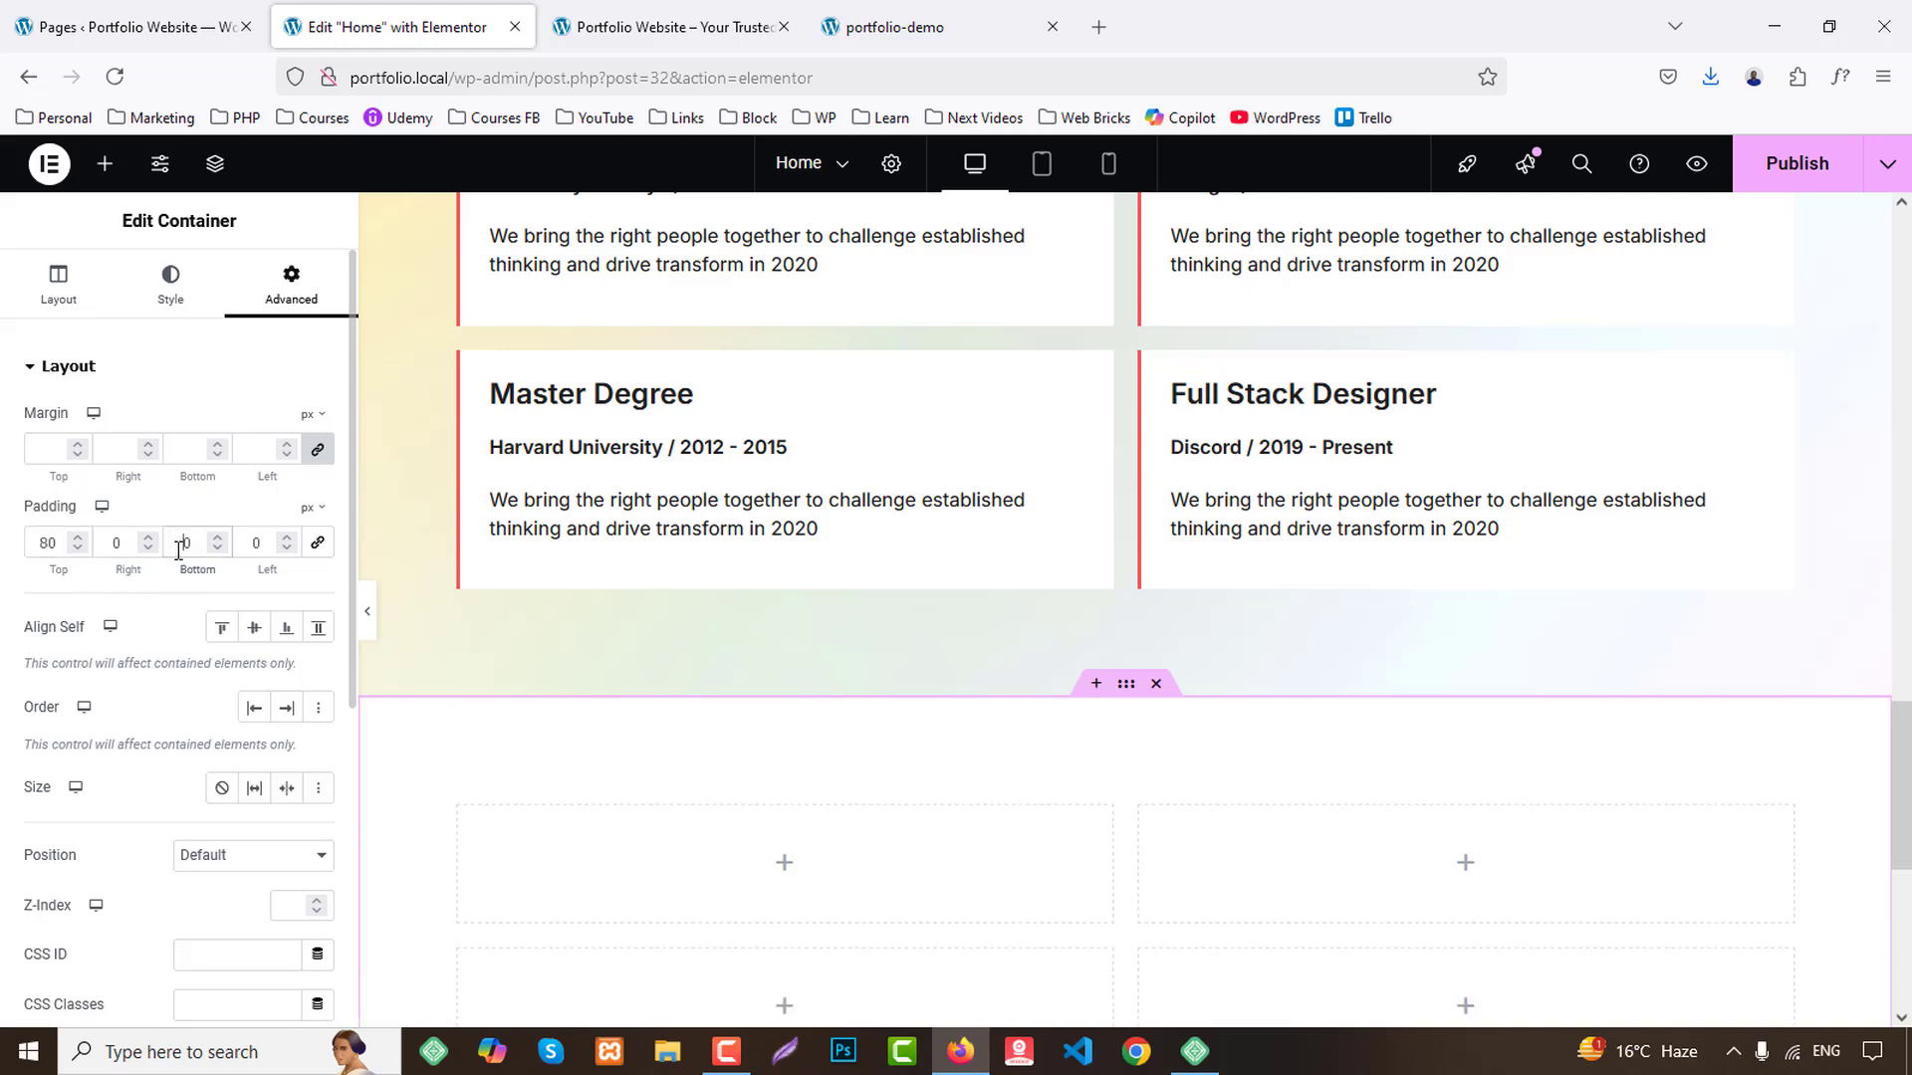
type("8")
Delete the first of the four inner containers in the new section.
scroll(727, 580, "down", 4)
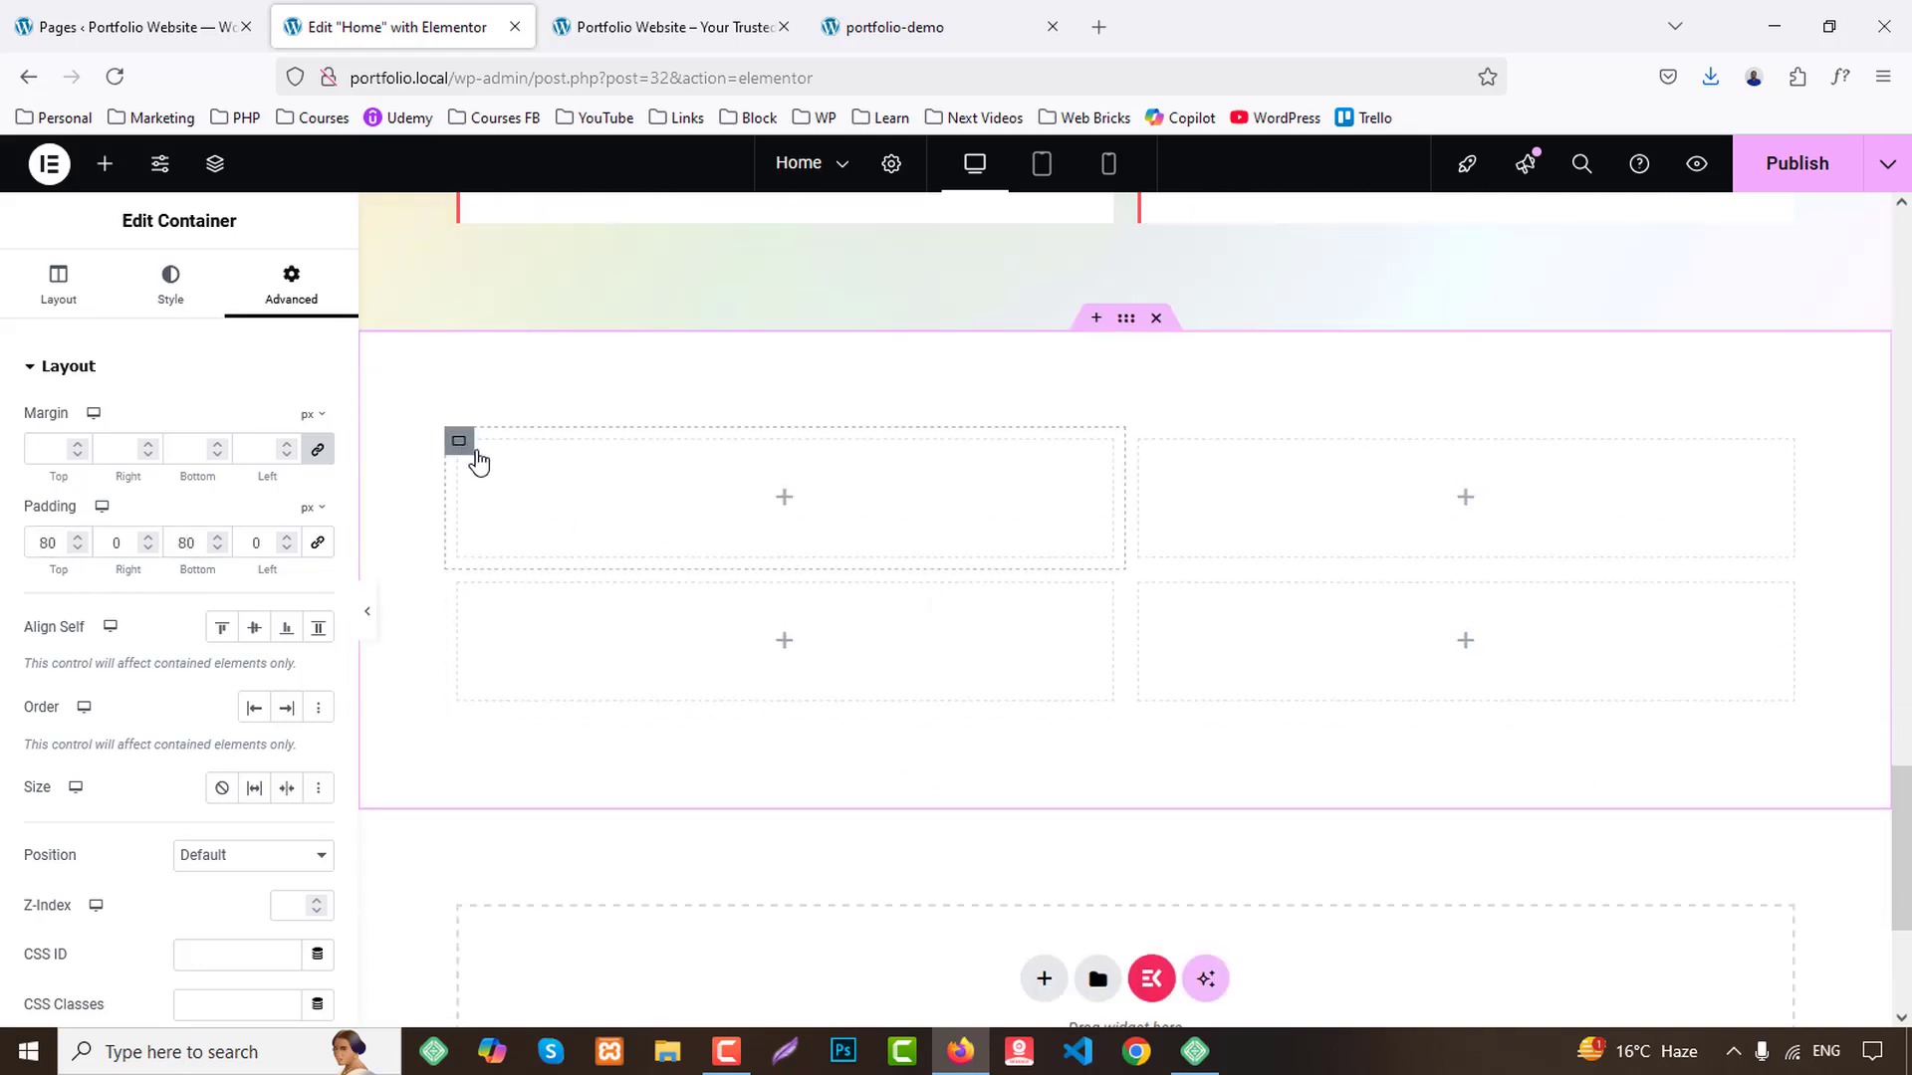
right_click(478, 461)
left_click(537, 999)
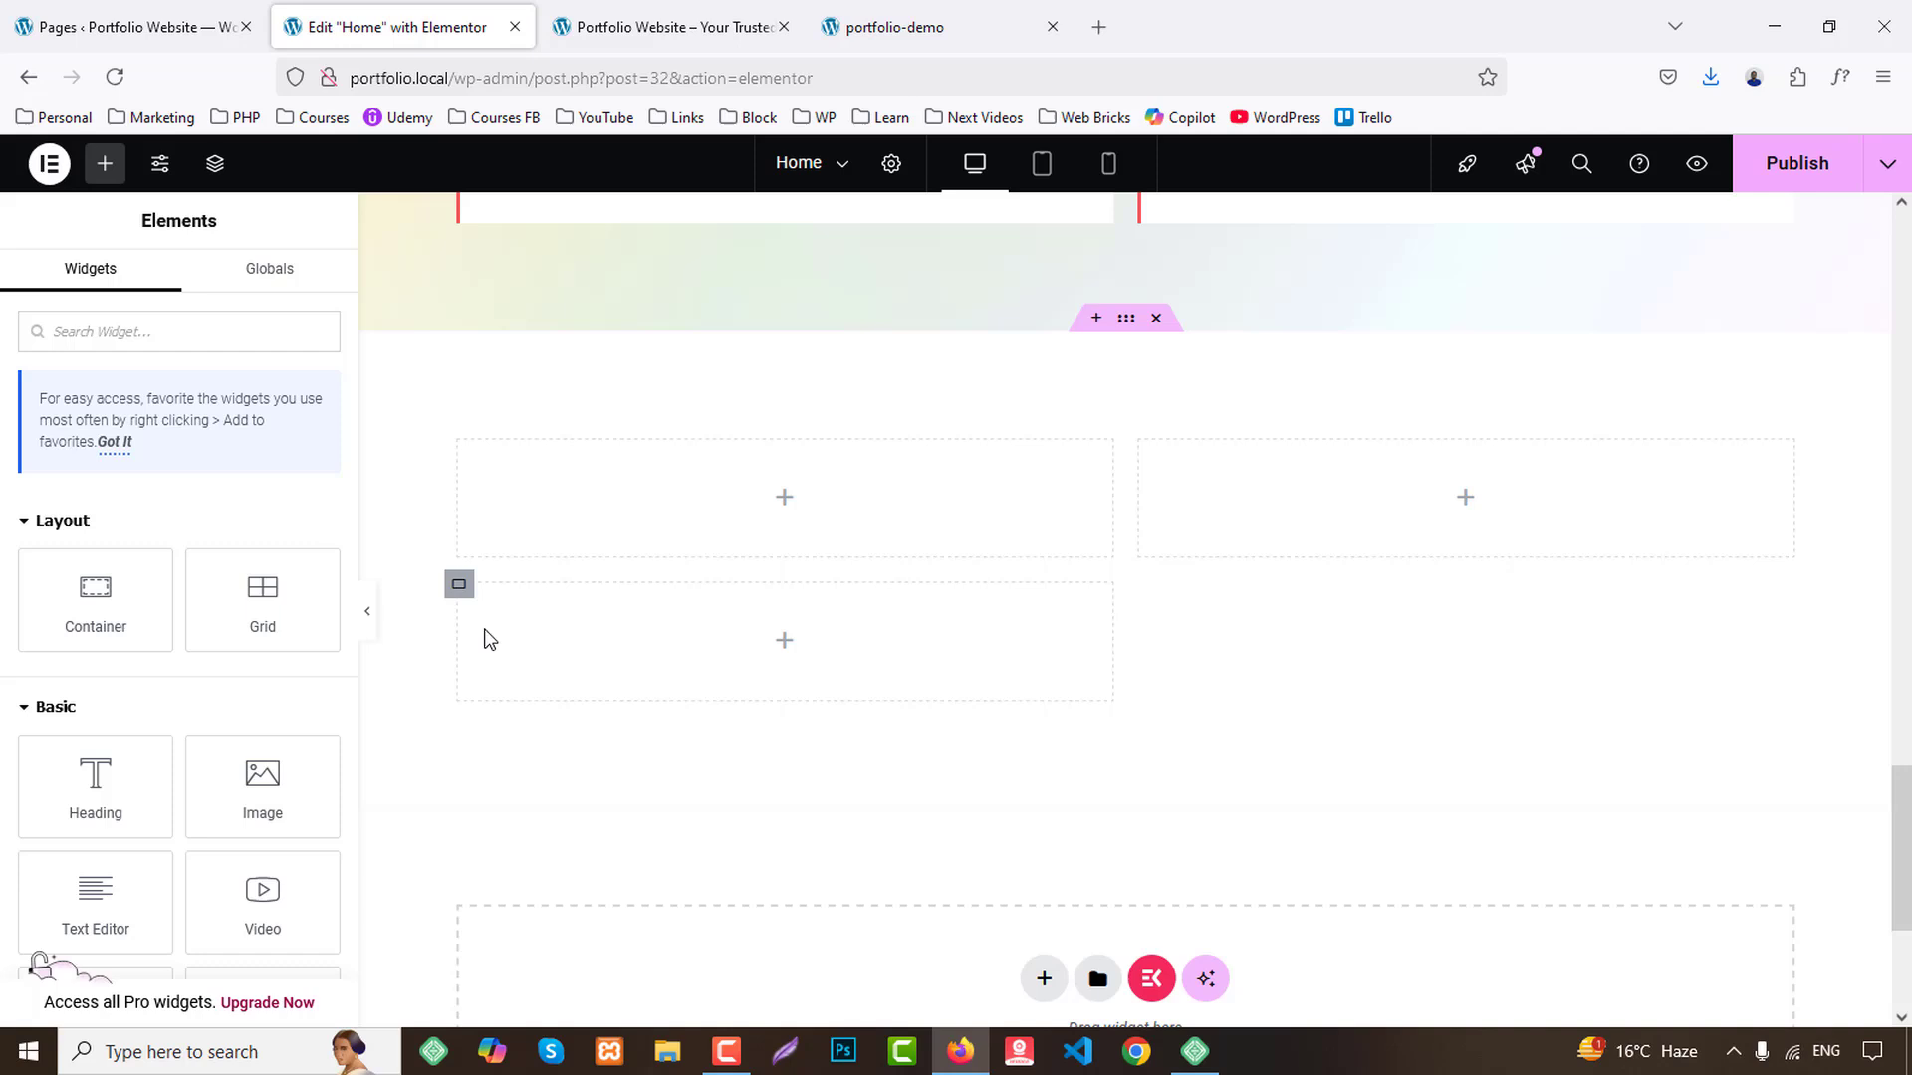
Set the first inner container's width to 100% and its bottom margin to 60 px.
left_click(459, 440)
double_click(289, 565)
type("1")
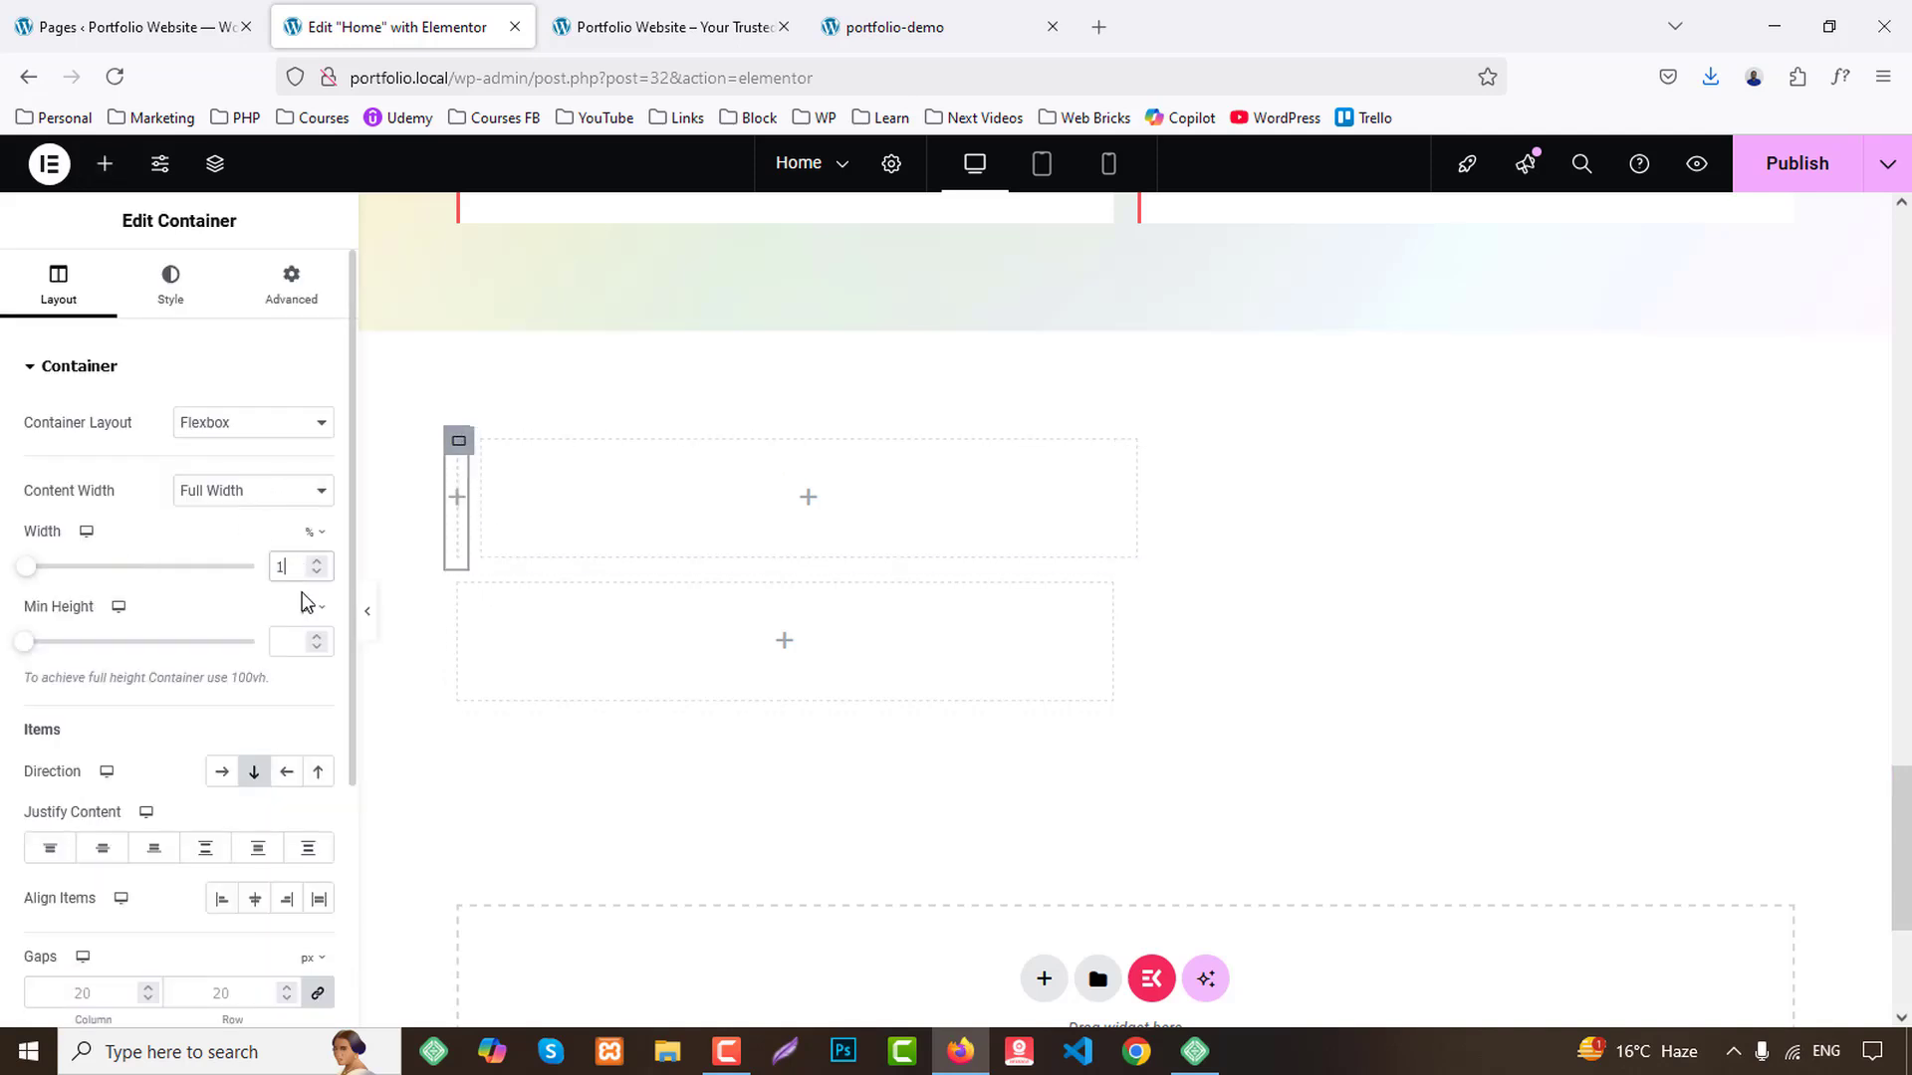
type("00")
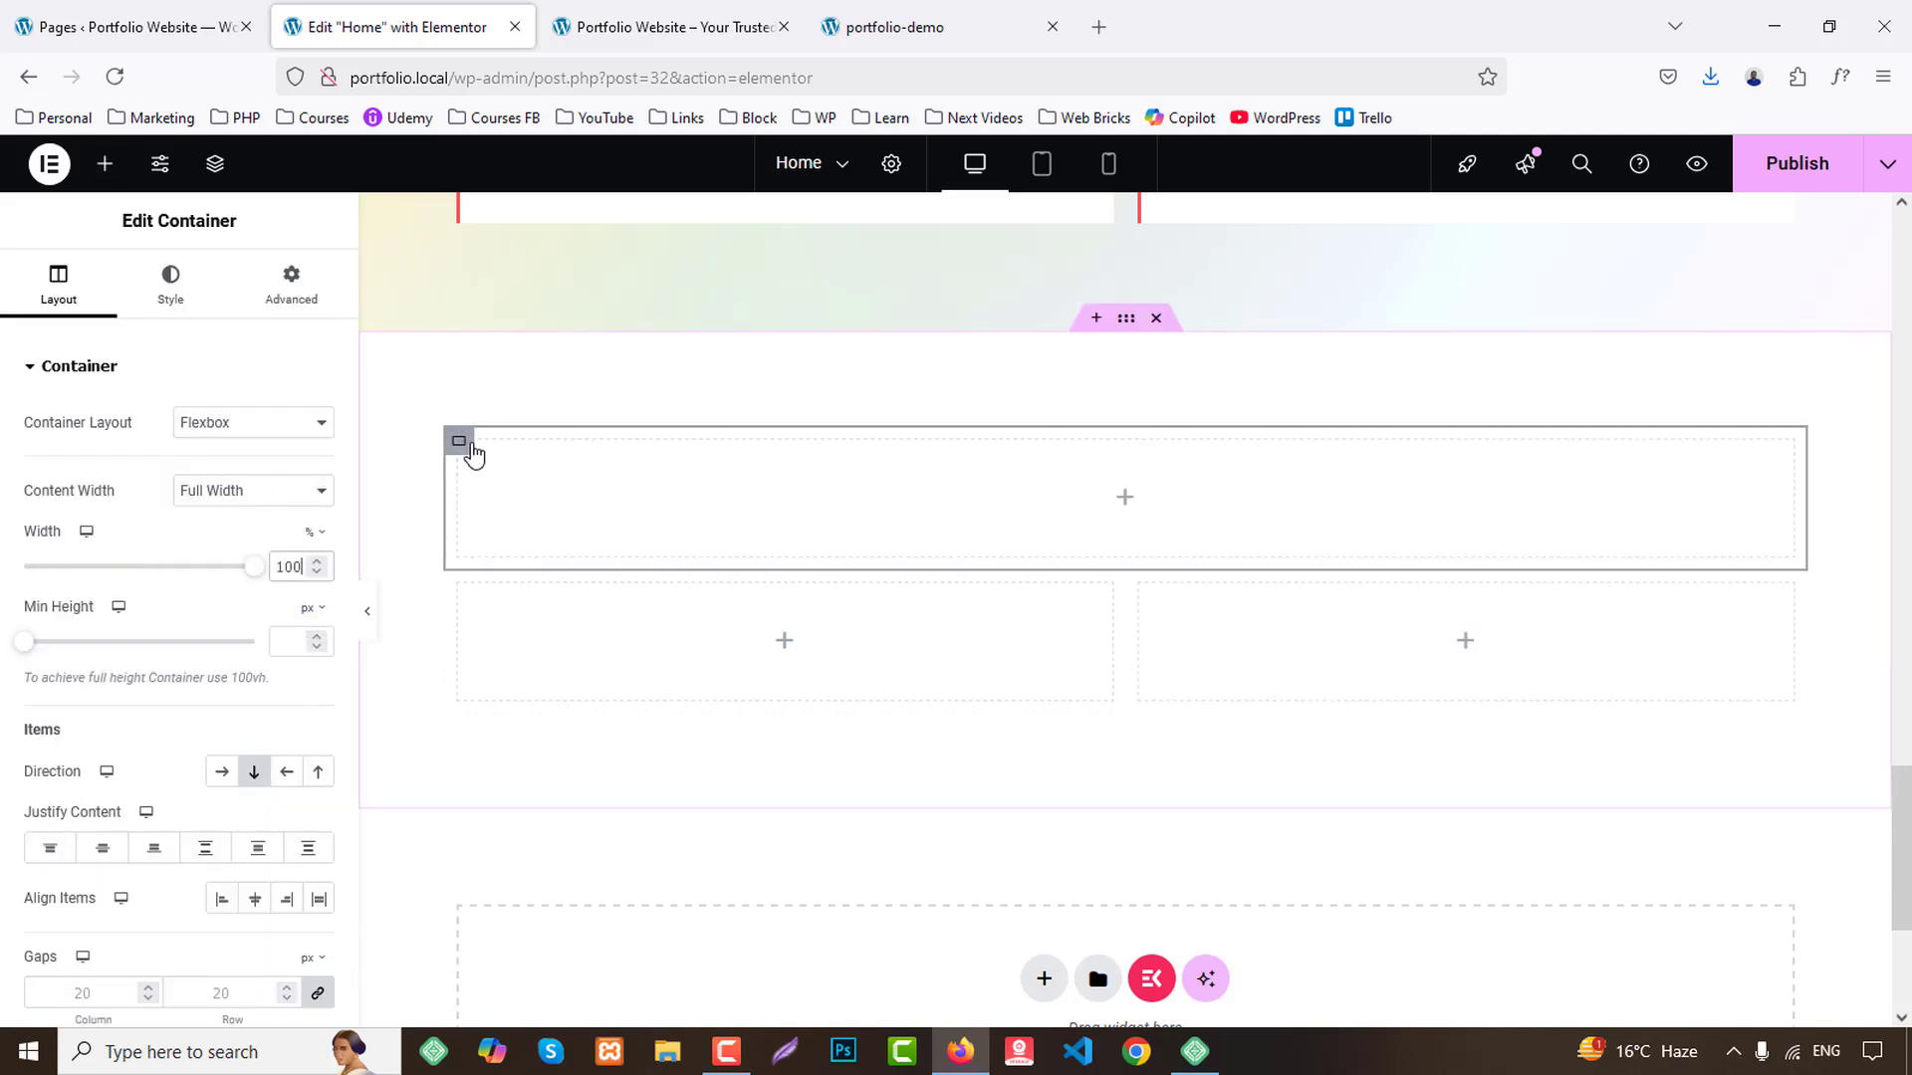
left_click(290, 290)
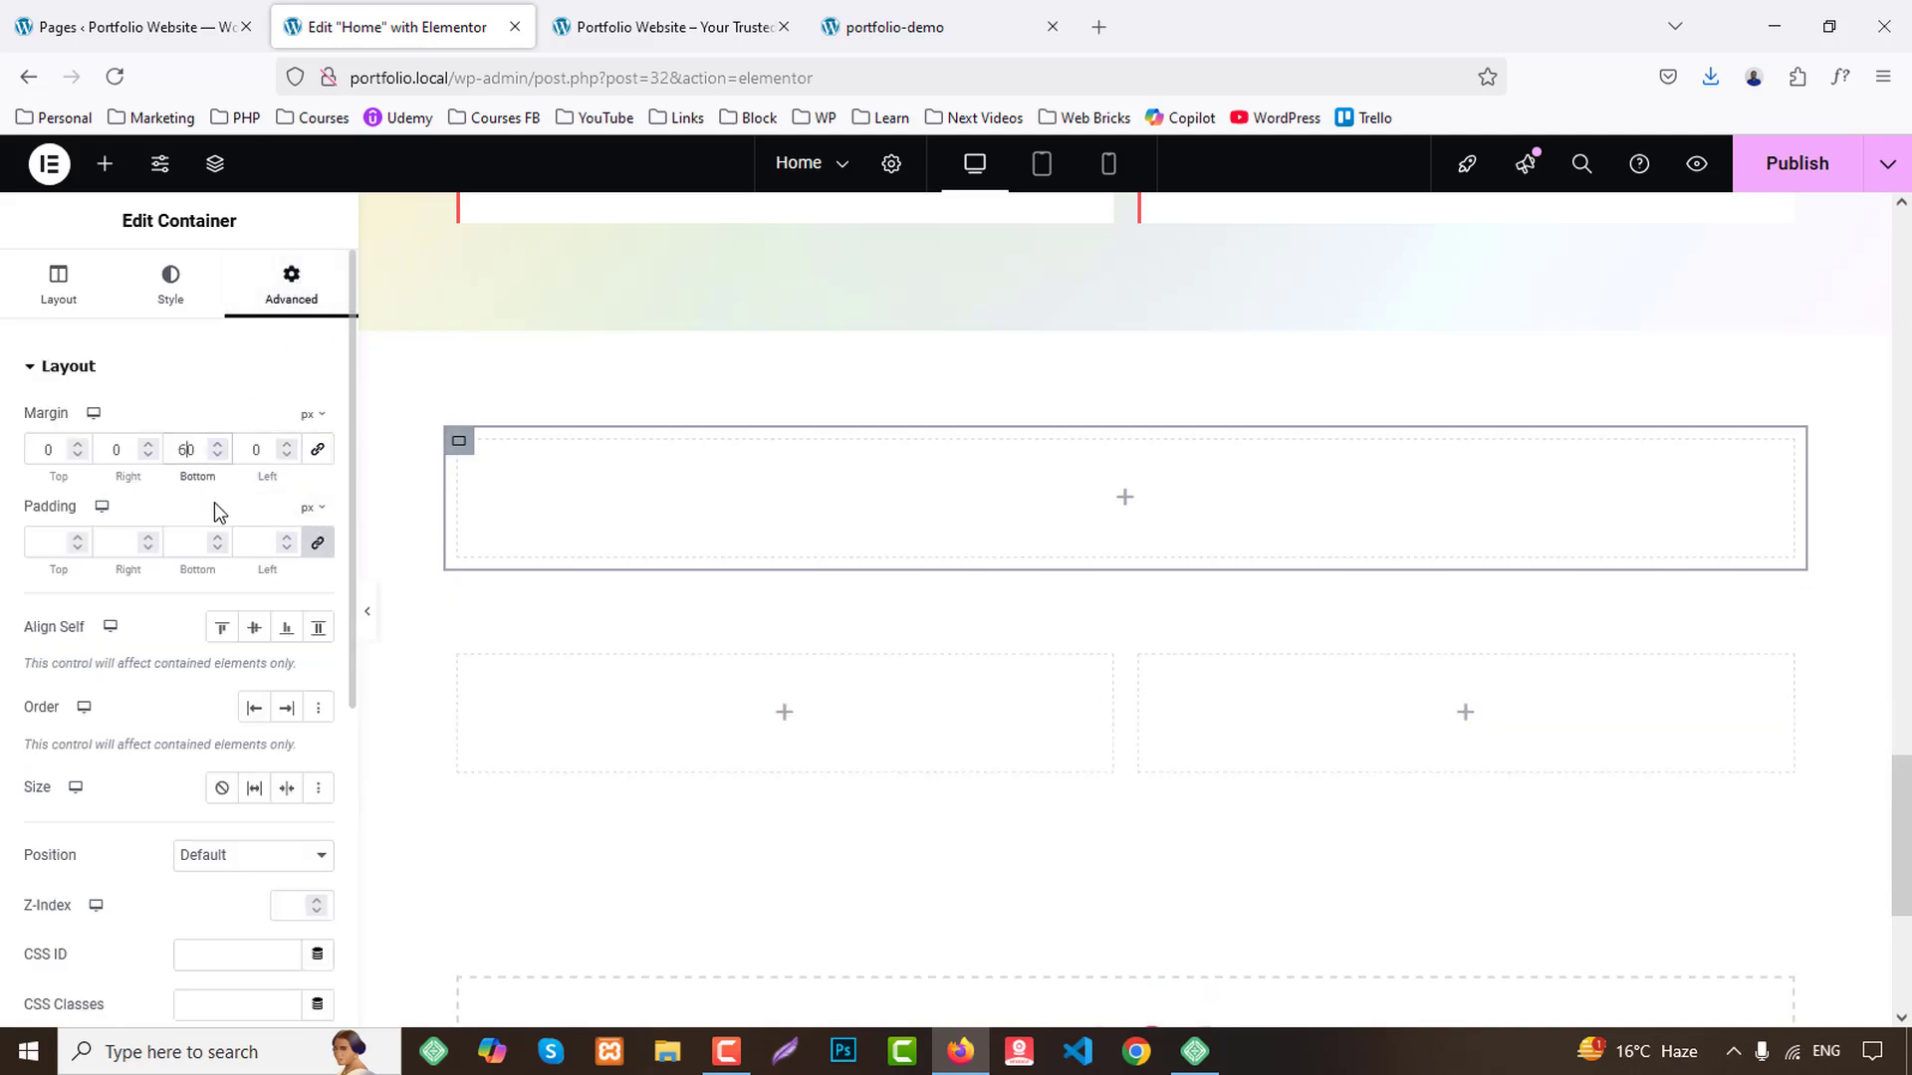
Select the "What I Know?" text on the portfolio-demo site and add a Heading widget to the new full-width container.
left_click(1026, 30)
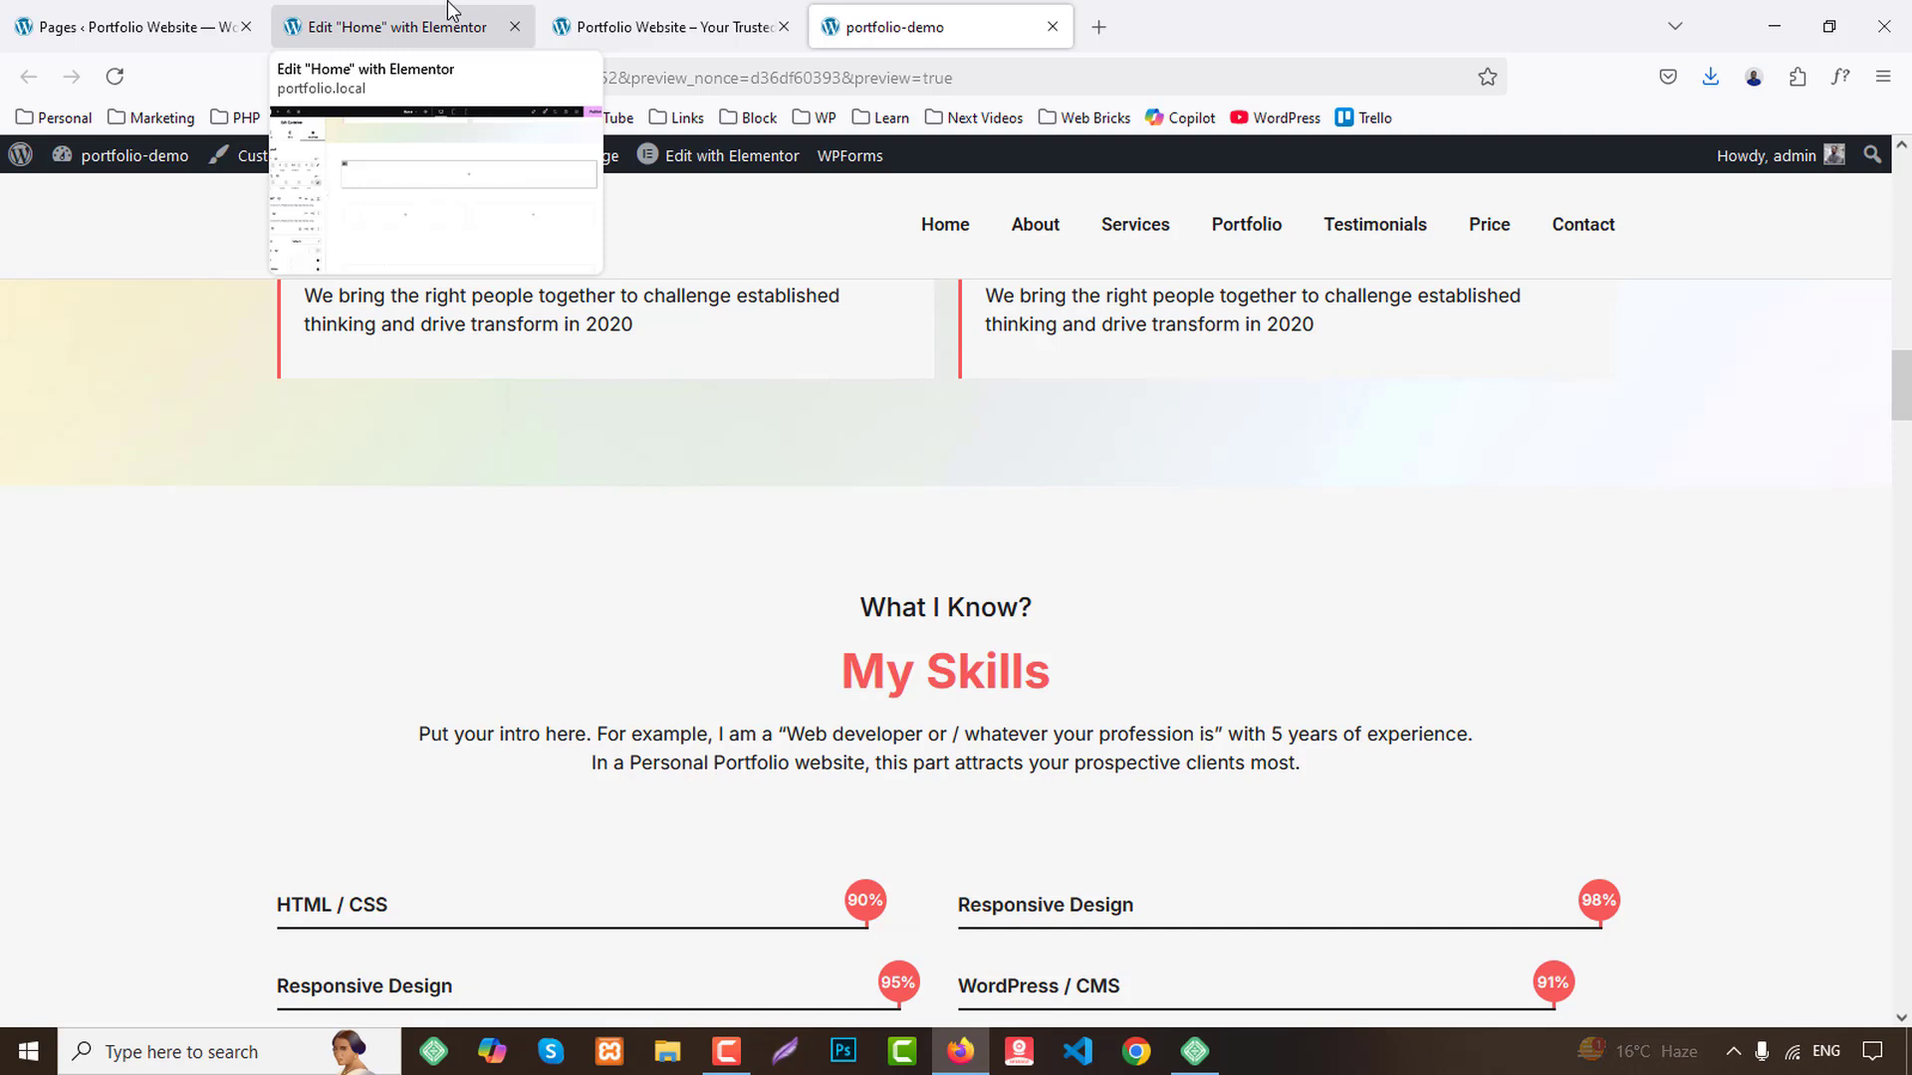
left_click_drag(862, 608, 1034, 597)
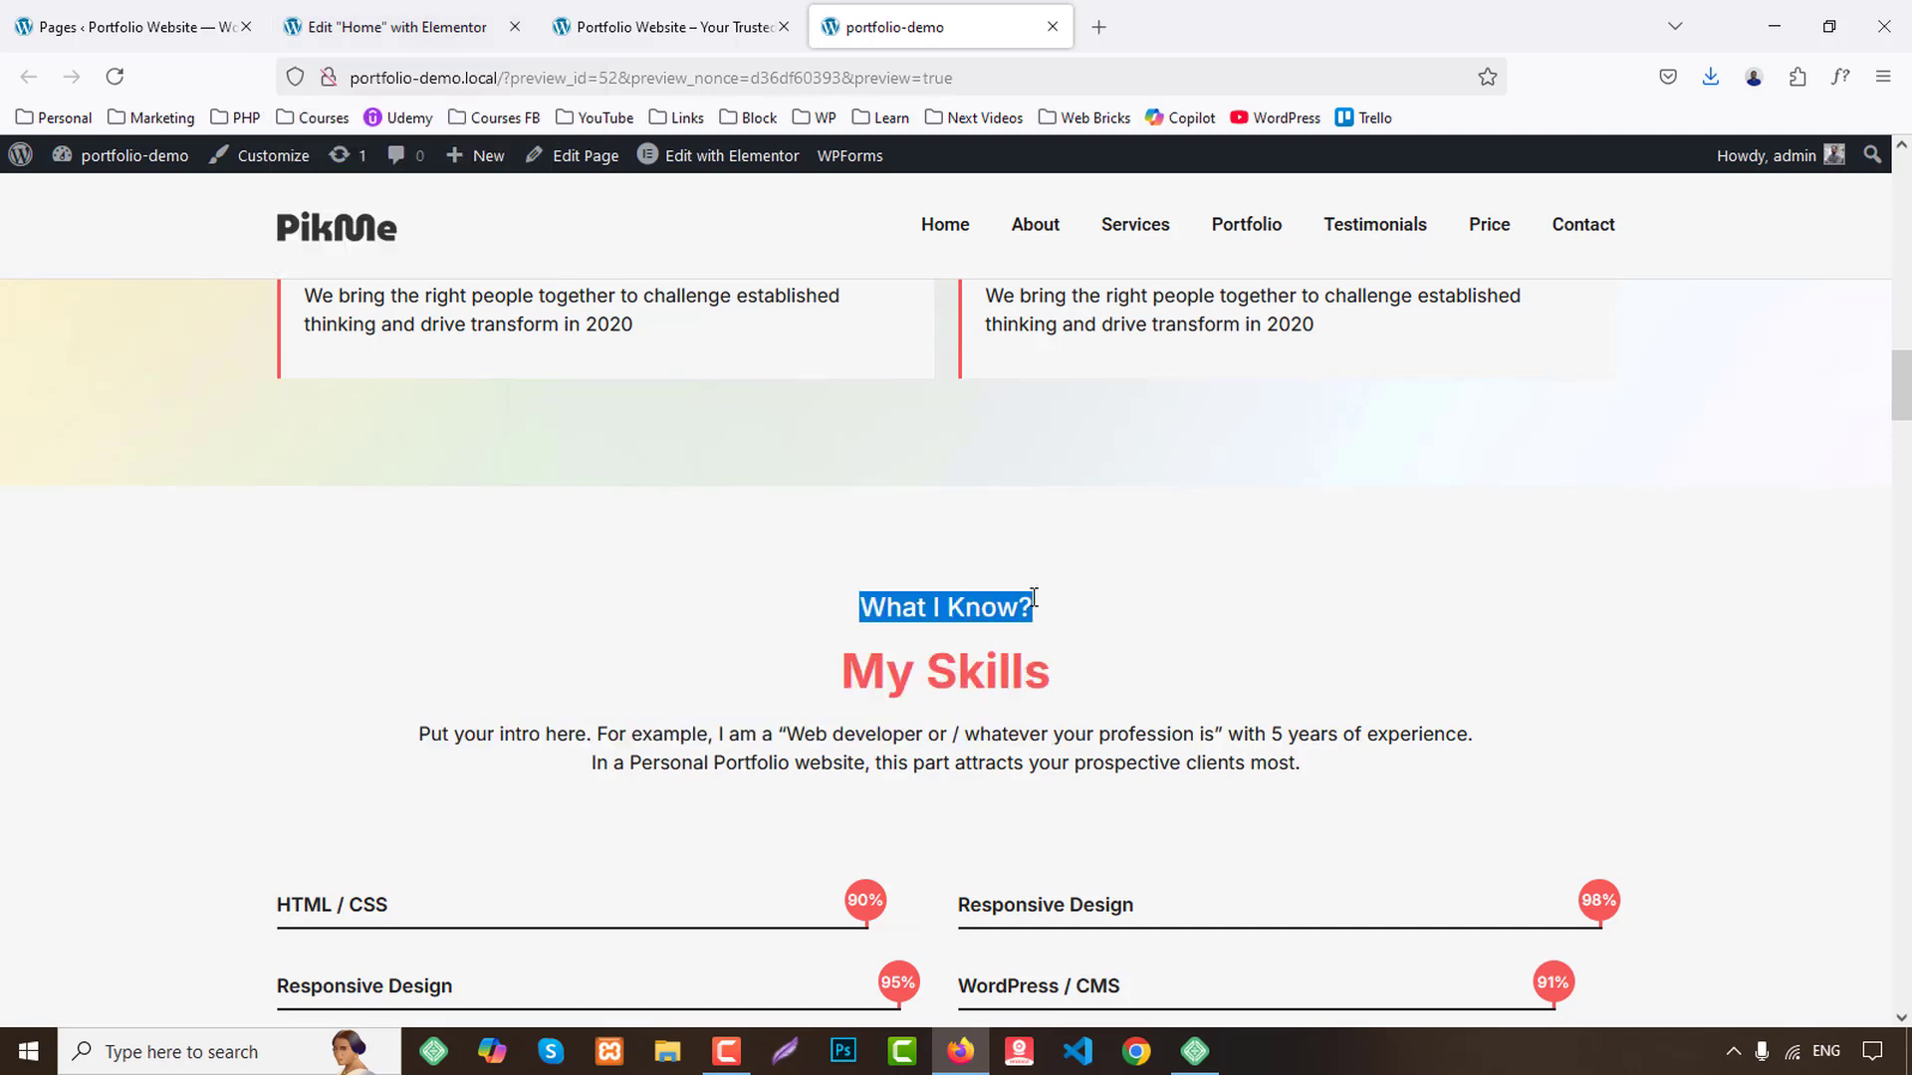
left_click(508, 24)
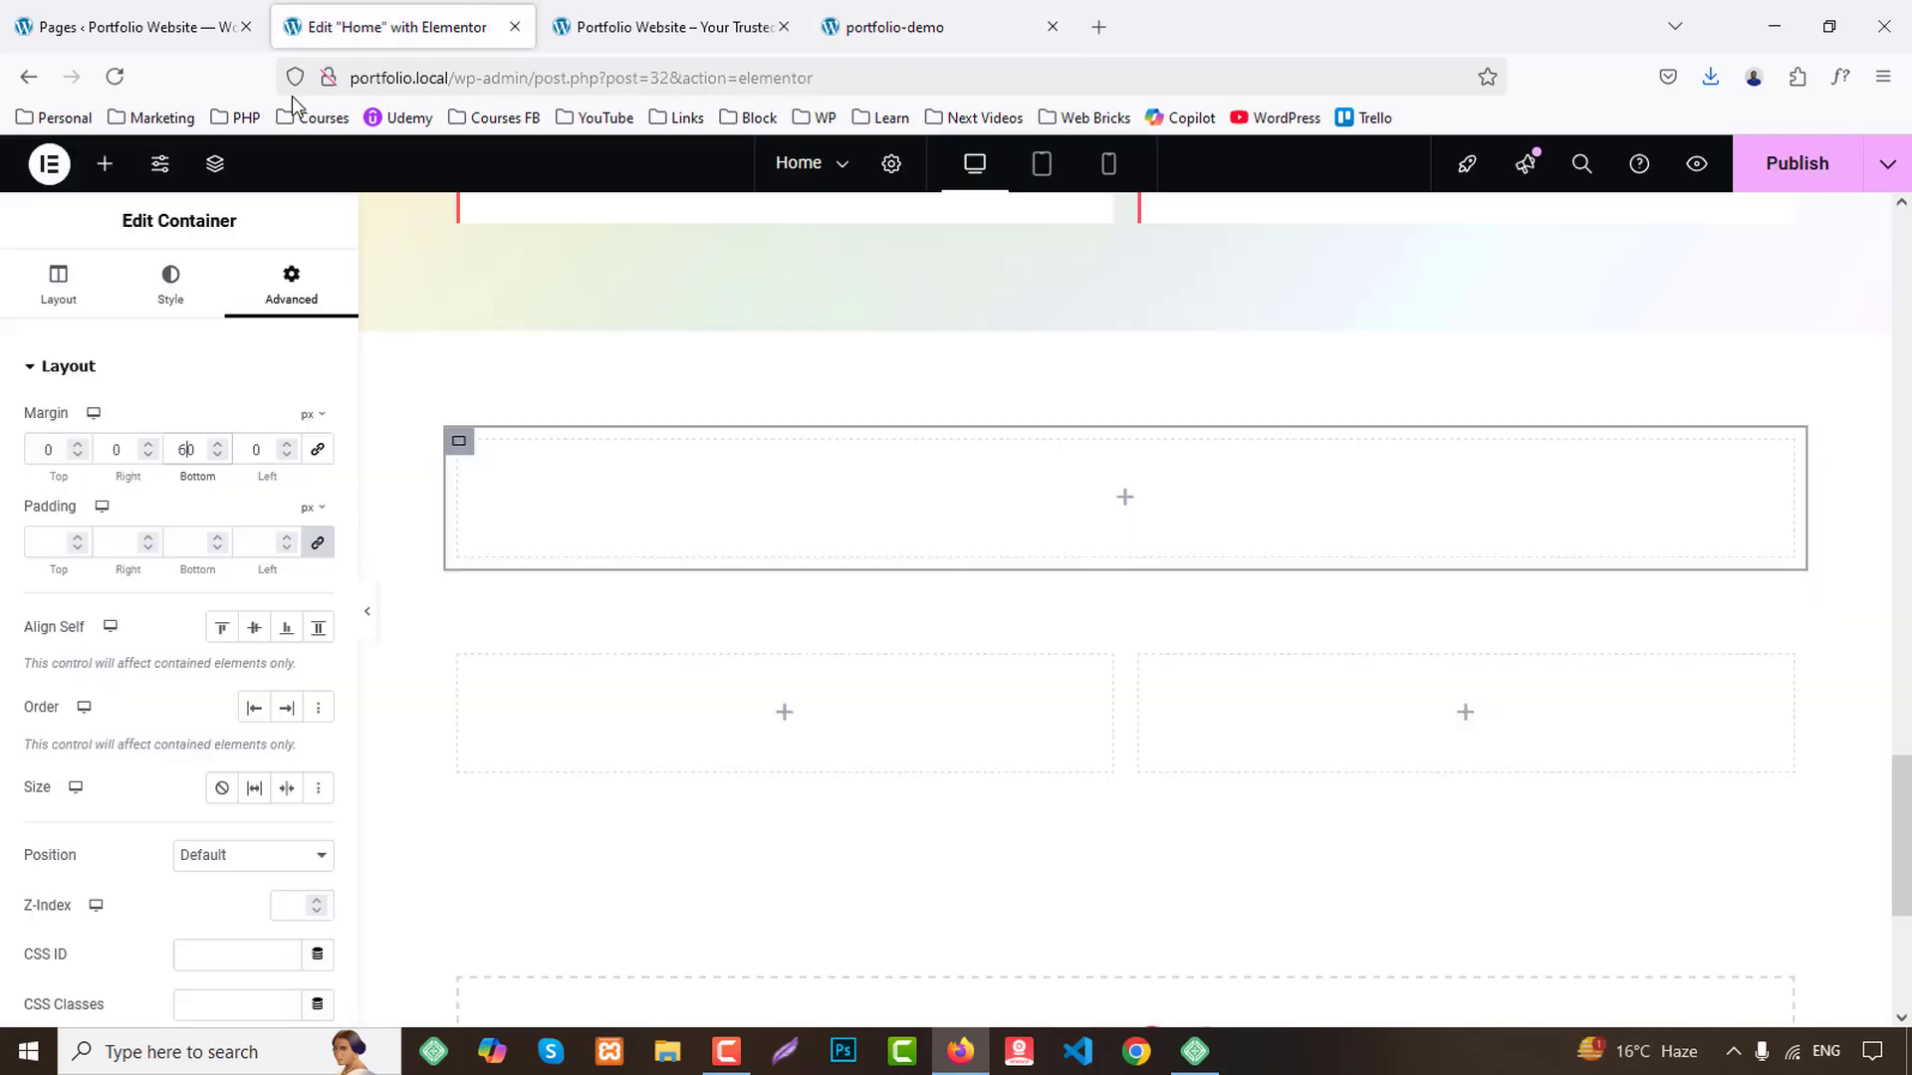
left_click(103, 163)
left_click_drag(94, 781, 837, 594)
Set the new heading's HTML tag to span and its title to "What i know?".
left_click(243, 642)
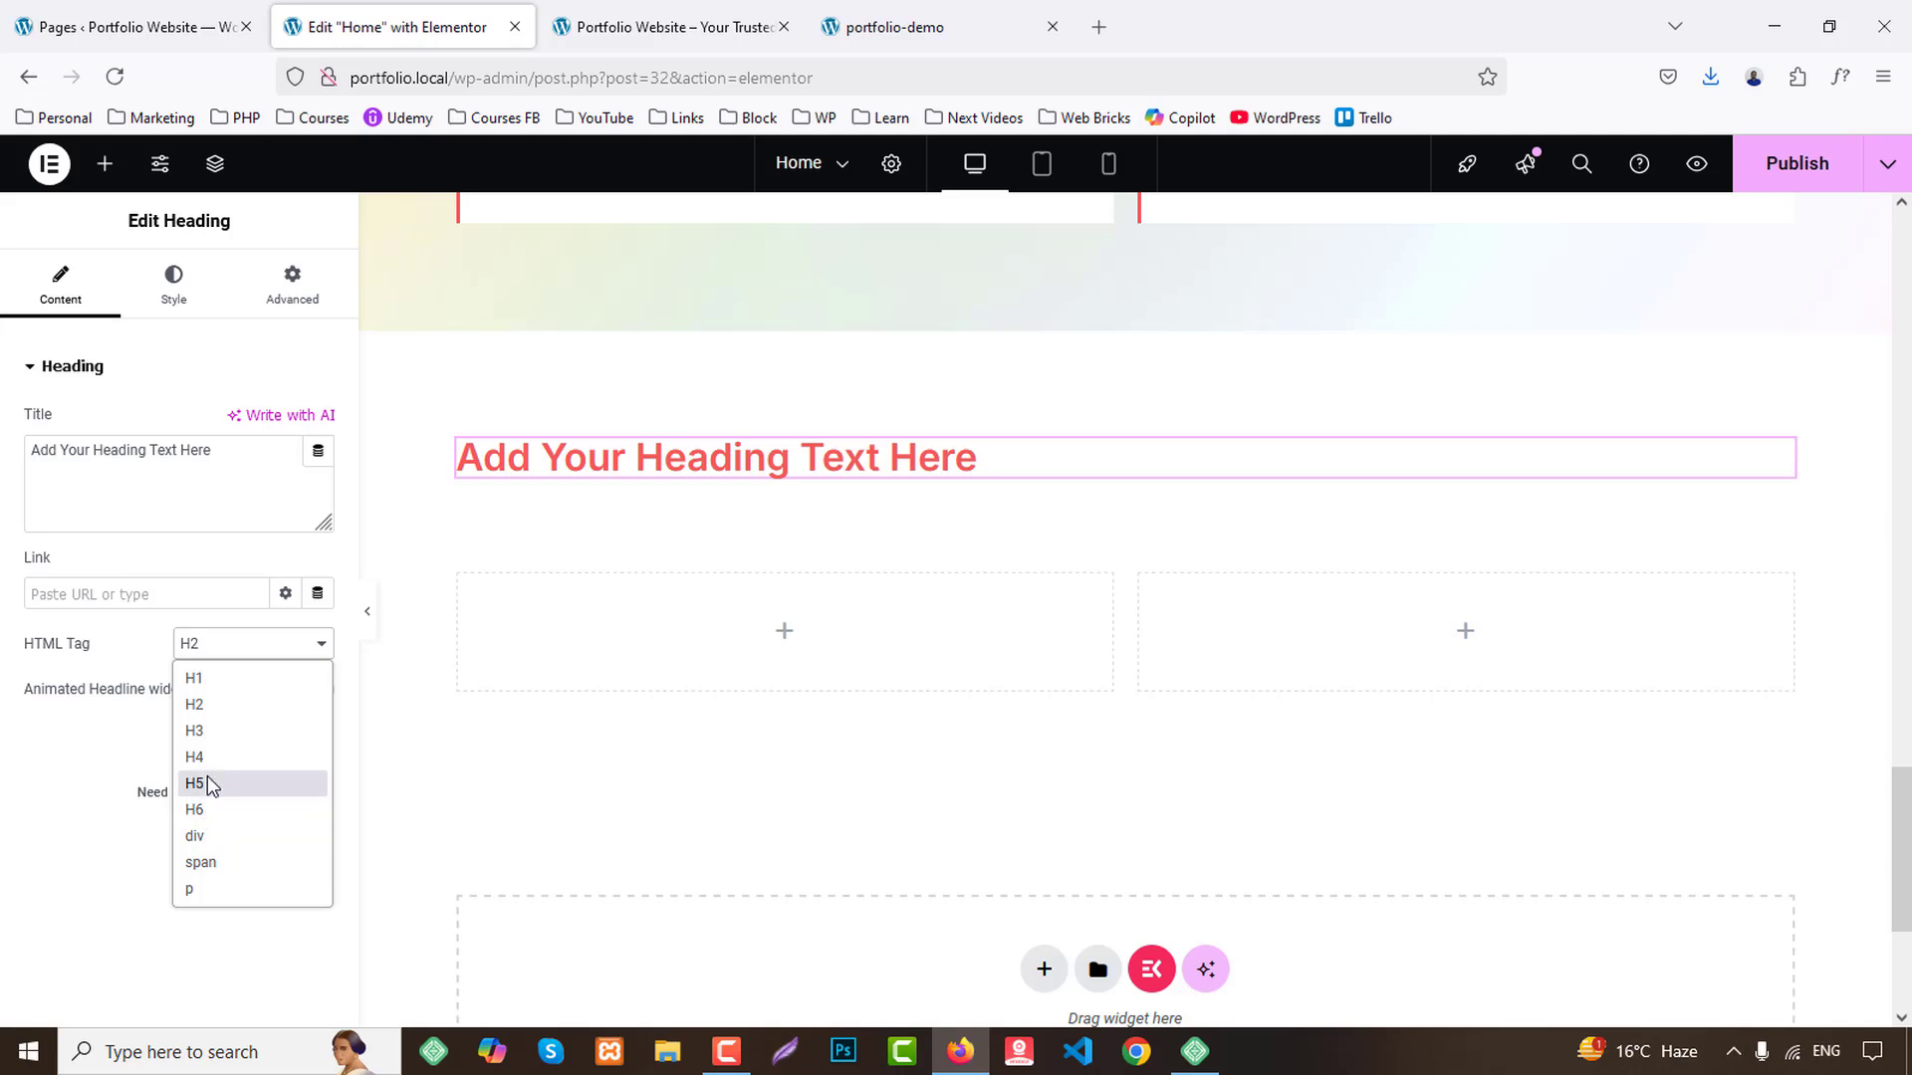
left_click(200, 862)
left_click(127, 512)
key("ctrl+a")
type("What i know?")
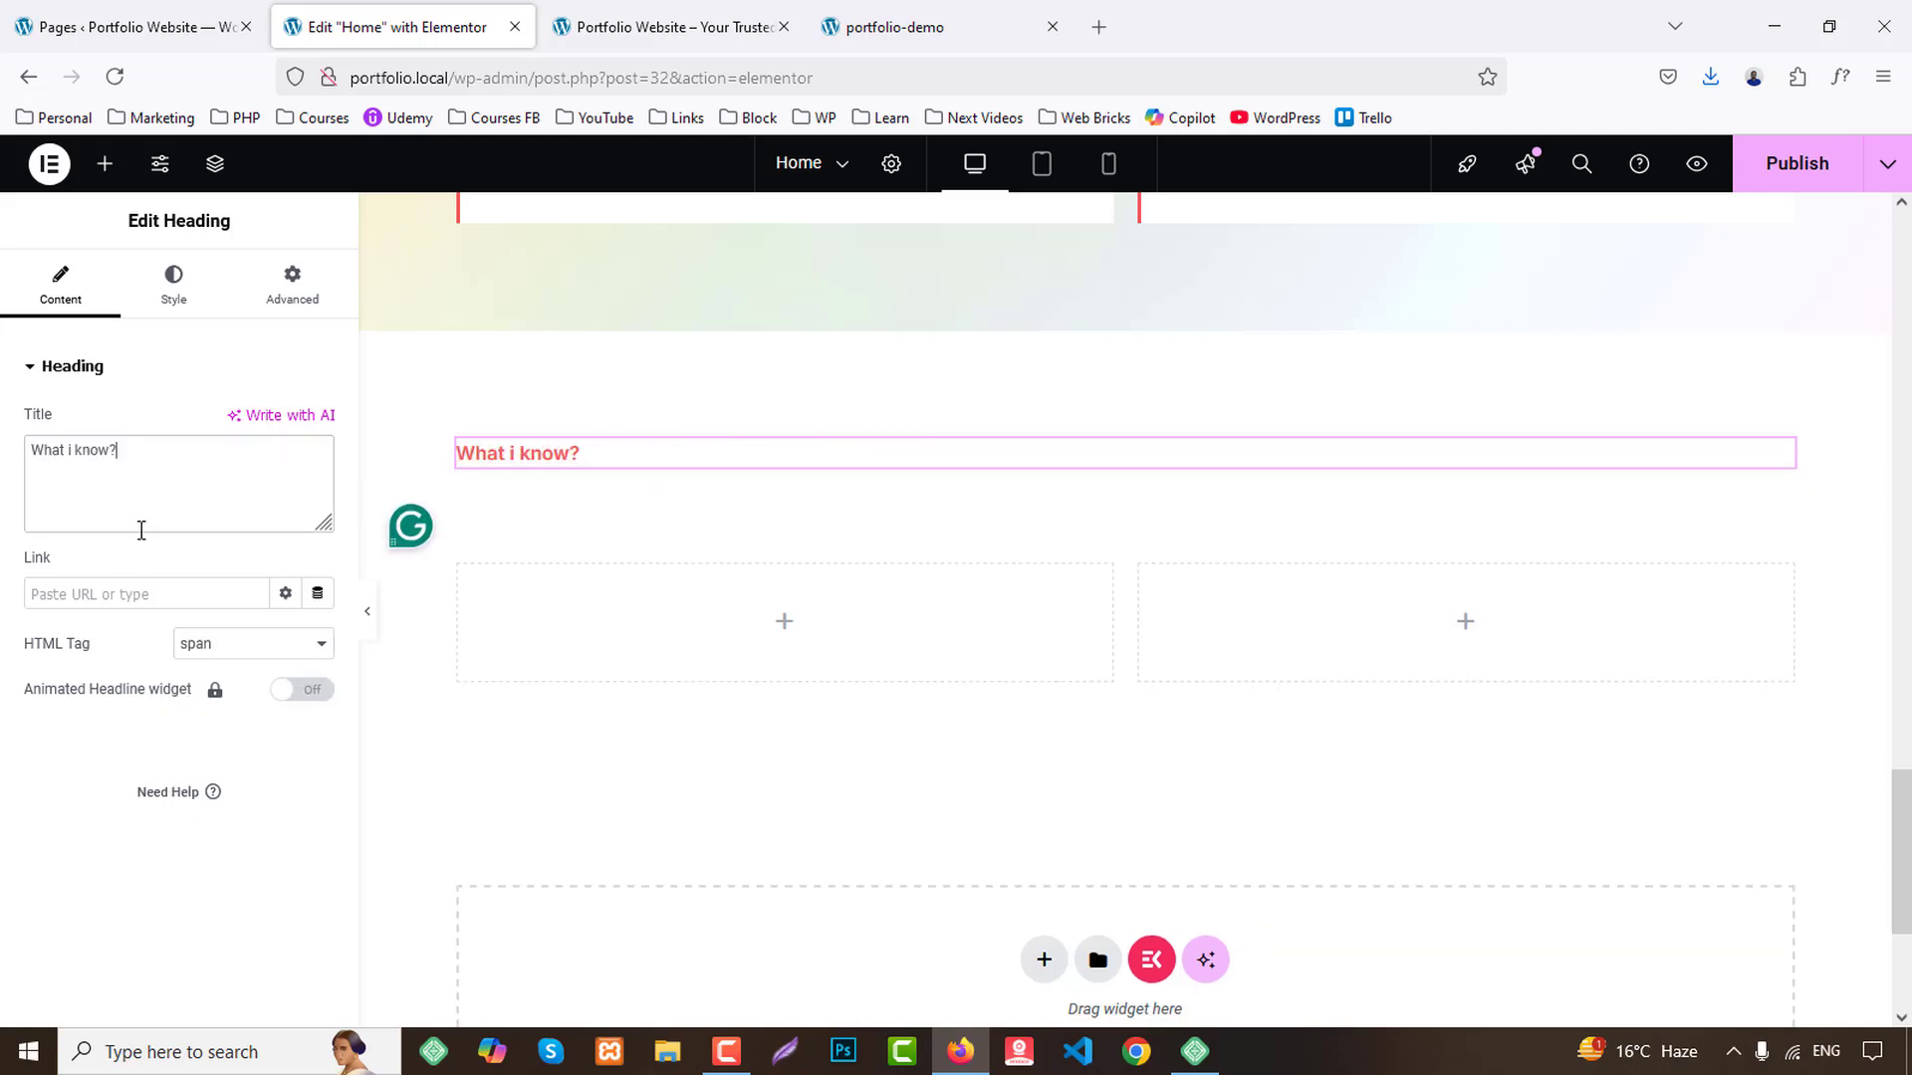
Select the "My Skills" text on the portfolio-demo site and add a second Heading widget below "What i know?".
left_click(894, 27)
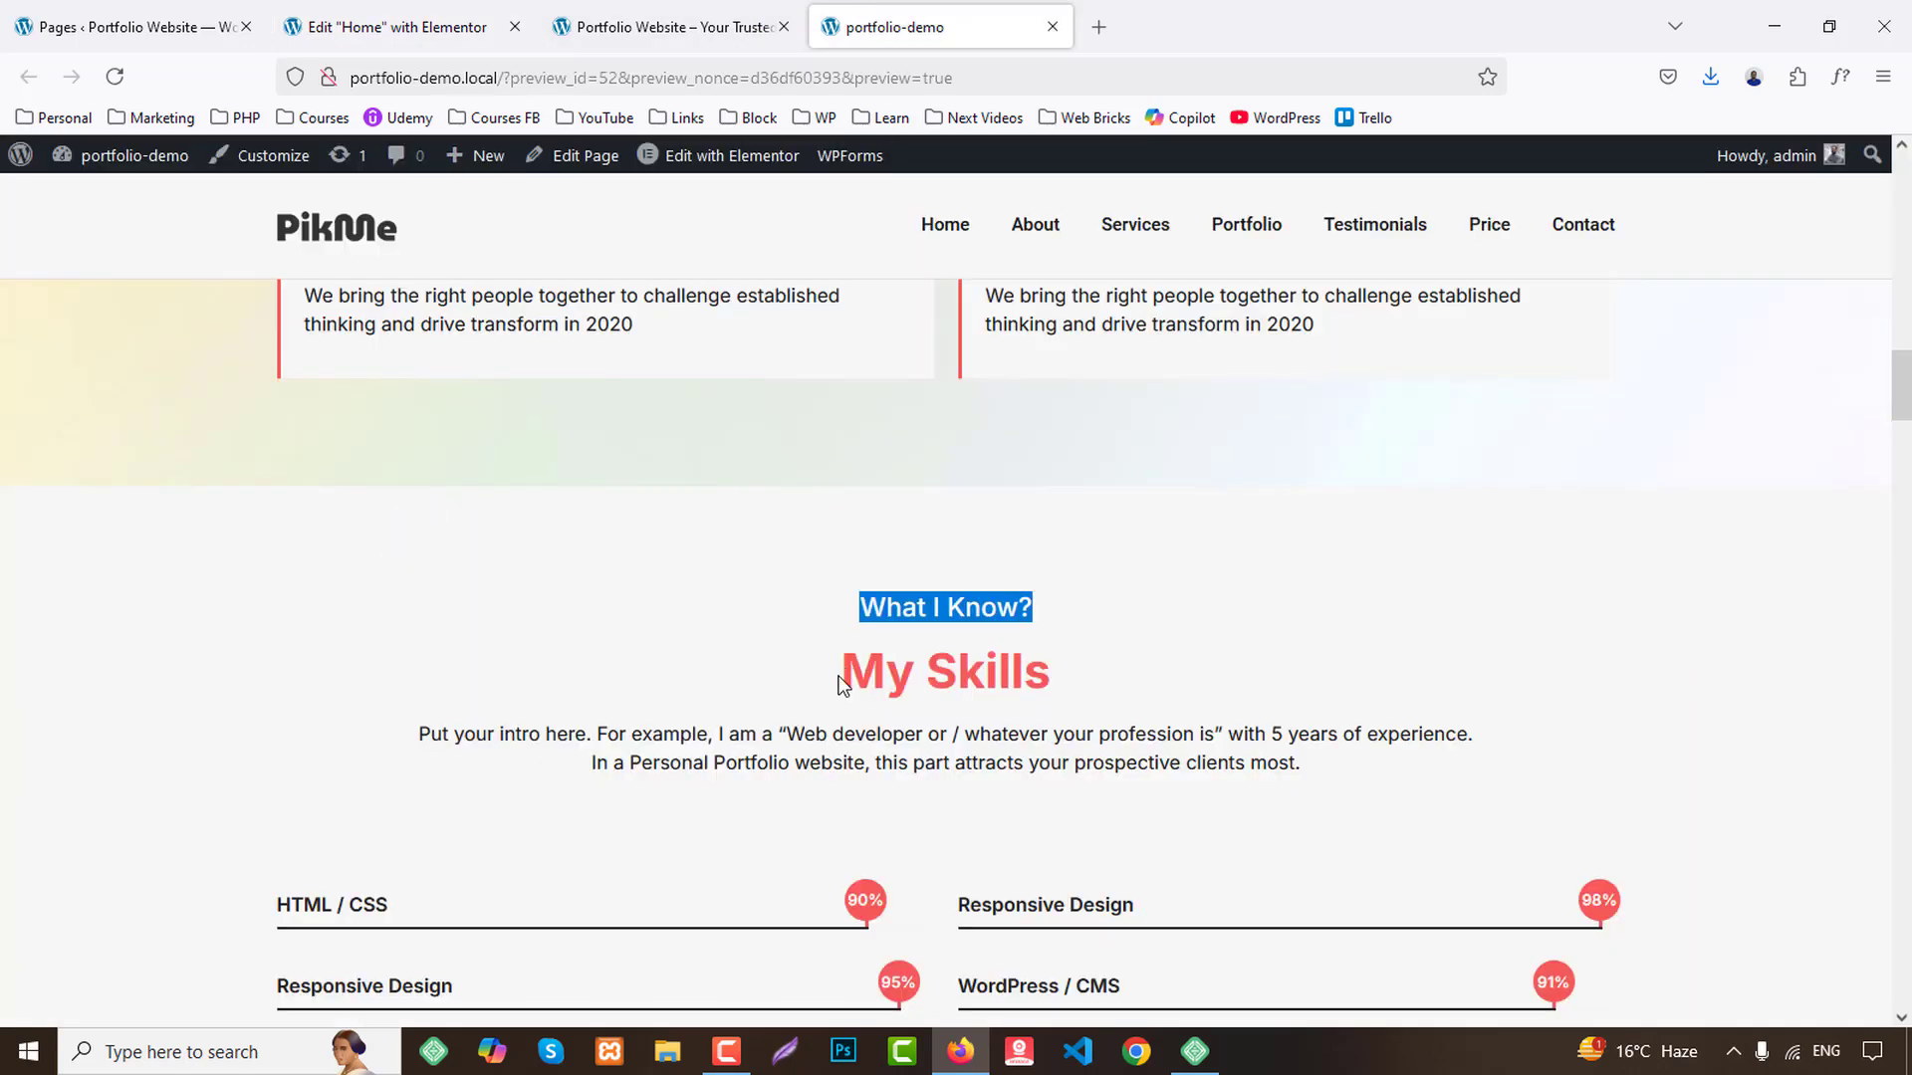
left_click_drag(836, 678, 1061, 669)
mouse_move(1025, 682)
left_mouse_down()
mouse_move(876, 701)
mouse_move(1057, 680)
left_mouse_up()
left_click(984, 683)
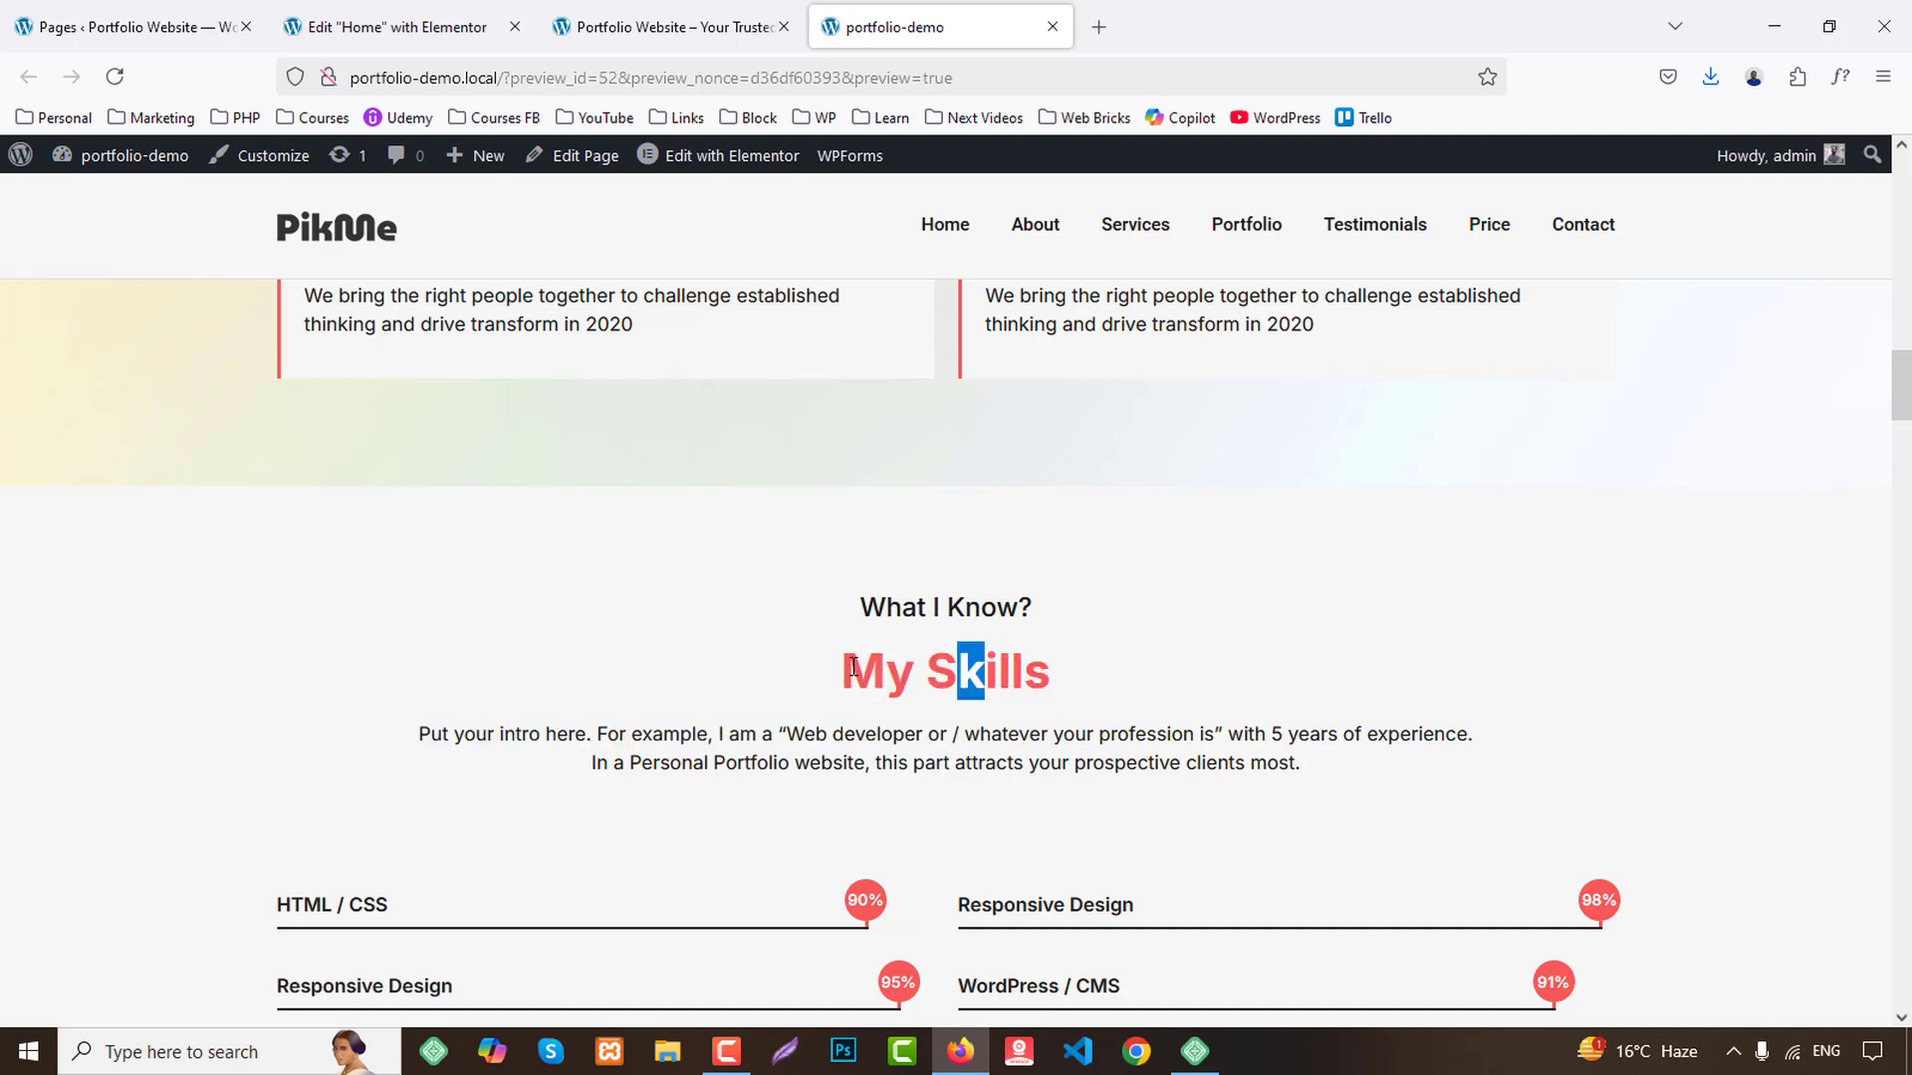
left_click_drag(853, 667, 981, 665)
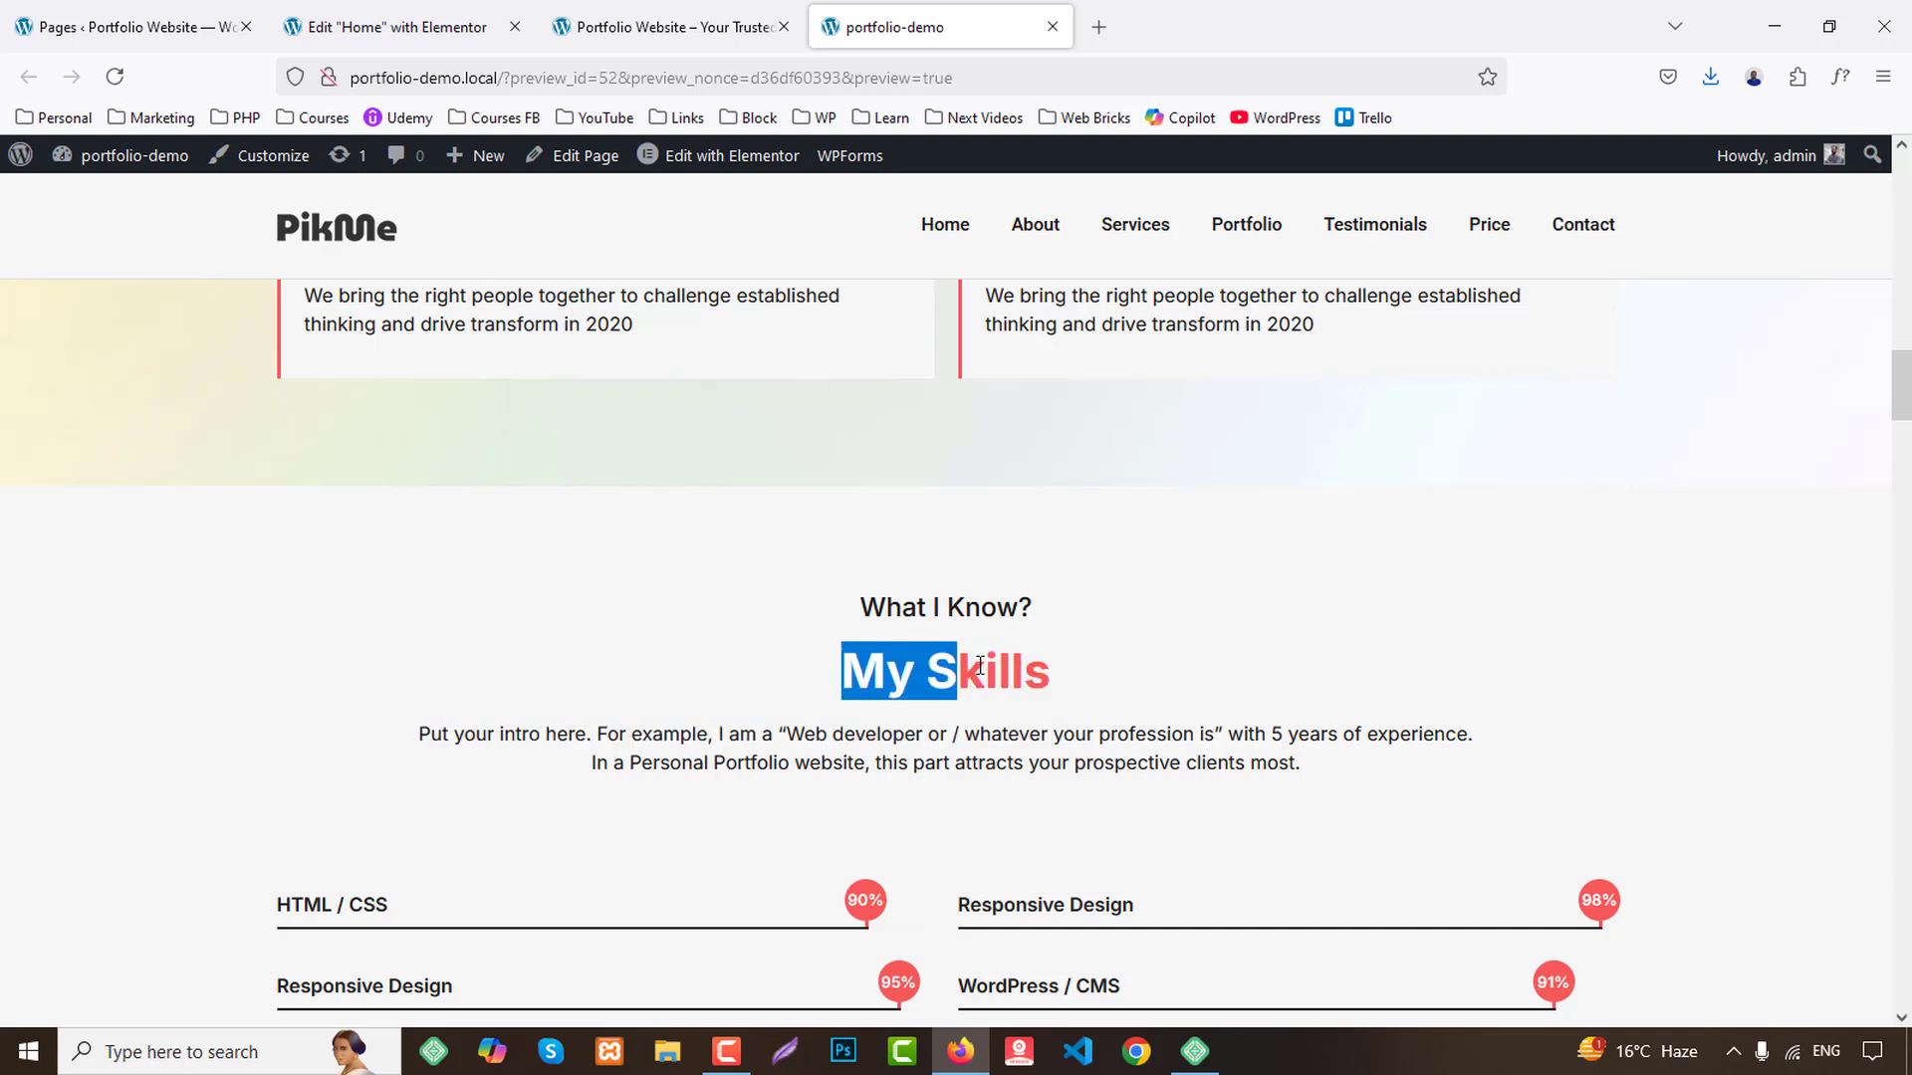
left_click(396, 20)
left_click(104, 163)
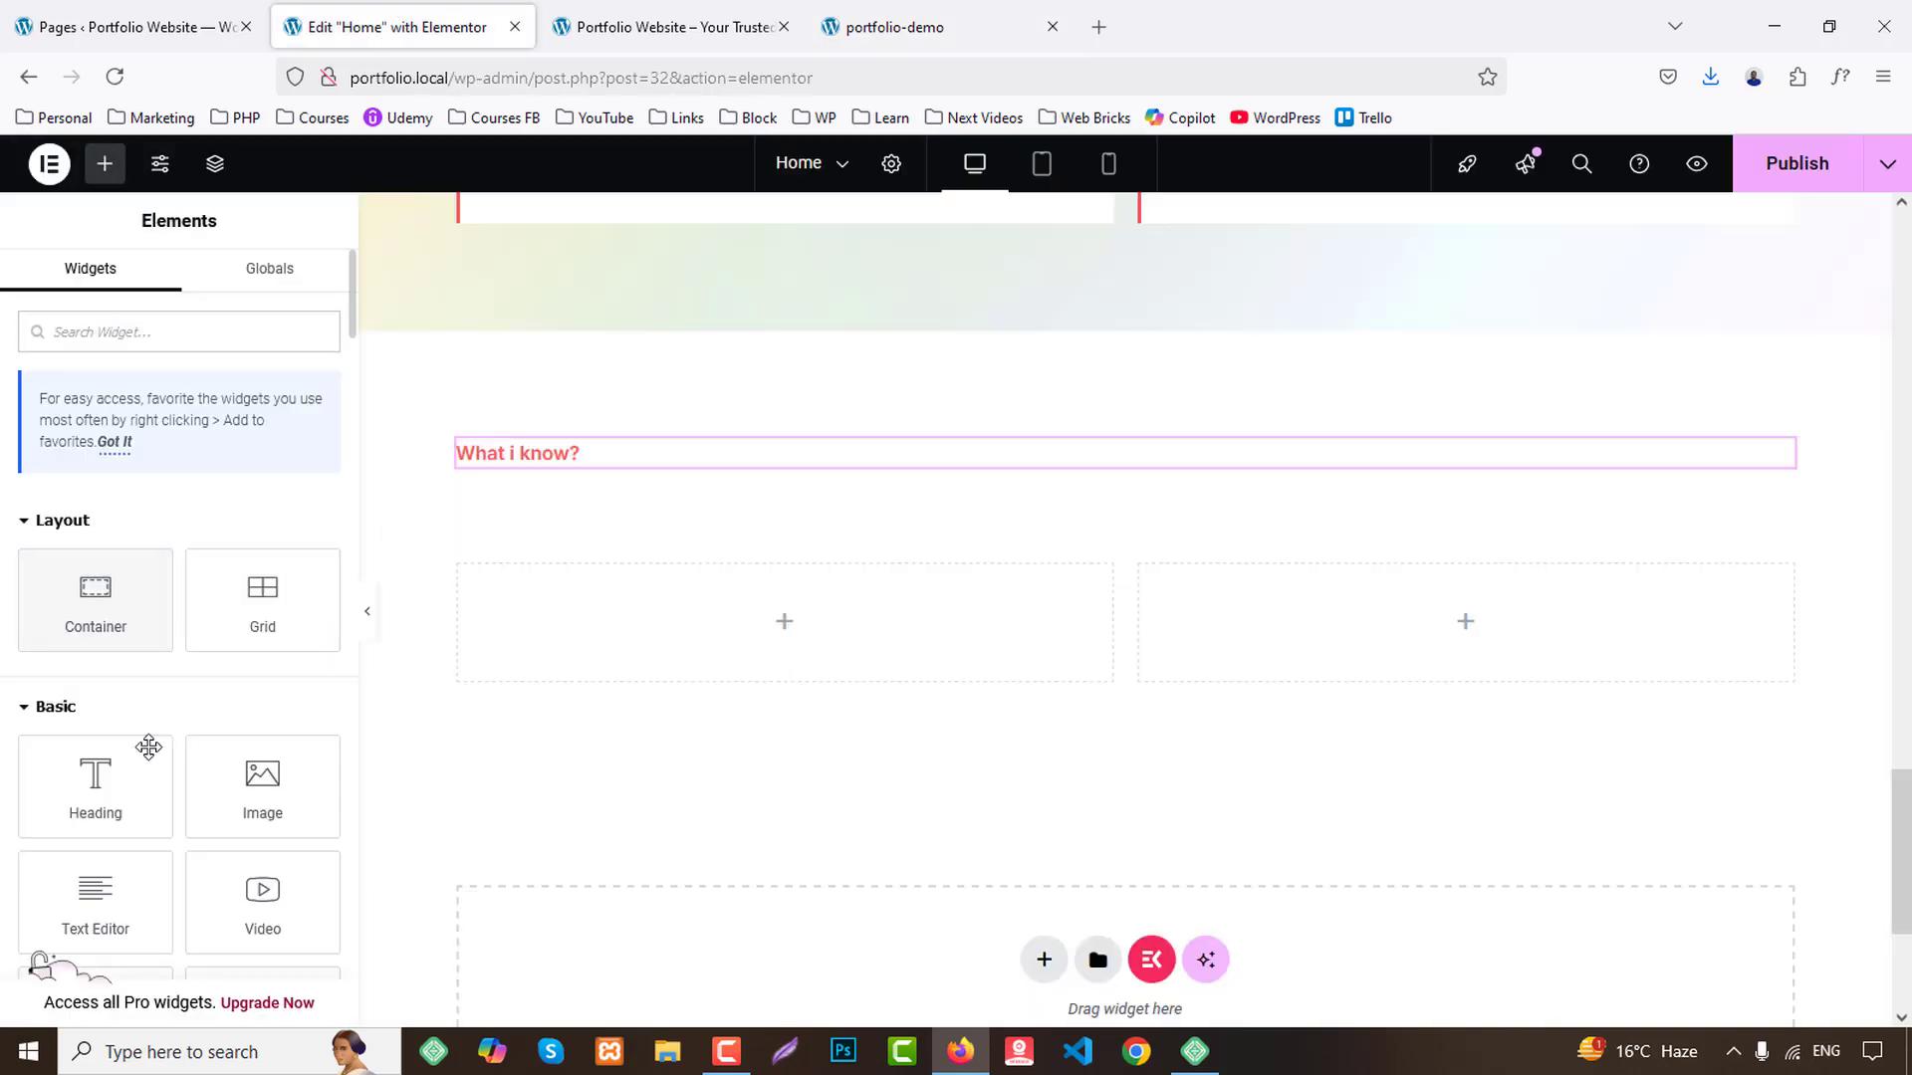
left_click_drag(139, 757, 553, 473)
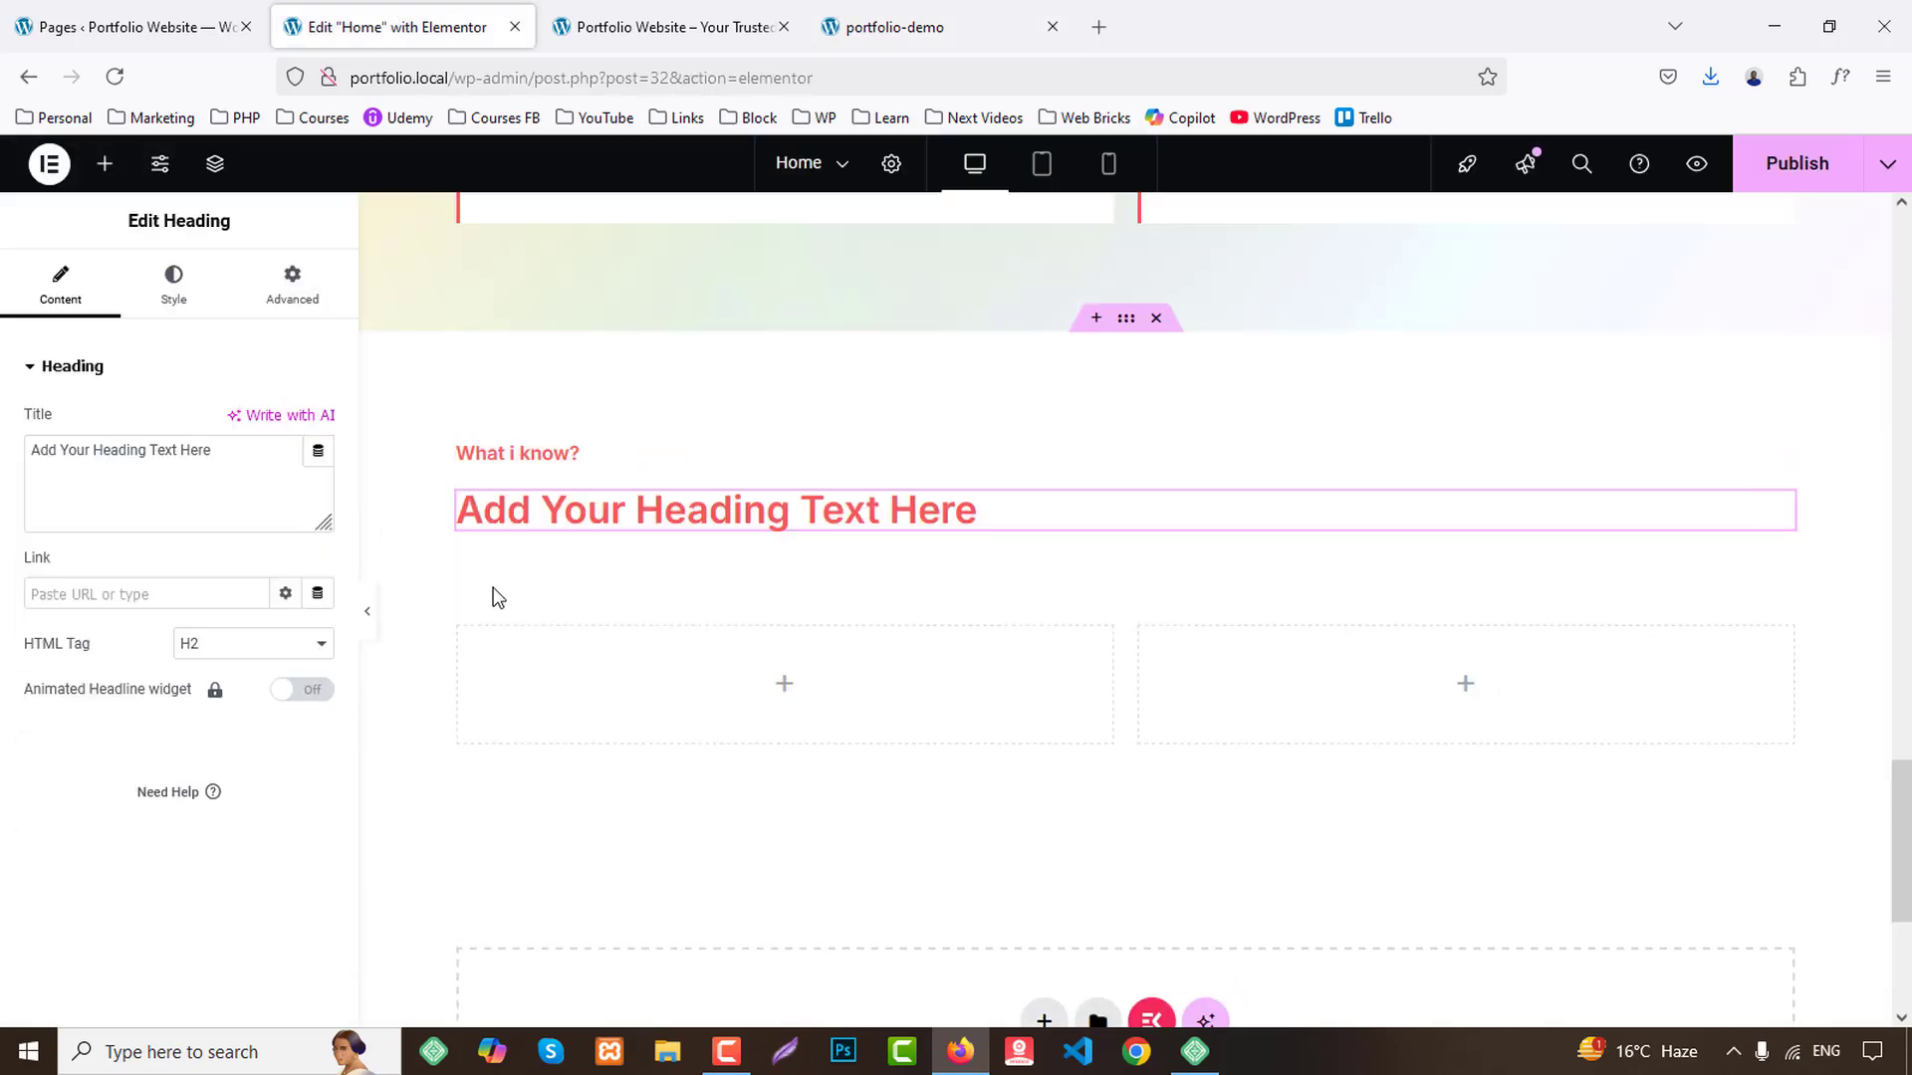
Set the second heading's title to "My Skills" and its HTML tag to H4.
triple_click(163, 498)
type("My Skills")
left_click(253, 648)
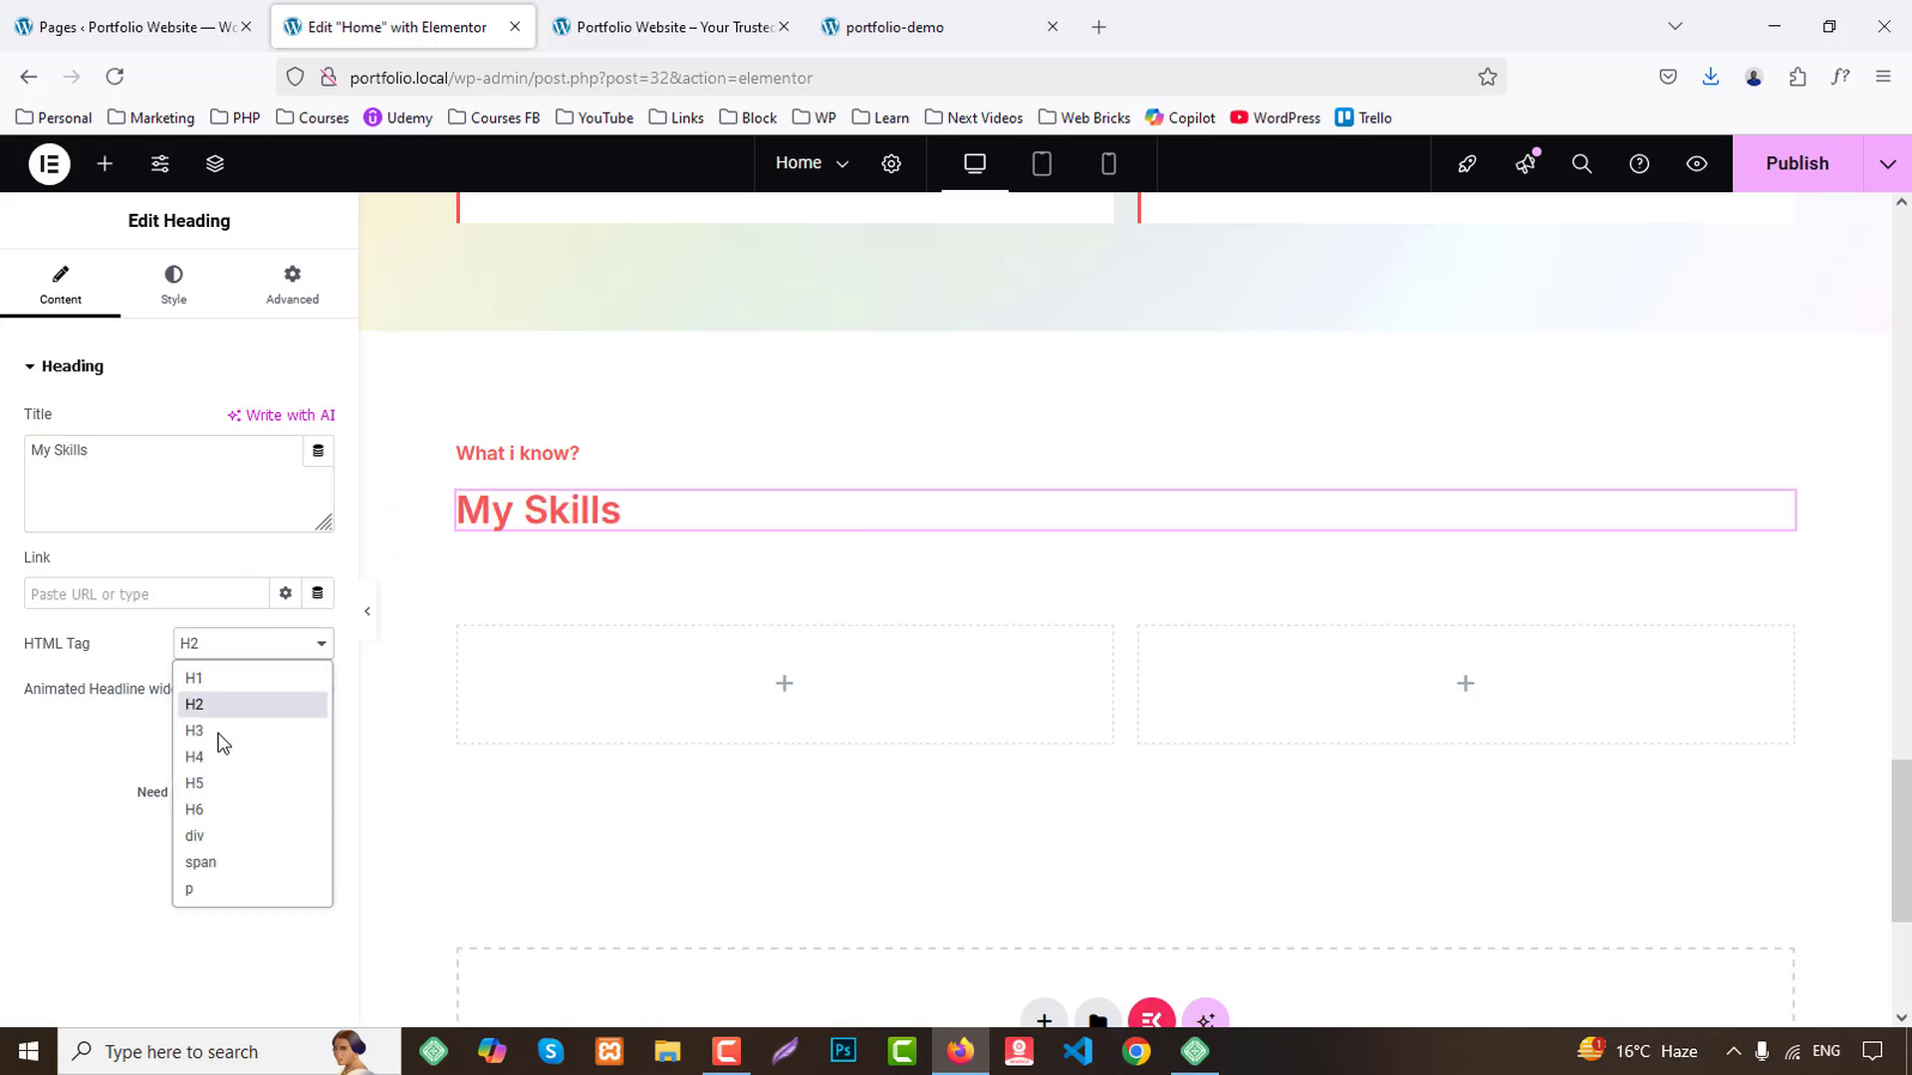
left_click(245, 754)
Copy the intro paragraph under My Skills from the portfolio-demo site into a new Text Editor widget below the My Skills heading.
left_click(872, 18)
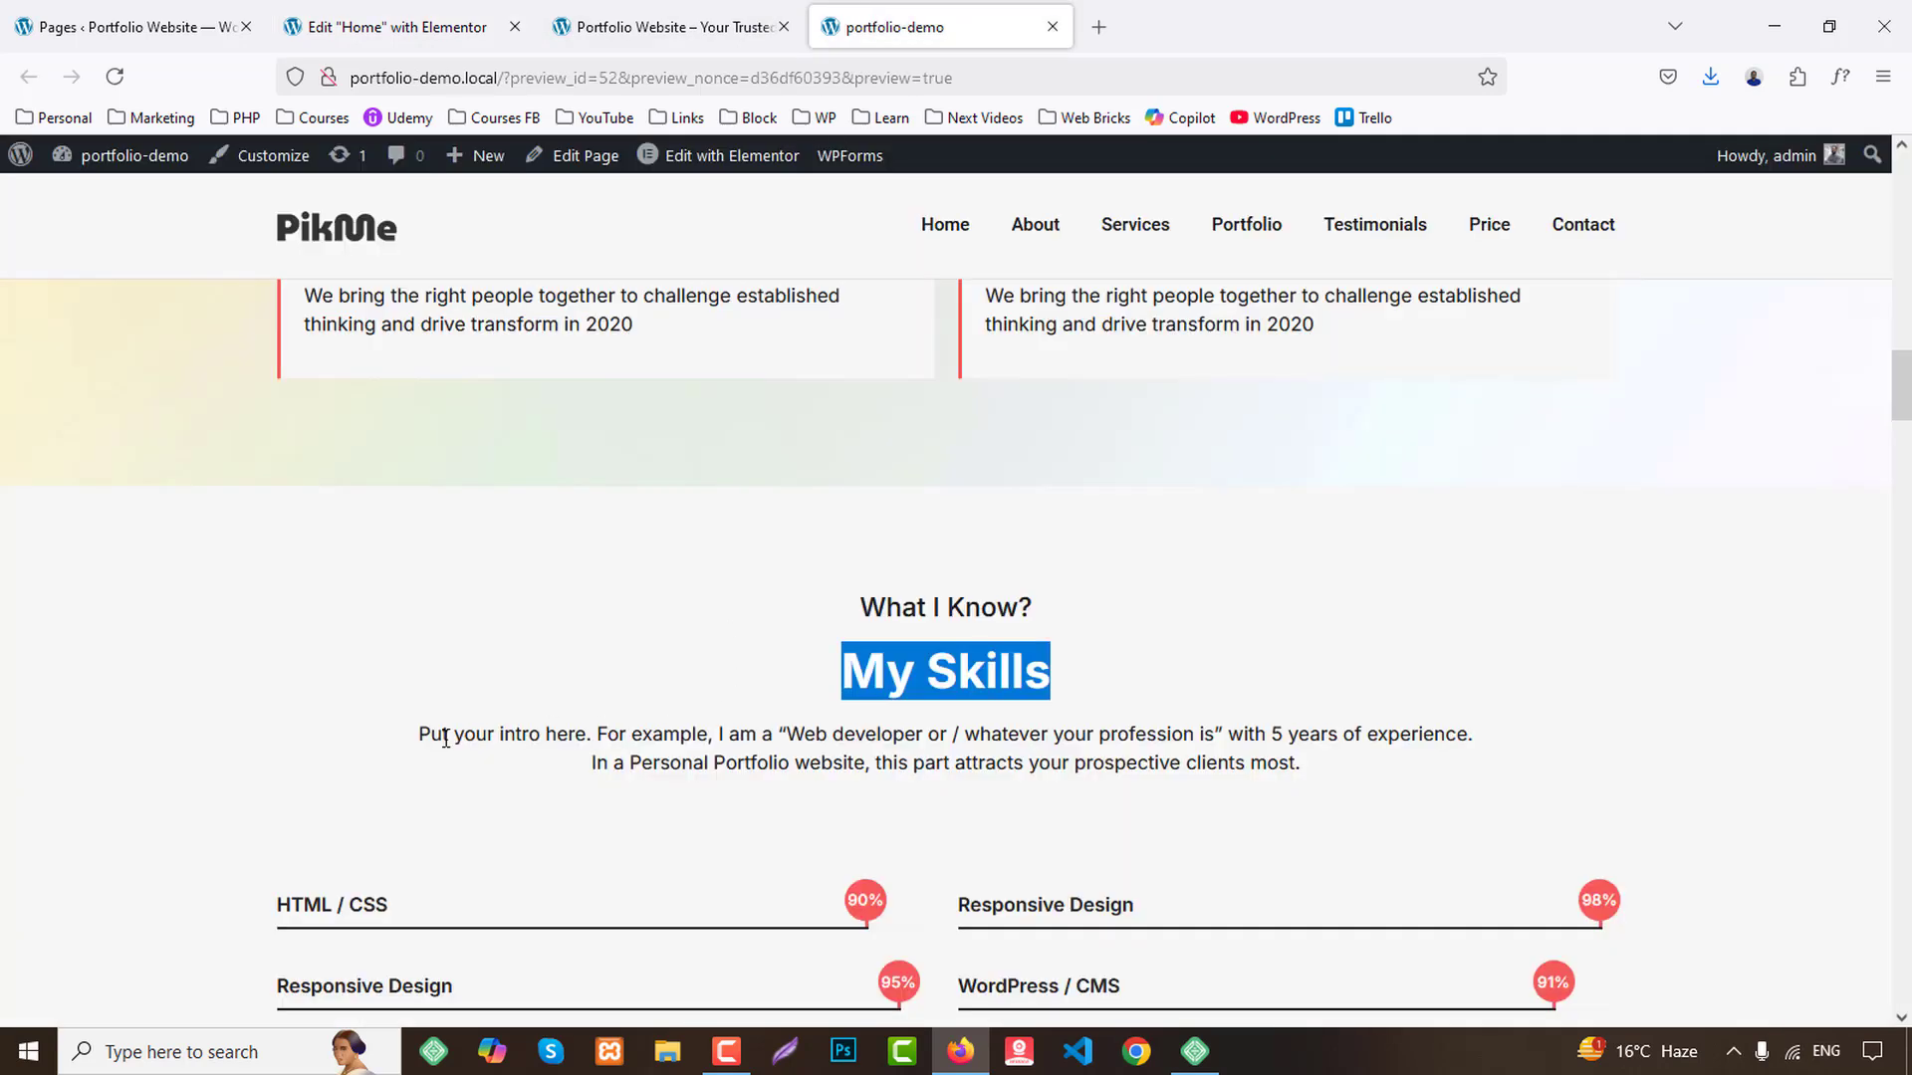
left_click_drag(423, 734, 1326, 766)
key("ctrl+c")
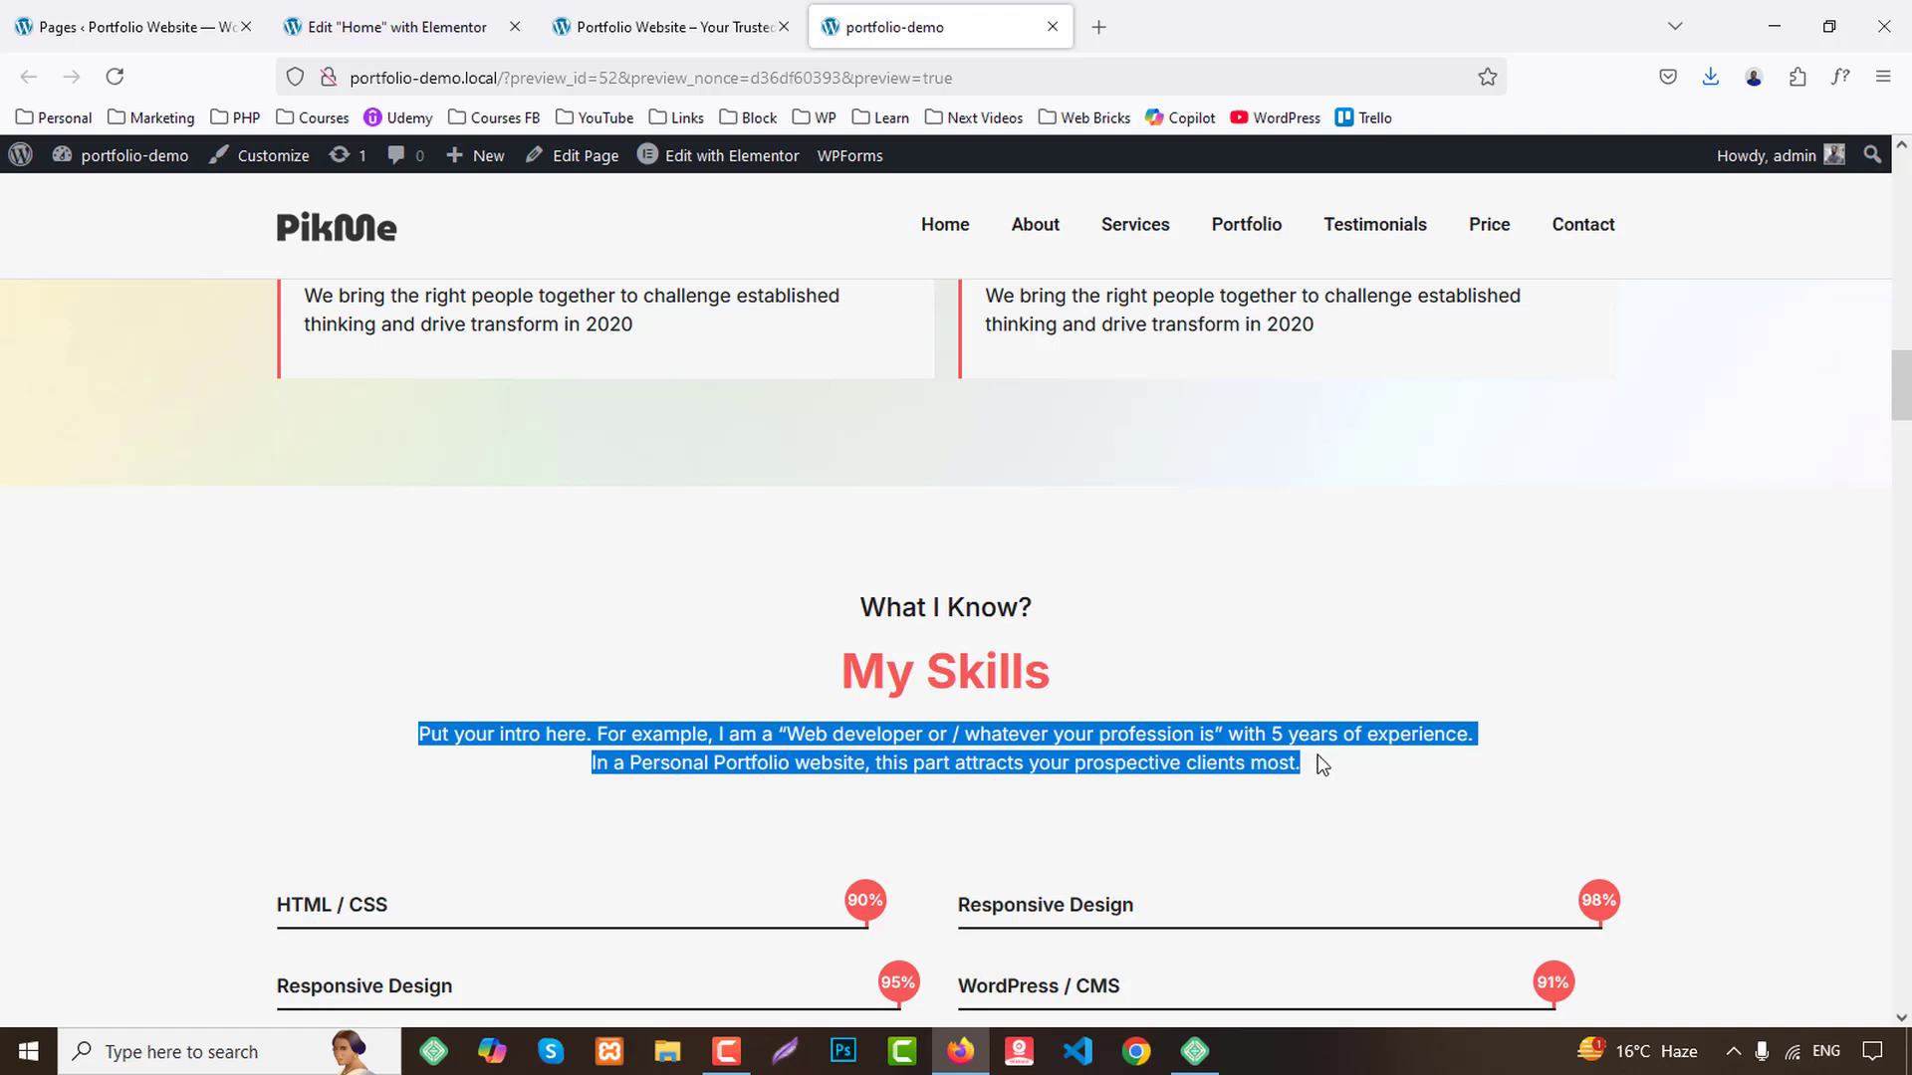
left_click(389, 27)
left_click(105, 163)
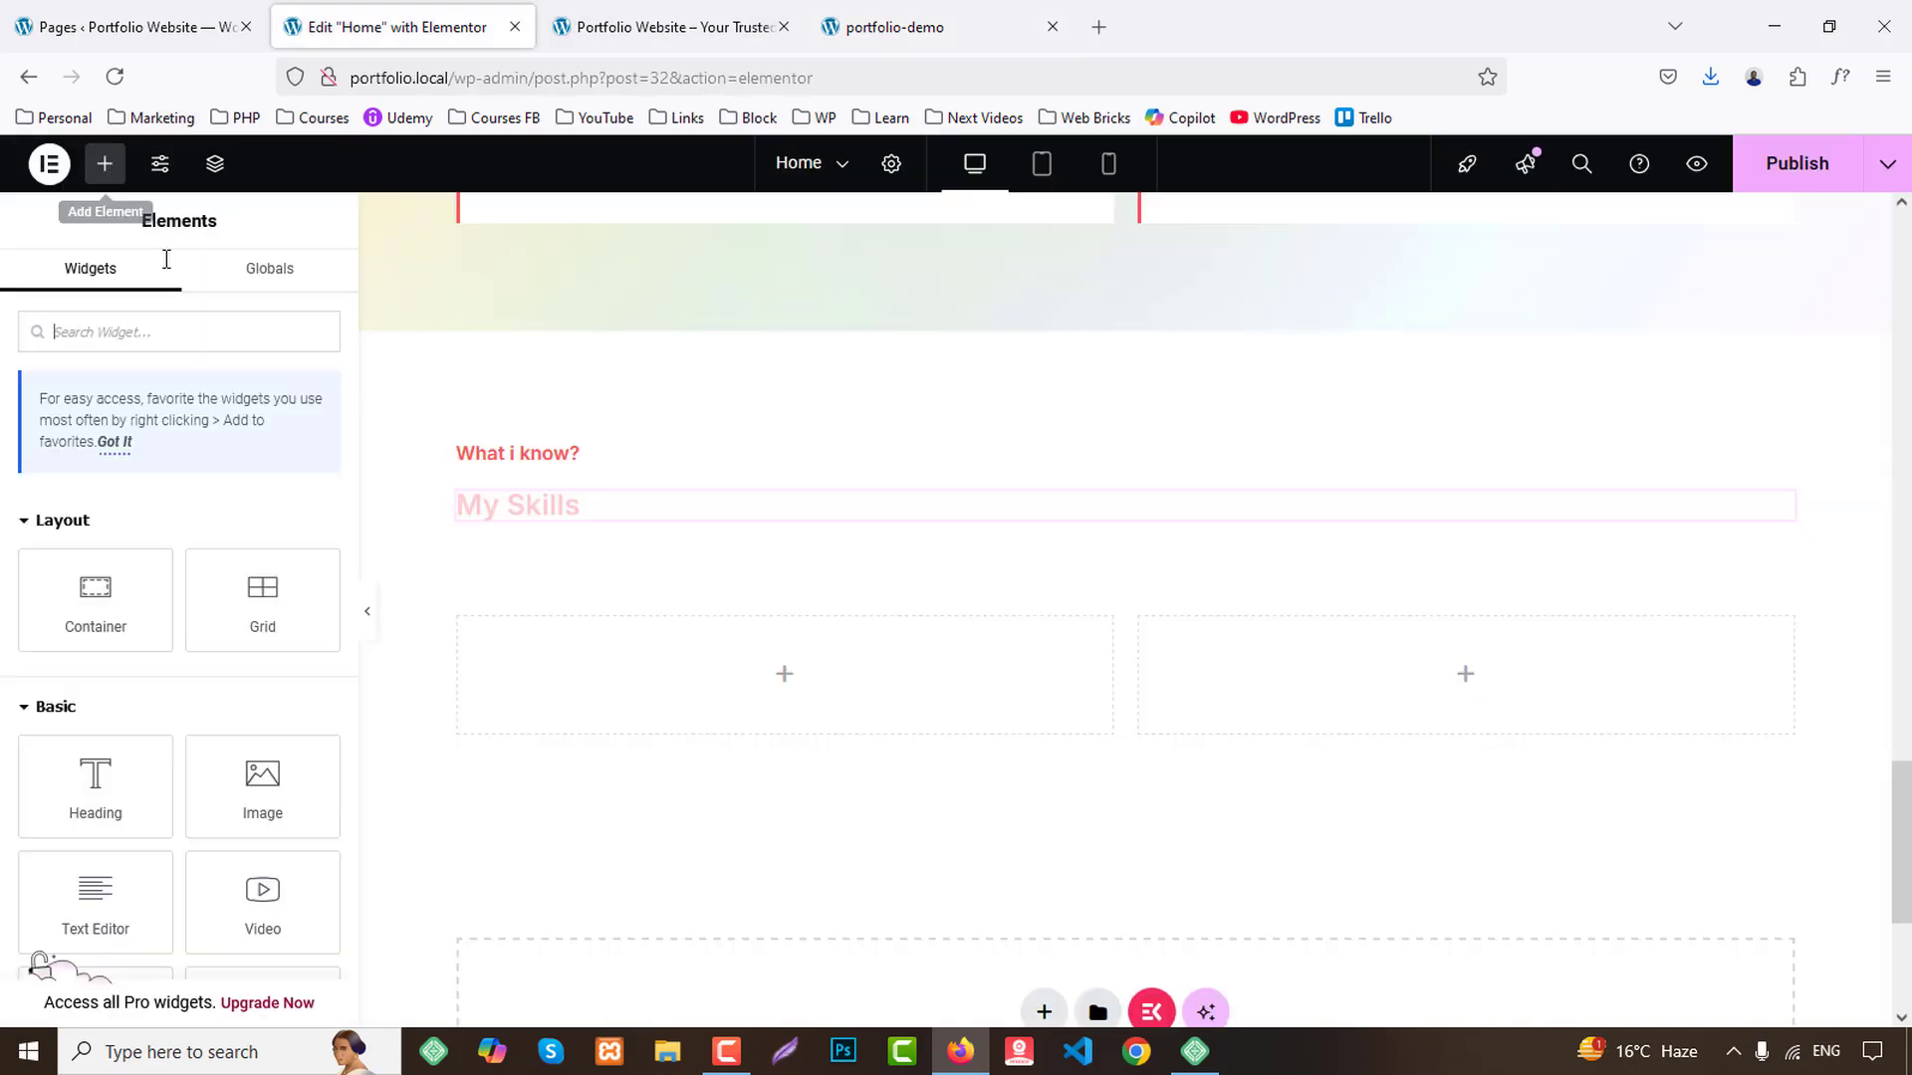
left_click_drag(93, 891, 560, 508)
key("ctrl+a")
key("ctrl+v")
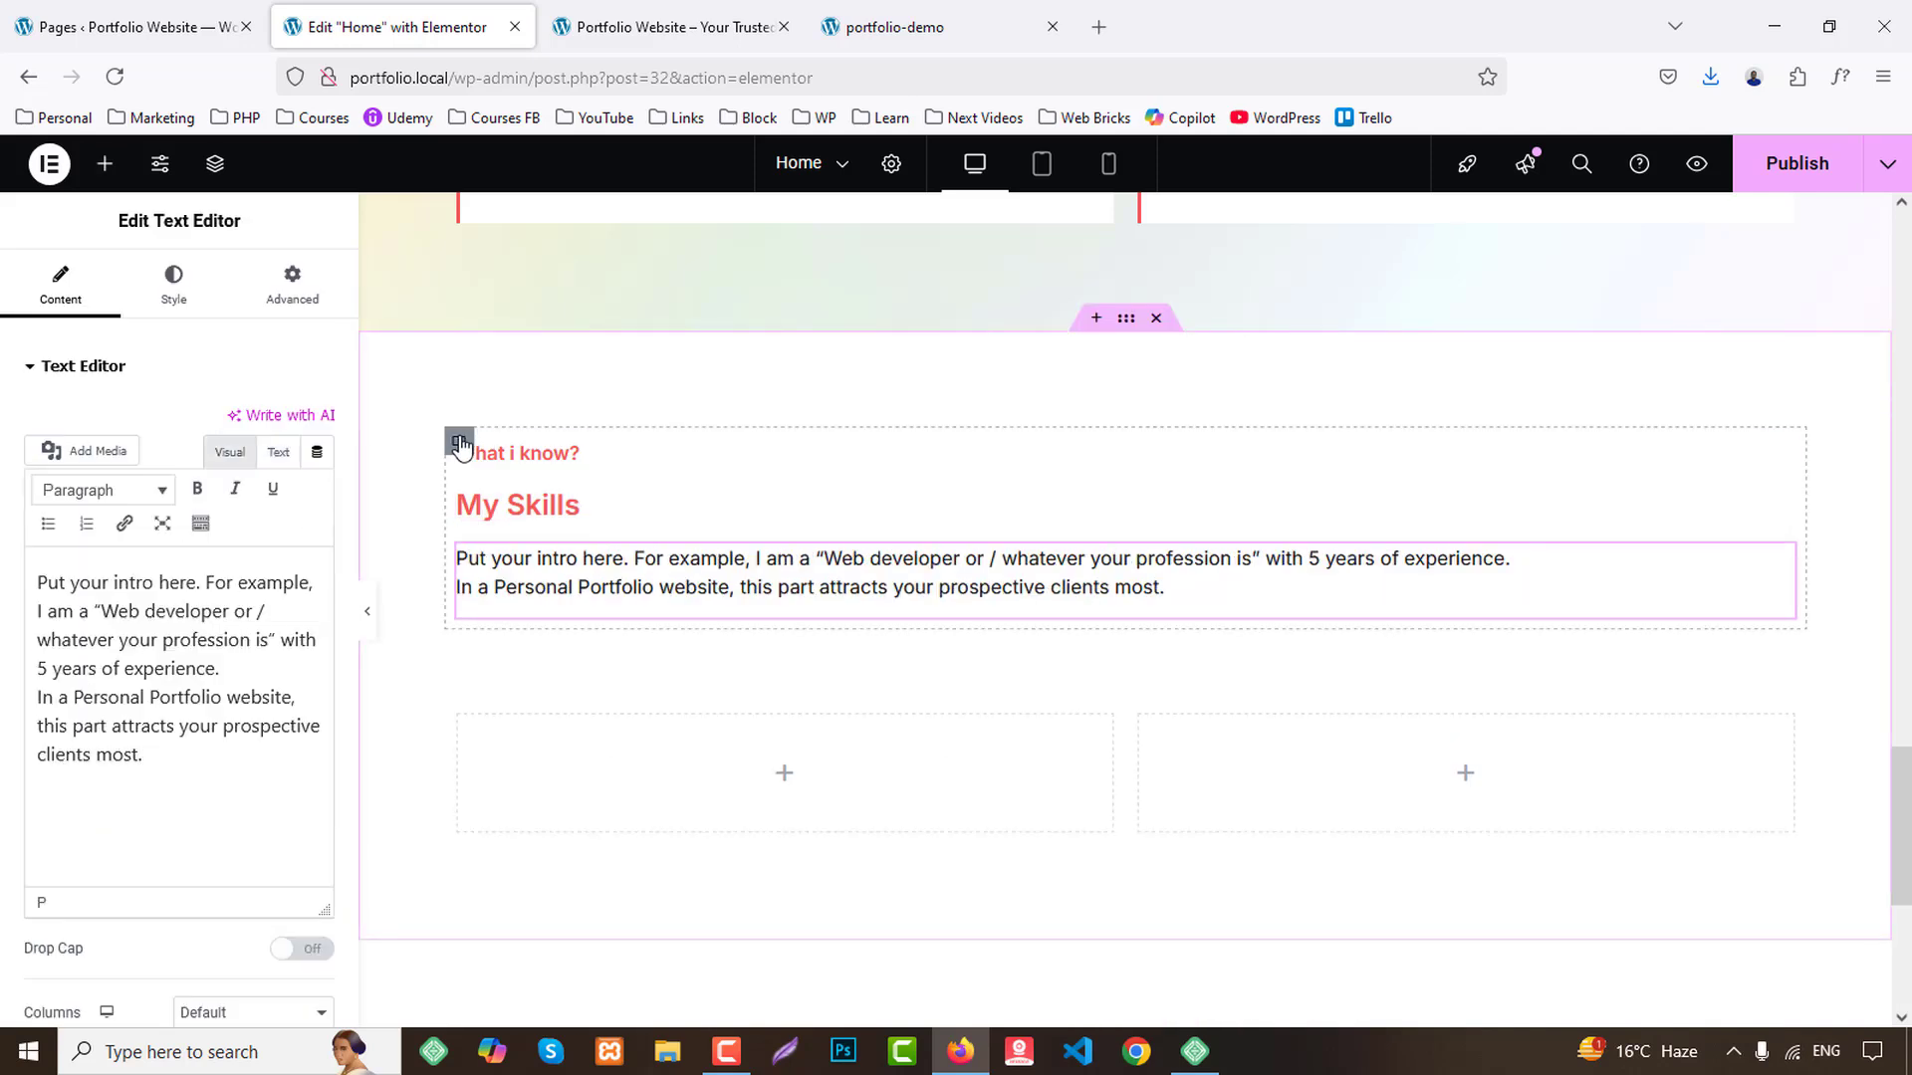
Center the items of the container holding the My Skills headings and intro, both for justify content and align items.
left_click(459, 441)
left_click(64, 297)
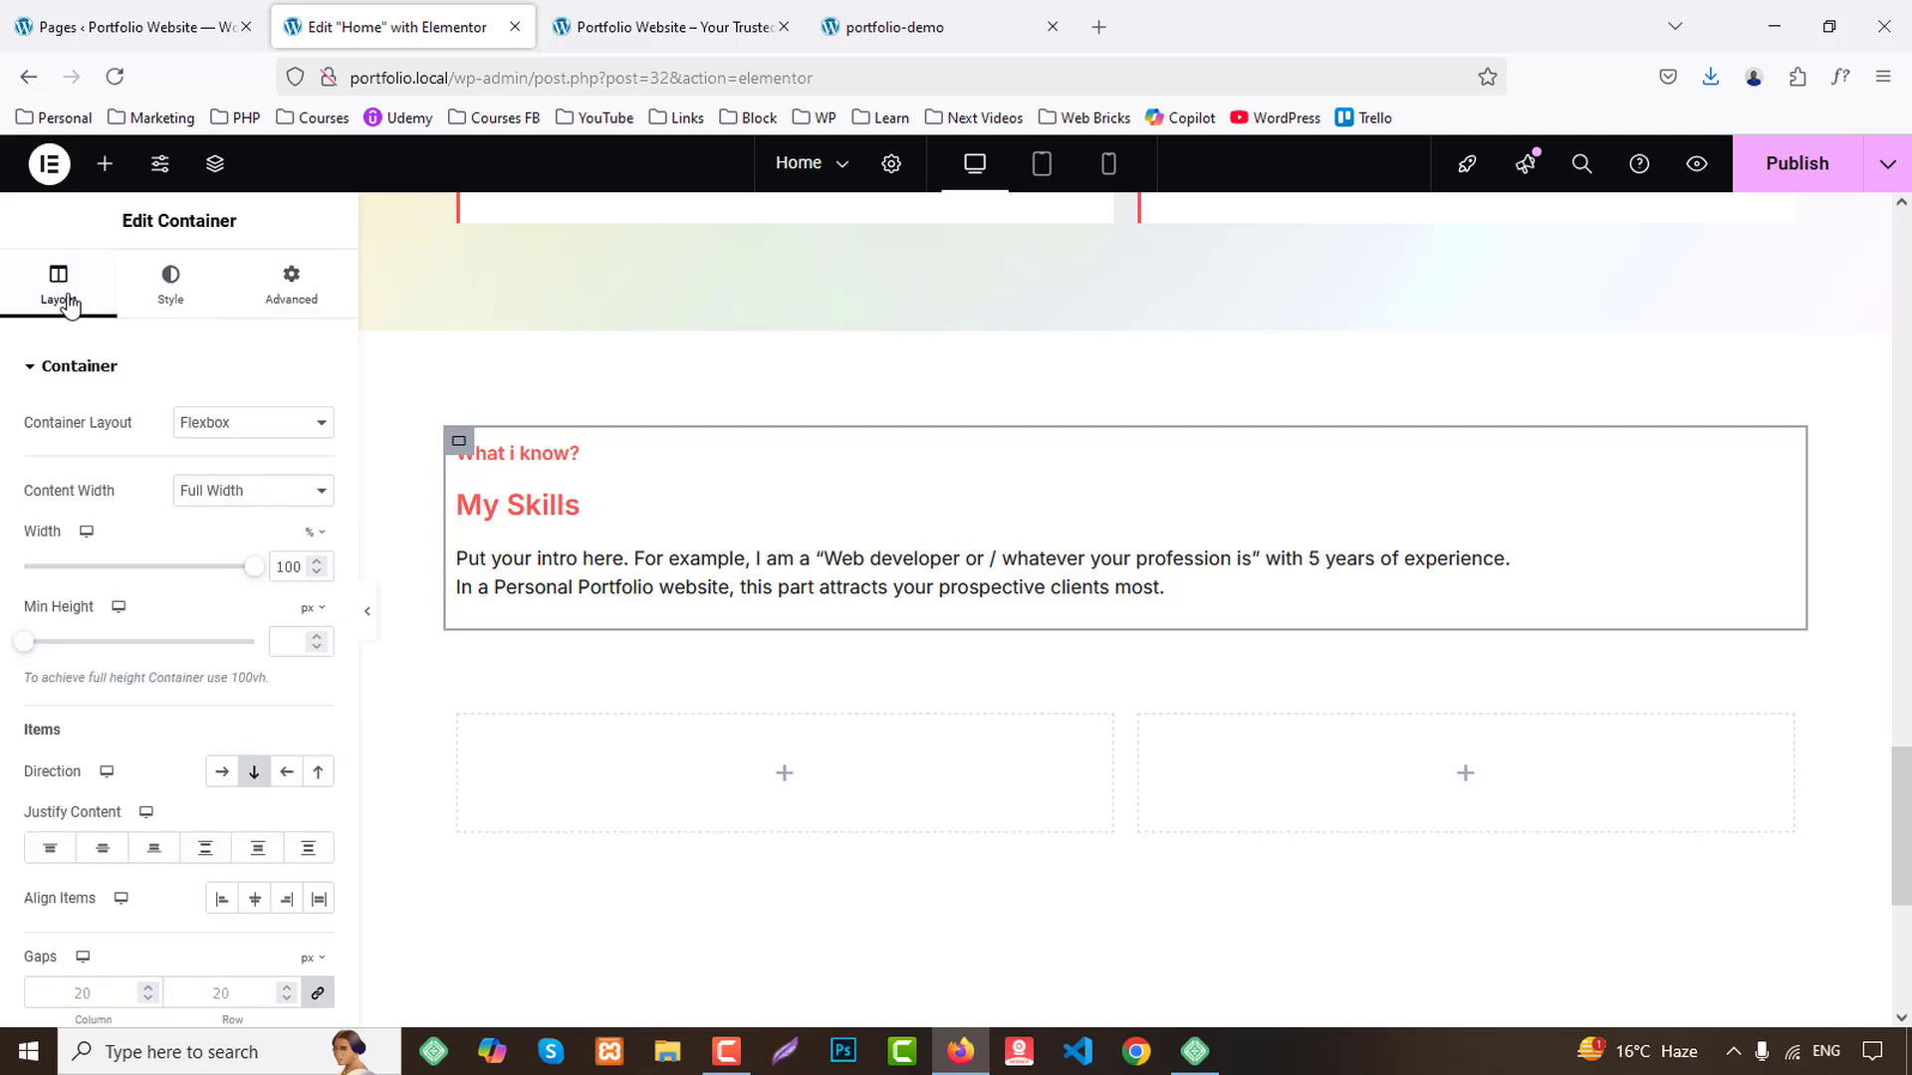
scroll(298, 737, "down", 3)
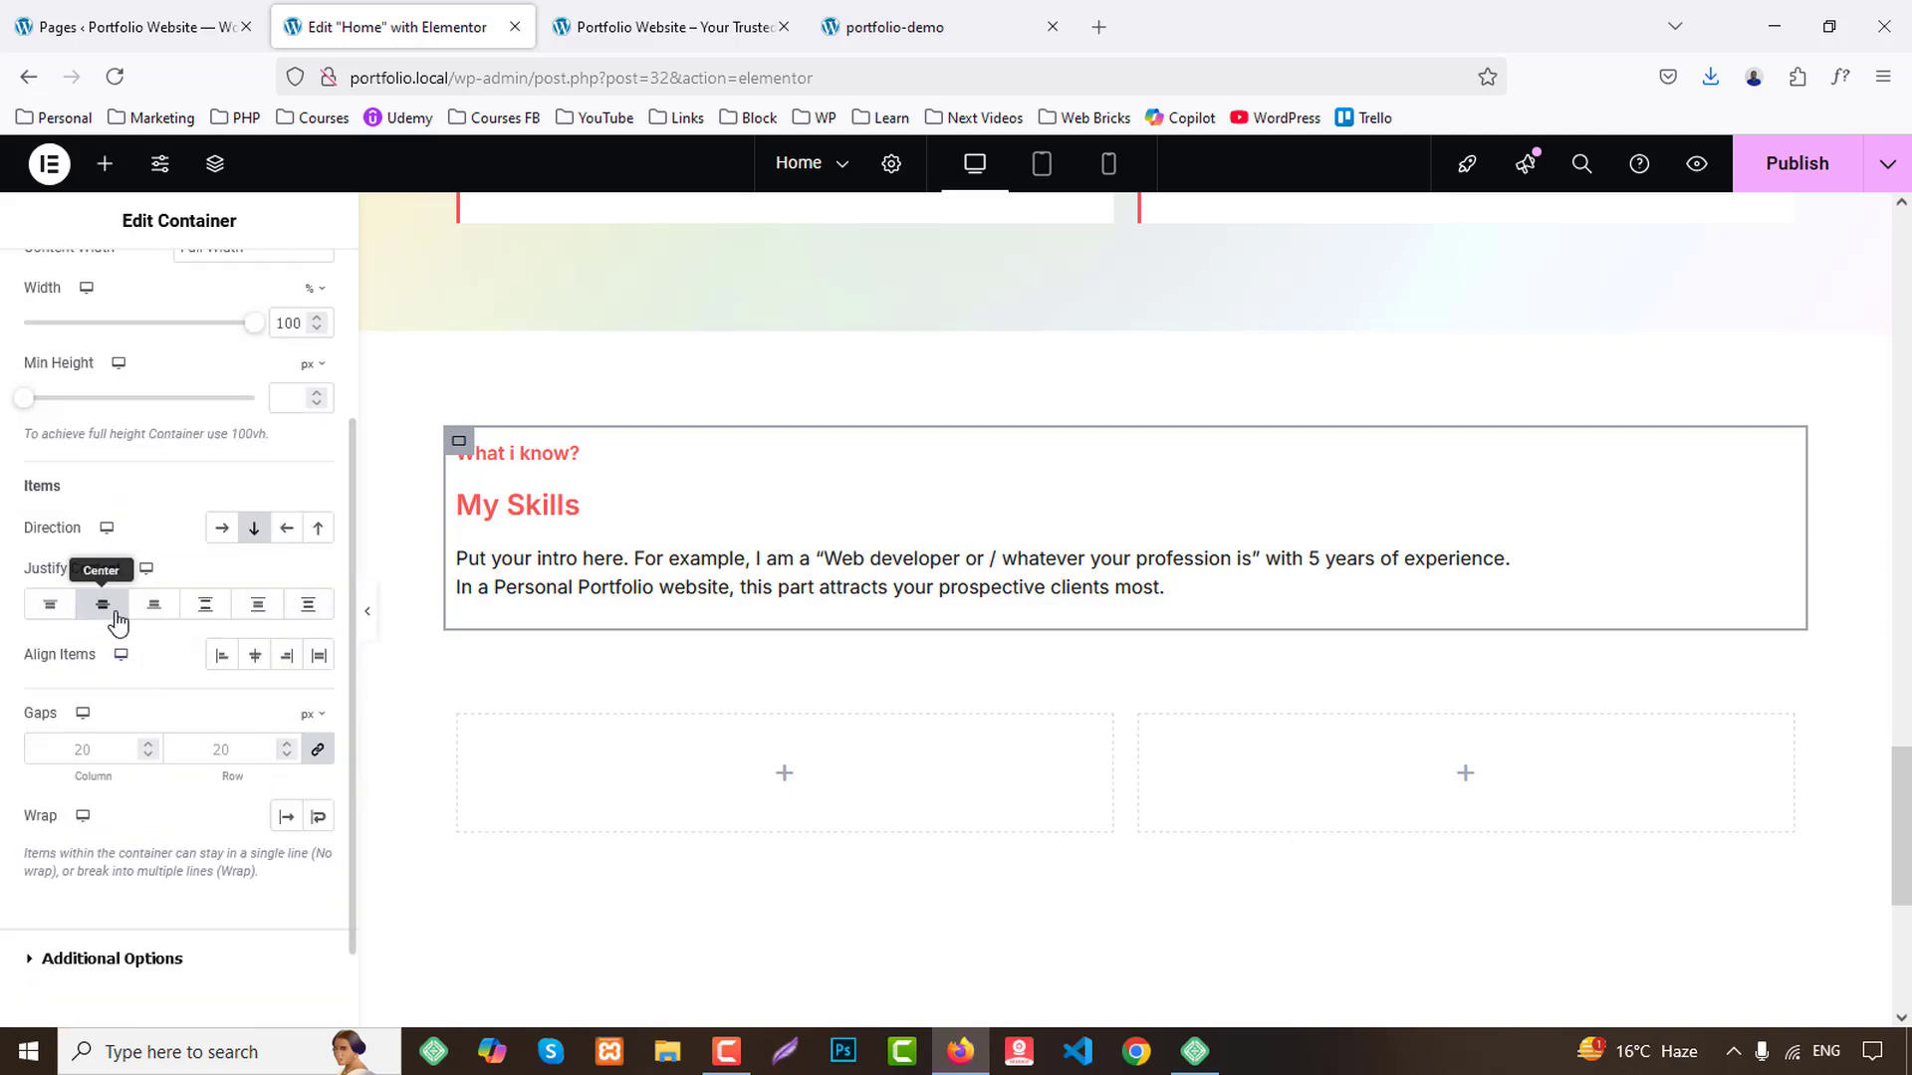
left_click(256, 657)
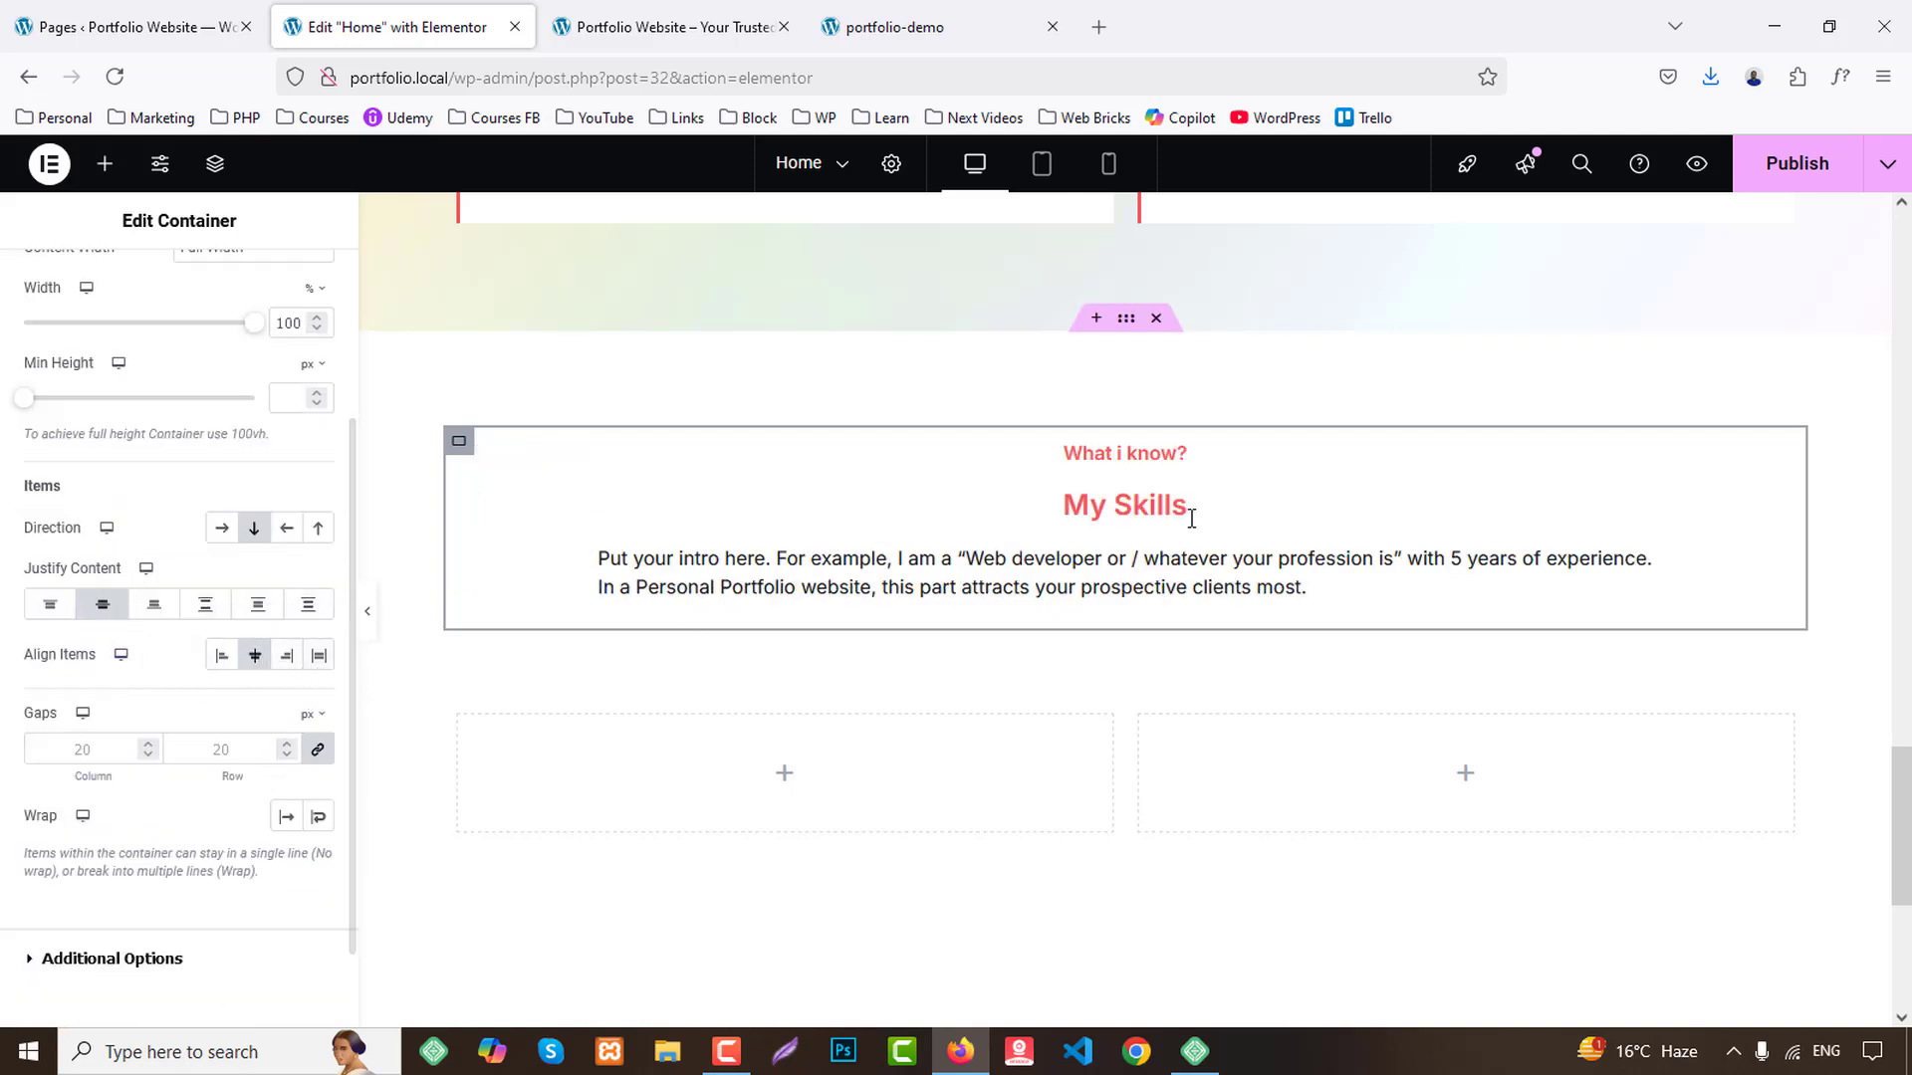
Style the "What i know?" heading with the Capitalize text transform and the Secondary global color.
left_click(1139, 450)
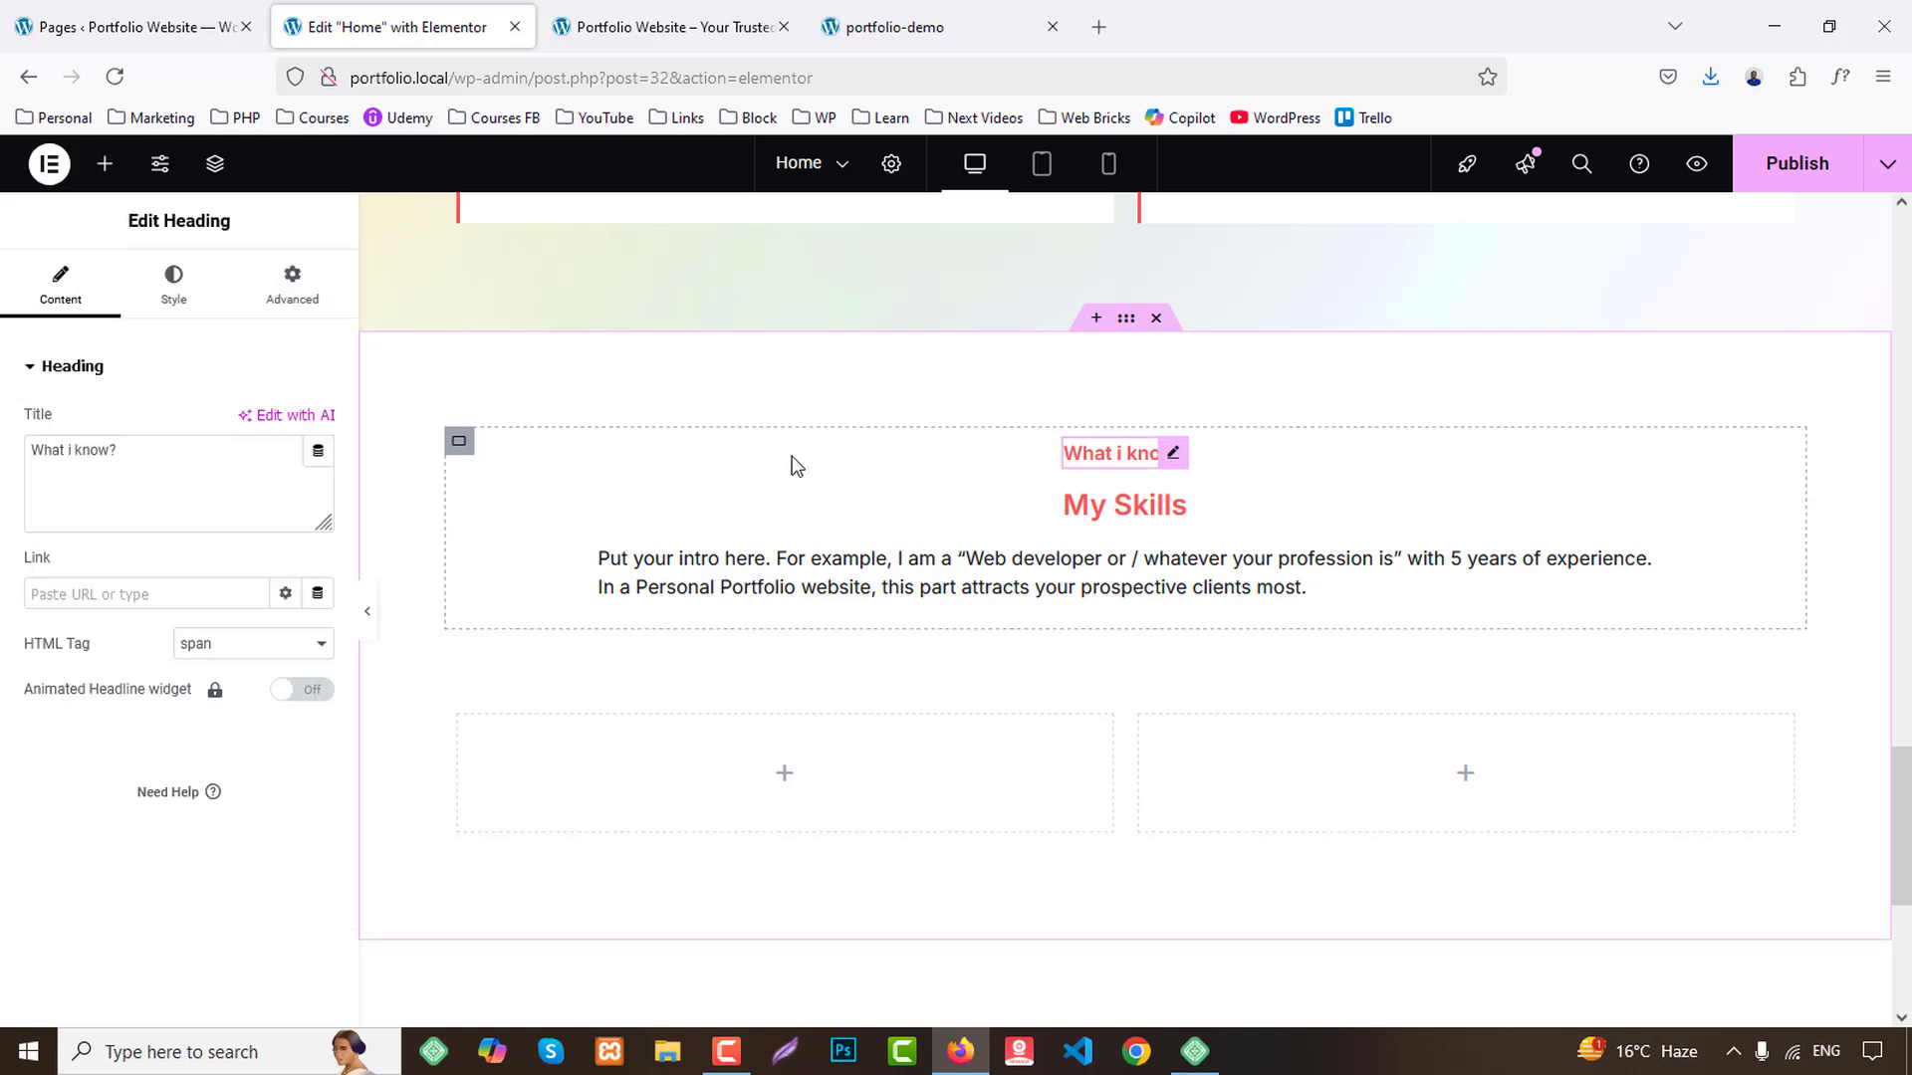
left_click(174, 282)
left_click(319, 490)
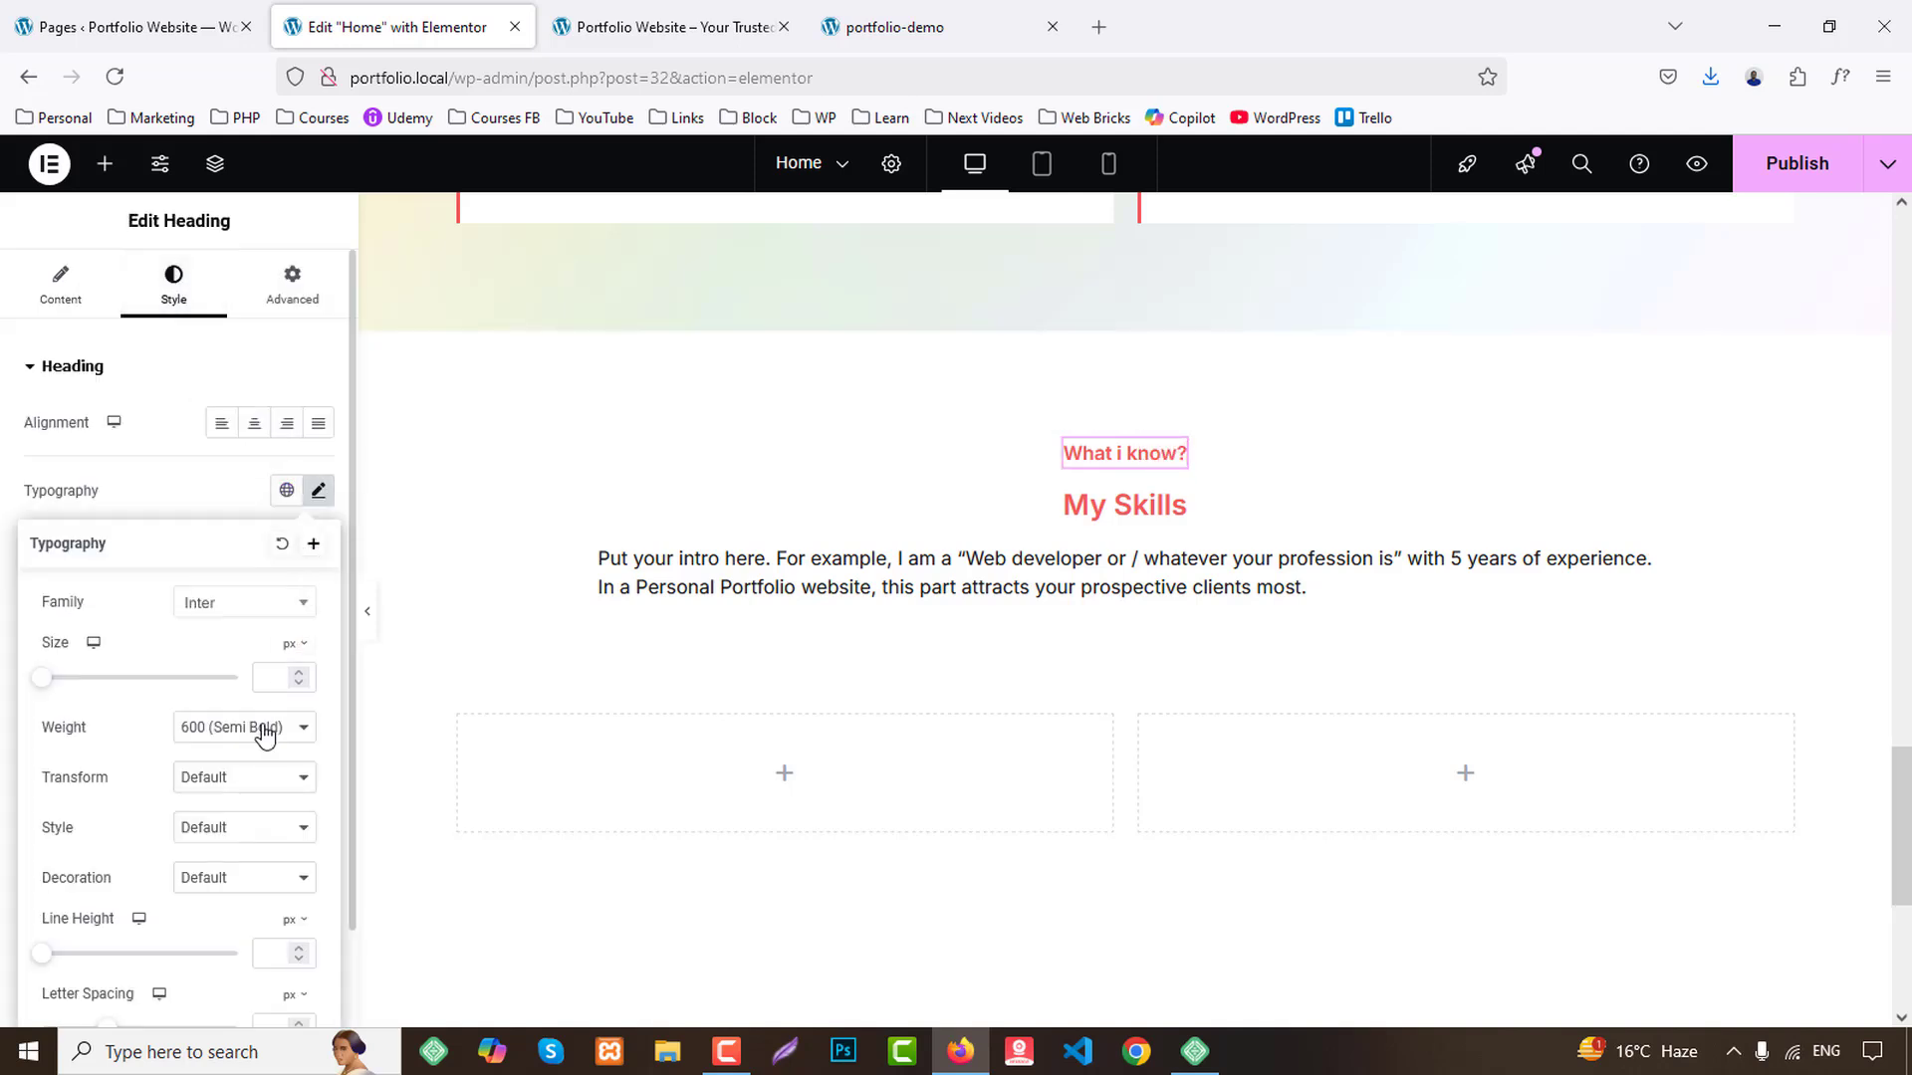
left_click(247, 786)
left_click(225, 889)
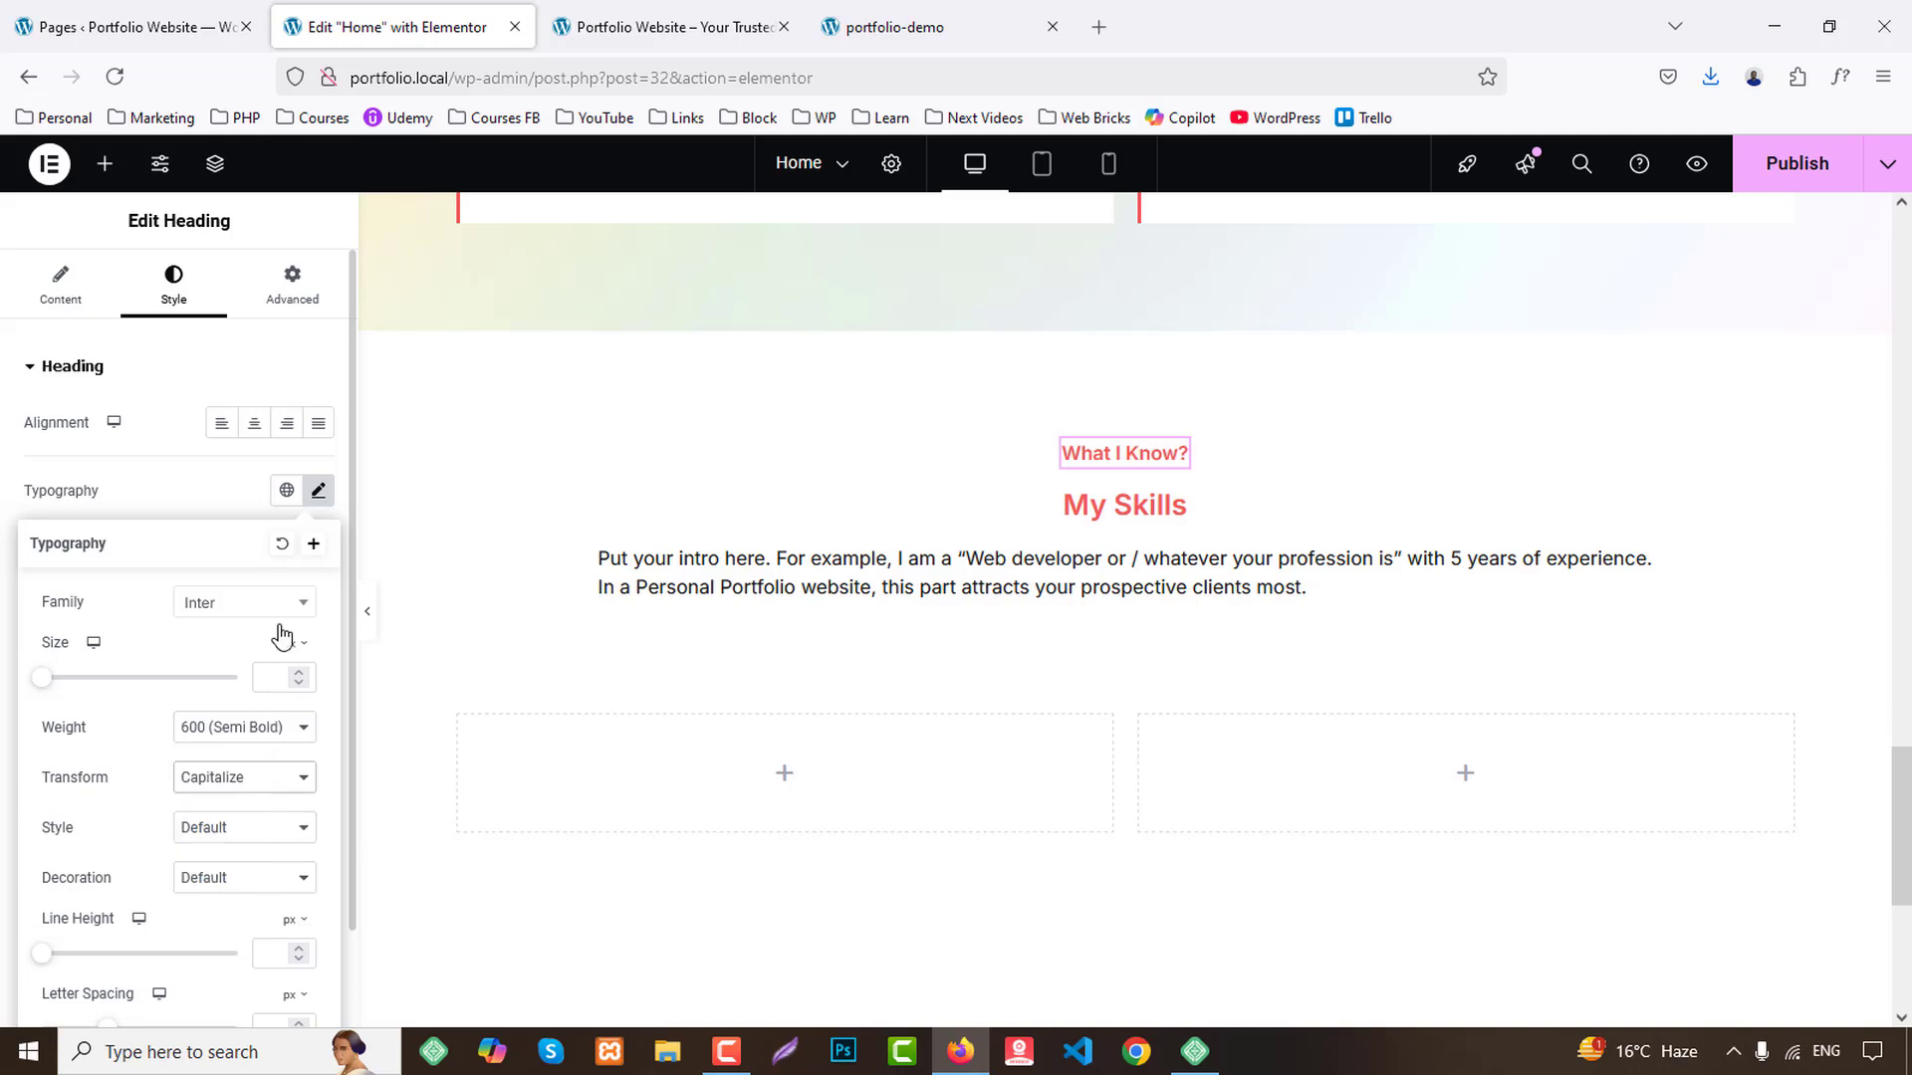
left_click(194, 483)
left_click(287, 709)
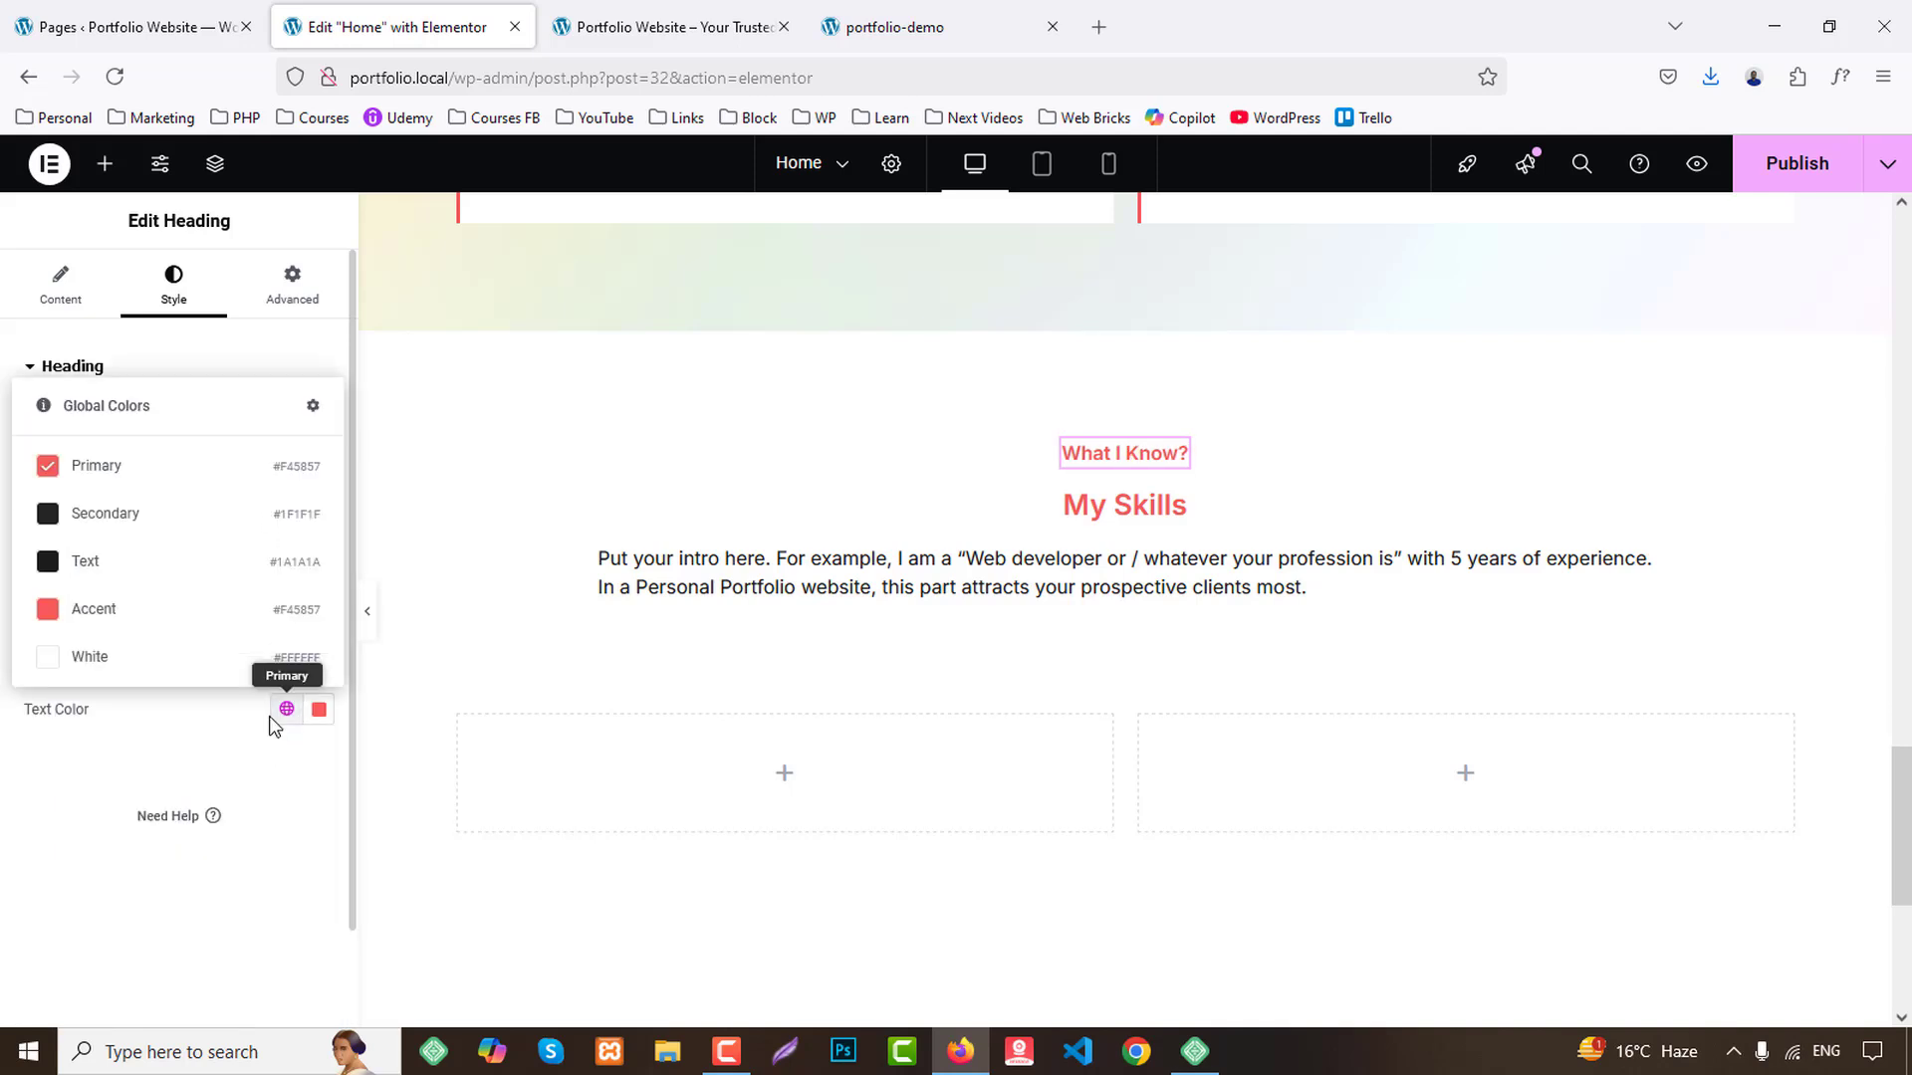
left_click(103, 513)
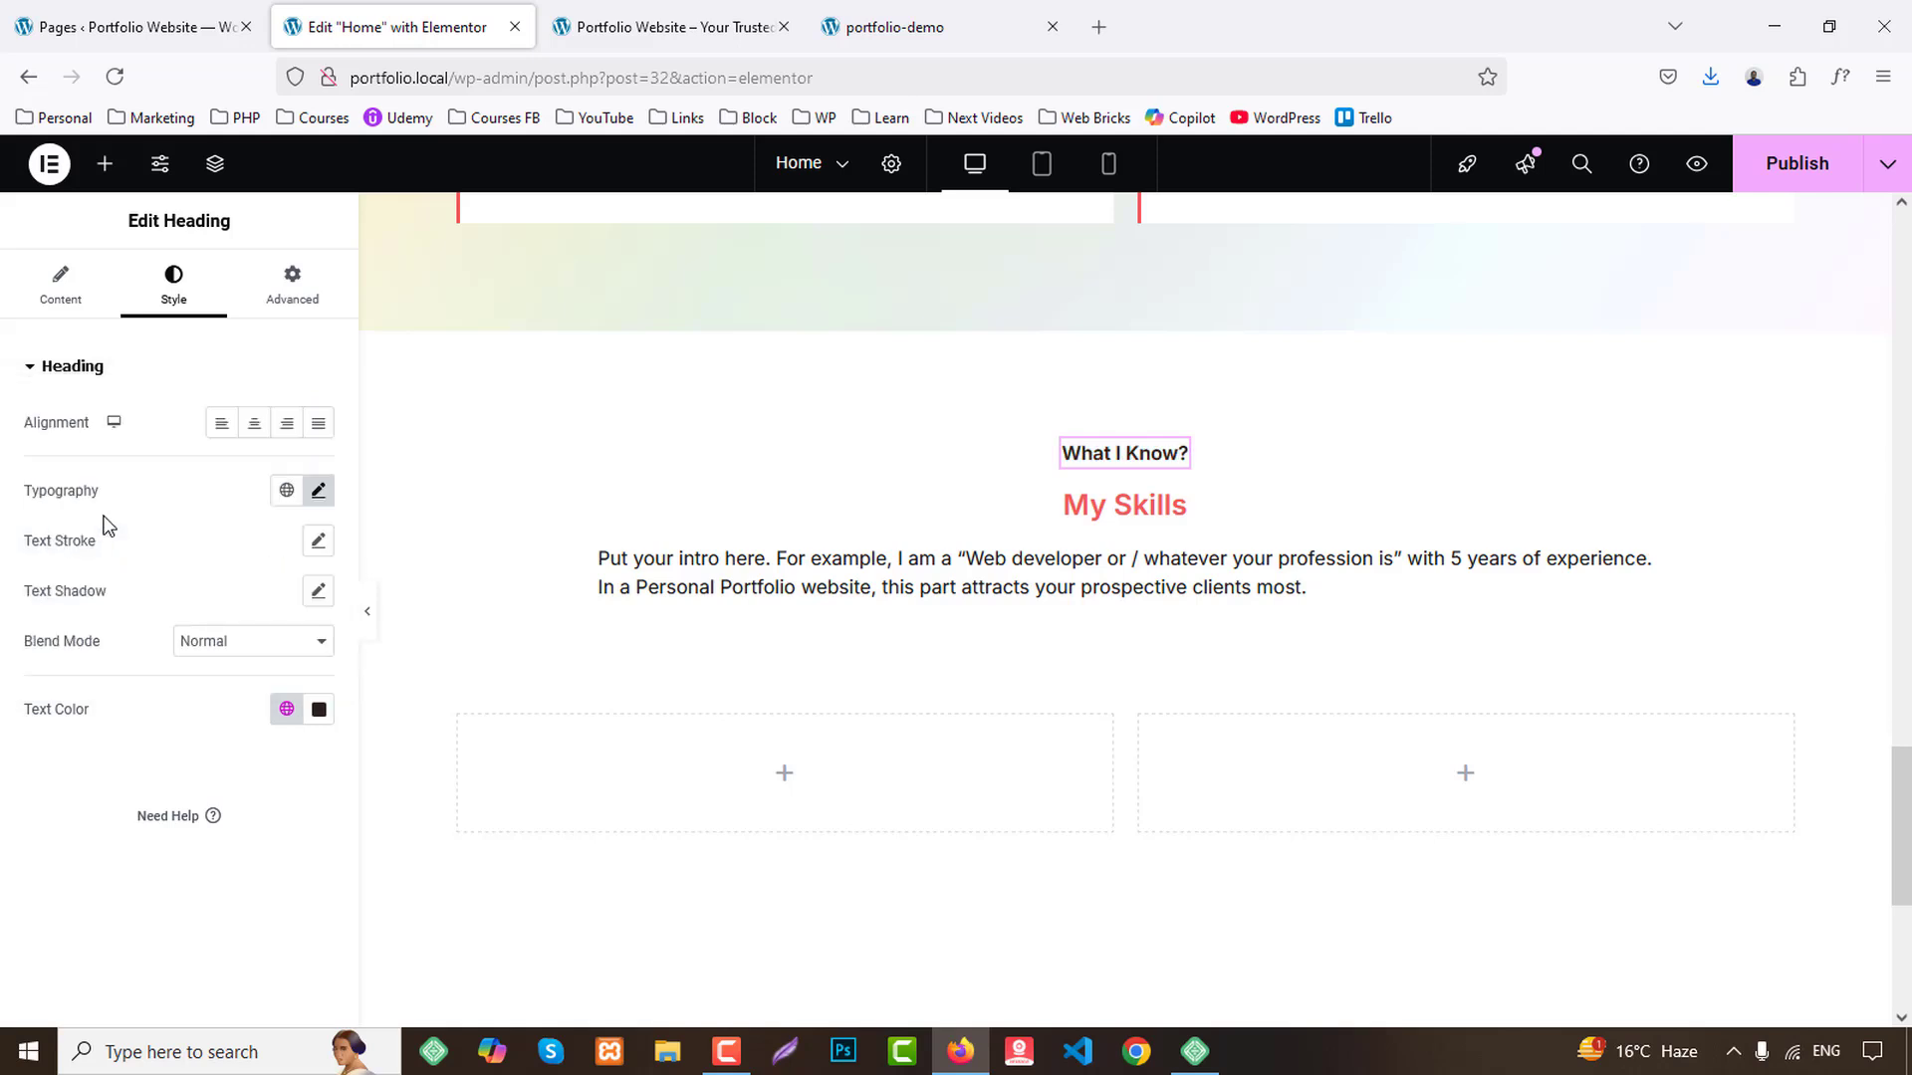
Set the "My Skills" heading's typography to weight 700 (Bold) and size 40 px.
left_click(1123, 505)
left_click(173, 282)
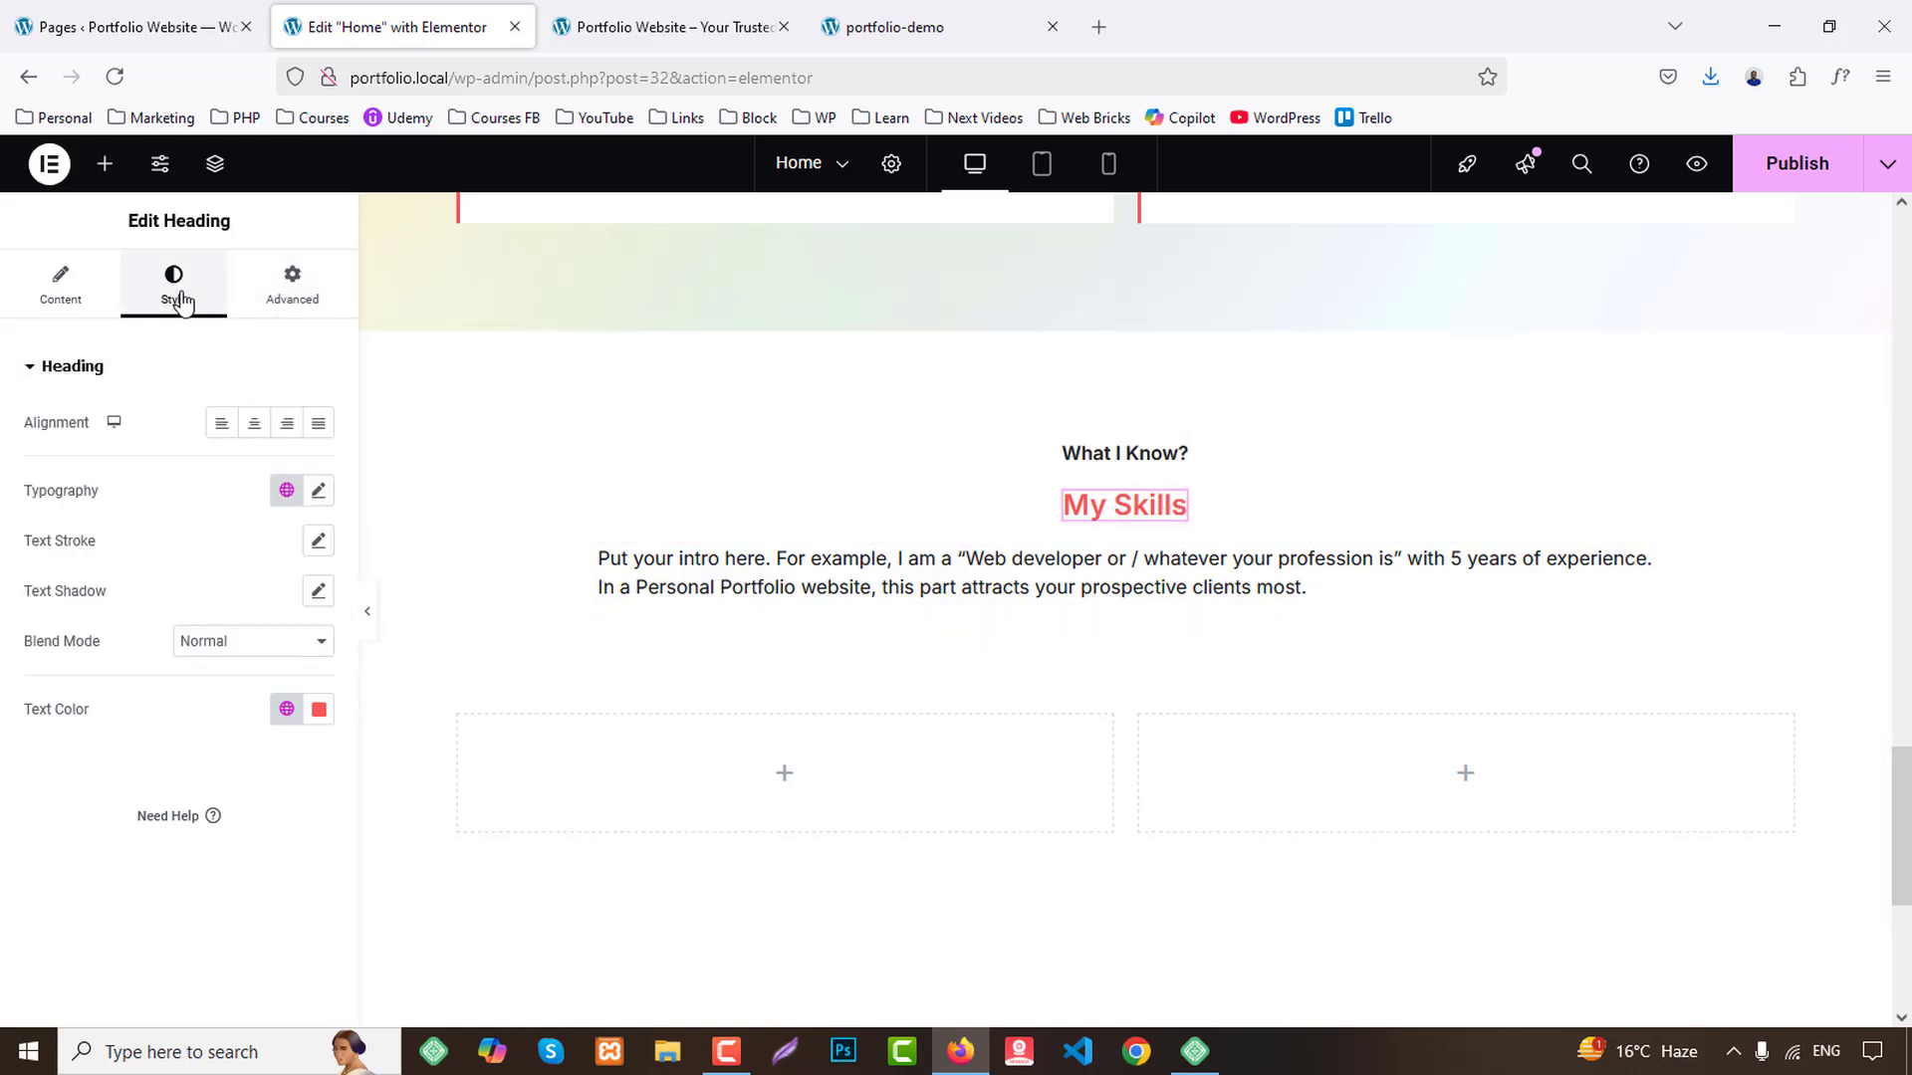
left_click(319, 490)
left_click(239, 727)
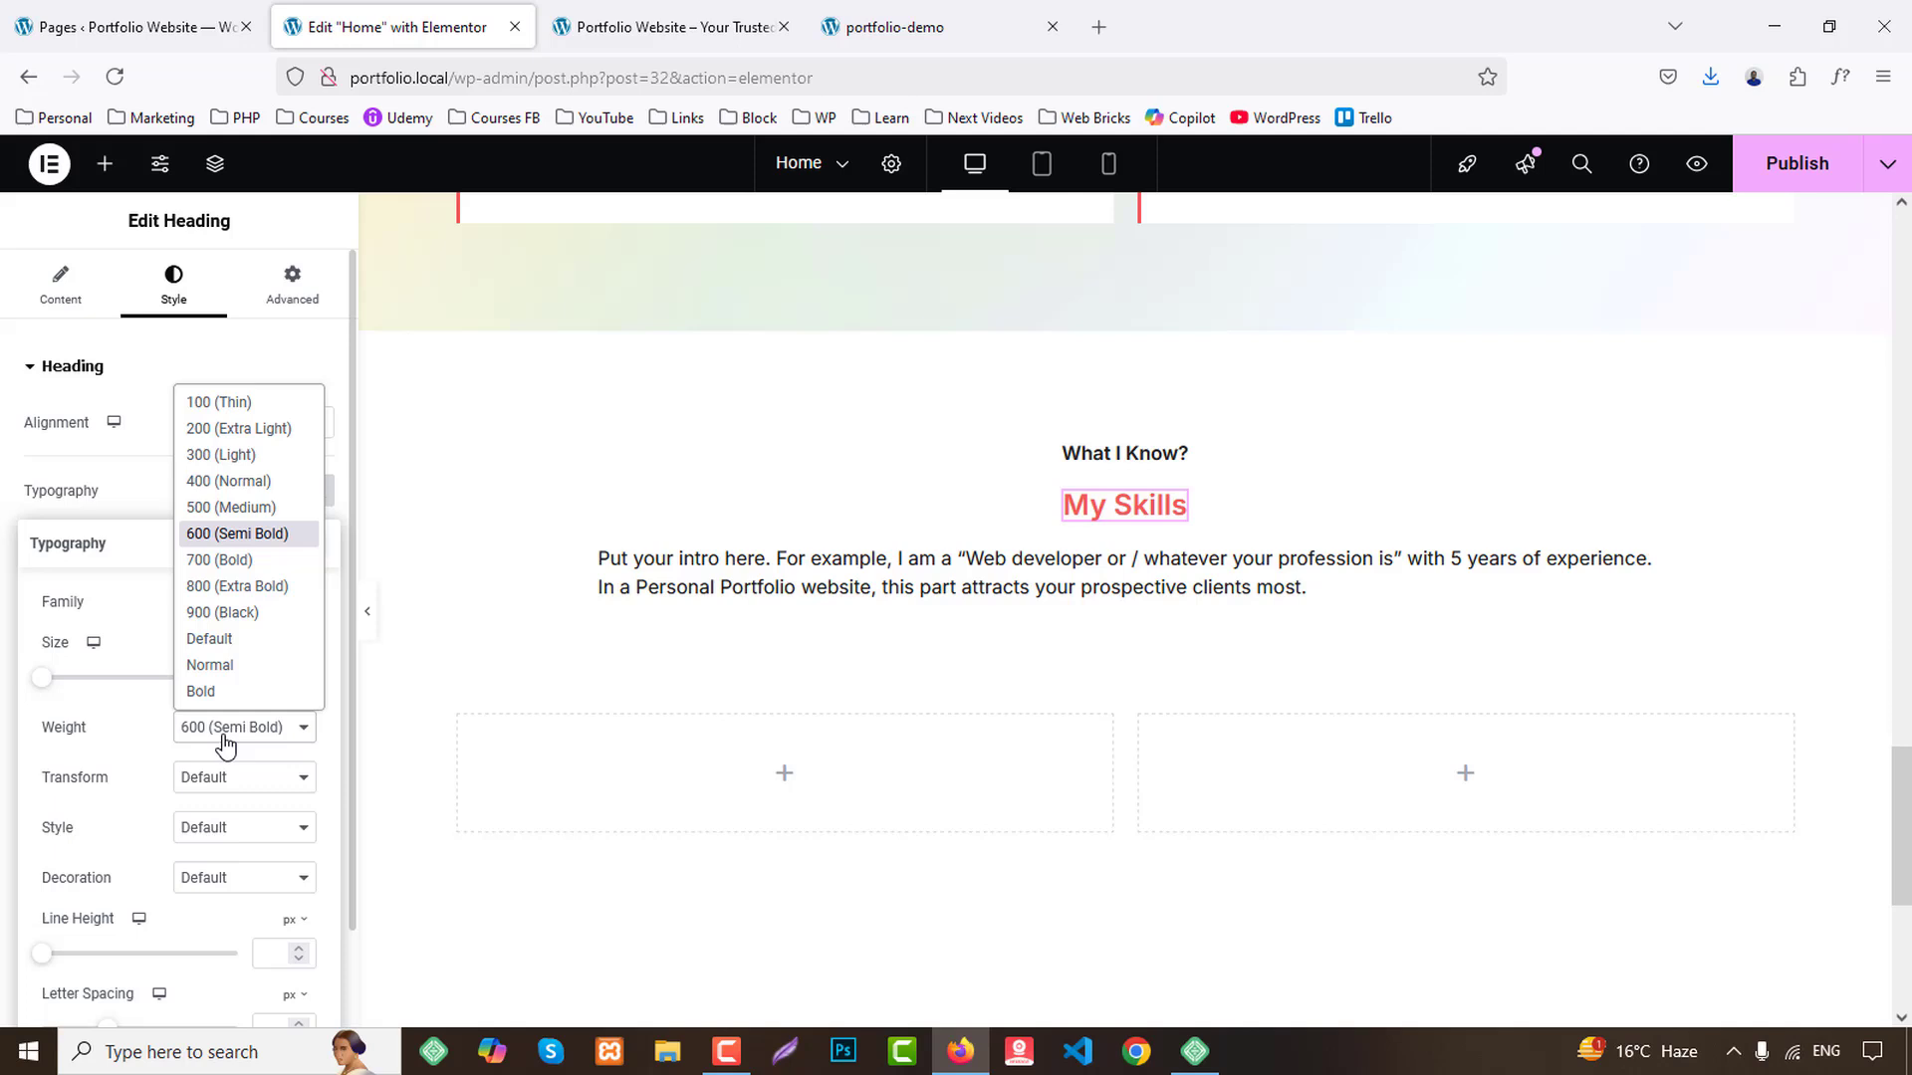
left_click(239, 572)
type("40")
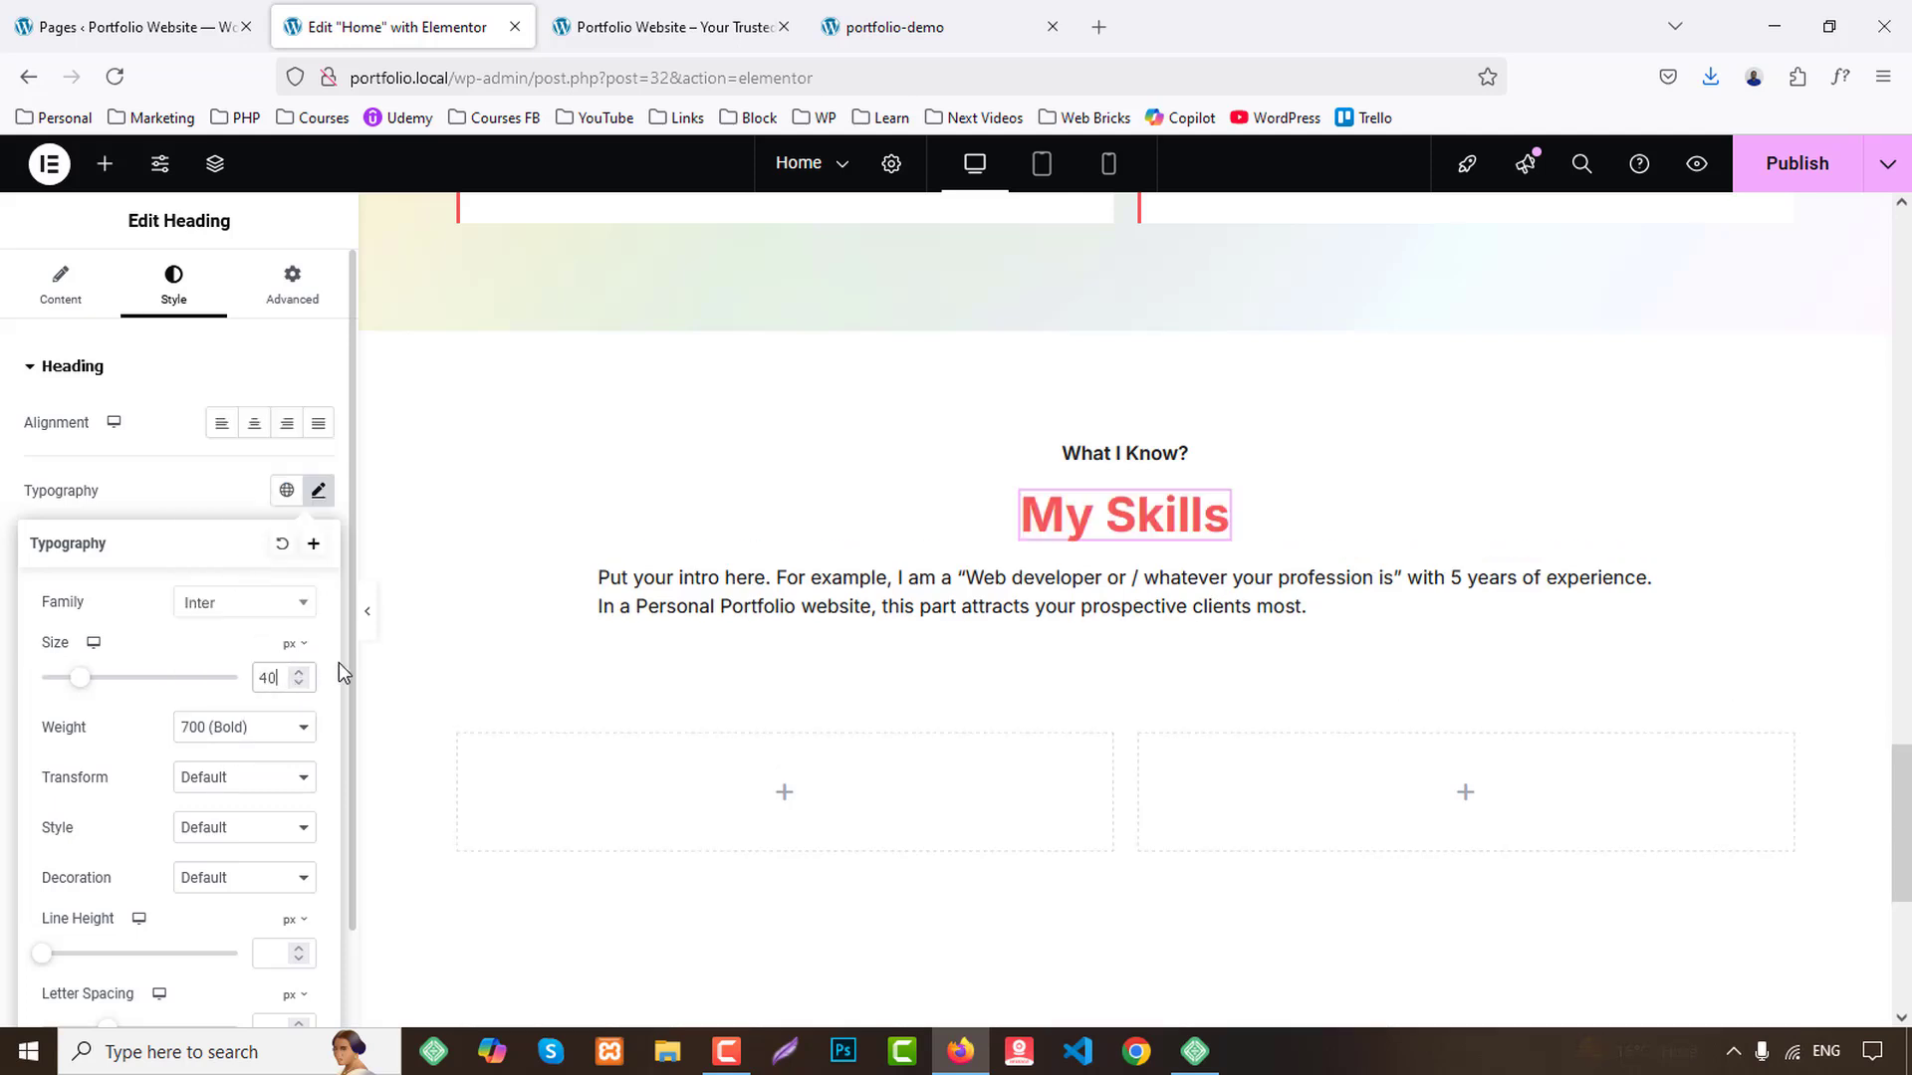
Center-align the intro paragraph under the My Skills heading and publish the page.
left_click(1031, 606)
left_click(175, 287)
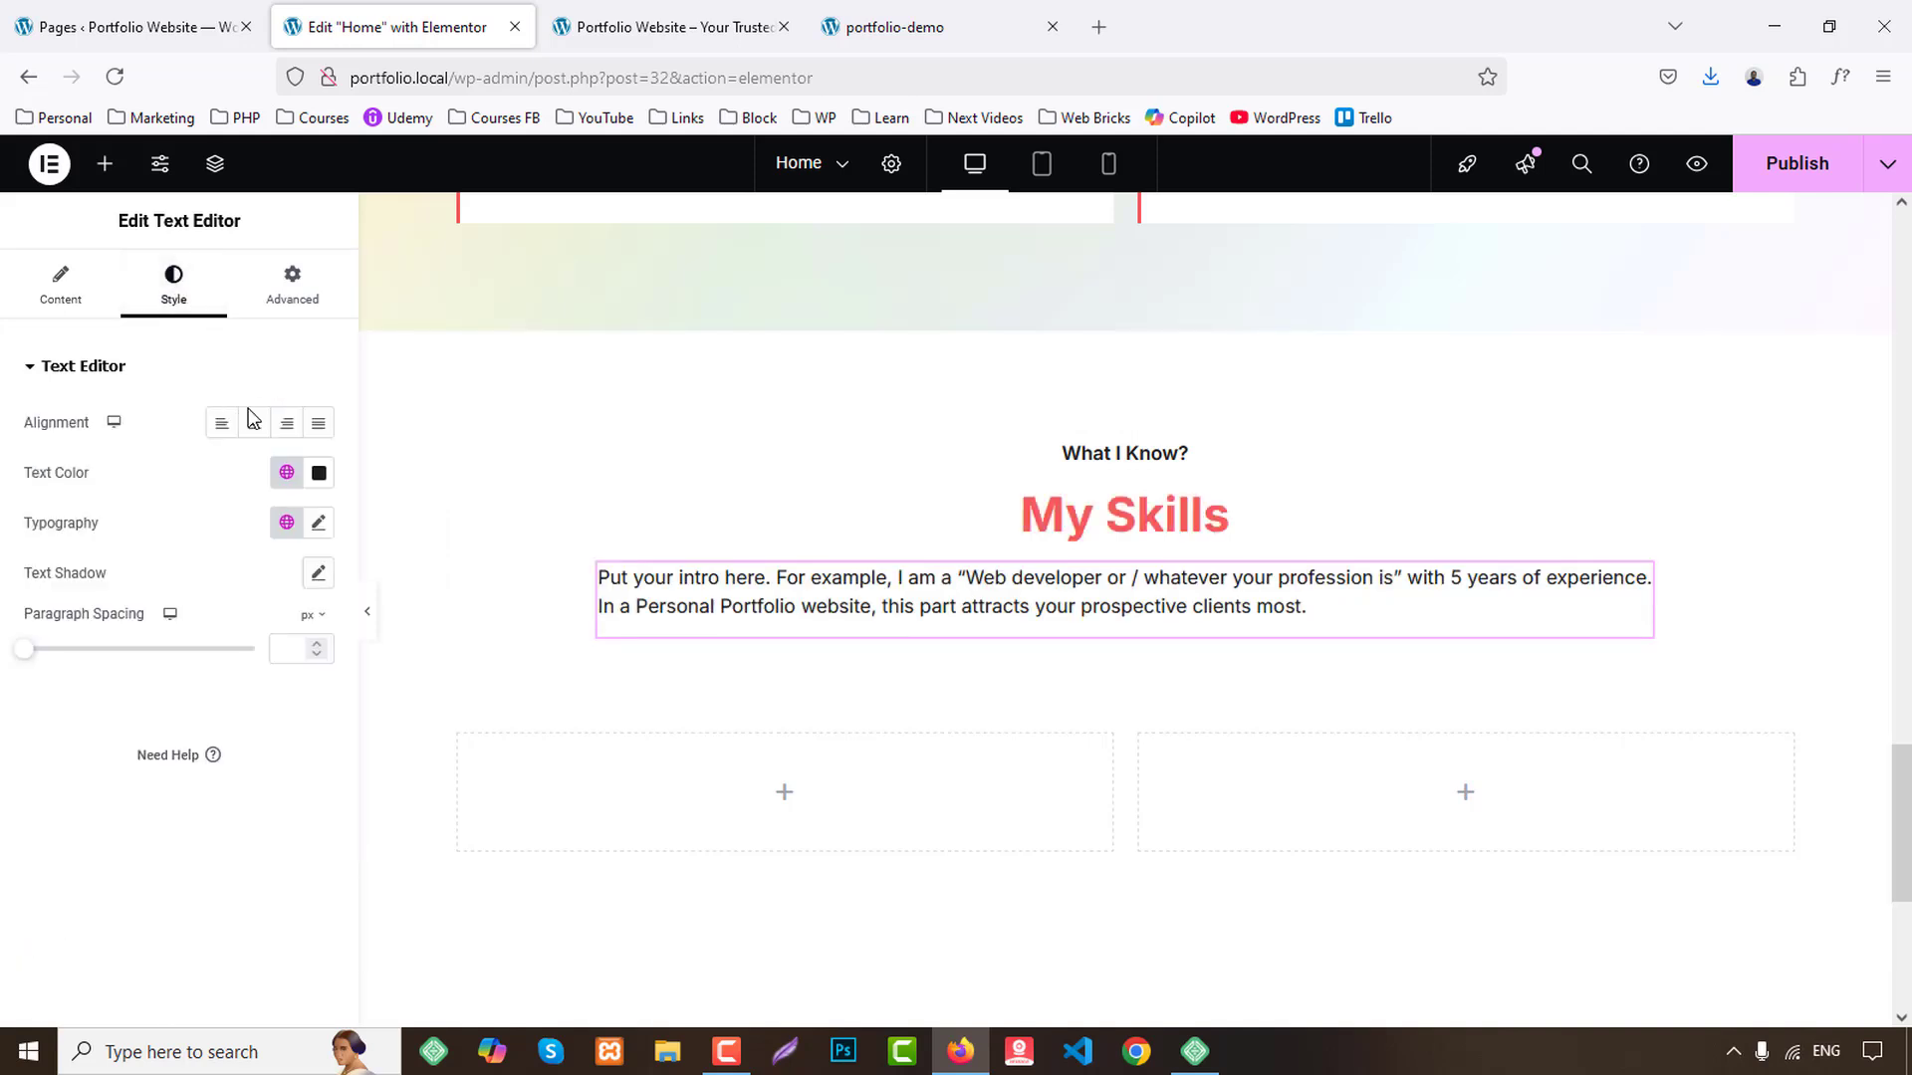
left_click(254, 424)
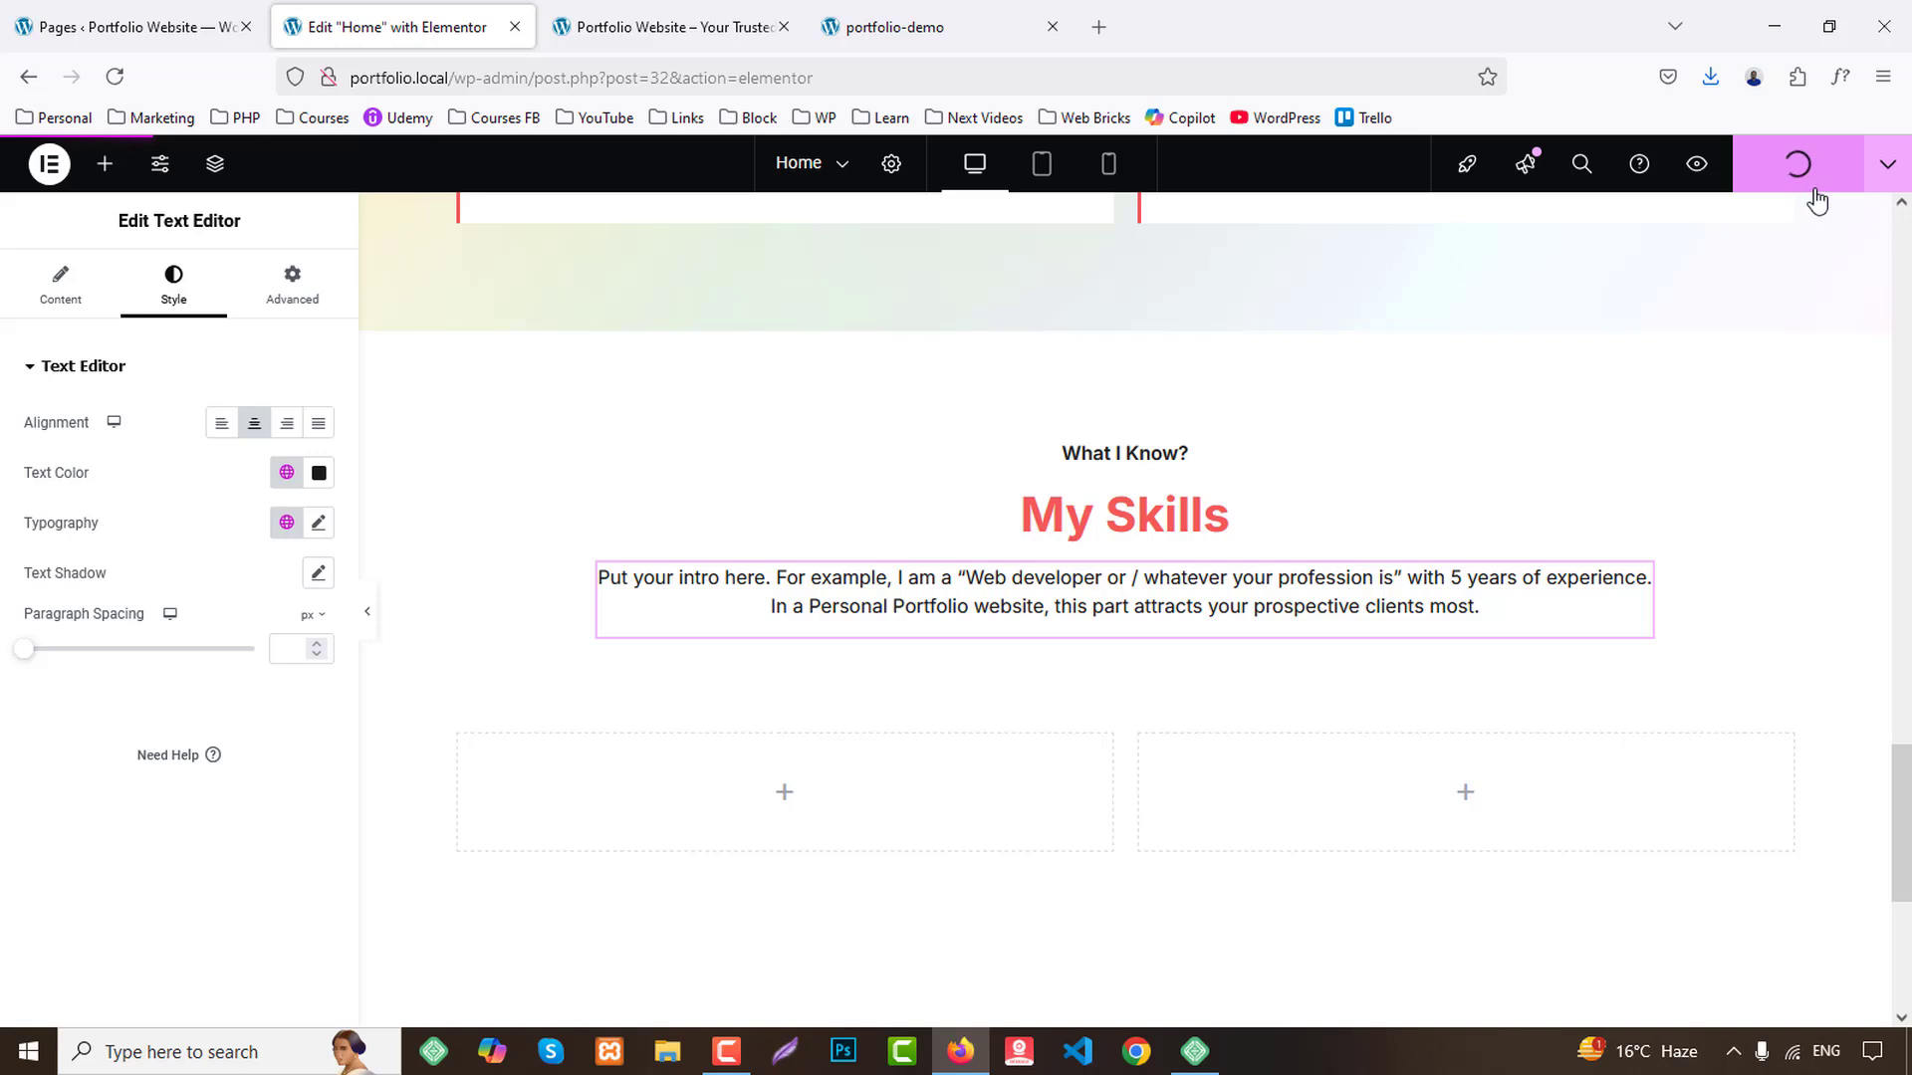
left_click(105, 163)
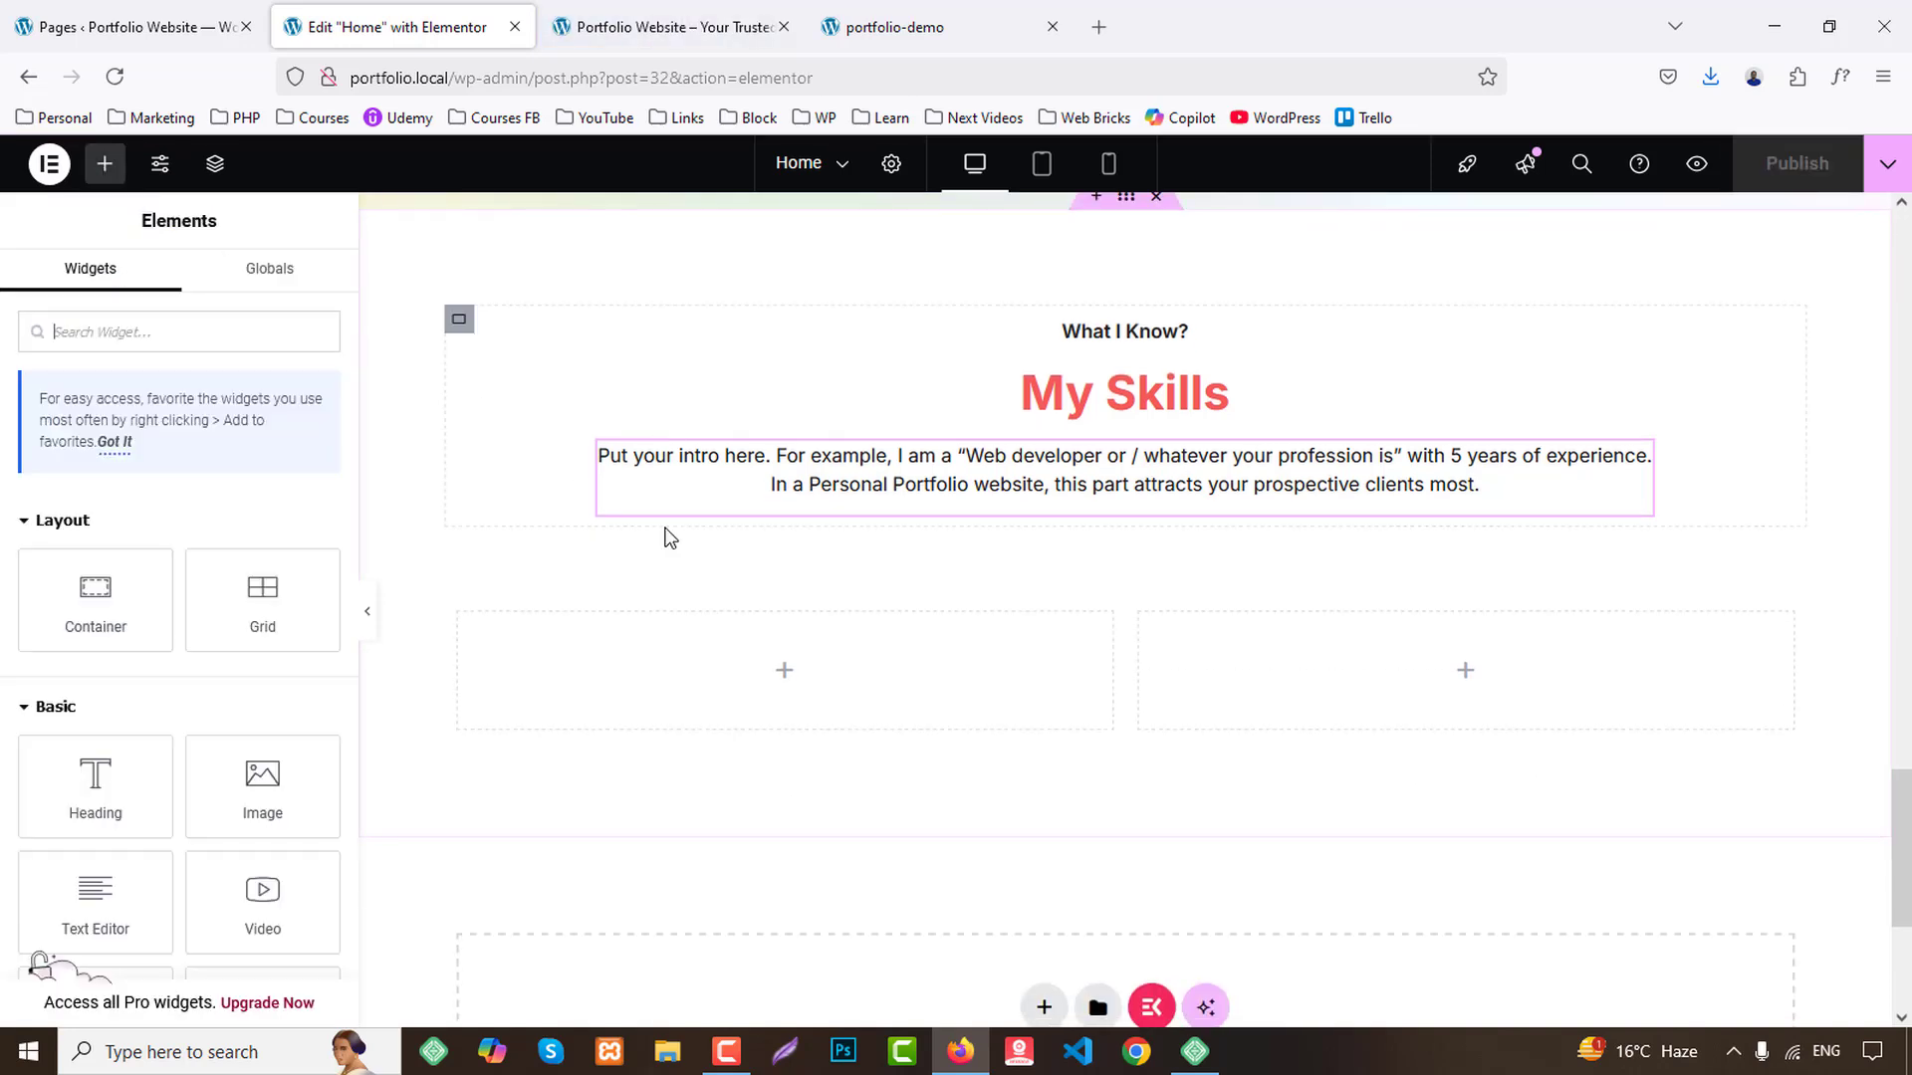
type("proge")
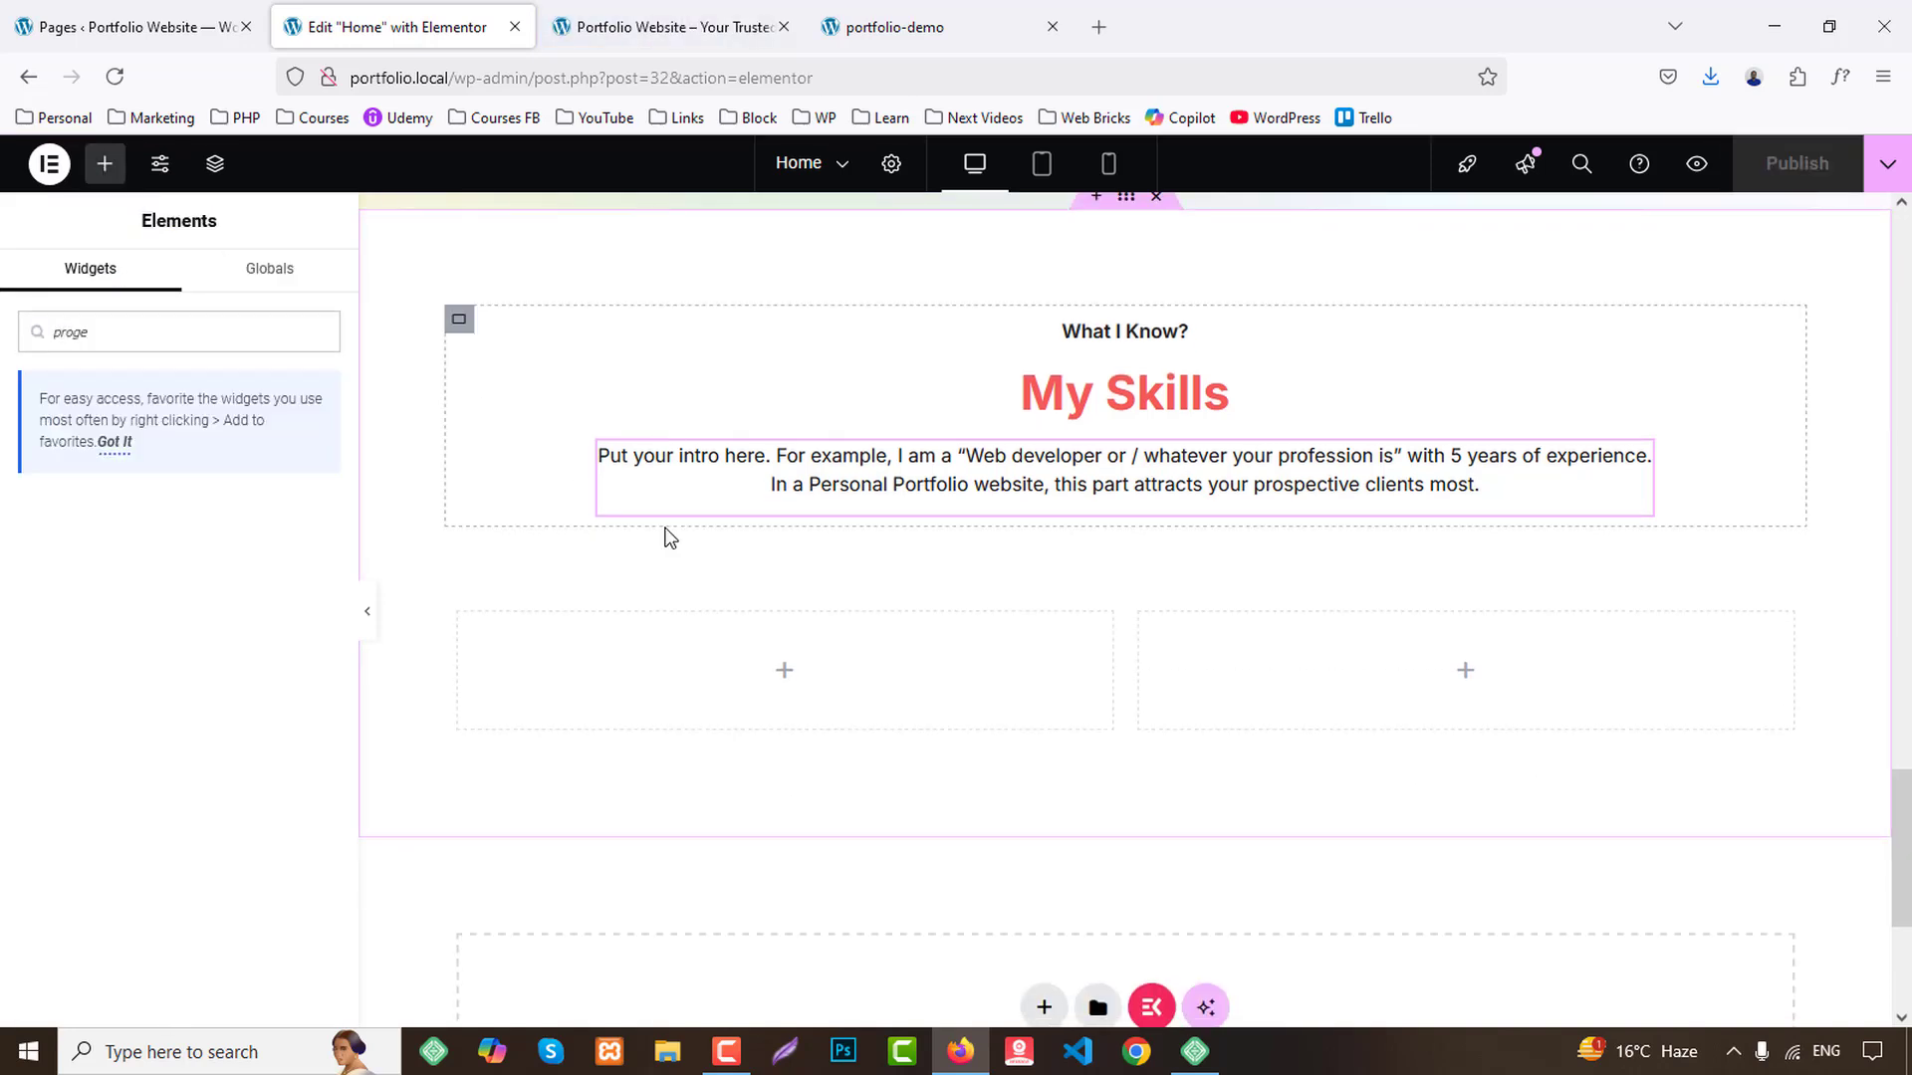
key("BackSpace")
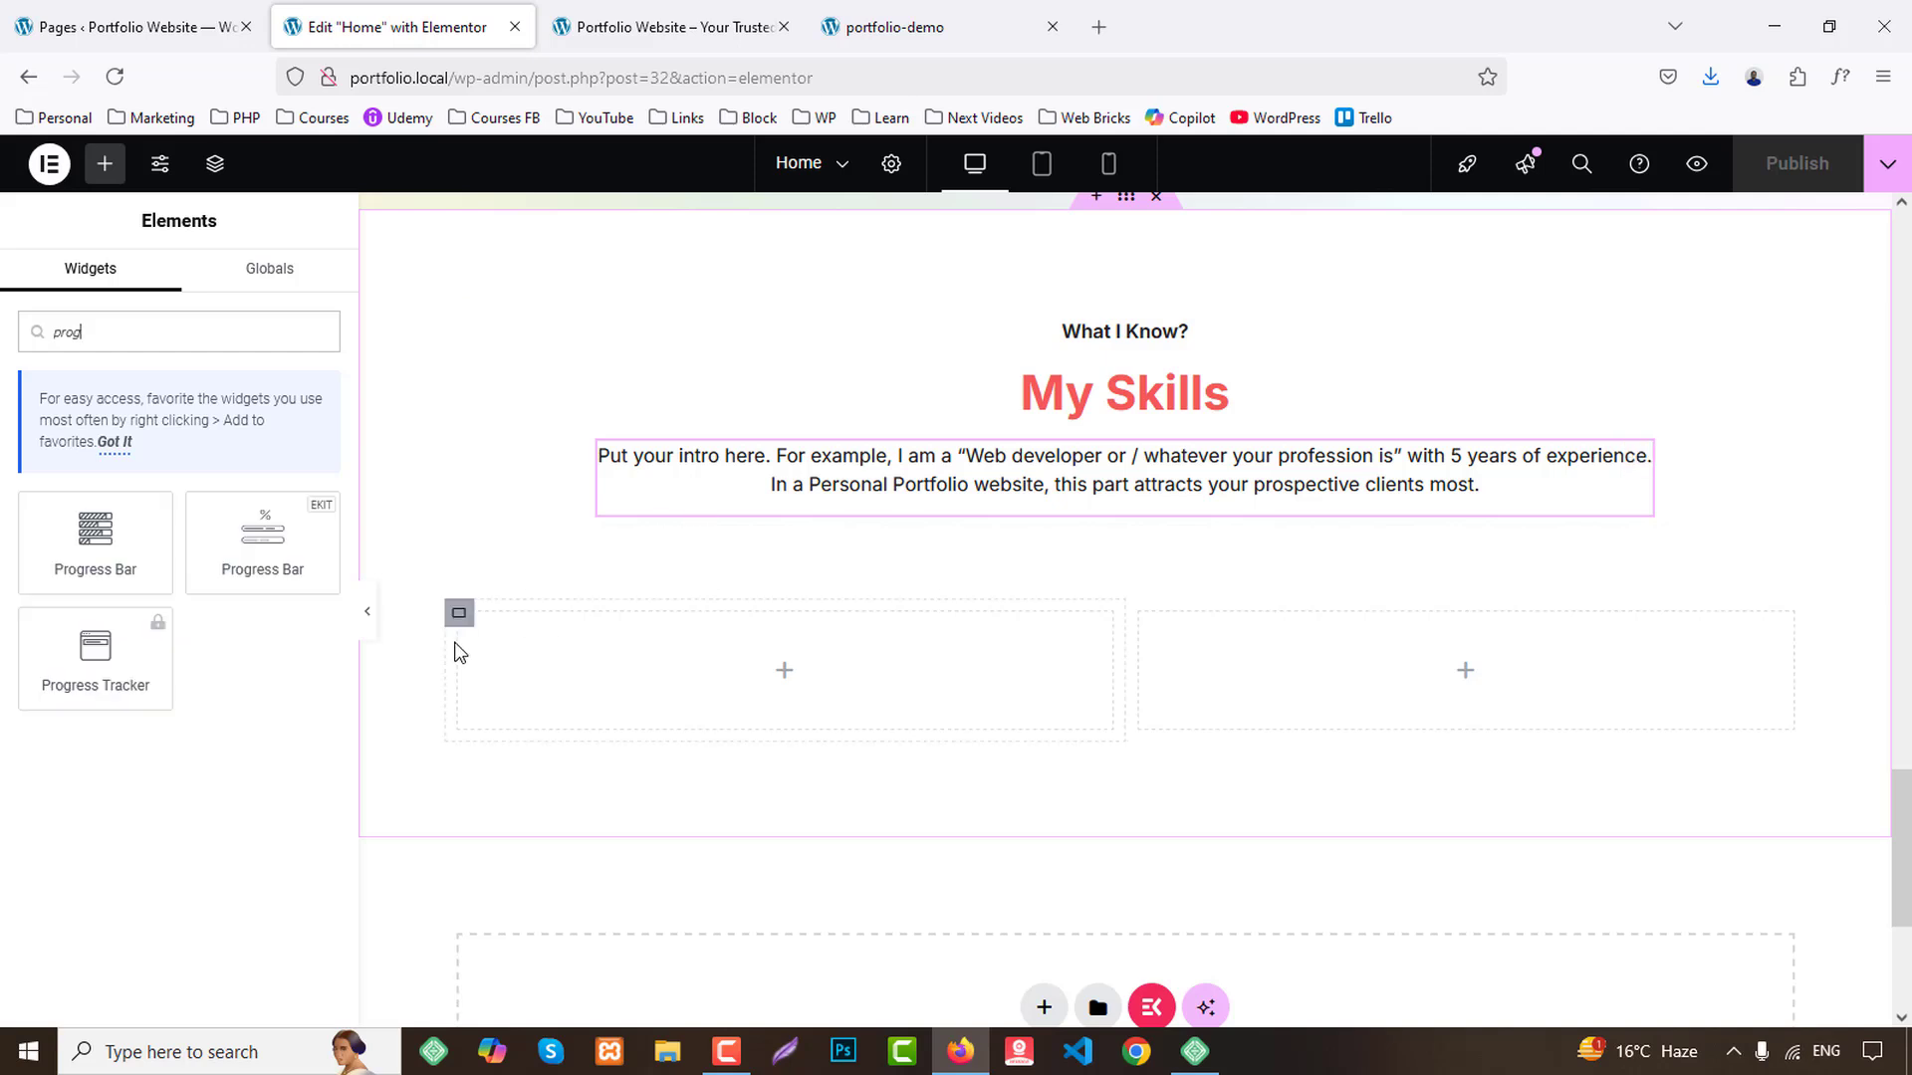
left_click_drag(98, 555, 804, 677)
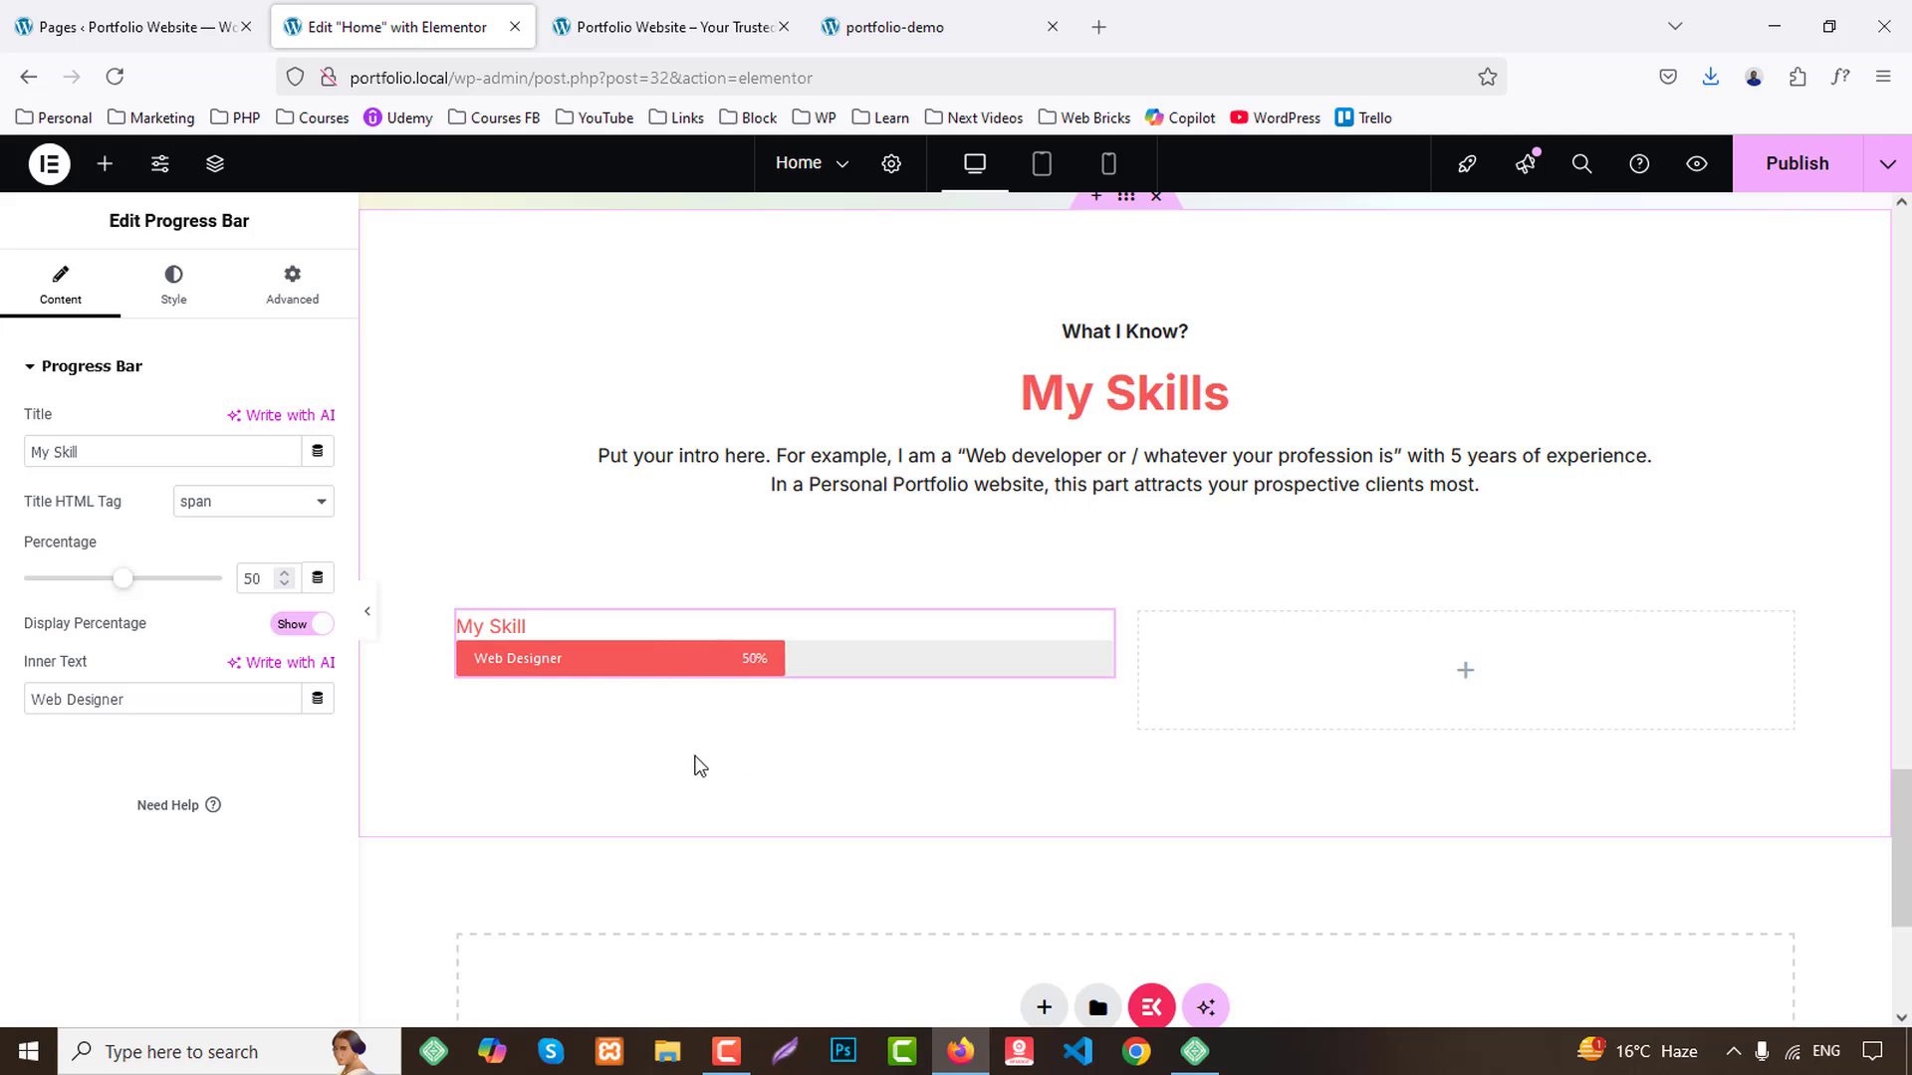
right_click(601, 643)
left_click(696, 997)
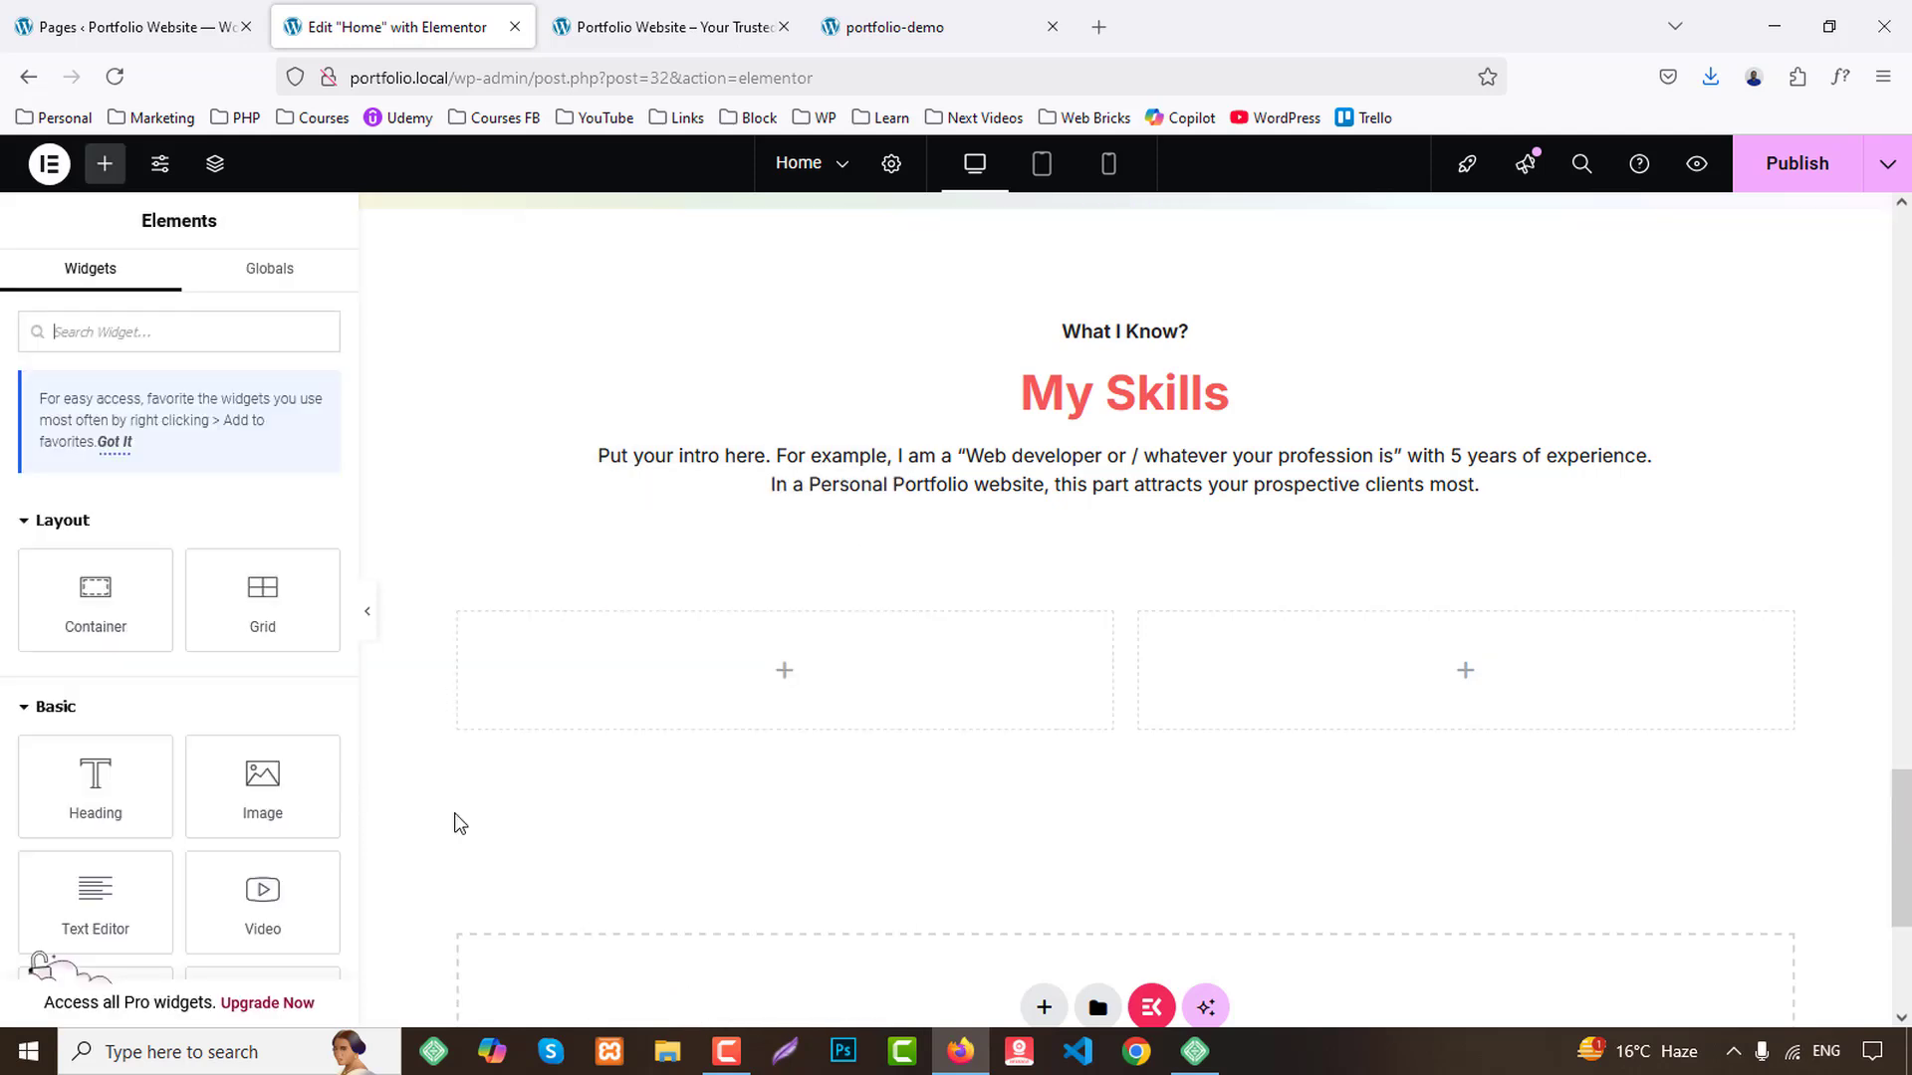
Add the EKIT Progress Bar widget to the first of the two empty containers and set its style to Tooltip Circle.
type("prog")
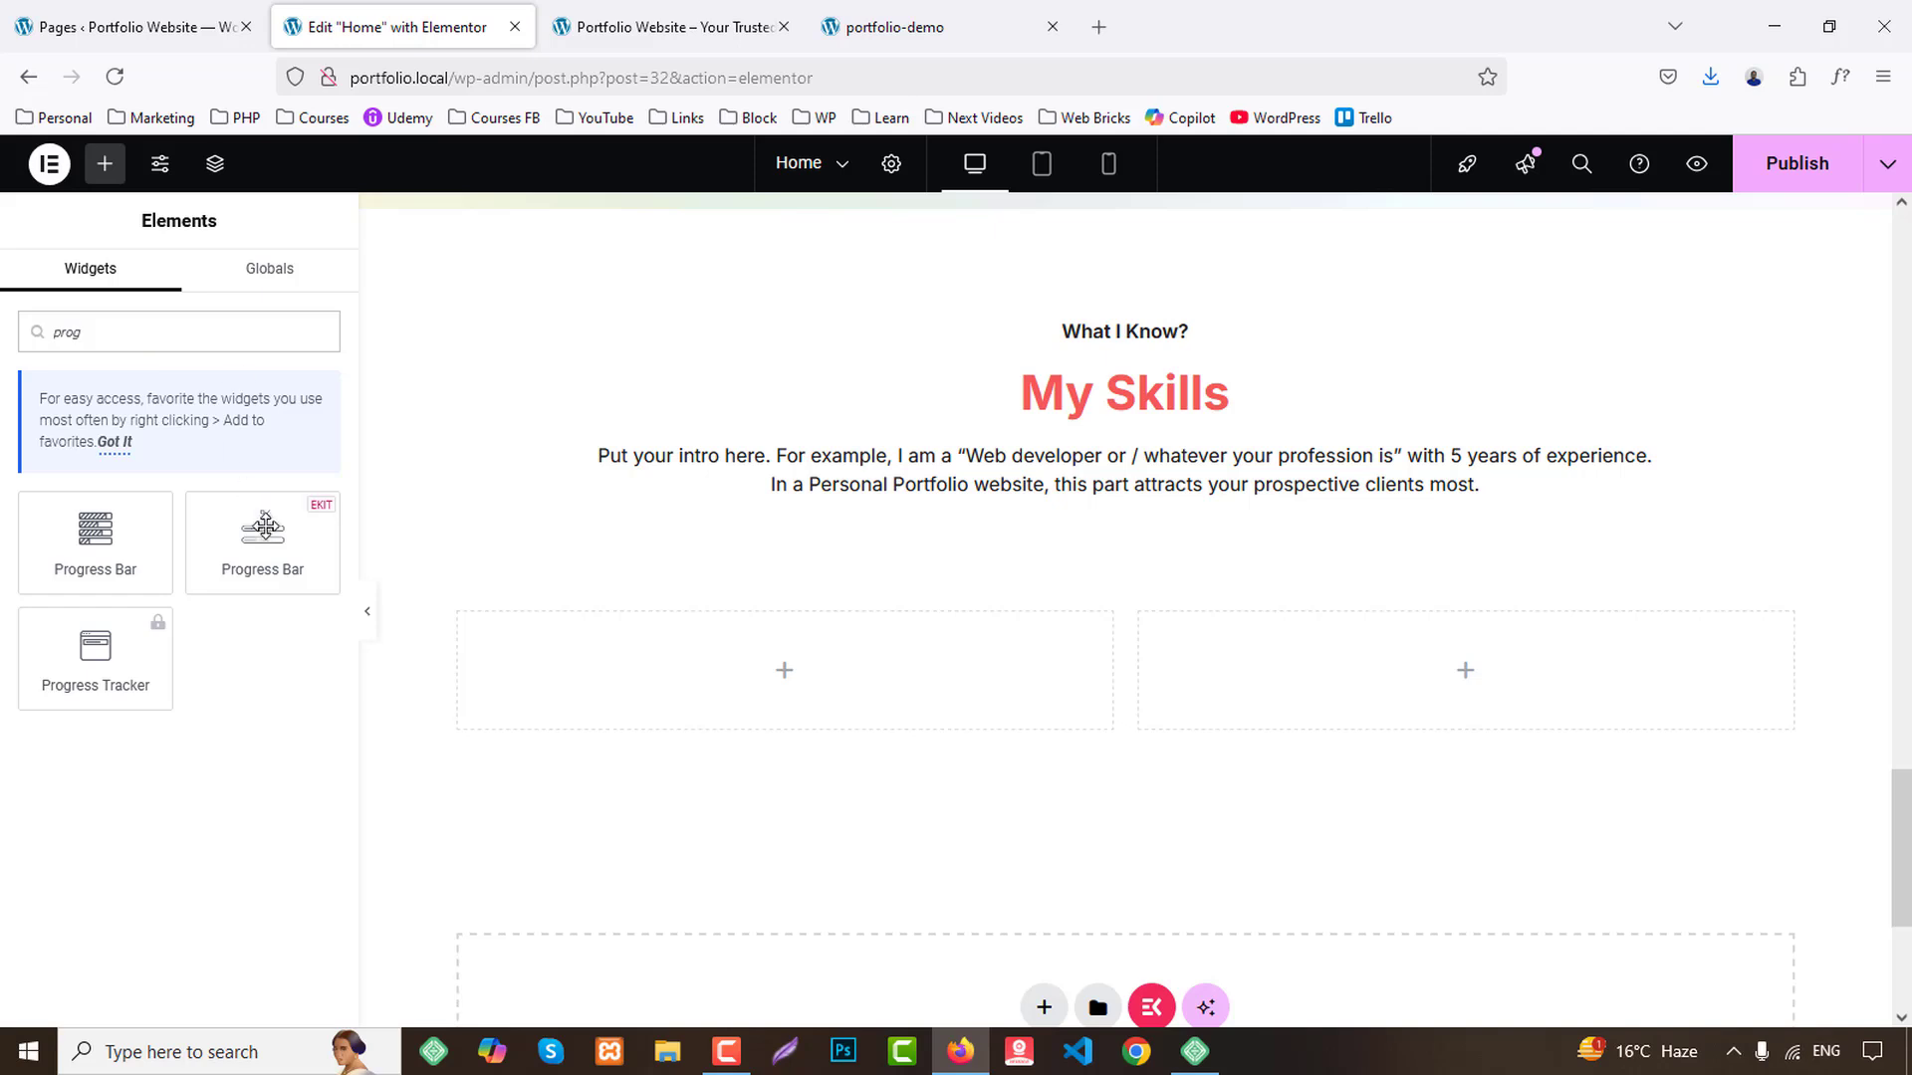
left_click_drag(264, 528, 926, 686)
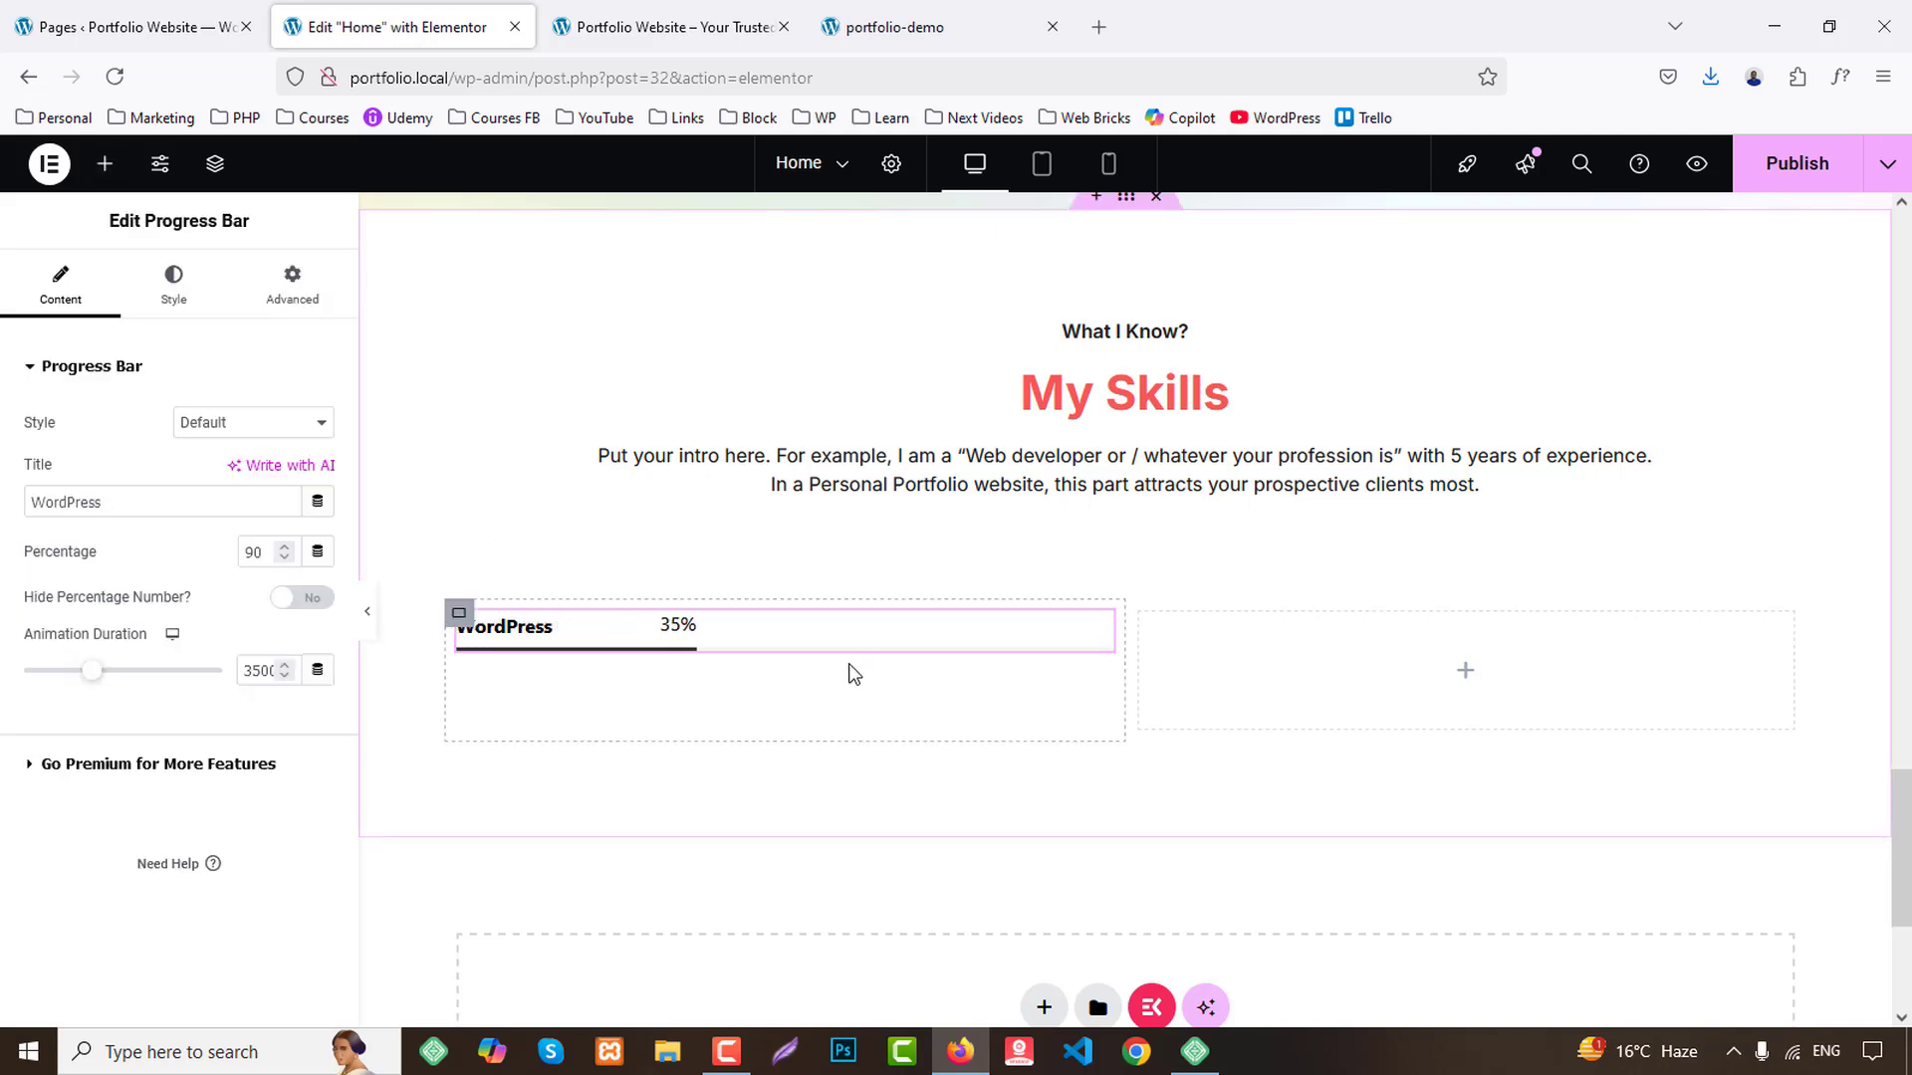
left_click(204, 423)
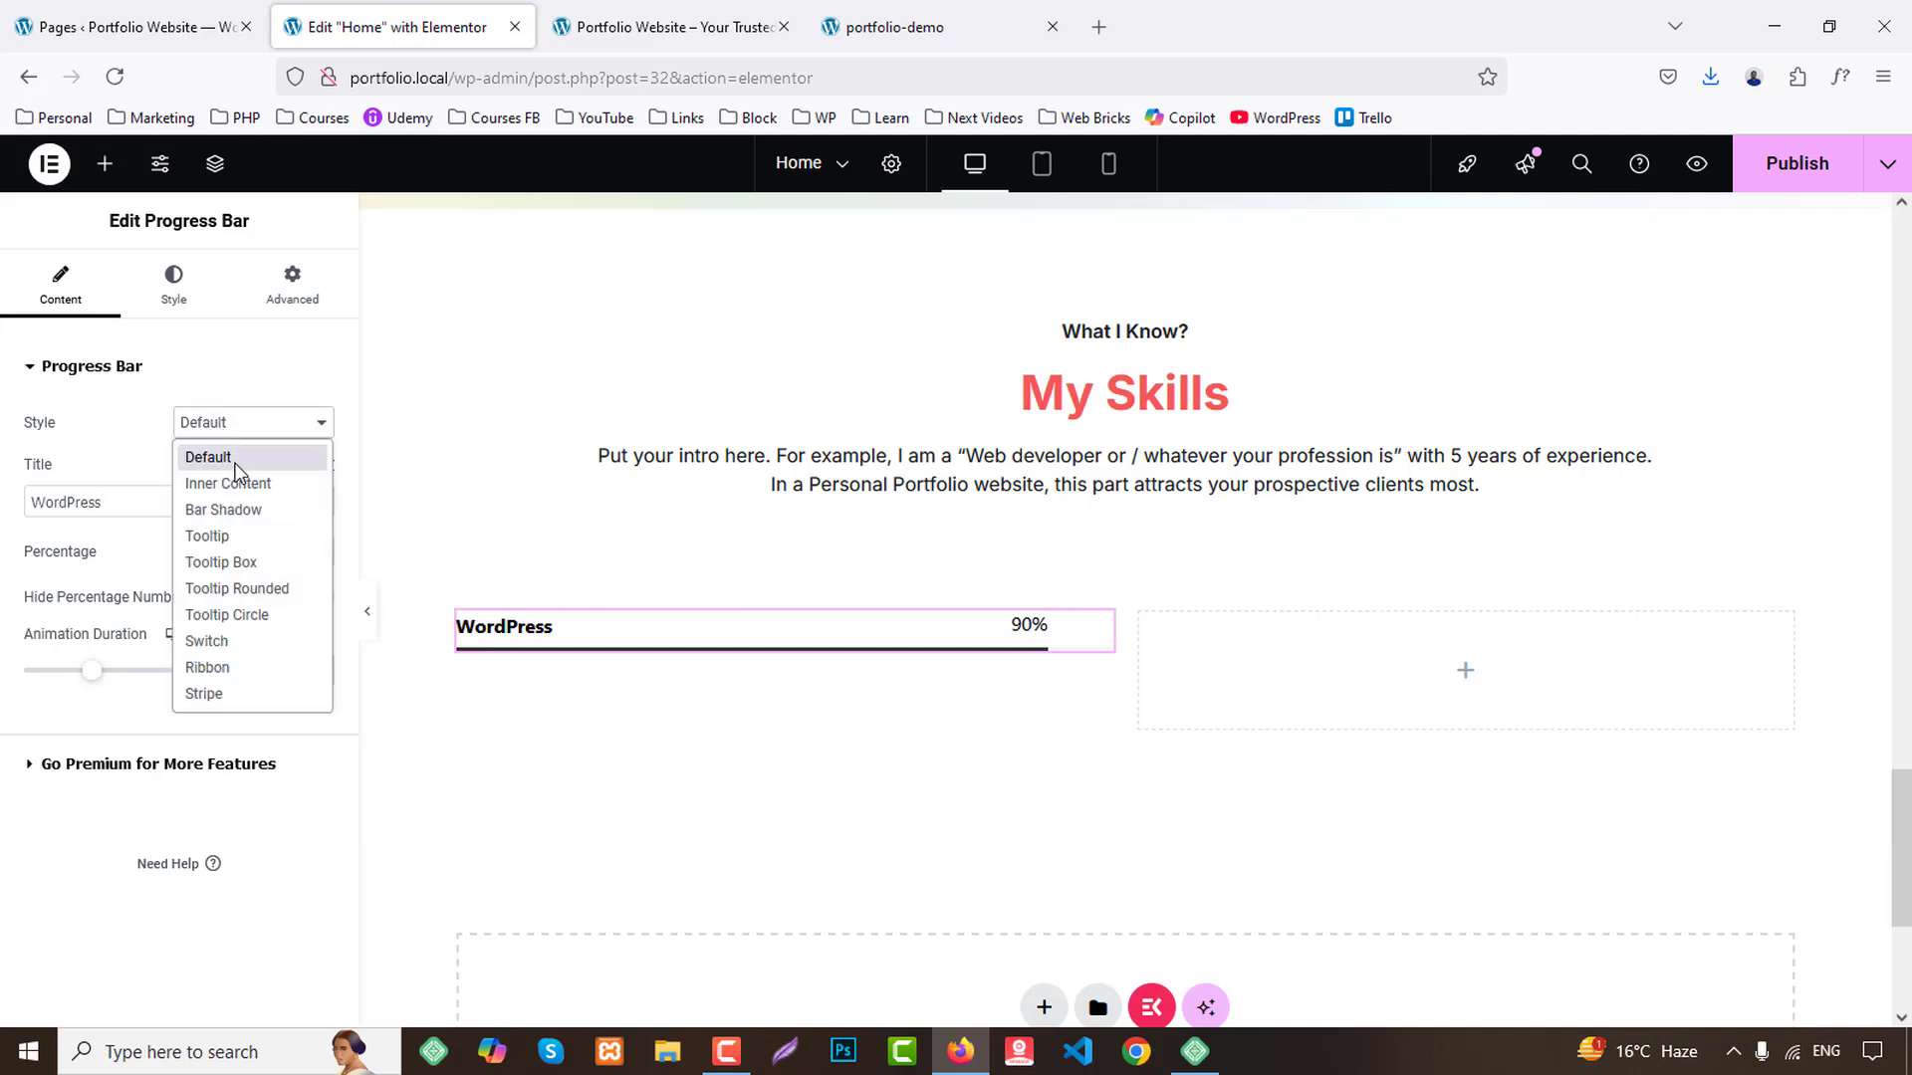
left_click(263, 615)
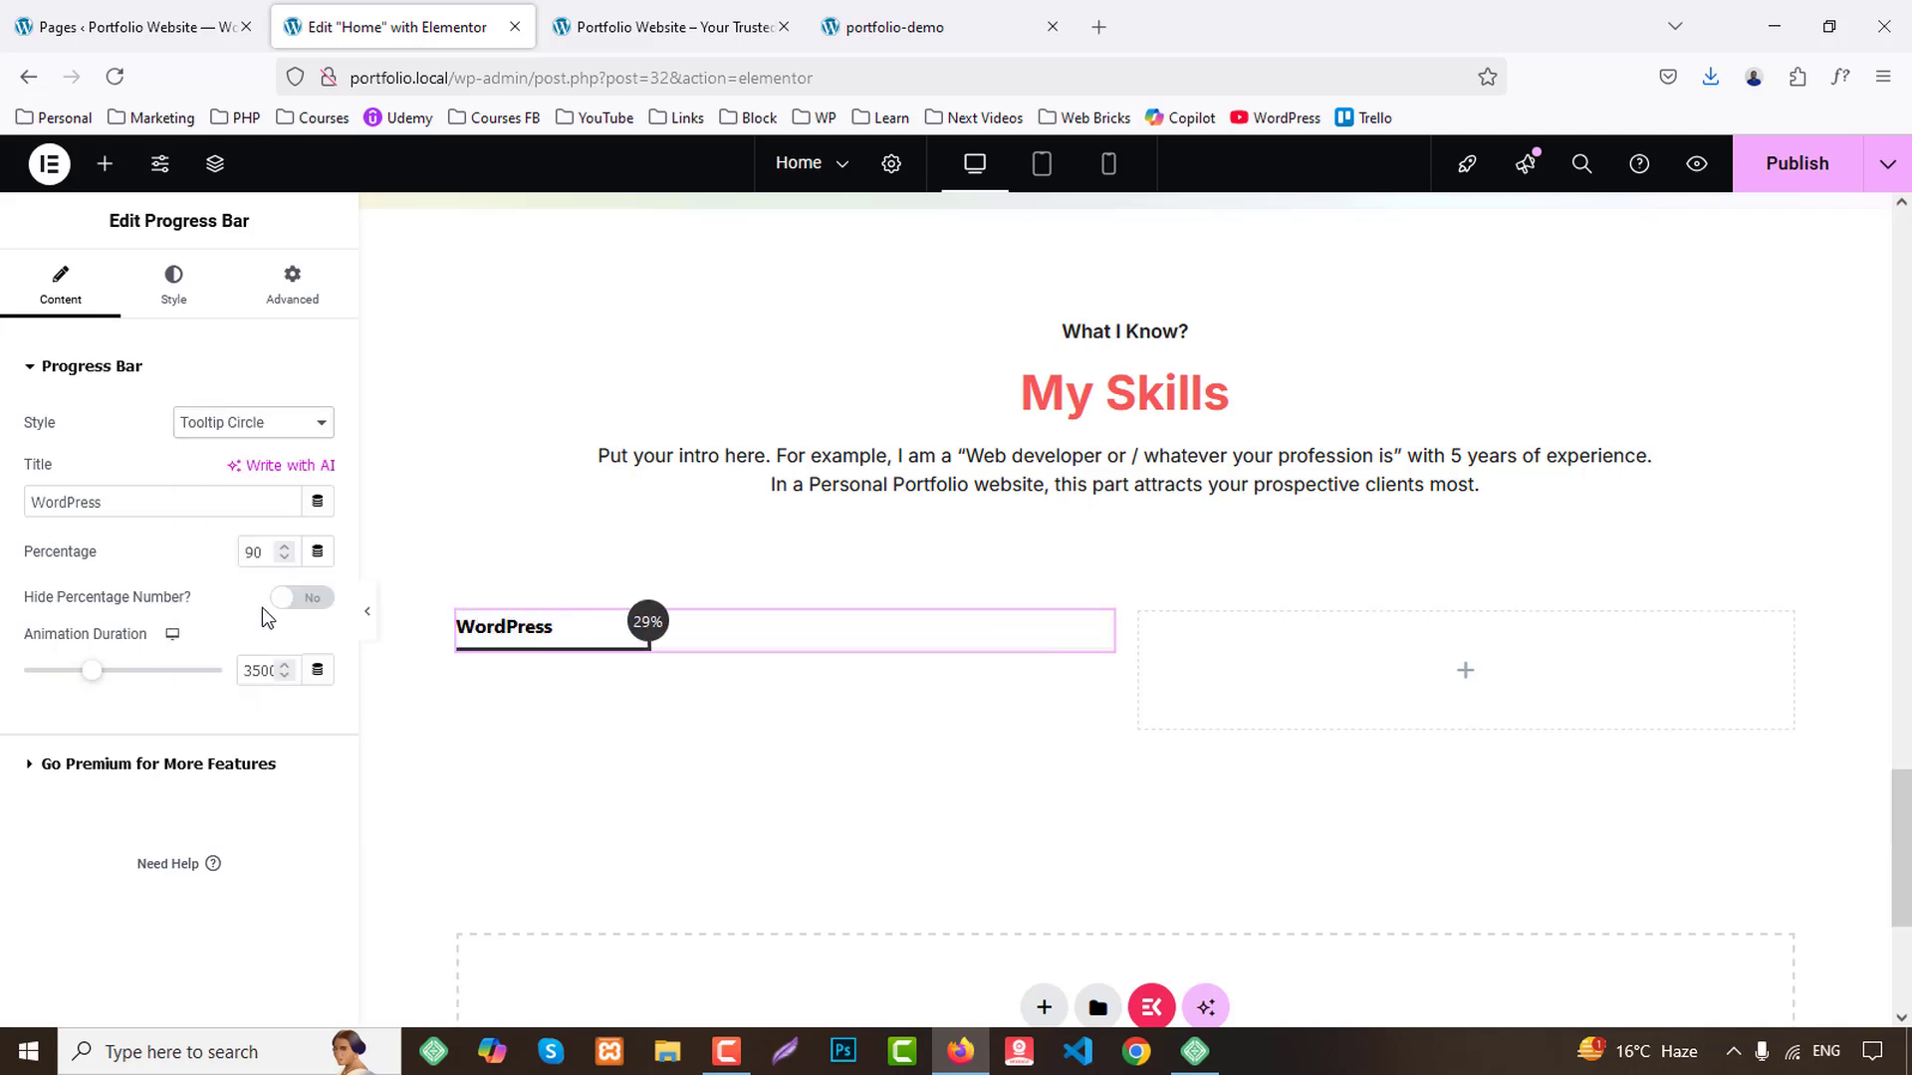
Copy the first skill name, "HTML / CSS", from the portfolio-demo site to replace the progress bar's title.
left_click(935, 8)
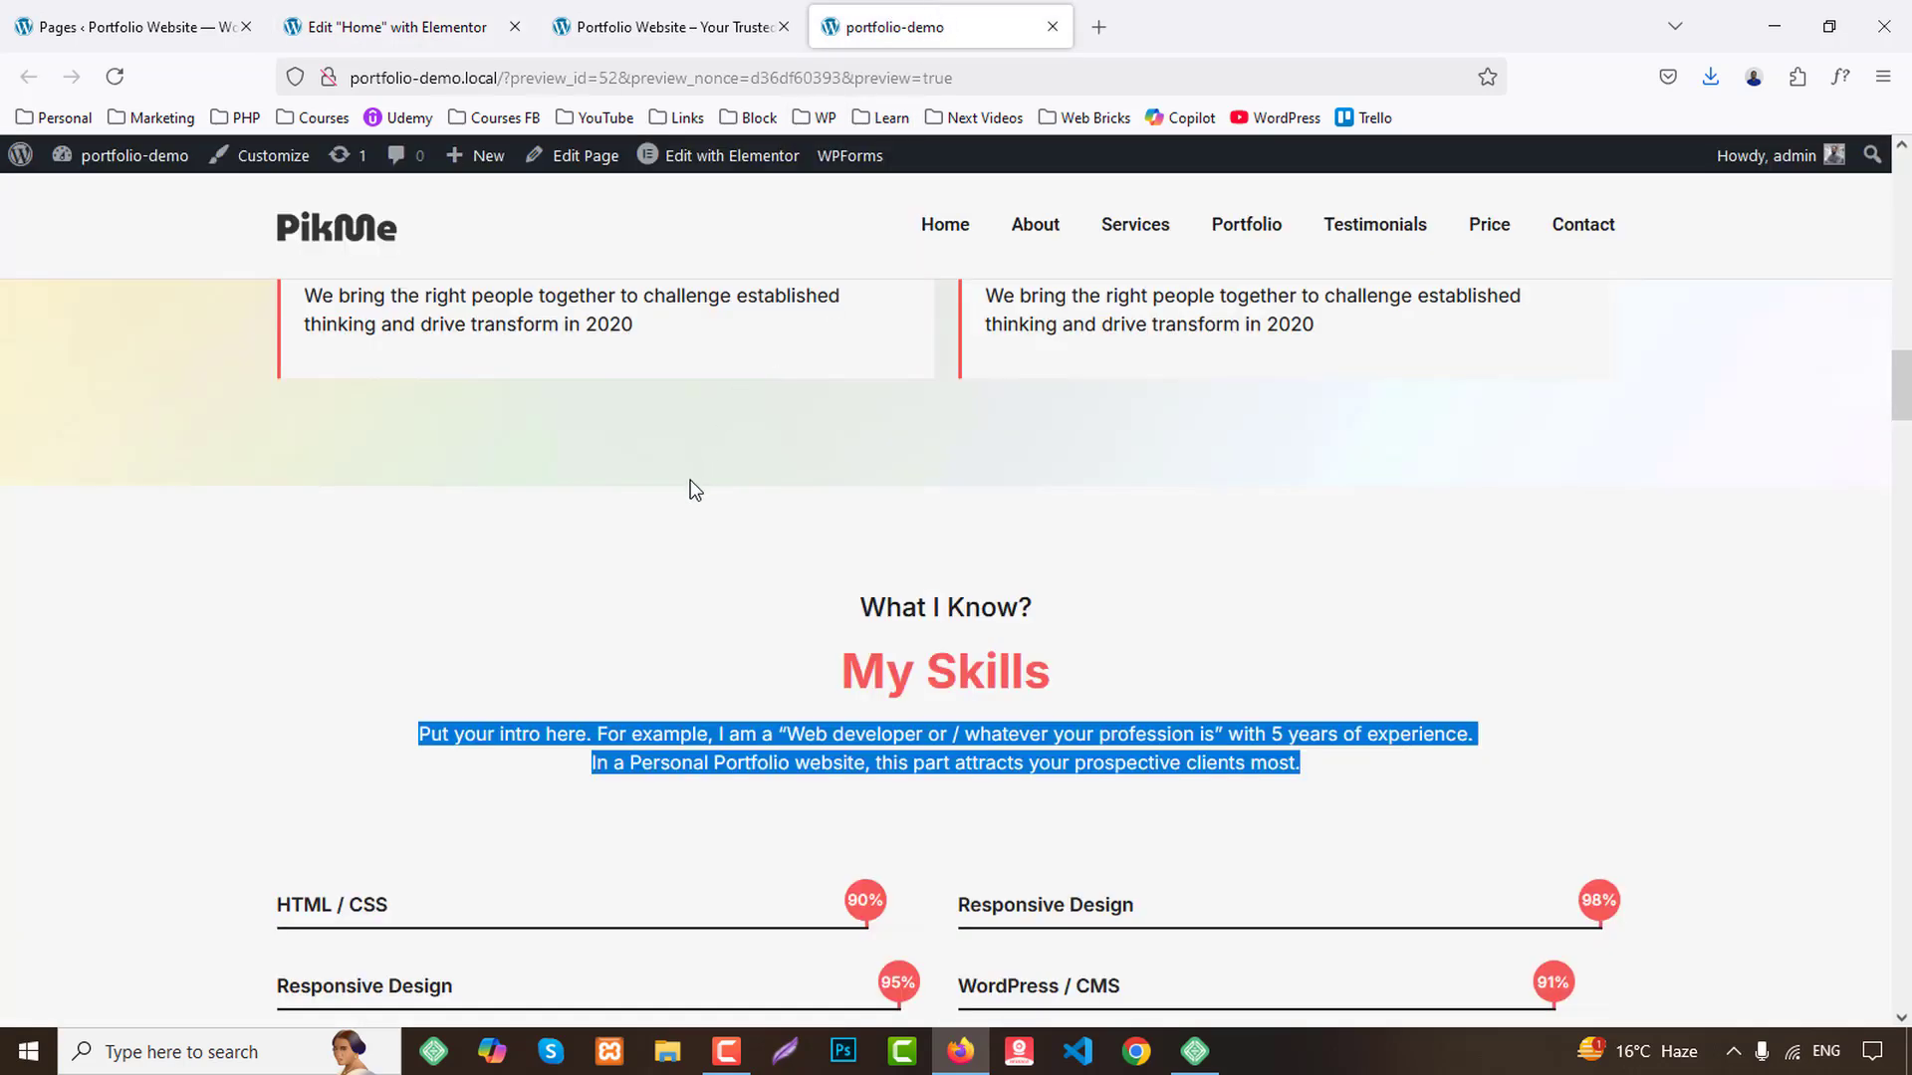
scroll(694, 490, "down", 4)
left_click_drag(279, 534, 416, 540)
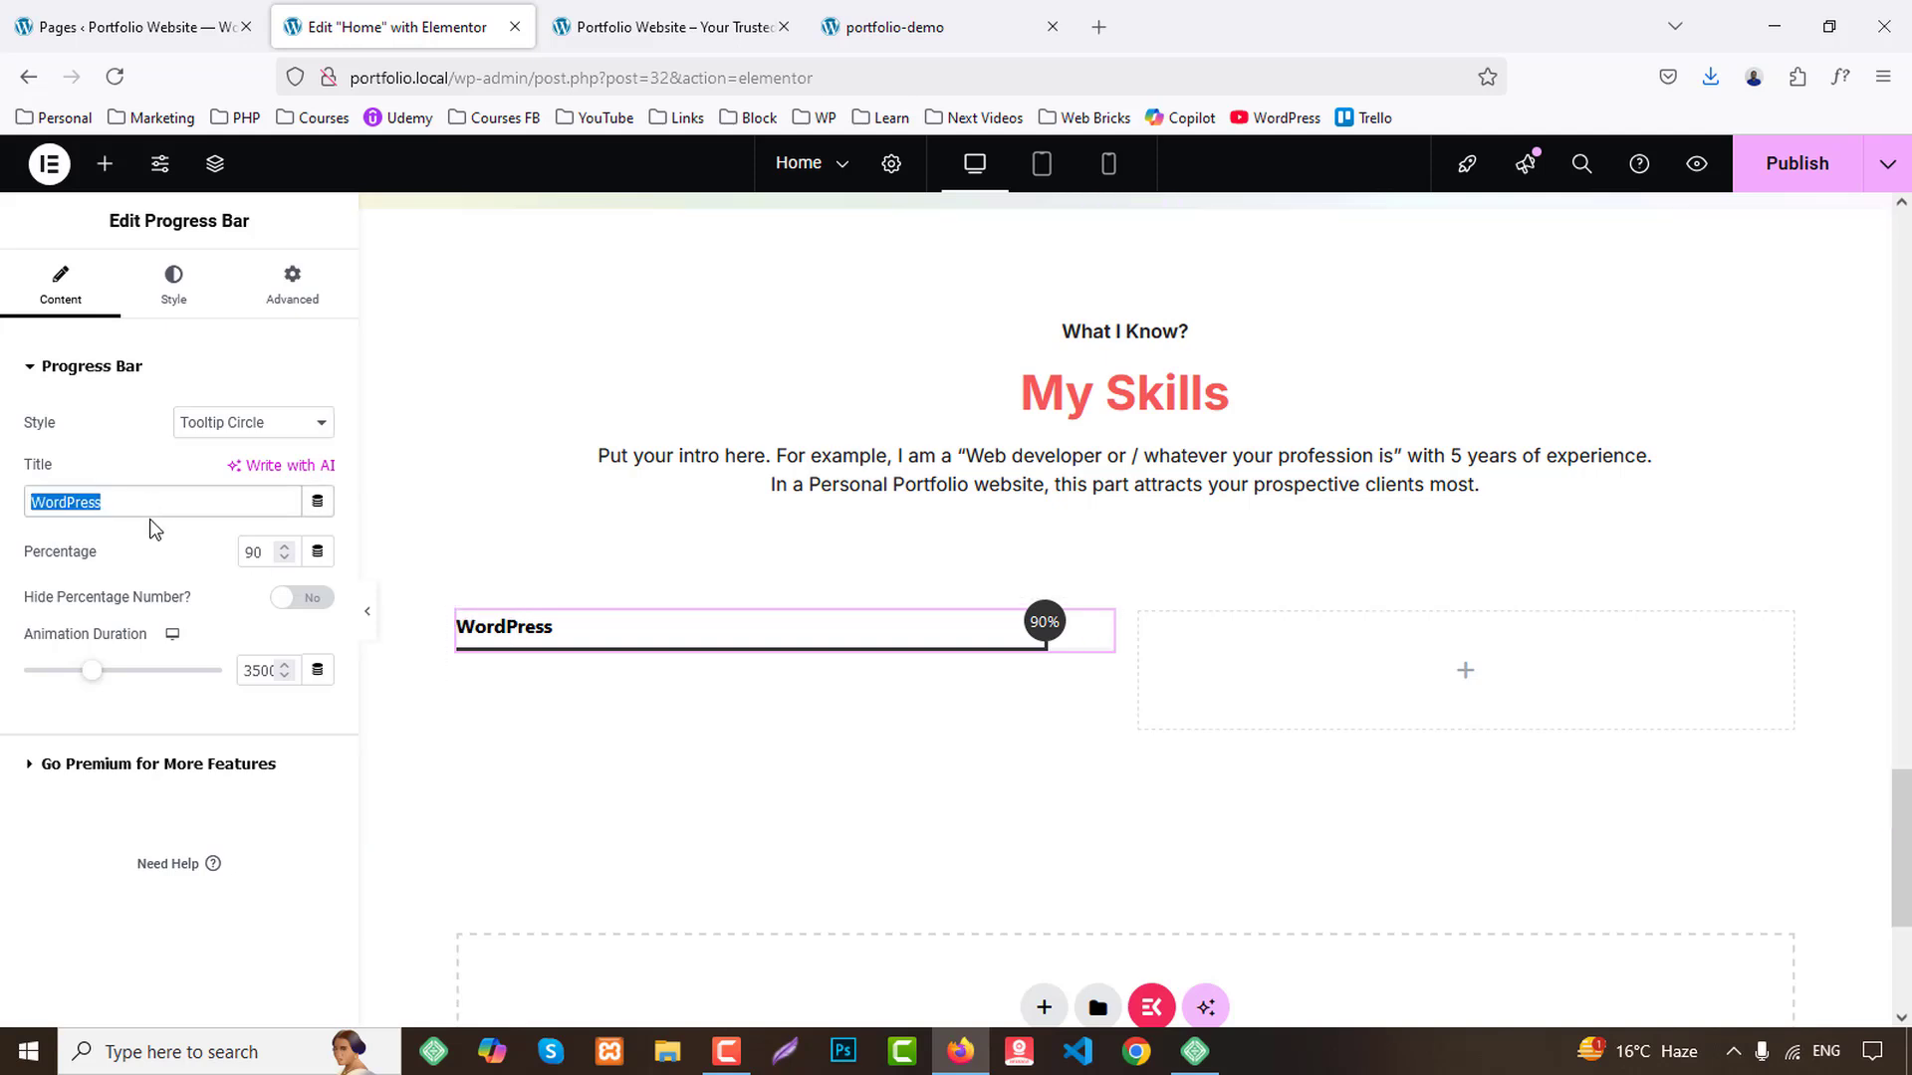
Title the progress bar "HTML / CSS", check it against the portfolio-demo page, and duplicate the bar.
type("HTML / CSS")
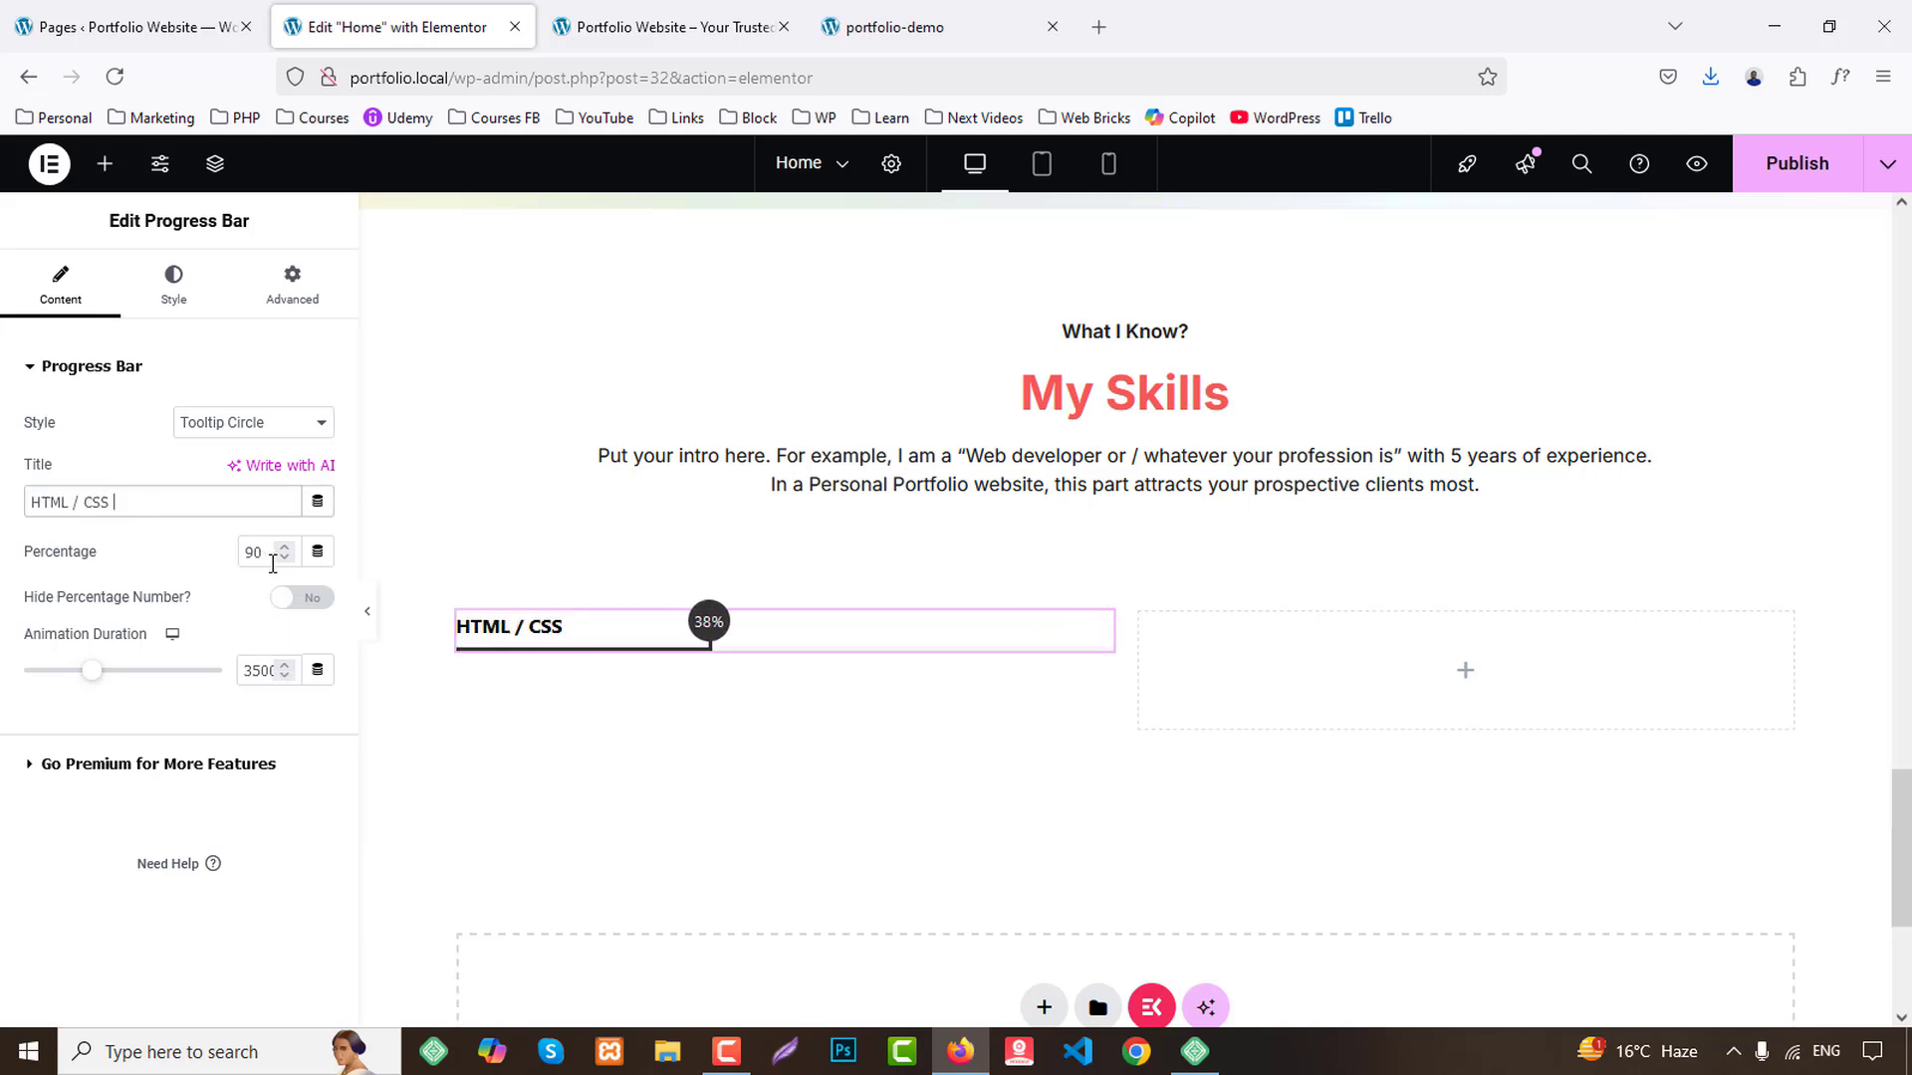
left_click(908, 12)
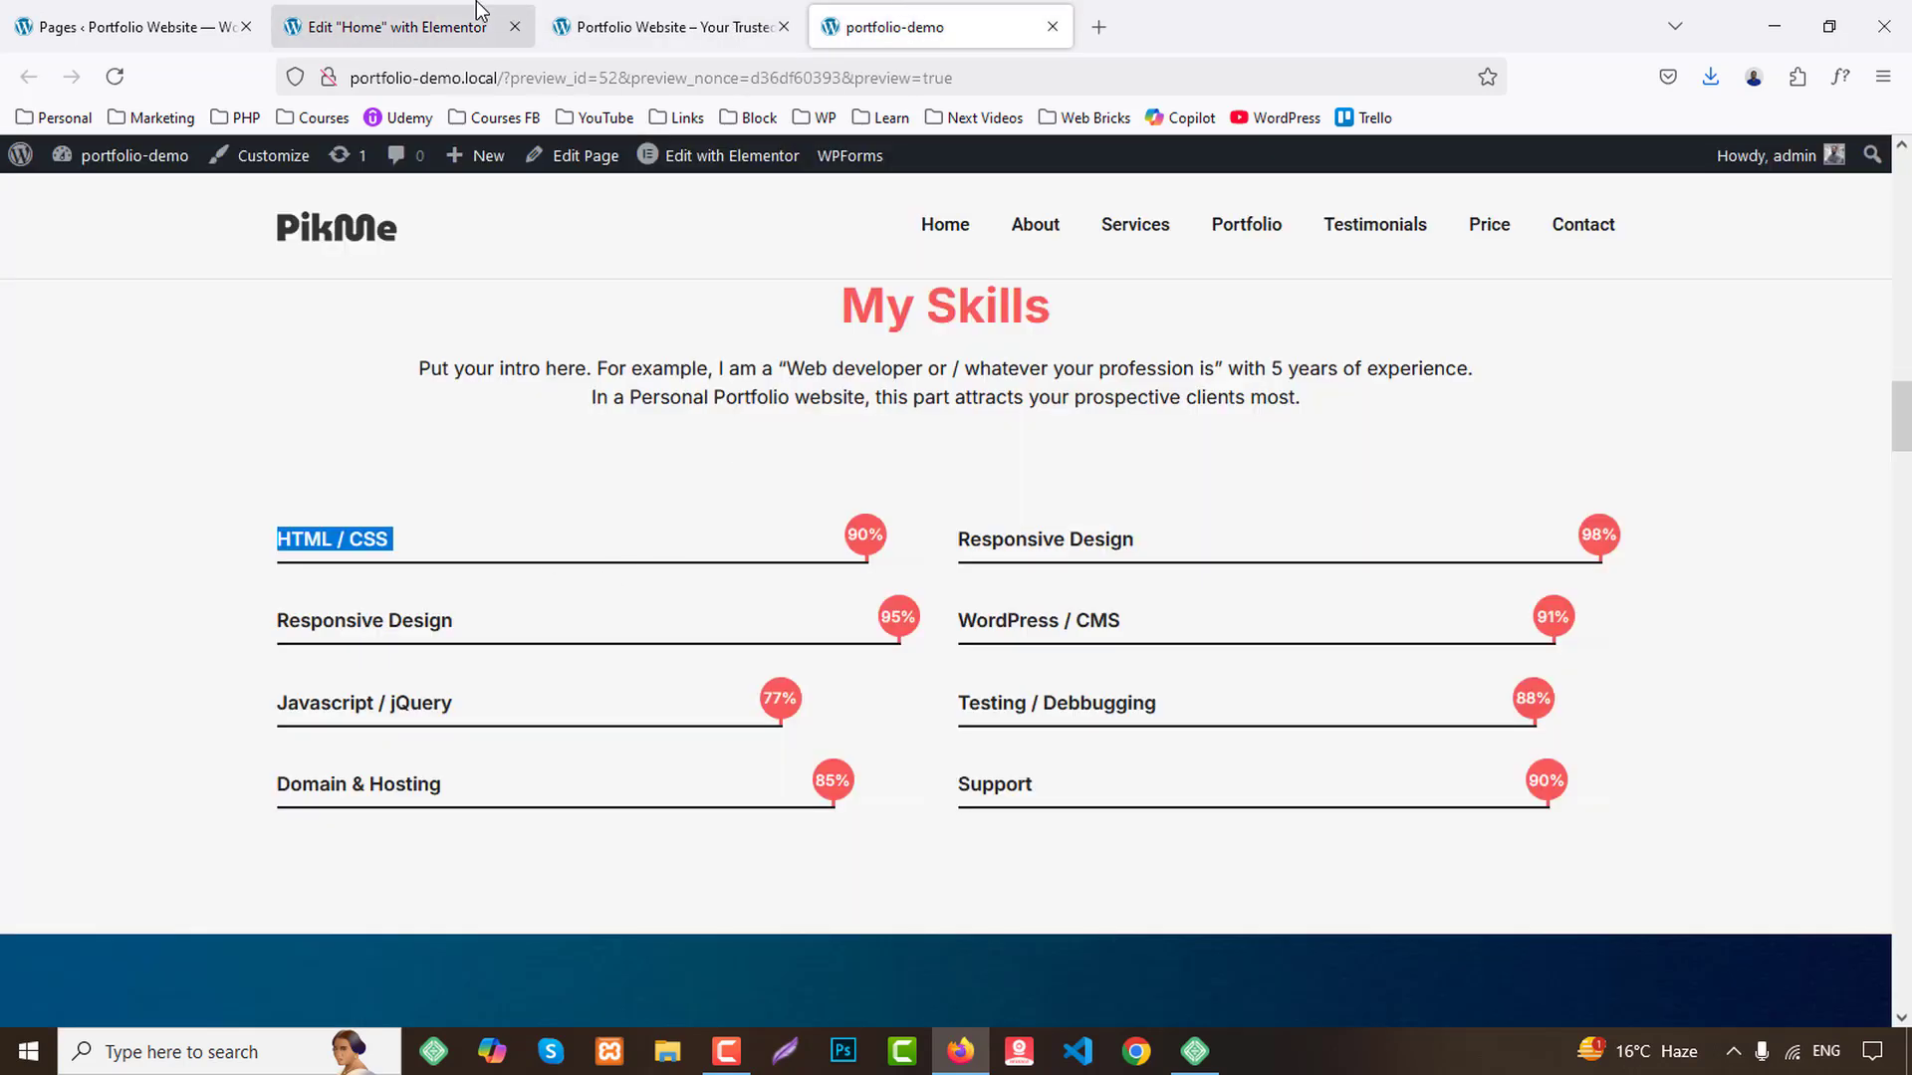
left_click(398, 27)
right_click(580, 632)
left_click(618, 538)
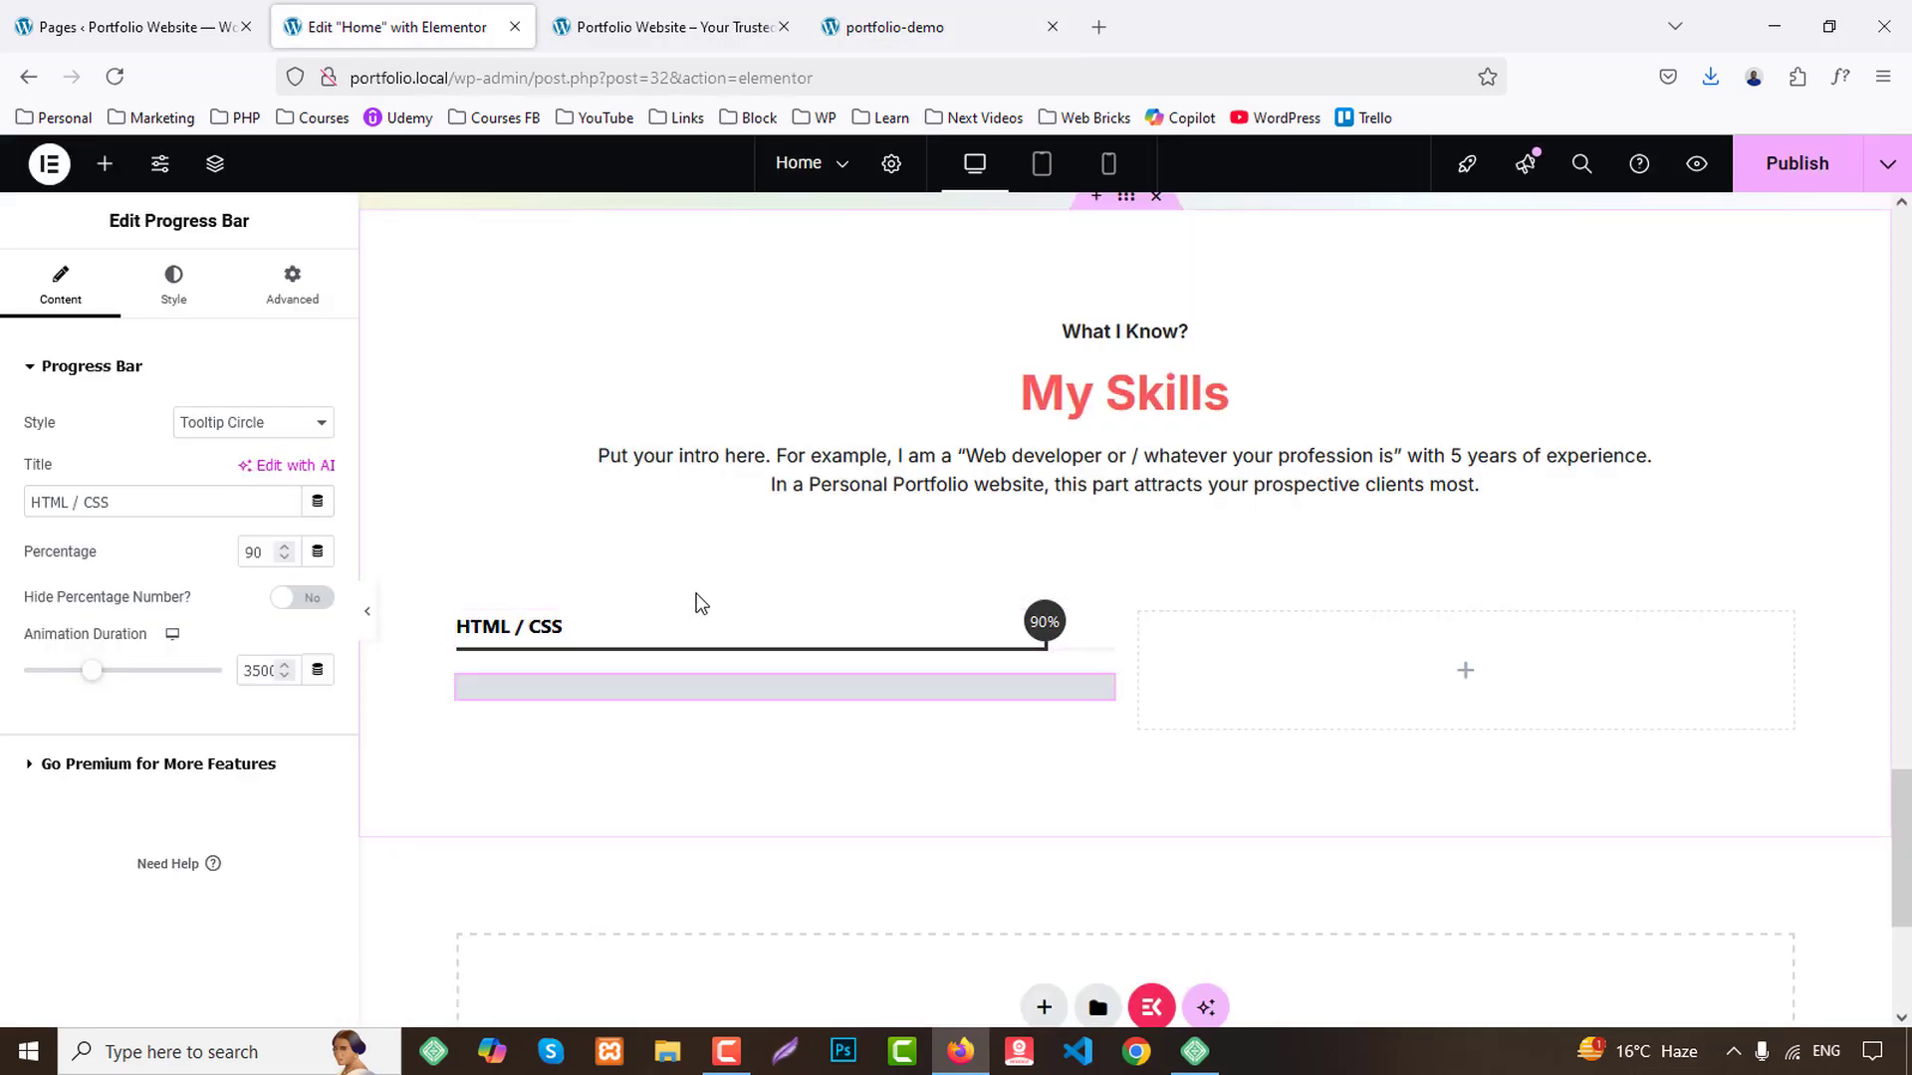
scroll(647, 597, "down", 1)
right_click(594, 587)
left_click(637, 631)
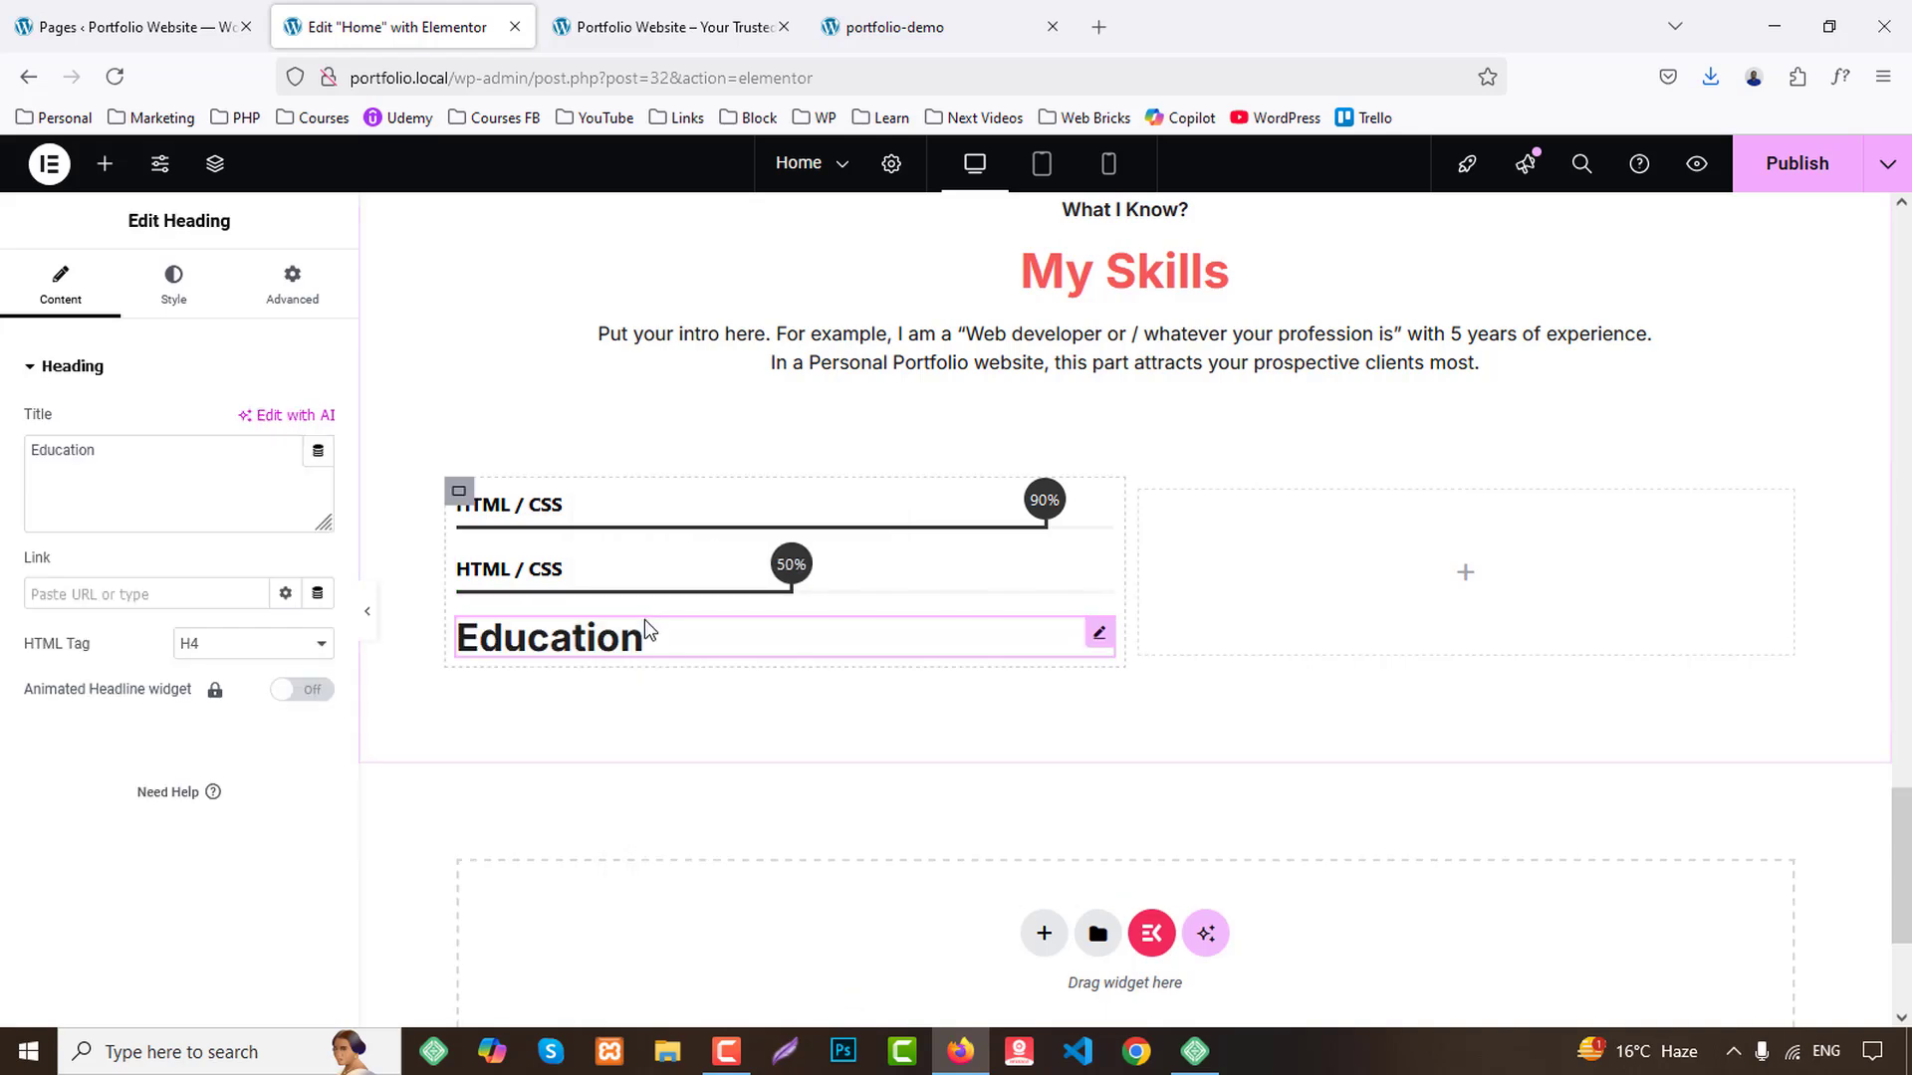
key("ctrl+z")
Duplicate the HTML / CSS progress bar twice more so the first column holds four bars.
right_click(558, 589)
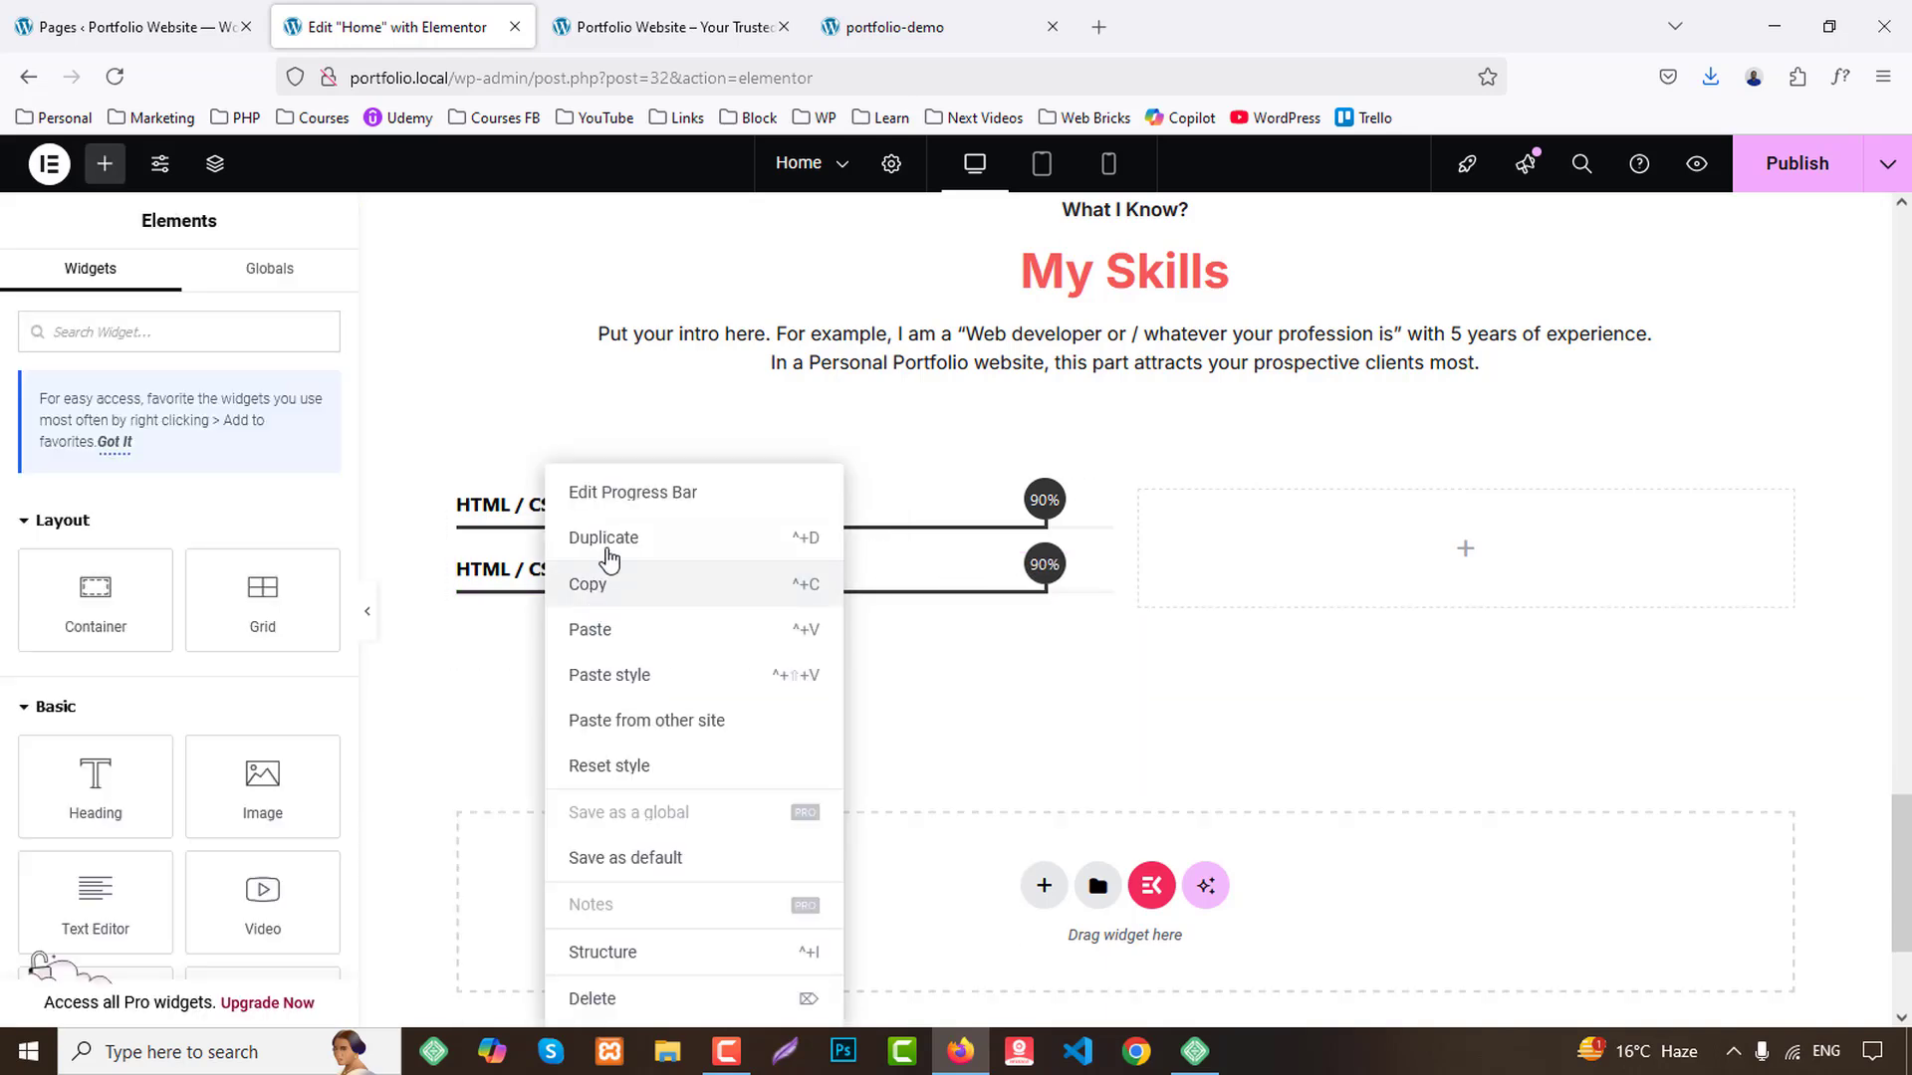
left_click(609, 550)
right_click(570, 597)
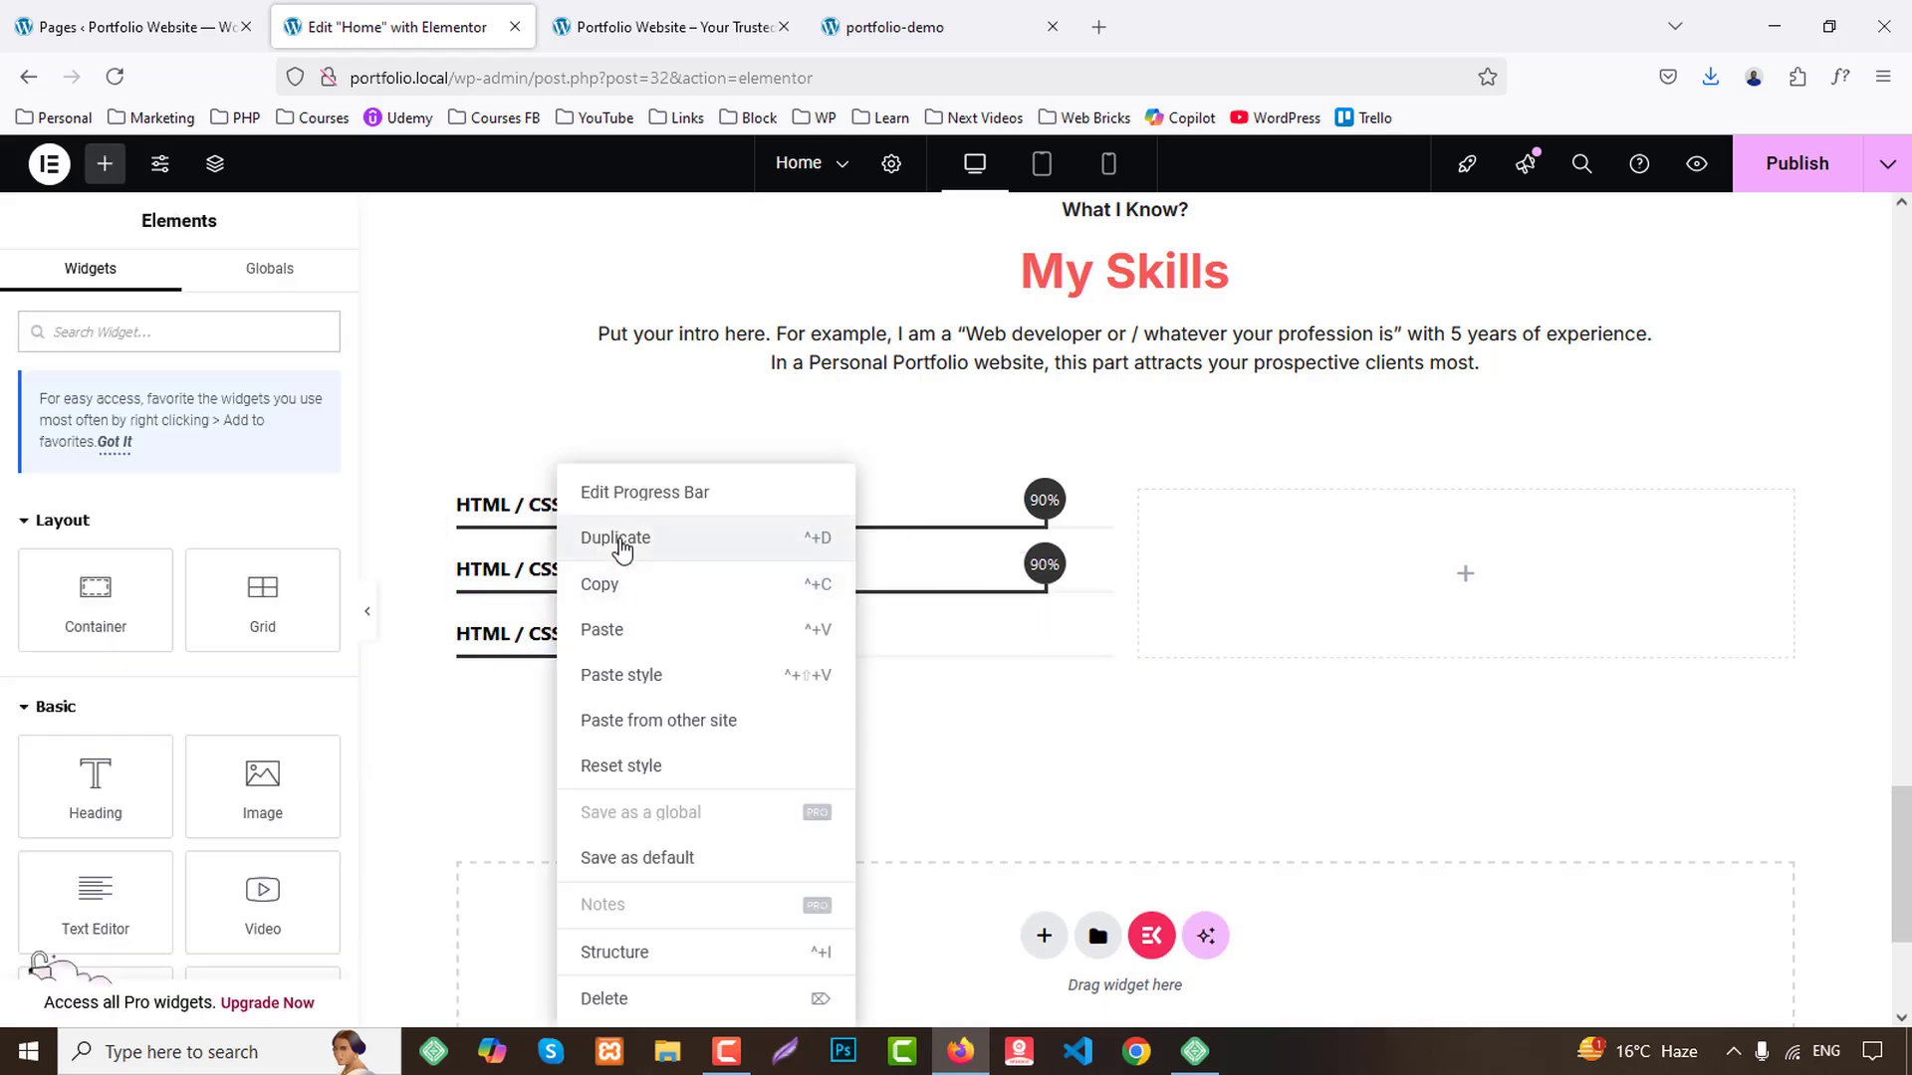
left_click(621, 547)
Copy an HTML / CSS progress bar and paste it into the empty second column.
right_click(637, 588)
left_click(1349, 576)
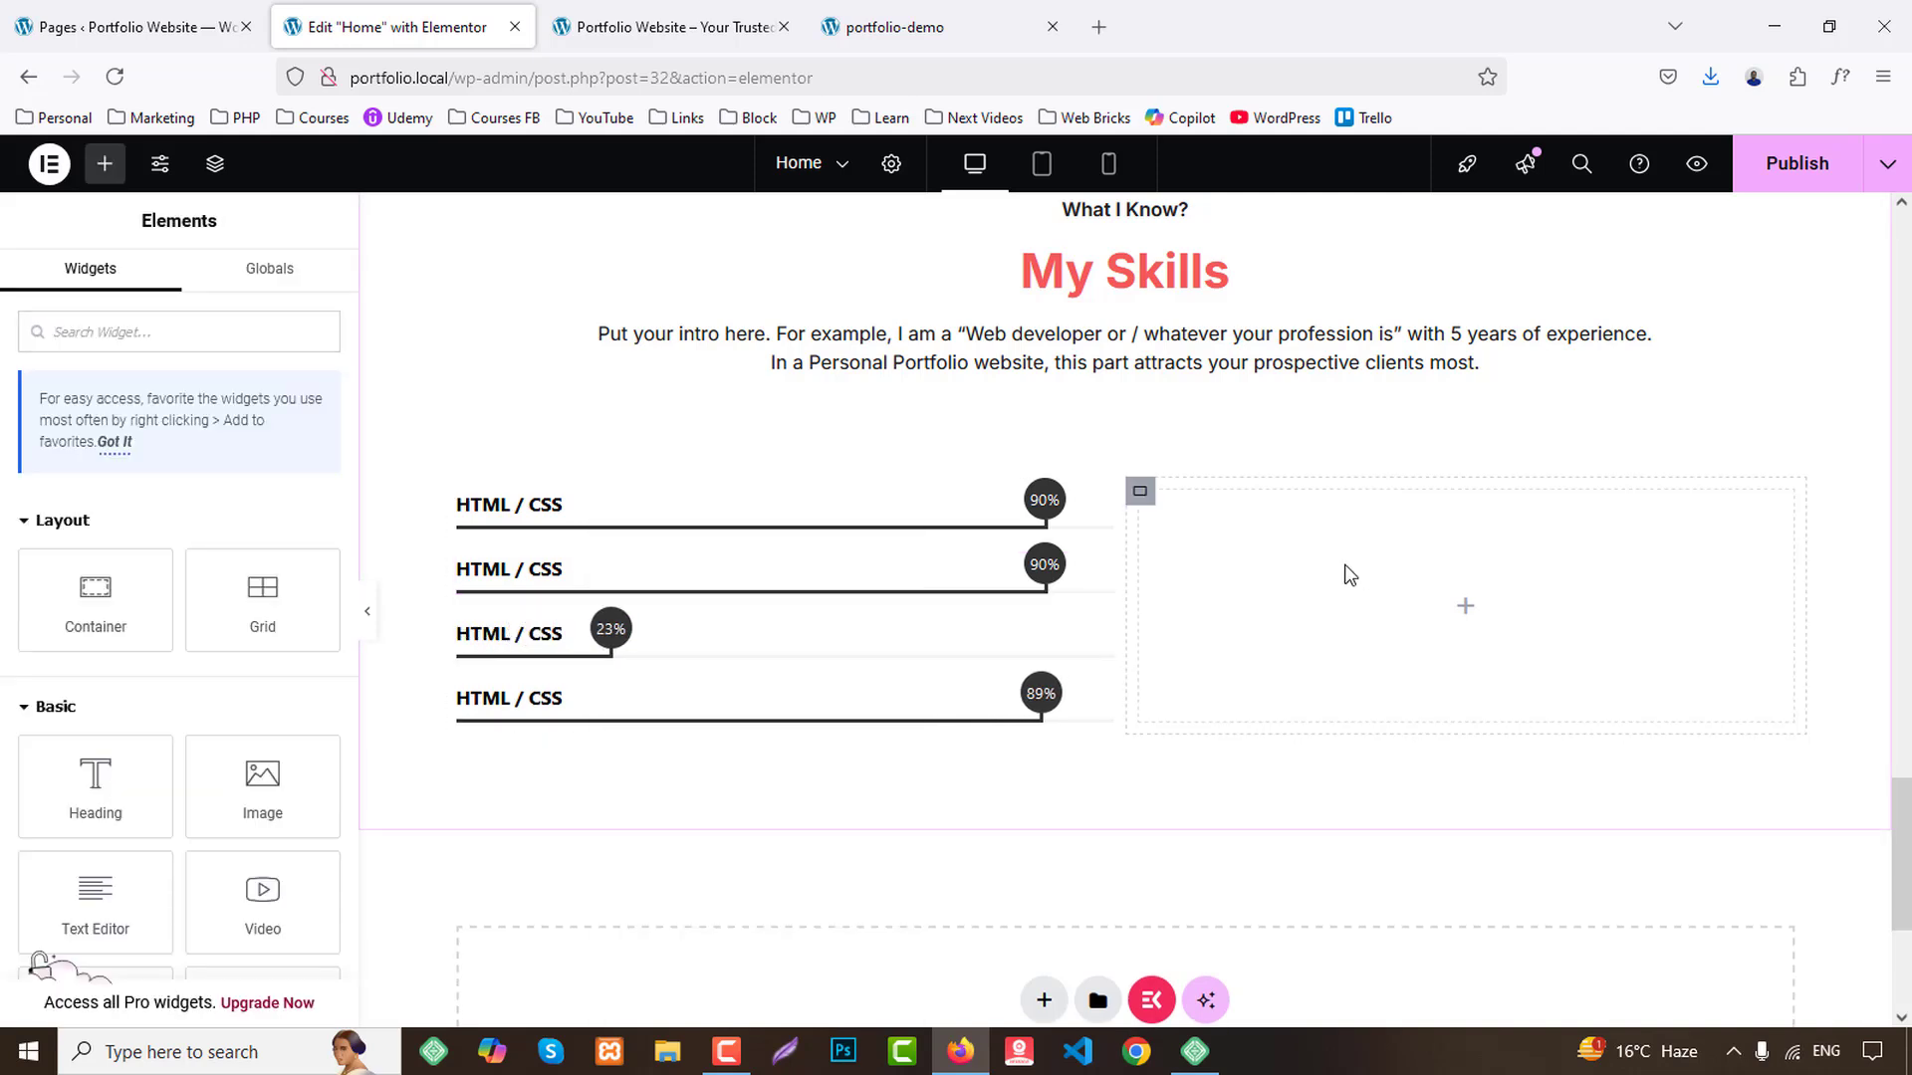
right_click(1349, 578)
left_click(1390, 571)
Duplicate the second column's progress bar three times to make four bars there.
right_click(1241, 513)
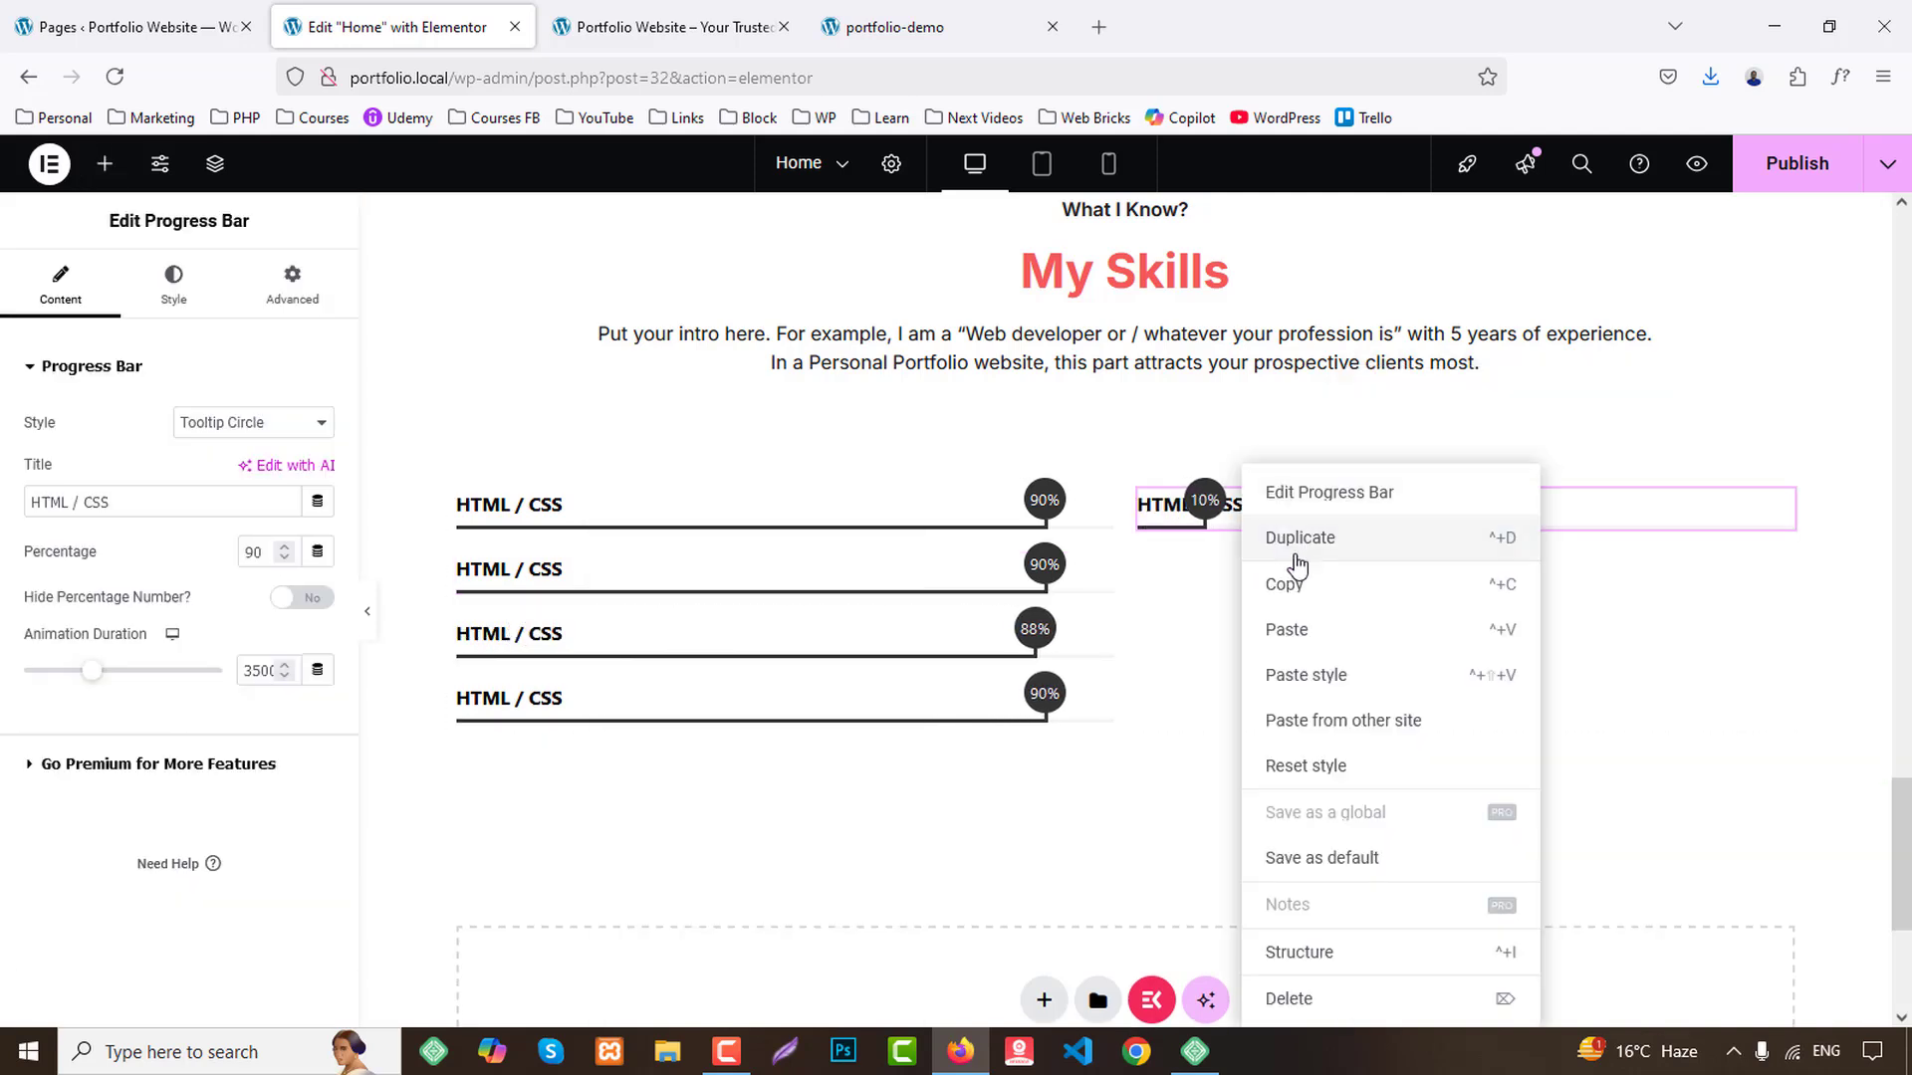
left_click(1295, 542)
right_click(1201, 573)
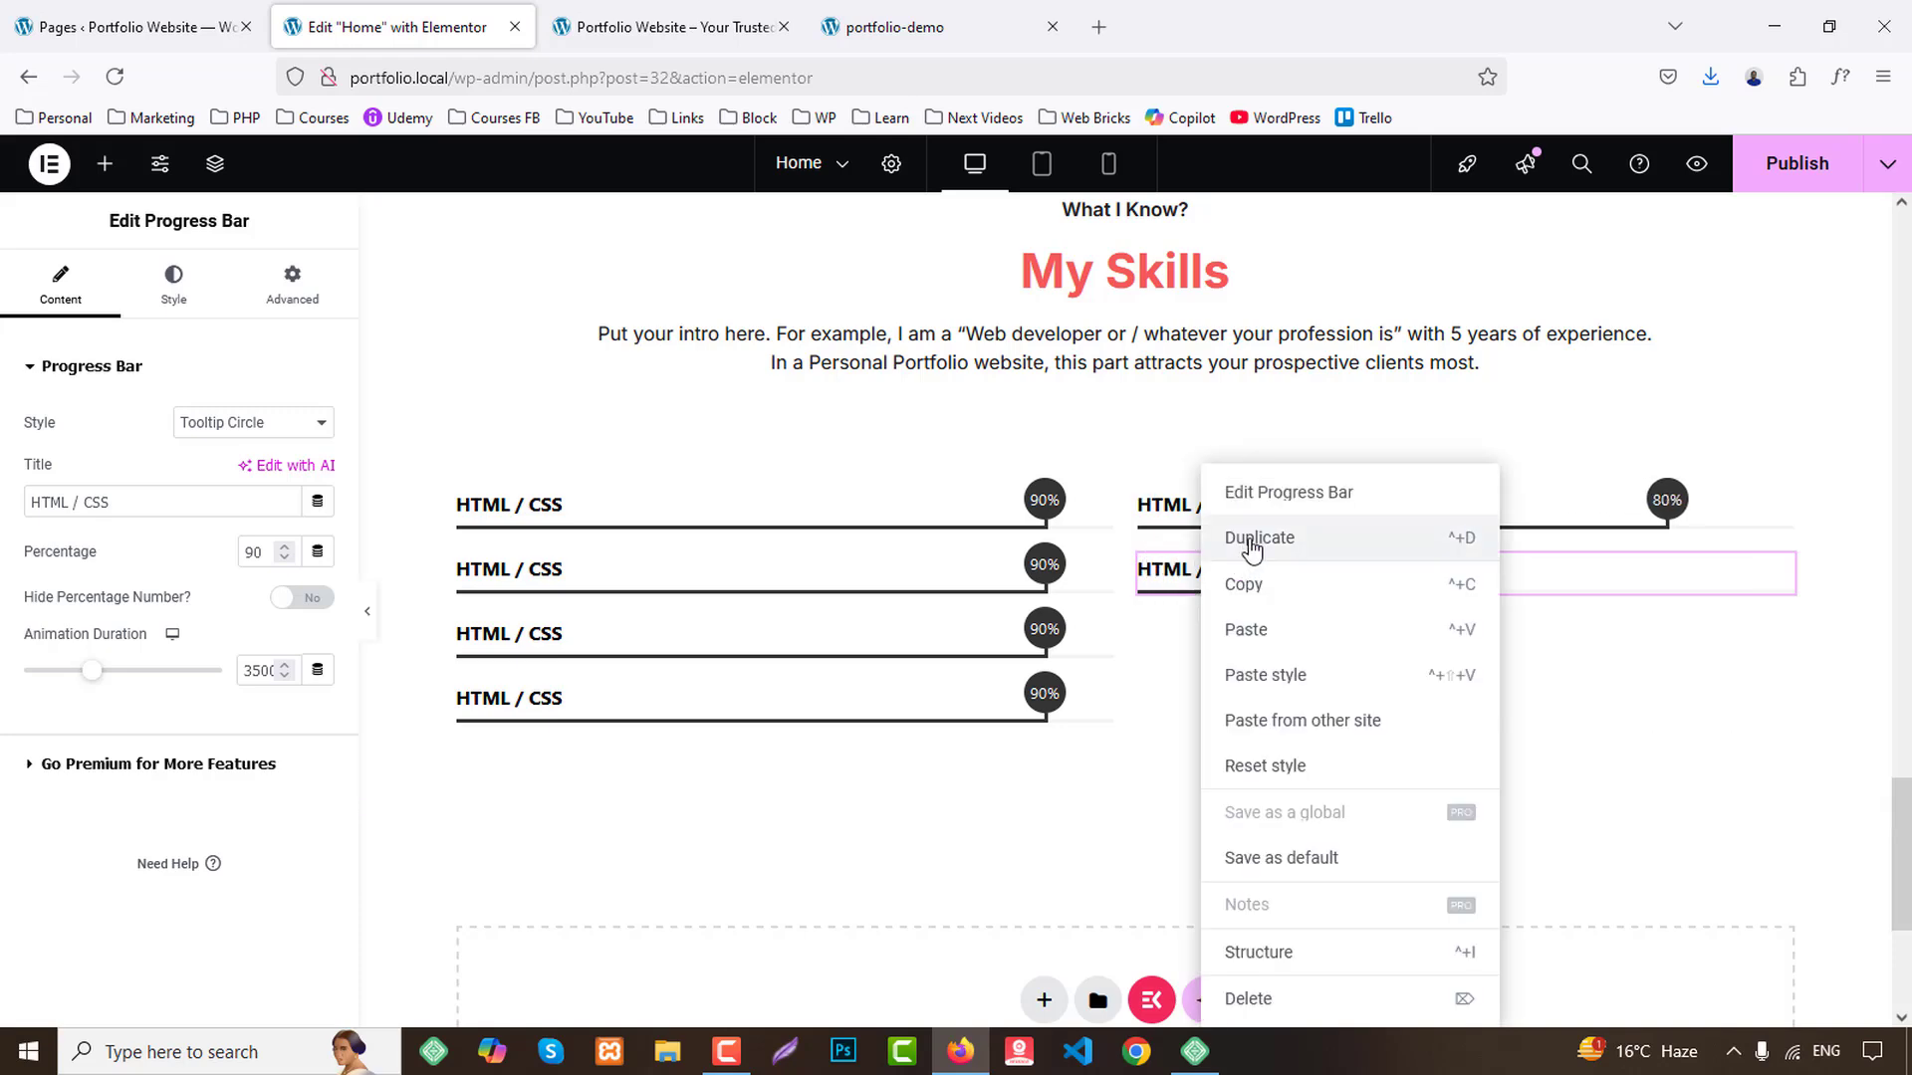
left_click(1251, 546)
right_click(1244, 574)
left_click(1273, 549)
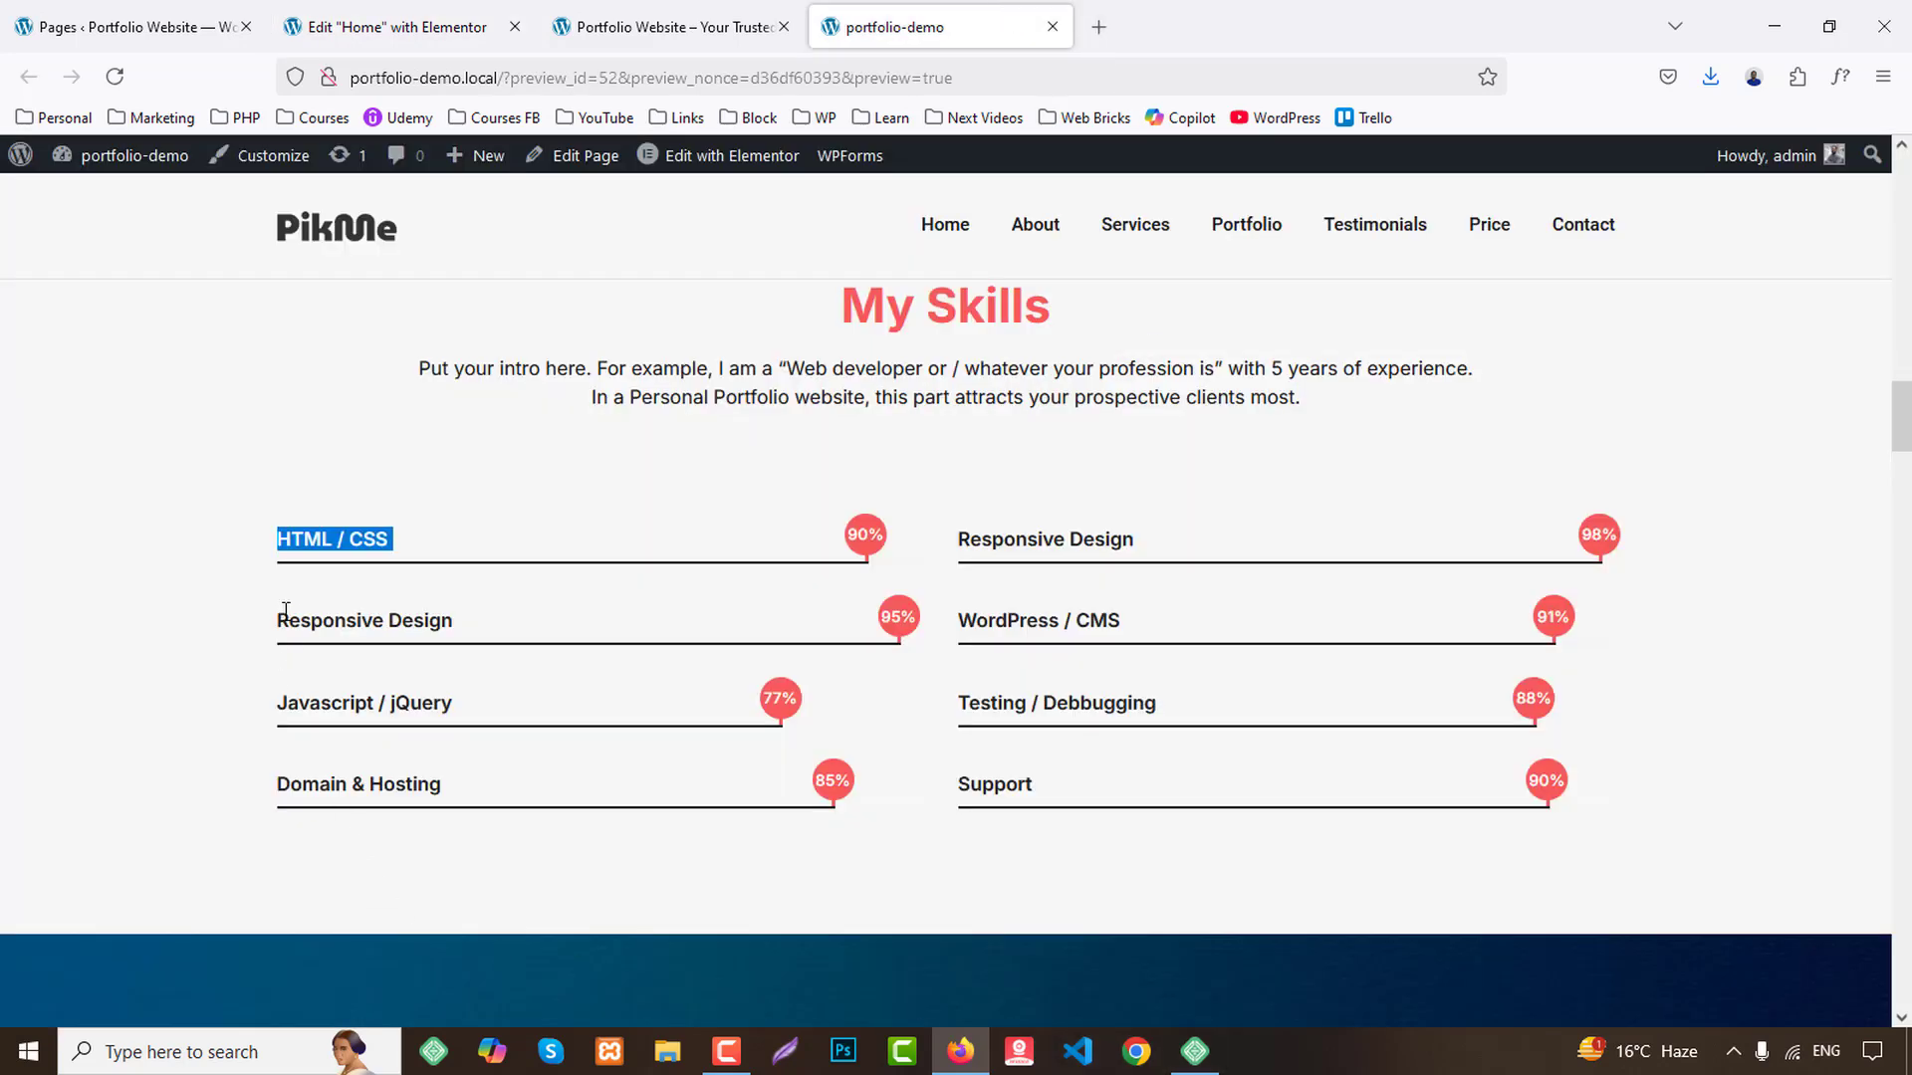
Title the second progress bar in the first column "Responsive Design", copied from the demo page, and set its percentage to 96.
left_click_drag(277, 622, 418, 616)
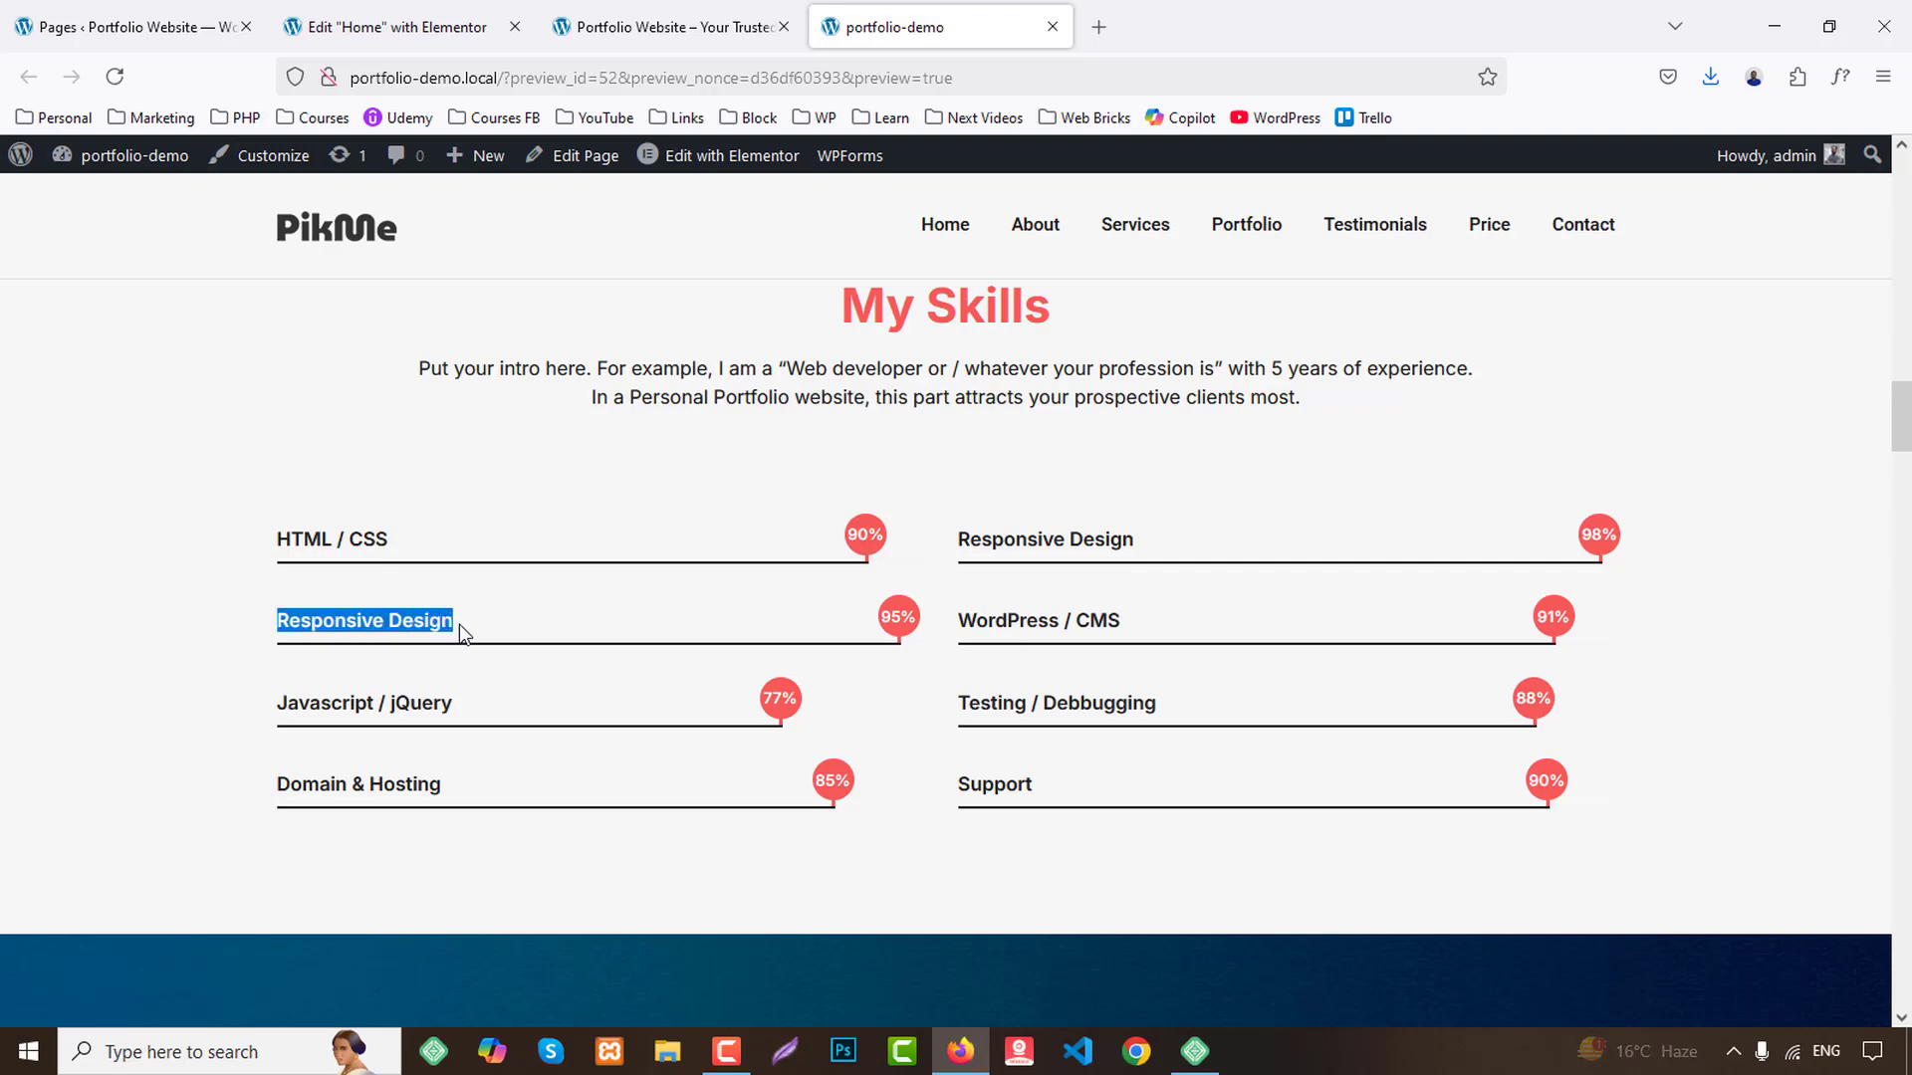
left_click(383, 27)
left_click(584, 553)
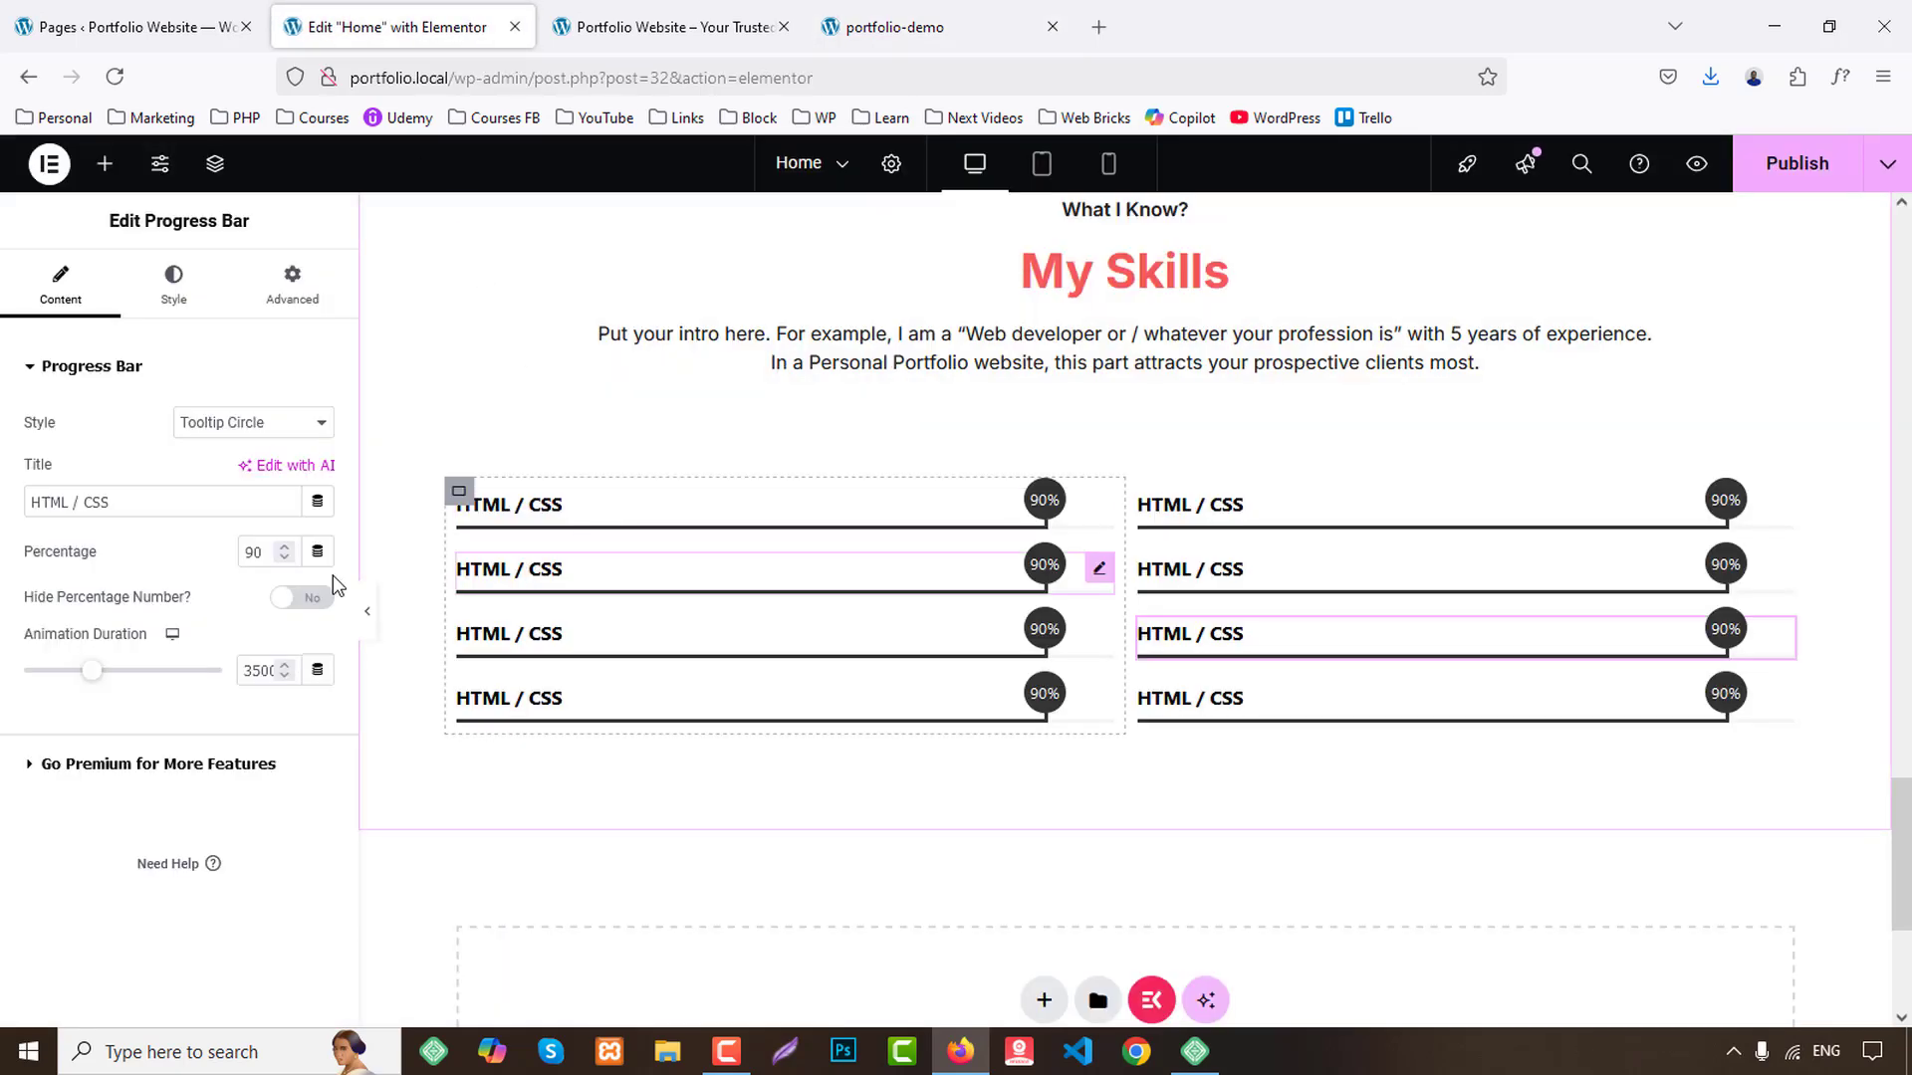
type("Responsive Design")
left_click(266, 551)
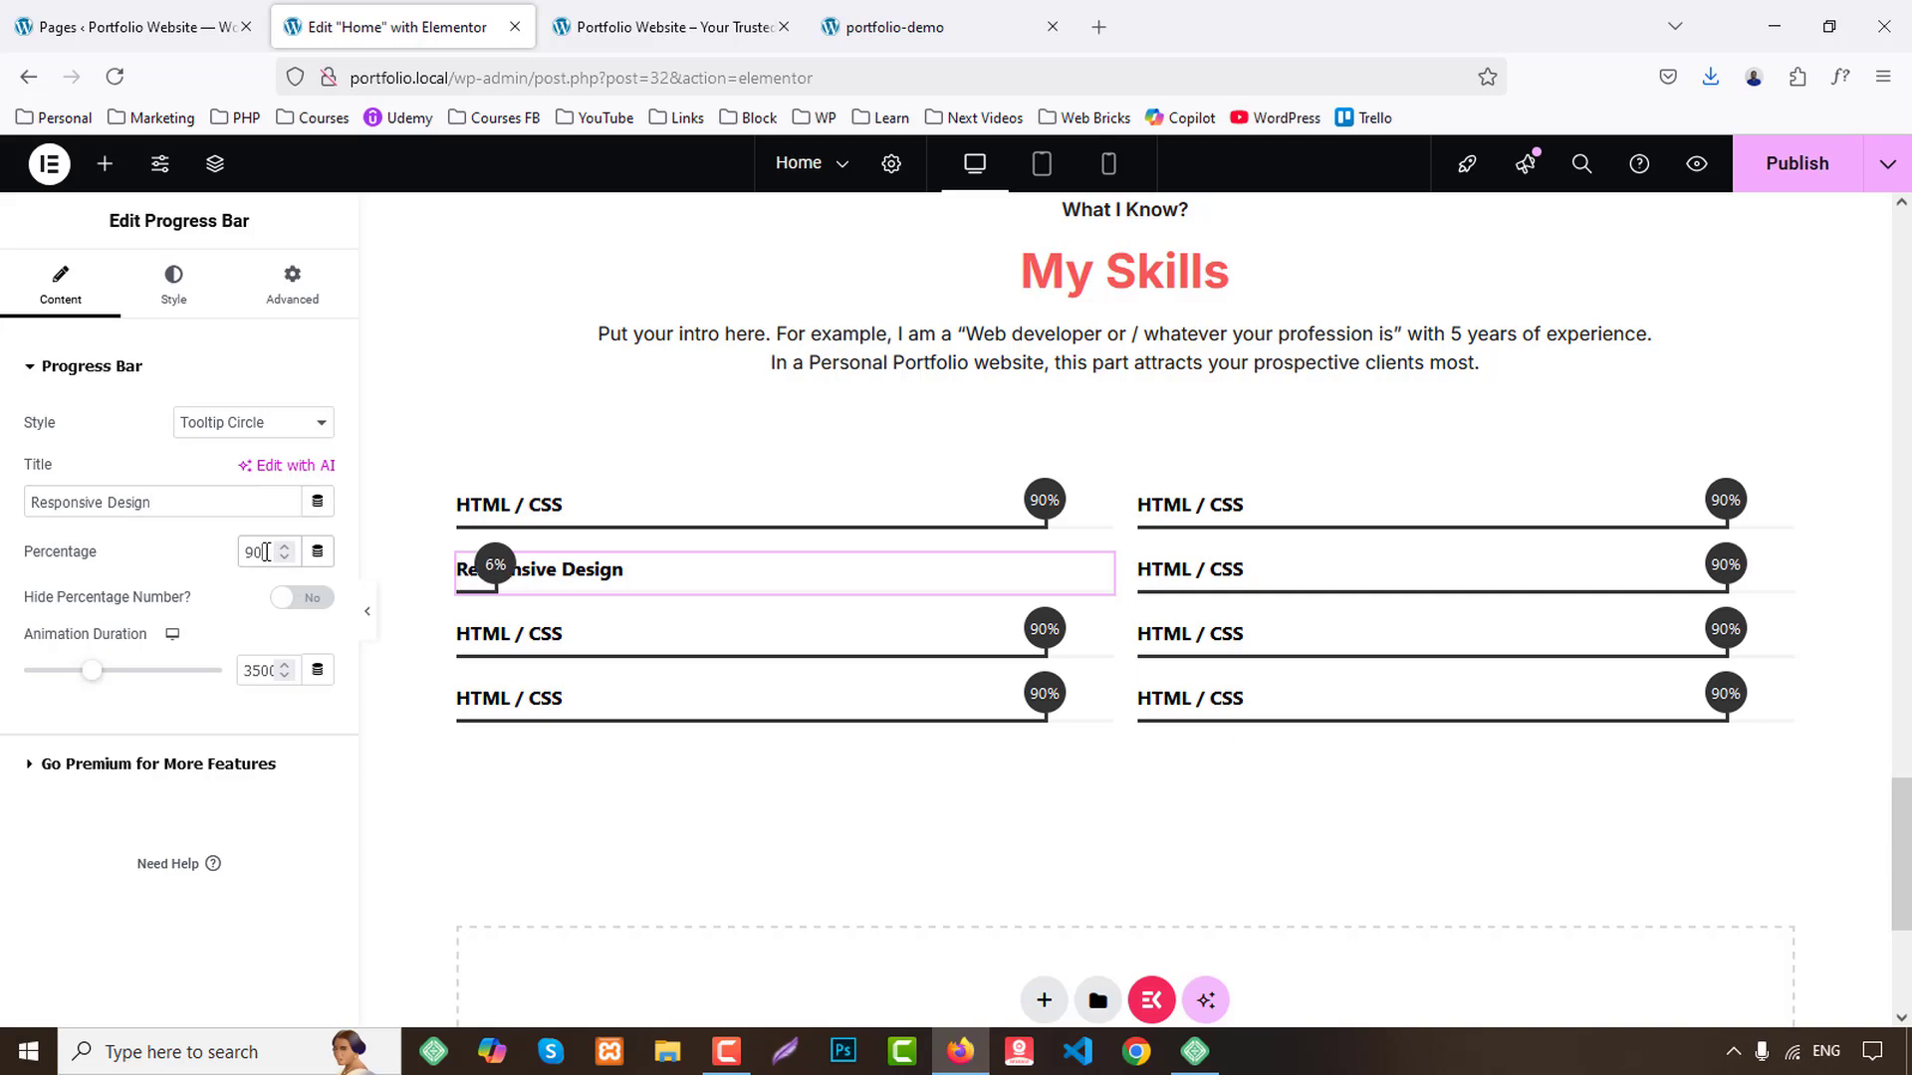
key("BackSpace")
type("6")
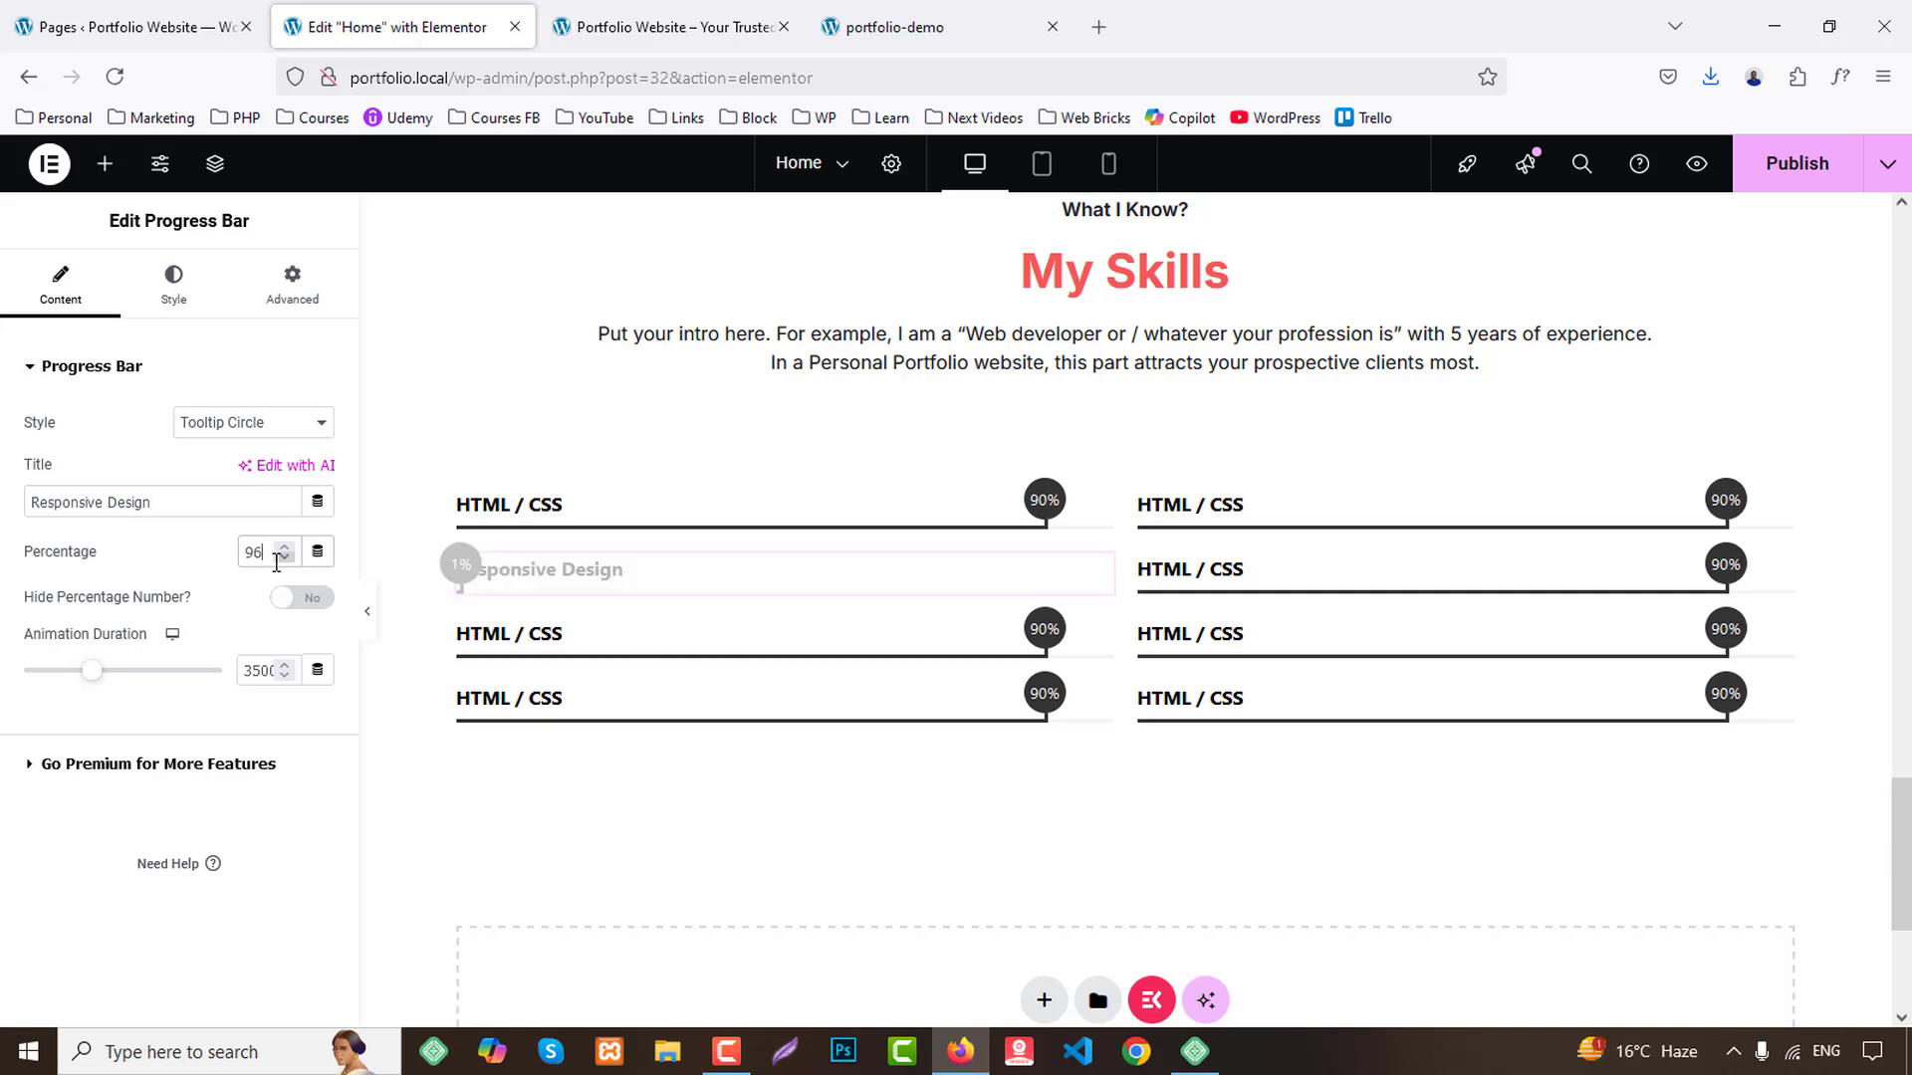
Title the third progress bar in the first column "Javascript / jQuery", copied from the demo page, and set its percentage to 77.
left_click(894, 10)
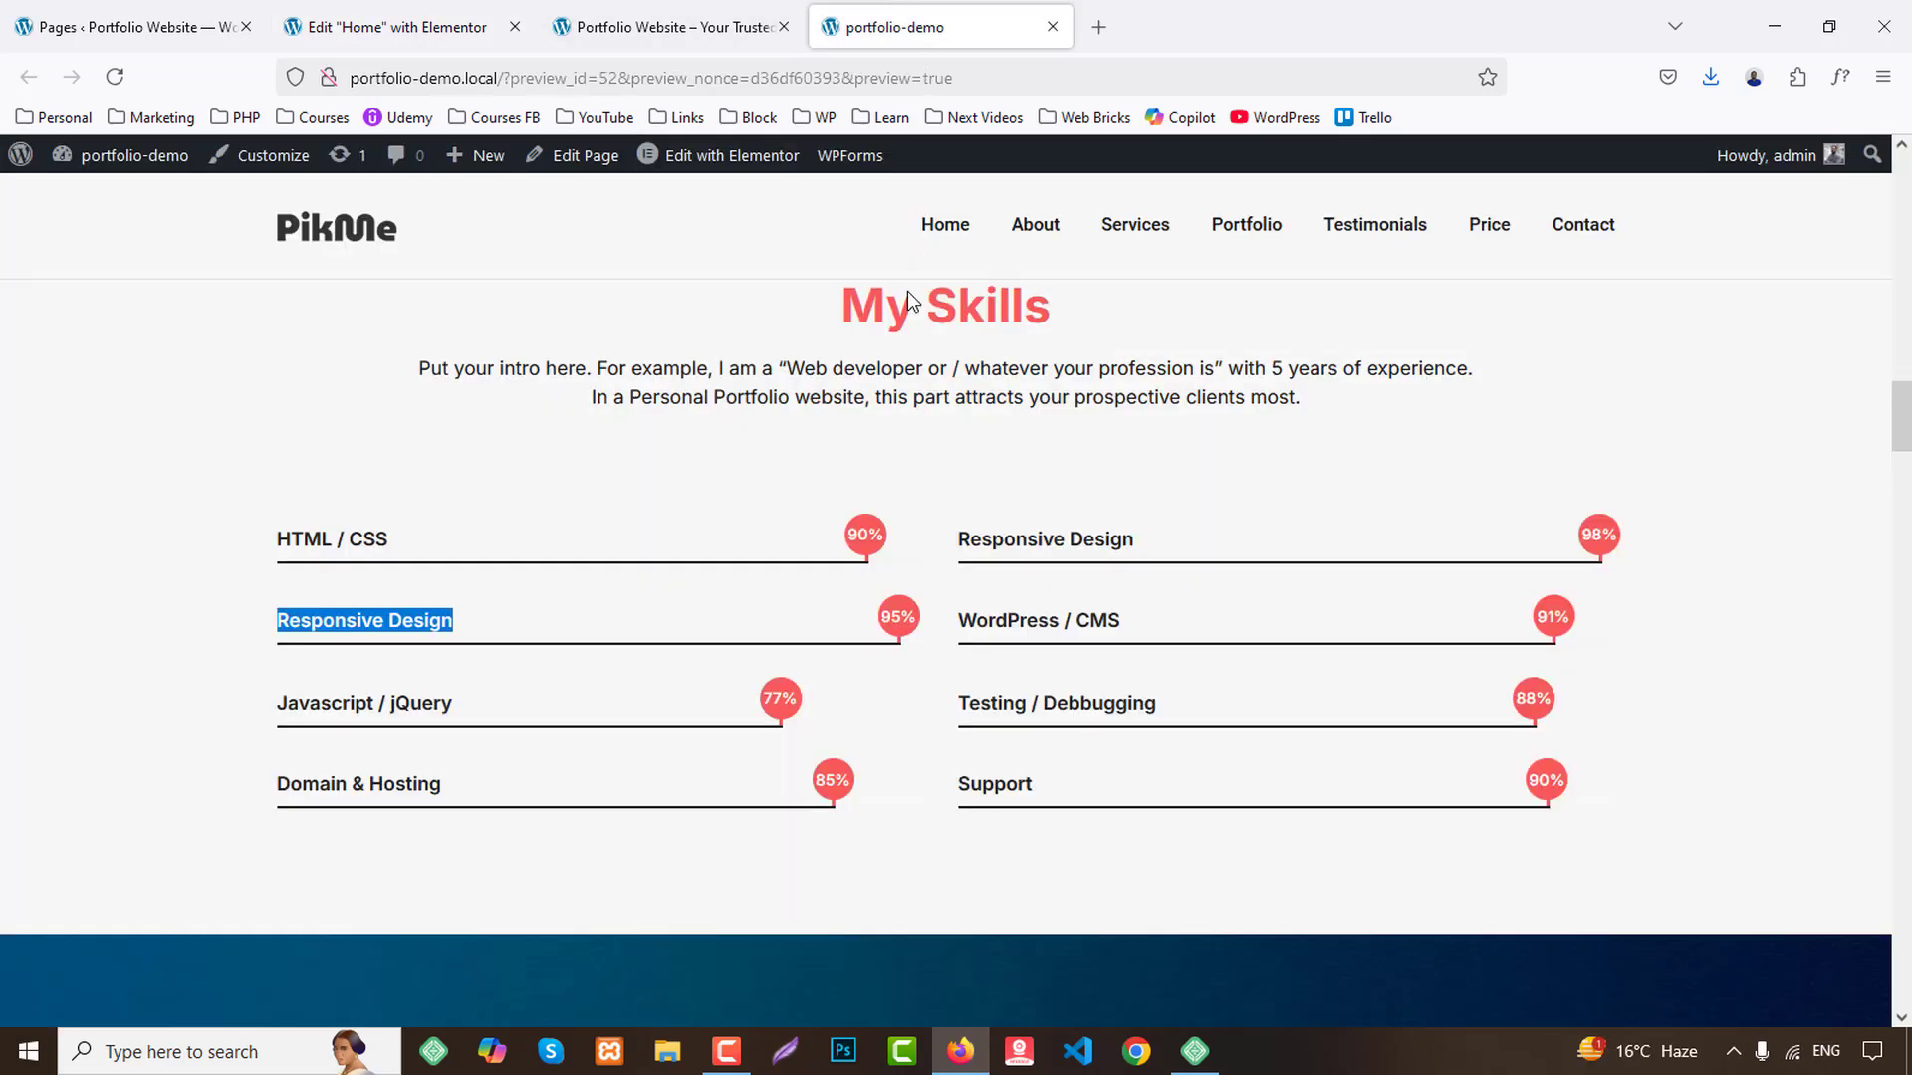
left_click_drag(271, 707, 494, 697)
key("ctrl+c")
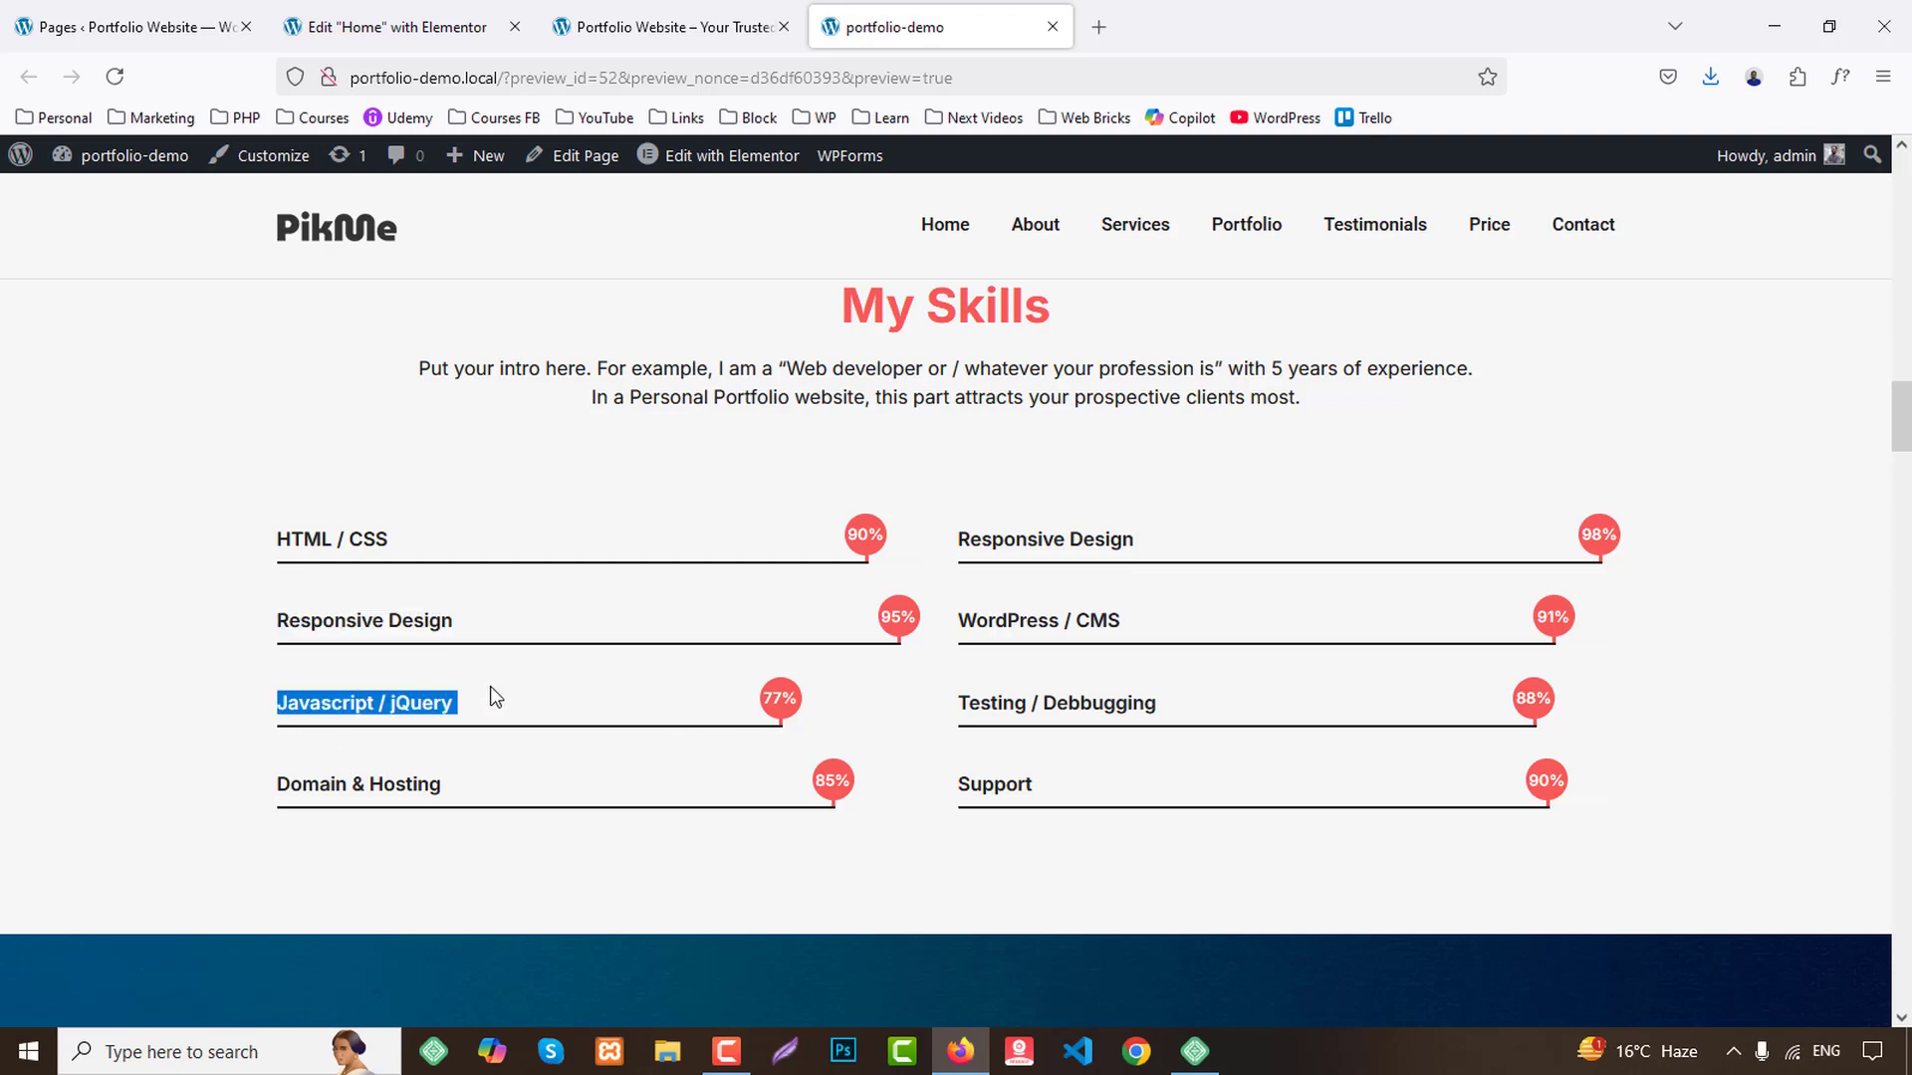
left_click(388, 27)
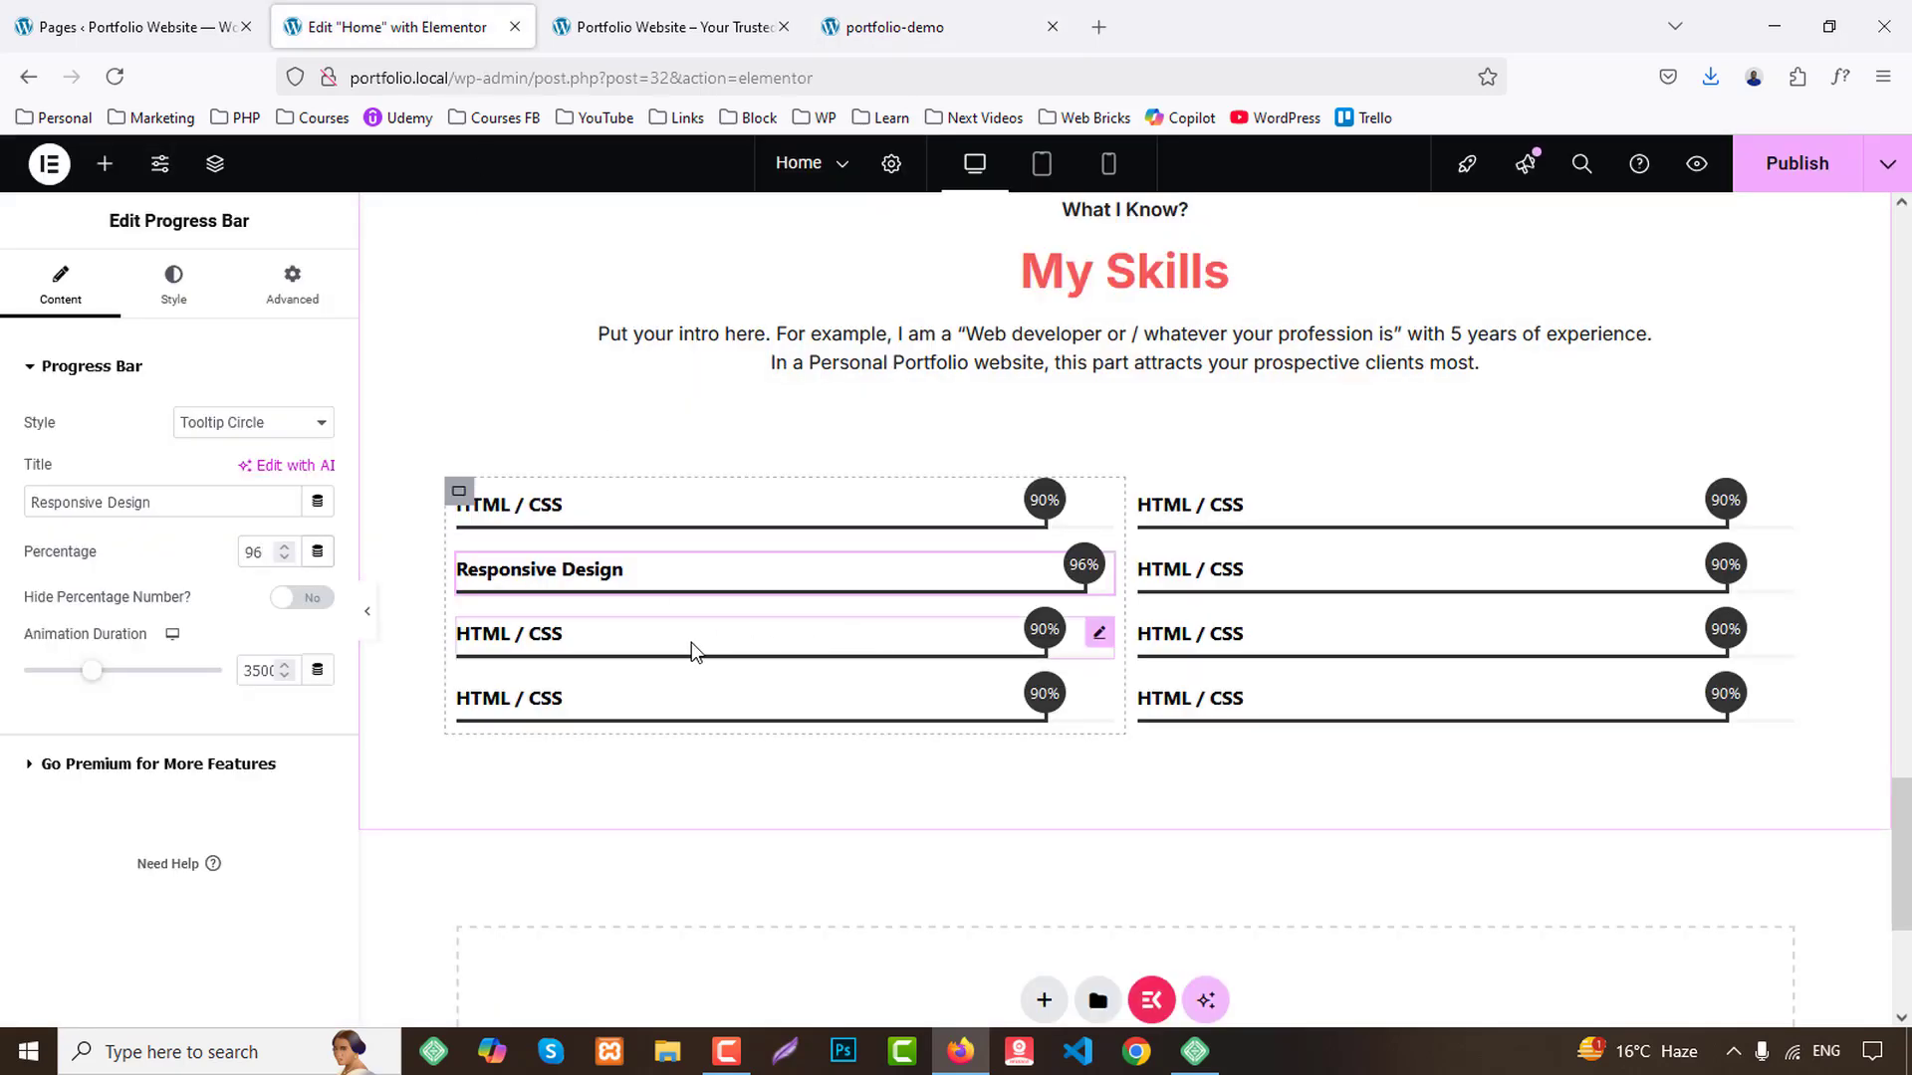
left_click(694, 649)
key("ctrl+a")
key("ctrl+v")
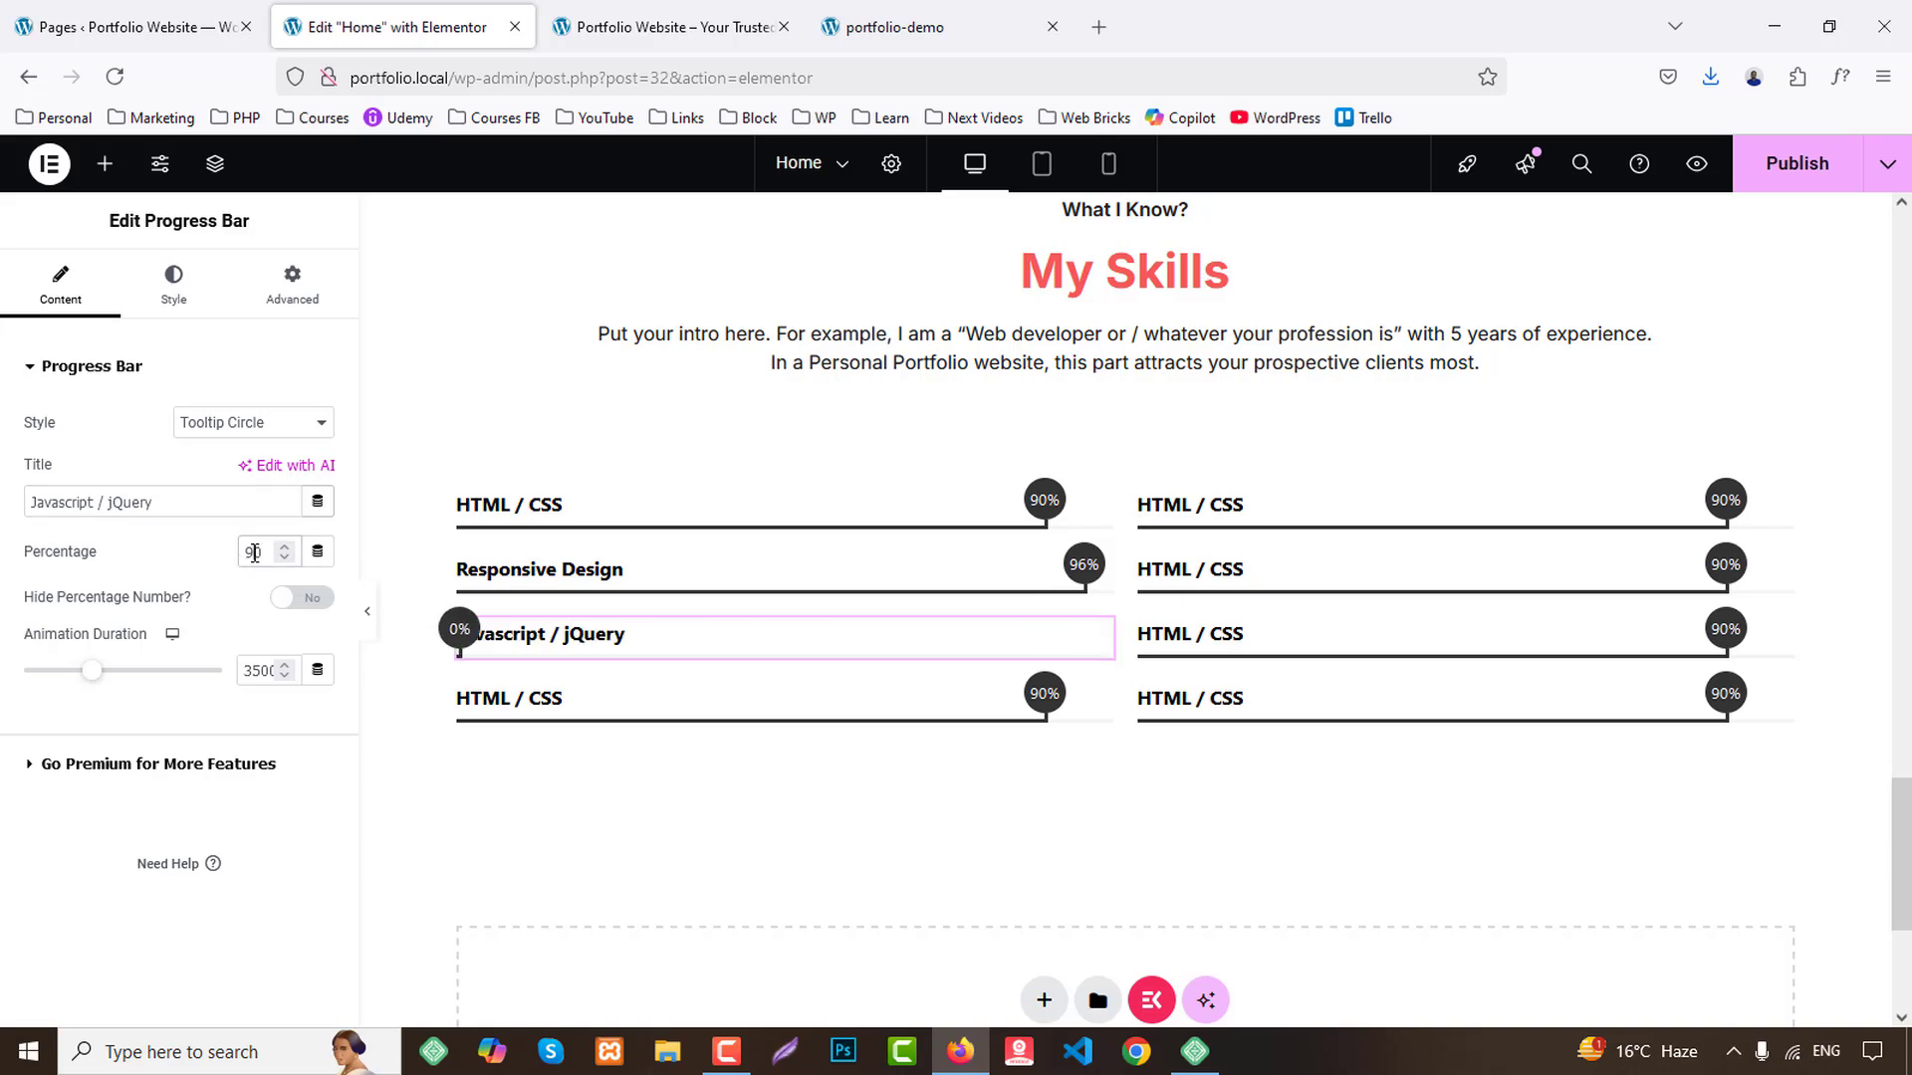
type("77")
Title the fourth progress bar in the first column "Domain & Hosting", copied from the demo page, and set its percentage to 85.
left_click(894, 26)
double_click(284, 783)
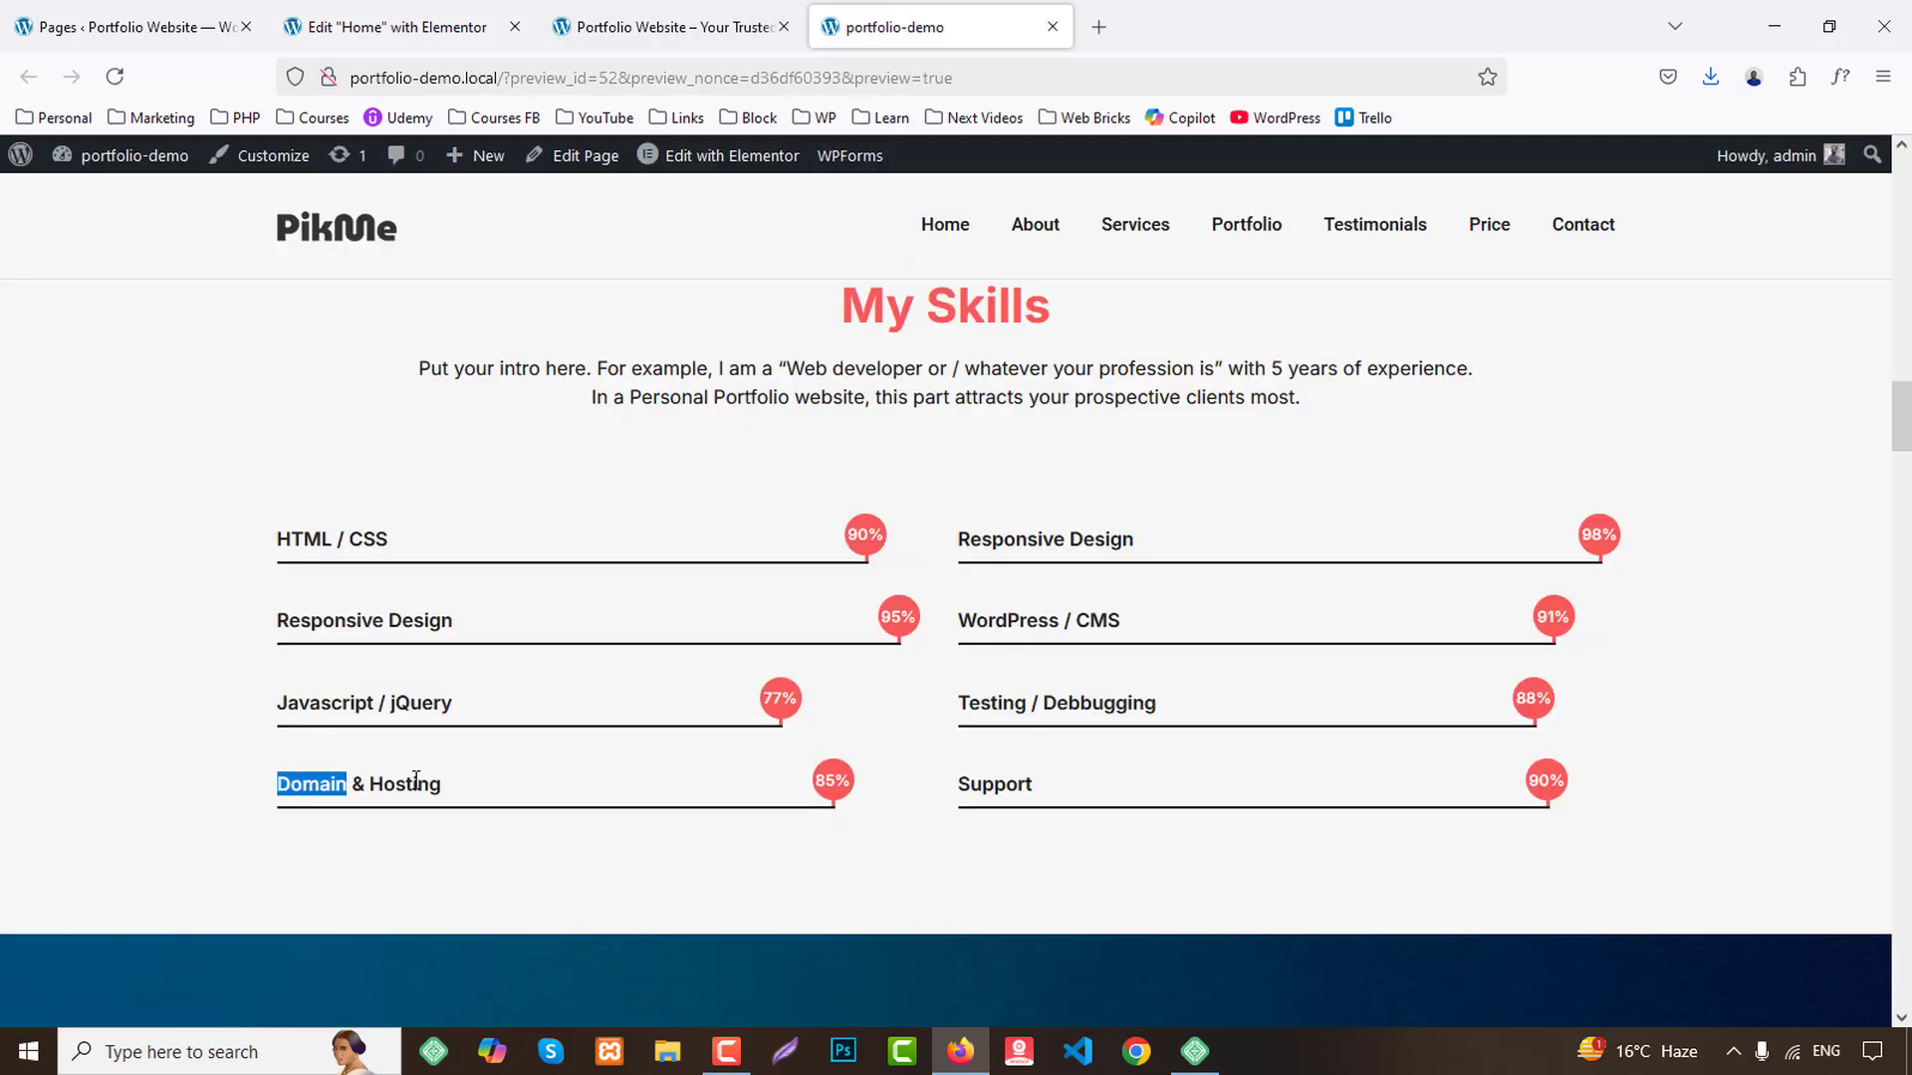
left_click(396, 27)
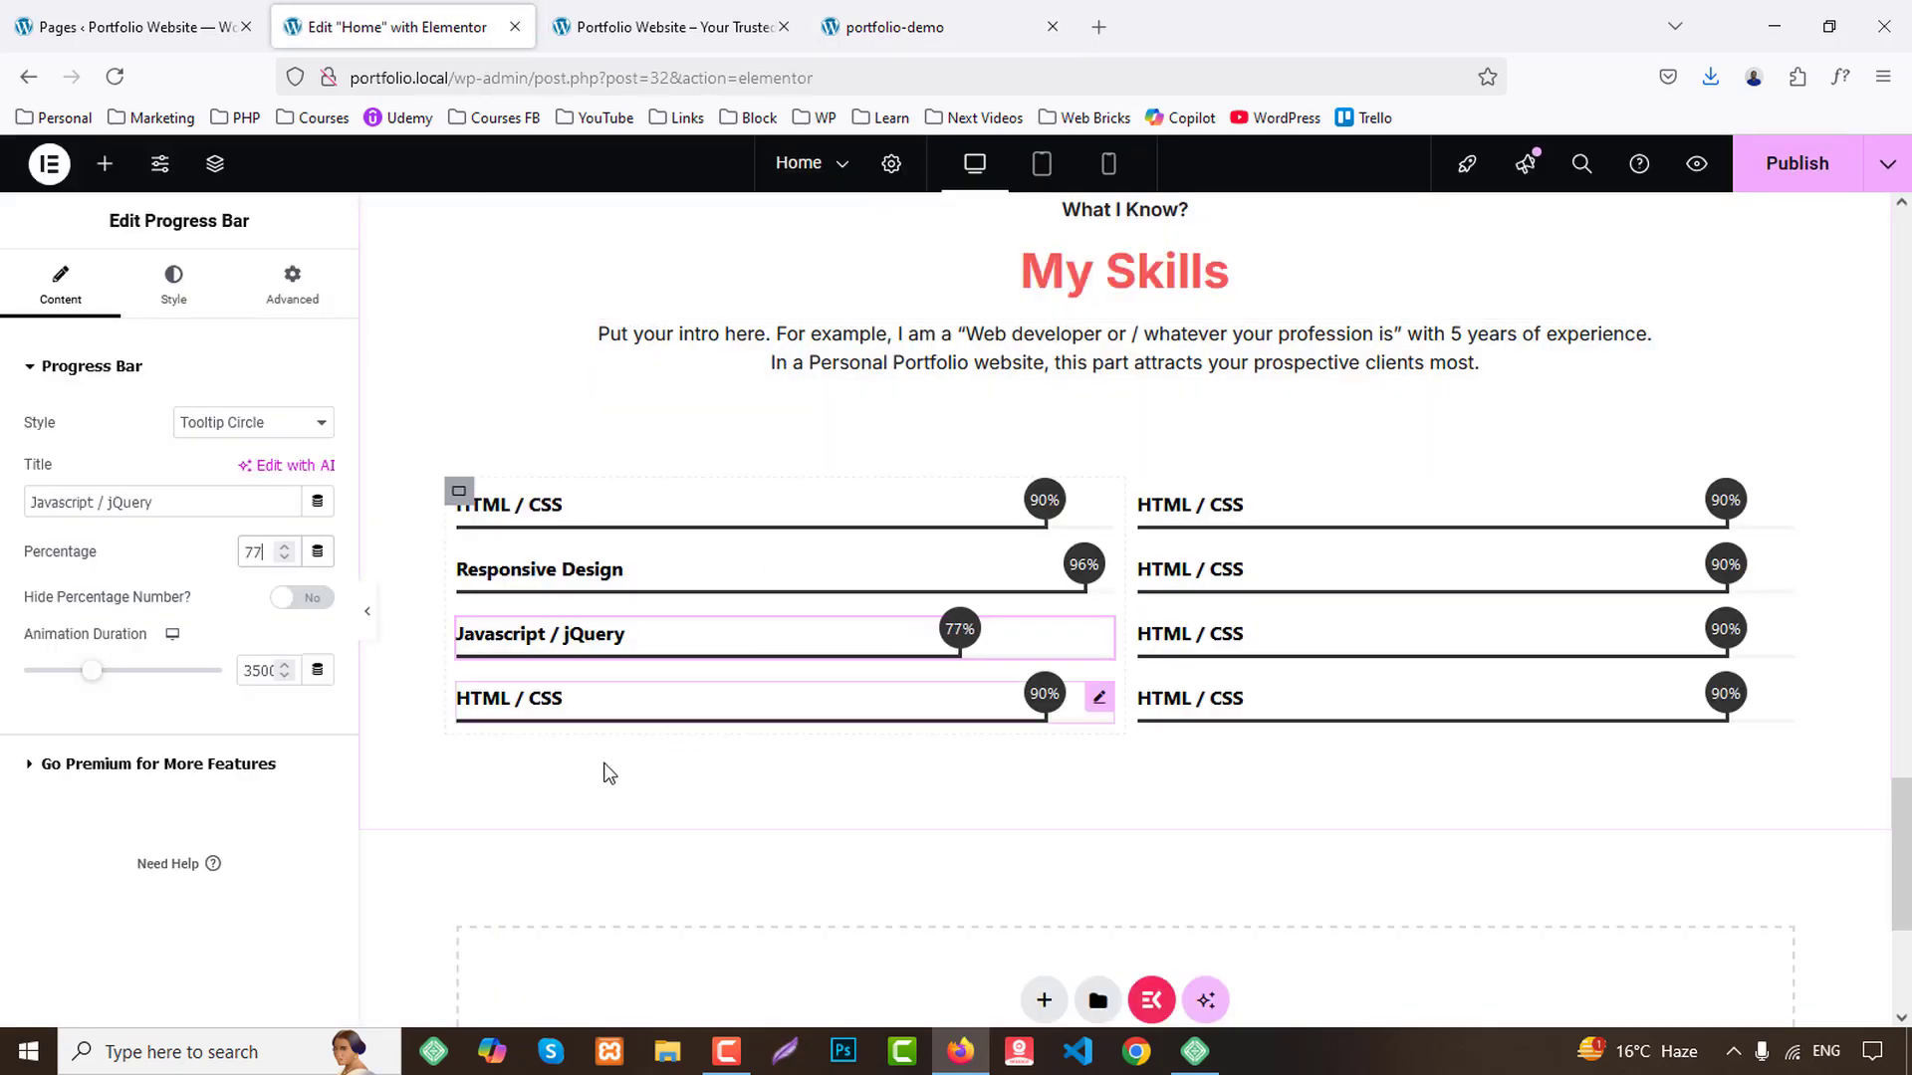
key("ctrl+a")
type("Domain & Hosting")
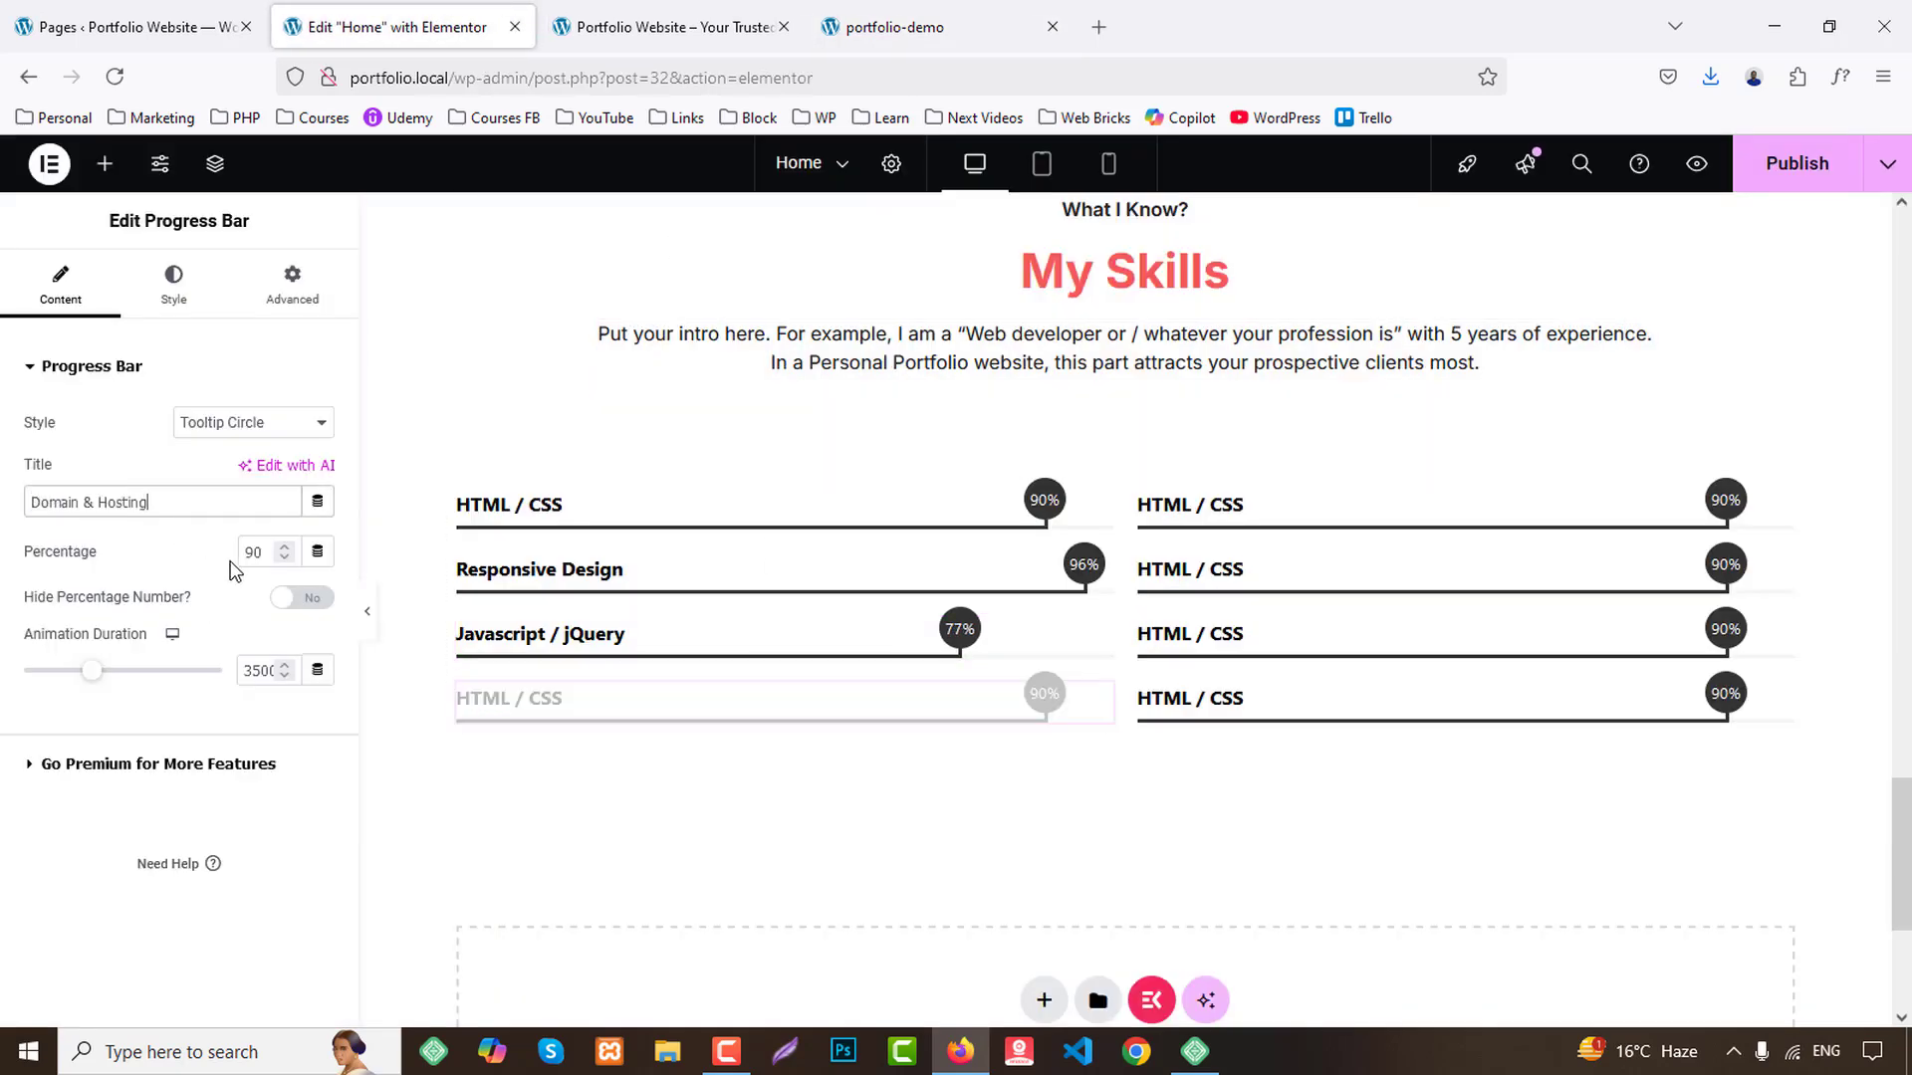
type("85")
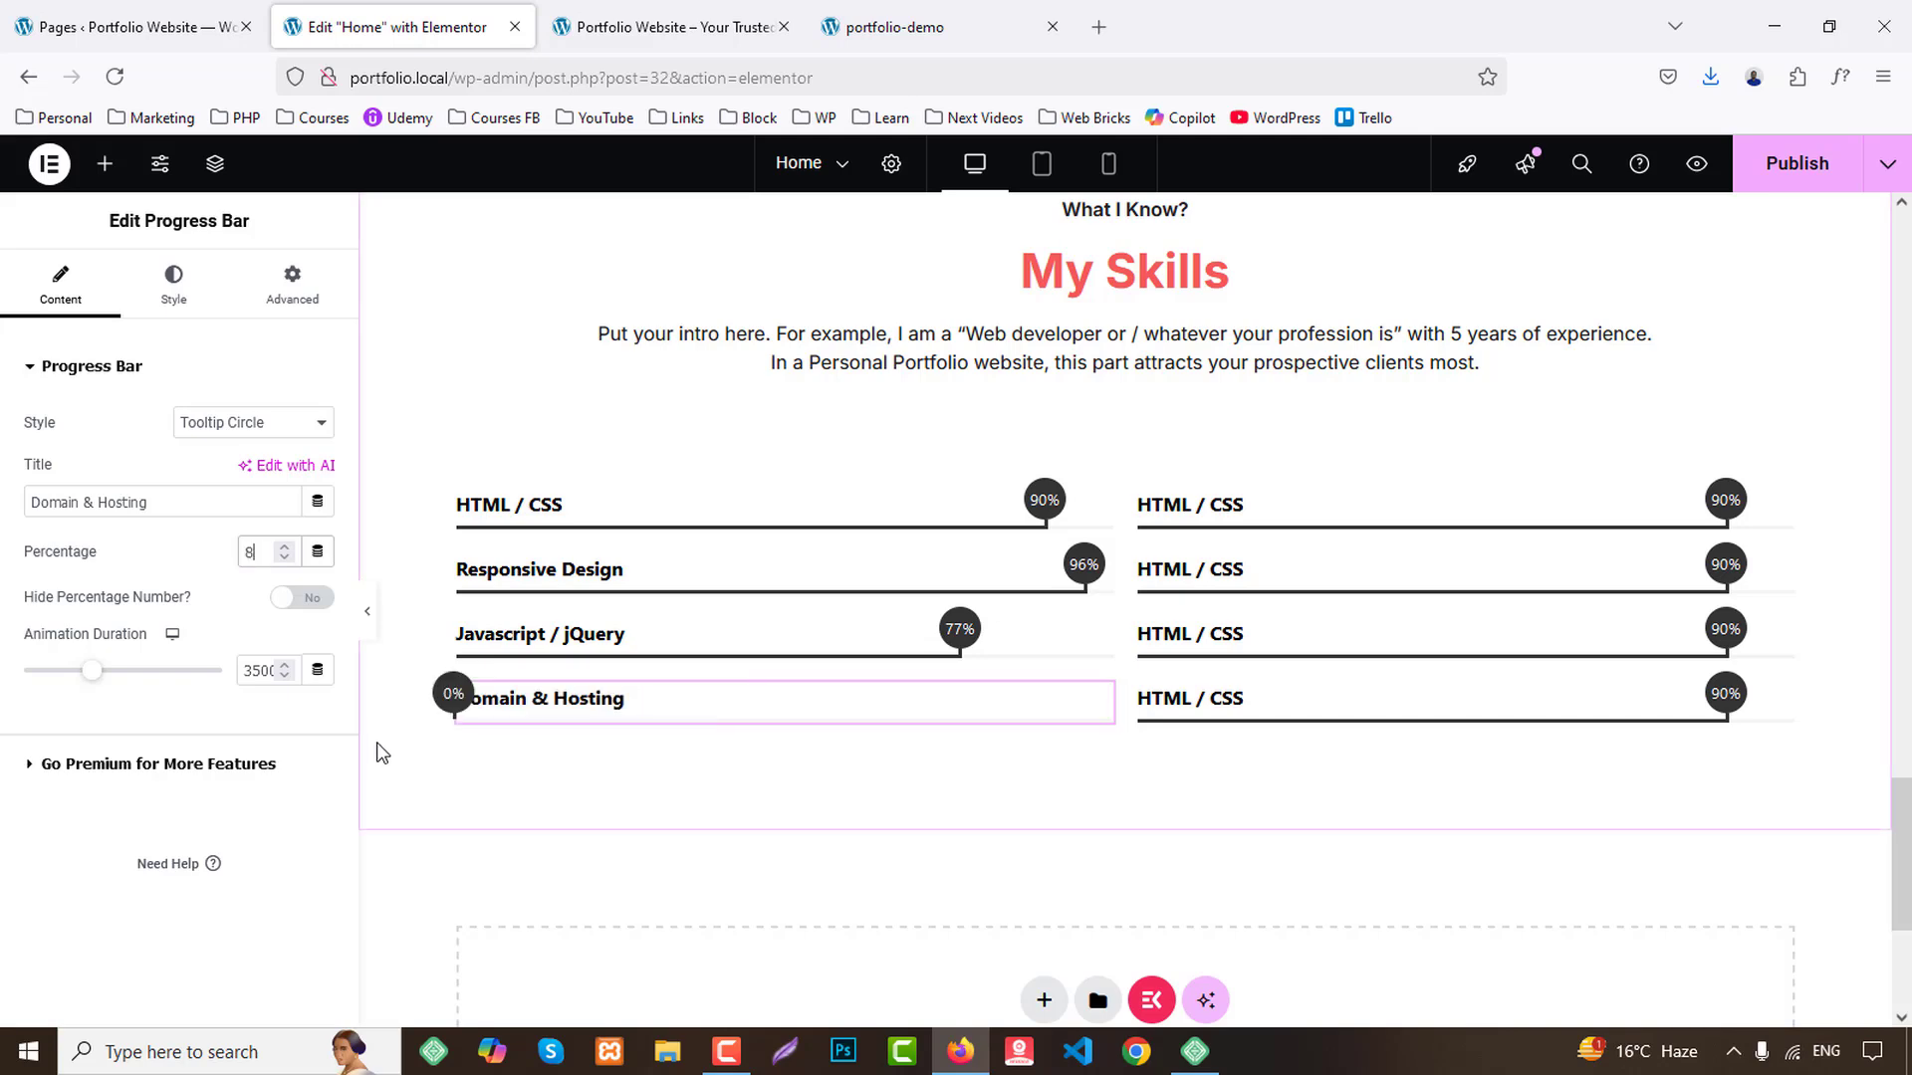
Title the first progress bar in the second column "Responsive Design", copied from the demo page, and set its percentage to 98.
left_click(904, 12)
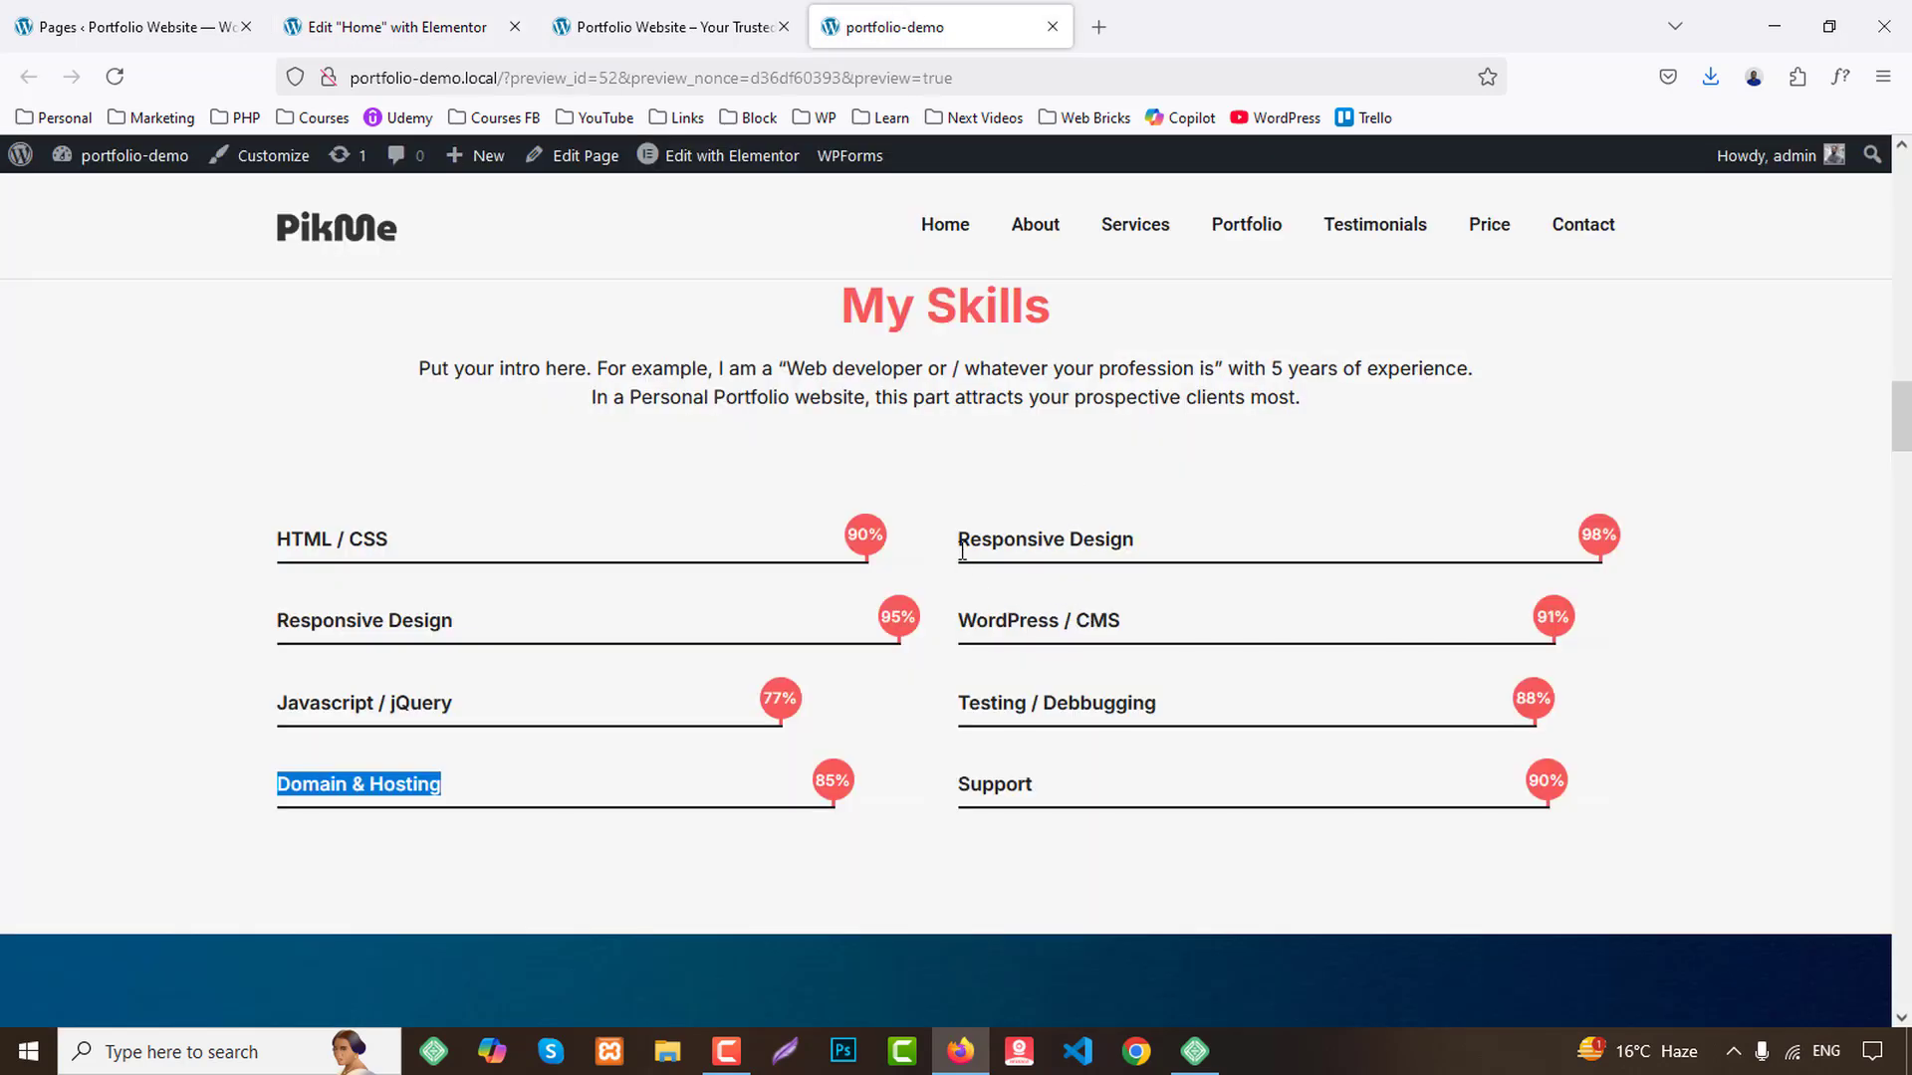
left_click_drag(962, 549, 1170, 532)
left_click(404, 27)
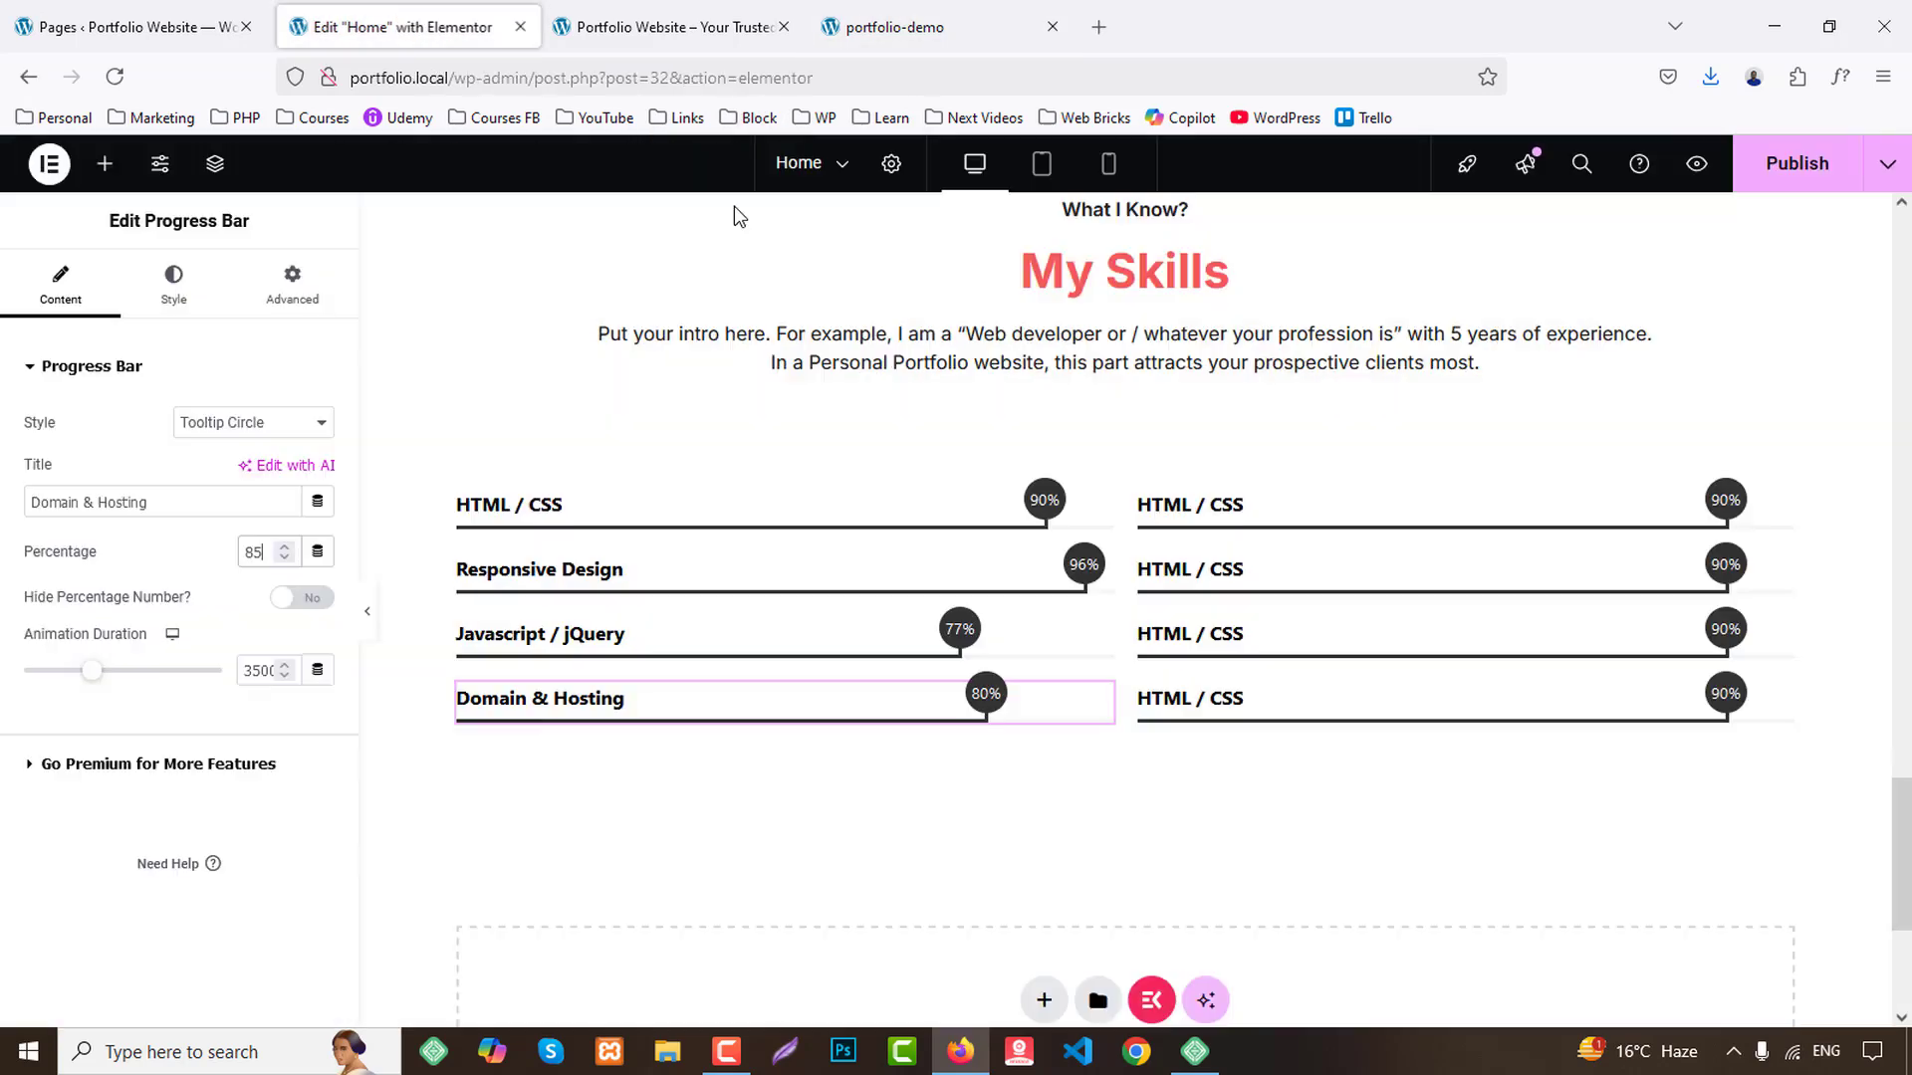
left_click(1145, 505)
type("Responsive Design")
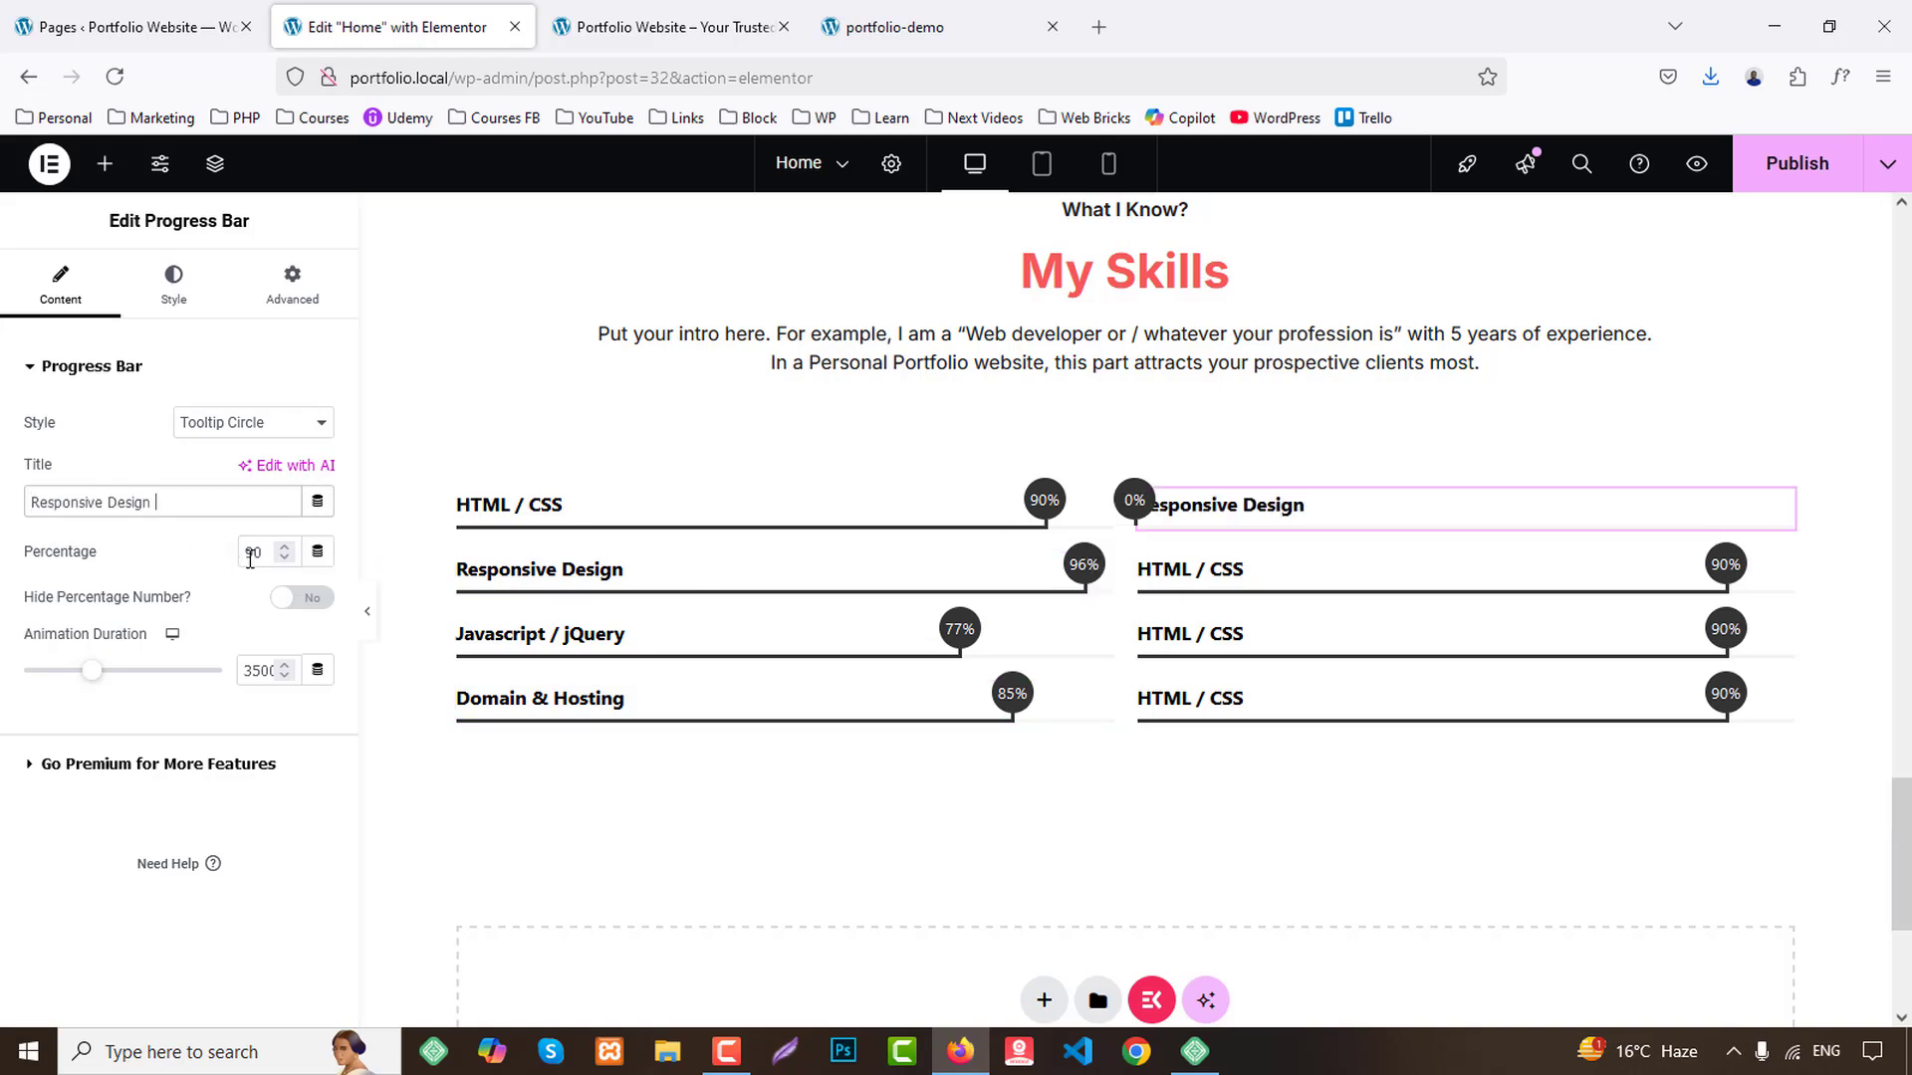
type("98")
Title the second progress bar in the second column "WordPress / CMS", copied from the demo page, and set its percentage to 91.
left_click(886, 27)
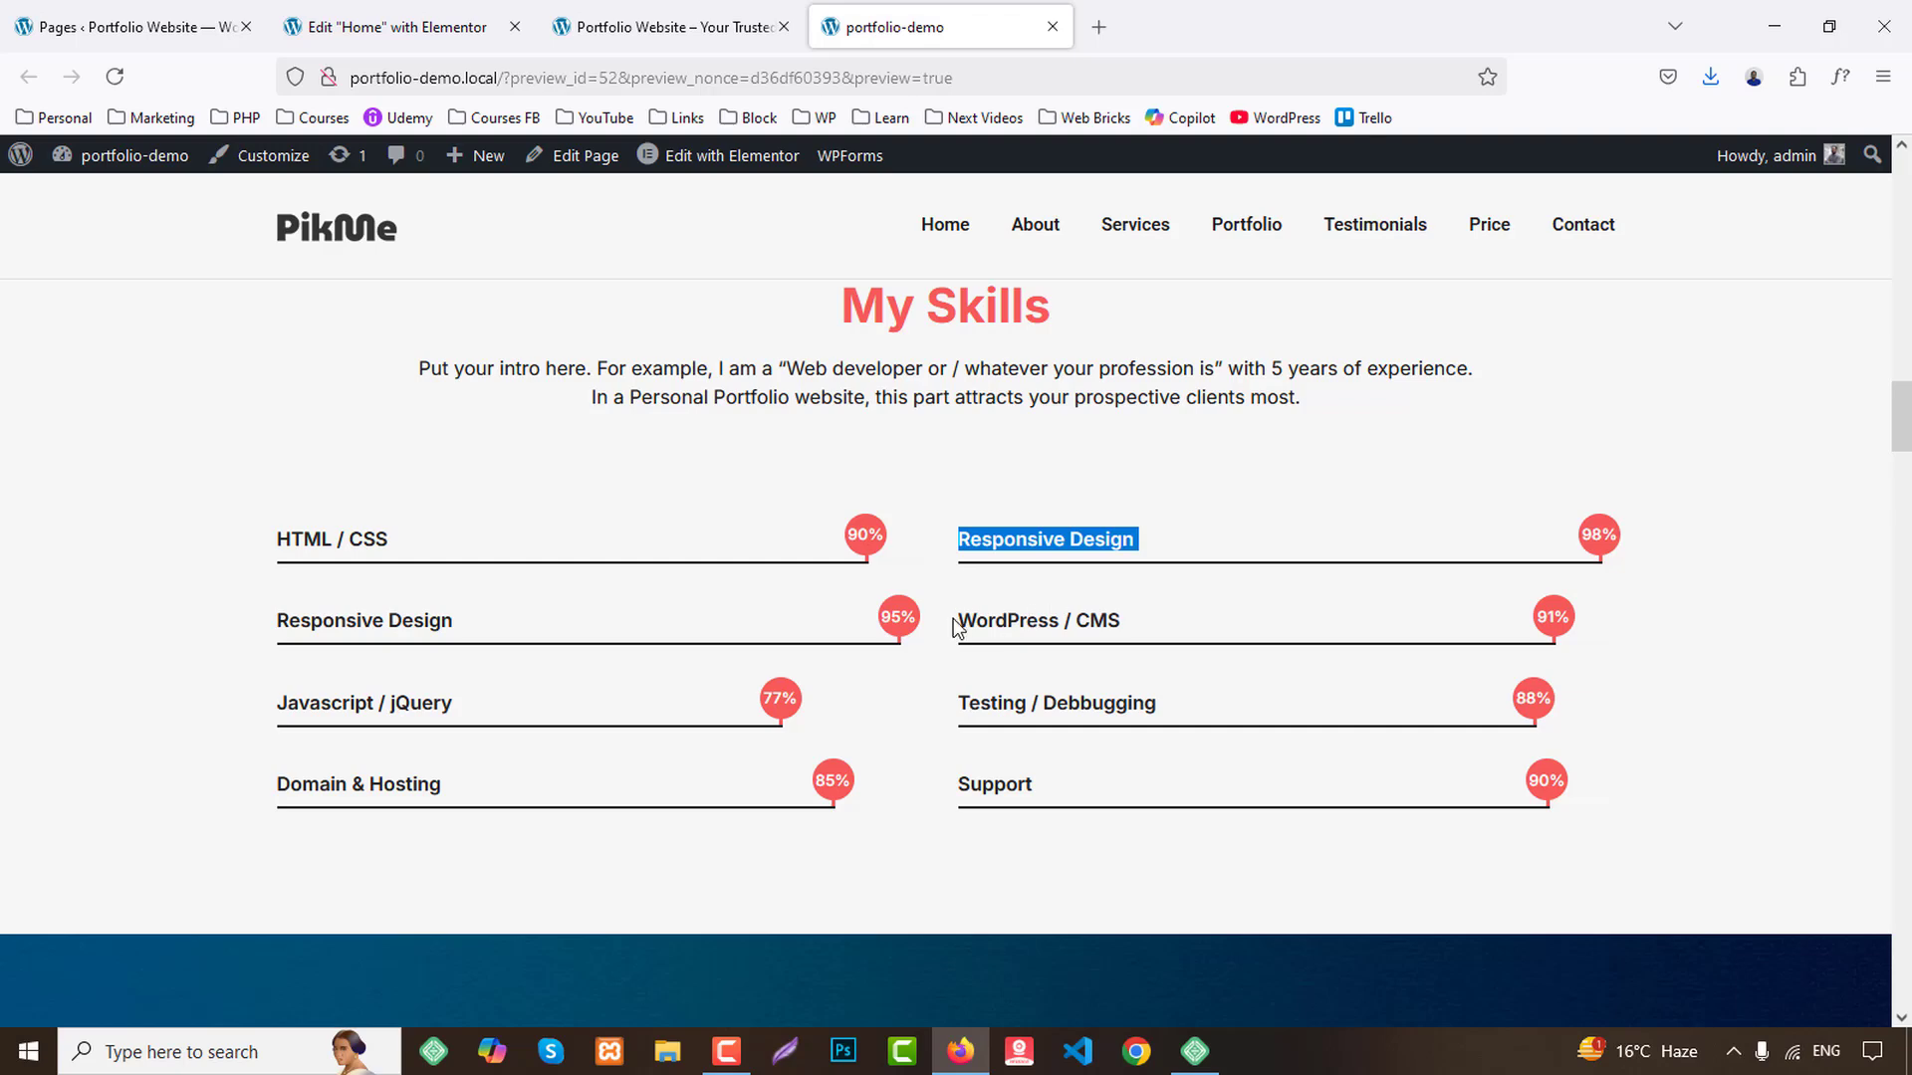
left_click_drag(956, 627, 1160, 627)
key("ctrl+c")
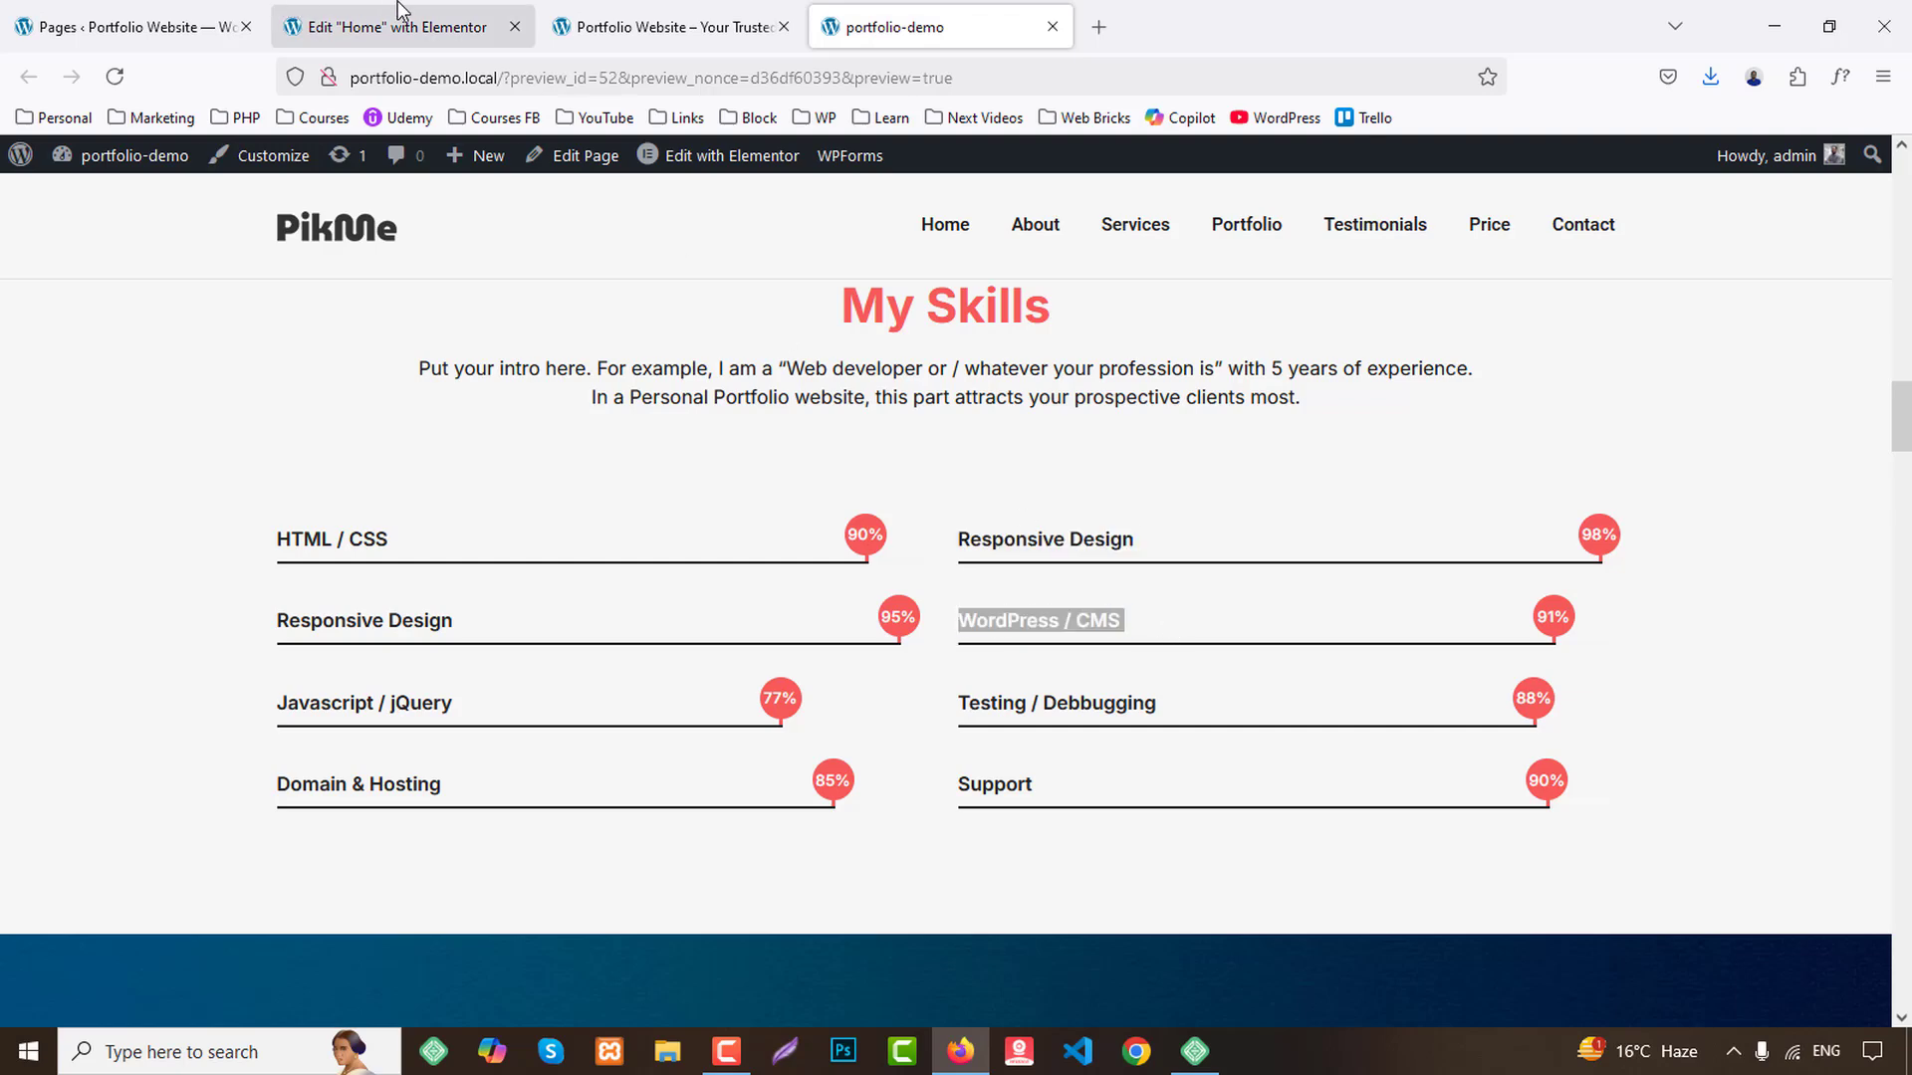
left_click(398, 27)
left_click(1295, 572)
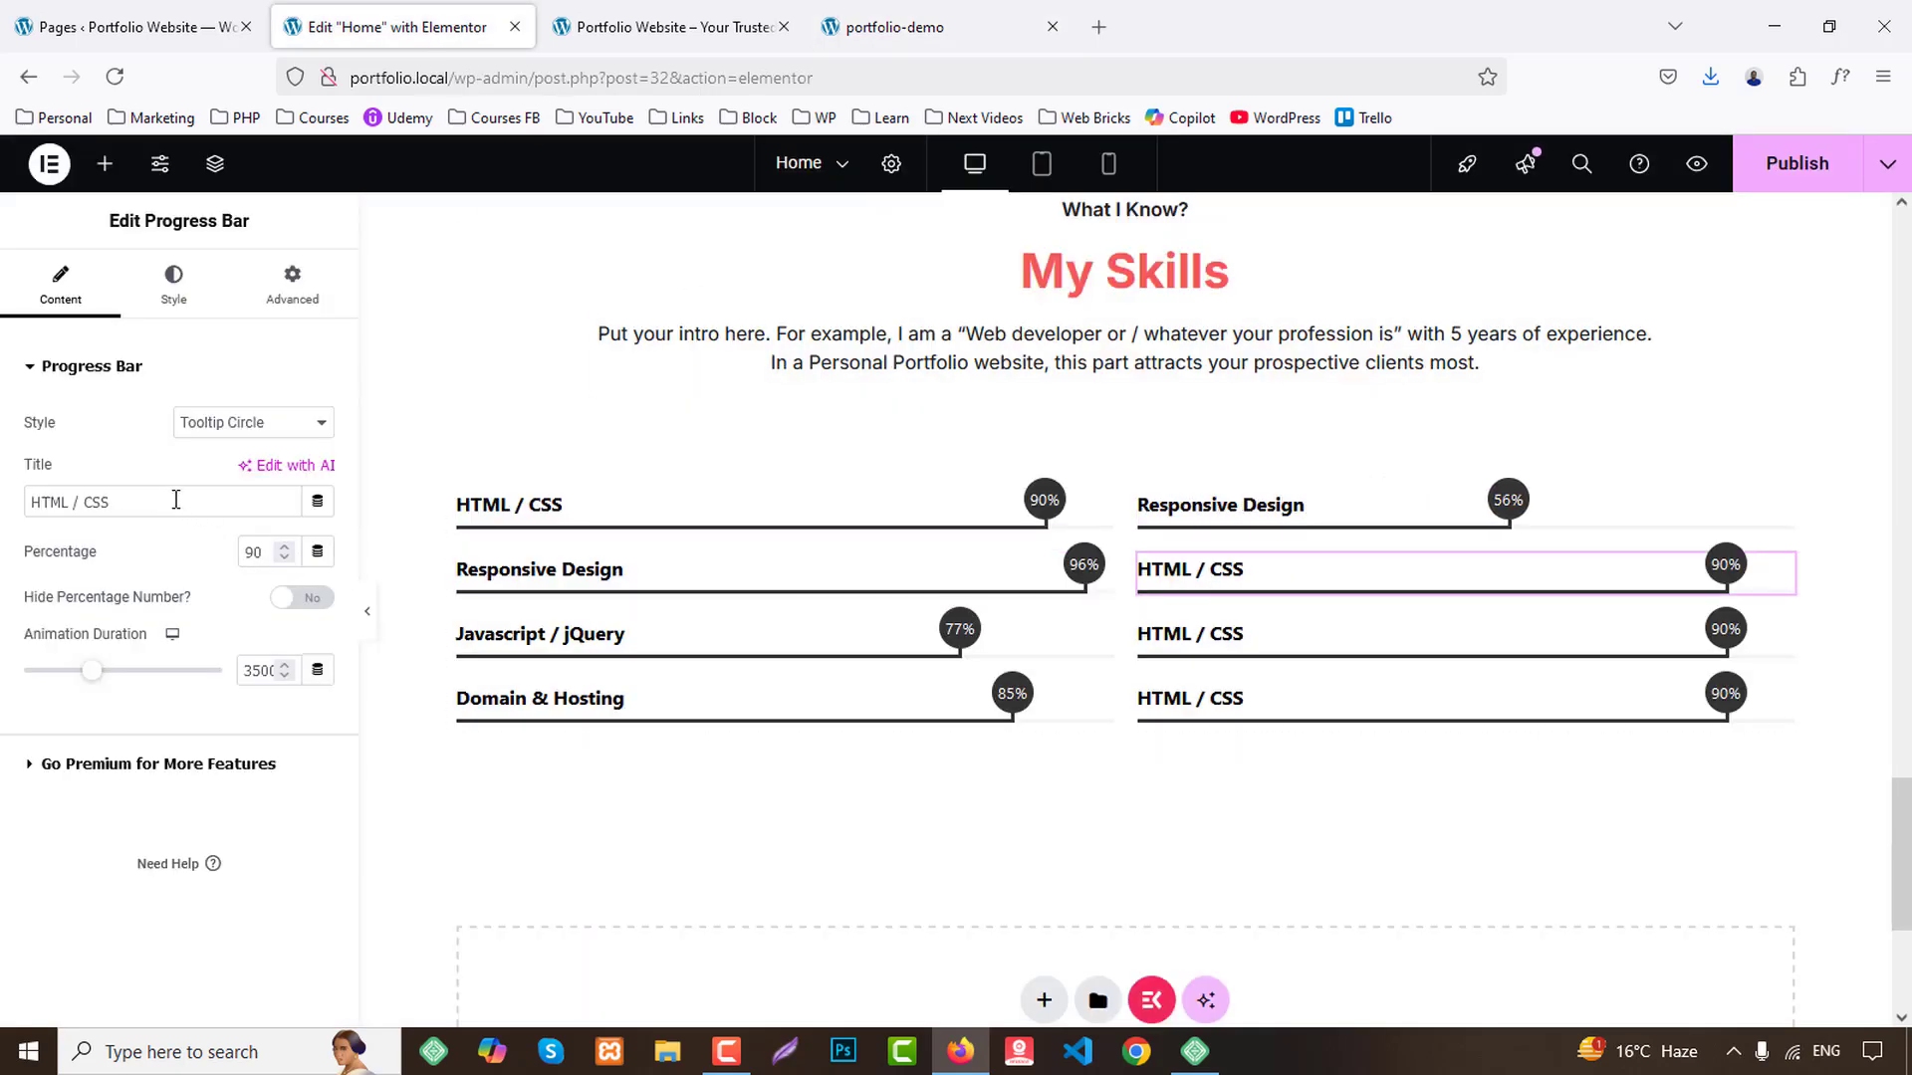
triple_click(176, 498)
key("ctrl+v")
left_click(271, 566)
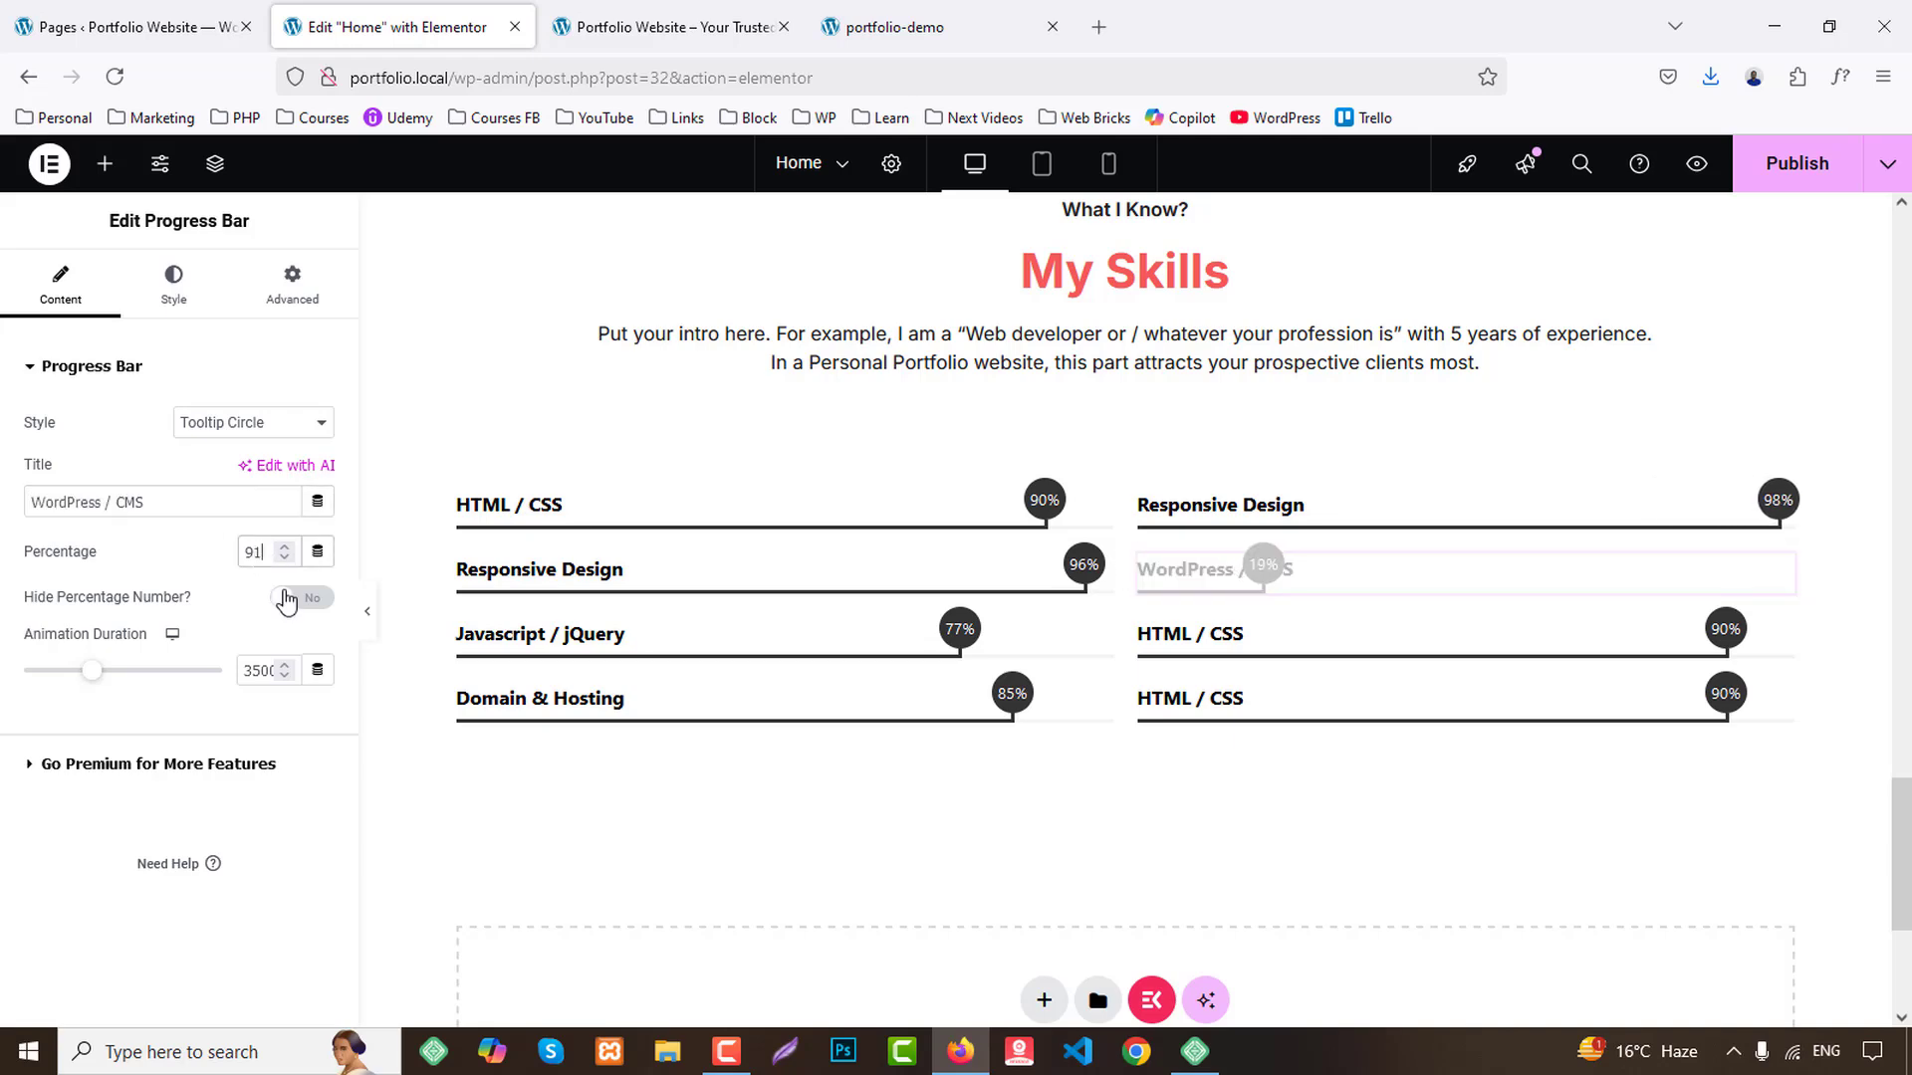
Title the third progress bar in the second column "Testing / Debbugging", copied from the demo page, and set its percentage to 88.
left_click(896, 26)
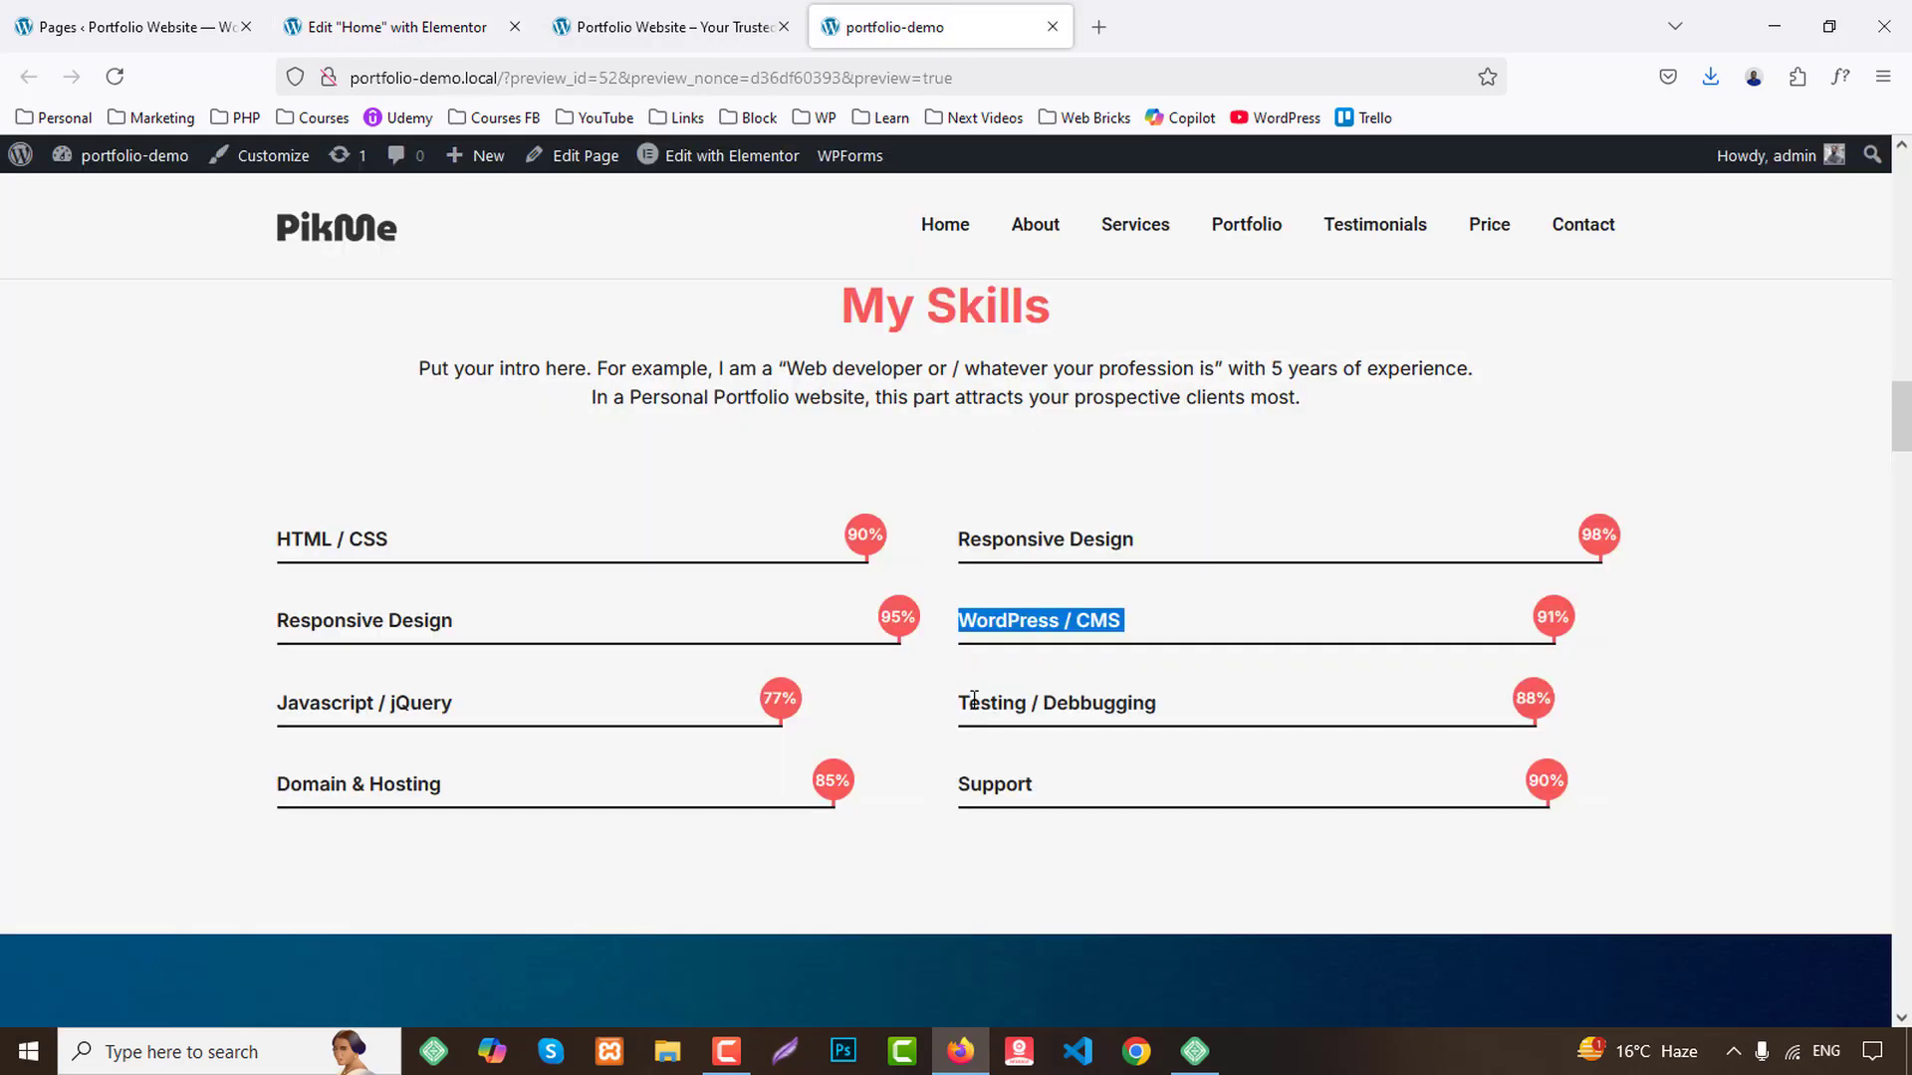
left_click_drag(959, 707, 1214, 709)
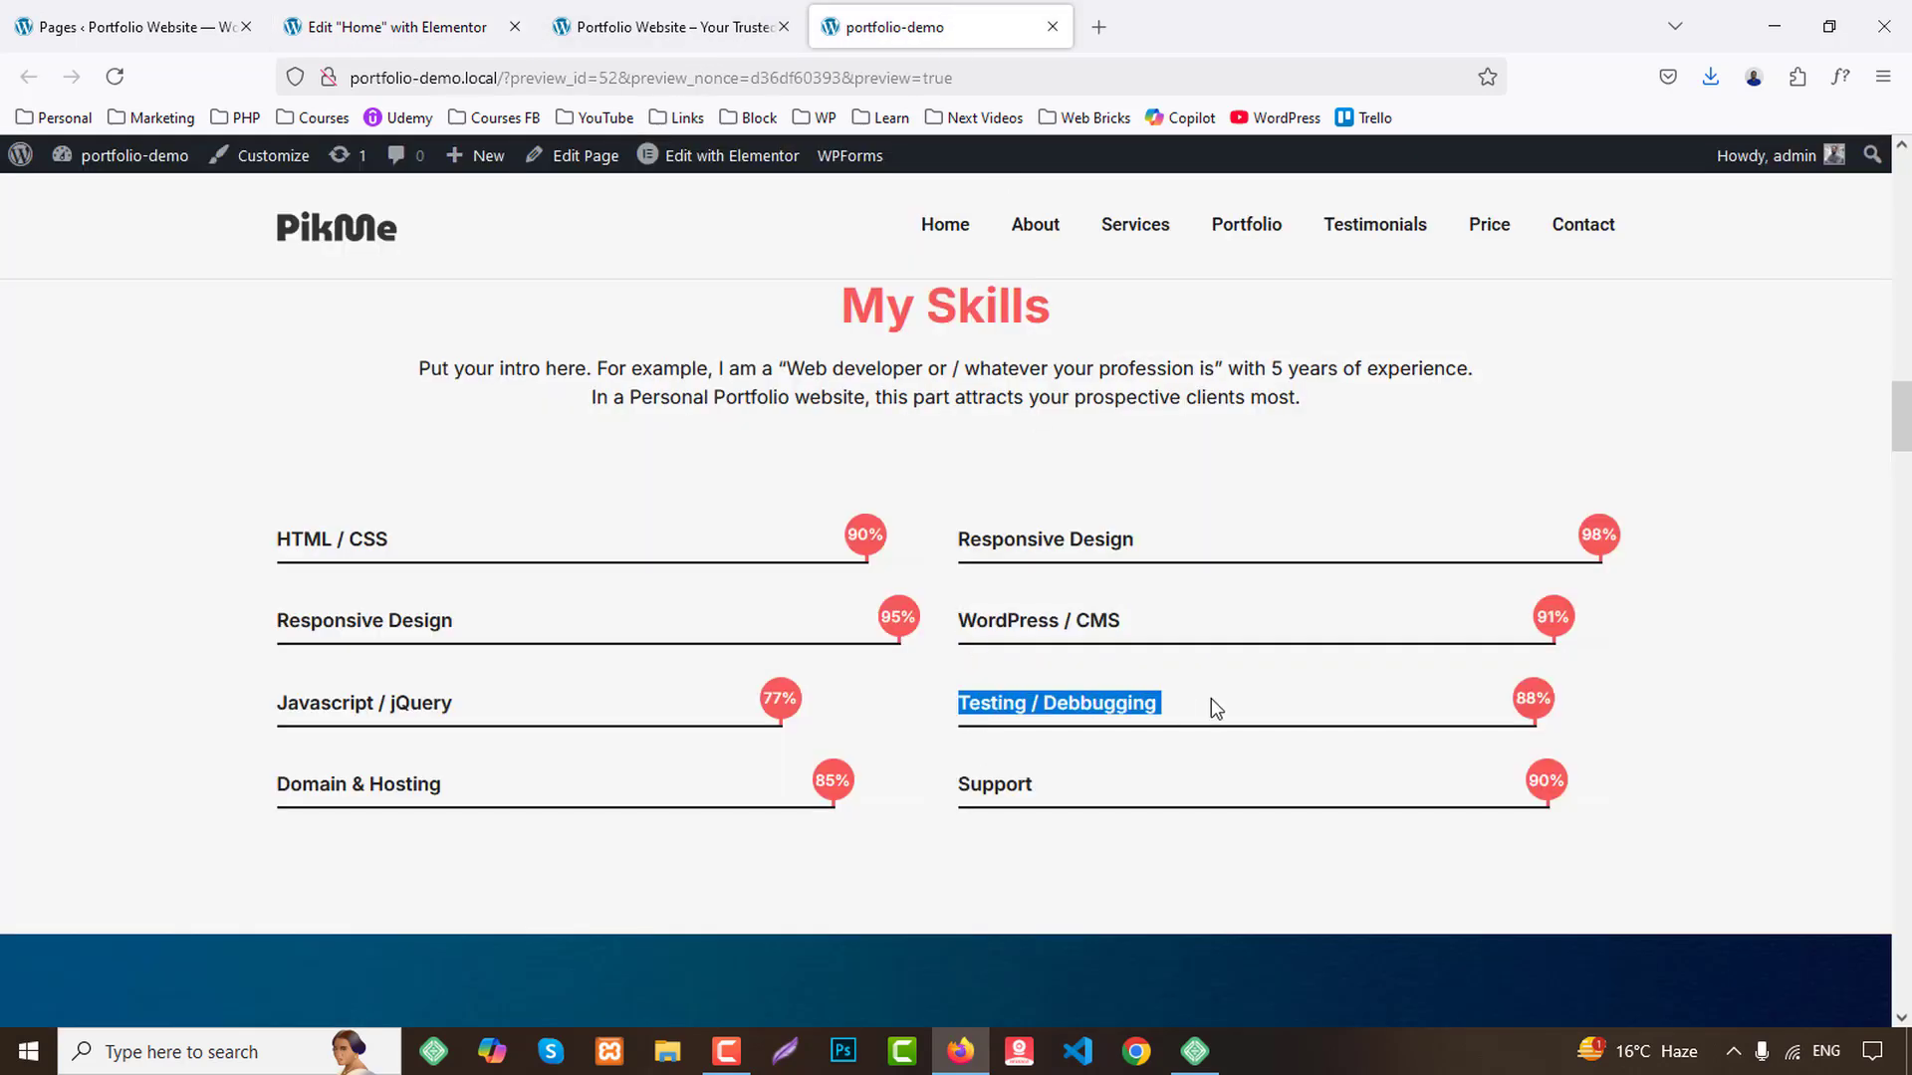
left_click(389, 25)
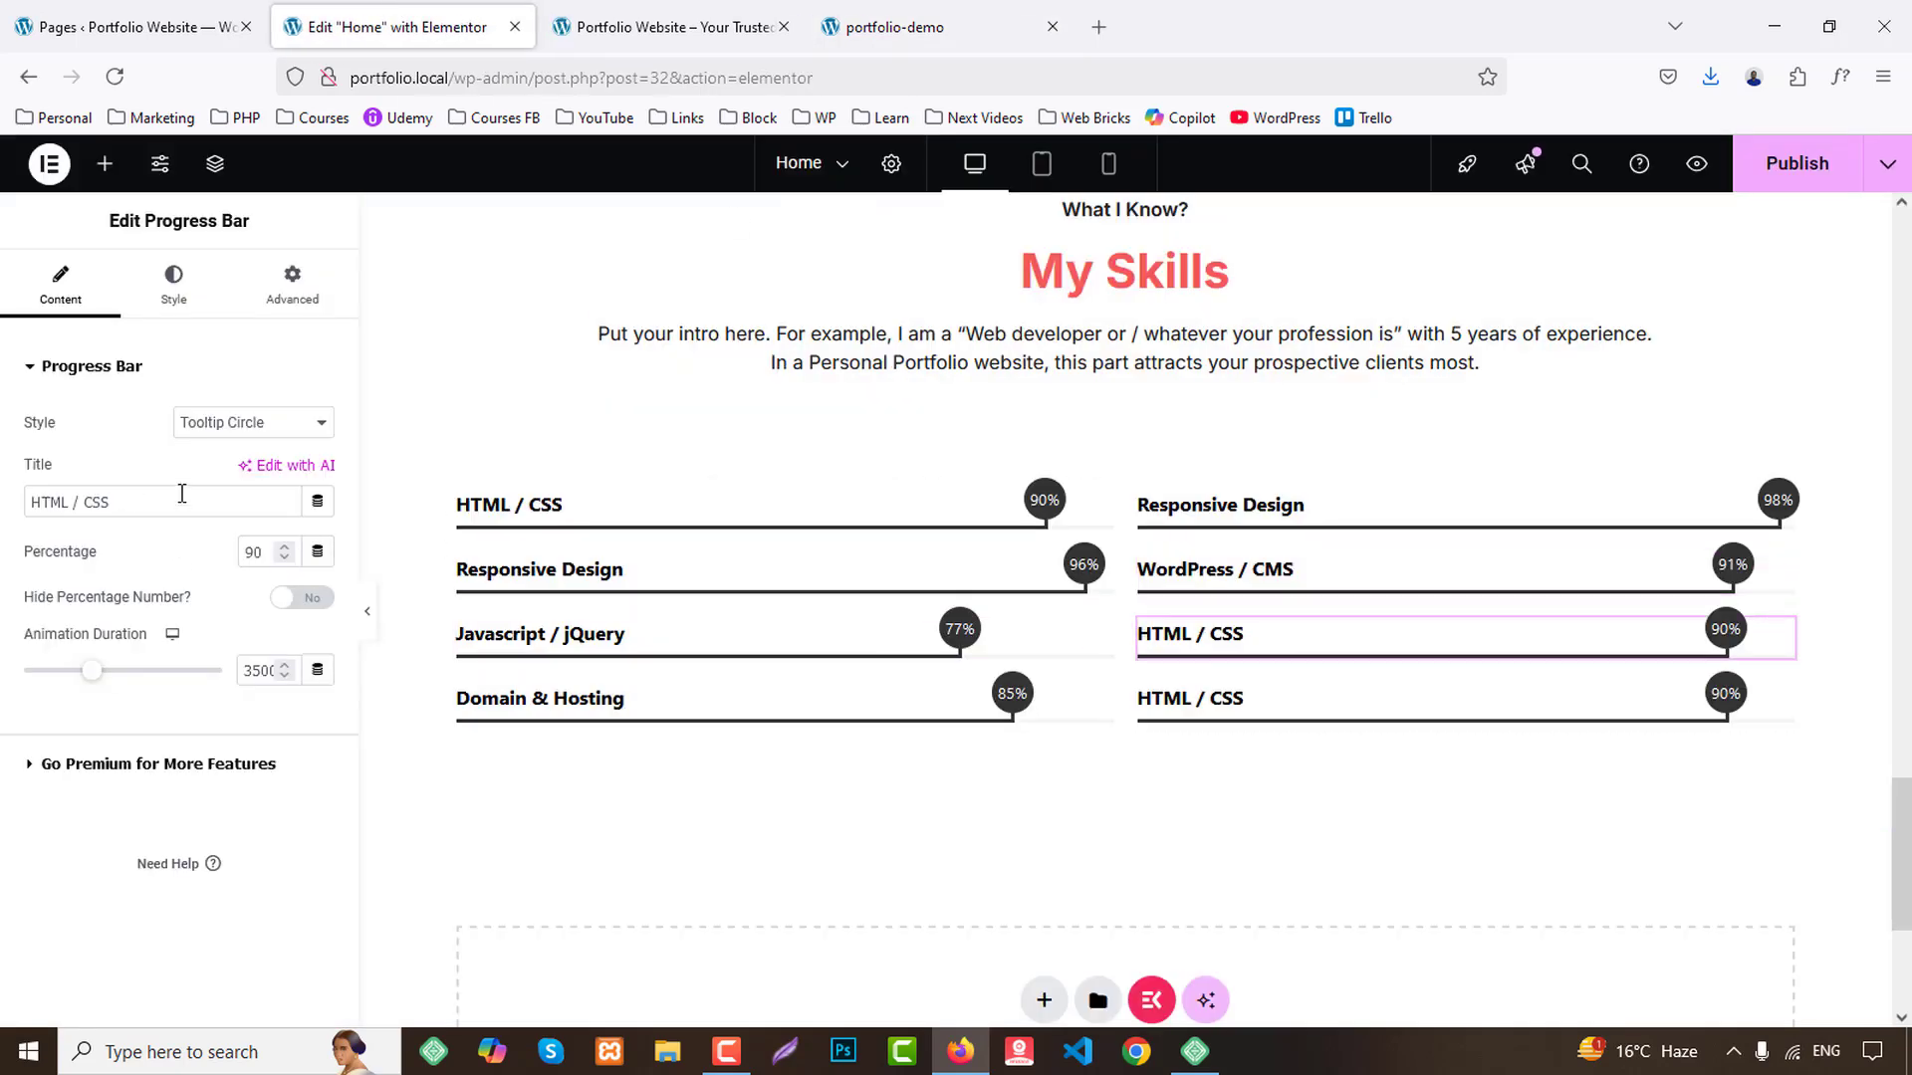
left_click(265, 560)
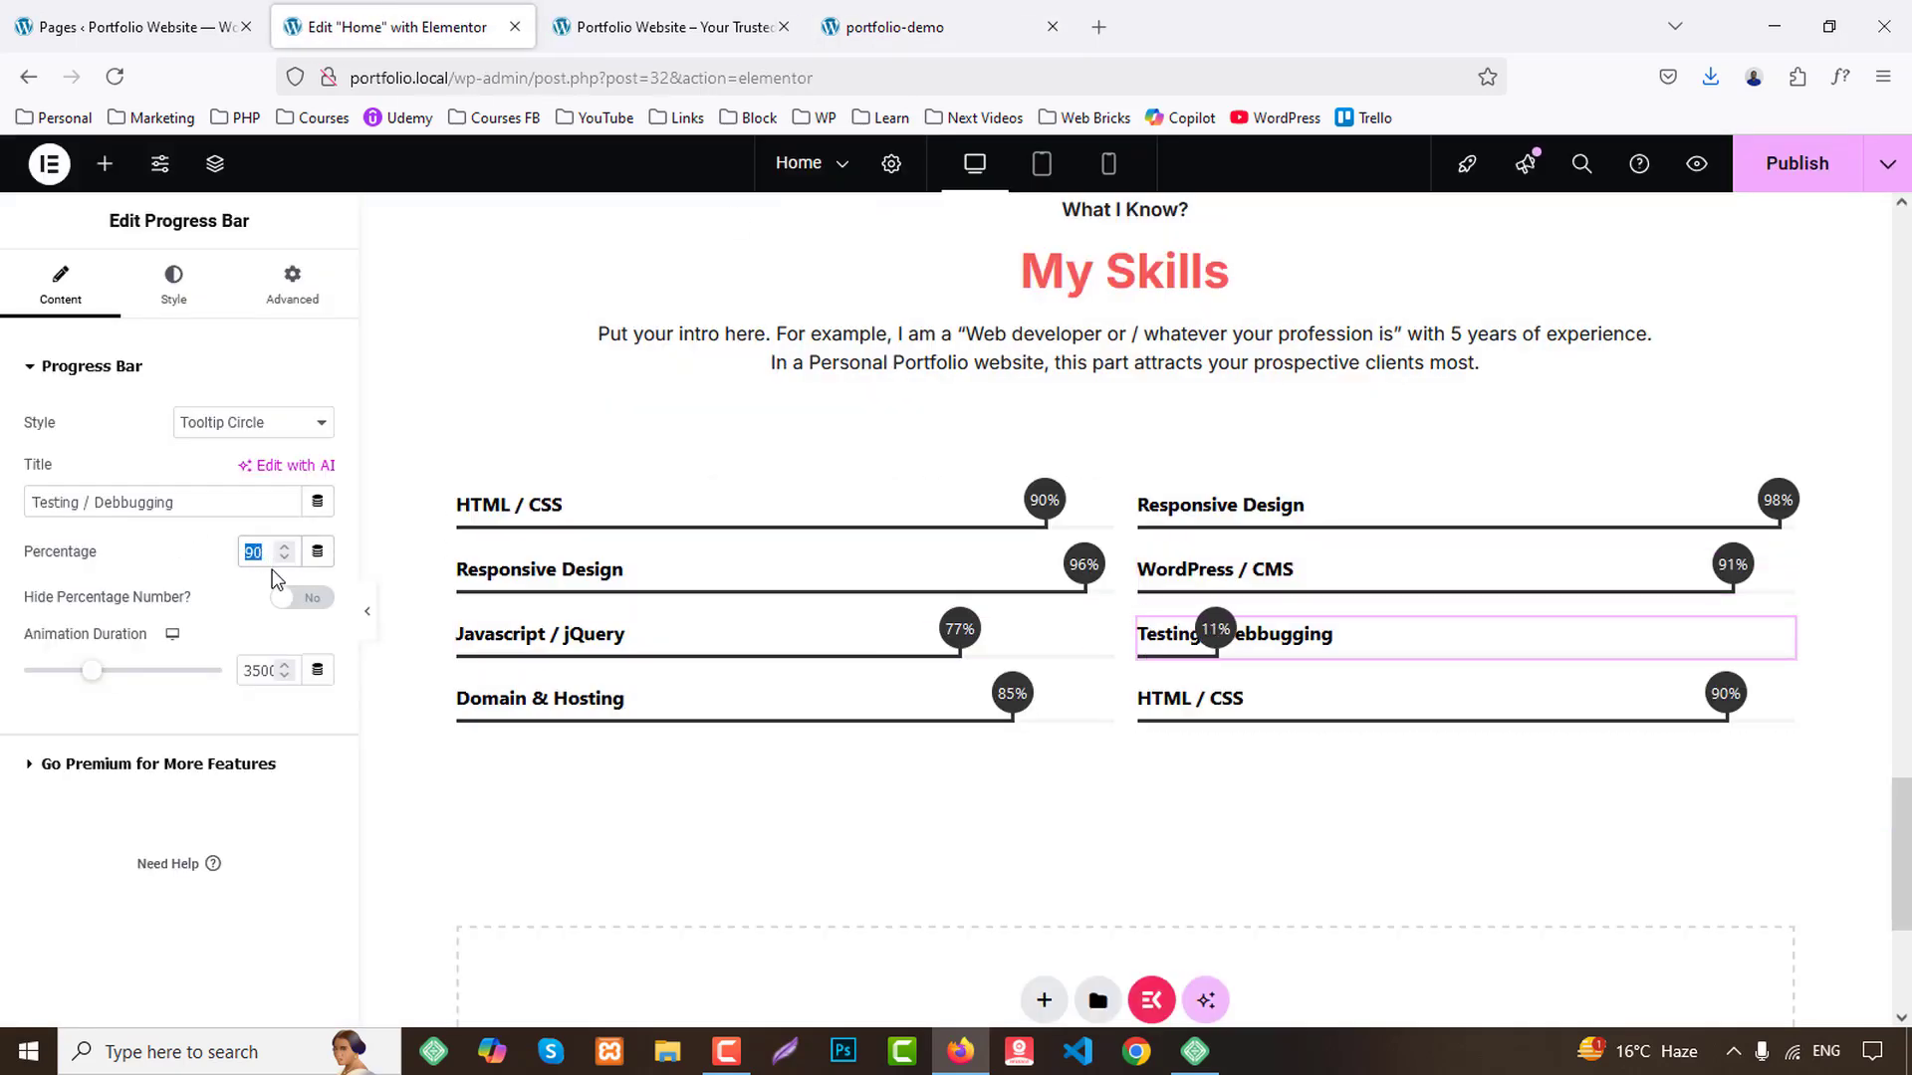
type("88")
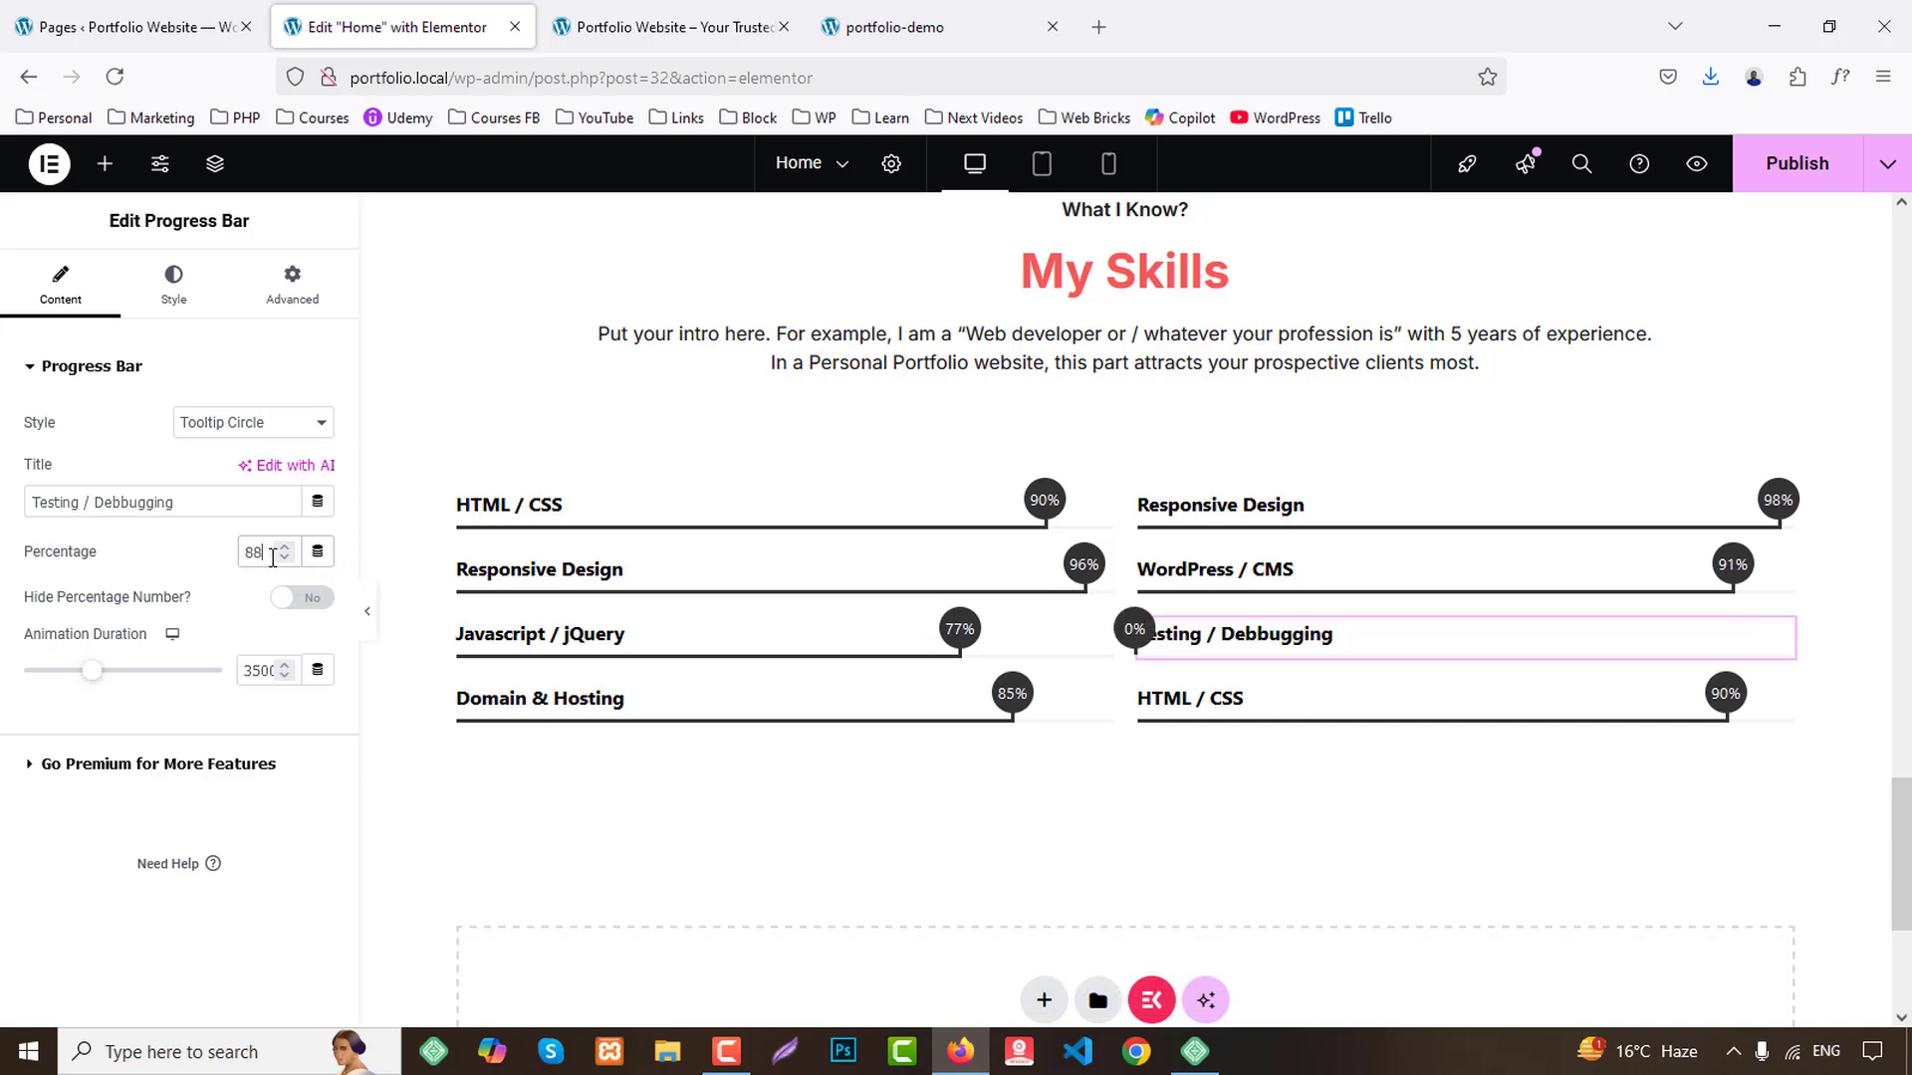
Title the fourth progress bar in the second column "Support", copied from the demo page, and set its percentage to 93.
left_click(979, 42)
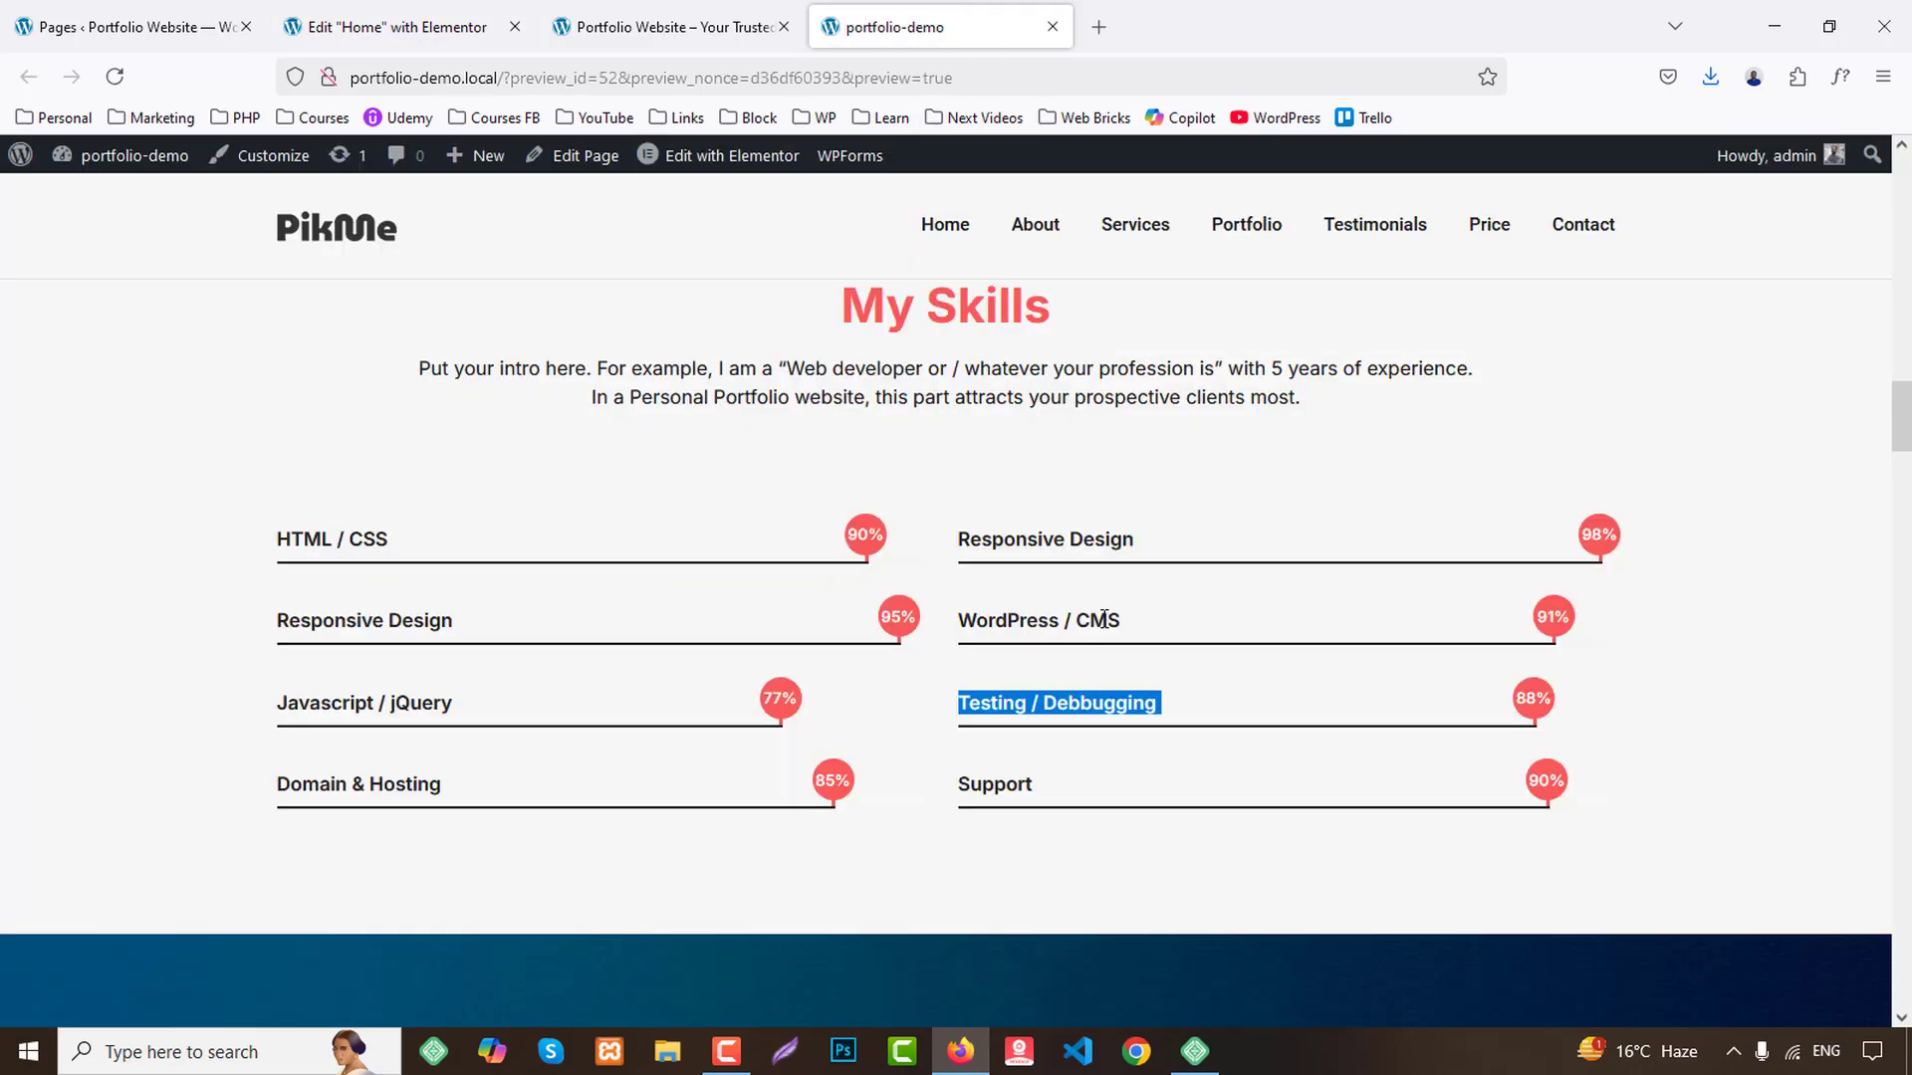
left_click(1015, 781)
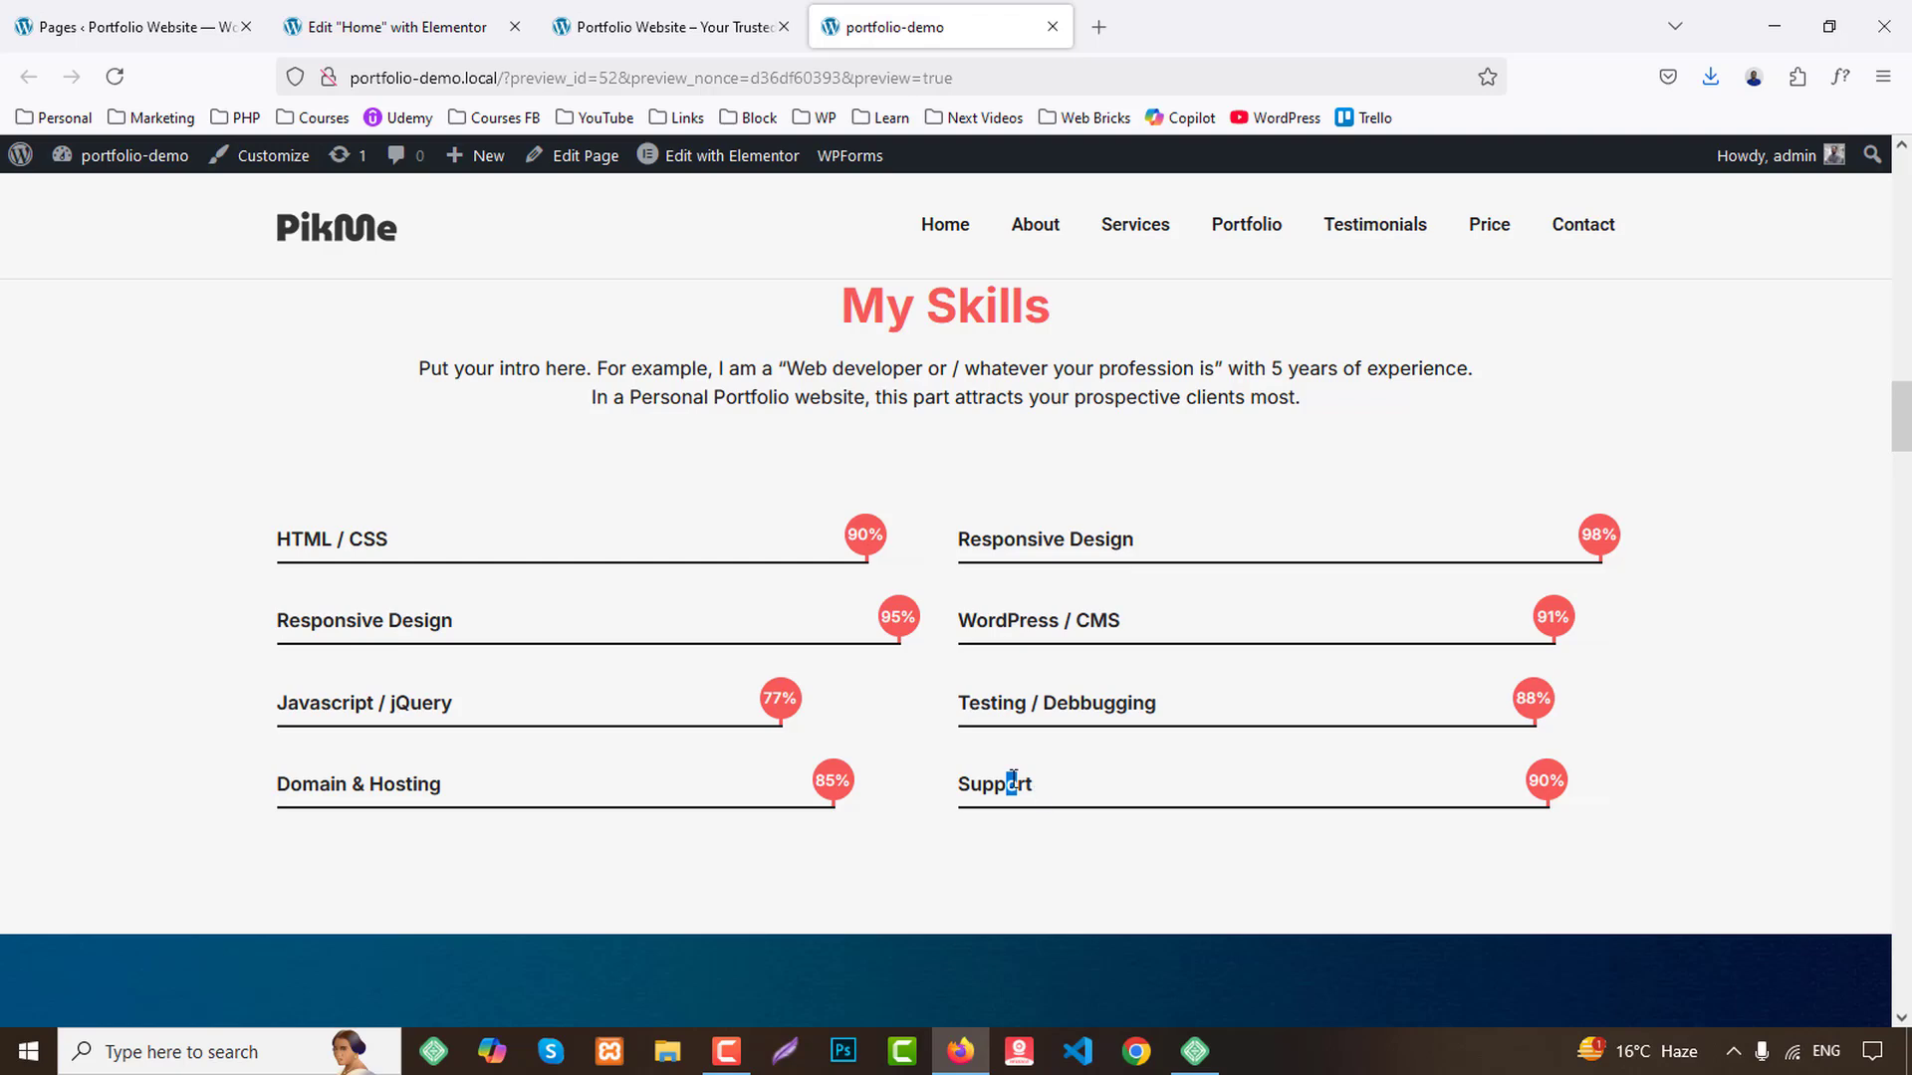
left_click(470, 20)
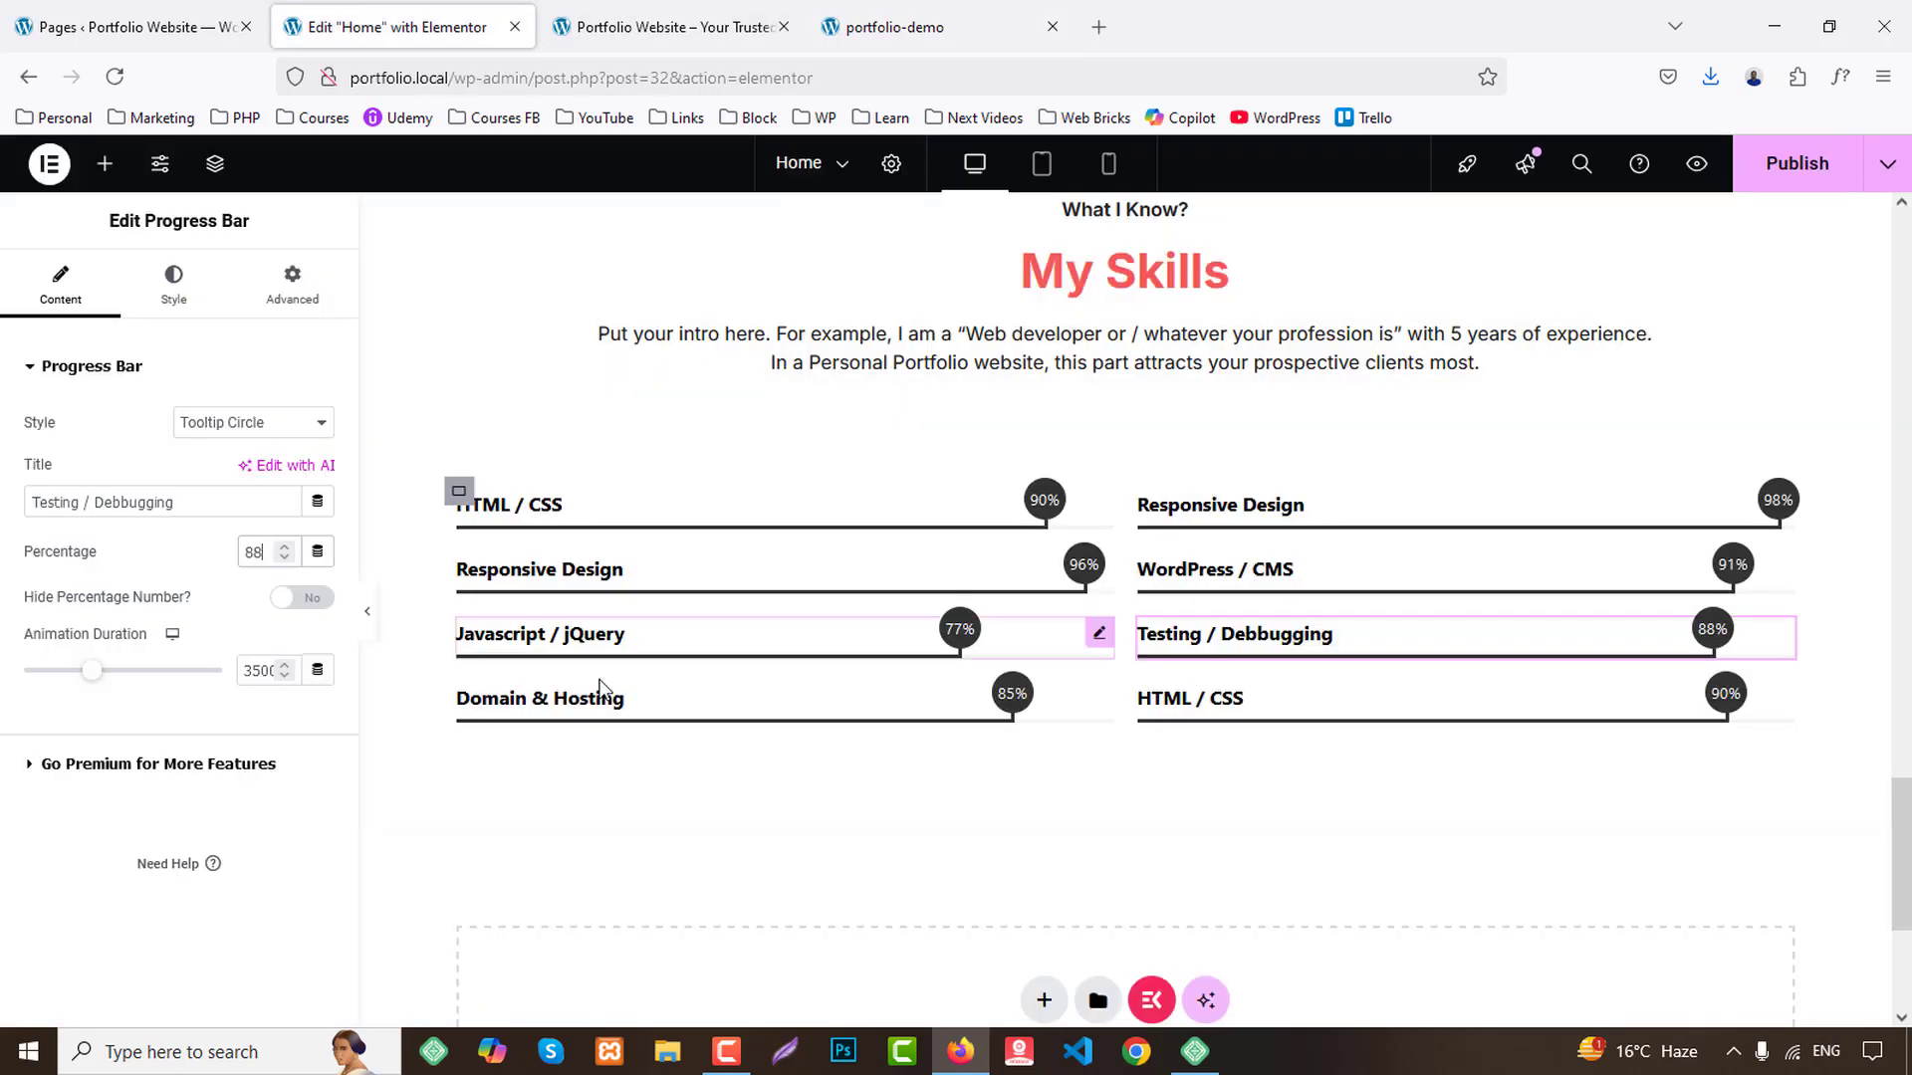
left_click(1198, 724)
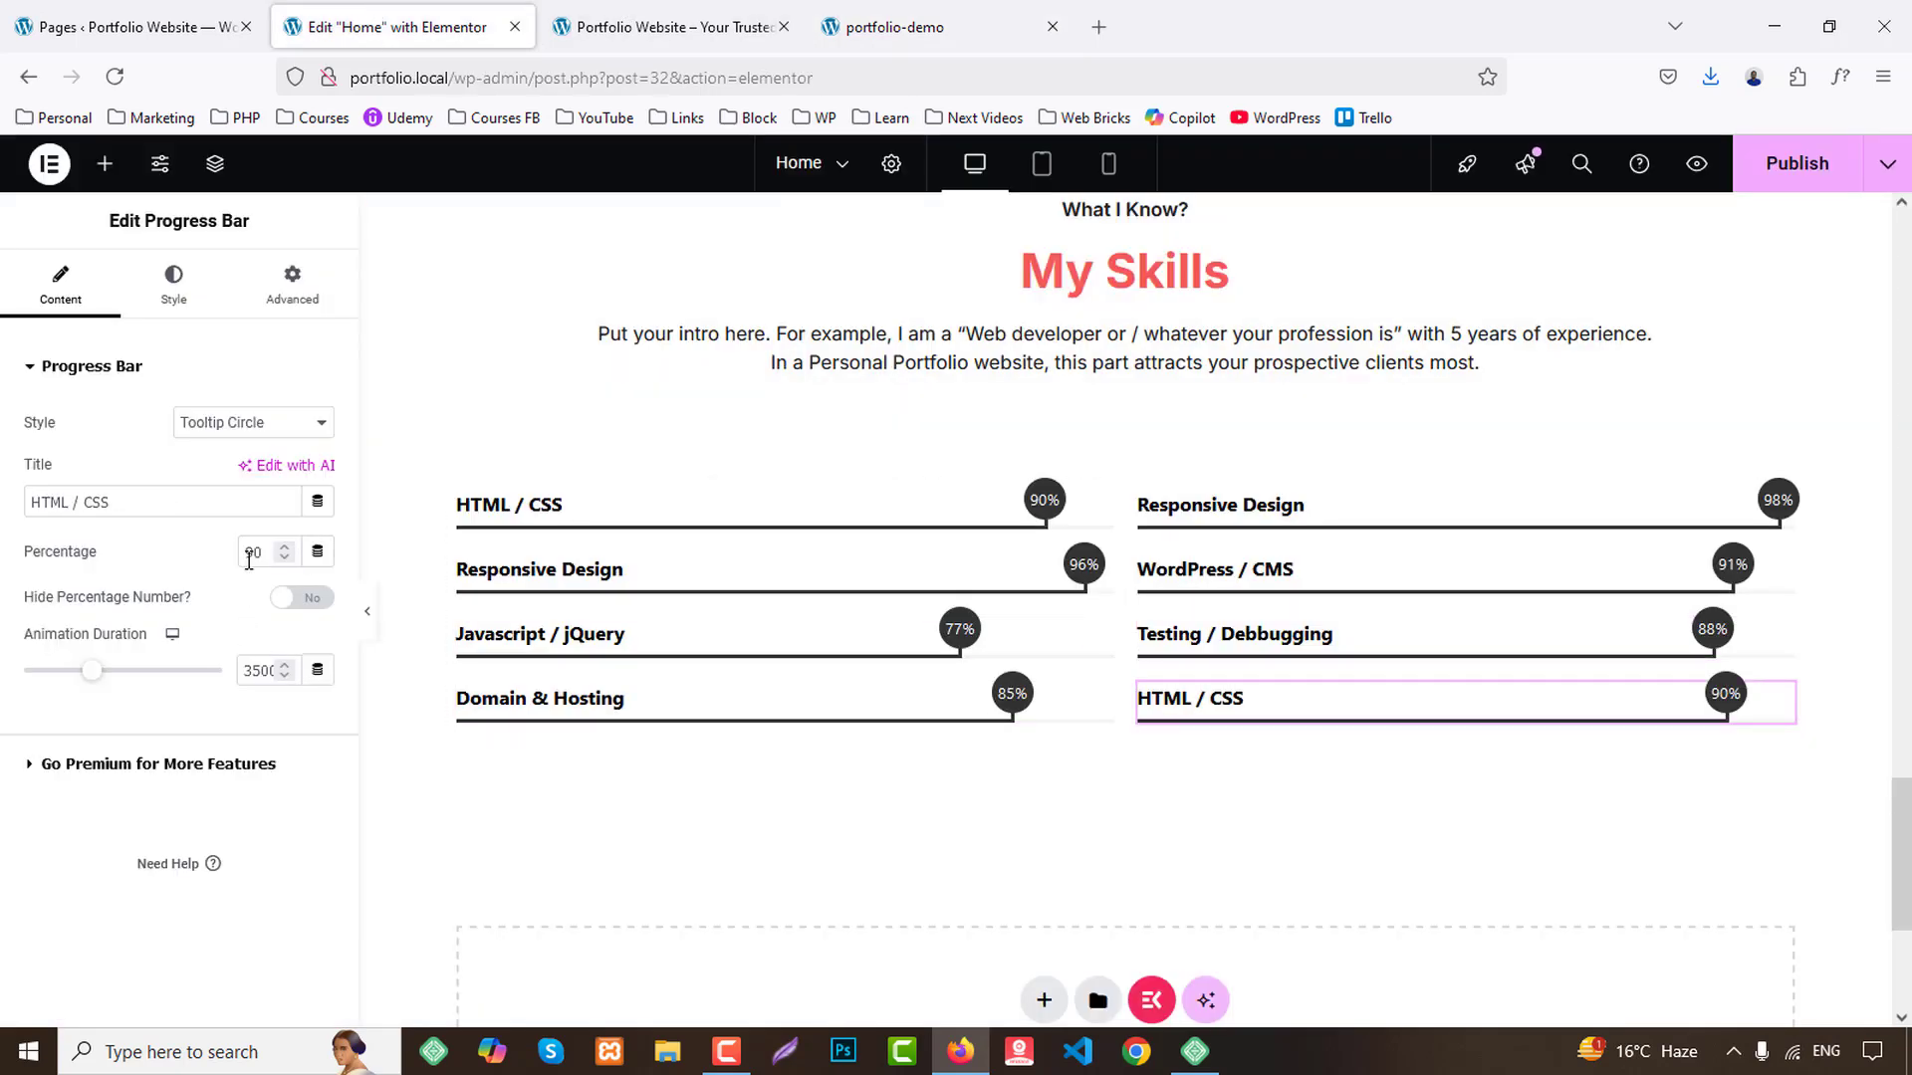
type("88")
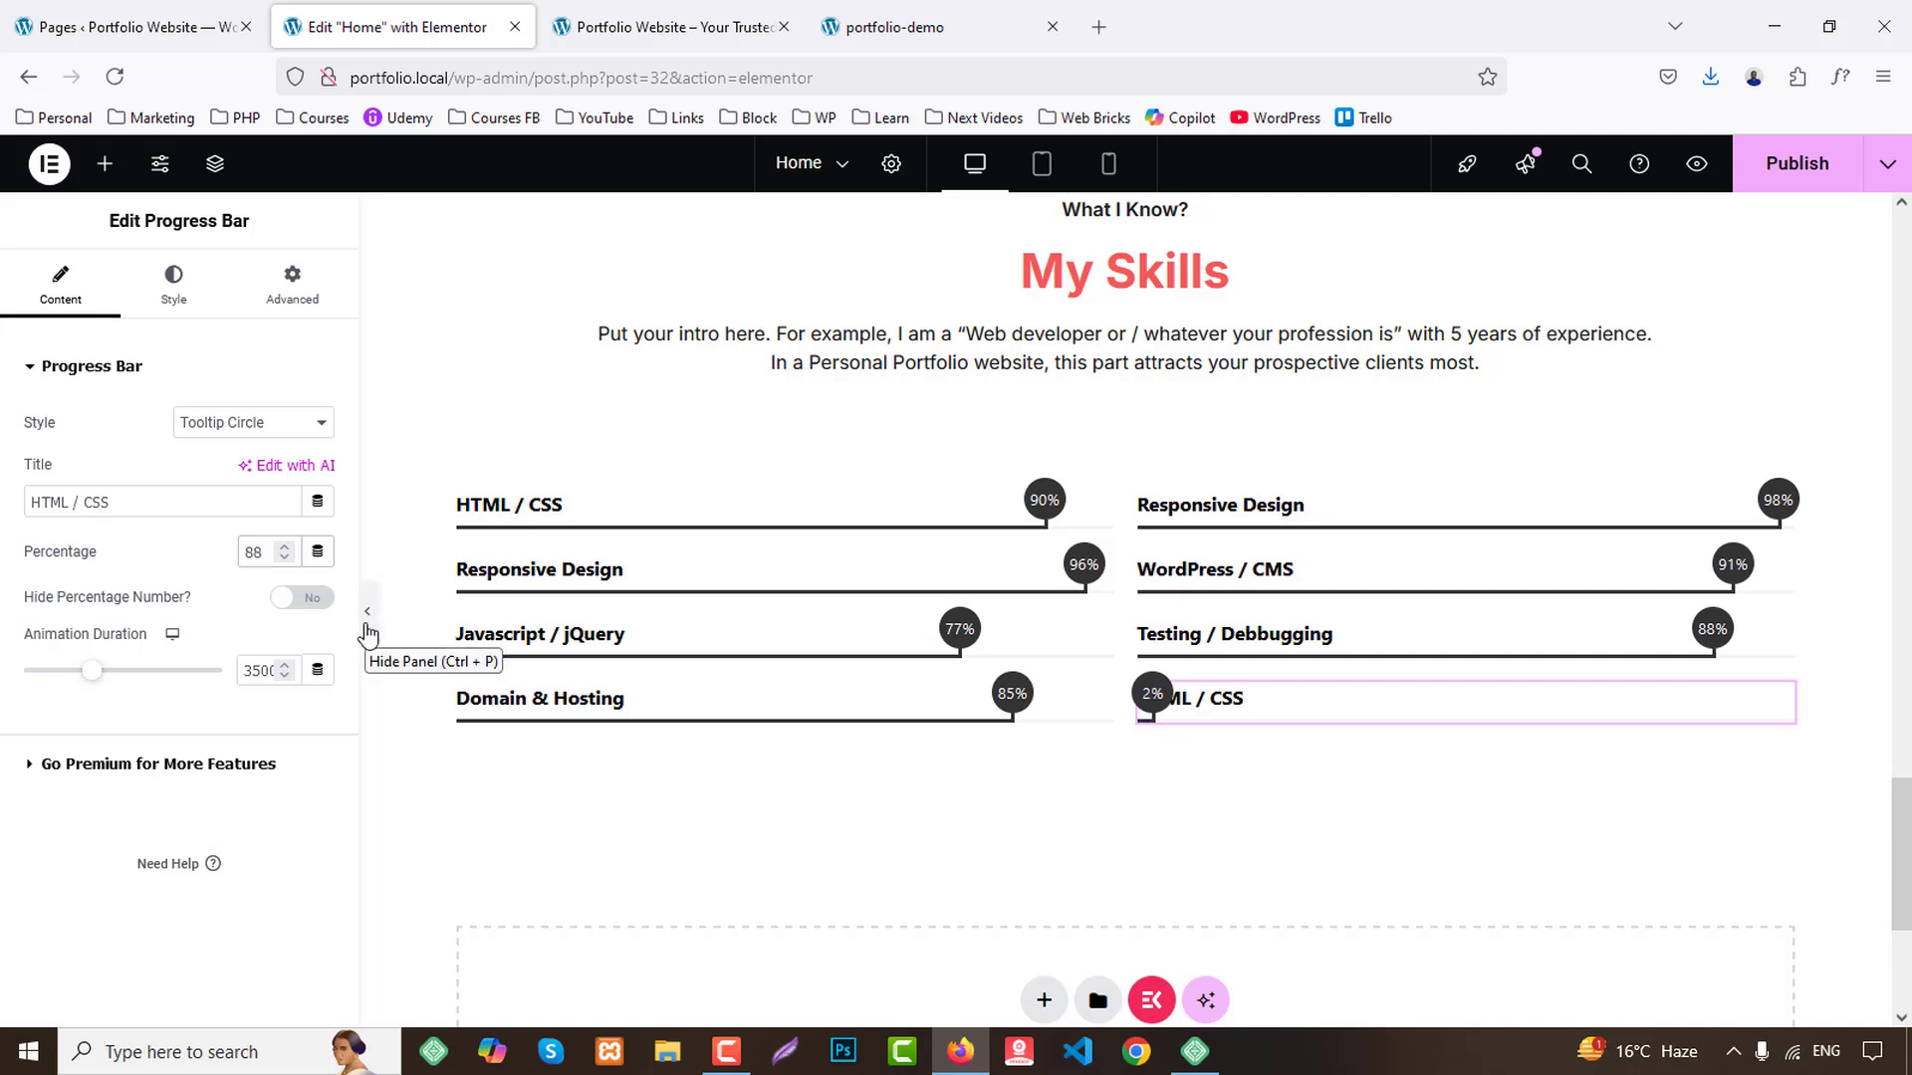
key("Up")
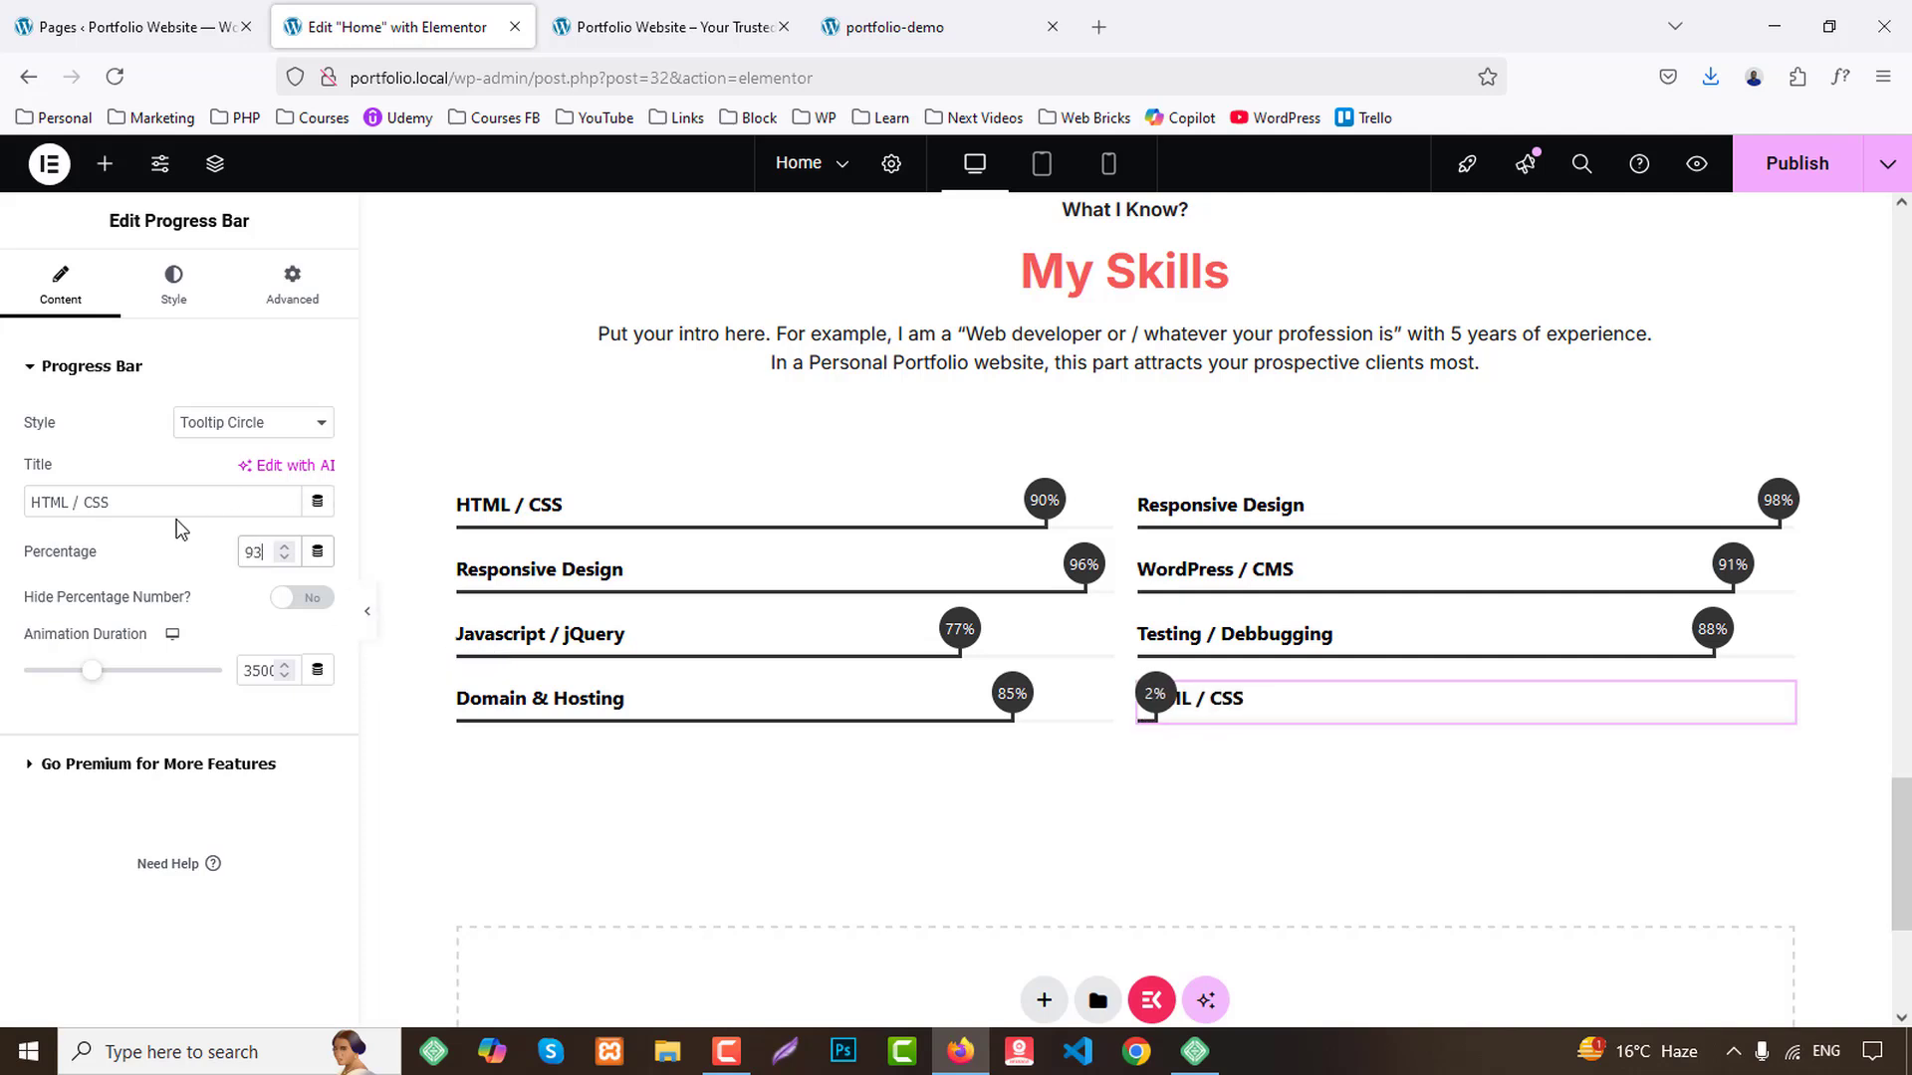
left_click_drag(150, 503, 27, 508)
type("Support")
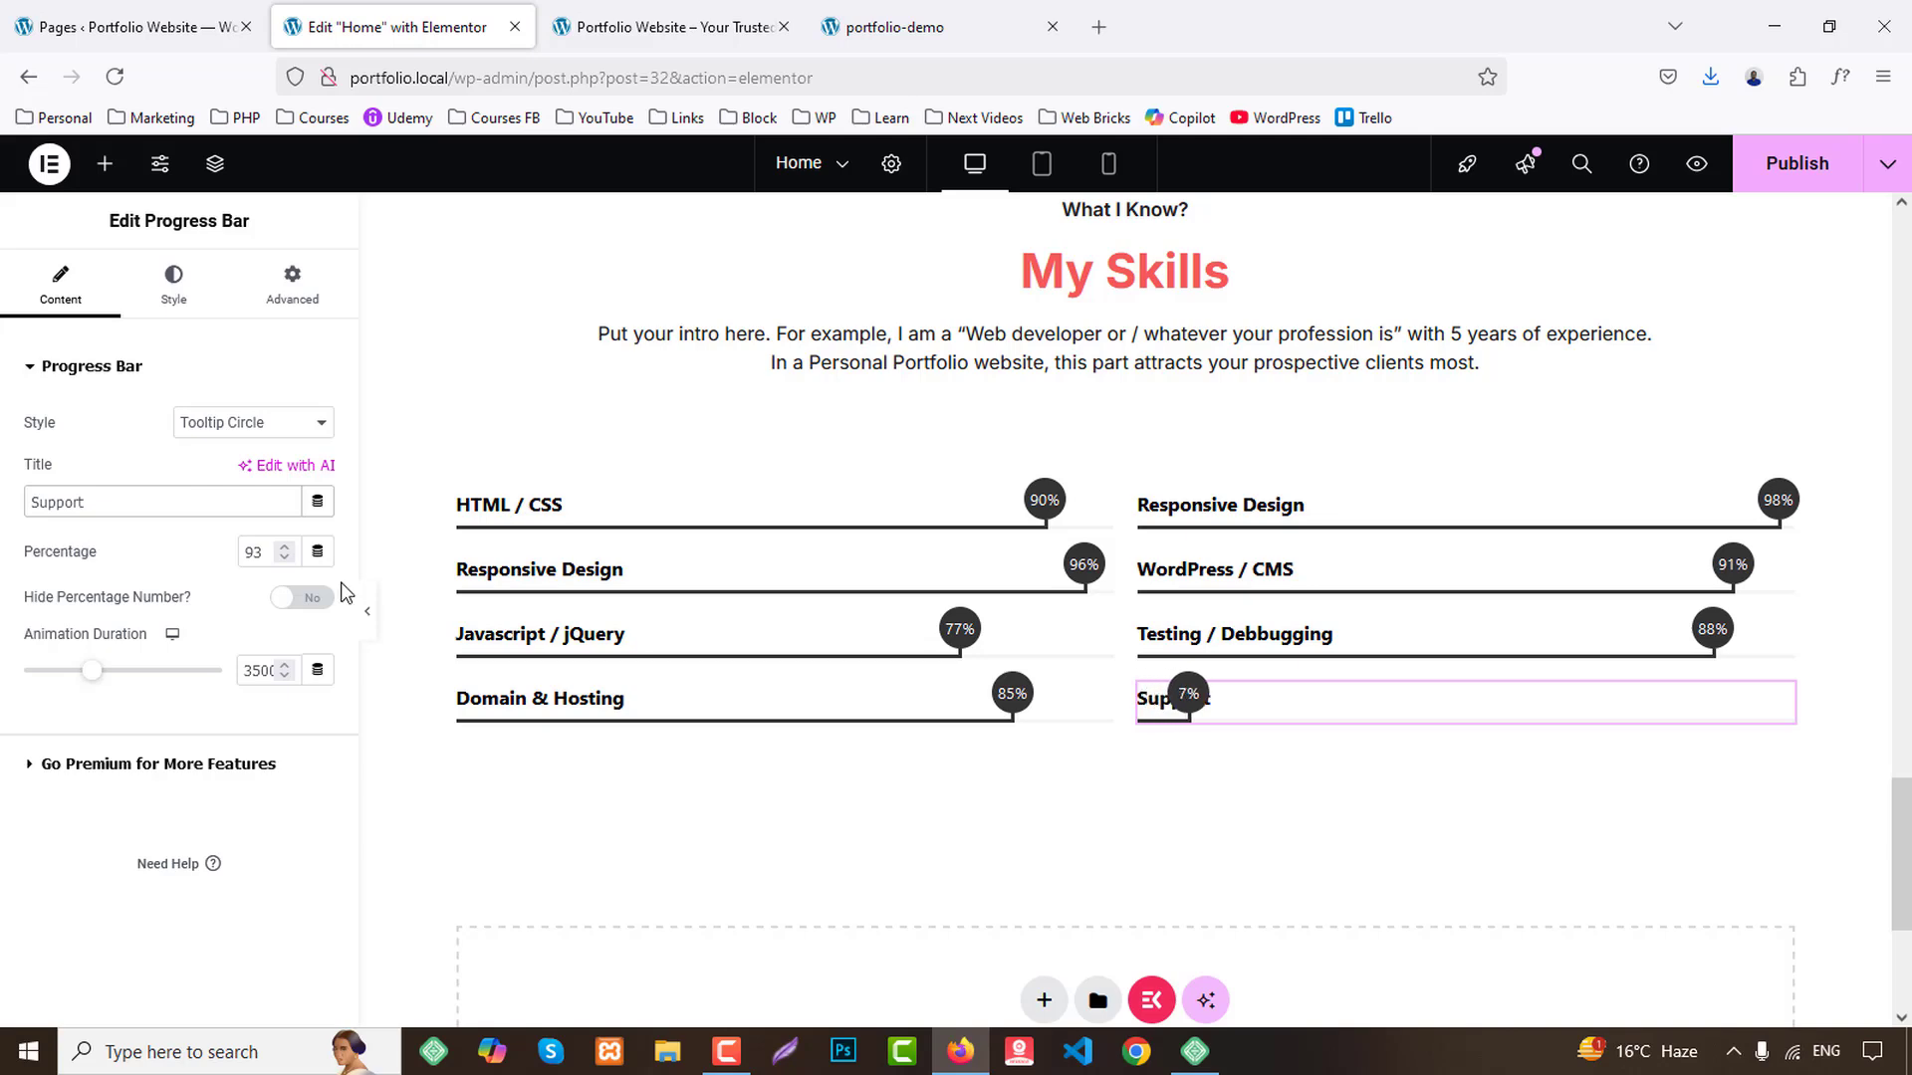
Compare the first column's "HTML / CSS" progress bar with the demo page and set its bar height to 2 px.
left_click(538, 520)
left_click(946, 30)
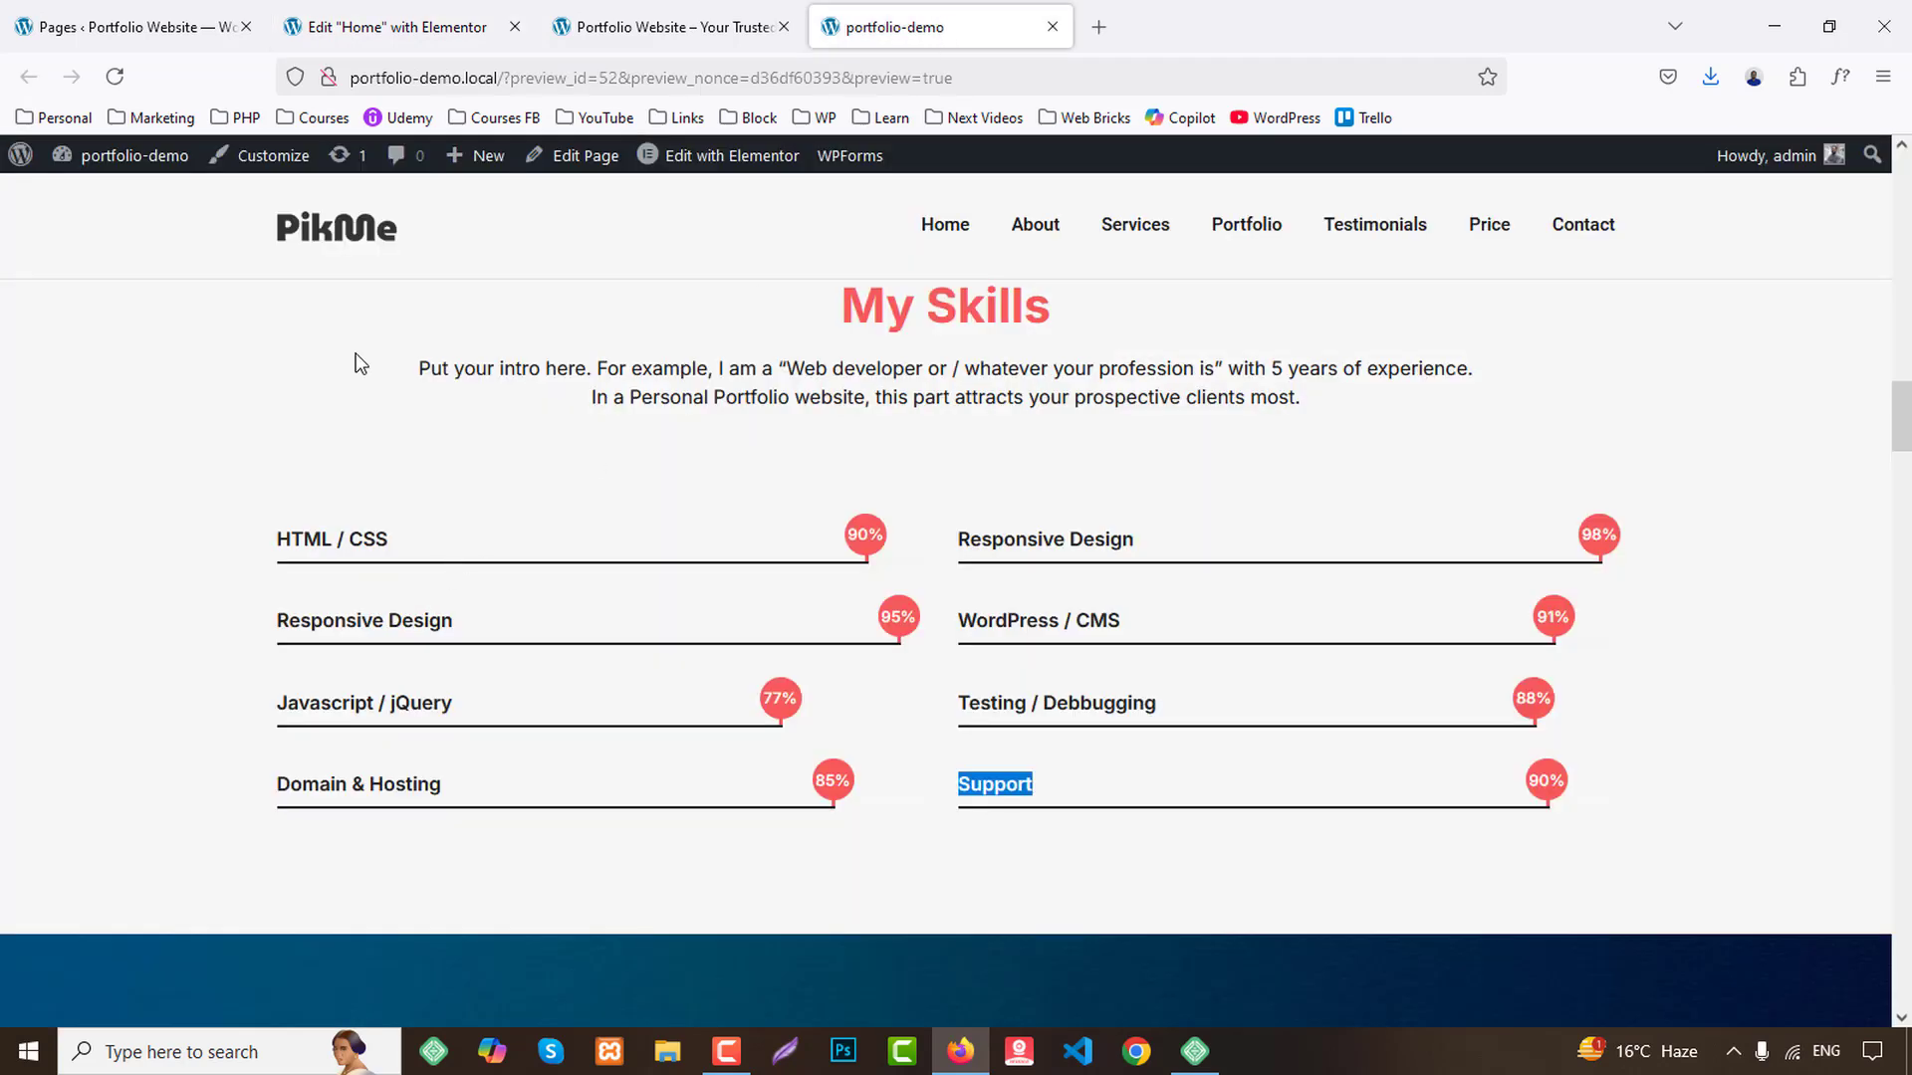
left_click(341, 13)
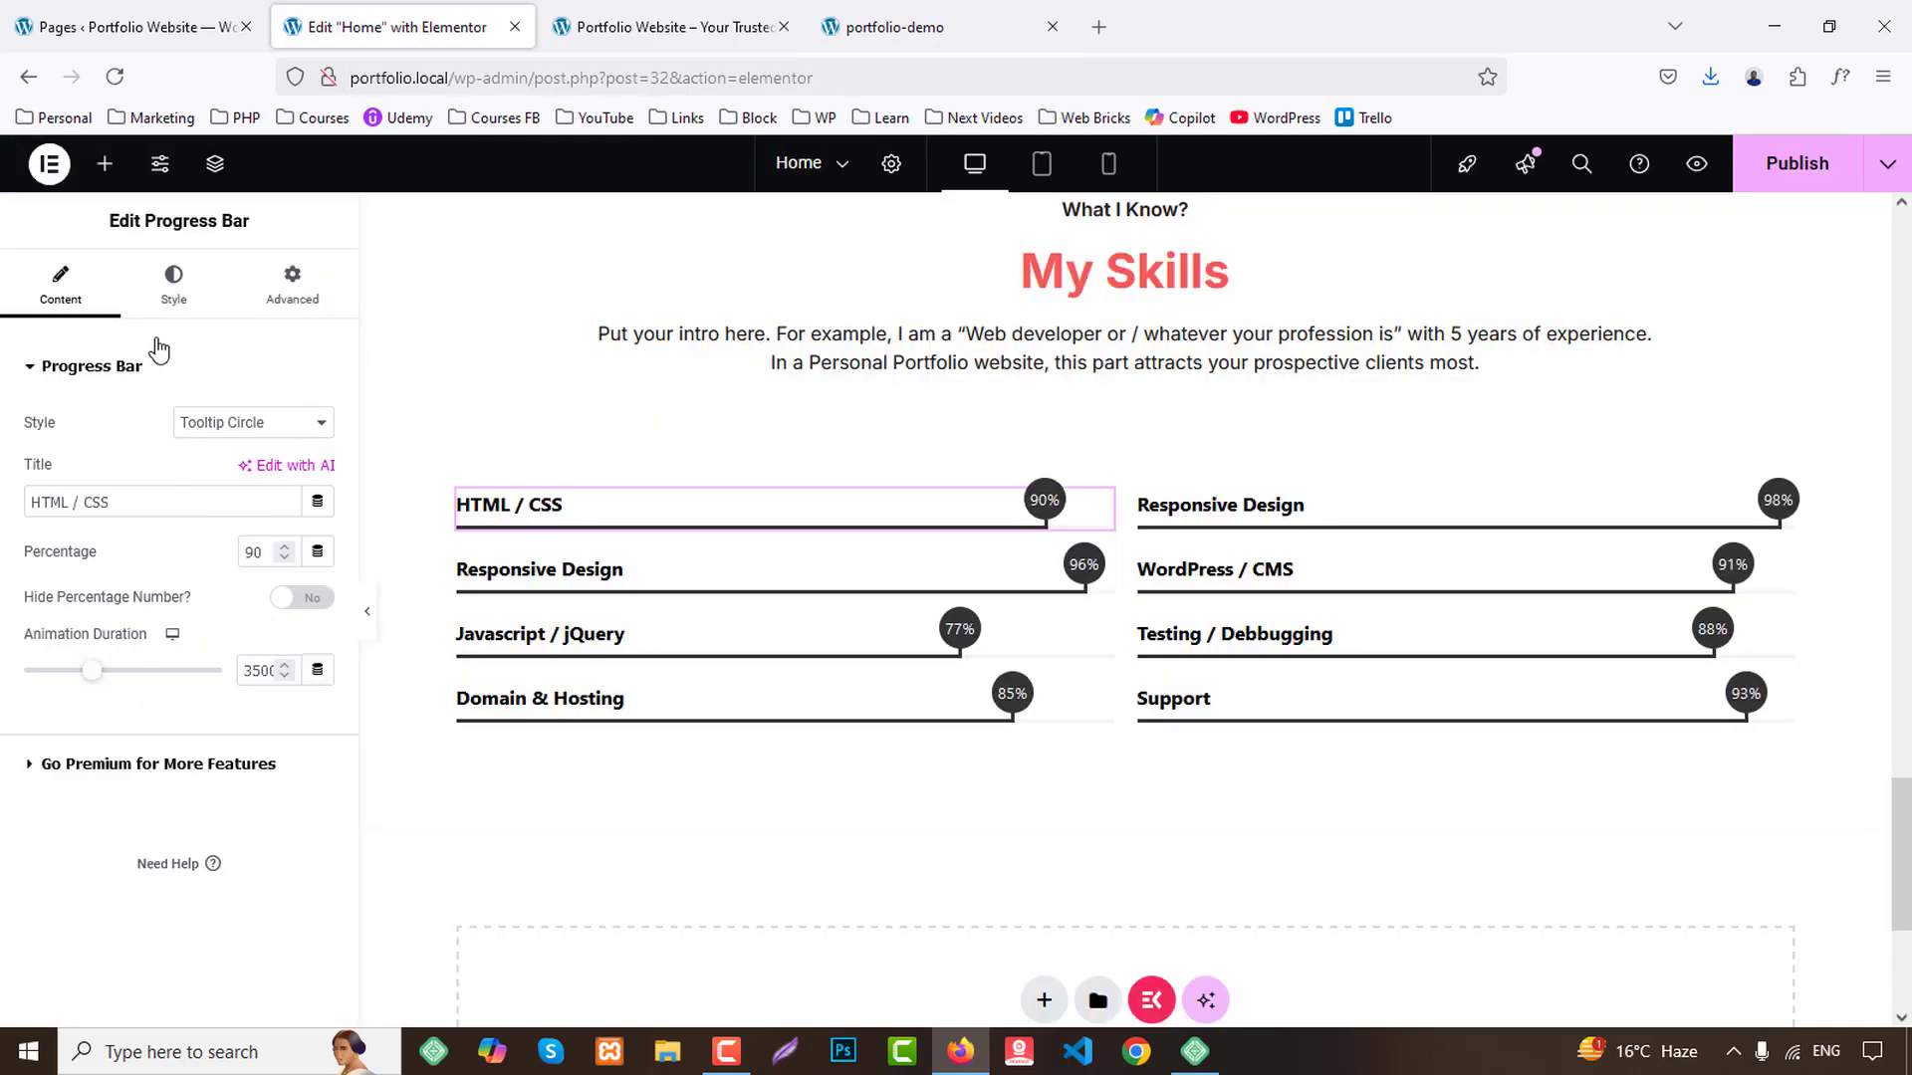
left_click(176, 271)
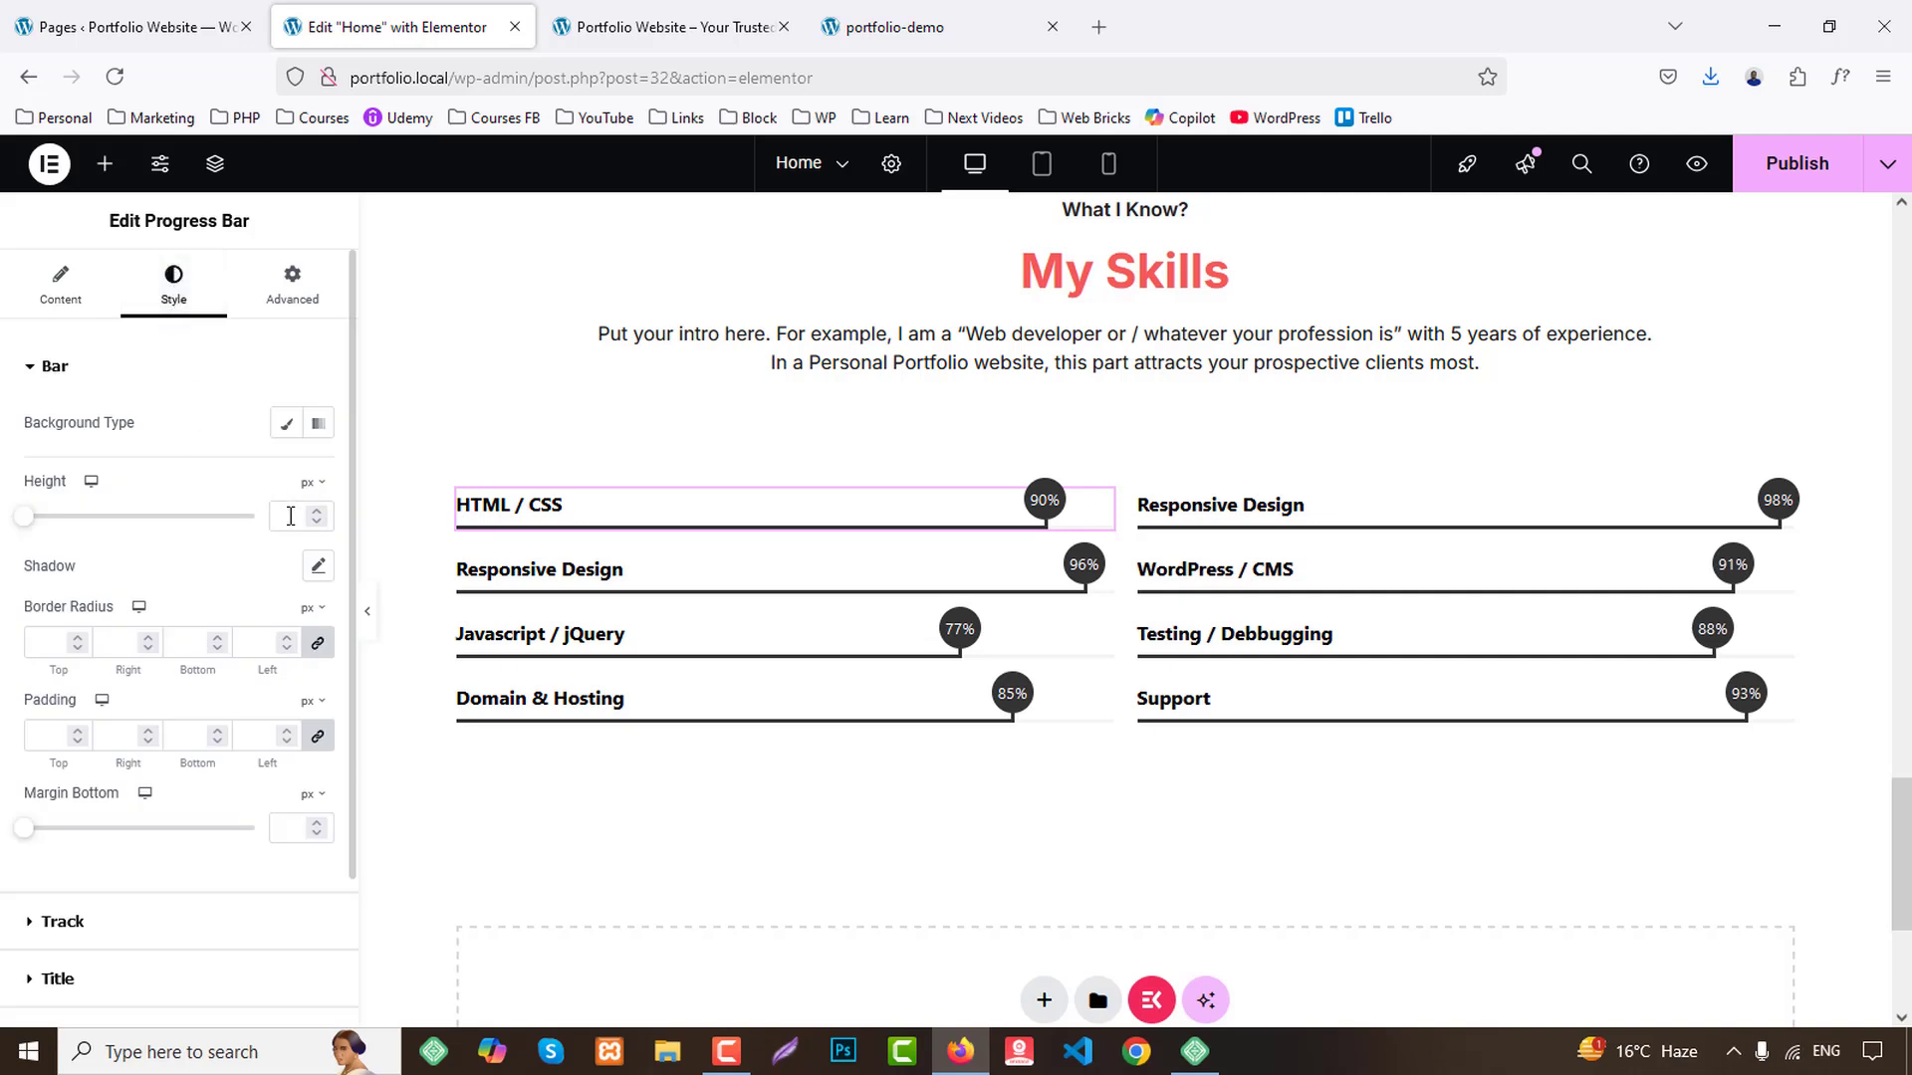
type("1")
key("Up")
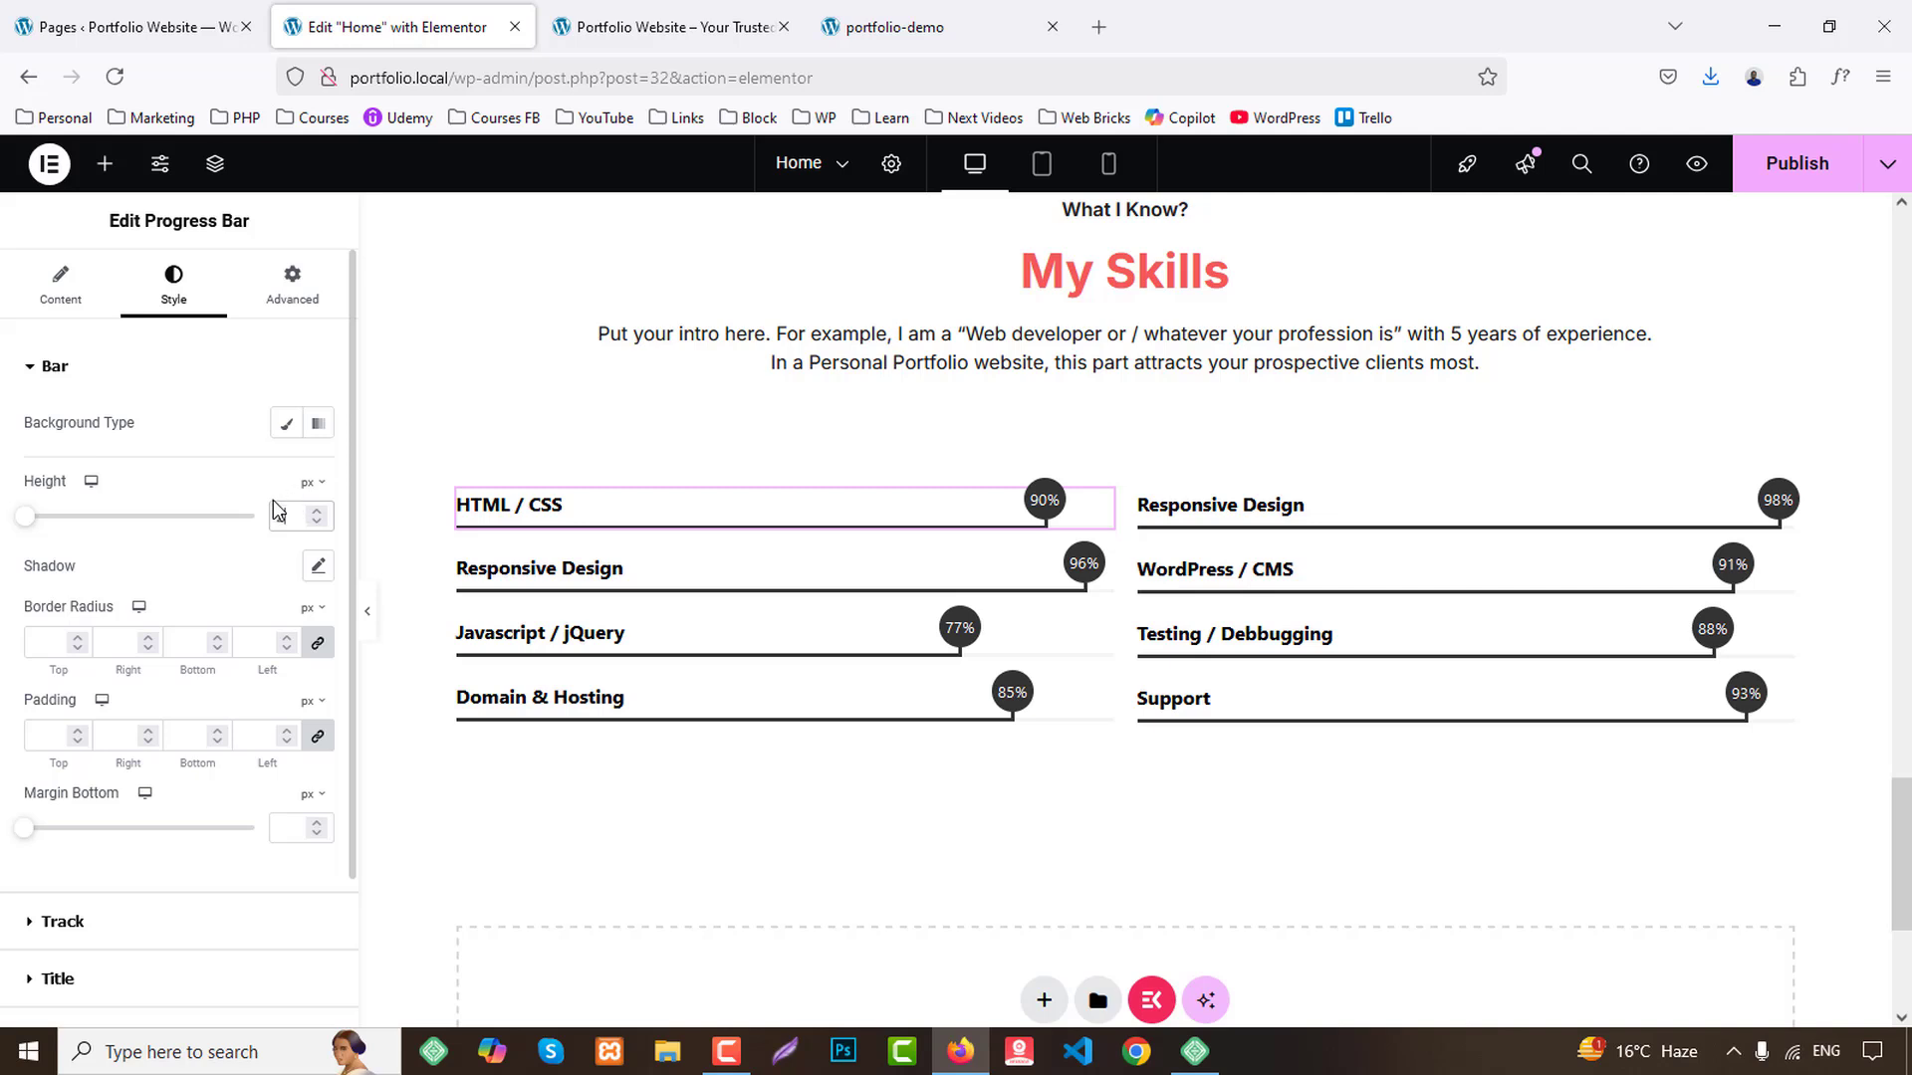
Apply the Secondary global font to the "HTML / CSS" progress bar's title and adjust the title's font weight.
scroll(273, 583, "down", 3)
left_click(82, 740)
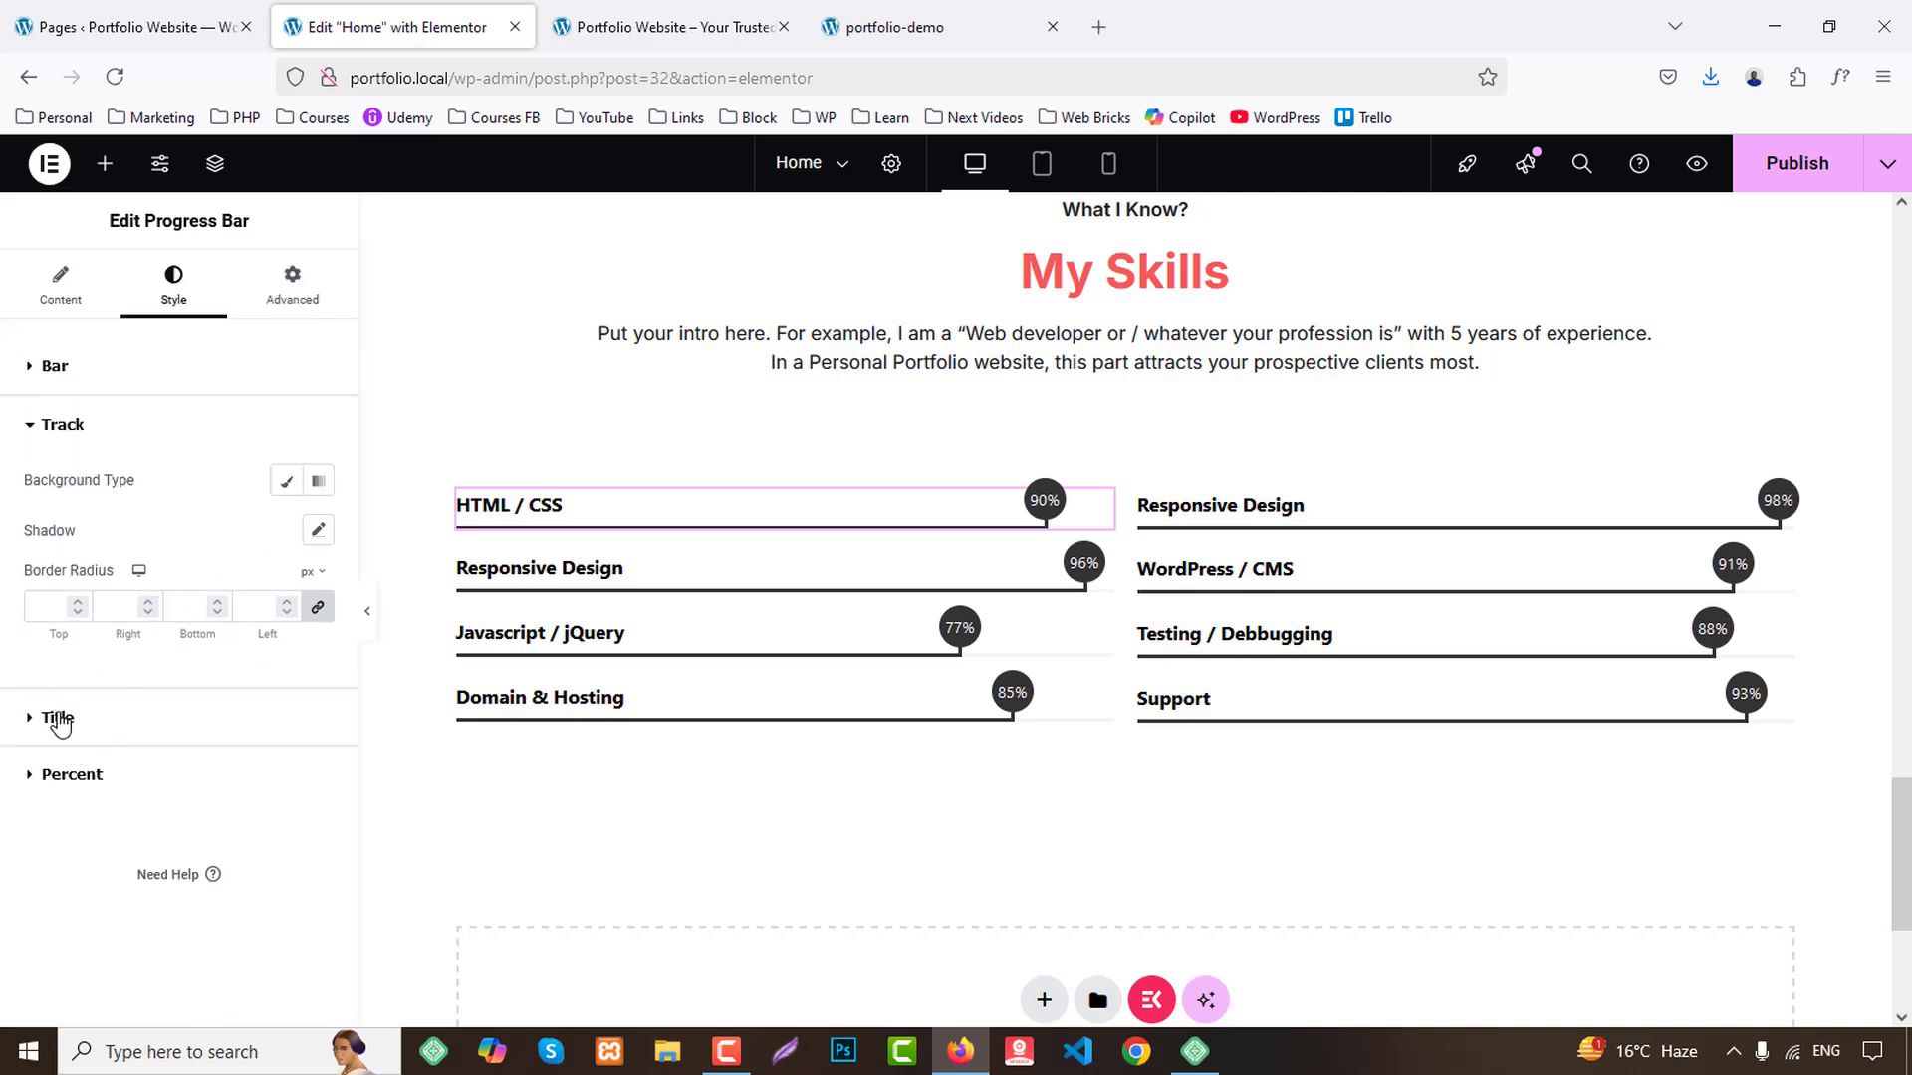
left_click(59, 719)
left_click(285, 588)
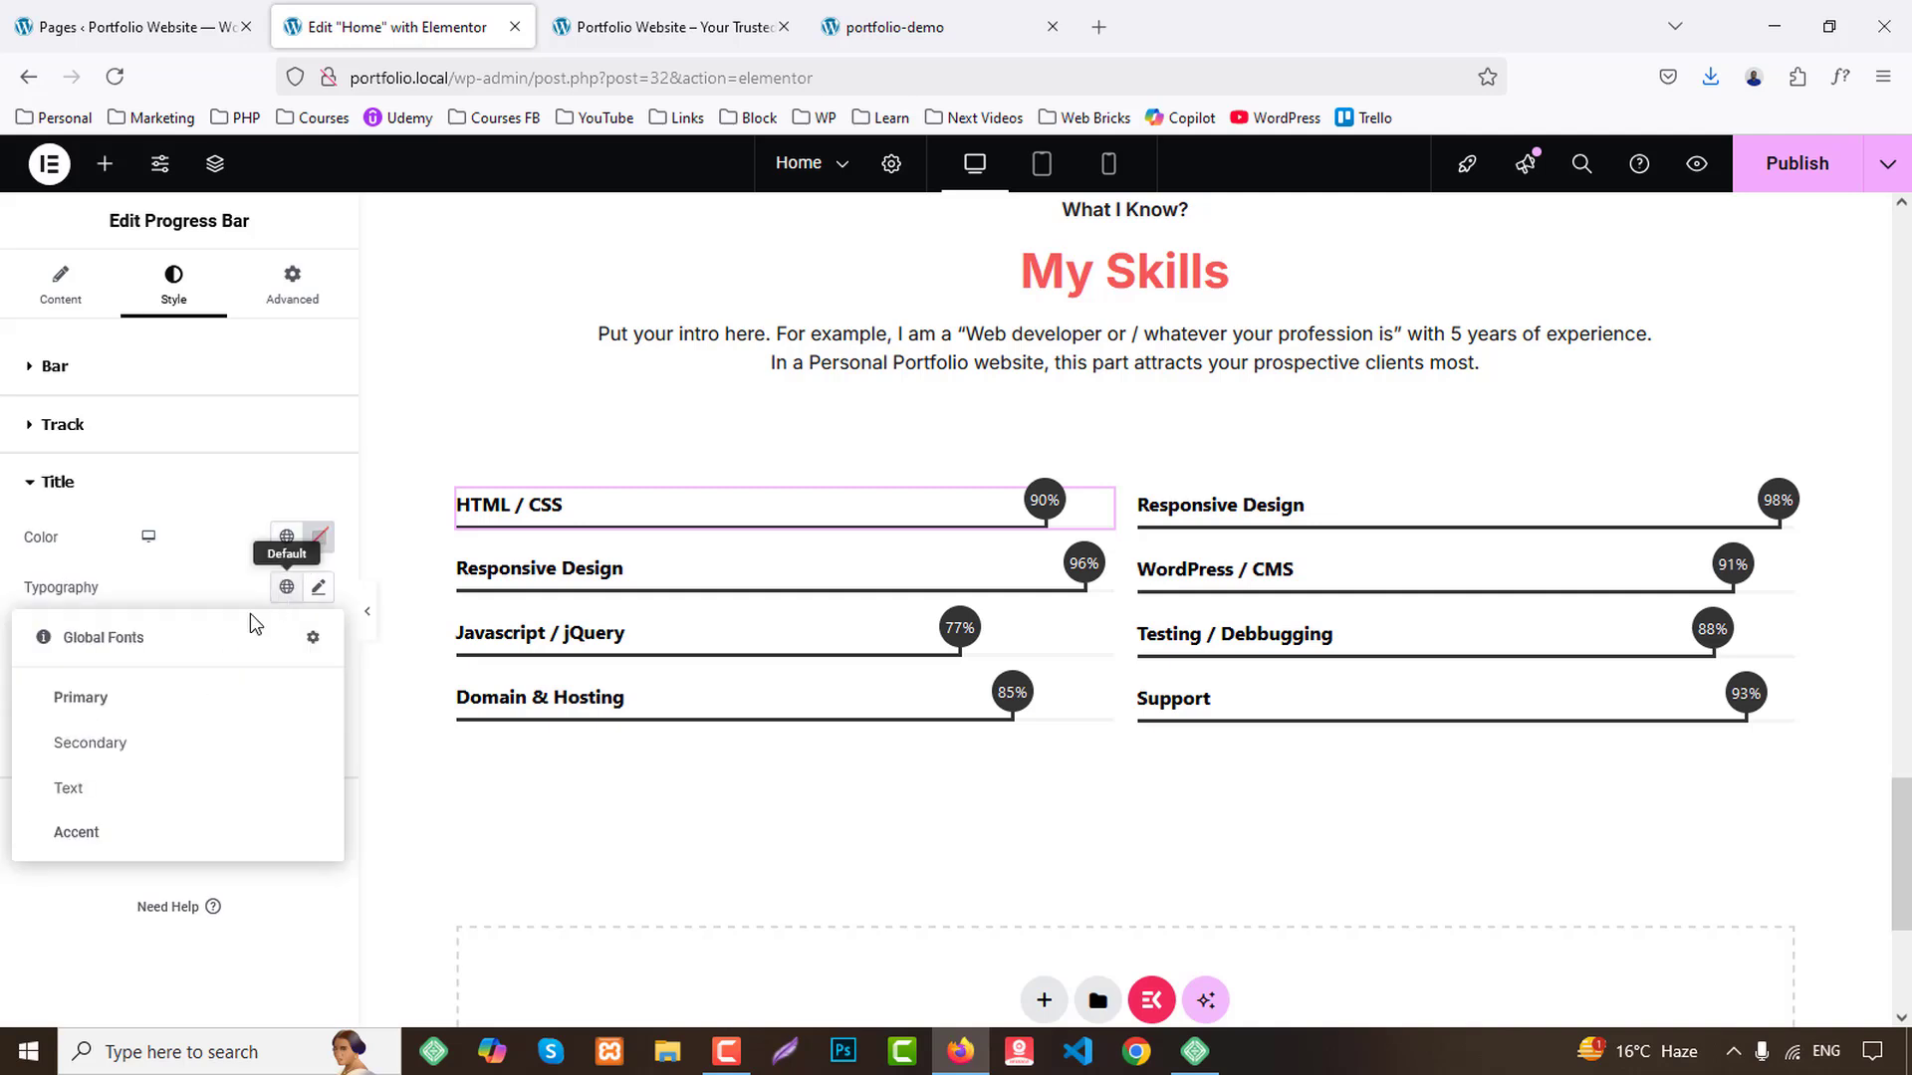
left_click(91, 743)
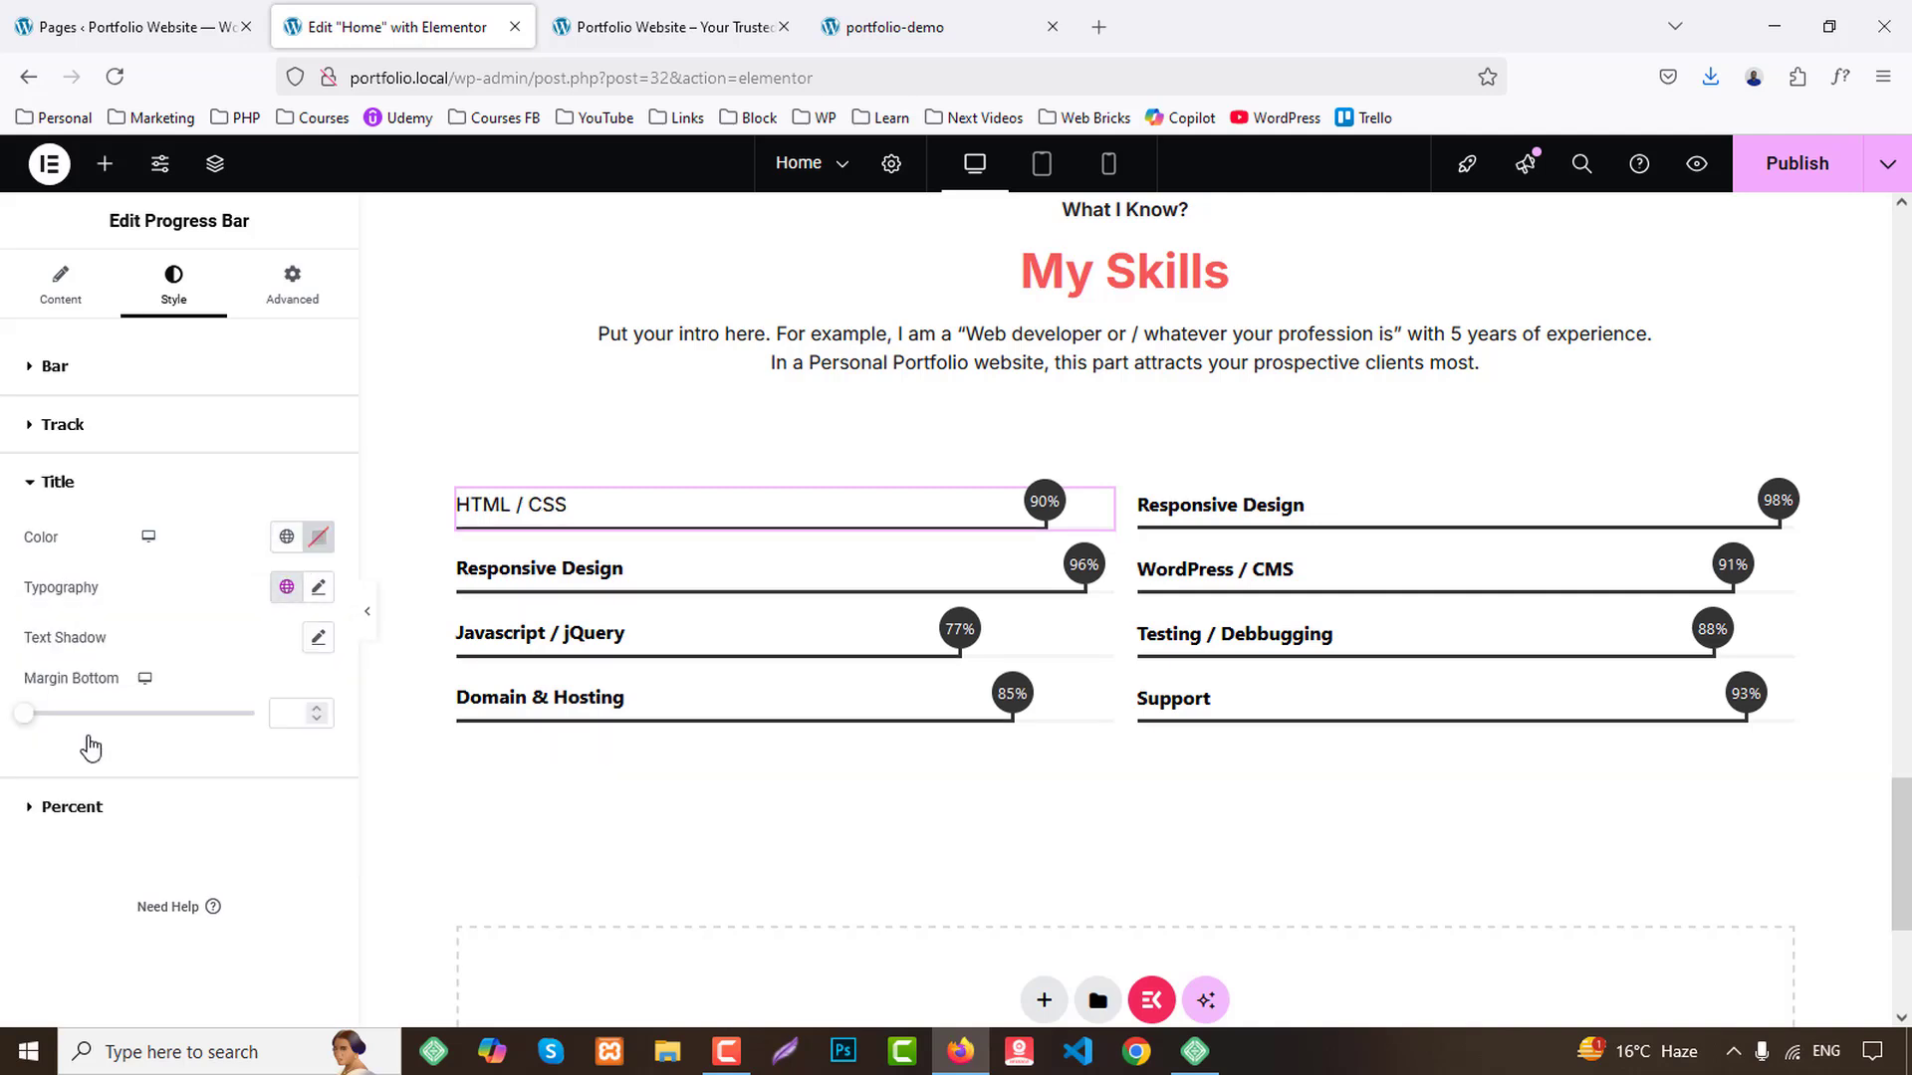
left_click(314, 587)
left_click(244, 823)
left_click(219, 610)
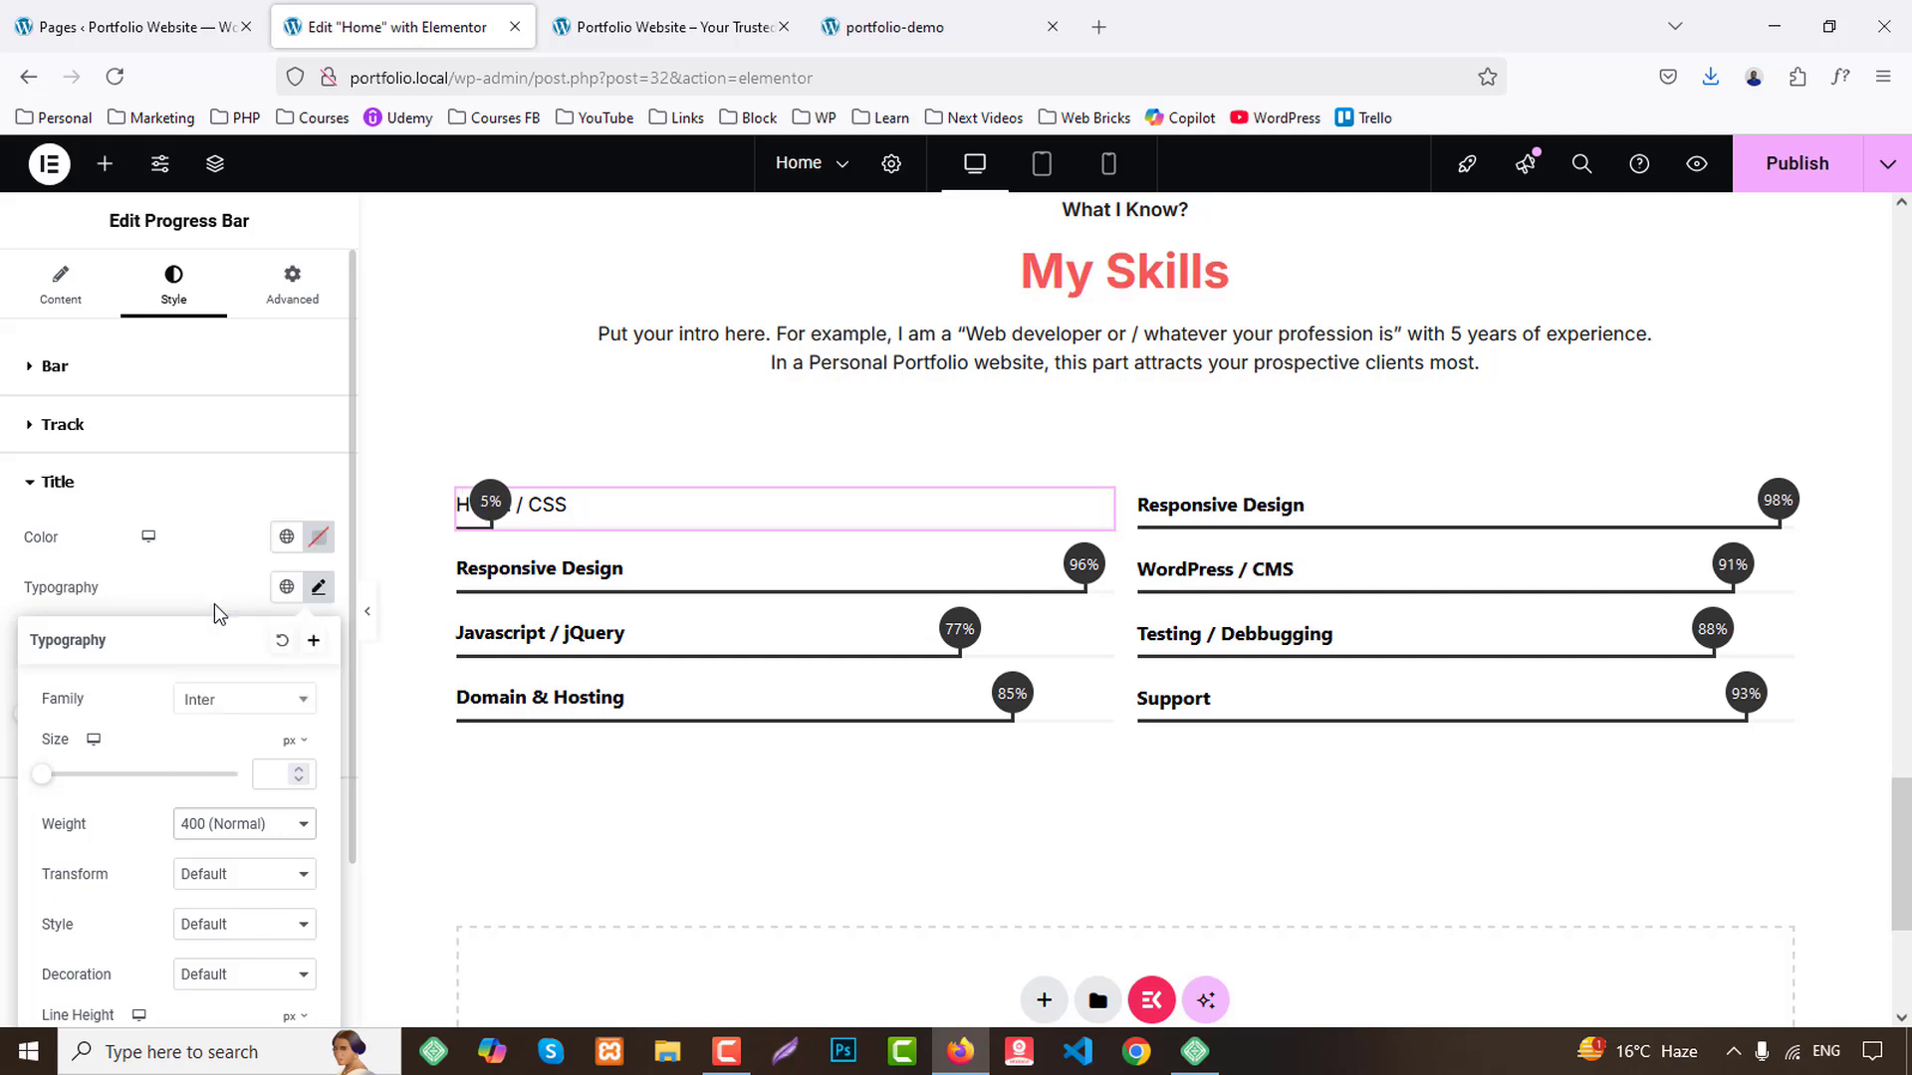
Give the "HTML / CSS" bar's percent label the Accent global font and the red global color as its background.
left_click(185, 481)
left_click(104, 539)
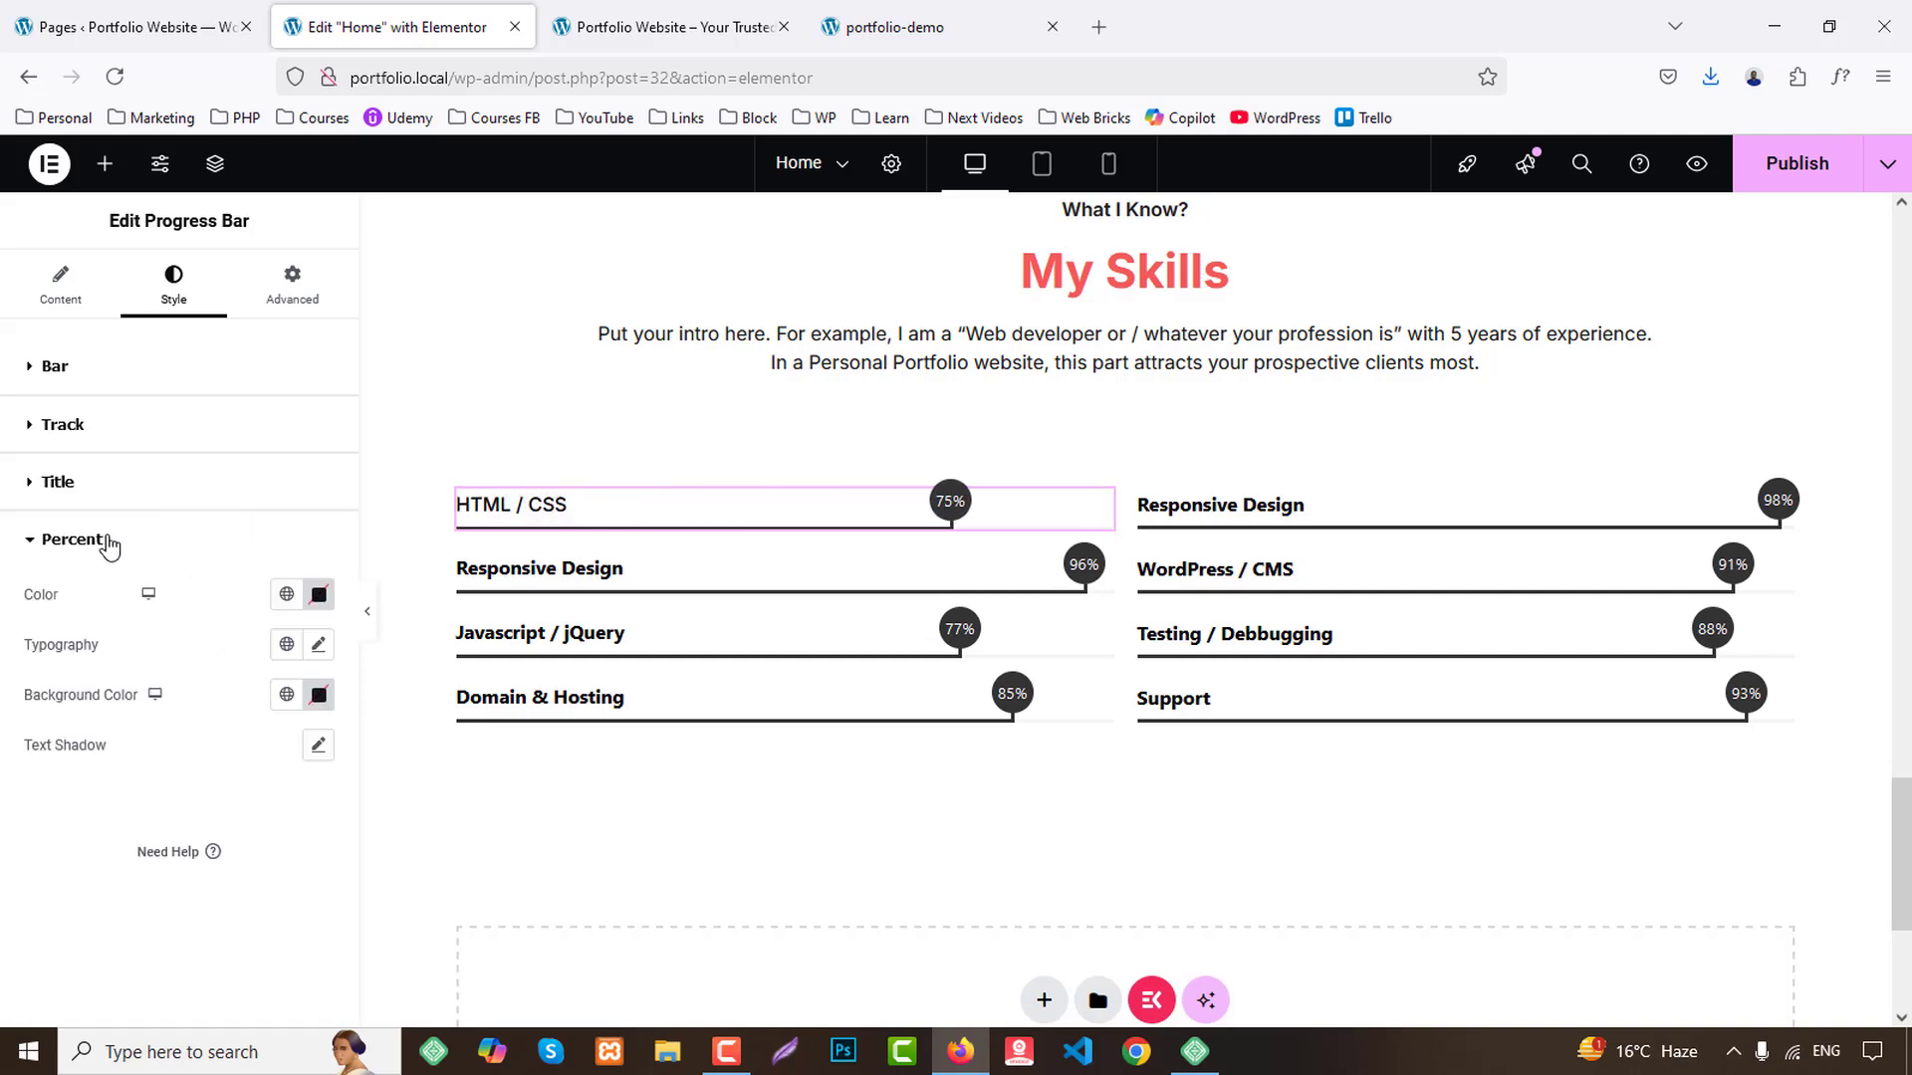
left_click(287, 648)
left_click(90, 893)
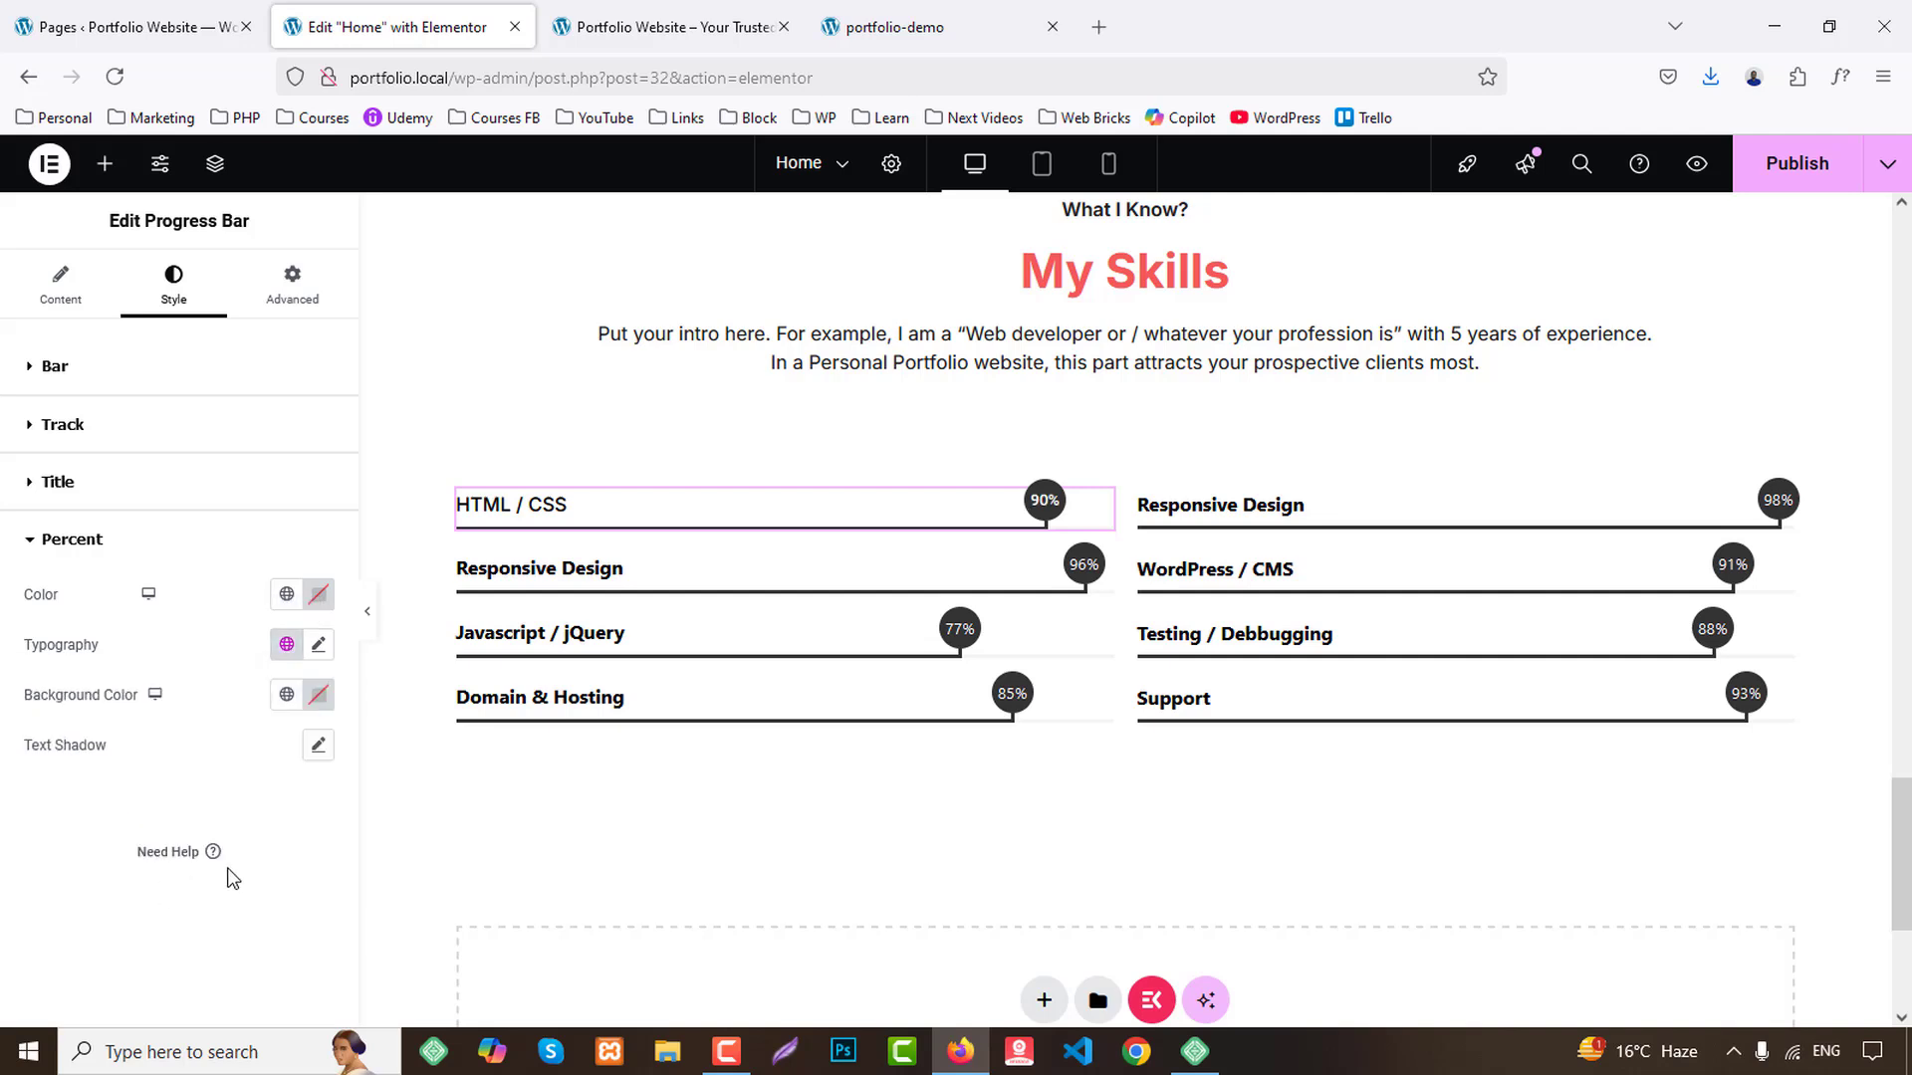
left_click(285, 703)
left_click(107, 811)
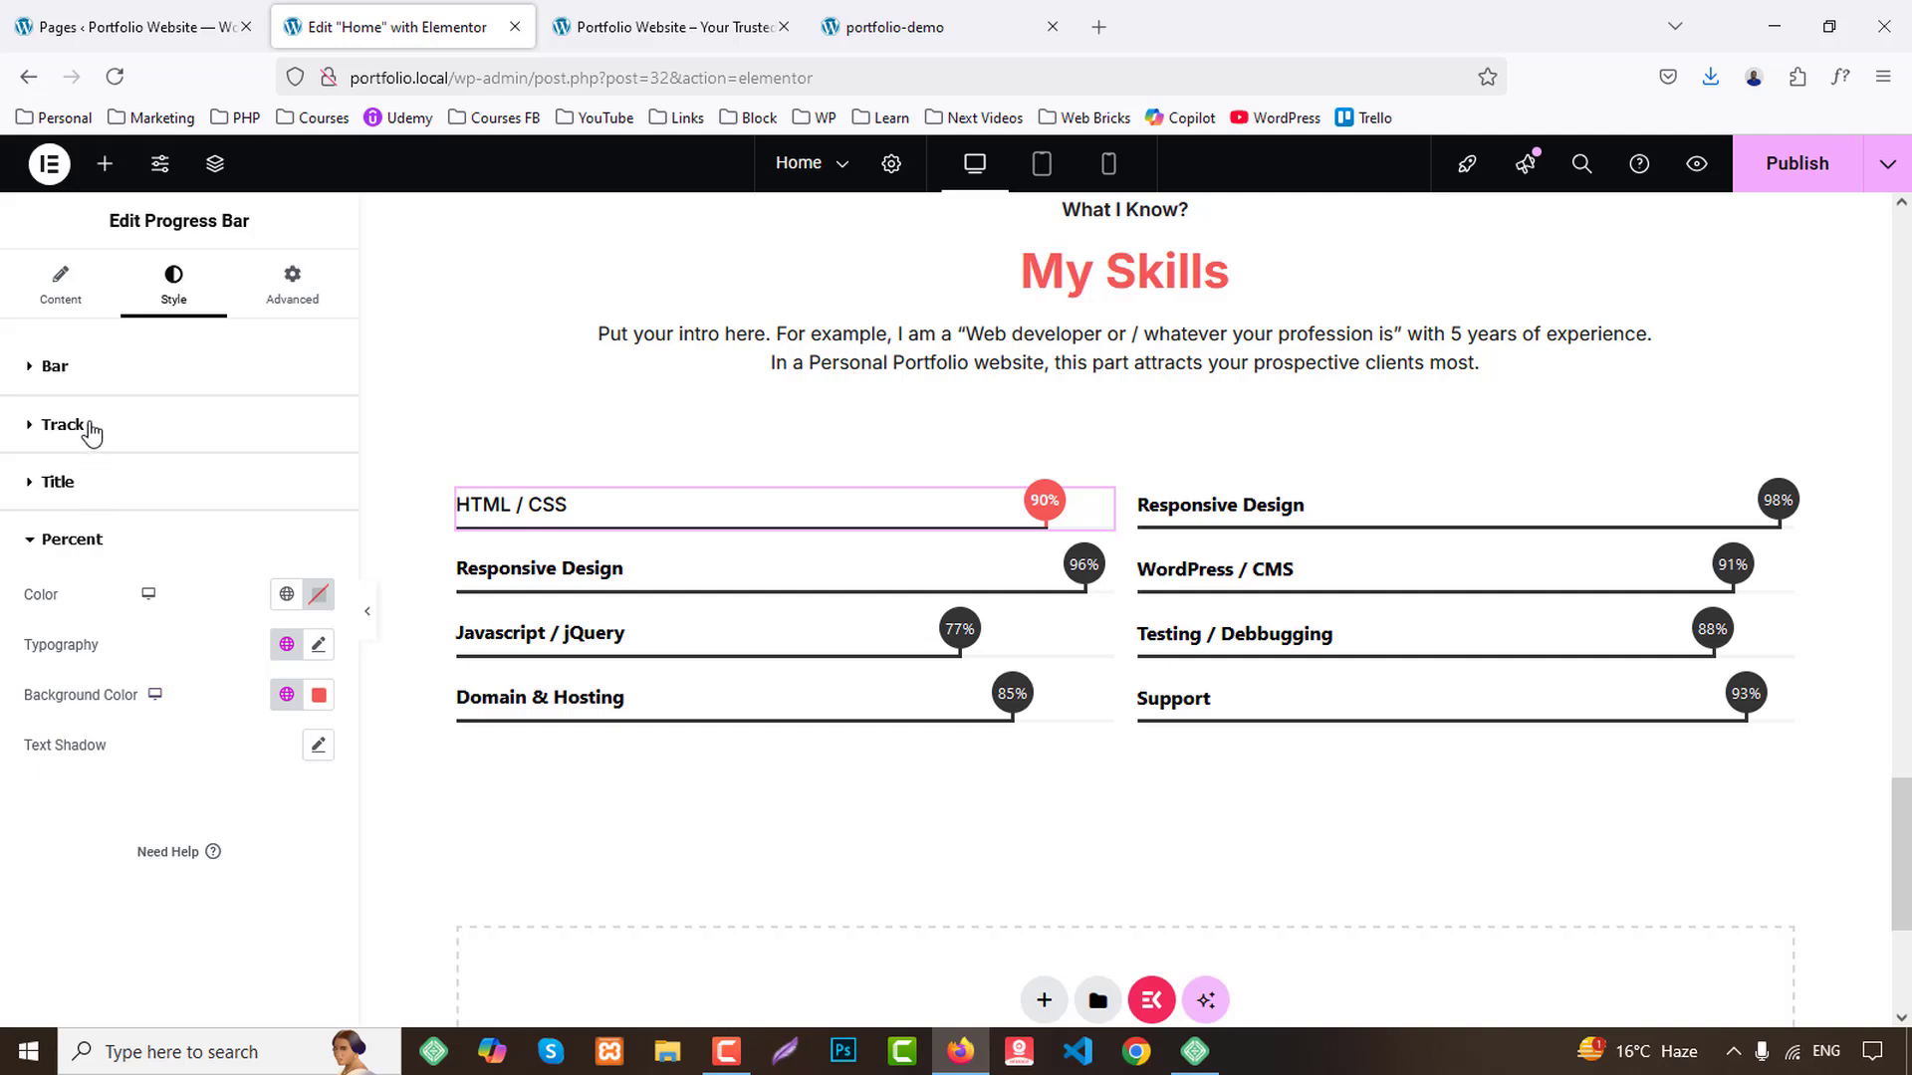
Set the "HTML / CSS" progress bar's track to a classic background in the red global color.
left_click(131, 428)
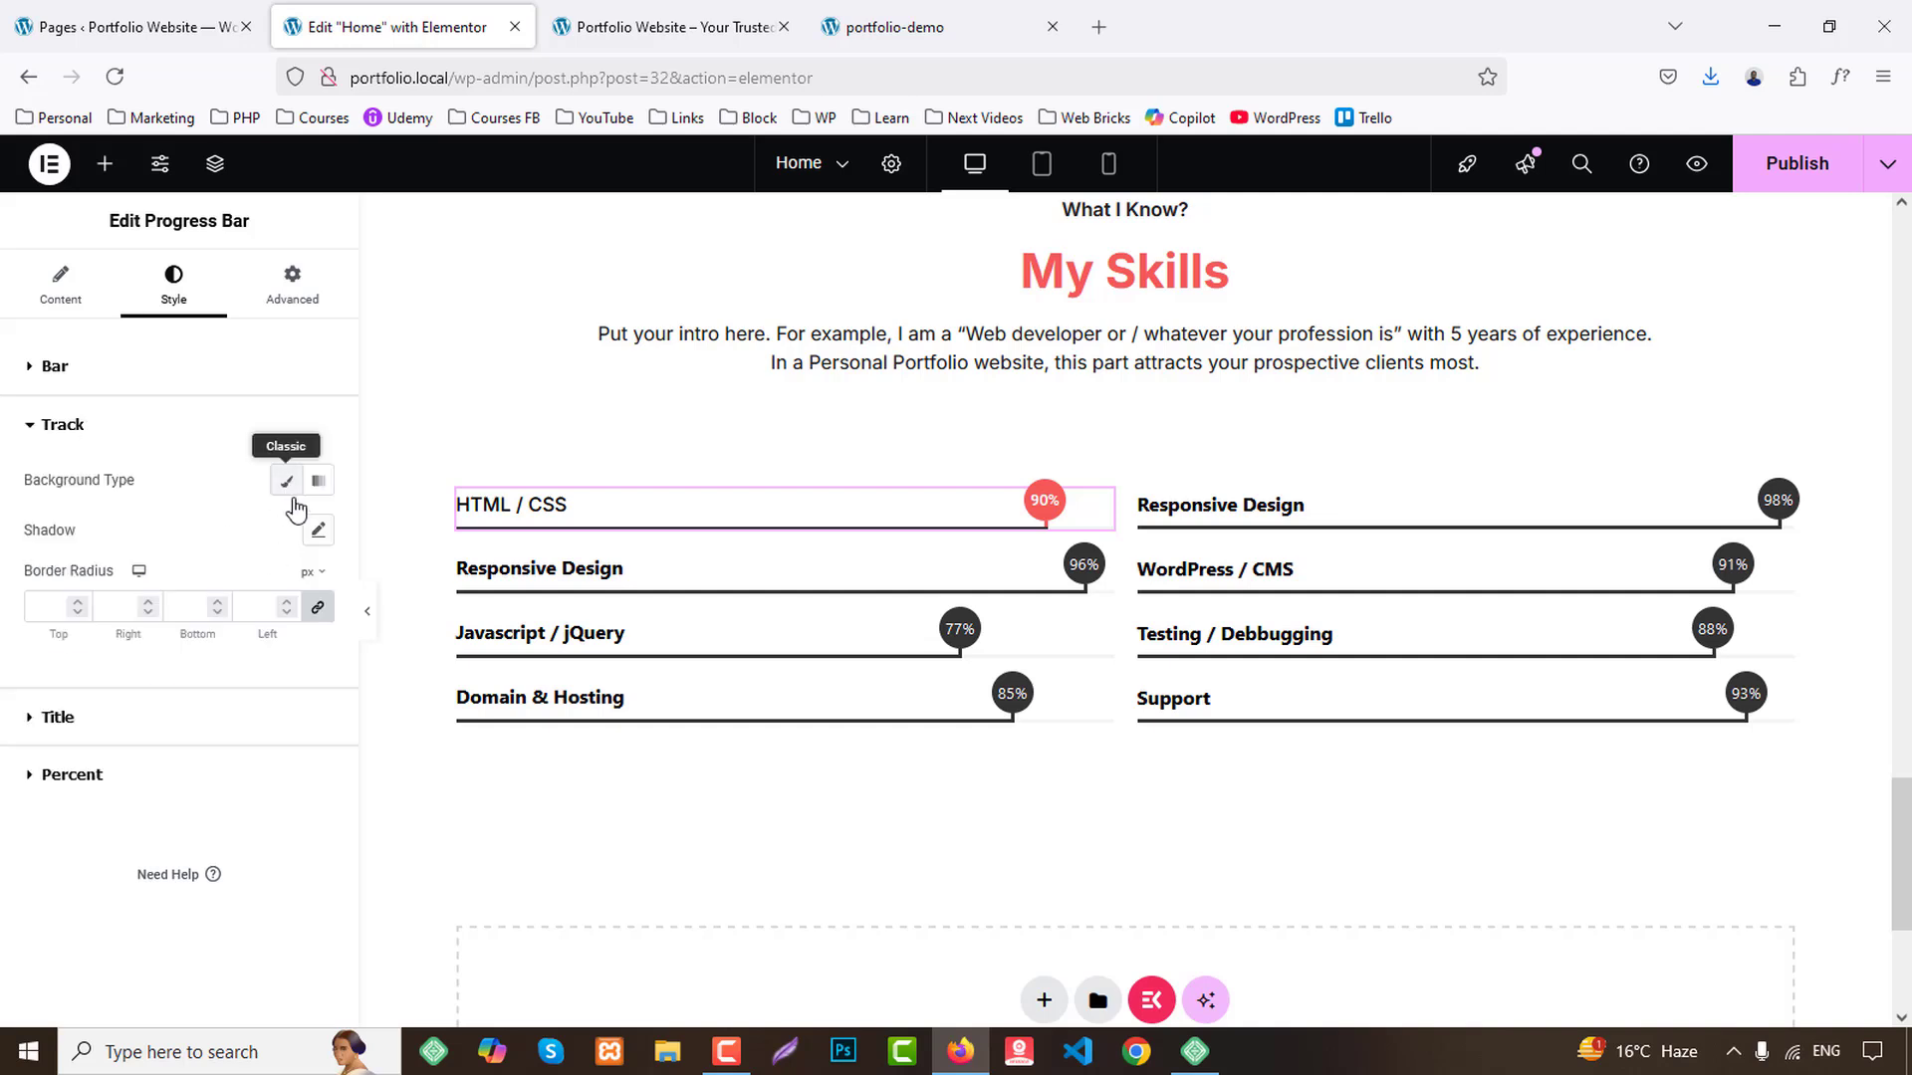
left_click(286, 481)
left_click(286, 530)
left_click(100, 637)
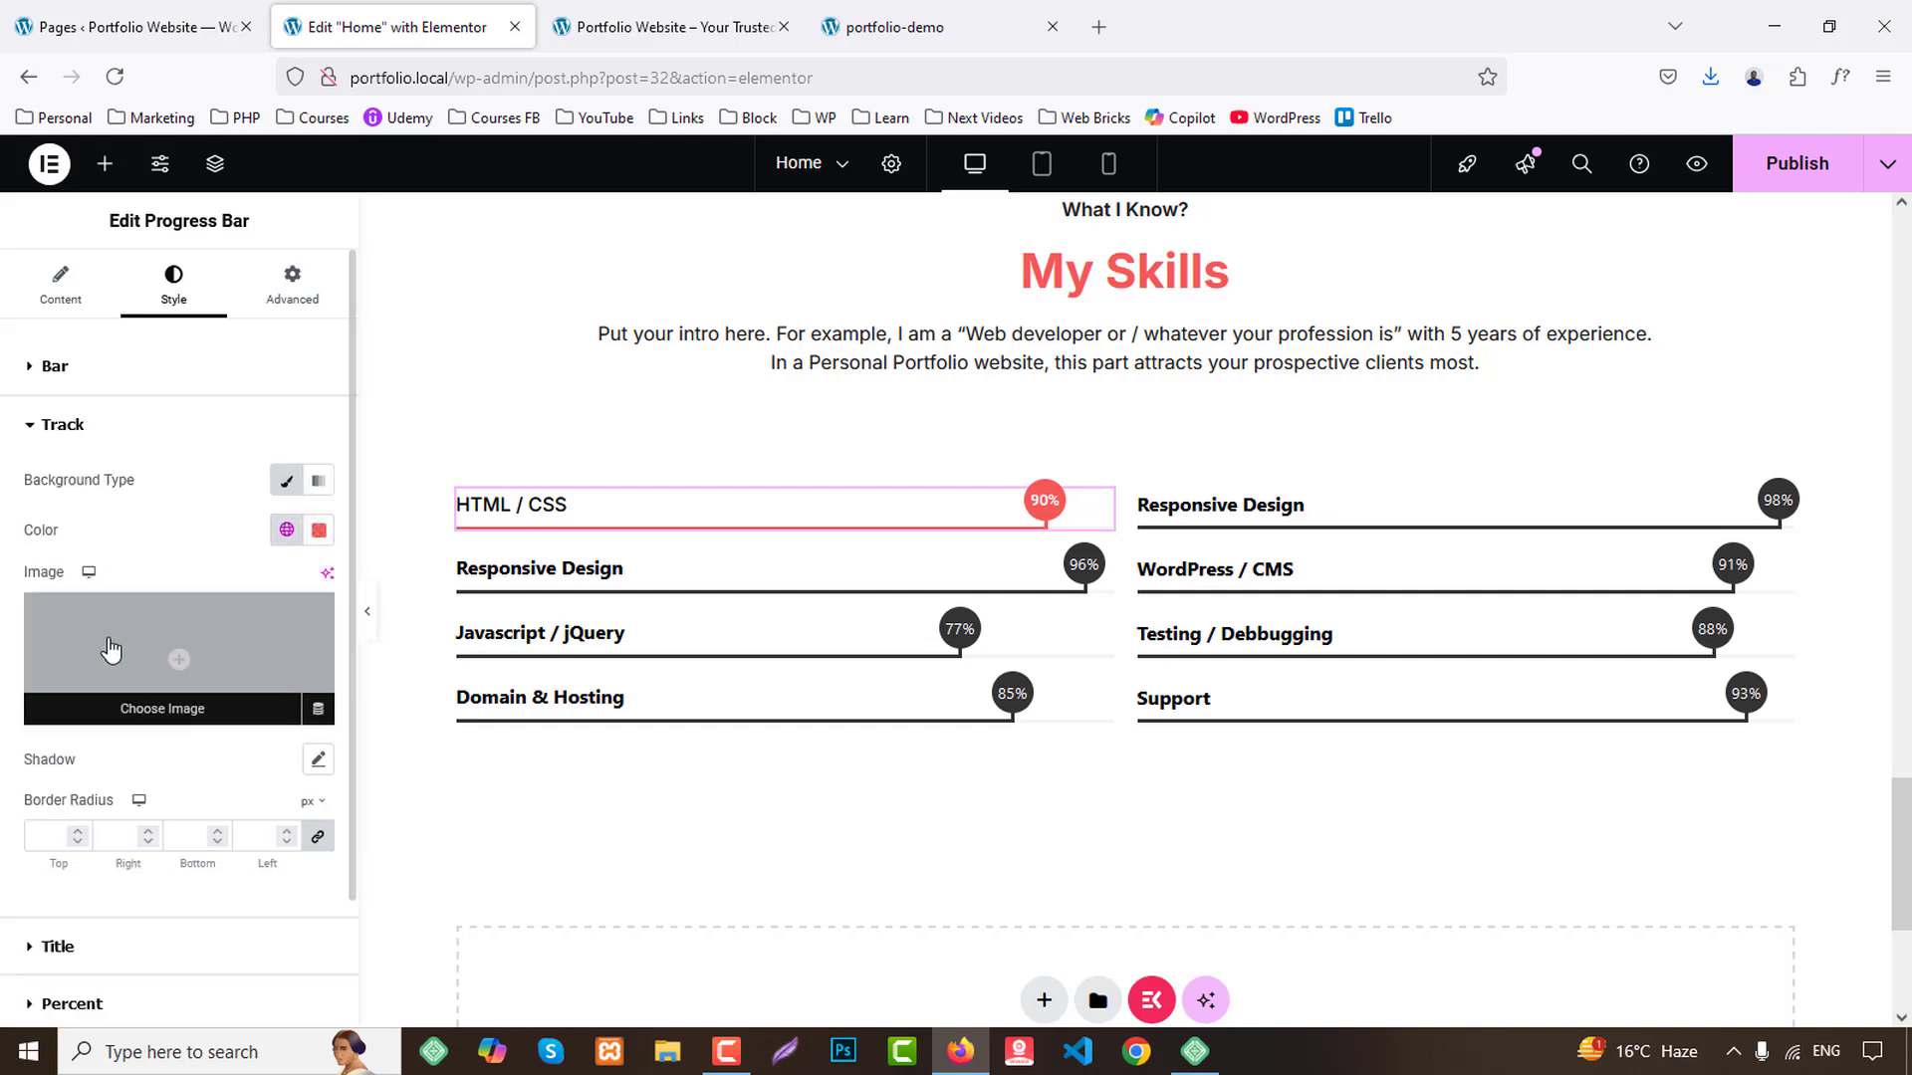
Set the "HTML / CSS" progress bar's bottom margin to 20 px.
left_click(99, 371)
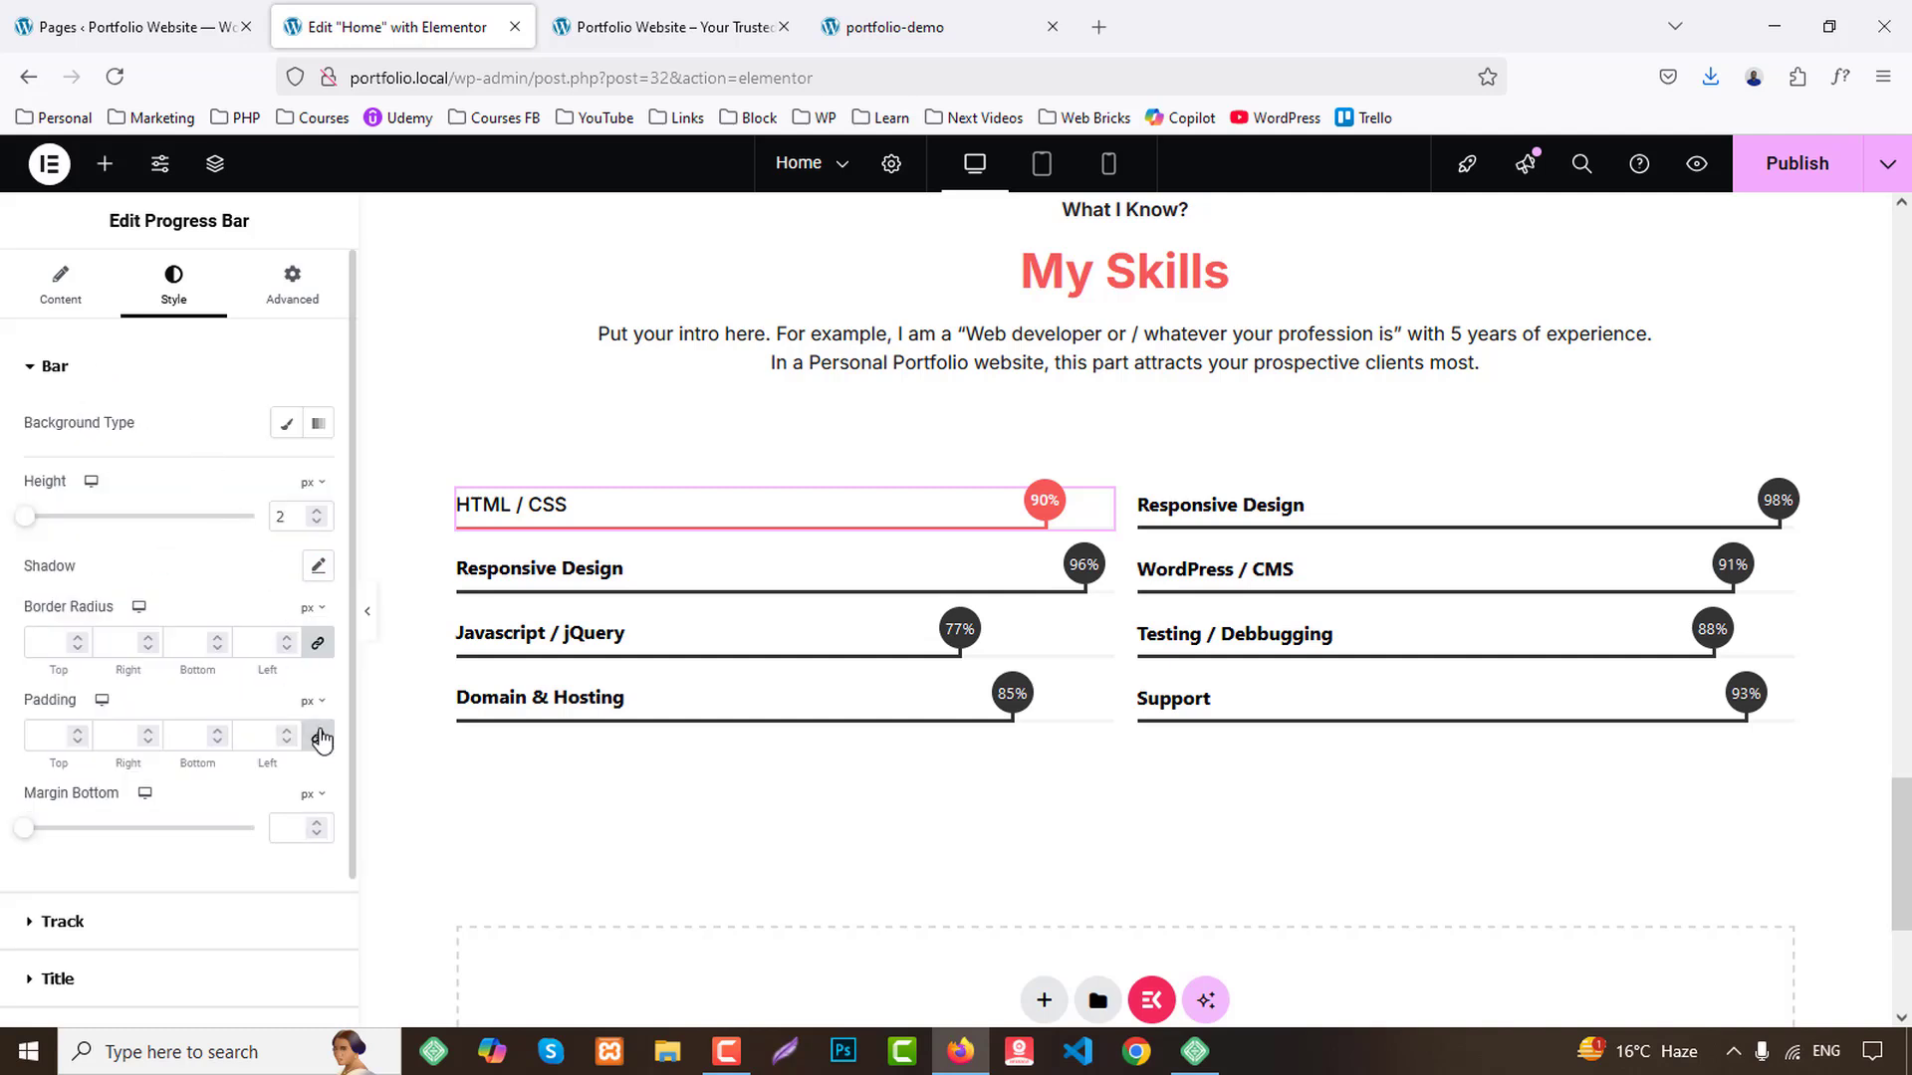
type("17")
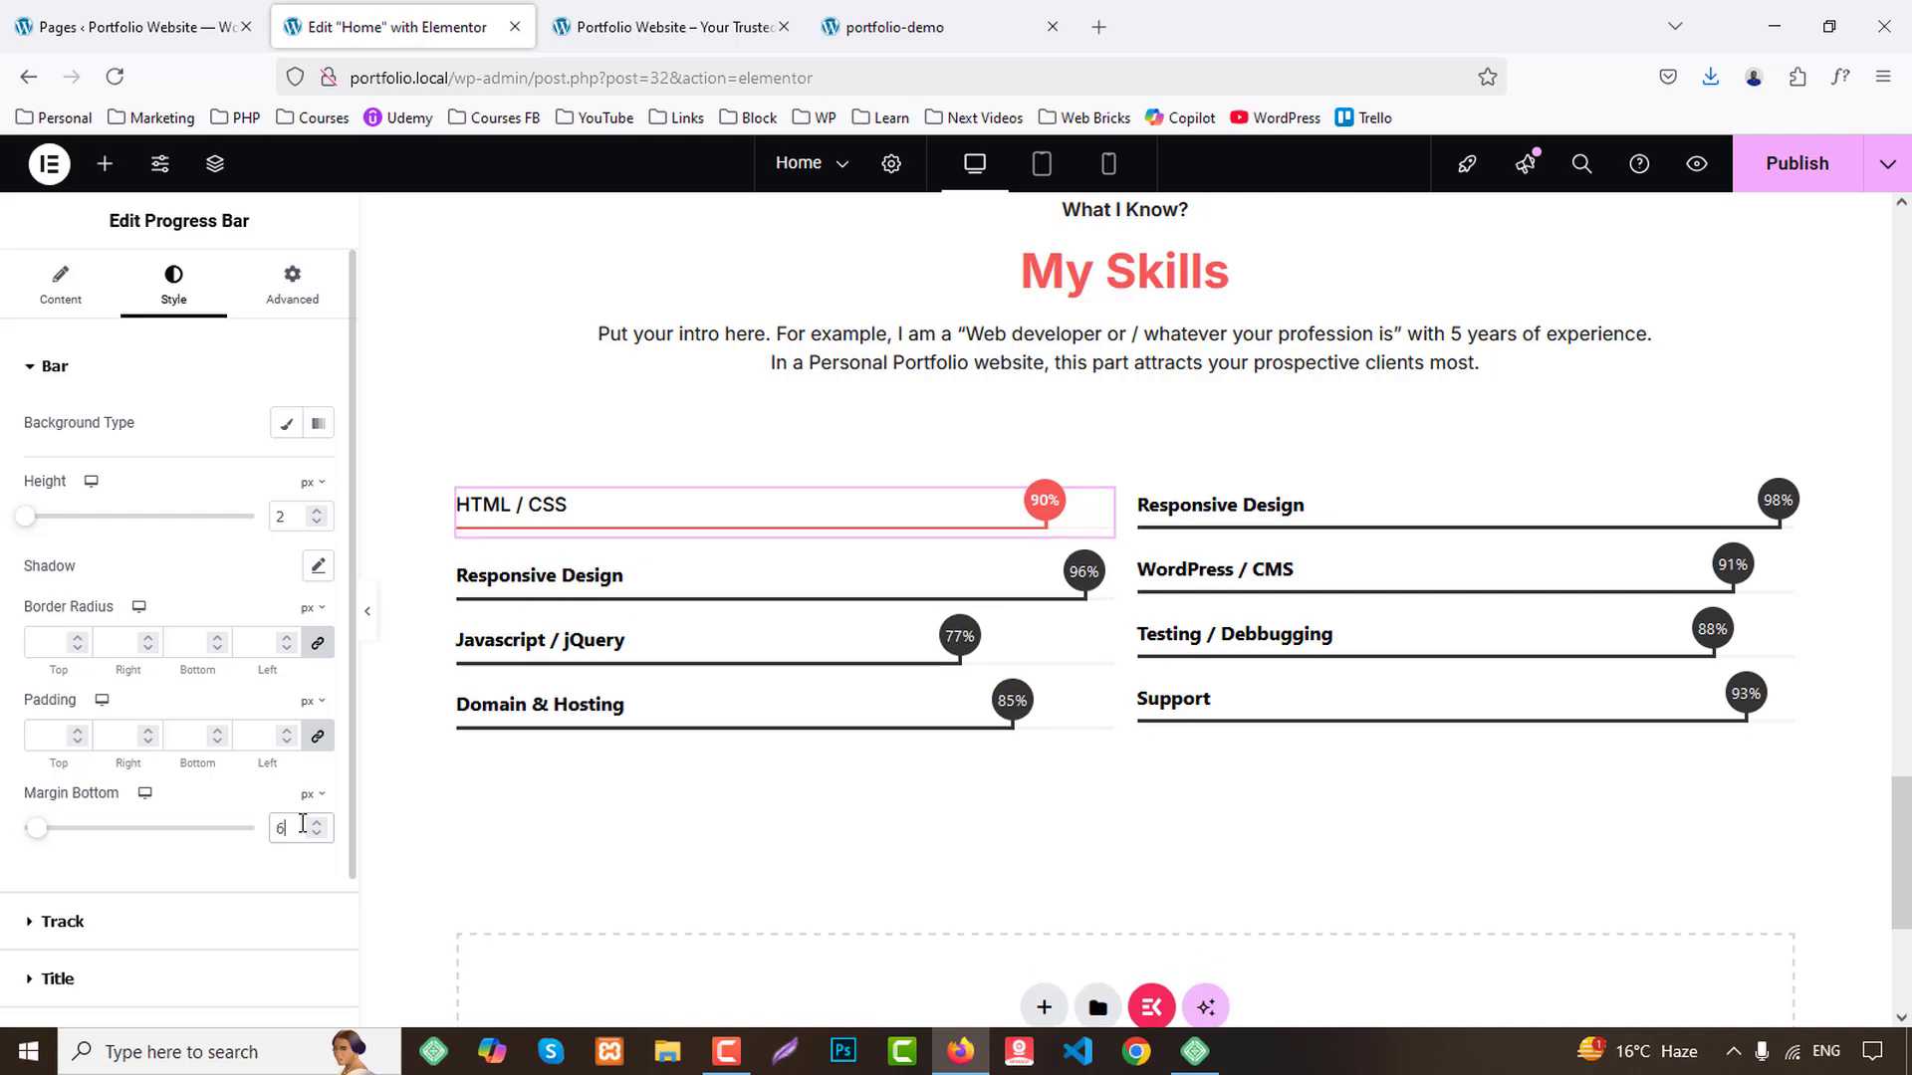
key("Up")
key("Up")
key("Up")
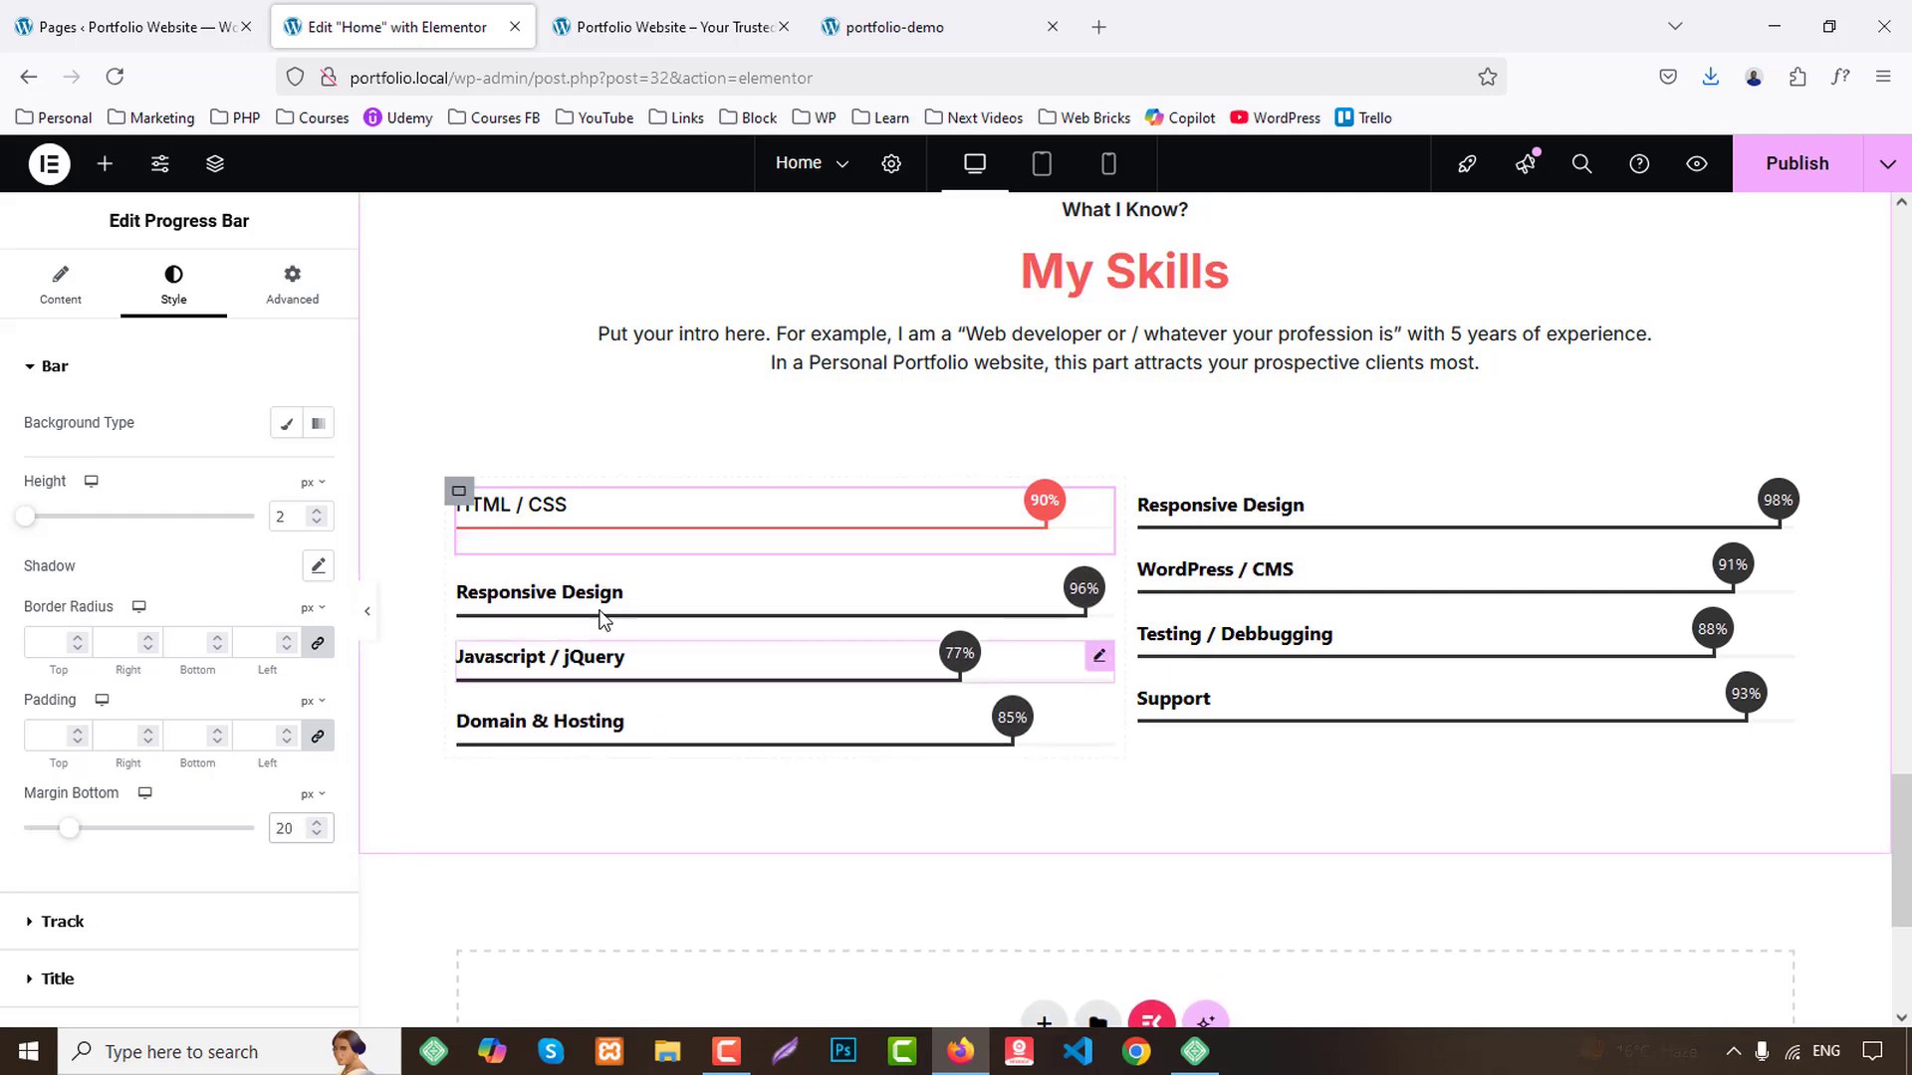
Copy the "HTML / CSS" progress bar and paste its style onto the "Responsive Design" bar in the first column.
right_click(595, 521)
left_click(633, 595)
right_click(606, 592)
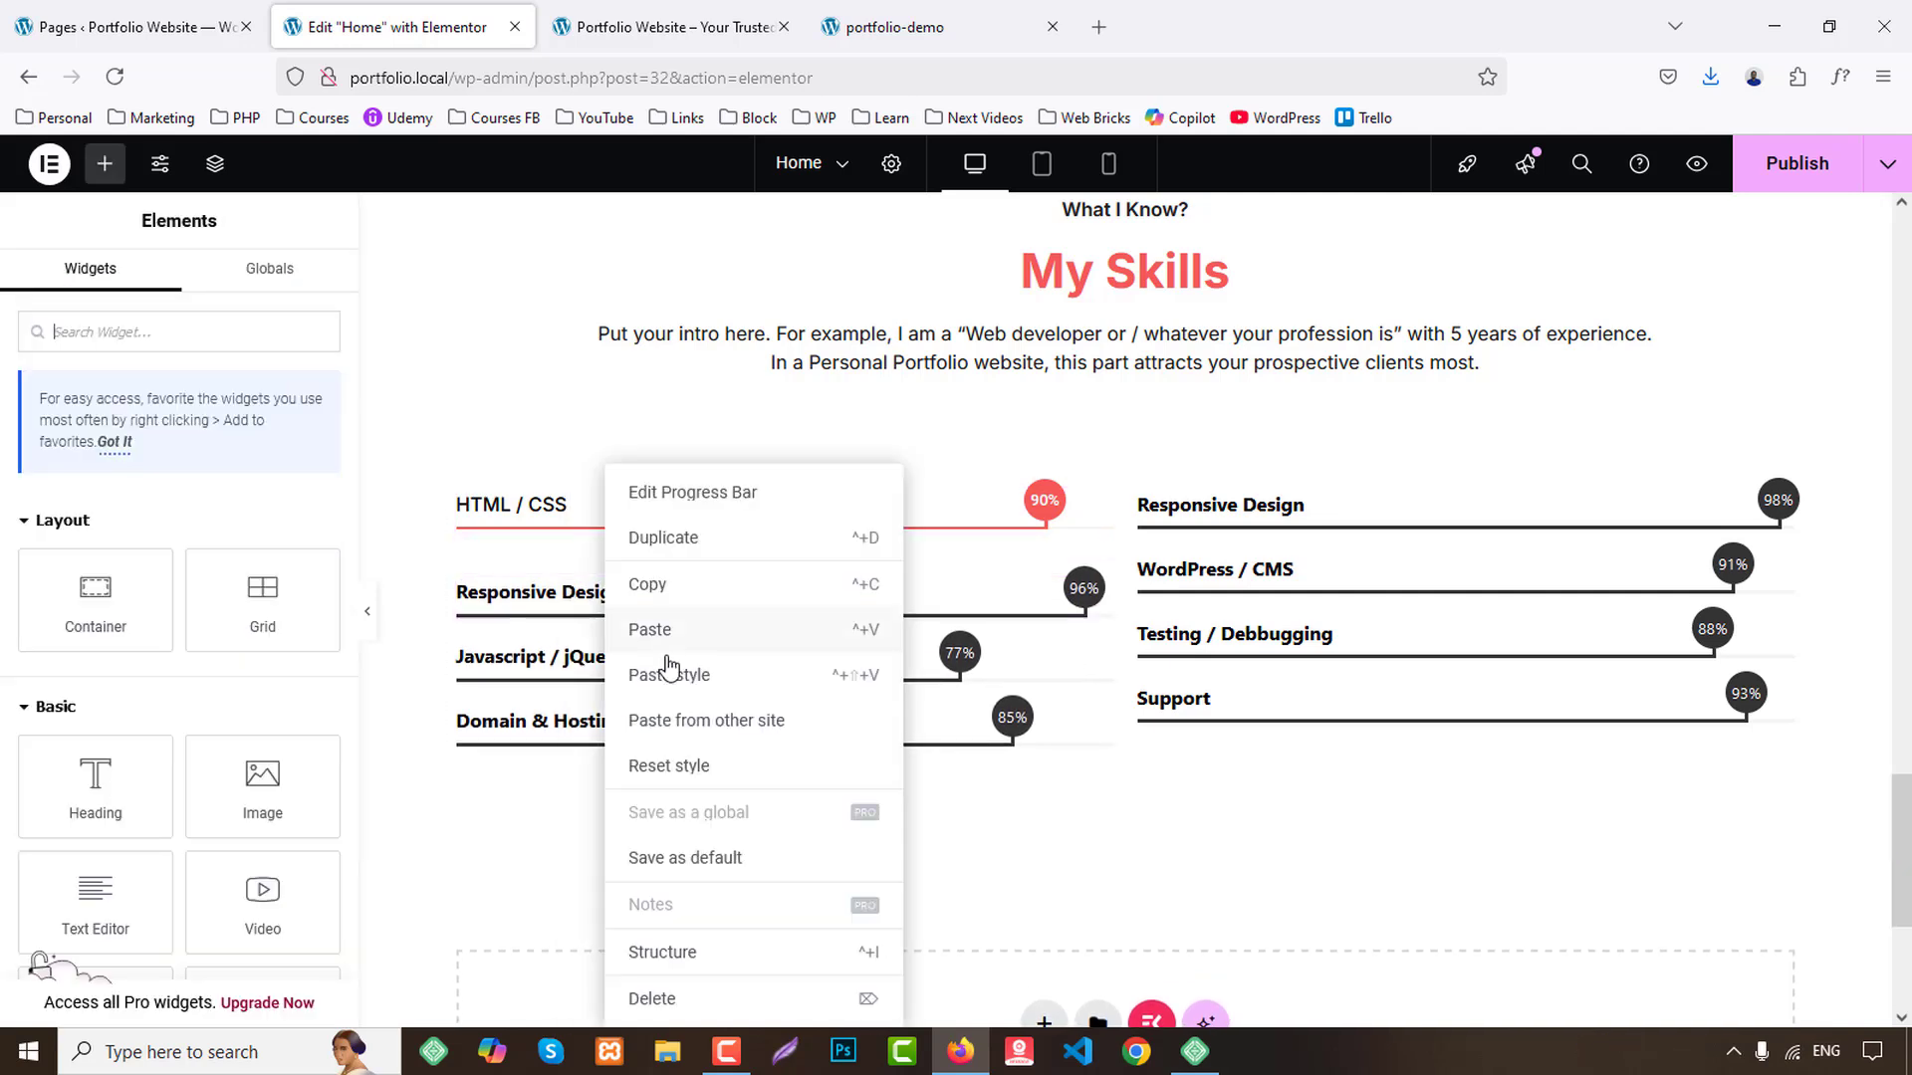
left_click(672, 675)
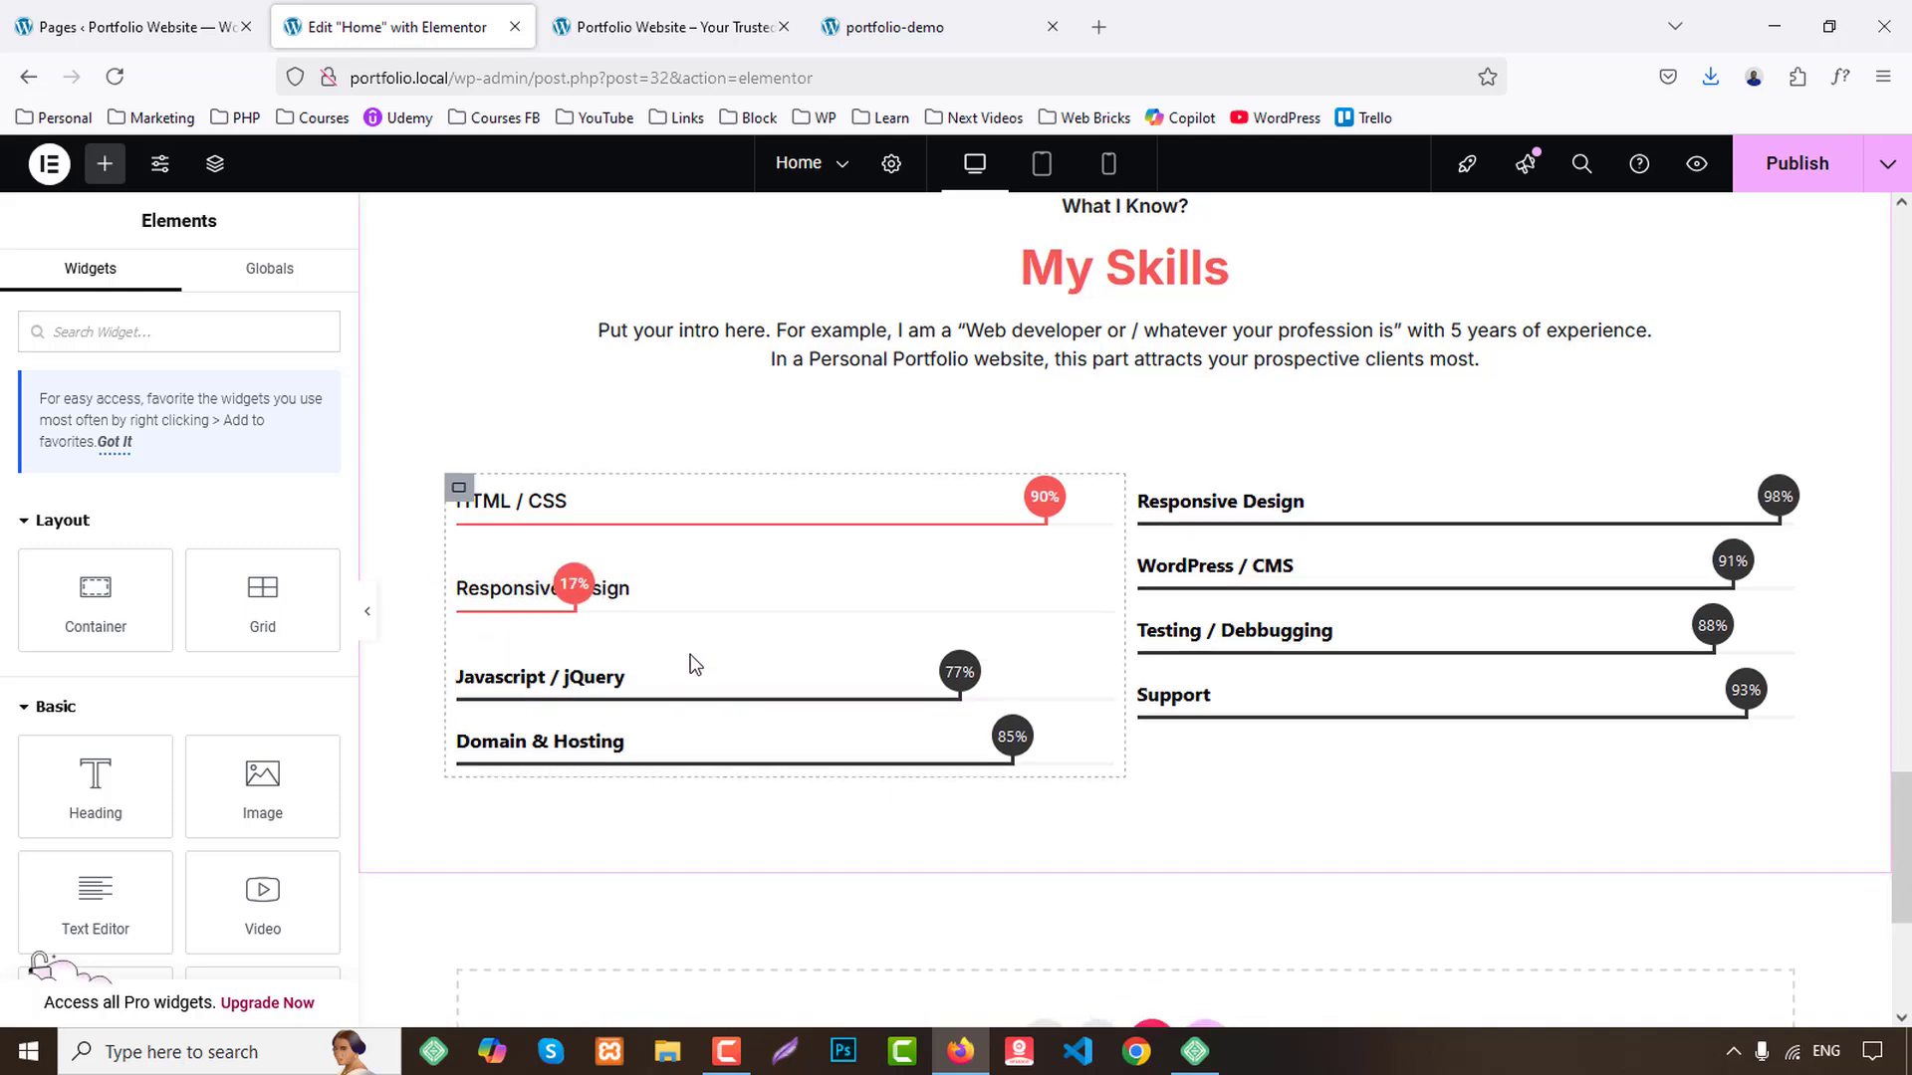
scroll(691, 661, "down", 3)
right_click(540, 430)
left_click(582, 594)
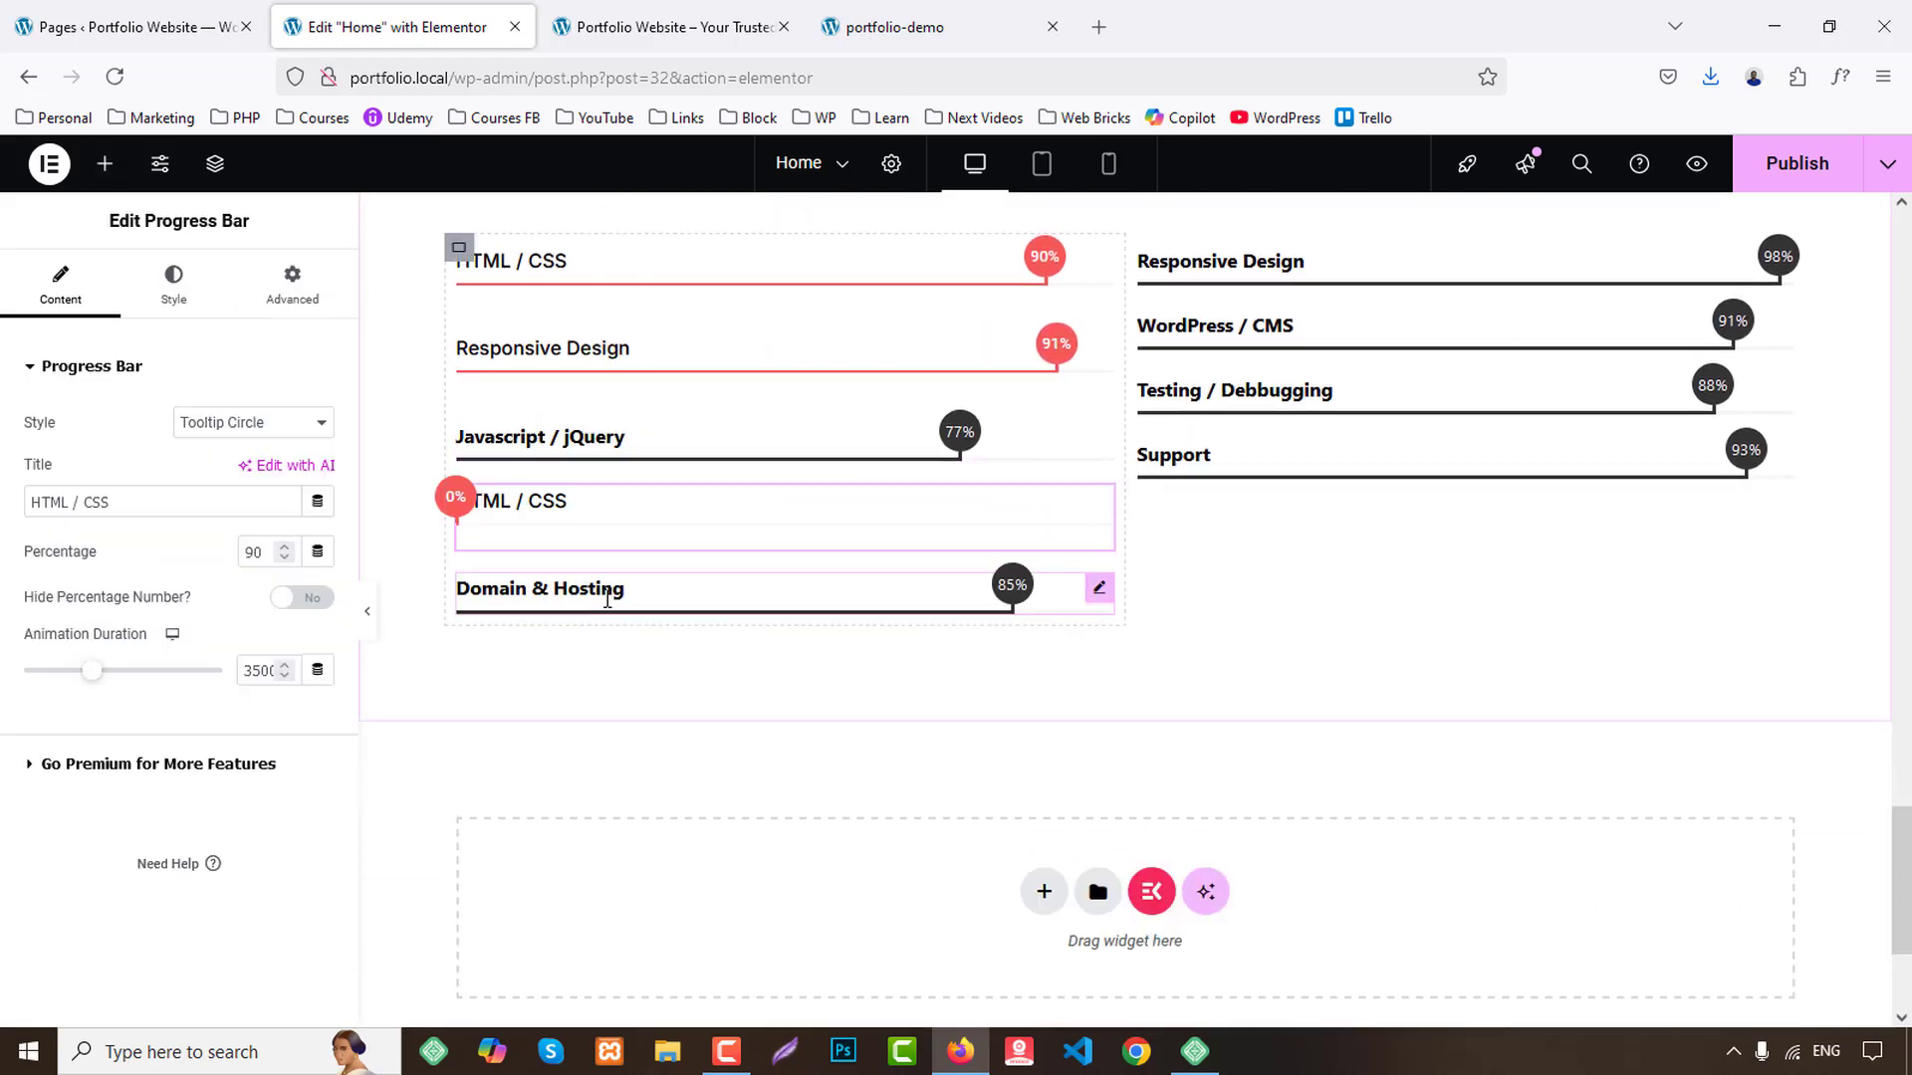
key("ctrl+z")
right_click(550, 408)
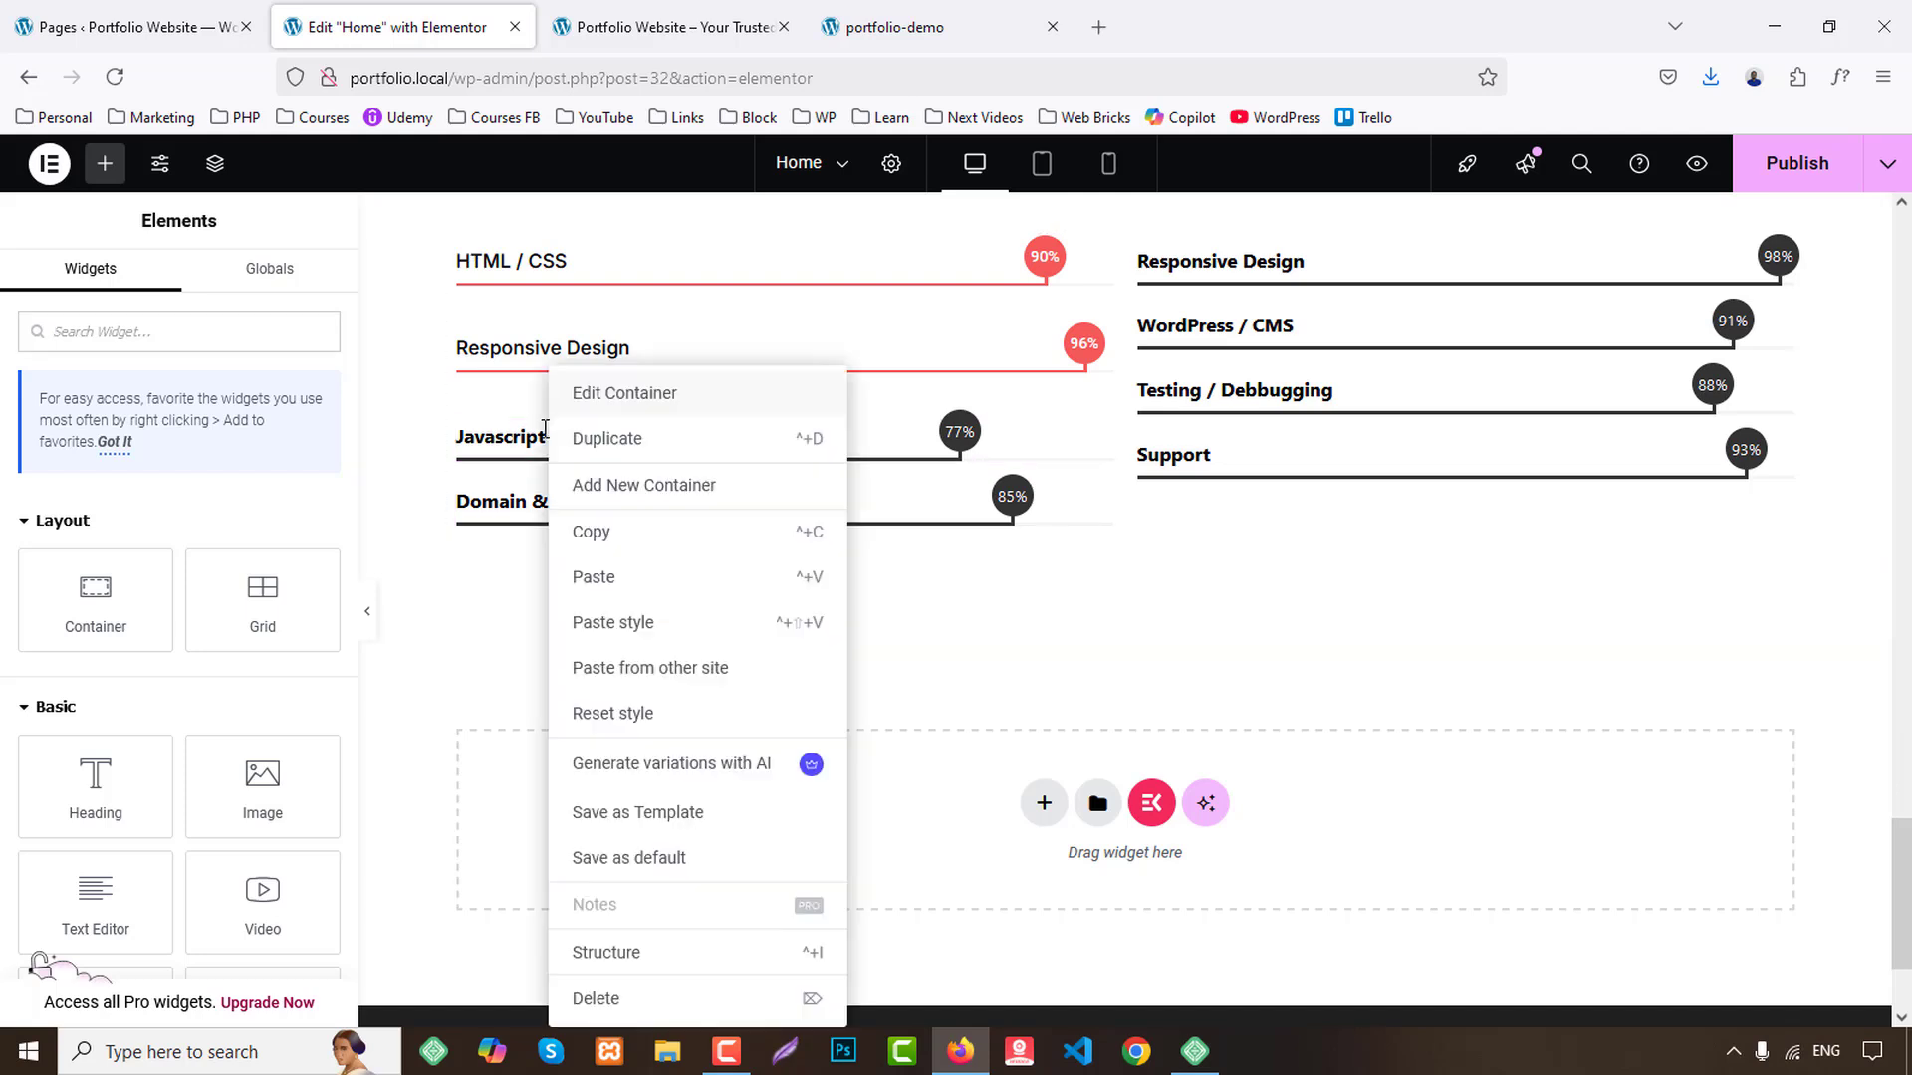
Paste the copied style onto the "Javascript / jQuery" and "Domain & Hosting" progress bars in the first column.
right_click(512, 438)
left_click(609, 652)
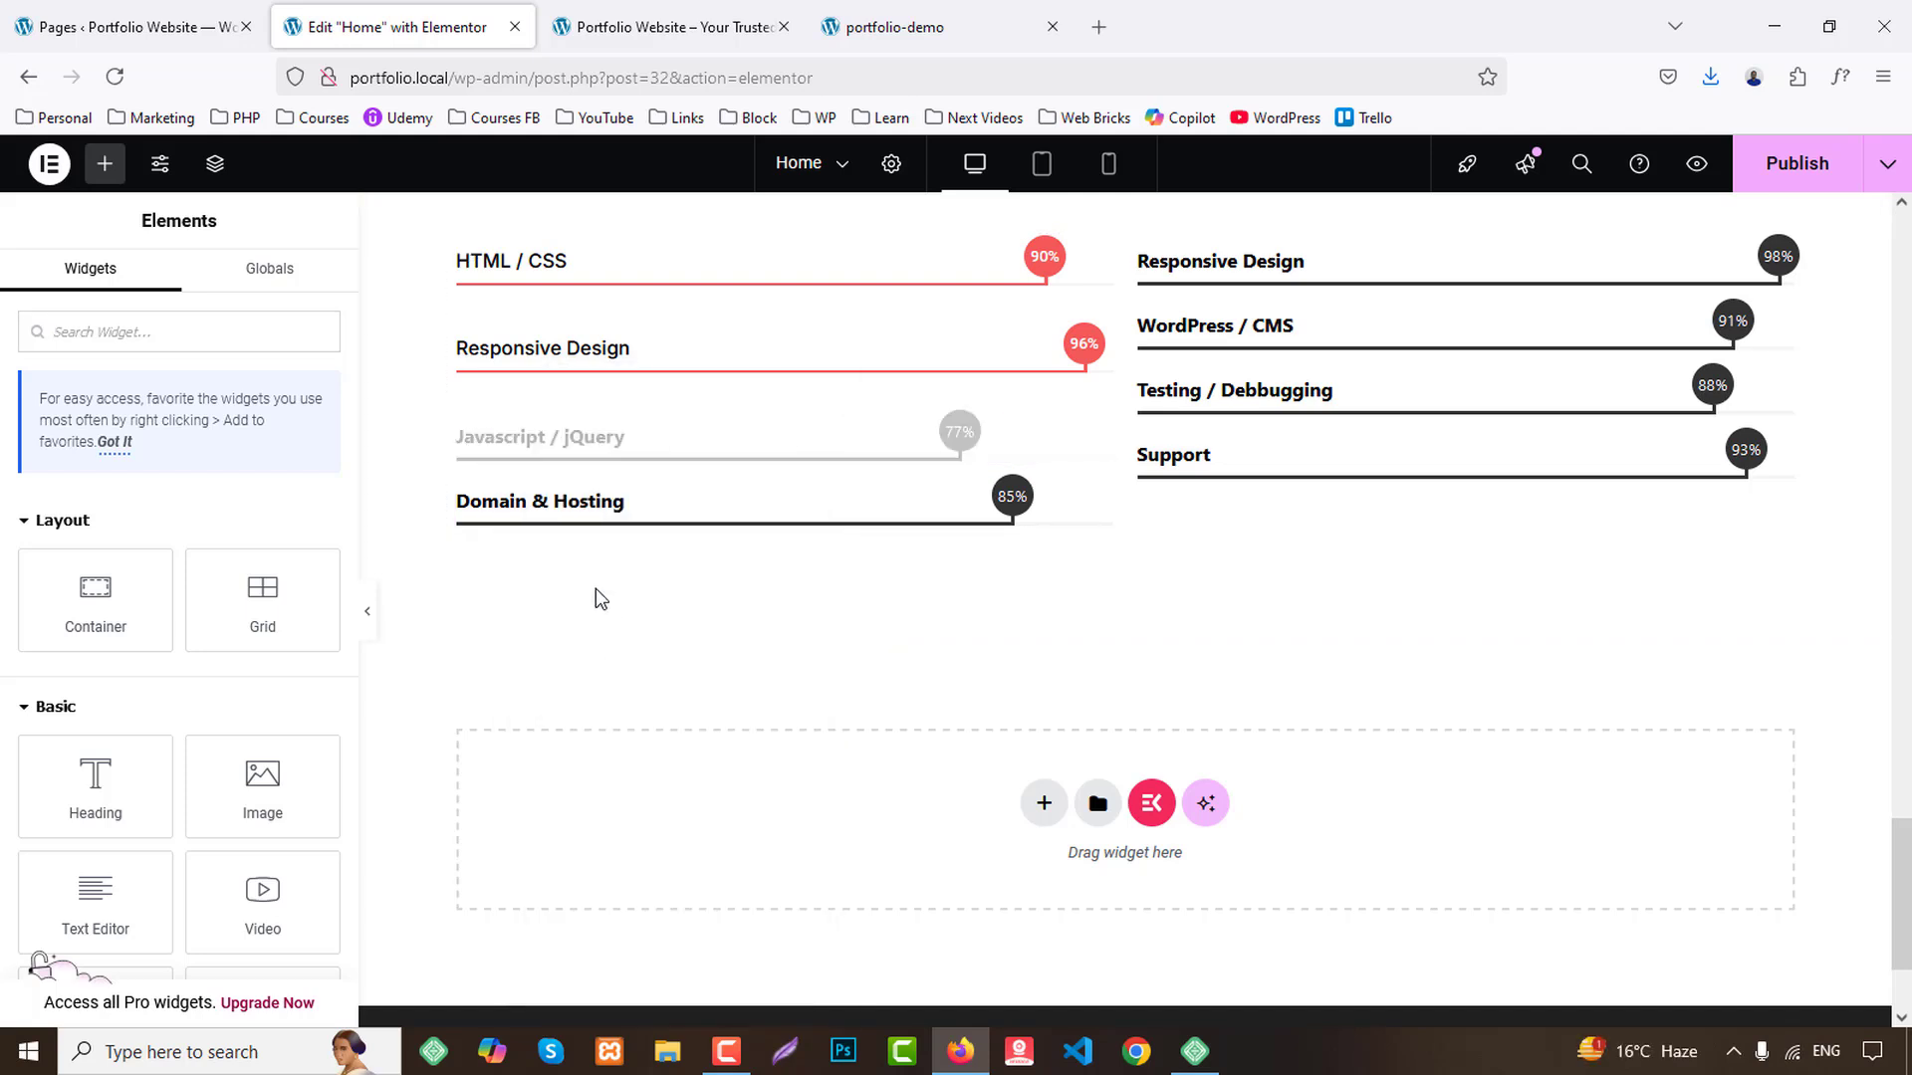
right_click(578, 520)
left_click(737, 673)
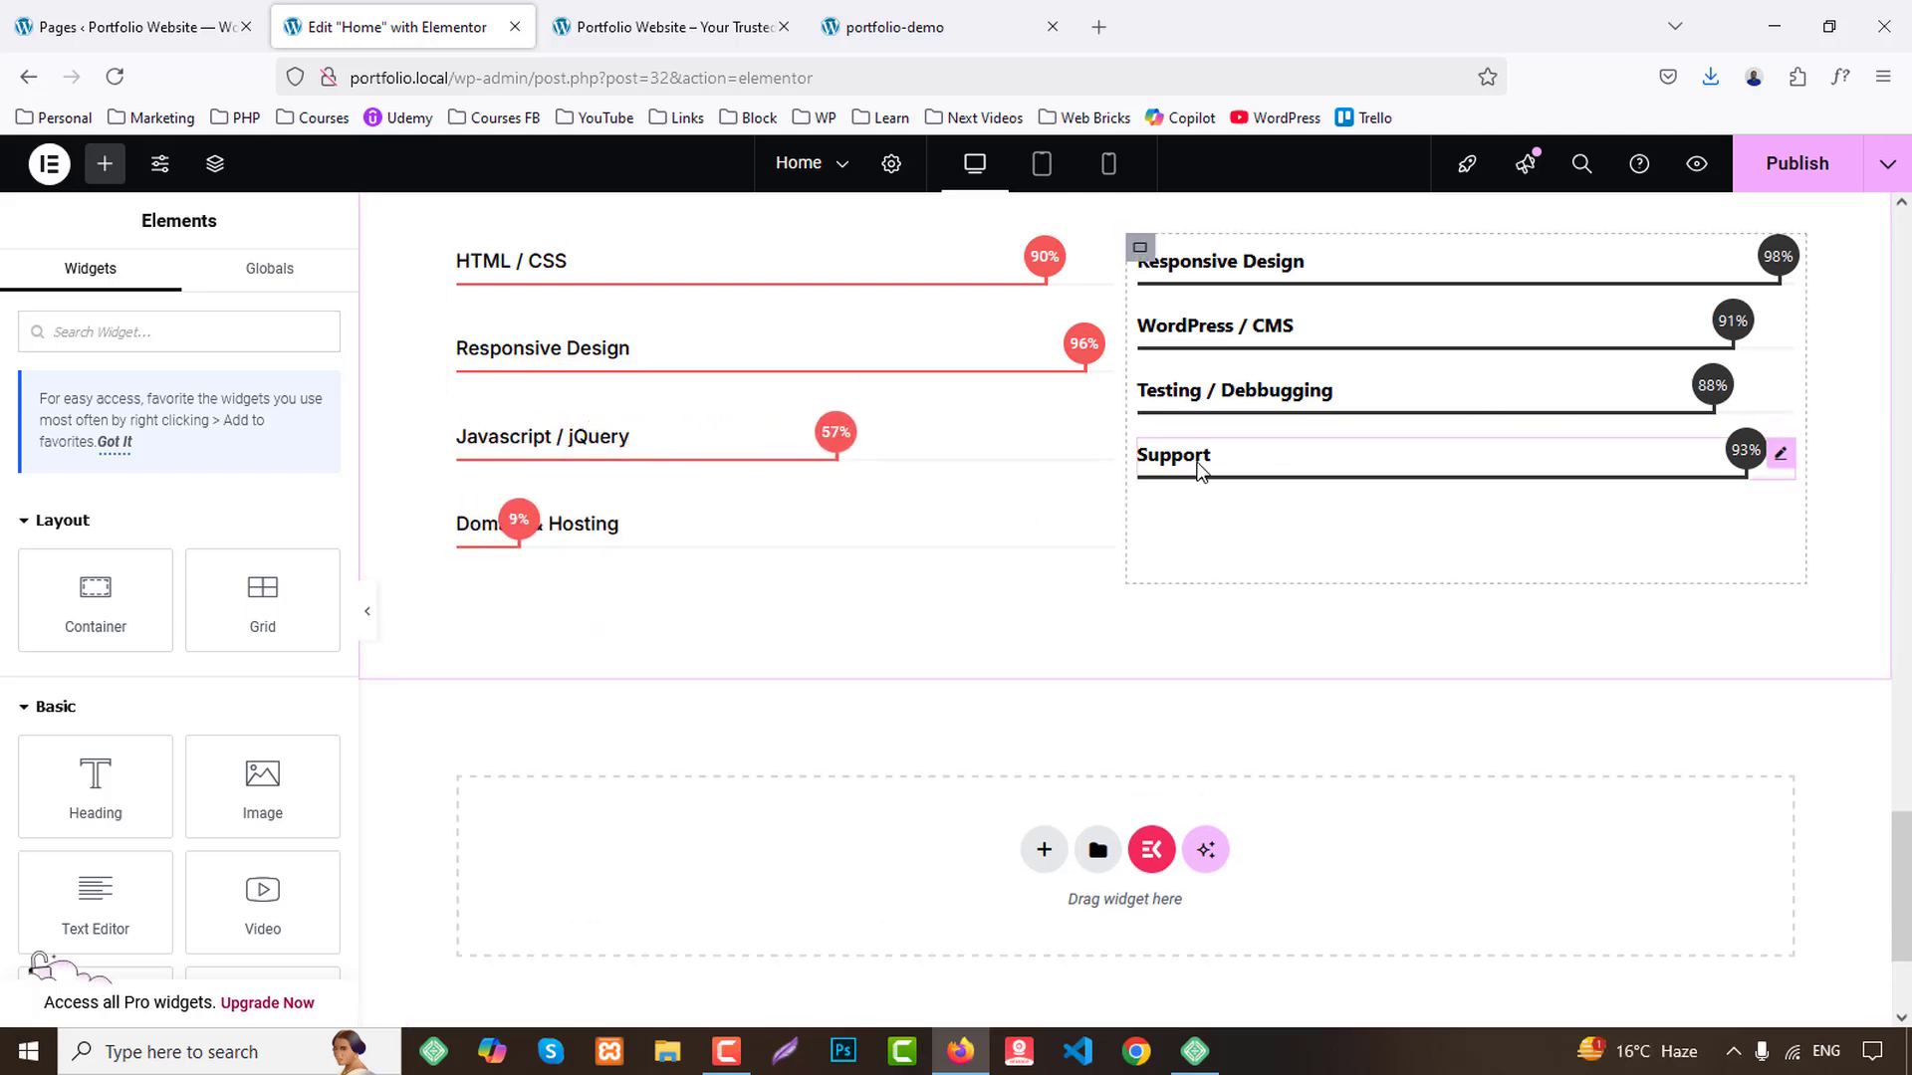
Paste the copied style onto all four progress bars in the second column, from "Support" up to "Responsive Design".
right_click(1201, 465)
left_click(1284, 666)
right_click(1228, 395)
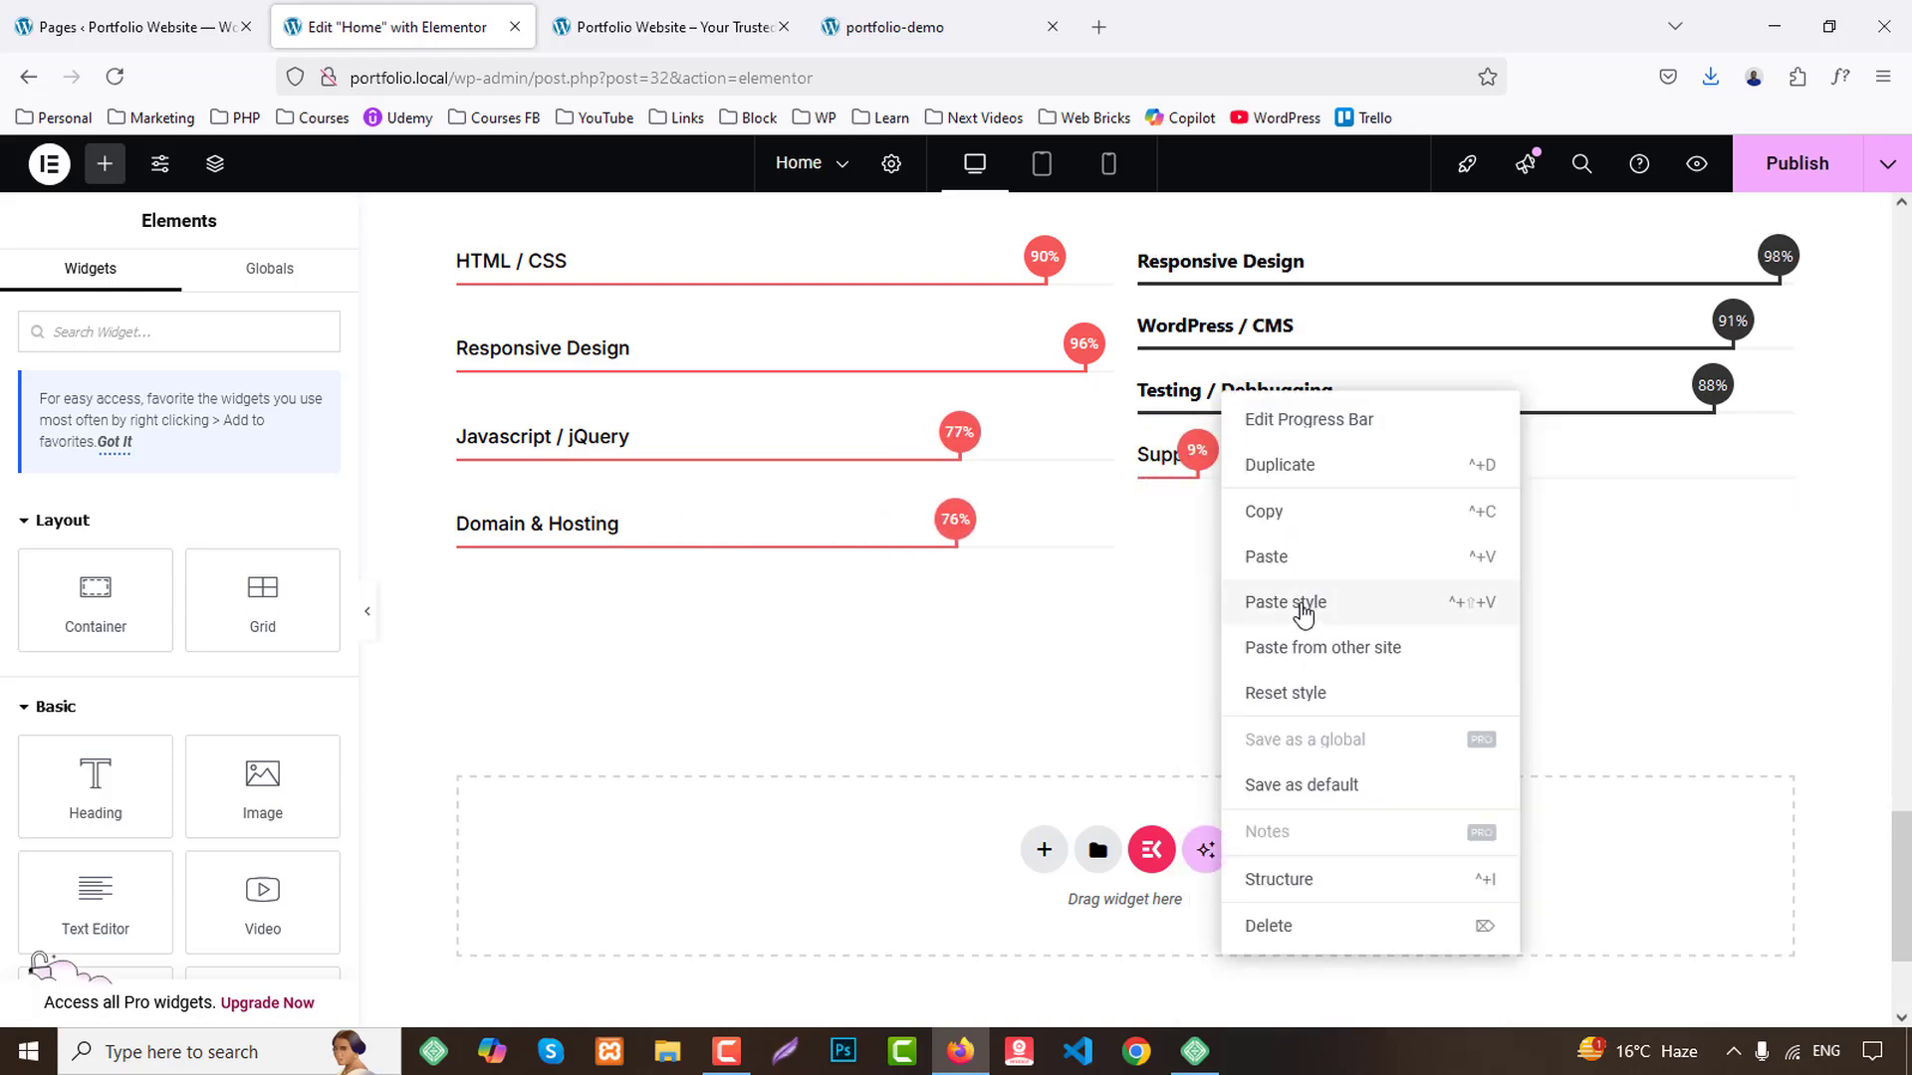
left_click(1300, 607)
scroll(1274, 578, "up", 2)
right_click(1271, 569)
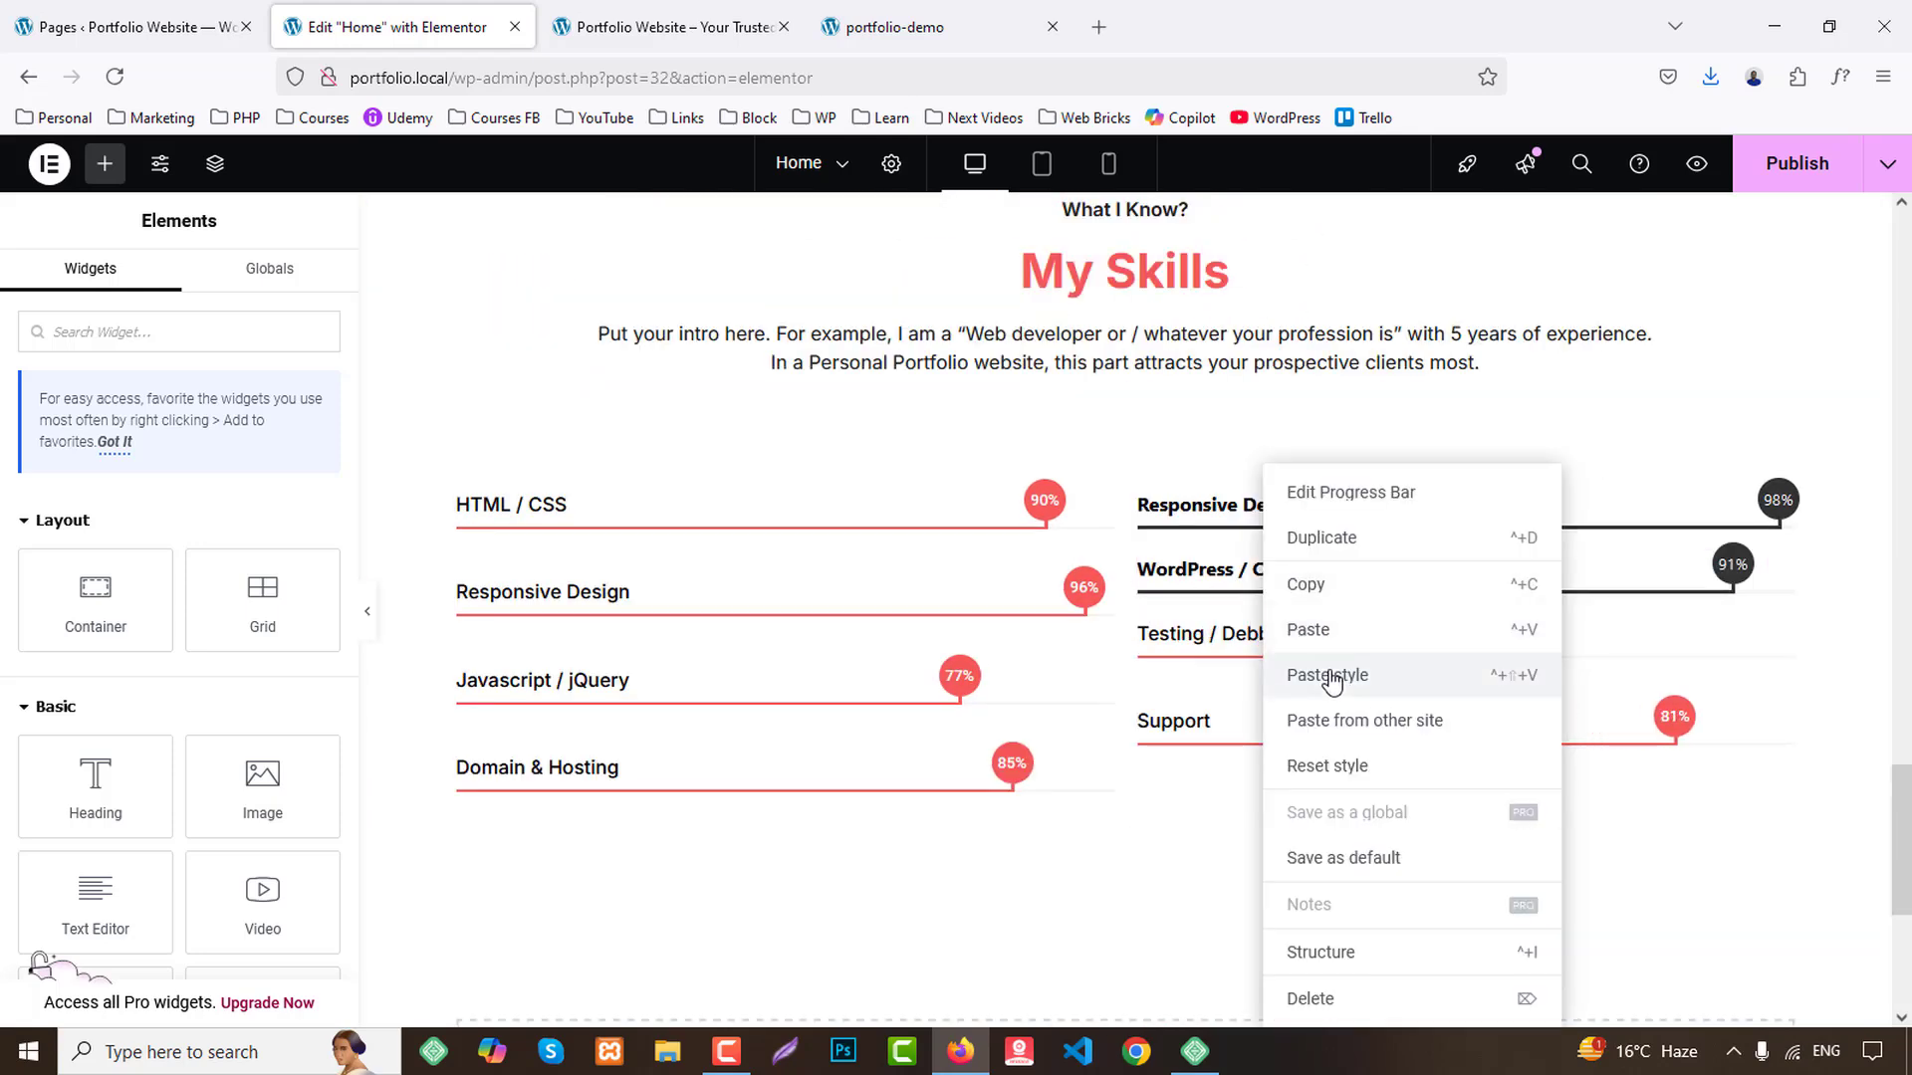
left_click(1299, 672)
right_click(1266, 542)
left_click(1329, 675)
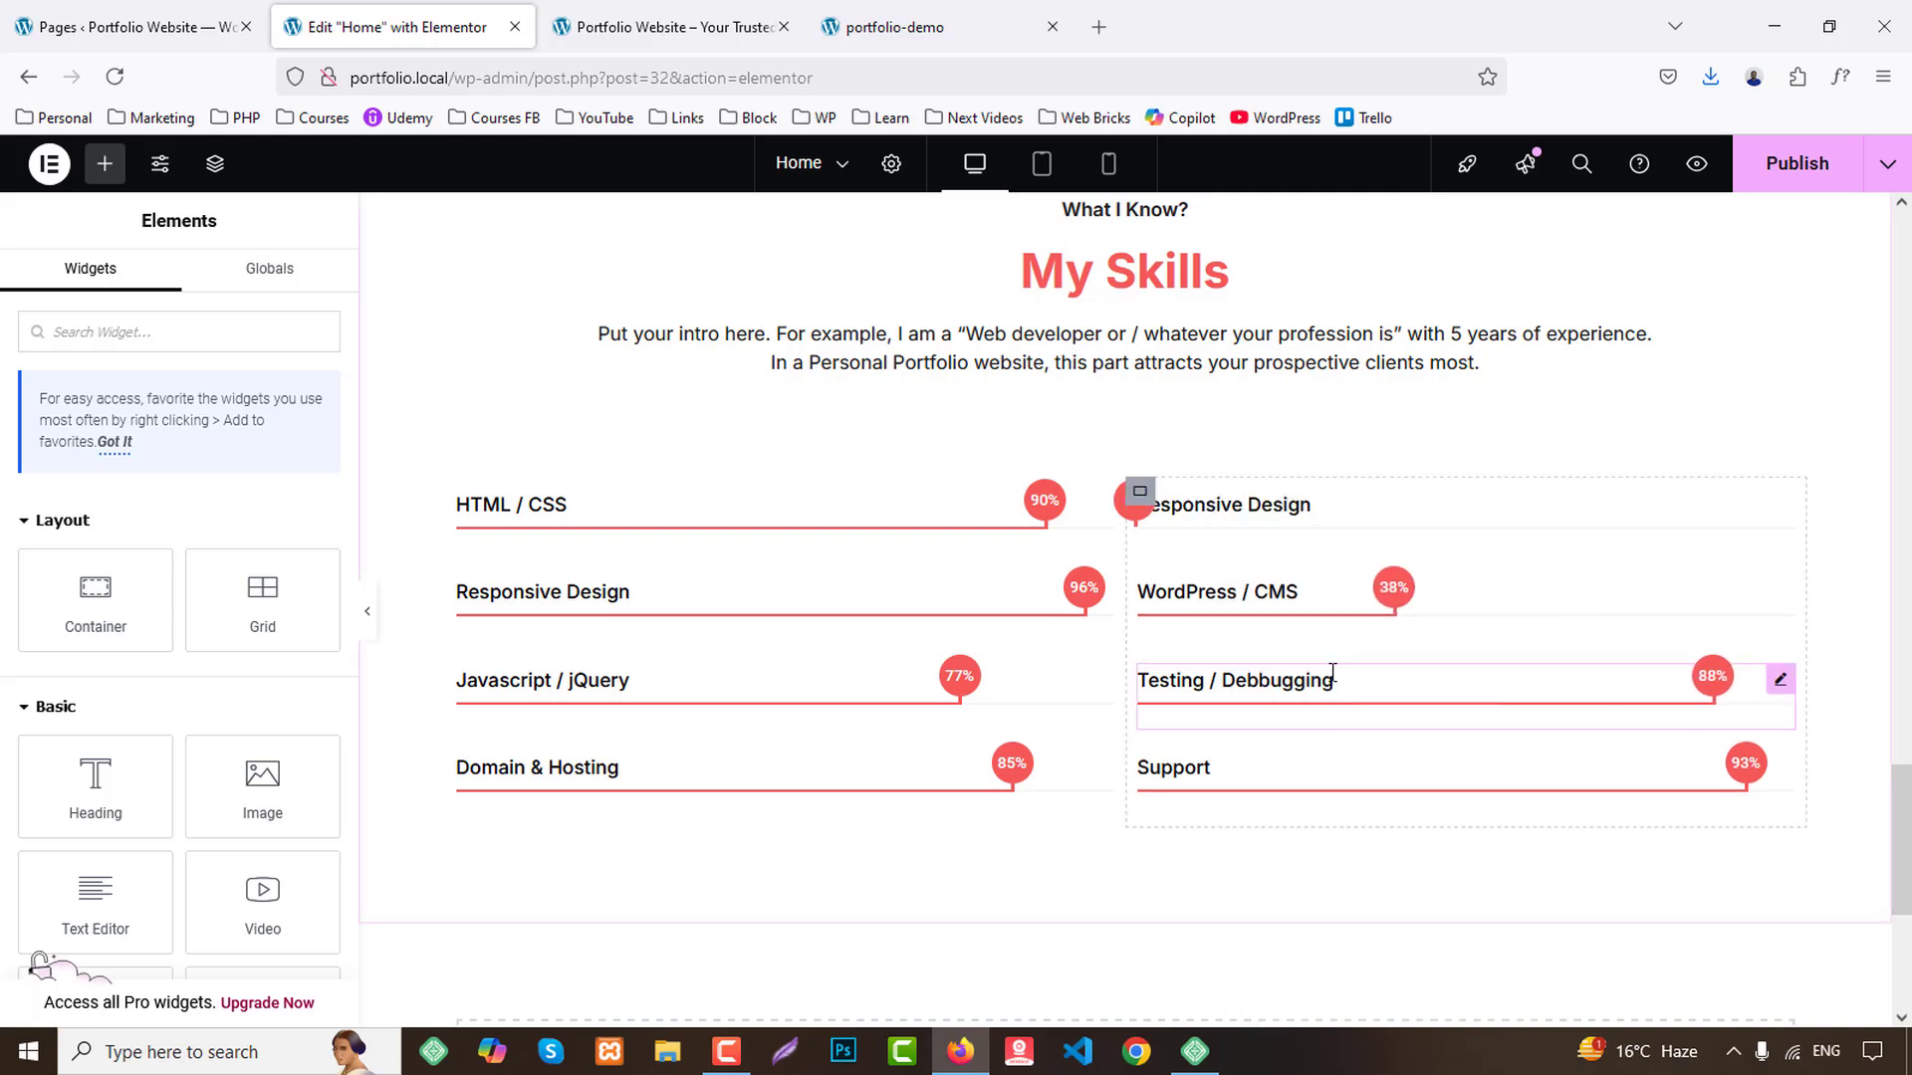
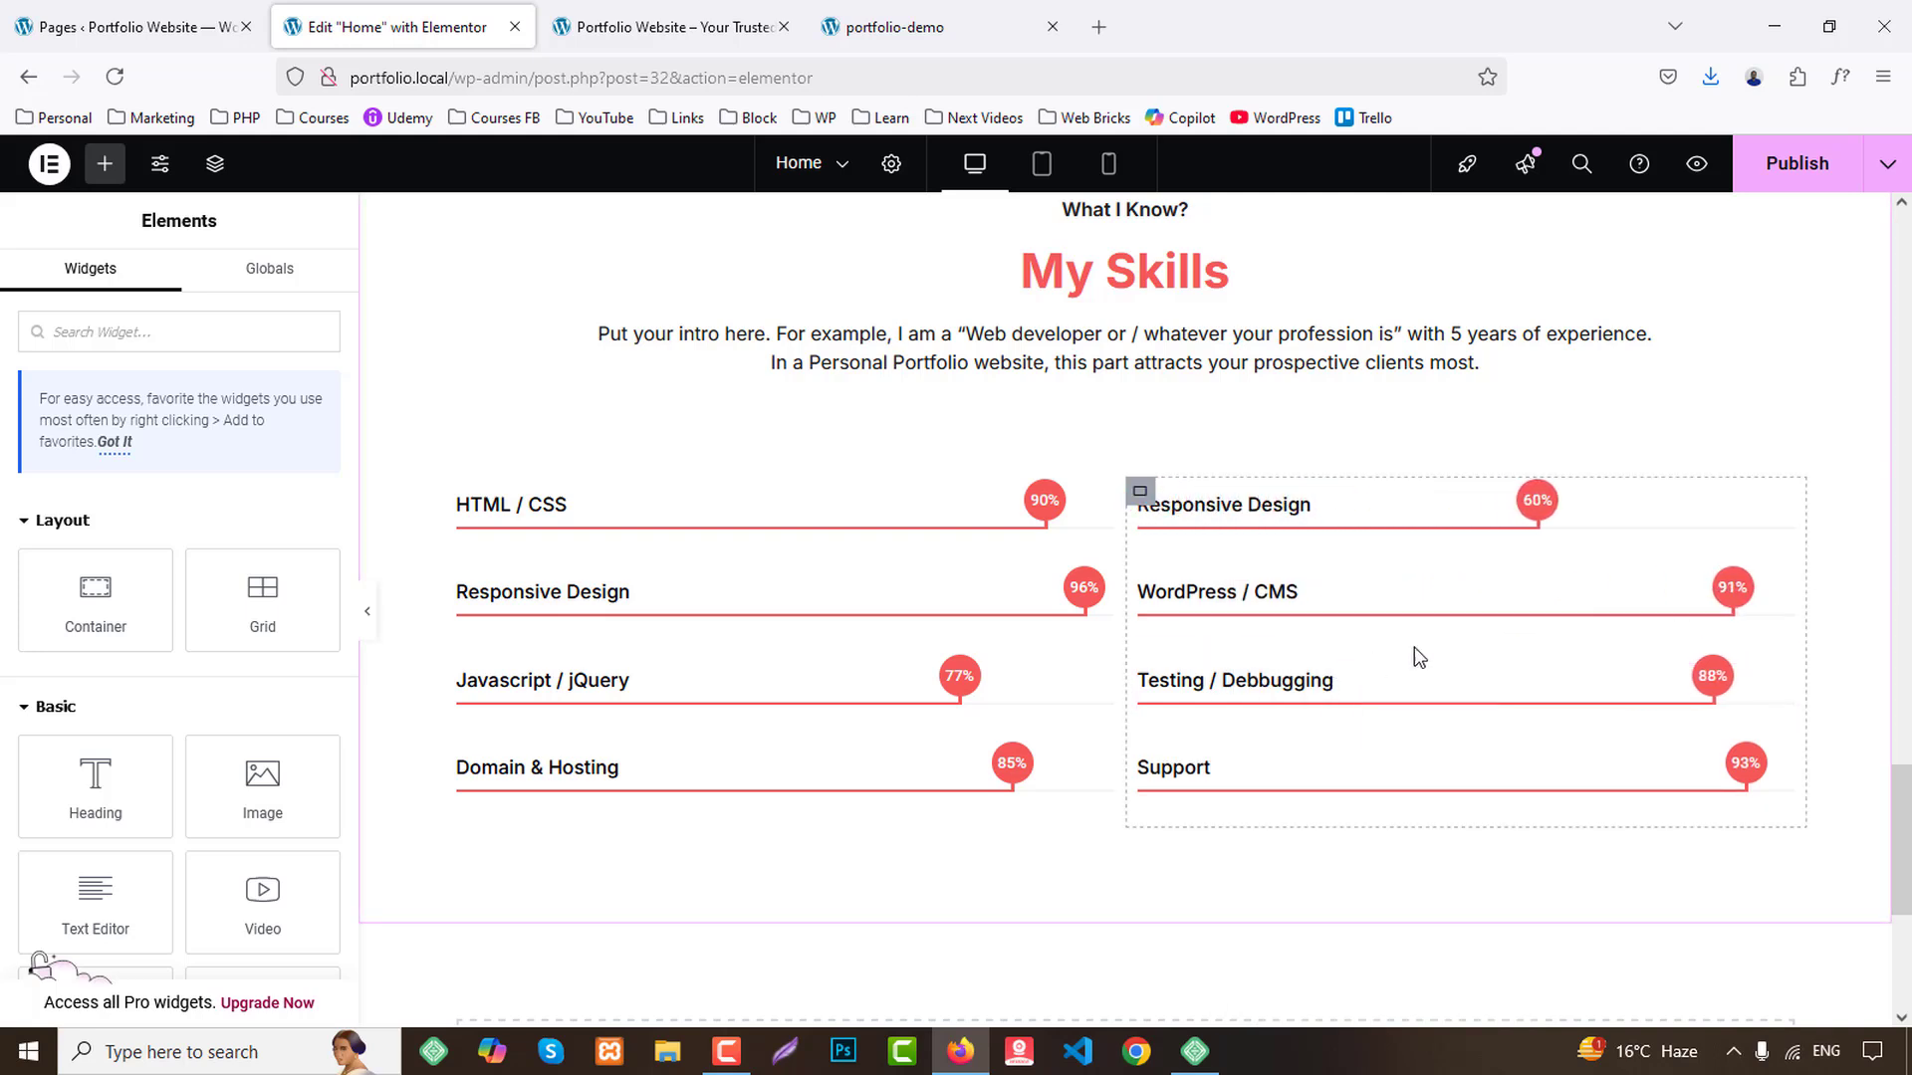
Publish the home page and check the My Skills section in the page preview.
left_click(1776, 175)
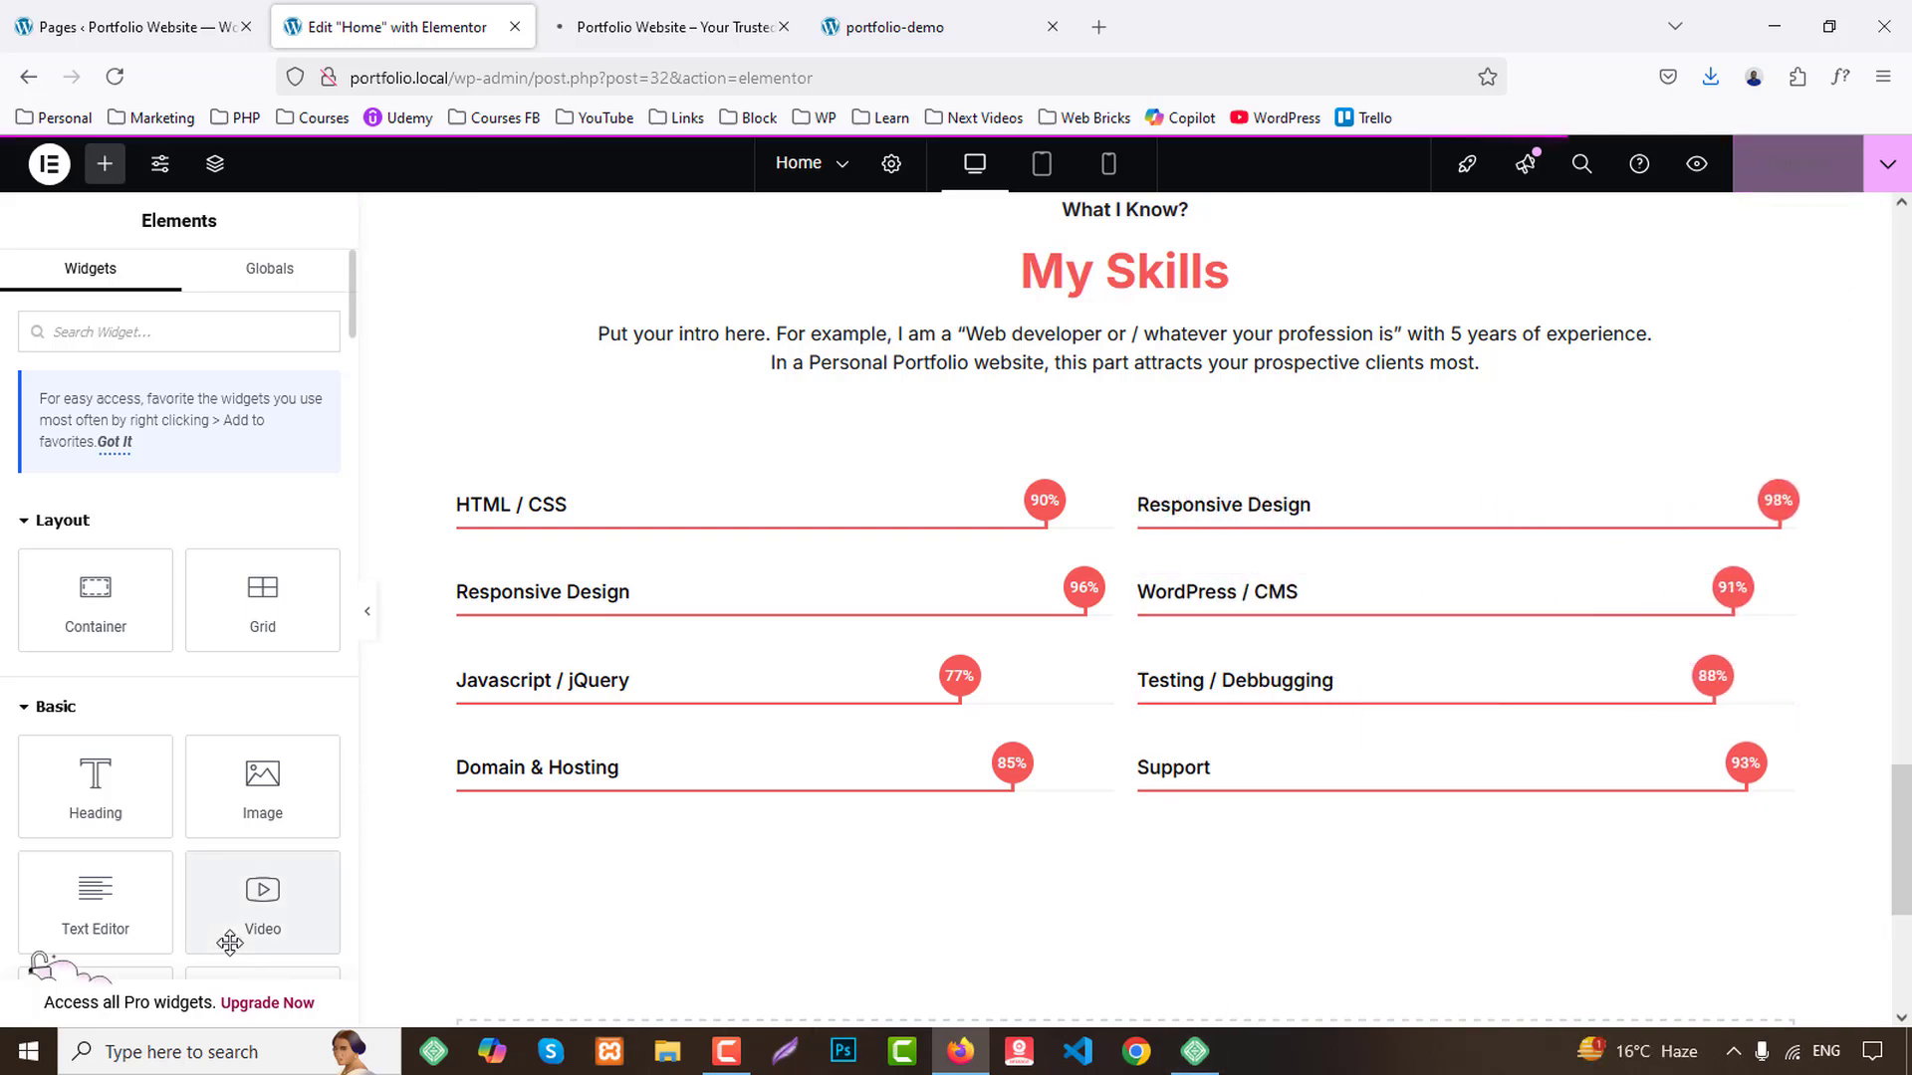
left_click(583, 8)
scroll(136, 672, "down", 15)
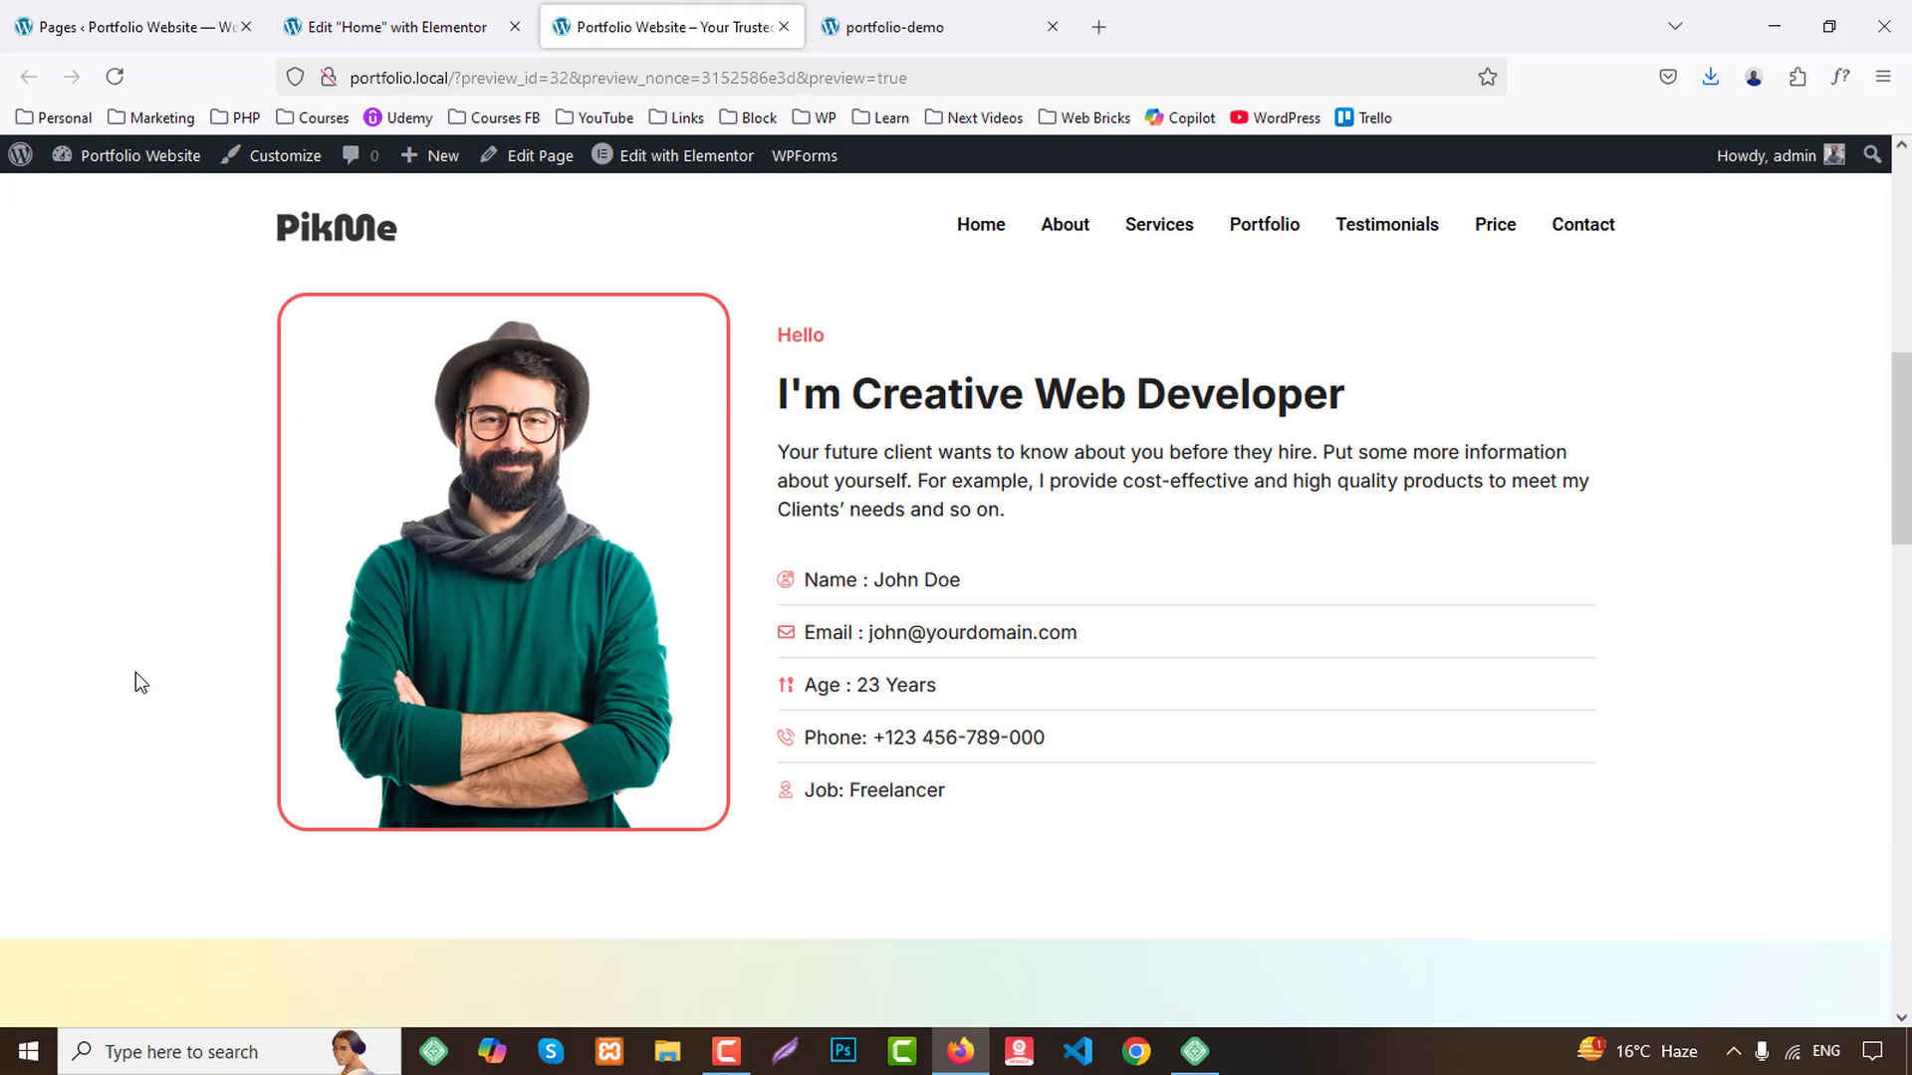
scroll(142, 663, "down", 7)
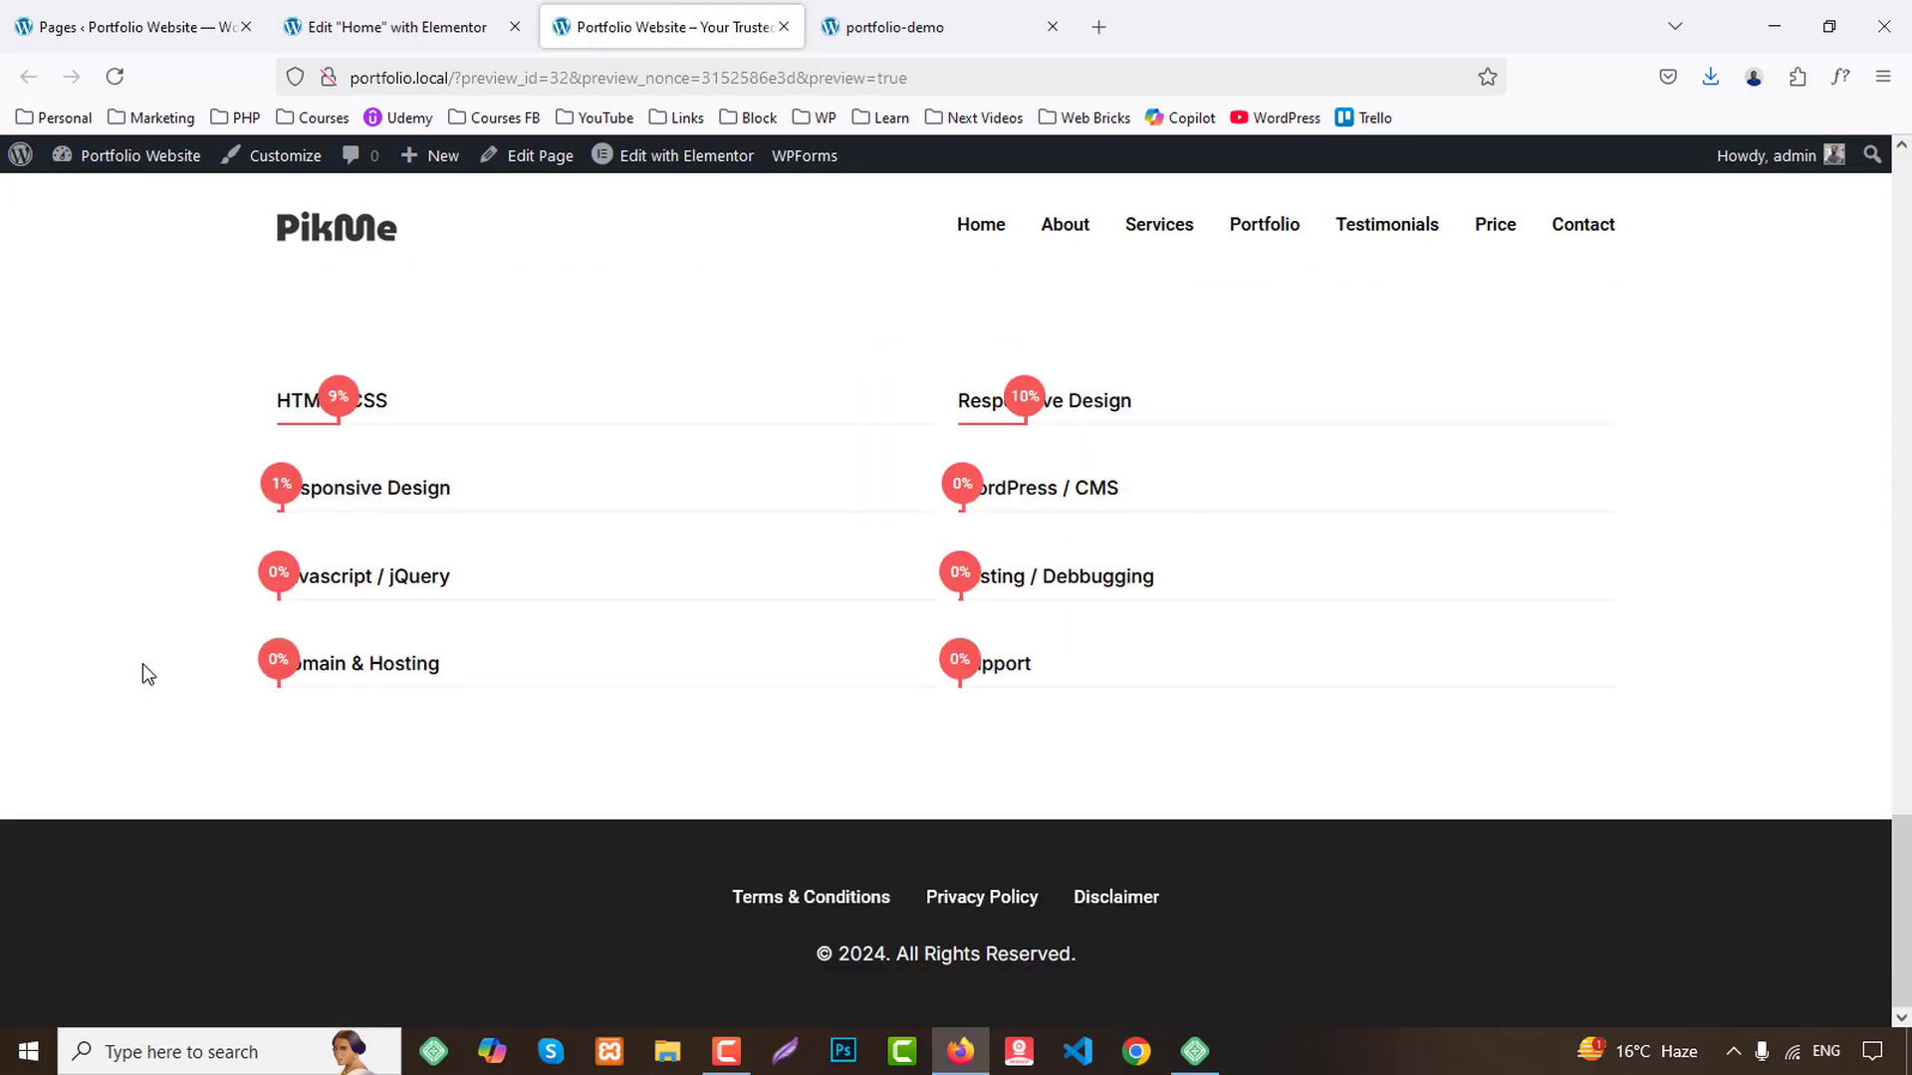
Check the demo's My Services section and add a two-by-two container structure below the My Skills section.
left_click(894, 27)
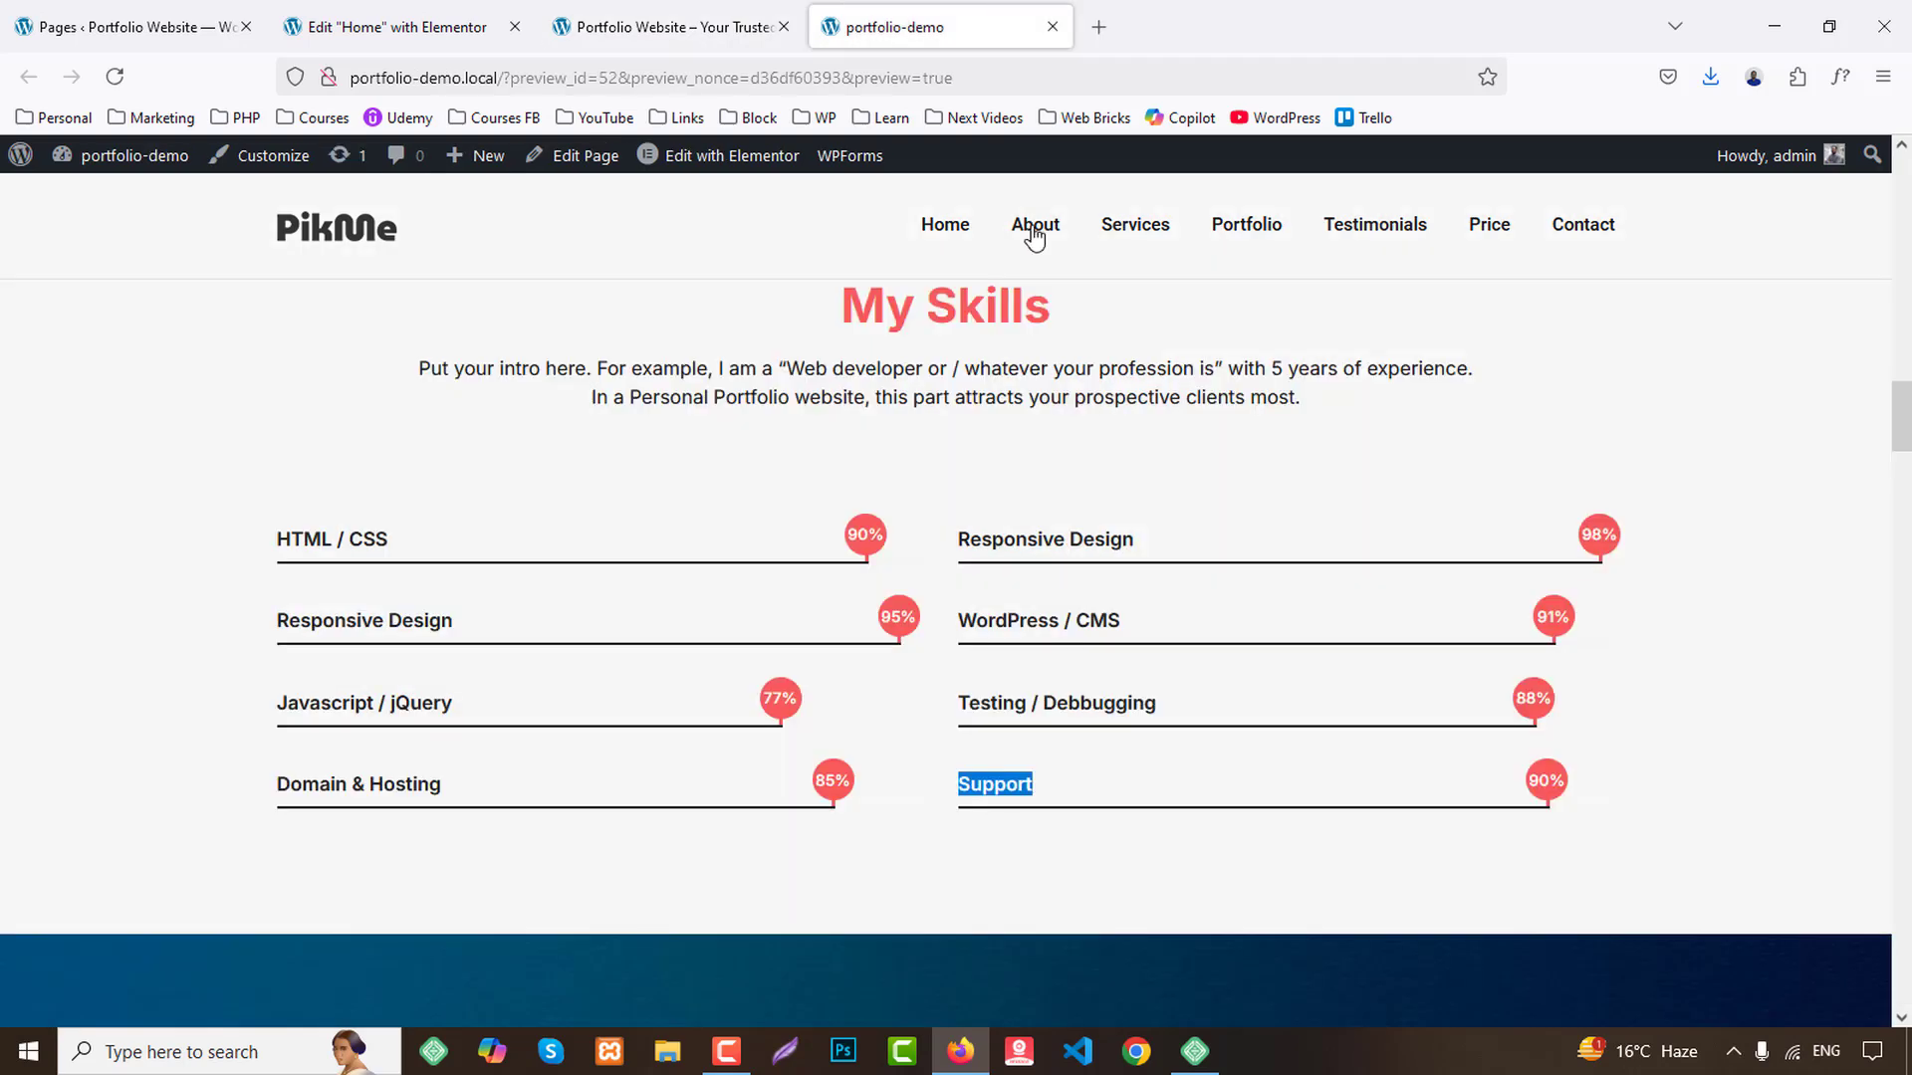
scroll(1018, 430, "down", 6)
scroll(1017, 434, "down", 3)
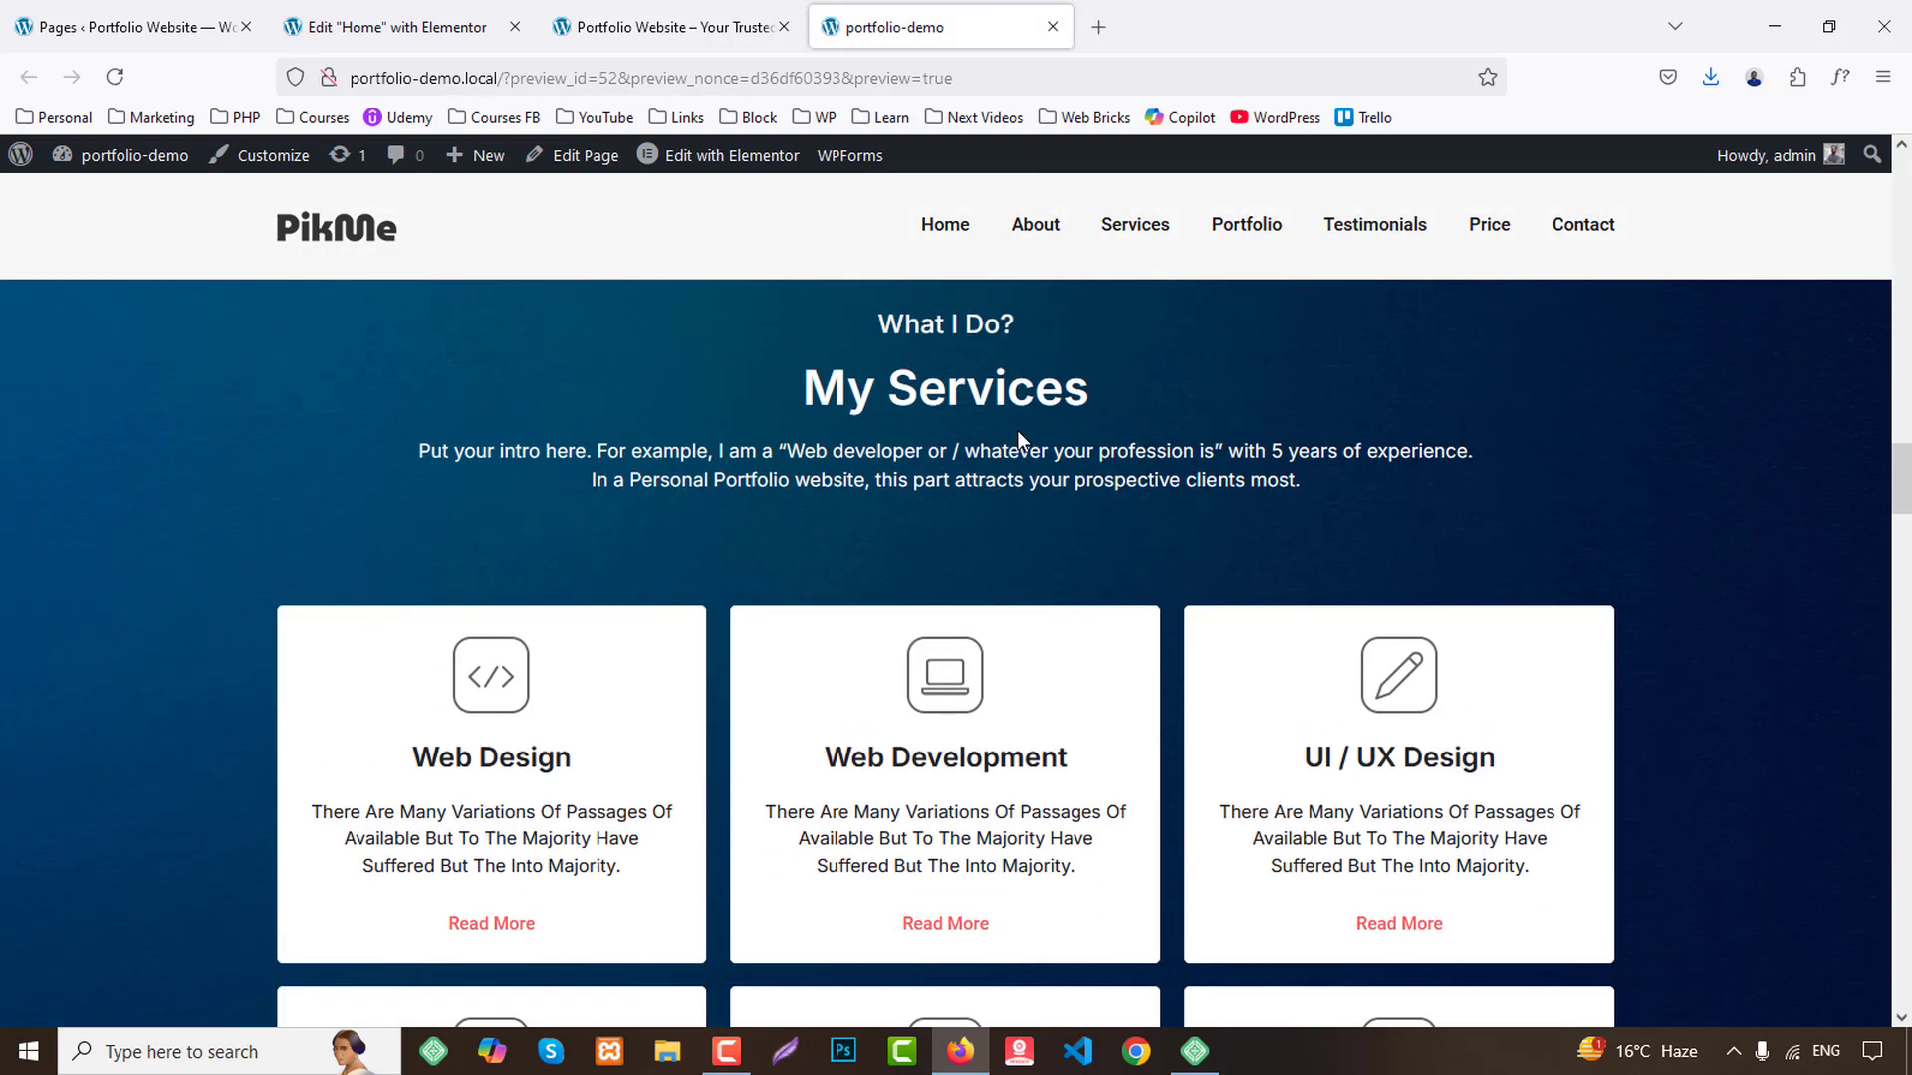
scroll(1243, 511, "up", 2)
left_click(468, 28)
scroll(1277, 624, "down", 5)
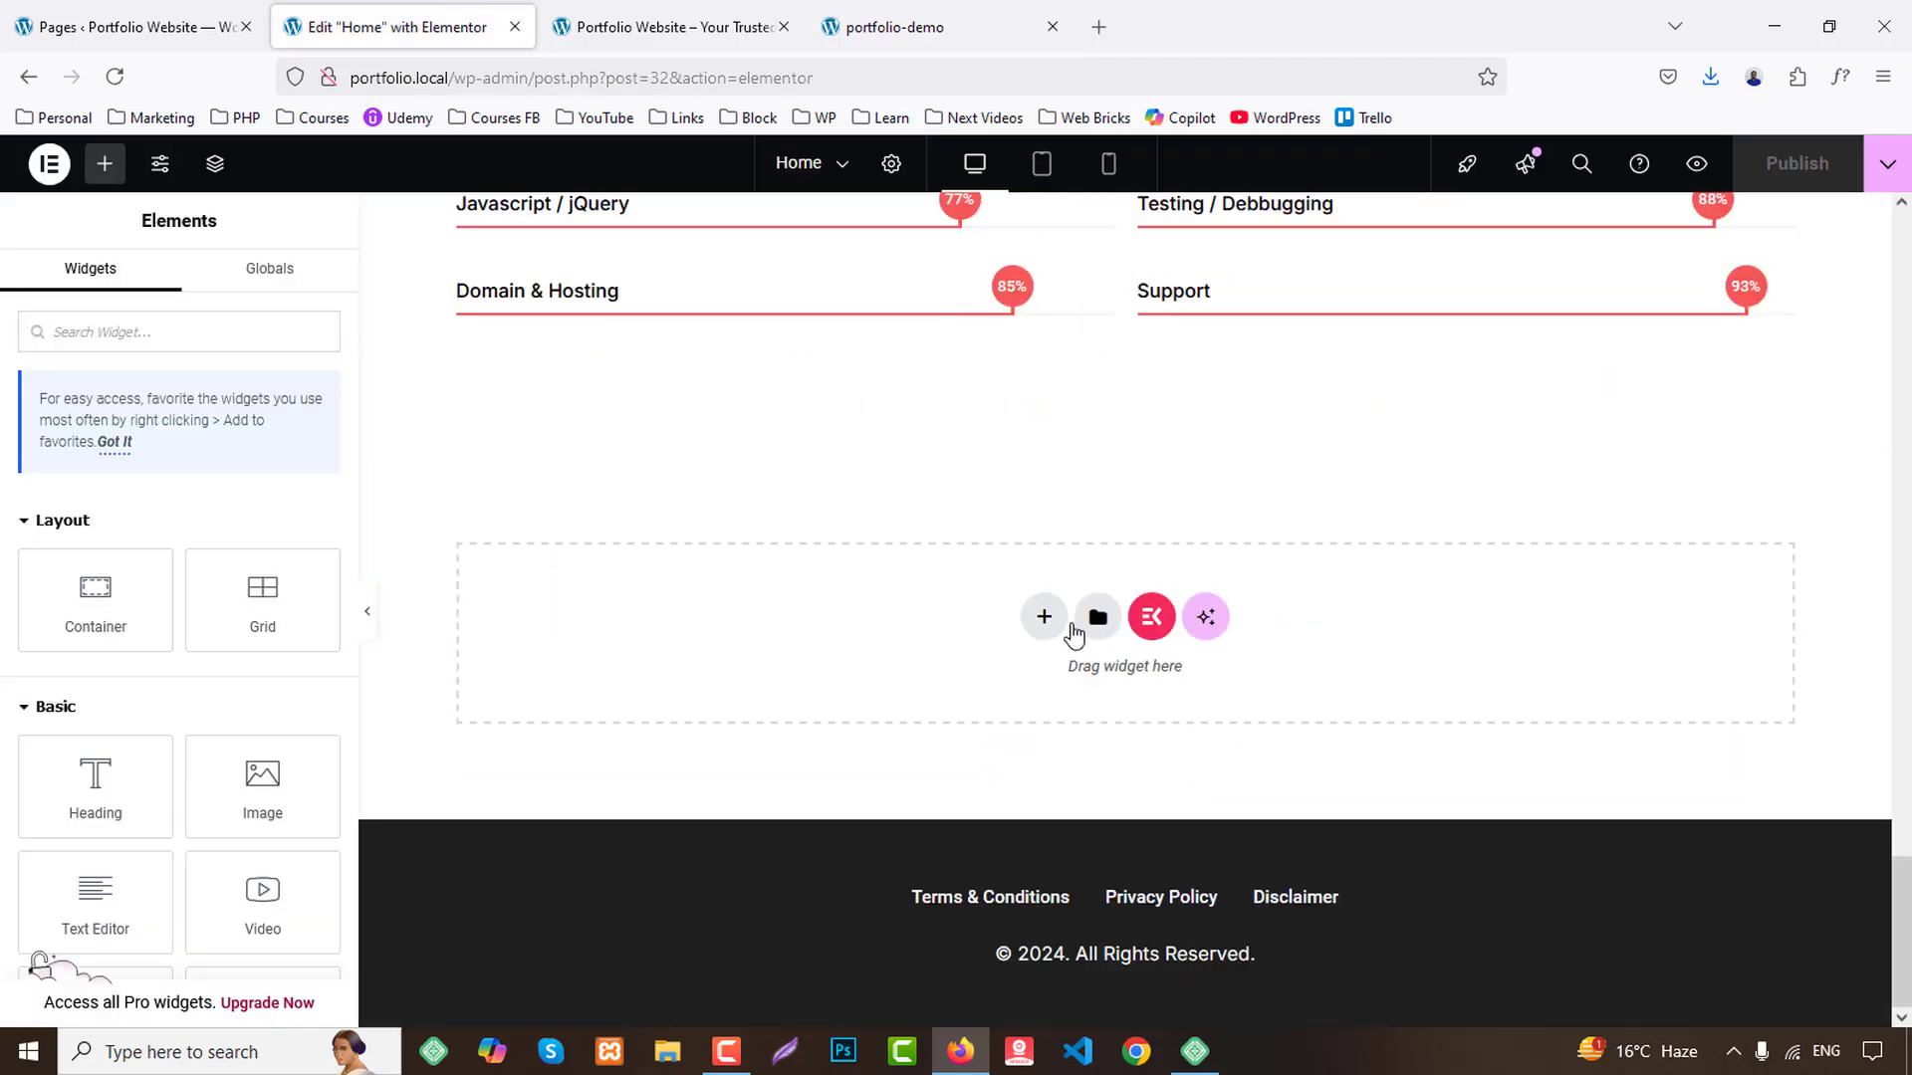
left_click(1041, 619)
left_click(1027, 684)
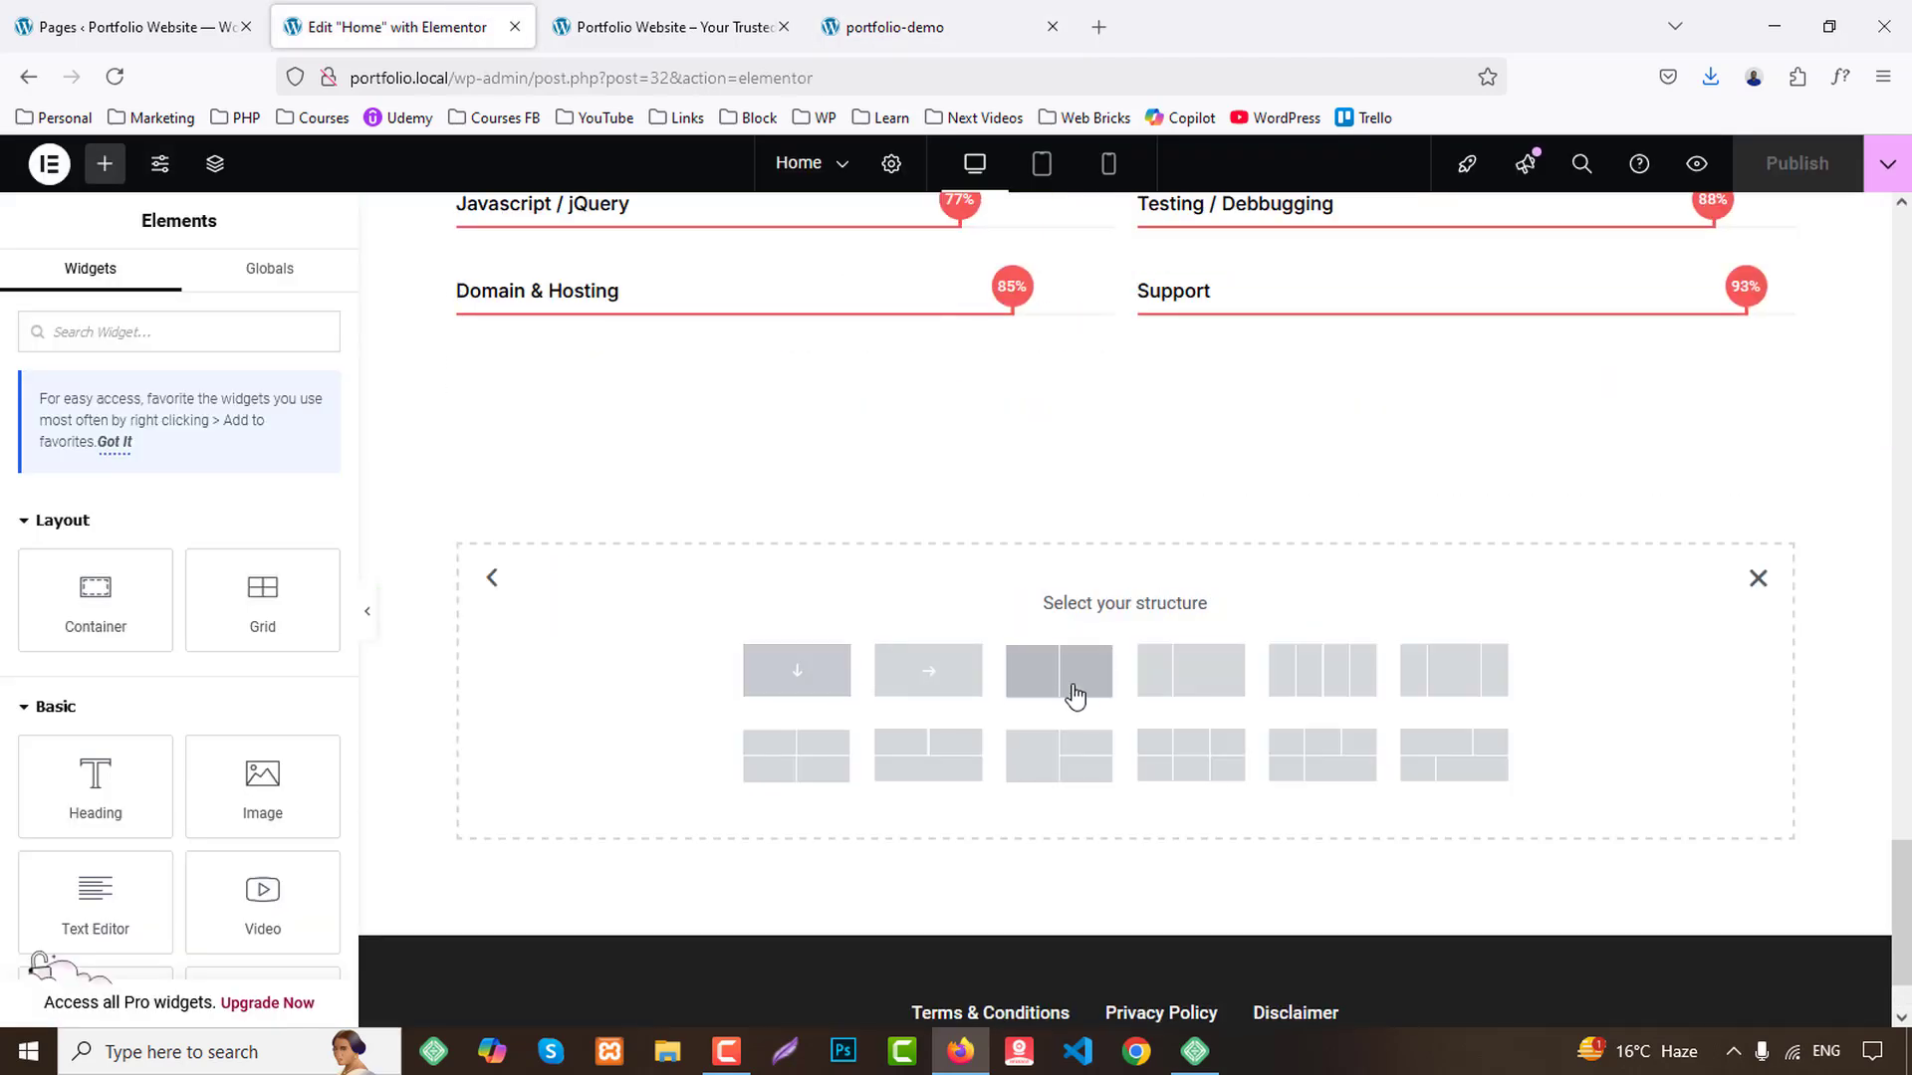
left_click(811, 778)
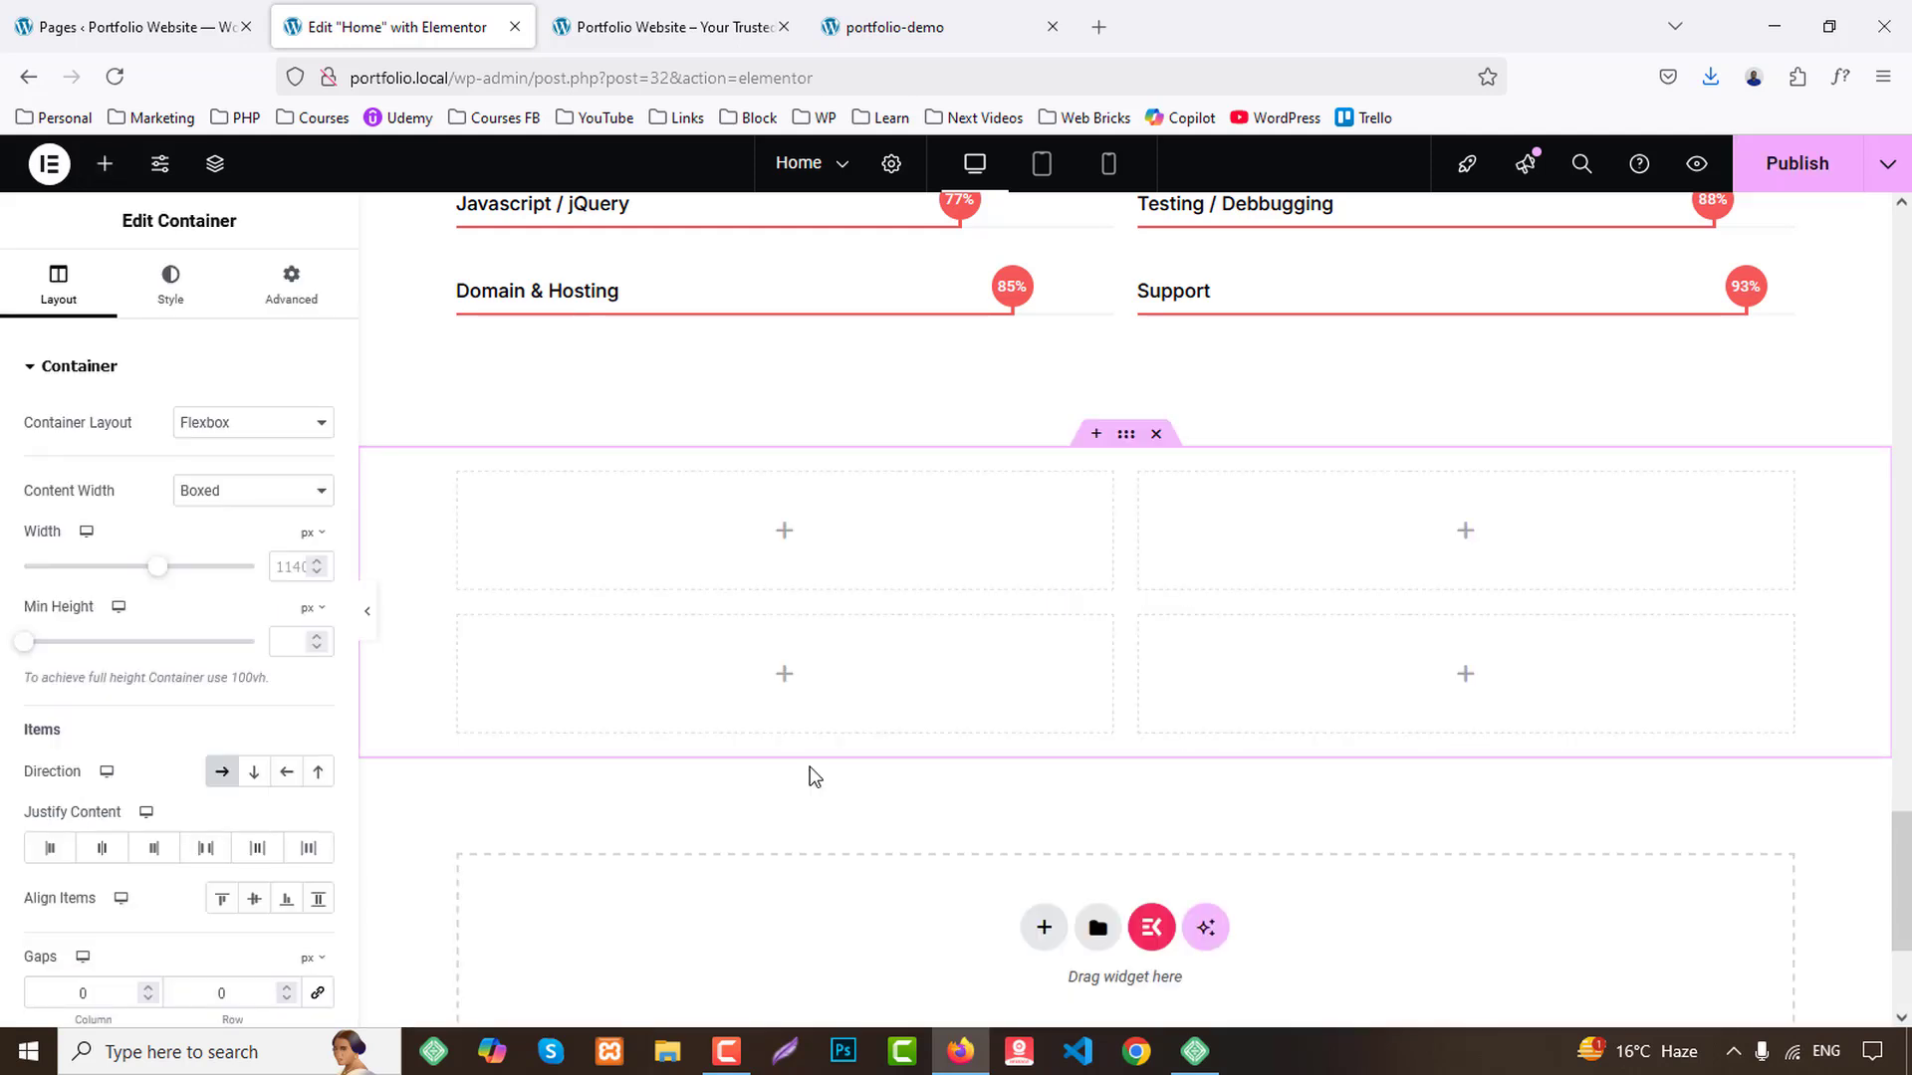
Give the new outer container a classic background with the image banner-2-1.jpg from the media library.
left_click(1001, 22)
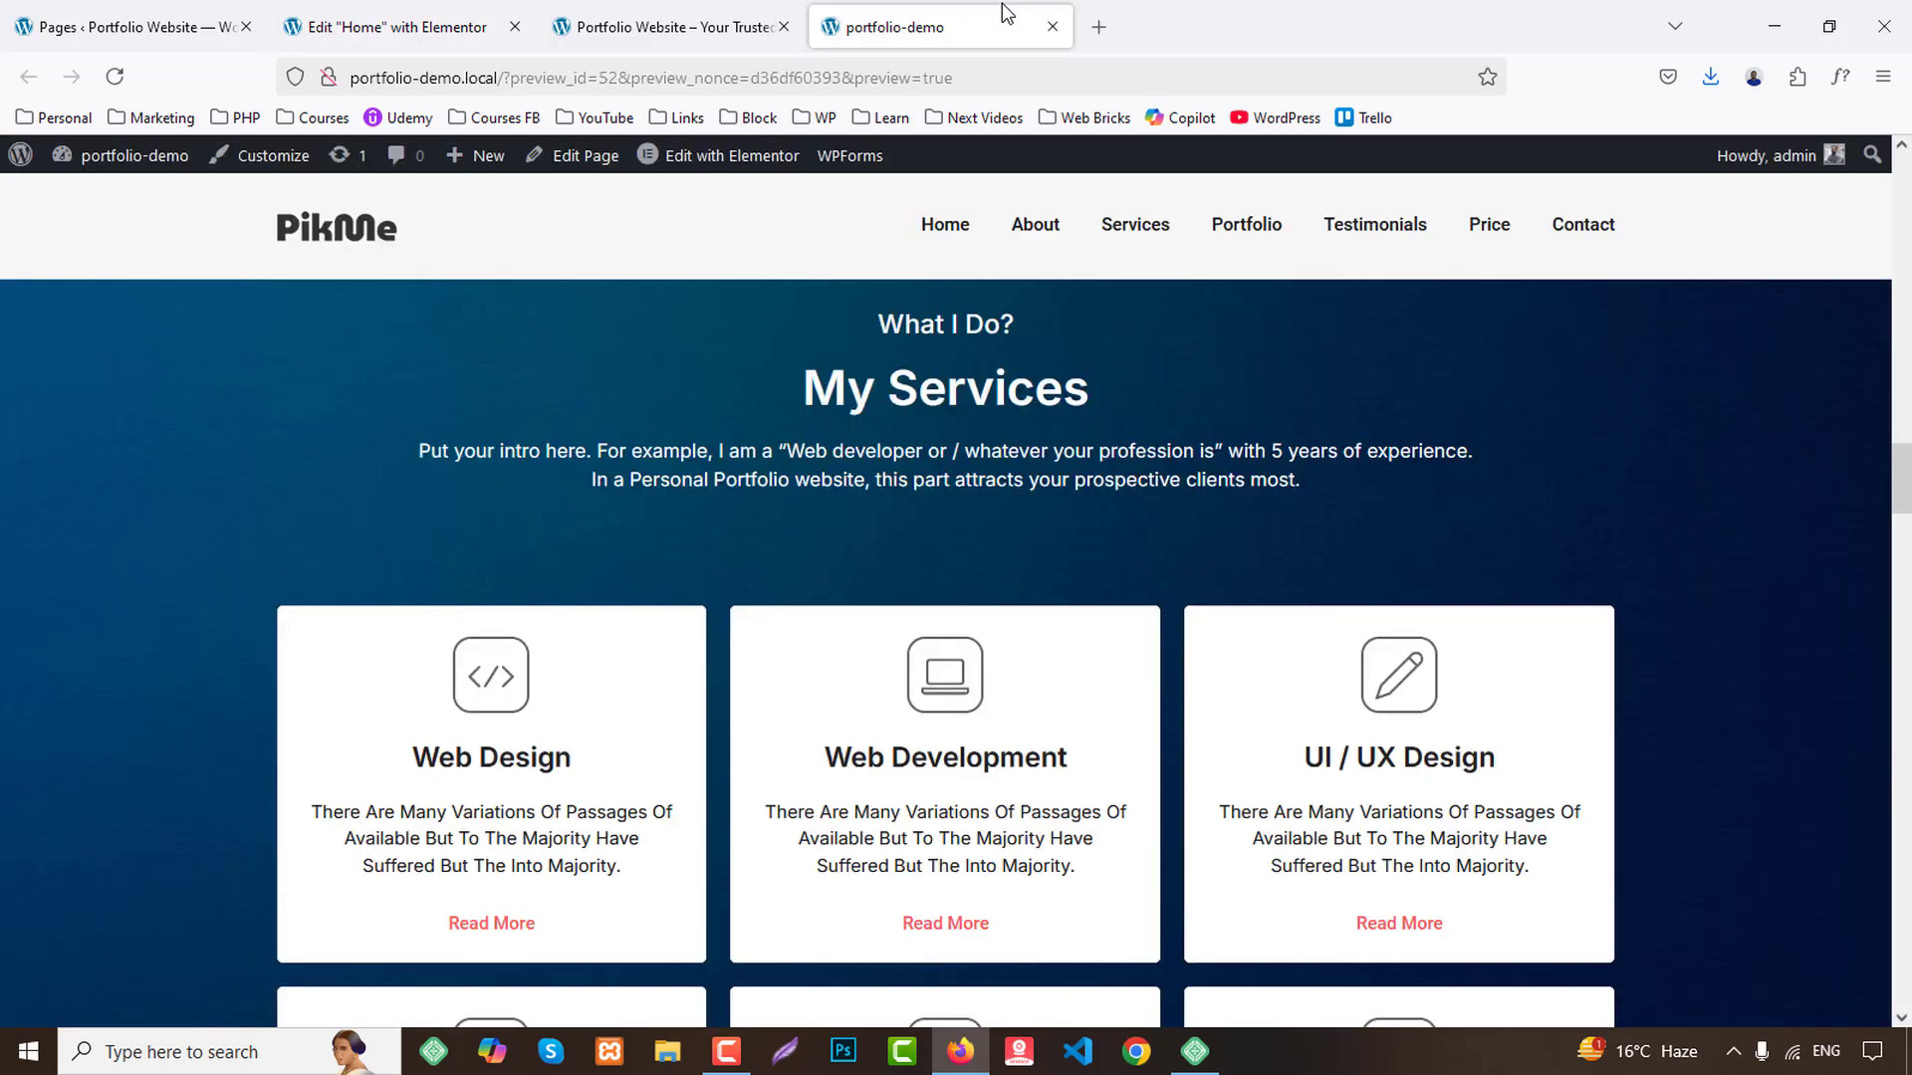
left_click(704, 22)
left_click(419, 27)
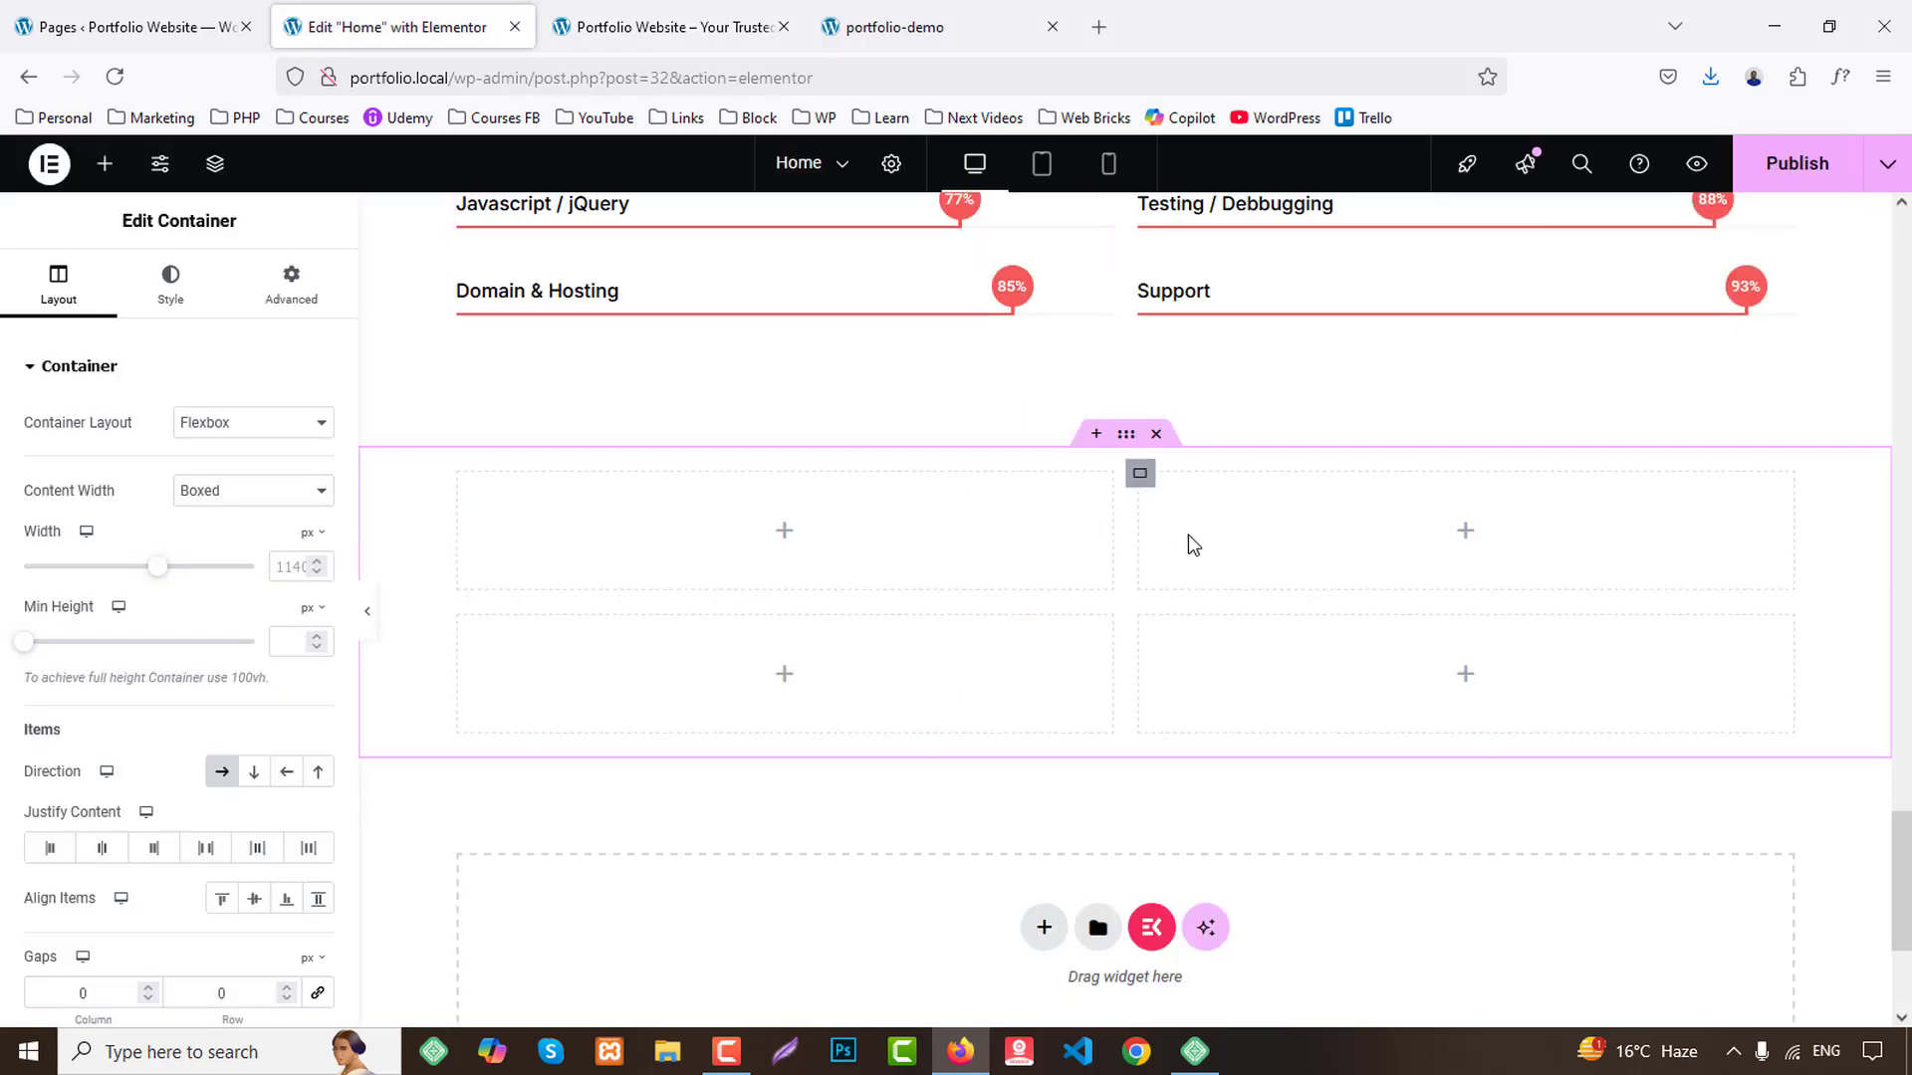
left_click(170, 286)
left_click(221, 476)
left_click(230, 652)
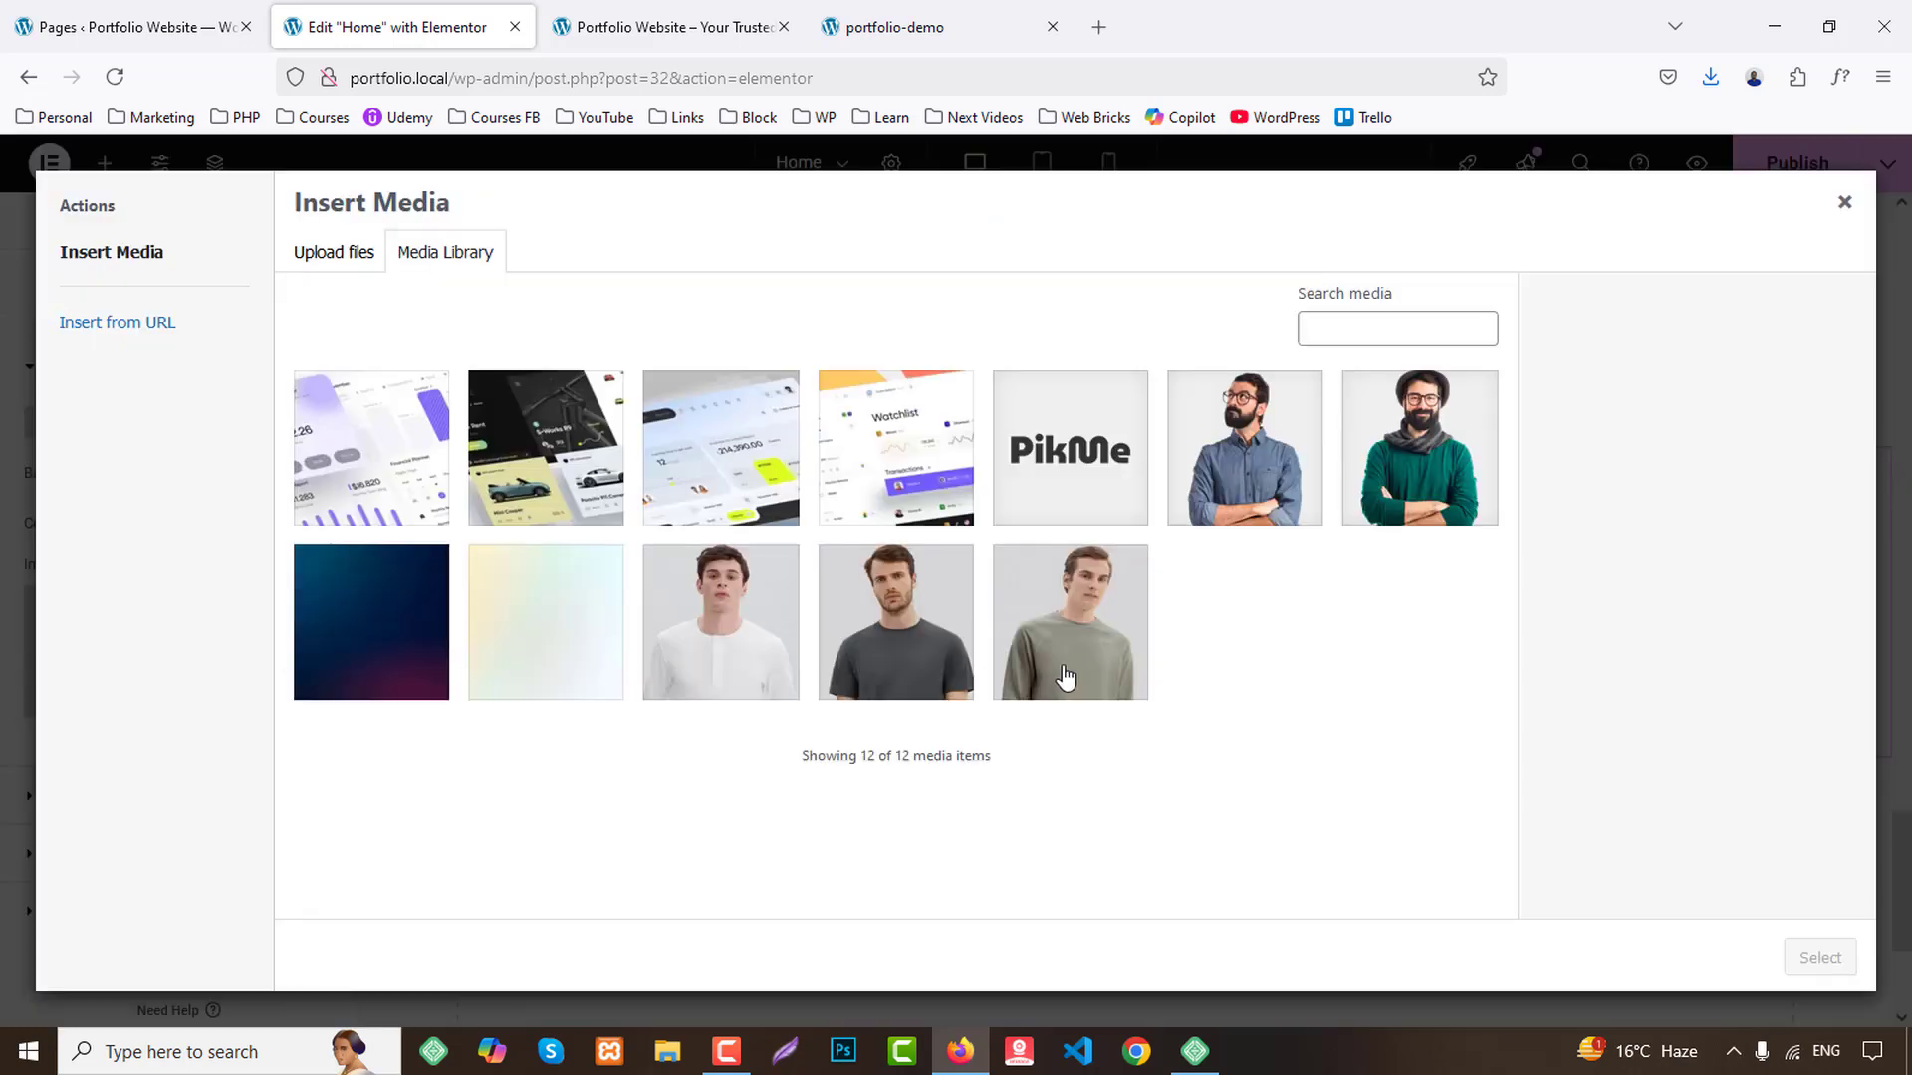
left_click(443, 665)
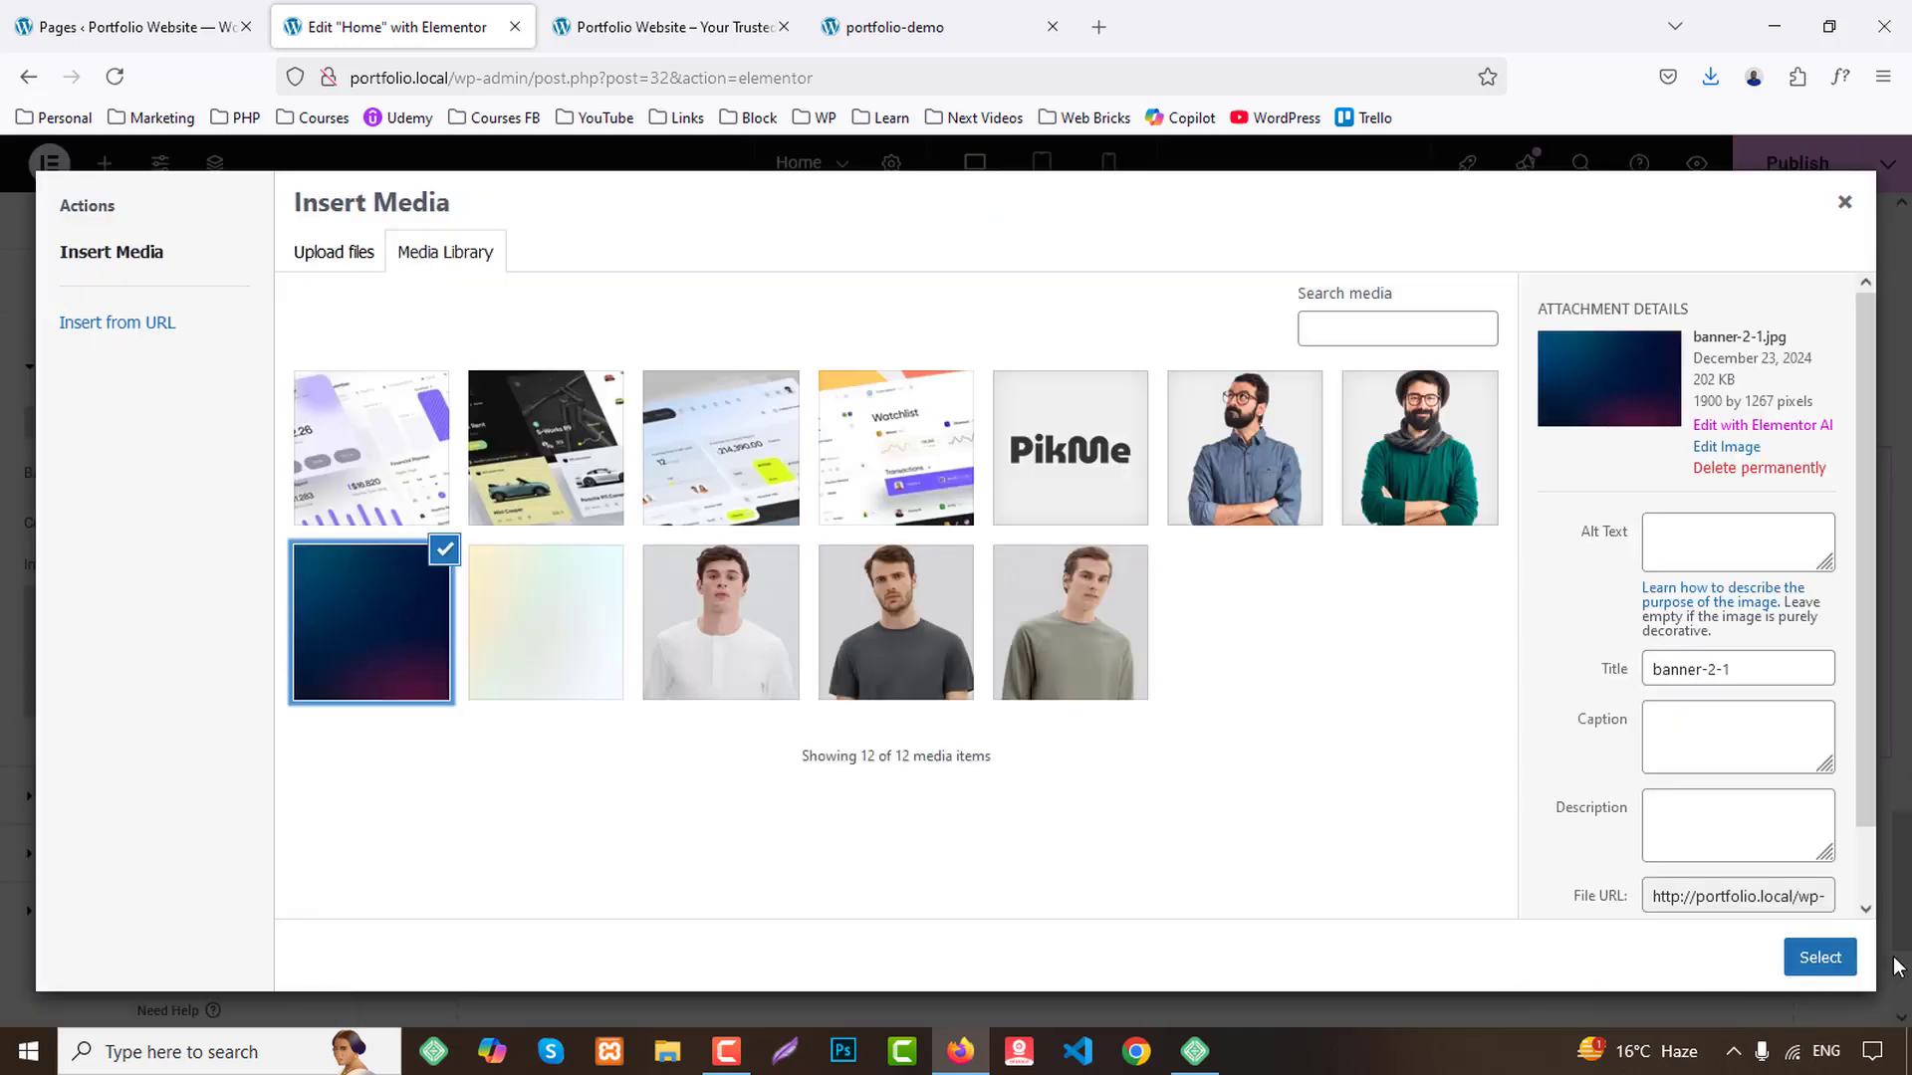
left_click(1820, 957)
Set the background image's position to Center Center and its display size to Cover.
scroll(184, 811, "down", 3)
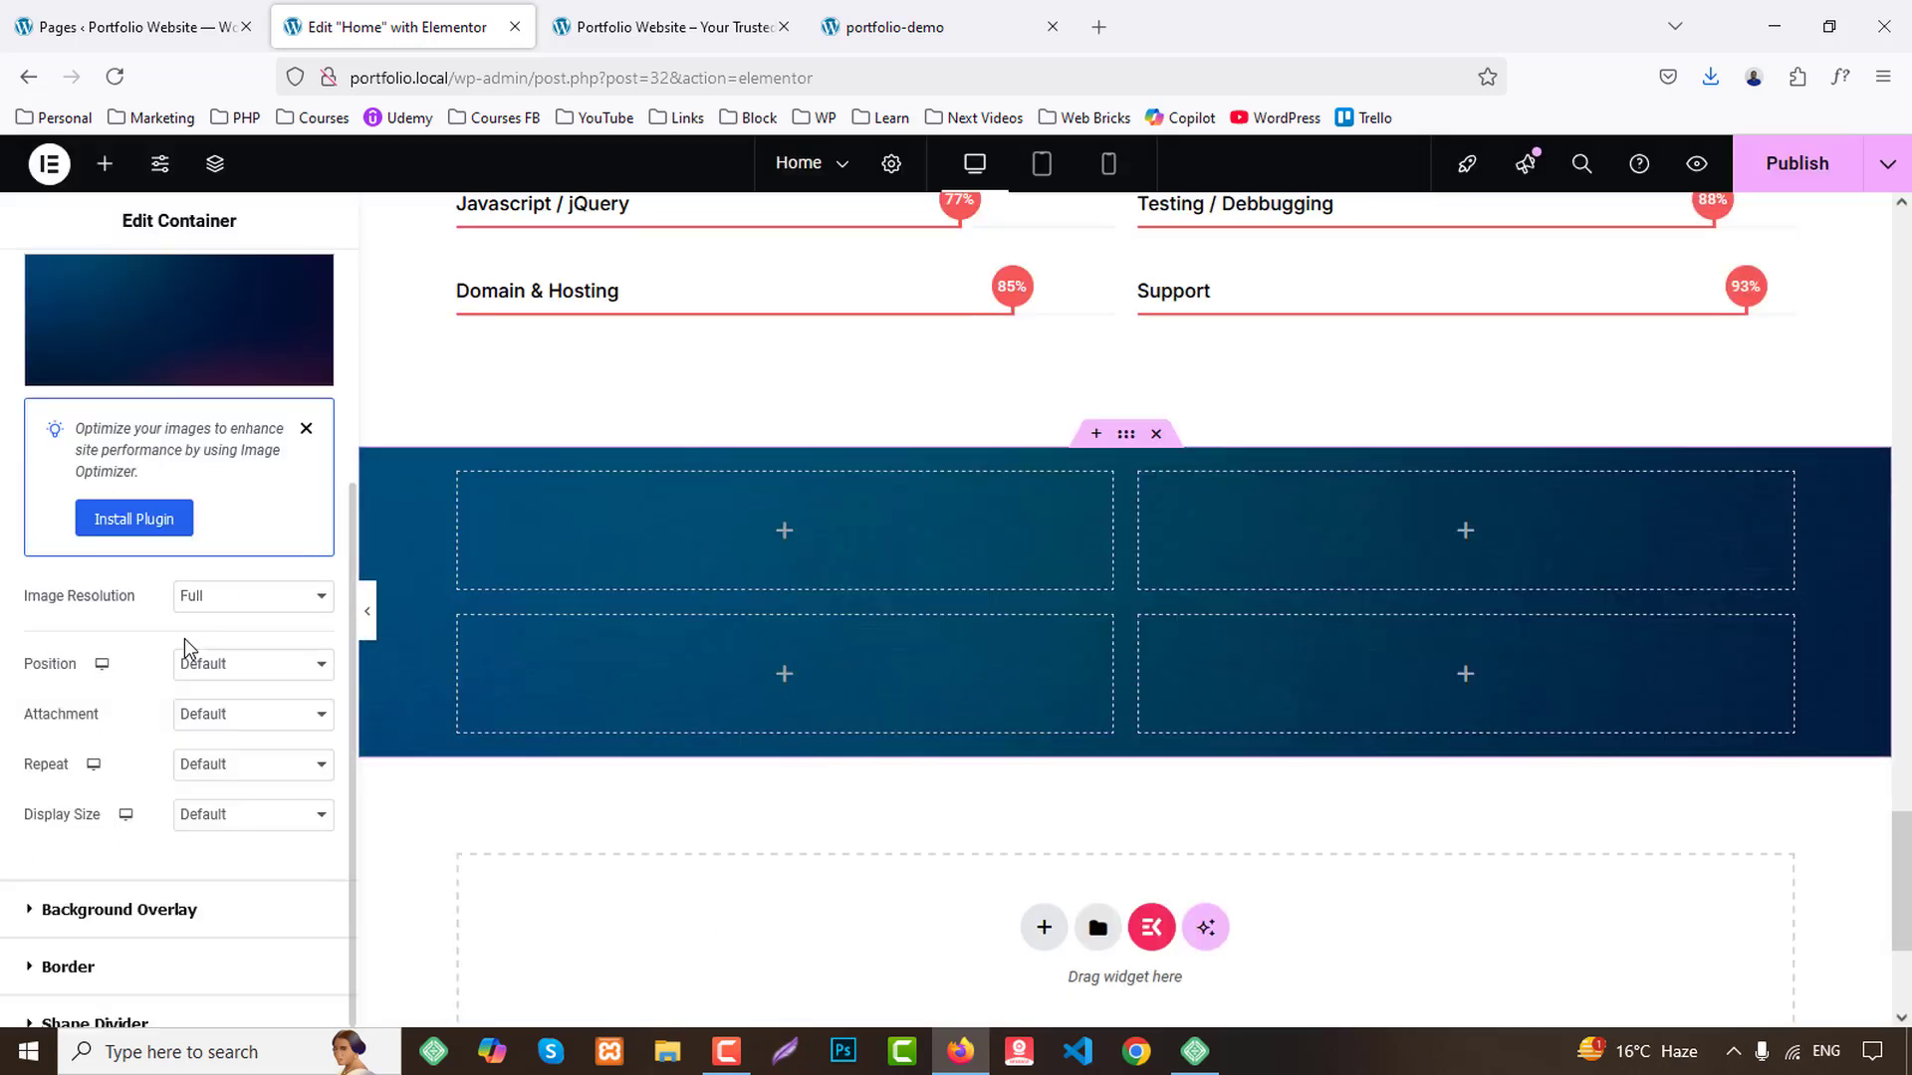
left_click(240, 669)
left_click(228, 725)
left_click(224, 815)
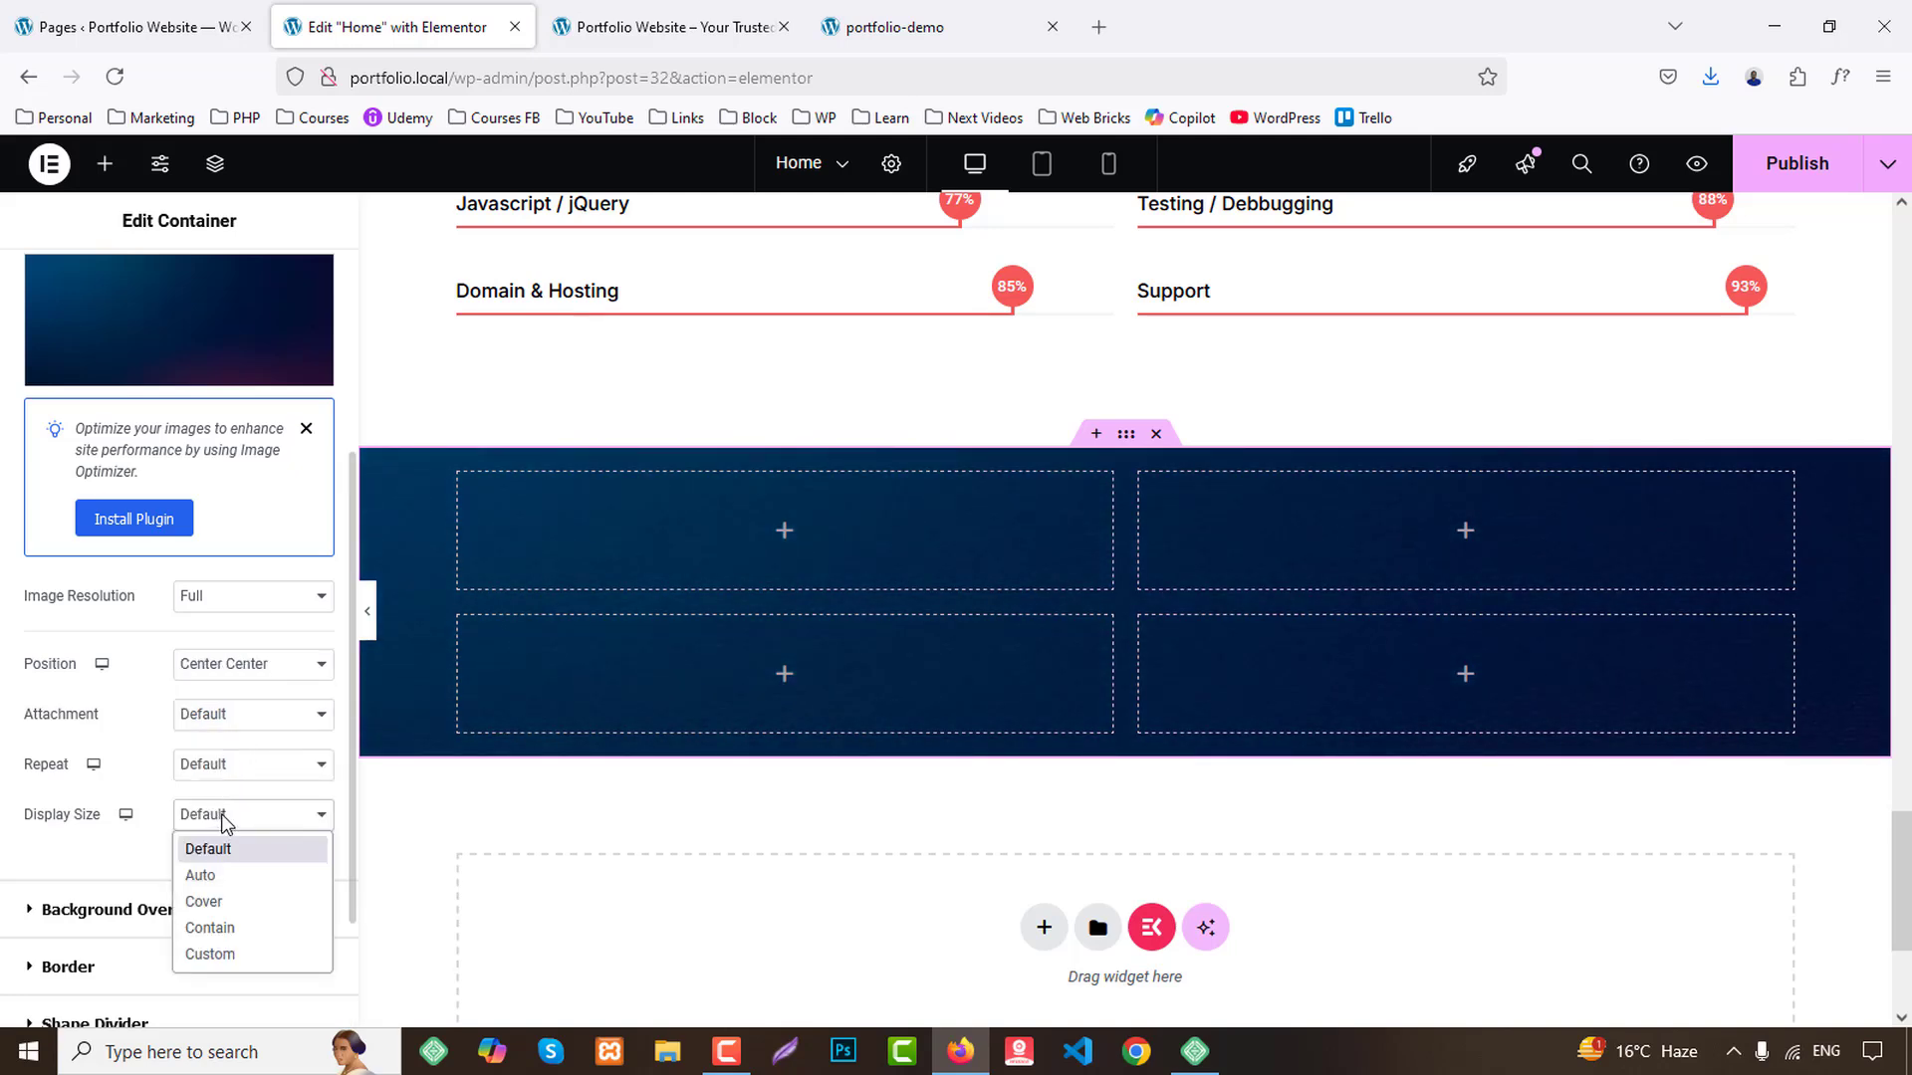
left_click(232, 904)
scroll(244, 659, "up", 4)
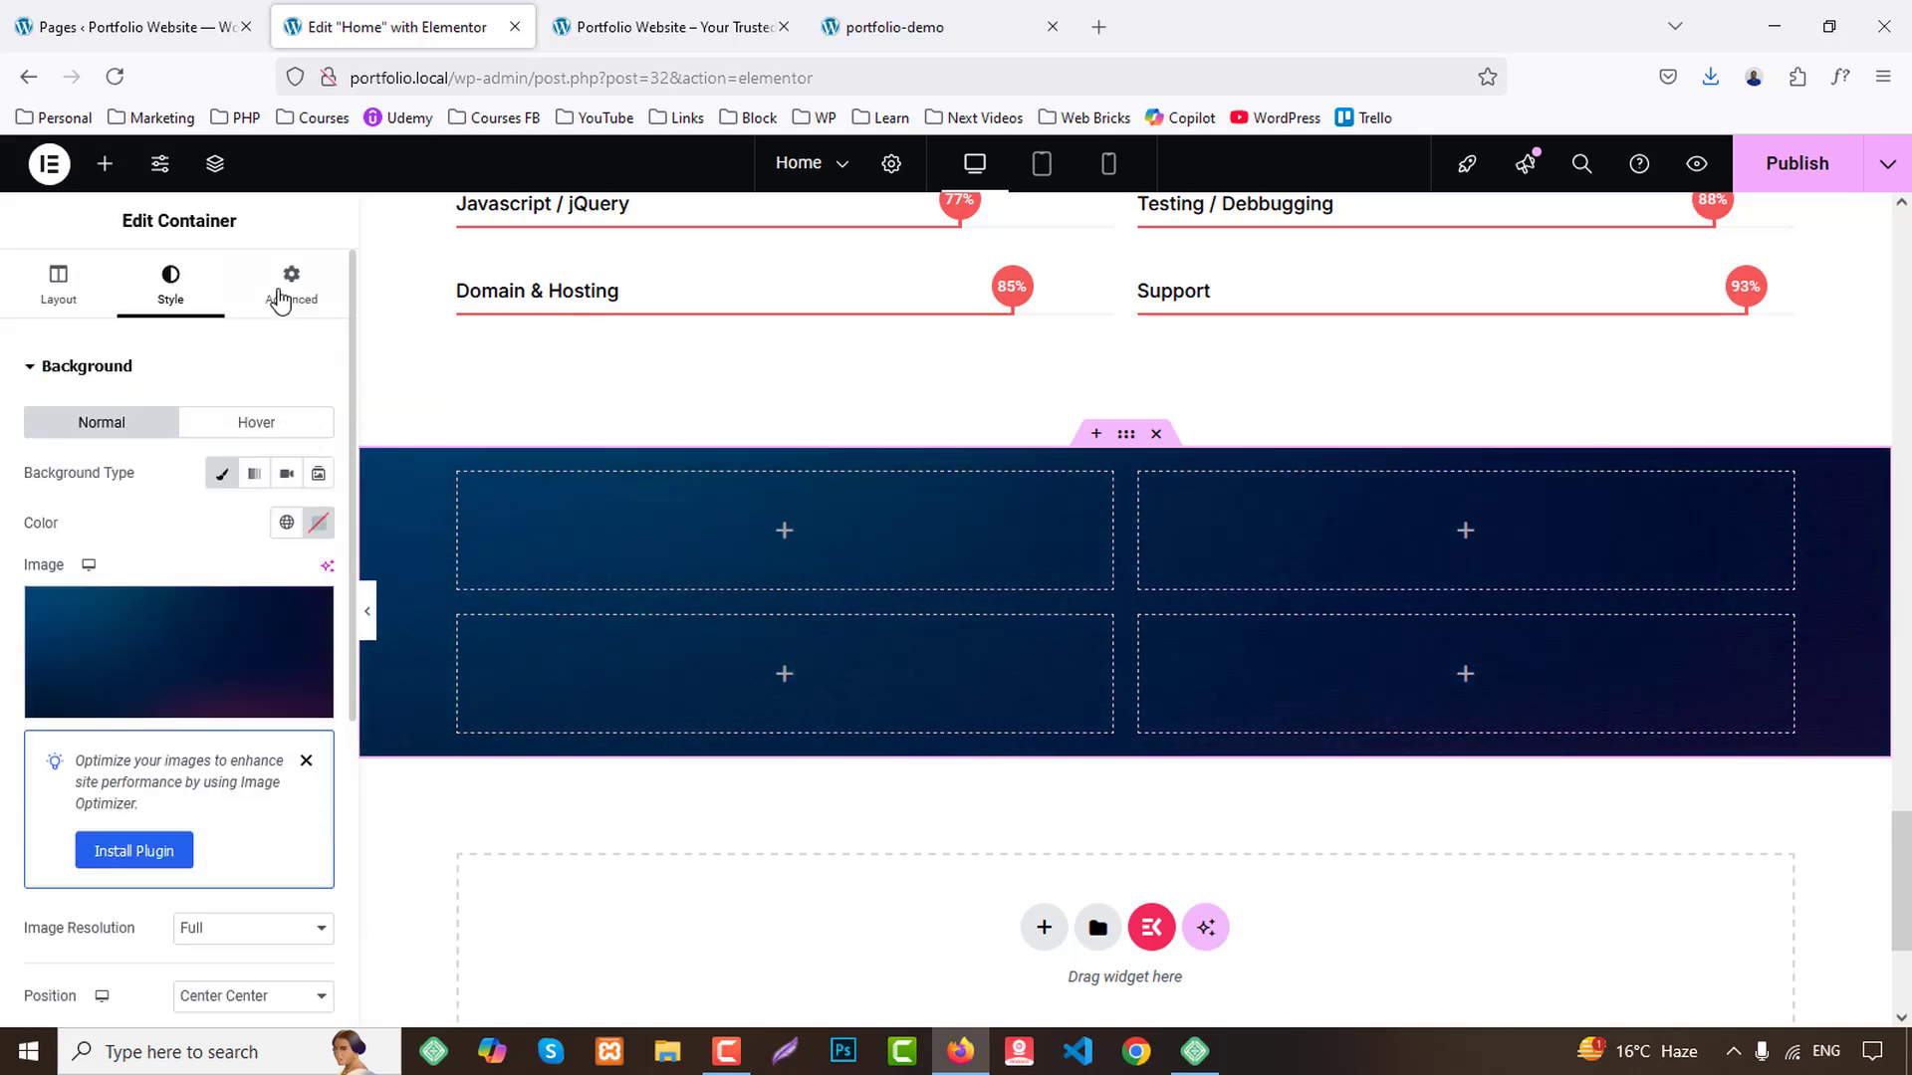
Unlink the outer container's padding values and set the top and bottom padding to 80 px.
left_click(284, 297)
left_click(321, 546)
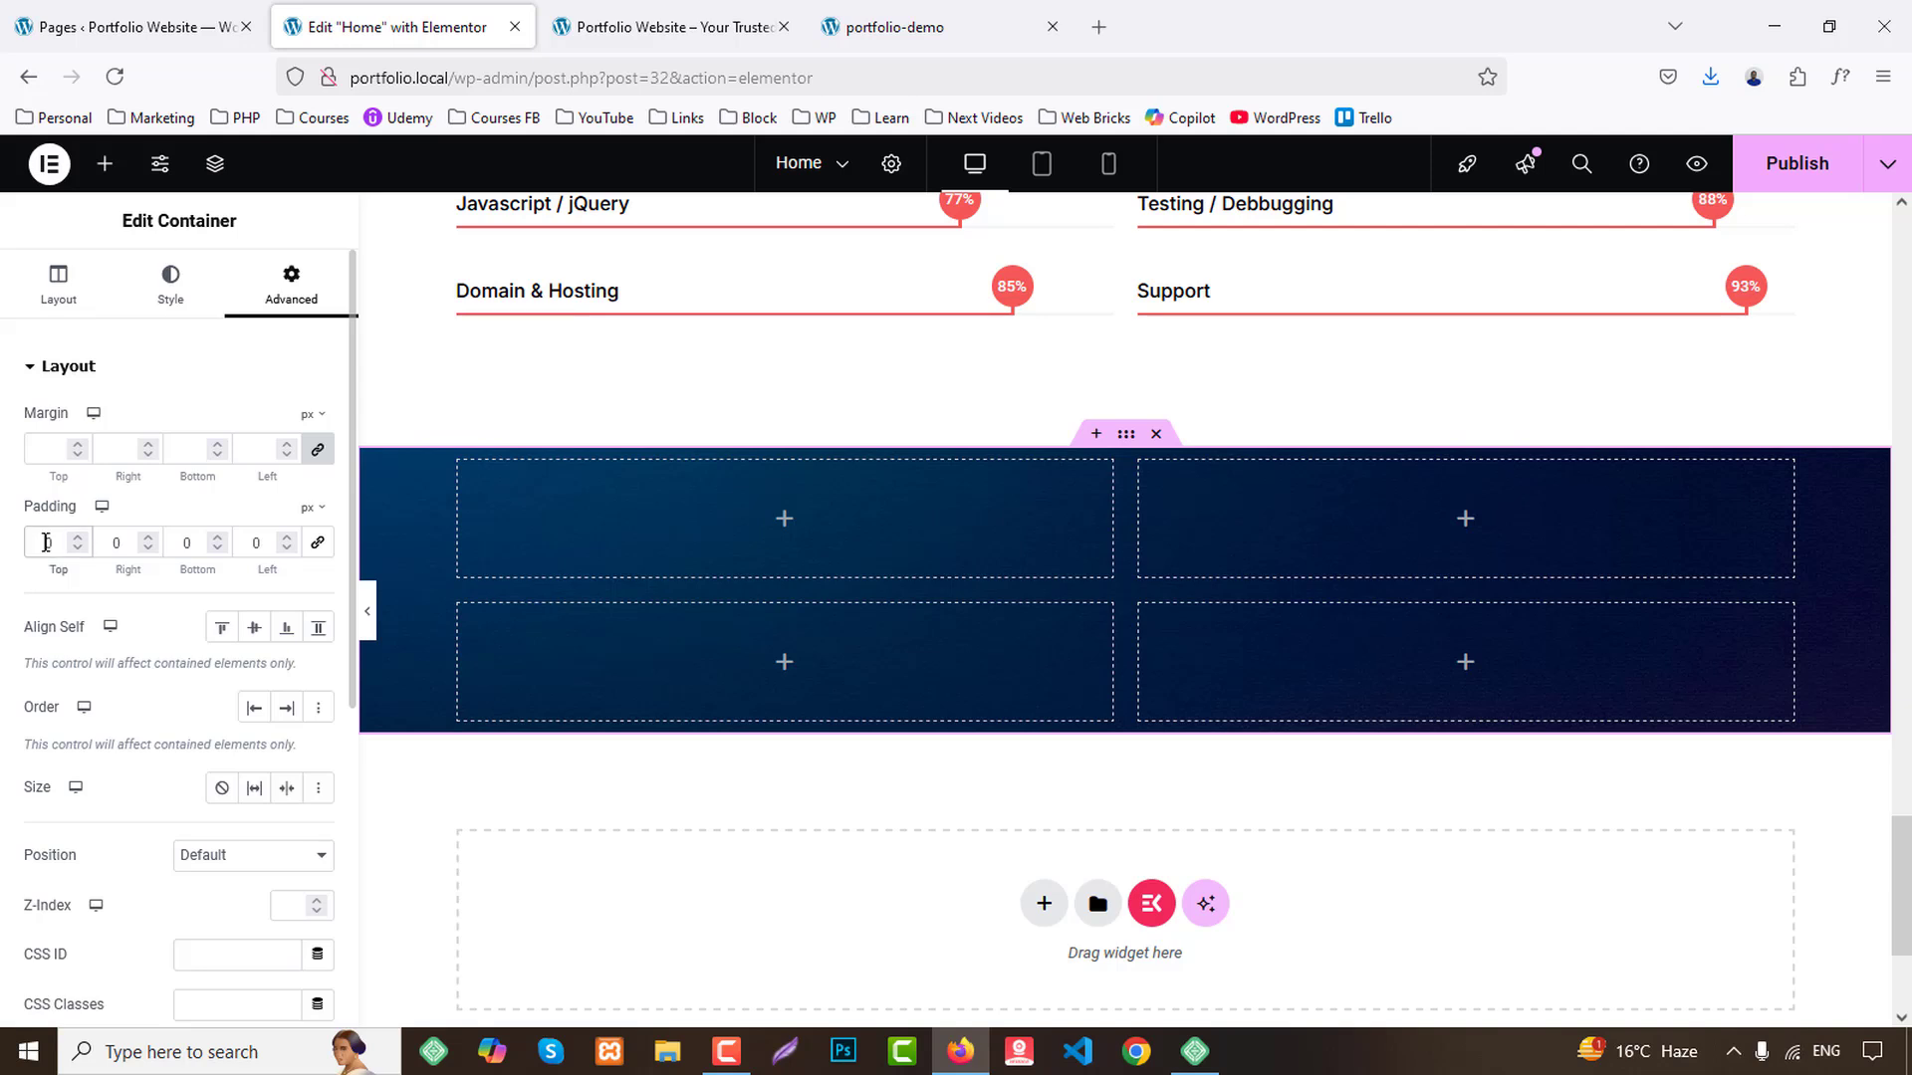
left_click(52, 543)
type("80")
left_click(177, 544)
type("80")
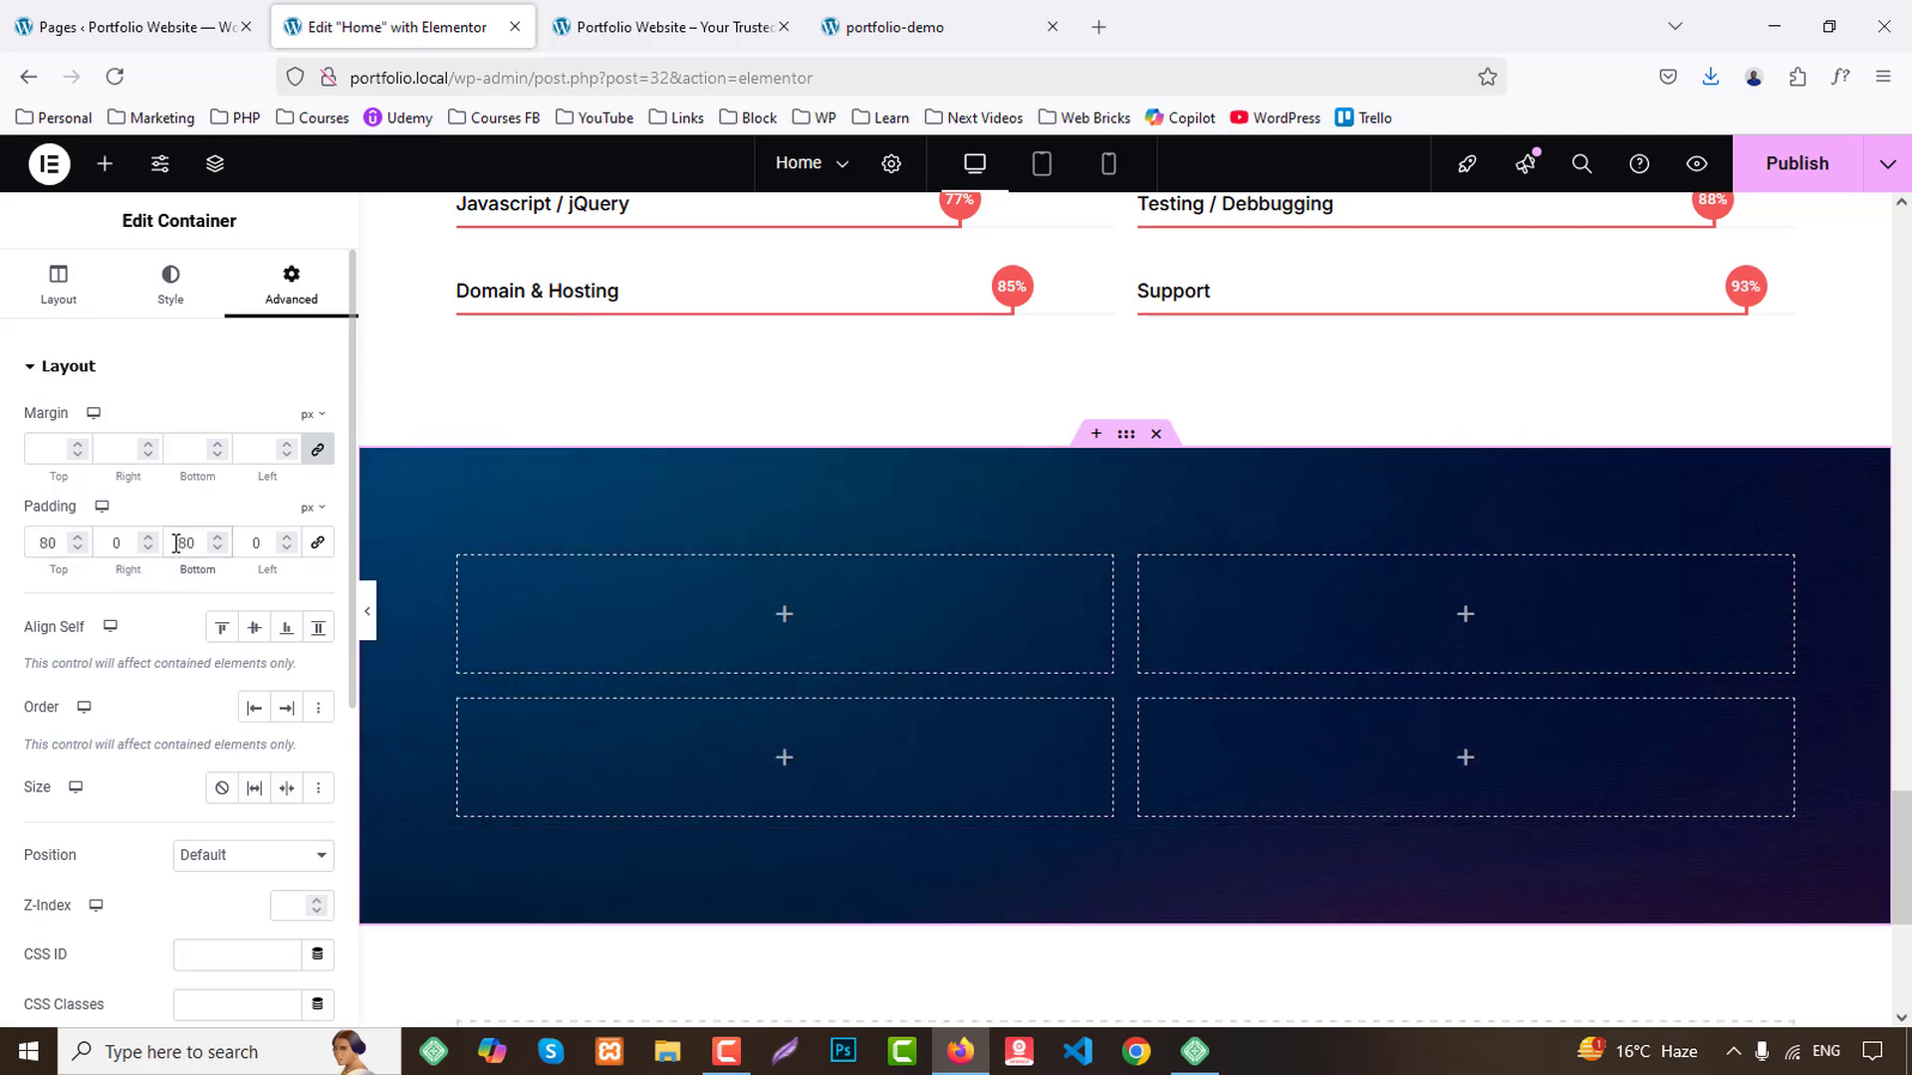
Set the first inner container's width to 100% and its bottom margin to 60 px.
left_click(458, 557)
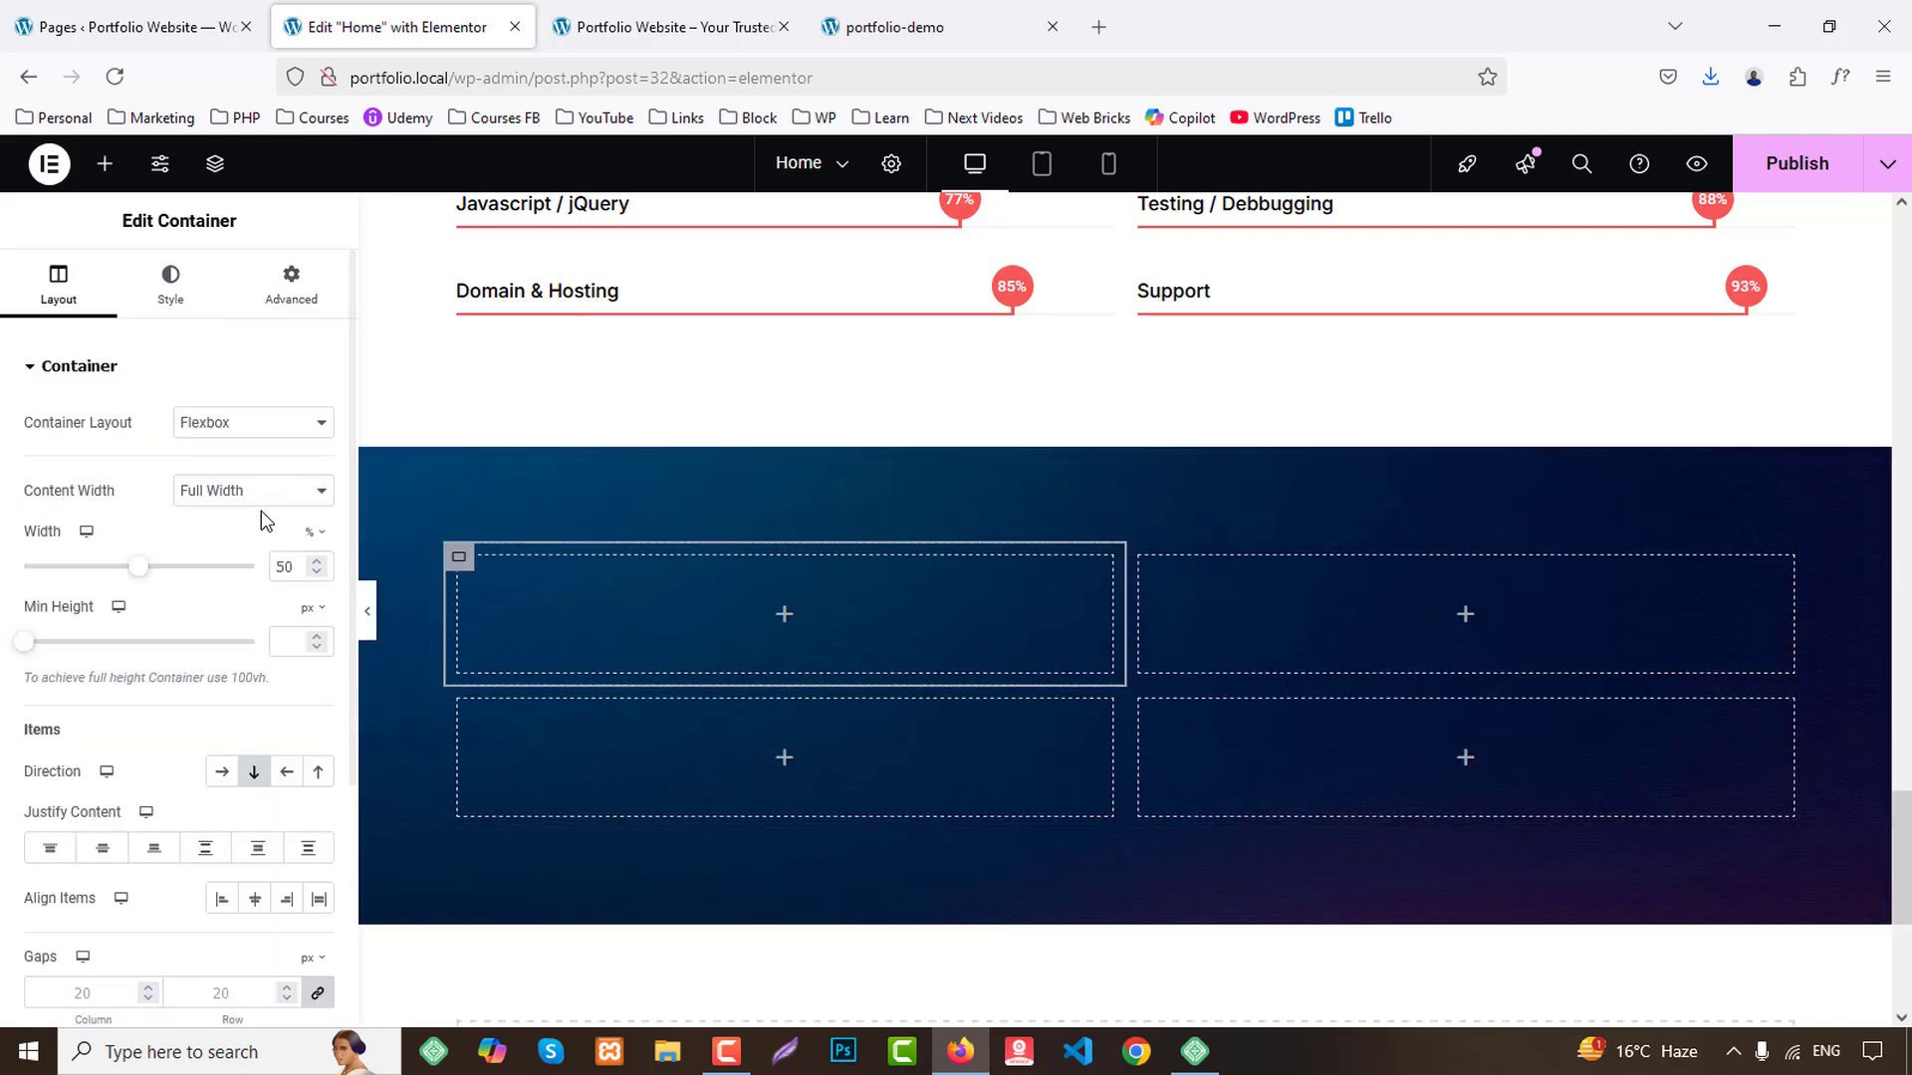
left_click(289, 567)
type("100")
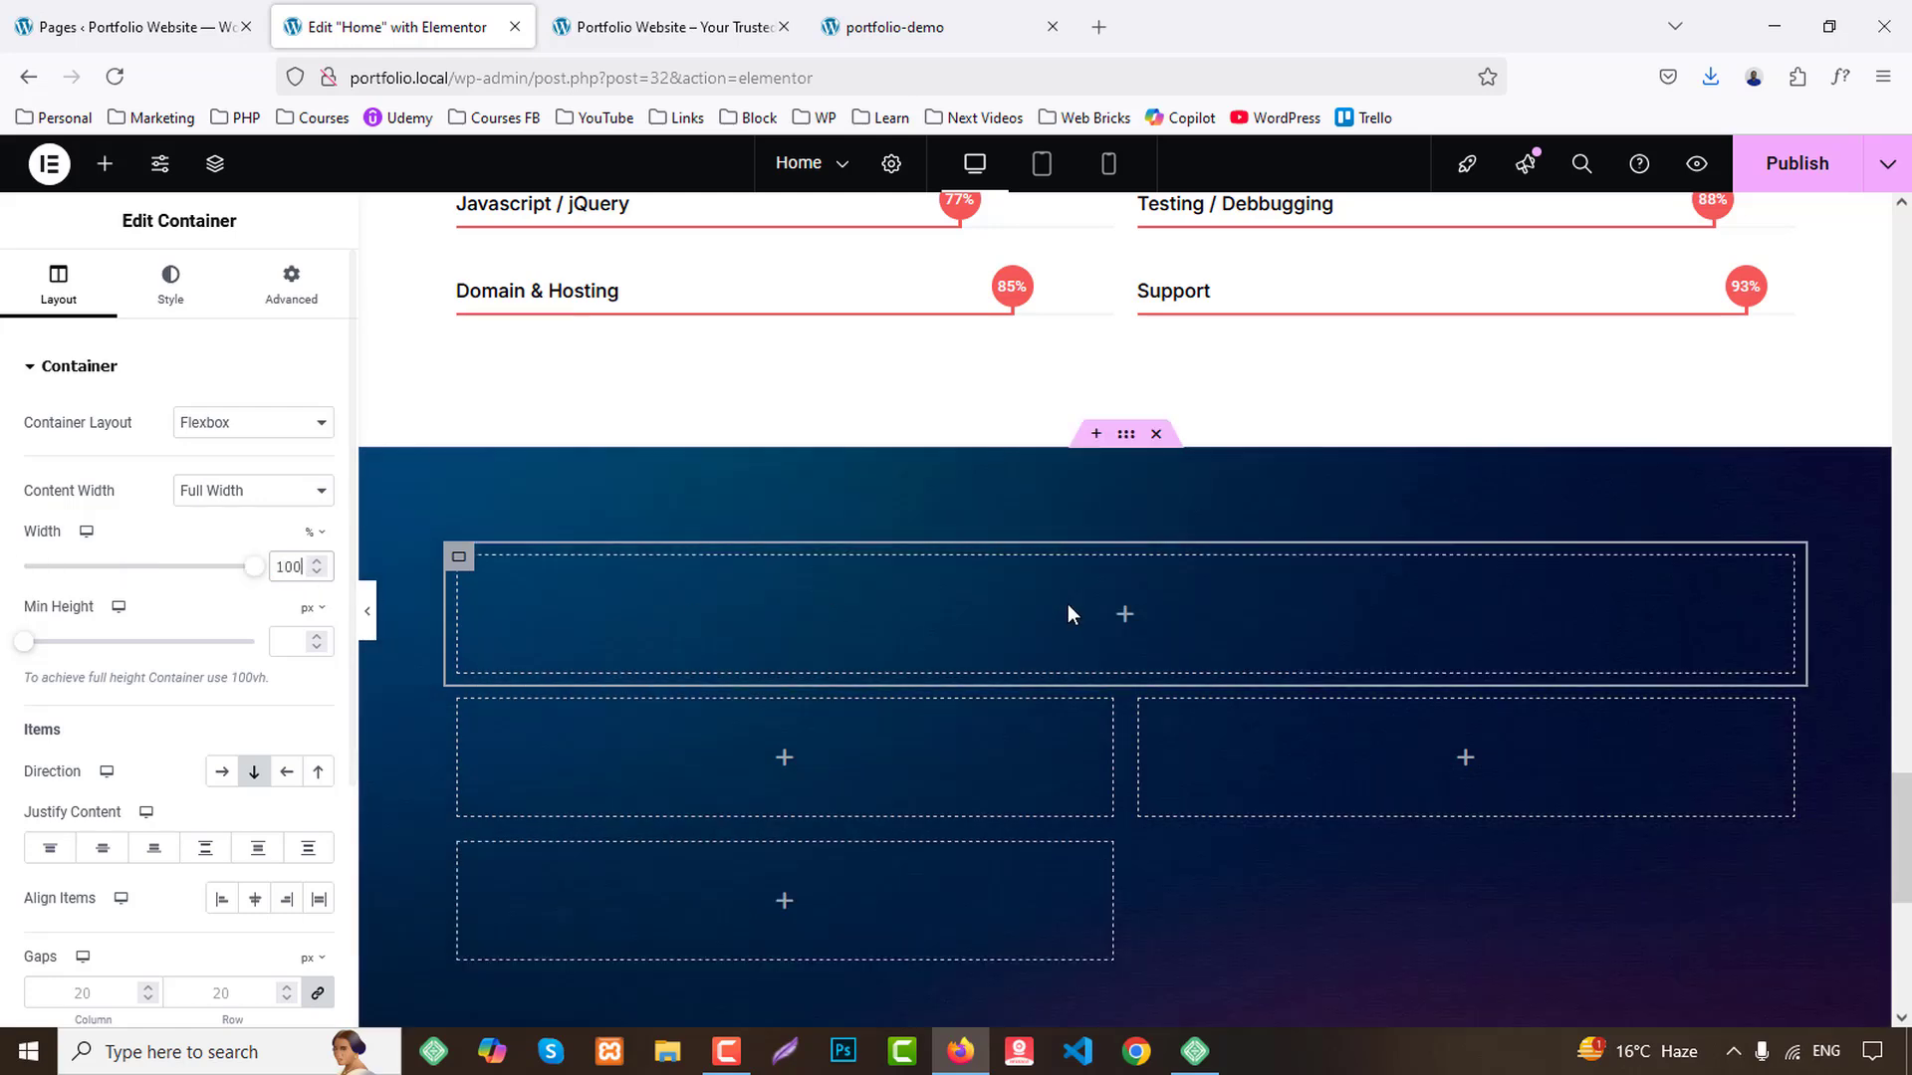
scroll(576, 604, "down", 2)
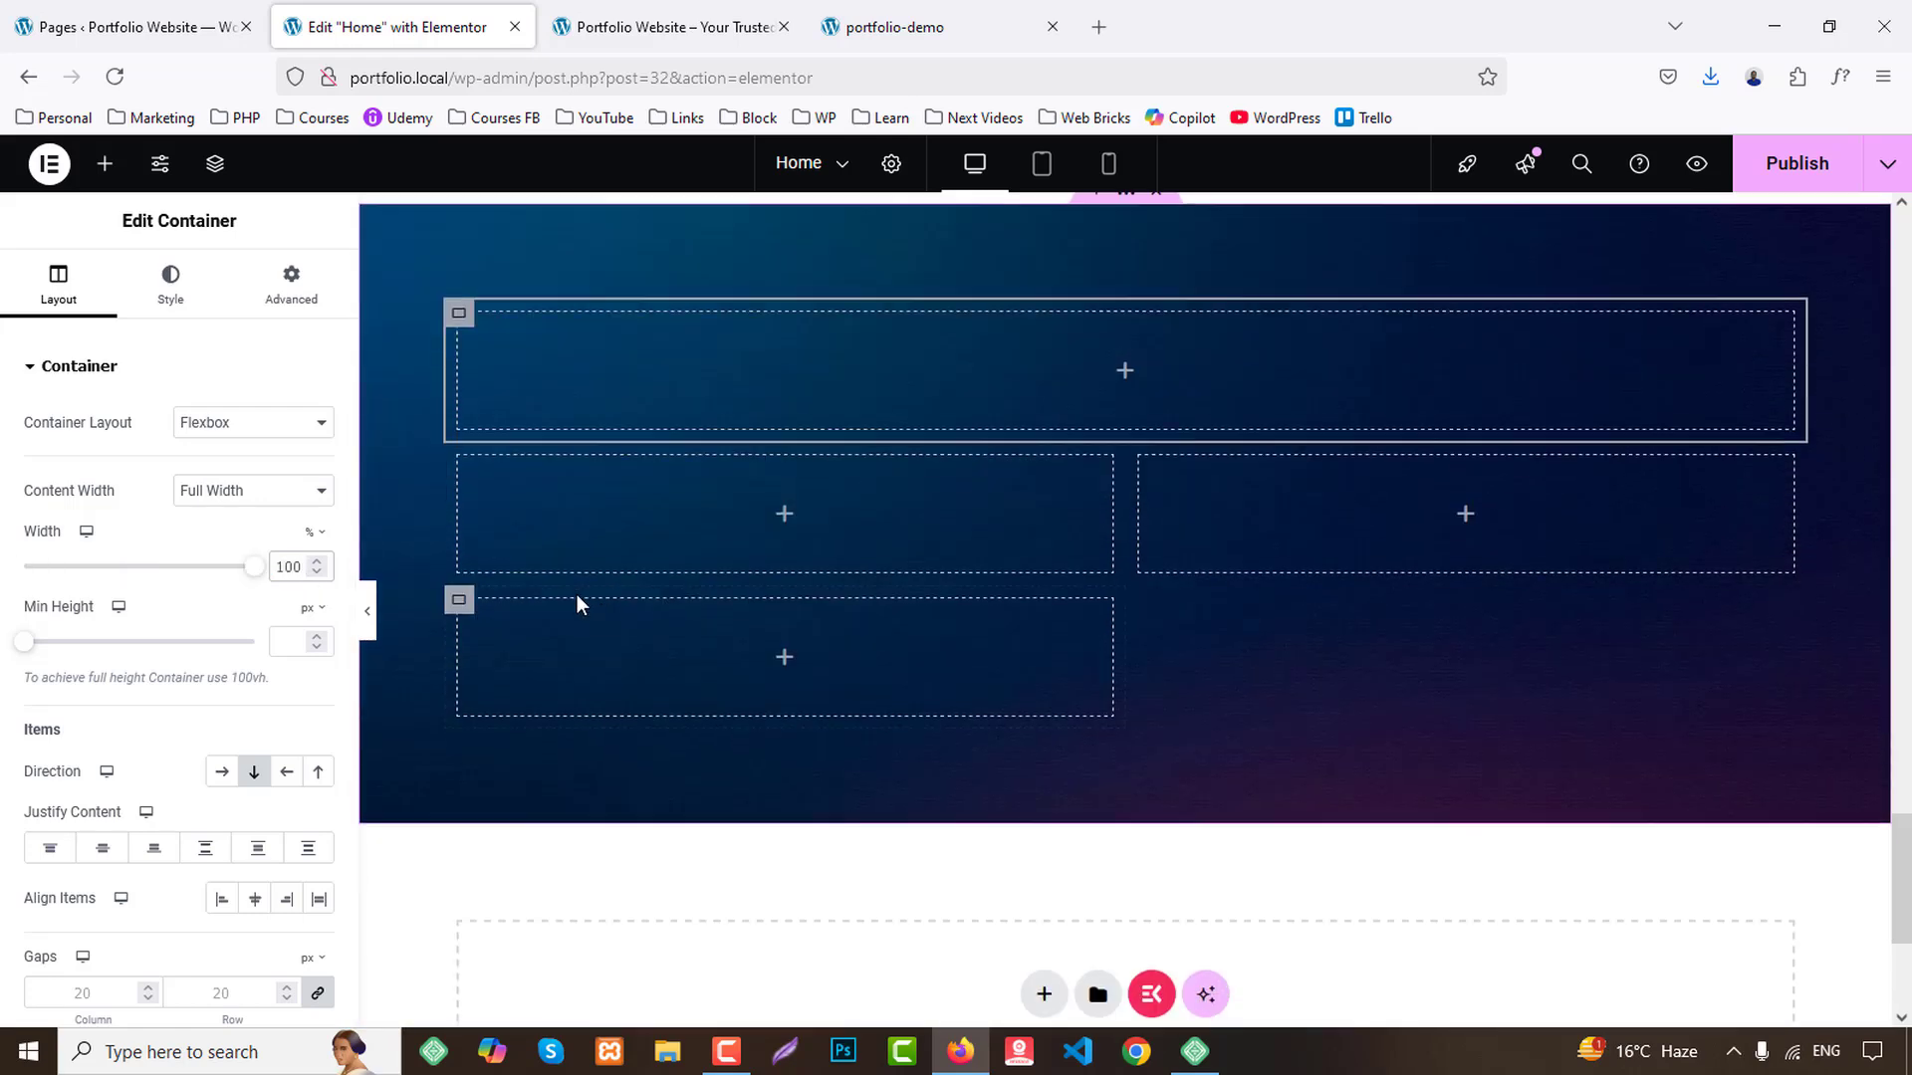
left_click(289, 298)
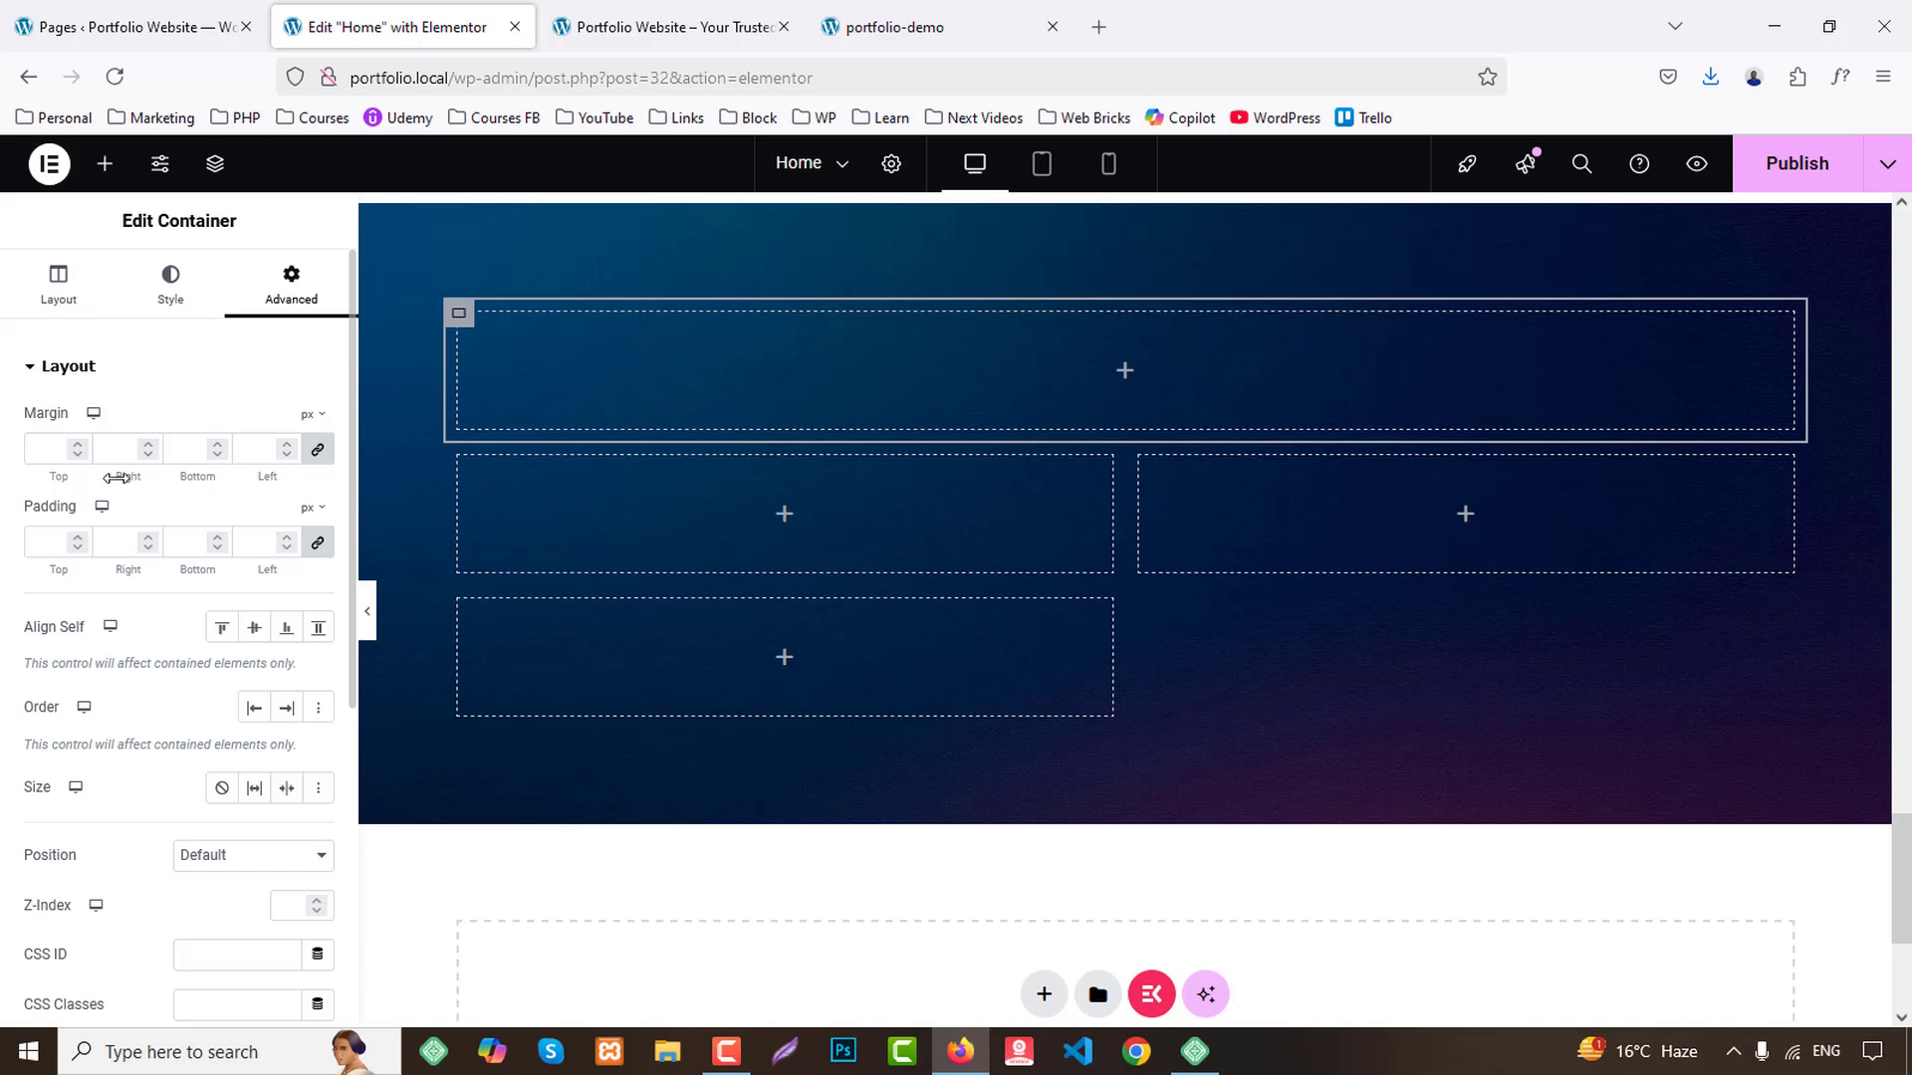
left_click(317, 453)
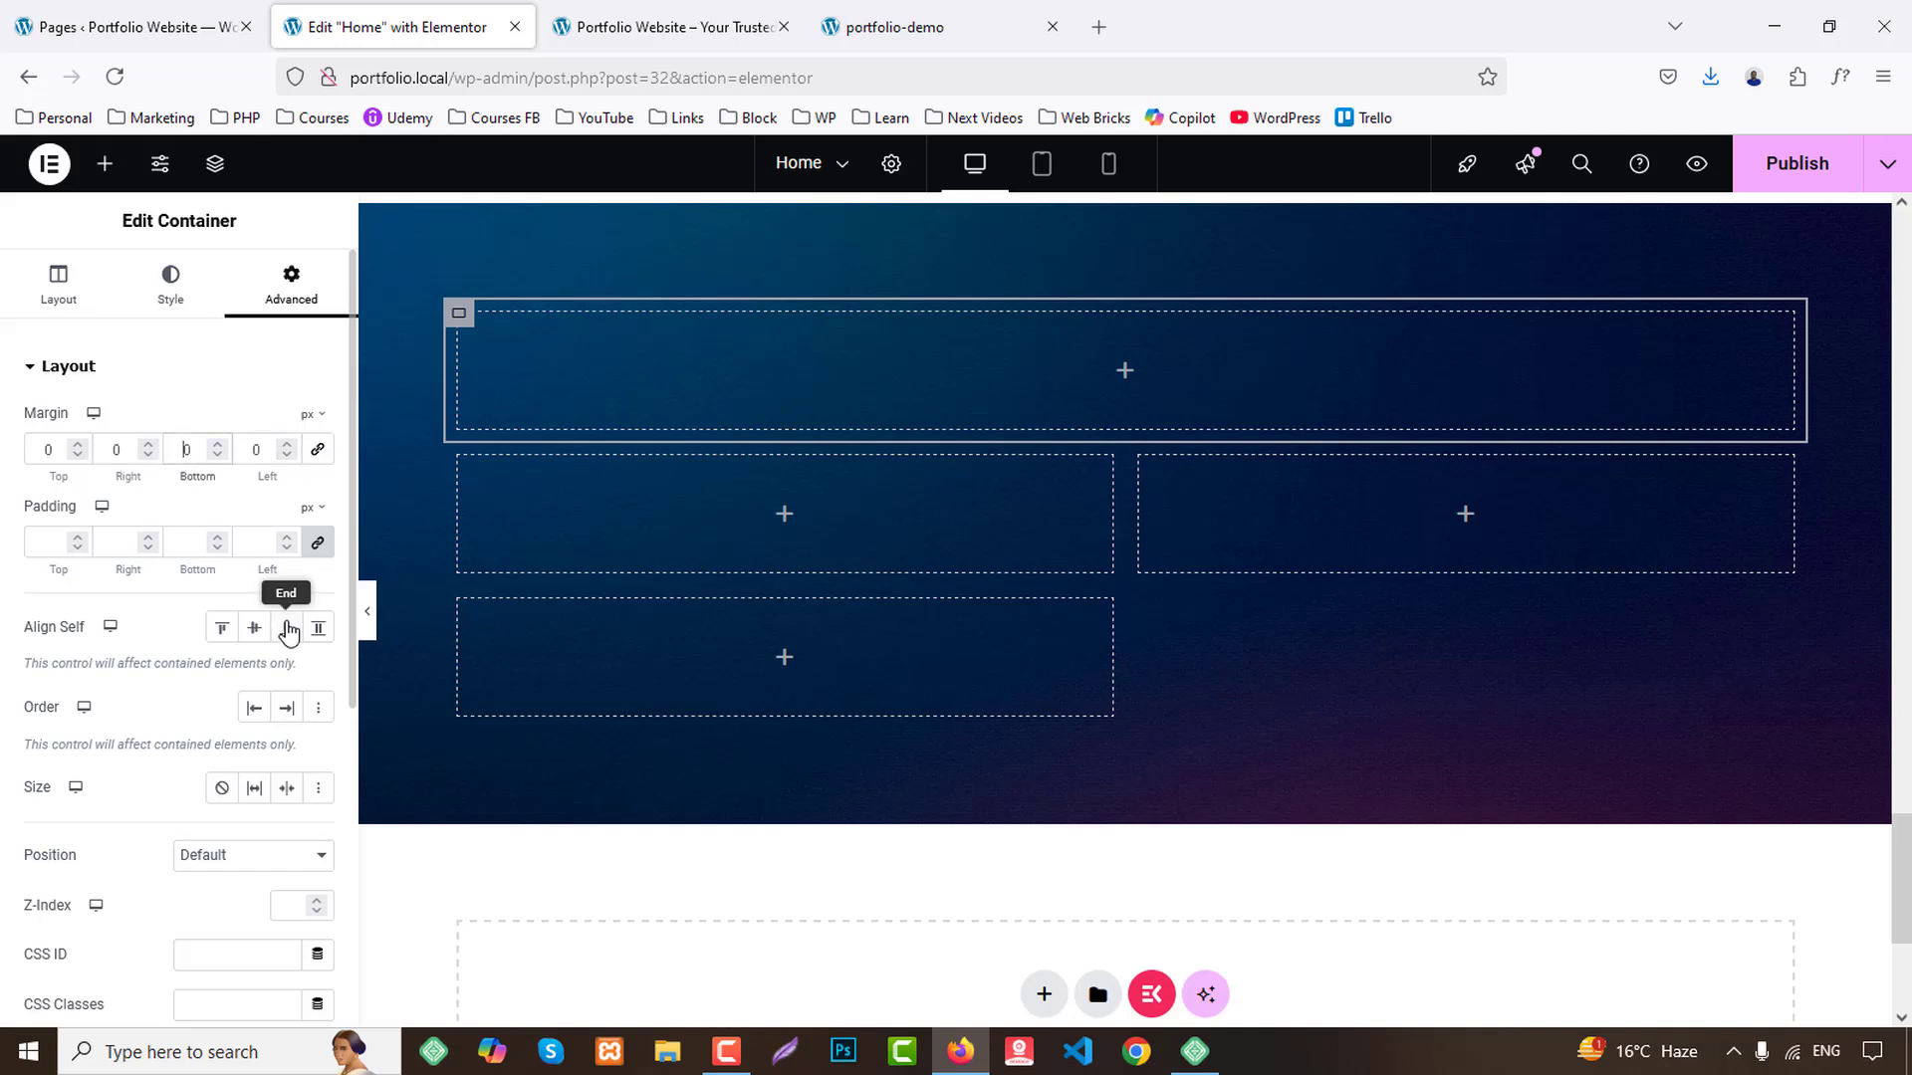
type("6")
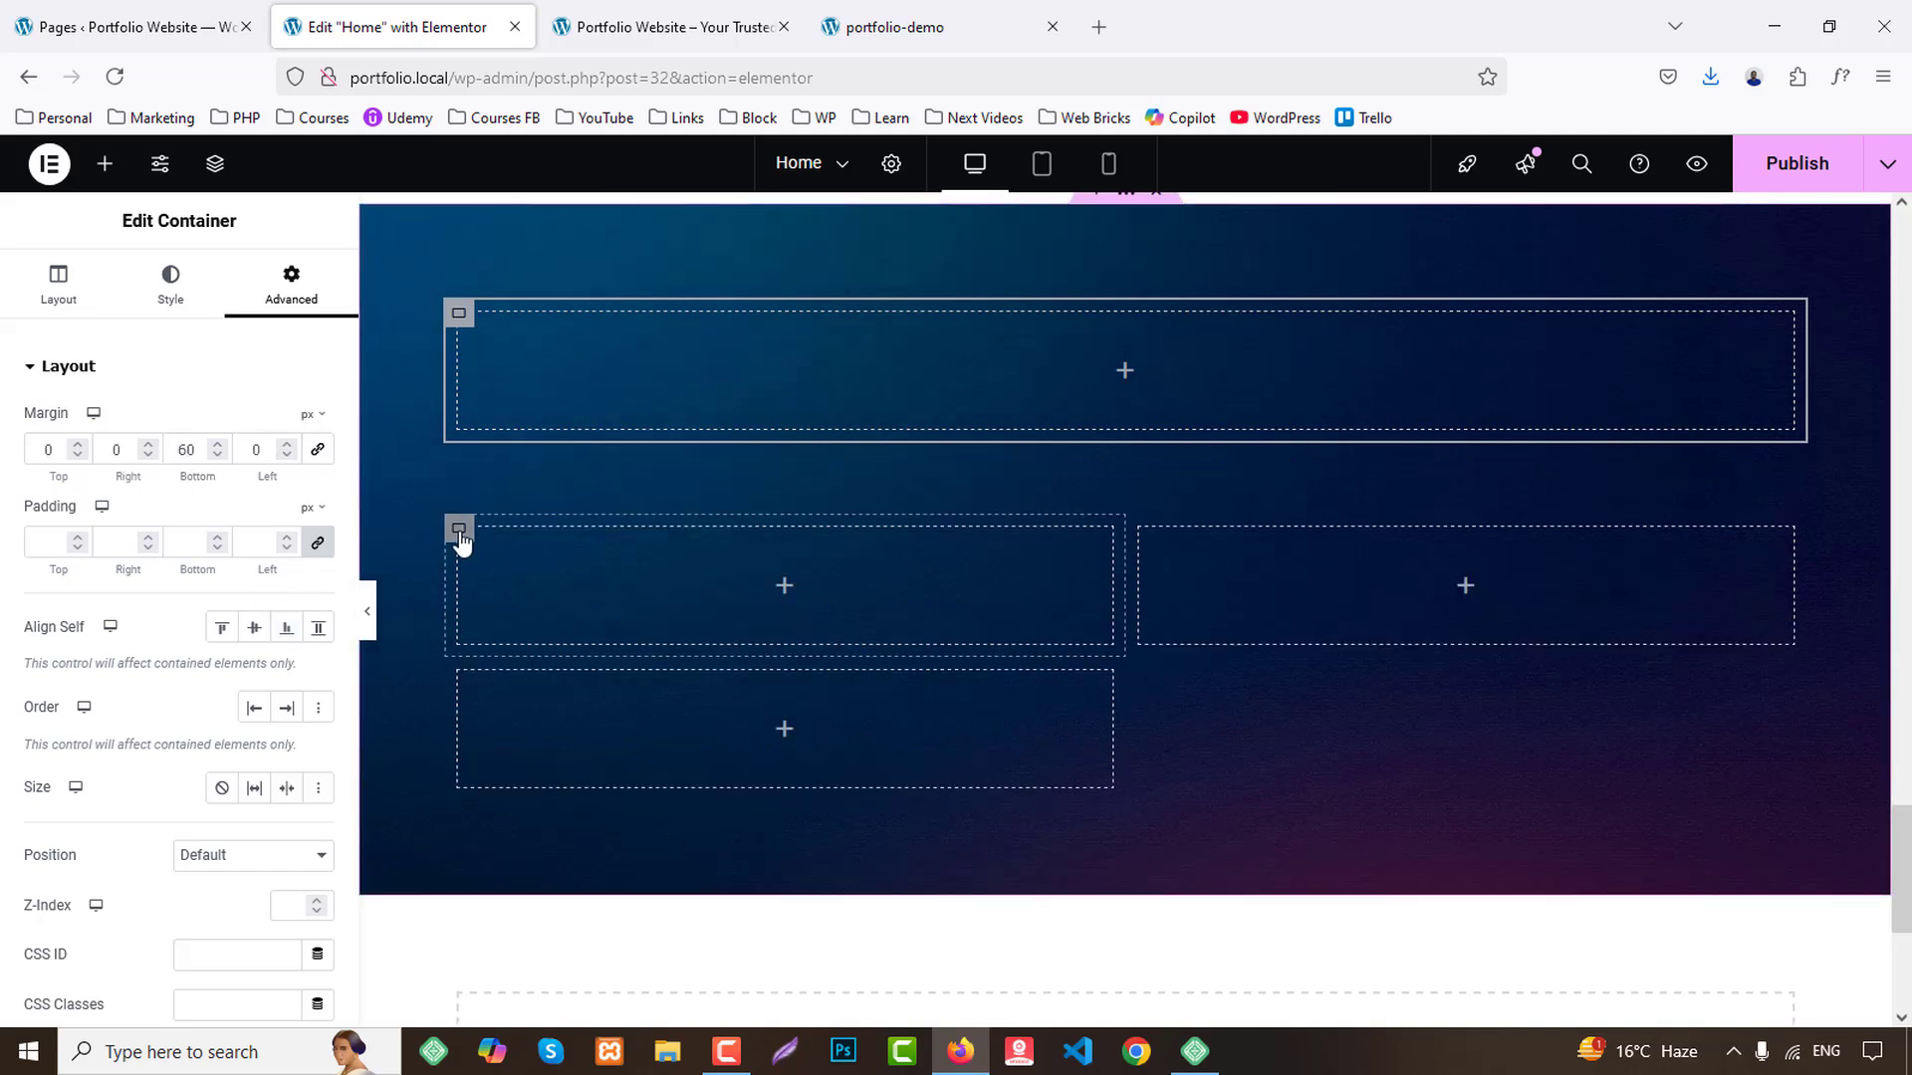
Set the width of each of the three remaining inner containers to 33.33%.
left_click(459, 533)
double_click(282, 568)
type("33.33")
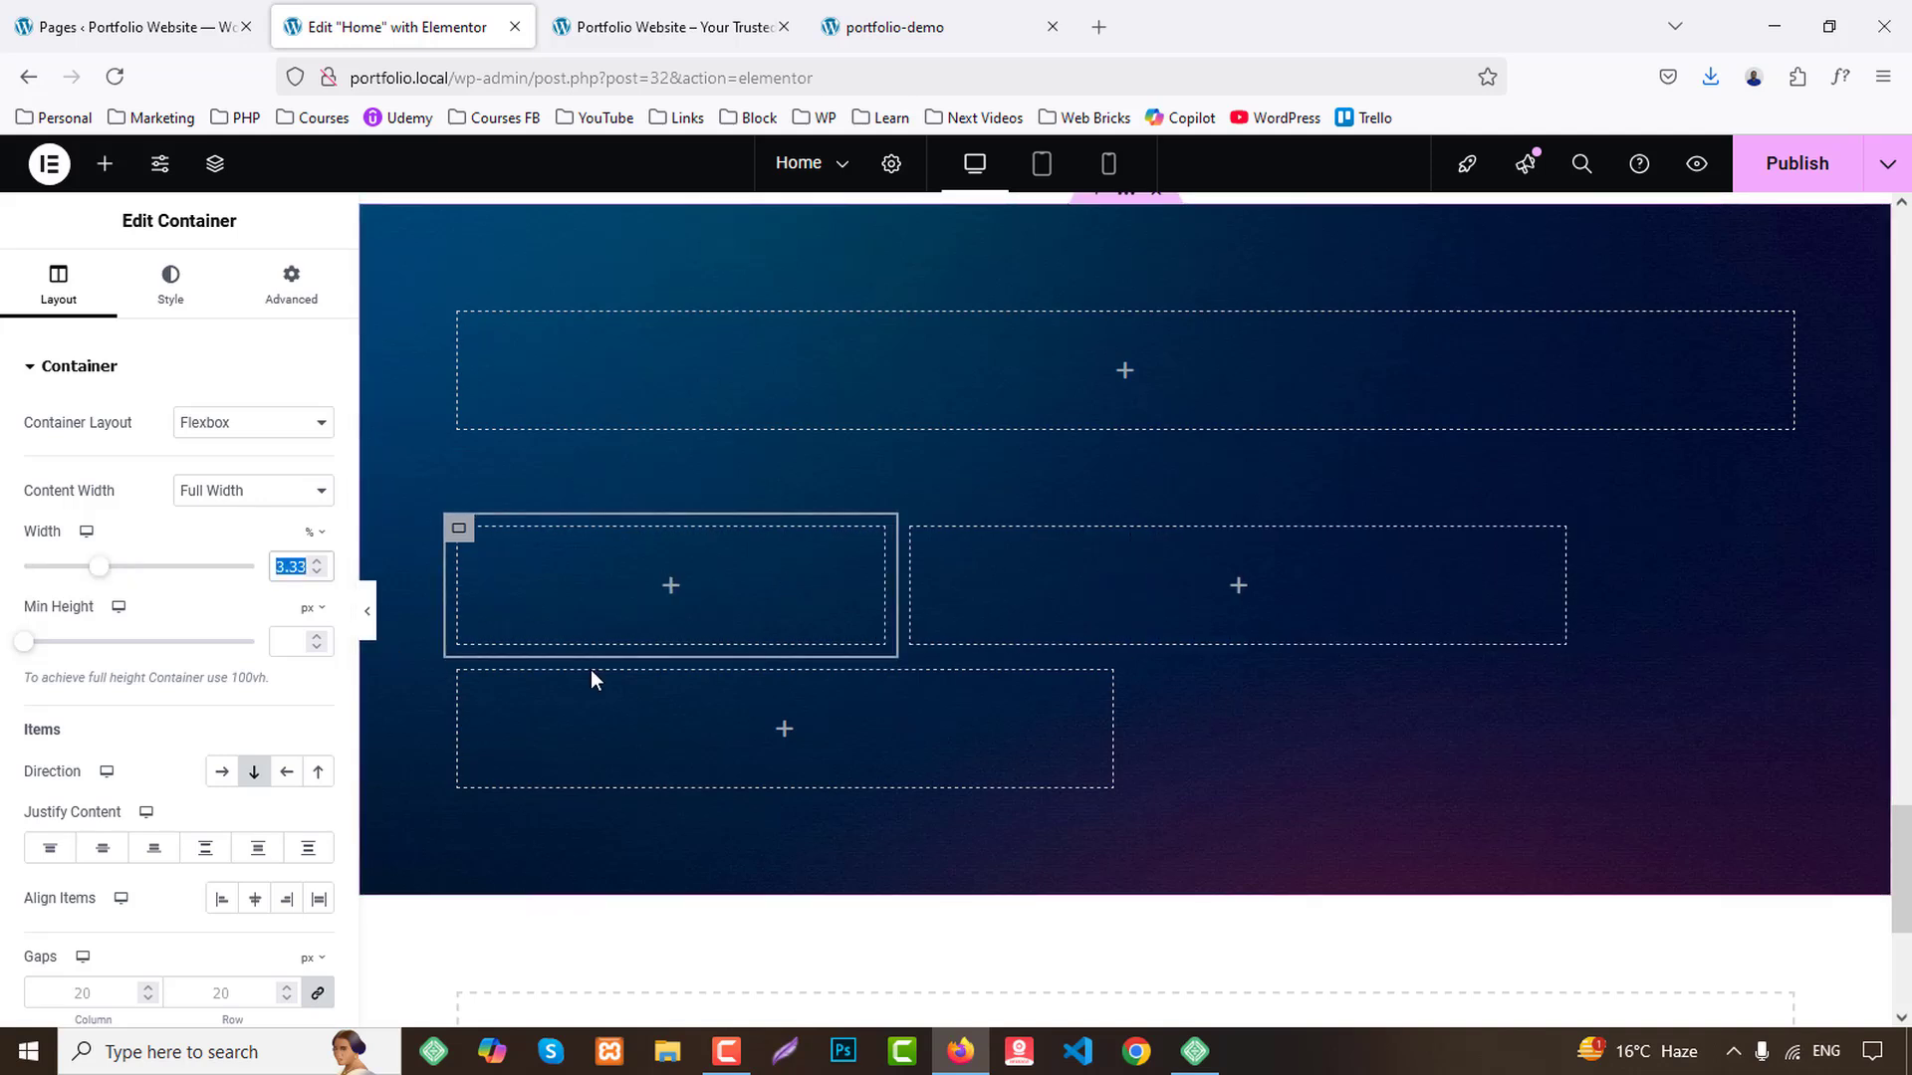
left_click(910, 530)
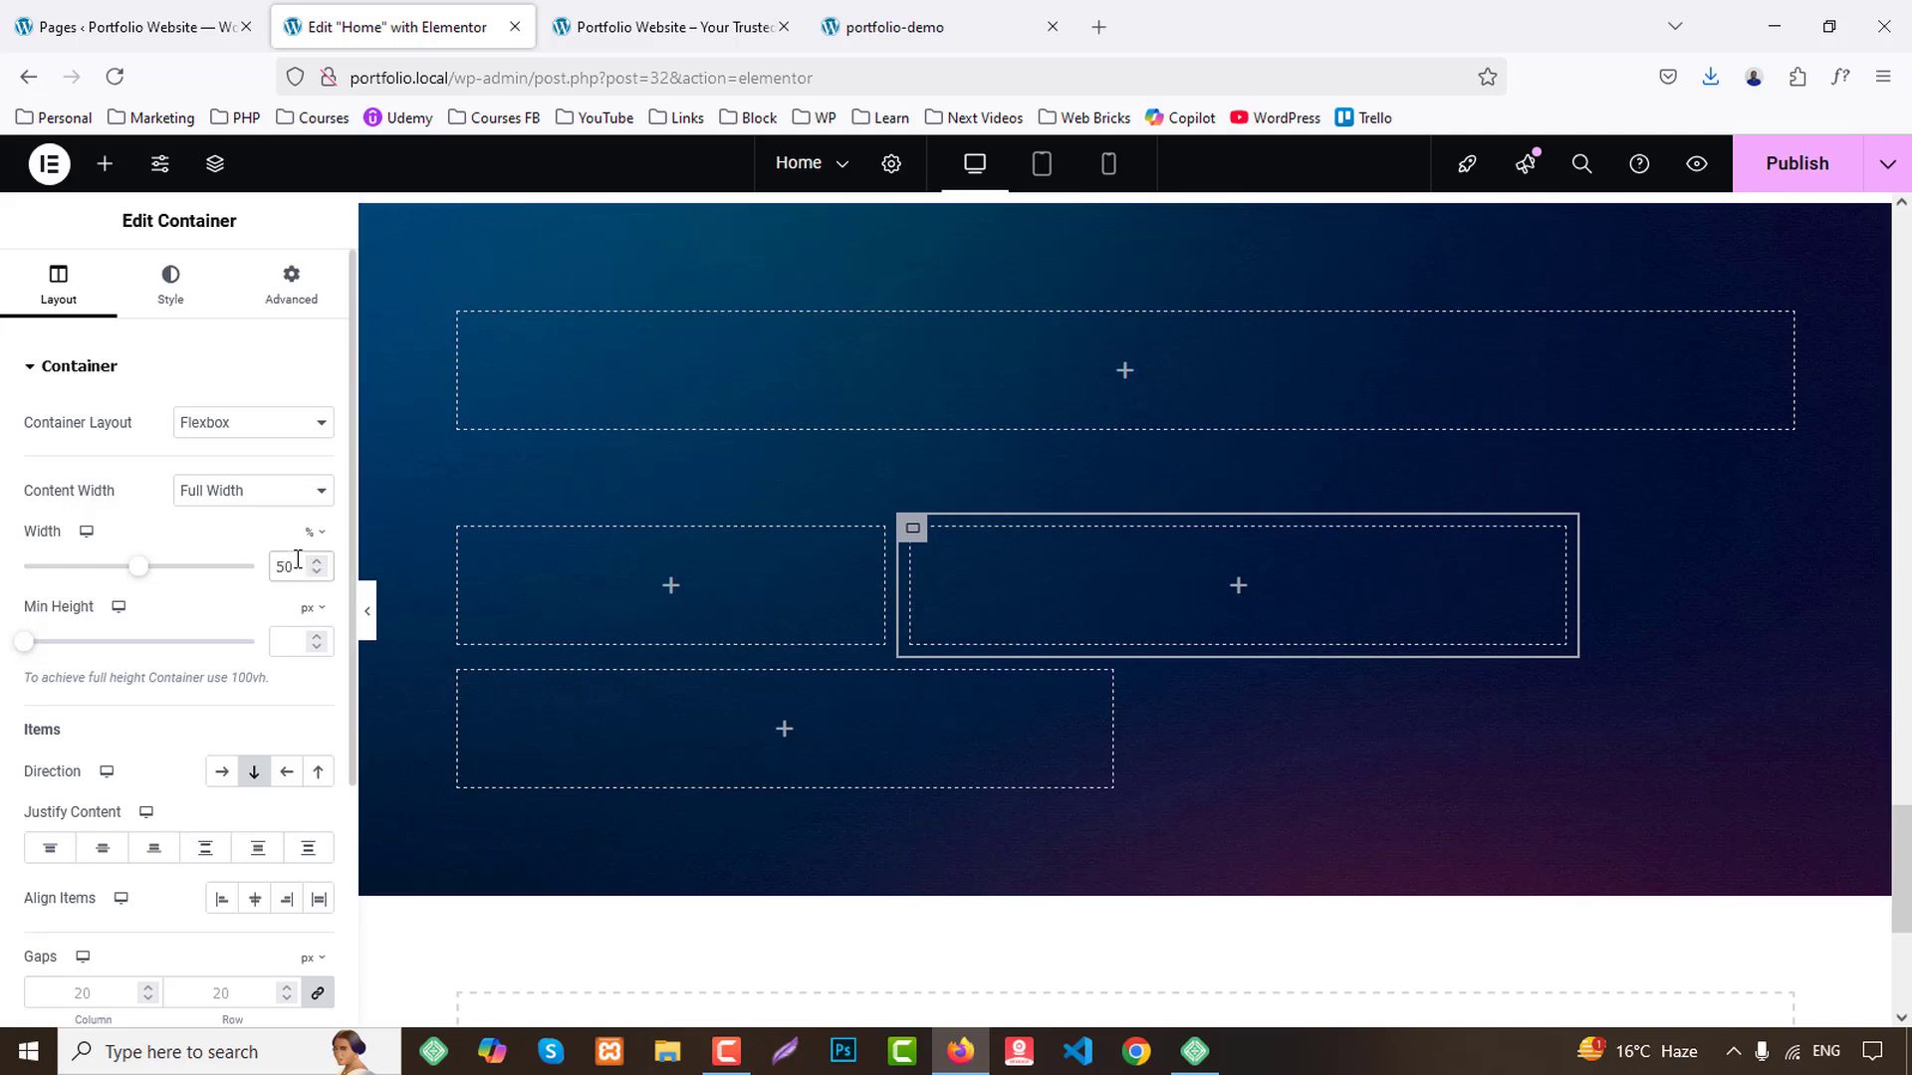
left_click(459, 671)
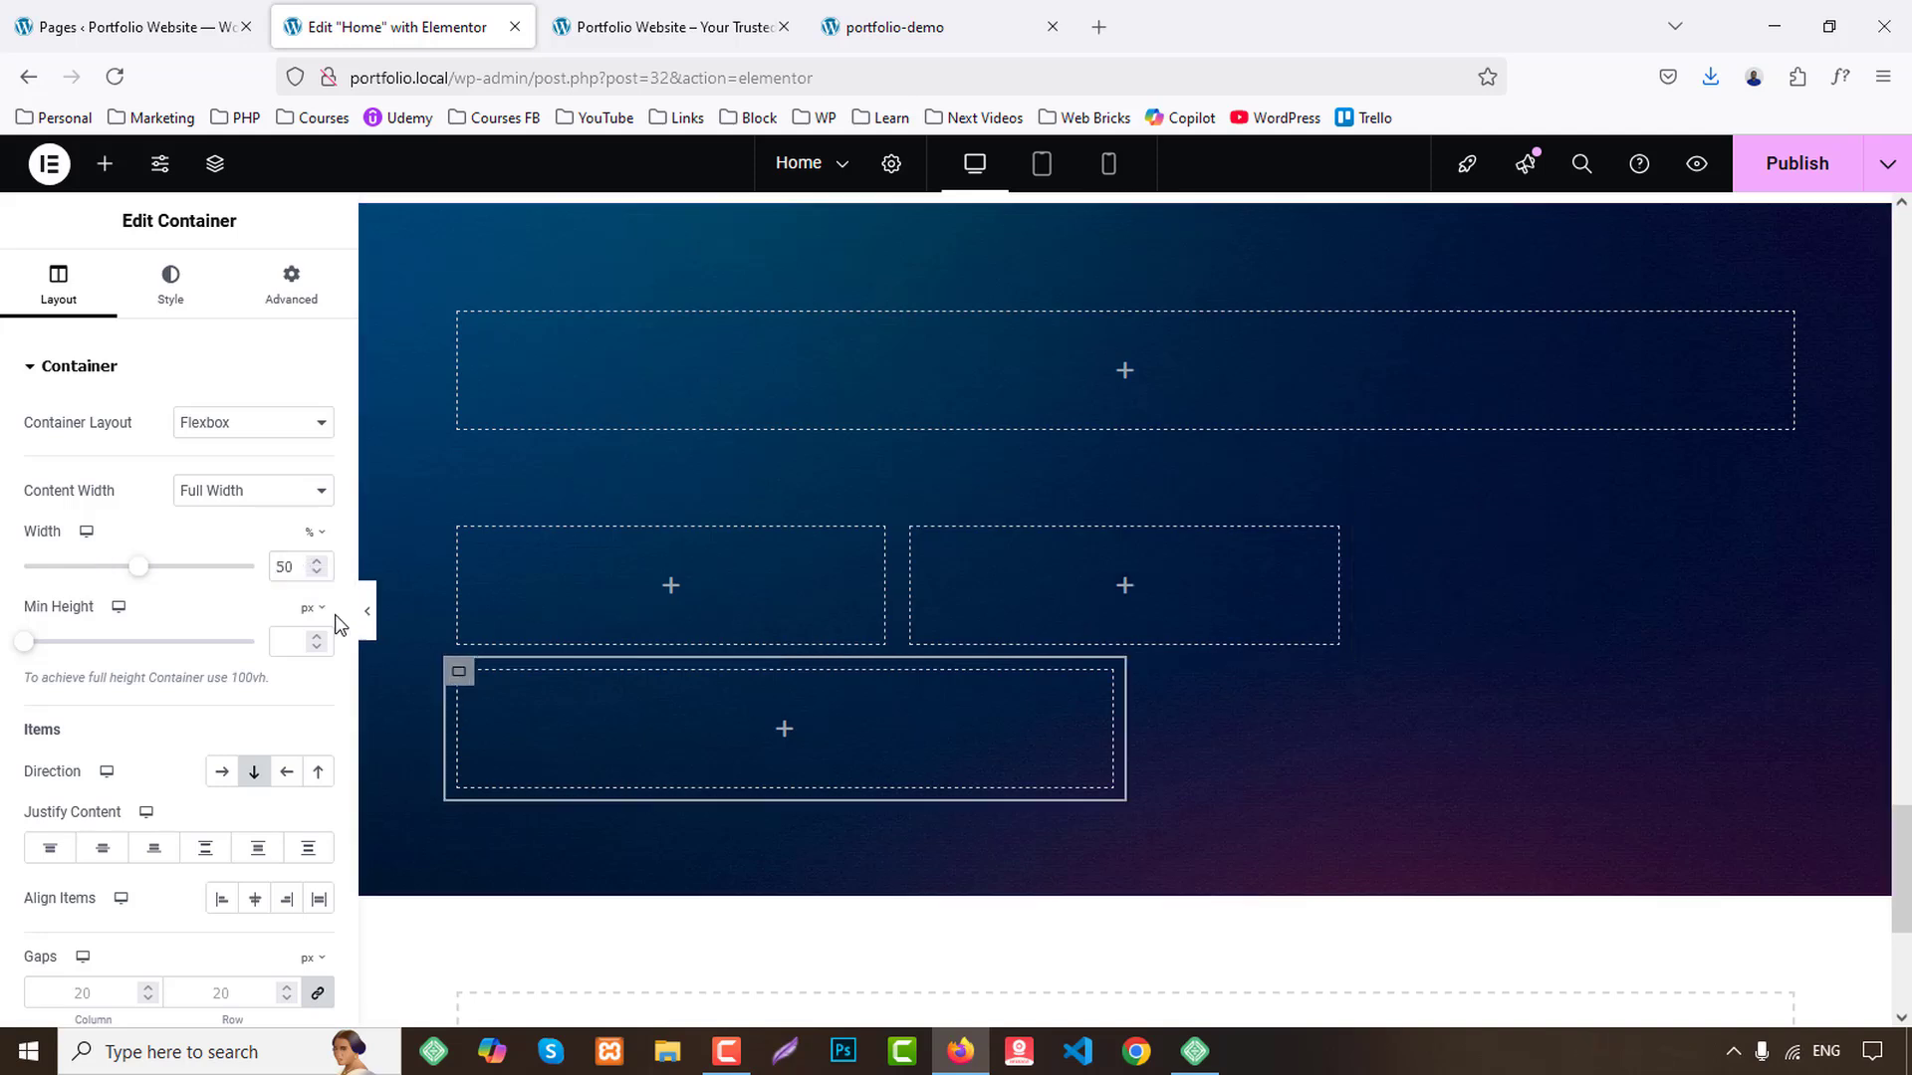
type("33.33")
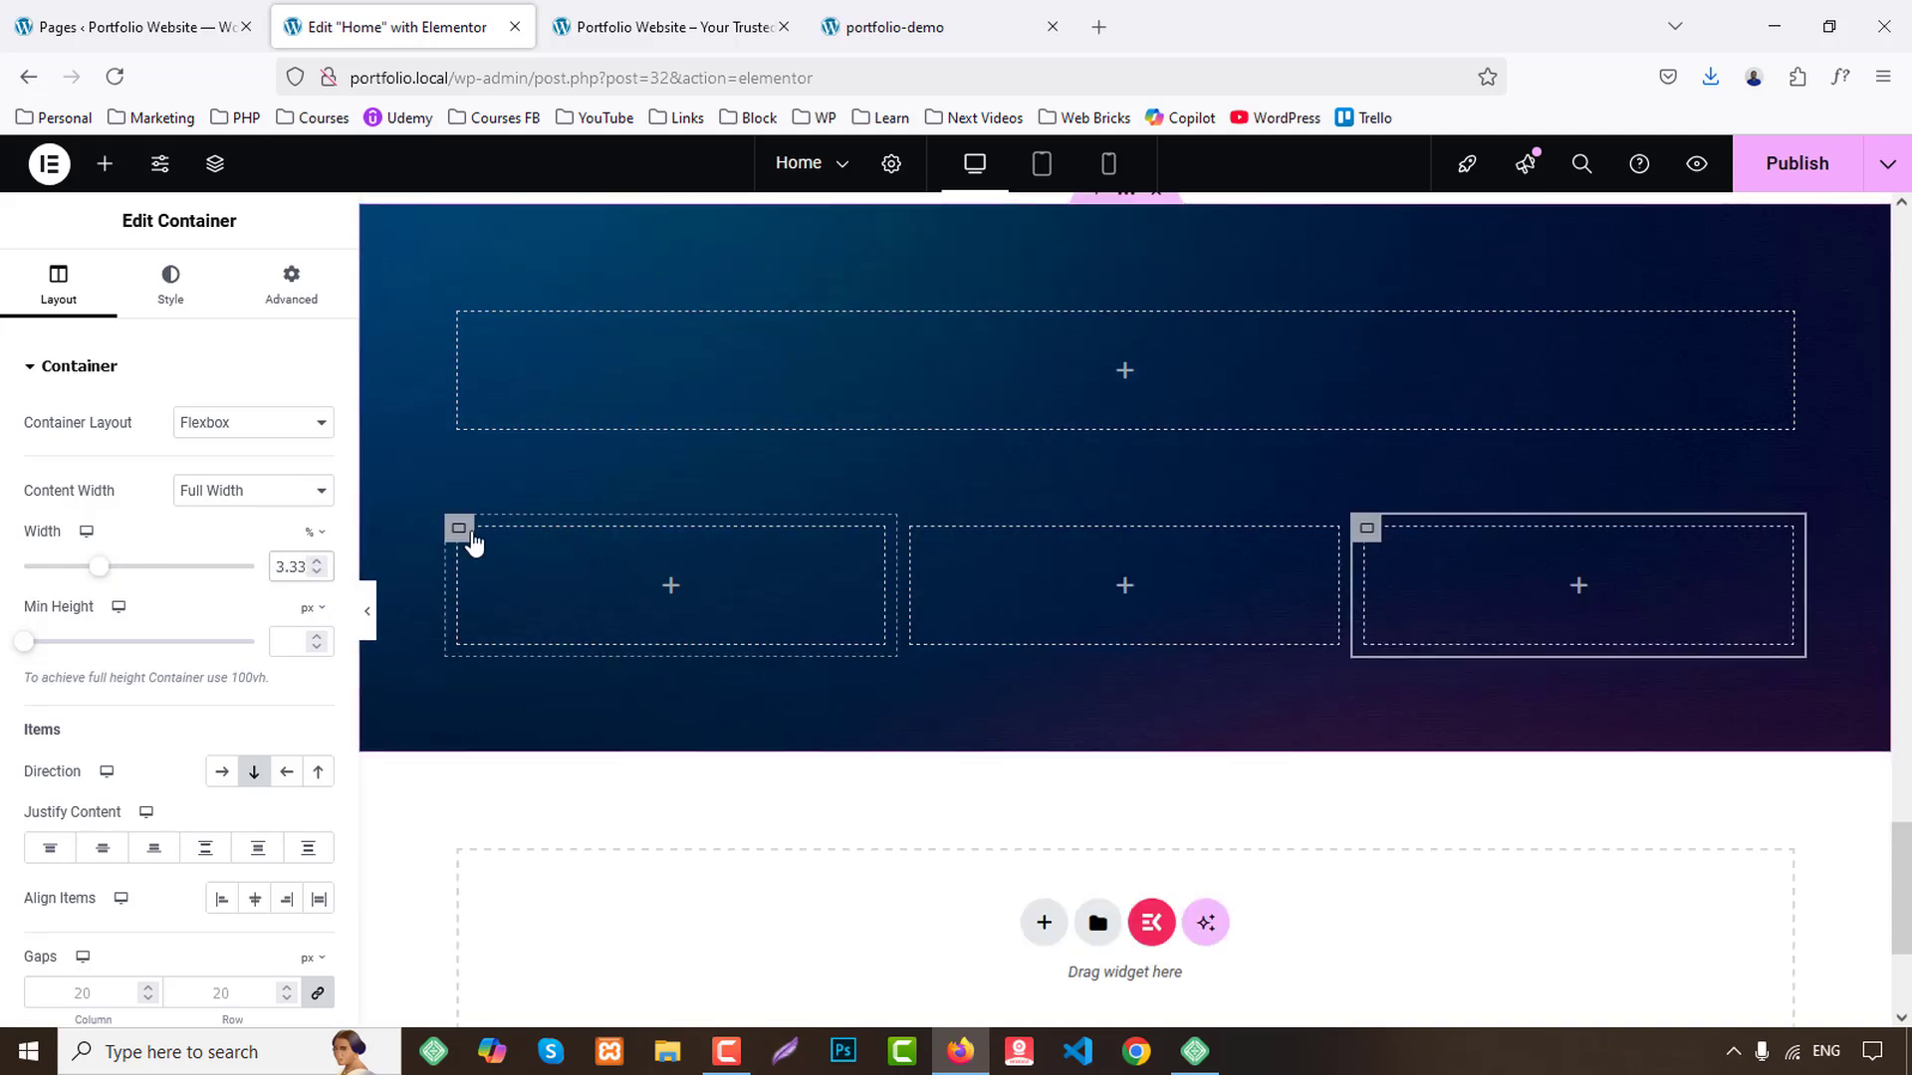
Duplicate the 33.33% wide containers three times to make two rows of three.
right_click(464, 533)
left_click(534, 435)
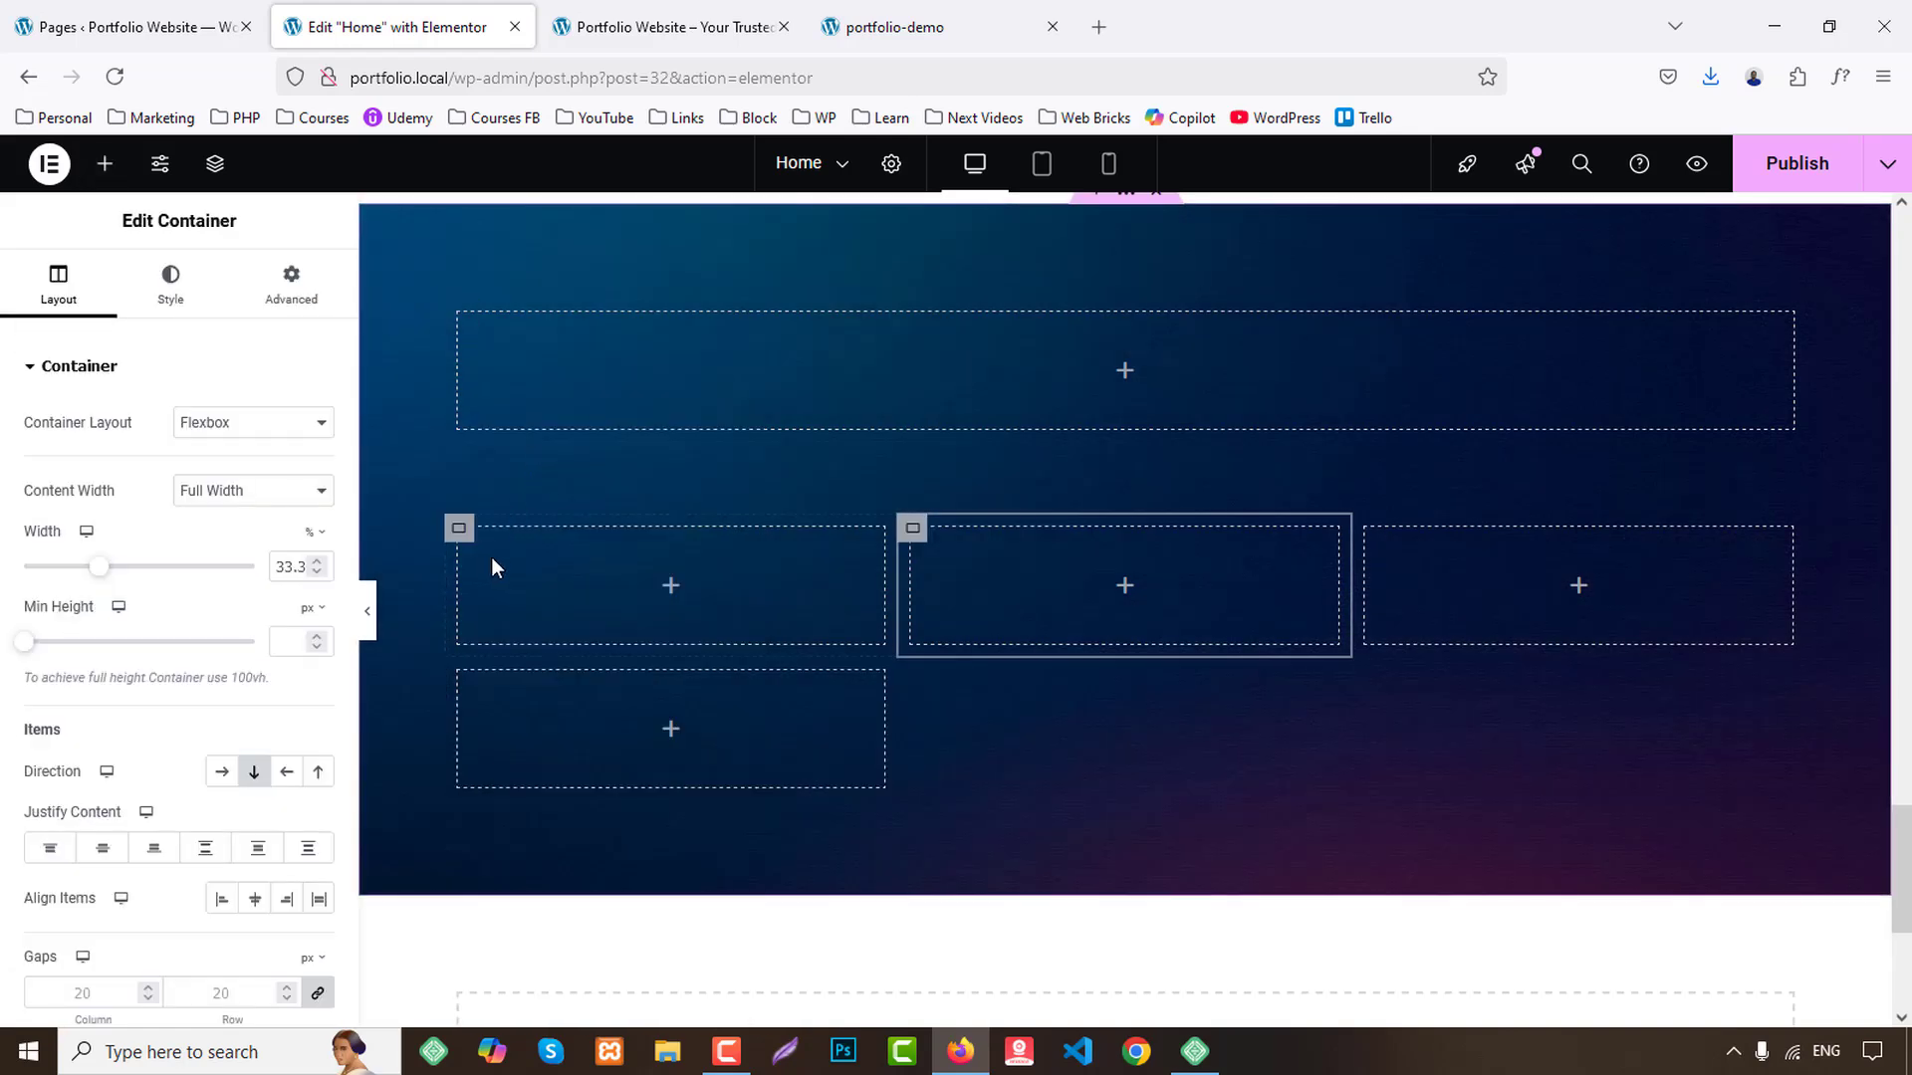
right_click(466, 534)
left_click(503, 435)
right_click(461, 680)
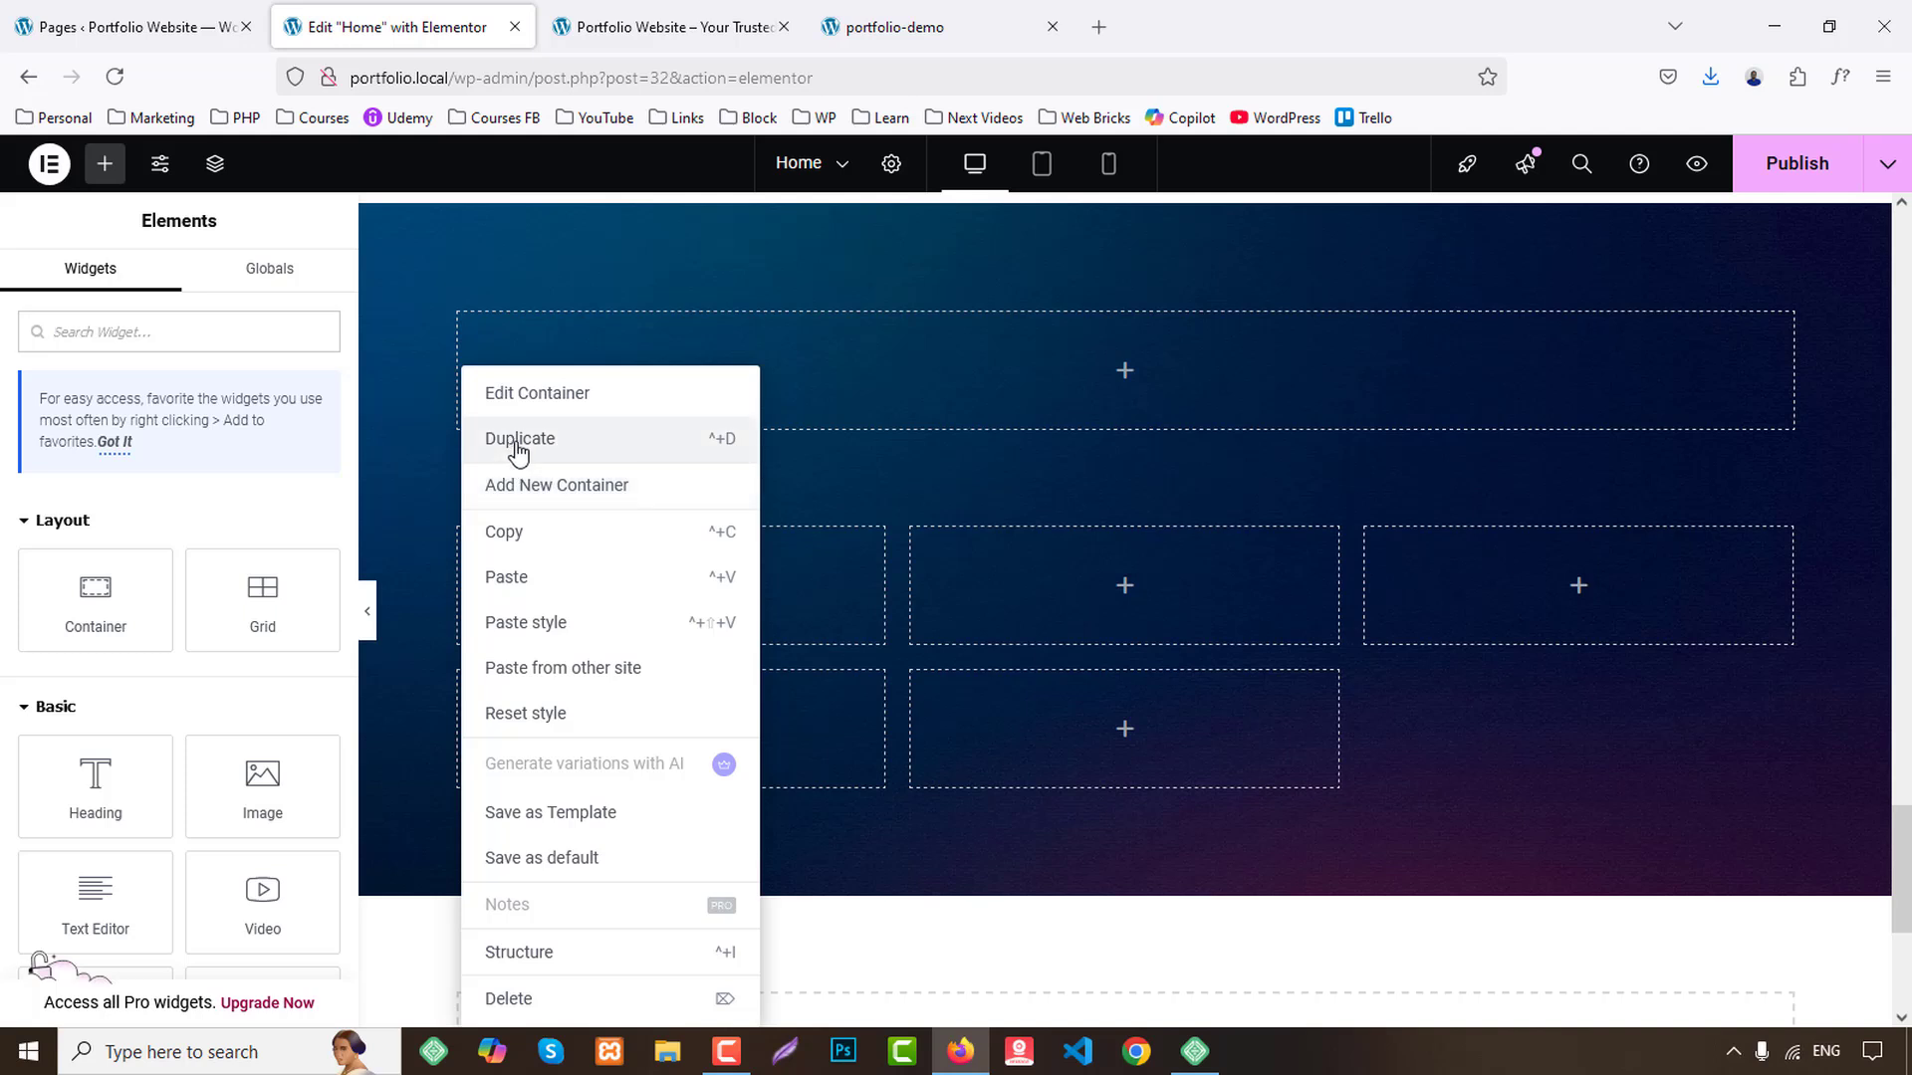
left_click(503, 435)
Add the EKIT Icon Box widget to the first container of the upper three-column row and enable its equal height.
left_click(104, 163)
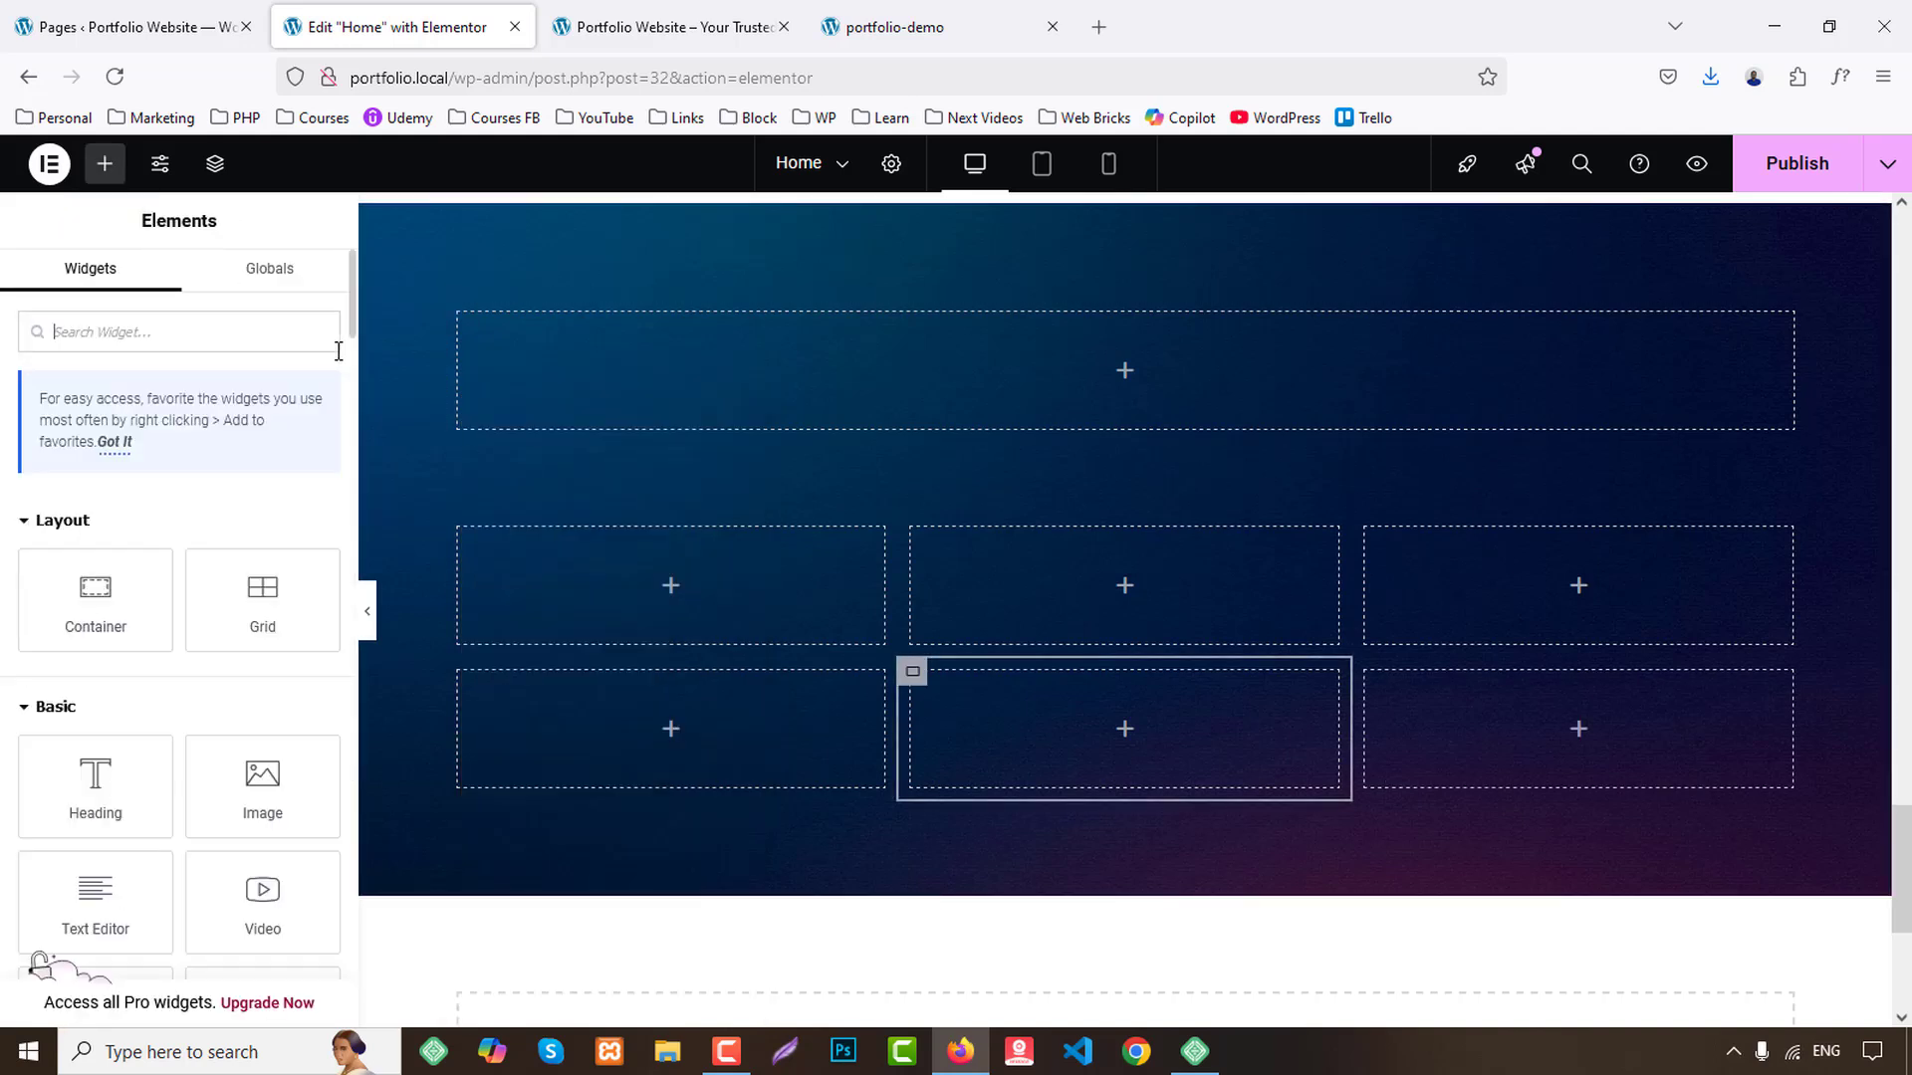
type("icon")
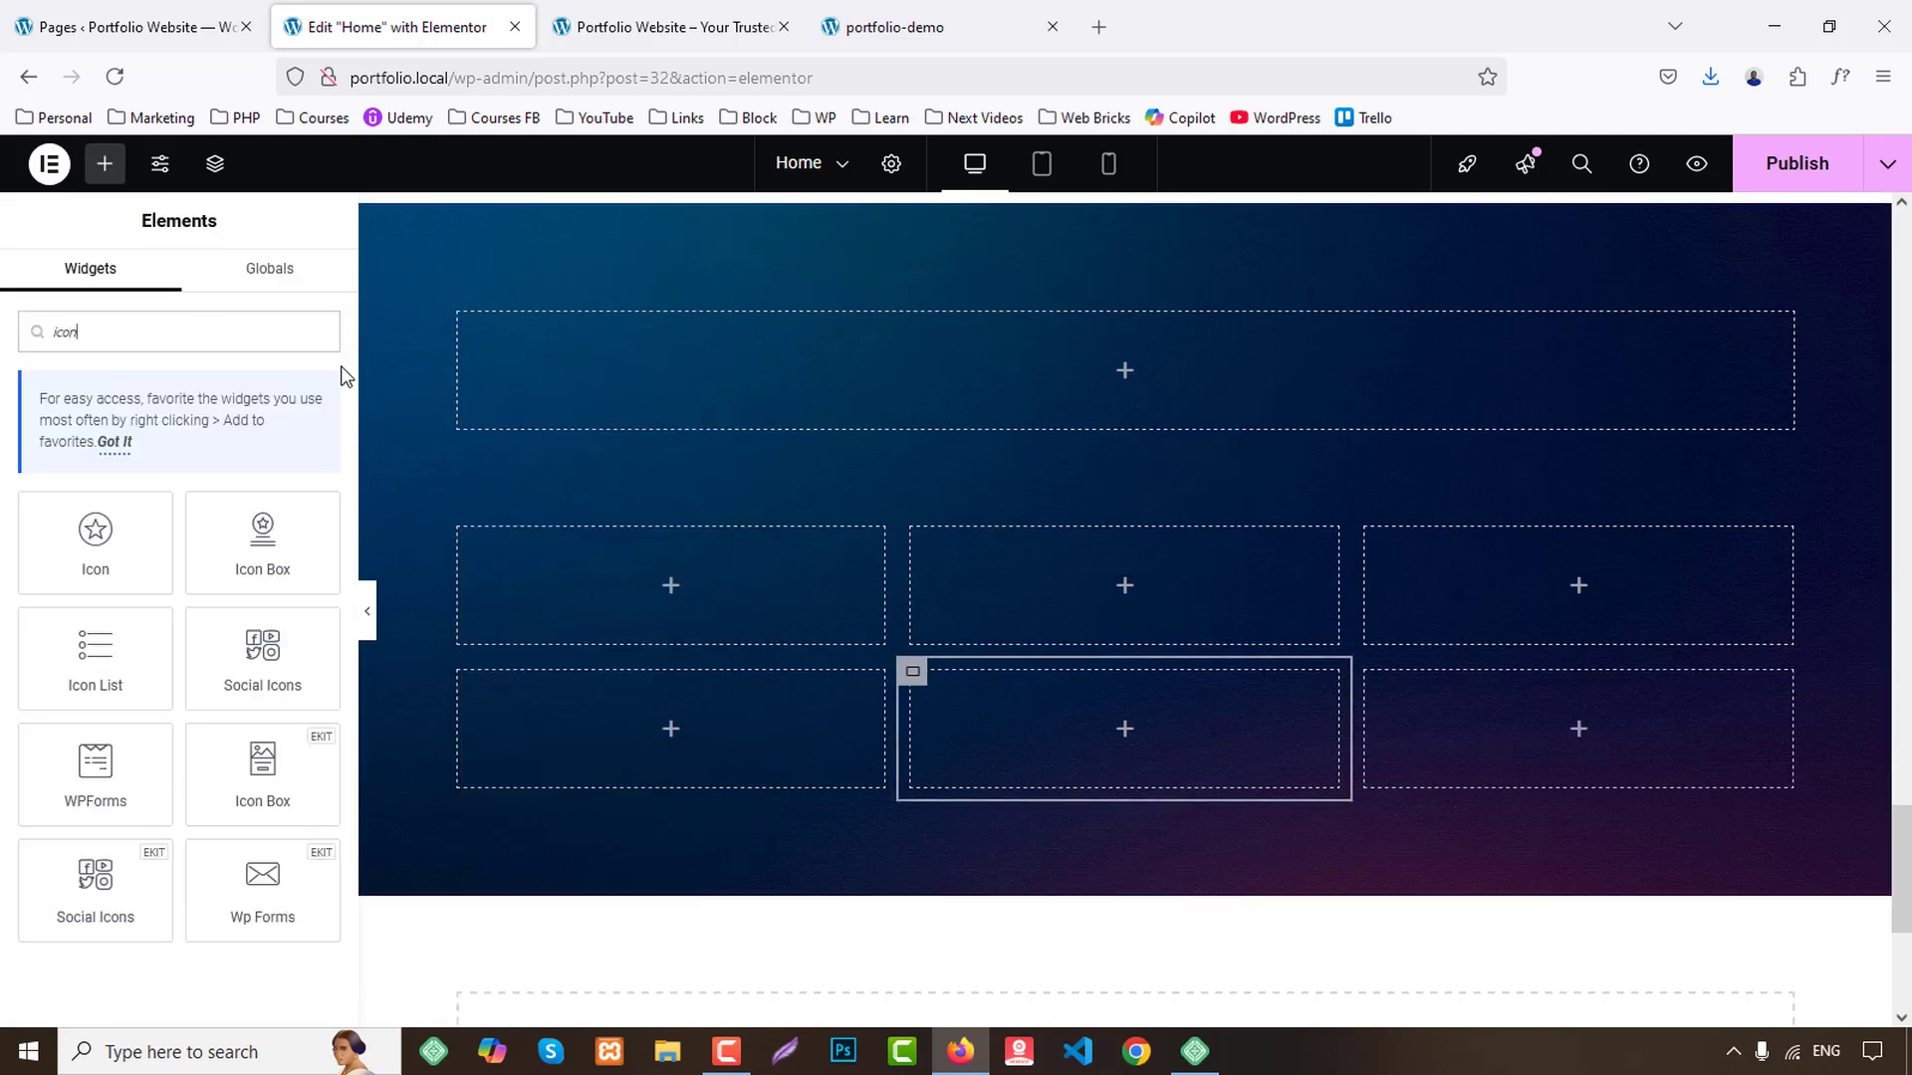
left_click_drag(262, 772, 727, 576)
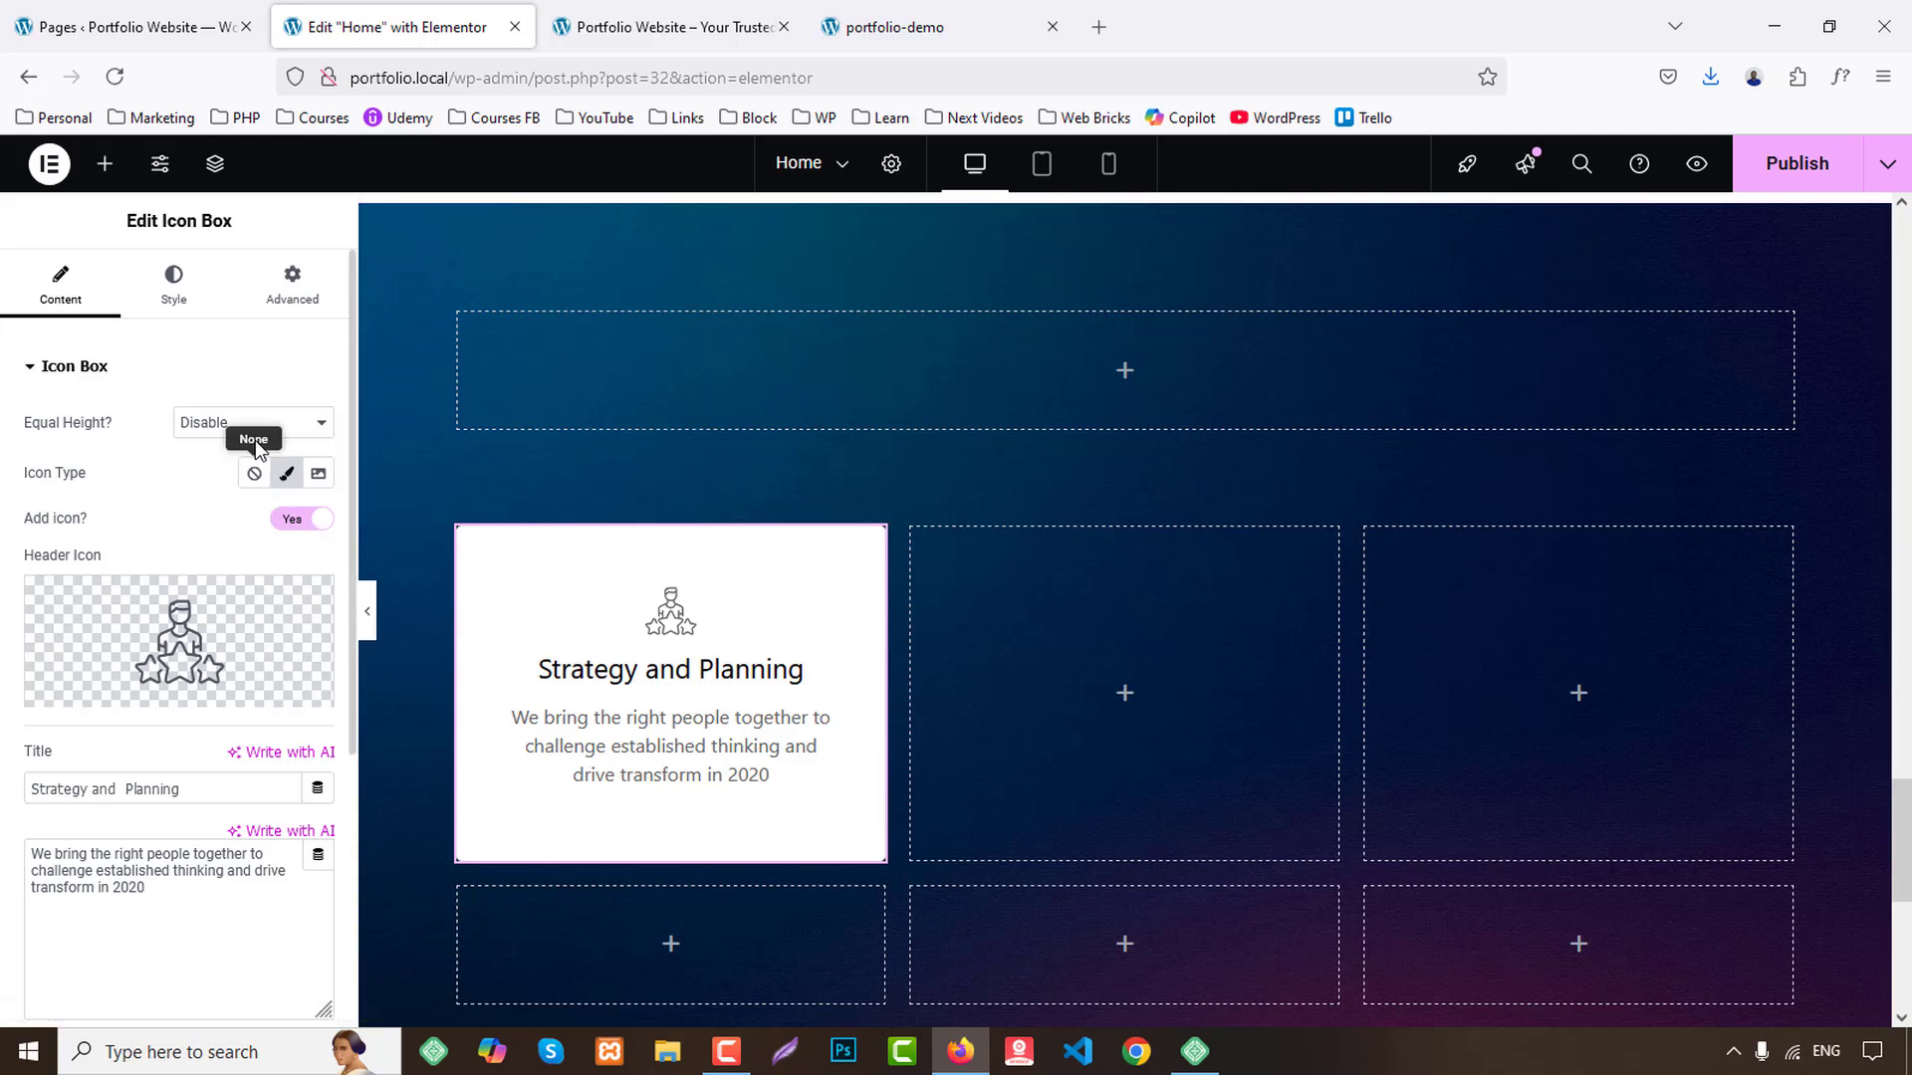
left_click(246, 430)
left_click(242, 458)
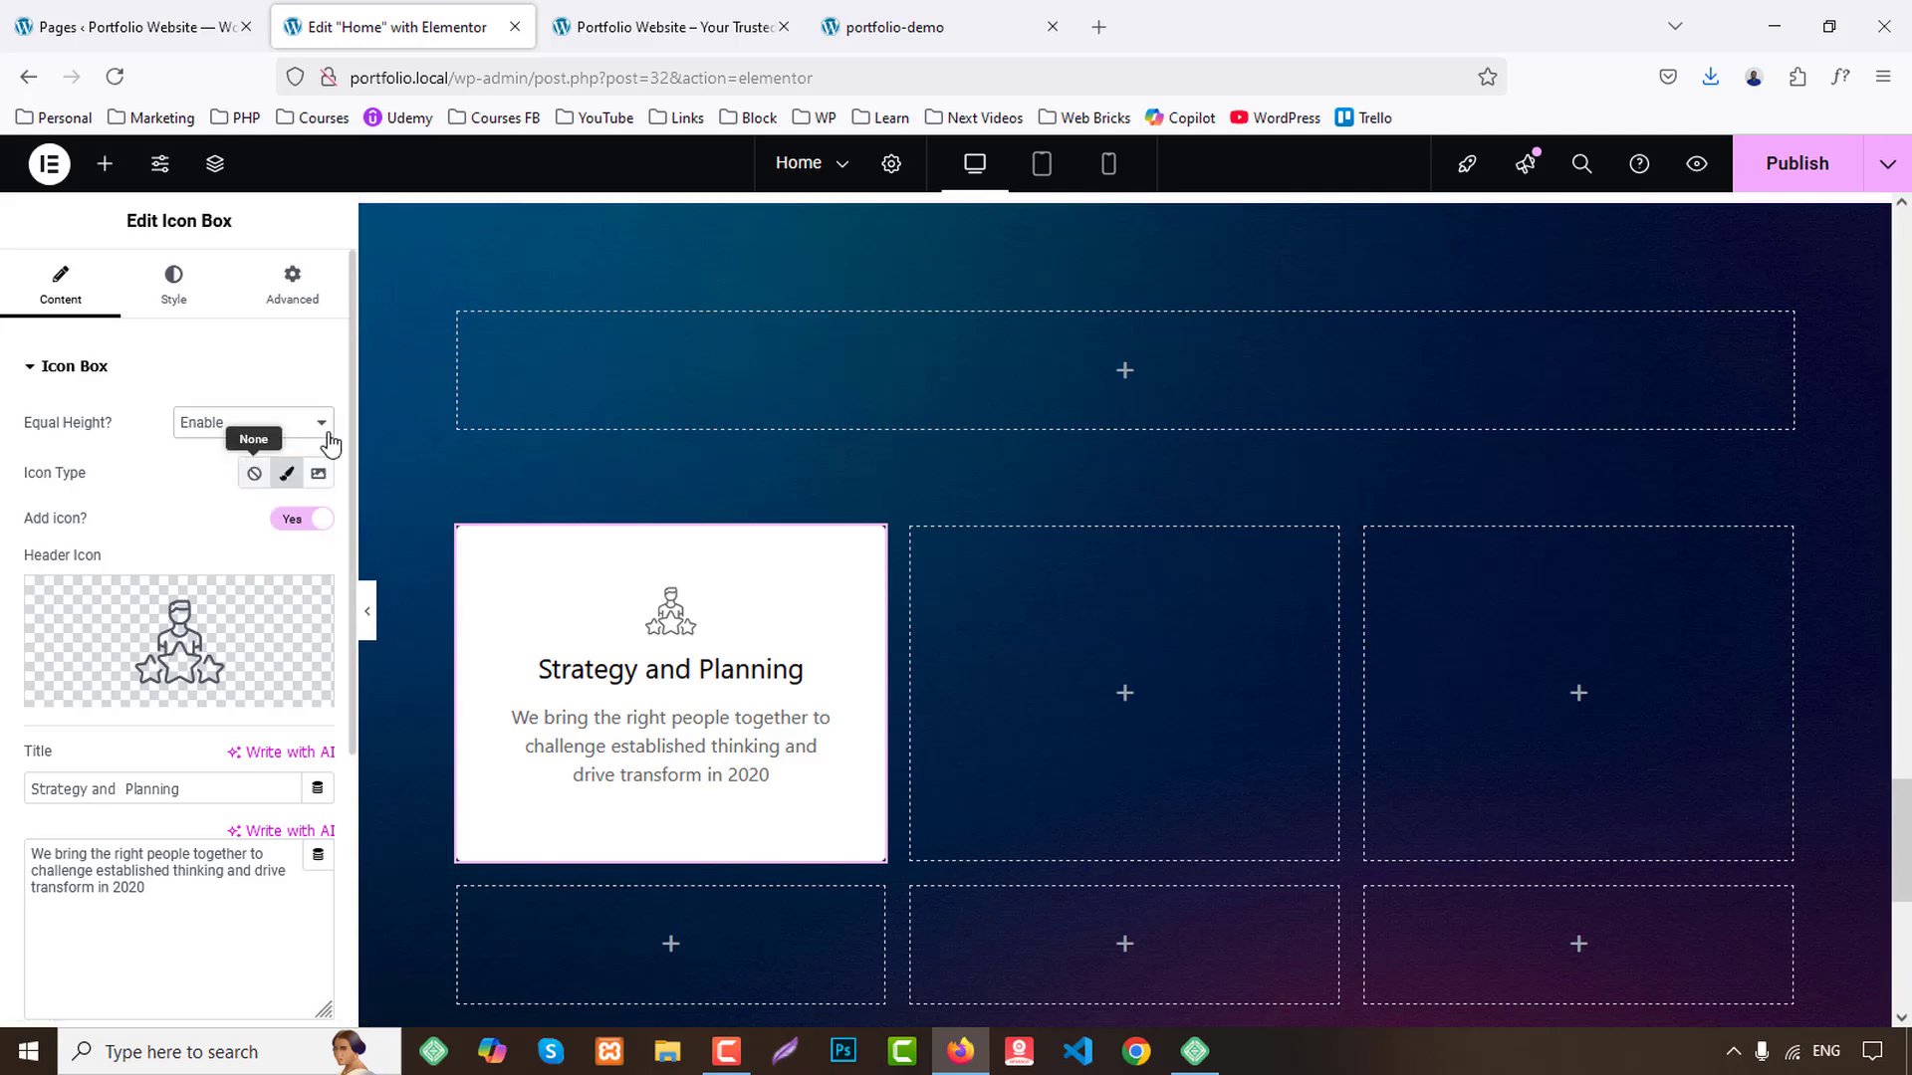
Enable the Read More button of the icon box.
scroll(180, 762, "down", 2)
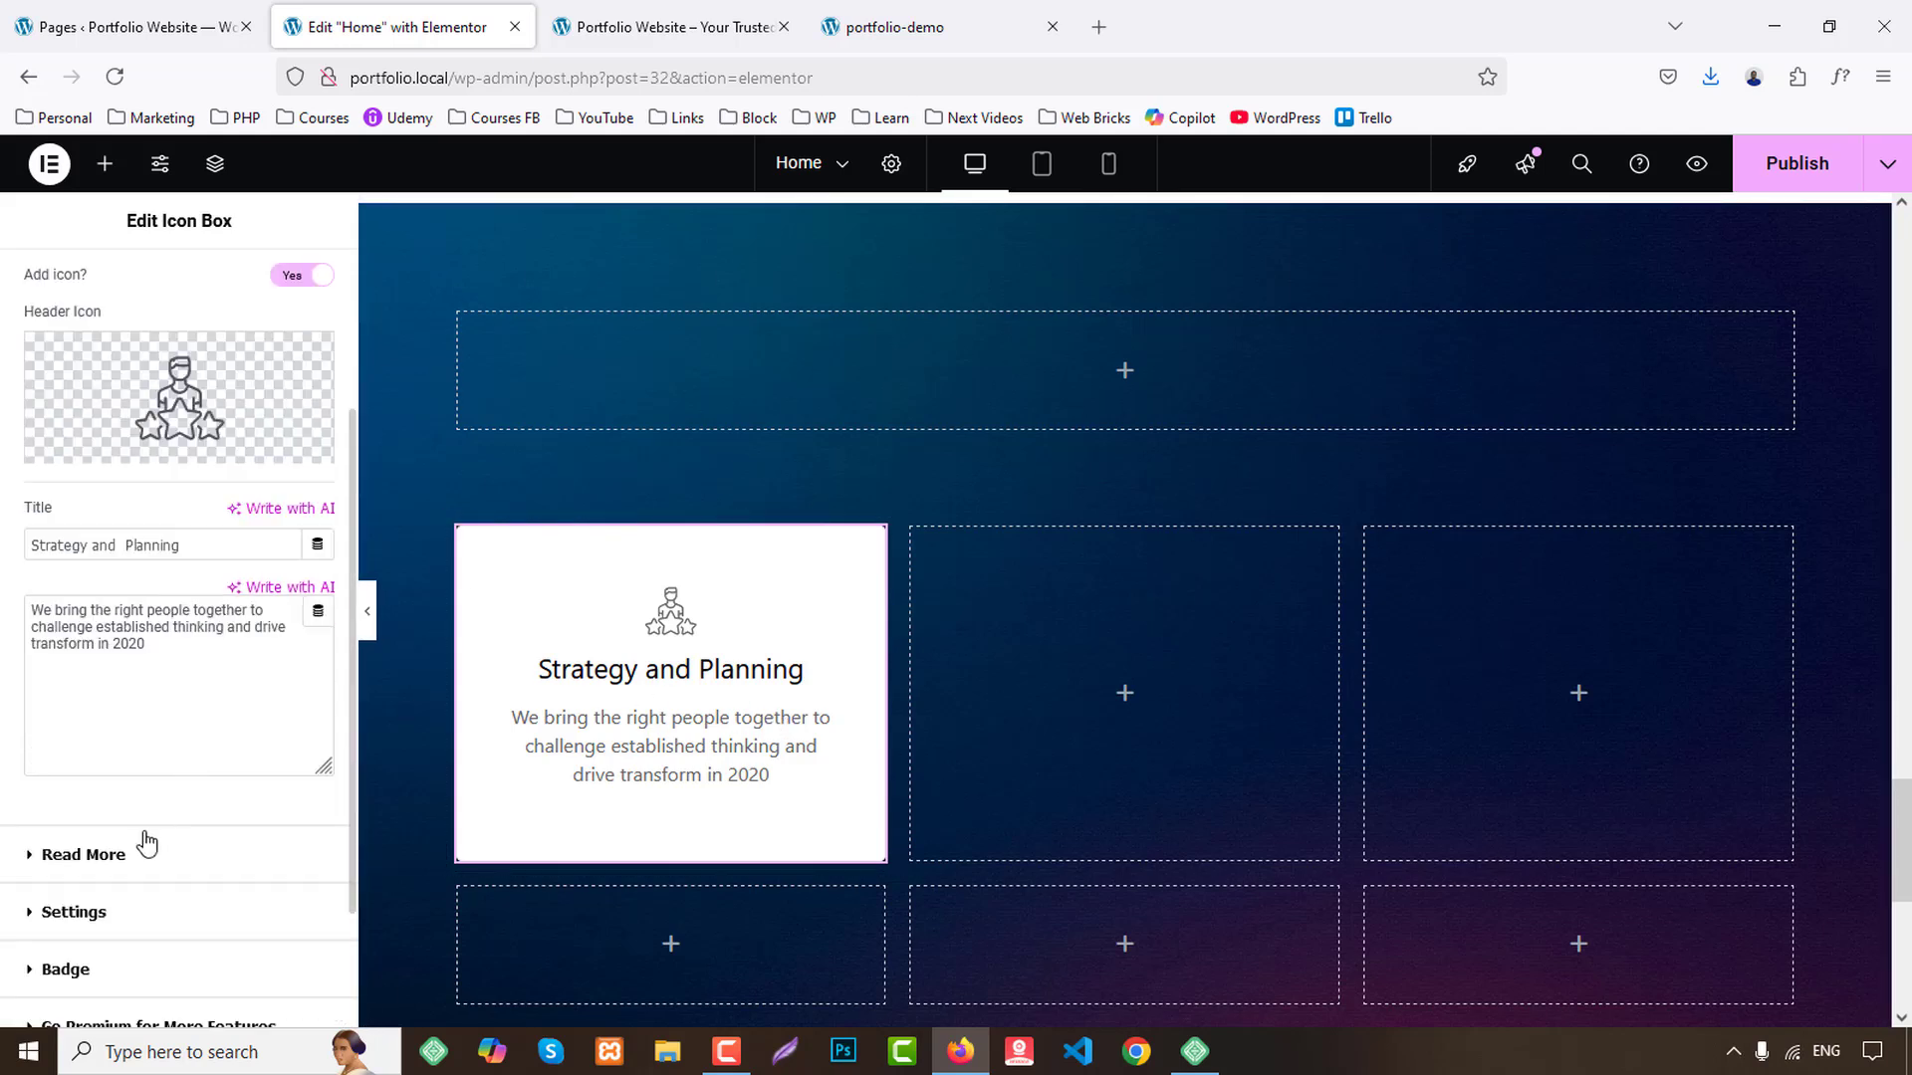
left_click(84, 855)
left_click(310, 495)
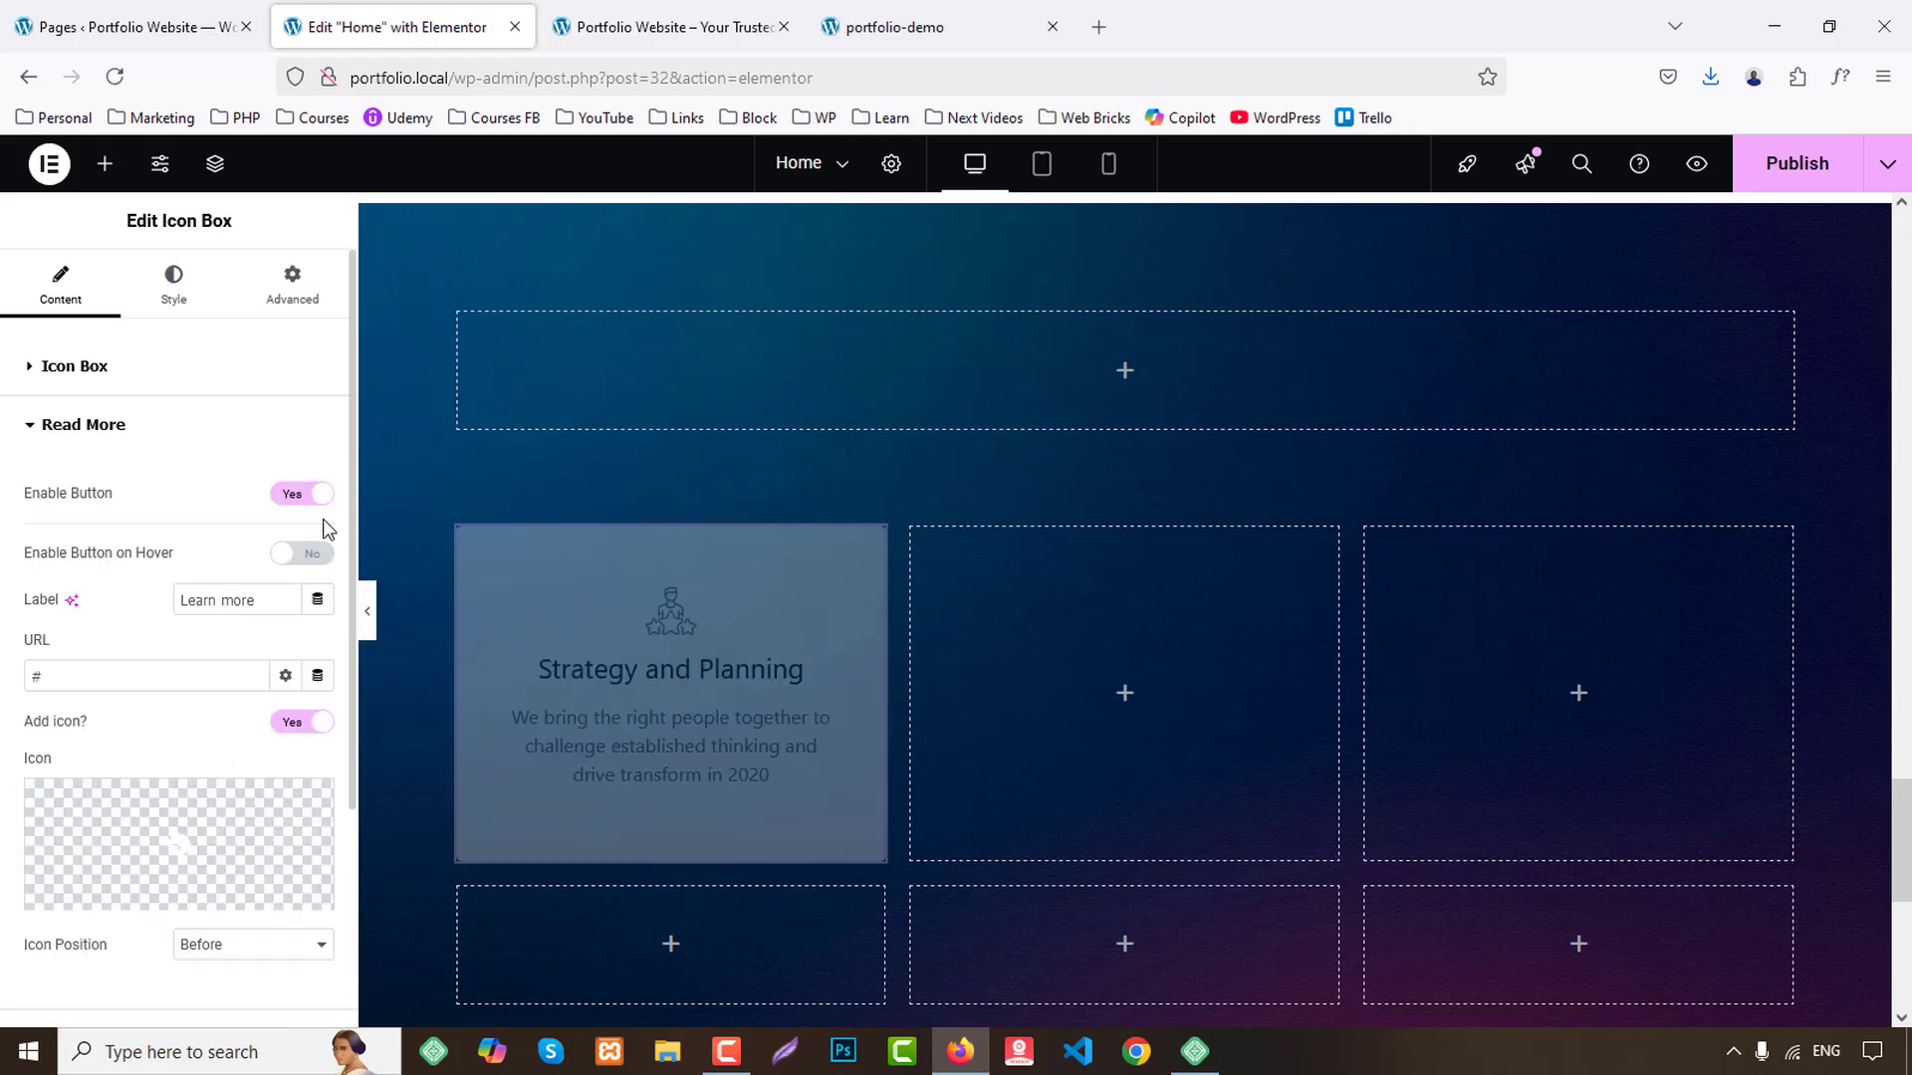
Set the icon box button label to "read more" and copy the box into the second container of the upper row.
type("read m")
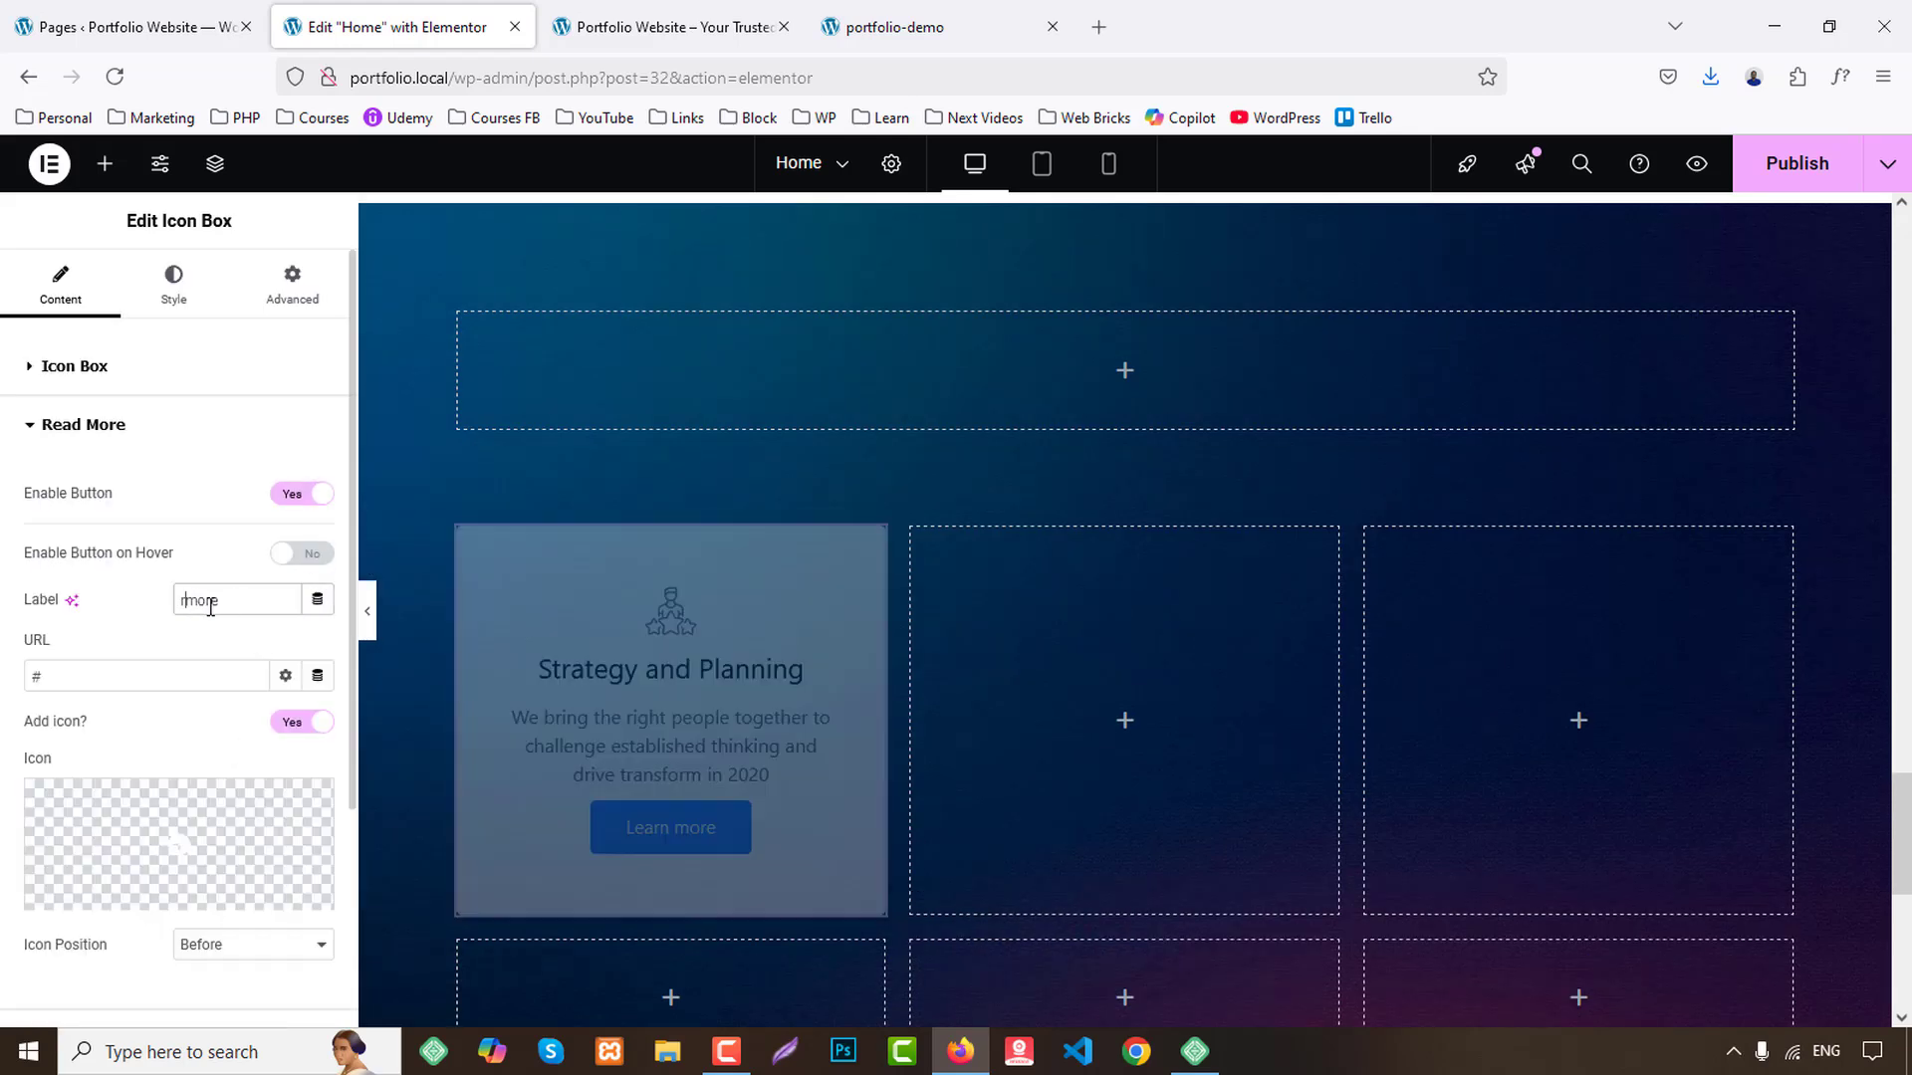
key("BackSpace")
right_click(707, 698)
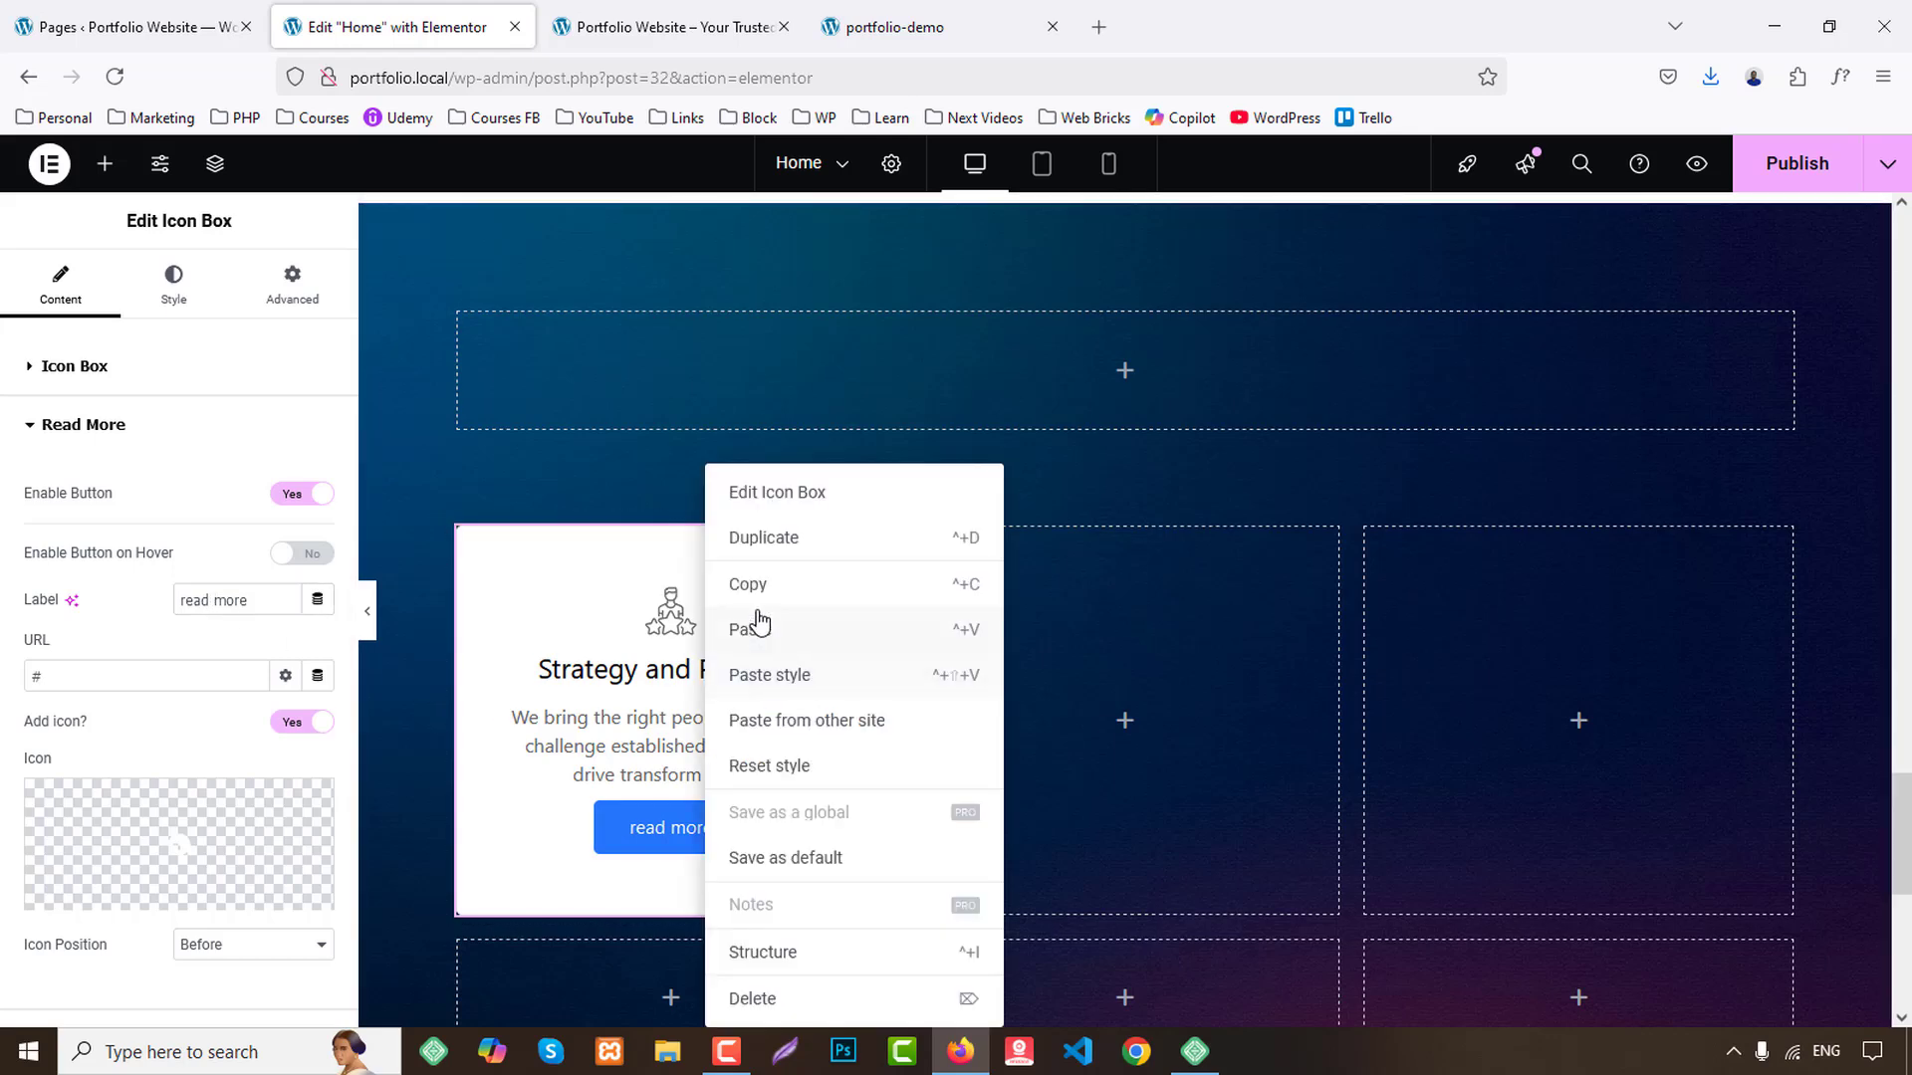
left_click(1145, 657)
right_click(1145, 658)
left_click(1207, 597)
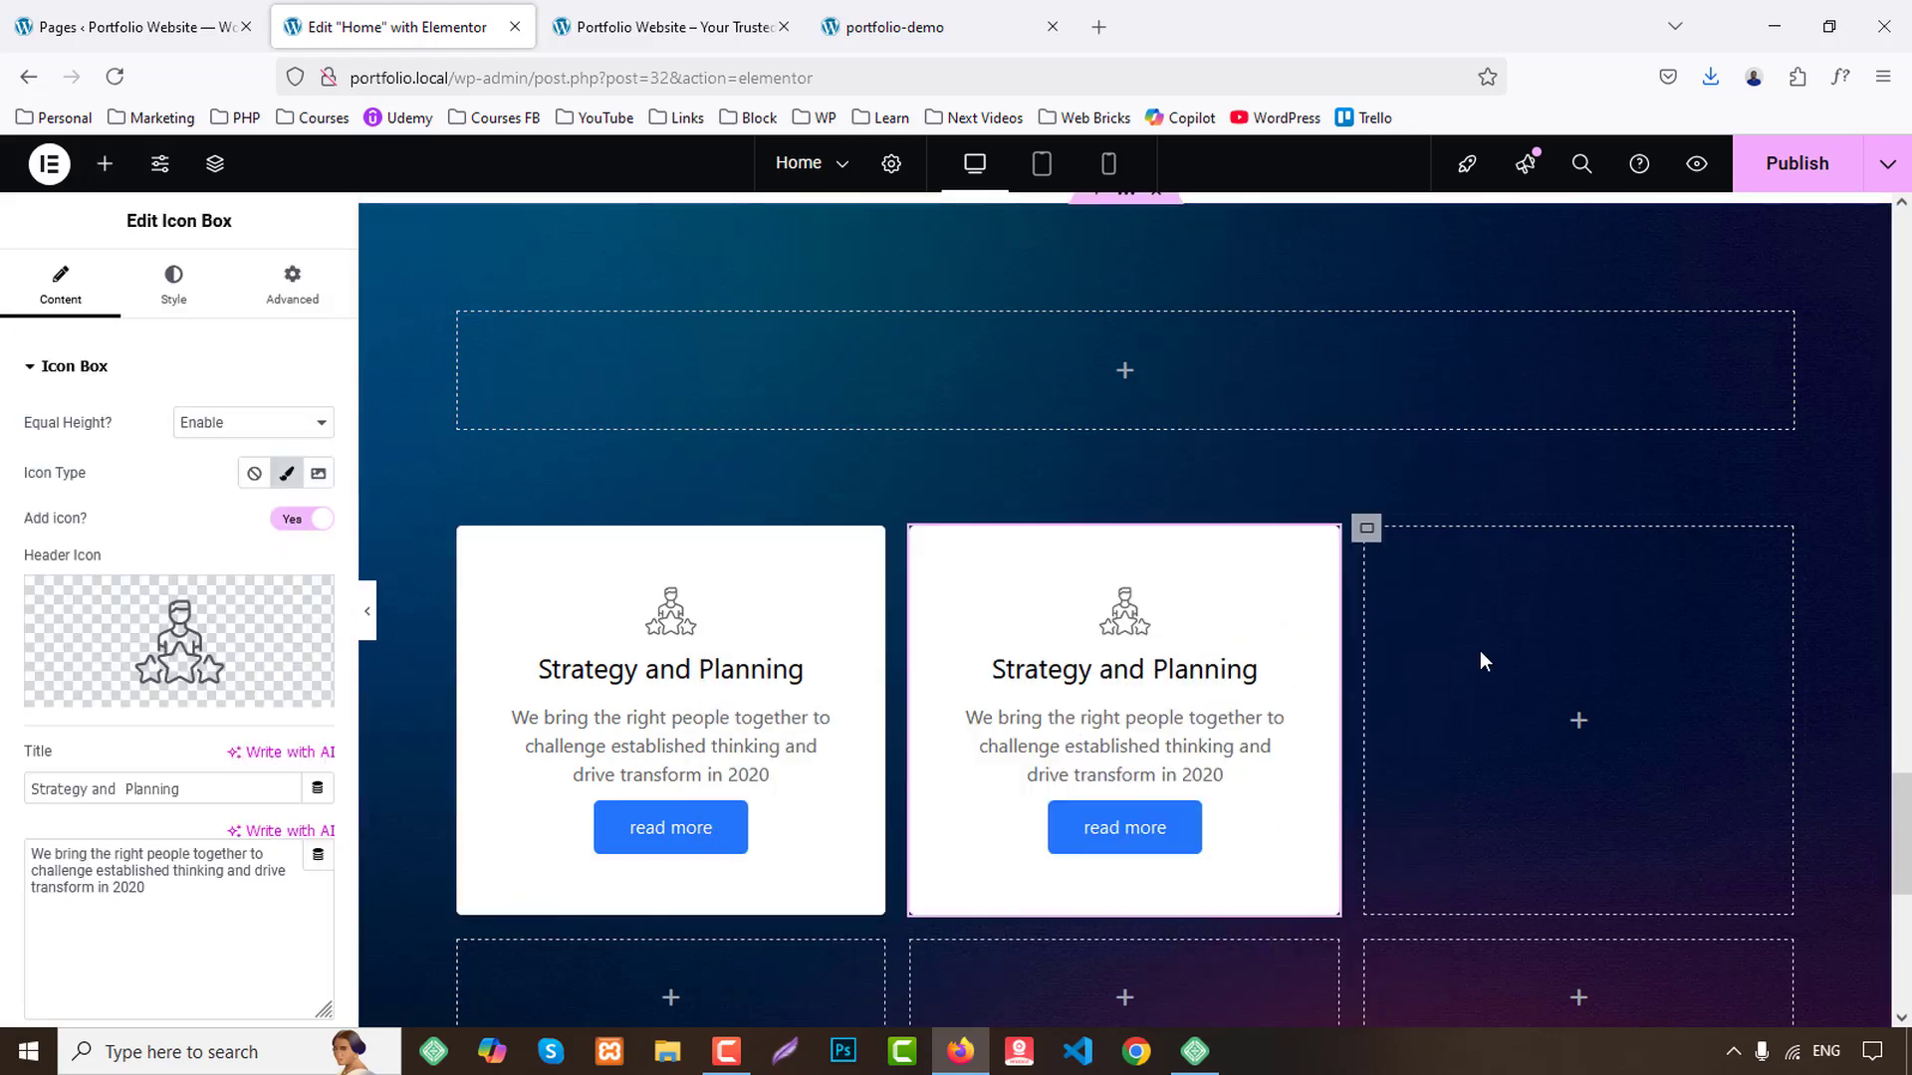
Paste a copy of the icon box into the third container of the upper row.
right_click(1477, 523)
left_click(1539, 537)
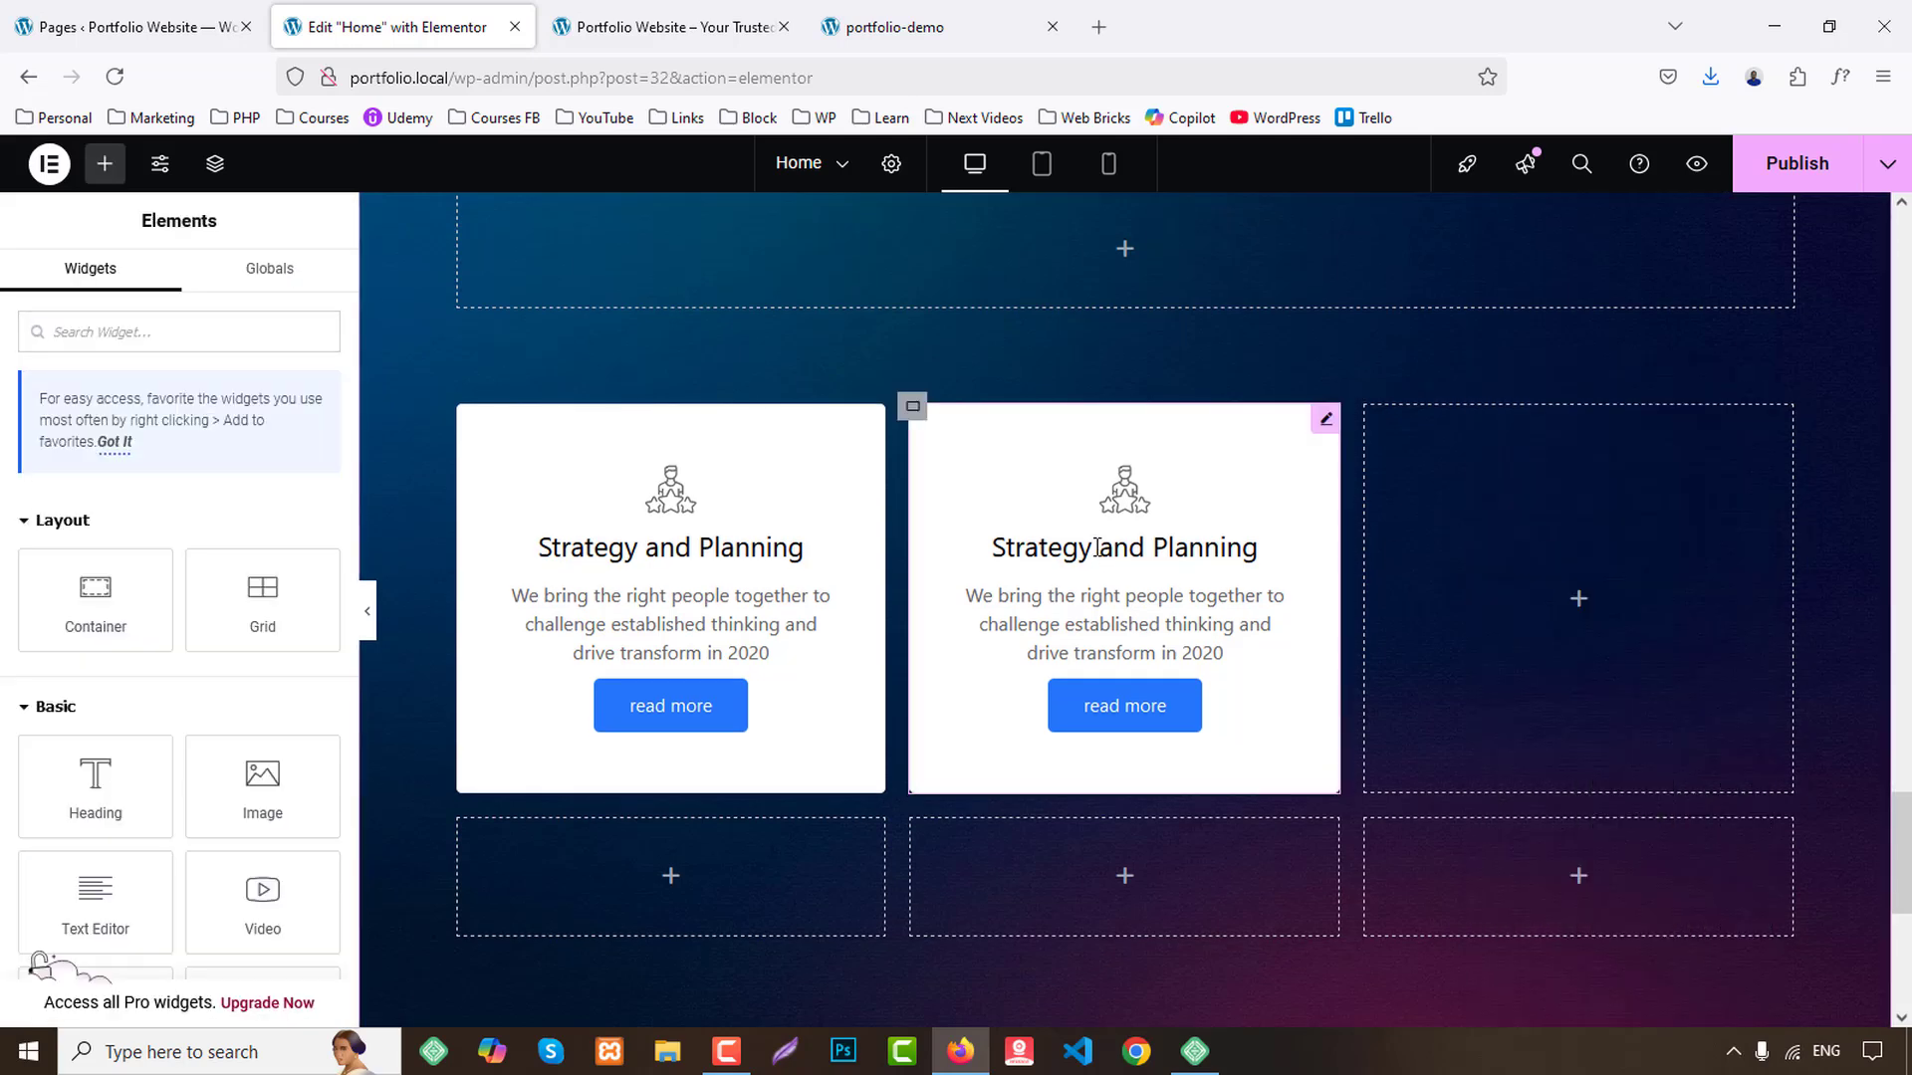
right_click(1099, 543)
left_click(1142, 586)
right_click(1542, 530)
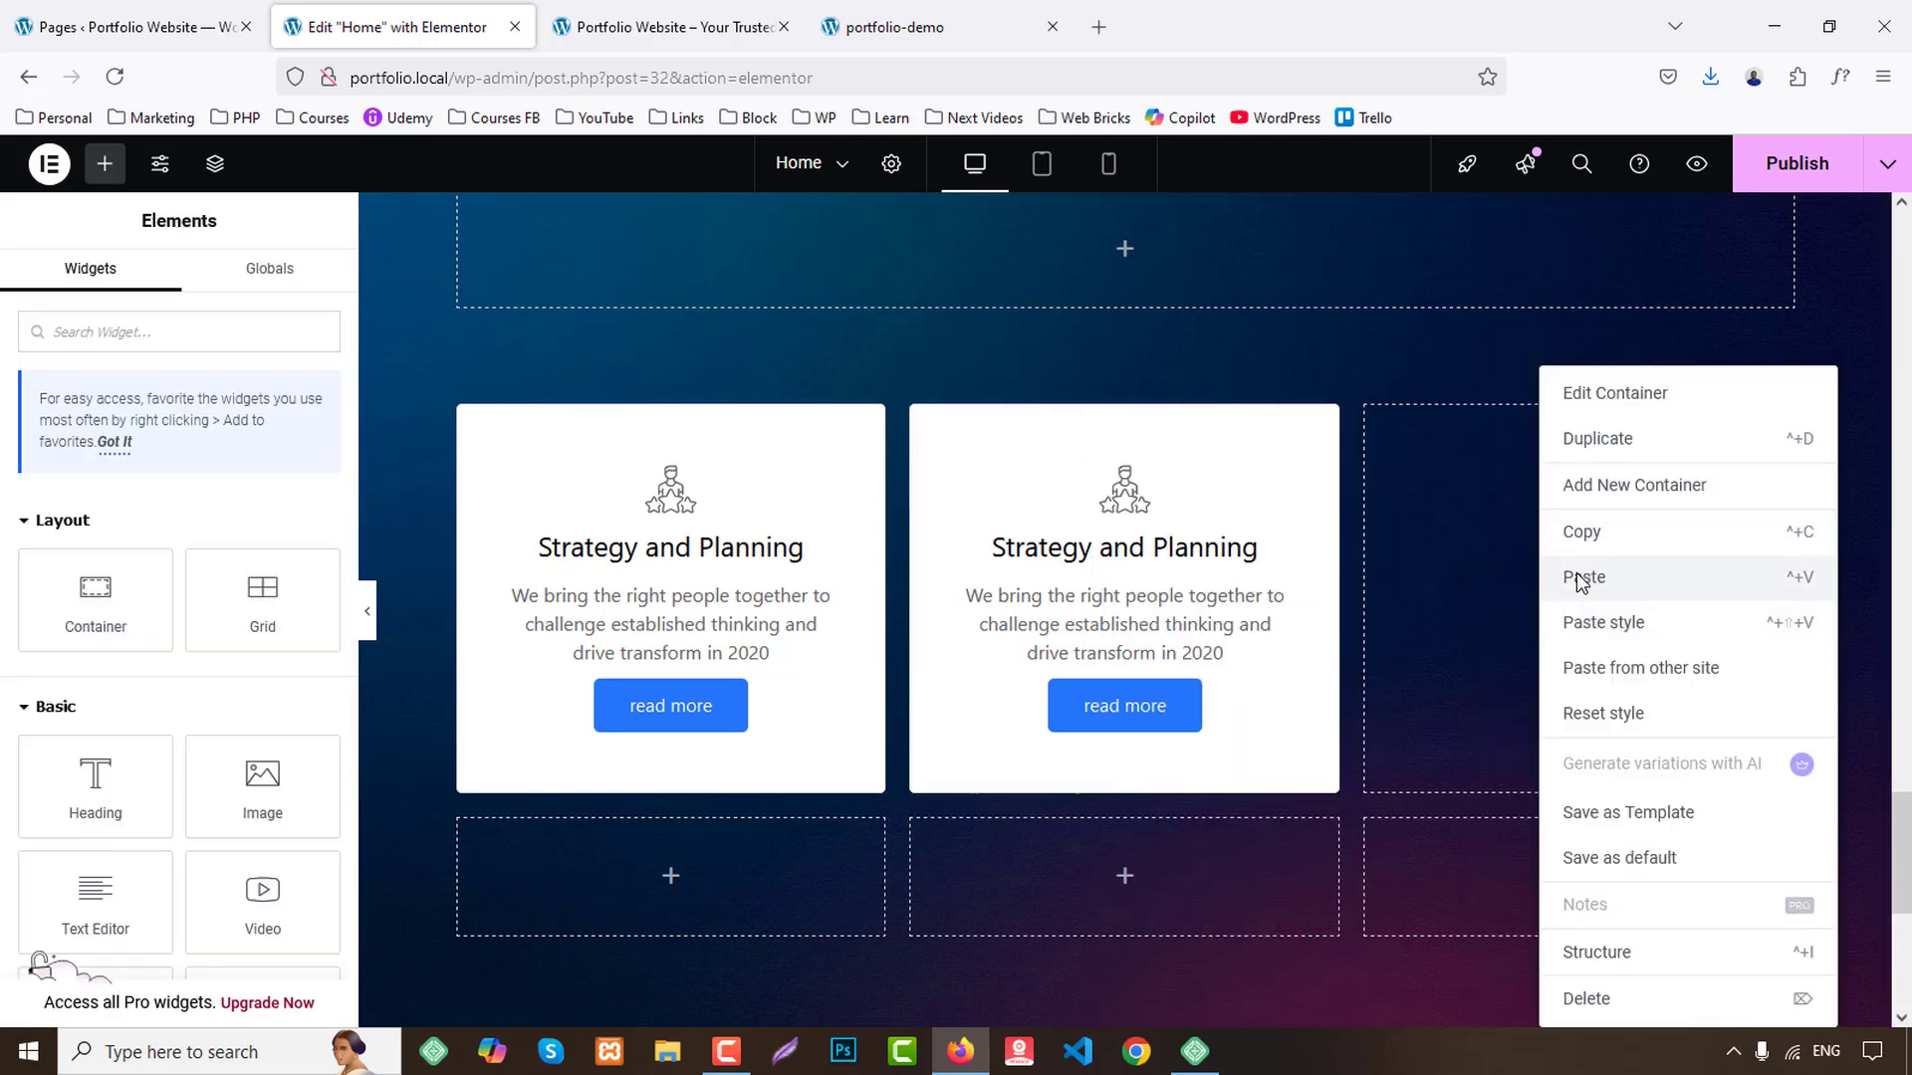
left_click(1581, 578)
Paste the icon box into all three containers of the lower row.
scroll(987, 621, "down", 4)
right_click(767, 521)
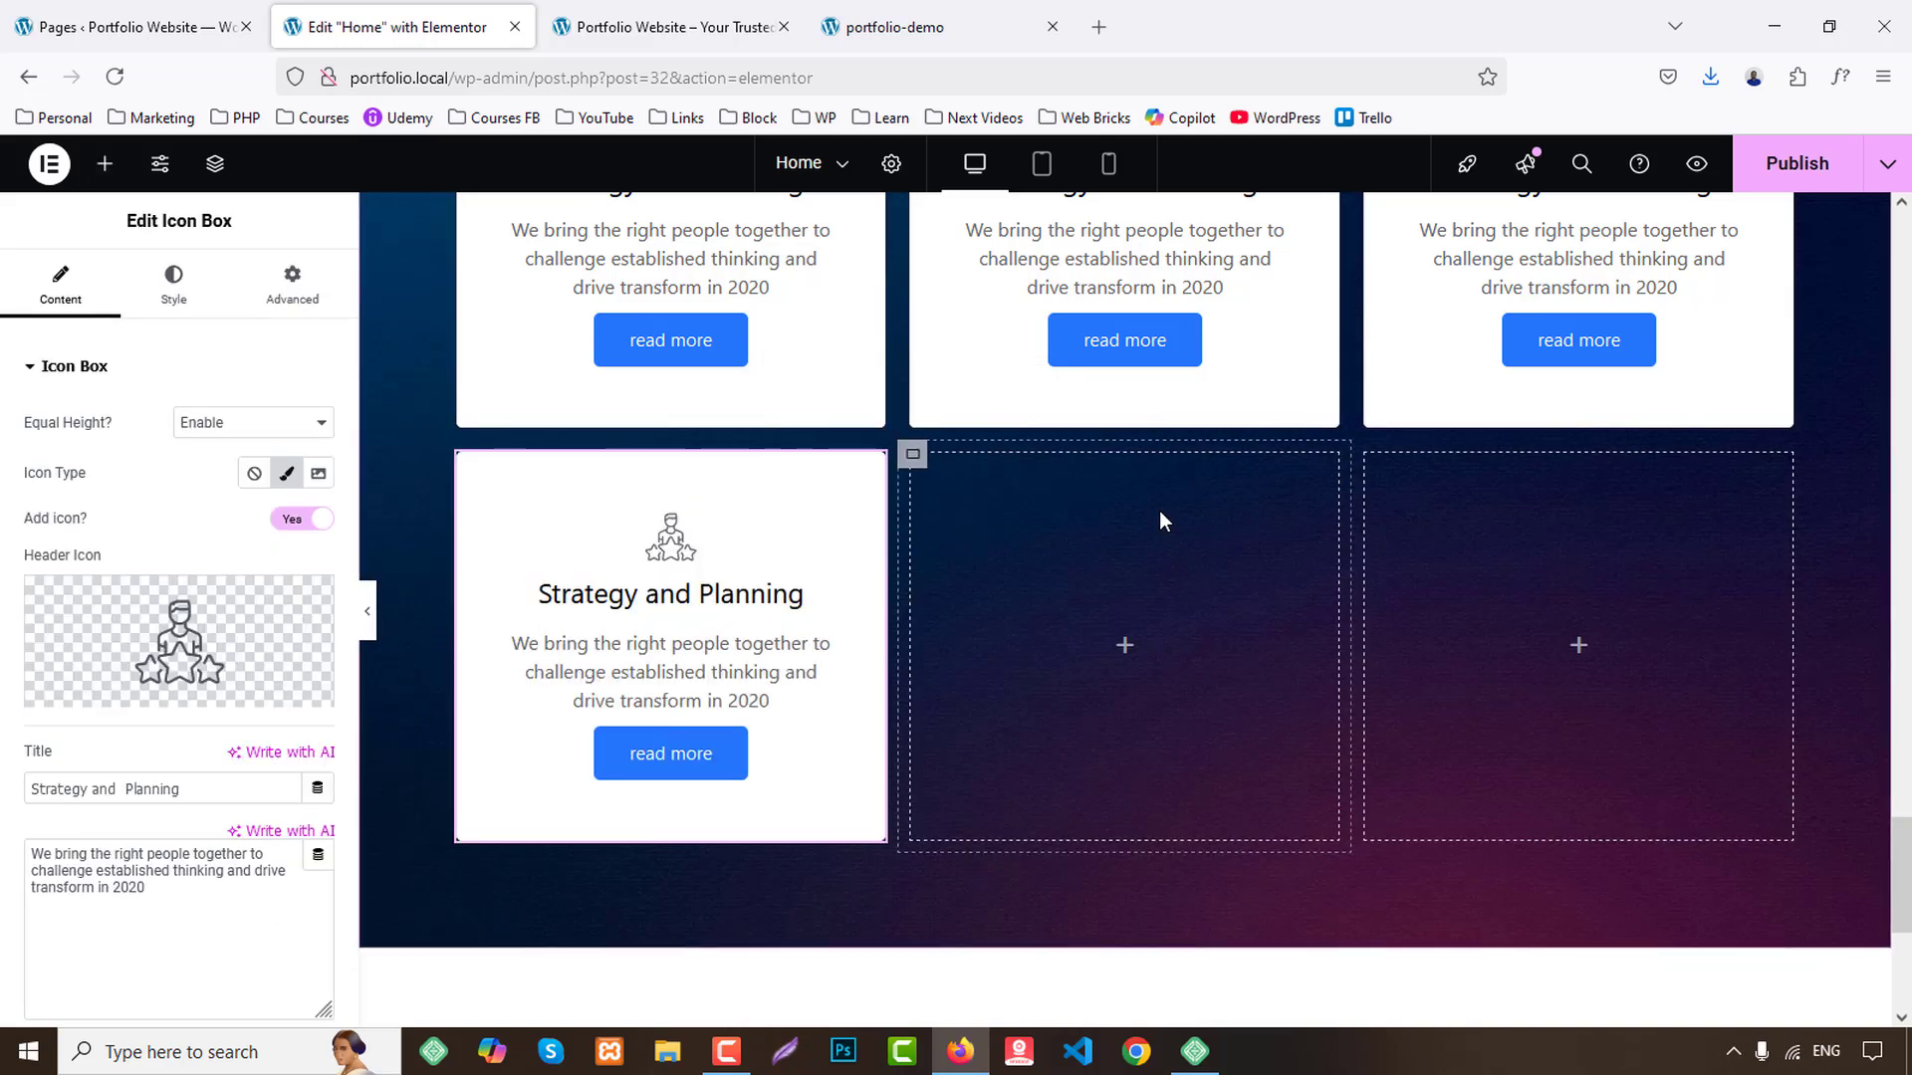
right_click(1159, 511)
left_click(1223, 577)
right_click(1508, 562)
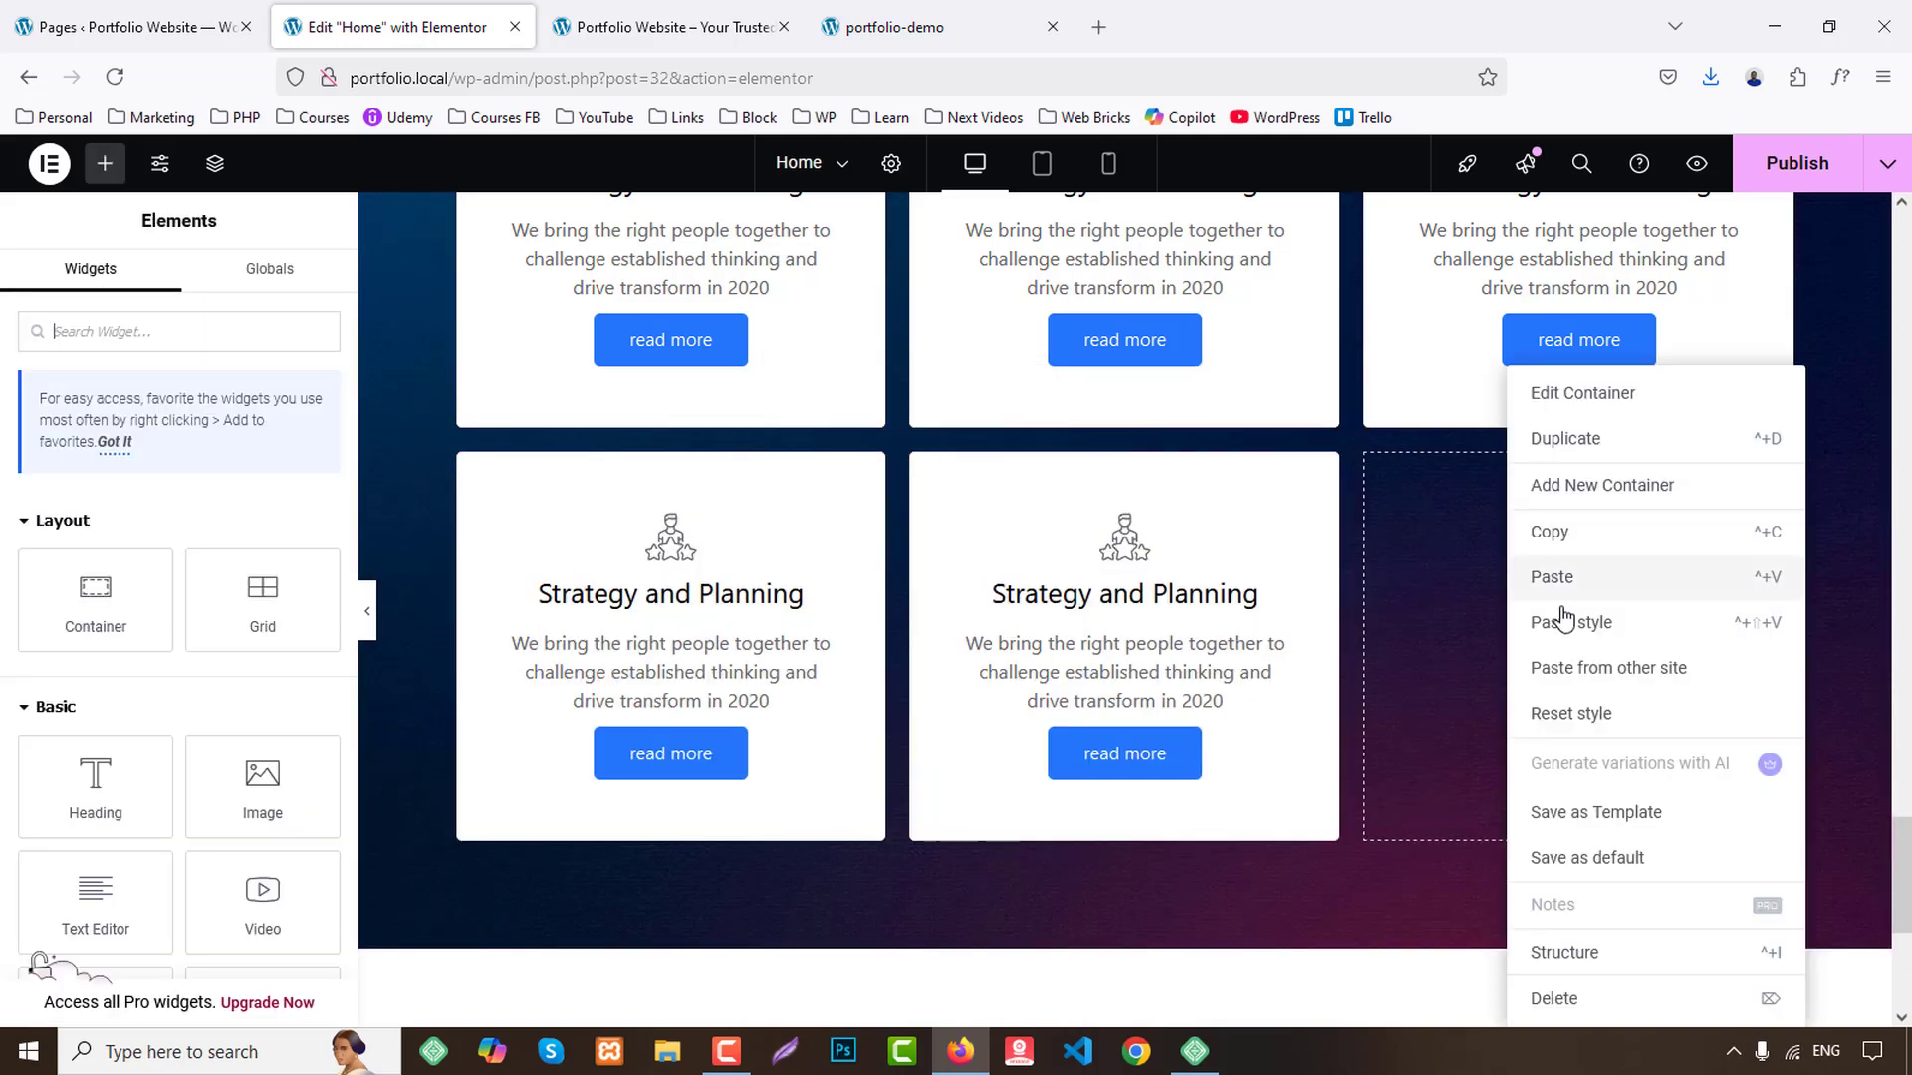
left_click(1563, 579)
Copy the "What I Know?" heading from the skills section into the empty header container above the icon boxes.
scroll(1568, 603, "up", 15)
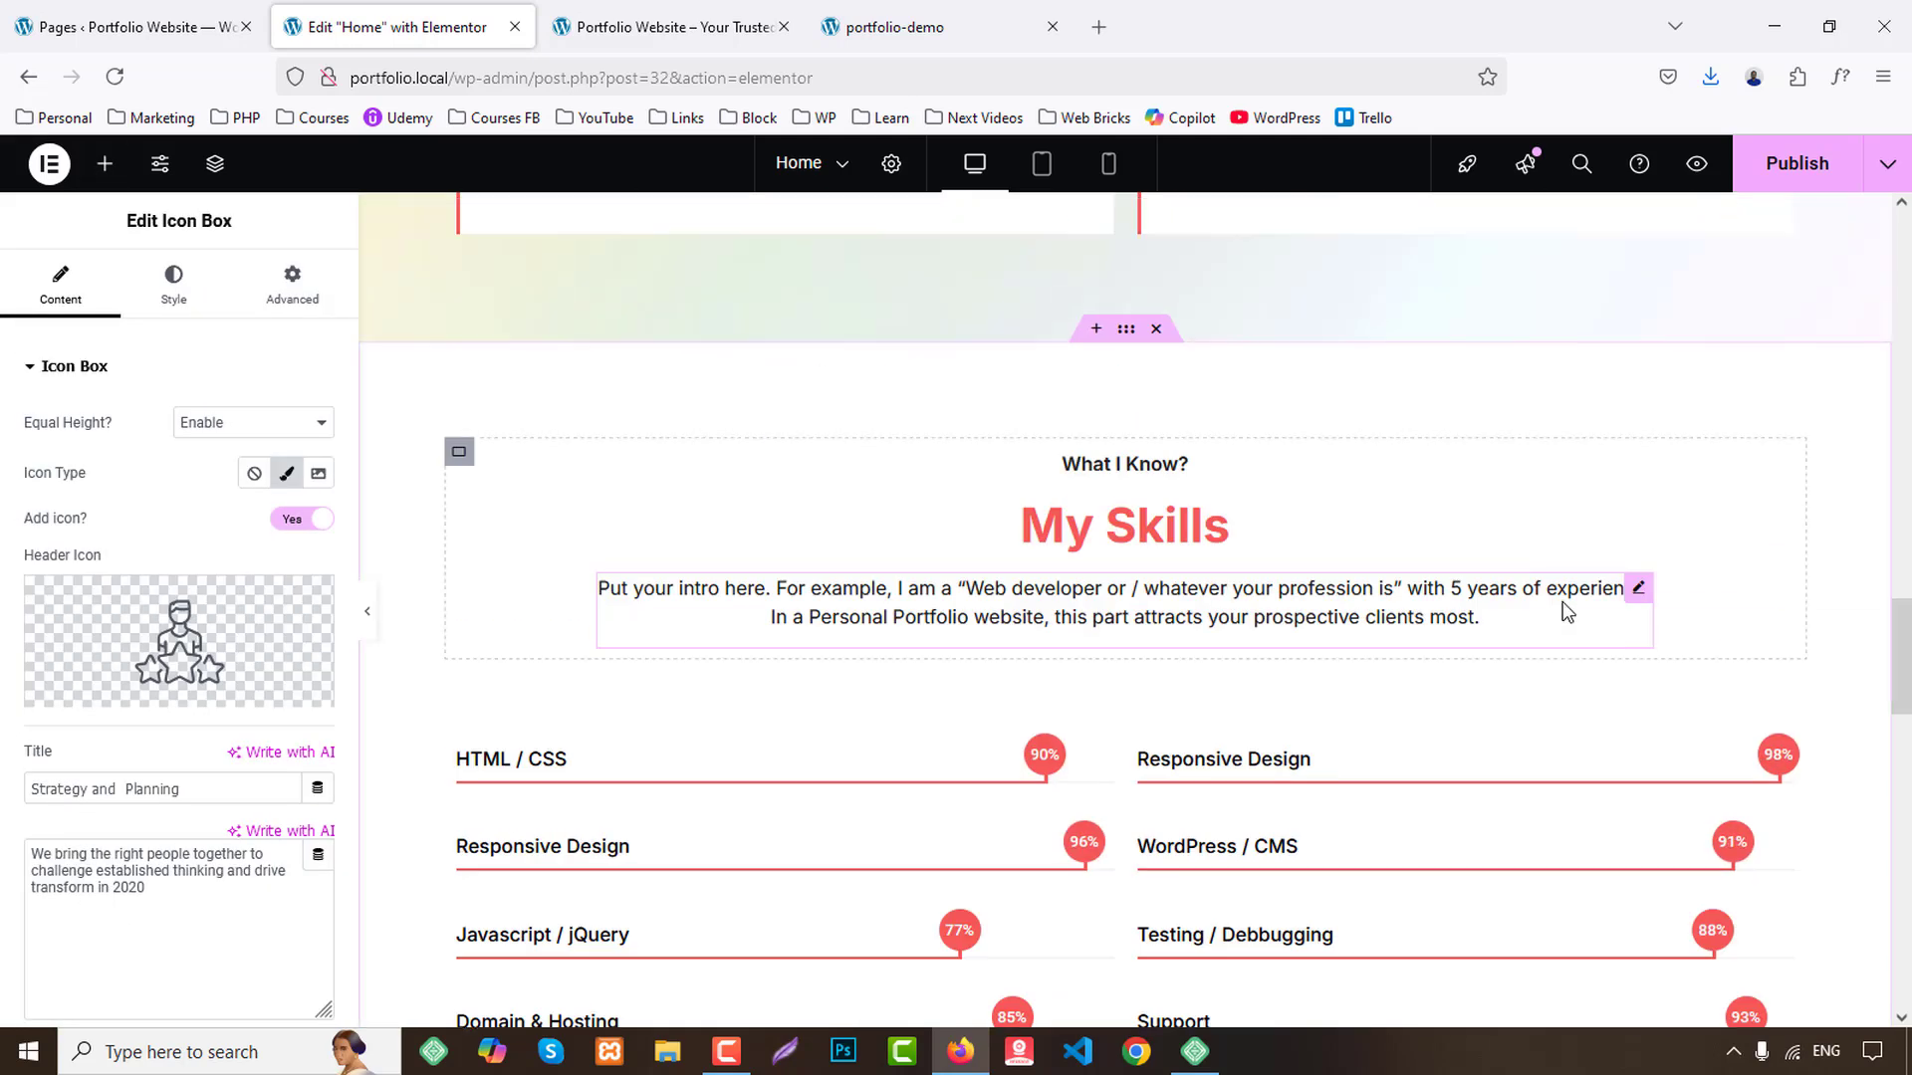
right_click(1103, 470)
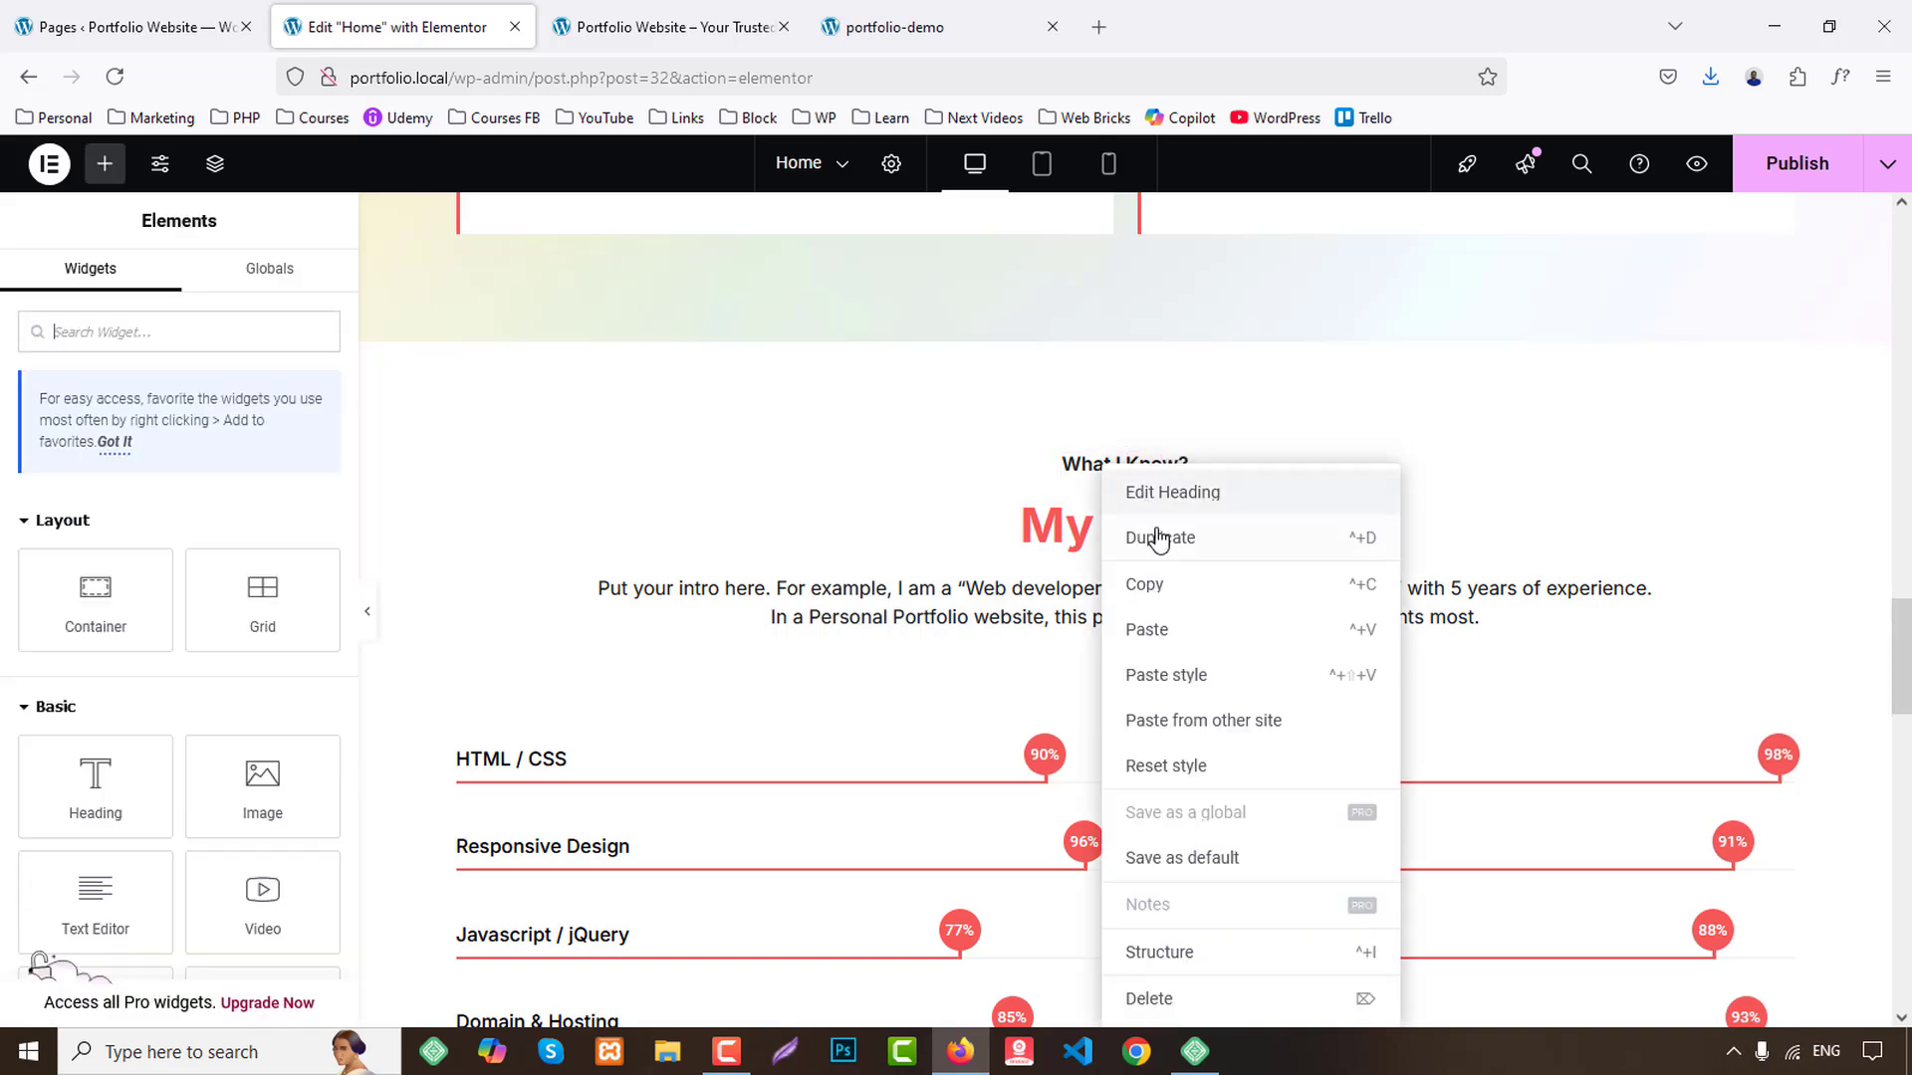
left_click(1145, 584)
scroll(999, 573, "down", 7)
right_click(970, 601)
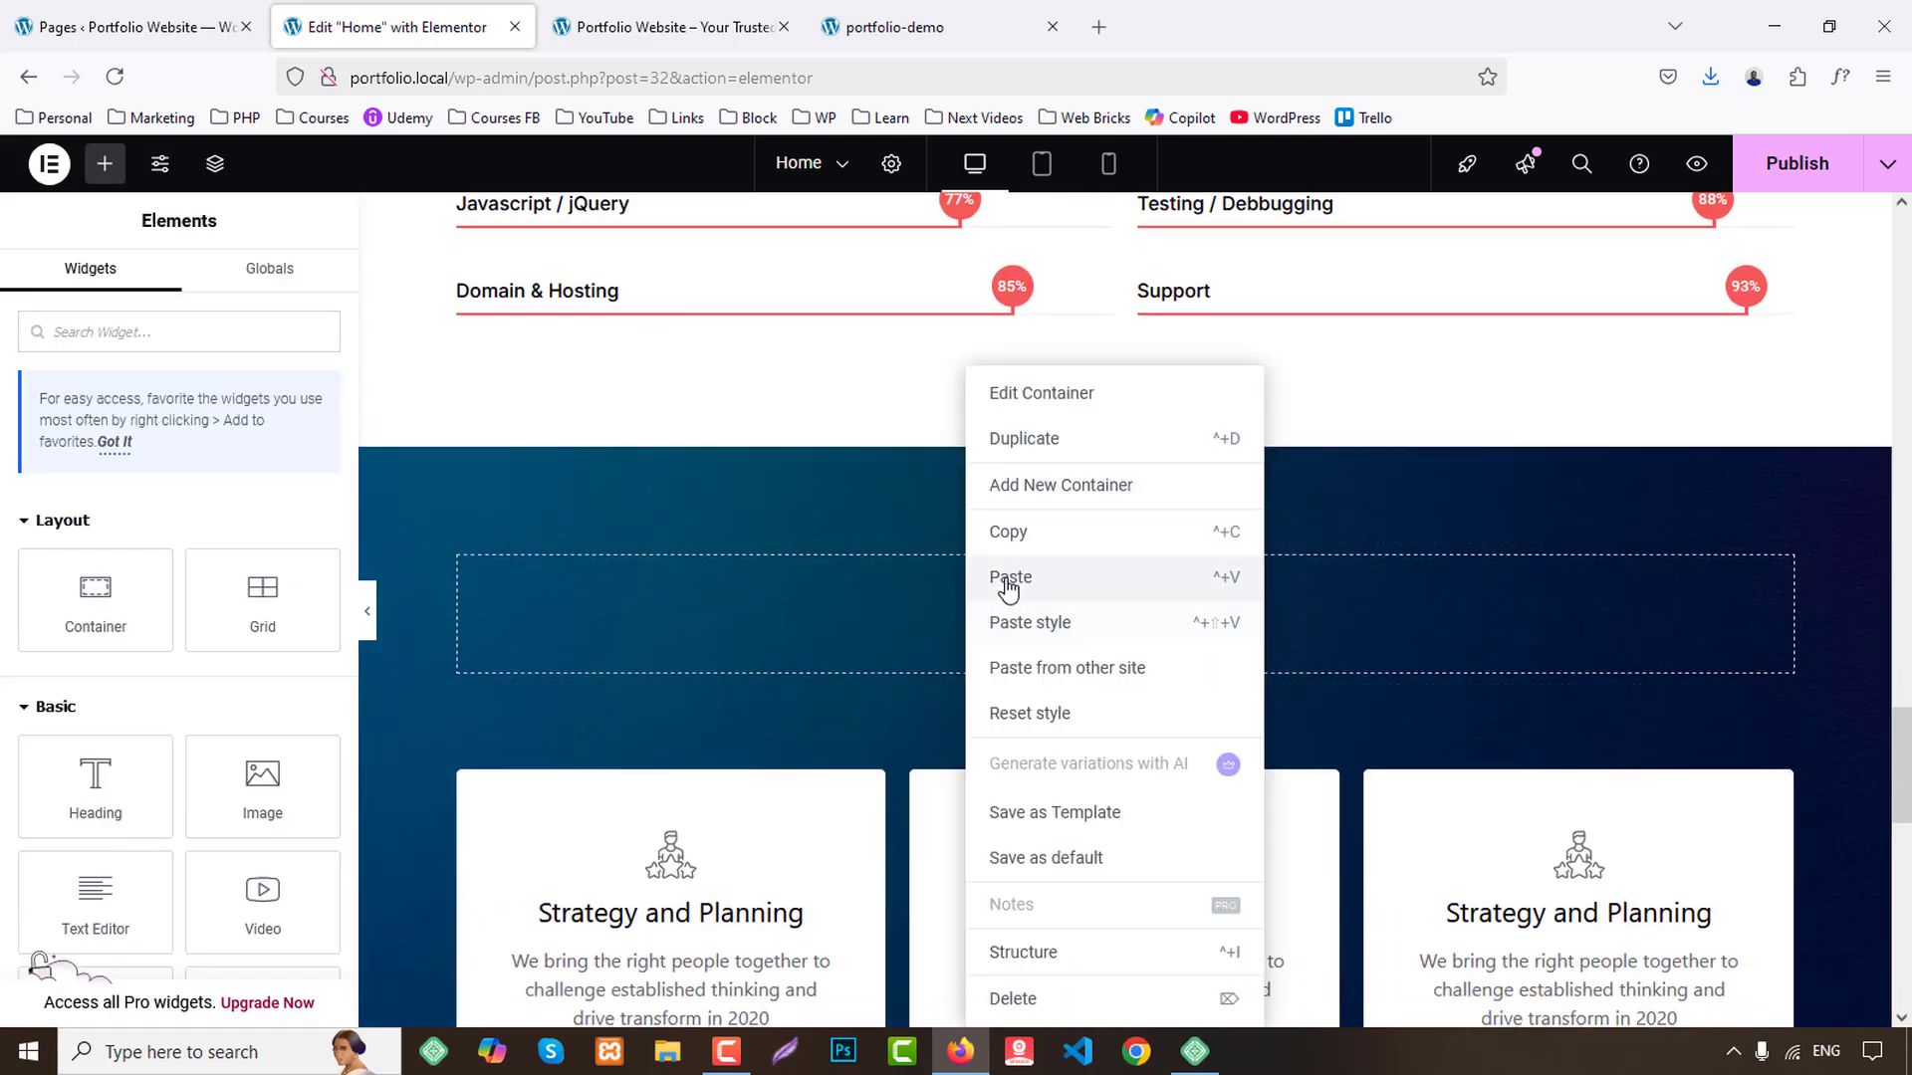
left_click(1007, 581)
Copy the "My Skills" heading from the skills section and paste it below "What I Know?" in the dark section.
scroll(1115, 558, "up", 6)
right_click(1100, 423)
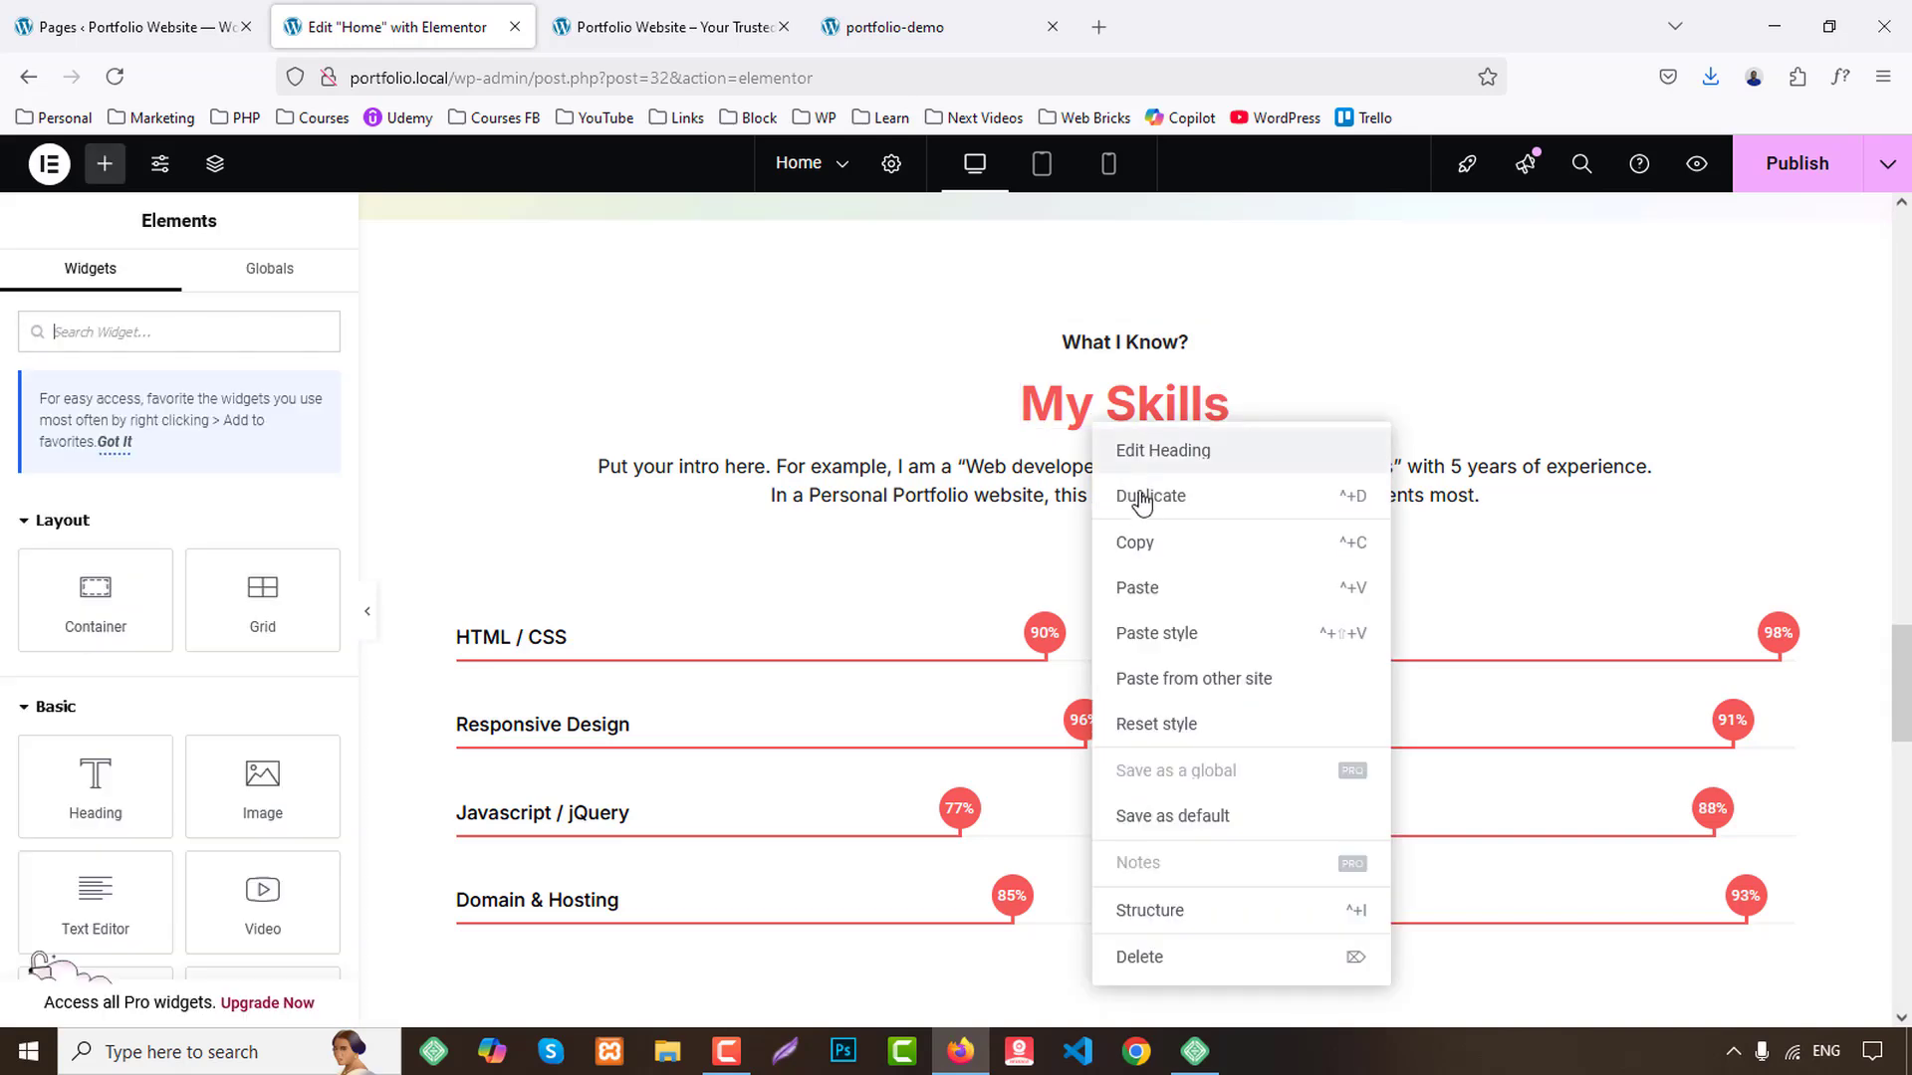
left_click(1145, 540)
scroll(889, 652, "down", 5)
right_click(523, 687)
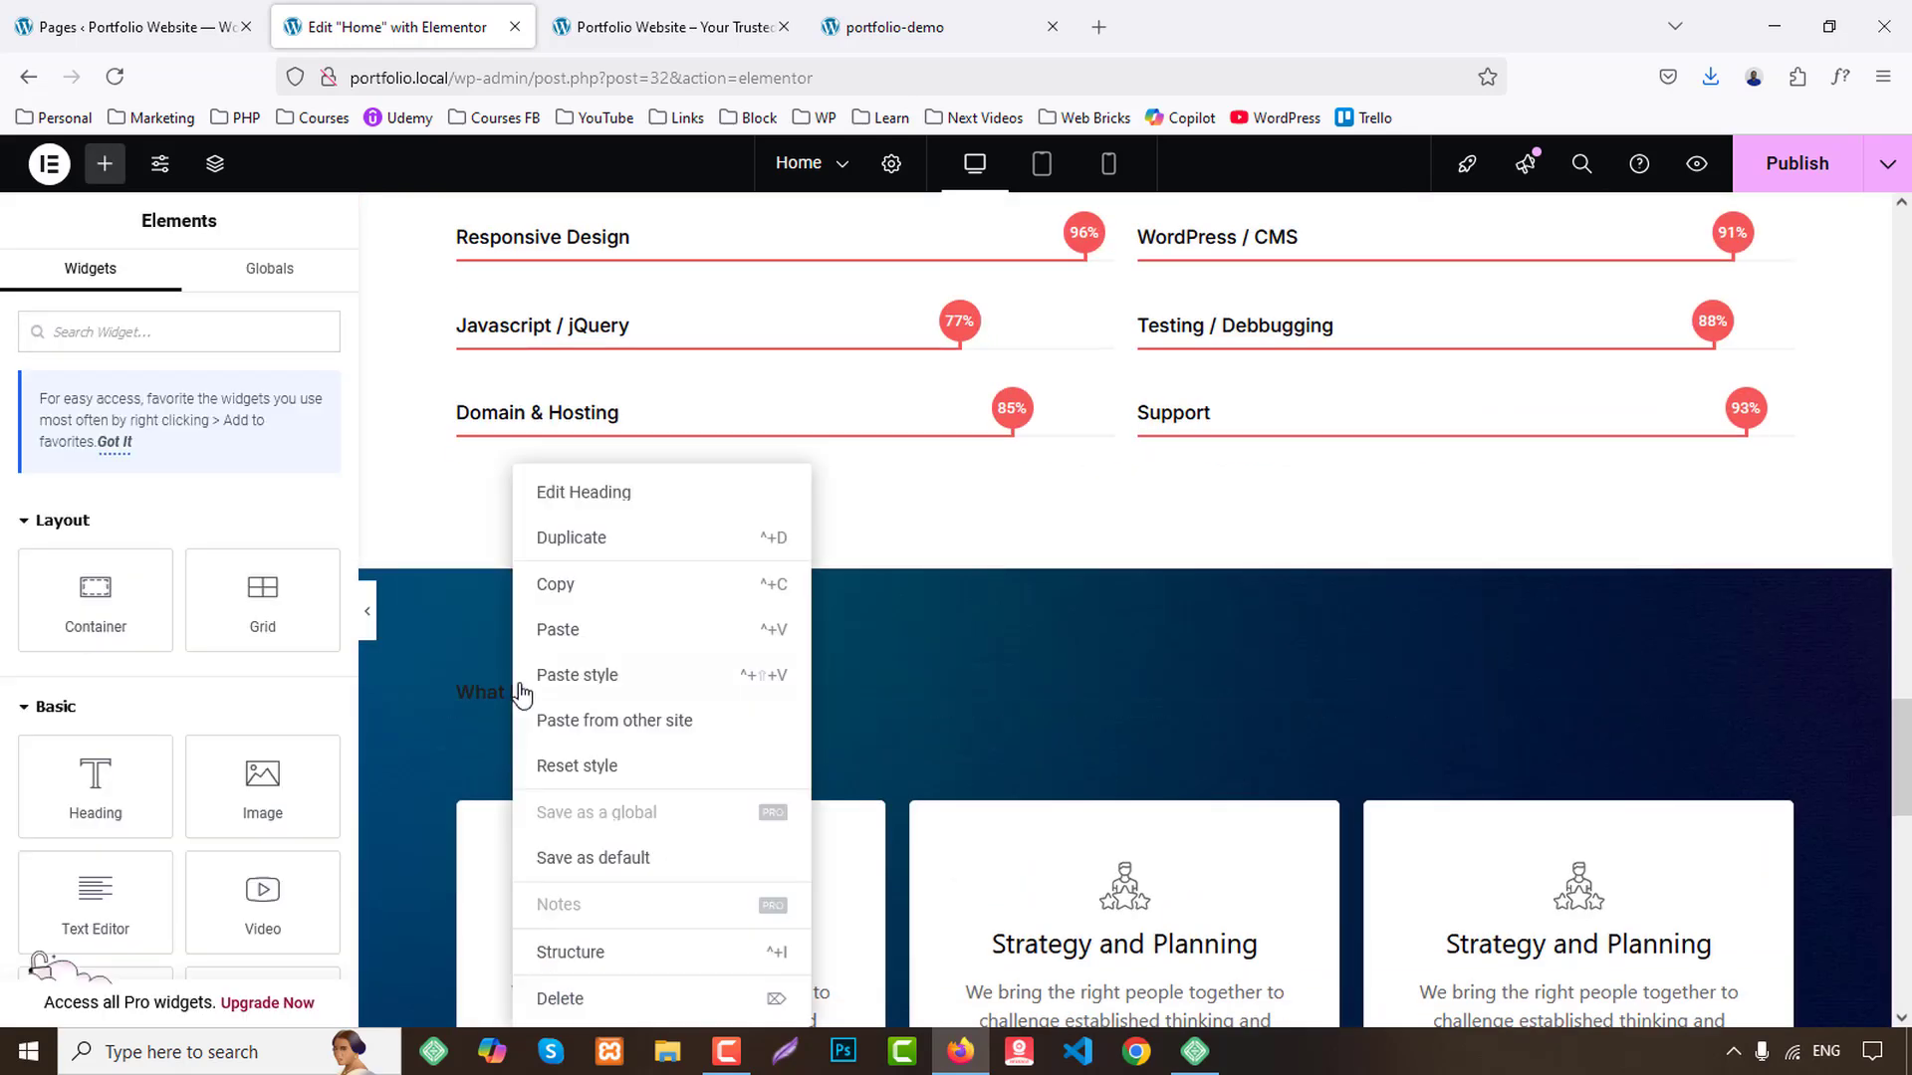
left_click(627, 642)
Copy the intro paragraph from the skills section and paste it below the "My Skills" heading in the dark section.
scroll(995, 609, "up", 6)
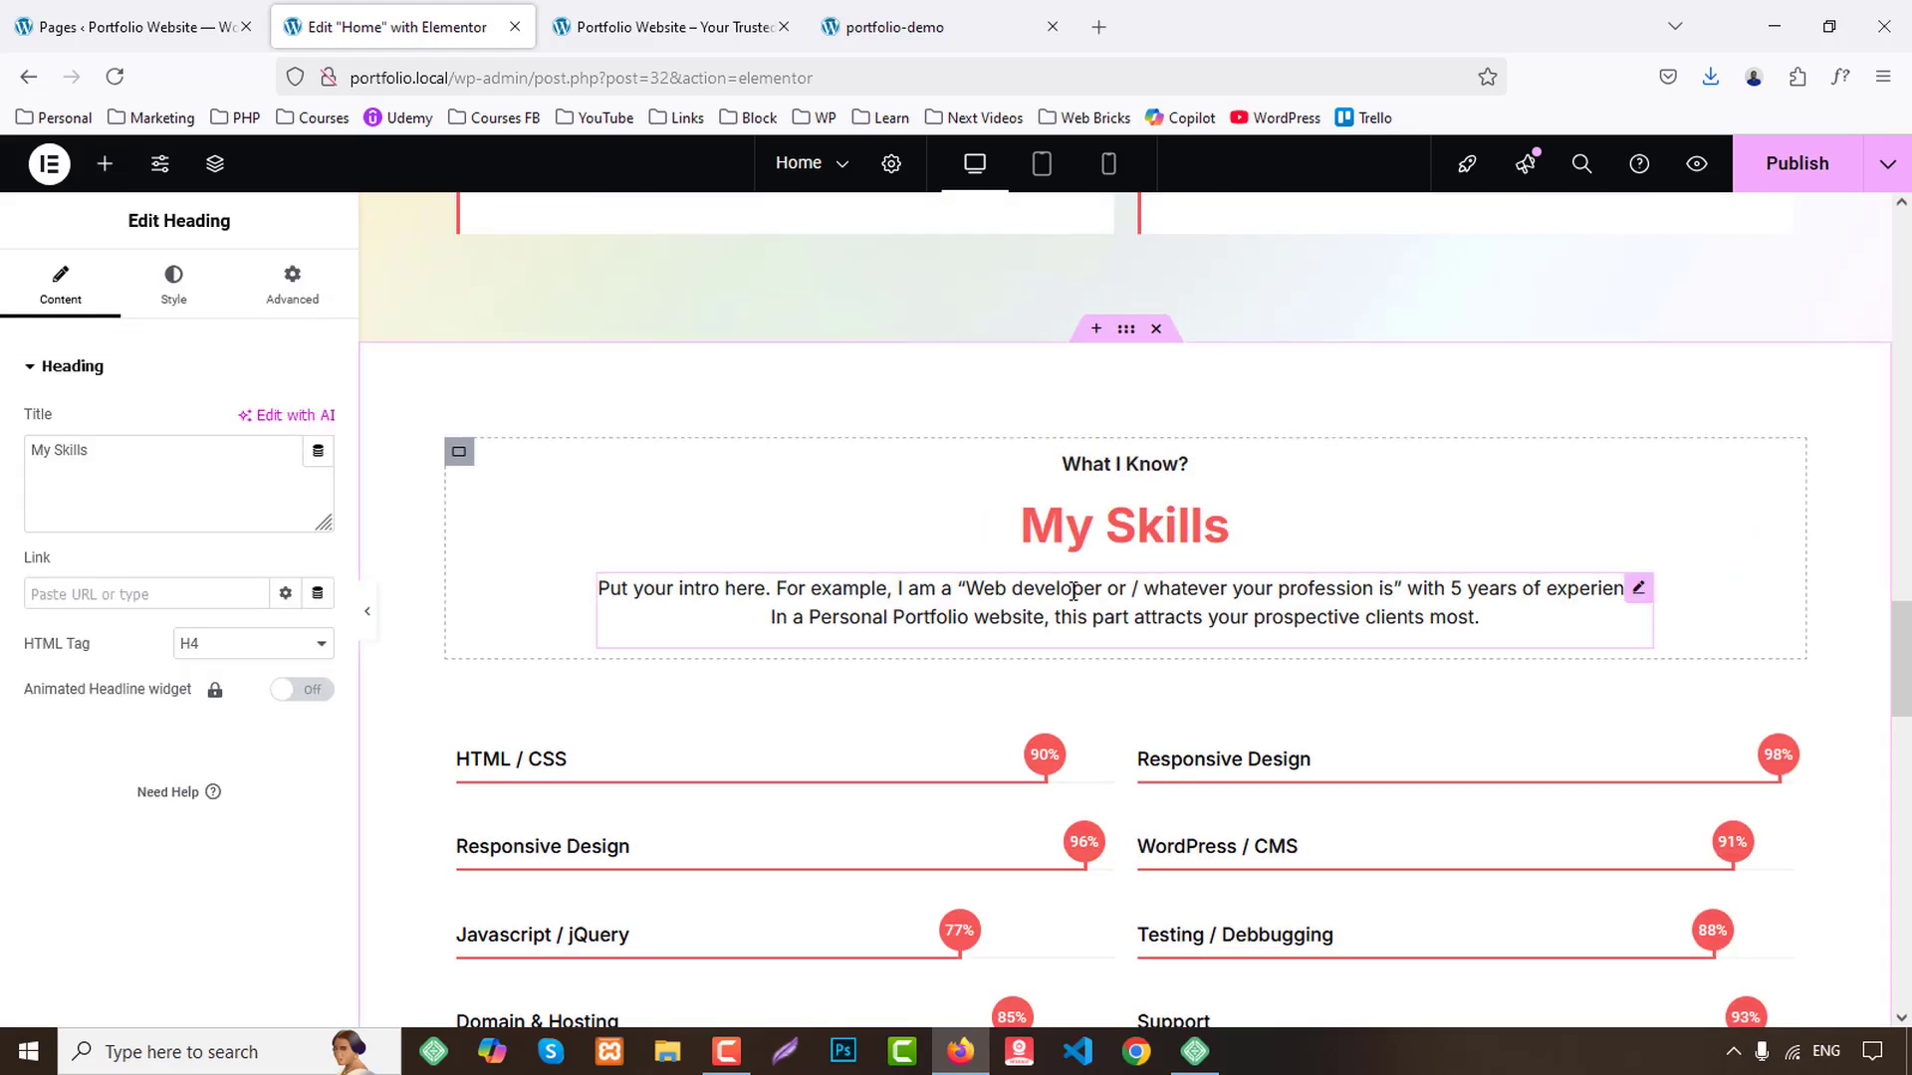
right_click(1071, 588)
left_click(1112, 590)
scroll(709, 746, "down", 5)
right_click(557, 573)
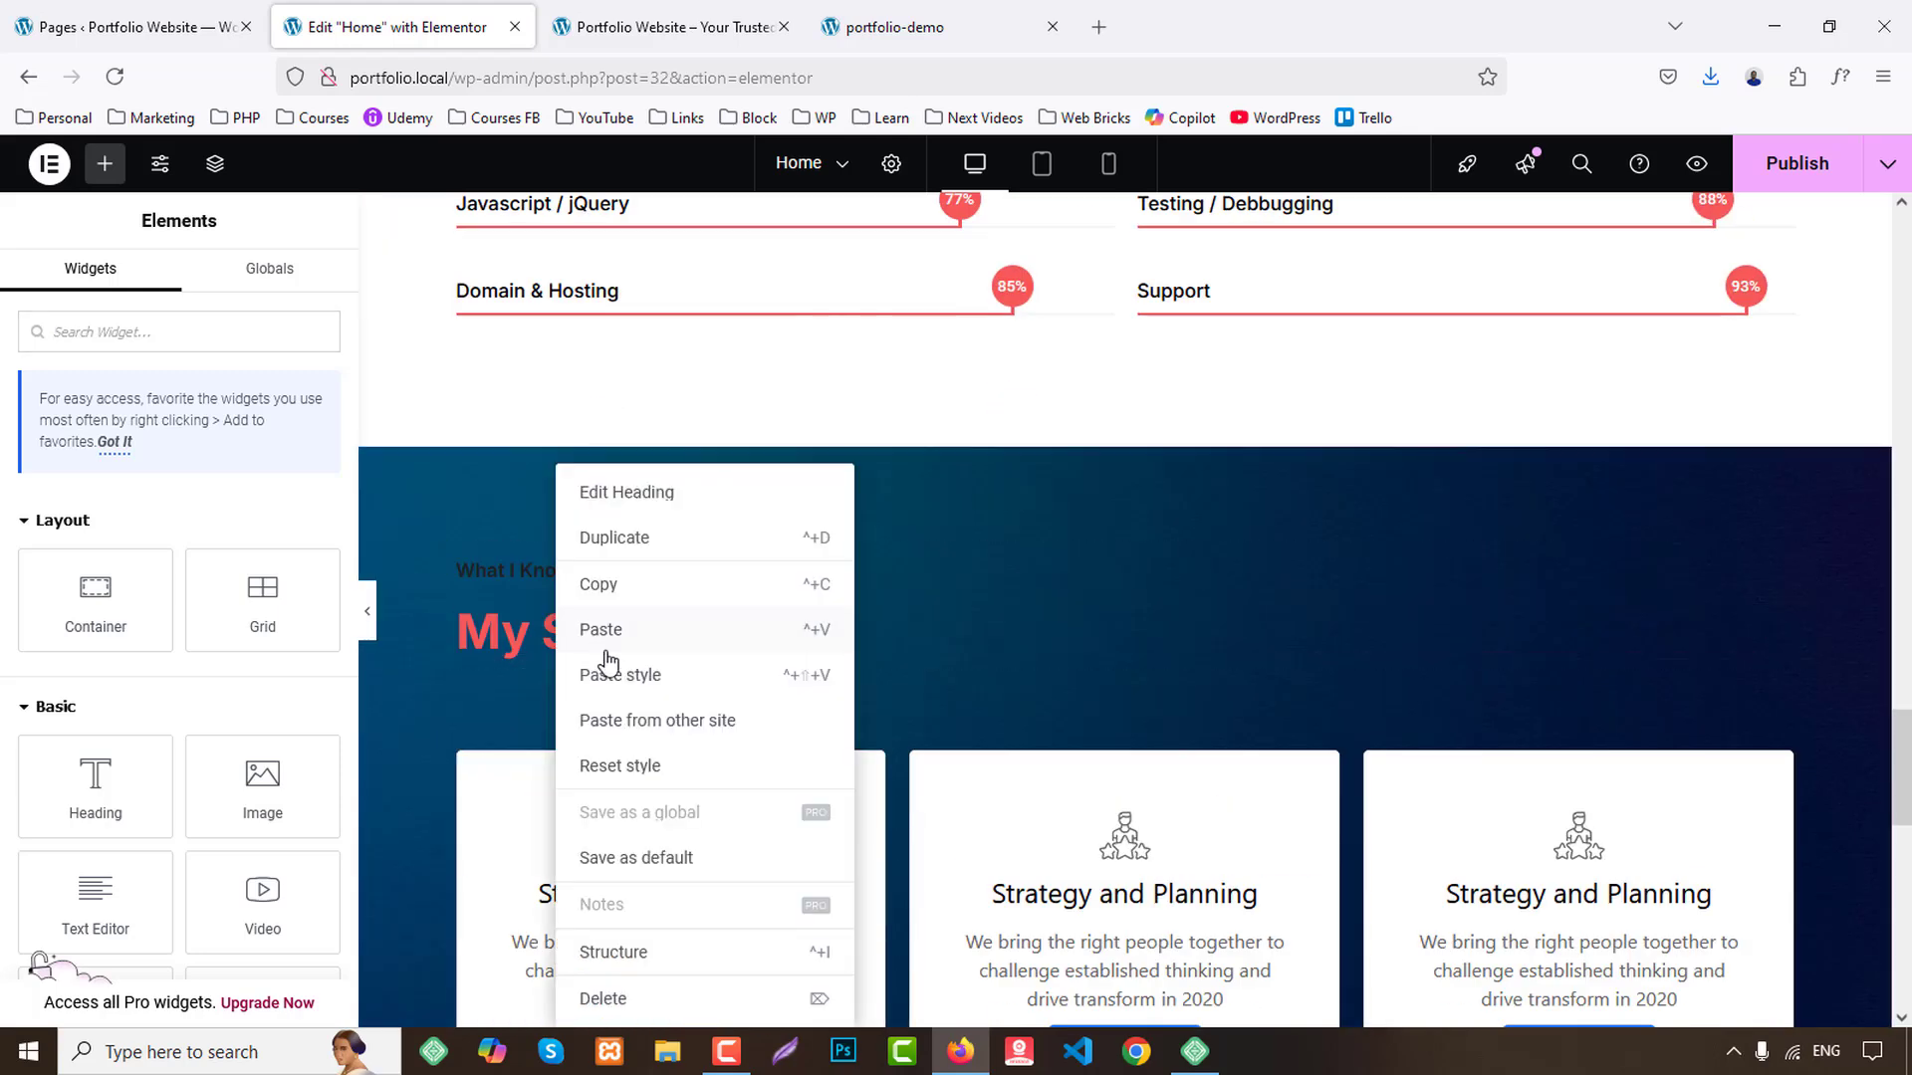
left_click(618, 643)
Copy the skills header container and apply its style to the dark section's header container to centre the content.
scroll(970, 643, "up", 7)
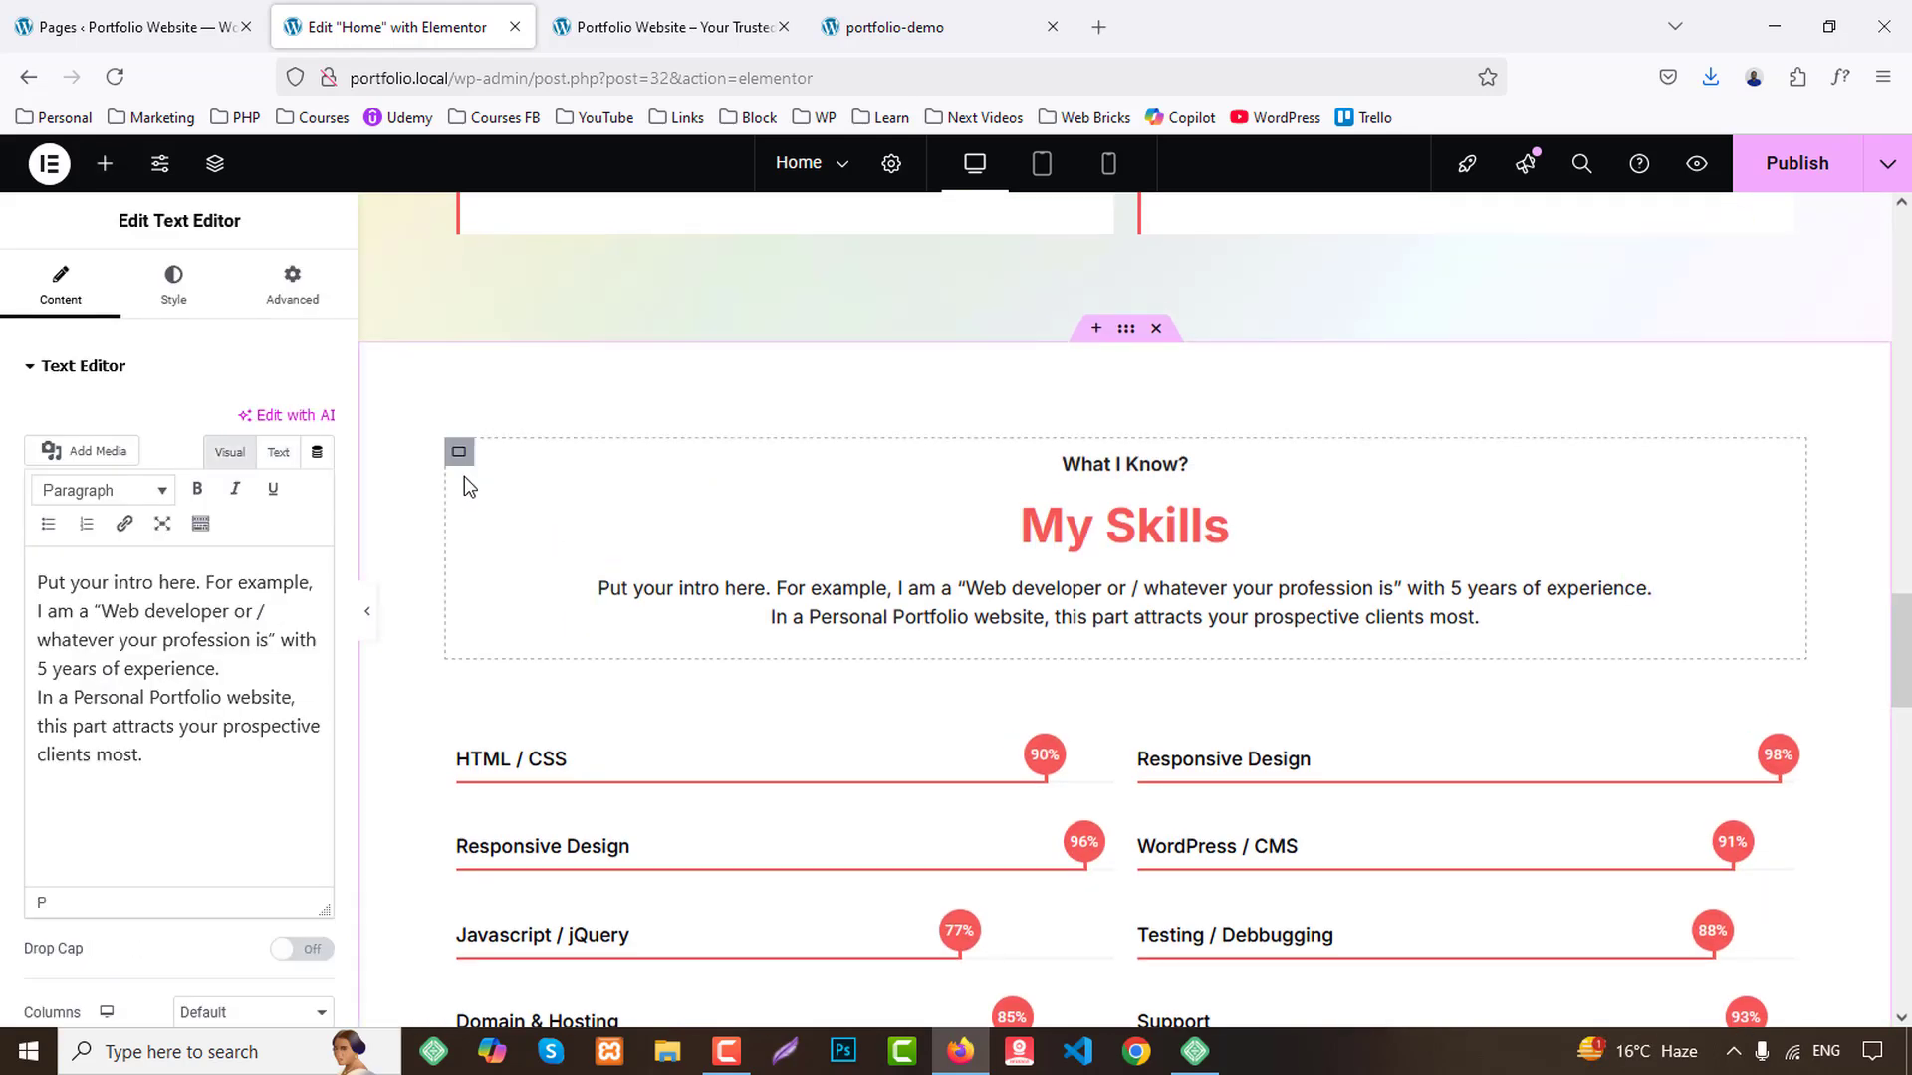
right_click(464, 476)
left_click(498, 537)
scroll(442, 555, "down", 7)
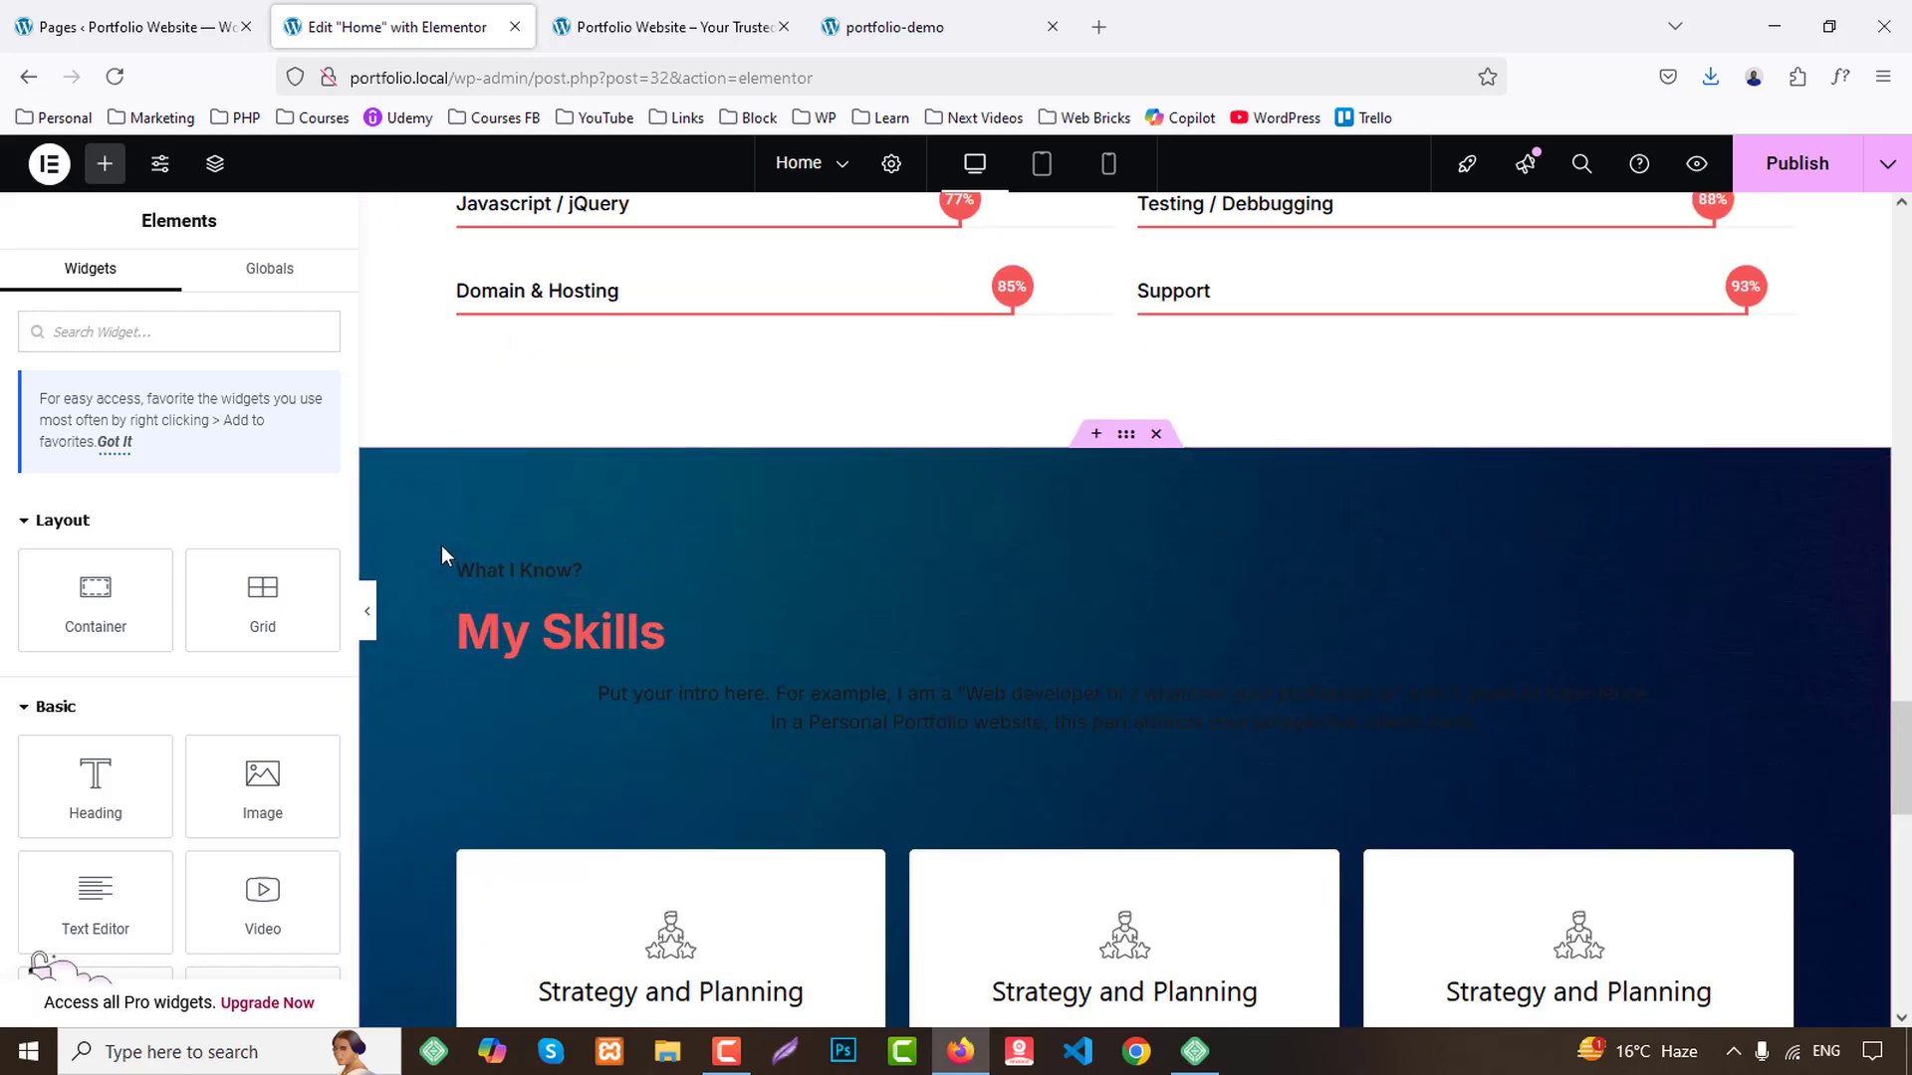
right_click(459, 563)
left_click(522, 629)
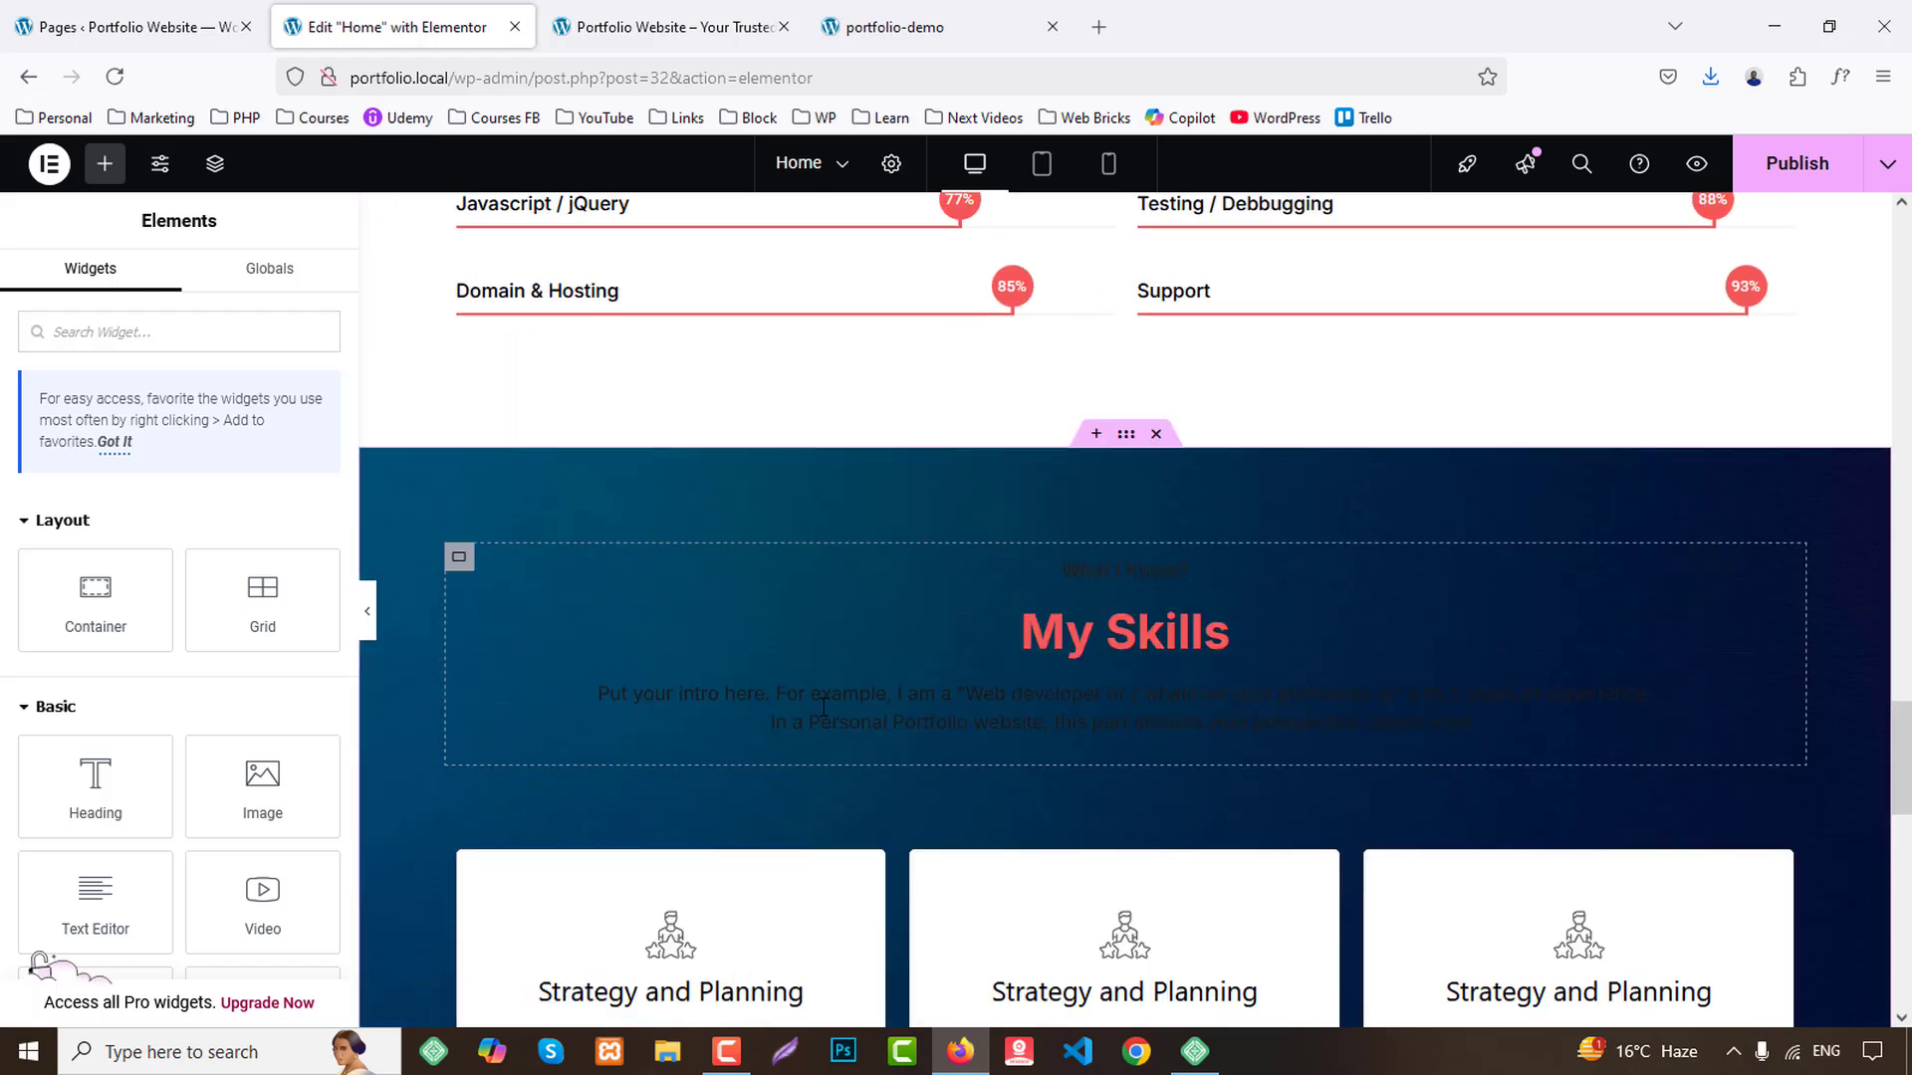
Set the text color of the dark section's "What I Know?" heading to the global White.
left_click(1088, 571)
left_click(174, 284)
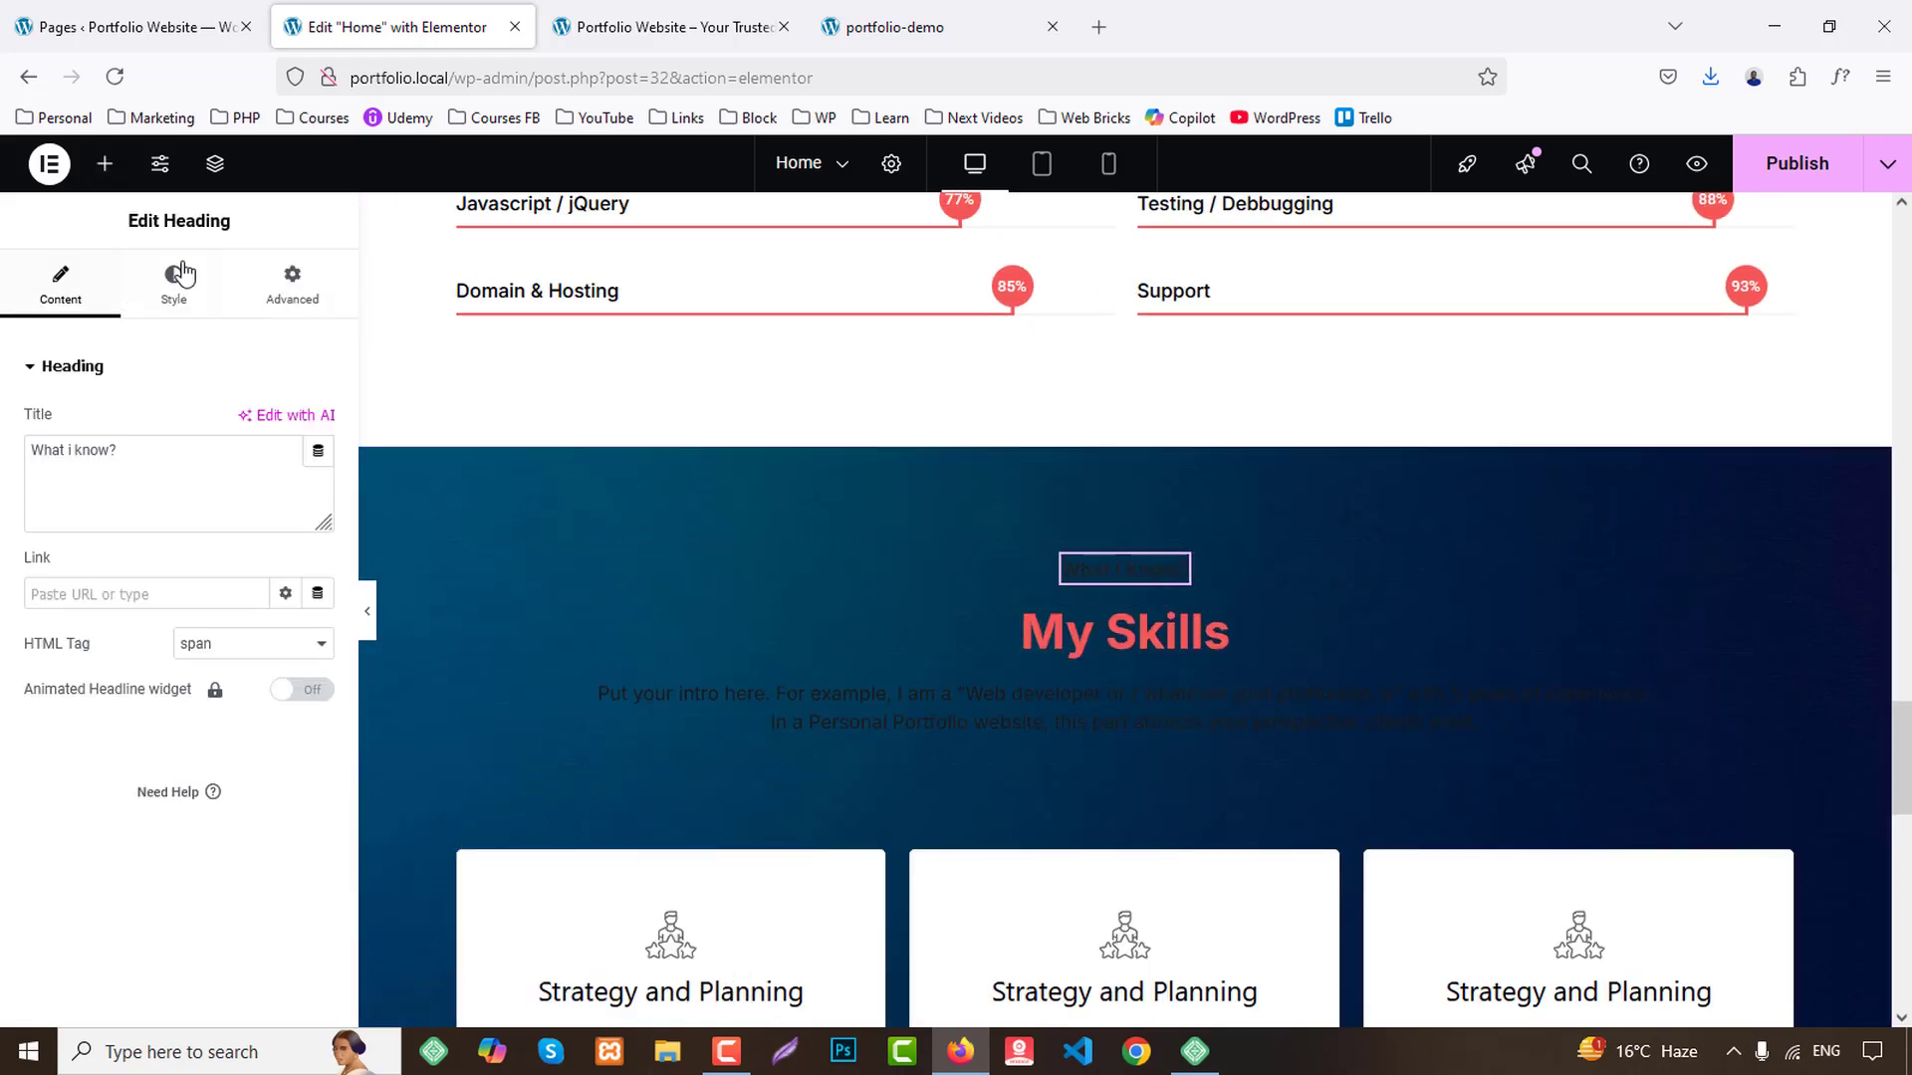
left_click(286, 709)
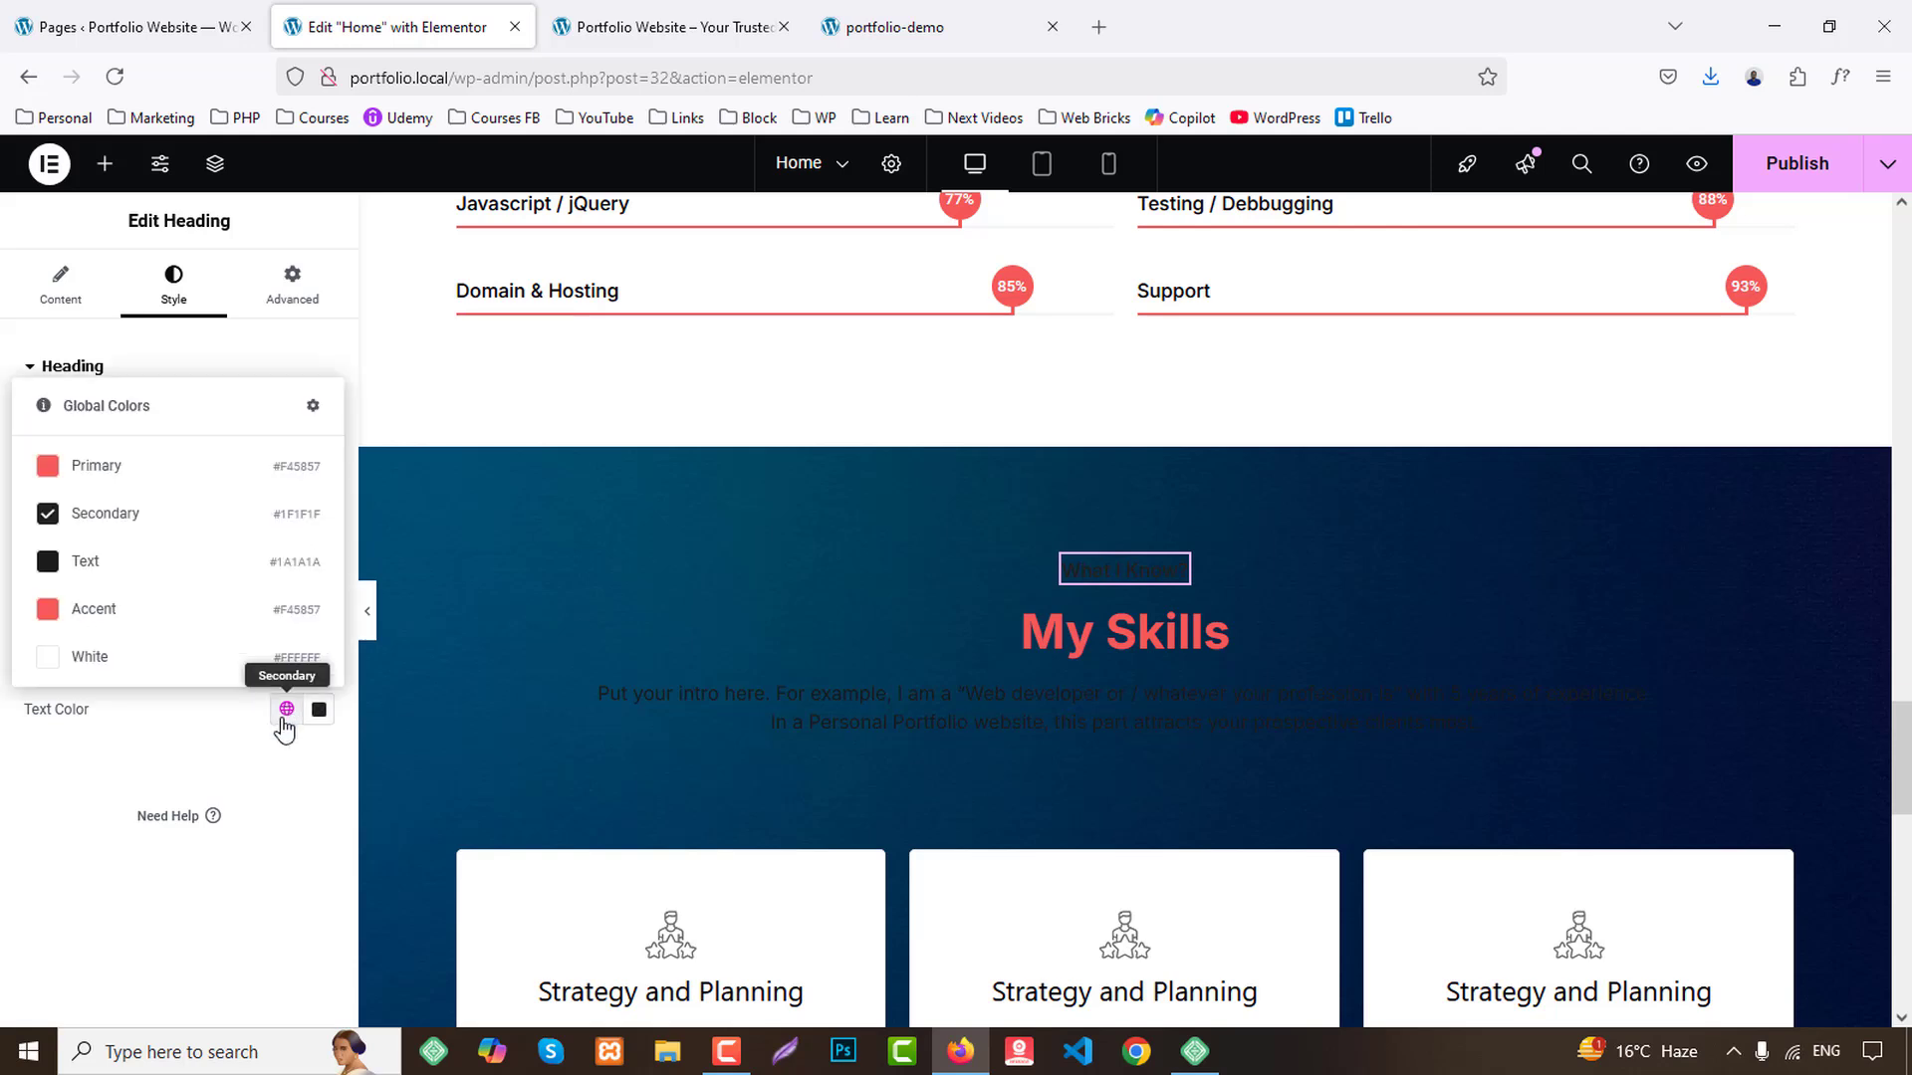
left_click(94, 656)
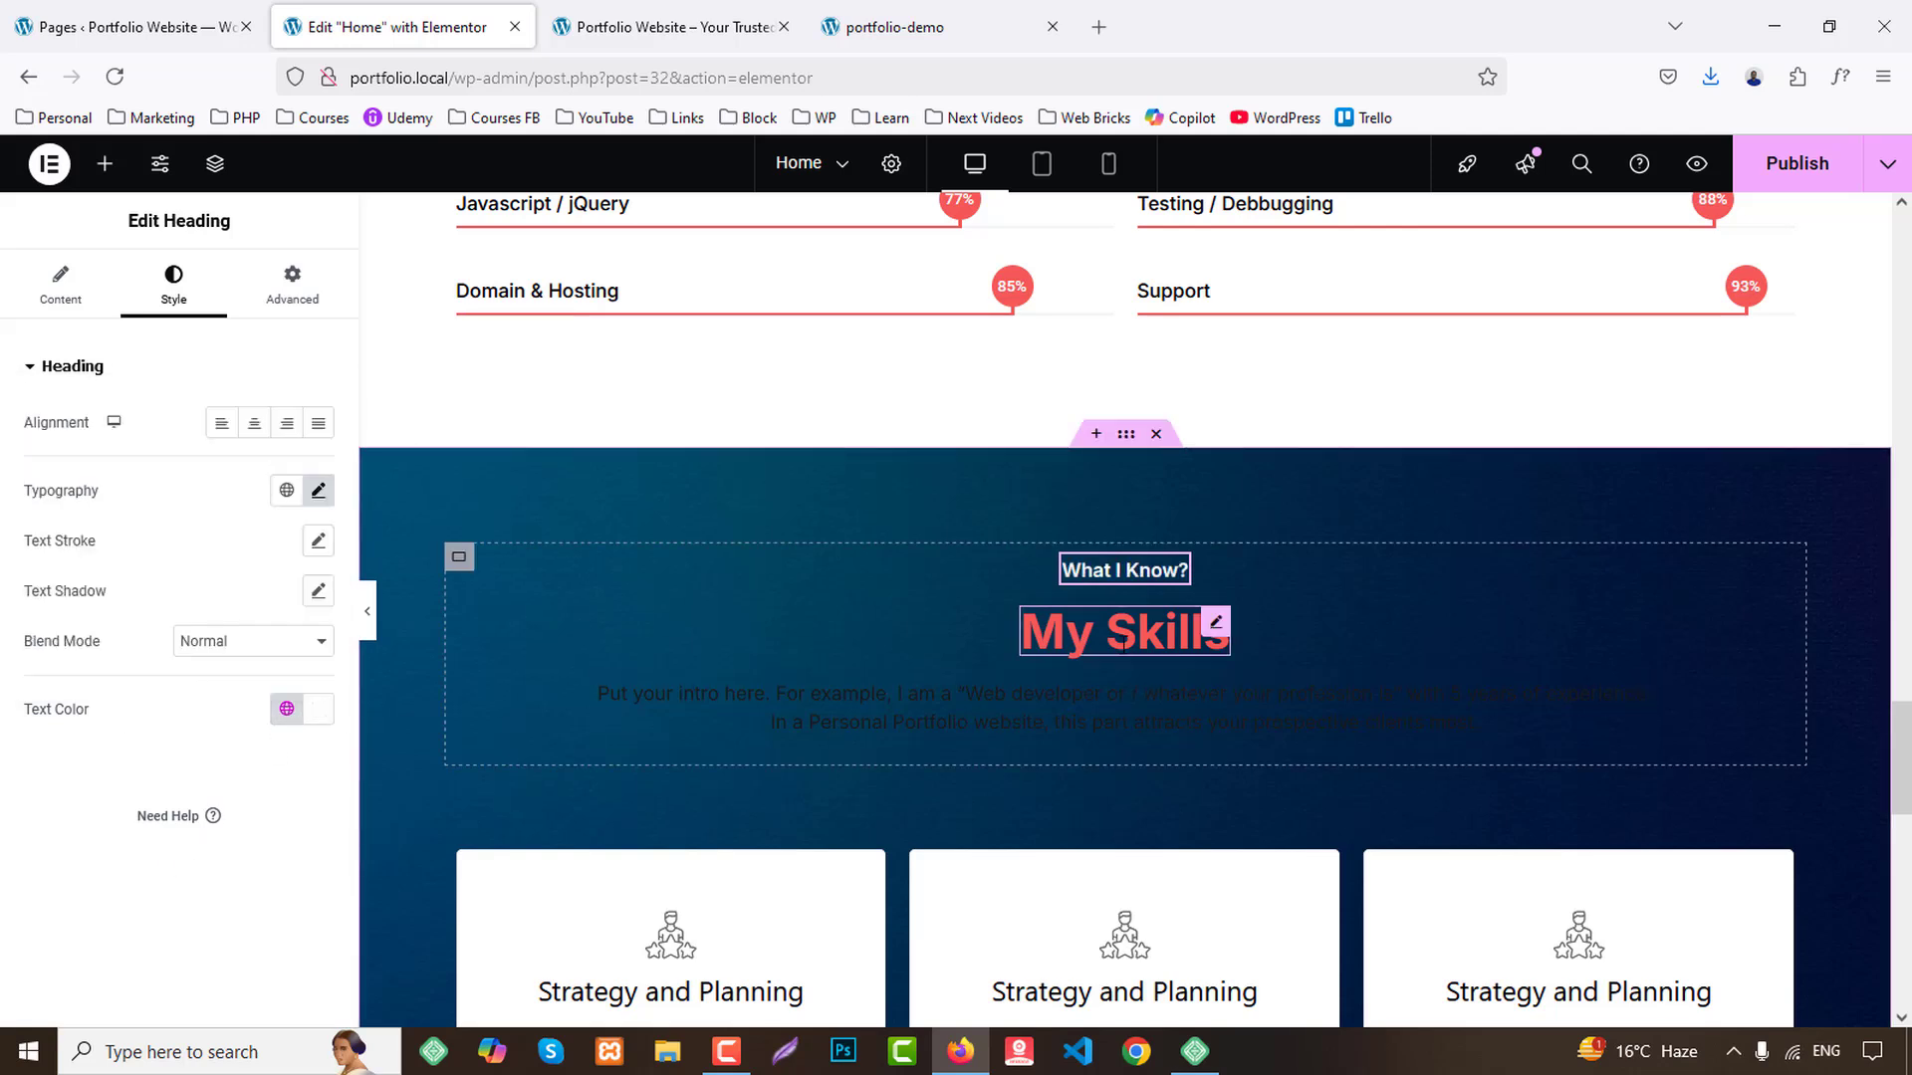
Set the text color of the dark section's intro paragraph to the global White.
left_click(1085, 715)
left_click(179, 290)
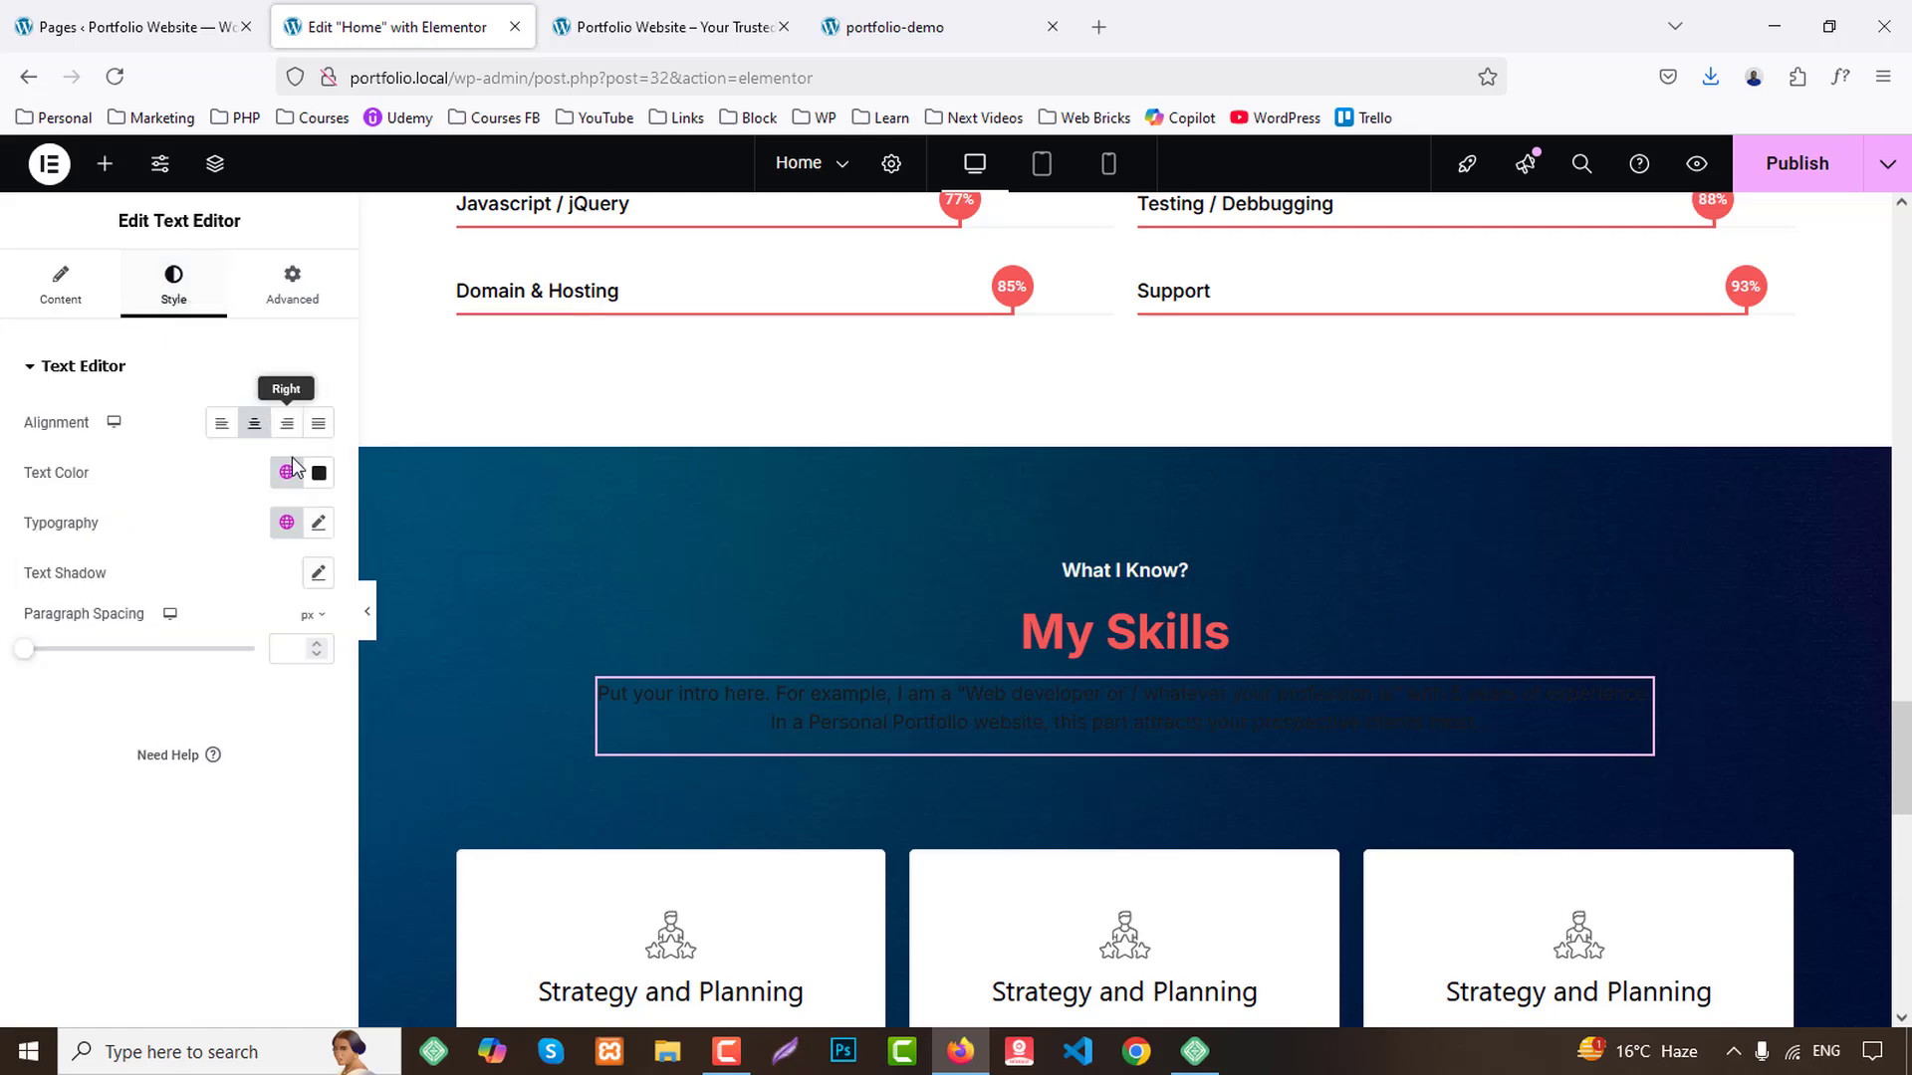
left_click(287, 474)
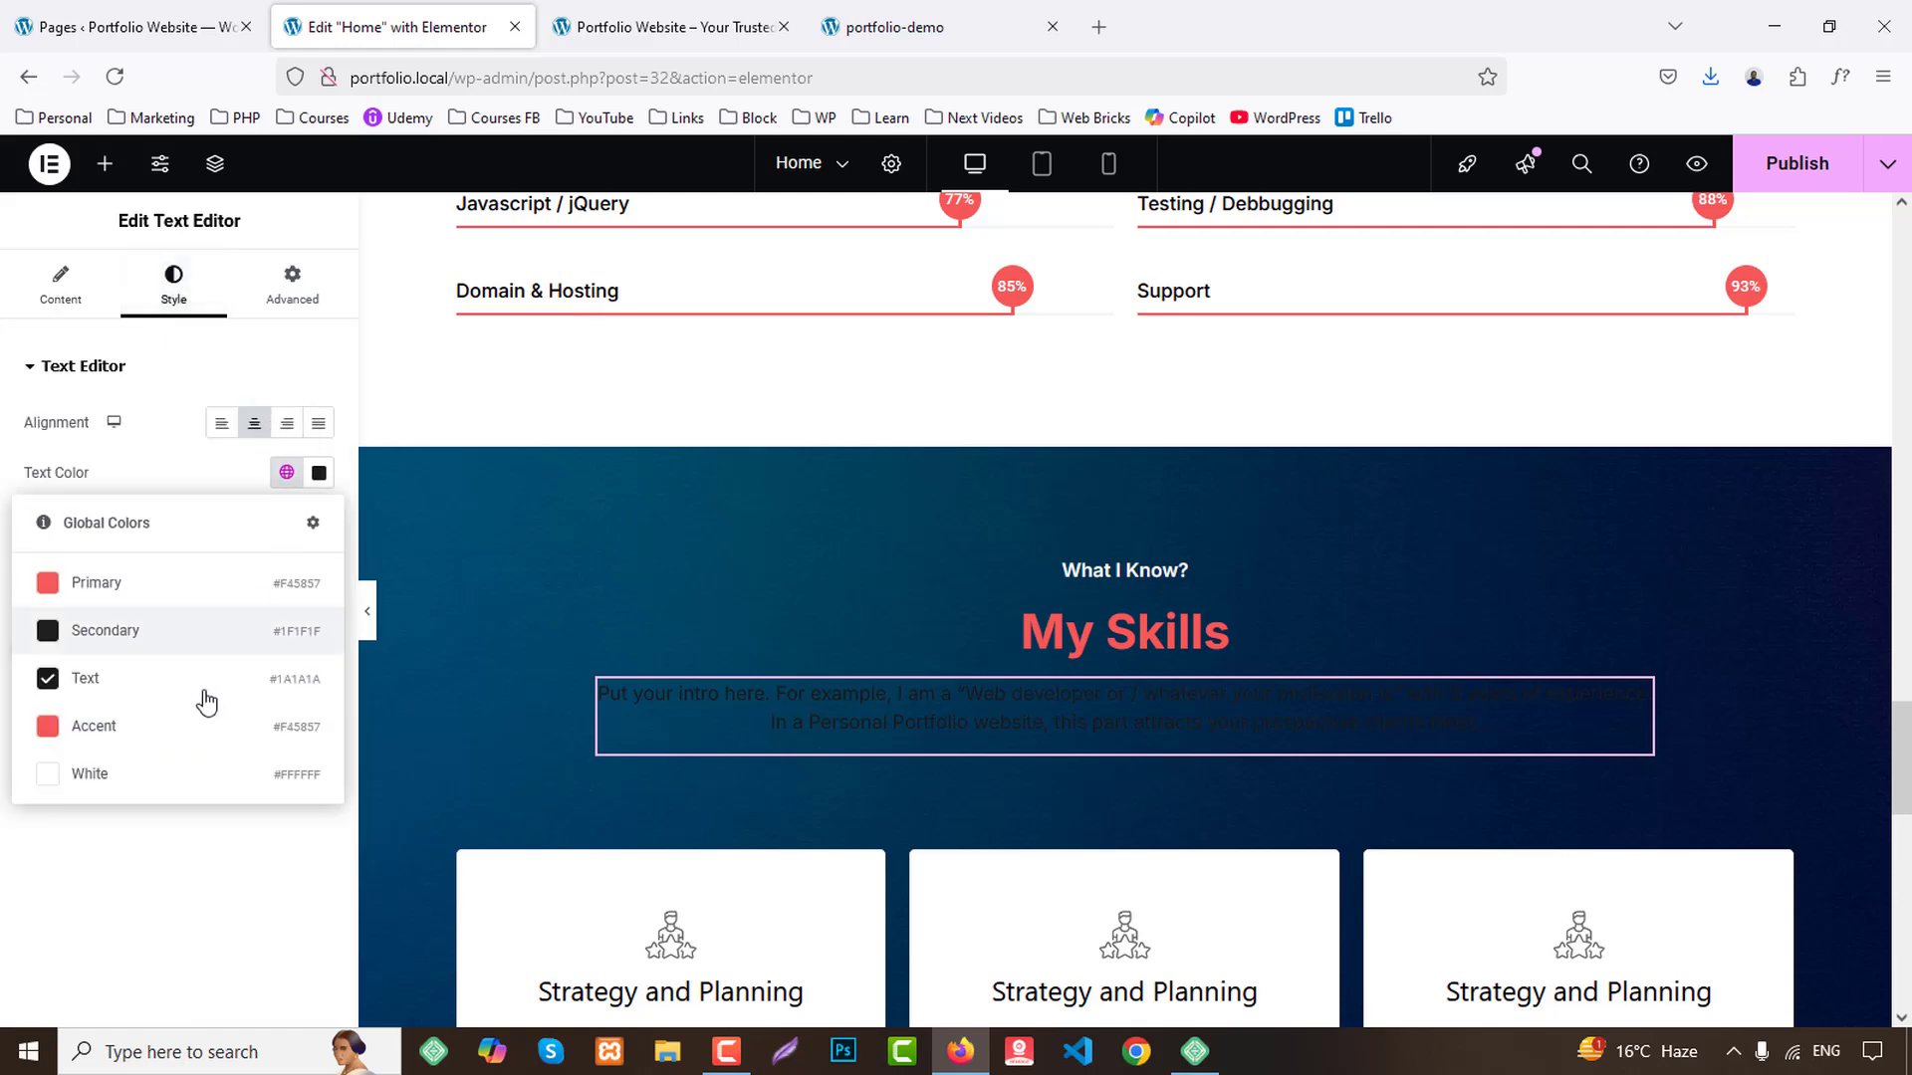
left_click(149, 772)
Change the dark section's "What I Know?" heading to "What i do?", following the services section of the demo page.
left_click(1013, 8)
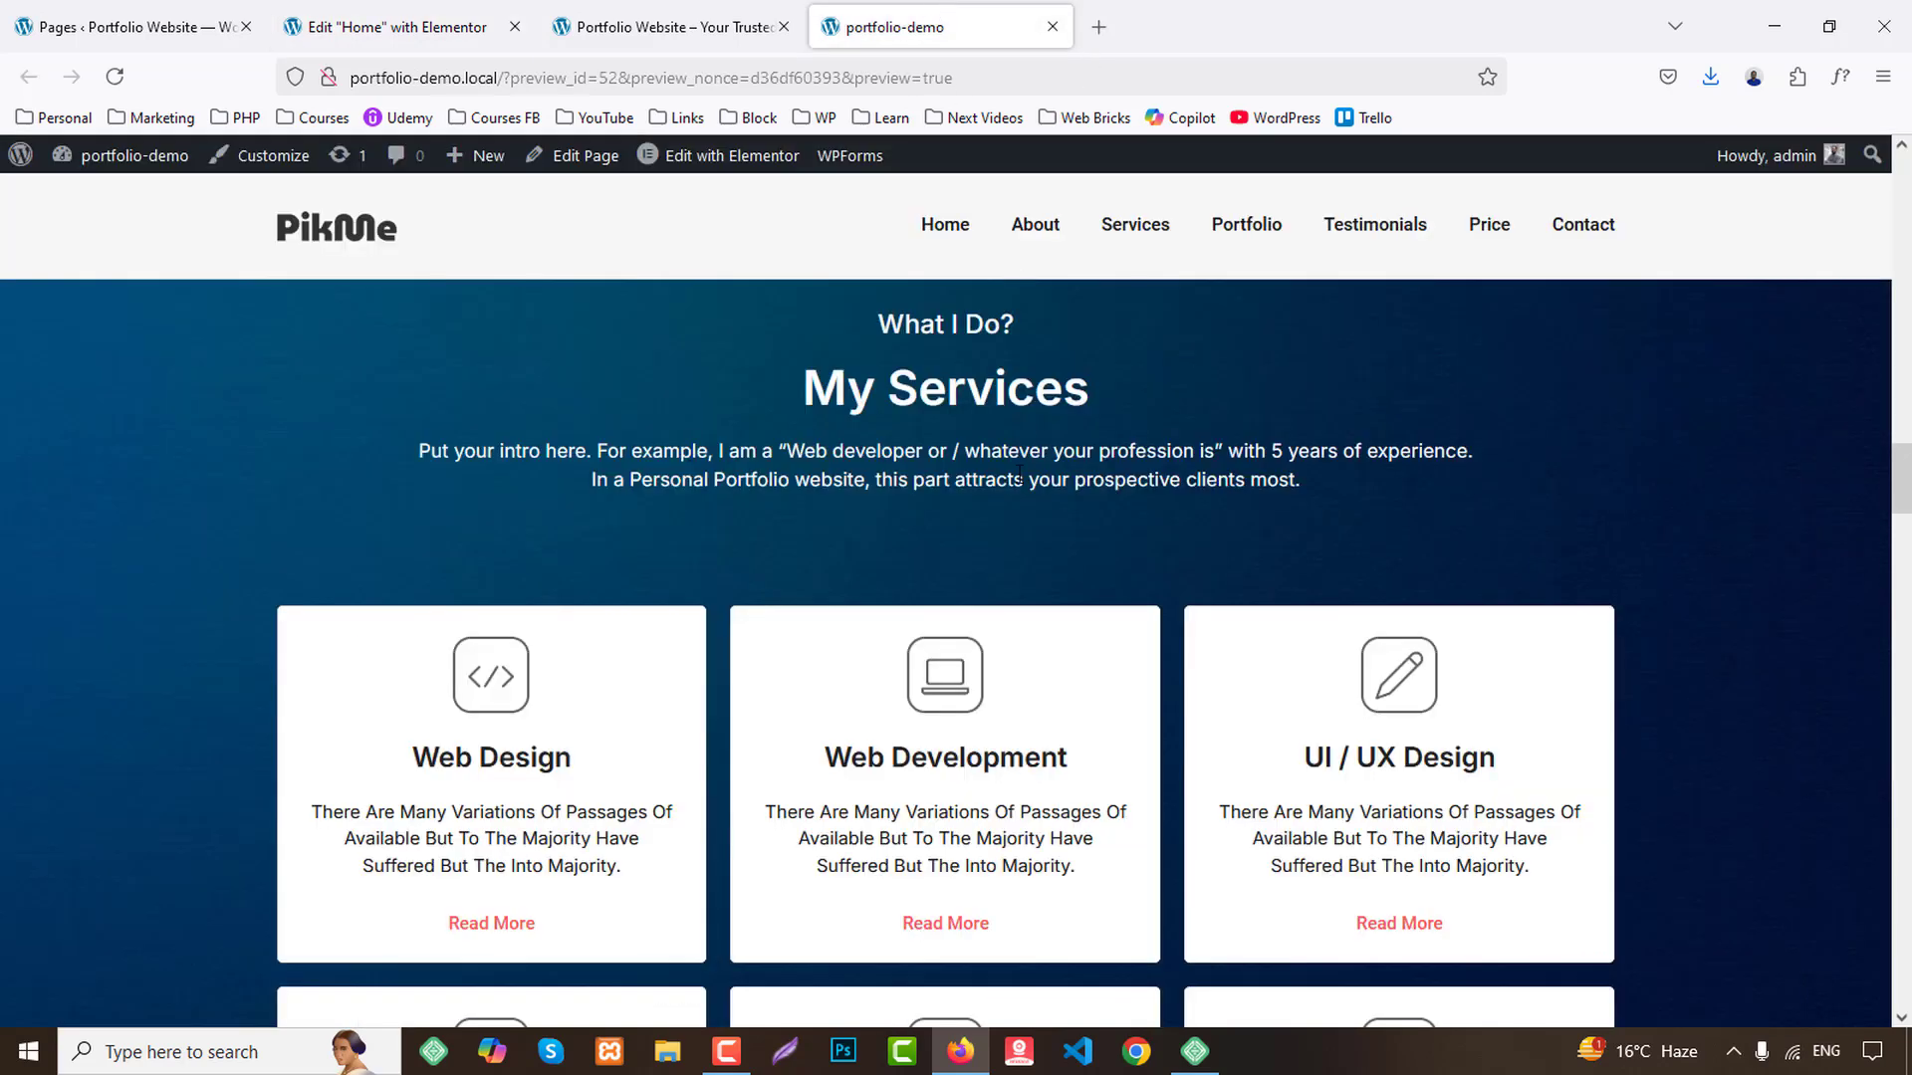
left_click_drag(872, 443, 928, 450)
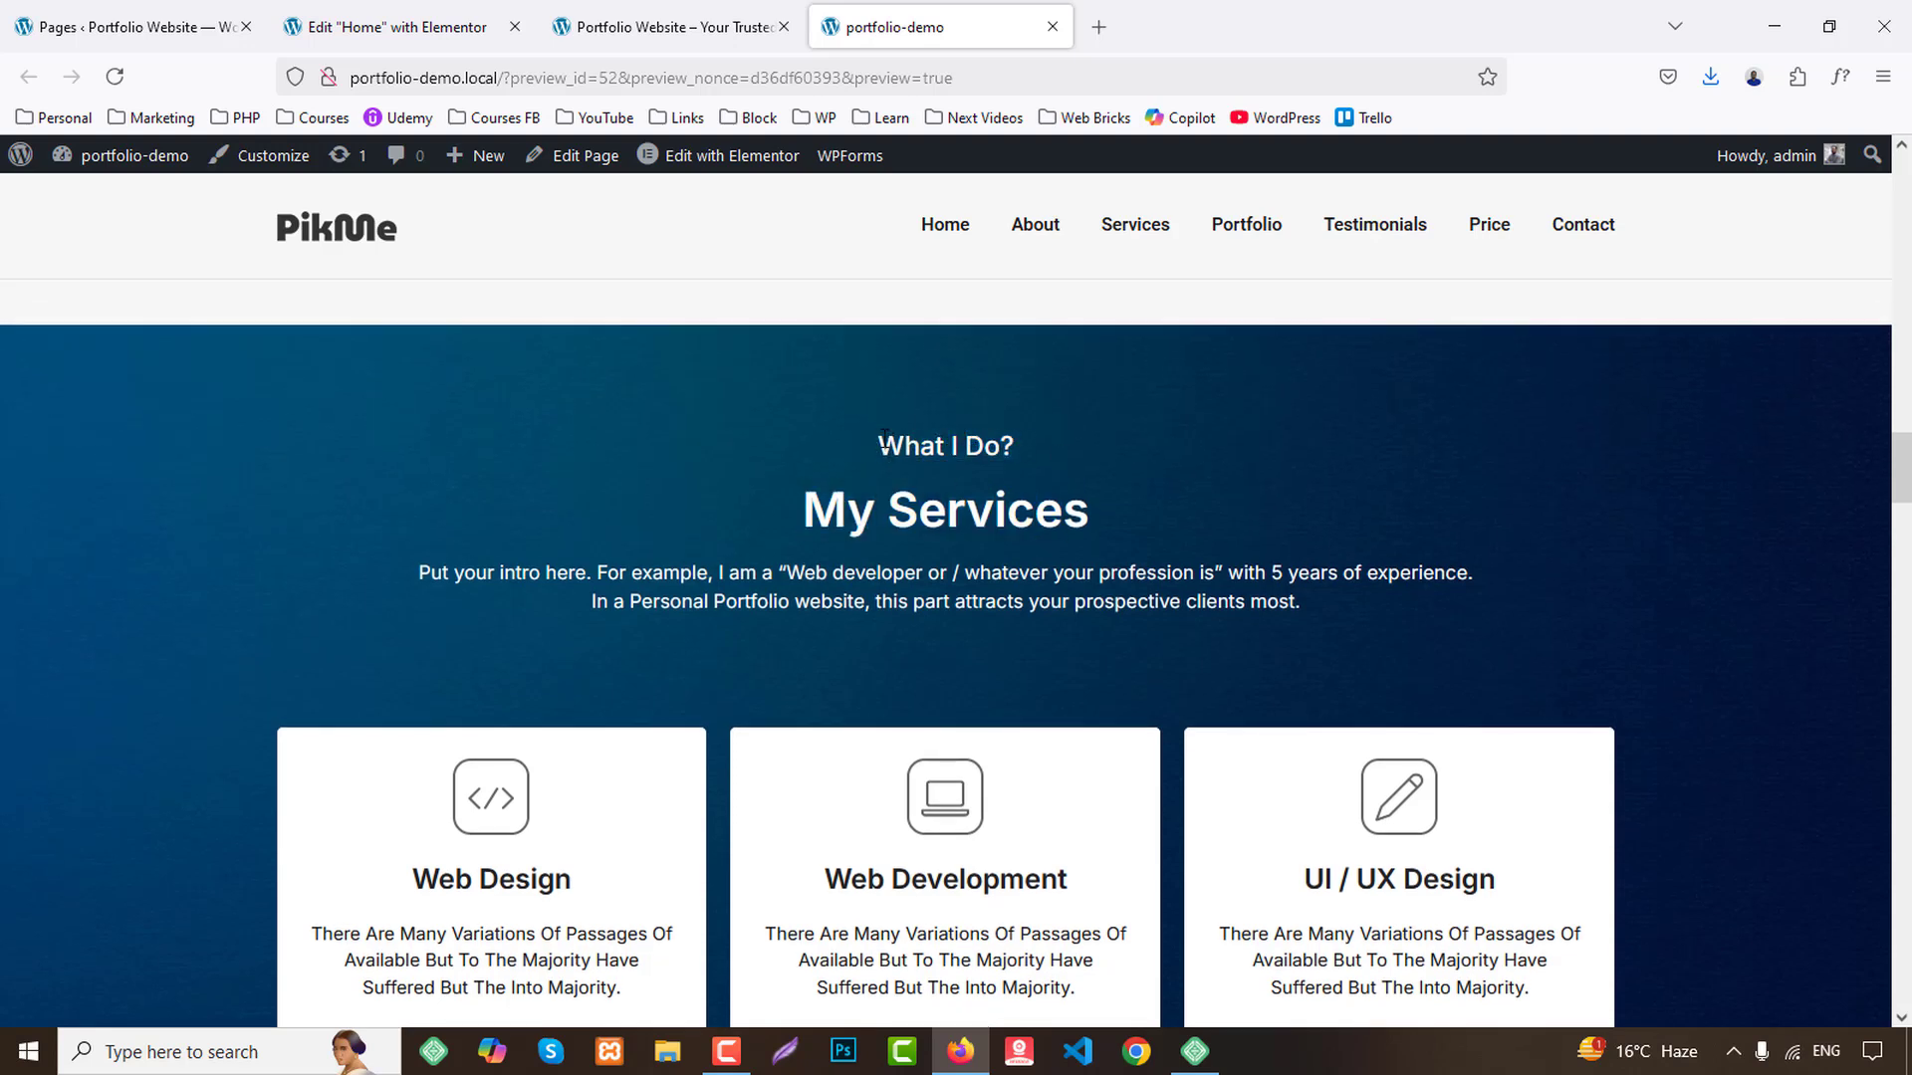
left_click(887, 448)
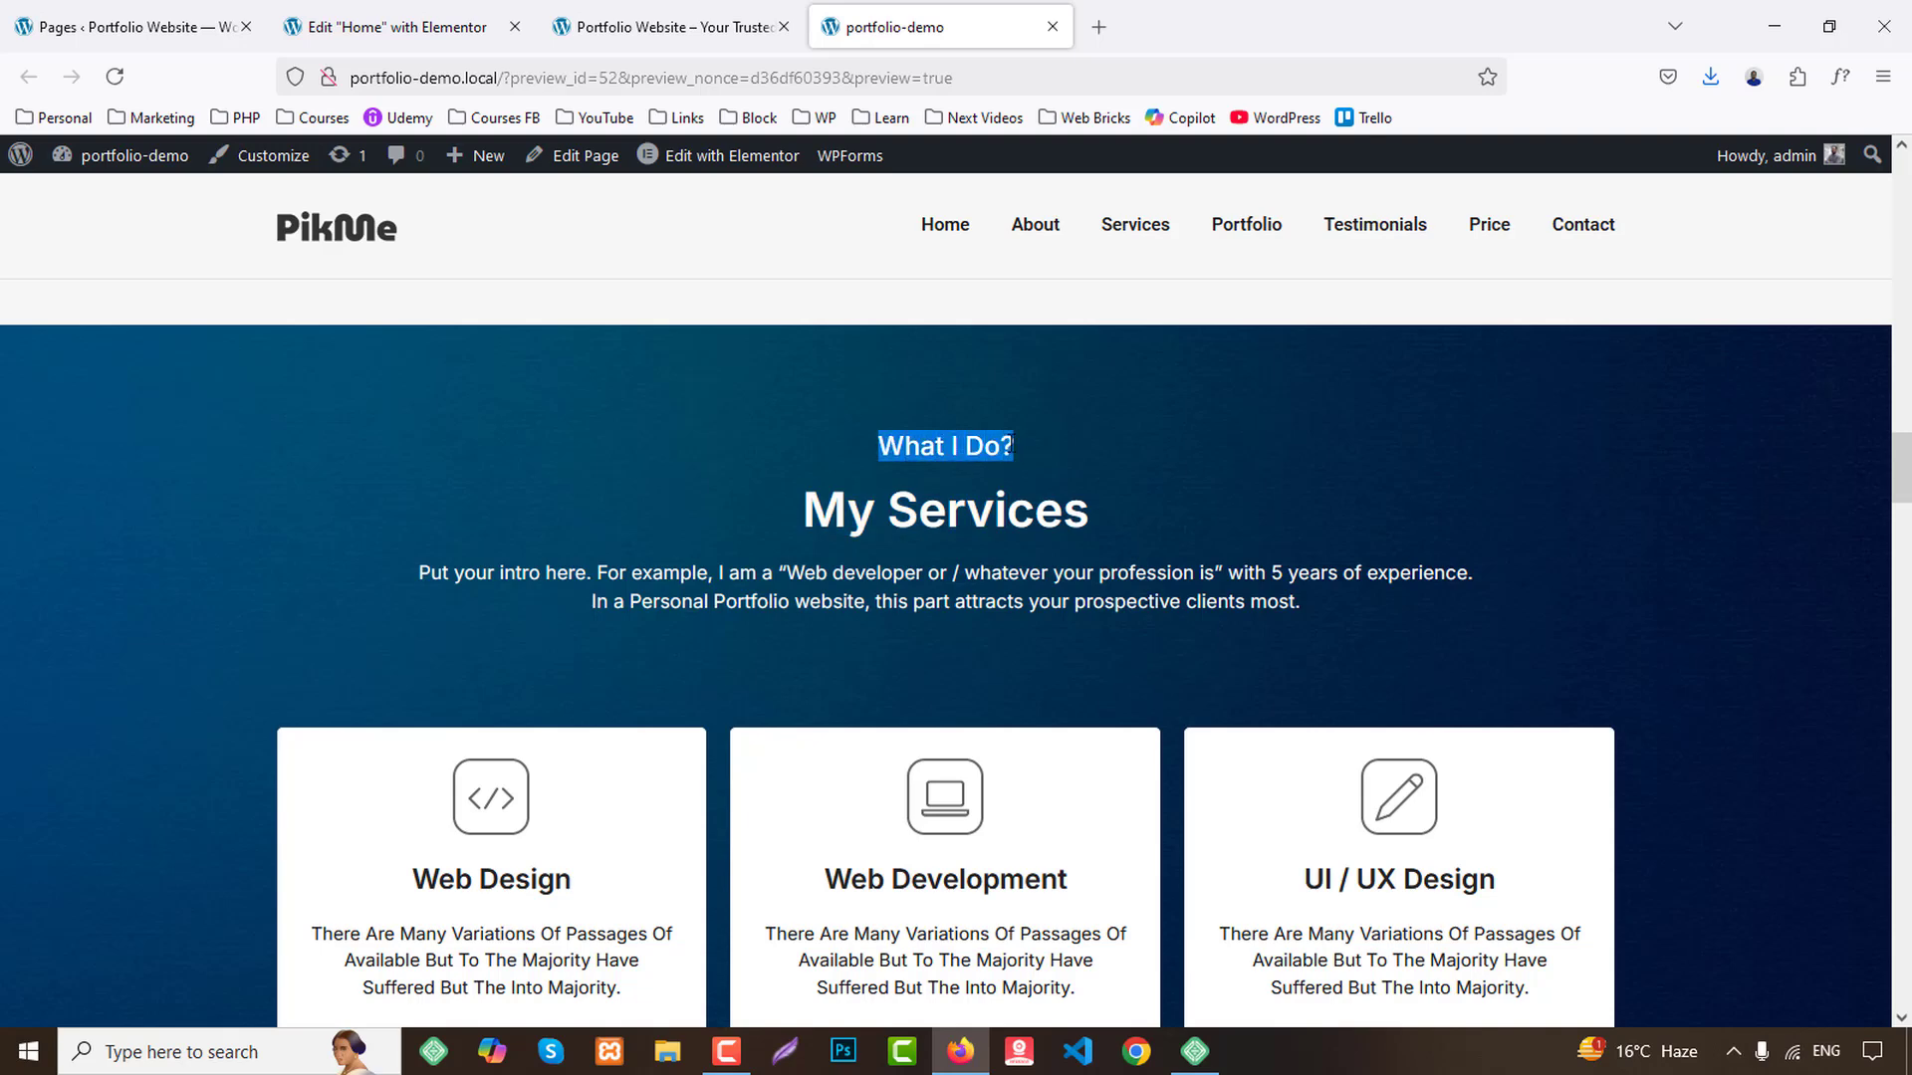
left_click(388, 27)
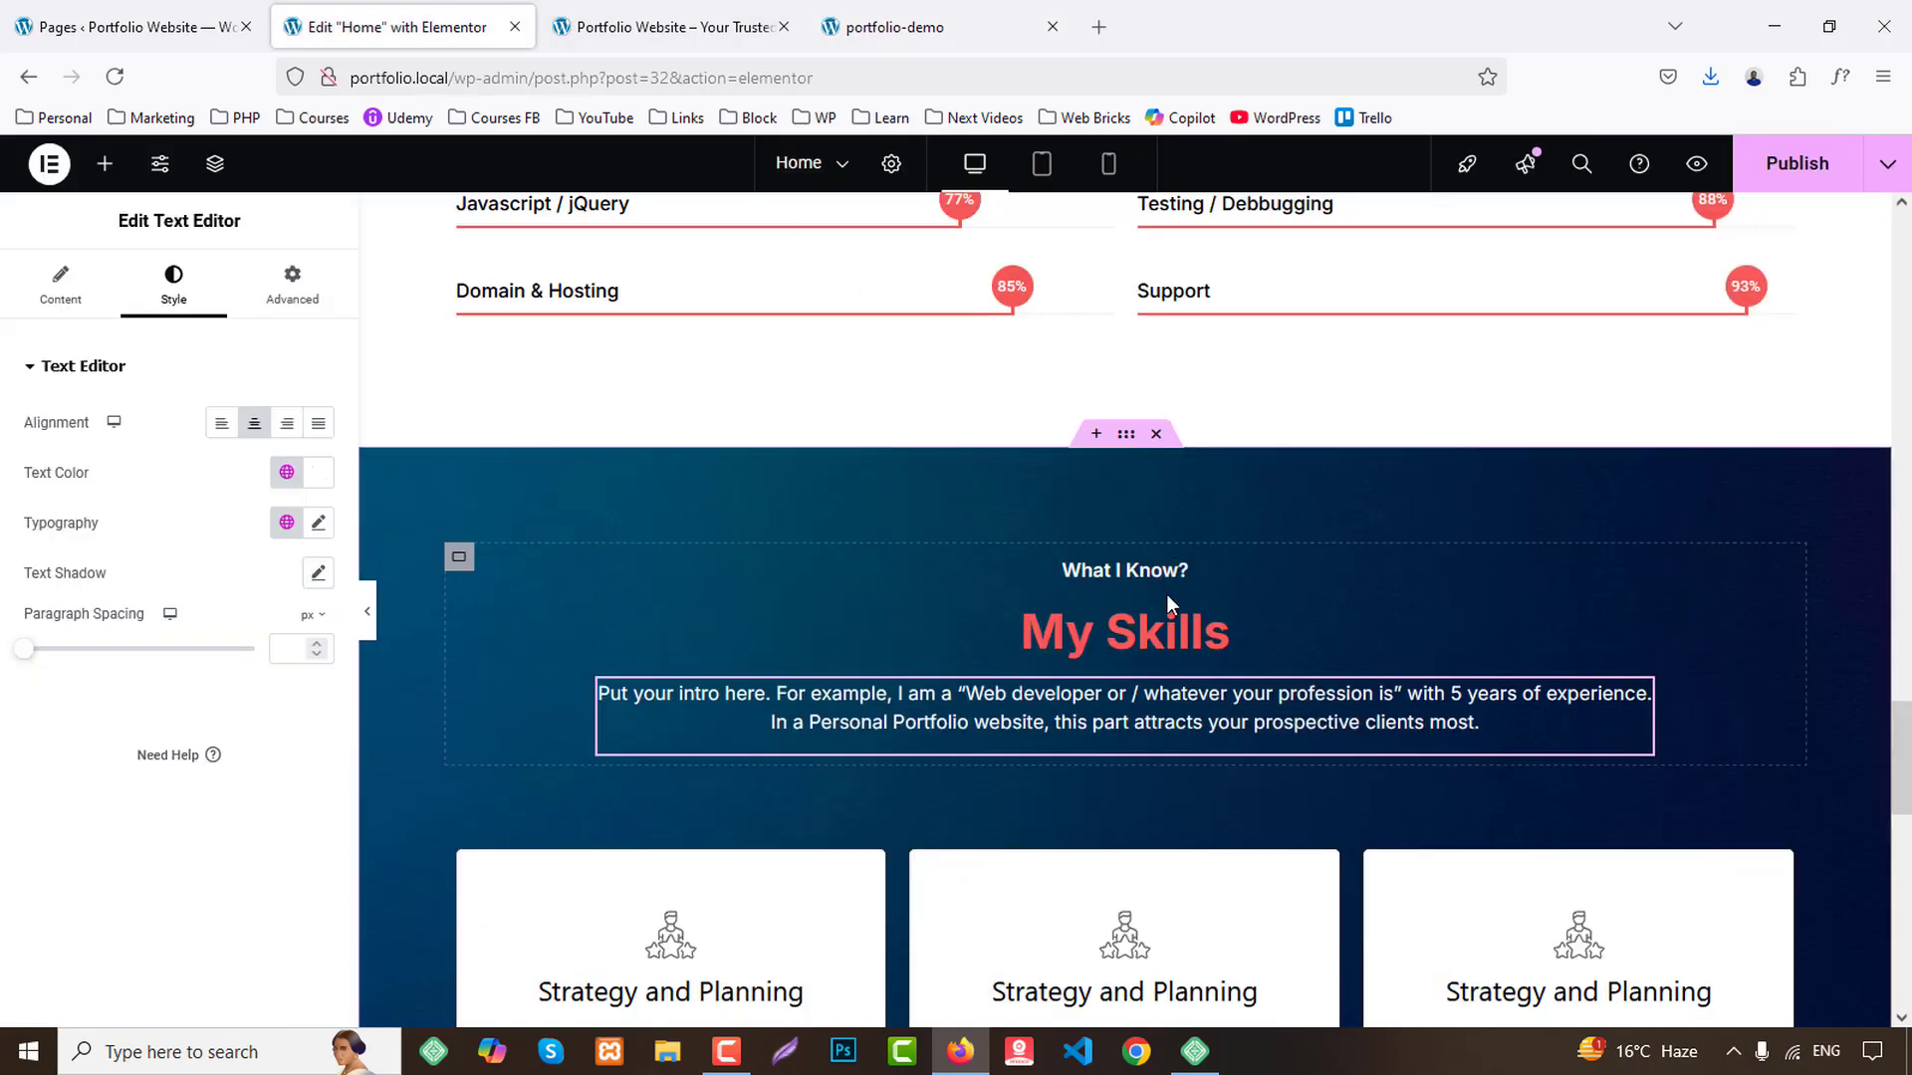
left_click(1123, 570)
left_click(60, 284)
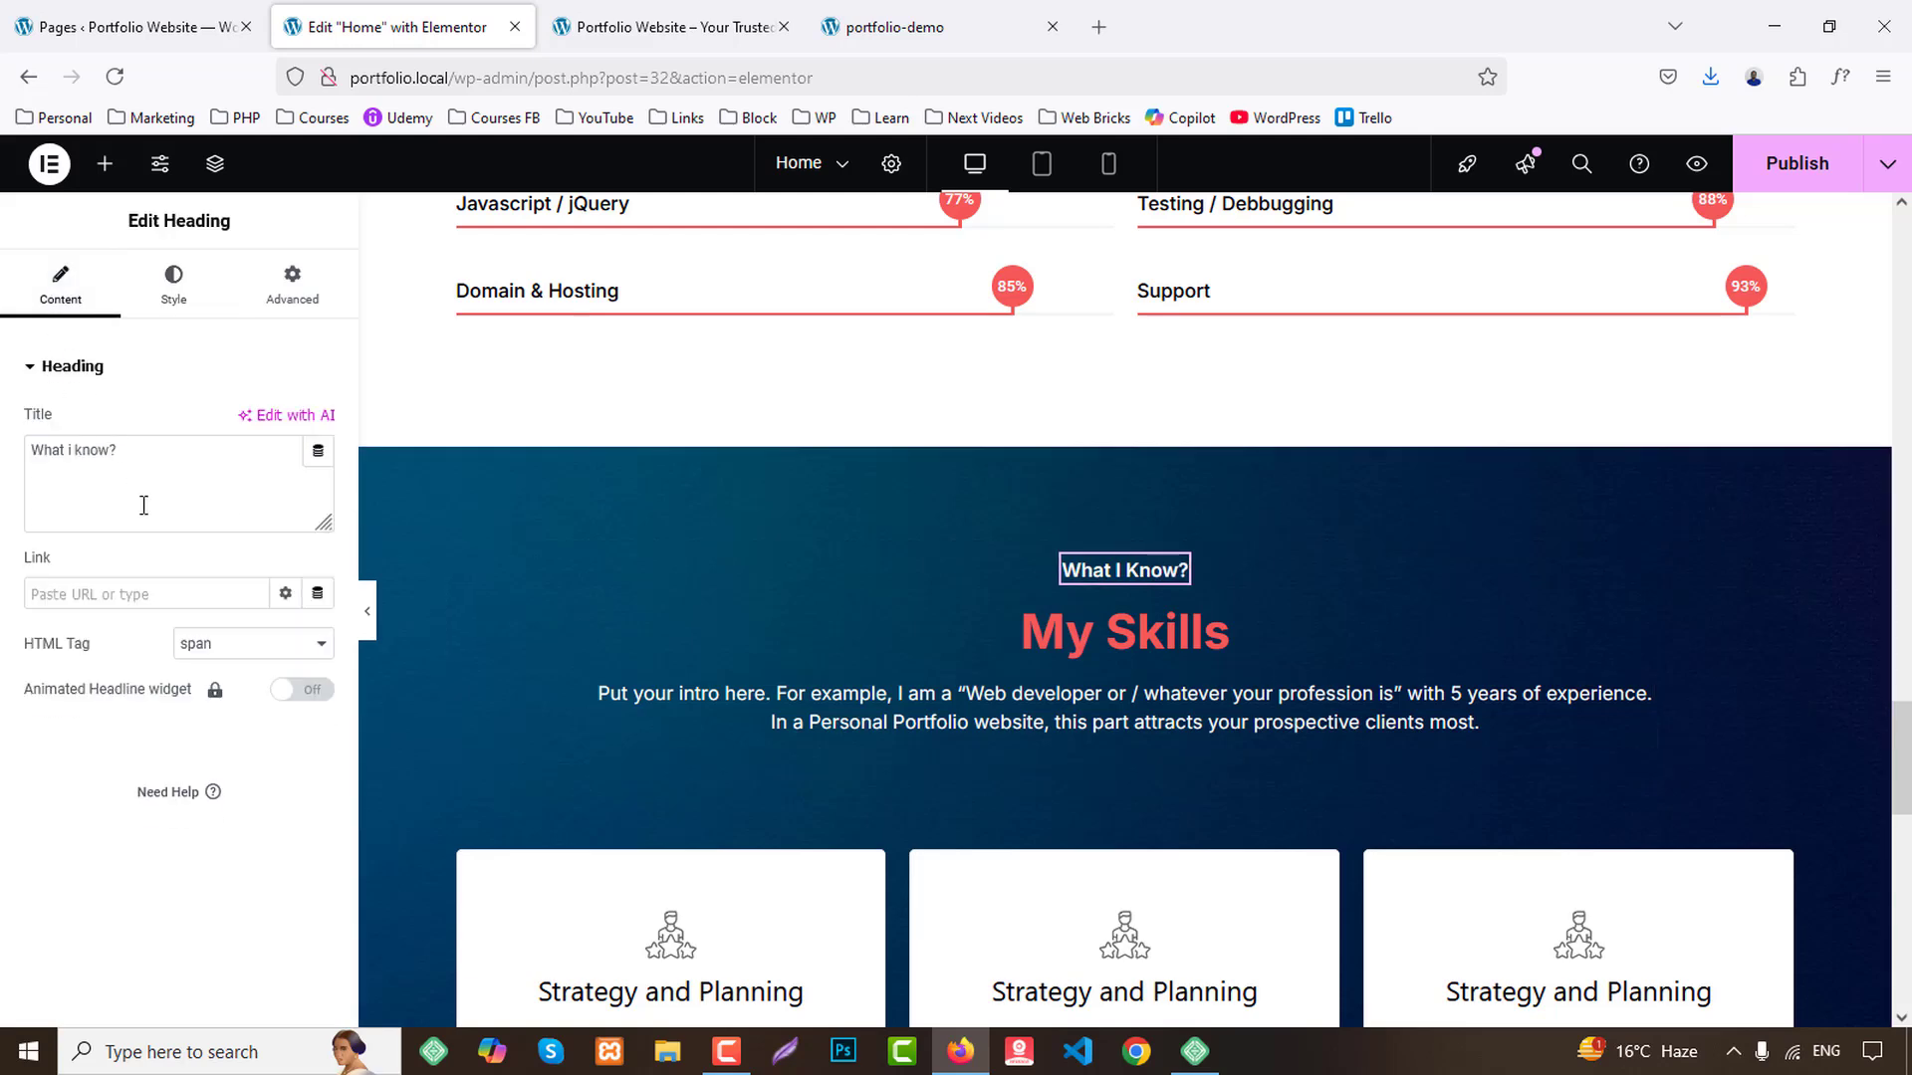
Replace the dark section's "My Skills" heading with "My Services" copied from the demo page.
left_click(893, 25)
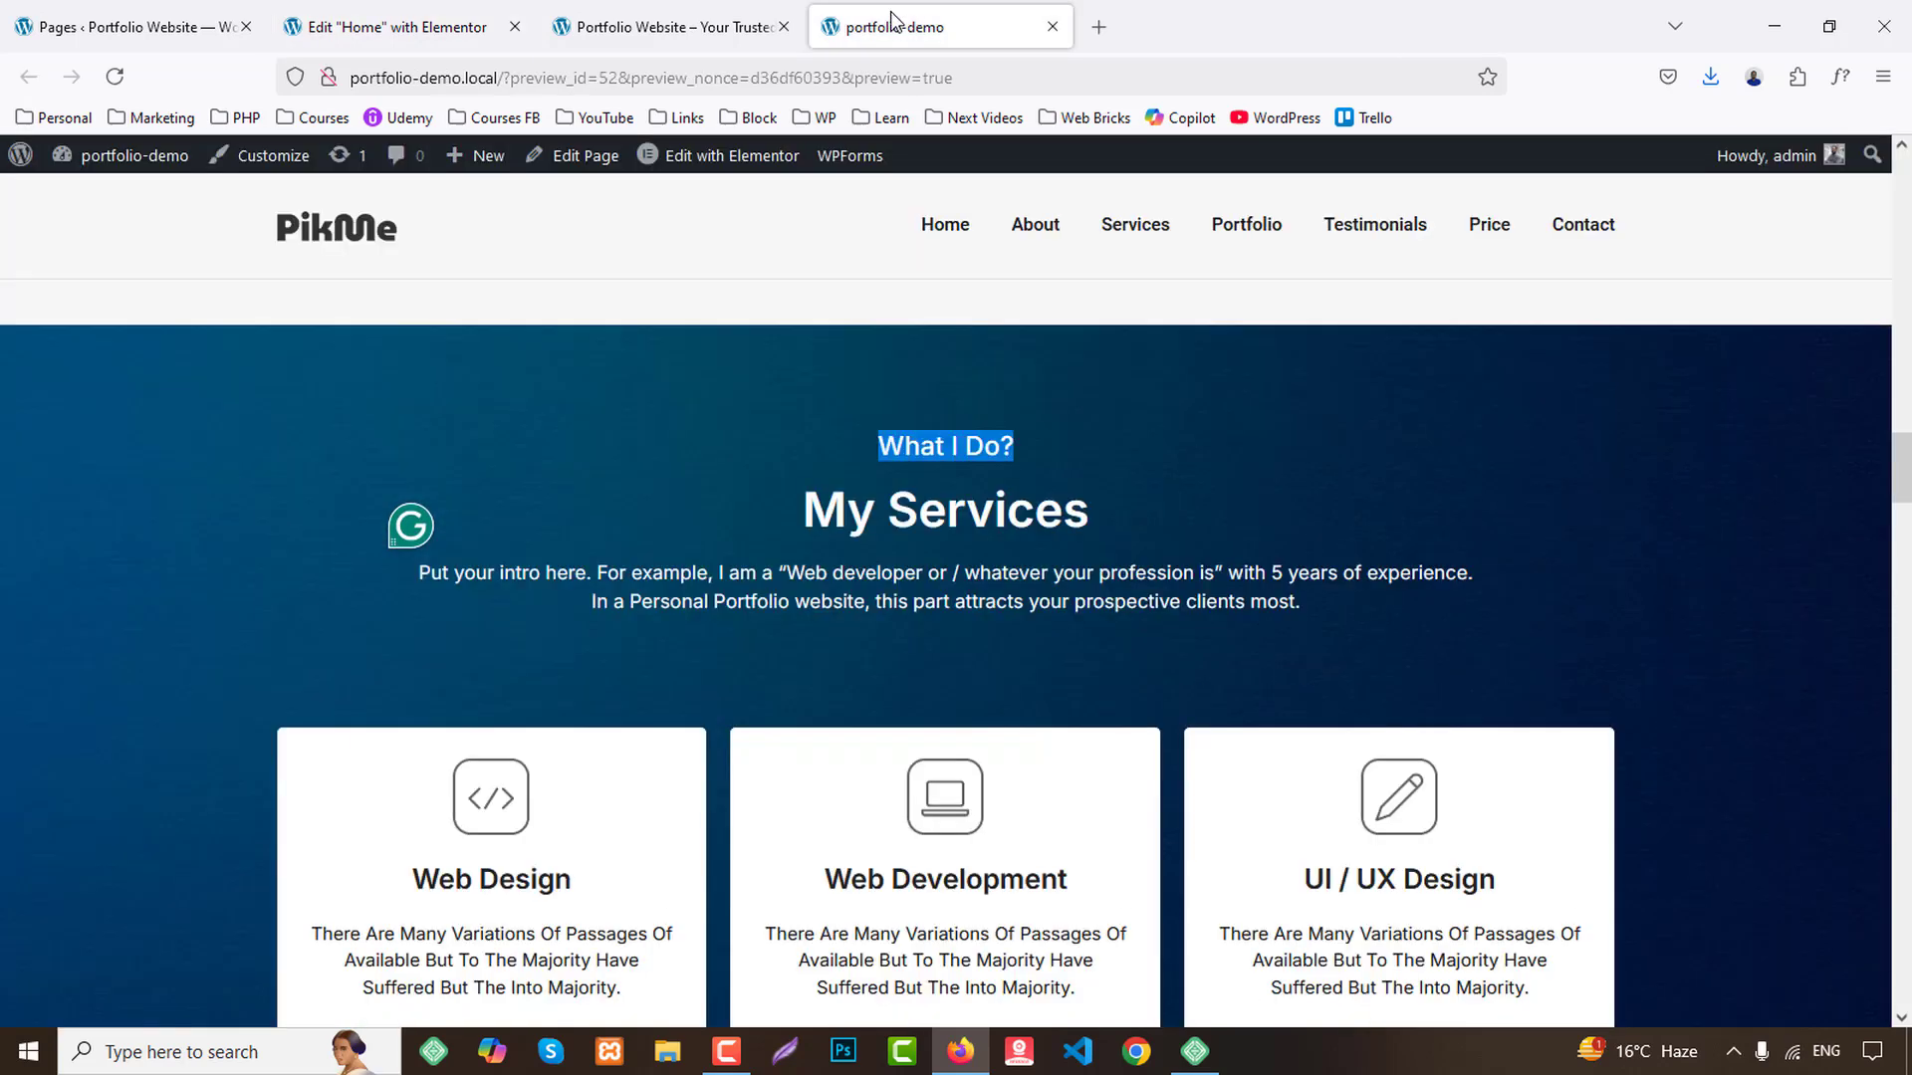
left_click_drag(809, 509, 1022, 495)
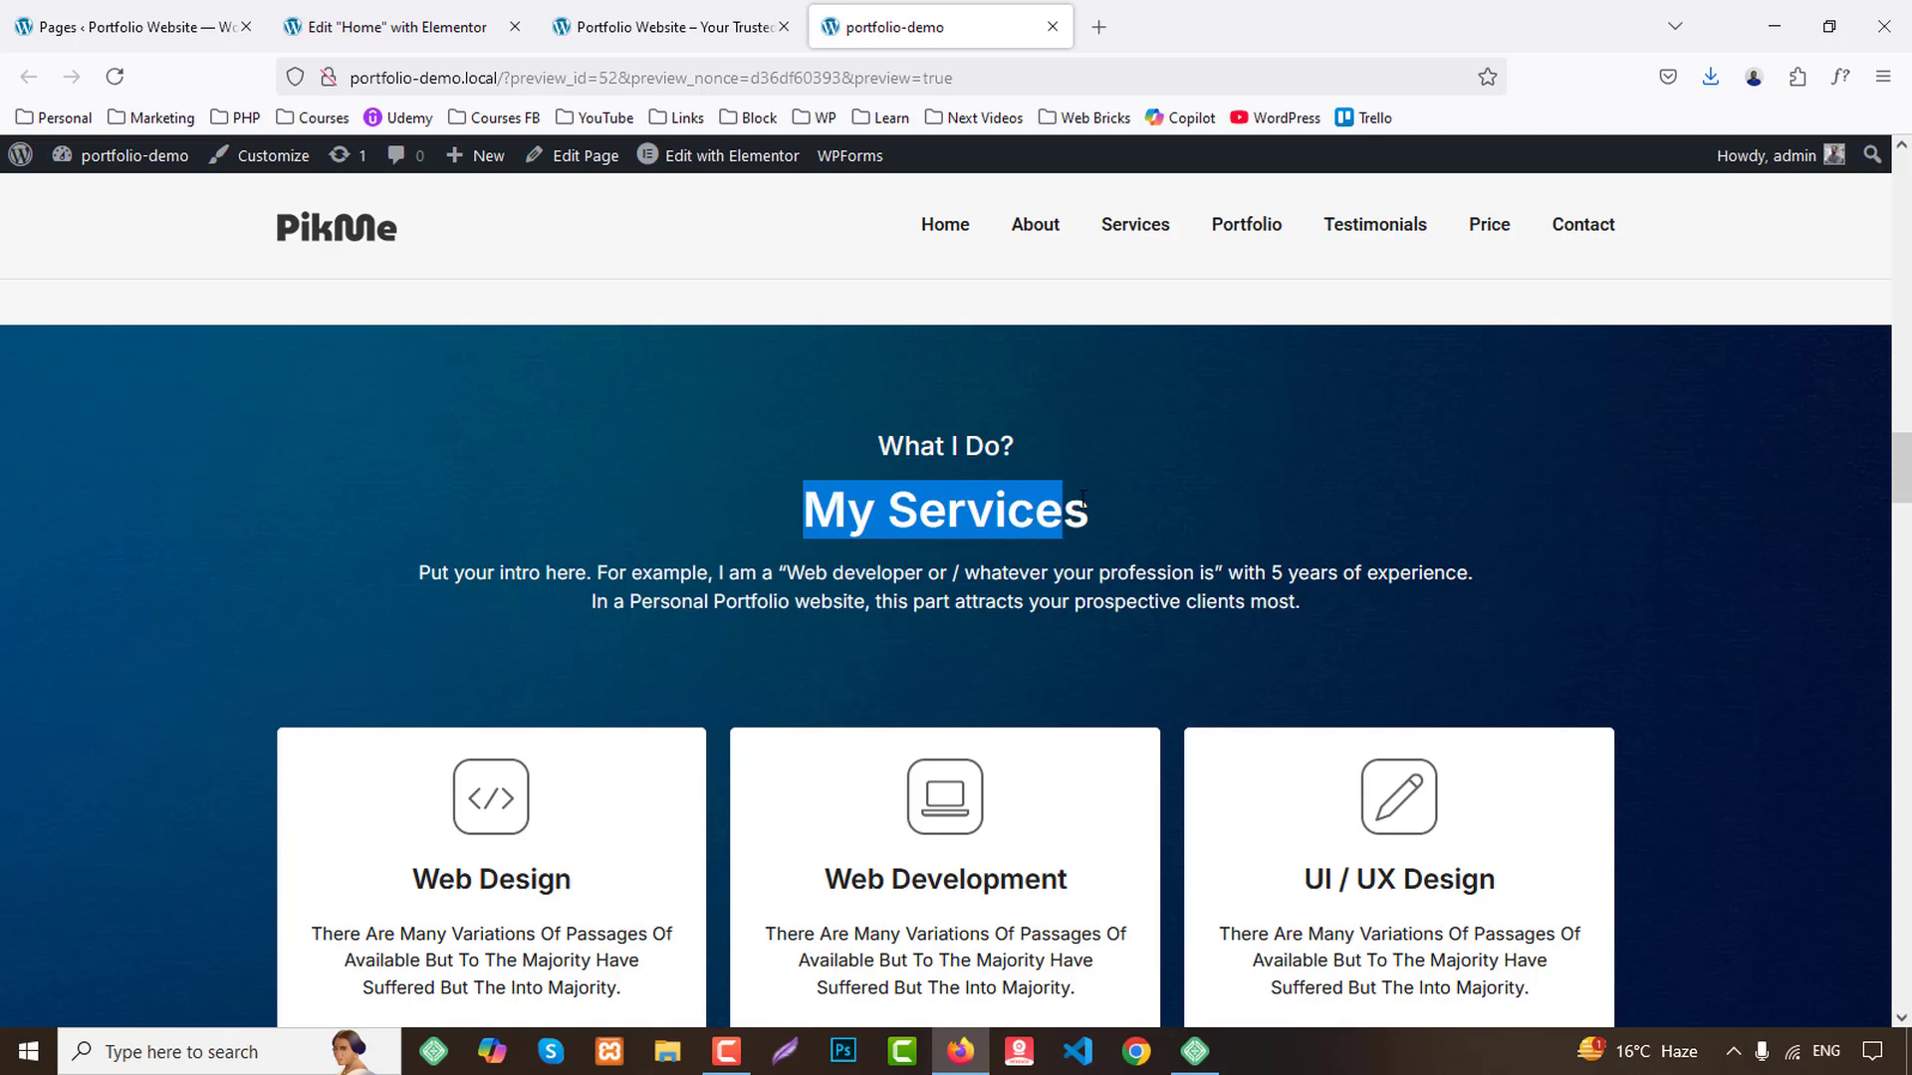
left_click(396, 27)
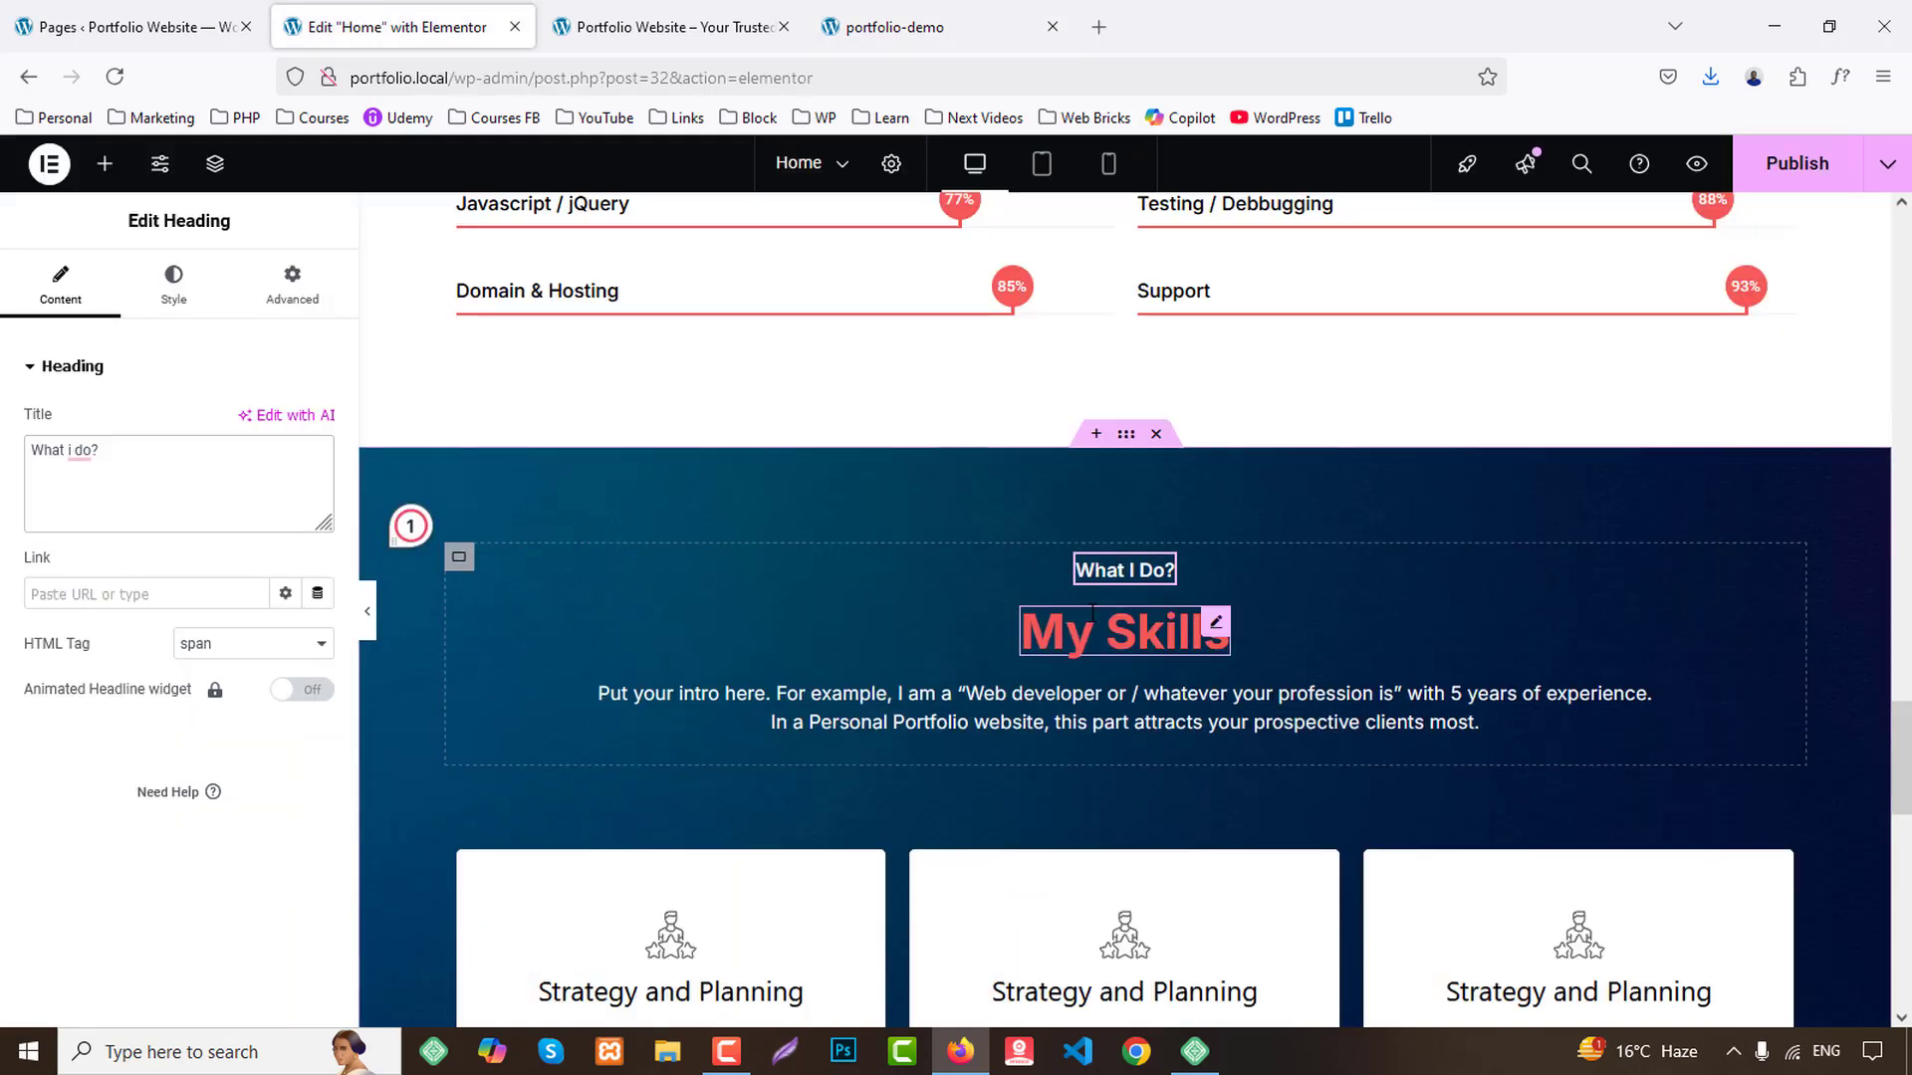
key("ctrl+a")
key("ctrl+v")
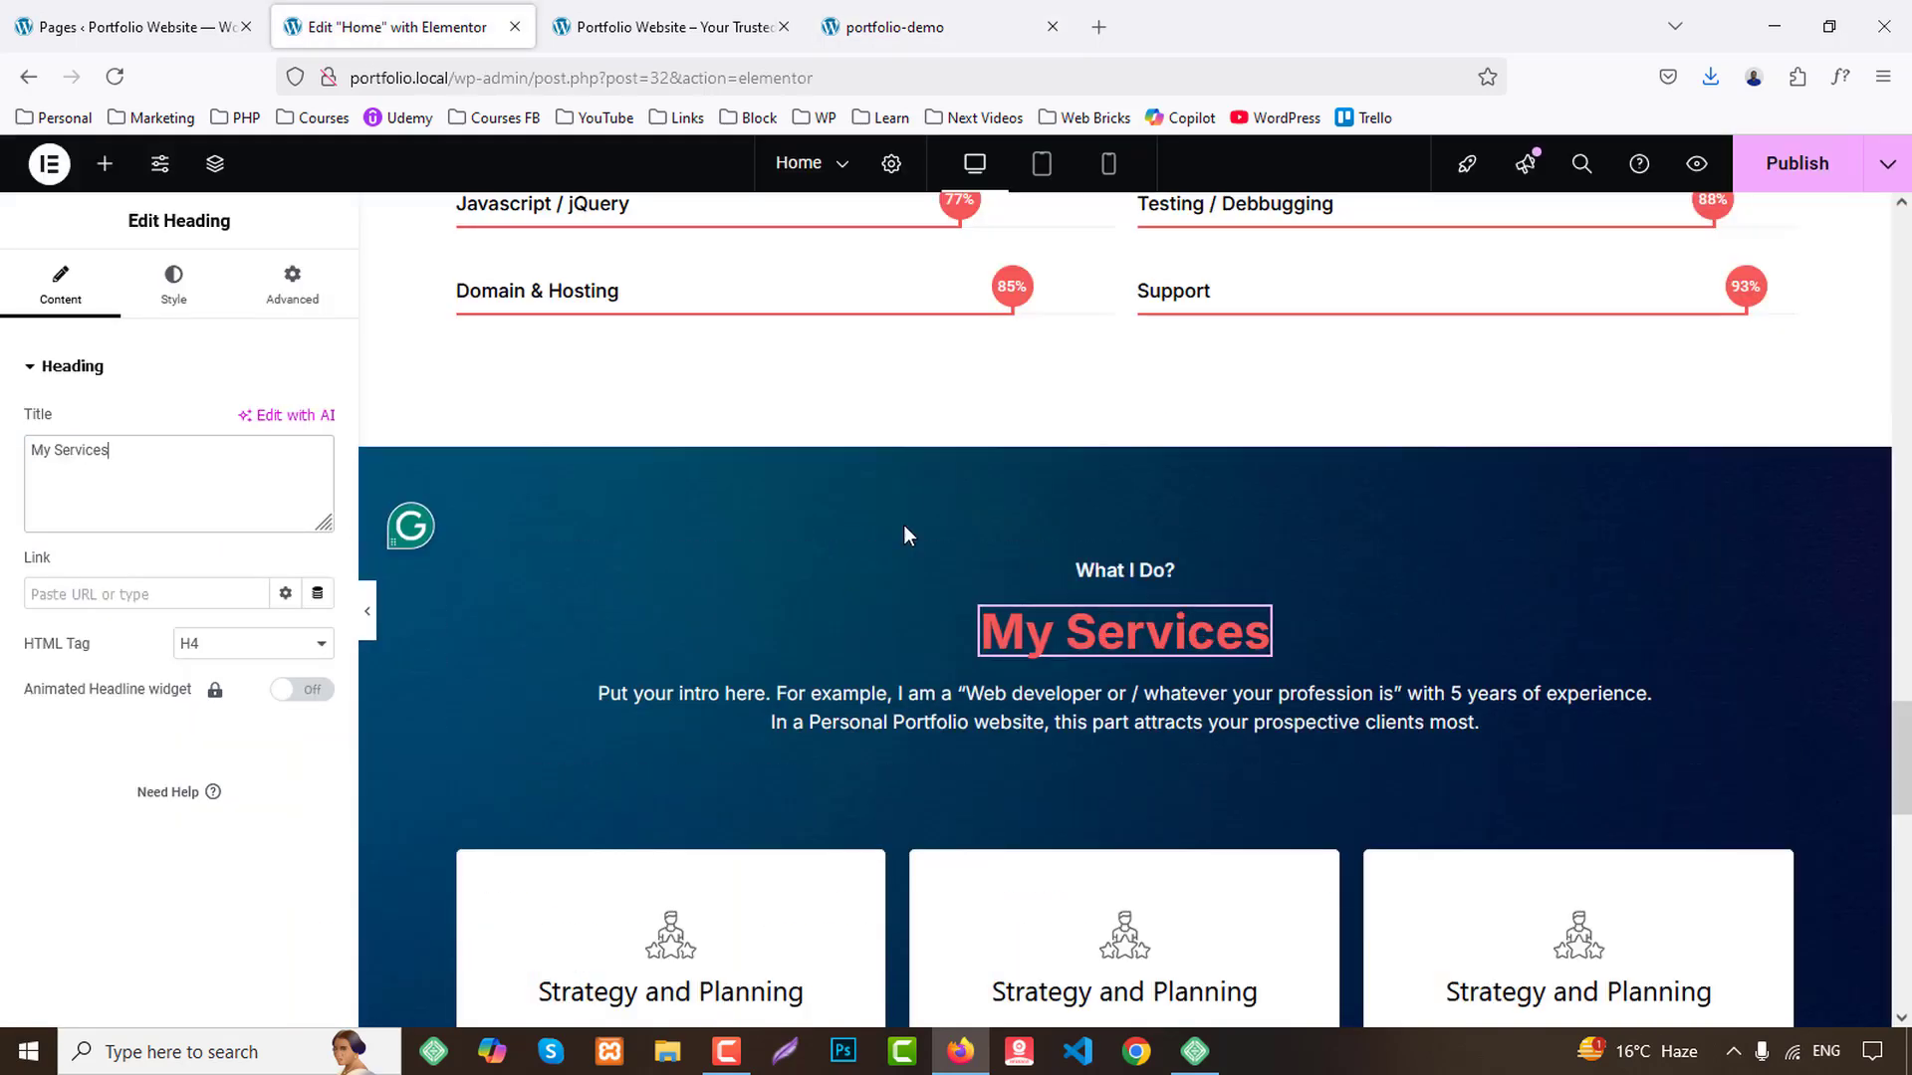
Compare with the demo page and set the "My Services" heading's text color to the global White.
left_click(901, 27)
left_click(497, 27)
left_click(174, 283)
left_click(288, 710)
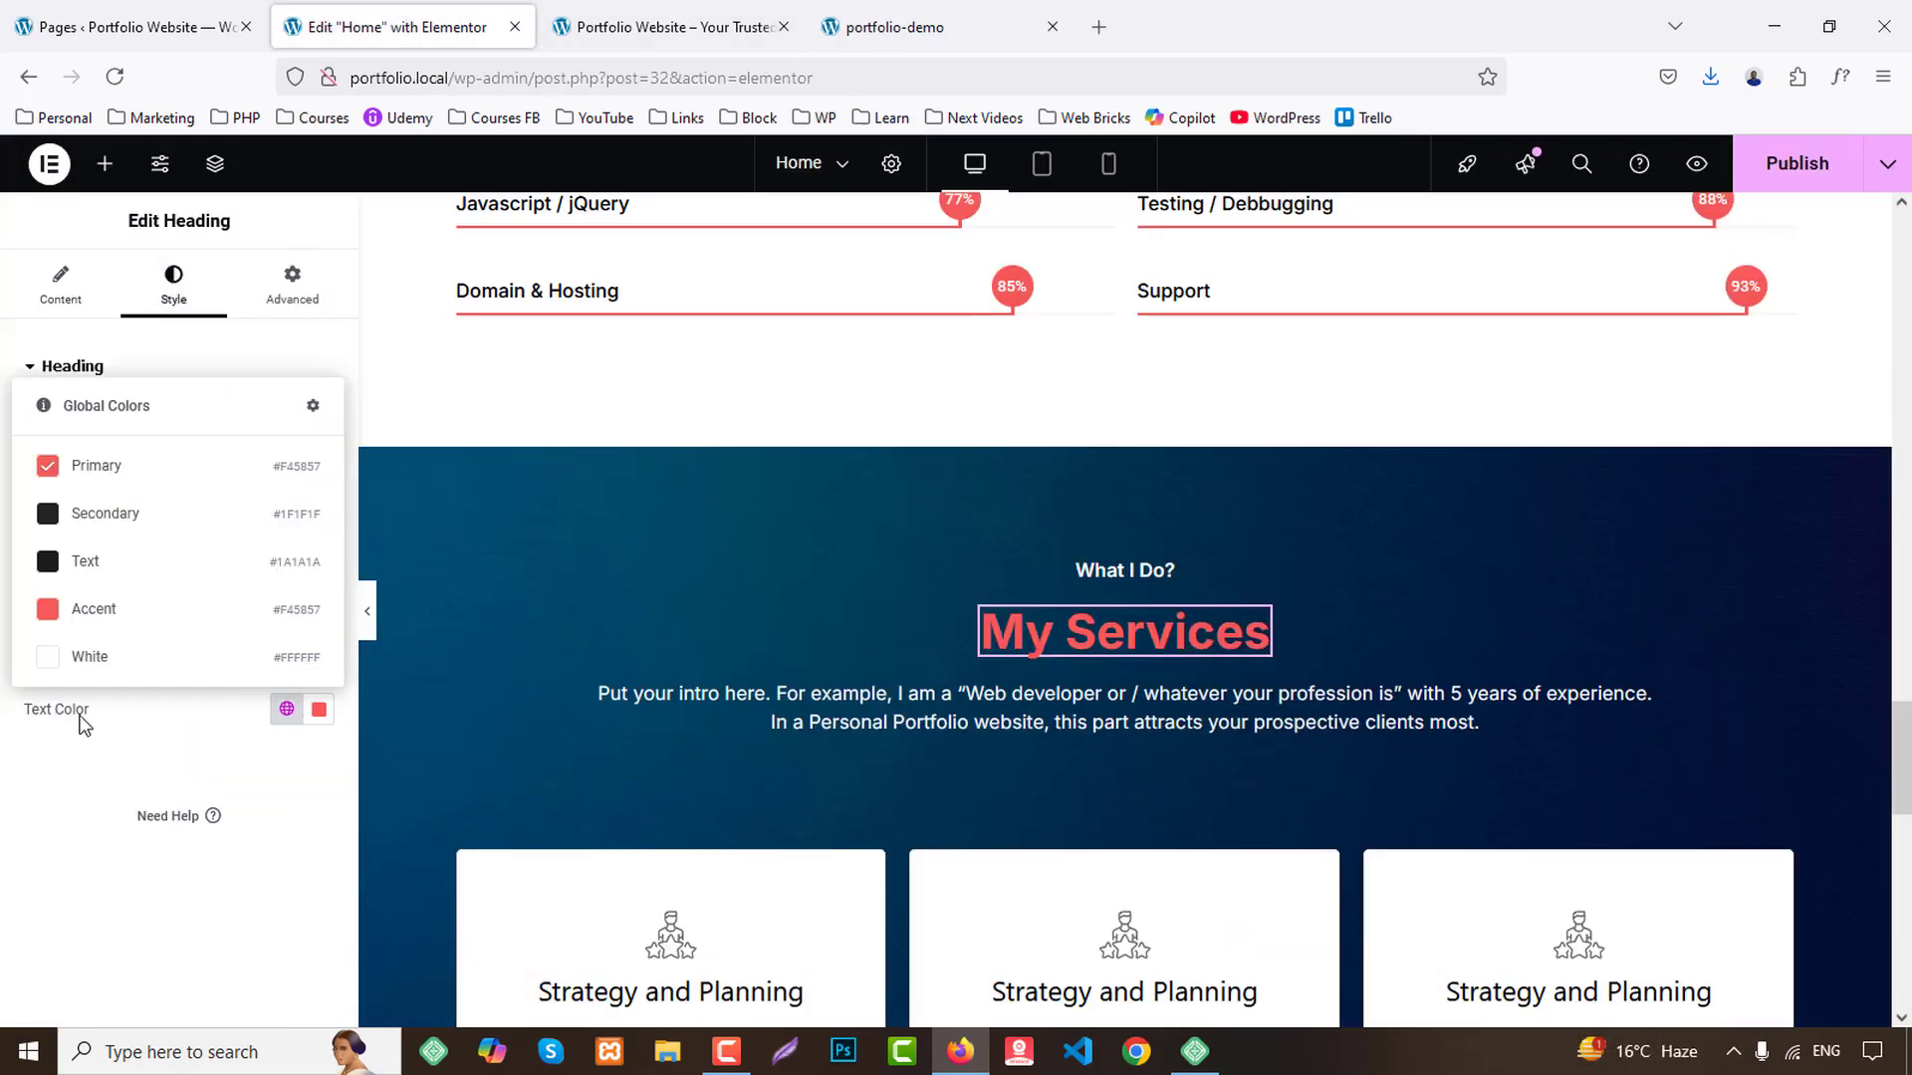
left_click(86, 654)
Replace the first service card's description with the "There are many variations of passages..." text copied from the demo page's Web Design card.
scroll(1248, 578, "down", 4)
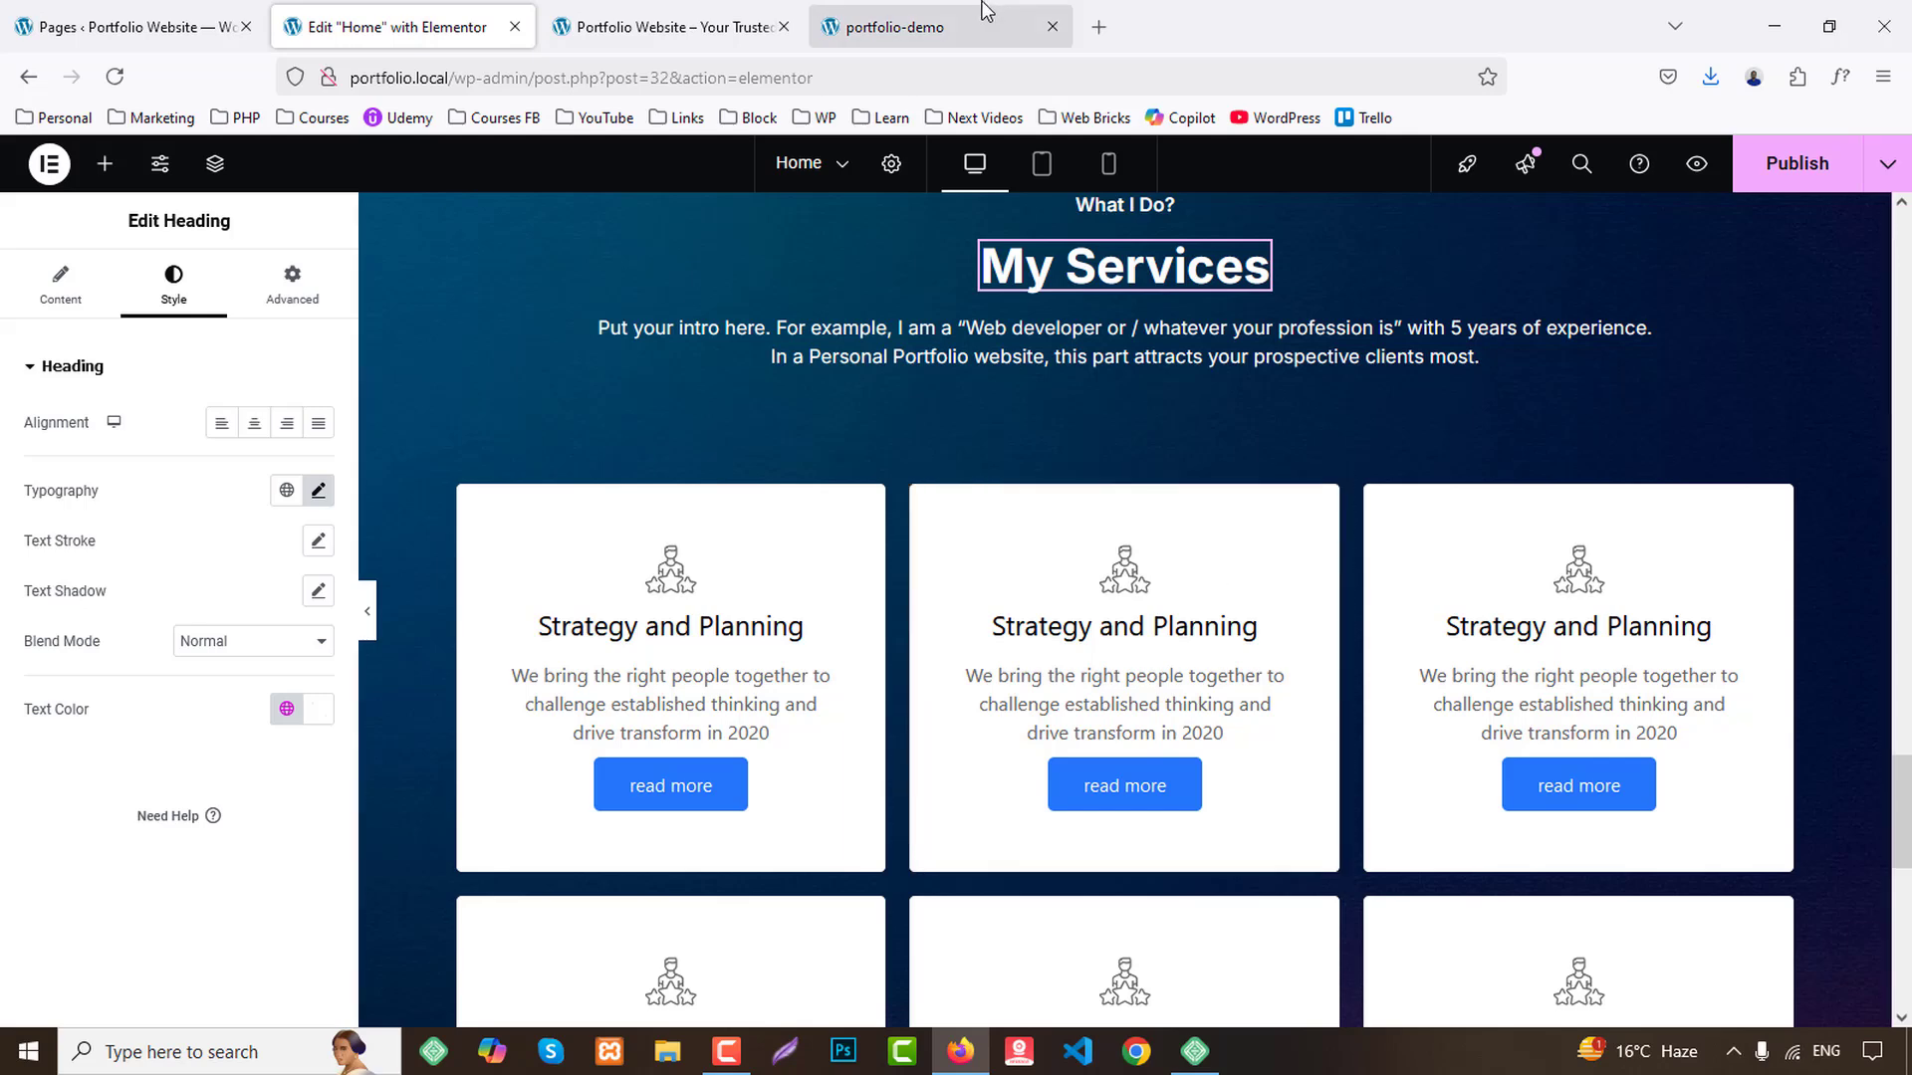
left_click(901, 27)
scroll(409, 614, "down", 2)
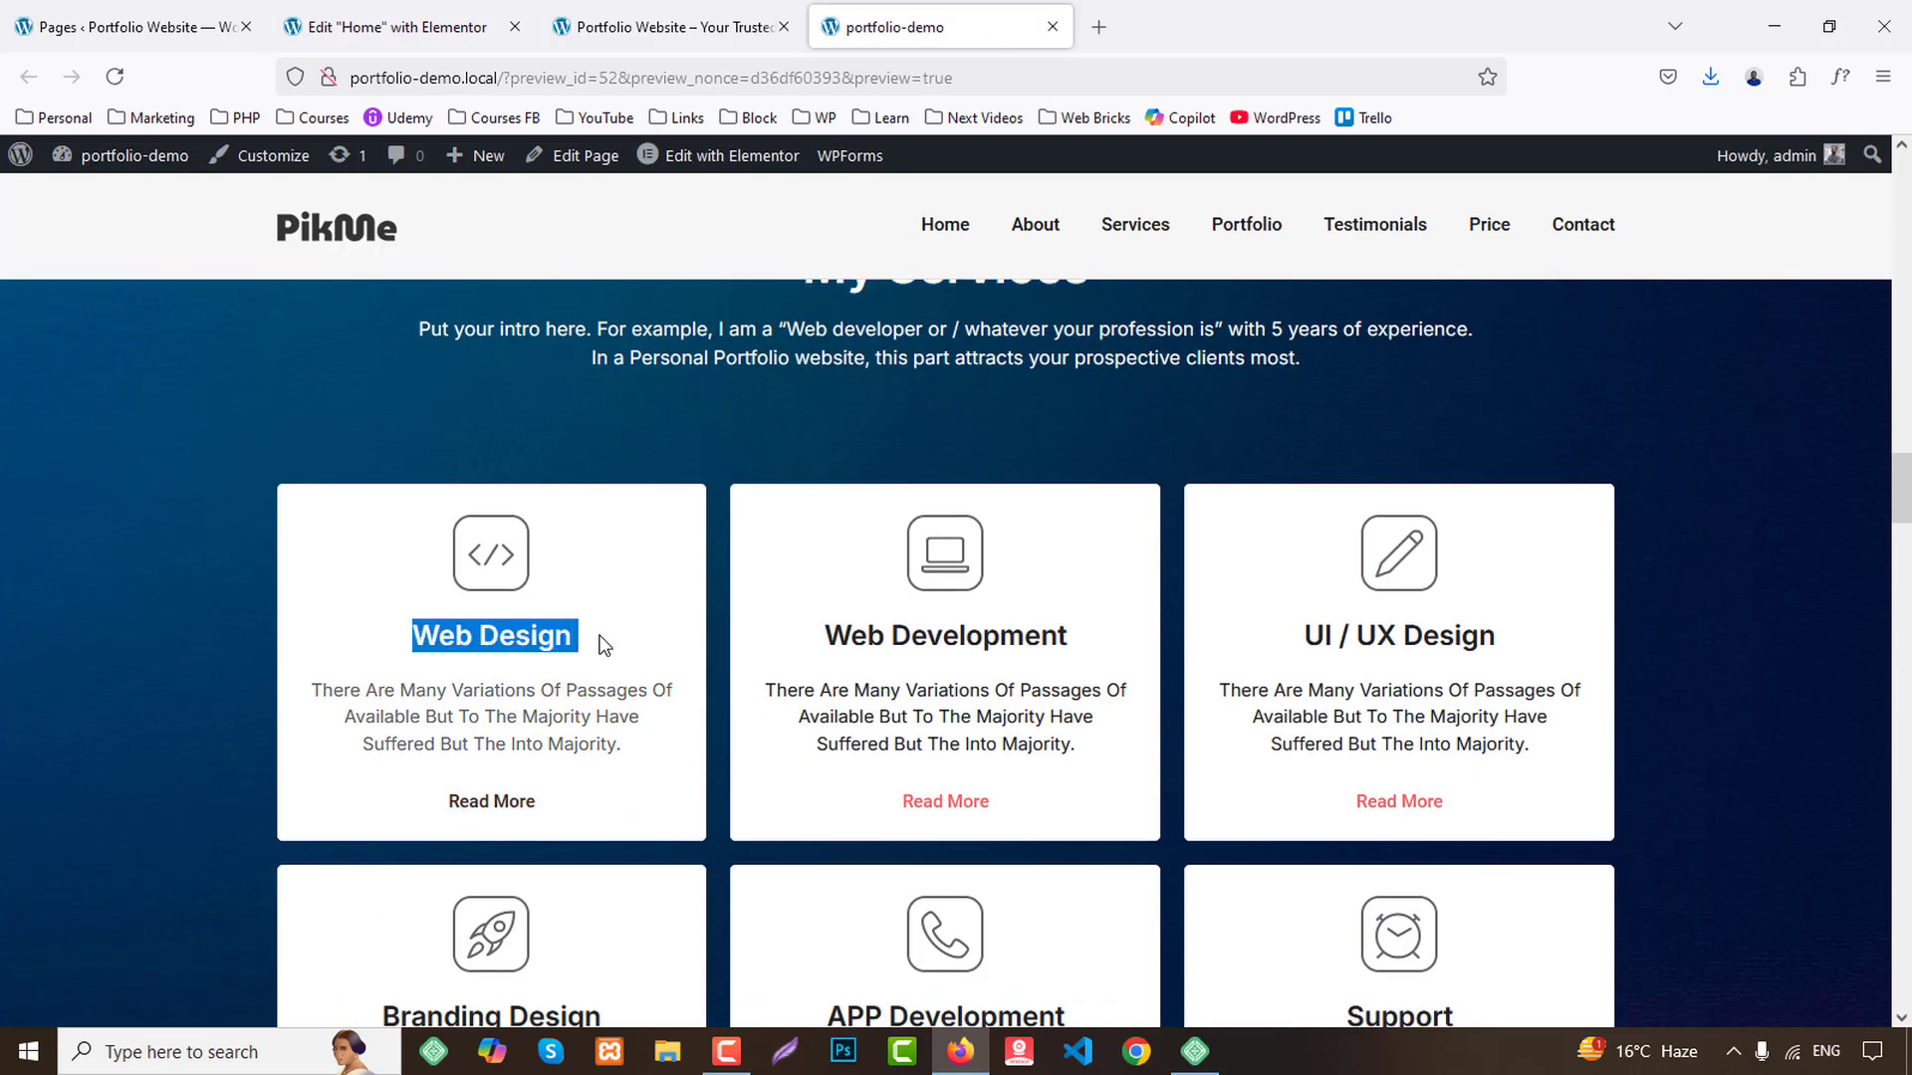
left_click_drag(312, 691, 643, 744)
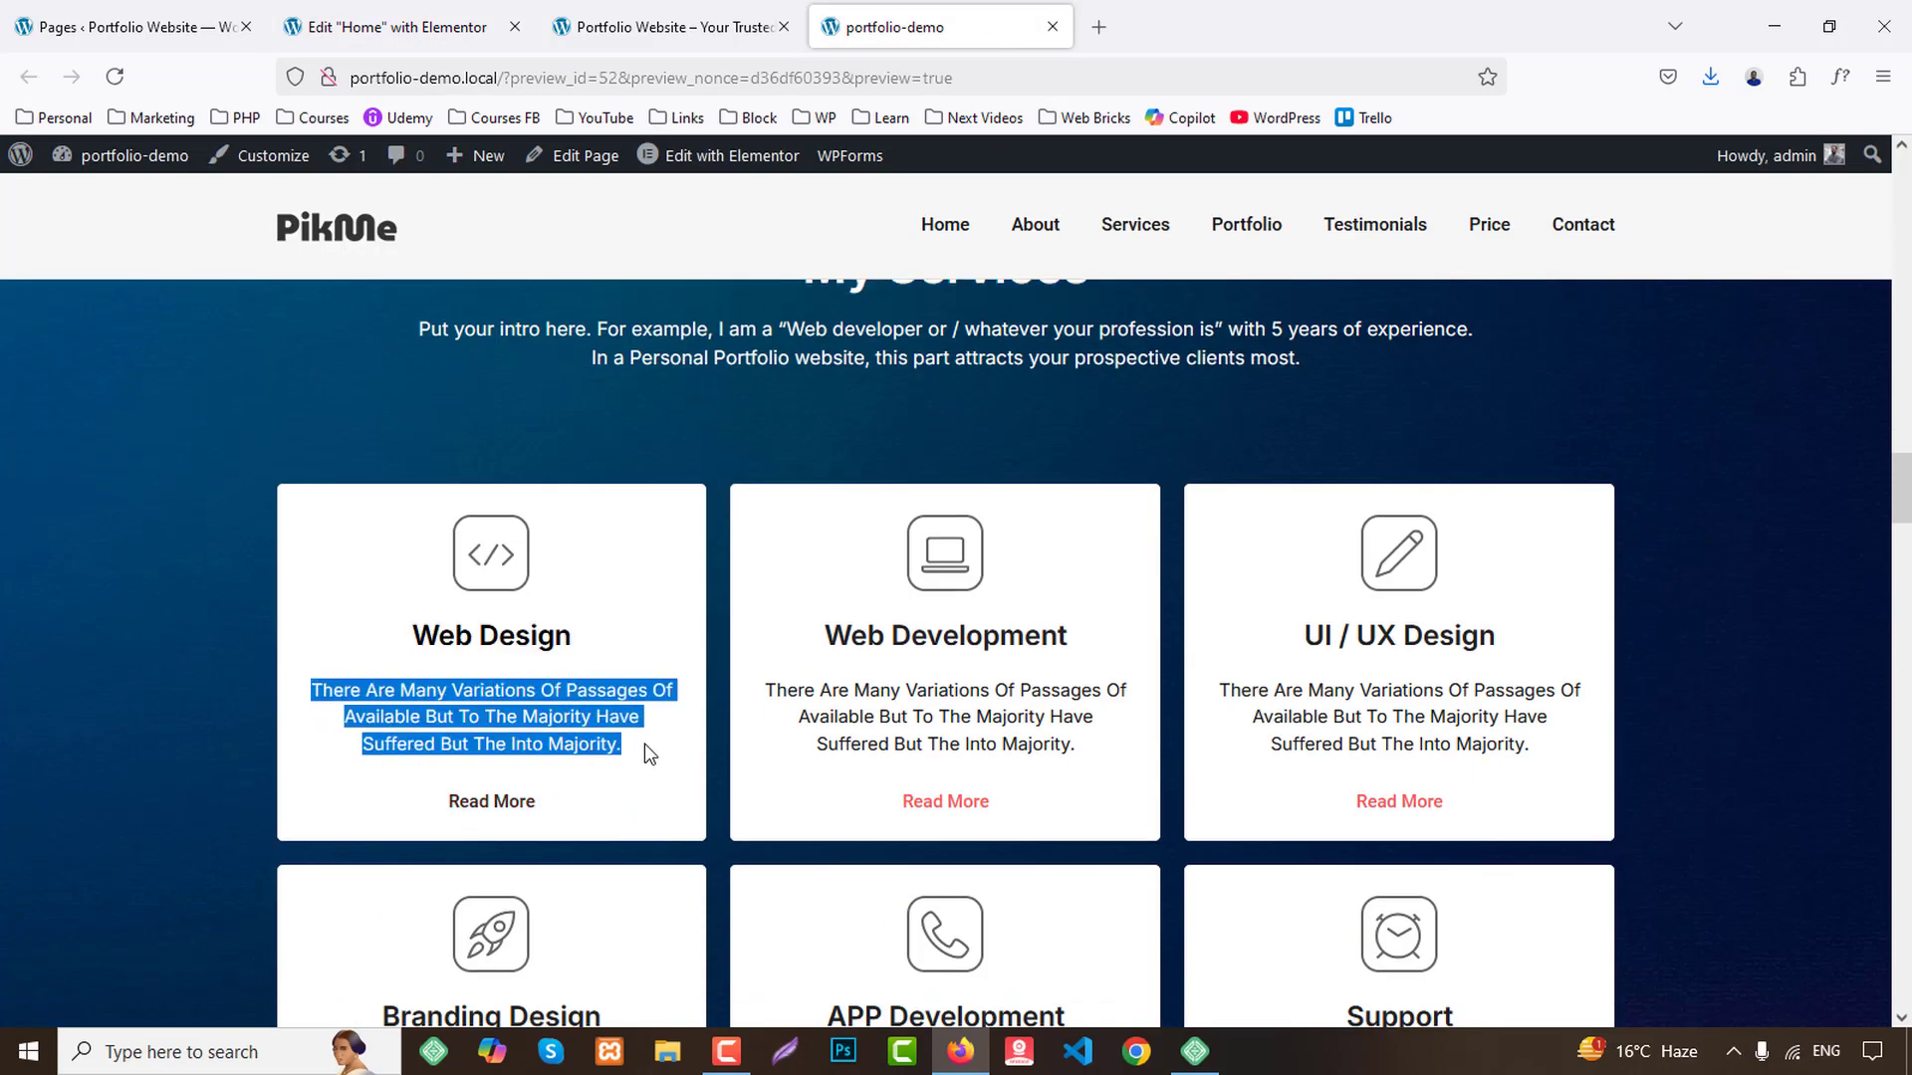
left_click(398, 27)
scroll(584, 444, "down", 3)
left_click(612, 448)
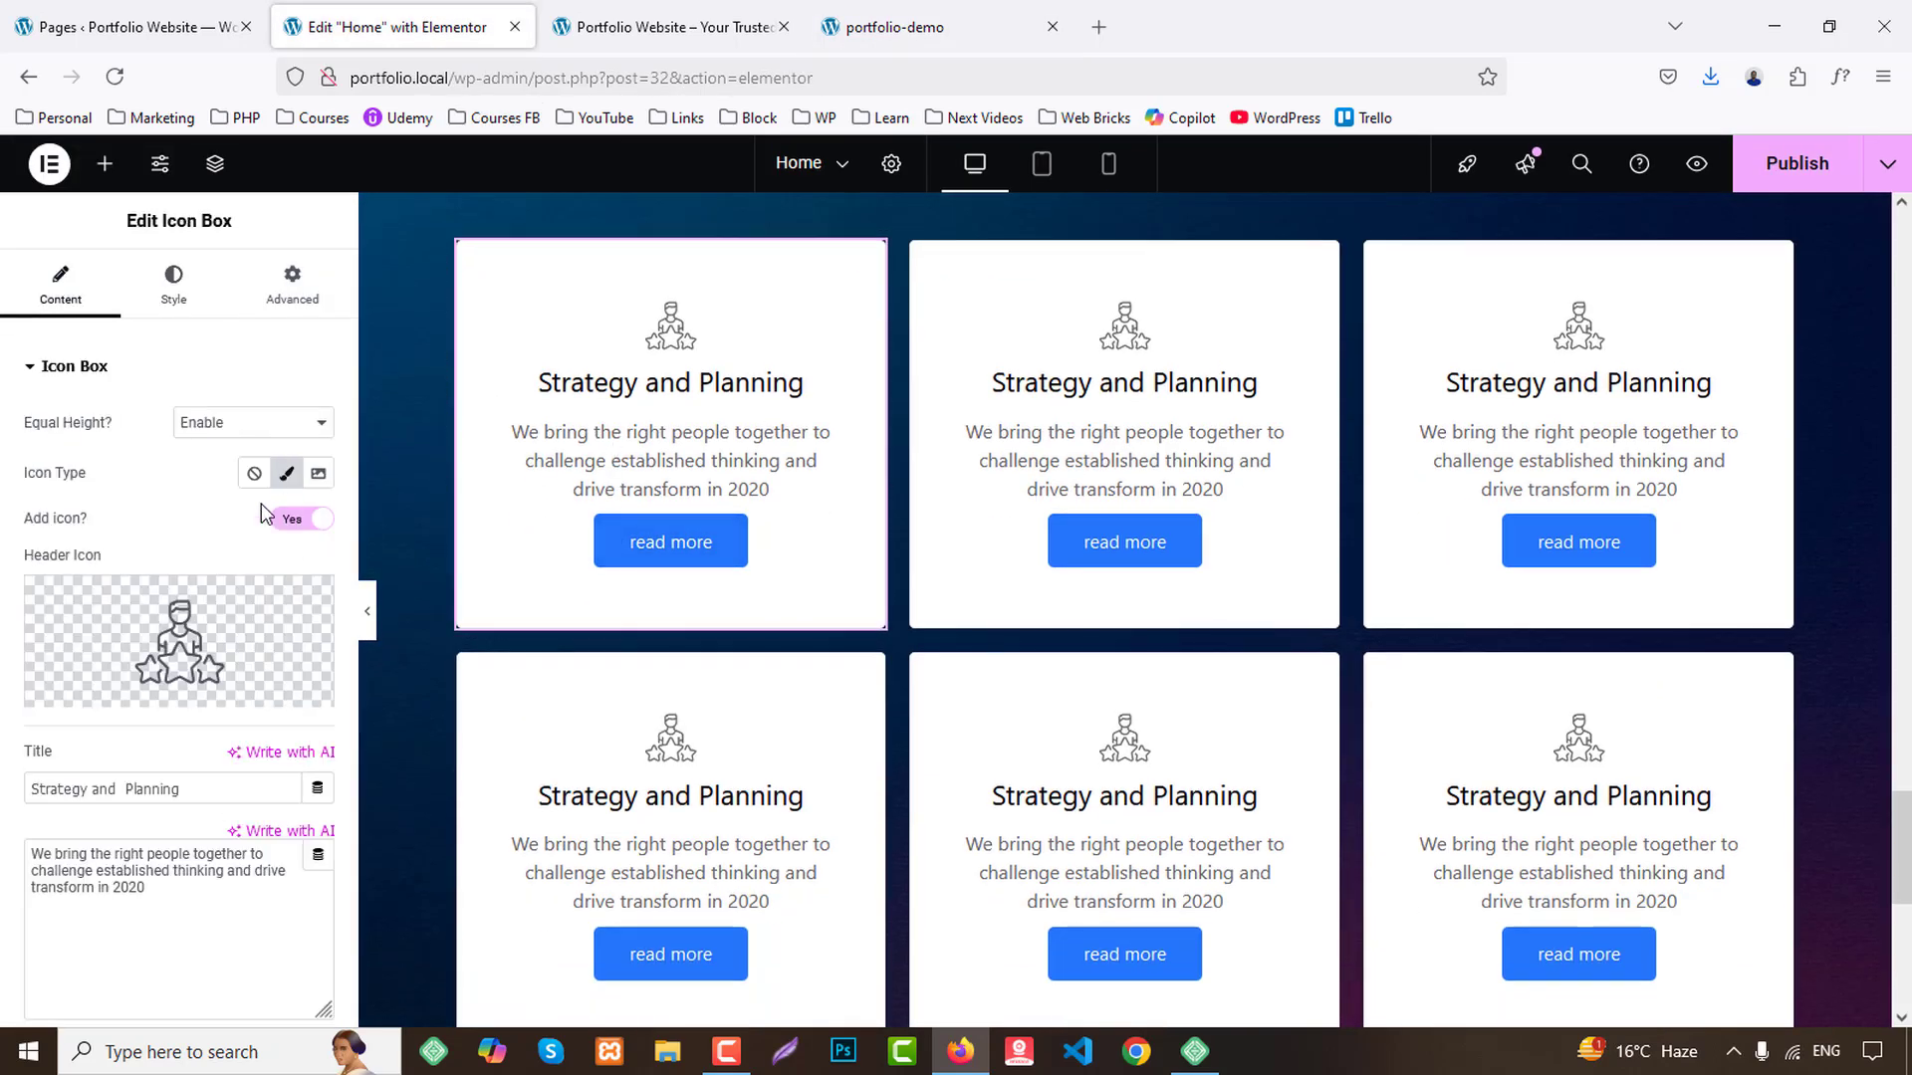
key("ctrl+a")
key("ctrl+v")
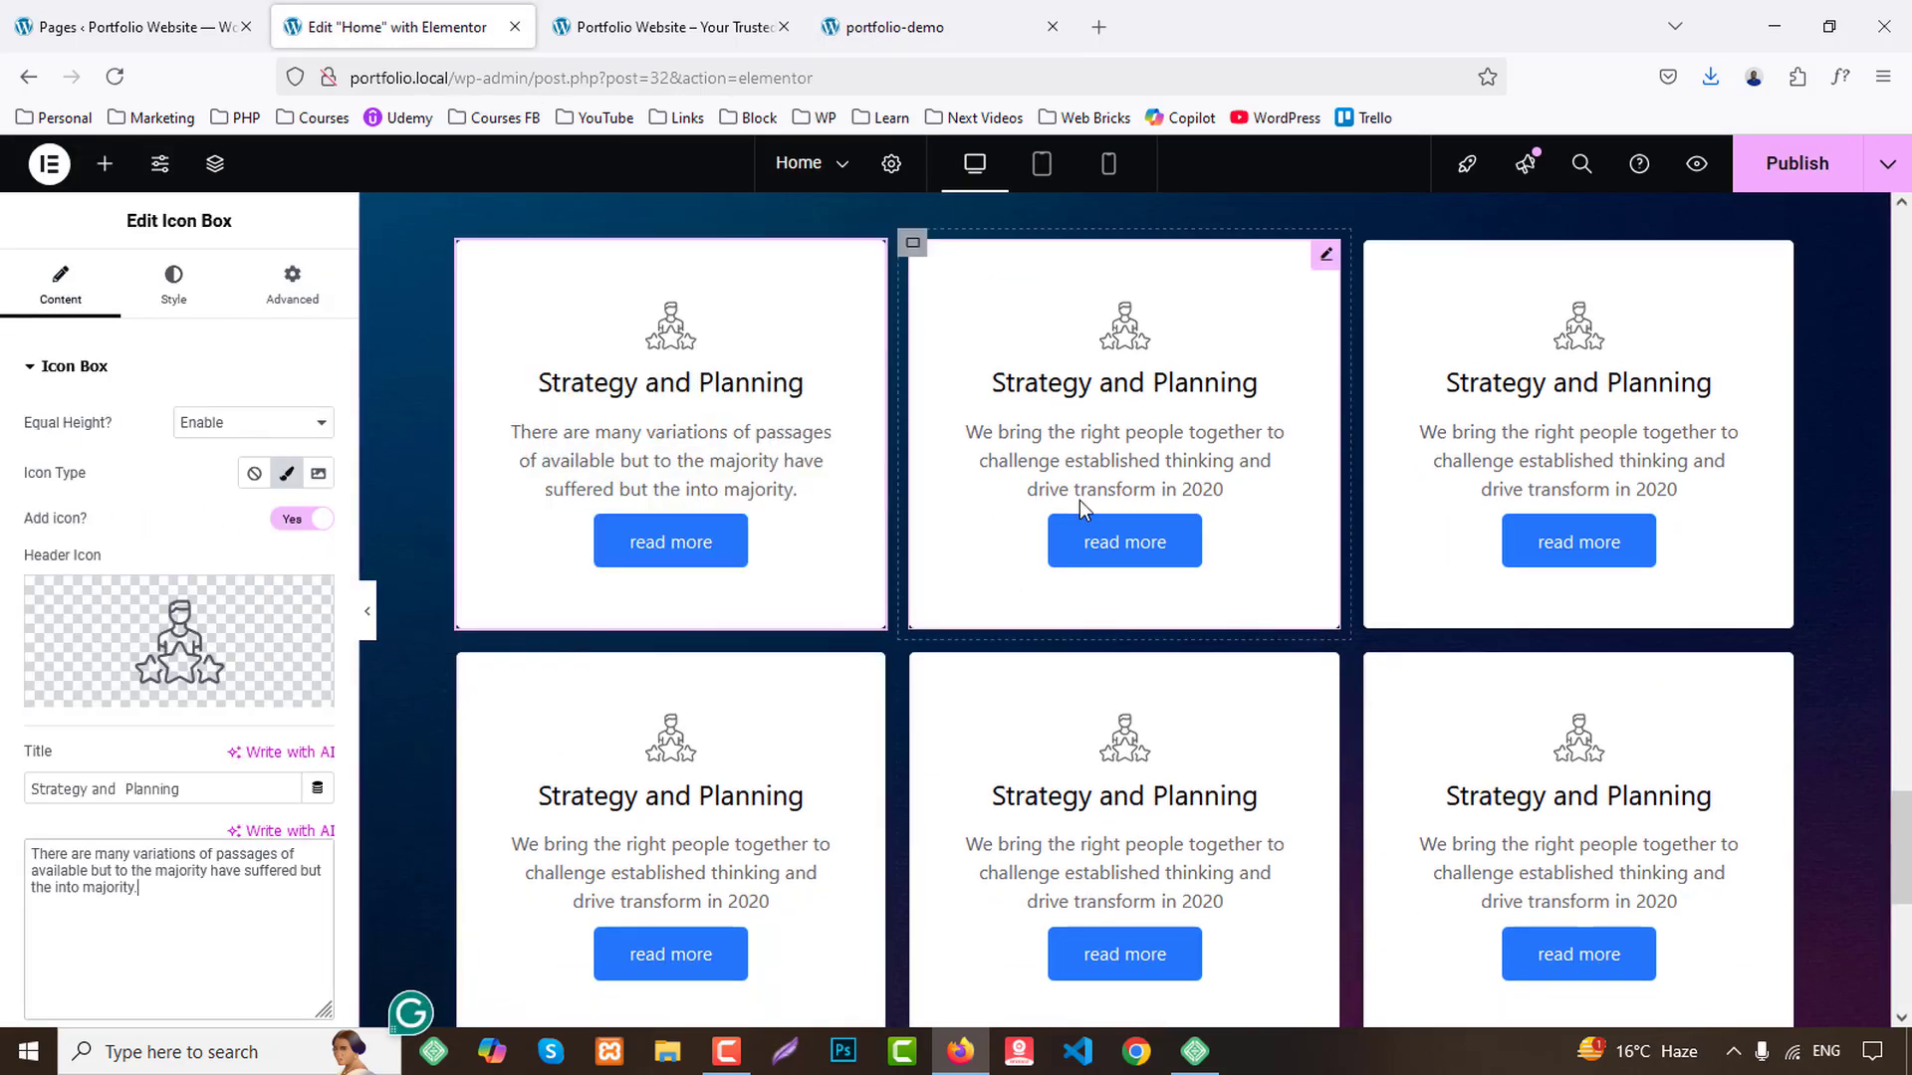
Replace the descriptions of the second and third cards in the upper row with the same copied demo text.
left_click(1131, 443)
key("ctrl+a")
key("ctrl+v")
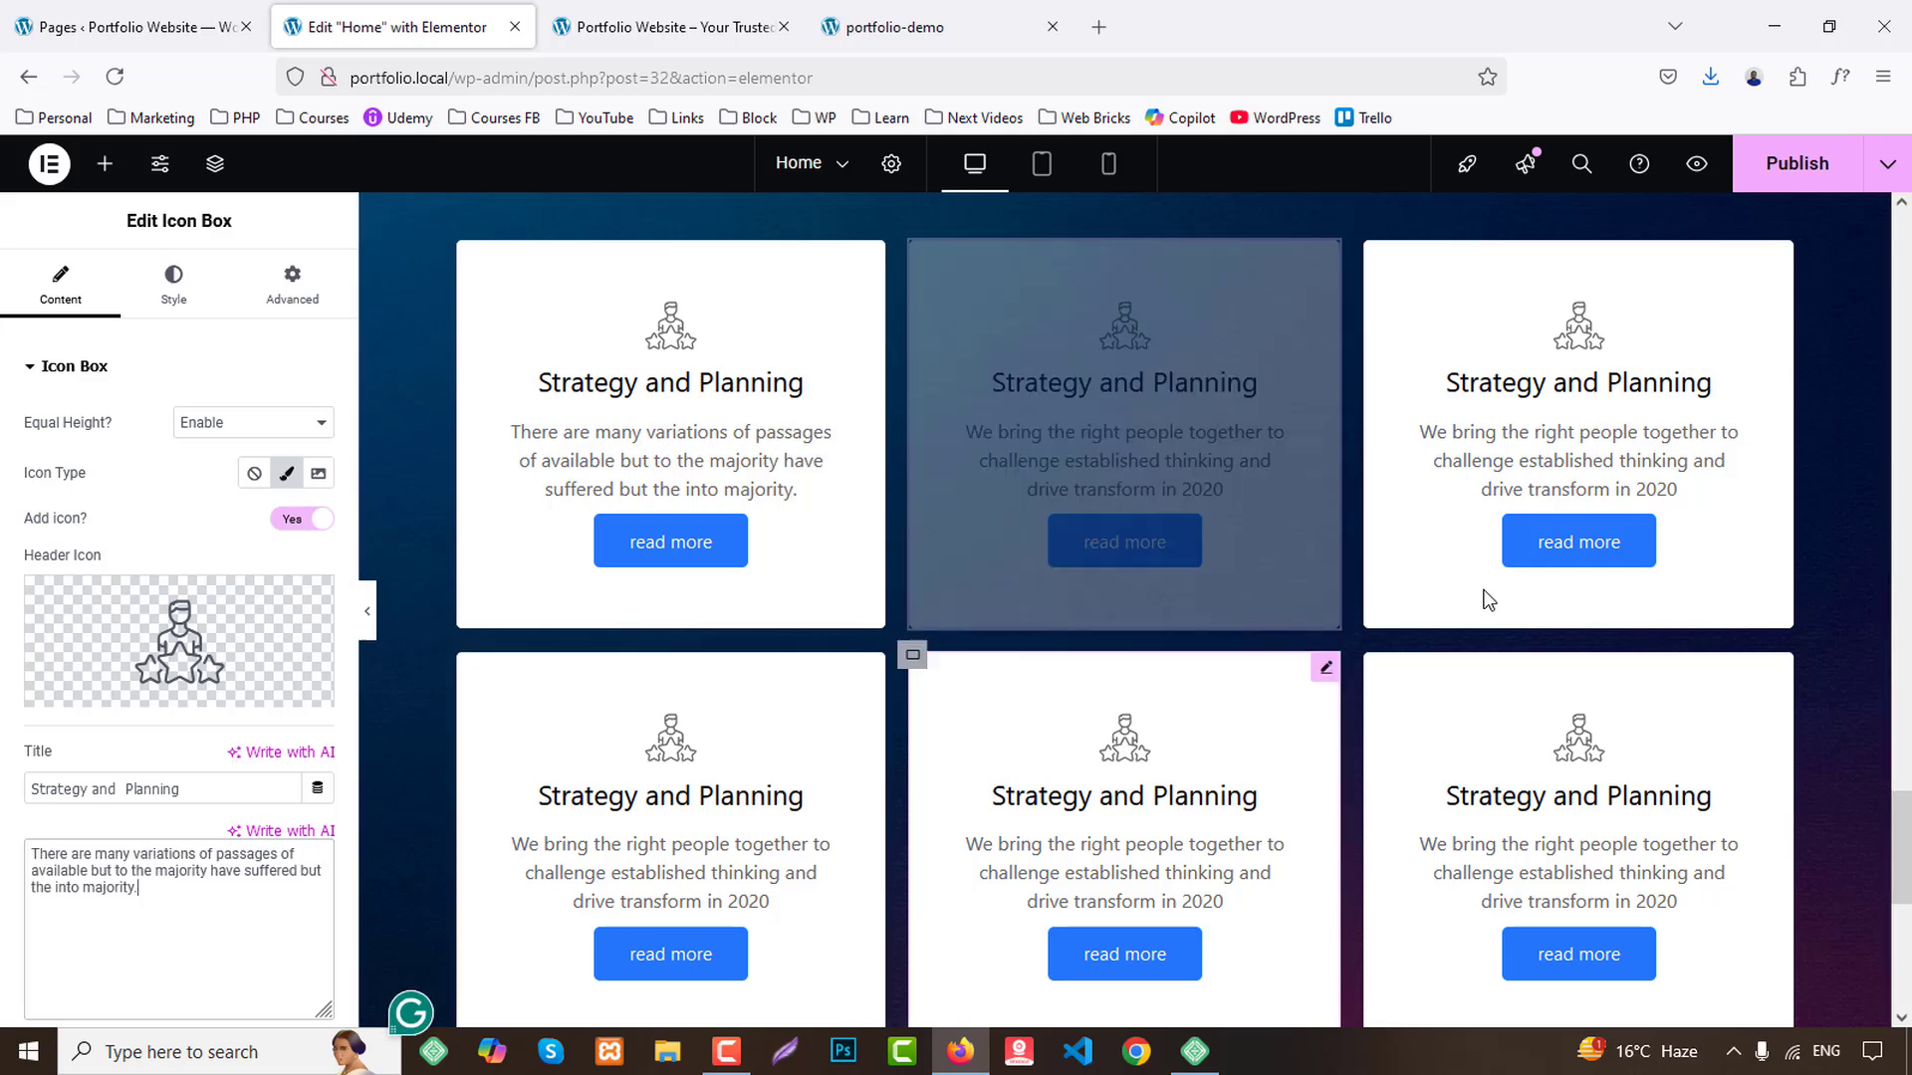
left_click(1553, 598)
scroll(180, 697, "down", 3)
key("ctrl+a")
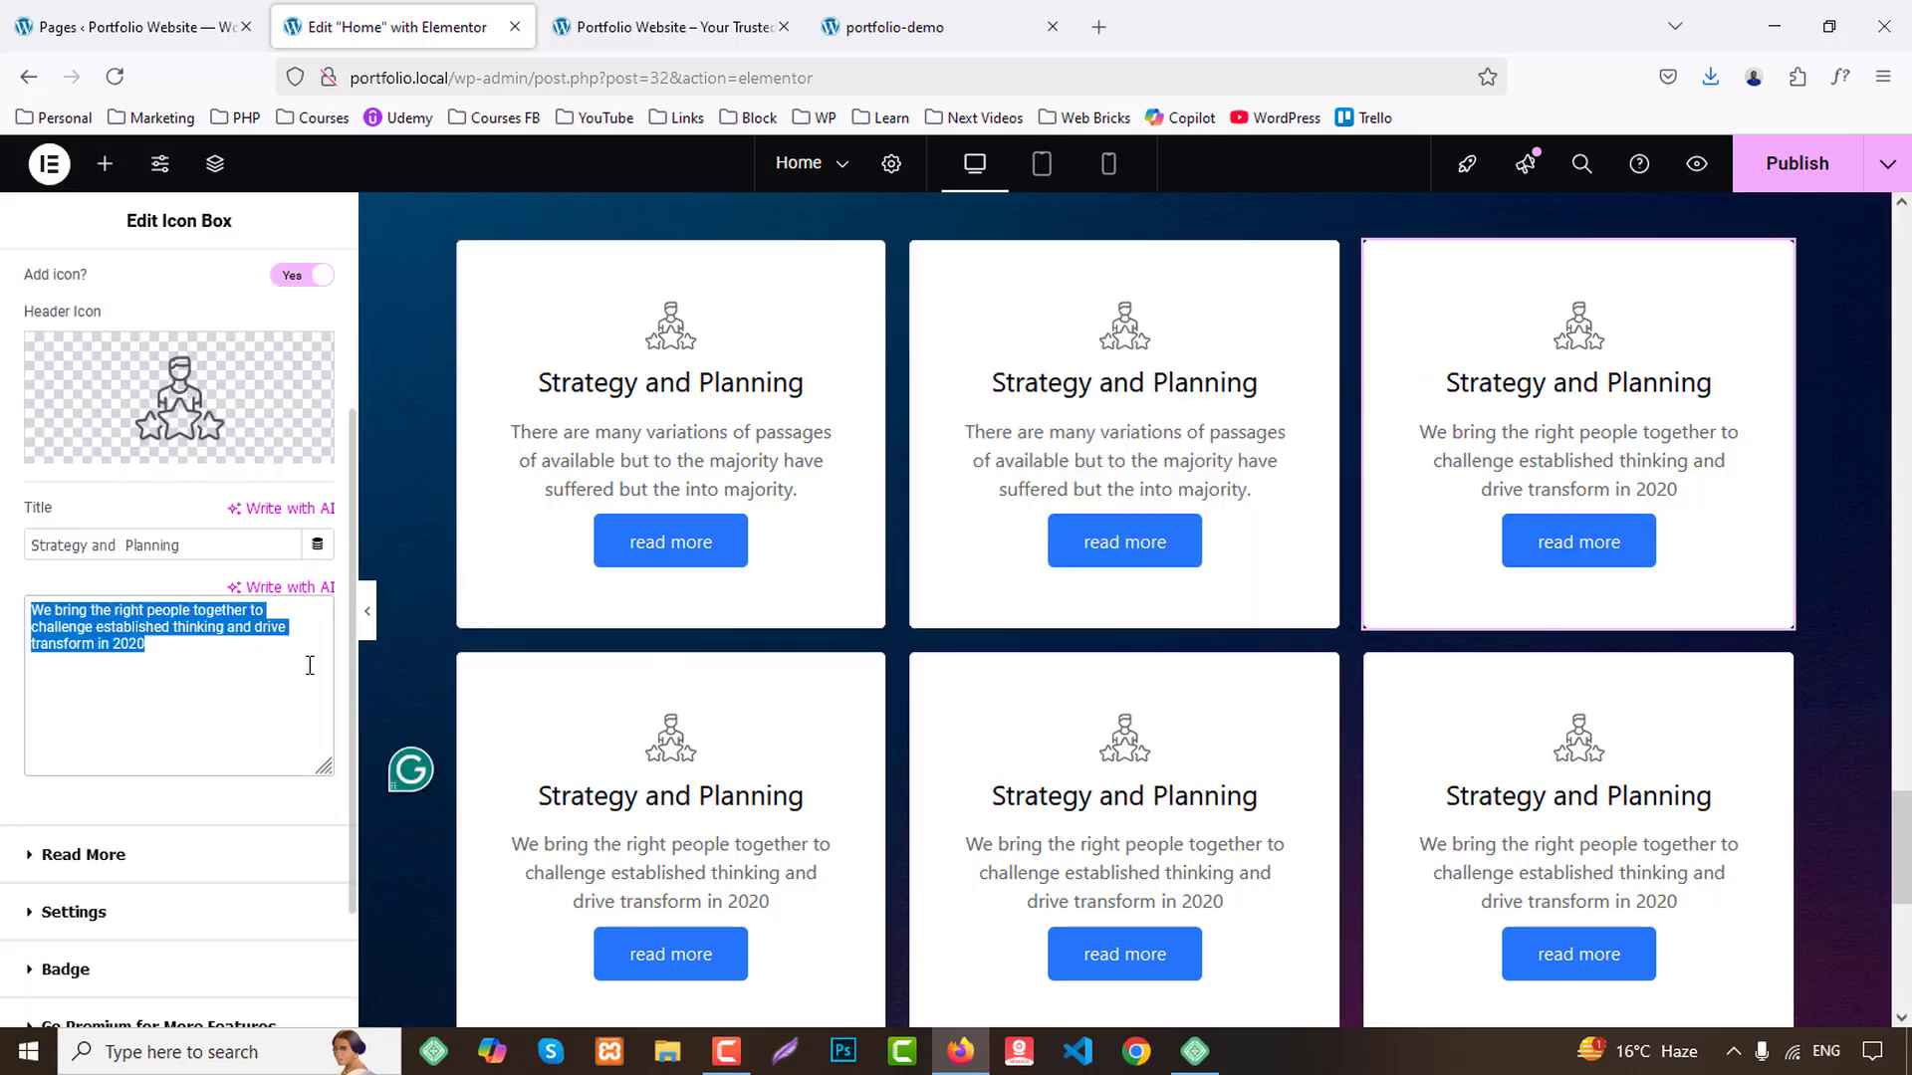
type("There are many variations of passages of available but to the majority have suffered but the into majority.")
Replace the description of the lower row's first card with the copied "There are many variations of passages..." text.
scroll(597, 727, "down", 3)
left_click(597, 727)
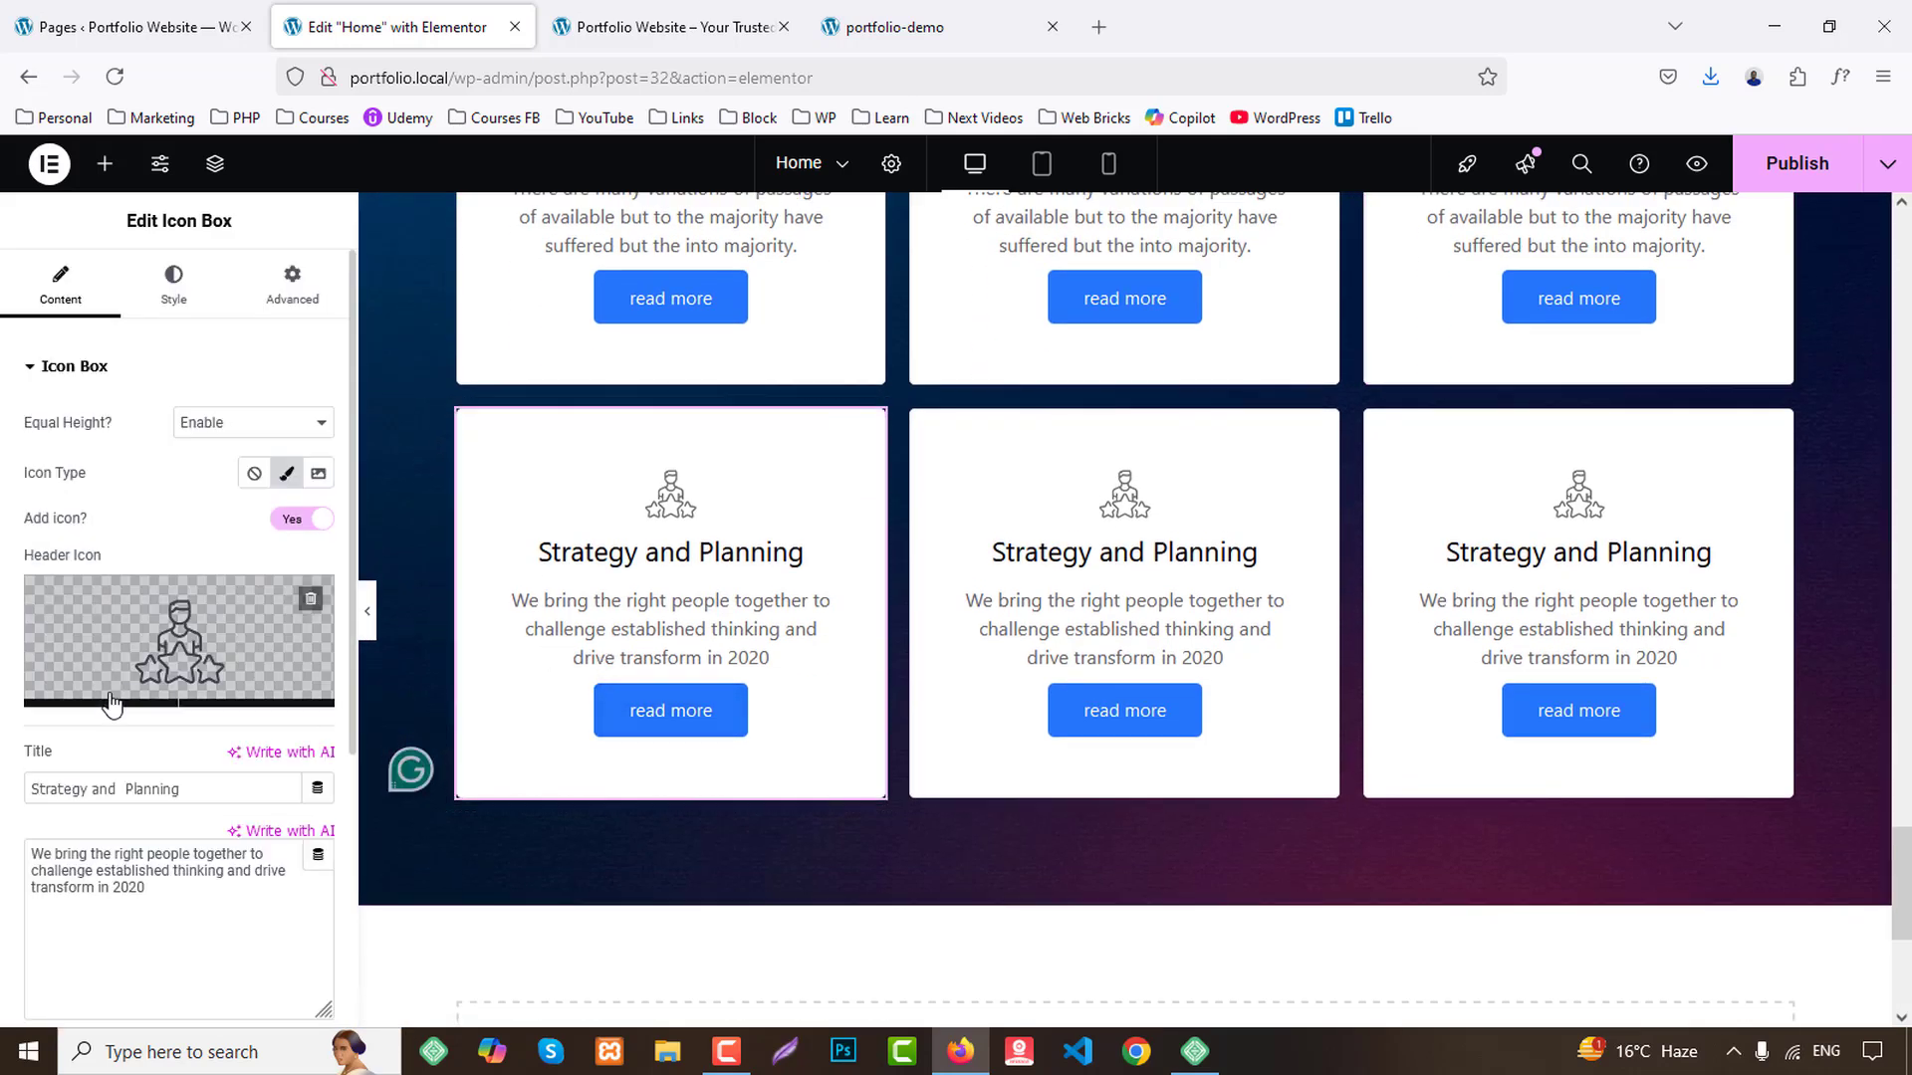
left_click(134, 889)
key("ctrl+a")
type("There are many variations of passages of available but to the majority have suffered but the into majority.")
Replace the descriptions of the lower row's second and third cards with the same copied demo text.
left_click(1124, 597)
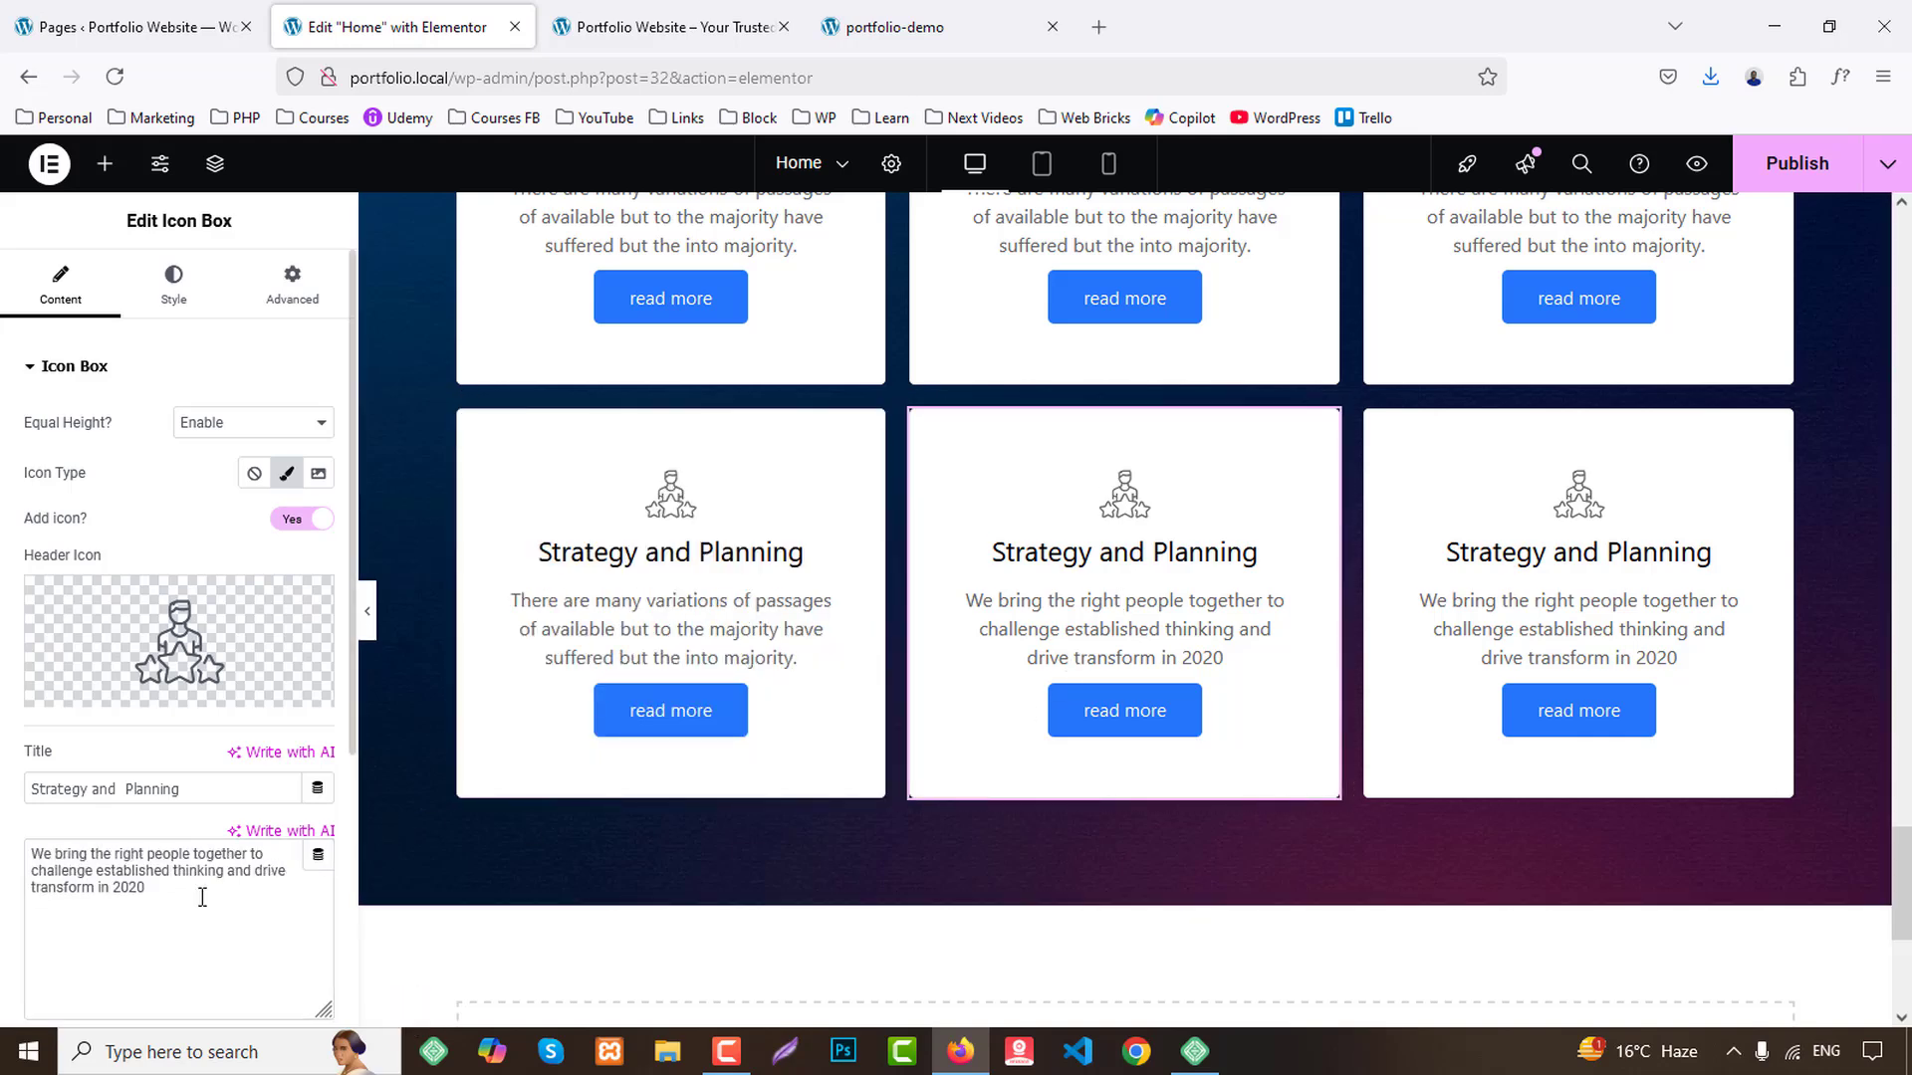
left_click(257, 891)
key("ctrl+a")
key("ctrl+z")
left_click(1642, 608)
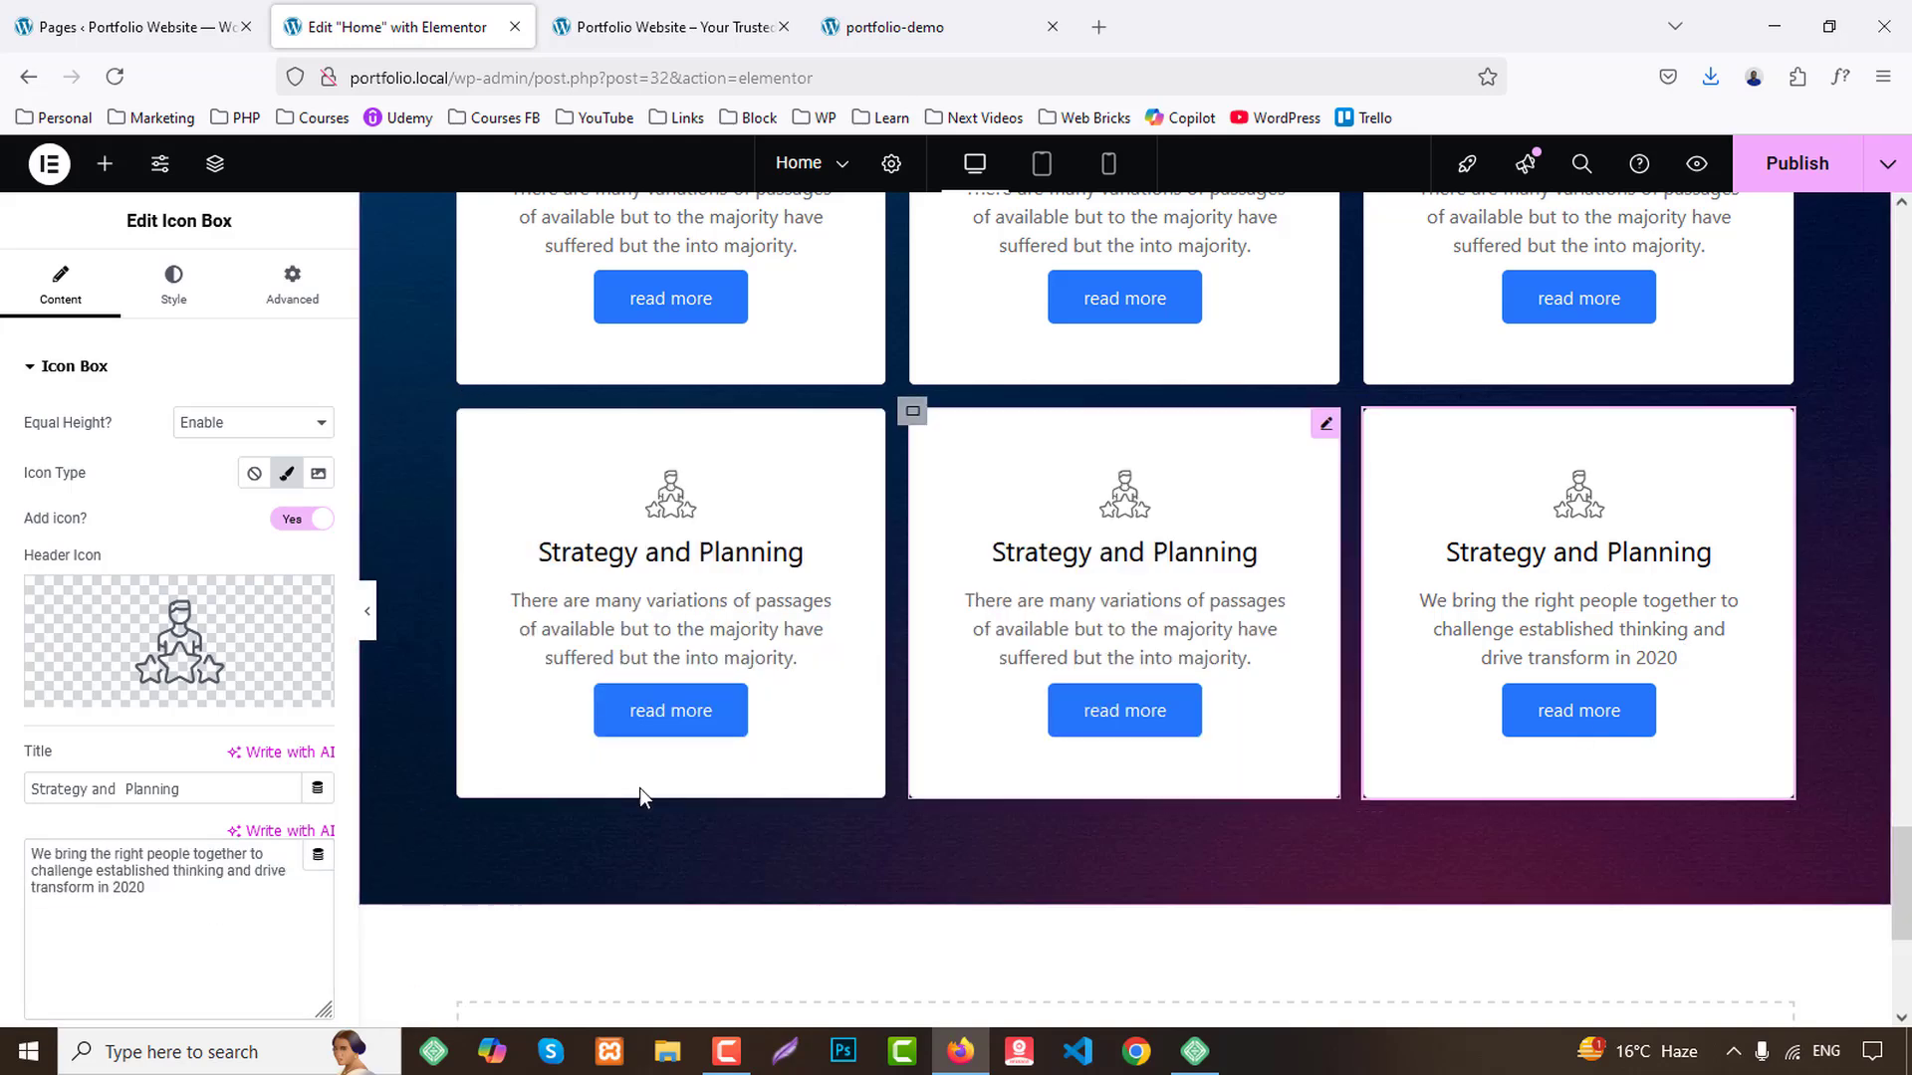
left_click(161, 893)
key("ctrl+a")
type("There are many variations of passages of available but to the majority have suffered but the into majority.")
Give the first service card the thin outline Code icon and the title "Web Design" copied from the demo page.
scroll(385, 894, "up", 5)
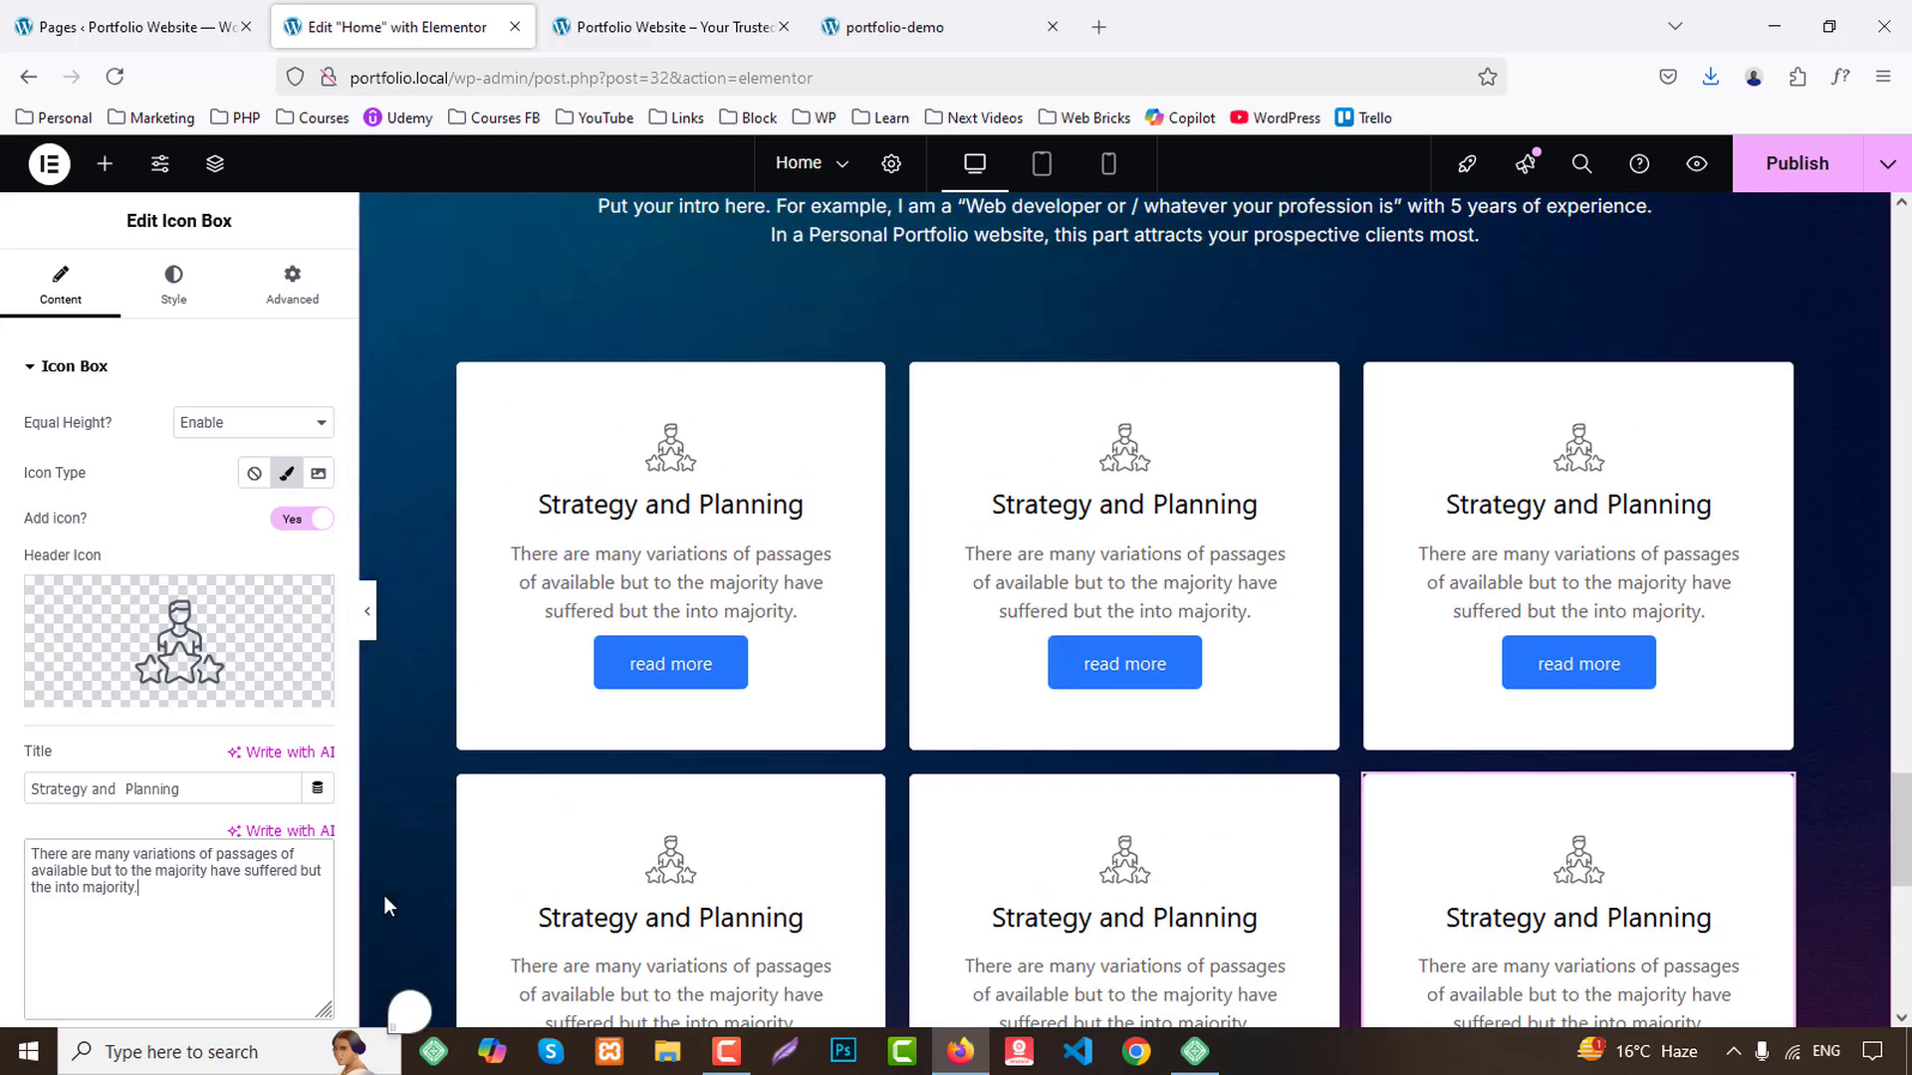
left_click(896, 27)
left_click_drag(409, 641, 606, 635)
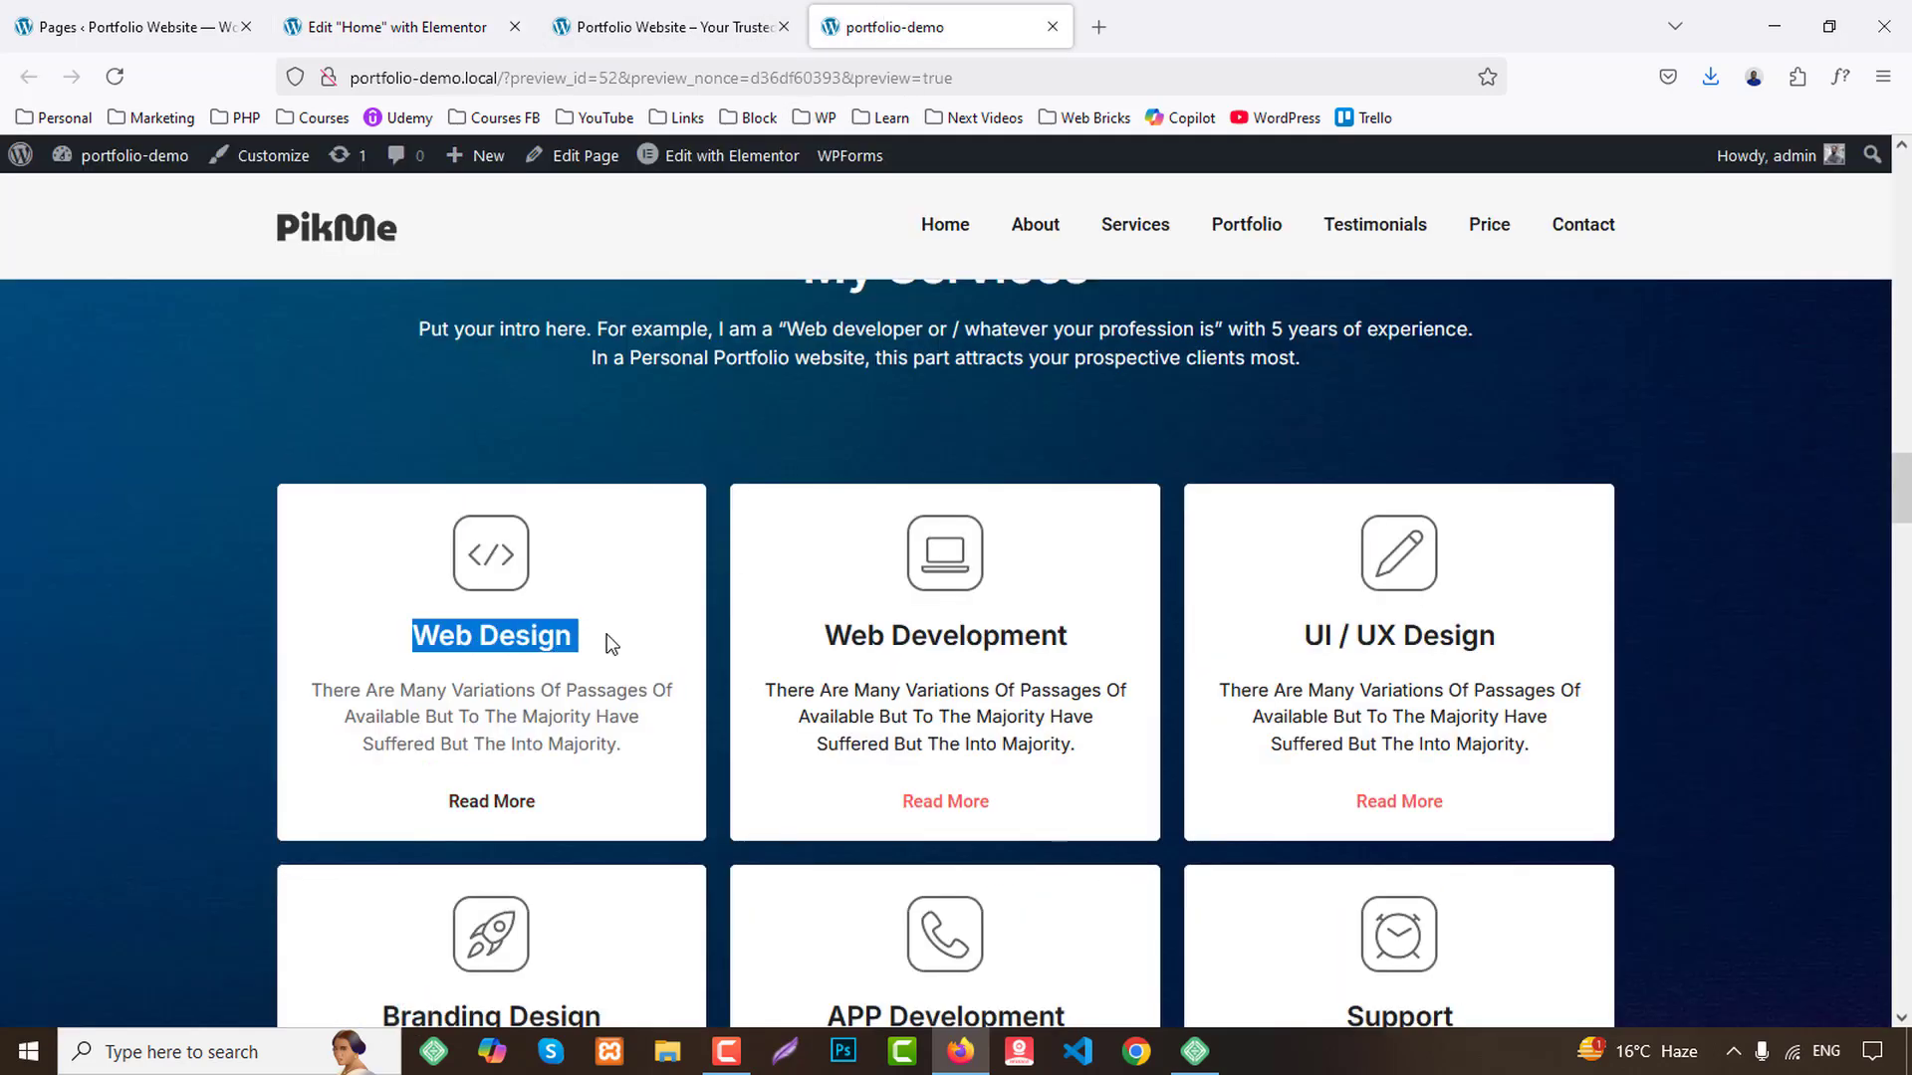
left_click(388, 27)
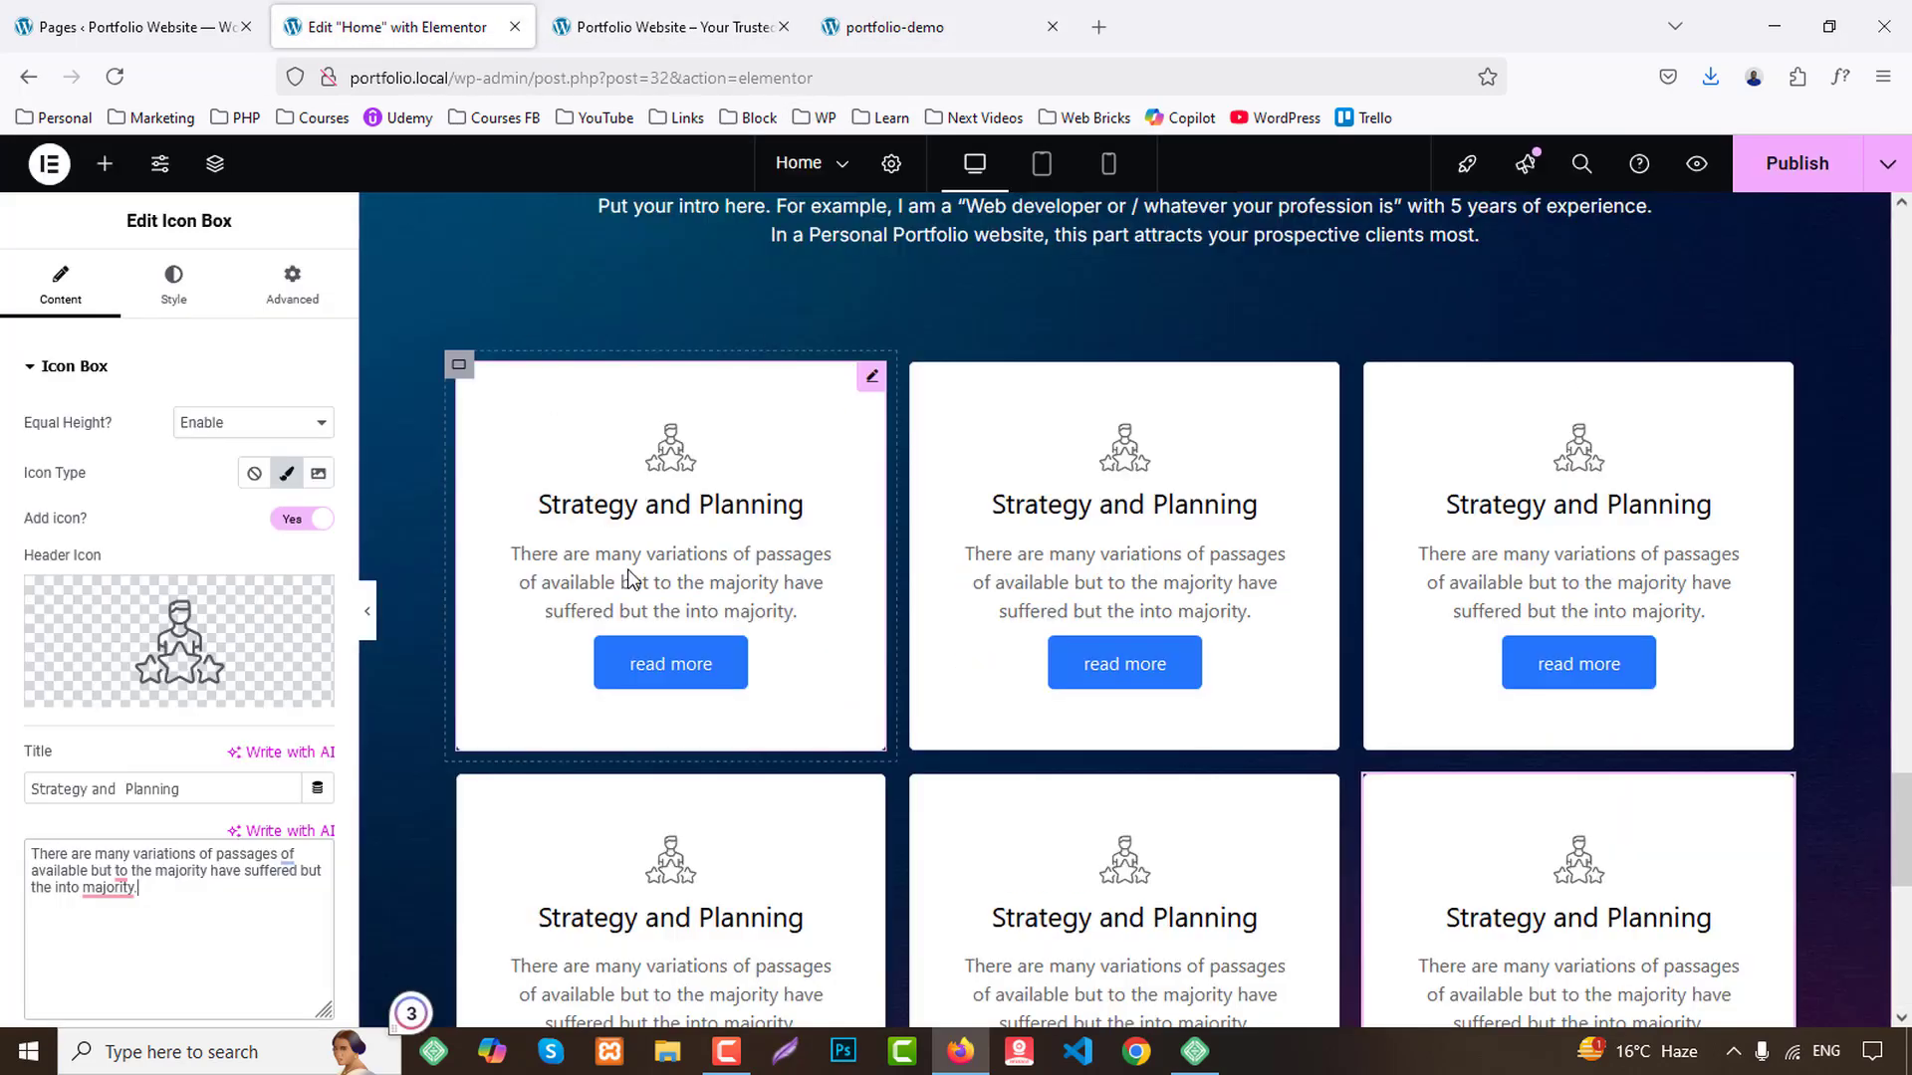
left_click(202, 629)
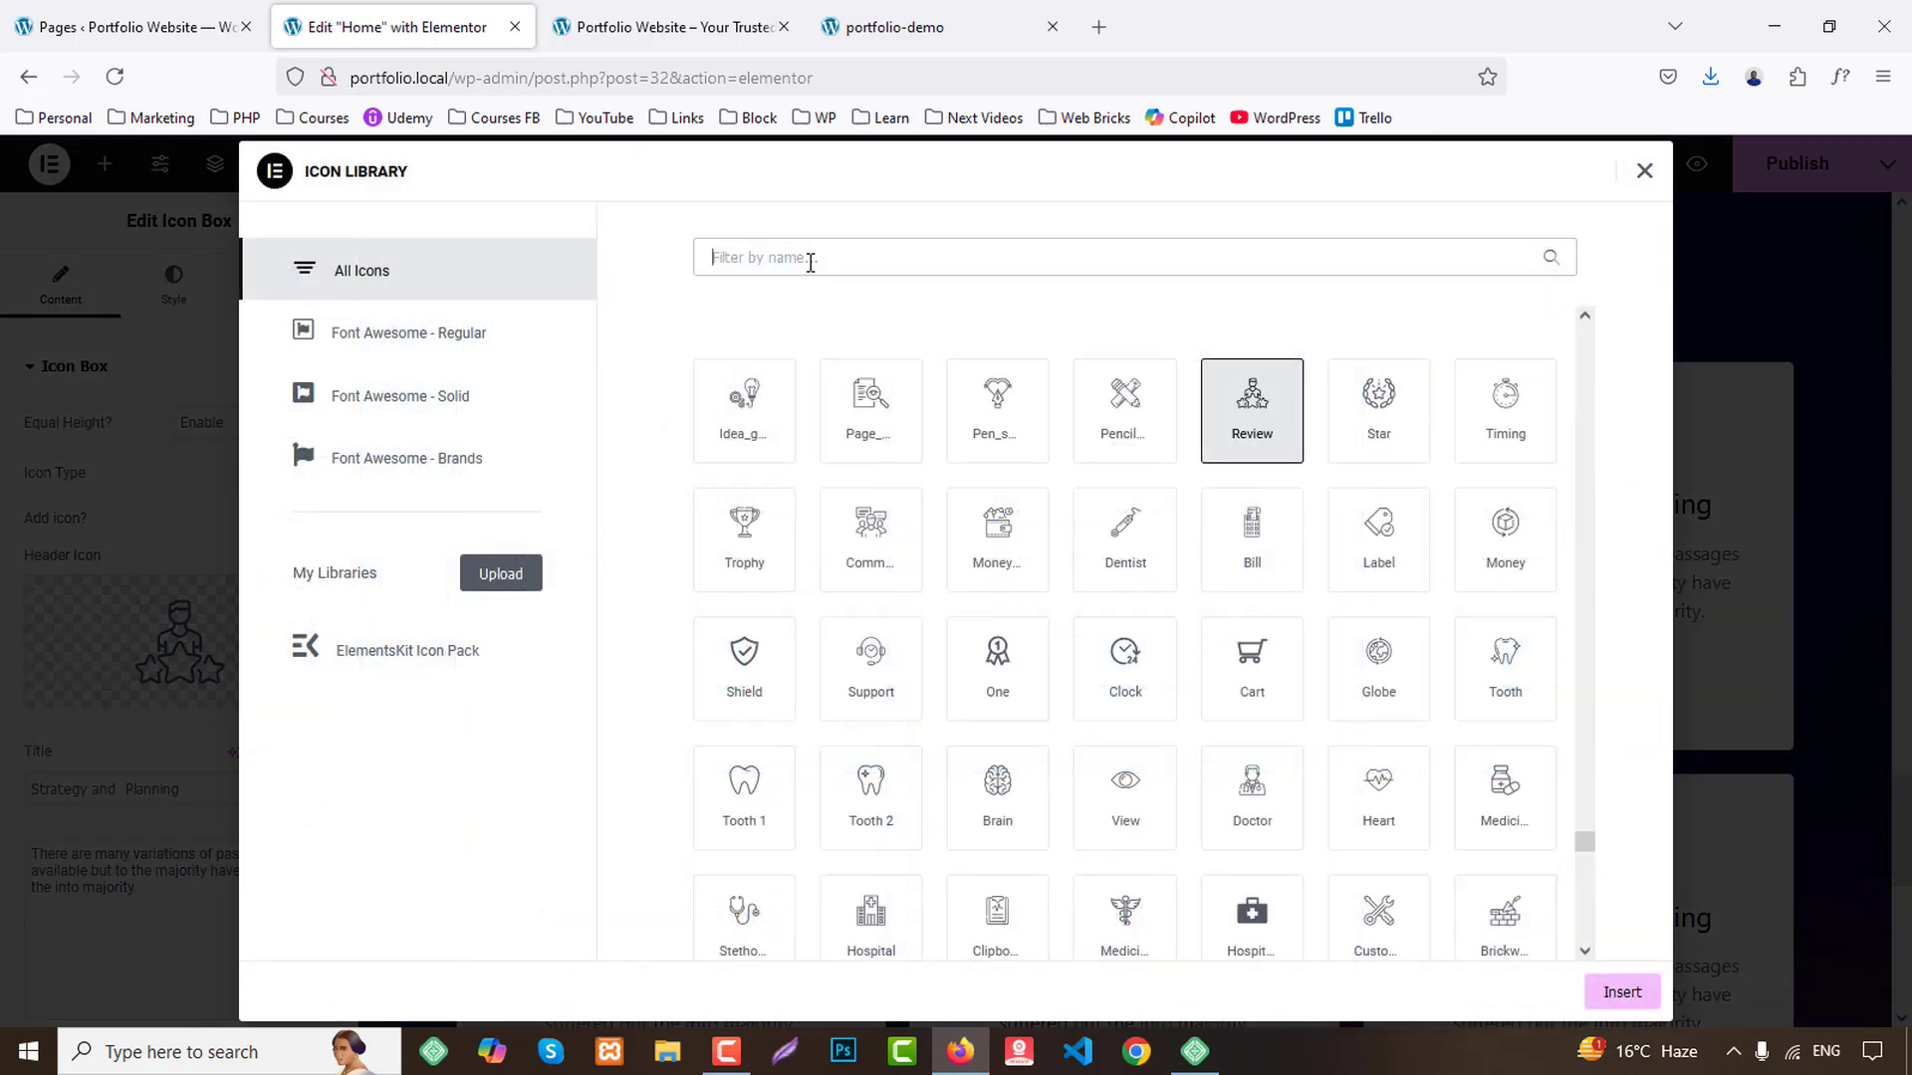
type("code")
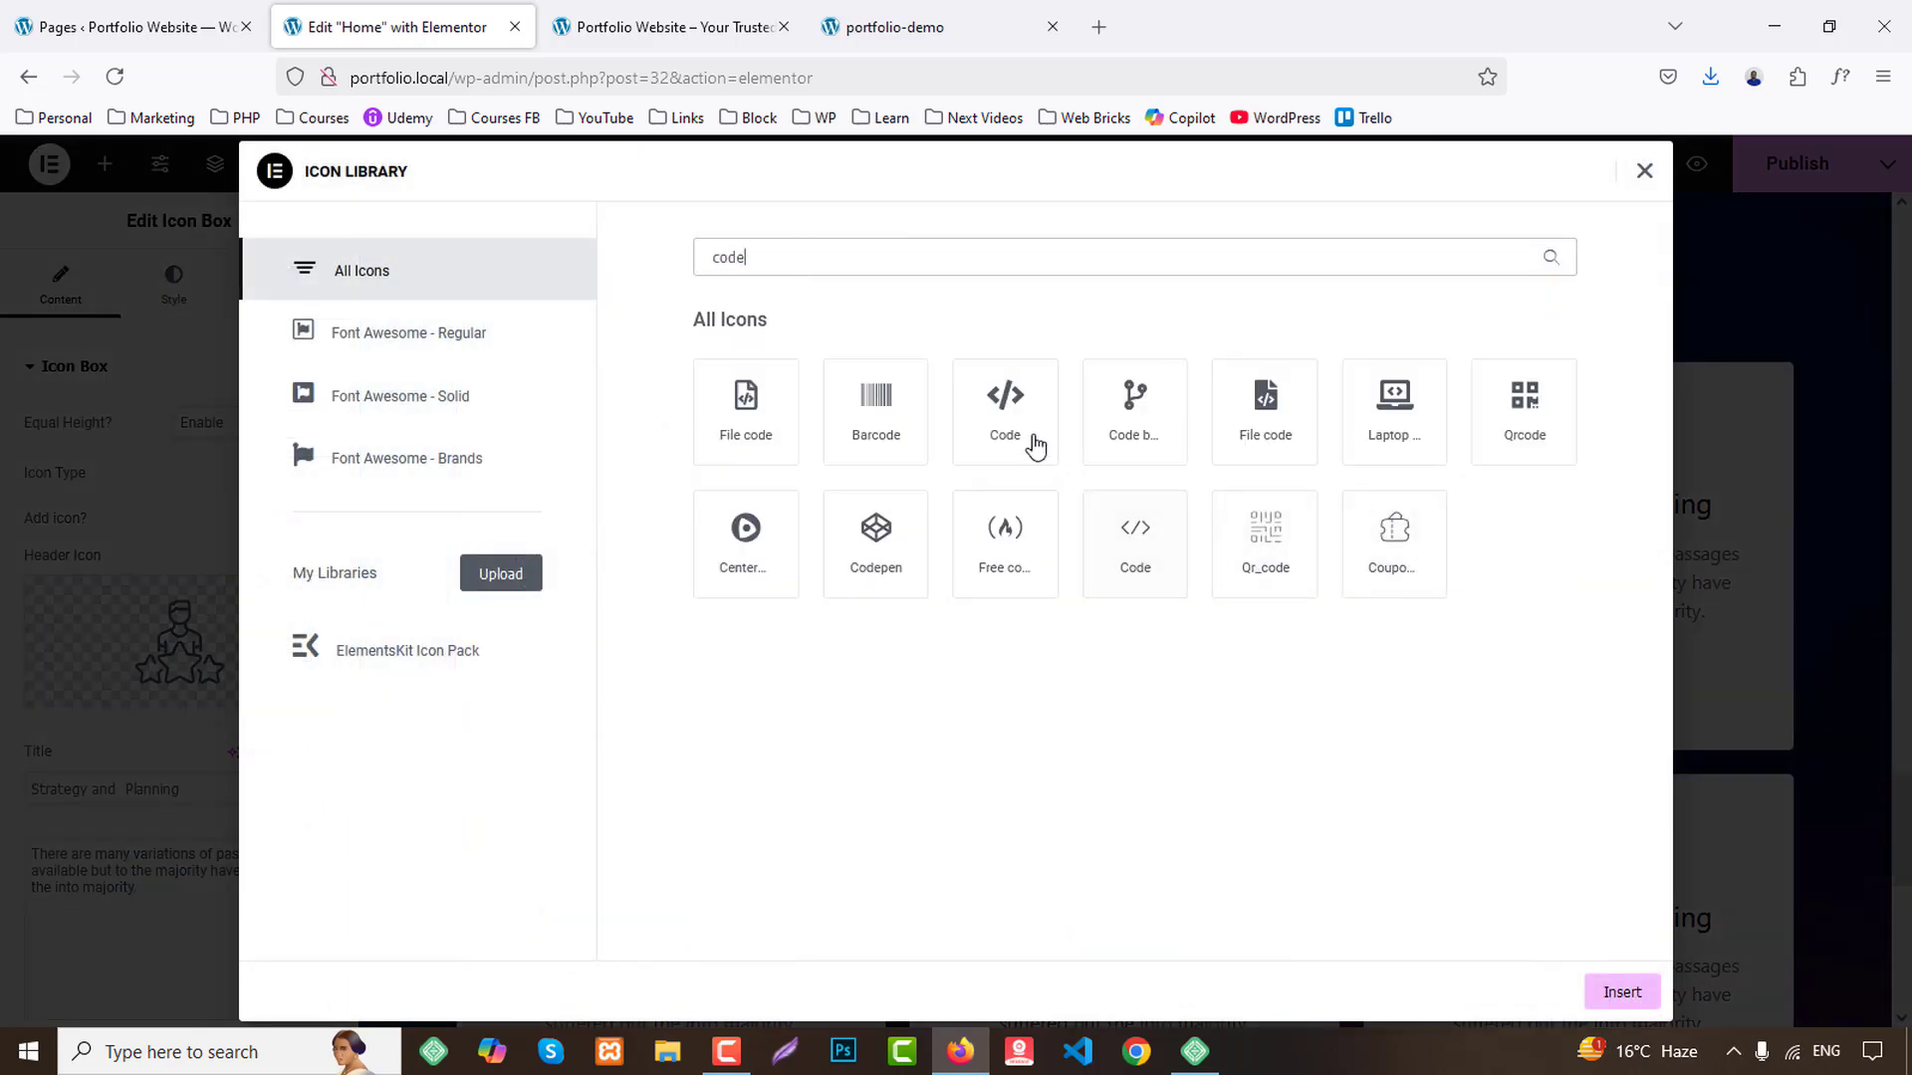
left_click(1152, 575)
left_click(1622, 992)
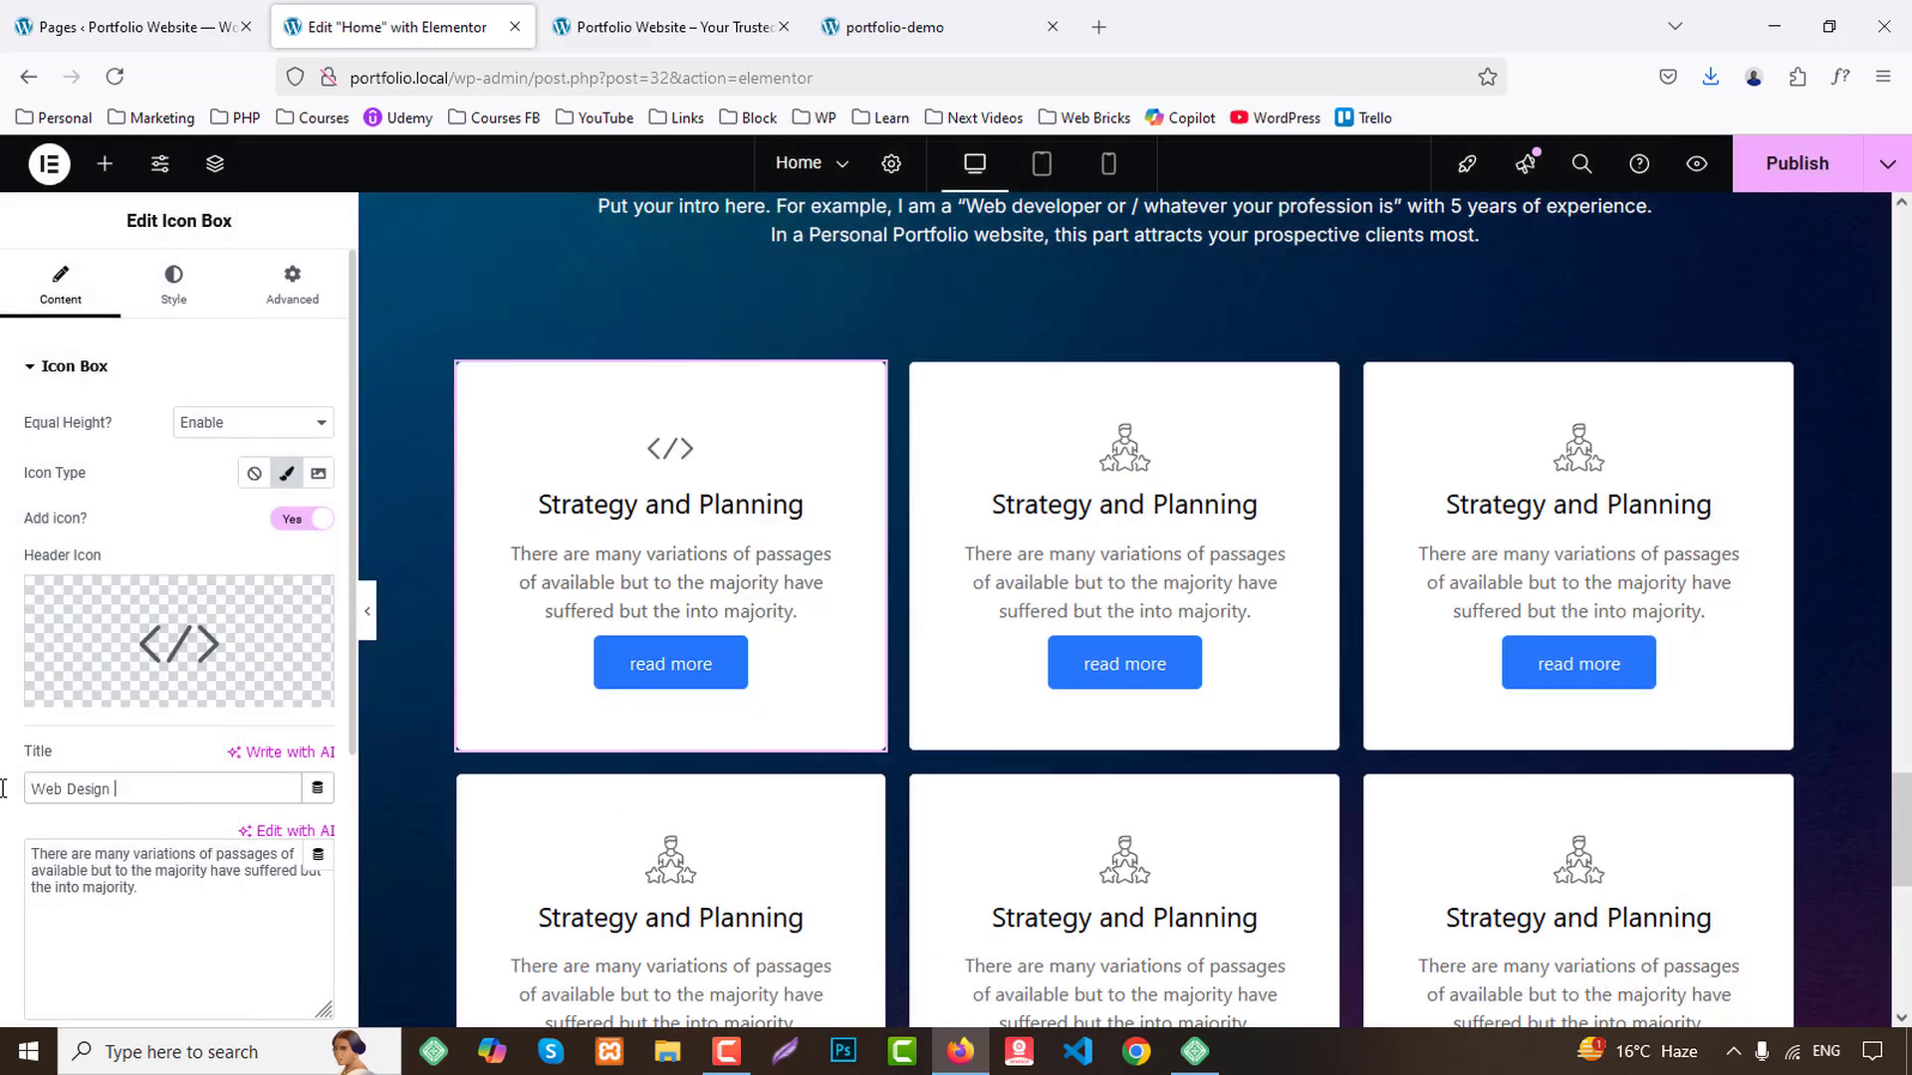
Title the second service card "Web Development" as on the demo page and give it the outline Laptop icon.
left_click(894, 27)
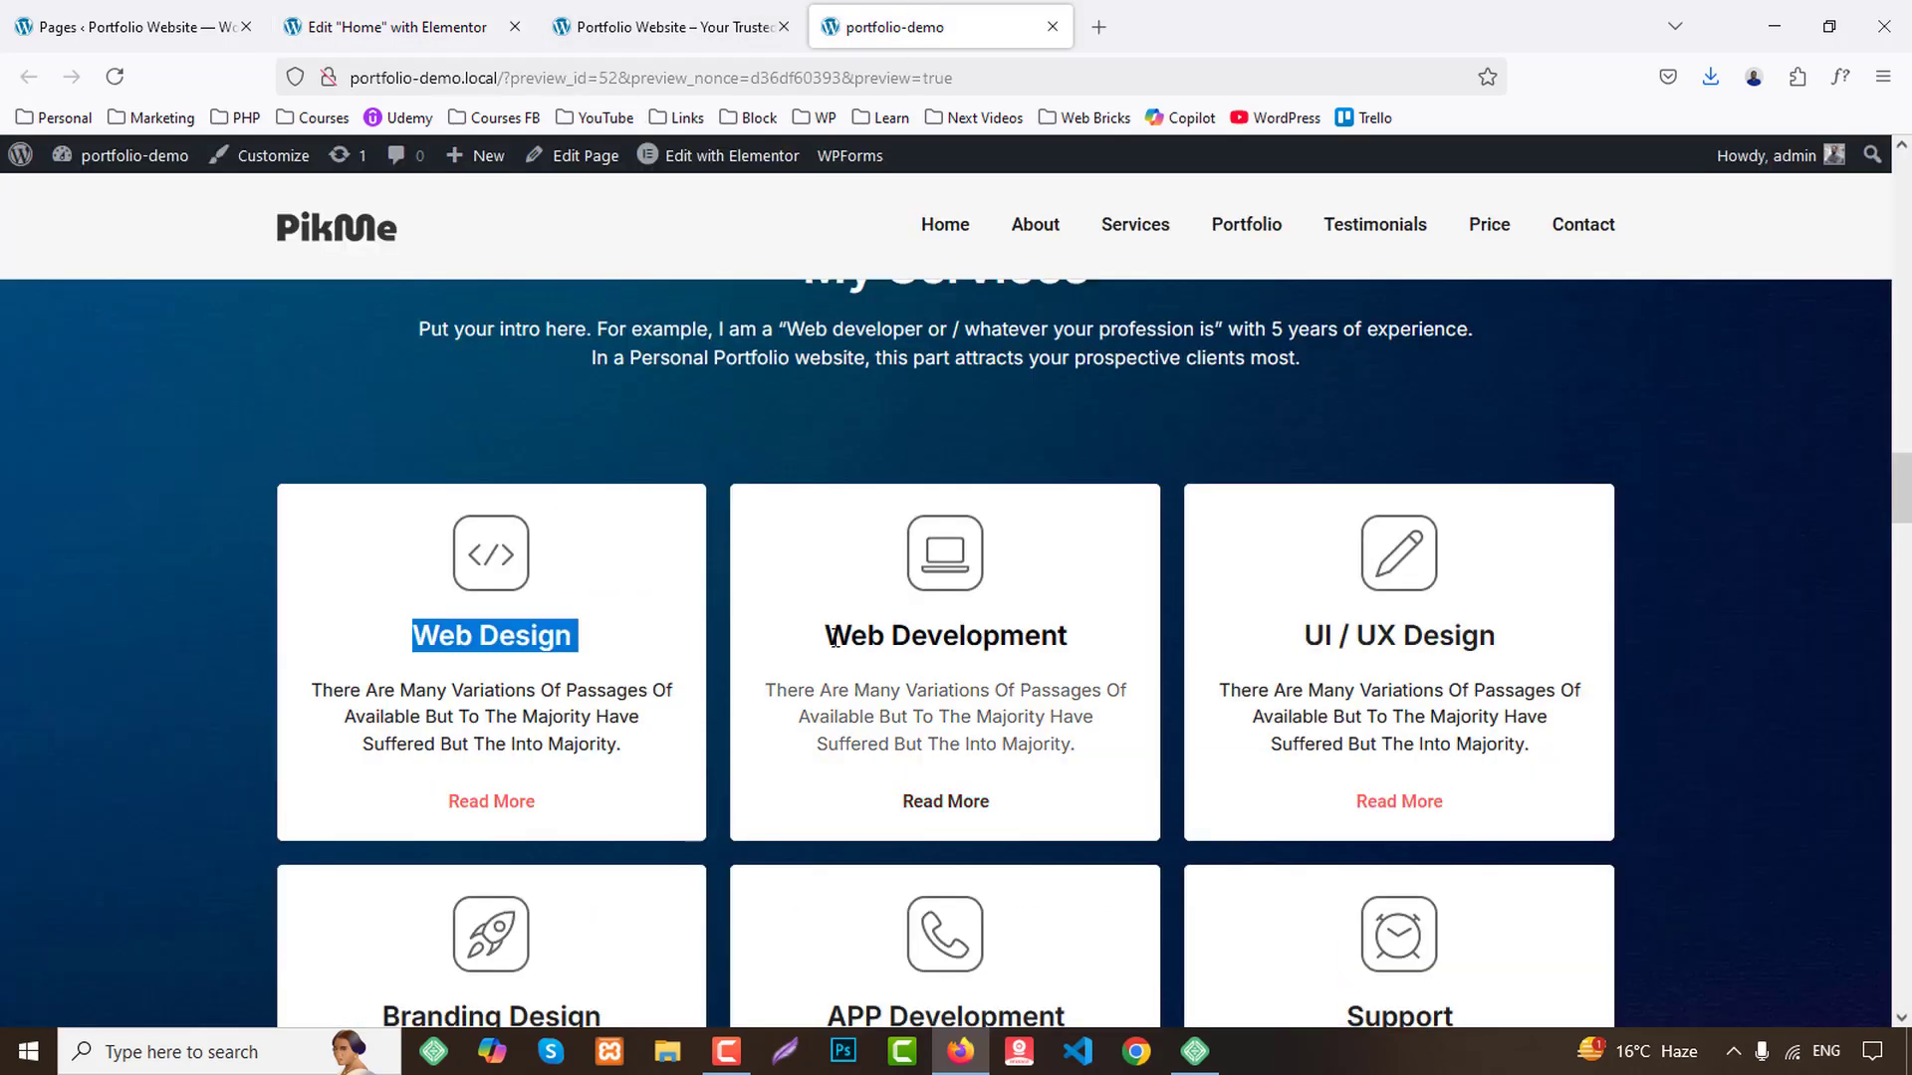
left_click_drag(834, 640, 1036, 627)
left_click(524, 27)
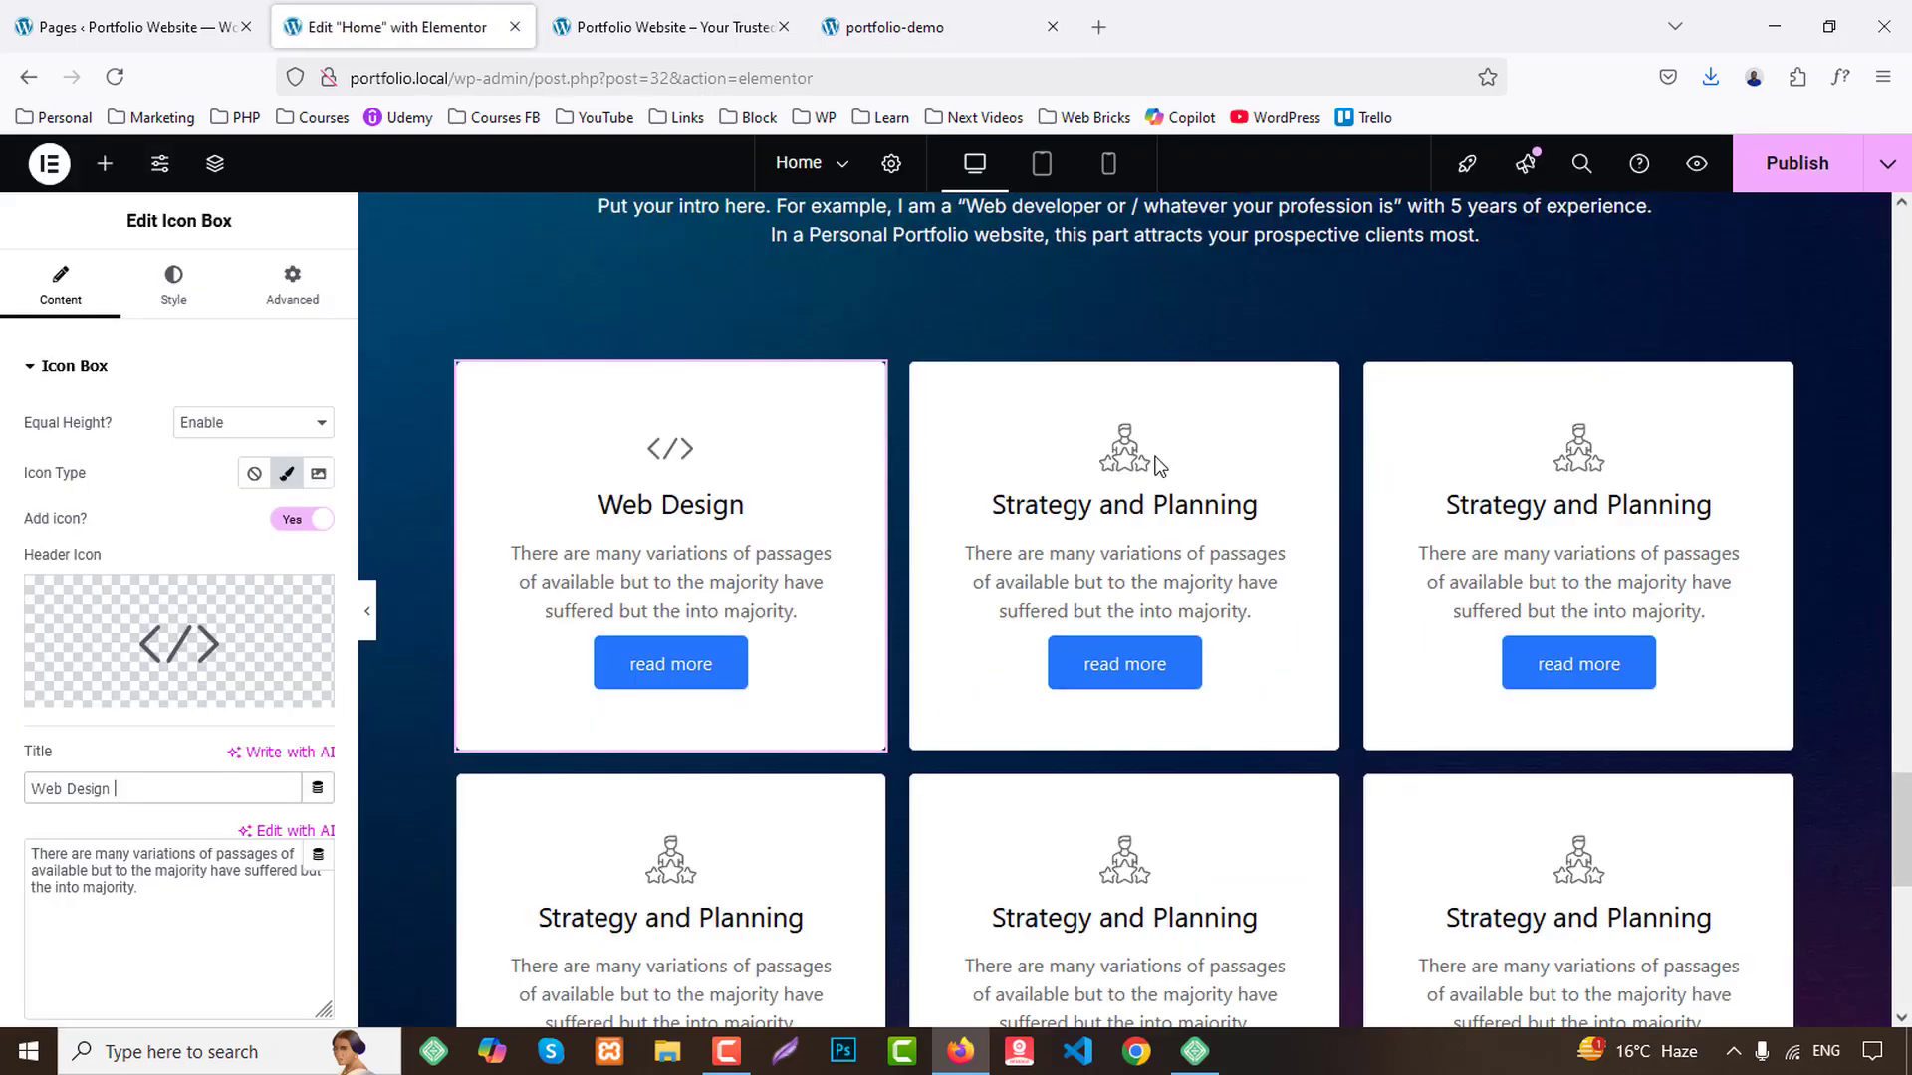
left_click(1210, 573)
type("Web Development")
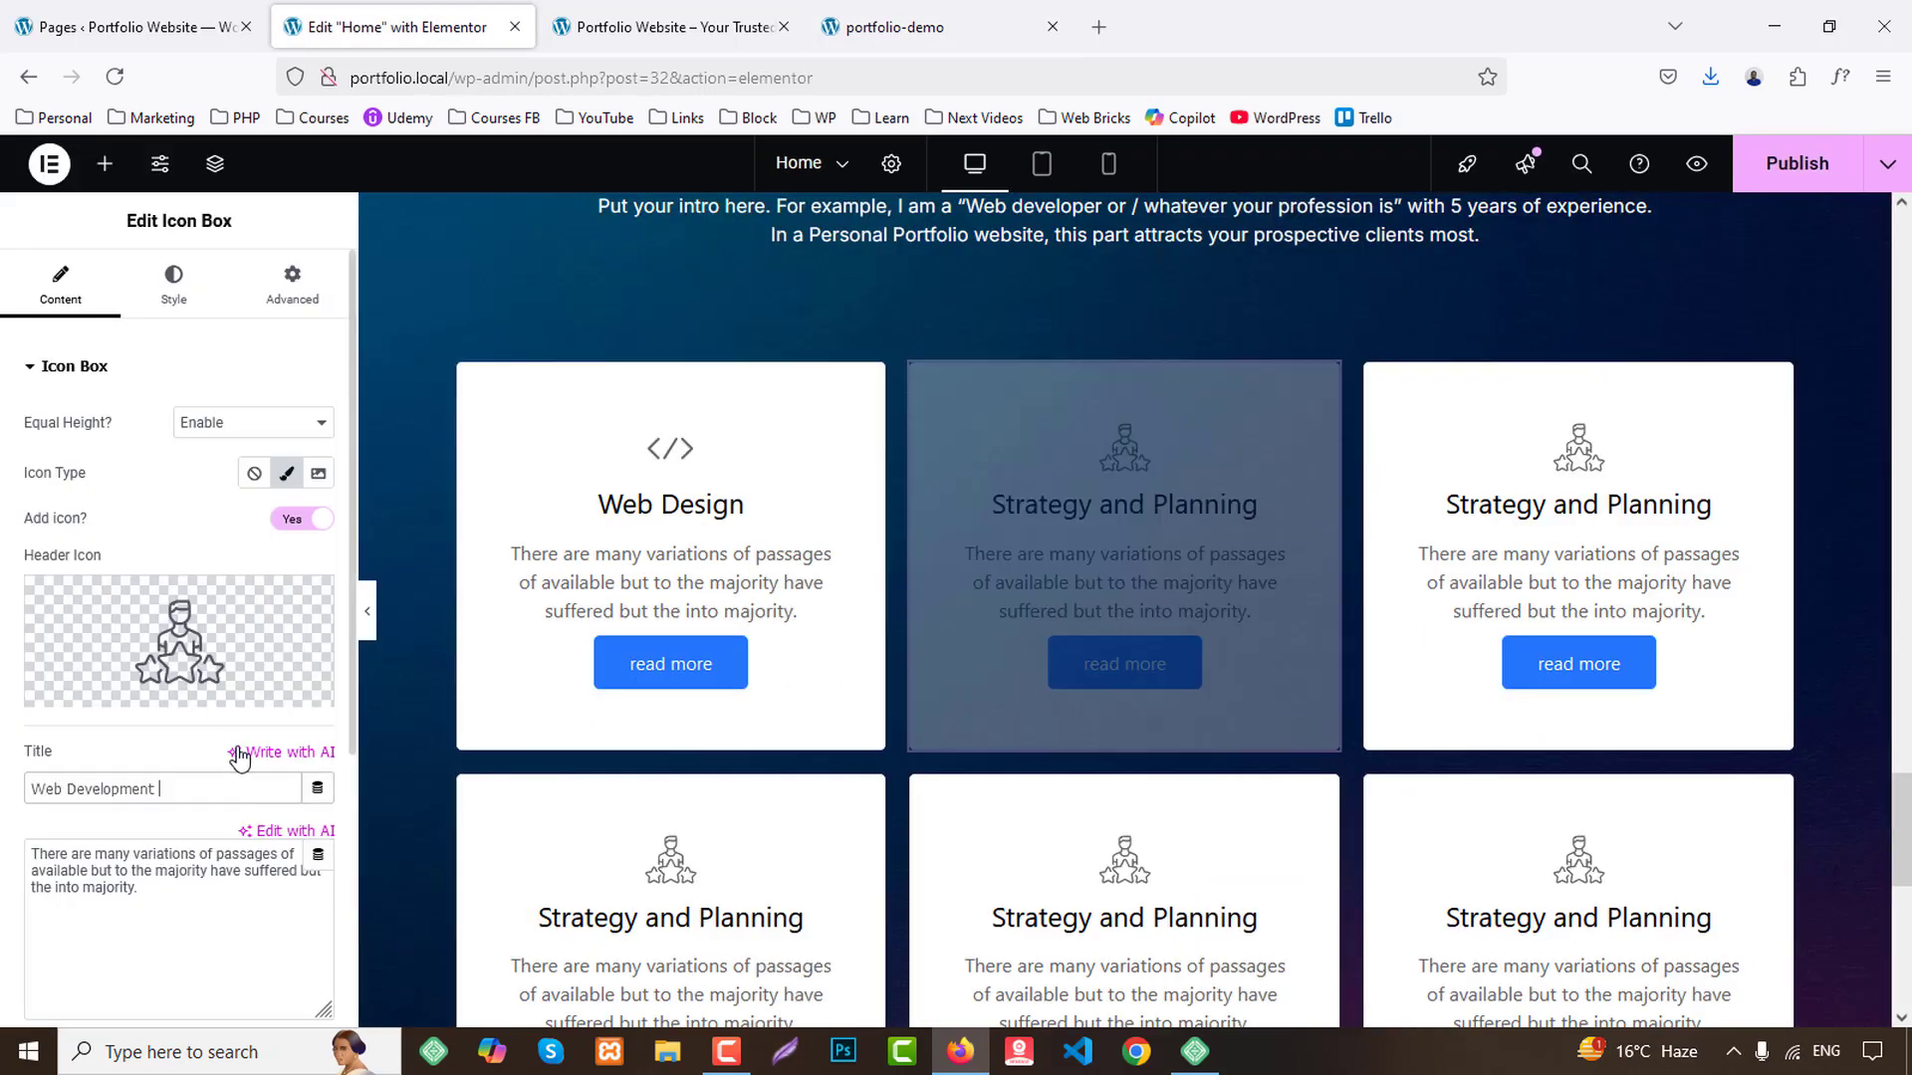
left_click(85, 685)
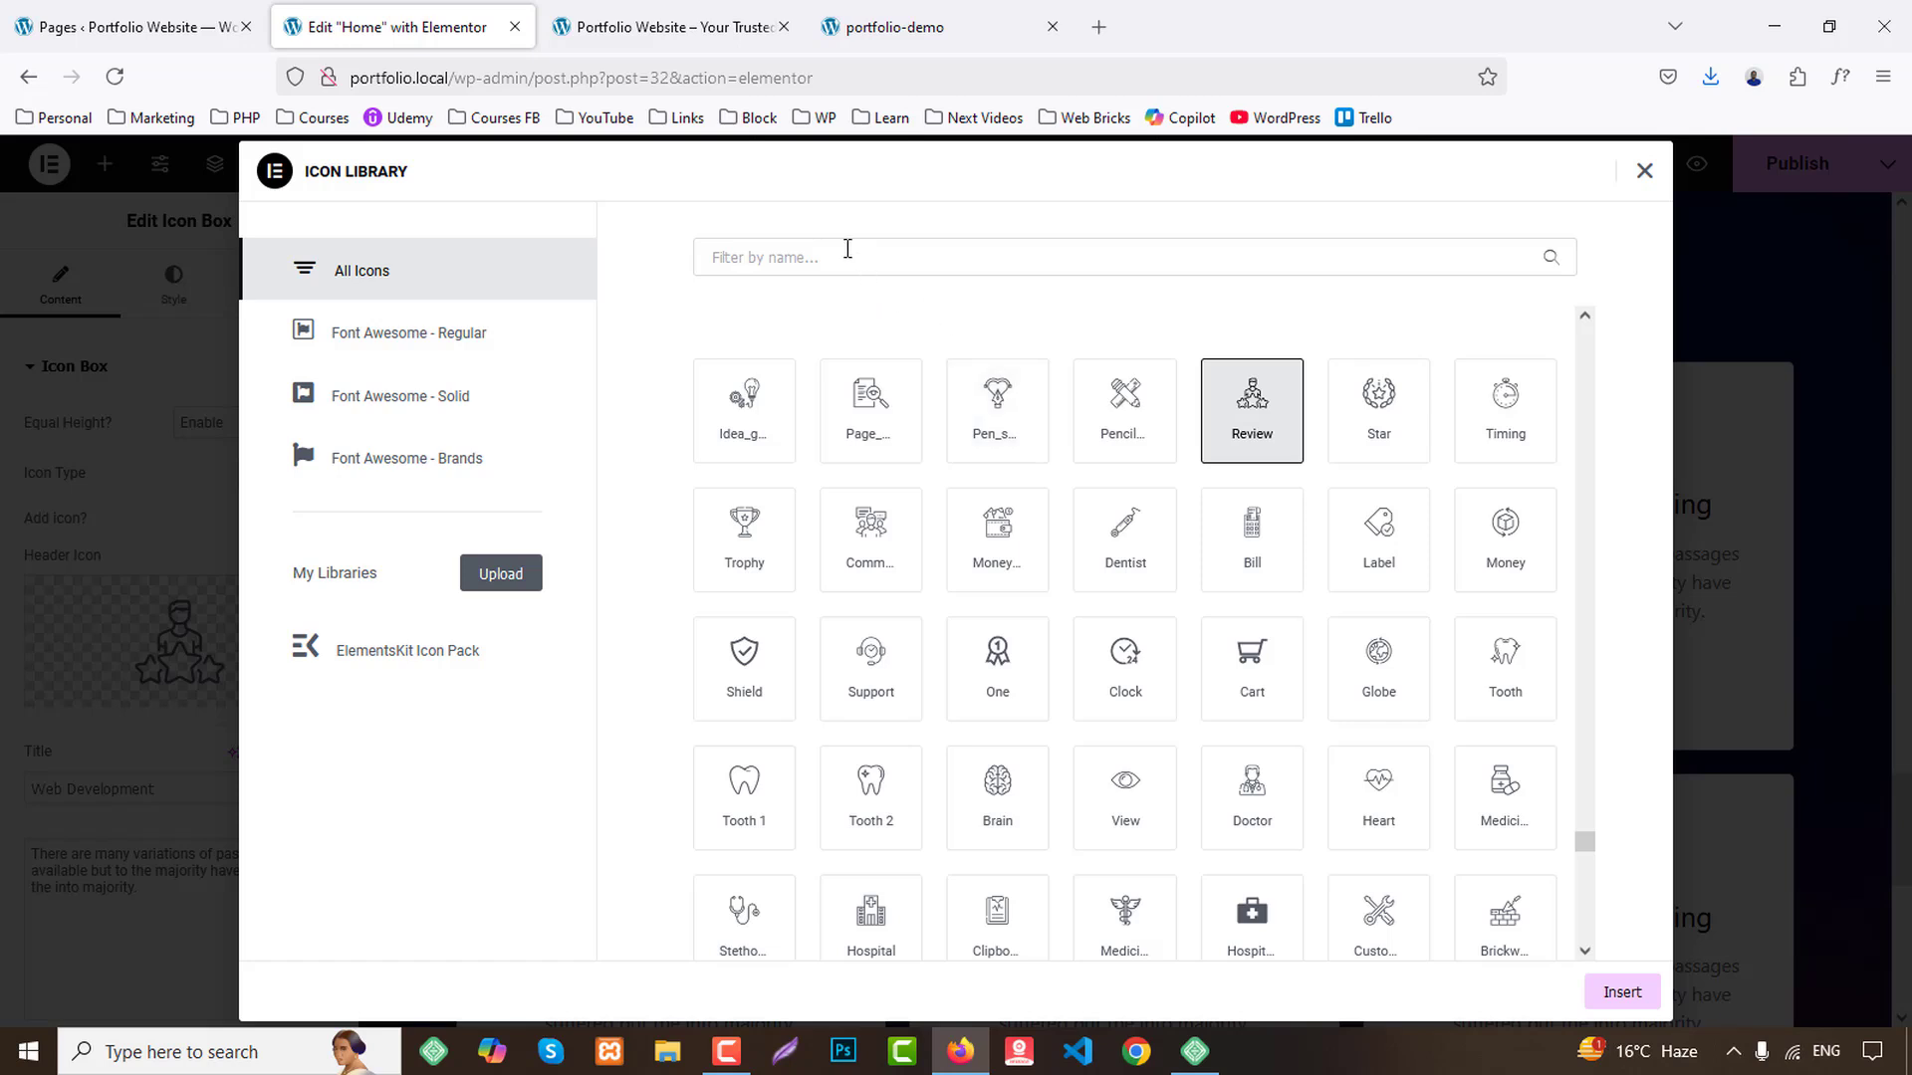
left_click(848, 249)
type("lapto")
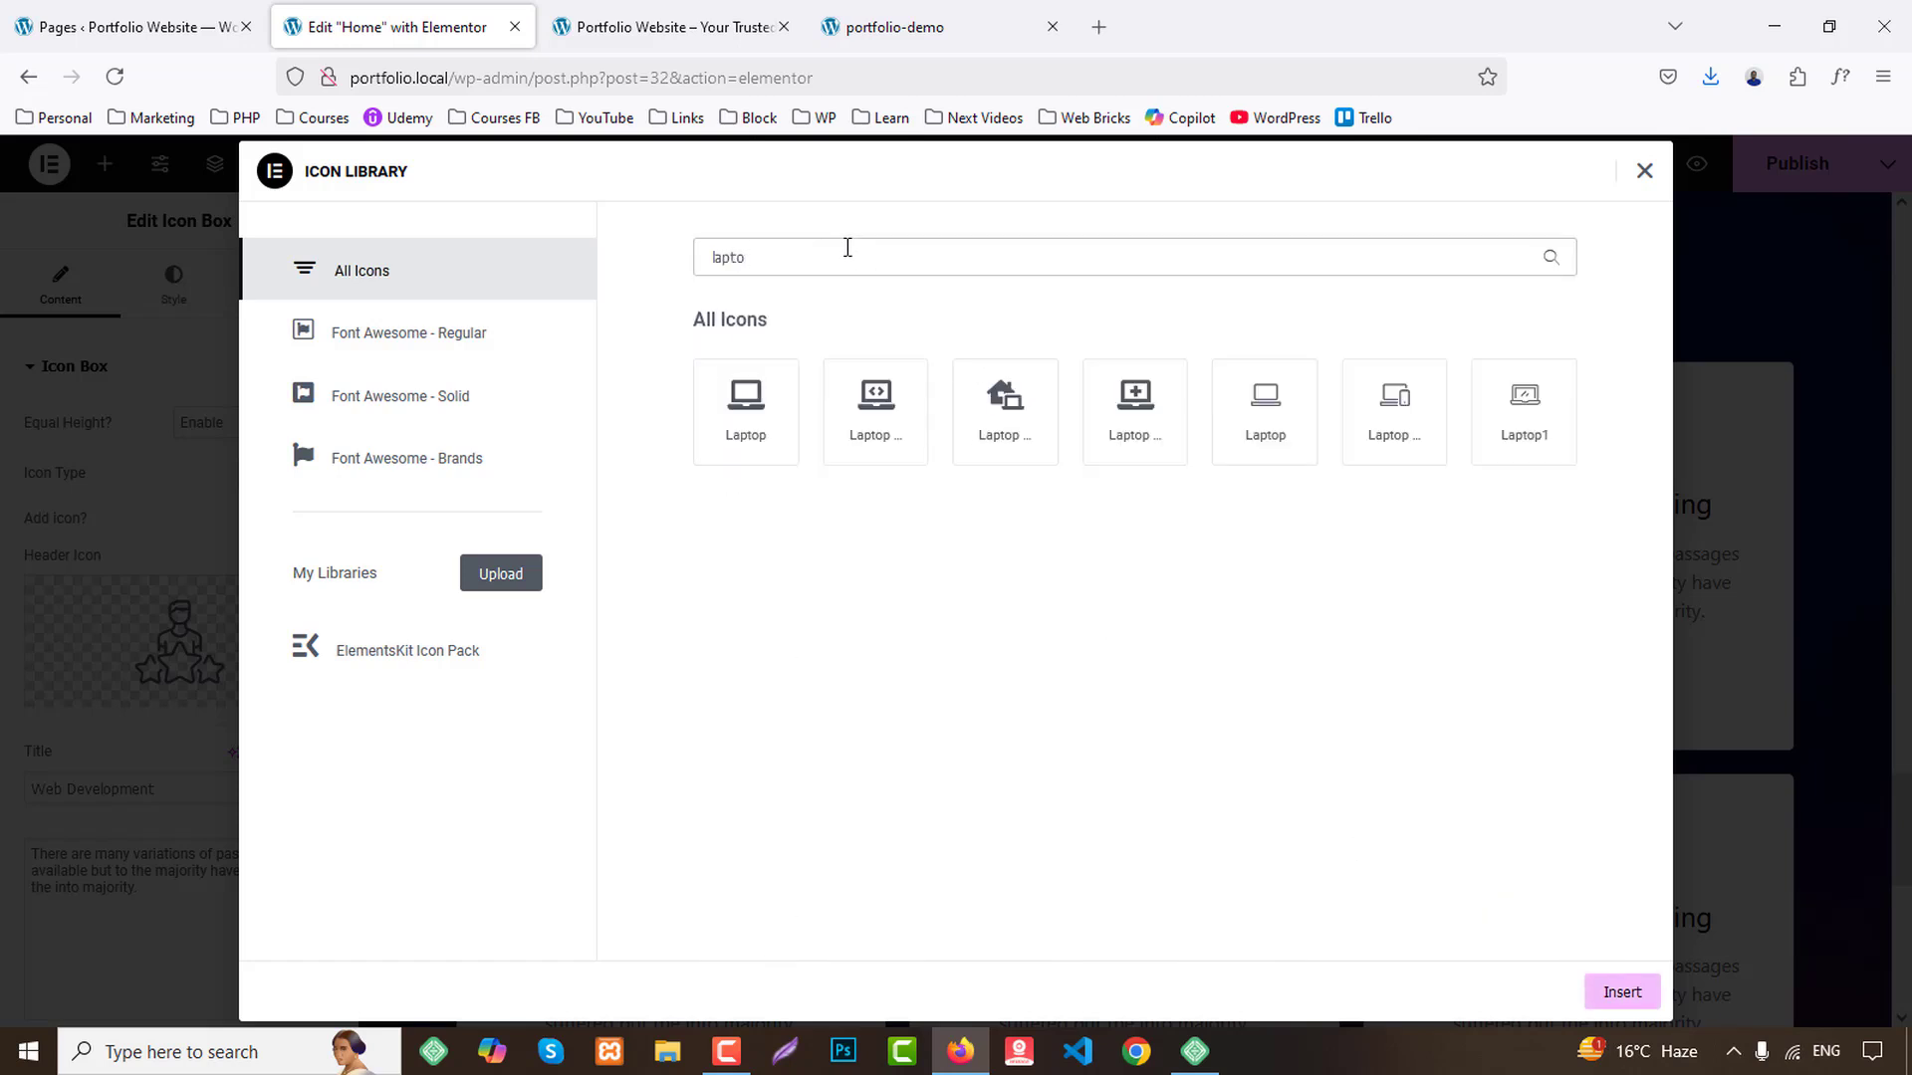
left_click(1287, 438)
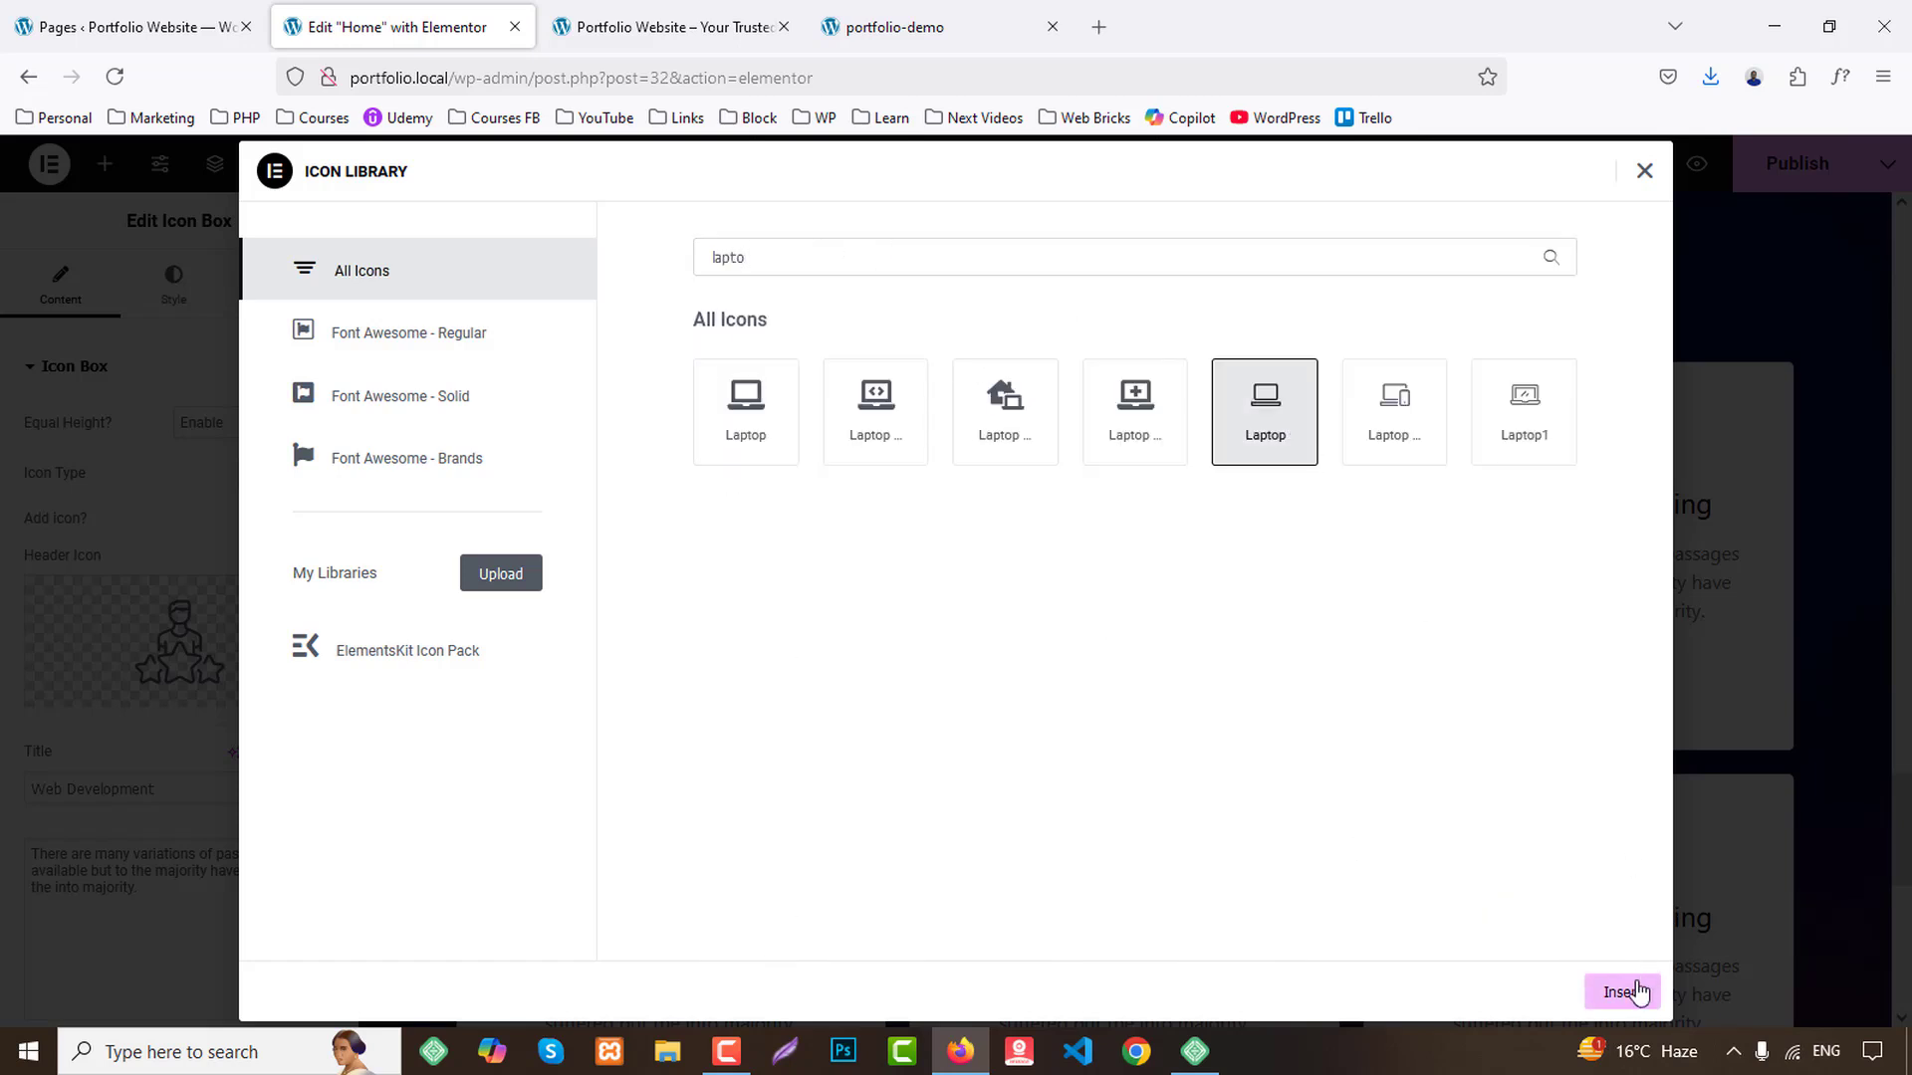
left_click(1638, 992)
Give the third service card the outline Pencil1 icon and the title "UI / UX Design" copied from the demo page.
left_click(980, 22)
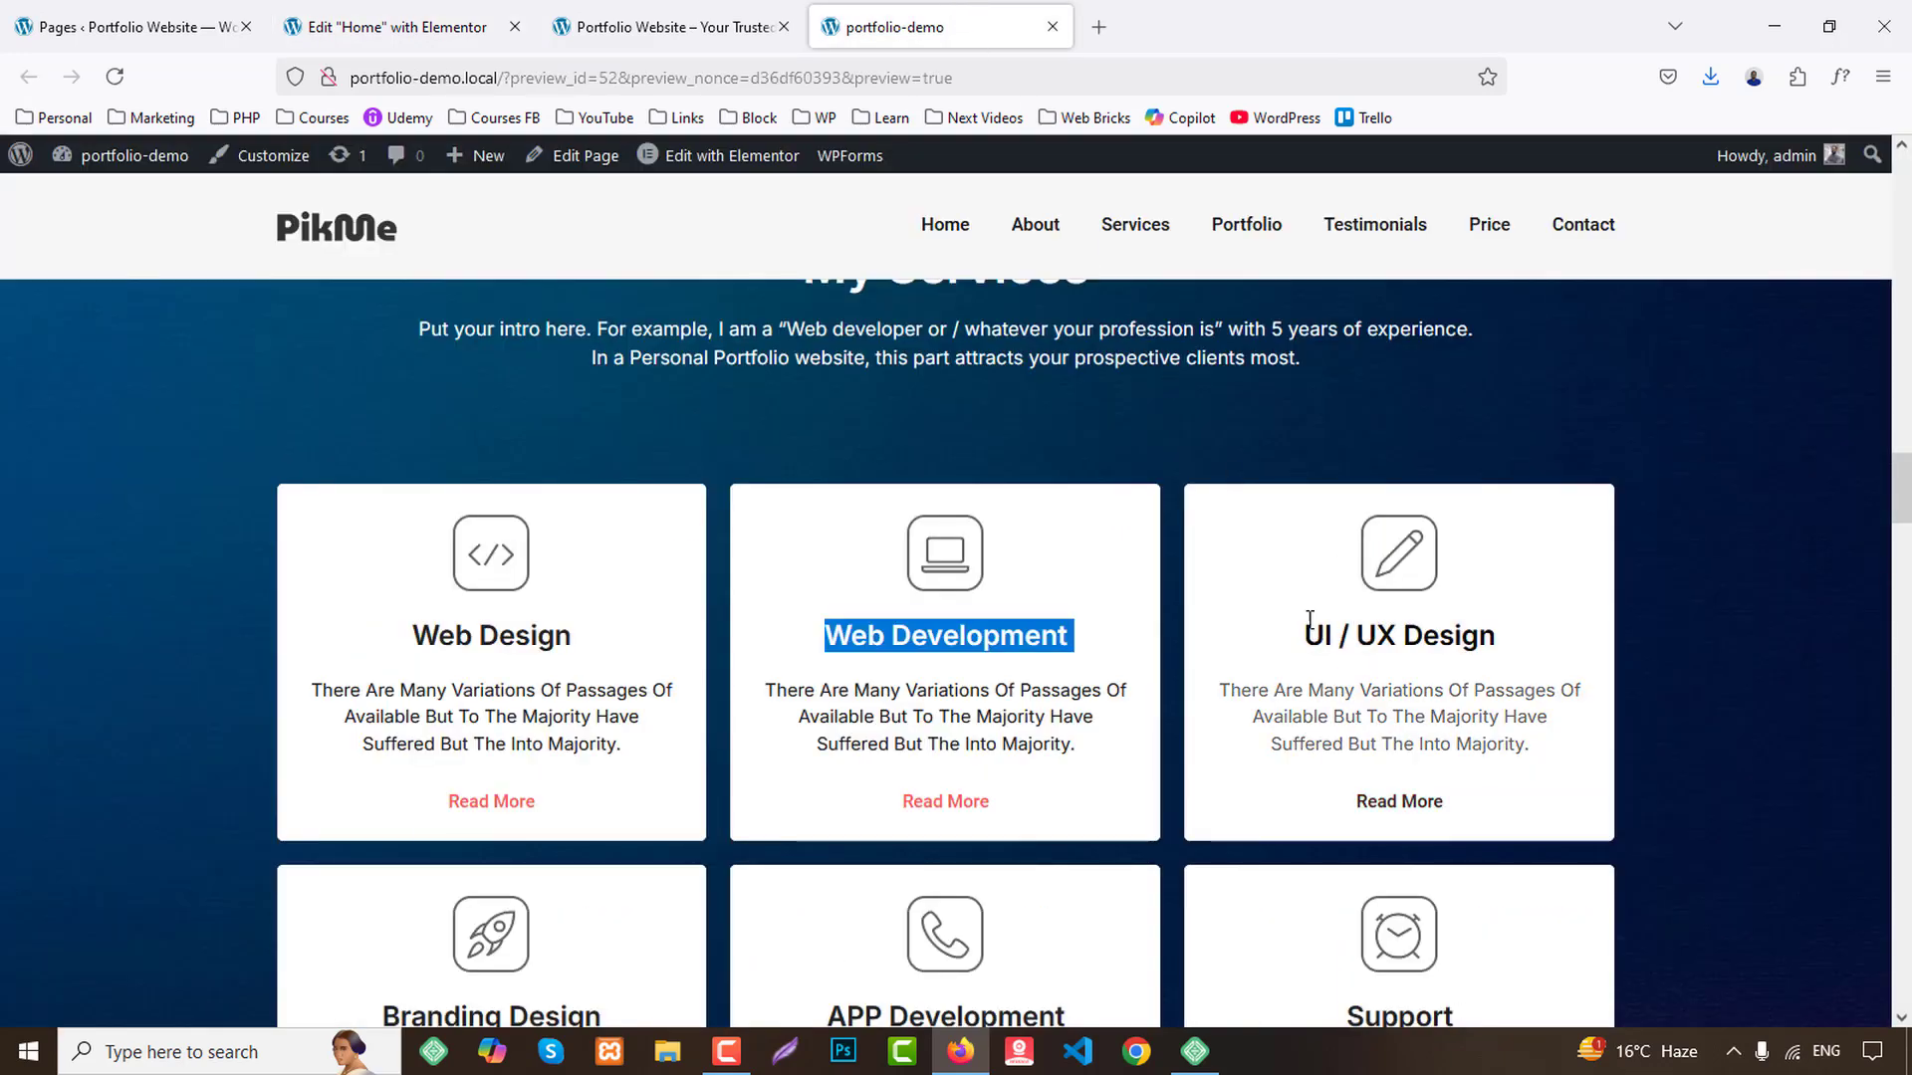
left_click_drag(1309, 619, 1516, 629)
left_click(397, 27)
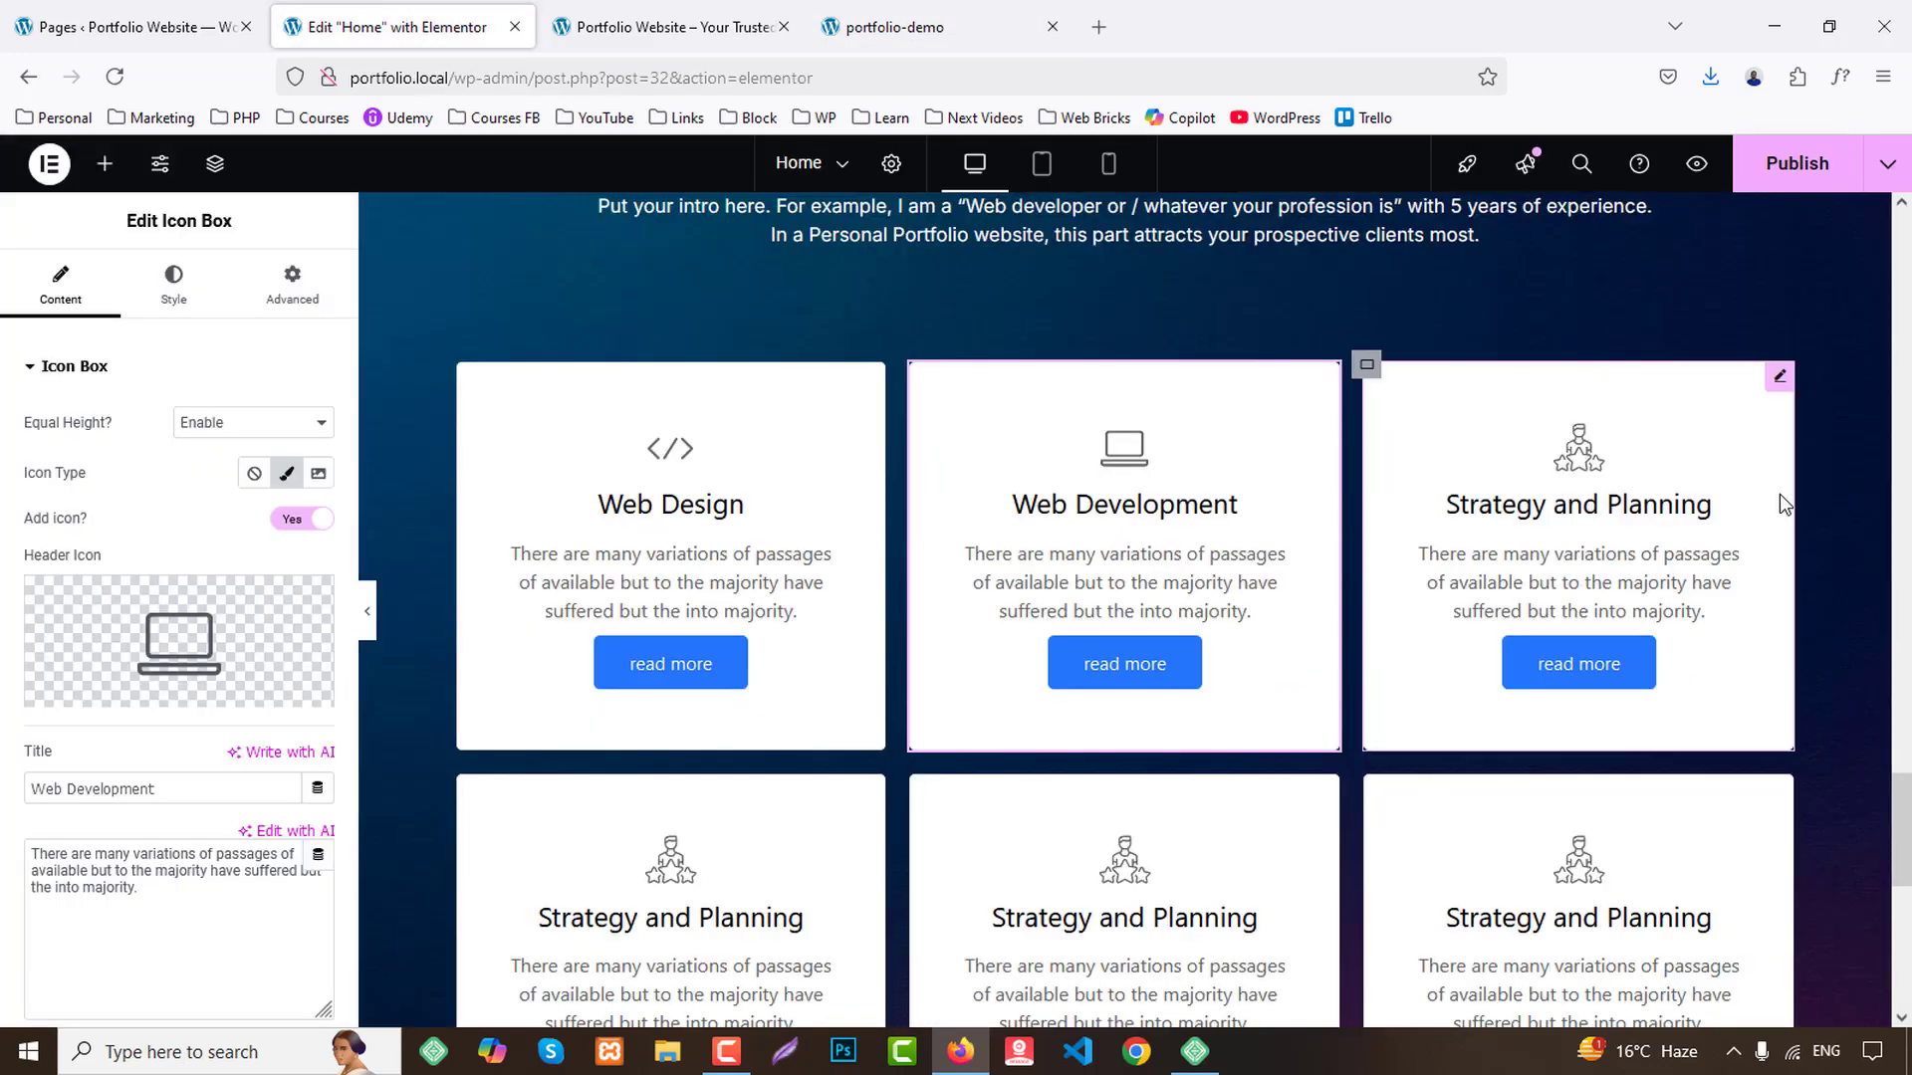
left_click(1778, 498)
left_click(219, 652)
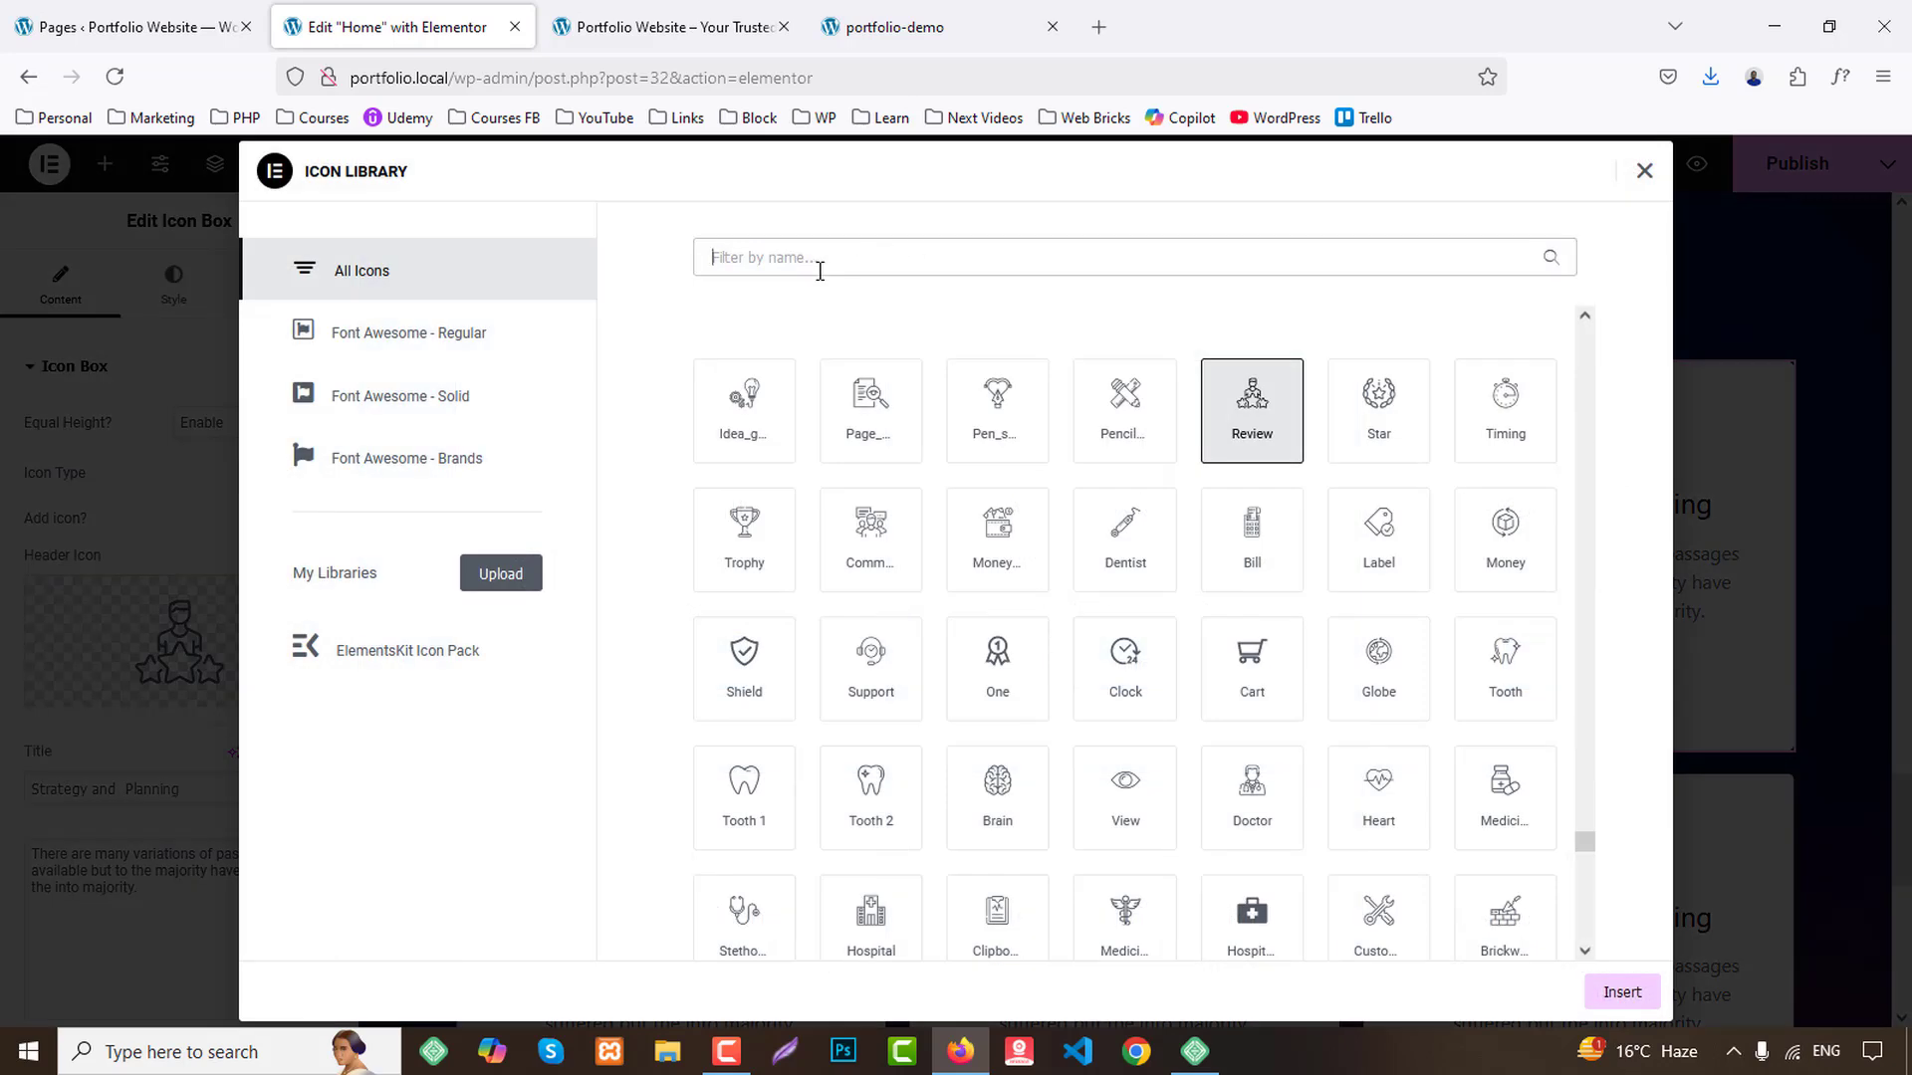
type("pencil")
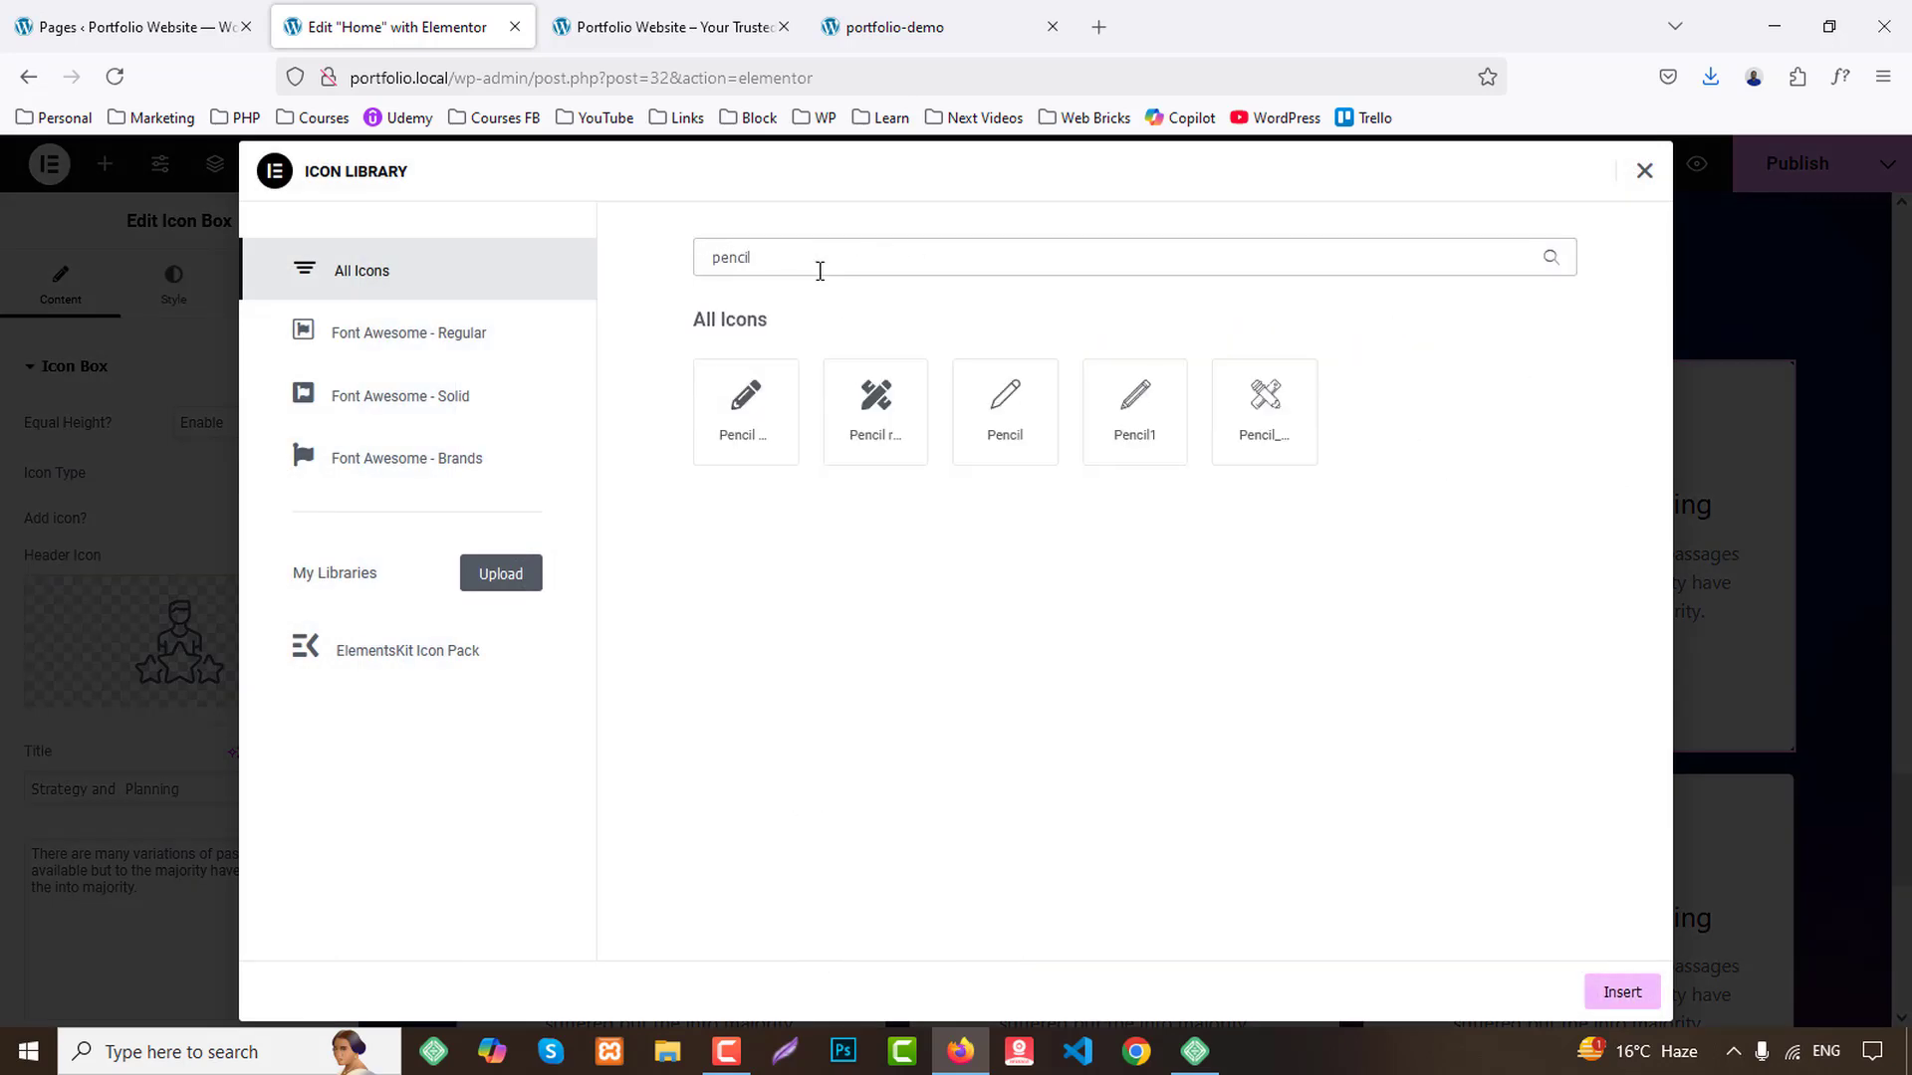
left_click(1135, 411)
left_click(1622, 992)
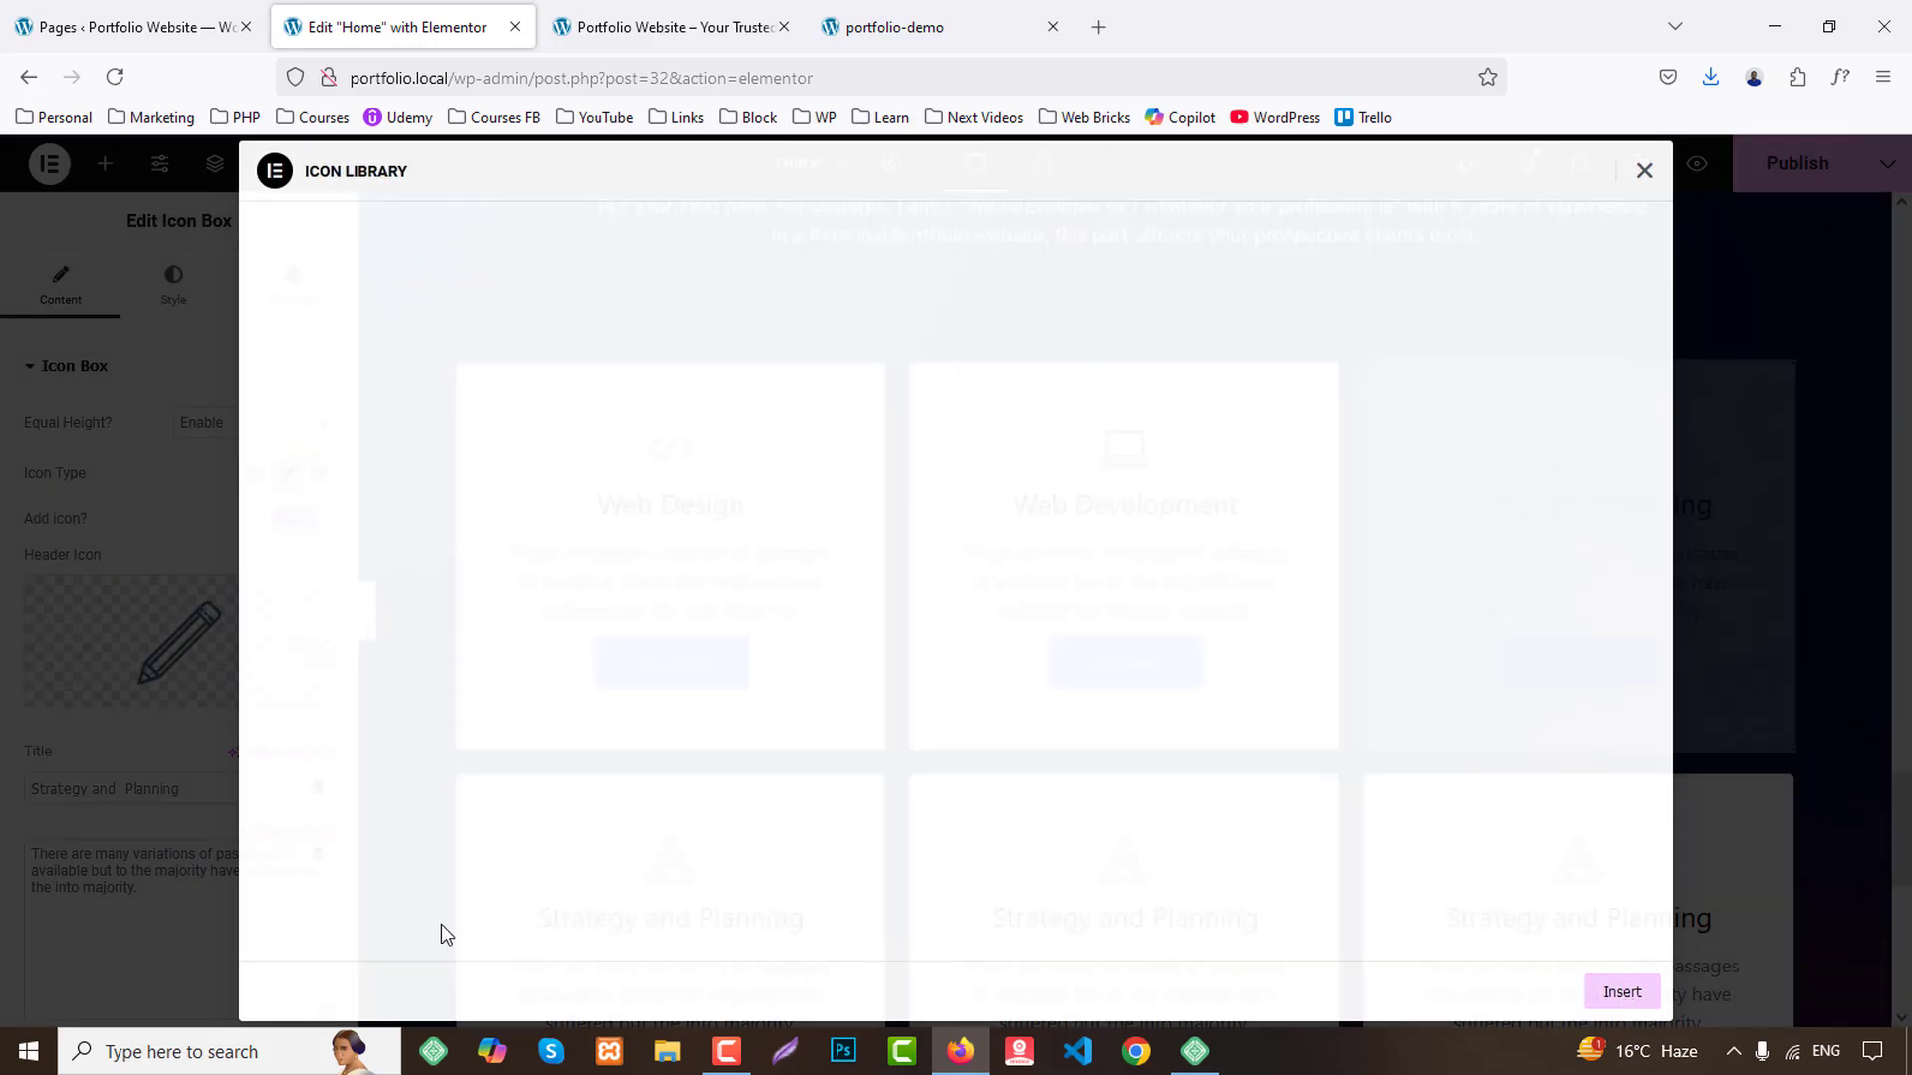
type("UI / UX Design")
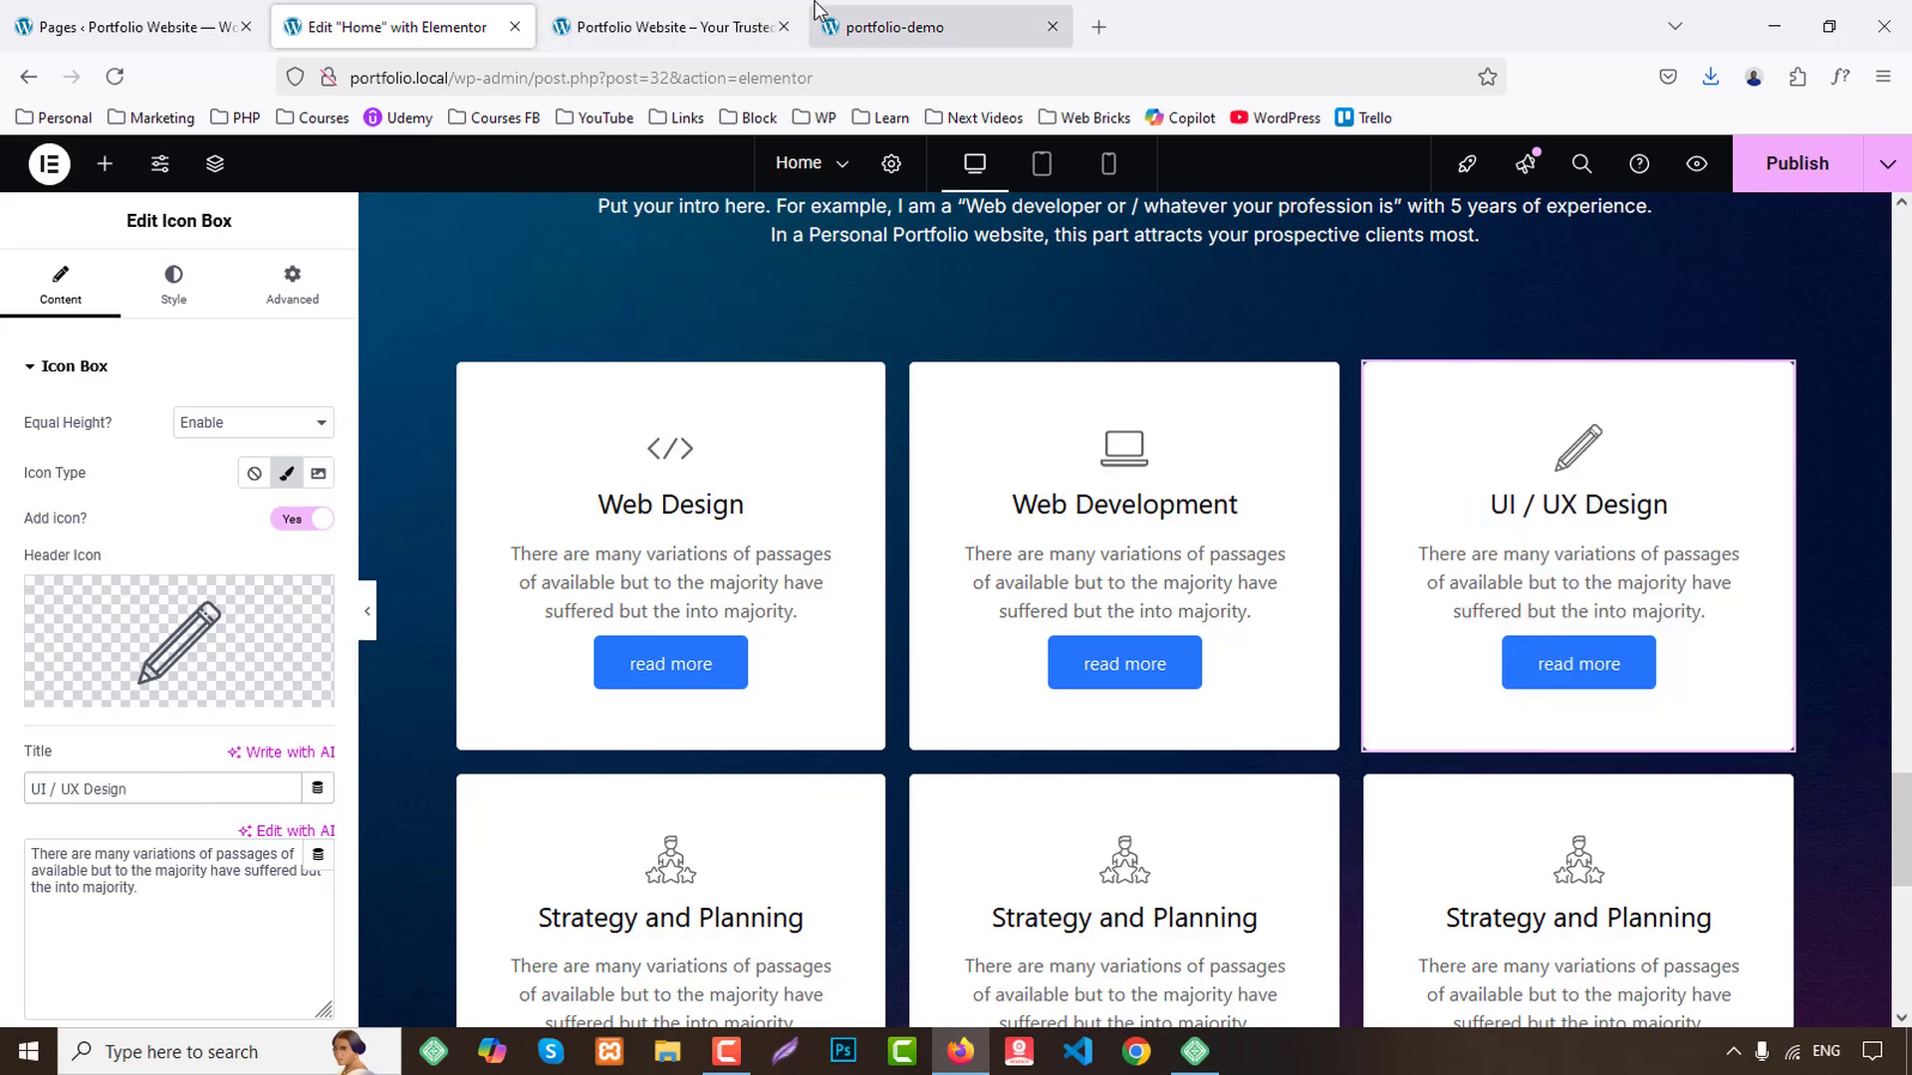
Give the lower row's first card the outline Rocket icon and the title "Branding Design" copied from the demo page.
left_click(886, 27)
scroll(1063, 576, "down", 3)
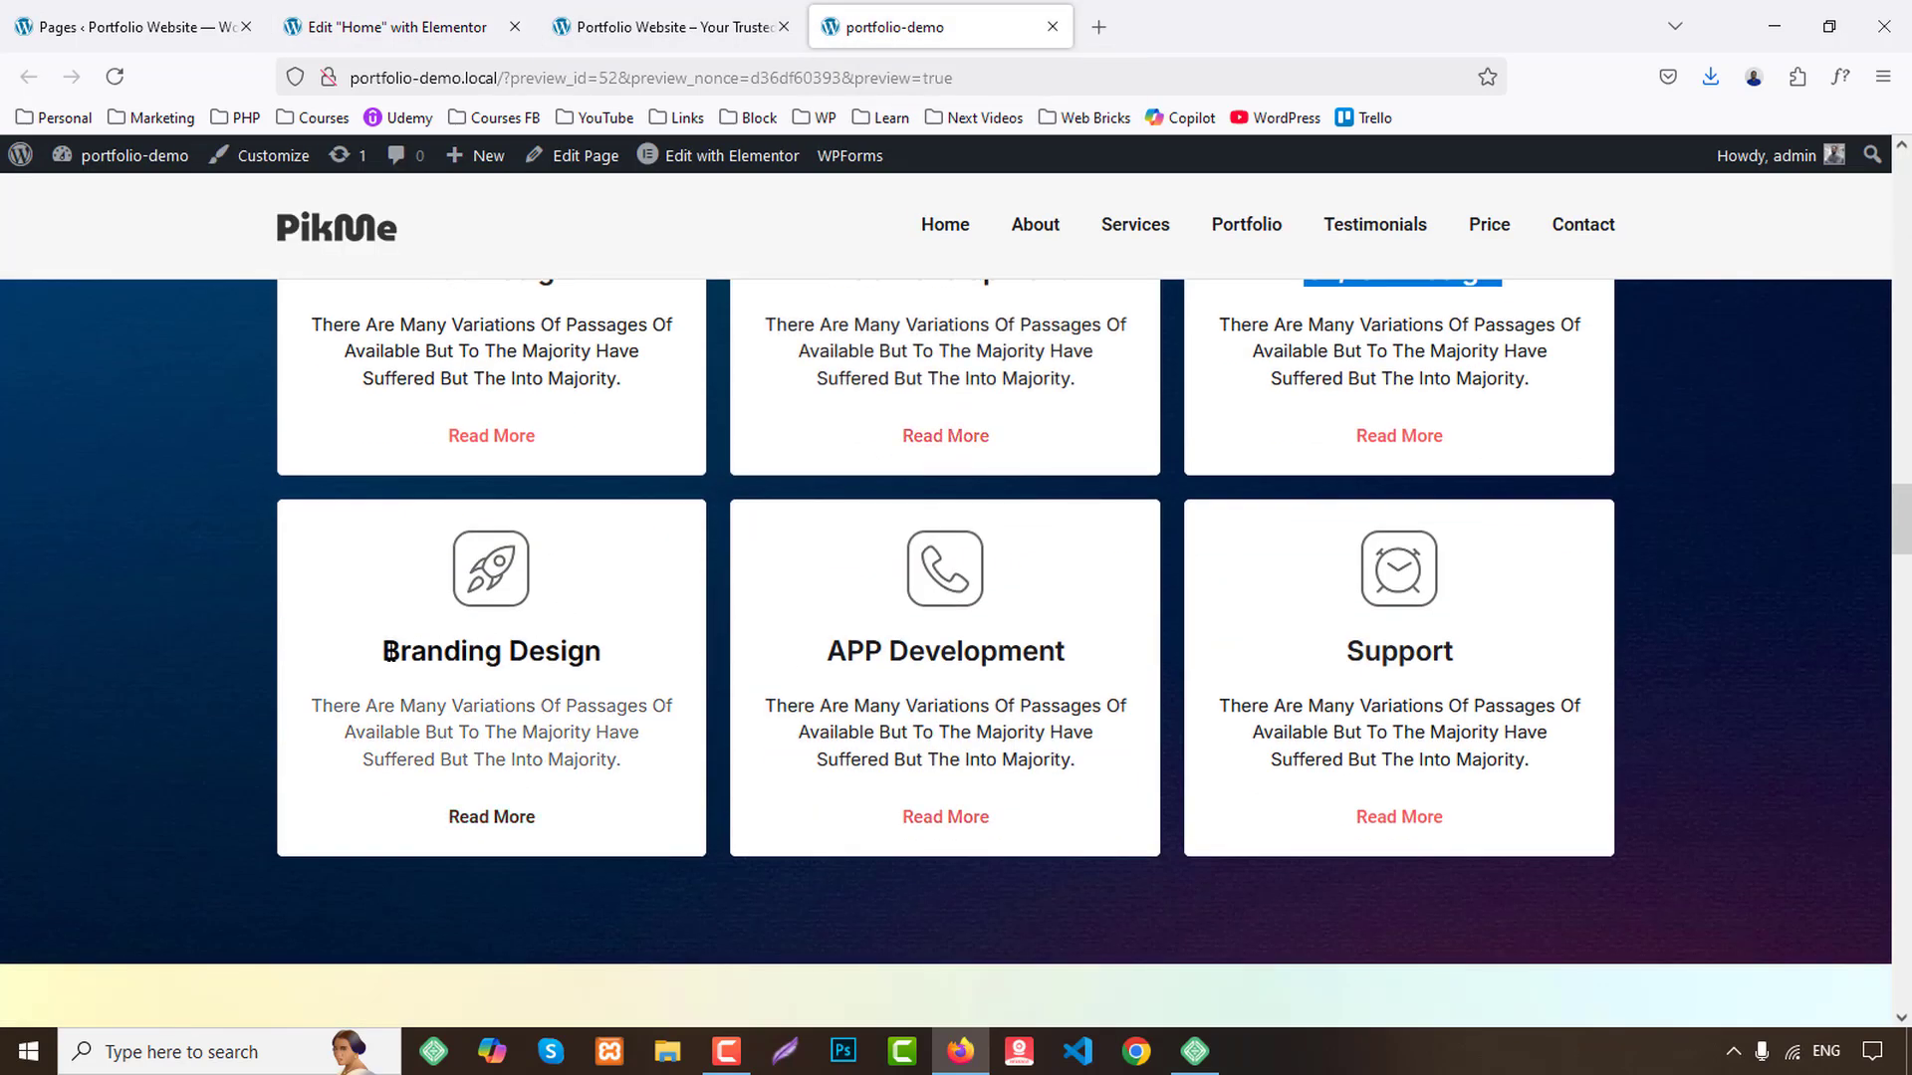
left_click_drag(381, 652, 637, 652)
key("ctrl+c")
left_click(398, 26)
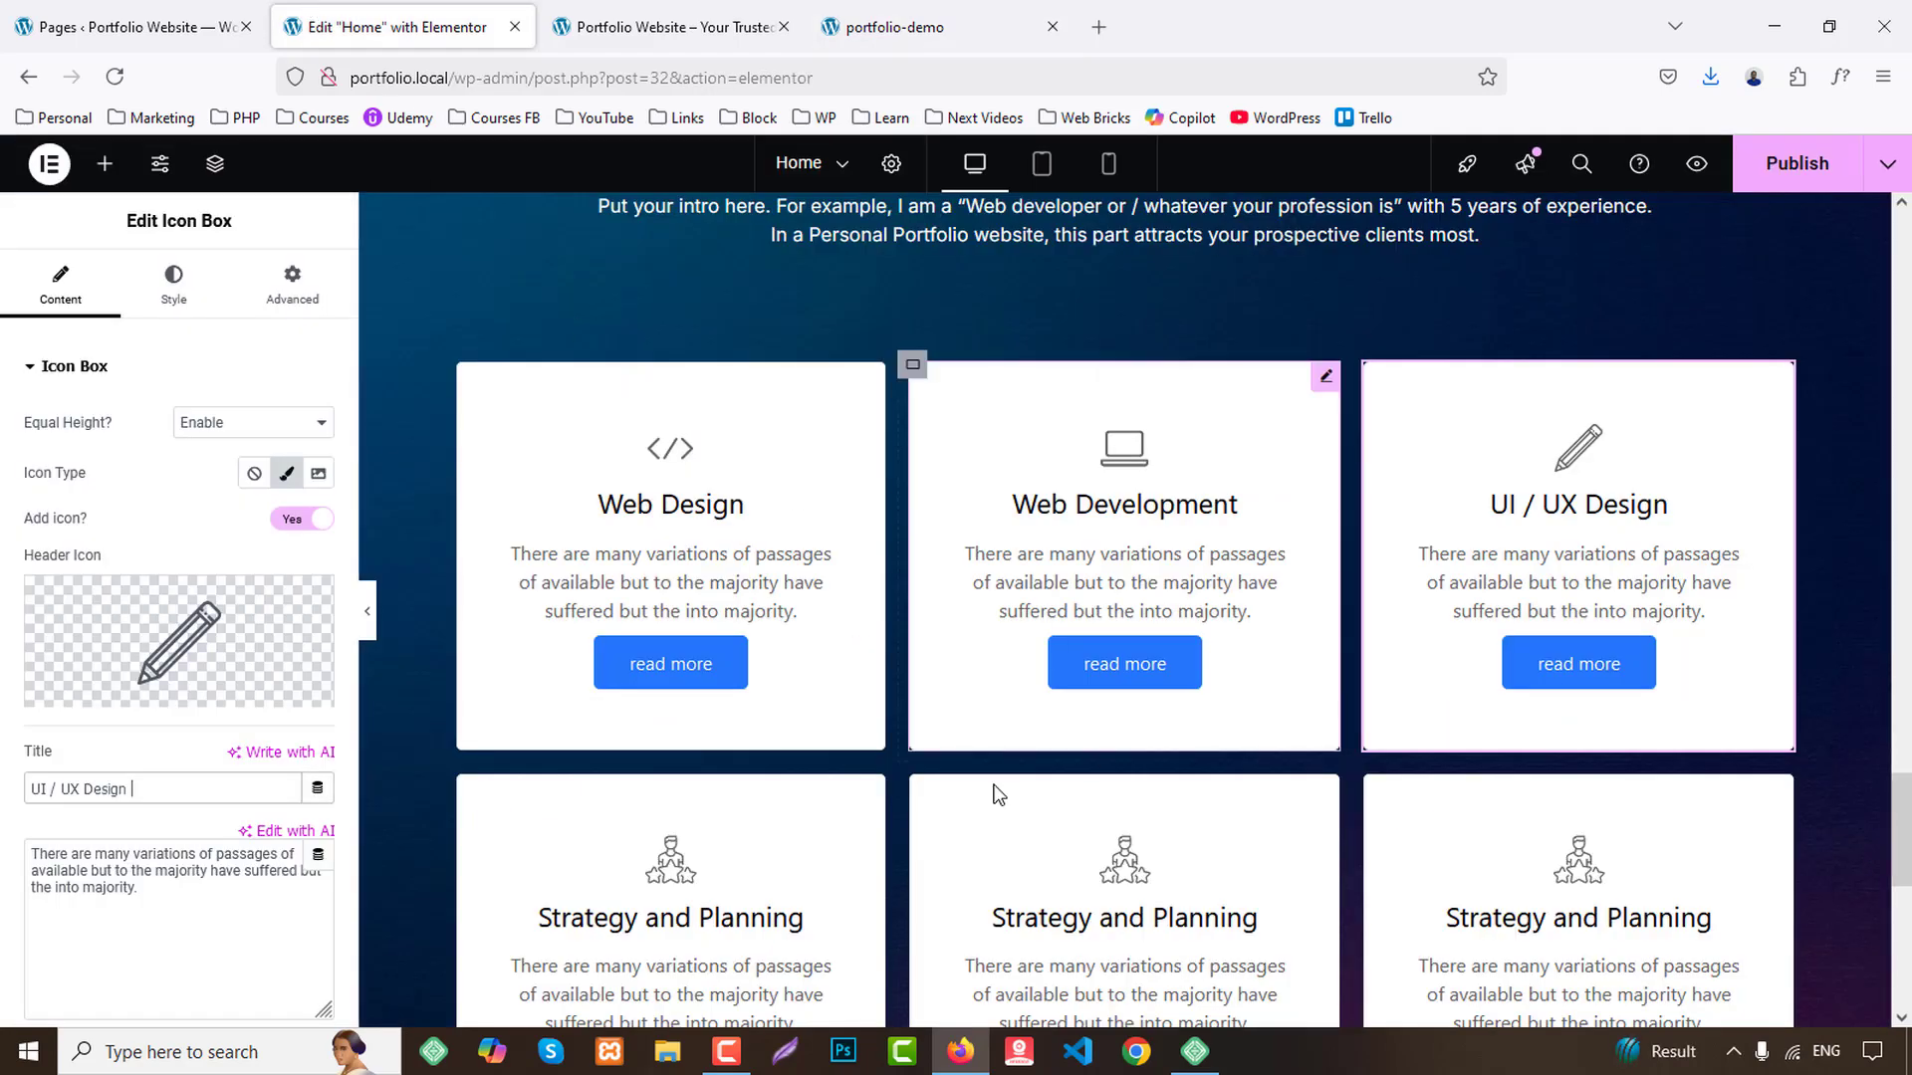
scroll(995, 793, "down", 3)
left_click(633, 737)
left_click(227, 605)
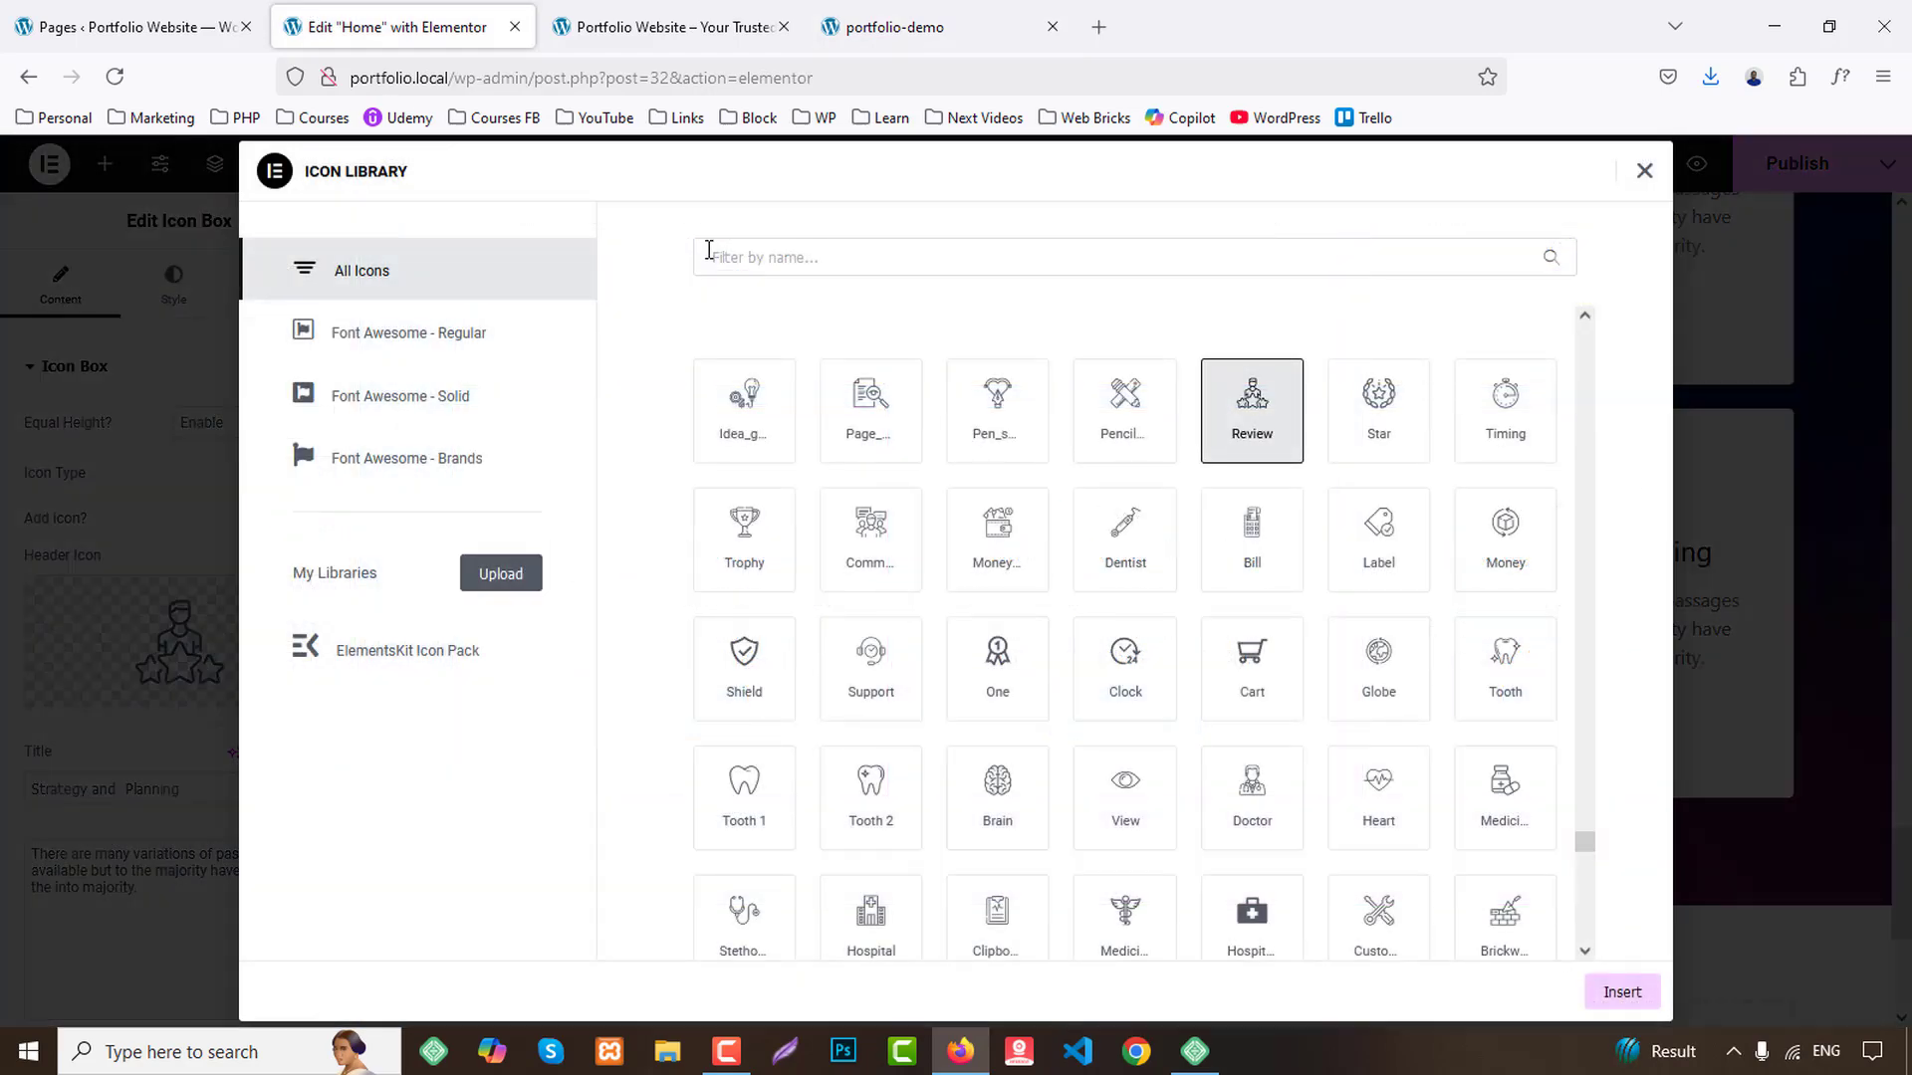
left_click(717, 256)
type("rocke")
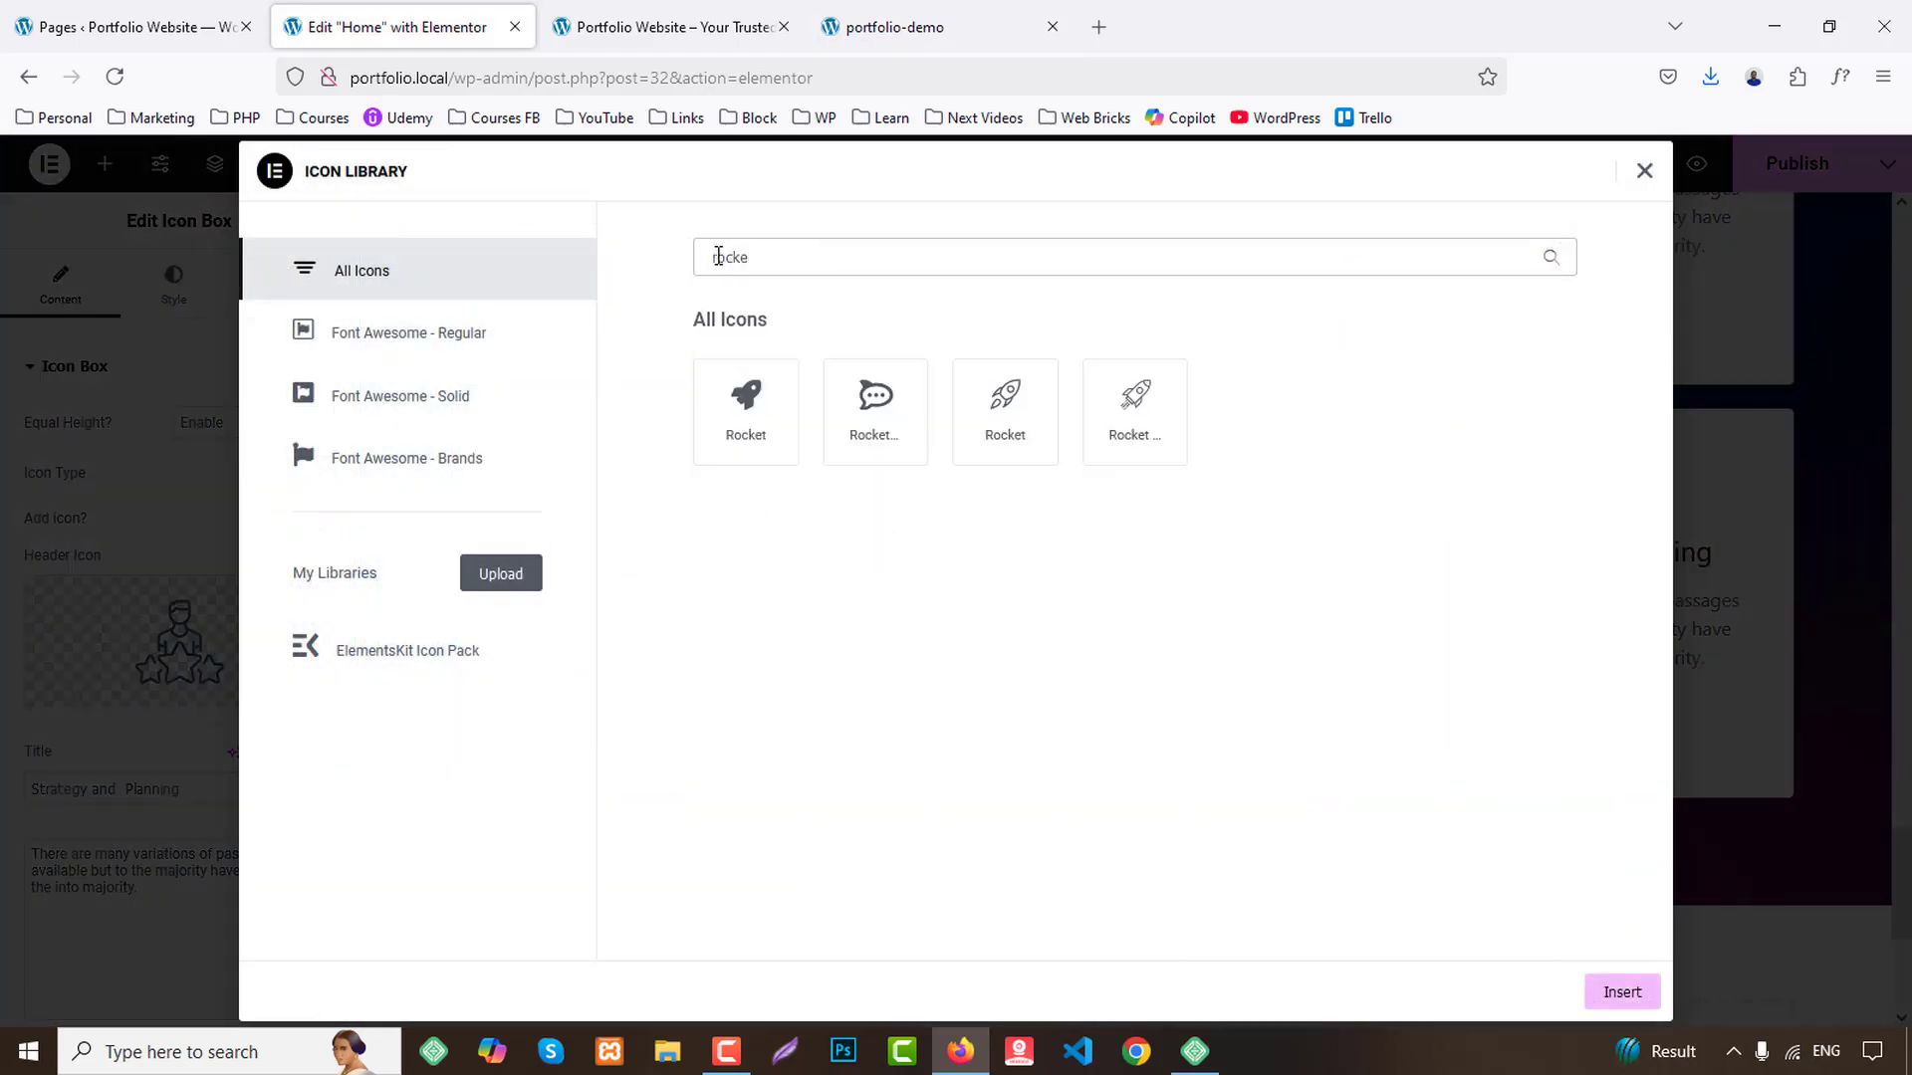
left_click(981, 413)
left_click(1622, 992)
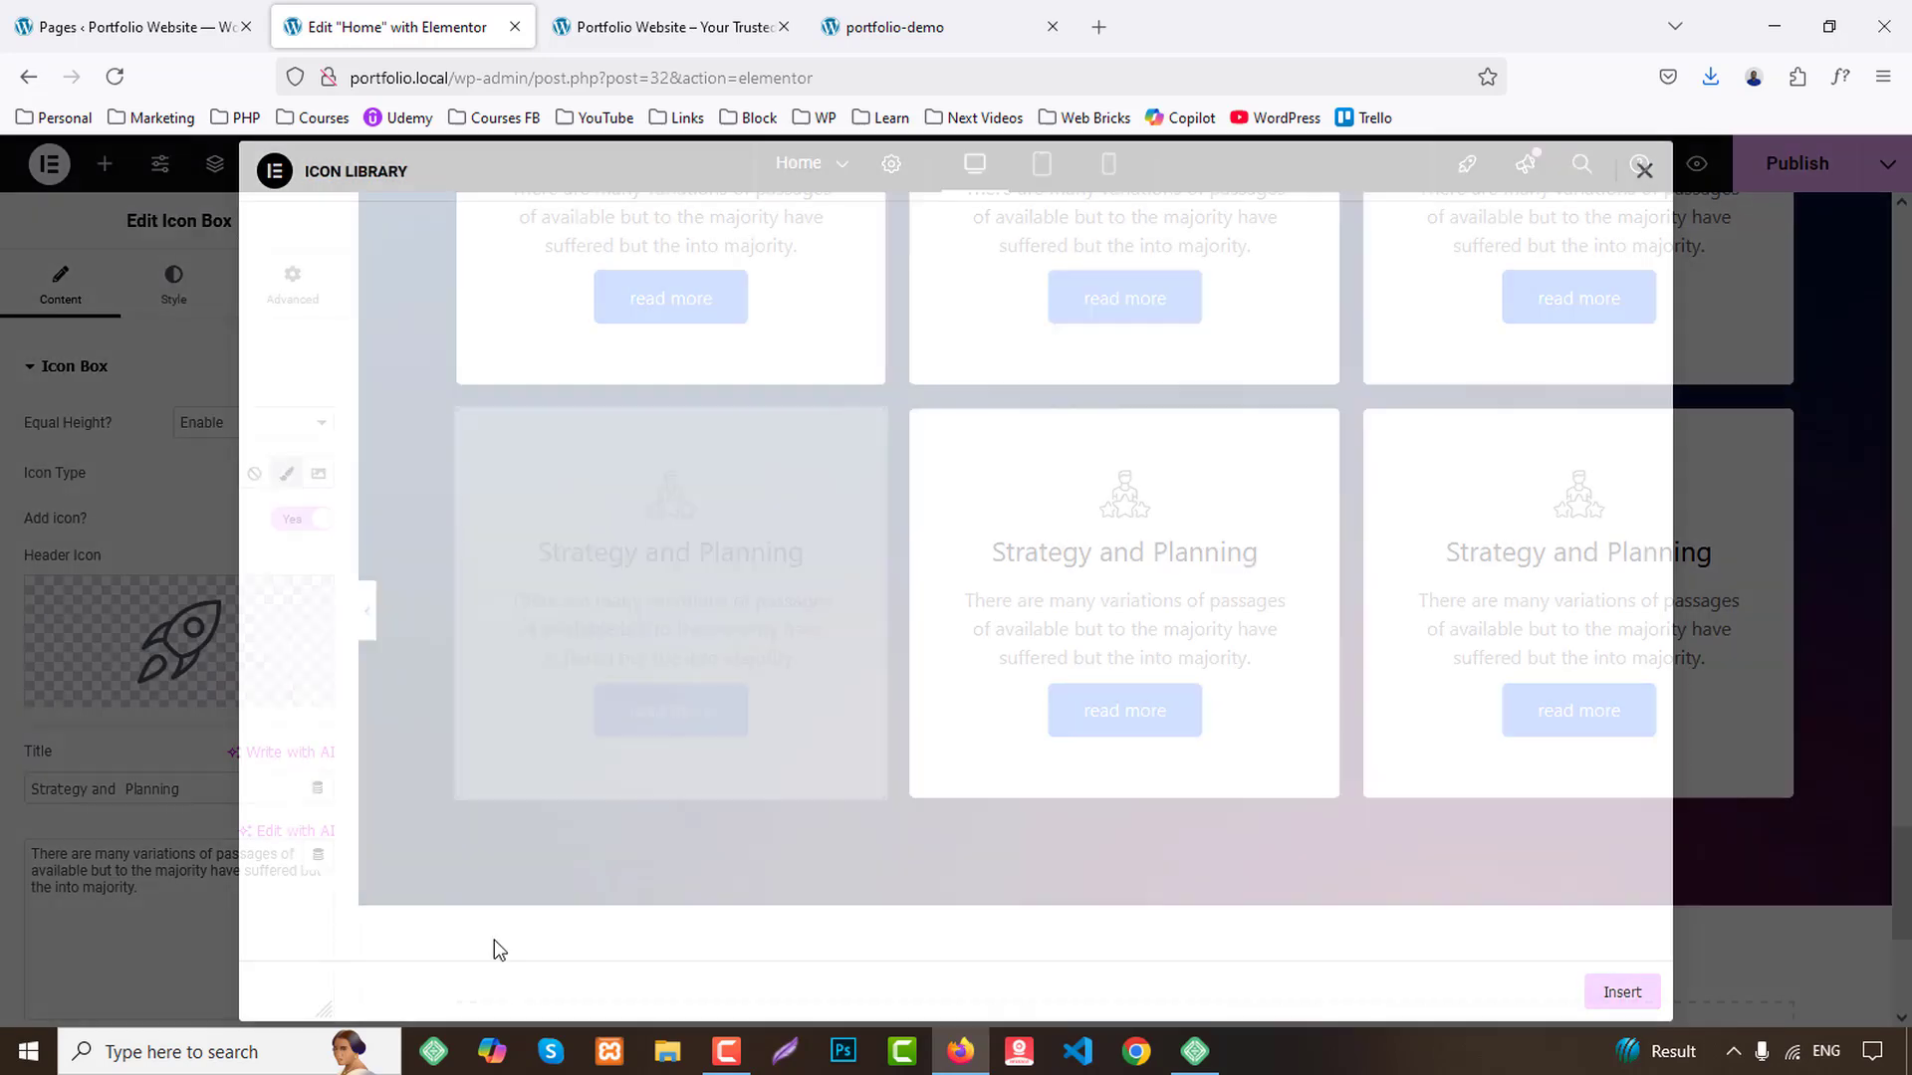
key("ctrl+v")
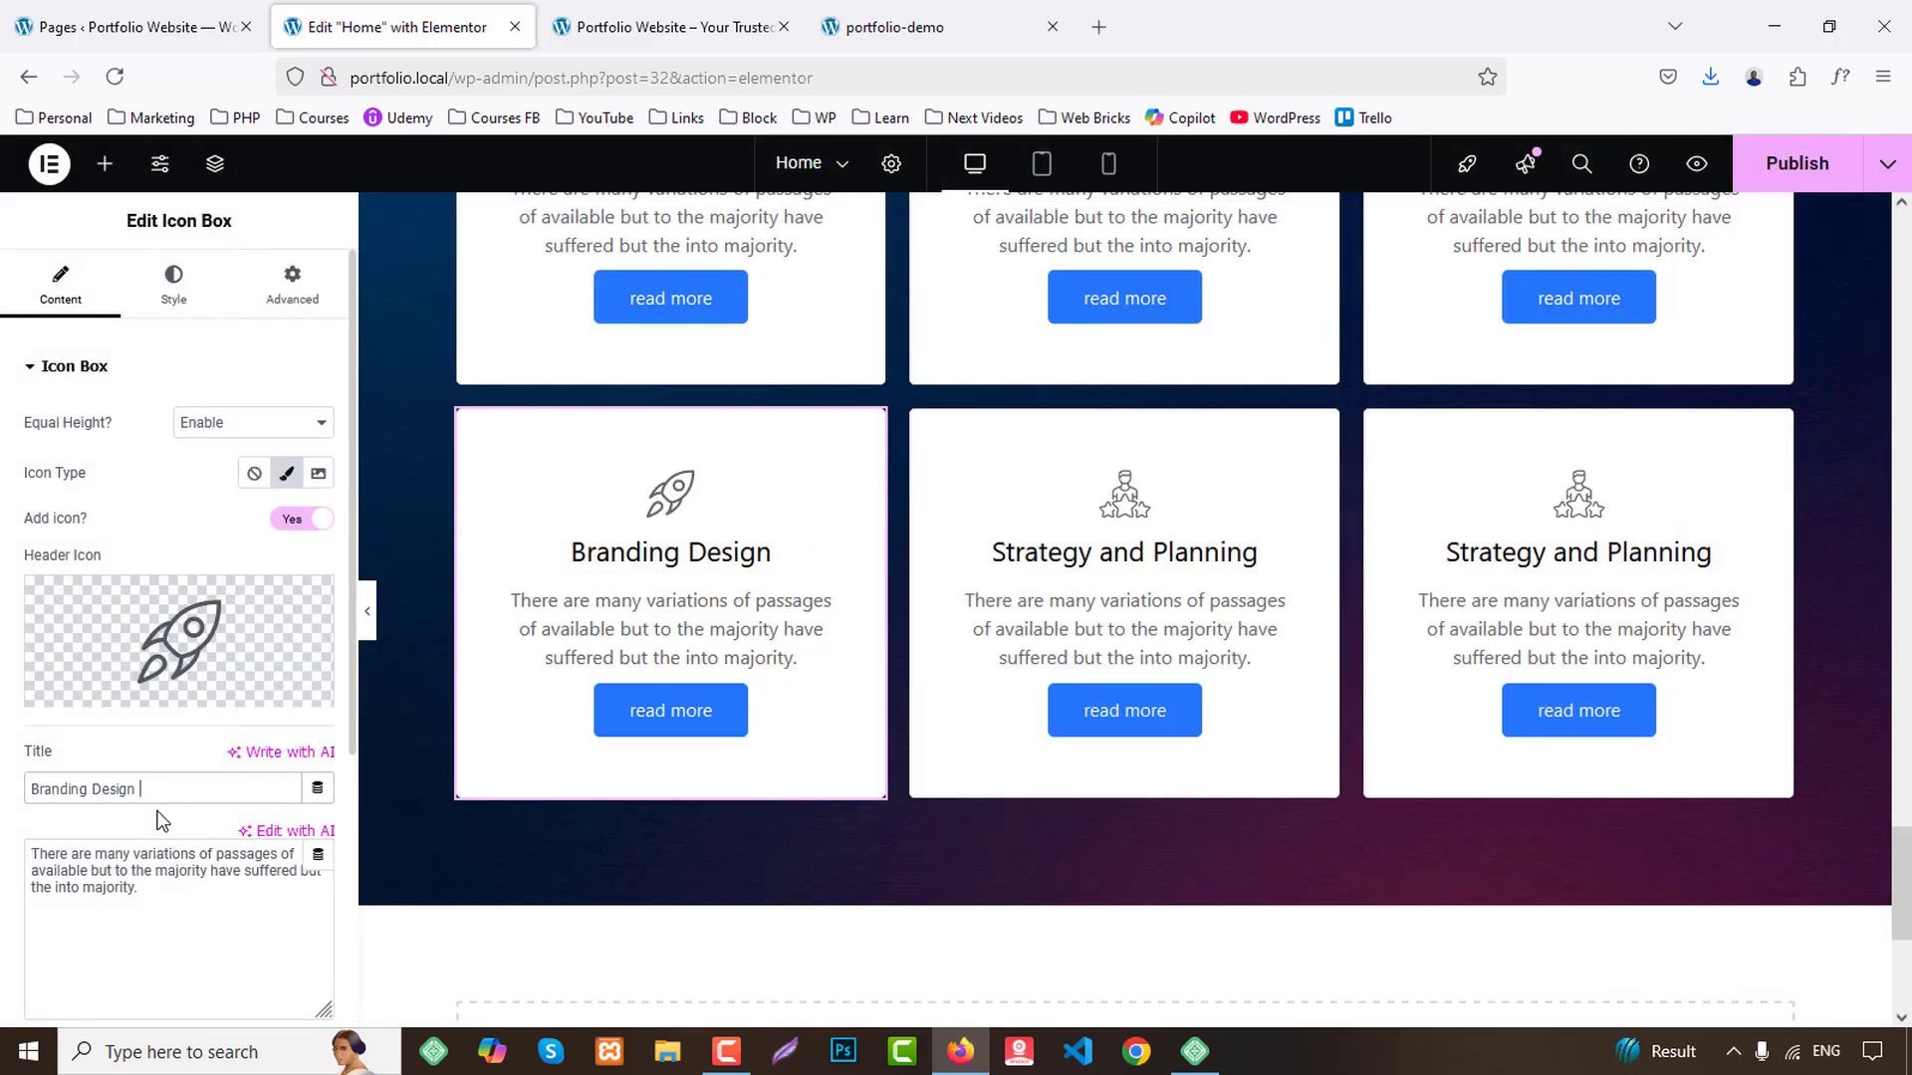
Give the lower row's middle card the outline Smartphone icon and the title "APP Development" copied from the demo page.
left_click(894, 26)
left_click_drag(826, 649, 1097, 648)
key("ctrl+c")
left_click(418, 8)
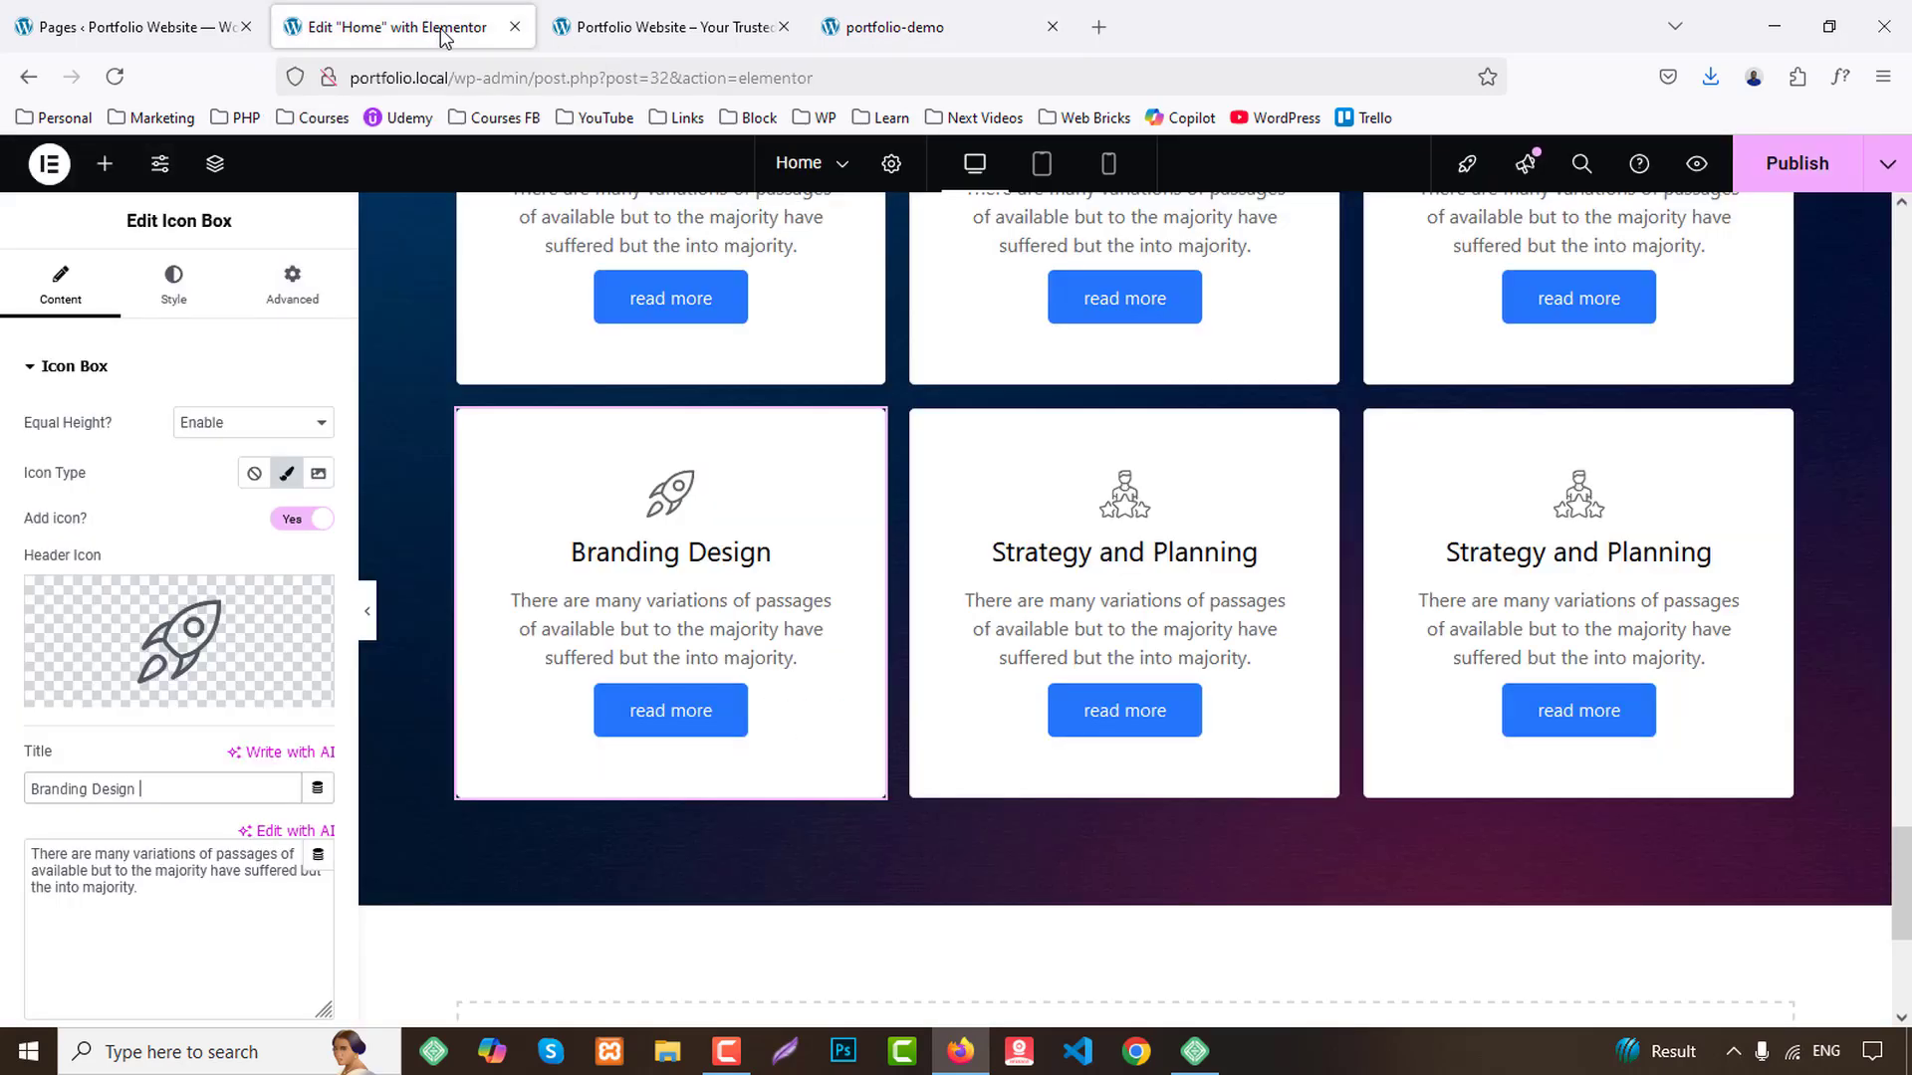
left_click(1071, 601)
left_click(195, 601)
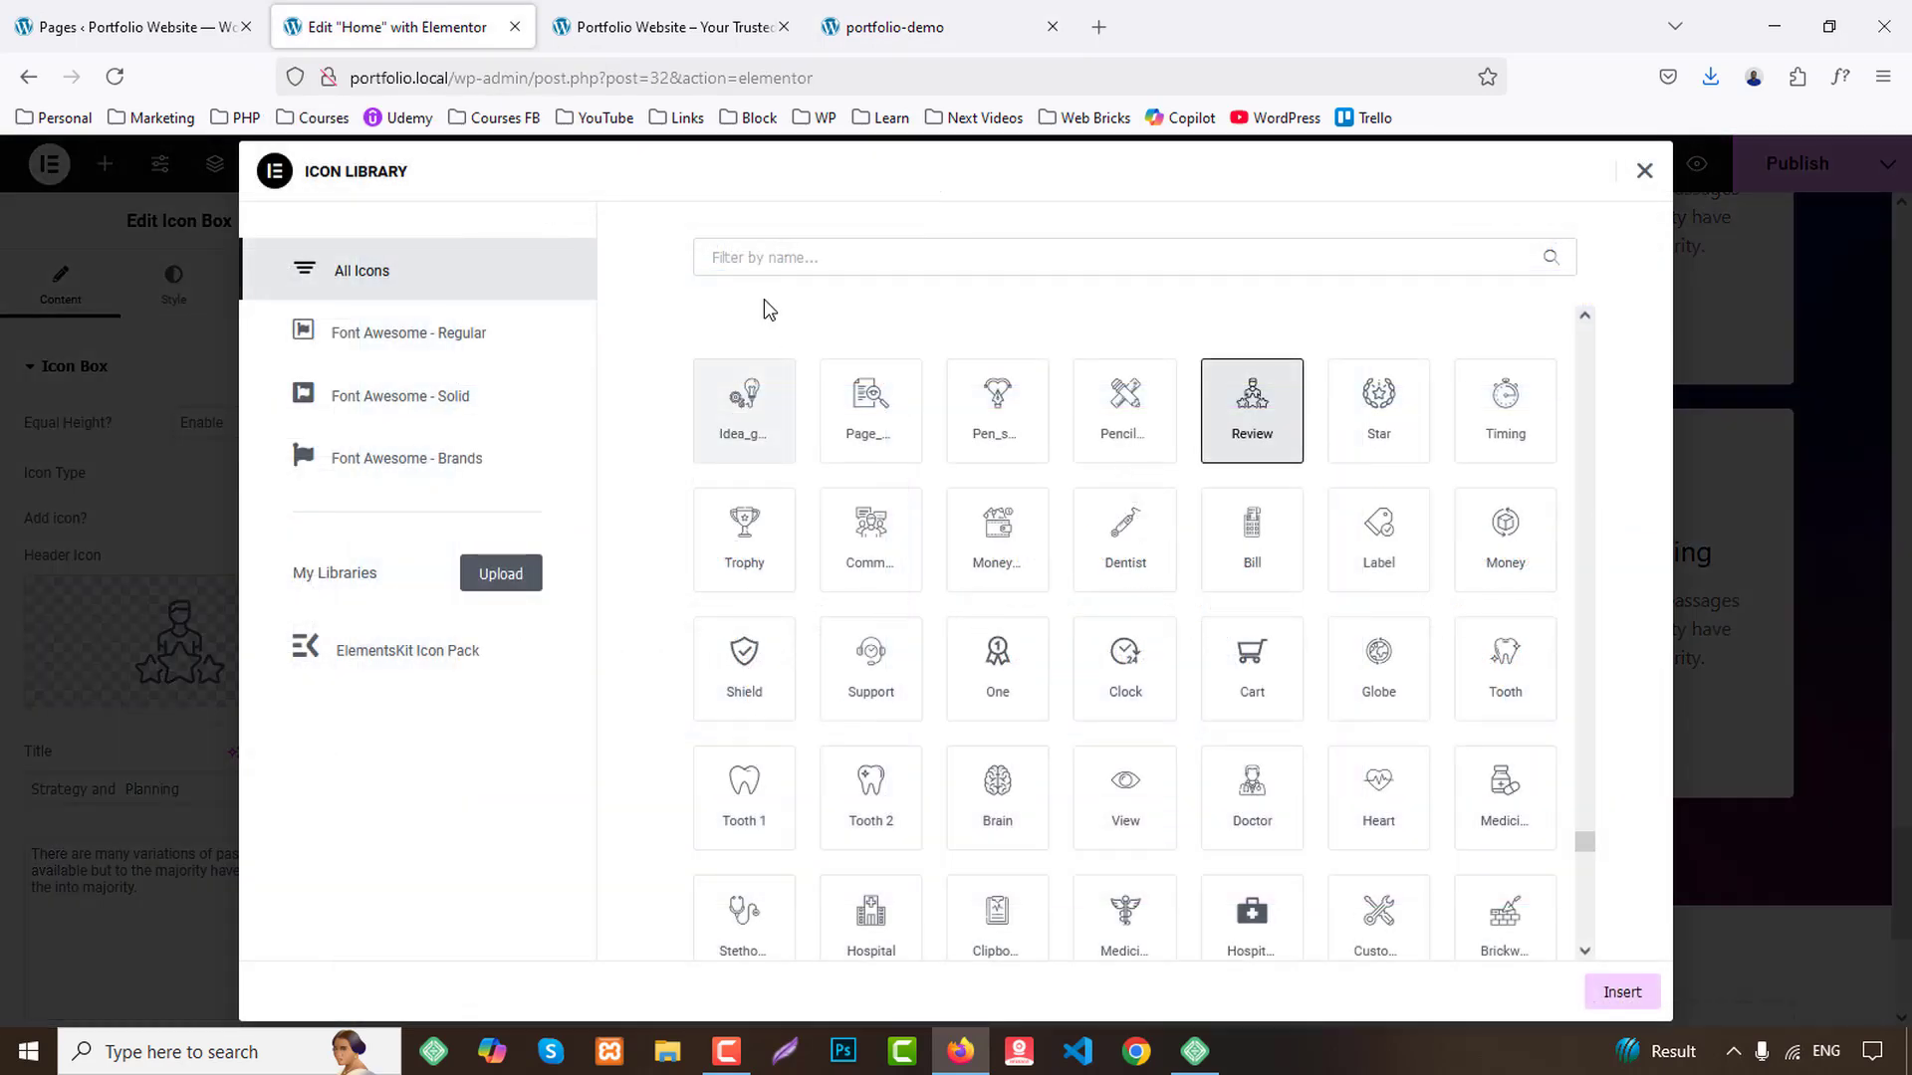
type("phone")
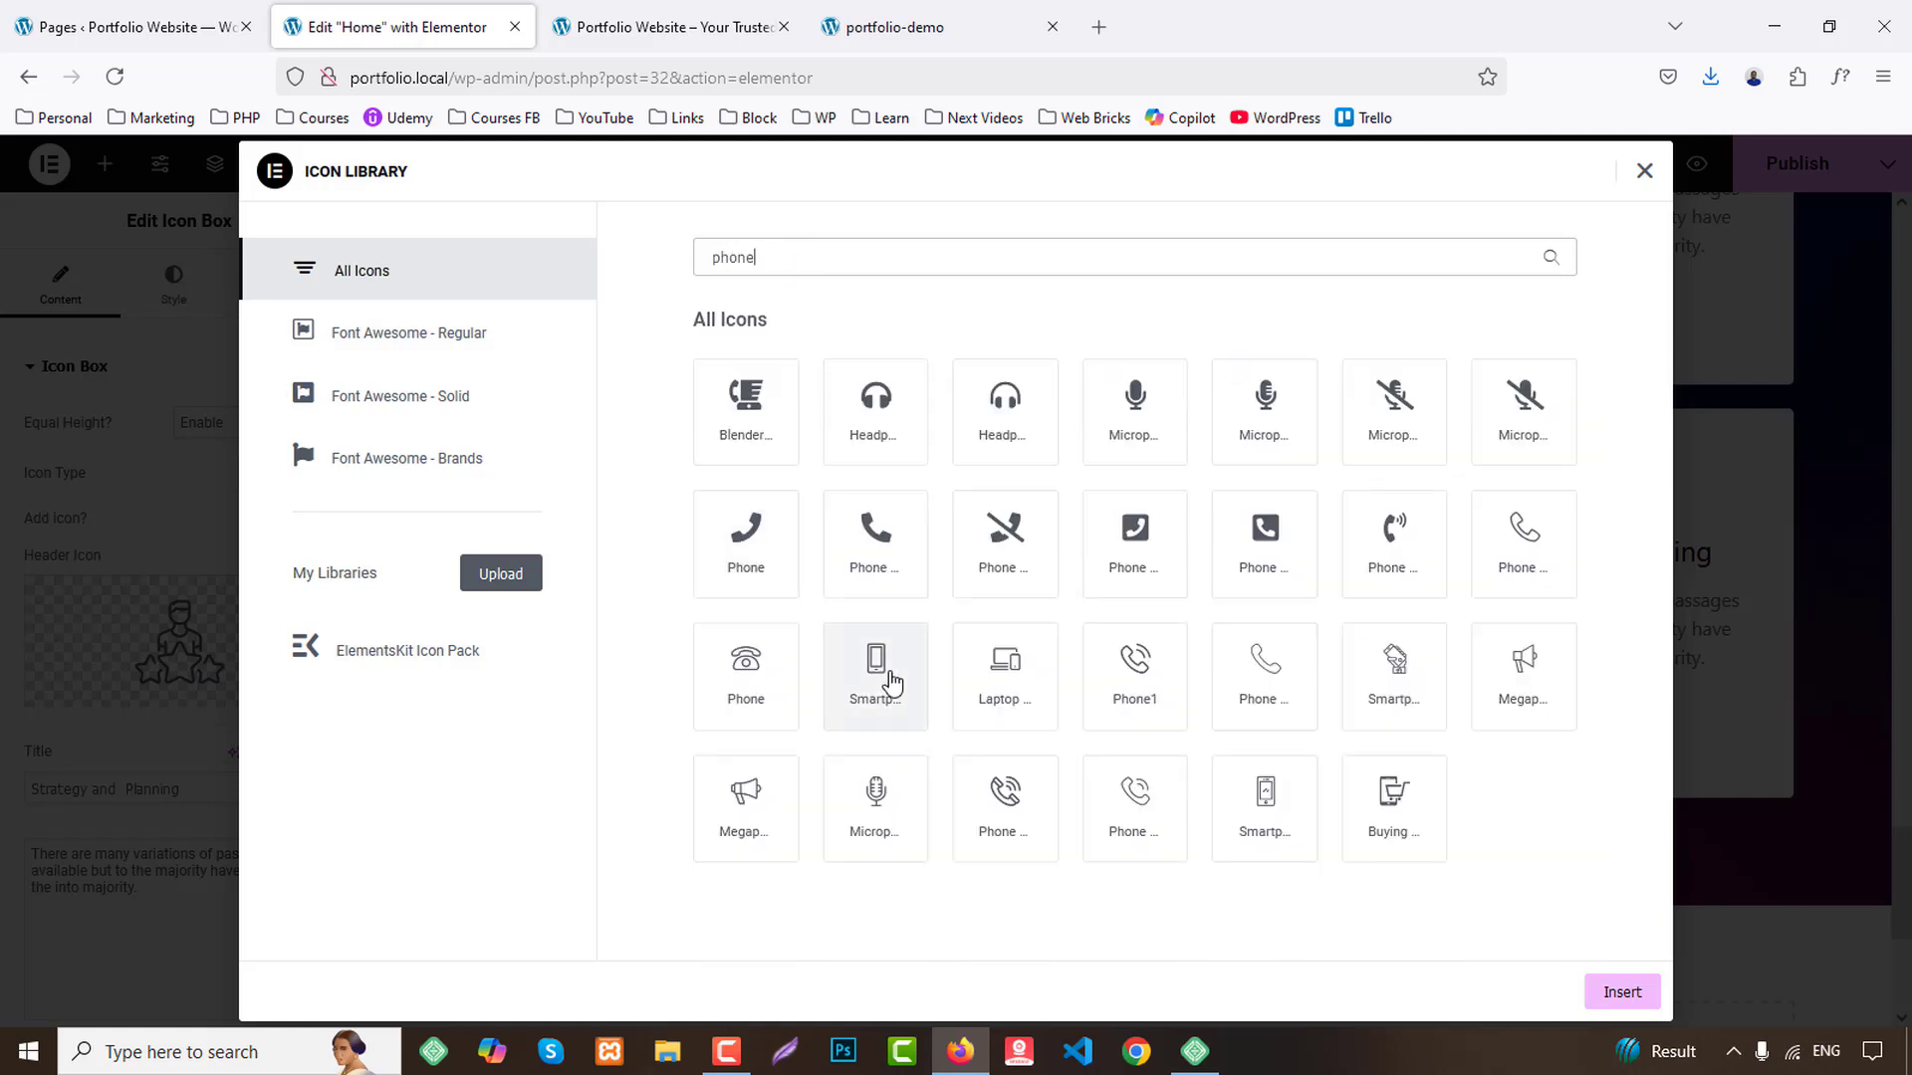
left_click(889, 681)
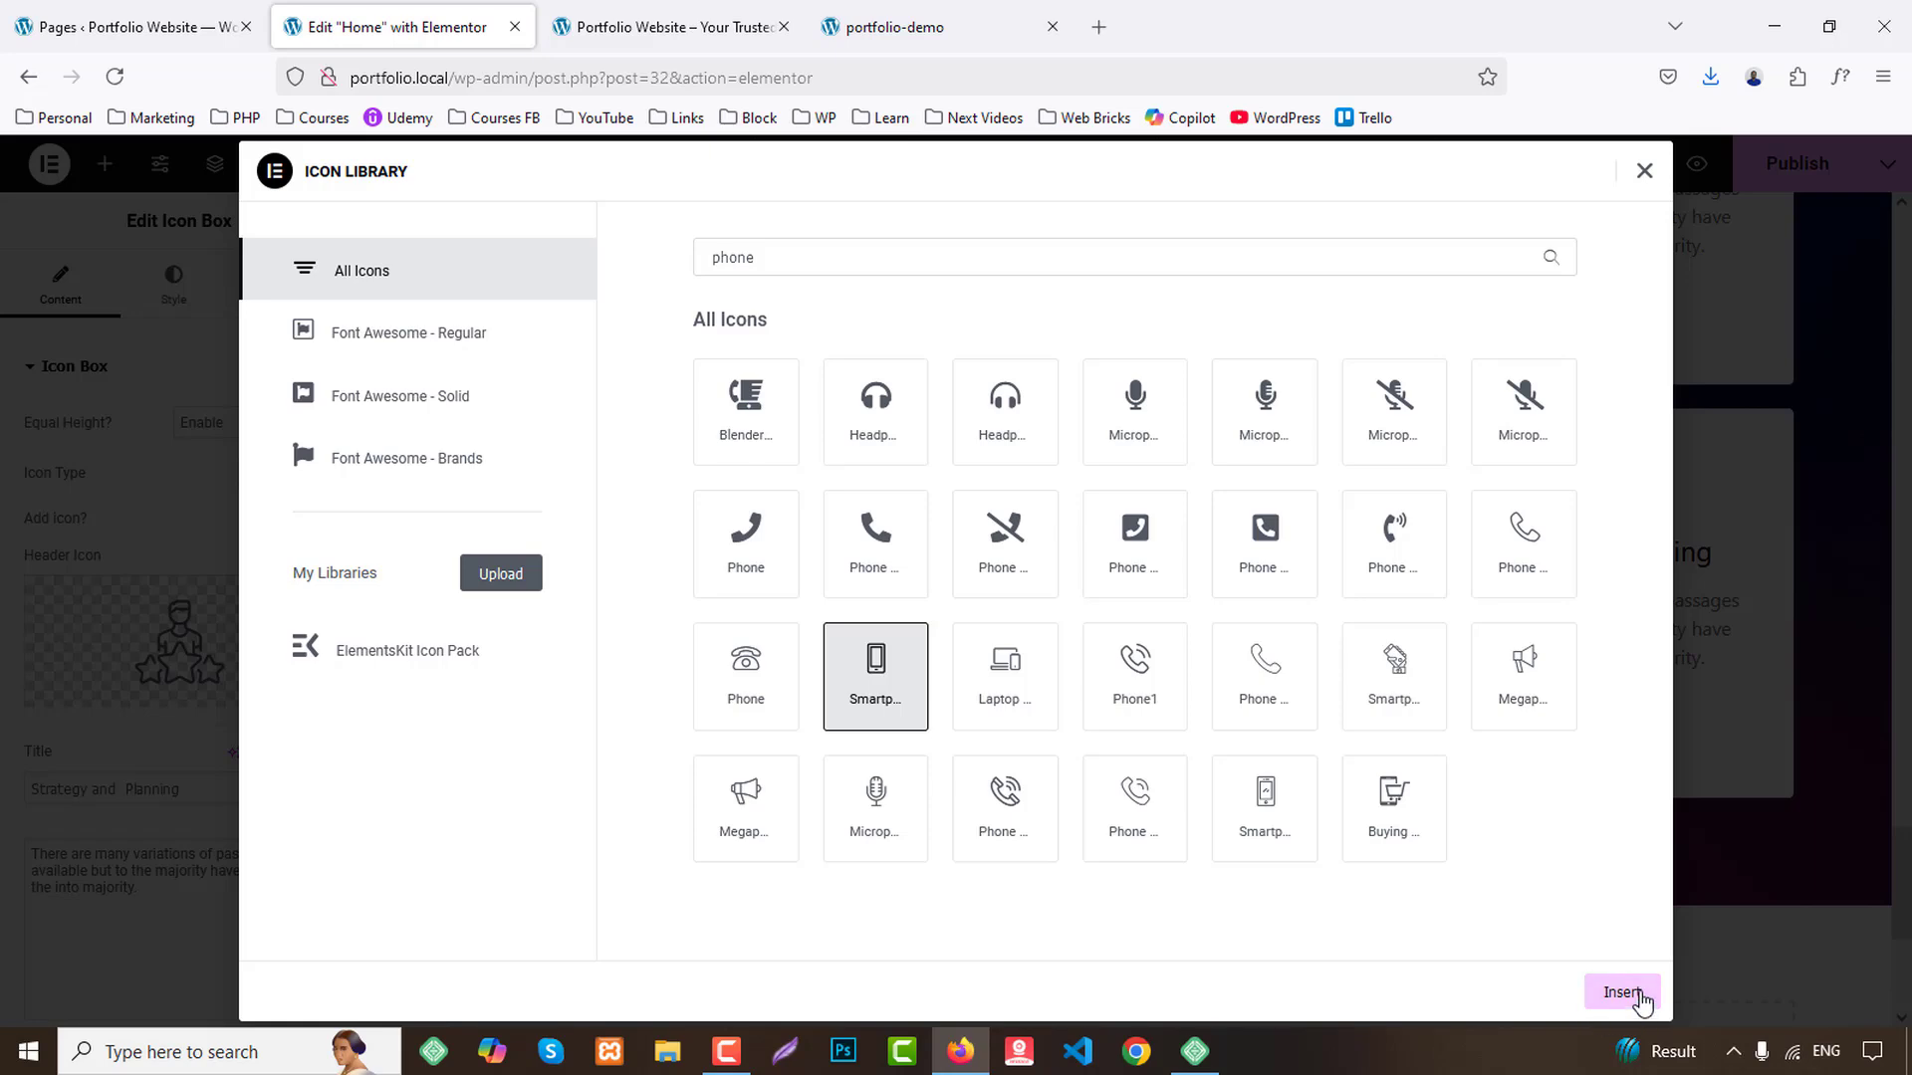
left_click(1639, 996)
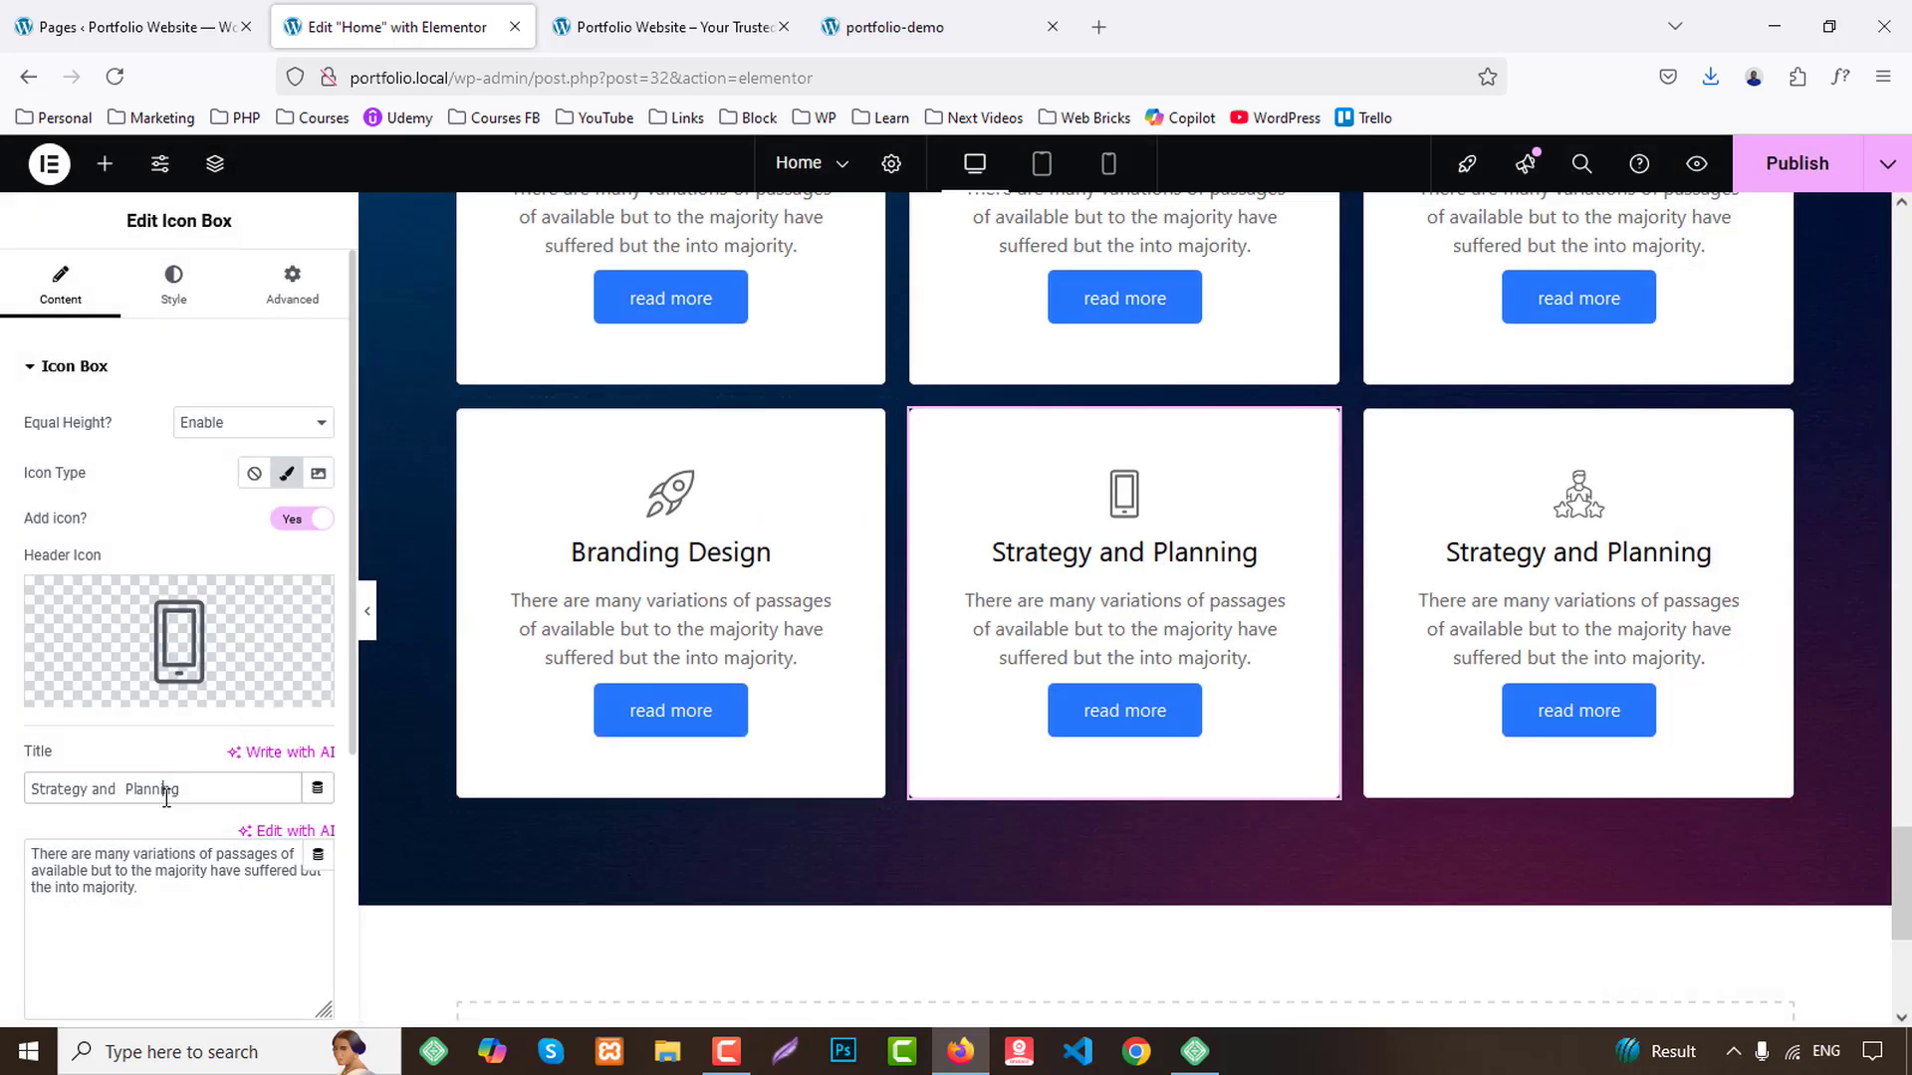
key("ctrl+a")
key("ctrl+v")
Title the lower row's last card "Support" as on the demo page and give it the bolder outline alarm clock icon.
left_click(896, 27)
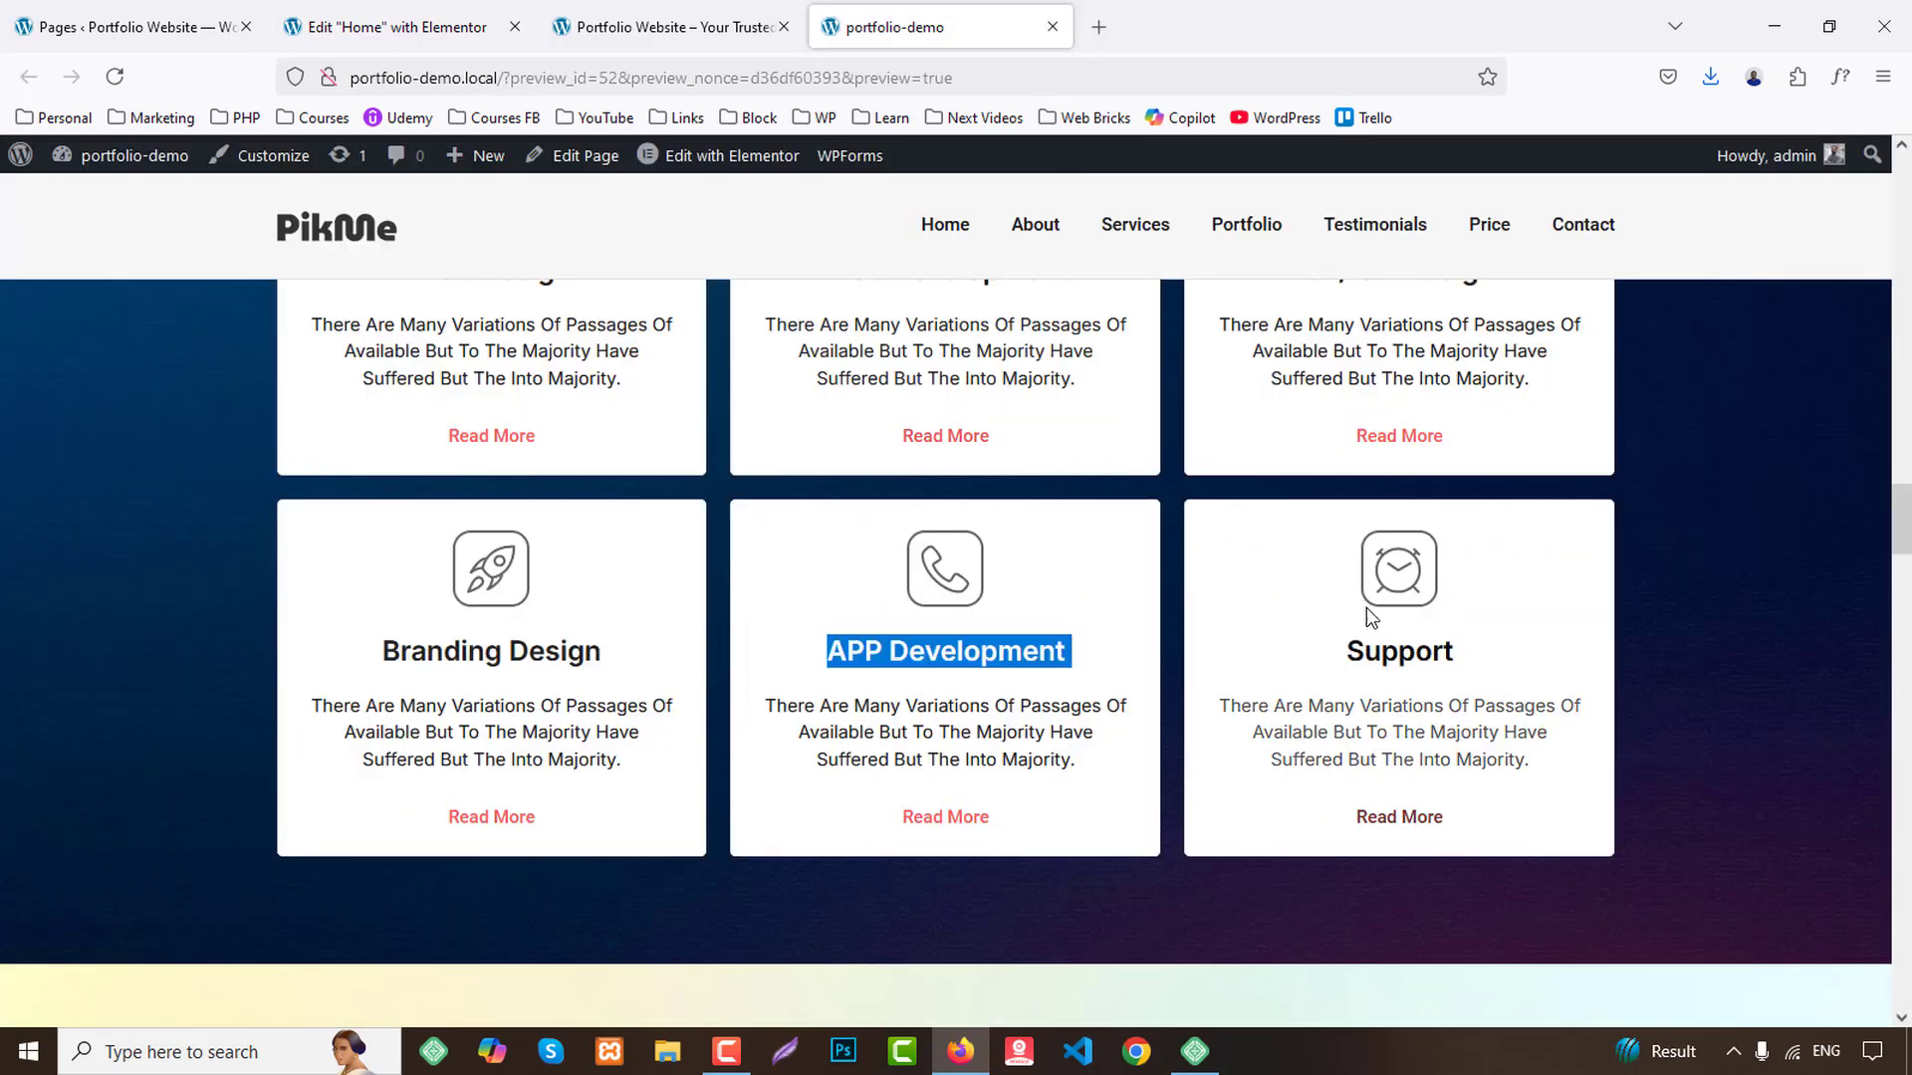
left_click(1400, 652)
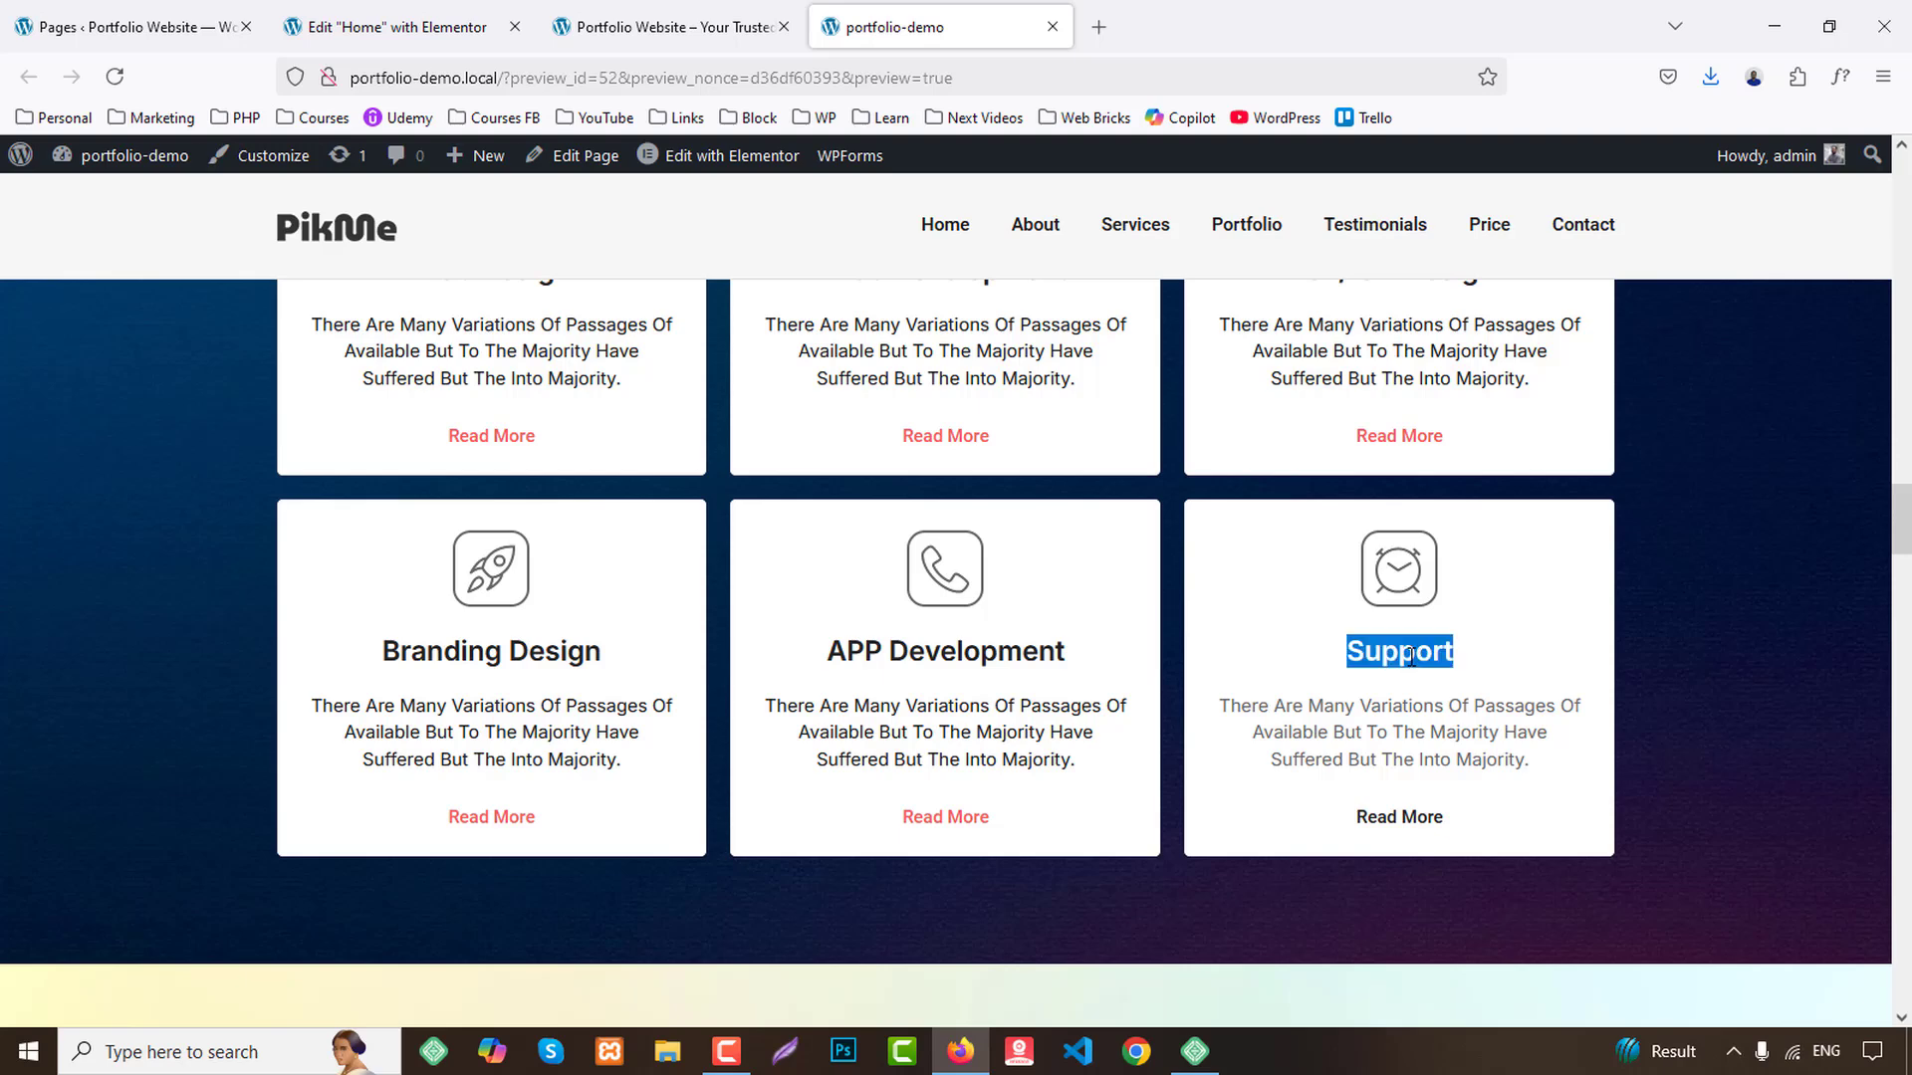
left_click(399, 27)
left_click(1578, 438)
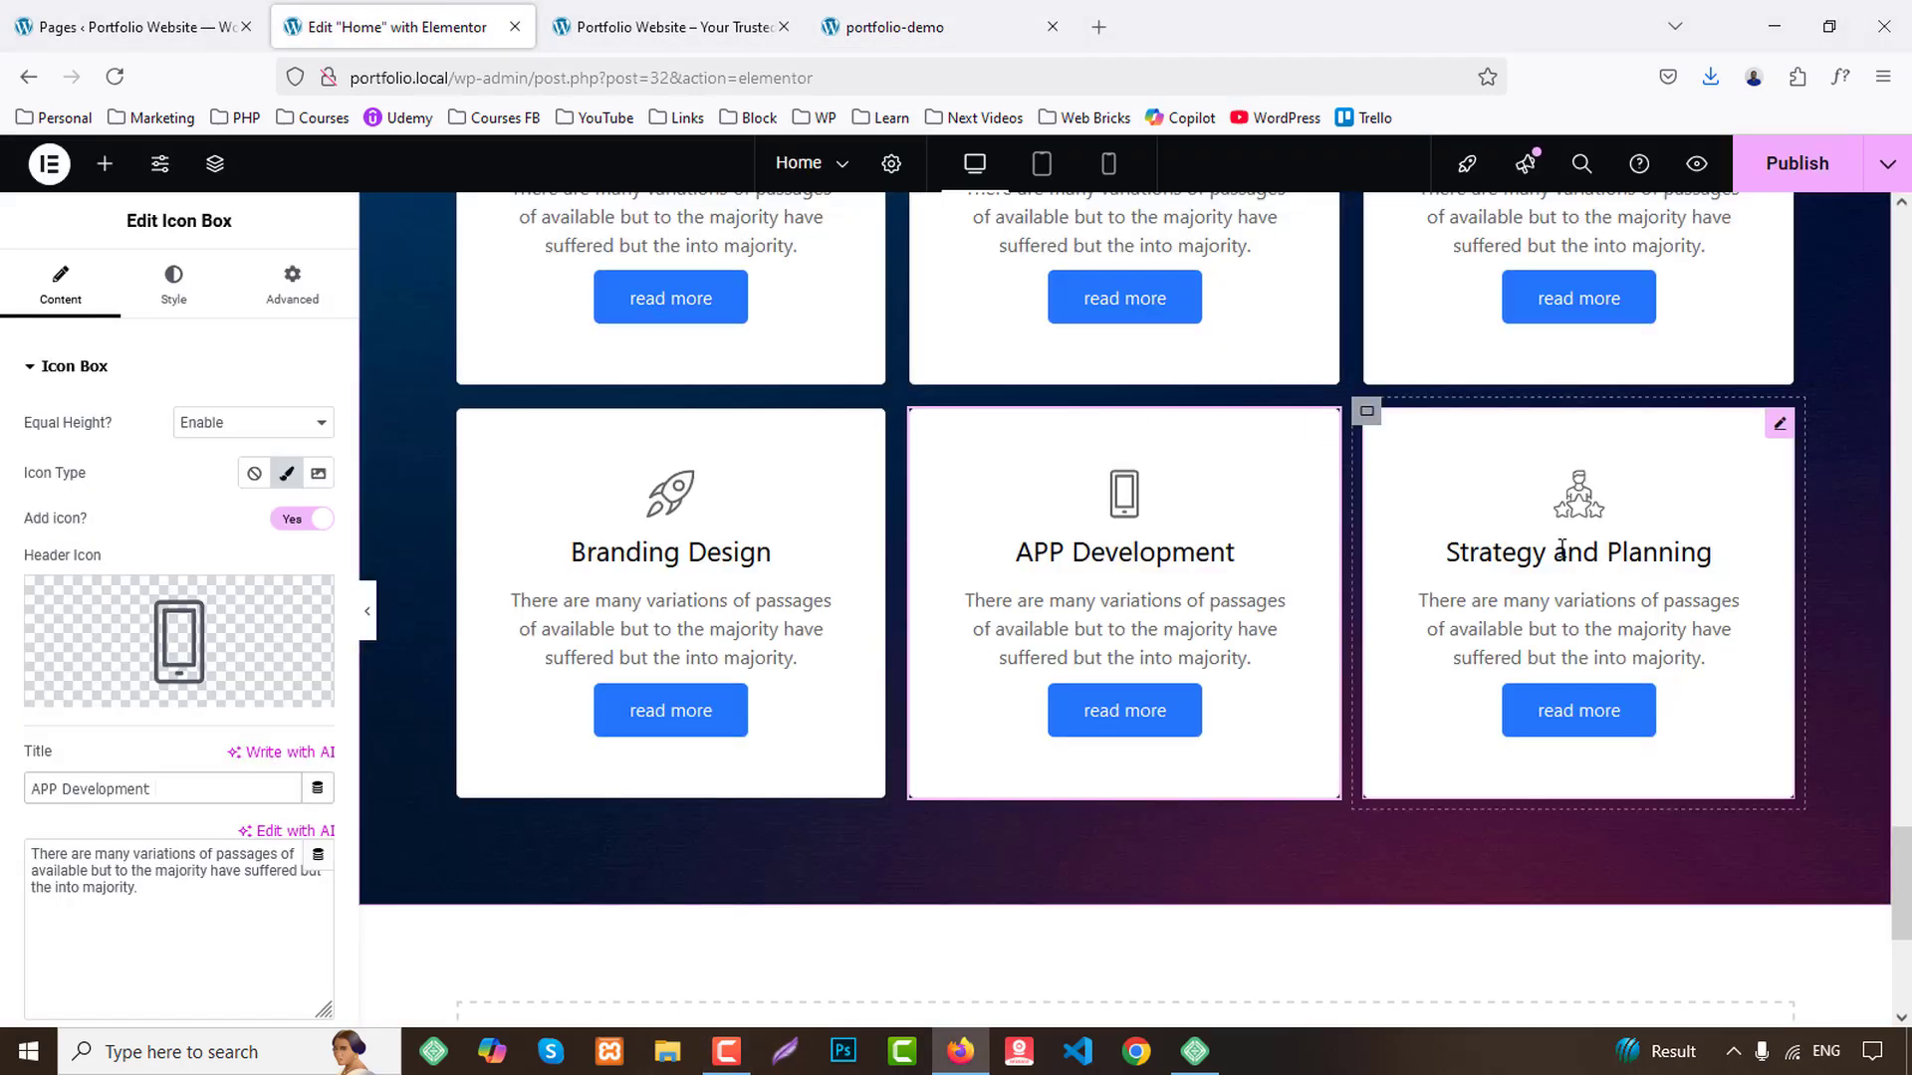
mouse_move(239, 634)
left_click(788, 263)
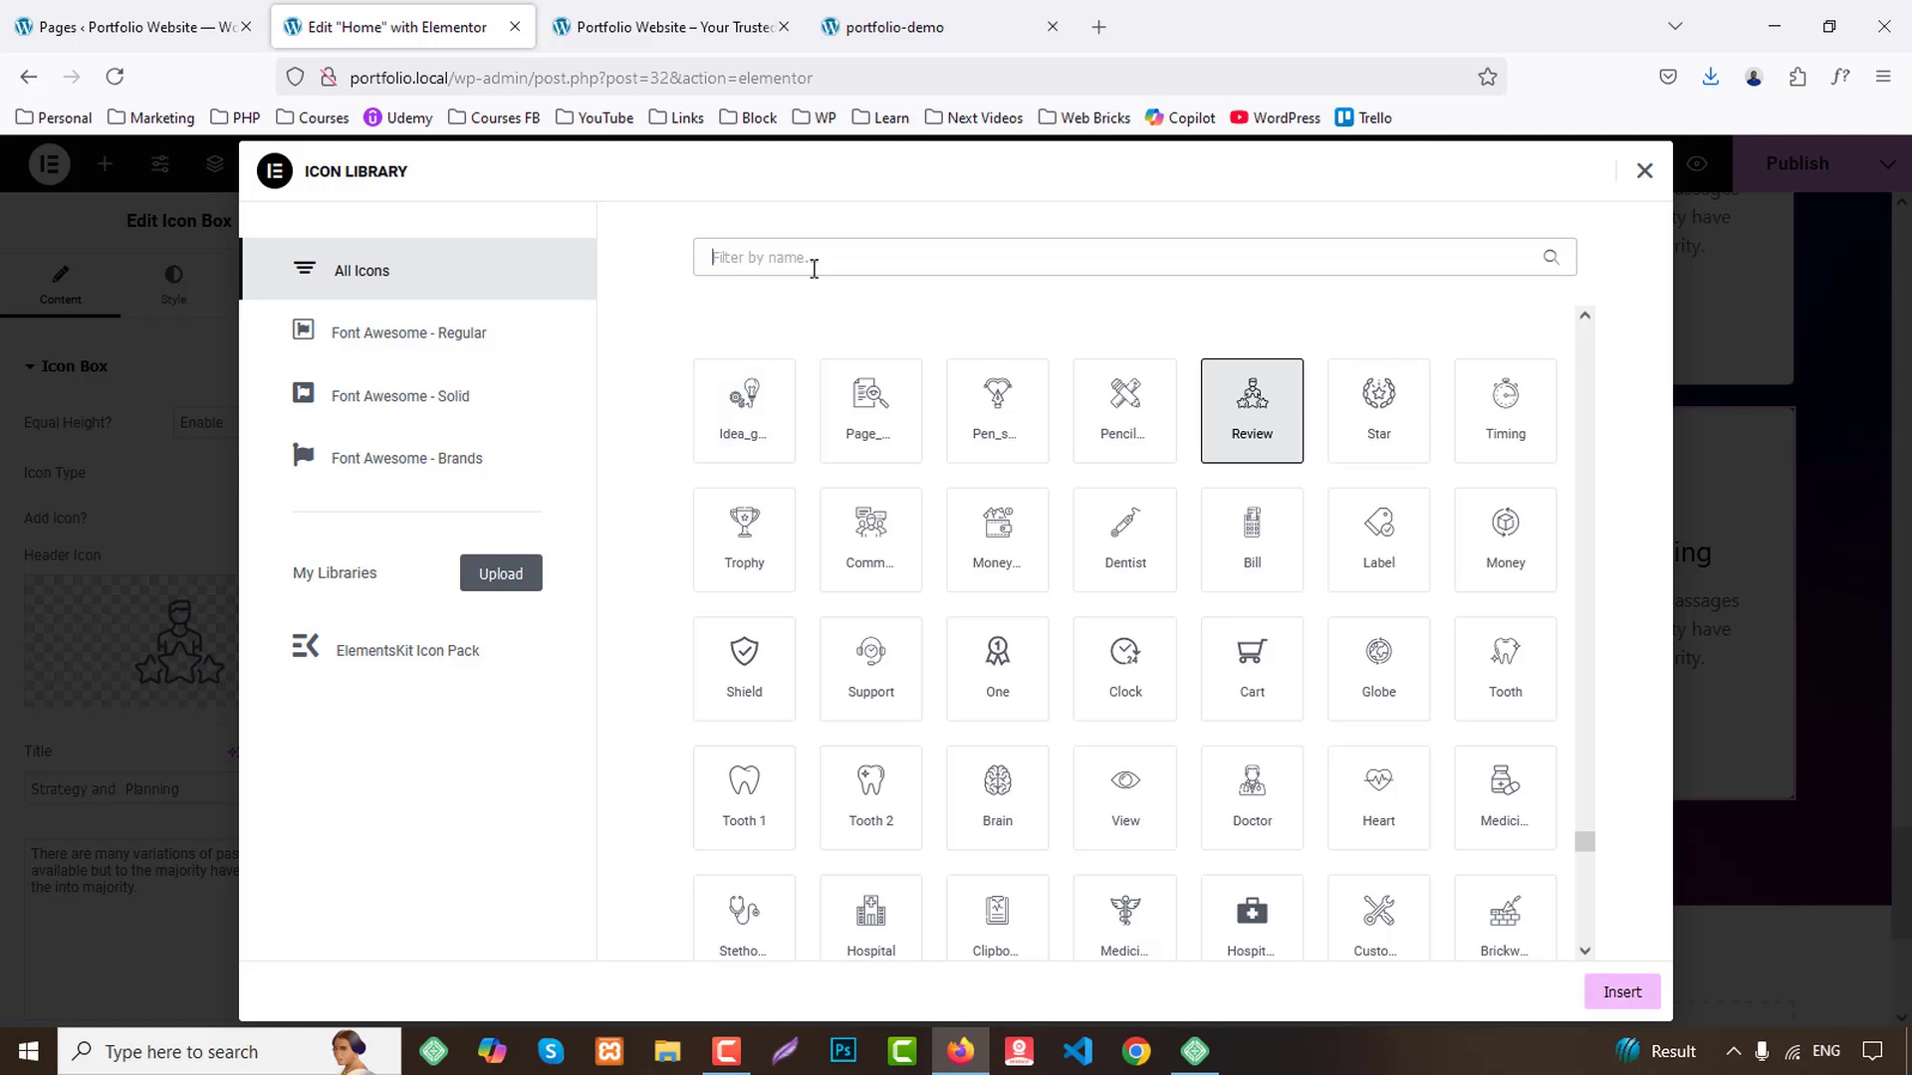
type("cloc")
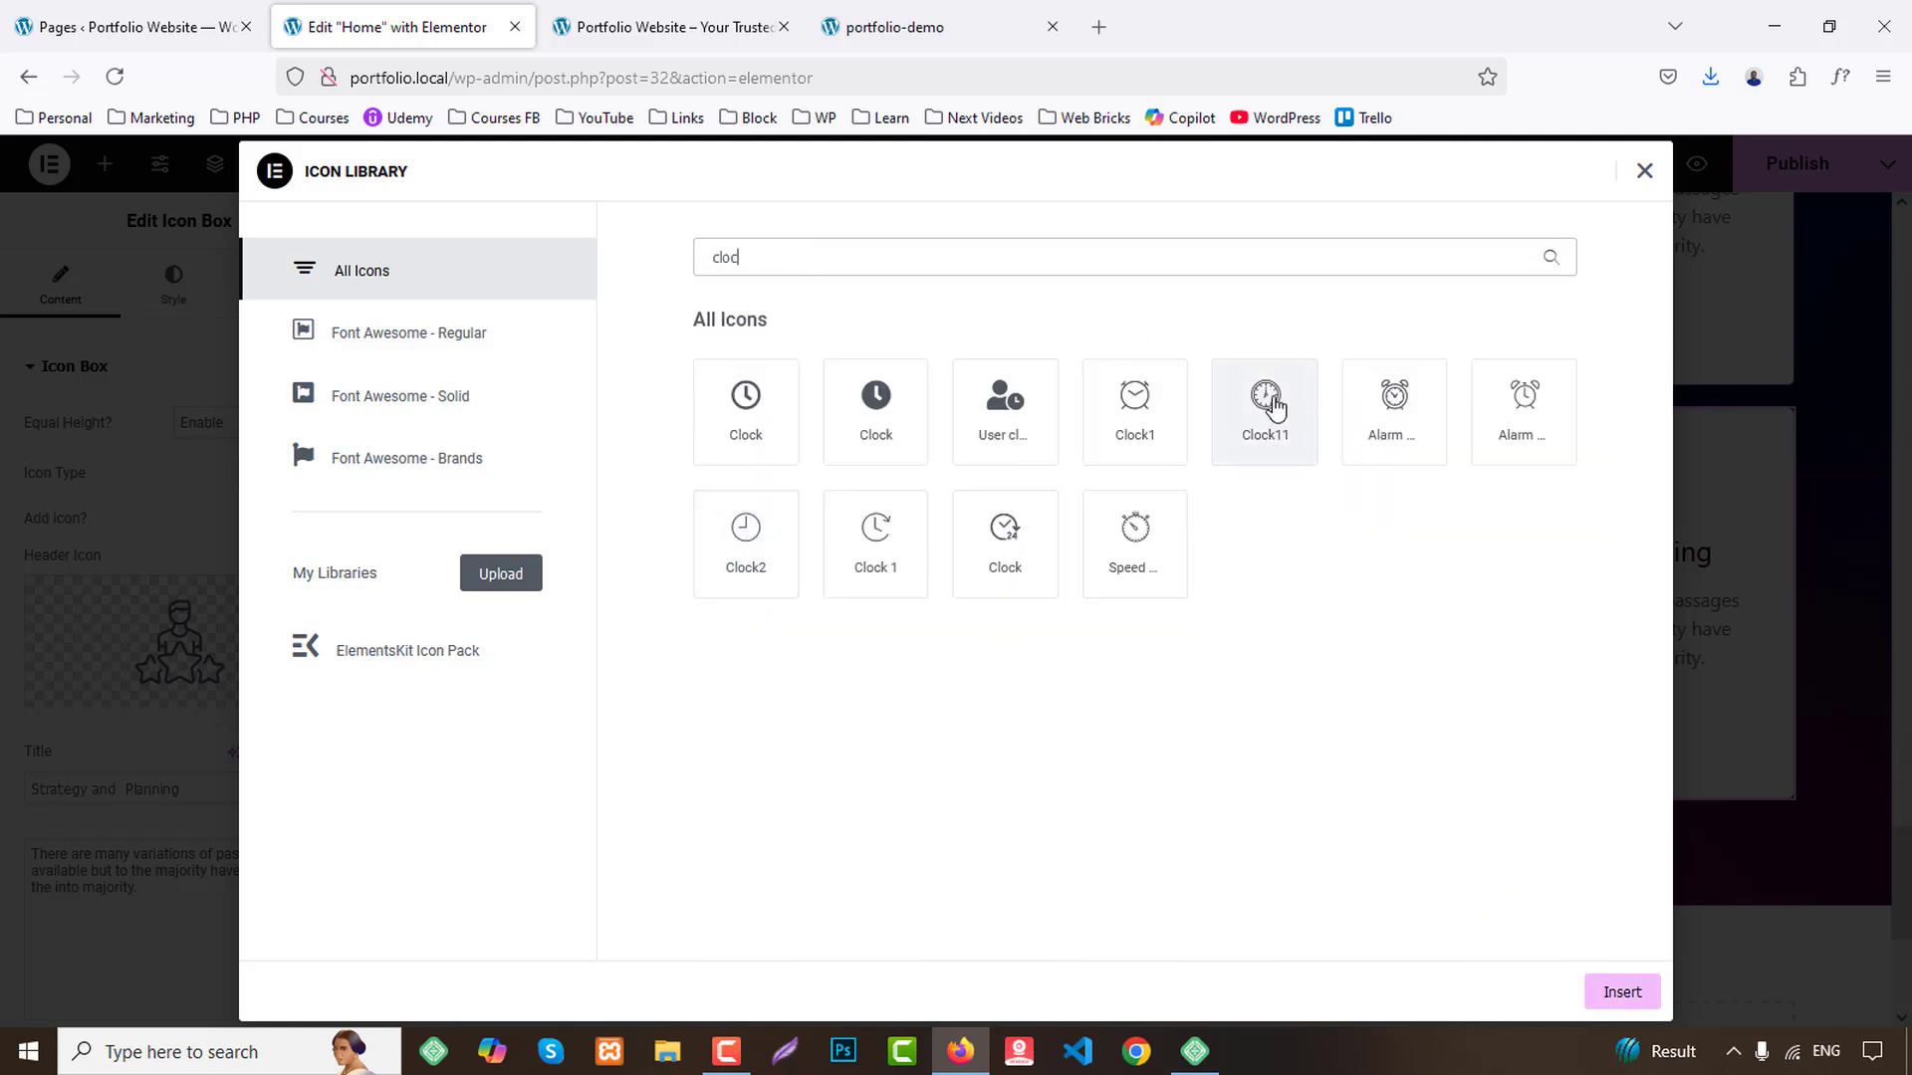
left_click(1386, 416)
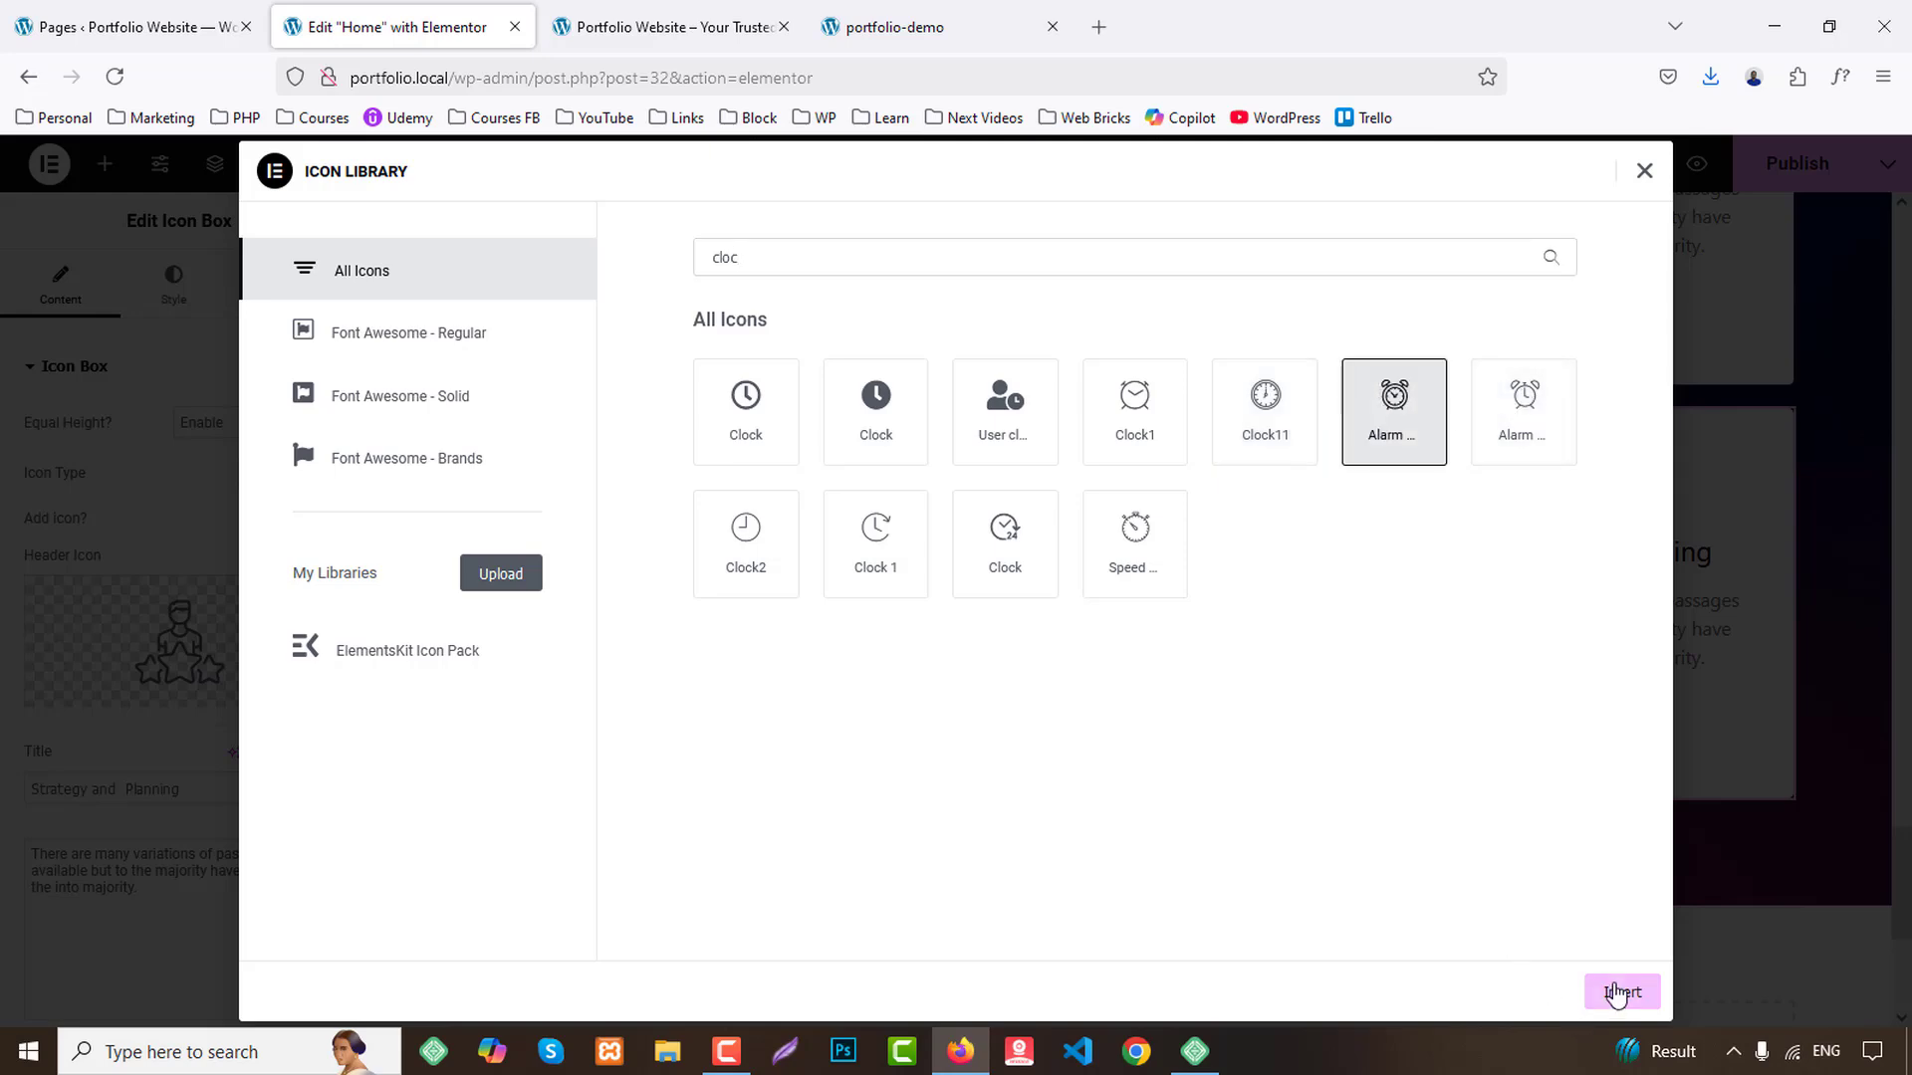
left_click(1616, 994)
left_click_drag(226, 790, 10, 793)
type("Support")
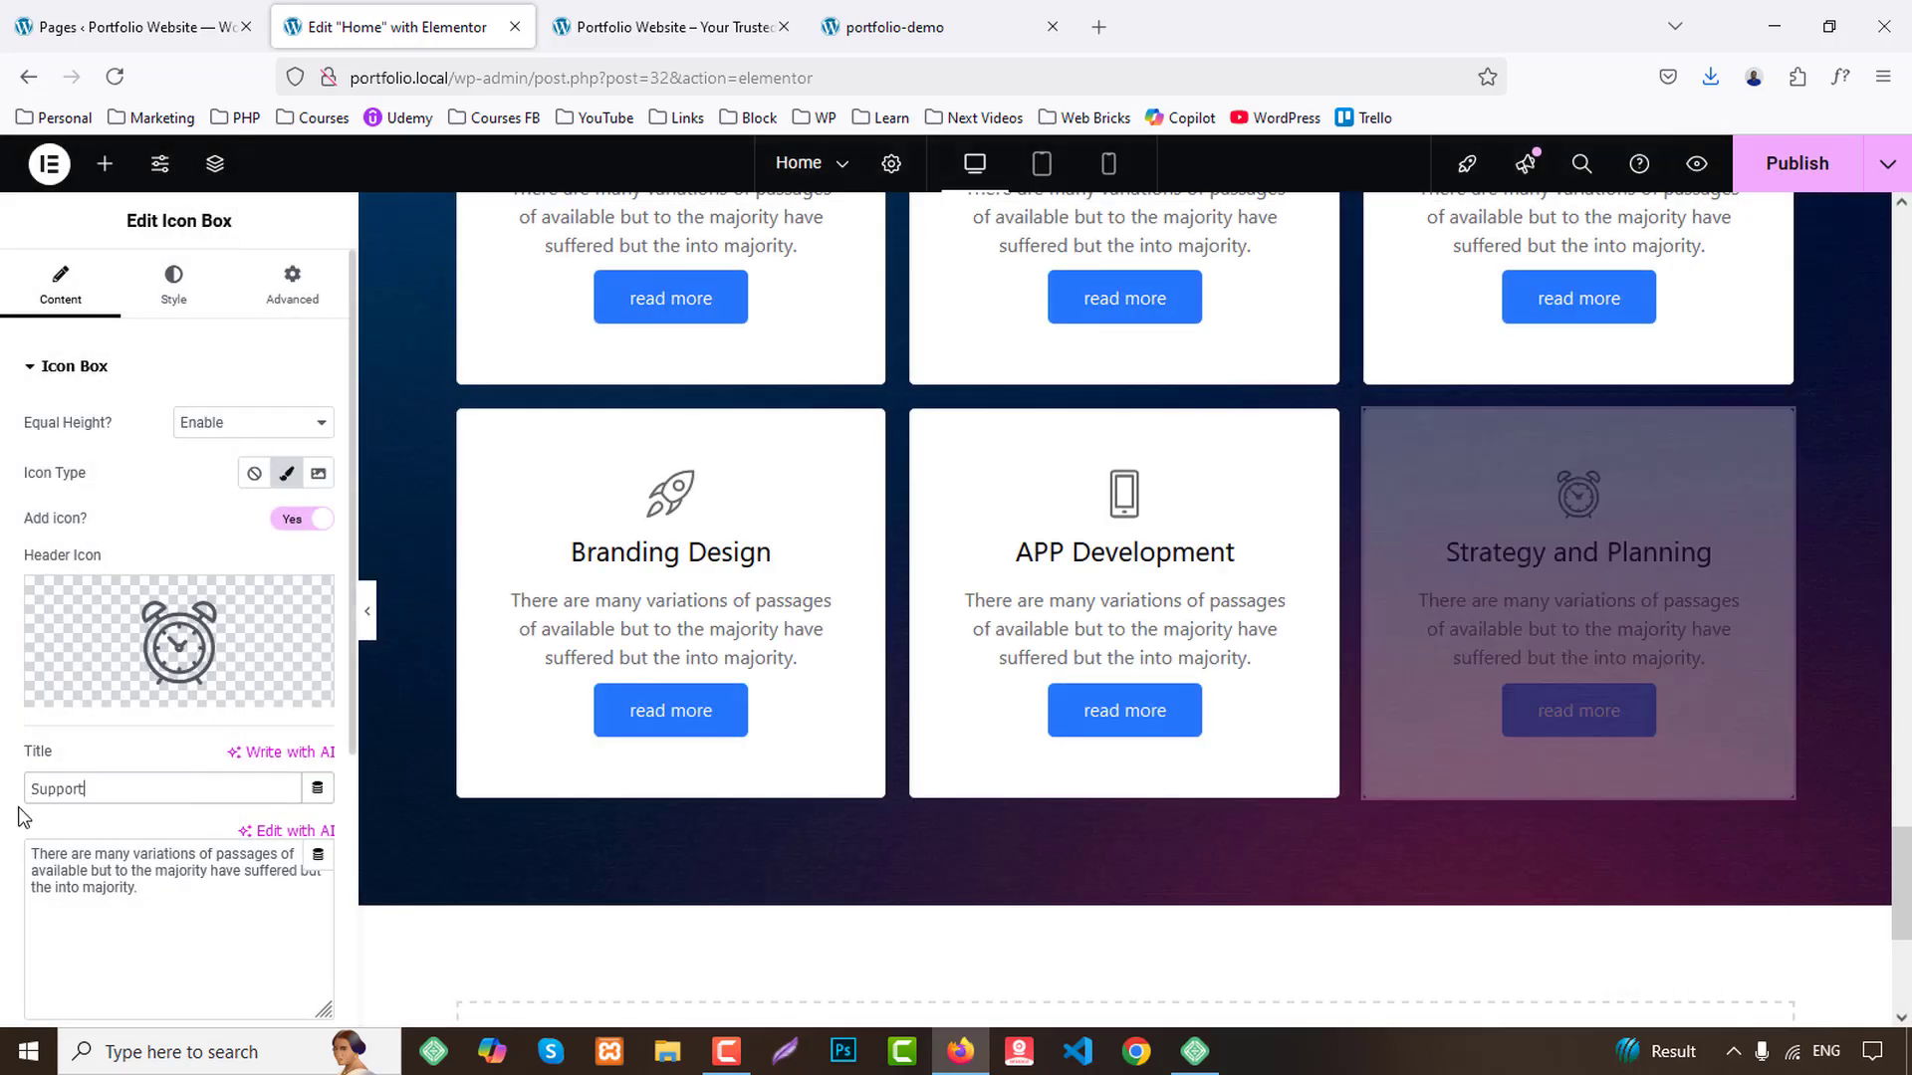
Set the Web Design card's container padding to 25 px on all sides.
scroll(630, 858, "up", 3)
left_click(640, 480)
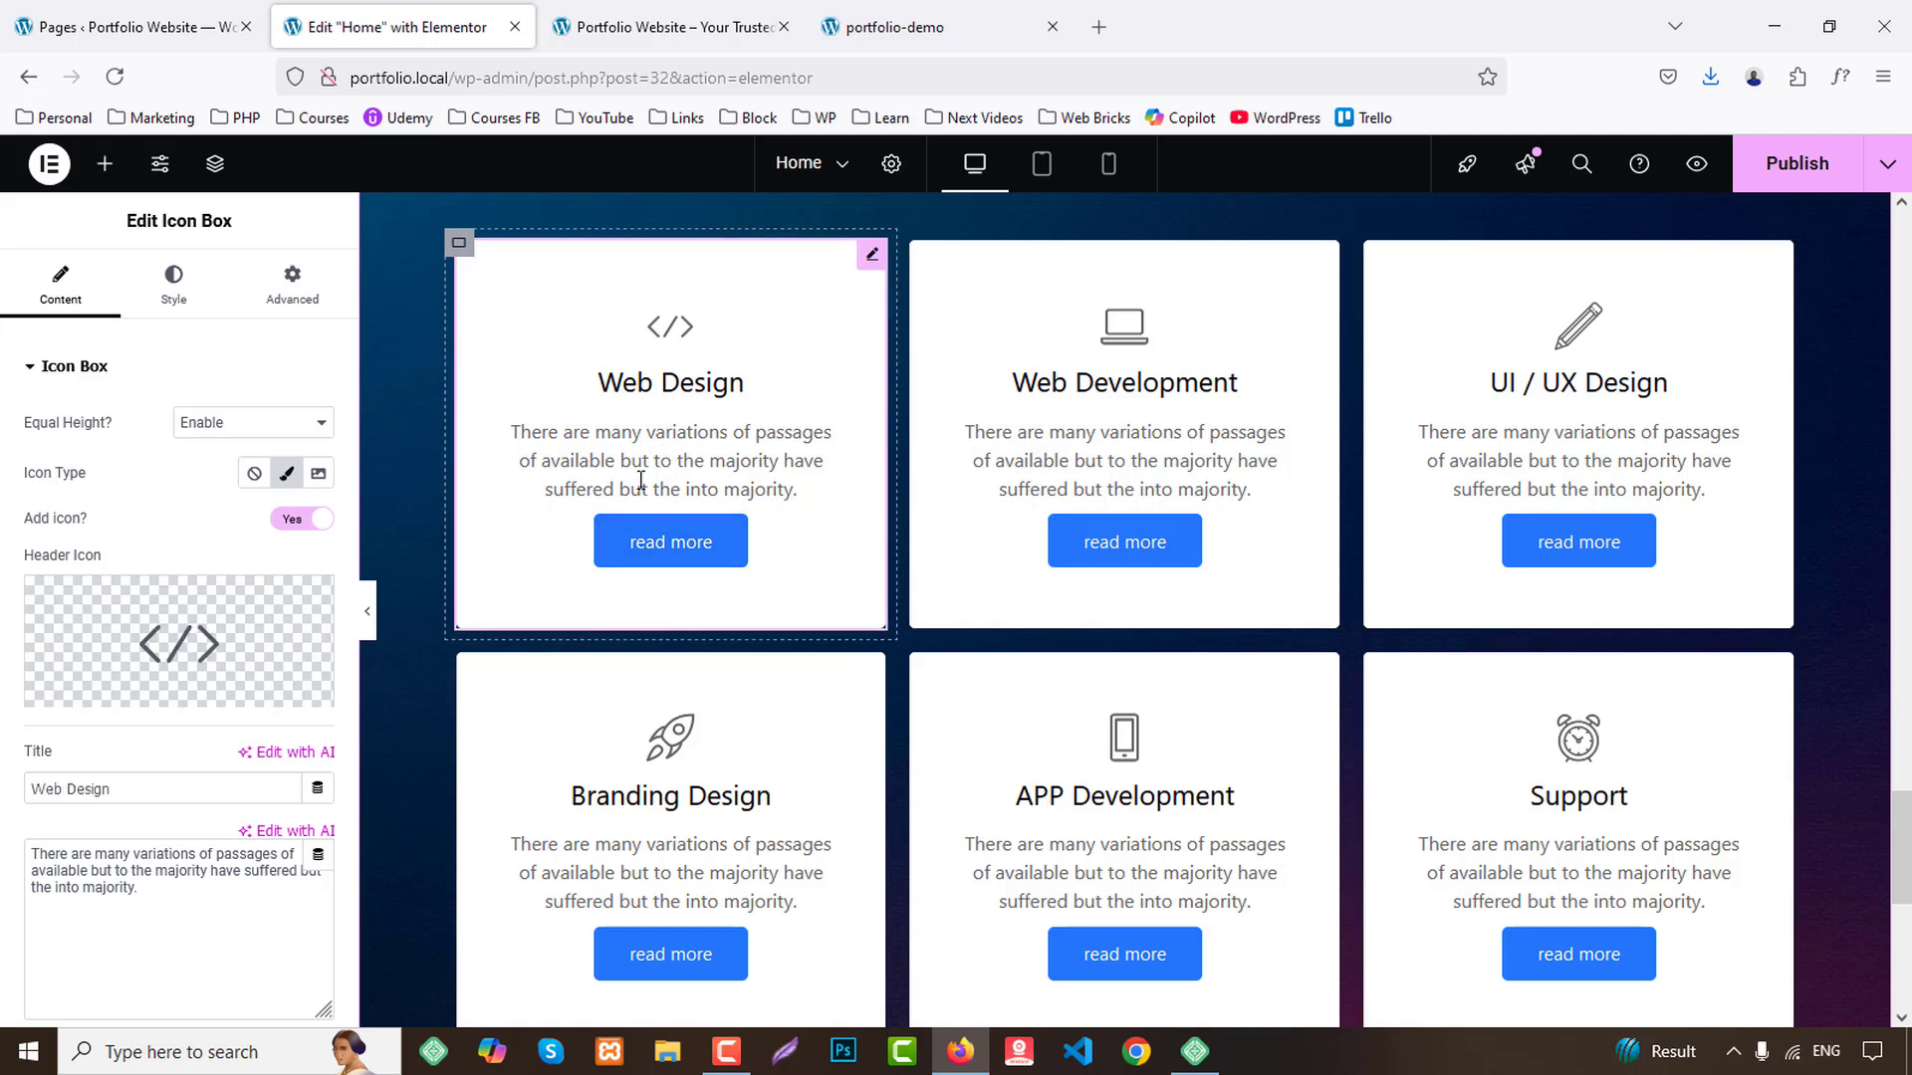
left_click(175, 295)
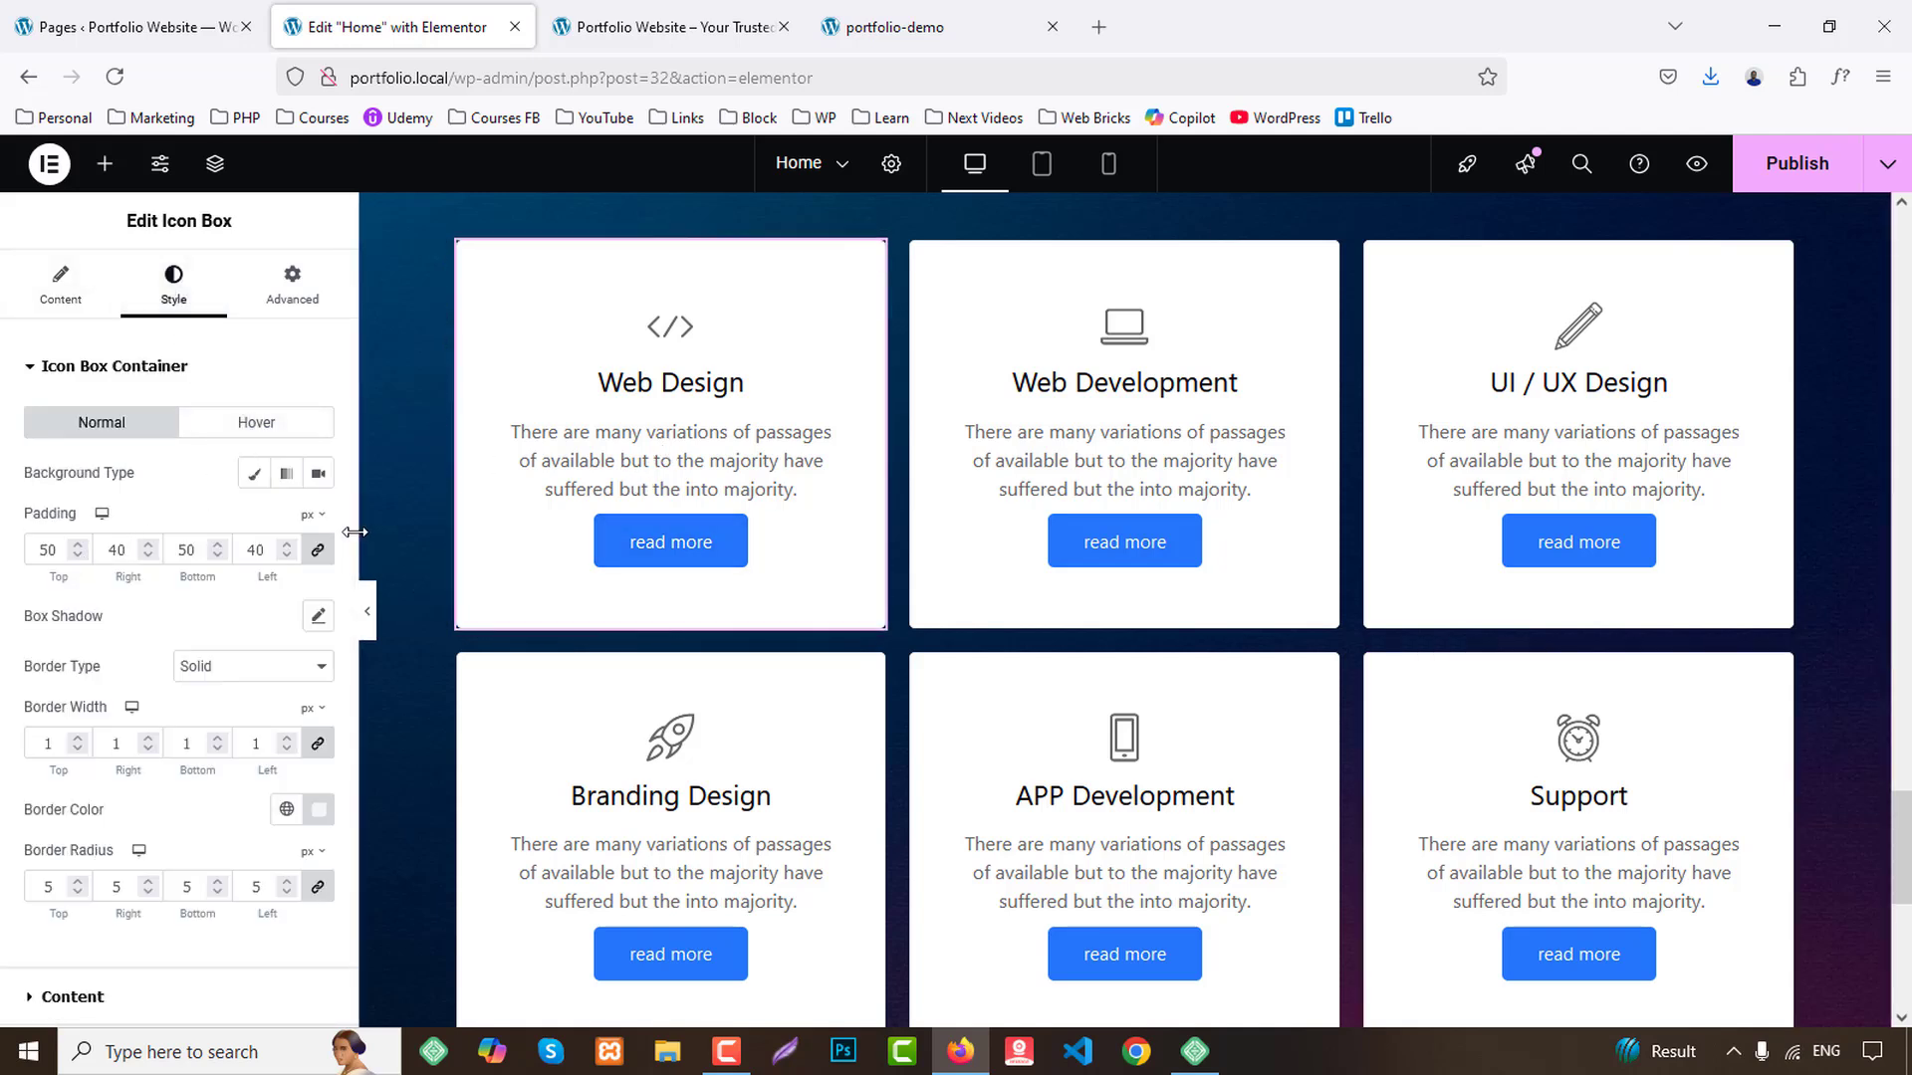
double_click(32, 548)
type("42")
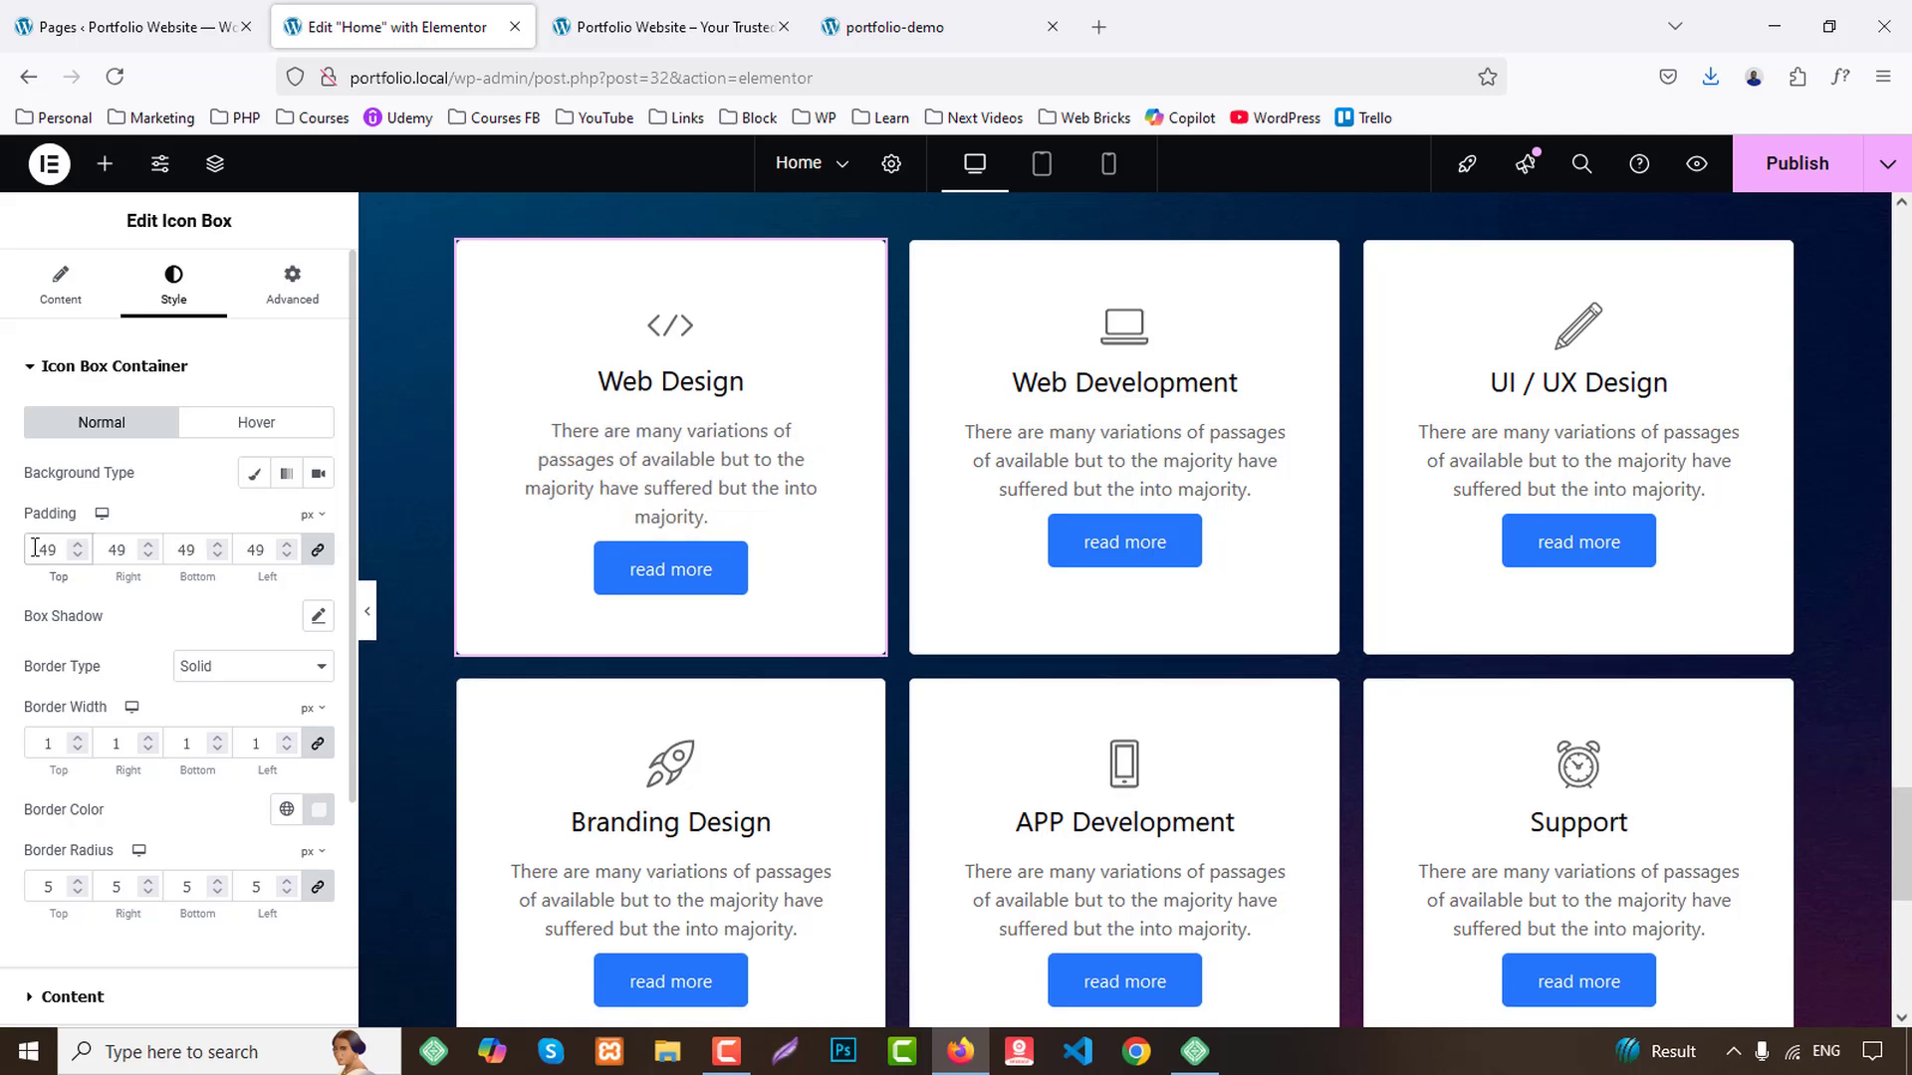
key("BackSpace")
key("BackSpace")
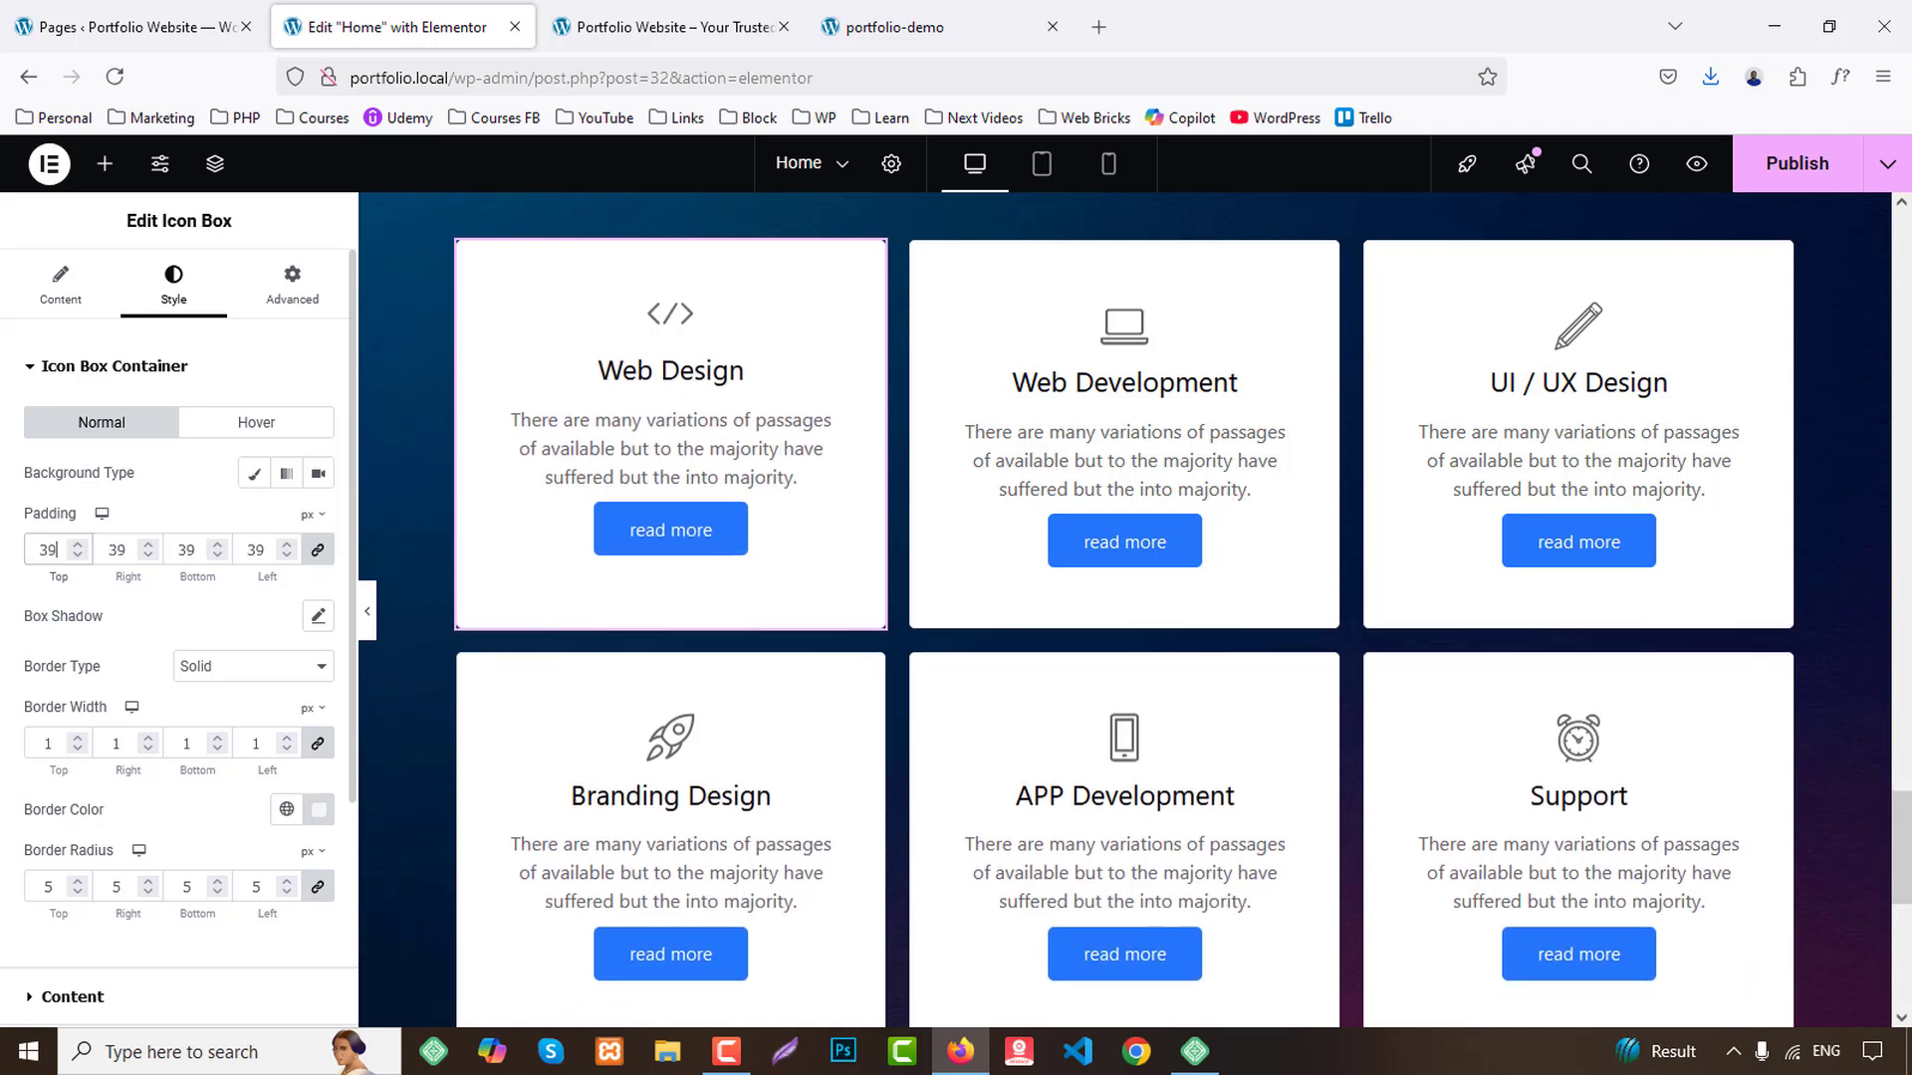
type("30")
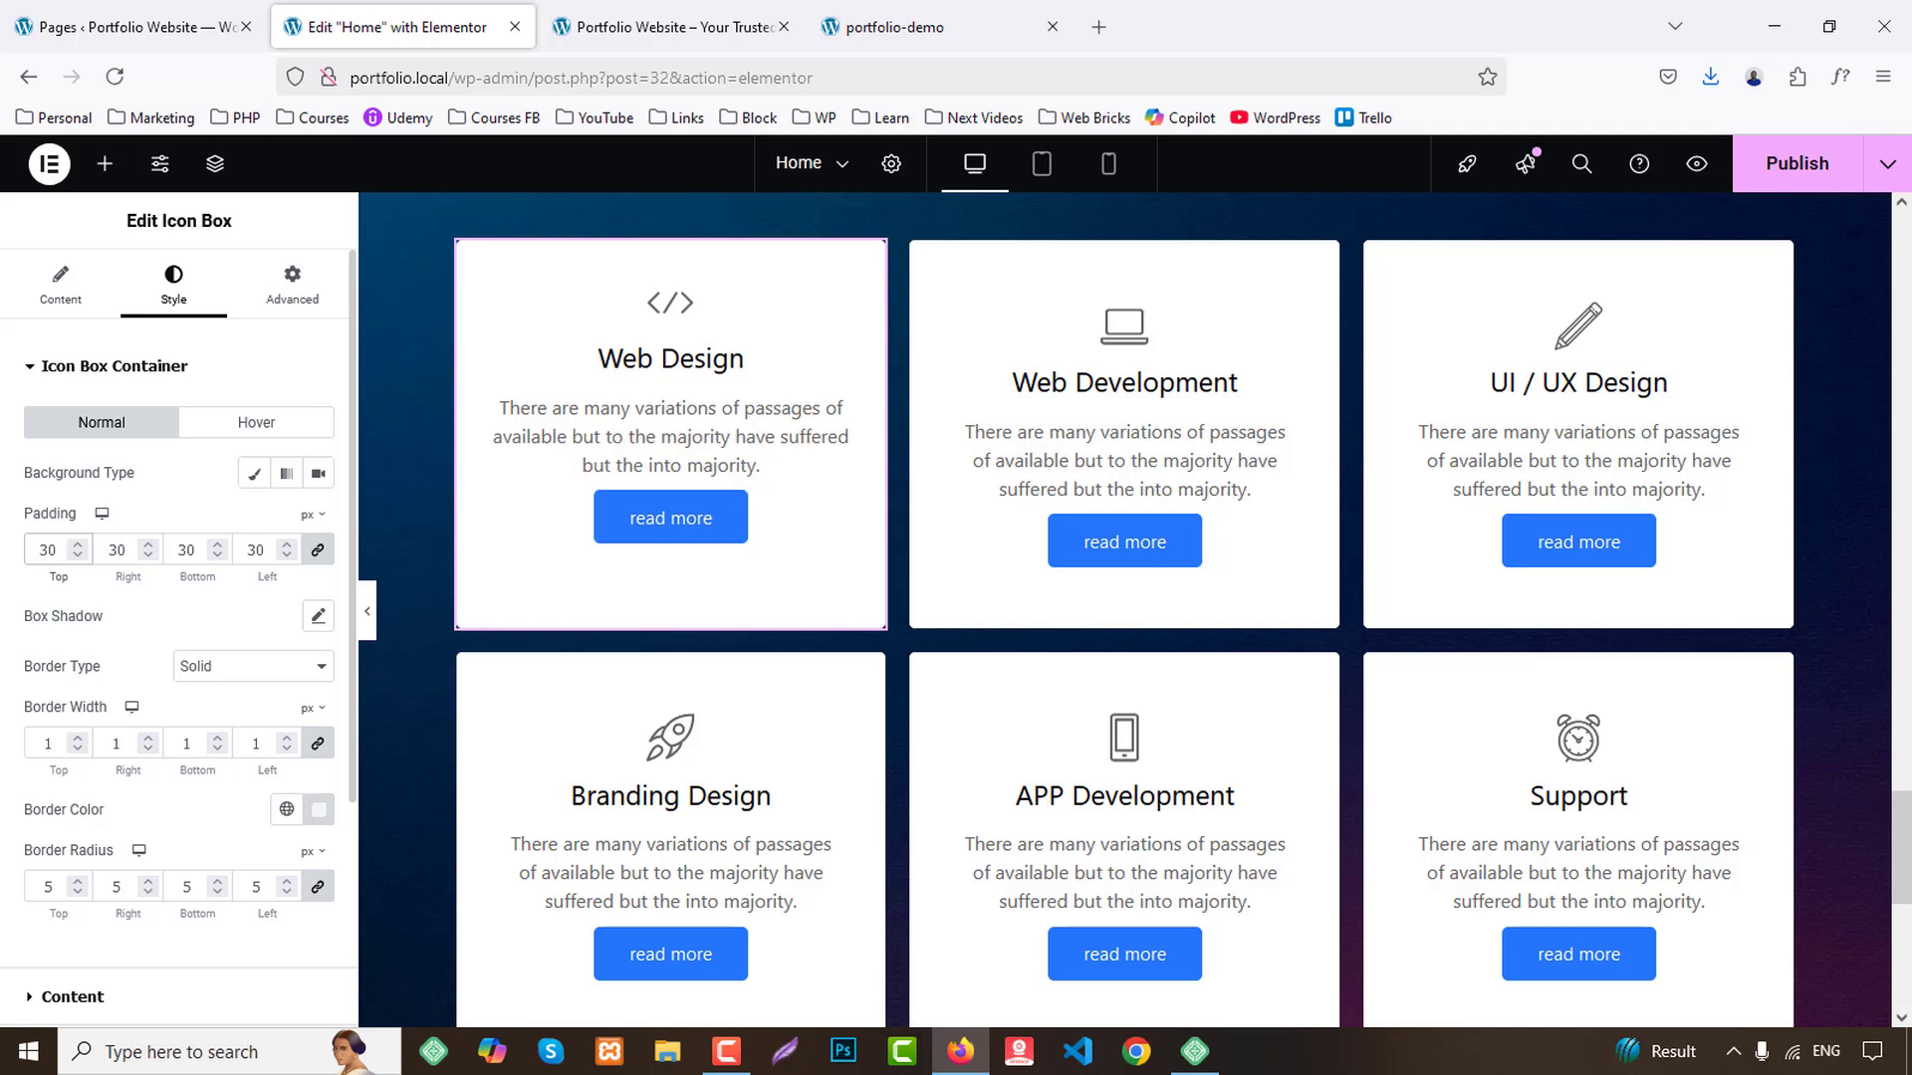
key("Down")
key("Down")
key("Down")
key("Down")
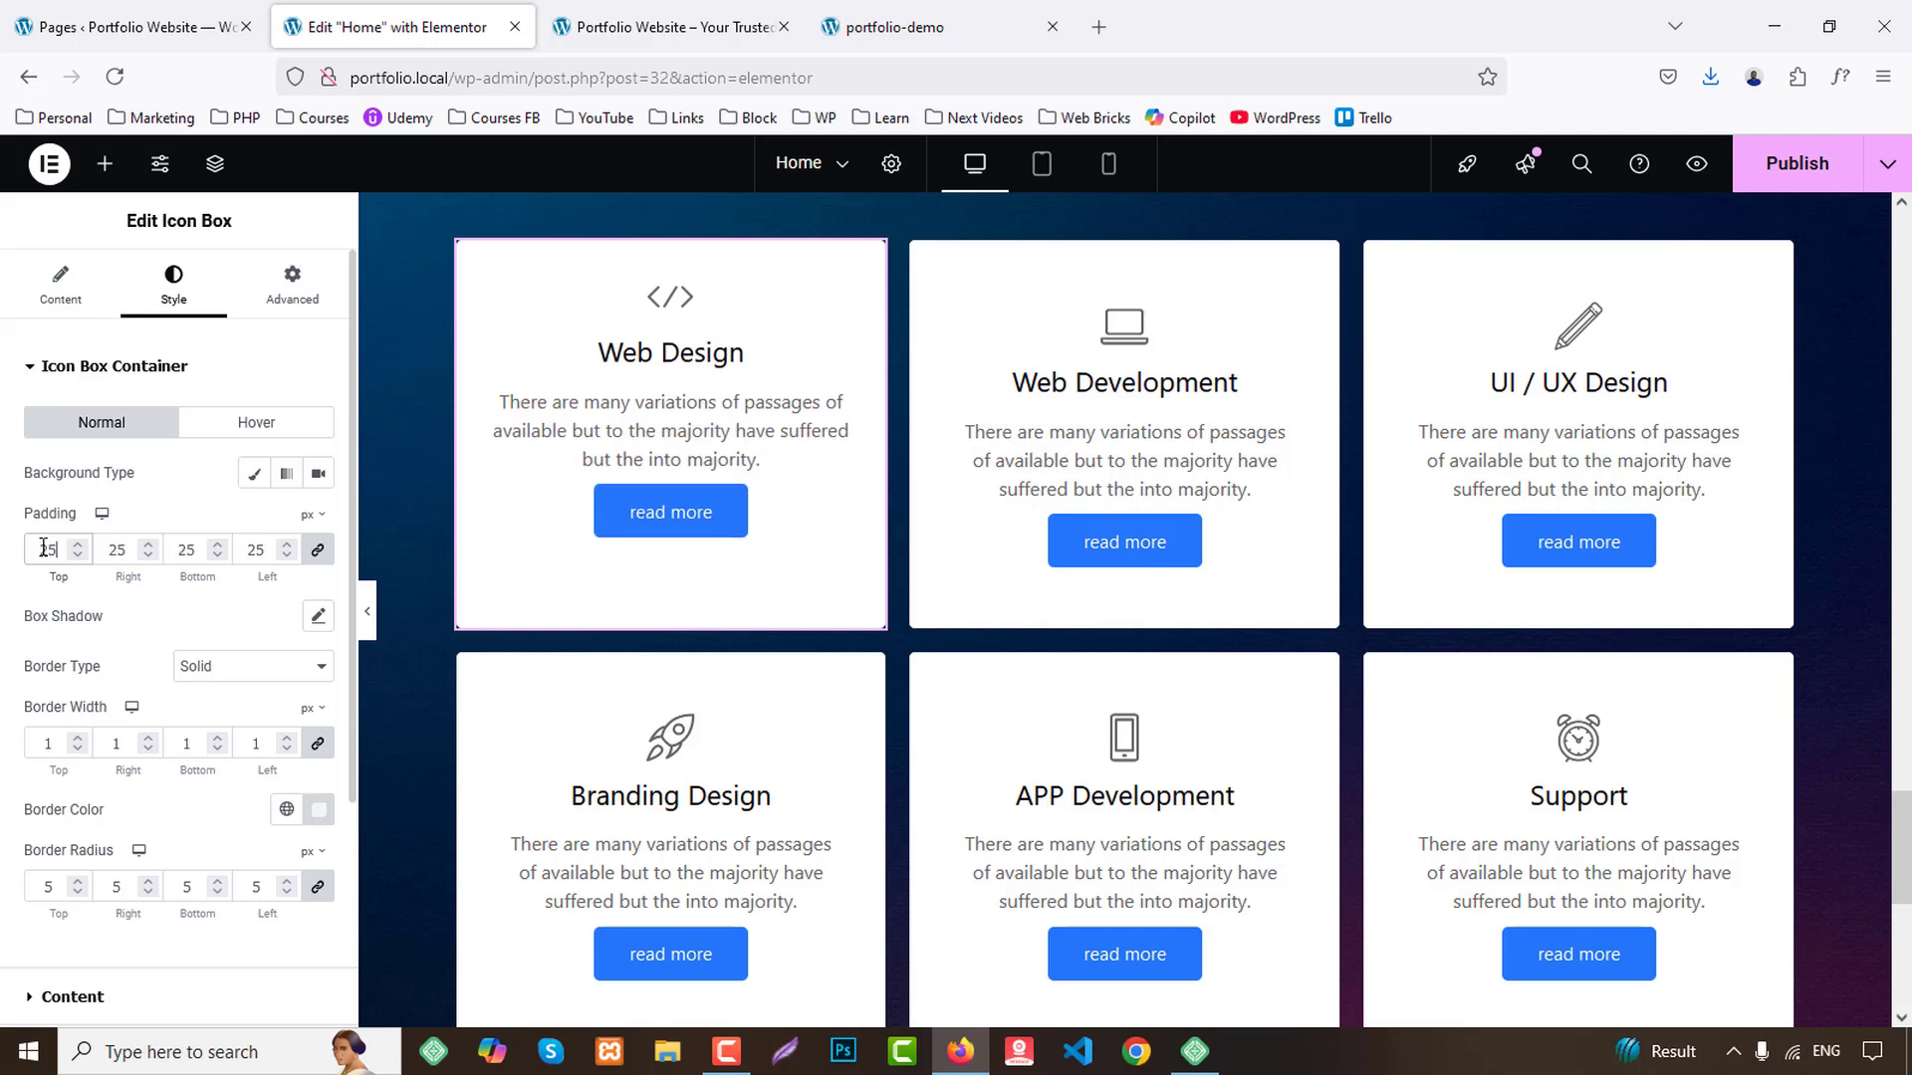
Give the Web Design card's title the global Primary font and the global Secondary color.
scroll(280, 666, "down", 3)
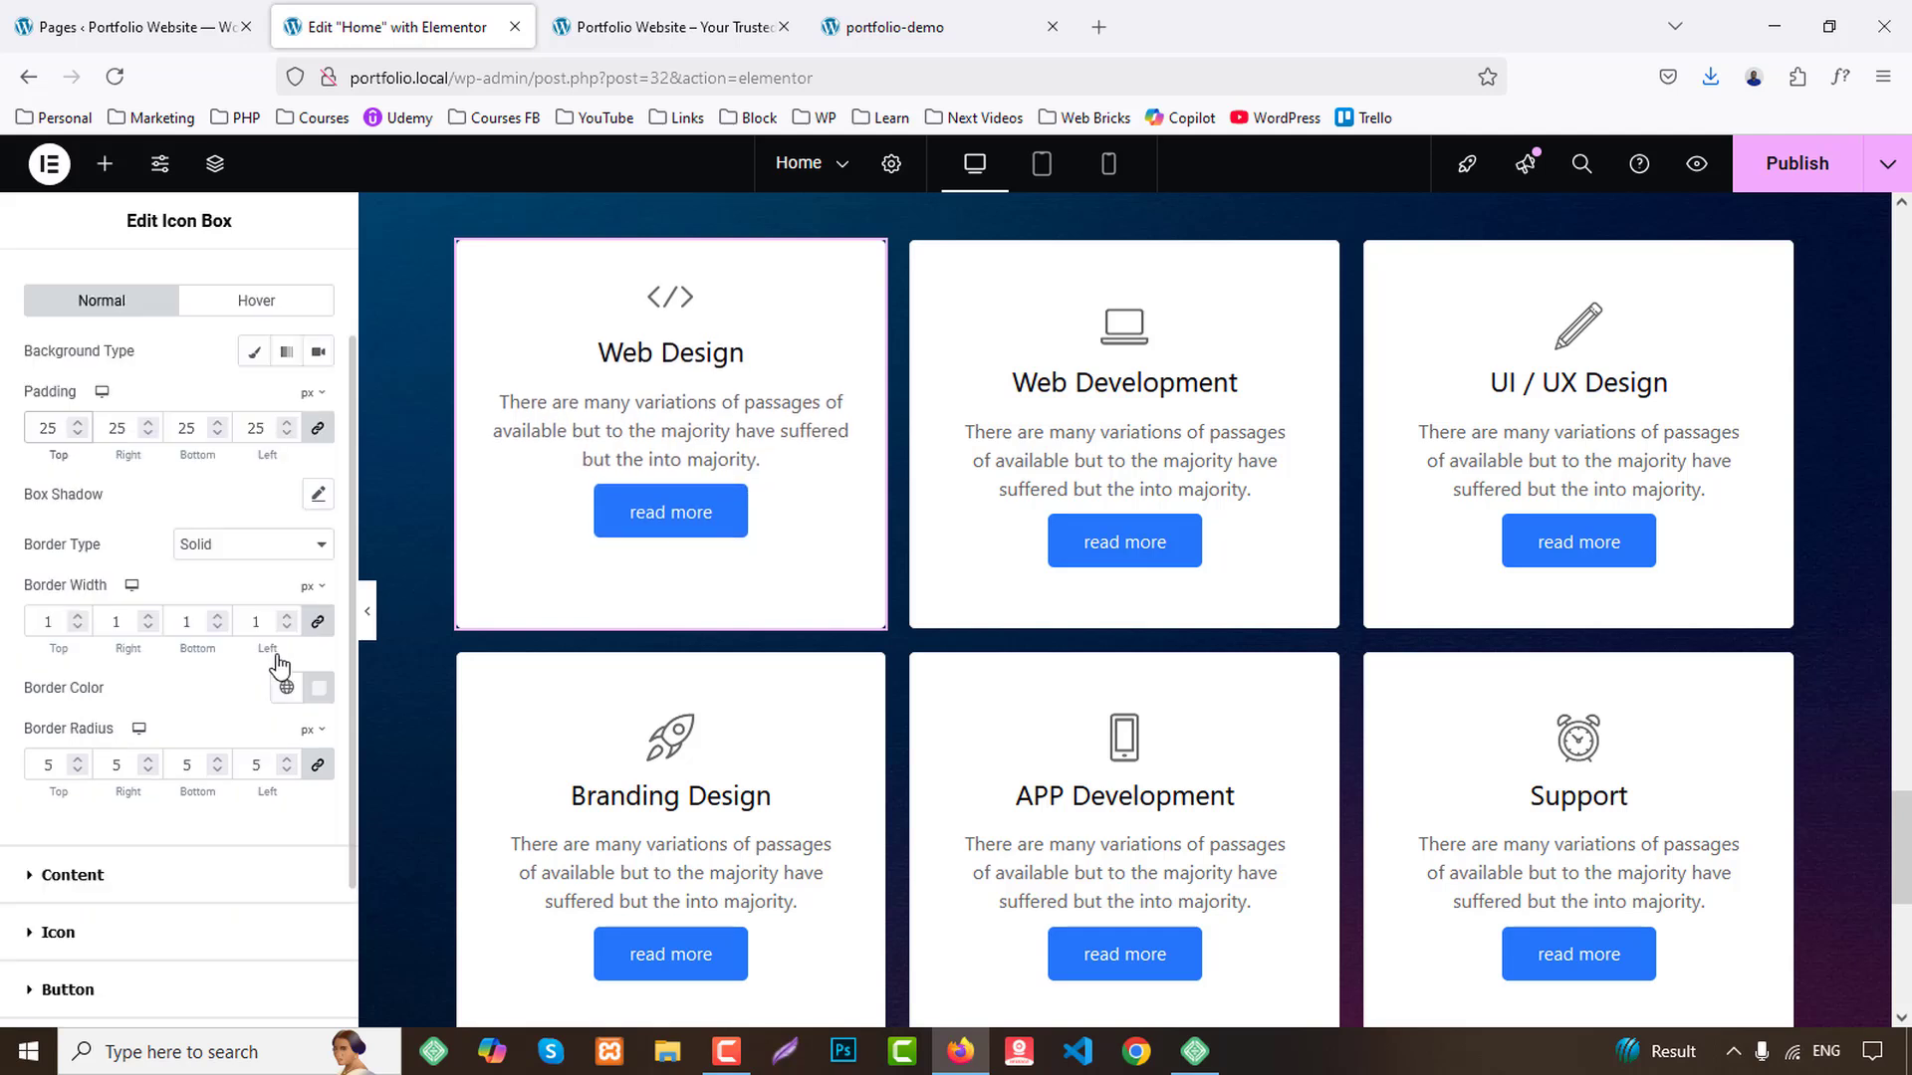
left_click(168, 687)
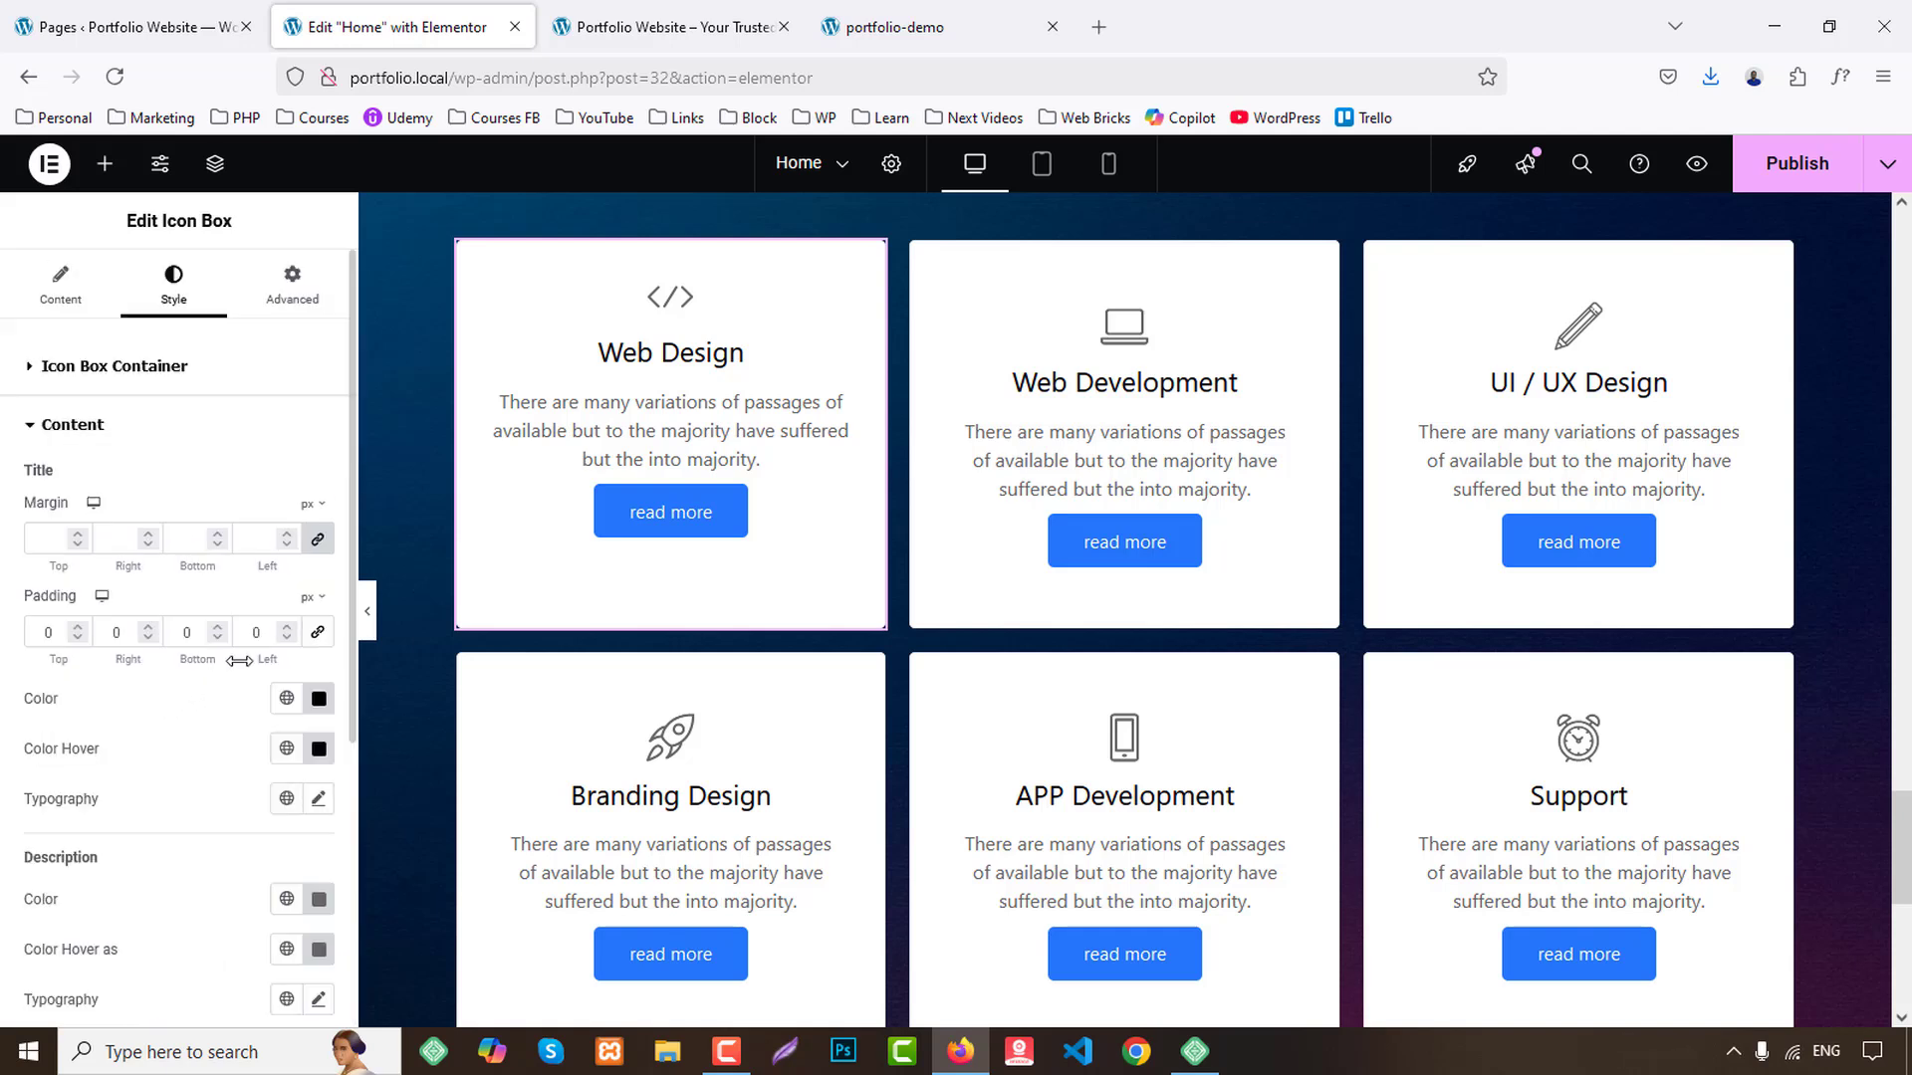
scroll(249, 667, "down", 1)
left_click(287, 676)
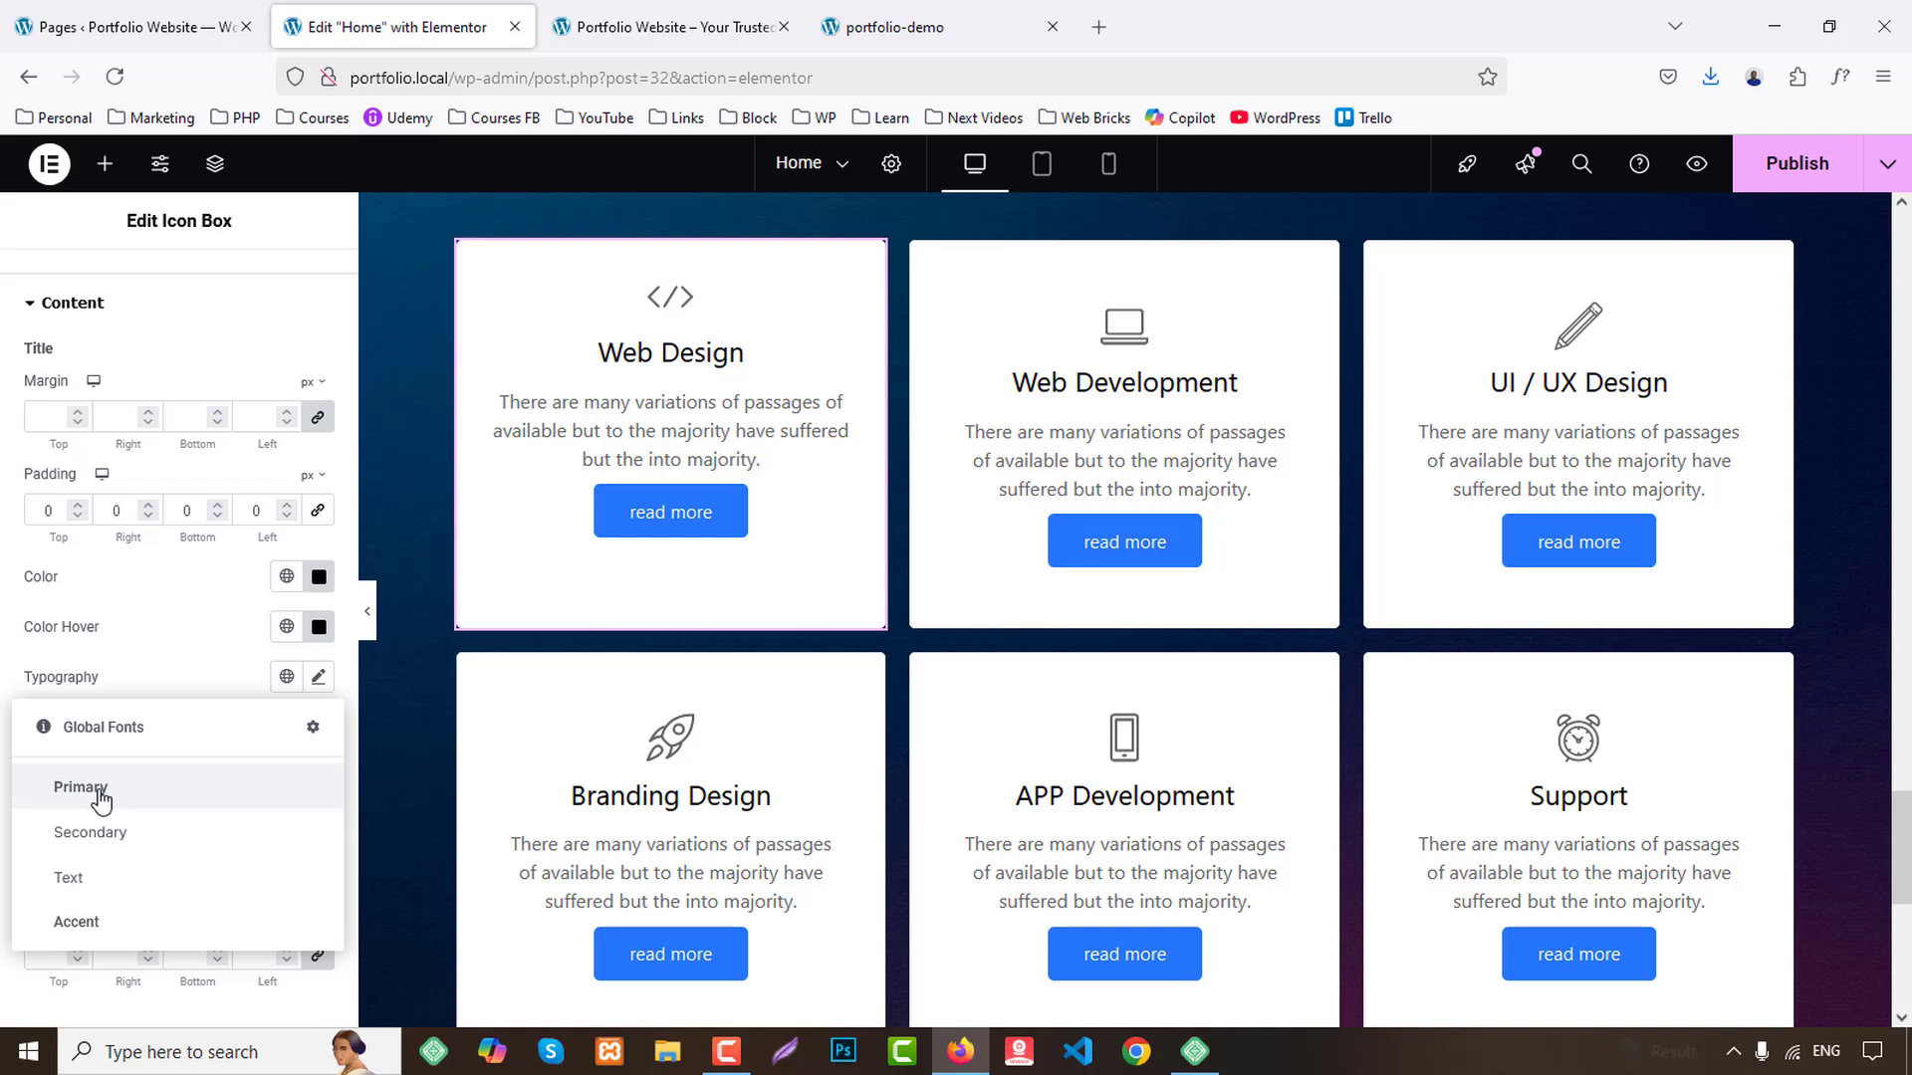
left_click(80, 786)
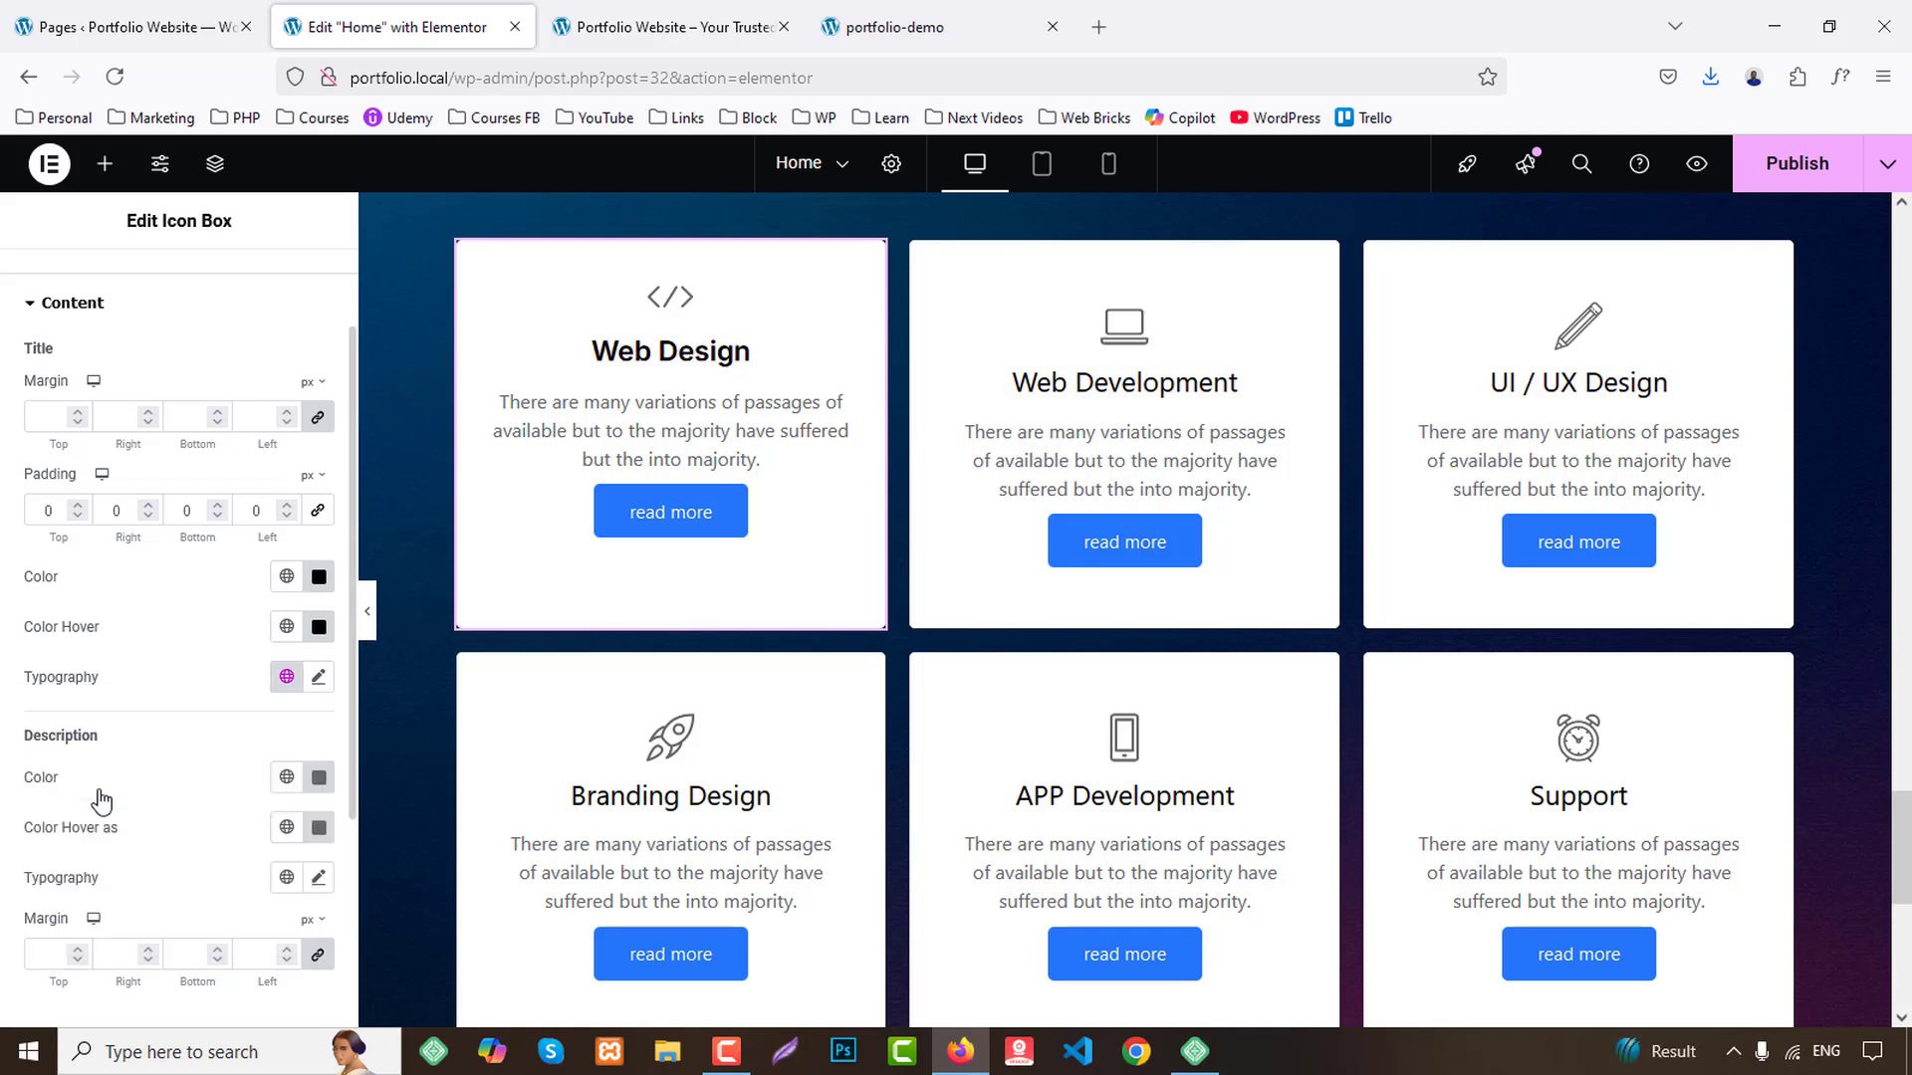
left_click(289, 577)
left_click(94, 742)
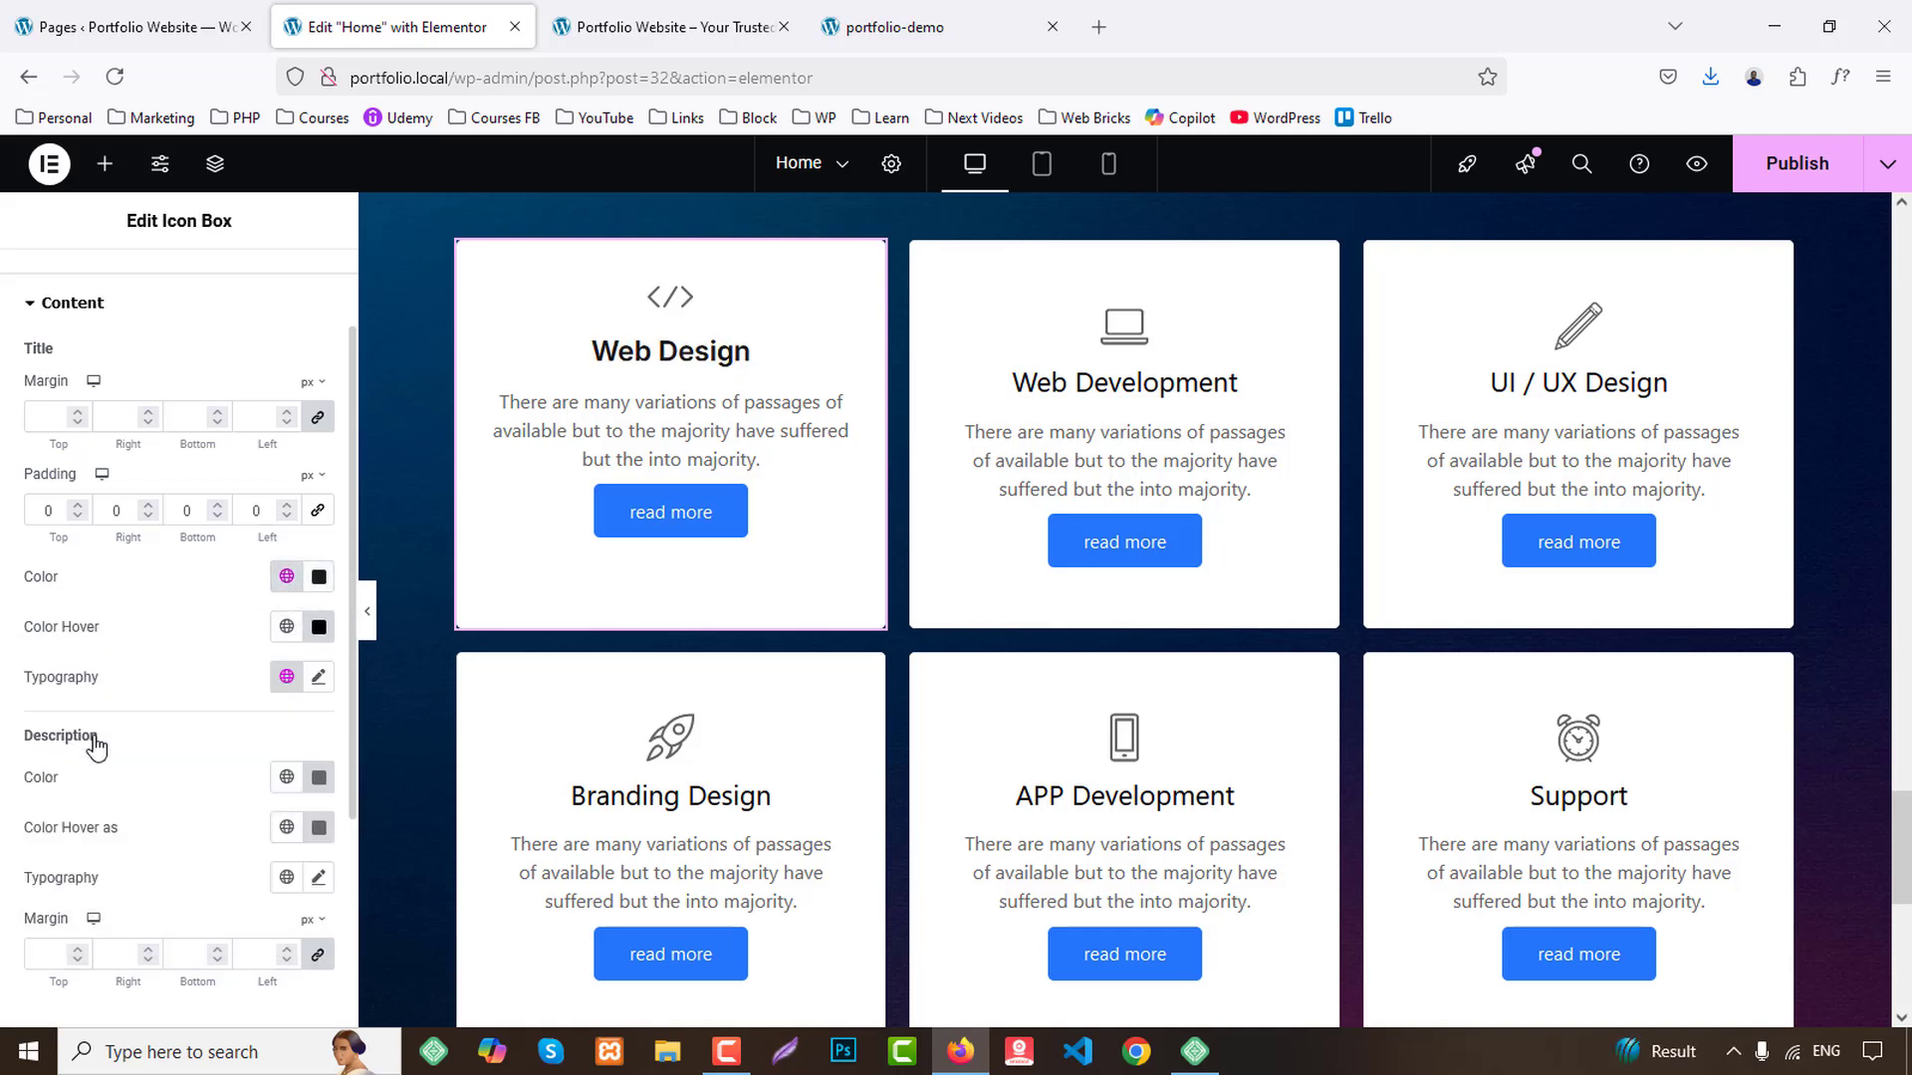
Apply the global Text color and the global Text font to the Web Design card's description.
scroll(150, 735, "down", 1)
left_click(286, 656)
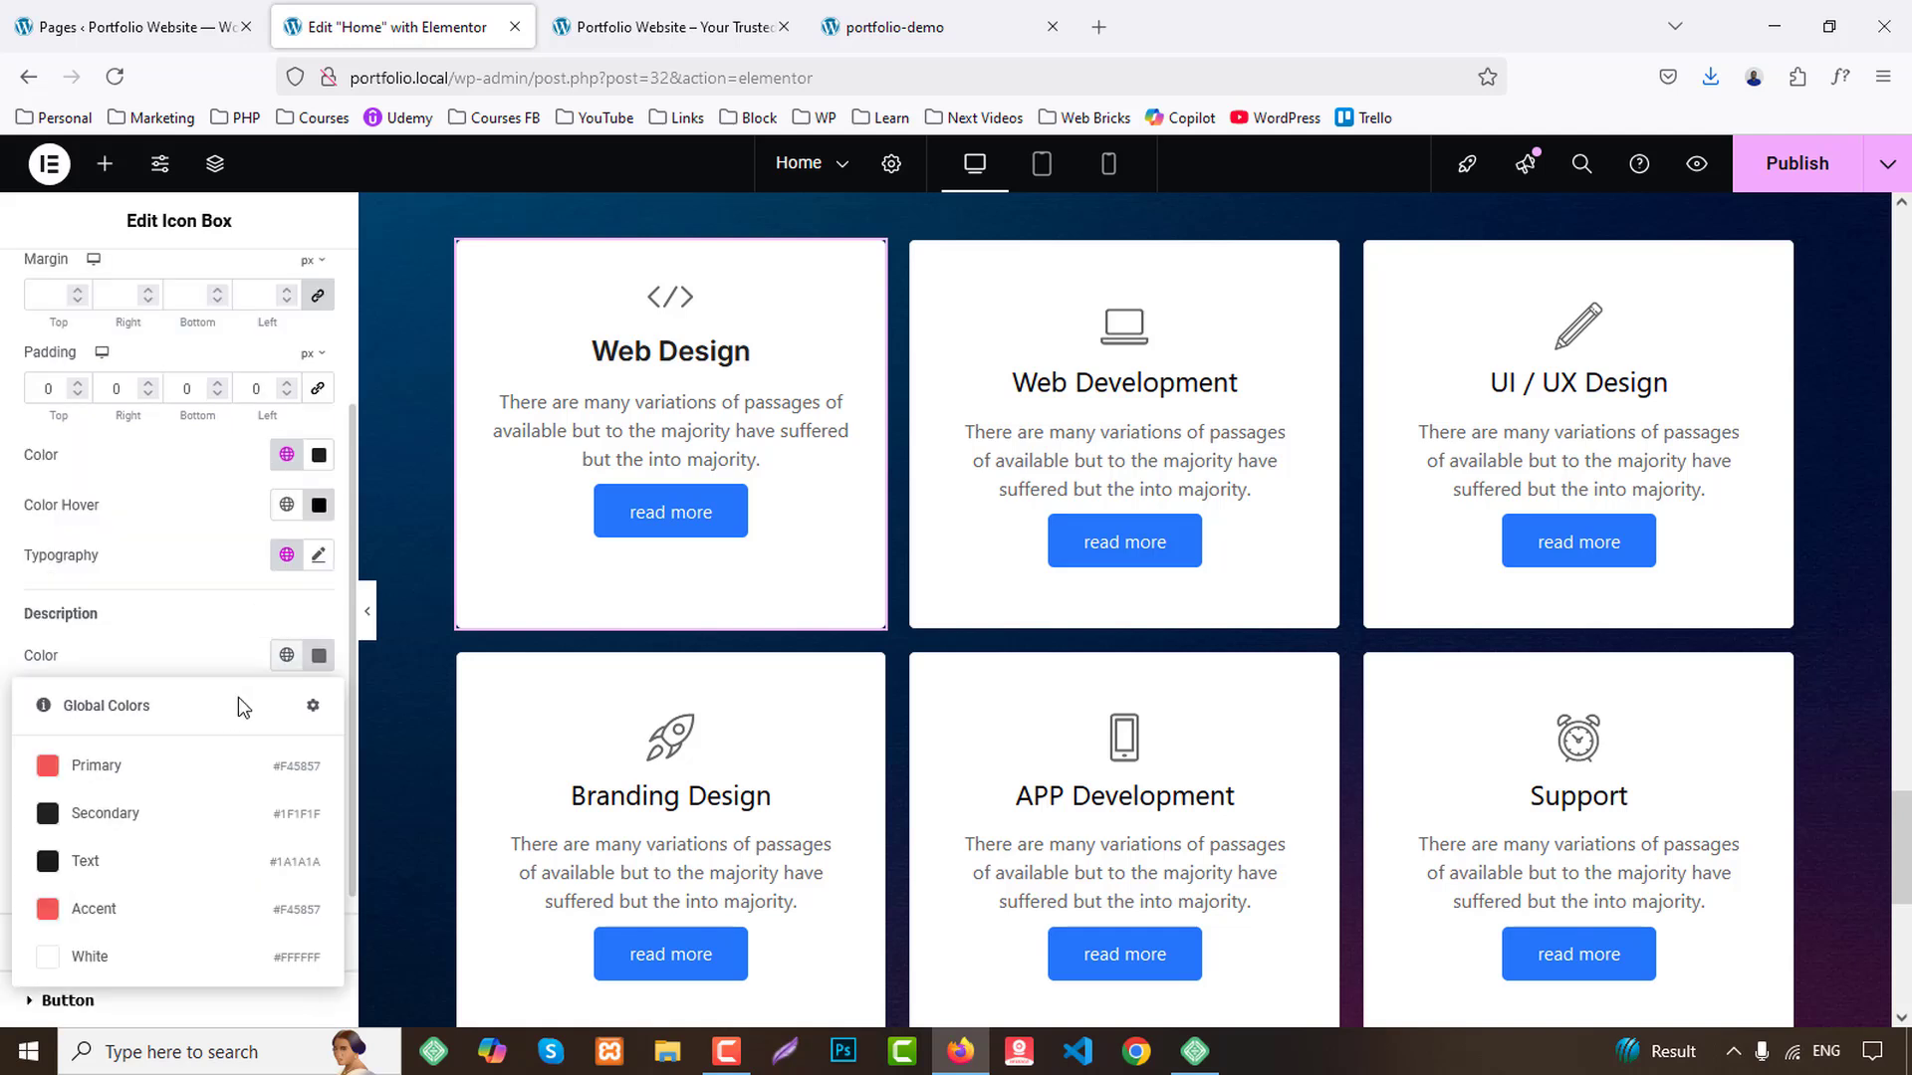
left_click(95, 866)
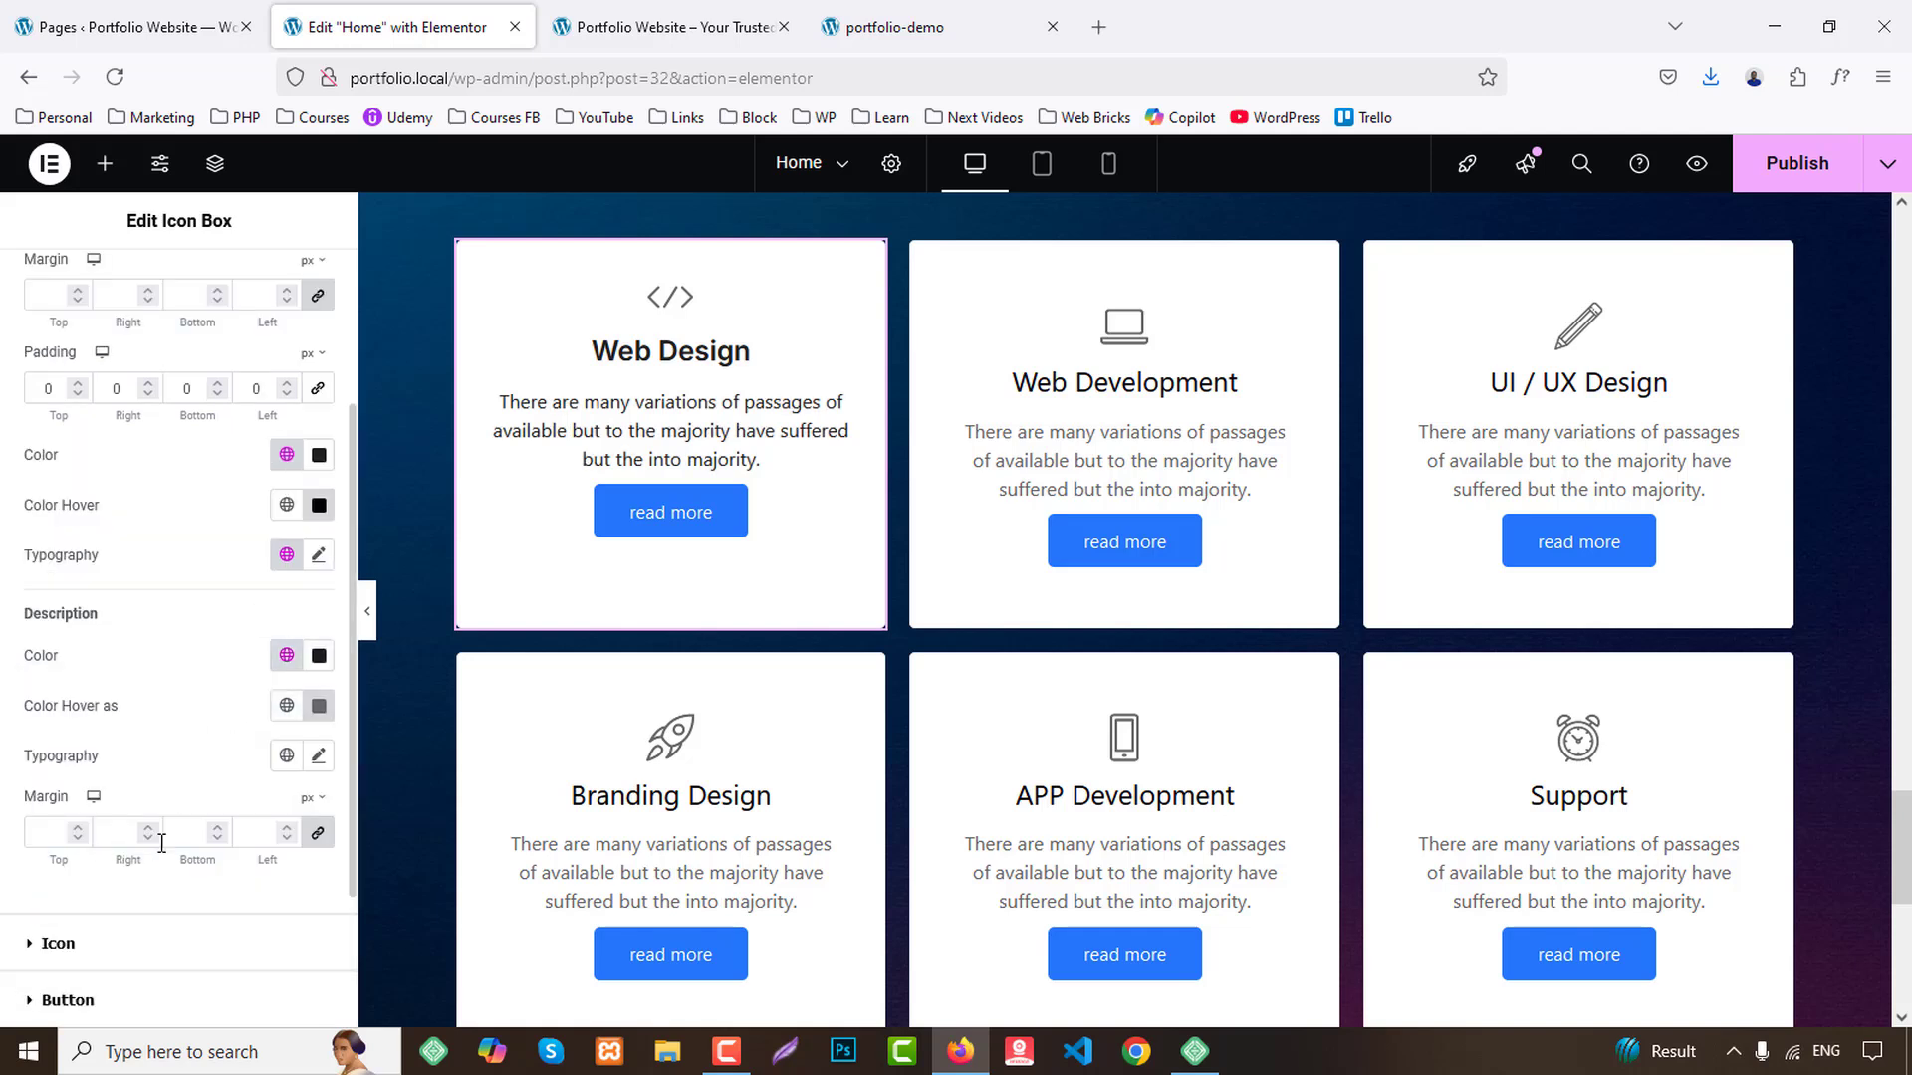
left_click(285, 755)
left_click(84, 669)
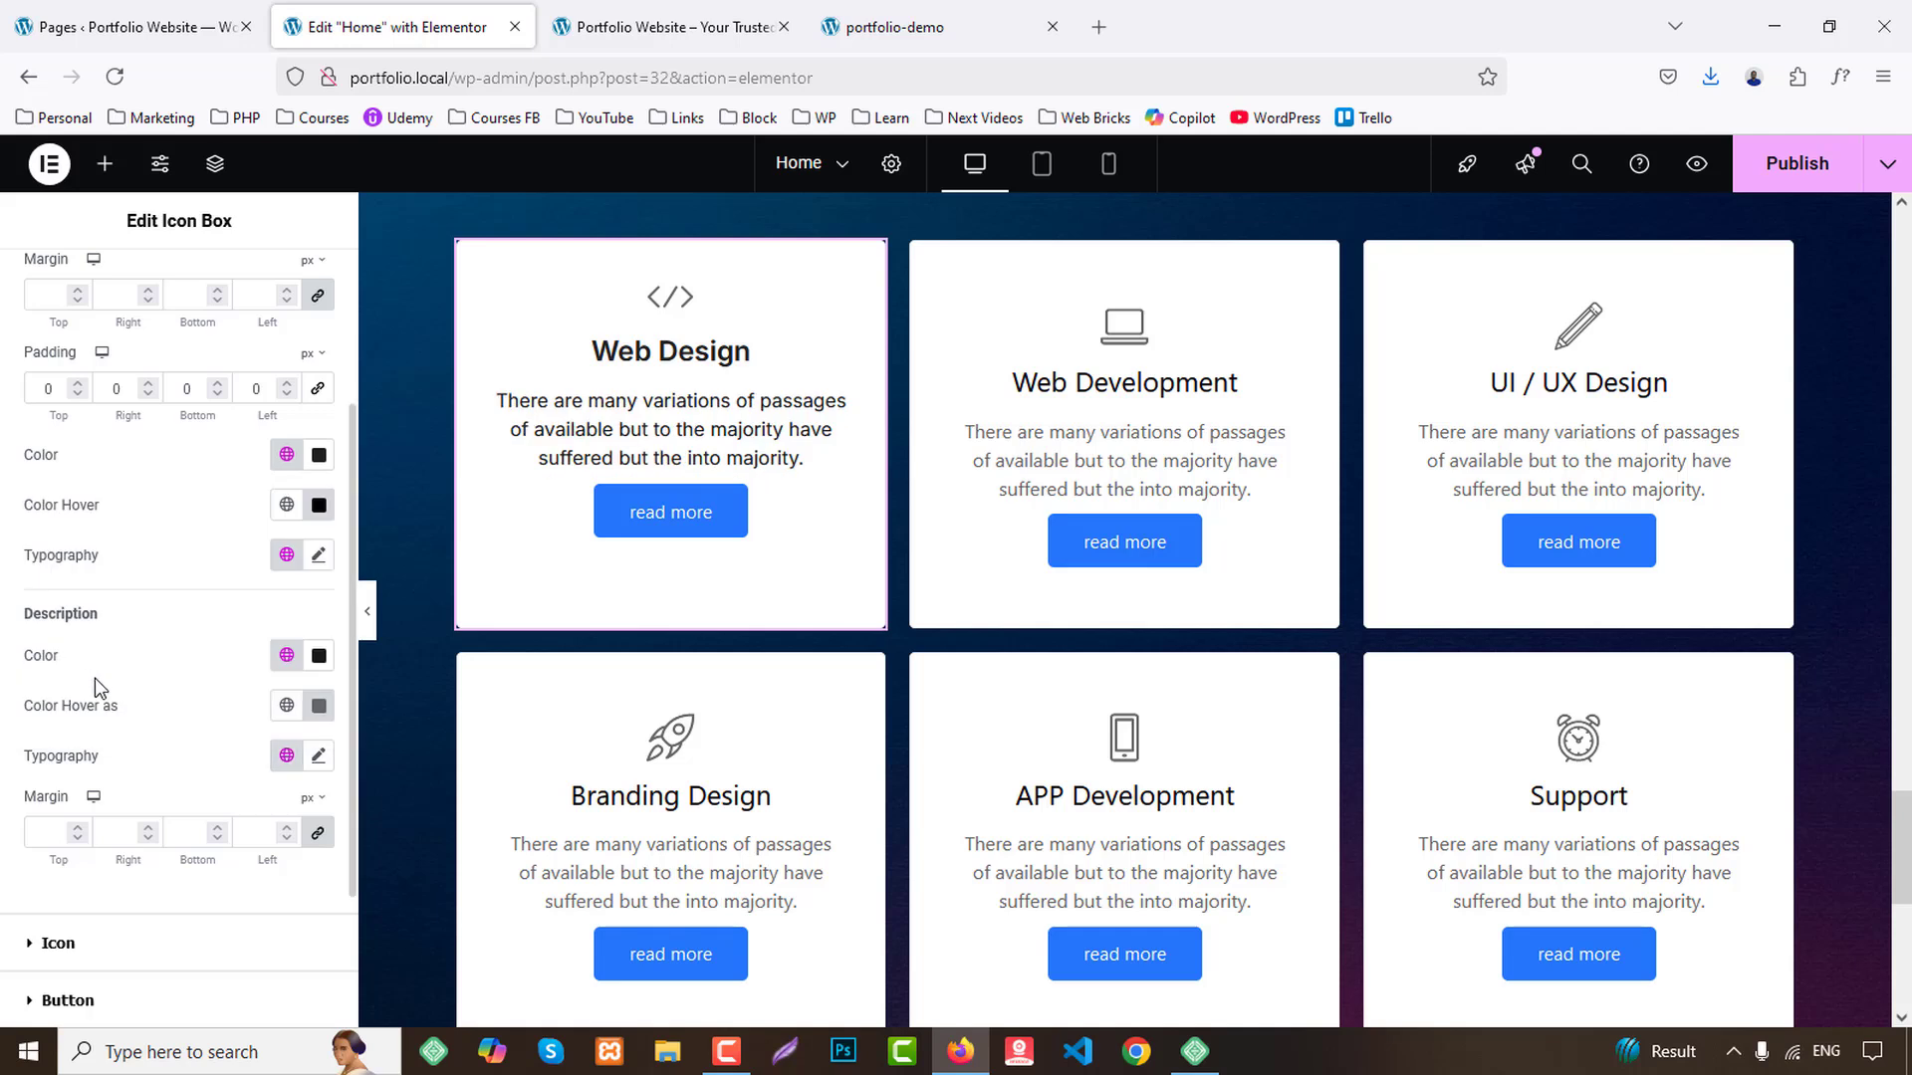
Unlink the Web Design card's description margins and set the bottom margin to 30 px.
scroll(220, 694, "down", 2)
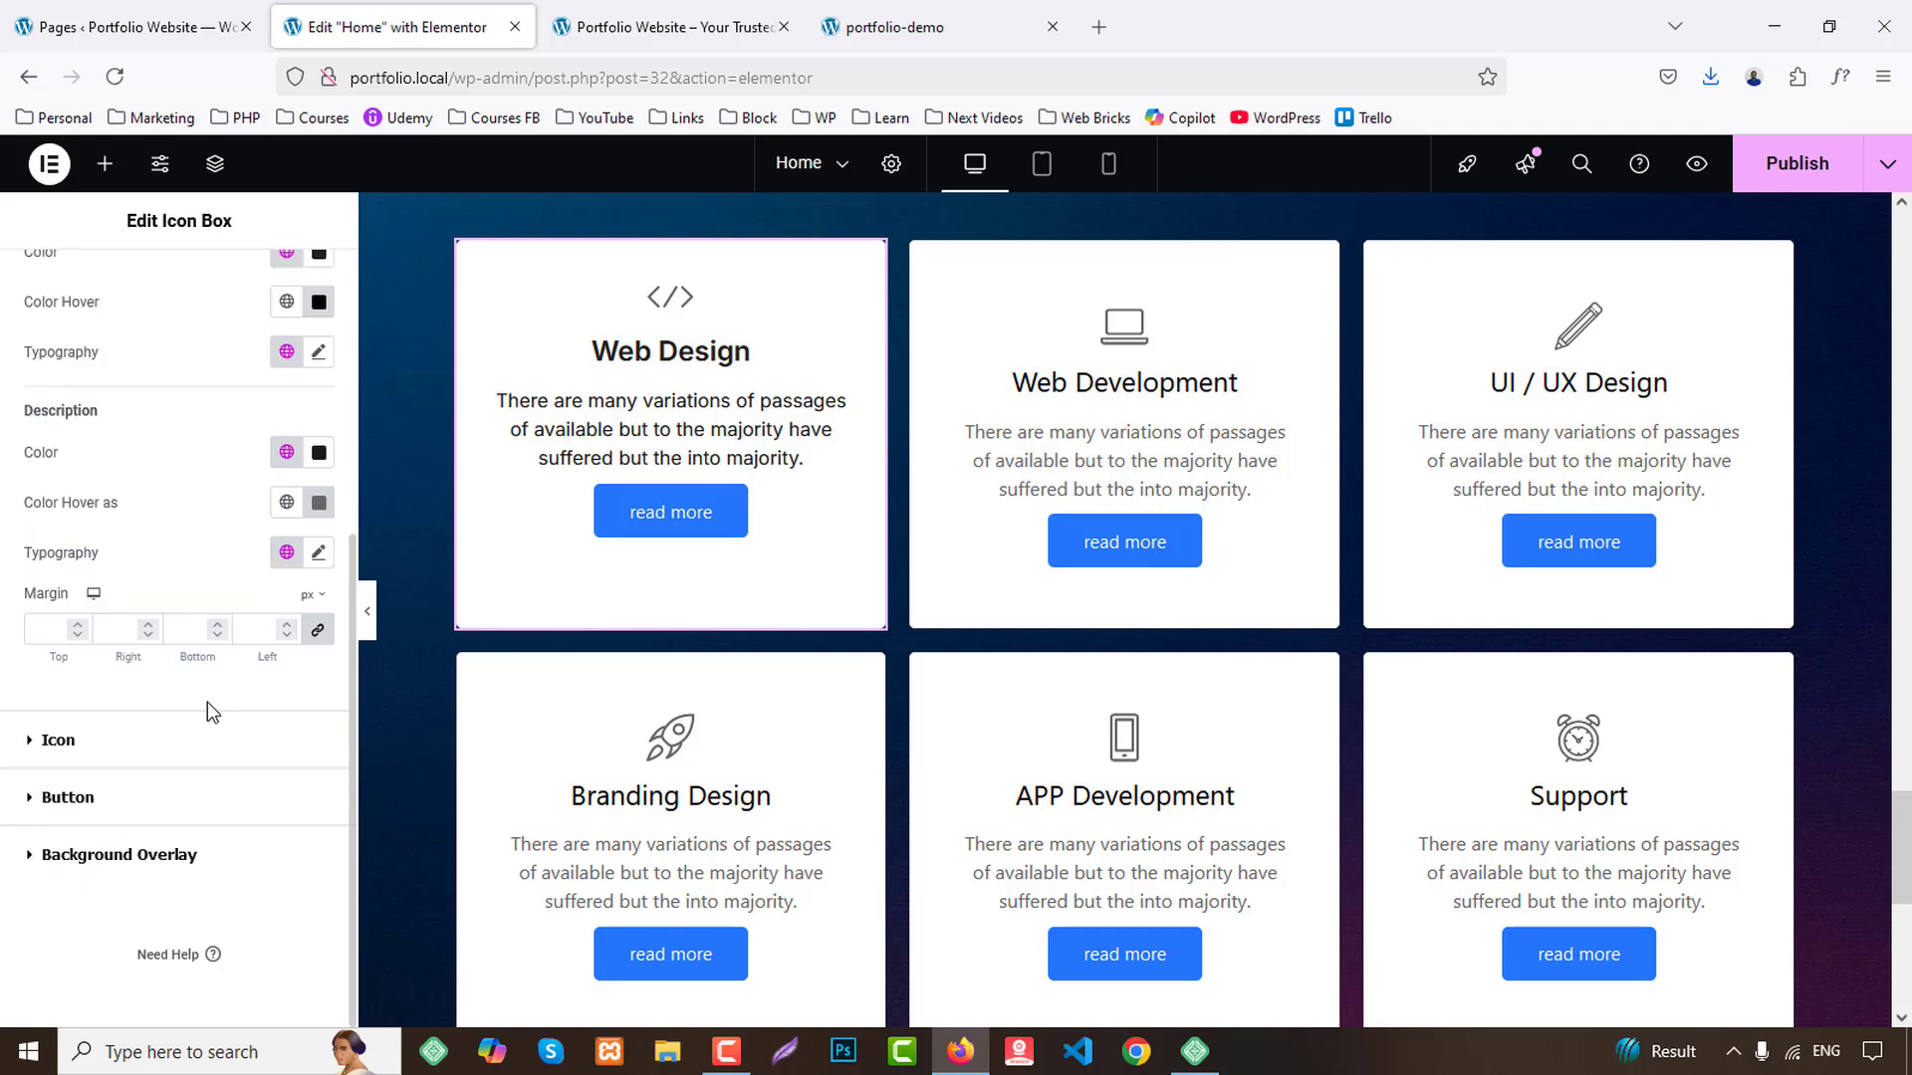
left_click(319, 631)
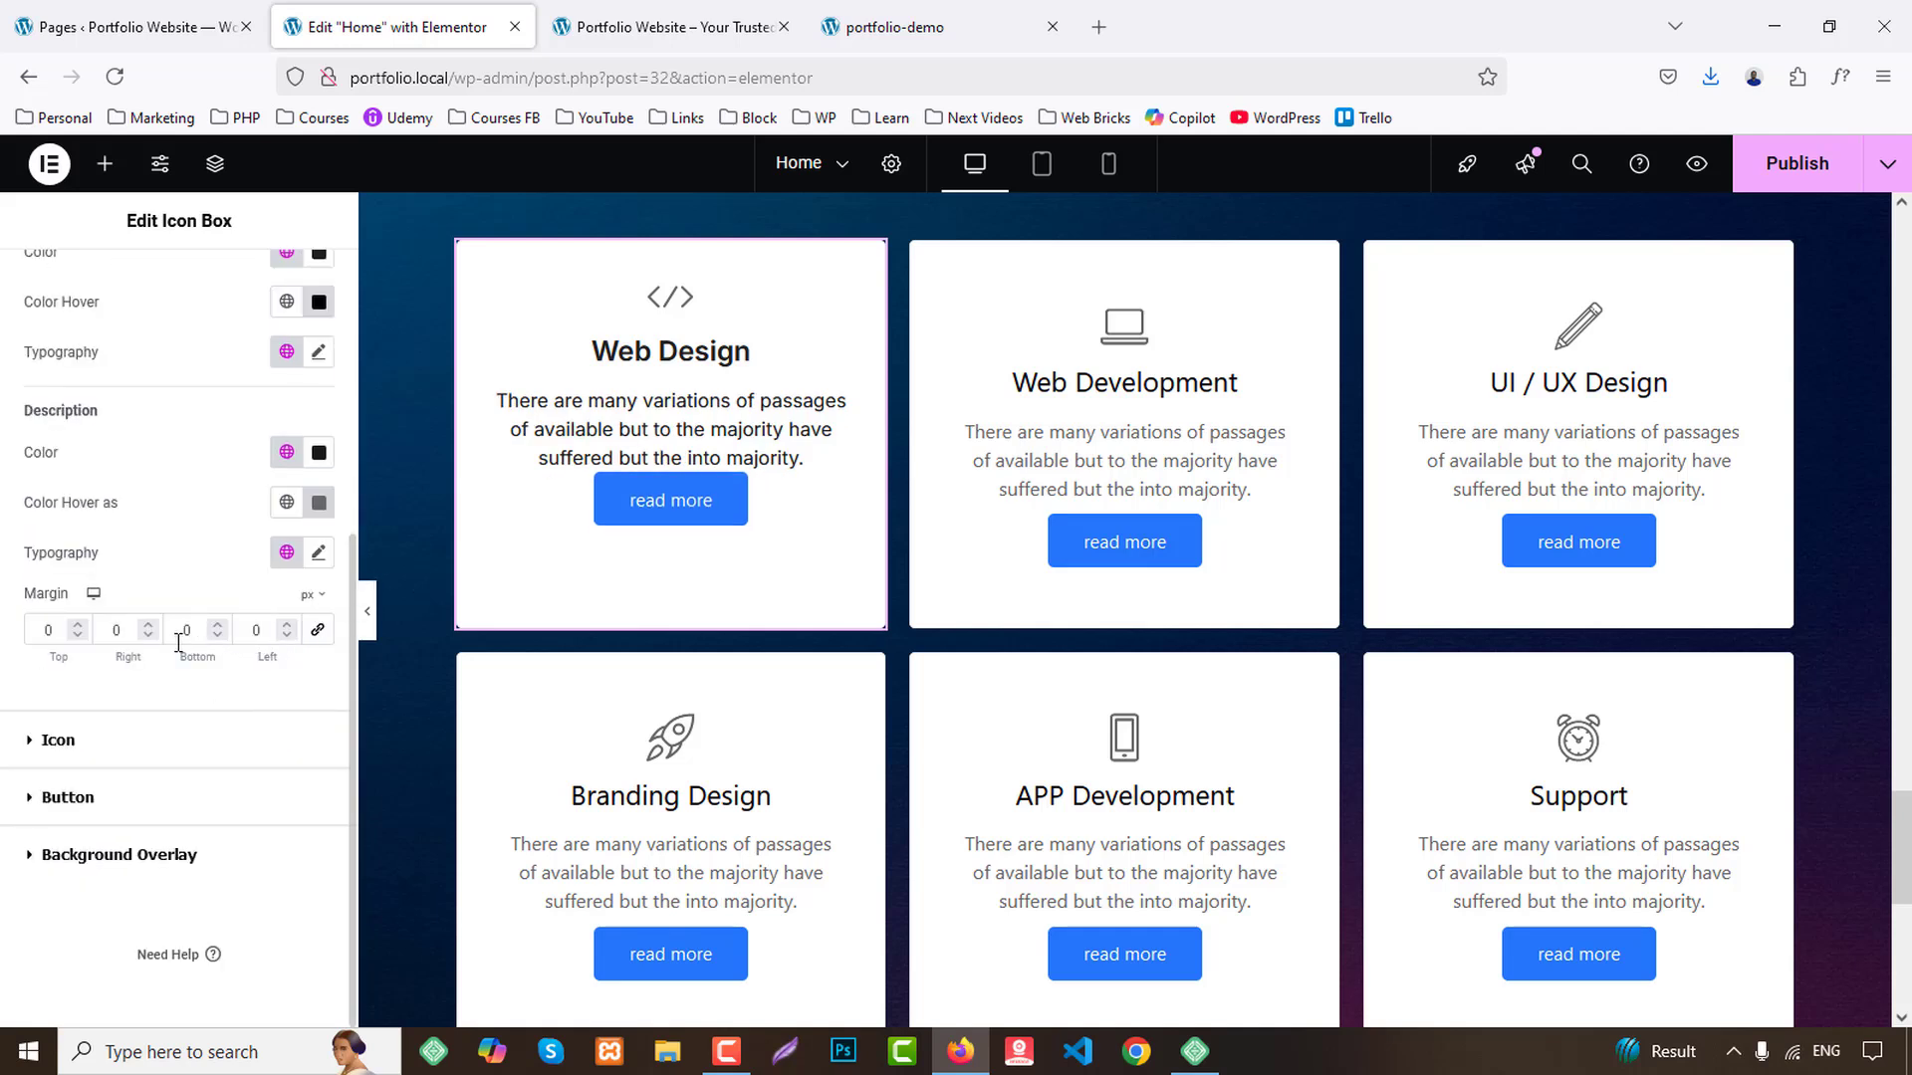
left_click_drag(183, 657, 193, 658)
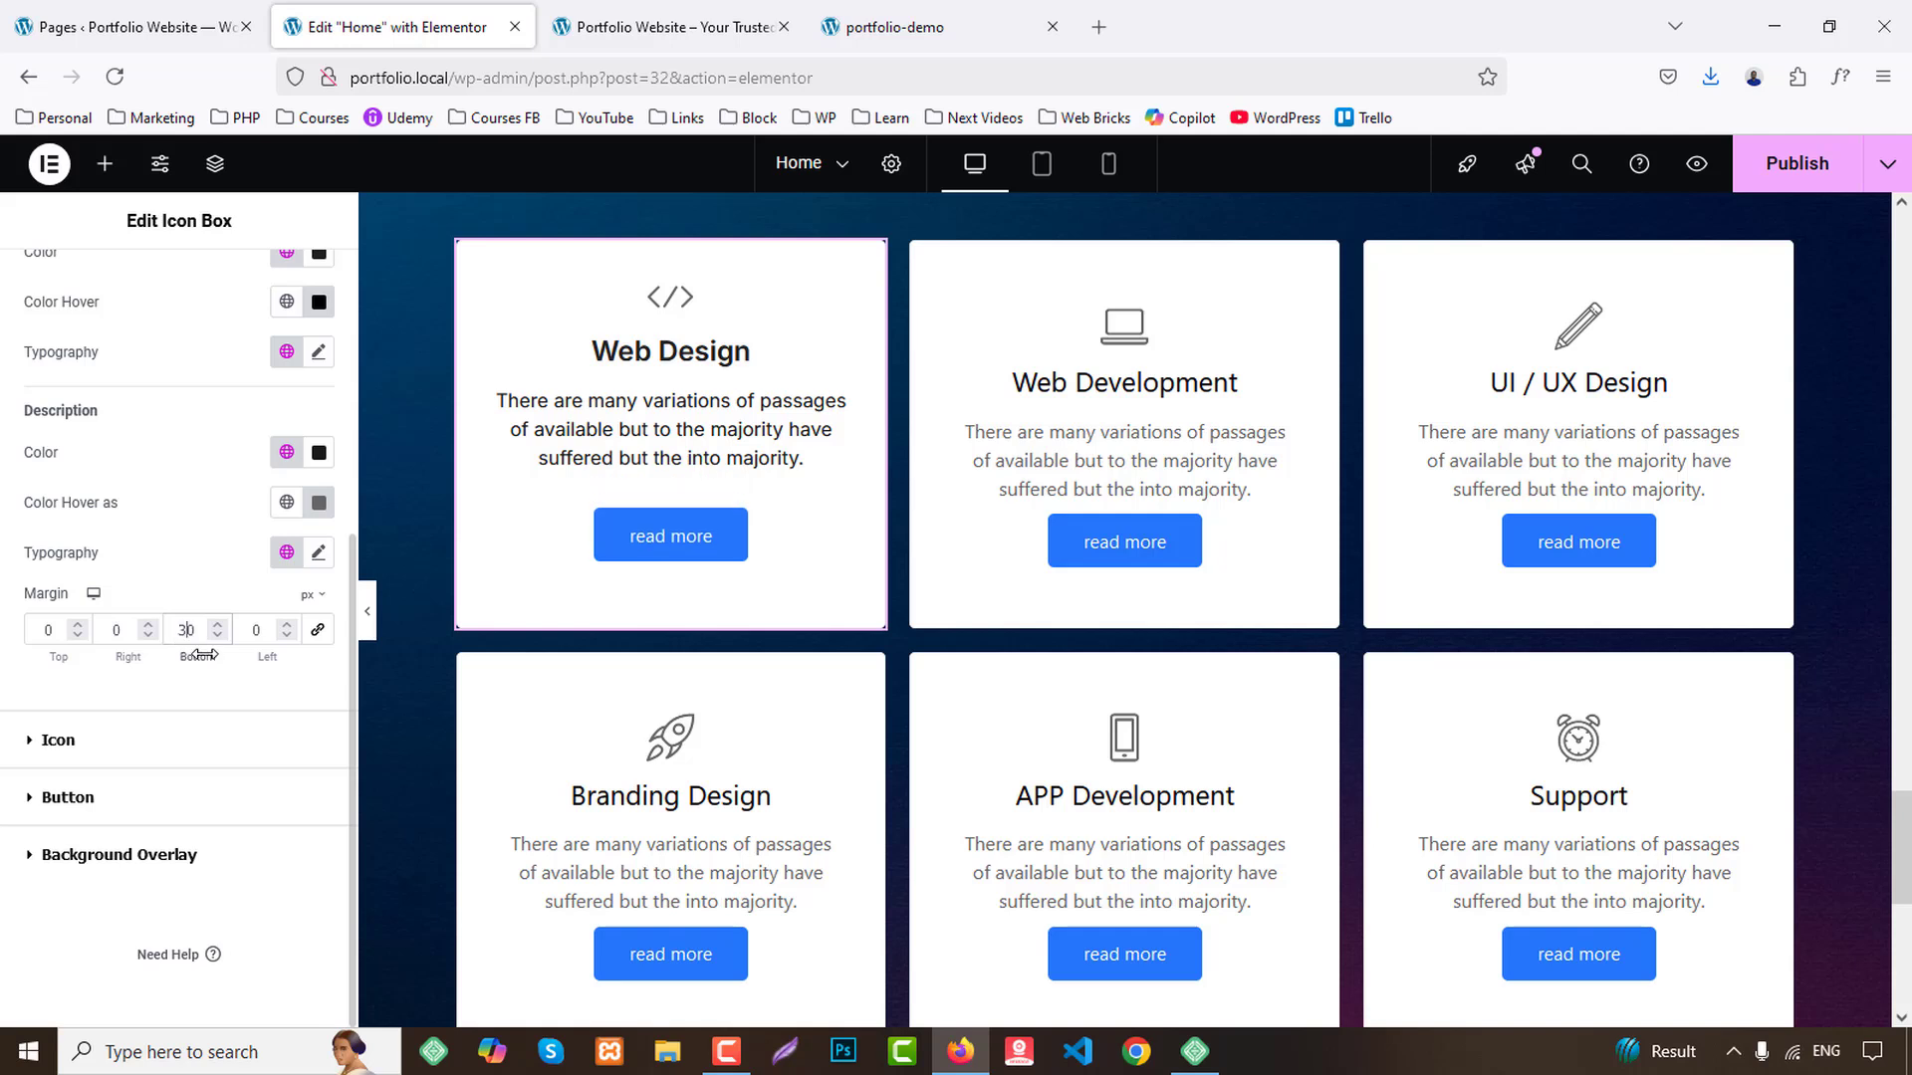
Put a solid 2 px border in the global Secondary color around the Web Design card's icon.
left_click(98, 741)
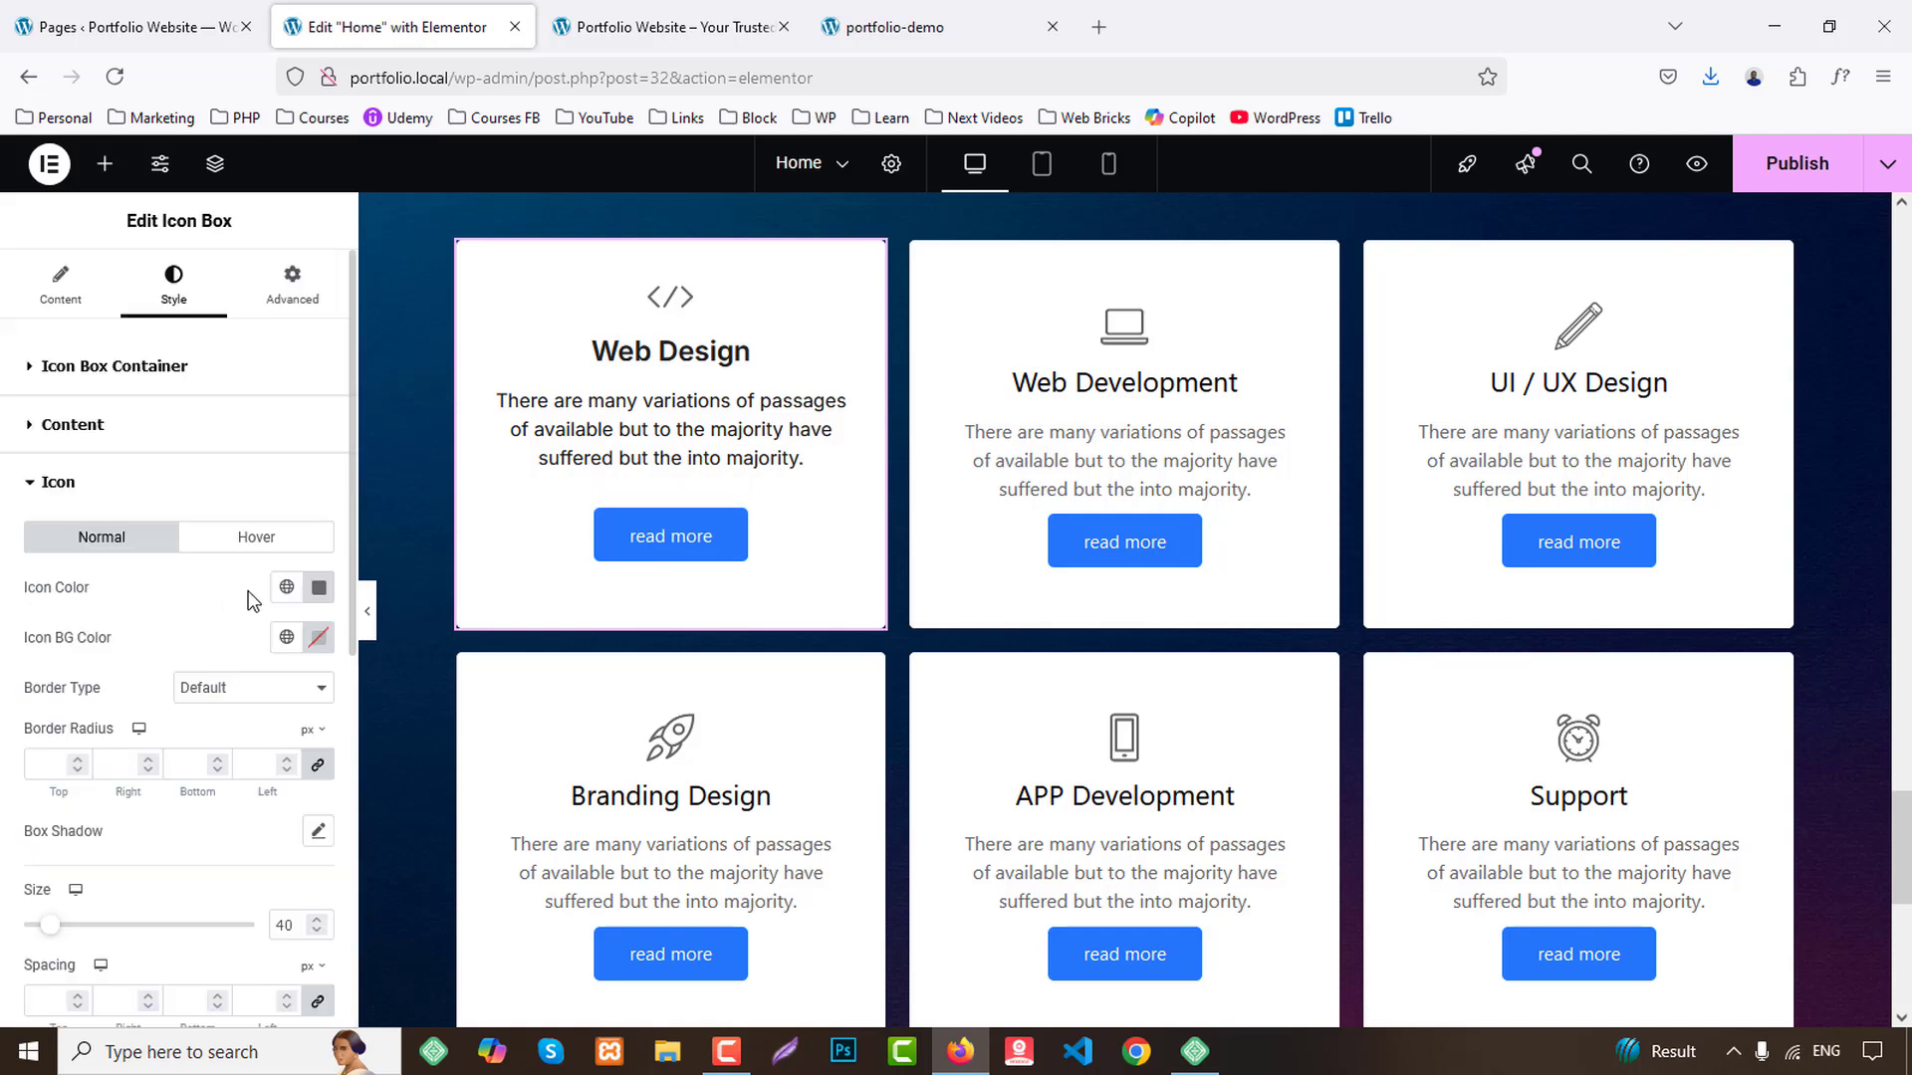
left_click(256, 687)
left_click(217, 774)
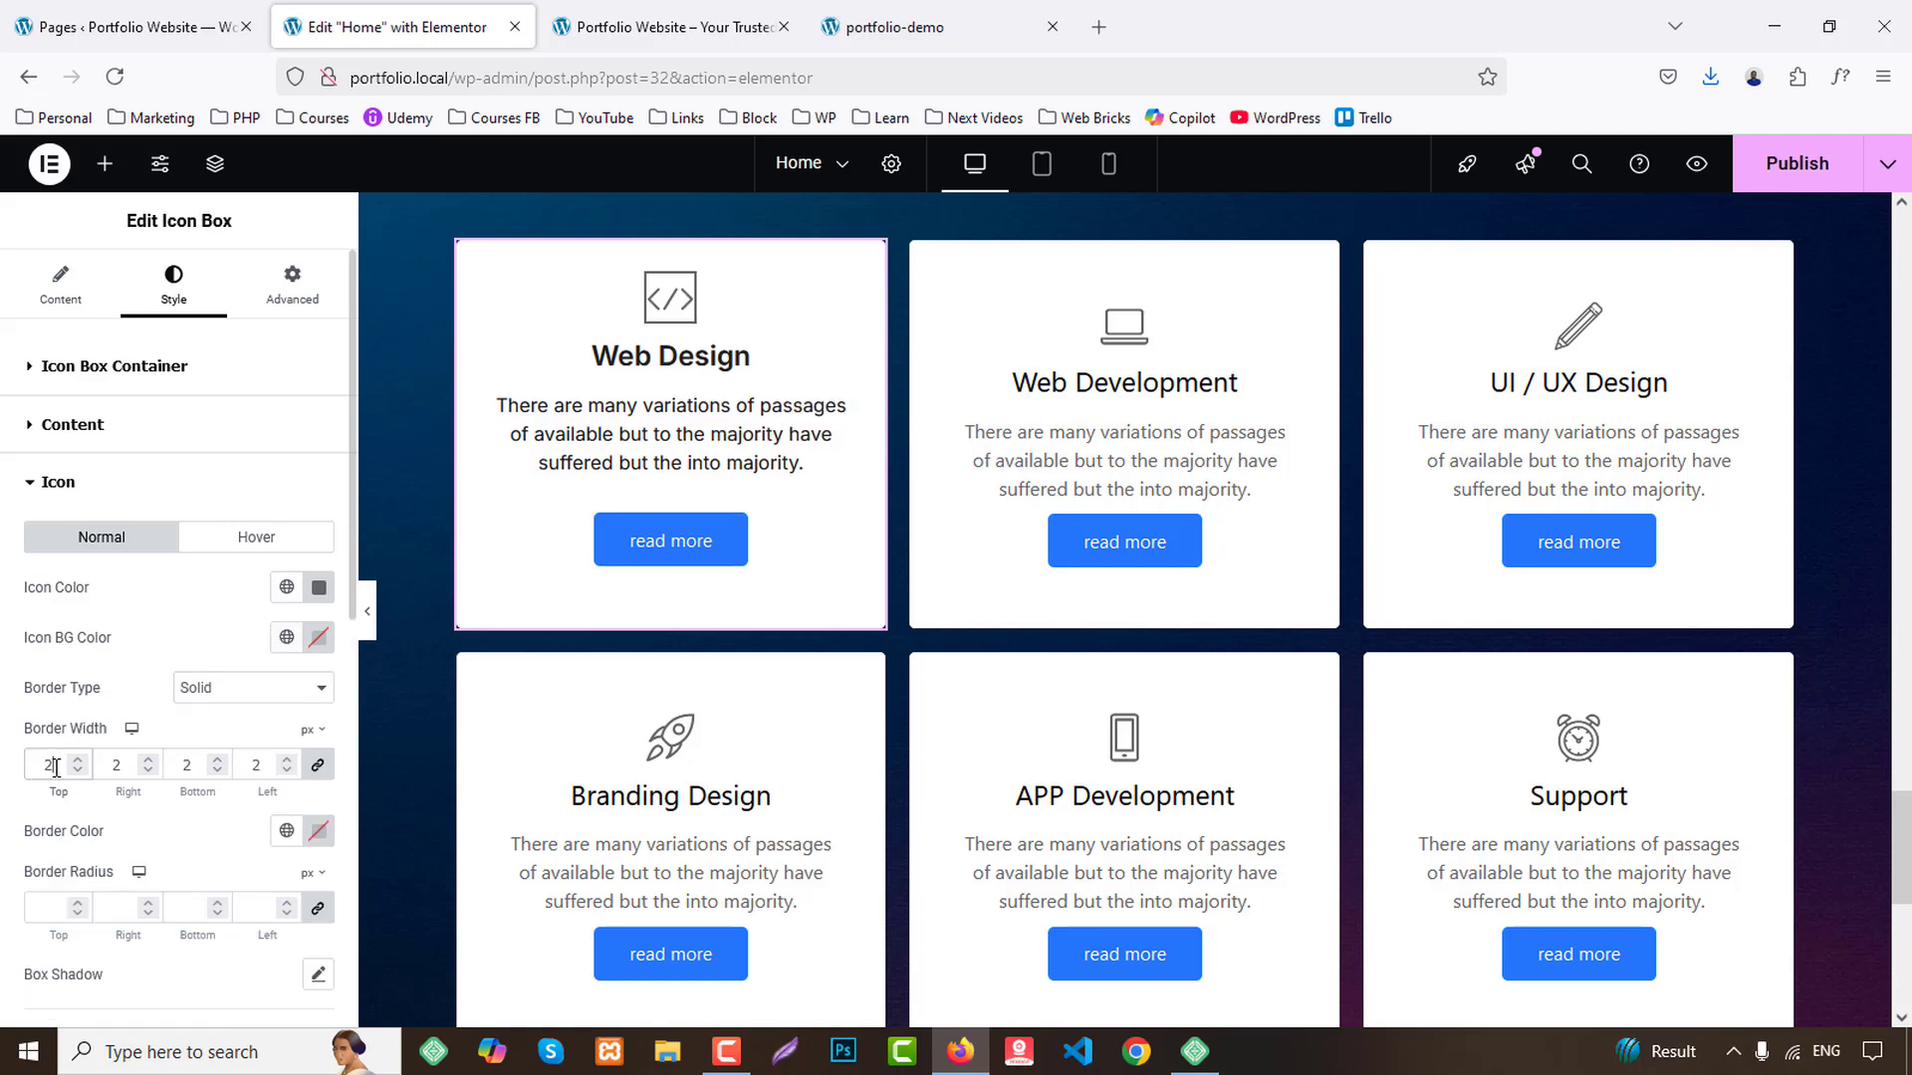
left_click(286, 830)
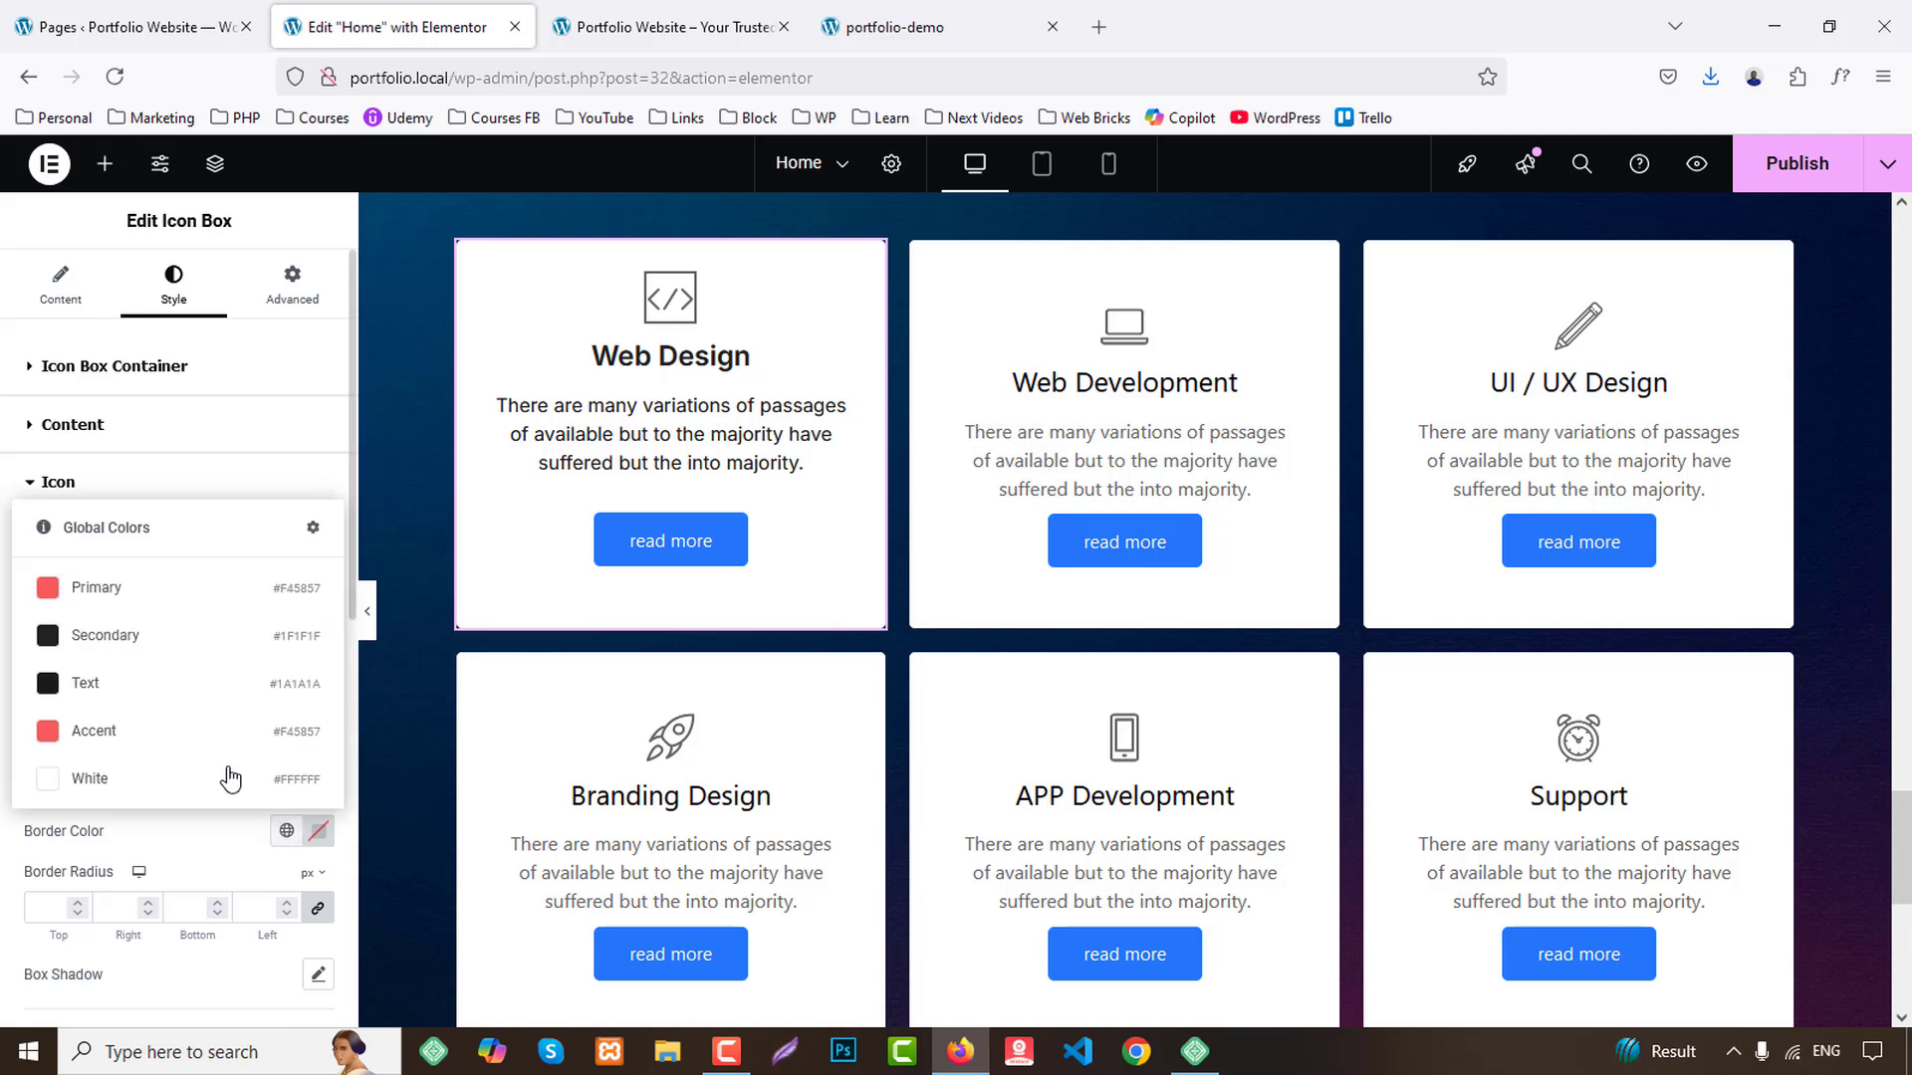
left_click(147, 645)
Set the Web Design card's icon padding to 10 px on all sides.
scroll(148, 646, "down", 1)
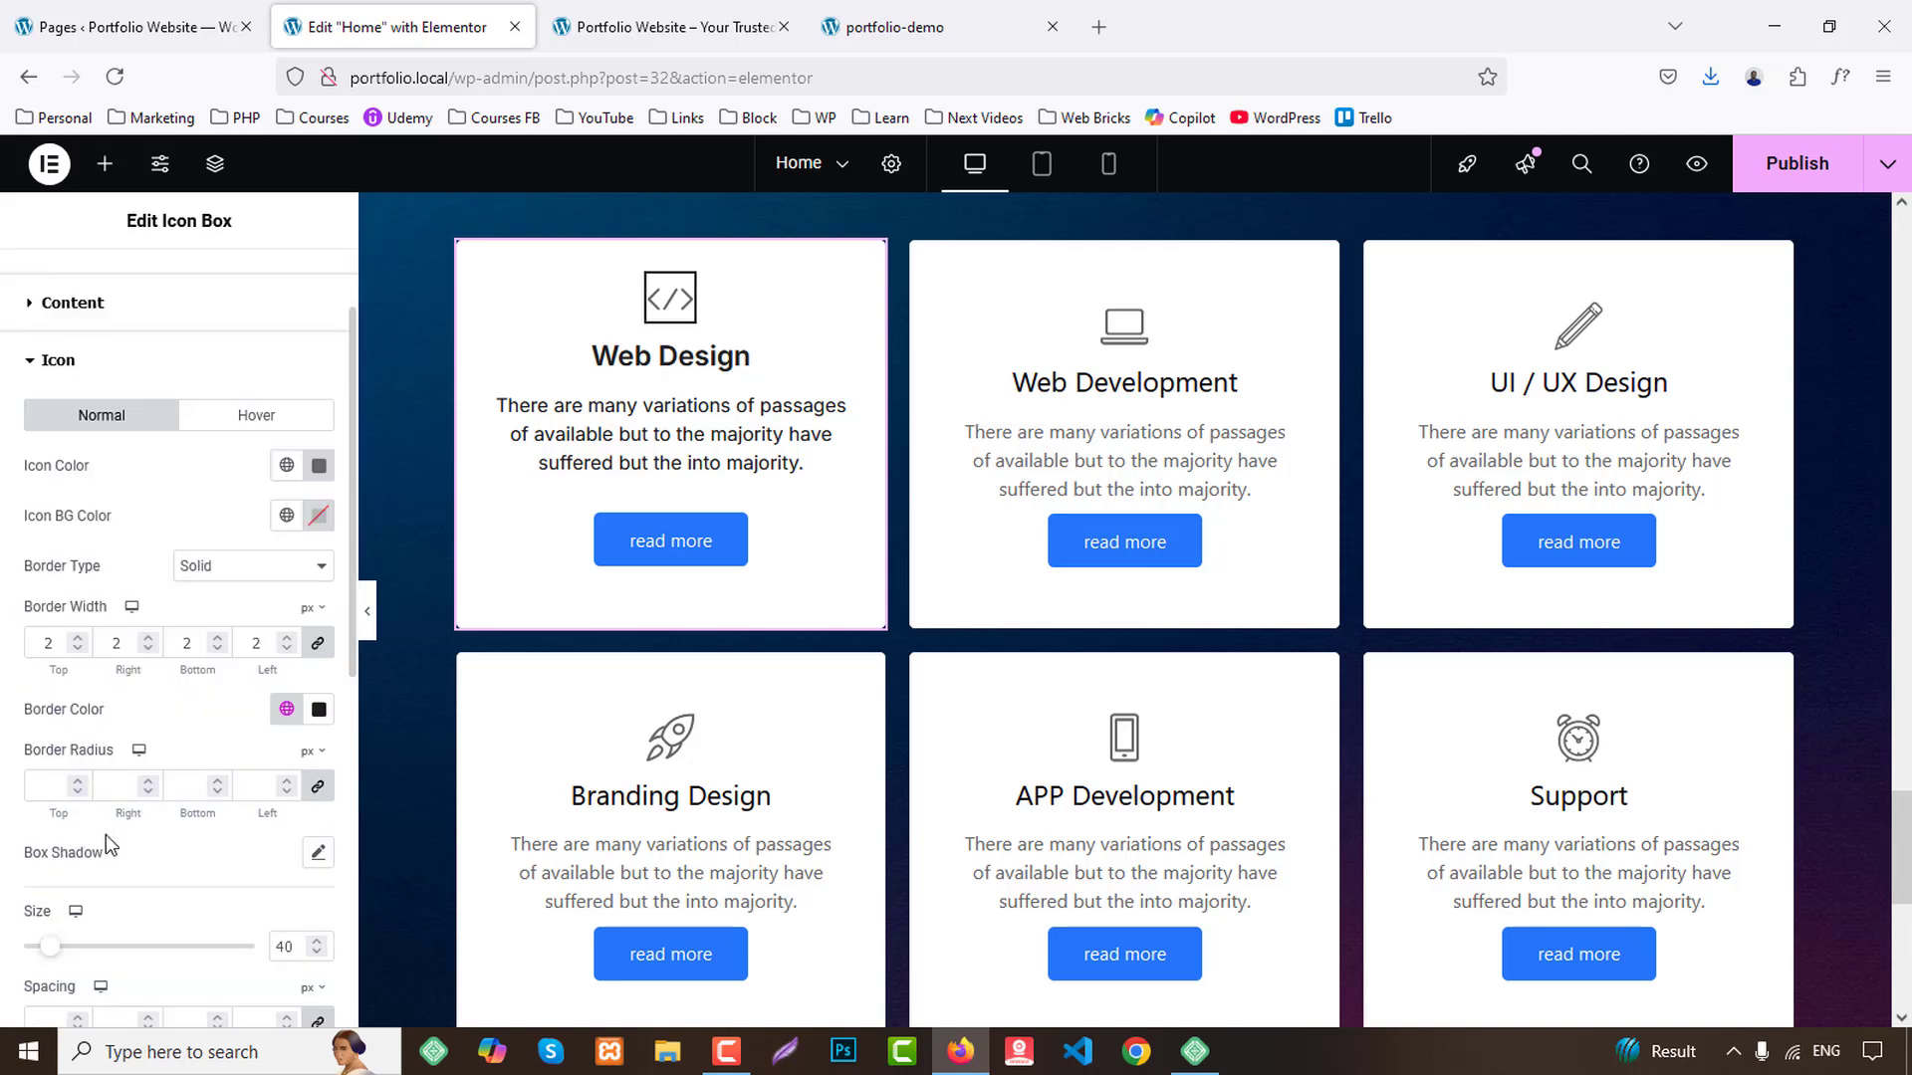
scroll(153, 890, "down", 1)
scroll(154, 890, "down", 1)
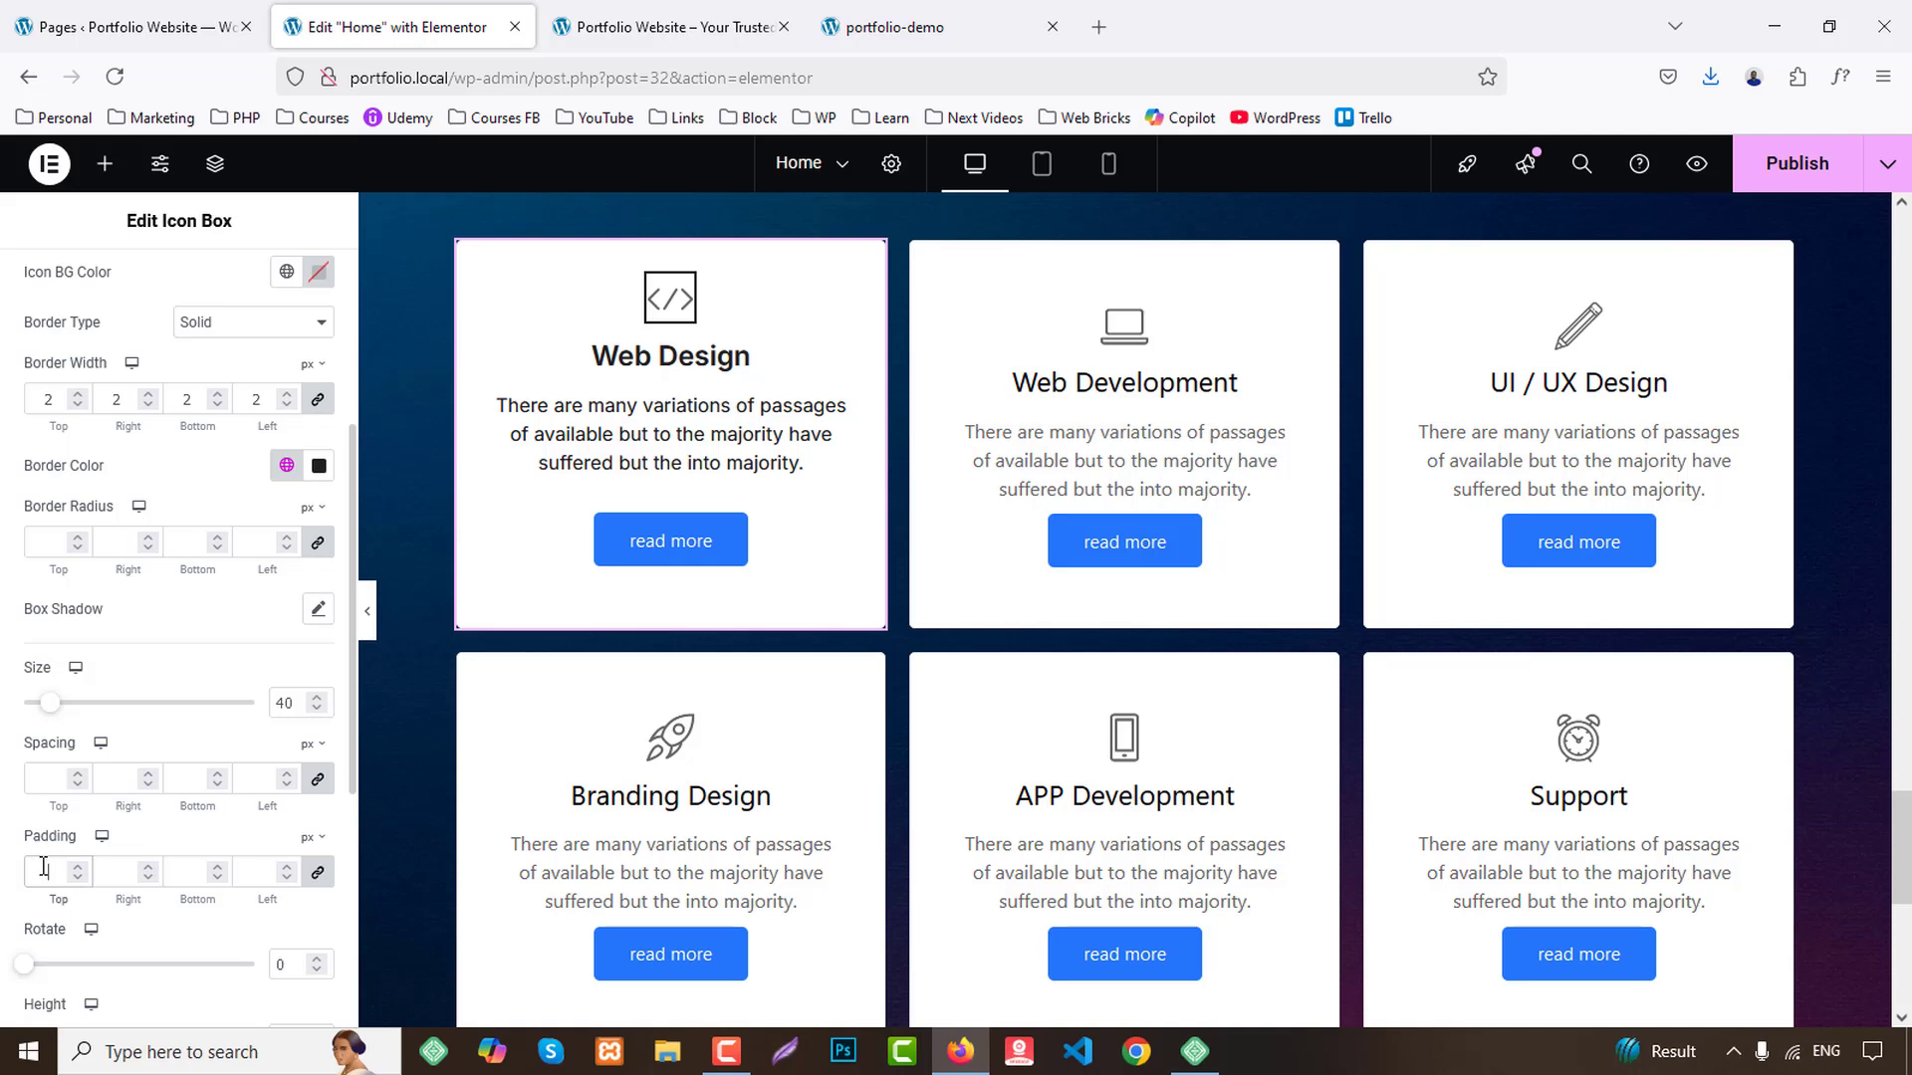
left_click(60, 882)
type("10")
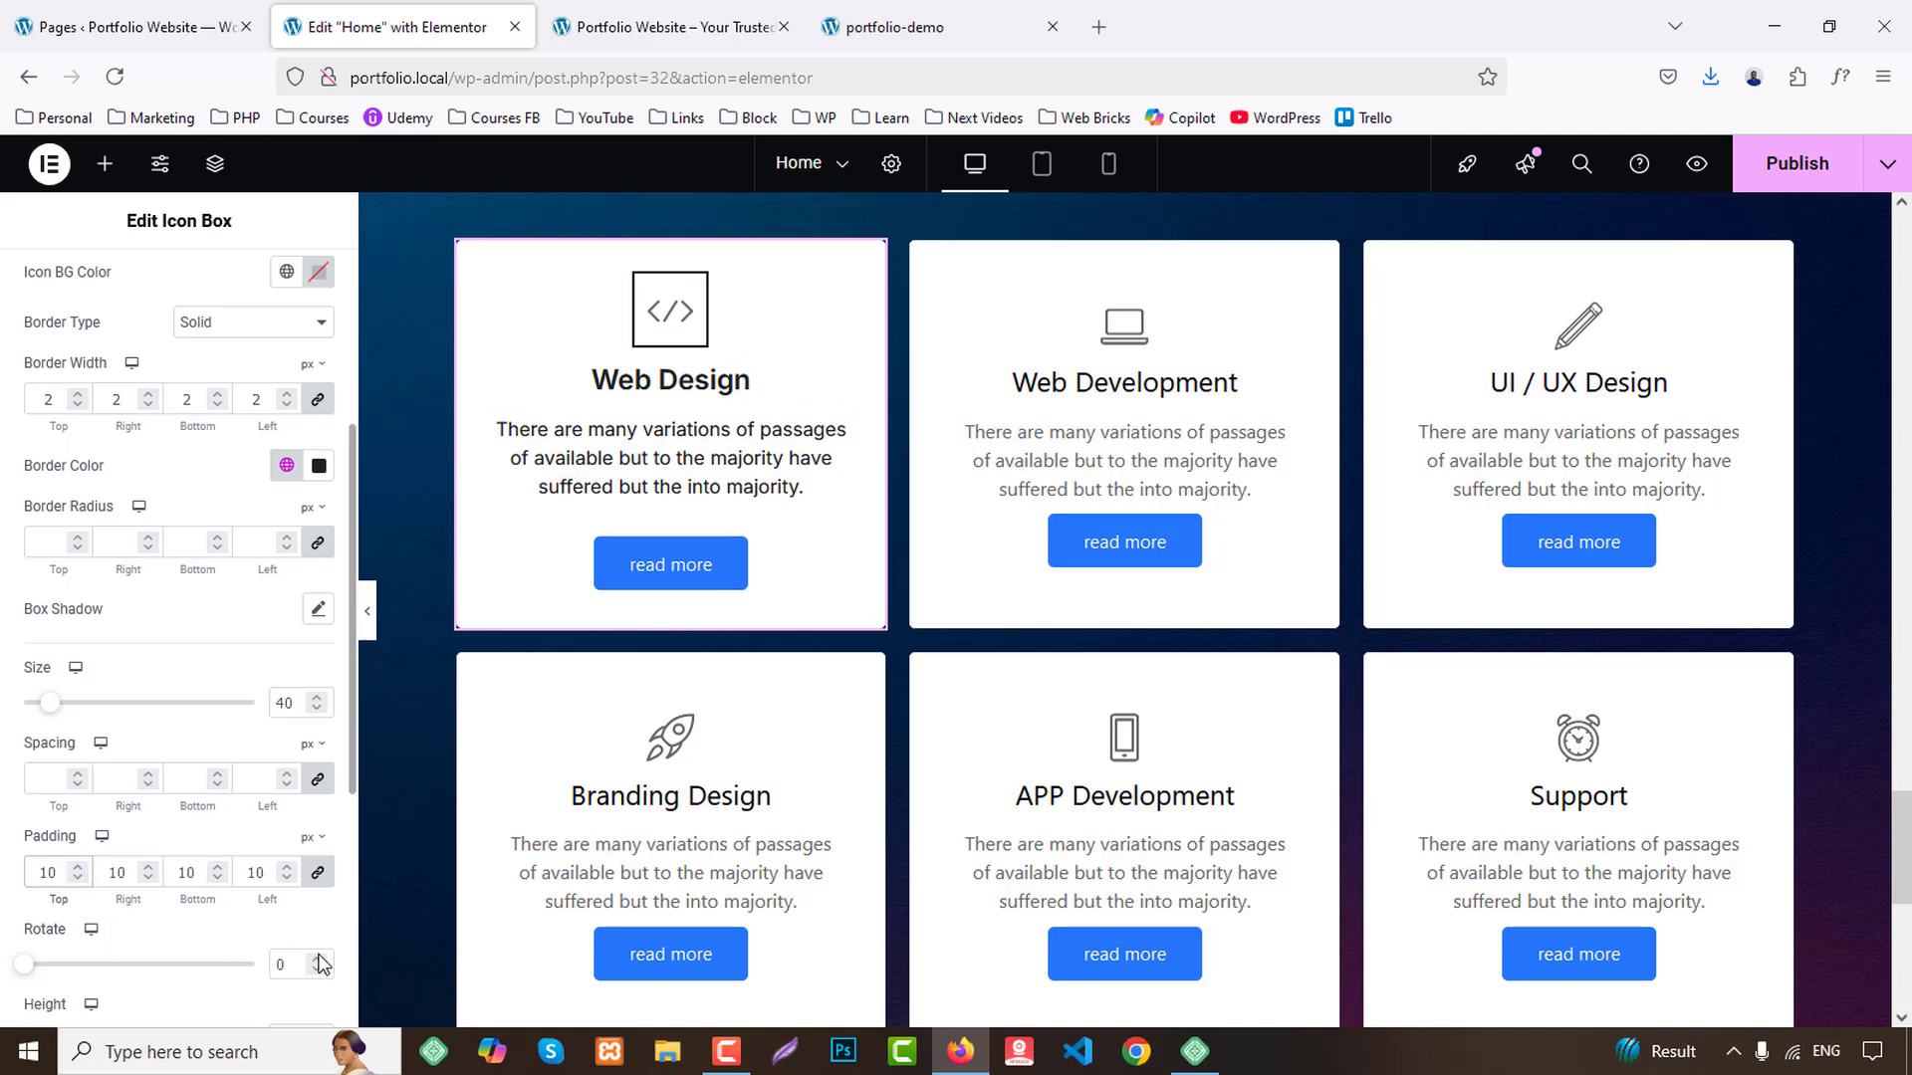
Set the border radius of the Web Design card's icon to 20 px on all sides.
scroll(220, 931, "down", 2)
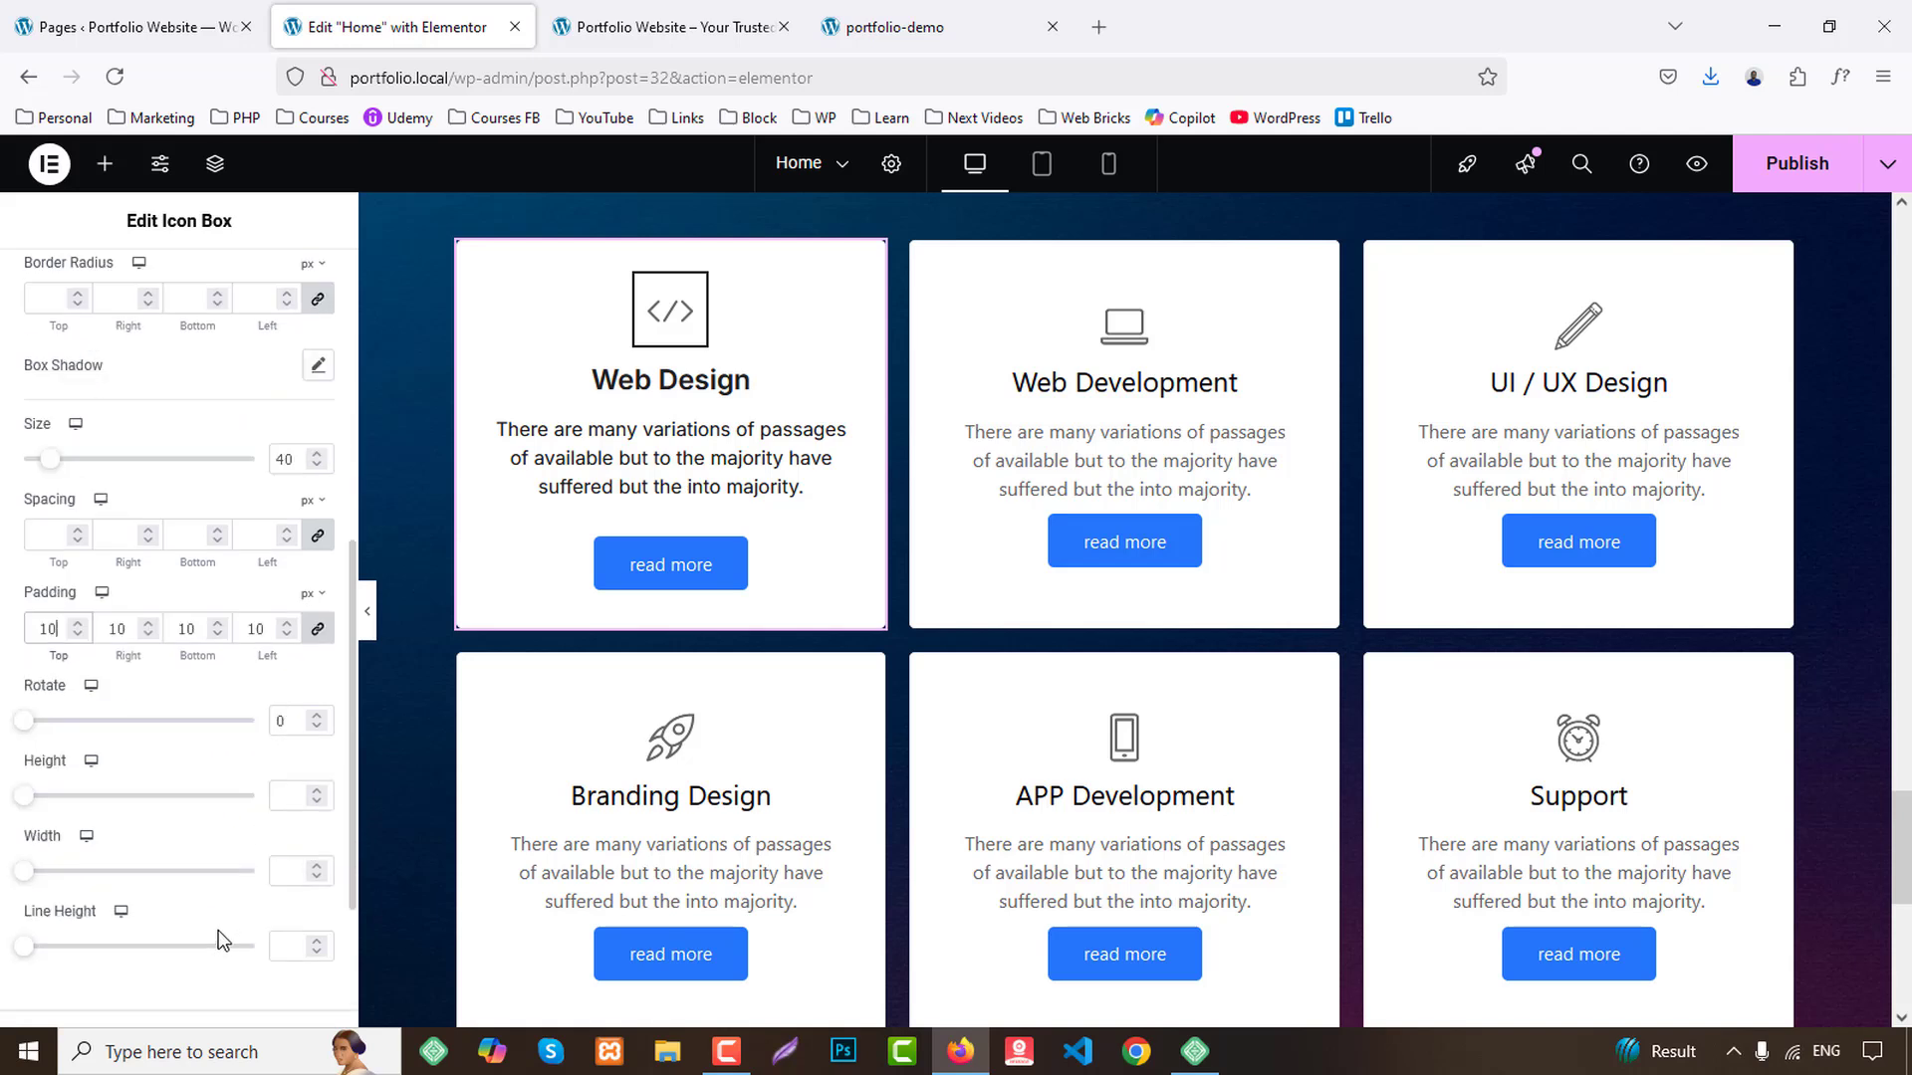
scroll(213, 922, "up", 2)
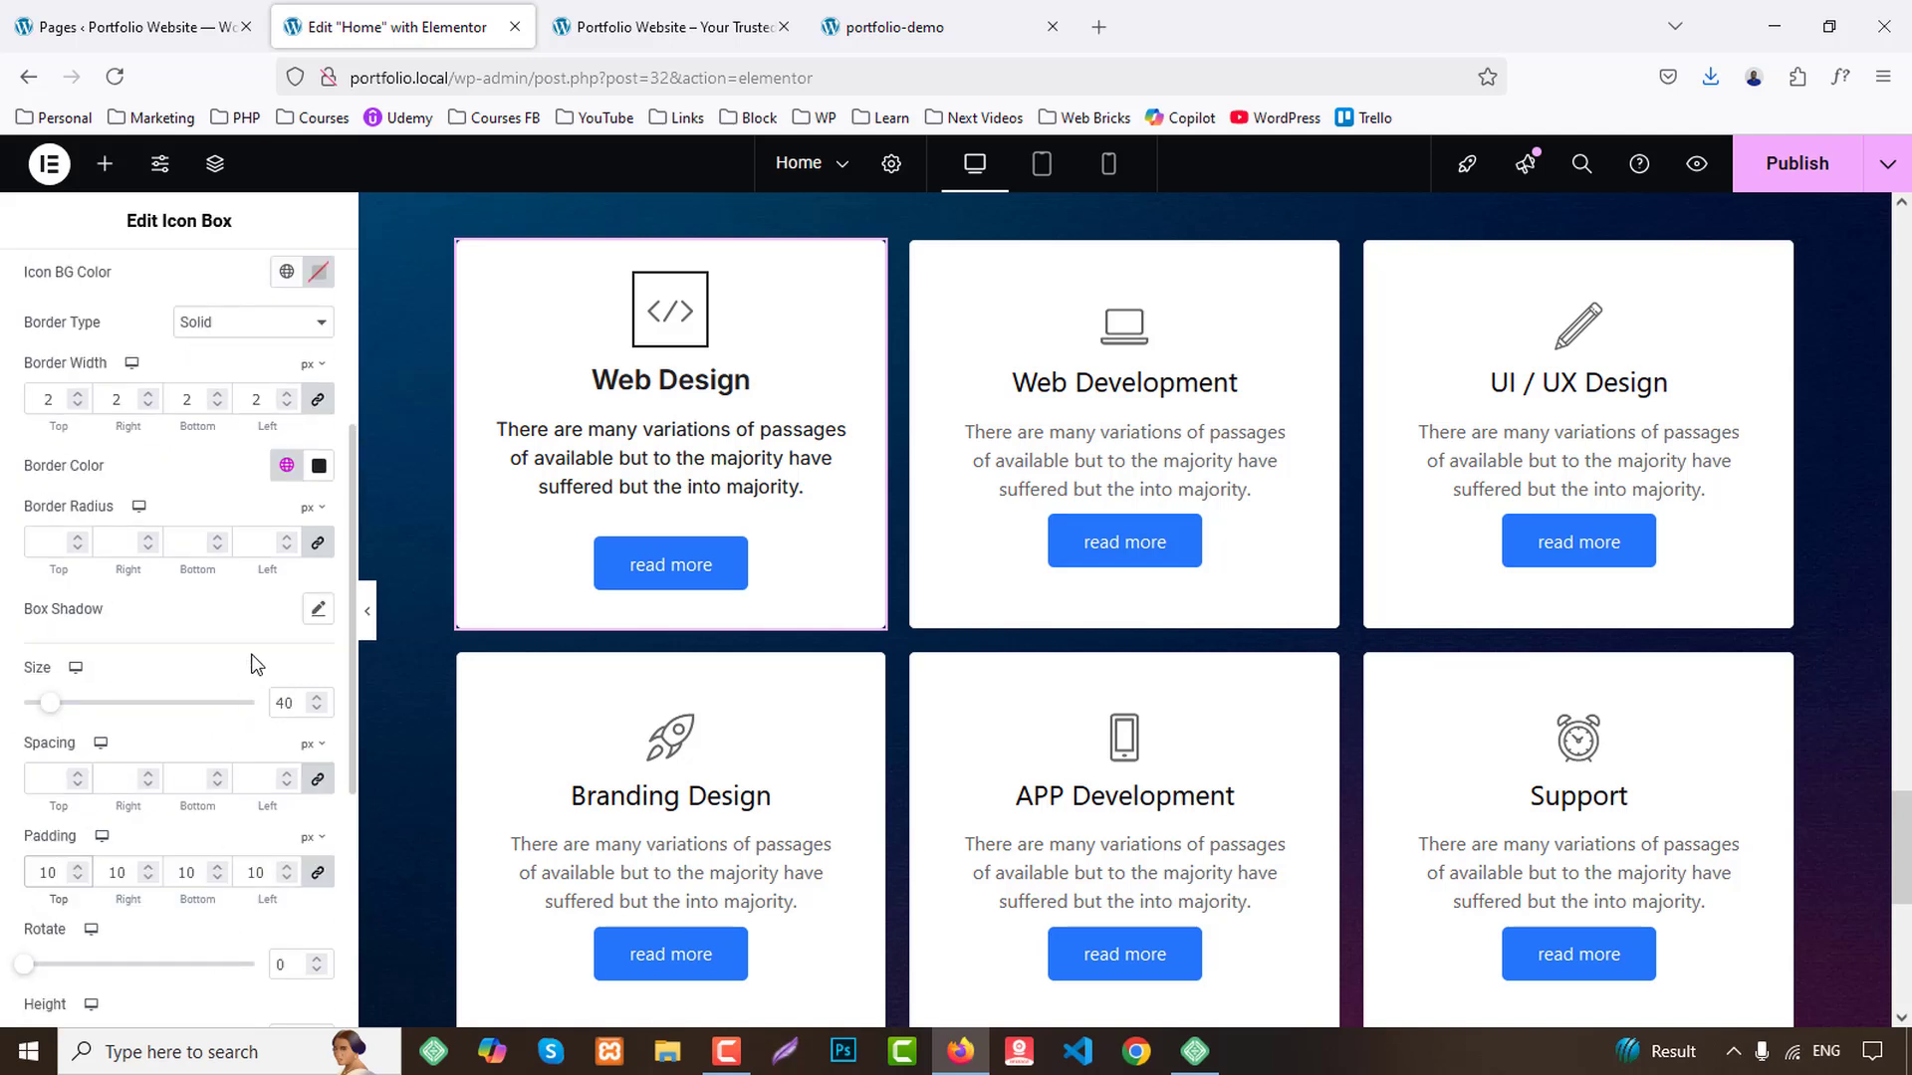
left_click(59, 536)
type("11")
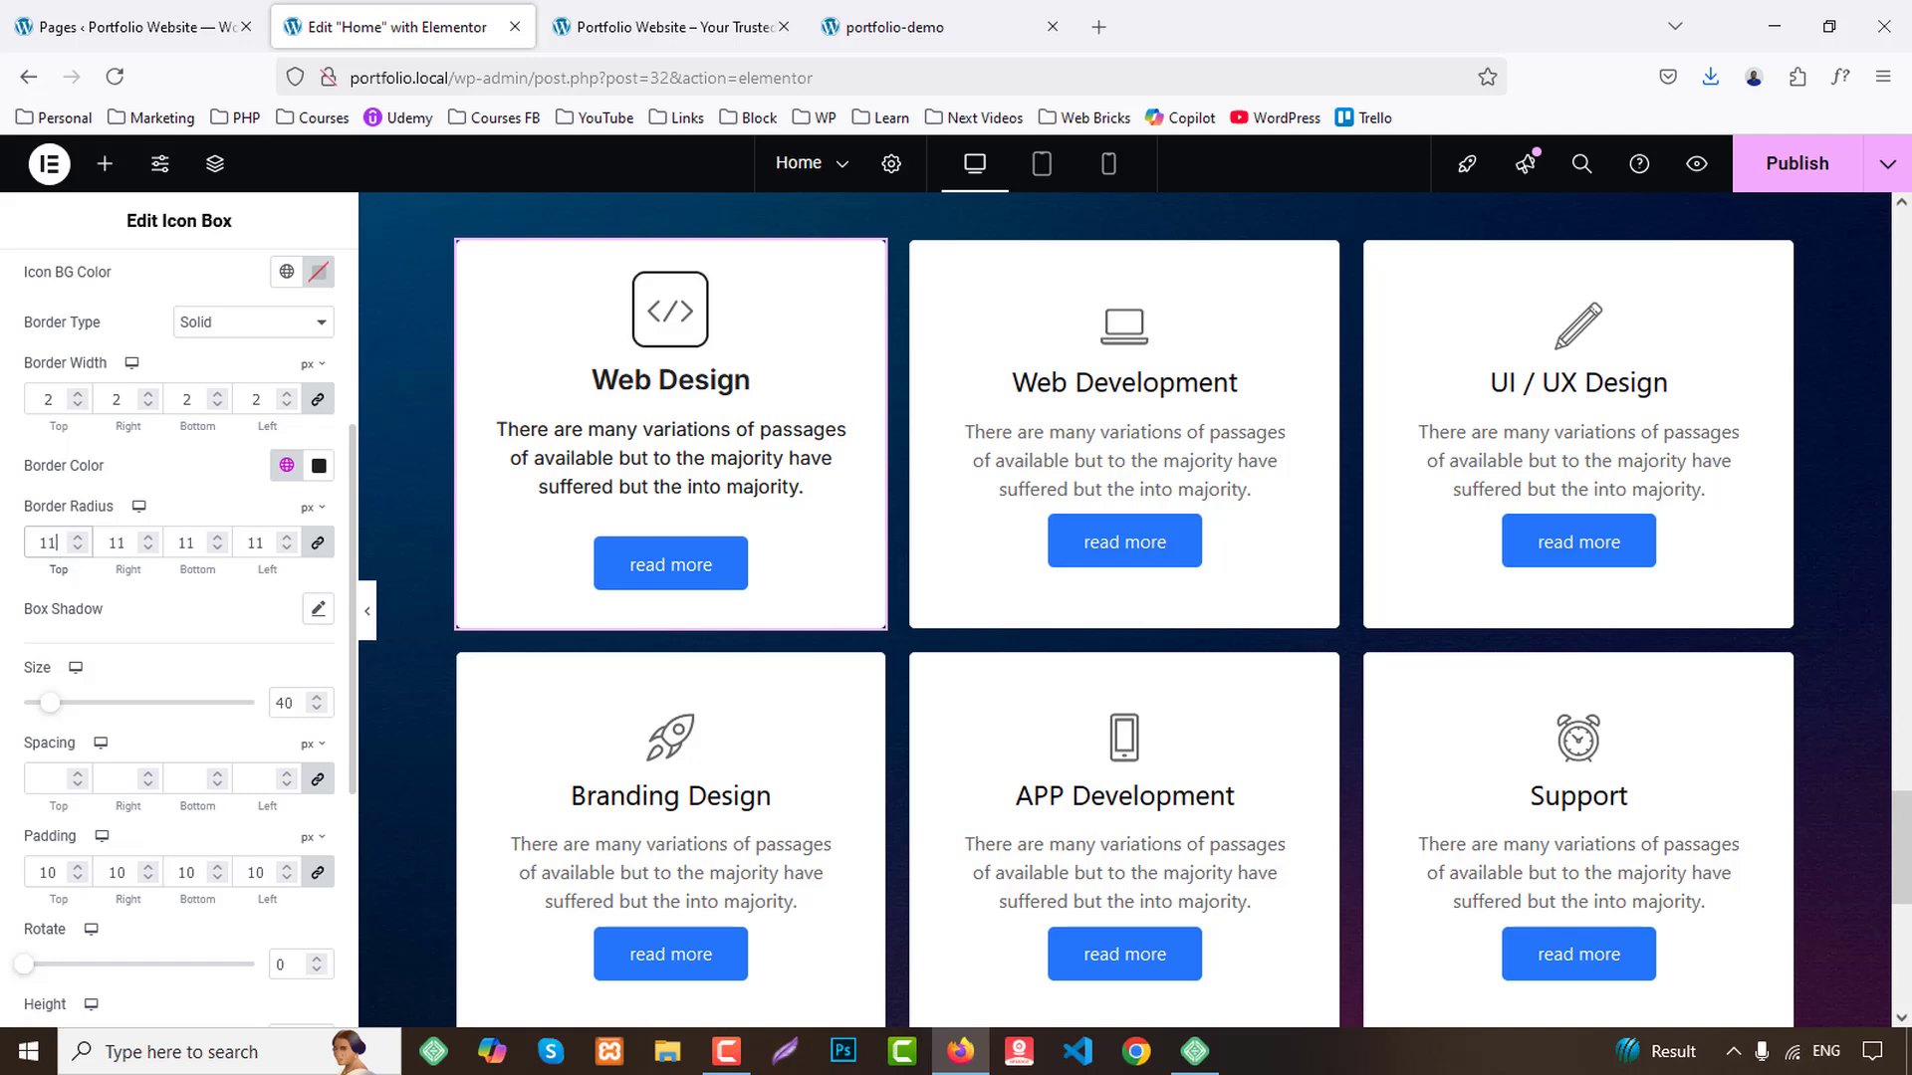
key("Up")
key("Up")
Change the border color of the Web Design card's icon to #ddd.
left_click(319, 465)
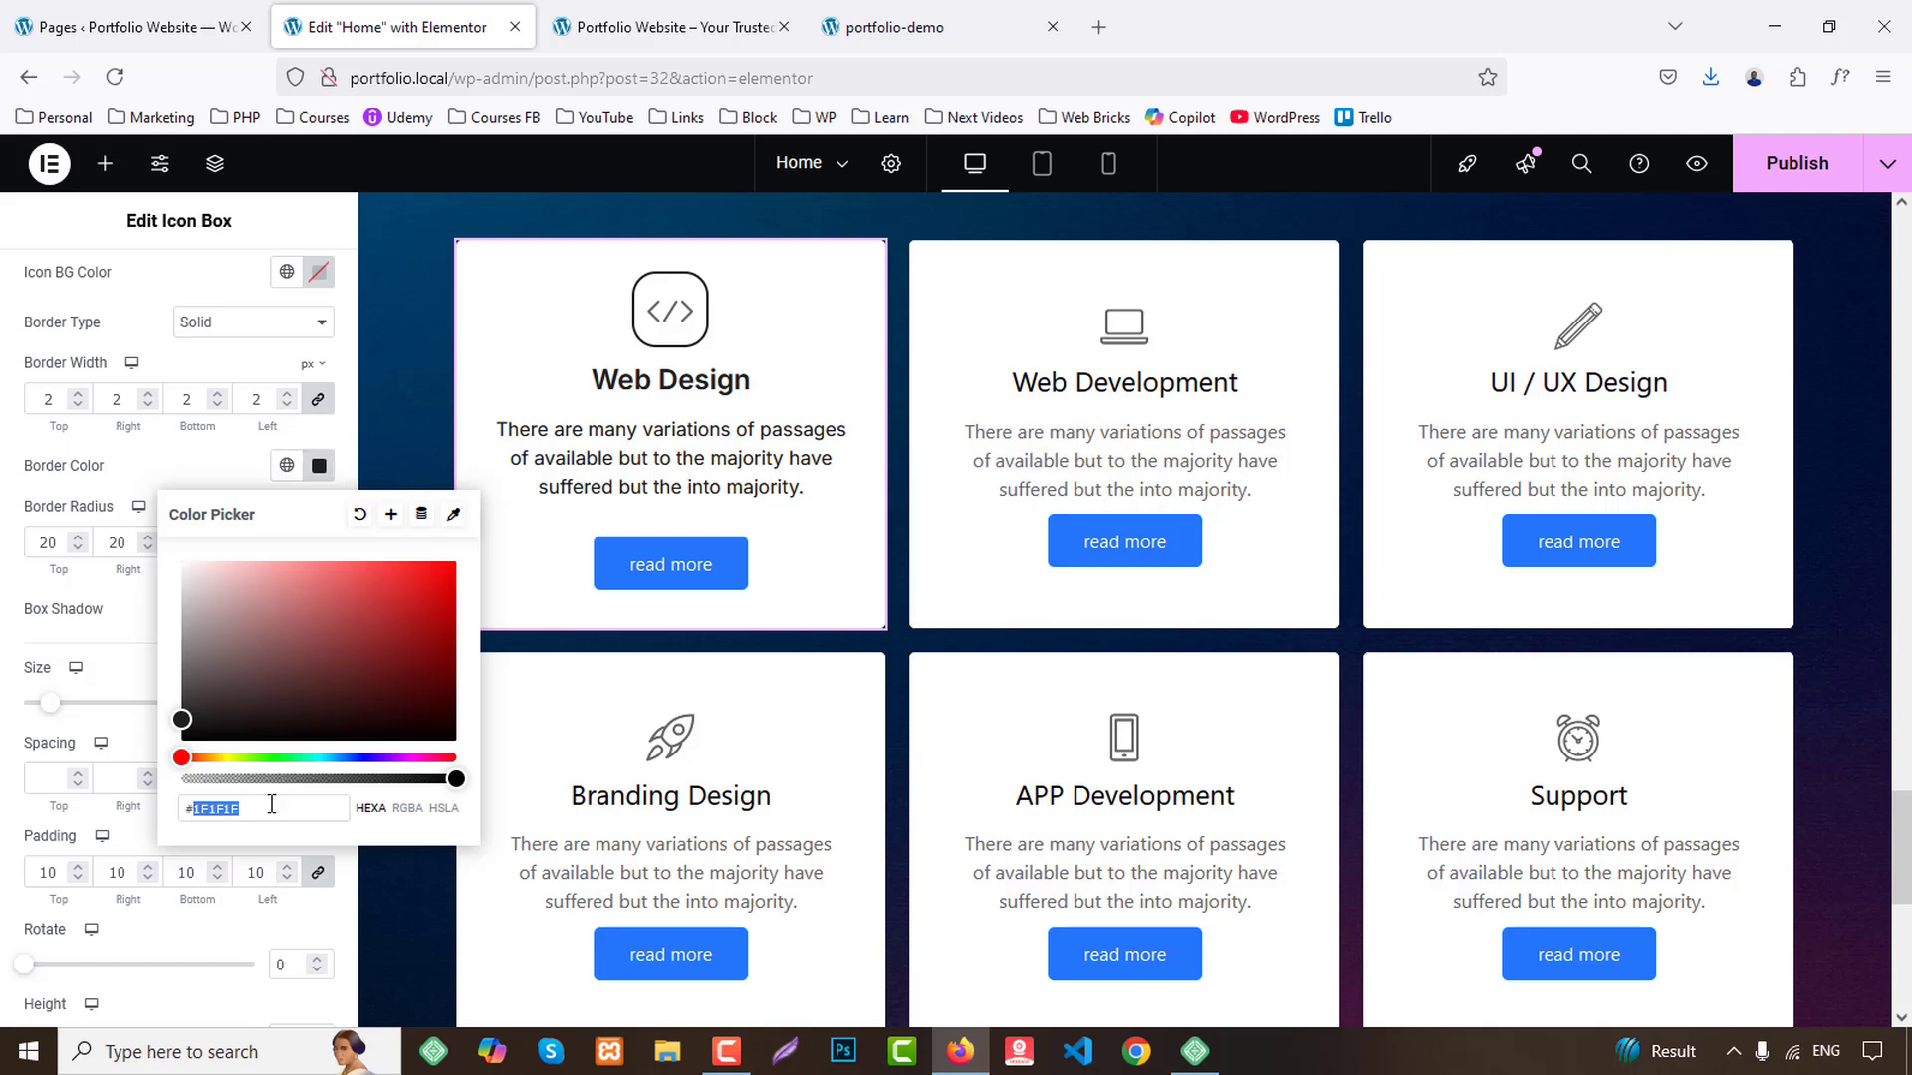
left_click(272, 804)
type("#ddd")
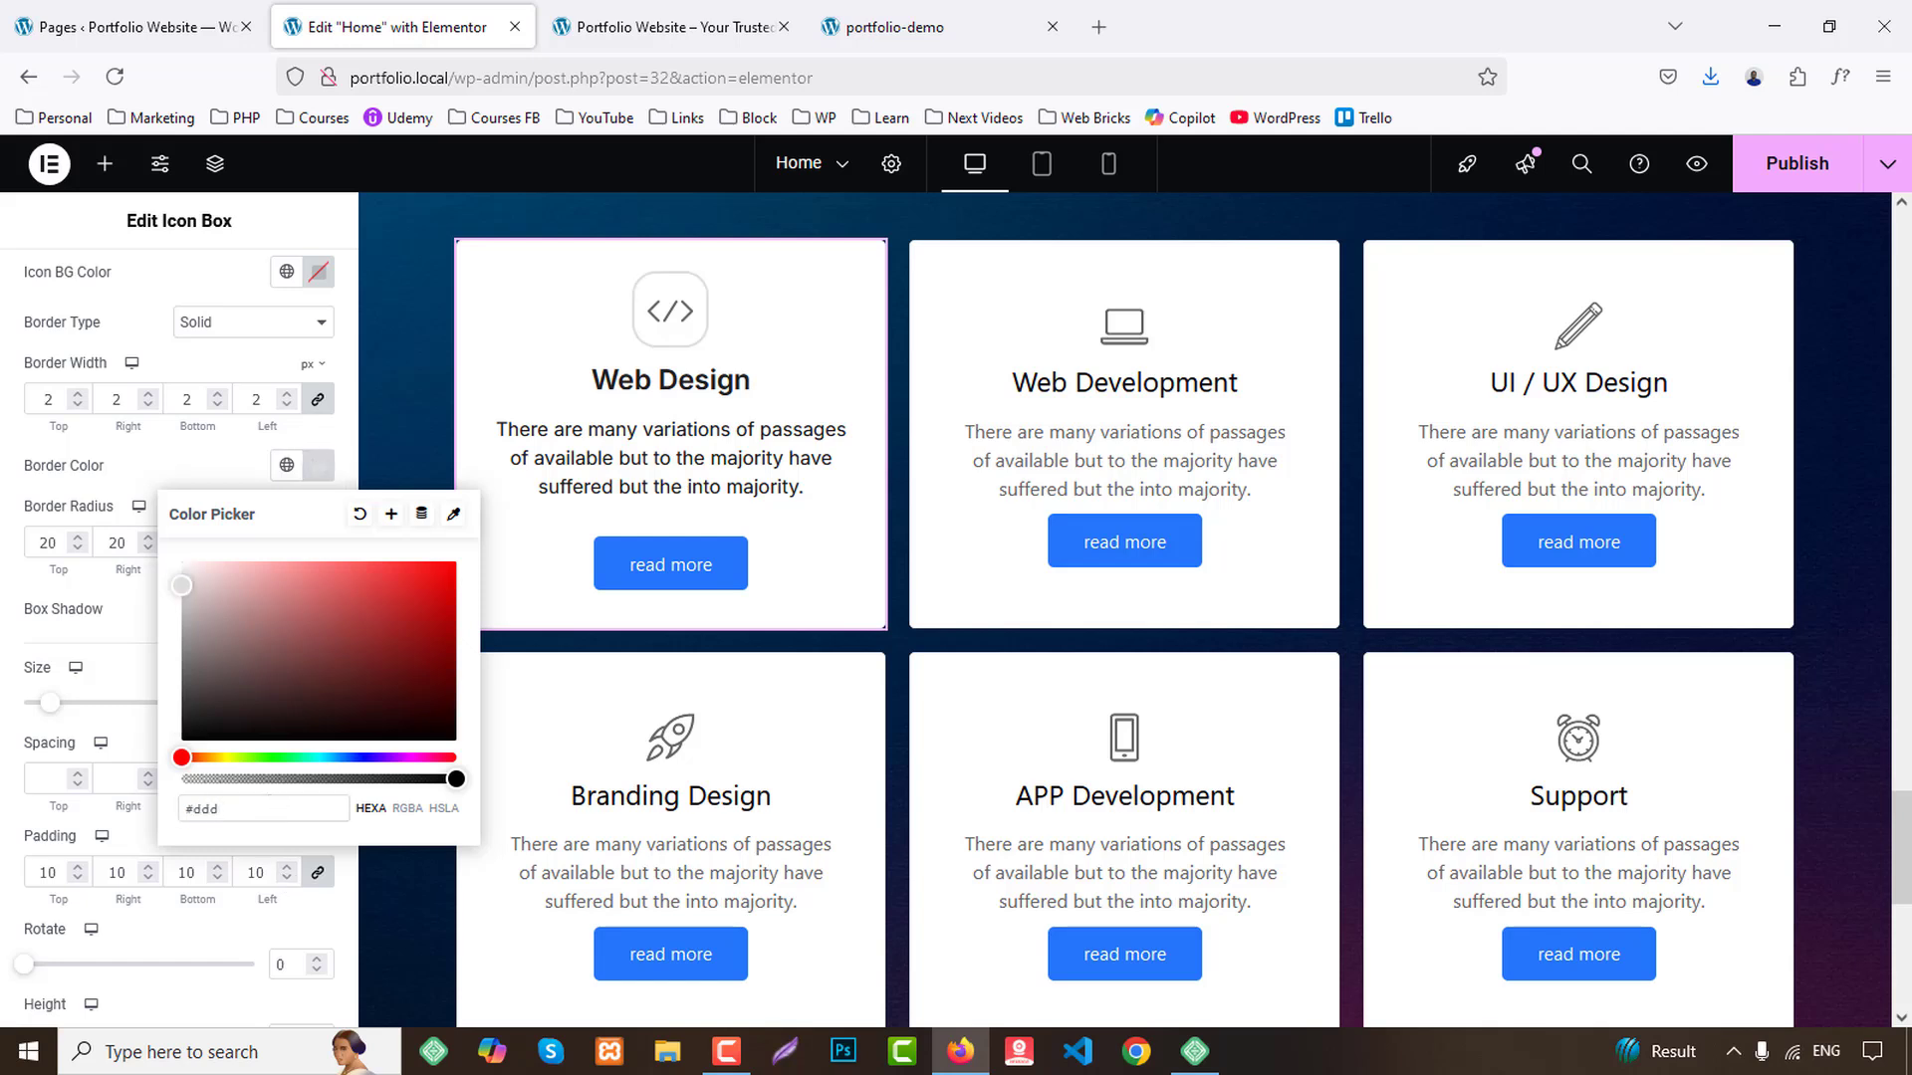
left_click(20, 812)
Set the padding of the Web Design card's button to 0 px on all sides.
scroll(281, 782, "down", 5)
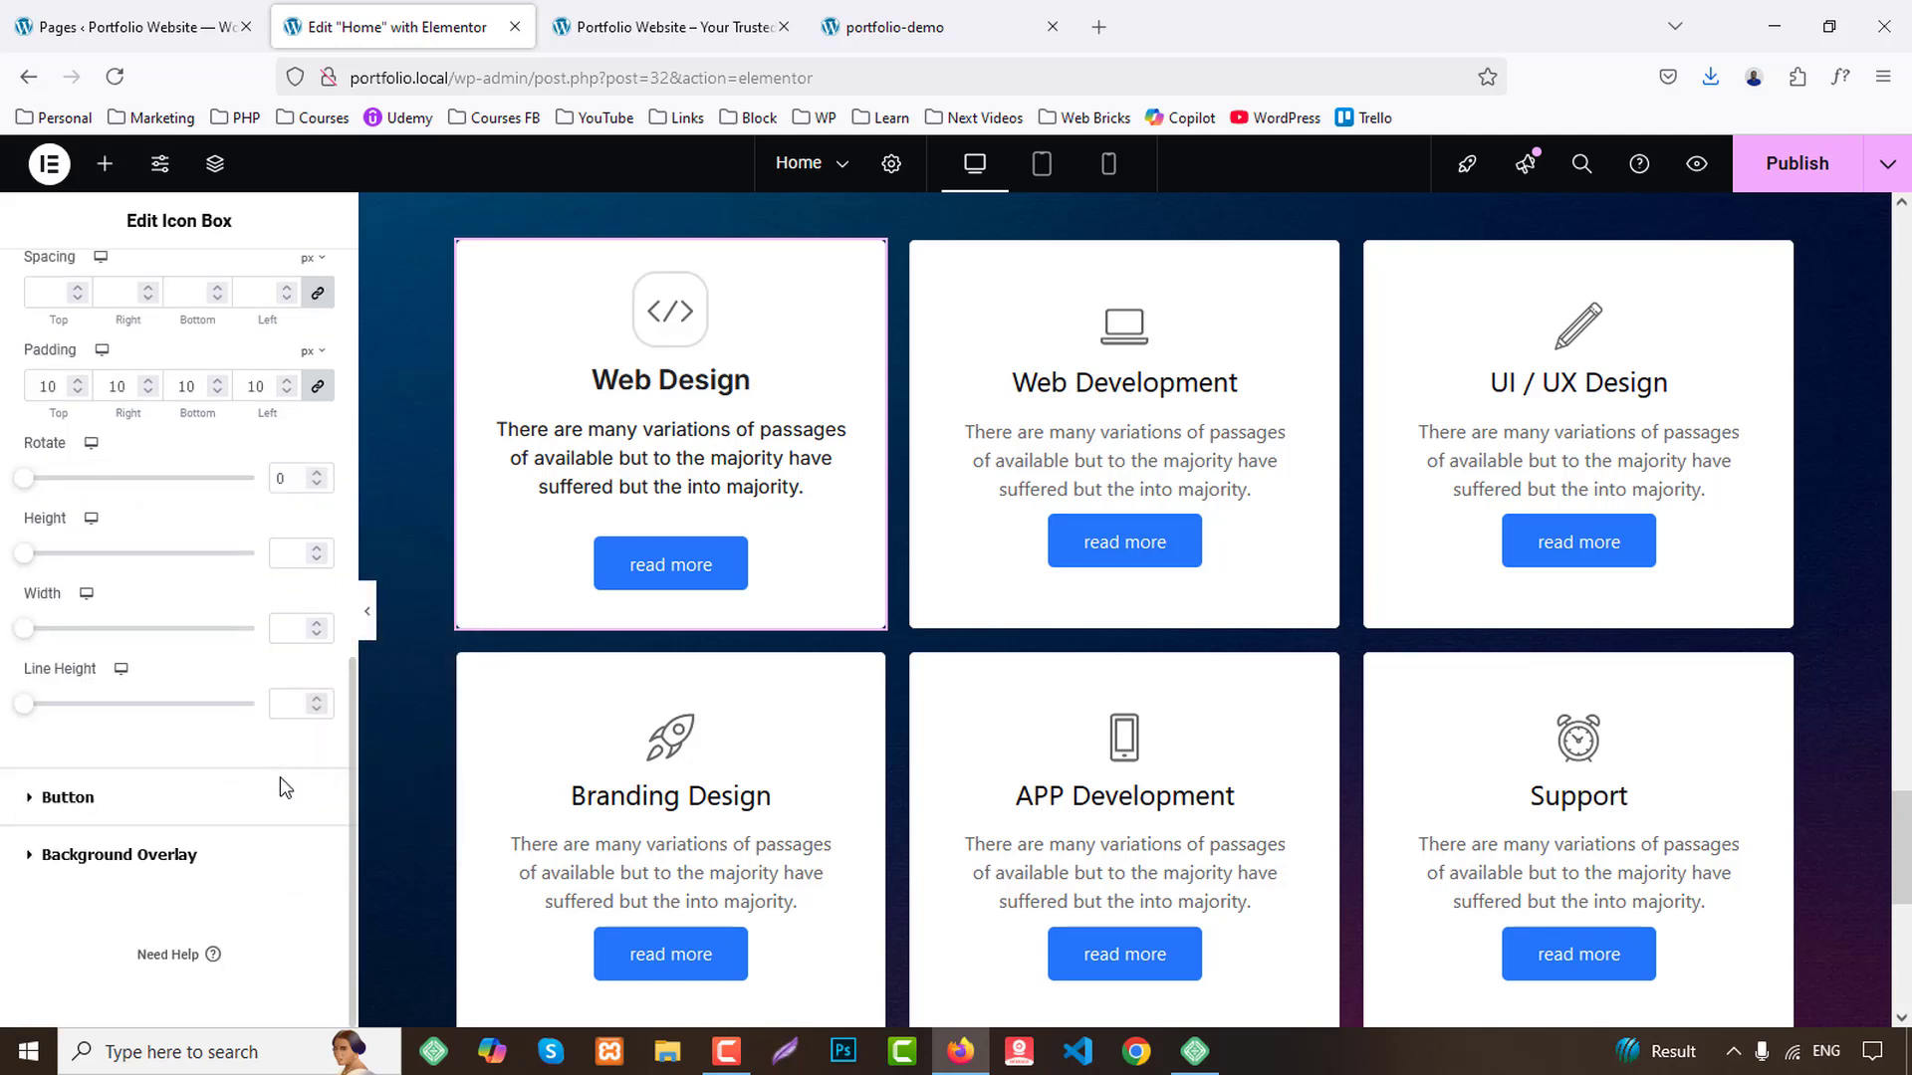
left_click(68, 797)
scroll(201, 745, "down", 1)
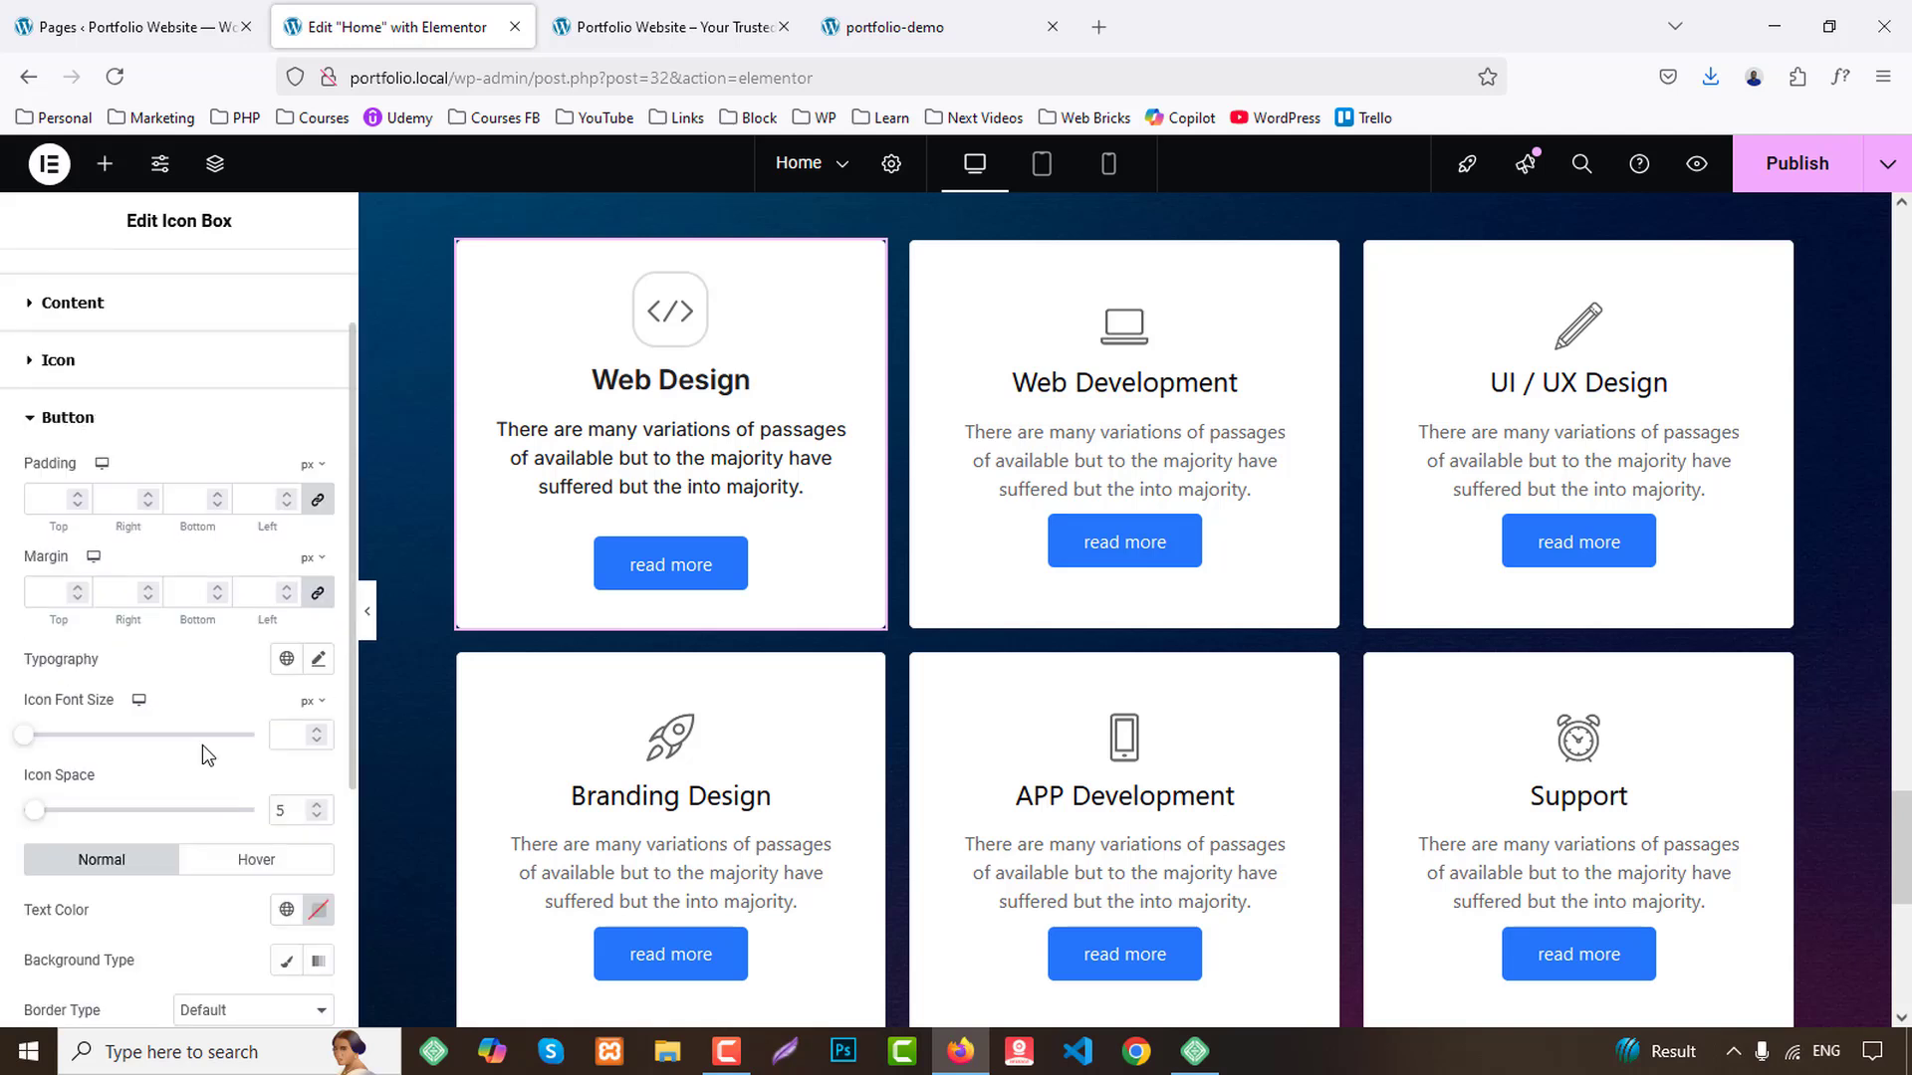
left_click(66, 523)
type("0")
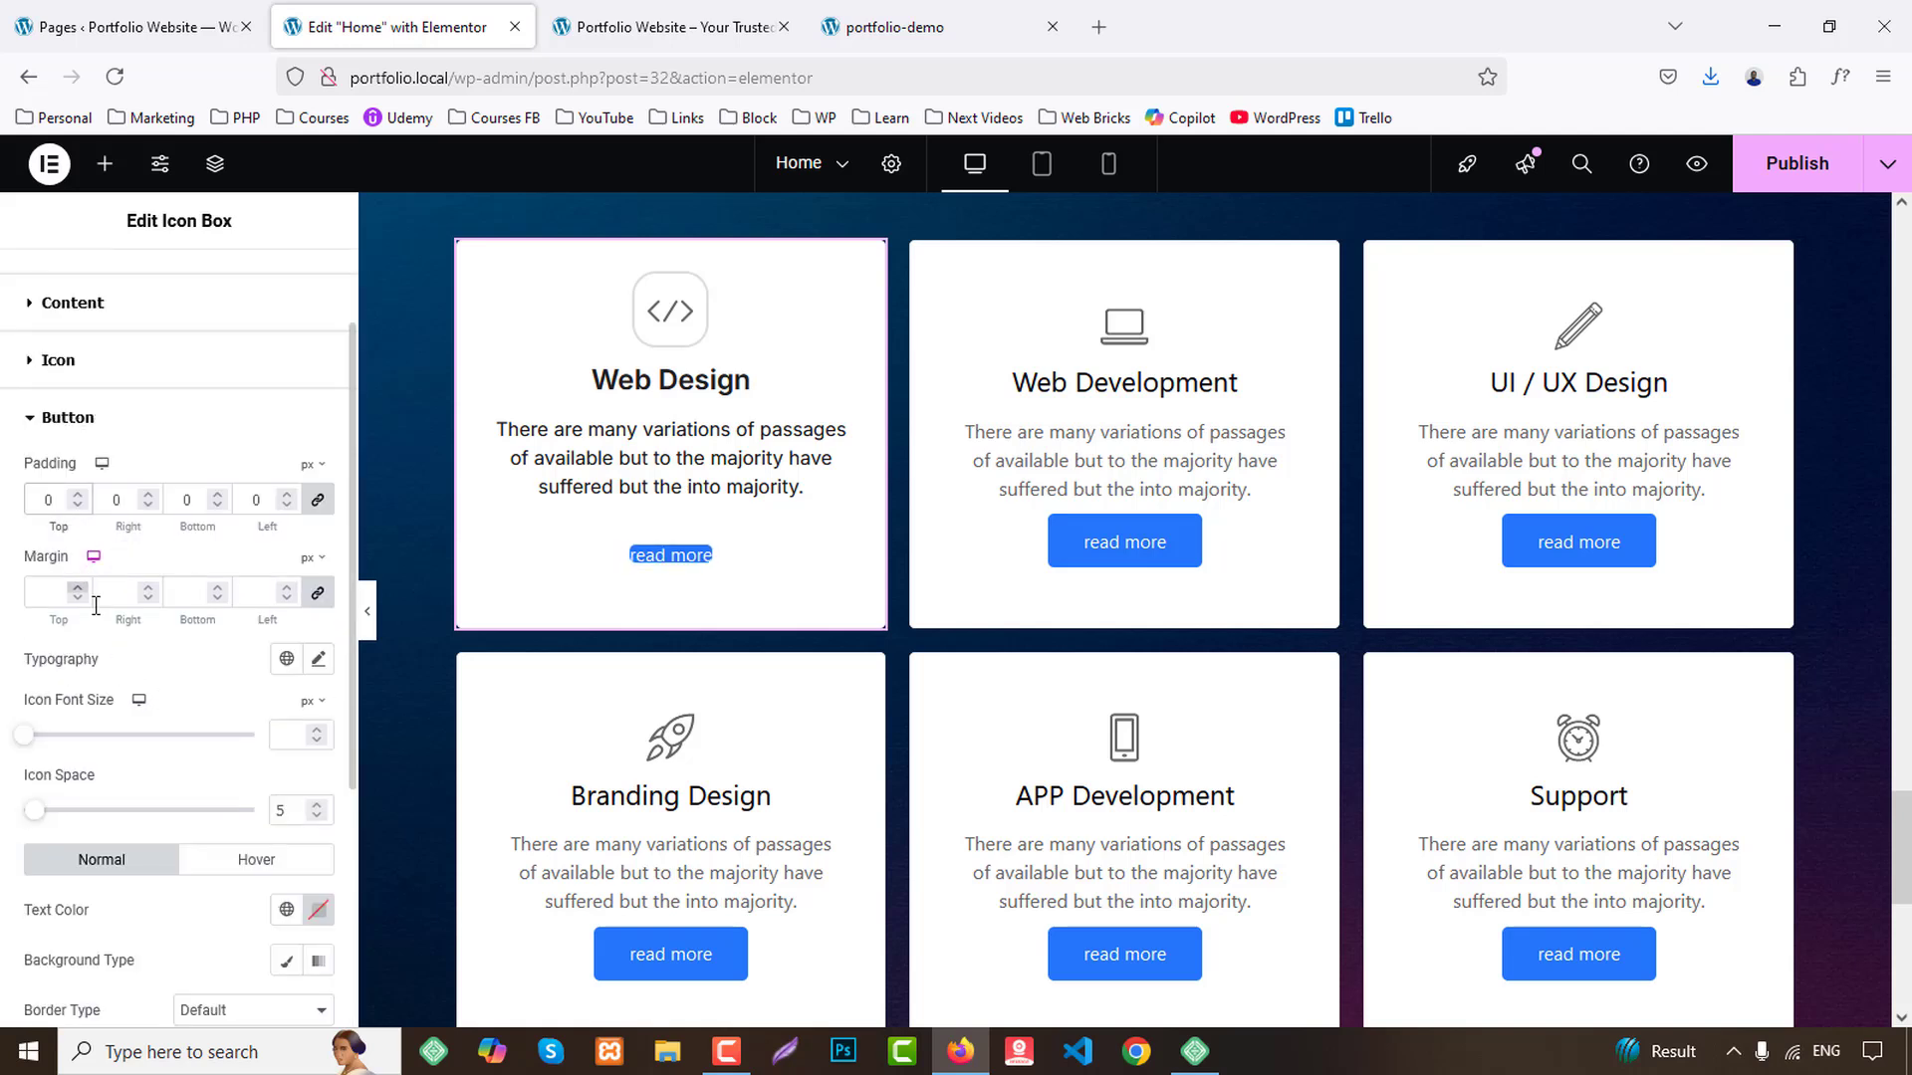
Apply the global Accent font to the Web Design card's button and transform its text to uppercase.
left_click(286, 658)
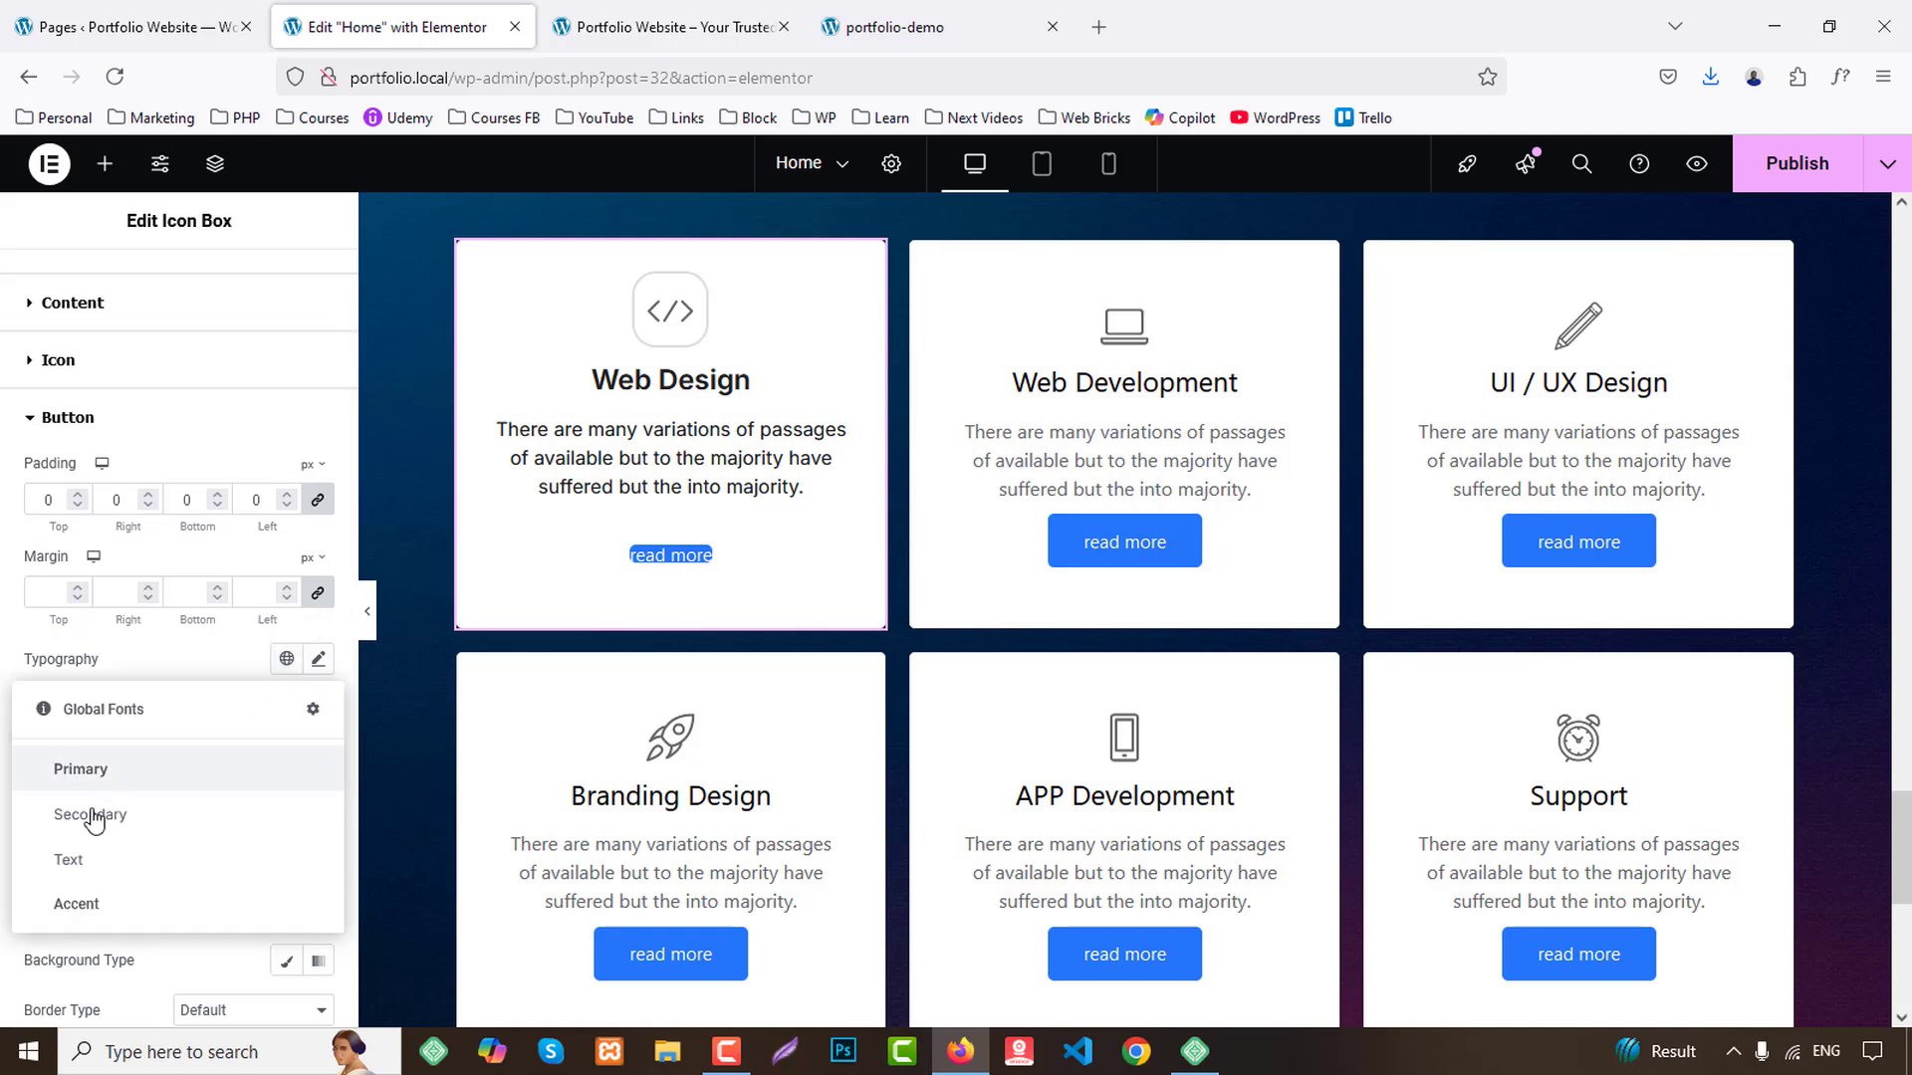
left_click(89, 906)
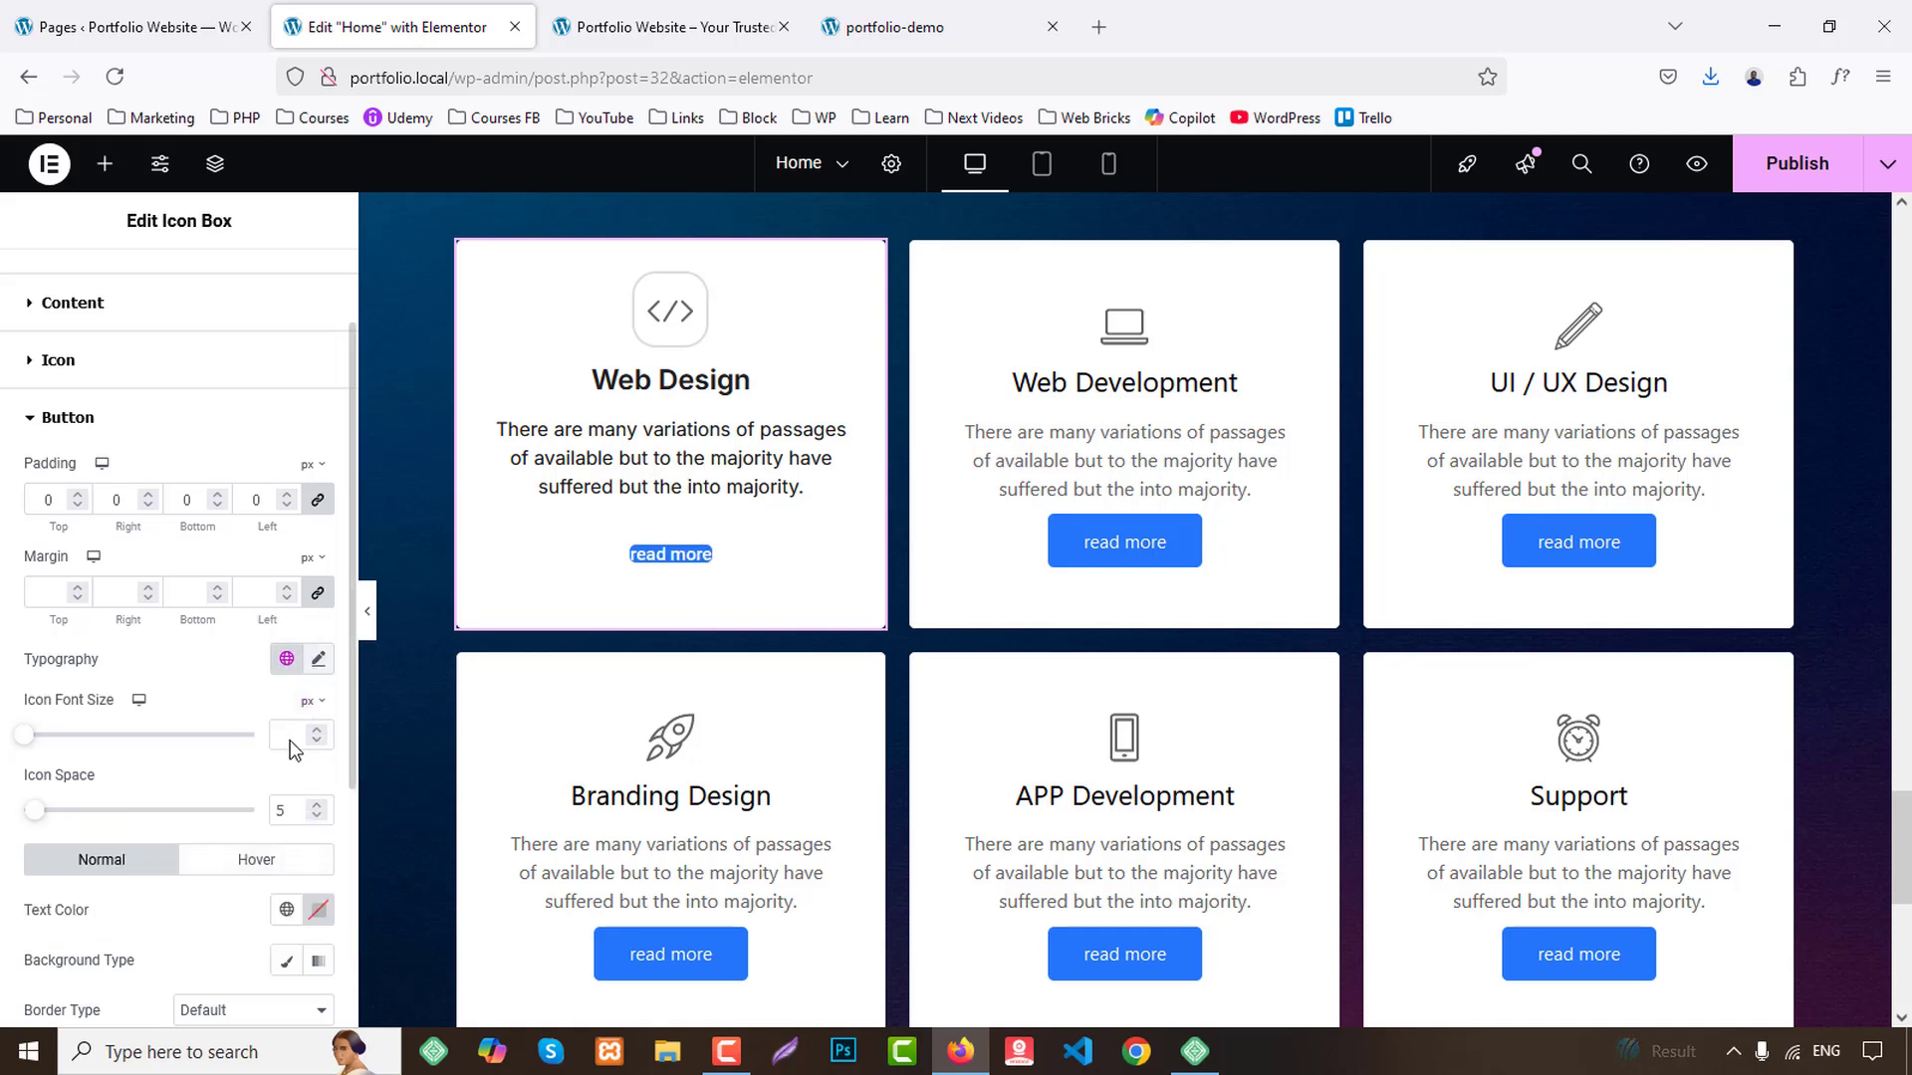
left_click(318, 658)
left_click(237, 945)
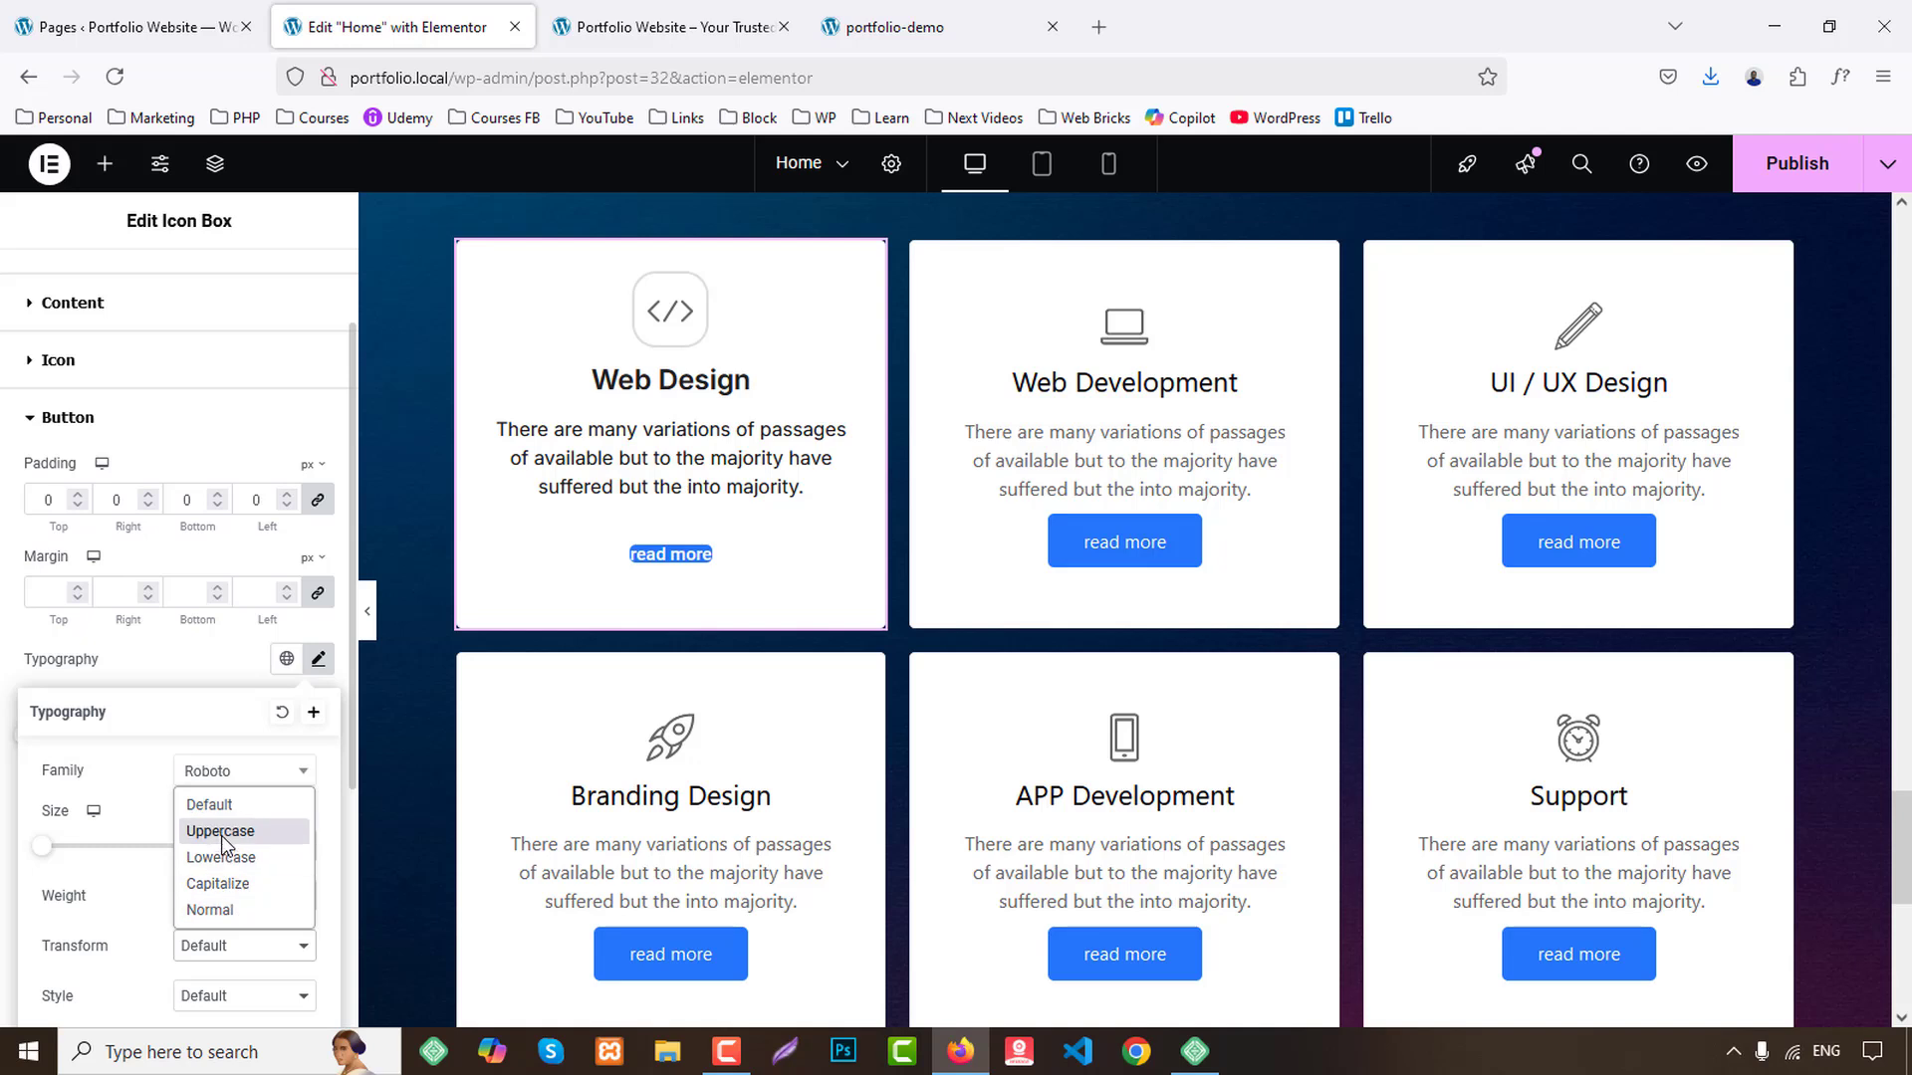
left_click(223, 831)
left_click(211, 665)
Give the Web Design card's button the global Primary text color and a fully transparent classic background.
scroll(237, 690, "down", 4)
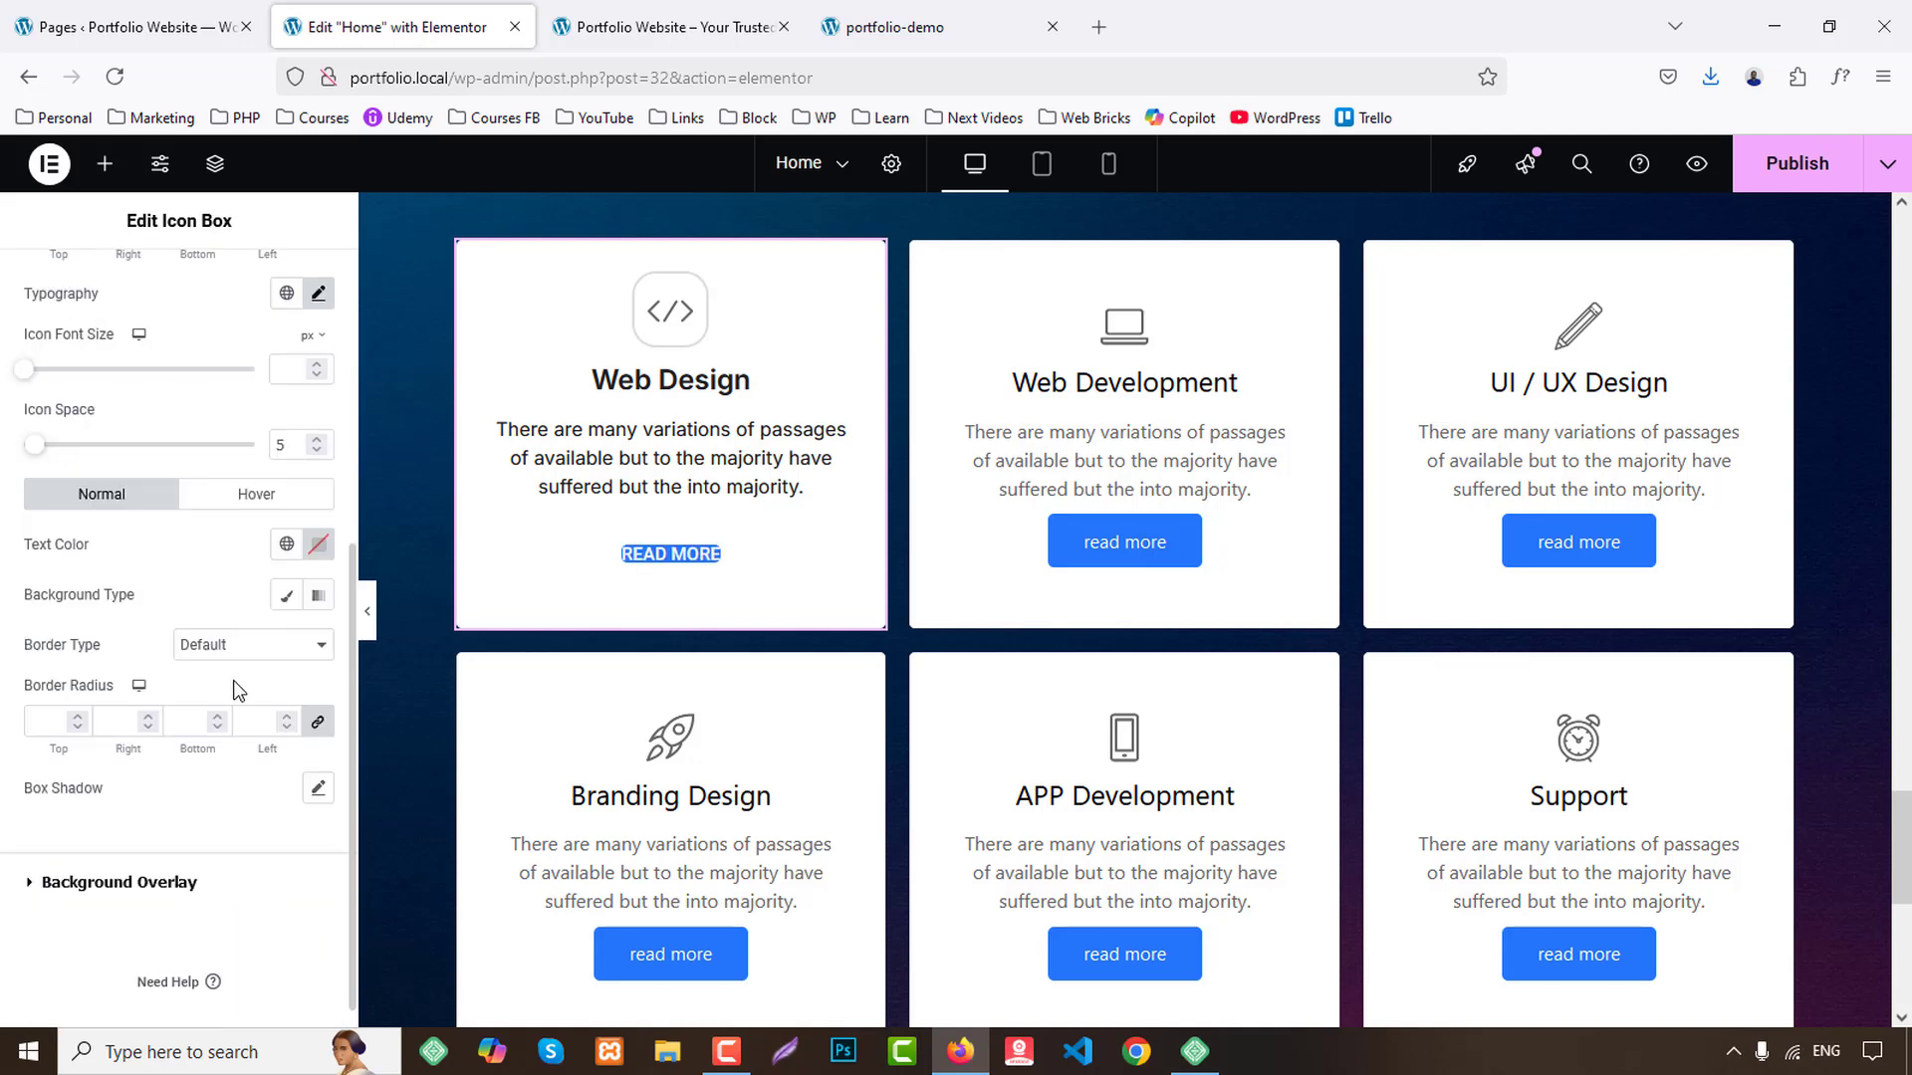
left_click(287, 543)
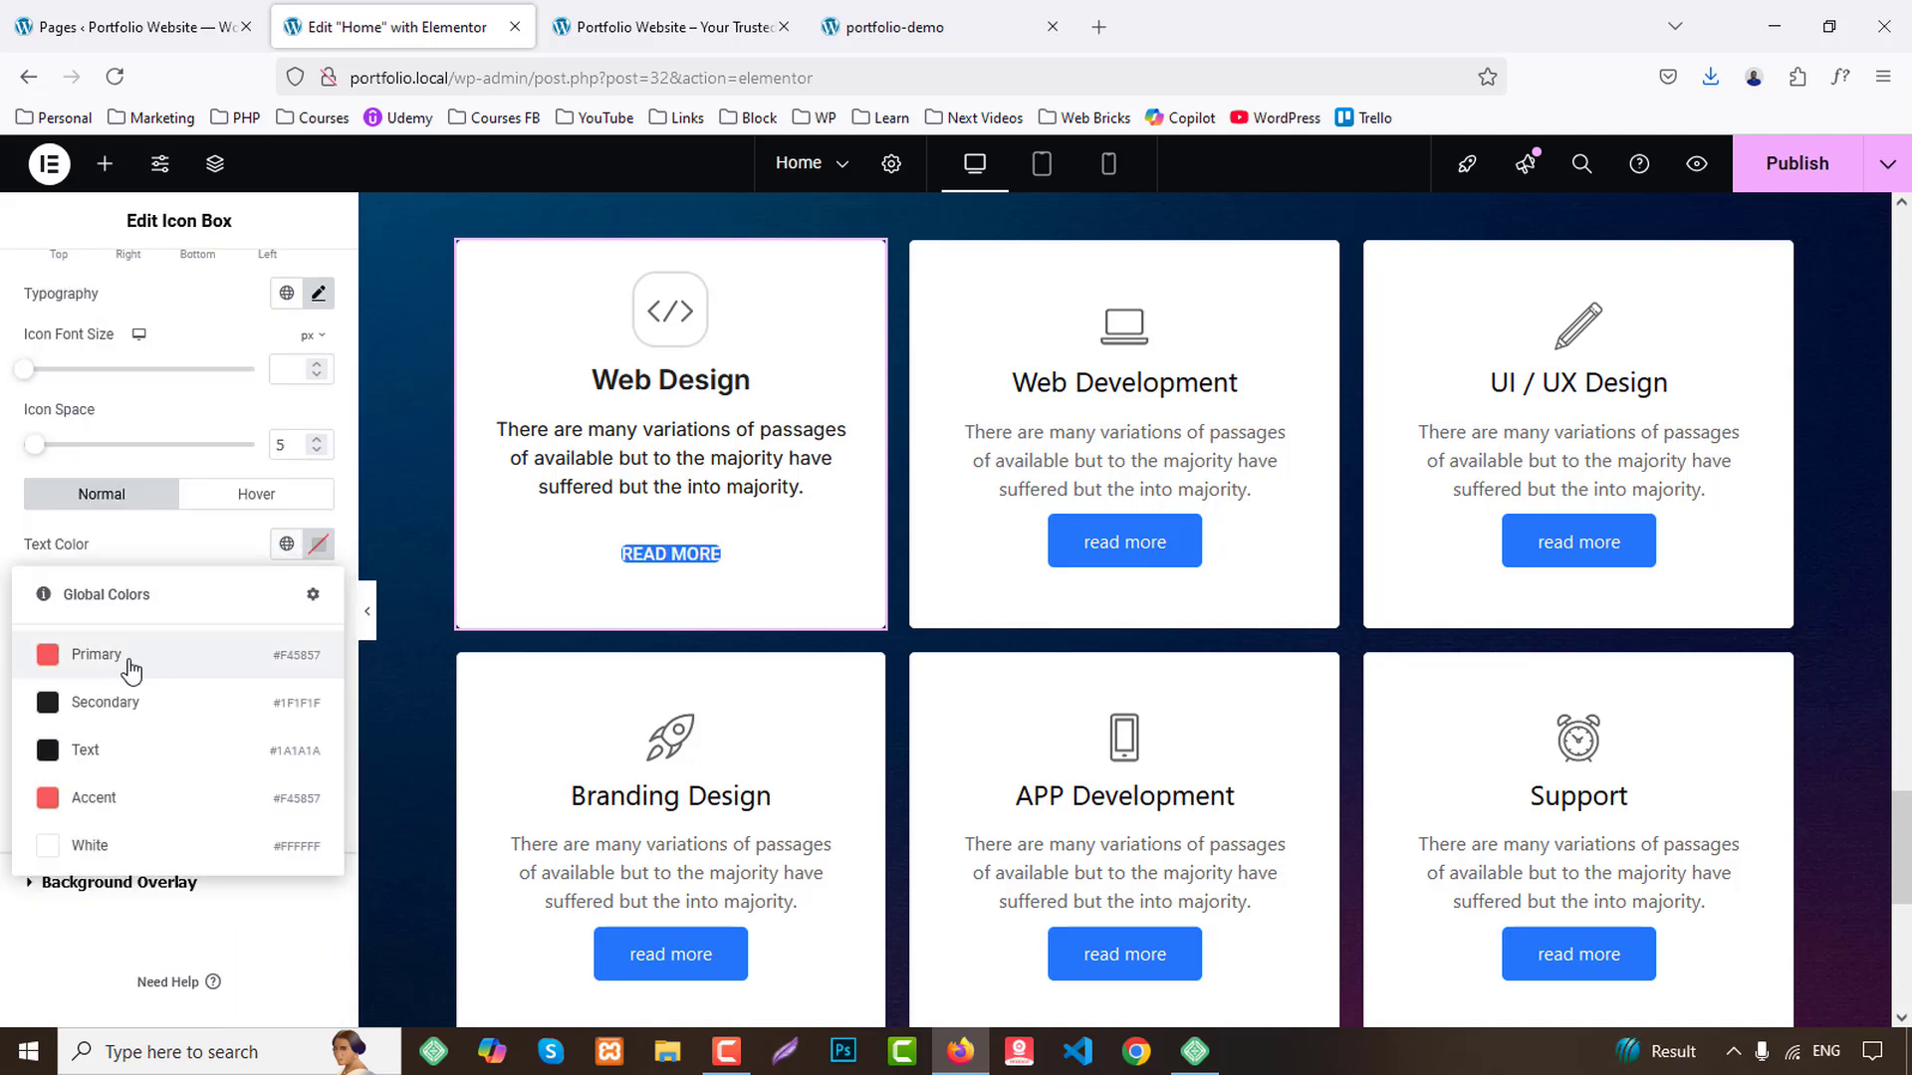
left_click(128, 673)
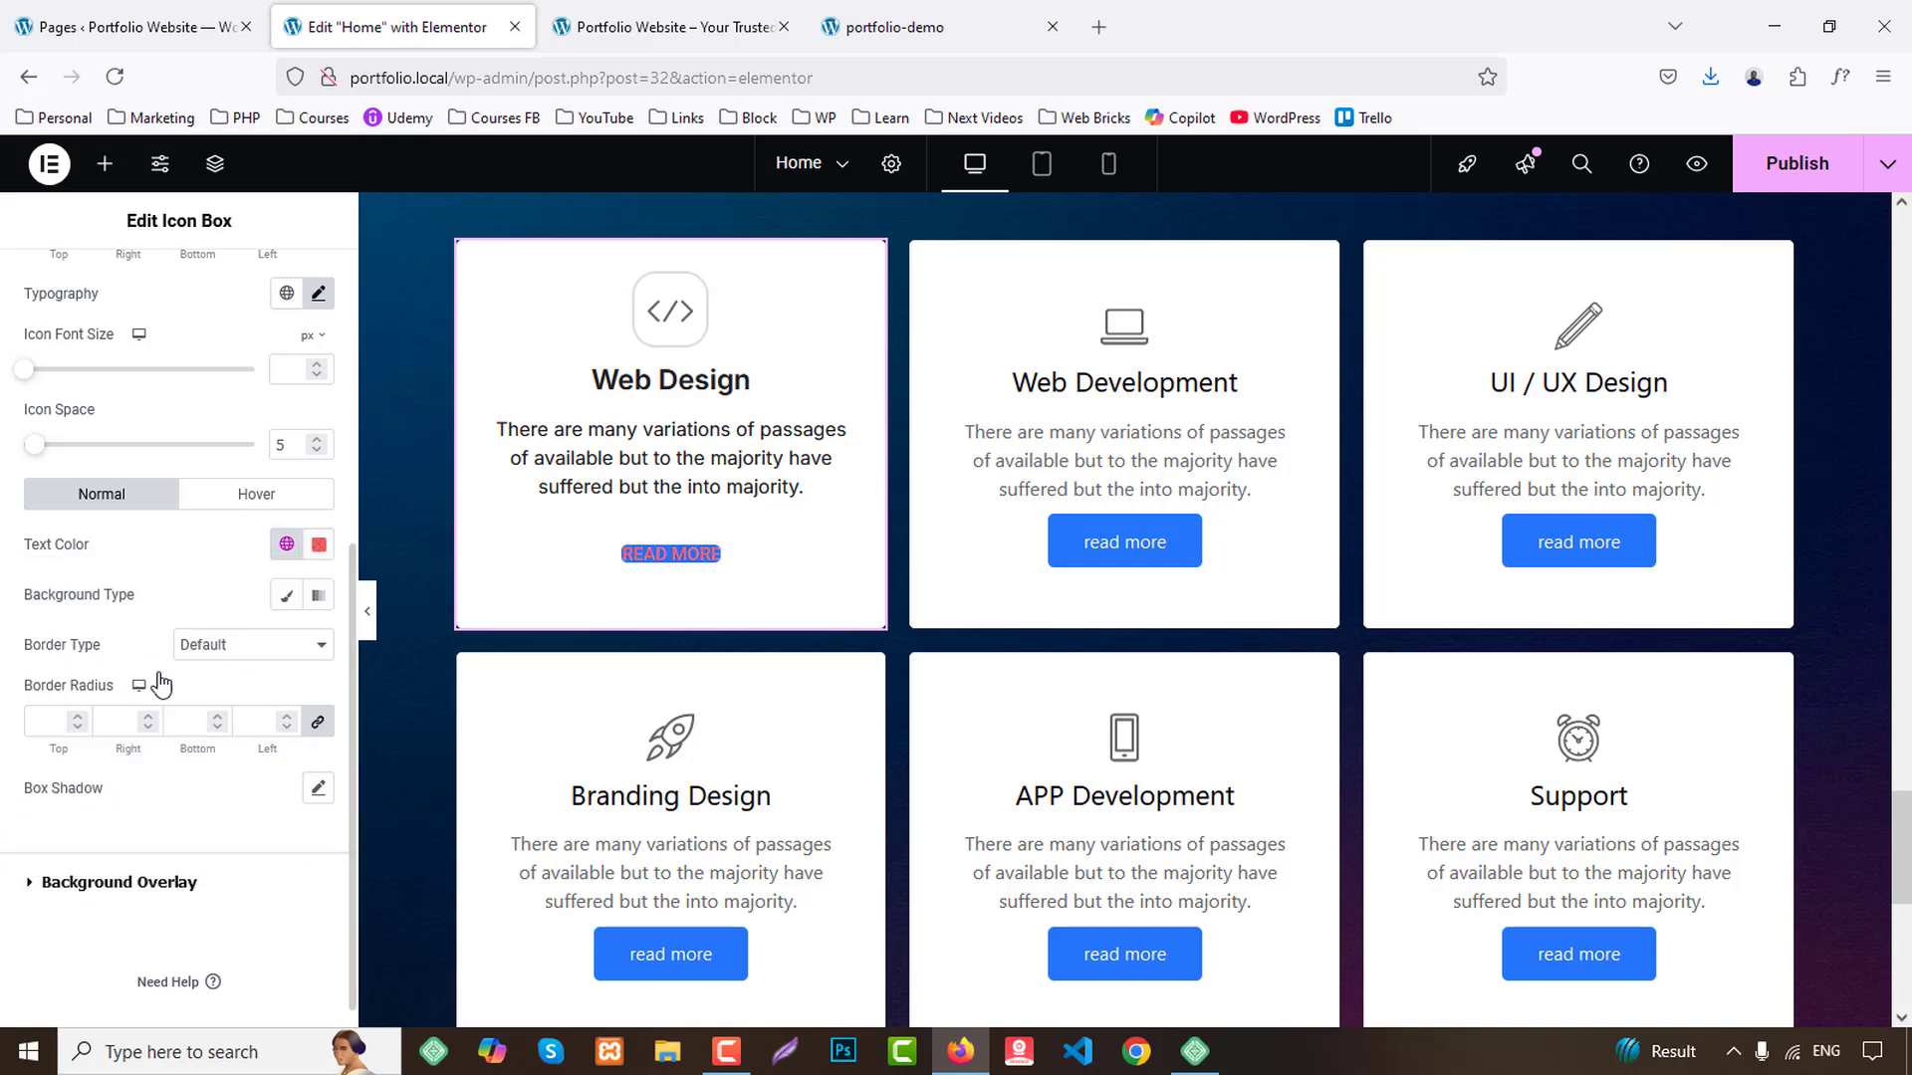
left_click(287, 595)
left_click(318, 644)
left_click_drag(456, 958, 136, 956)
left_click(232, 540)
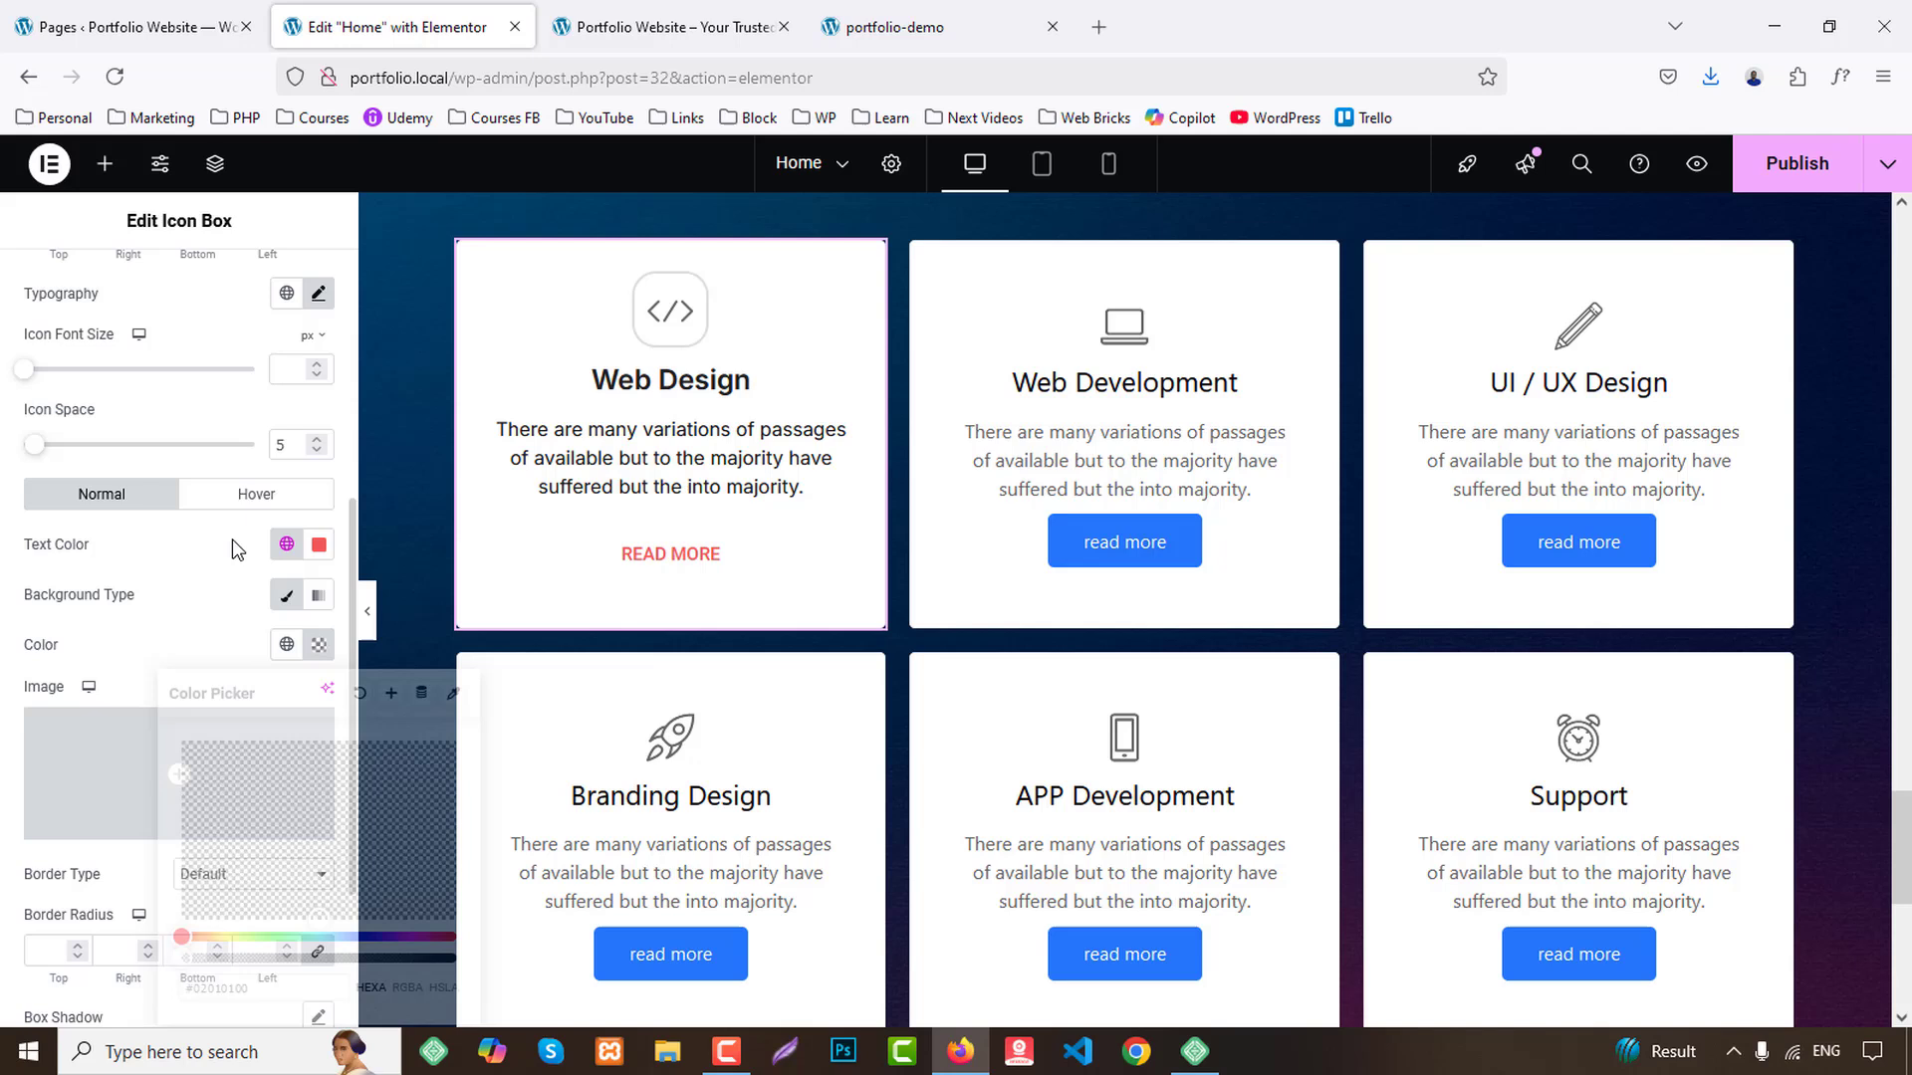
Set the hover text color of the Web Design card's button to the global Secondary color.
left_click(255, 493)
left_click(288, 545)
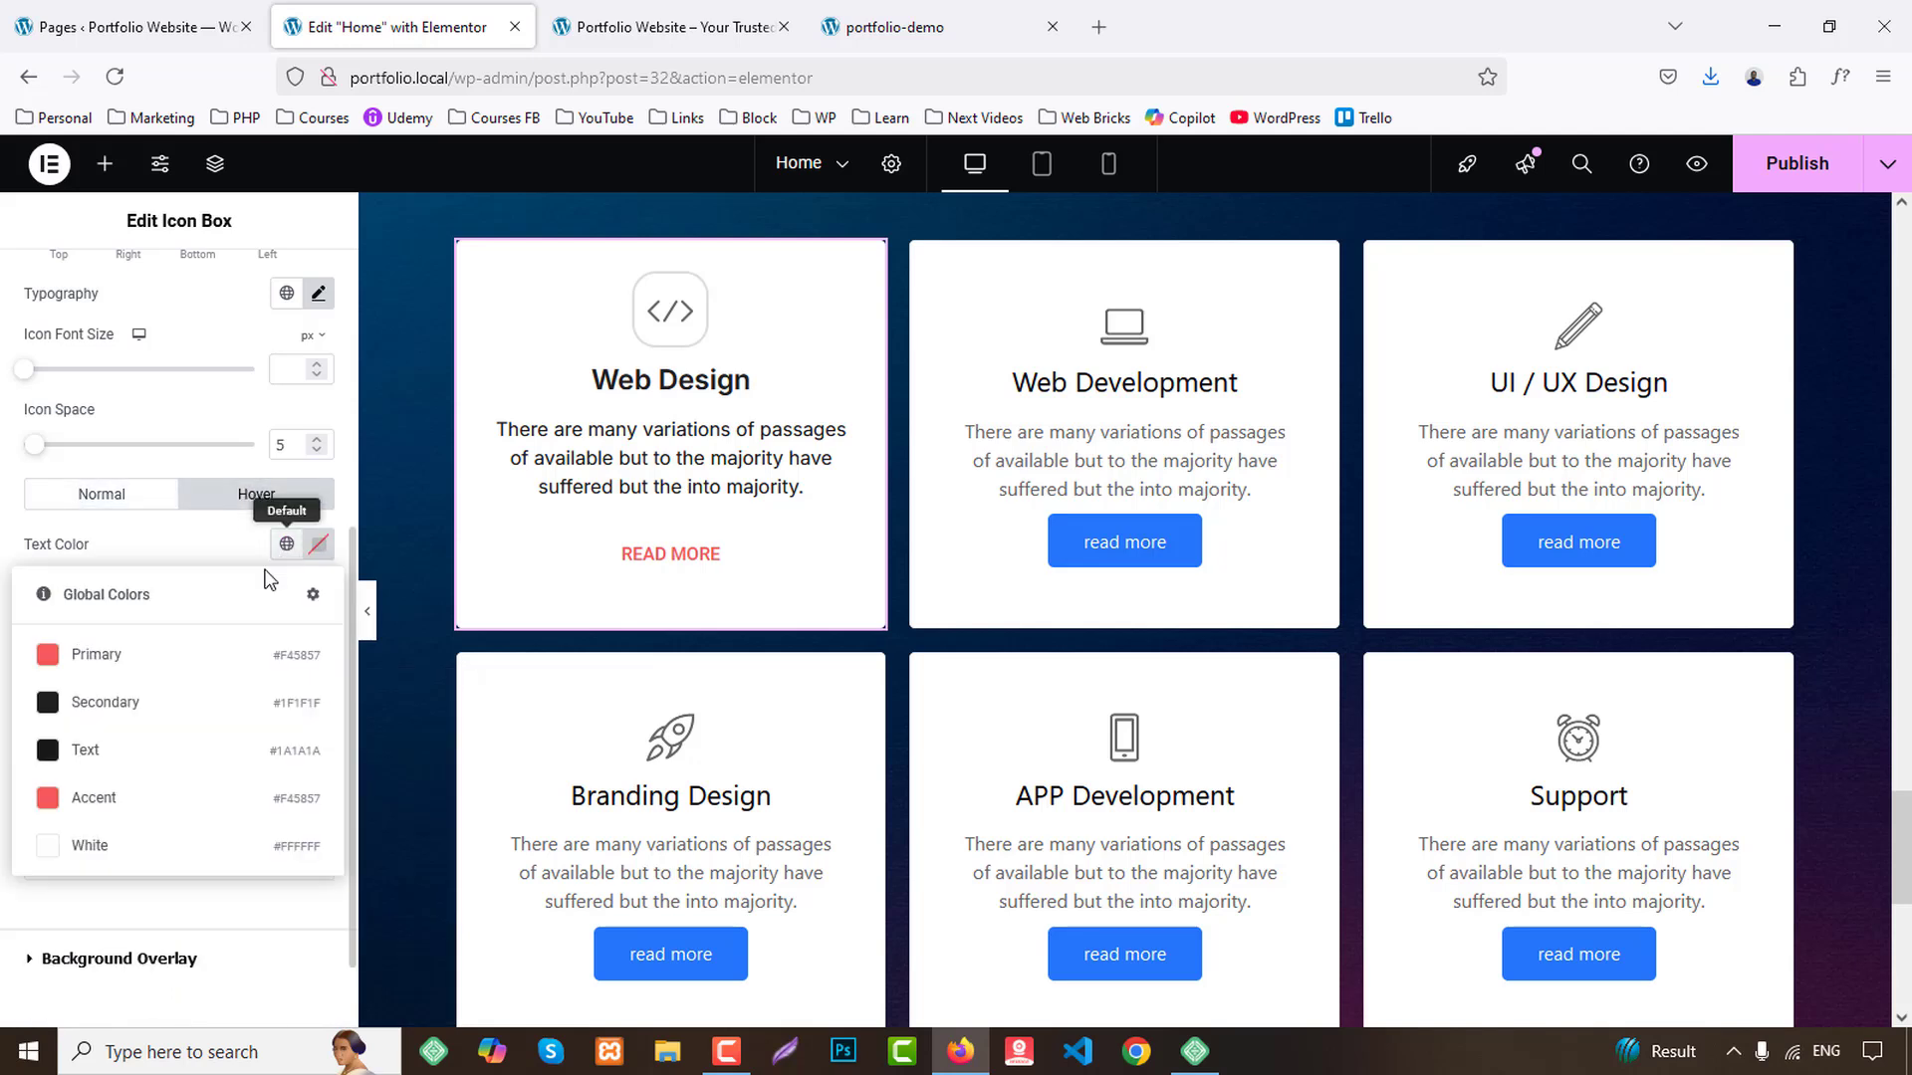
left_click(97, 699)
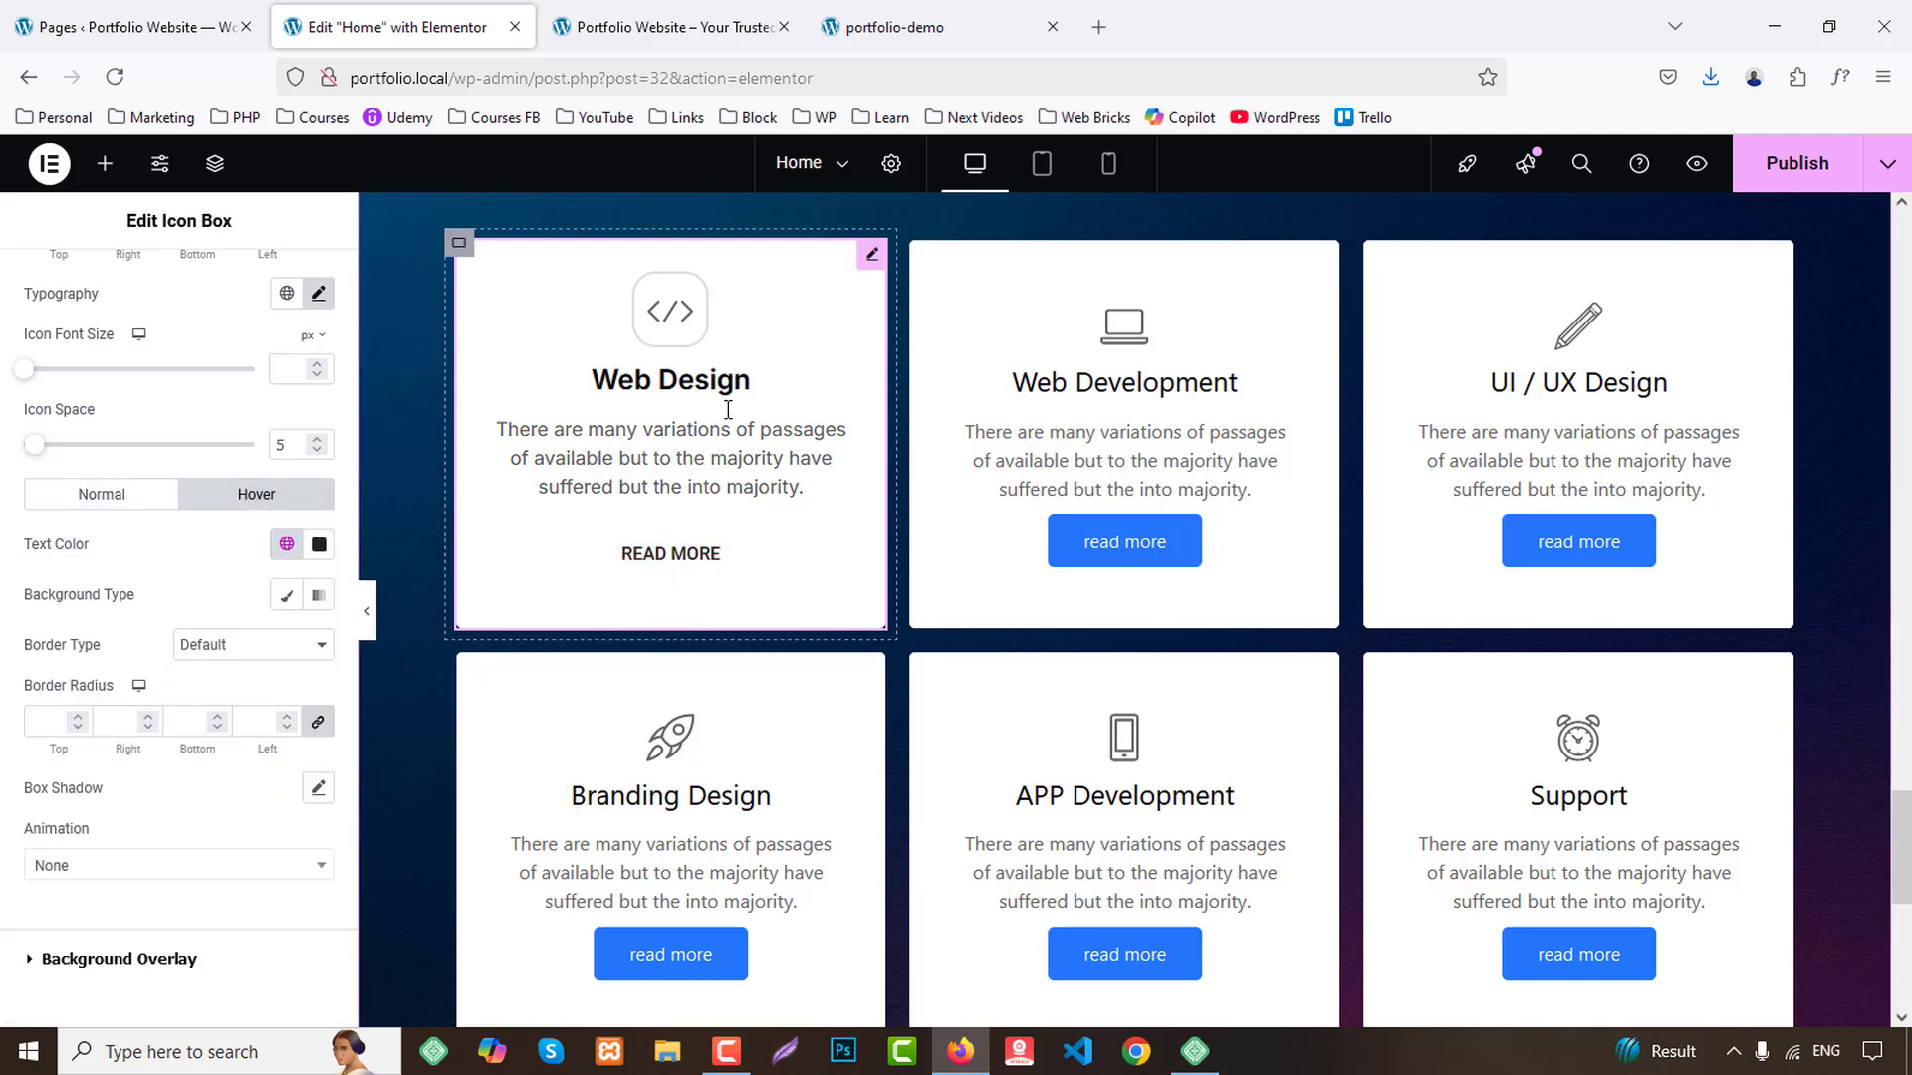
Copy the Web Design card and paste its style onto the Web Development and UI / UX Design cards.
right_click(686, 439)
left_click(752, 555)
right_click(1076, 550)
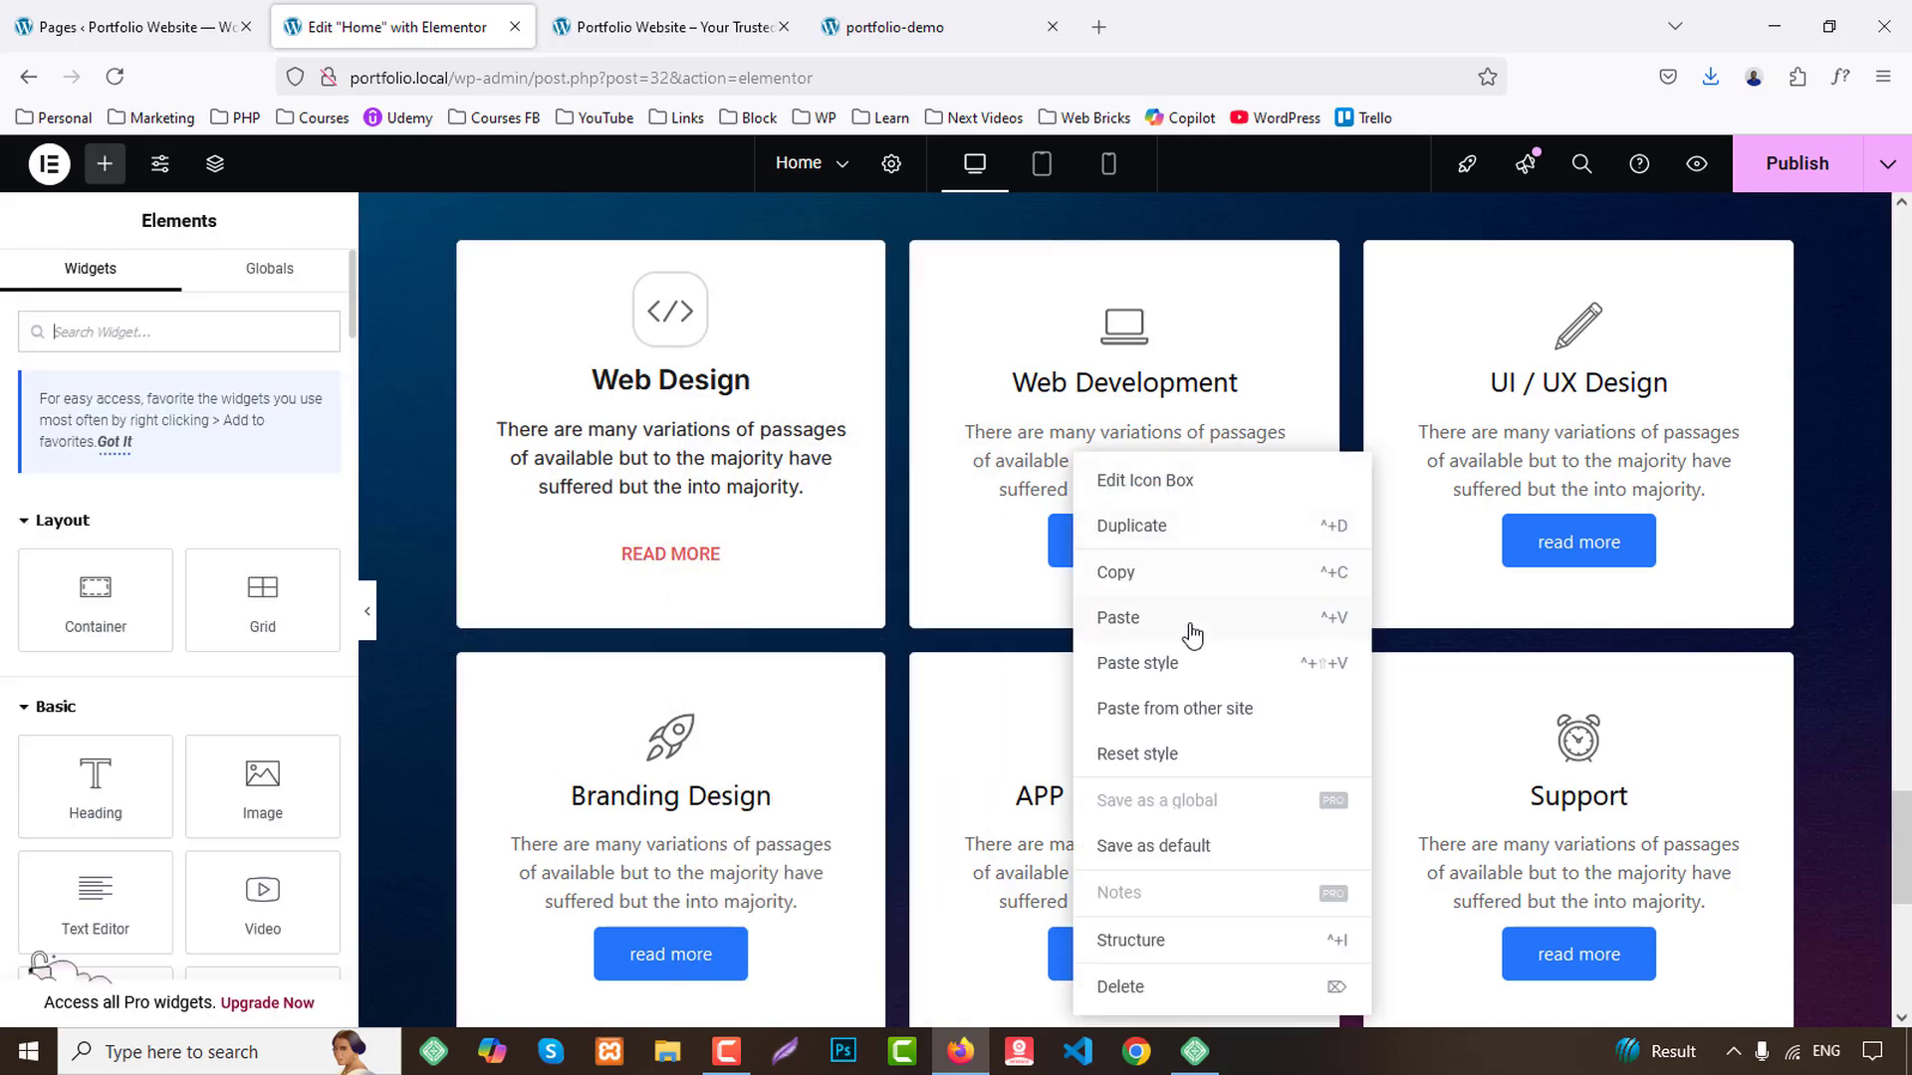
left_click(1189, 662)
right_click(1573, 445)
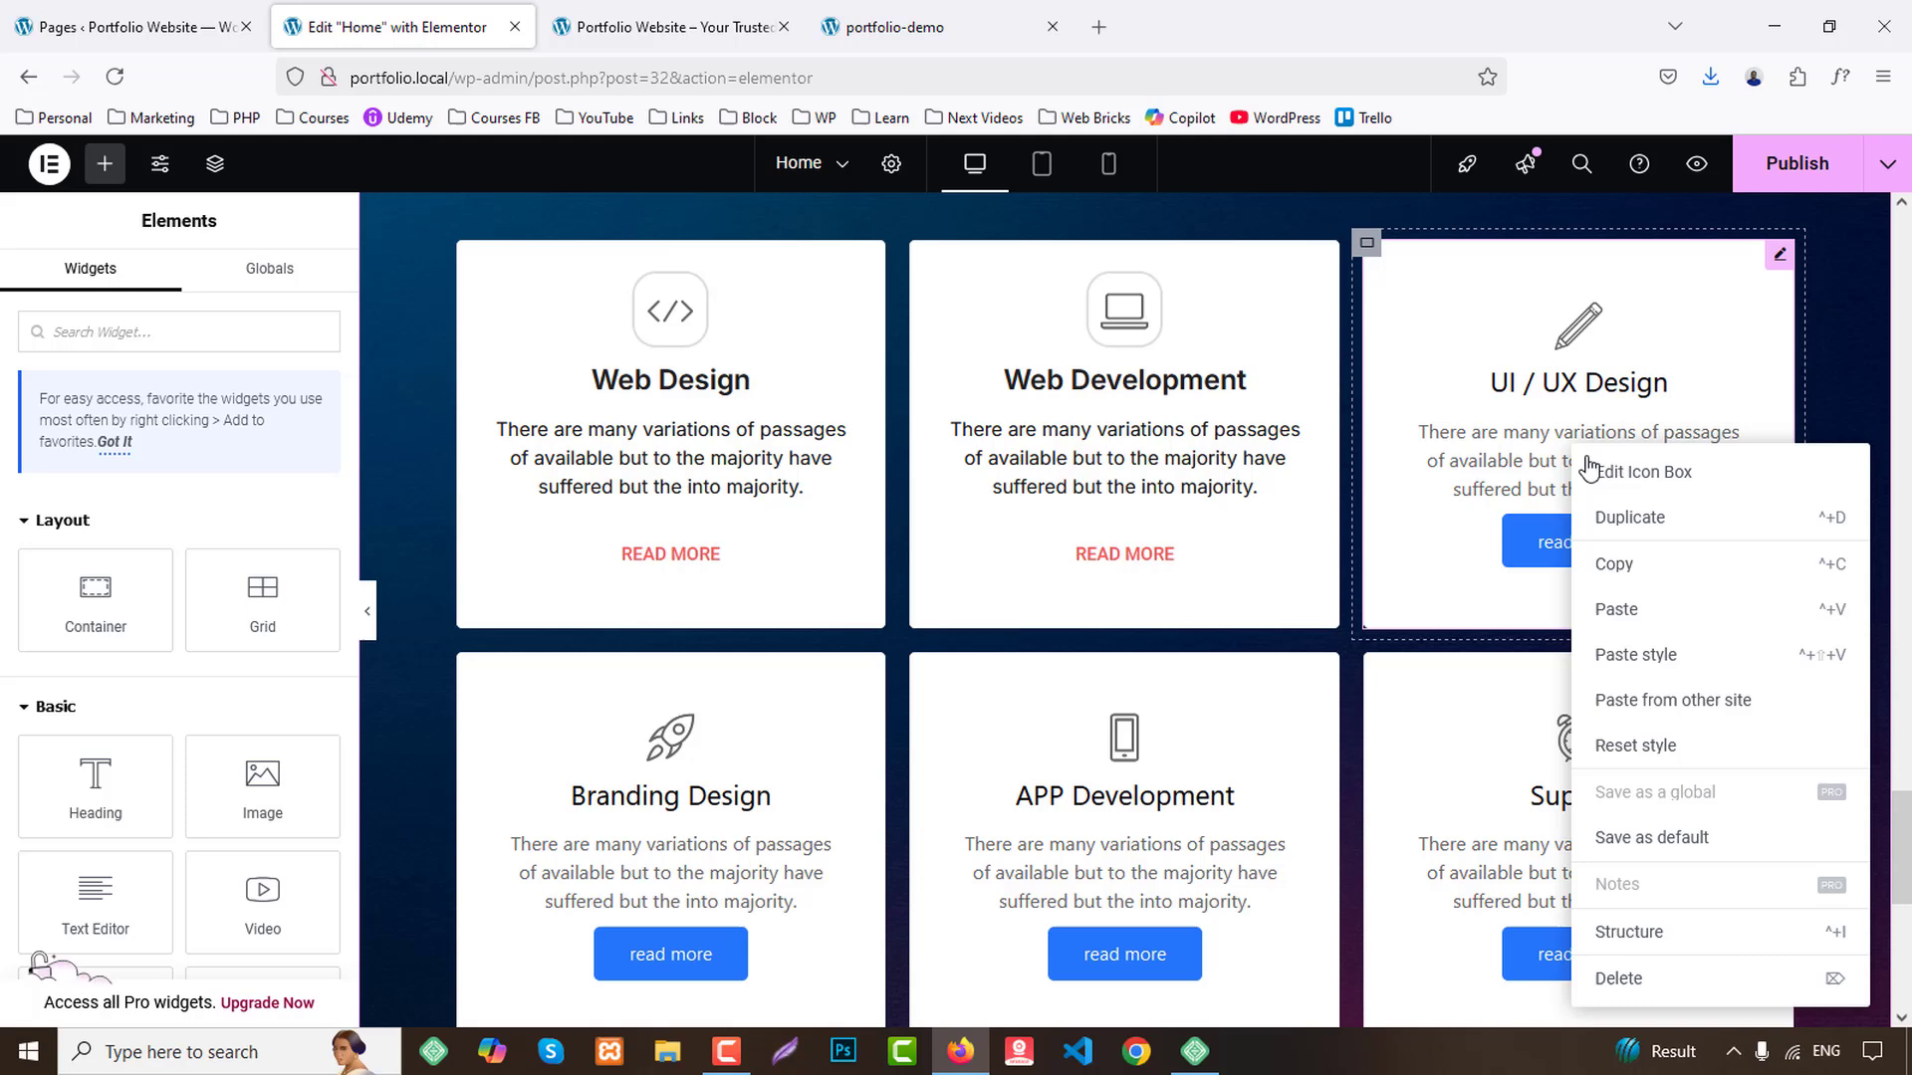
left_click(1645, 655)
Paste the copied card style onto the Branding Design, APP Development and Support cards.
scroll(850, 670, "down", 4)
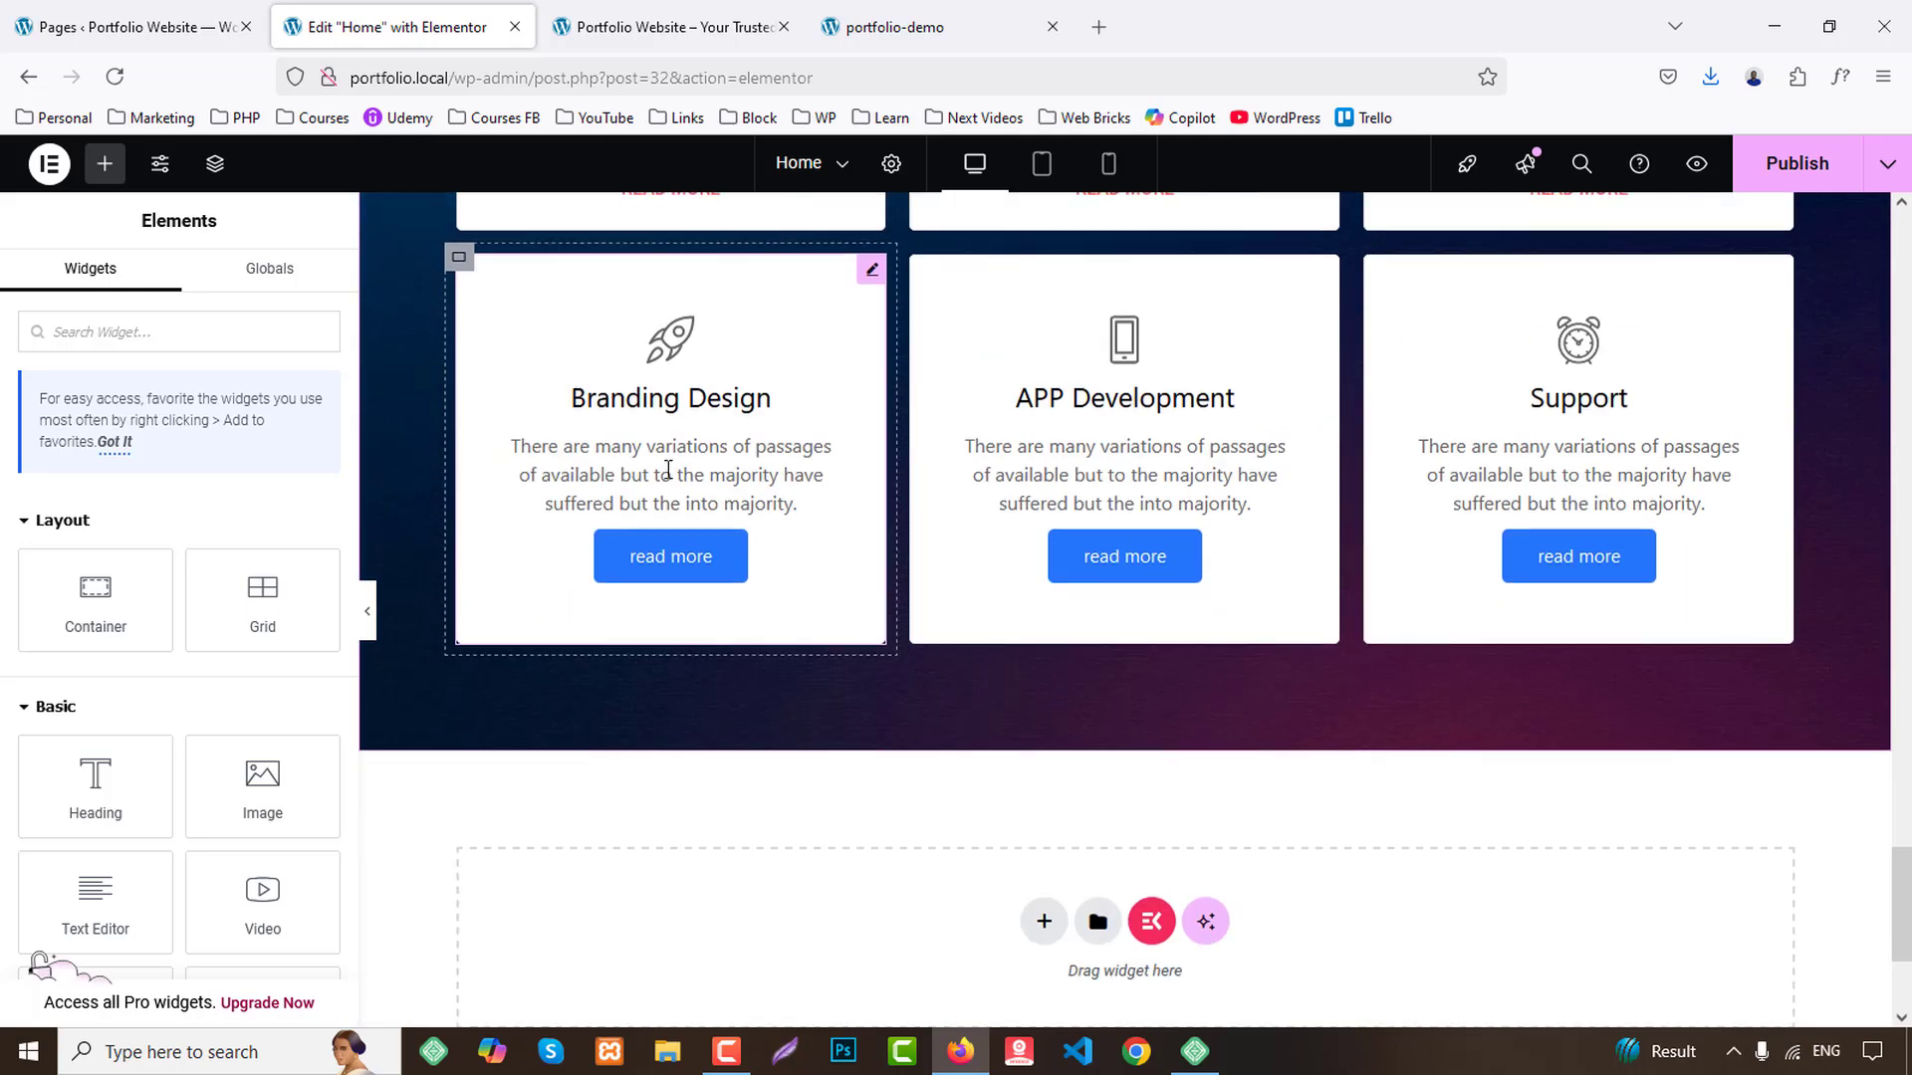
right_click(668, 470)
left_click(757, 681)
right_click(1123, 418)
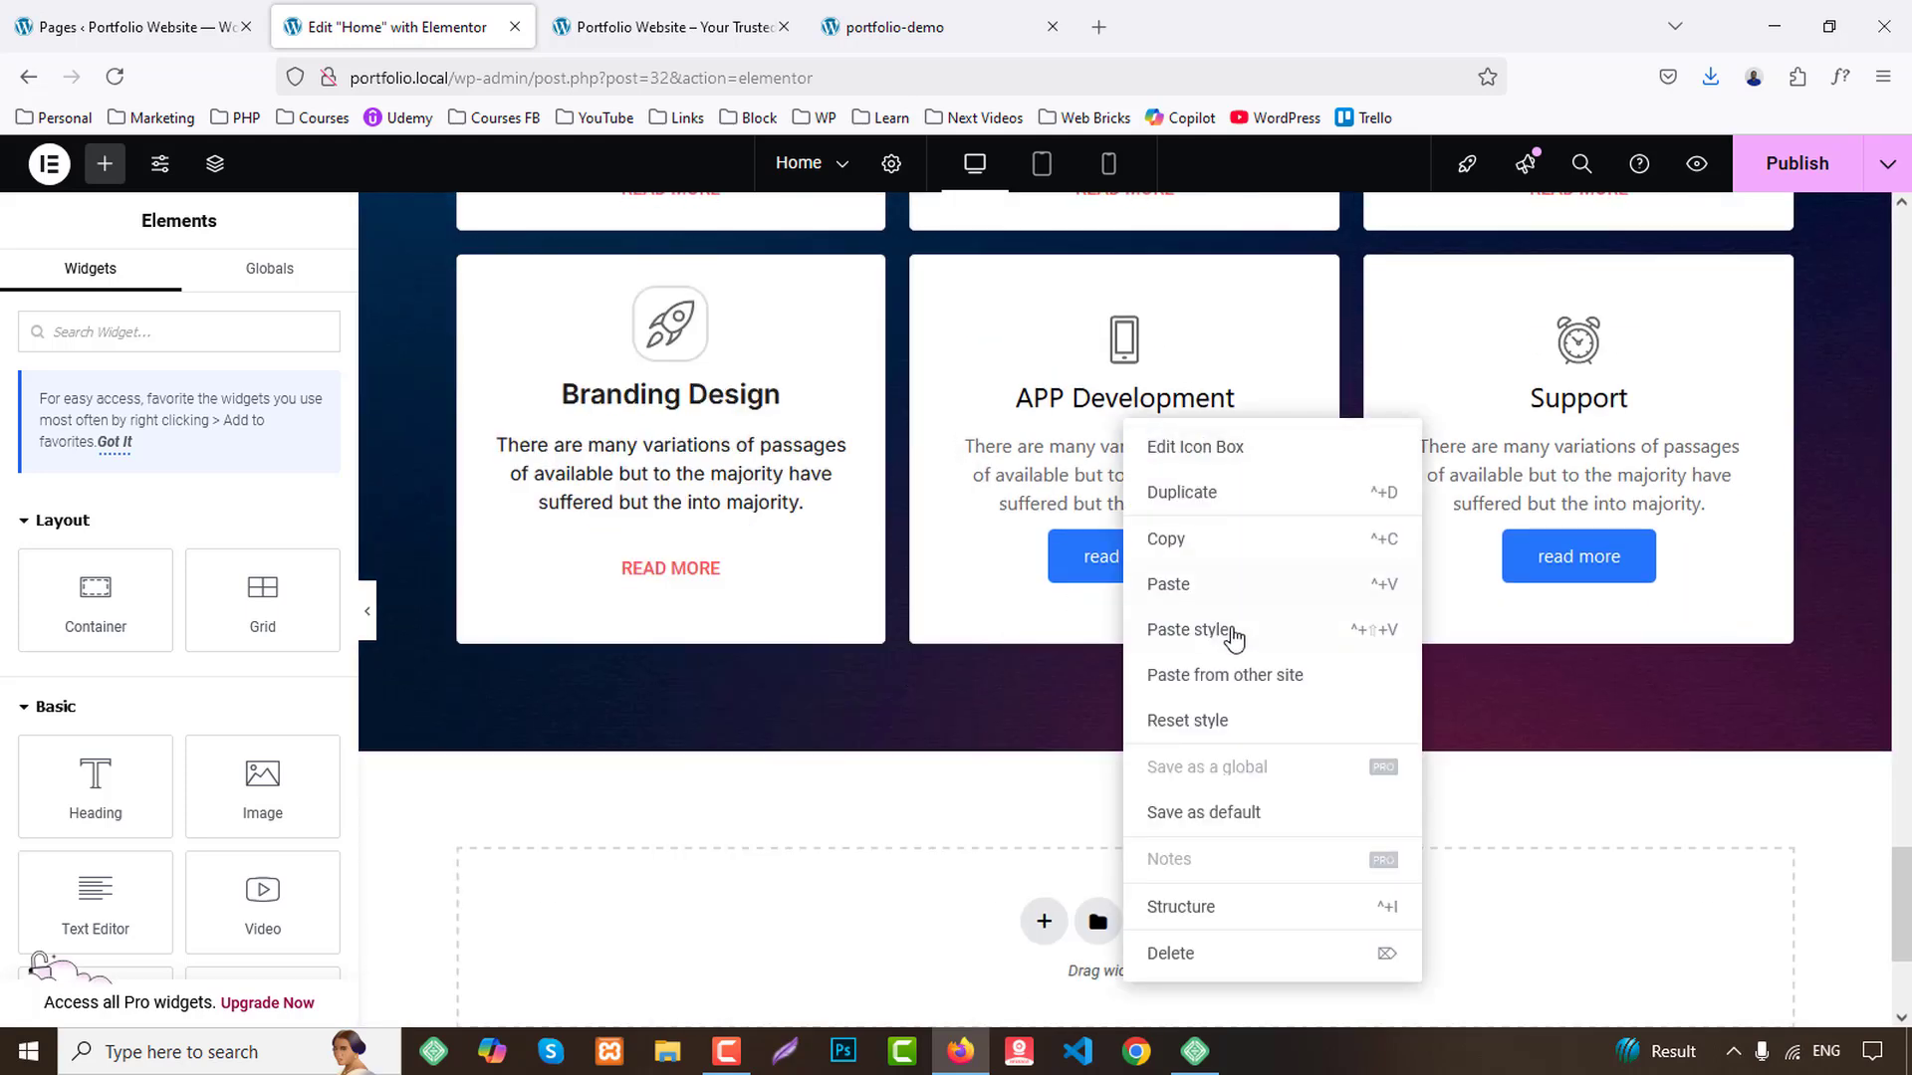
left_click(1233, 637)
right_click(1573, 448)
left_click(1638, 652)
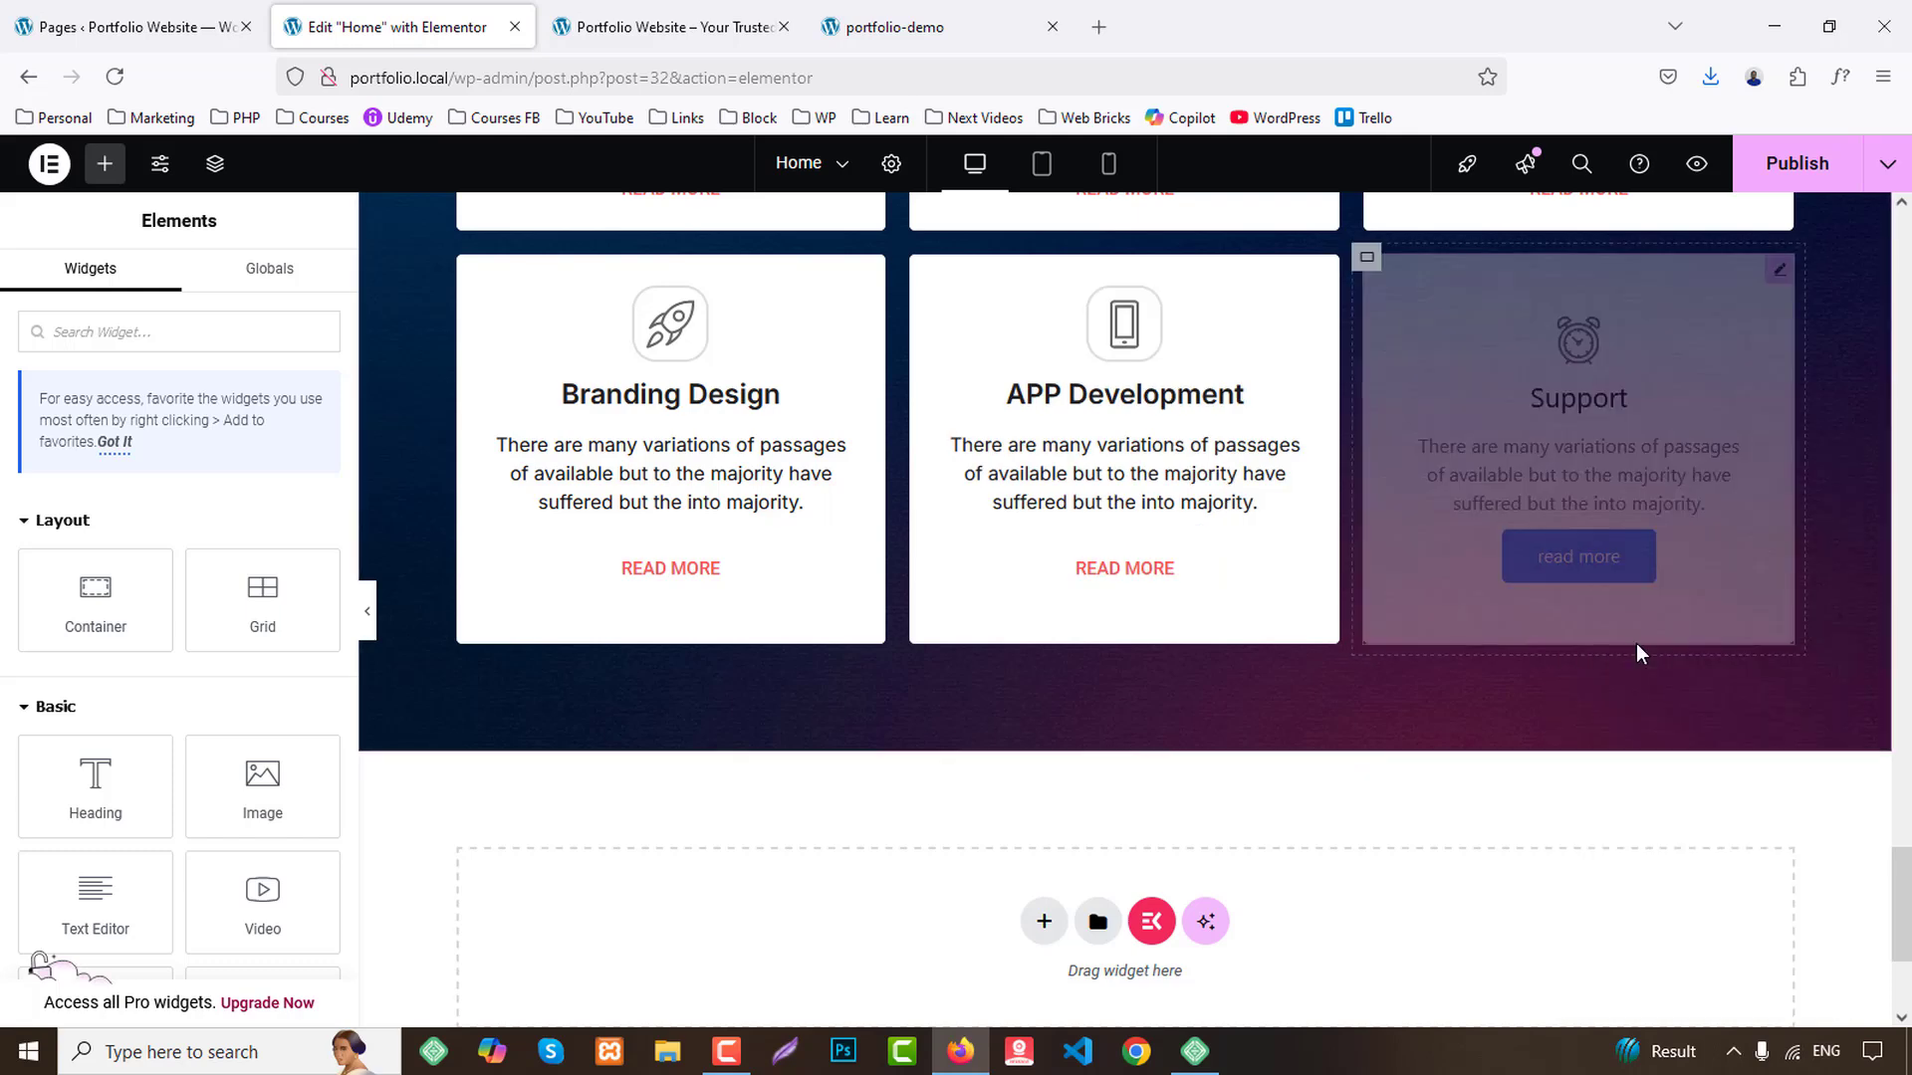
Publish the home page and review the My Services cards in the site preview.
left_click(1787, 178)
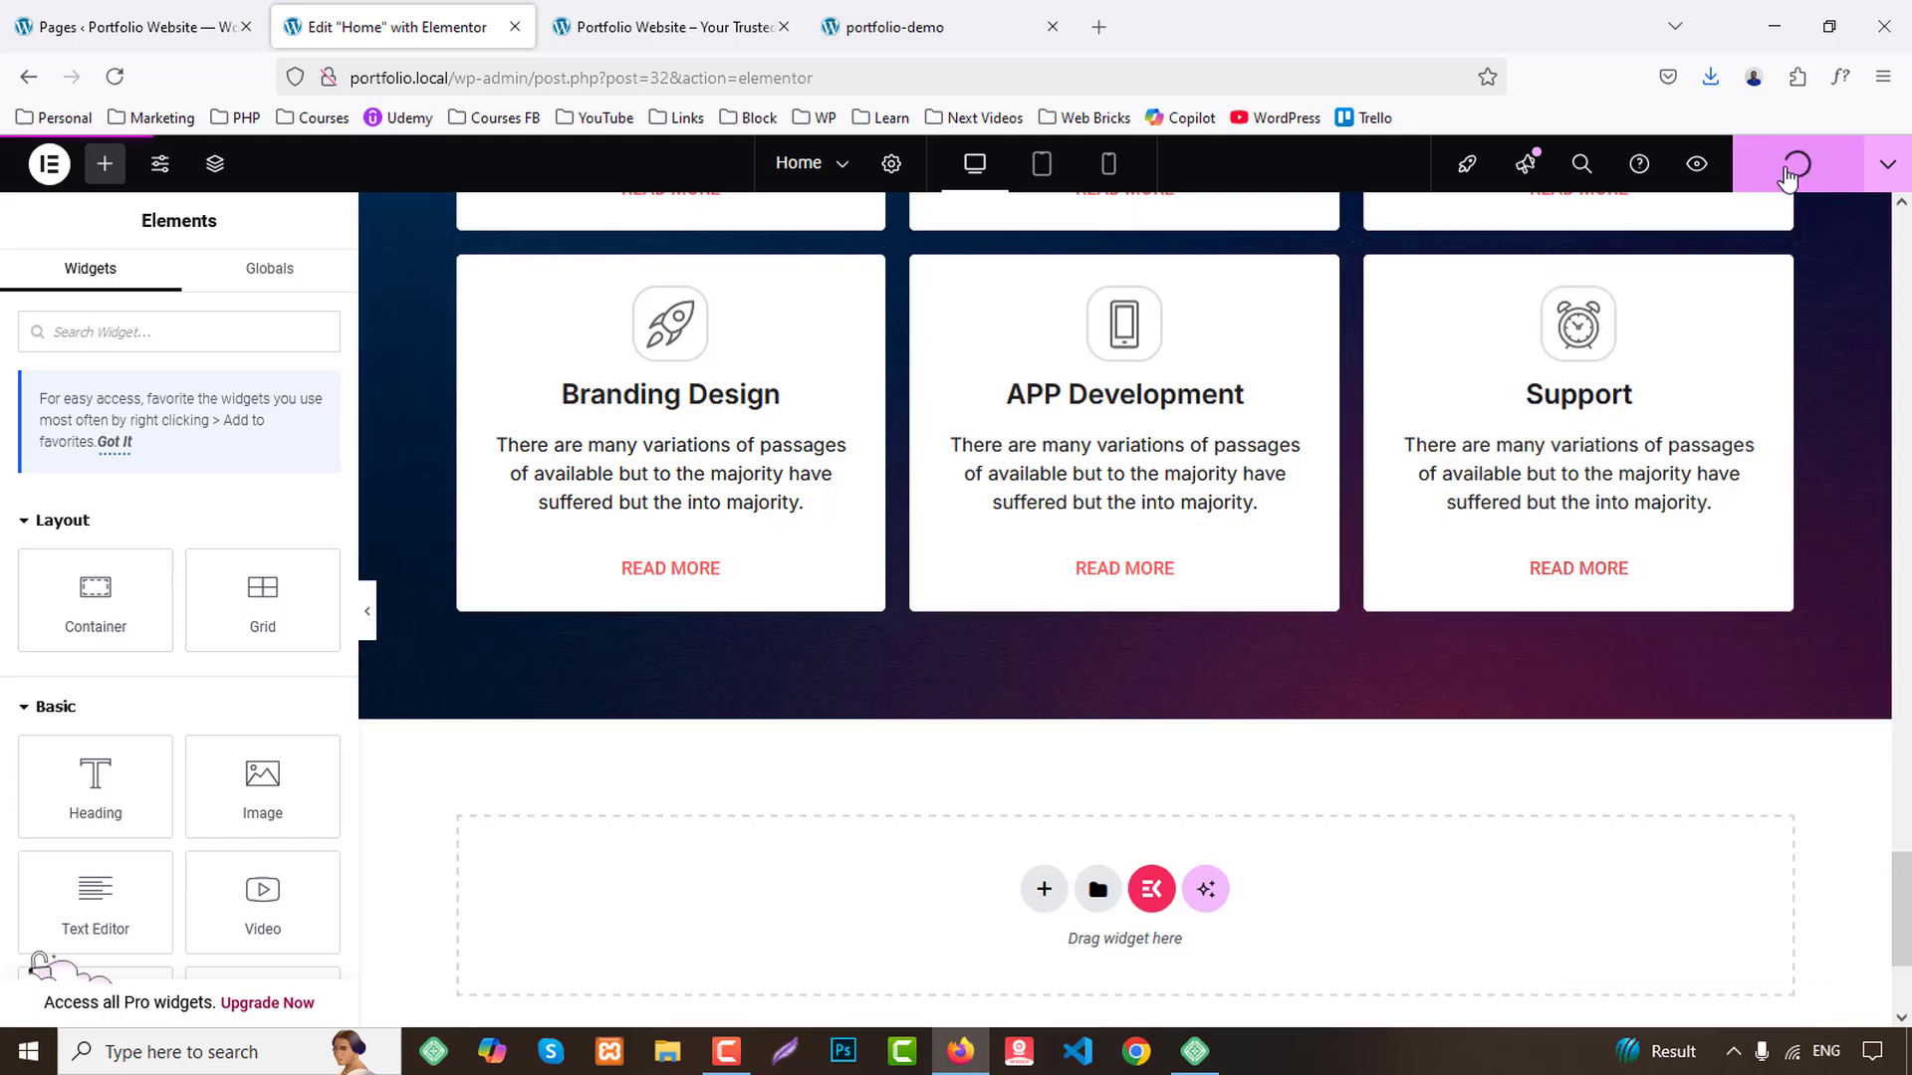
left_click(667, 27)
scroll(1117, 549, "down", 5)
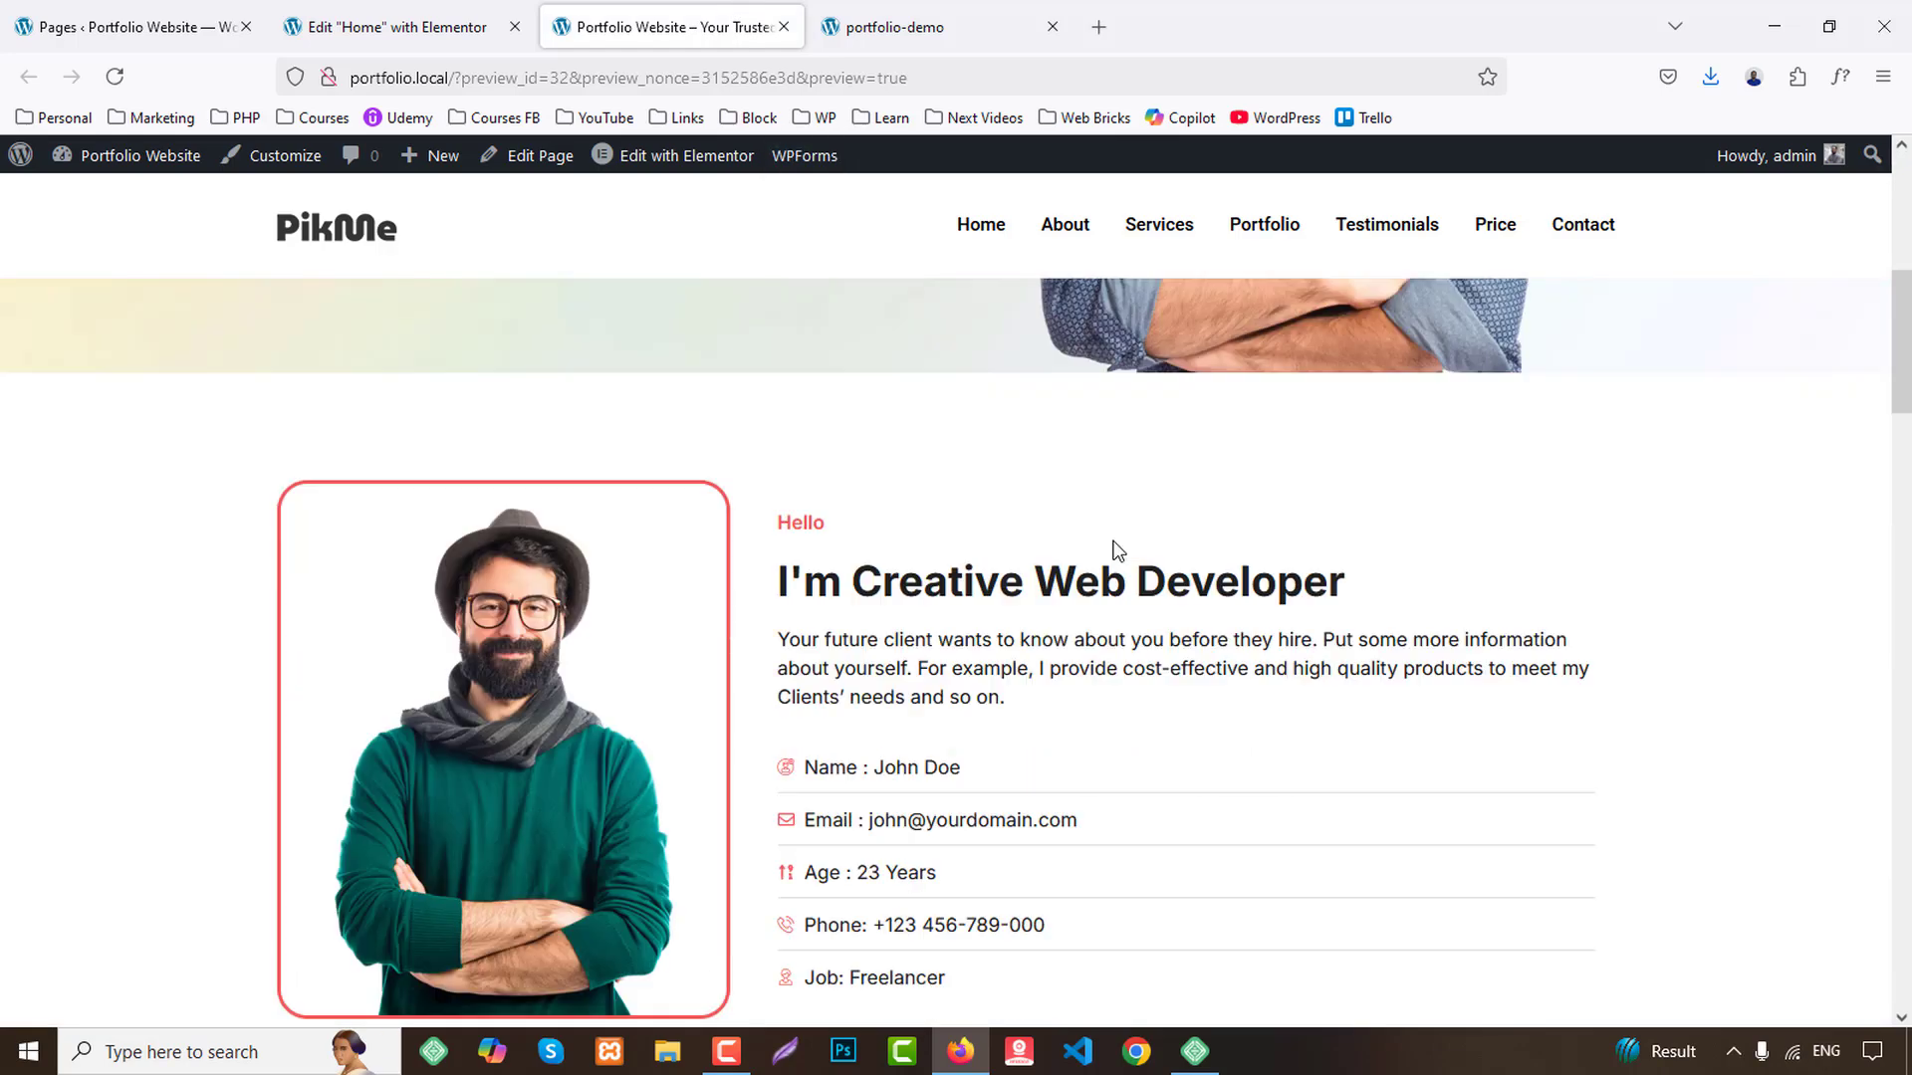
scroll(1113, 542, "down", 15)
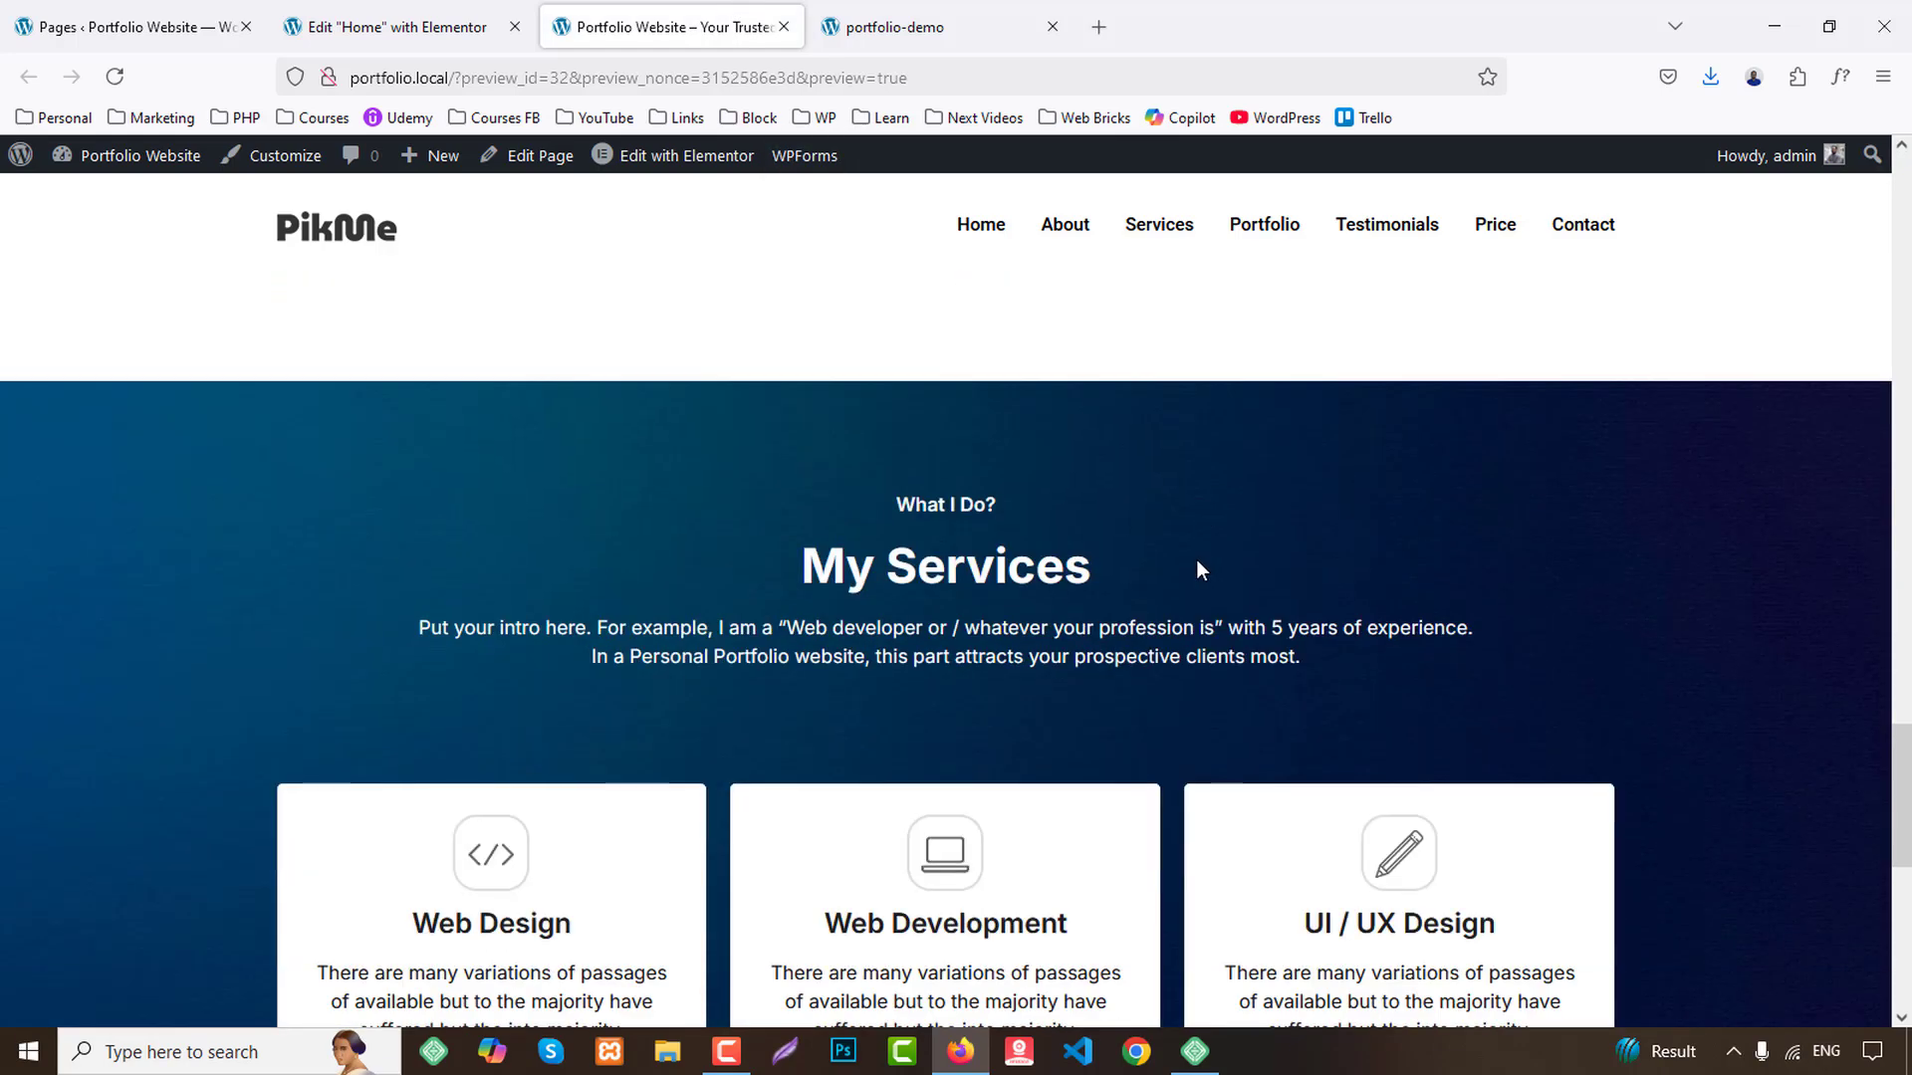
scroll(1197, 562, "down", 7)
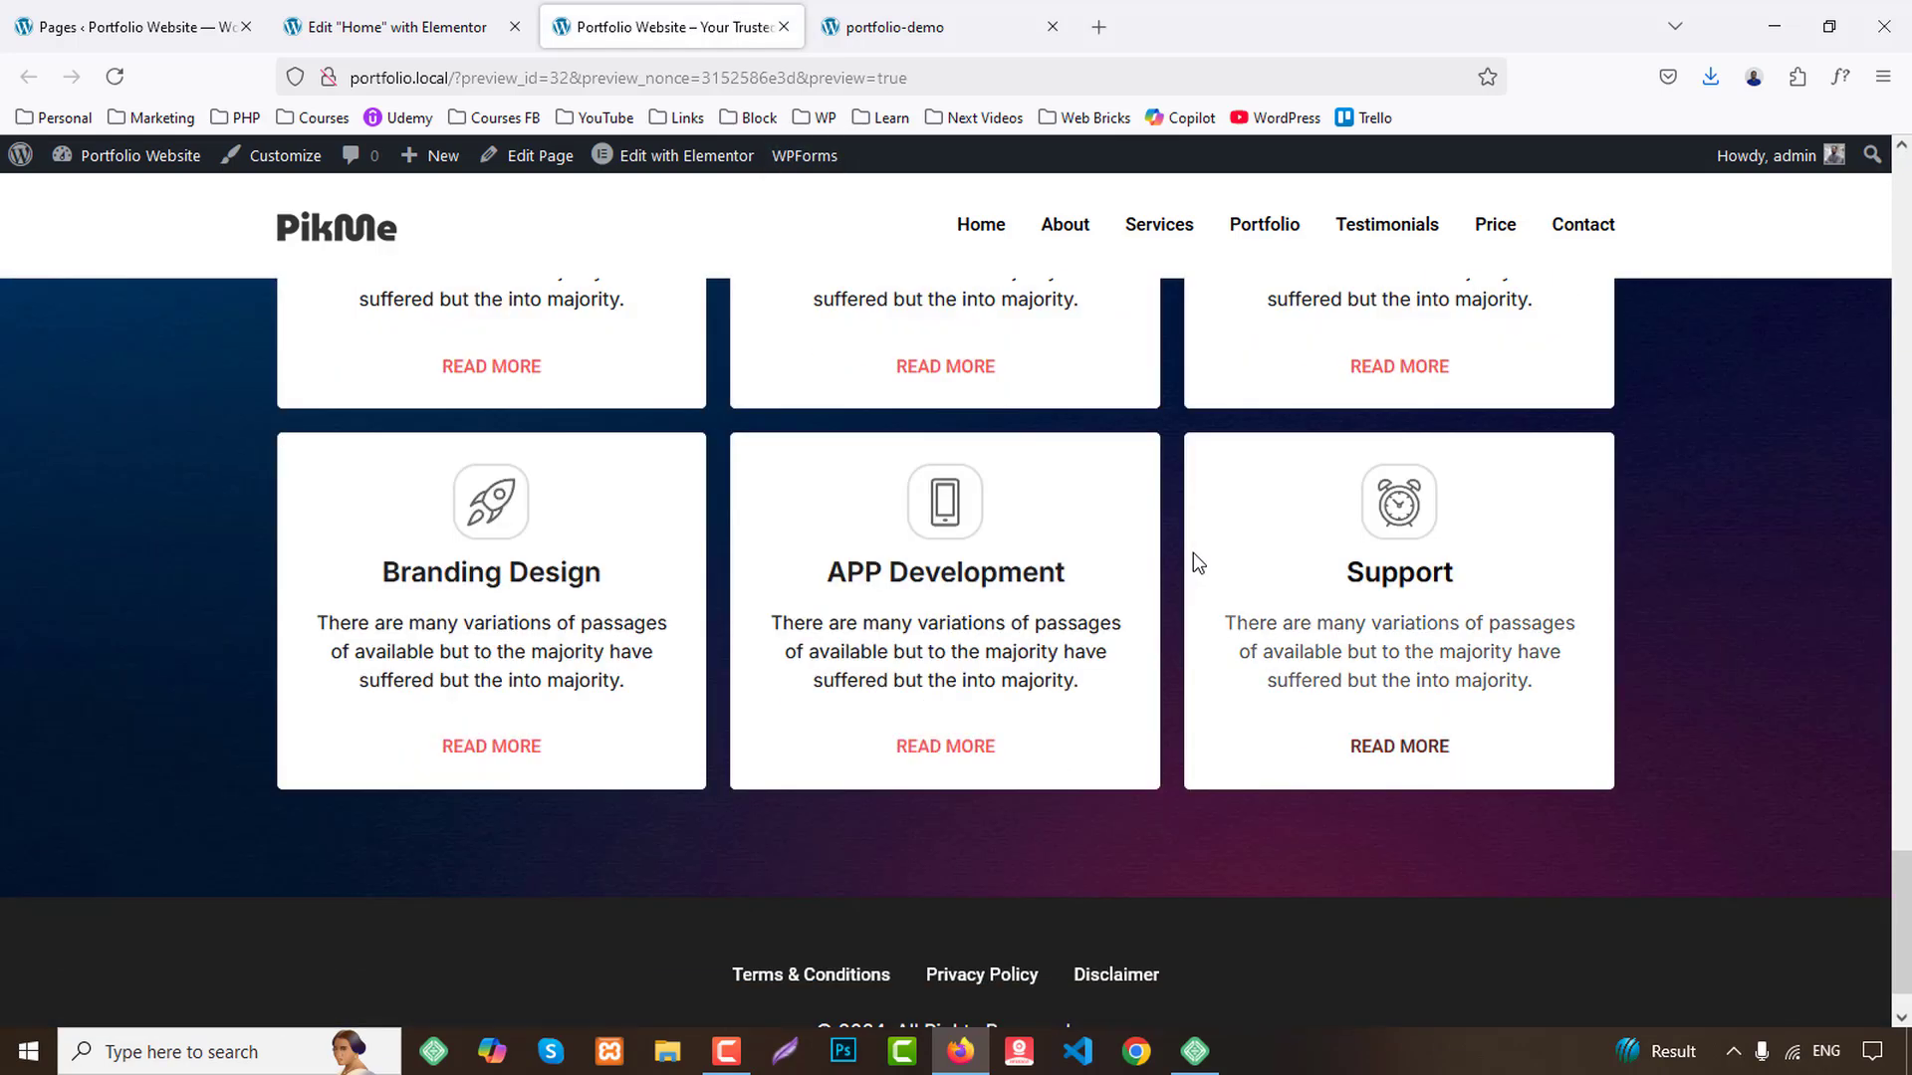
Check the demo's counter section, then add a Flexbox container with four equal columns below the My Services section.
left_click(899, 27)
scroll(1271, 571, "down", 7)
scroll(1283, 539, "up", 3)
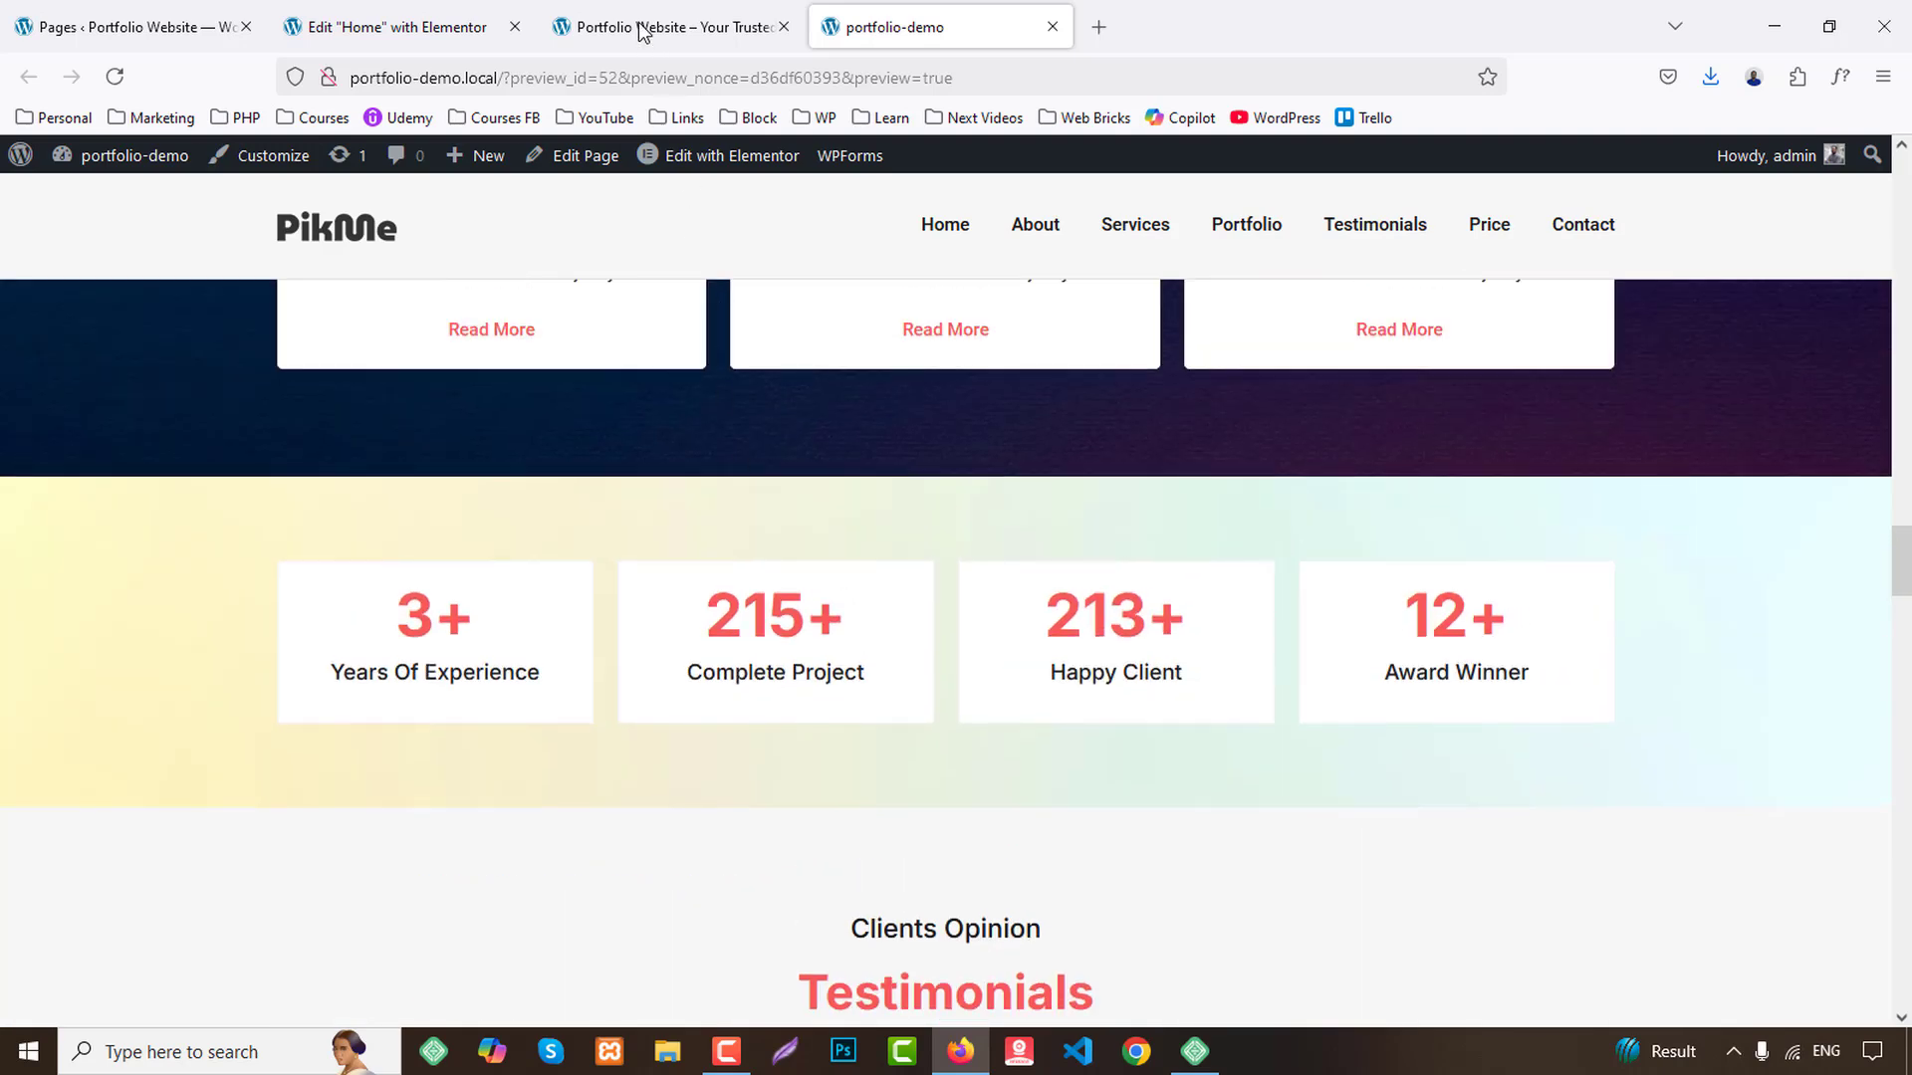
left_click(398, 27)
scroll(1195, 647, "down", 3)
left_click(1042, 619)
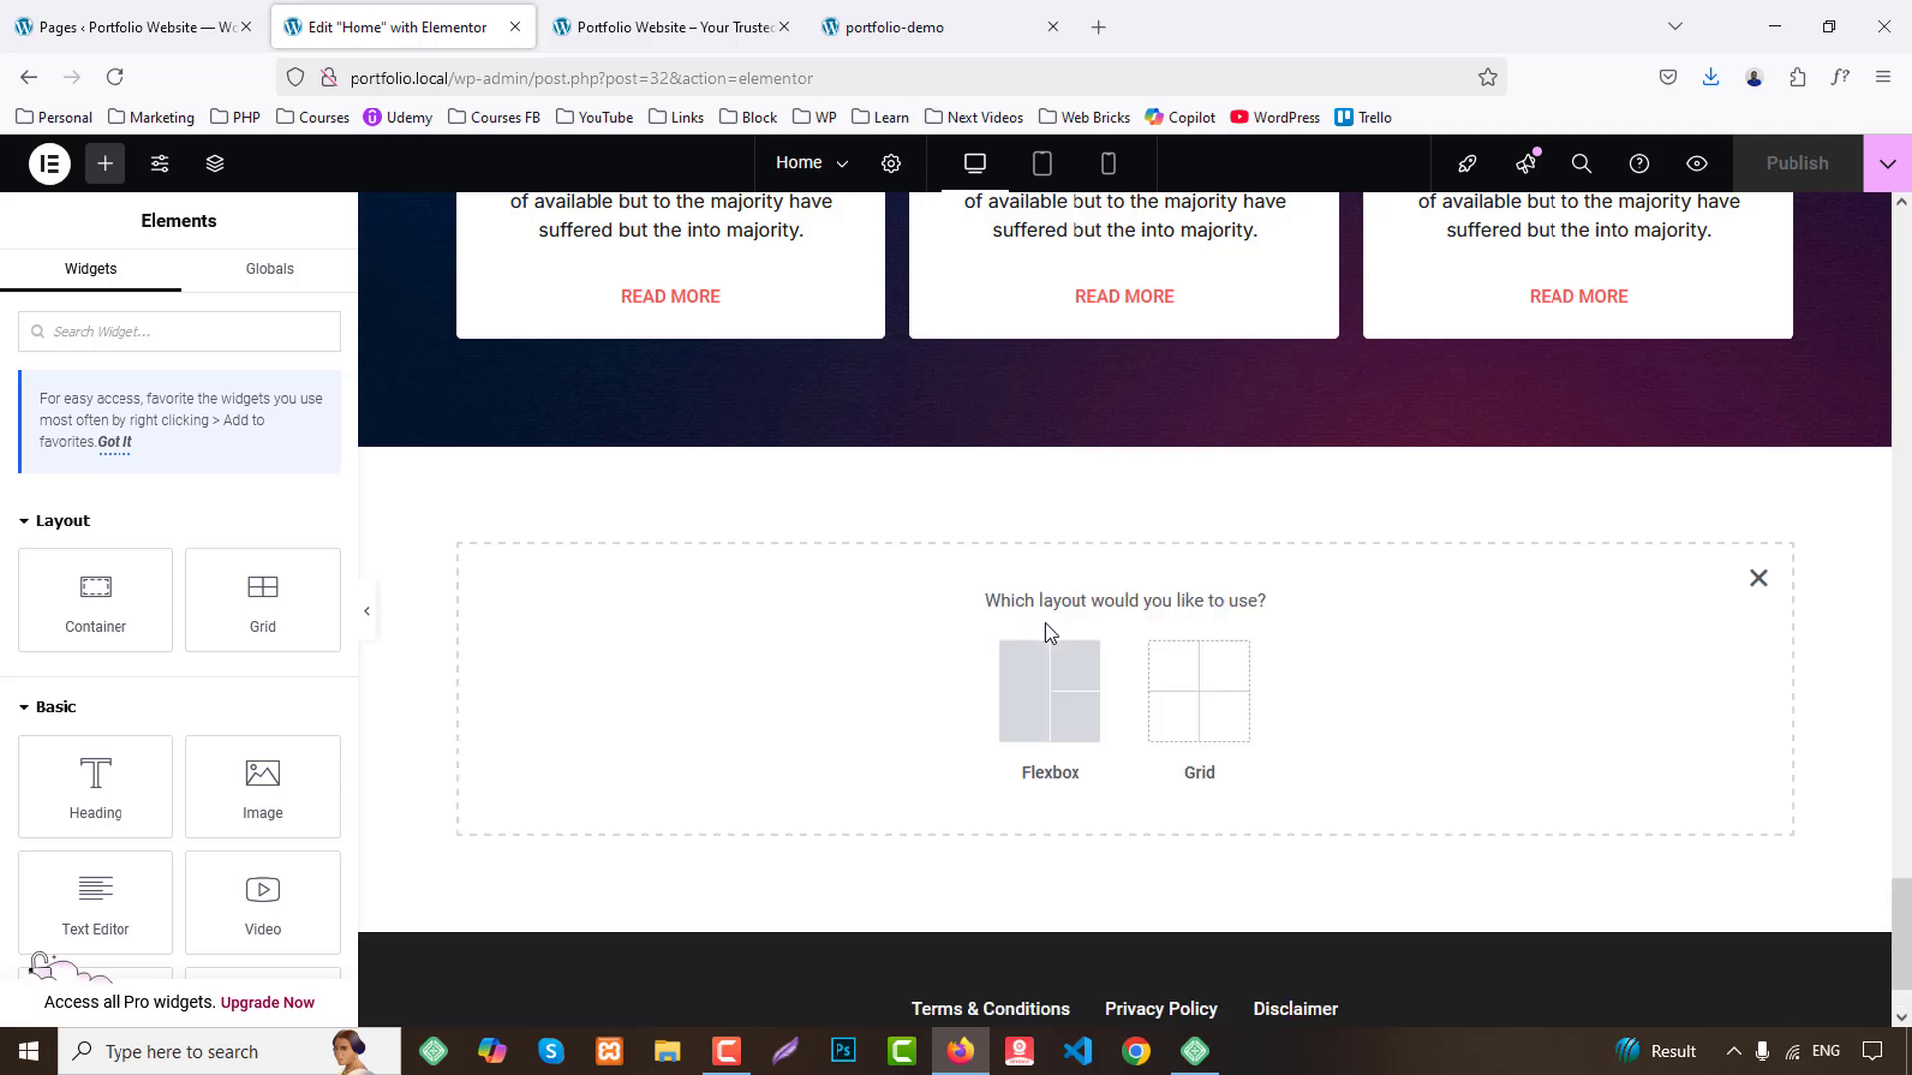
left_click(1029, 694)
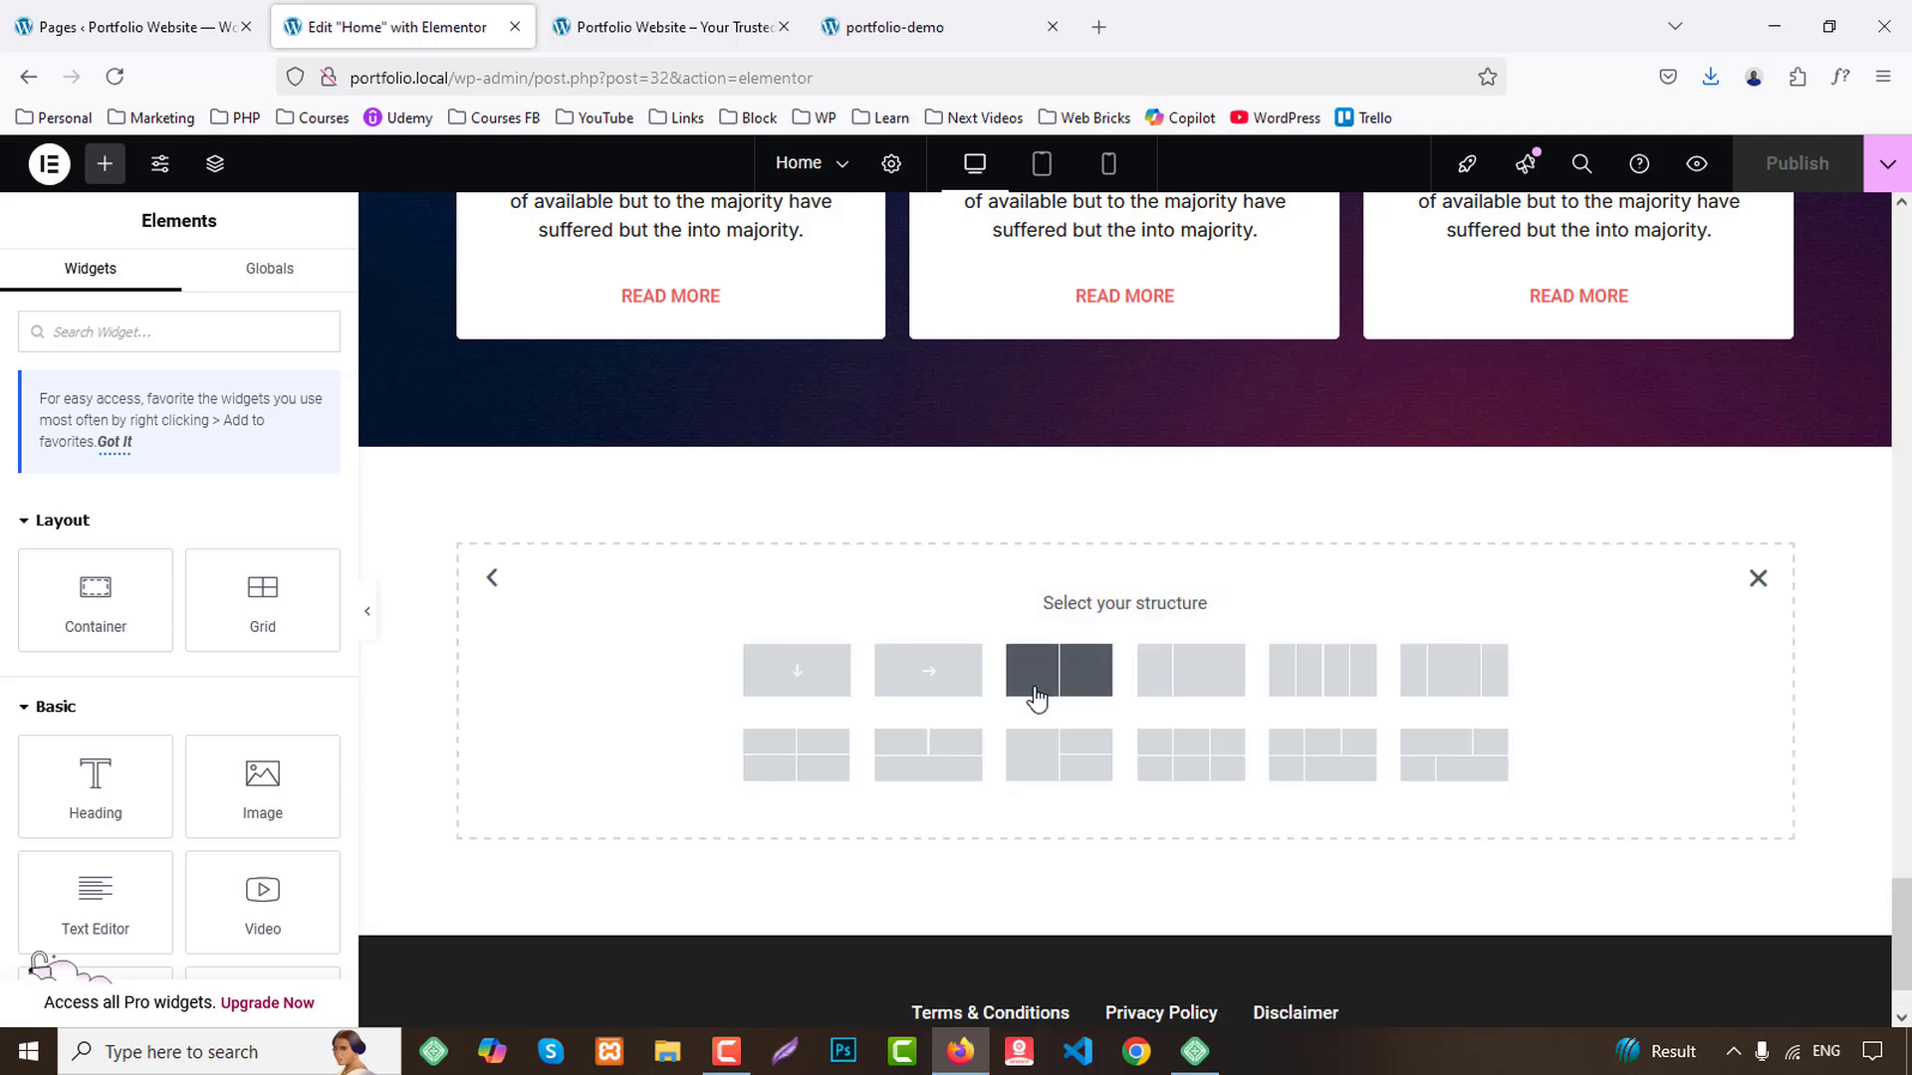
left_click(1332, 669)
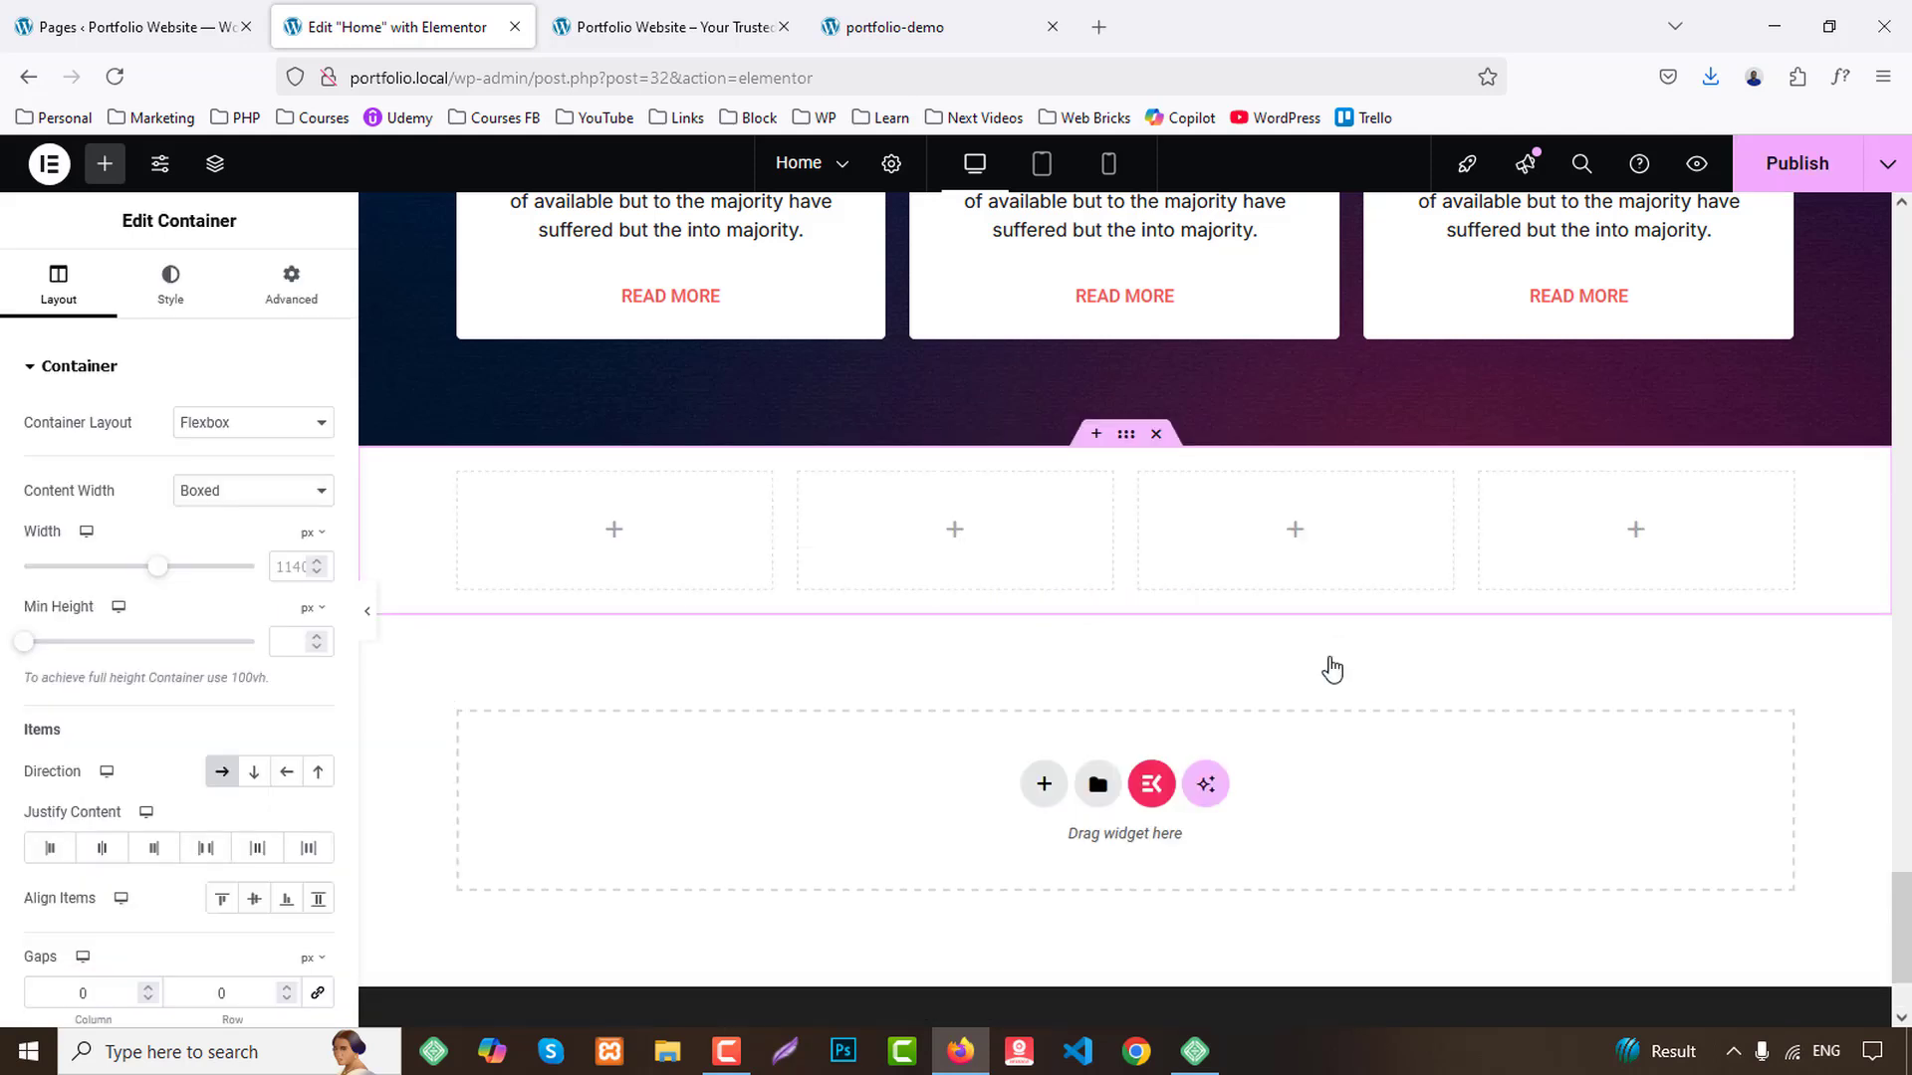
Give the four-column container a classic background using the light pastel gradient image from the media library.
left_click(167, 289)
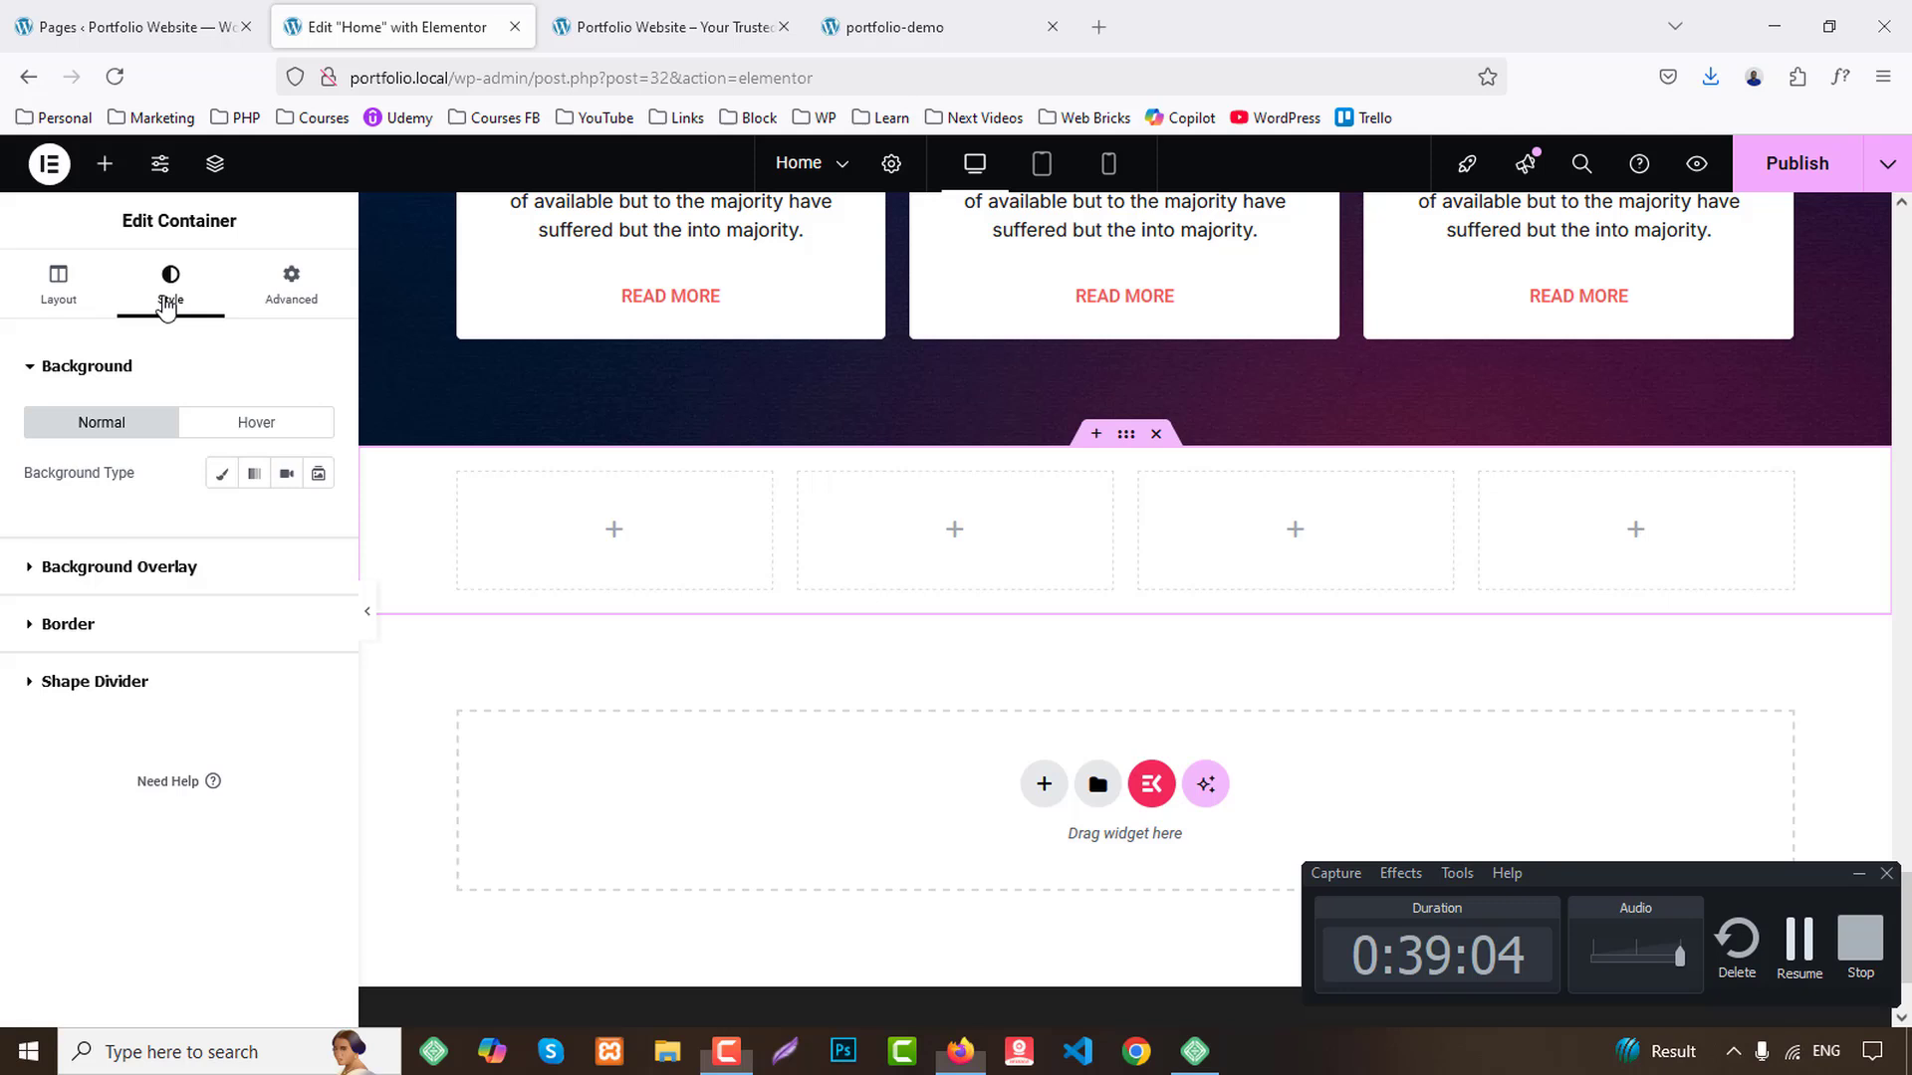
left_click(222, 474)
left_click(248, 640)
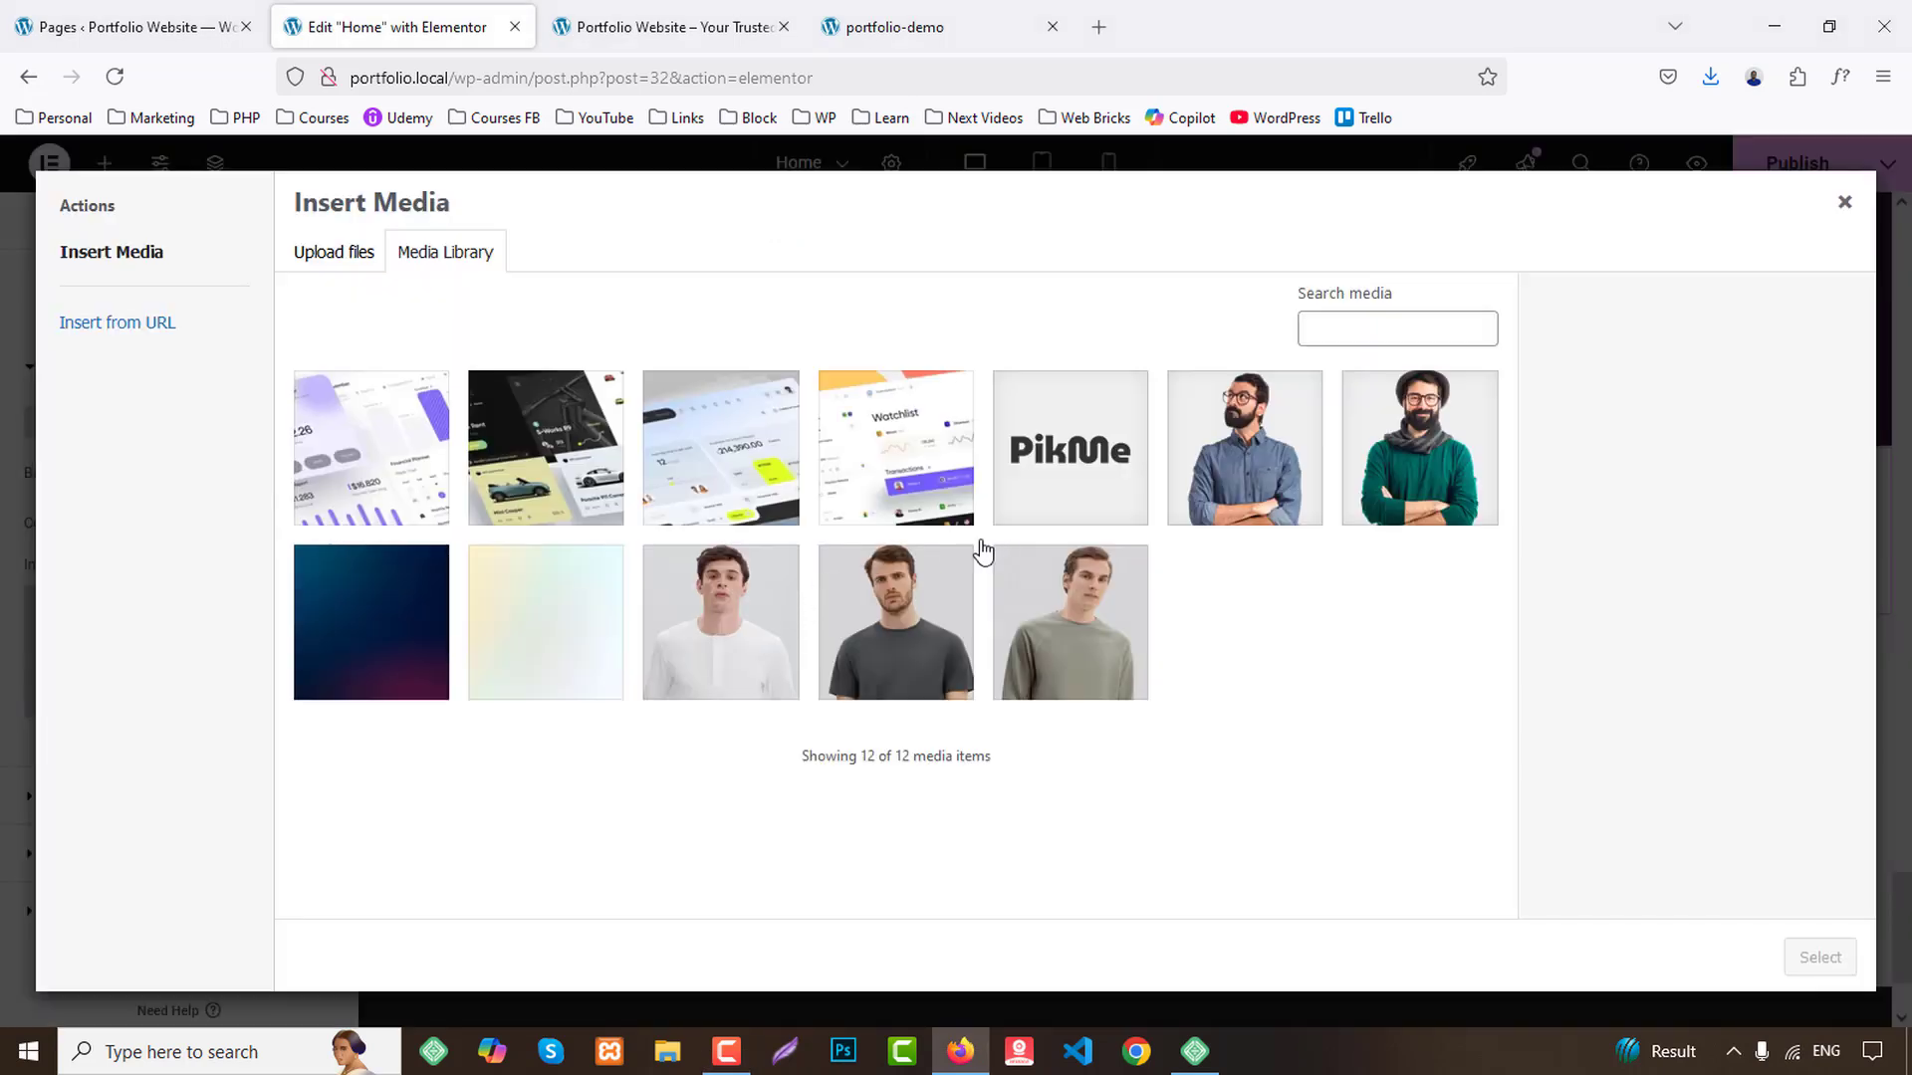
left_click(598, 669)
left_click(1812, 958)
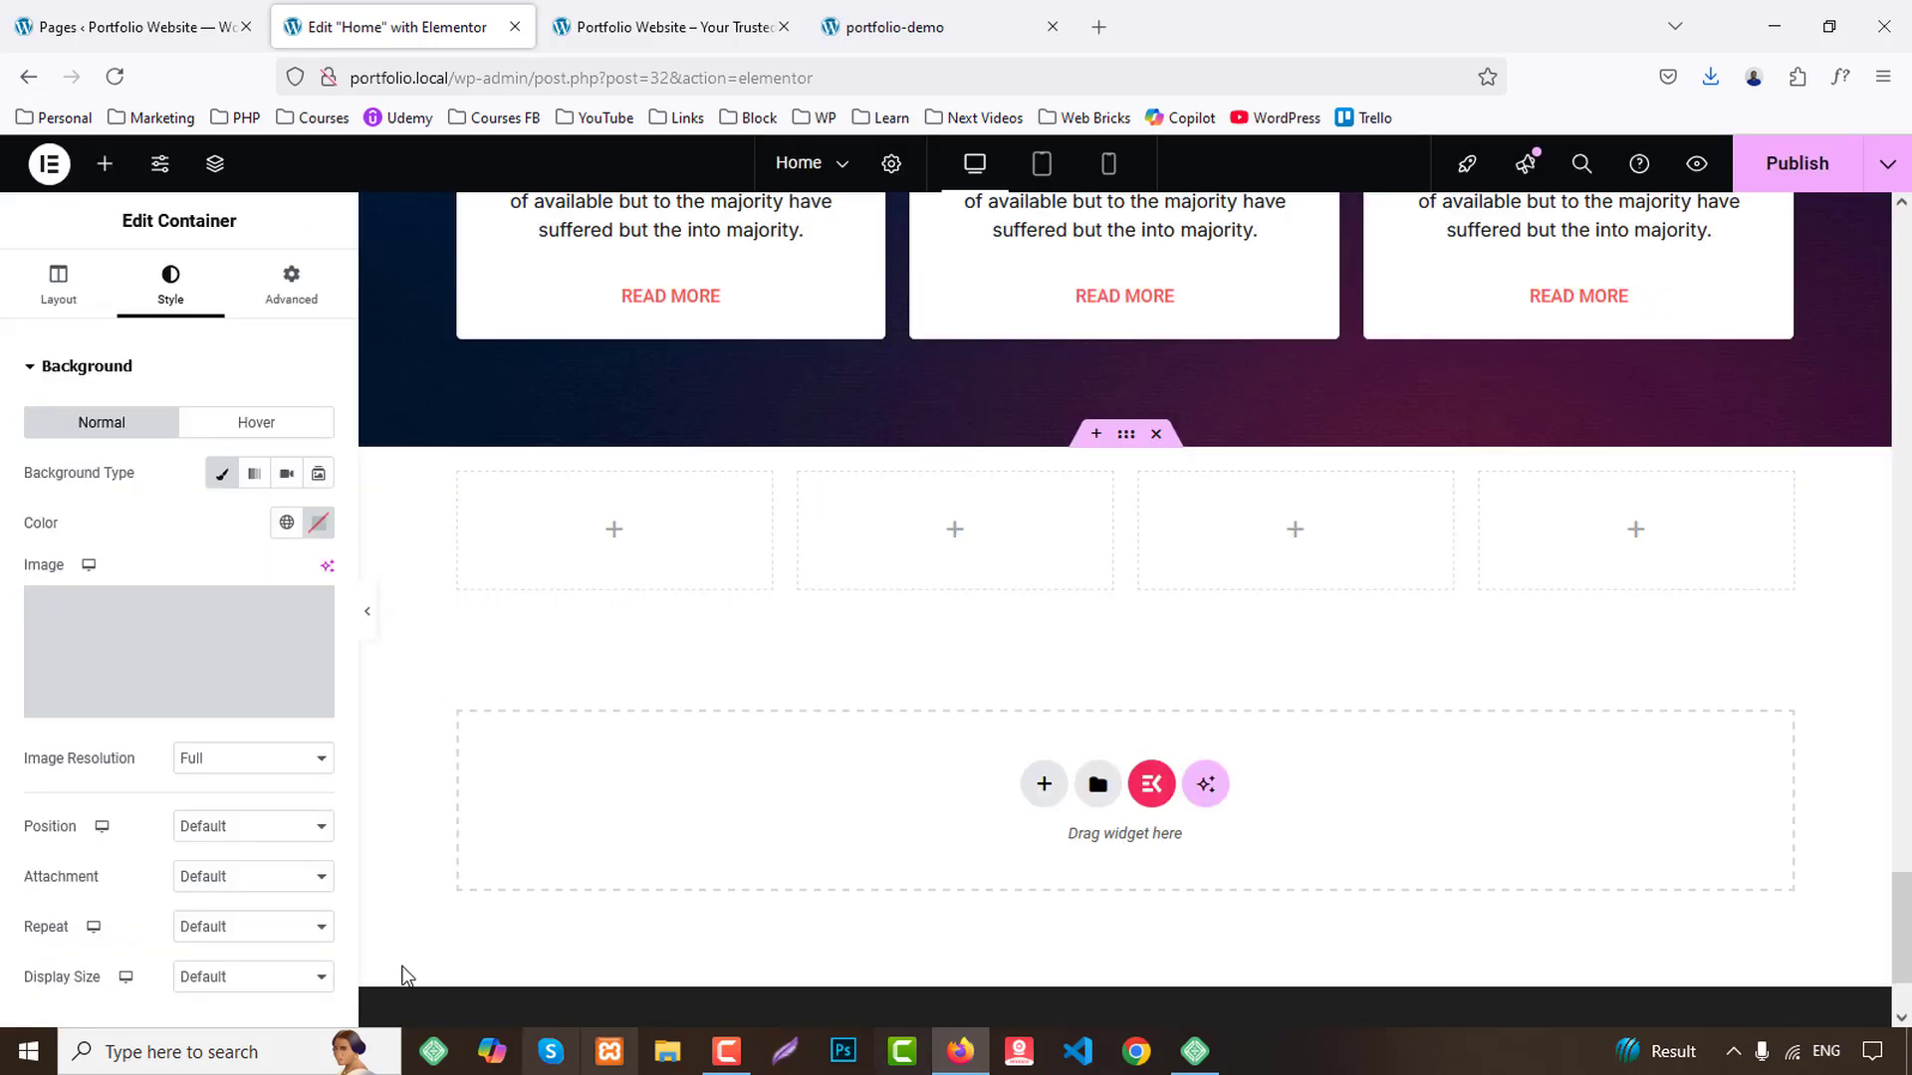
Set the position of the four-column container's background image to Center Center.
scroll(267, 742, "down", 1)
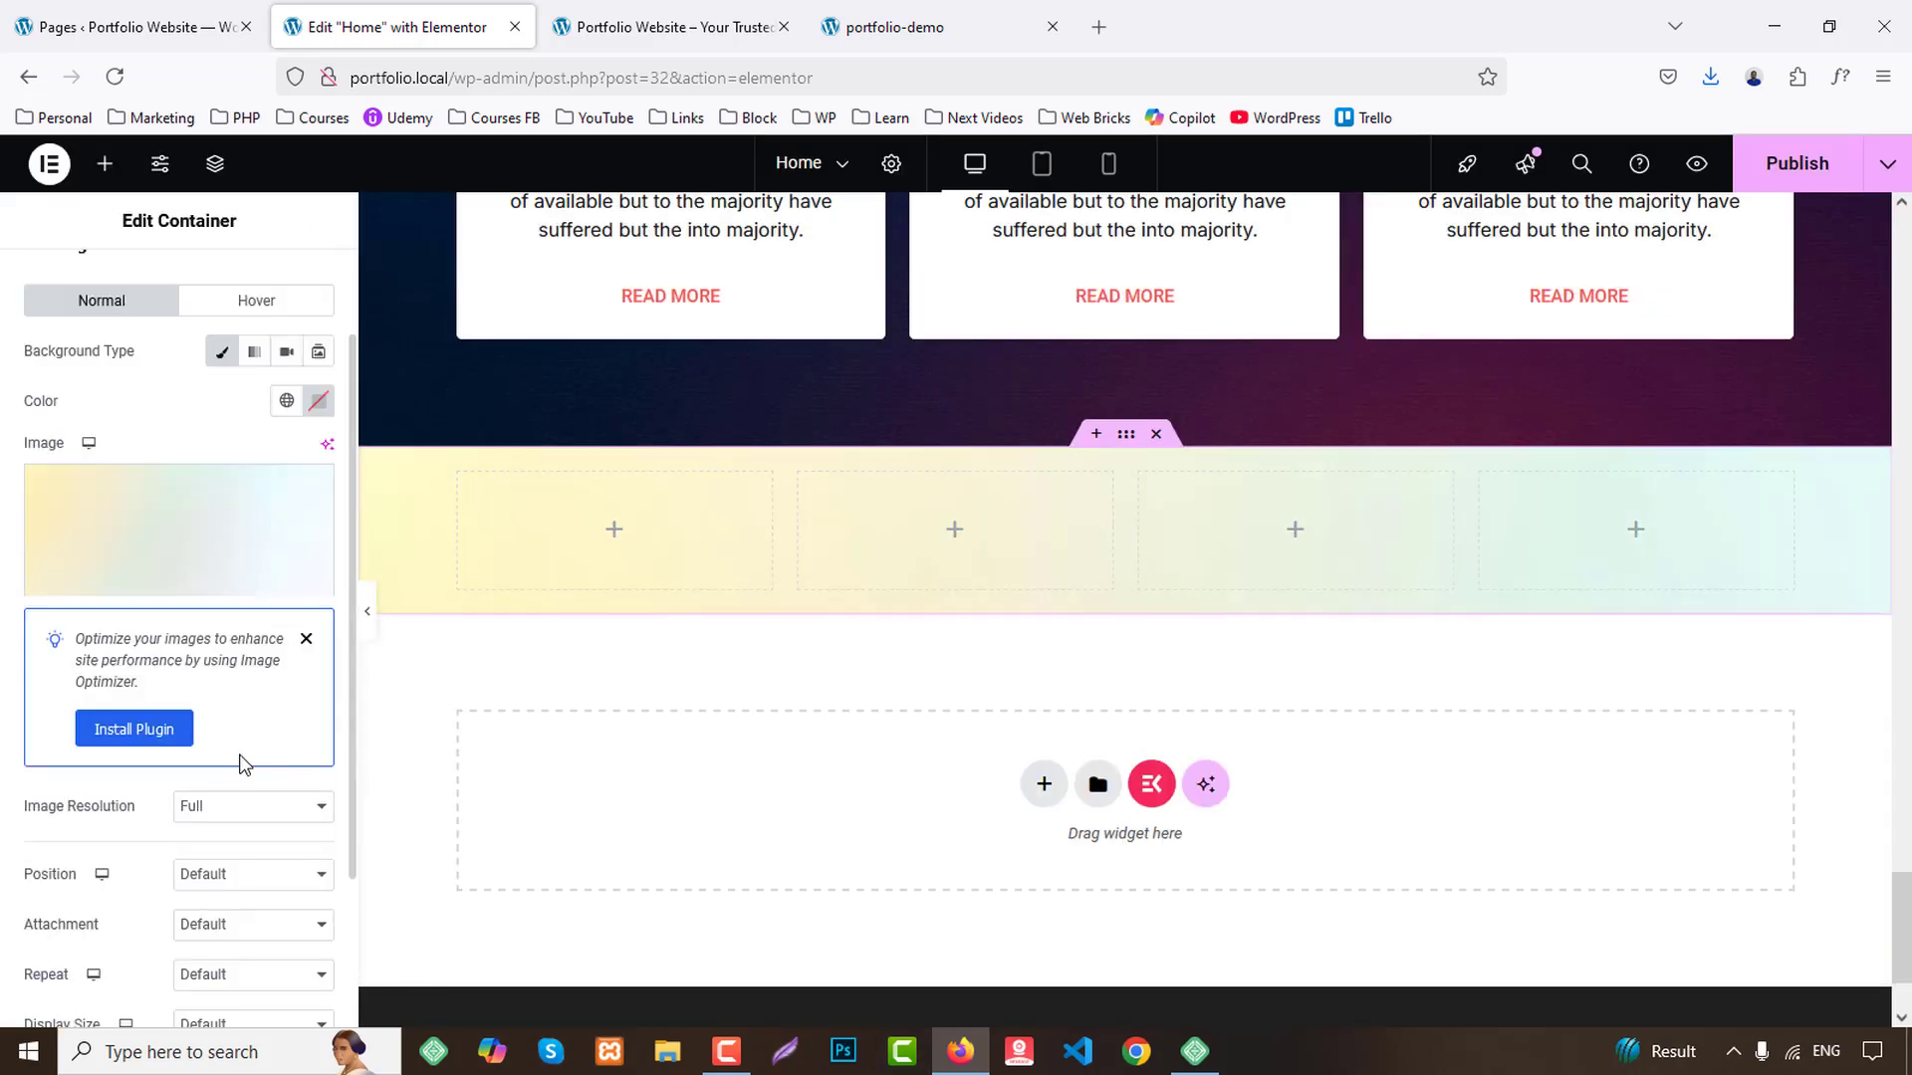
left_click(231, 864)
left_click(244, 601)
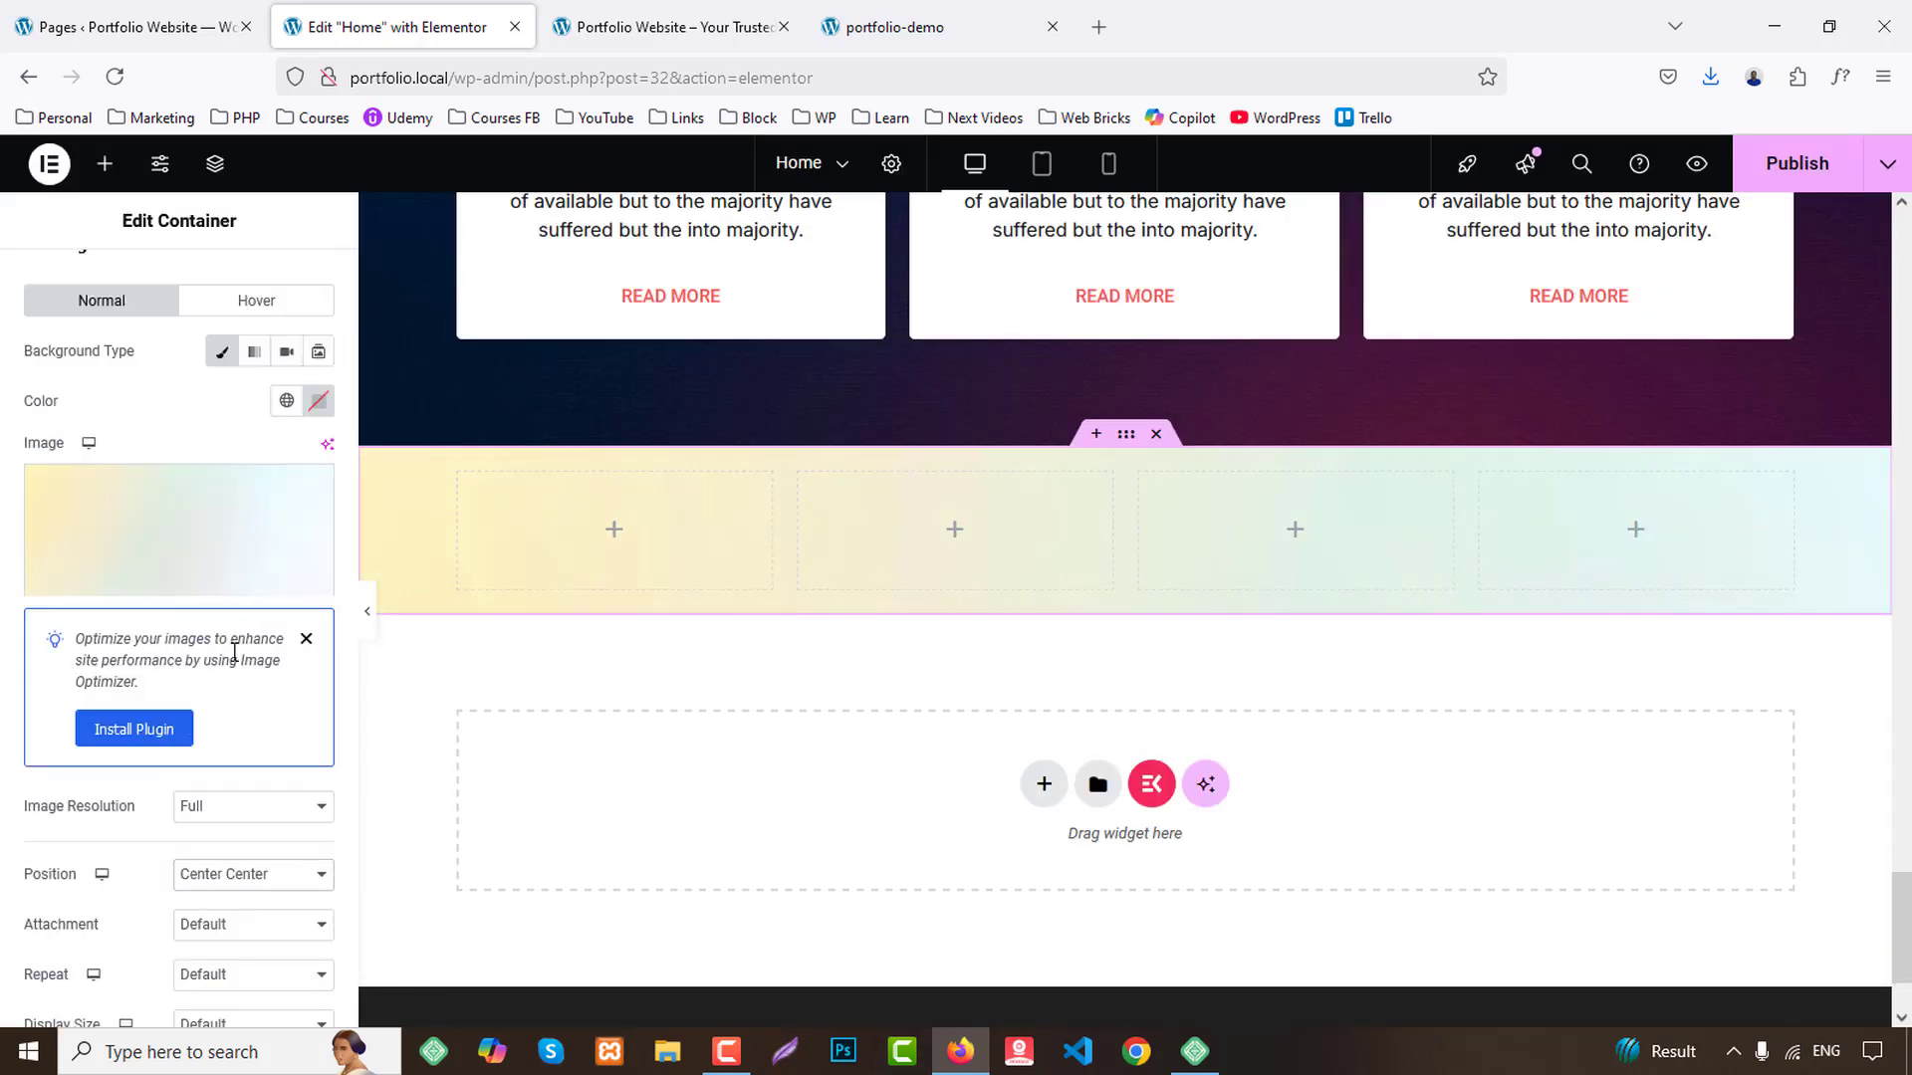
Set the display size of the four-column container's background image to Cover.
scroll(236, 759, "down", 3)
left_click(218, 661)
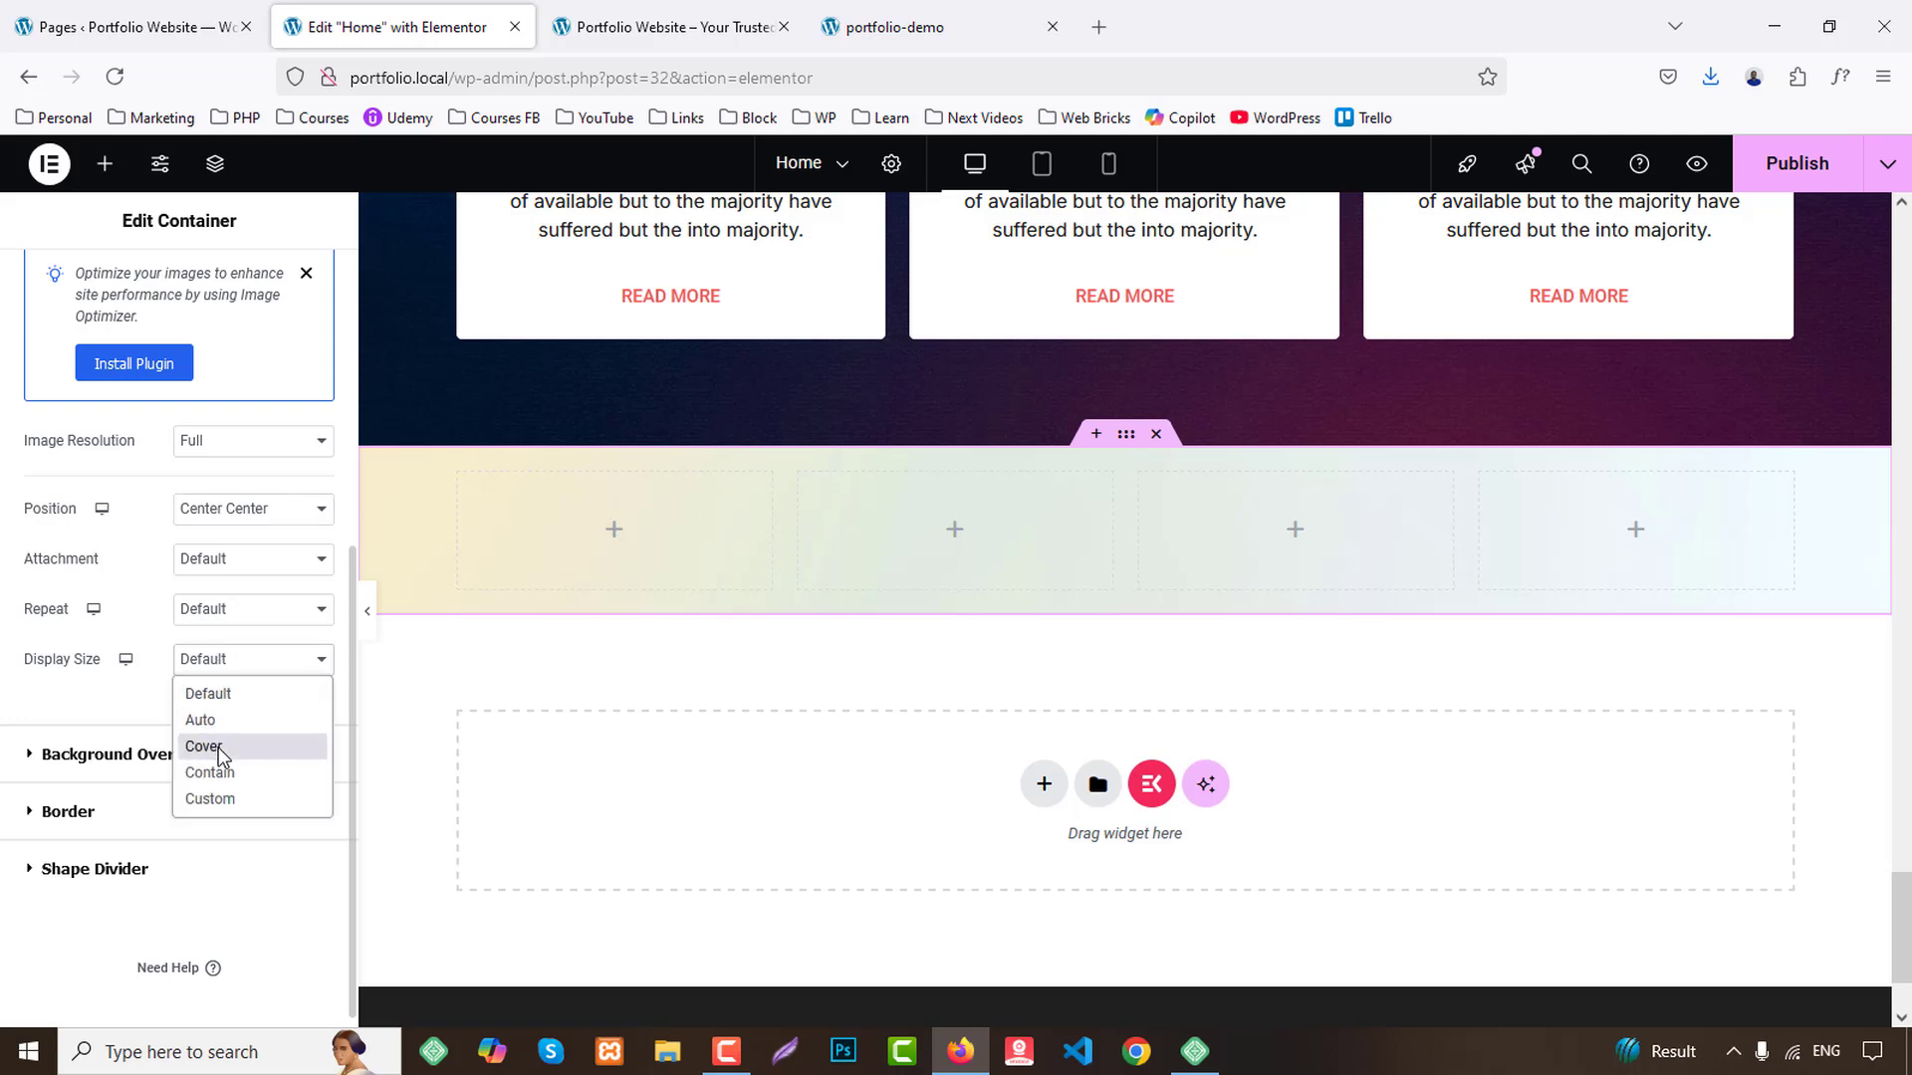
left_click(223, 748)
Unlink the four-column container's padding values and set its top and bottom padding to 50 px.
scroll(299, 333, "up", 5)
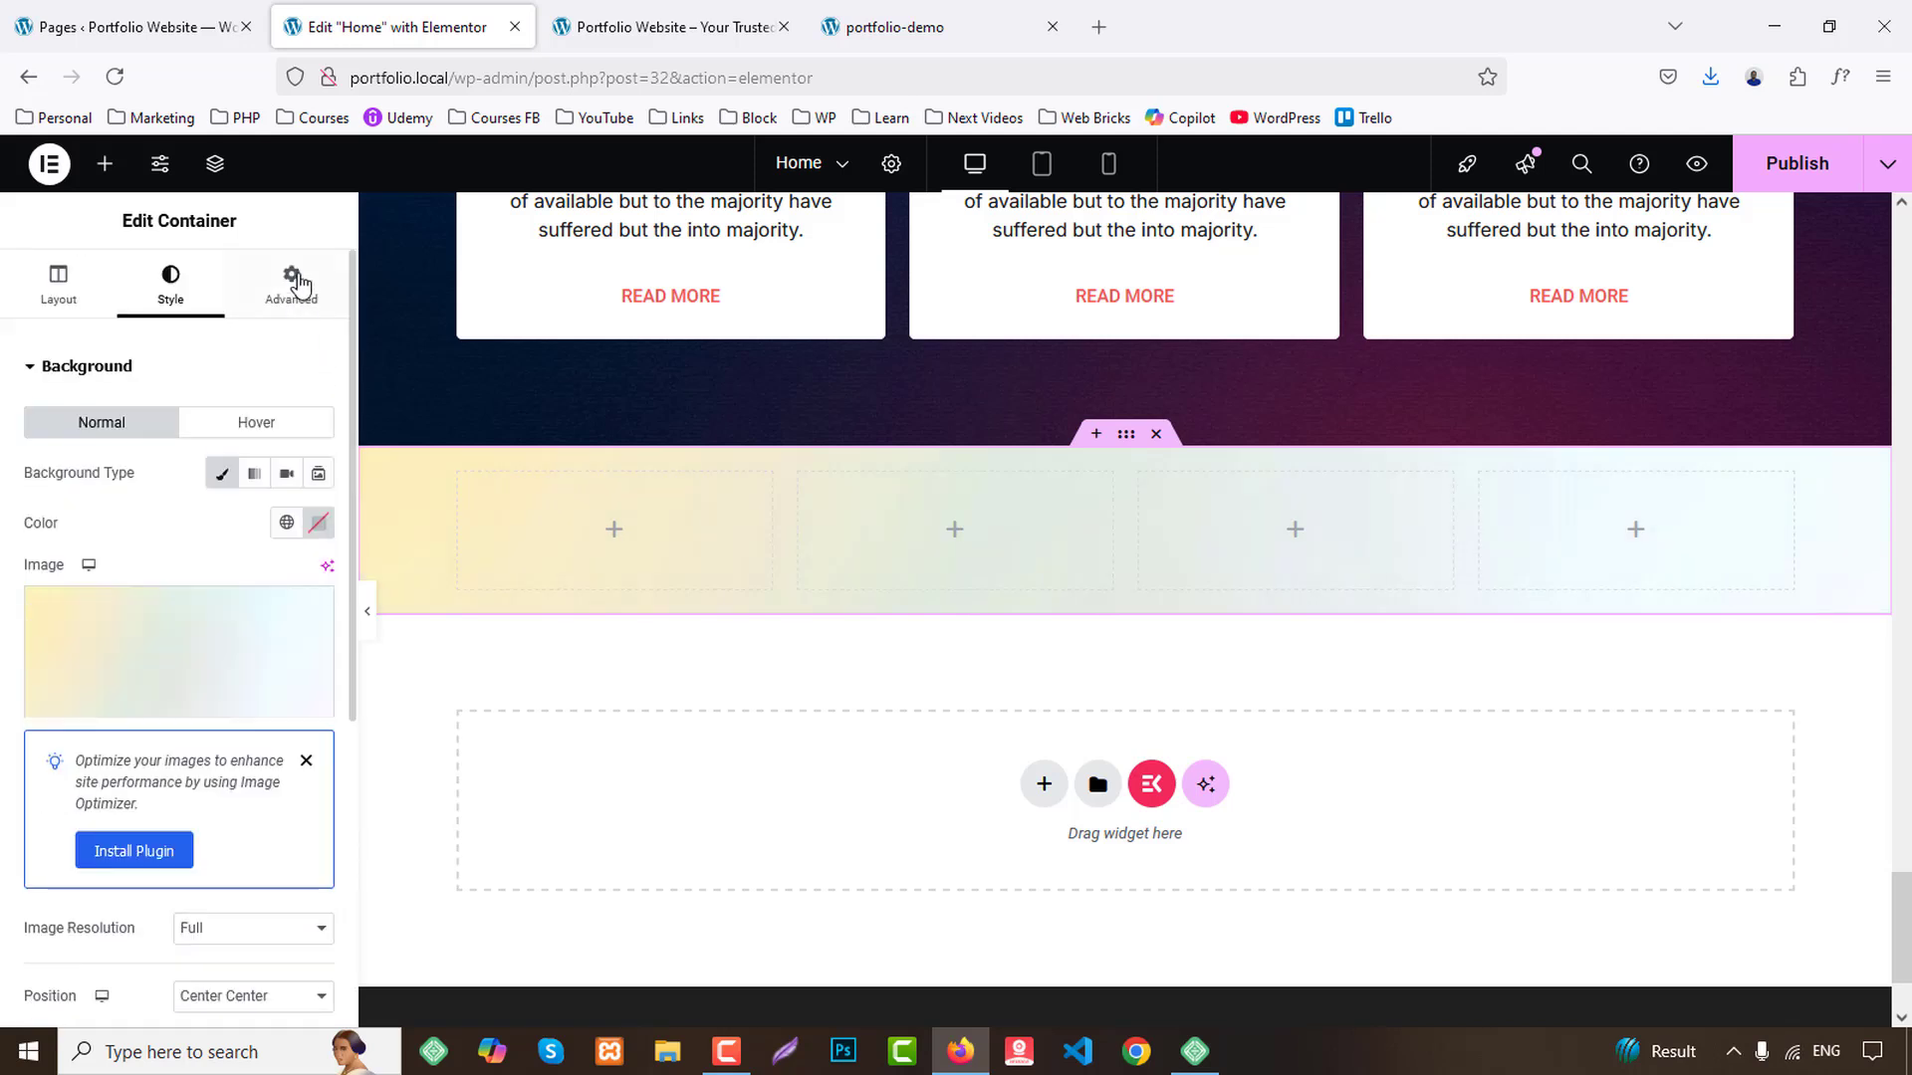
left_click(291, 284)
left_click(321, 542)
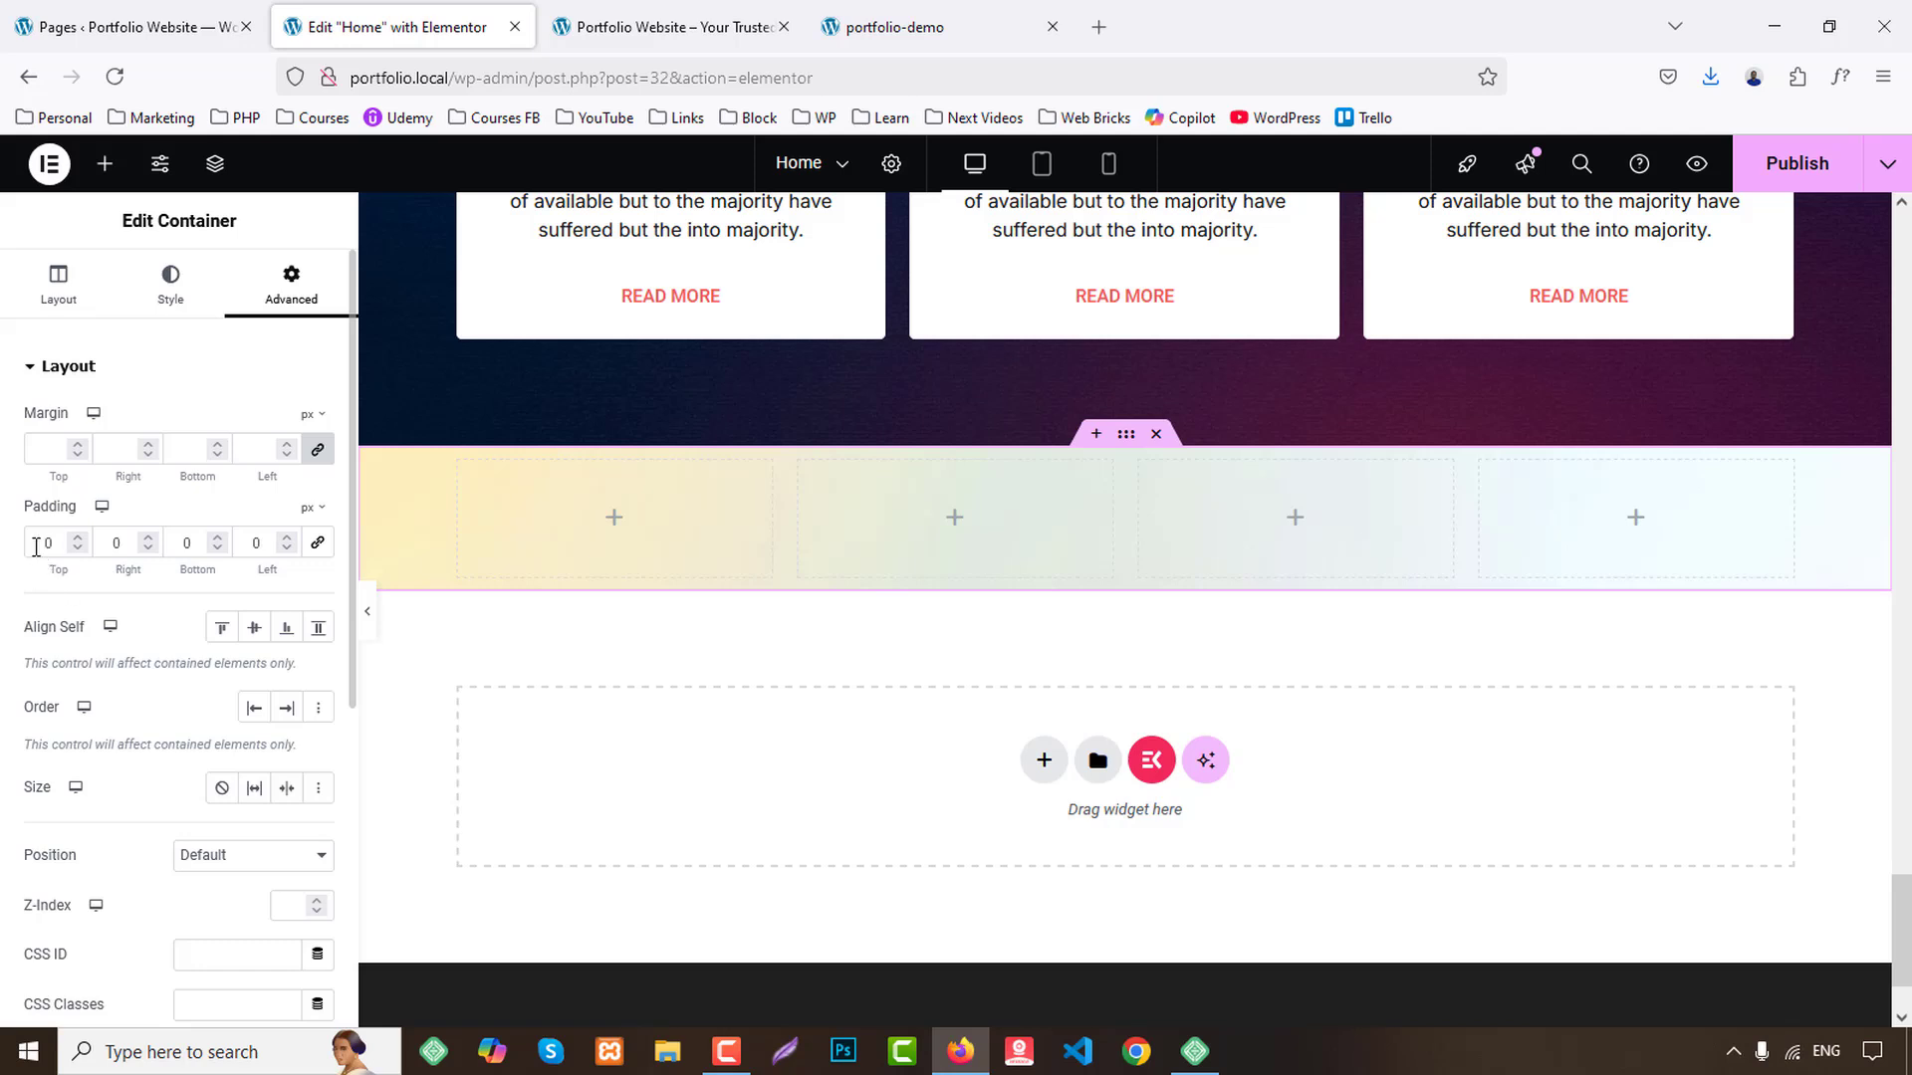
type("48")
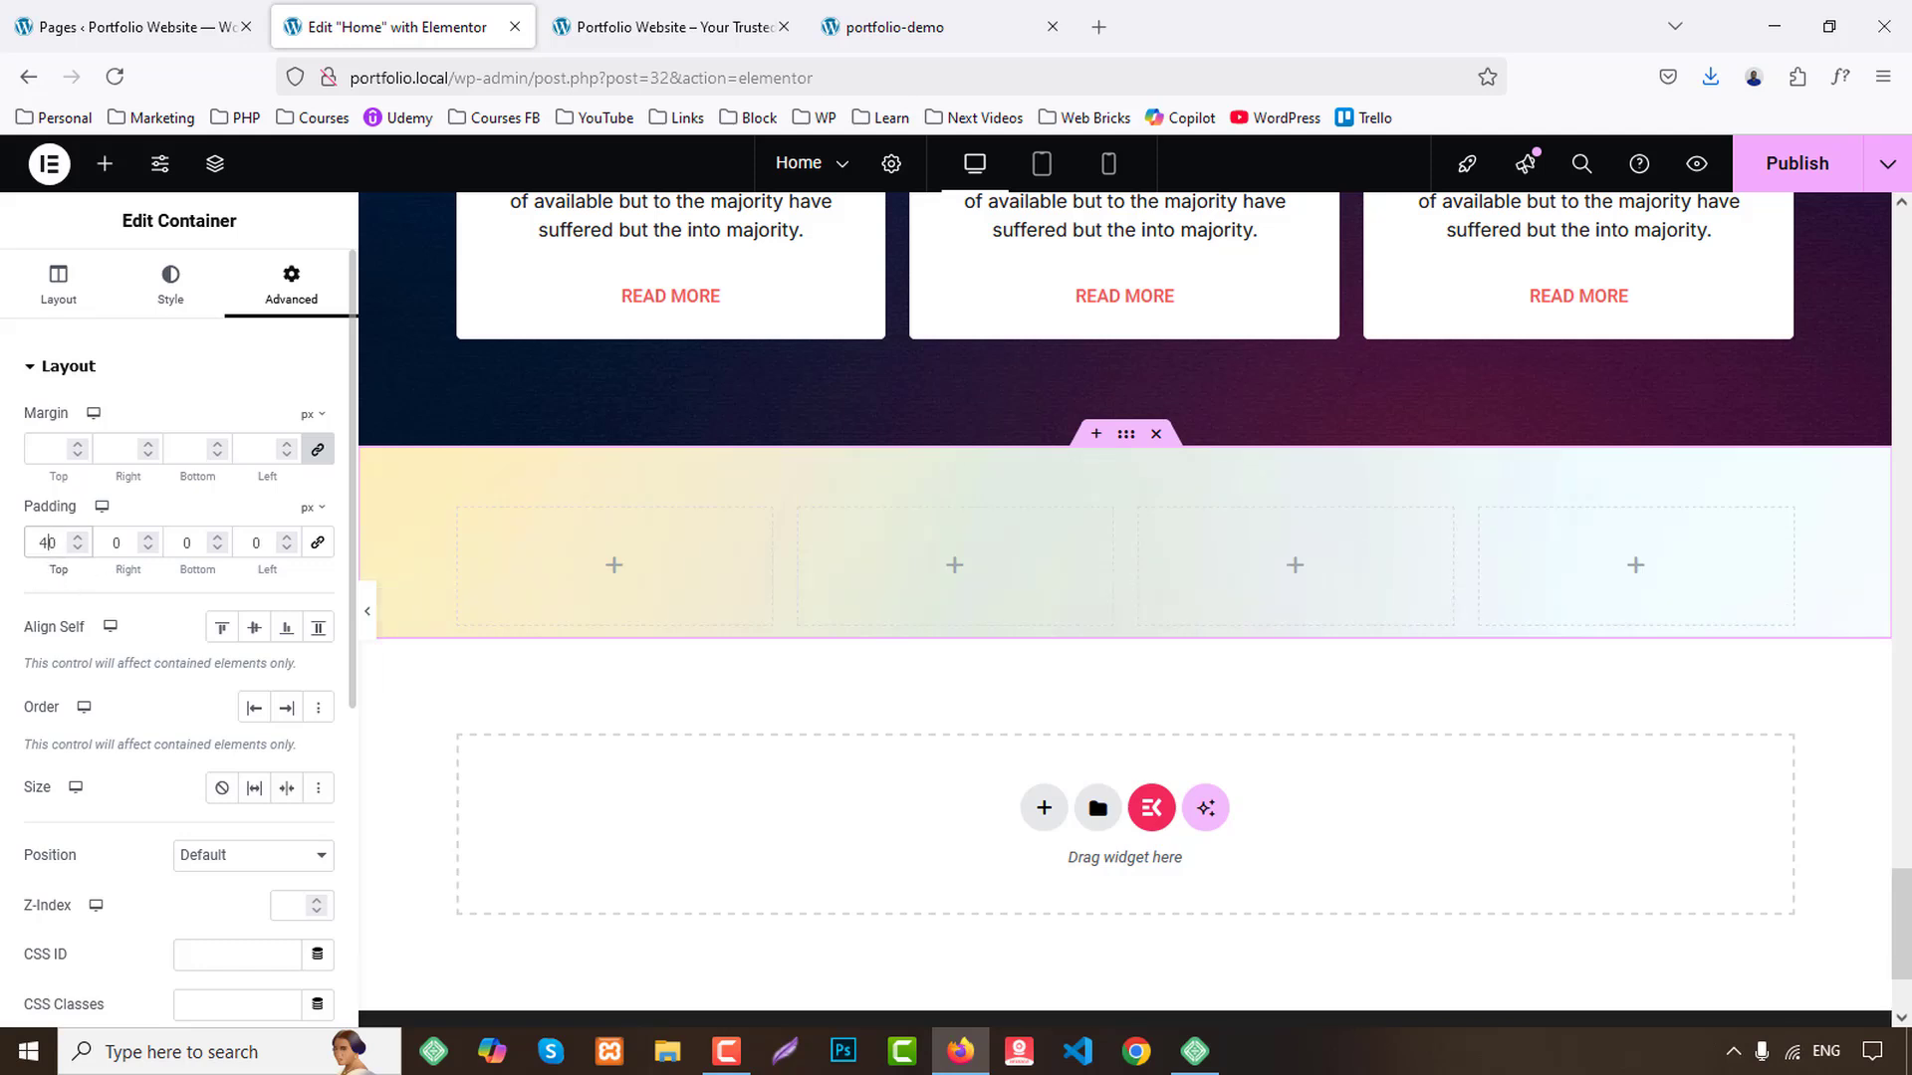
key("BackSpace")
type("5")
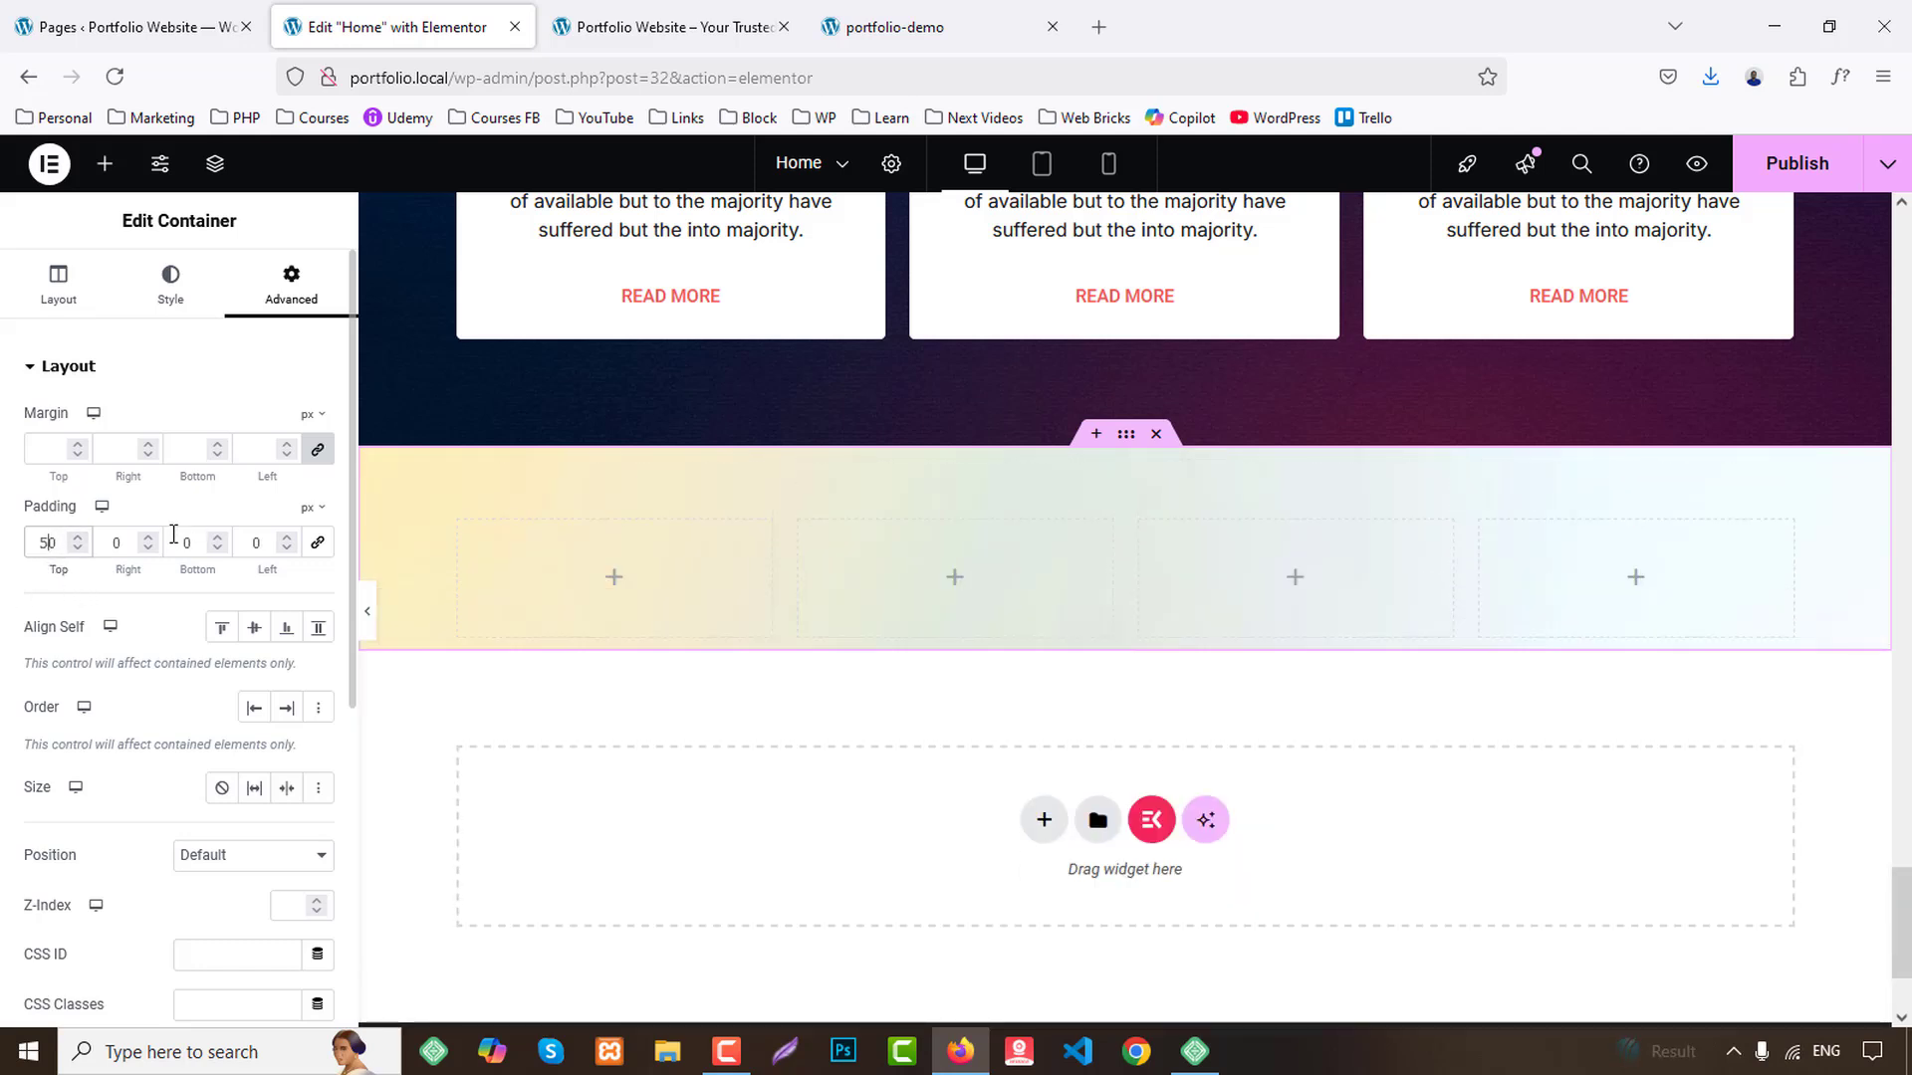
Find the Counter widget and add it to the first column of the gradient container.
left_click(105, 166)
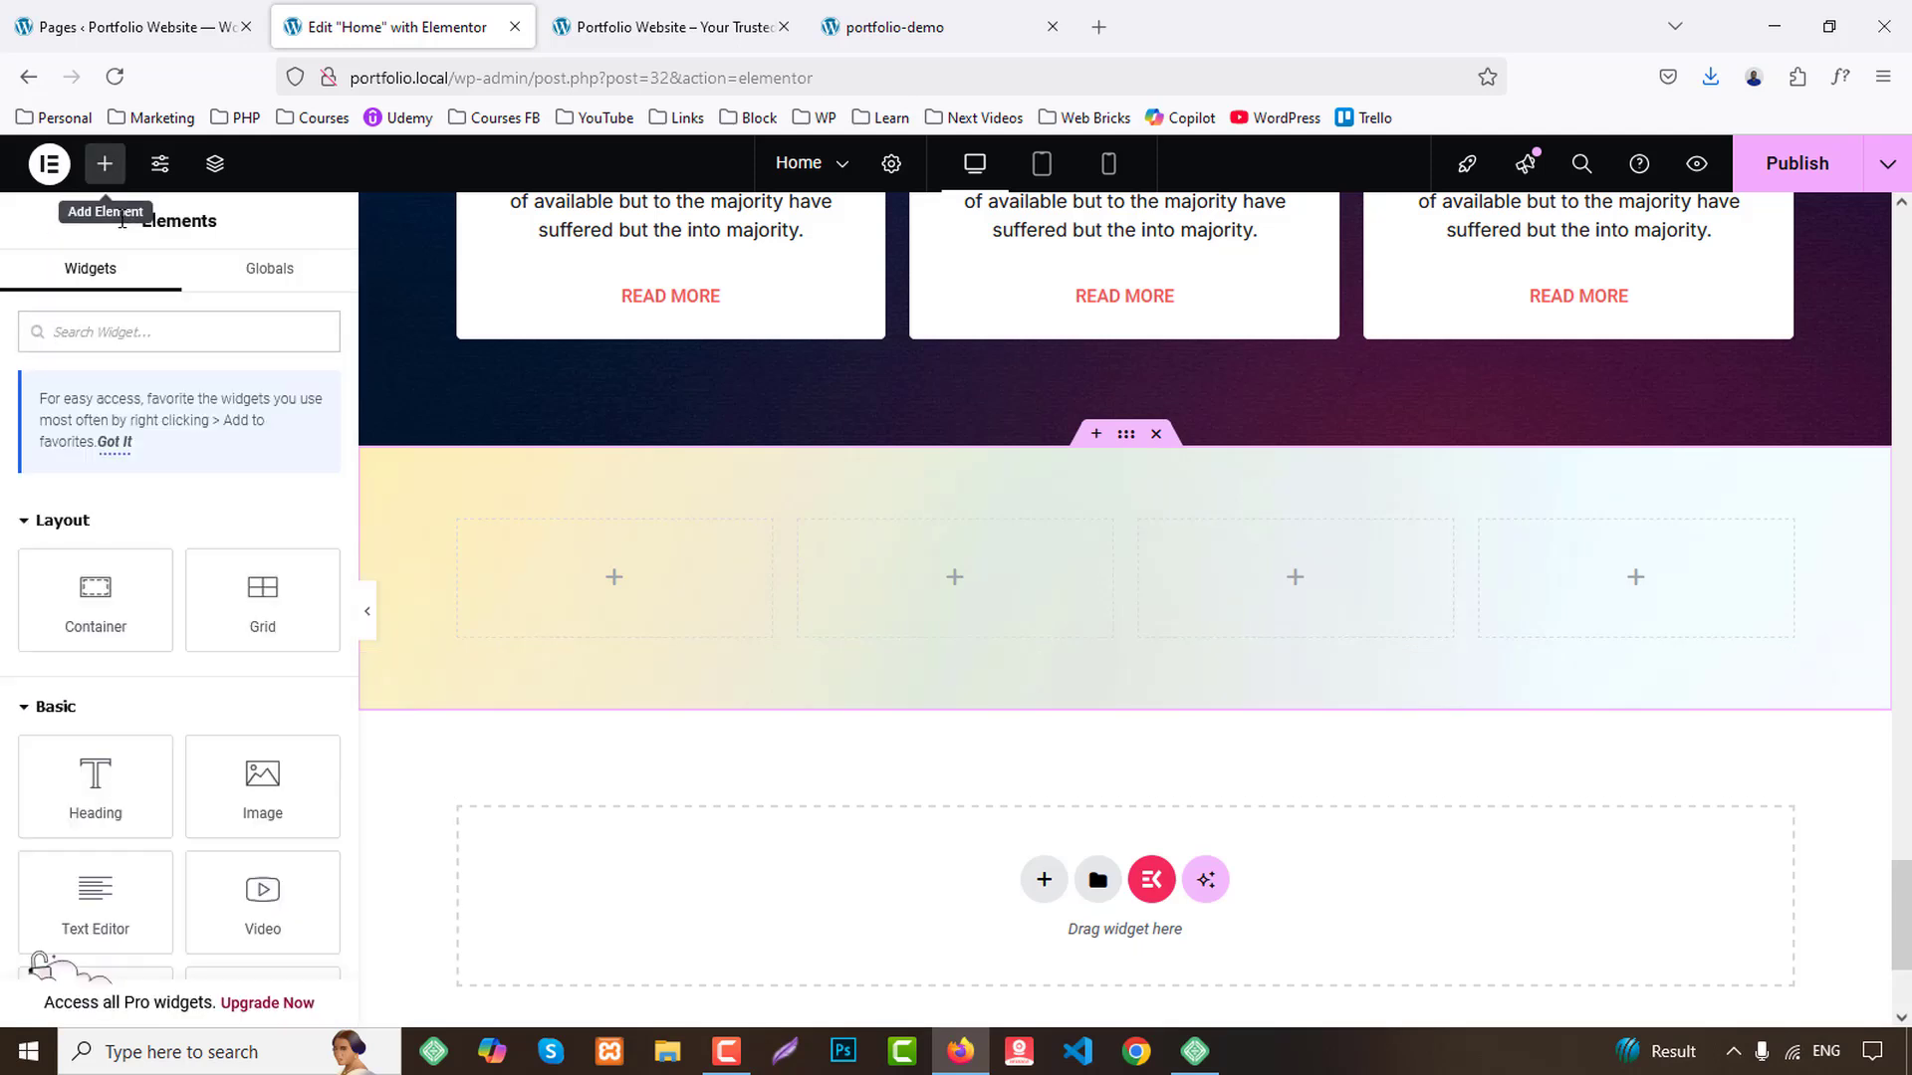
type("coun")
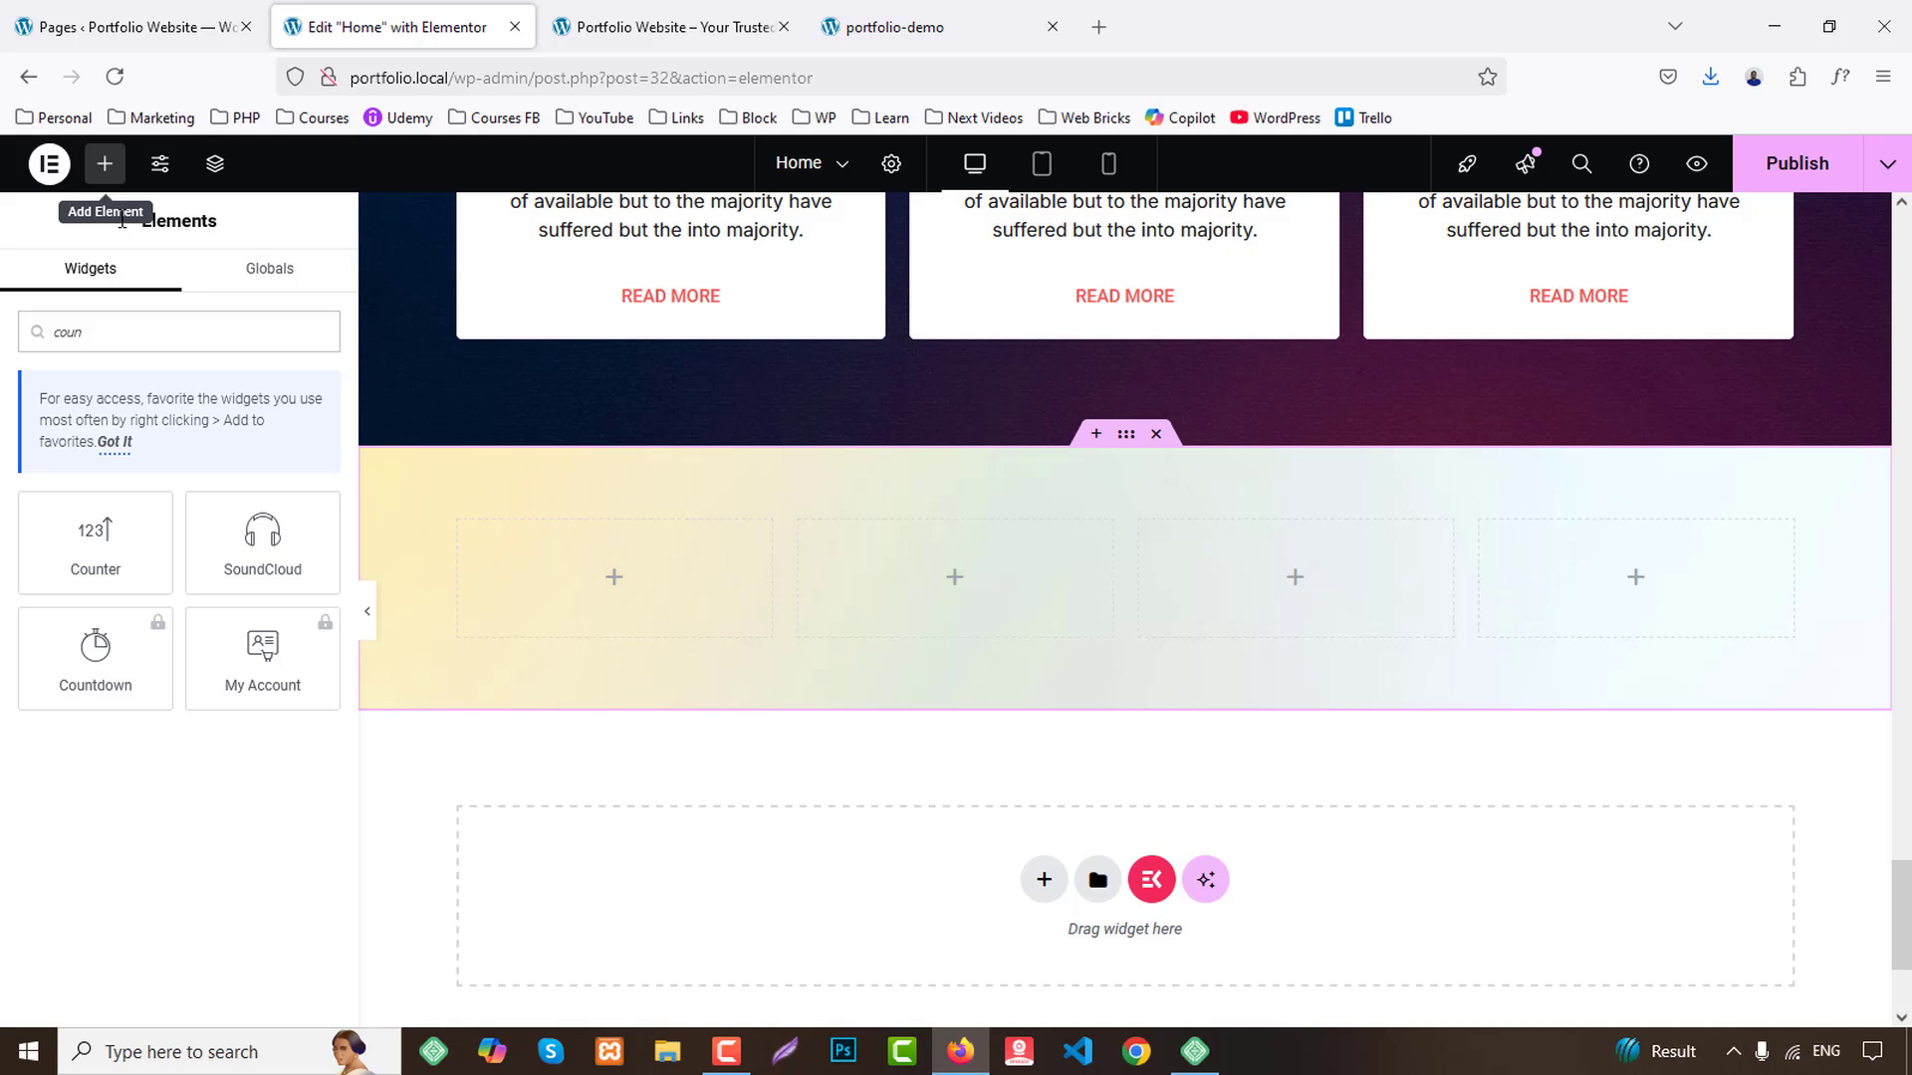
left_click_drag(95, 538, 686, 635)
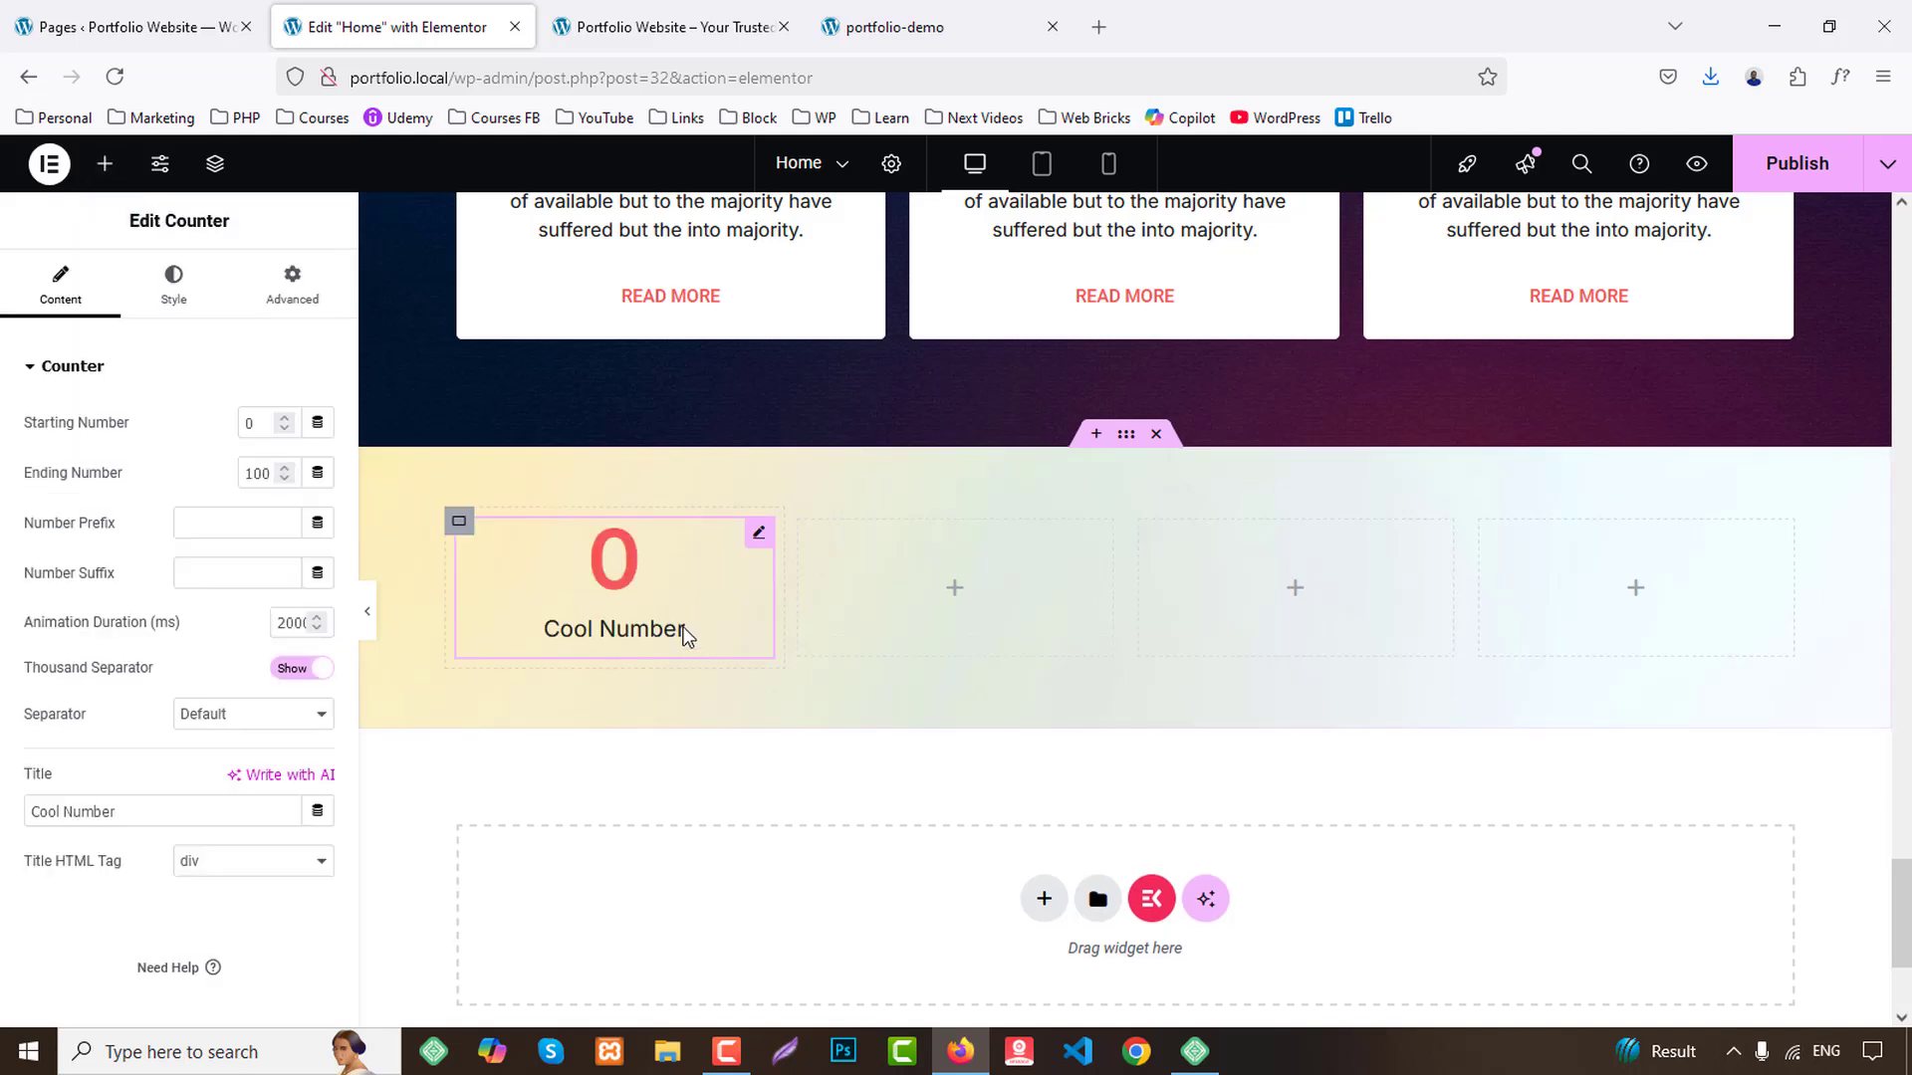
Copy the counter from the first column and paste it into the other three columns.
right_click(609, 607)
left_click(661, 588)
right_click(948, 577)
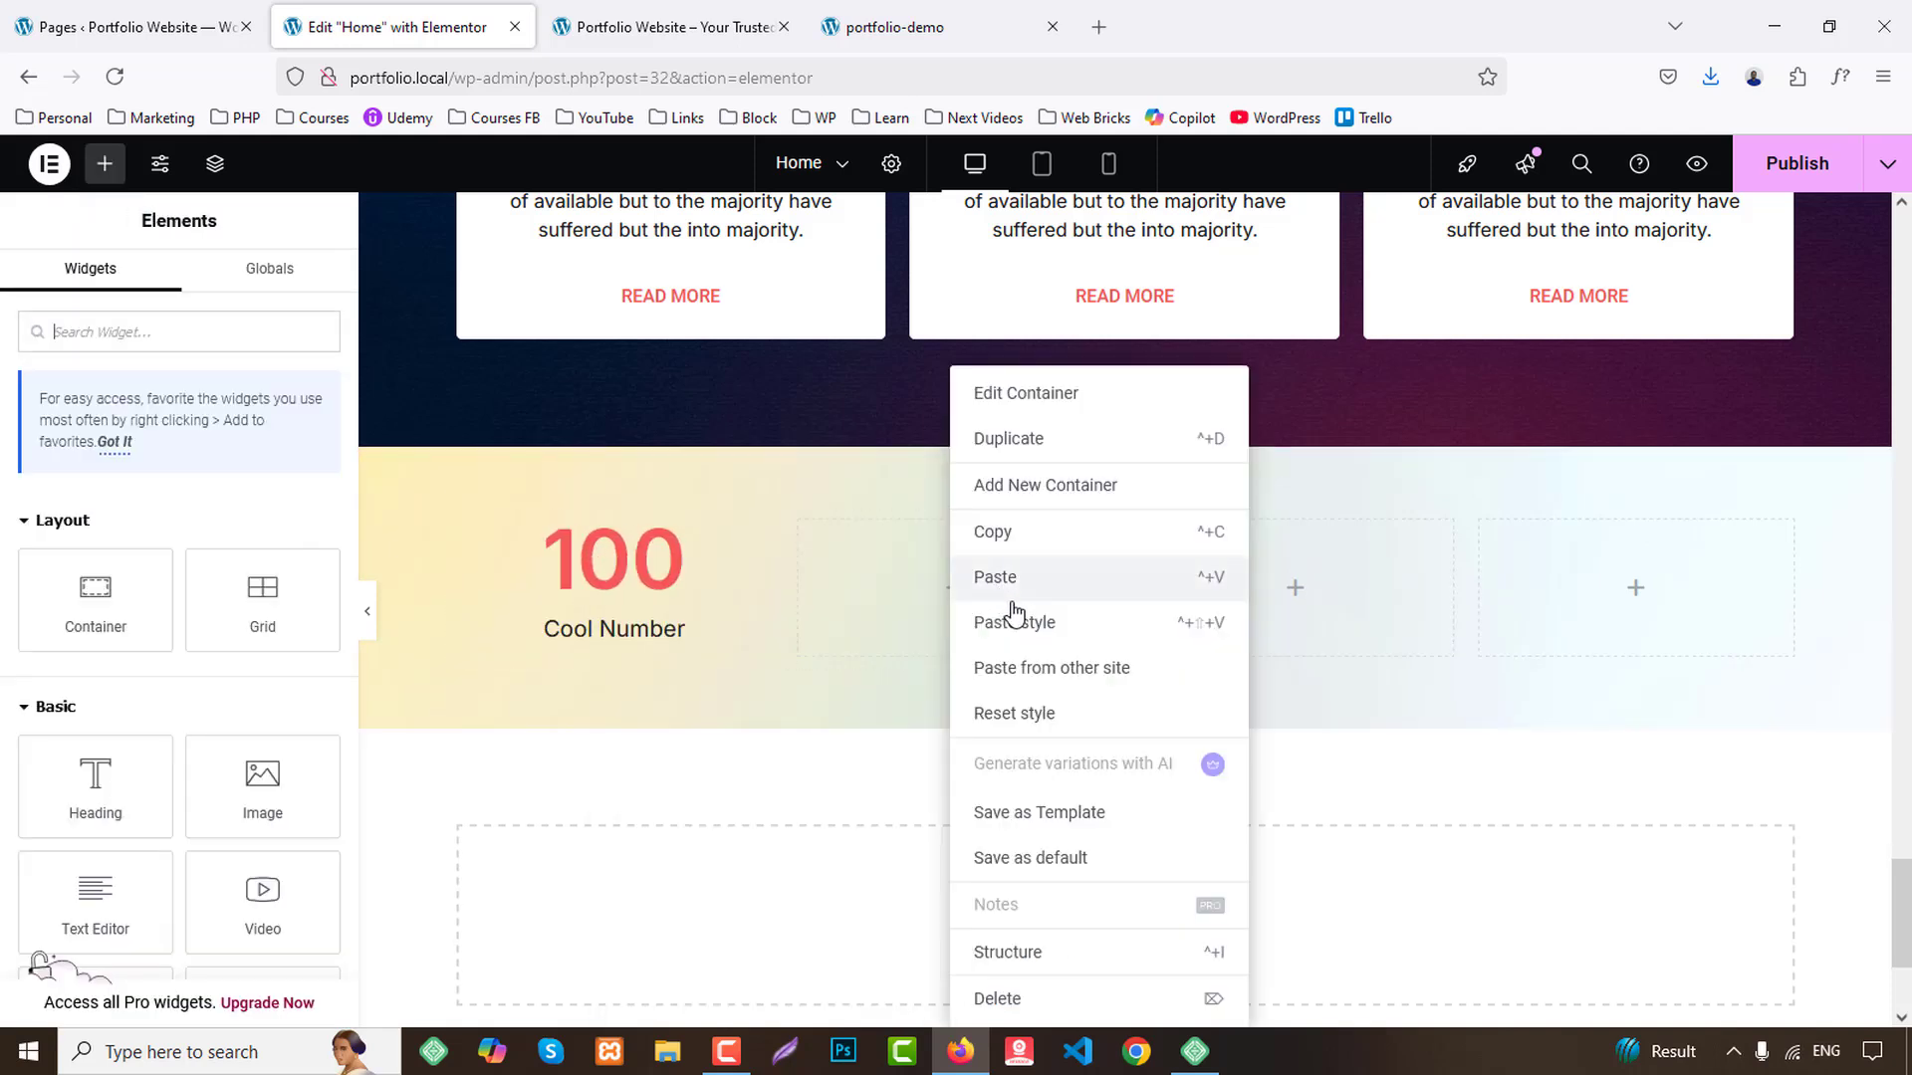
left_click(1012, 598)
right_click(1304, 588)
left_click(1348, 580)
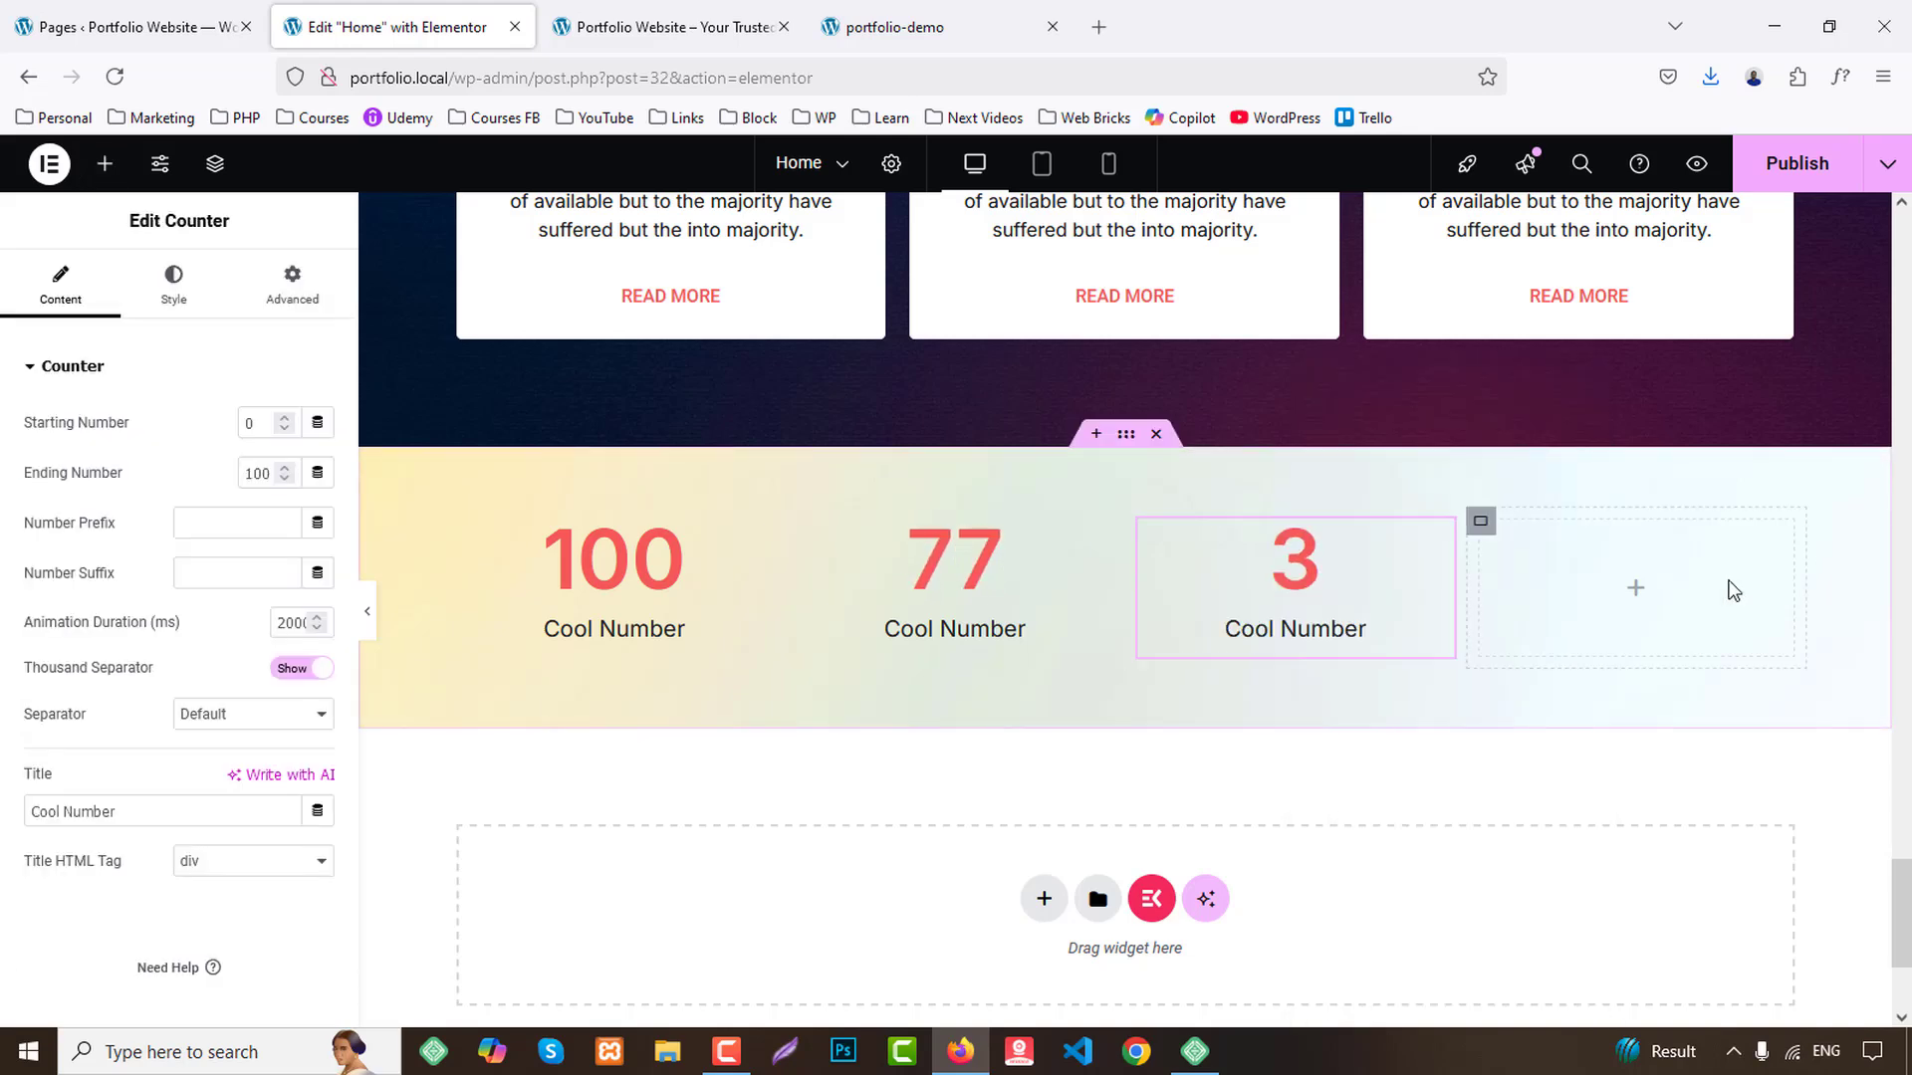
right_click(1733, 590)
left_click(1708, 577)
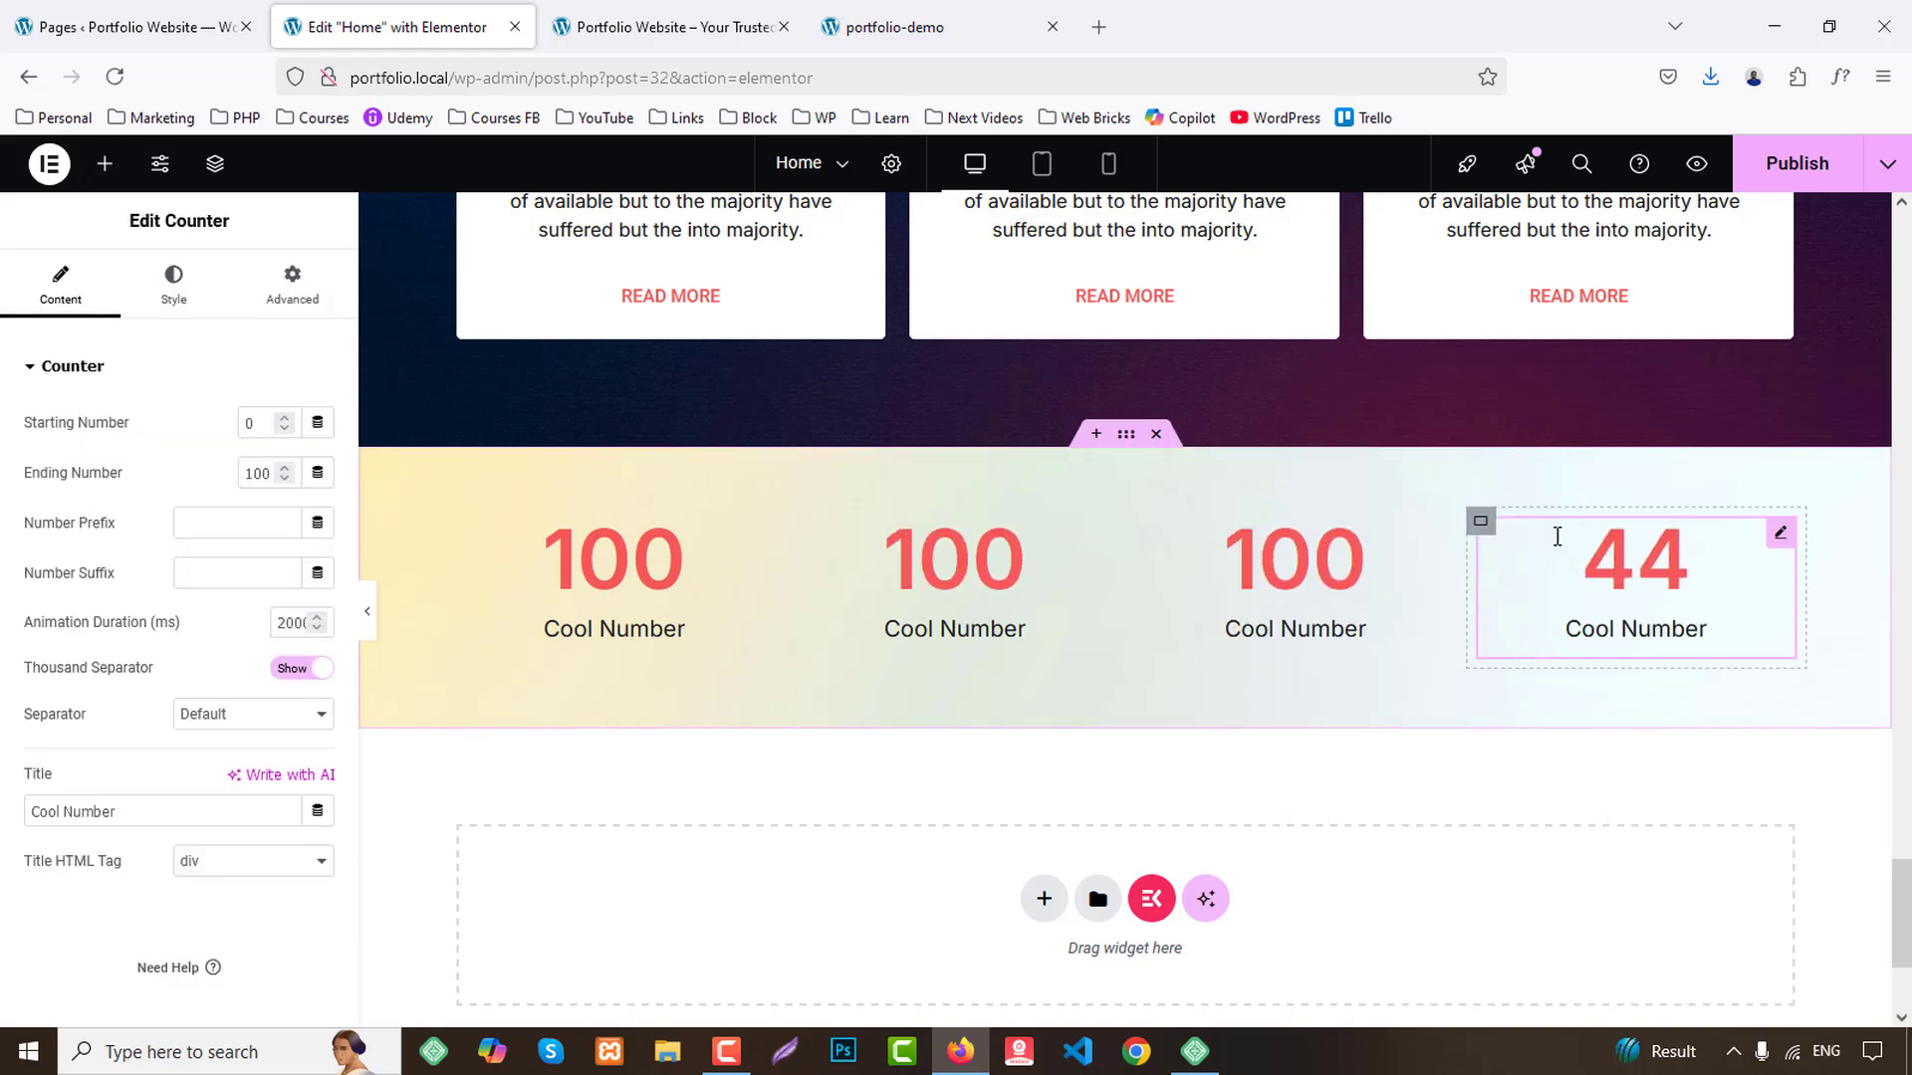
Set the first counter's ending number to 3, suffix to +, and title to the demo's "Years Of Experience".
left_click(977, 14)
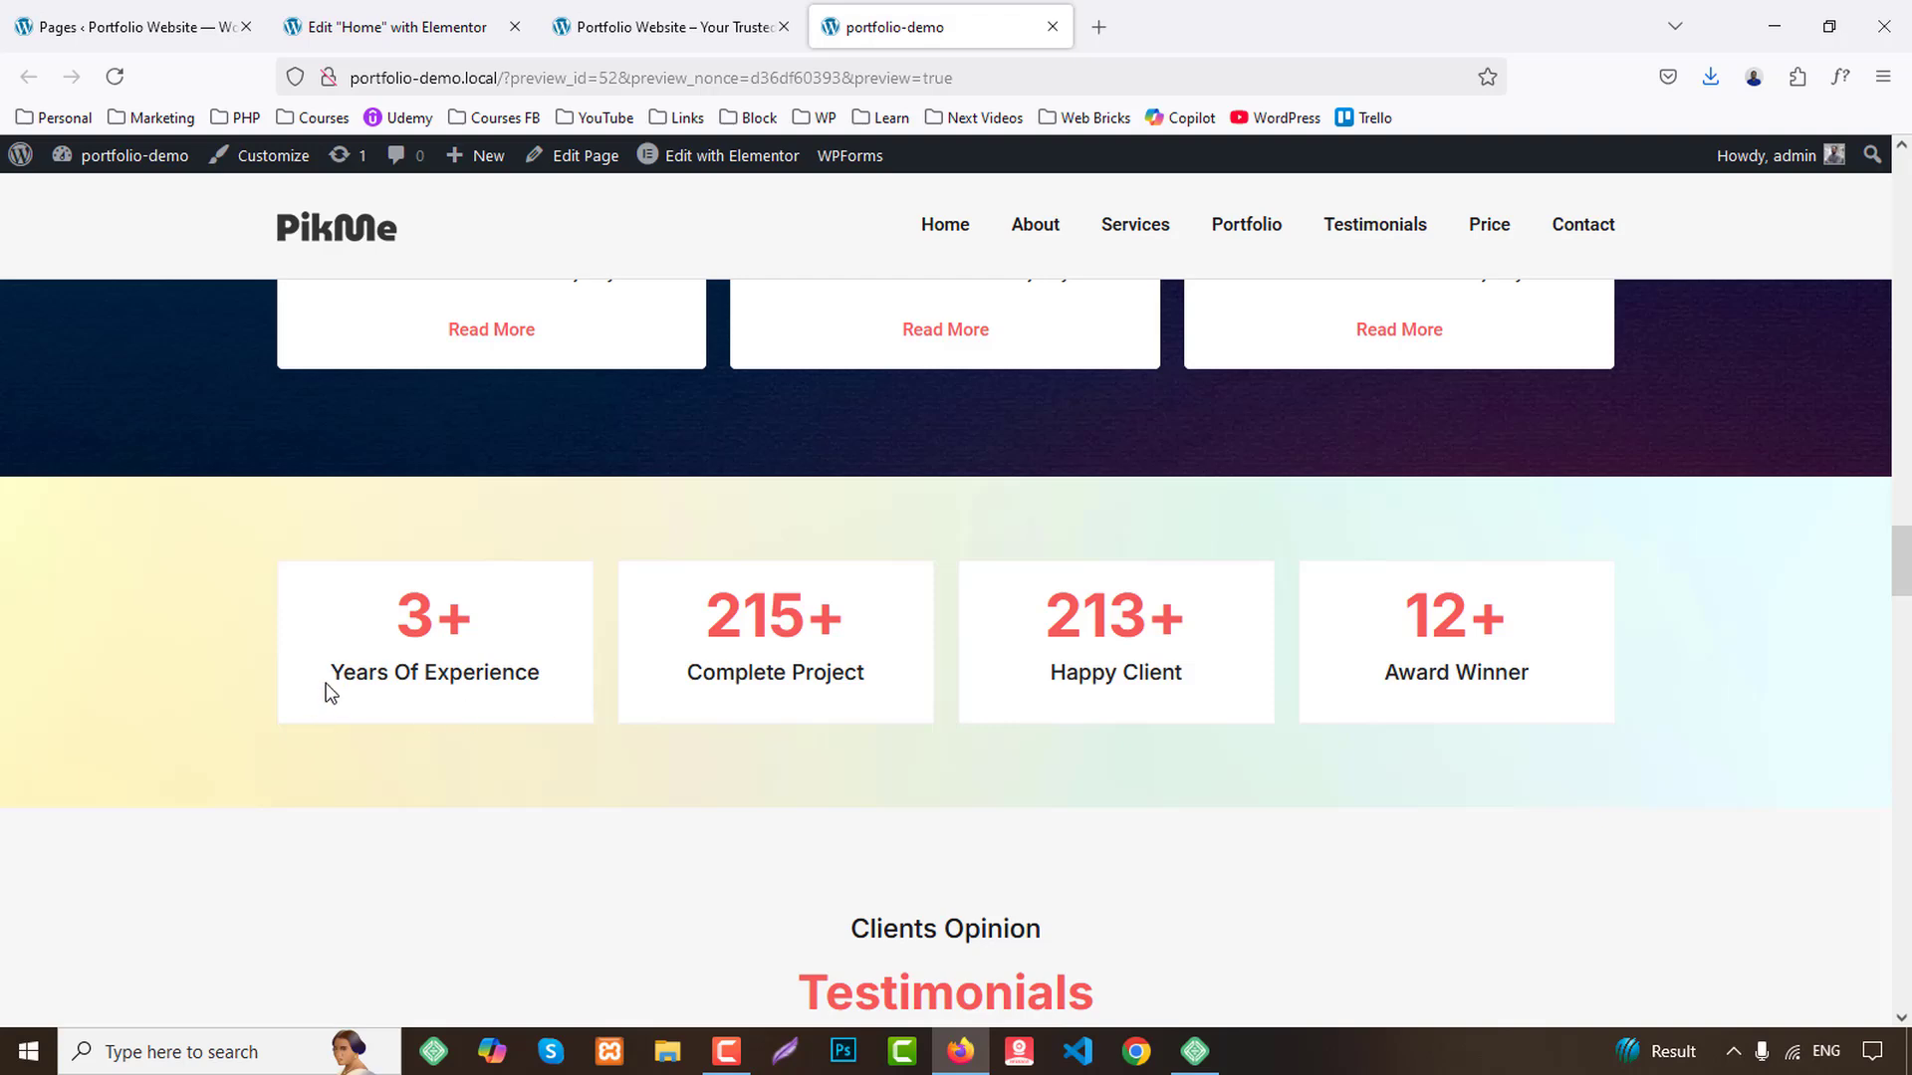
left_click_drag(326, 685, 552, 668)
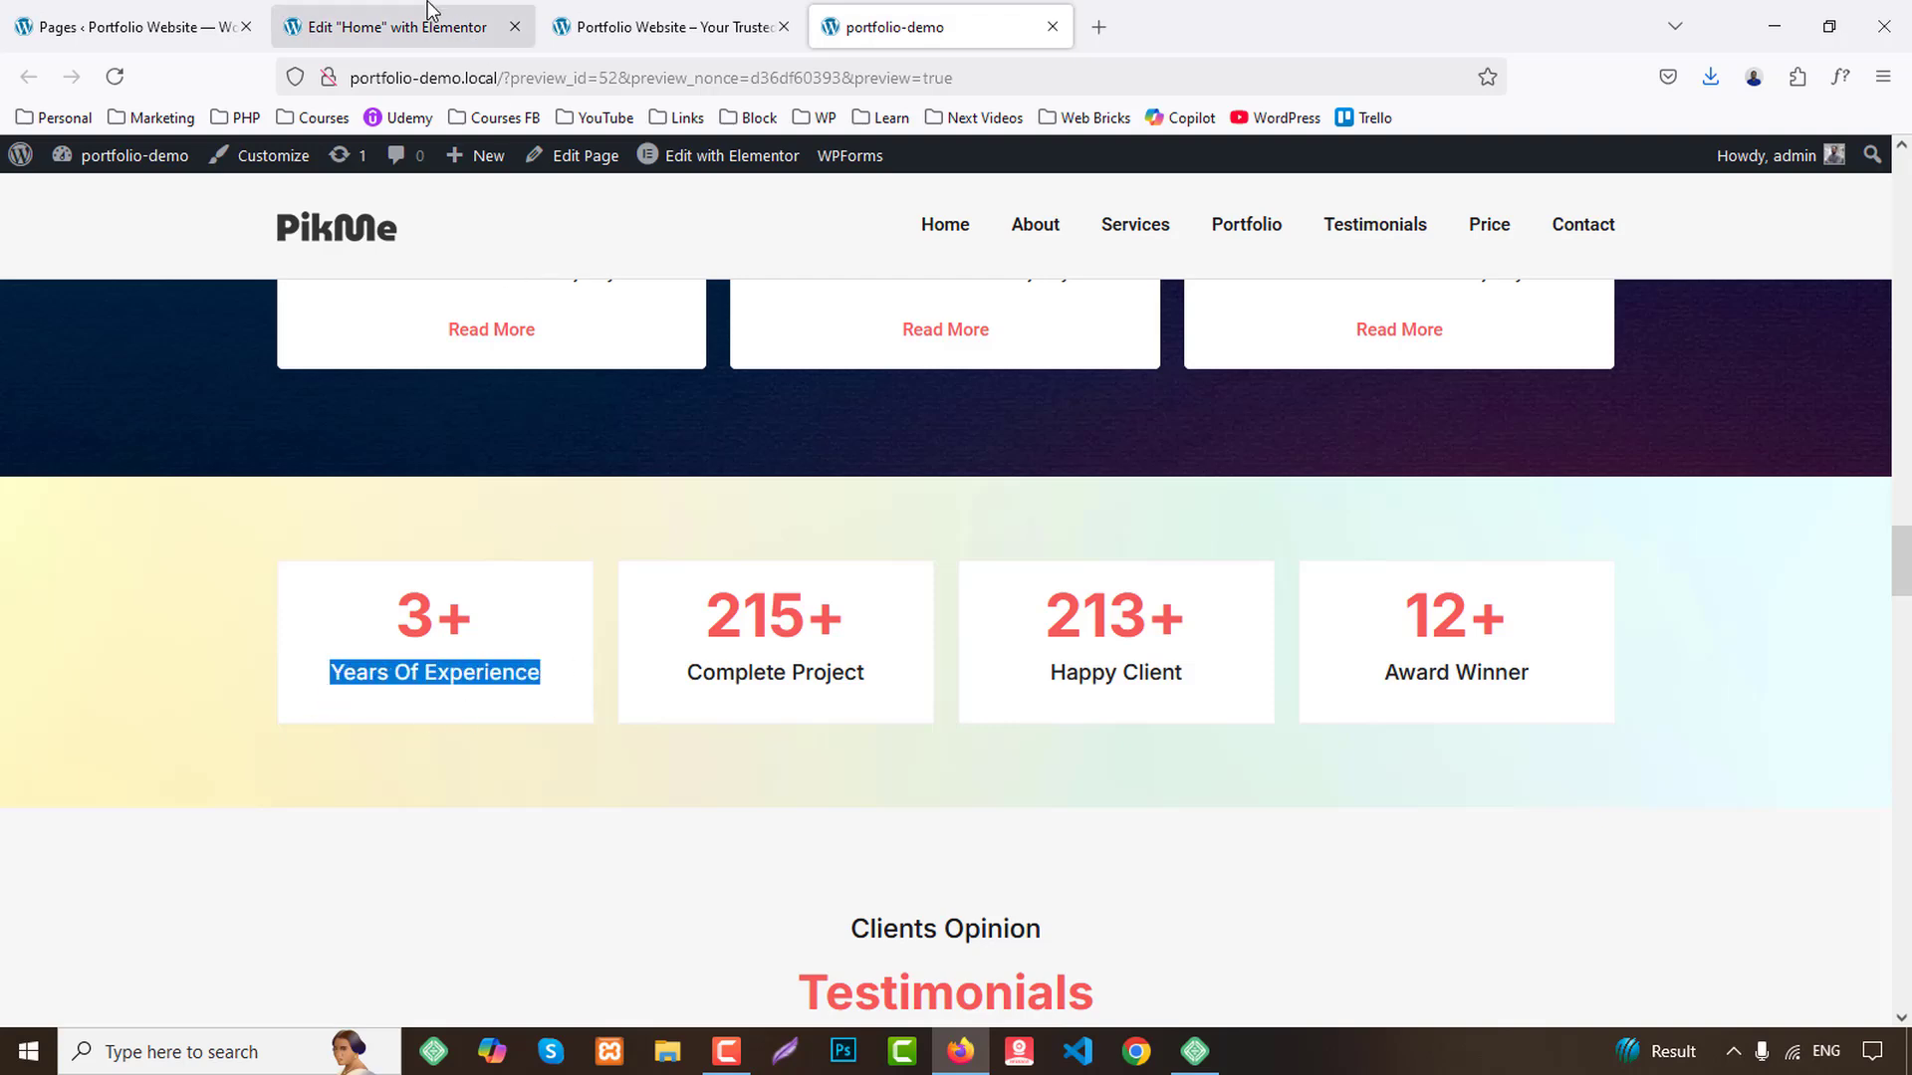
left_click(448, 24)
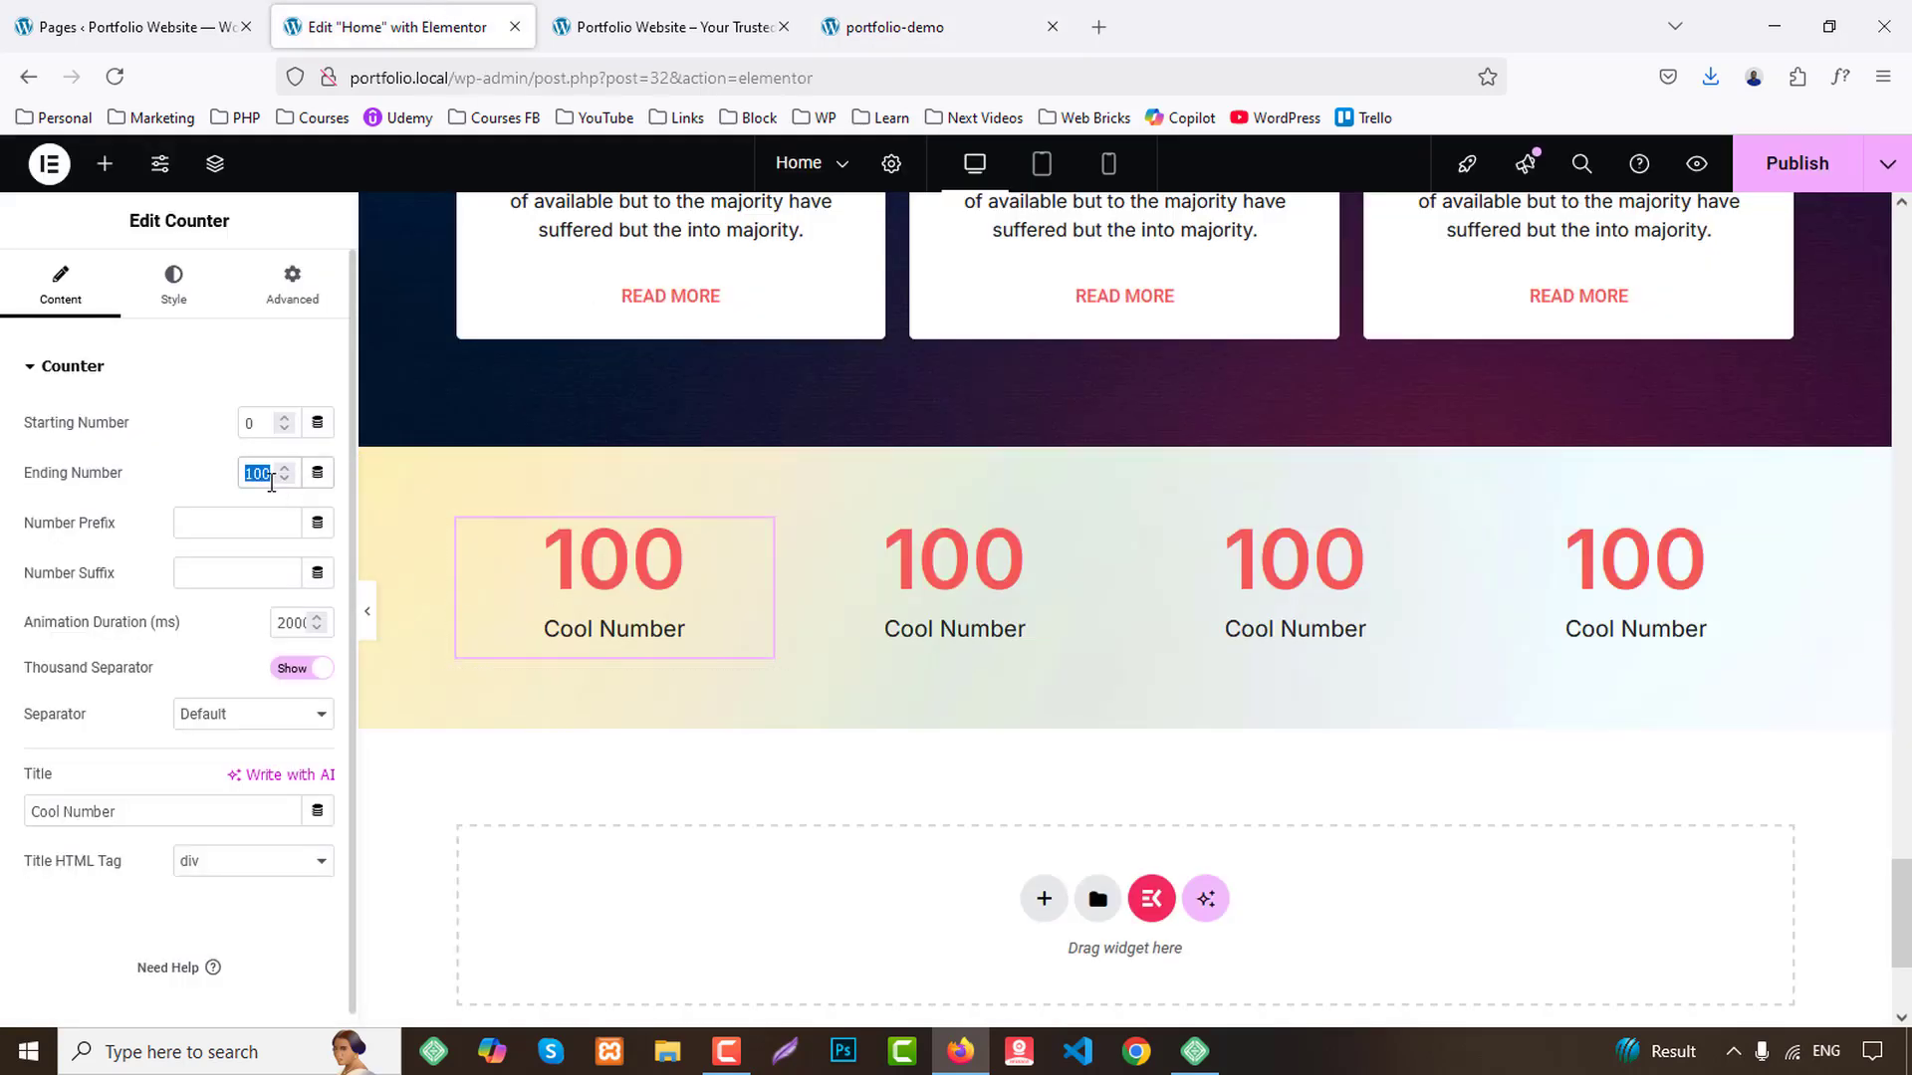
type("3")
left_click(239, 572)
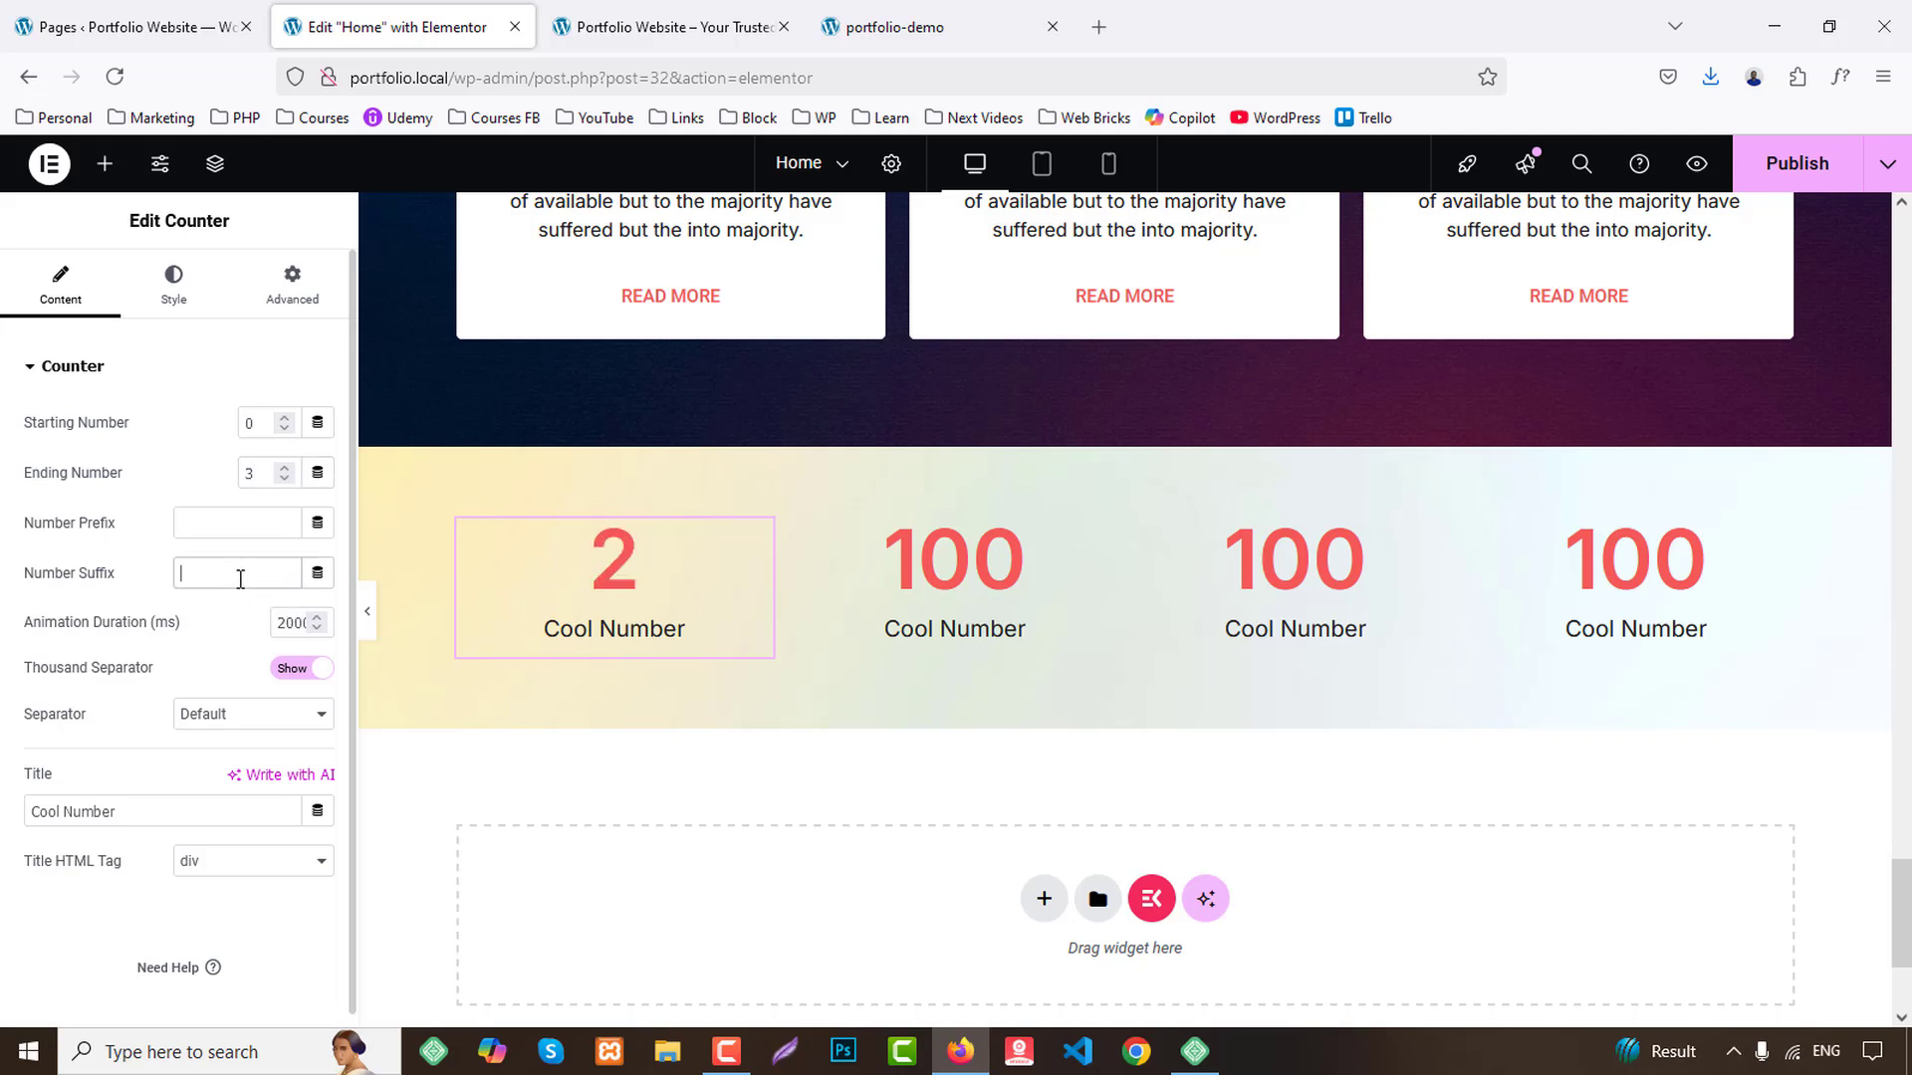
type("+")
left_click_drag(120, 812, 3, 792)
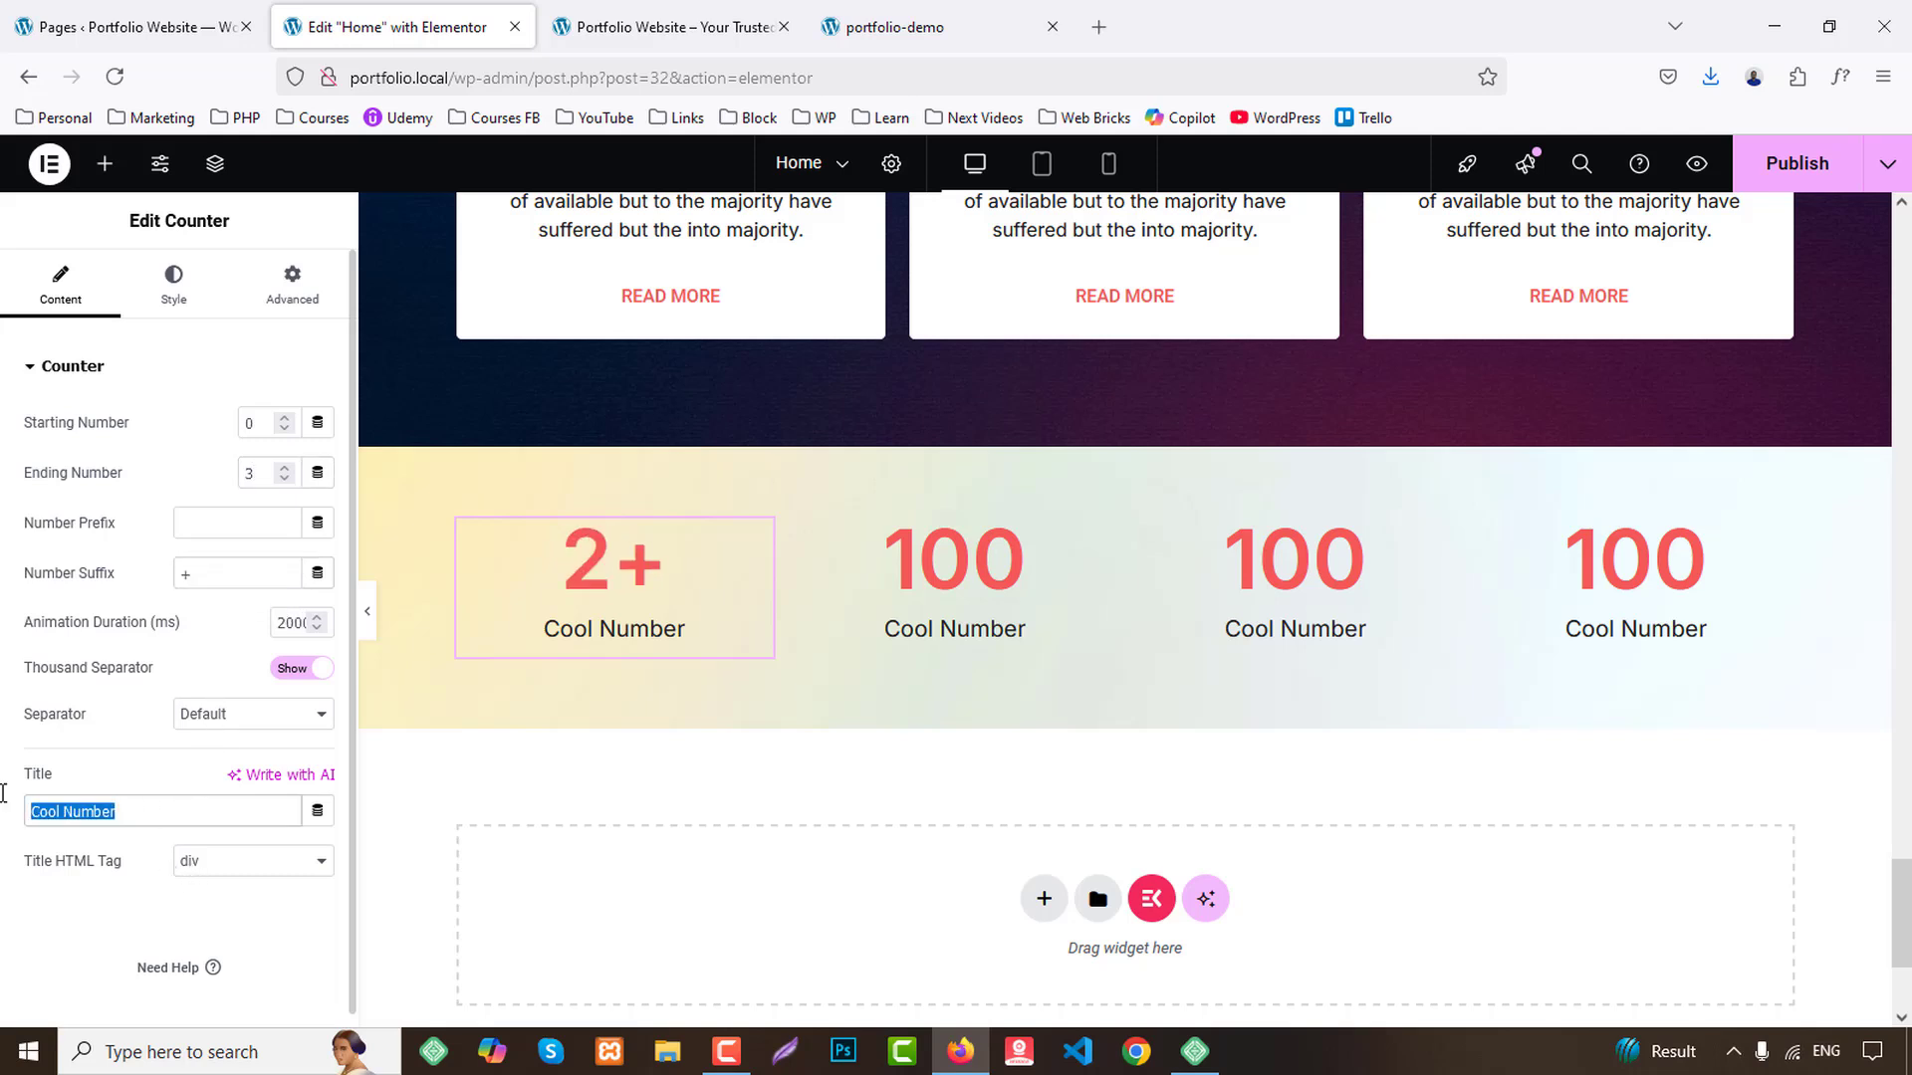
key("ctrl+v")
Set the second counter's ending number to 215, suffix to +, and title to the demo's "Complete Project".
left_click(971, 10)
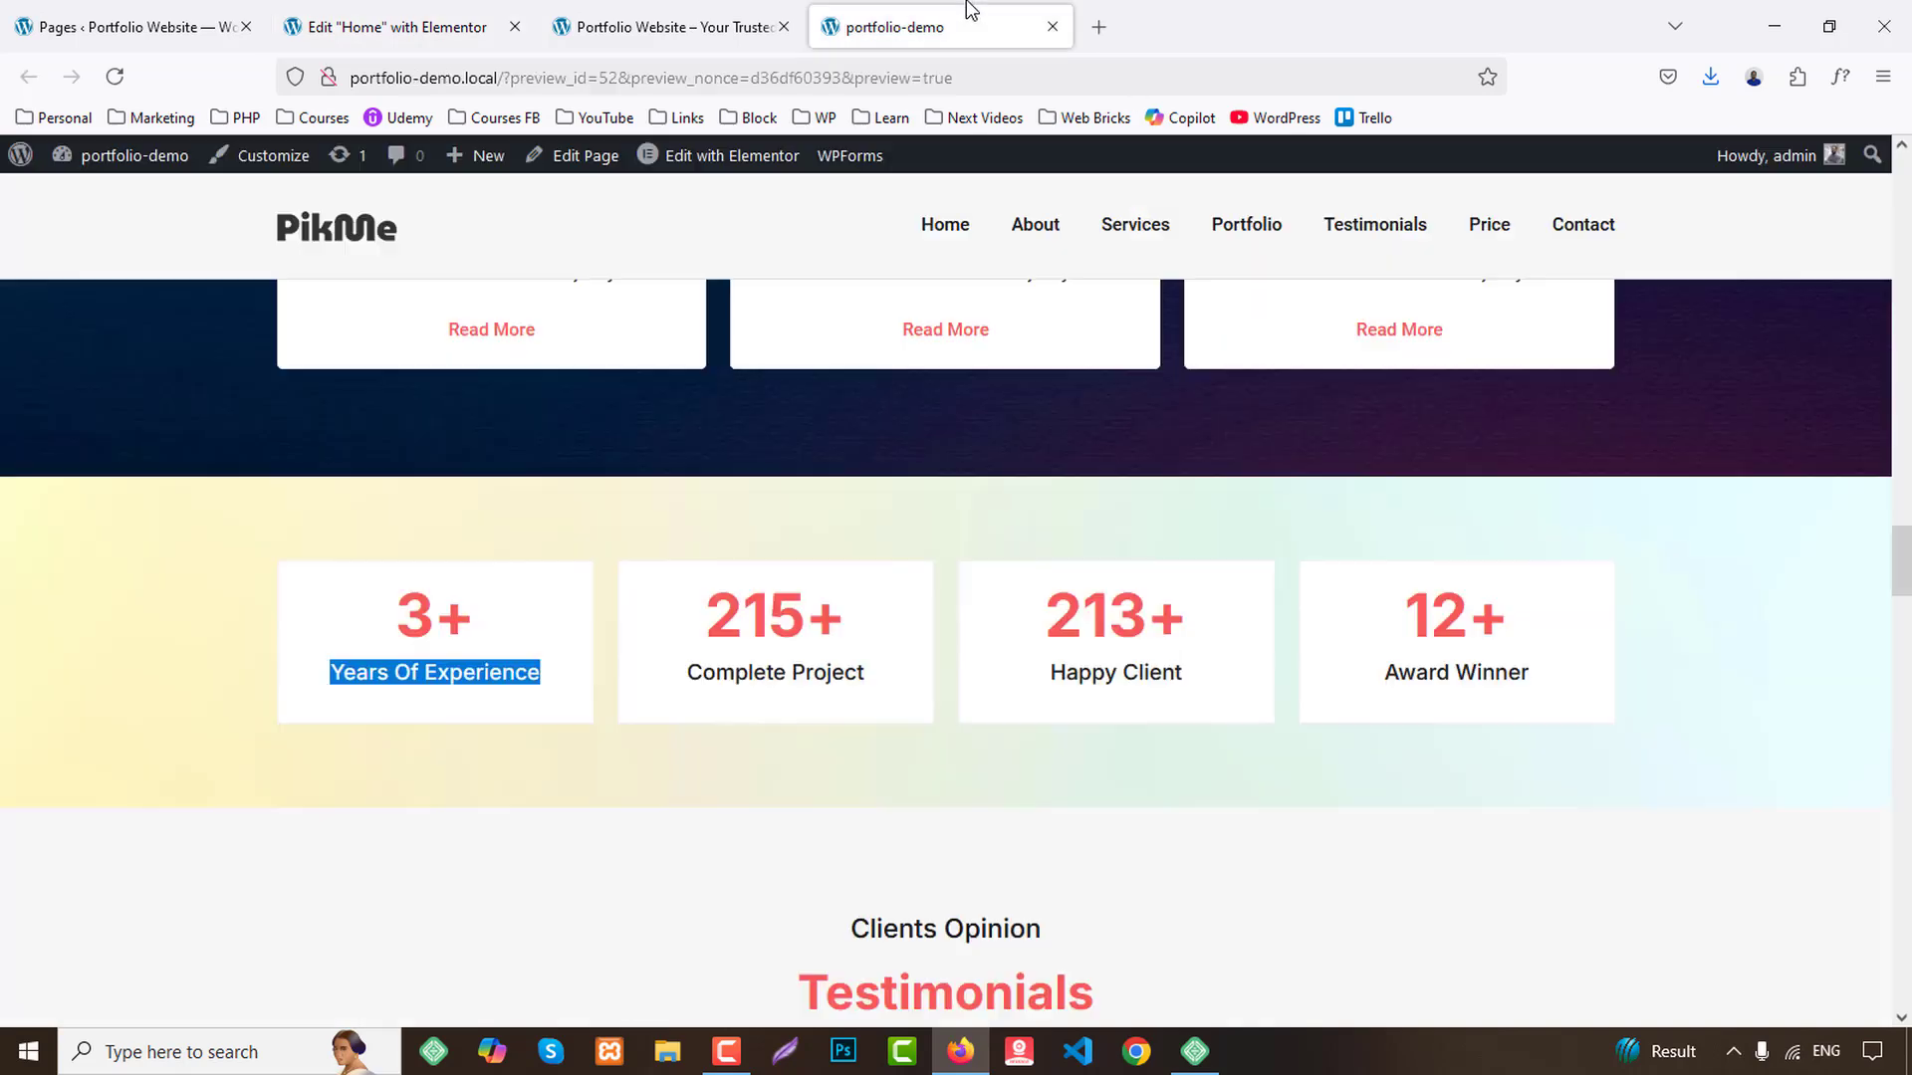
left_click_drag(687, 675, 879, 679)
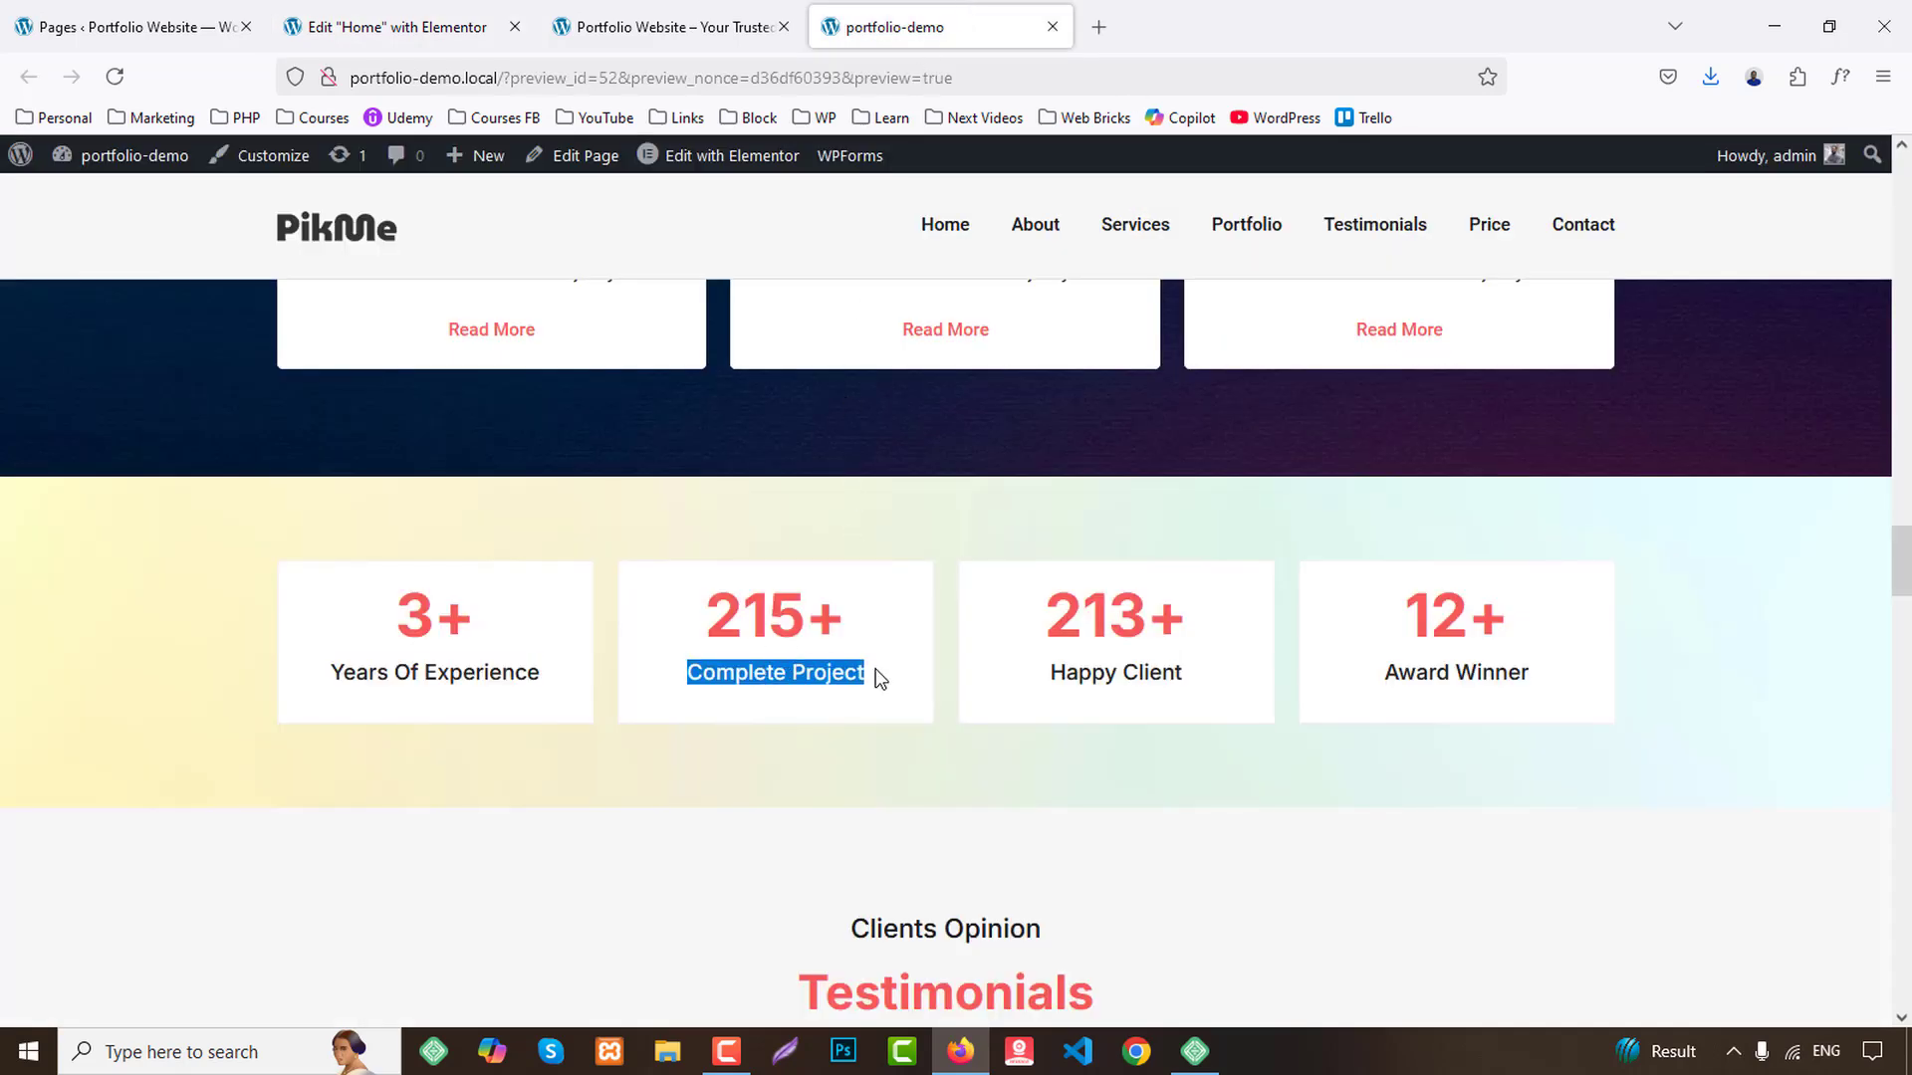
left_click(398, 27)
left_click(883, 547)
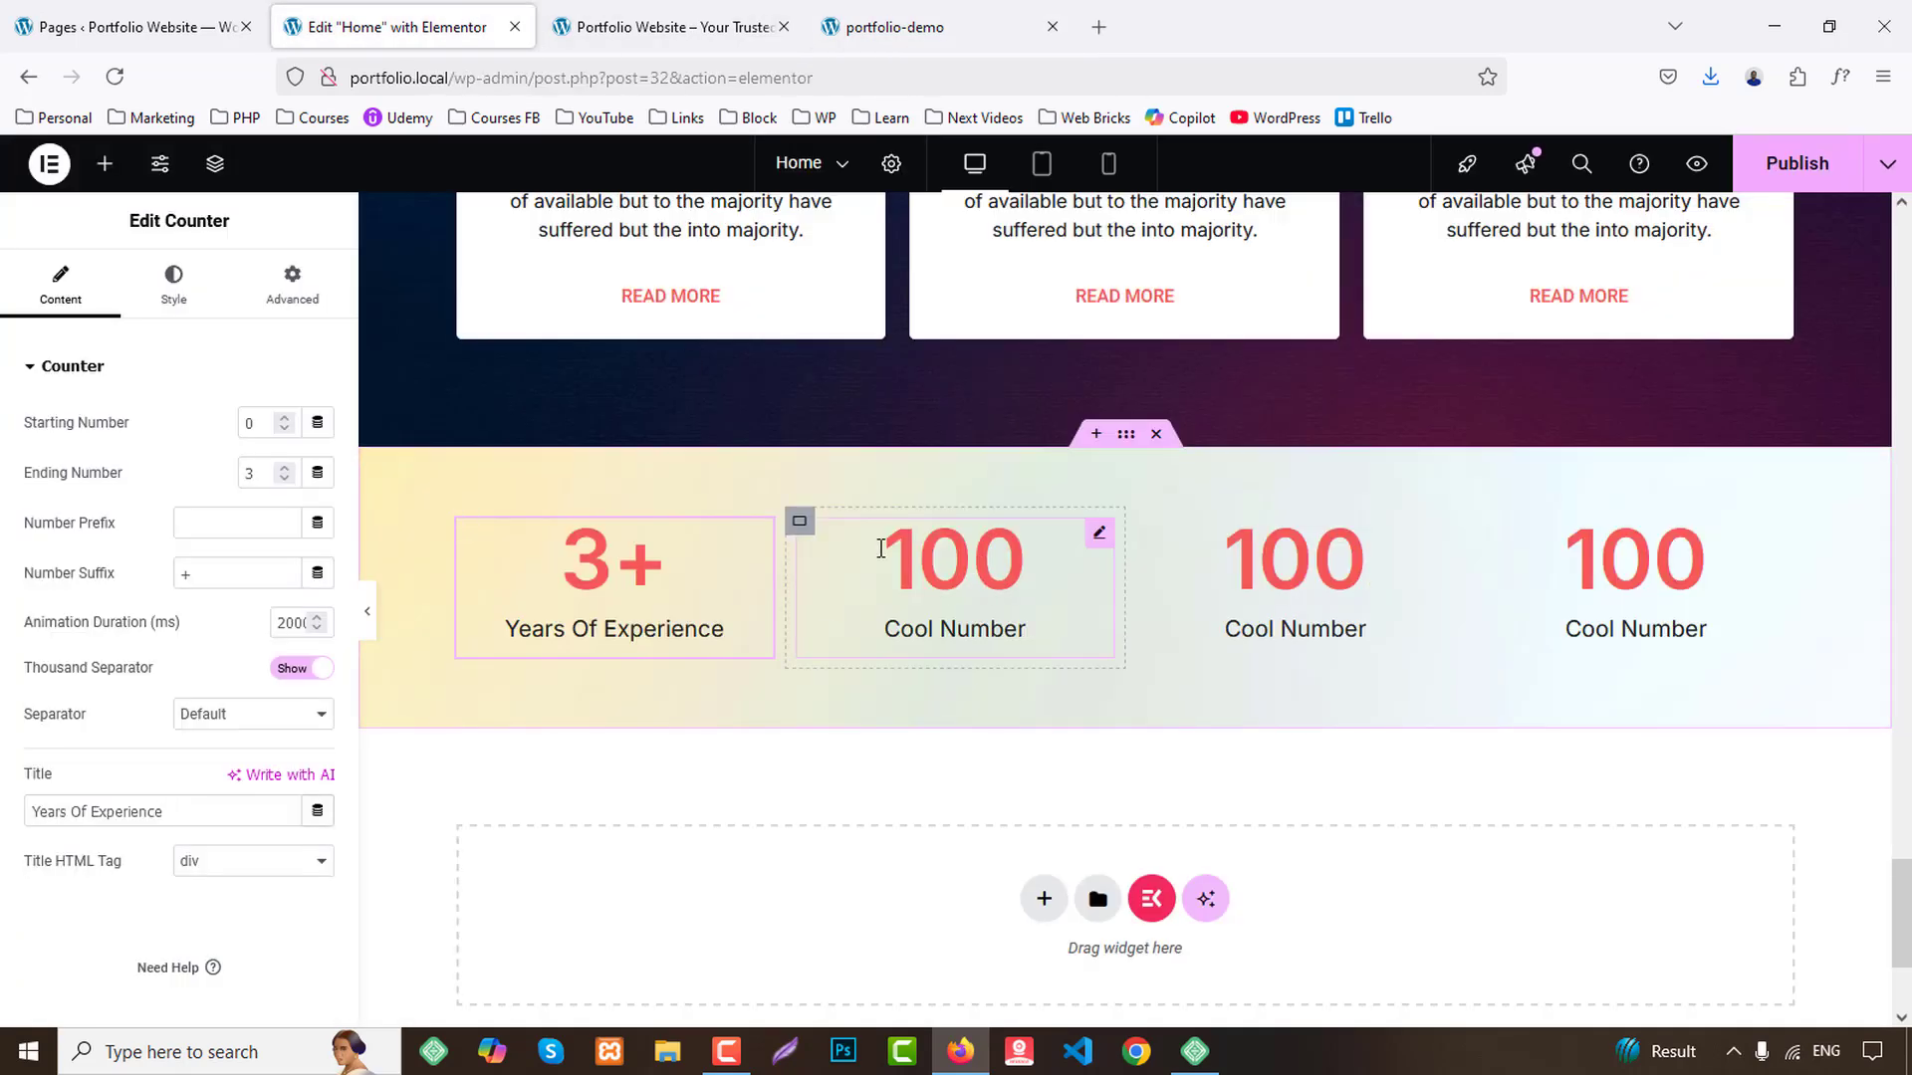
type("215")
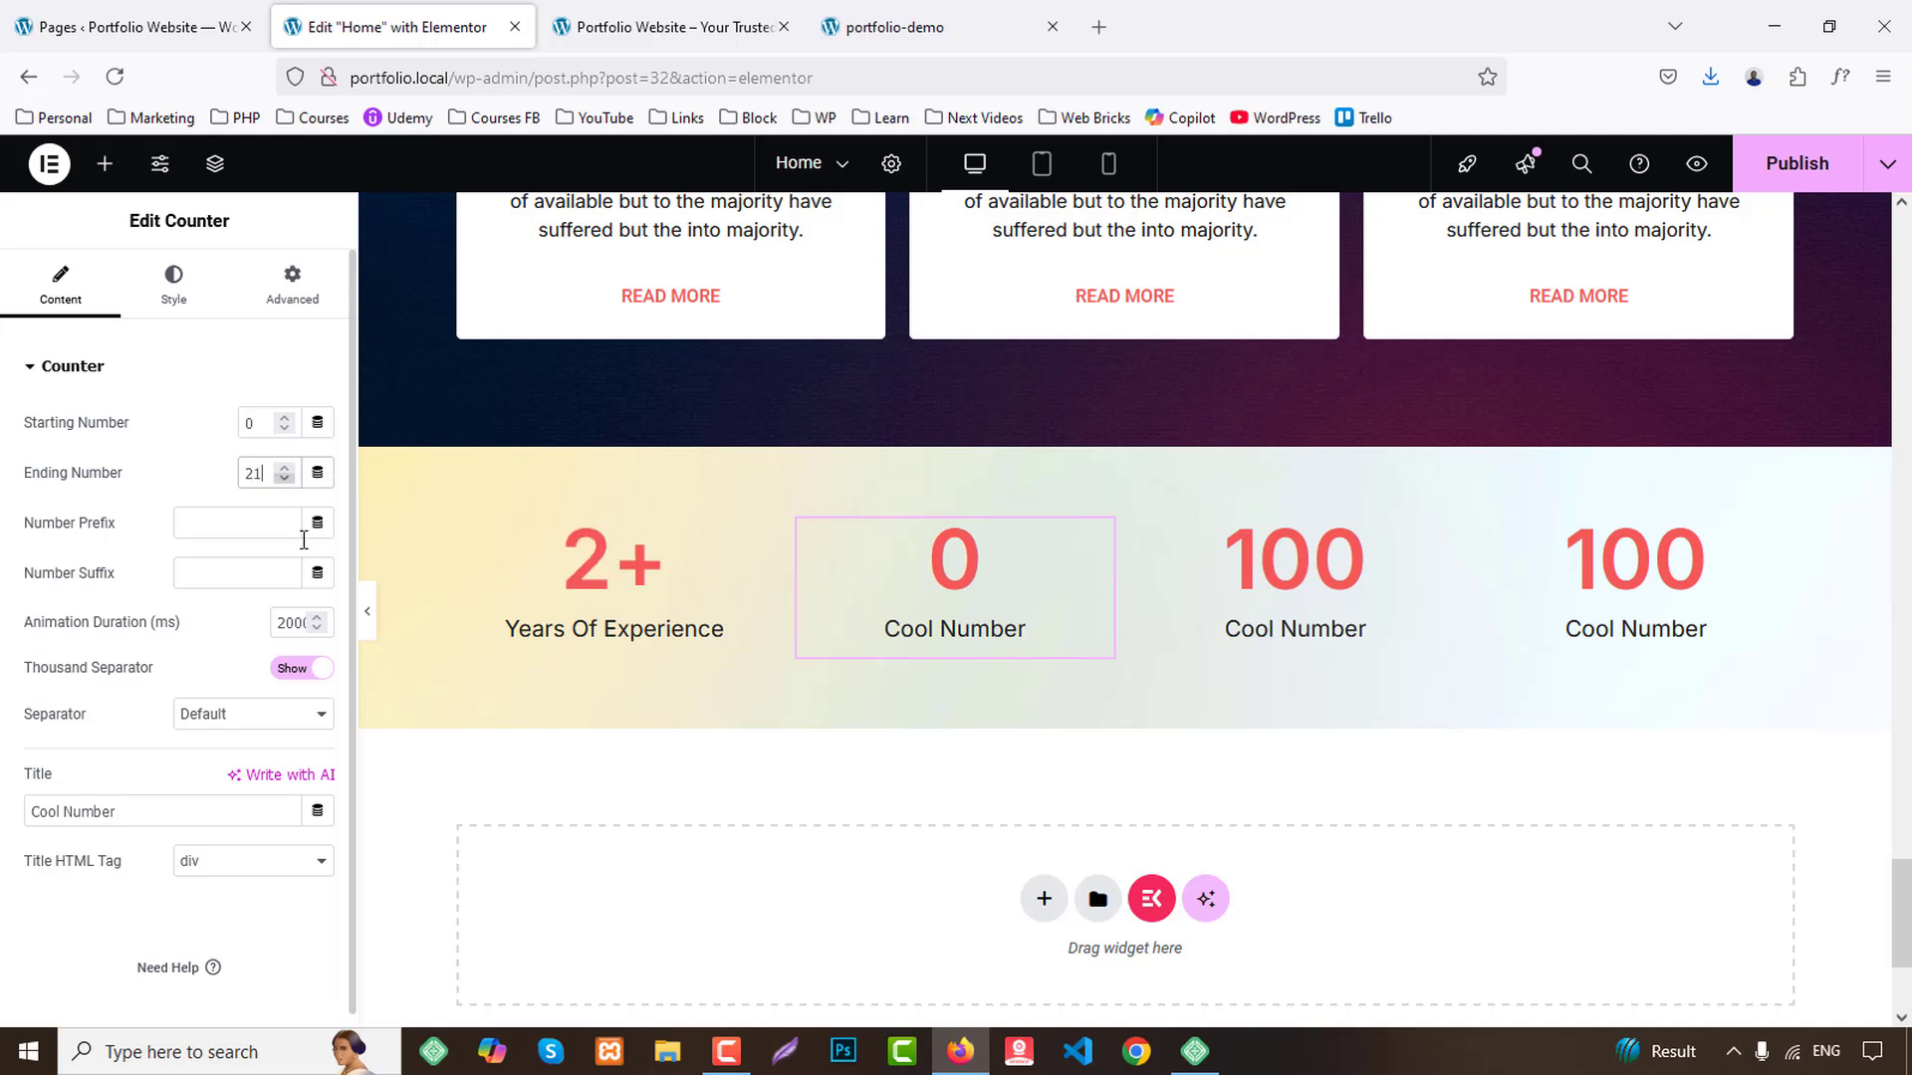
left_click(266, 573)
type("+")
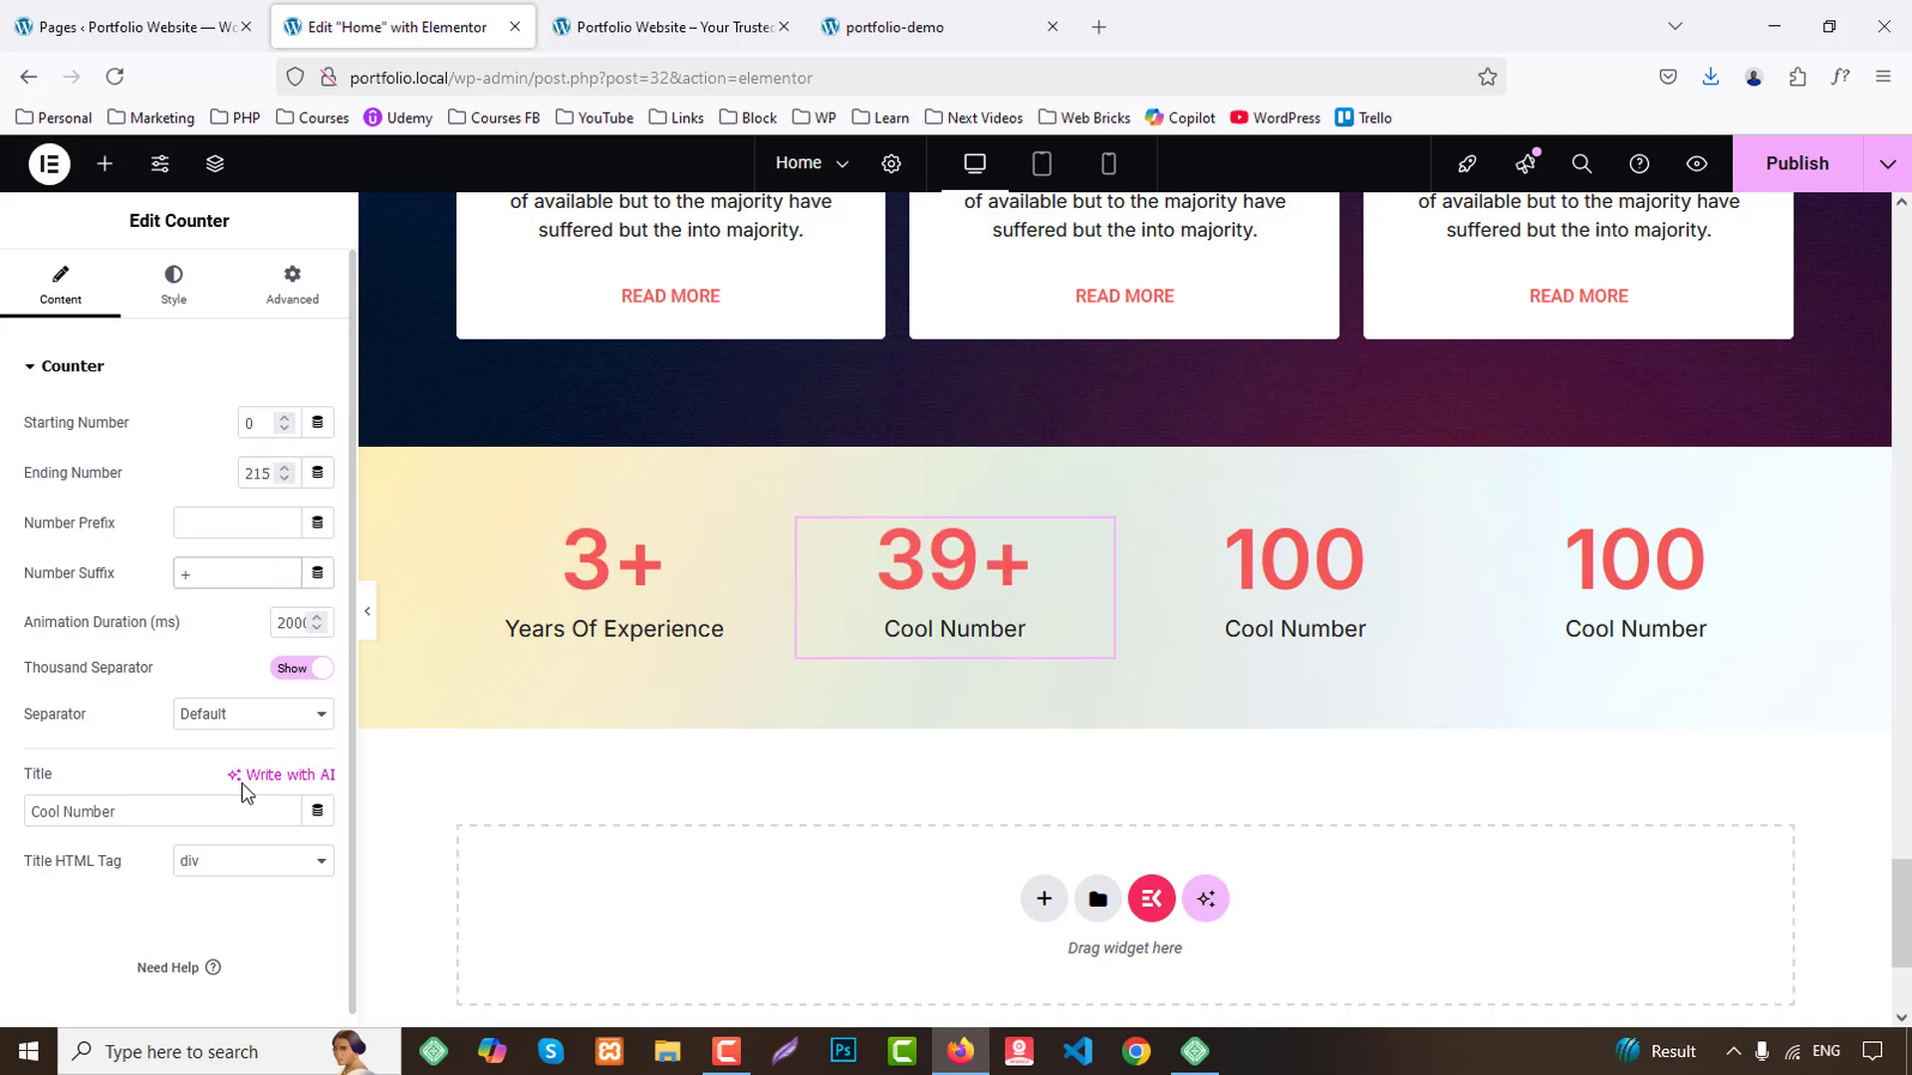
left_click_drag(166, 812, 5, 819)
type("Complete Project")
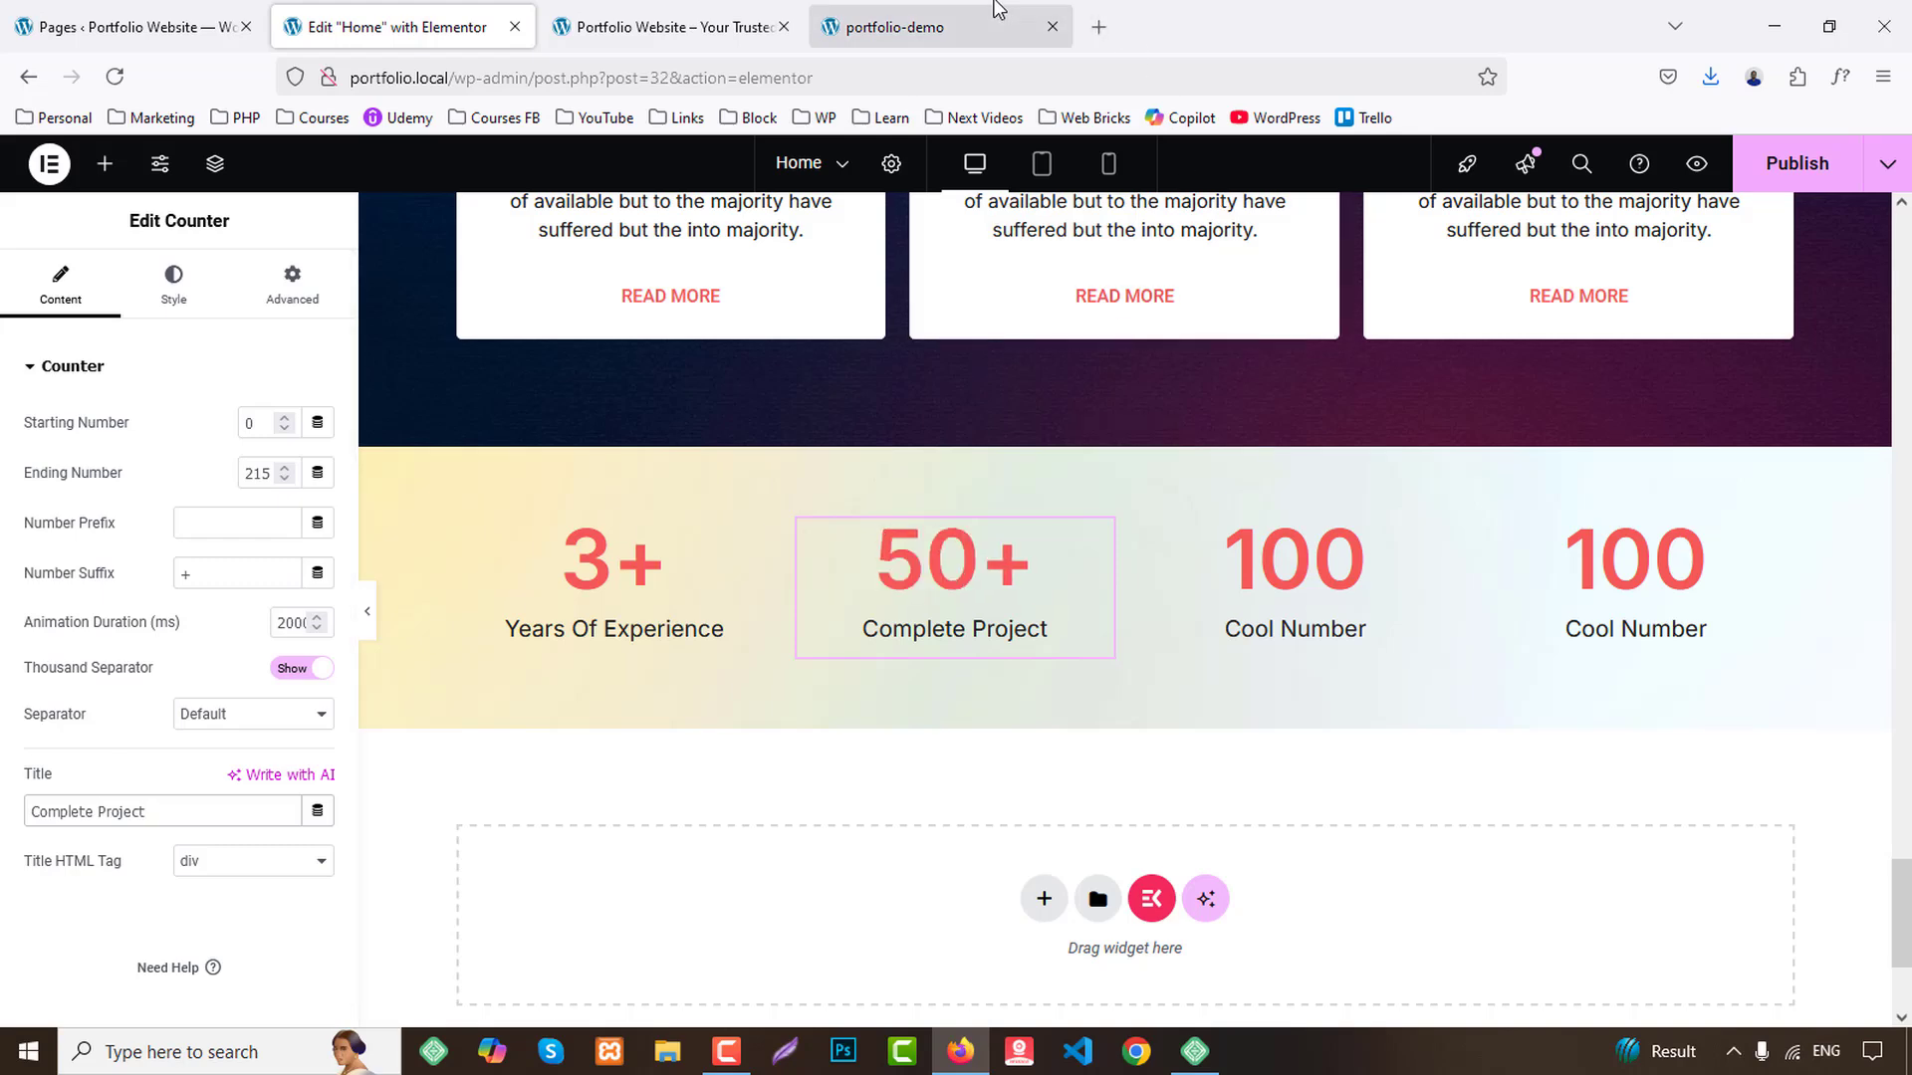
Set the third counter's ending number to 120, suffix to +, and title to the demo's "Happy Client".
left_click(990, 27)
left_click_drag(1058, 675, 1206, 687)
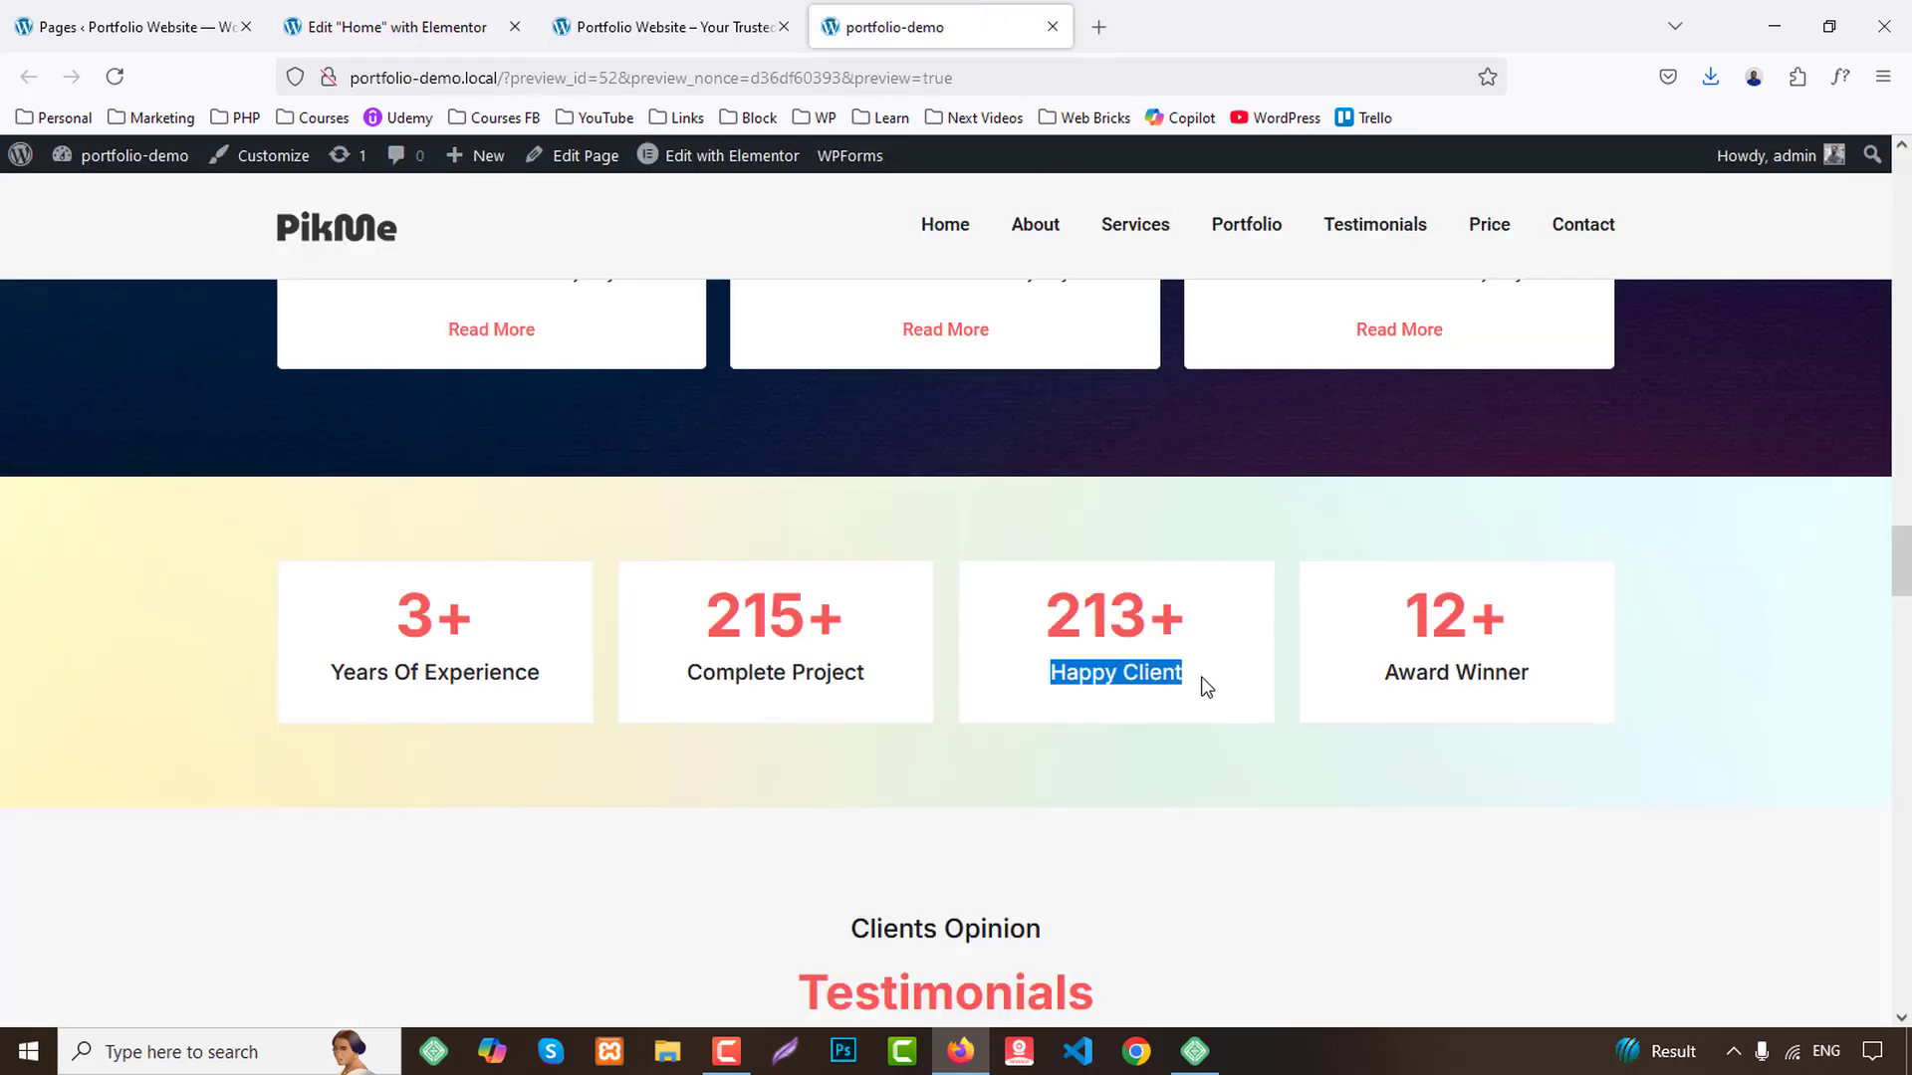
left_click(389, 27)
left_click(1294, 587)
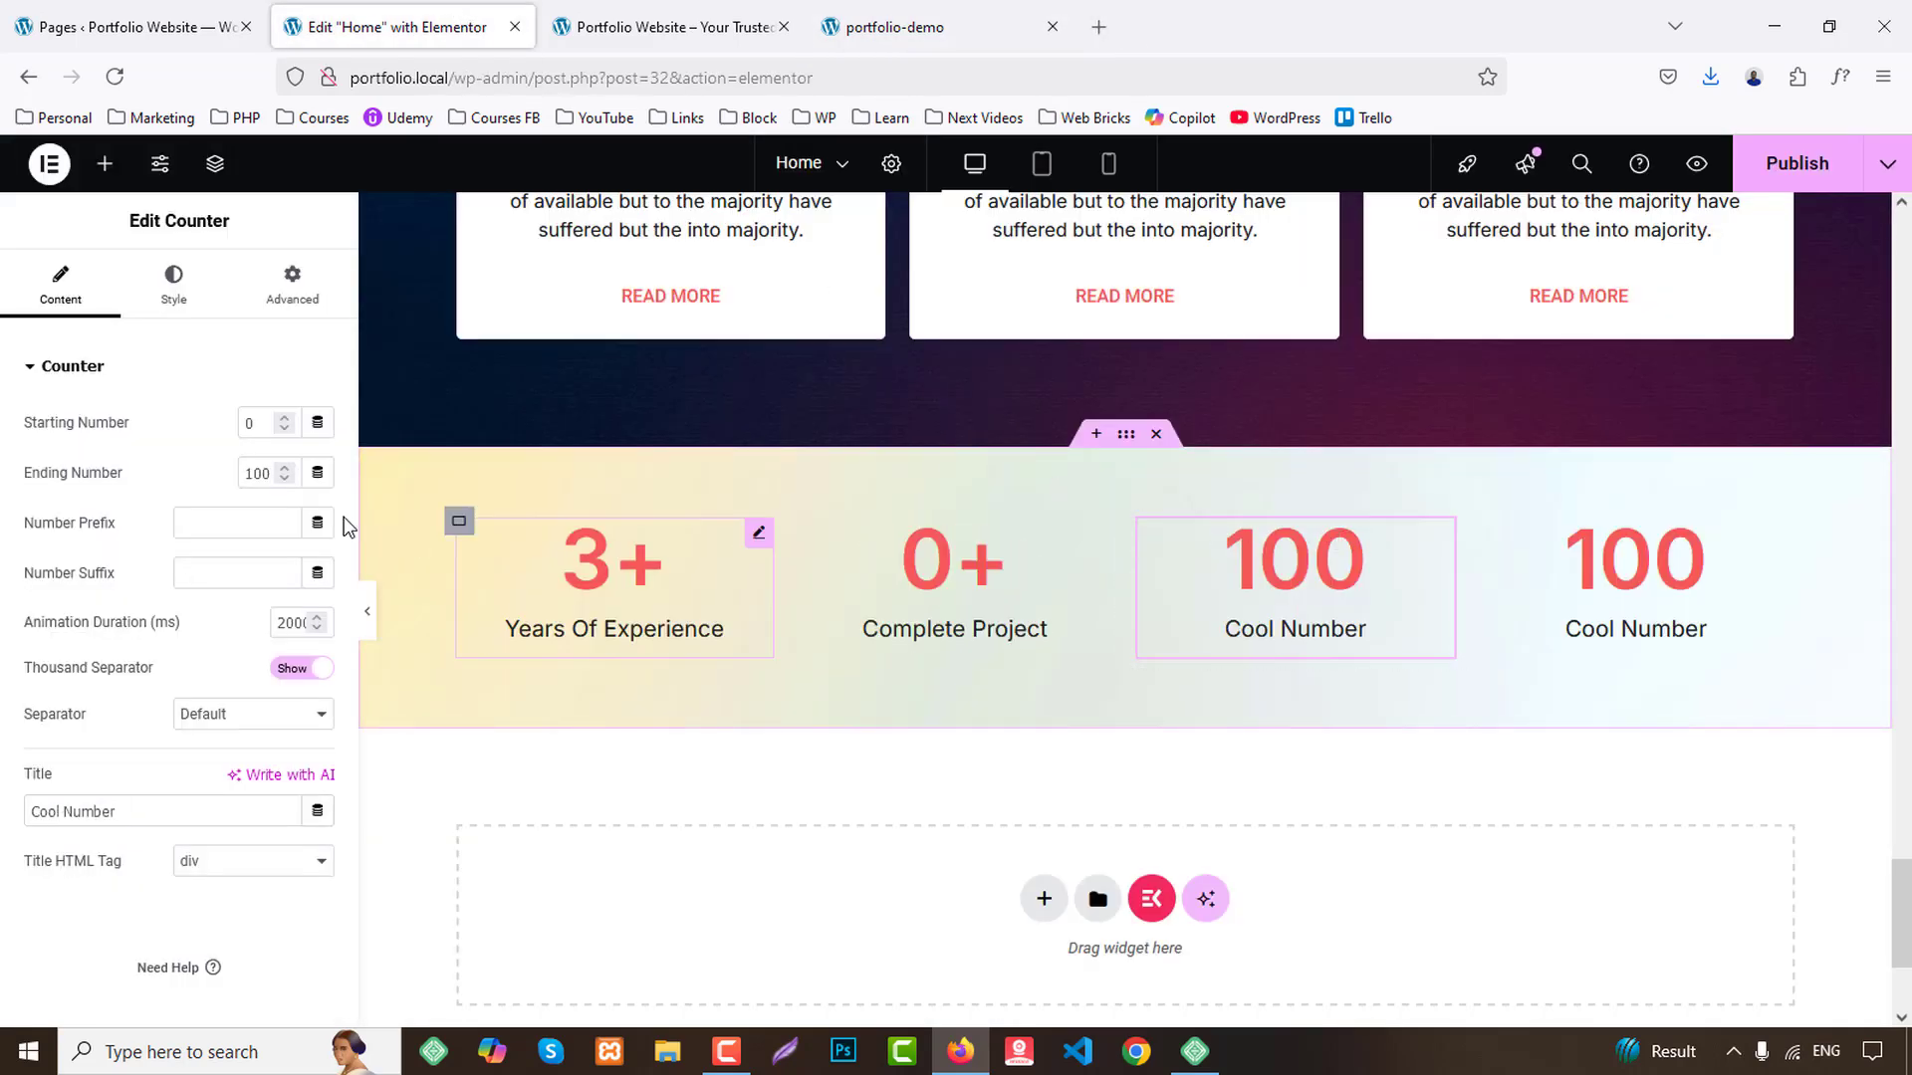
double_click(264, 473)
type("120")
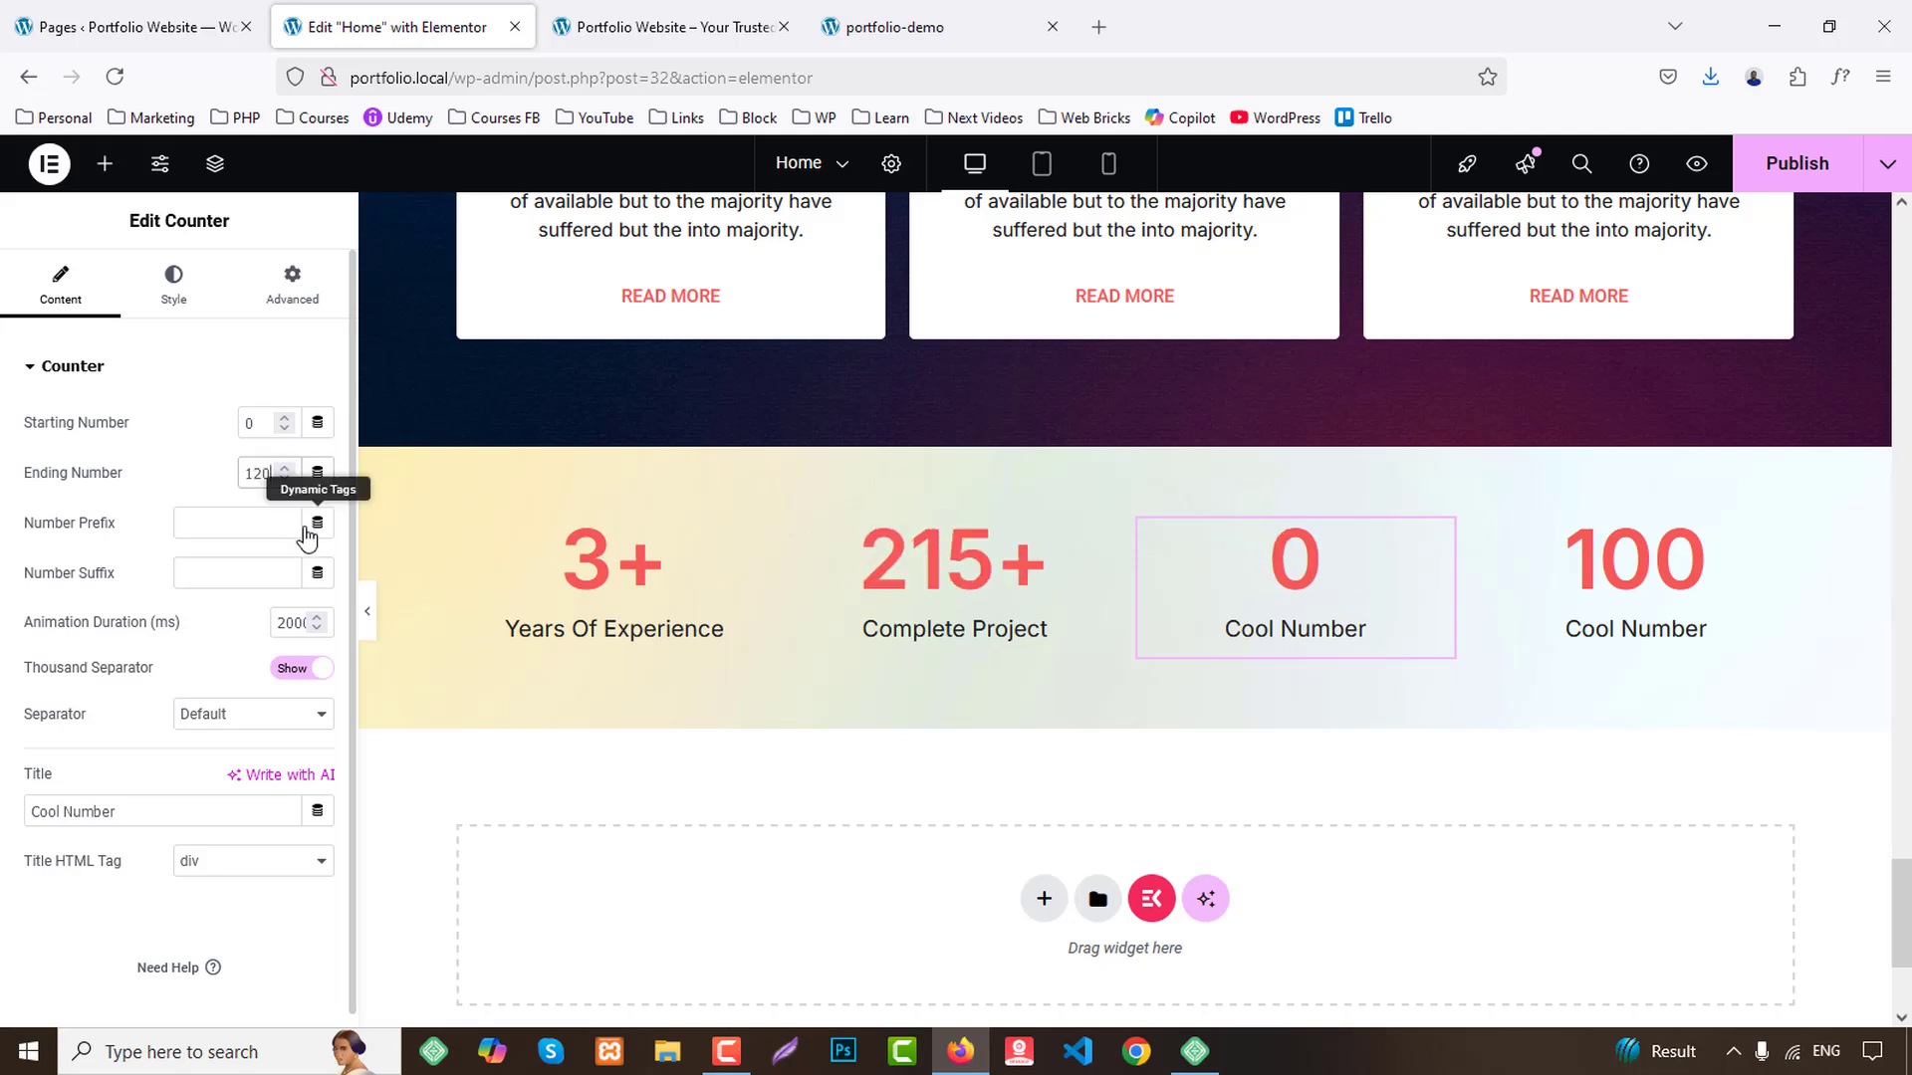
left_click(240, 569)
type("+")
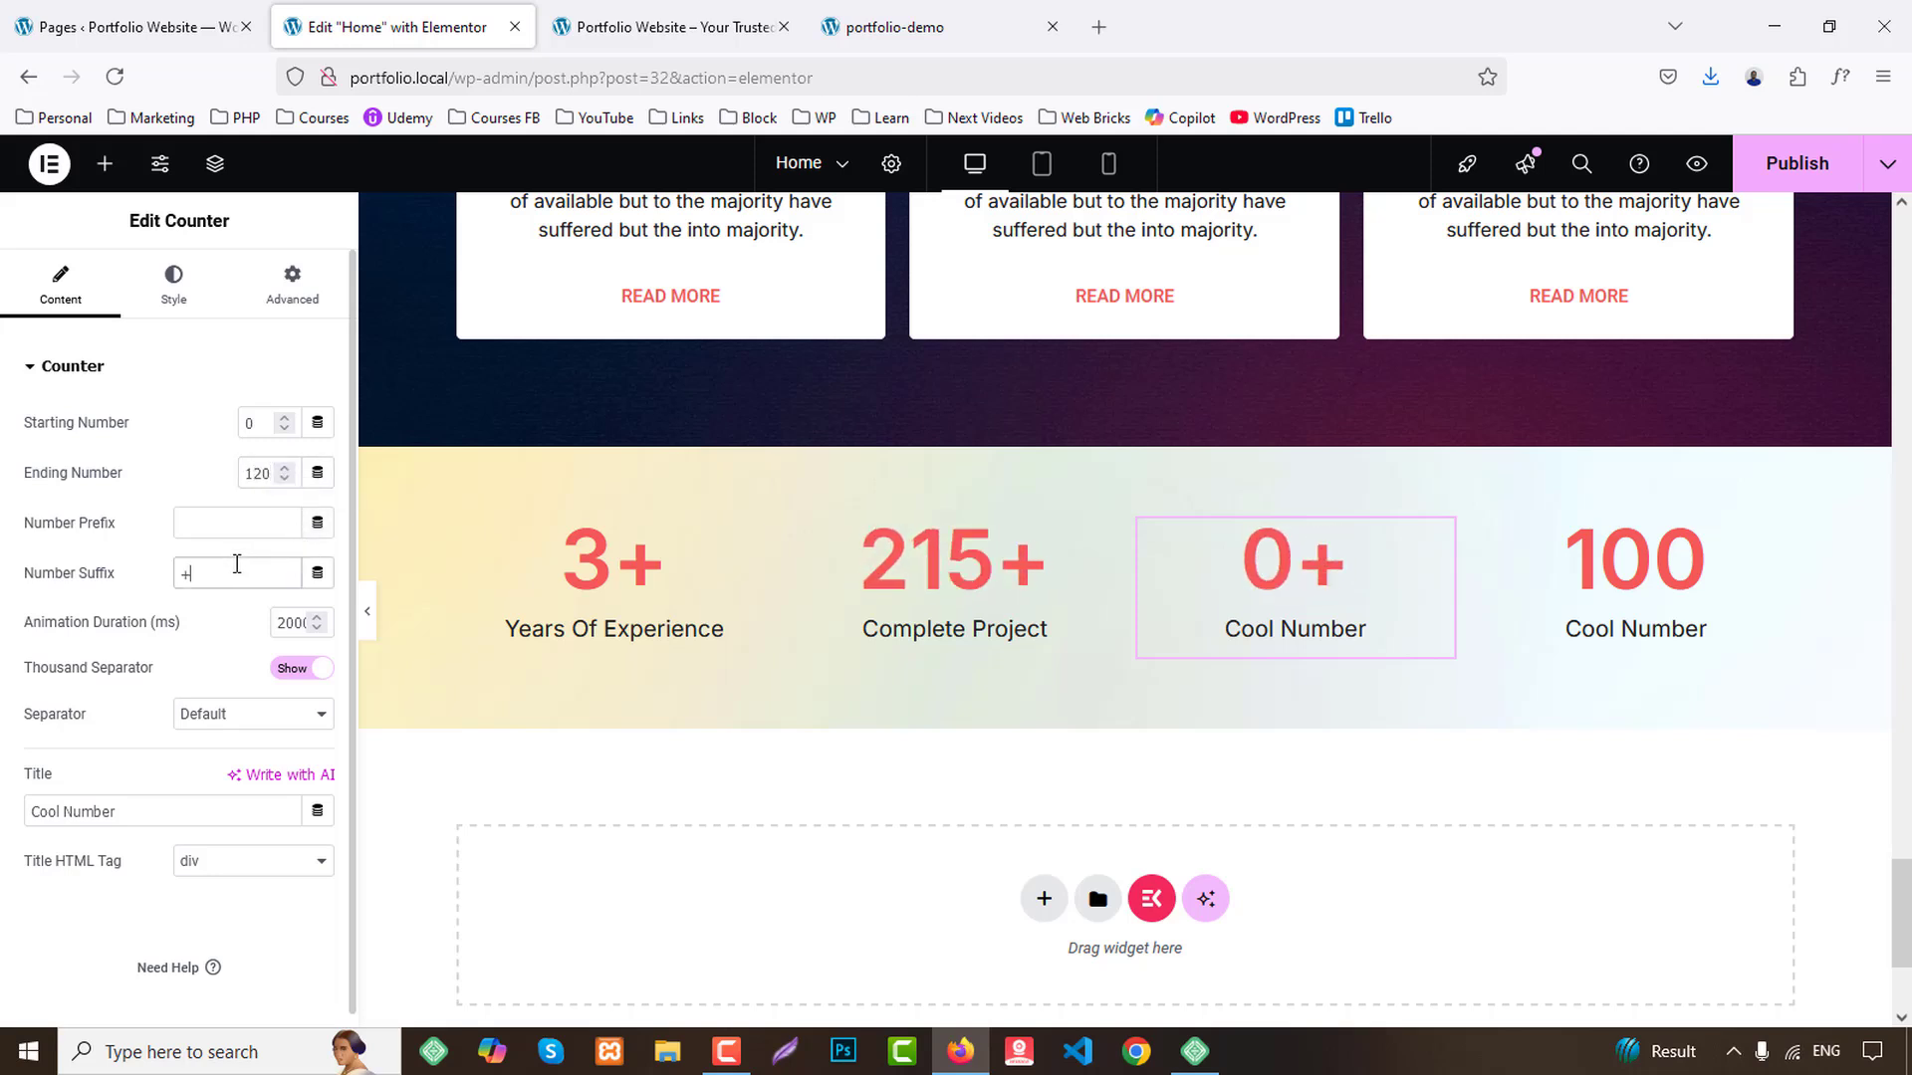
type("Happy Client")
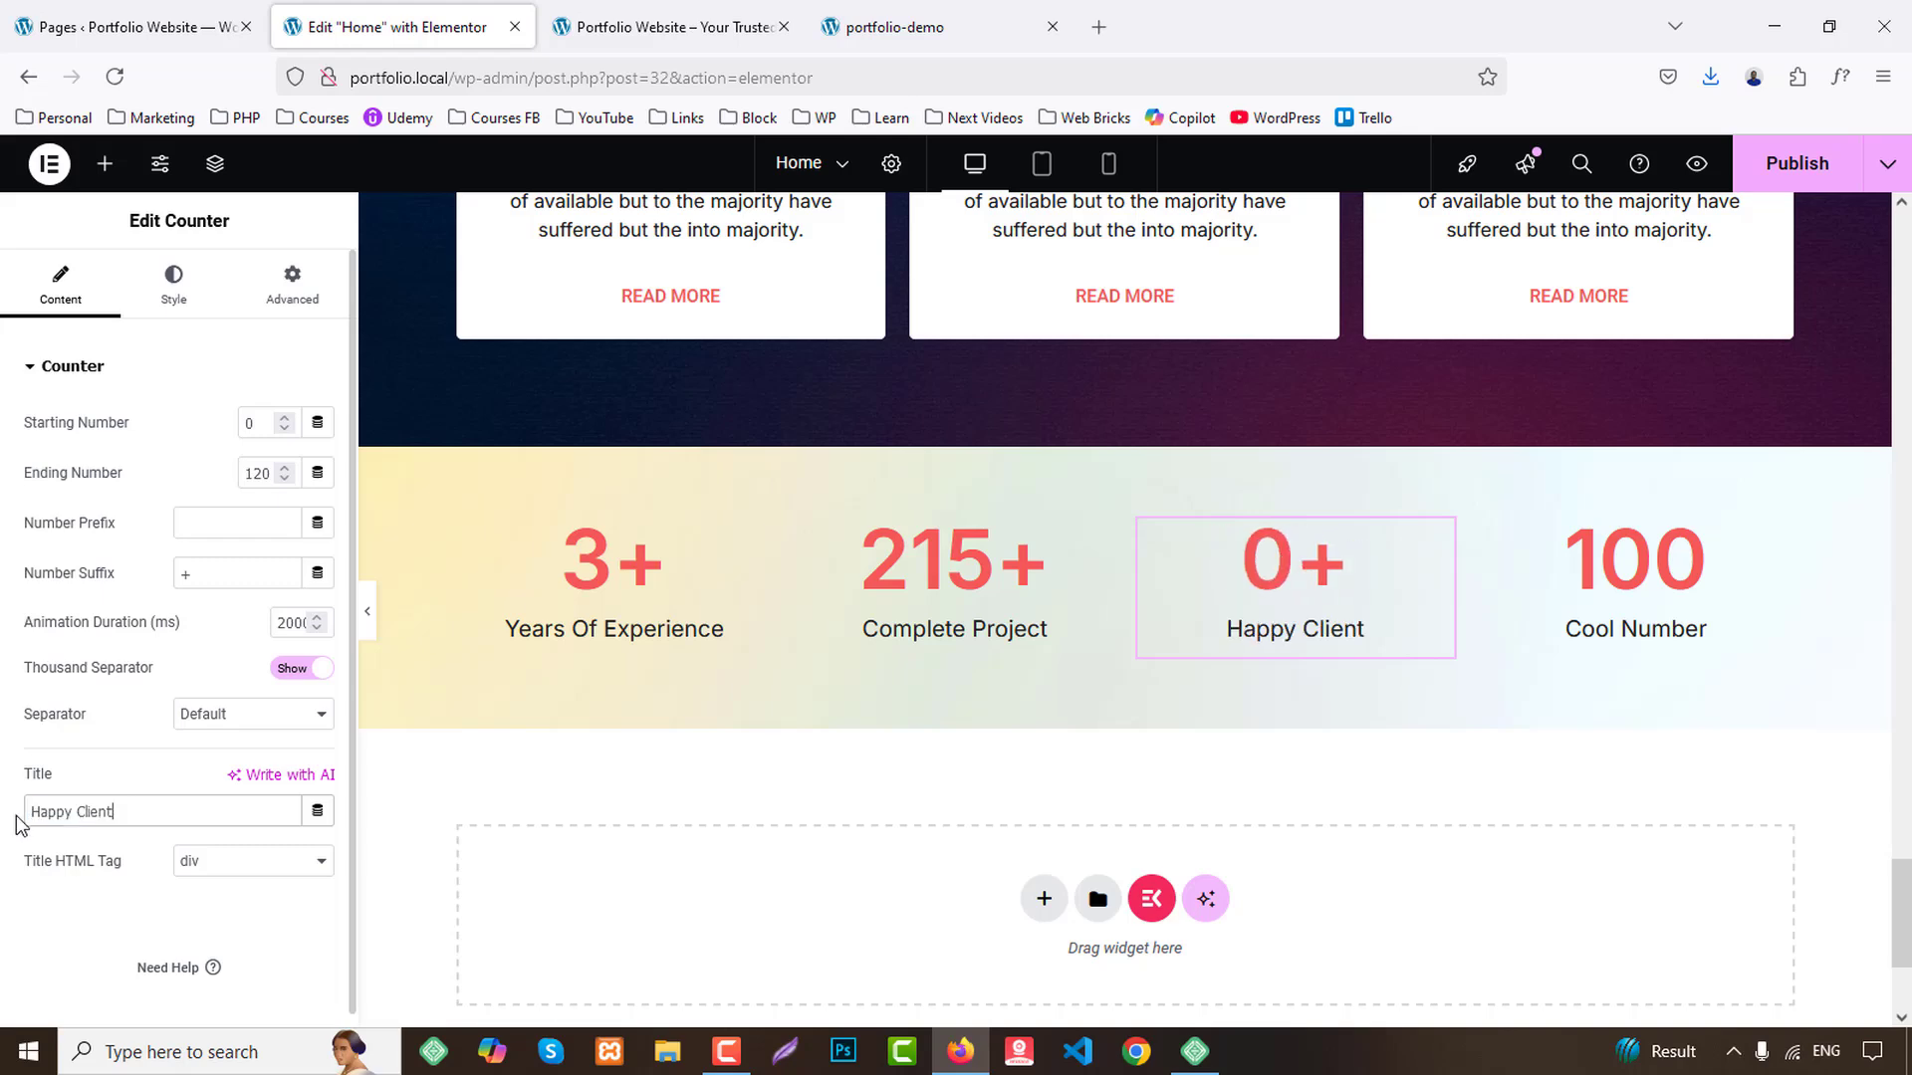
Set the fourth counter's ending number to 12 and its title to the demo's "Award Winner".
left_click(991, 28)
left_click_drag(1385, 673, 1596, 681)
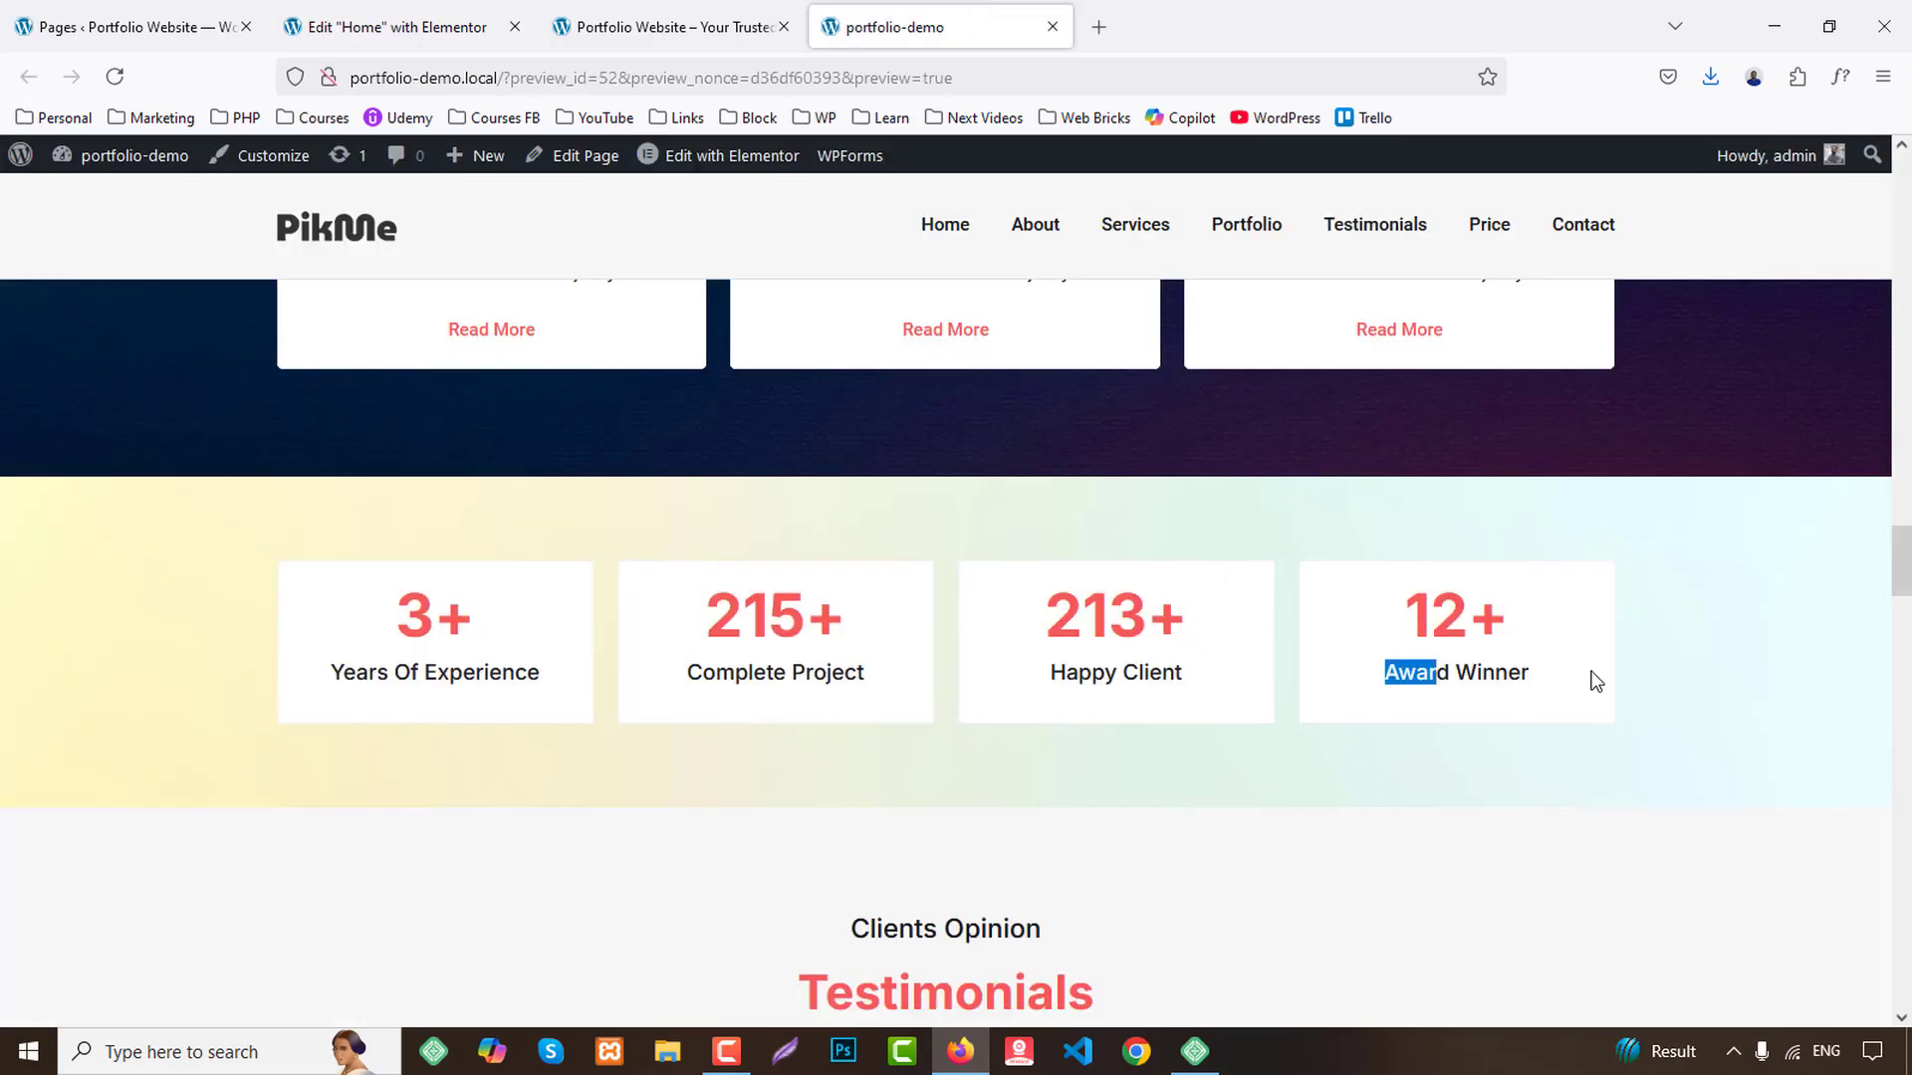
left_click(481, 22)
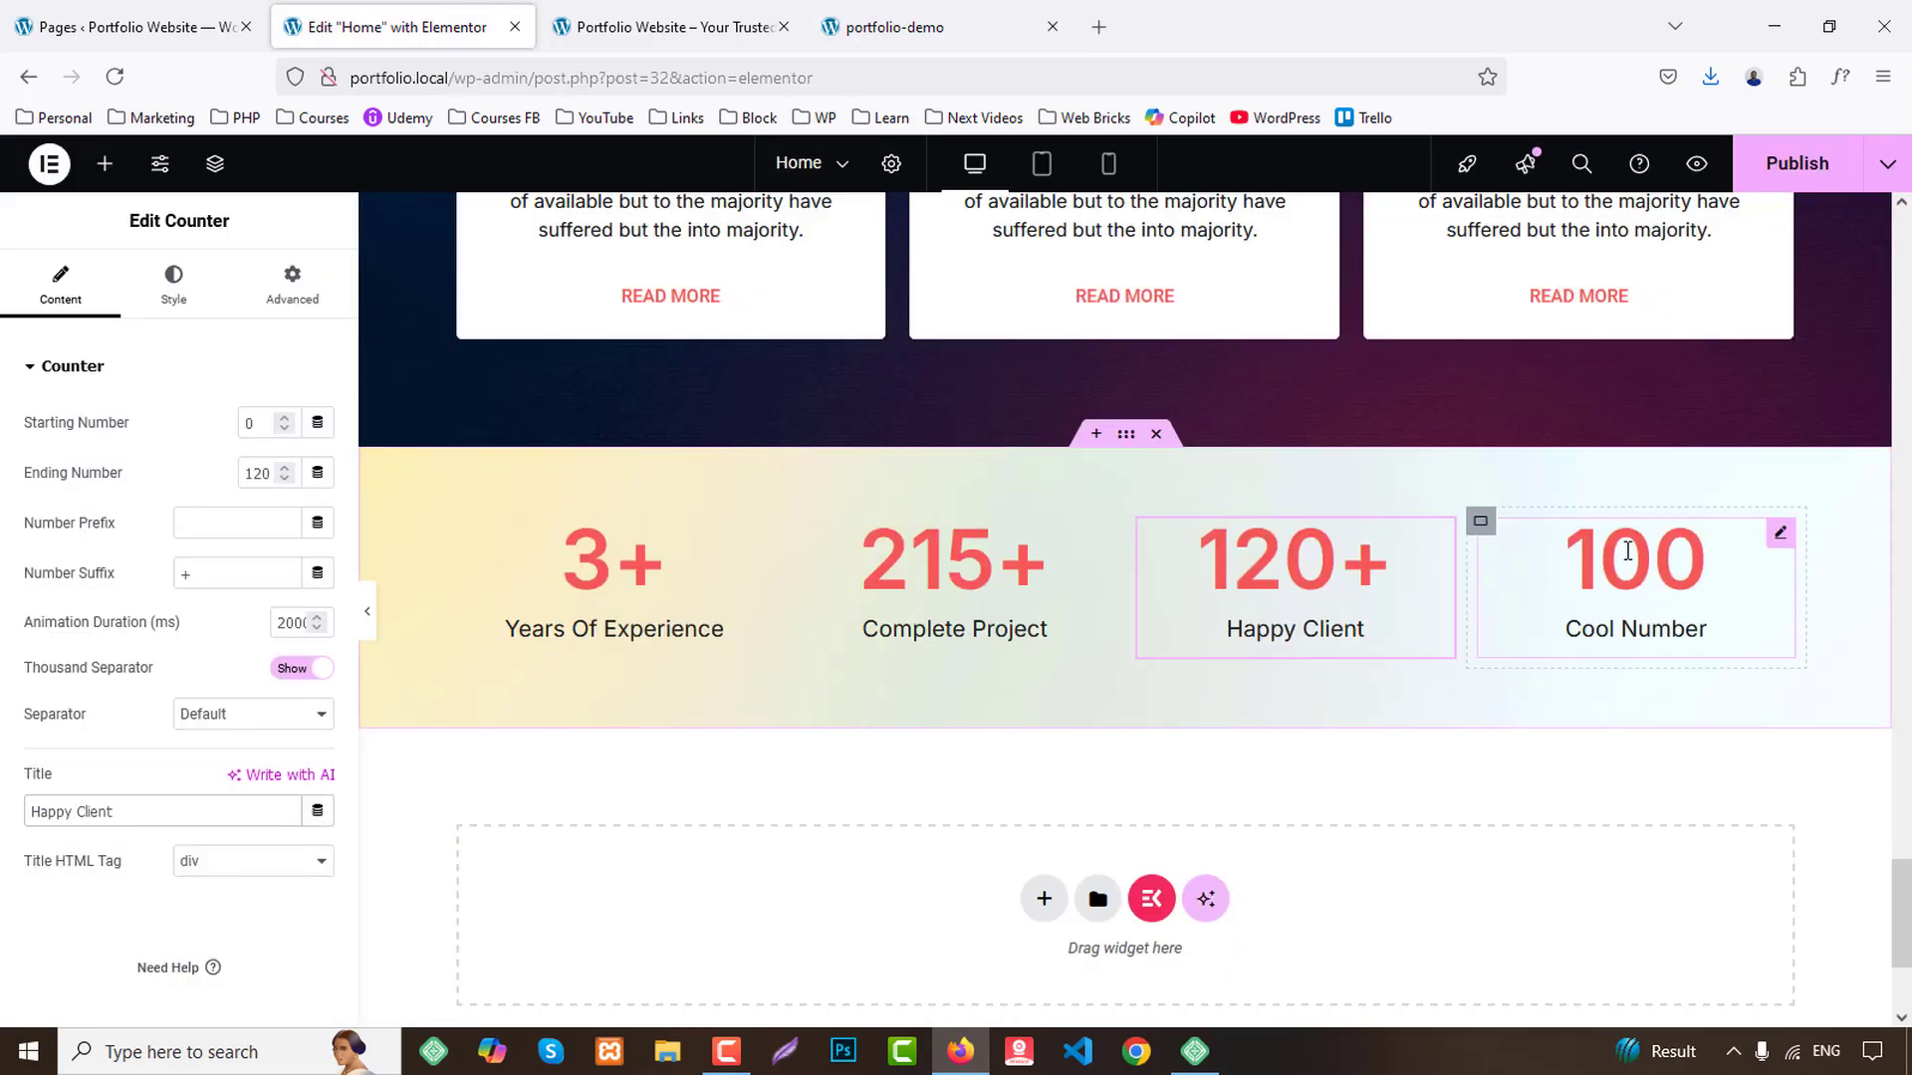
left_click(1693, 558)
double_click(266, 480)
type("12")
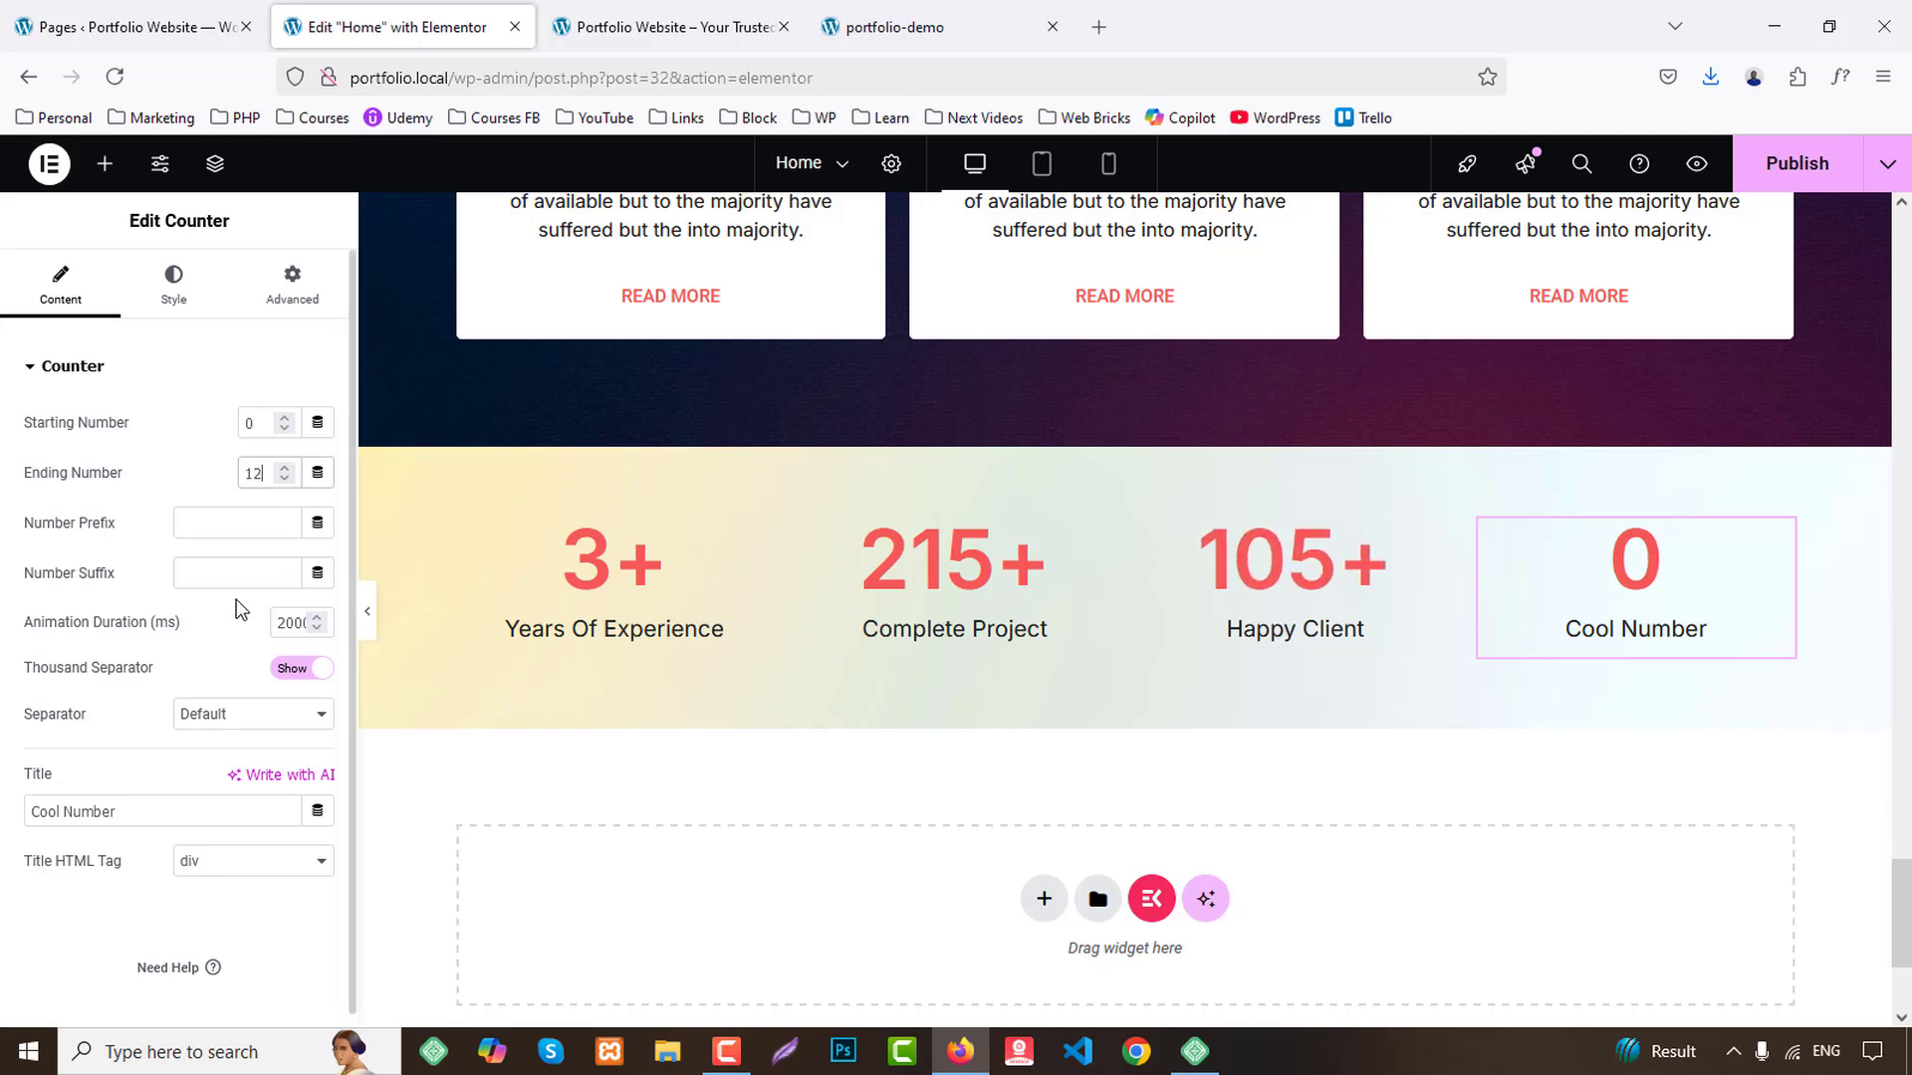
left_click_drag(175, 809, 8, 802)
key("ctrl+v")
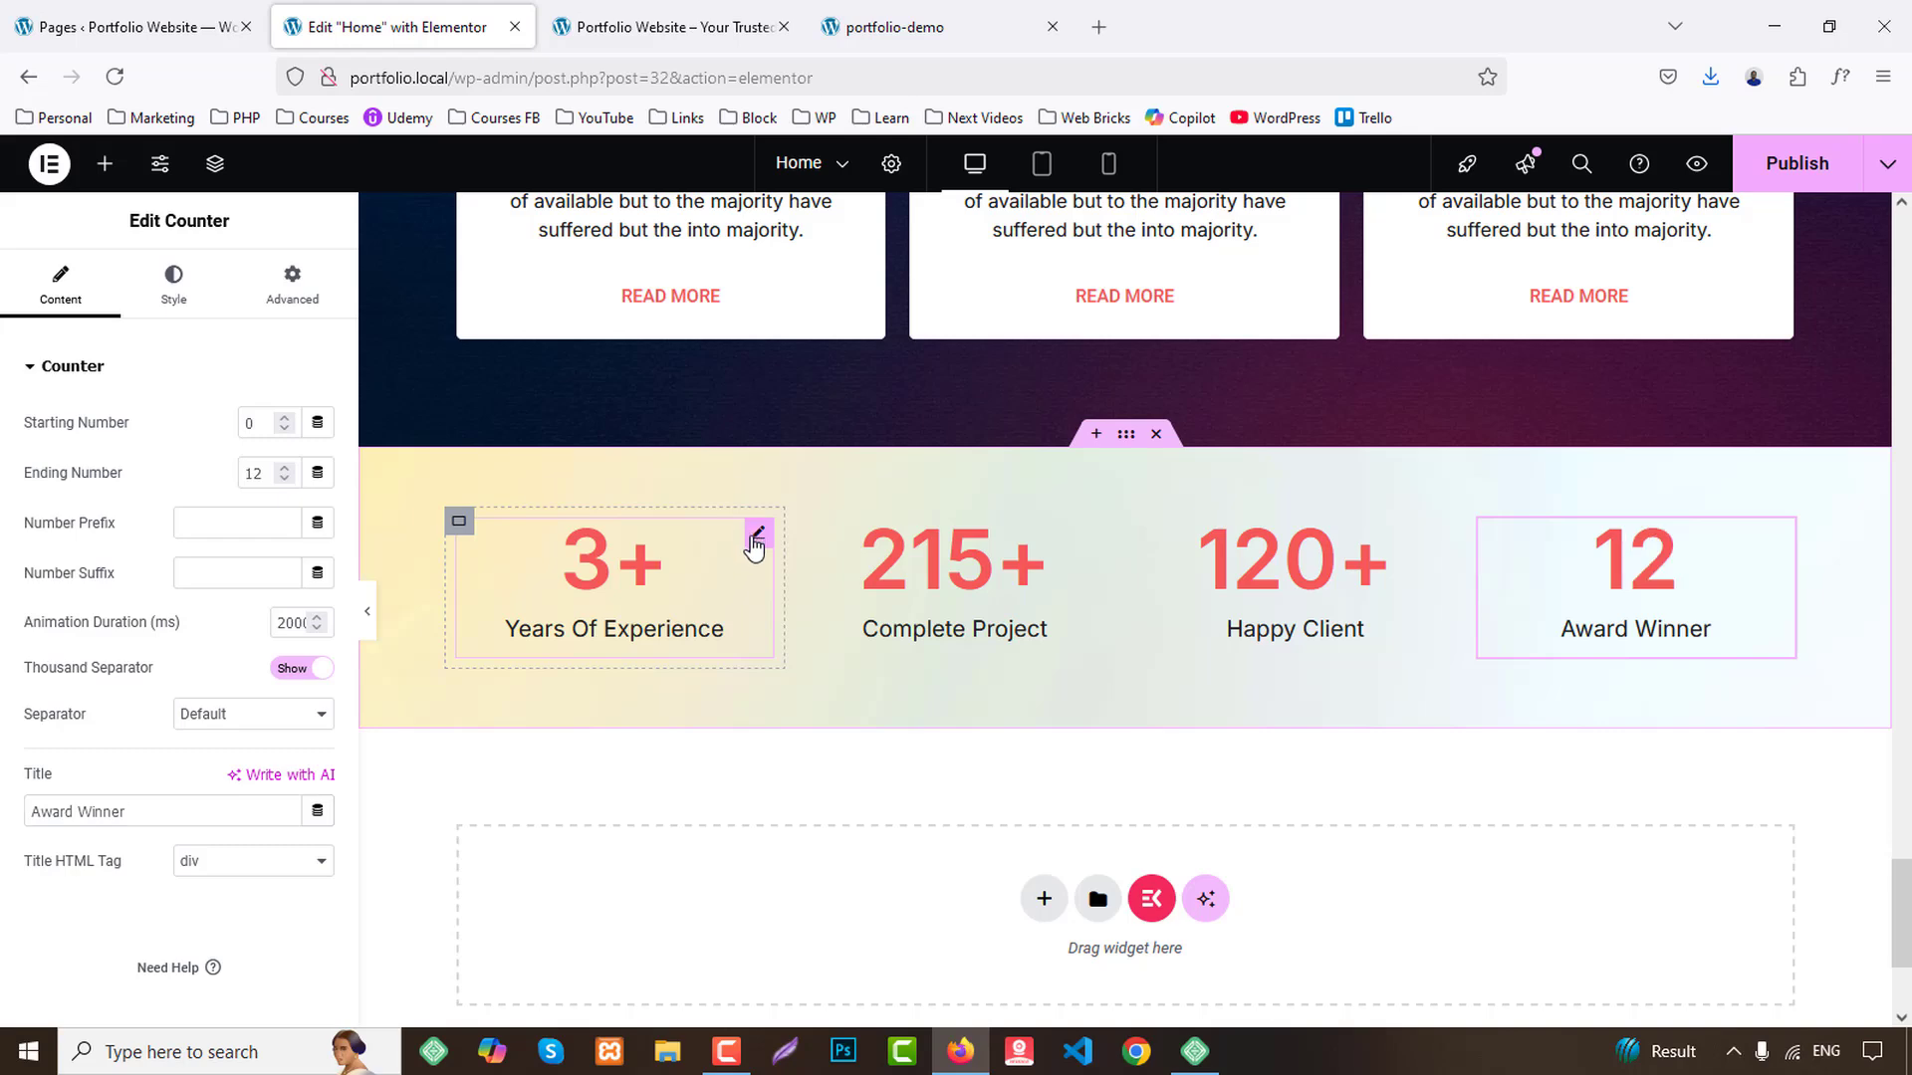
Give the Years Of Experience counter a classic background in the global White color.
left_click(754, 546)
left_click(291, 284)
scroll(59, 697, "down", 3)
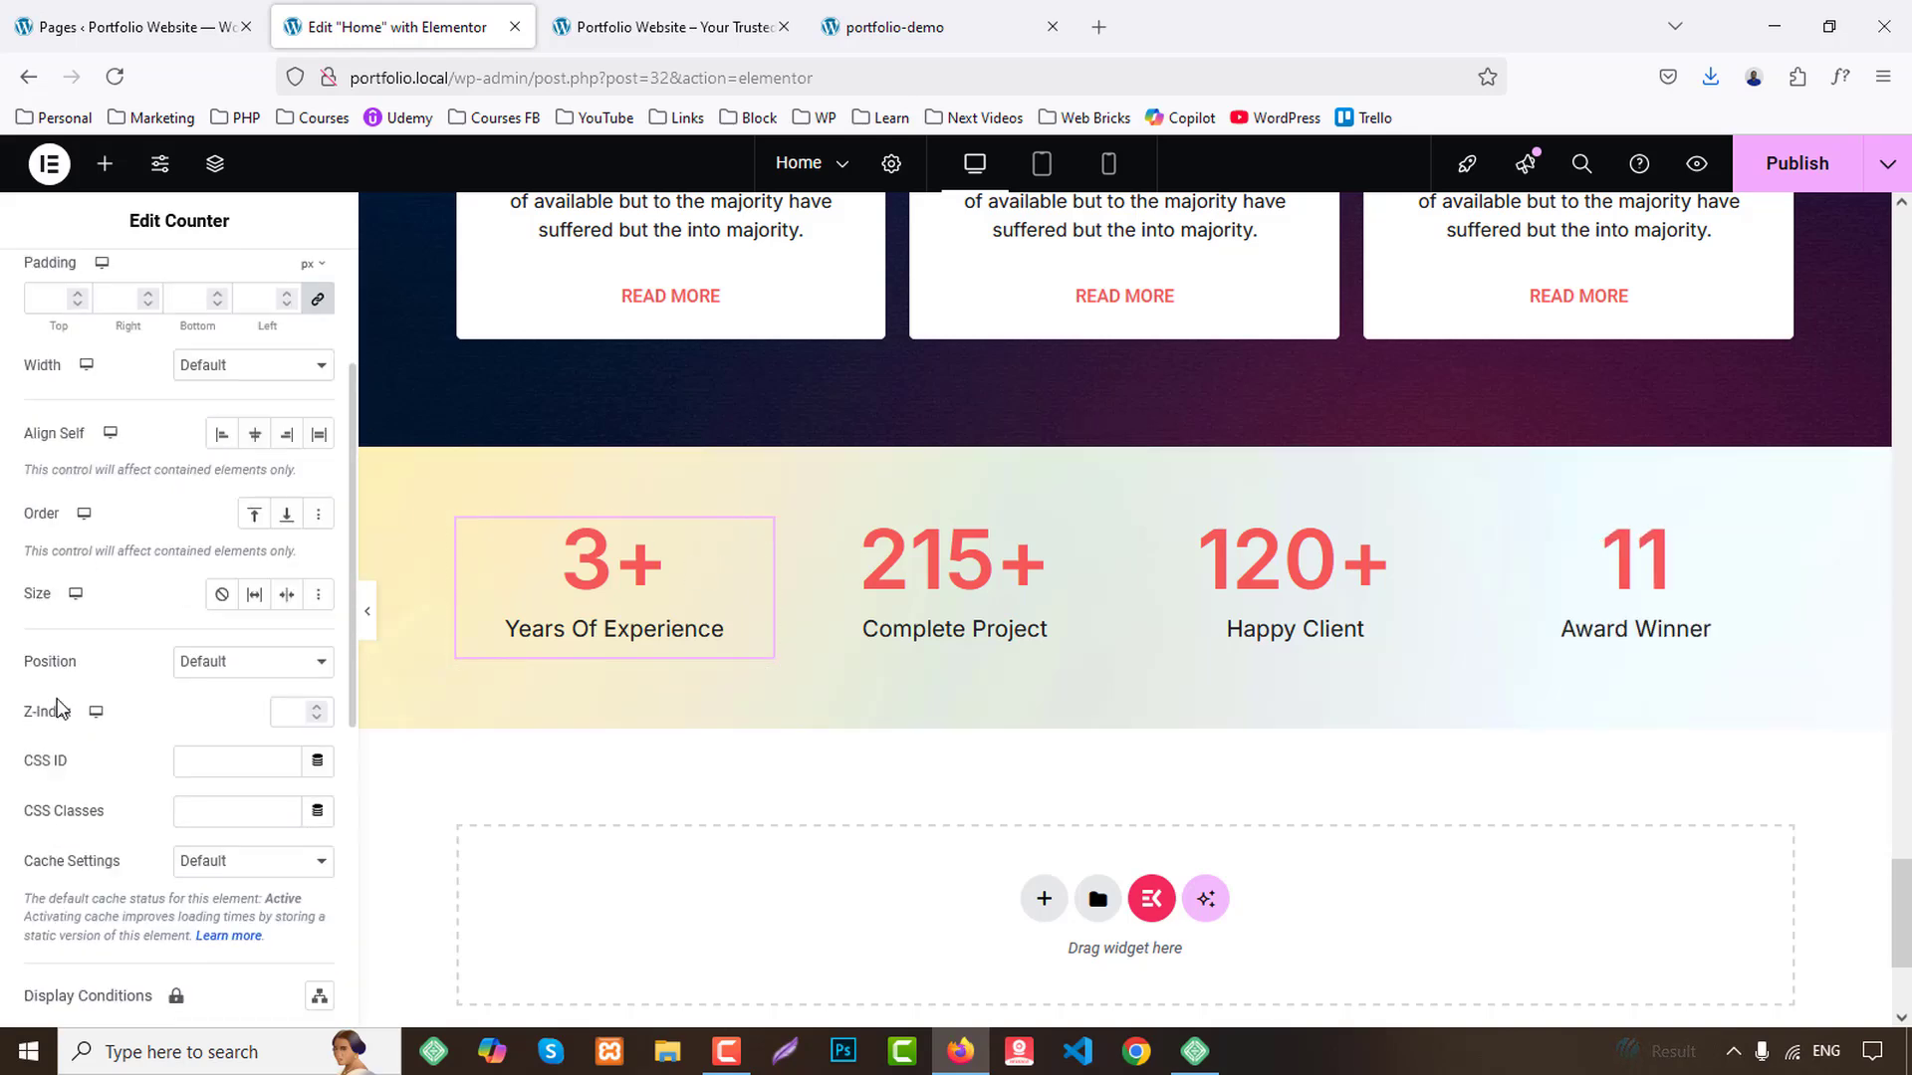
scroll(193, 874, "down", 5)
left_click(89, 594)
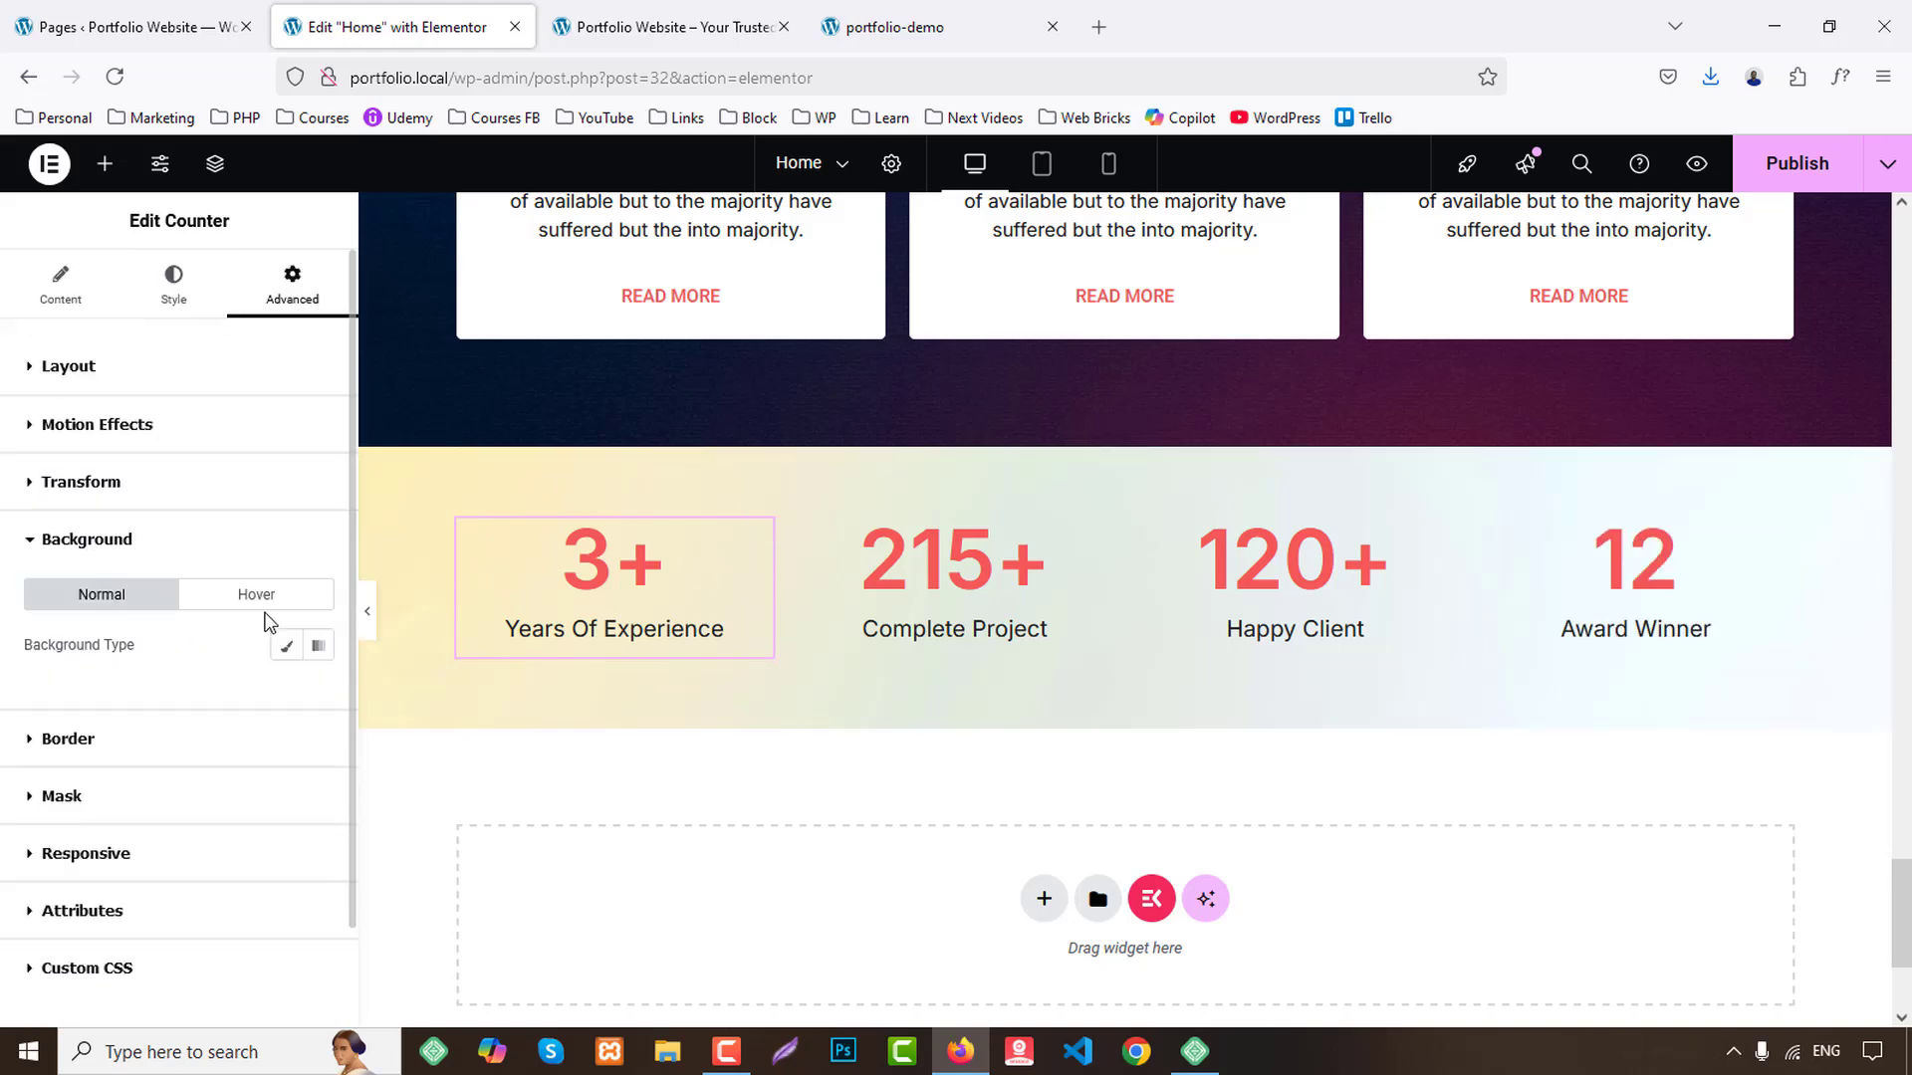
left_click(288, 649)
left_click(287, 694)
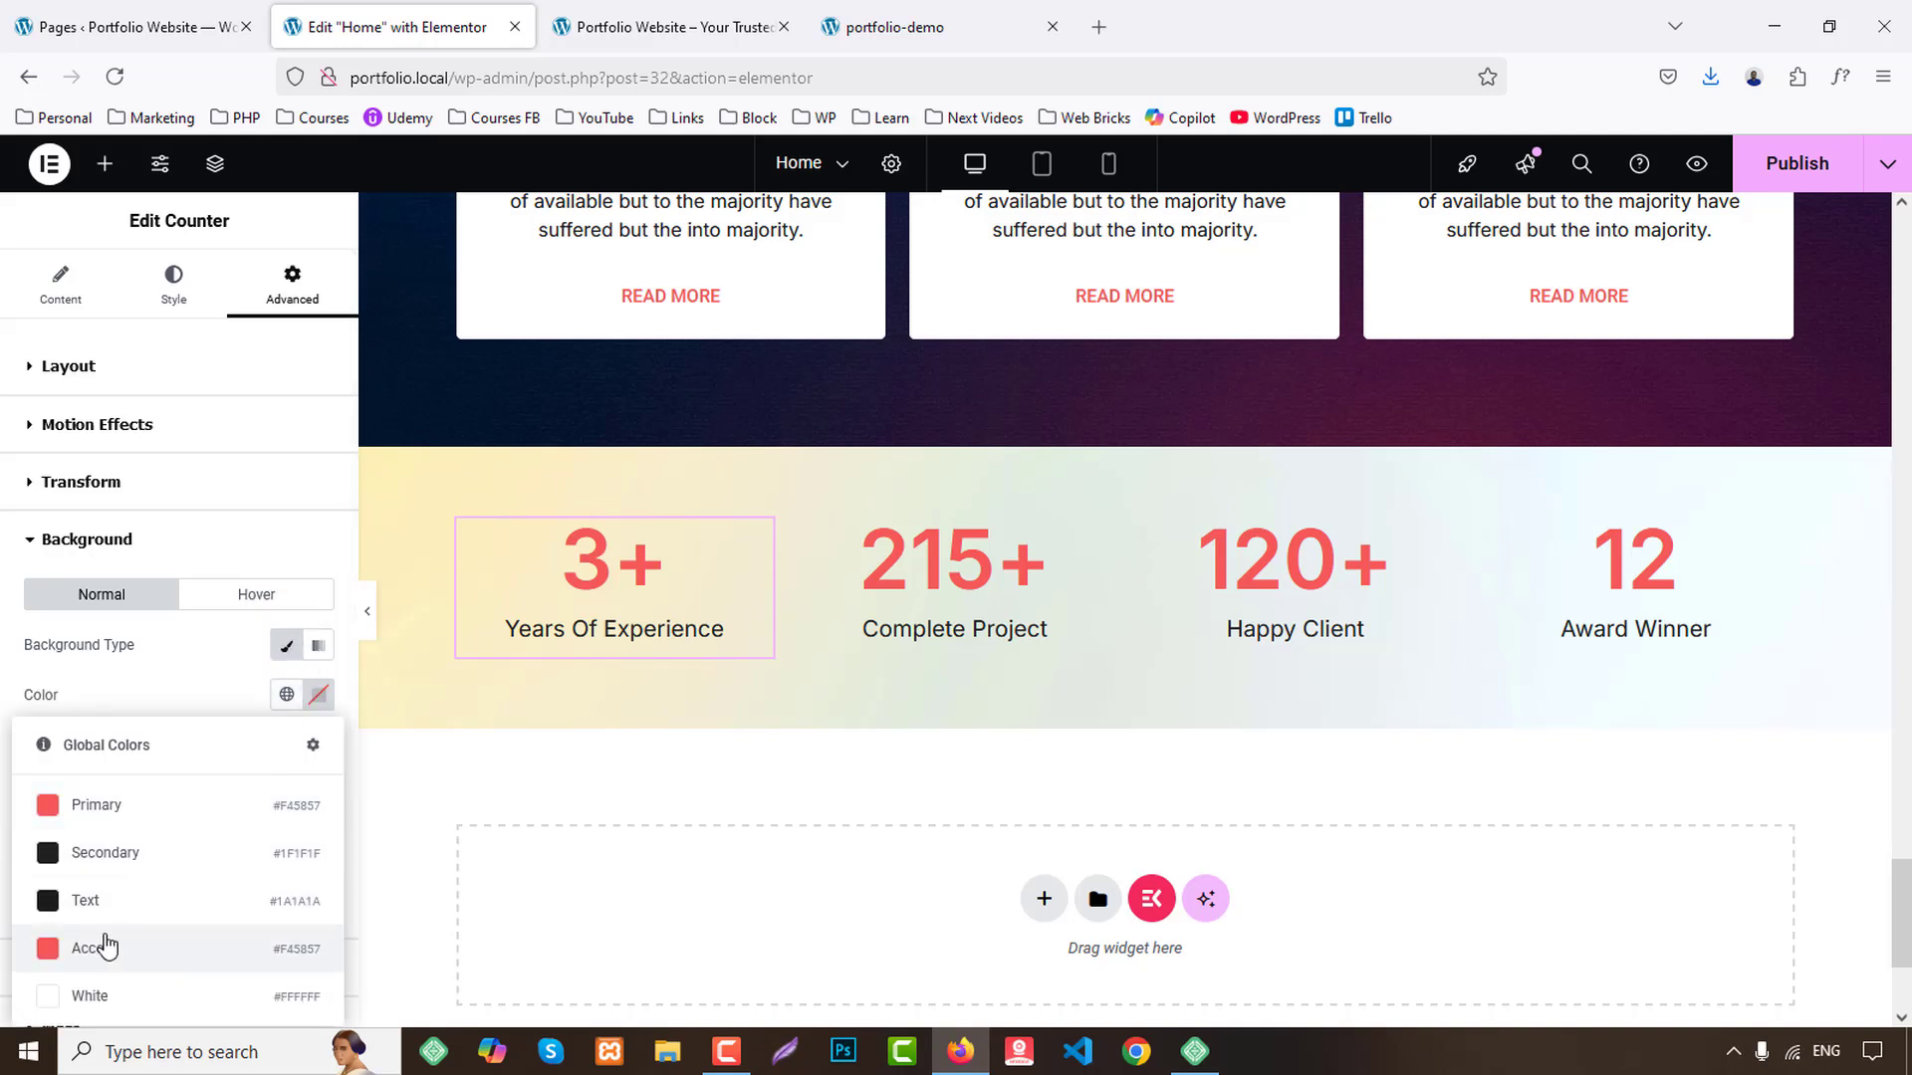
left_click(109, 992)
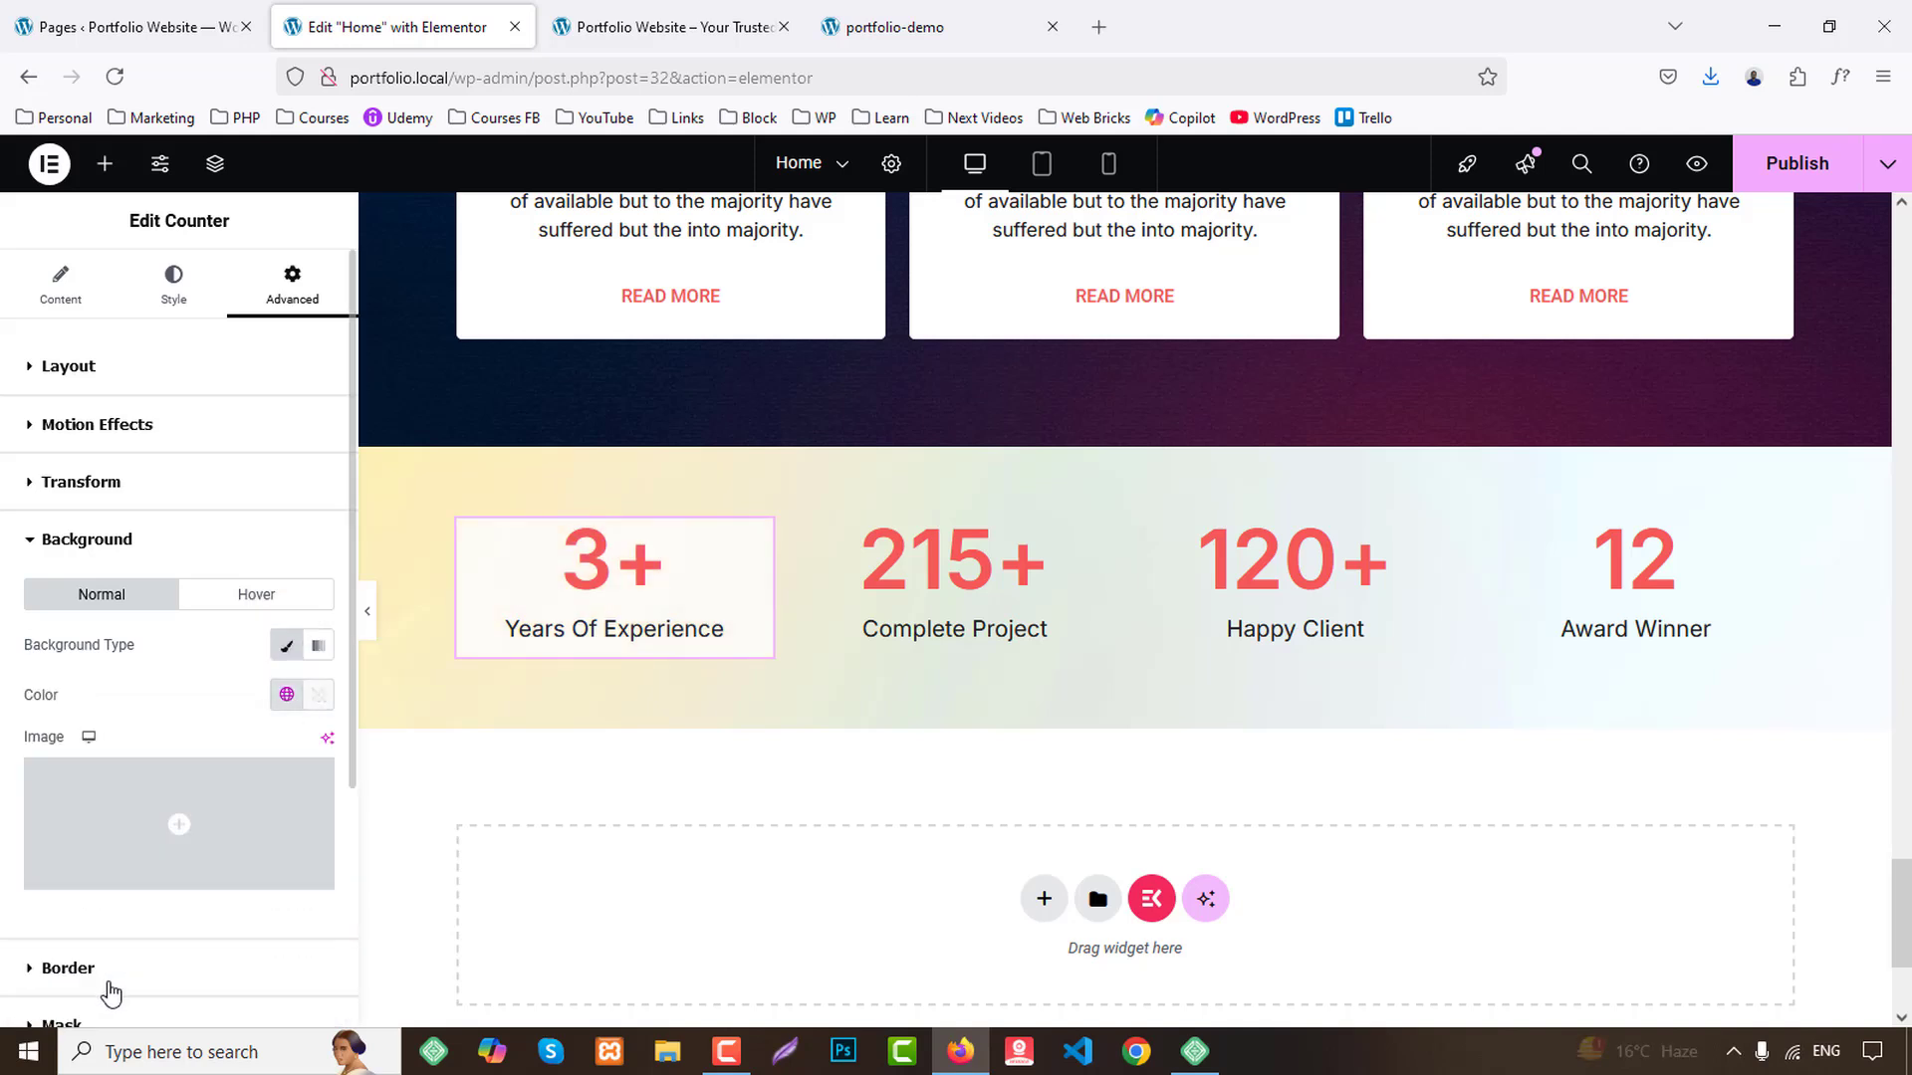
Set the Years Of Experience counter's padding to 20 px on all sides.
left_click(64, 364)
left_click(46, 545)
type("15")
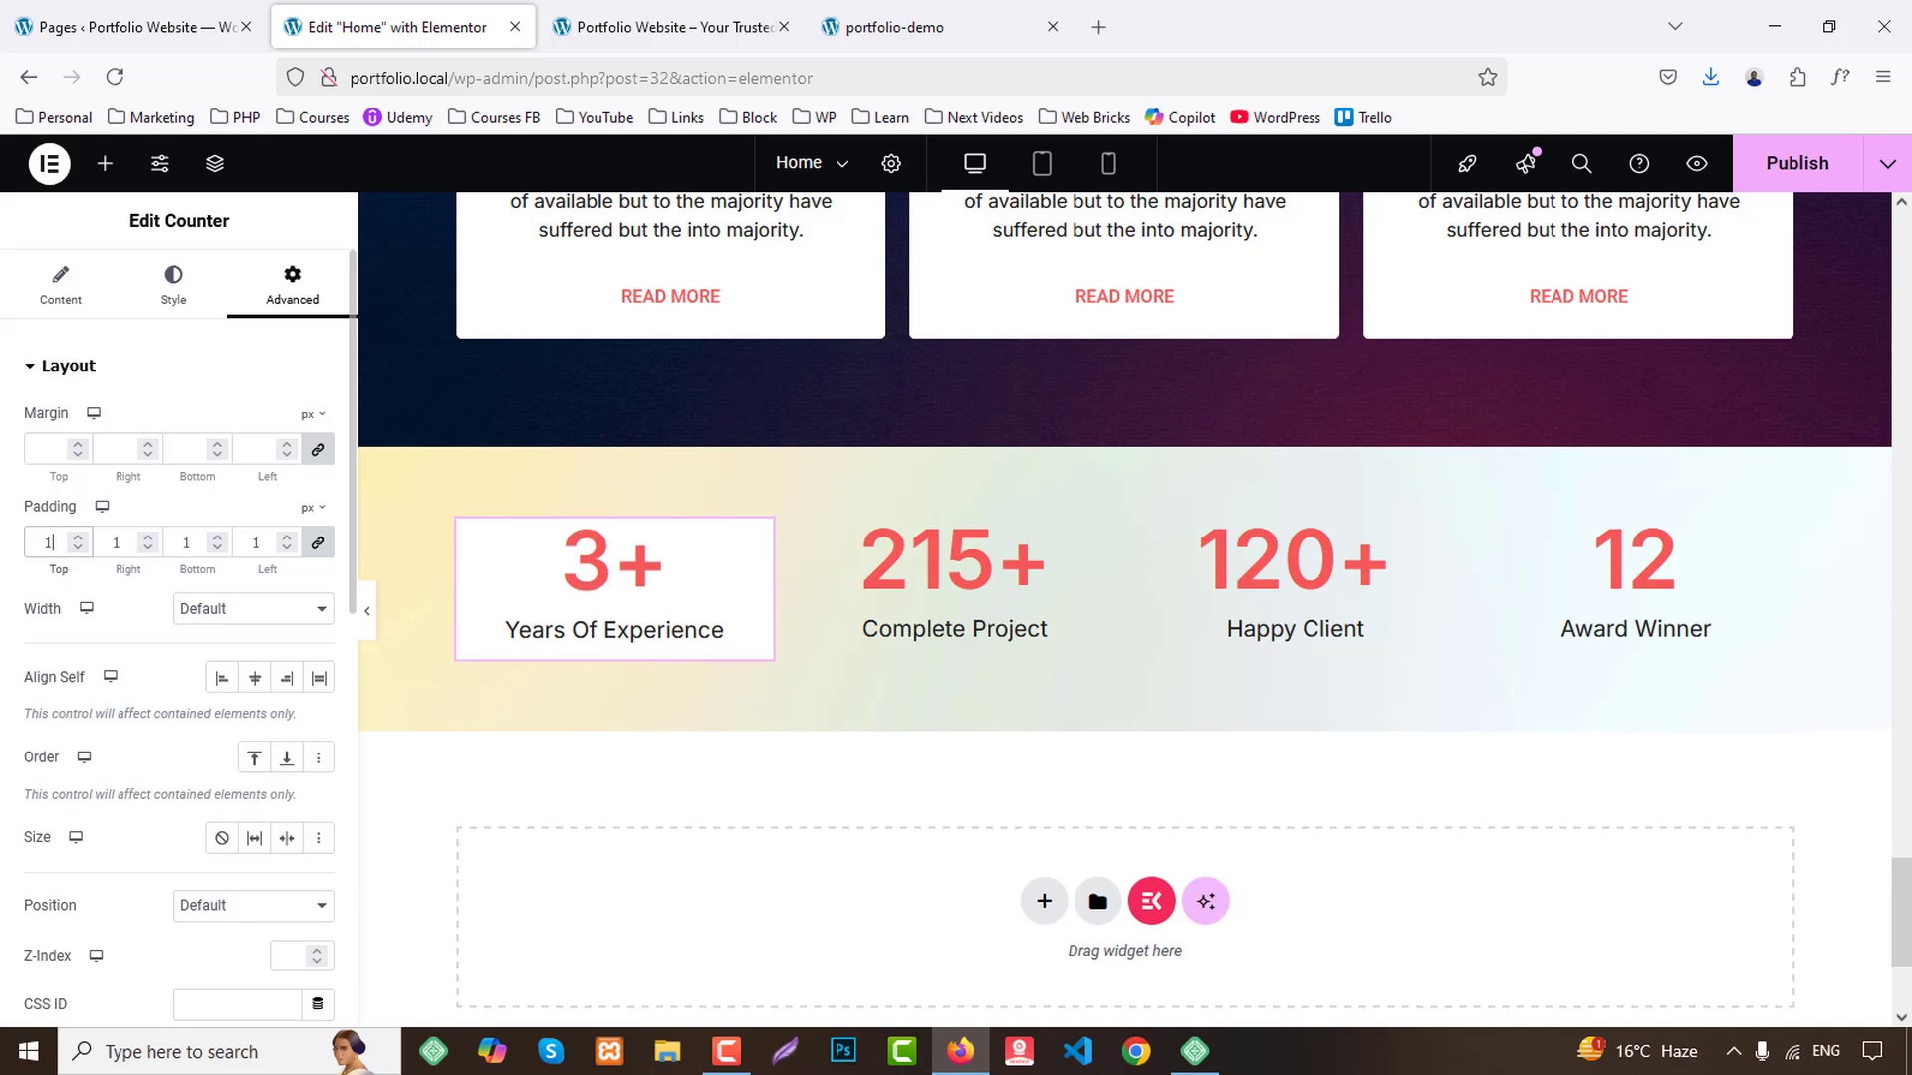
key("Up")
key("Up")
key("Up")
key("Up")
key("Up")
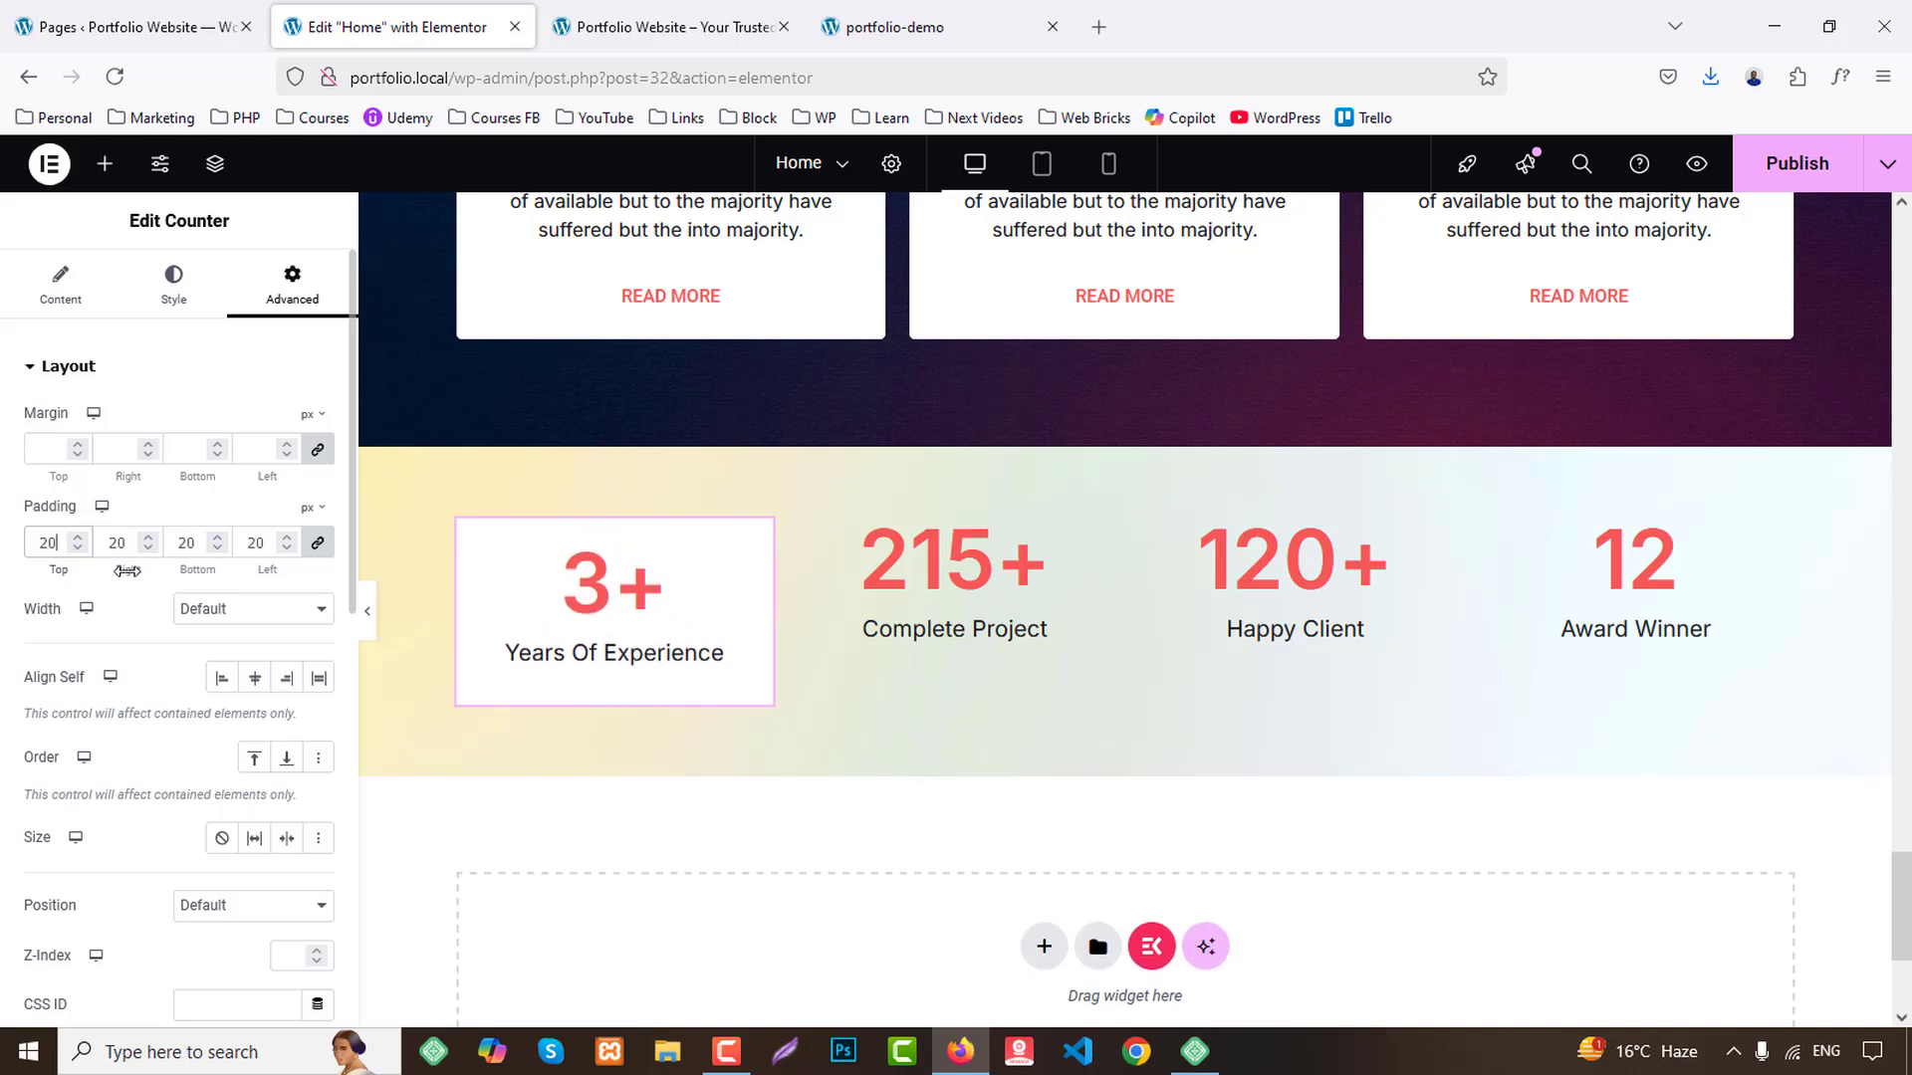
Widen the Years Of Experience counter's number gap and set its number font size to 60 px.
left_click(637, 617)
left_click(177, 288)
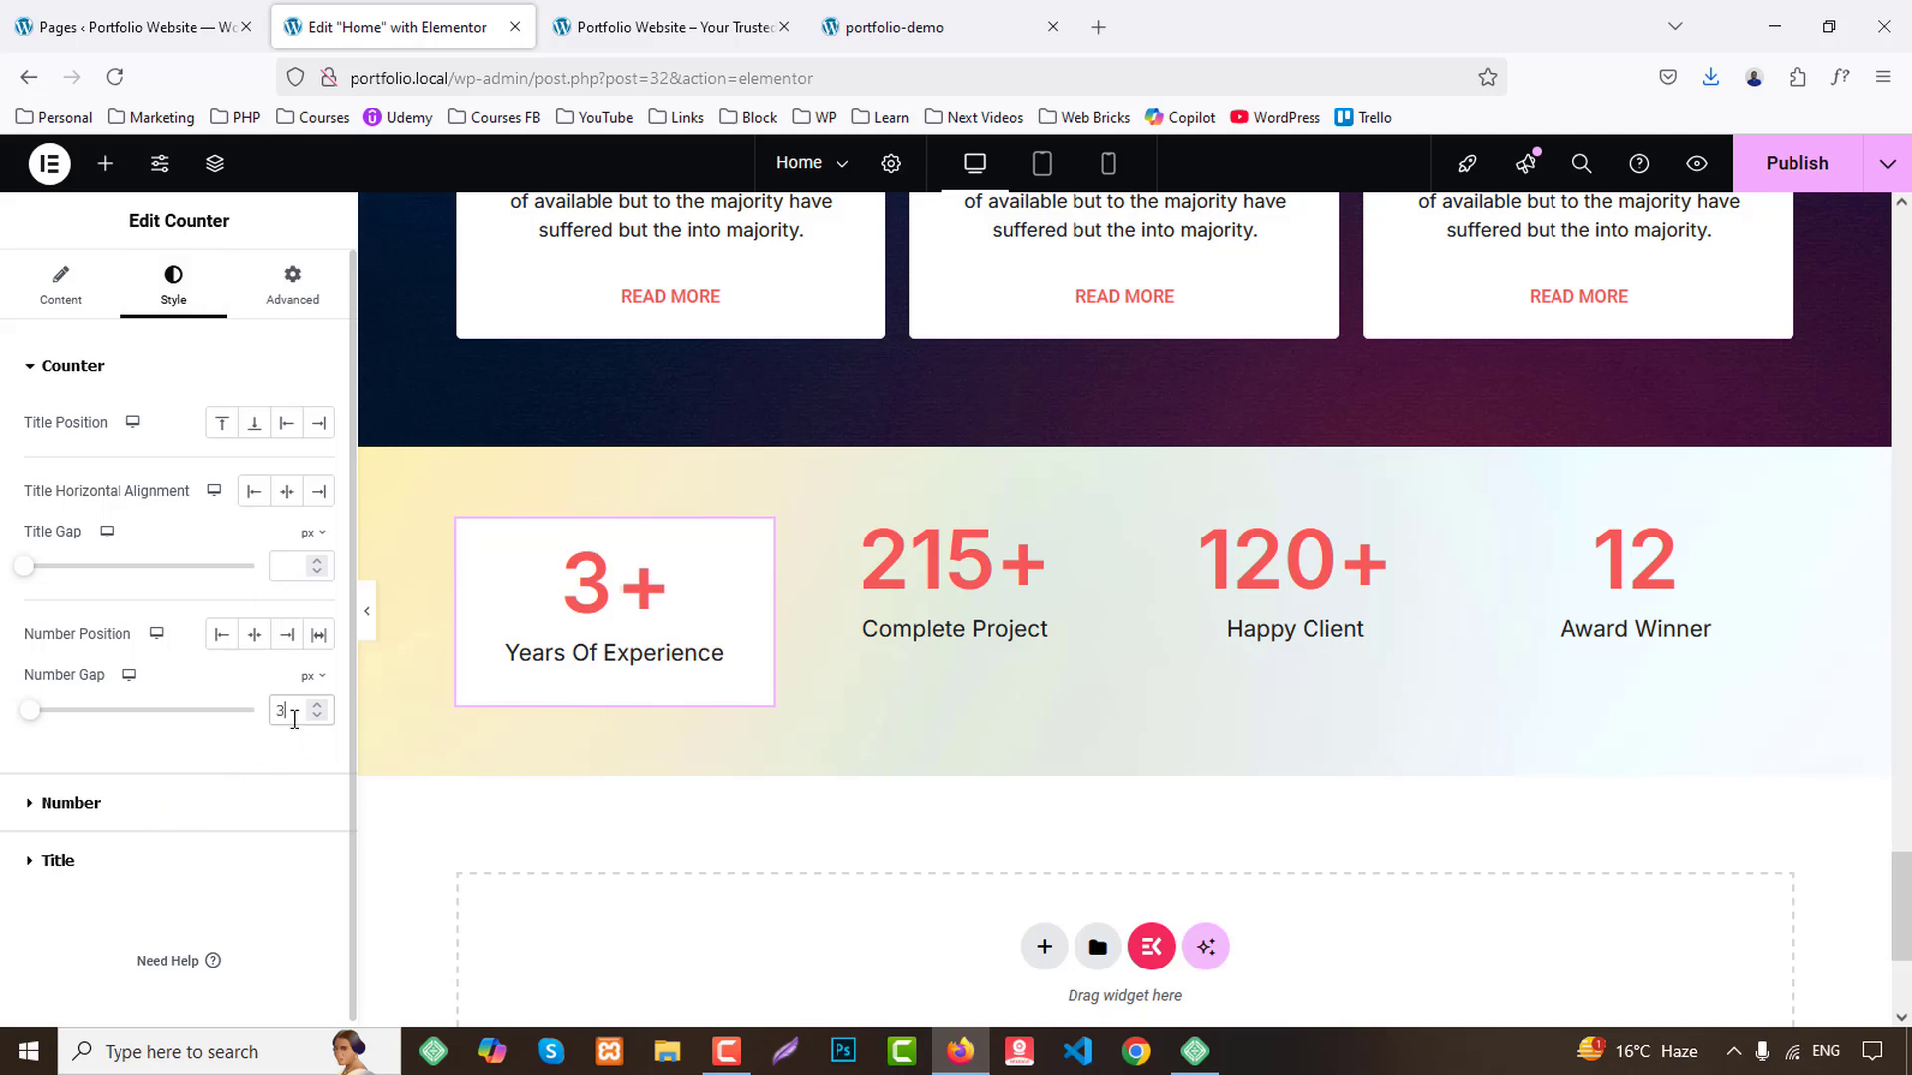
left_click(139, 804)
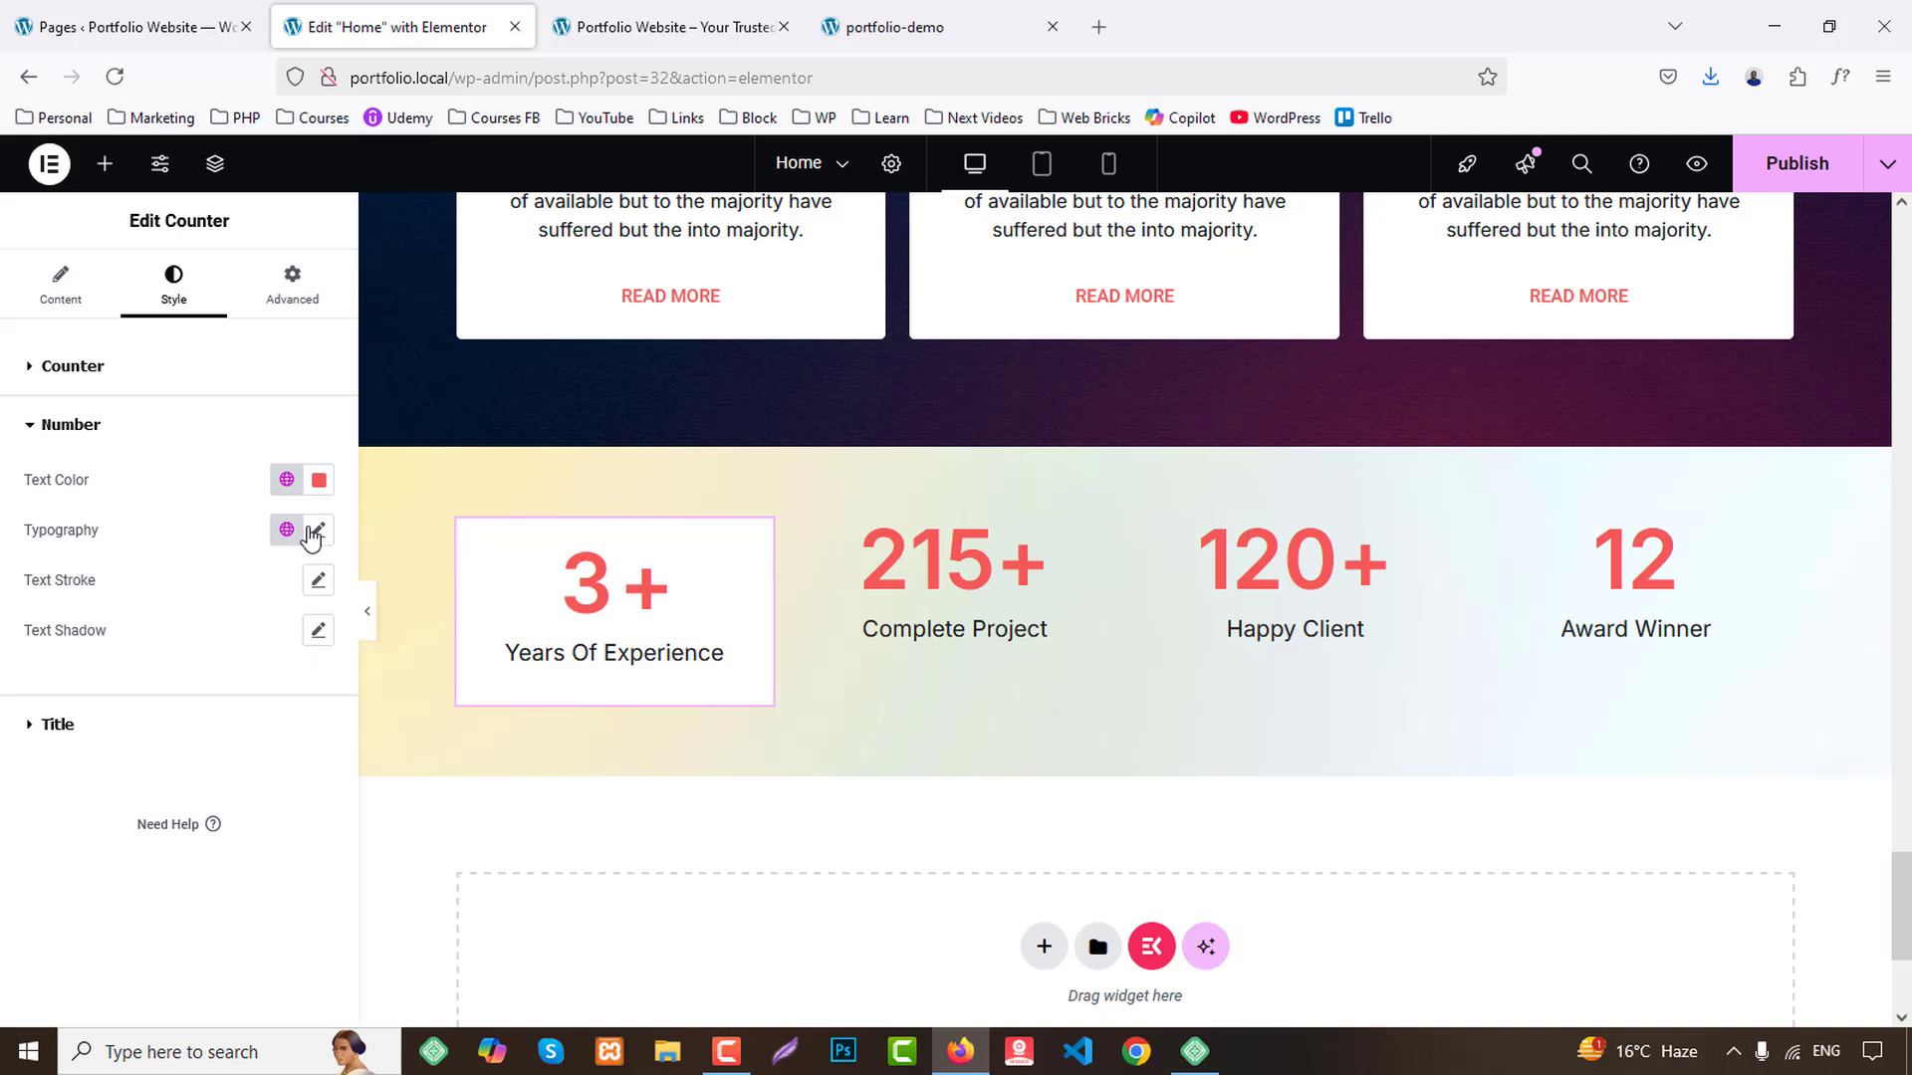
left_click(318, 531)
type("34")
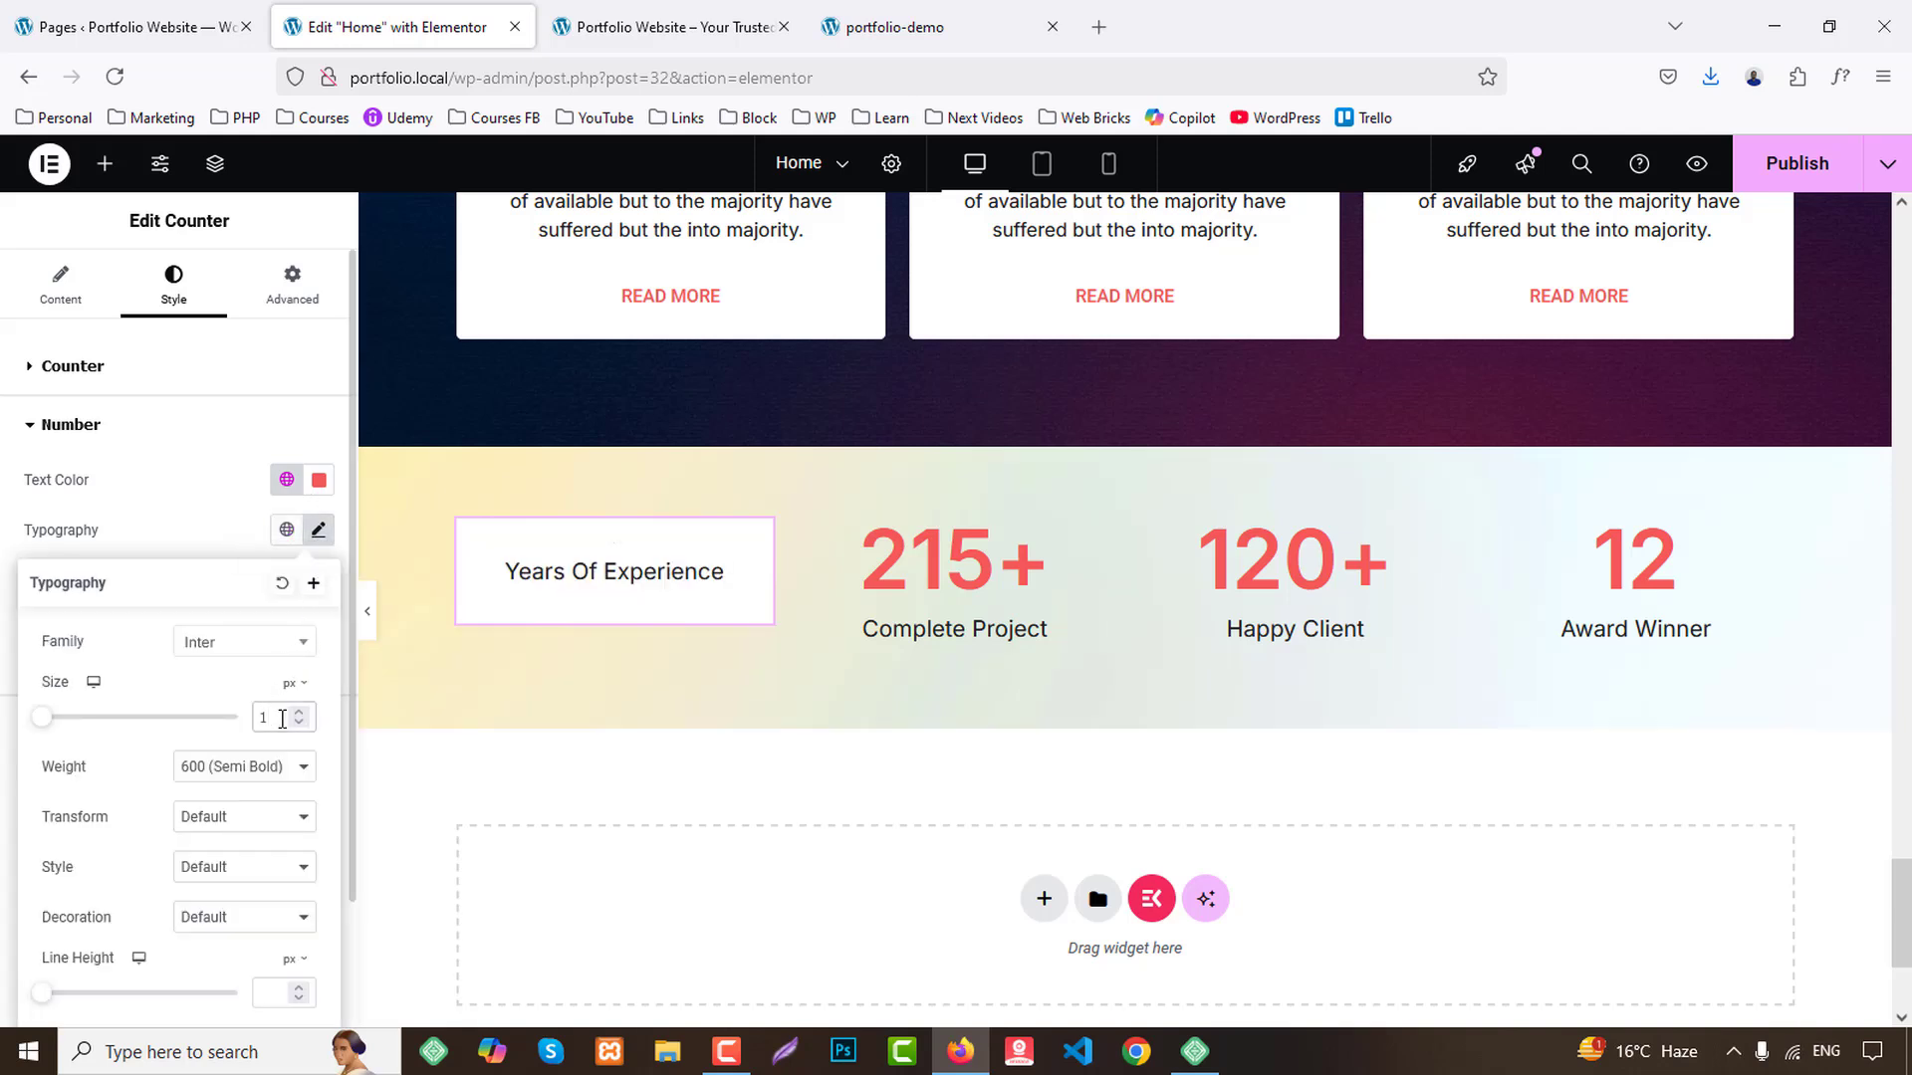
key("Up")
key("Up")
key("Up")
key("Up")
key("Up")
key("Up")
key("Up")
key("Up")
key("Up")
key("Up")
key("Up")
key("Up")
key("Up")
key("Up")
key("Up")
key("Up")
key("Up")
key("Up")
key("Up")
key("Up")
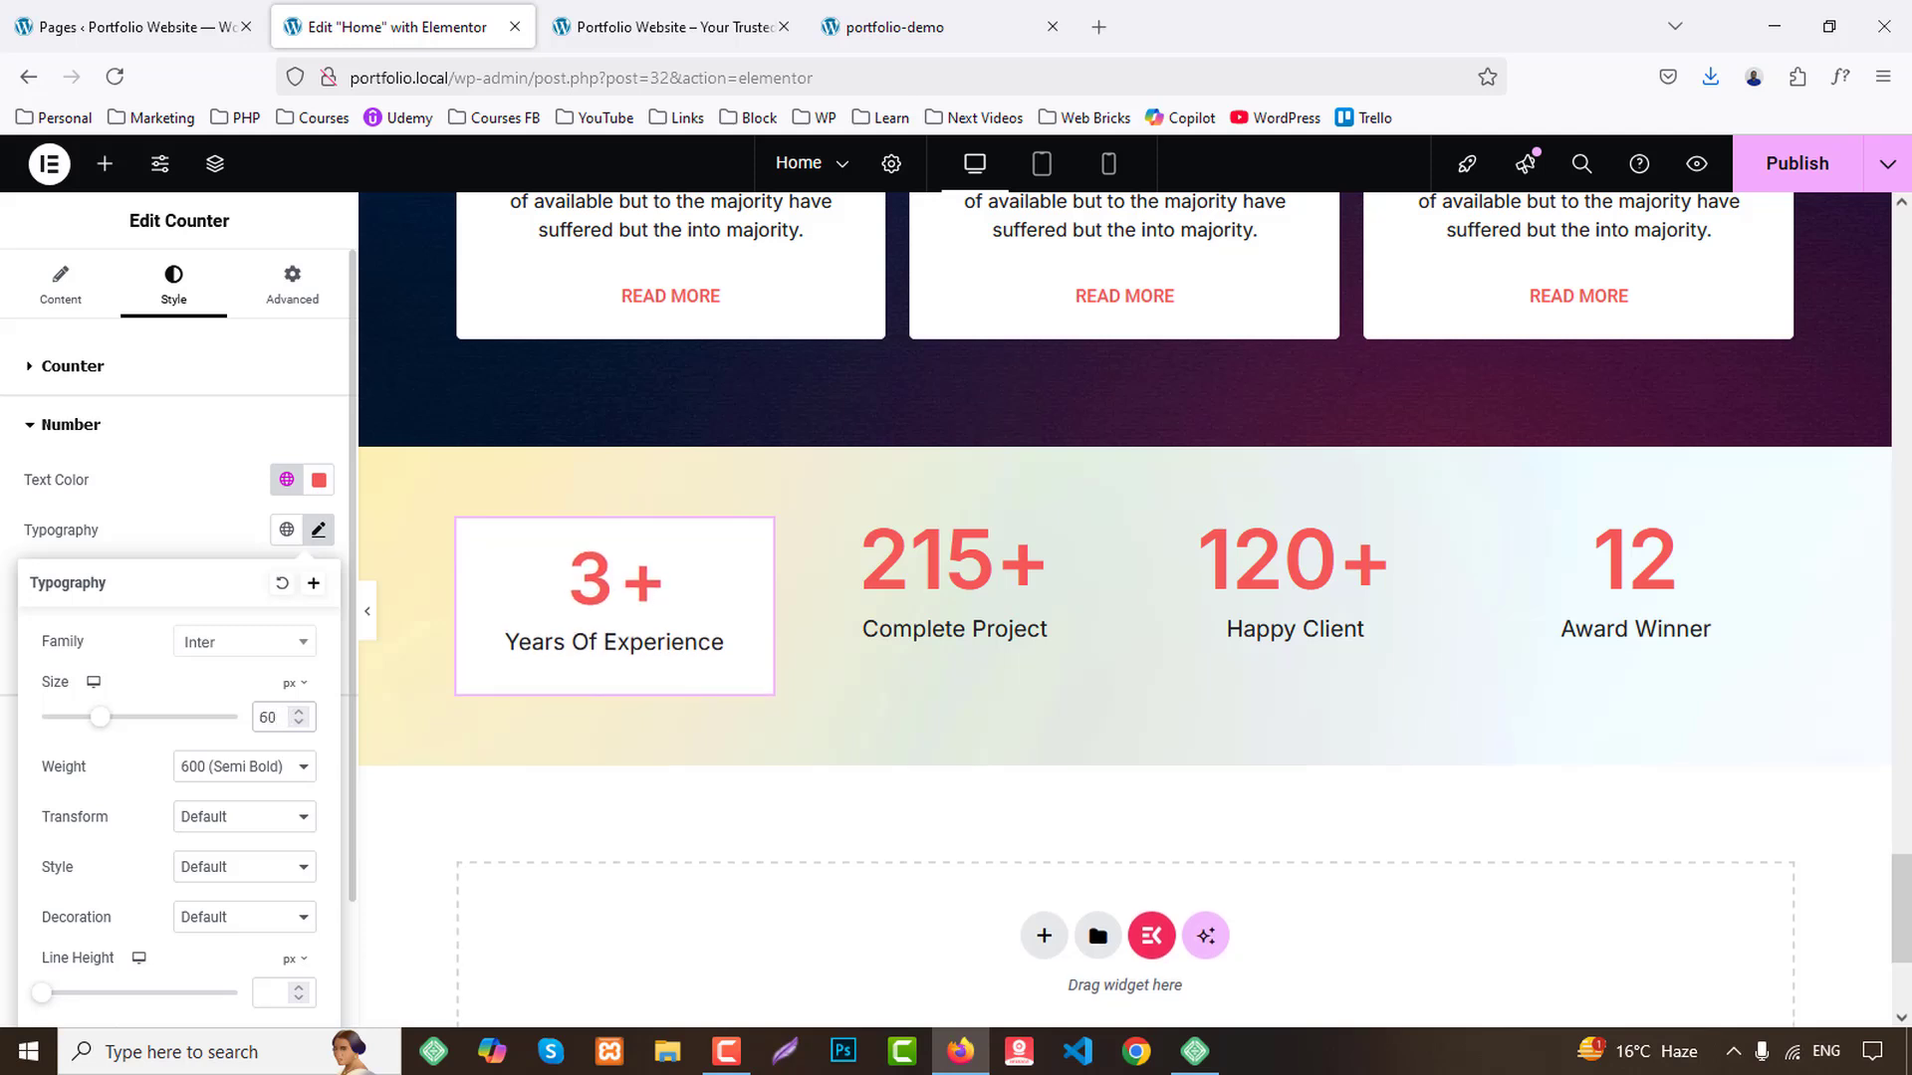
left_click(221, 538)
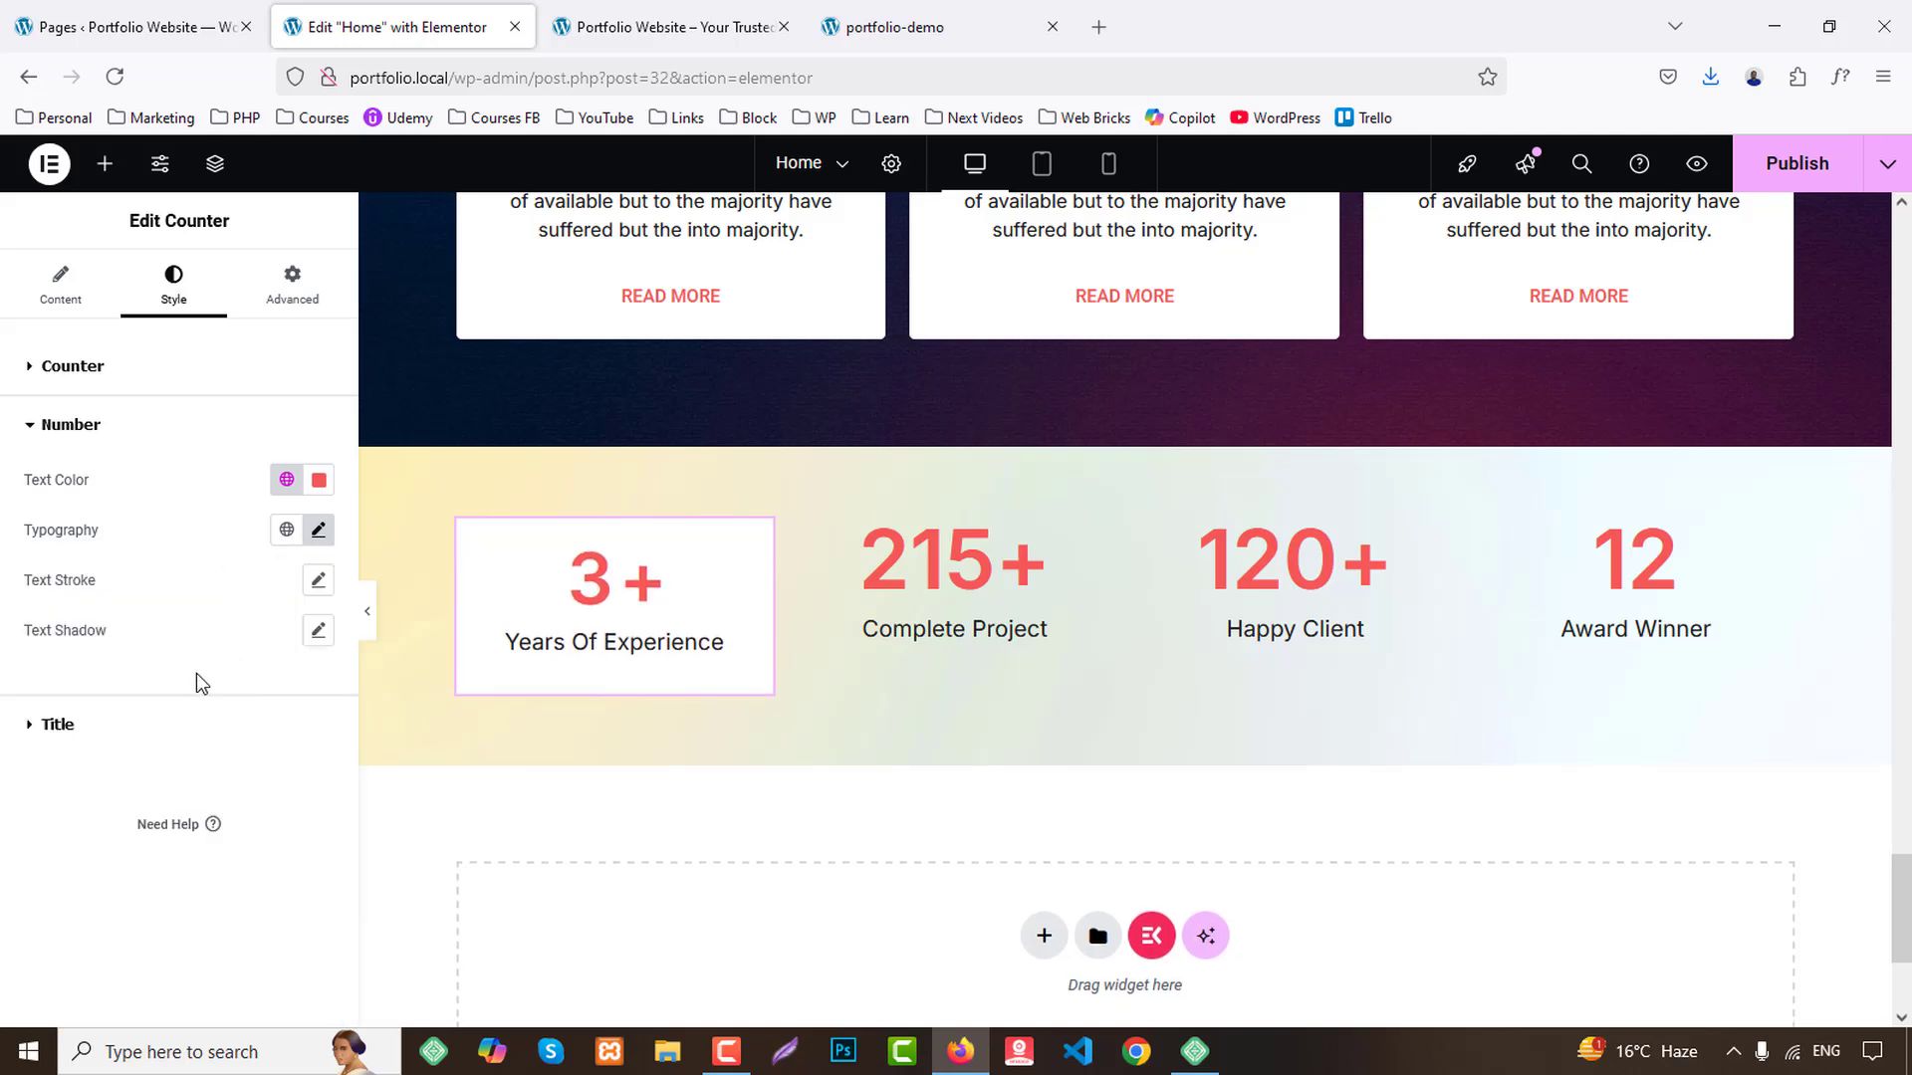
Set the Years Of Experience counter's title font weight to 500 (Medium).
left_click(59, 725)
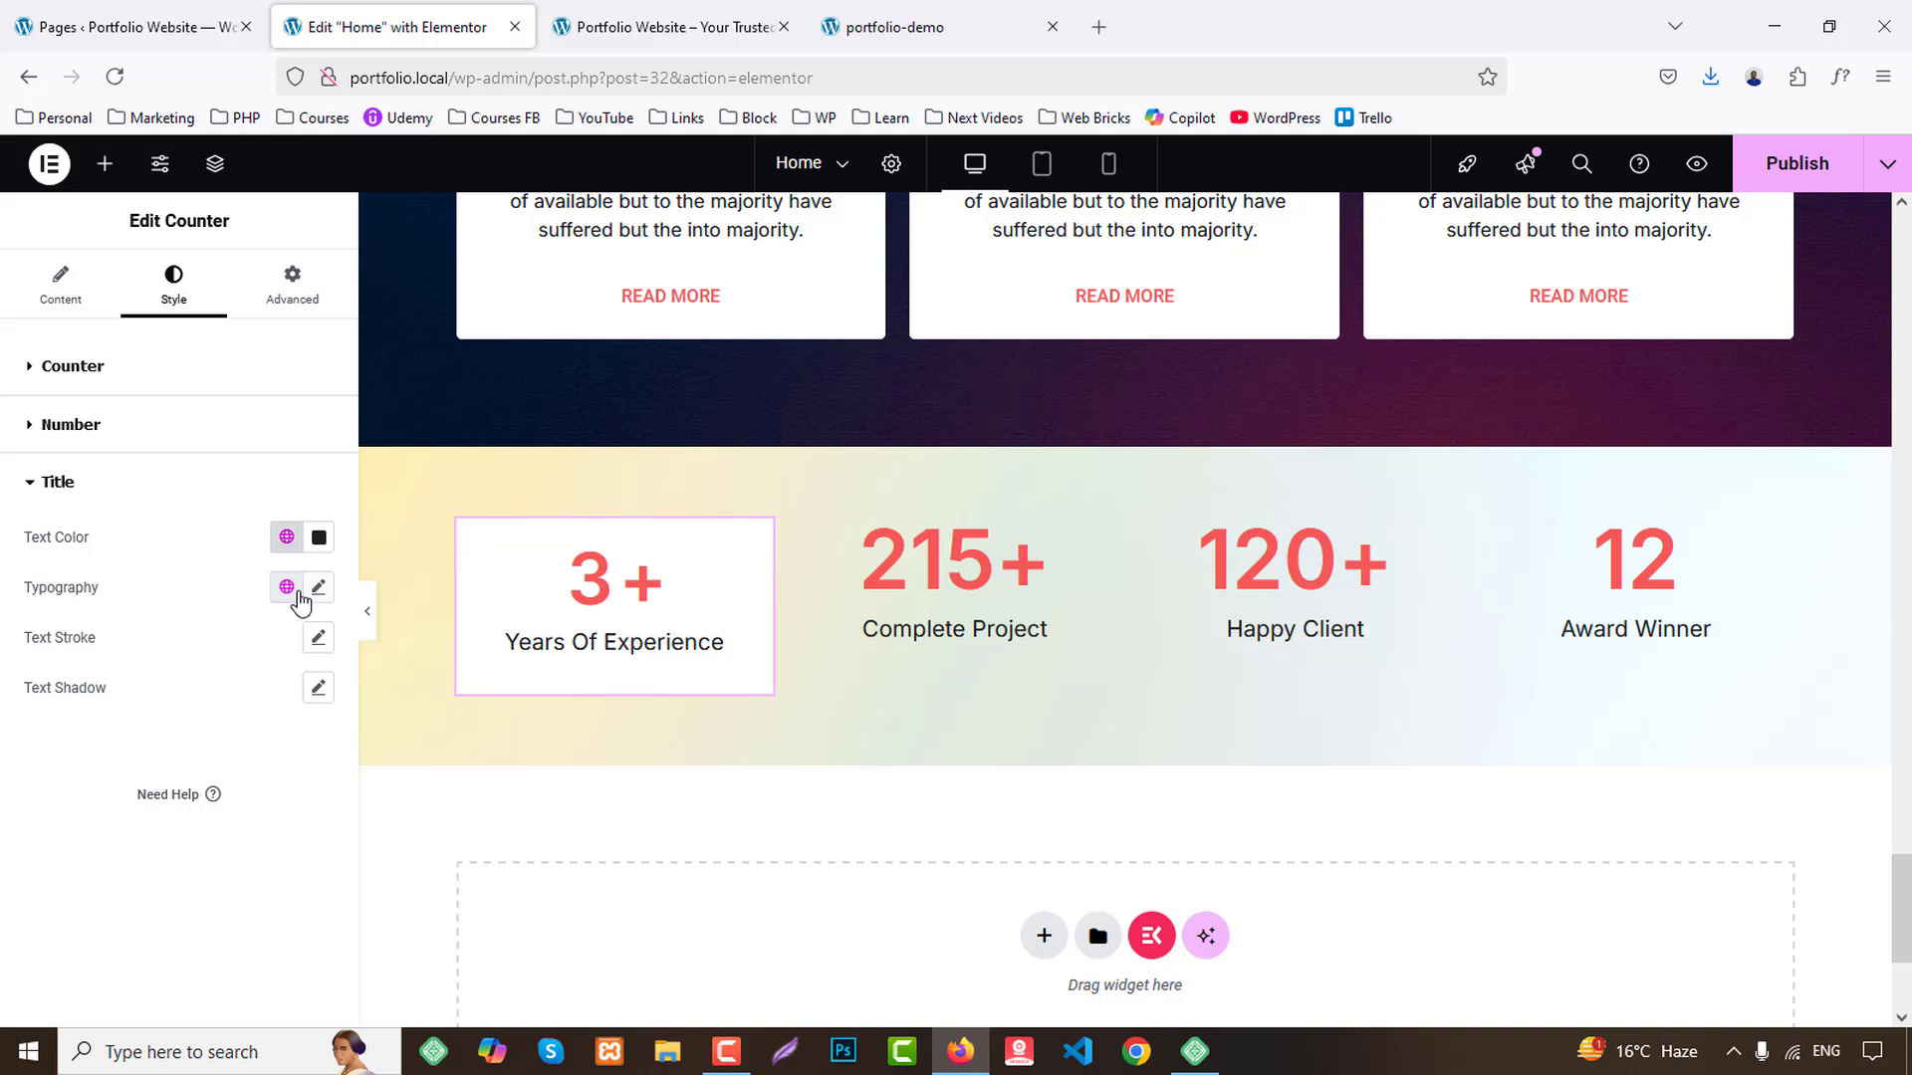
left_click(287, 588)
left_click(320, 589)
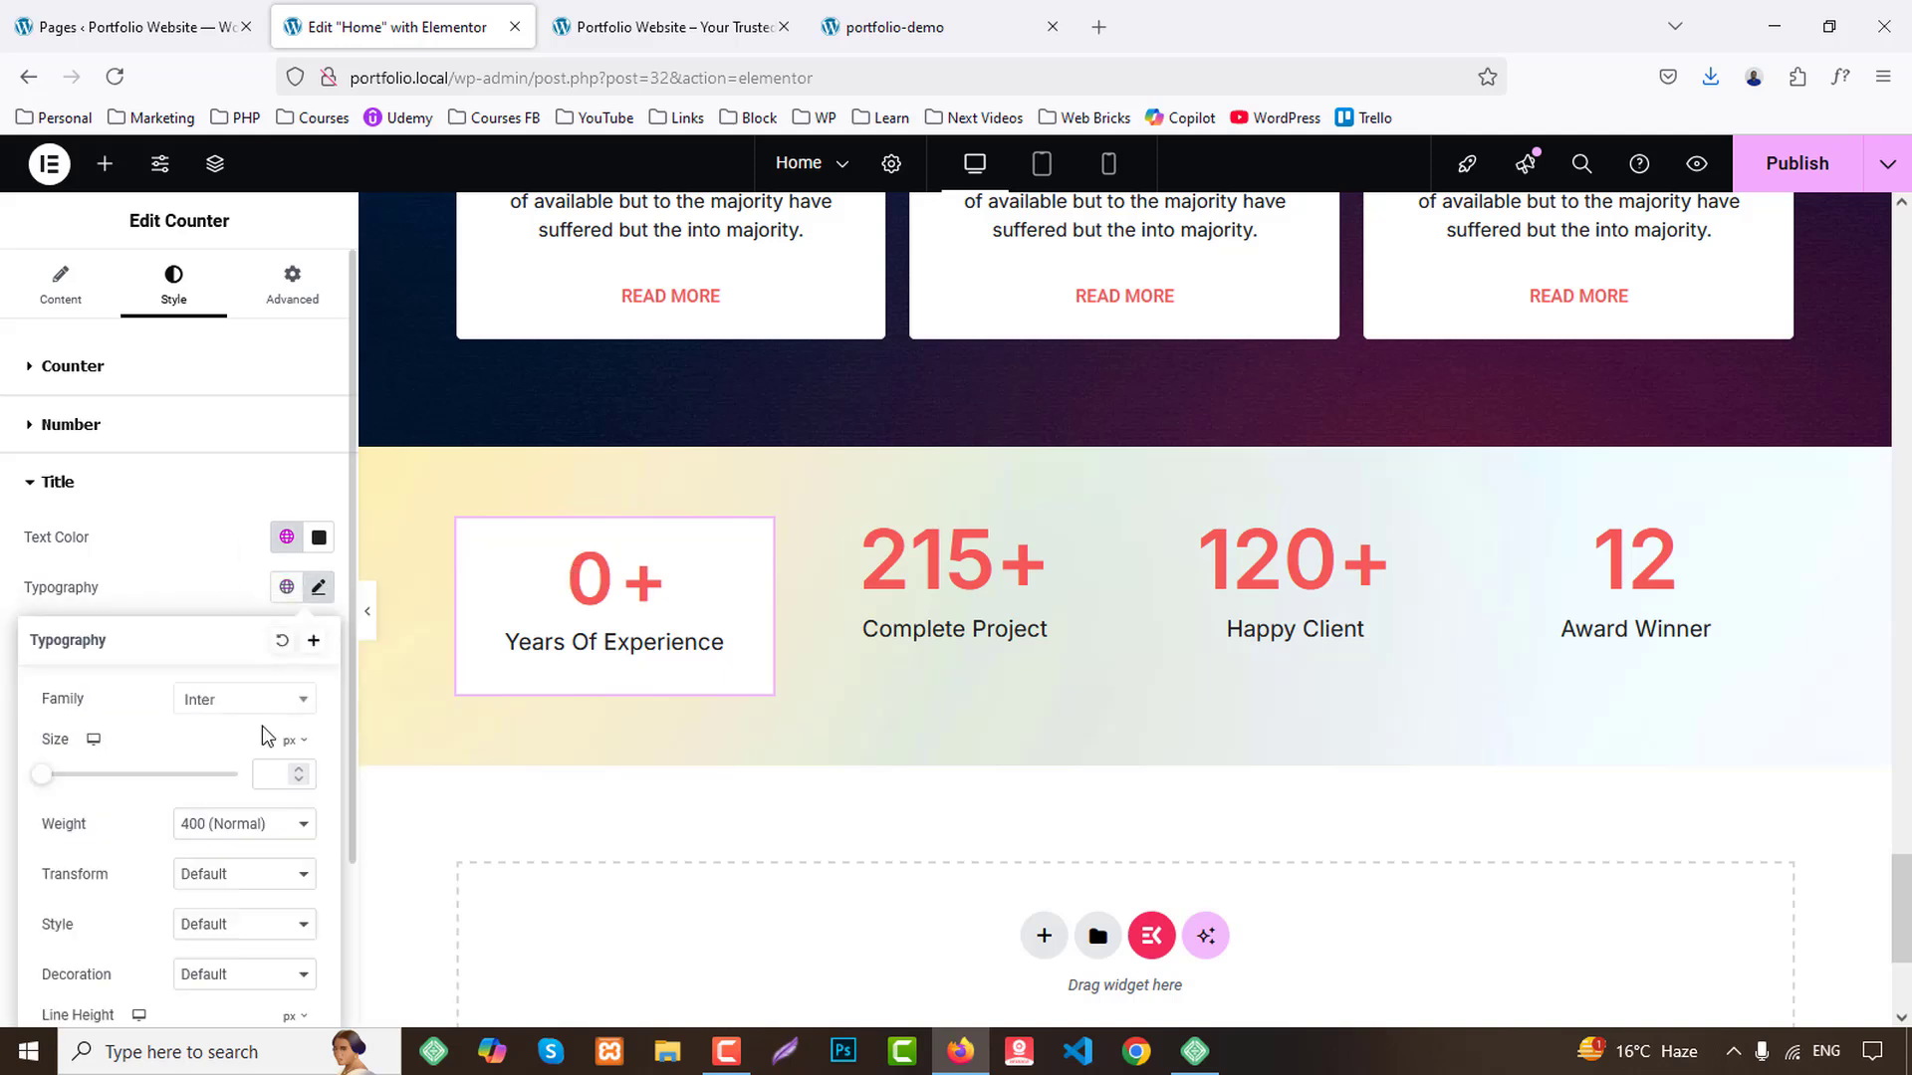
left_click(244, 823)
left_click(219, 604)
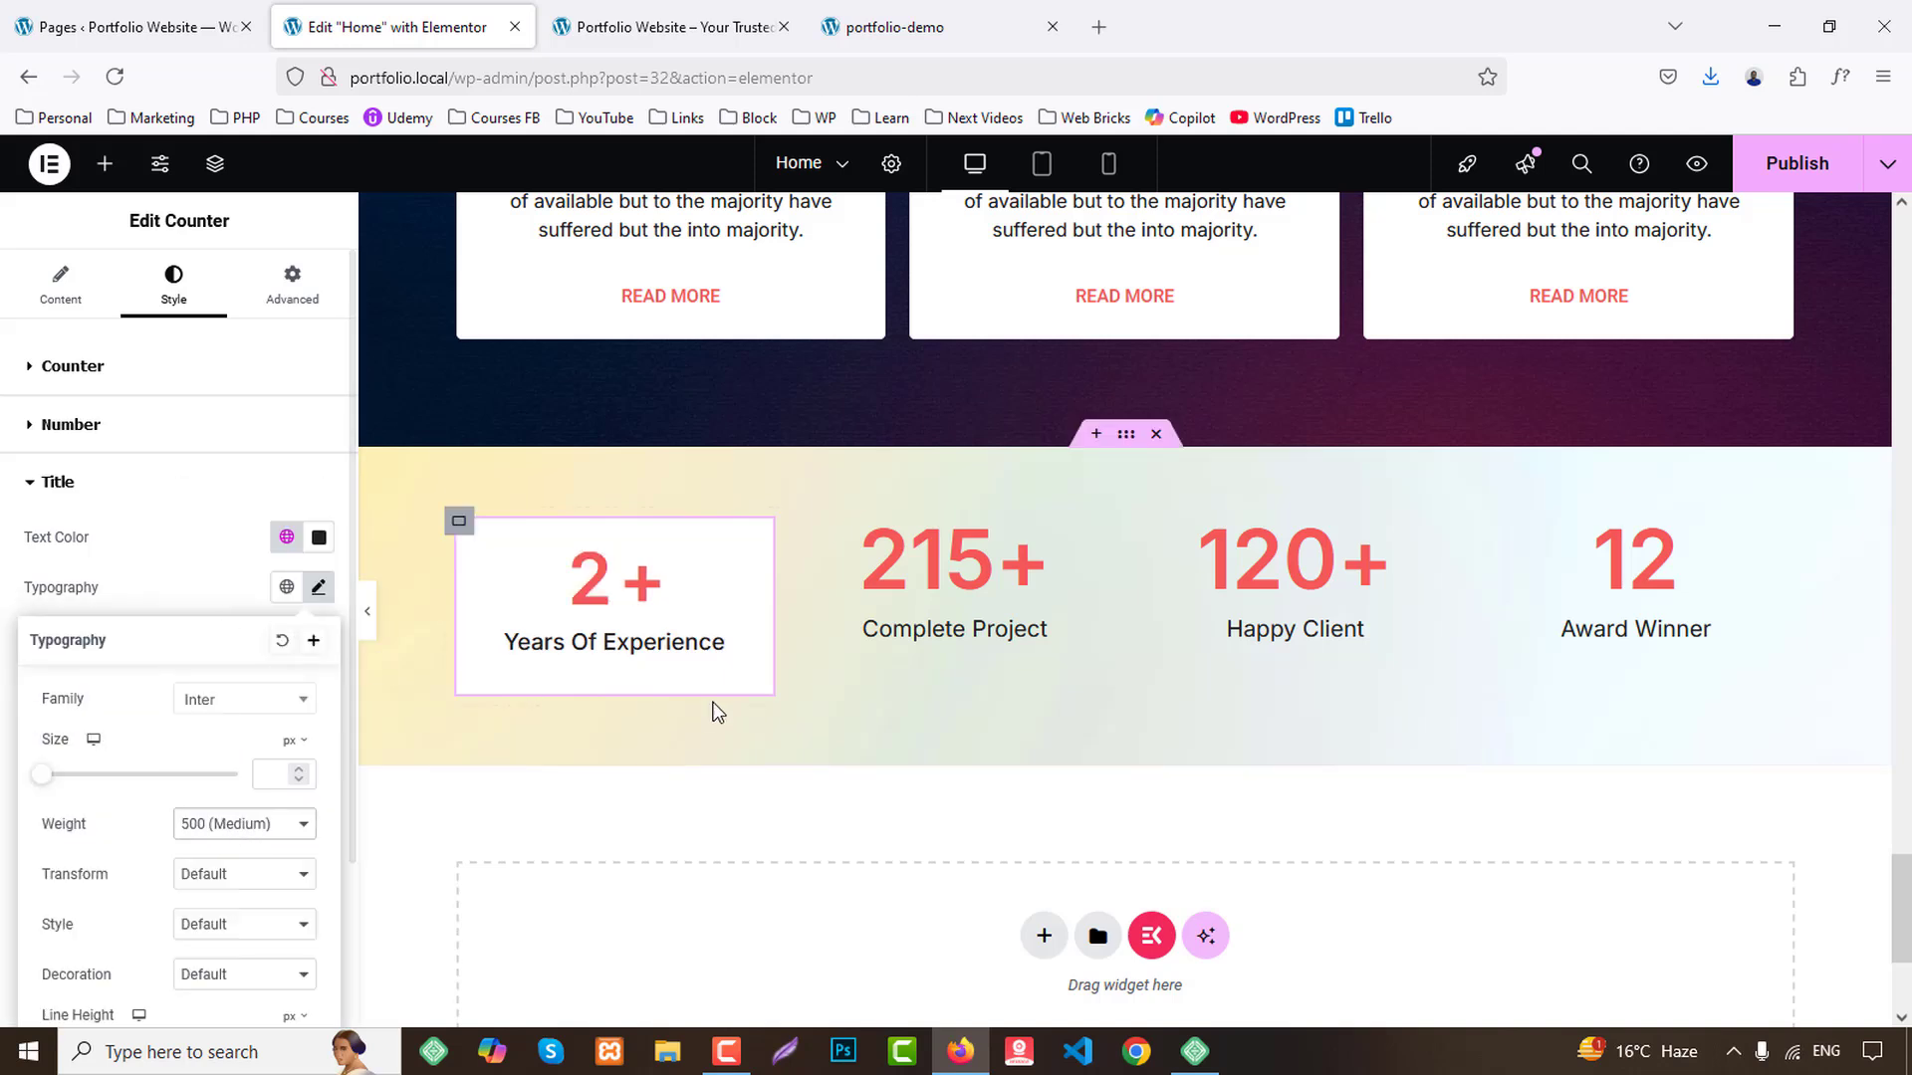
Copy the Years Of Experience counter's style onto the other three counters and publish the page.
right_click(649, 597)
left_click(694, 594)
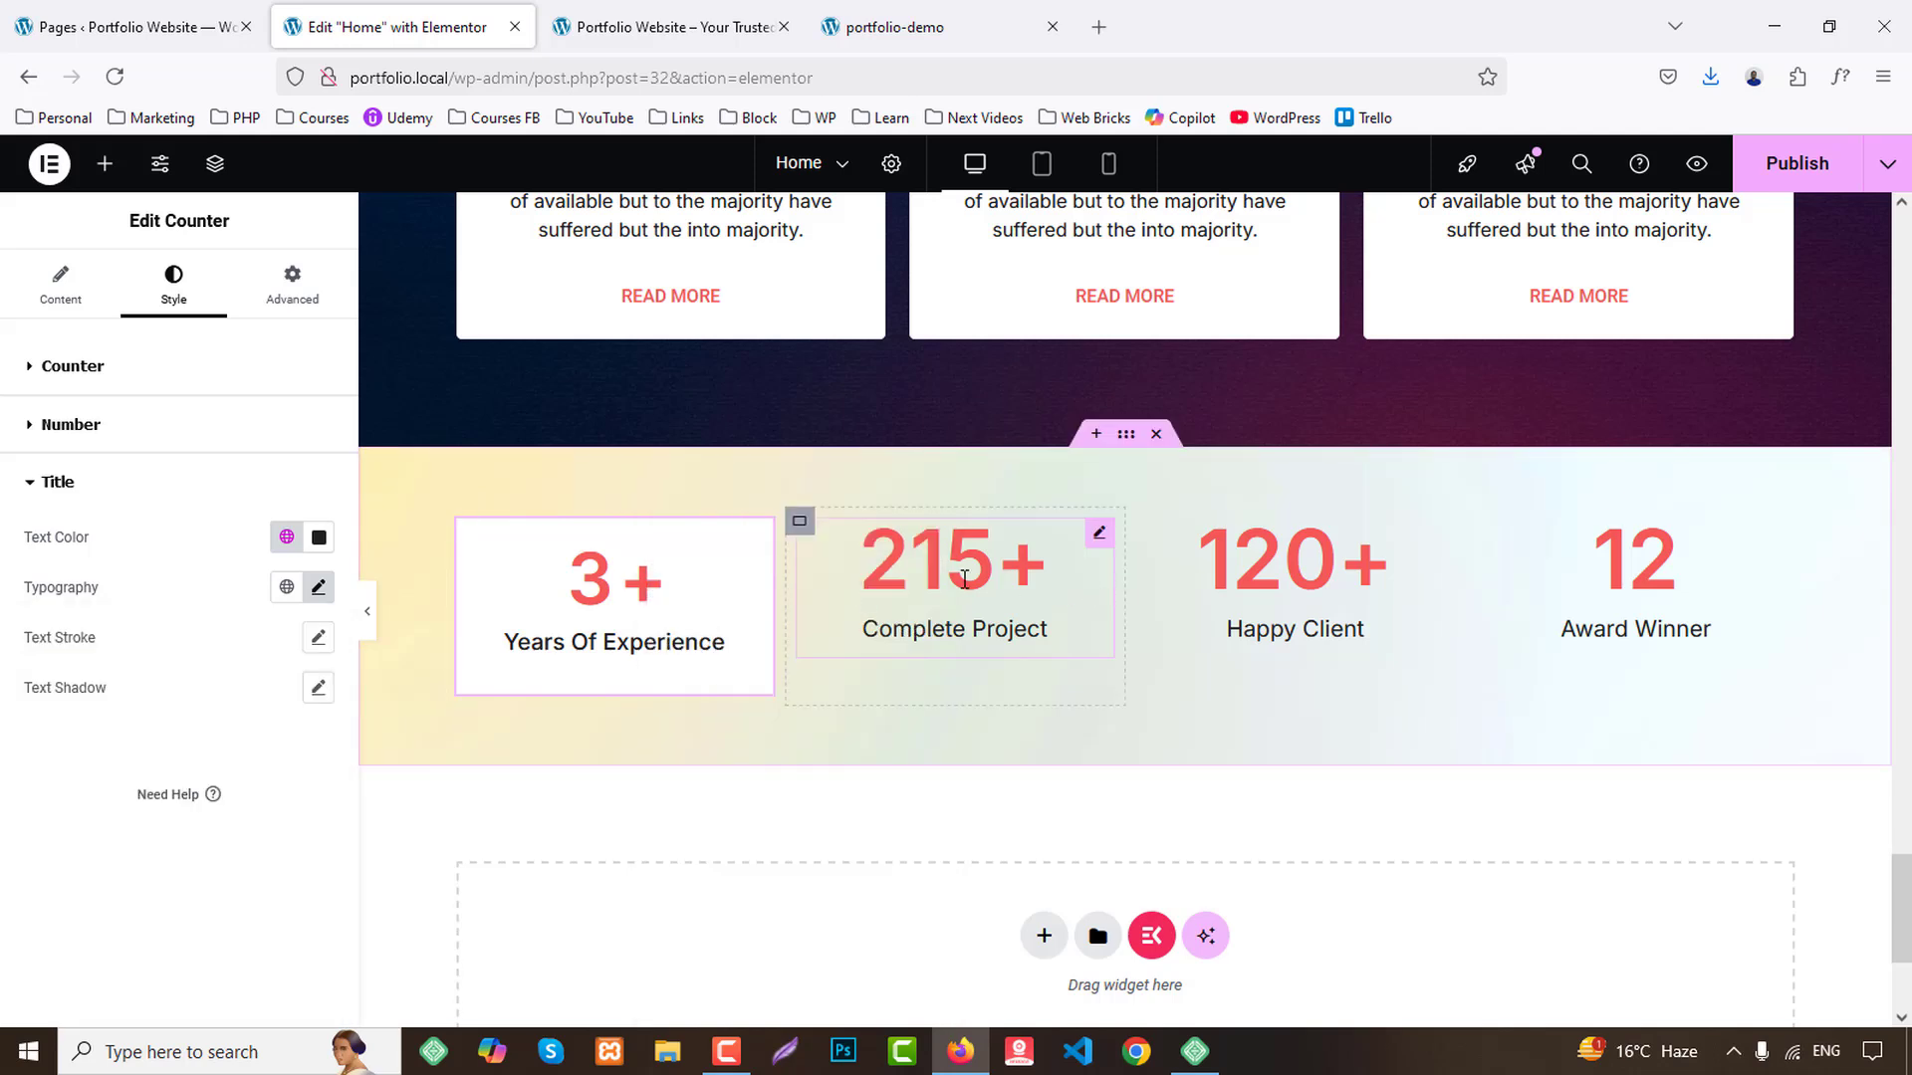
right_click(966, 581)
left_click(985, 677)
right_click(1356, 590)
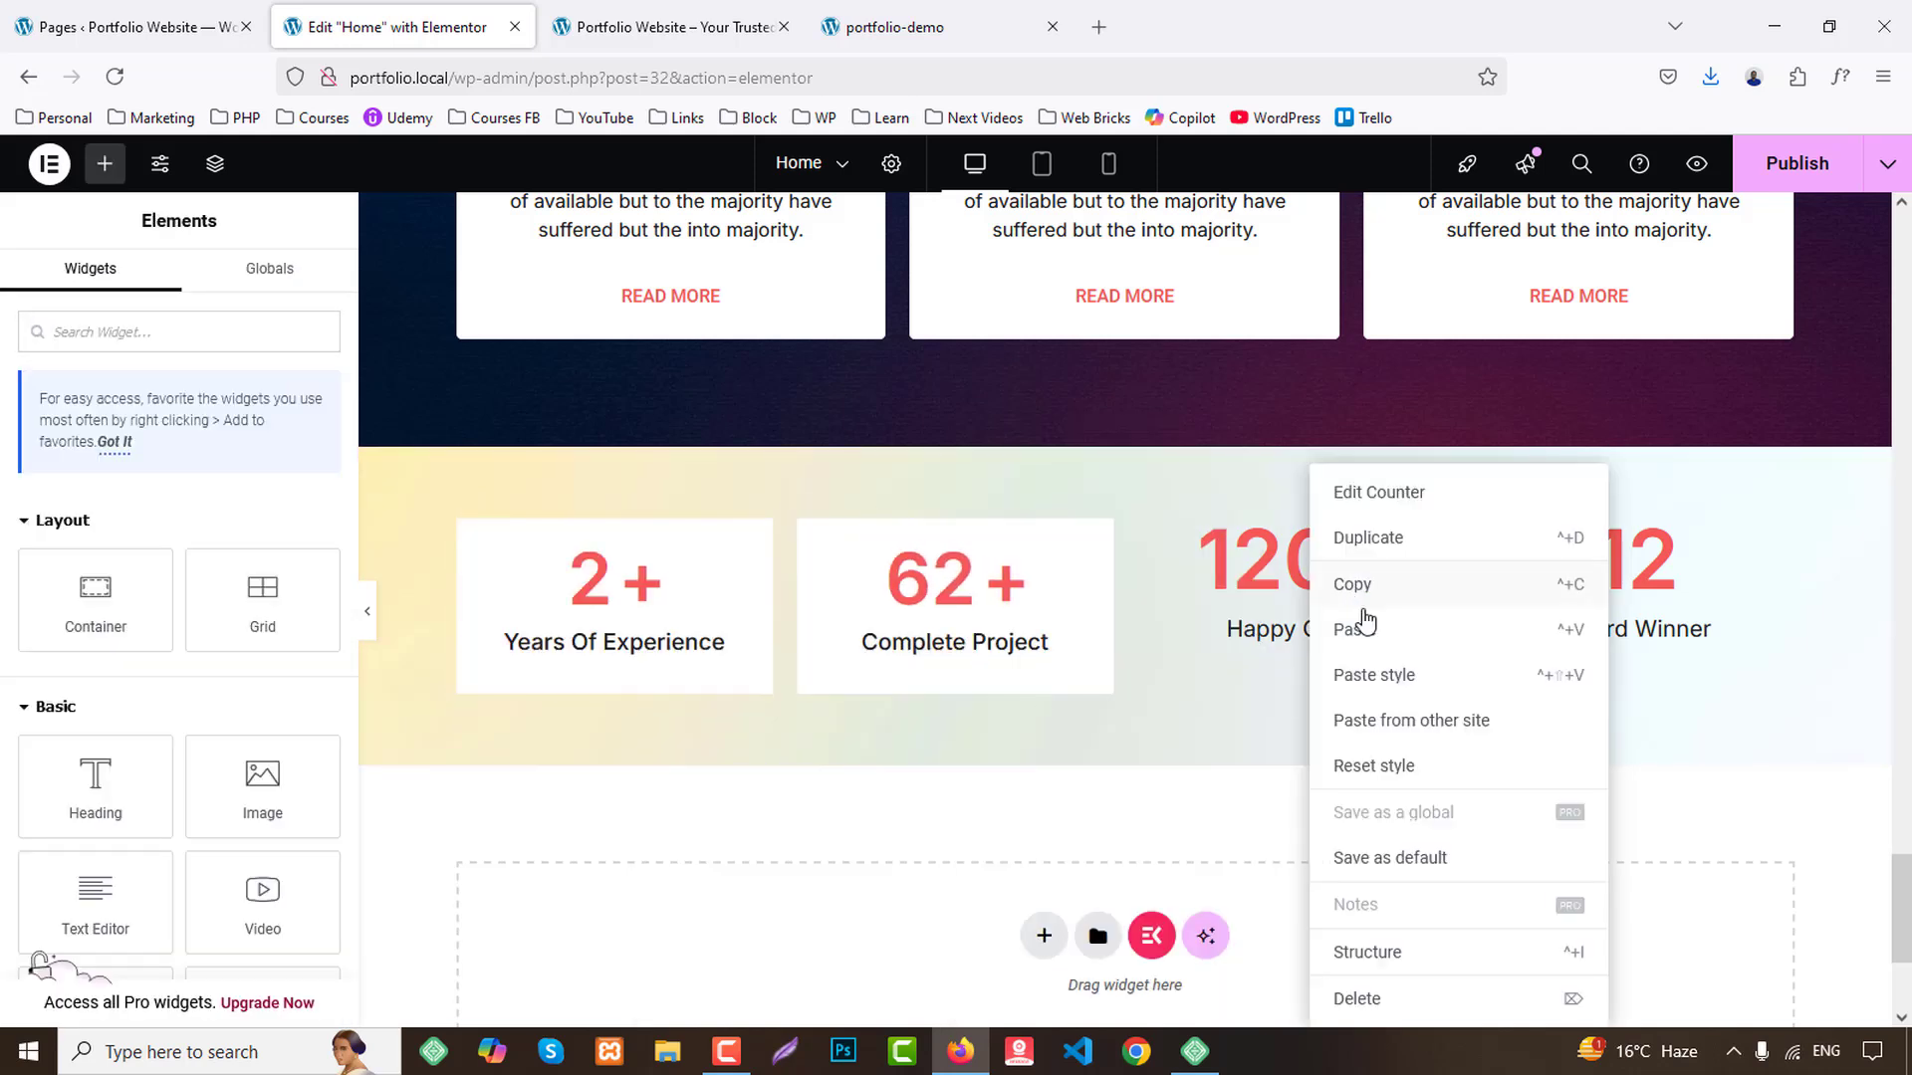
left_click(1387, 676)
right_click(1643, 587)
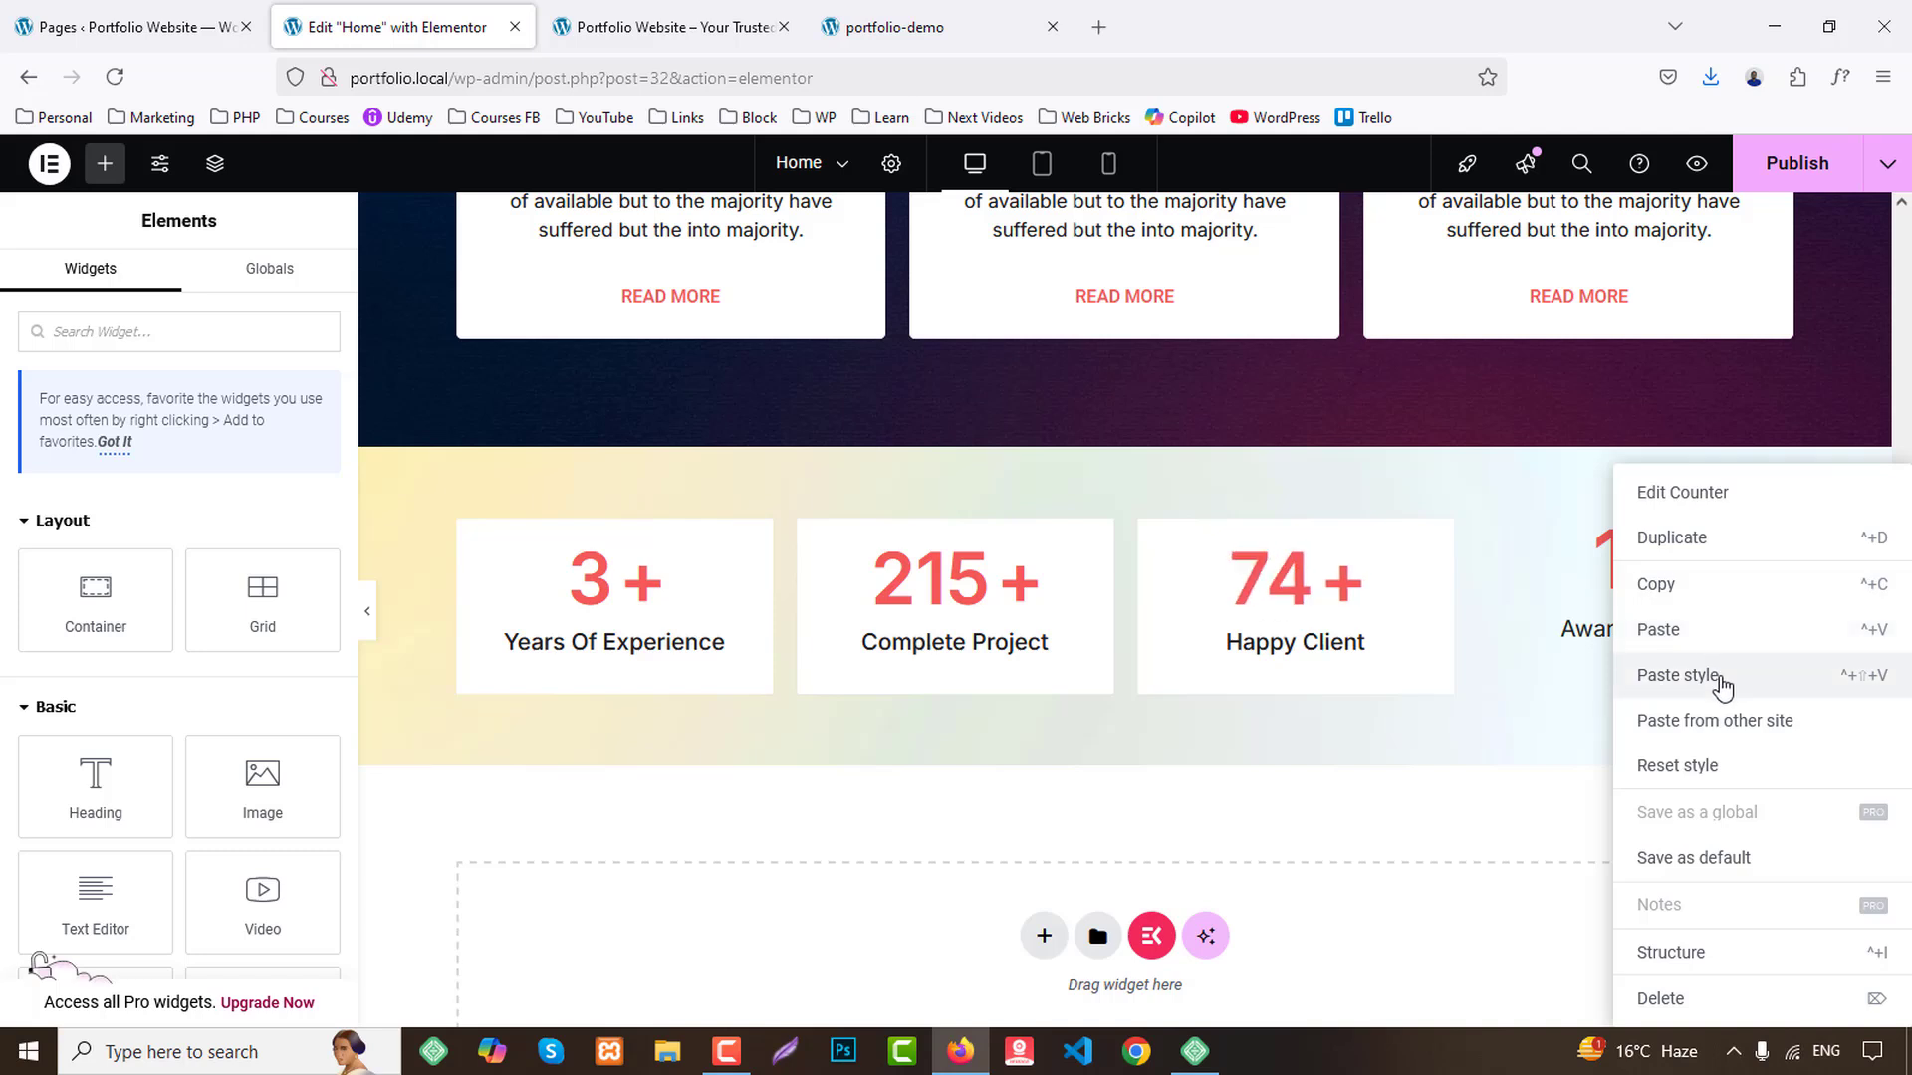
left_click(1720, 674)
left_click(1821, 176)
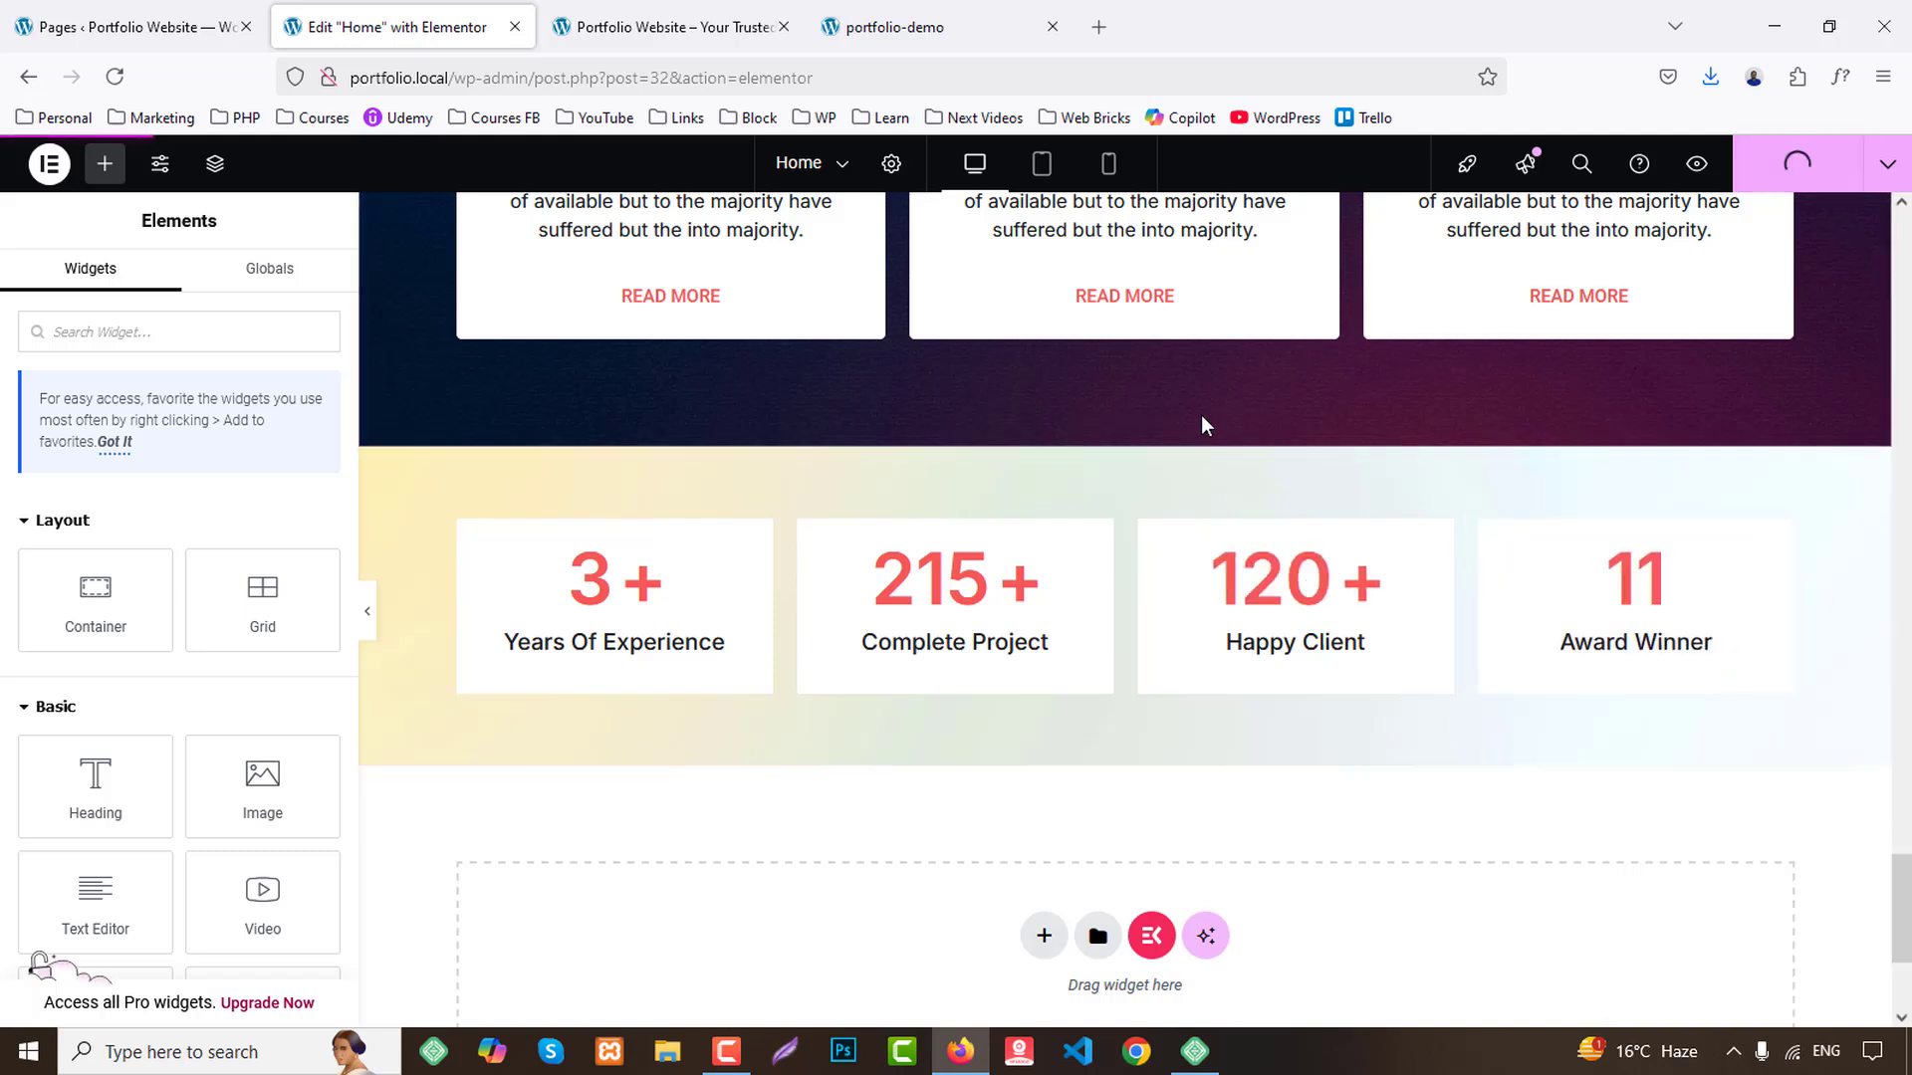
Set the counter section container's top and bottom padding to 80 px and publish the page.
left_click(1131, 453)
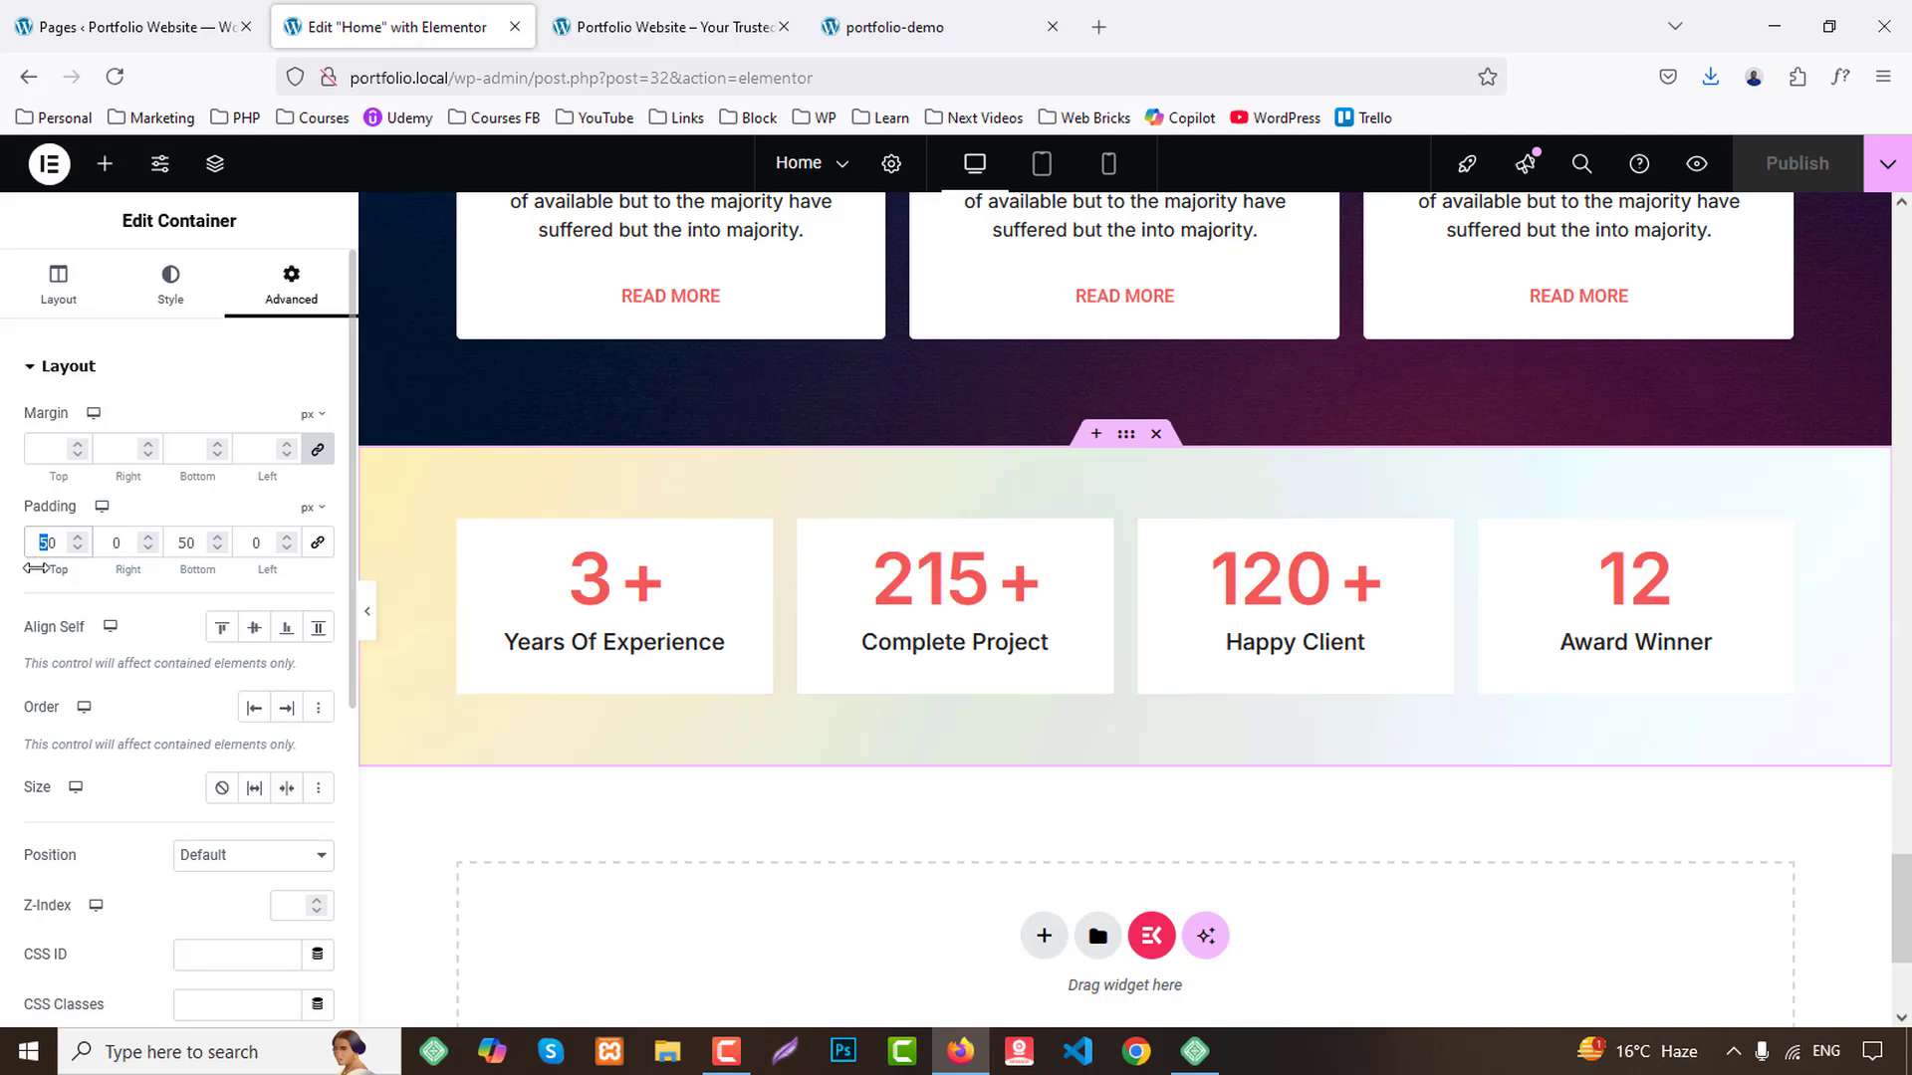
left_click_drag(37, 568, 114, 598)
key("BackSpace")
type("8")
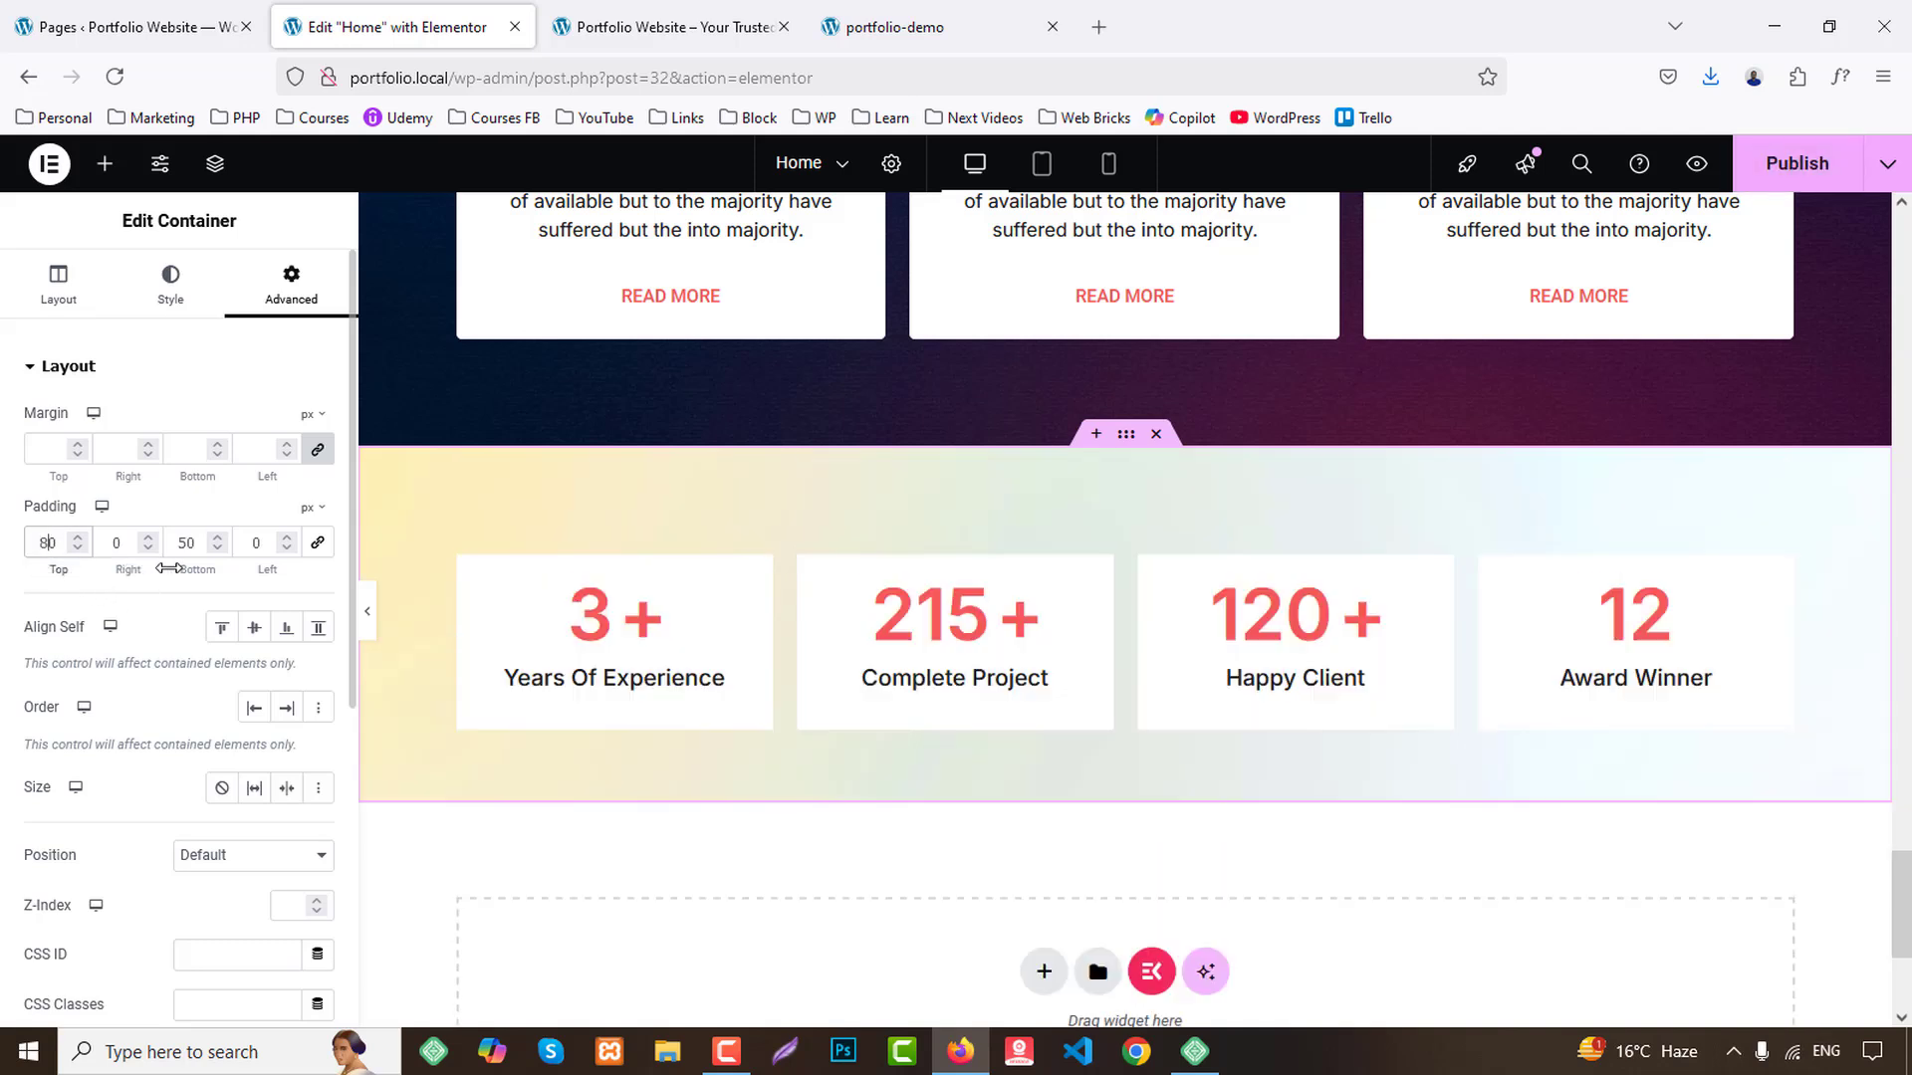
type("8")
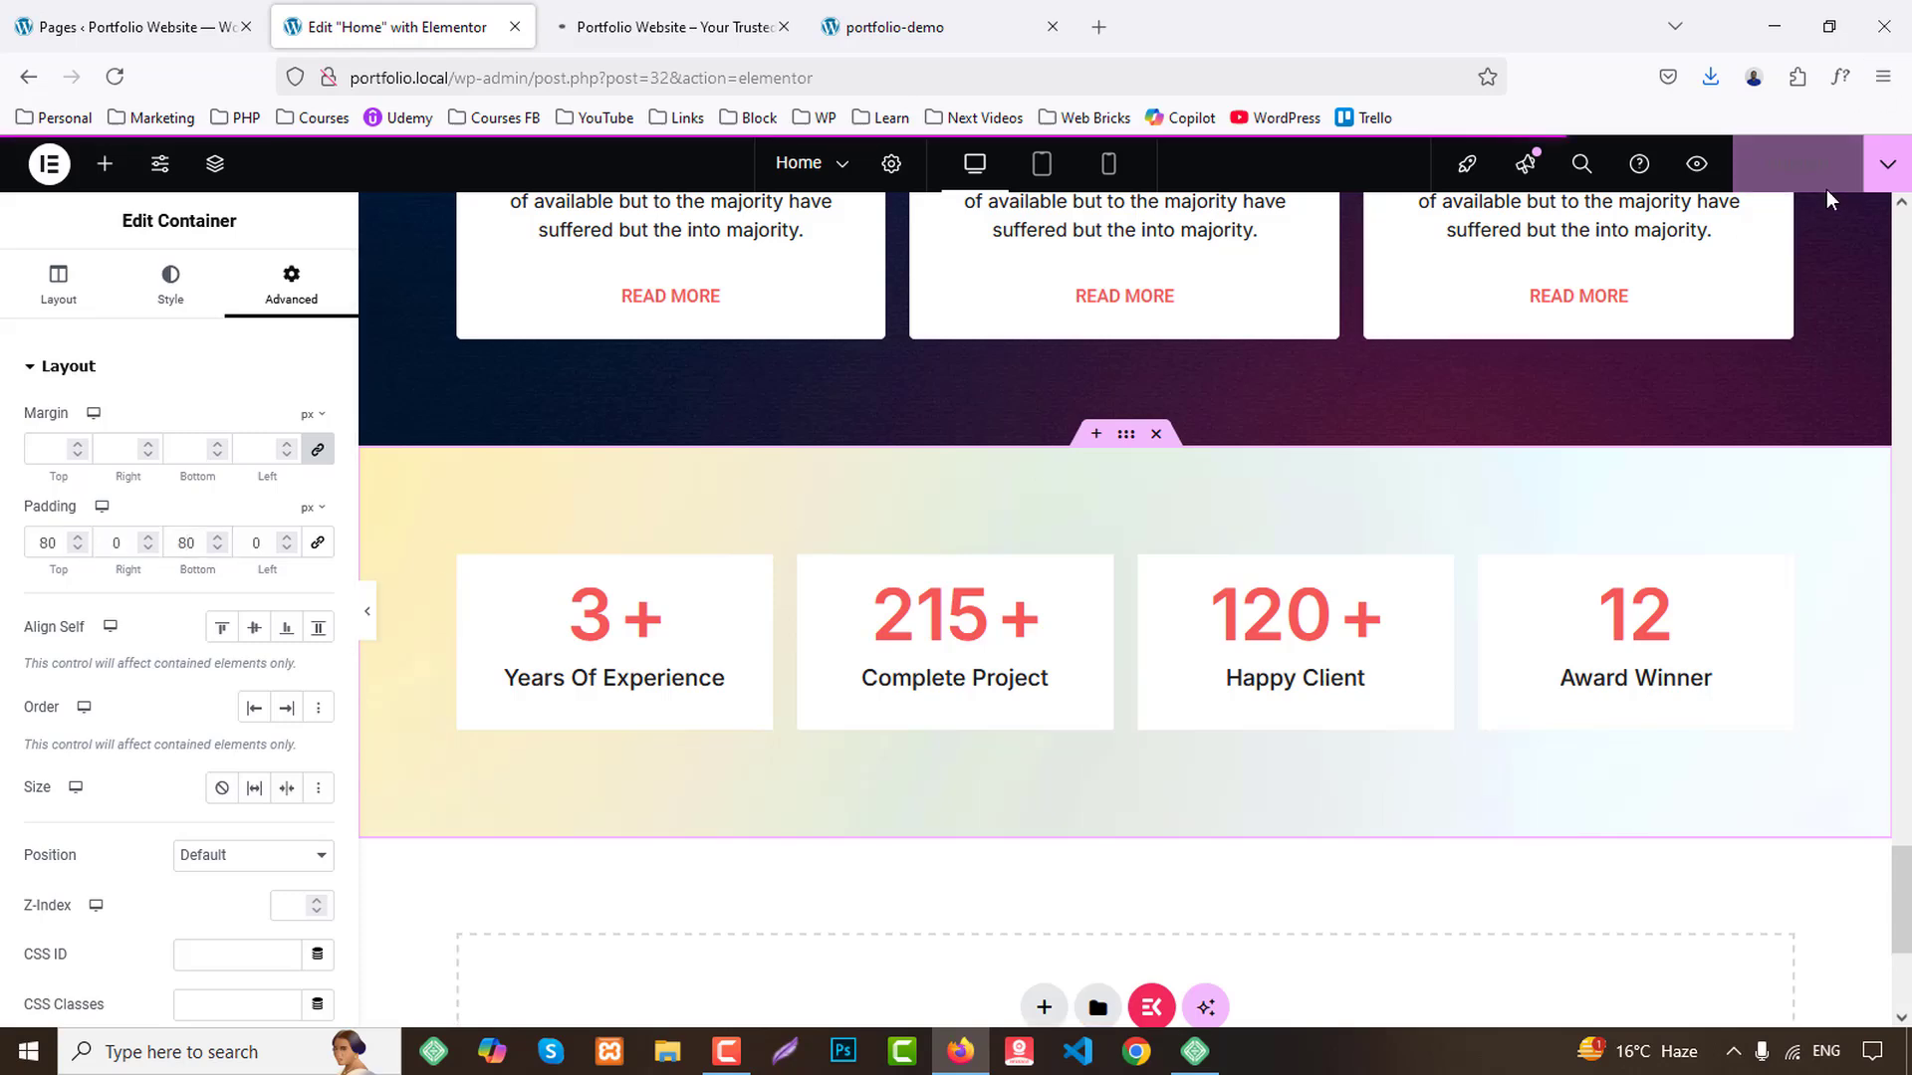
Compare the counter section in the page preview with the demo and examine the demo's Testimonials section.
left_click(725, 27)
scroll(1220, 578, "down", 9)
scroll(1219, 579, "down", 20)
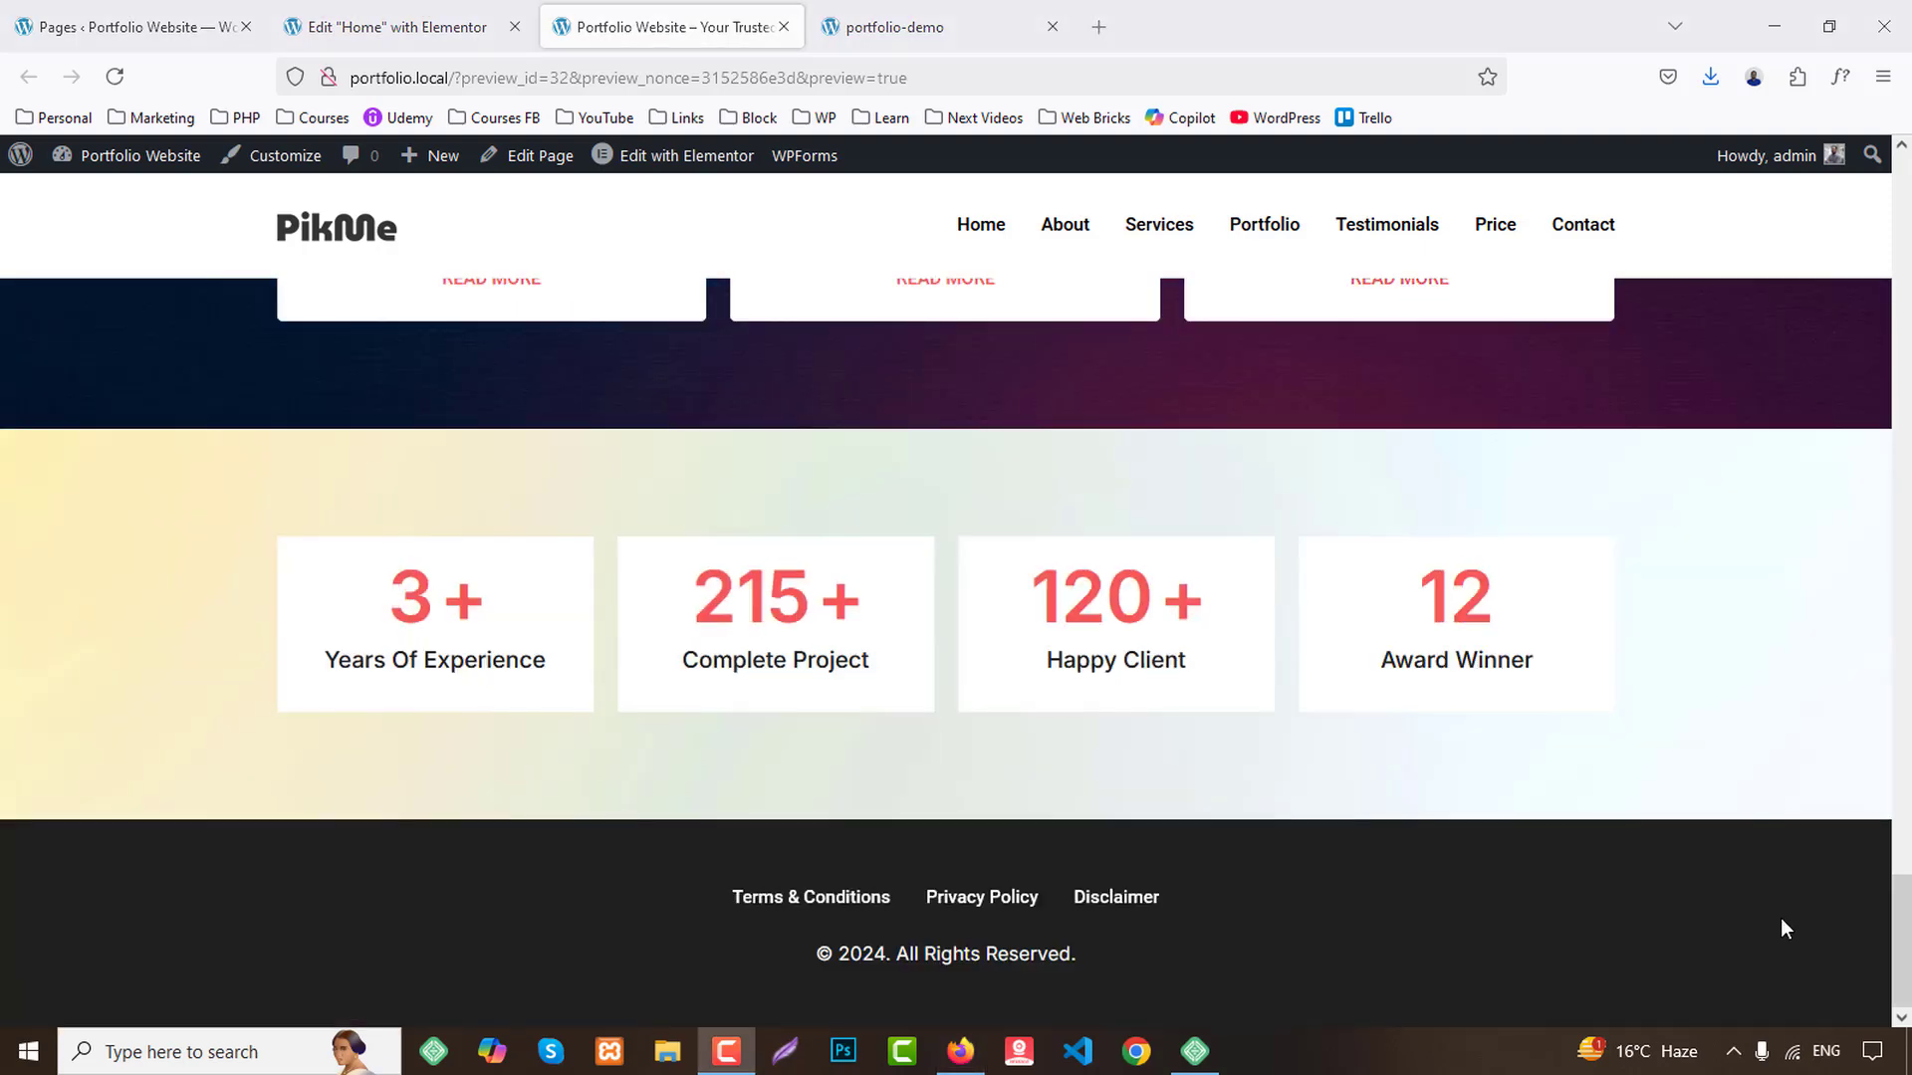
left_click(1007, 15)
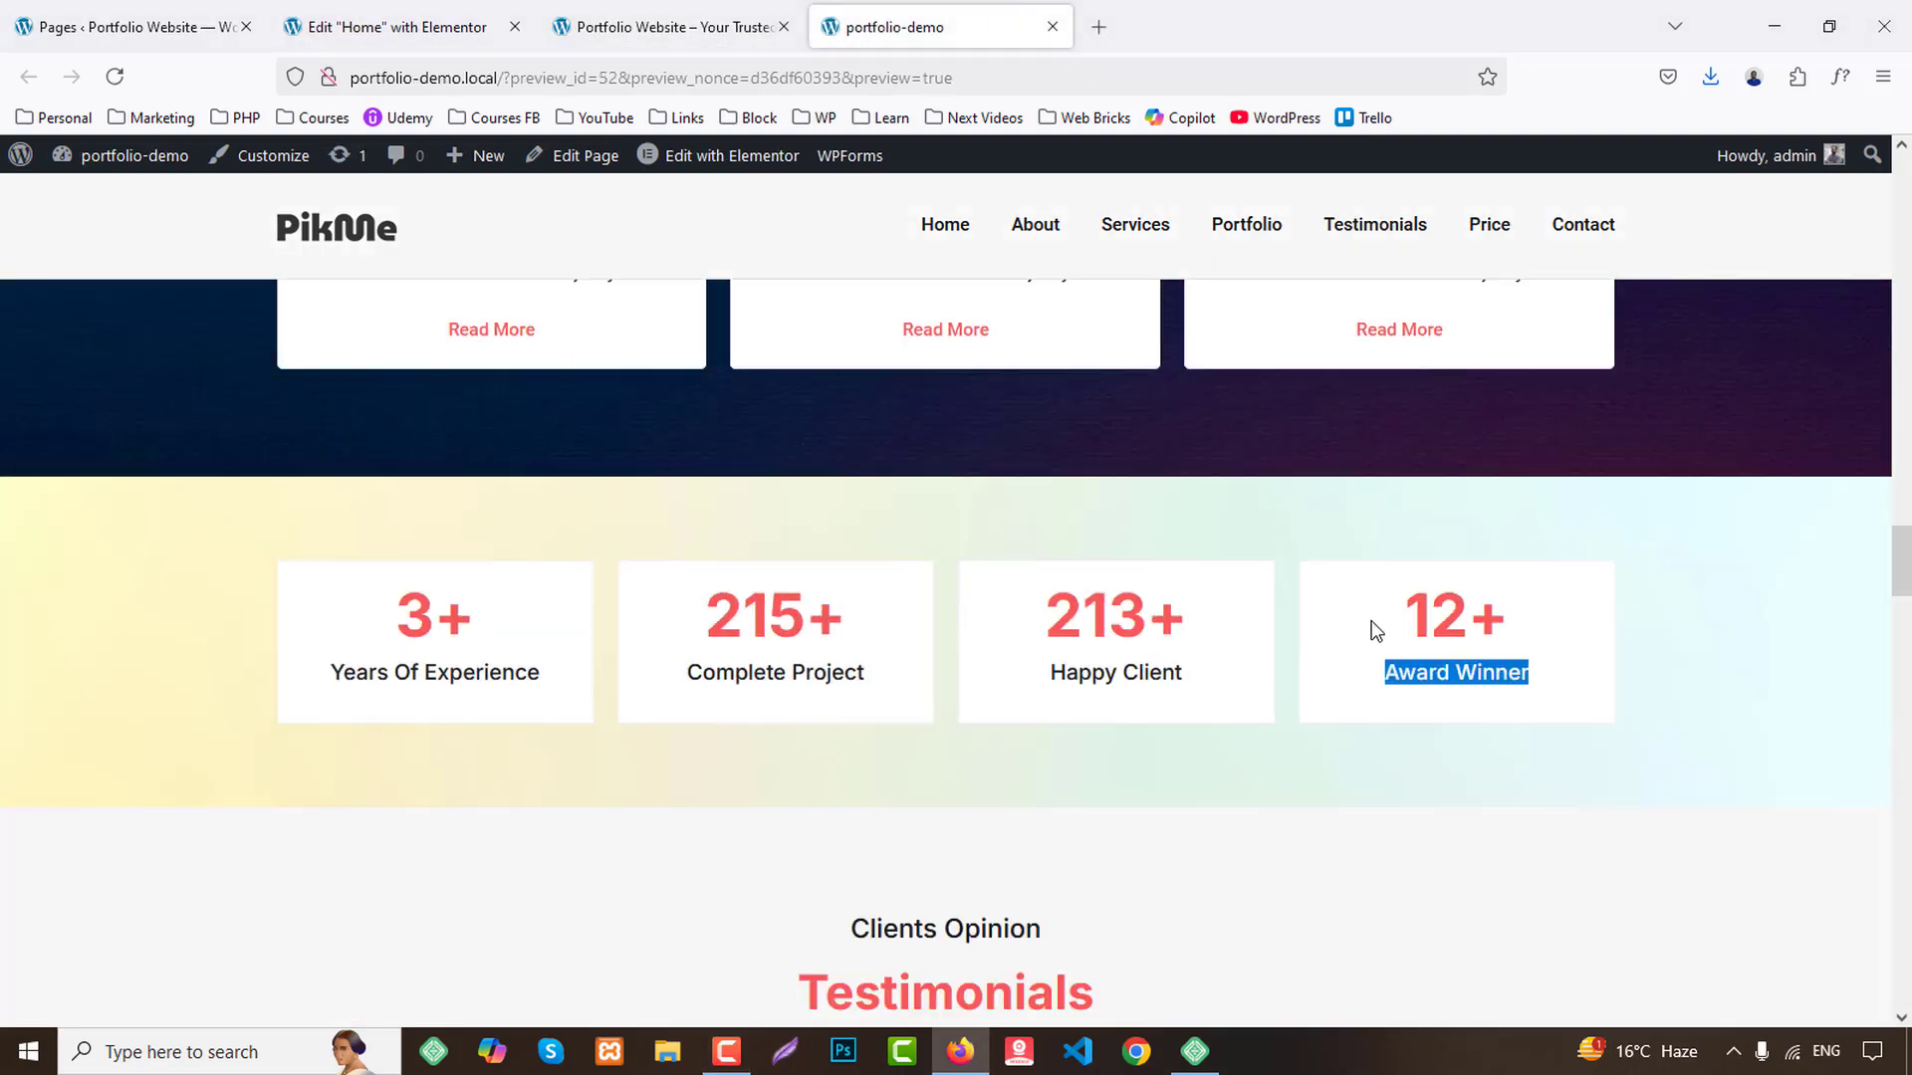
scroll(1364, 612, "down", 5)
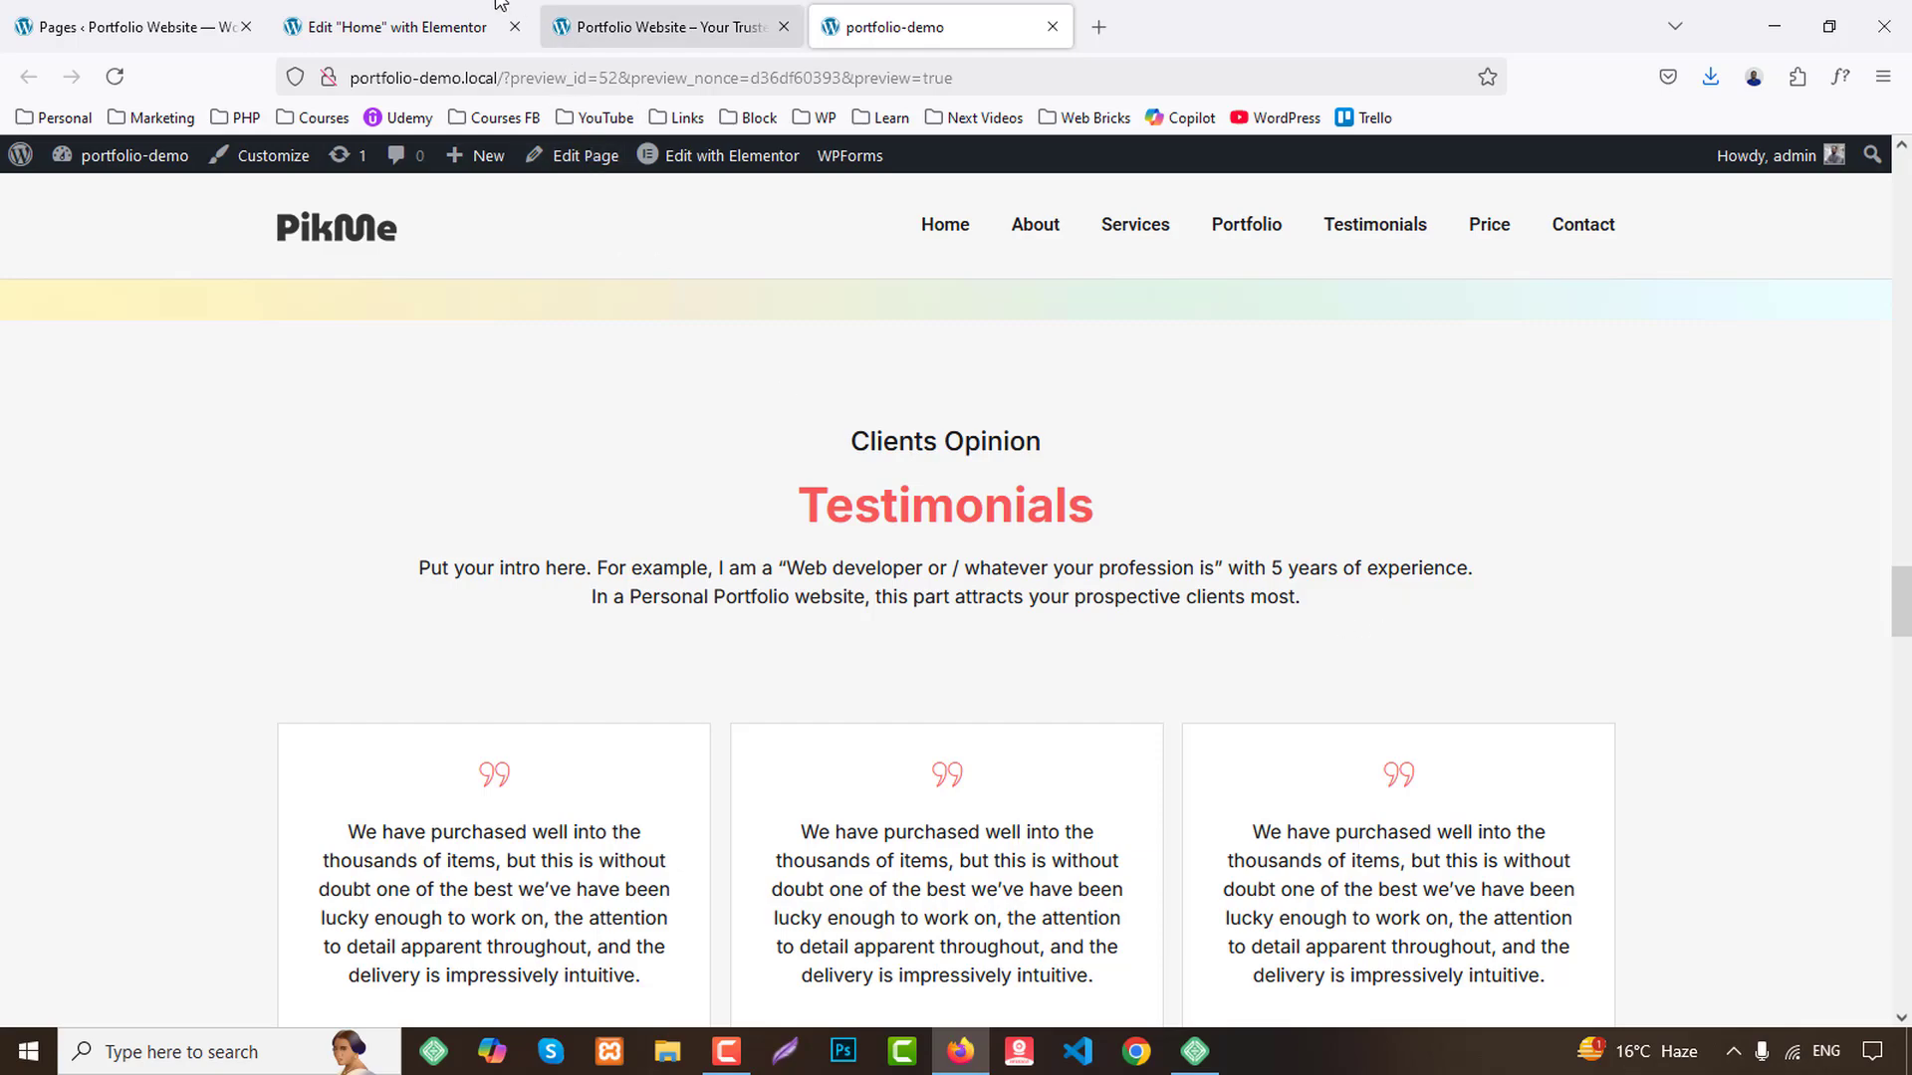
Copy the My Skills section container and paste it below the counter section.
left_click(398, 27)
scroll(1095, 537, "up", 8)
scroll(1187, 604, "up", 8)
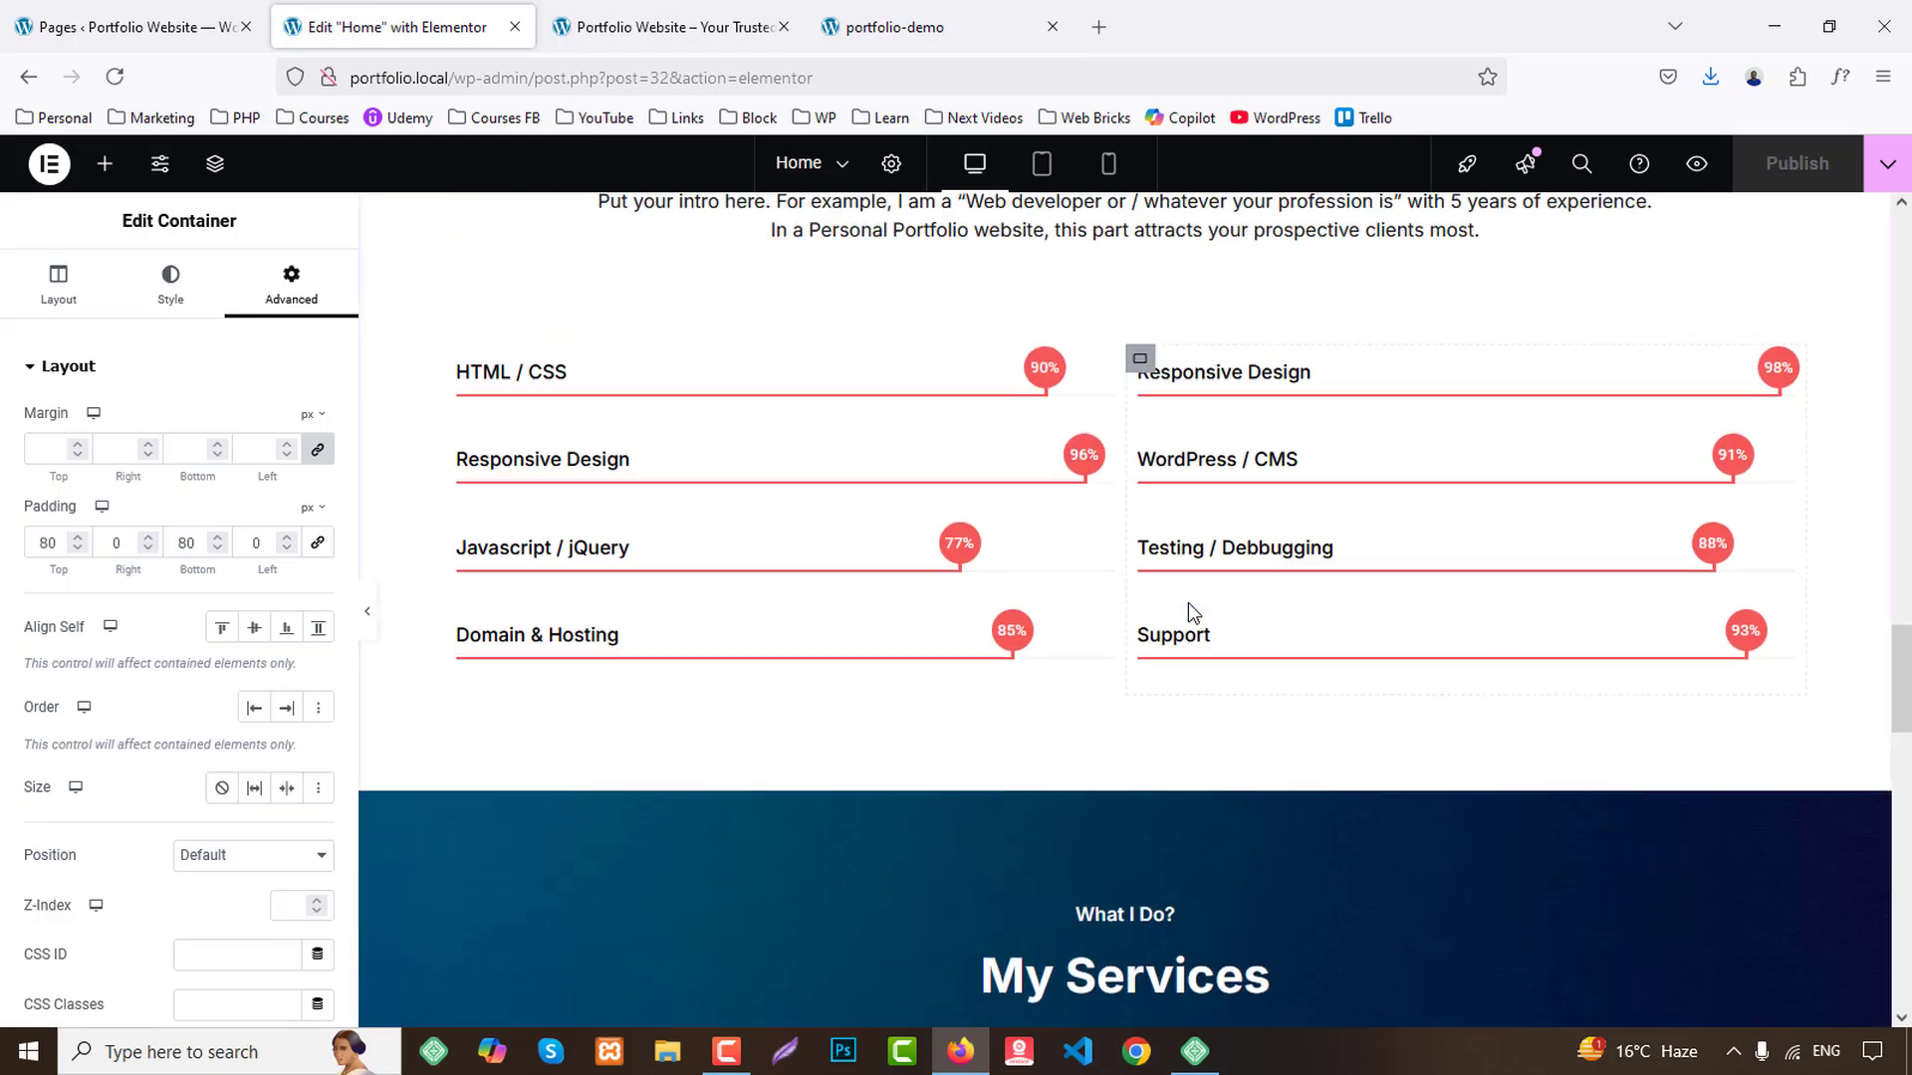
right_click(1132, 301)
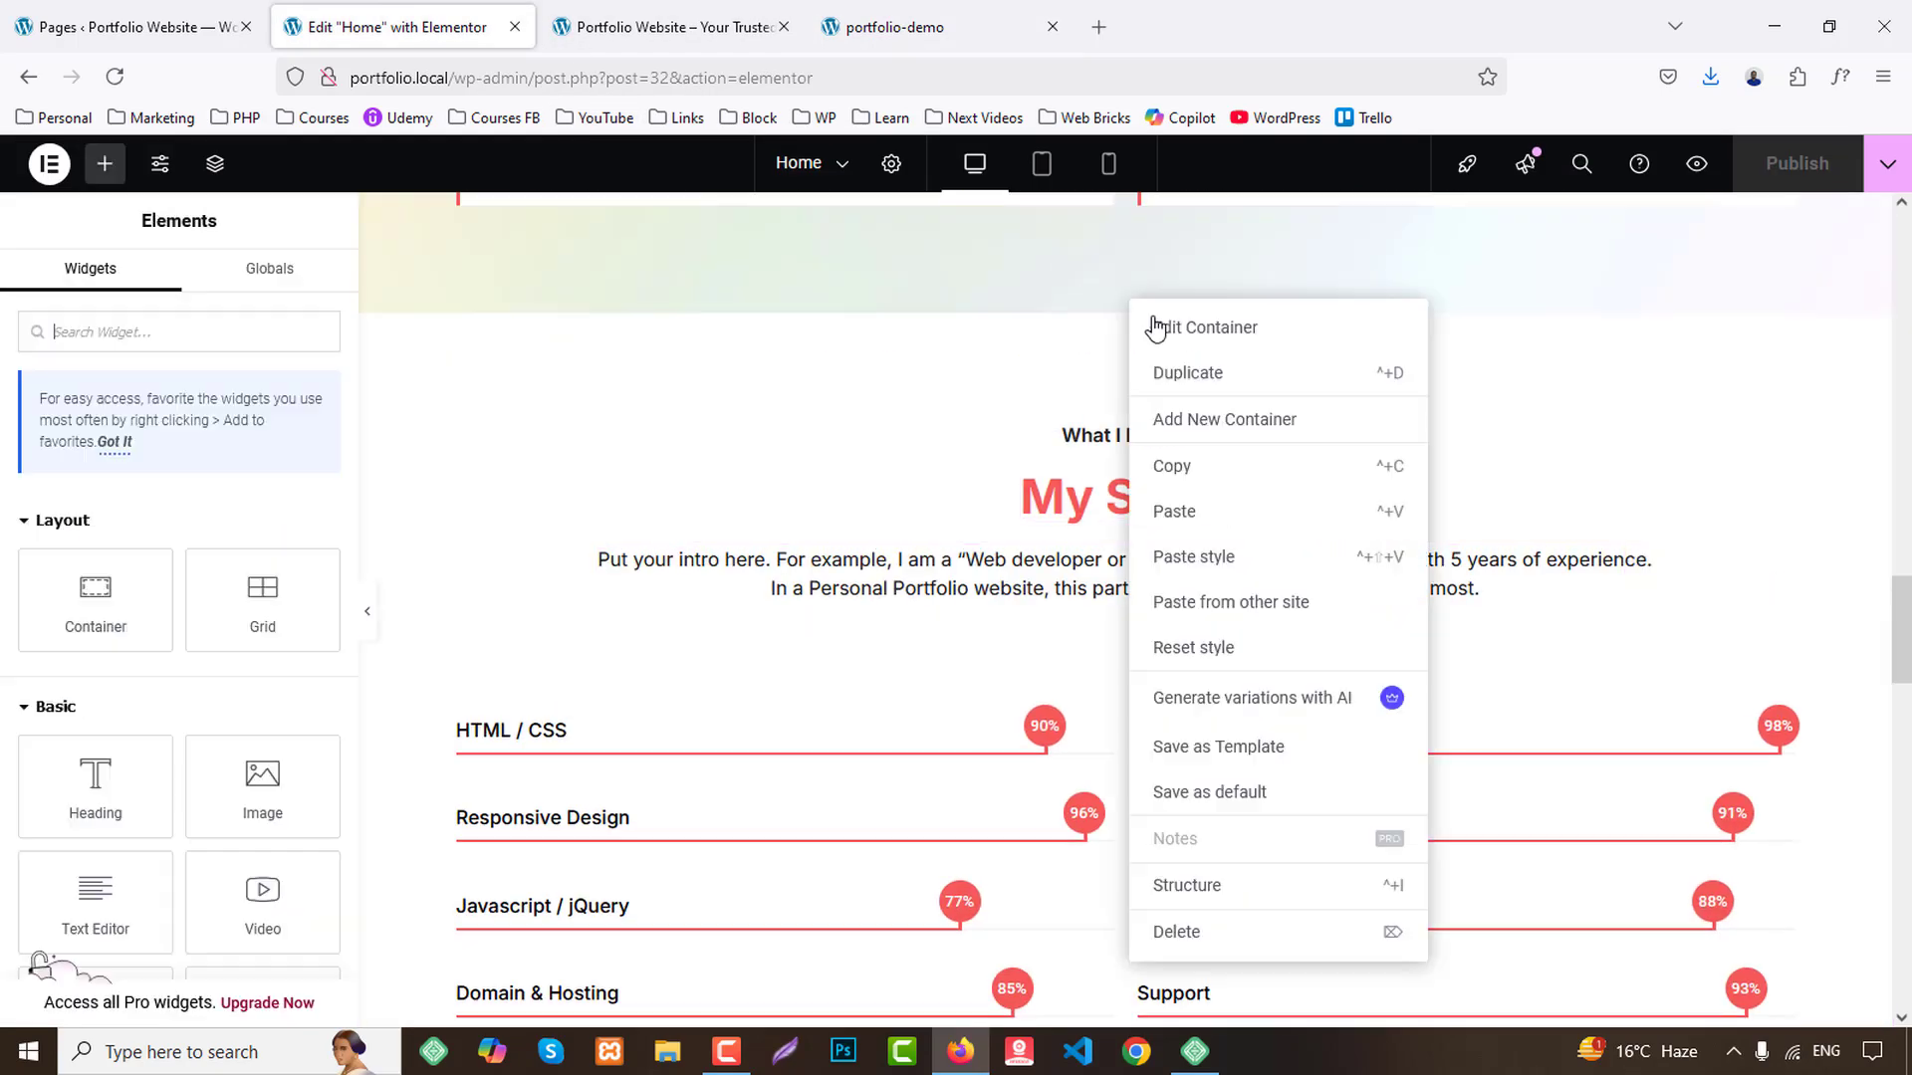
left_click(1172, 466)
scroll(1195, 557, "down", 8)
scroll(1228, 570, "down", 2)
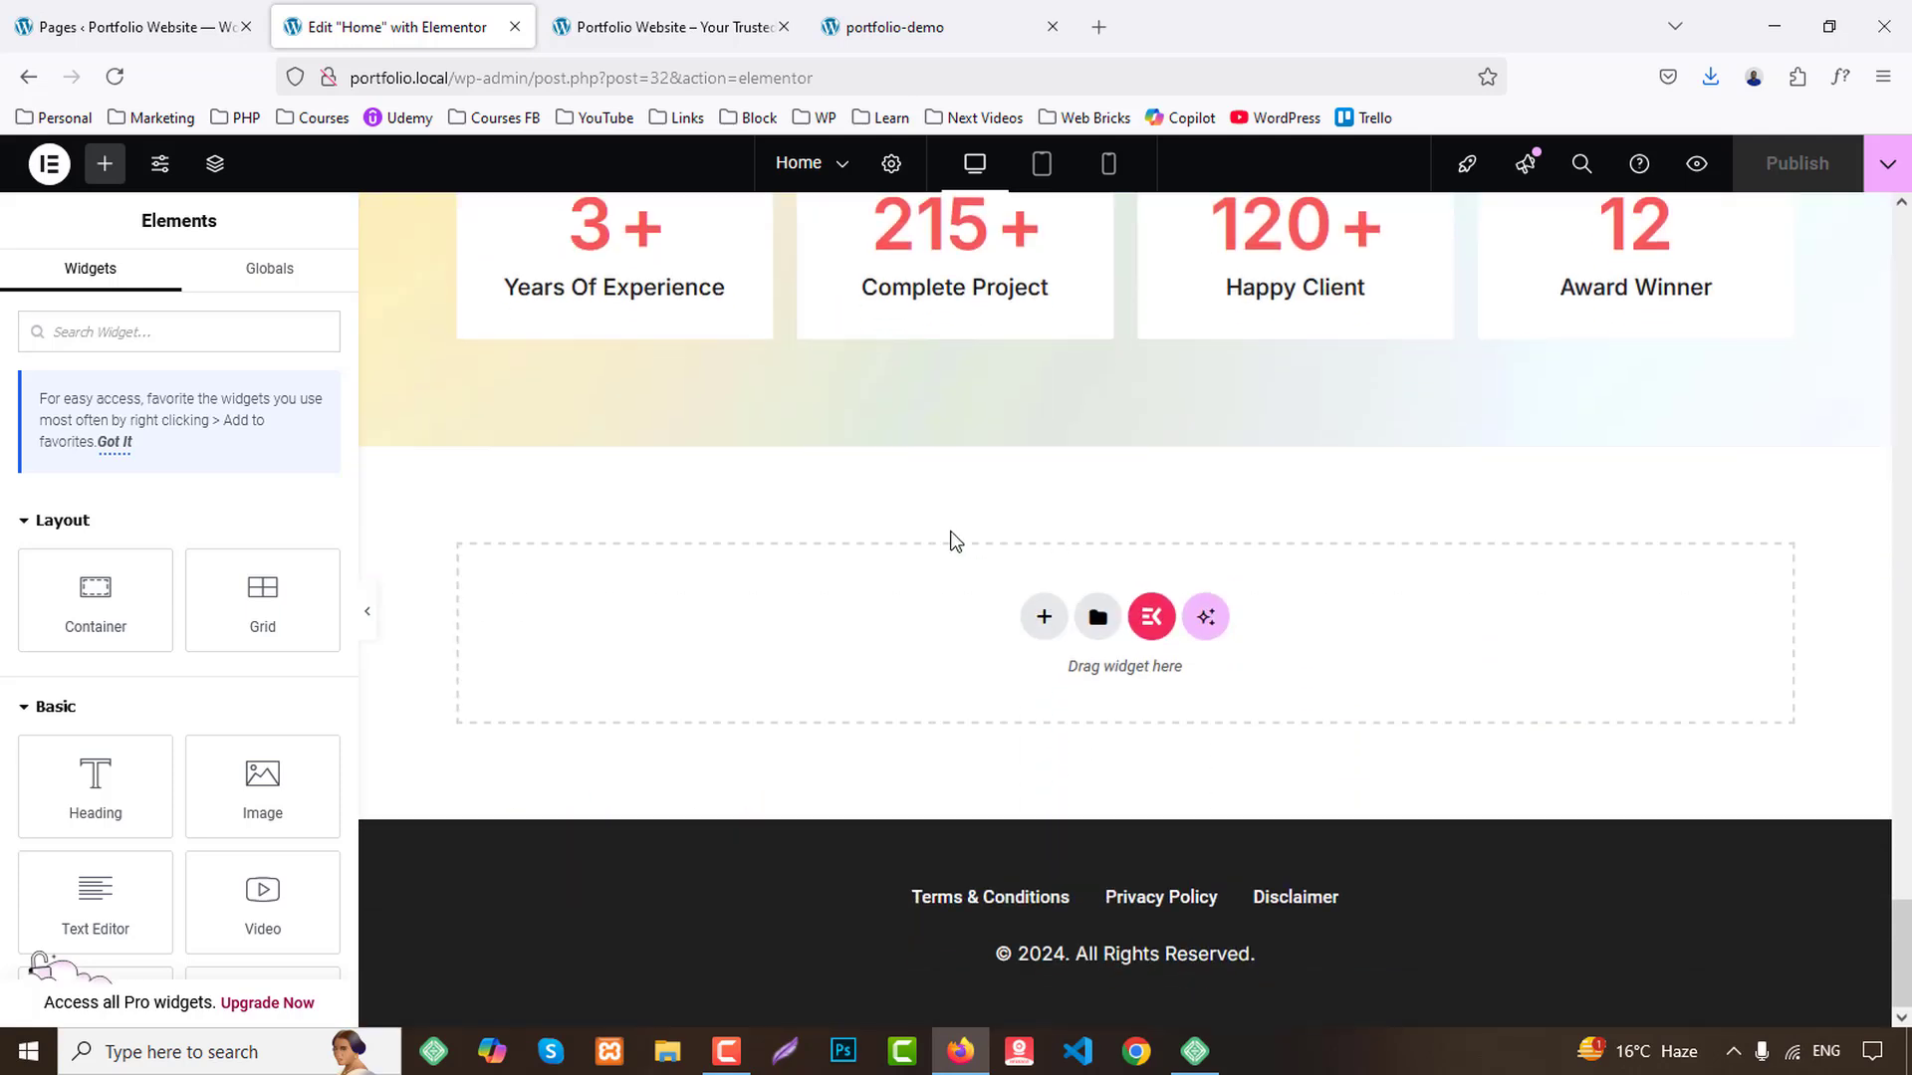
right_click(881, 625)
left_click(893, 627)
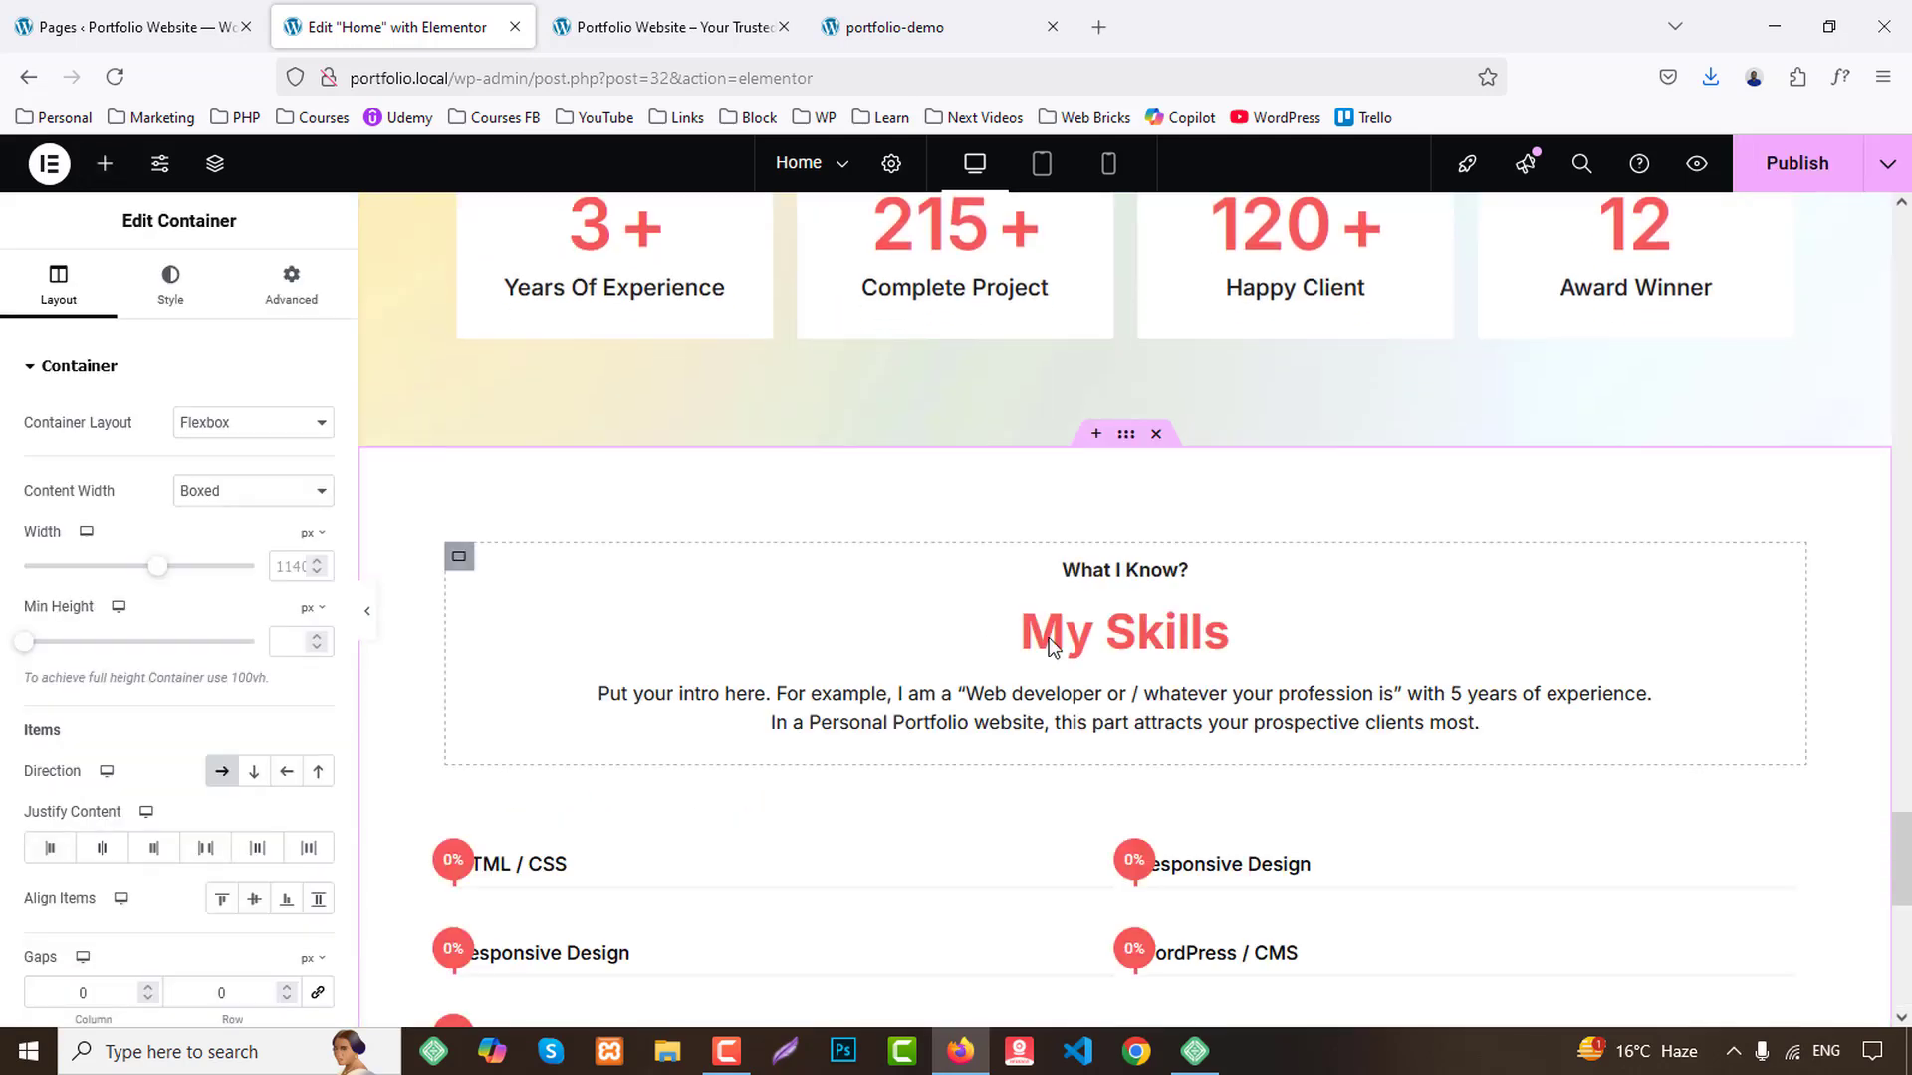
Check the demo's testimonial cards and delete the second column of progress bars from the pasted My Skills section.
scroll(1110, 618, "down", 2)
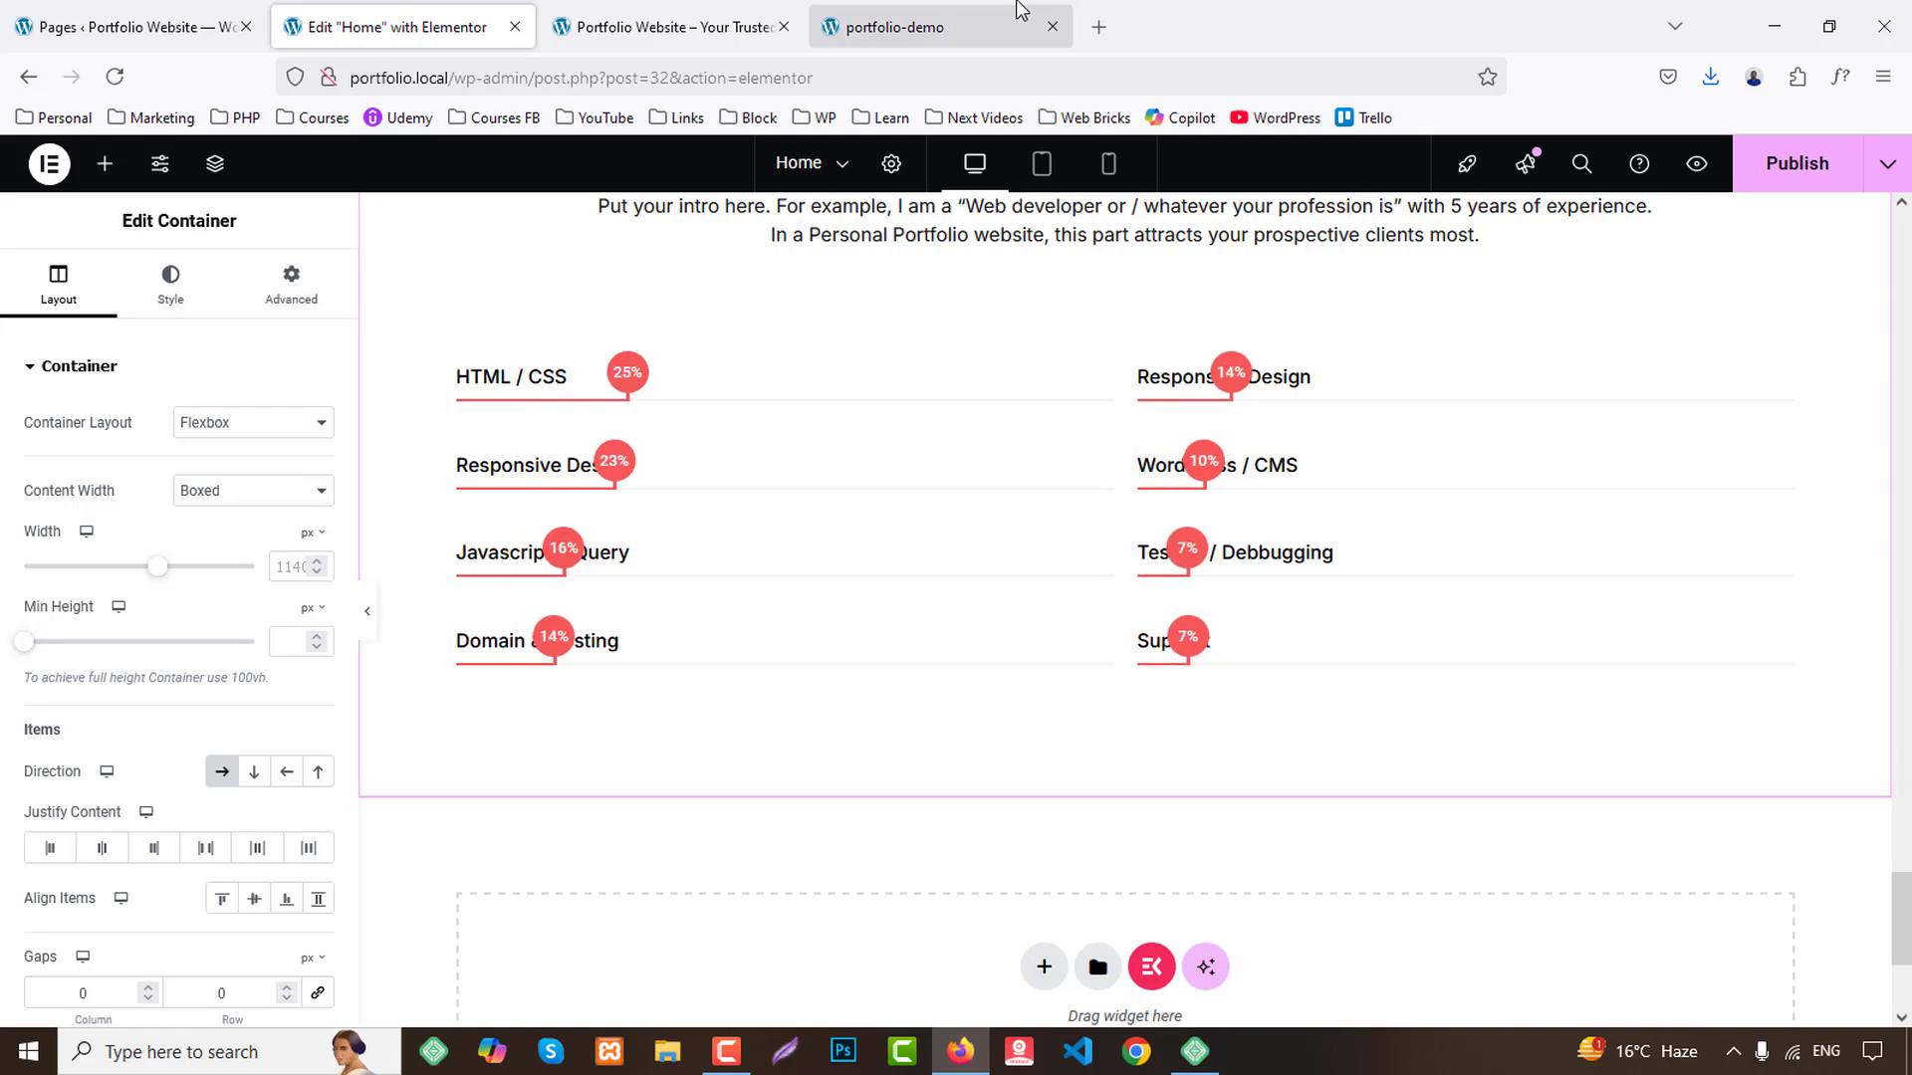
left_click(1015, 24)
scroll(918, 594, "down", 3)
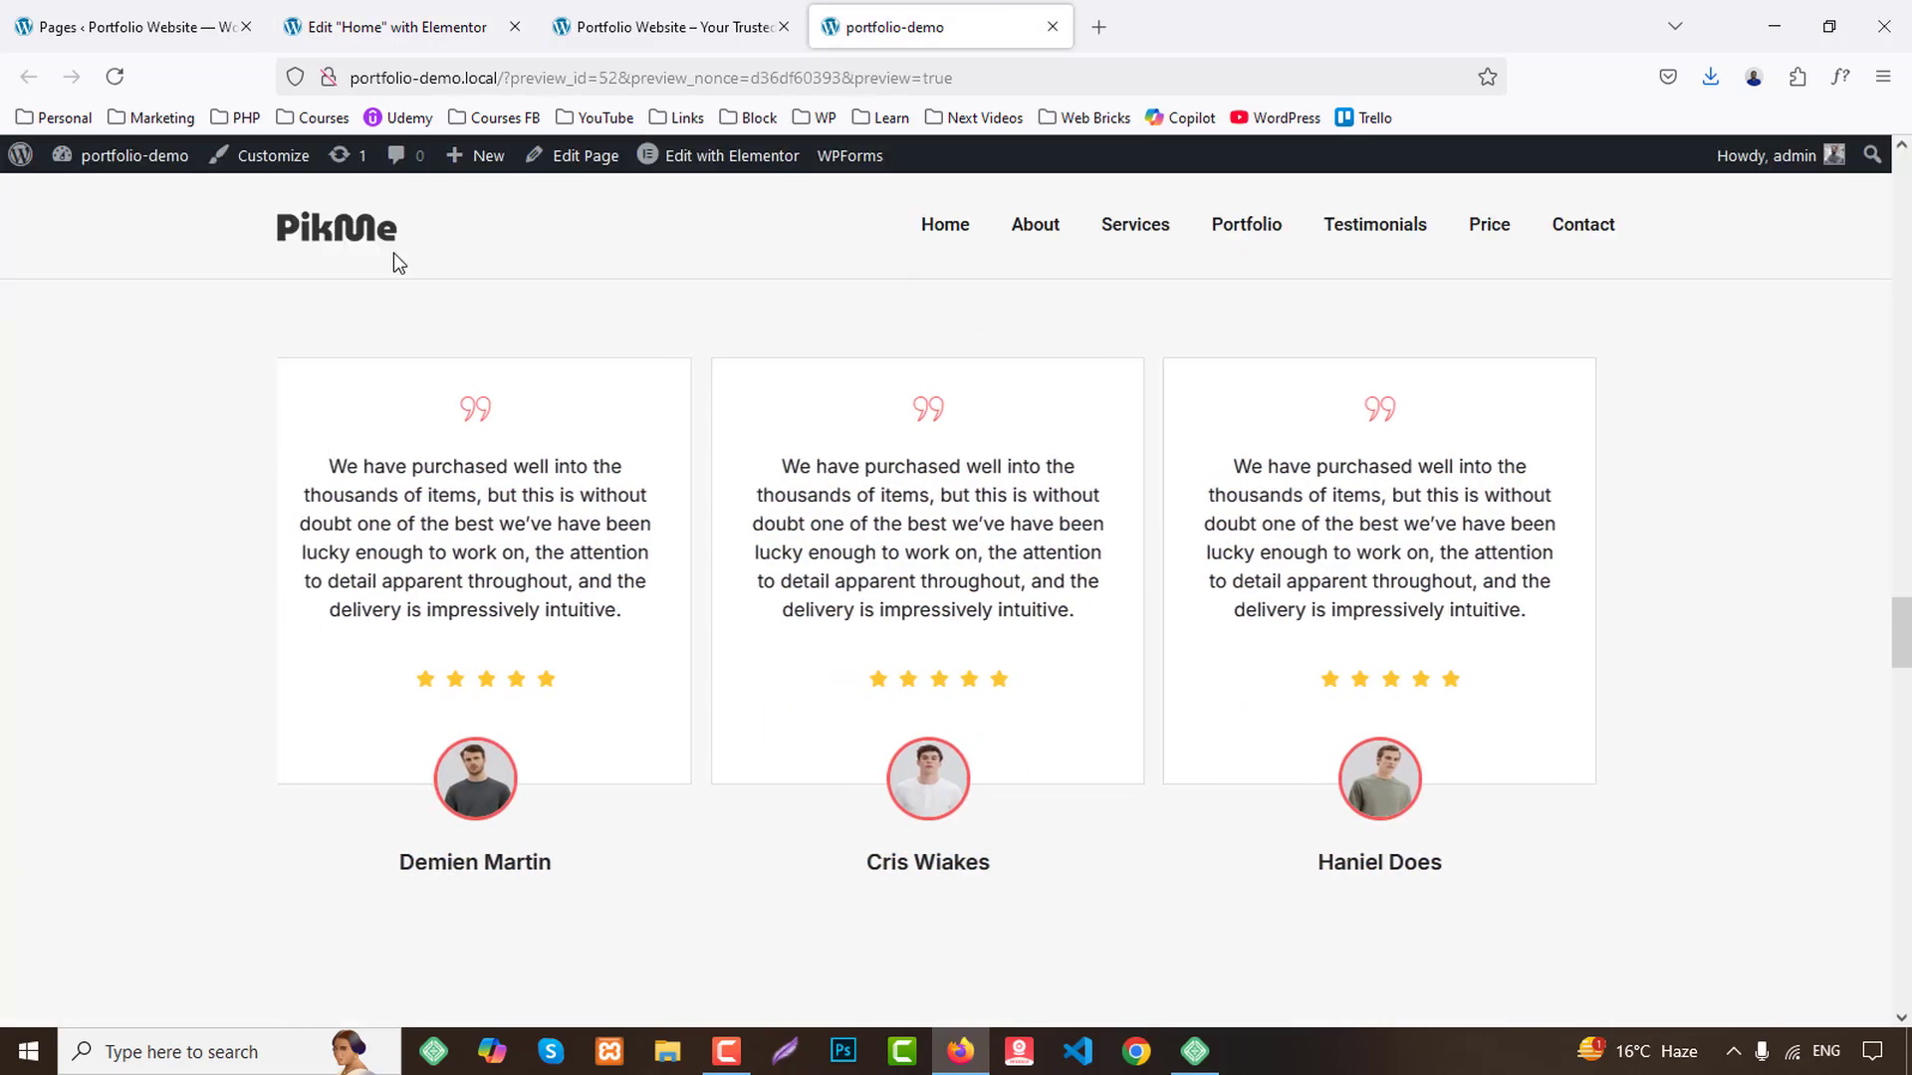
left_click(343, 10)
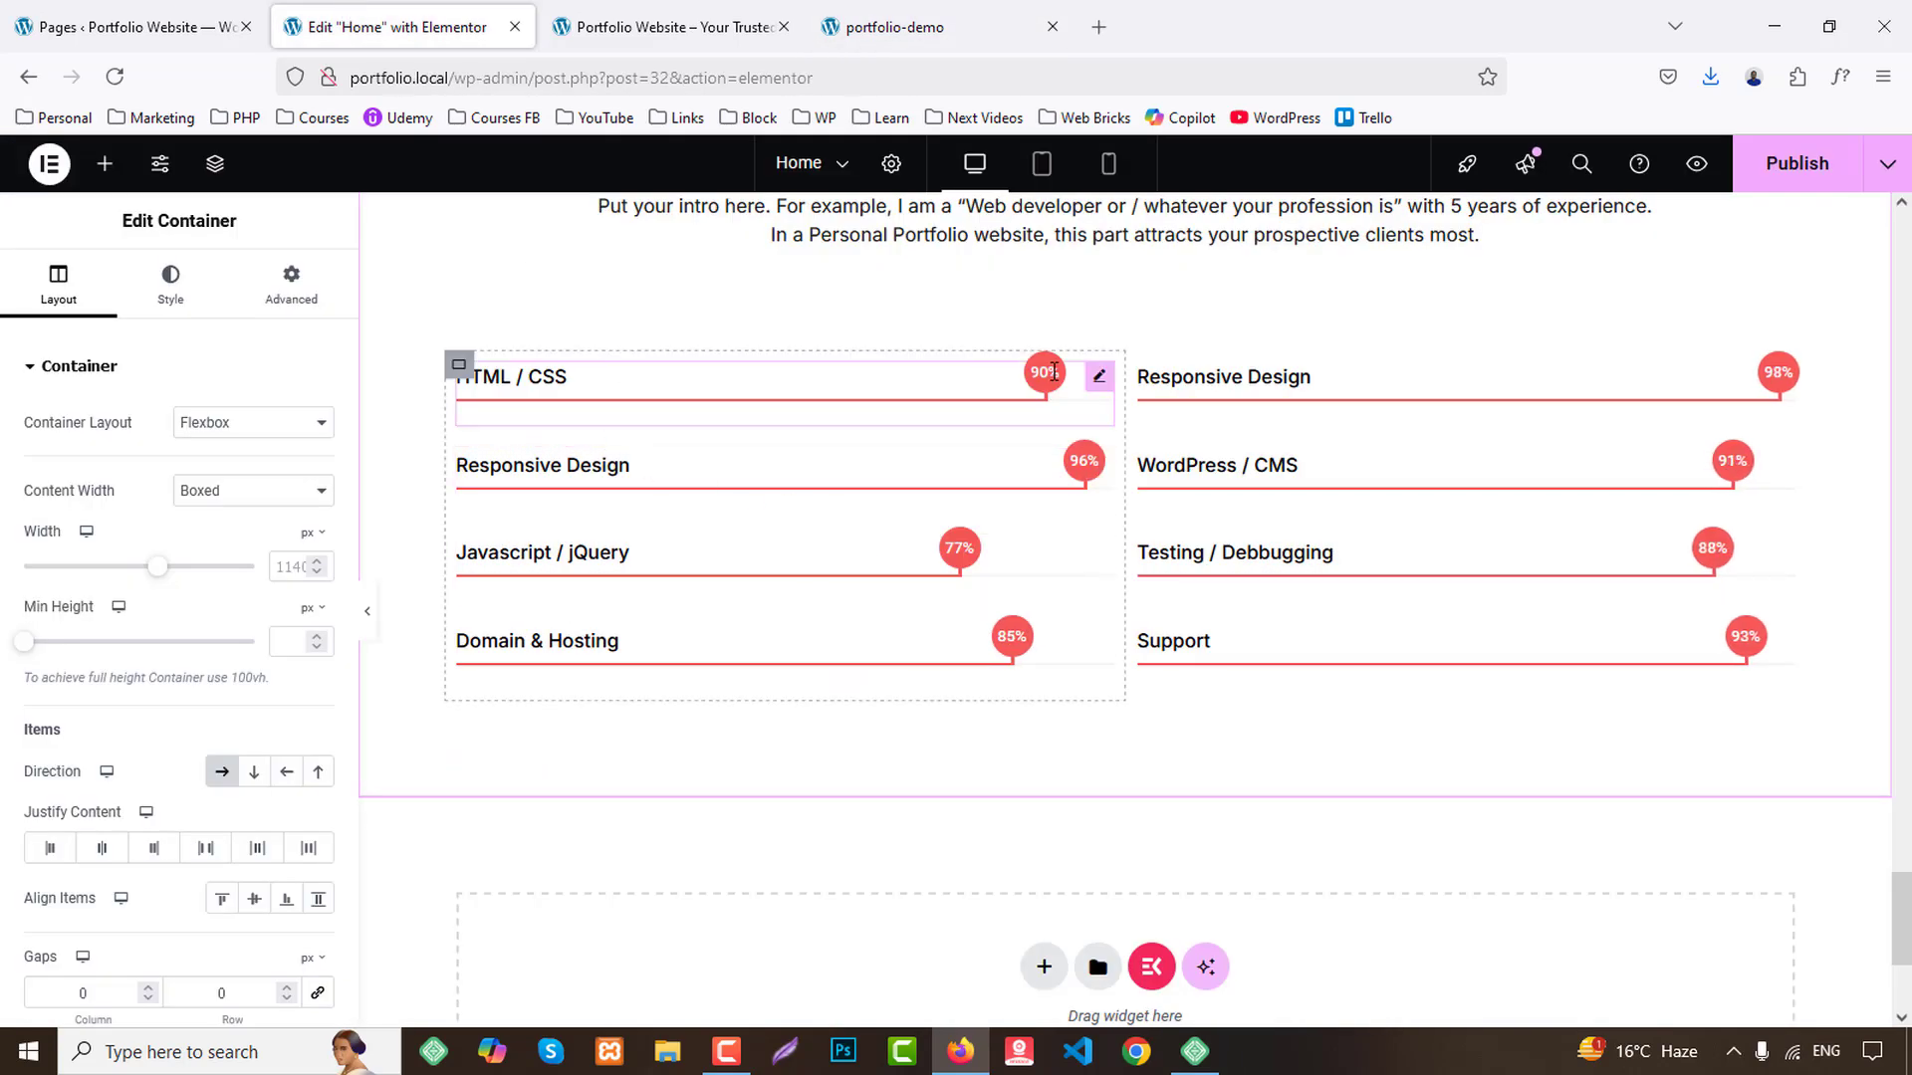
right_click(1140, 364)
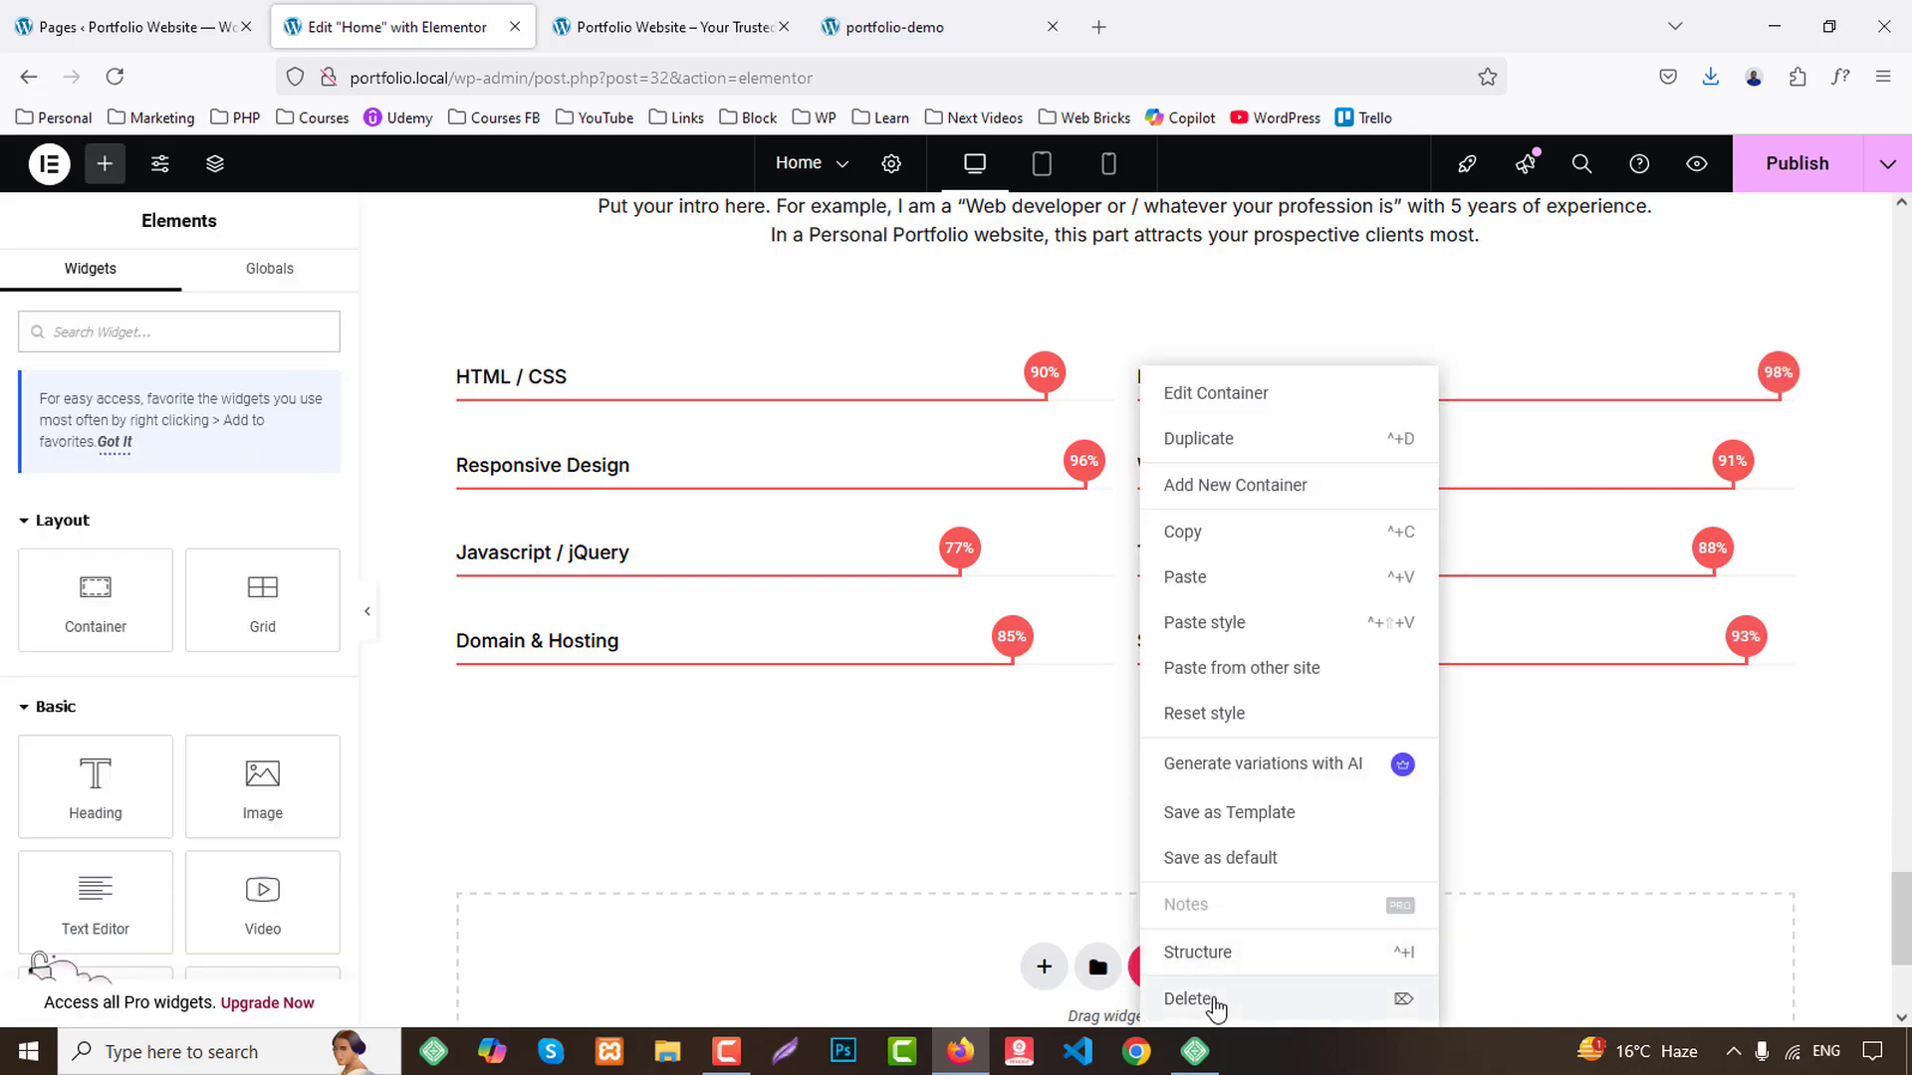
left_click(1209, 997)
right_click(686, 601)
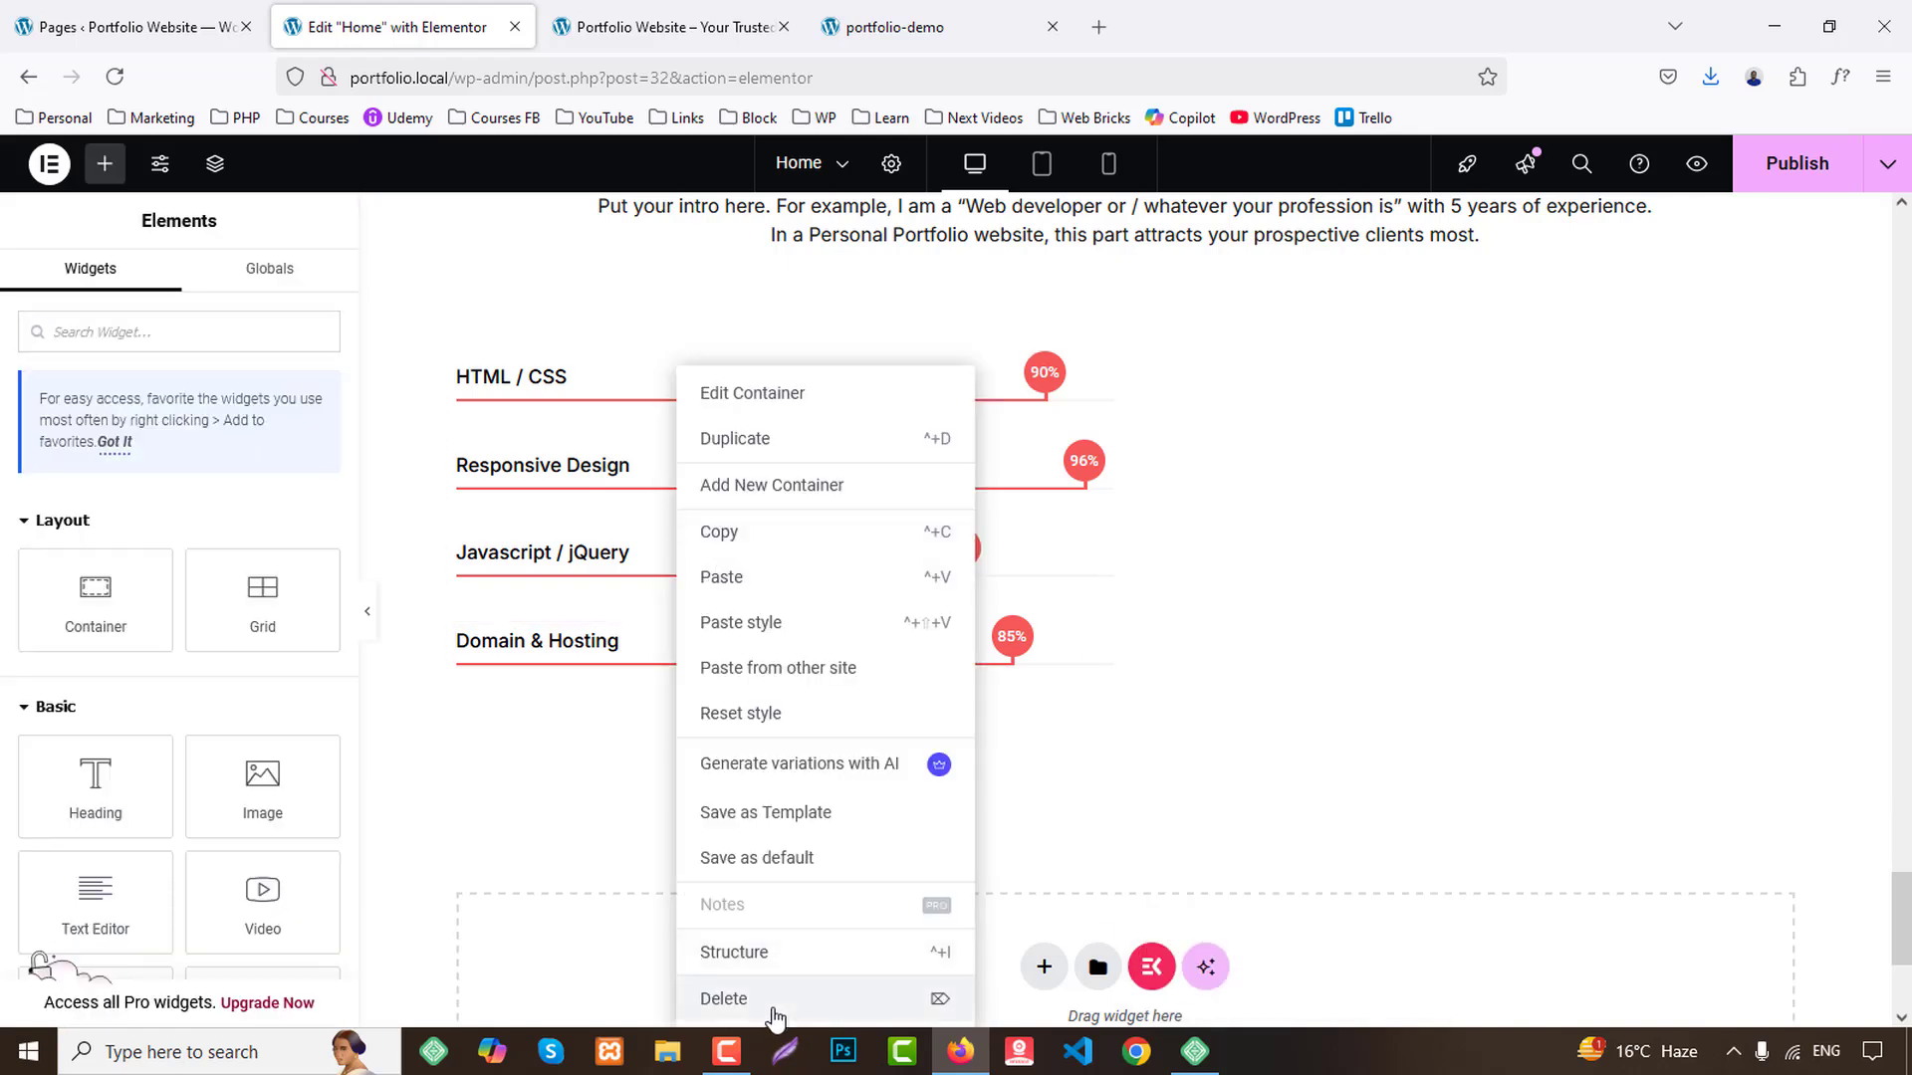
left_click(776, 998)
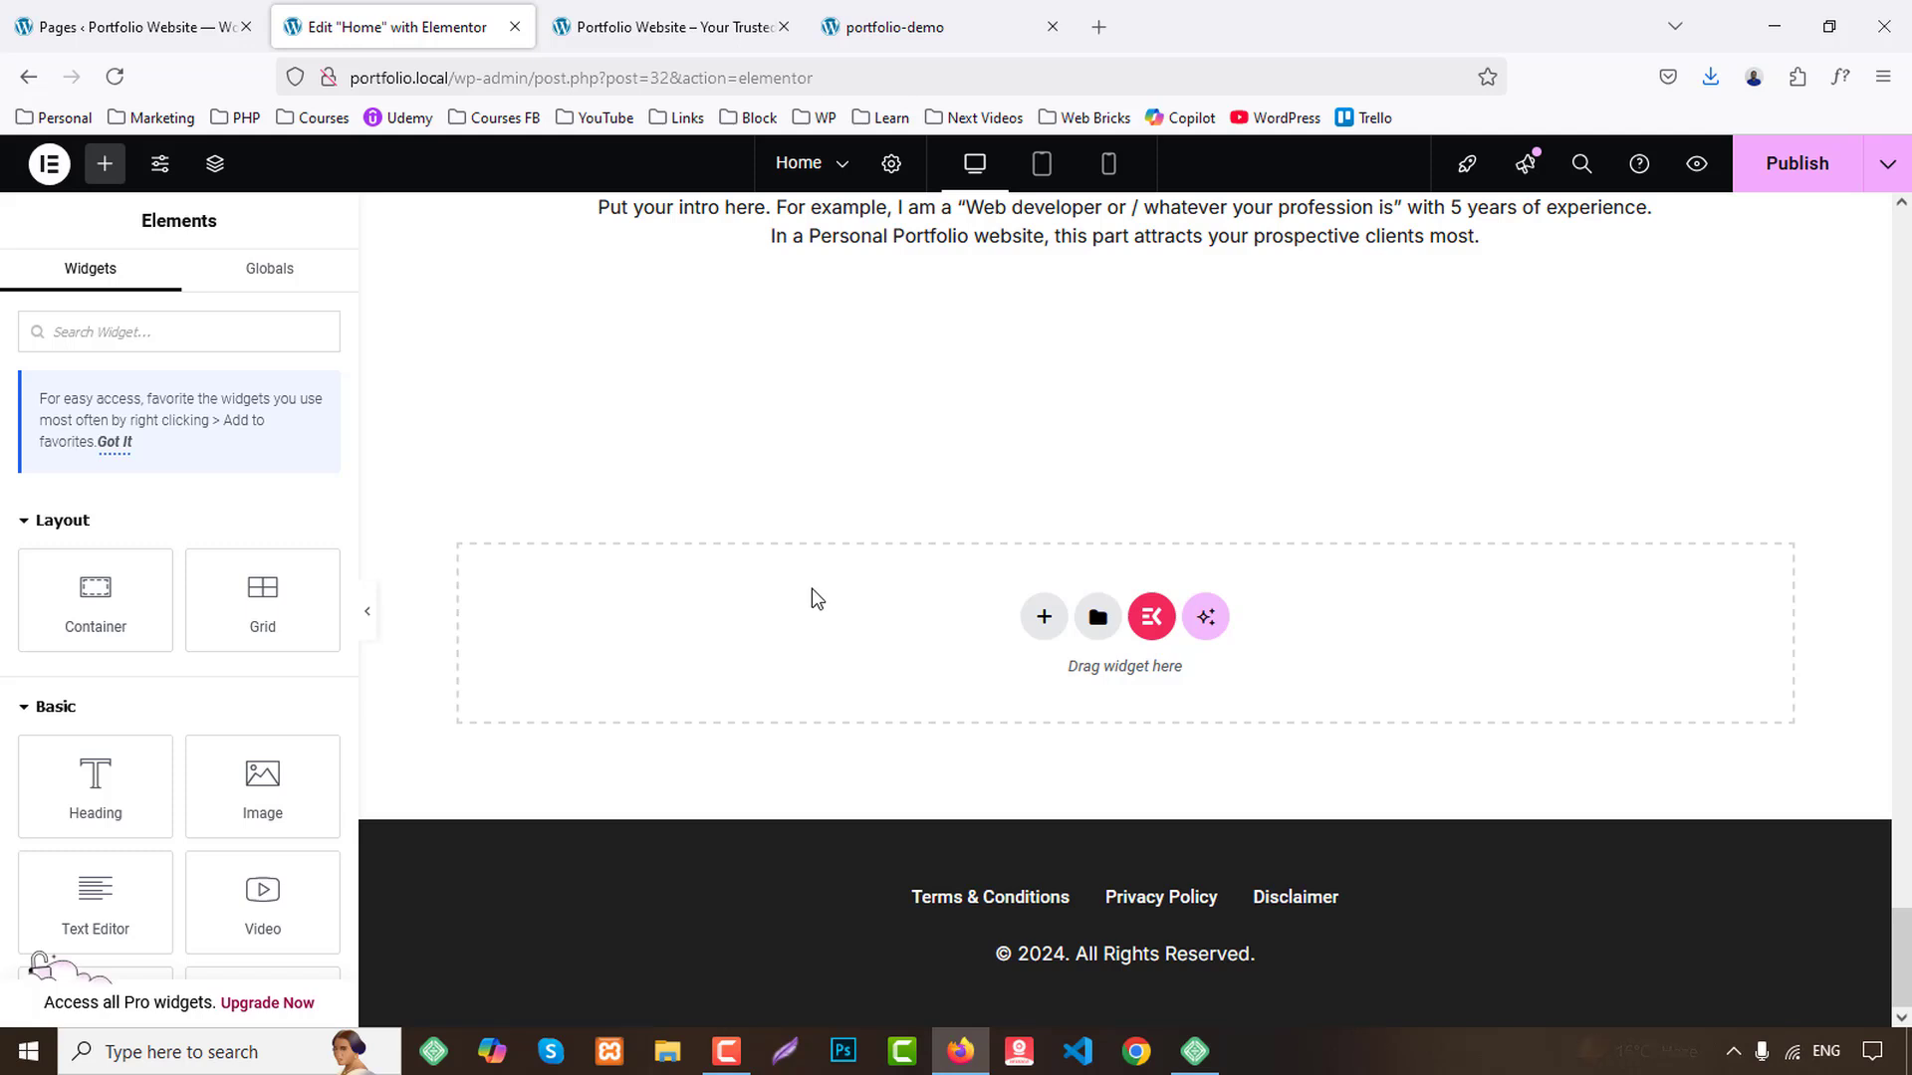
key("ctrl+z")
Delete the HTML / CSS, Responsive Design, Javascript / jQuery and Domain & Hosting progress bars from the pasted section's remaining column.
right_click(538, 392)
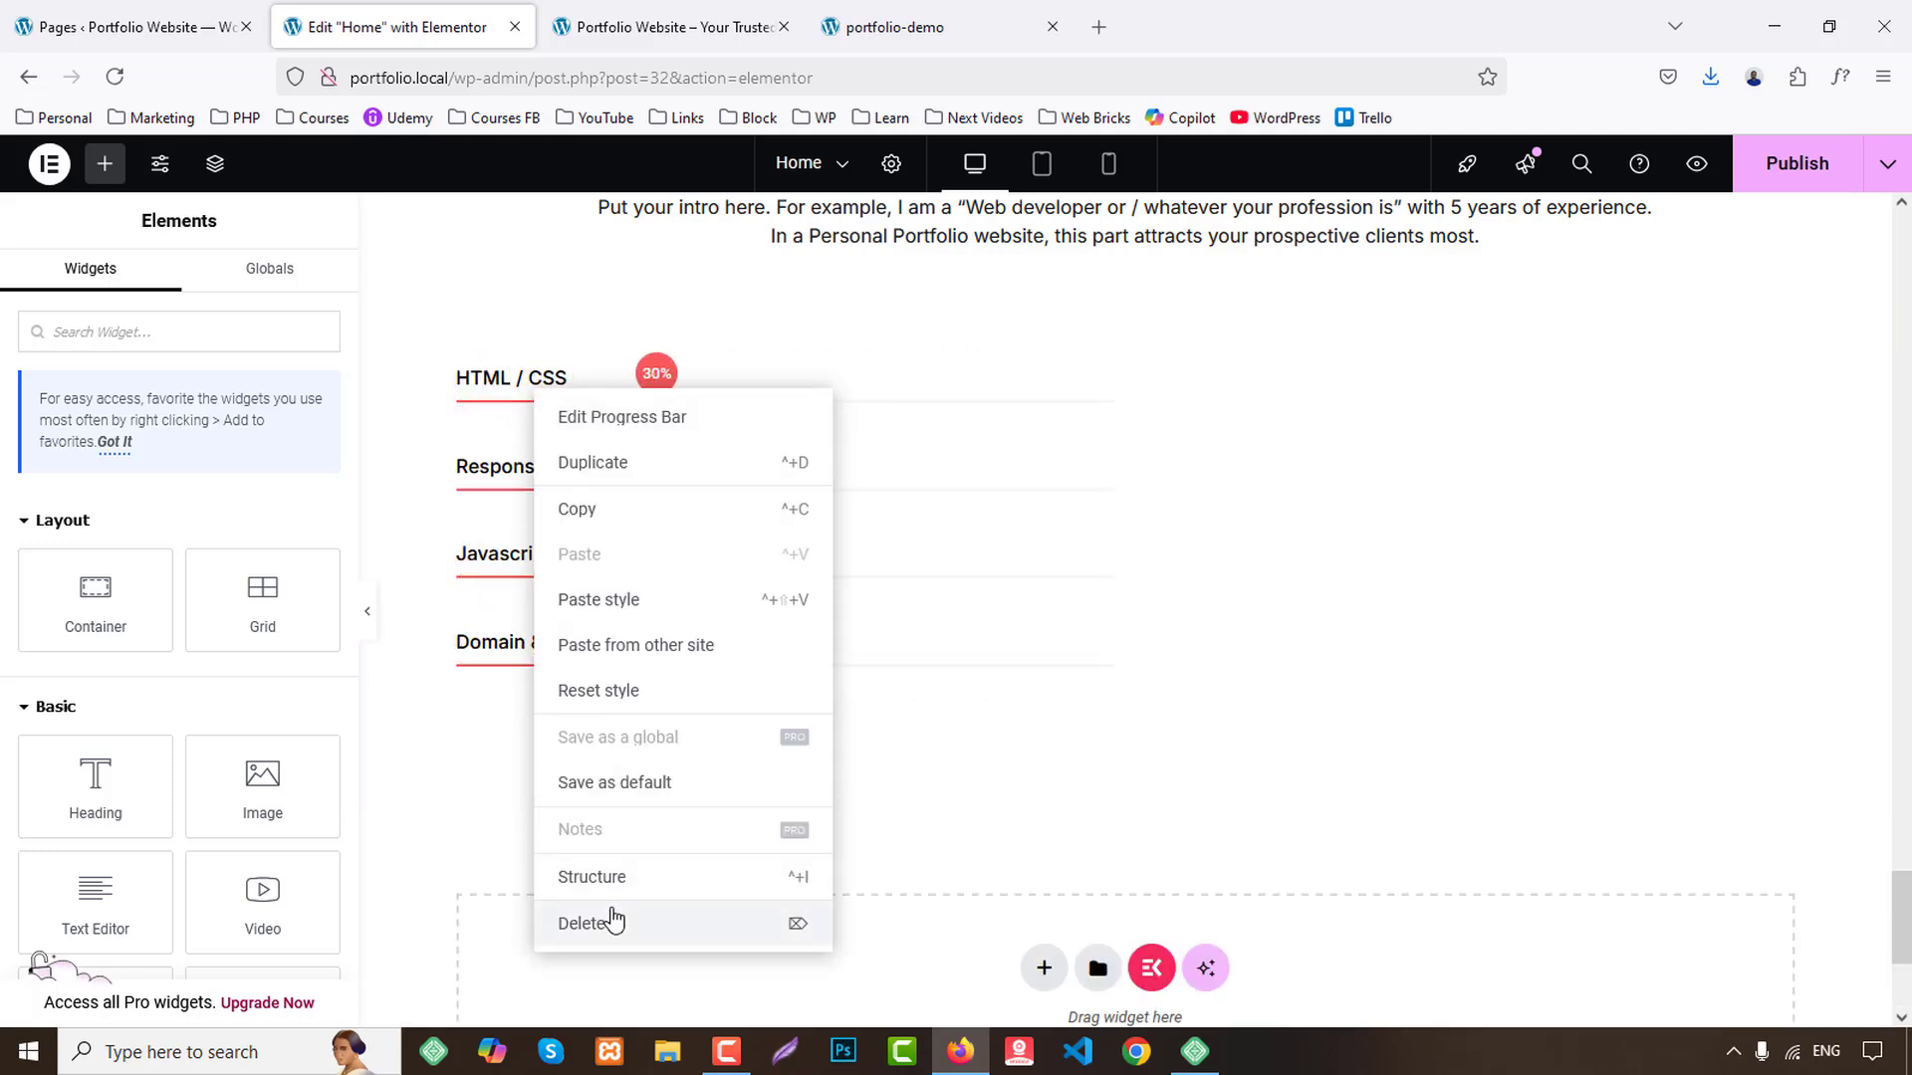
left_click(612, 920)
right_click(529, 388)
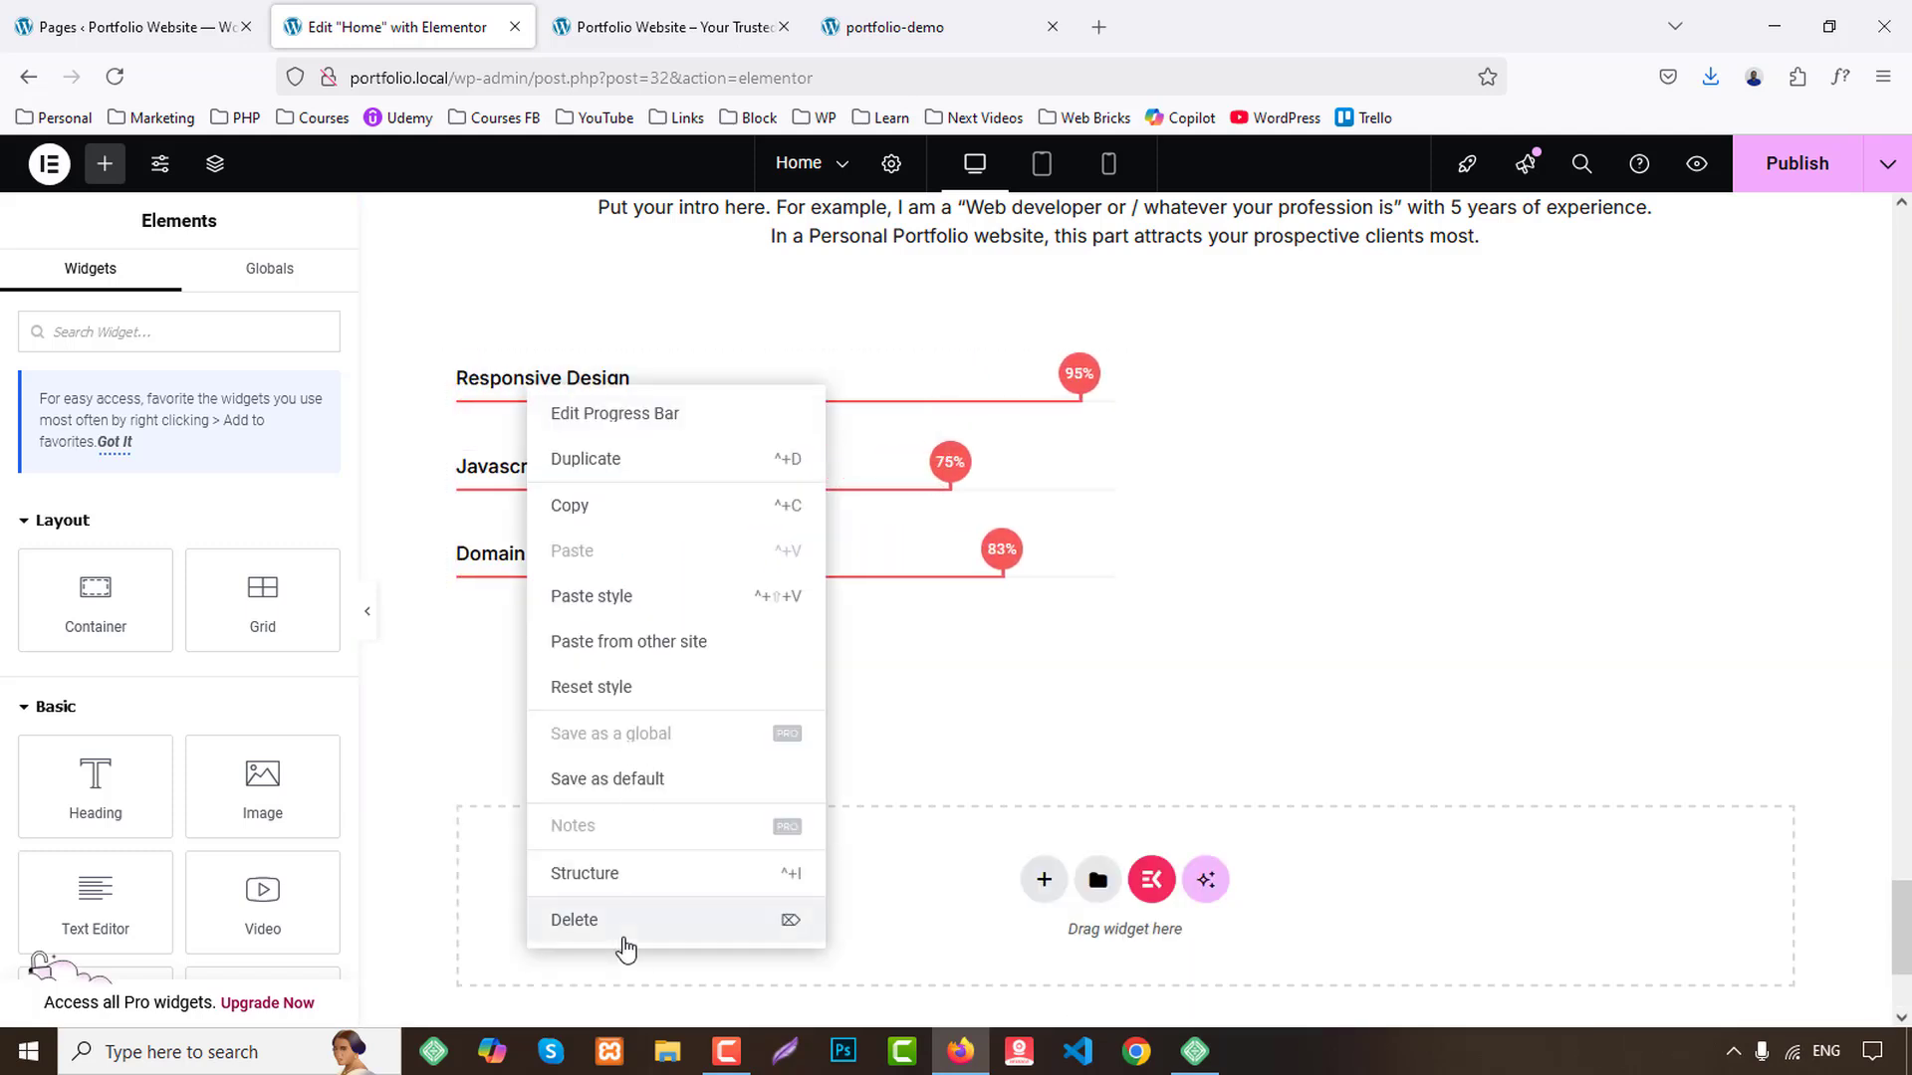
left_click(625, 924)
right_click(562, 388)
left_click(633, 916)
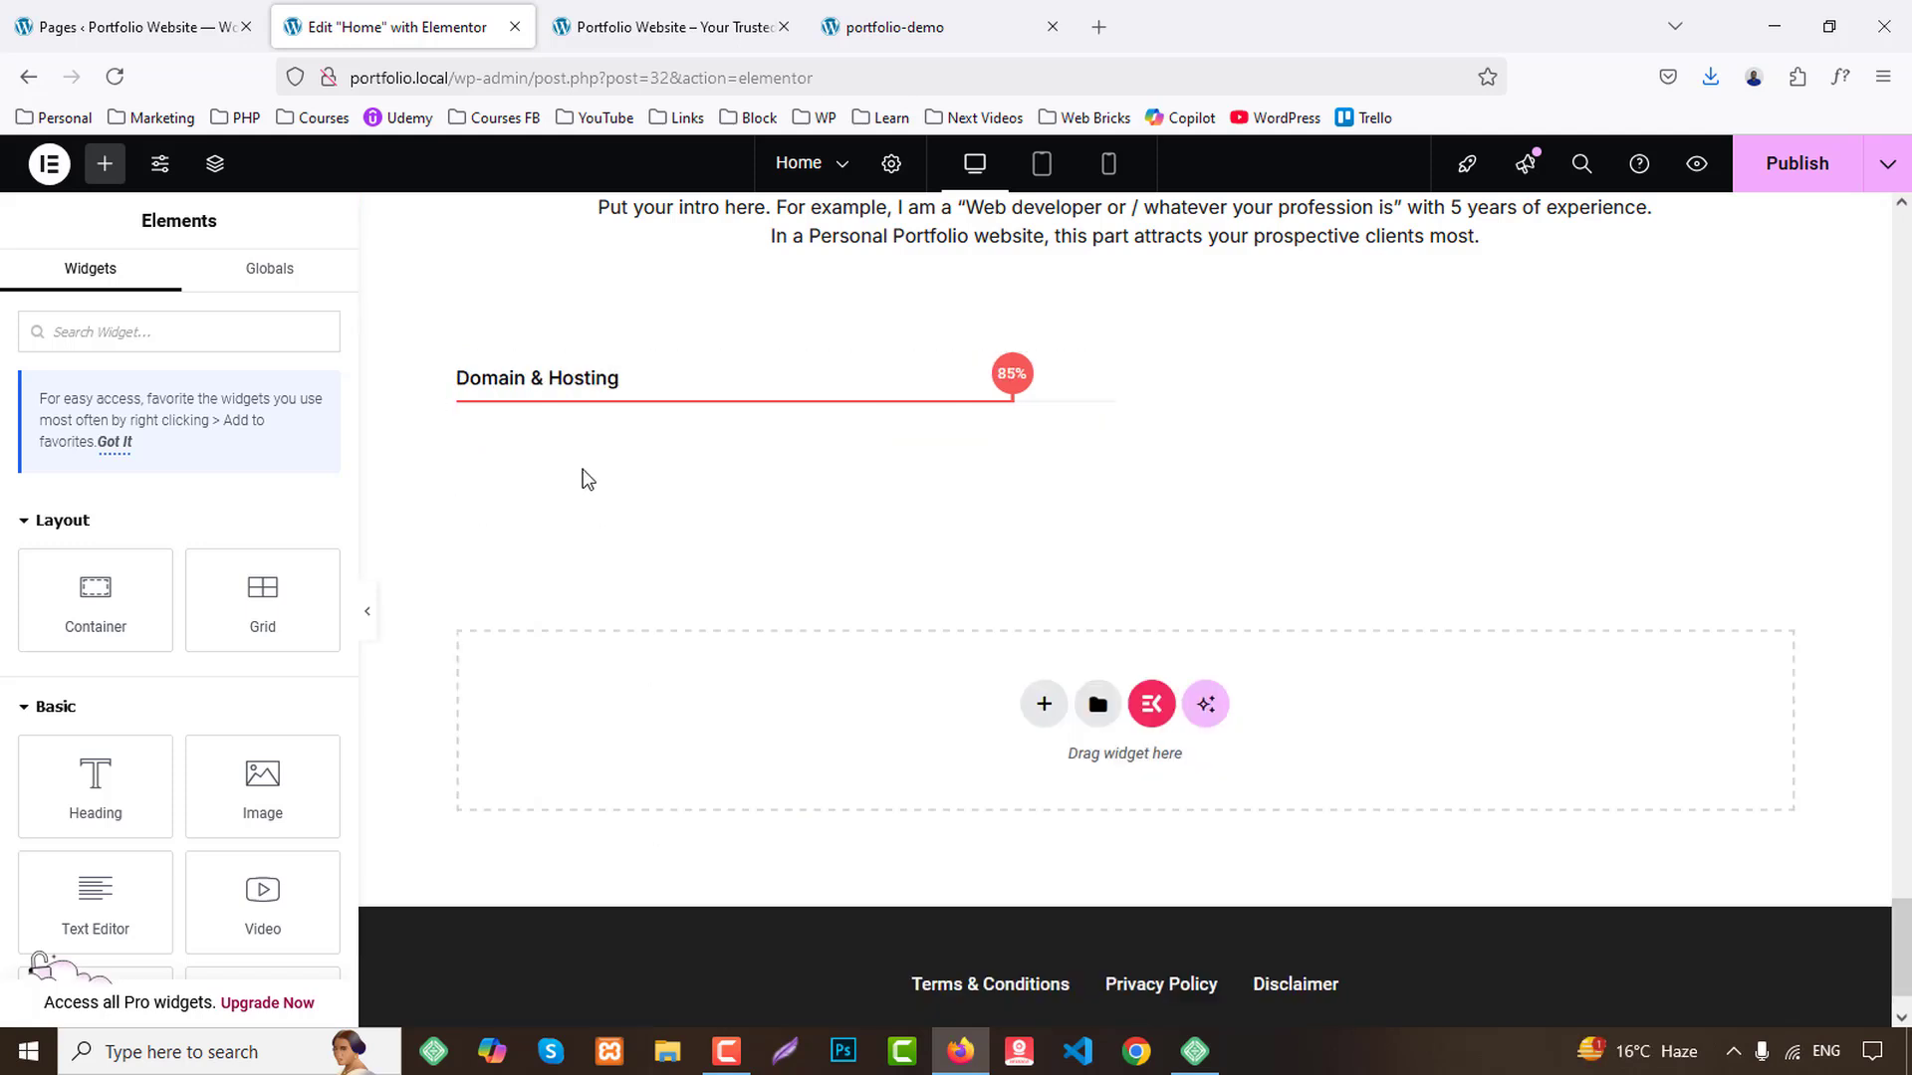
right_click(517, 391)
left_click(631, 916)
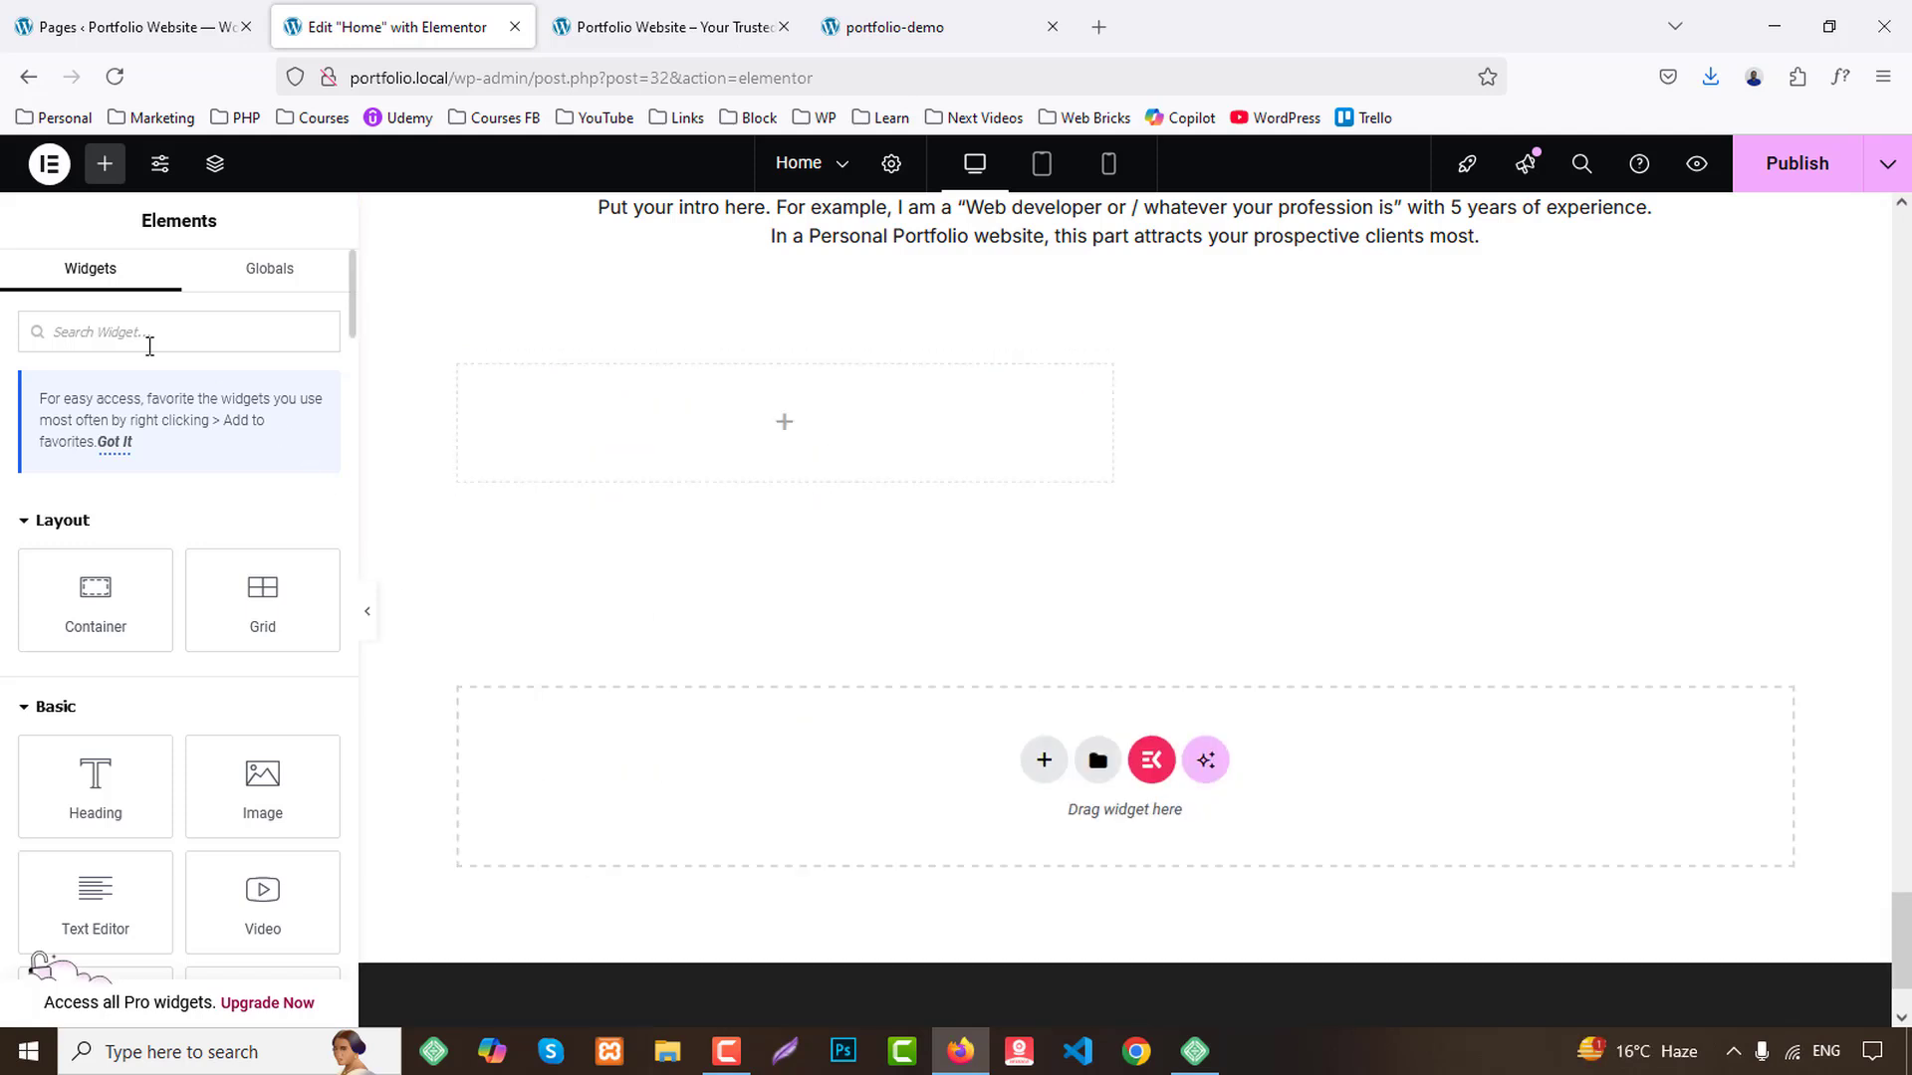
Add the ElementsKit Testimonial widget to the empty column below the intro text and glance at the demo's cards.
type("test")
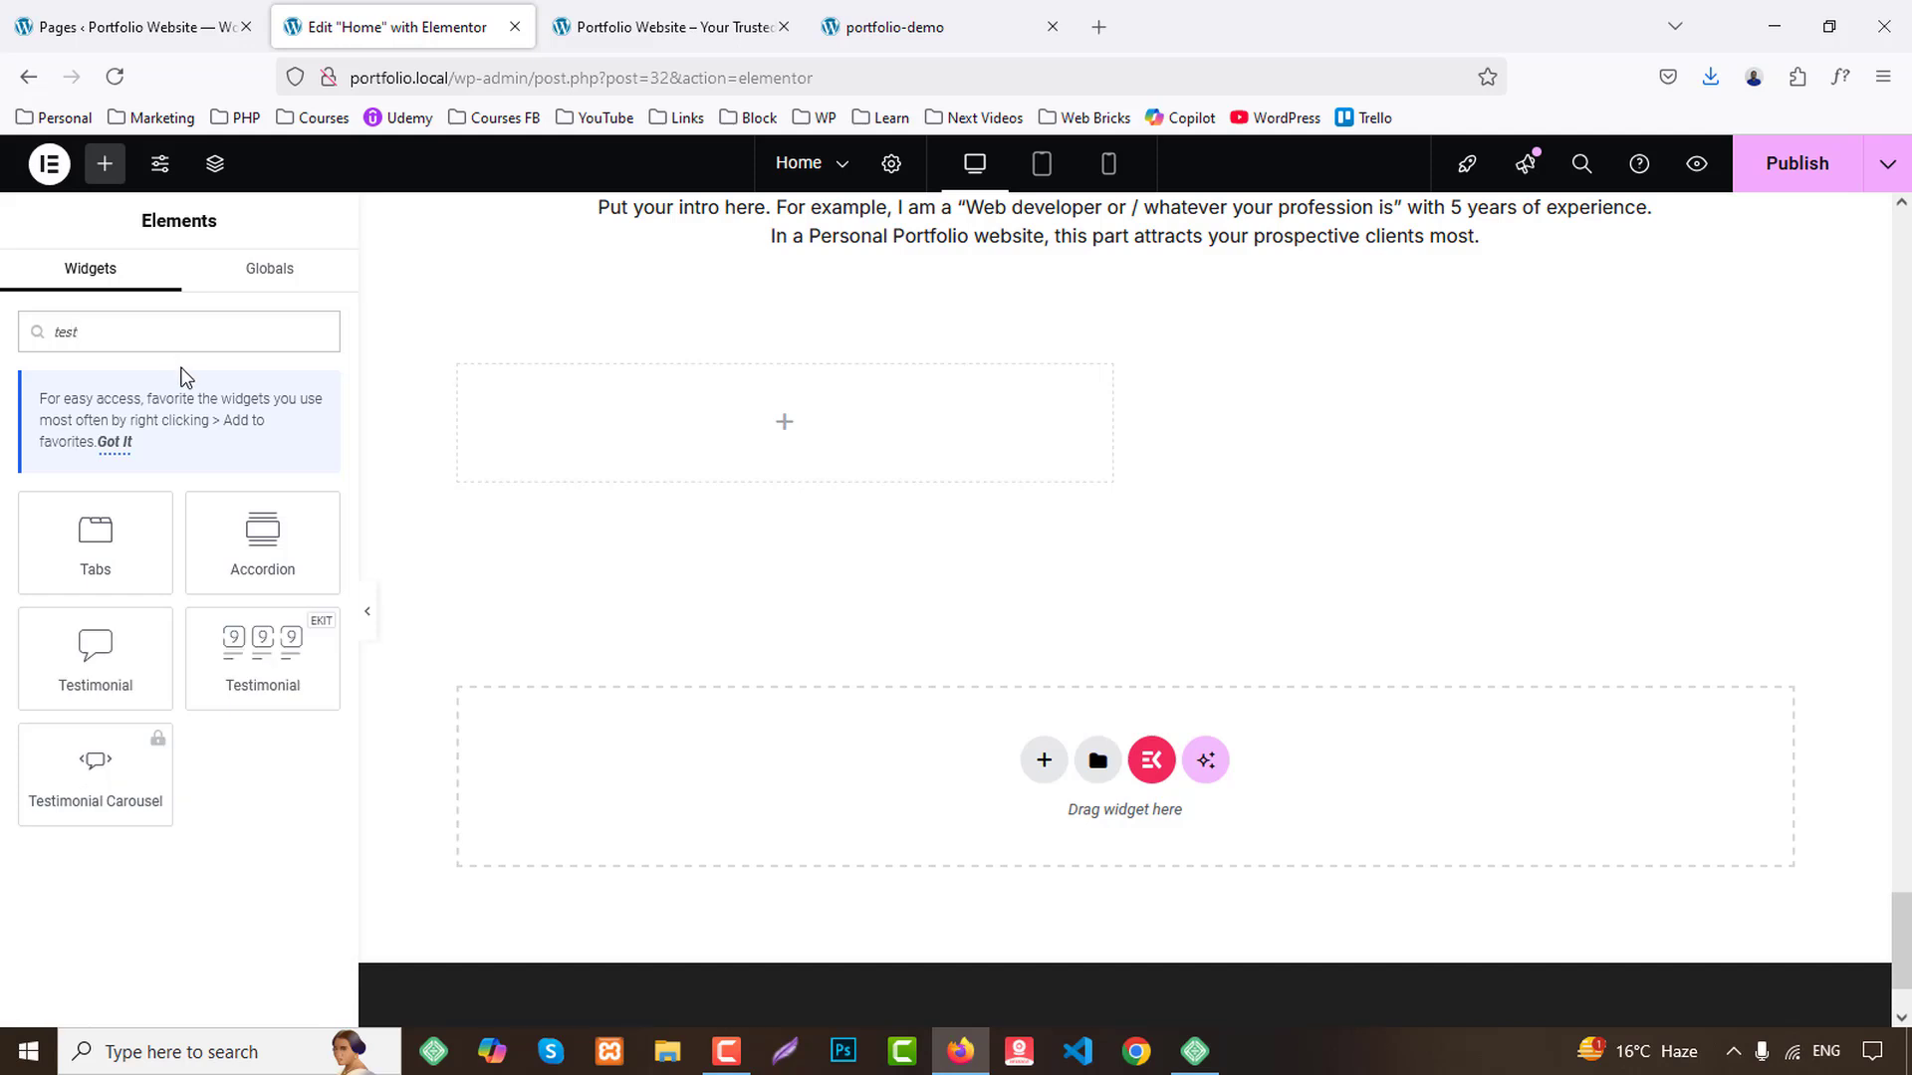
left_click_drag(263, 657, 1019, 487)
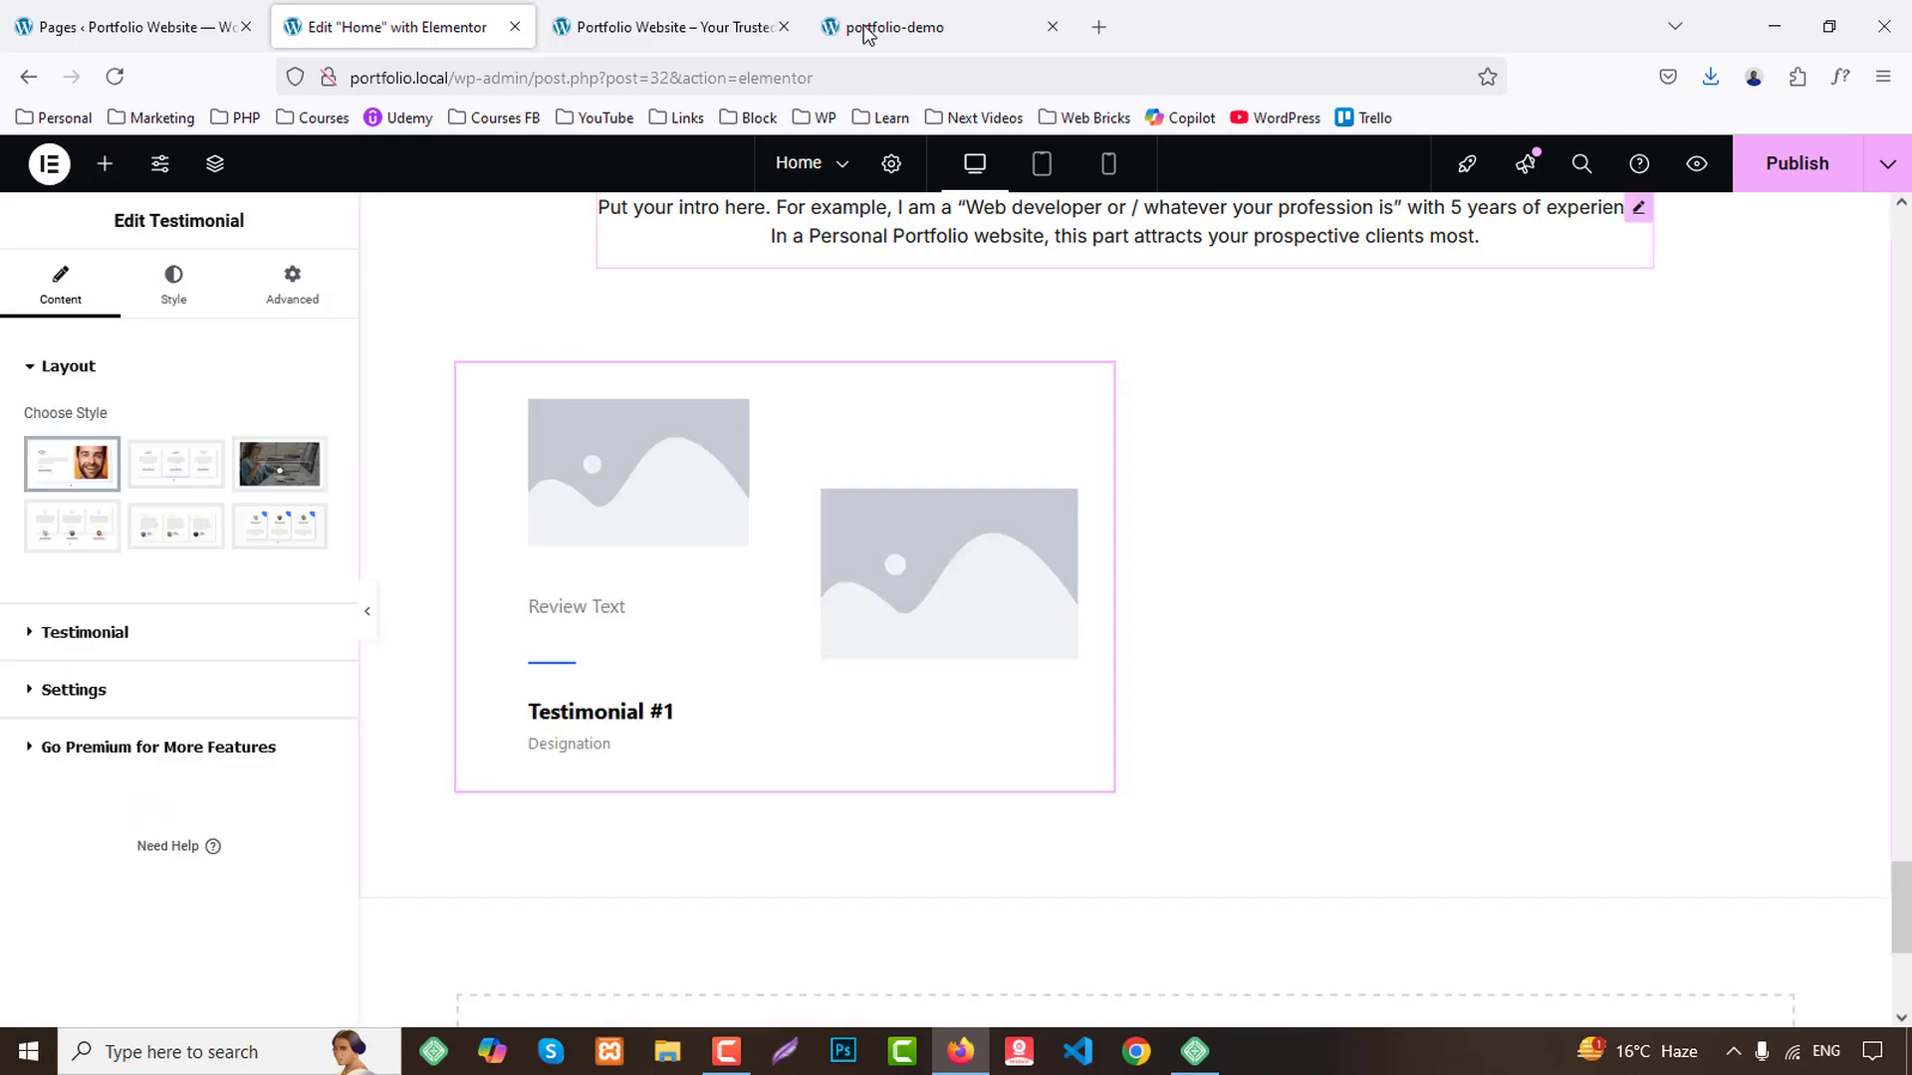
left_click(915, 22)
left_click(388, 27)
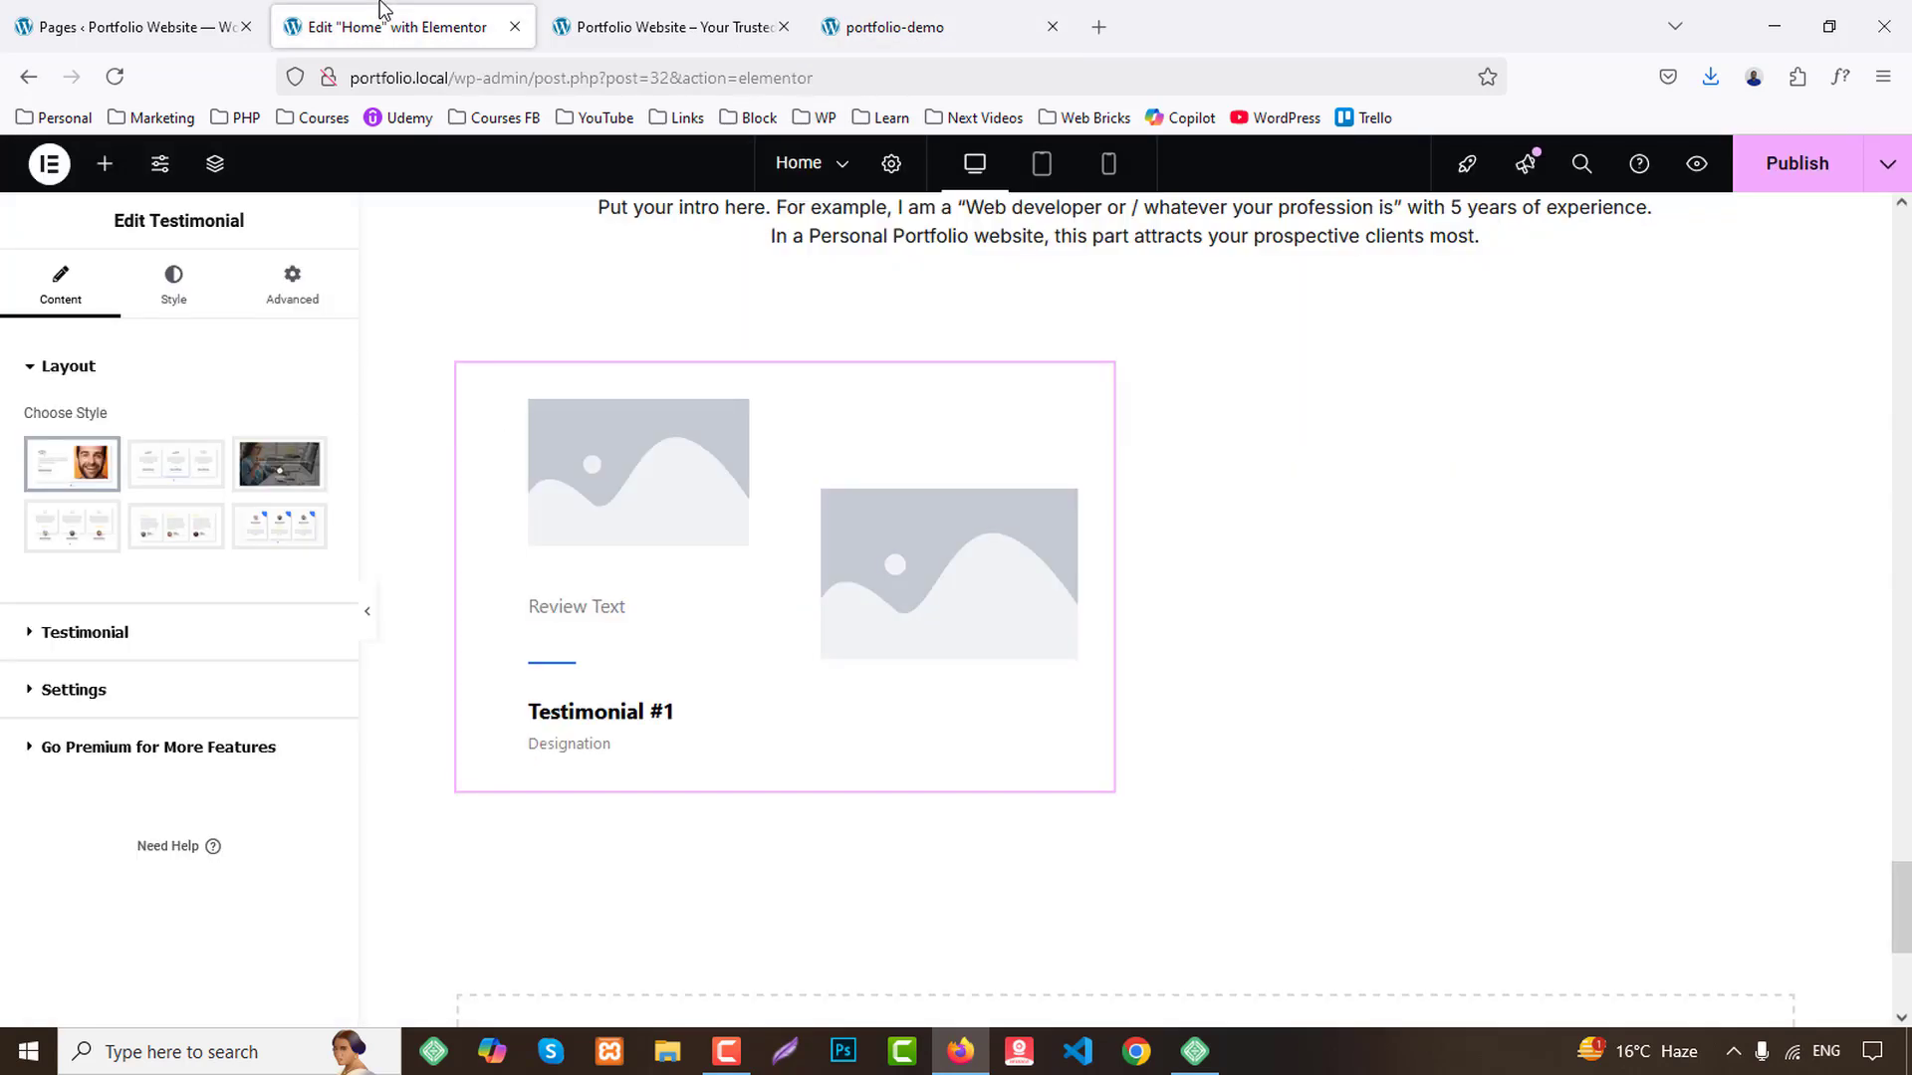
Compare the widget's layout style previews with the demo's testimonial cards and apply the fourth style, with the avatar on the card's lower edge.
mouse_move(180, 539)
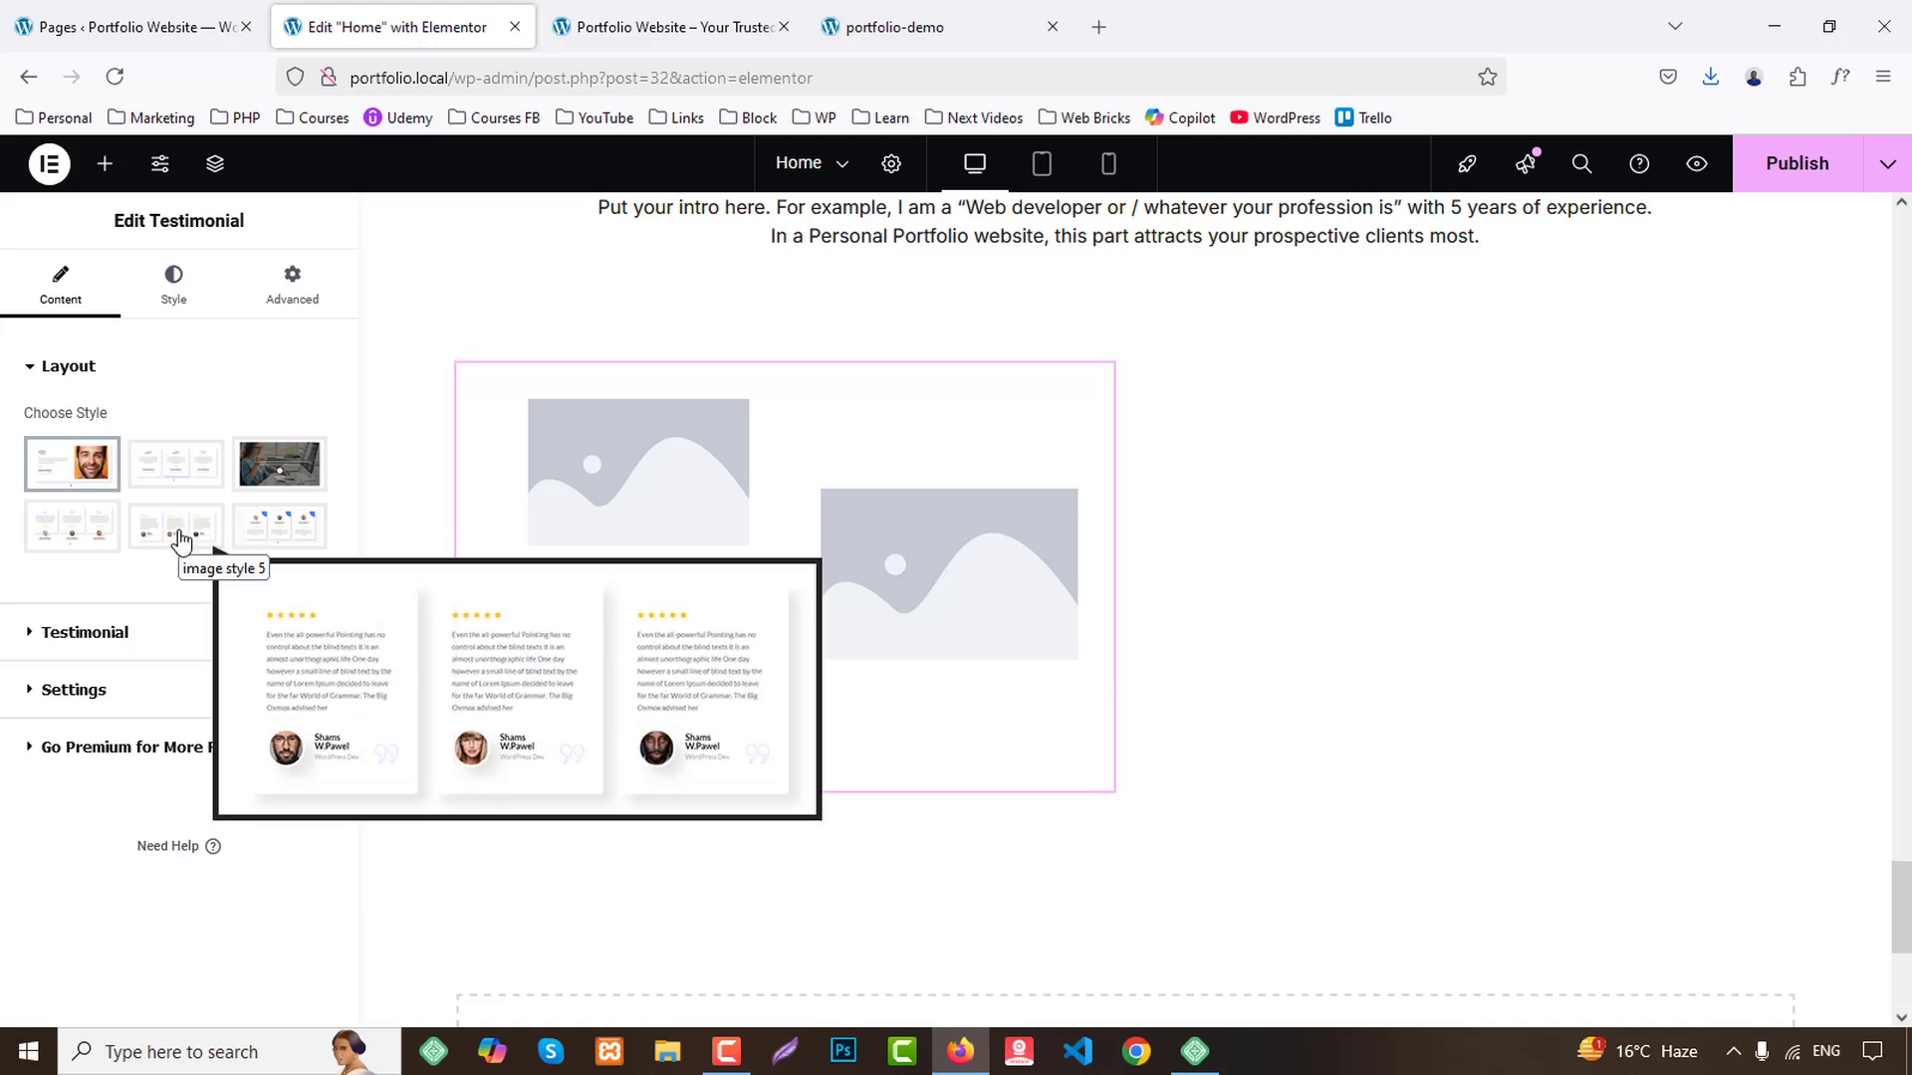
left_click(960, 20)
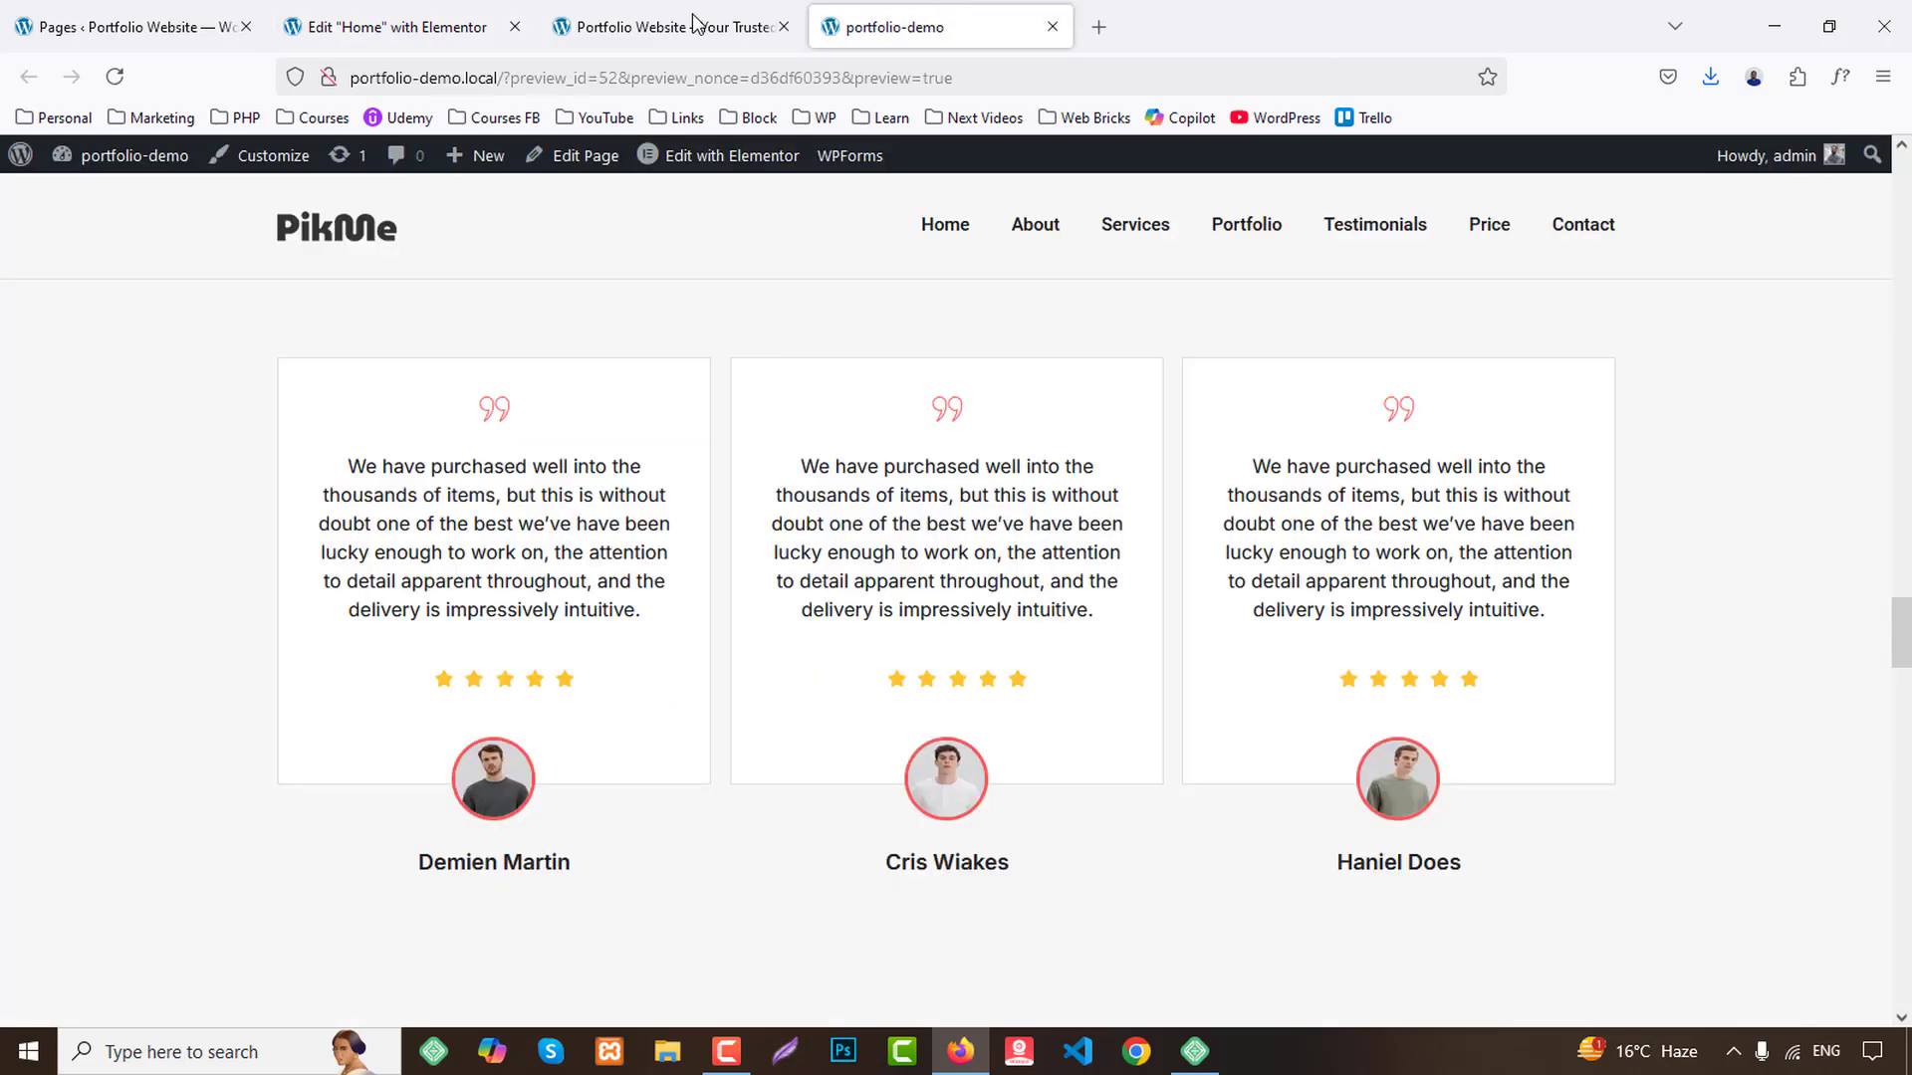
left_click(336, 25)
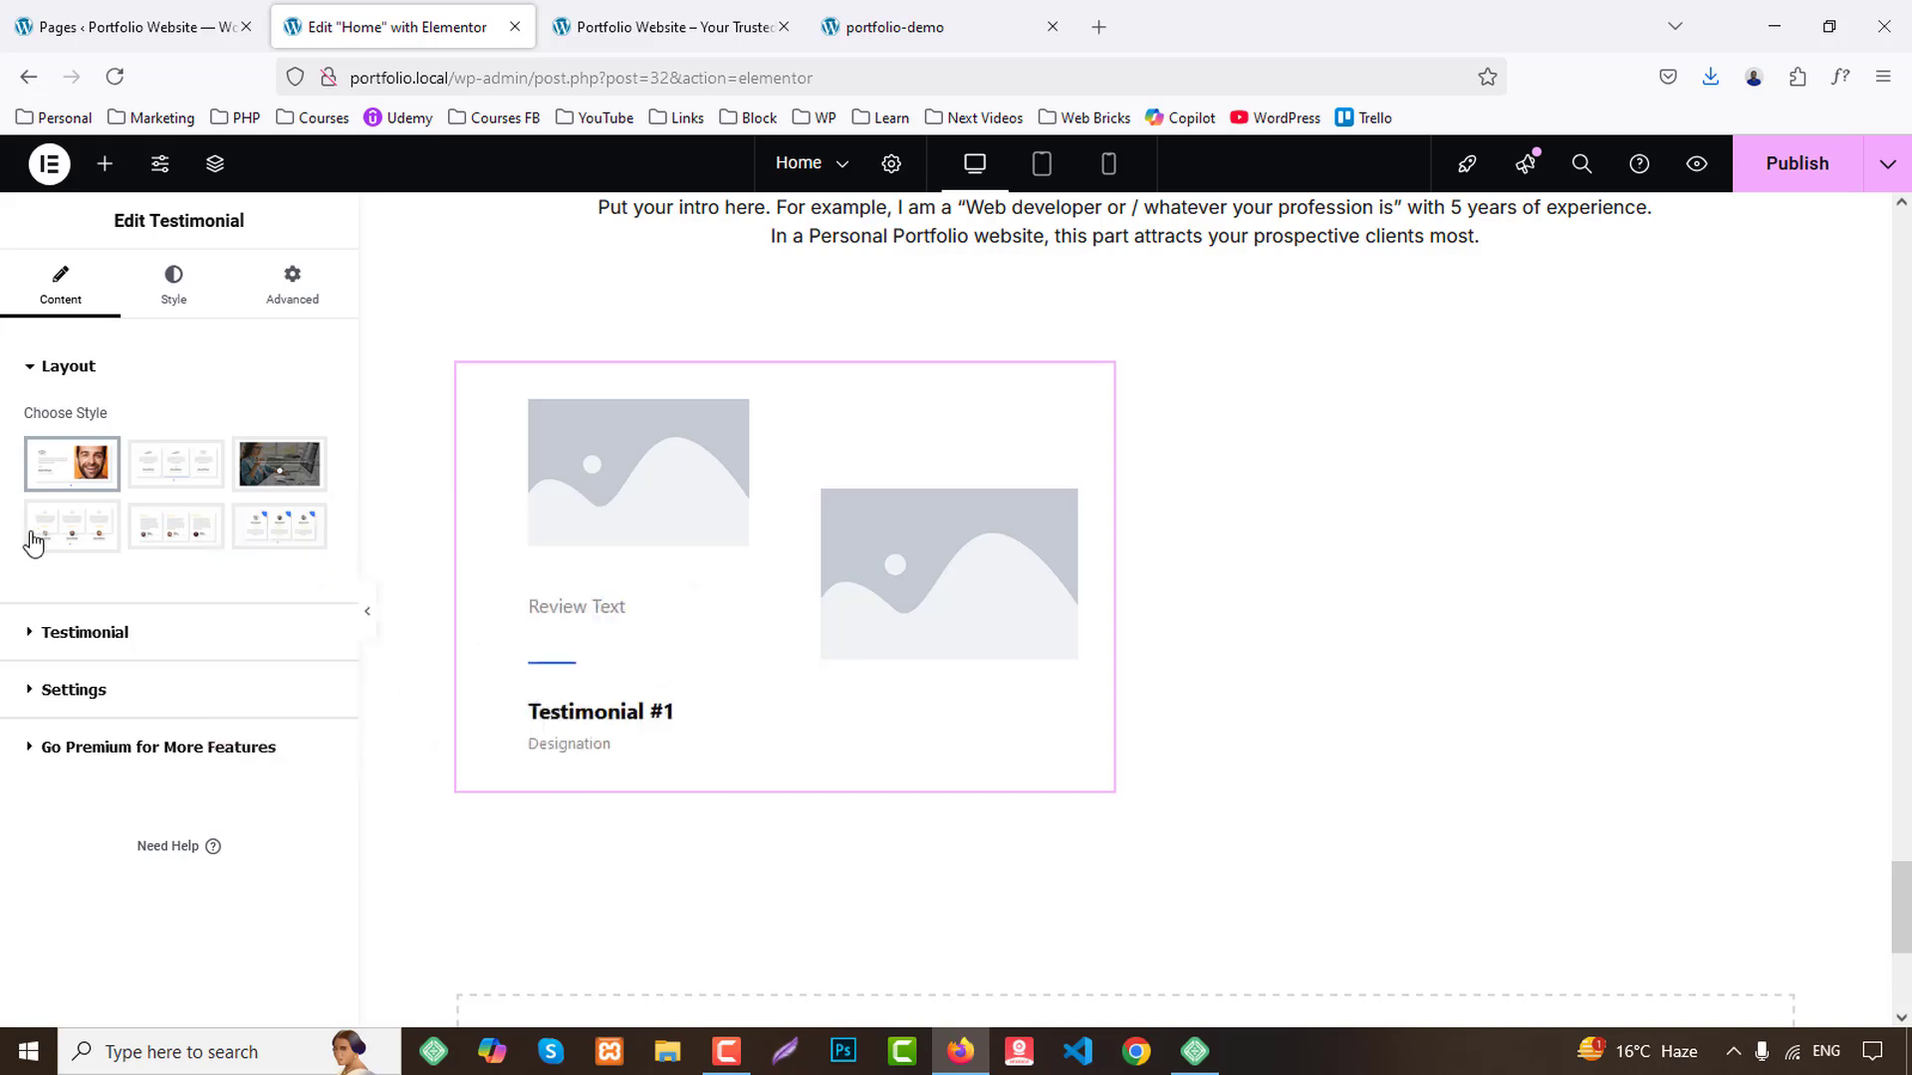
mouse_move(32, 543)
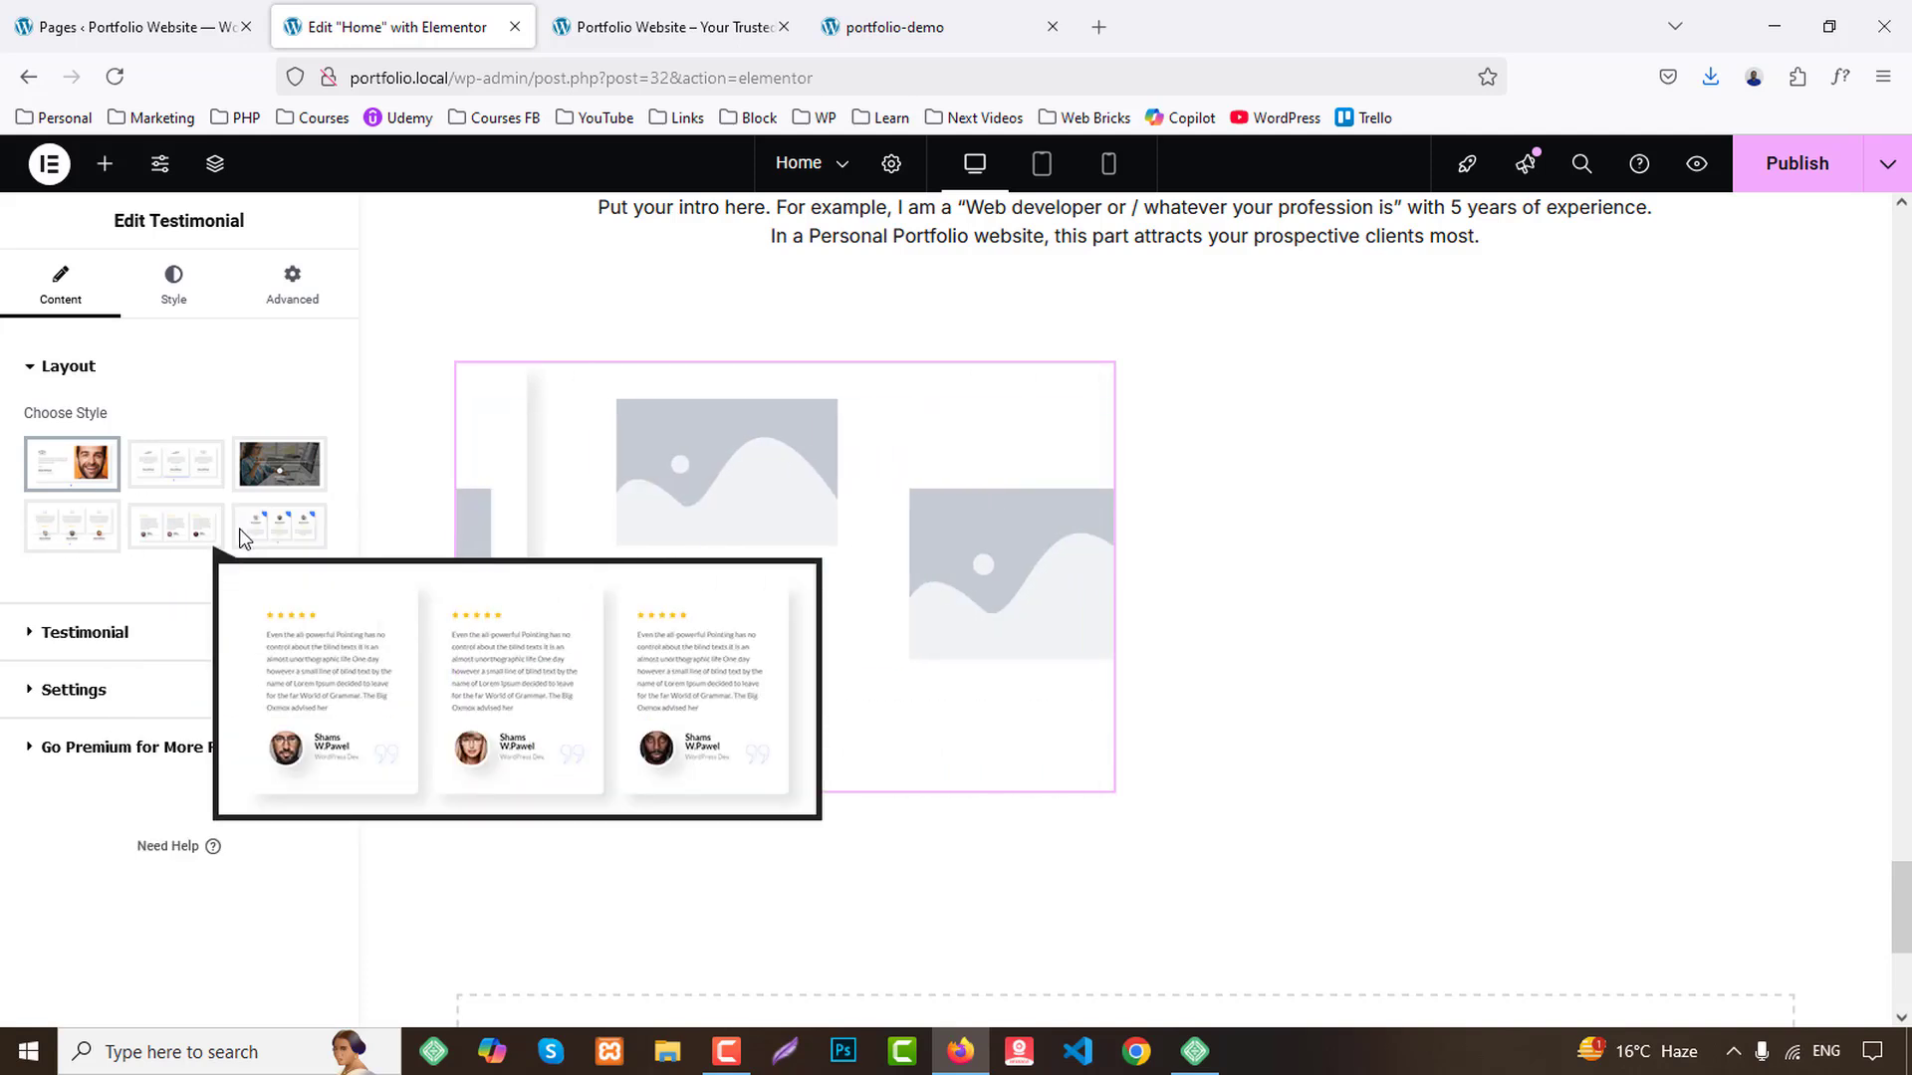
mouse_move(268, 538)
mouse_move(176, 476)
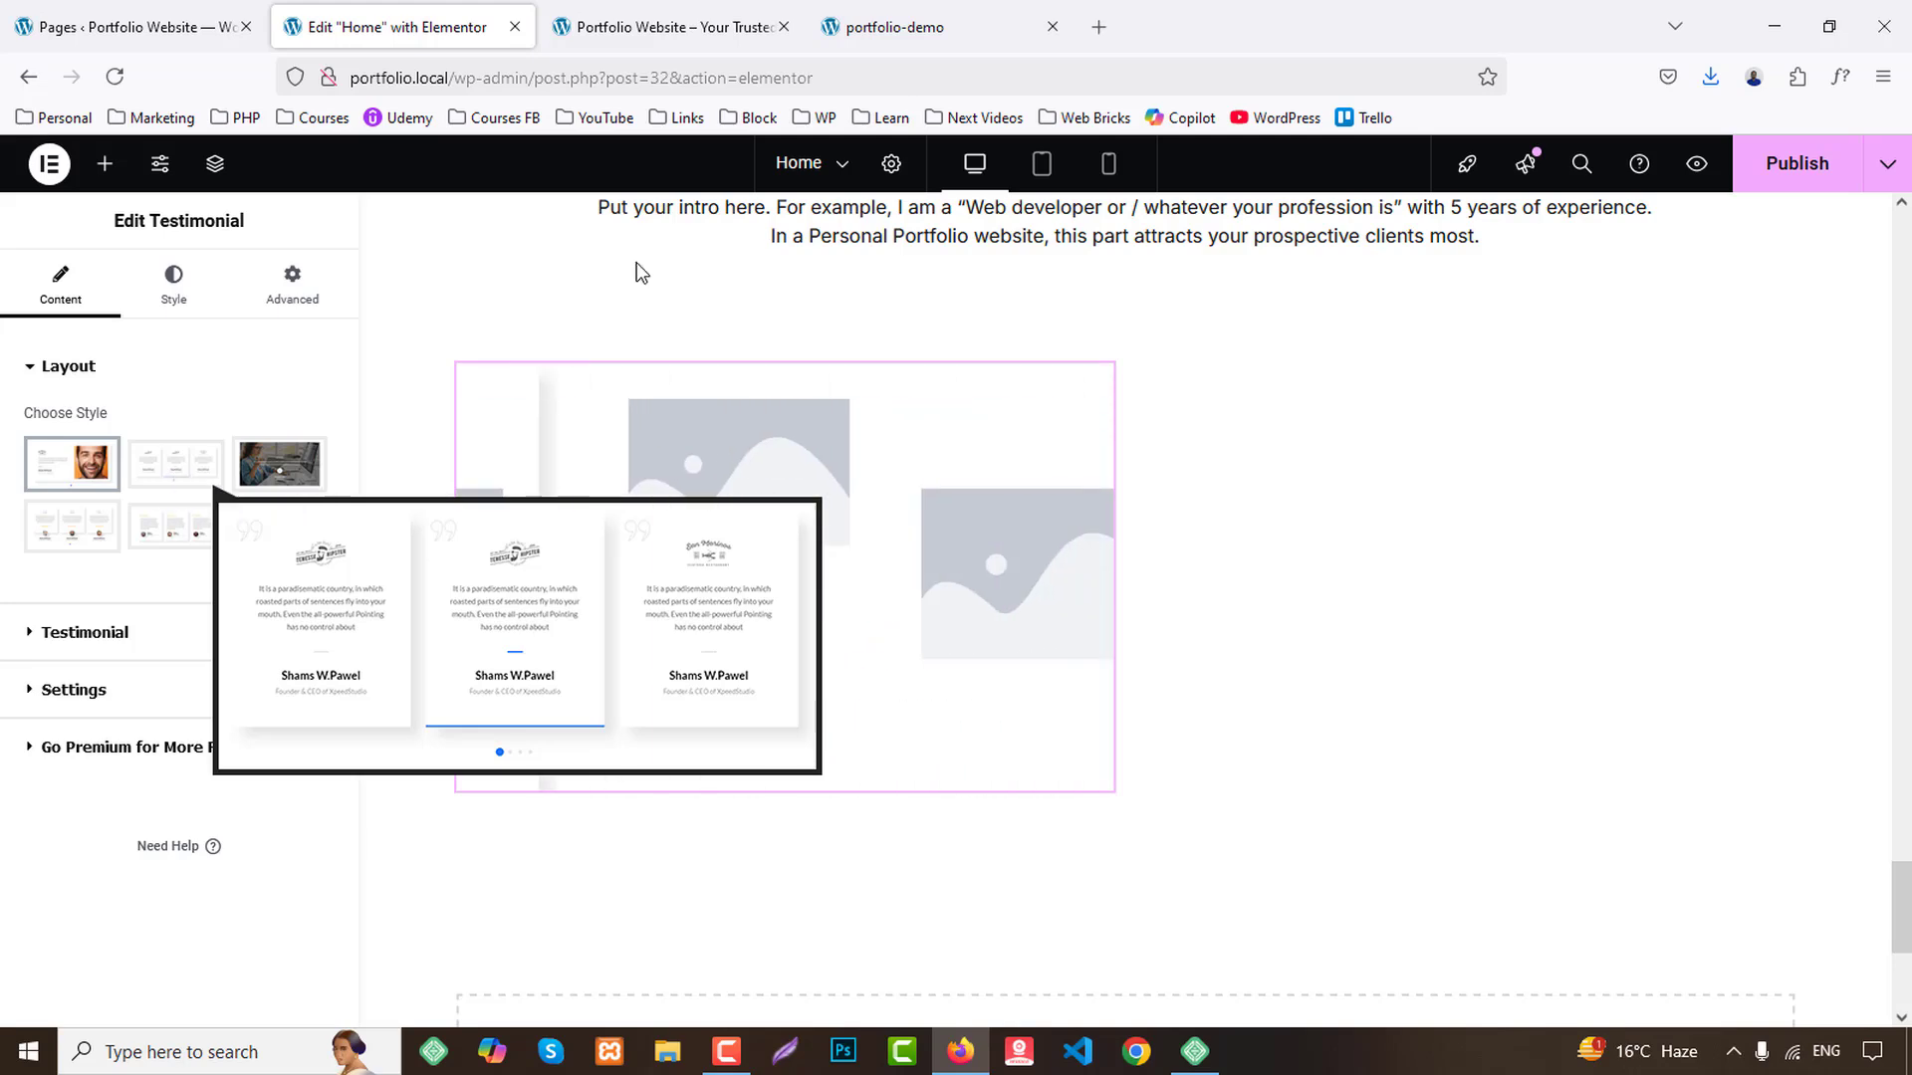
left_click(946, 15)
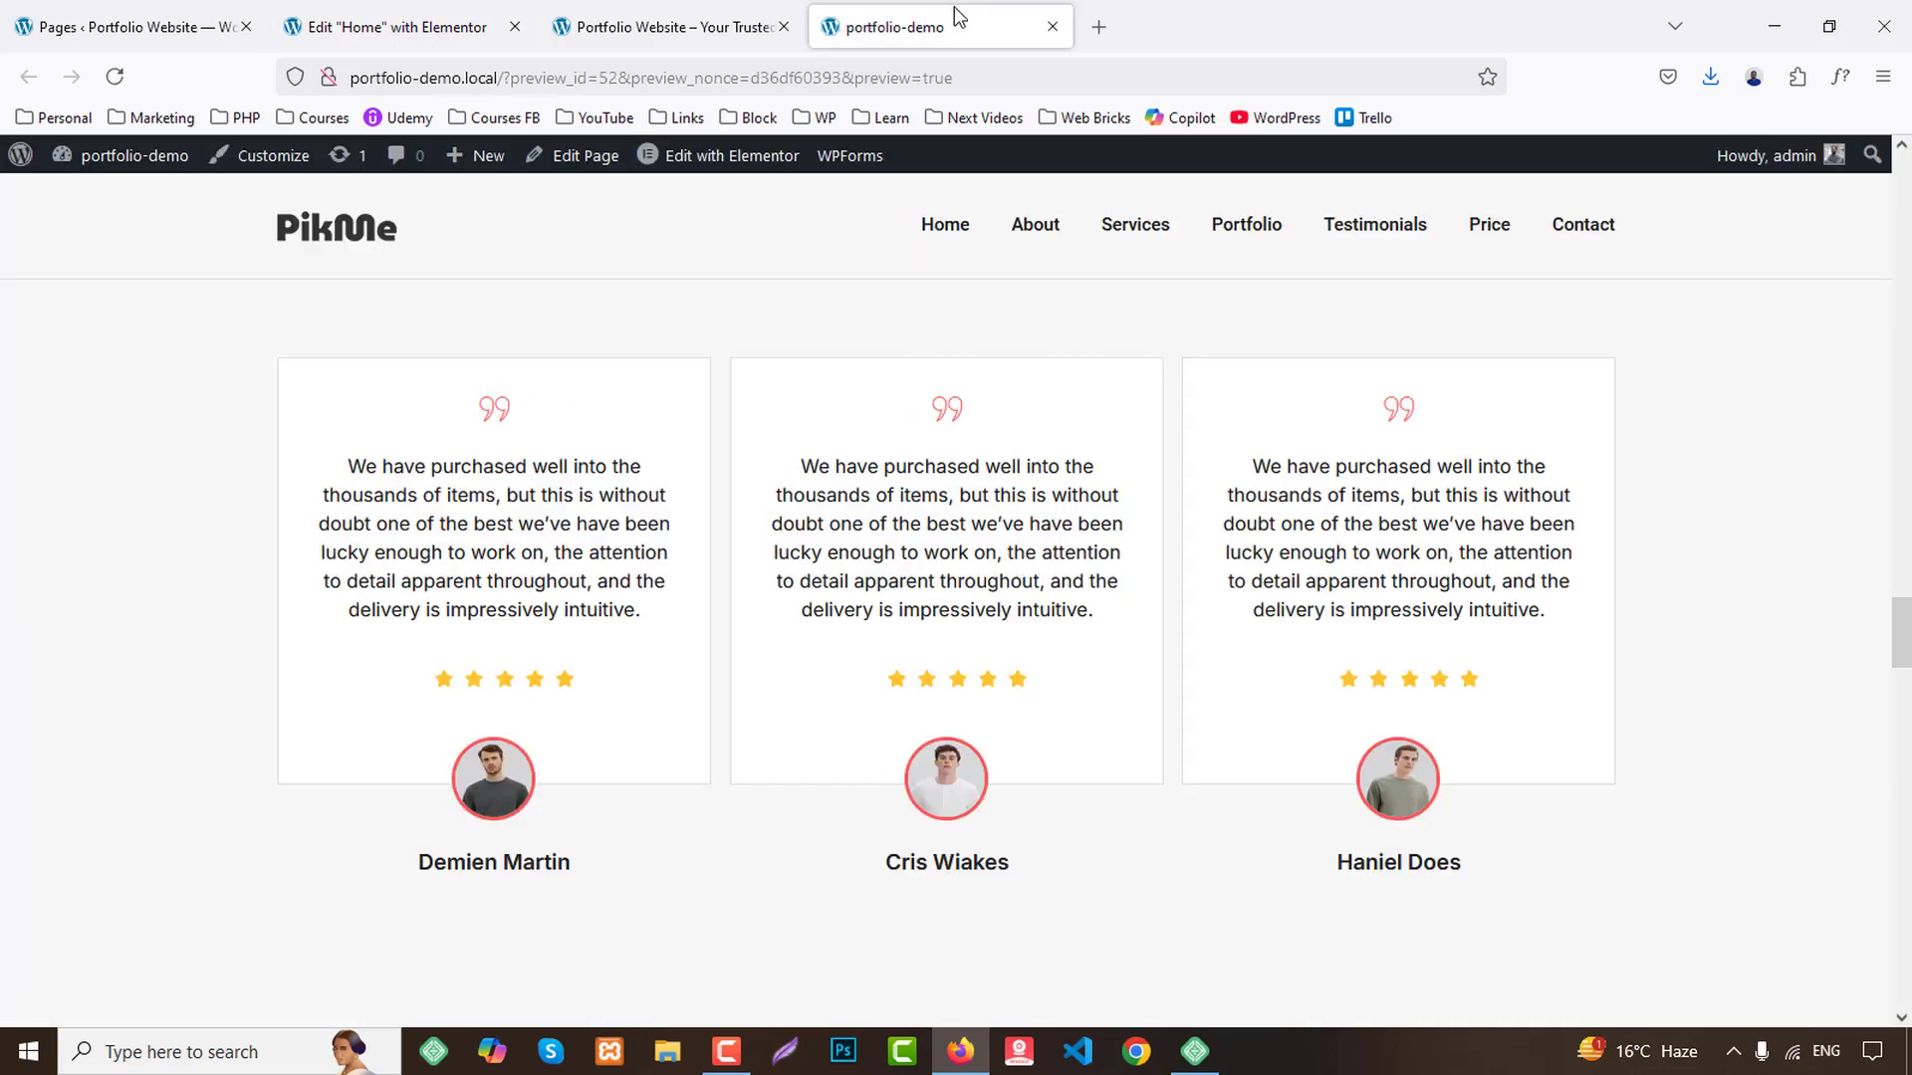
left_click(394, 28)
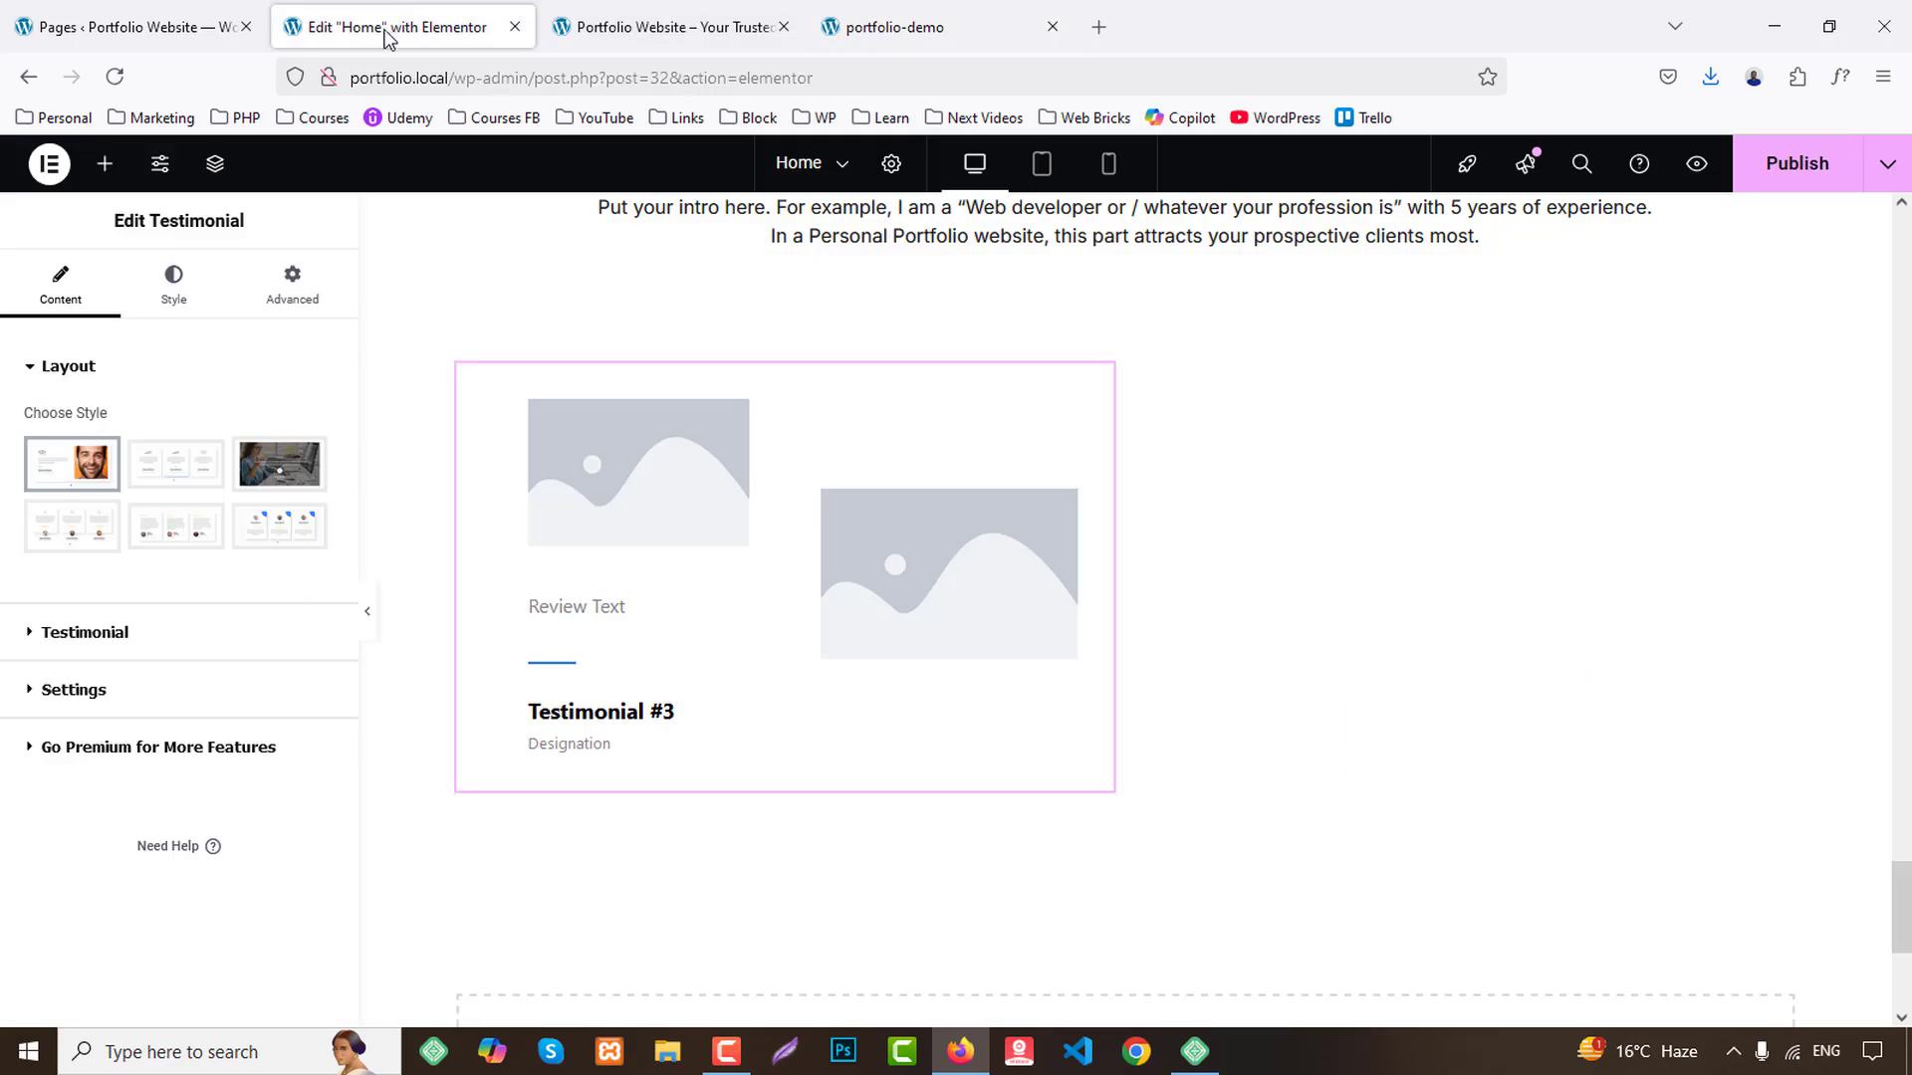
mouse_move(260, 468)
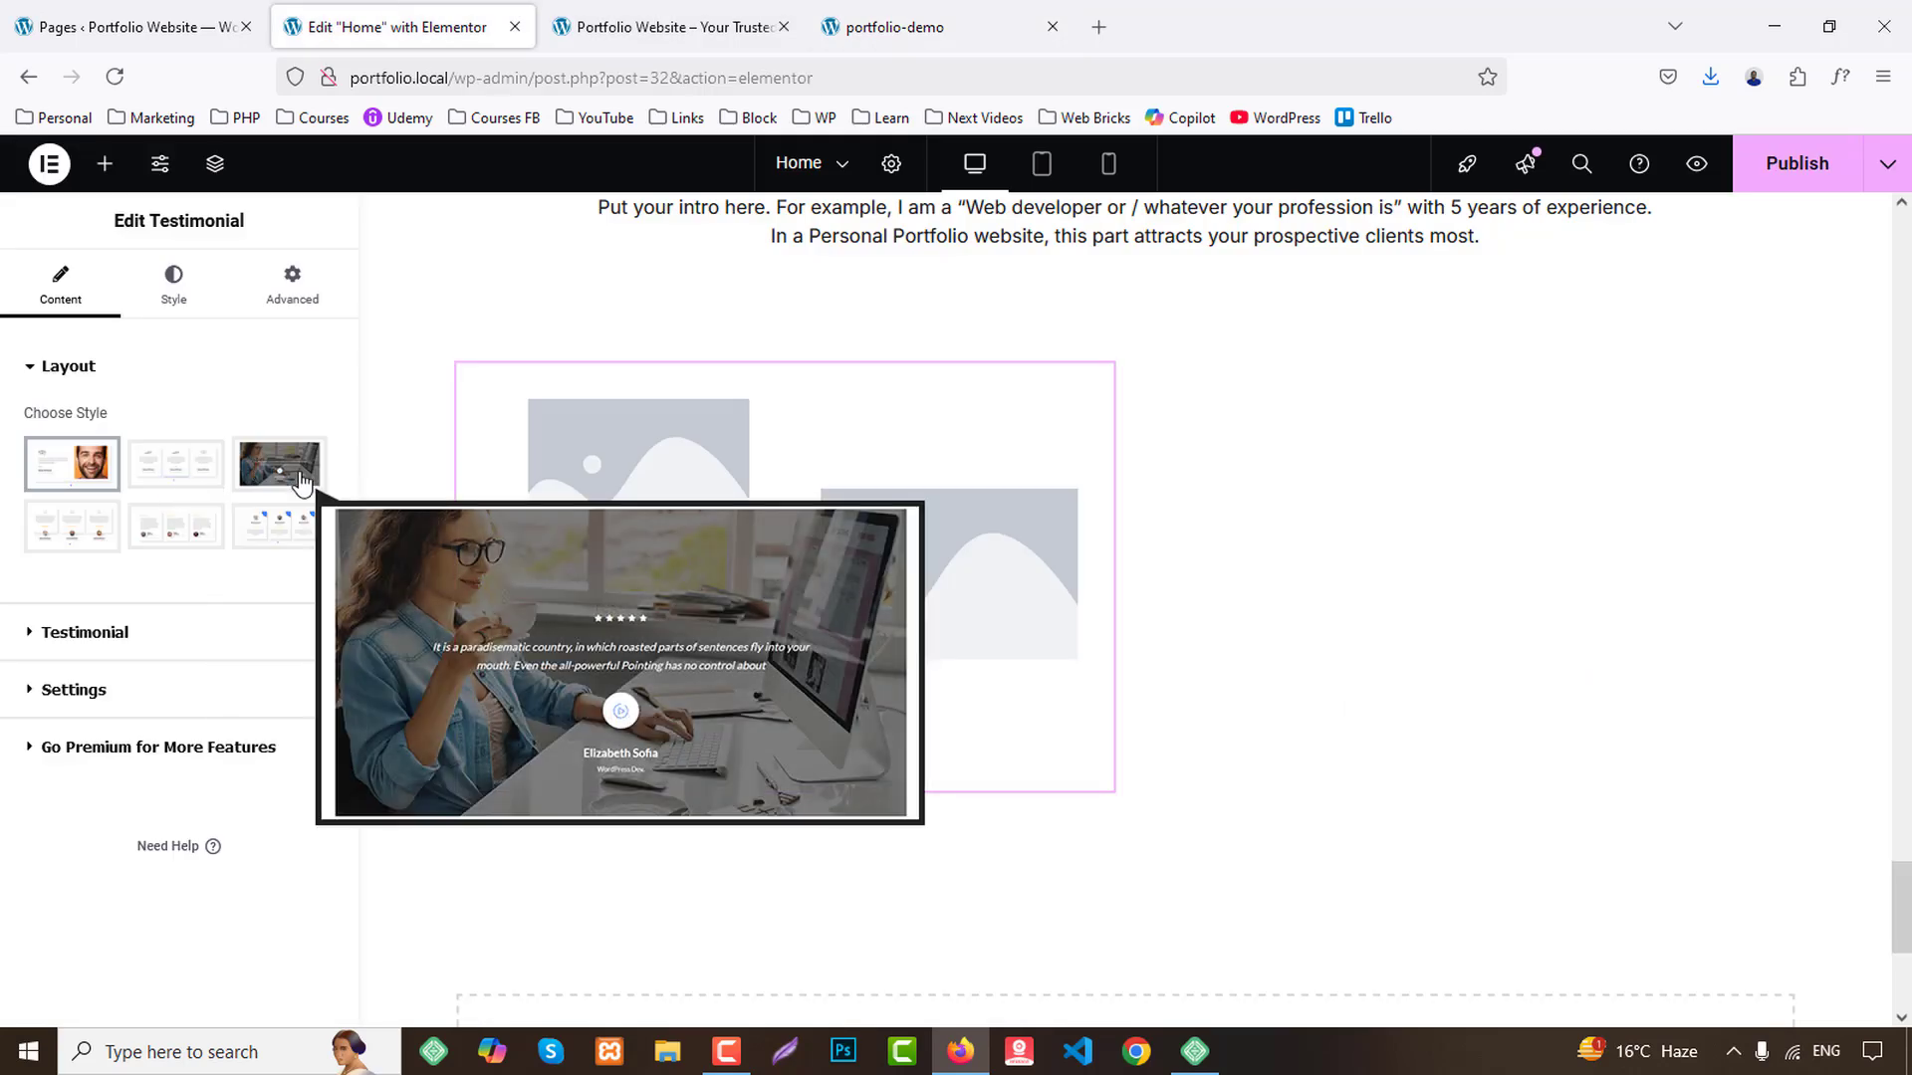
mouse_move(255, 543)
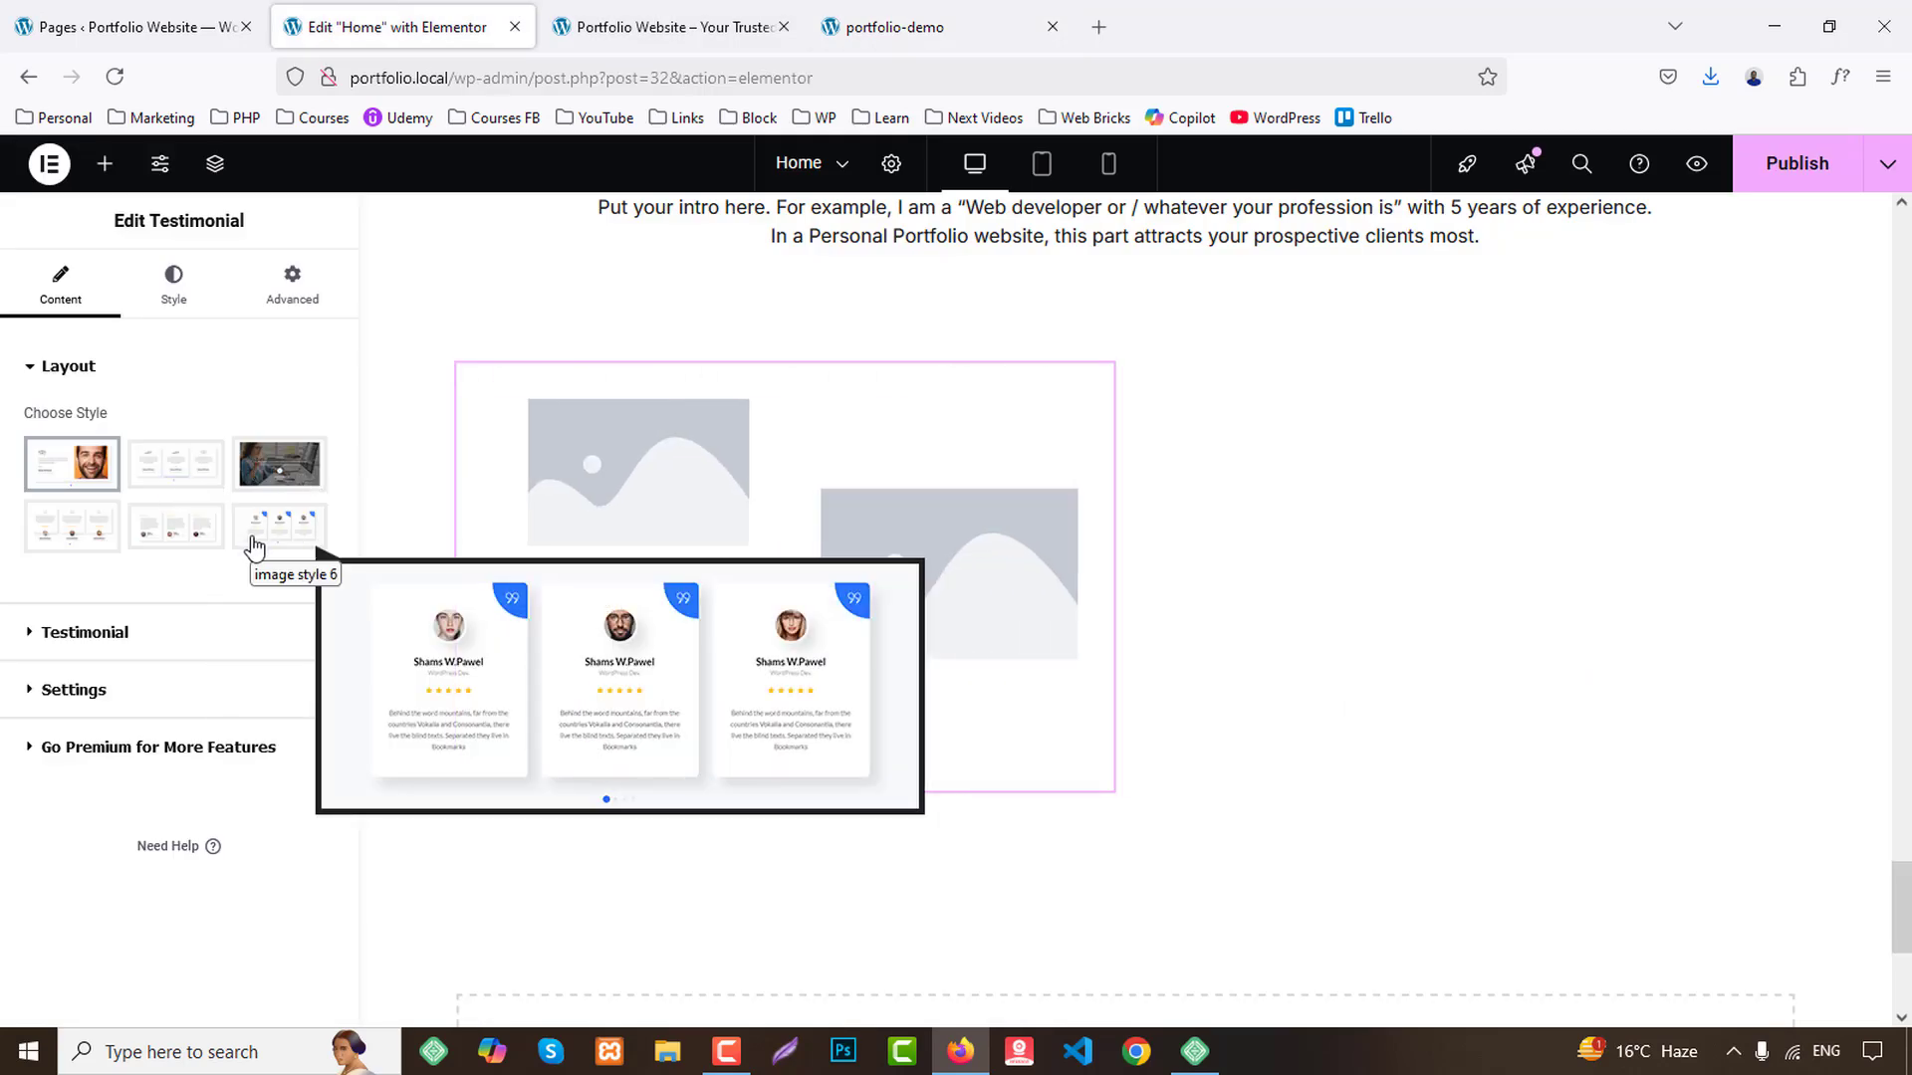
mouse_move(181, 535)
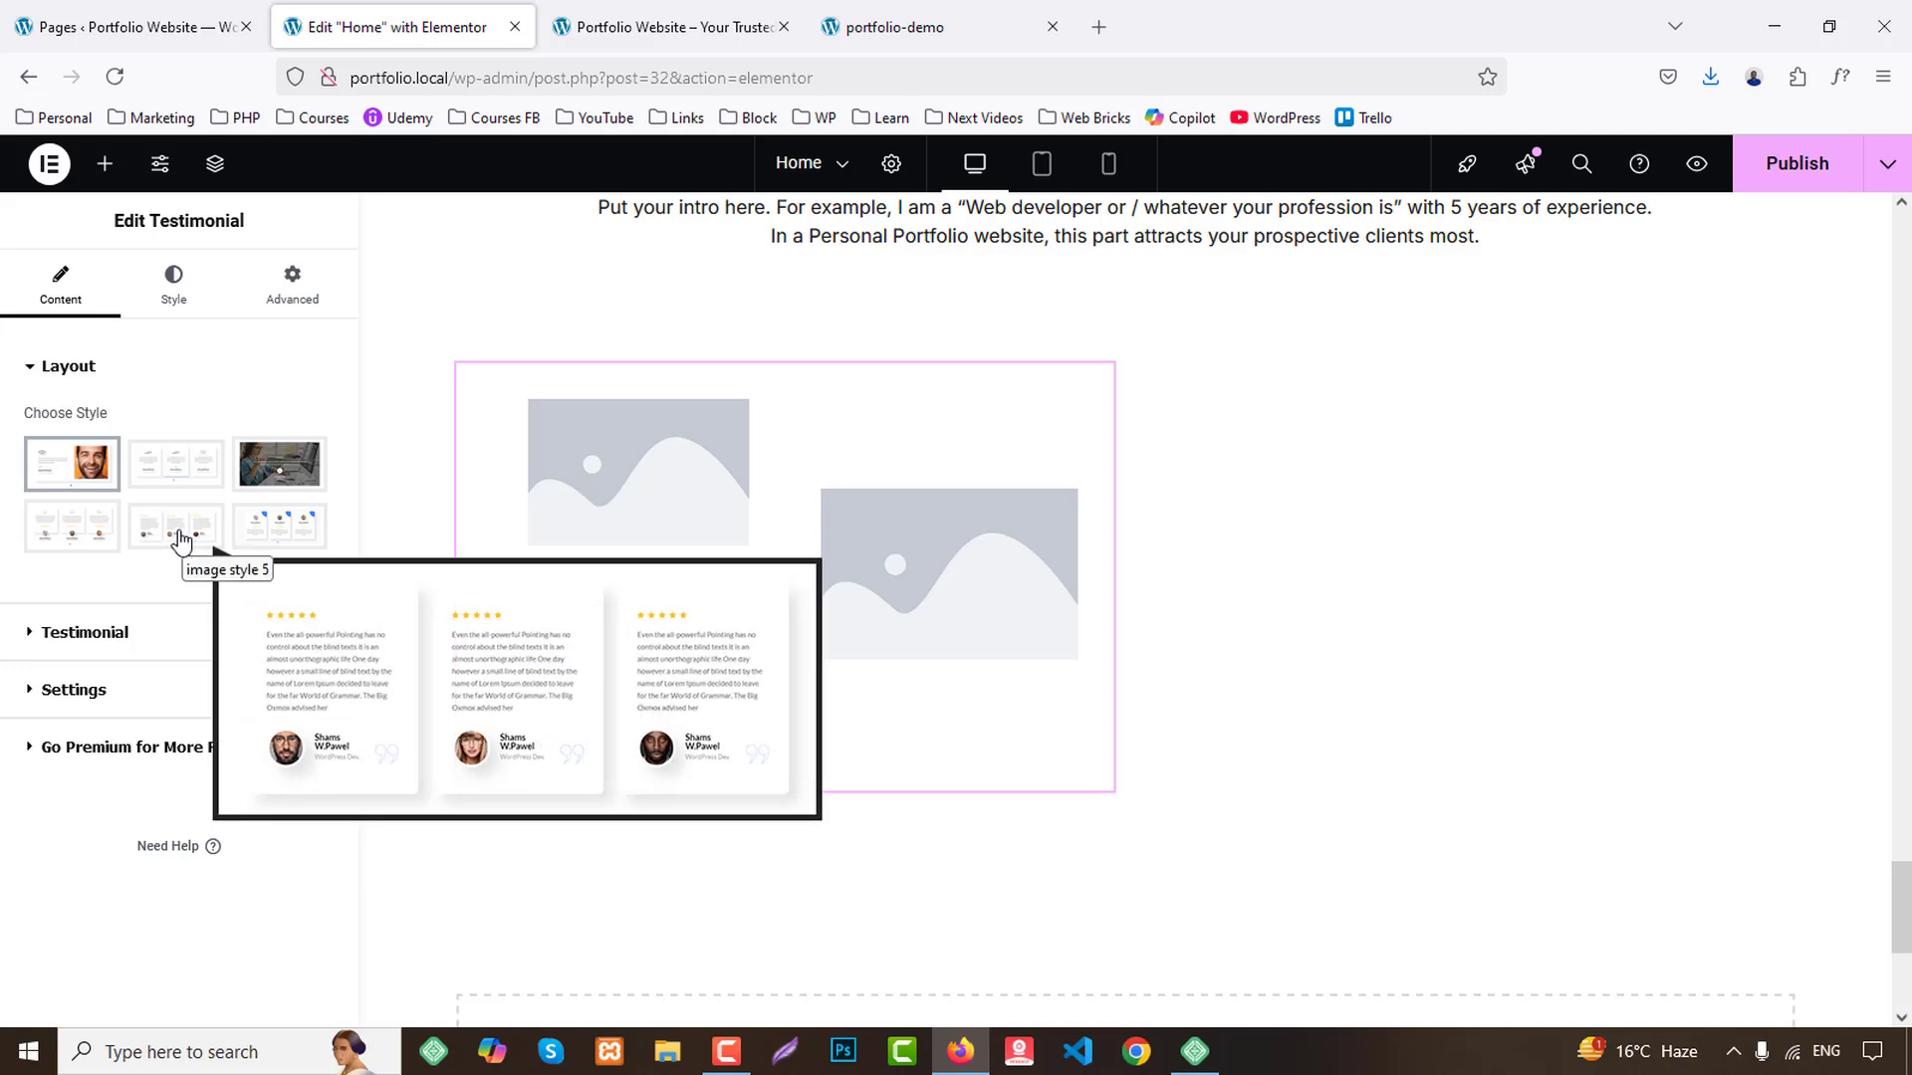
left_click(105, 536)
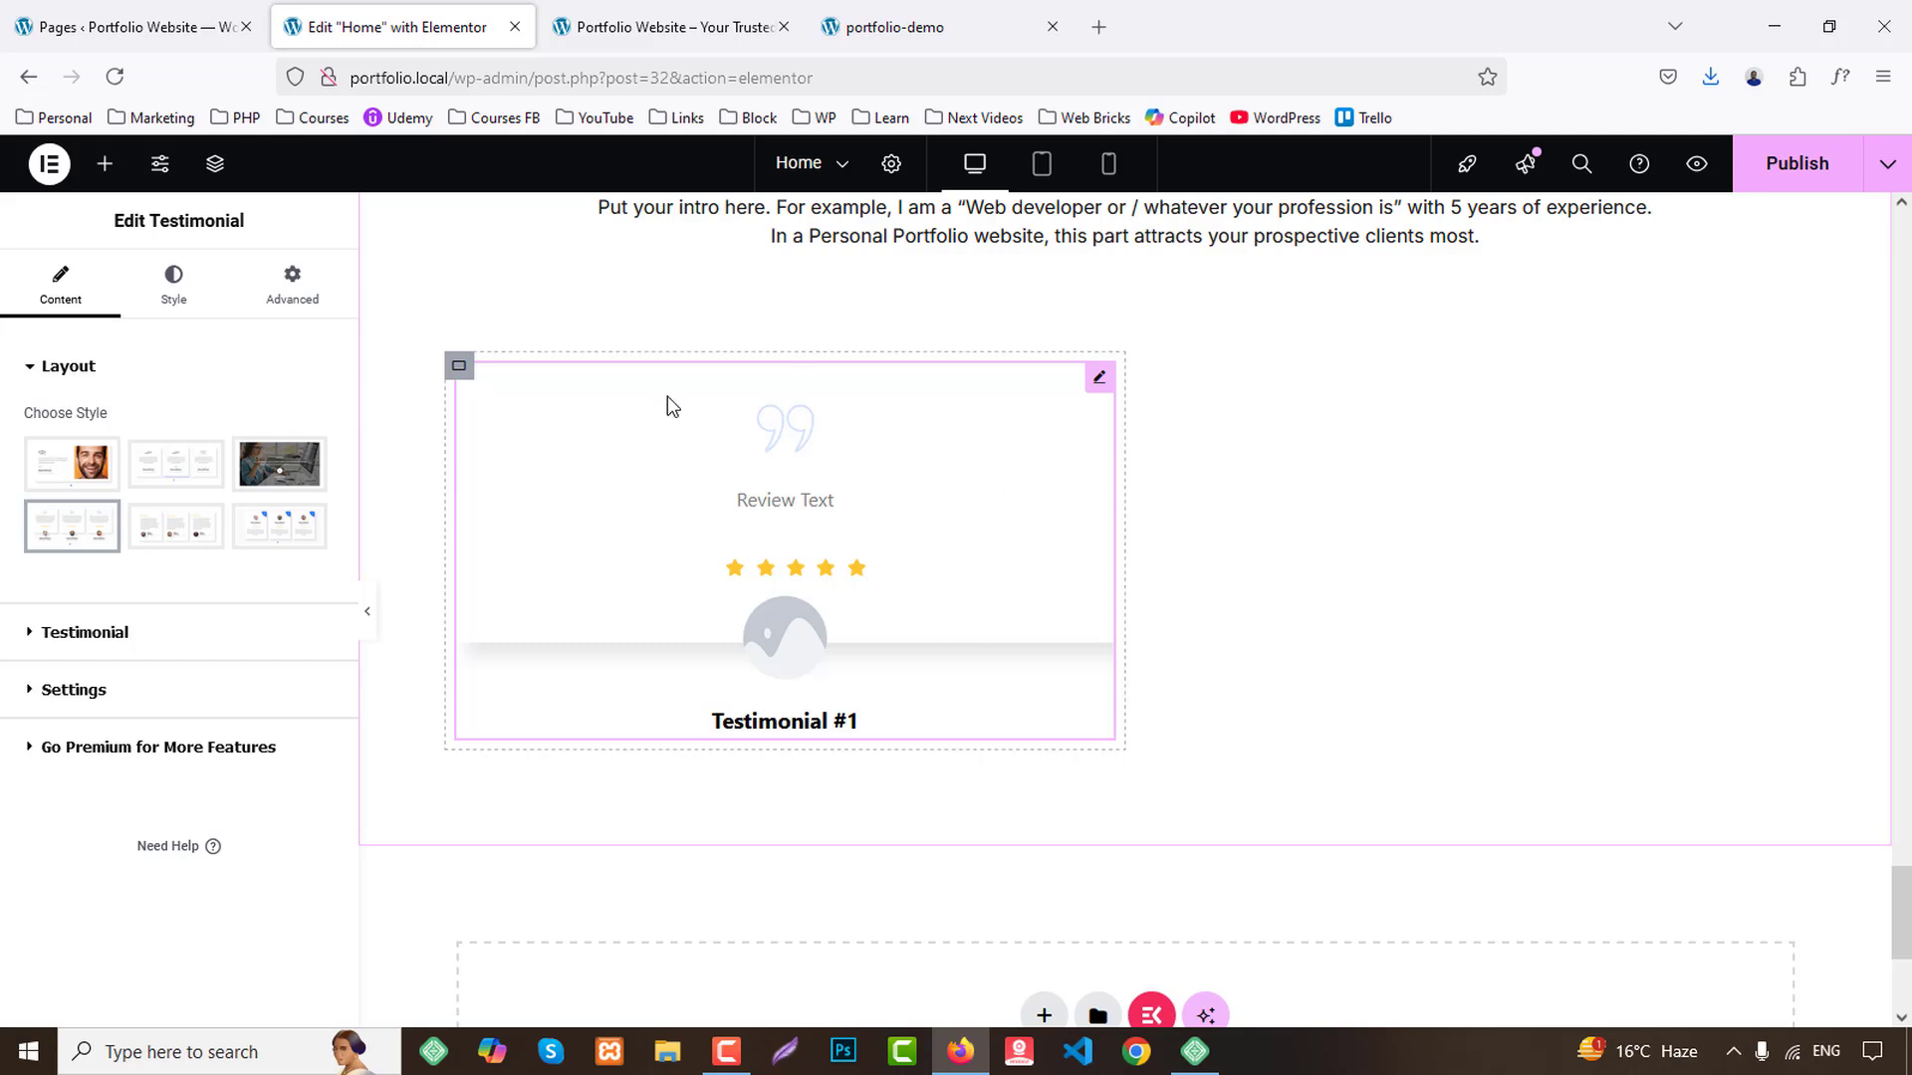
Set the width of the container around the testimonial widget to 100%.
left_click(438, 403)
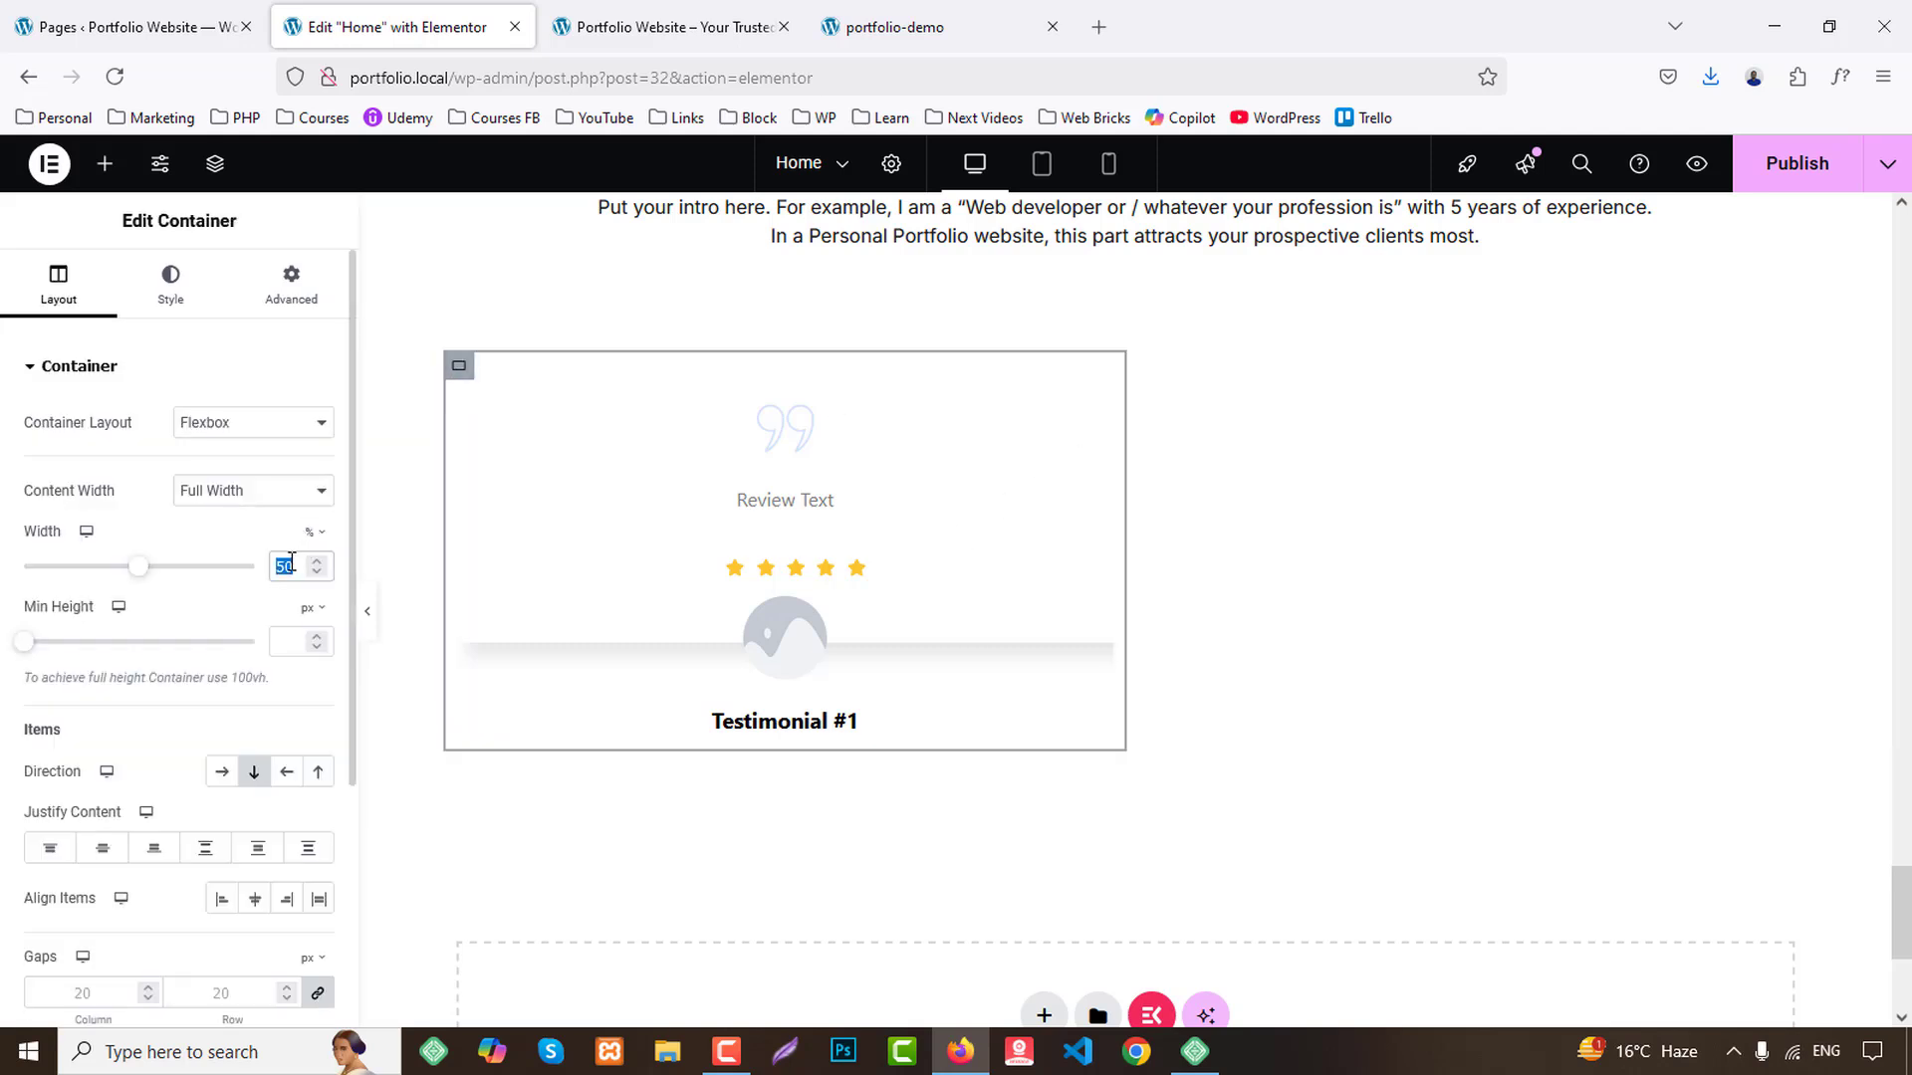
type("100")
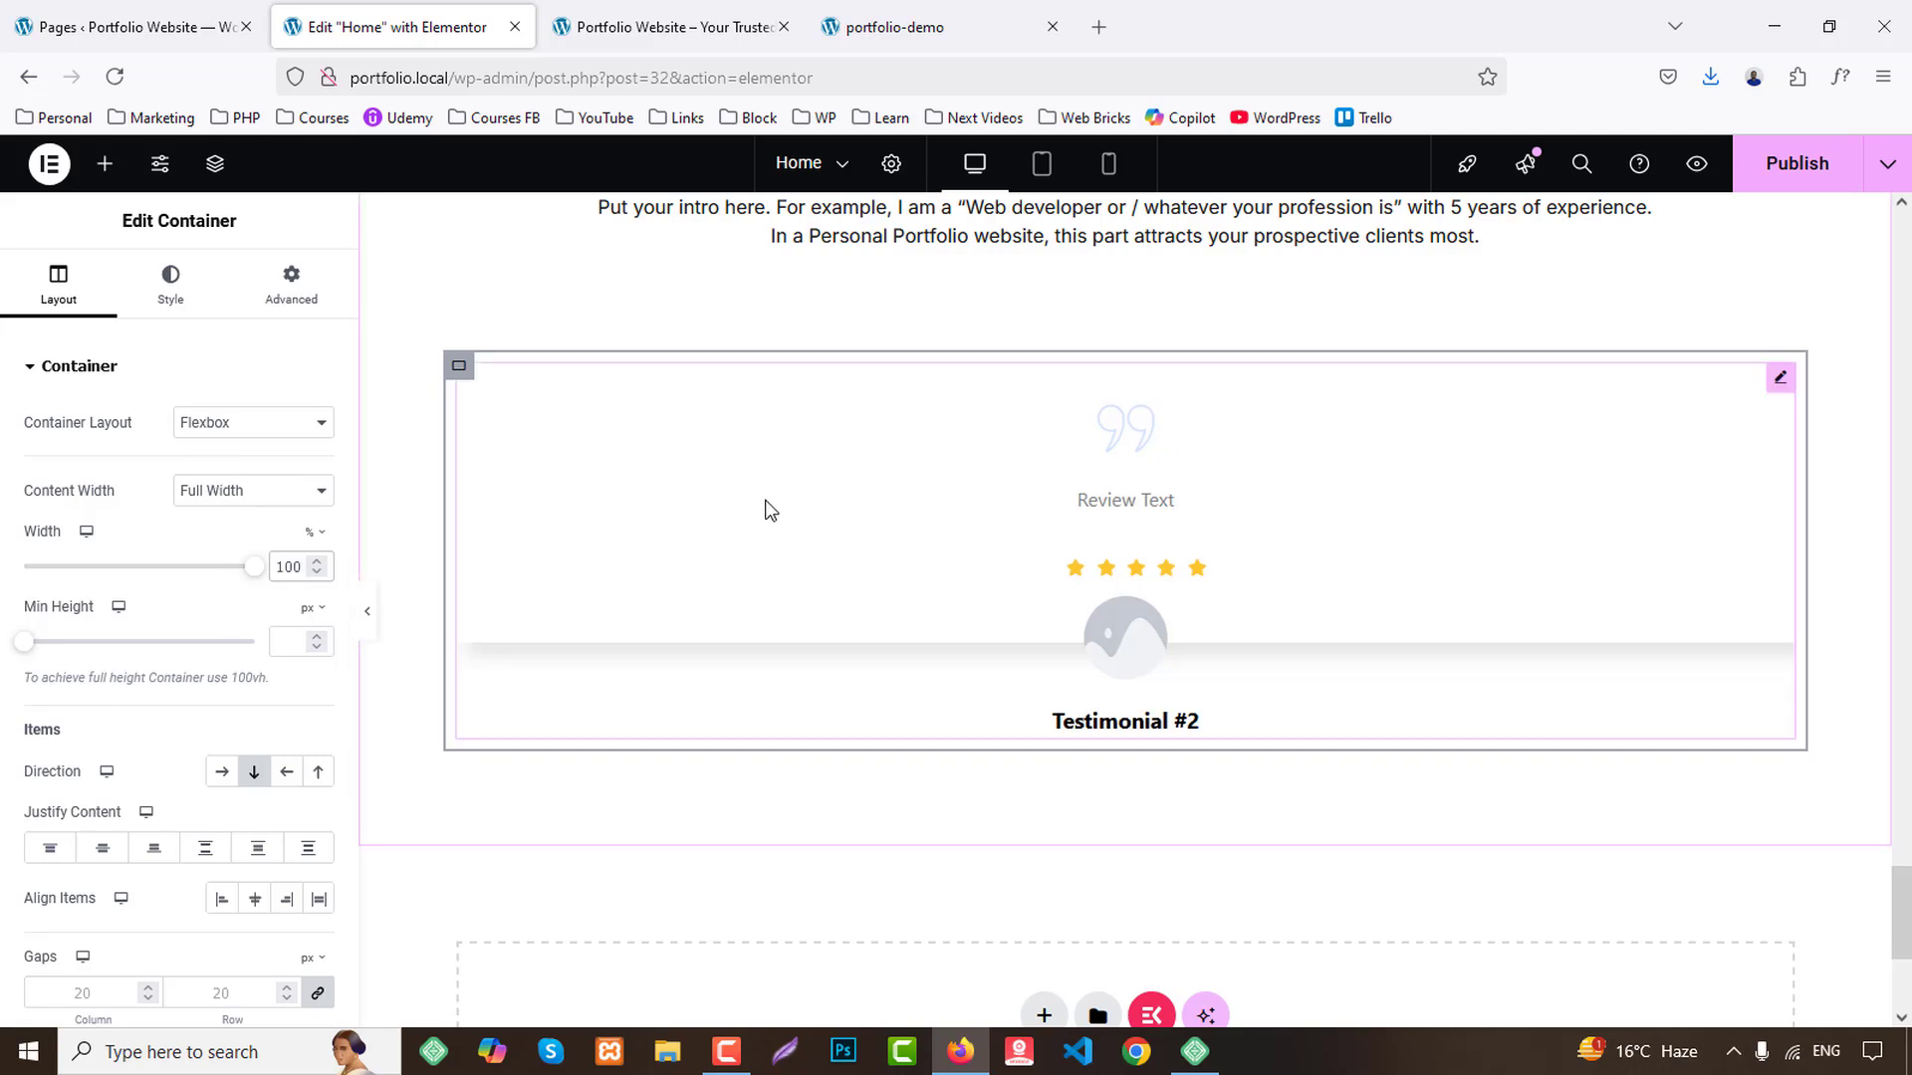
scroll(272, 786, "down", 4)
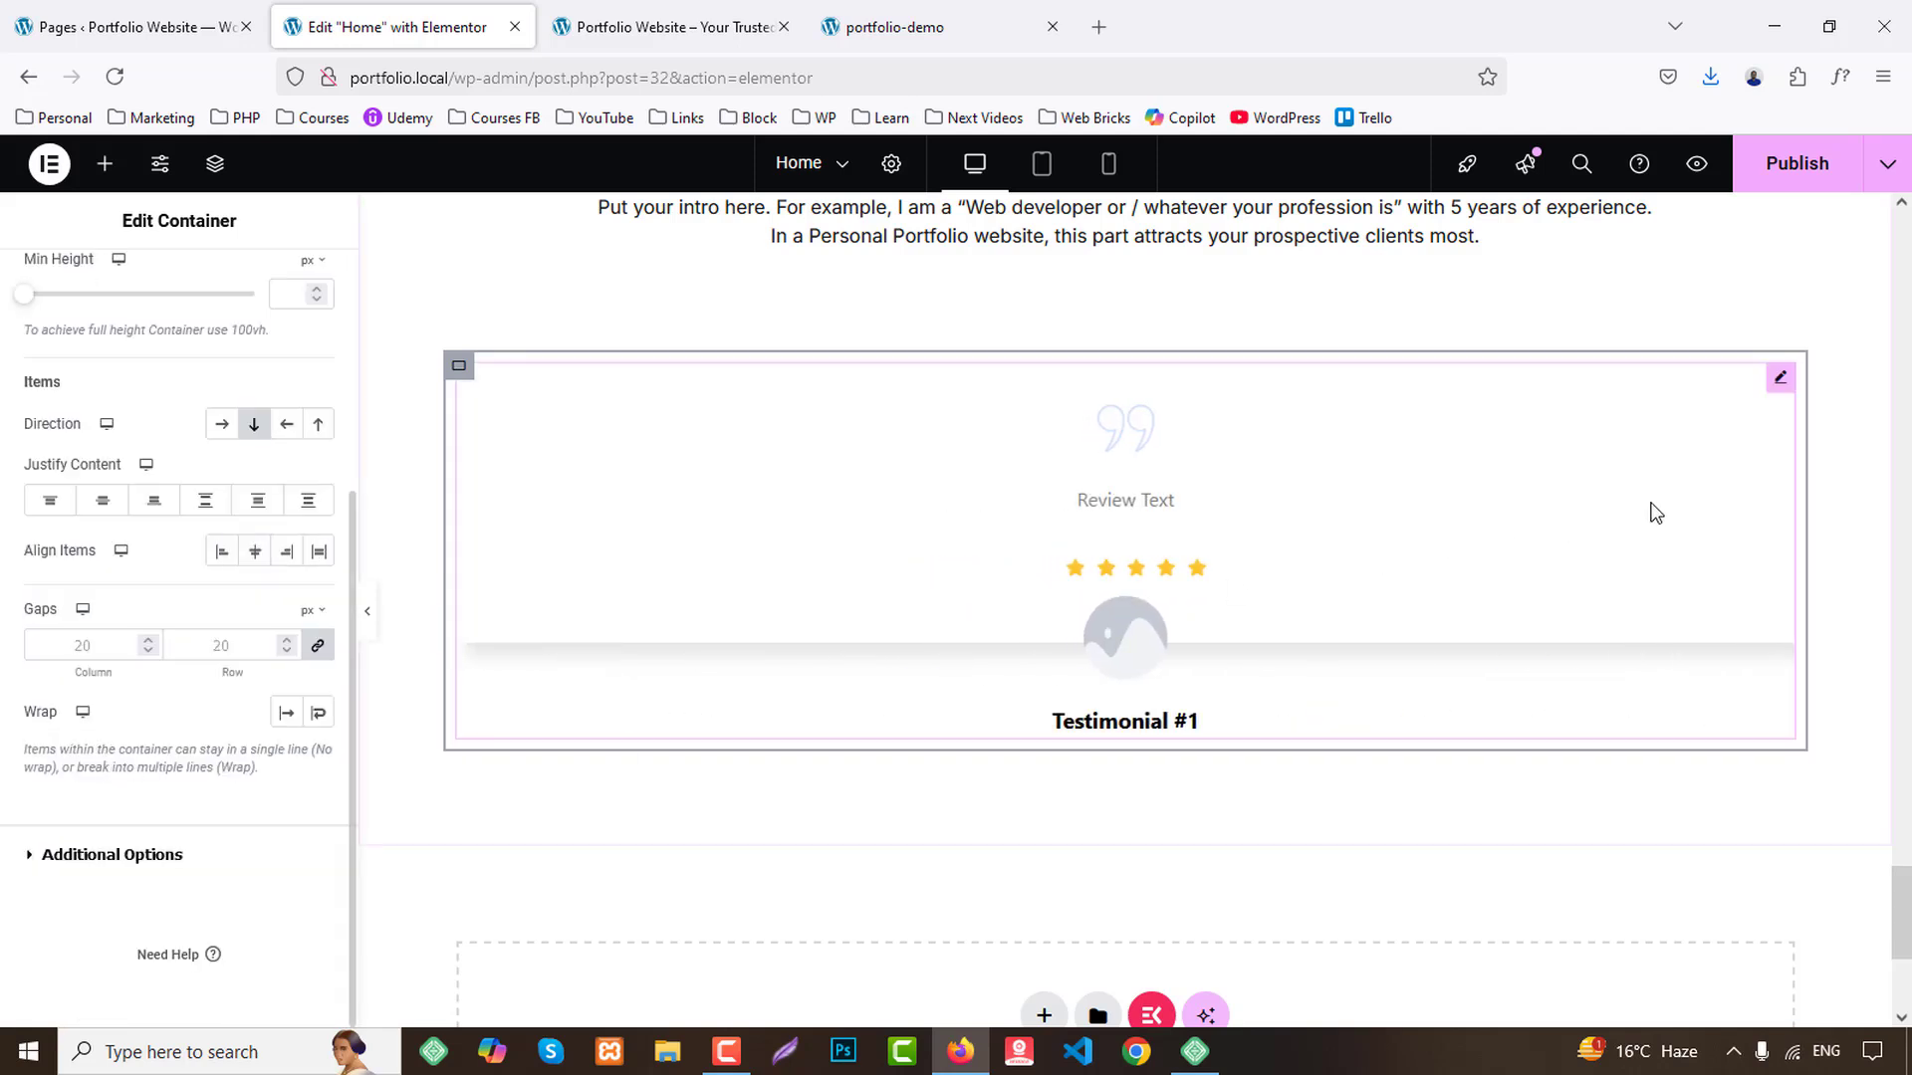
Set the testimonial widget to show 3 slides at once.
left_click(1781, 378)
left_click(80, 689)
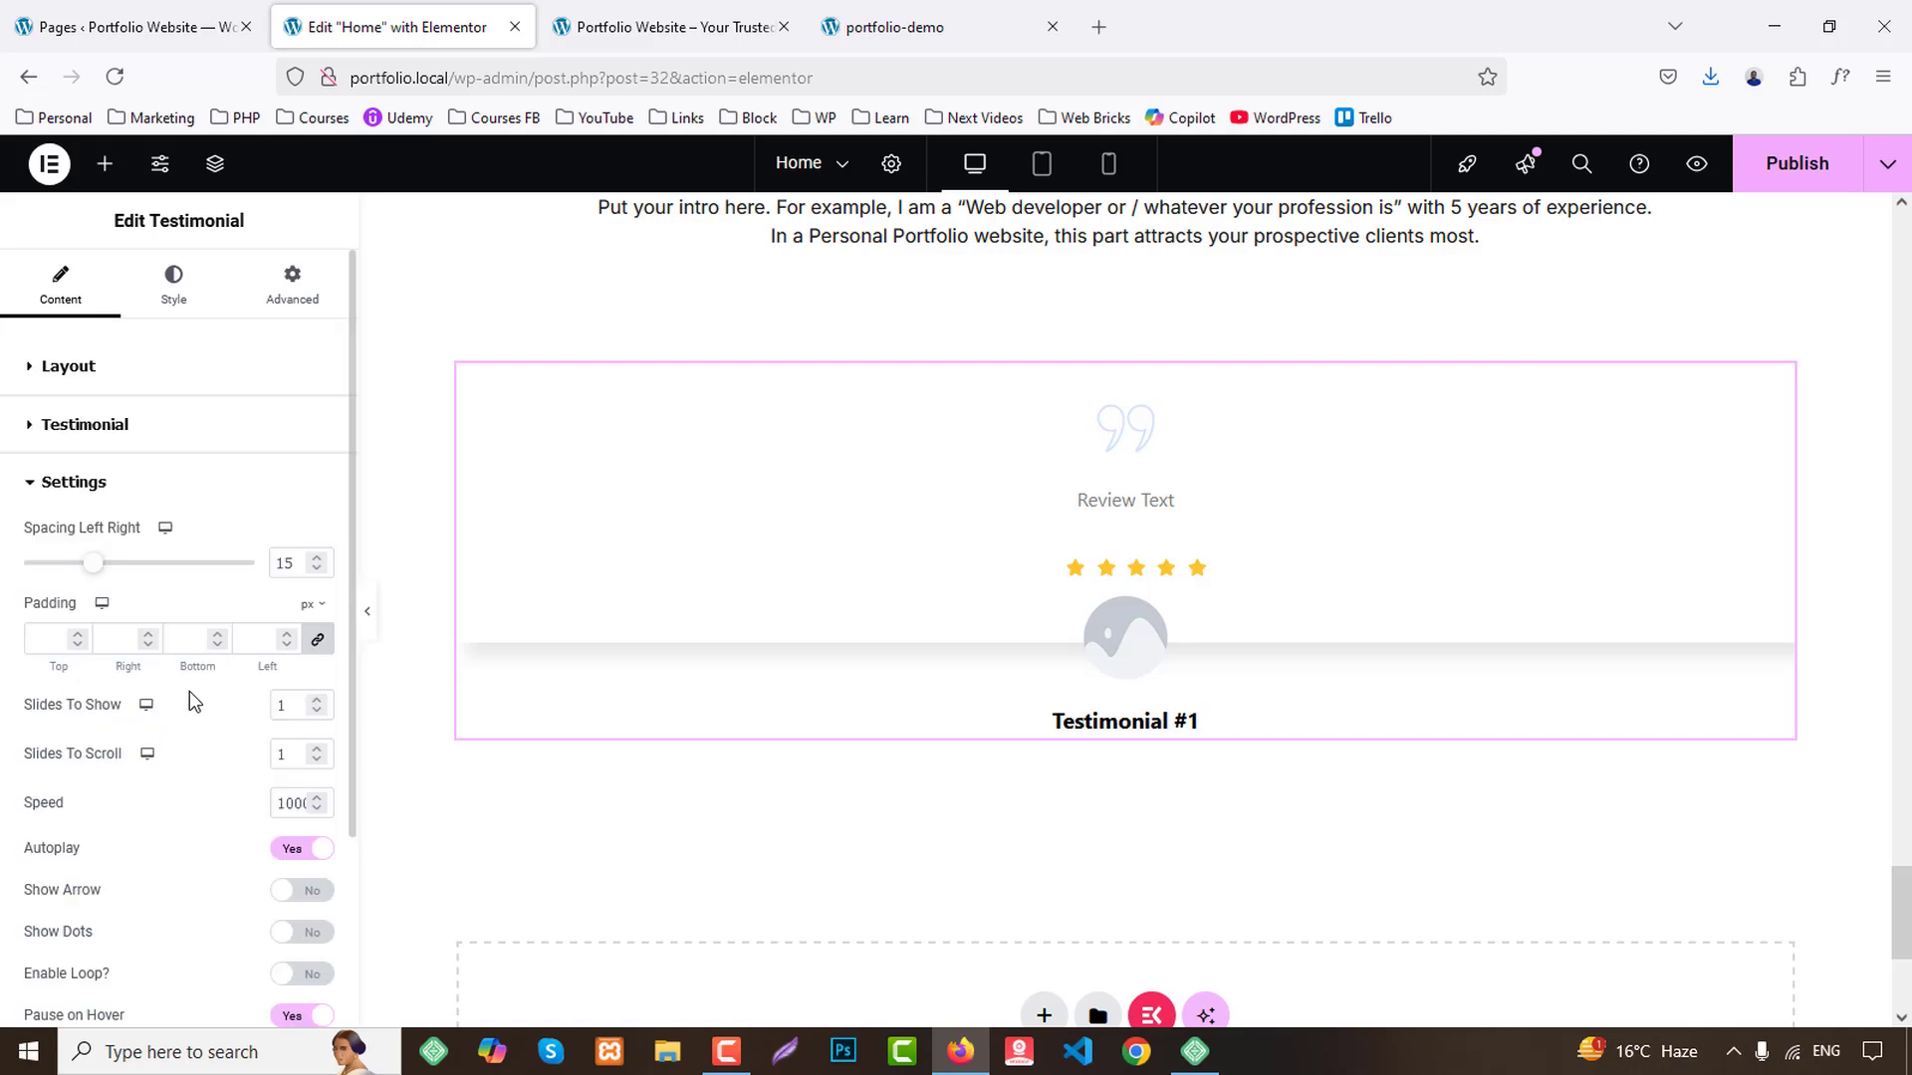
left_click(316, 701)
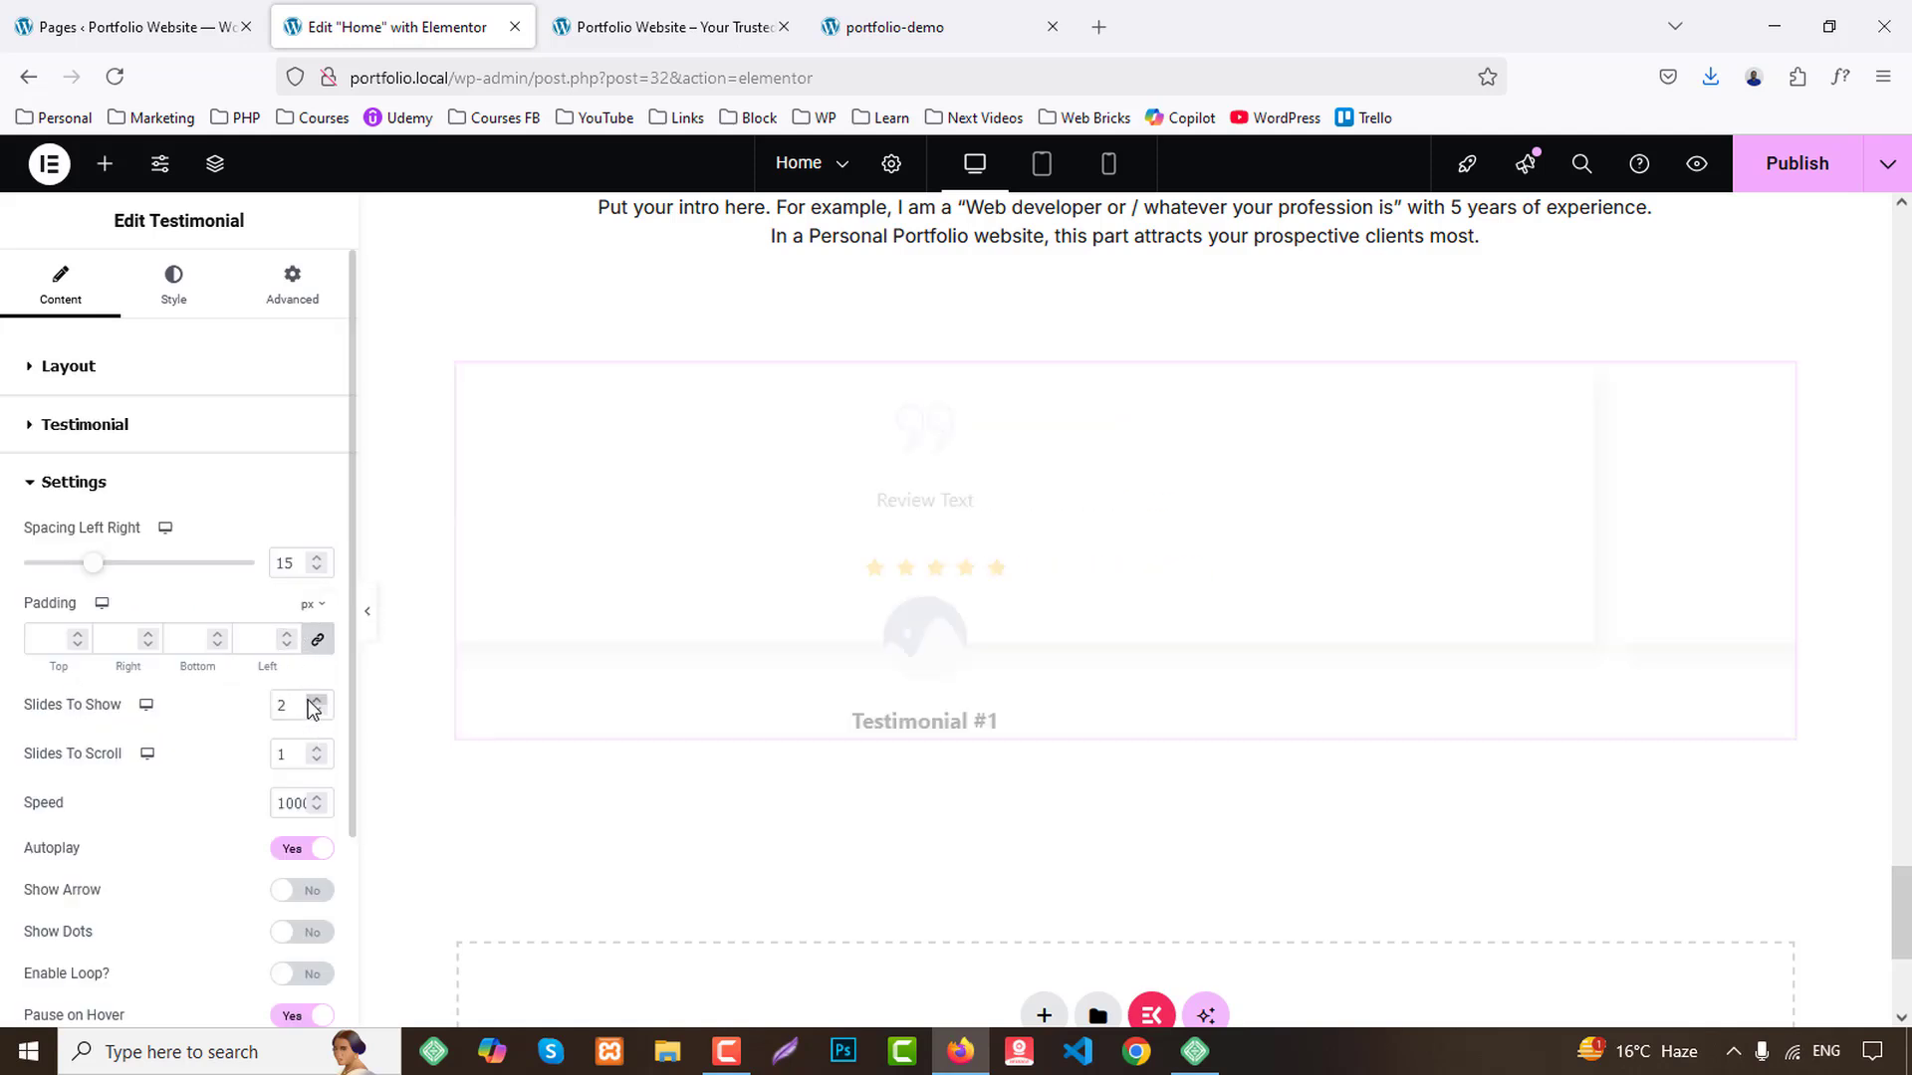
left_click(317, 701)
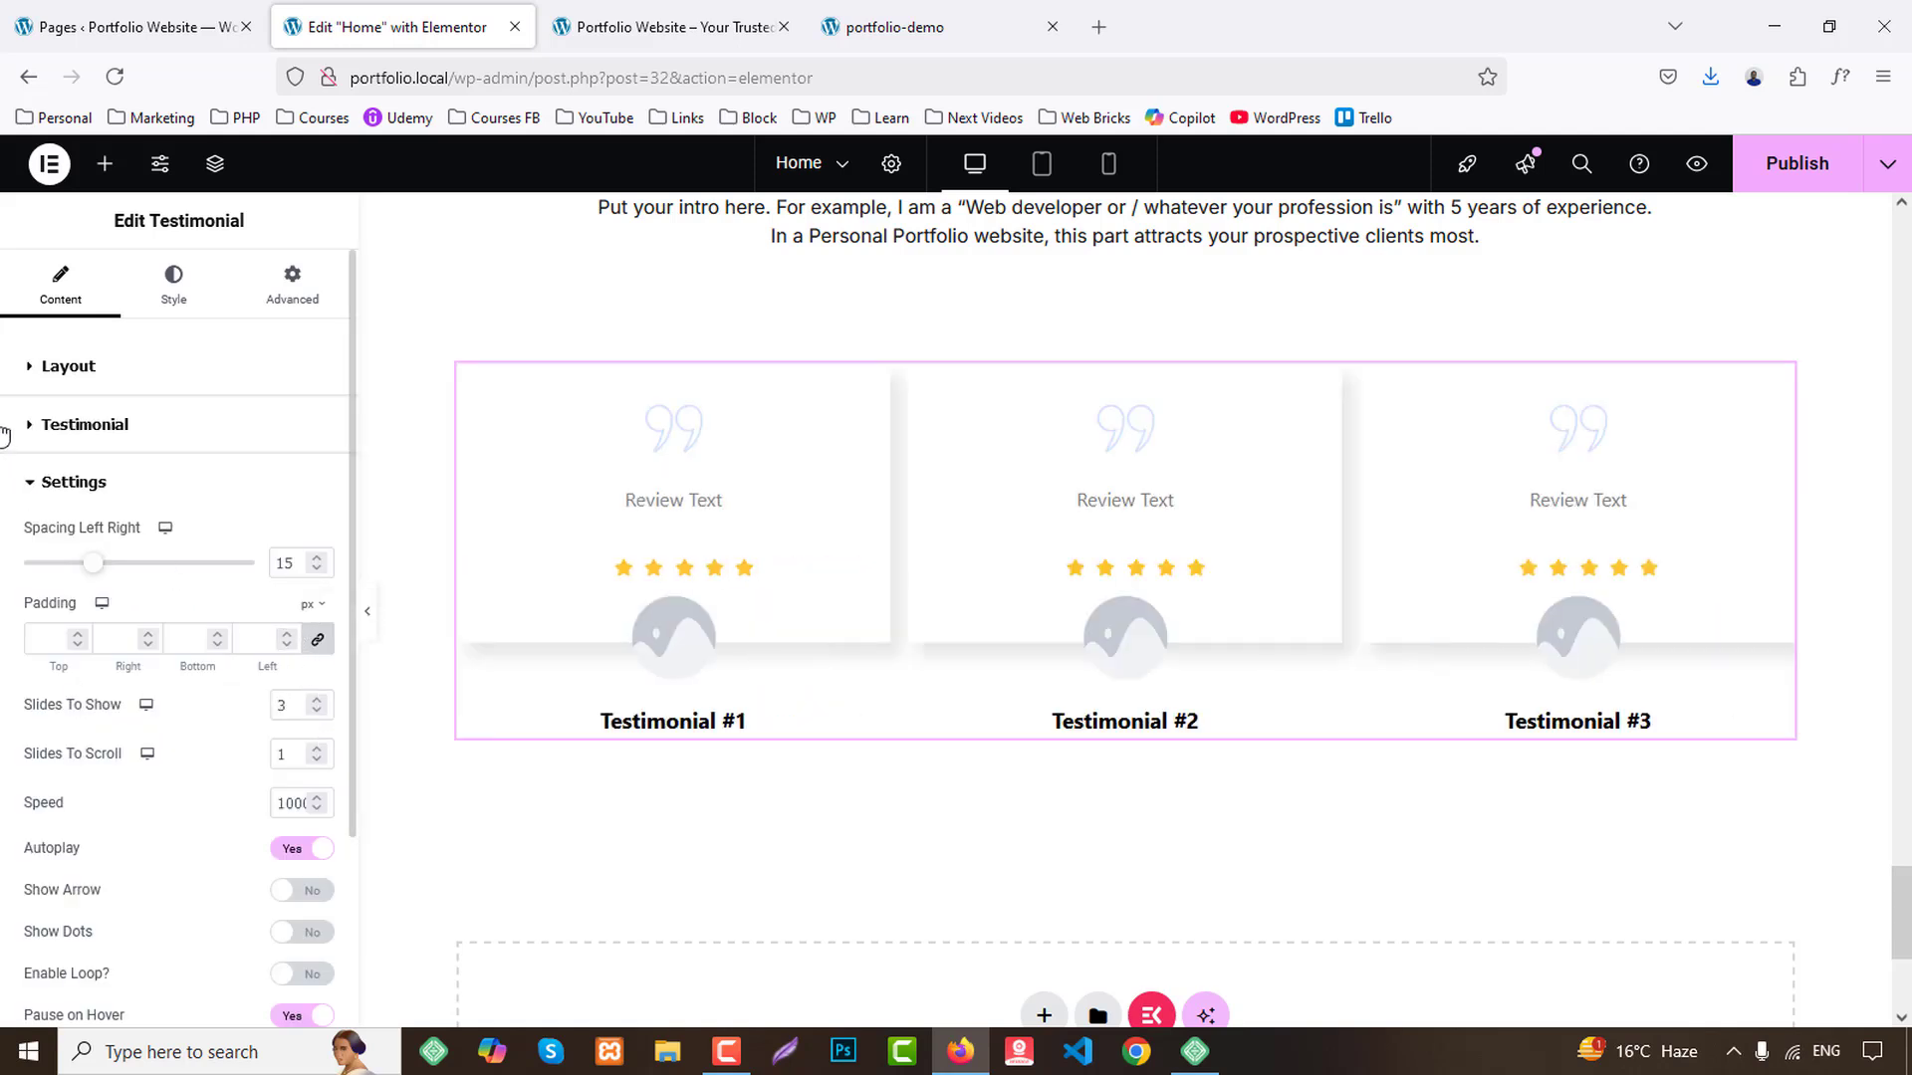
Open the widget's testimonial items, then inspect the demo page's testimonial paragraph and copy its full review text.
left_click(71, 370)
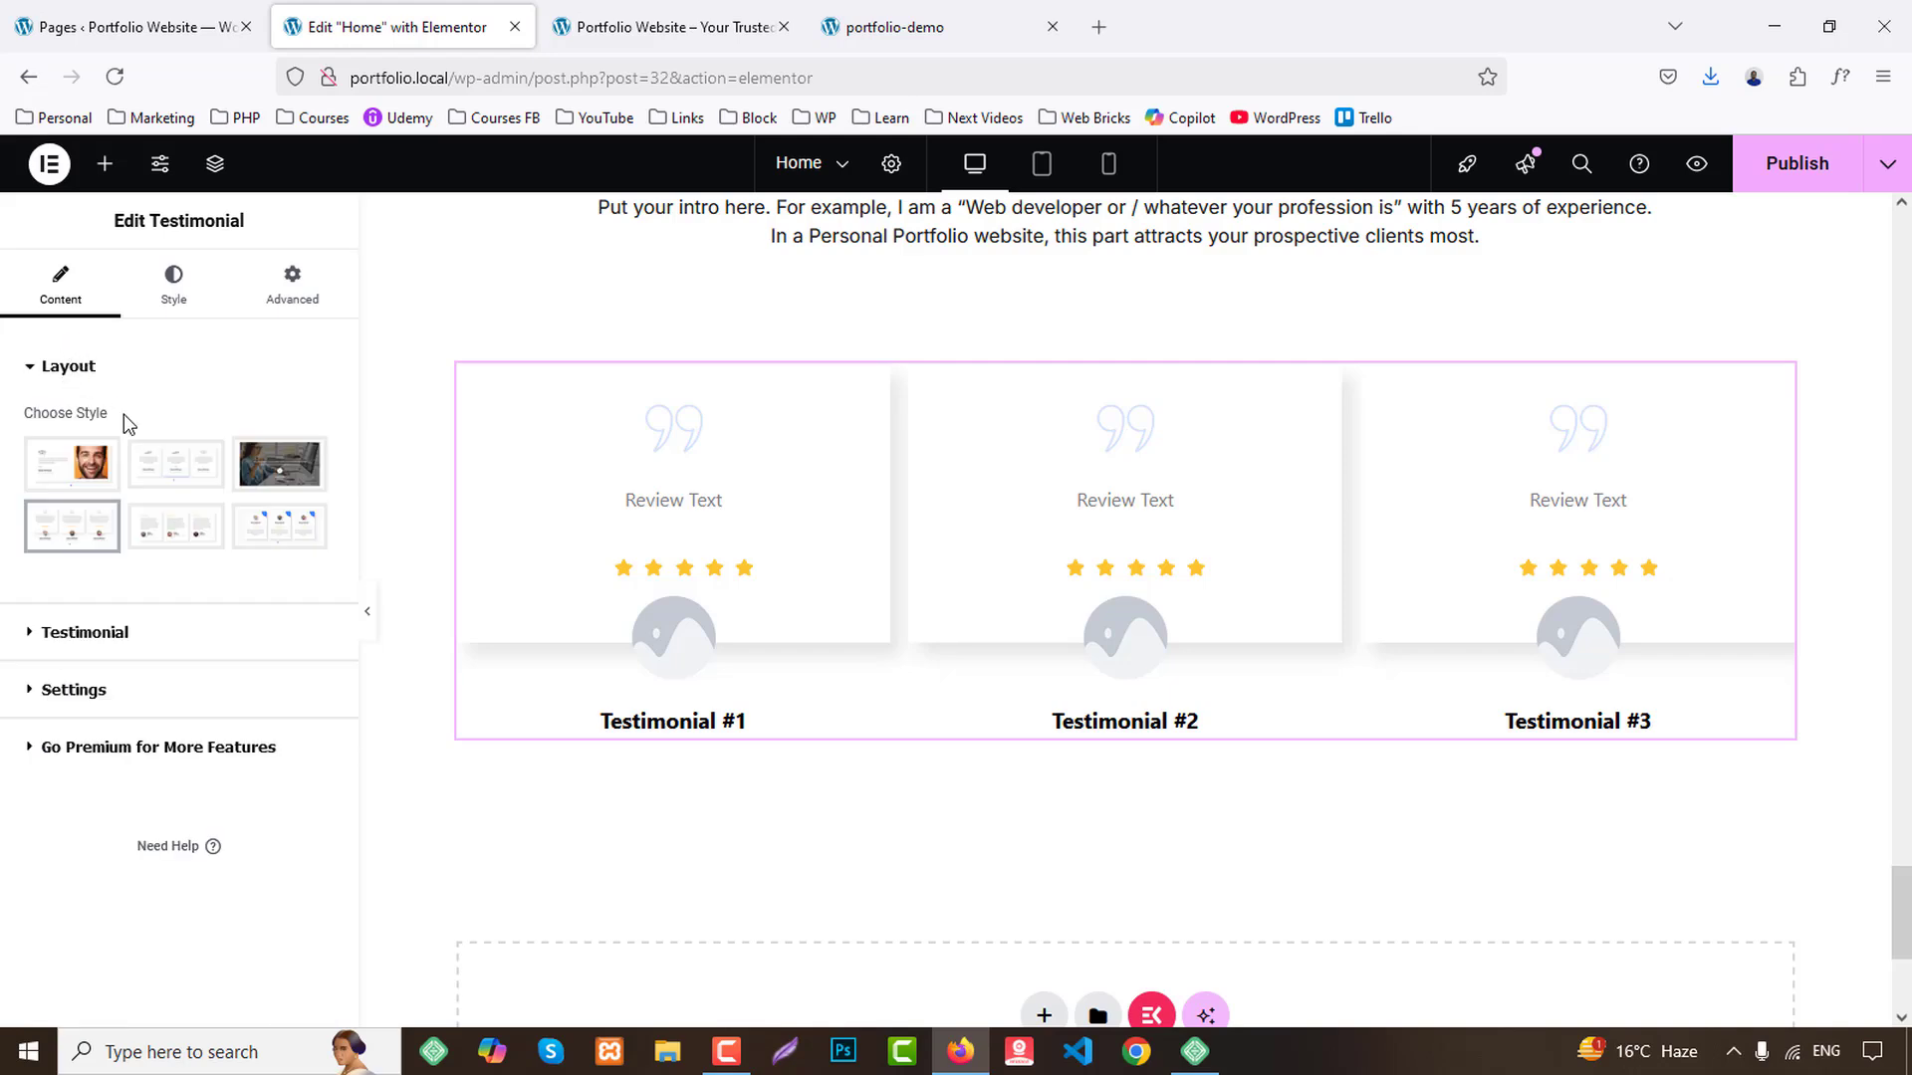
left_click(96, 637)
scroll(188, 782, "down", 3)
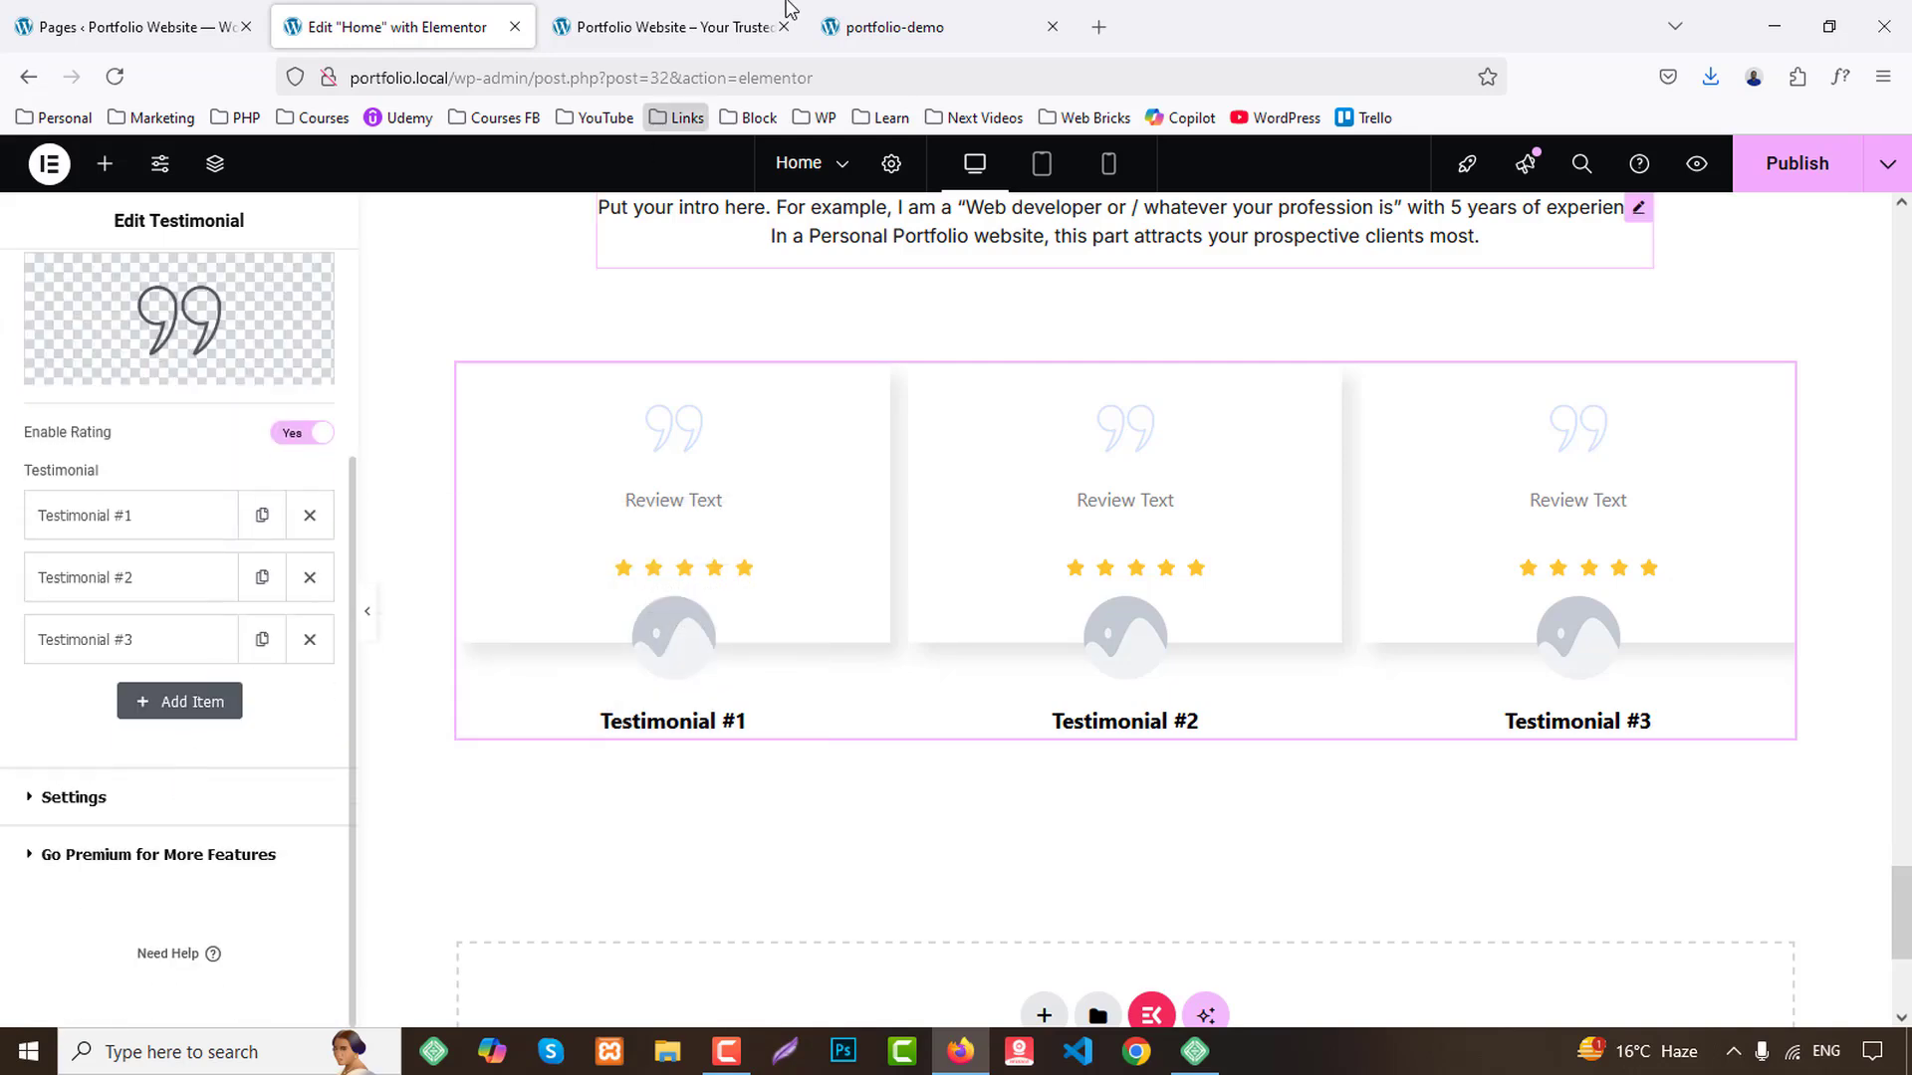
left_click(876, 27)
right_click(395, 561)
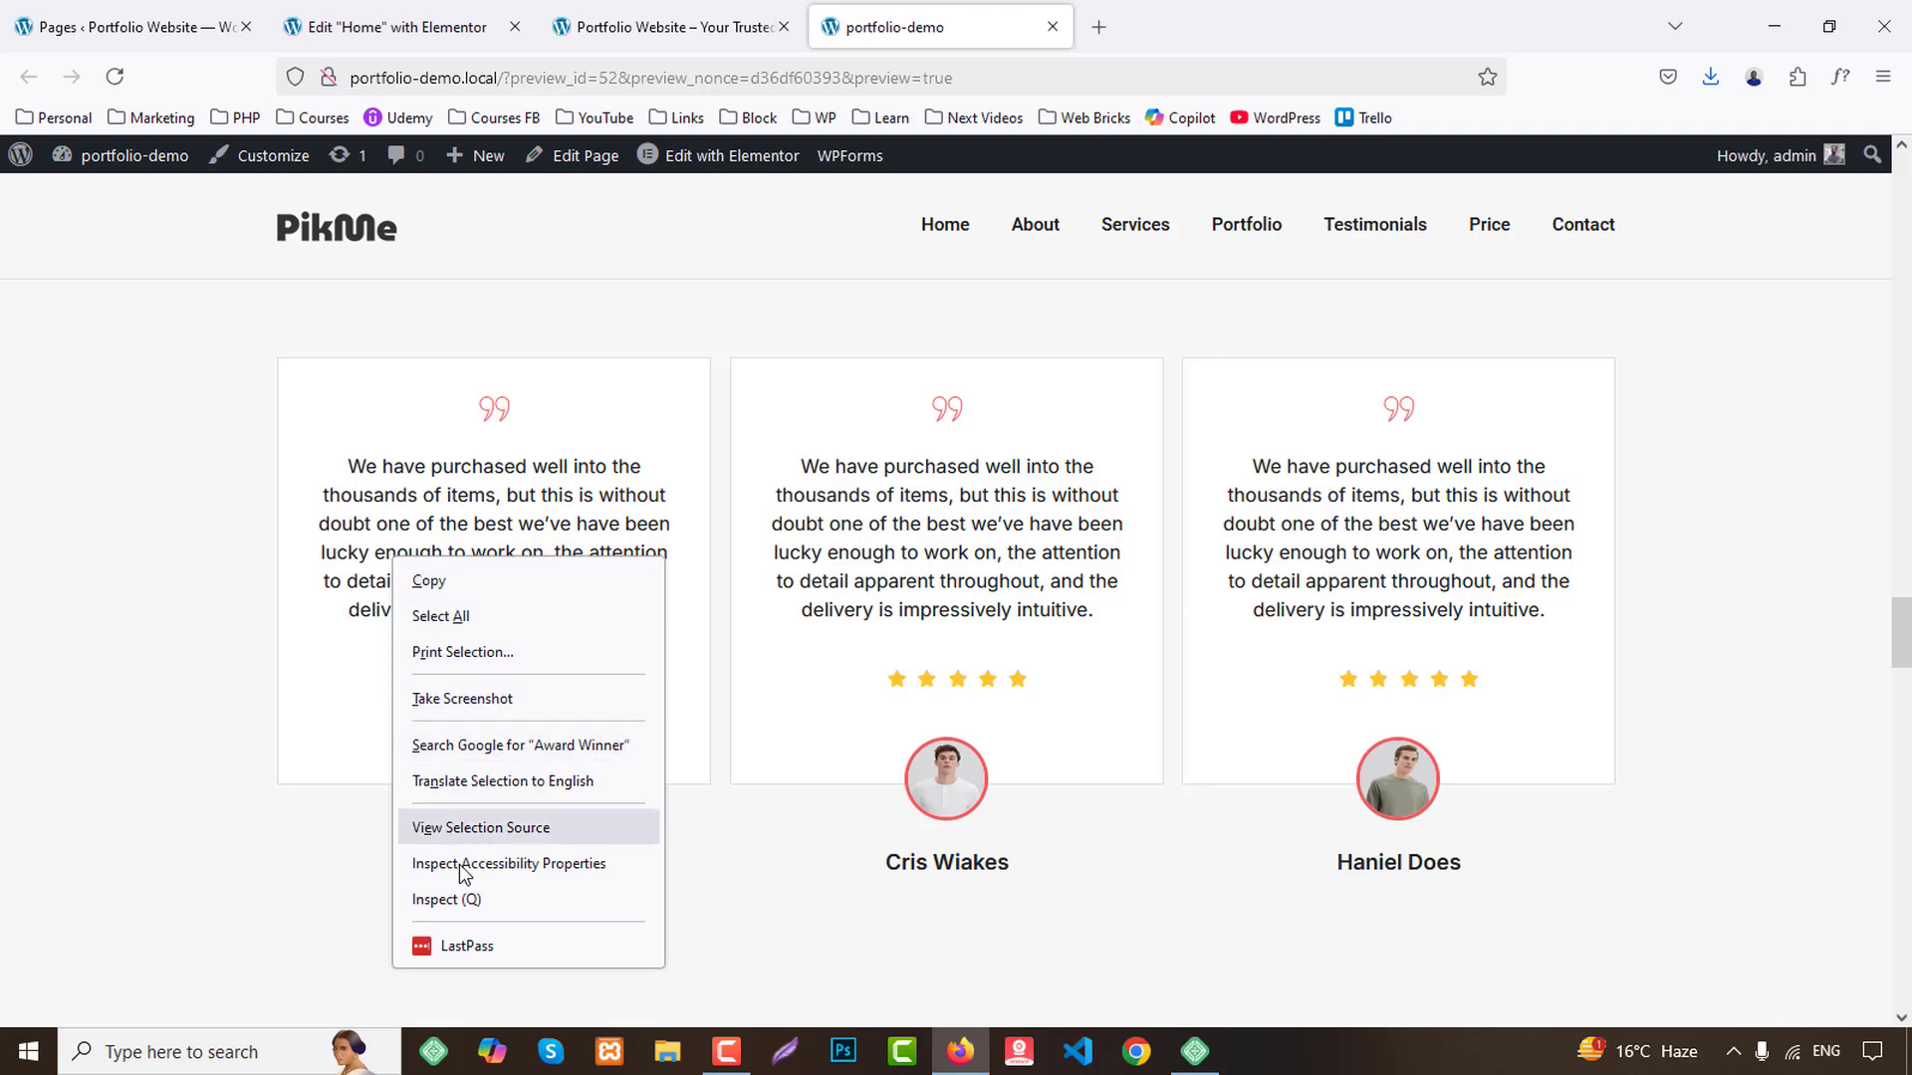
left_click(470, 900)
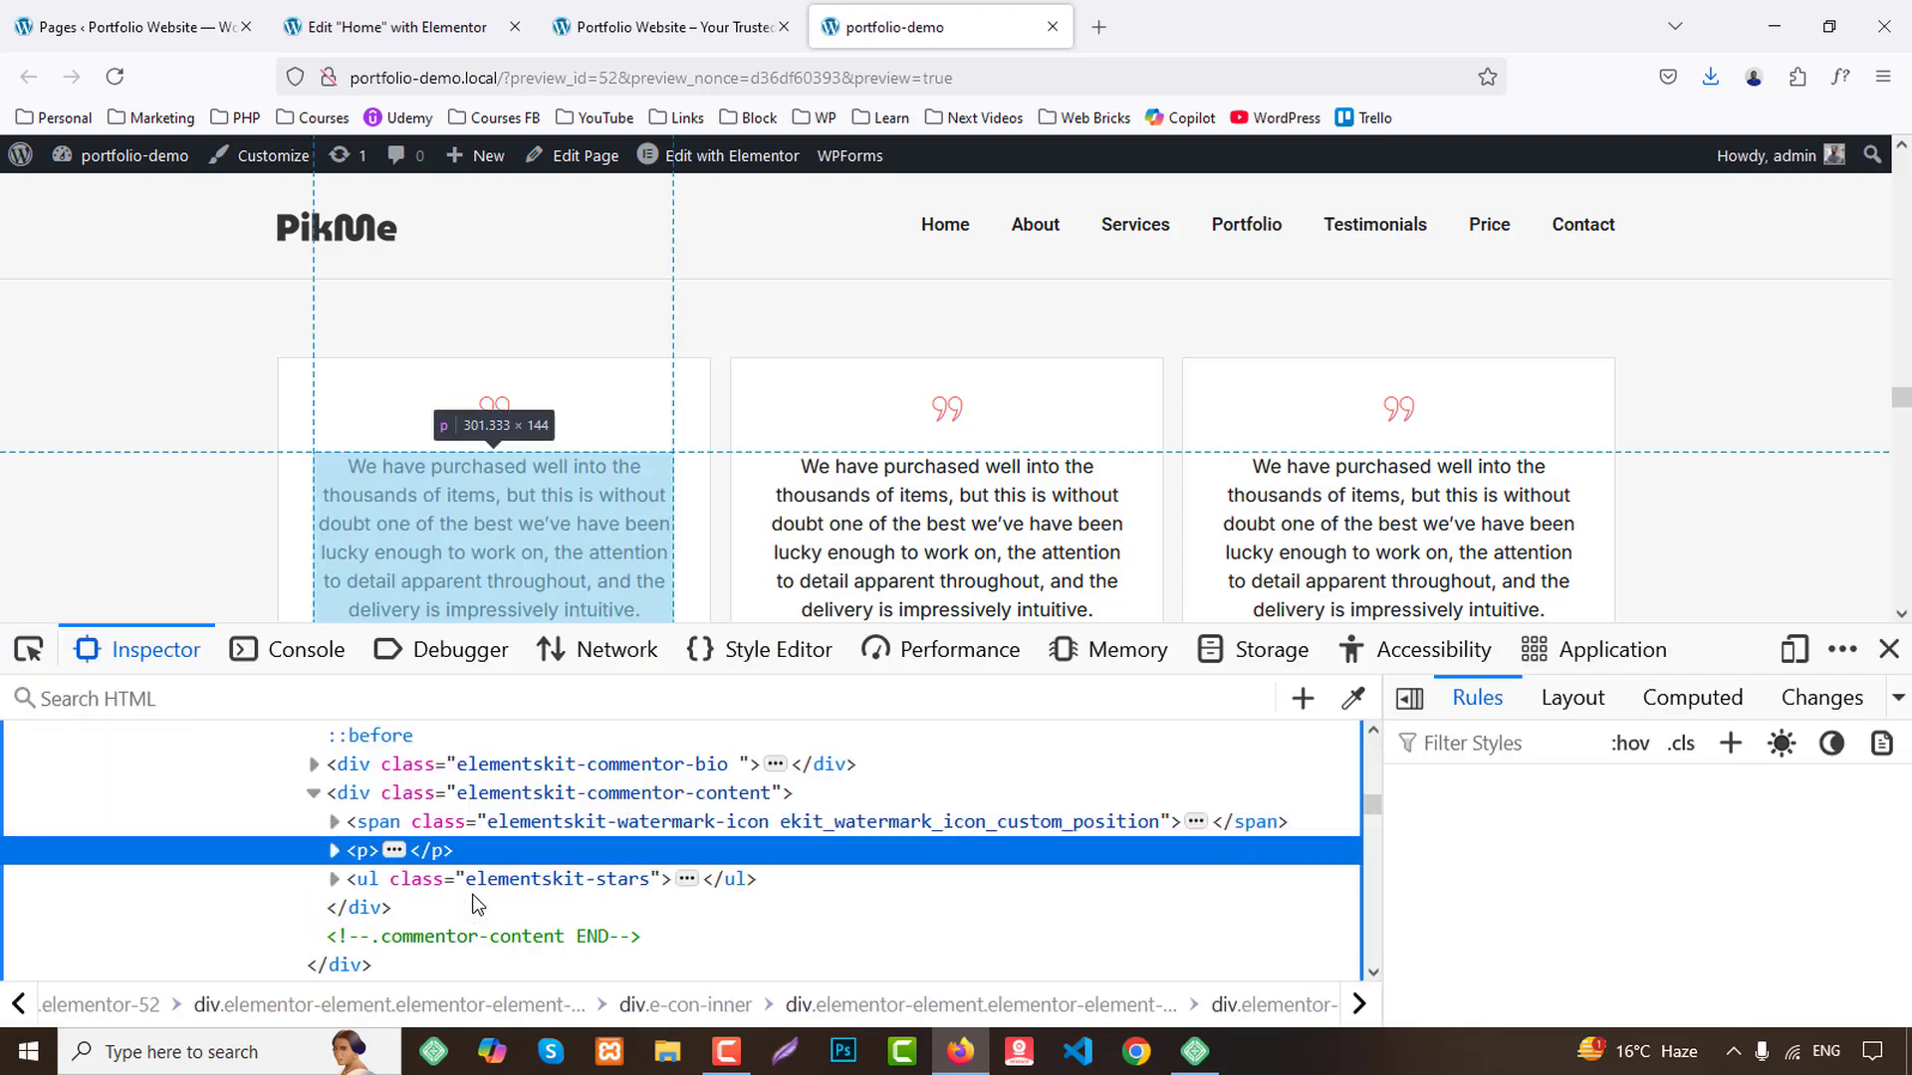
left_click(334, 853)
double_click(408, 884)
left_click(408, 884)
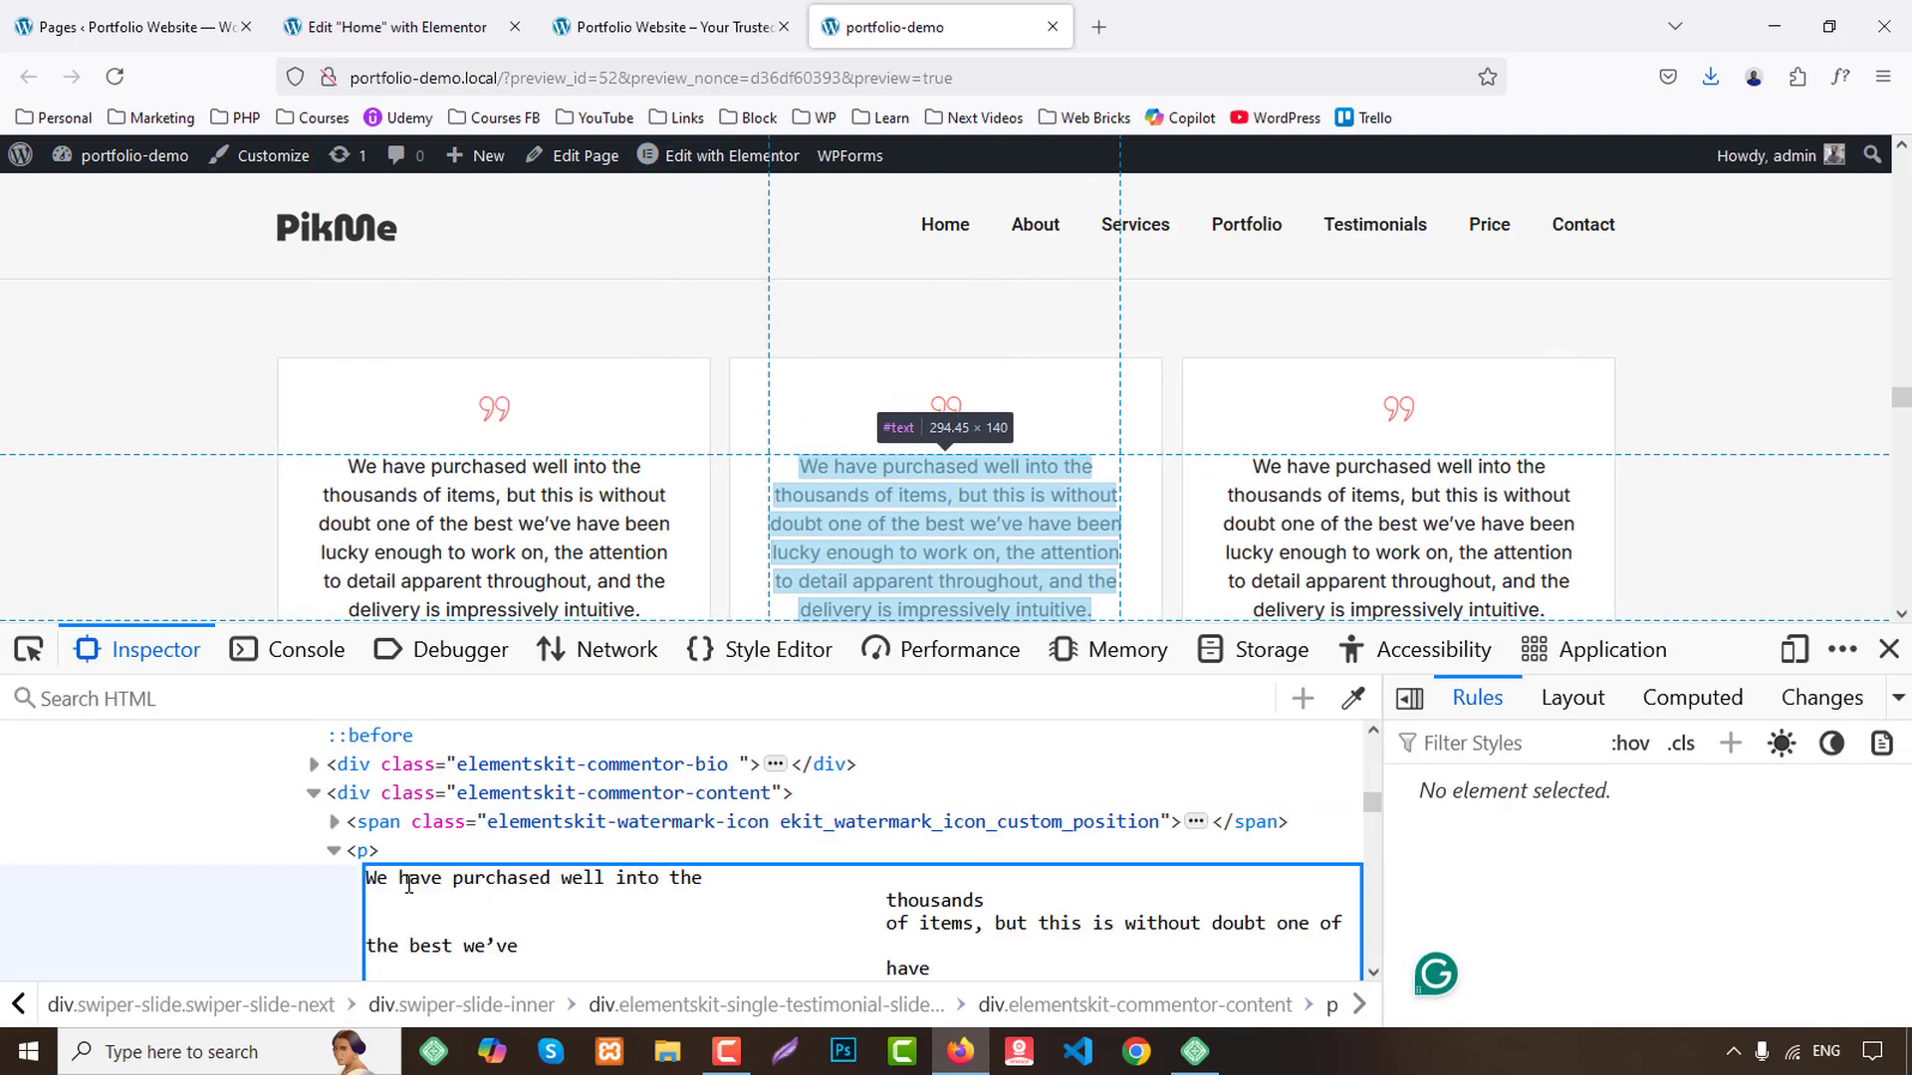
key("ctrl+a")
key("ctrl+c")
Replace the review text of Testimonial #1 in the page editor with the copied demo review.
left_click(396, 27)
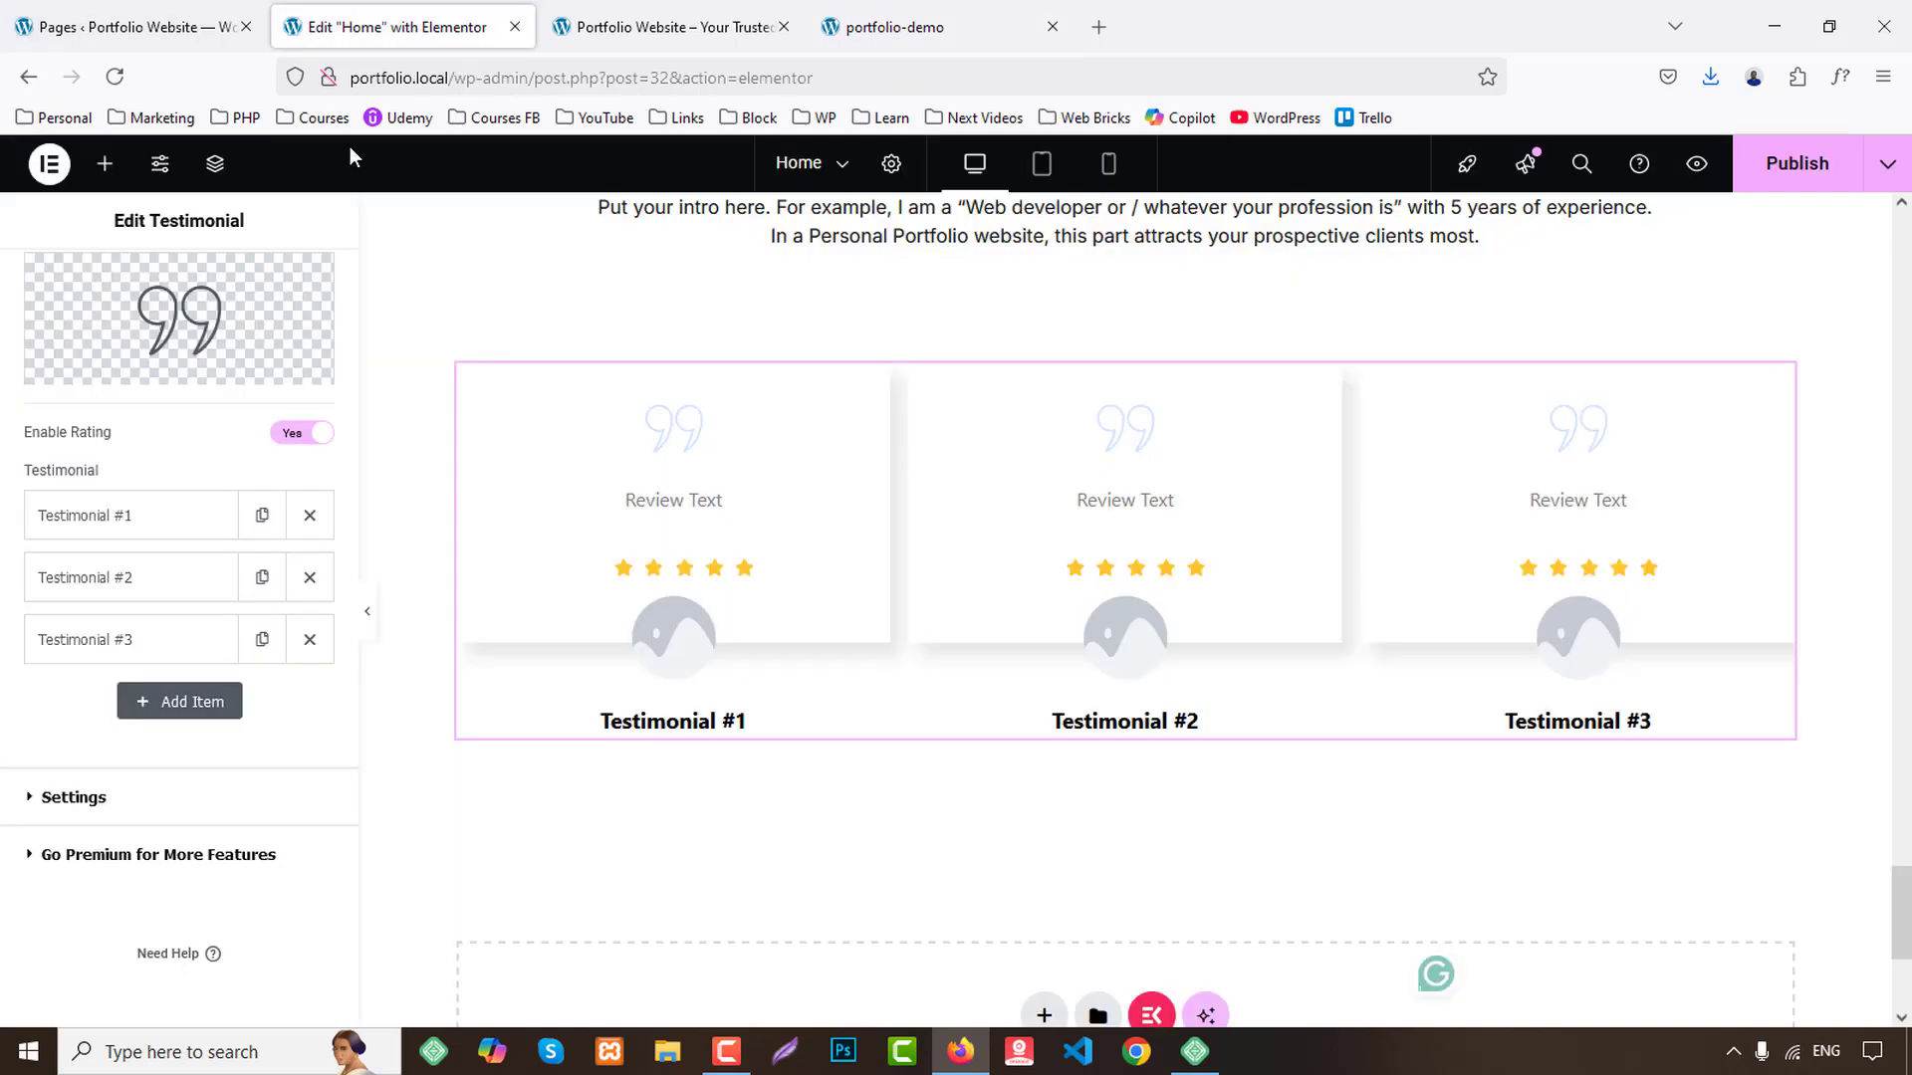
left_click(96, 515)
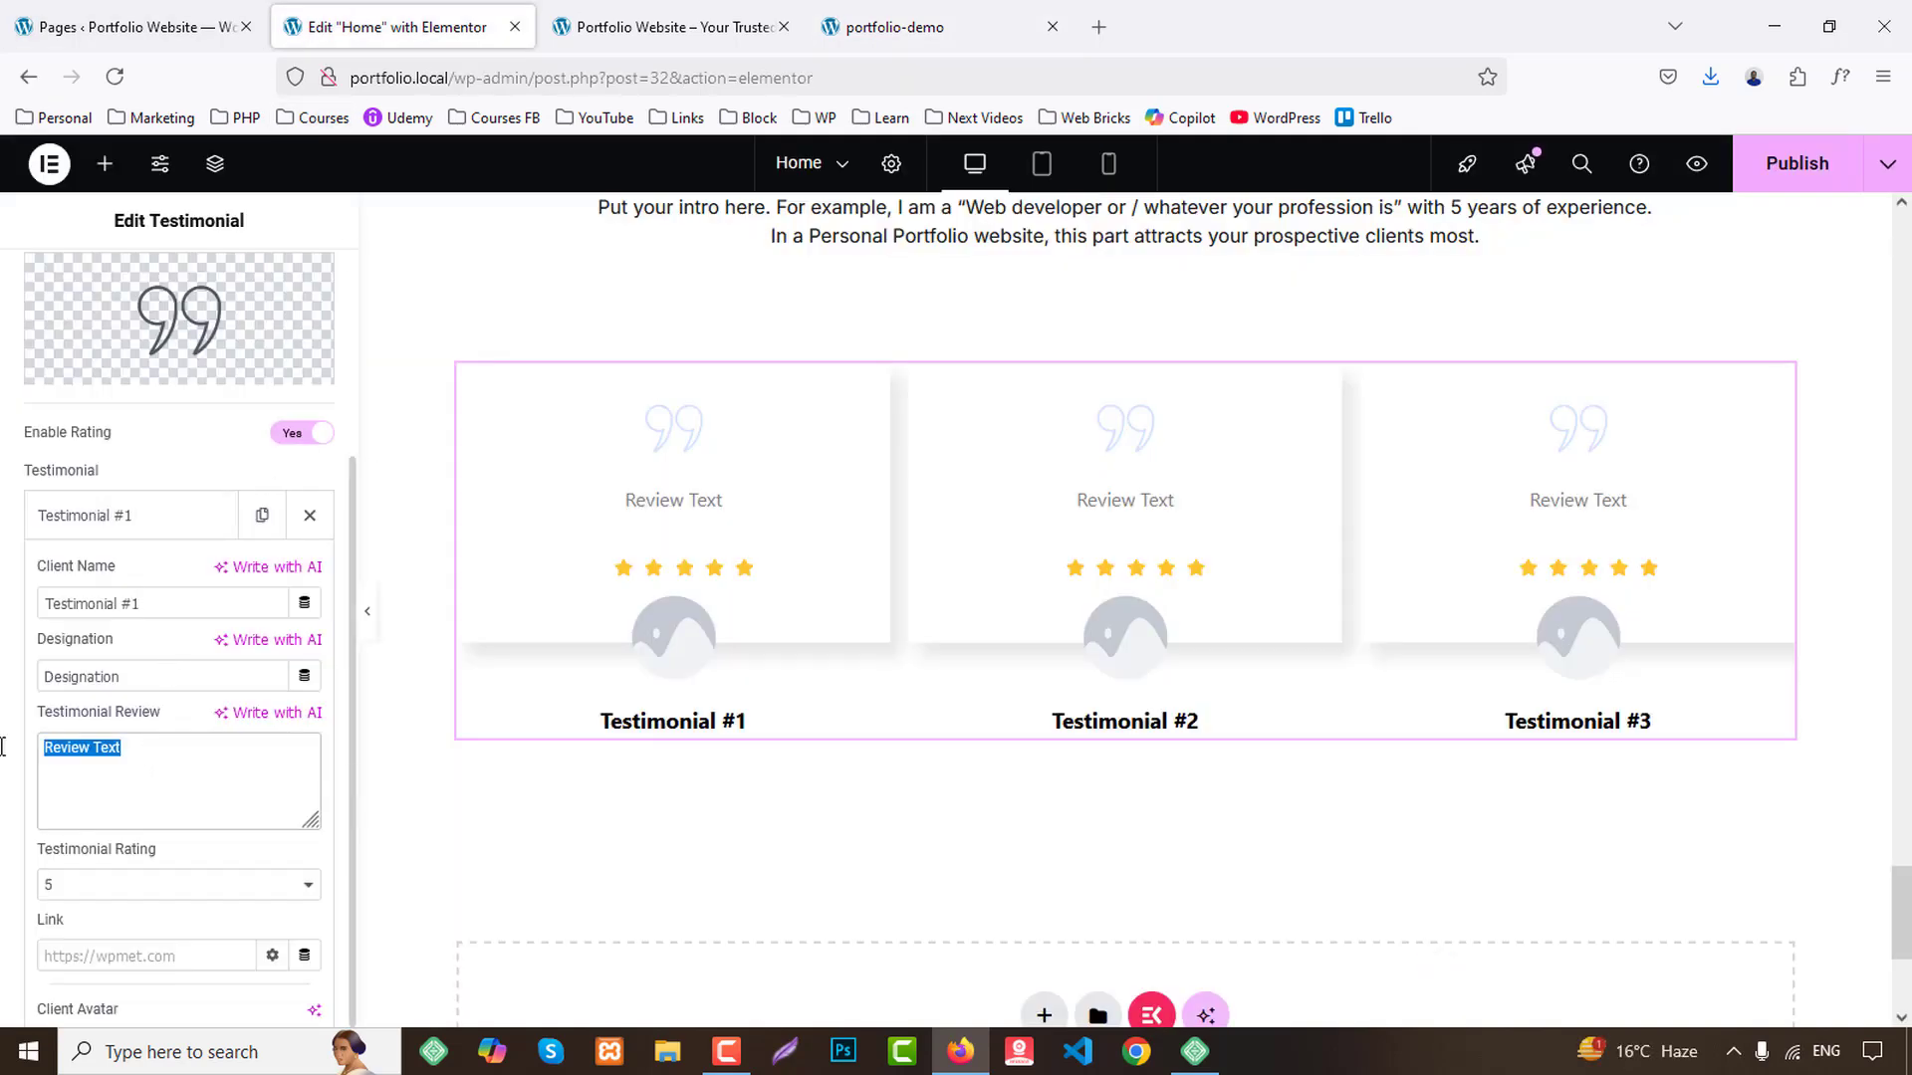
key("ctrl+v")
left_click(719, 821)
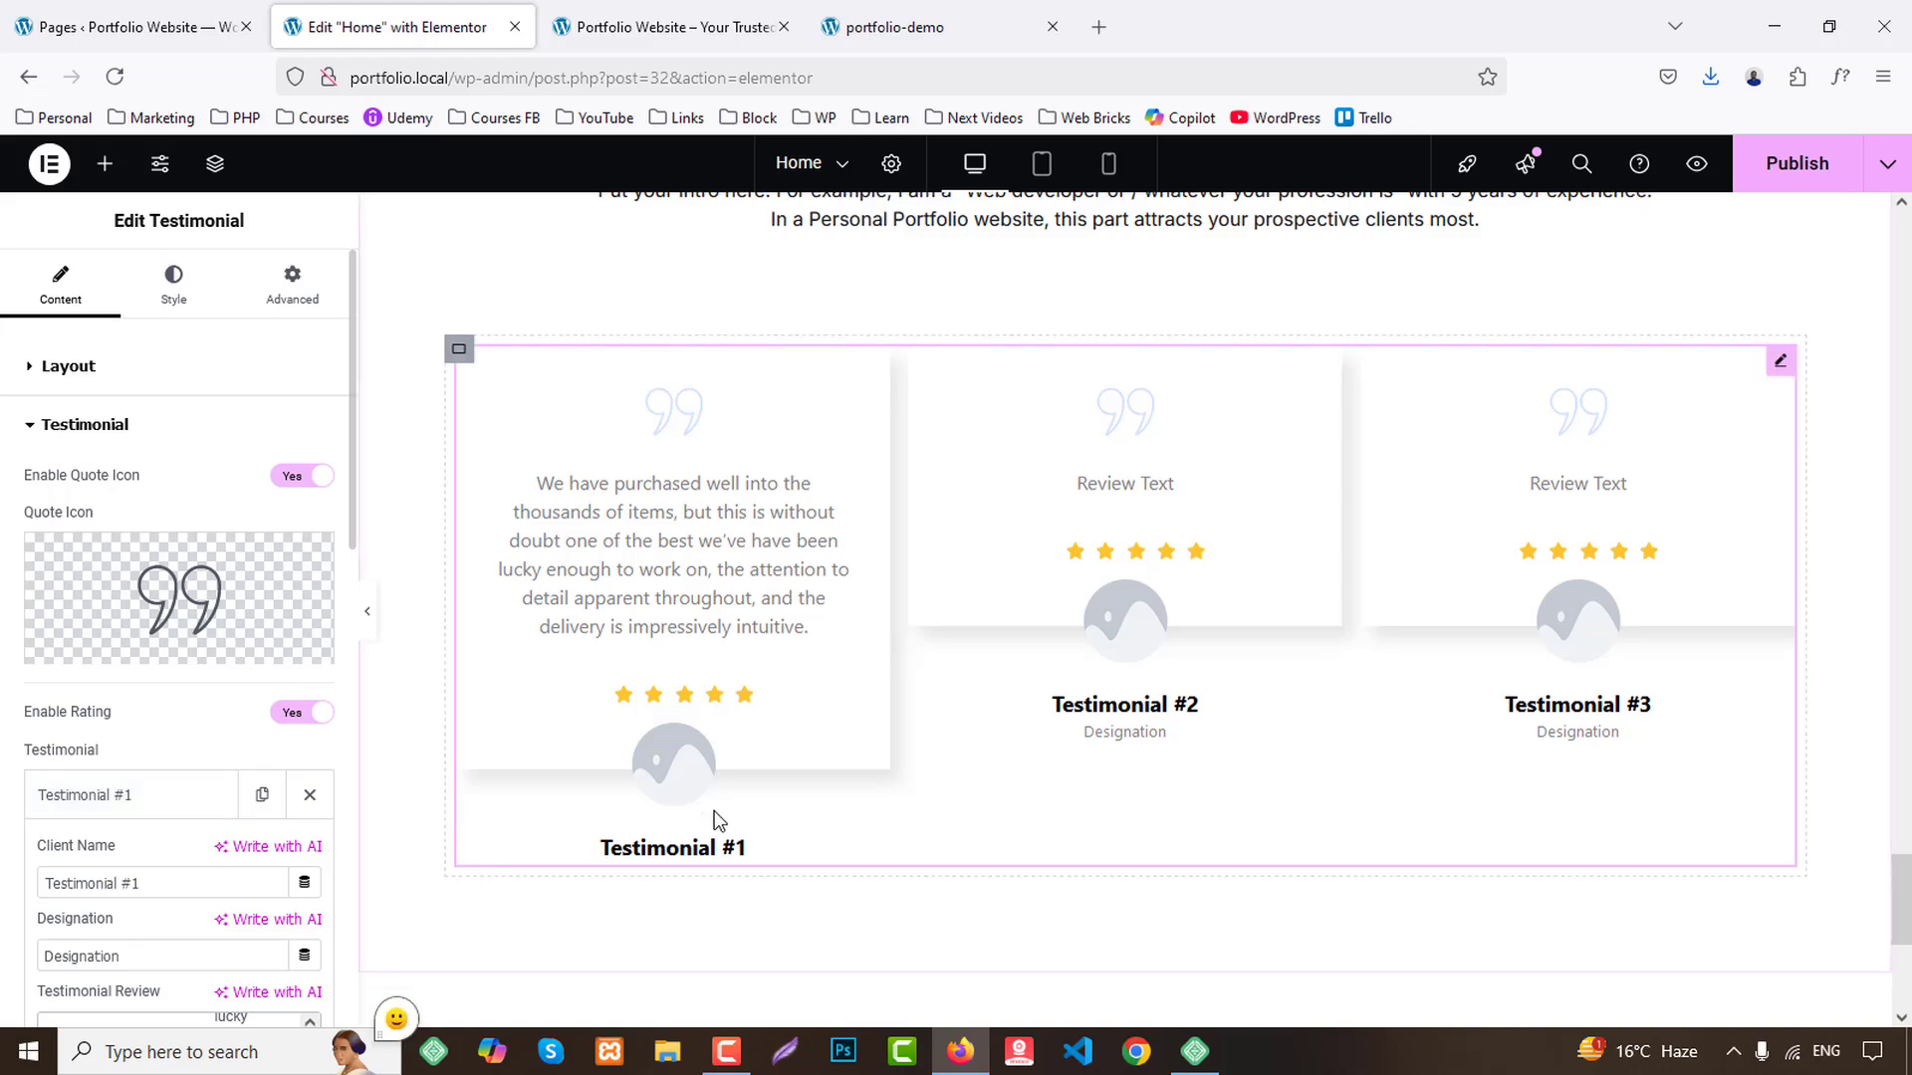
Remove the stray spaces and line breaks around "thousands of items" in Testimonial #1's review text.
scroll(719, 820, "down", 3)
scroll(164, 714, "down", 3)
scroll(165, 724, "up", 2)
scroll(206, 821, "down", 2)
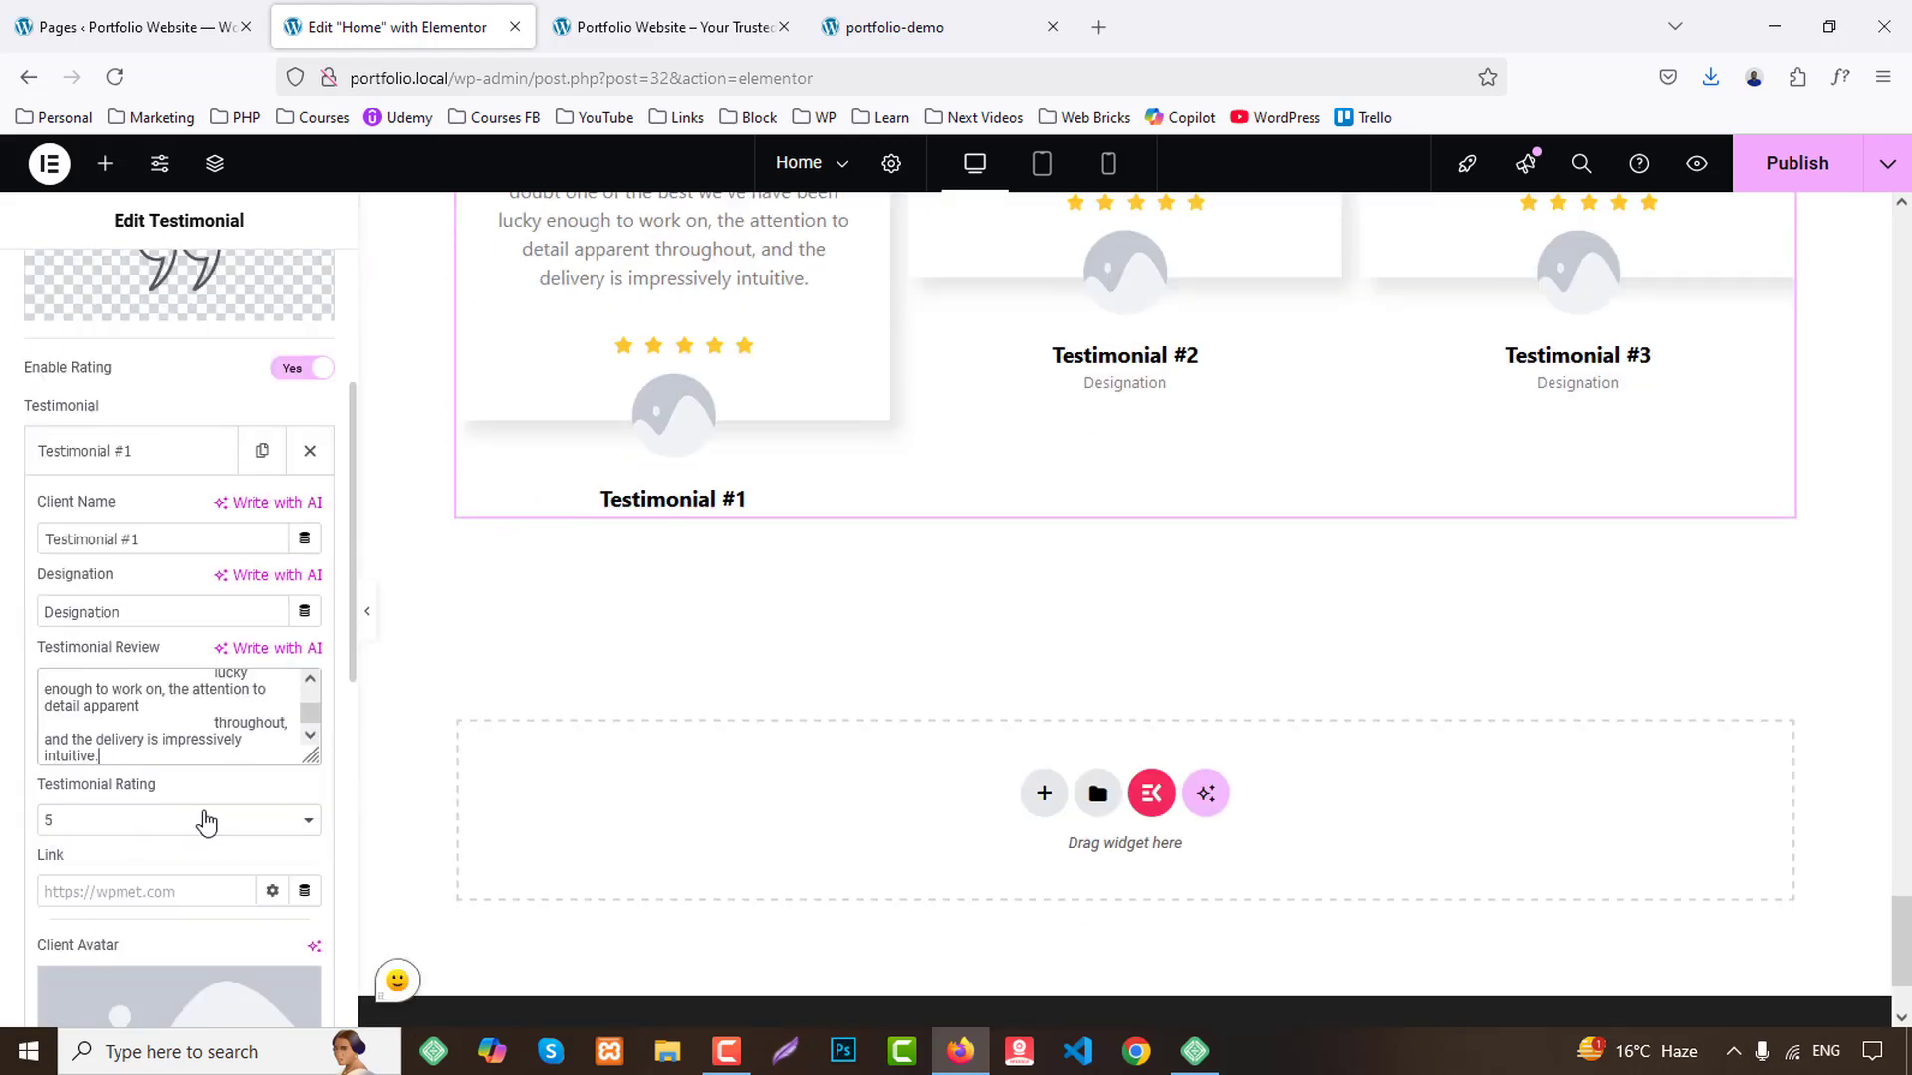
left_click_drag(312, 724, 298, 677)
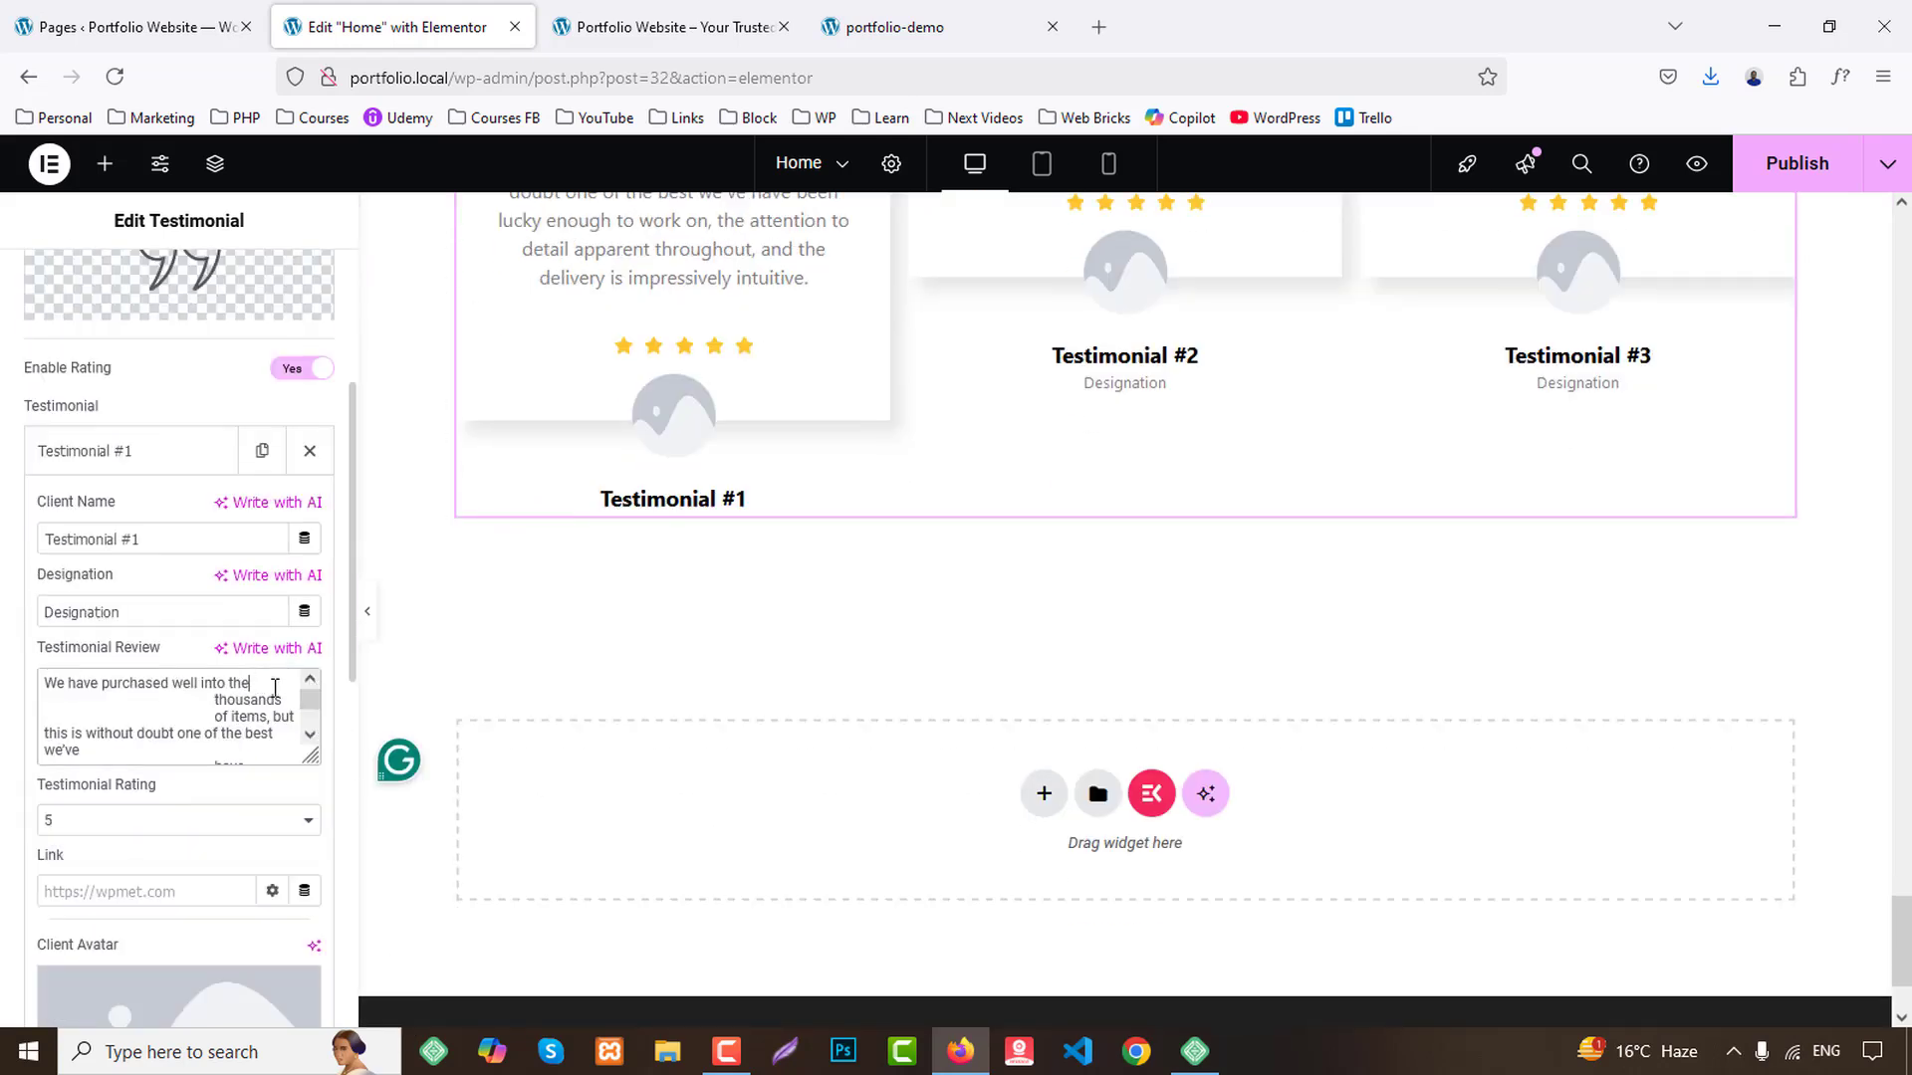
key("Delete")
left_click(160, 705)
key("Delete")
key("Delete")
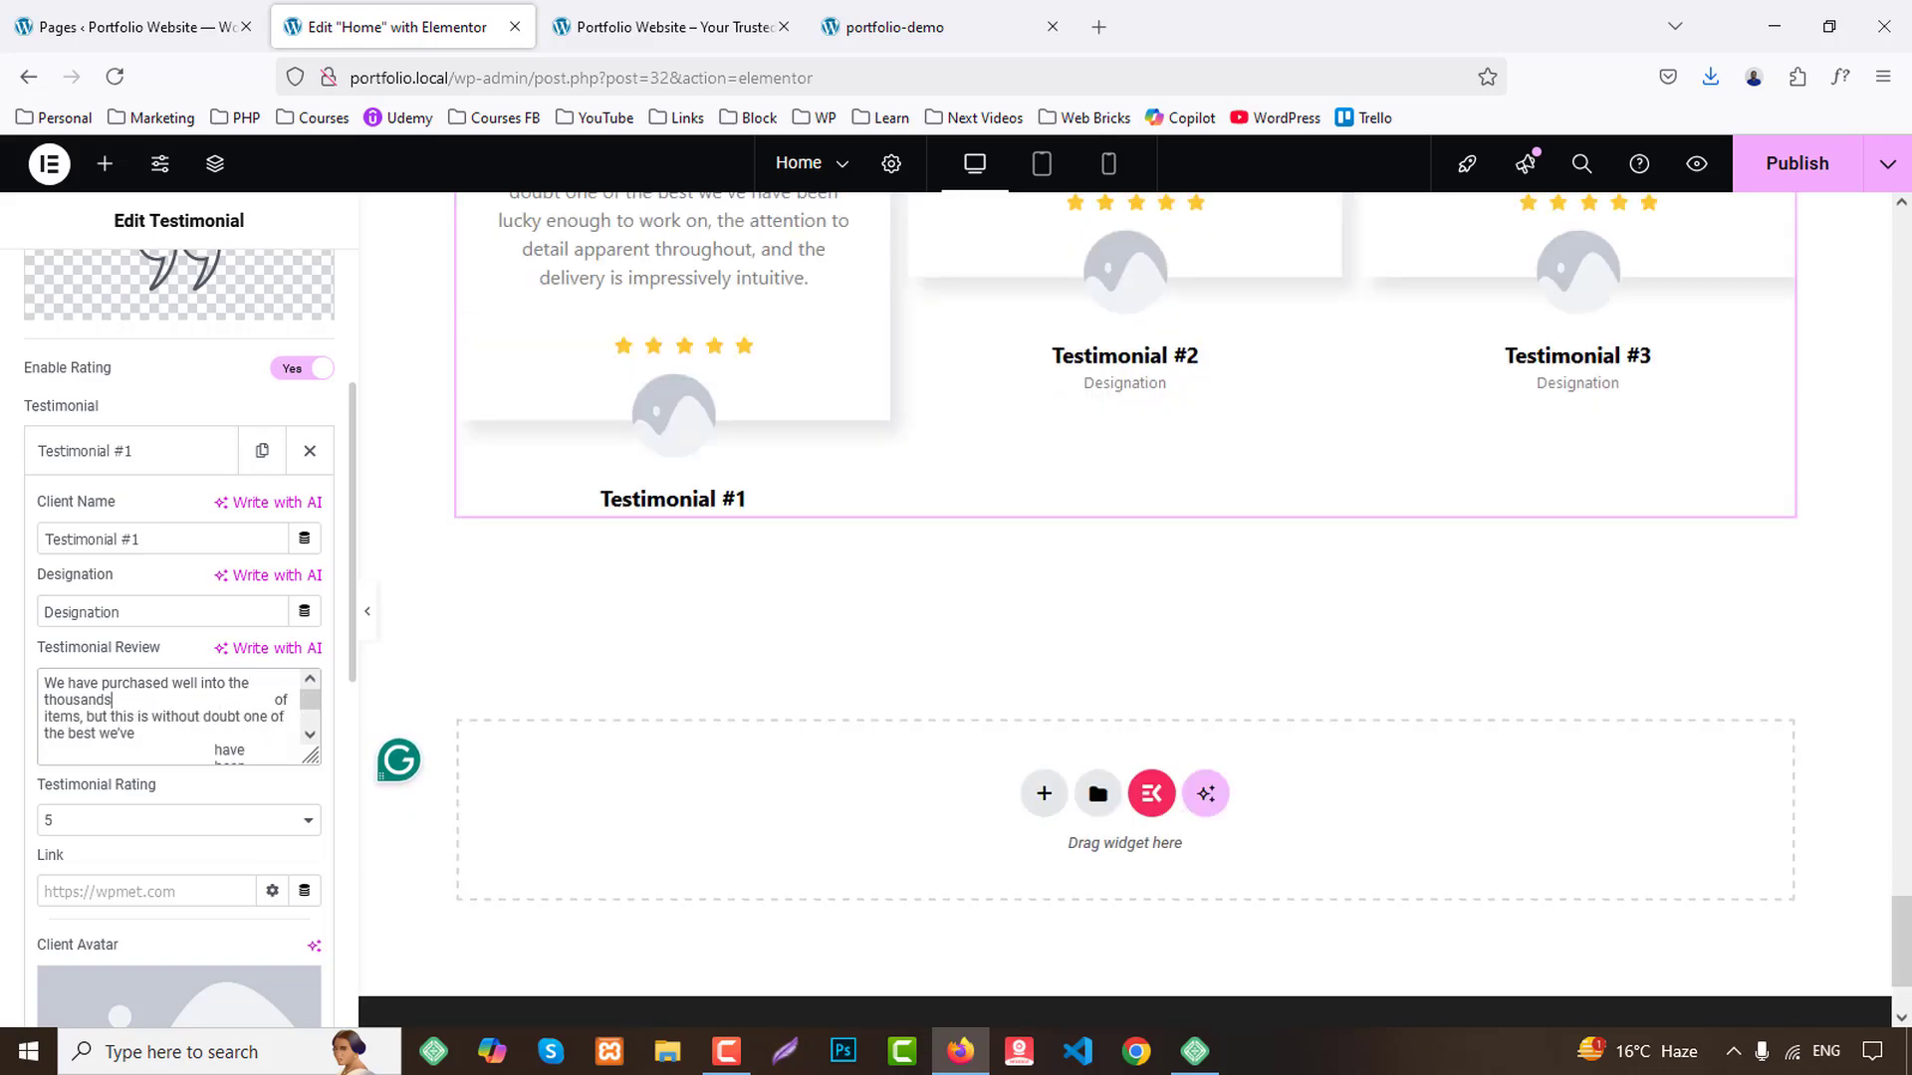
key("Delete")
key("Delete")
key("Delete")
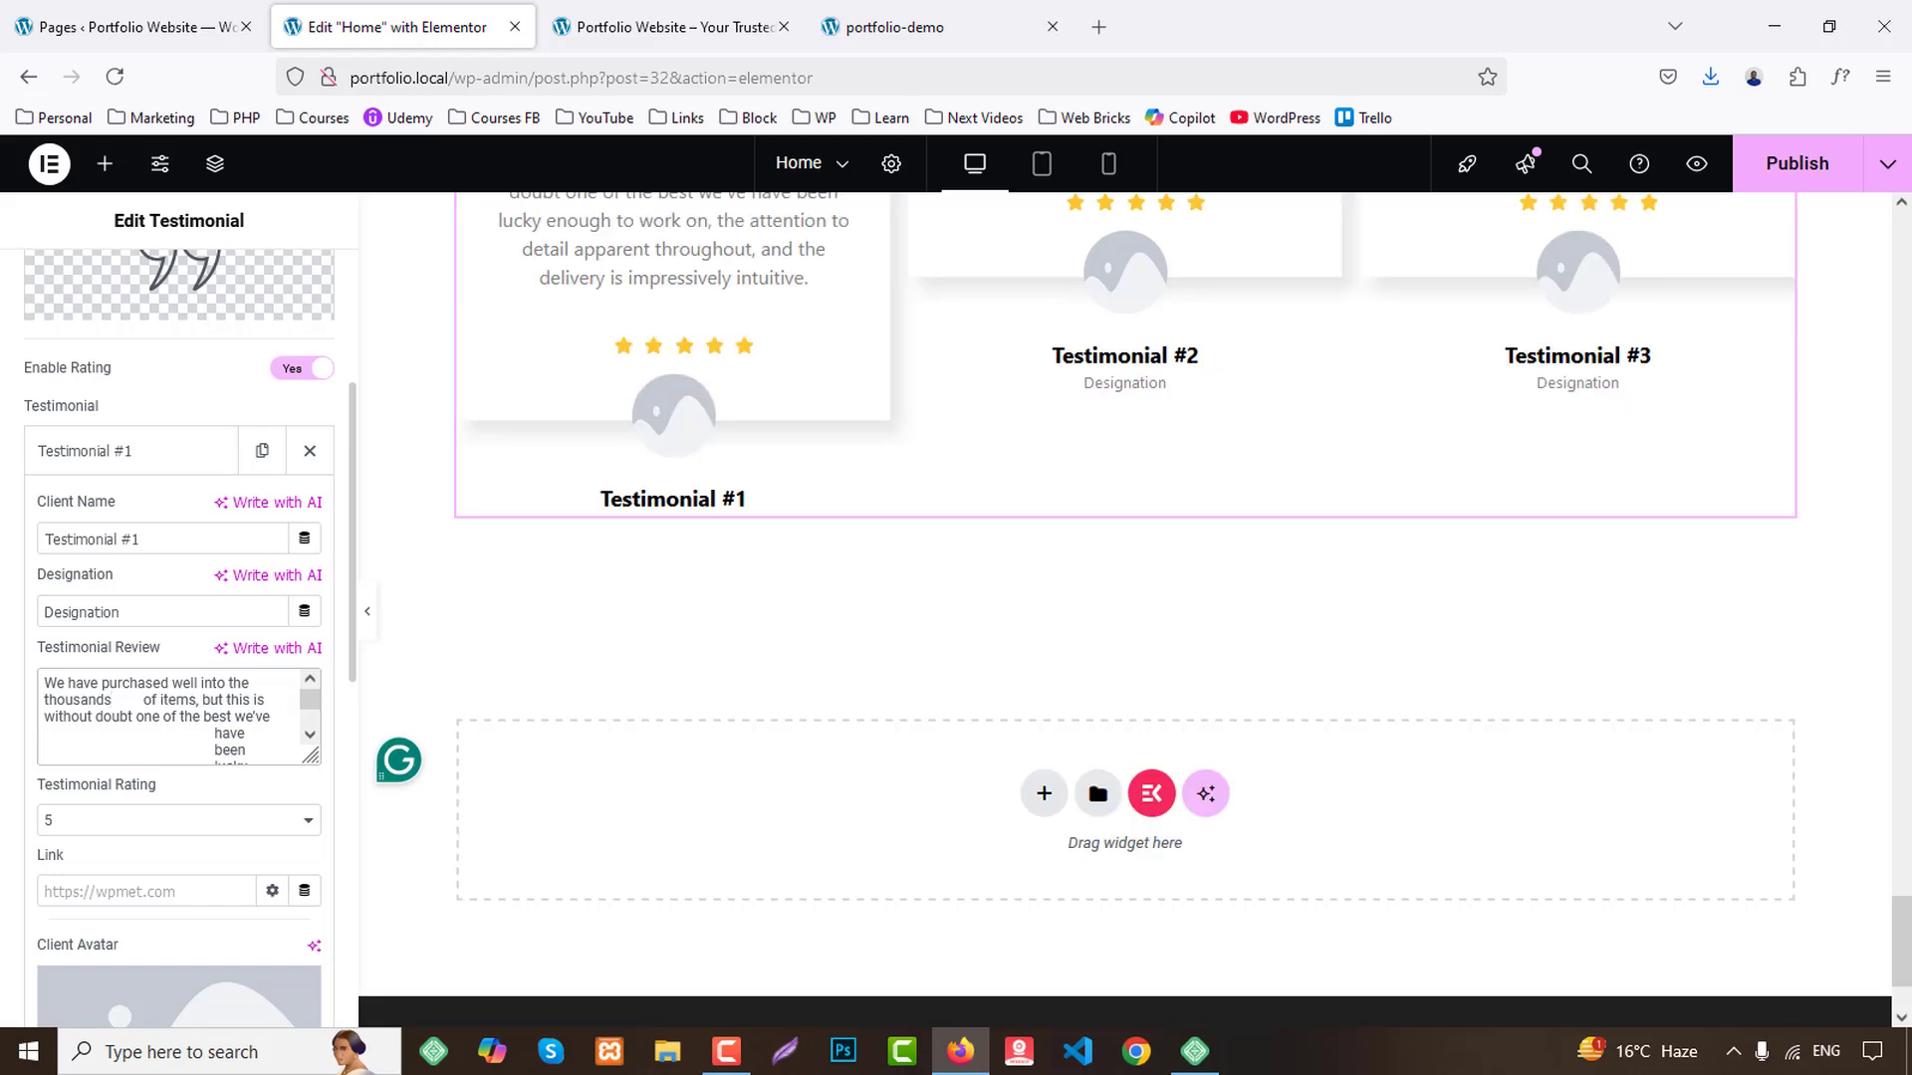
key("Delete")
key("Delete")
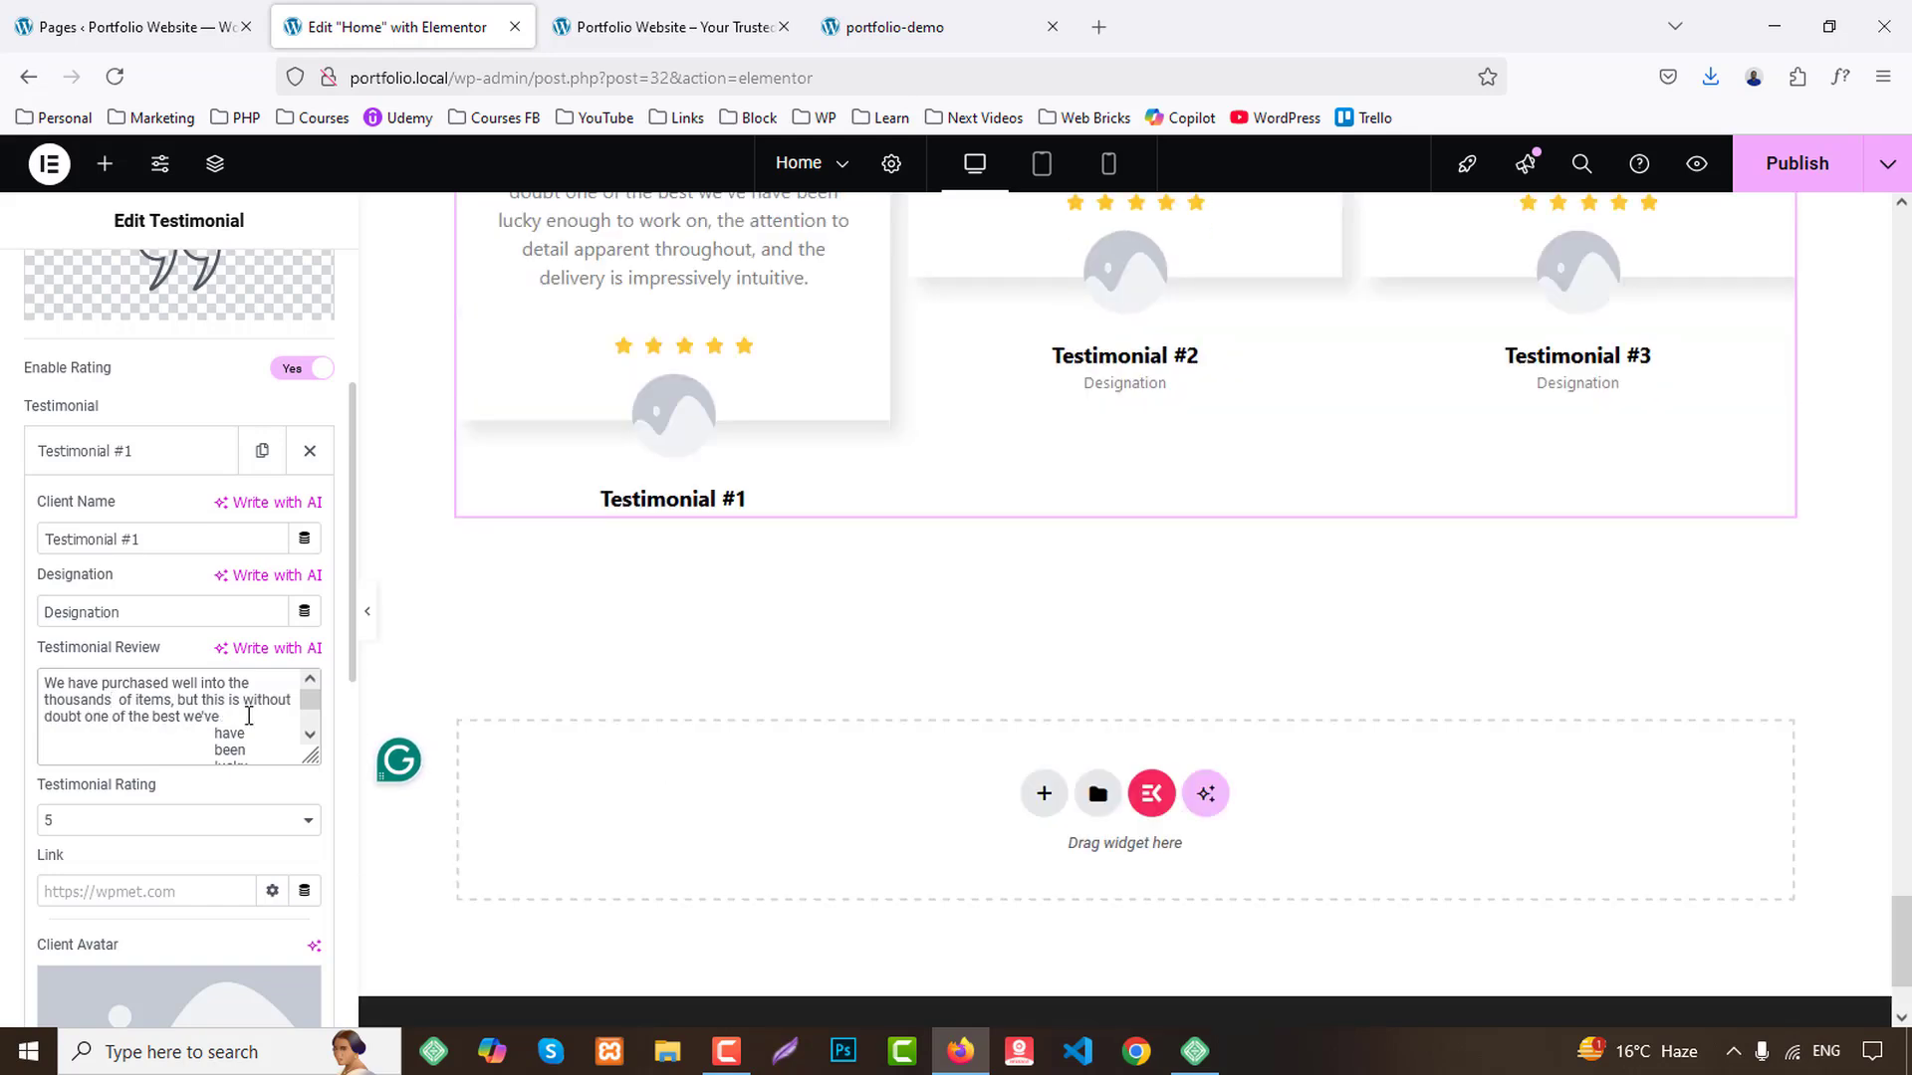
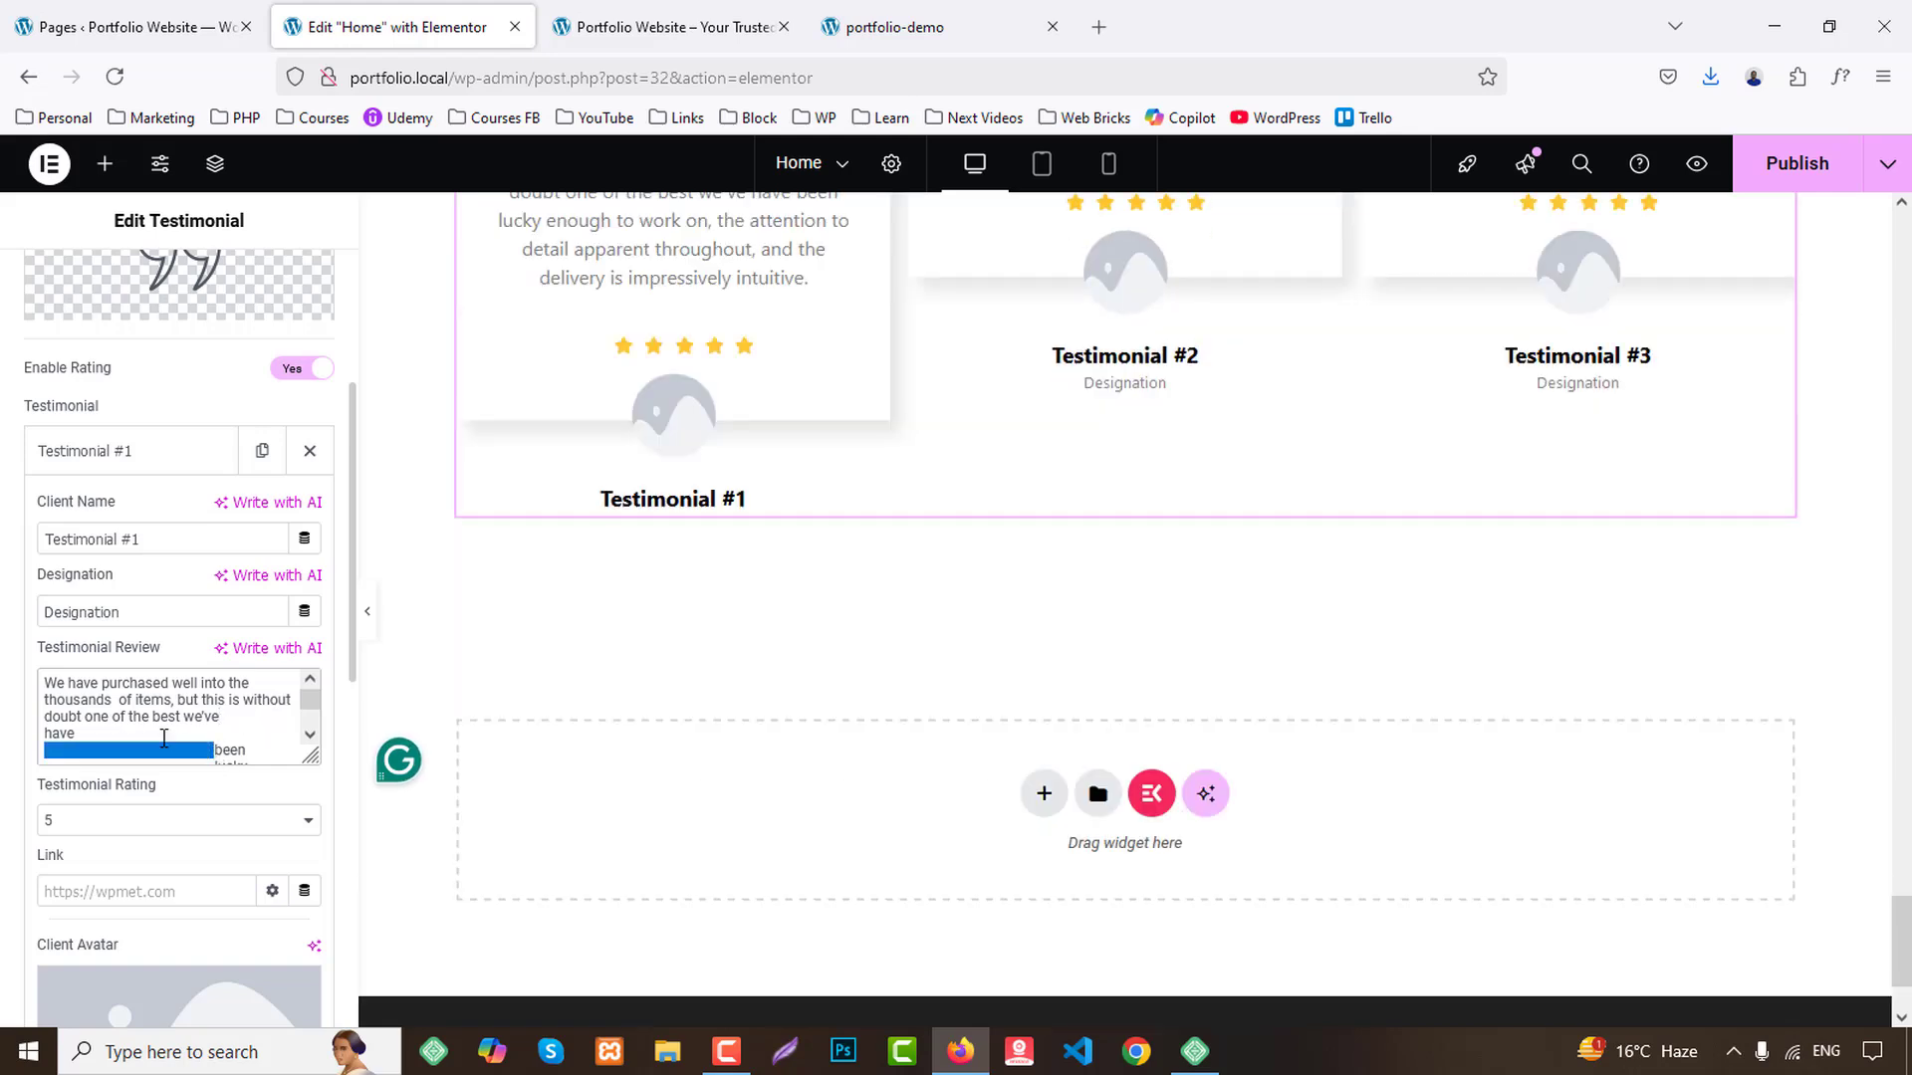
Remove the remaining stray gaps from "have been lucky" through the end of Testimonial #1's review text.
key("Delete")
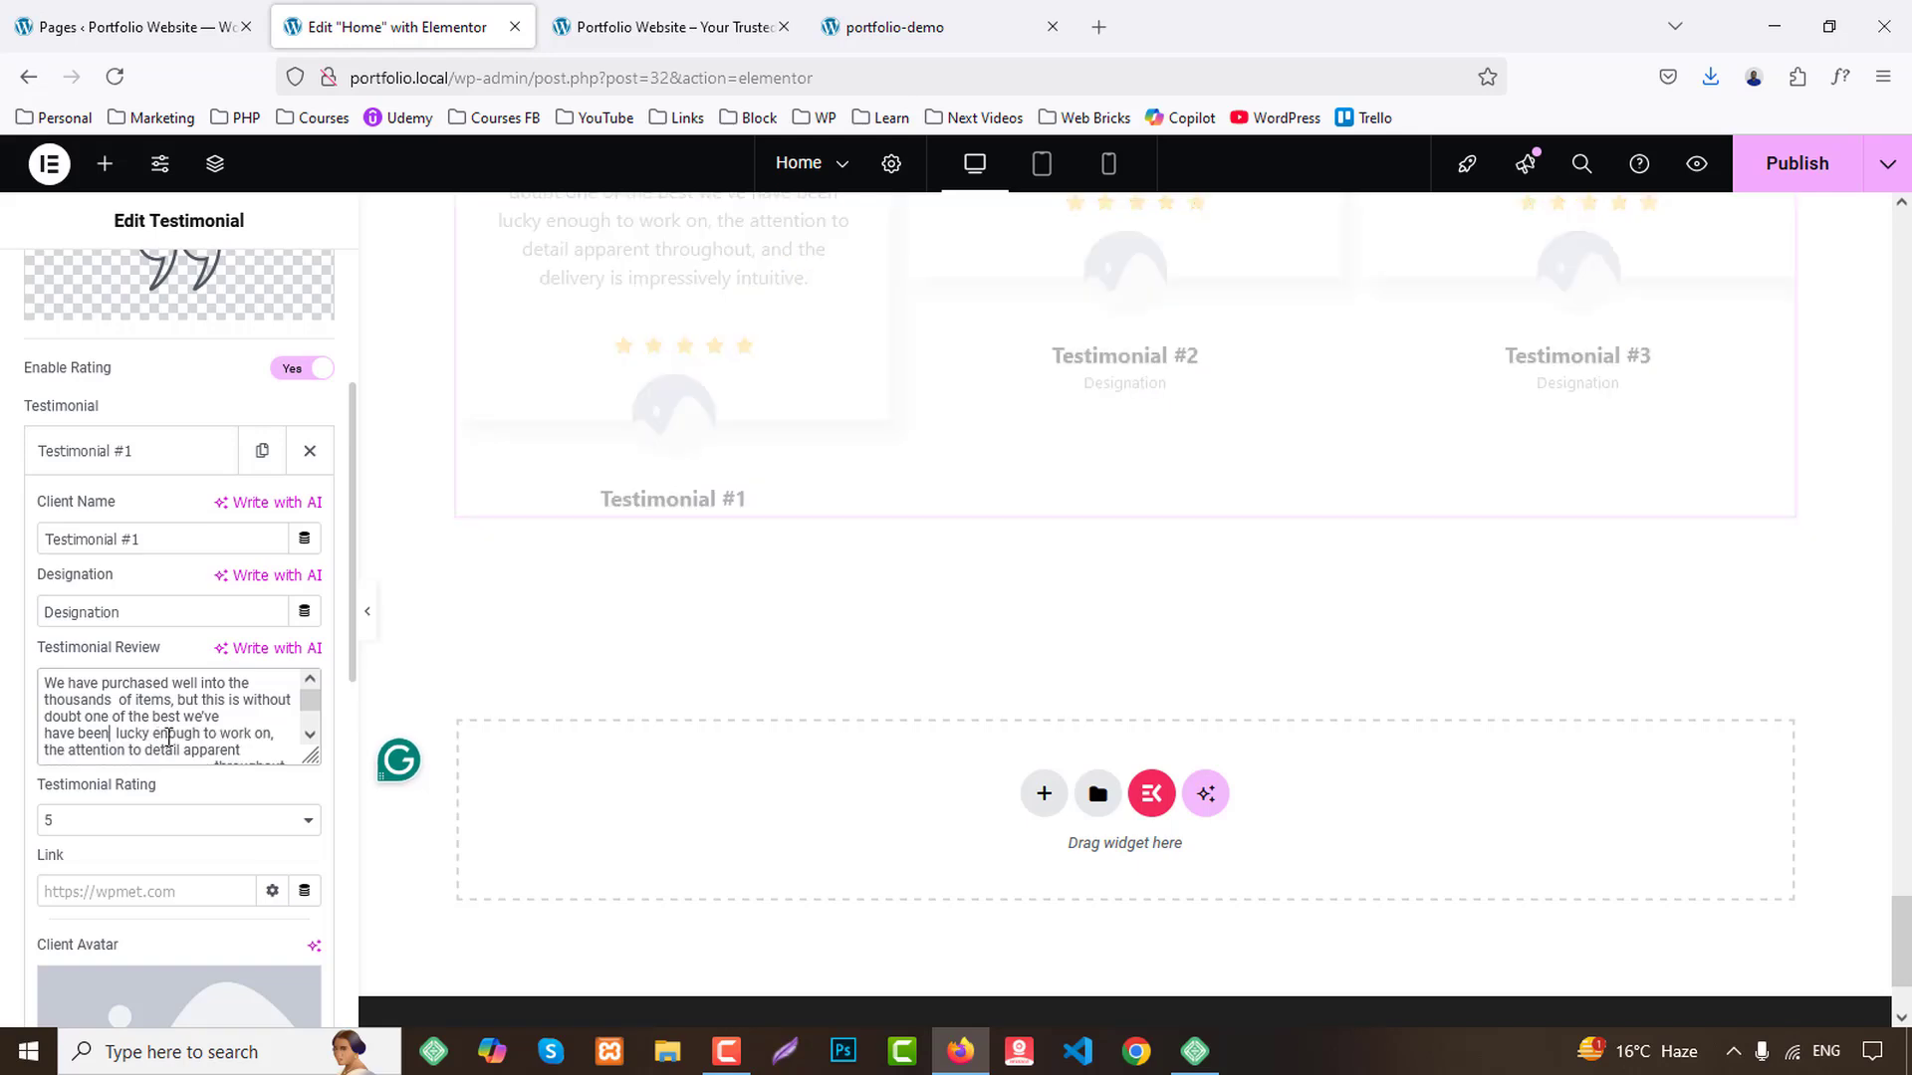
key("Delete")
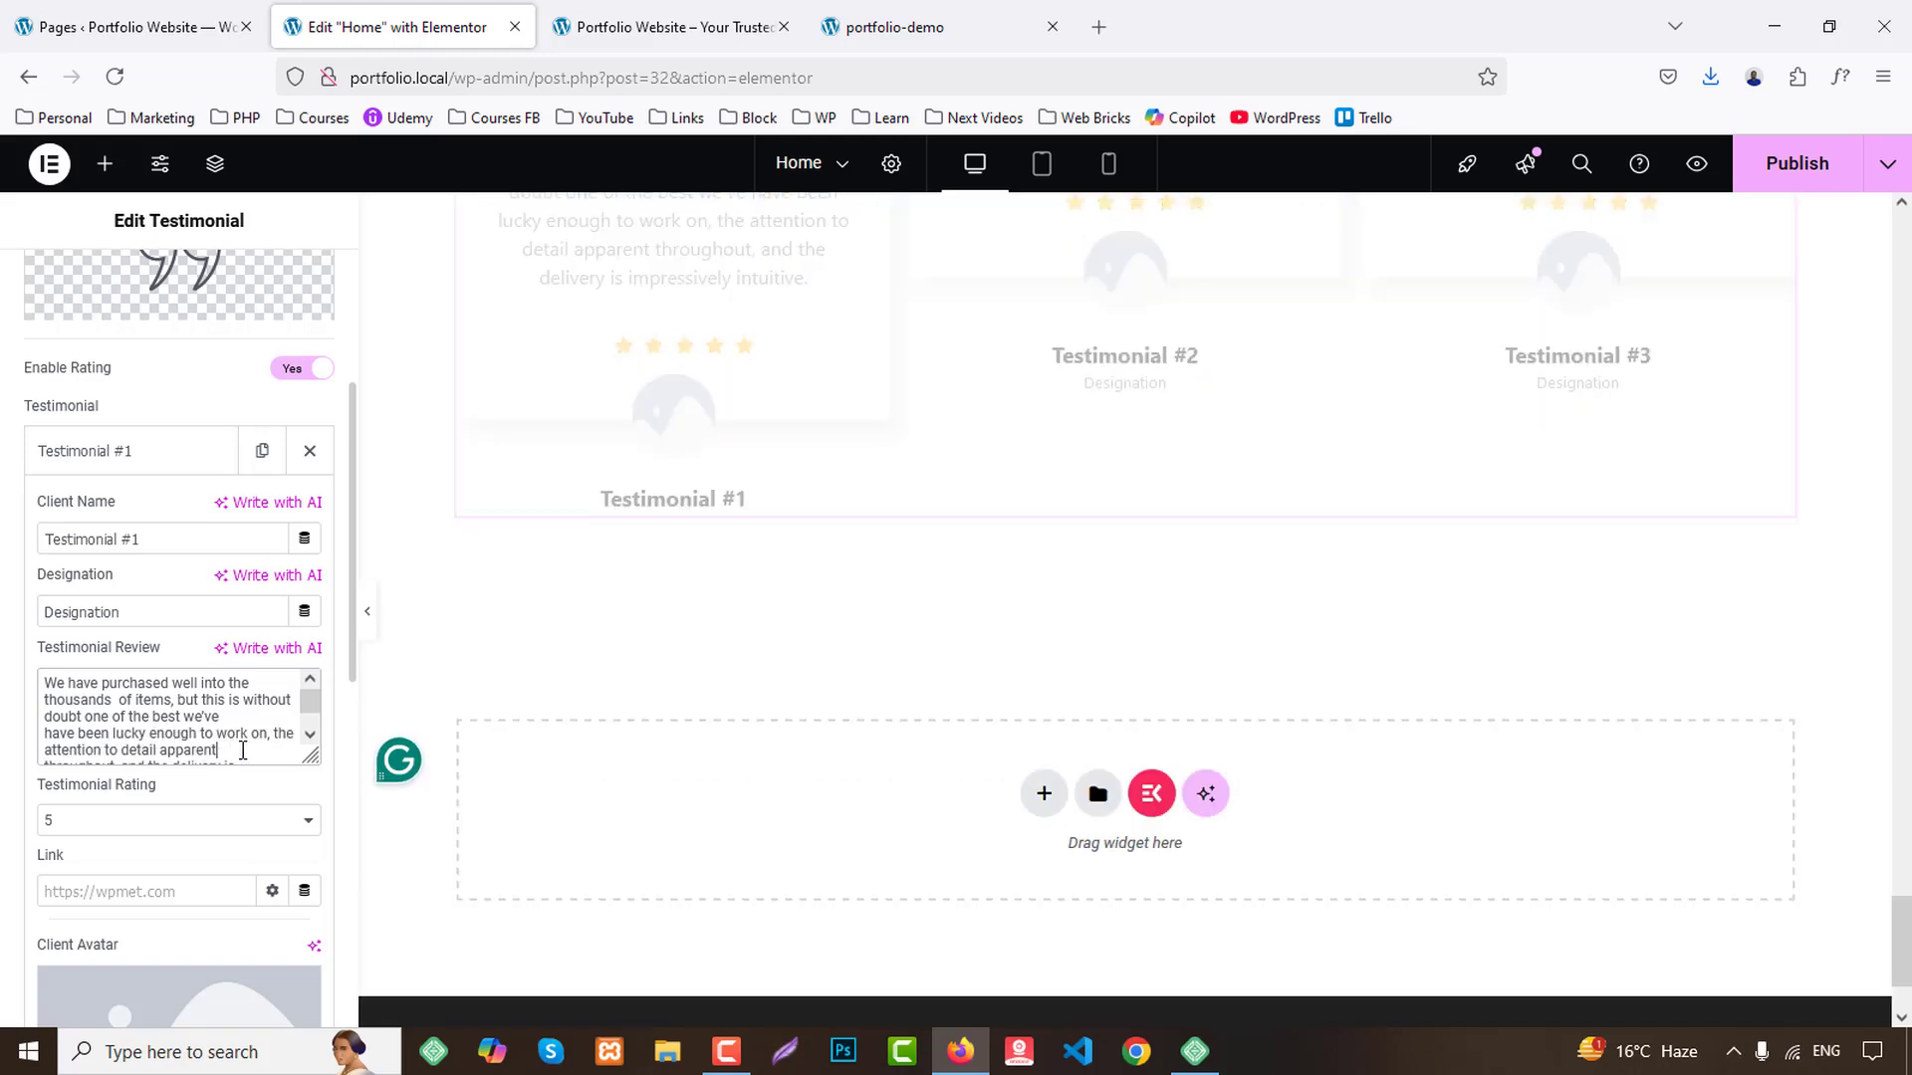
scroll(243, 714, "down", 1)
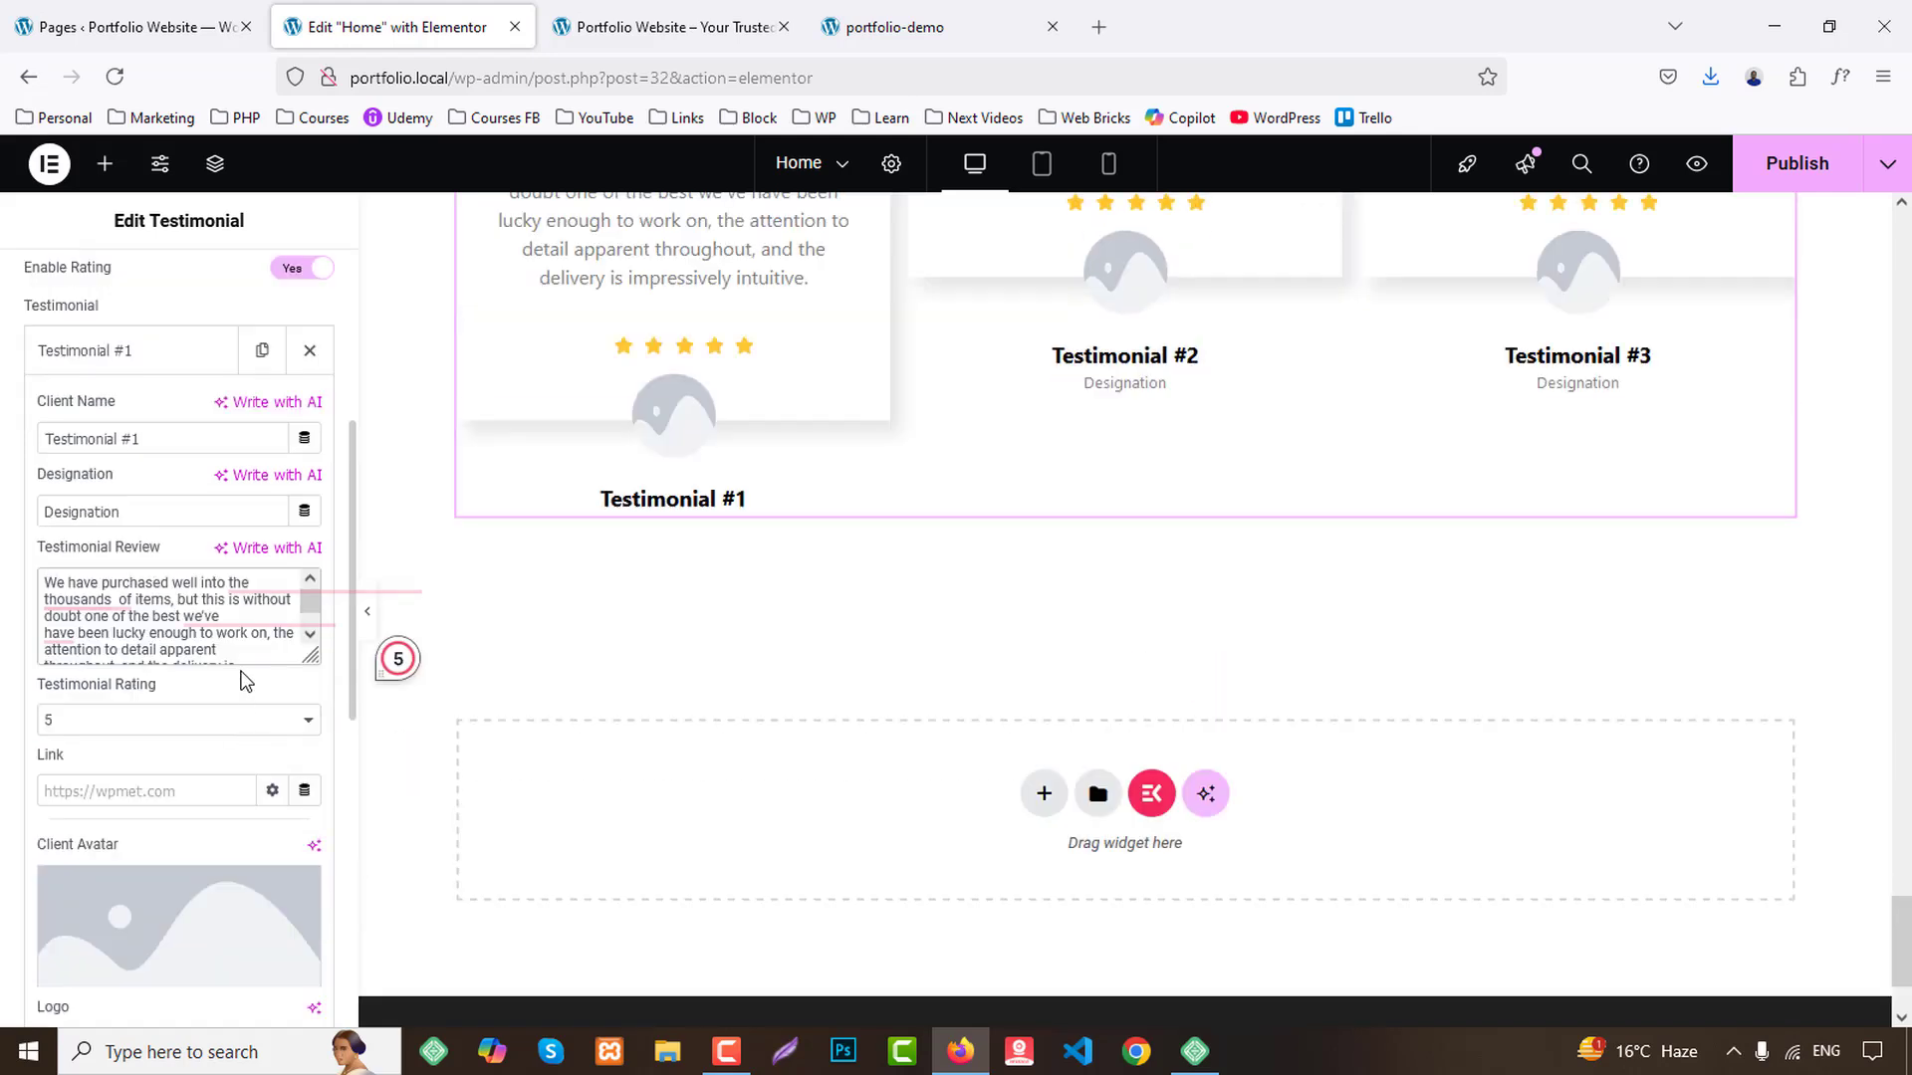
left_click_drag(310, 603, 312, 620)
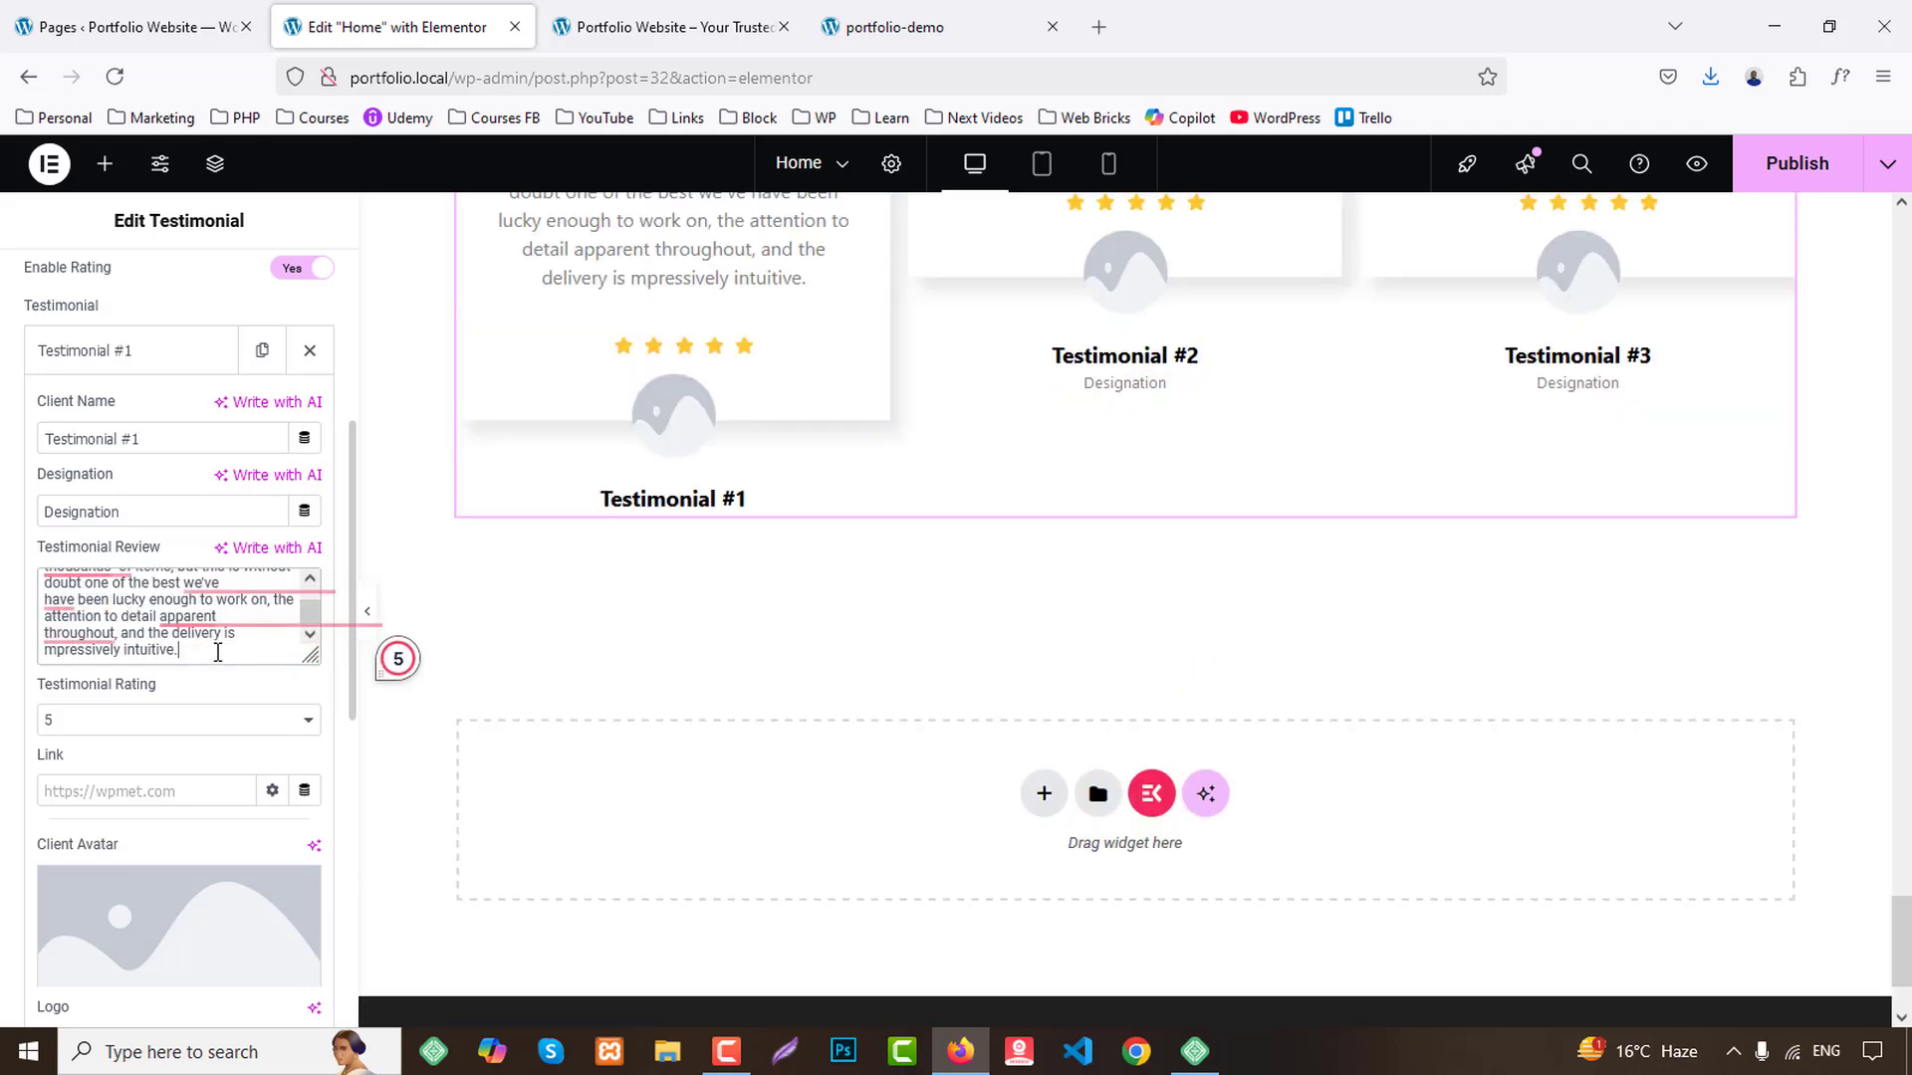
Copy Testimonial #1's cleaned review text, close the item and duplicate the Testimonial #3 item.
key("ctrl+a")
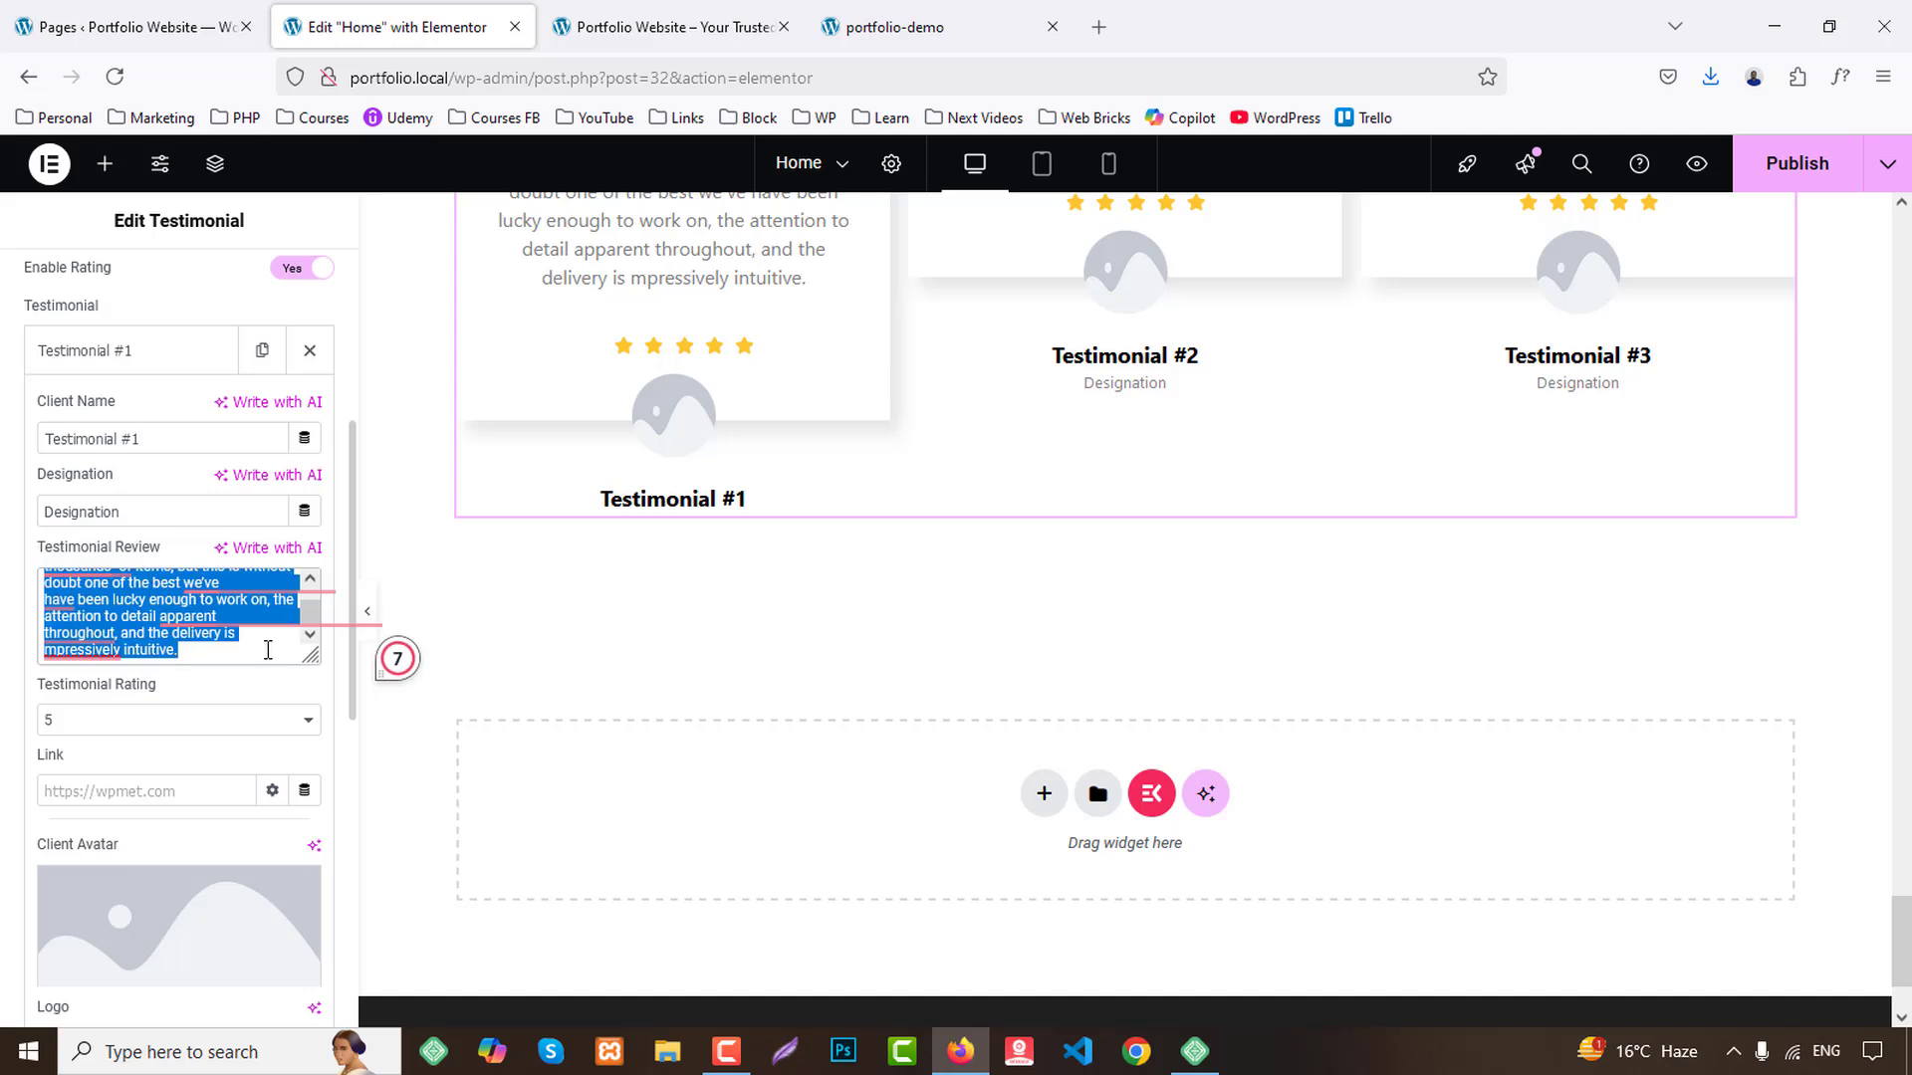
left_click(134, 358)
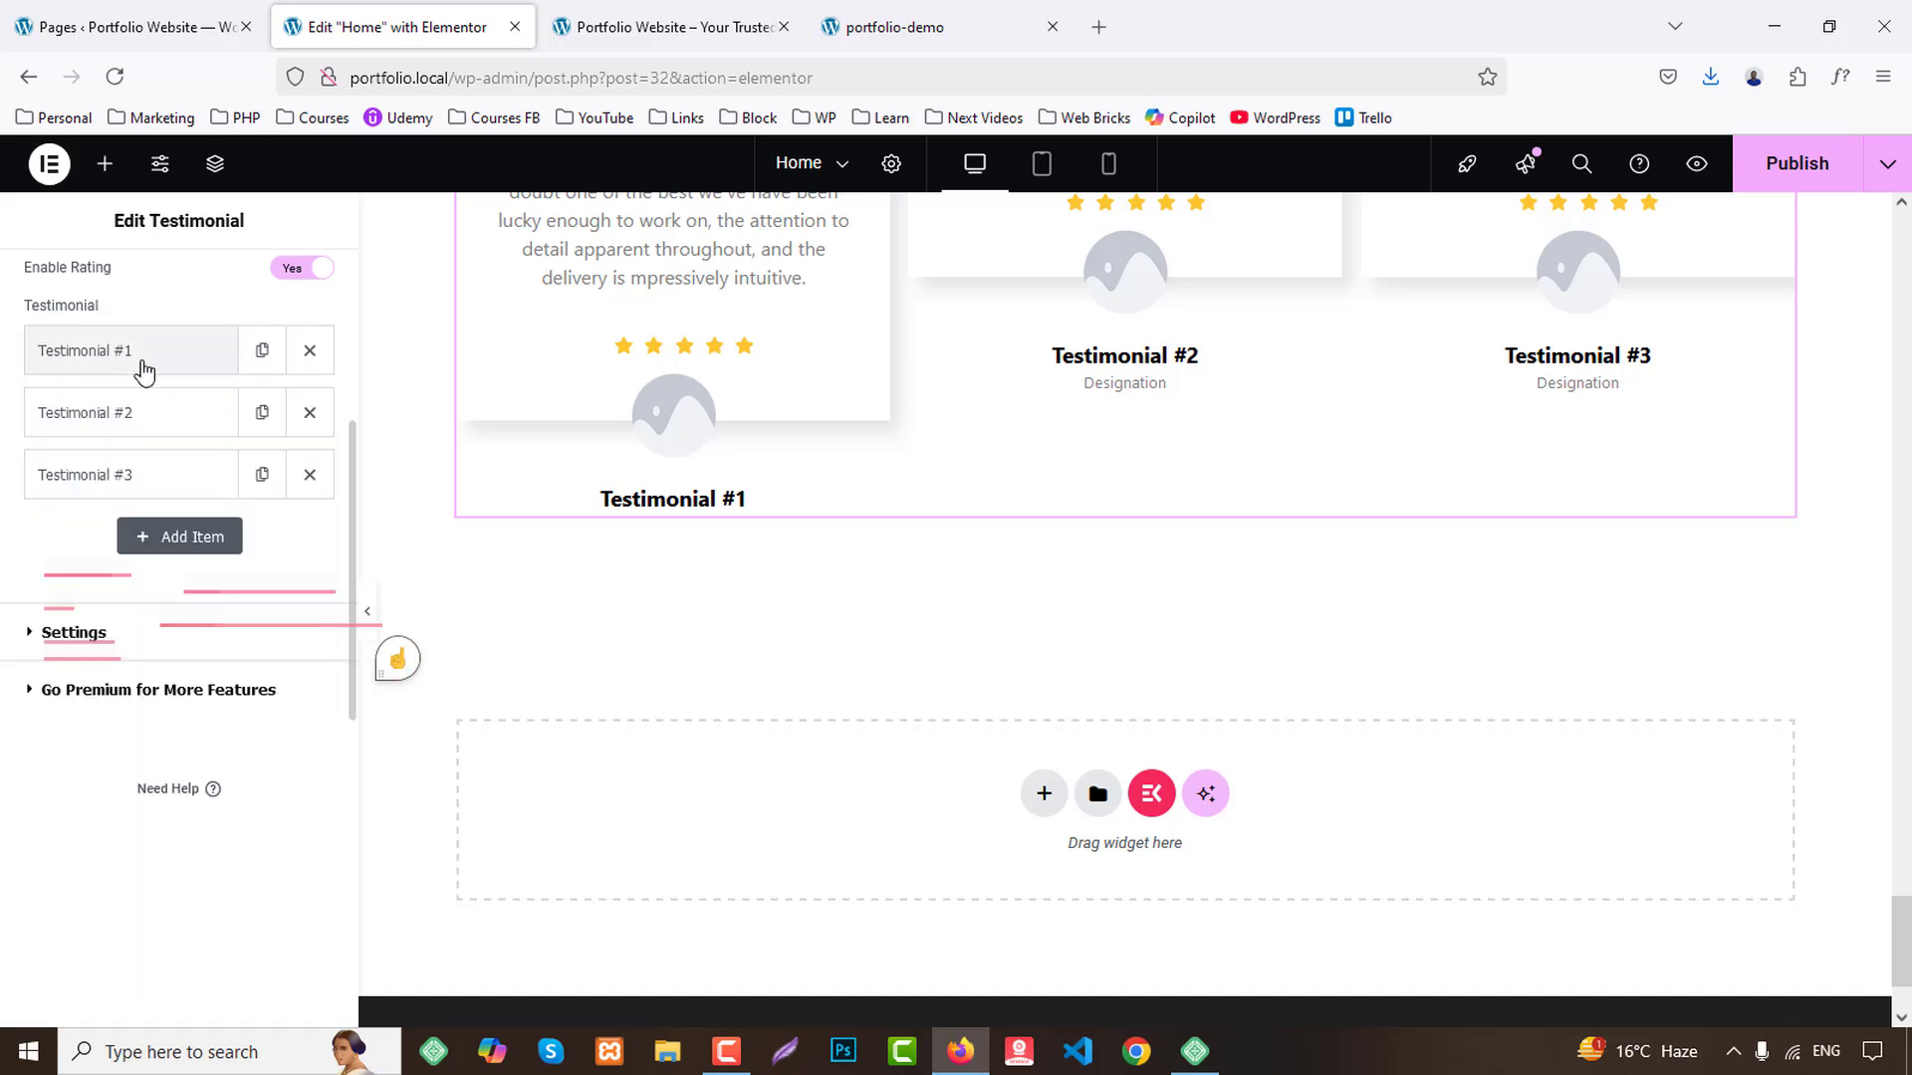
left_click(262, 474)
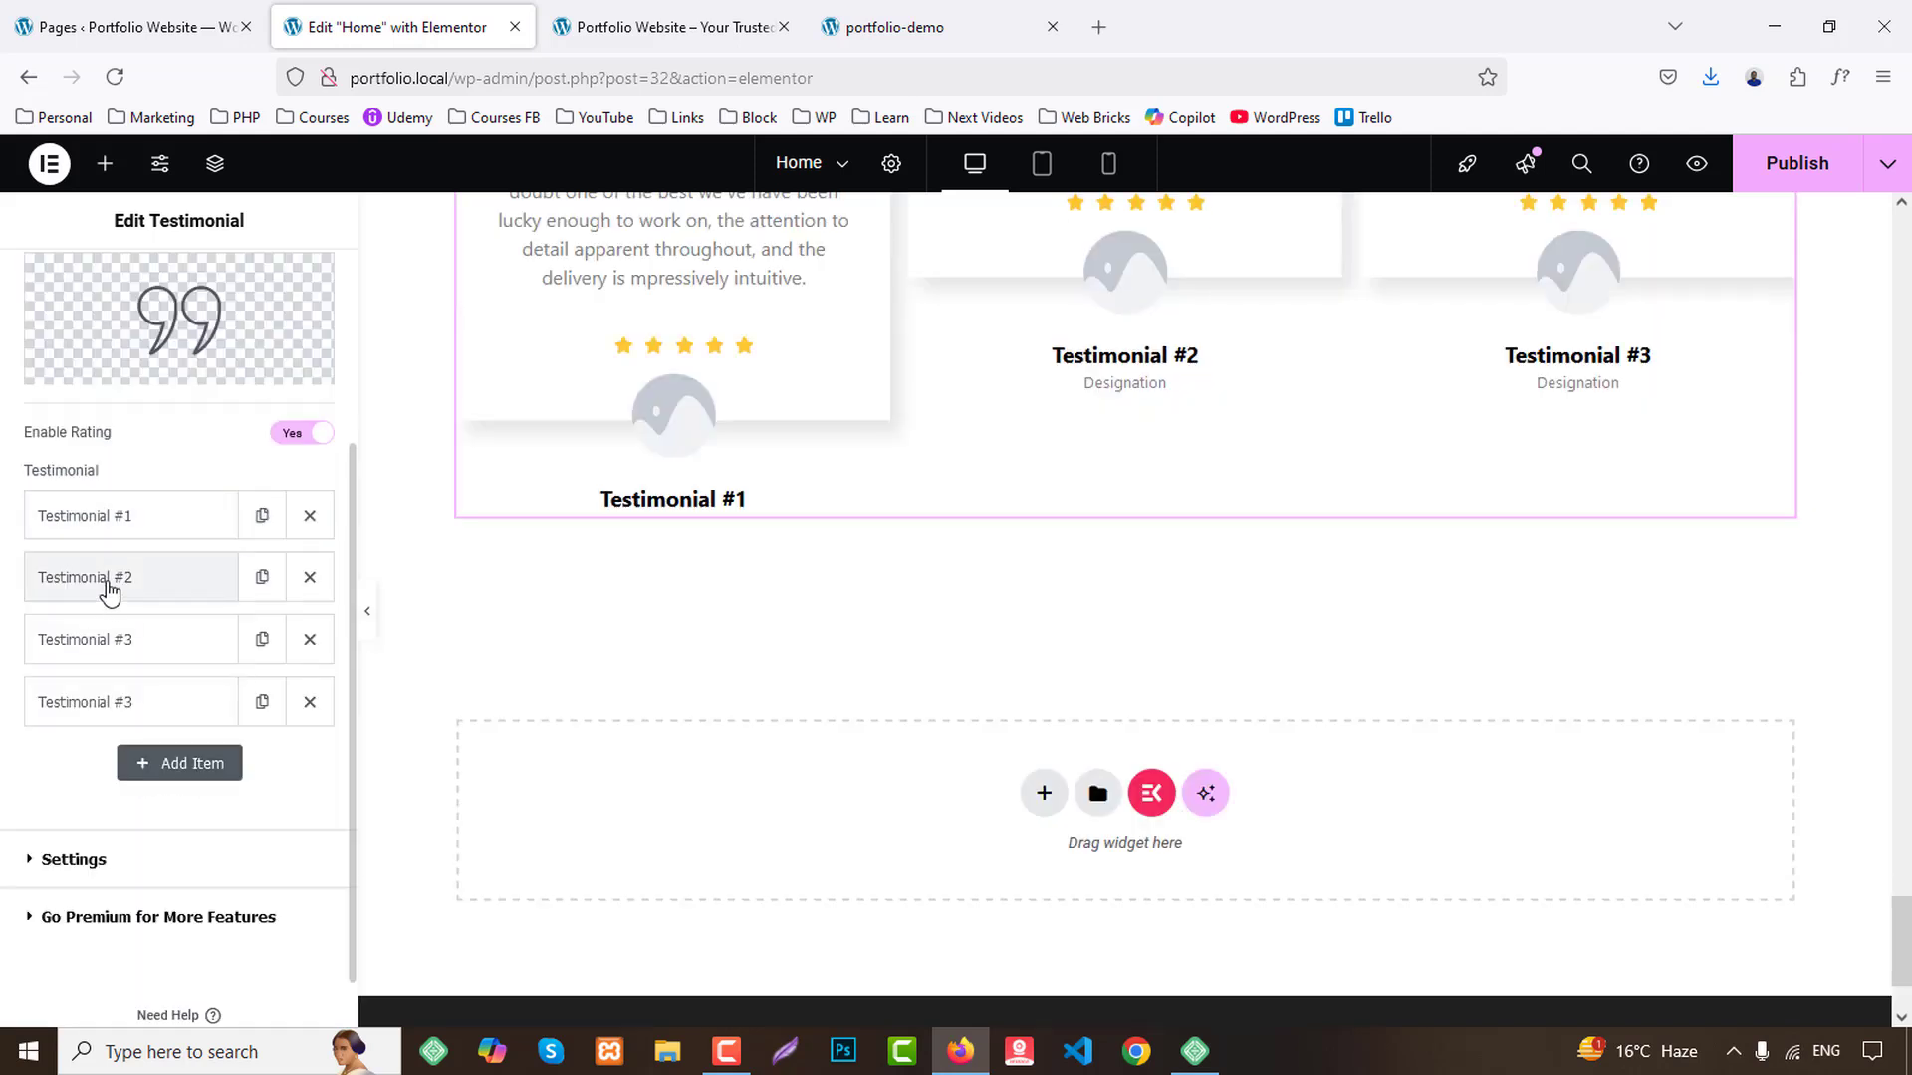
Replace the review text of Testimonial #2 with the copied review.
left_click(111, 583)
scroll(118, 608, "down", 3)
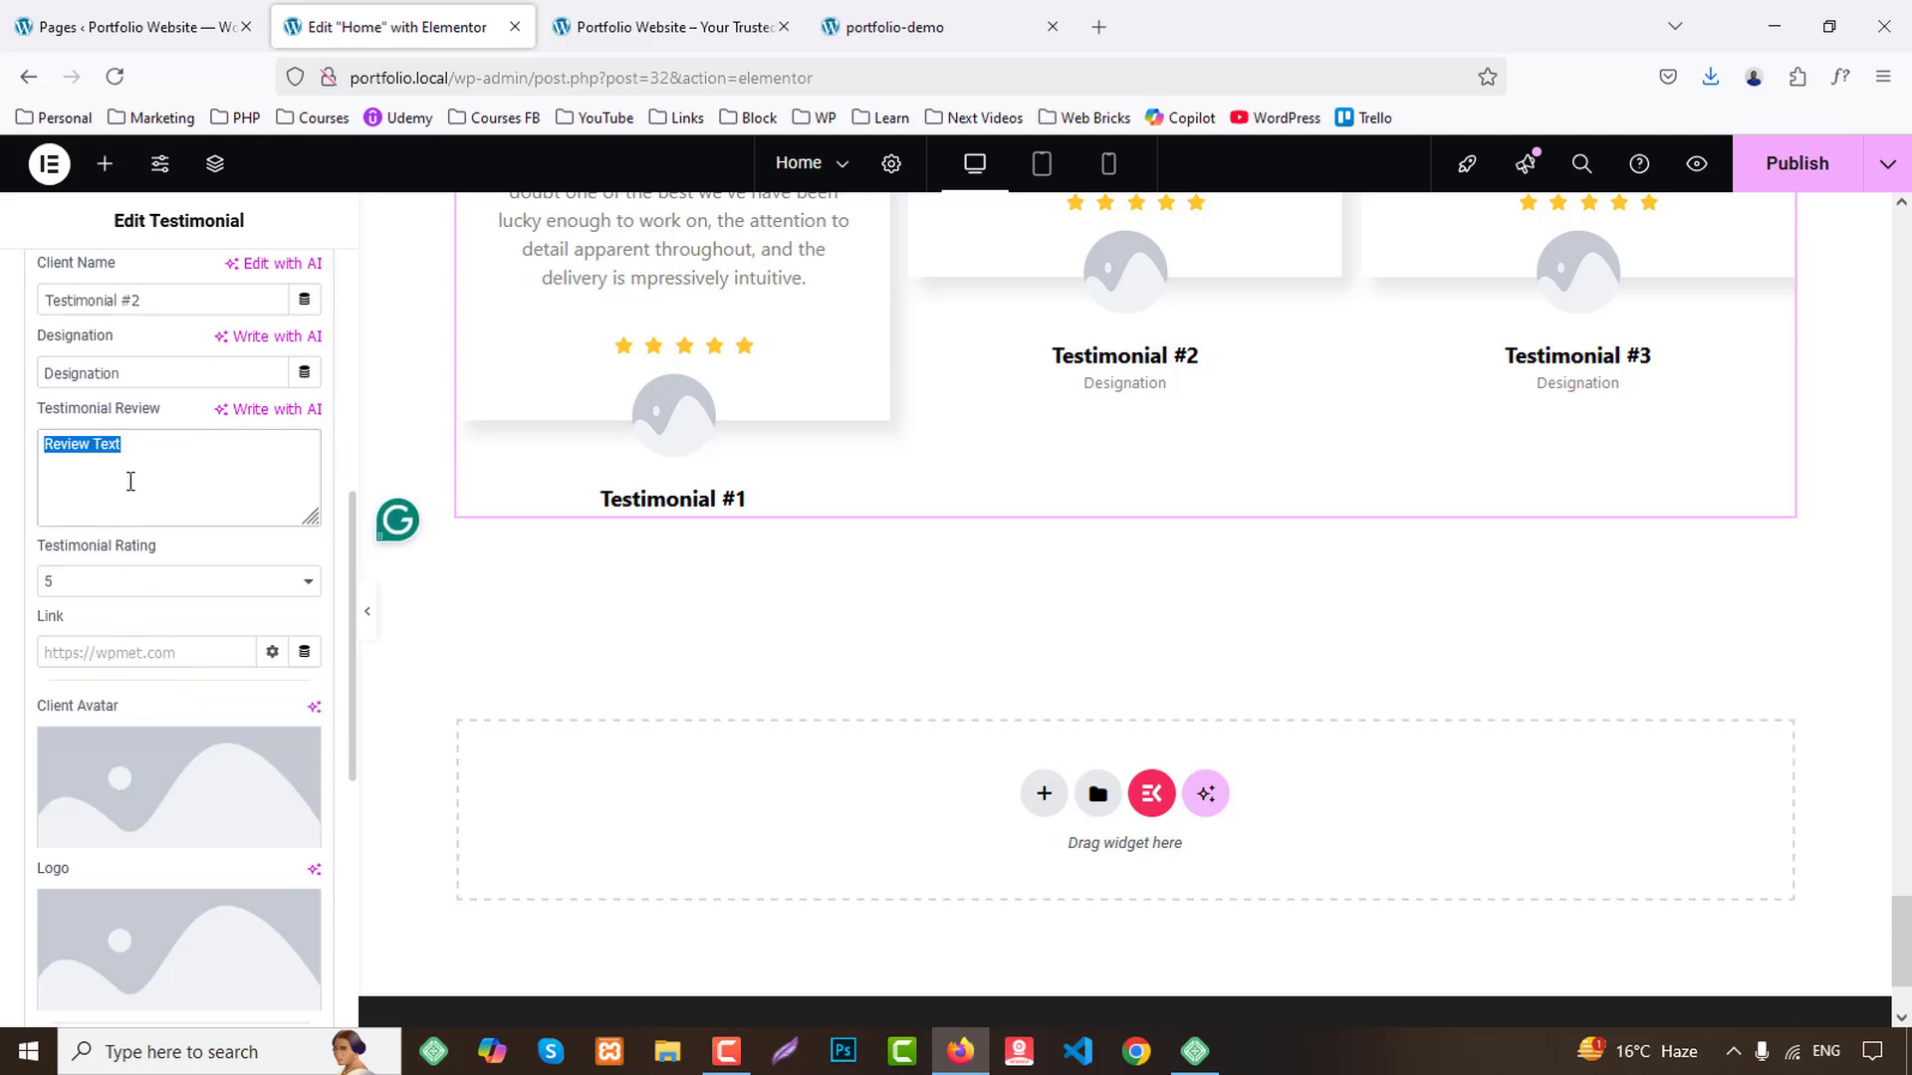
key("ctrl+v")
Replace the placeholder review text in both Testimonial #3 items with the copied review.
scroll(120, 697, "down", 3)
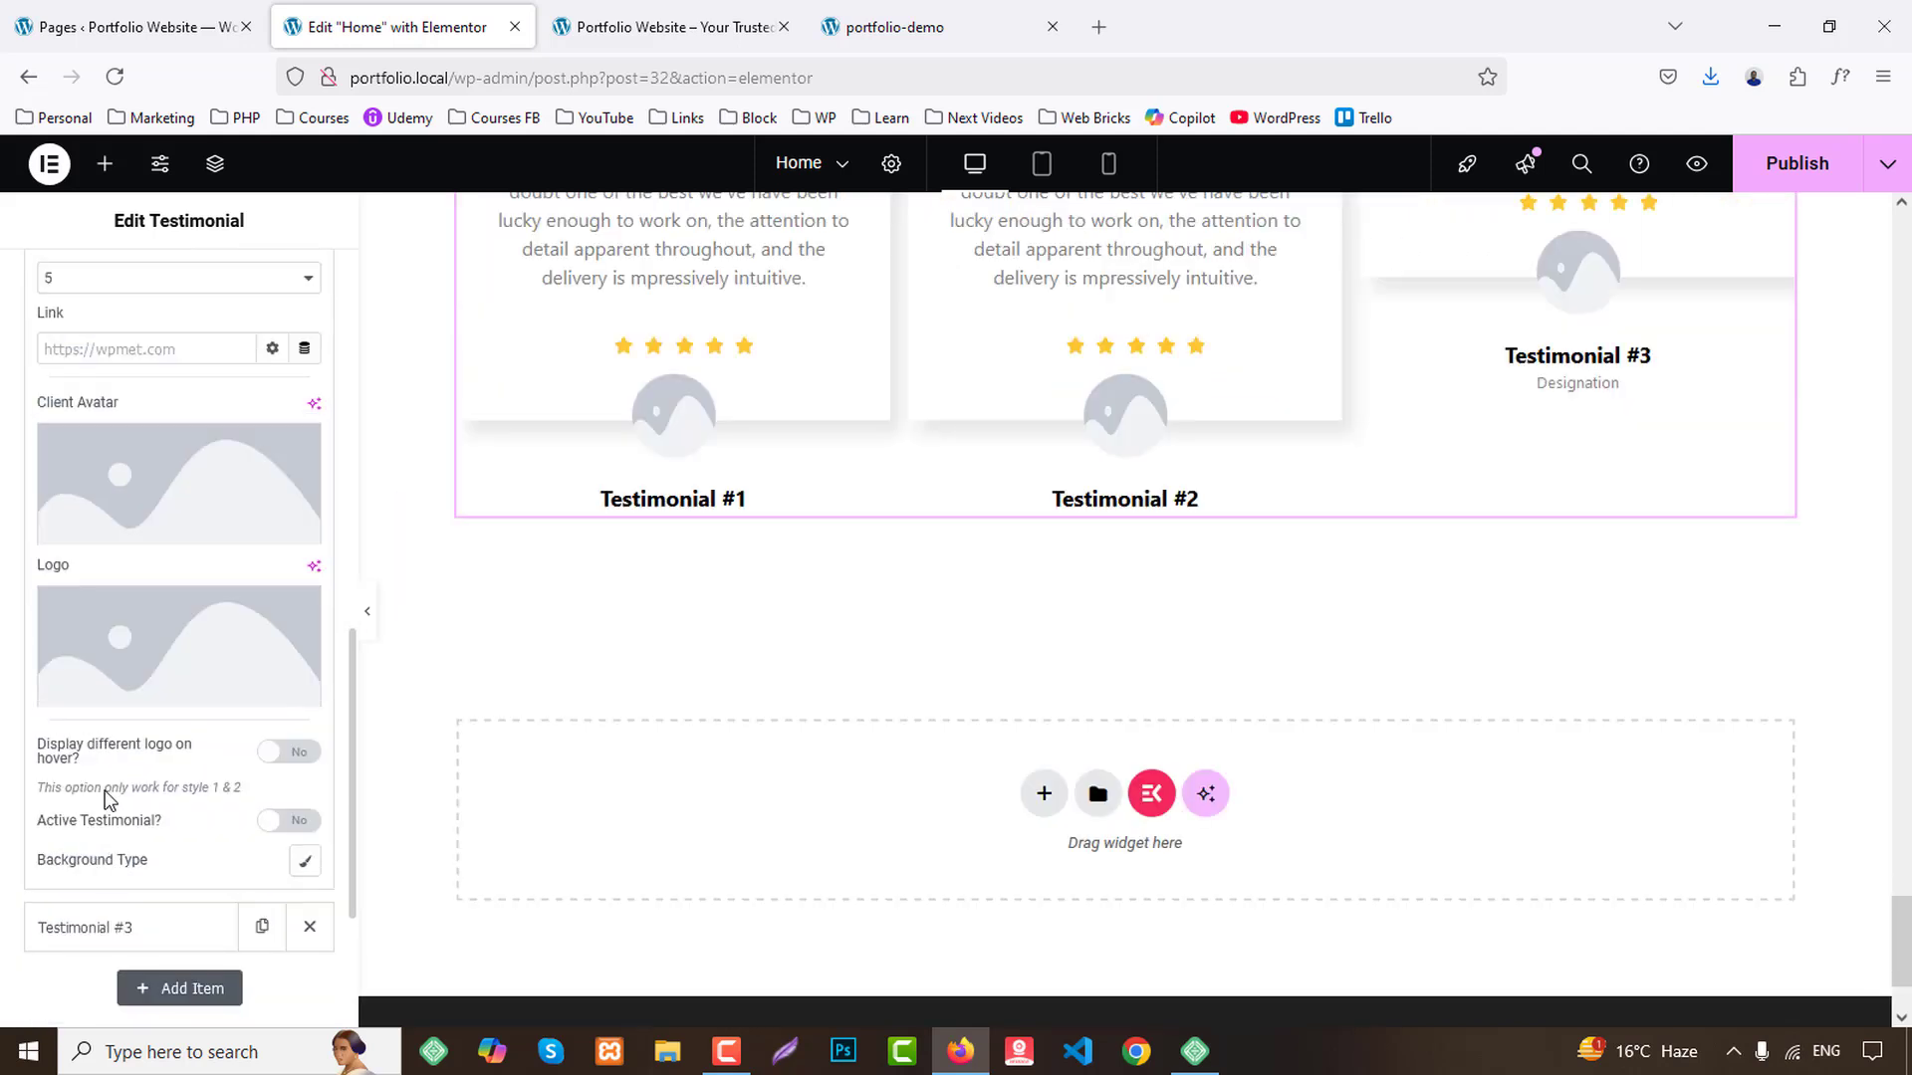
scroll(110, 800, "down", 3)
left_click(116, 643)
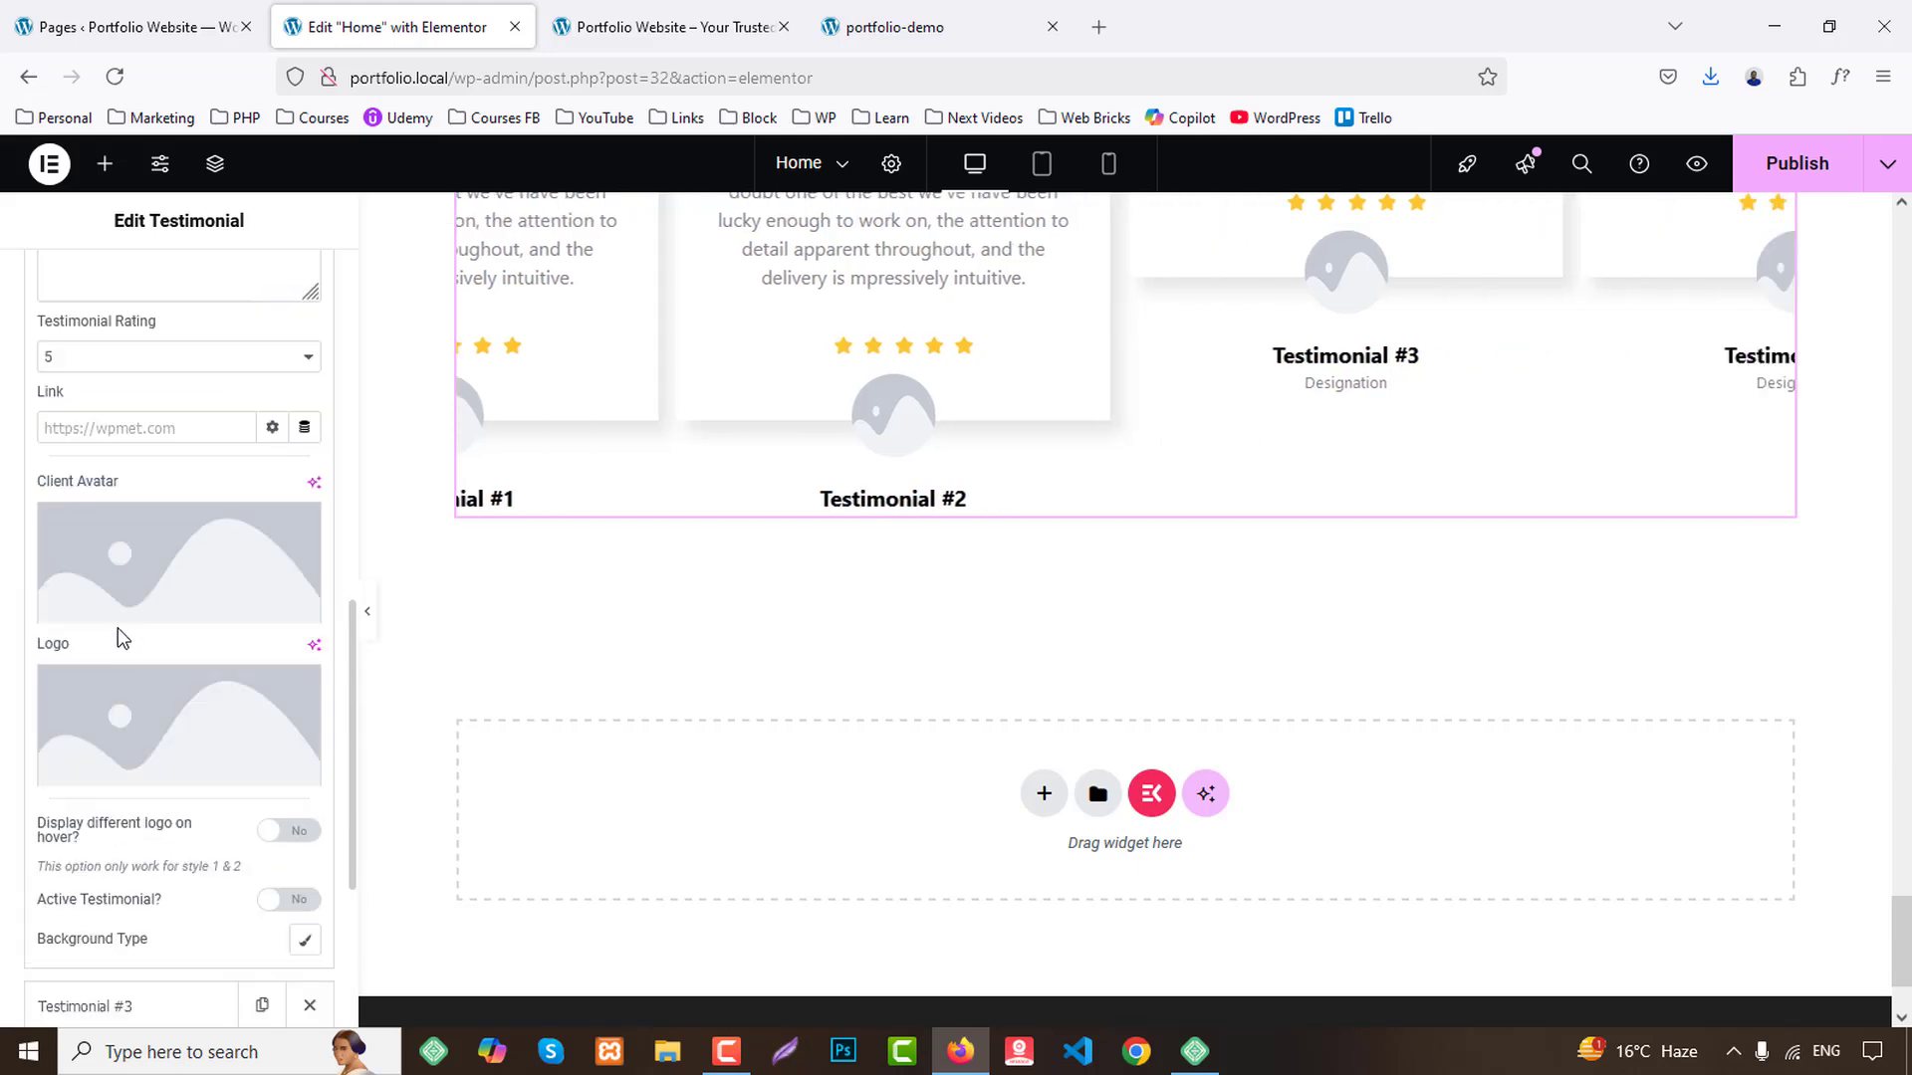
key("ctrl+v")
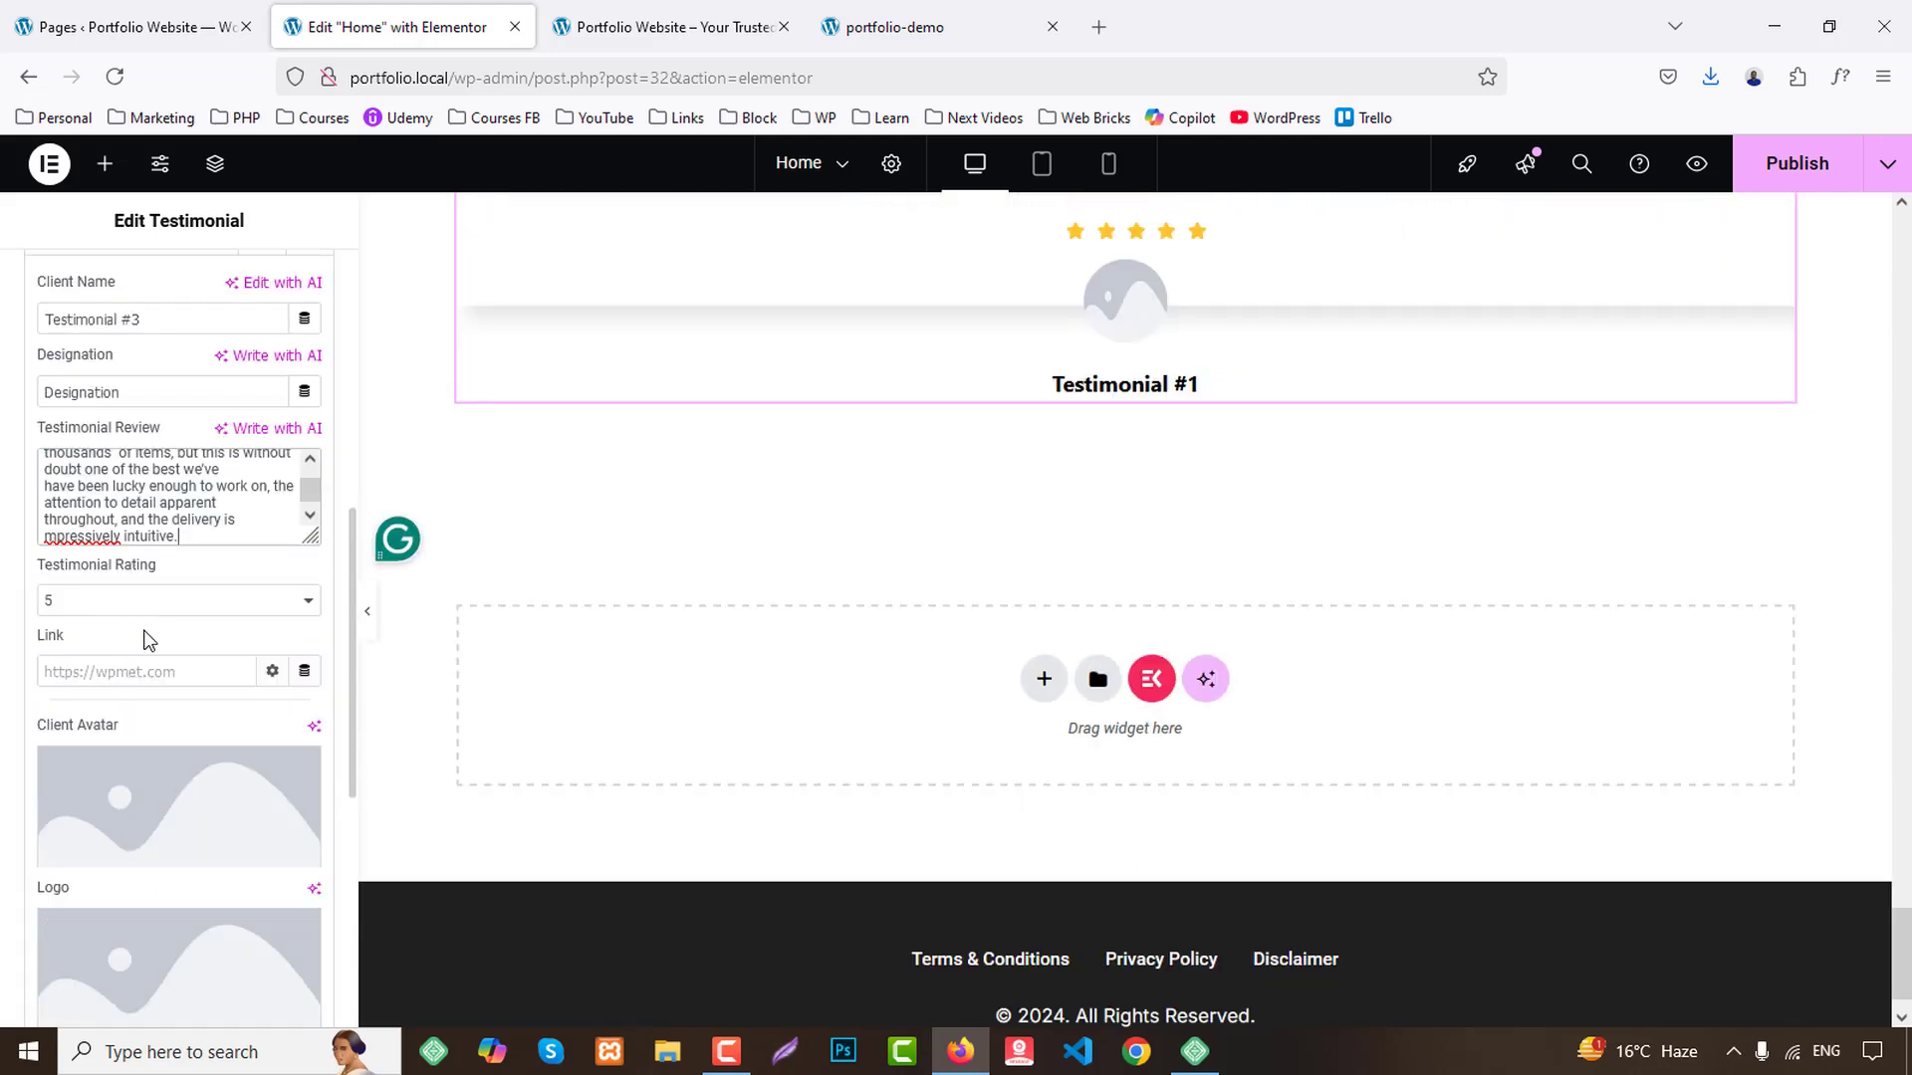
scroll(146, 642, "down", 6)
left_click(110, 649)
scroll(141, 784, "up", 6)
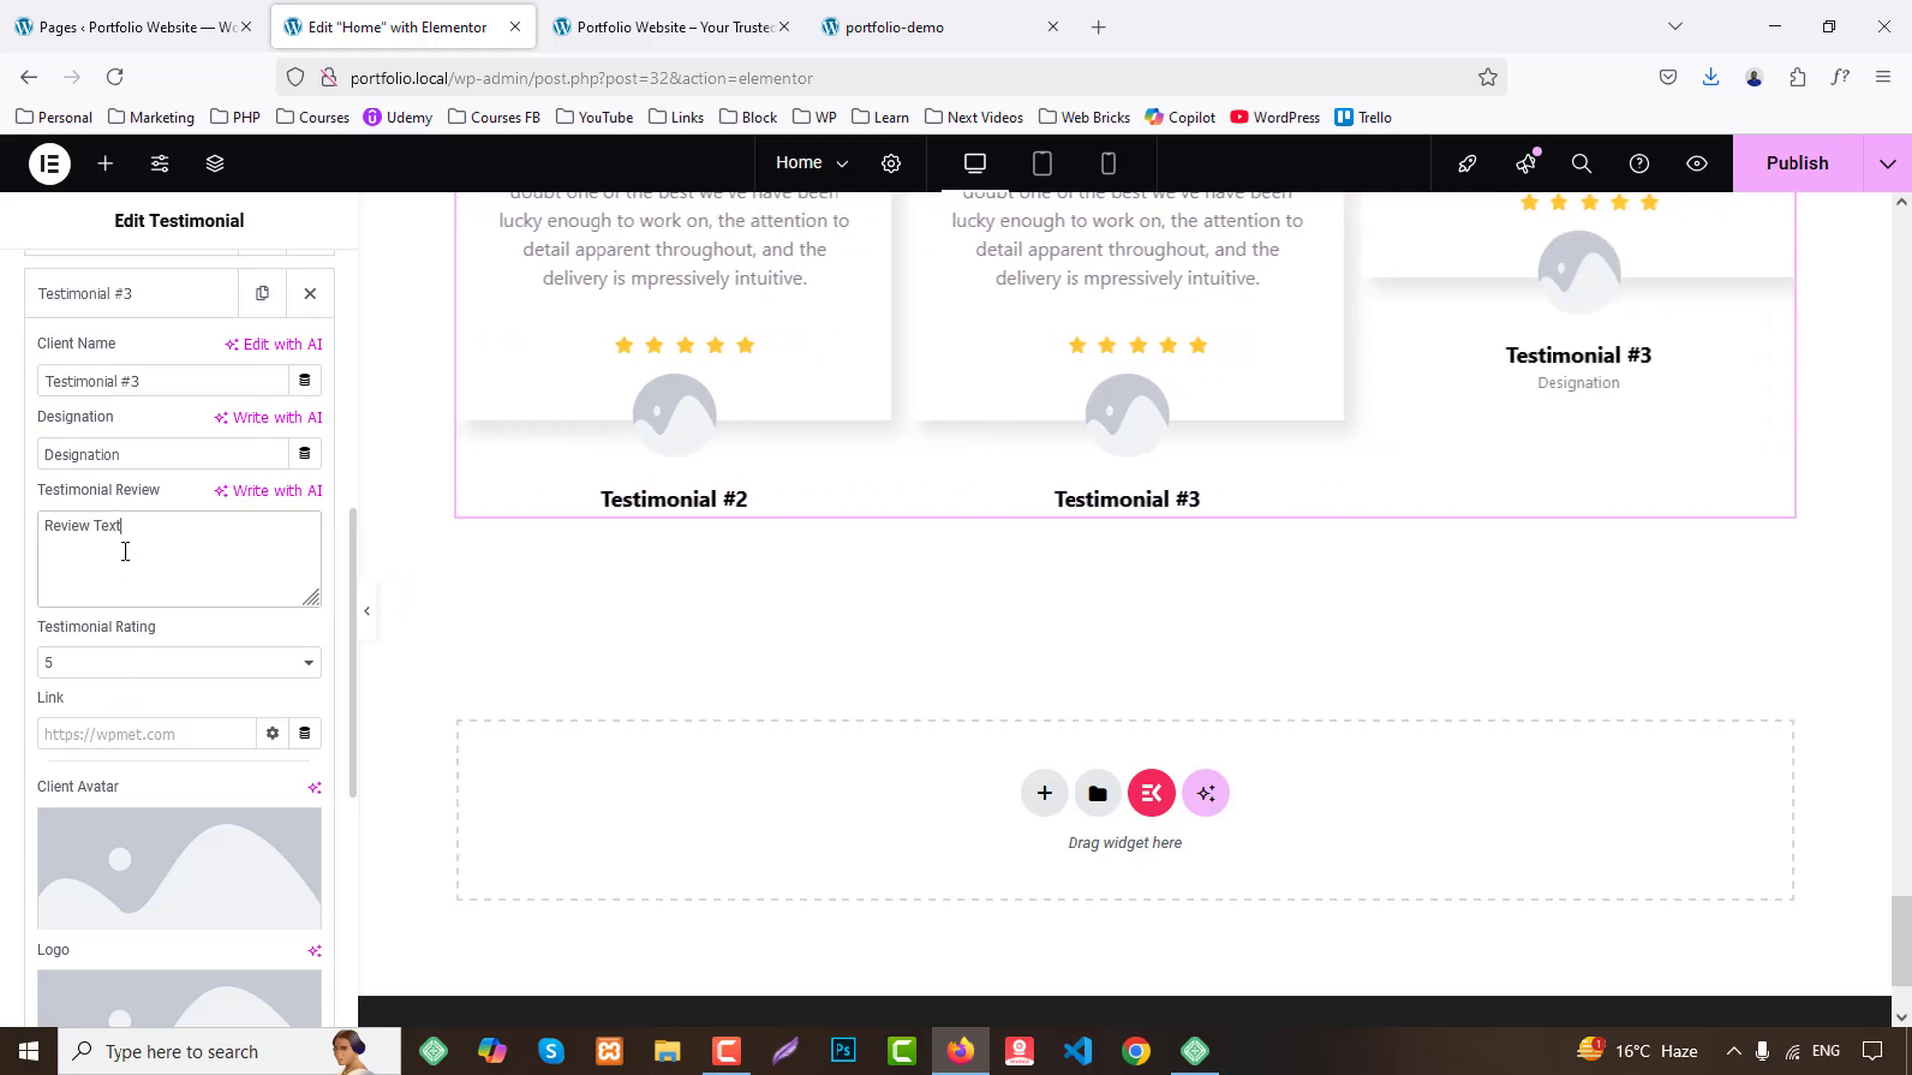
key("ctrl+a")
key("ctrl+v")
Replace the placeholder client name of Testimonial #1 with the client's full name.
scroll(137, 559, "up", 5)
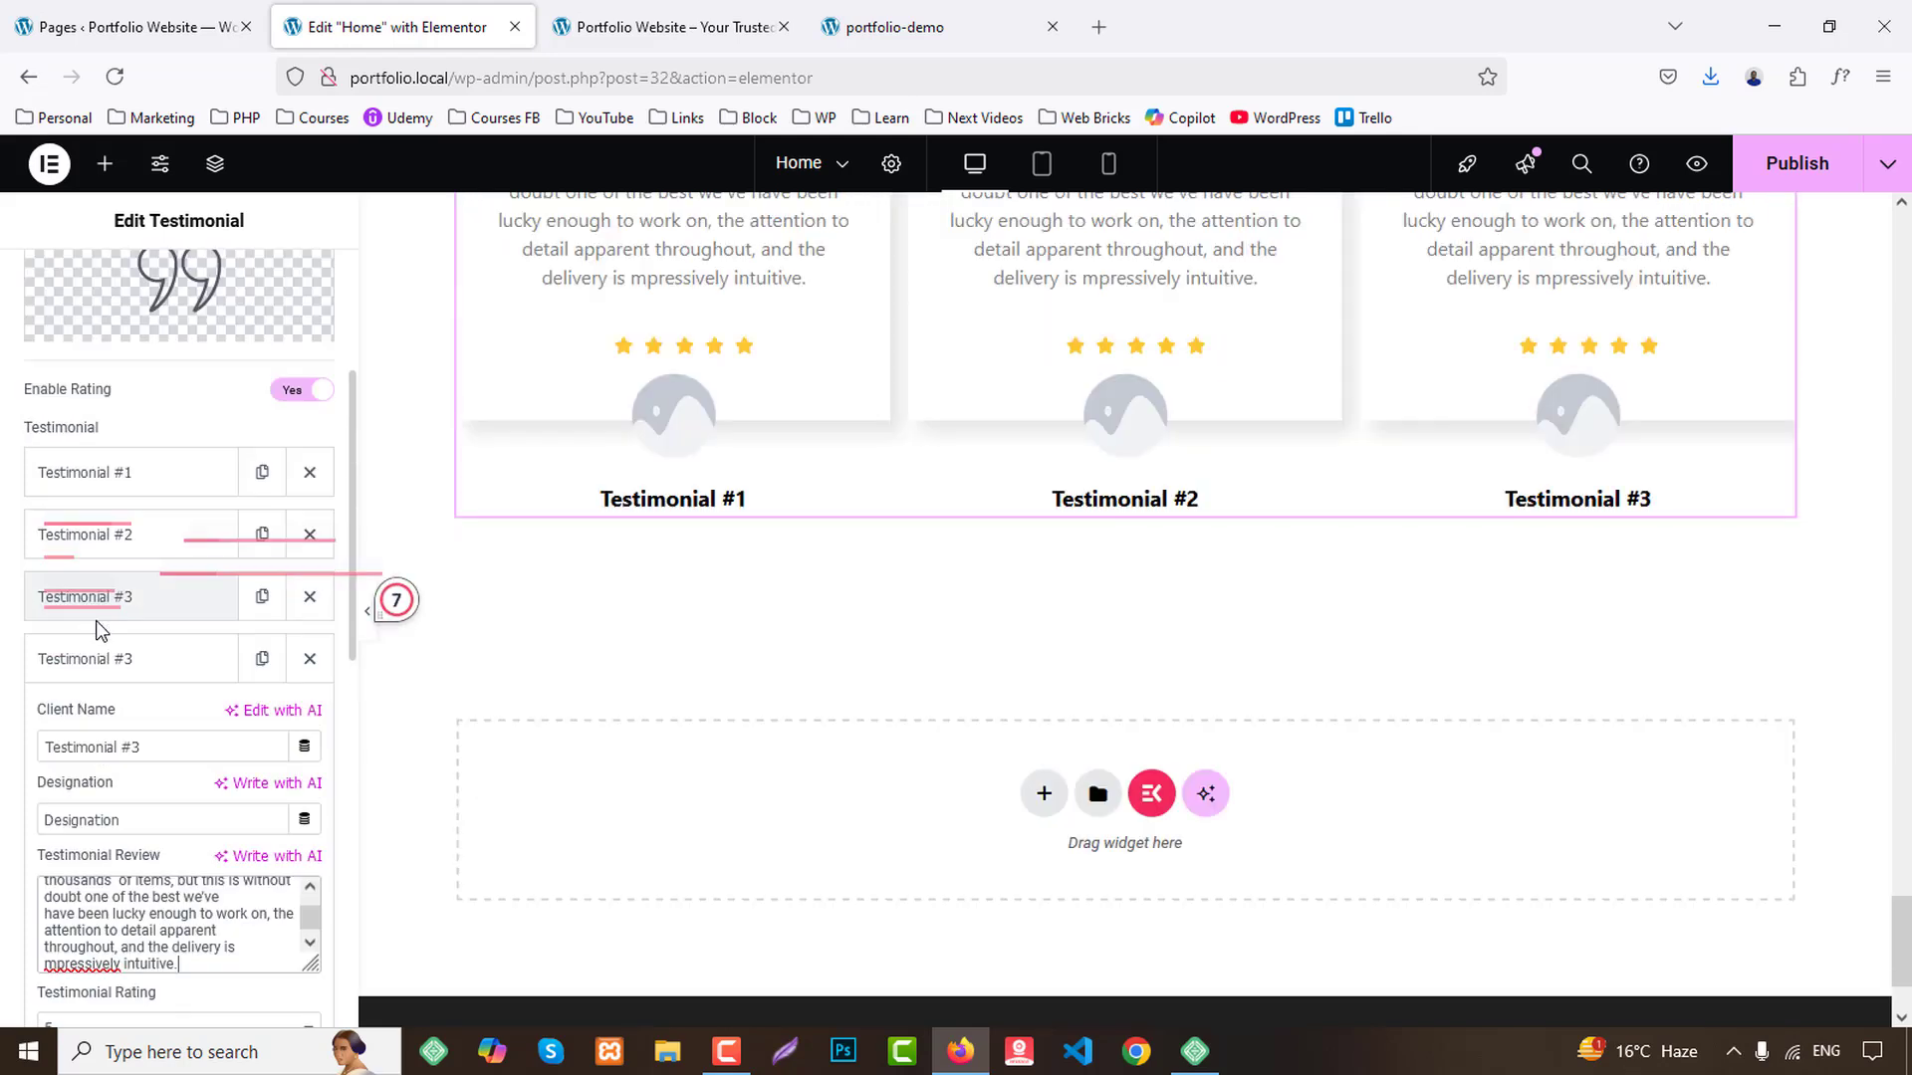
left_click(80, 476)
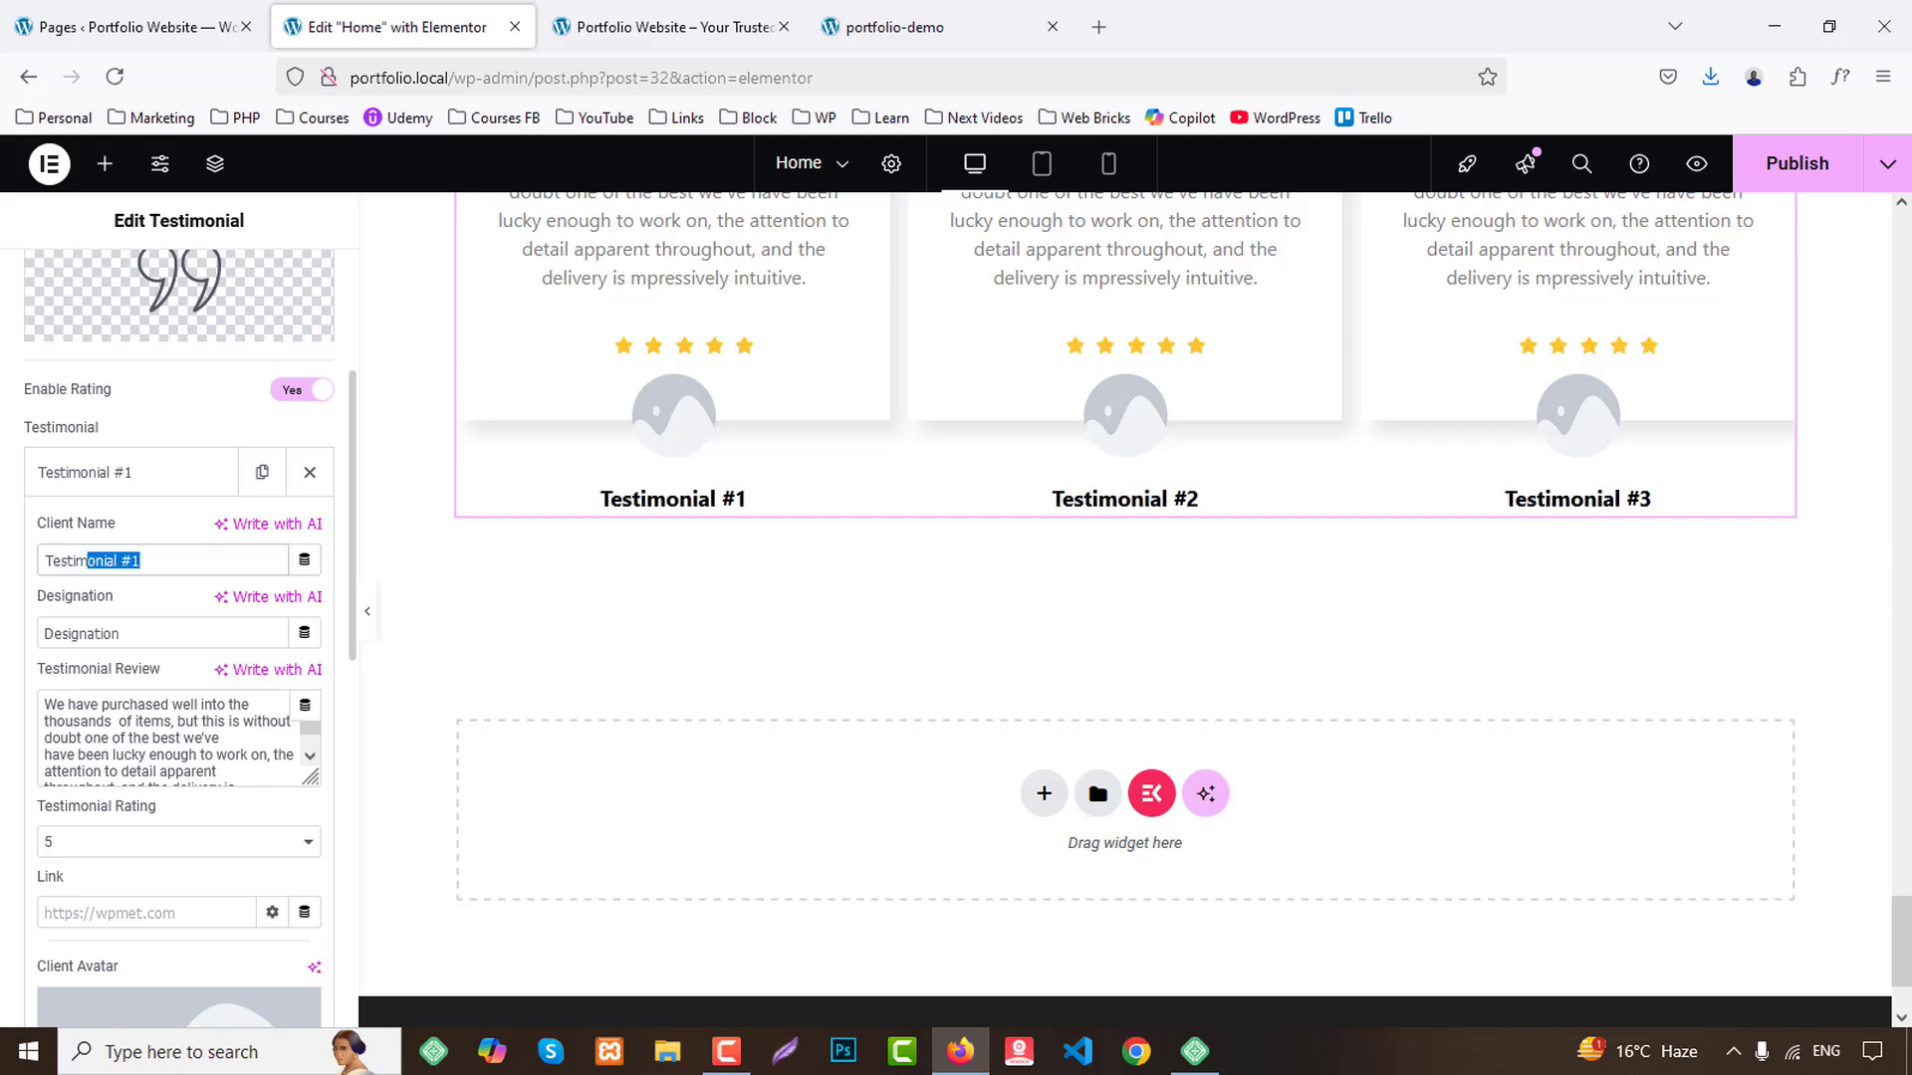
left_click_drag(87, 560, 6, 557)
type("John D")
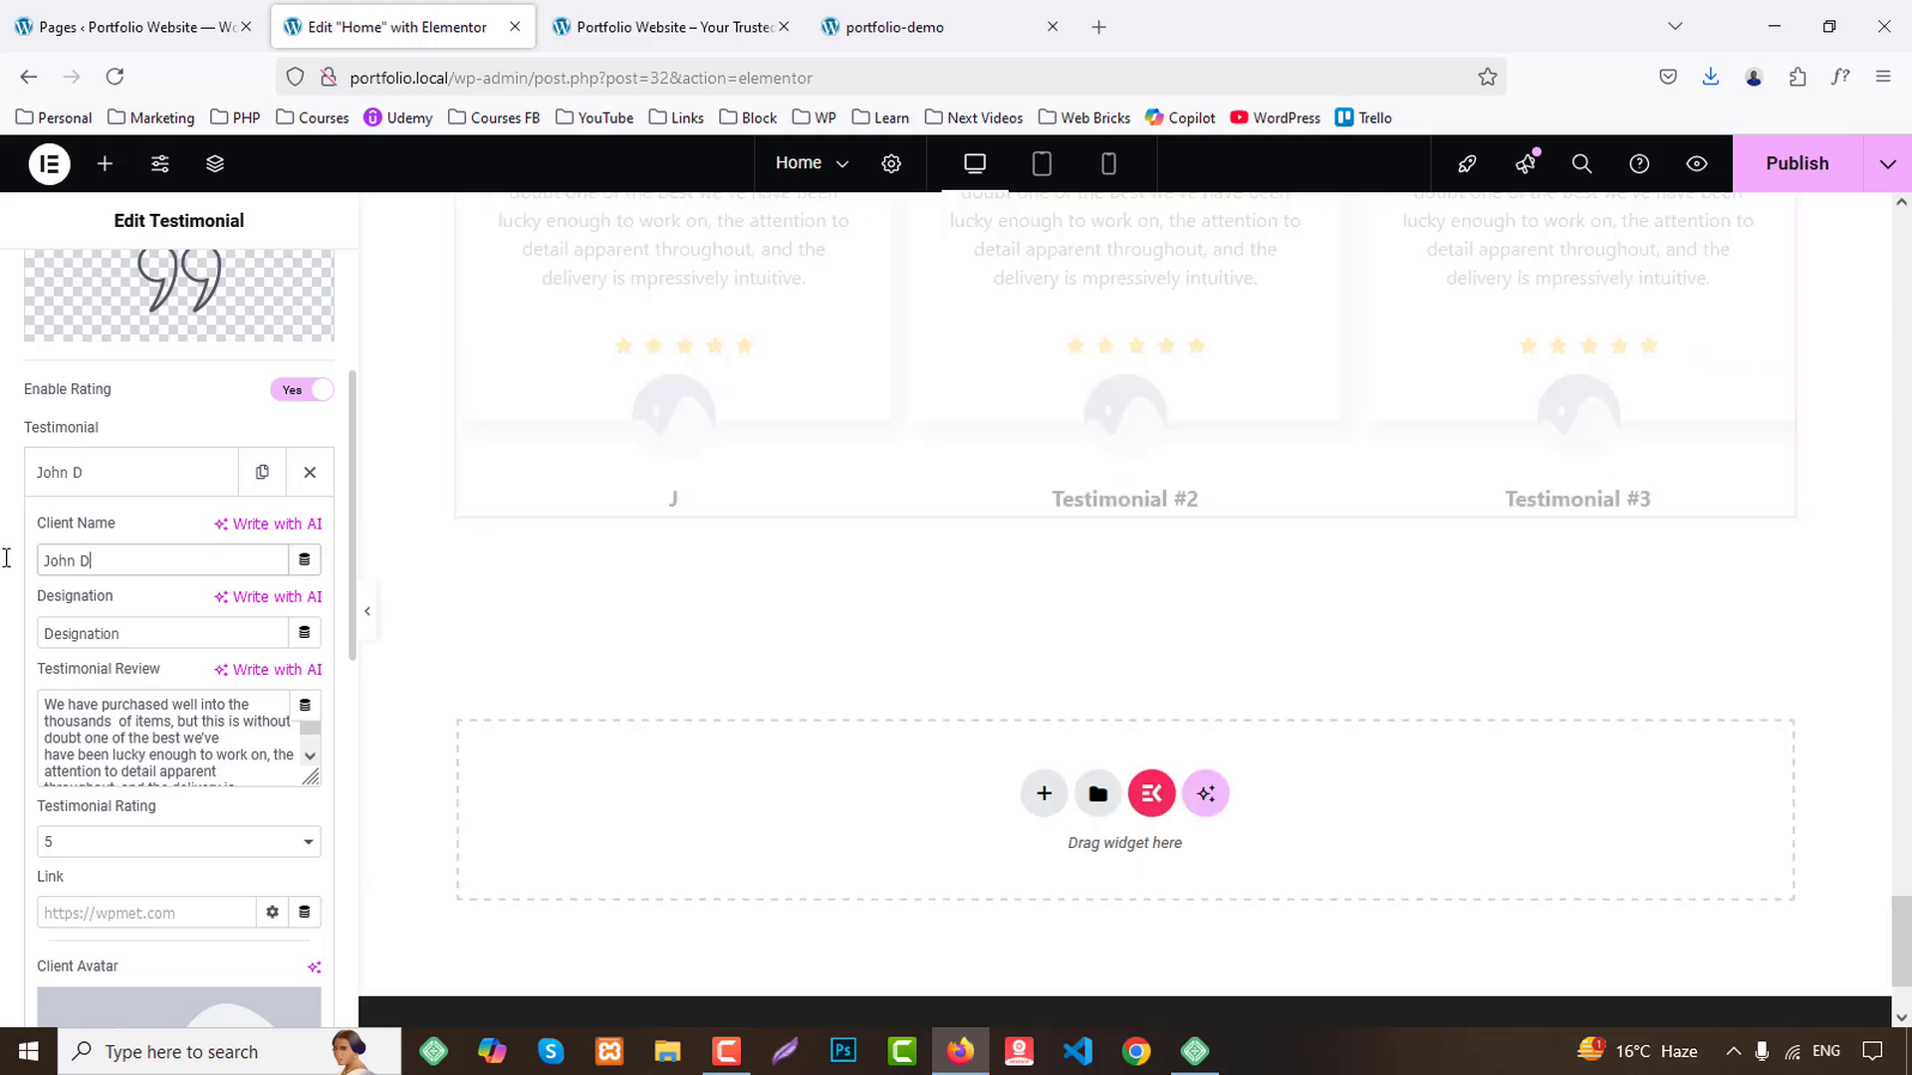
type("oe")
Set the first testimonial's client avatar to the media library image 1.jpg, then collapse that item.
scroll(170, 759, "down", 3)
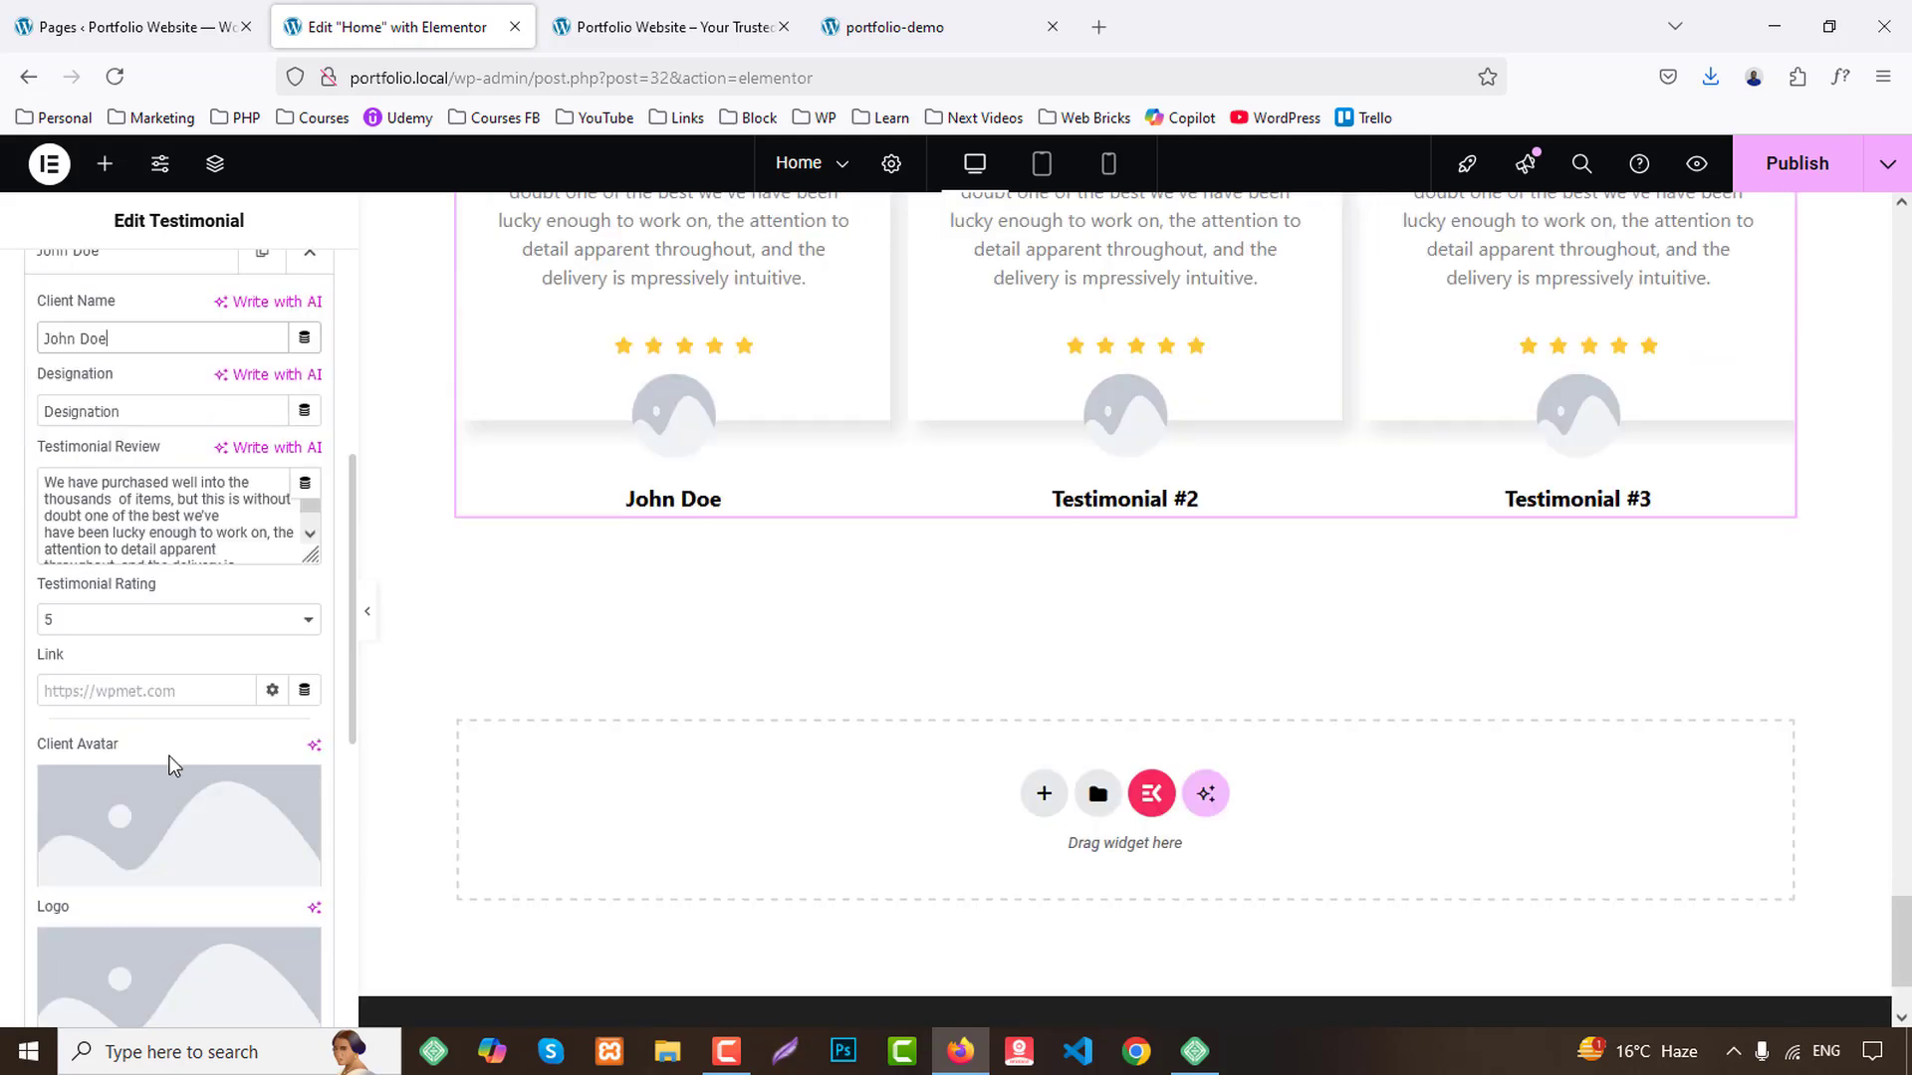
left_click(147, 827)
left_click(1035, 617)
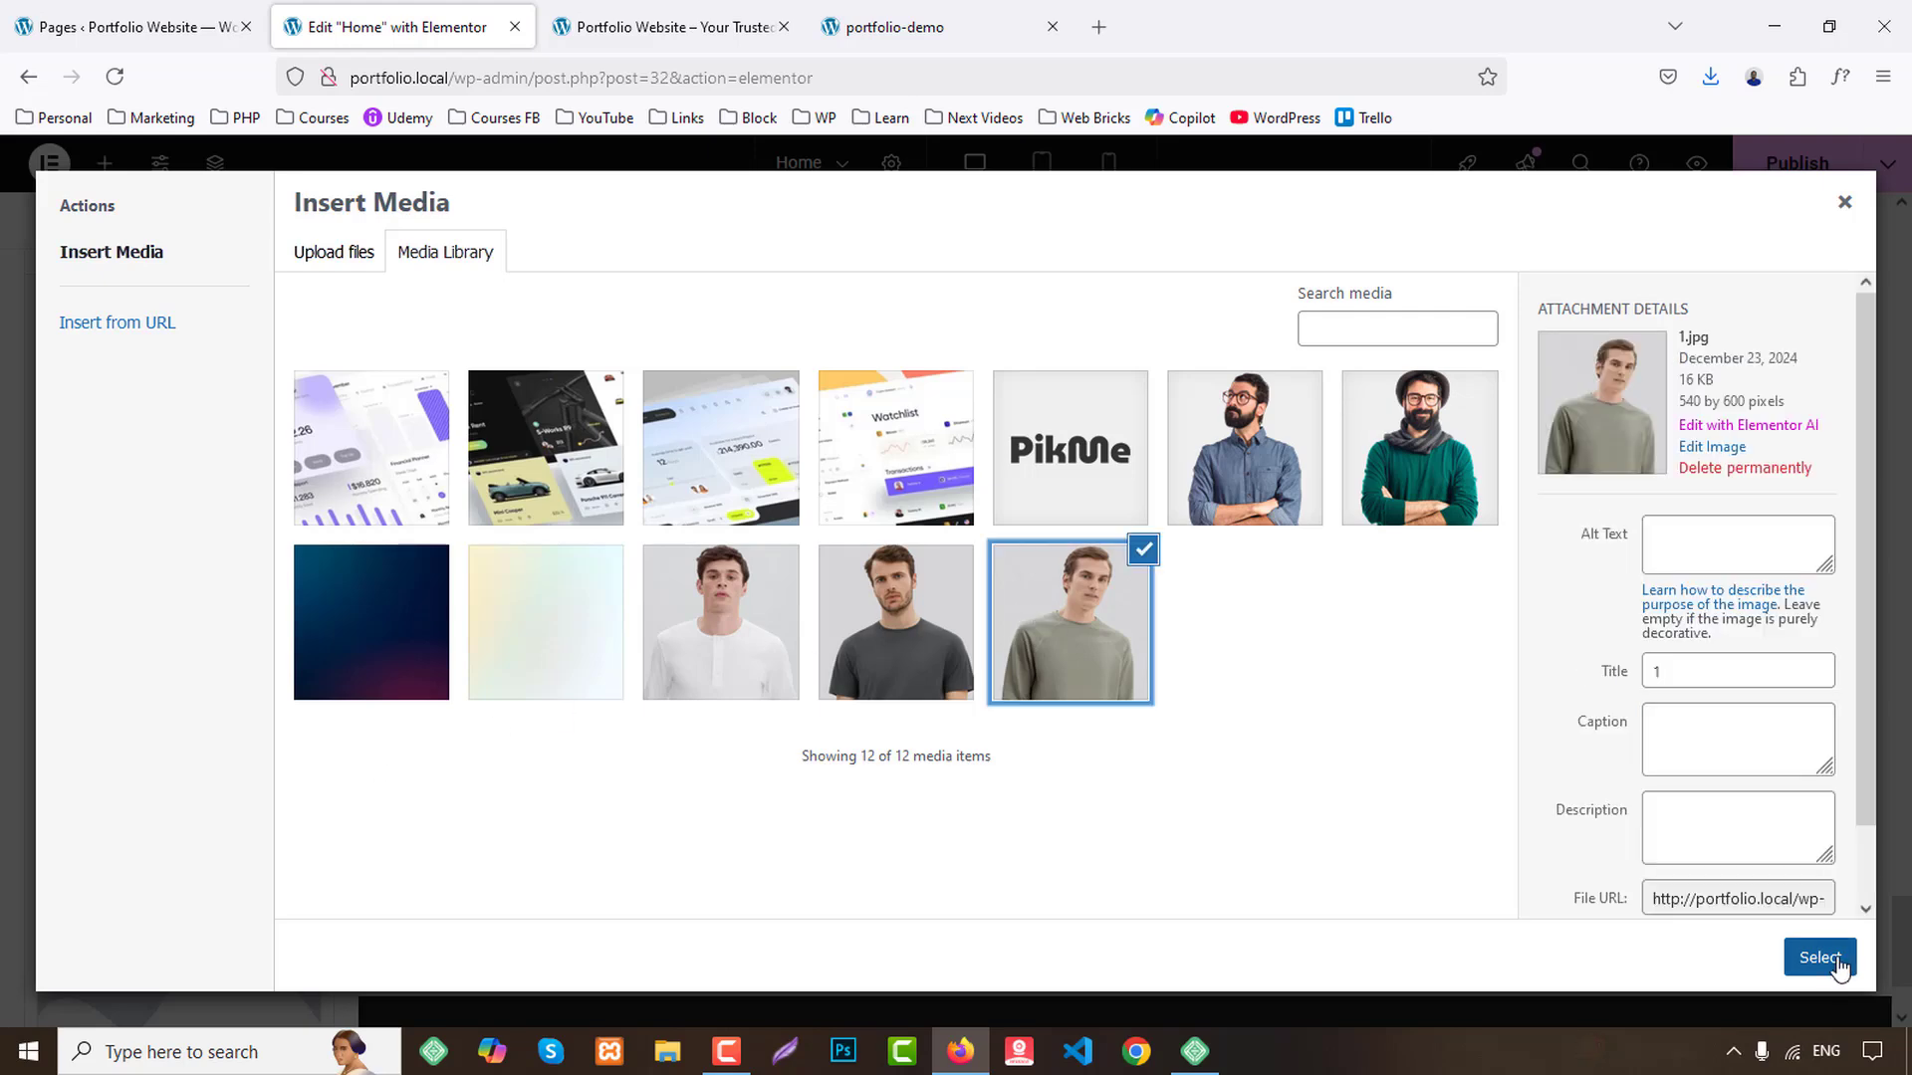
left_click(1822, 958)
scroll(136, 576, "up", 5)
left_click(97, 508)
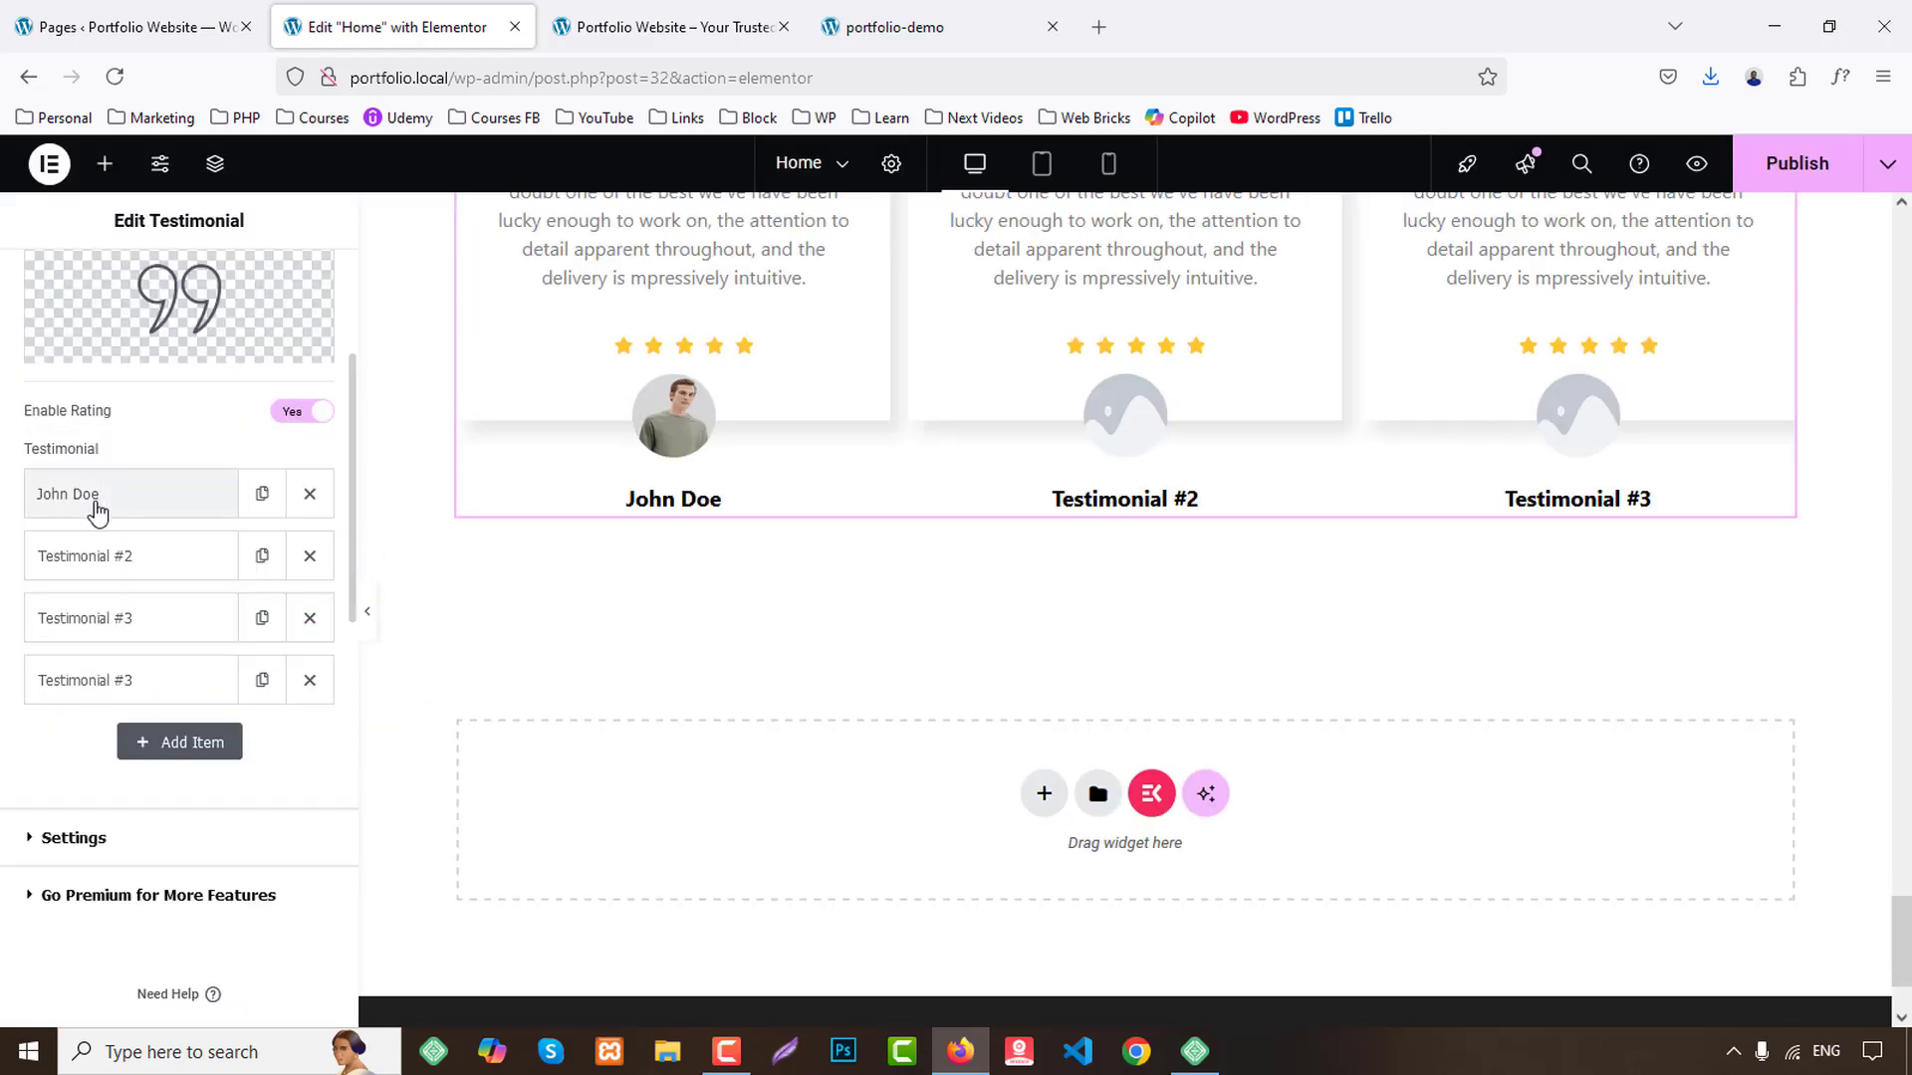
Replace Testimonial #2's placeholder client name with the client's full name and open the media library for its client avatar.
left_click(39, 568)
left_click_drag(129, 644, 17, 660)
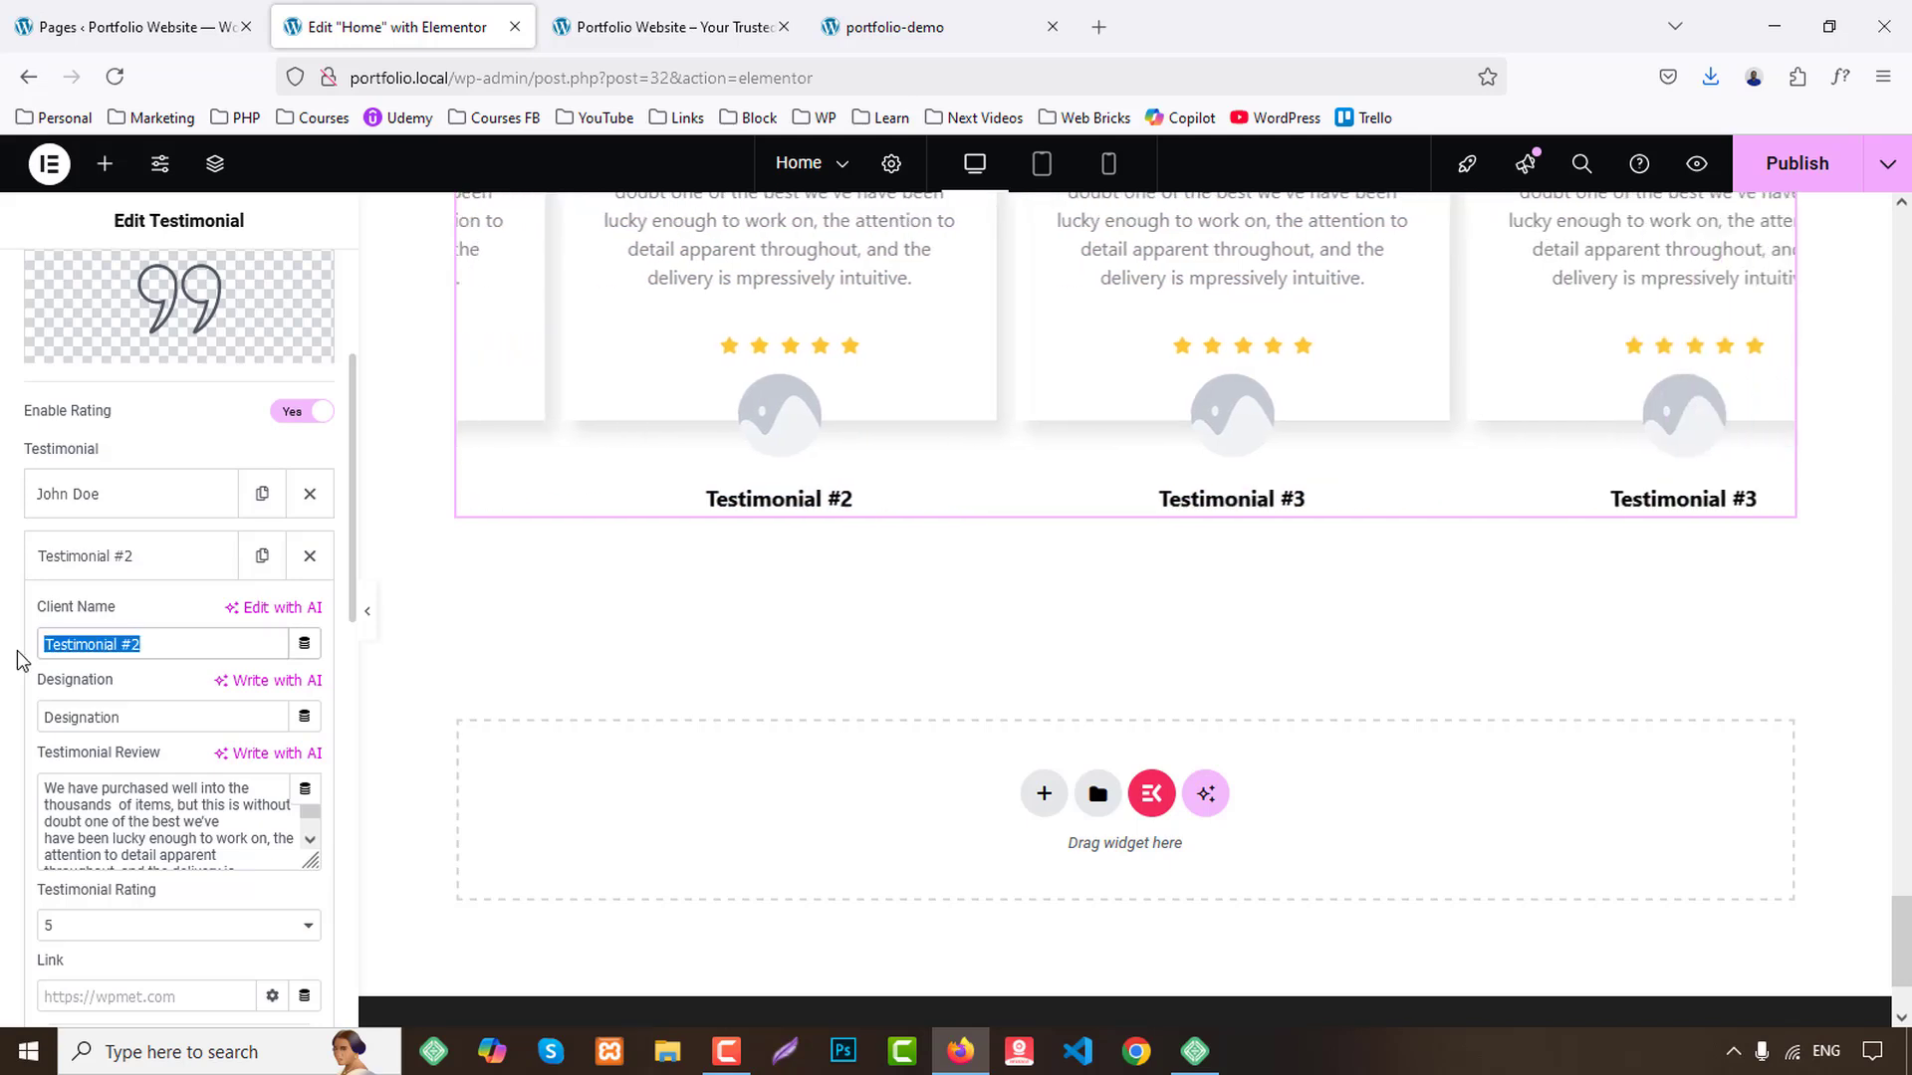
type("Martin Cruel")
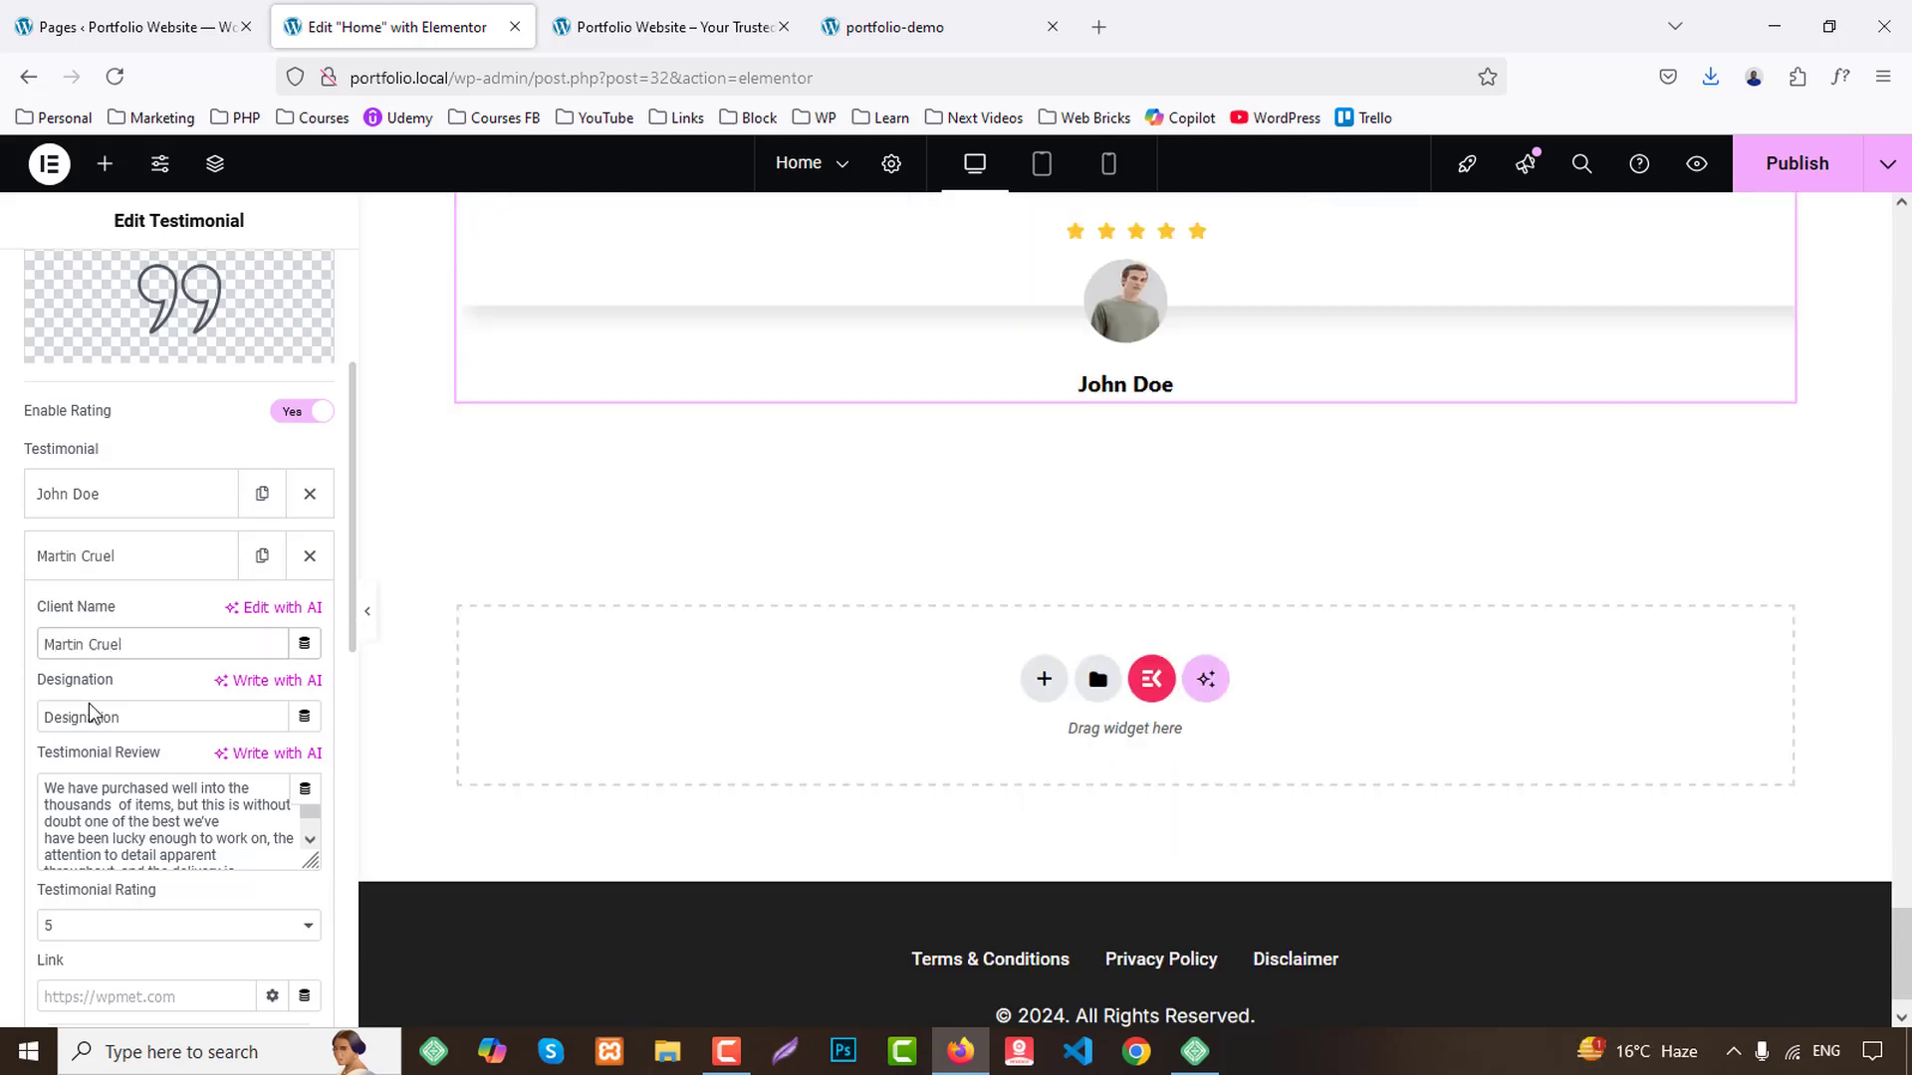
scroll(184, 817, "down", 2)
left_click(215, 866)
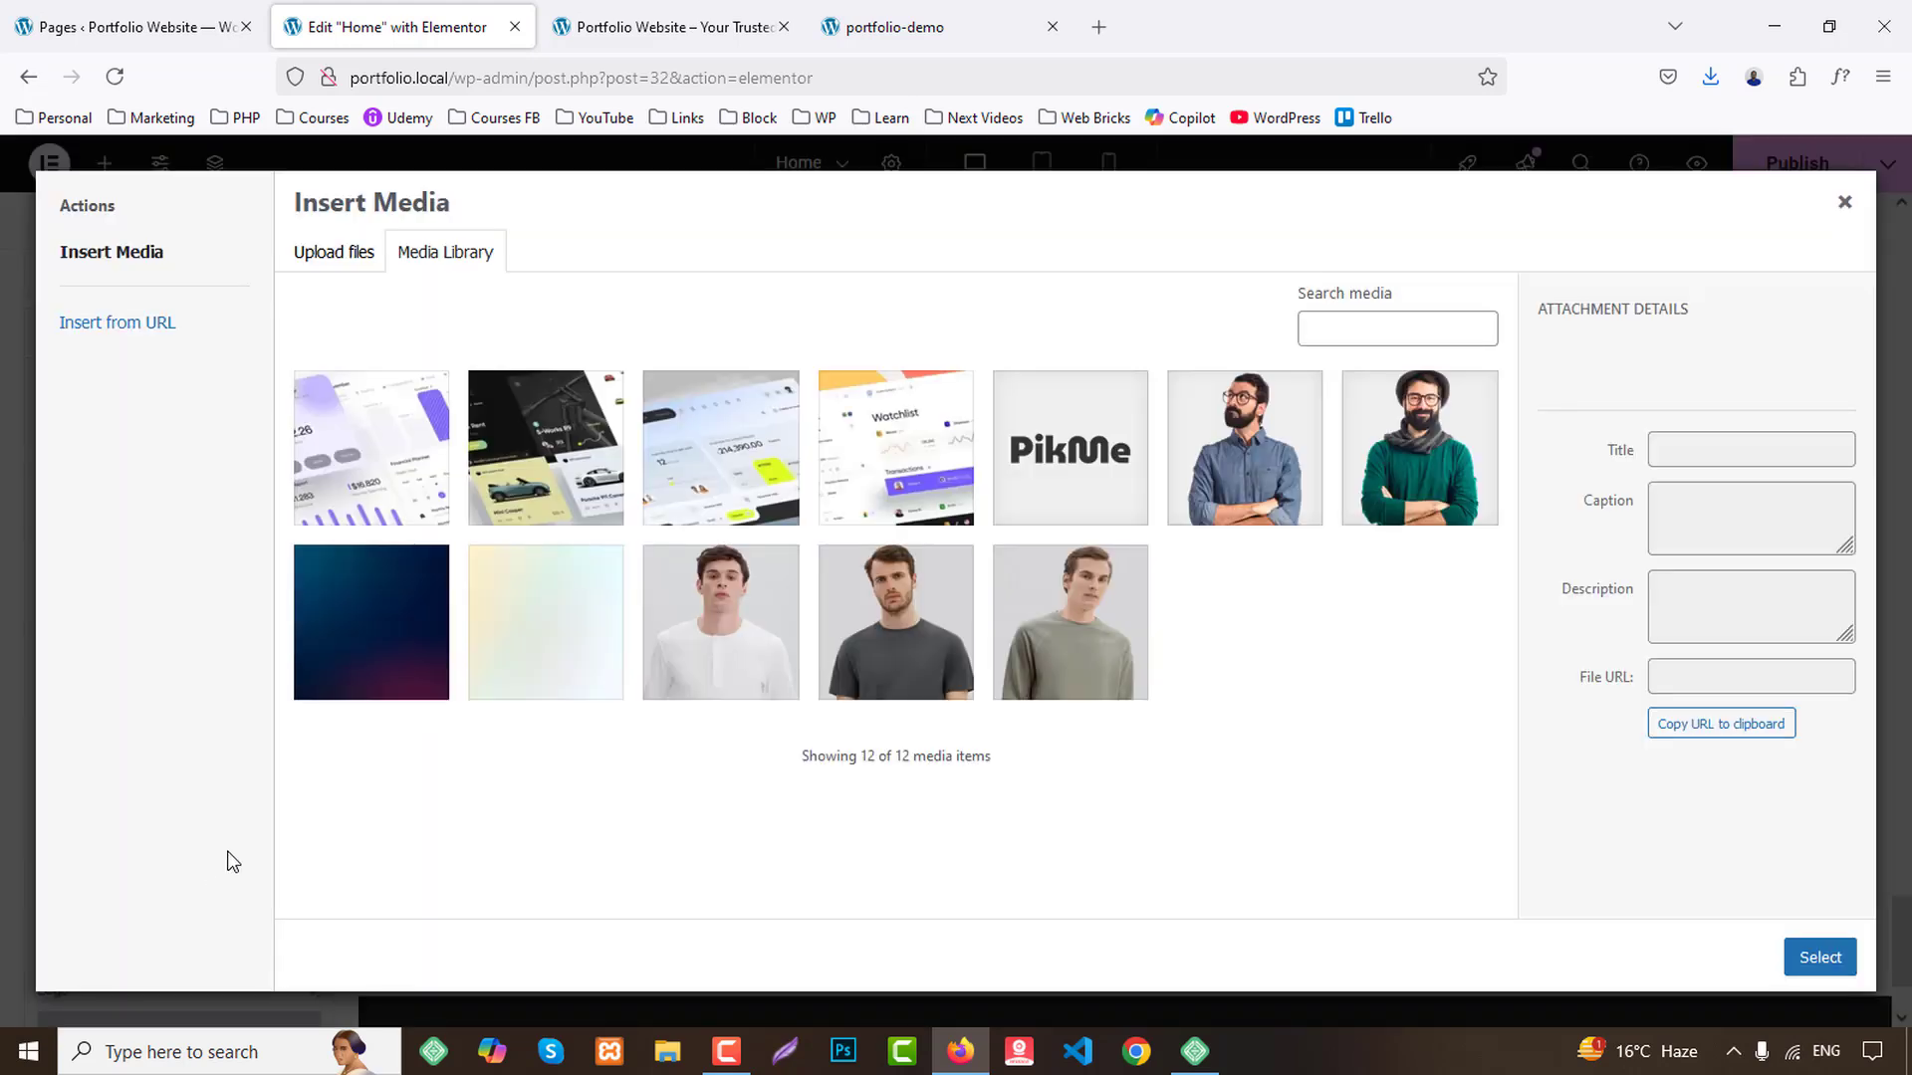
Set the second testimonial's client avatar to the media library photo of the man in the dark grey T-shirt.
left_click(823, 624)
left_click(1815, 959)
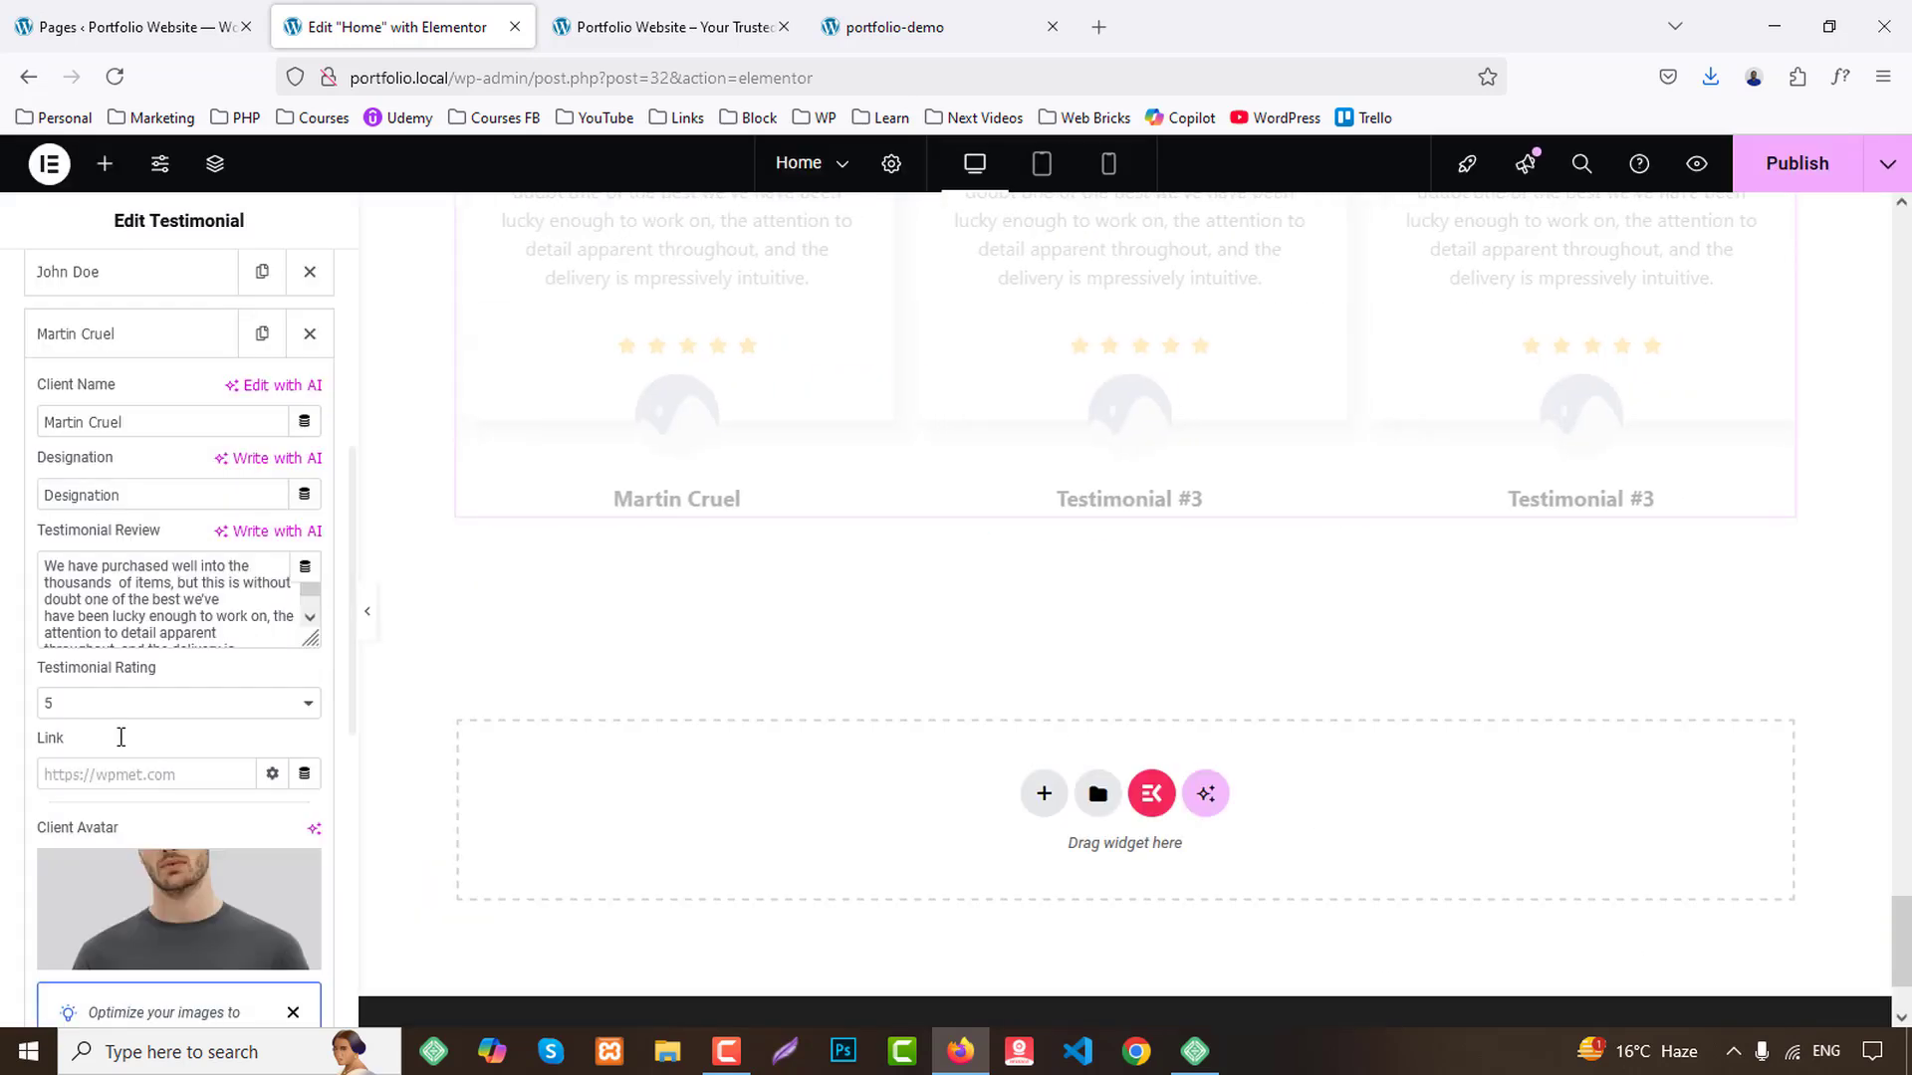
Enter the client's full name for the third testimonial and set its avatar to the photo of the man in the white shirt.
scroll(124, 726, "down", 8)
left_click(137, 681)
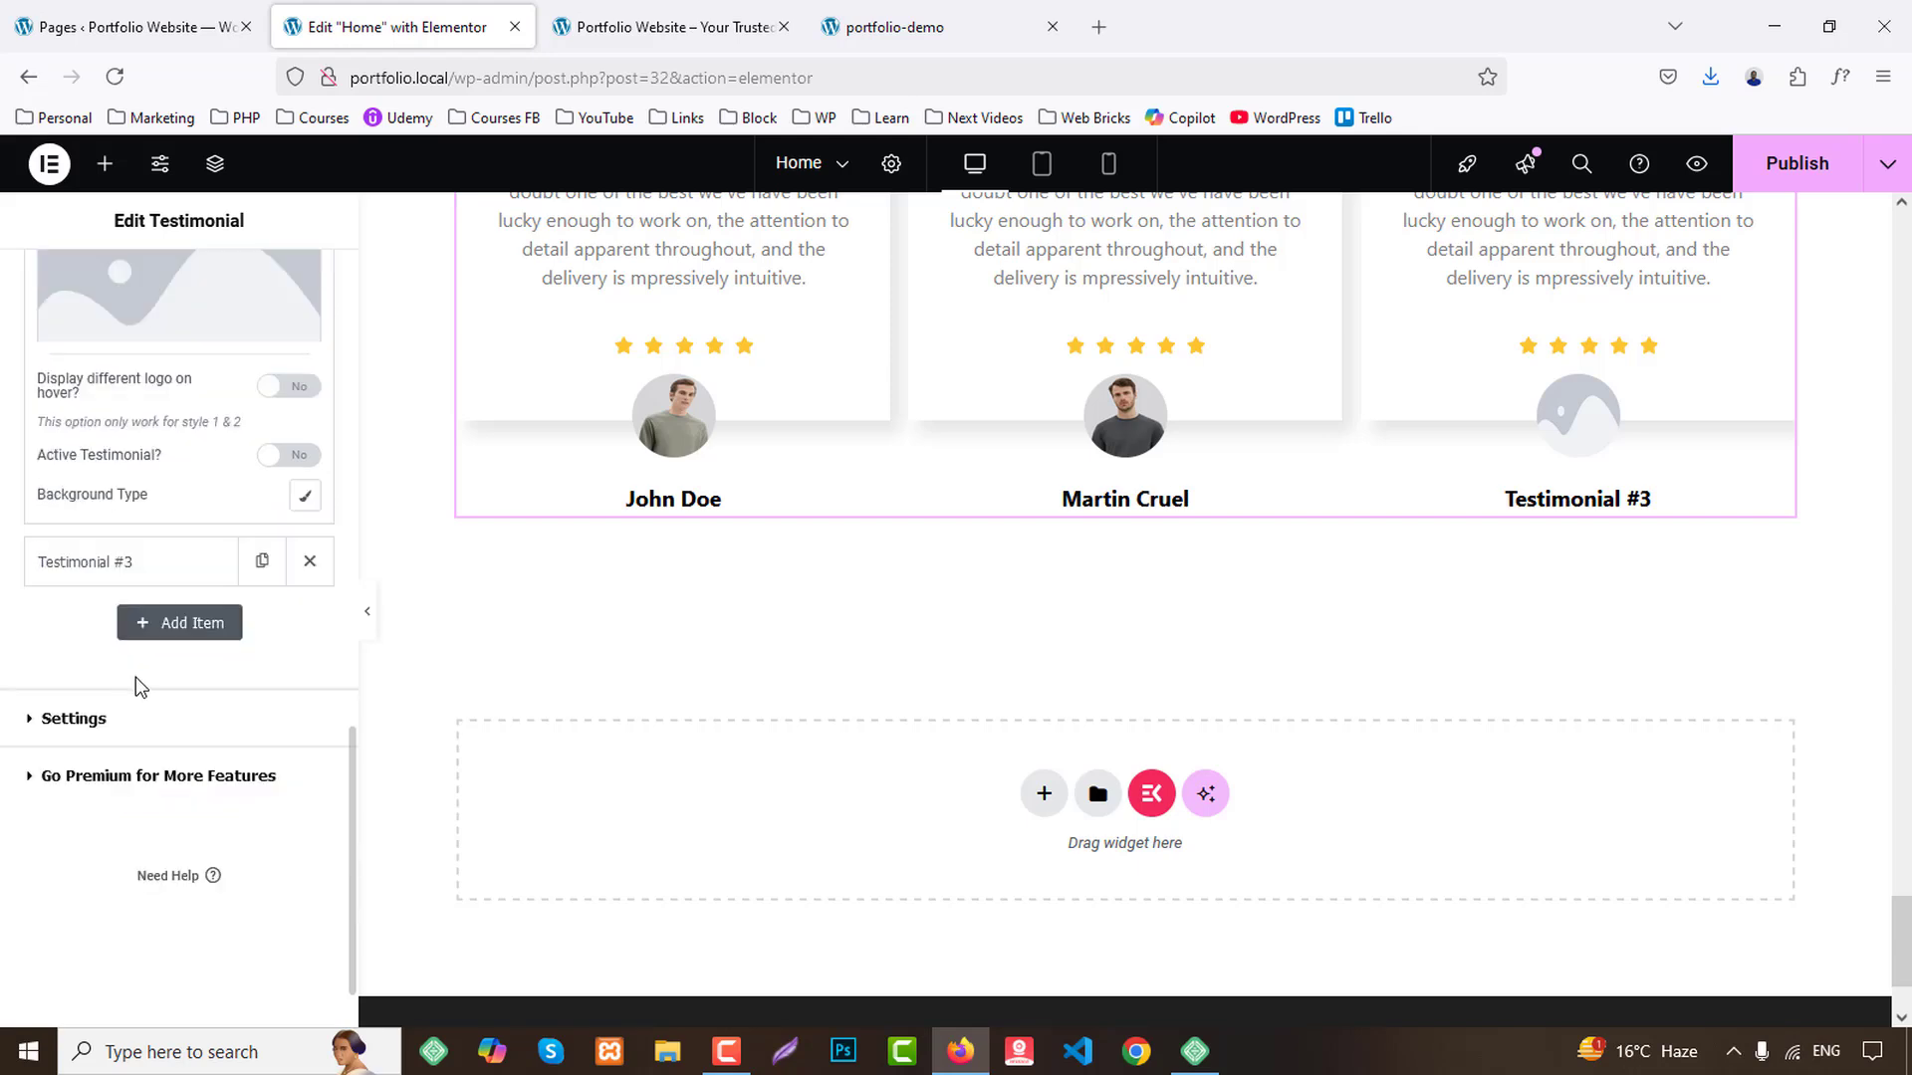
scroll(173, 532, "up", 4)
scroll(174, 411, "up", 4)
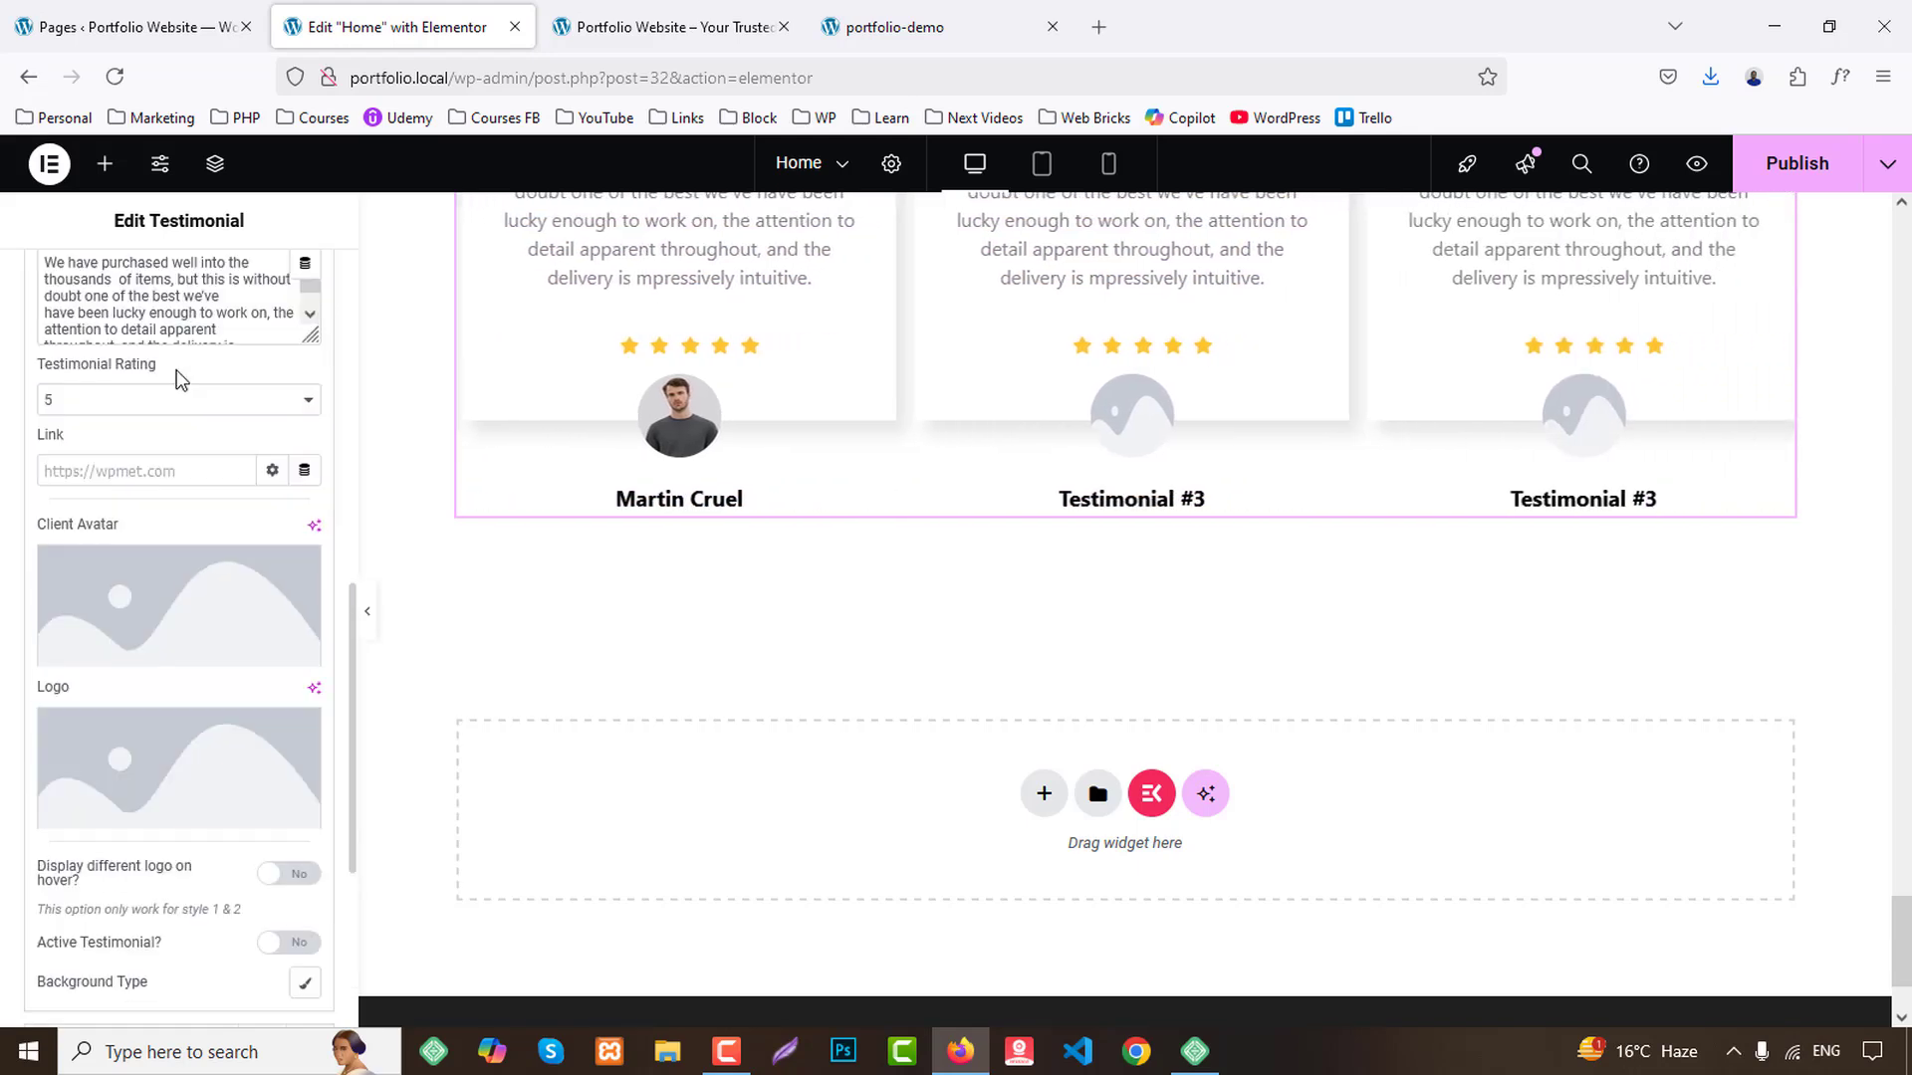
type("D")
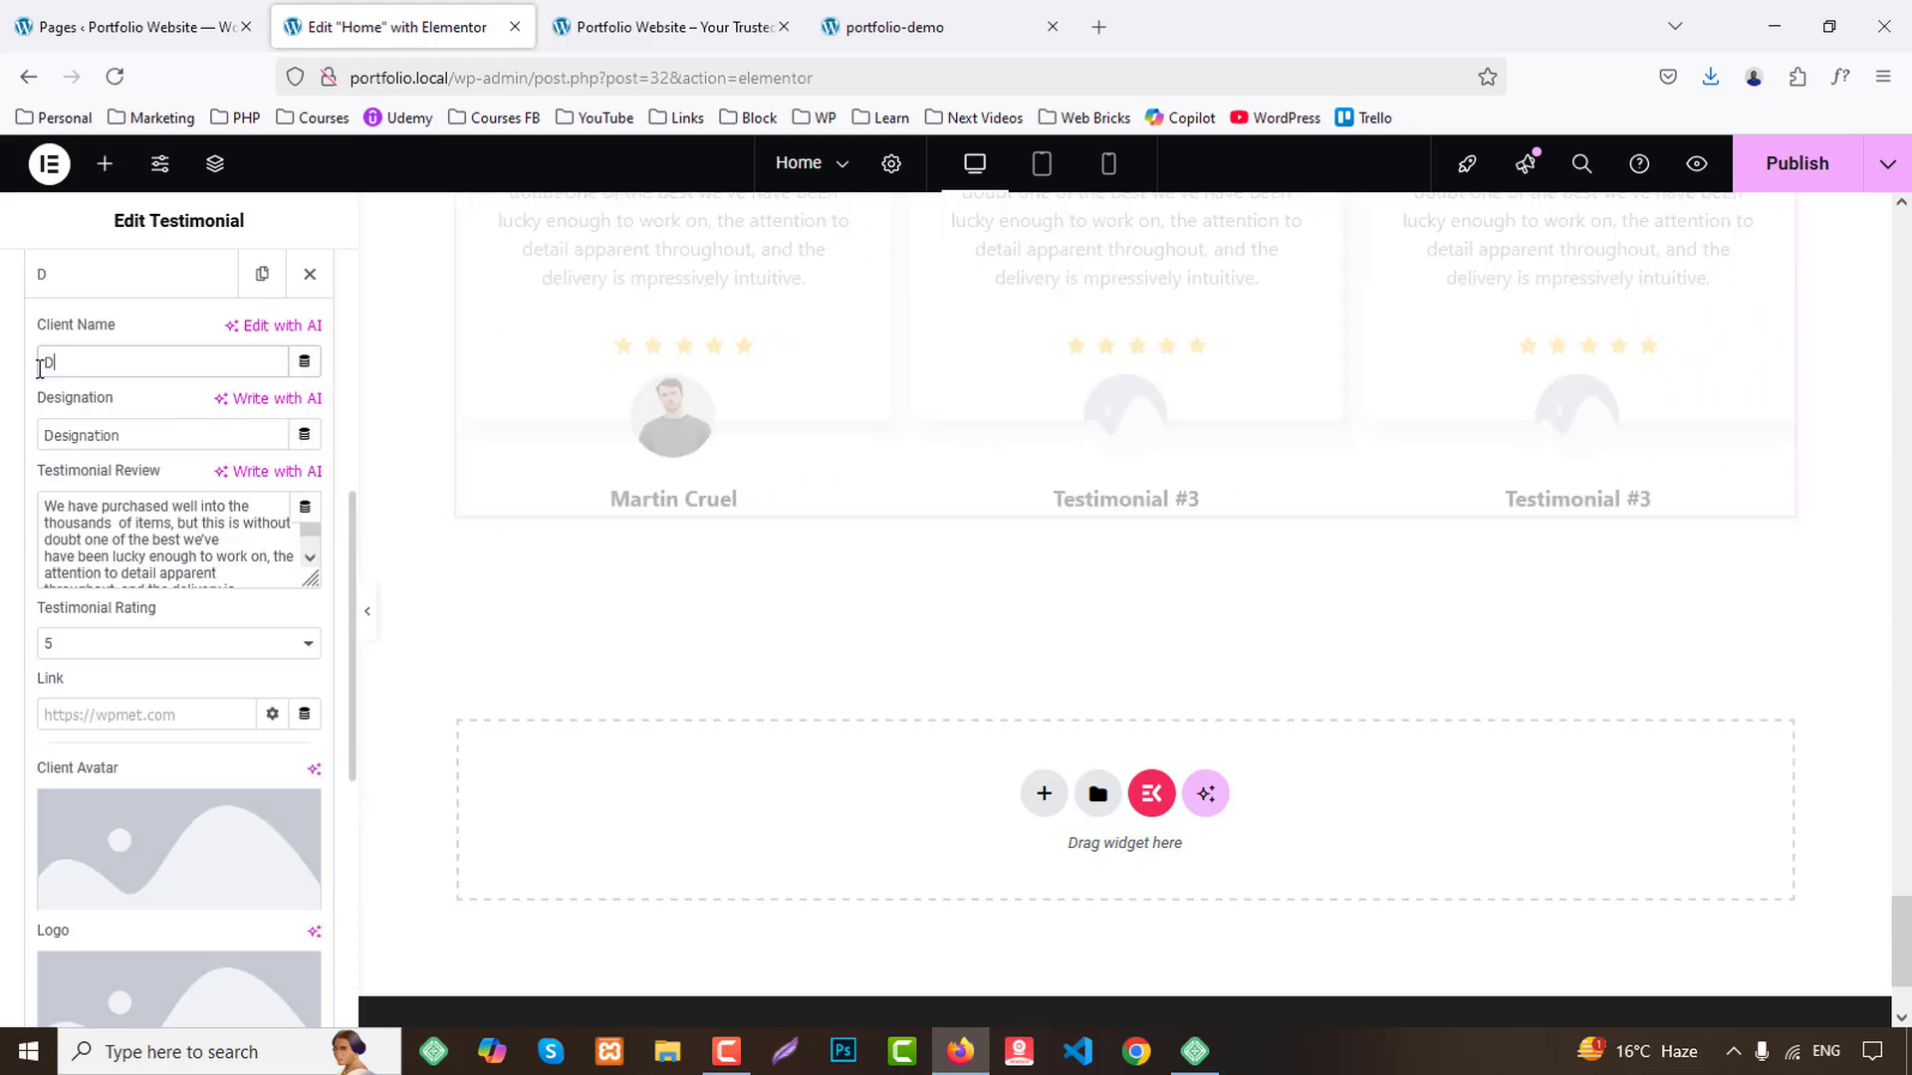
type("avid Boon")
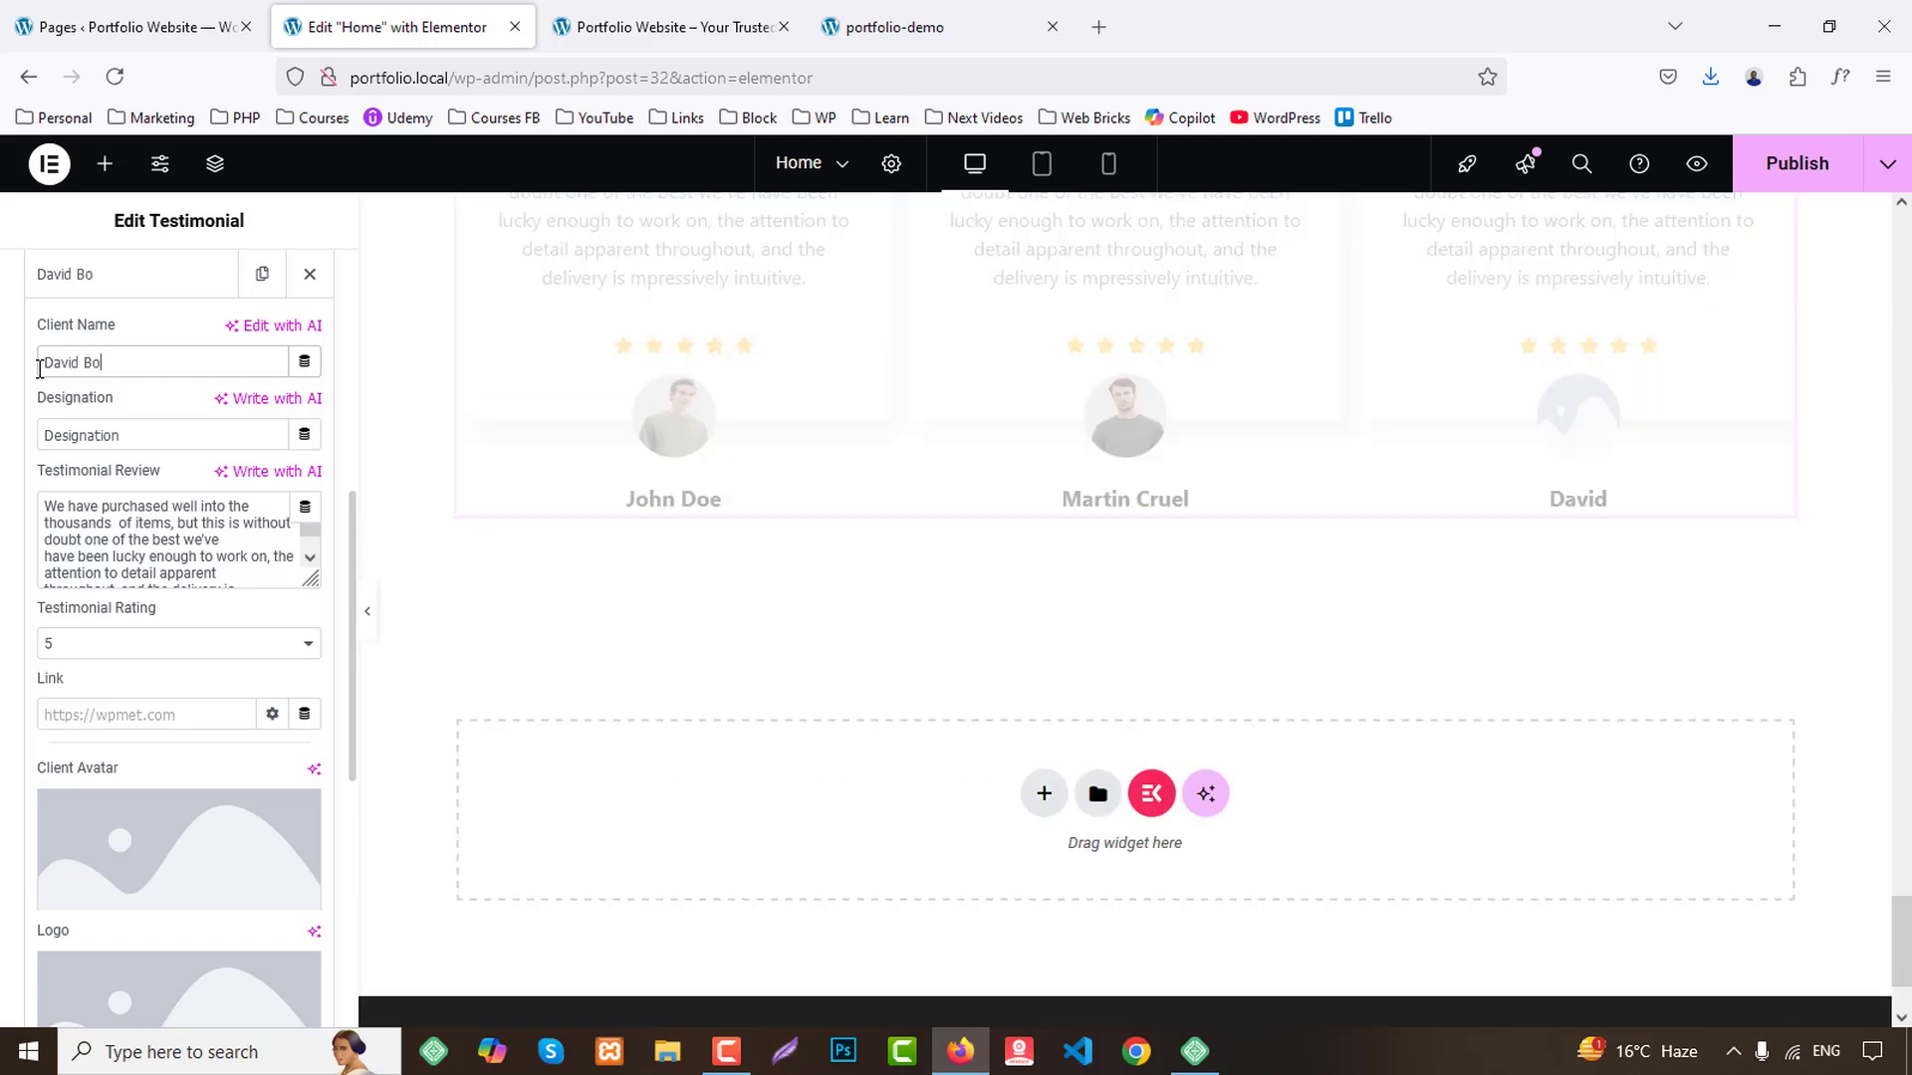
left_click(214, 859)
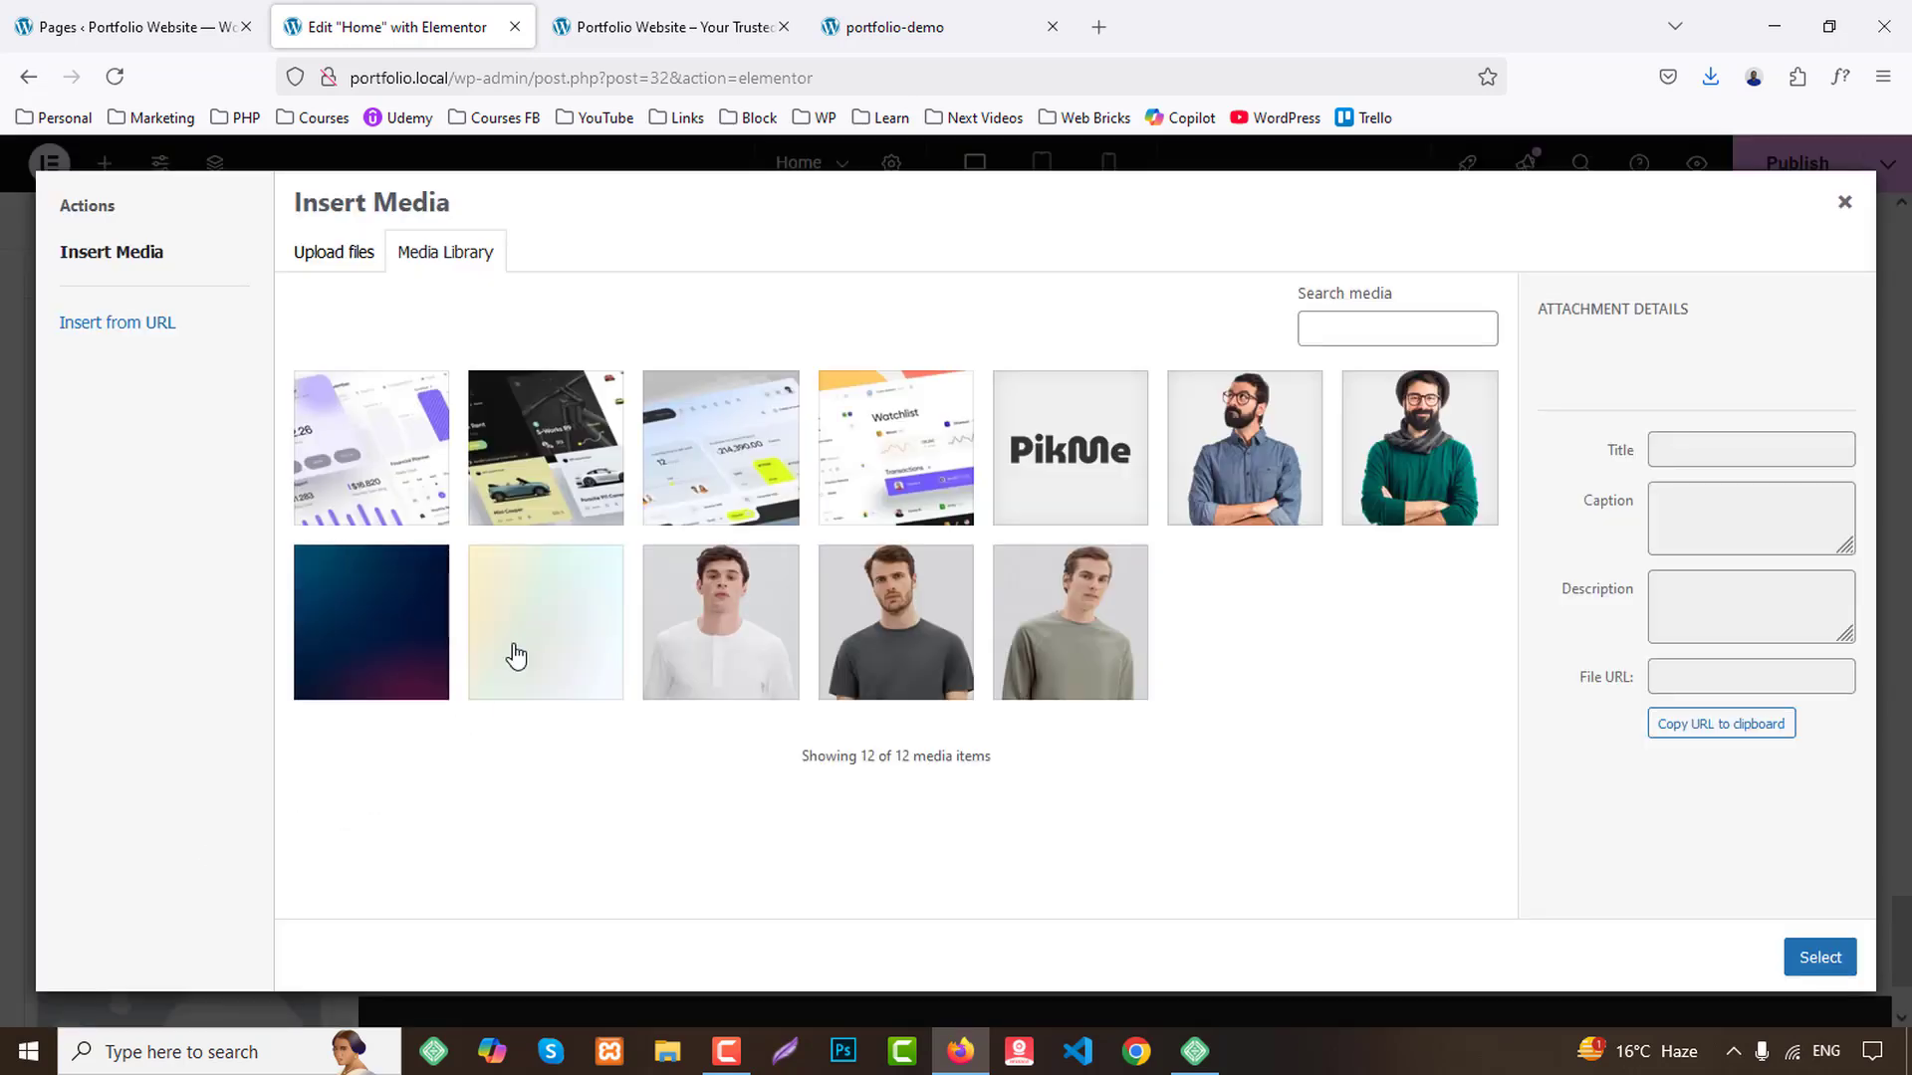
left_click(797, 692)
left_click(1820, 956)
Enter the client's full name for the fourth testimonial and set its avatar to the photo of the man in the dark grey T-shirt.
scroll(159, 647, "down", 10)
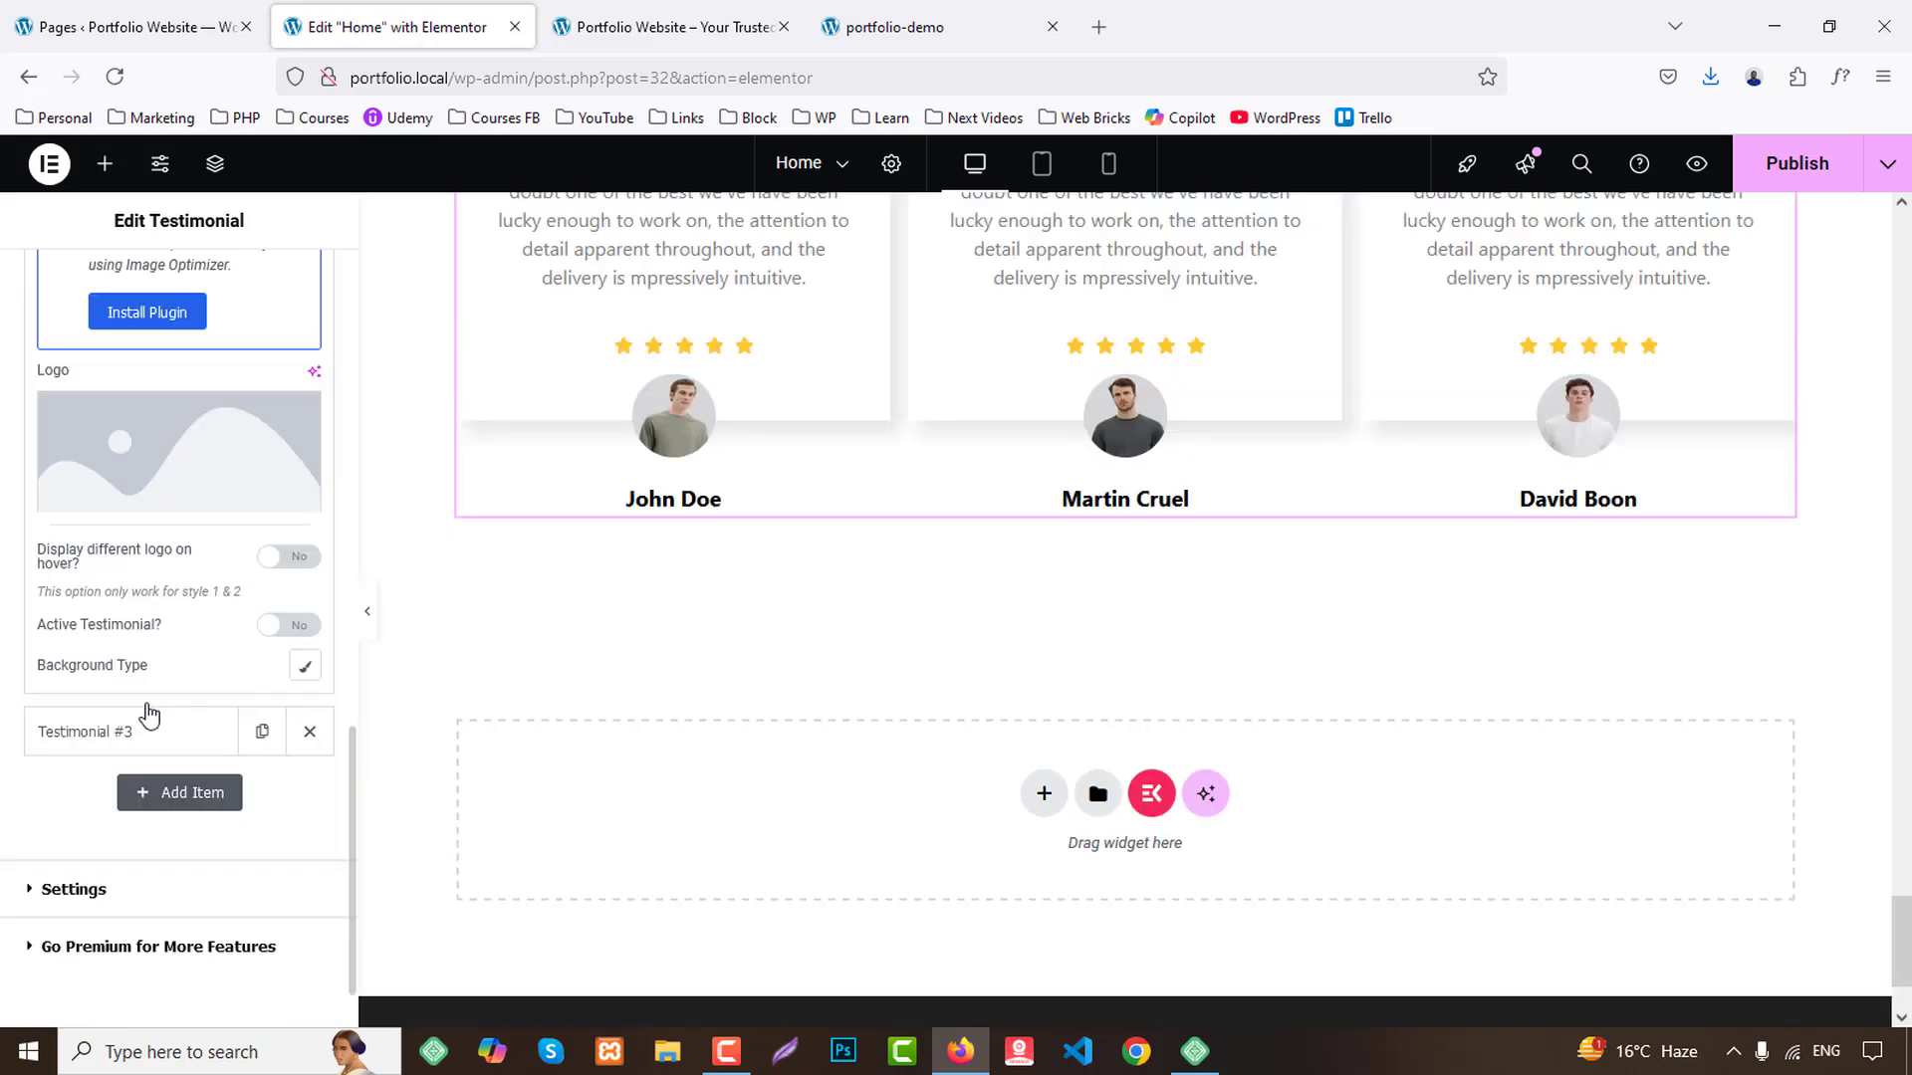
scroll(149, 597, "up", 8)
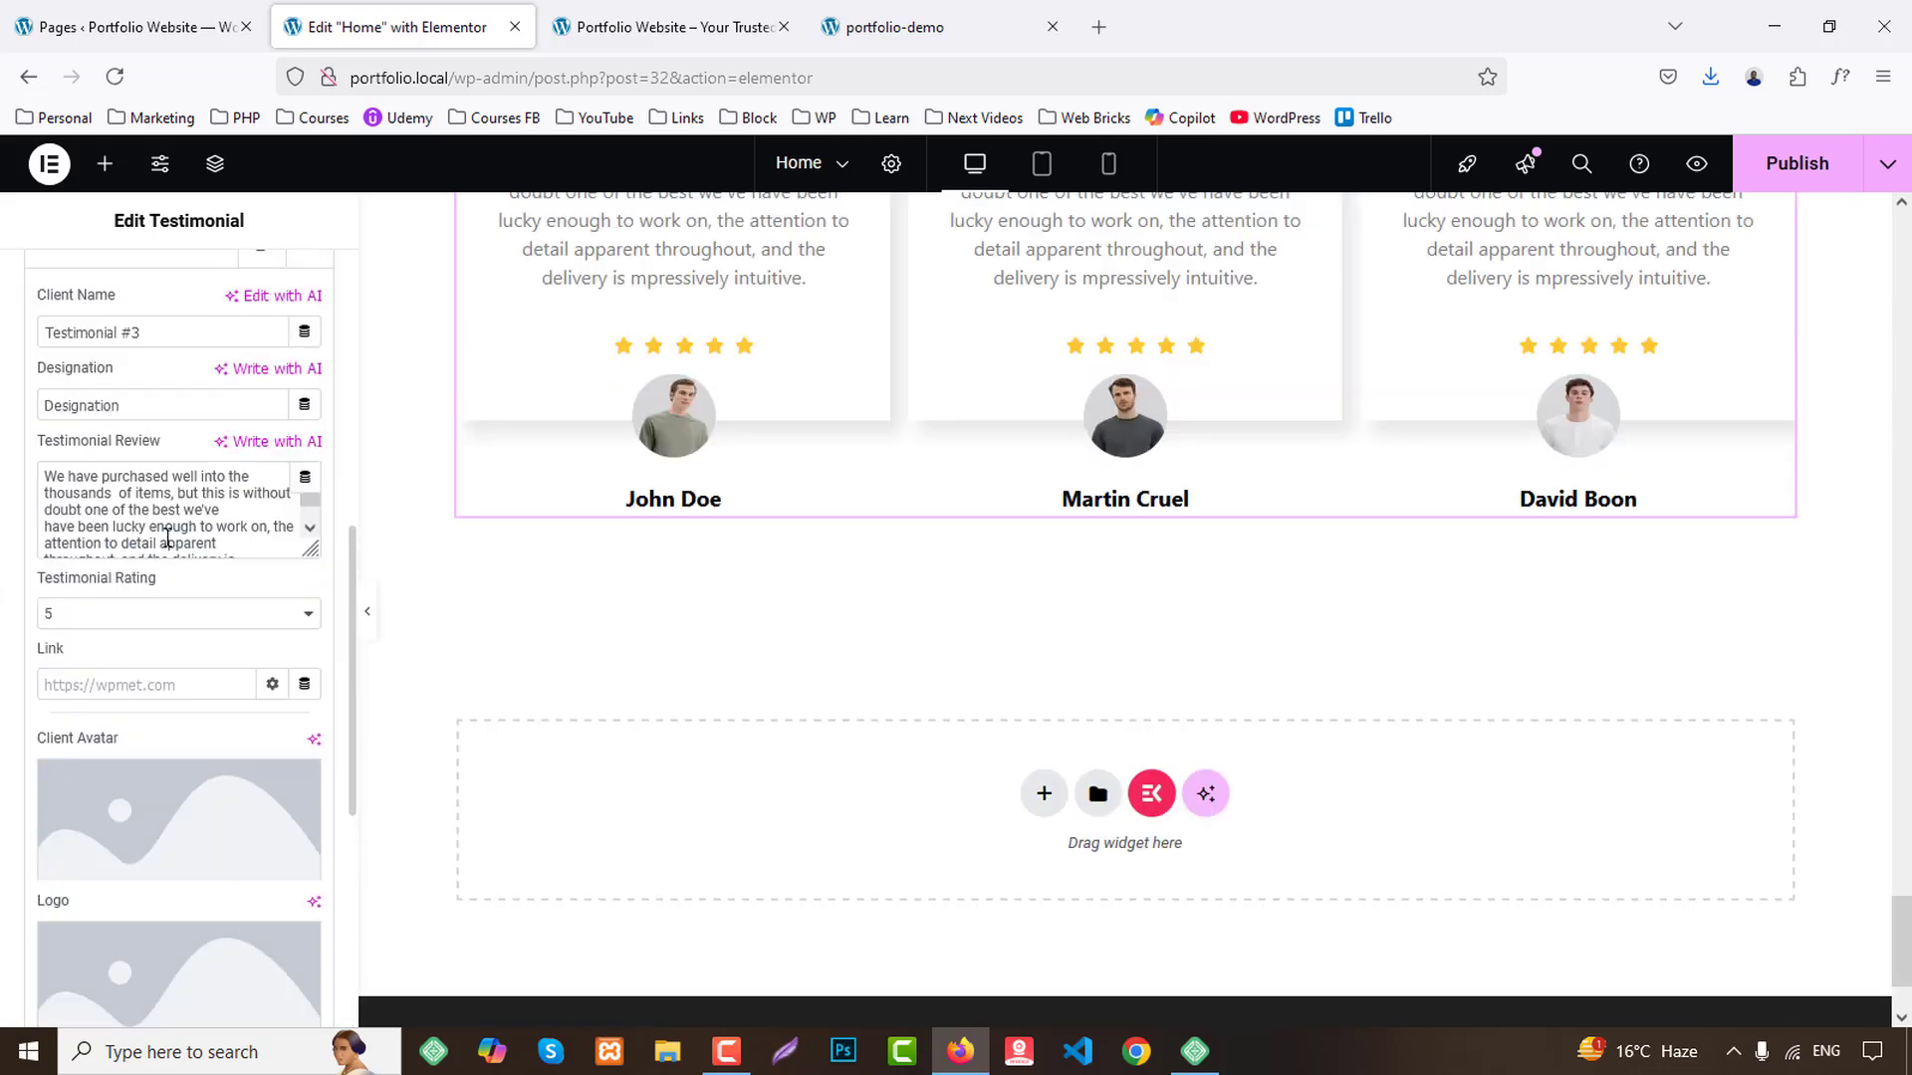
triple_click(171, 333)
type("M")
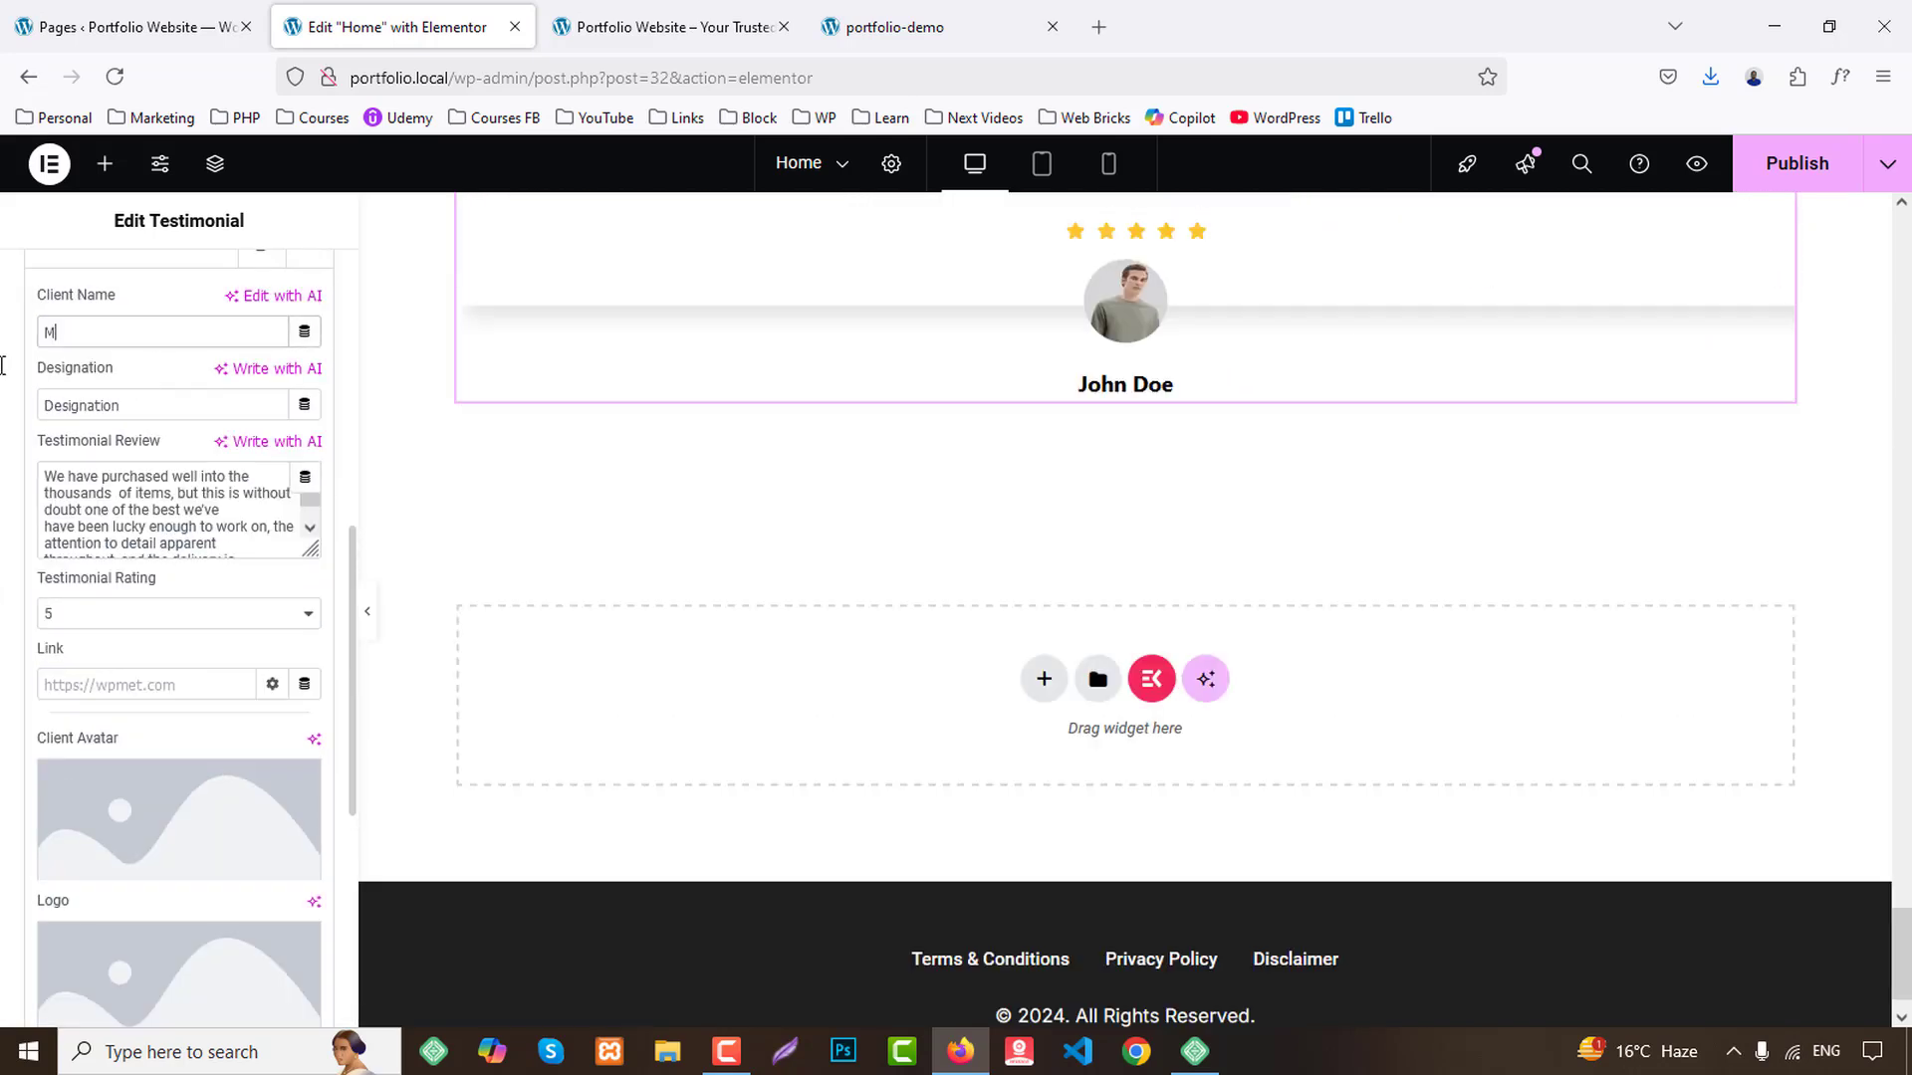
type("icheal Clark")
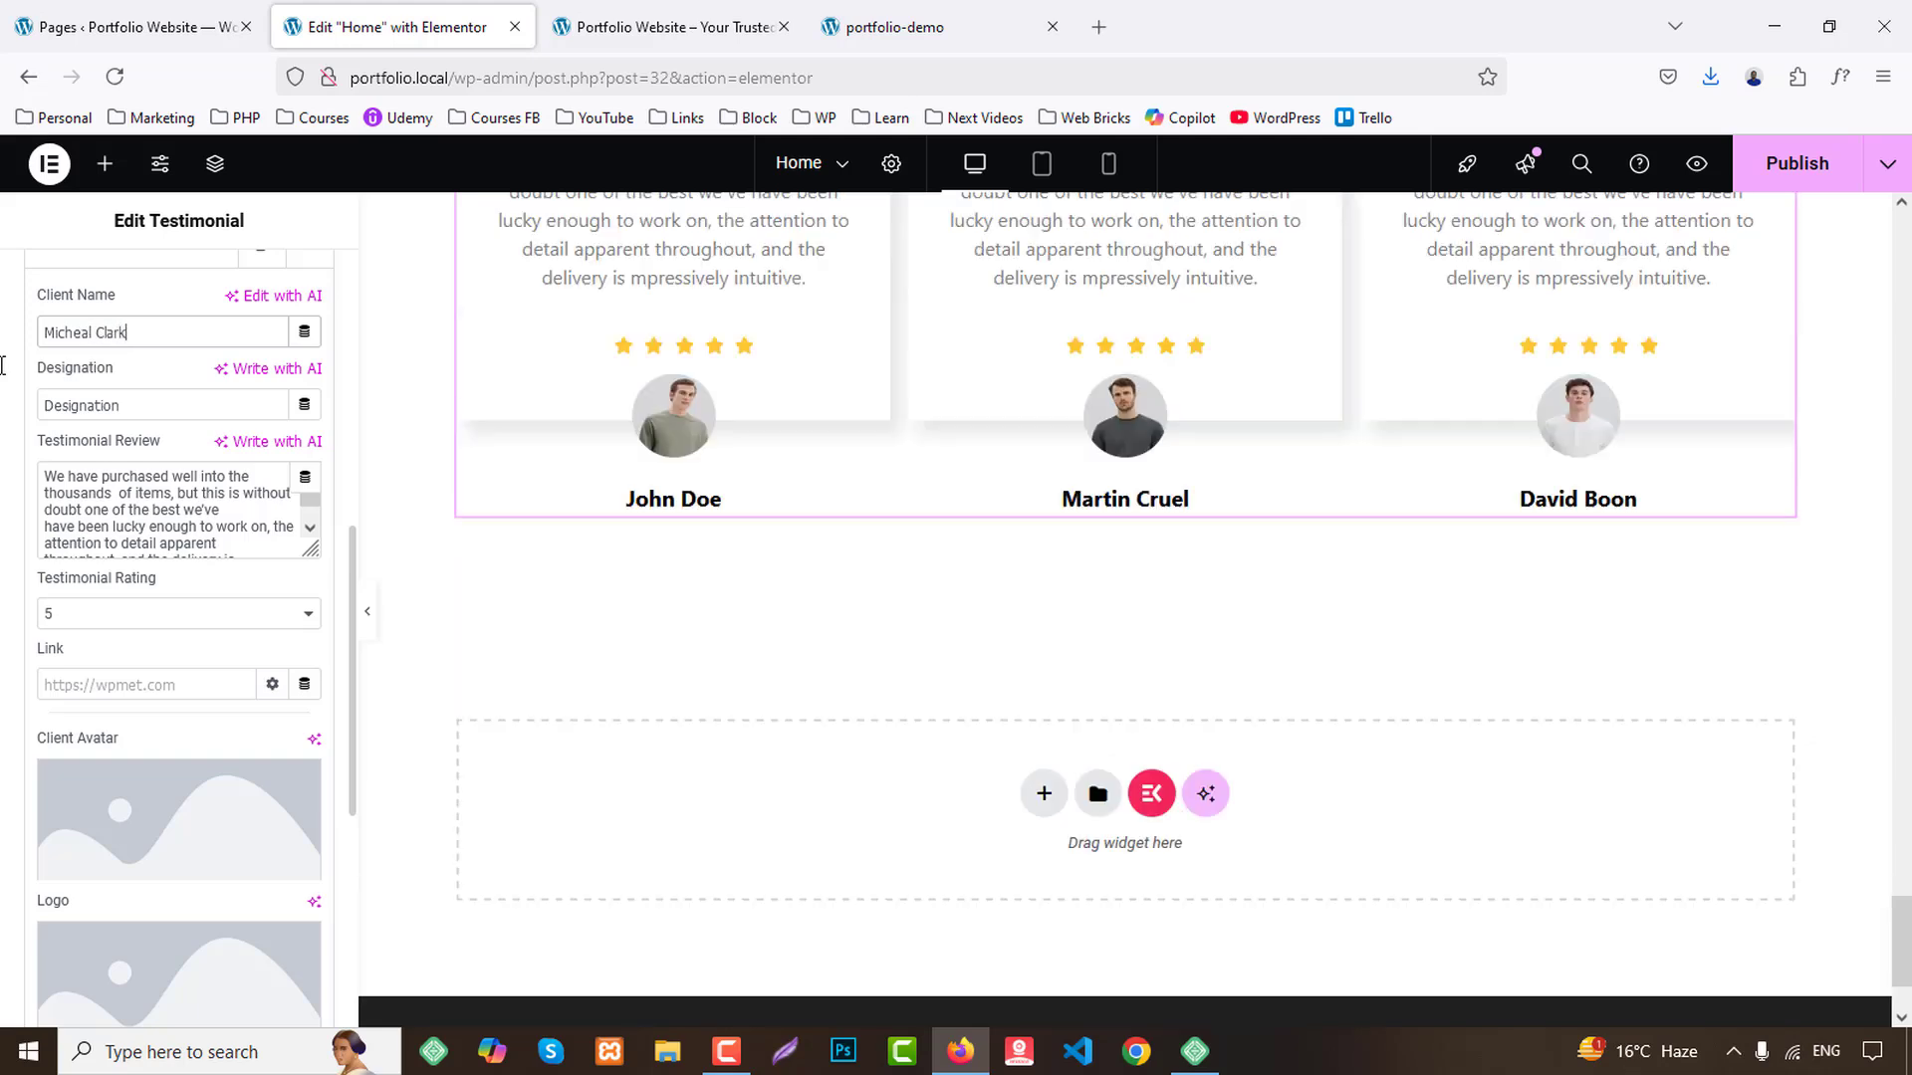
type("e")
left_click(202, 781)
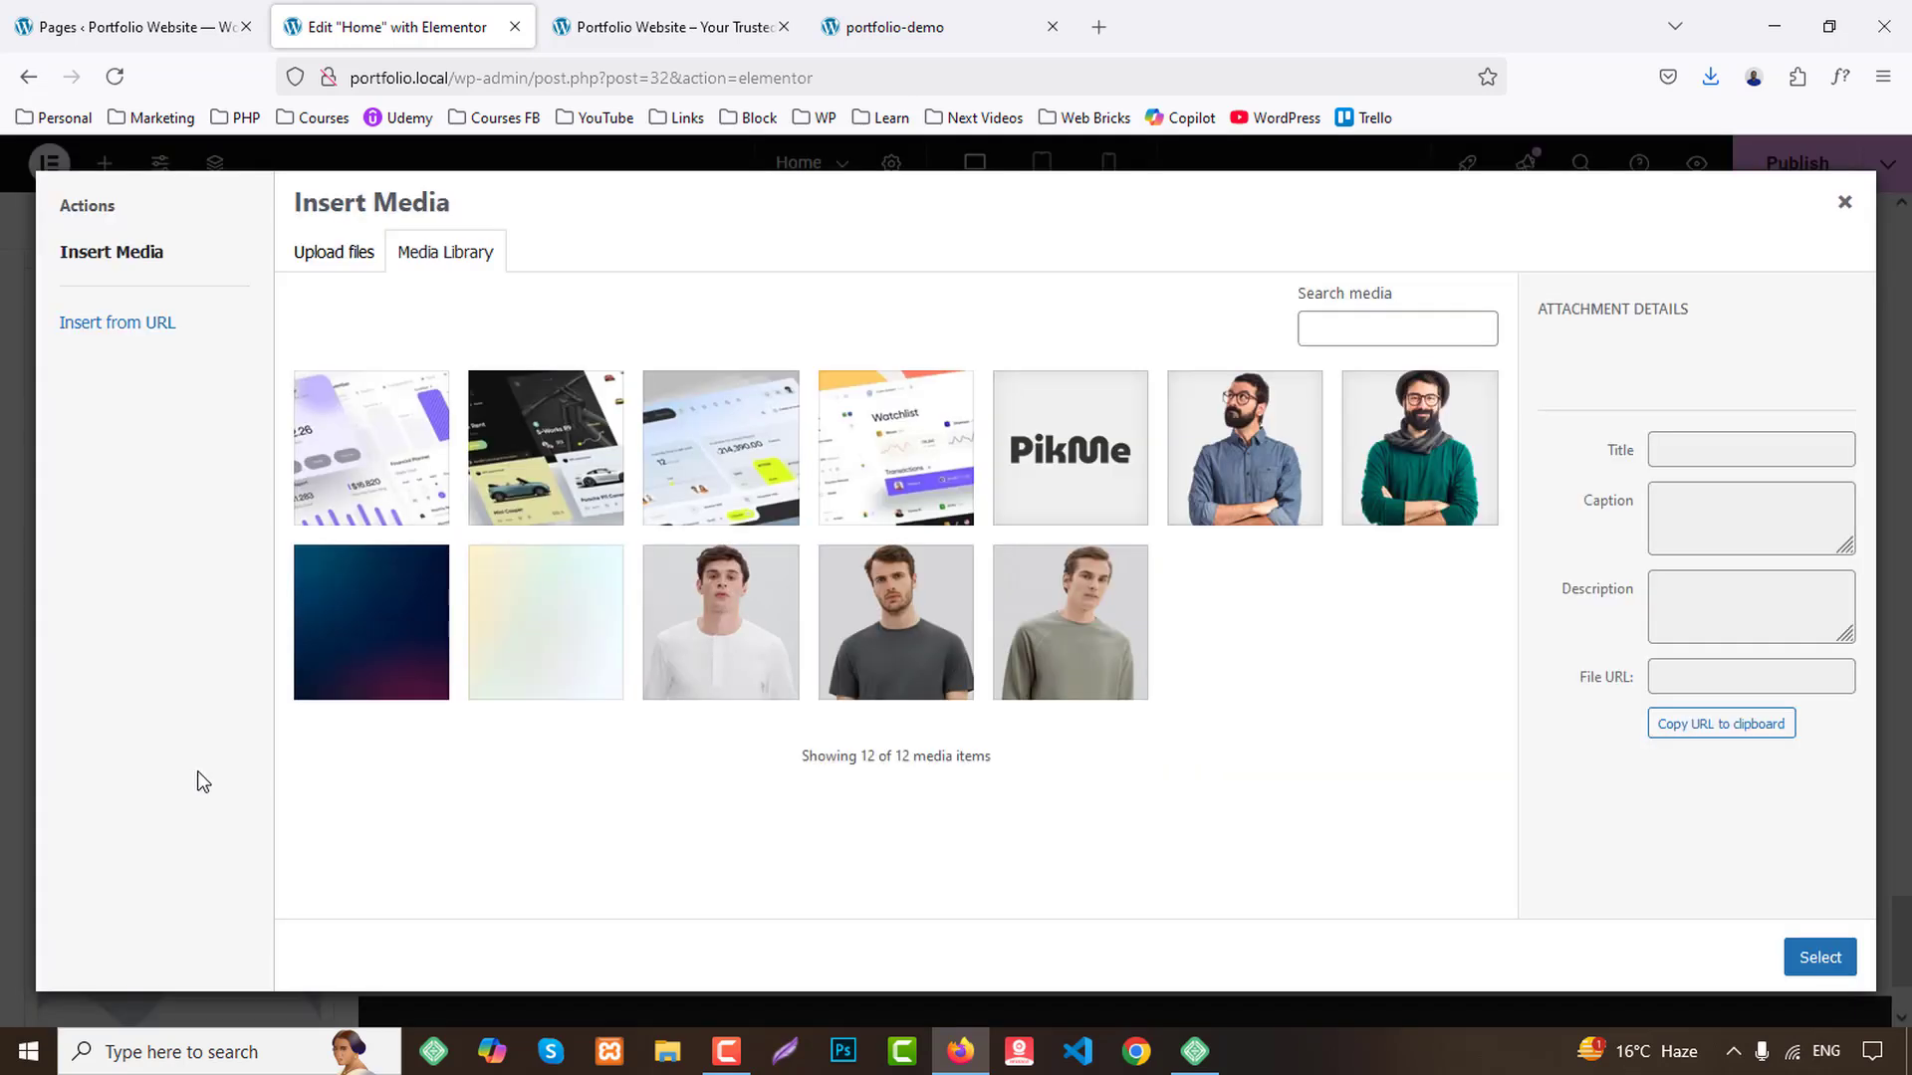
left_click(878, 627)
left_click(1828, 954)
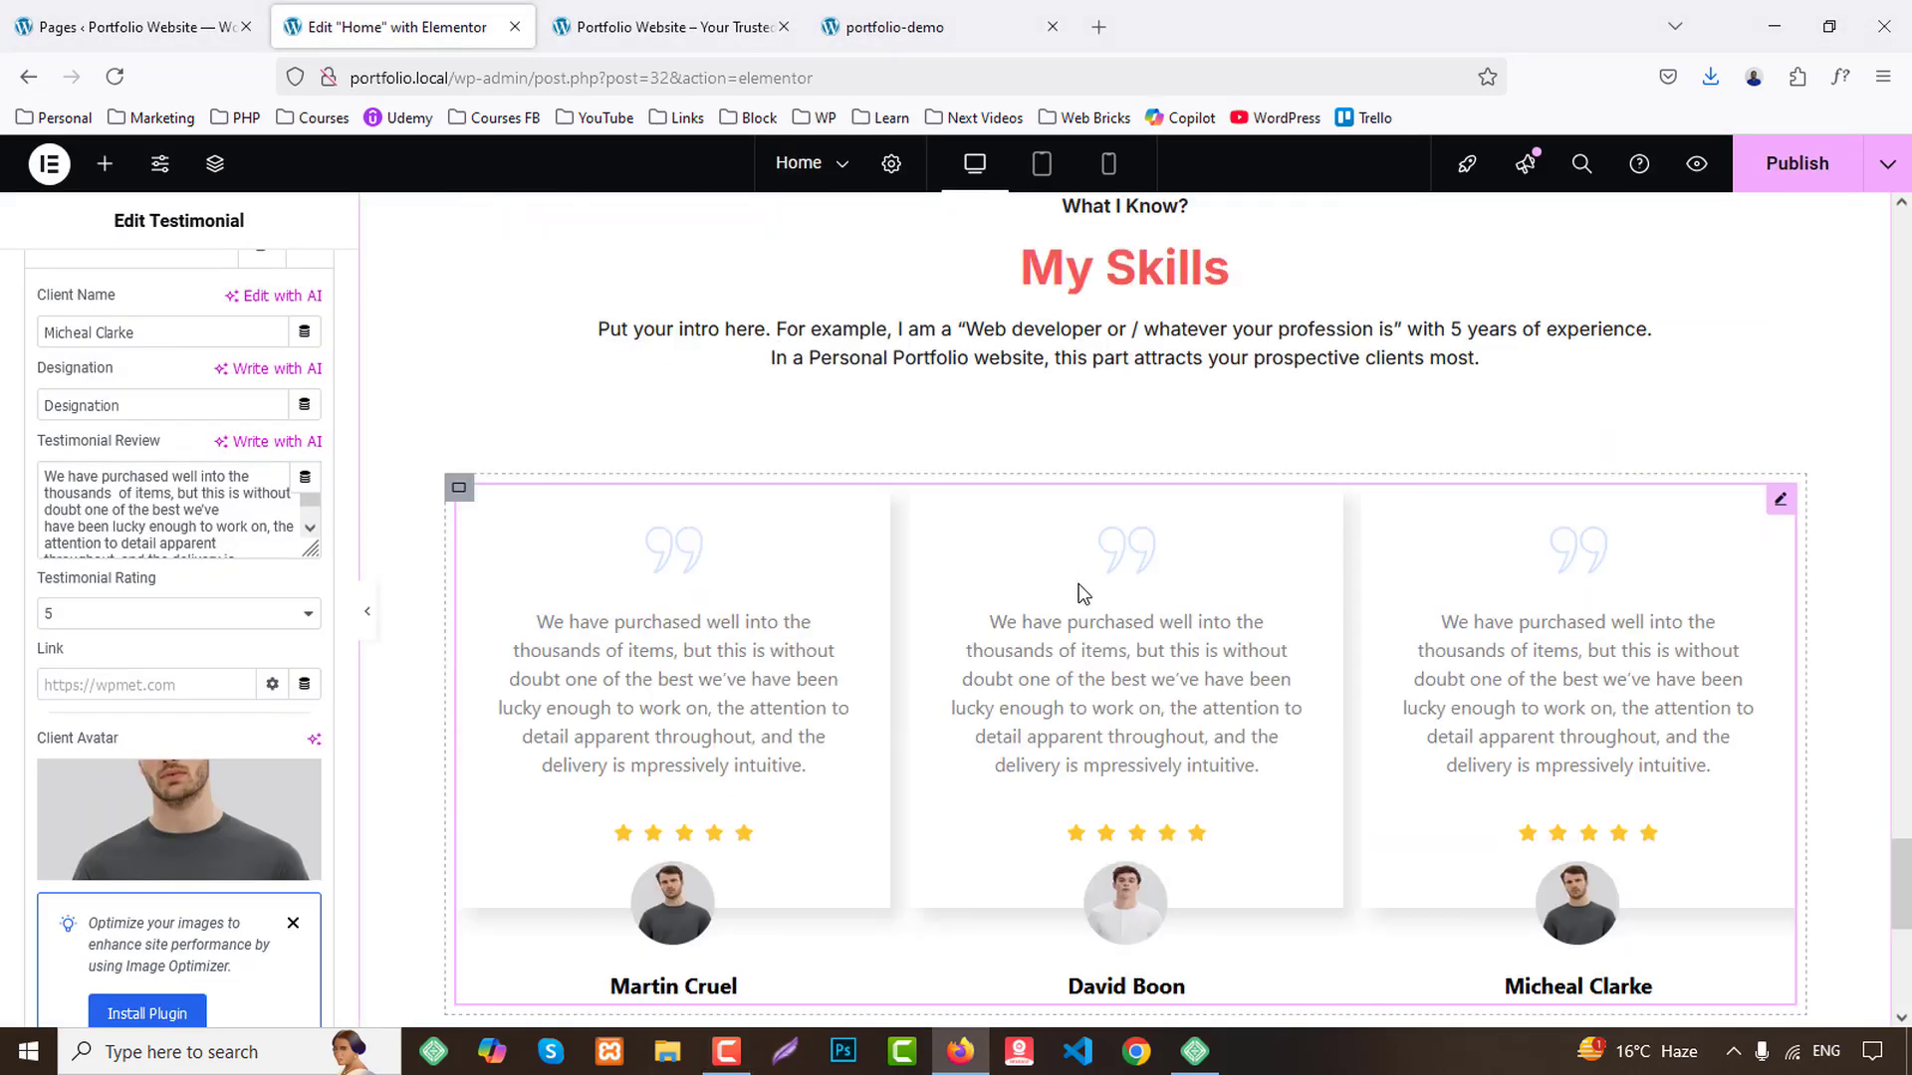
Set the box shadow blur of the testimonial cards to 0 in the layout style.
scroll(150, 418, "up", 10)
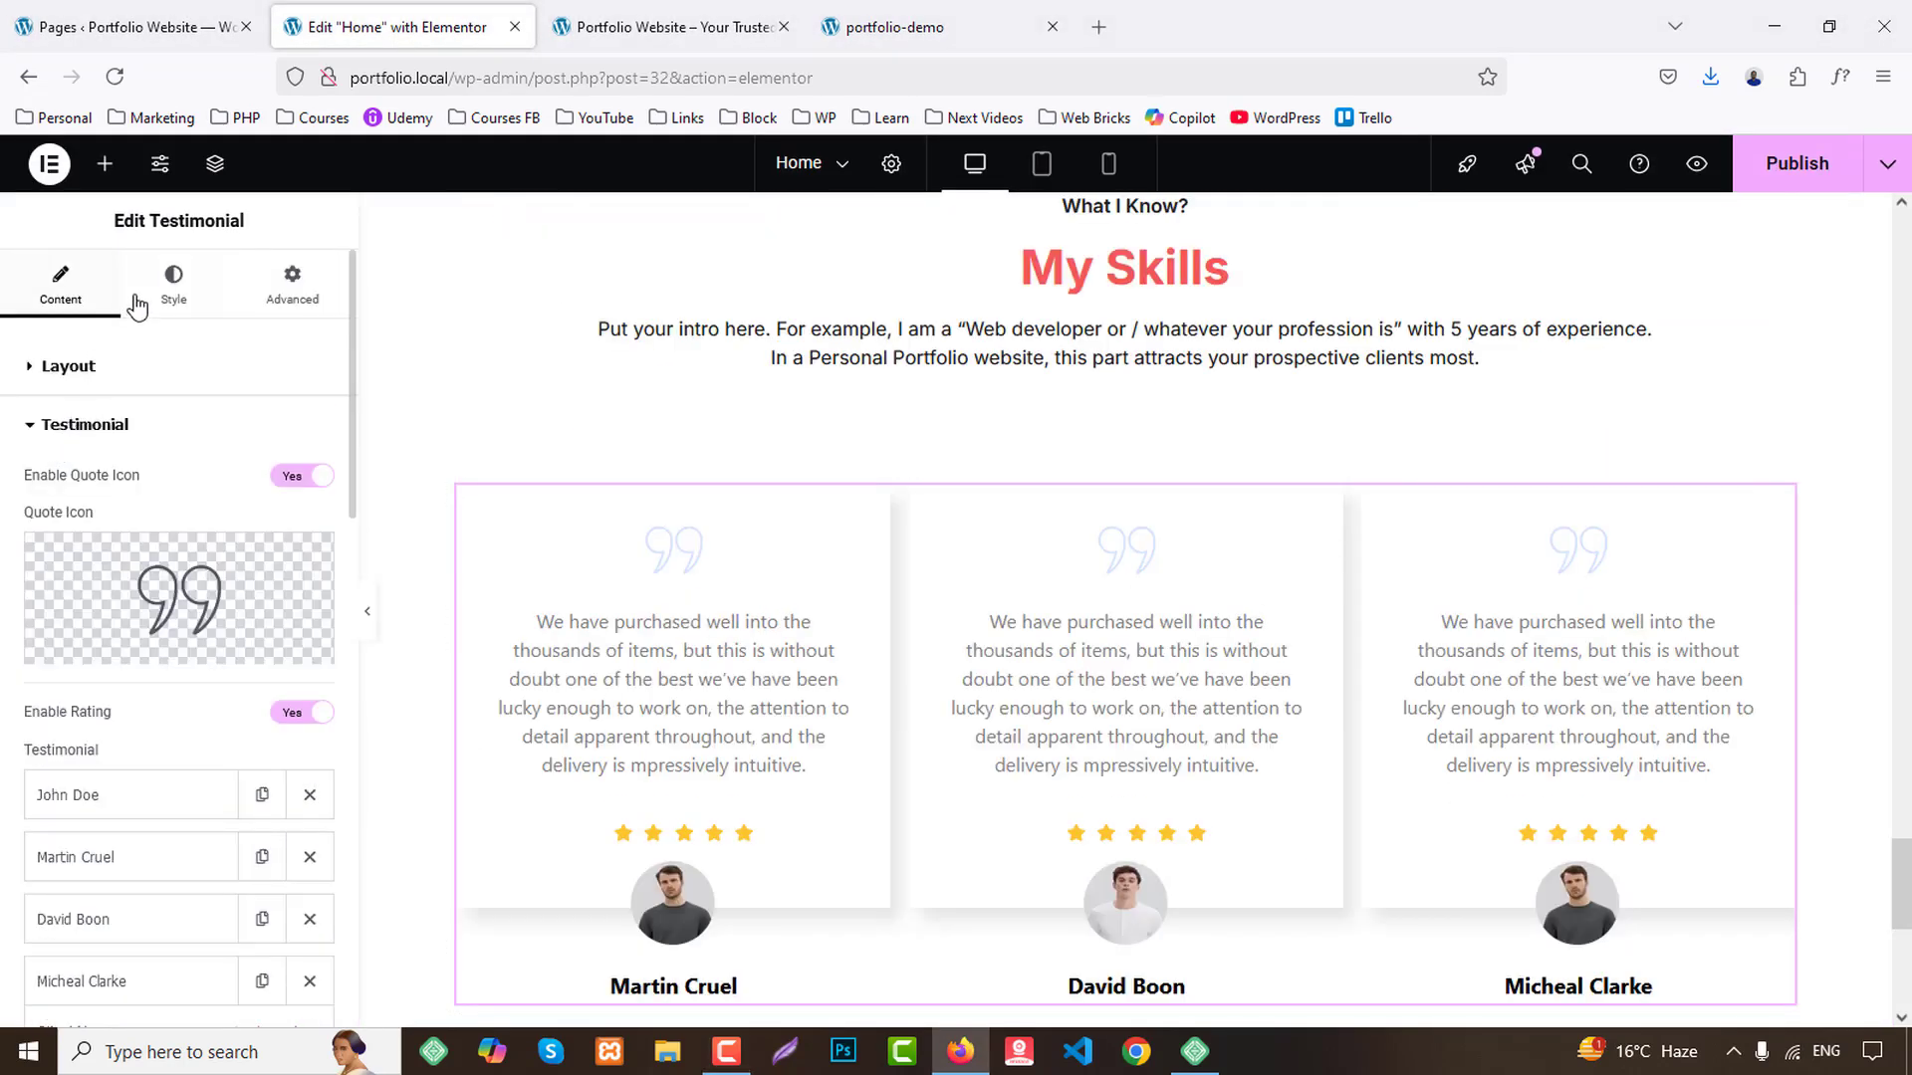
left_click(146, 301)
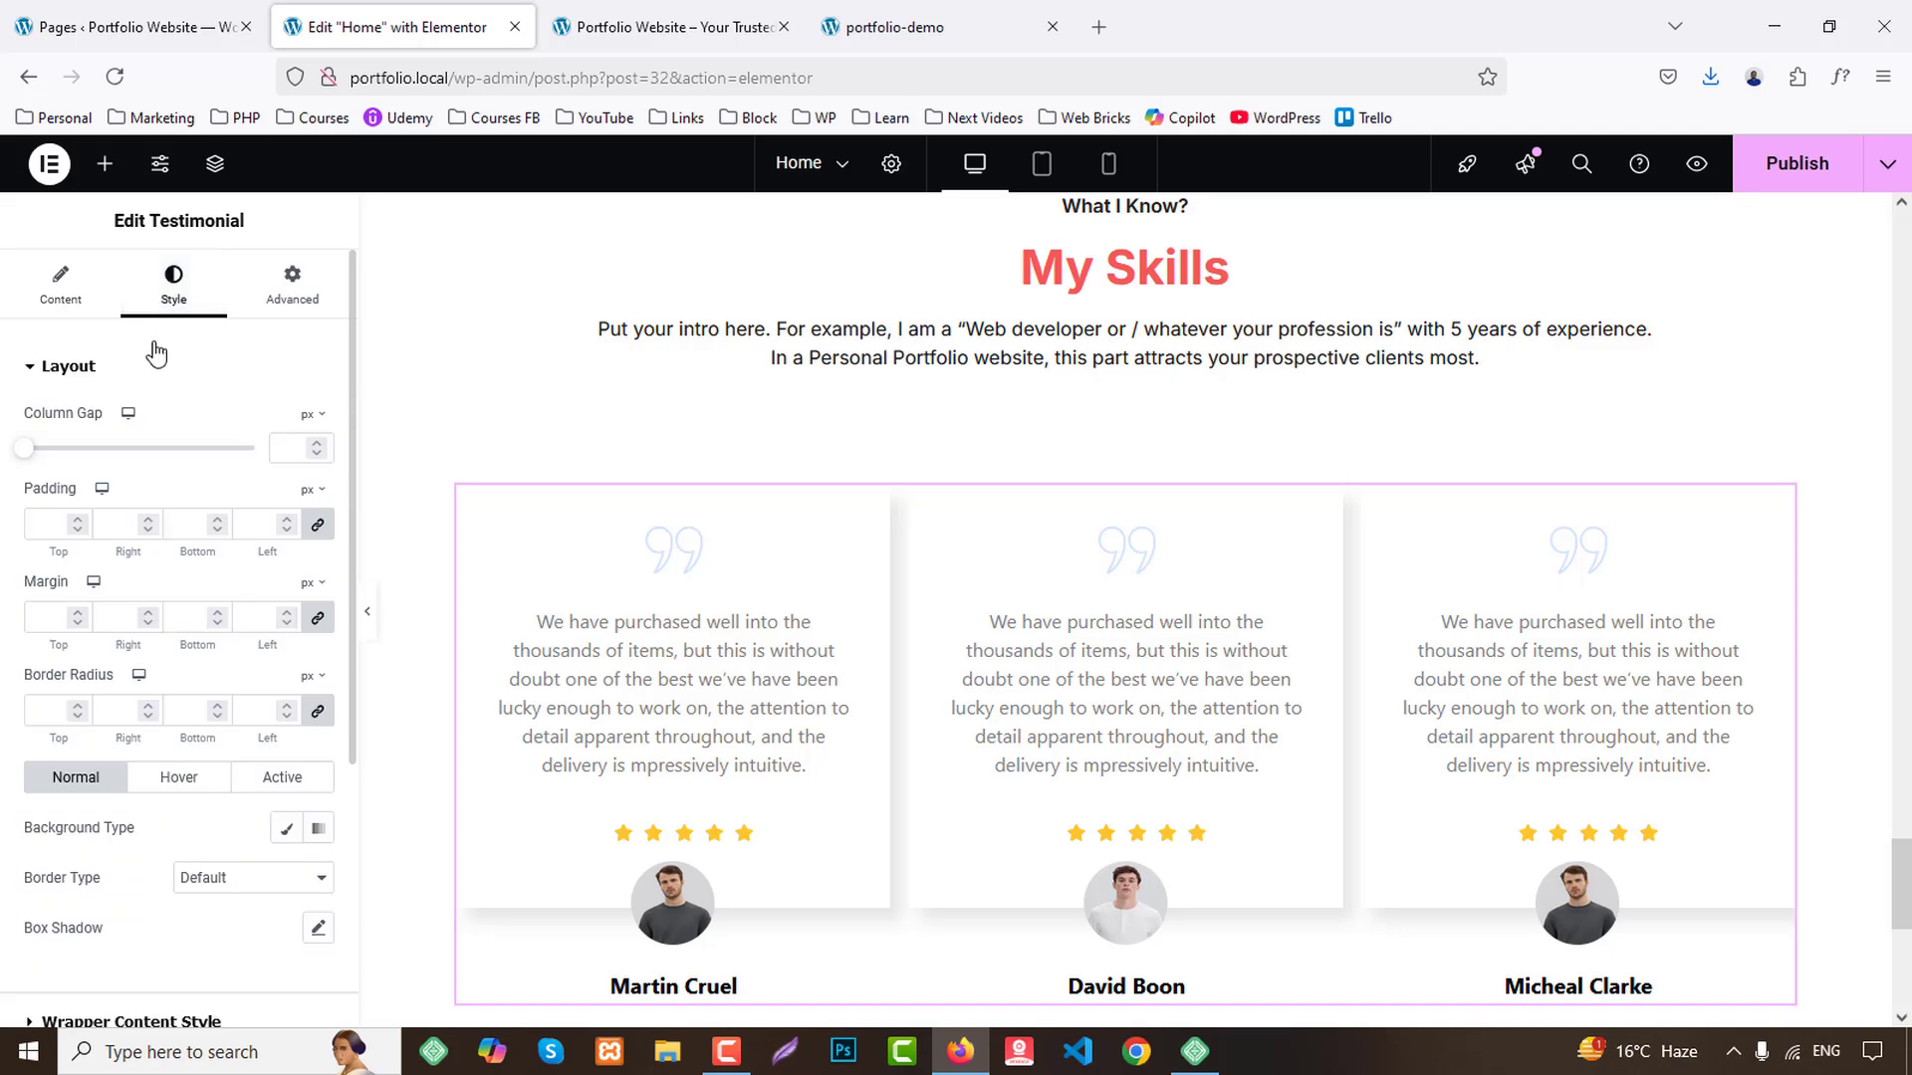
scroll(190, 589, "down", 3)
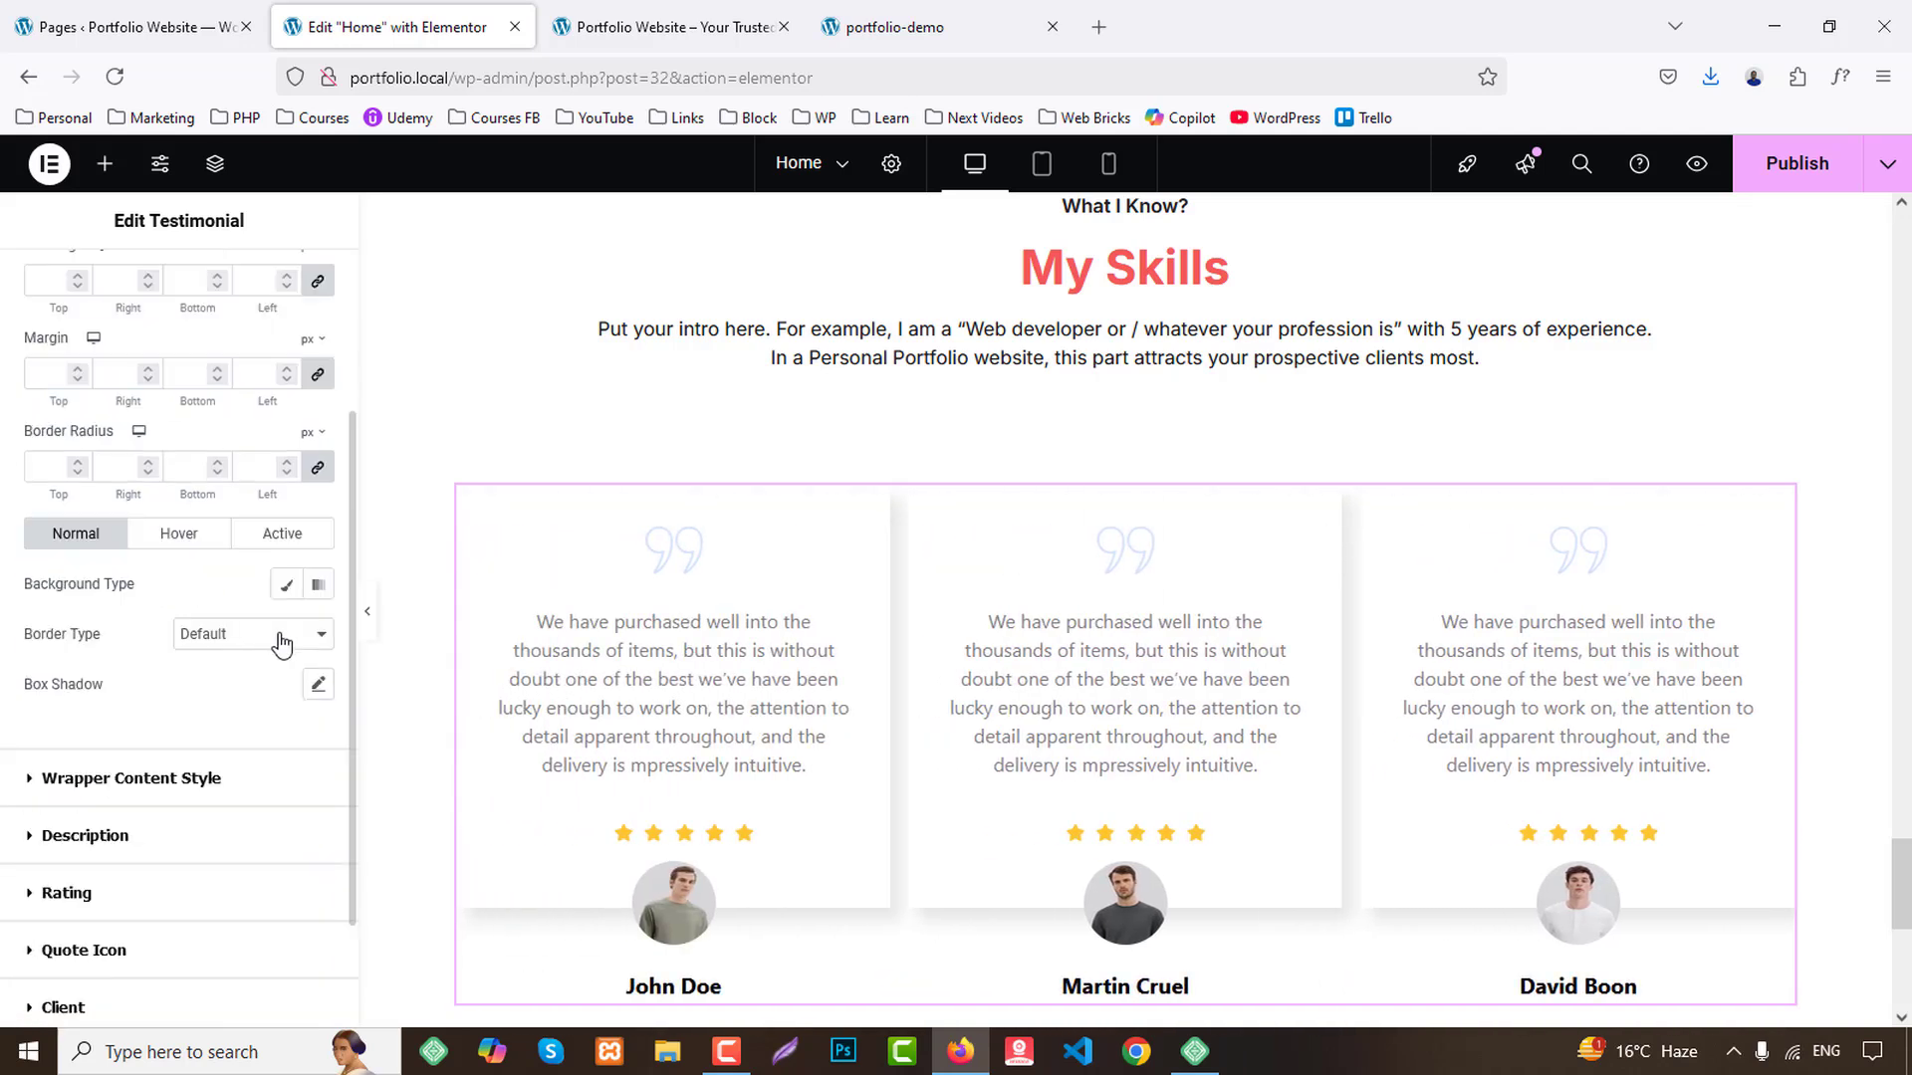
left_click(319, 685)
scroll(282, 796, "down", 2)
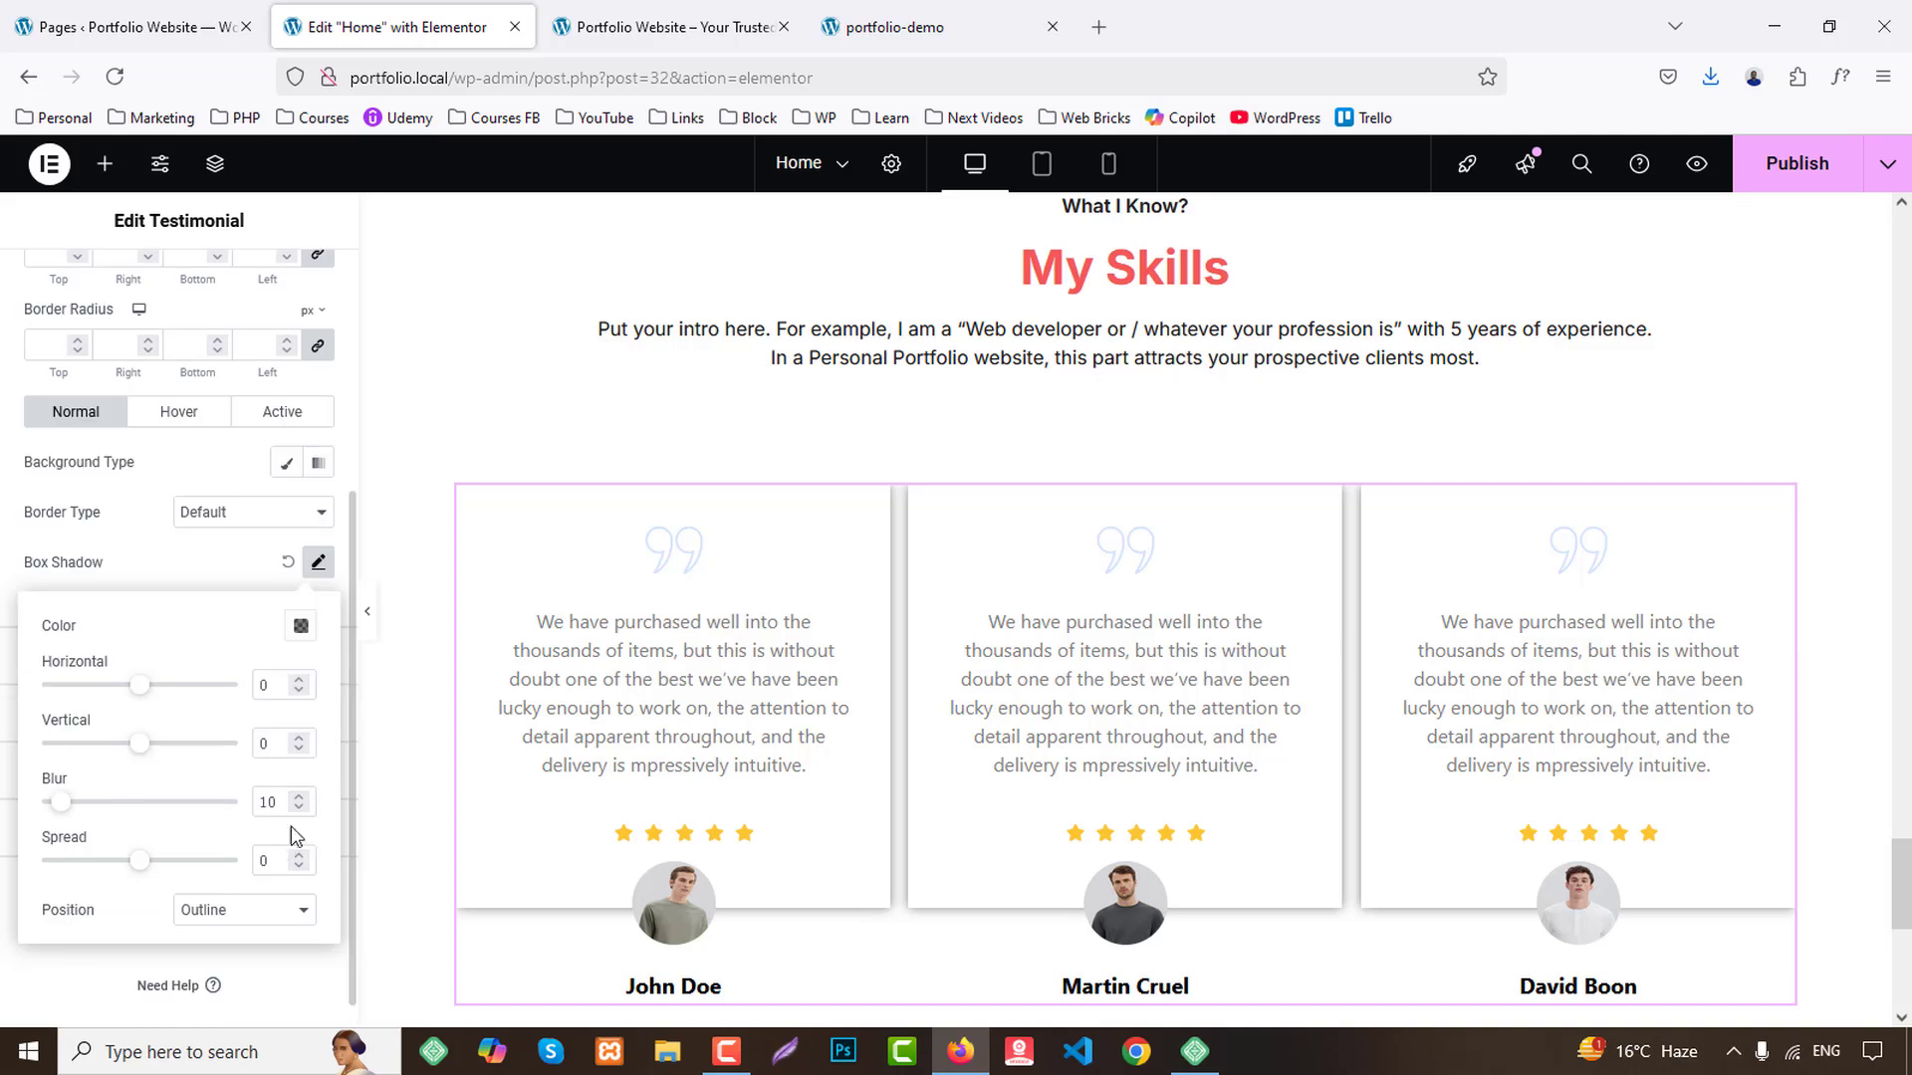
double_click(283, 798)
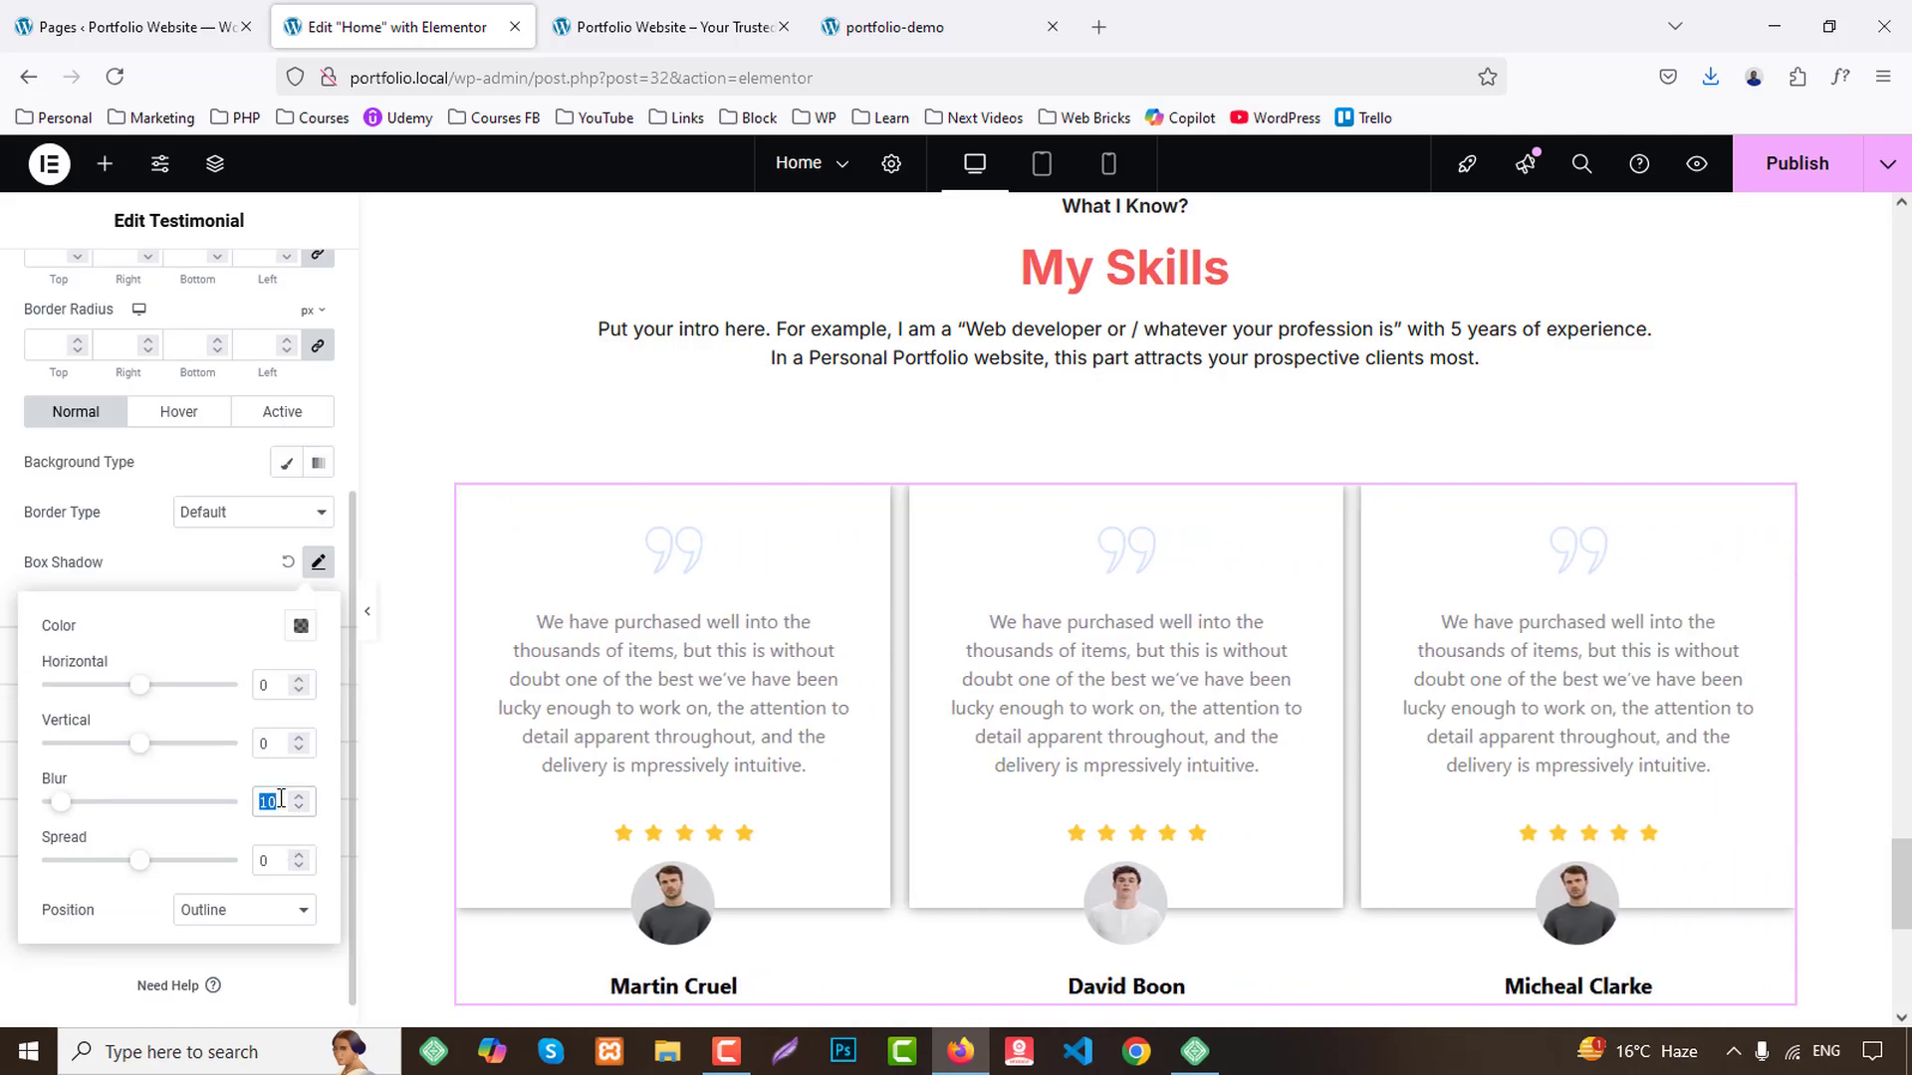
type("0")
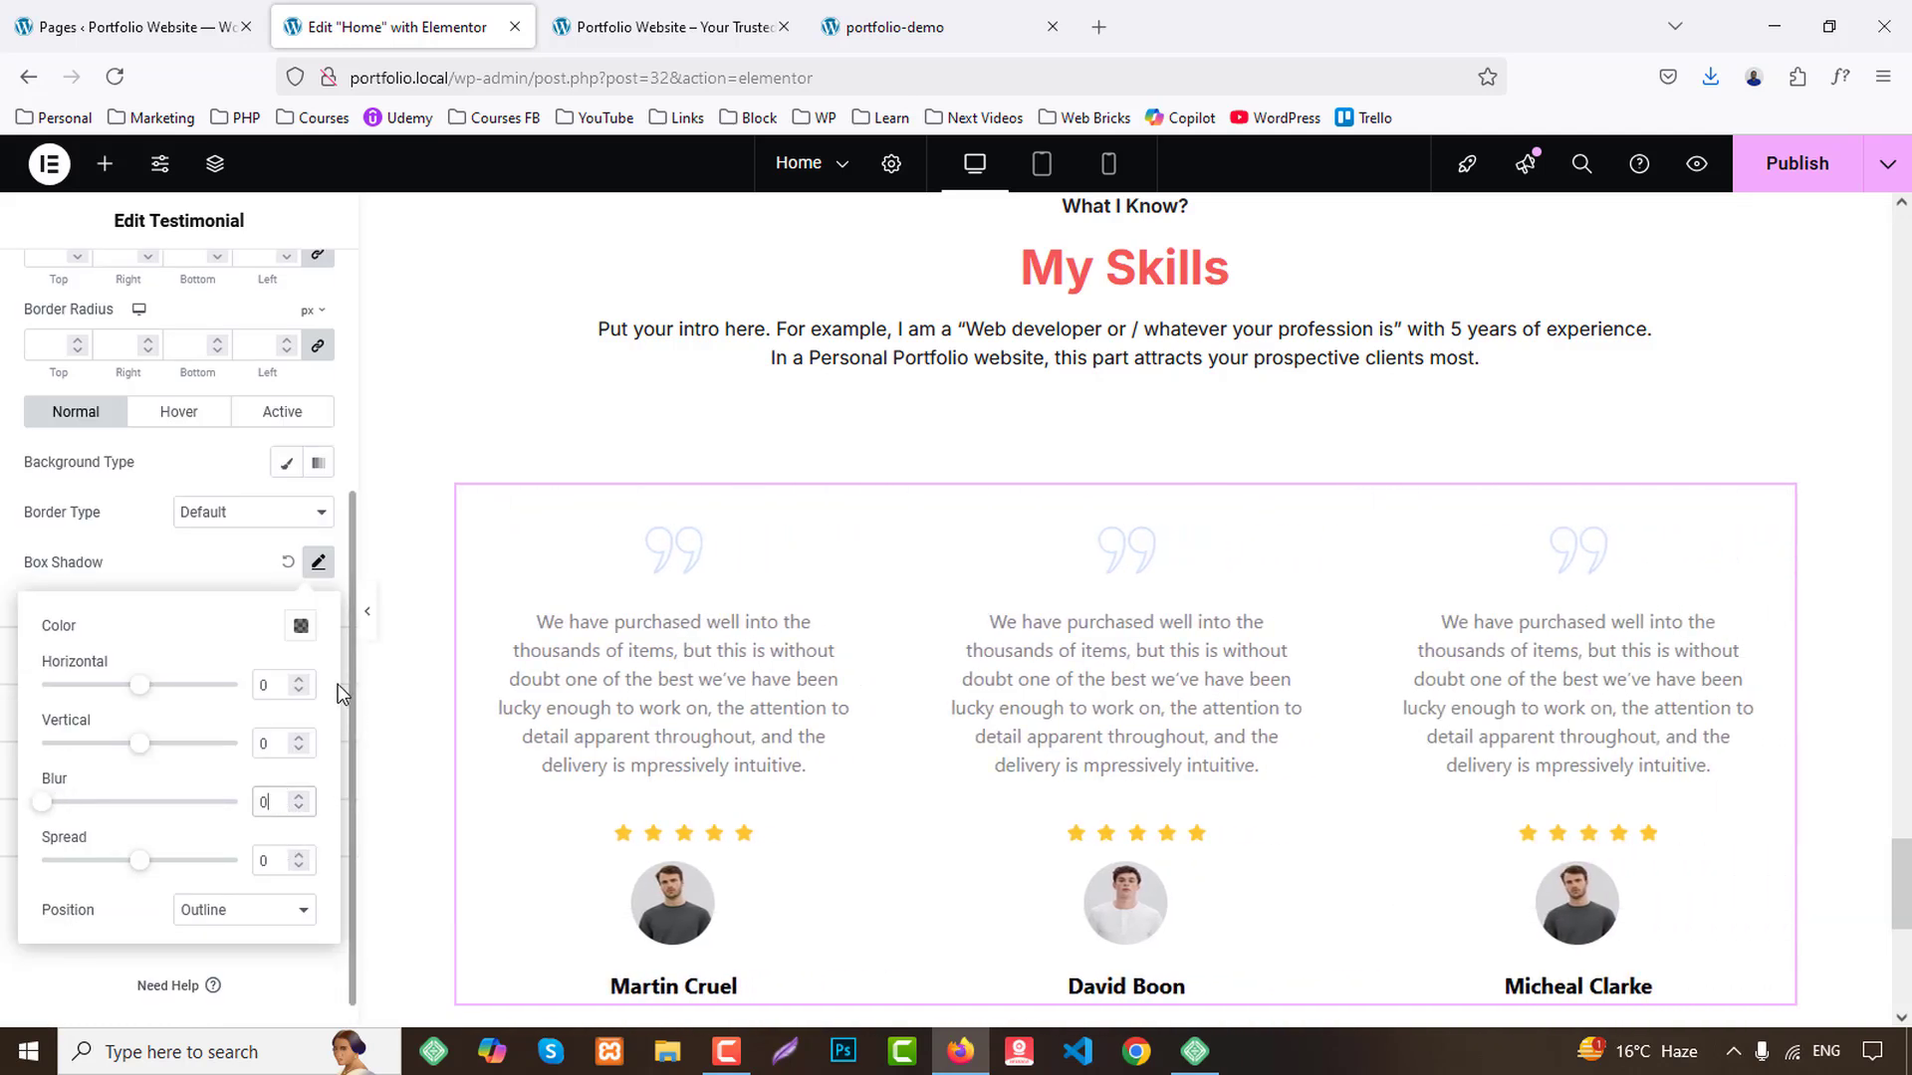
left_click(213, 587)
Give the testimonial cards a solid light grey border, 1 px wide on all sides.
left_click(237, 516)
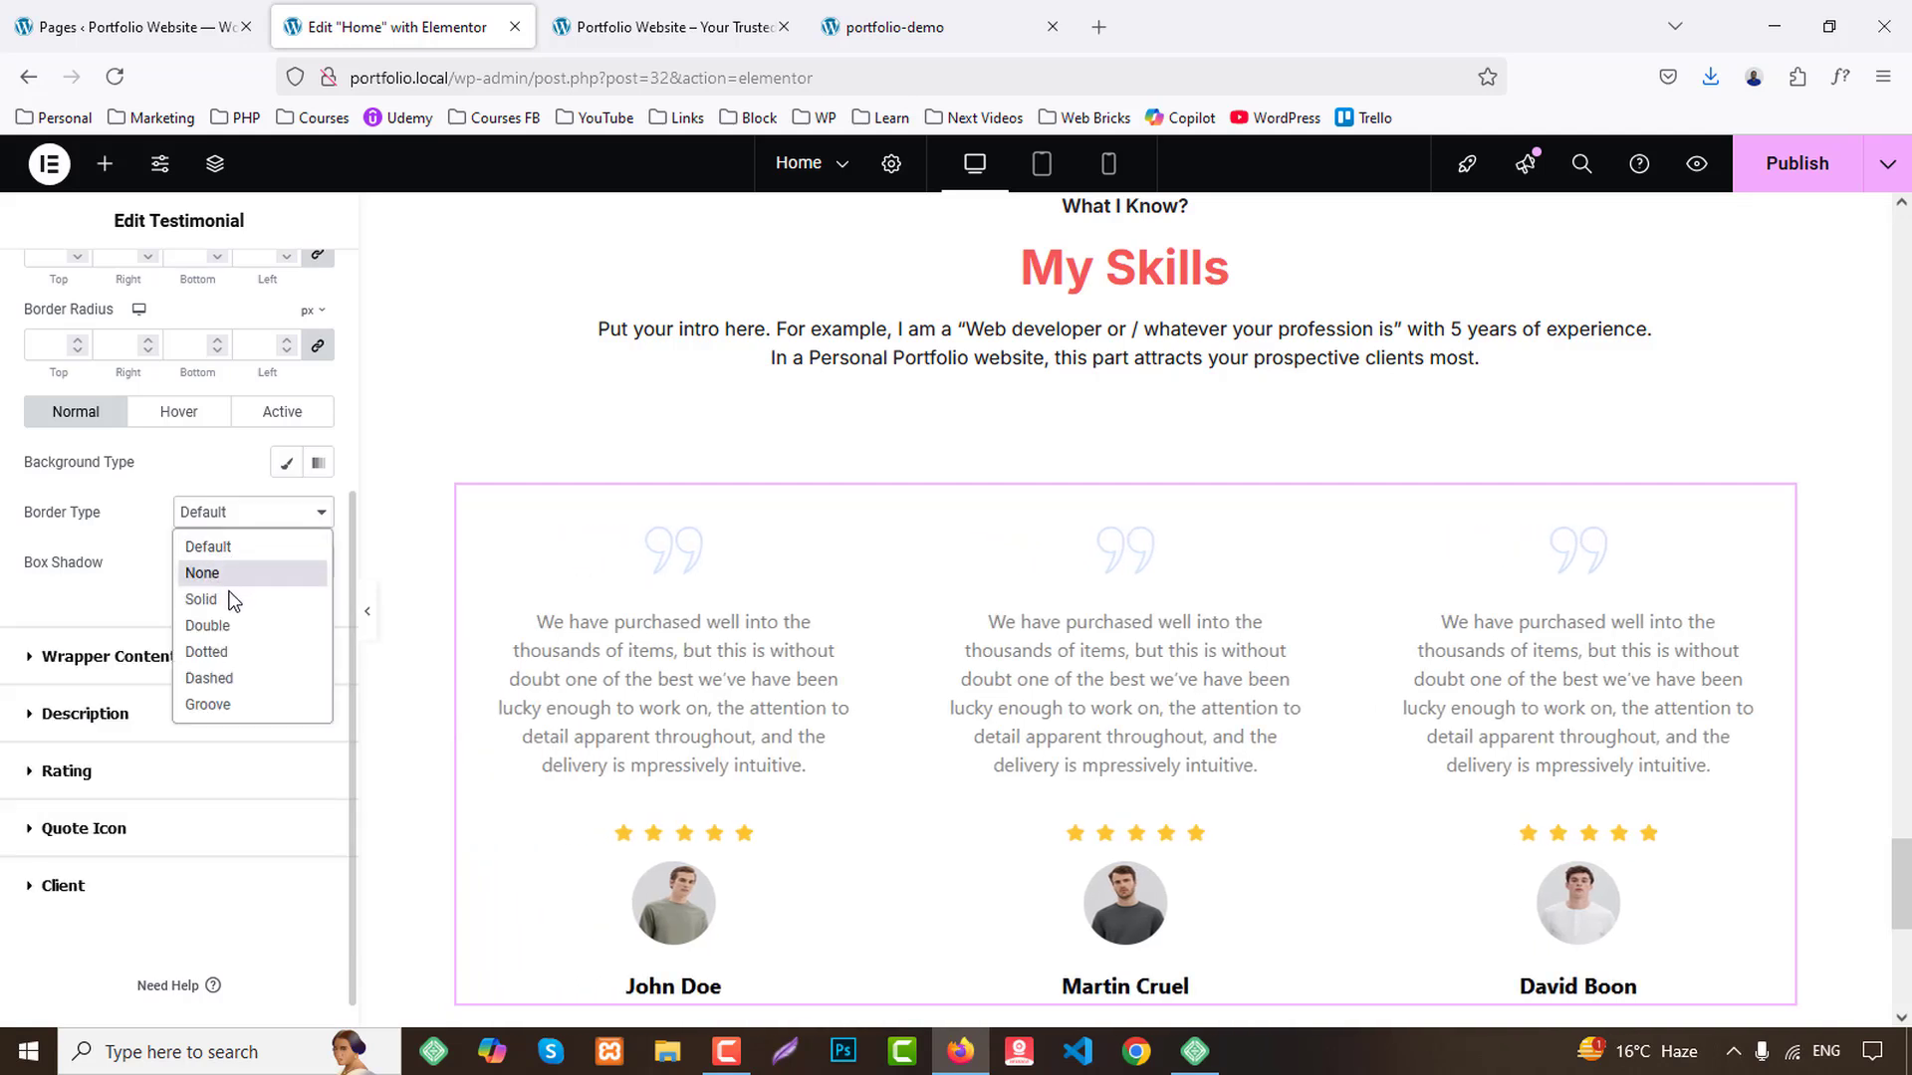
left_click(230, 599)
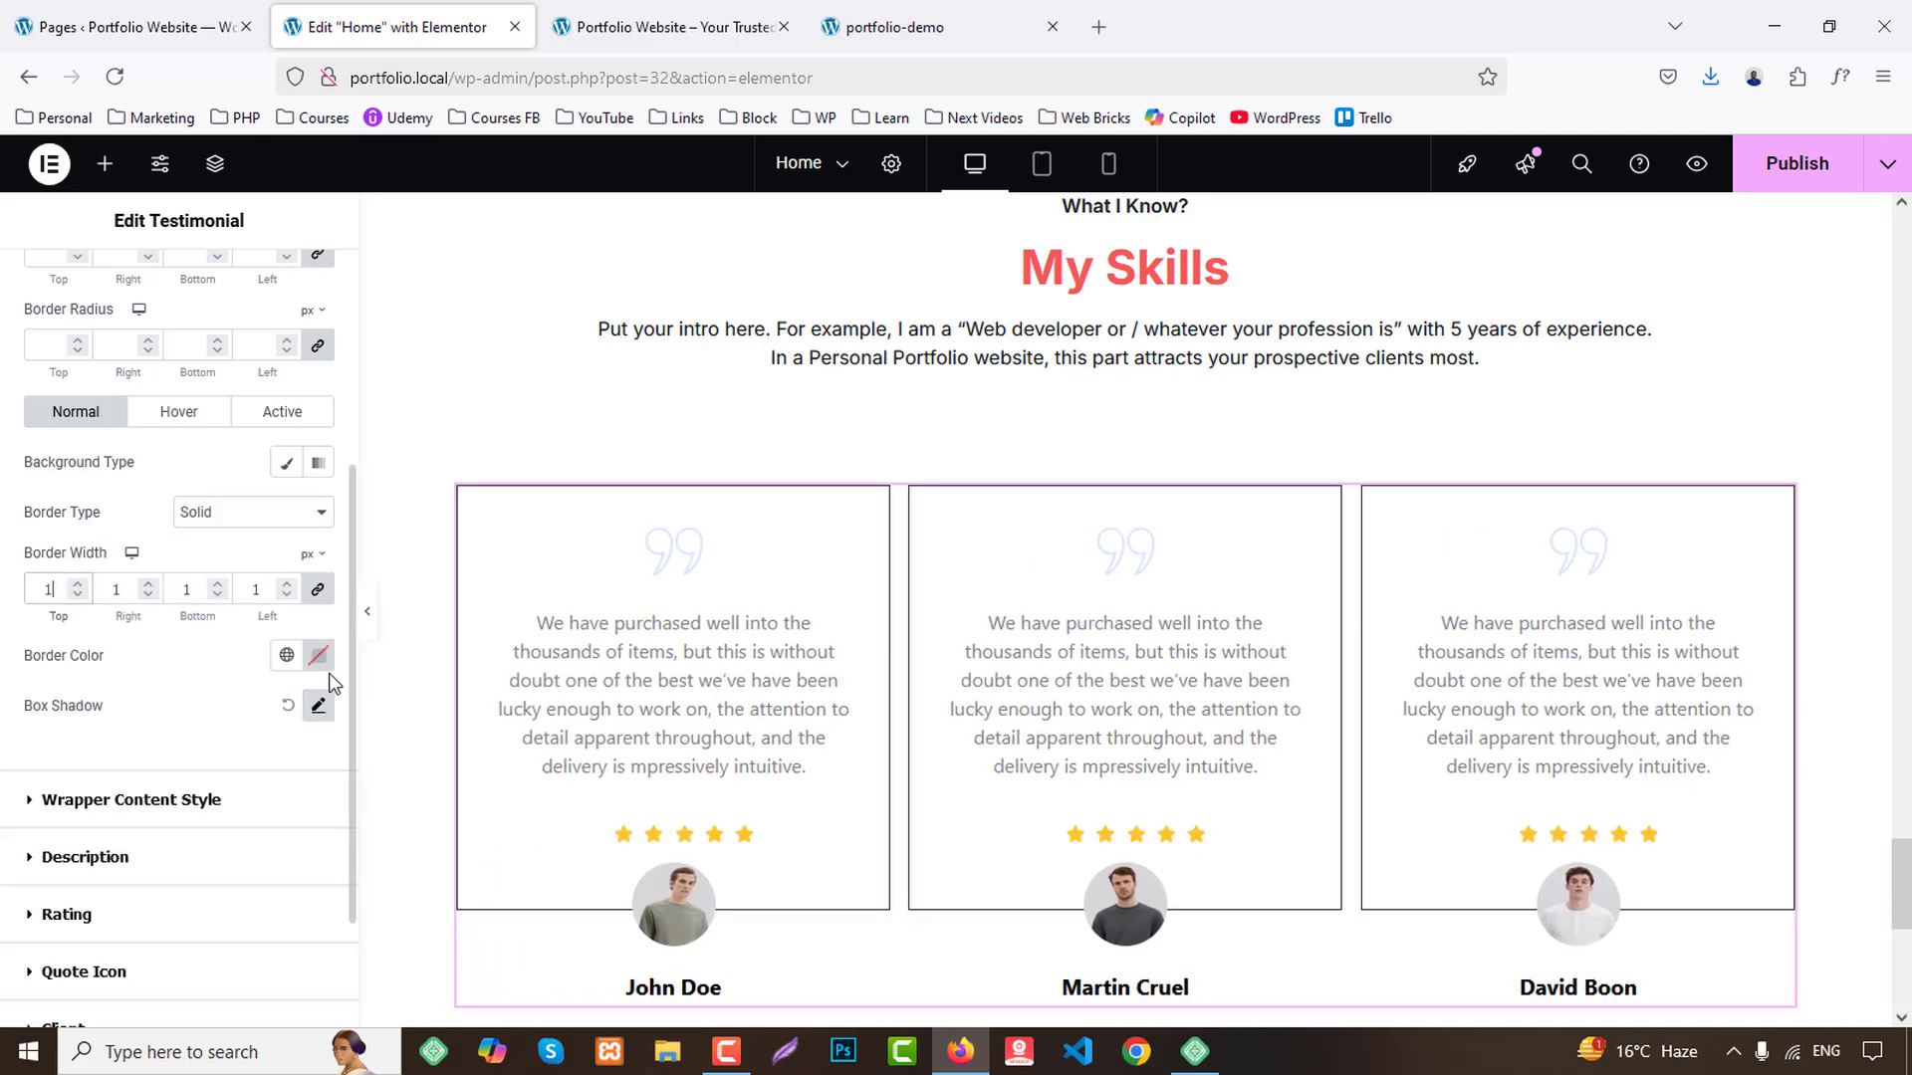
left_click(318, 656)
double_click(282, 596)
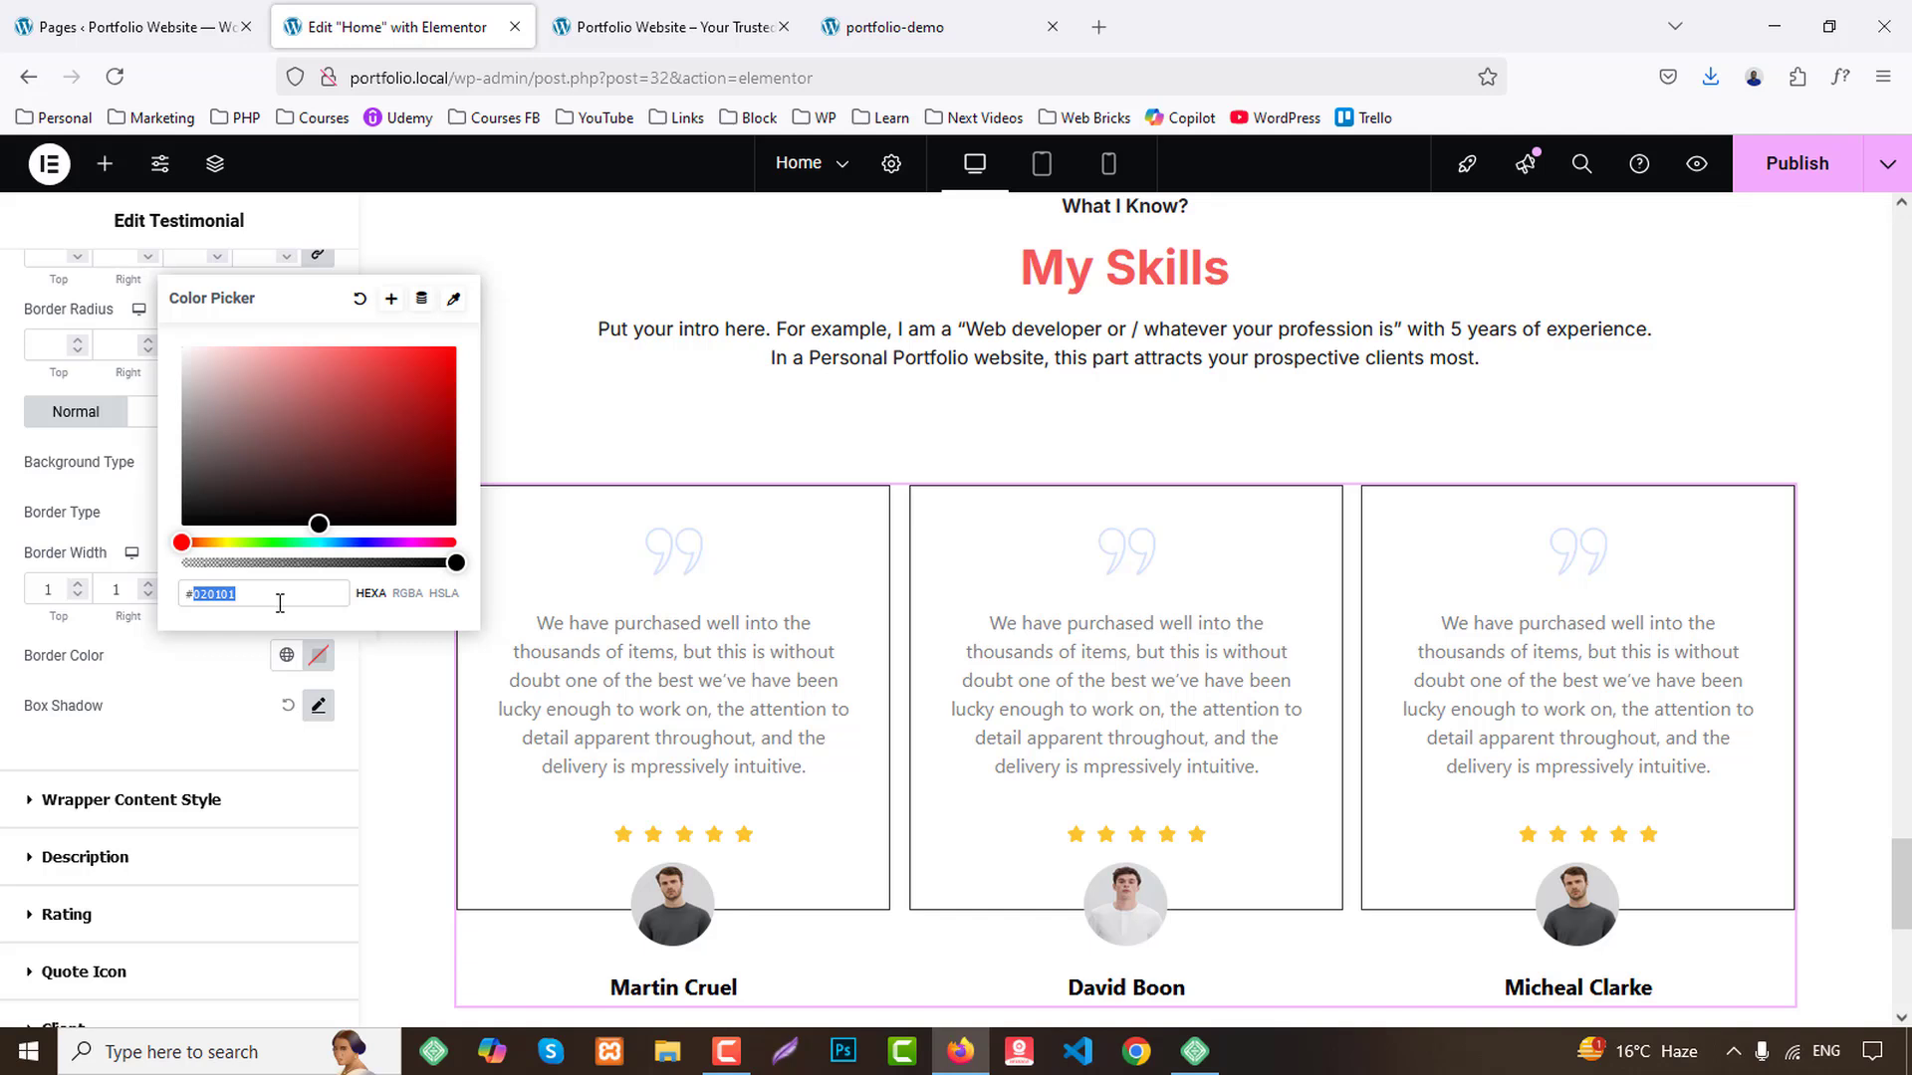
key("BackSpace")
left_click(233, 735)
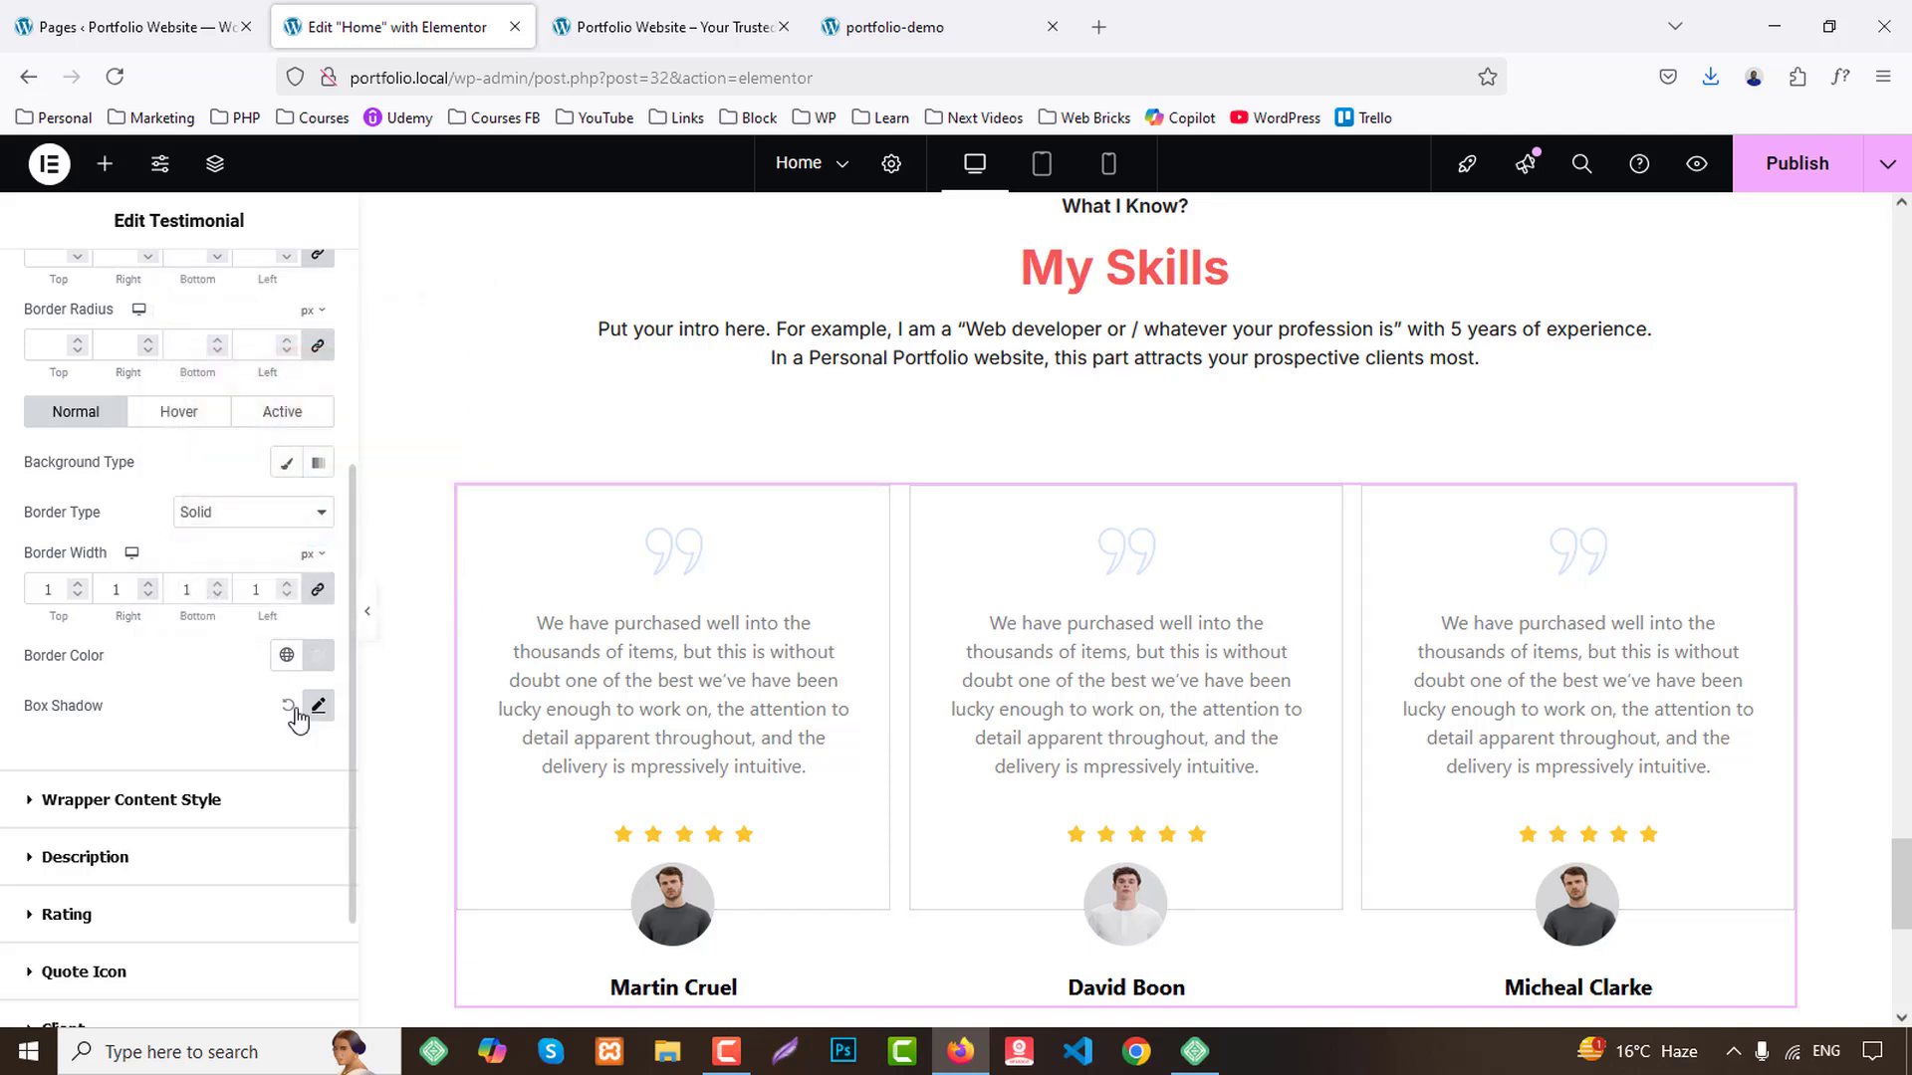
Apply the global near-black color and a global typography preset to the testimonial description text.
scroll(170, 687, "down", 2)
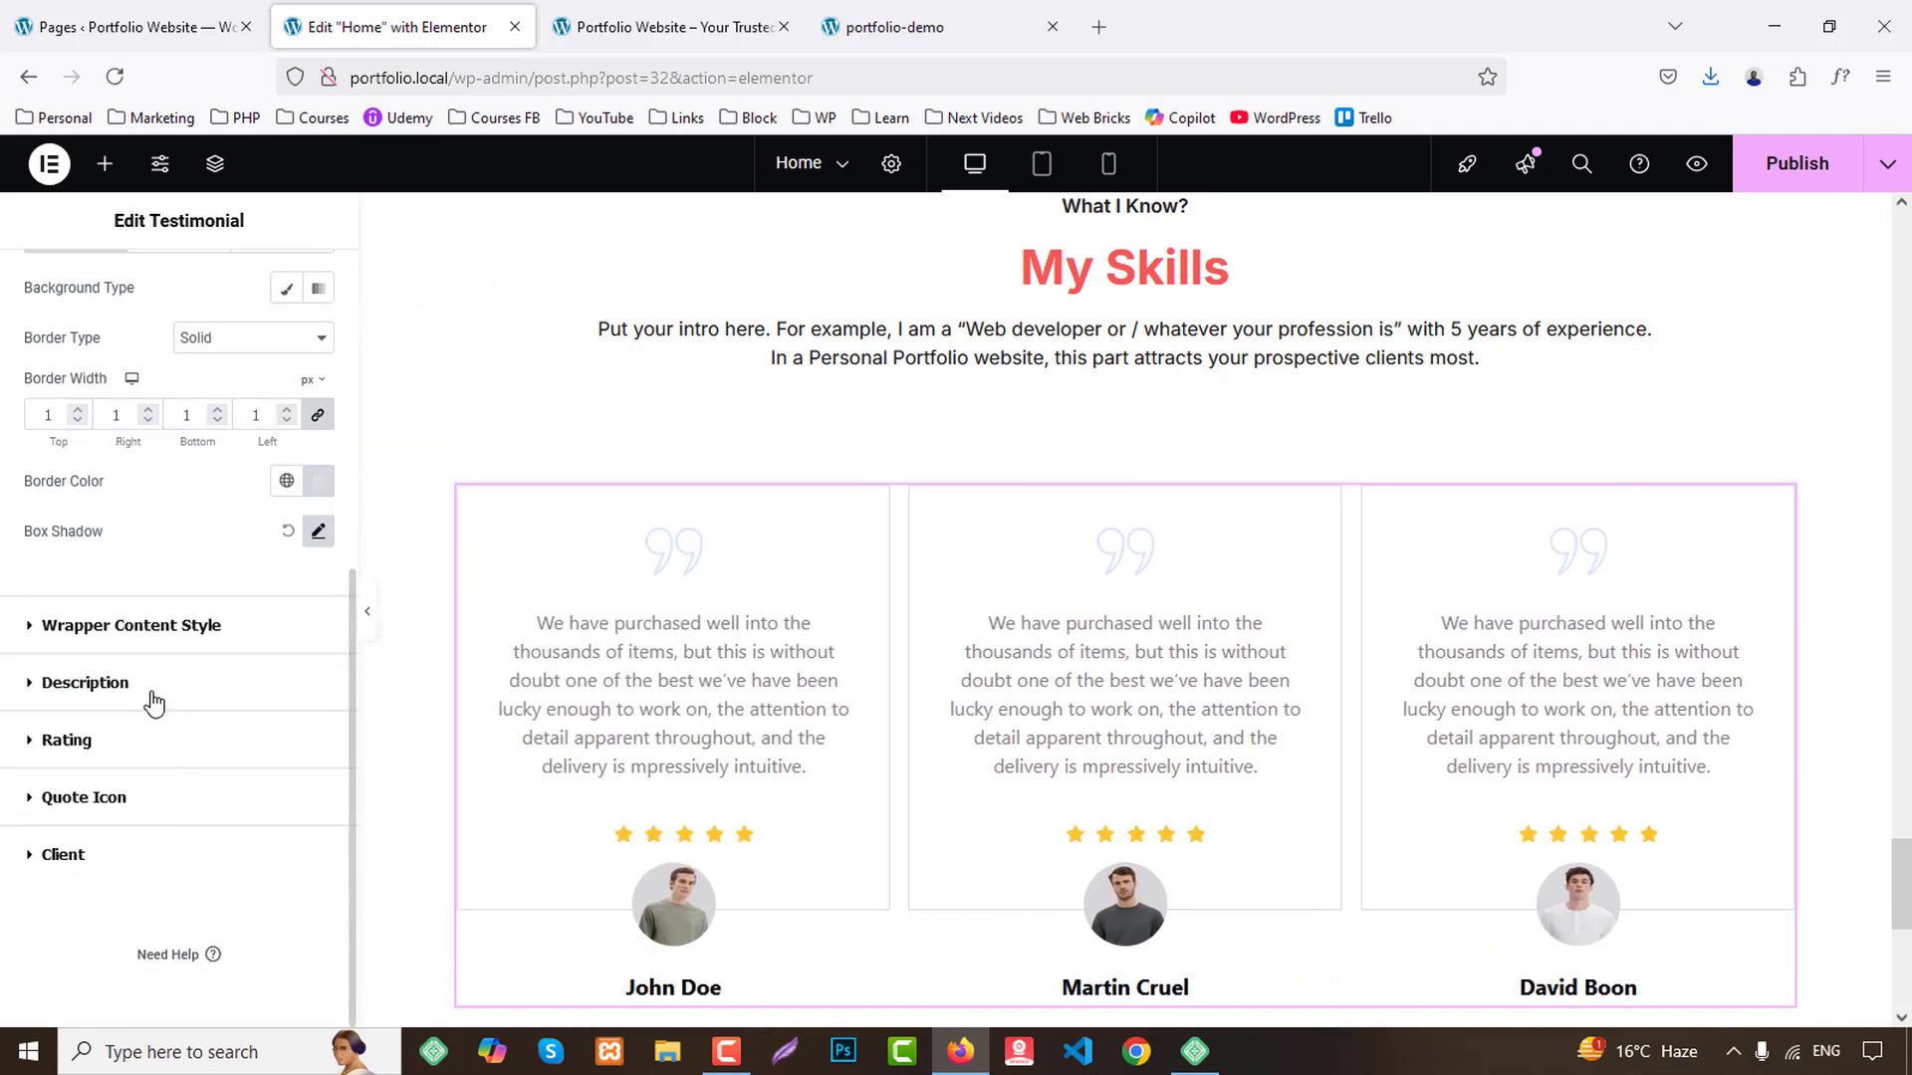
left_click(85, 683)
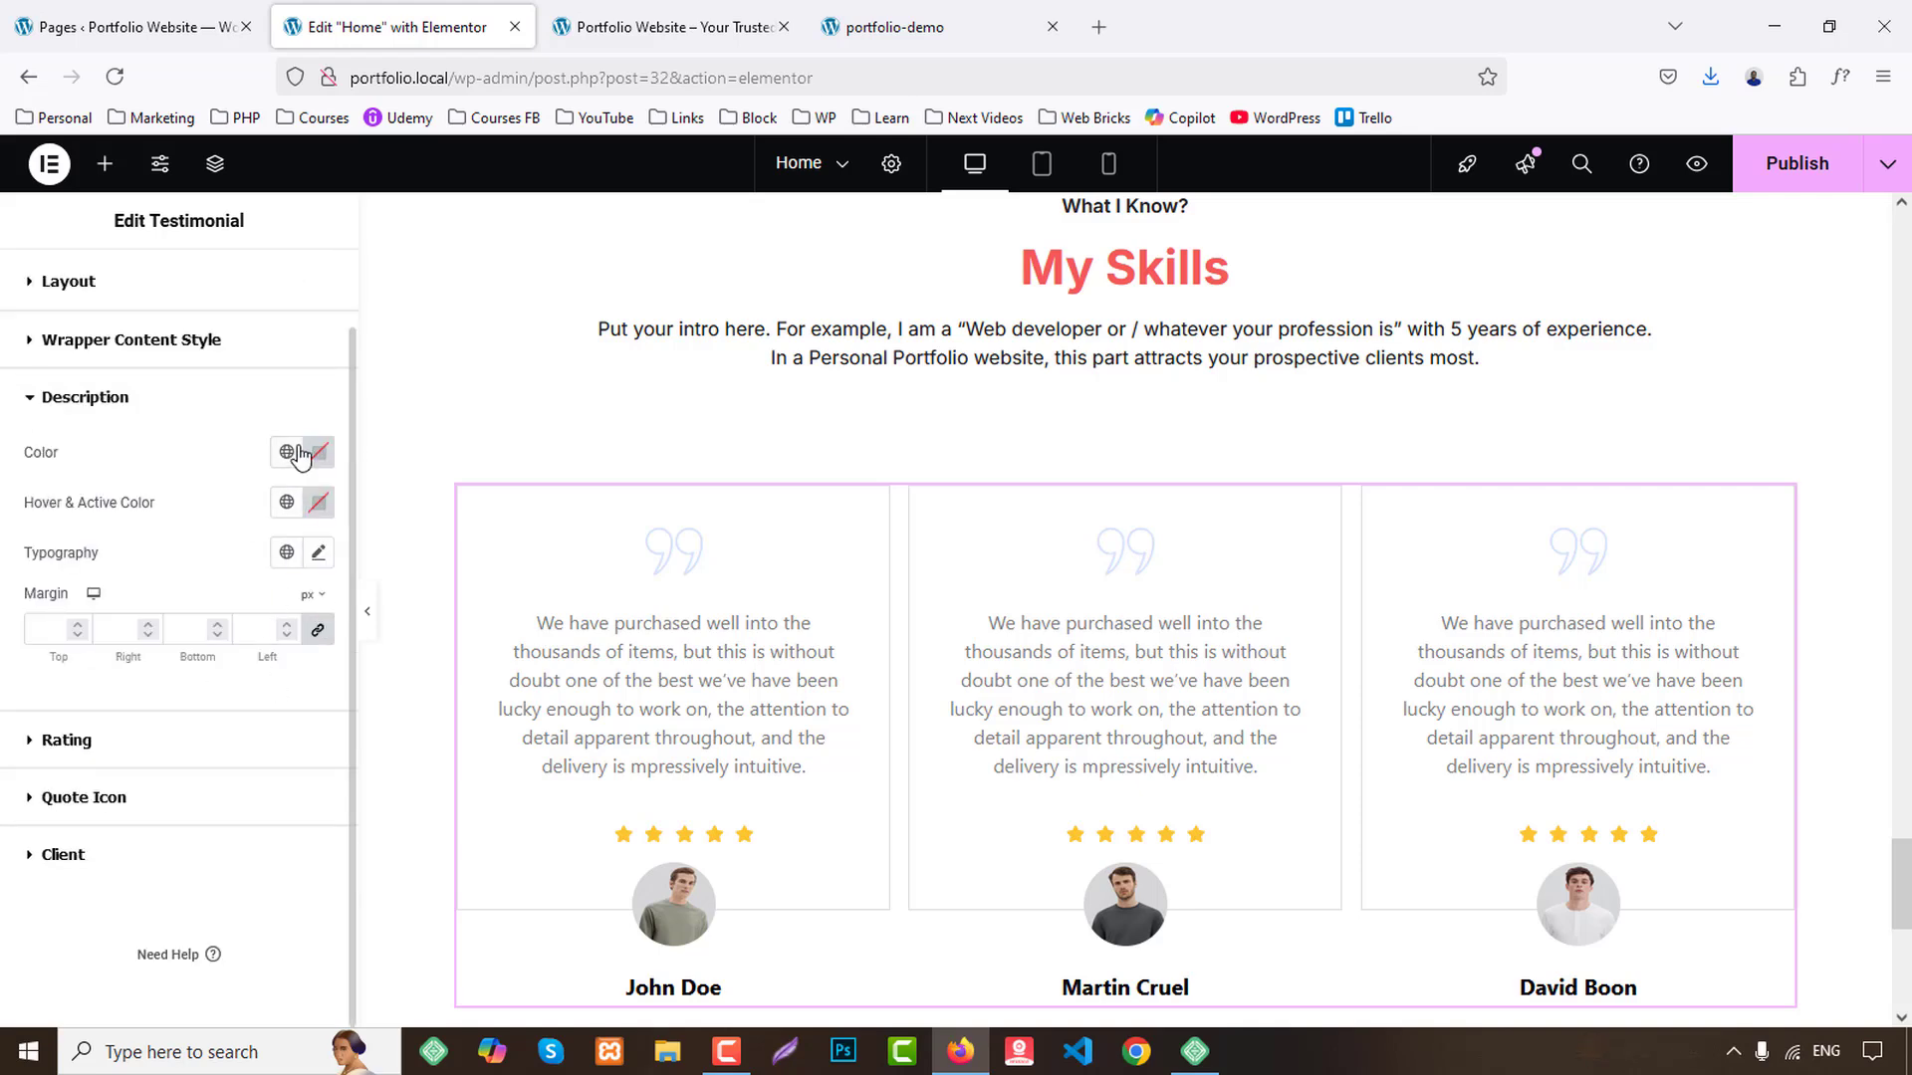
left_click(288, 453)
left_click(100, 653)
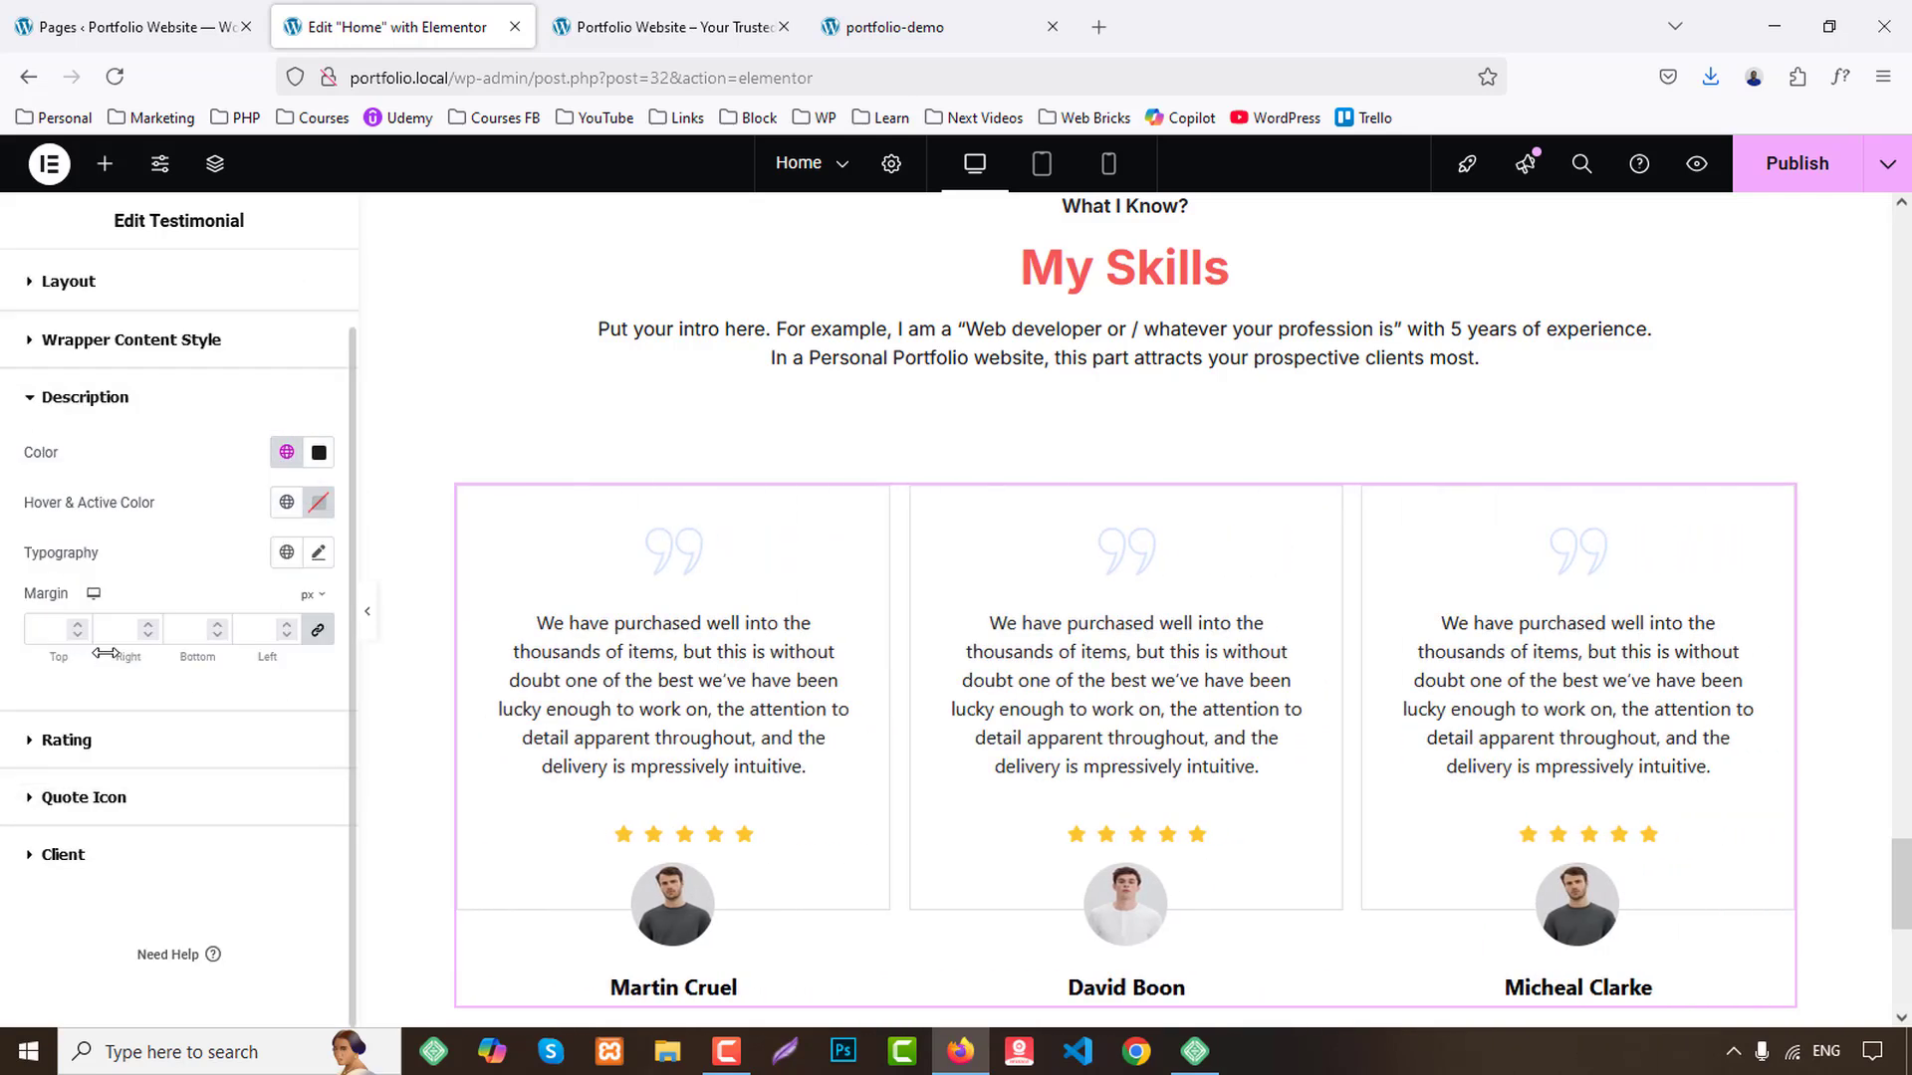
left_click(287, 552)
left_click(72, 755)
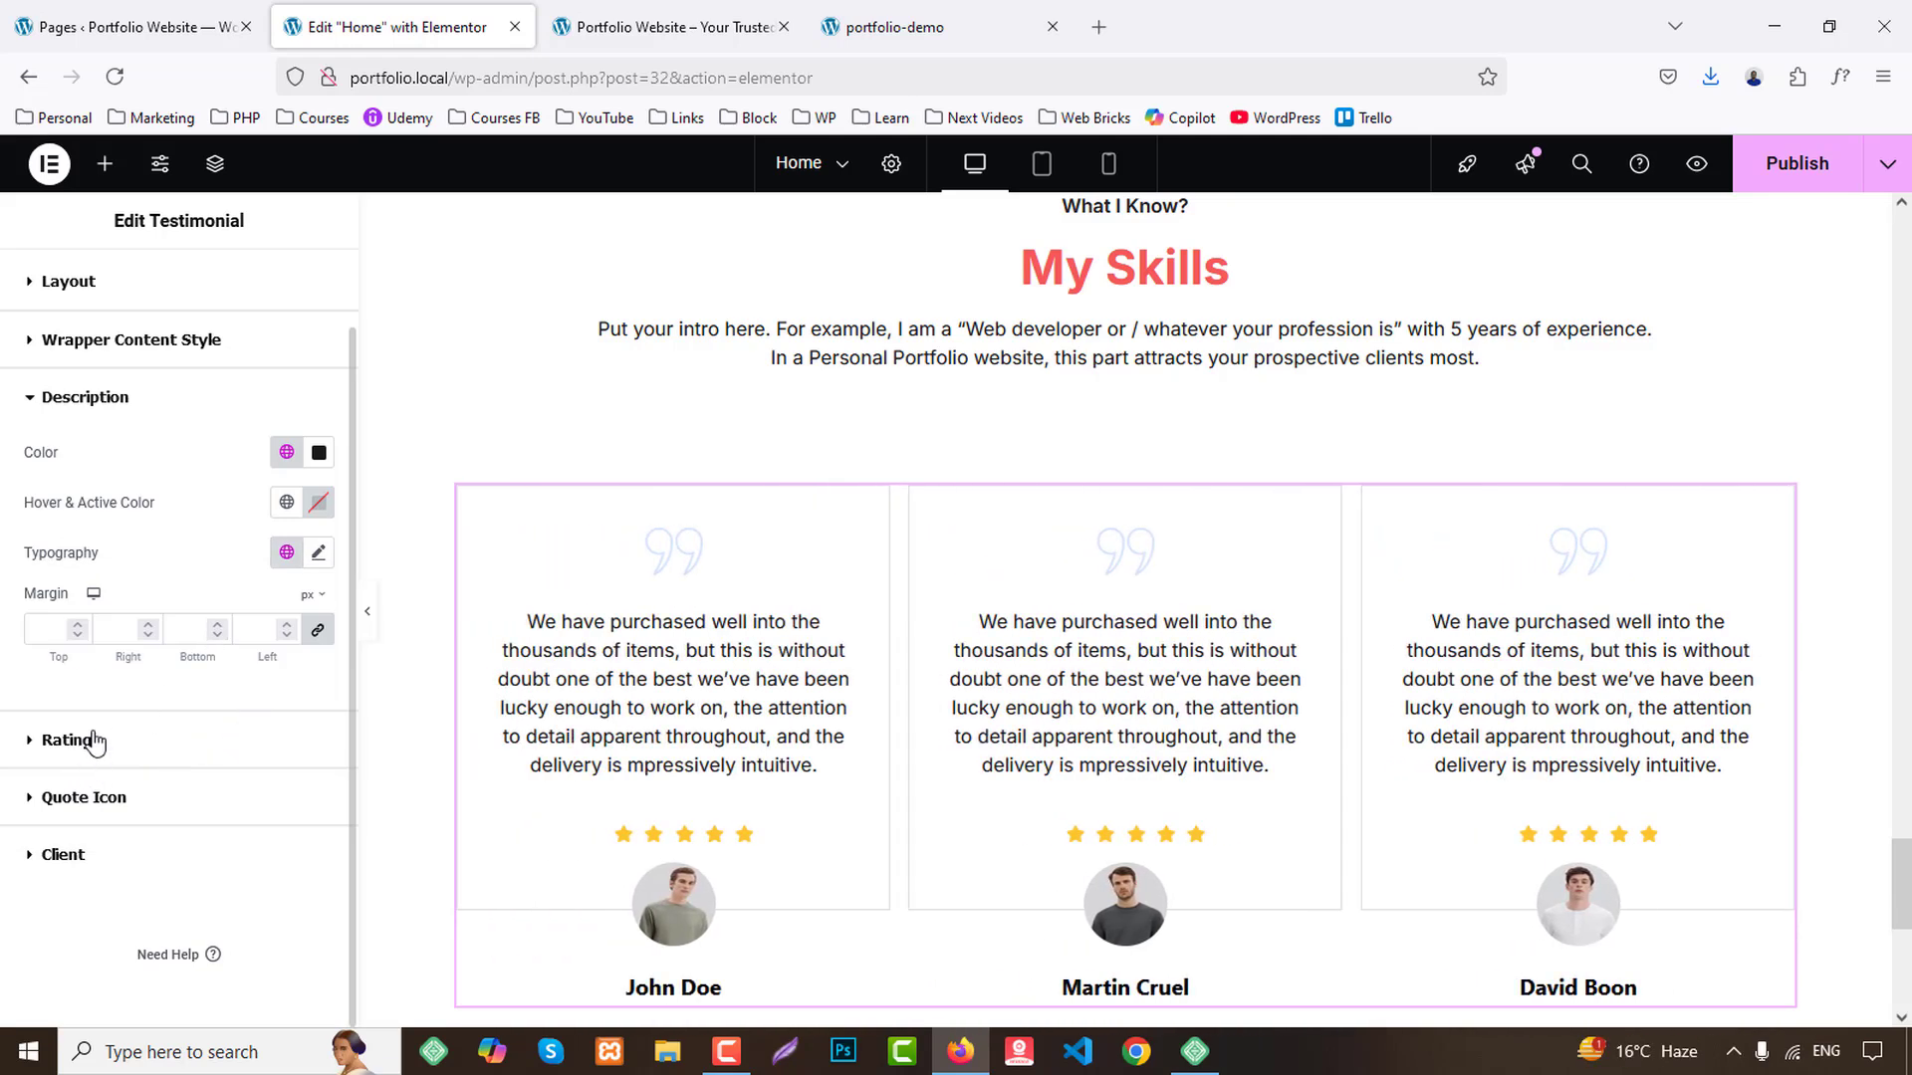
Set the bottom review margin of the testimonial rating to 30 px.
left_click(94, 742)
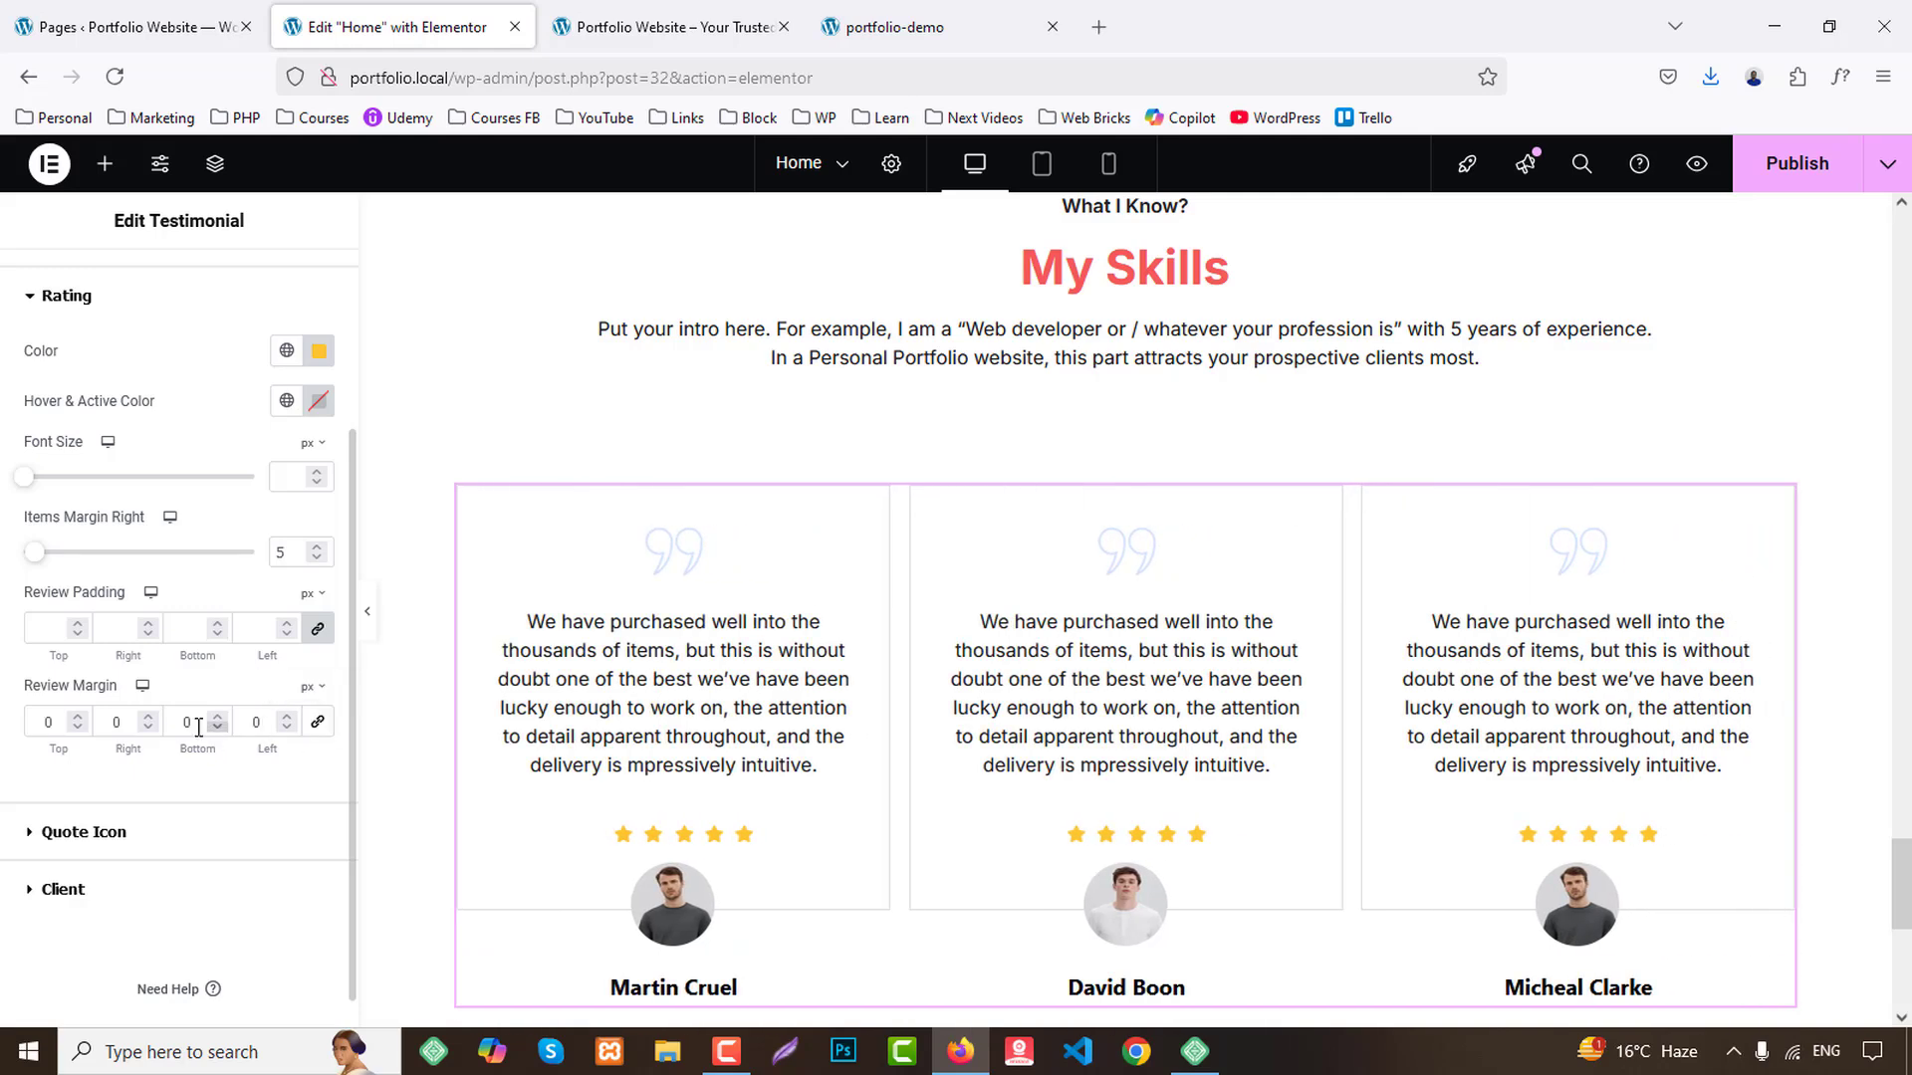
left_click(185, 719)
type("30")
scroll(150, 757, "down", 1)
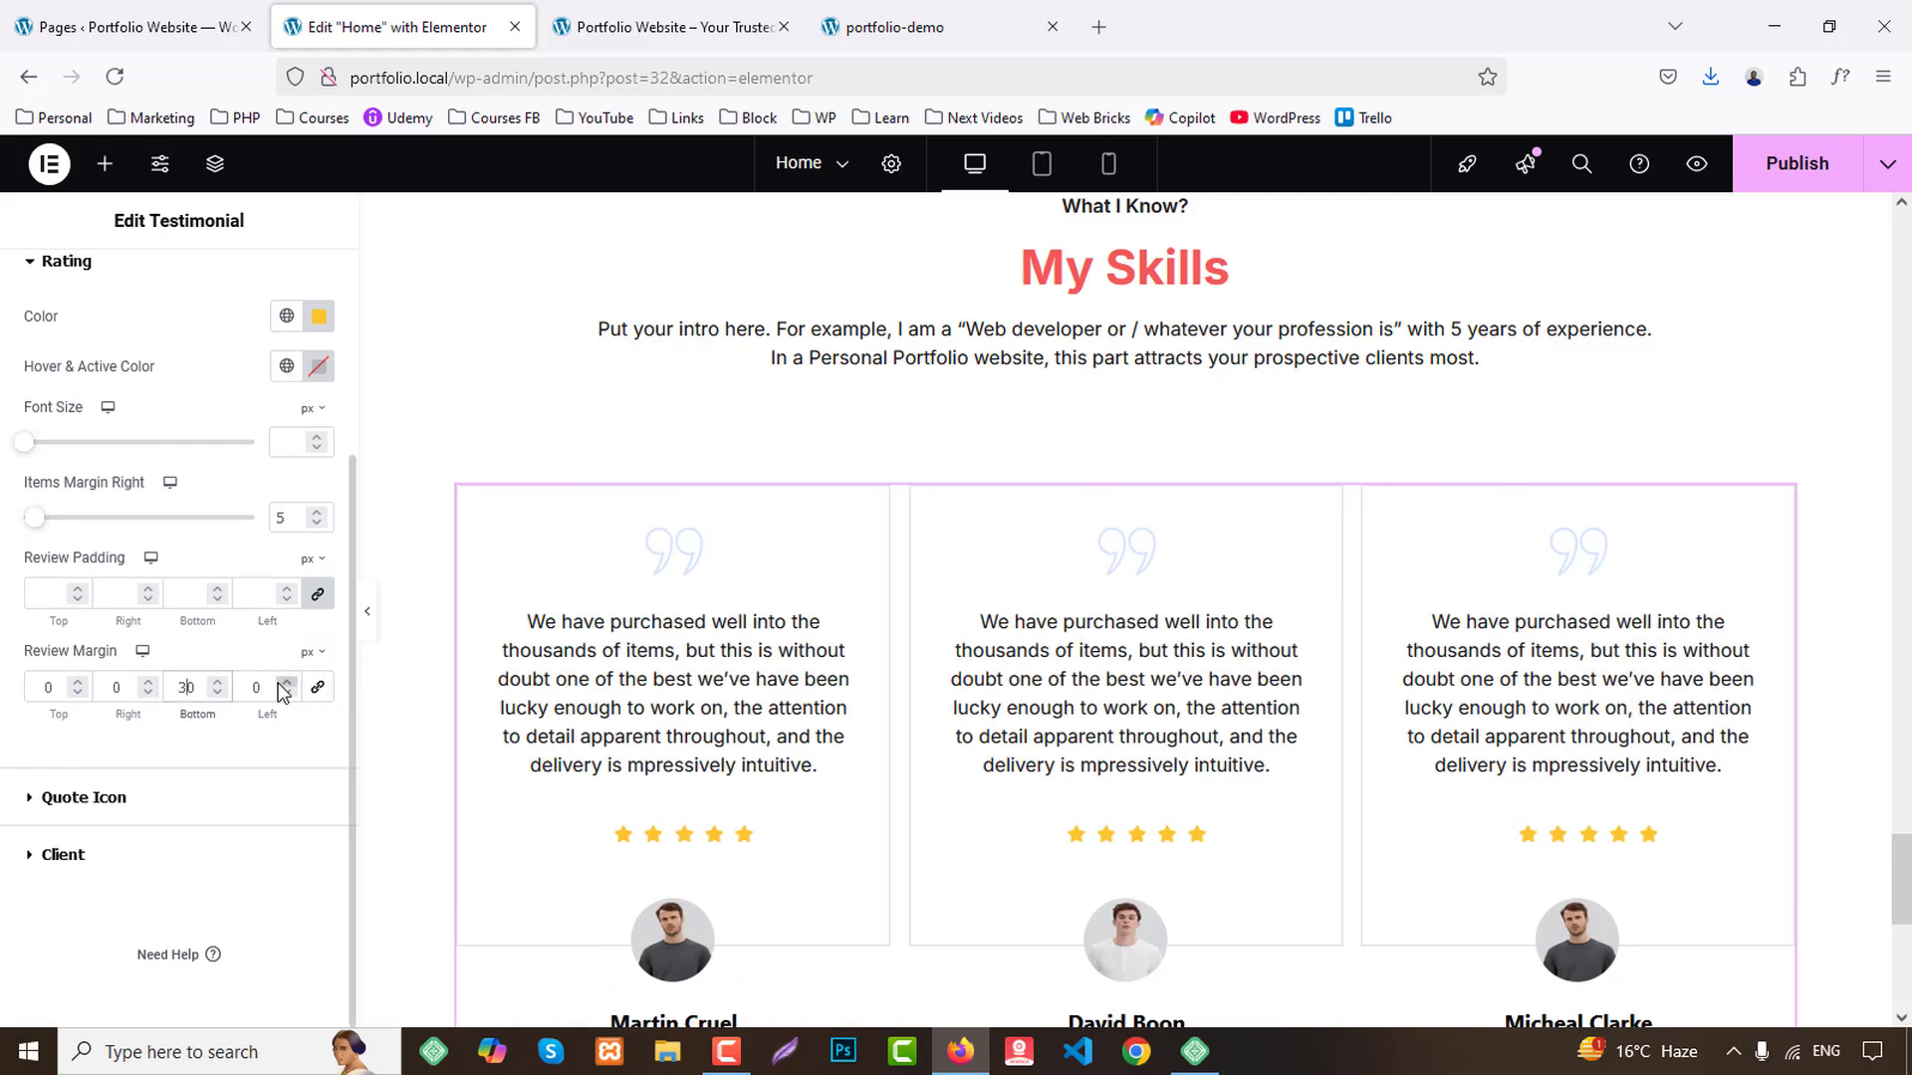
Apply the global red color to the testimonial quote icon in its normal state.
left_click(117, 800)
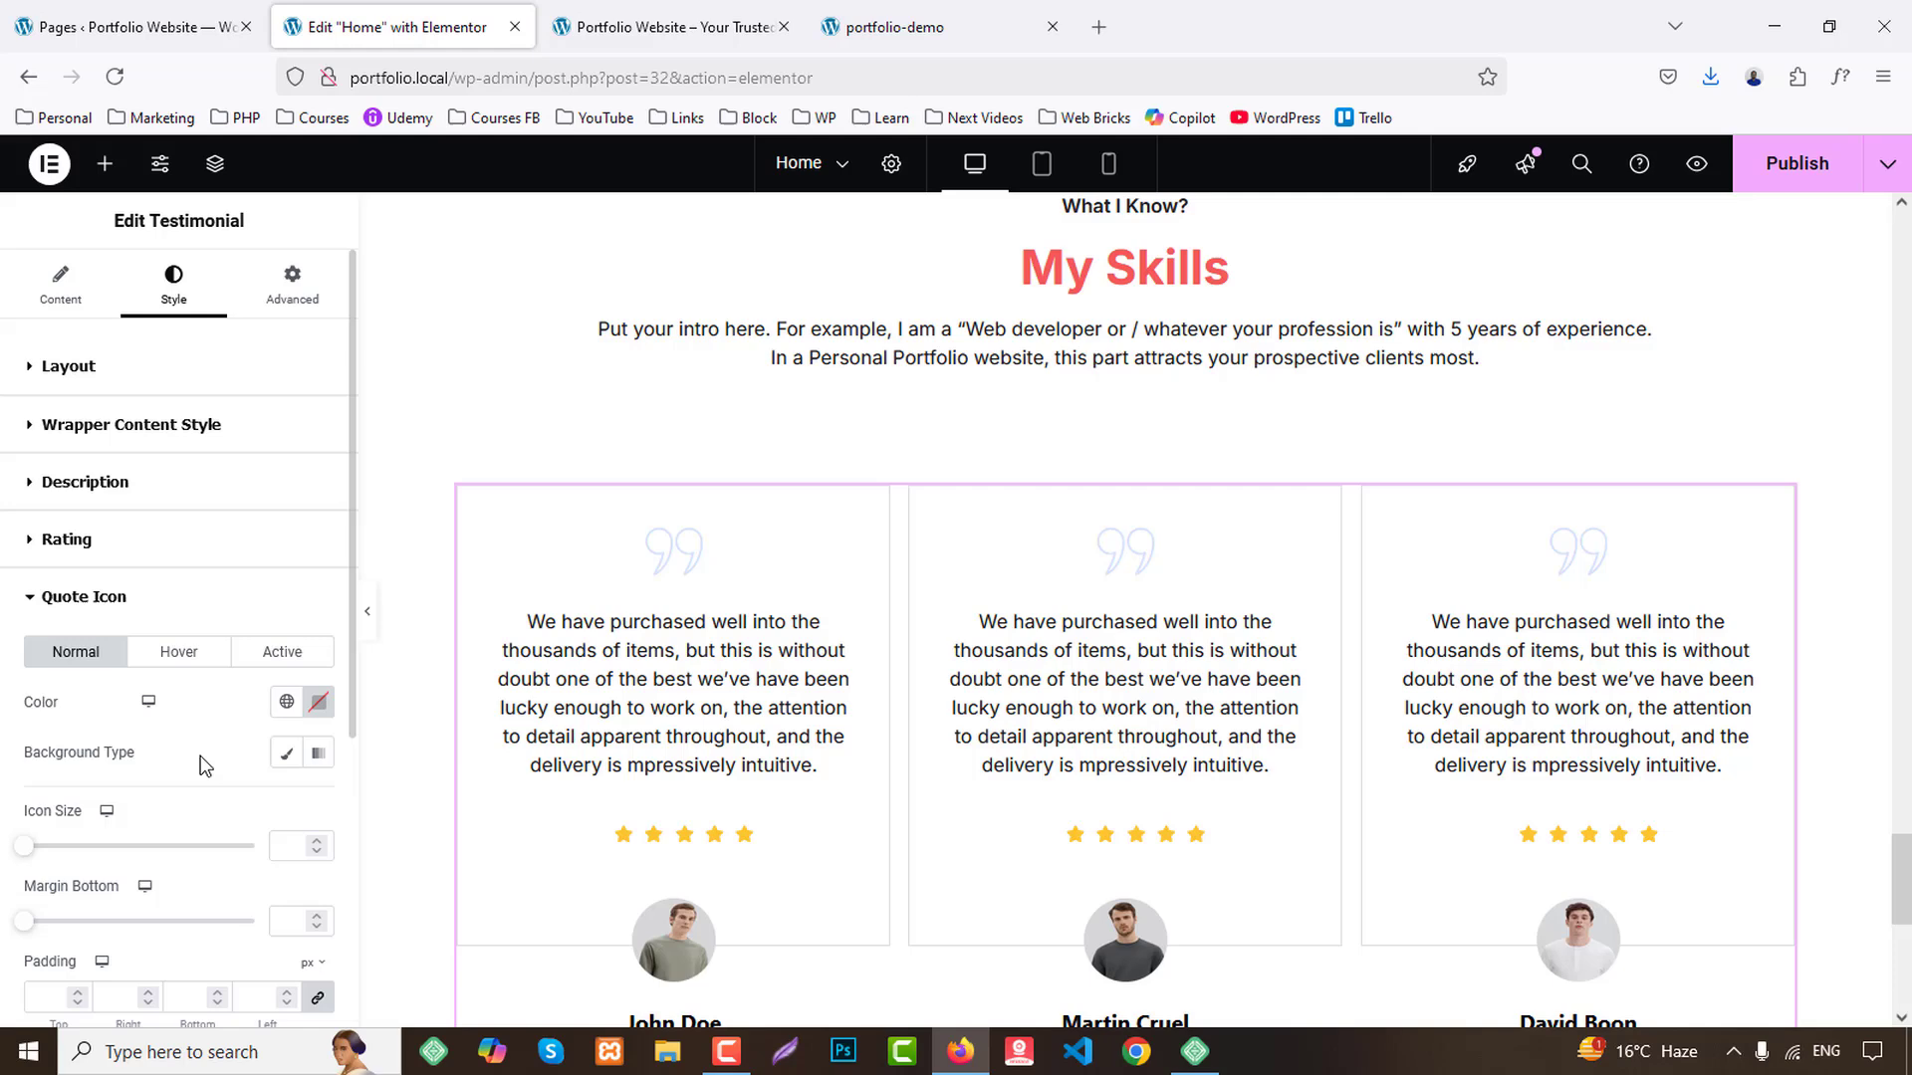
left_click(287, 702)
left_click(127, 460)
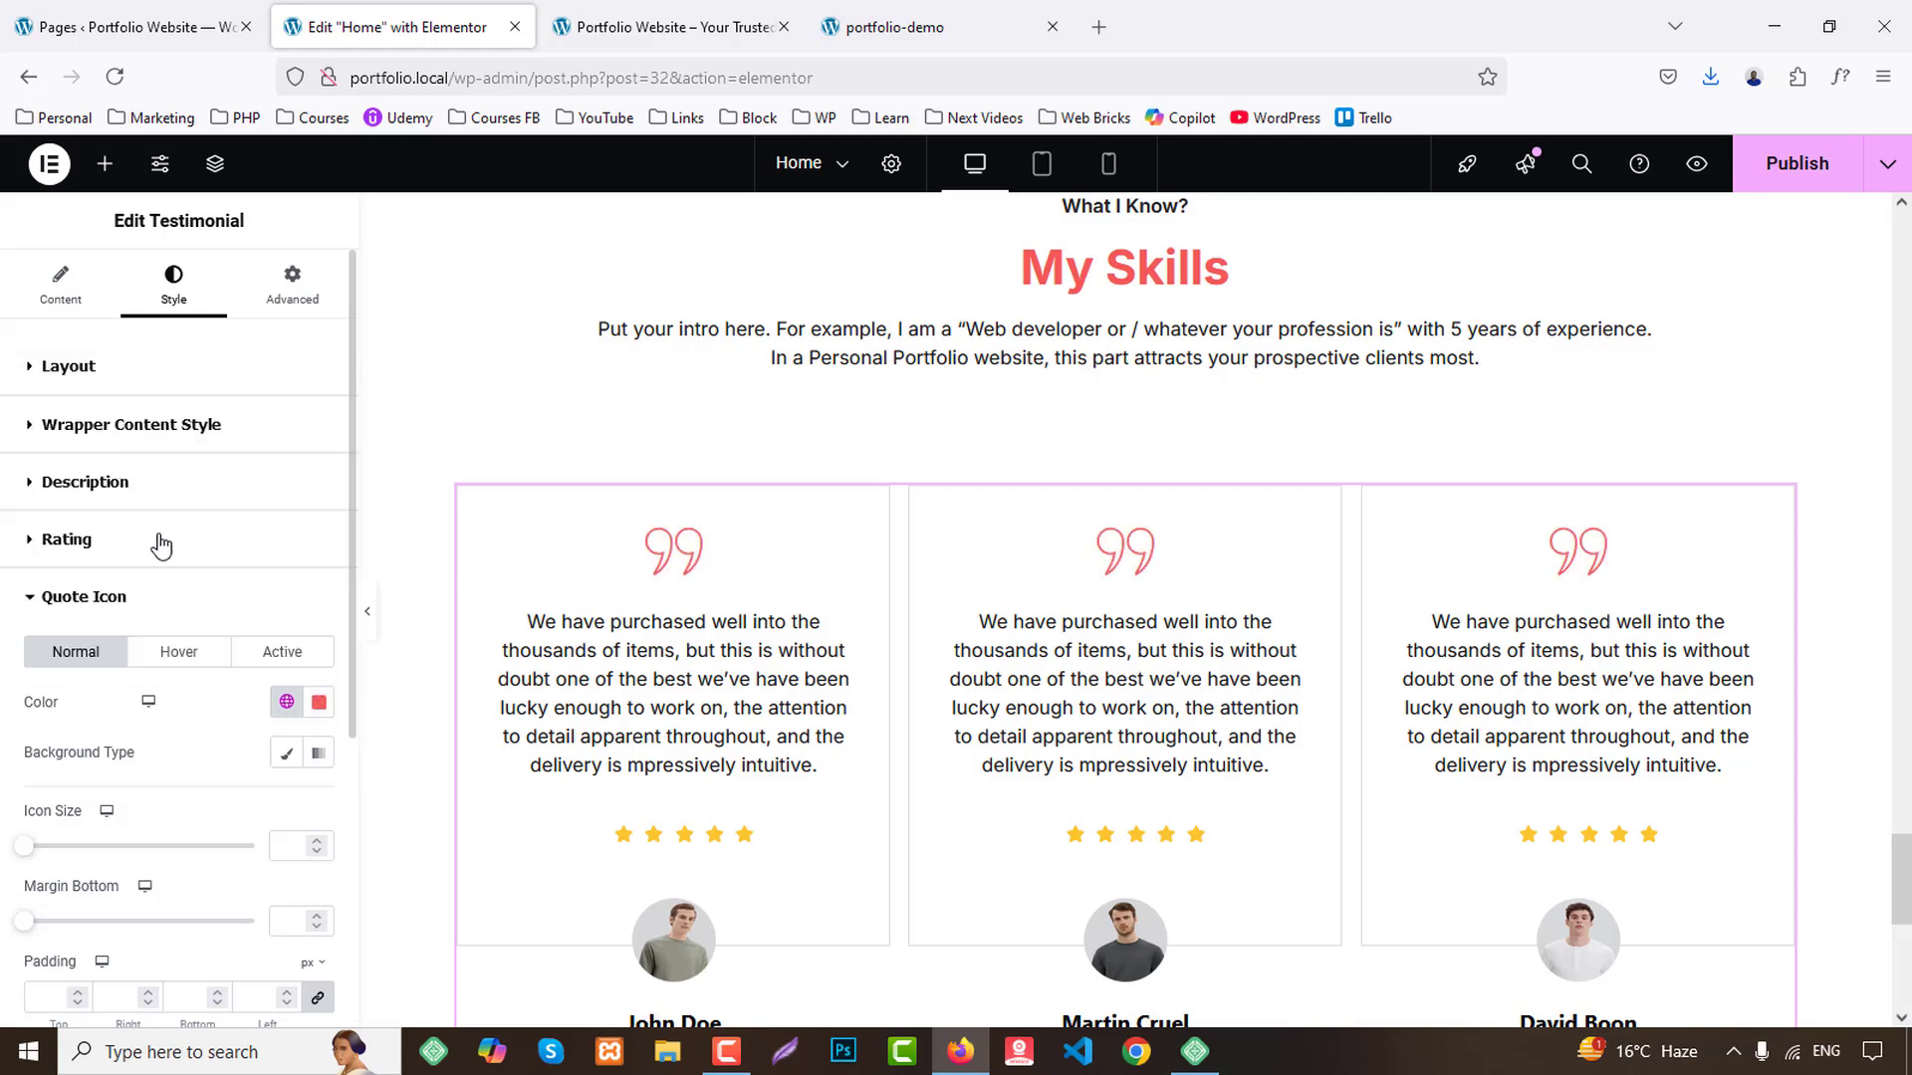
Set the icon size of the testimonial quote icon to 40.
scroll(268, 737, "down", 1)
left_click(287, 724)
type("1")
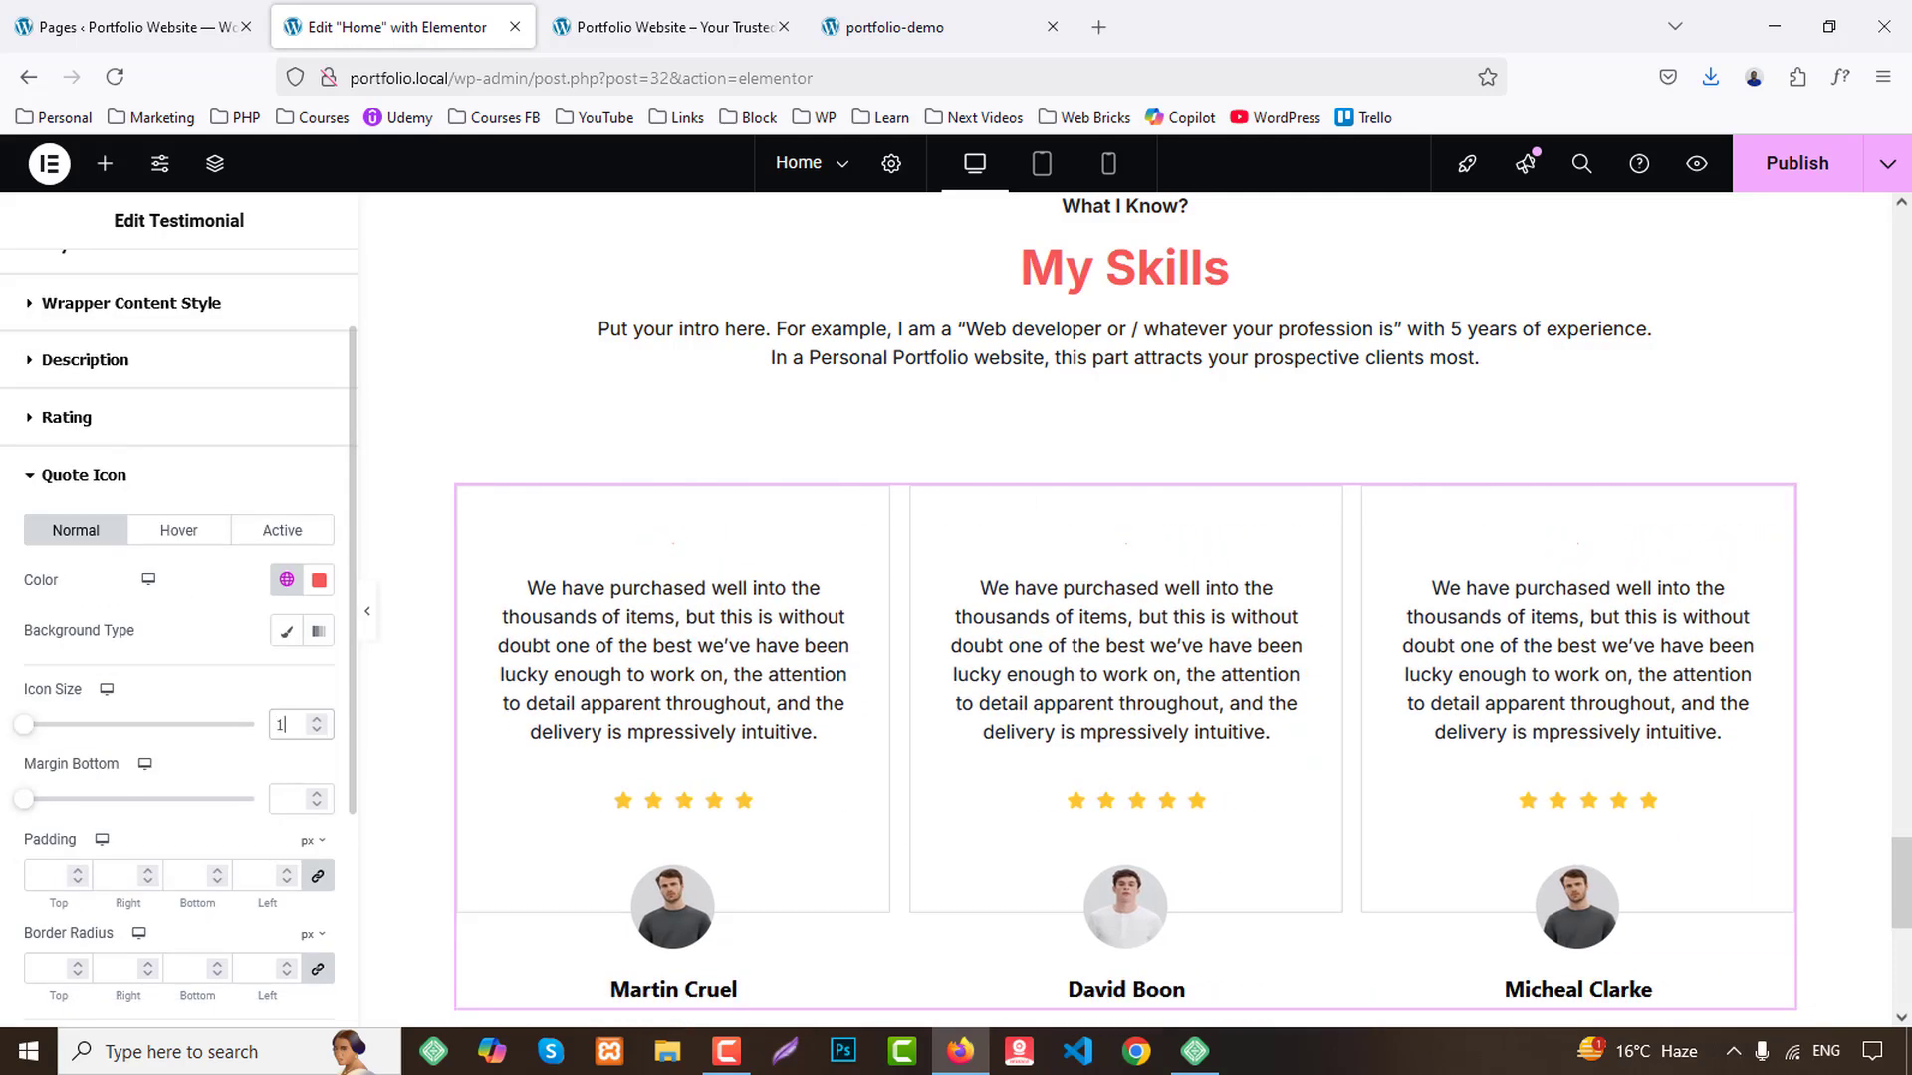
key("Up")
key("Up")
key("Up")
key("Up")
key("Up")
key("Up")
key("Up")
key("Up")
key("Up")
key("Up")
key("Up")
key("Up")
key("Up")
key("Up")
key("Up")
key("Up")
key("Up")
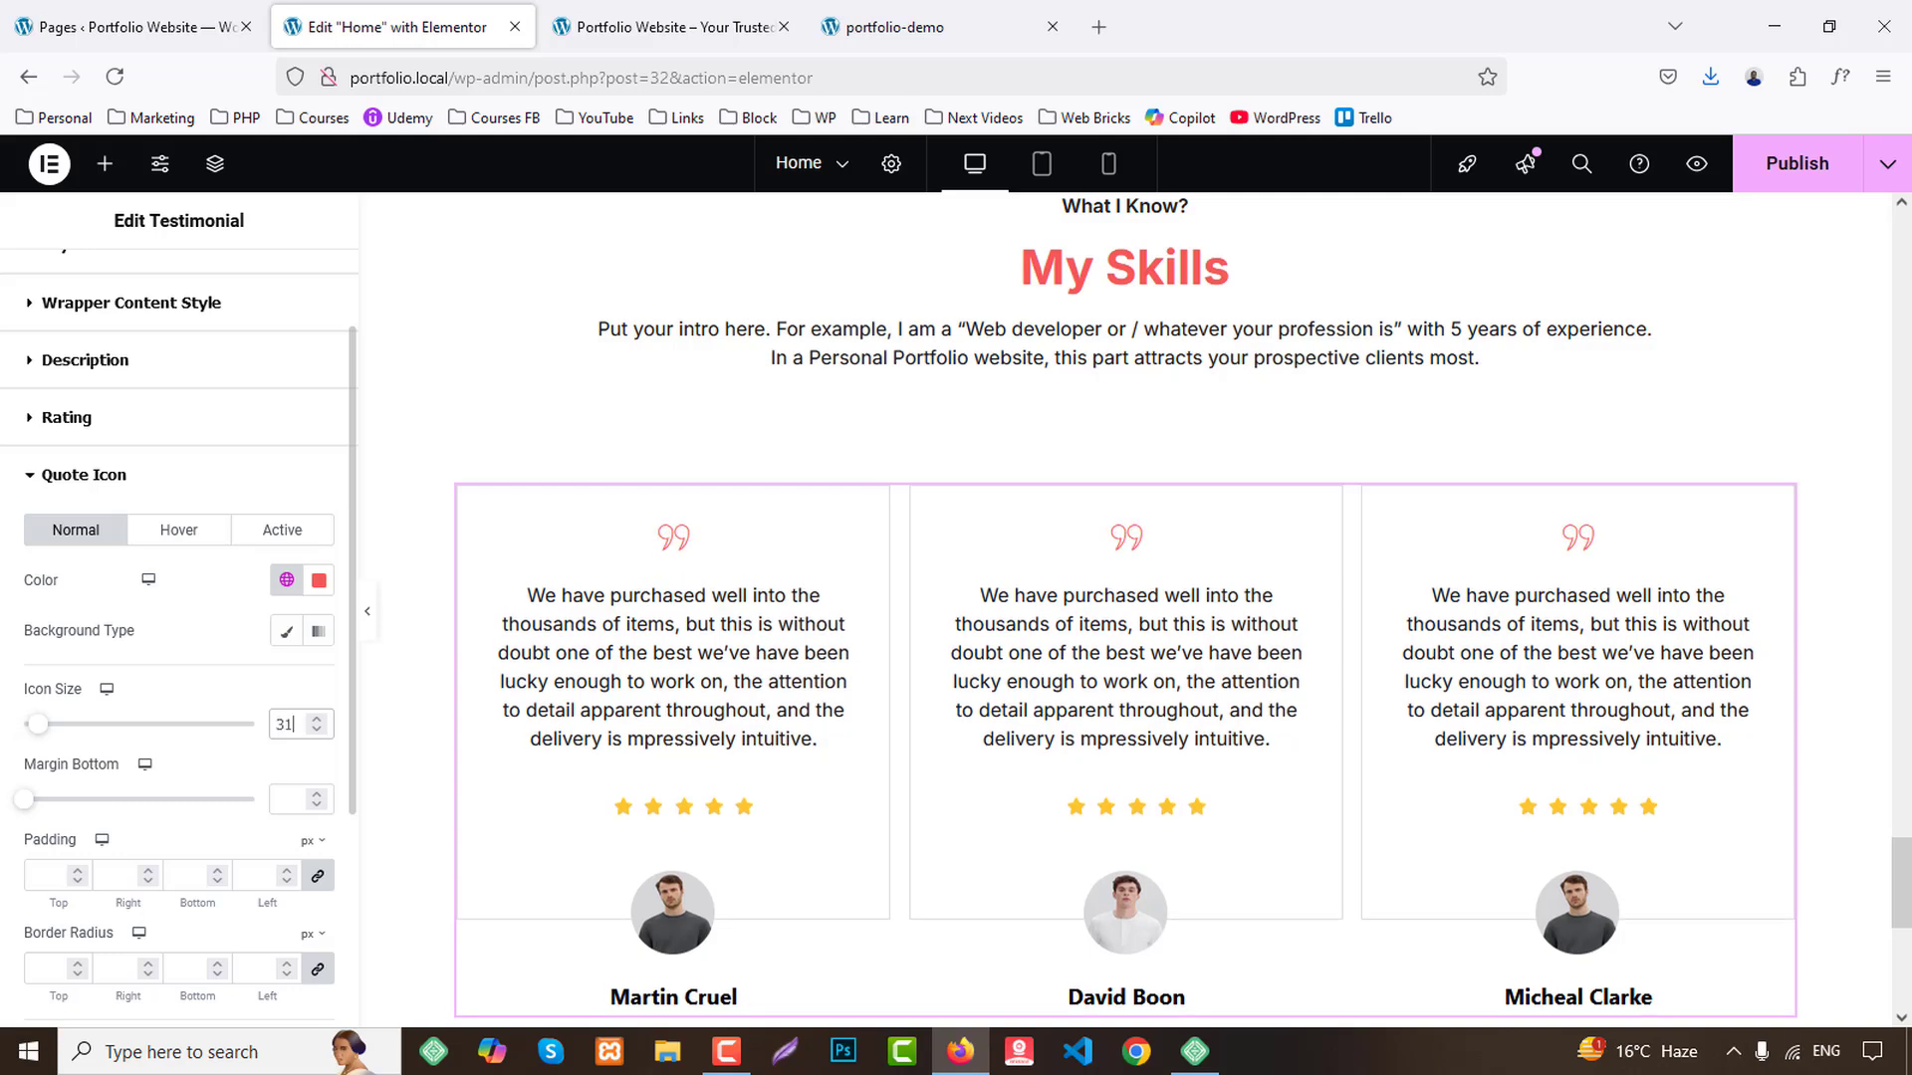
key("Up")
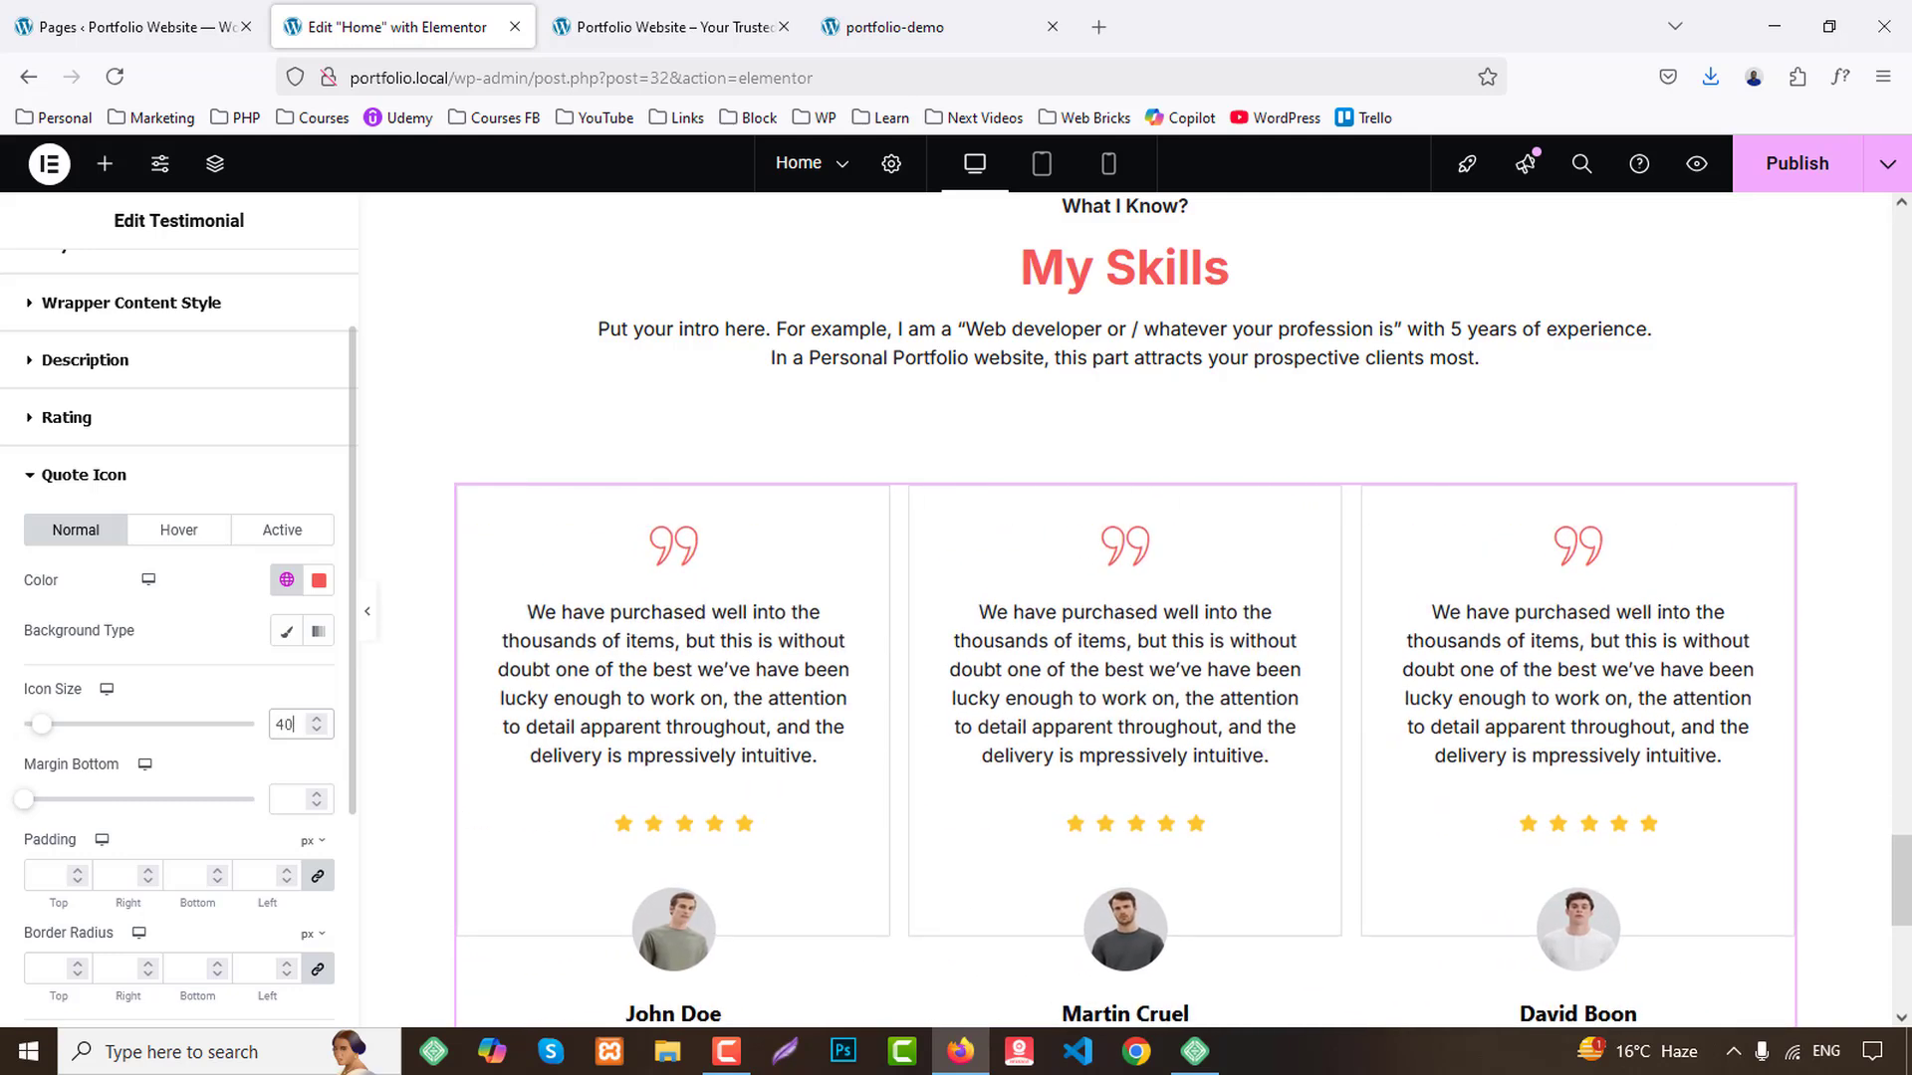
Apply the global near-black color and a global typography preset to the testimonial client name.
scroll(284, 729, "down", 3)
left_click(62, 854)
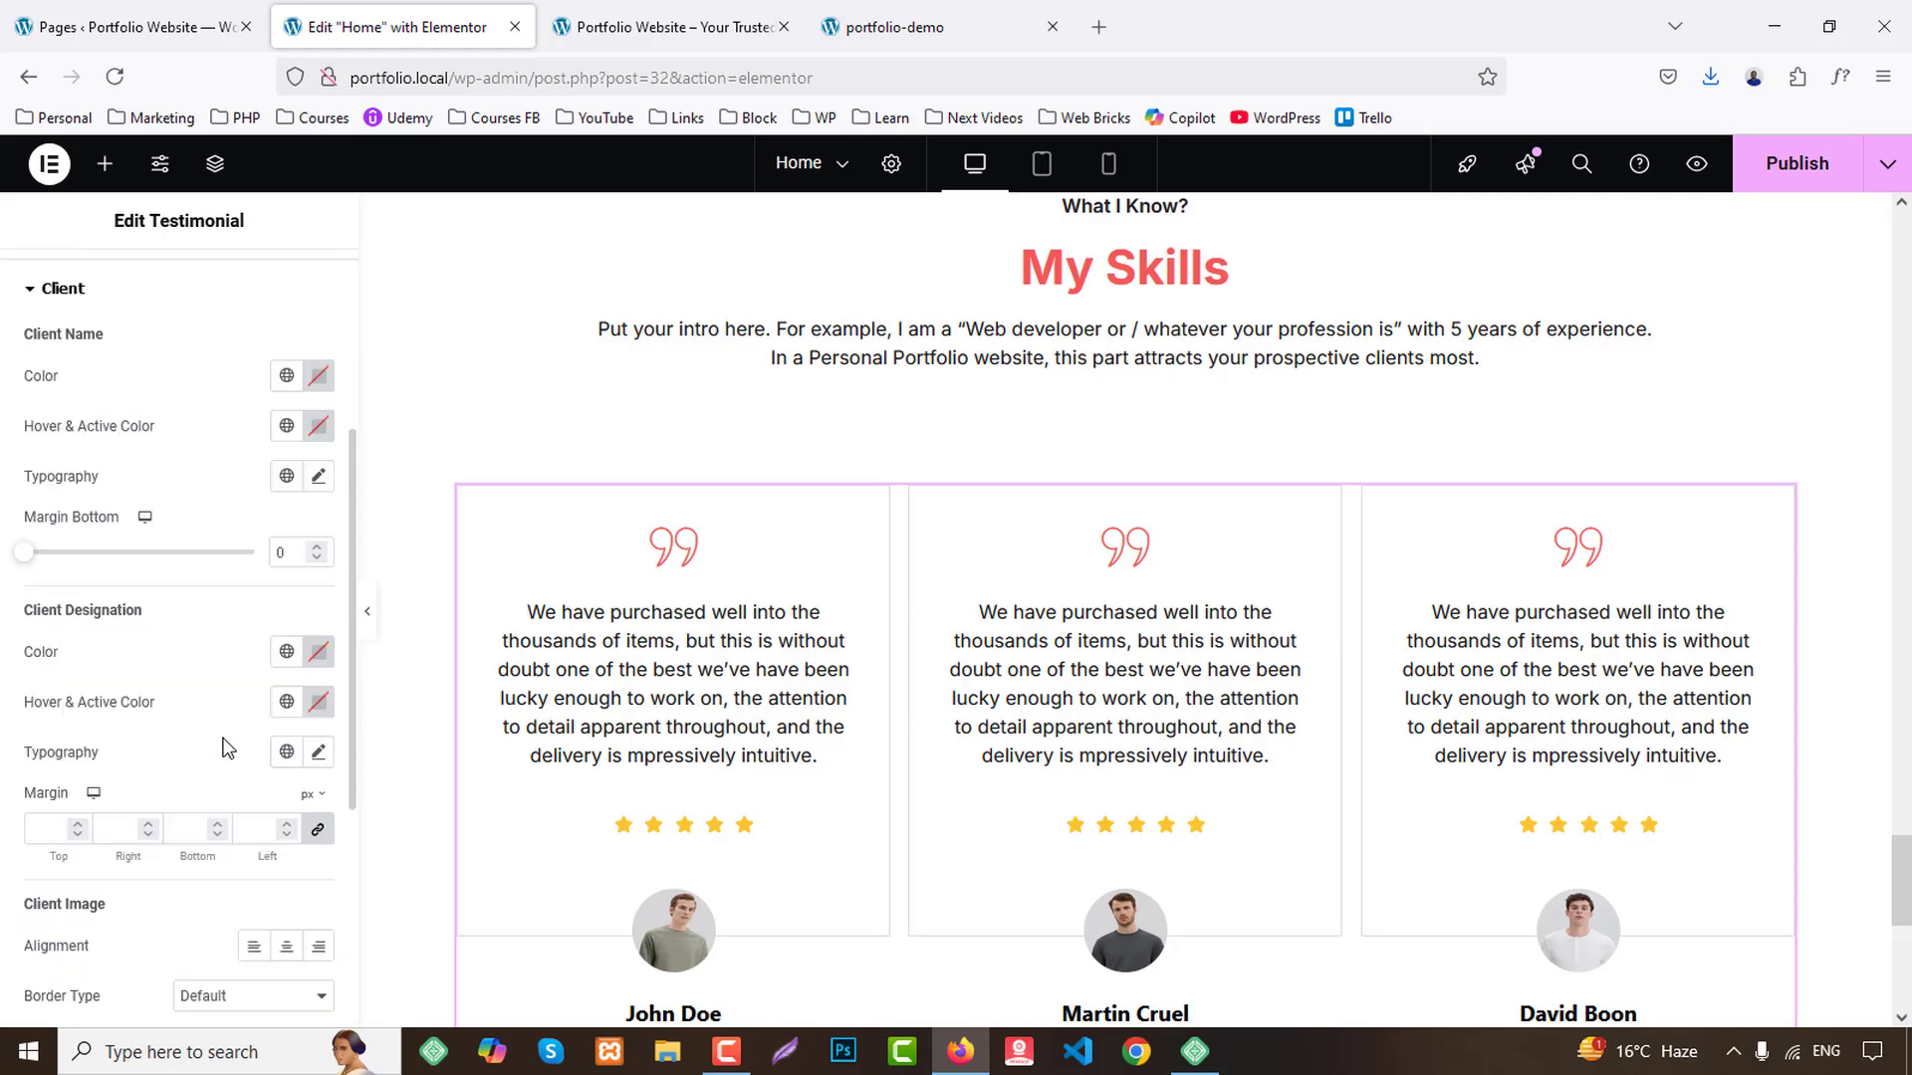
scroll(225, 713, "up", 1)
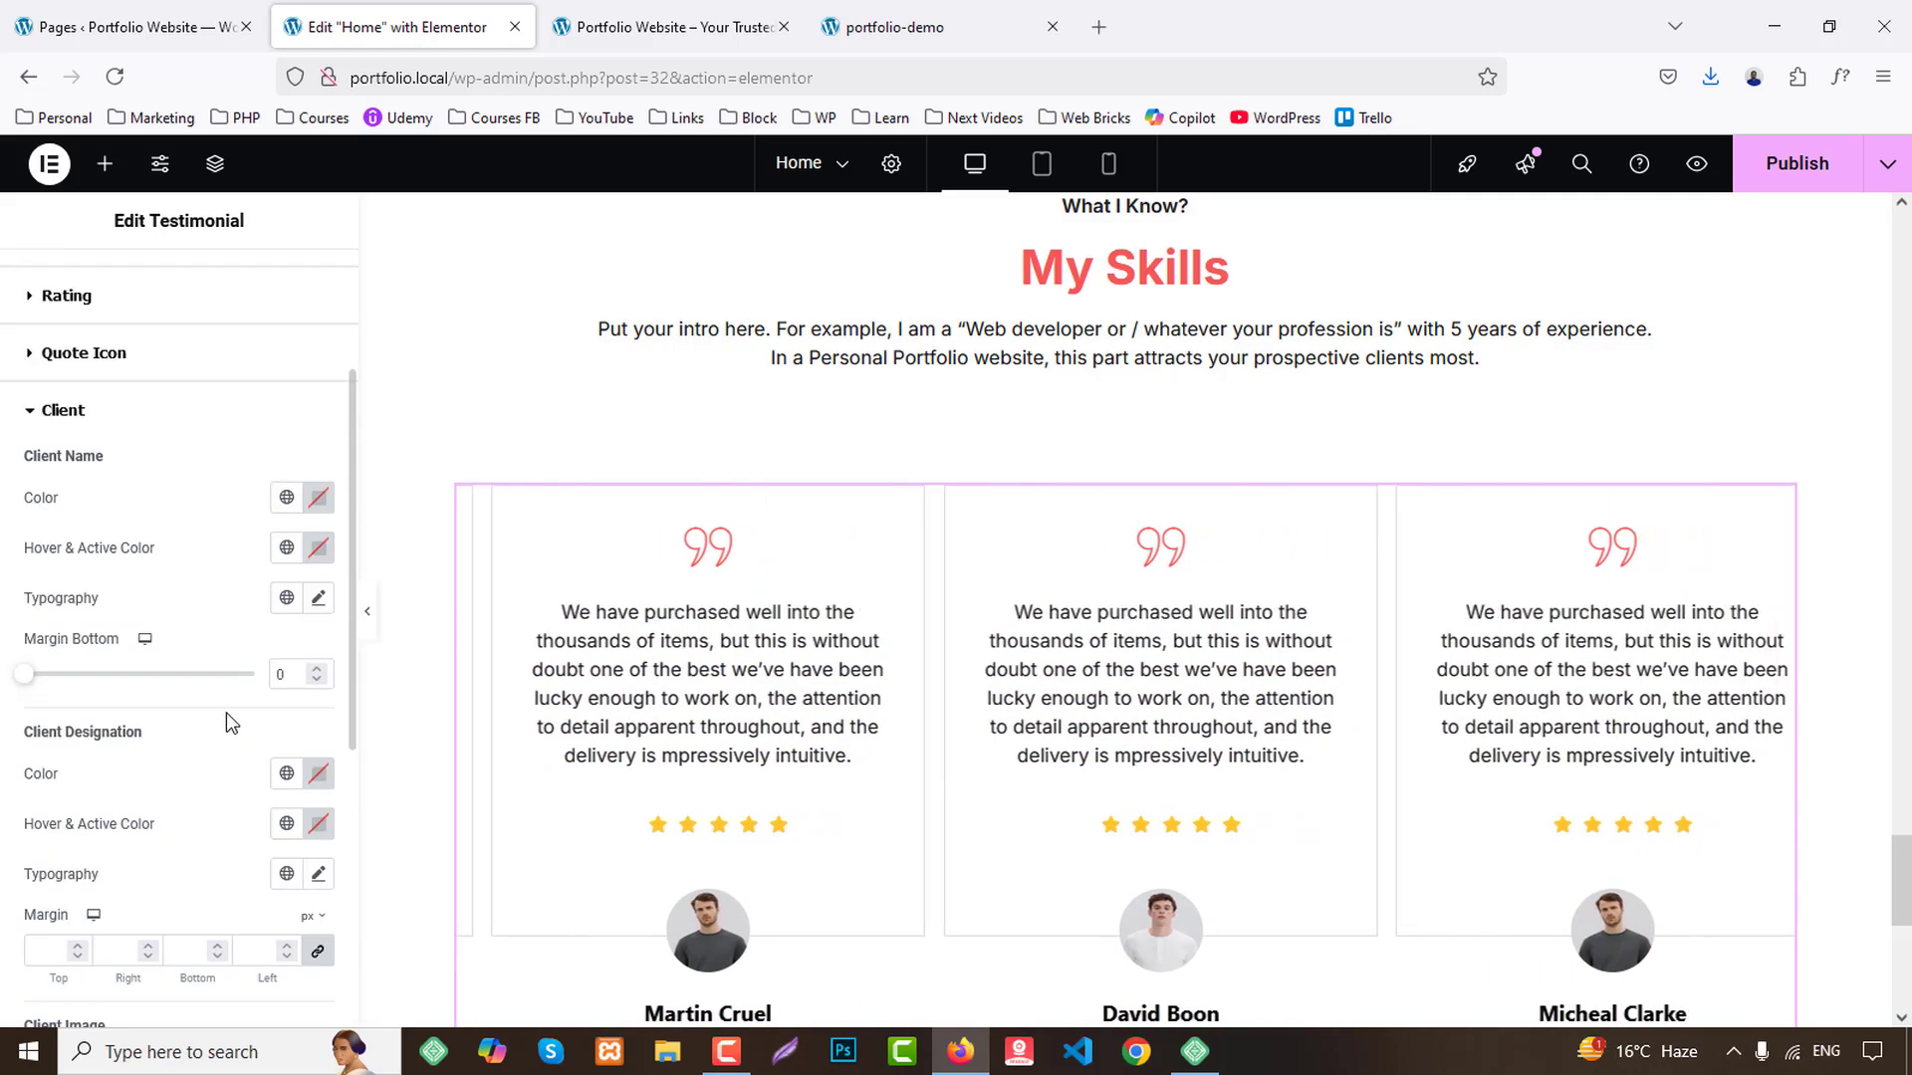
left_click(284, 497)
left_click(129, 652)
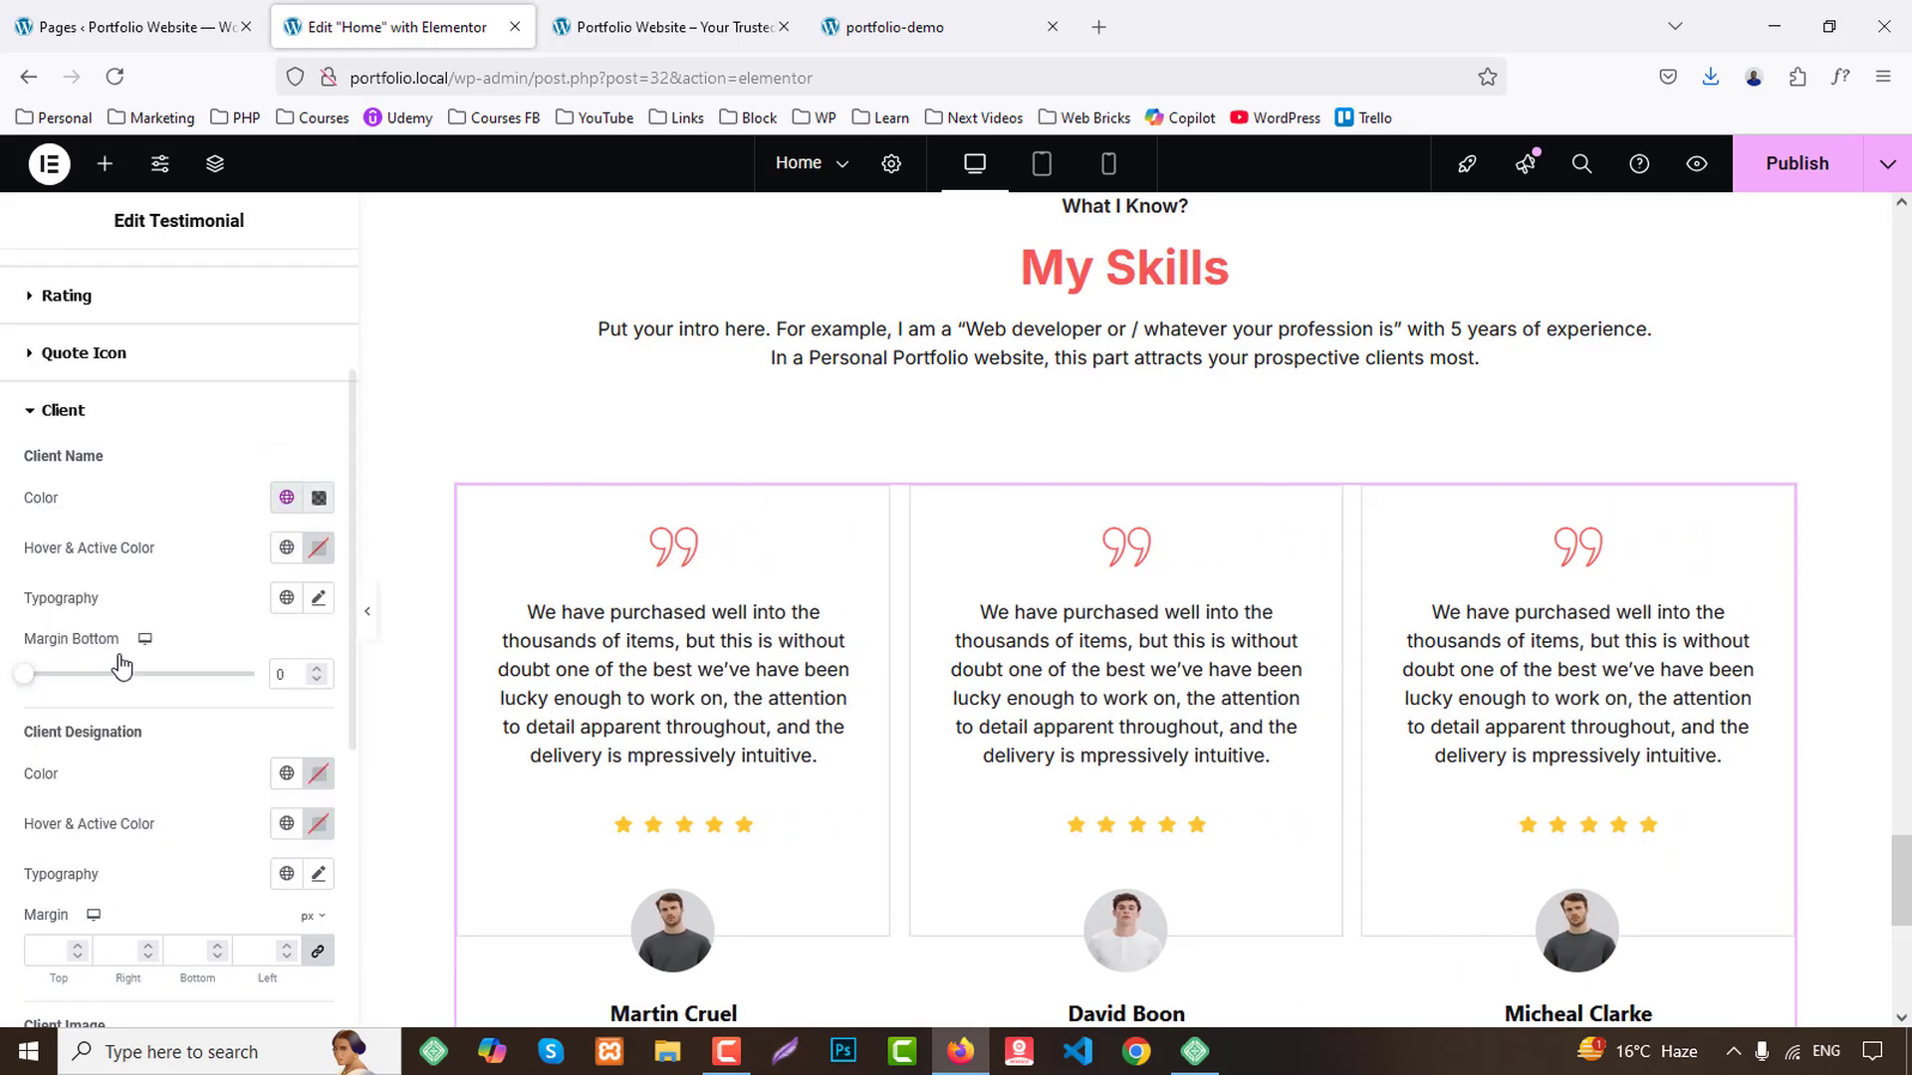
left_click(287, 598)
left_click(97, 757)
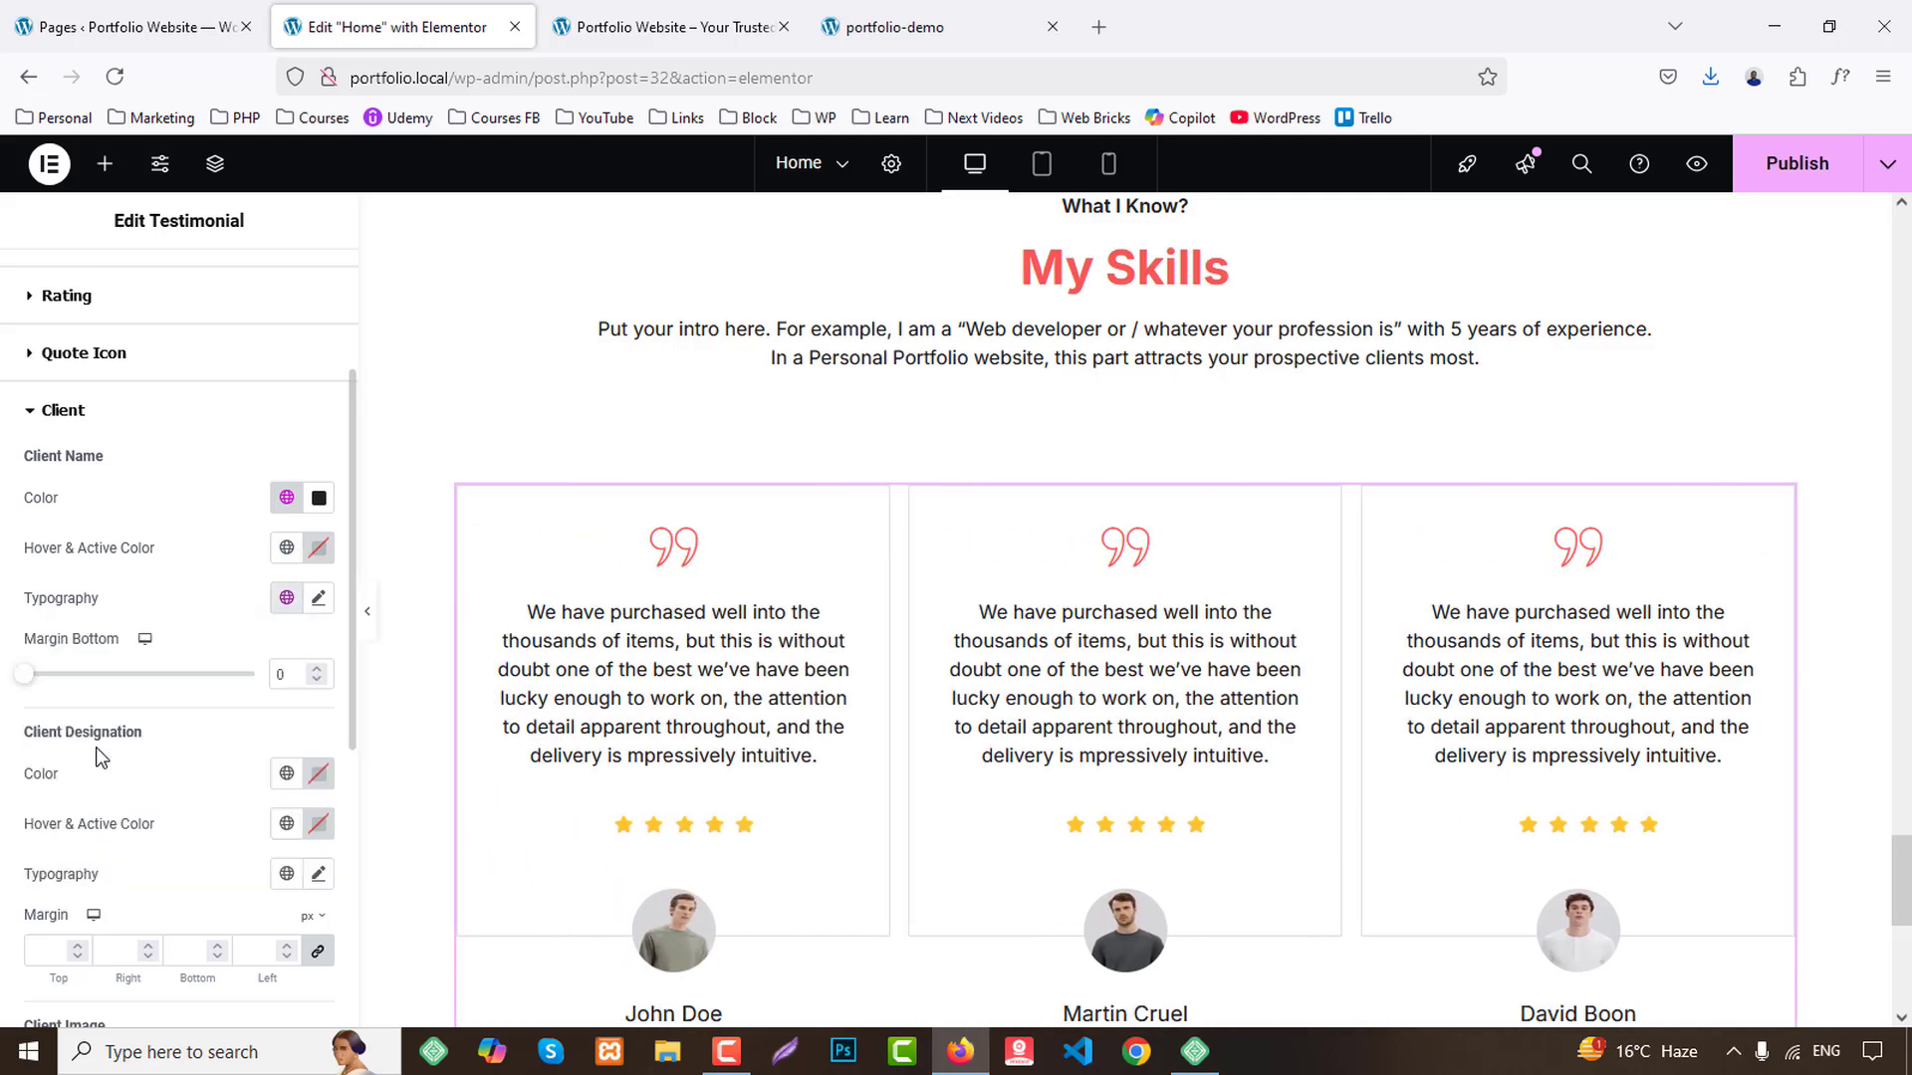
Set the font weight of the testimonial client name to 500 (Medium).
left_click(319, 597)
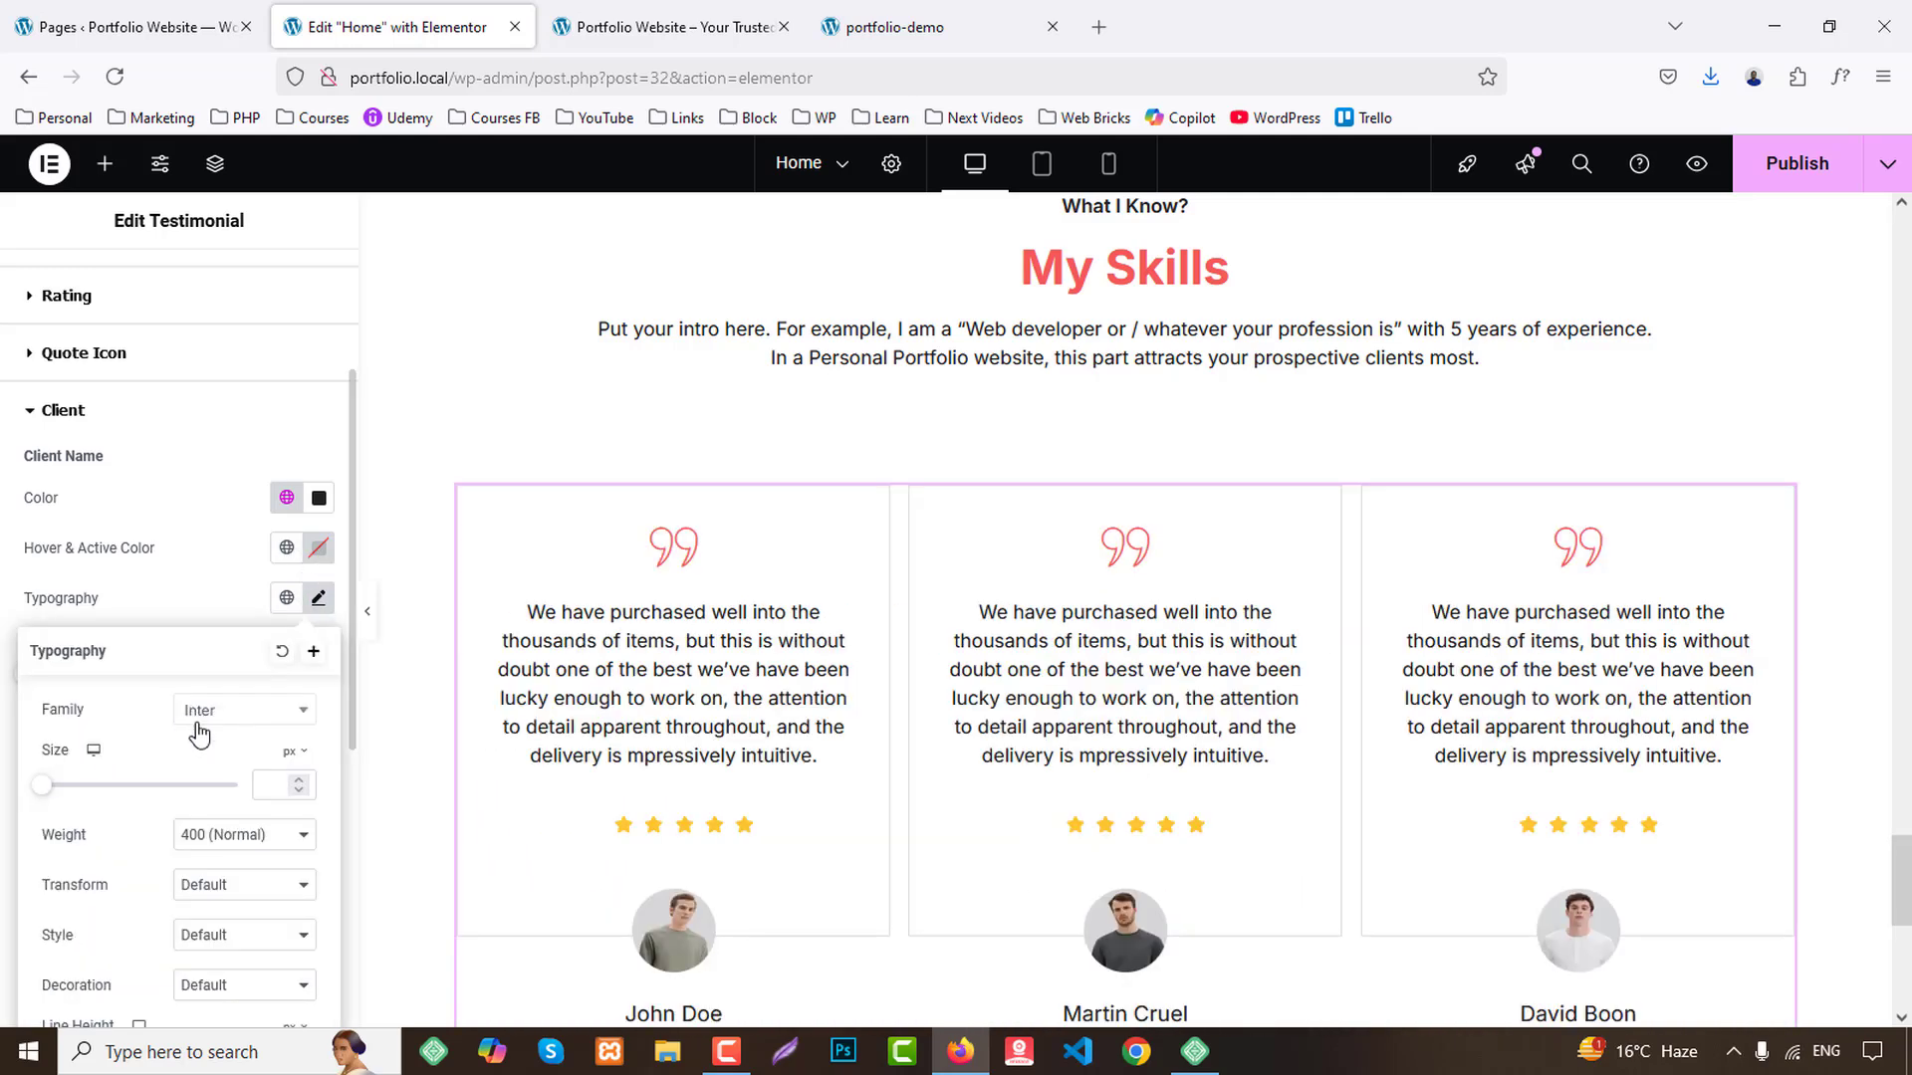
left_click(229, 838)
left_click(228, 616)
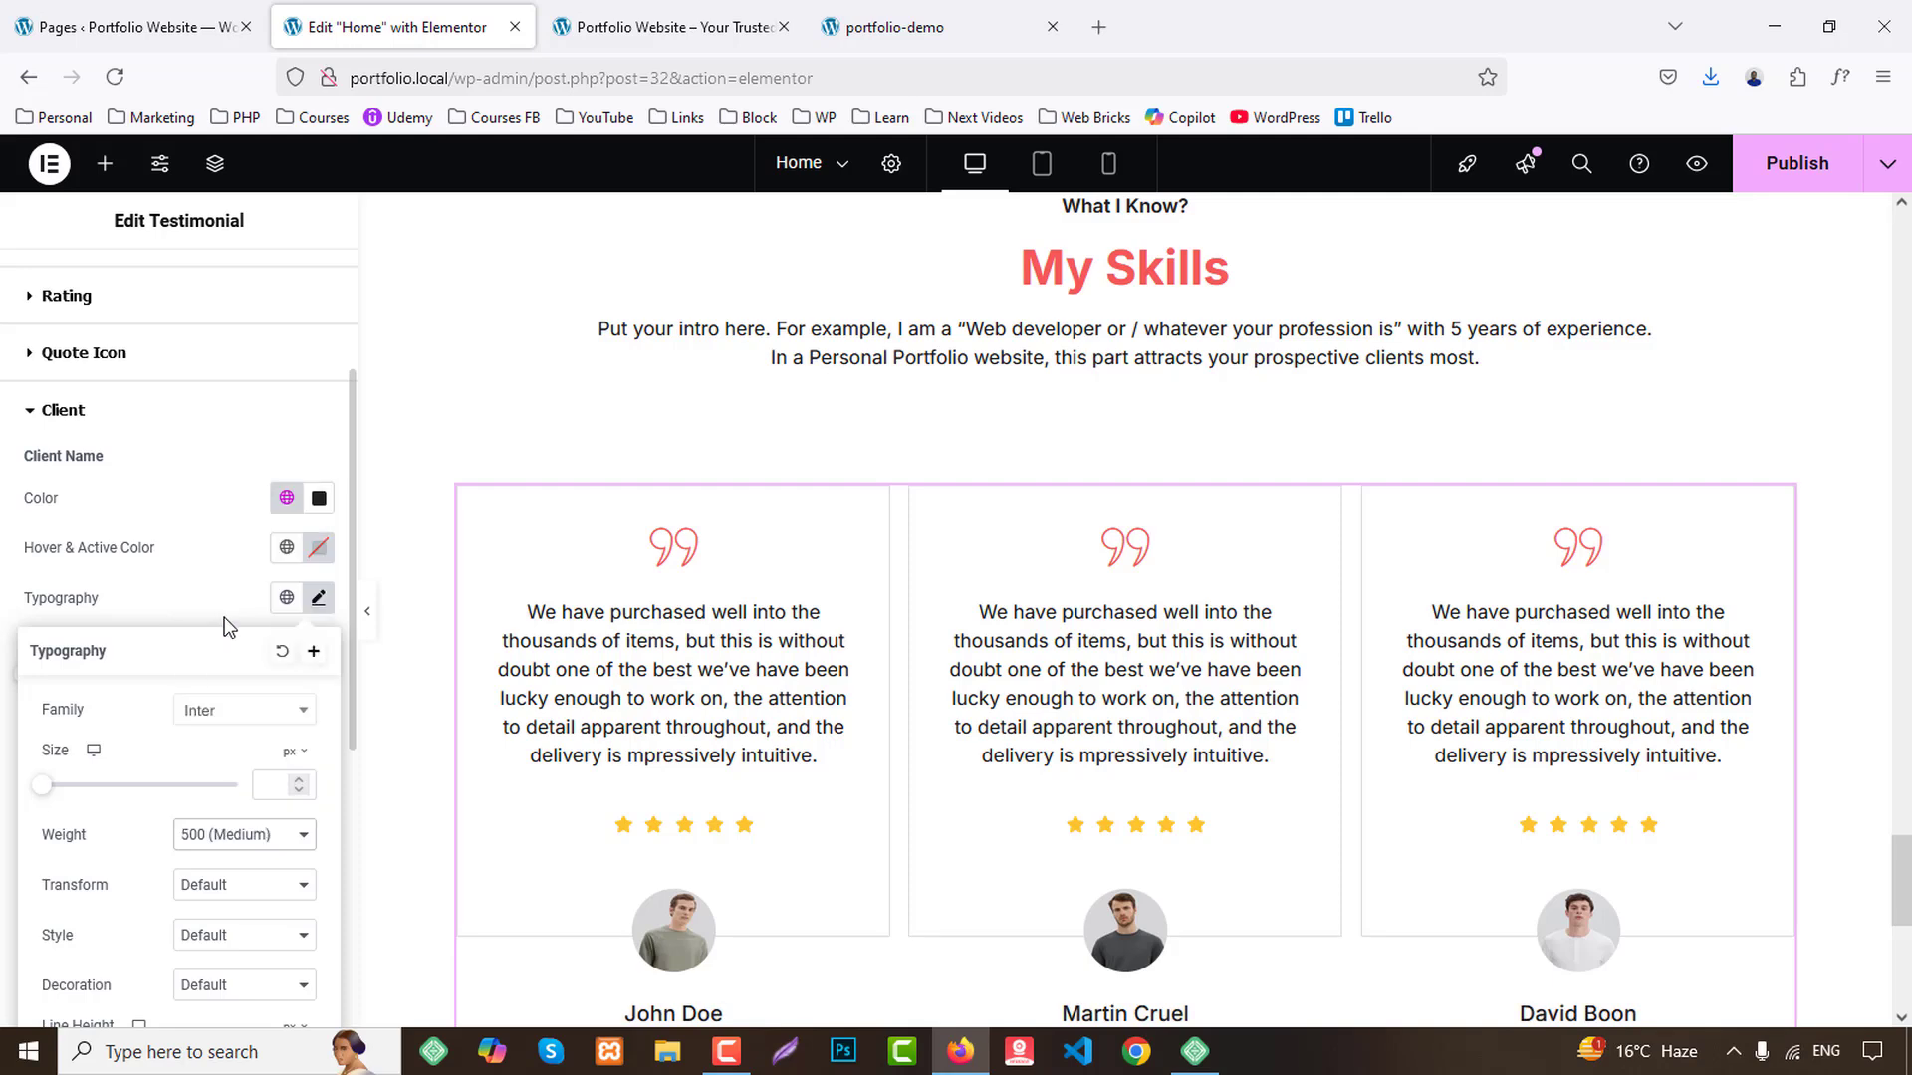
left_click(197, 506)
Give the testimonial client image a solid 2 px border in the global Primary color.
scroll(1068, 710, "down", 3)
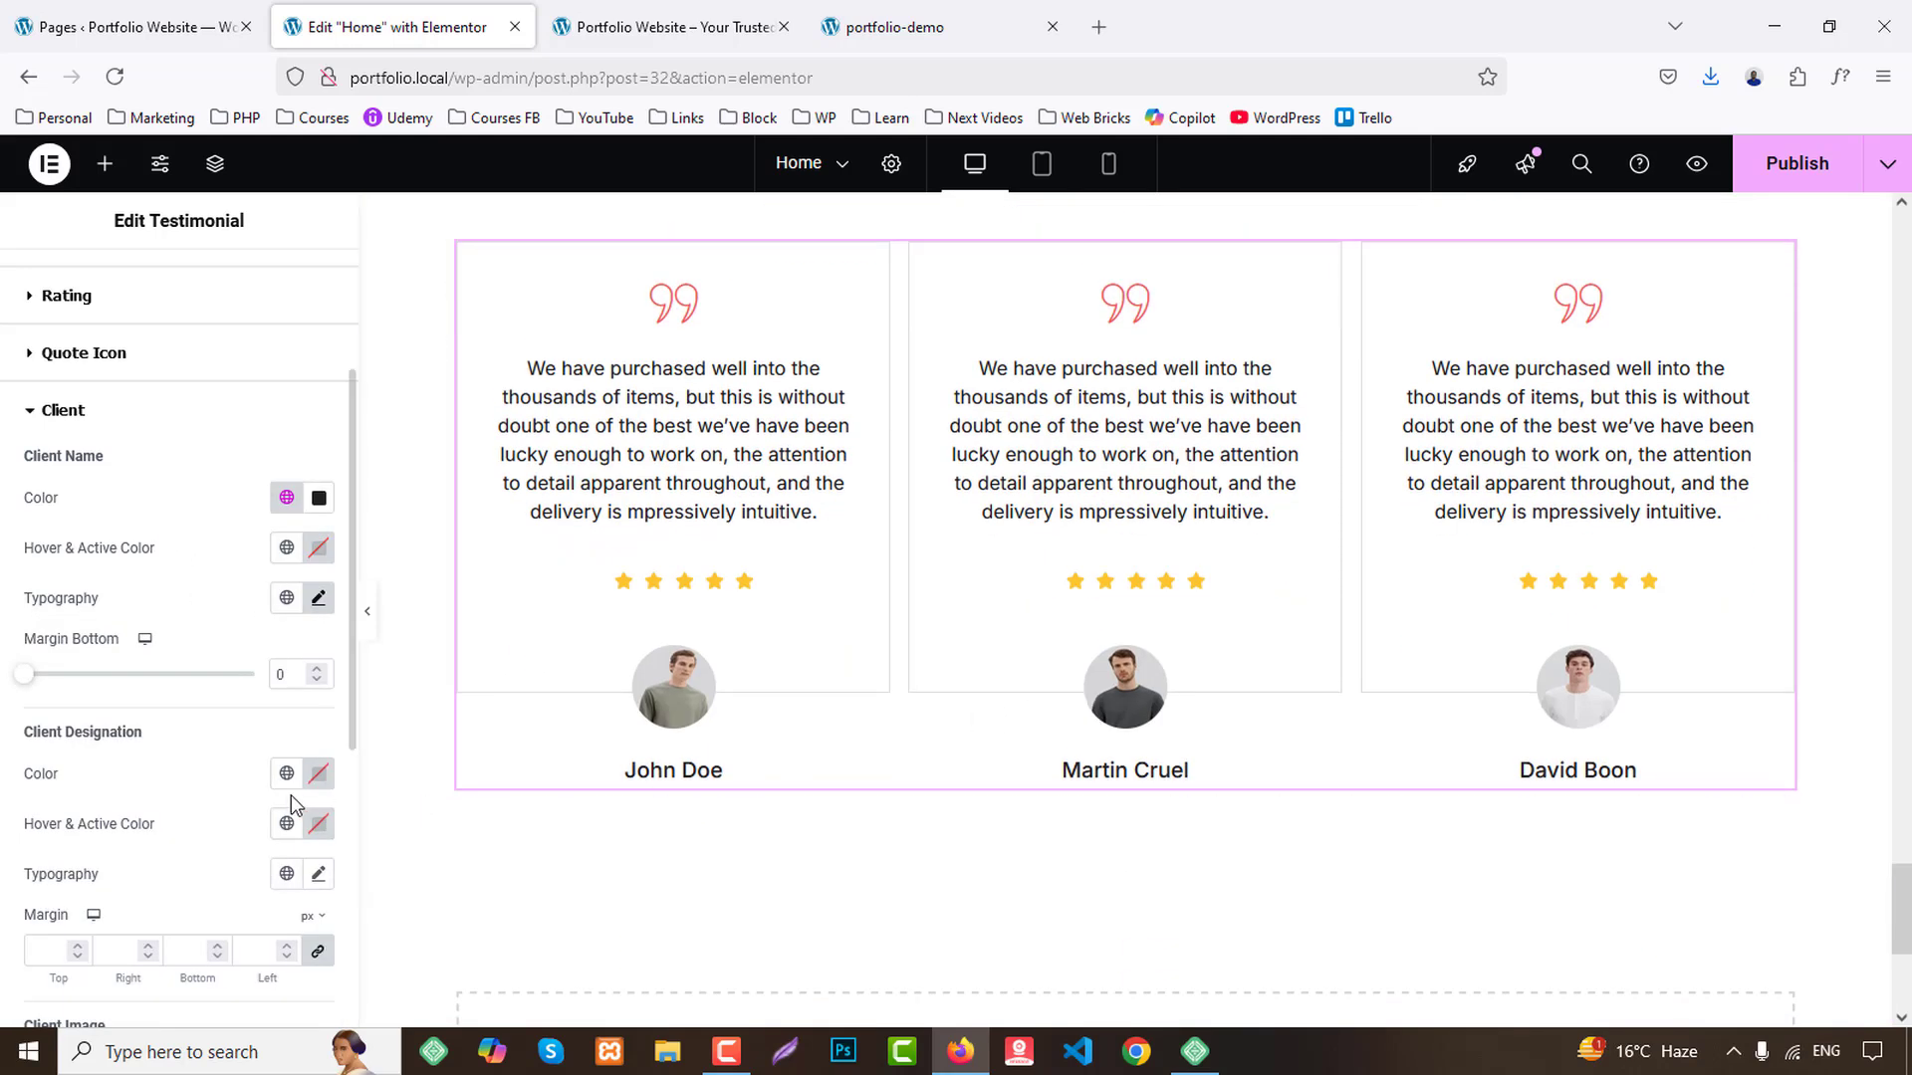
scroll(279, 817, "down", 3)
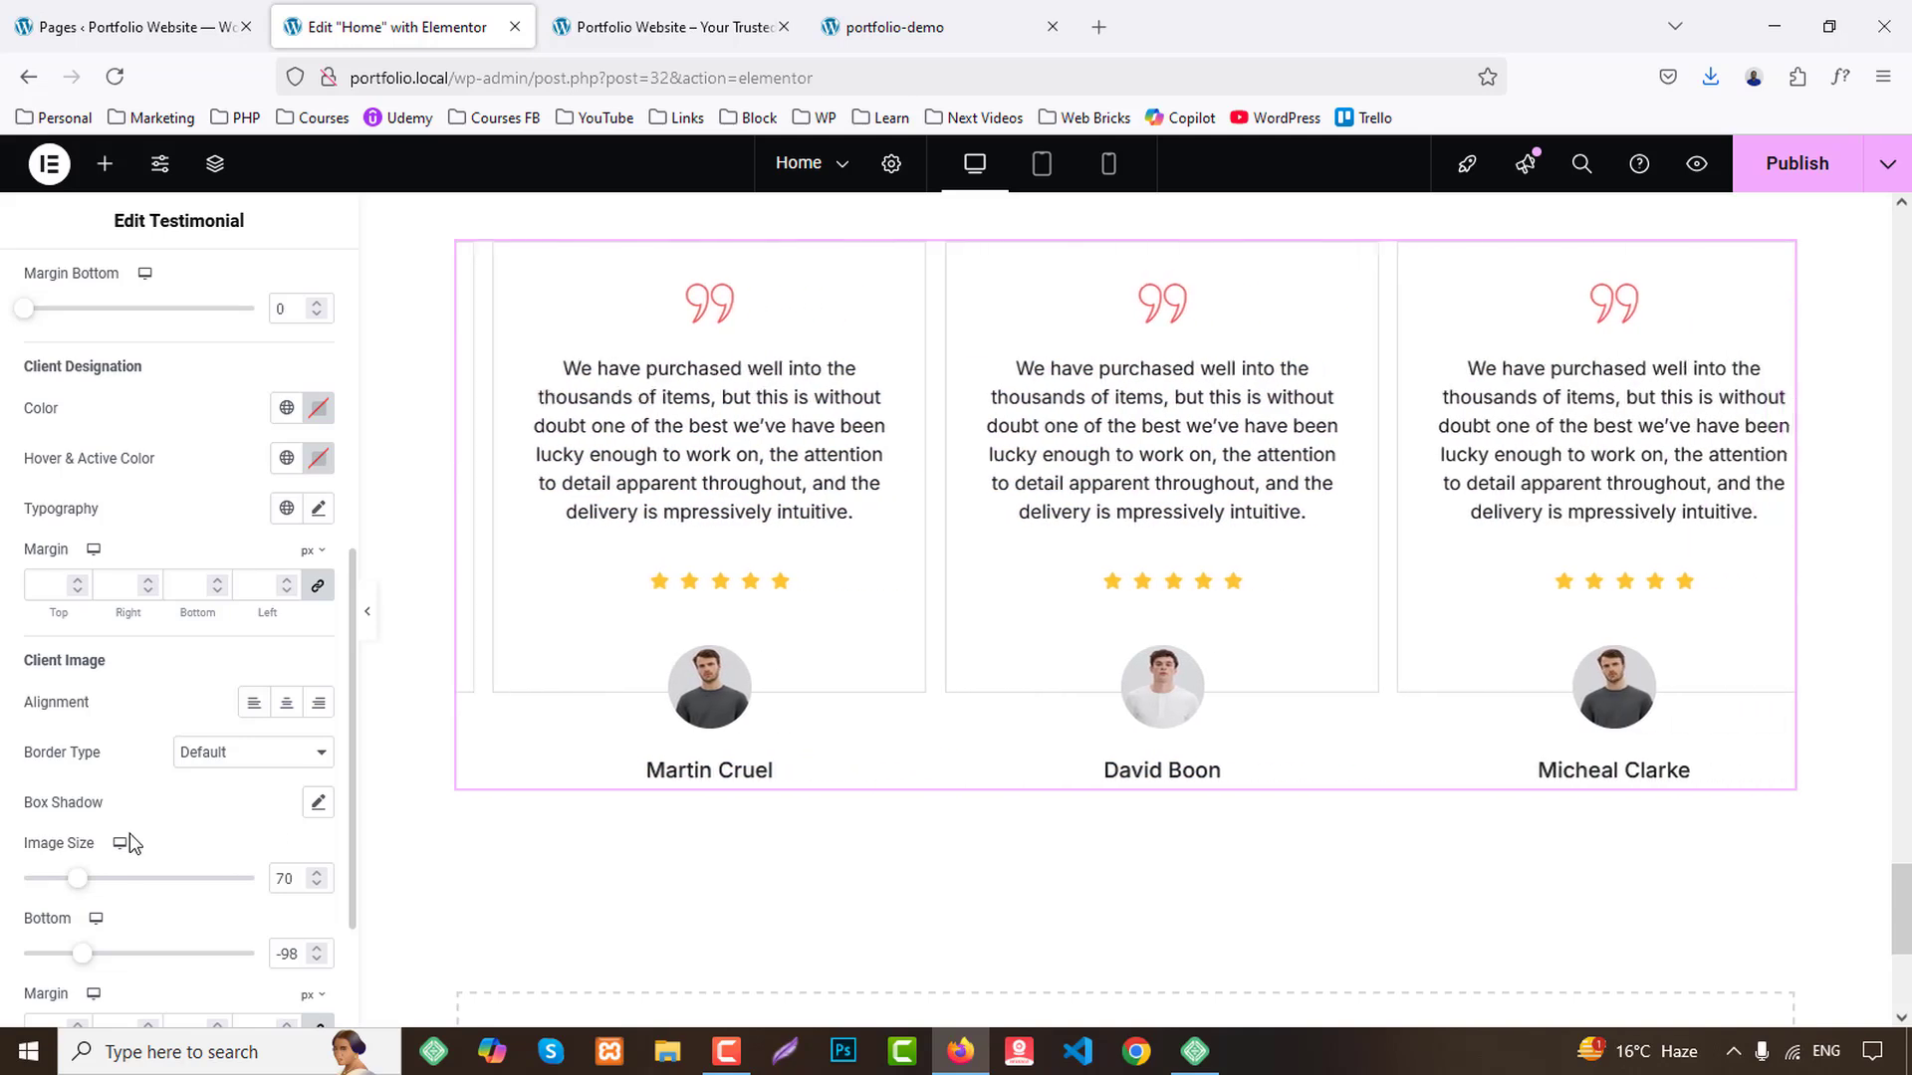
scroll(183, 846, "down", 2)
scroll(171, 850, "up", 1)
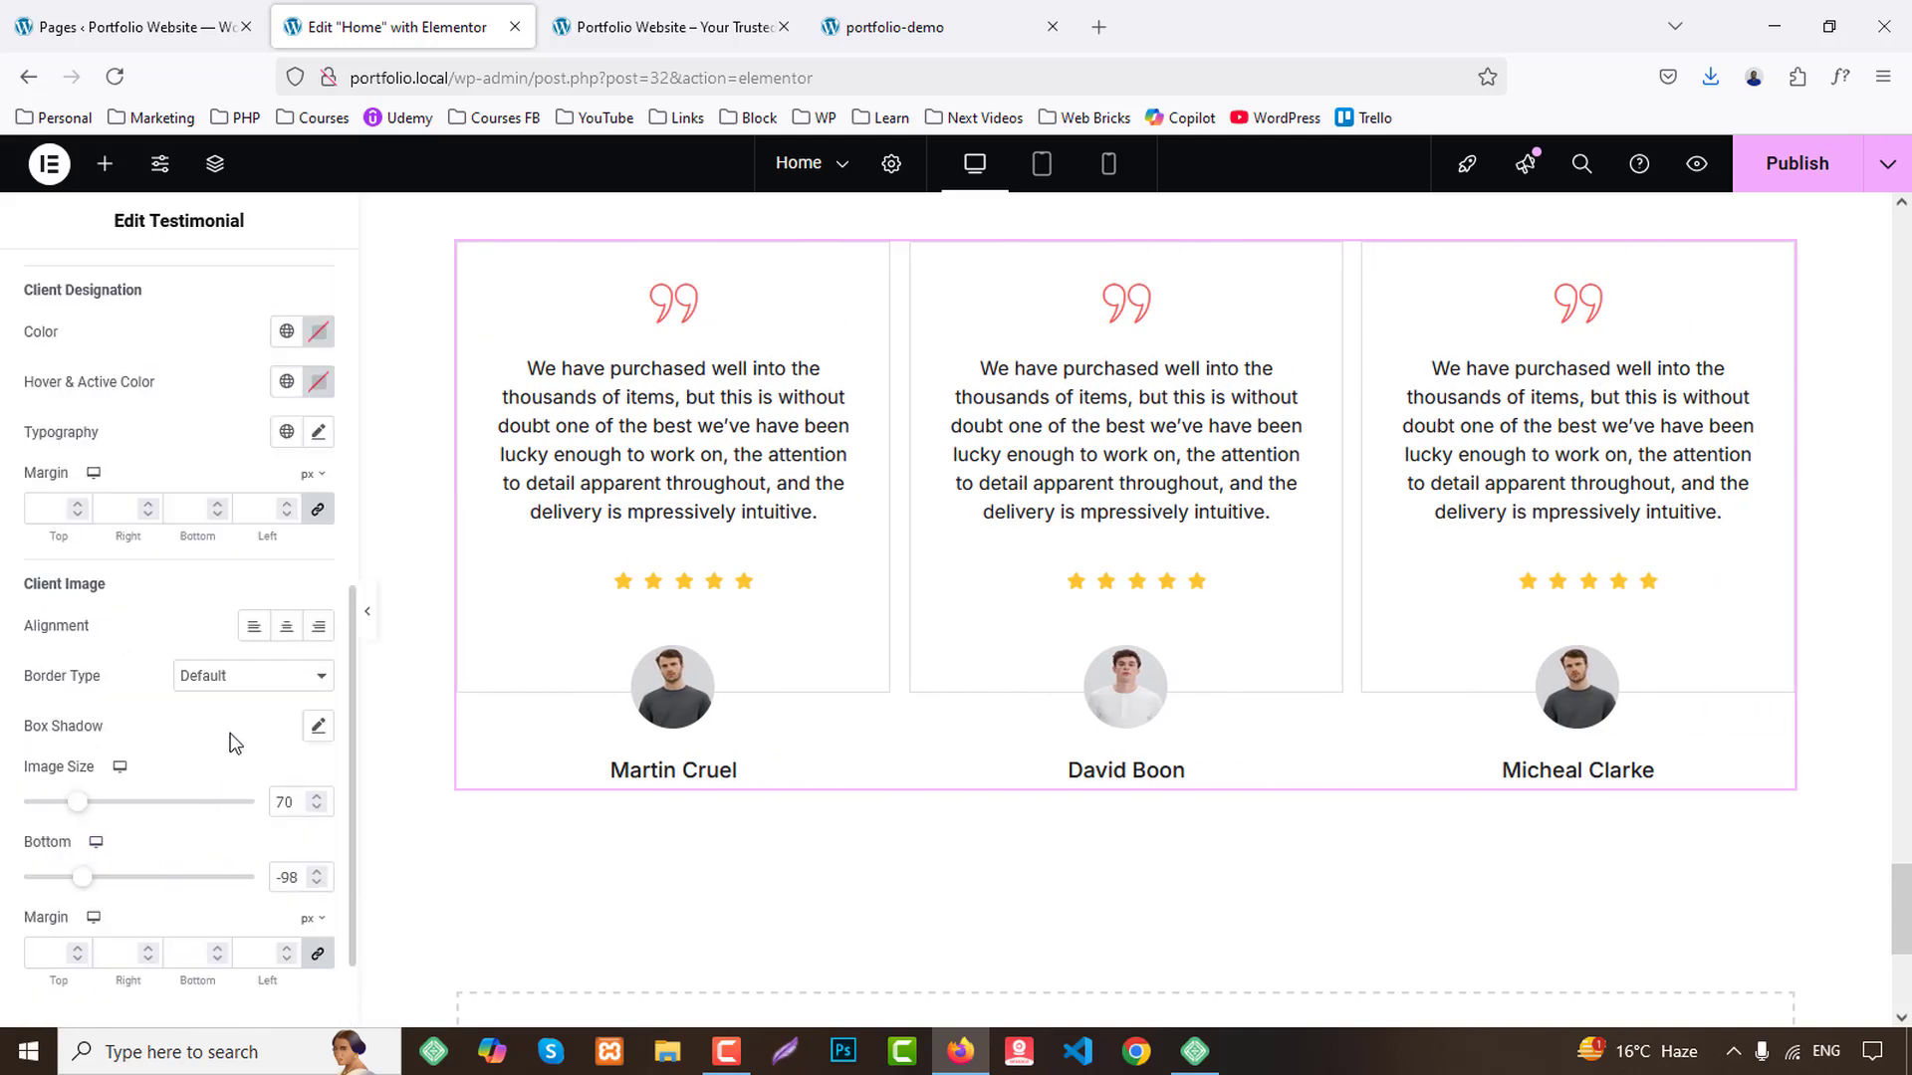
left_click(247, 677)
left_click(199, 757)
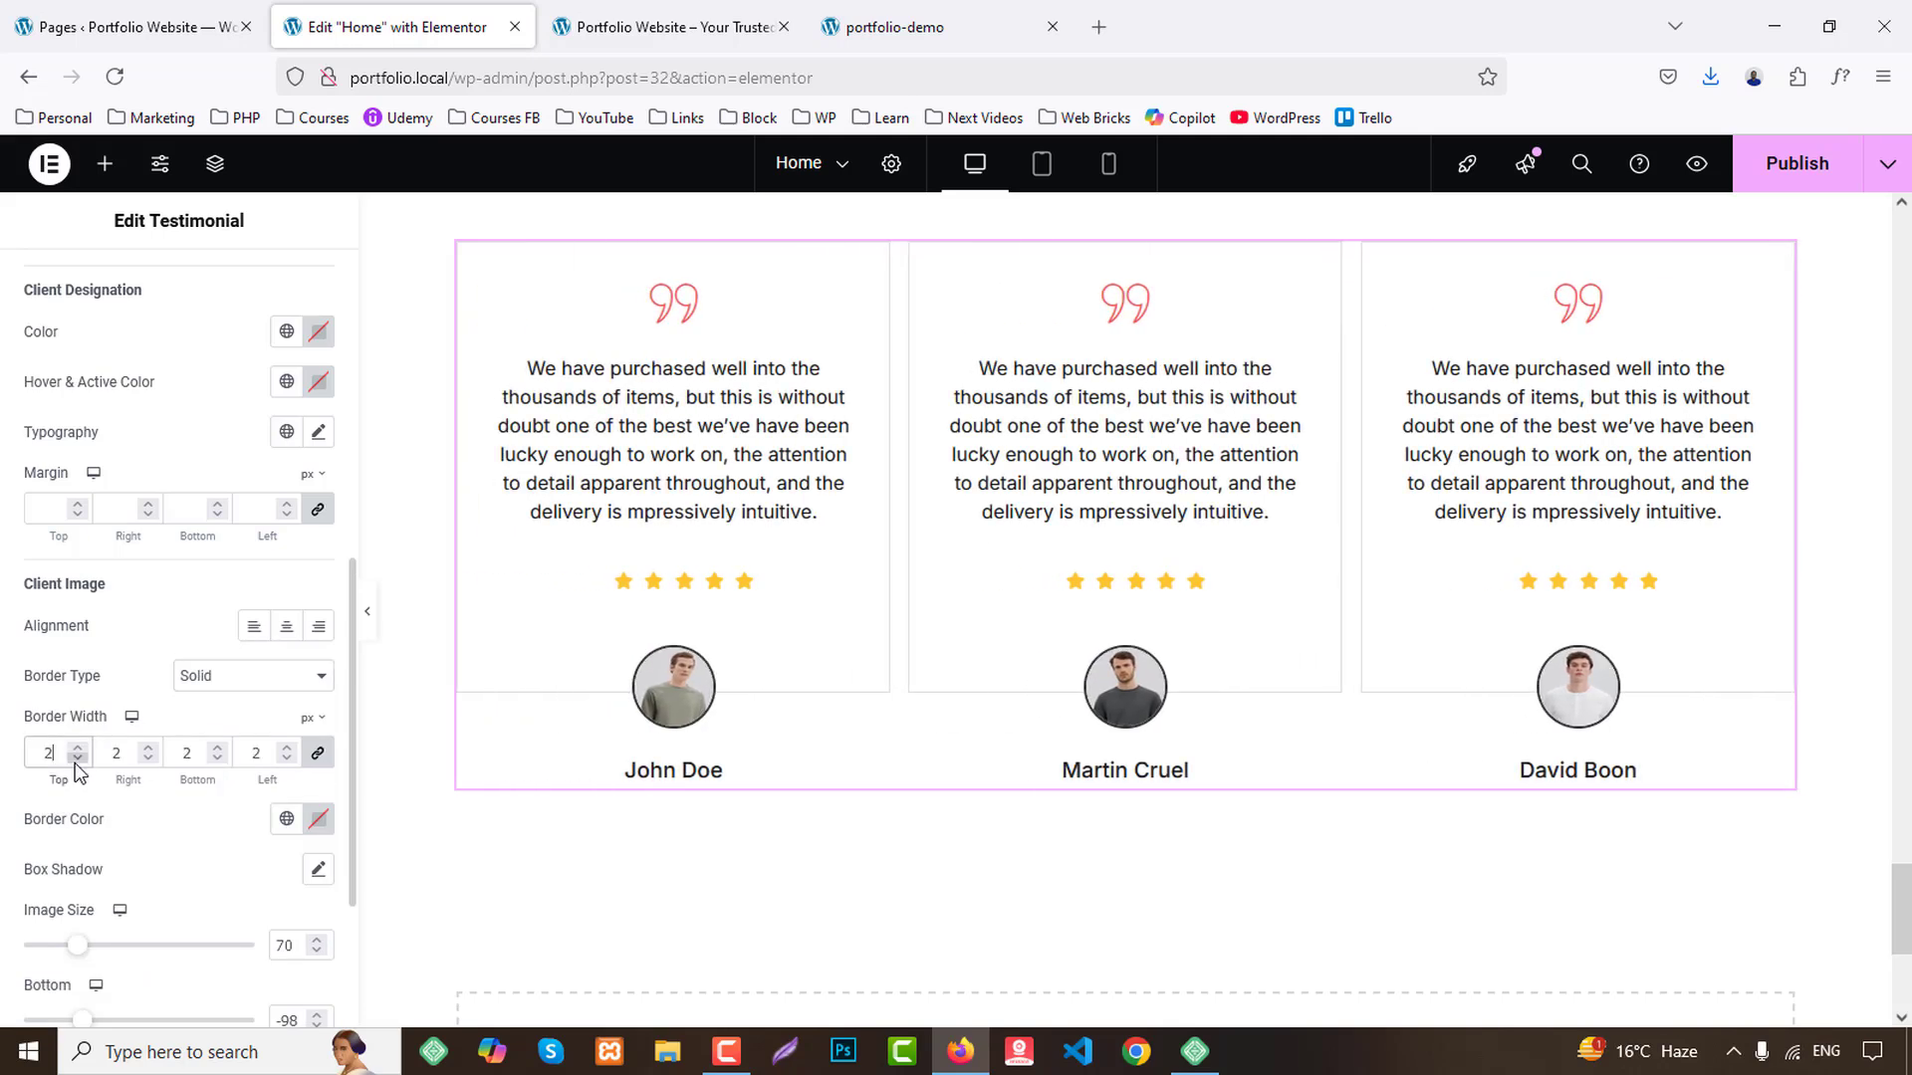
left_click(287, 820)
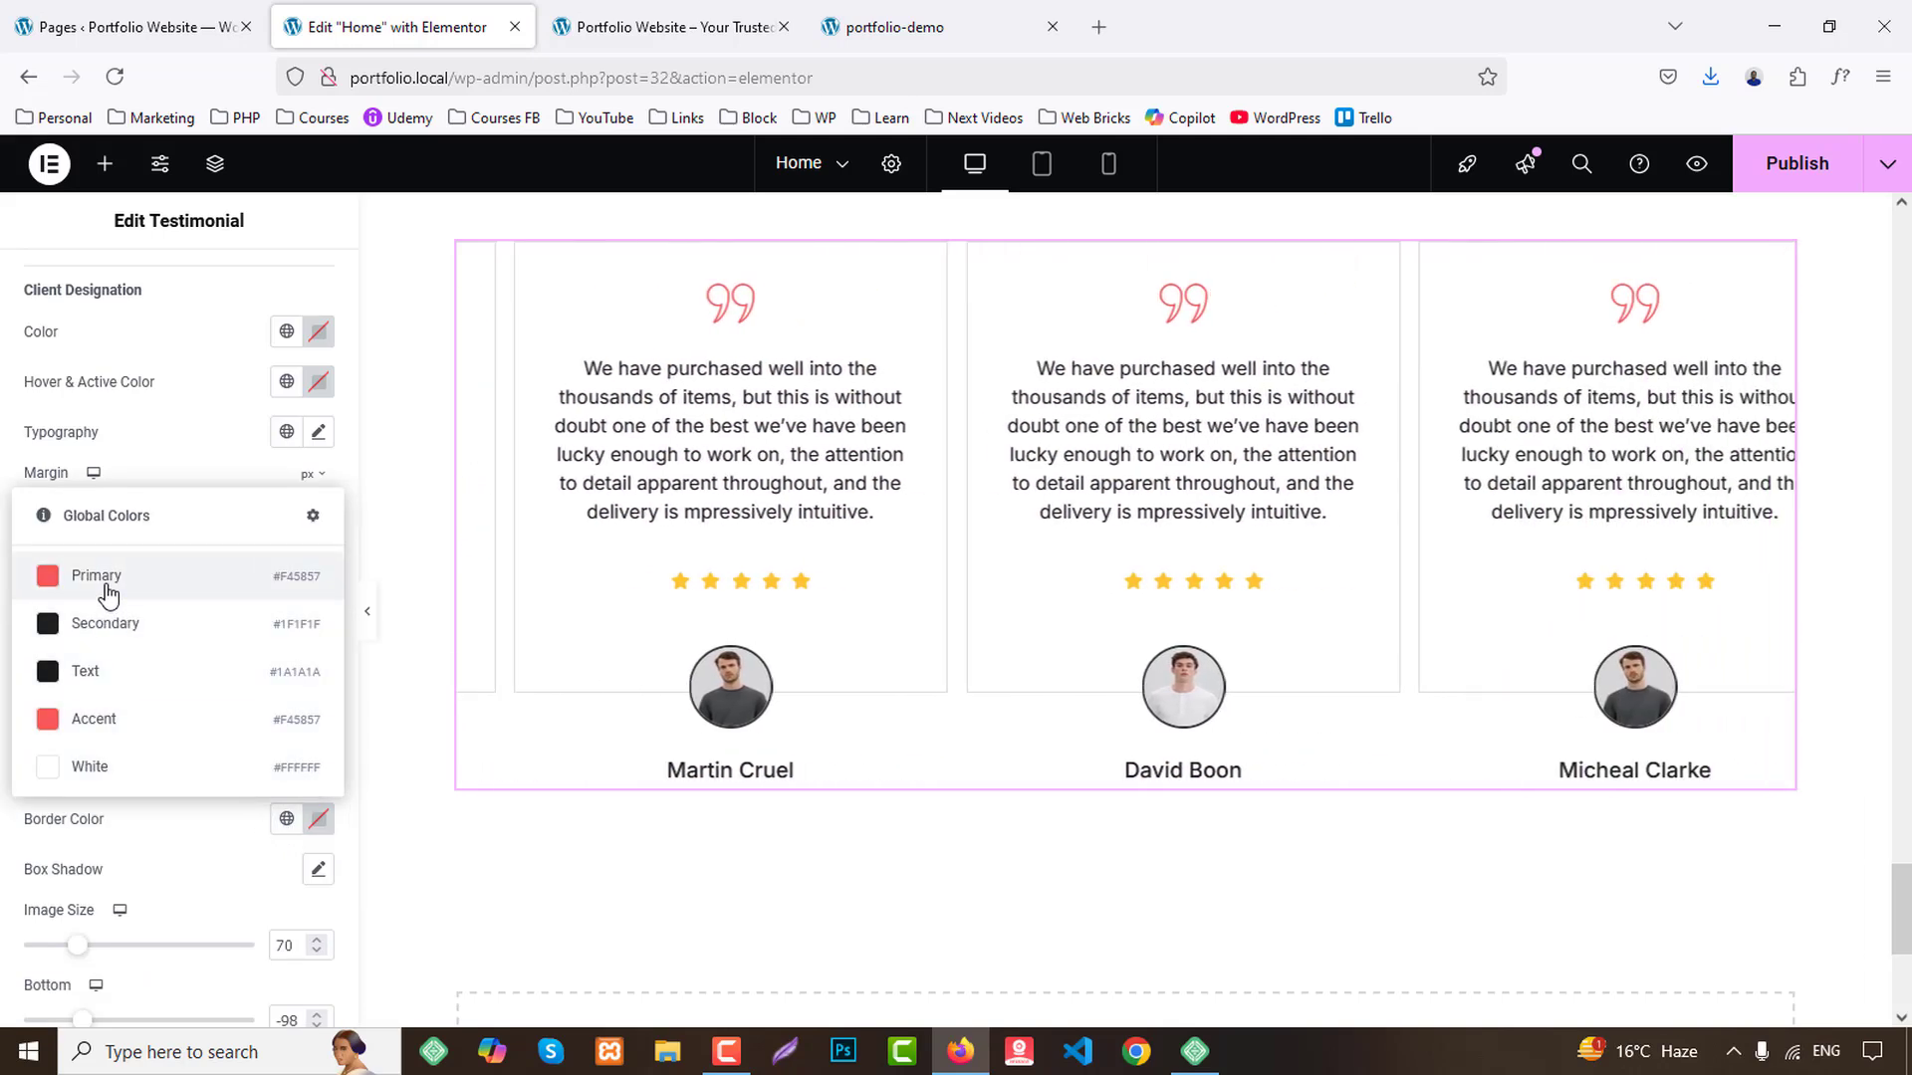
left_click(106, 583)
Publish the page and review the testimonial section in the site preview.
left_click(1832, 163)
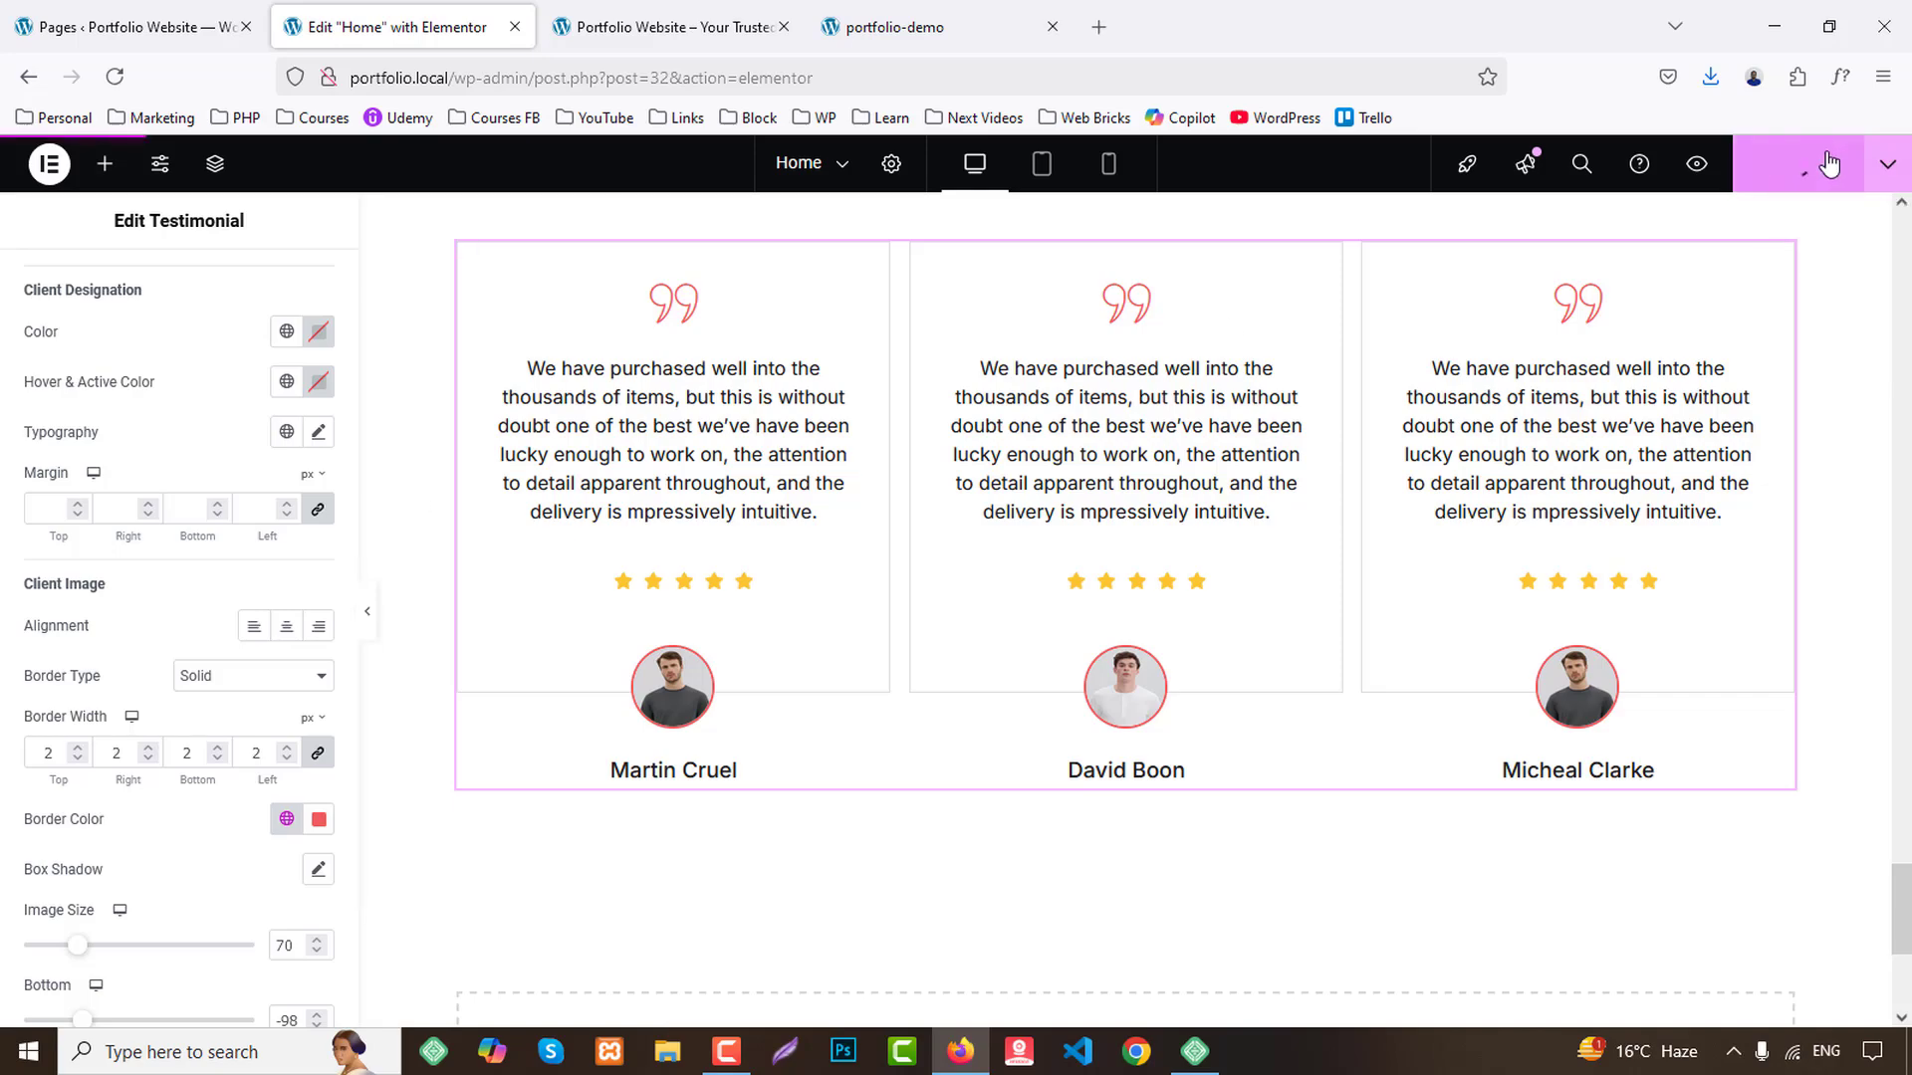
left_click(725, 37)
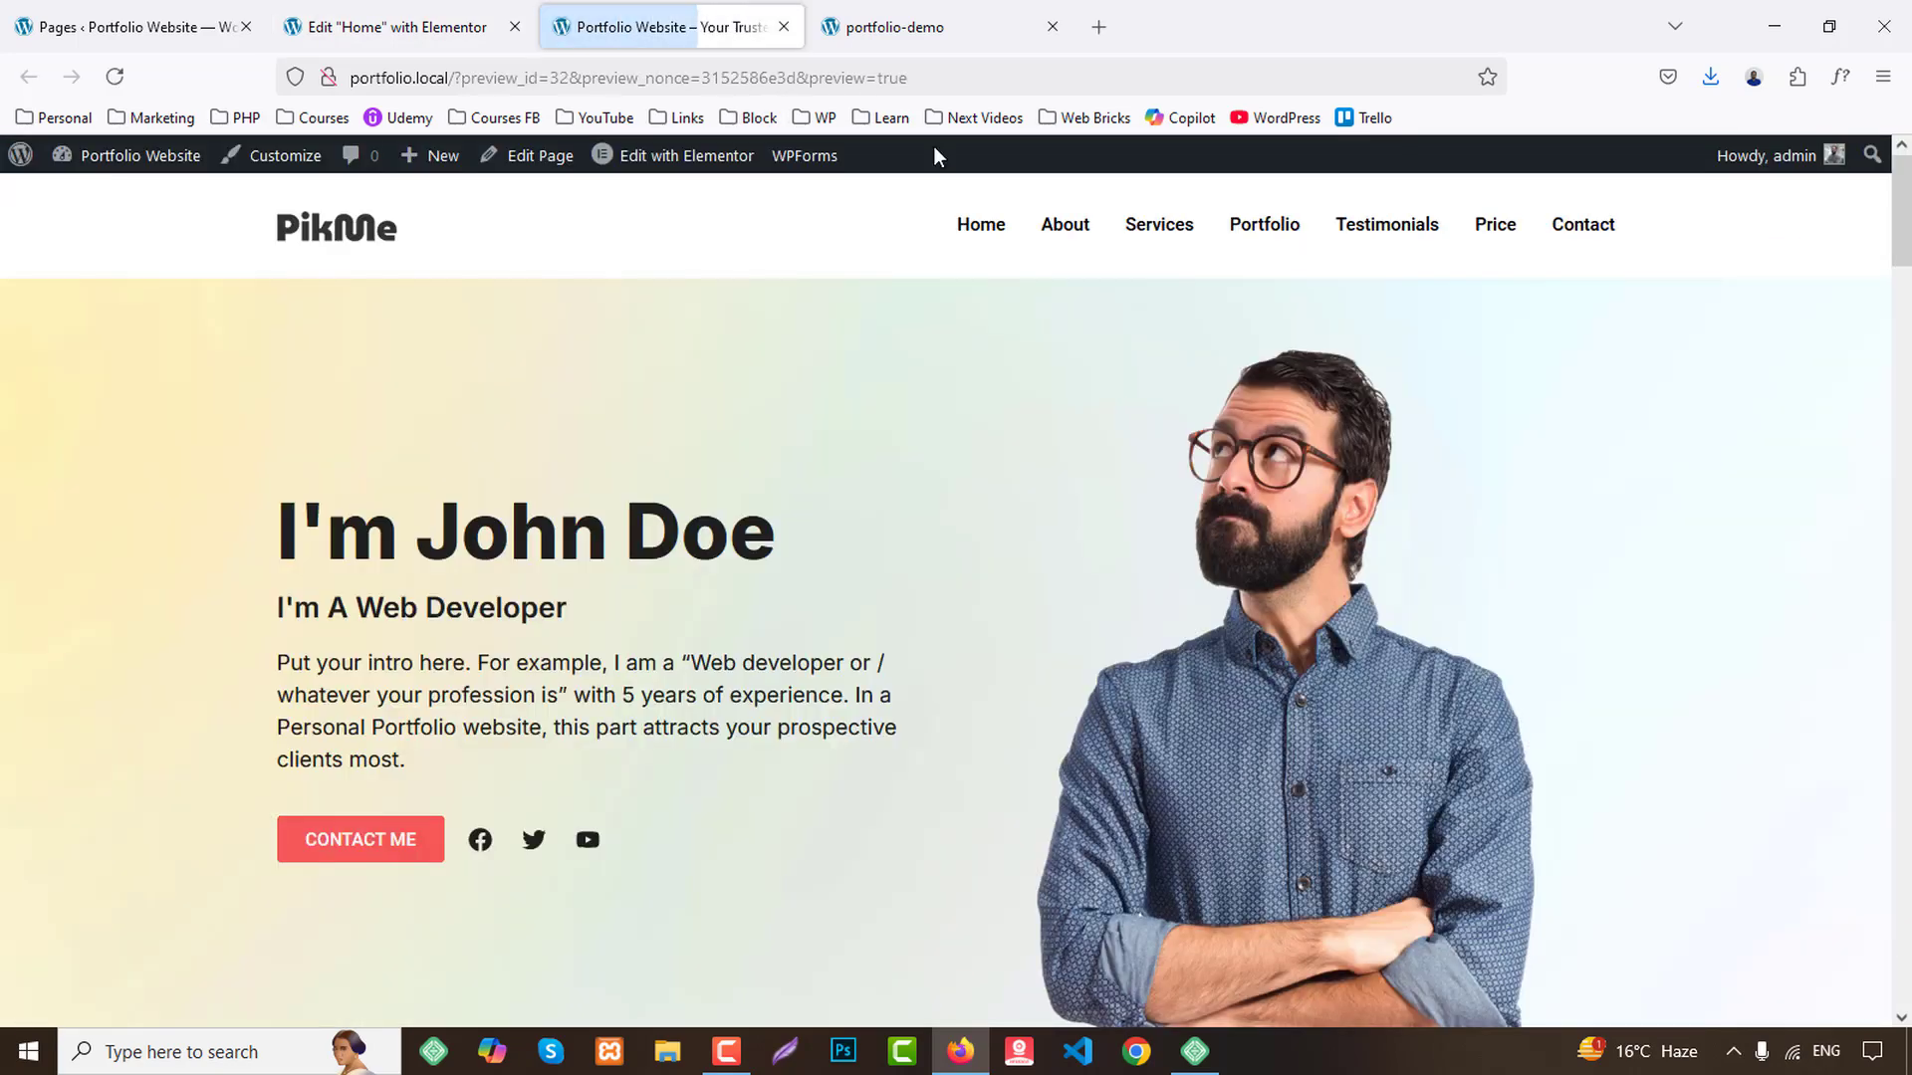
middle_click(1533, 492)
middle_click(1569, 786)
scroll(1574, 778, "down", 4)
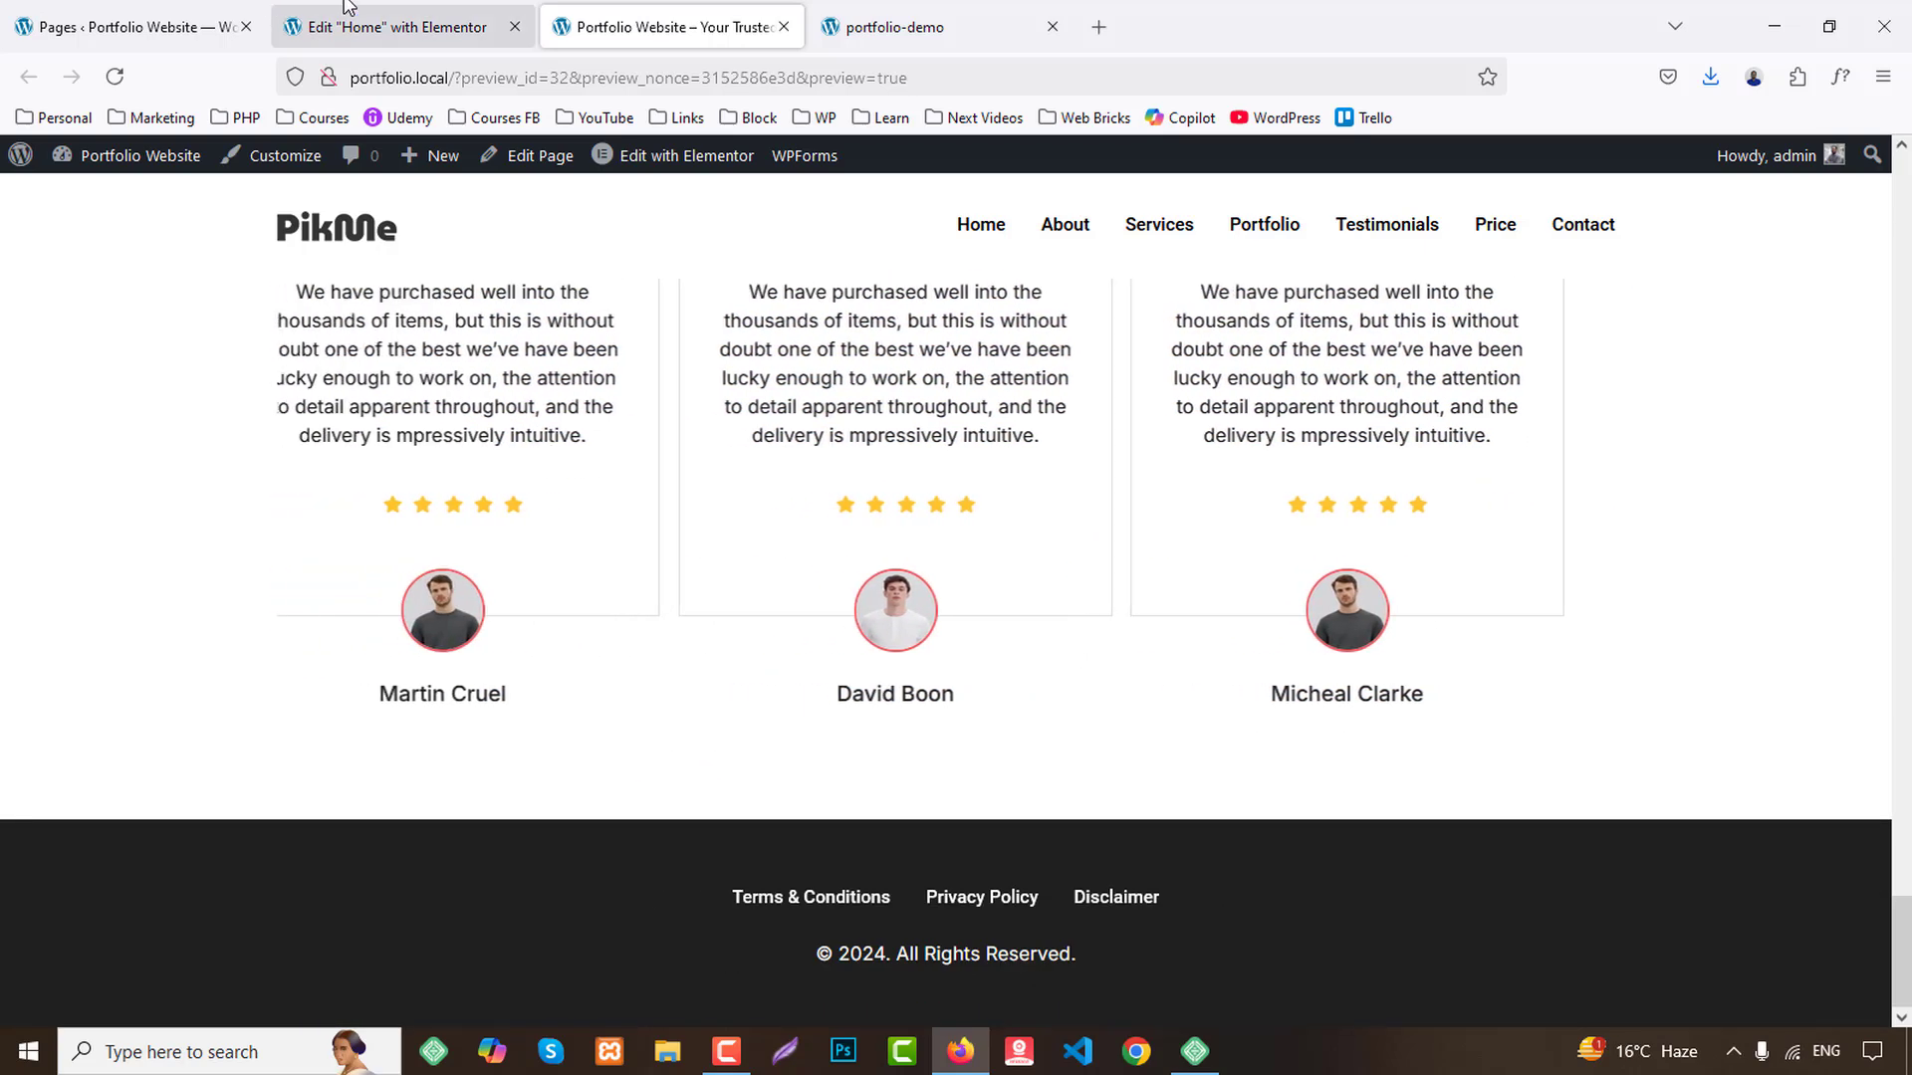
Return to the editor and enable navigation dots for the testimonial carousel.
left_click(388, 27)
scroll(133, 707, "up", 7)
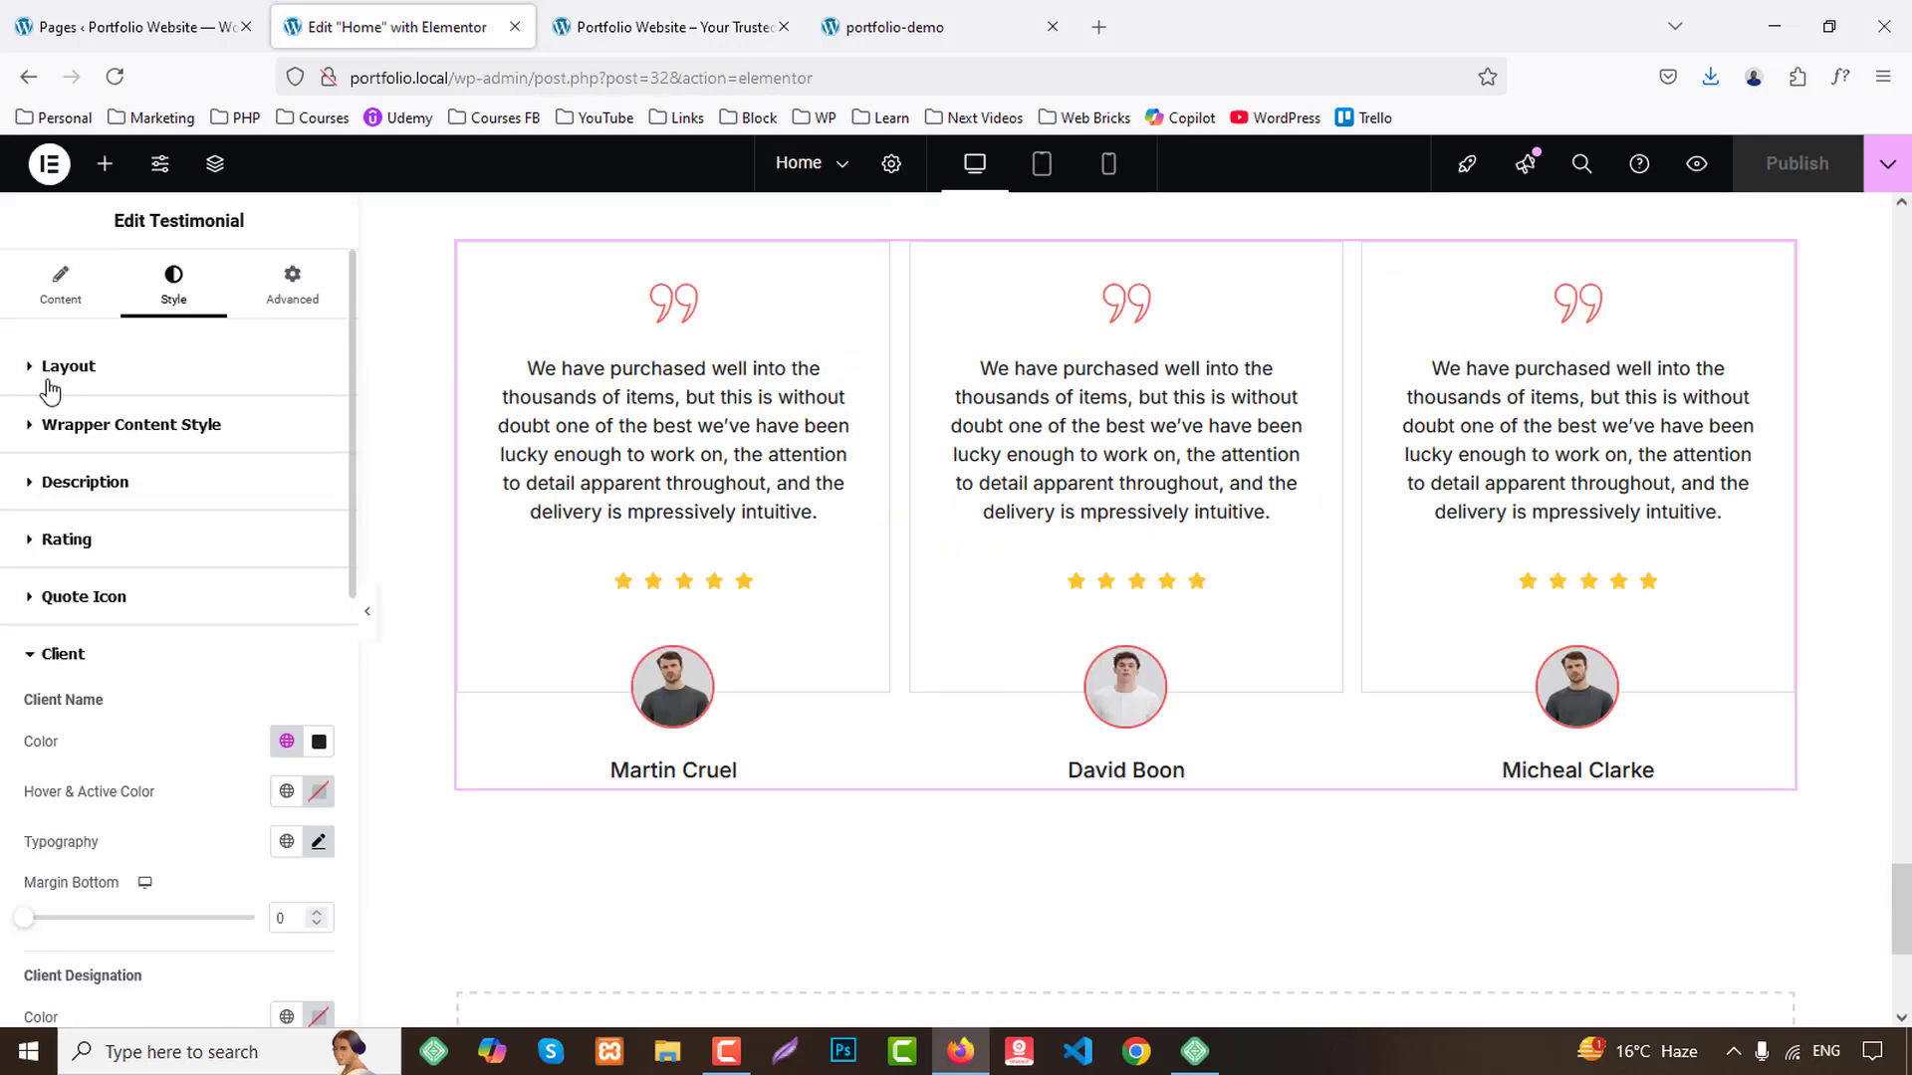
left_click(60, 298)
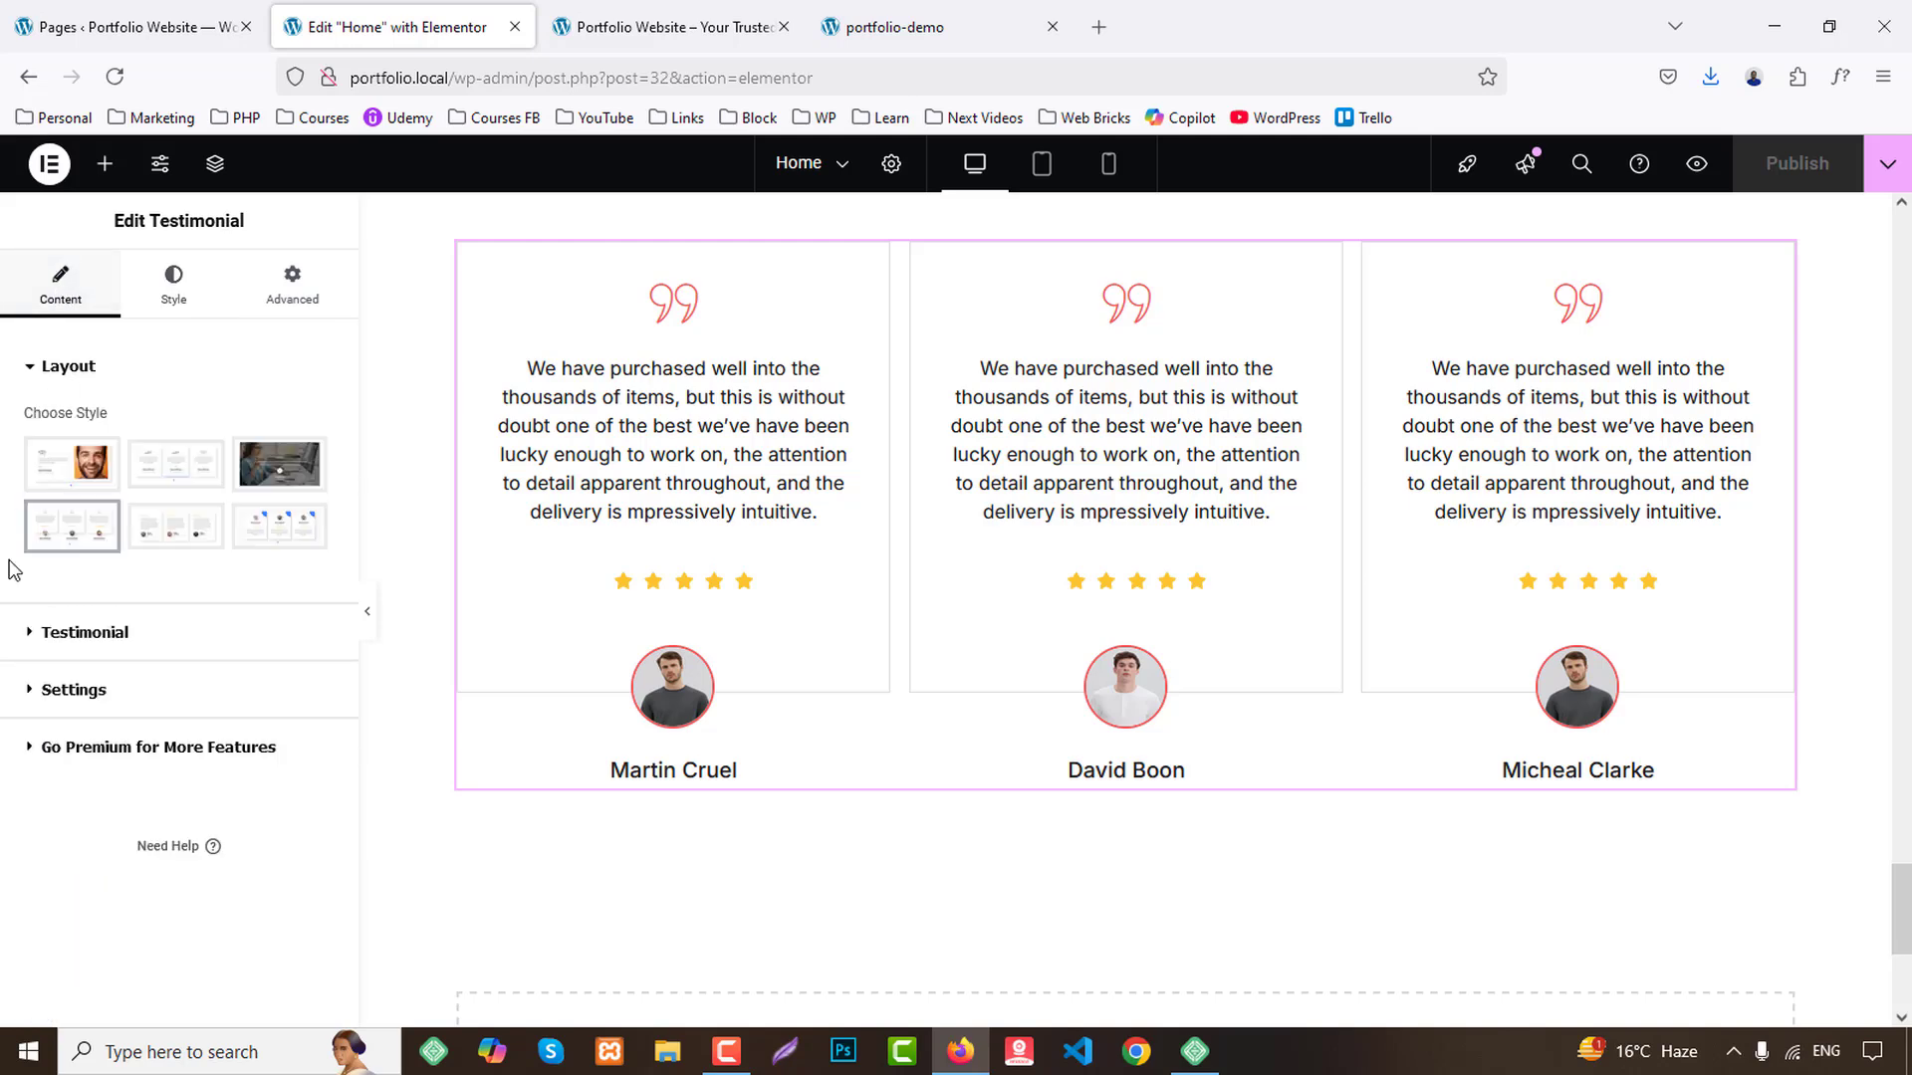
left_click(103, 689)
scroll(249, 796, "down", 3)
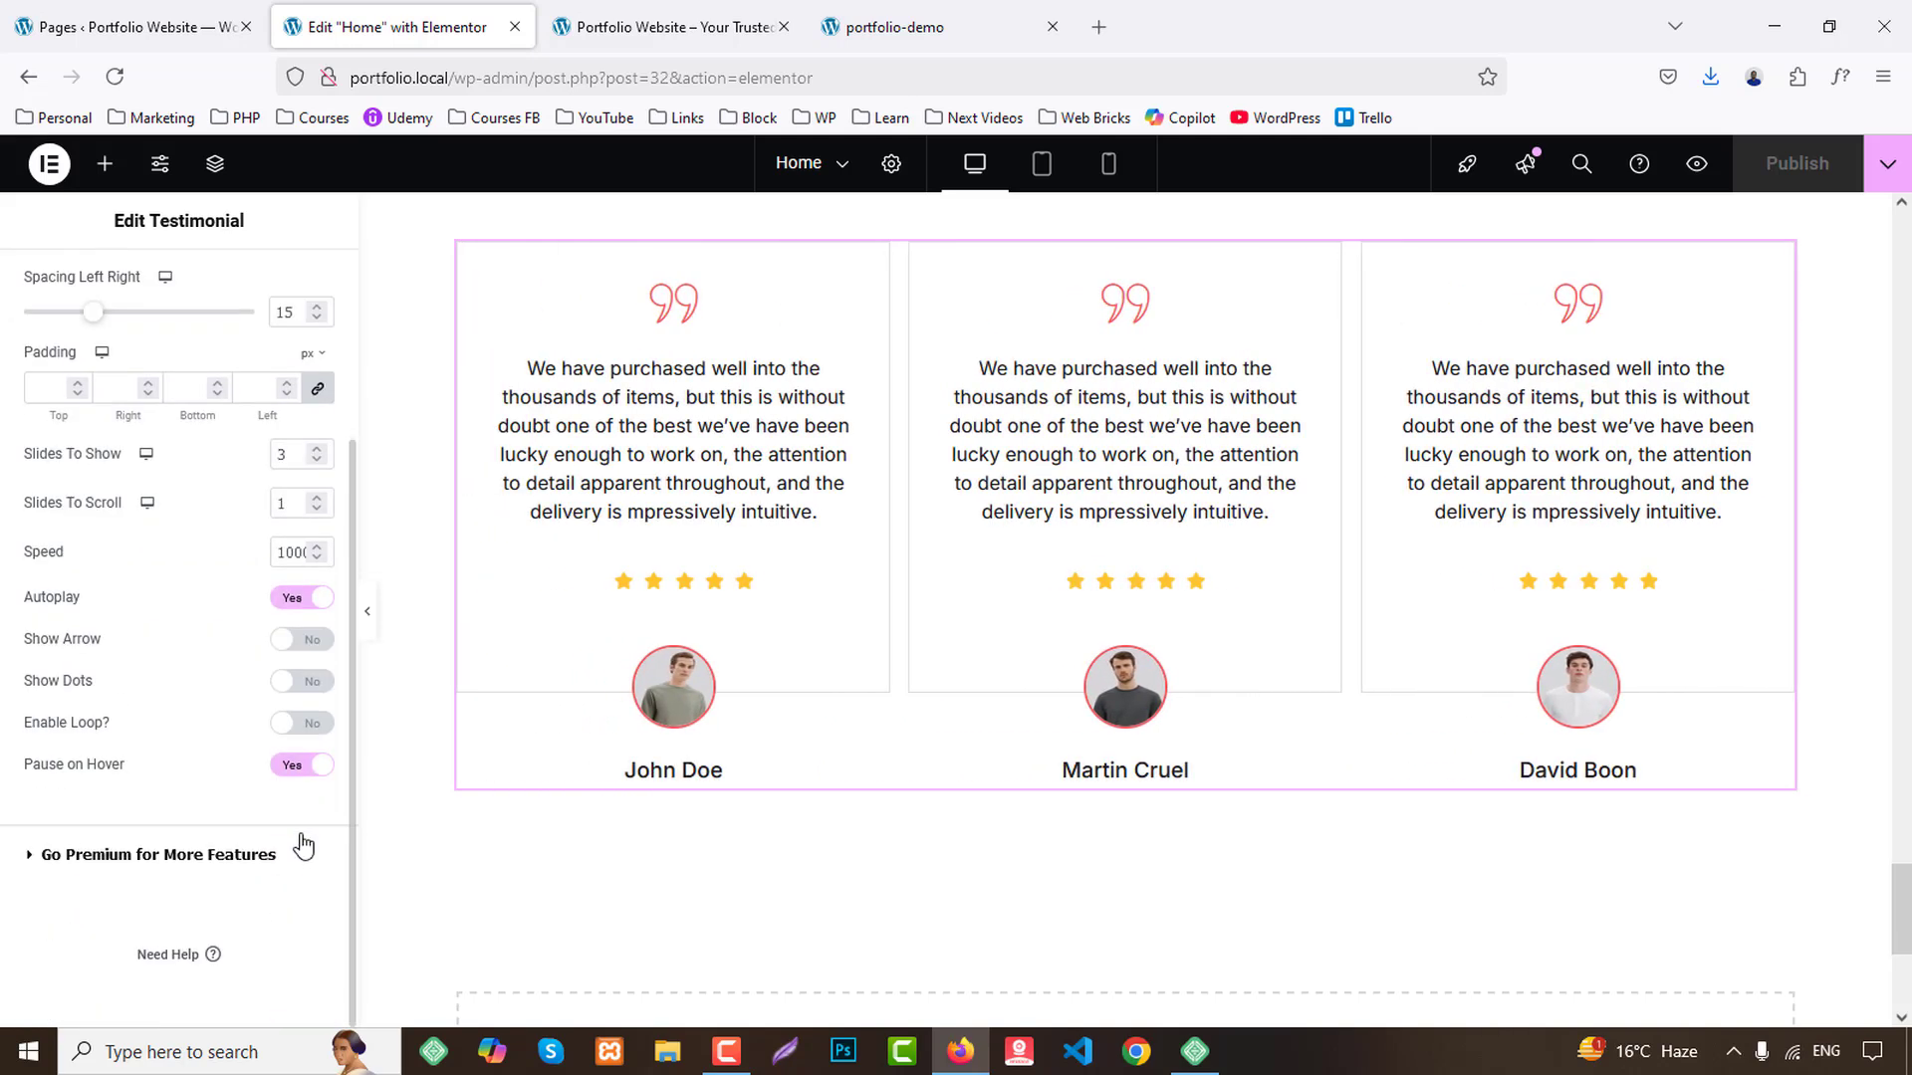
left_click(316, 683)
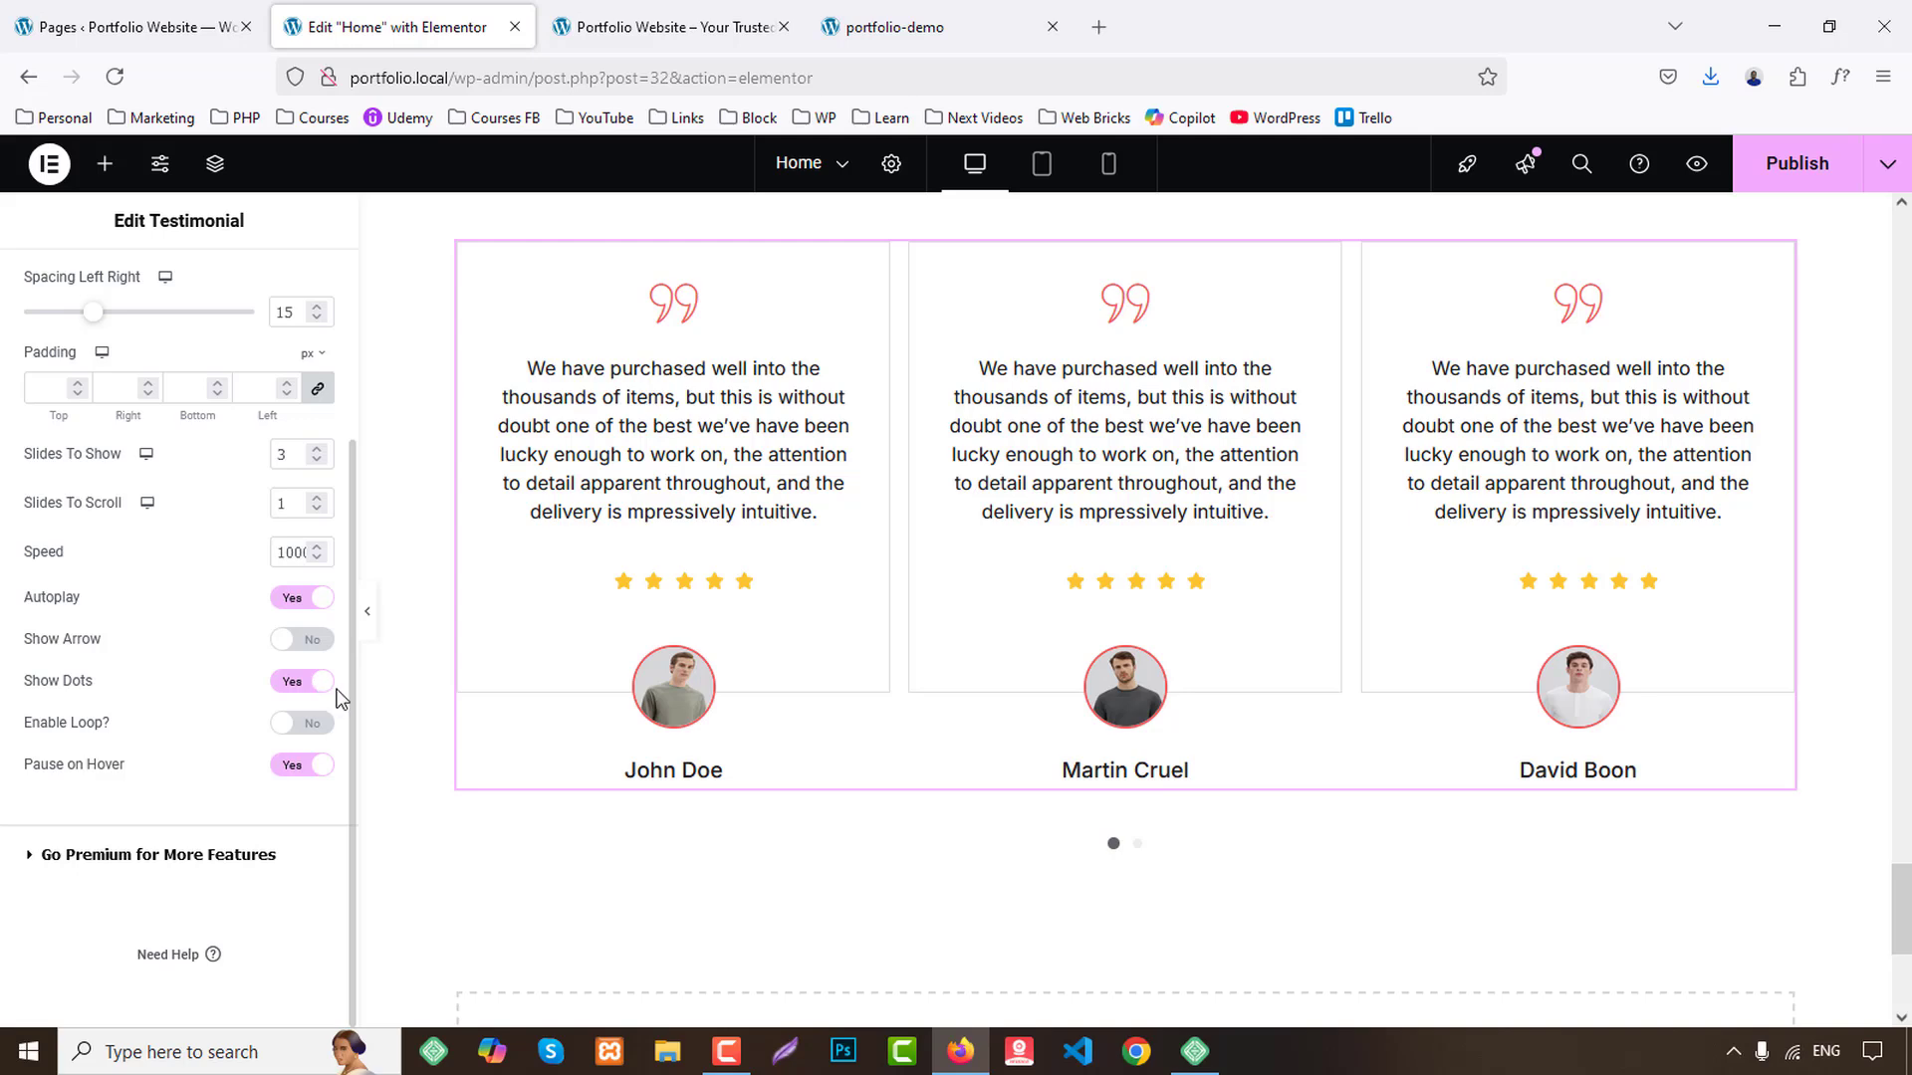
Set the top spacing of the testimonial carousel dots to -75.
scroll(299, 726, "up", 3)
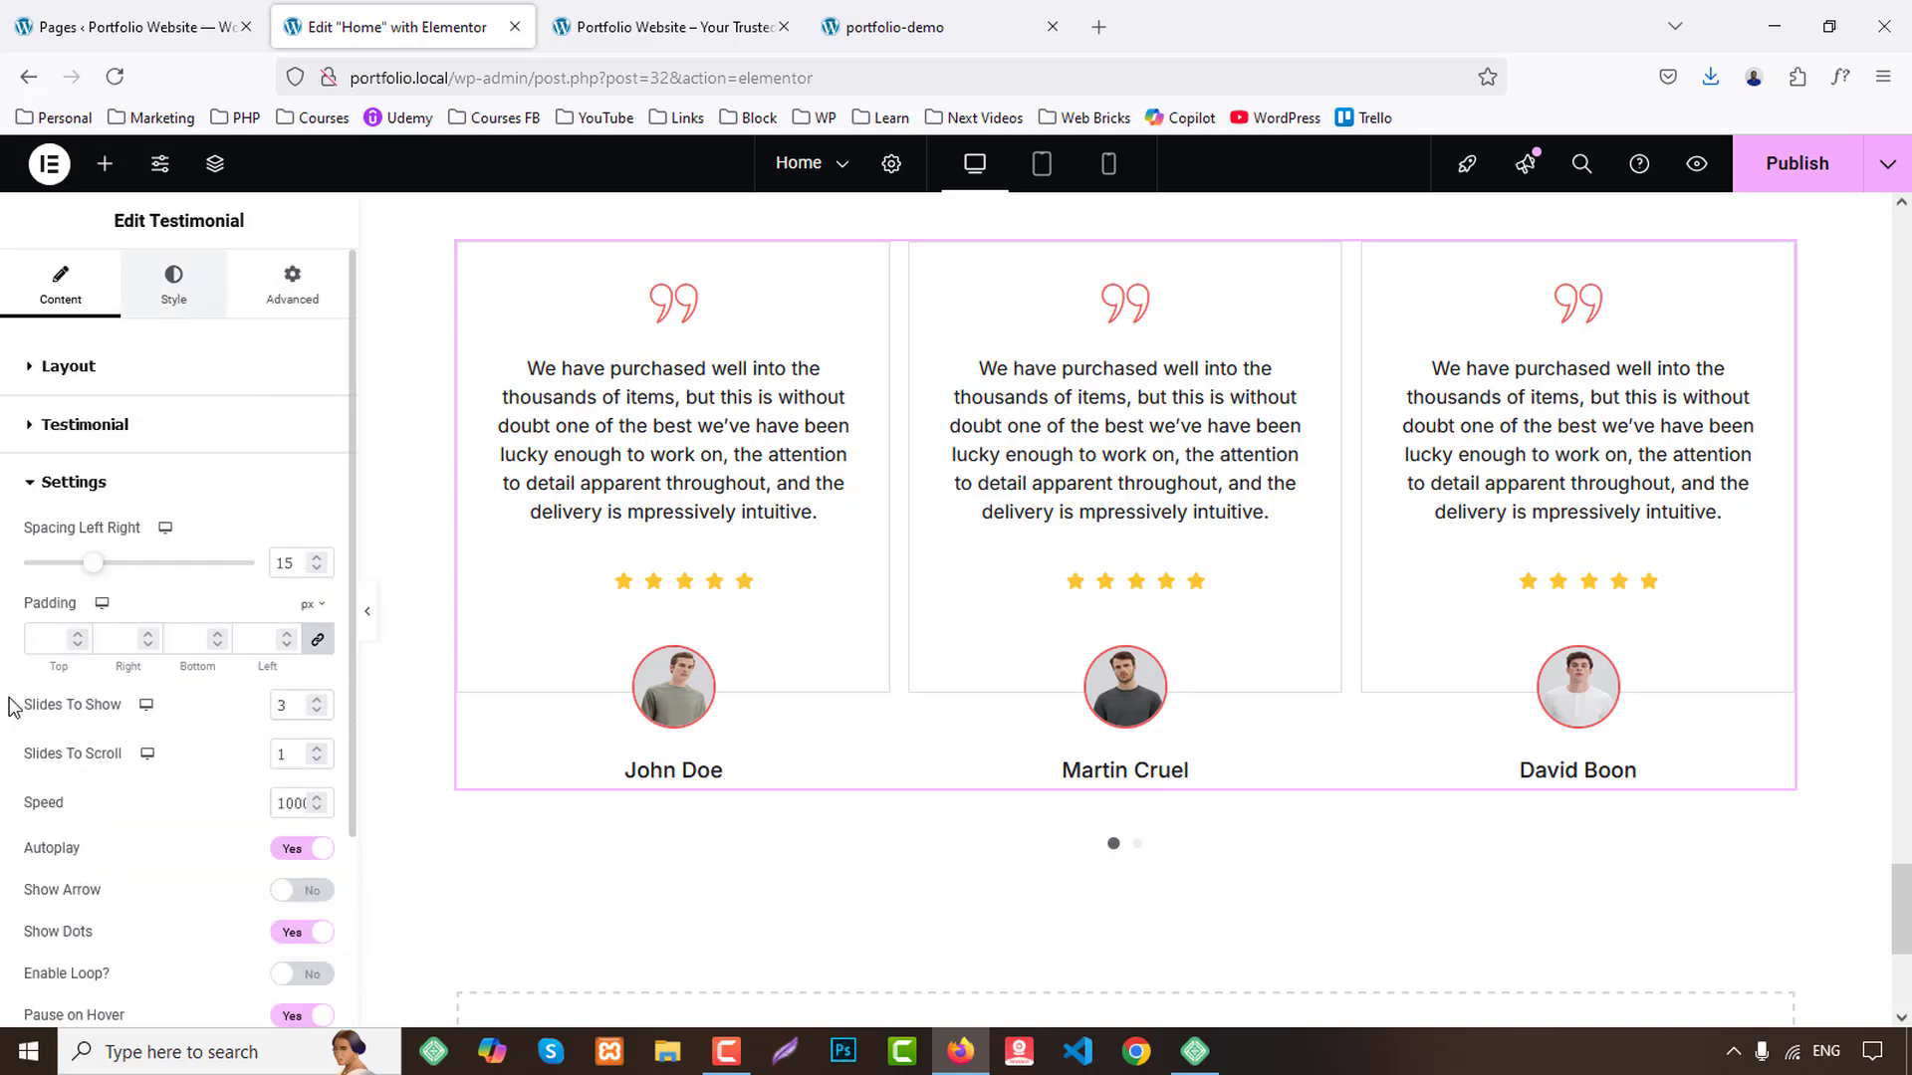
left_click(173, 284)
left_click(65, 853)
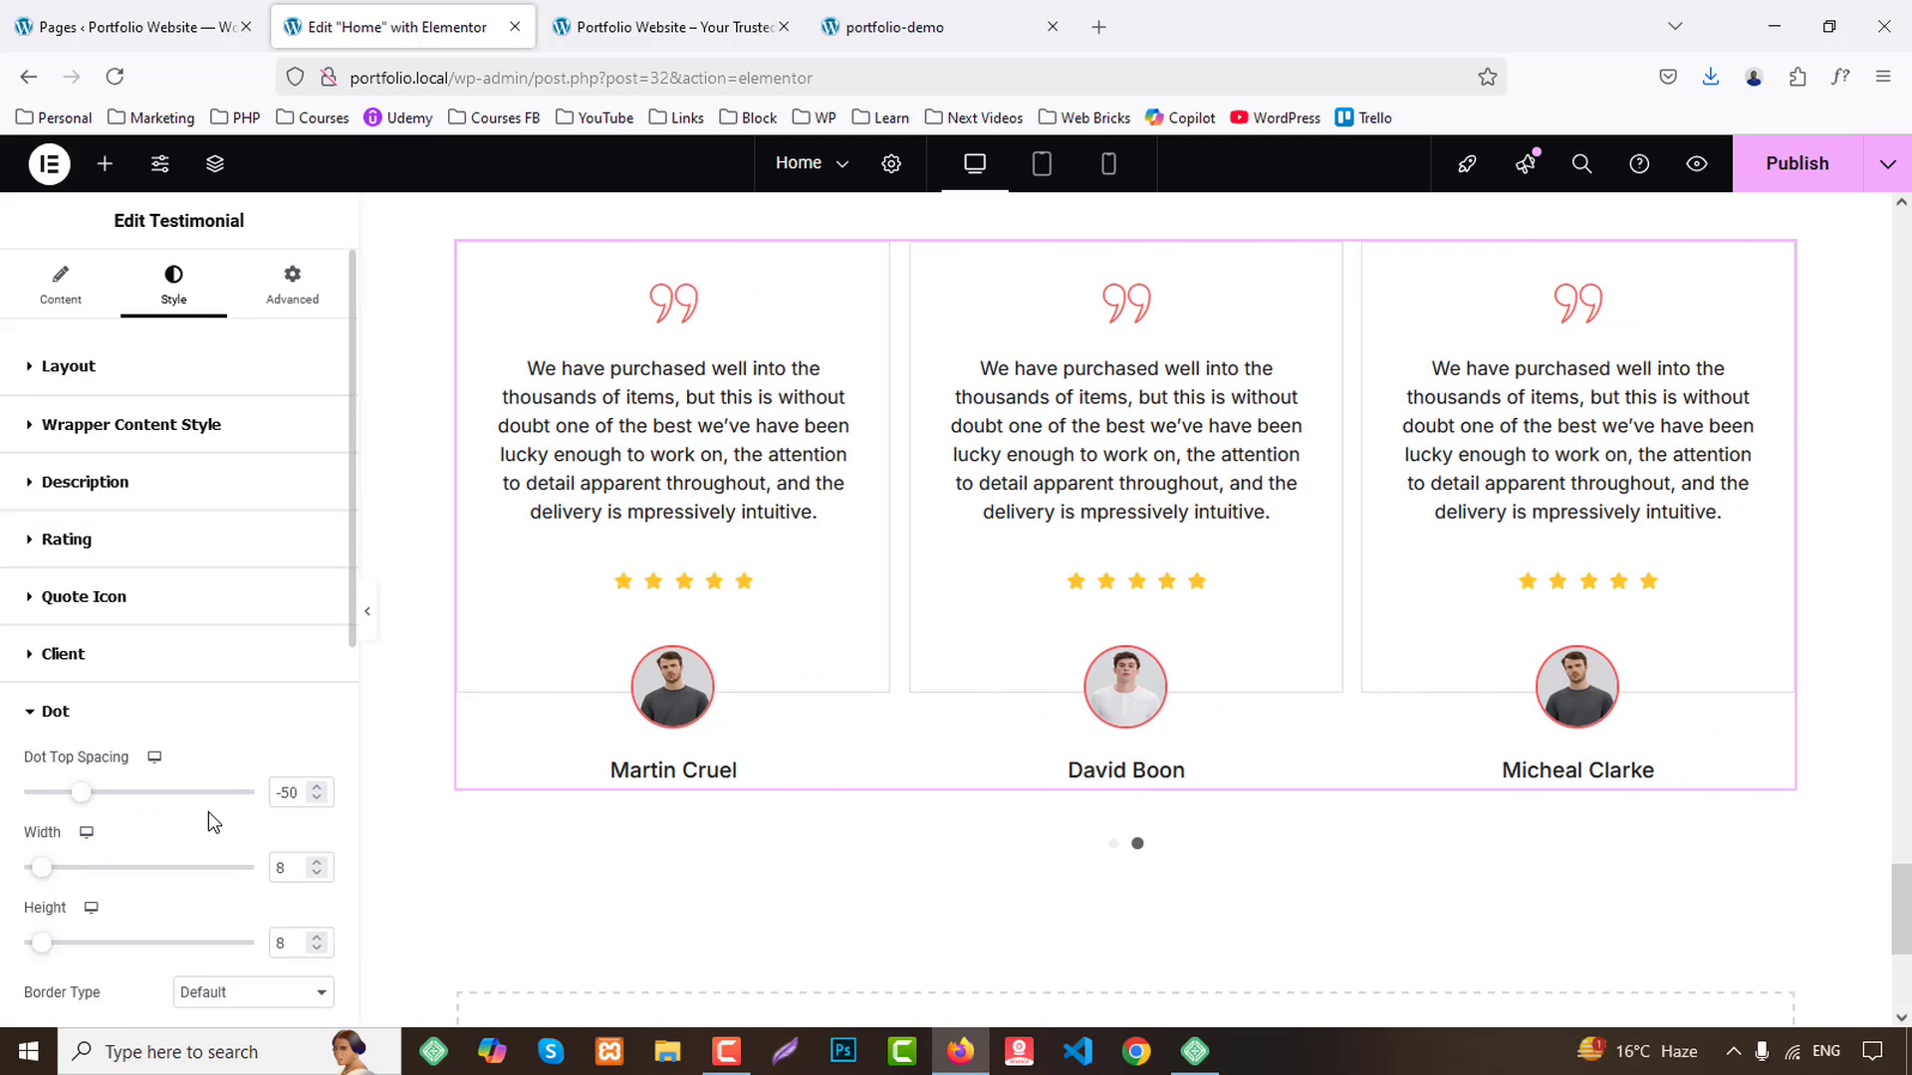
scroll(299, 757, "down", 1)
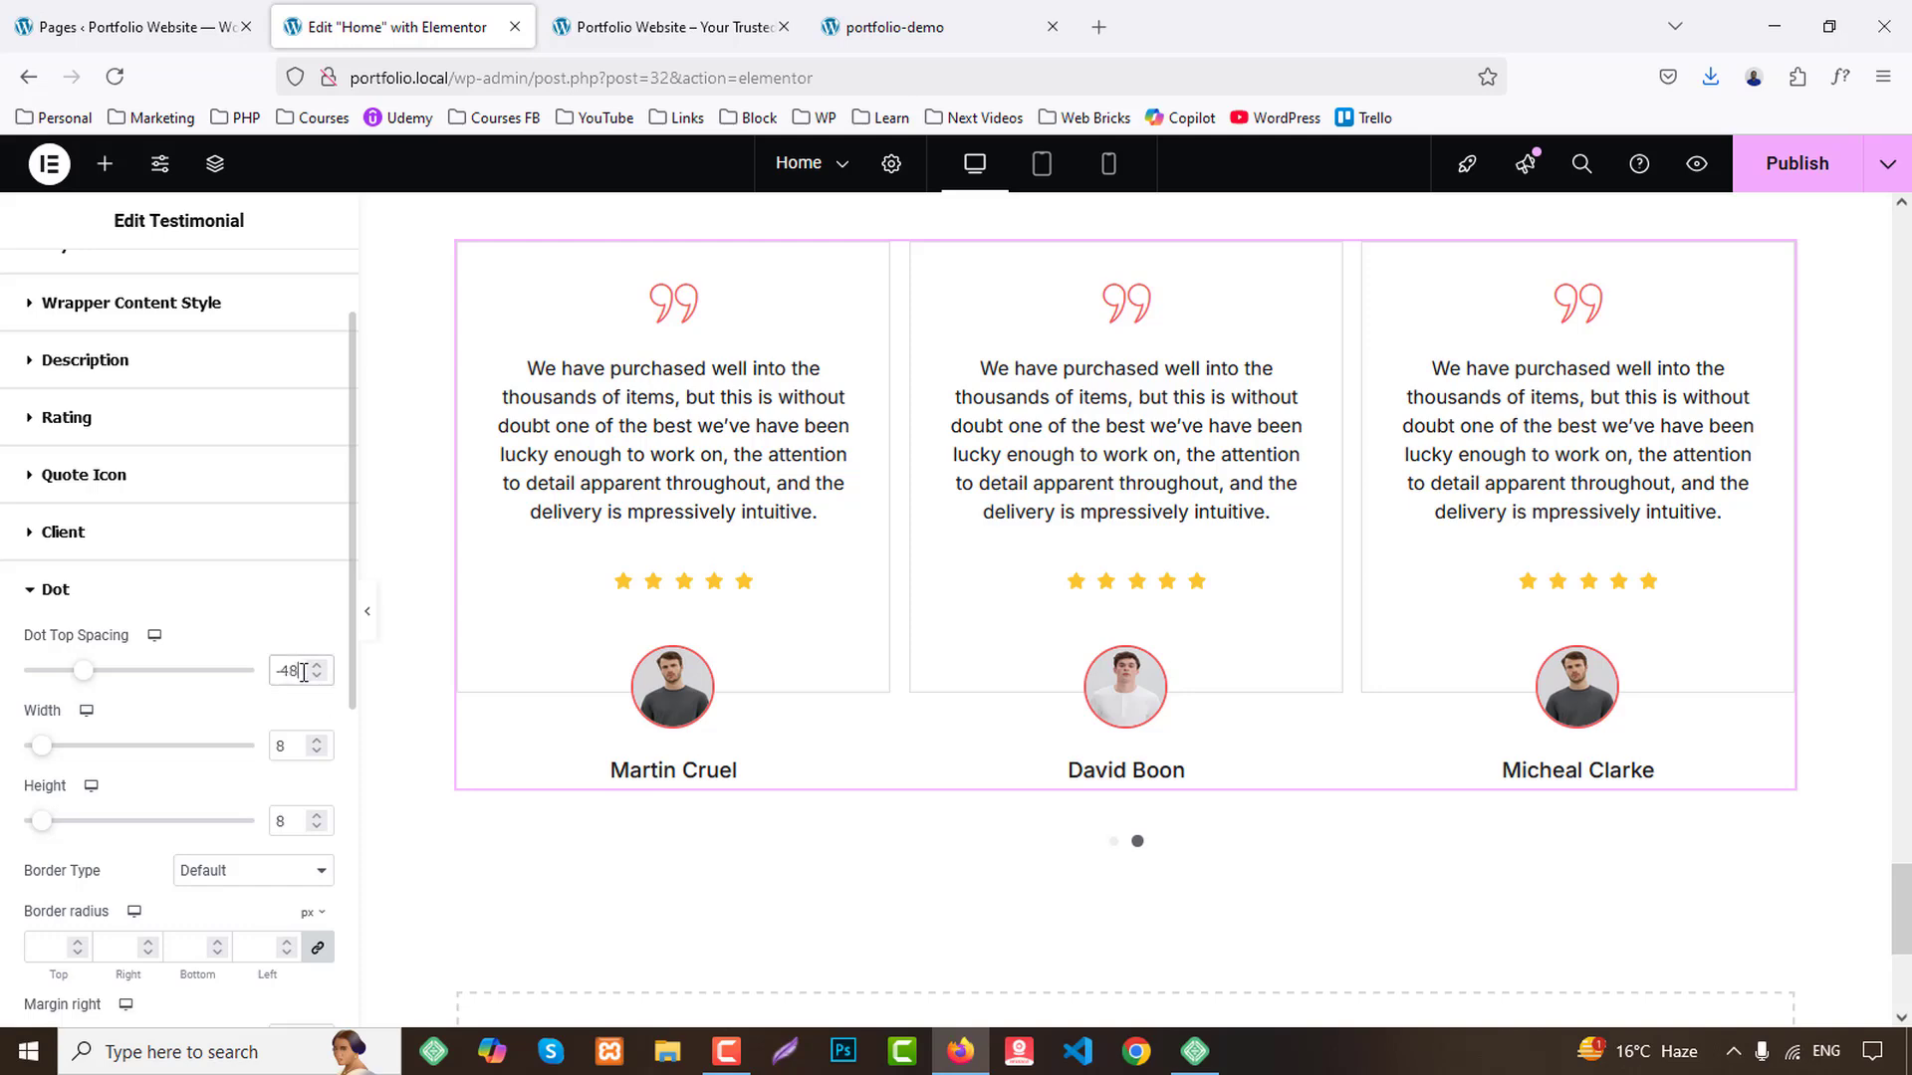
key("Up")
key("Up")
key("Up")
key("Up")
key("Up")
key("Up")
key("Up")
key("Up")
key("Up")
key("Up")
key("Up")
key("Up")
key("Up")
key("Up")
key("Up")
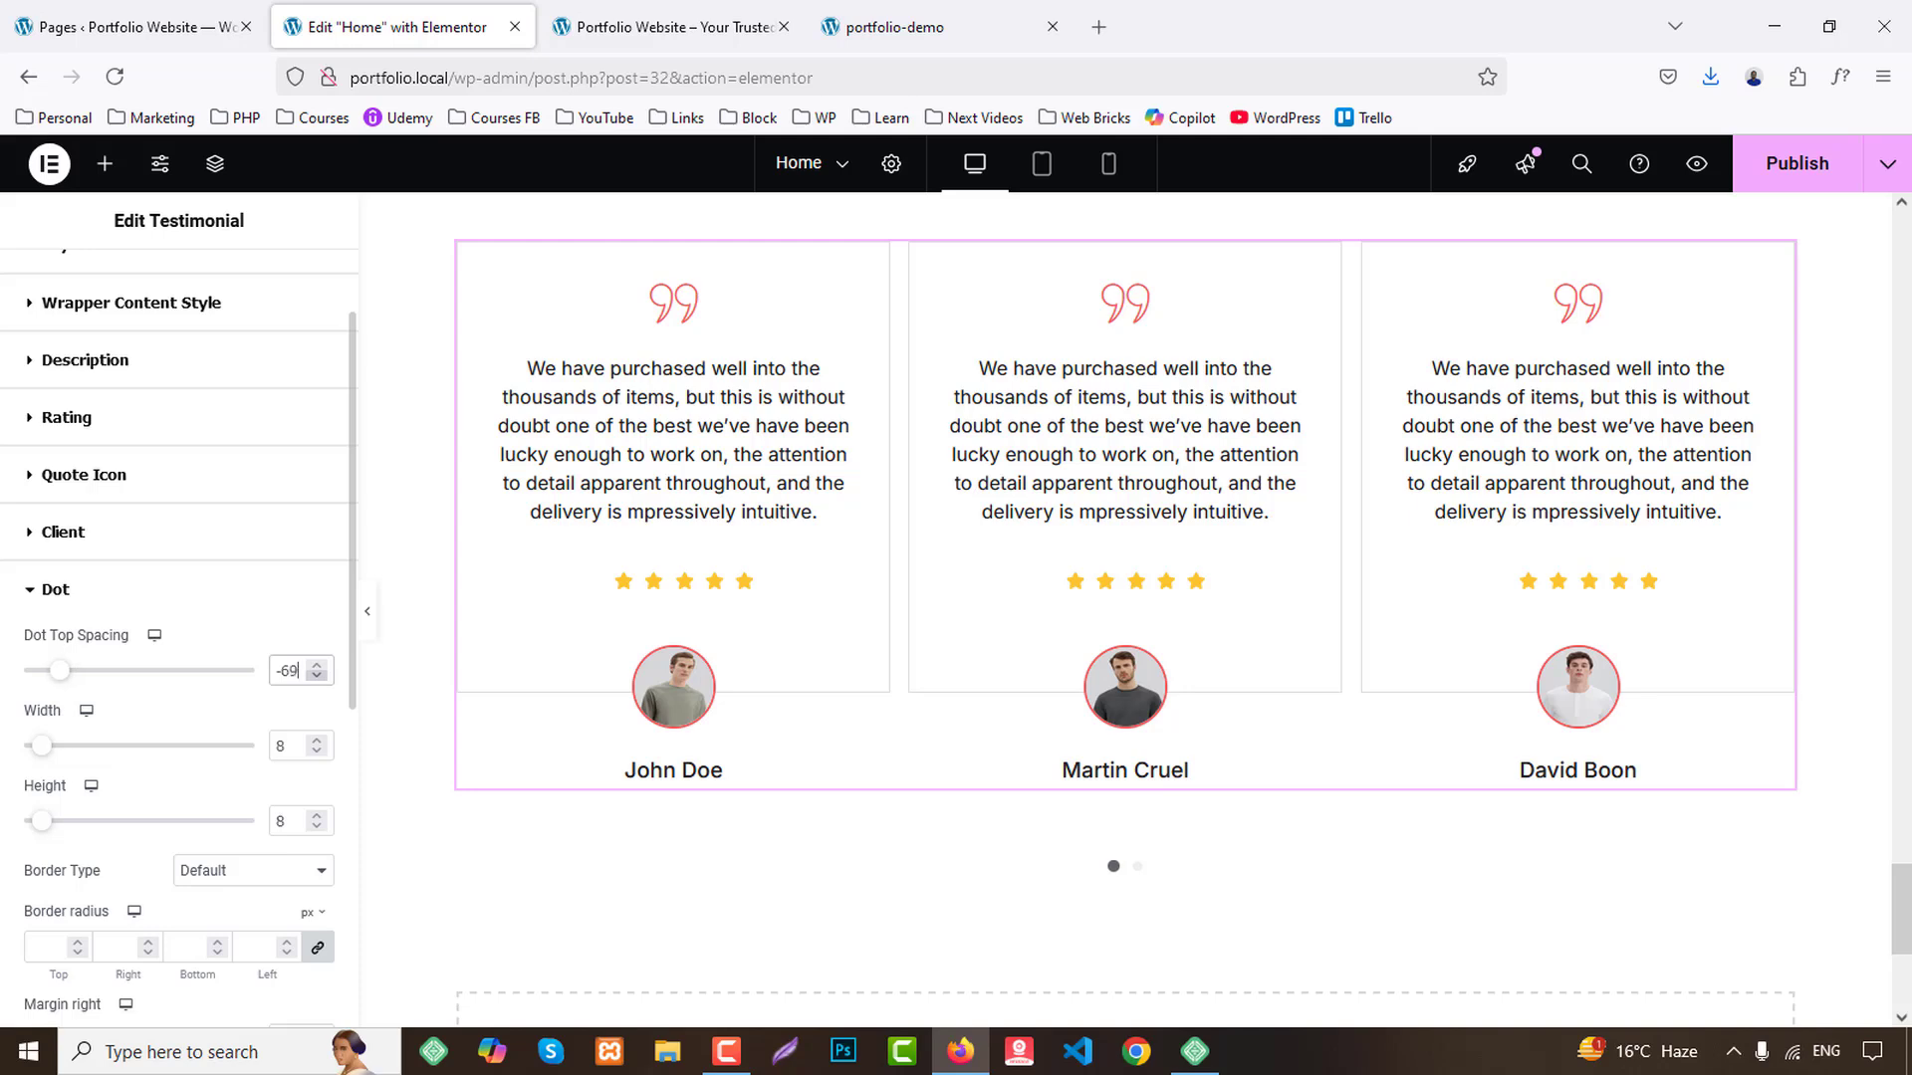
key("Down")
key("Down")
key("Down")
key("Down")
key("Down")
key("Down")
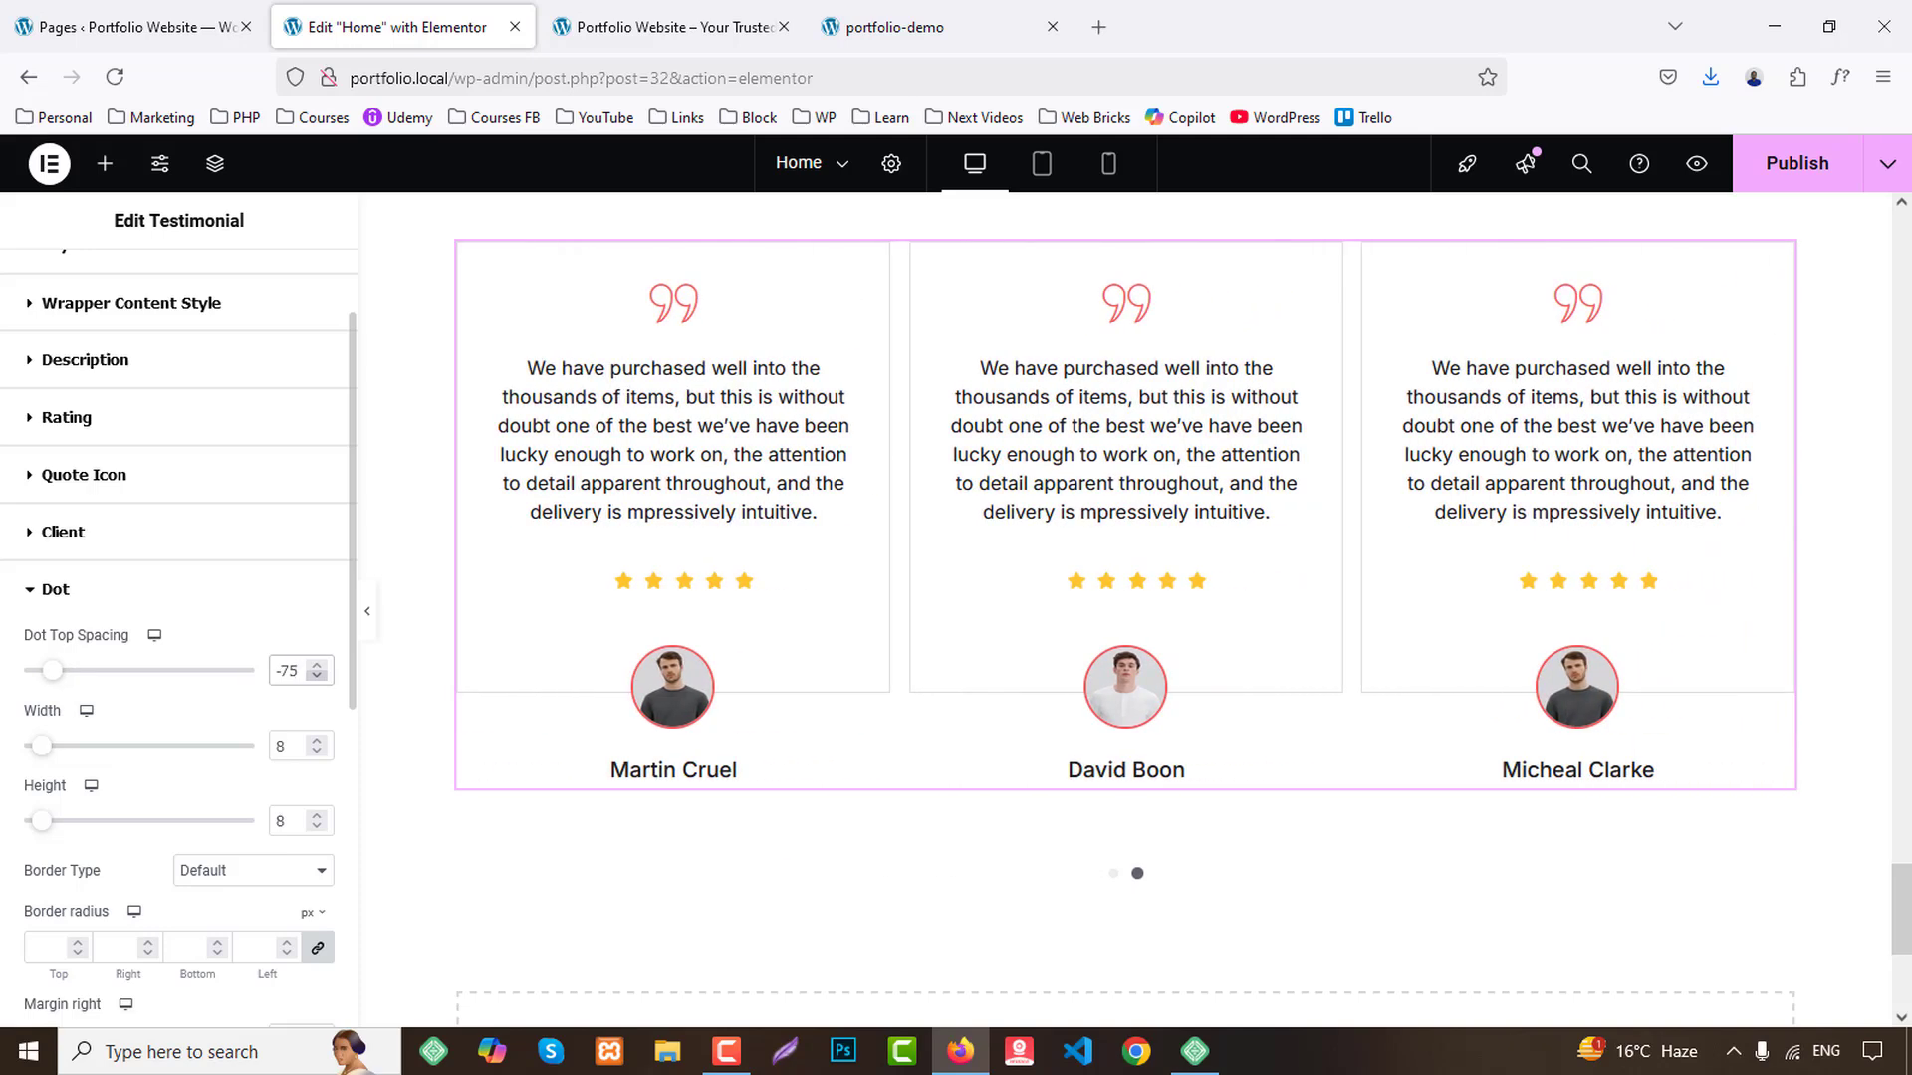
Give the active carousel dot a classic background in the global Primary color.
scroll(251, 779, "down", 5)
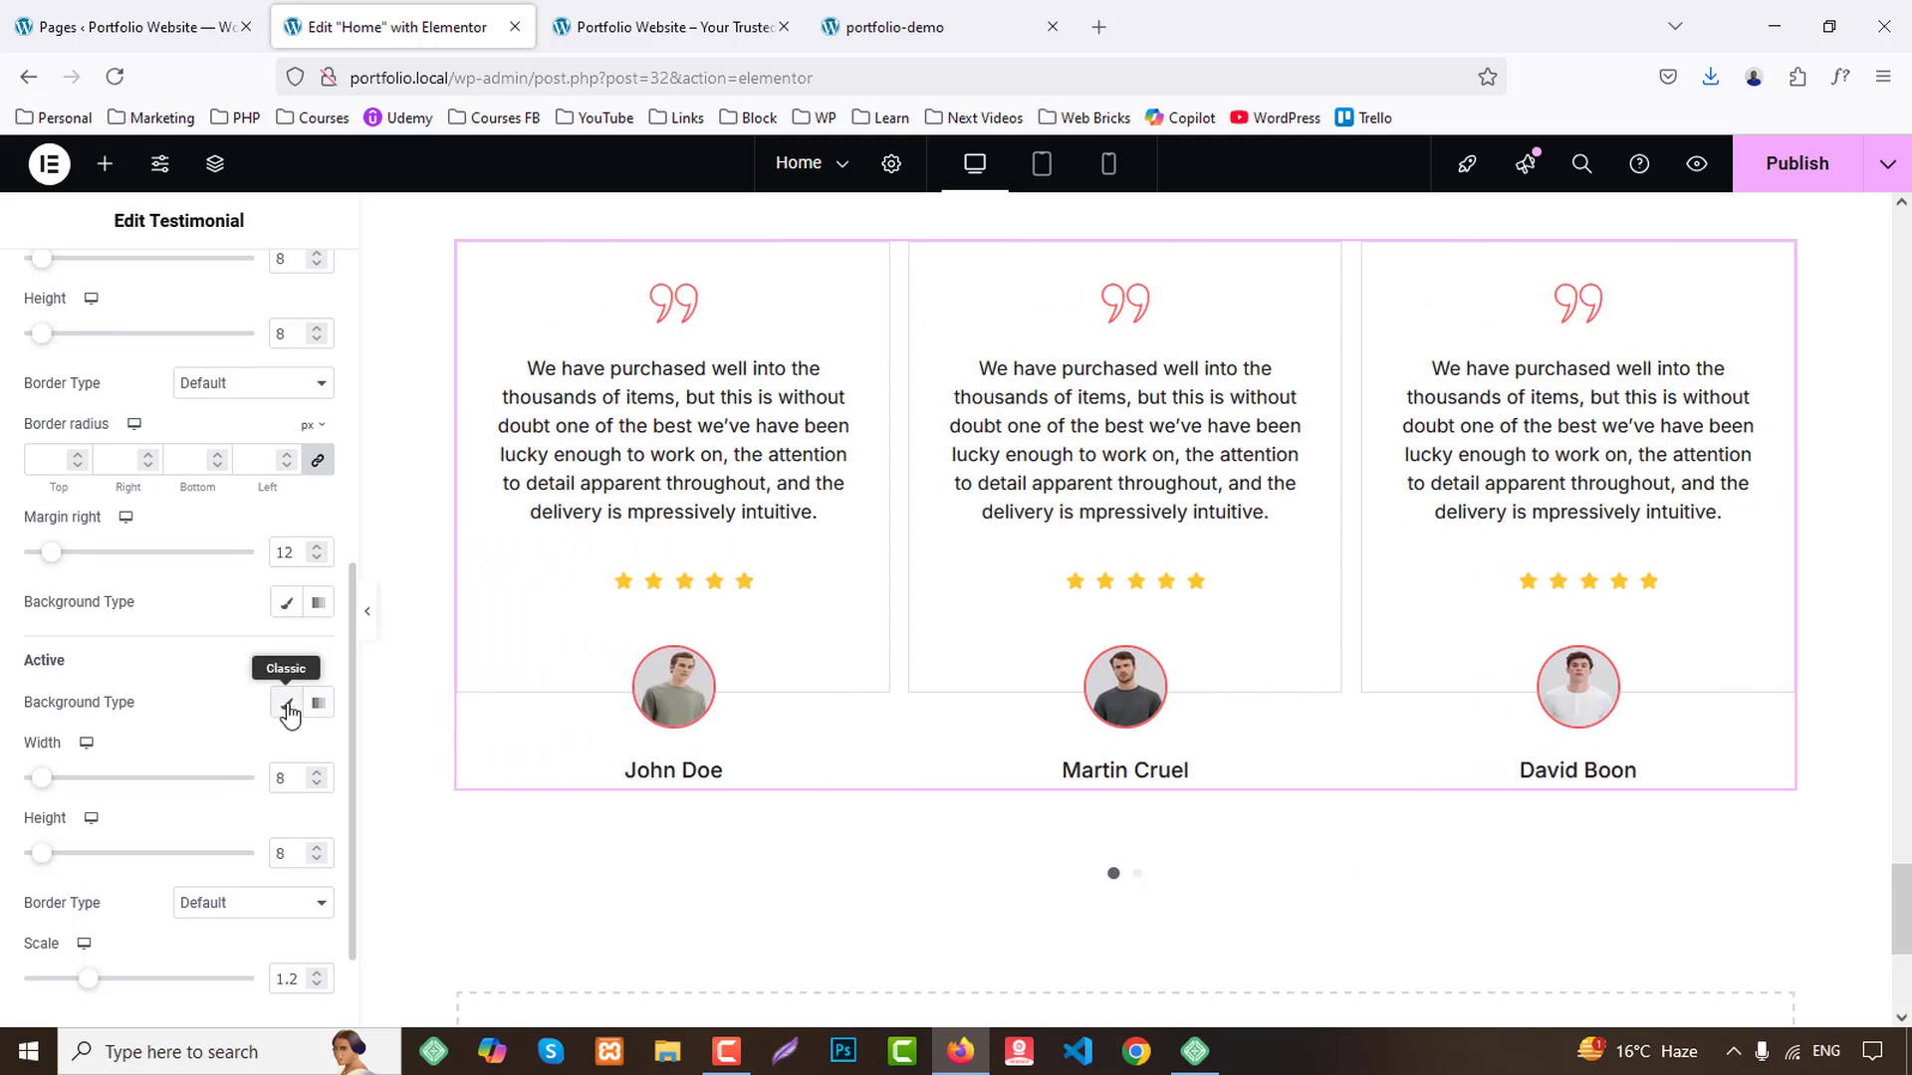
left_click(286, 703)
left_click(278, 761)
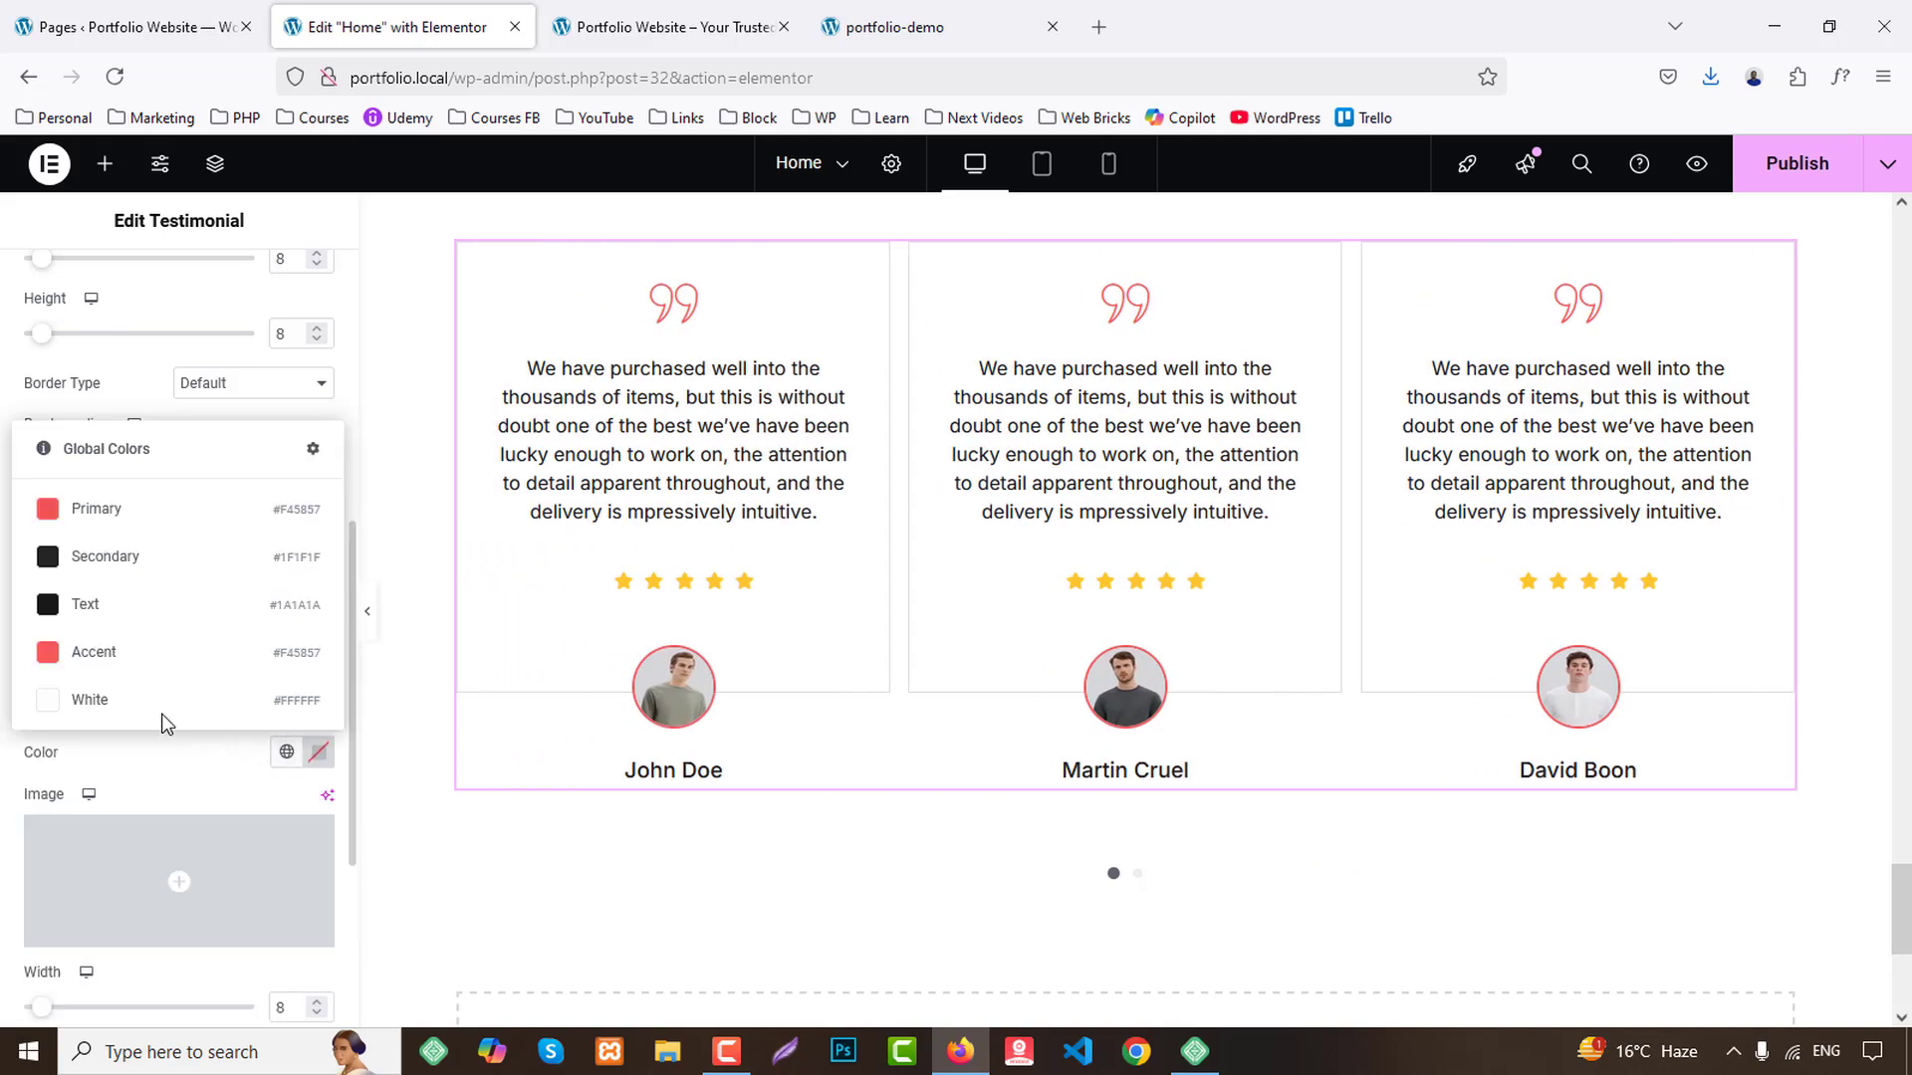
left_click(105, 505)
Give the non-active carousel dots a classic background in the global near-black color.
scroll(201, 749, "down", 4)
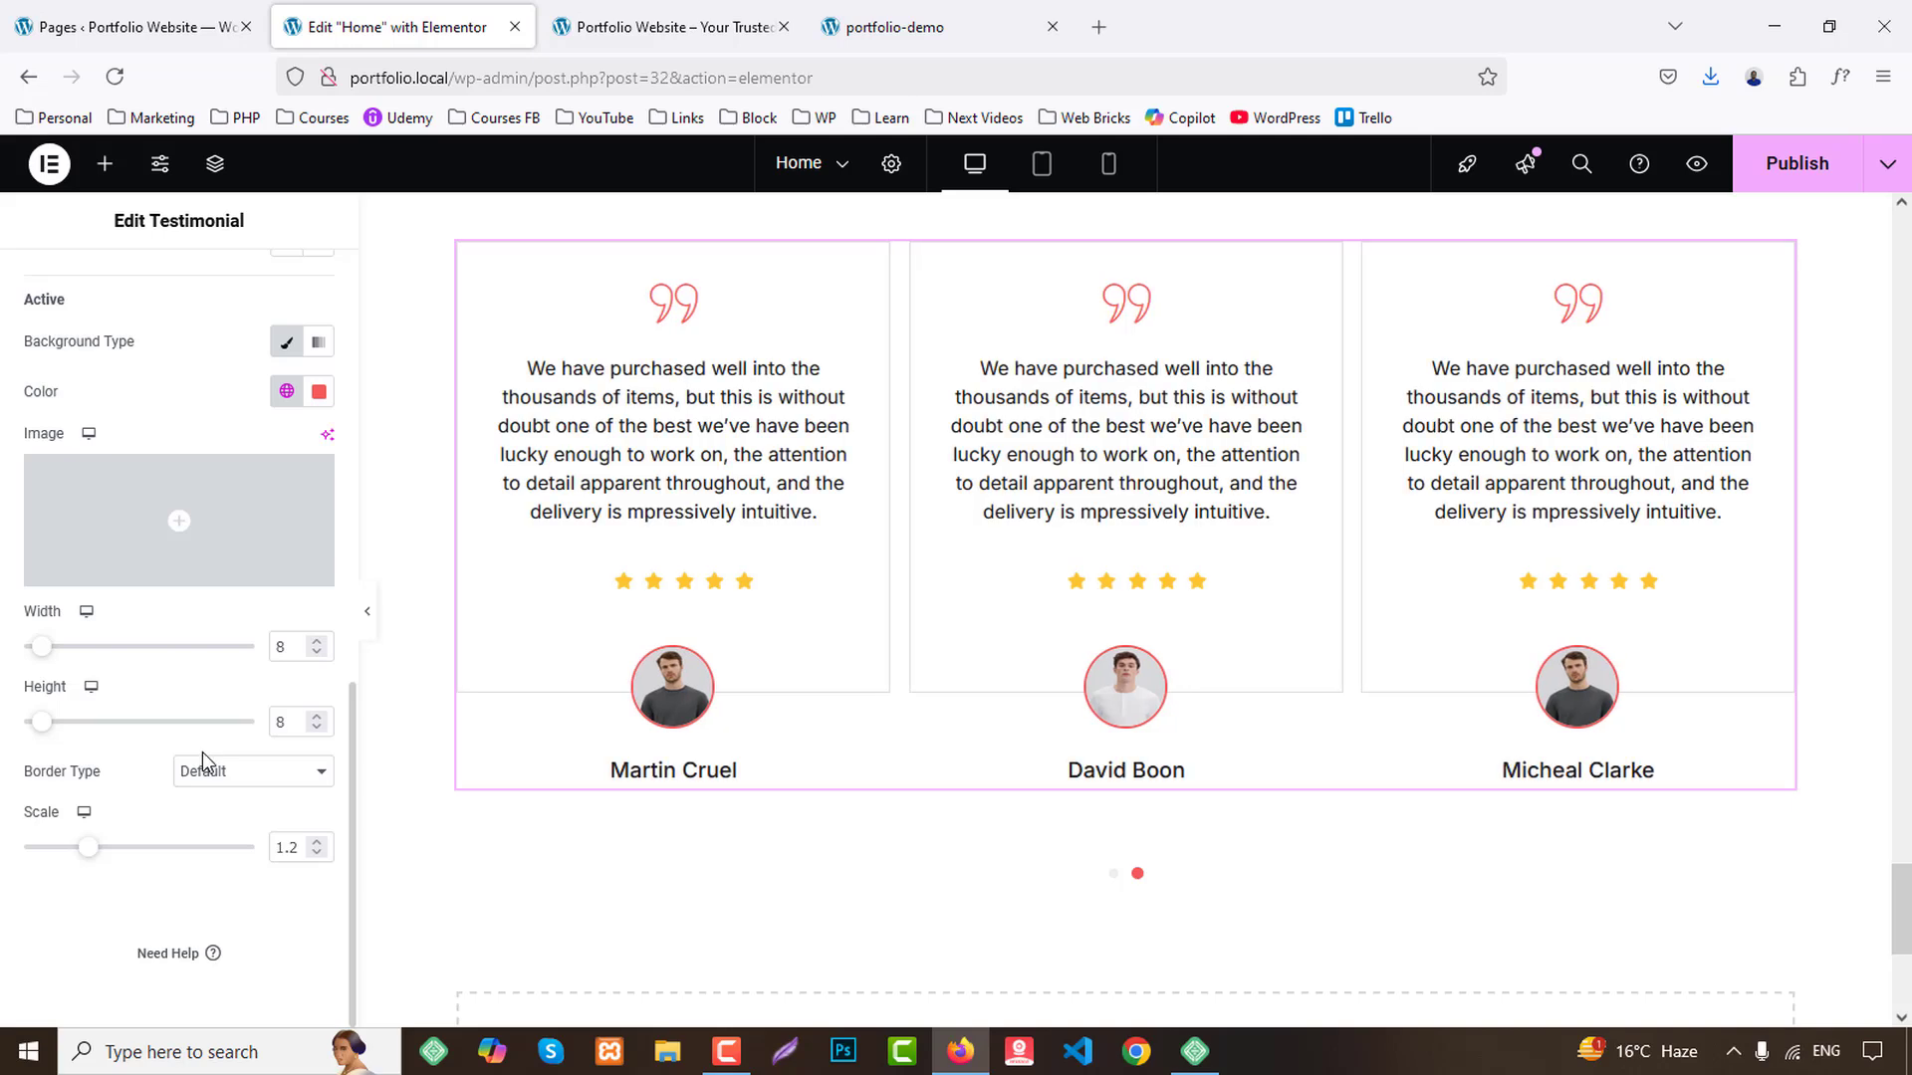
scroll(201, 751, "up", 4)
scroll(199, 764, "up", 3)
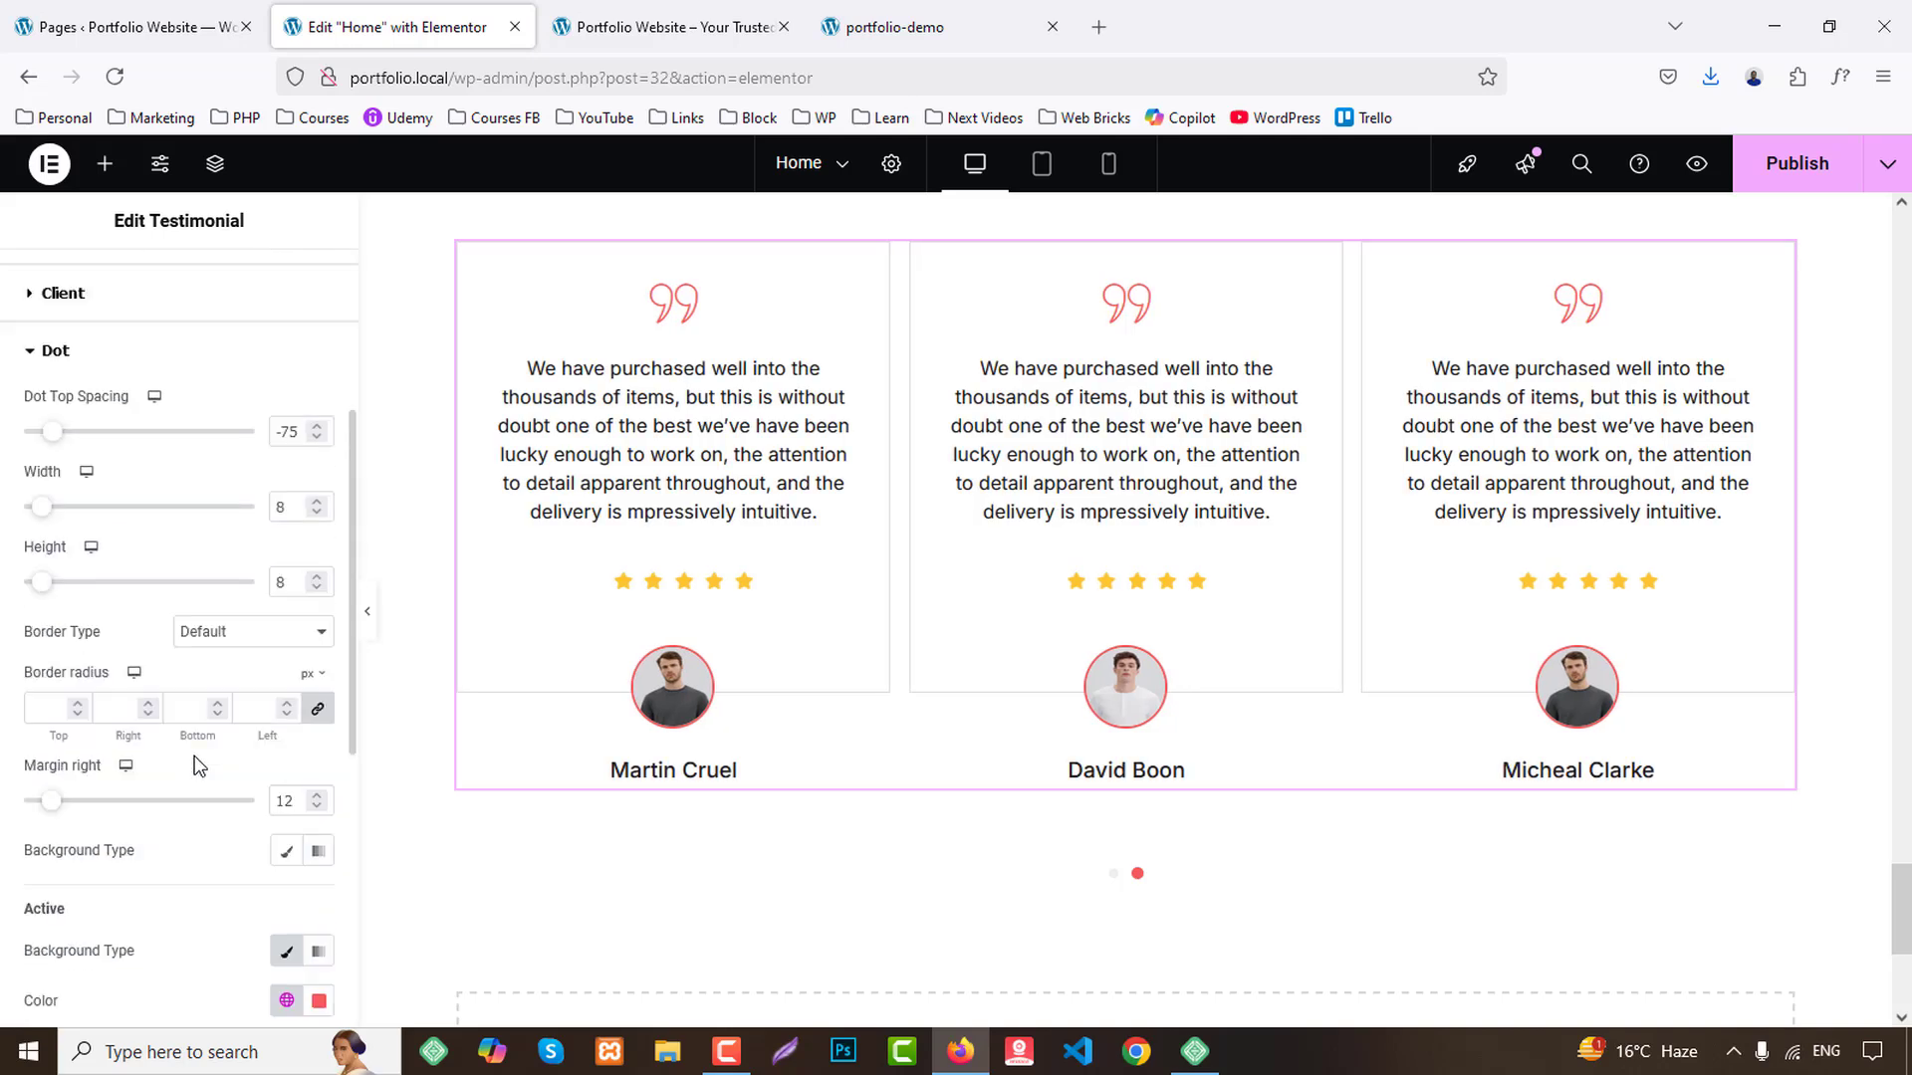
scroll(199, 764, "up", 3)
scroll(197, 757, "down", 4)
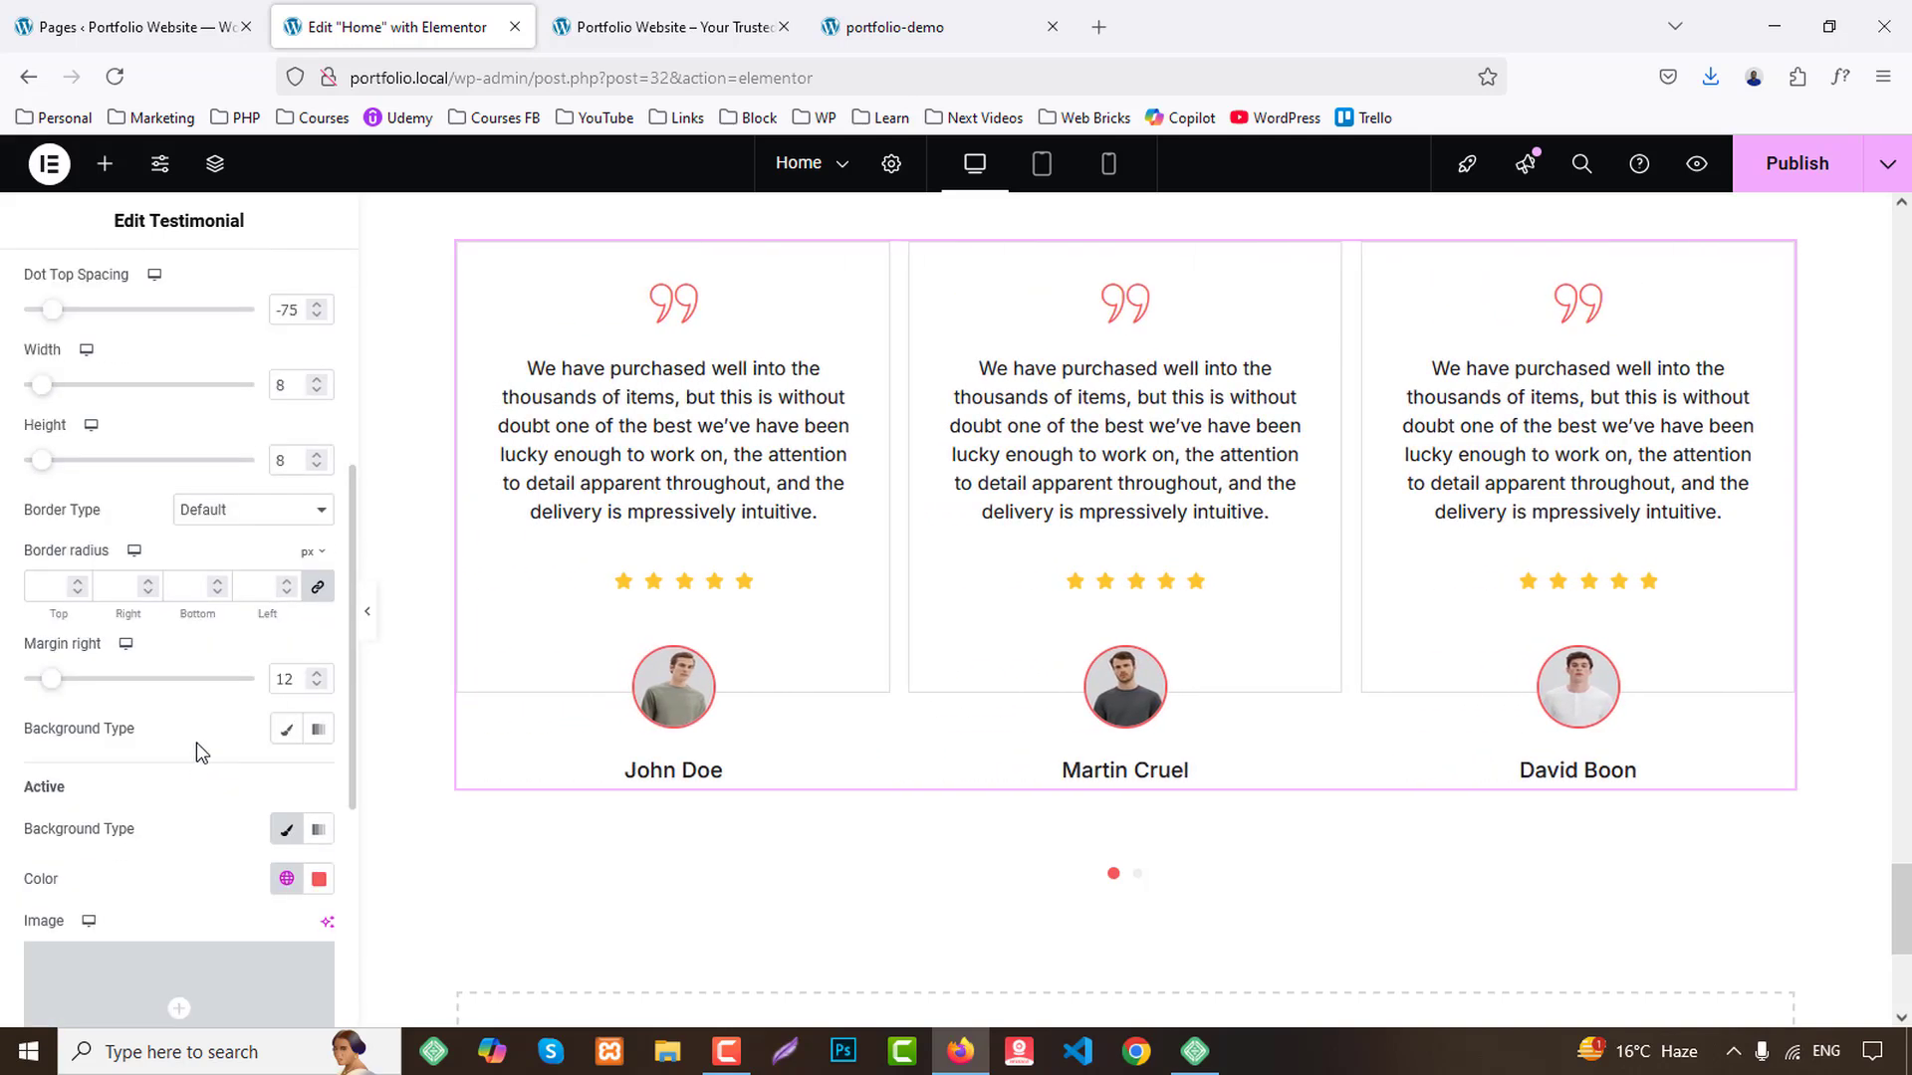
scroll(229, 756, "down", 1)
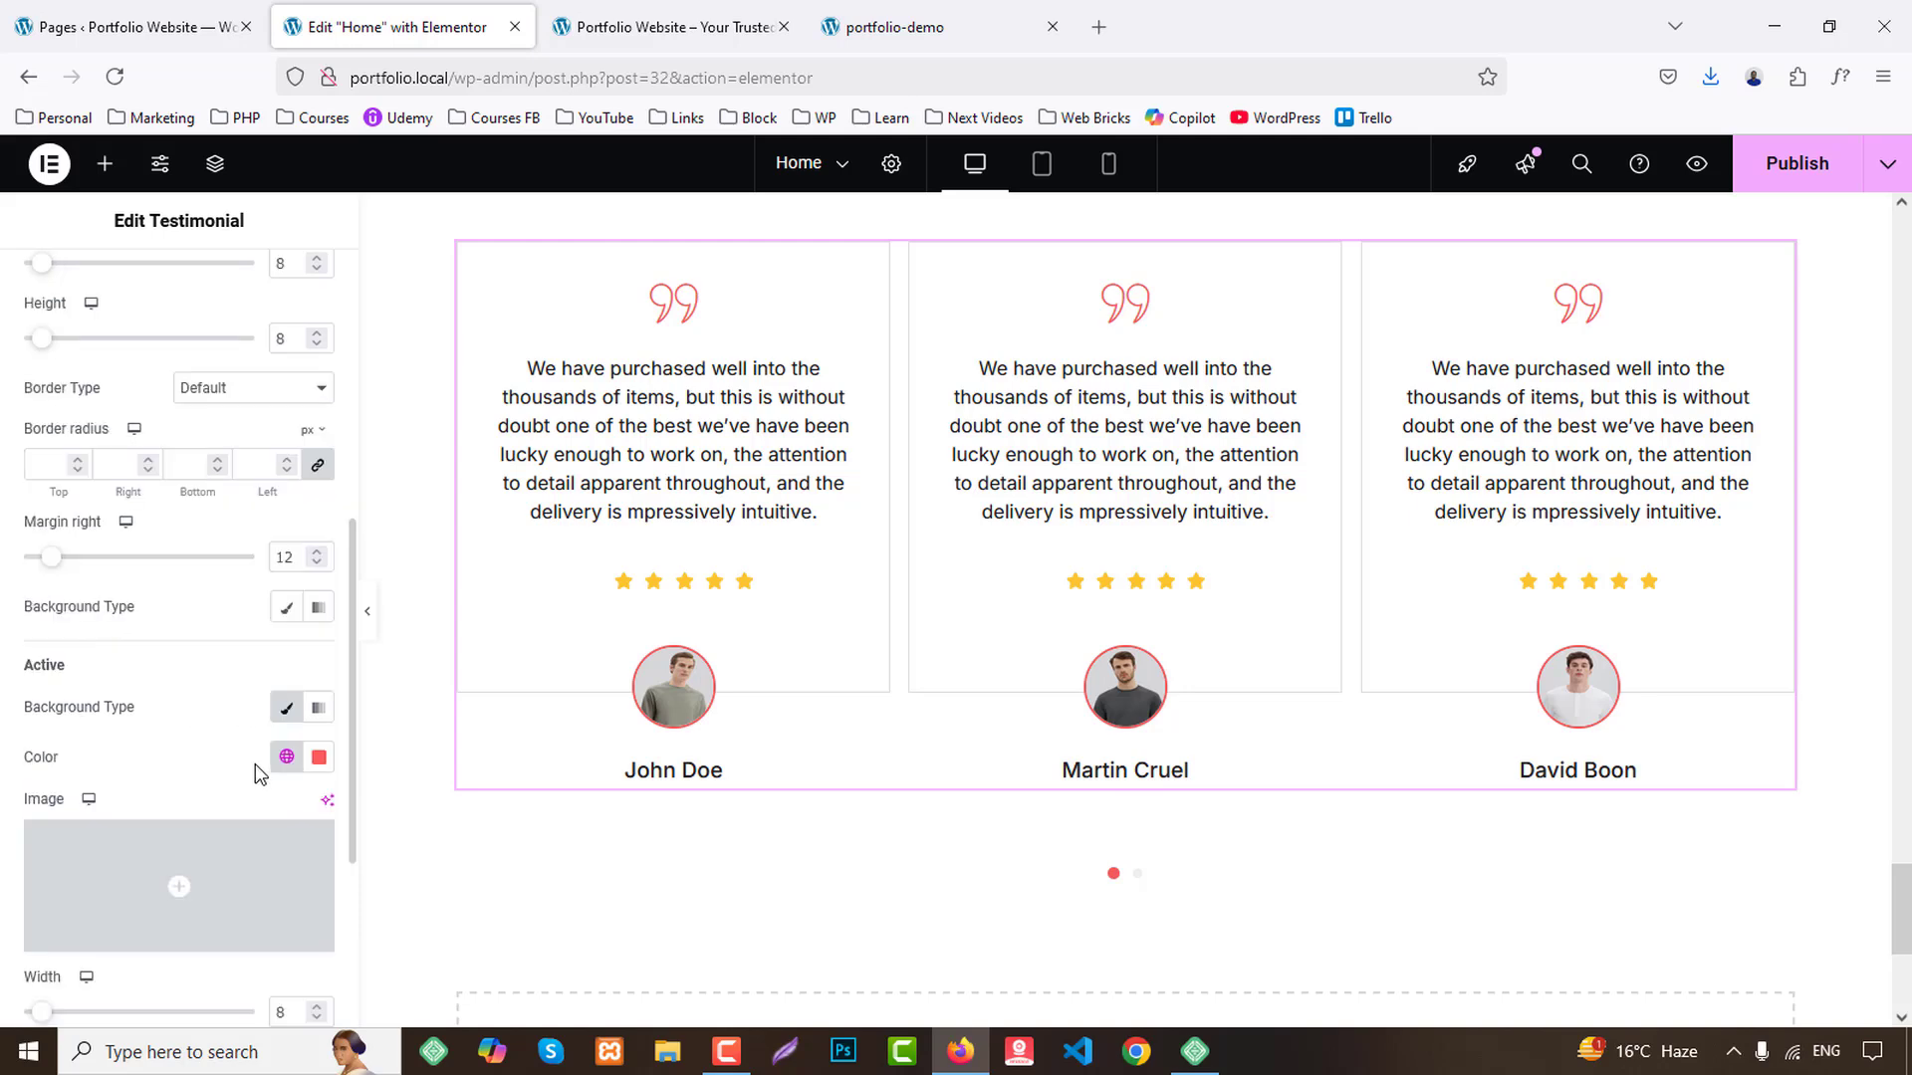
left_click(286, 607)
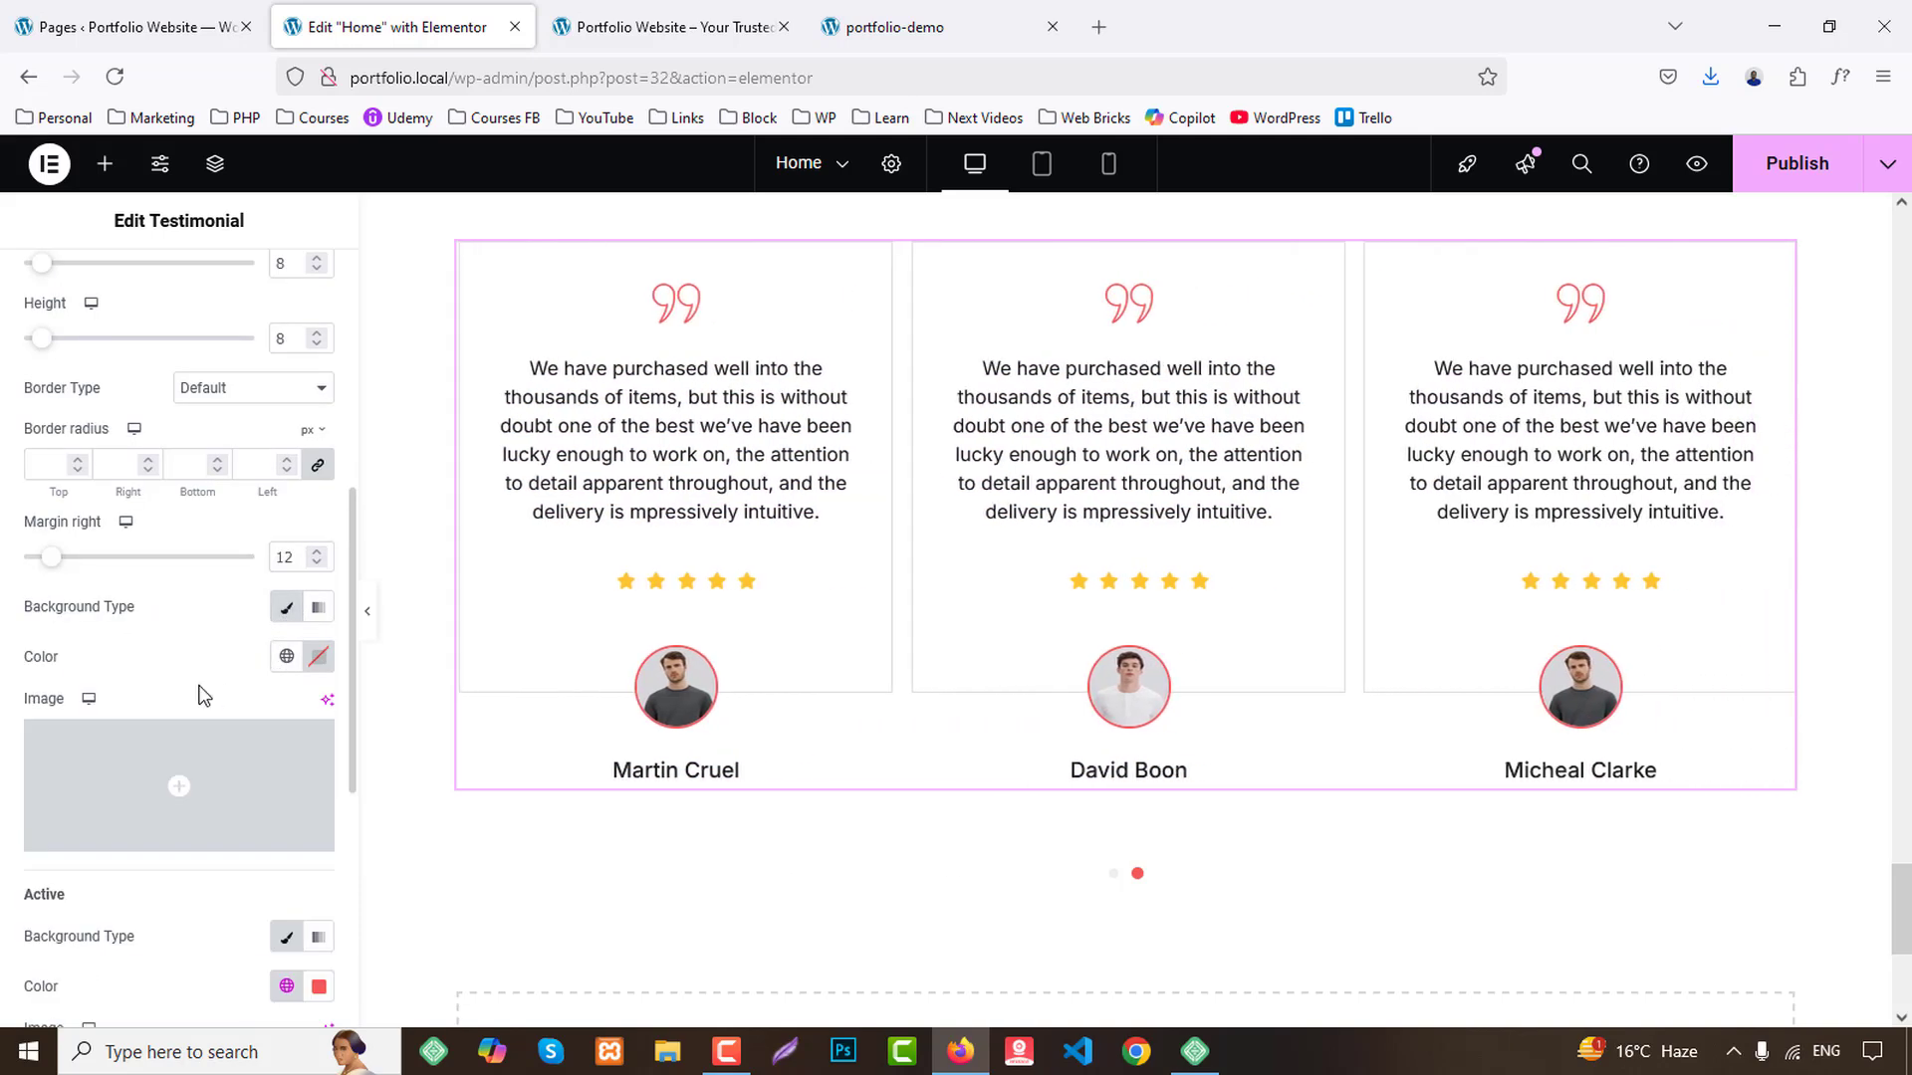
left_click(286, 656)
left_click(96, 814)
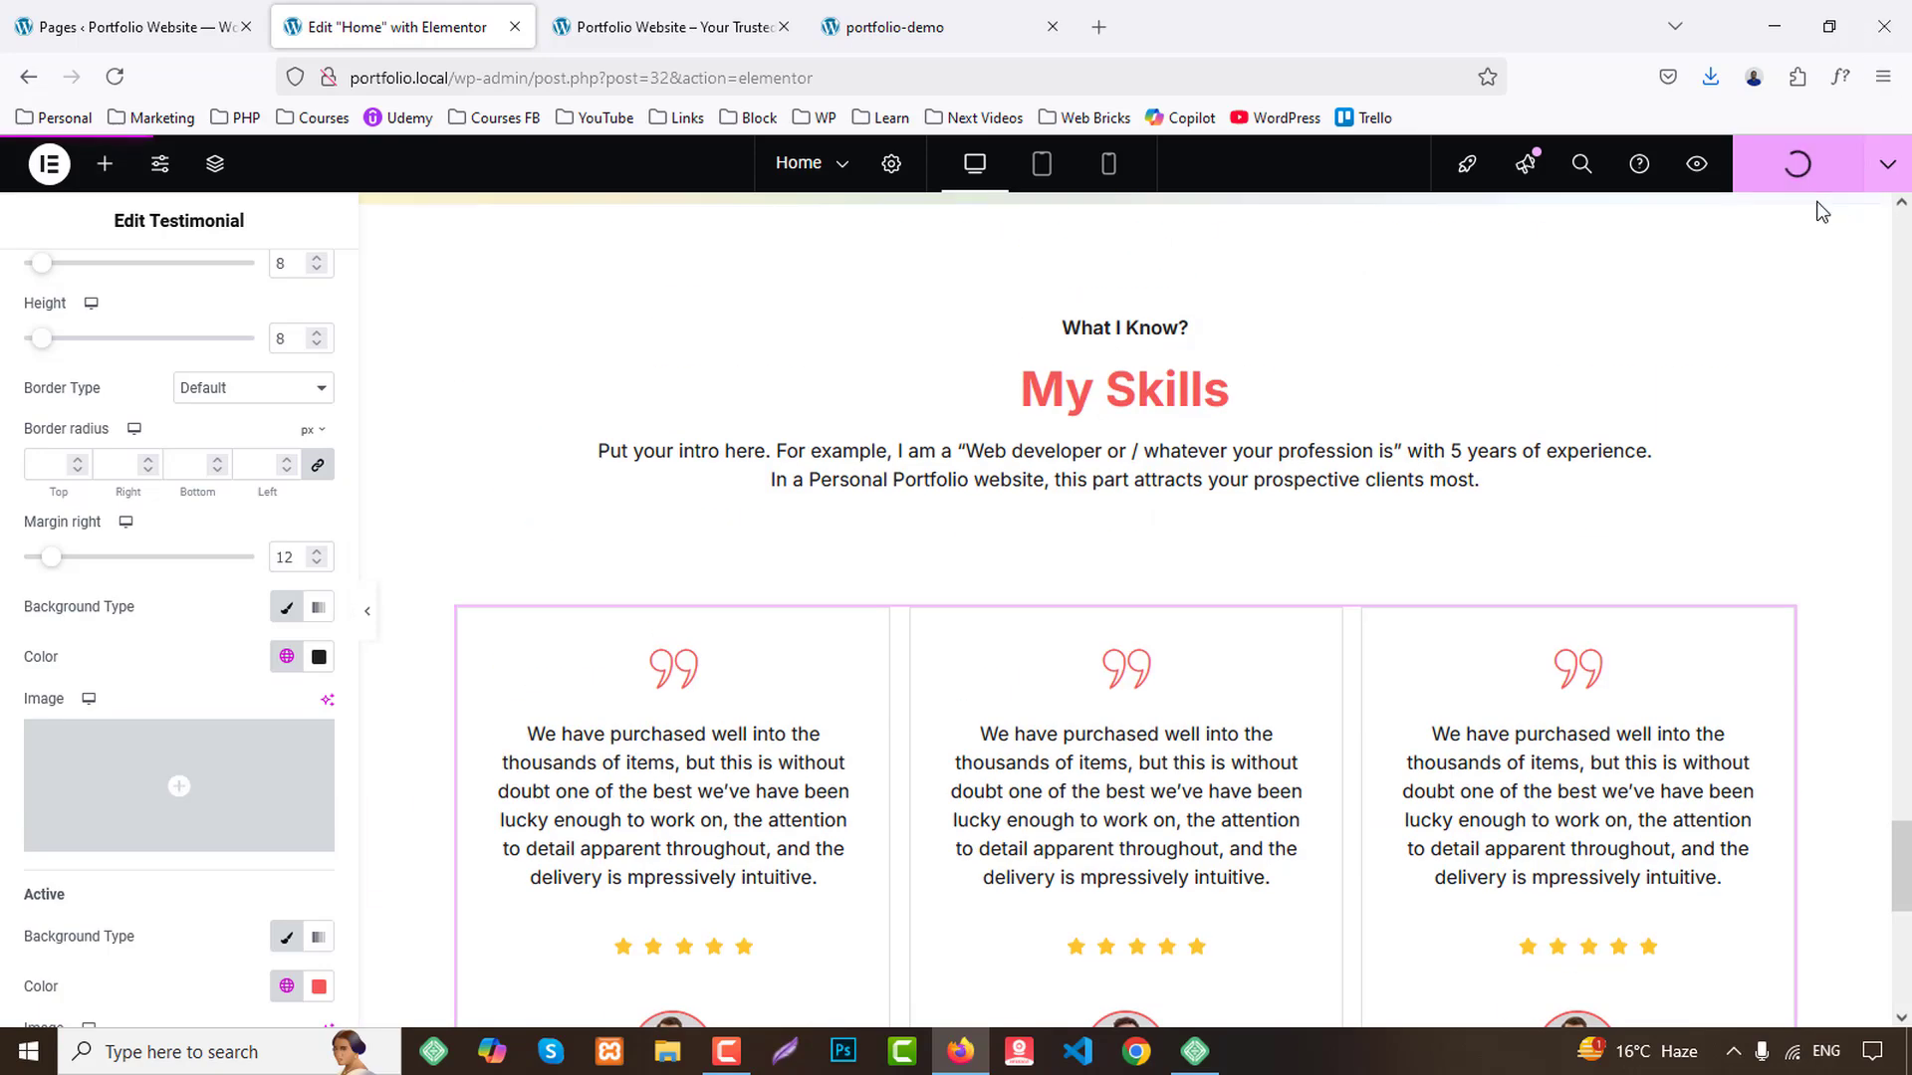
Check the testimonial carousel and its dots in the site preview, and return to the editor.
left_click(624, 6)
middle_click(1280, 478)
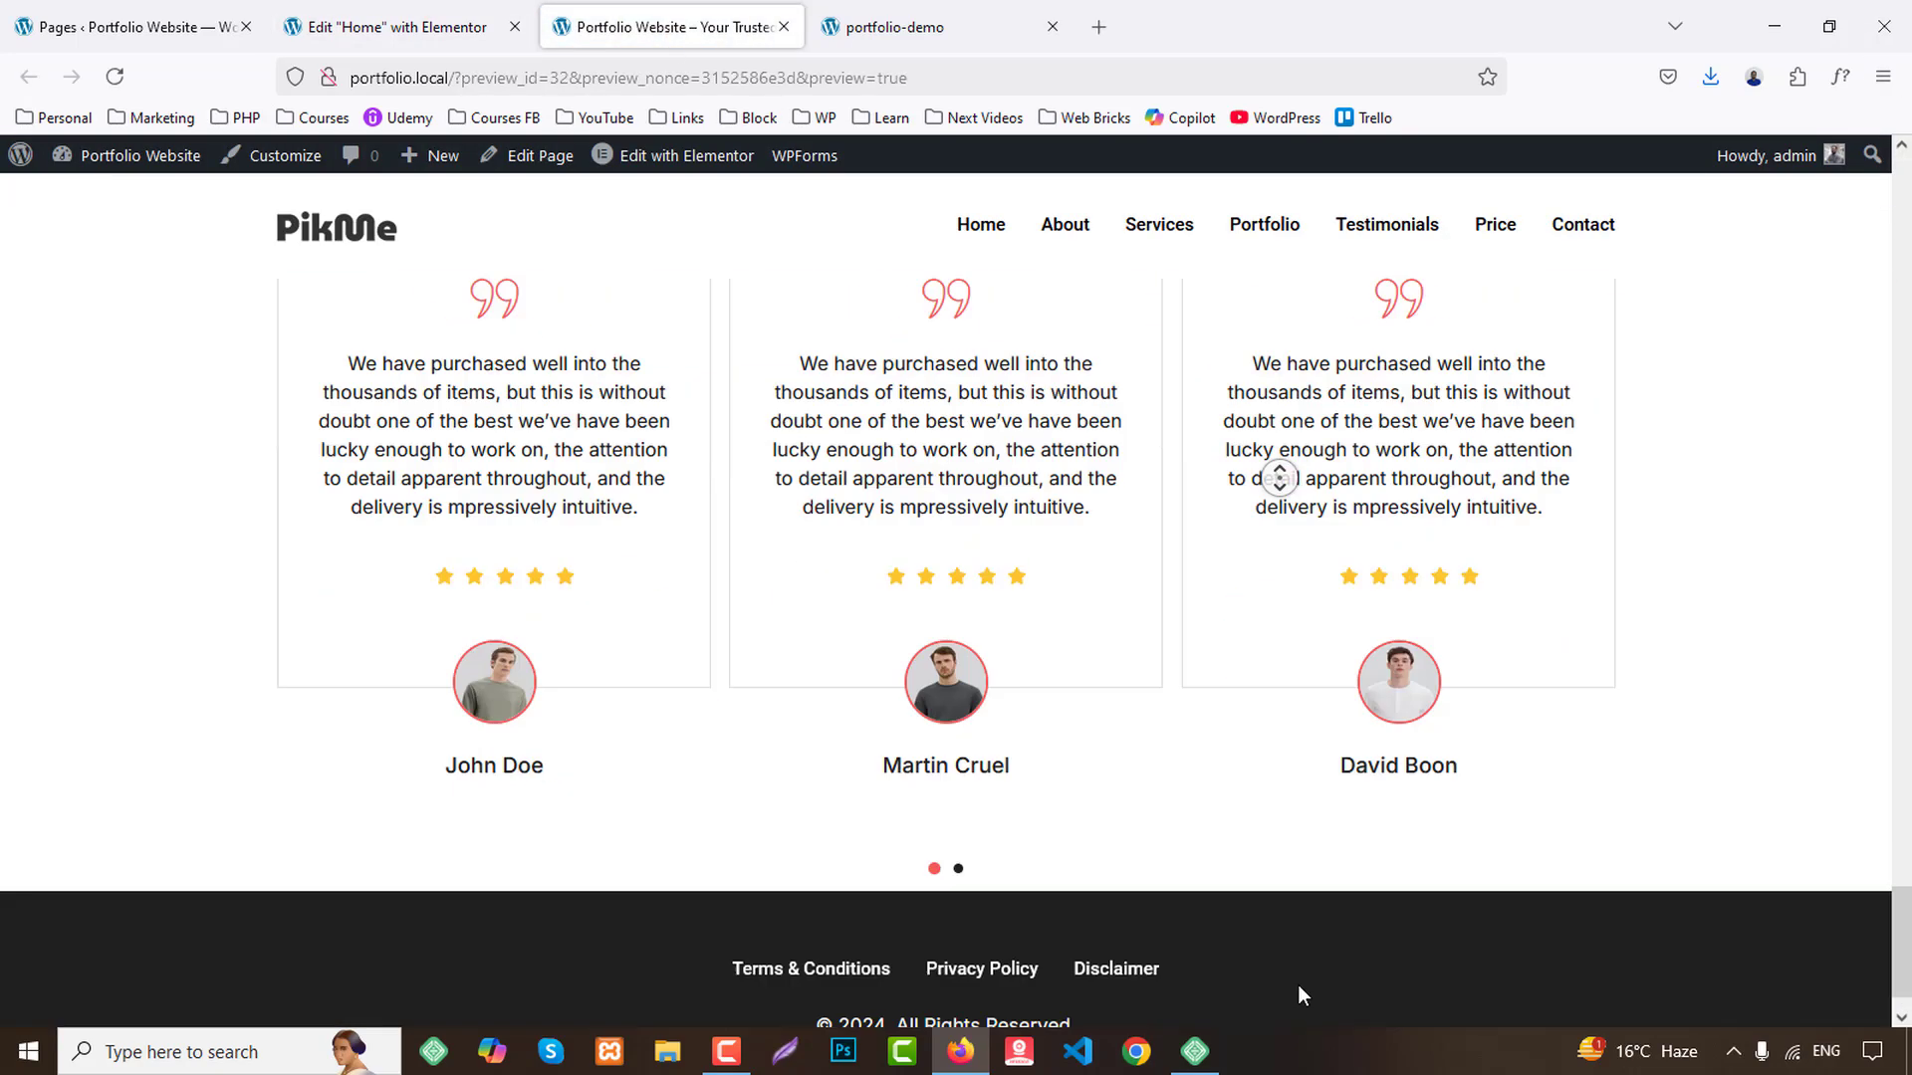
left_click(396, 26)
Set the bottom padding of the testimonial section's container to 160 px.
scroll(918, 488, "up", 6)
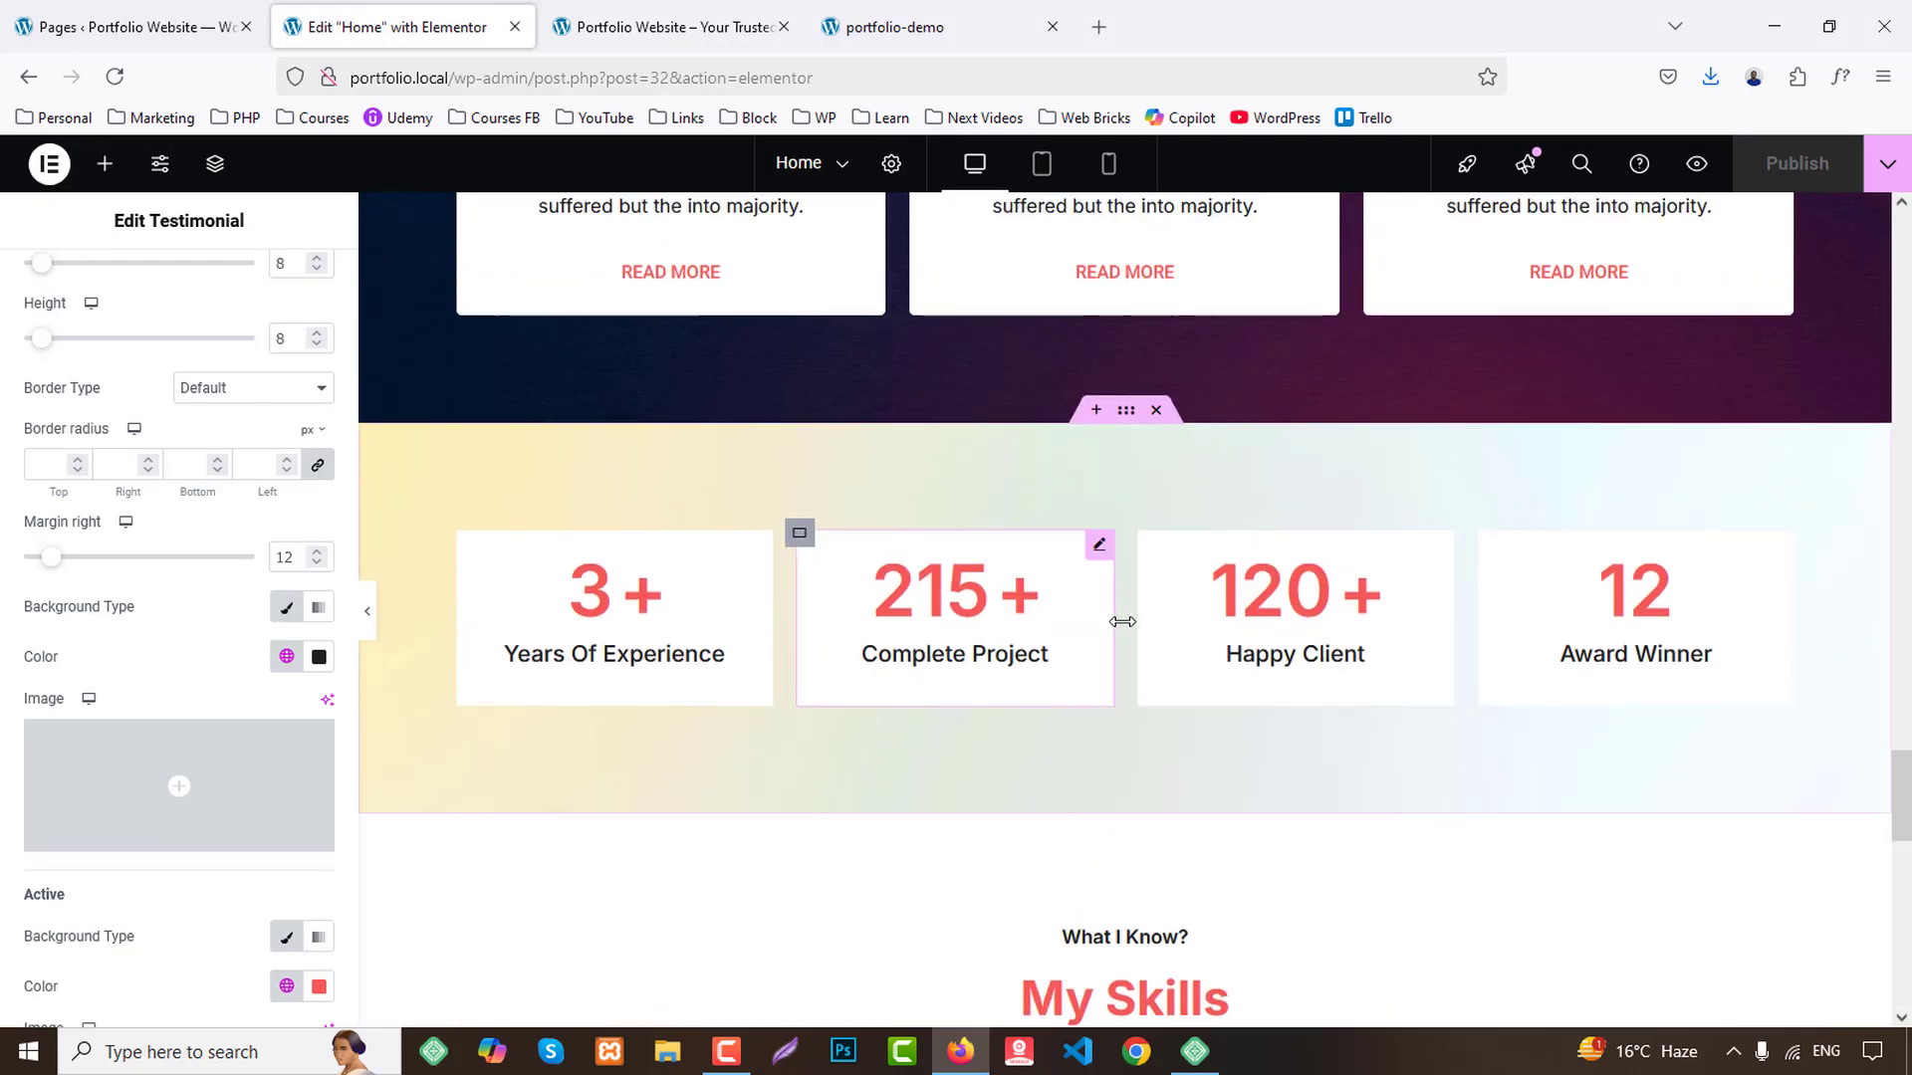
scroll(1138, 541, "down", 4)
scroll(1133, 492, "down", 1)
scroll(1125, 468, "up", 1)
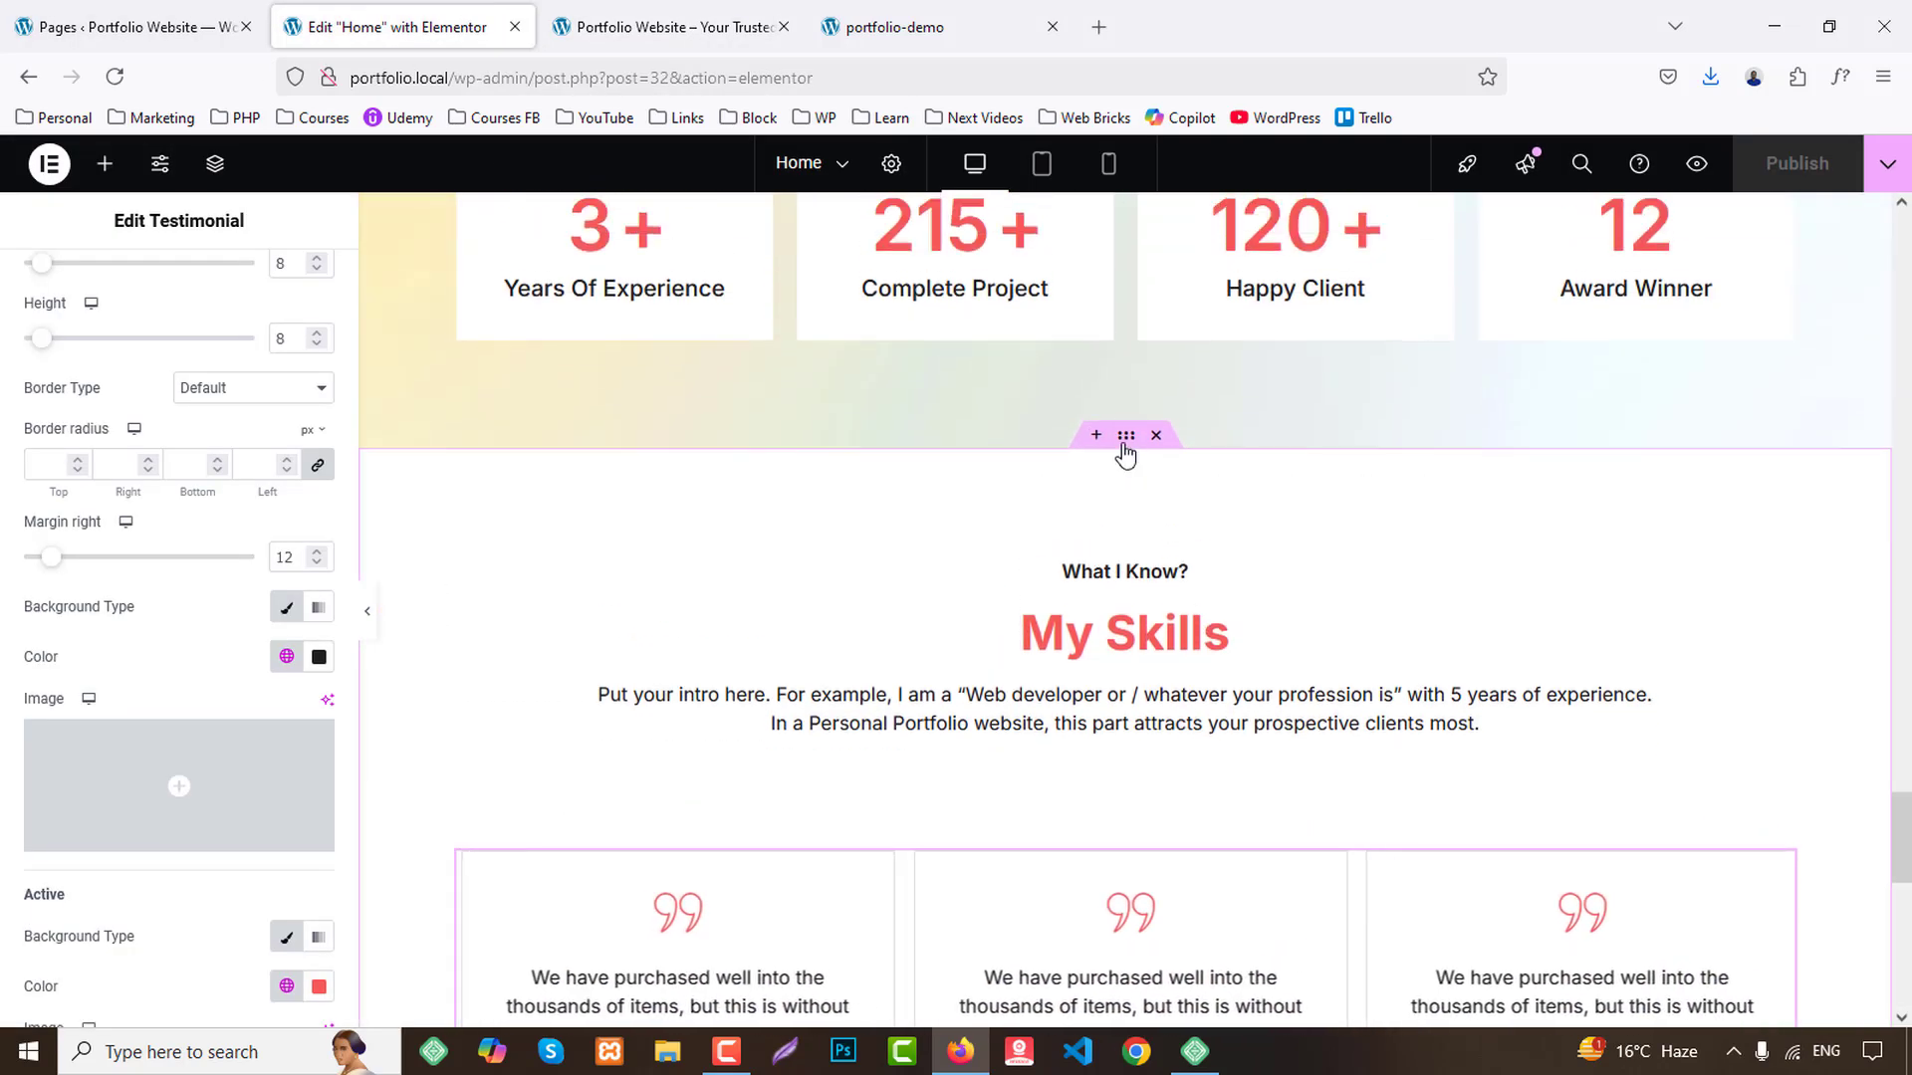
left_click(1125, 435)
left_click(292, 284)
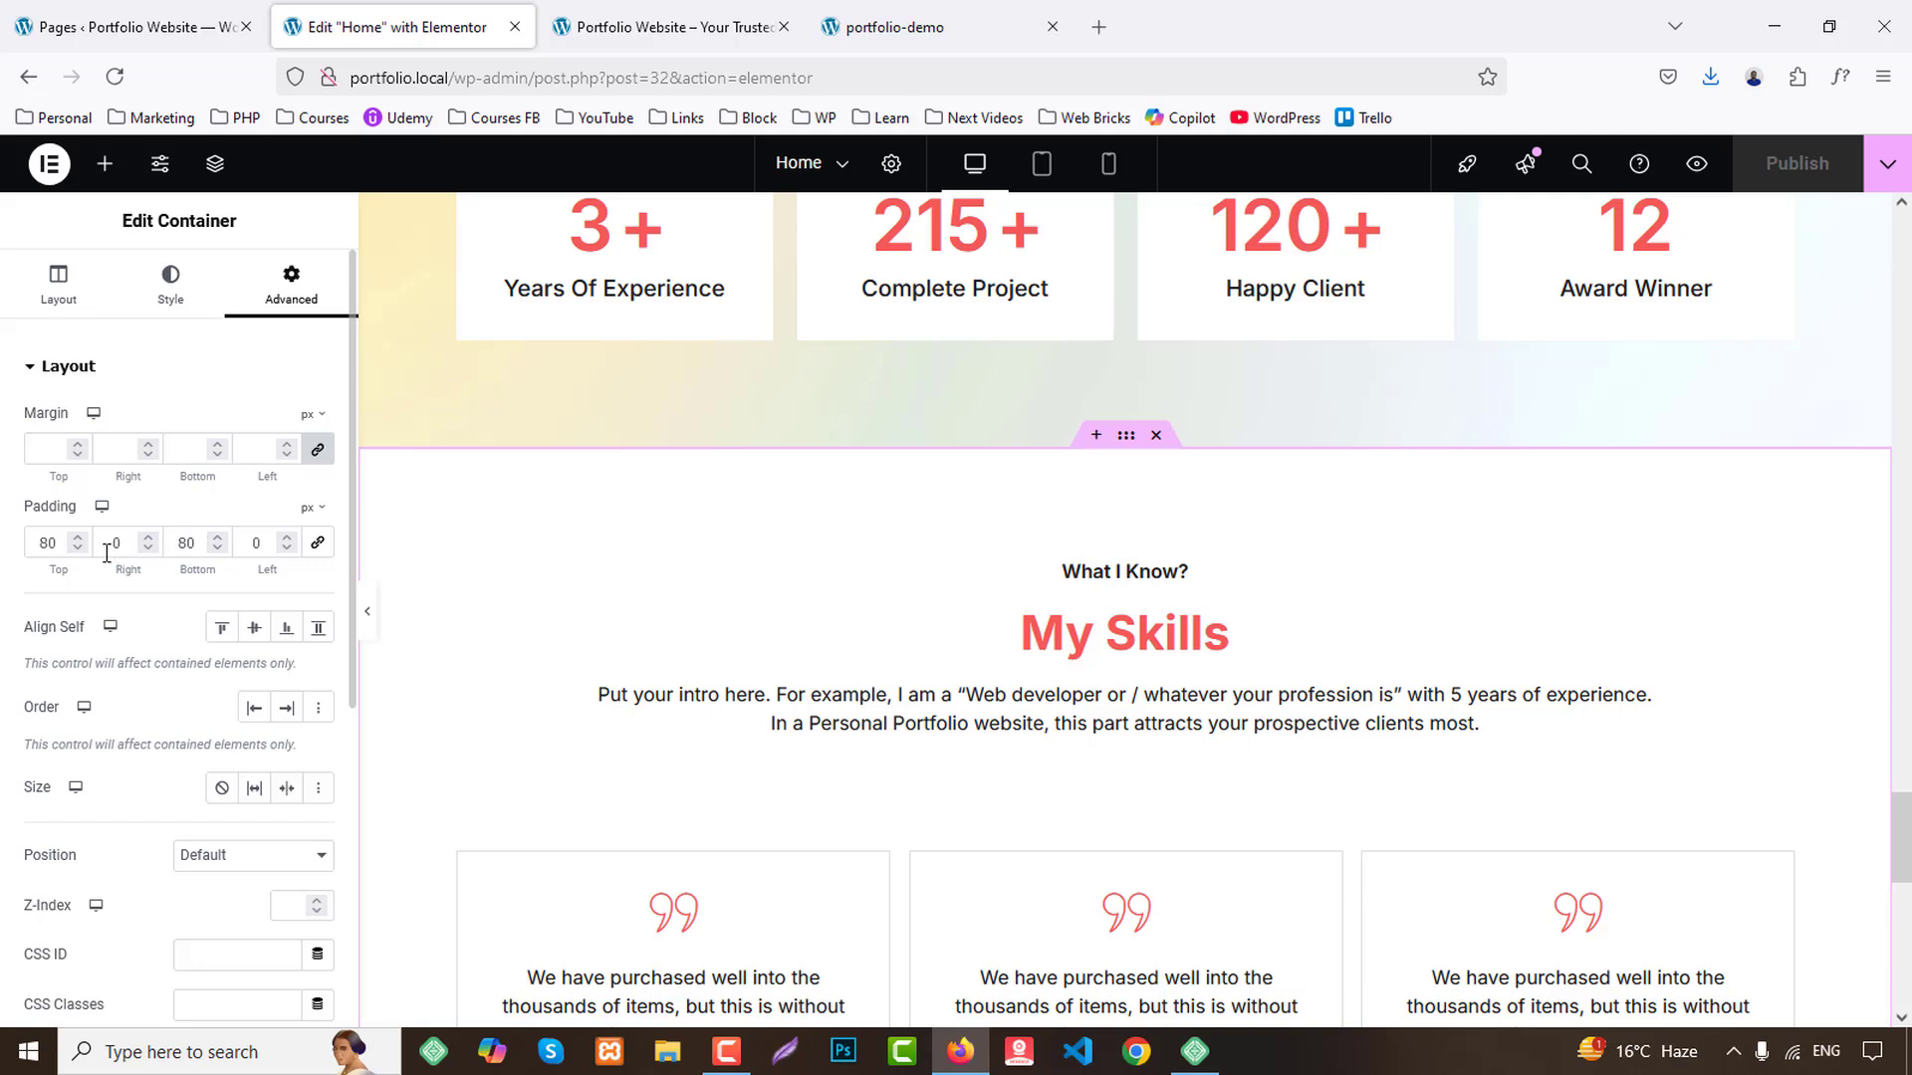
left_click_drag(196, 543, 183, 570)
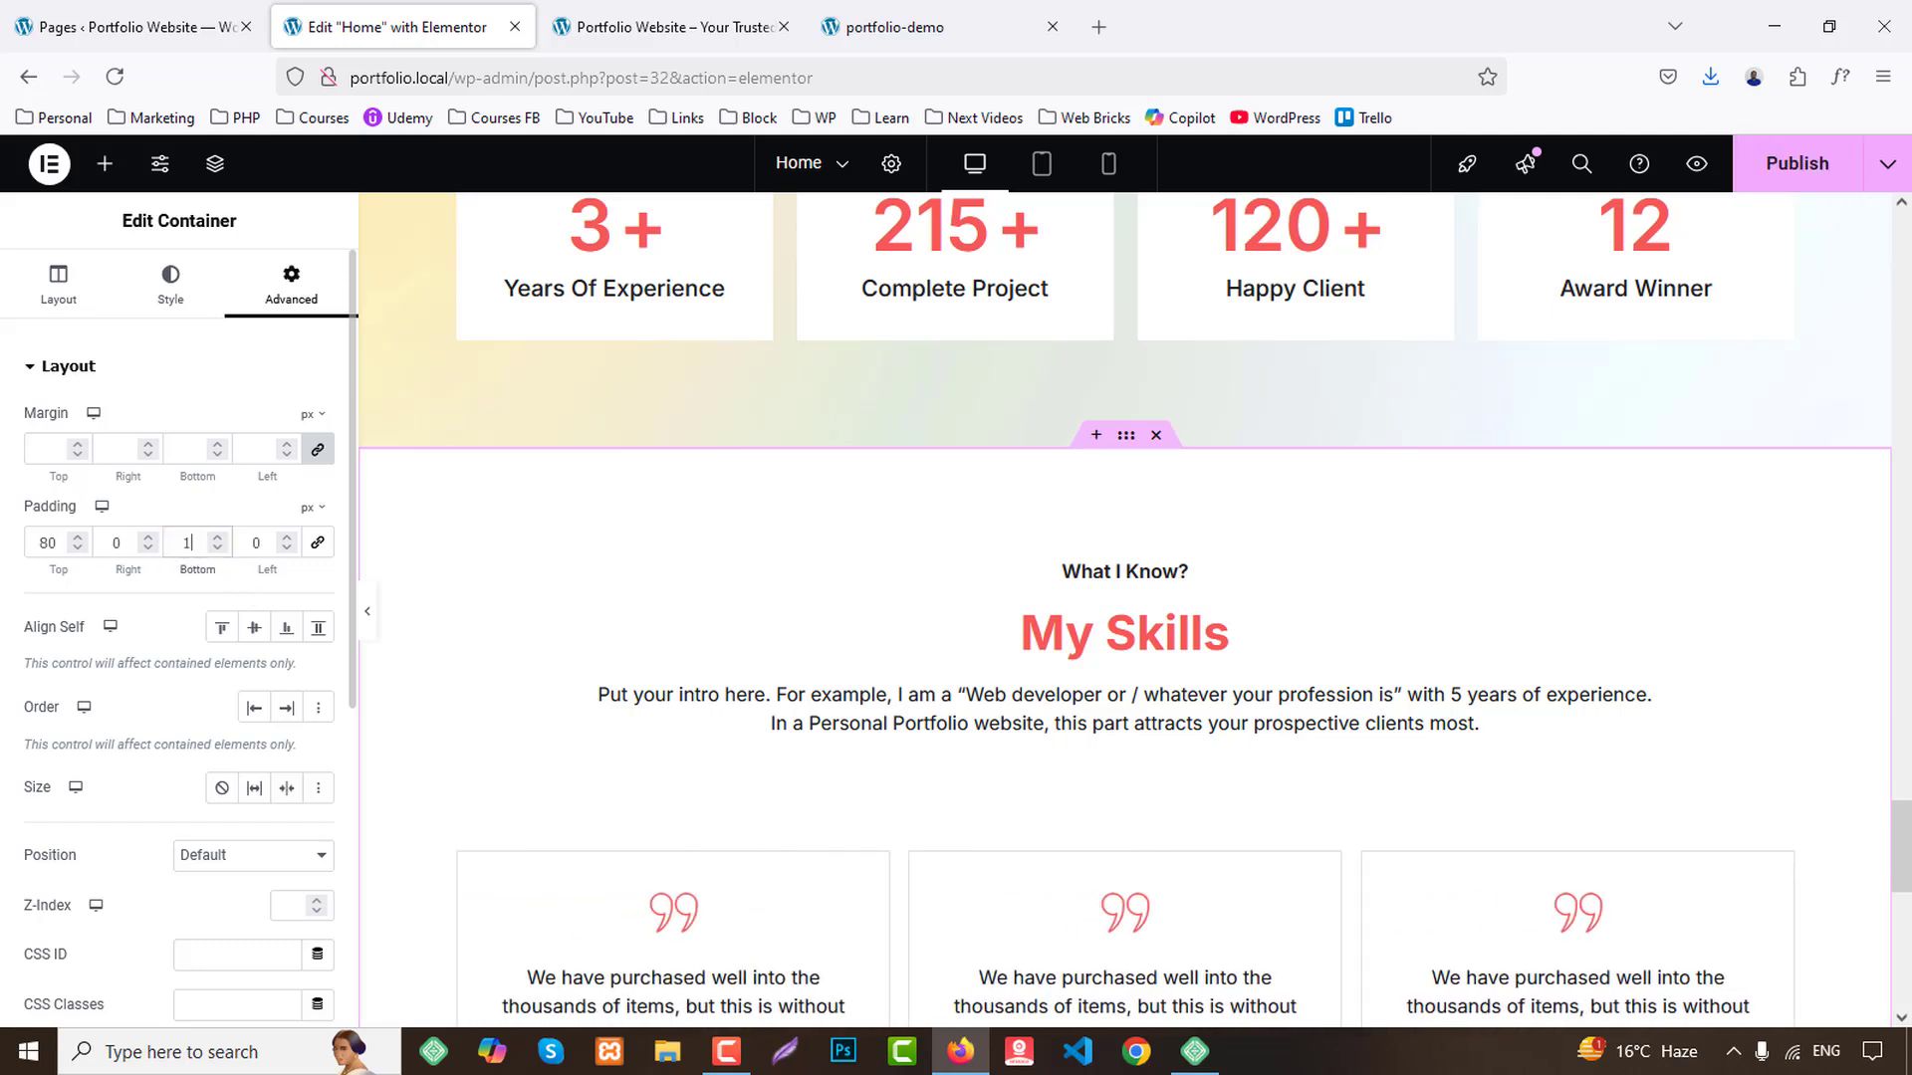
type("140")
scroll(1259, 691, "down", 9)
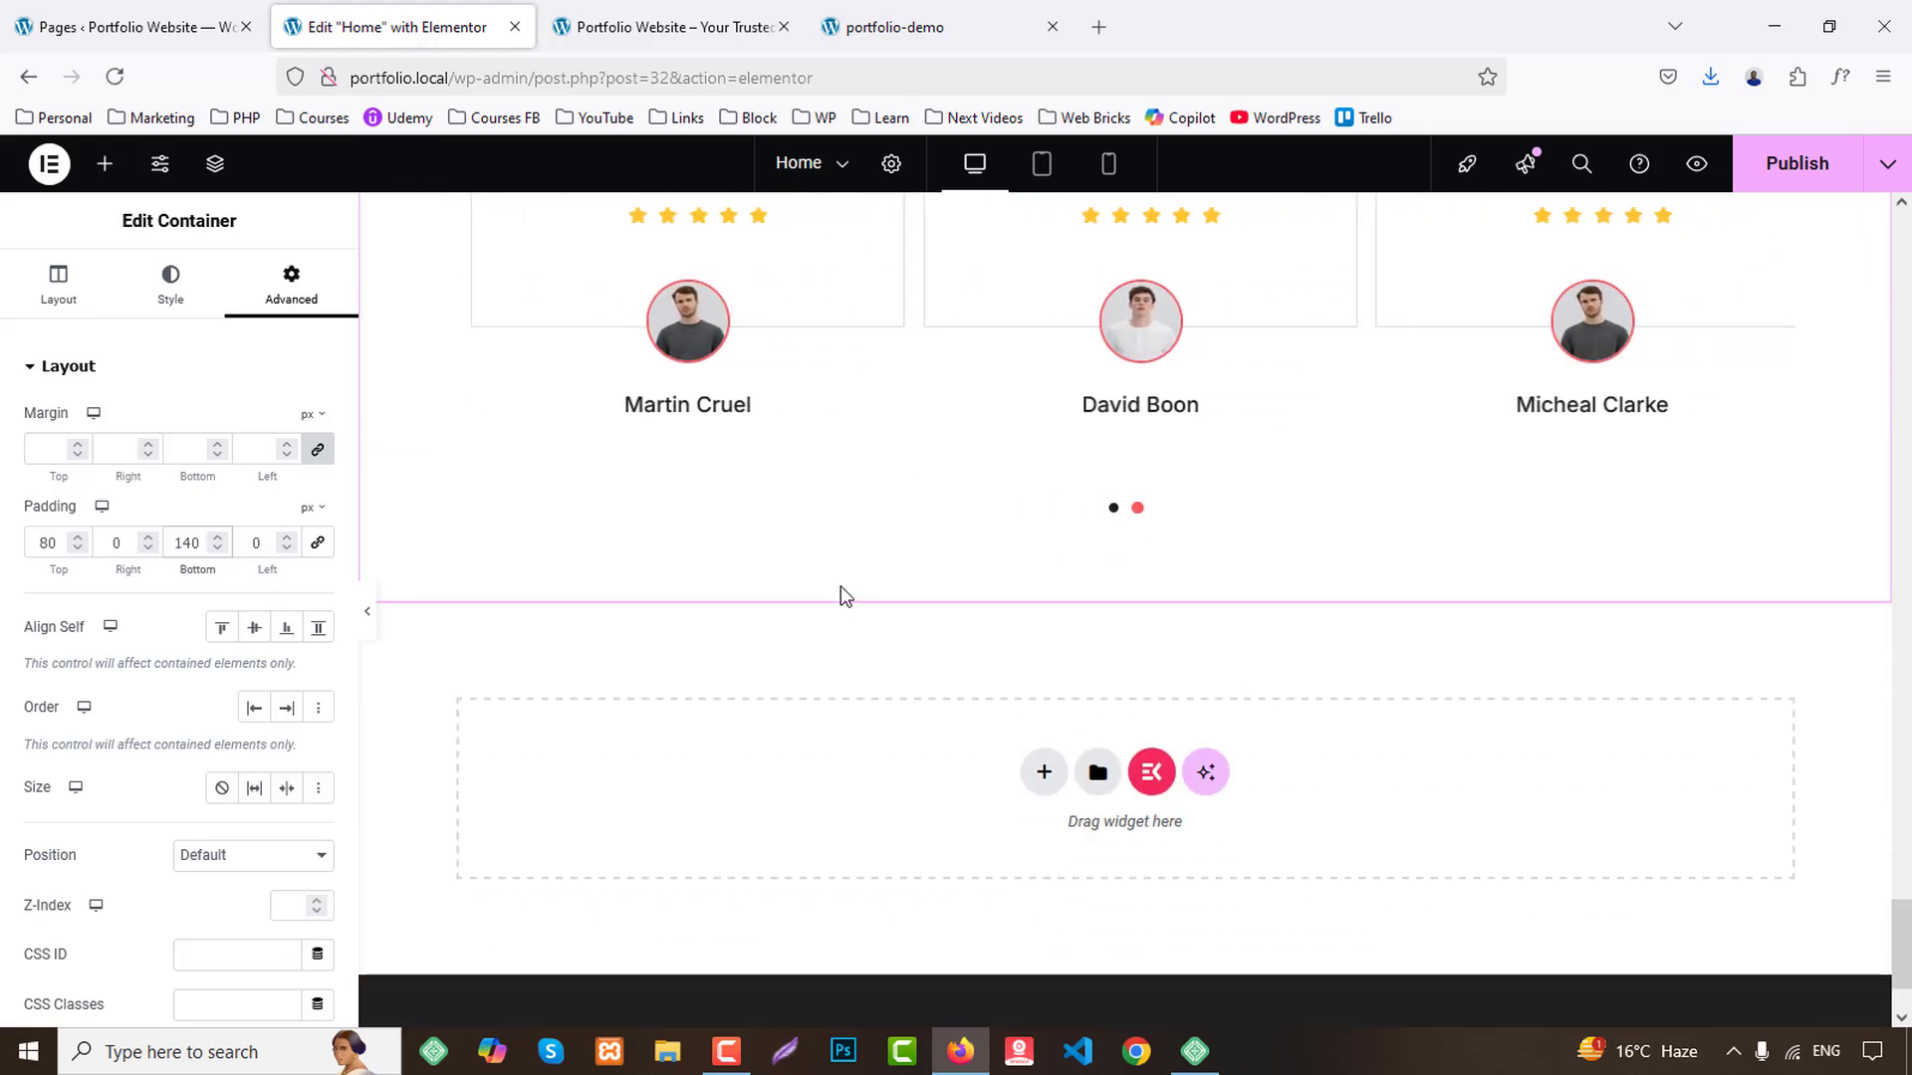
key("BackSpace")
key("BackSpace")
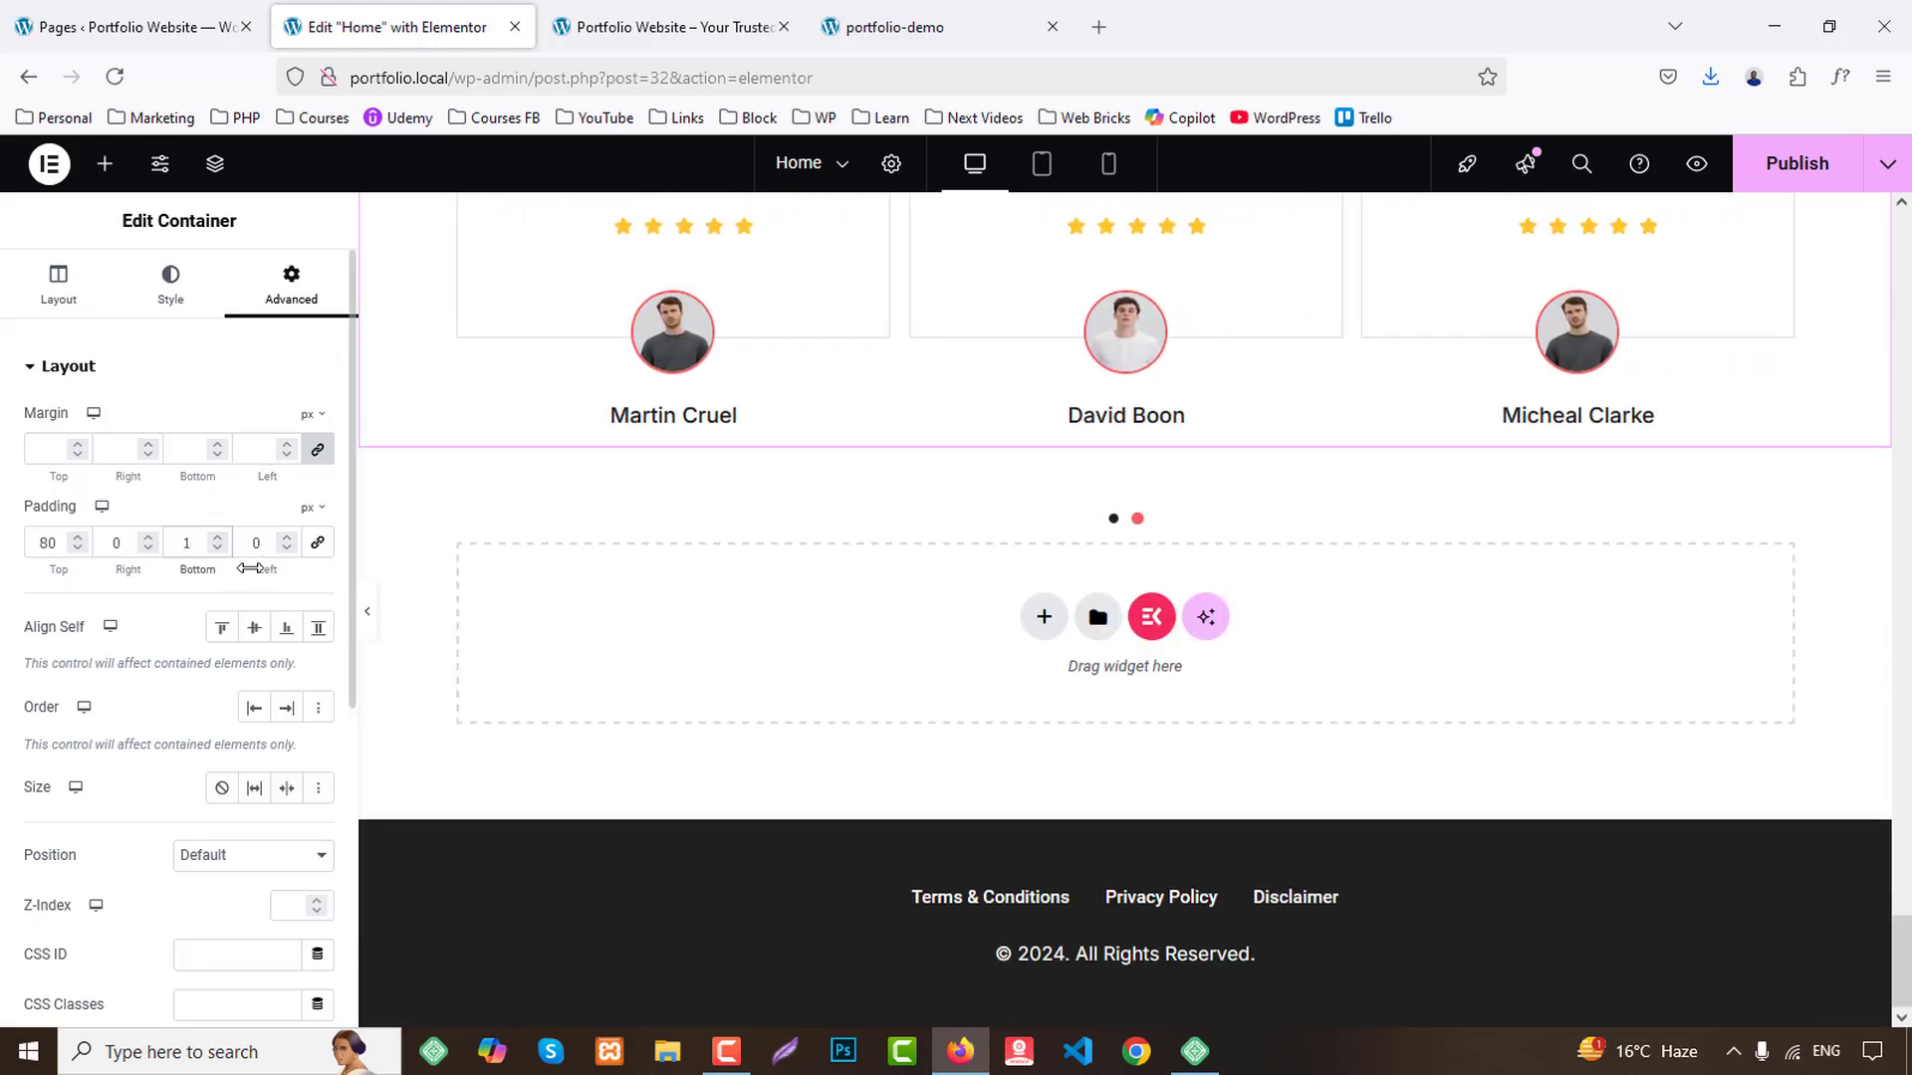
type("60")
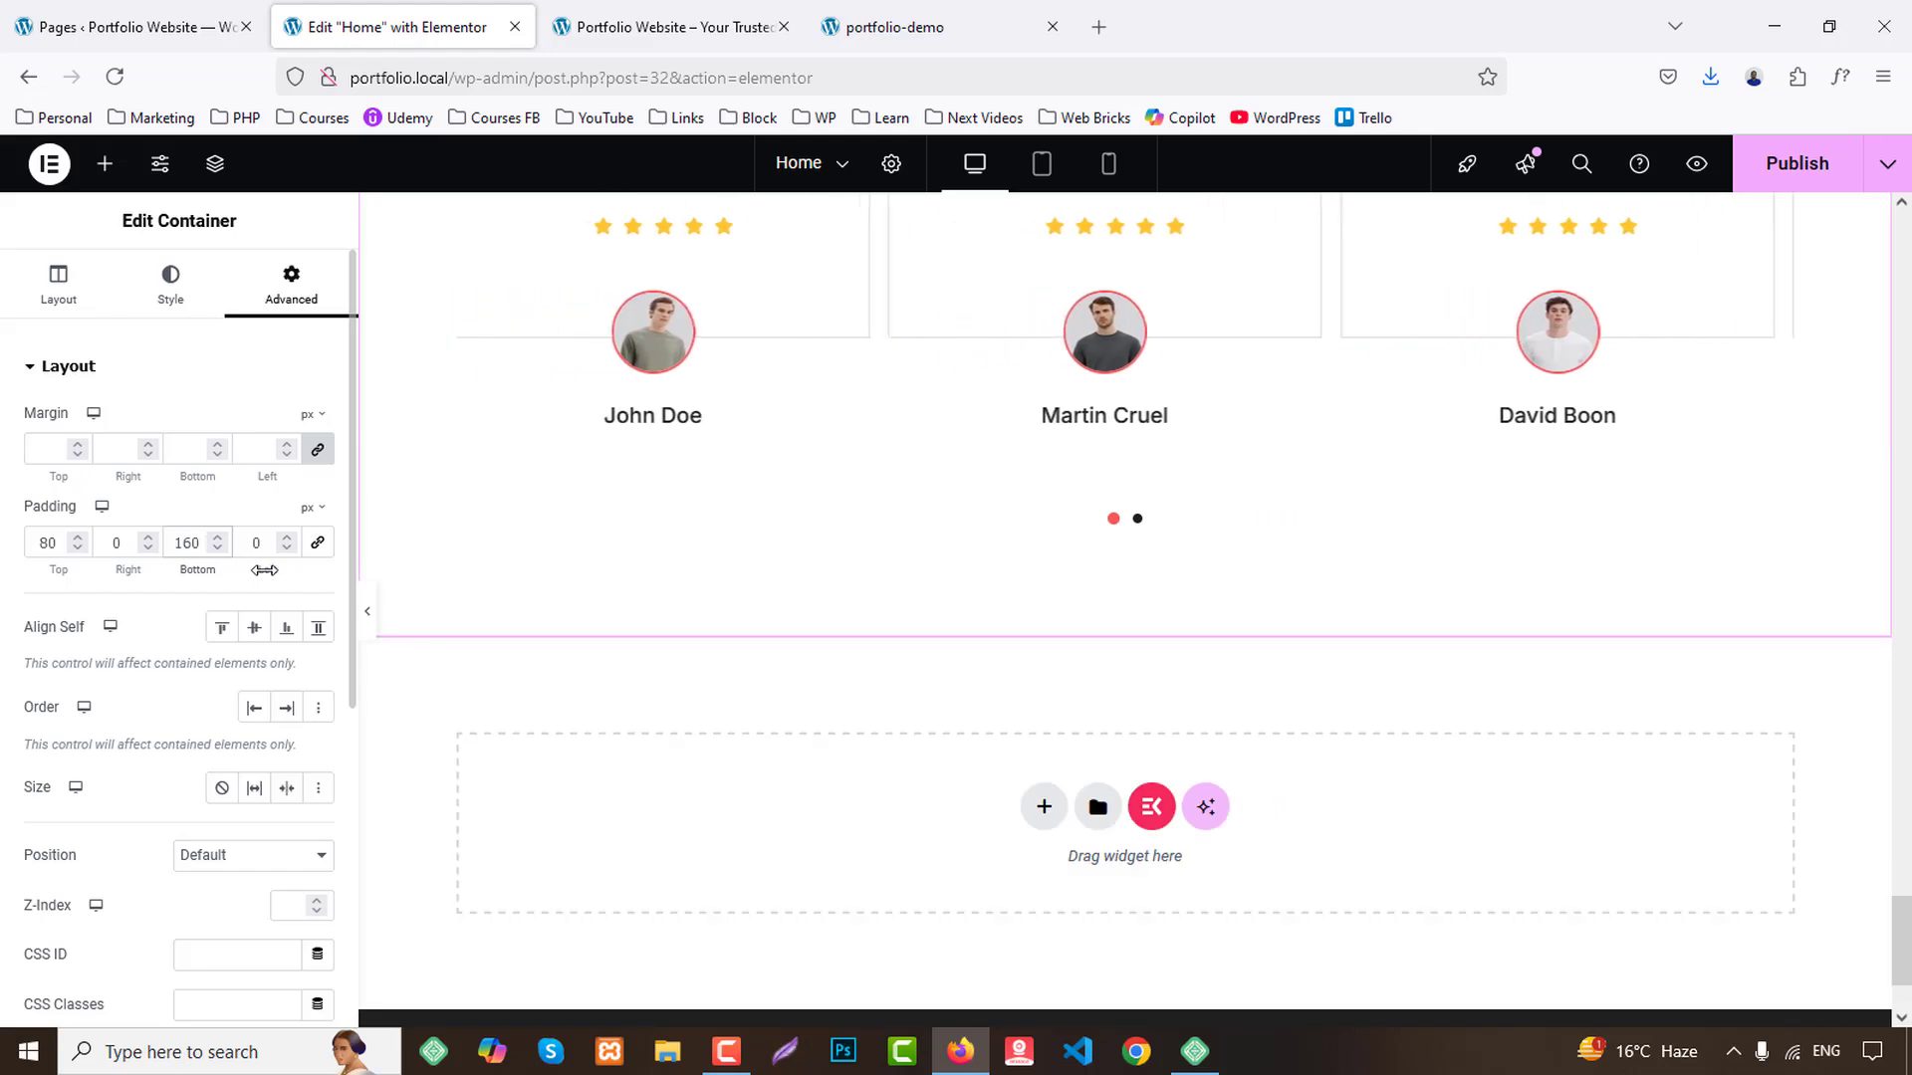
Copy the main heading text "Testimonials" from the portfolio-demo page and return to the Home page editor.
left_click(898, 6)
scroll(886, 486, "up", 3)
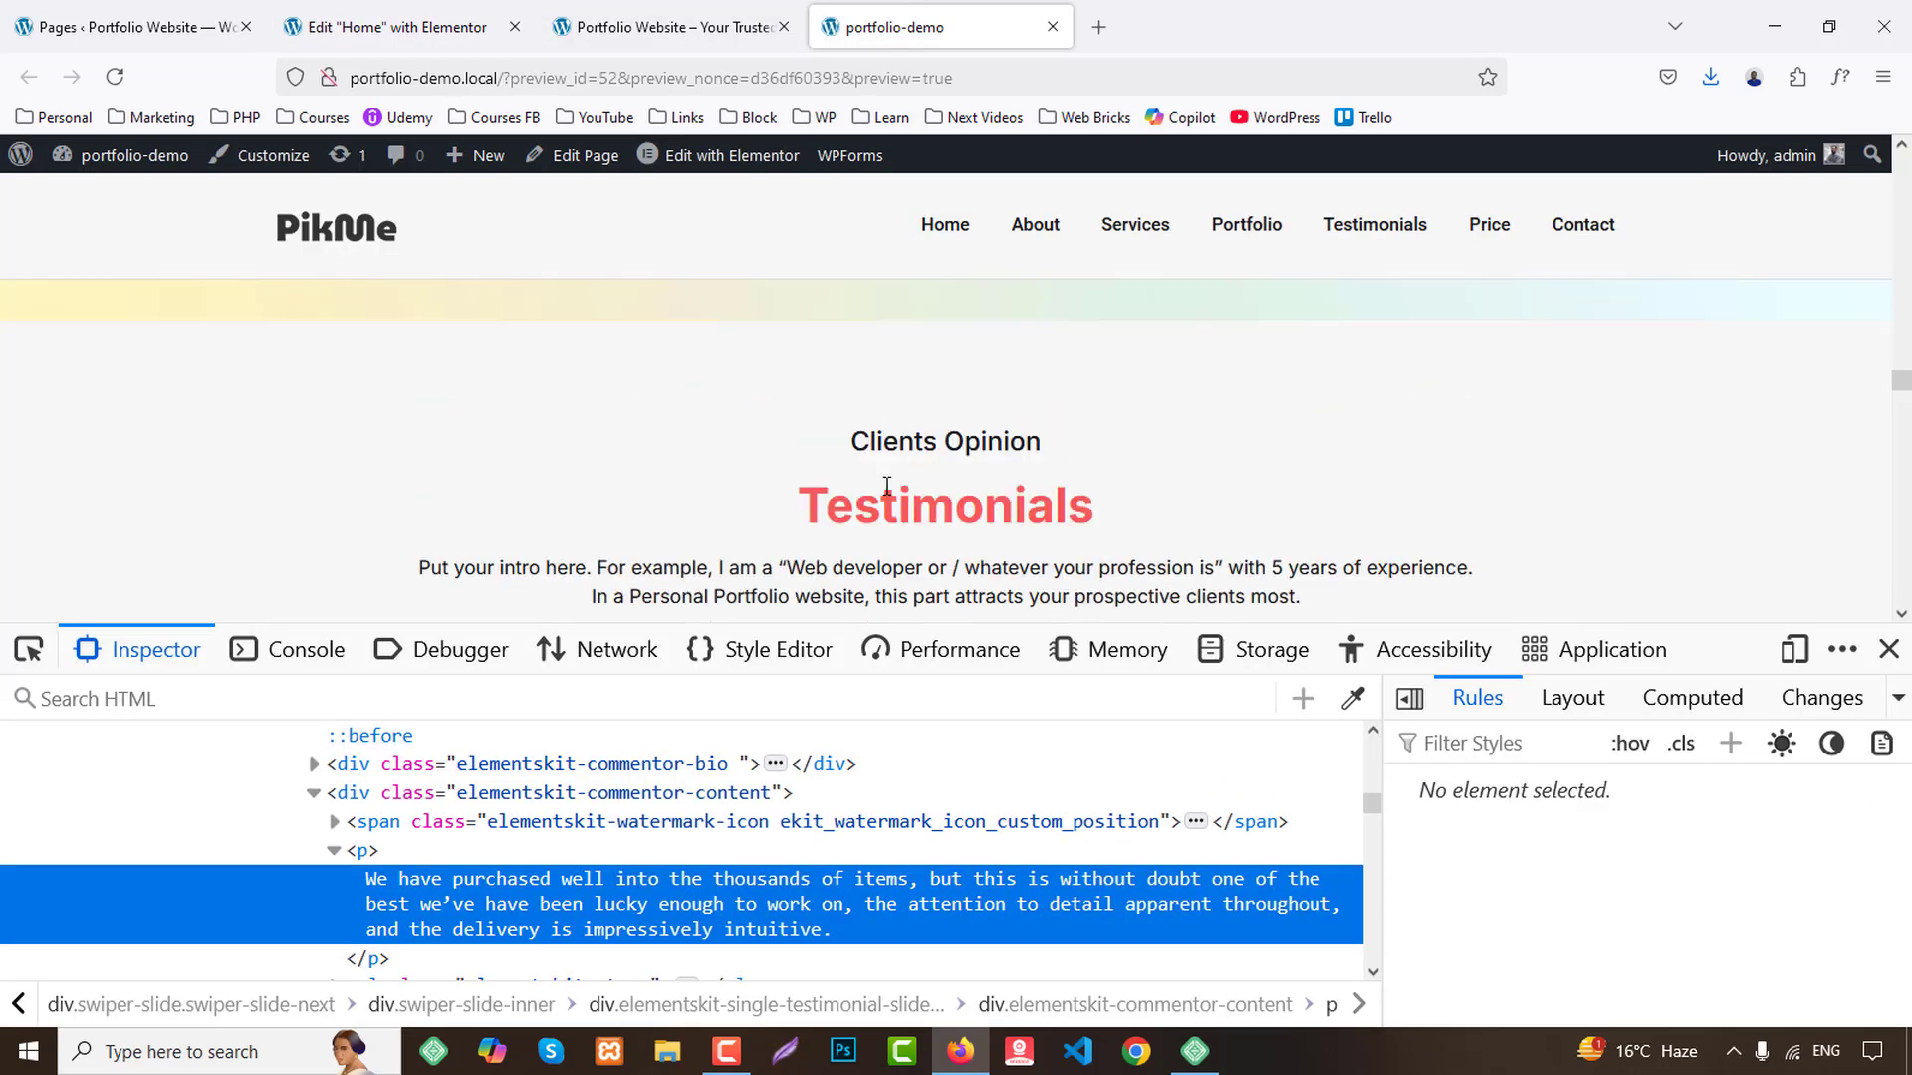
double_click(864, 511)
left_click_drag(864, 511, 1084, 491)
key("ctrl+c")
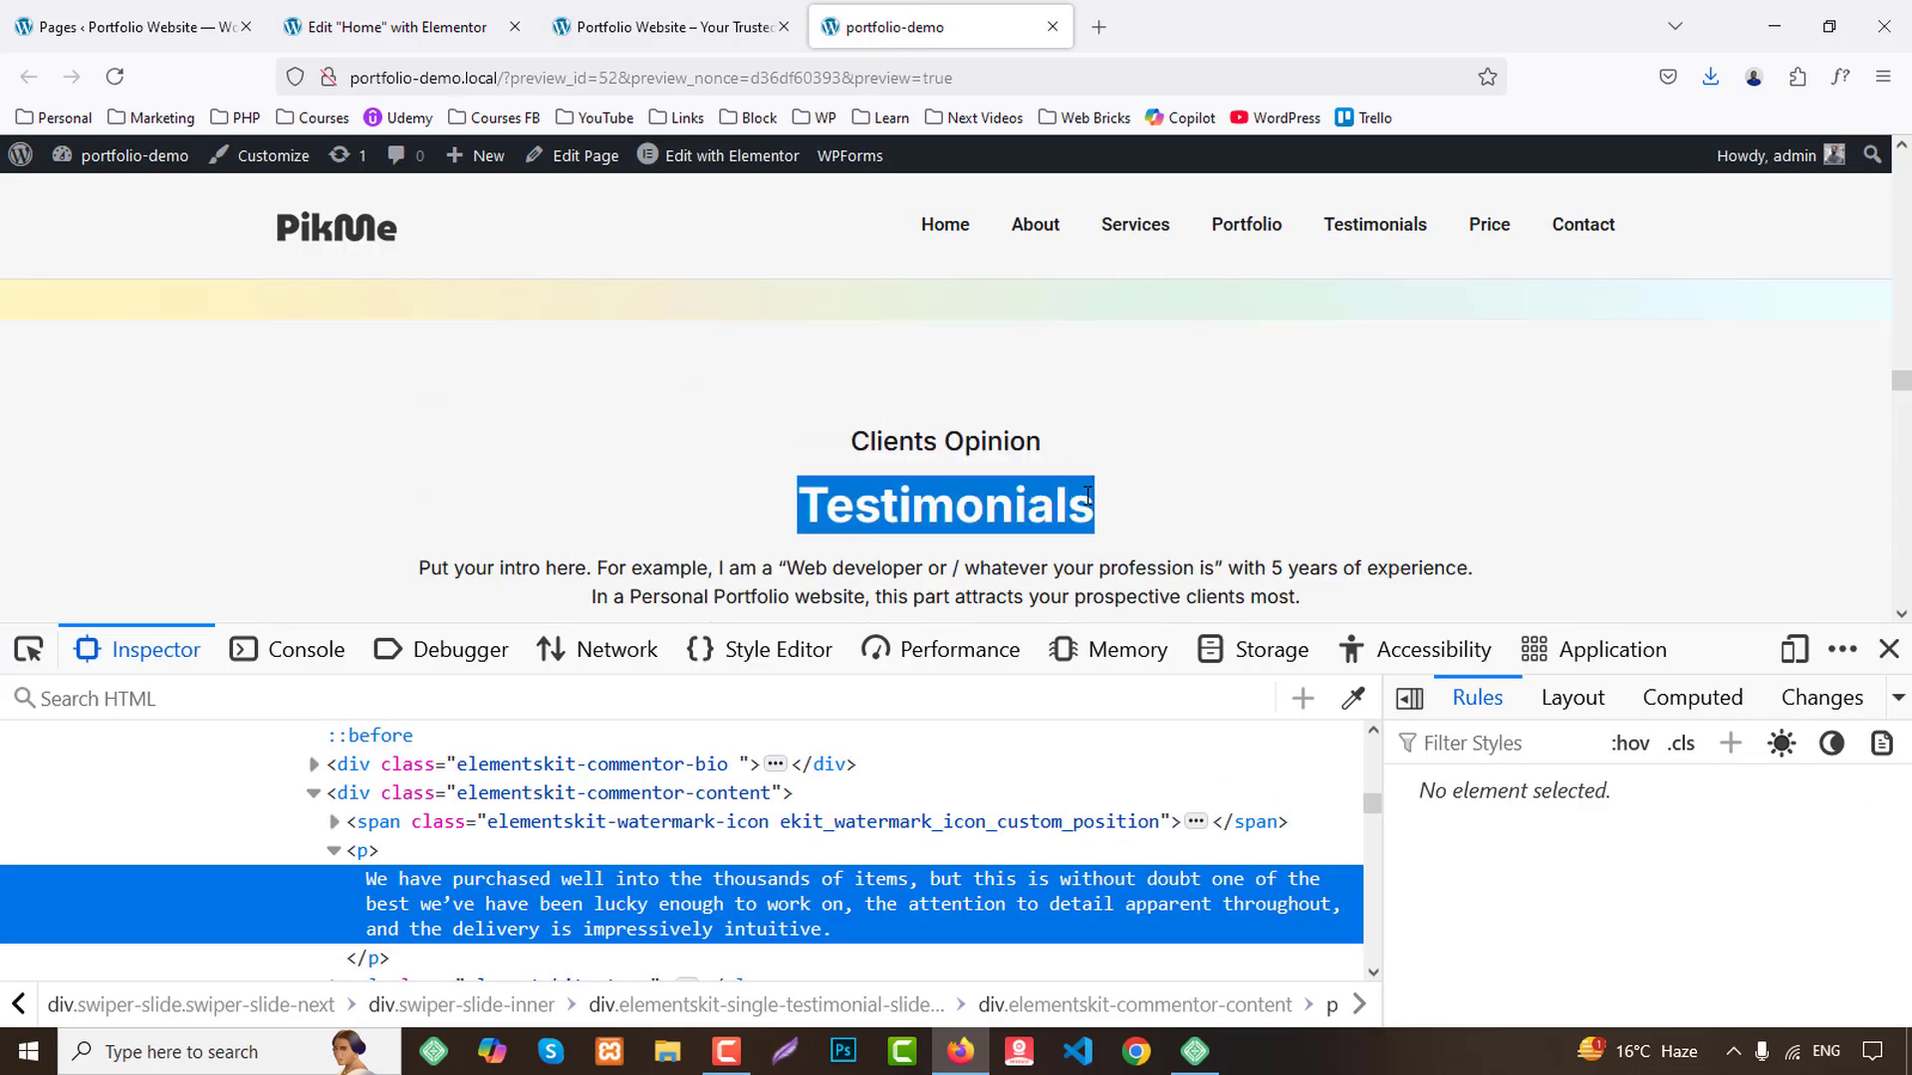
left_click(396, 27)
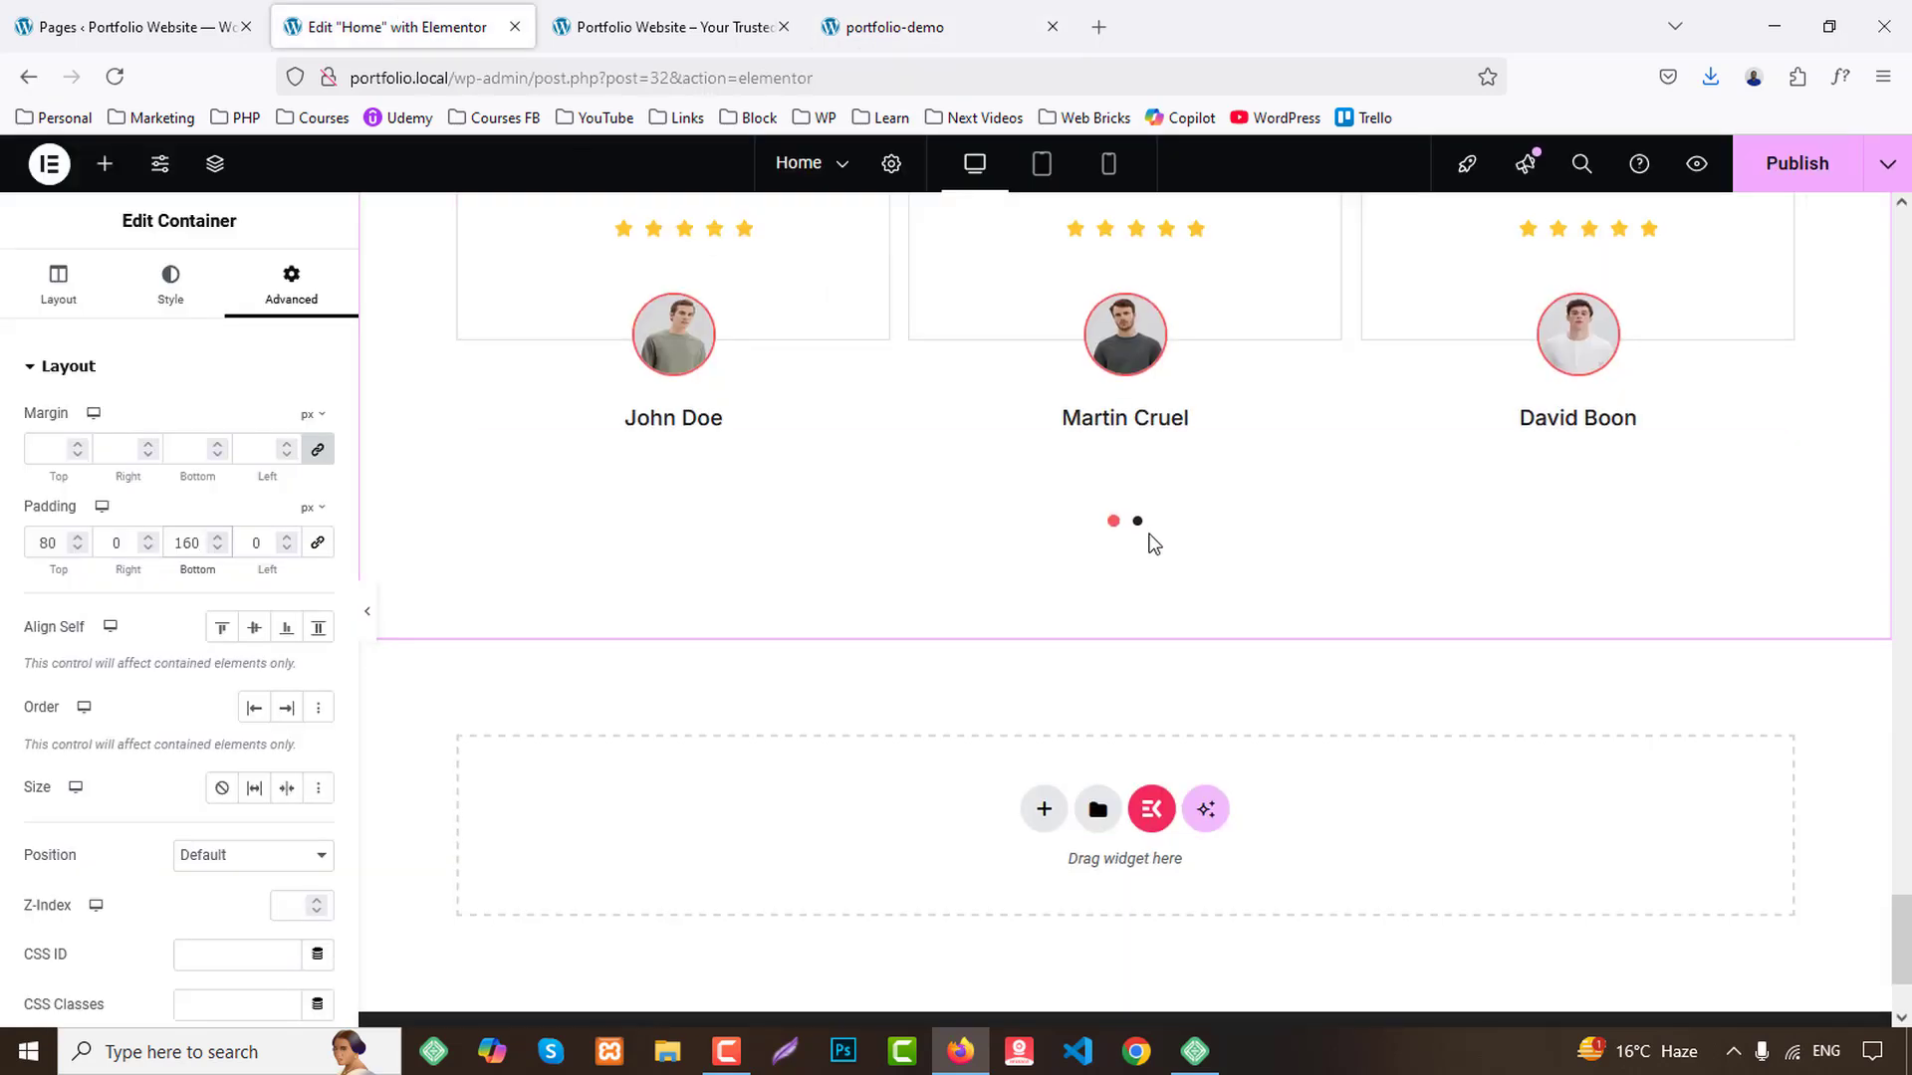
Change the small heading above the testimonial section's main title to "Client Opinion".
scroll(1135, 528, "up", 5)
scroll(1111, 490, "up", 3)
left_click(1175, 460)
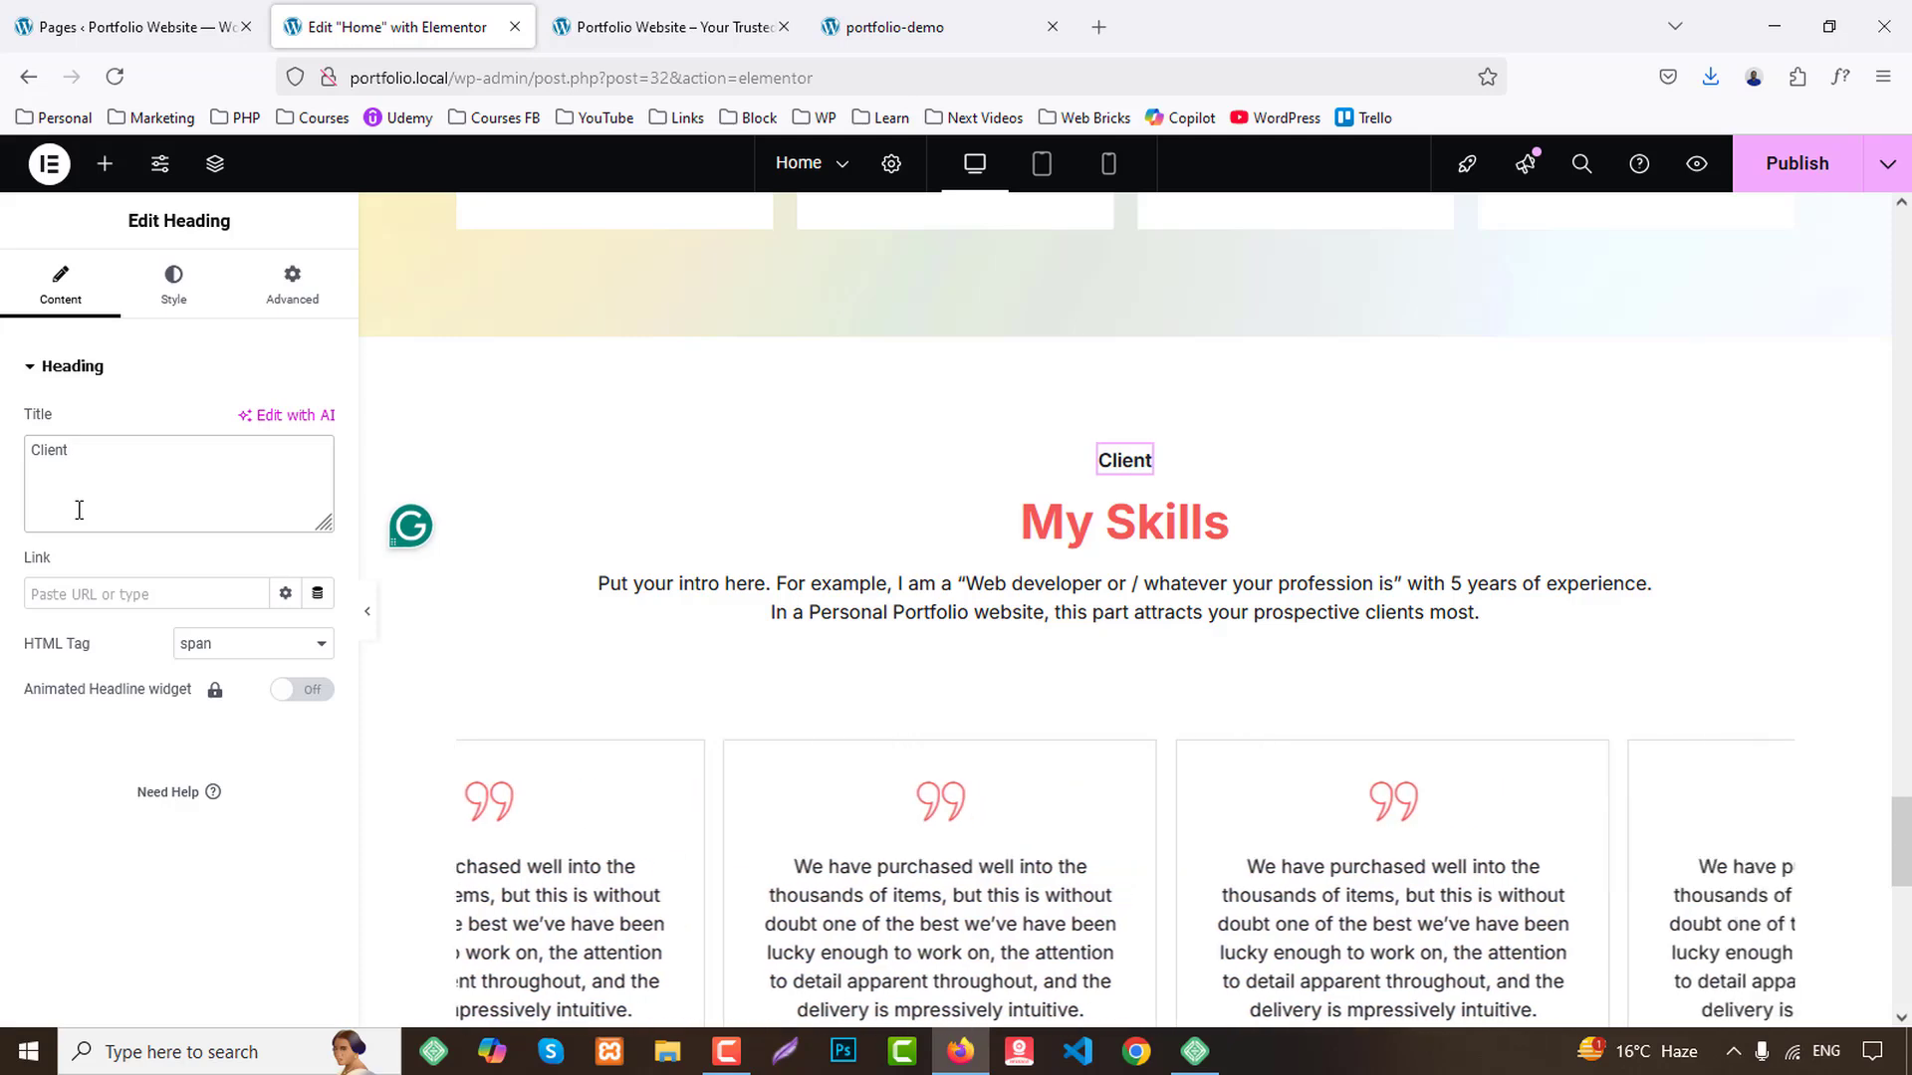
type("Opinion")
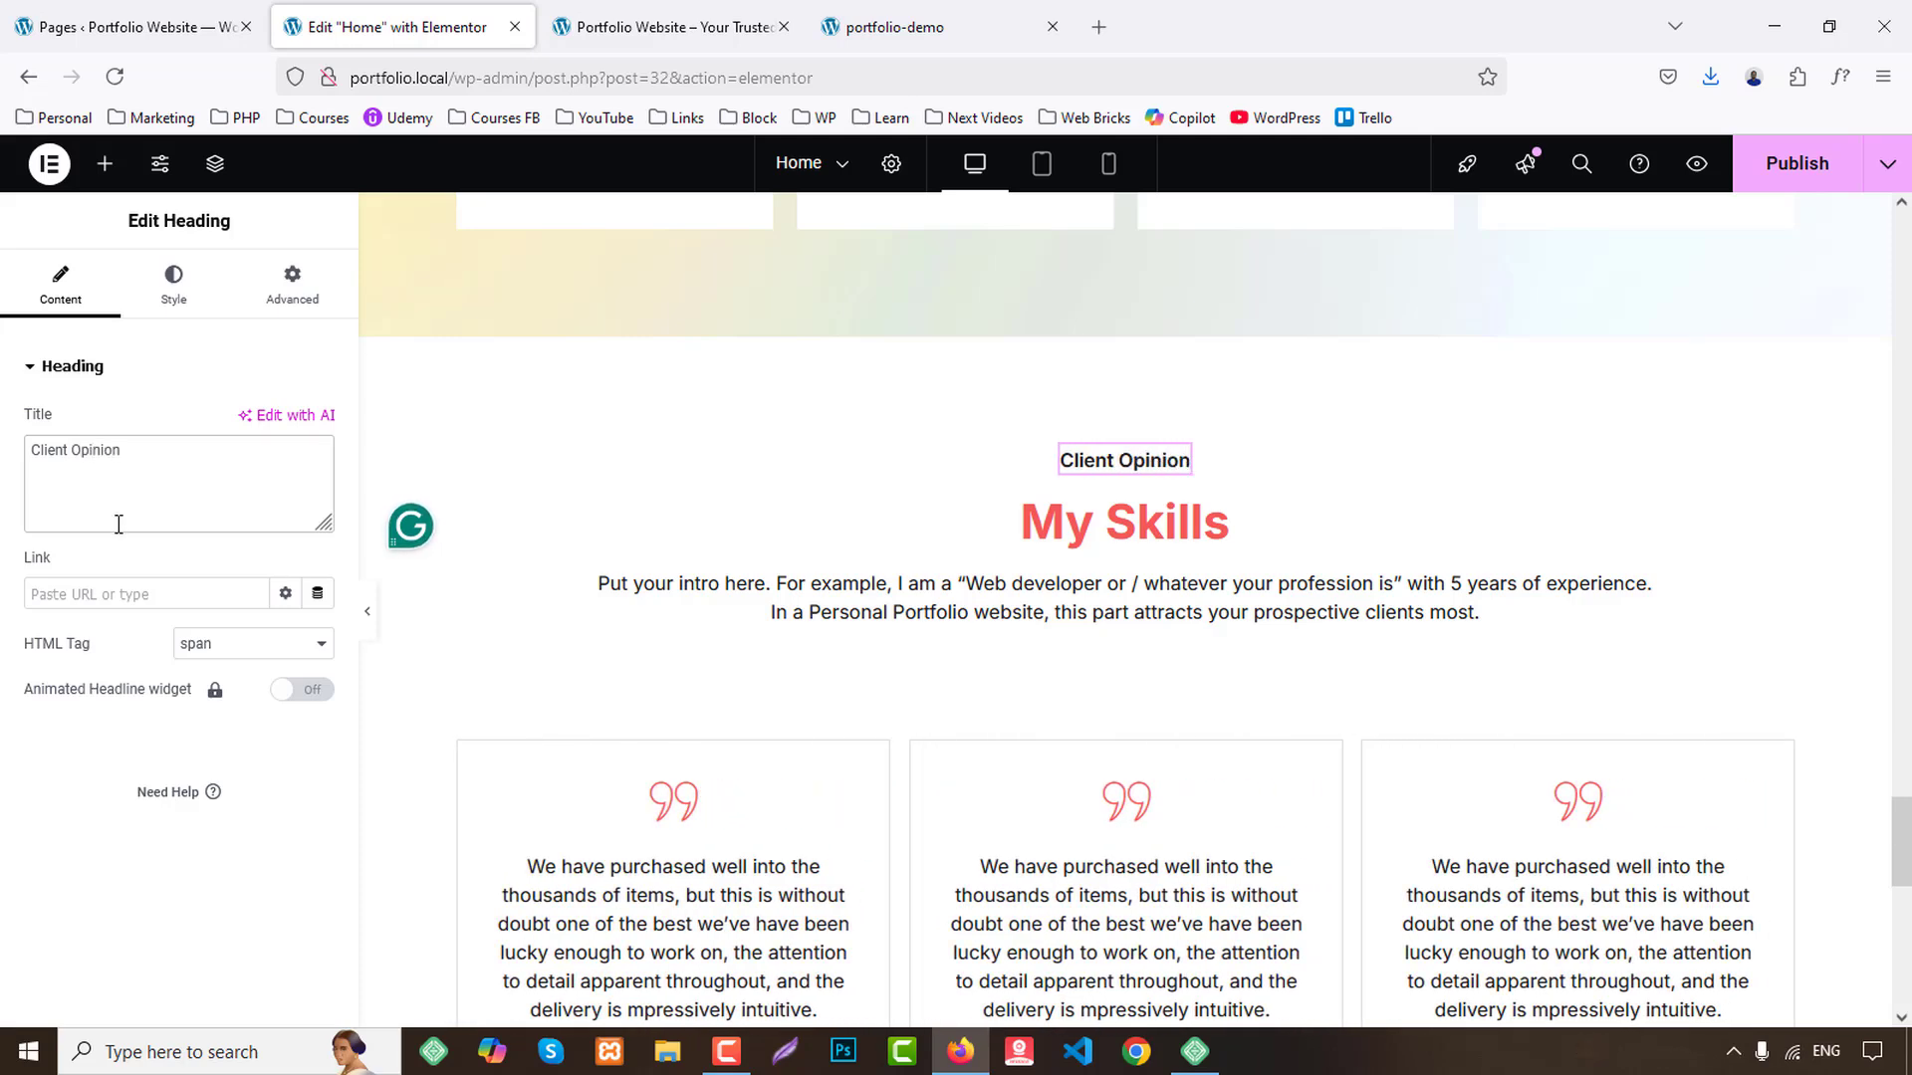
Replace the "My Skills" title above the testimonial carousel with the copied text "Testimonials" and publish the page.
left_click(1215, 517)
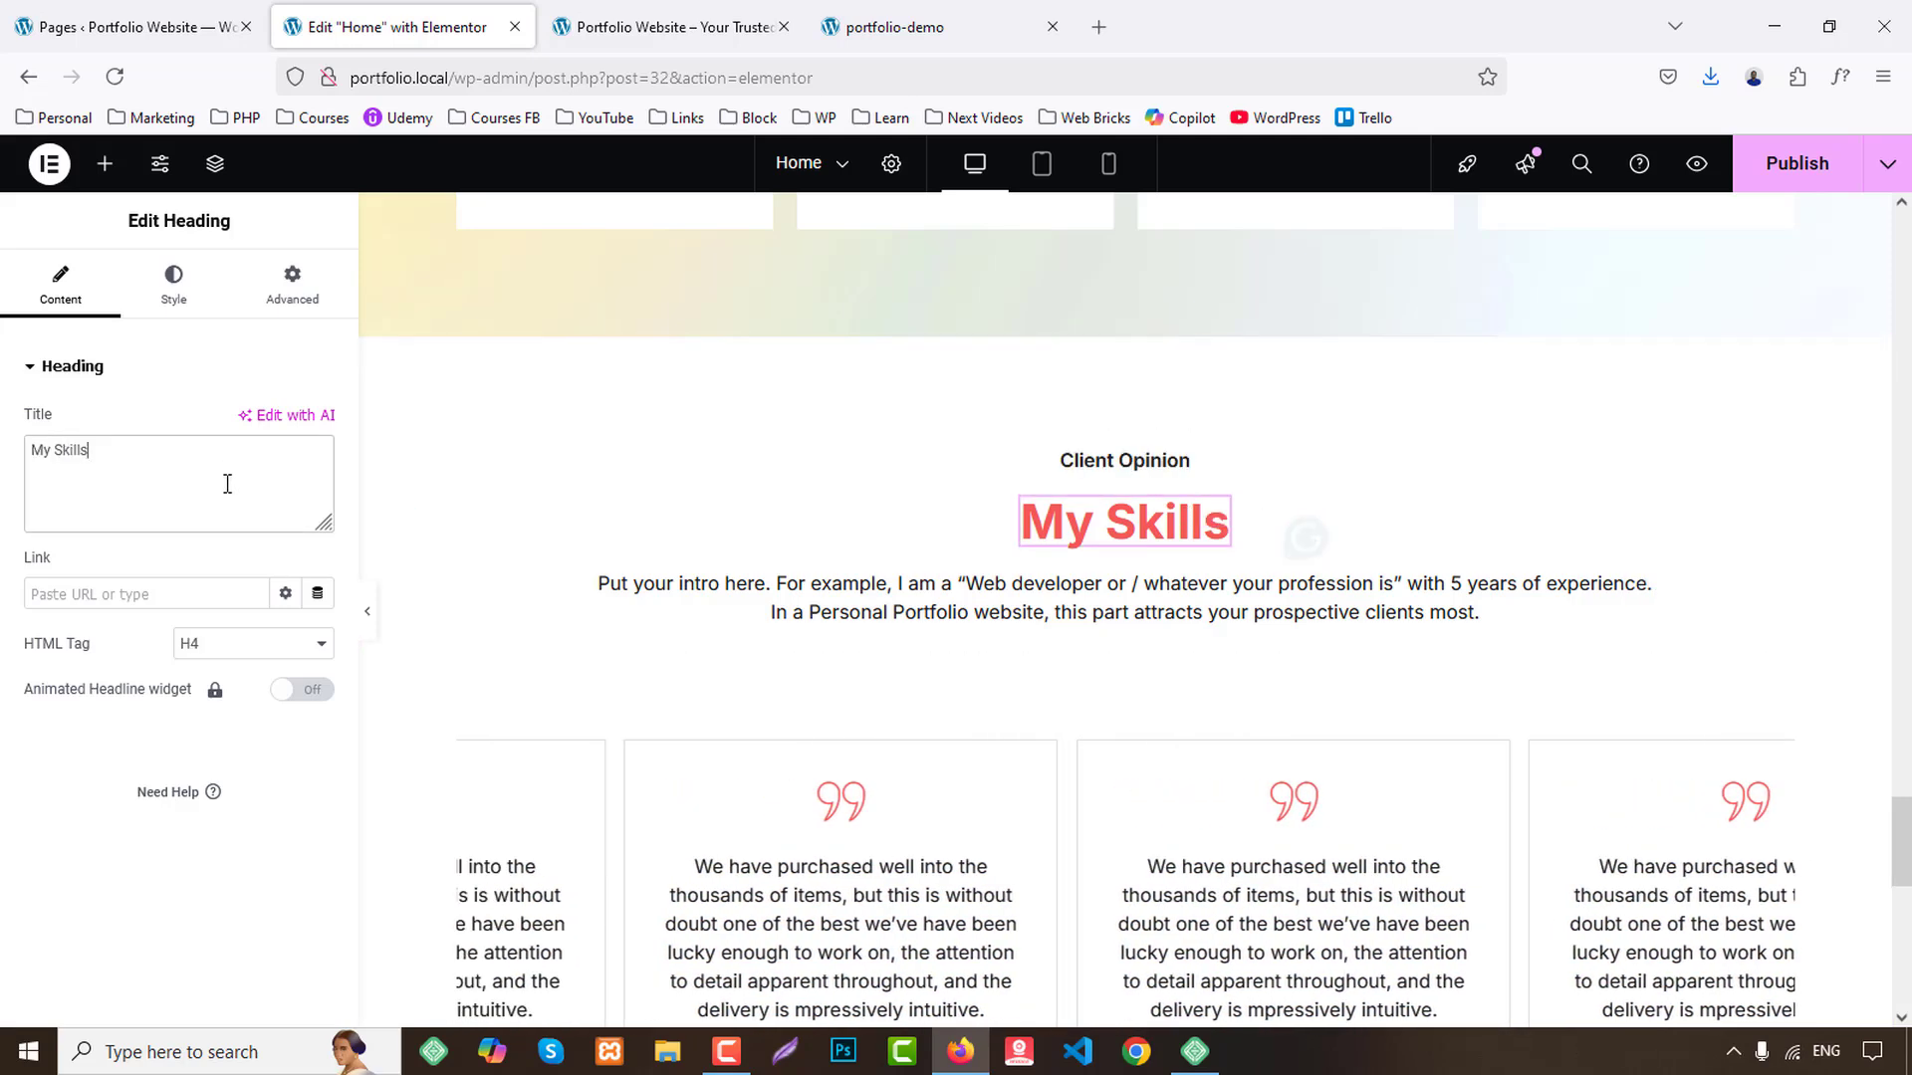
key("ctrl+a")
key("ctrl+v")
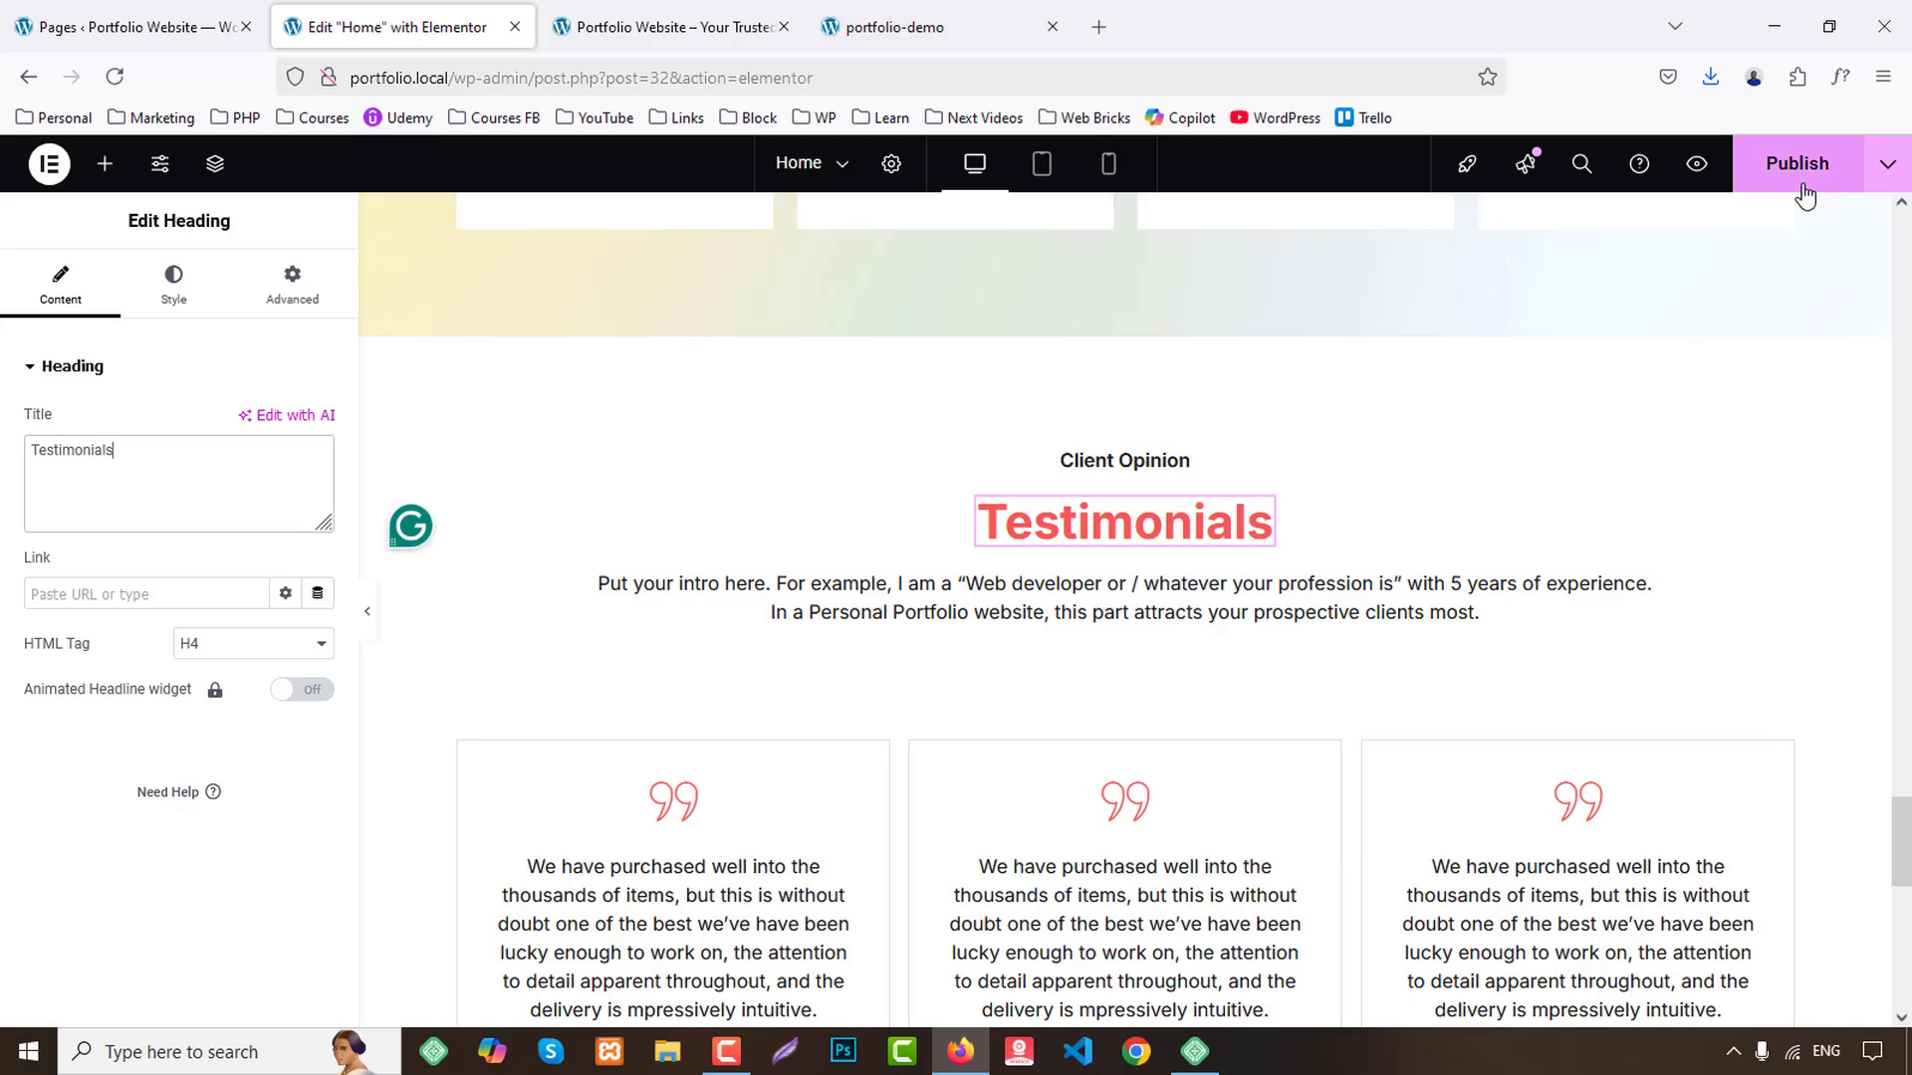
left_click(1803, 187)
Look through the updated home page in the site preview down to the testimonial section.
left_click(713, 12)
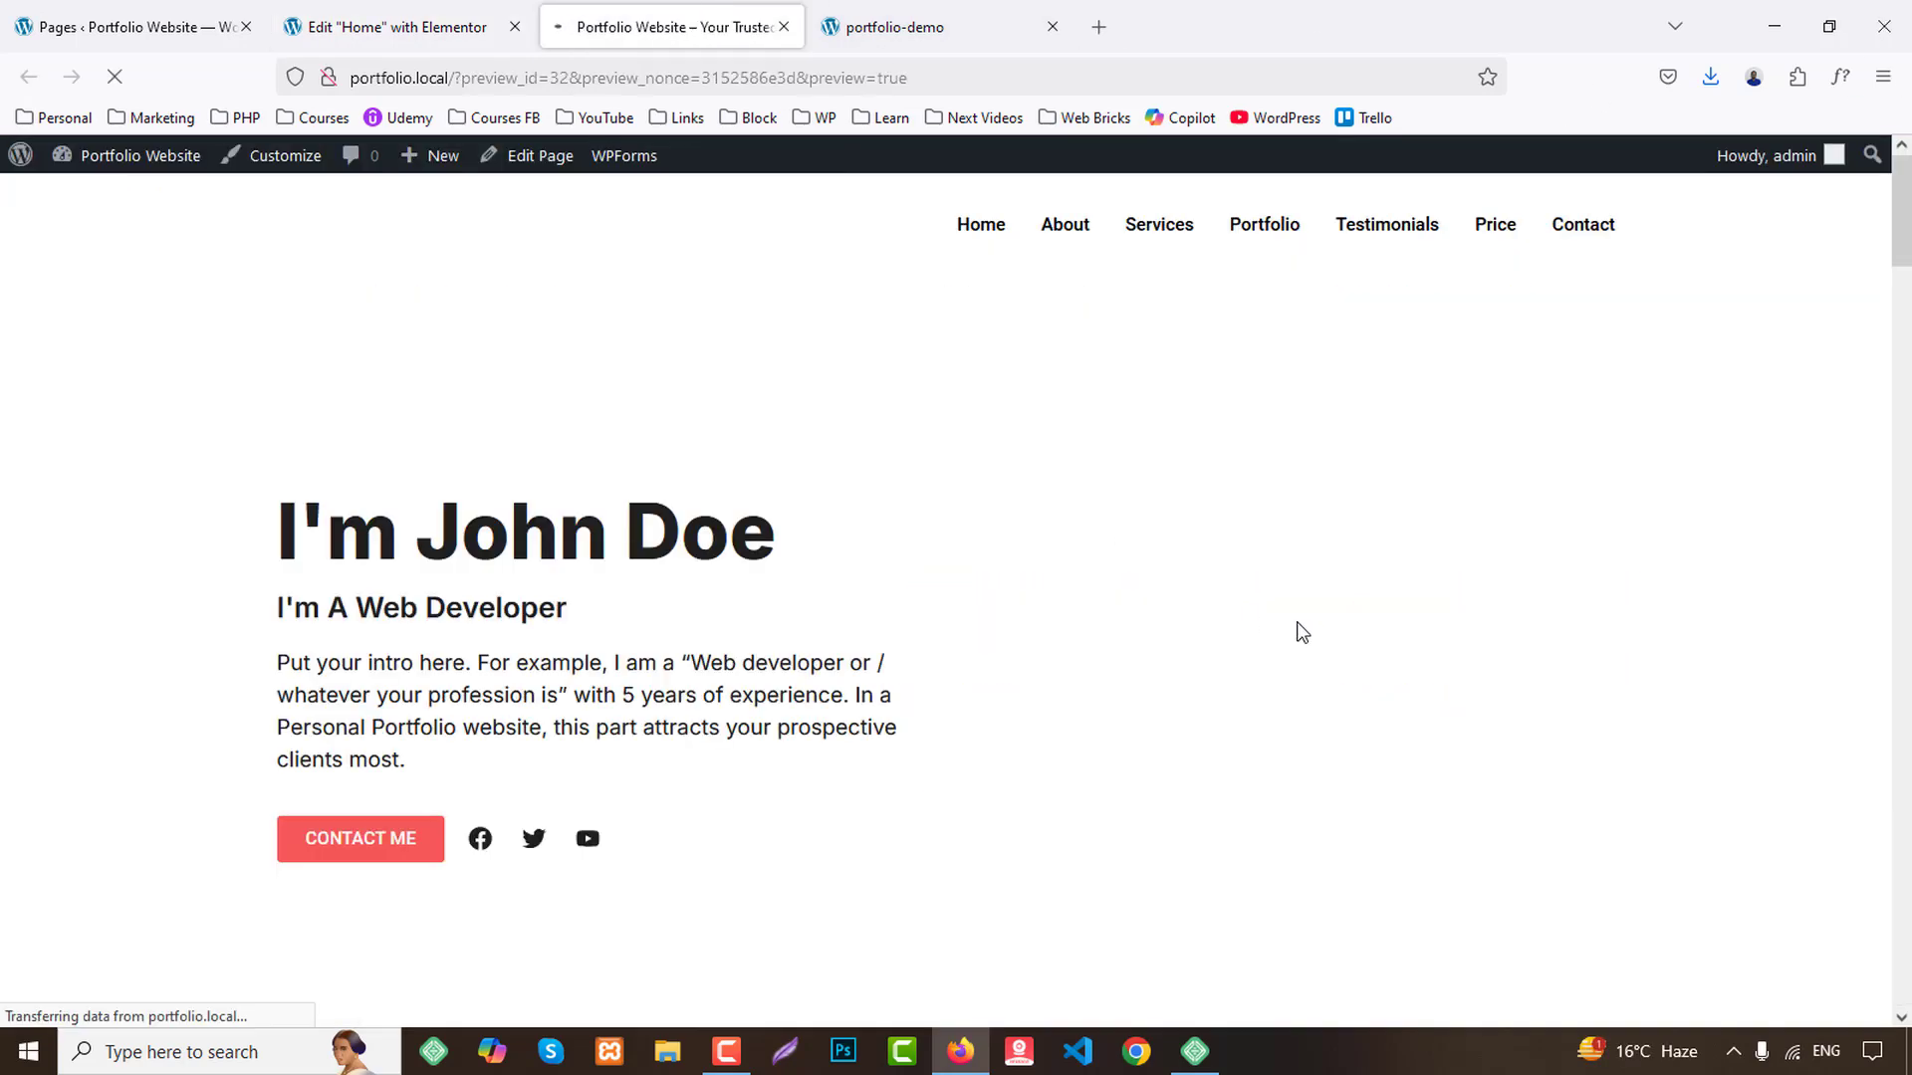
scroll(1326, 627, "down", 15)
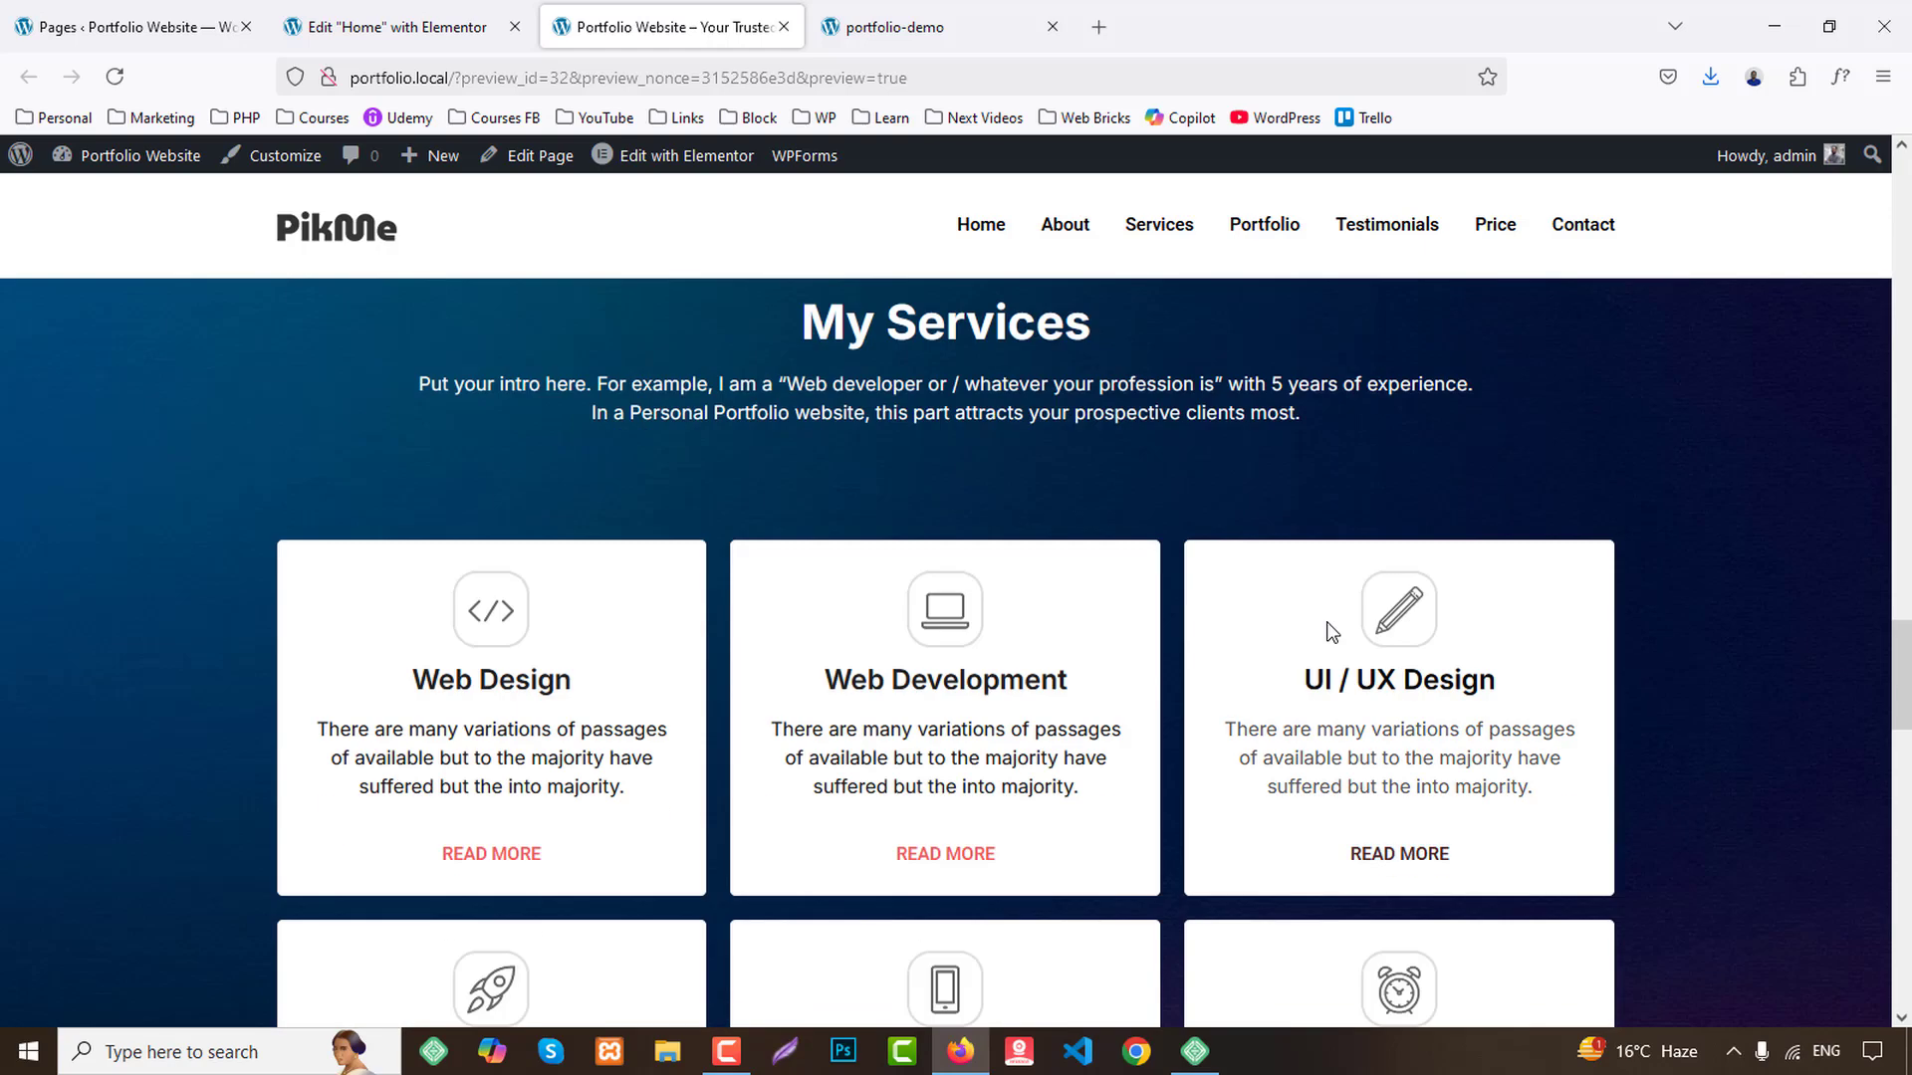
scroll(1326, 631, "down", 10)
Close the developer tools on the portfolio-demo page and examine its testimonials and the work section below them.
left_click(917, 24)
scroll(1454, 517, "down", 3)
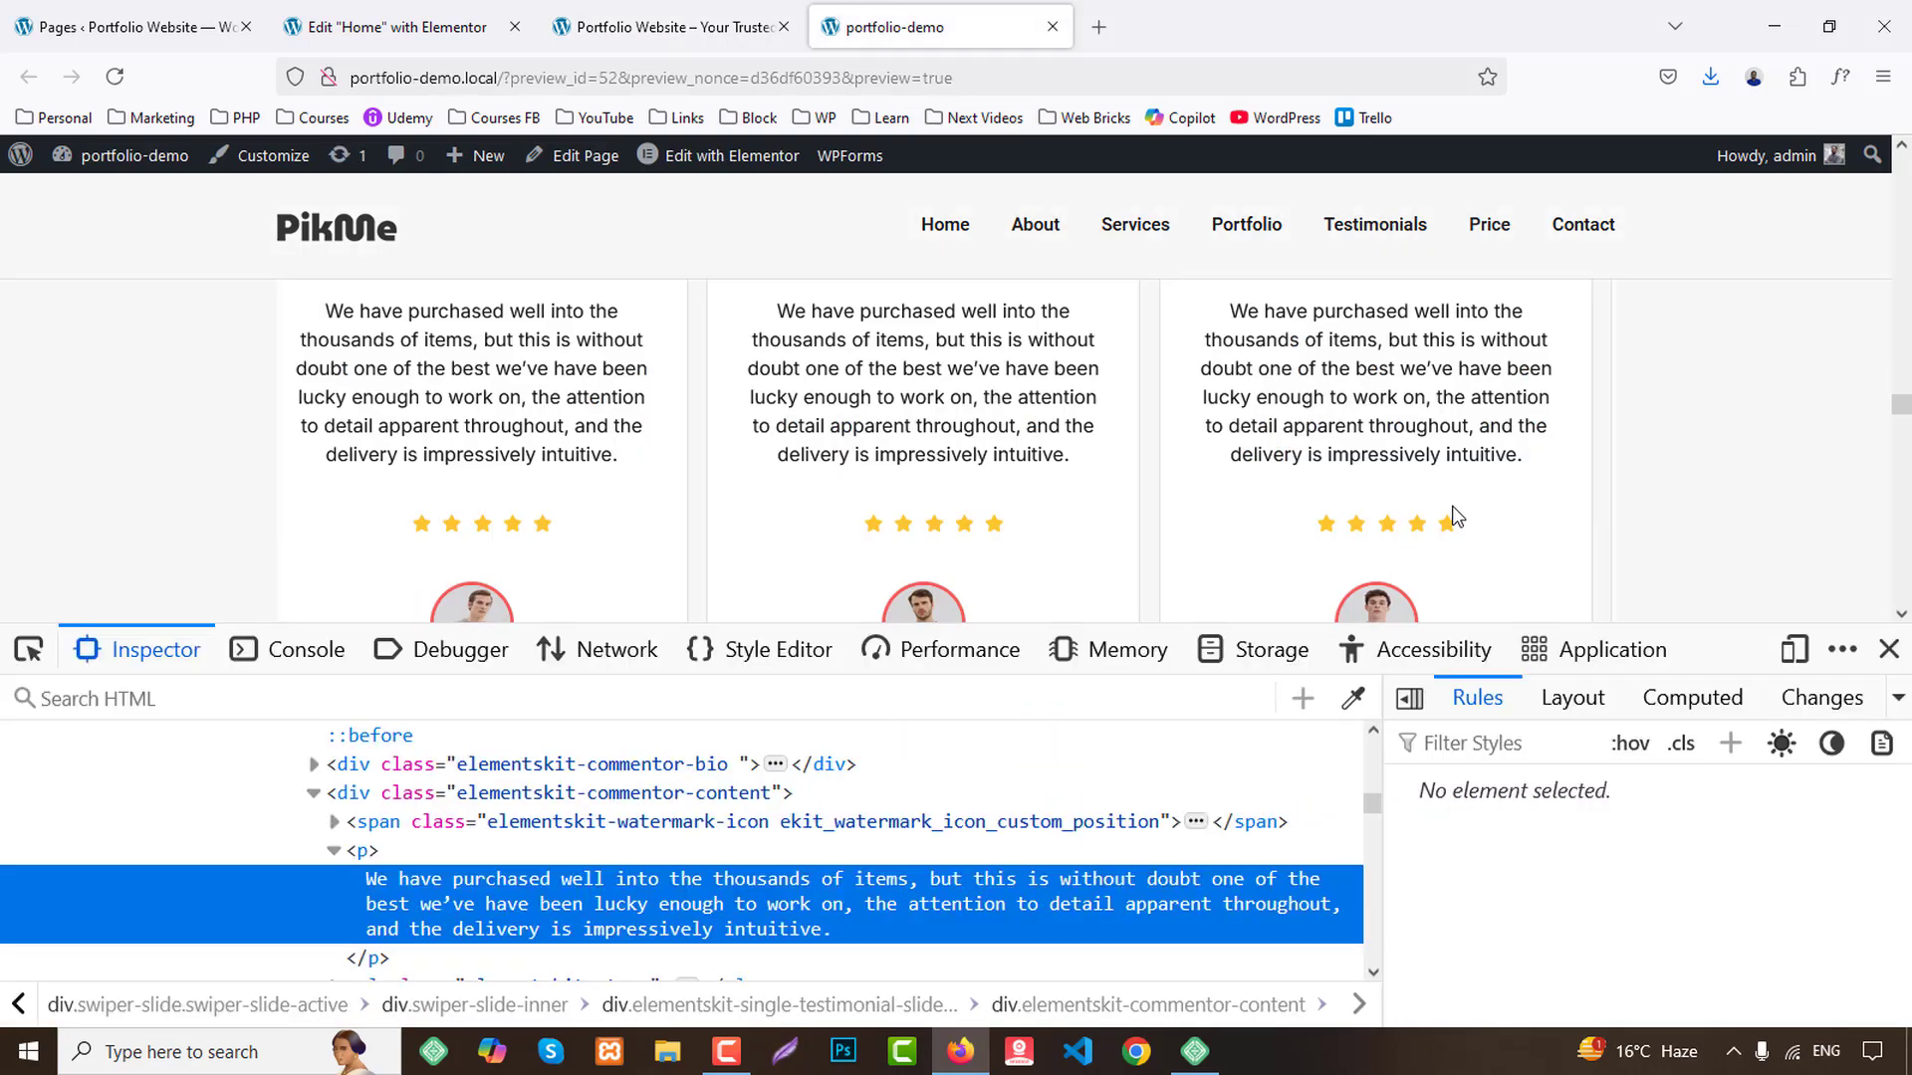
scroll(1453, 518, "down", 1)
left_click(1889, 650)
scroll(1826, 649, "down", 6)
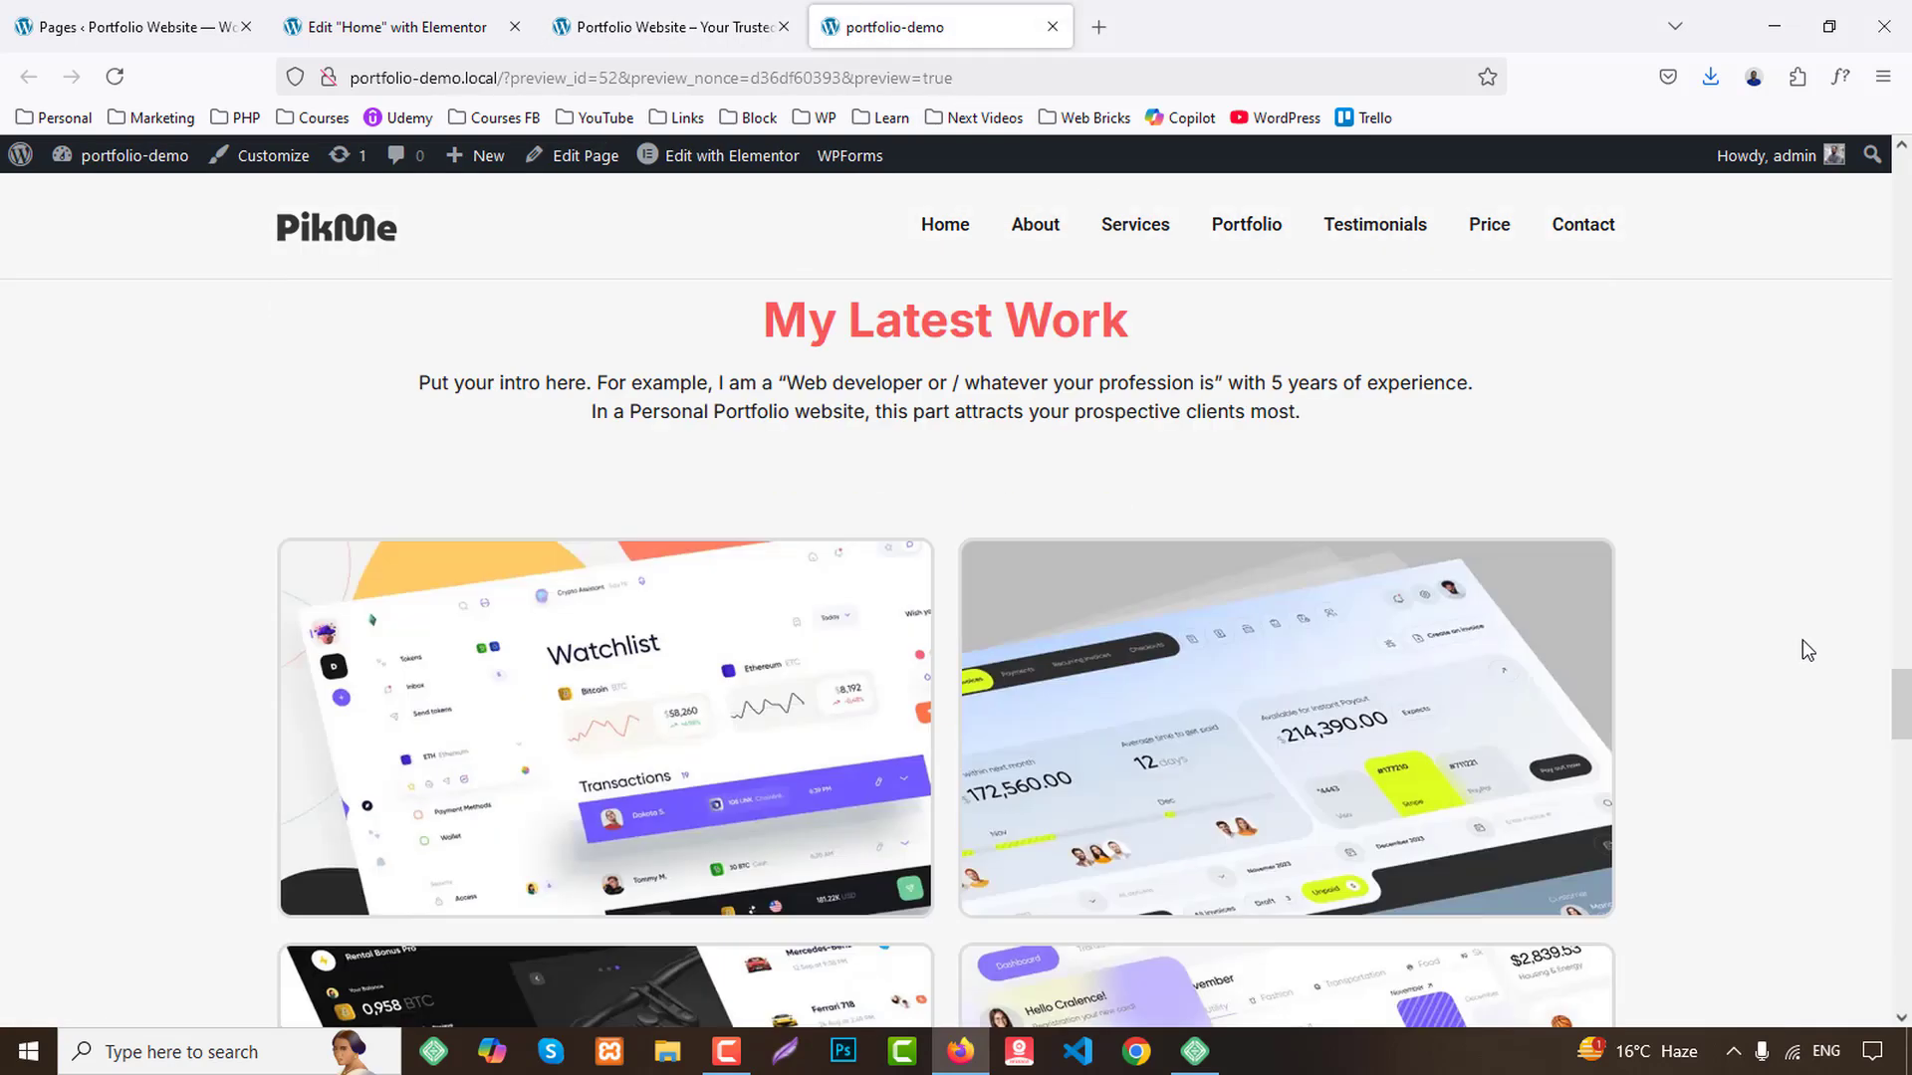
scroll(1253, 619, "up", 5)
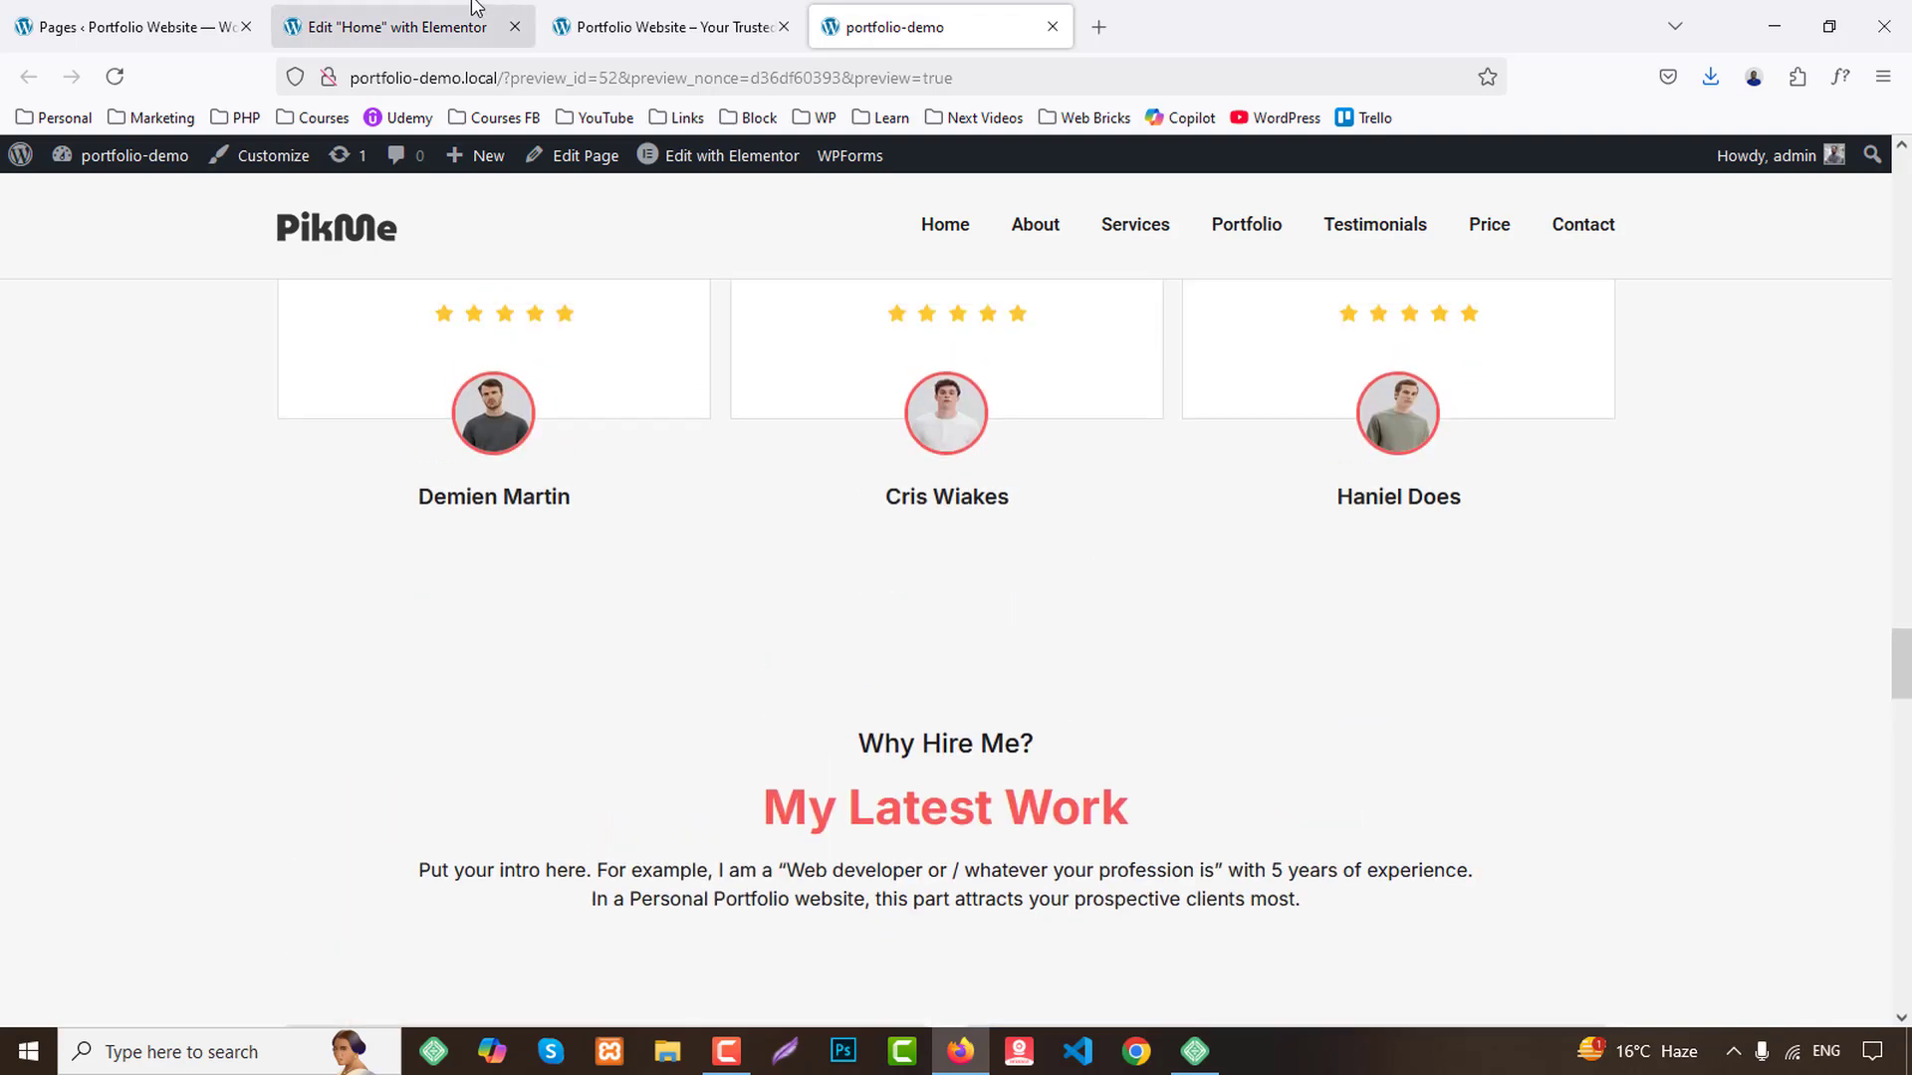
Duplicate the entire testimonials section container in the Home page editor.
left_click(474, 8)
scroll(1307, 508, "up", 5)
scroll(1225, 503, "down", 4)
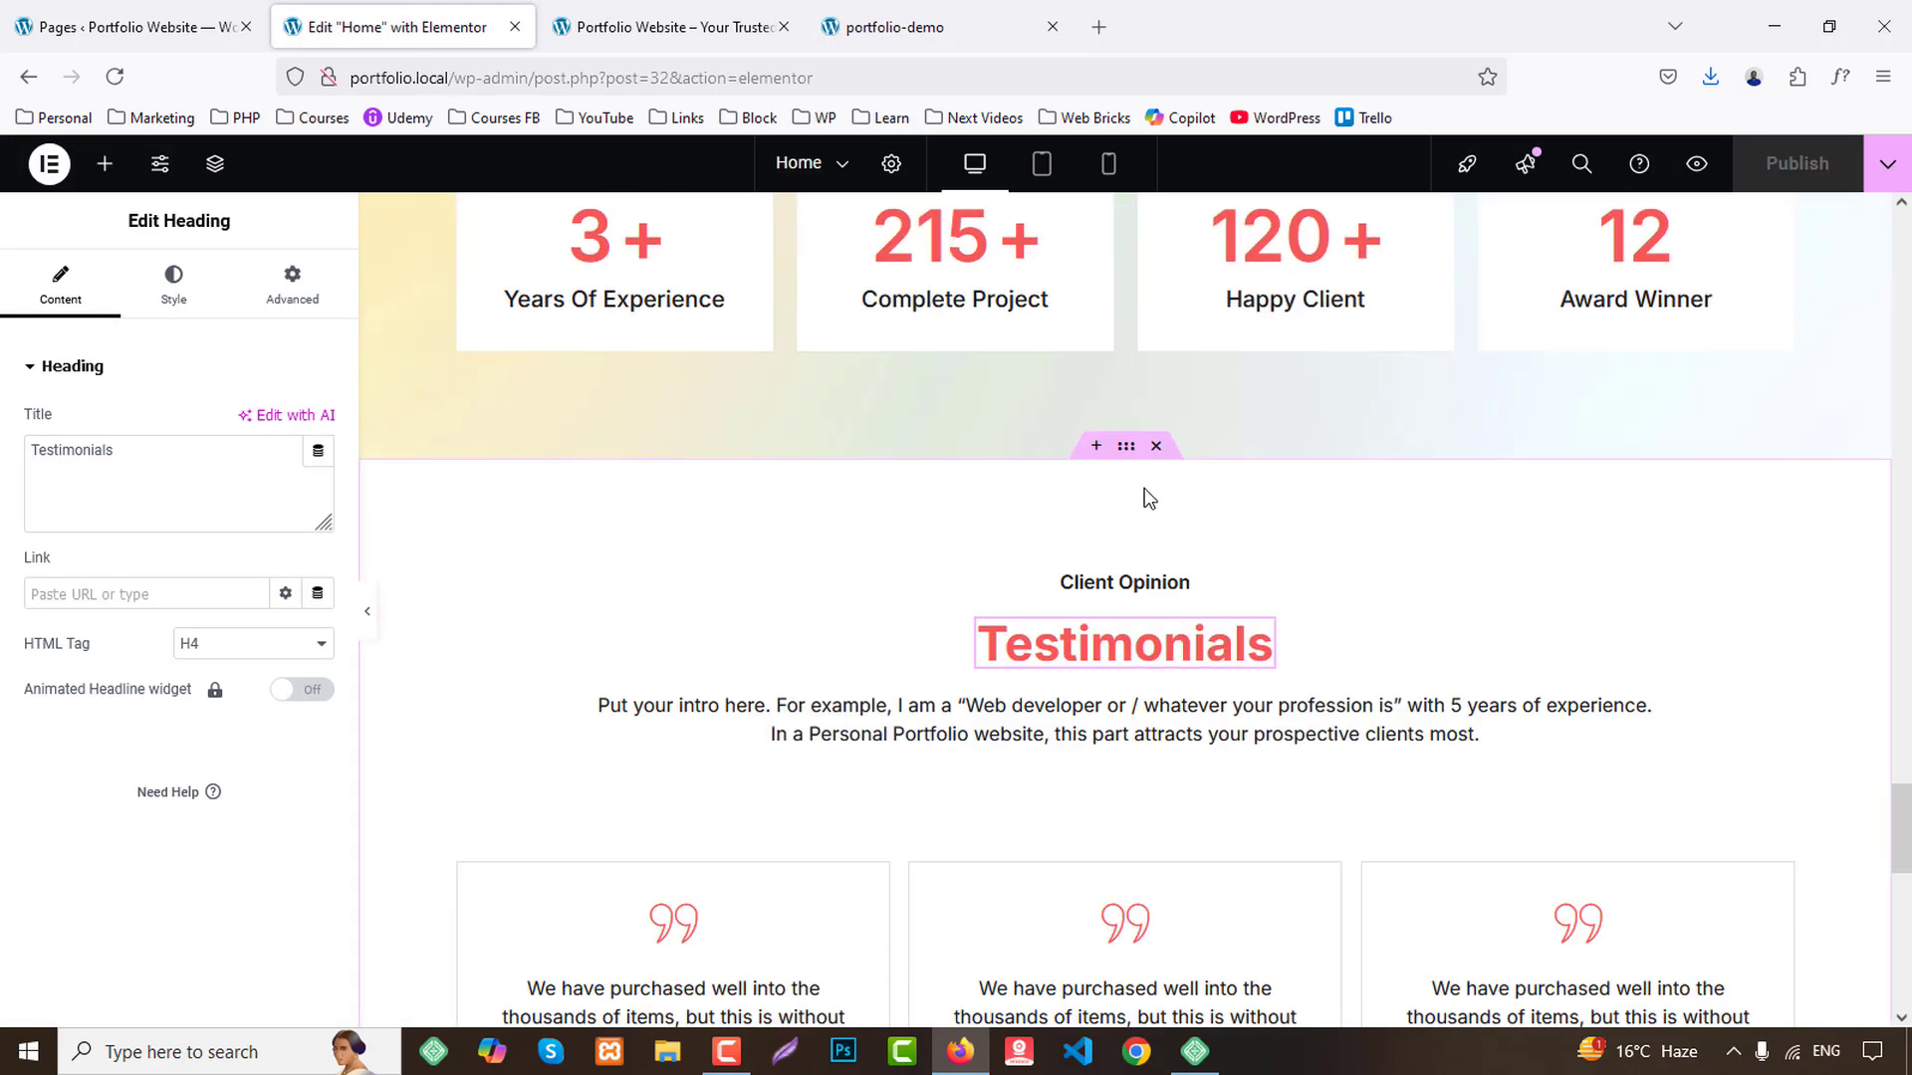
right_click(1126, 446)
left_click(1174, 530)
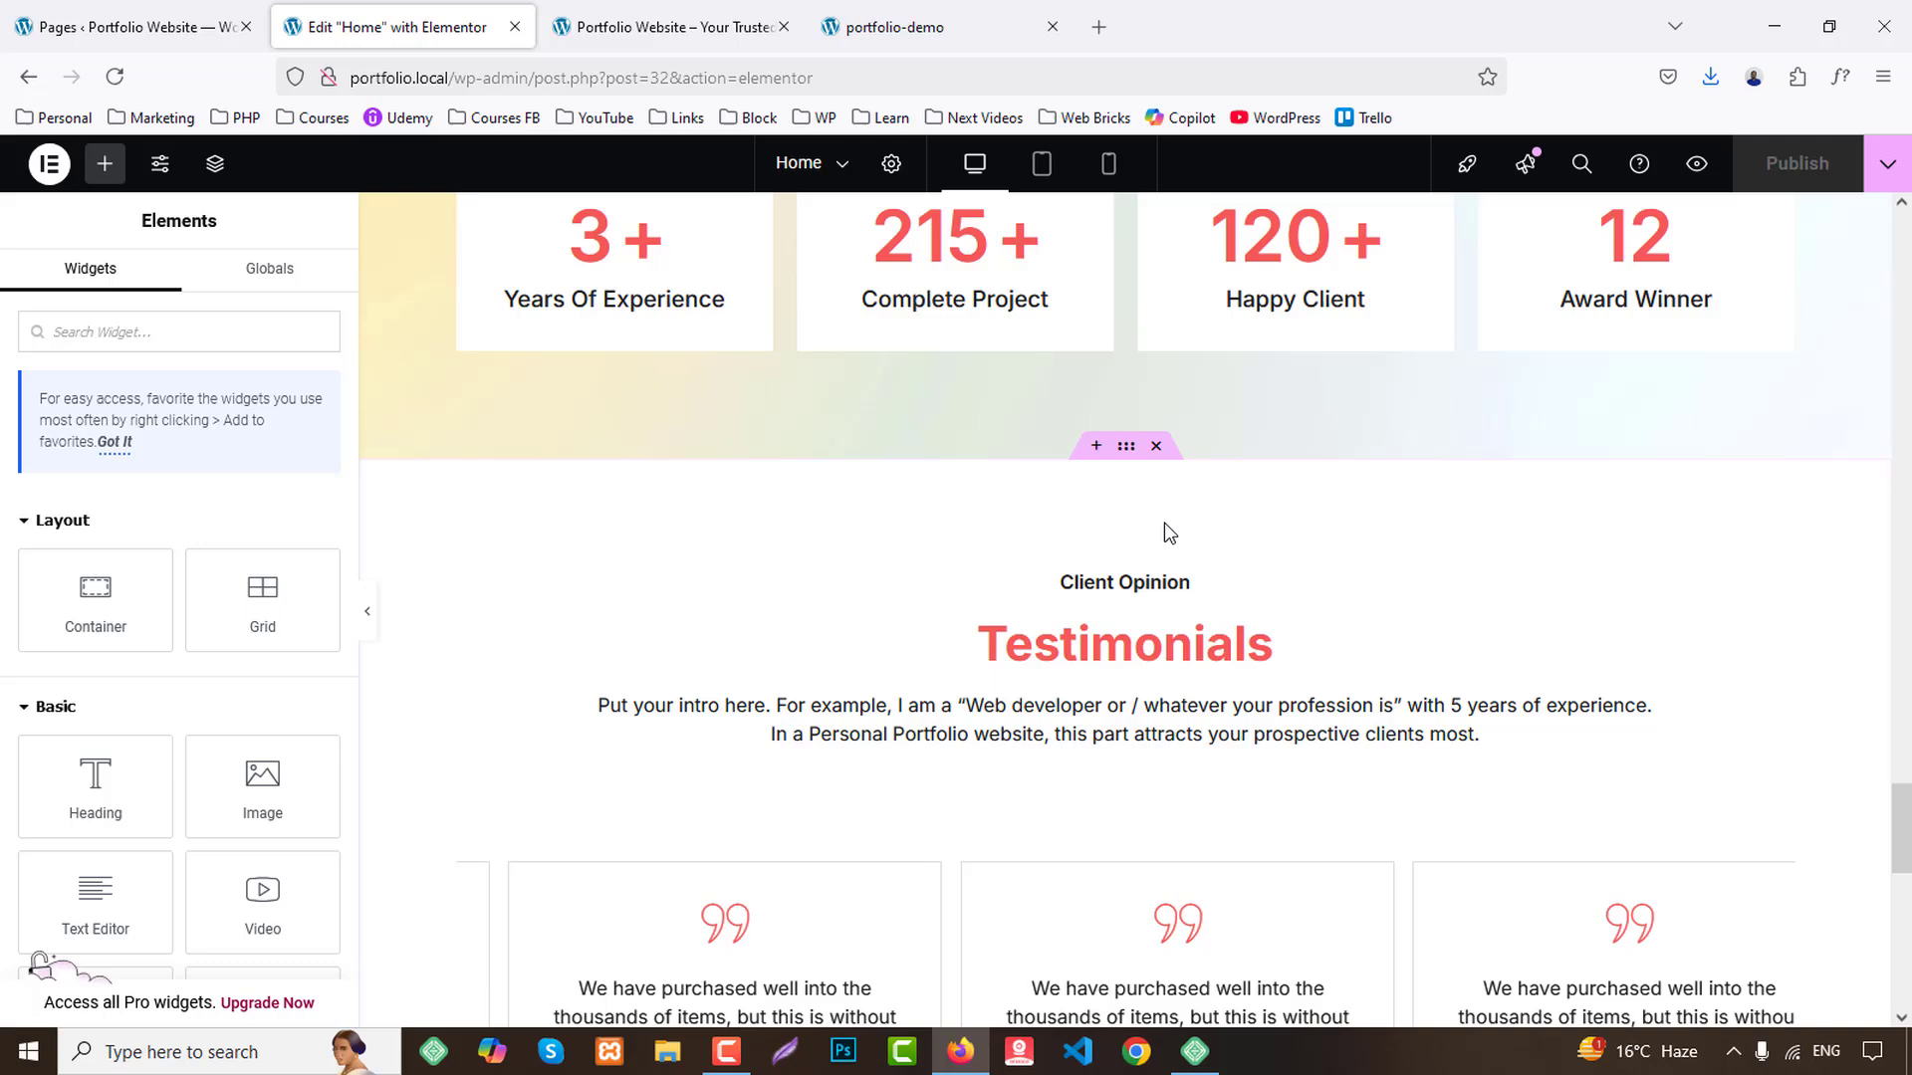
right_click(1128, 453)
left_click(1188, 443)
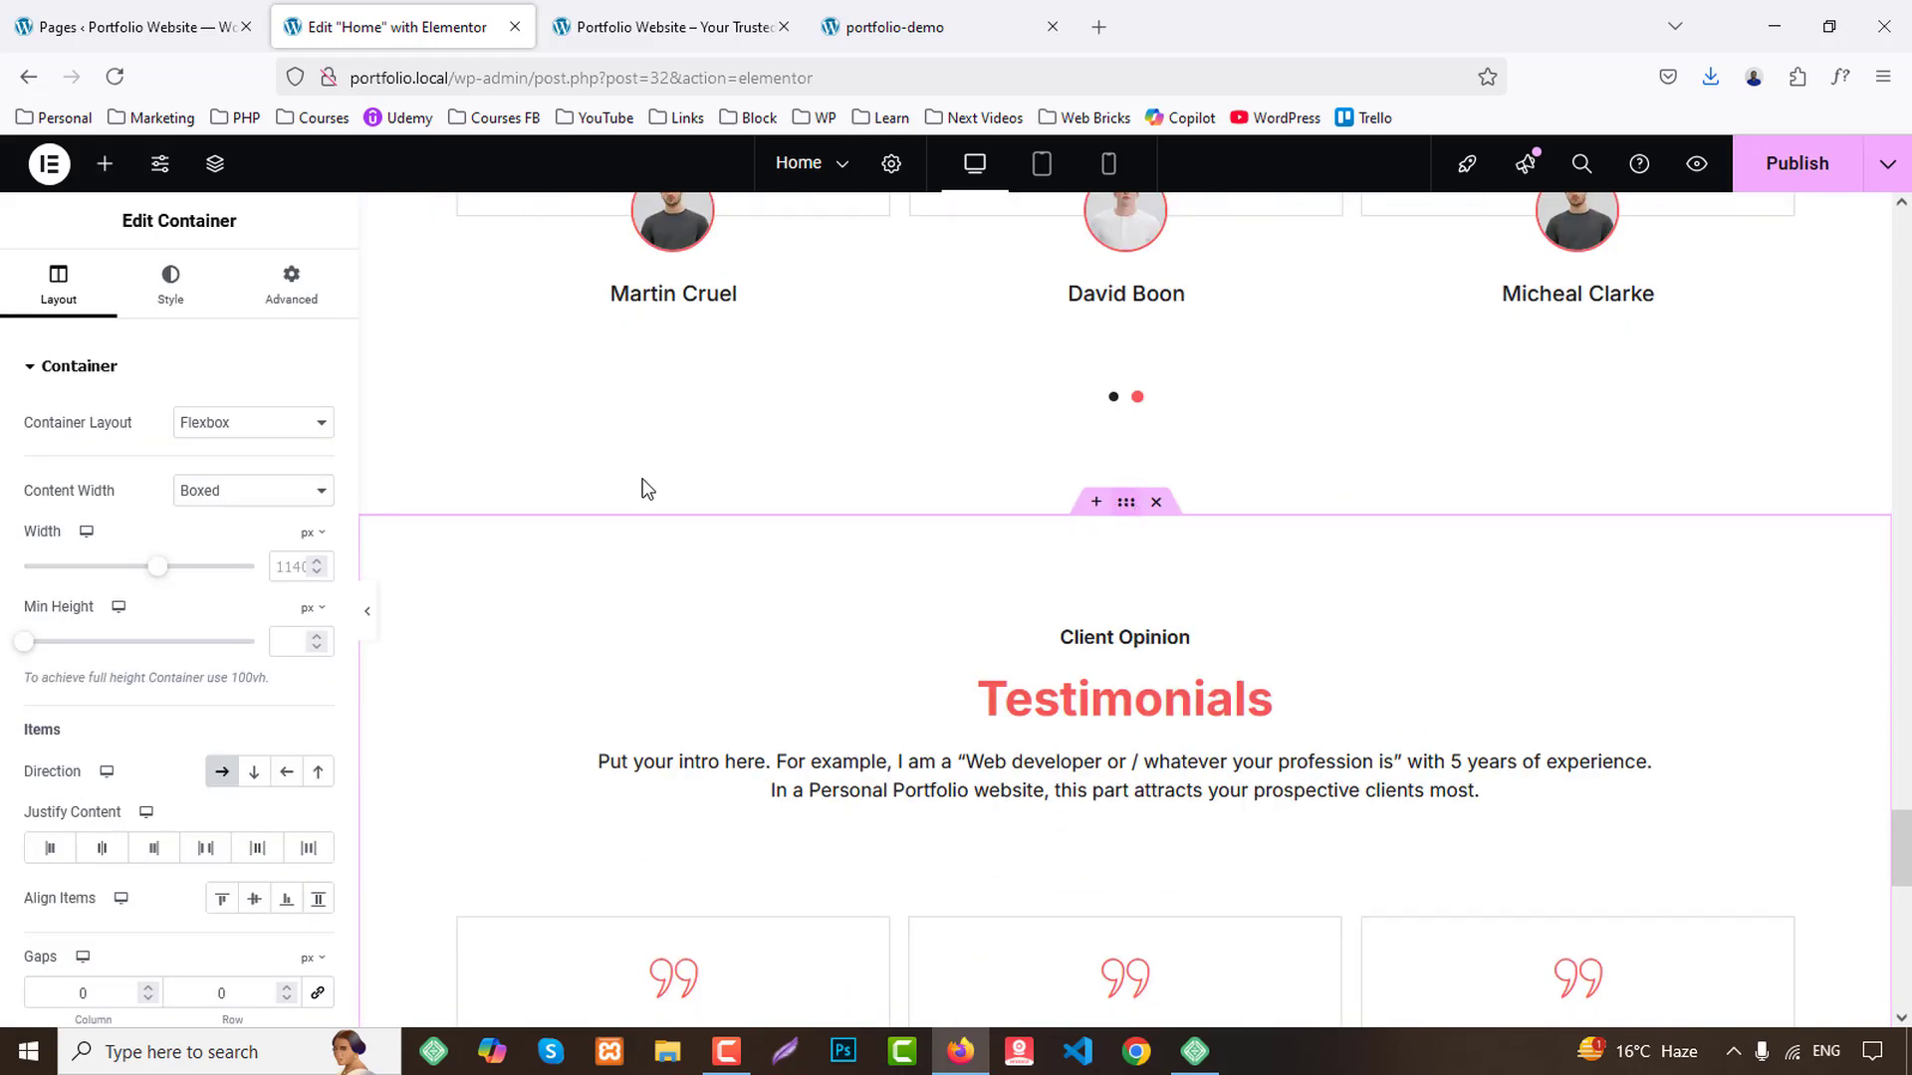
Give the duplicated section container a classic background with the color #F1F1F1.
left_click(171, 279)
left_click(222, 474)
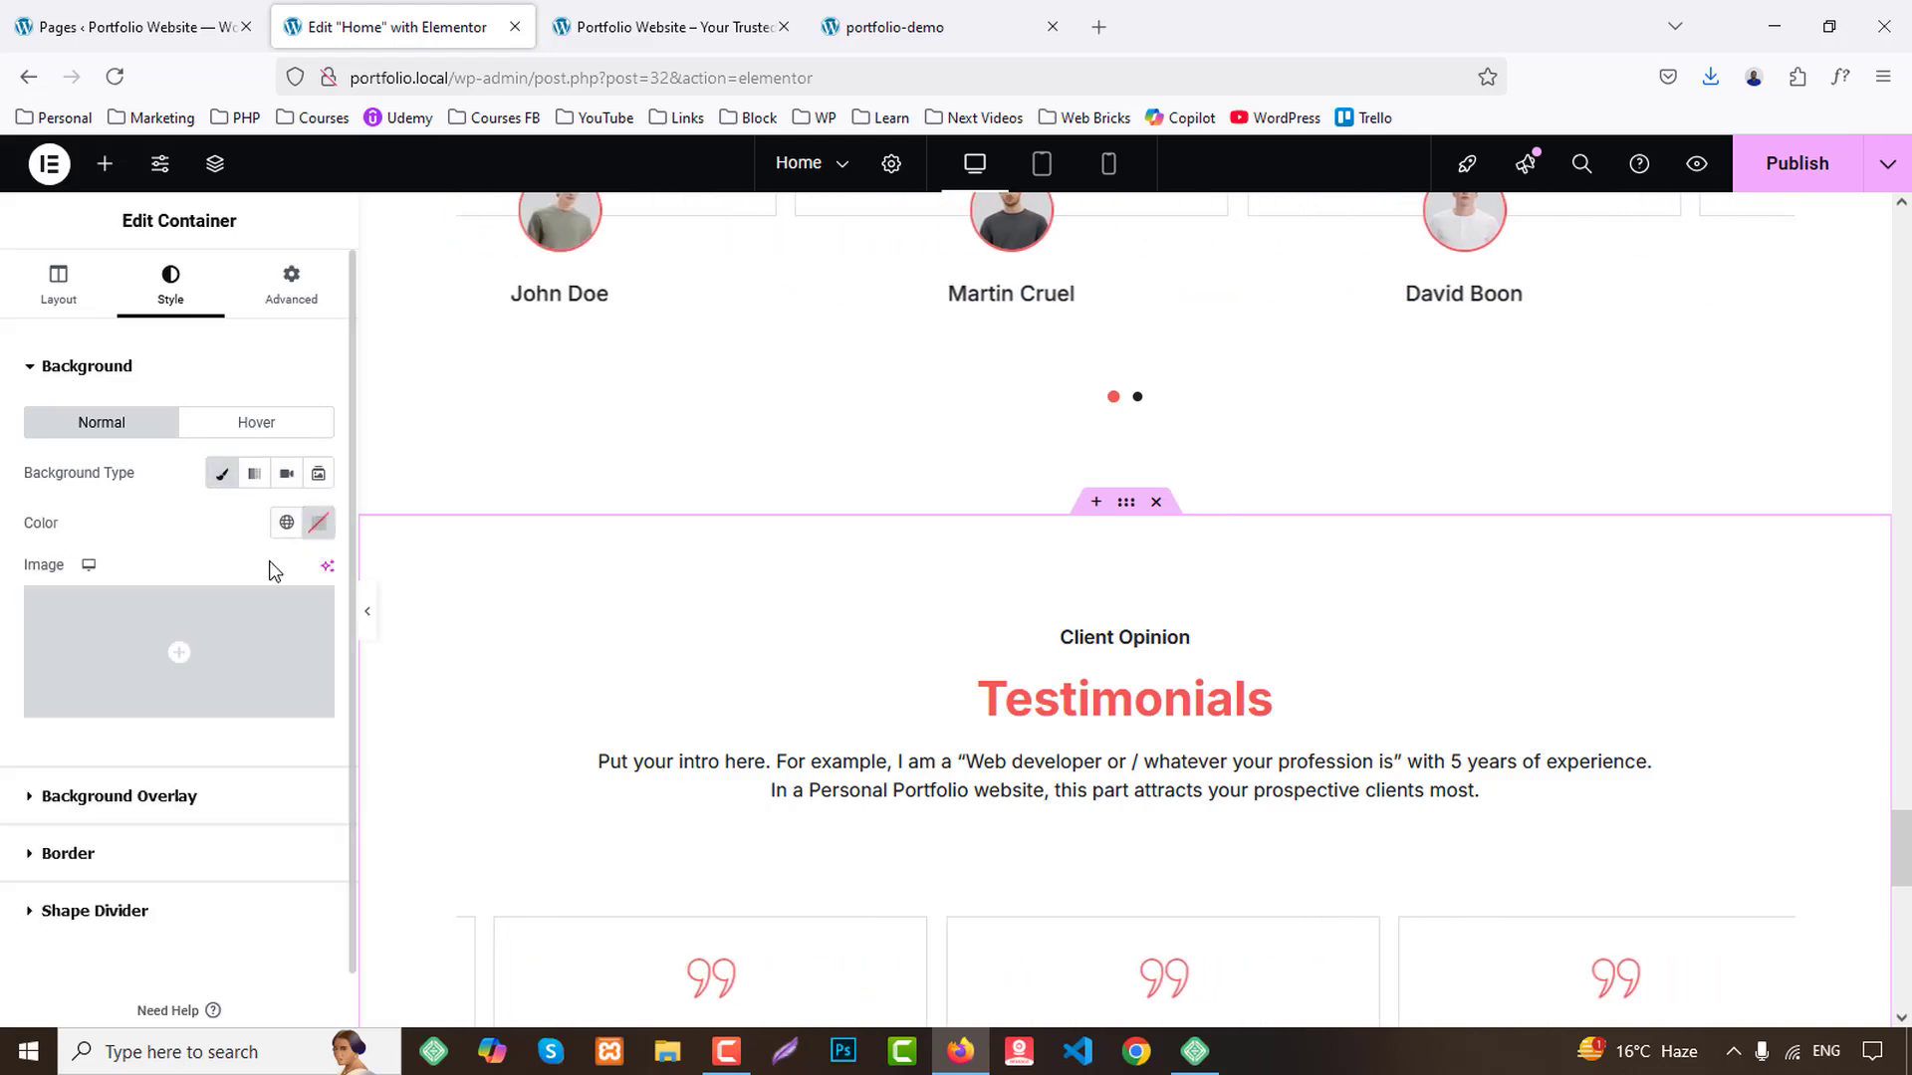
left_click(318, 523)
type("#f")
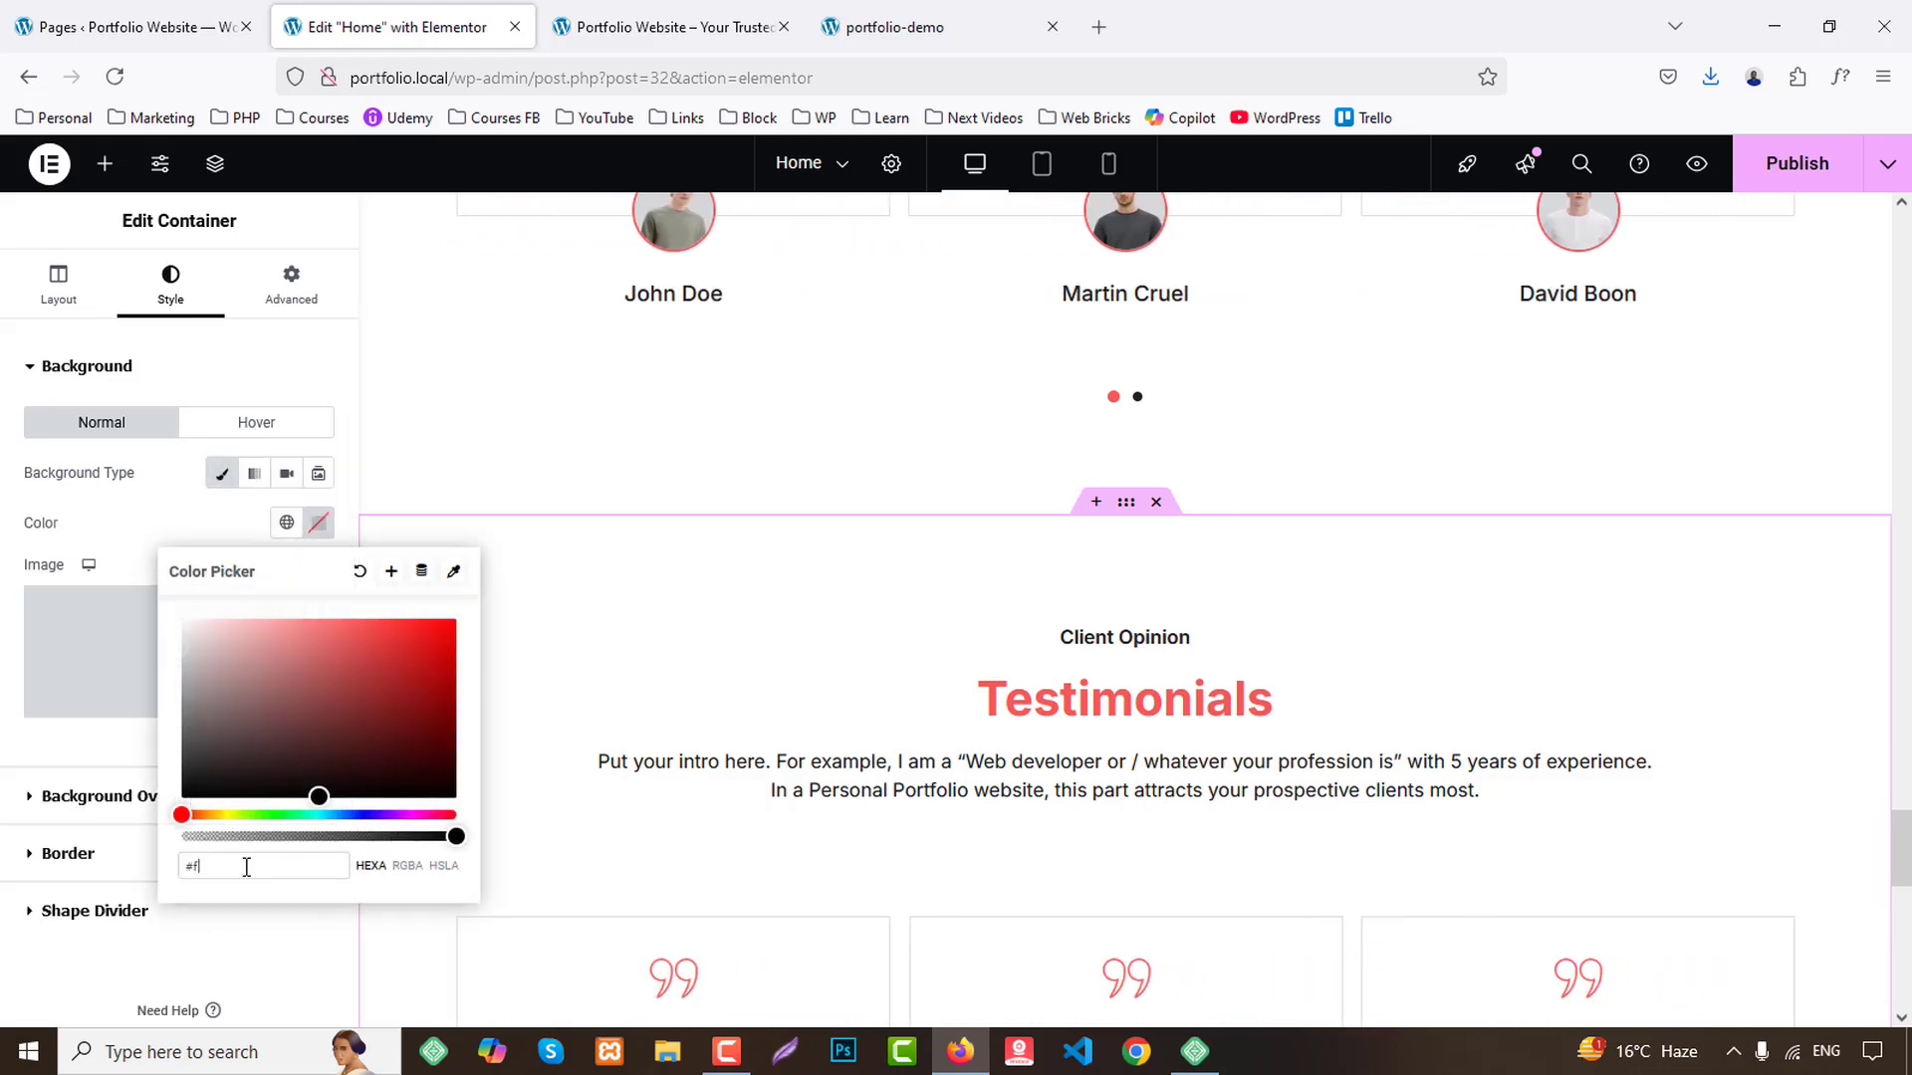
type("1f1f1")
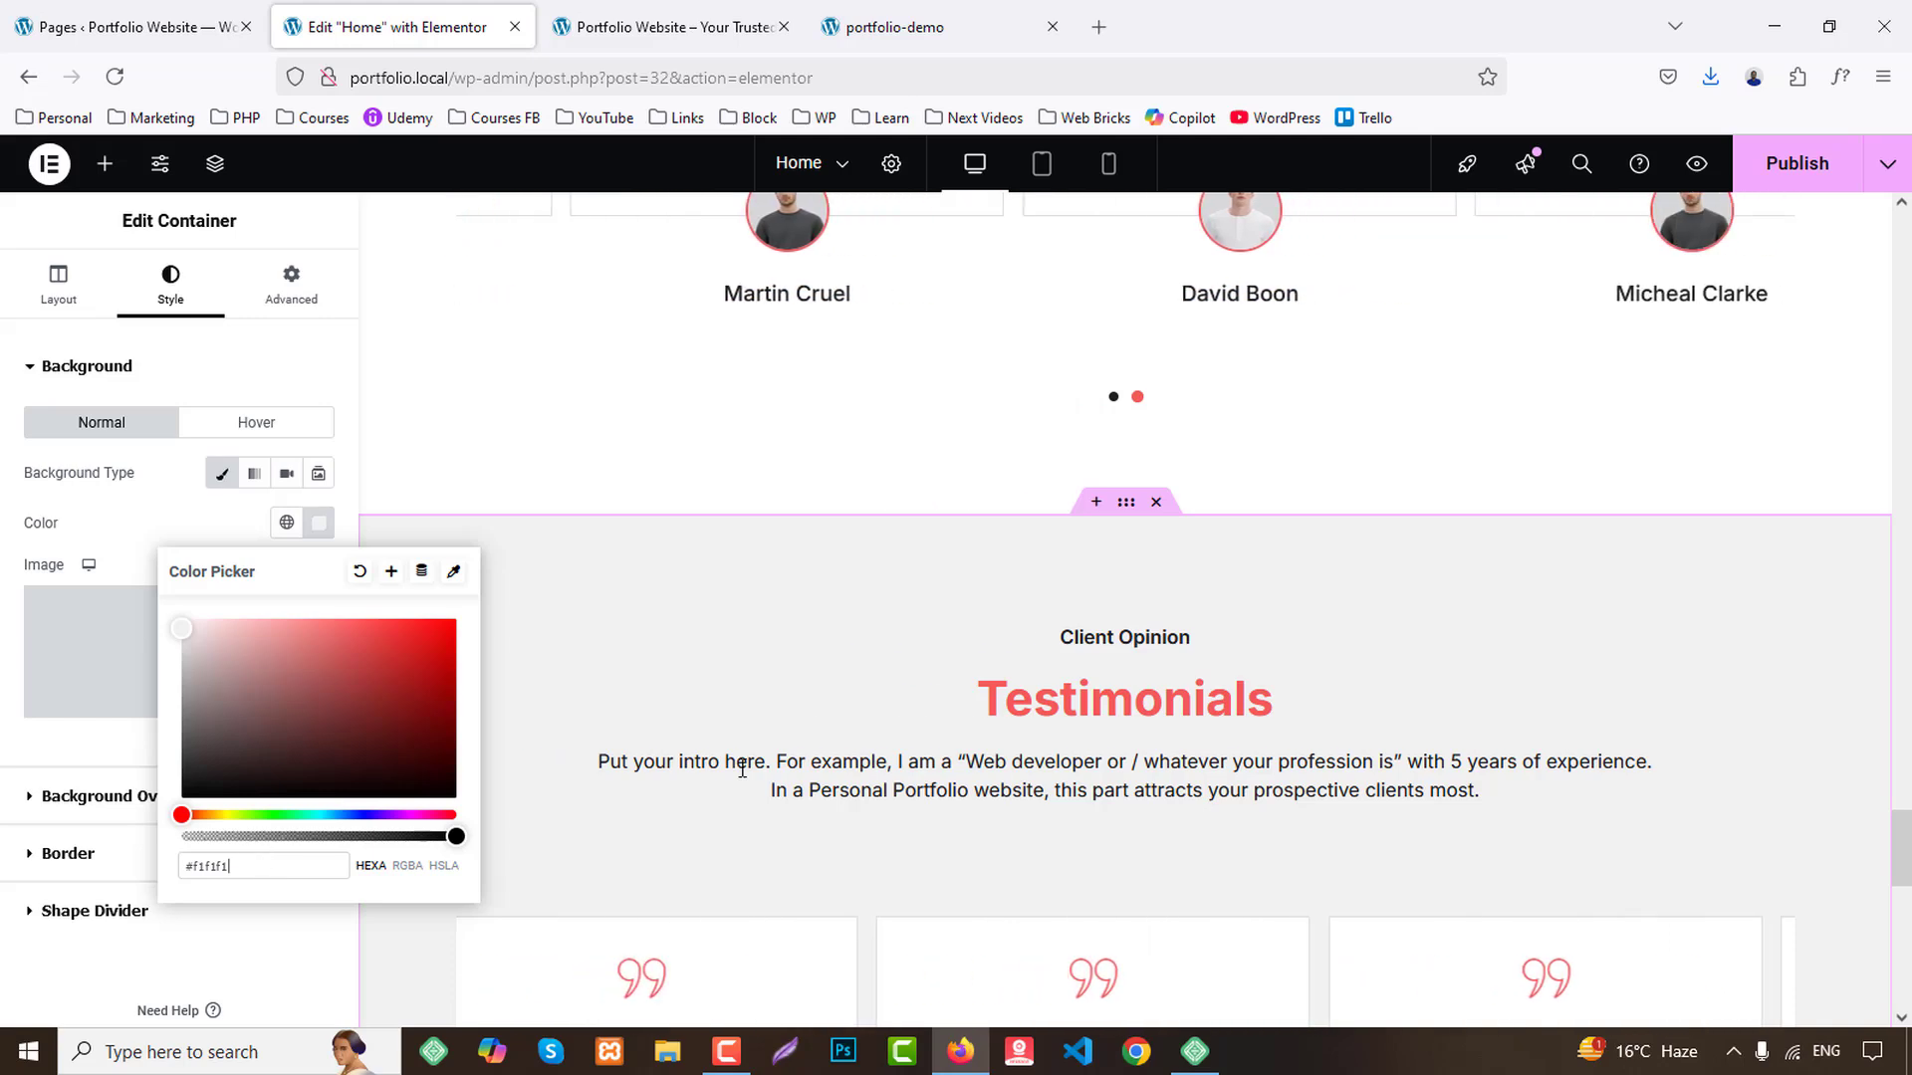
Replace the duplicated section's small heading with "Why Hire Me?", copied from the portfolio-demo page.
left_click(941, 24)
scroll(907, 455, "down", 4)
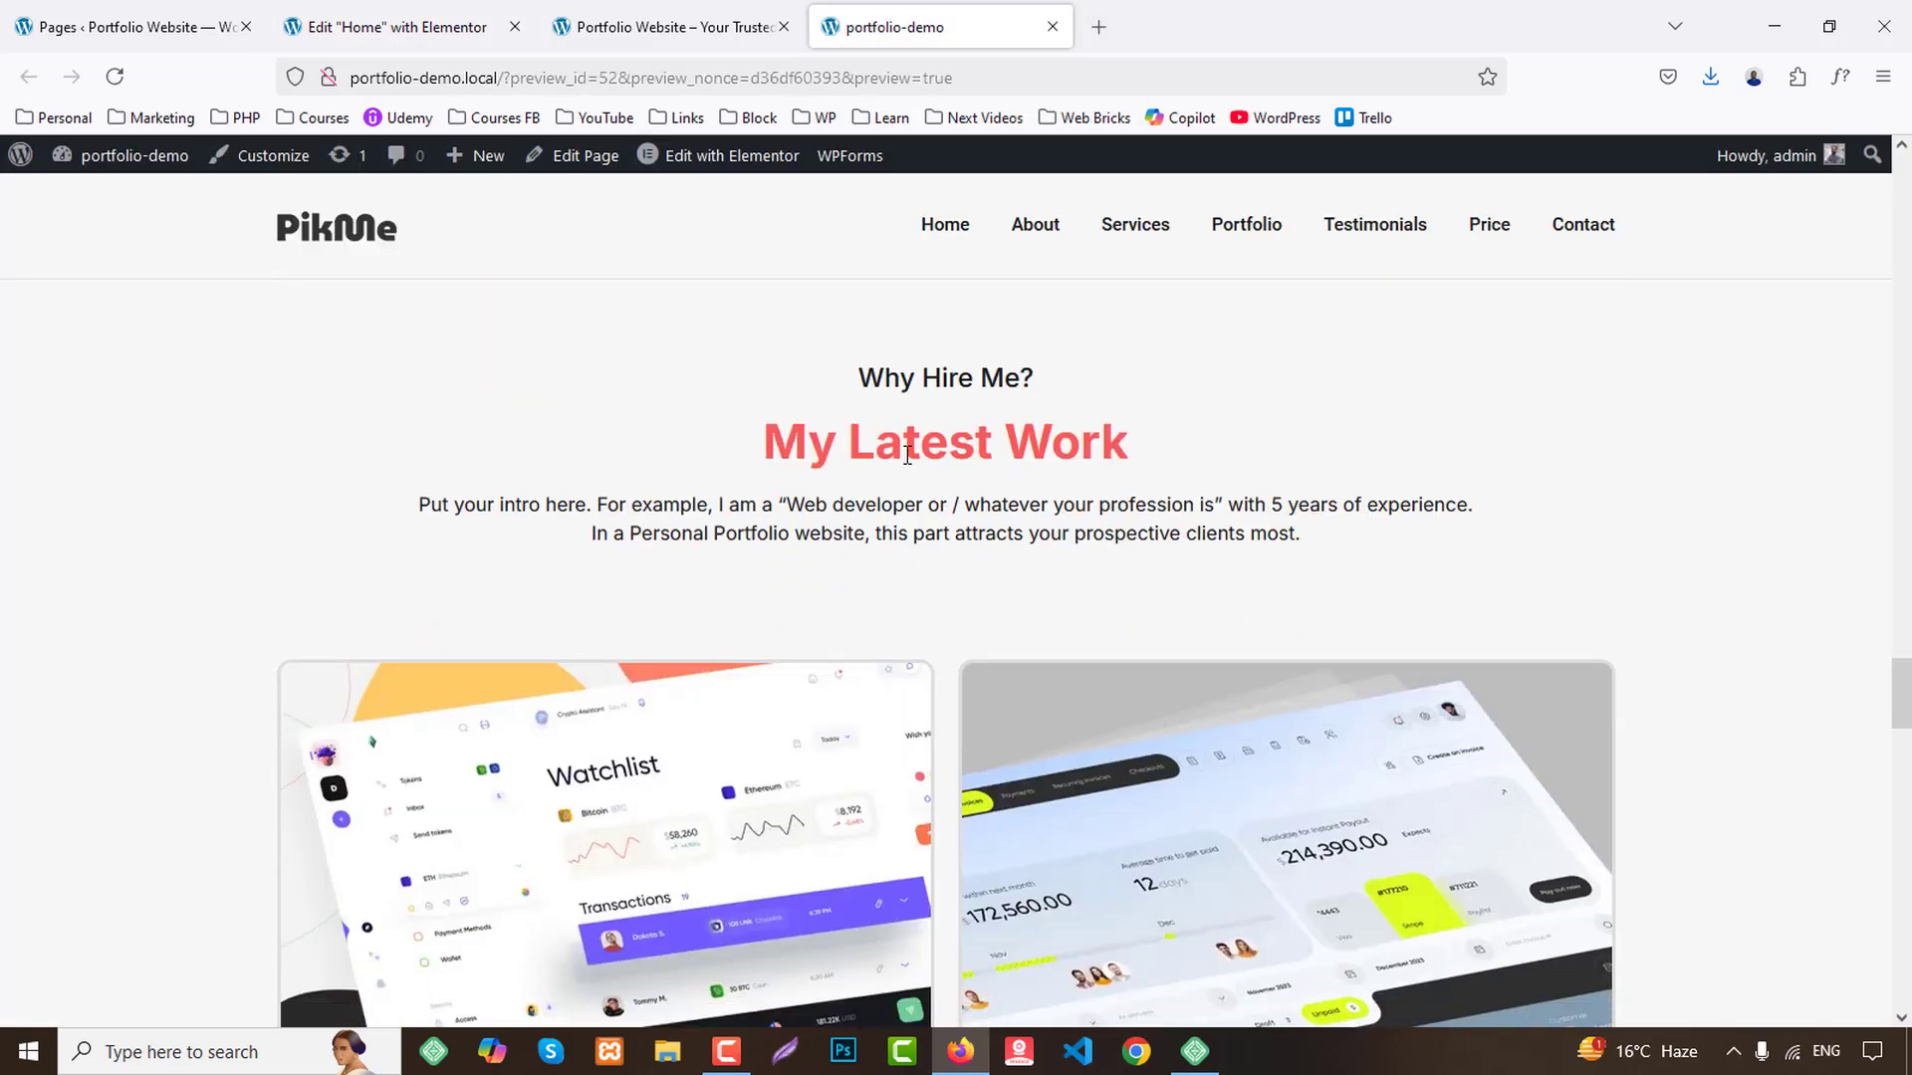
left_click_drag(864, 380, 1031, 376)
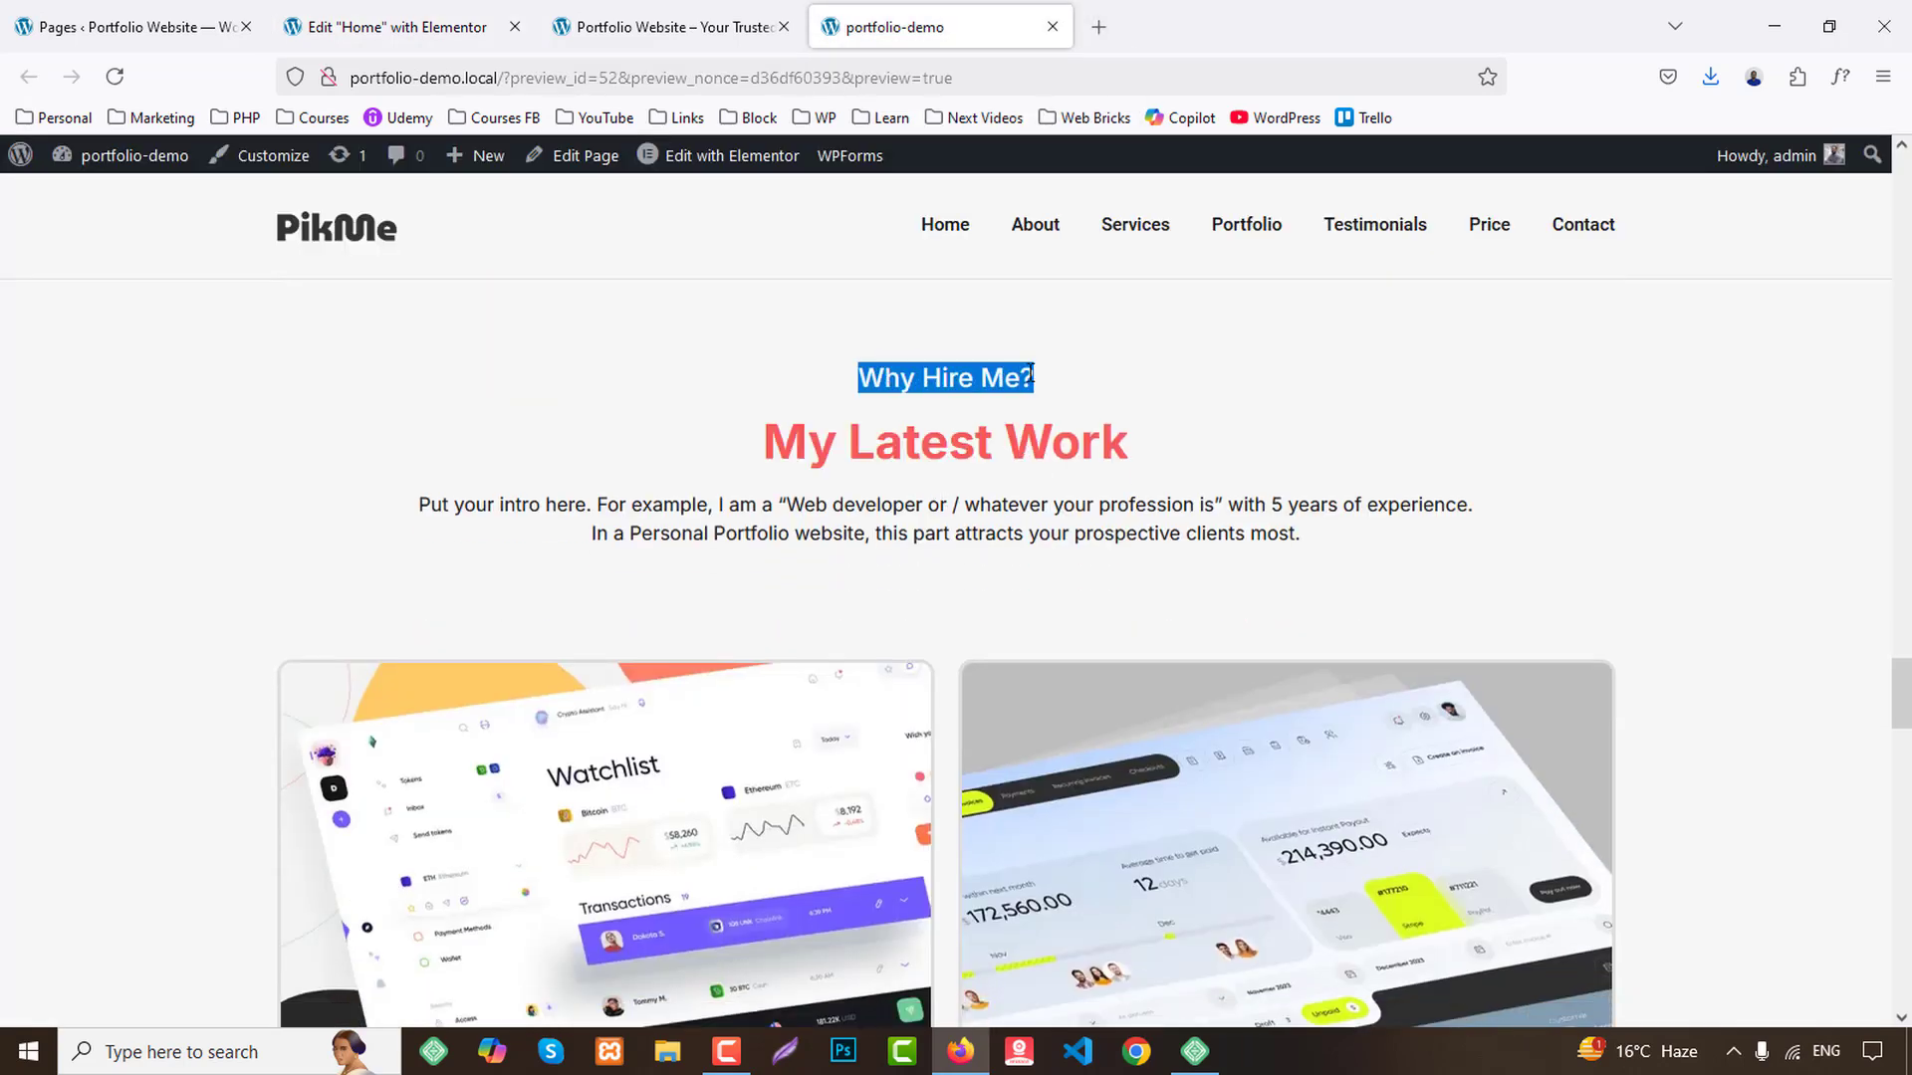
left_click(388, 27)
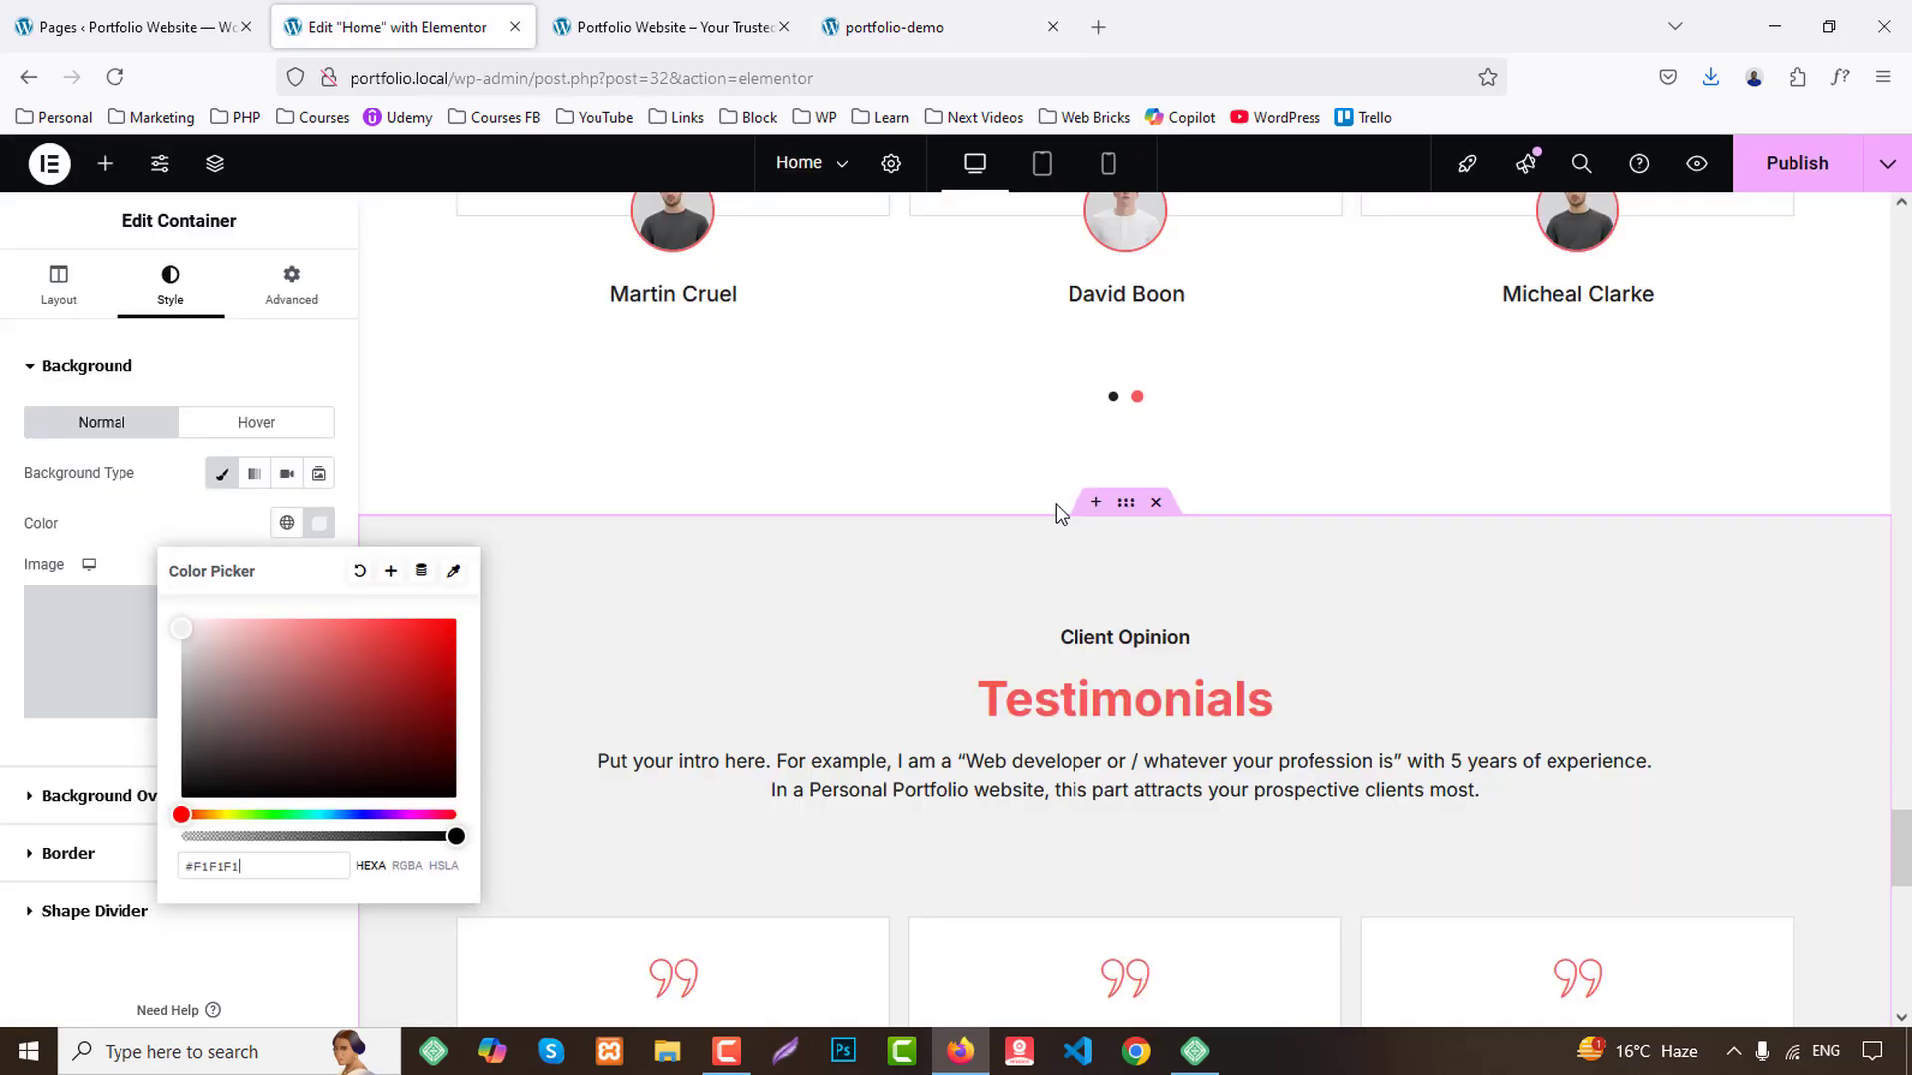
left_click(1100, 642)
left_click(166, 480)
key("ctrl+a")
key("ctrl+v")
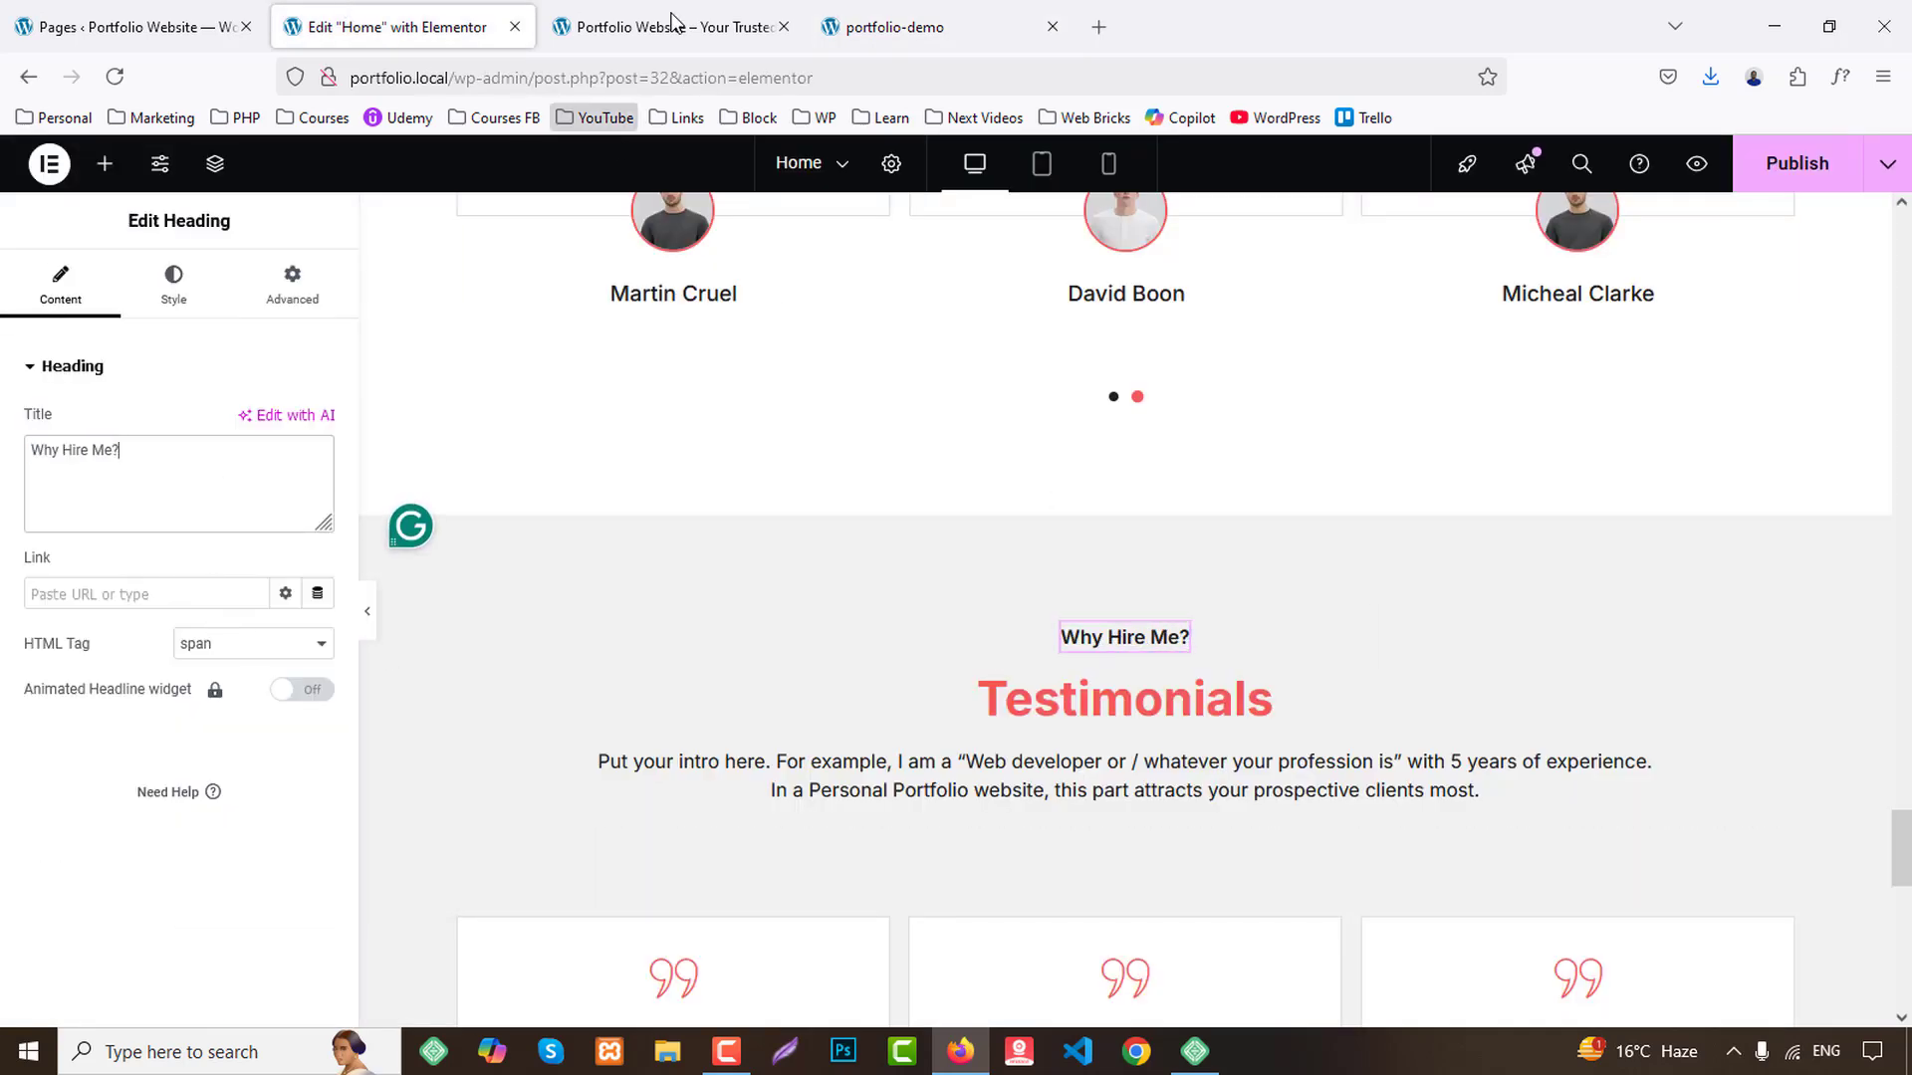
Replace the duplicated section's main title with "My Latest Work", copied from the portfolio-demo page.
left_click(913, 26)
left_click_drag(781, 442, 1126, 445)
left_click(388, 27)
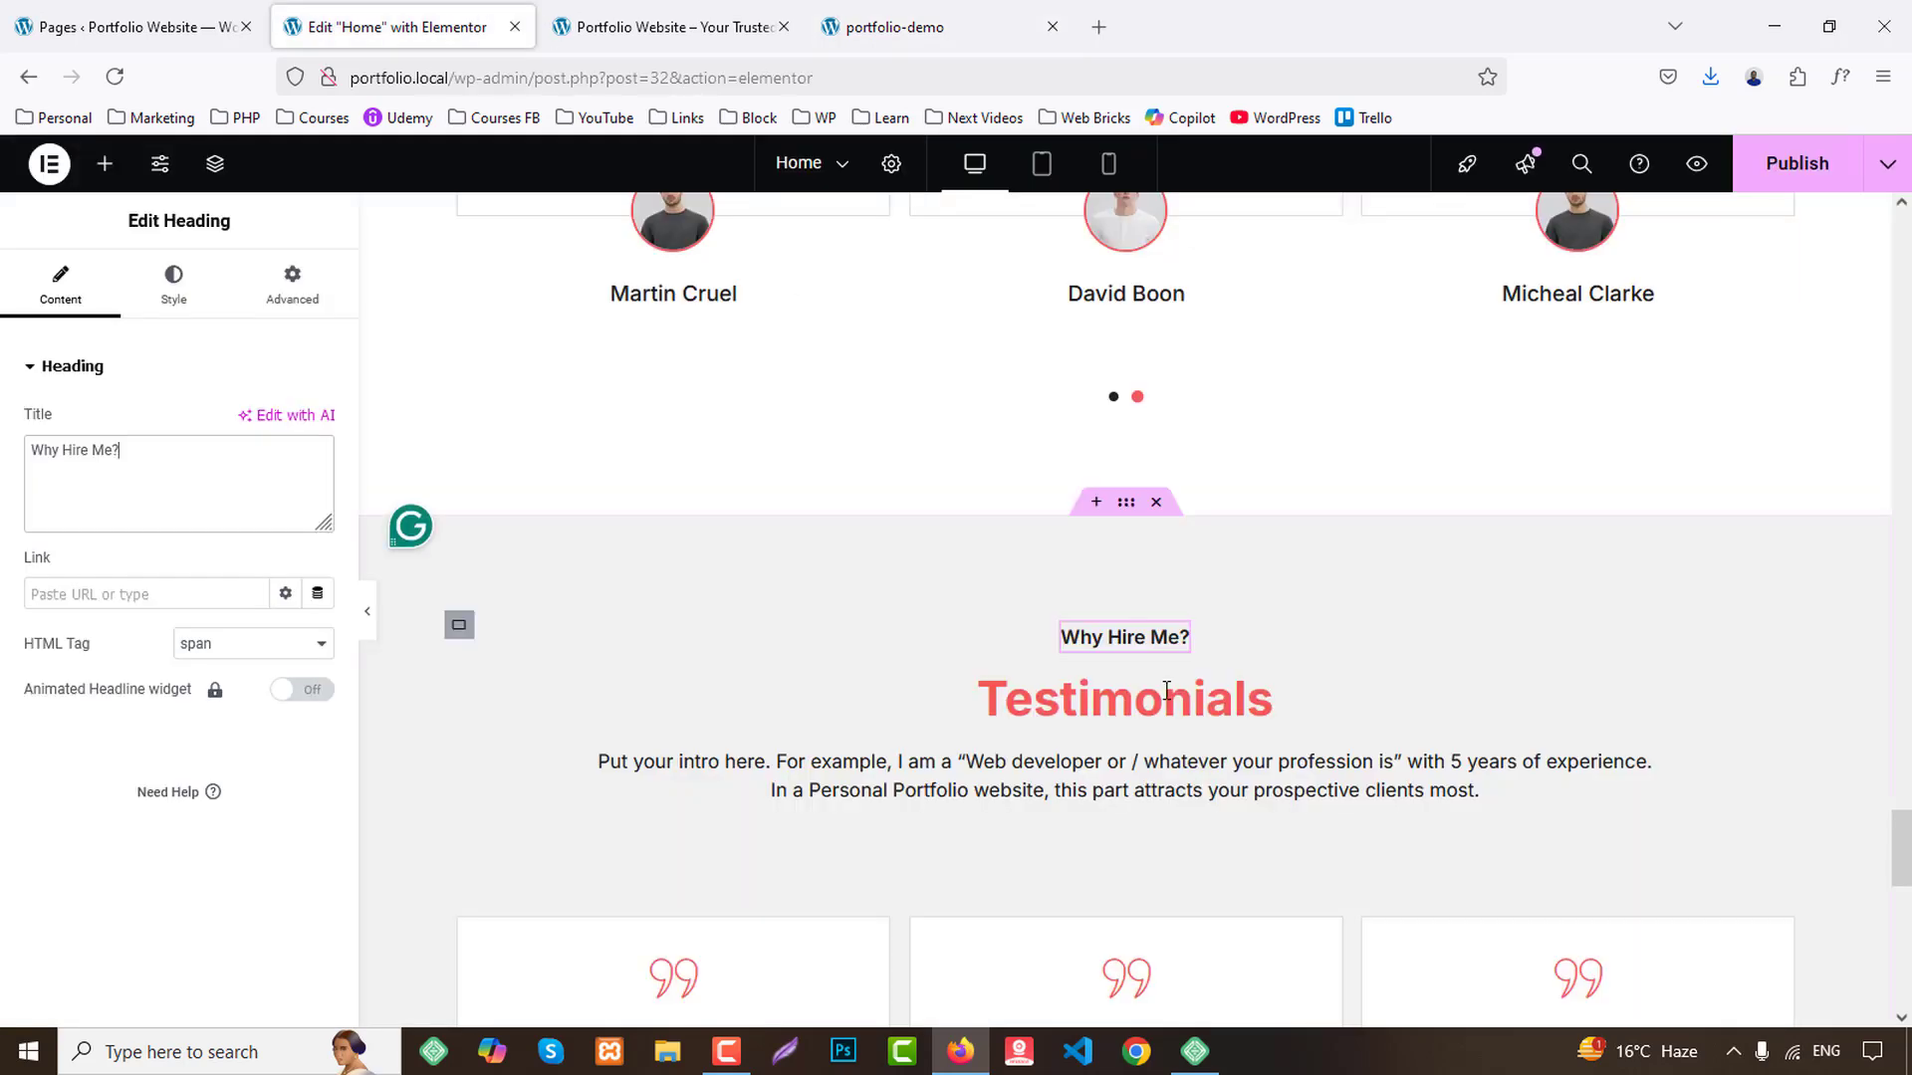
left_click(1171, 695)
key("ctrl+a")
key("ctrl+v")
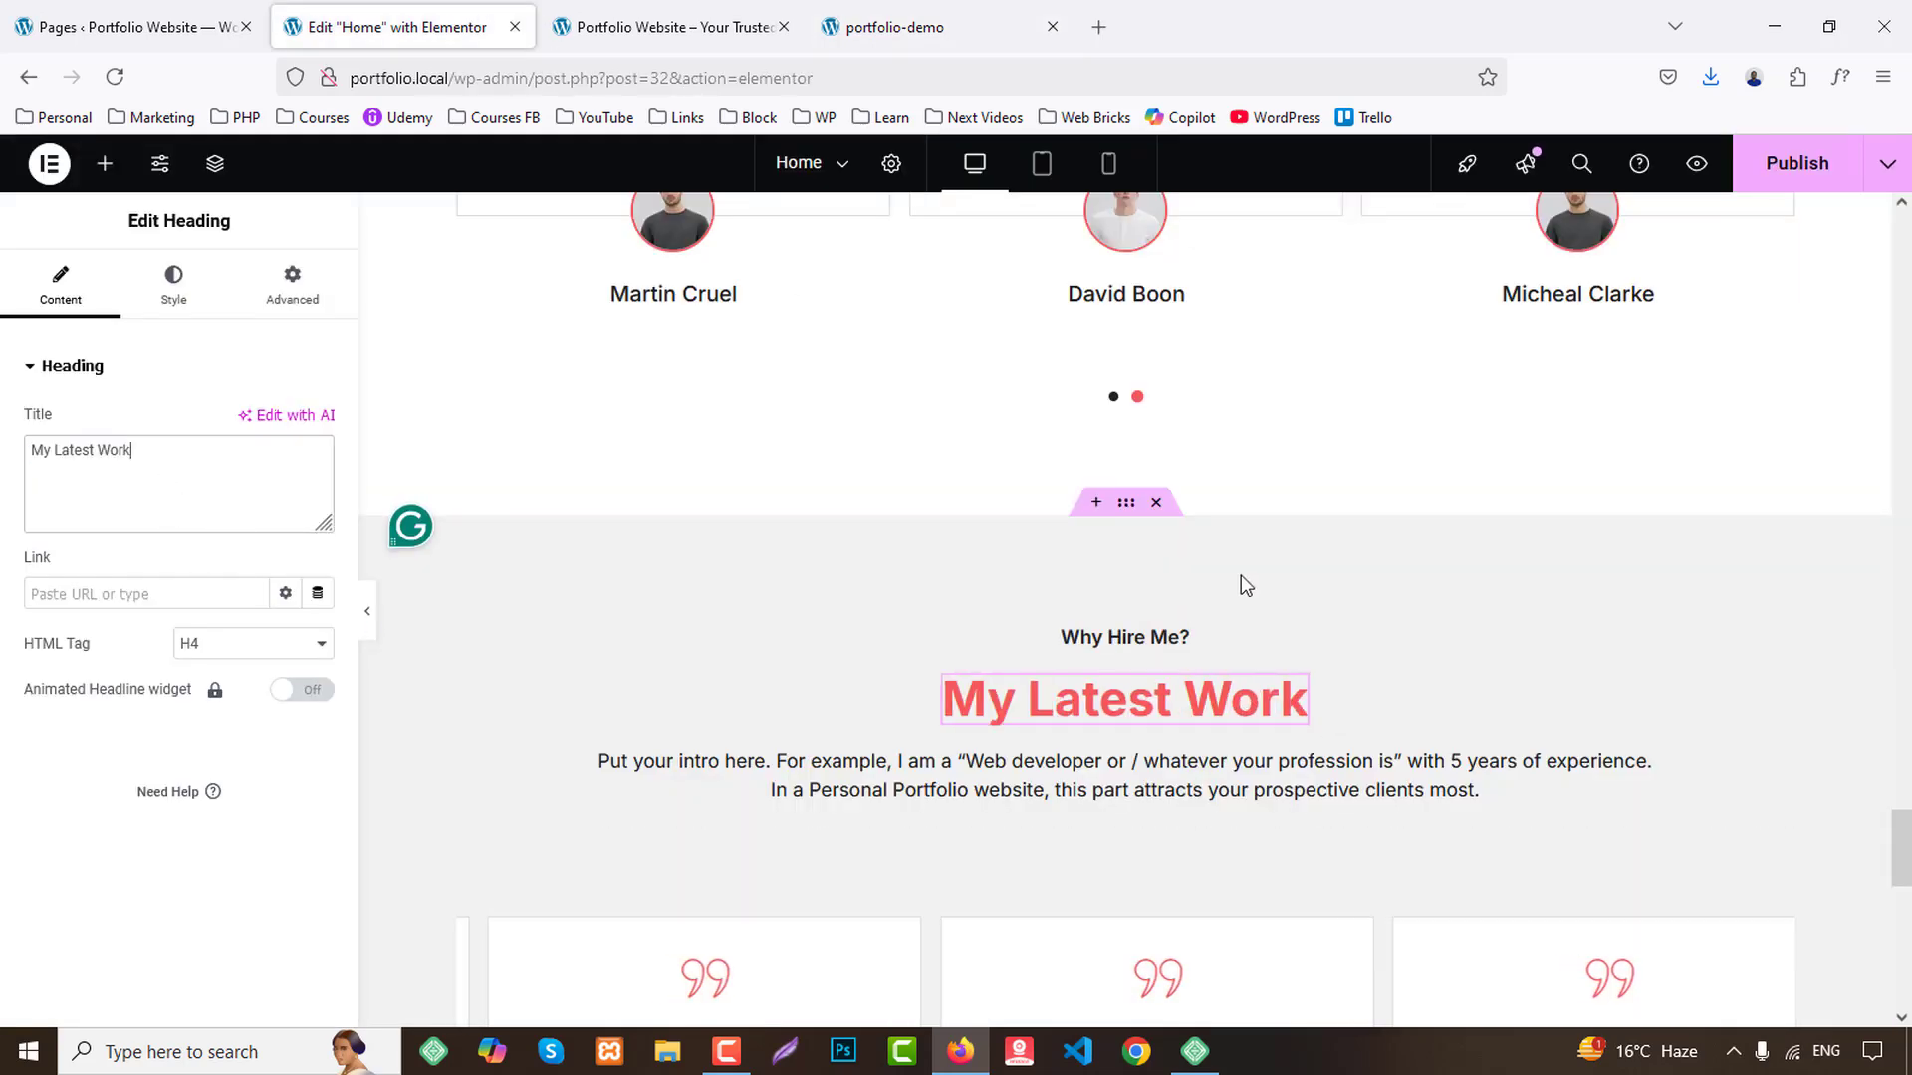
Delete the testimonial carousel from the My Latest Work section and duplicate the emptied inner container.
scroll(1240, 575, "down", 4)
right_click(882, 655)
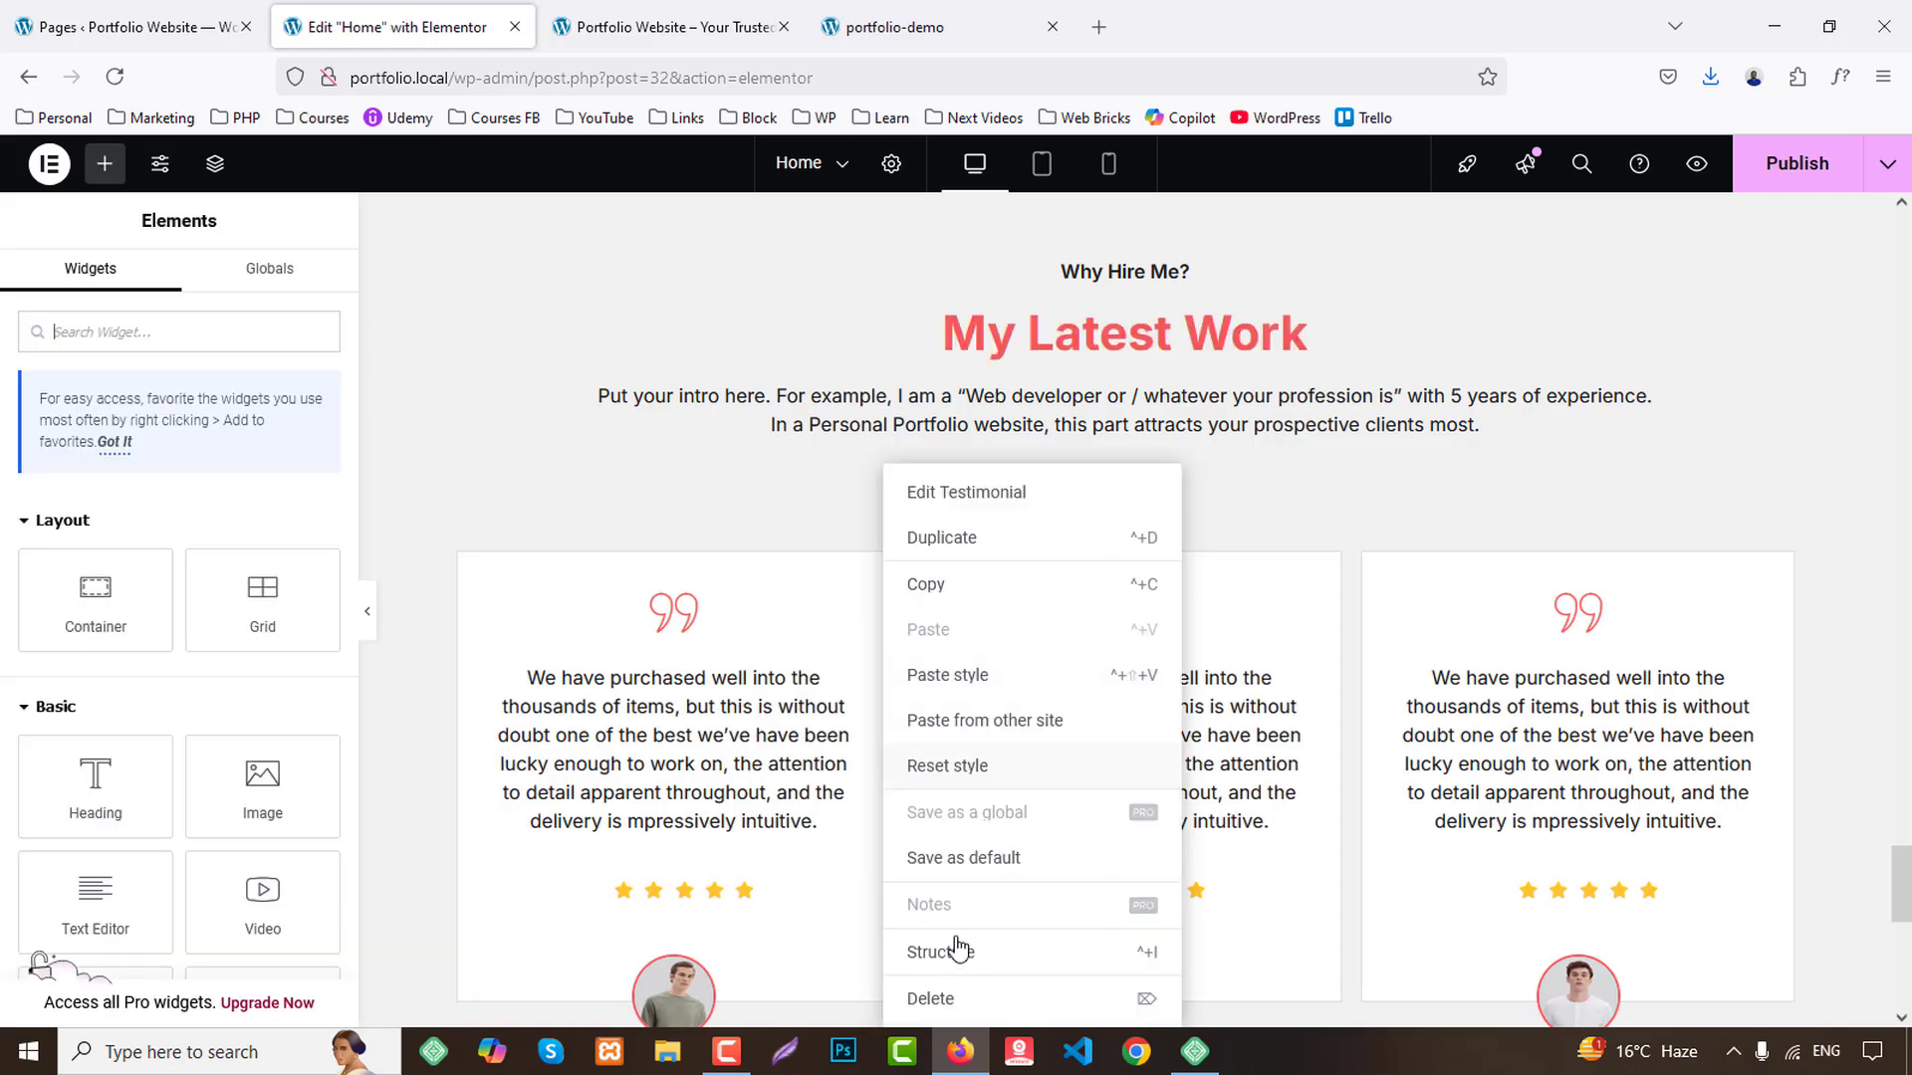
left_click(954, 998)
right_click(458, 558)
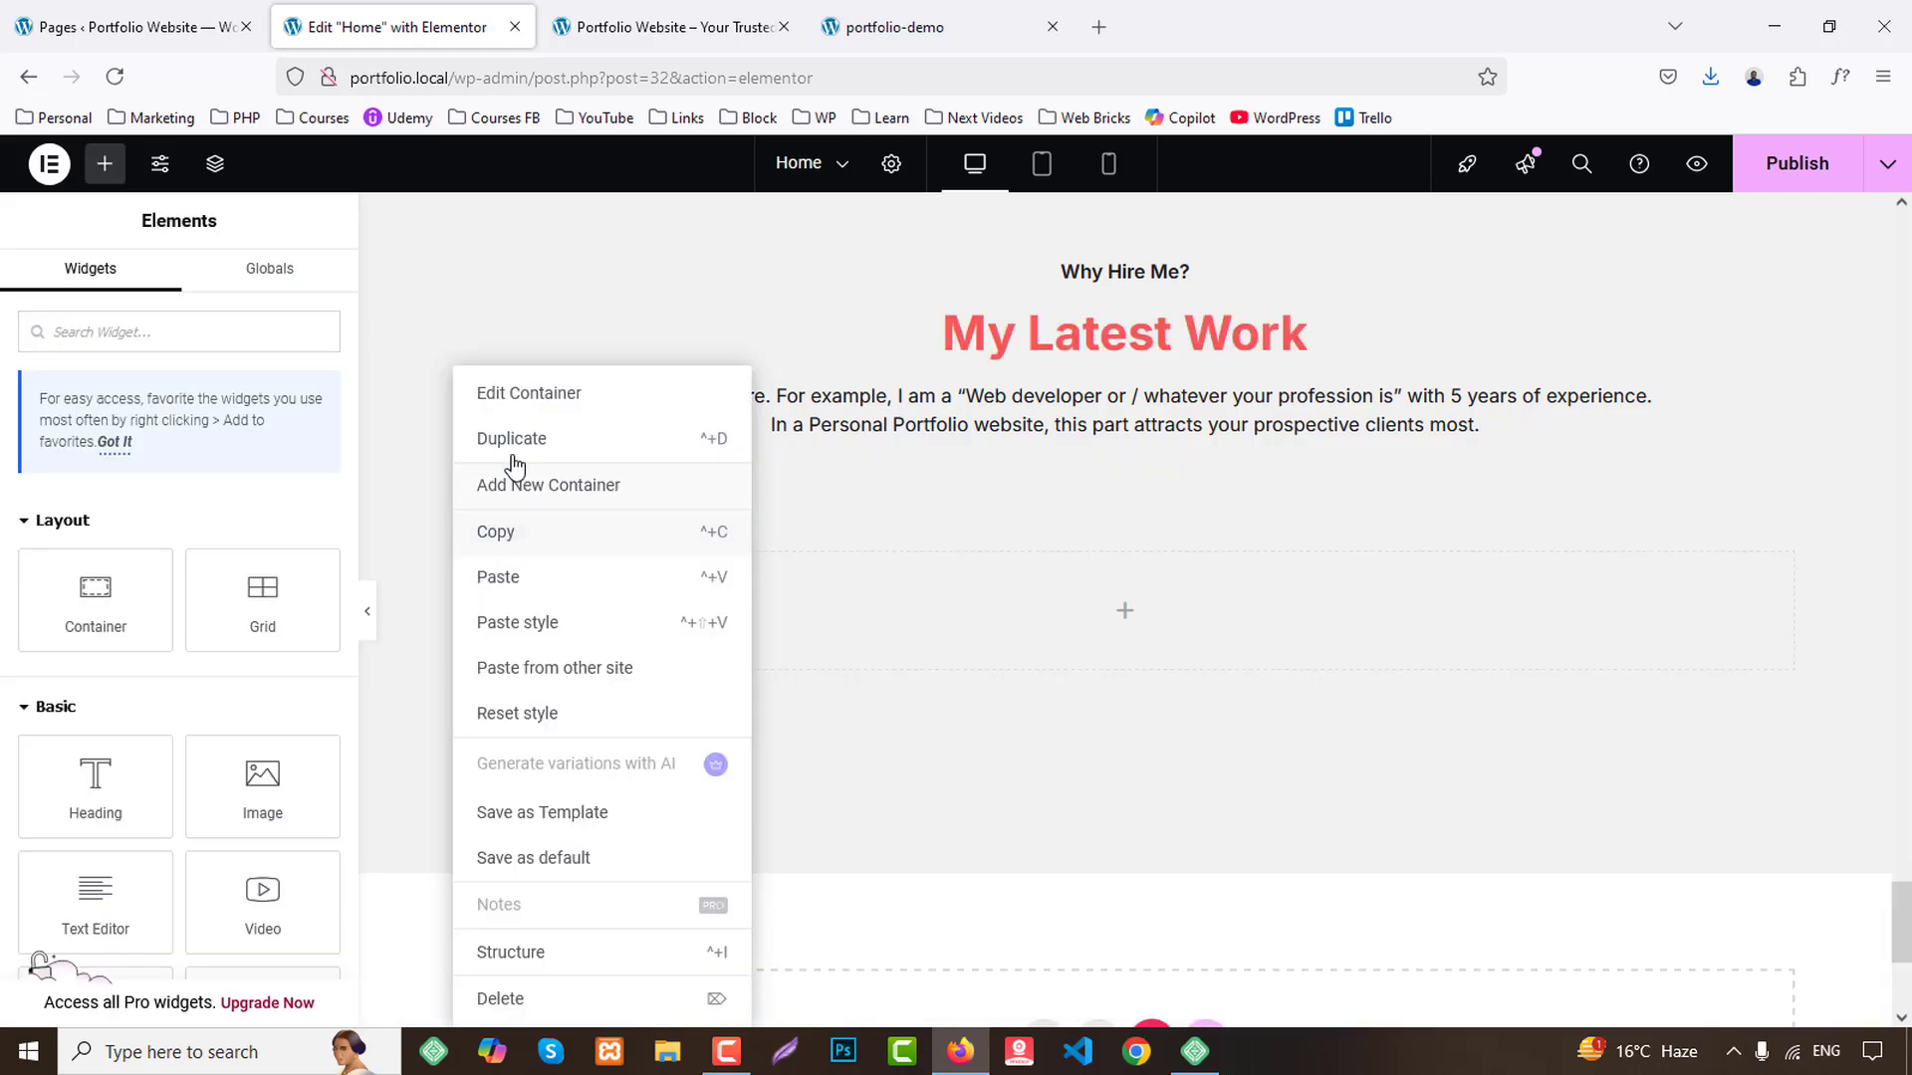
left_click(509, 440)
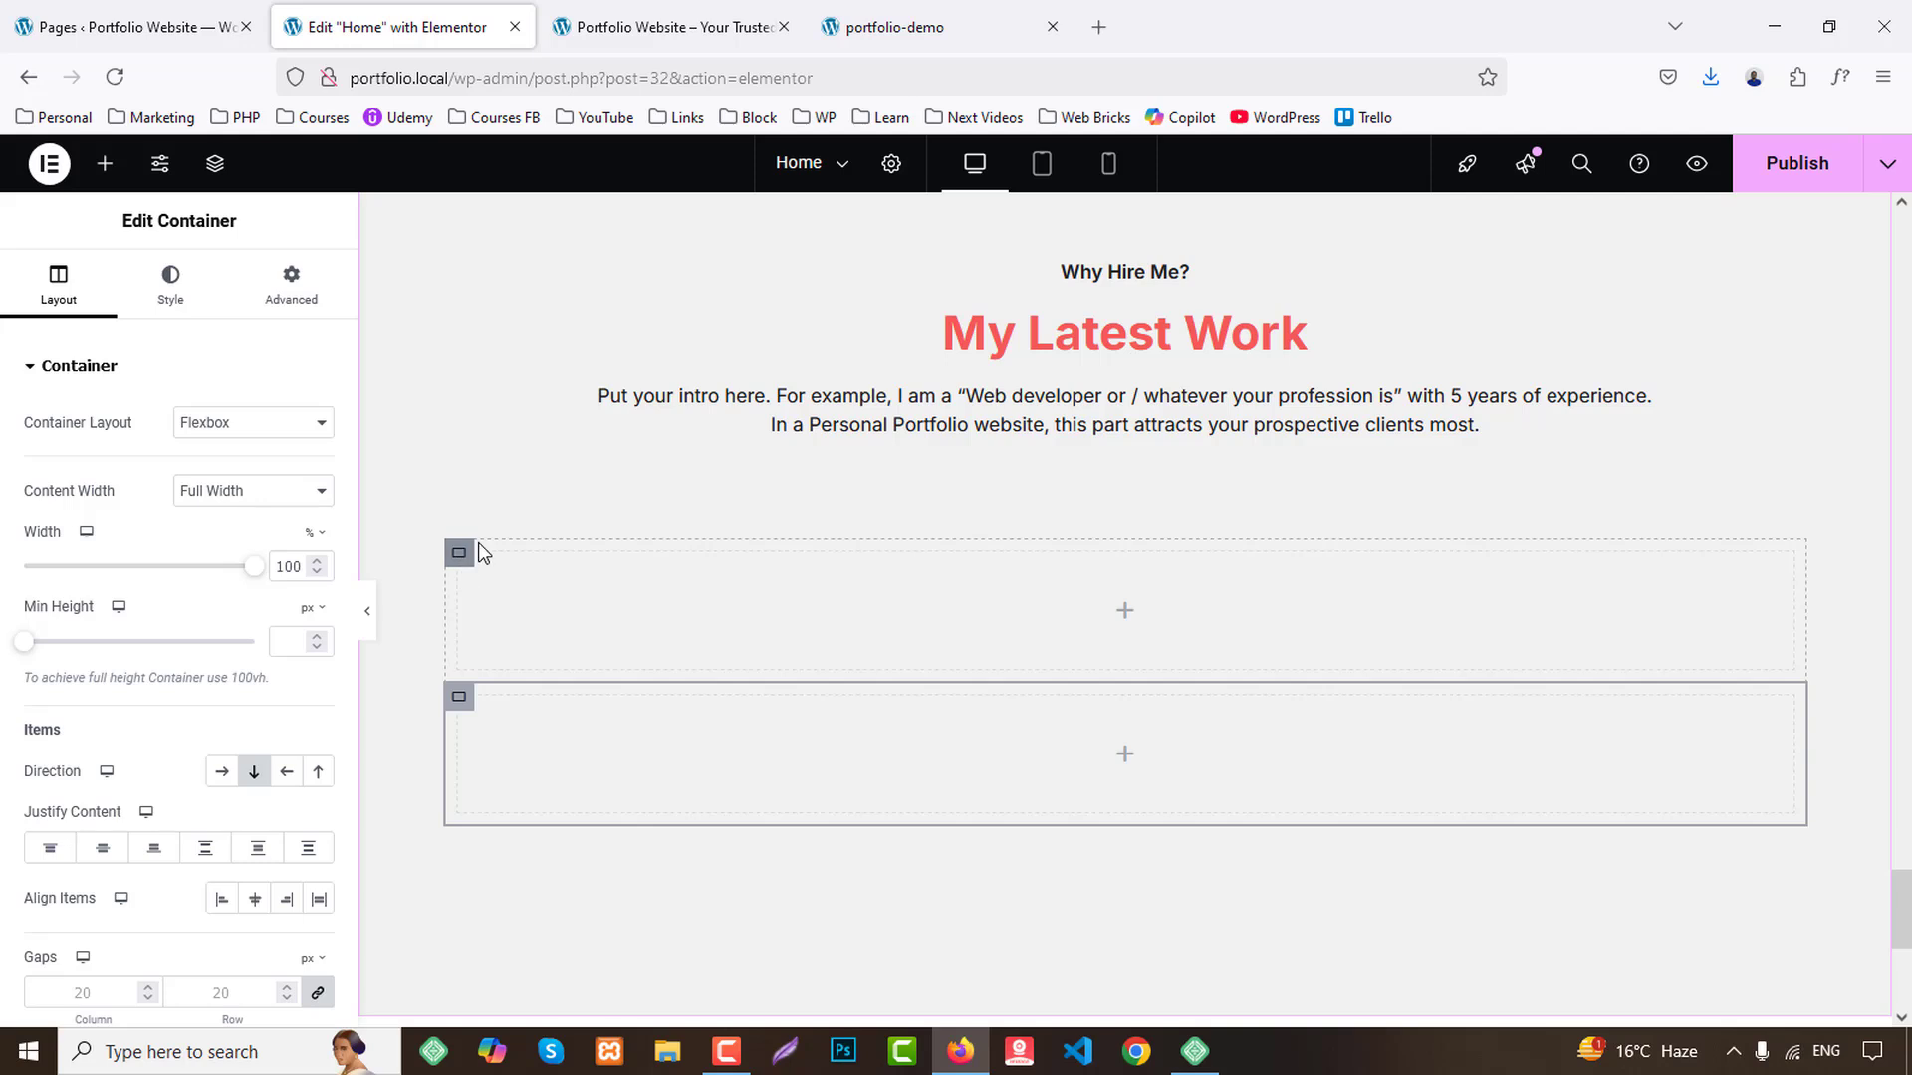
scroll(478, 541, "up", 1)
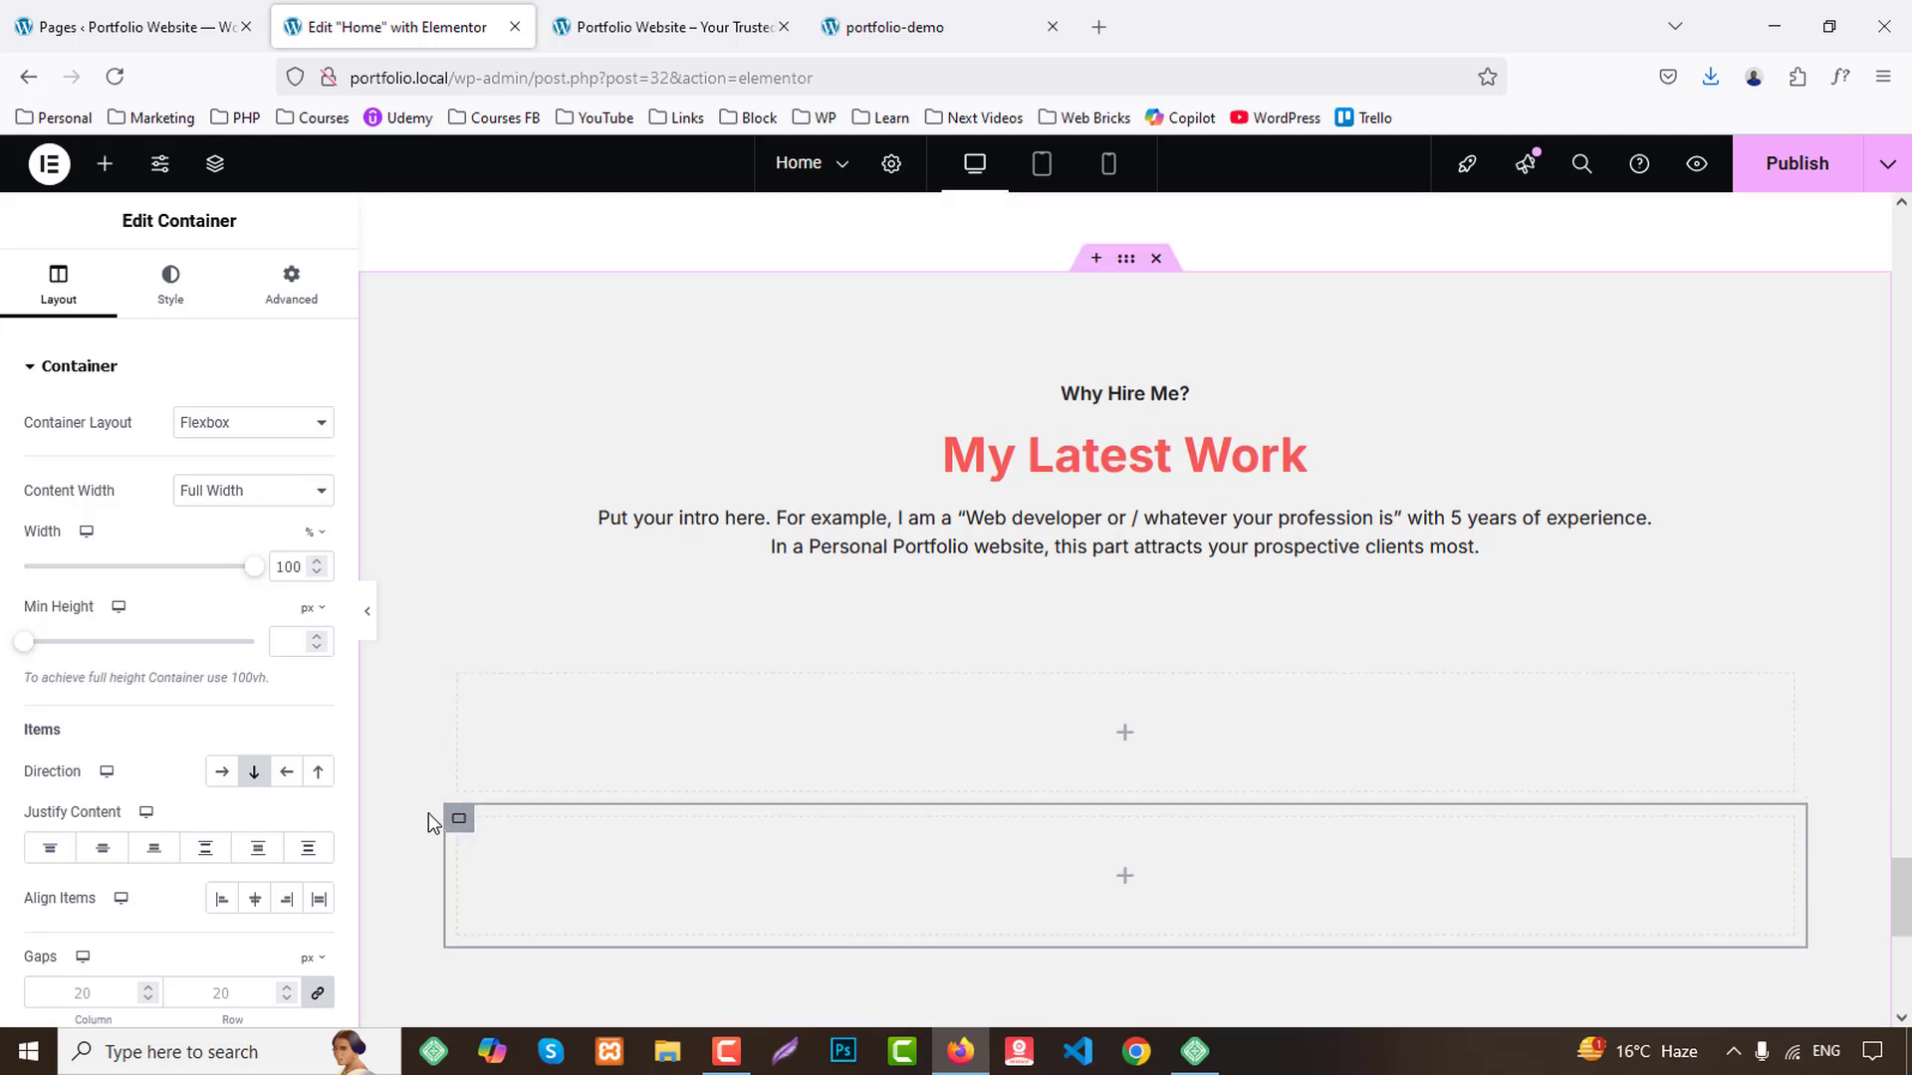
Delete the lower duplicated empty container and nest a new container inside the remaining one.
right_click(459, 822)
left_click(526, 998)
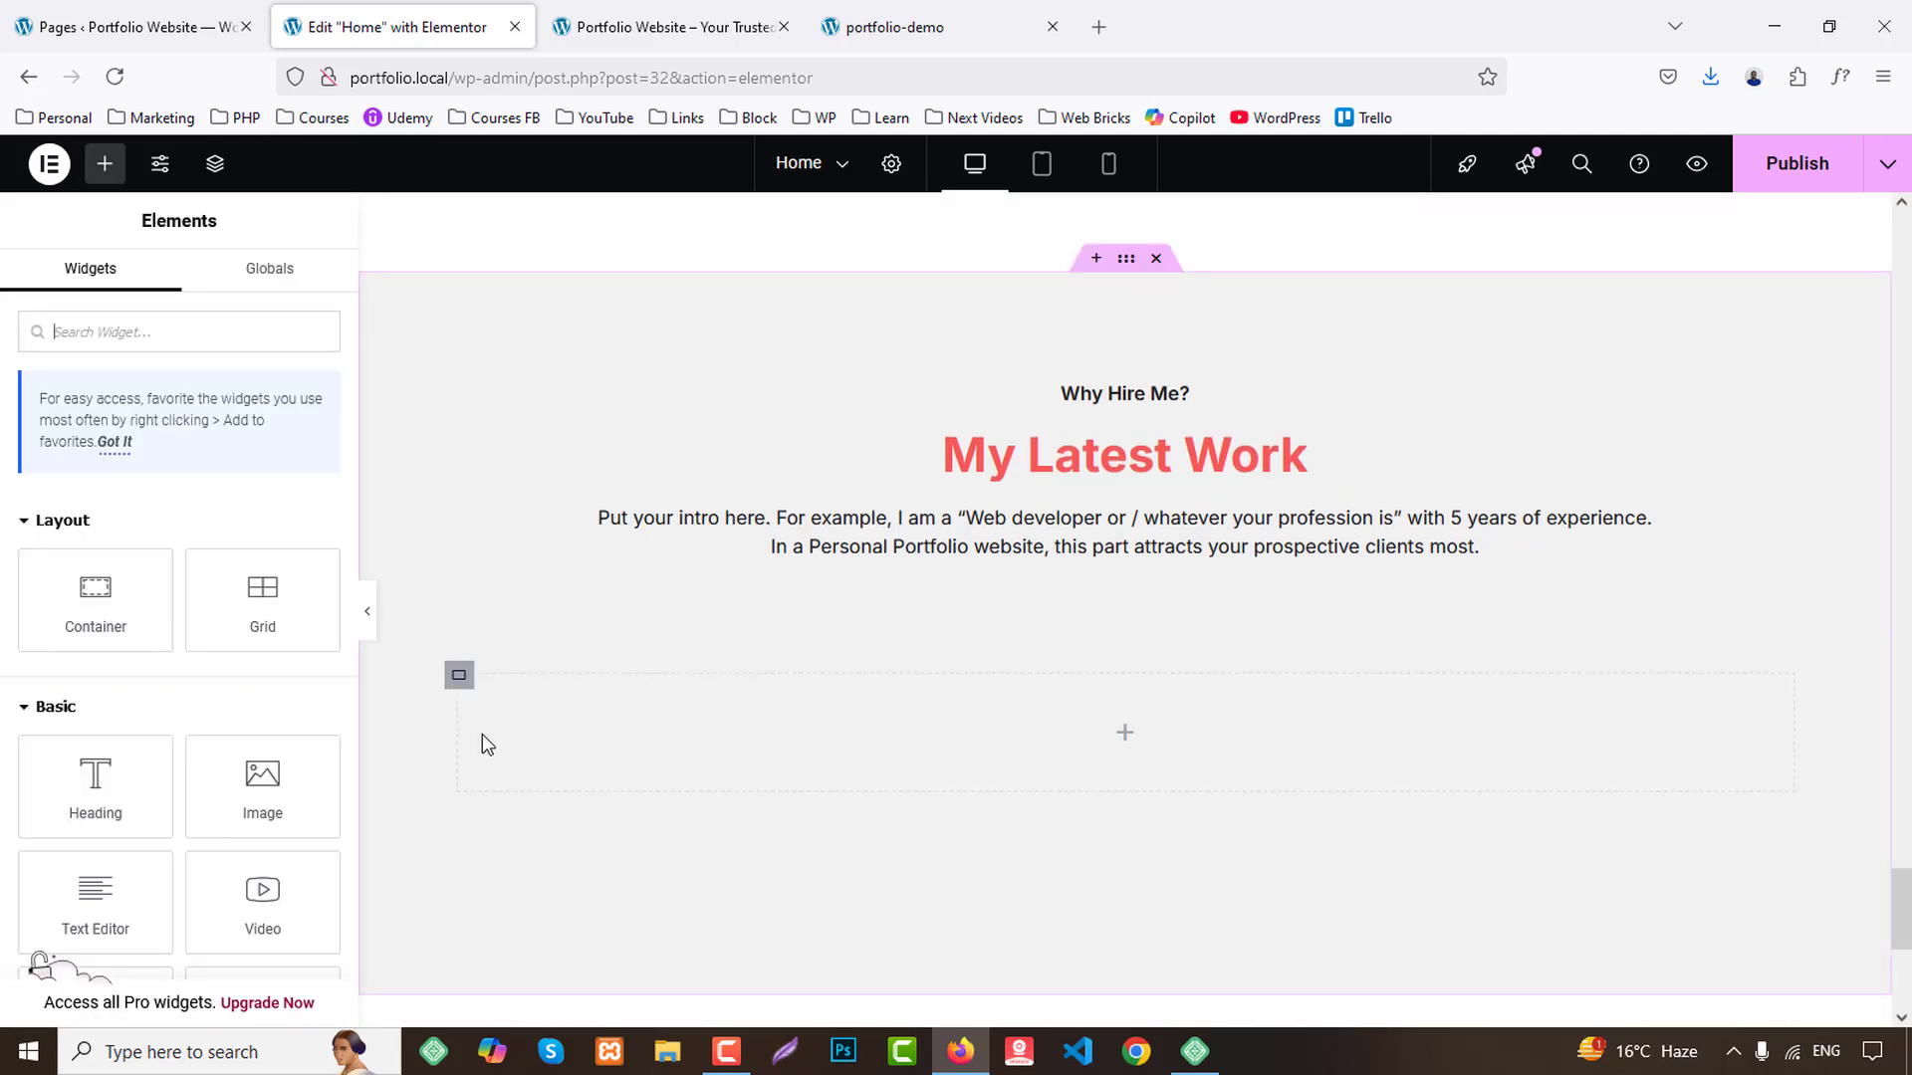
left_click_drag(159, 601, 847, 755)
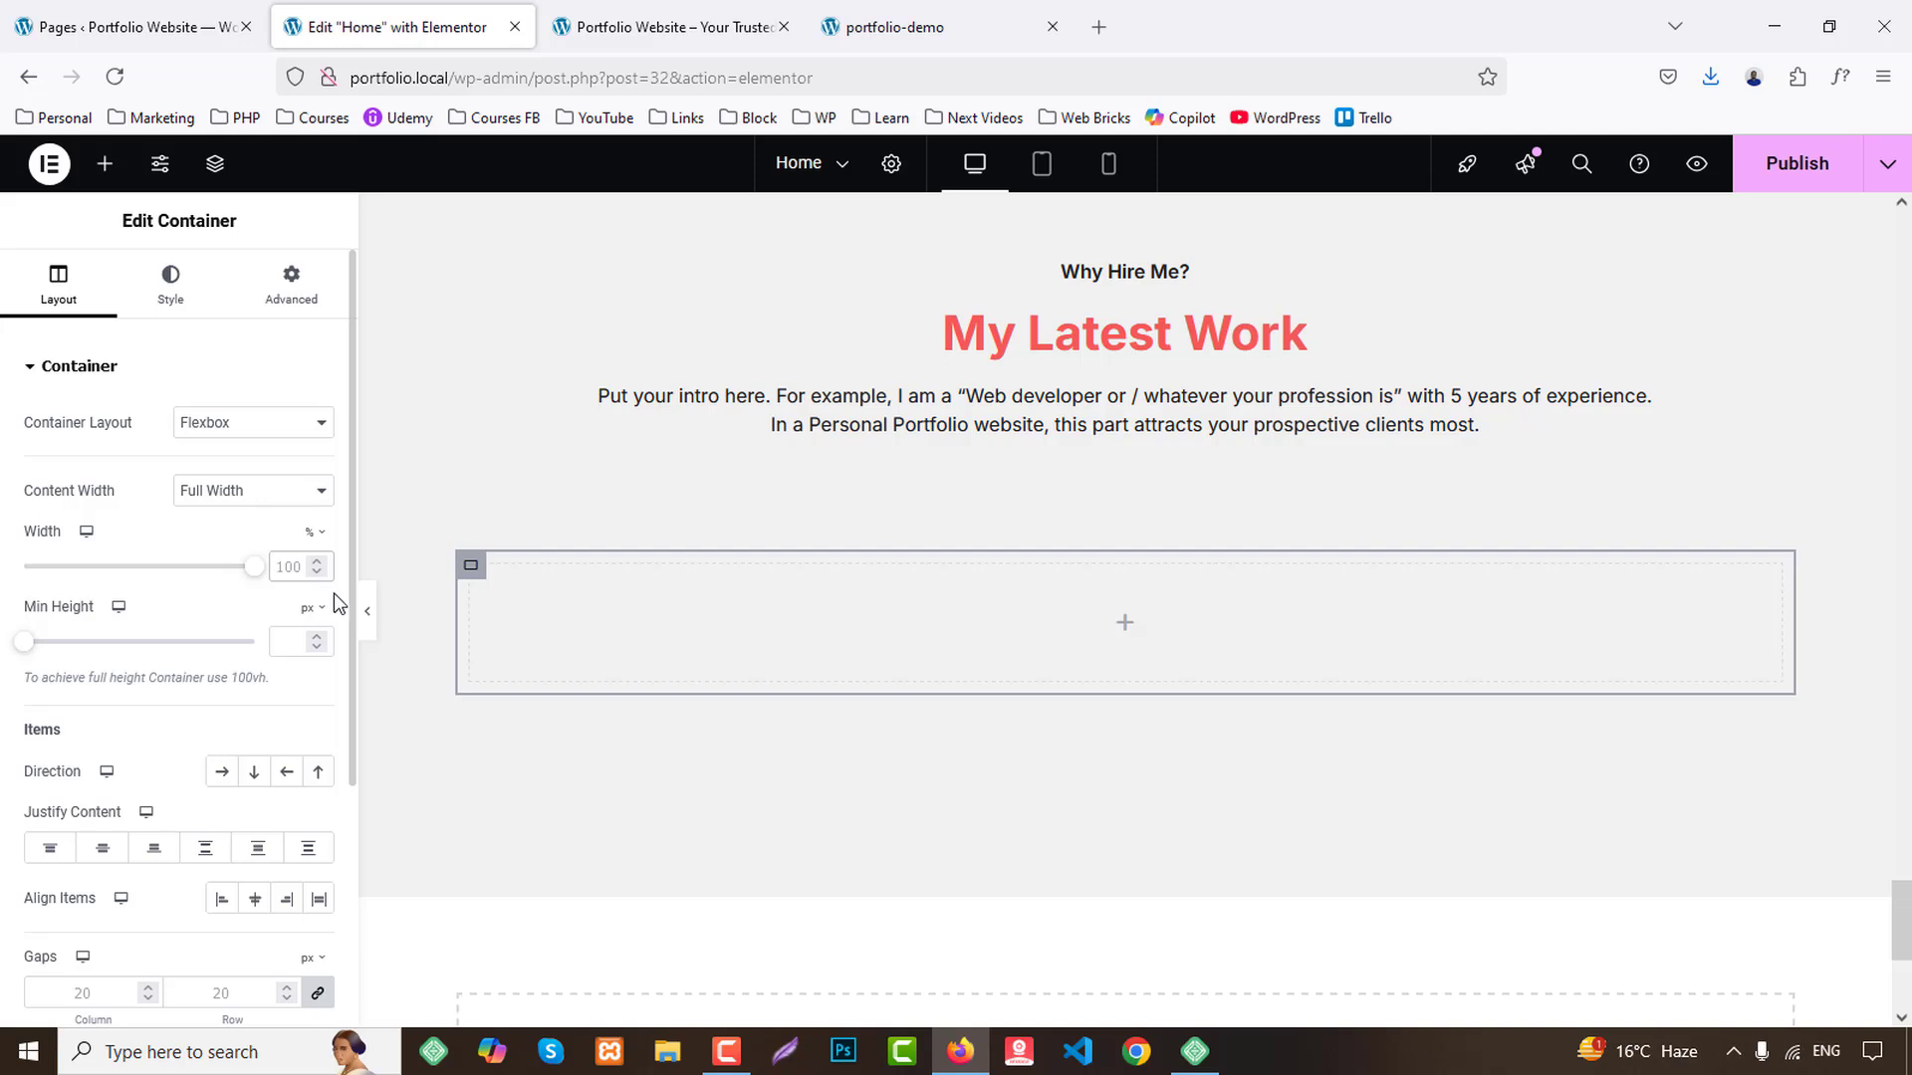
Set the nested container's width to 50% and duplicate it three times to make four boxes.
type("1")
key("BackSpace")
type("5")
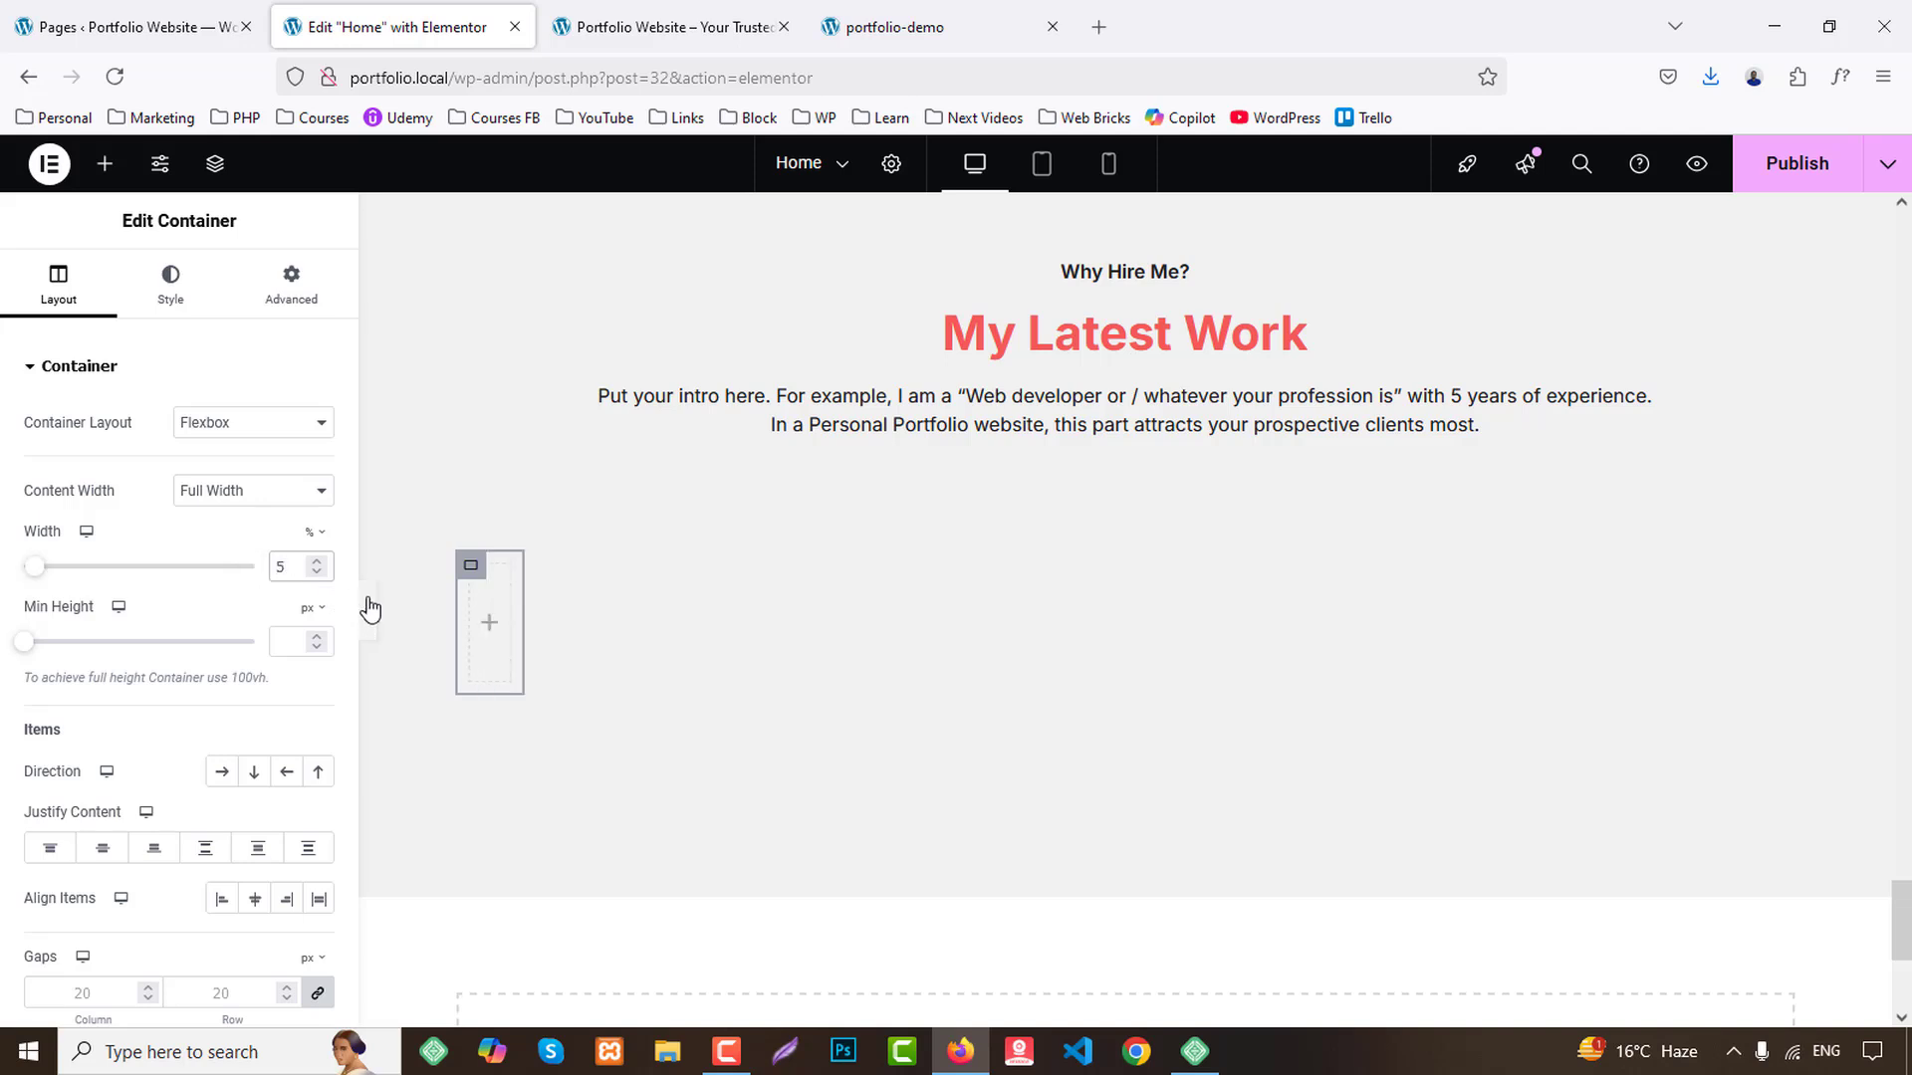
type("0")
right_click(474, 572)
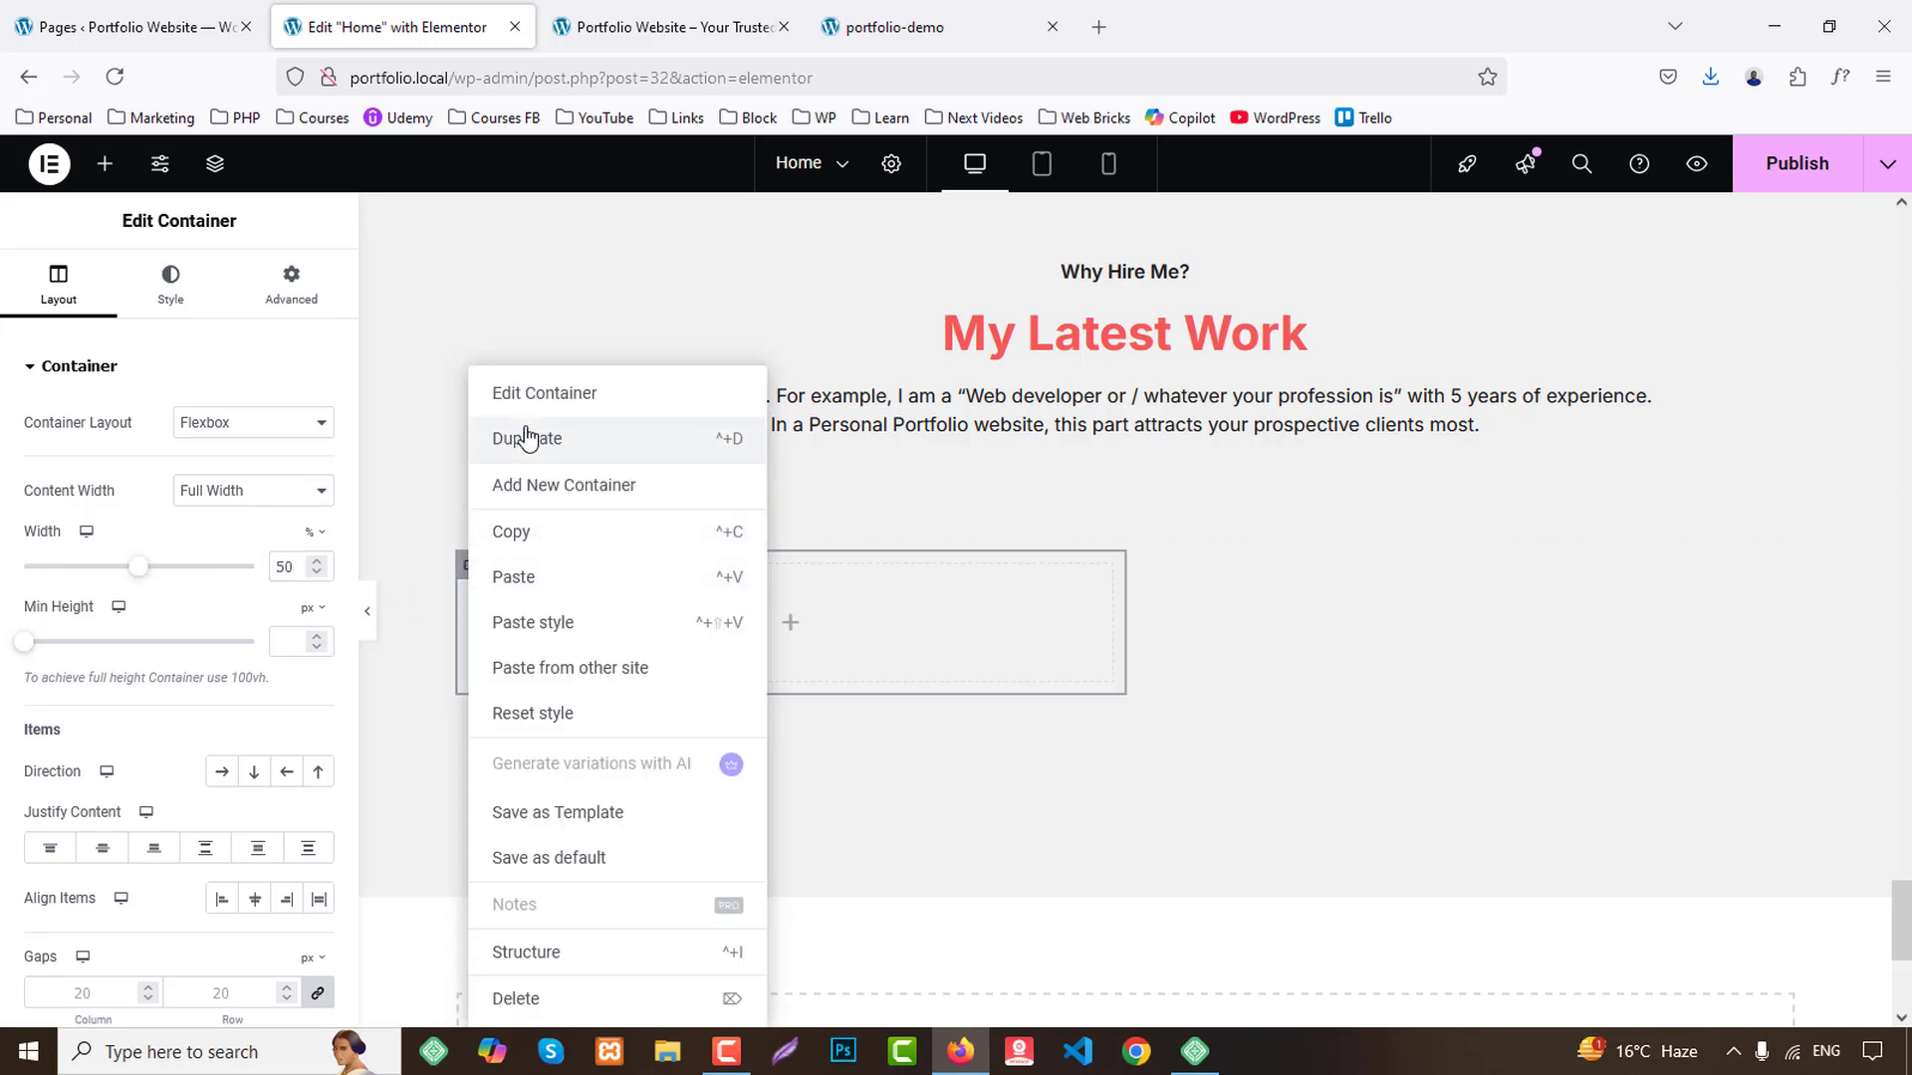
left_click(524, 435)
right_click(479, 577)
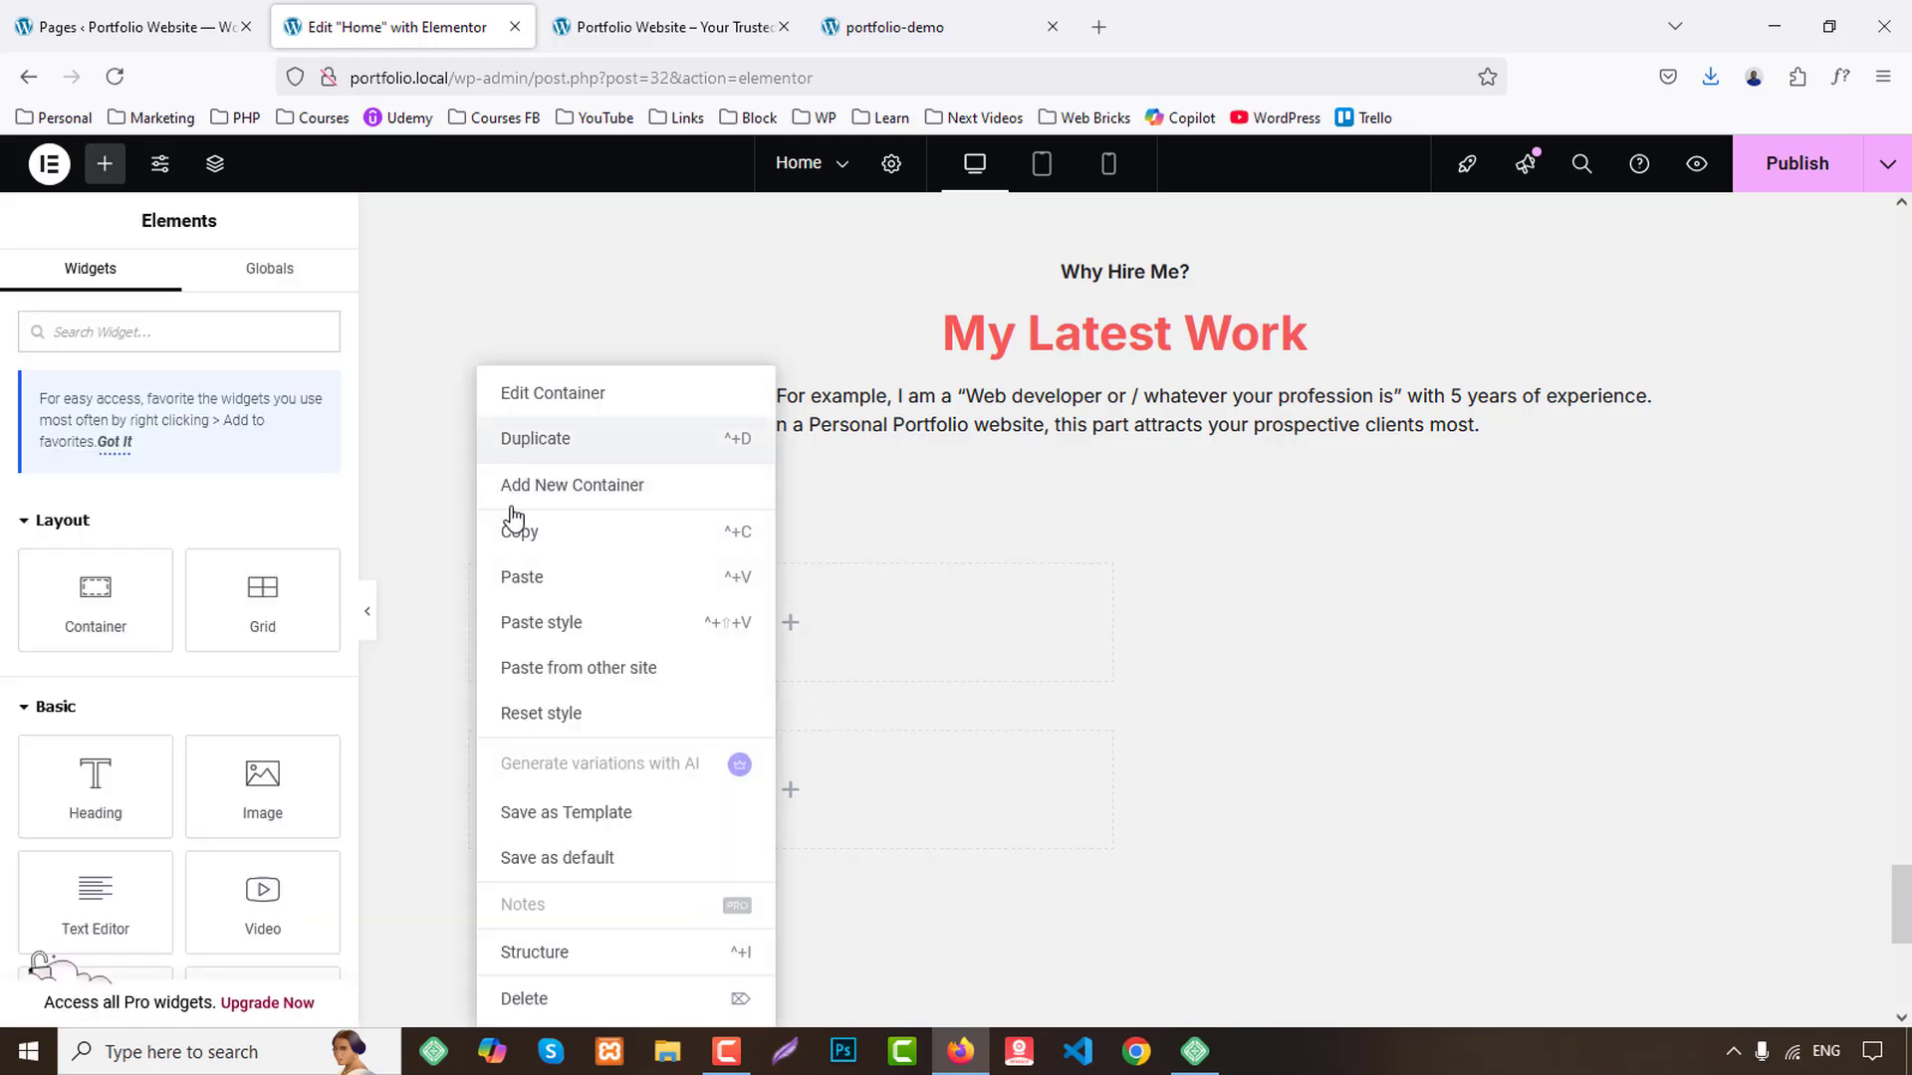
left_click(525, 438)
right_click(471, 578)
left_click(528, 443)
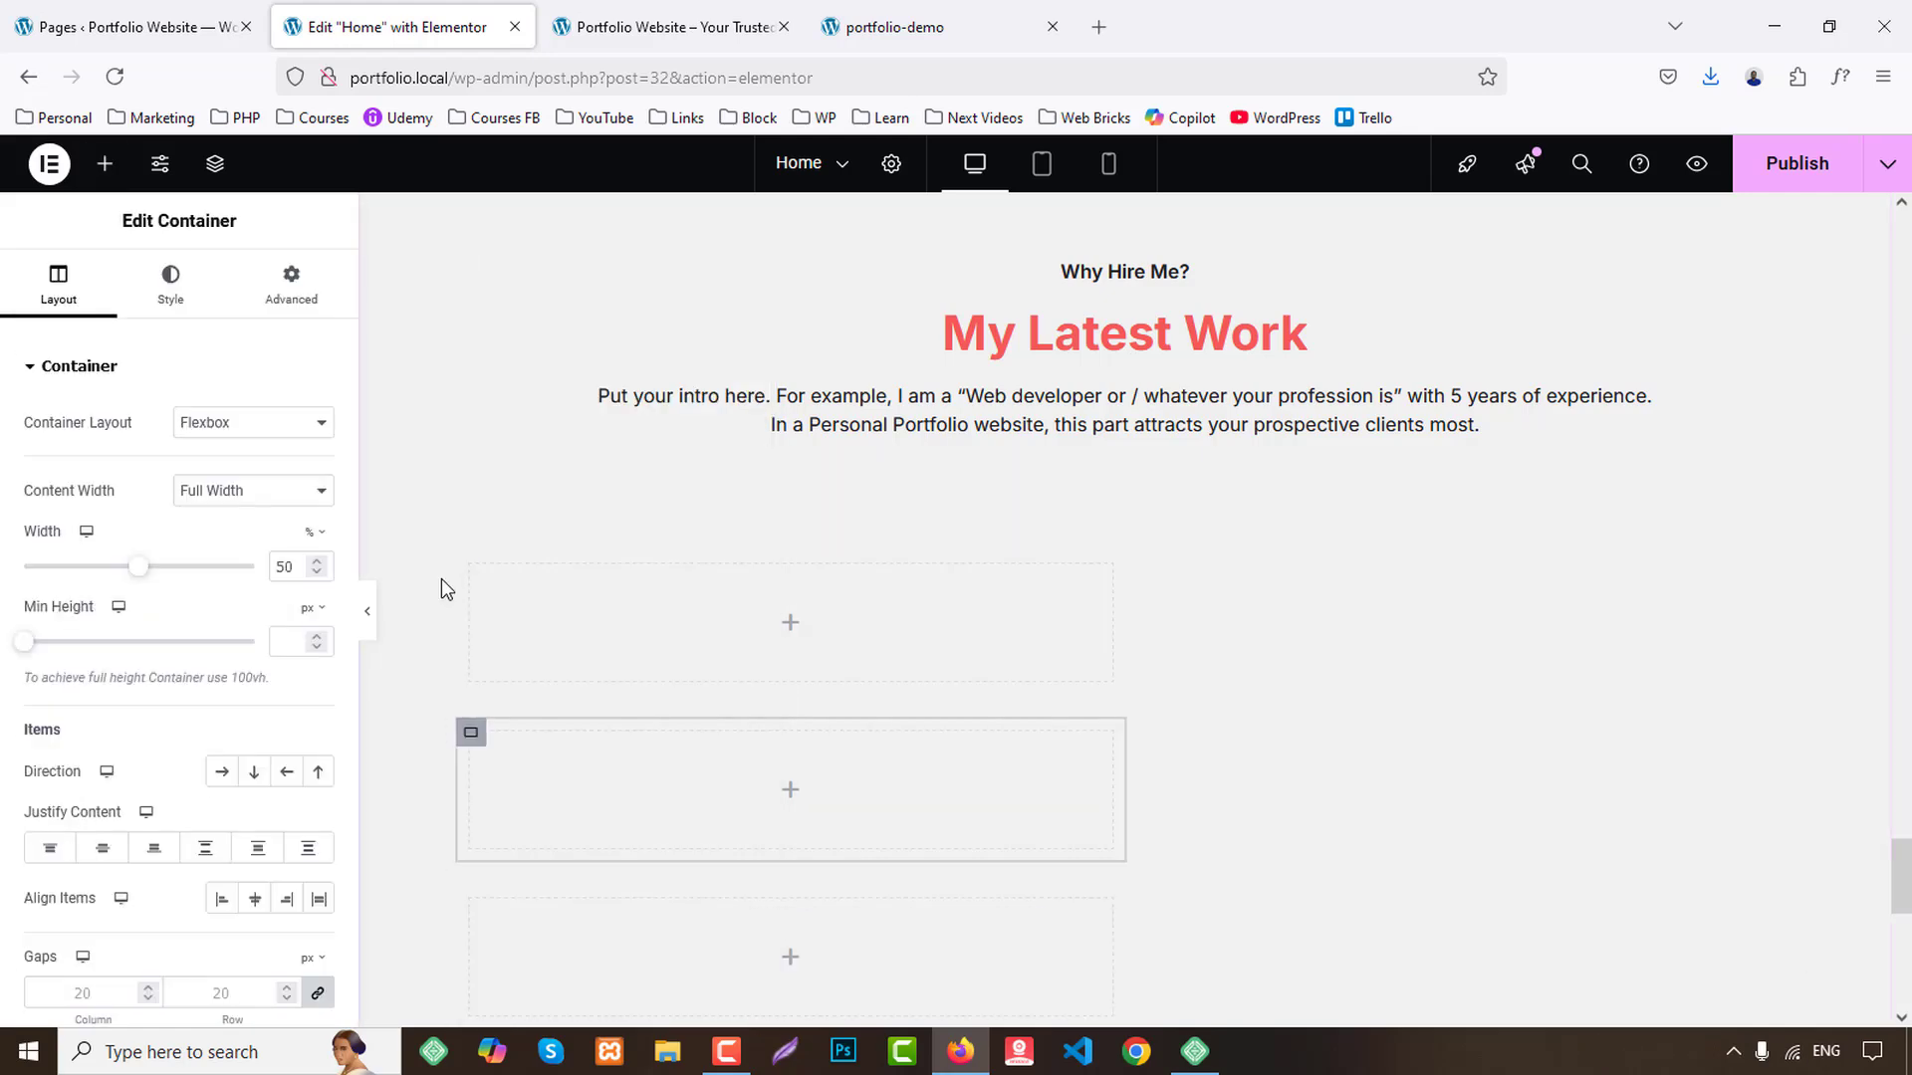
Set the four boxes' parent container to row direction with wrapping enabled.
left_click(457, 558)
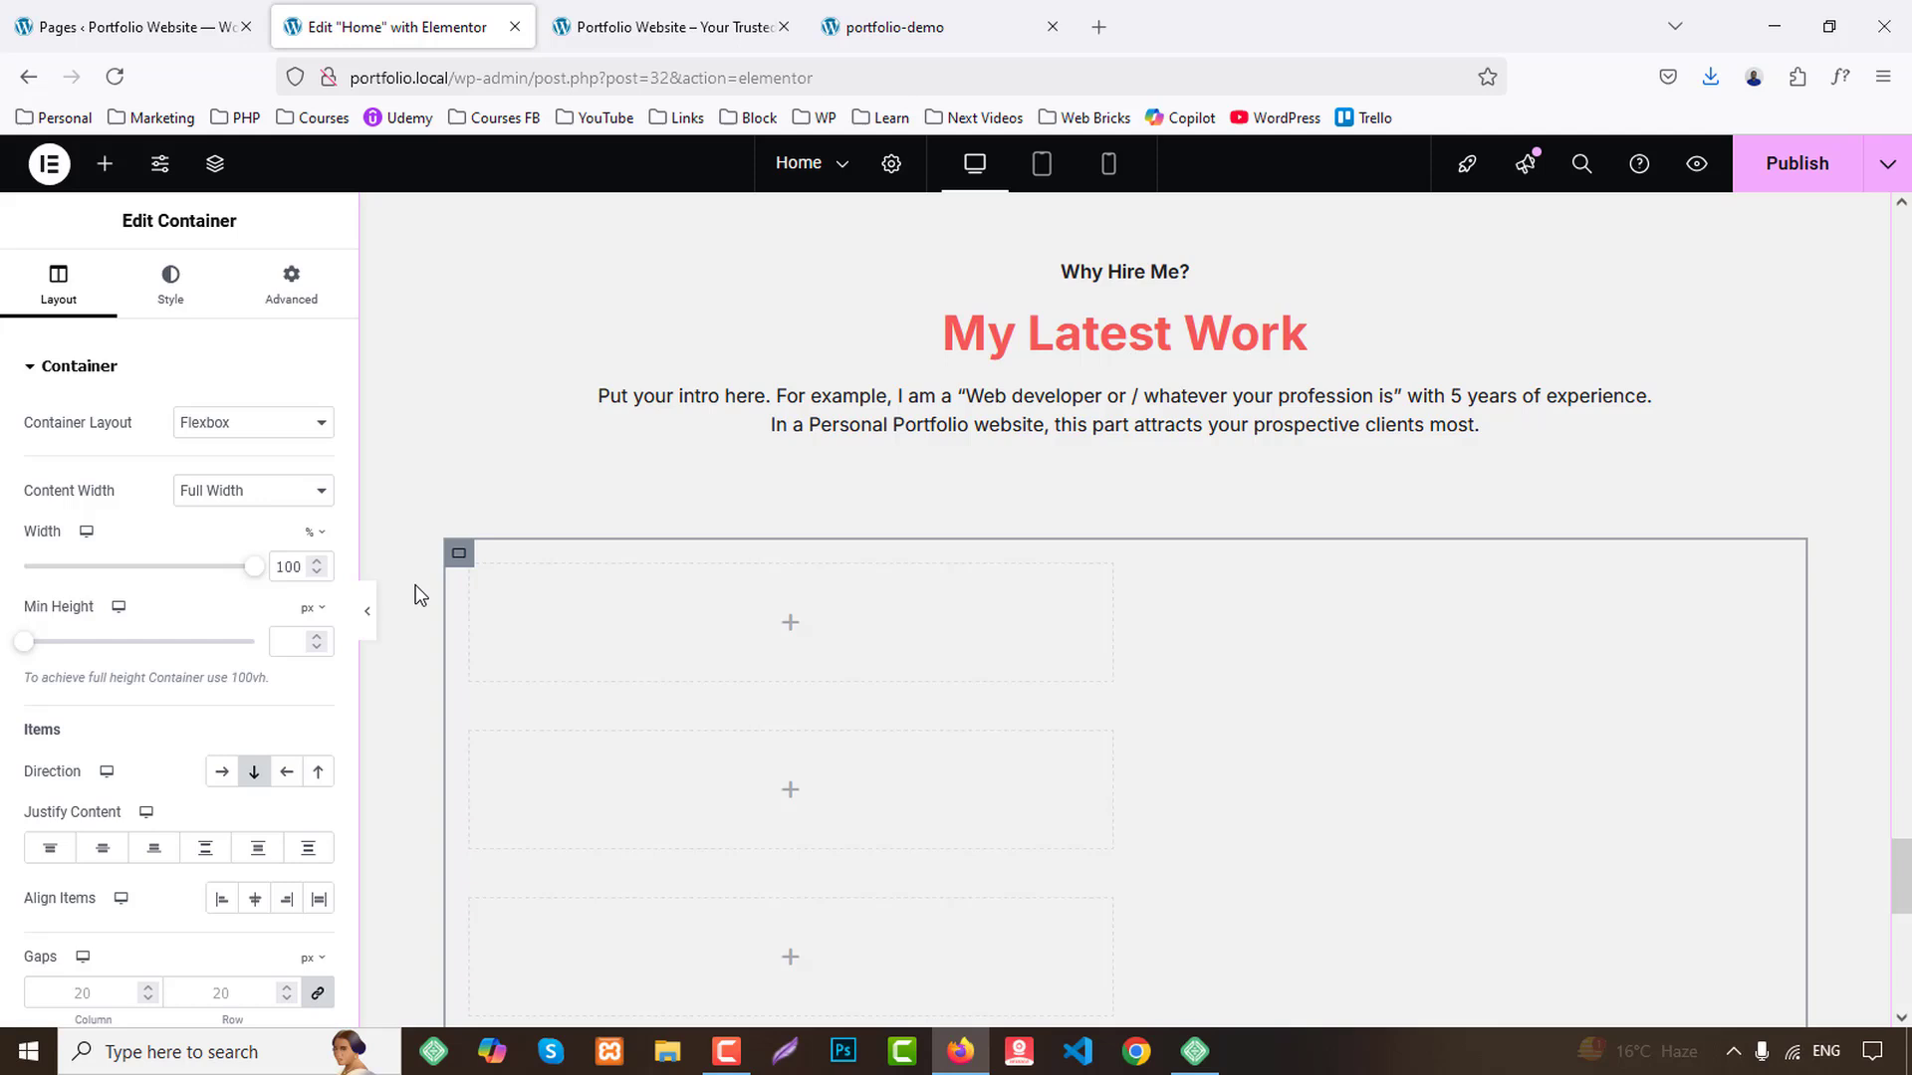
left_click(222, 773)
scroll(257, 777, "down", 3)
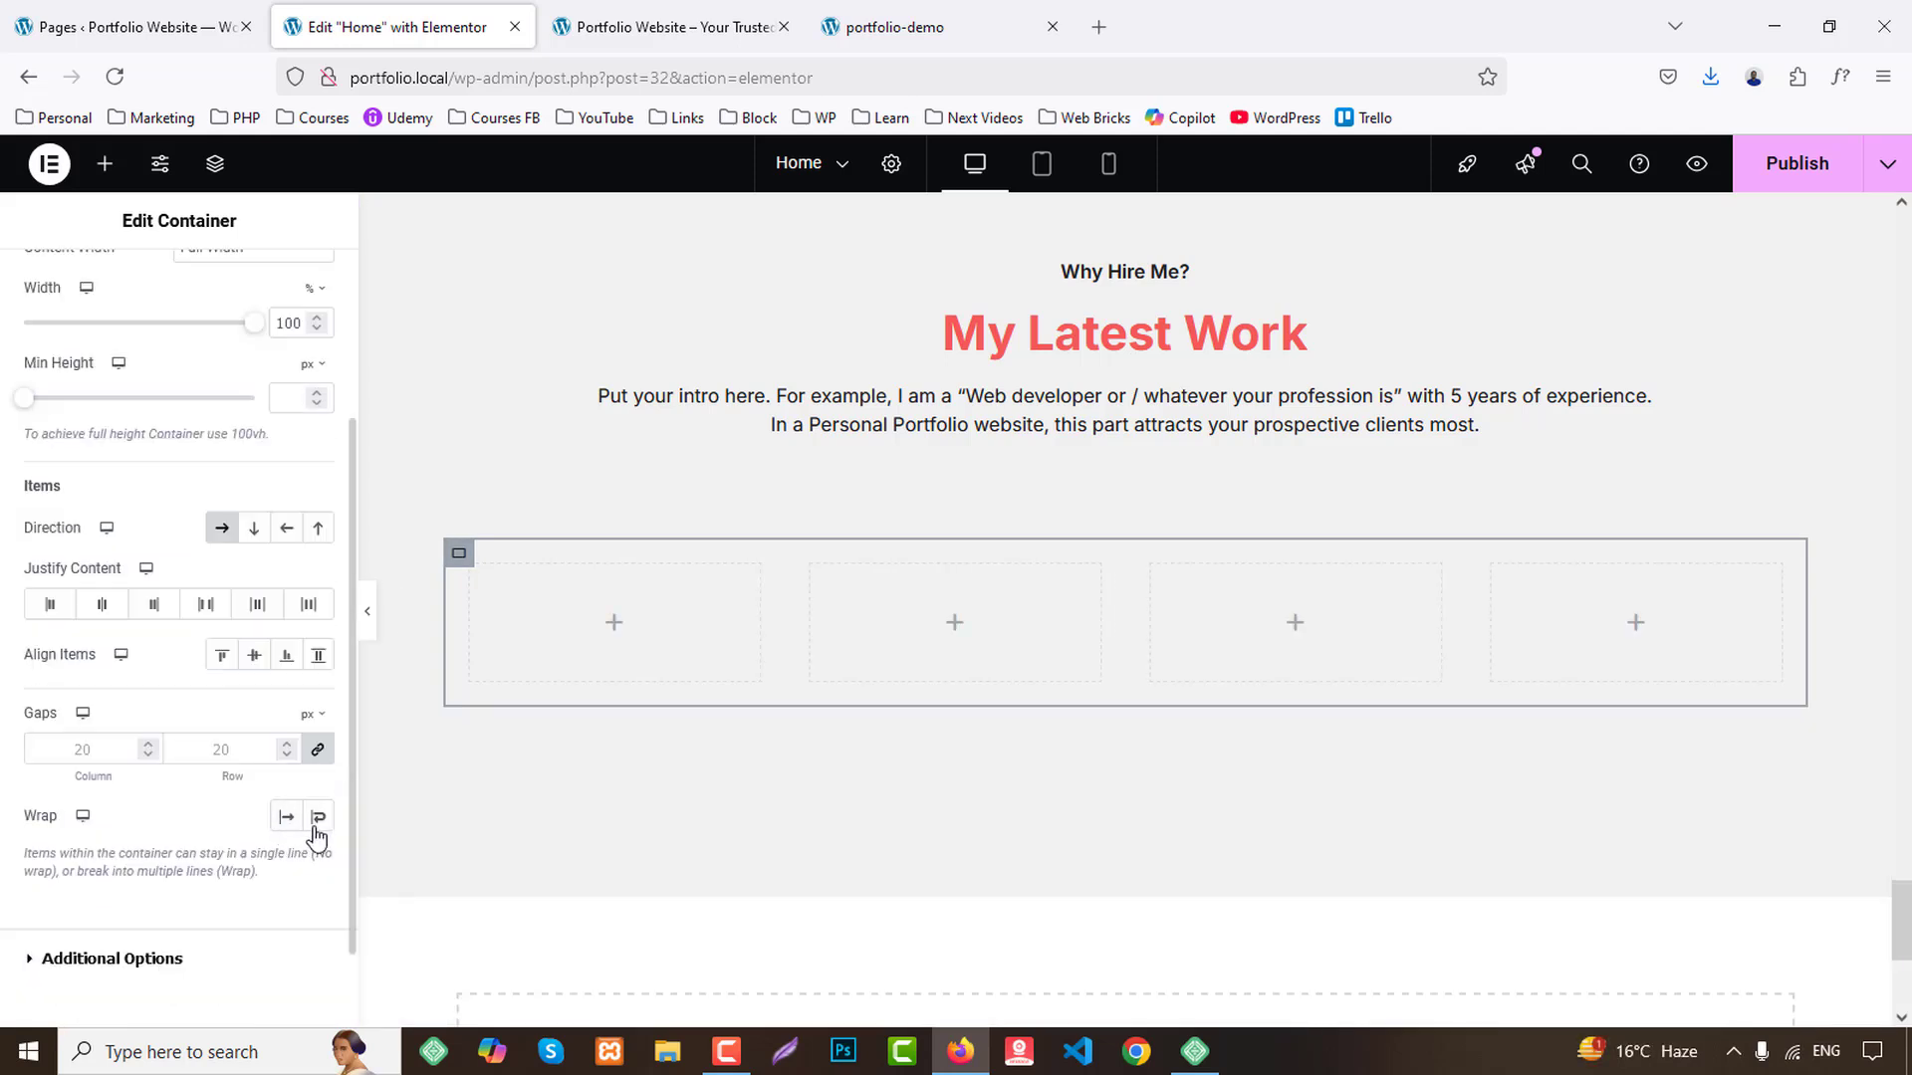
left_click(318, 819)
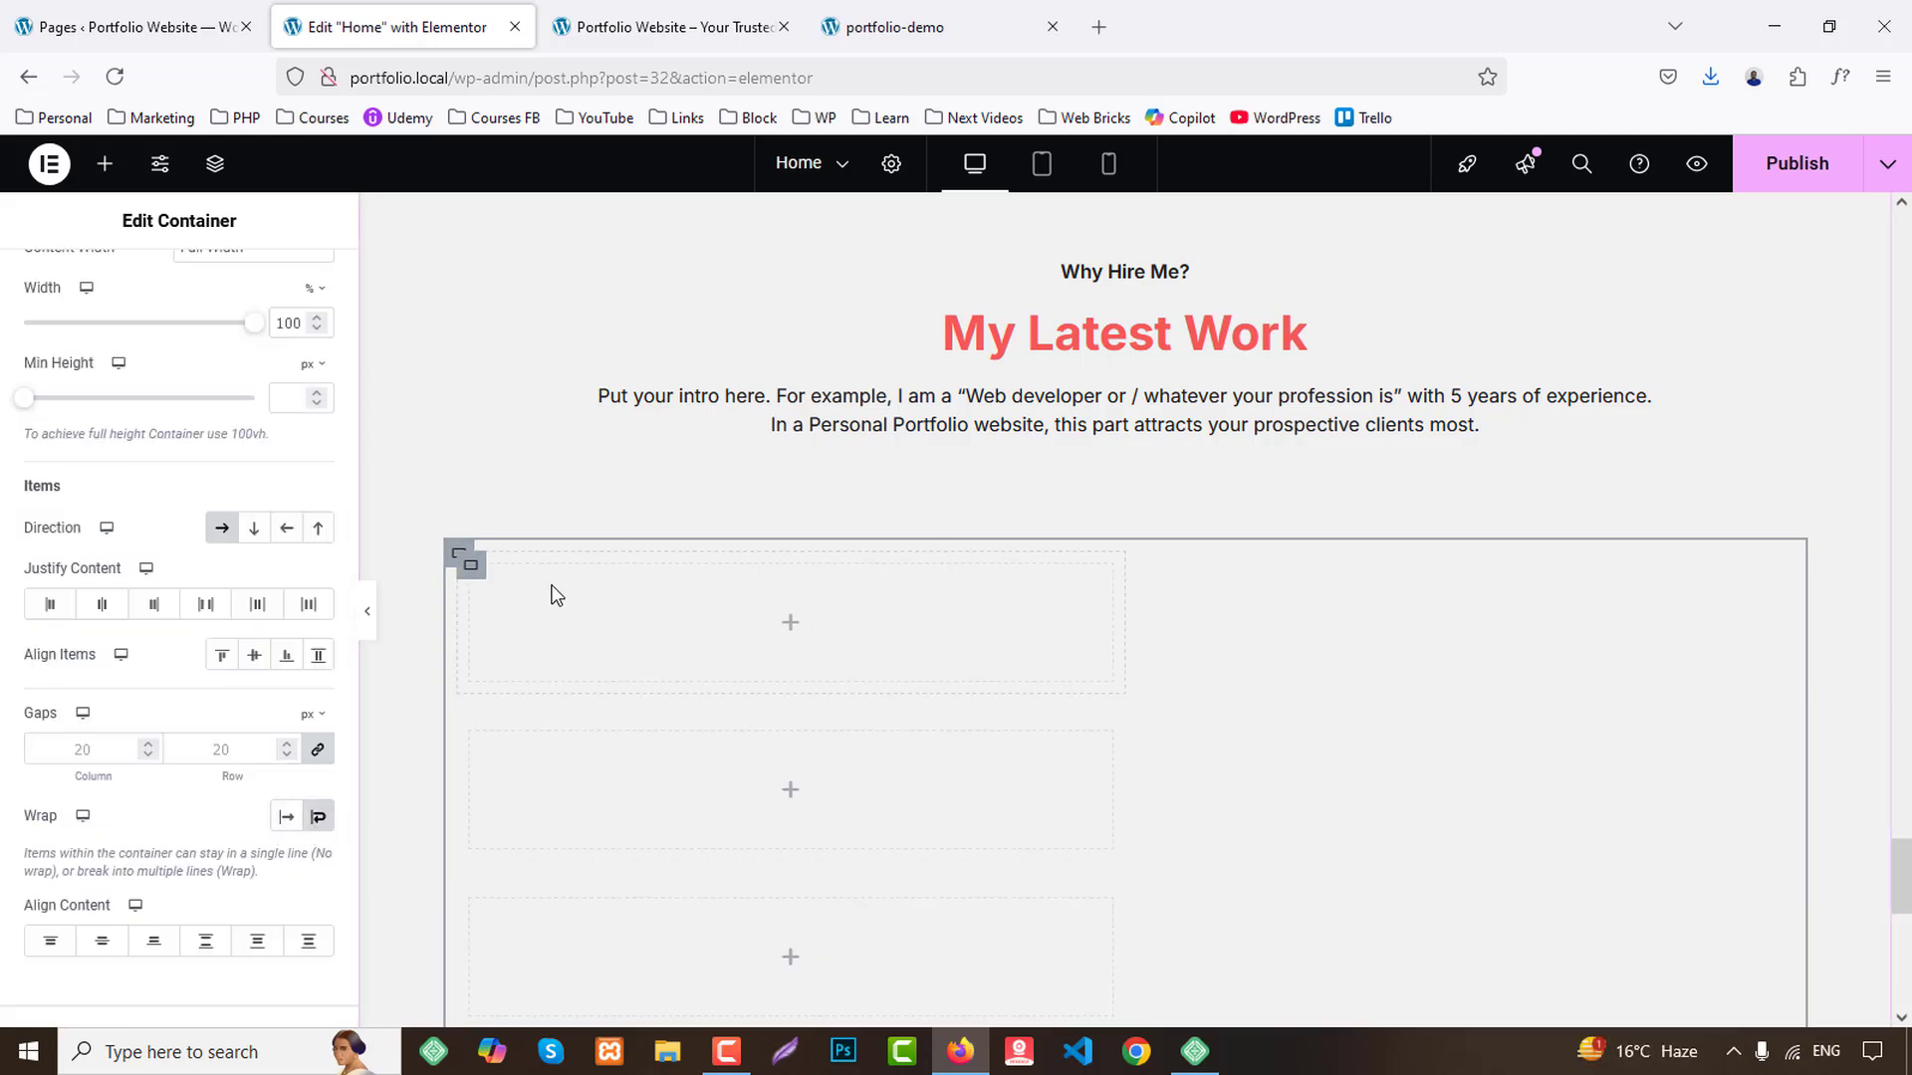
Try a 49% width on the first box and switch the parent container to no wrap and back to wrap.
left_click(471, 570)
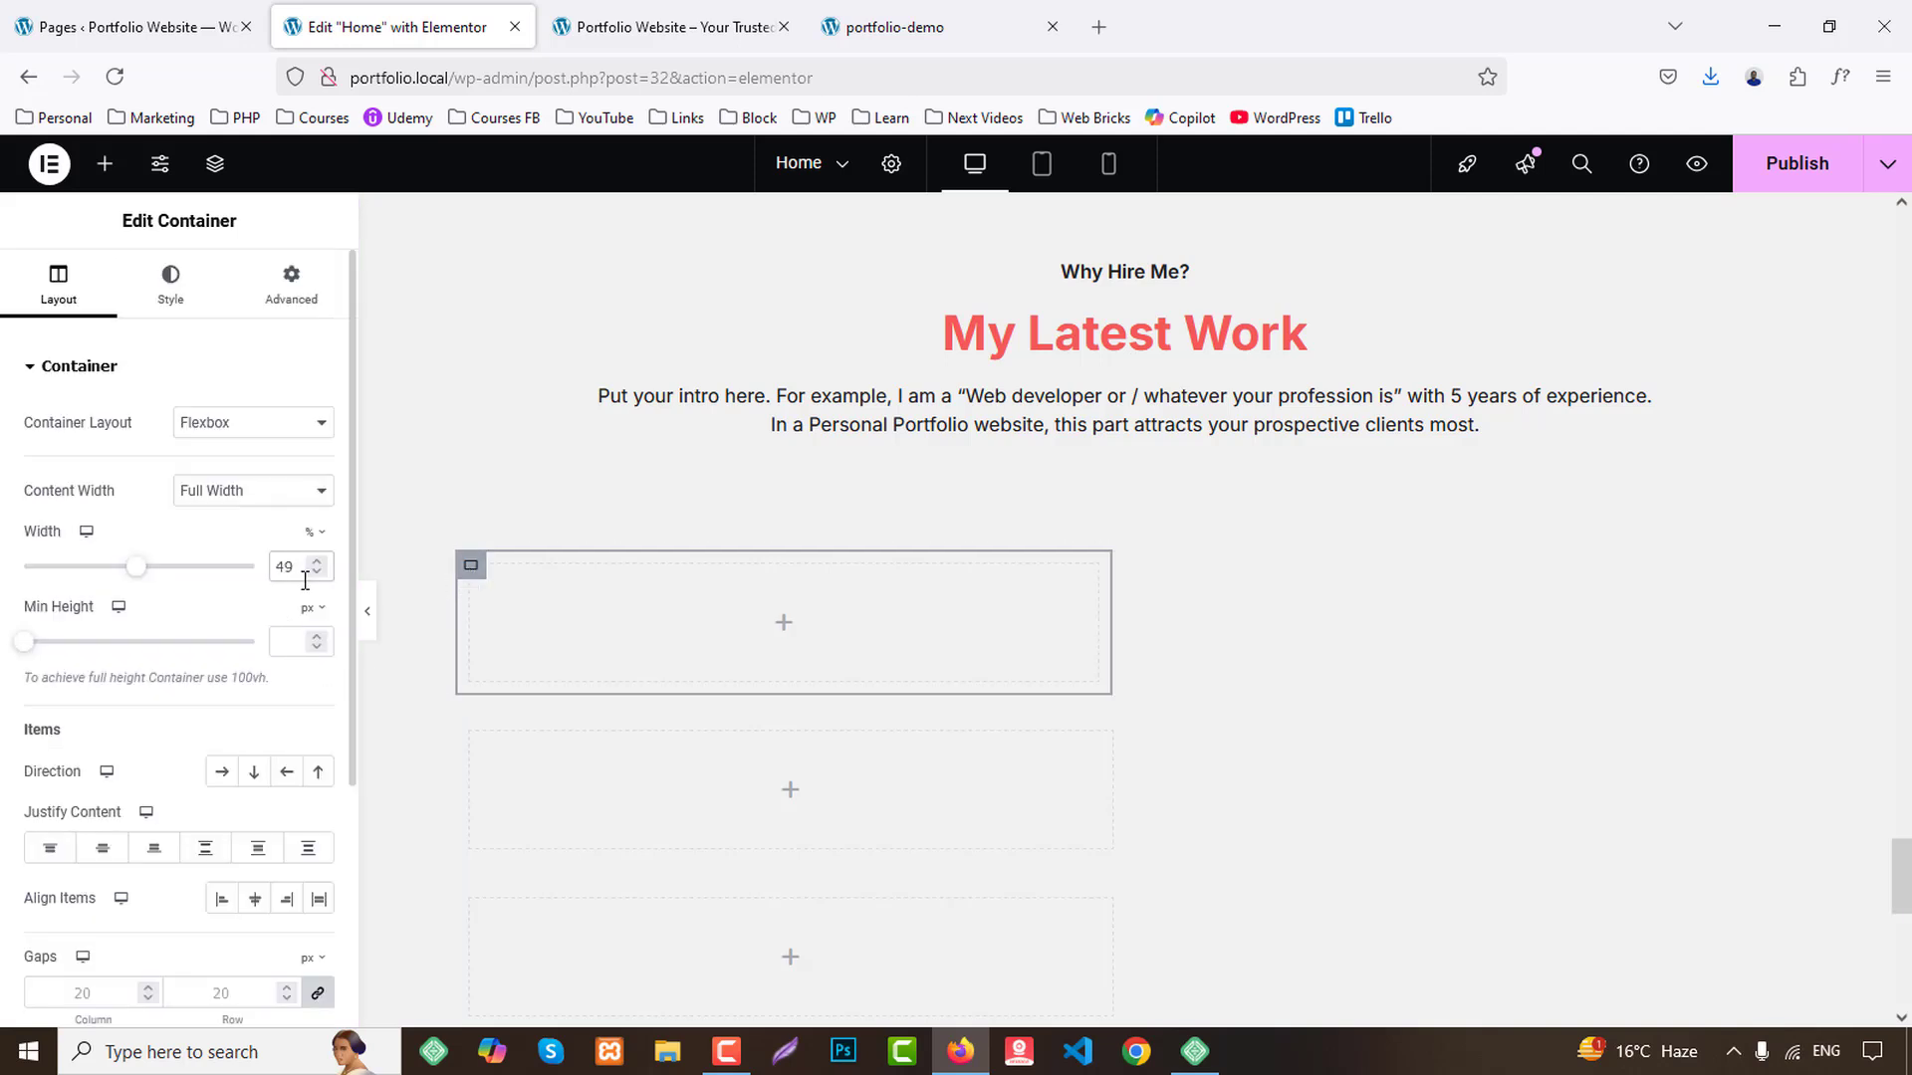
left_click(459, 558)
scroll(295, 749, "down", 2)
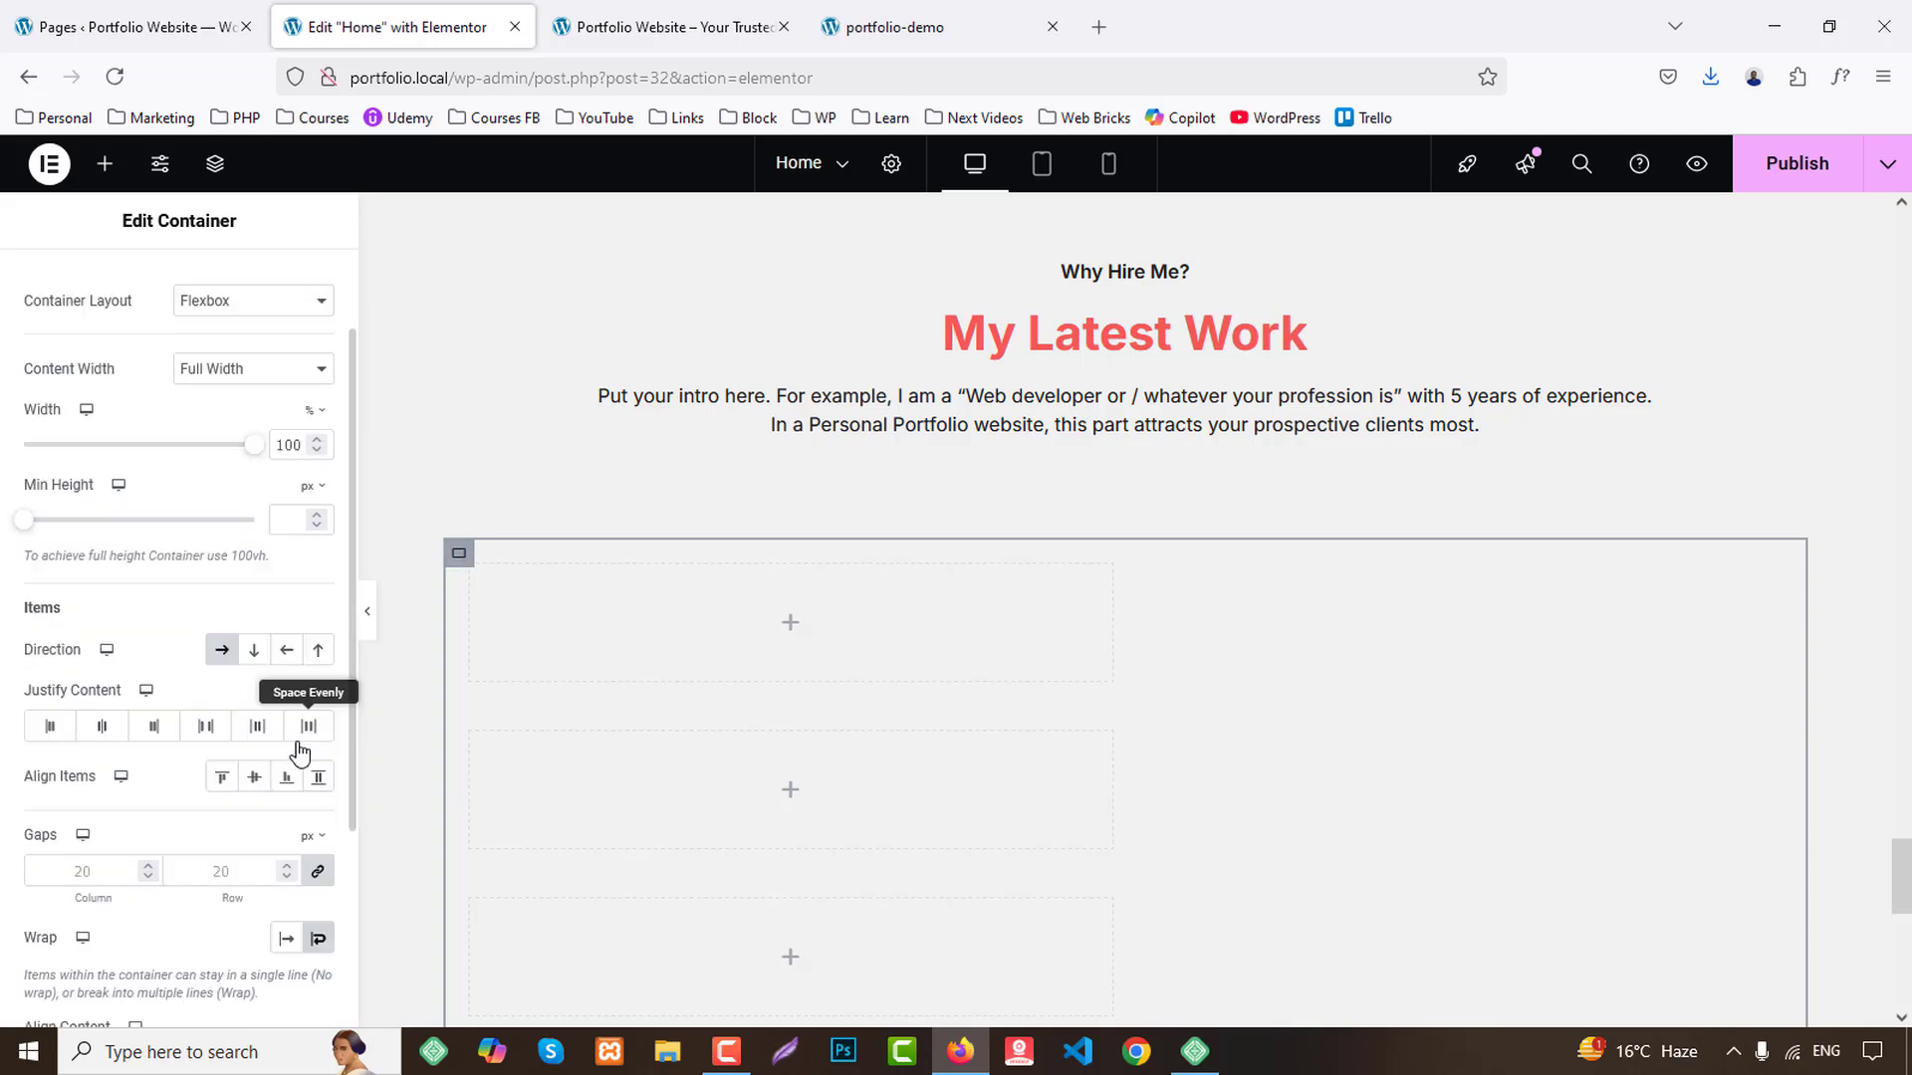
left_click(294, 941)
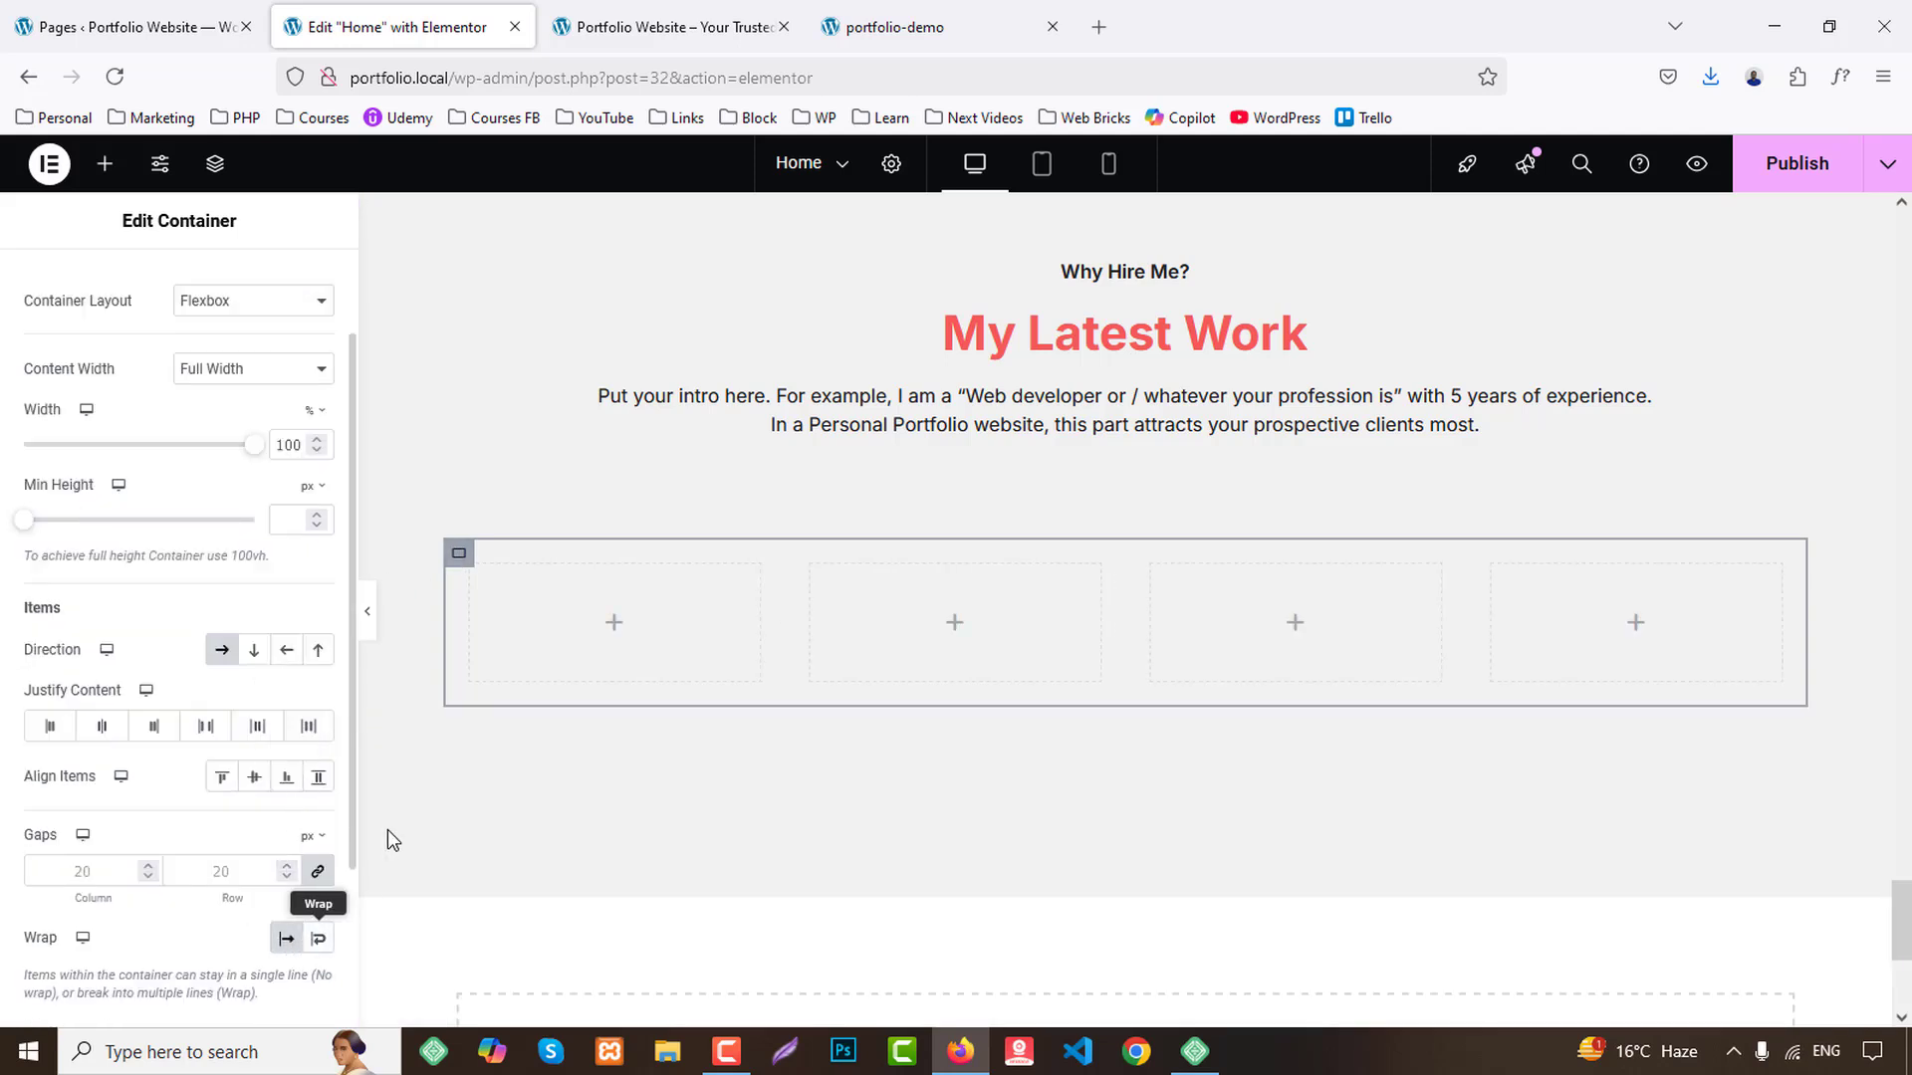
left_click(321, 940)
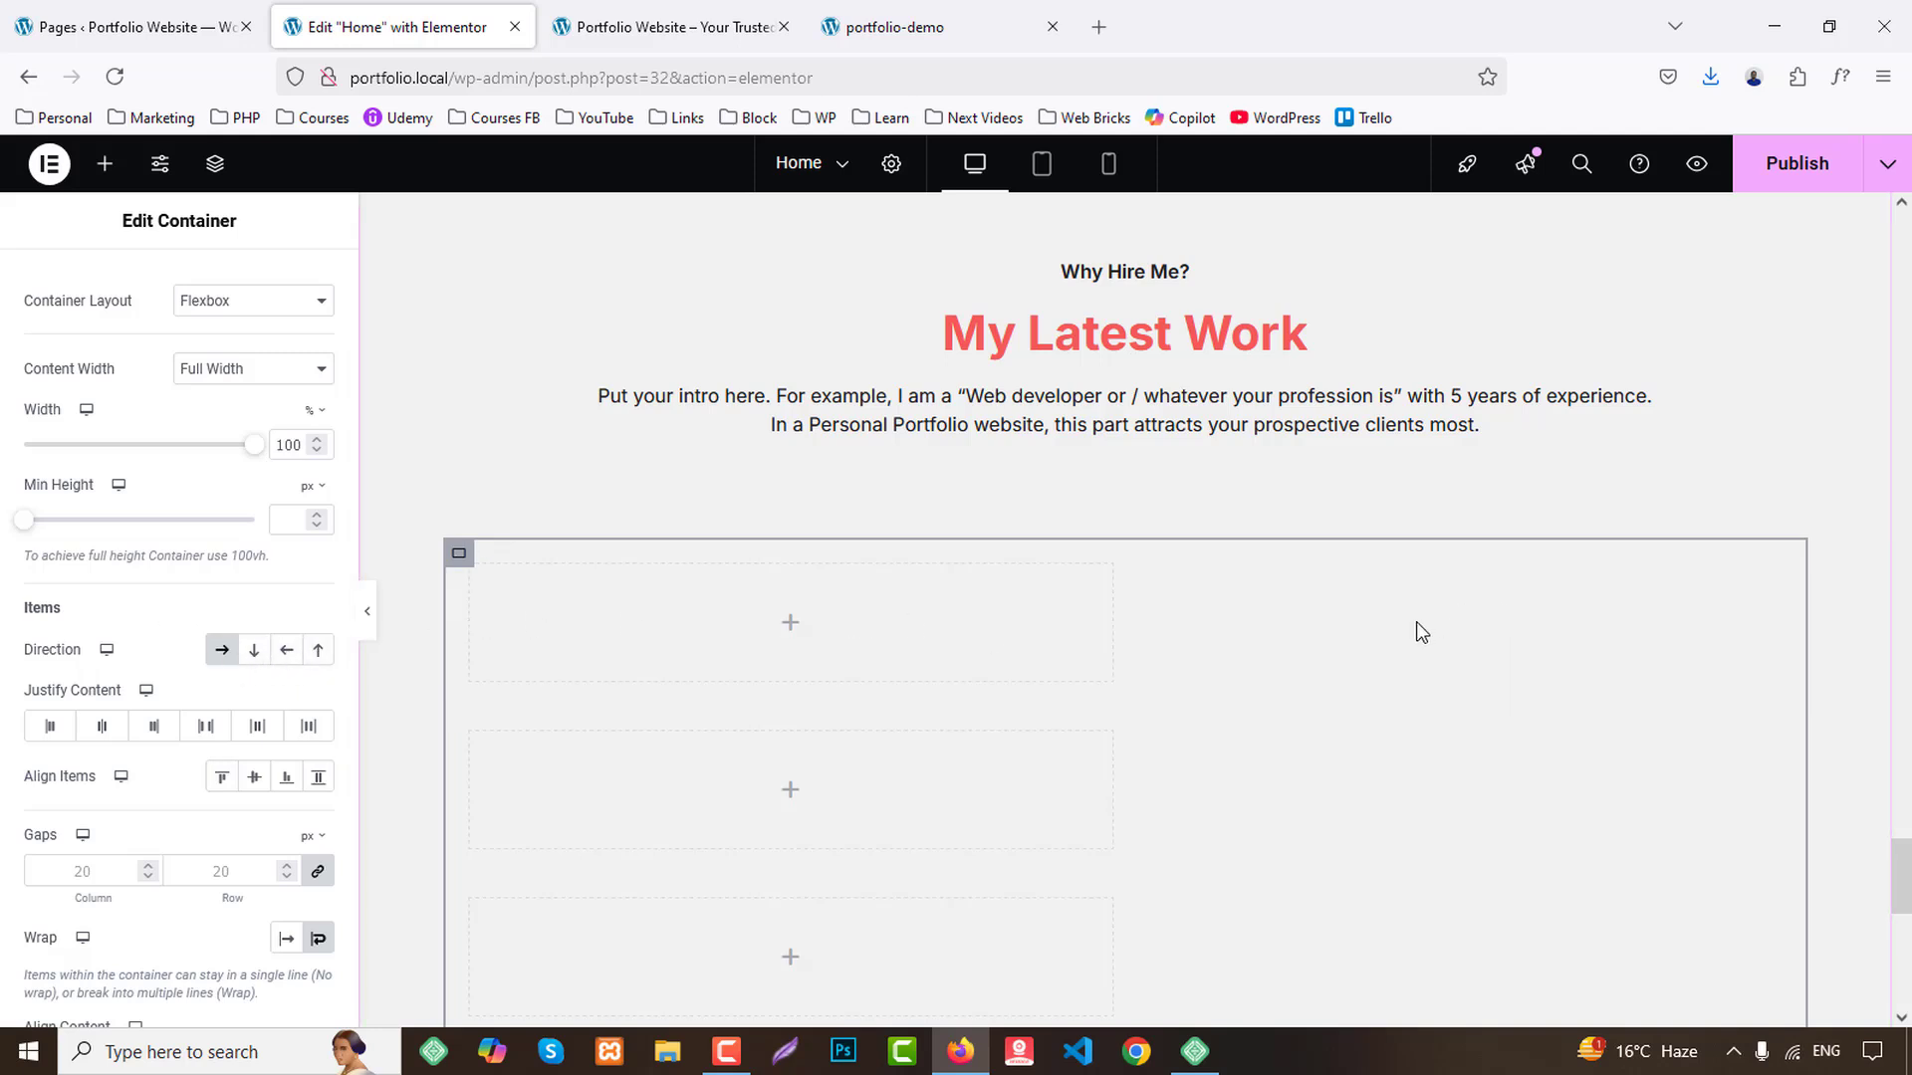
Delete the container holding the four boxes and add an empty container below the My Latest Work intro text.
scroll(610, 719, "up", 2)
right_click(473, 687)
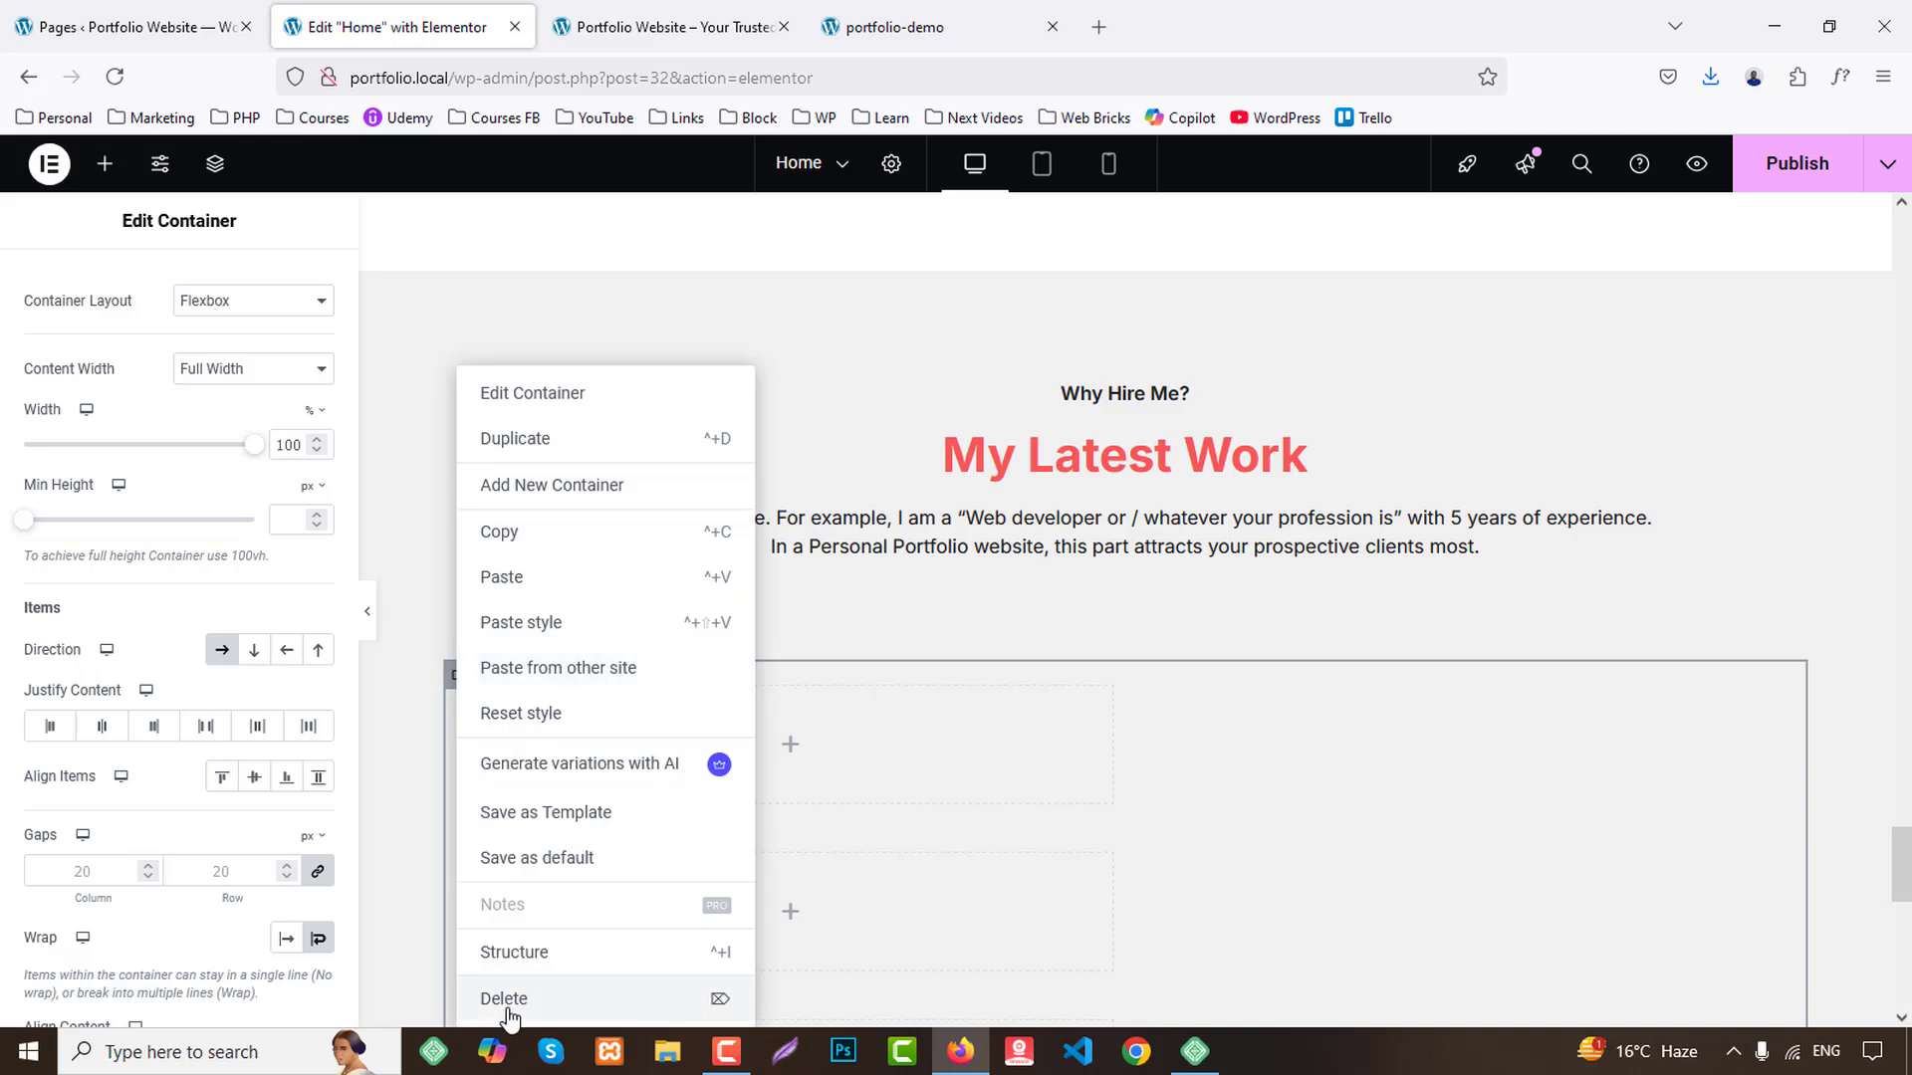
left_click(508, 1004)
left_click_drag(105, 588, 1302, 670)
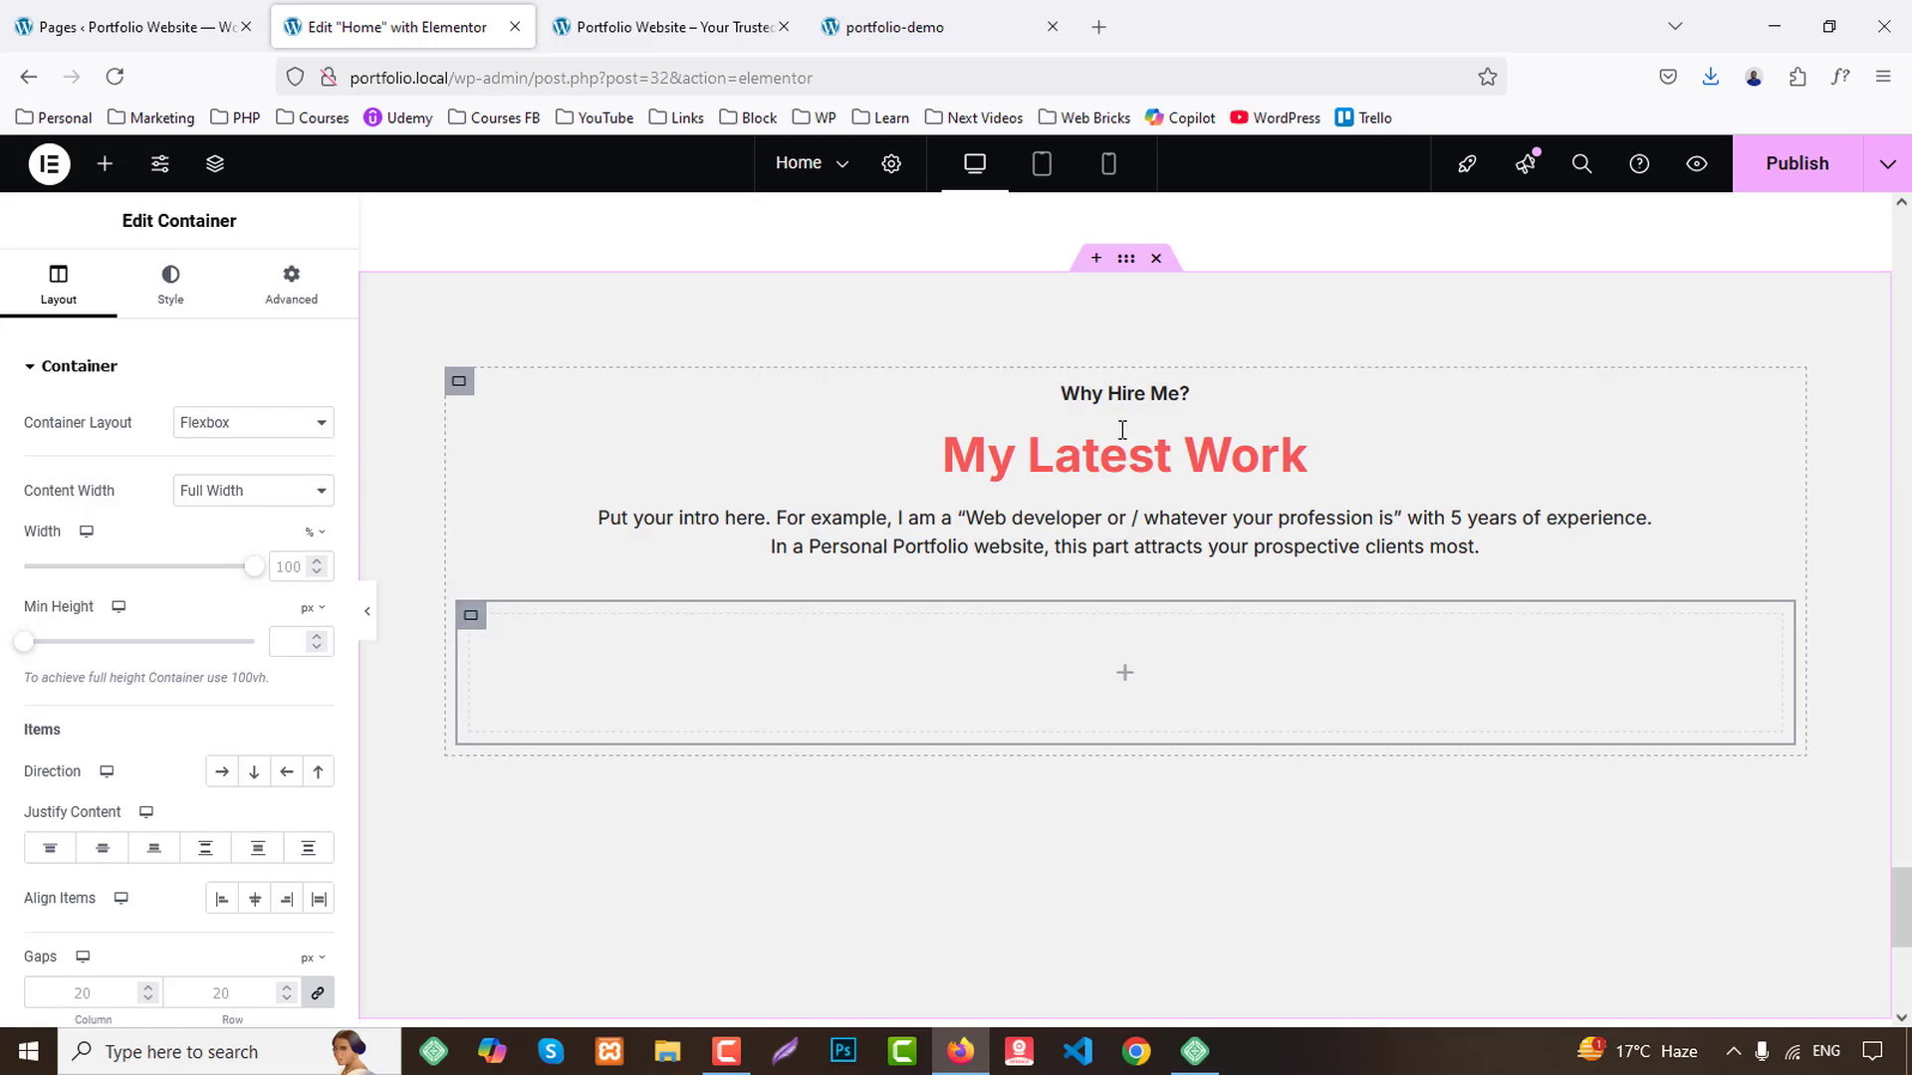
Duplicate the My Latest Work heading container and delete the empty nested container from the original.
right_click(459, 386)
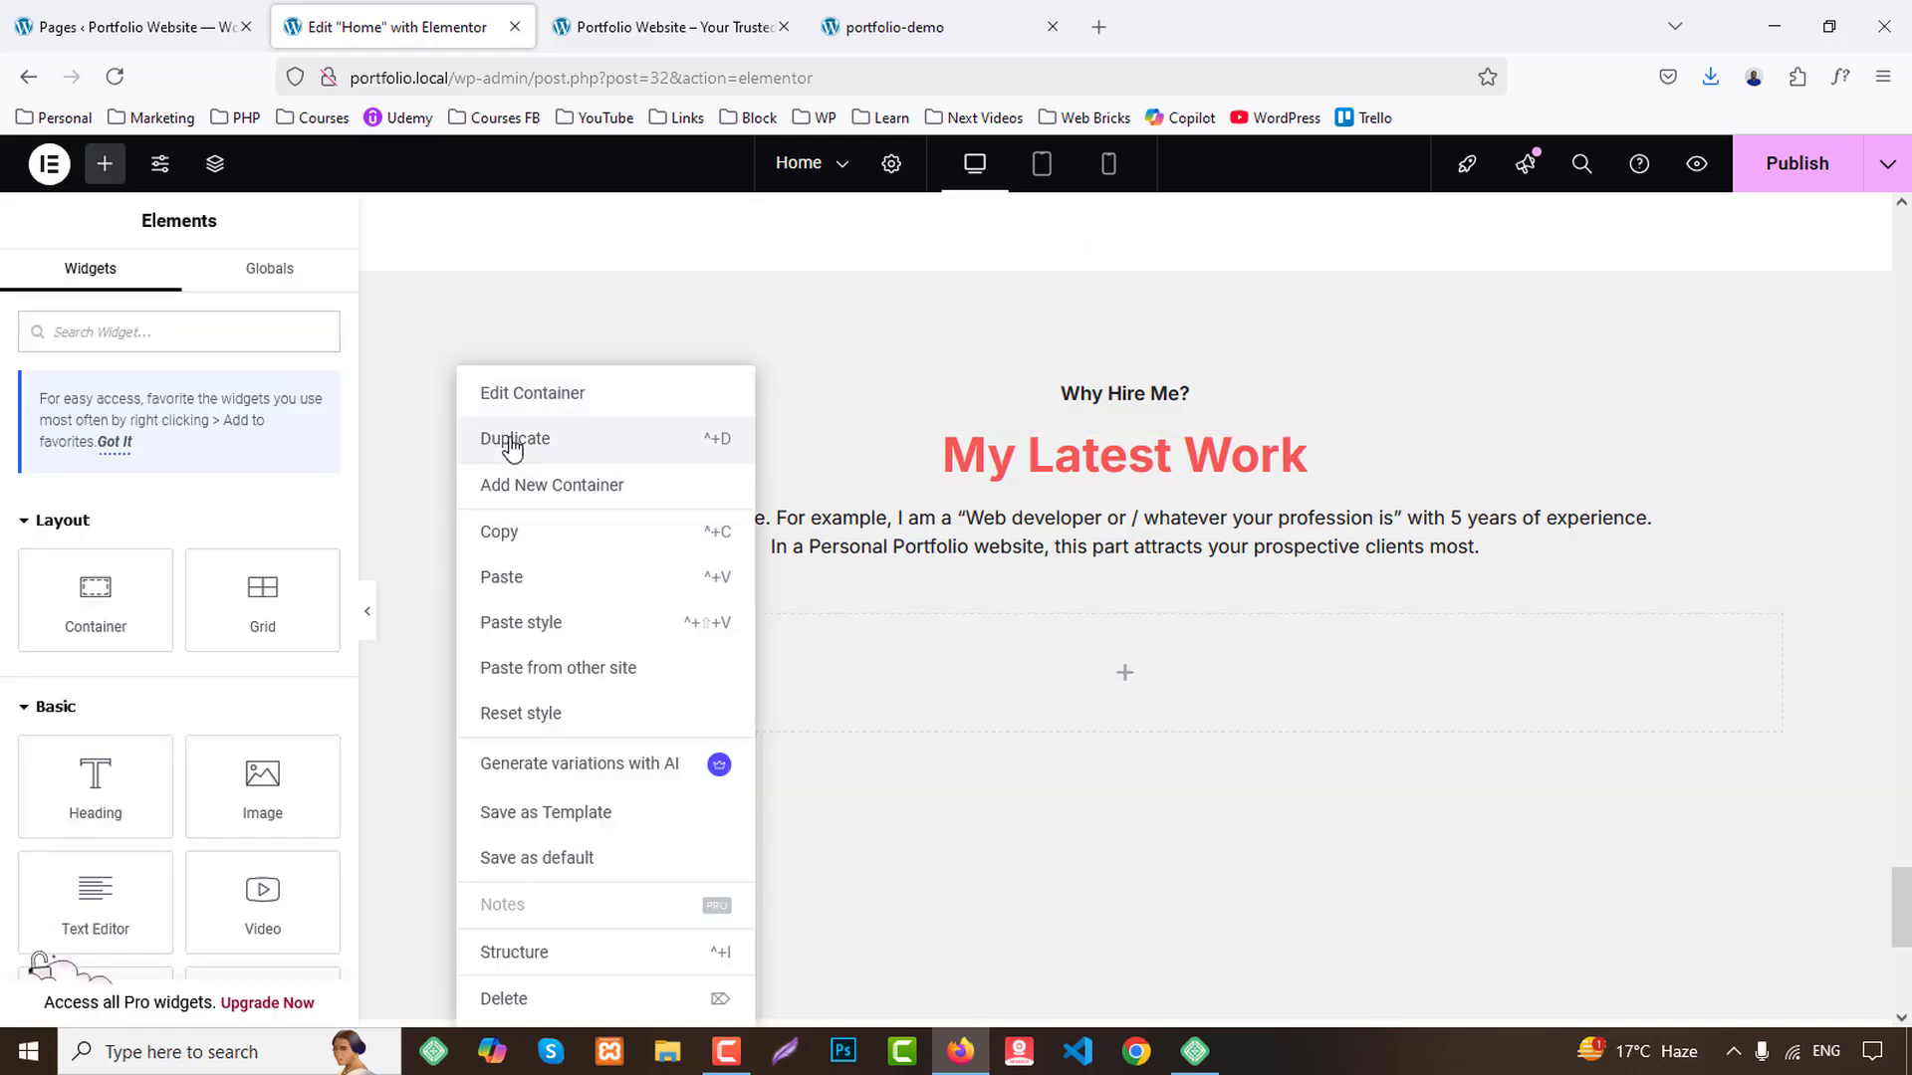
left_click(502, 438)
scroll(680, 518, "down", 1)
right_click(676, 458)
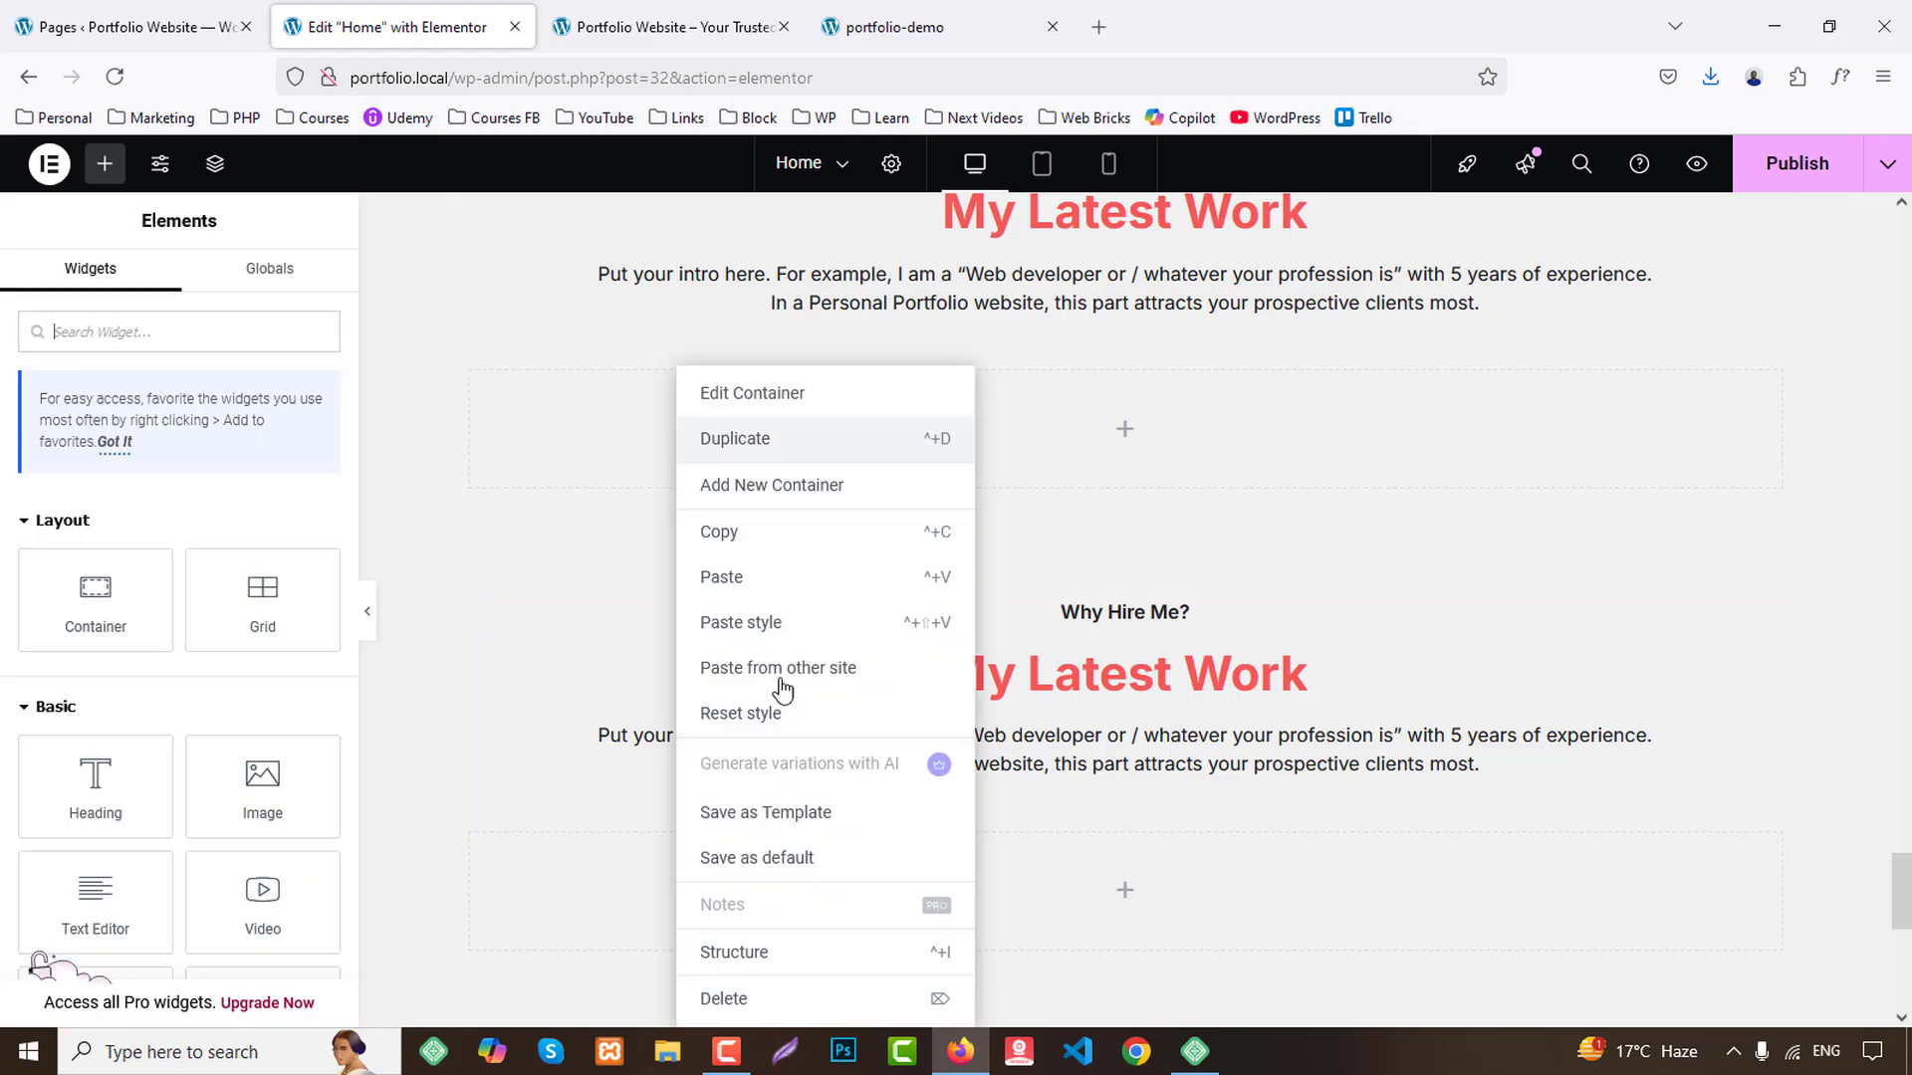
left_click(768, 993)
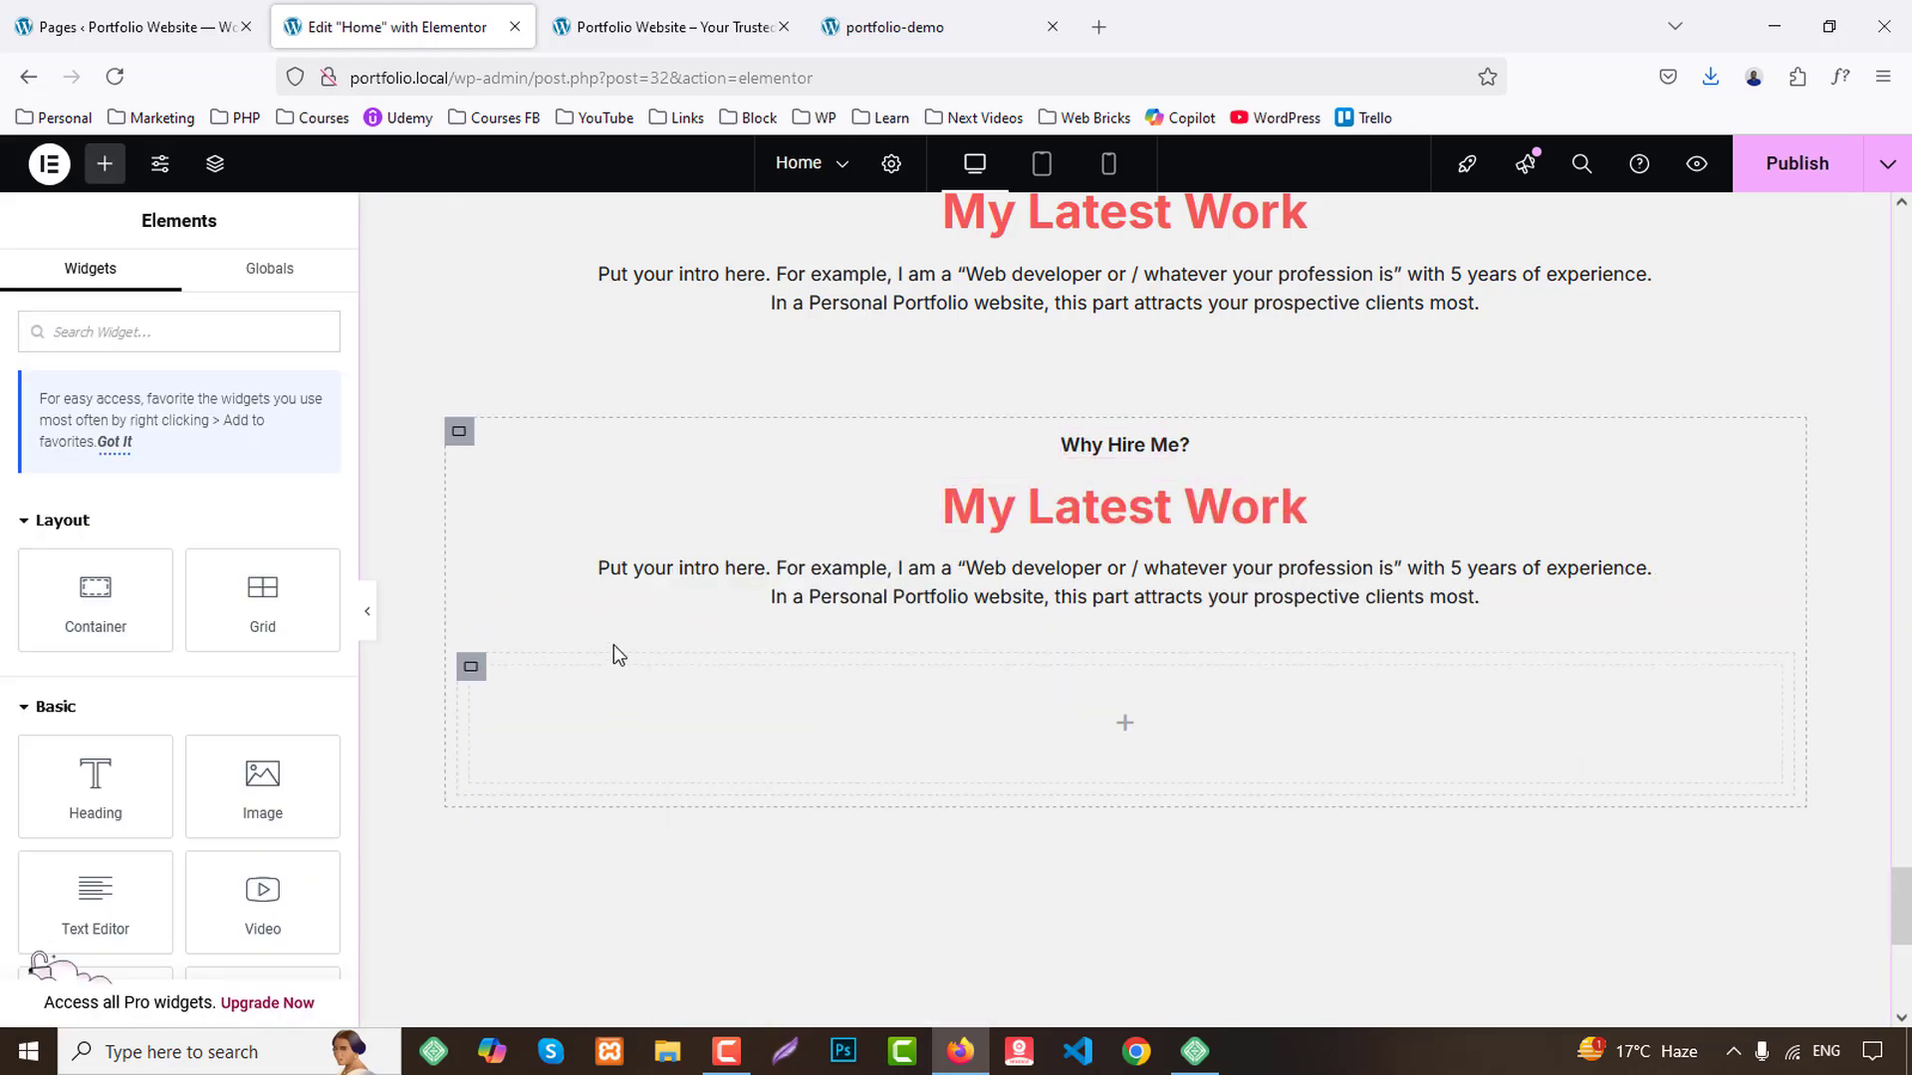
Duplicate the lower heading container again, then delete the upper of the two copies.
right_click(461, 439)
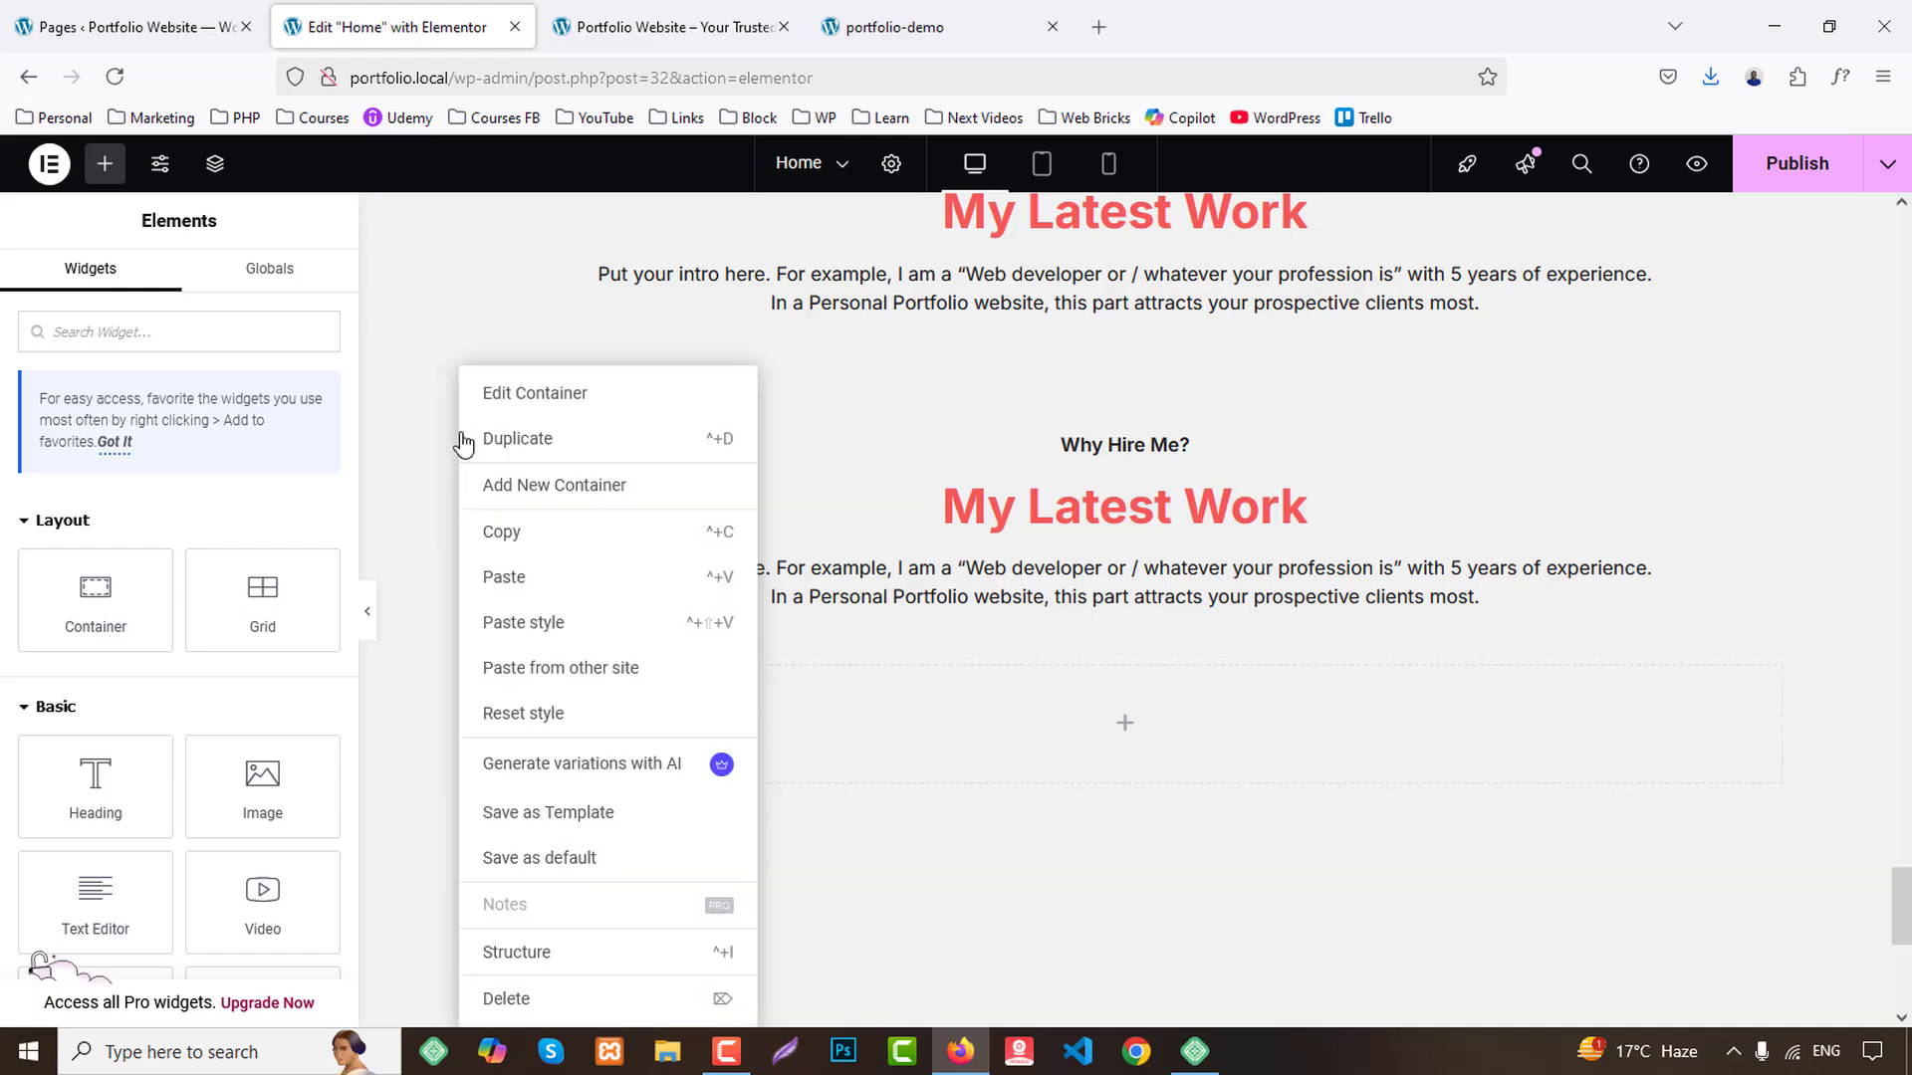
left_click(516, 436)
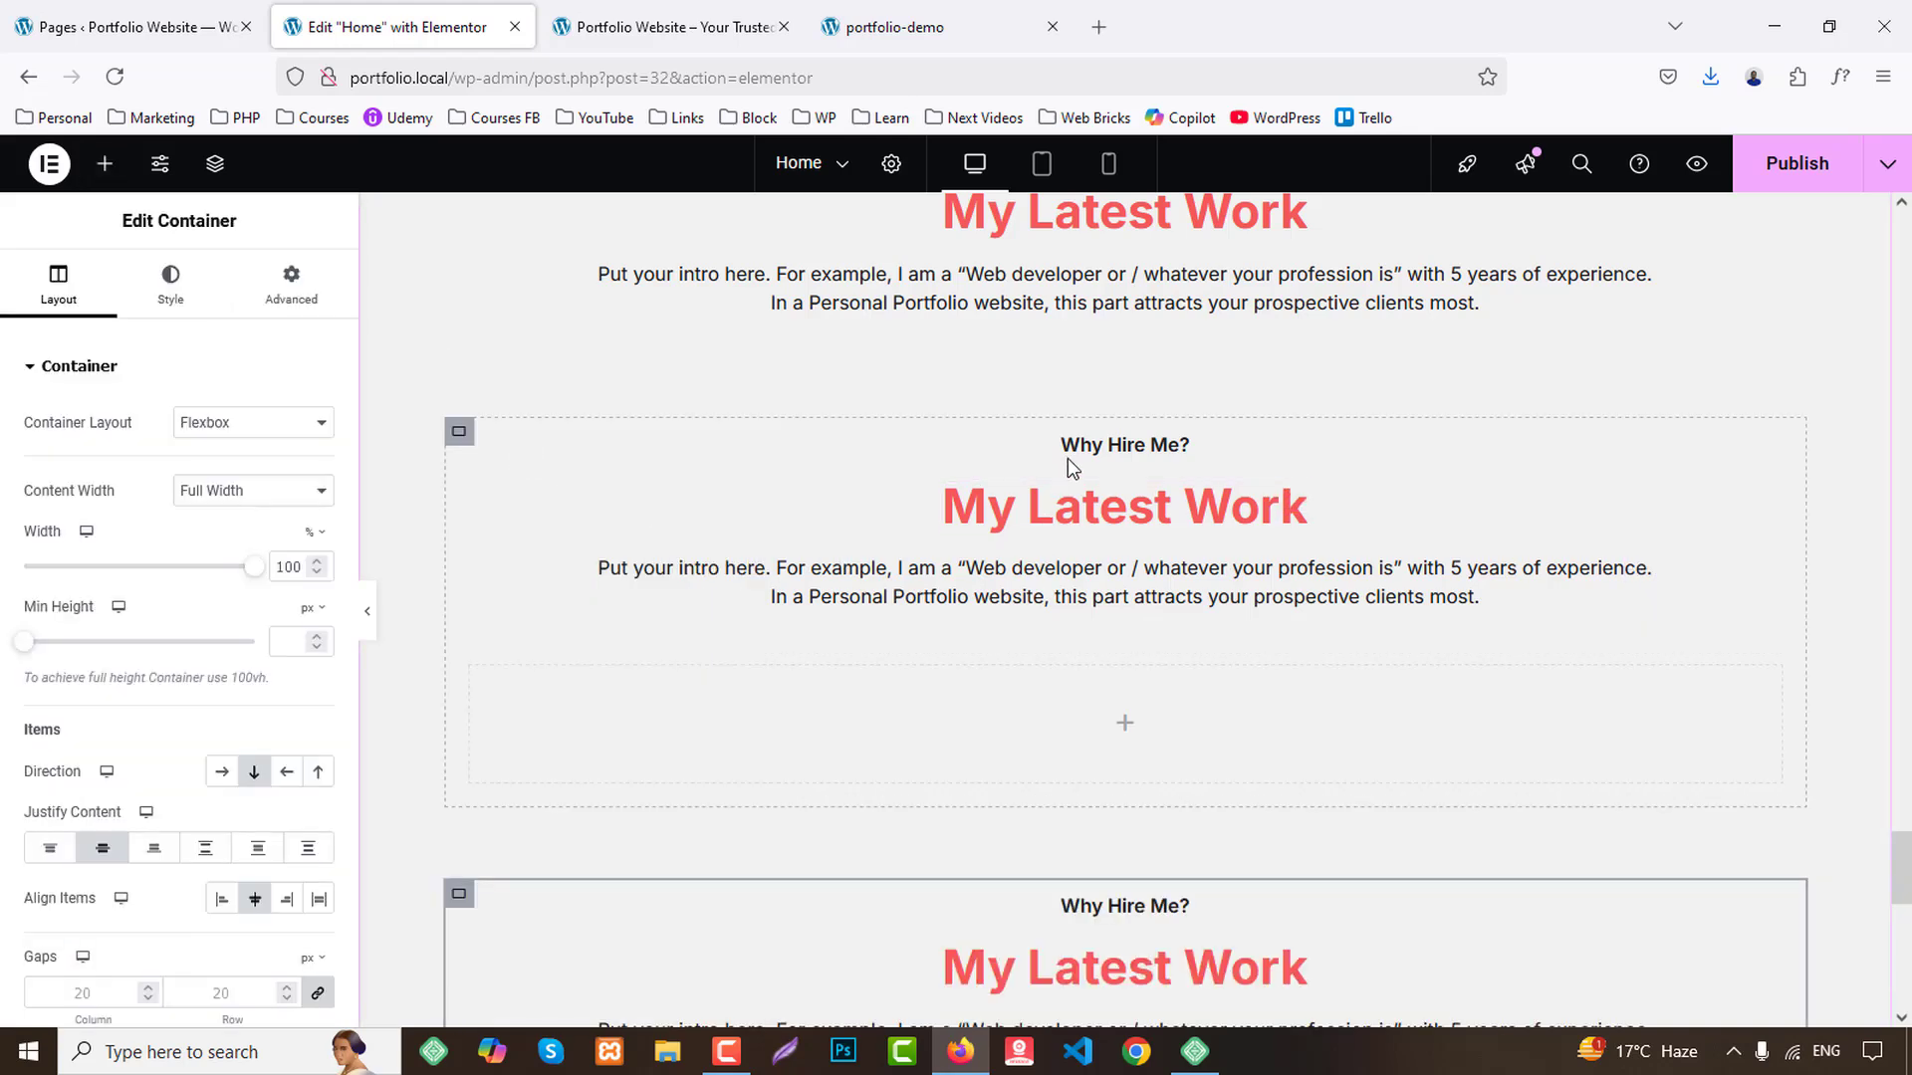
right_click(1096, 445)
left_click(1147, 996)
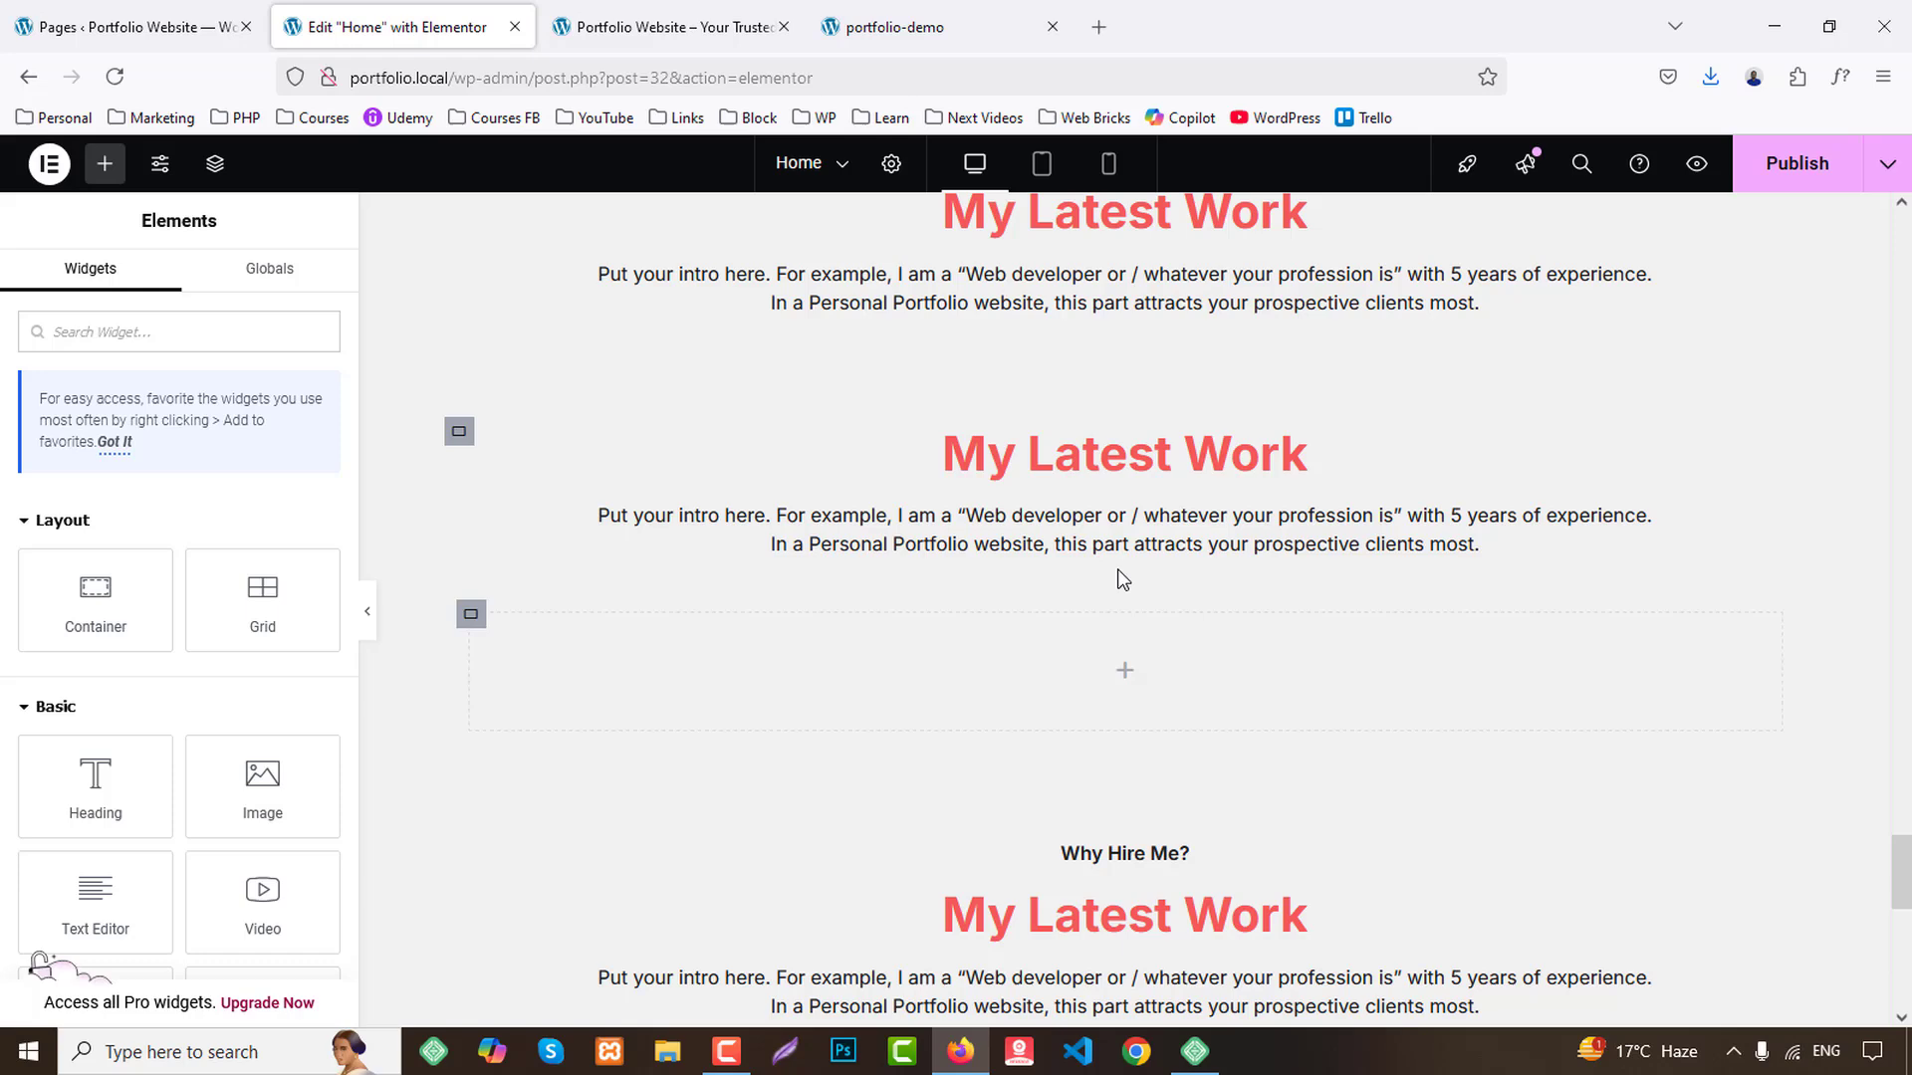
right_click(1107, 456)
right_click(455, 438)
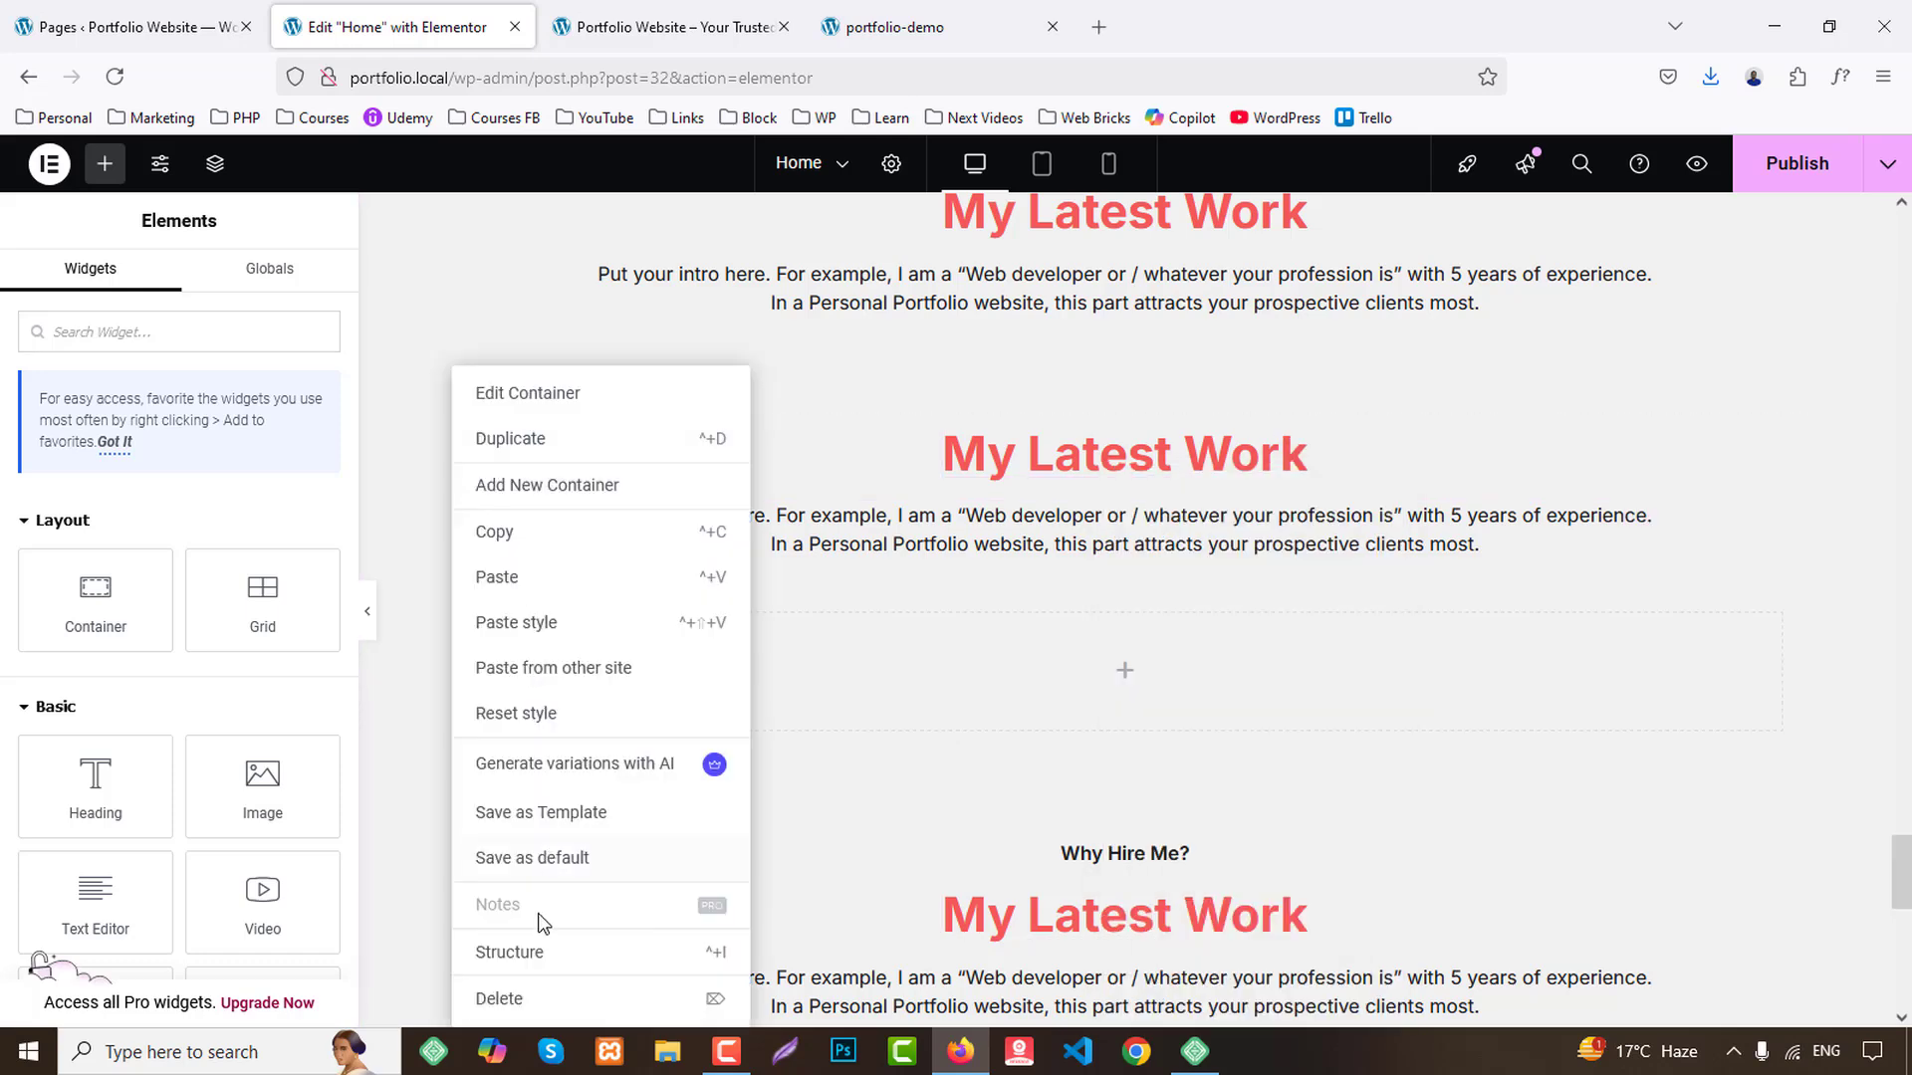
left_click(524, 995)
Delete the small heading, main title and intro text from the lower copy of the heading container.
right_click(1130, 426)
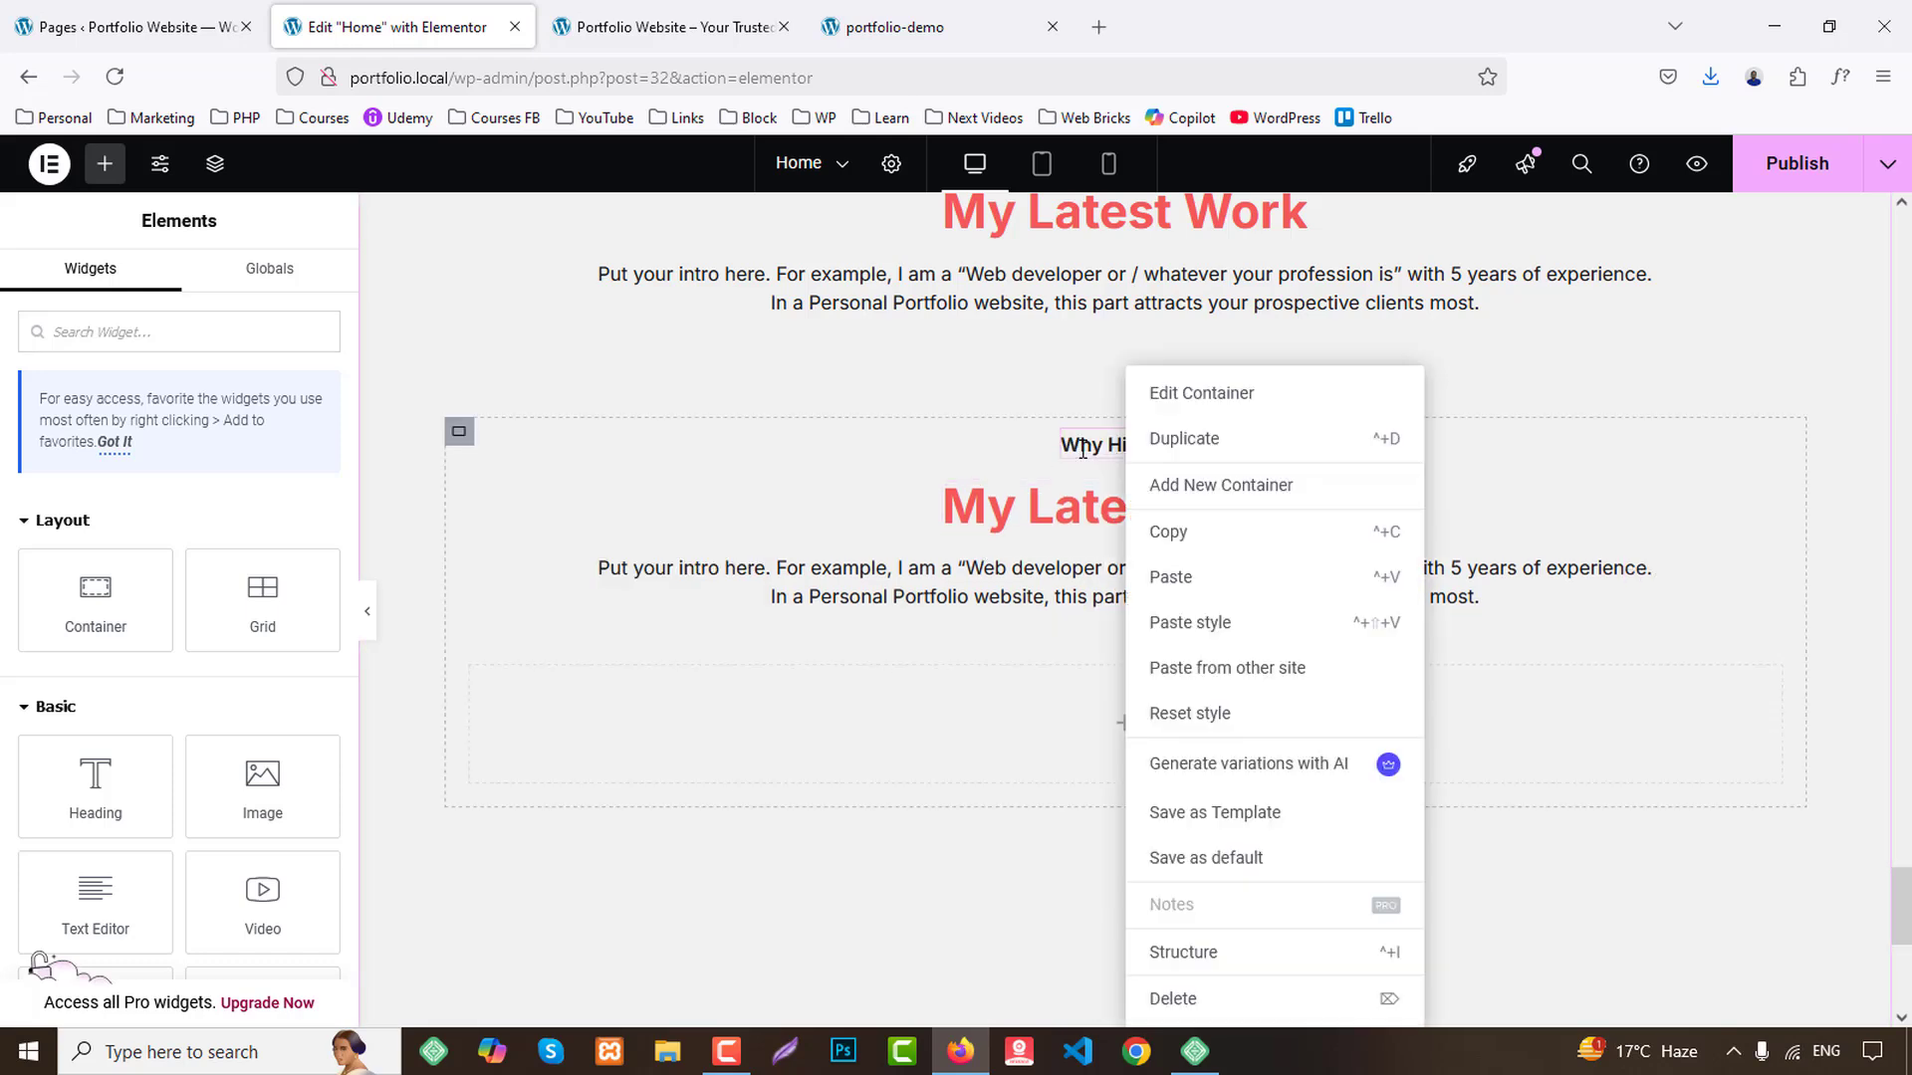
right_click(1096, 448)
left_click(1136, 986)
right_click(1052, 466)
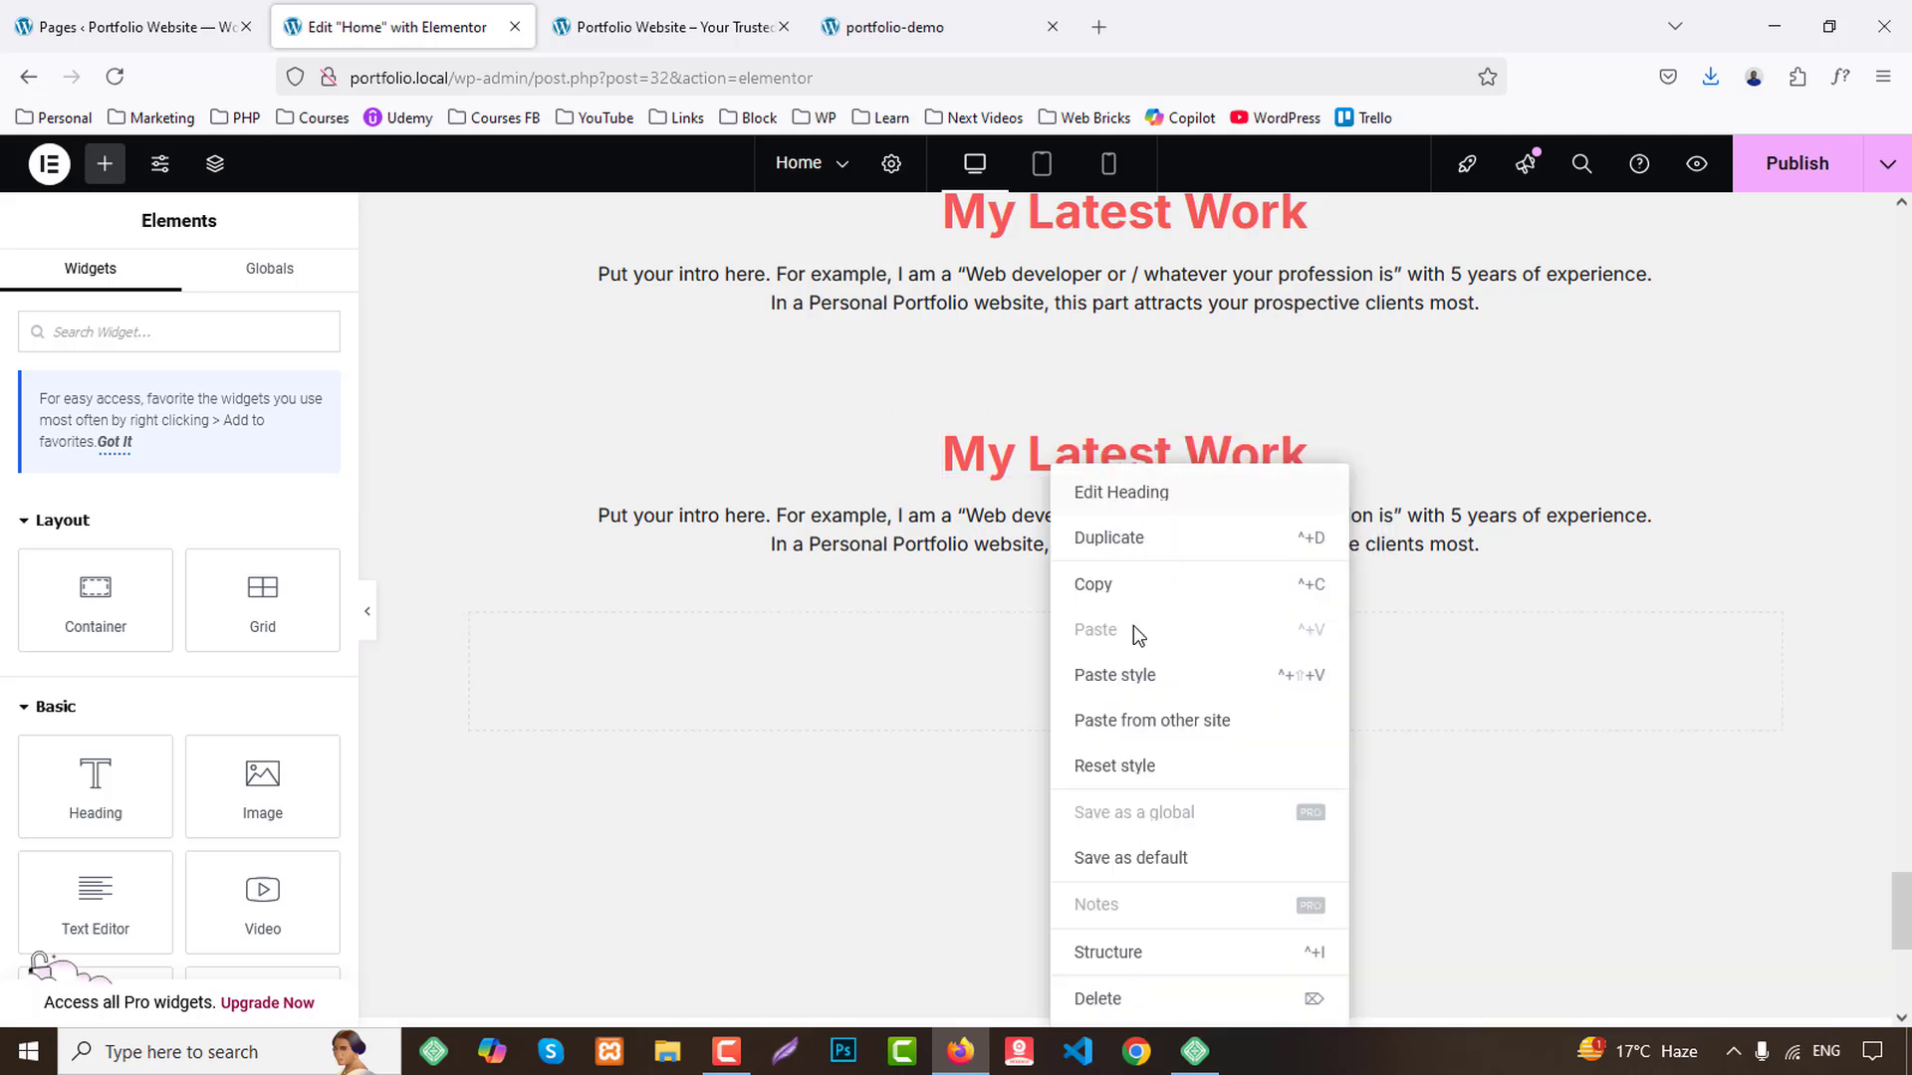
left_click(1138, 998)
right_click(1009, 466)
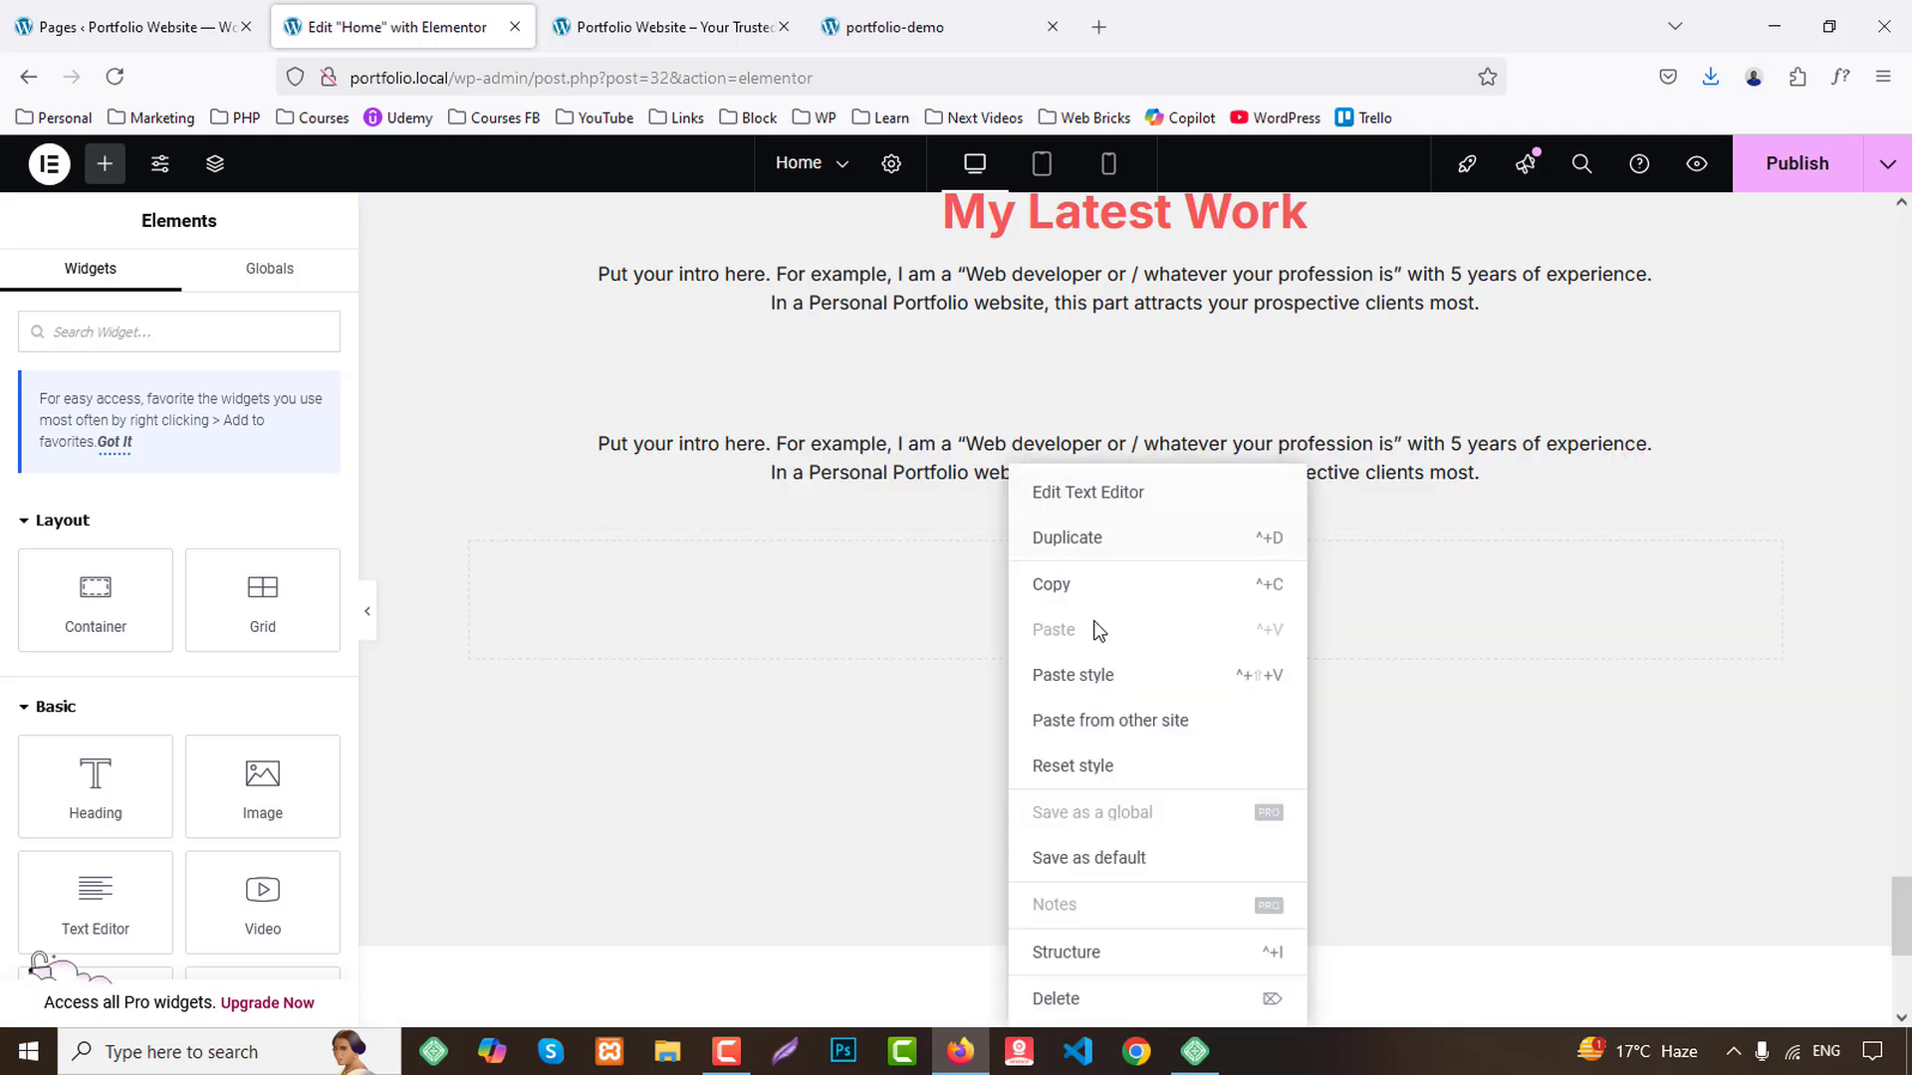
left_click(1110, 1003)
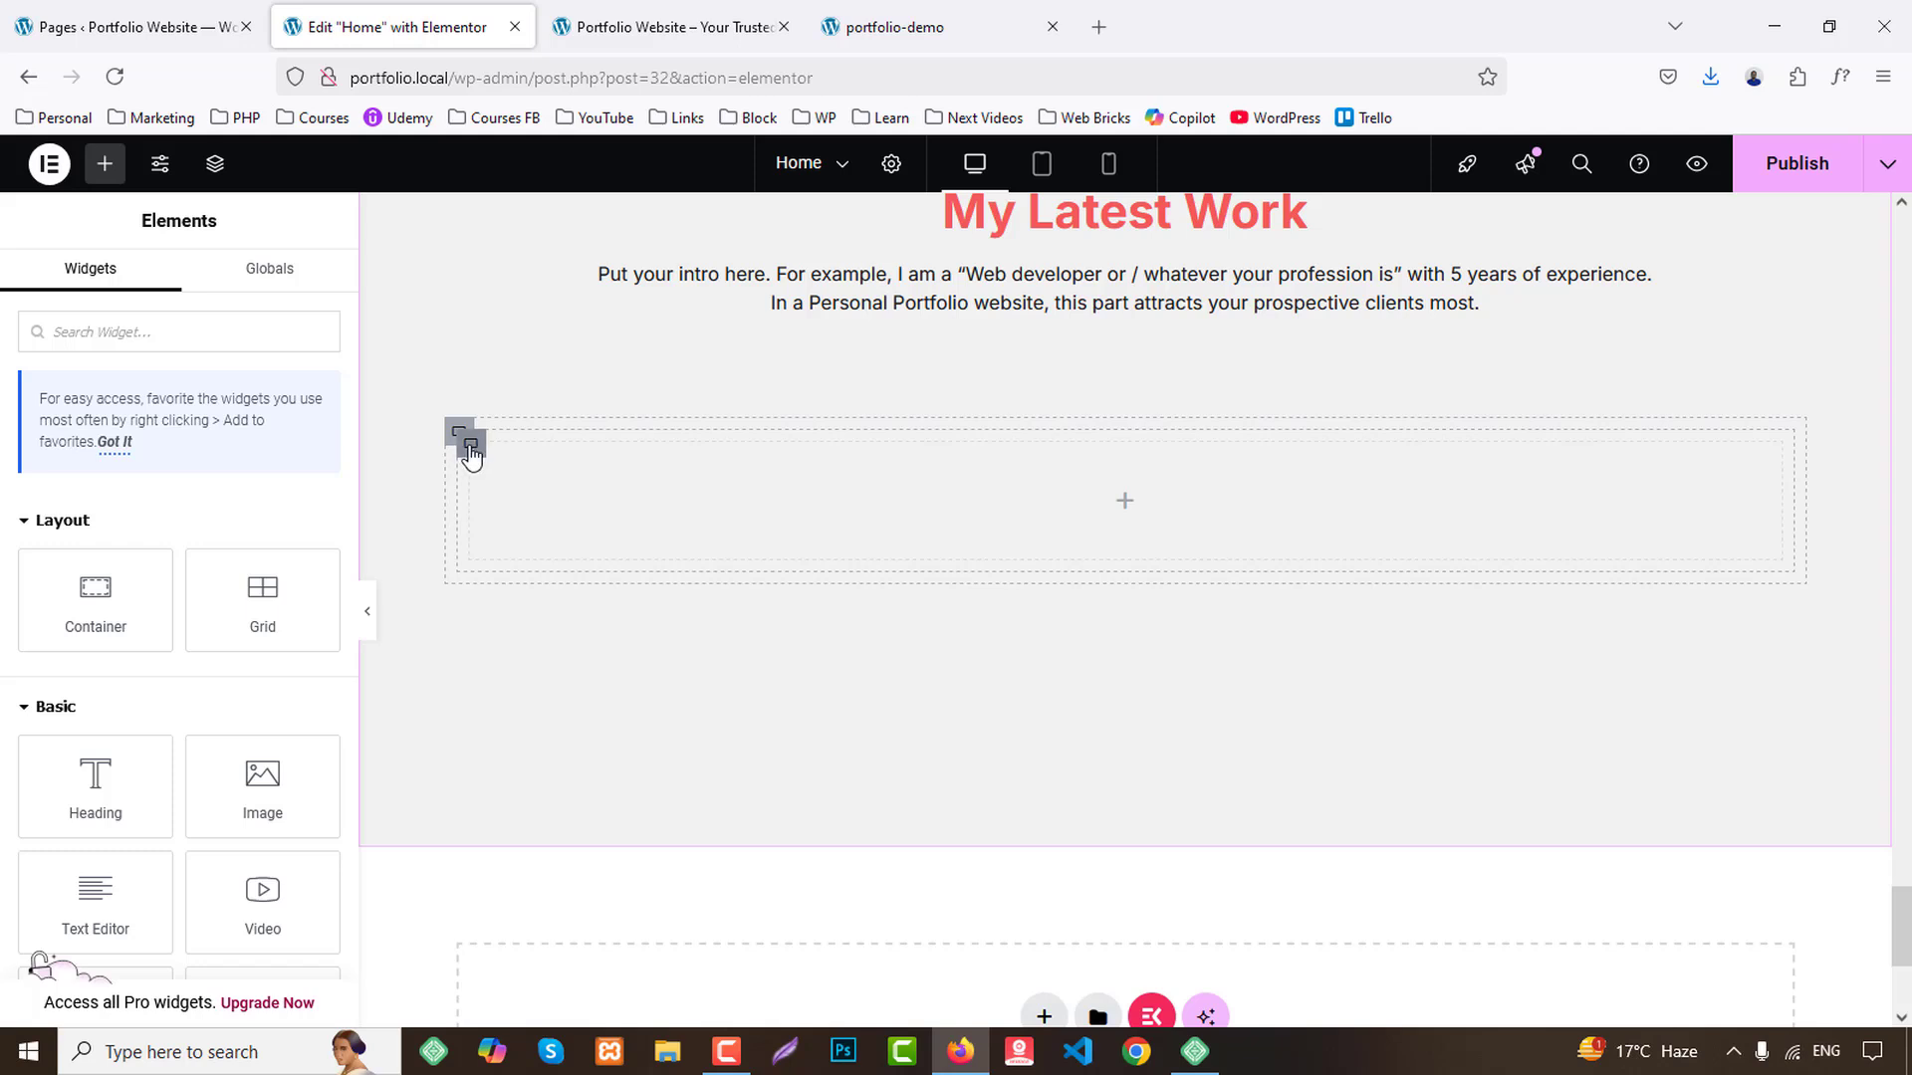
Replace the empty nested container in the lower container with a Basic Gallery widget.
right_click(471, 457)
left_click(573, 1001)
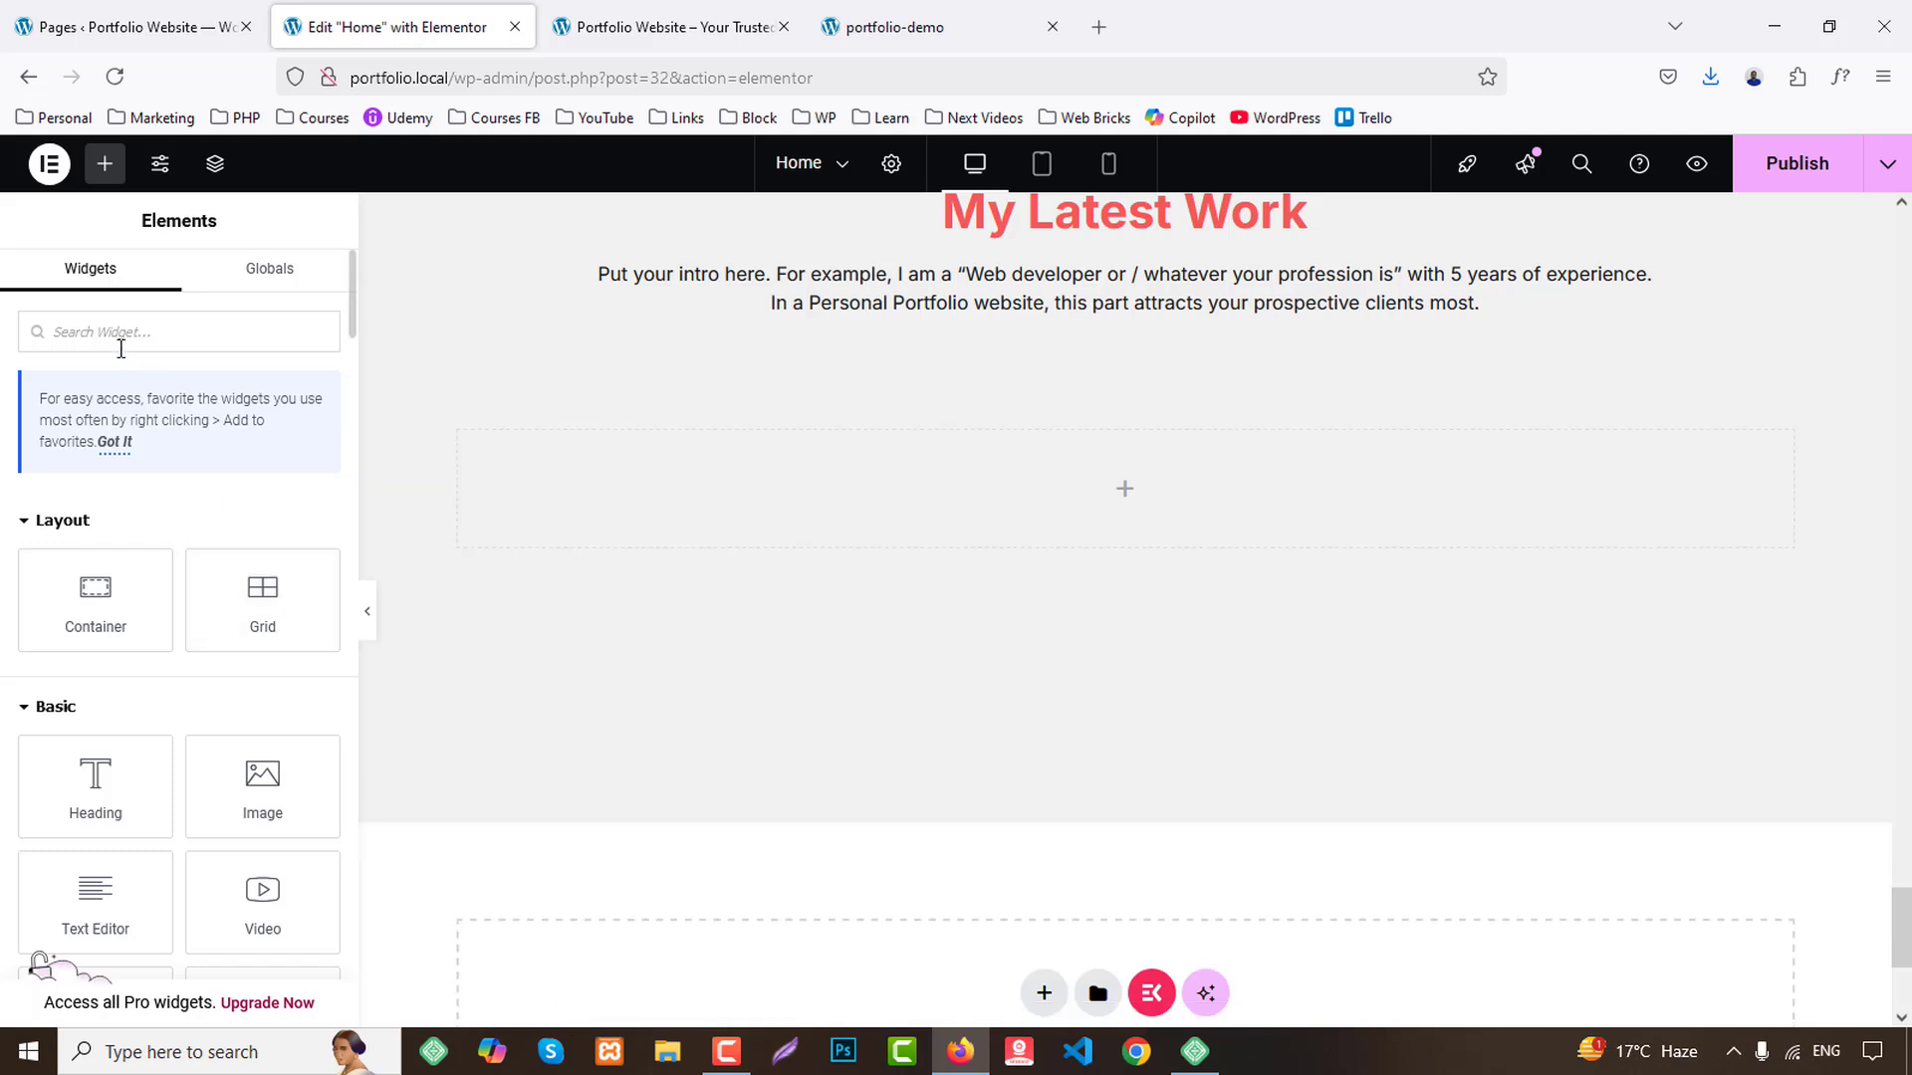
type("gall")
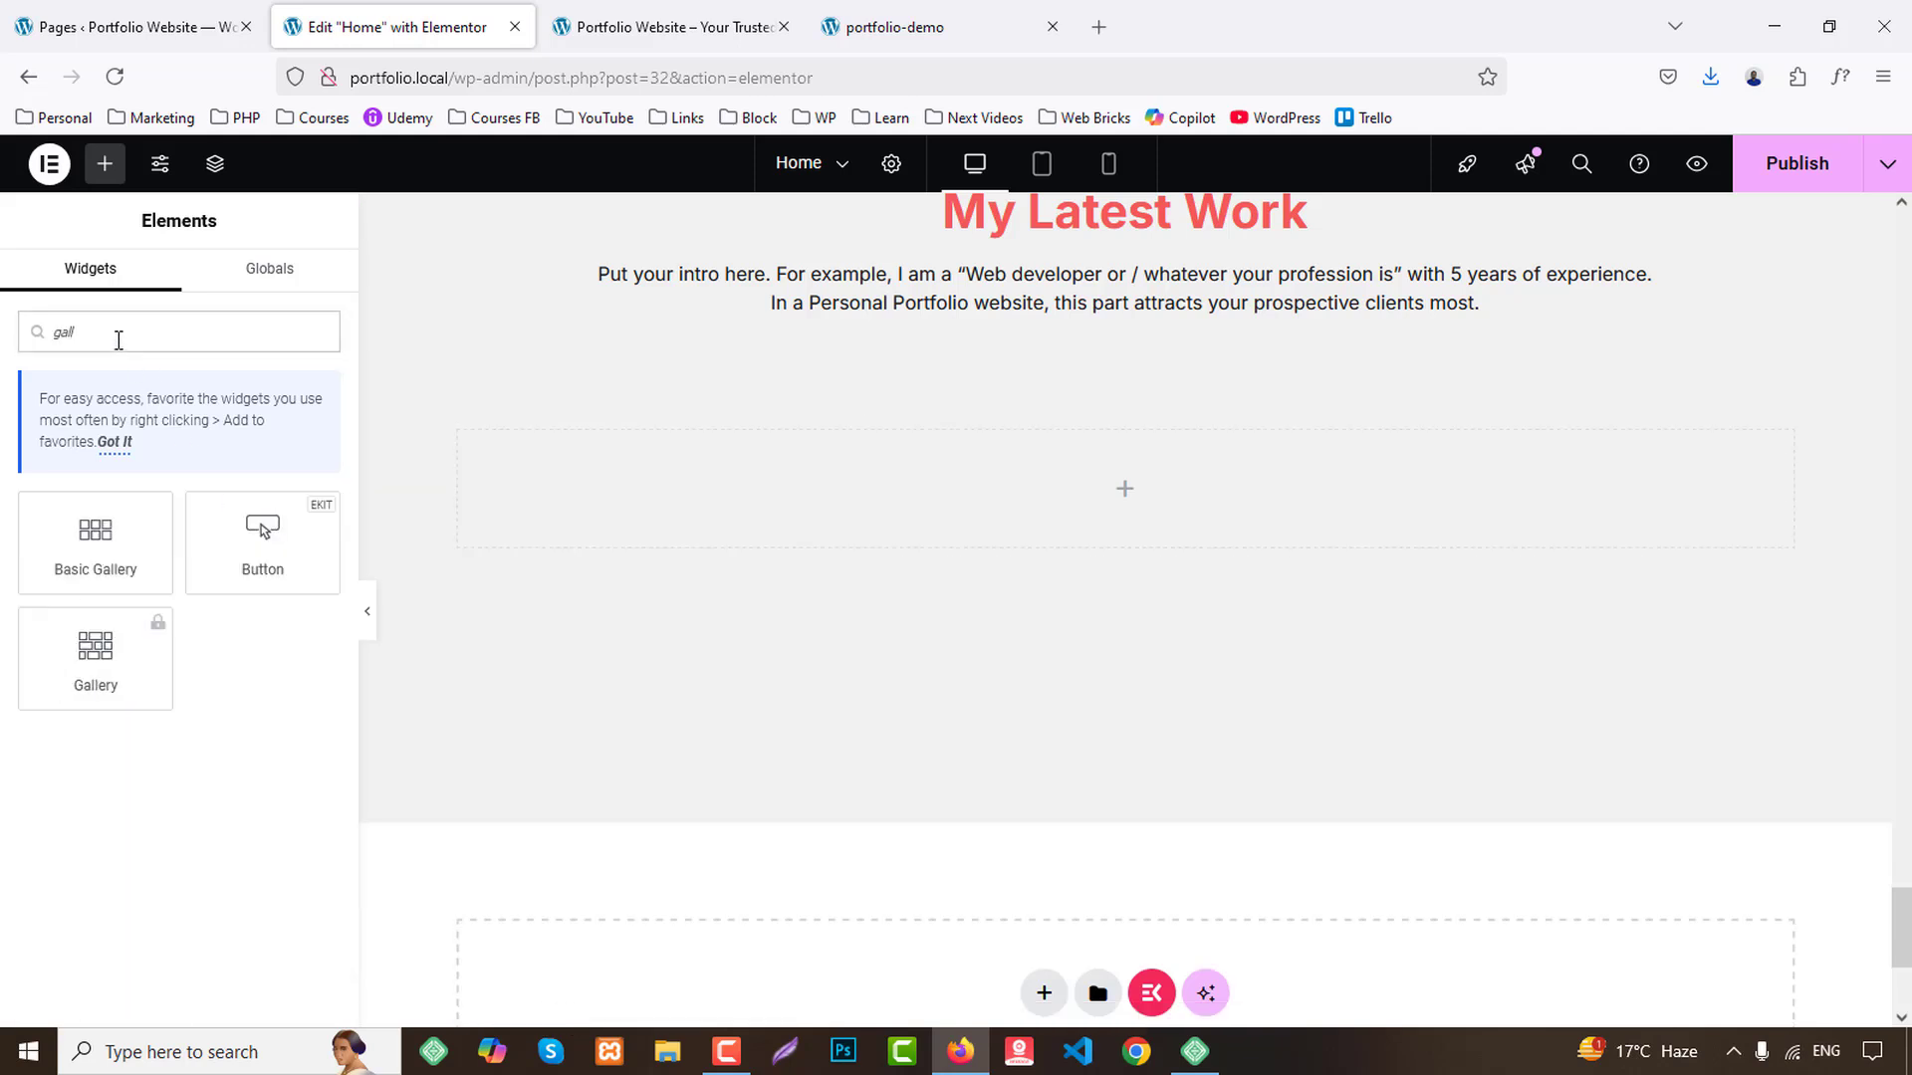
left_click_drag(96, 542, 1041, 521)
Fill the gallery with the four project screenshots from the media library.
left_click(67, 480)
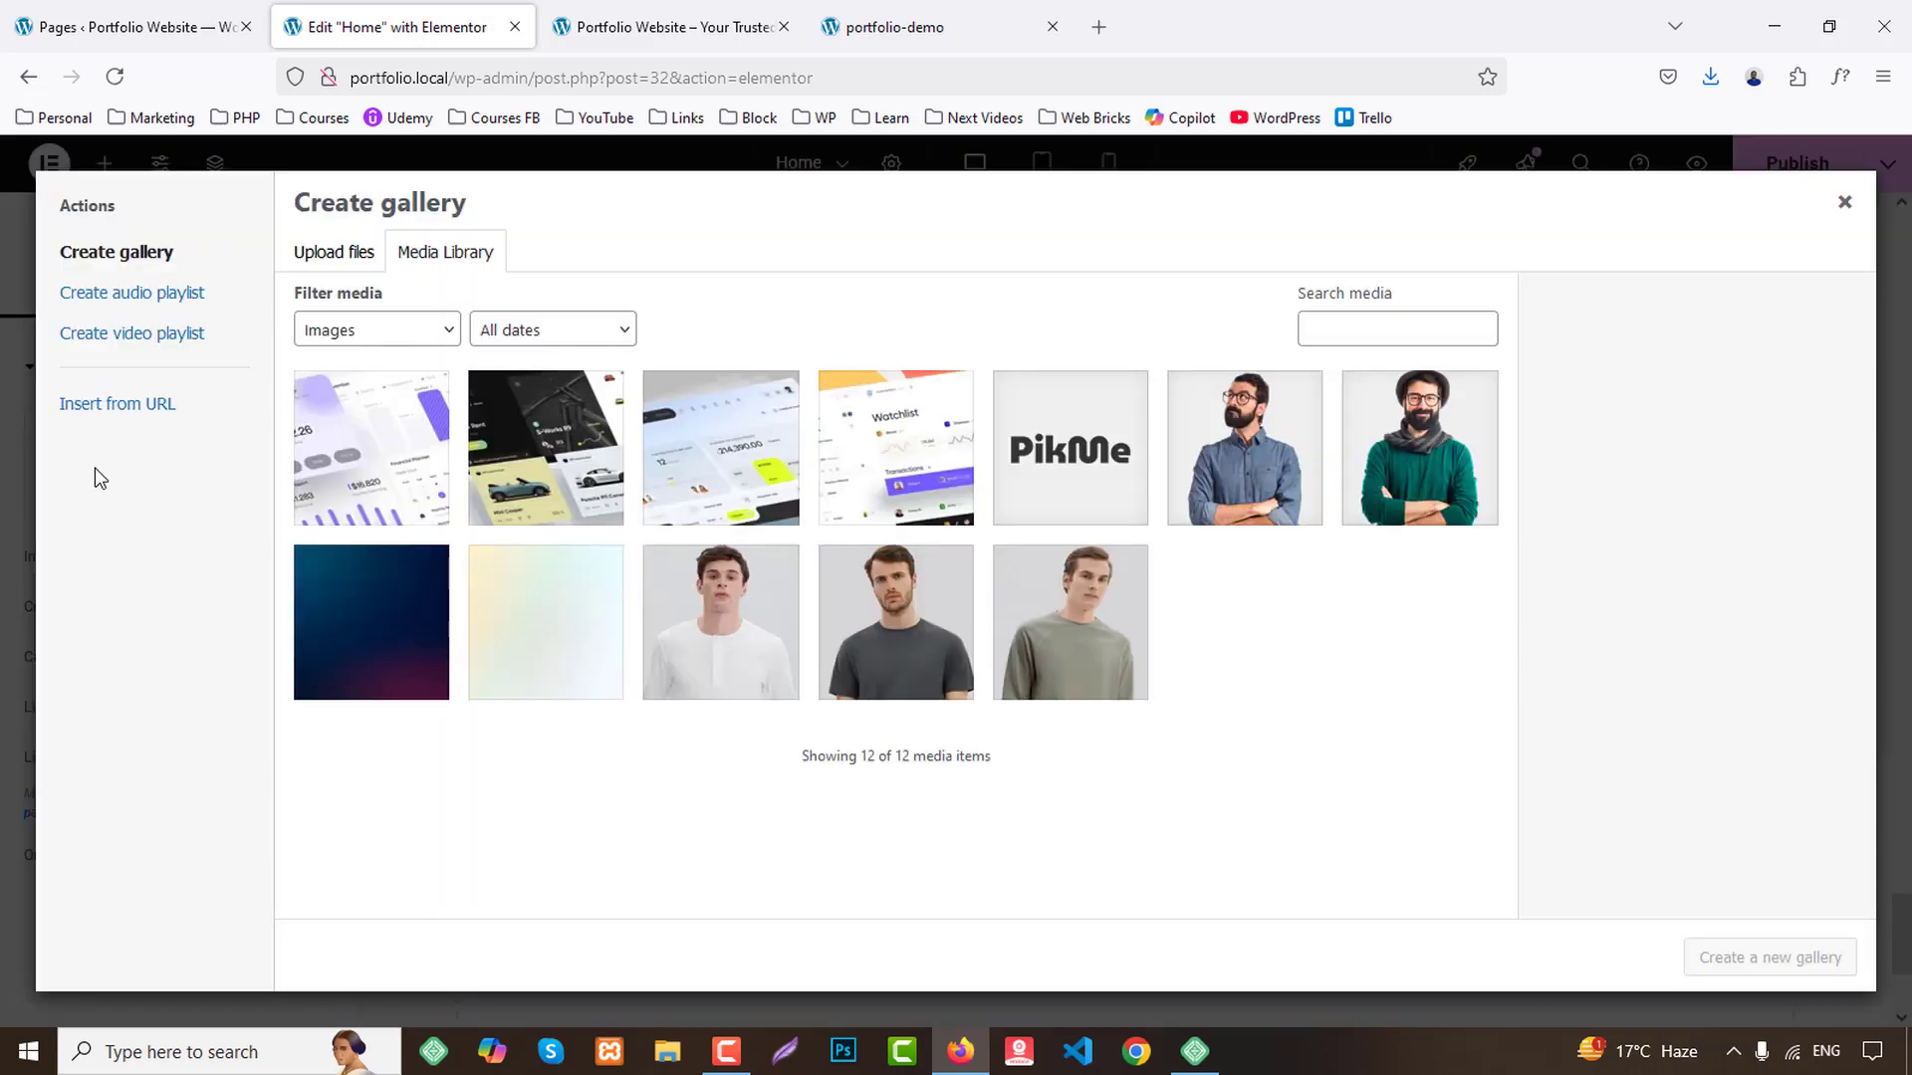
left_click(373, 485)
left_click(546, 458)
left_click(721, 458)
left_click(896, 458)
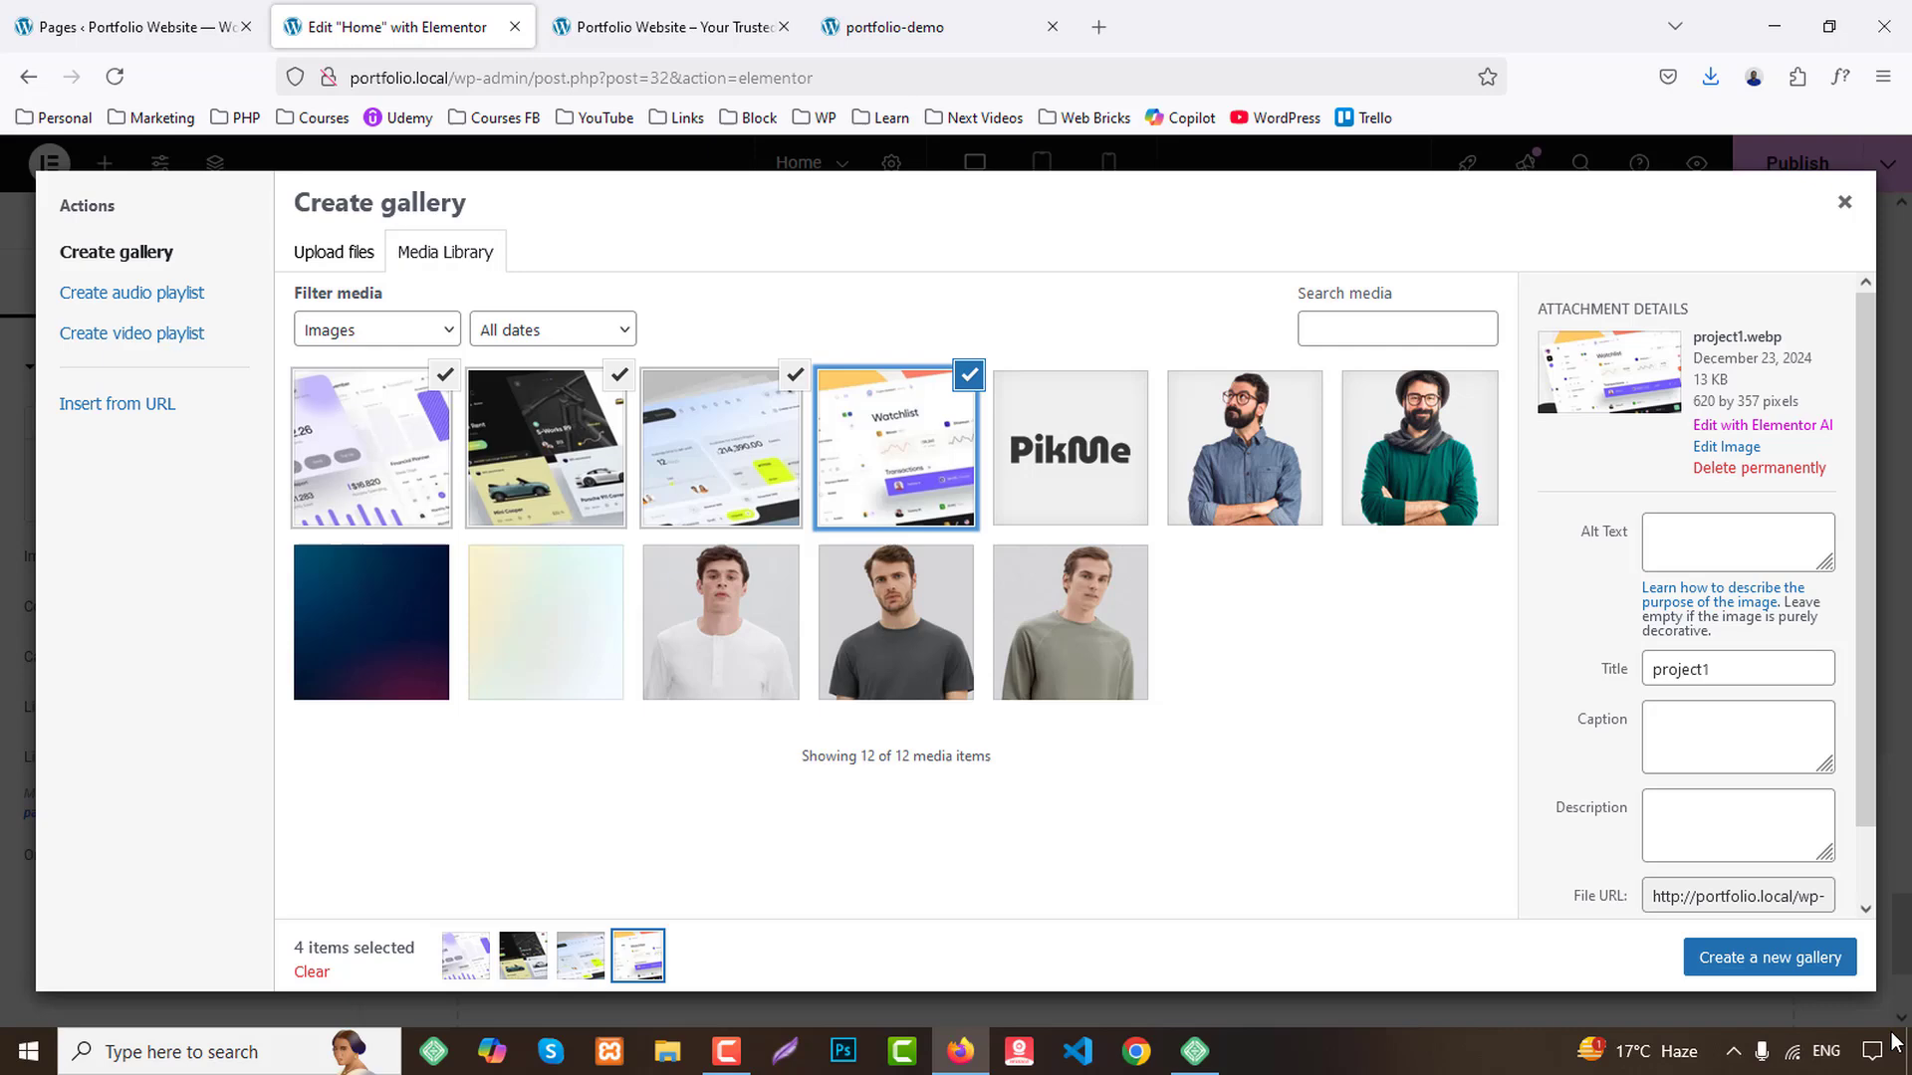
left_click(1807, 970)
left_click(1805, 971)
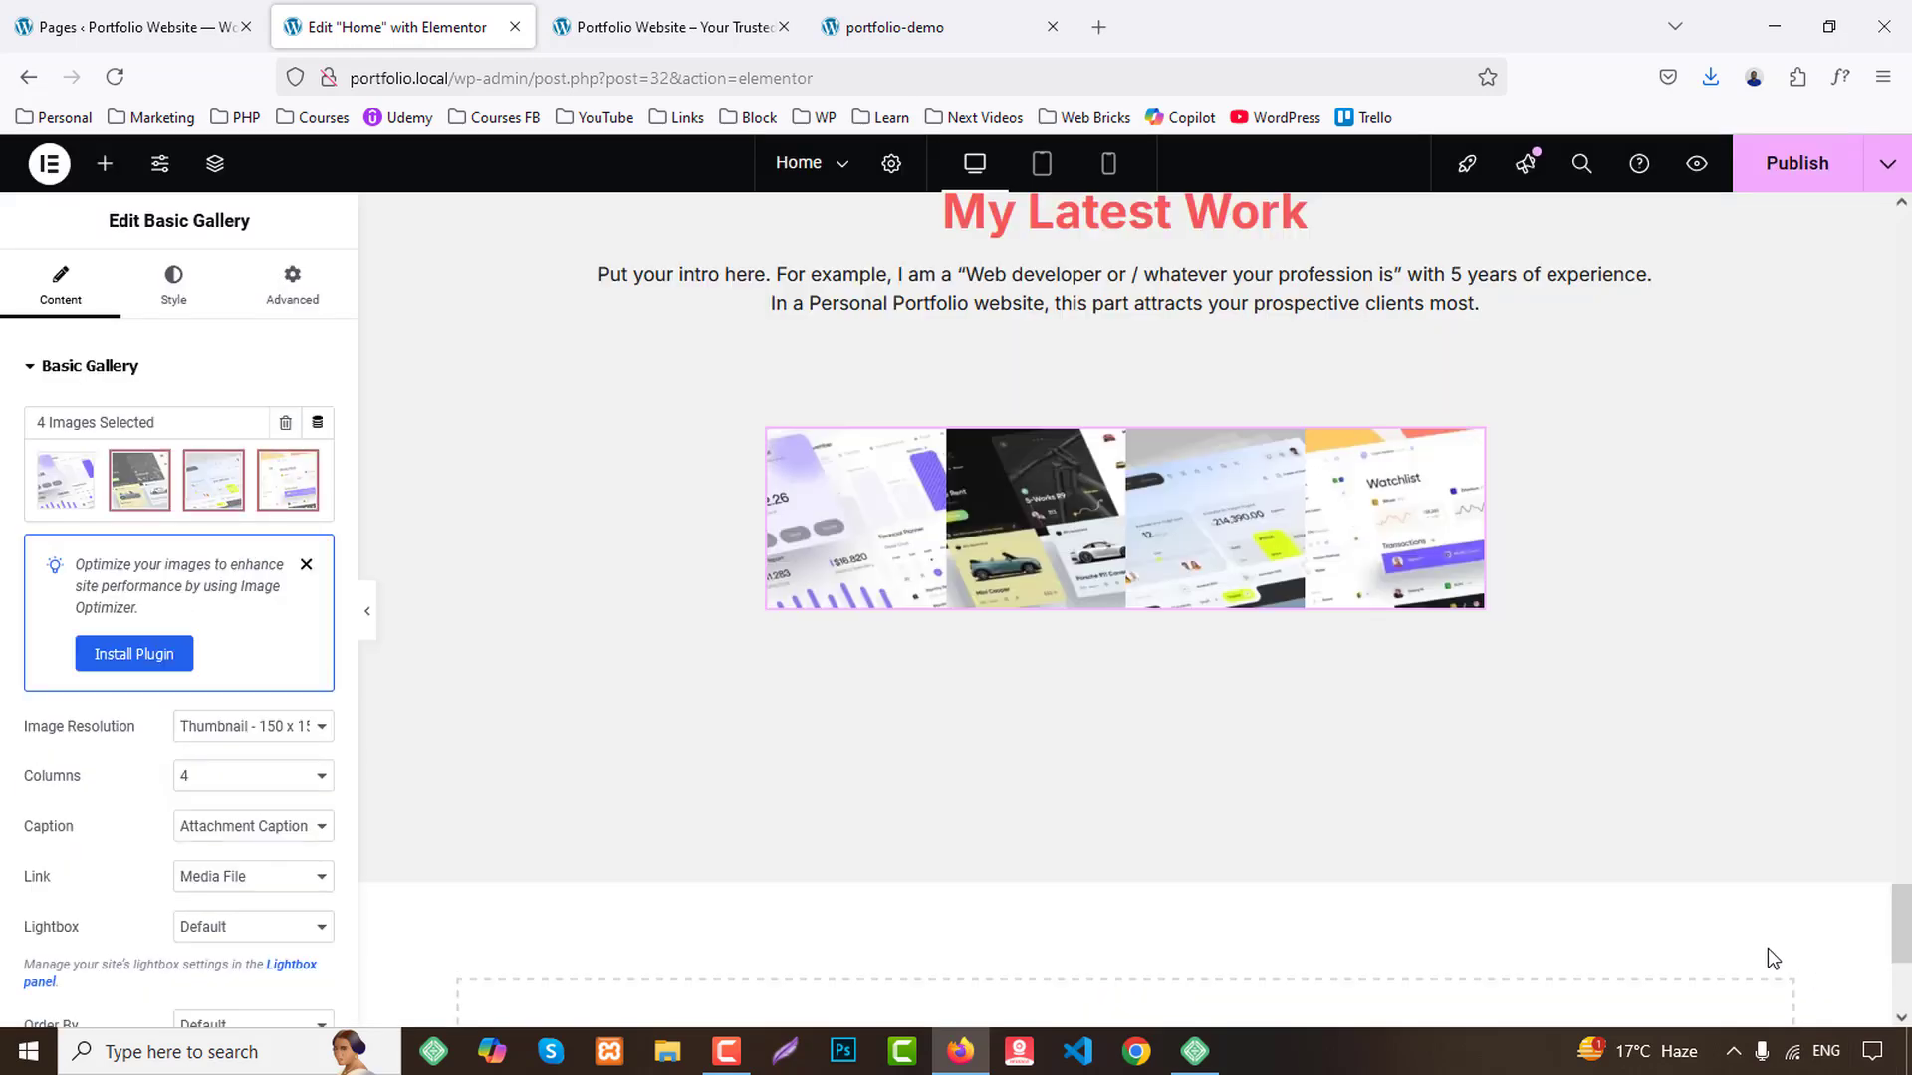
Set the gallery to 2 columns with Full image resolution.
left_click(219, 779)
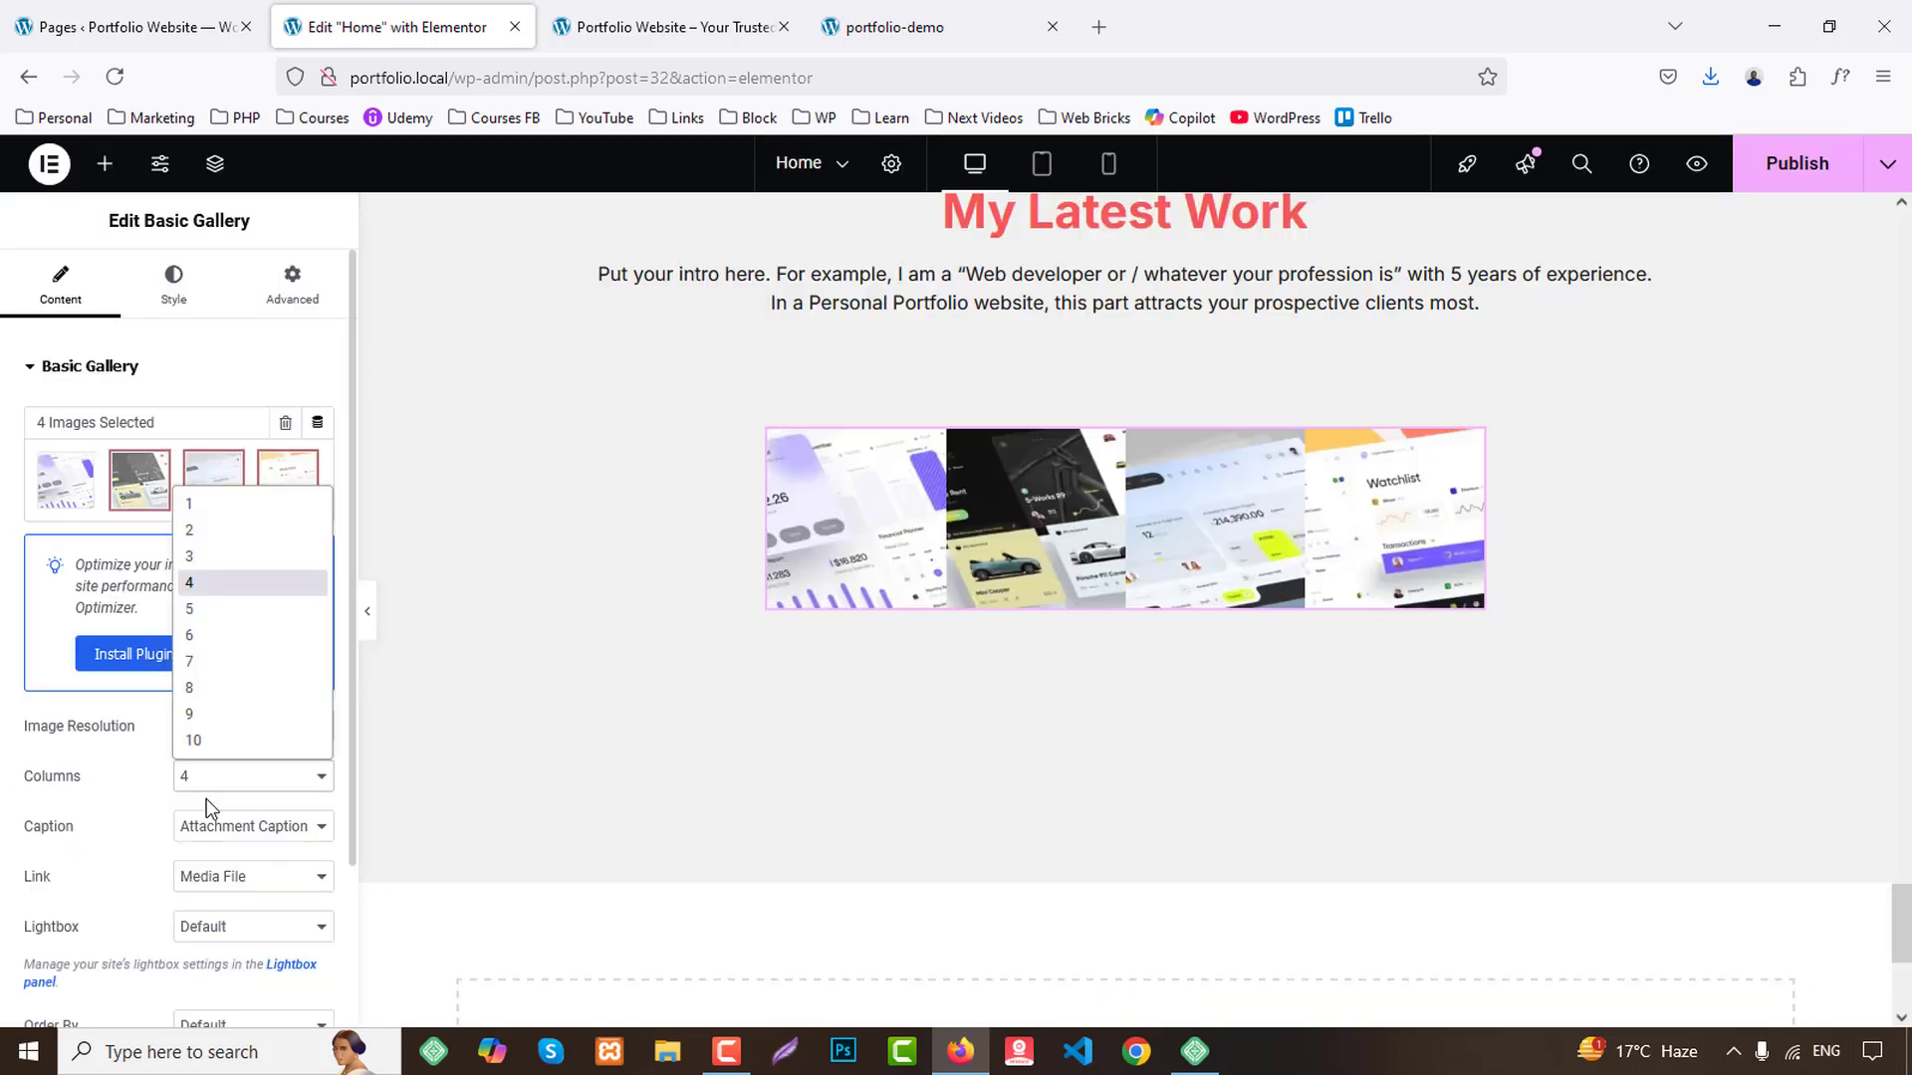
left_click(229, 531)
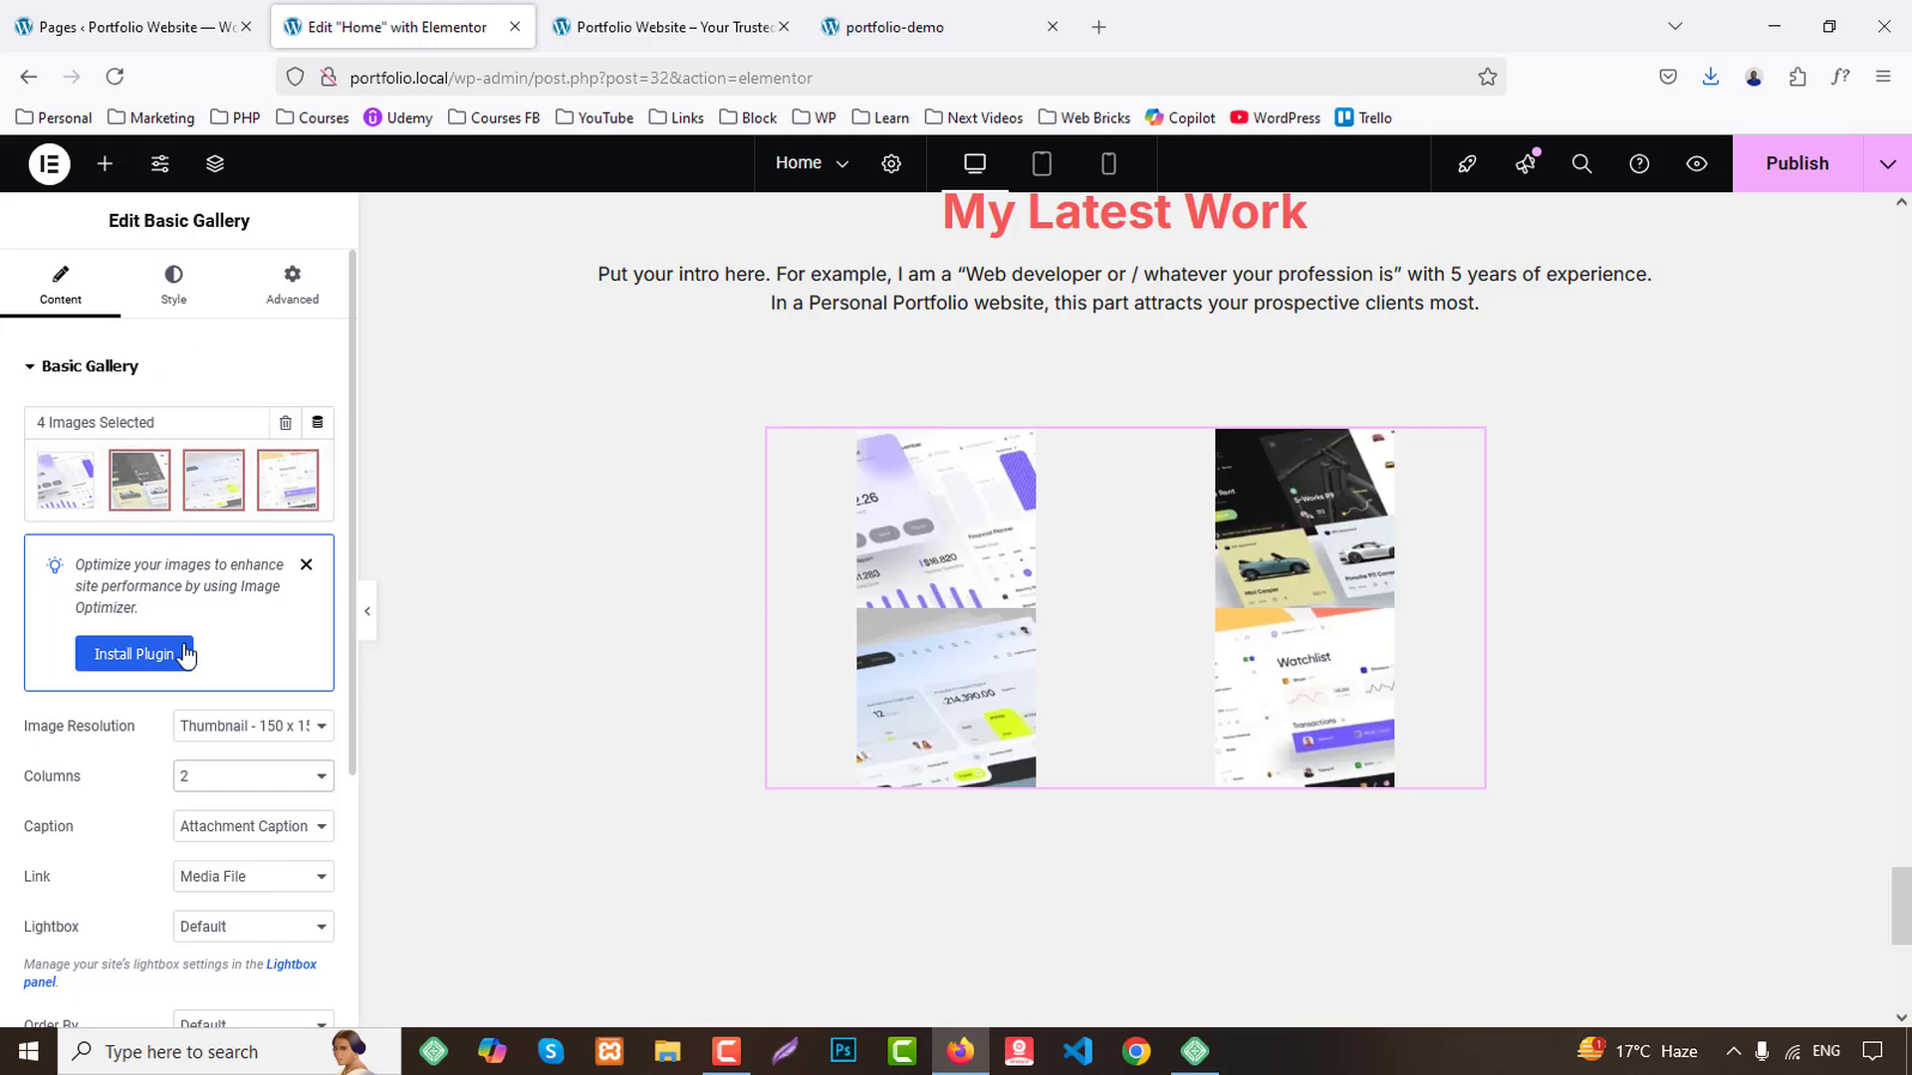
scroll(230, 756, "down", 2)
left_click(237, 617)
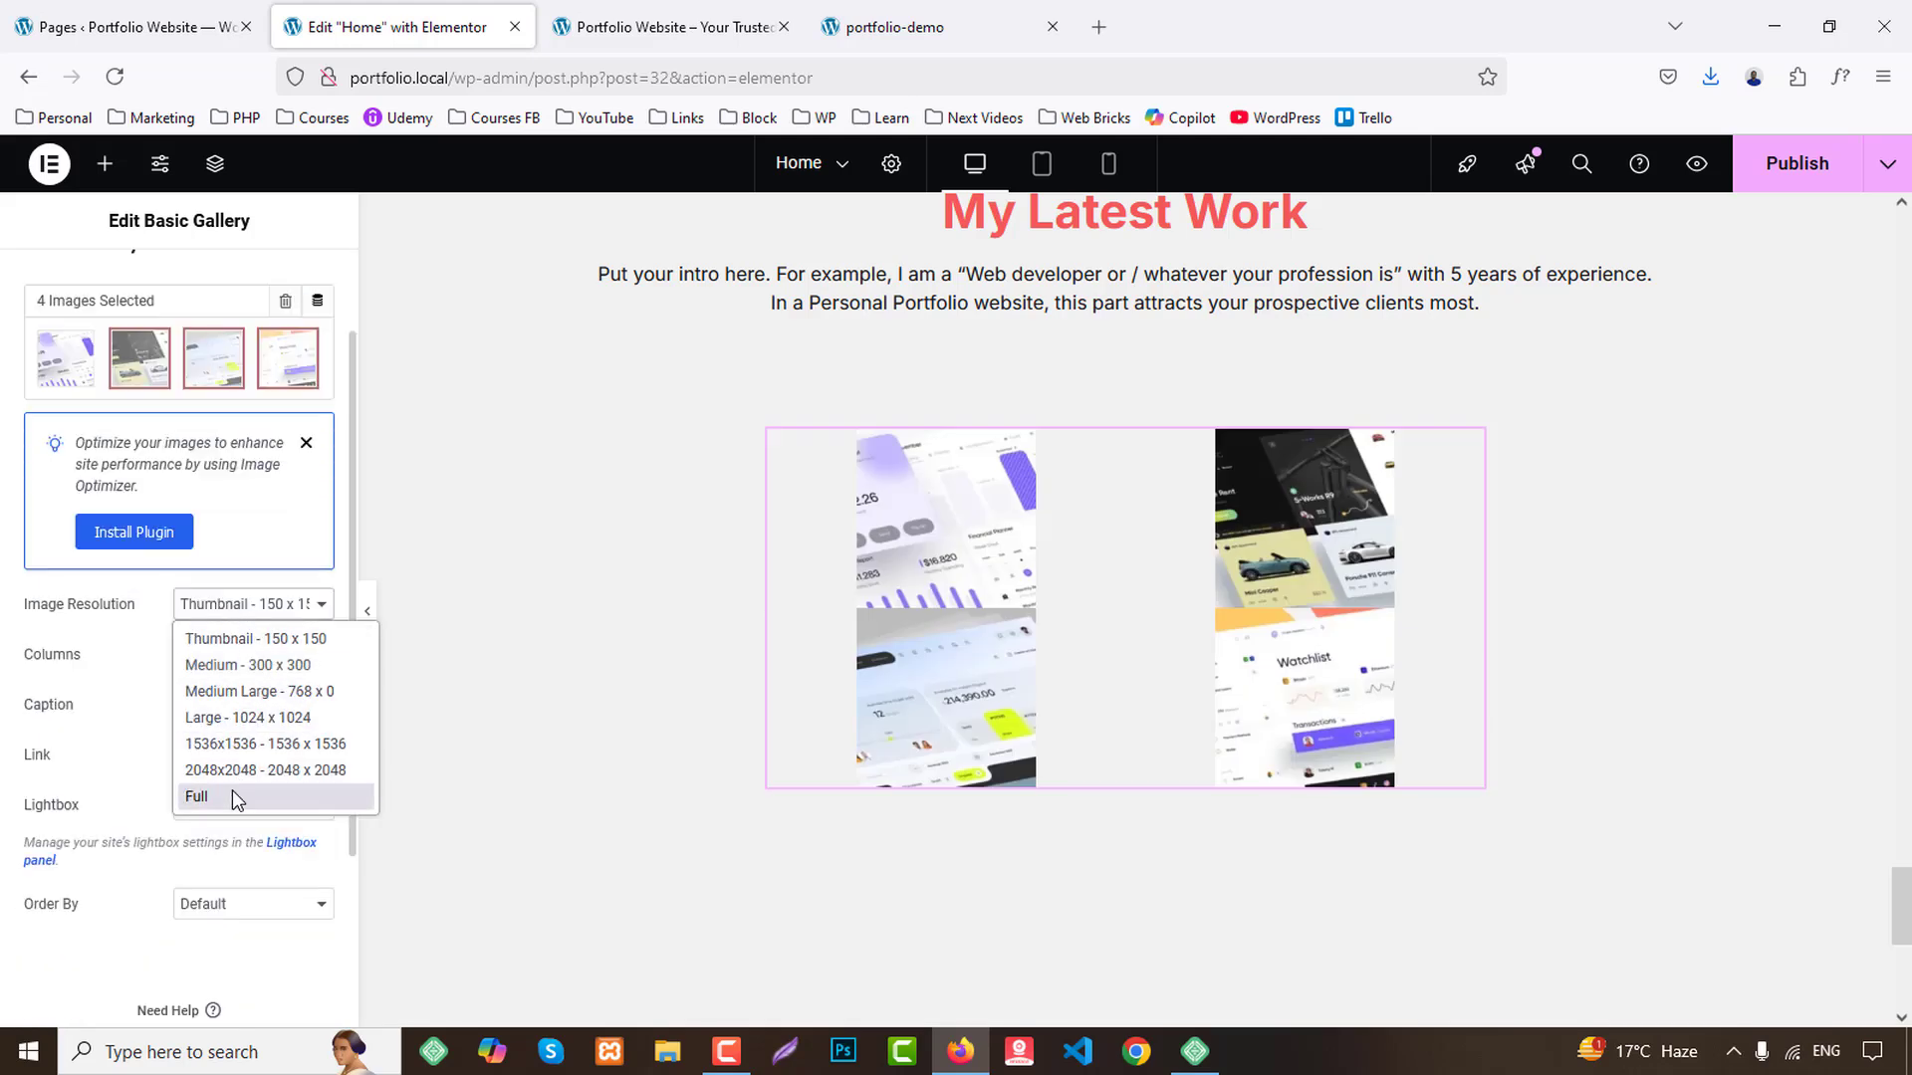
left_click(231, 790)
scroll(270, 764, "up", 3)
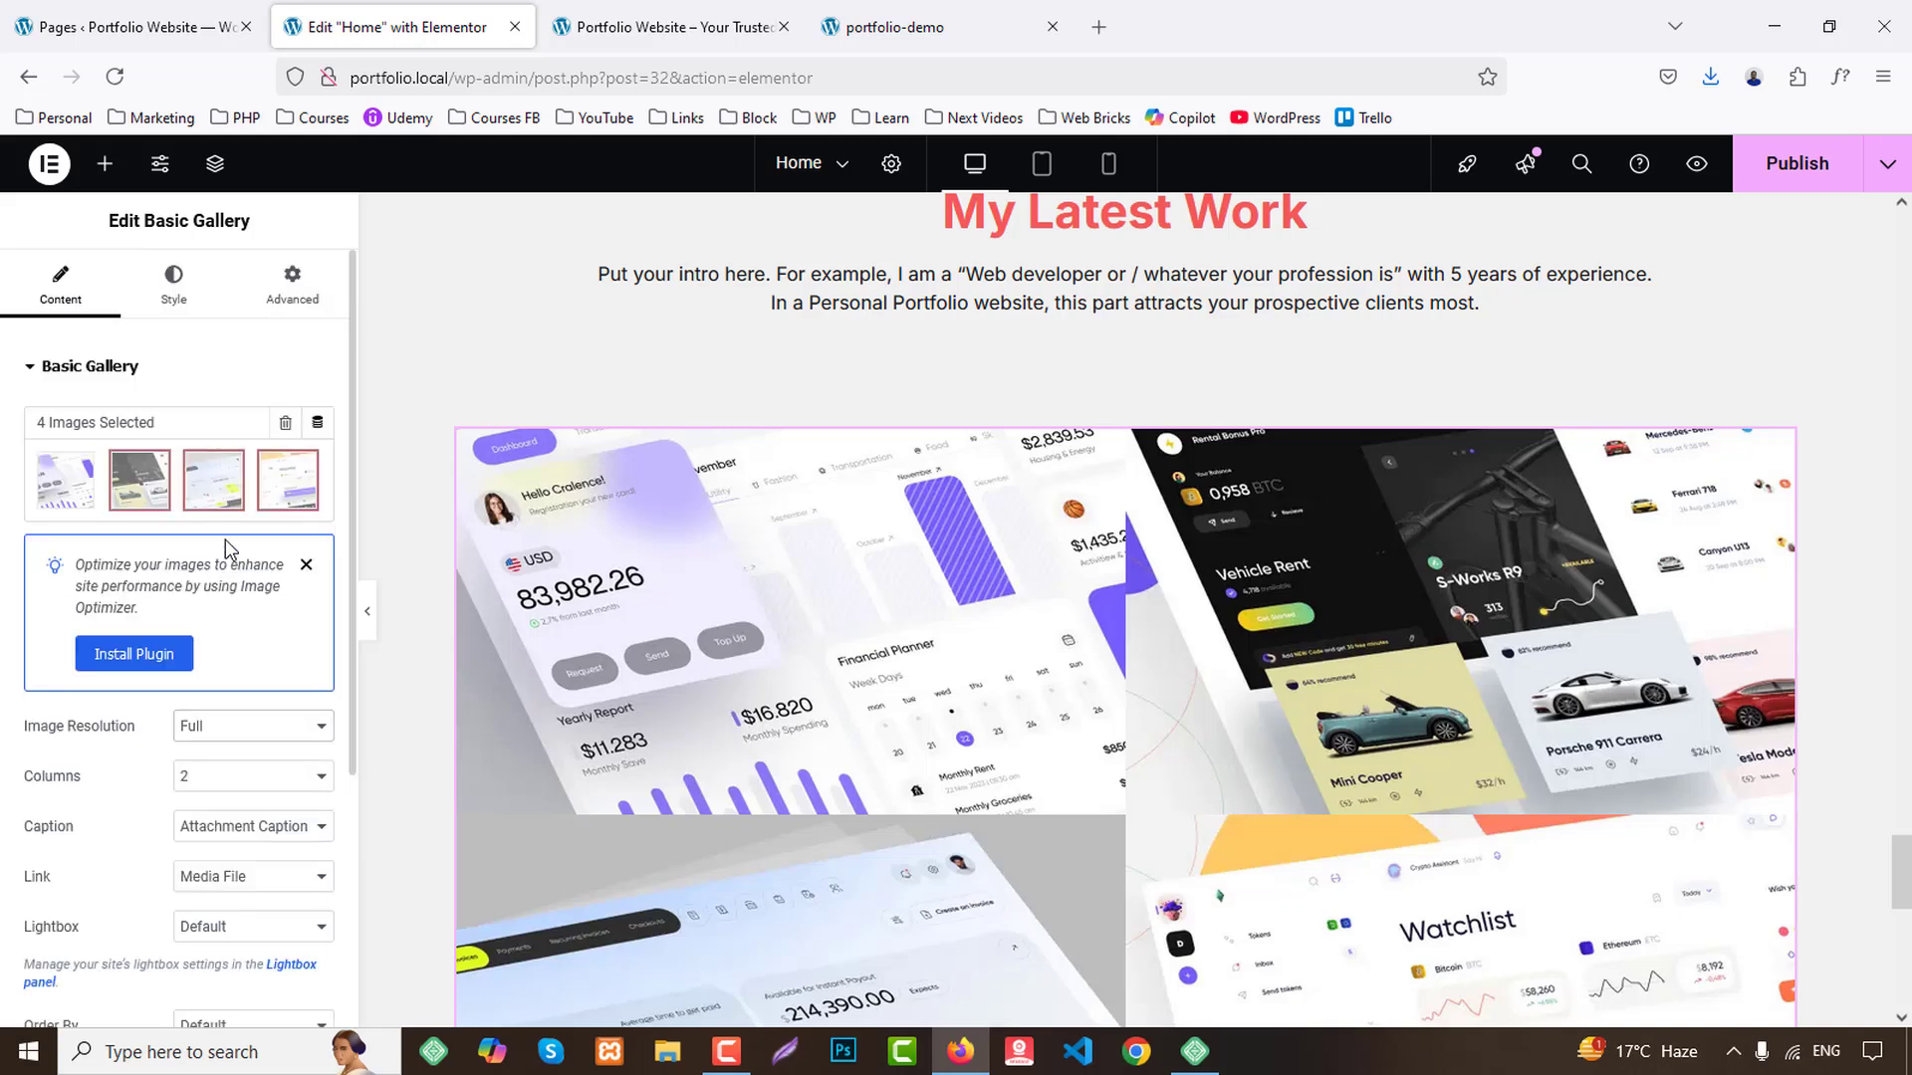
Set the gallery images to custom spacing of 30 px.
left_click(173, 284)
left_click(223, 426)
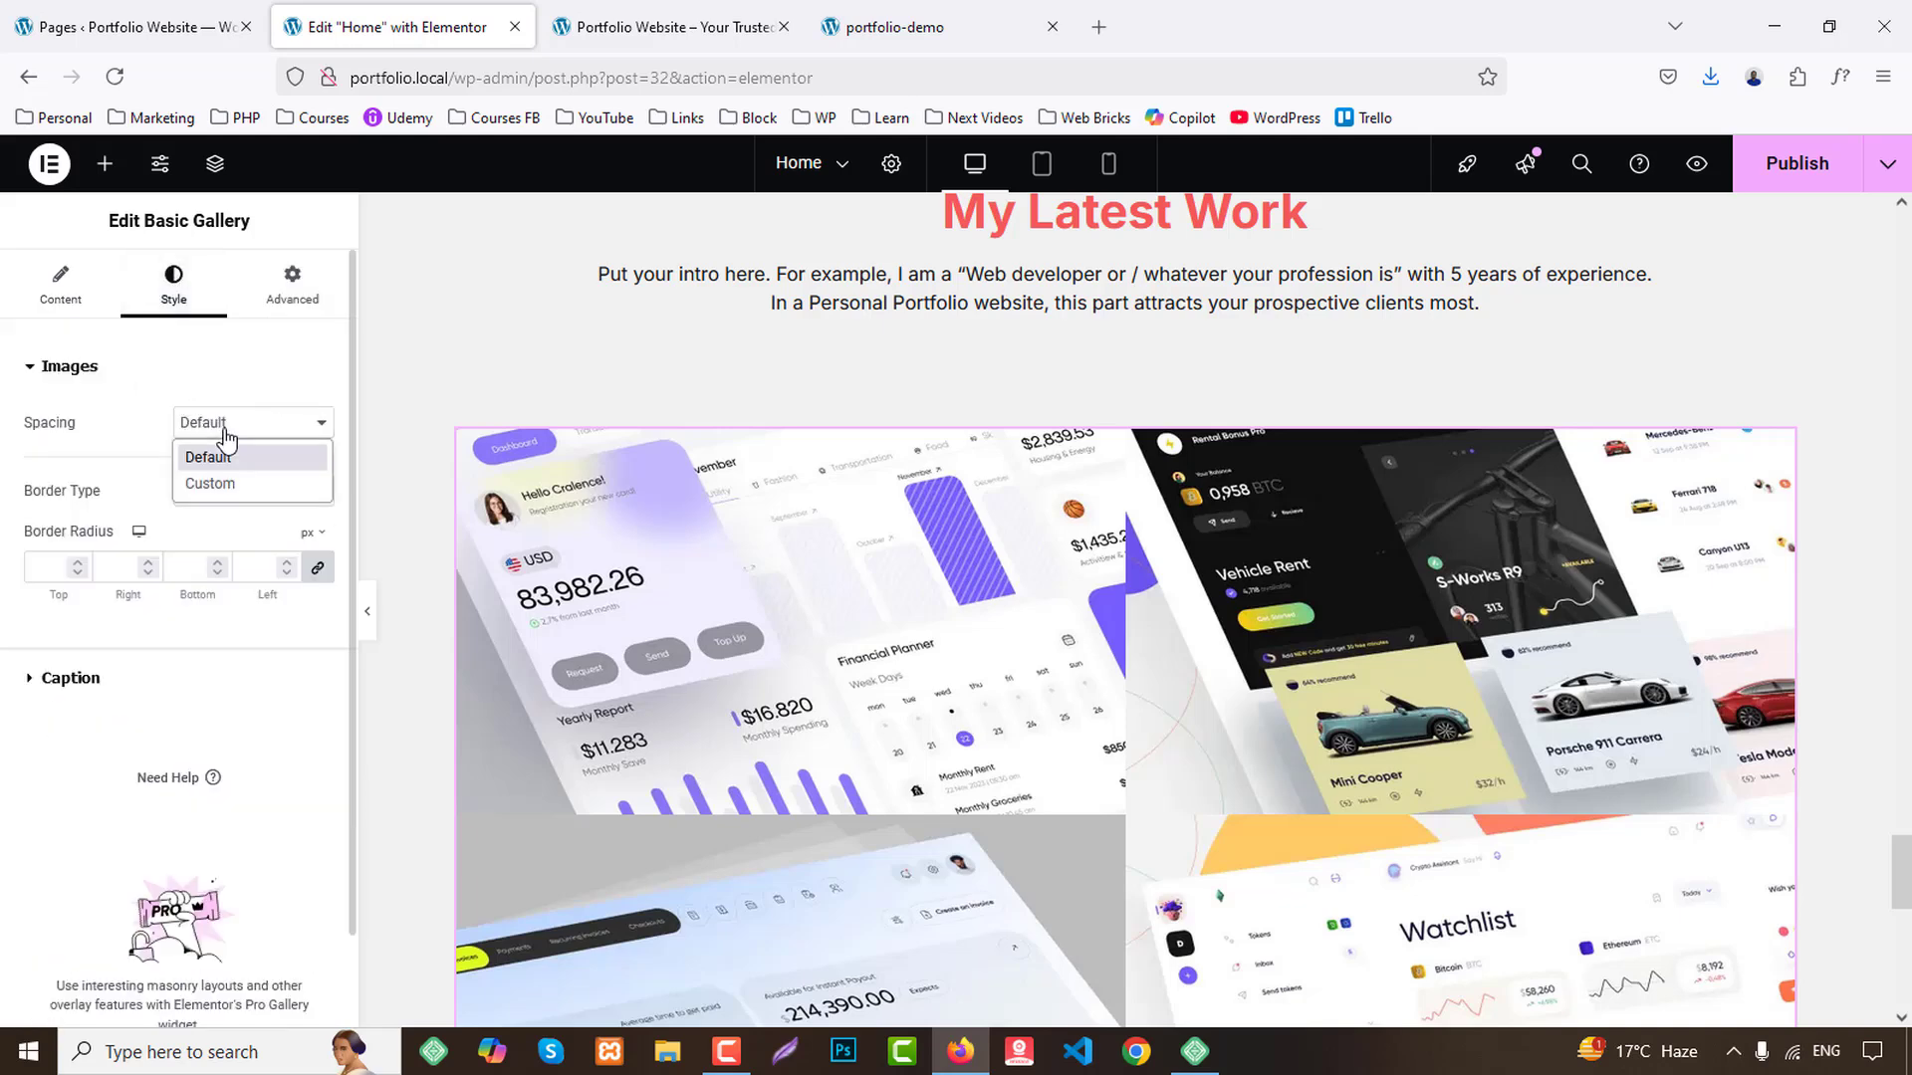
left_click(229, 483)
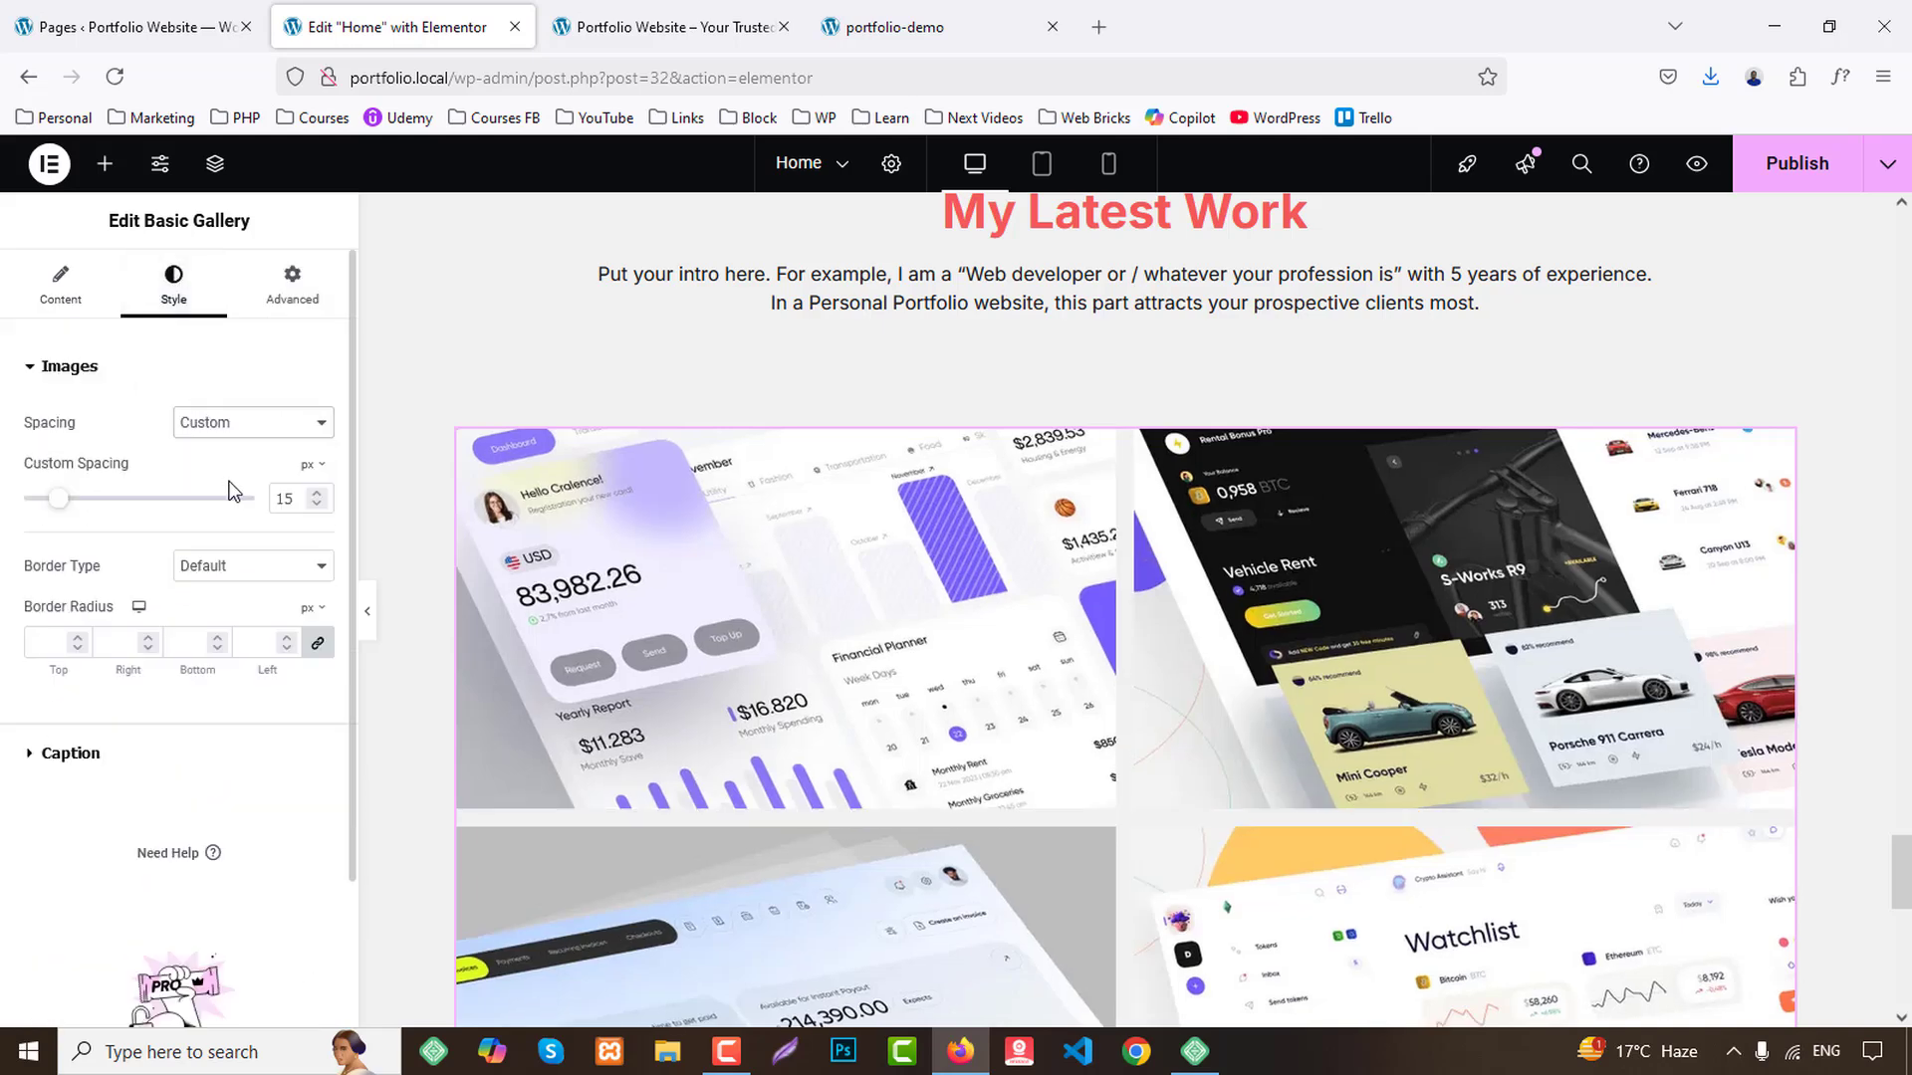
double_click(293, 499)
type("31")
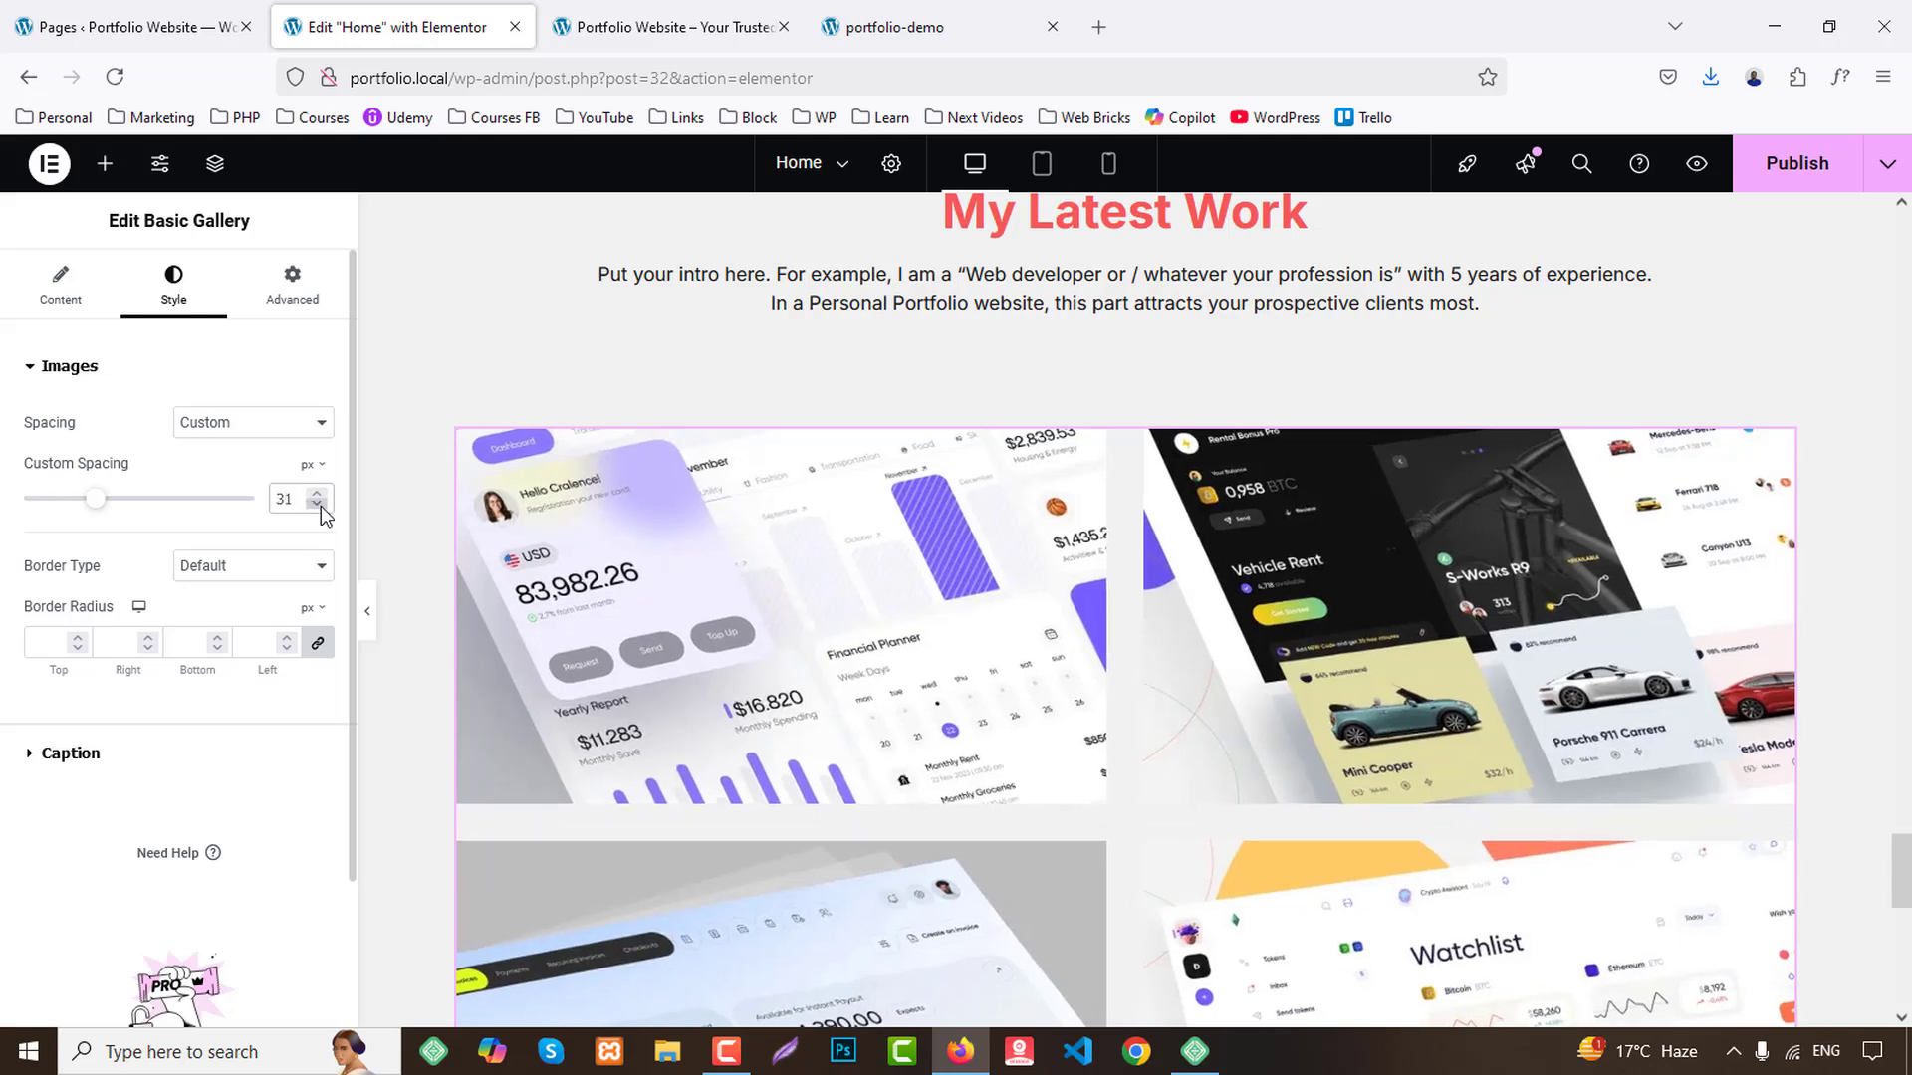
left_click(318, 505)
Give the gallery images a solid 2 px border in the black global color.
left_click(243, 567)
left_click(225, 654)
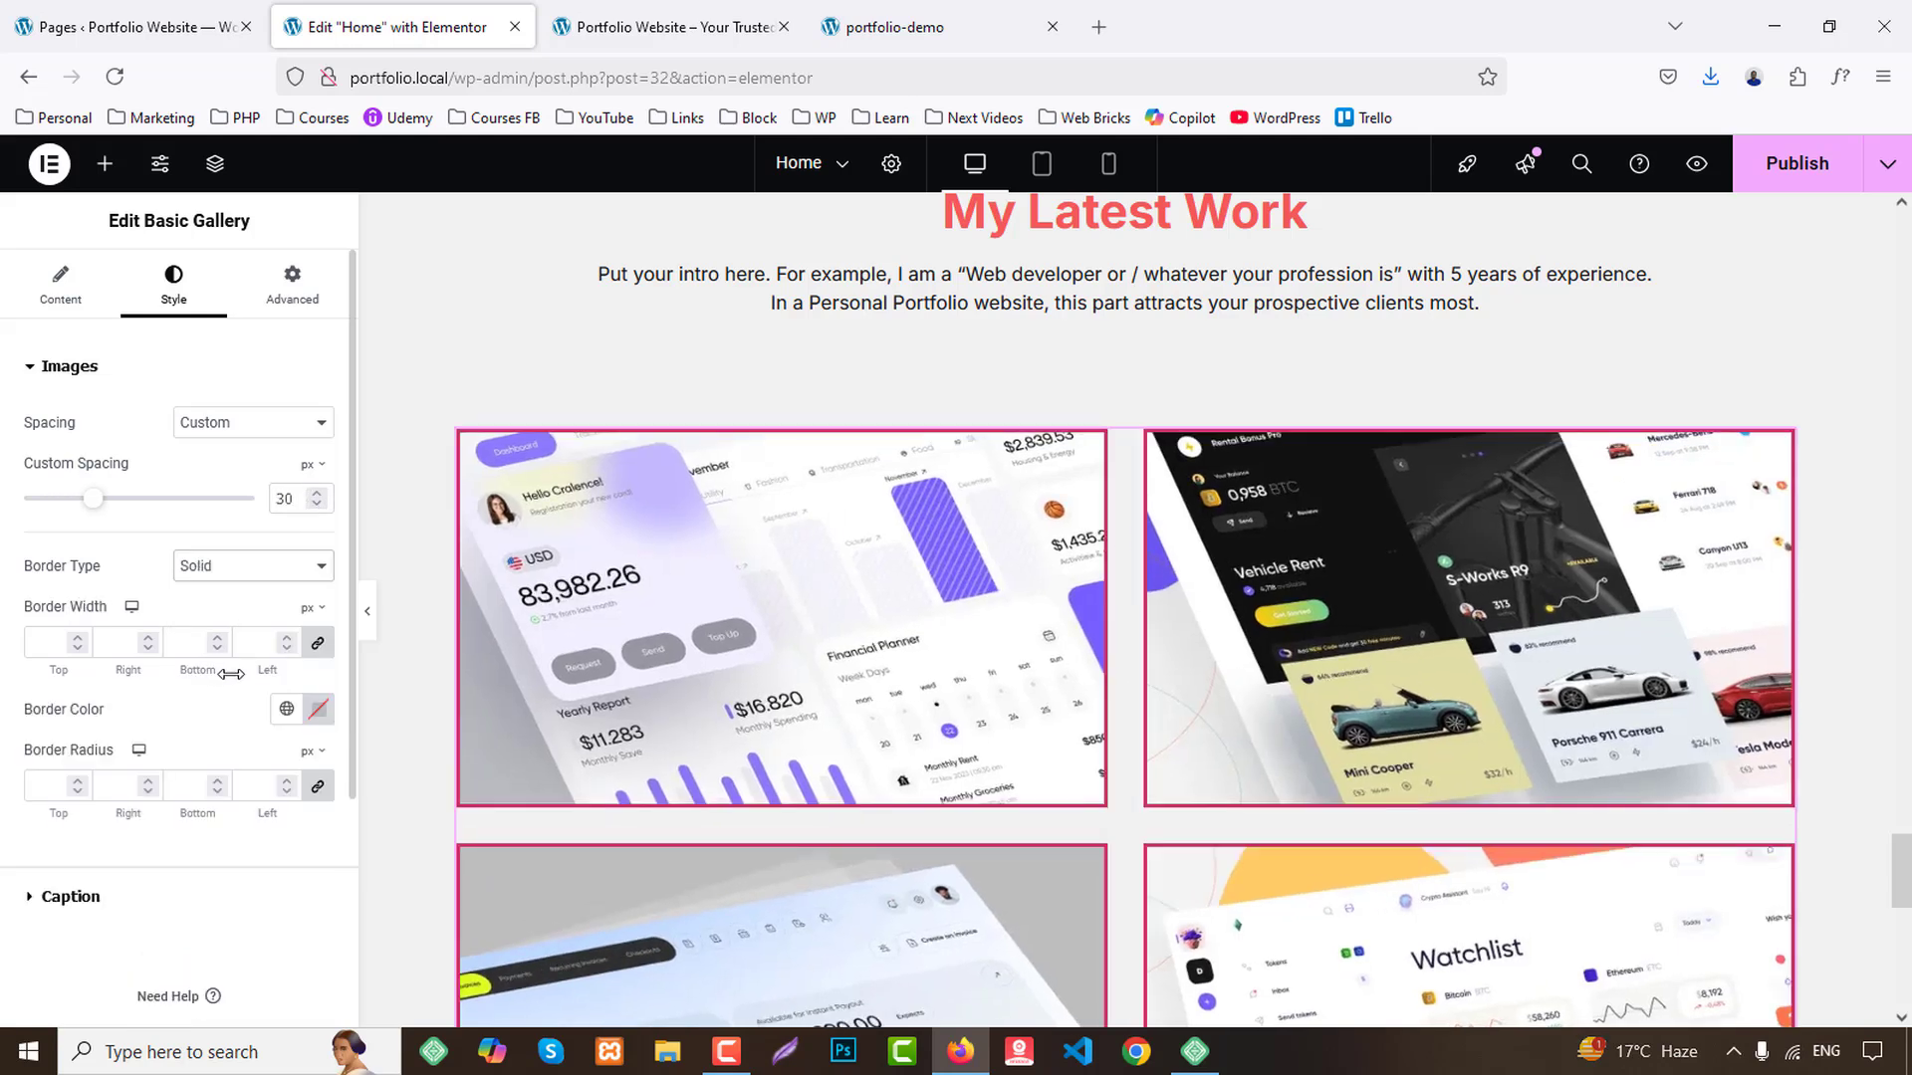
left_click(45, 643)
type("2")
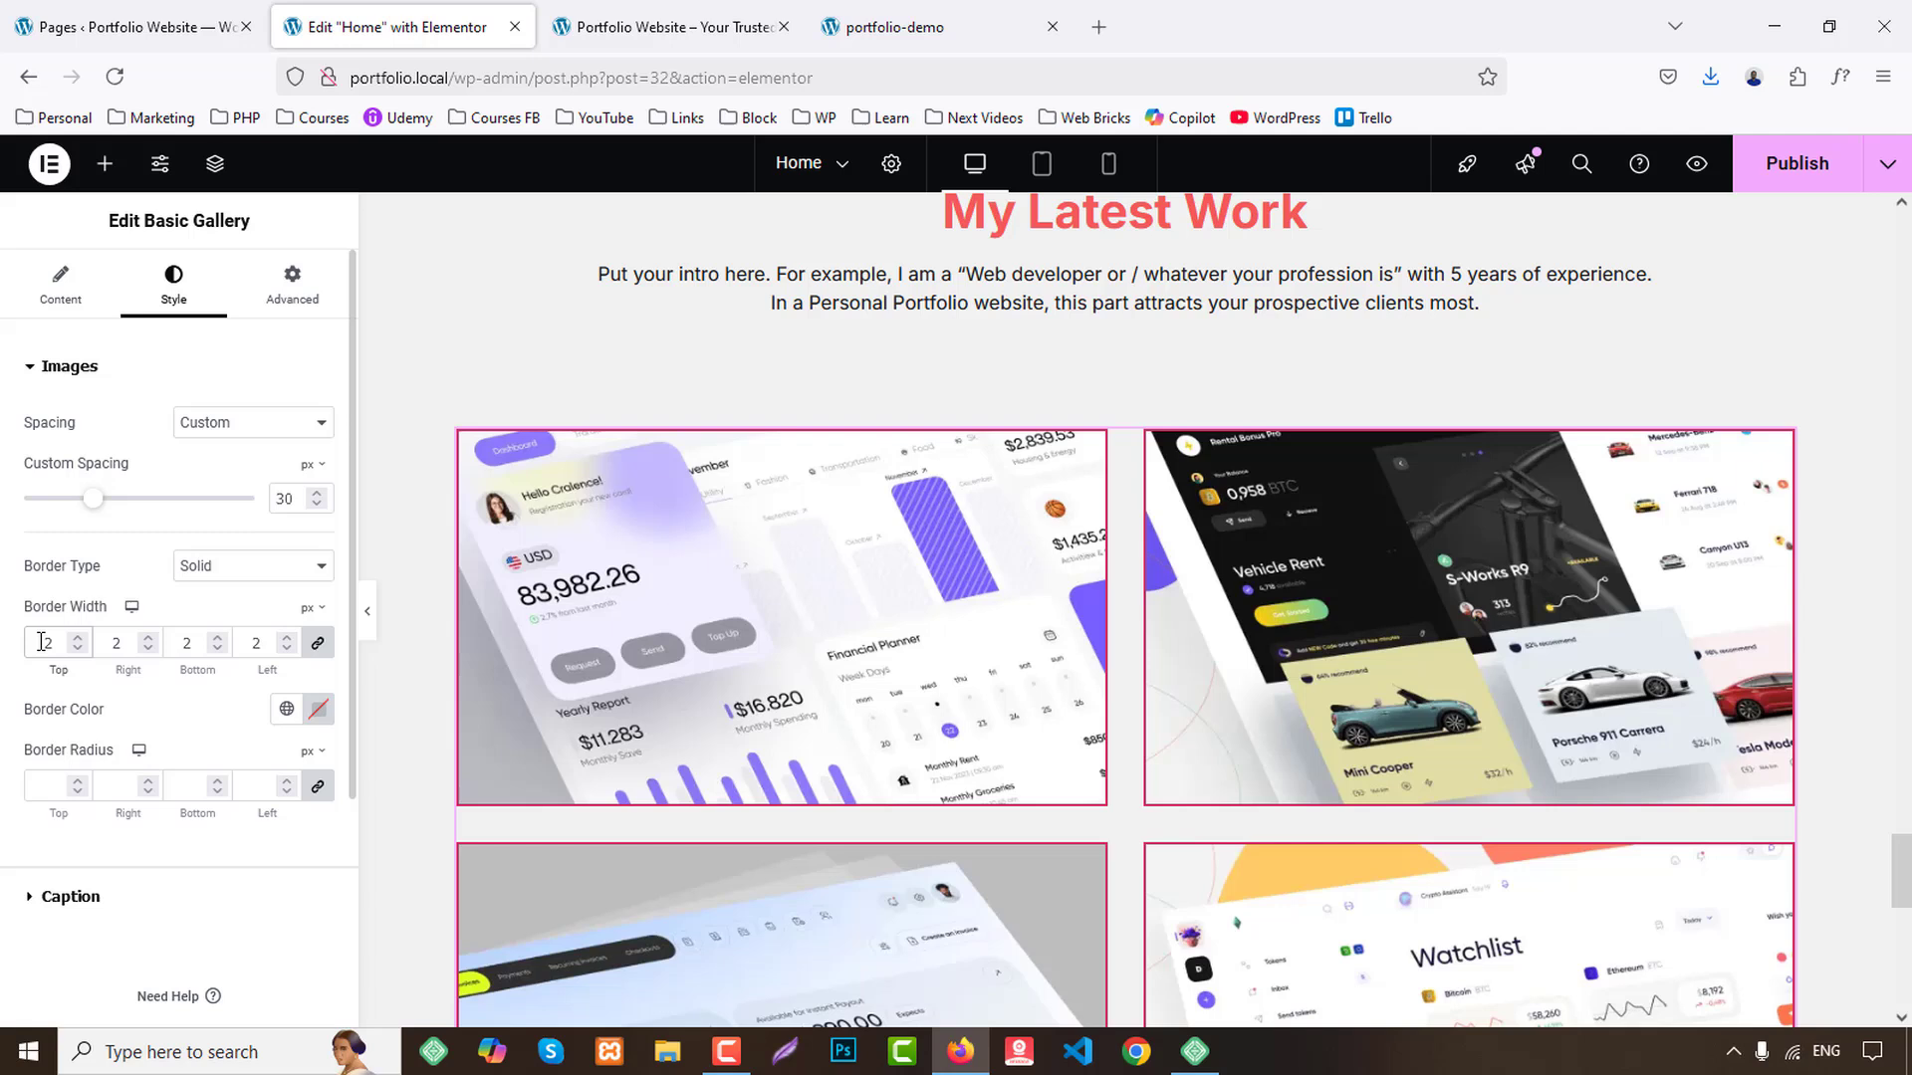
left_click(286, 707)
left_click(145, 529)
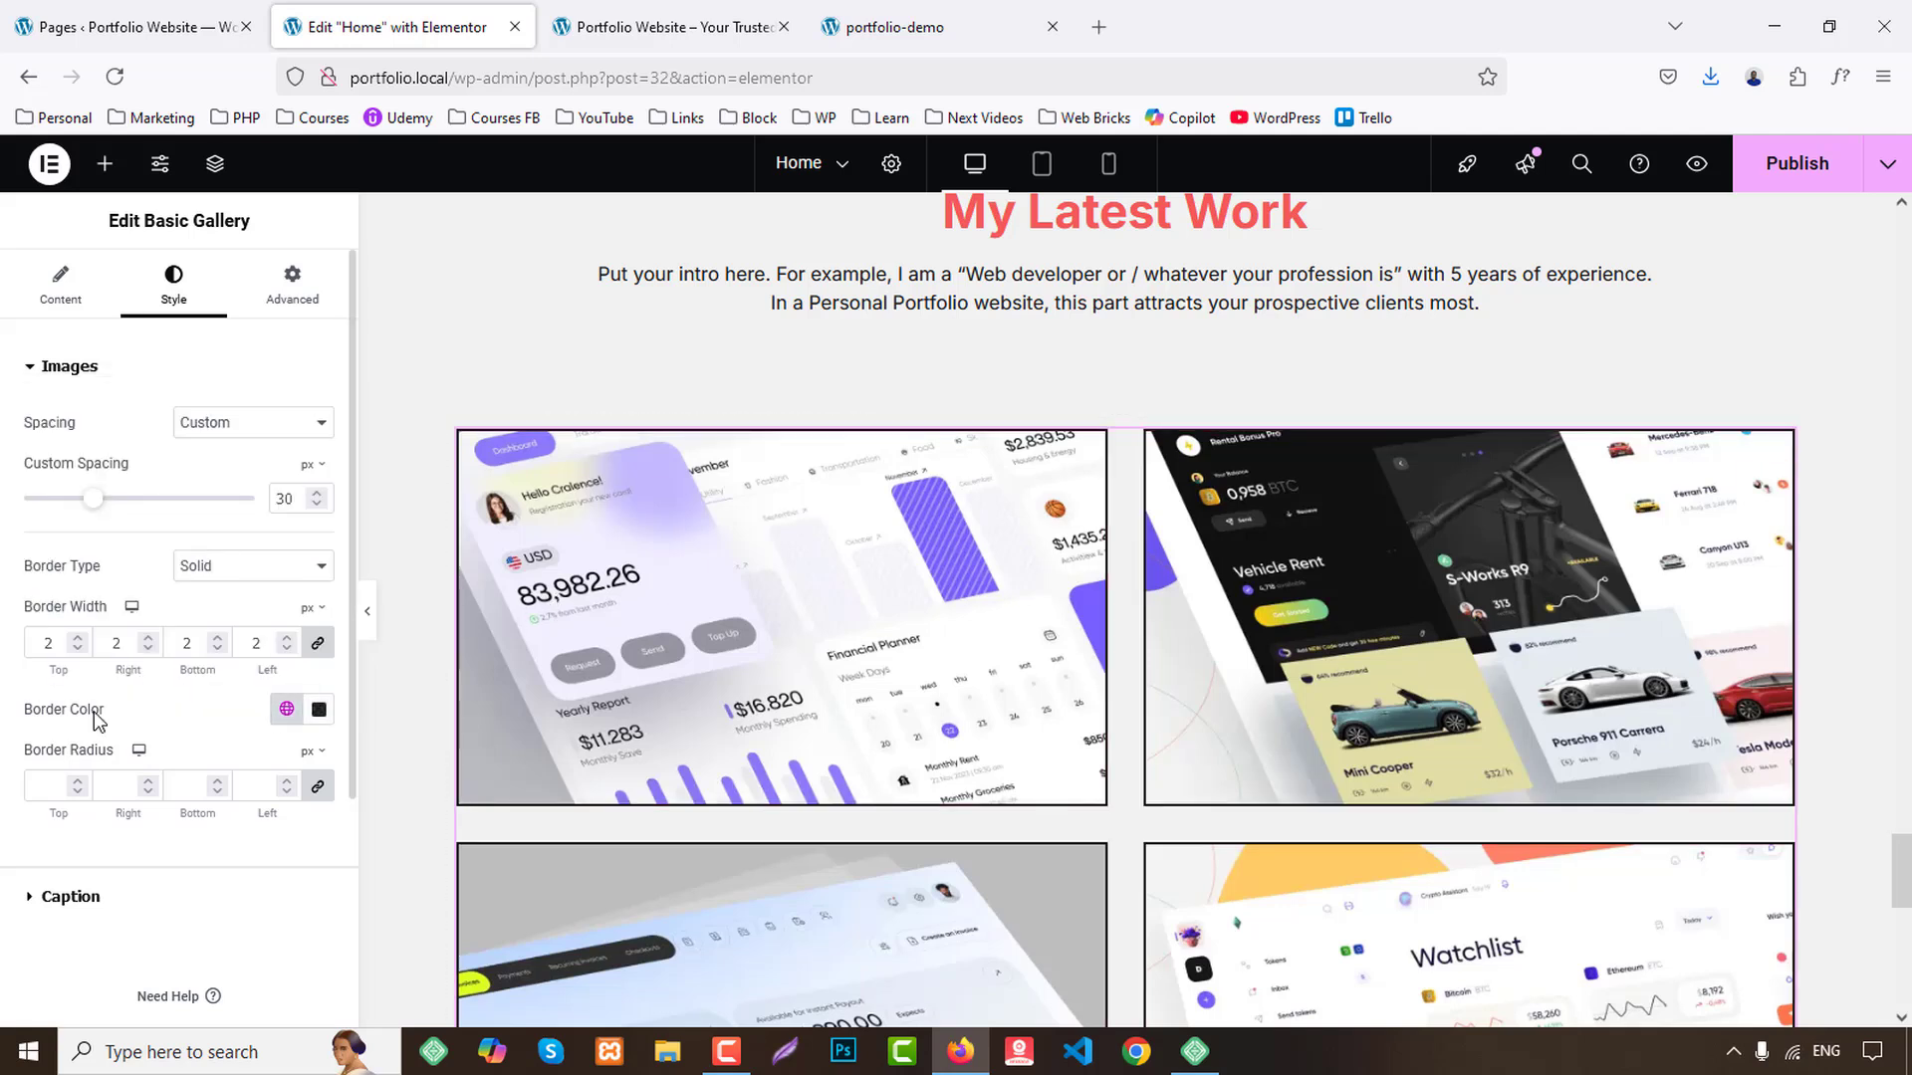
Round the gallery images' corners with a 20 px border radius on all sides.
key("Up")
key("Up")
key("Up")
key("Up")
key("Up")
key("Up")
key("Up")
key("Up")
key("Up")
key("Up")
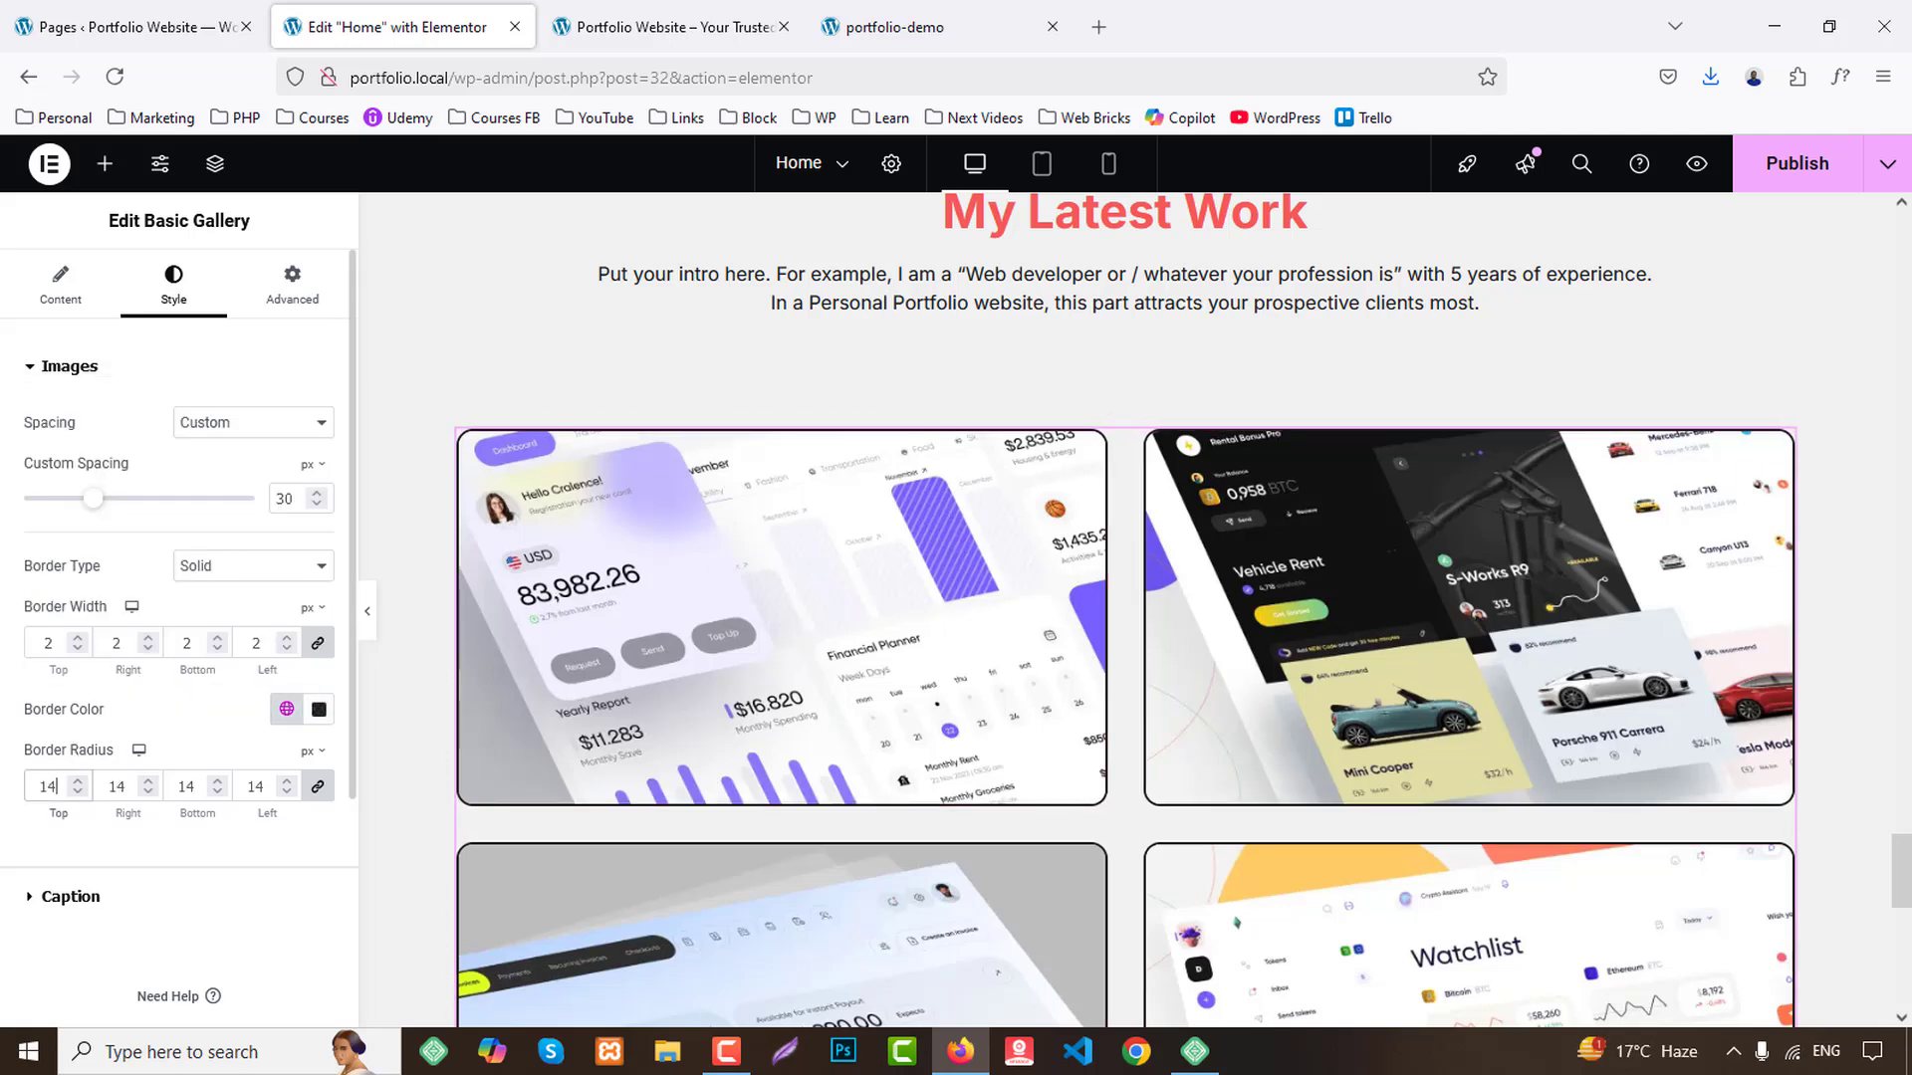
key("Up")
key("Up")
key("Up")
left_click(854, 681)
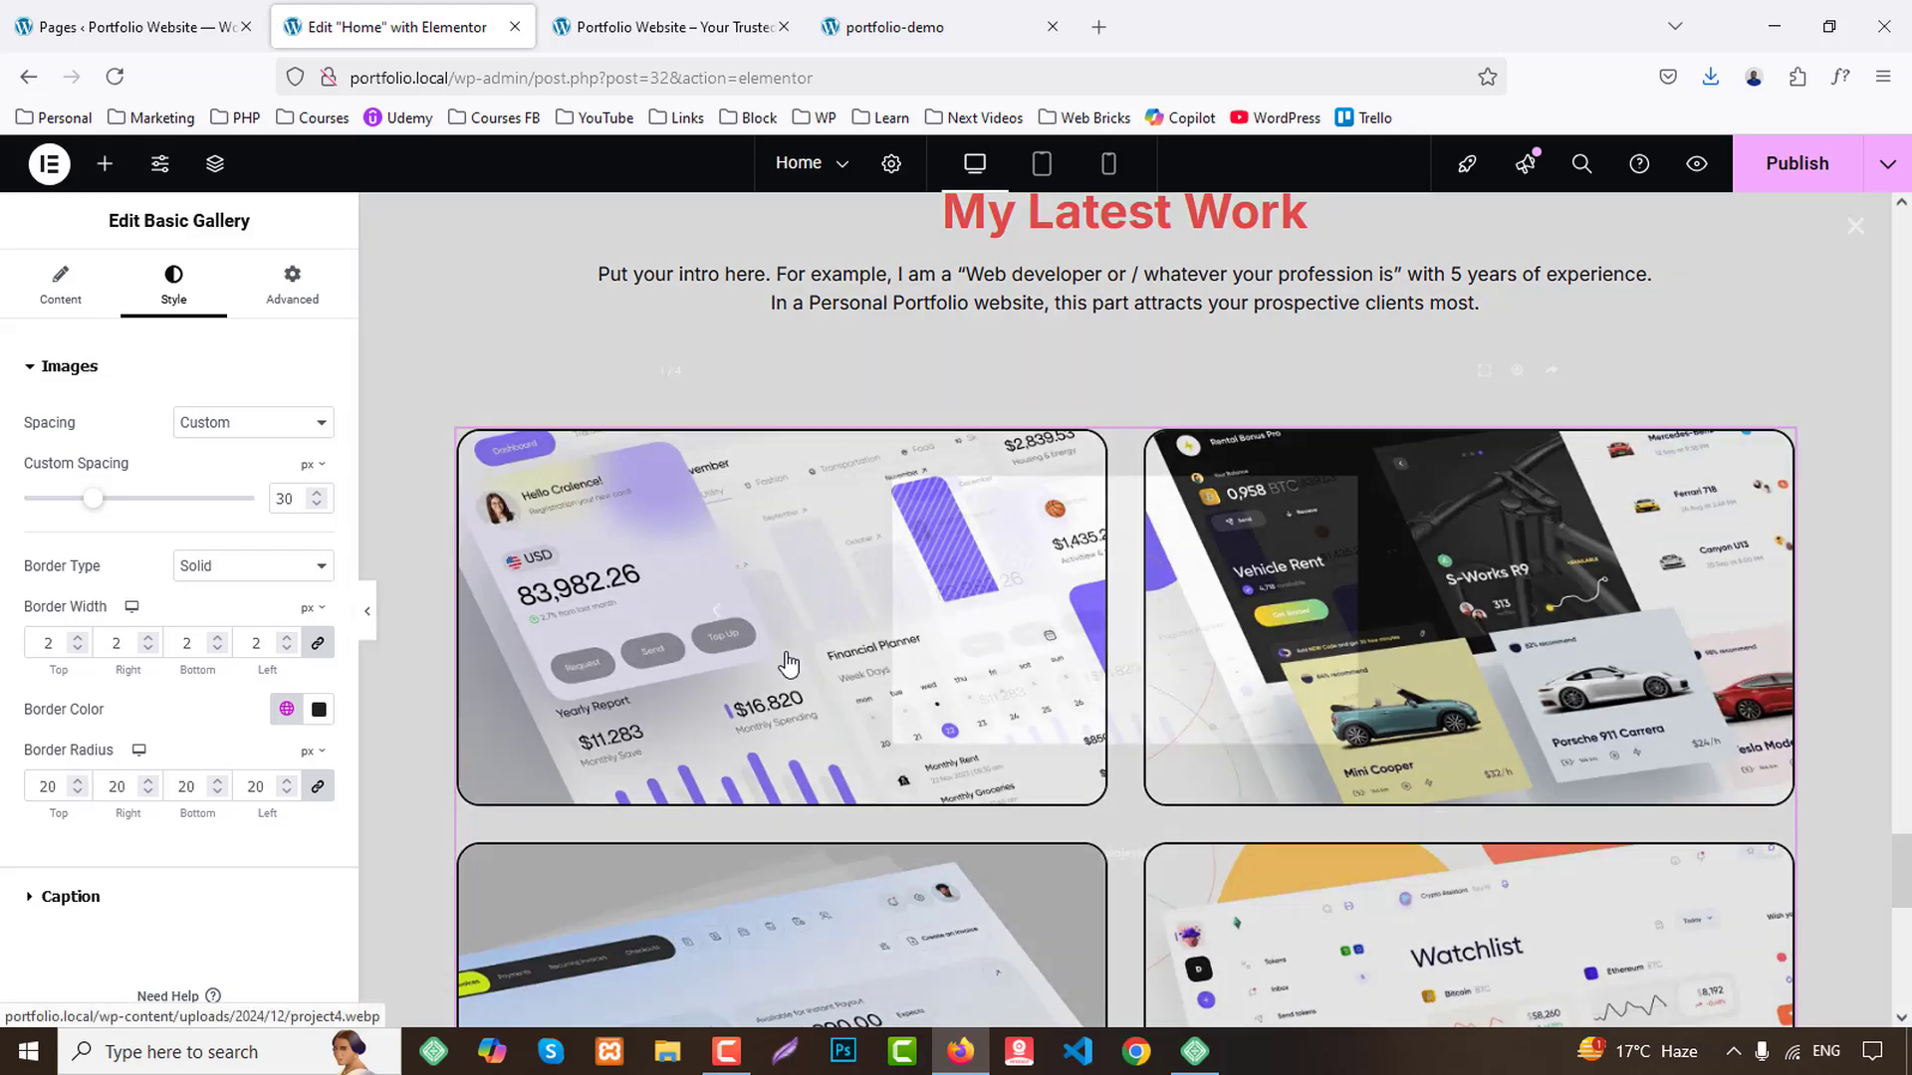
left_click(1858, 231)
Publish the page changes and check the My Latest Work gallery in the site preview.
scroll(1869, 384, "down", 6)
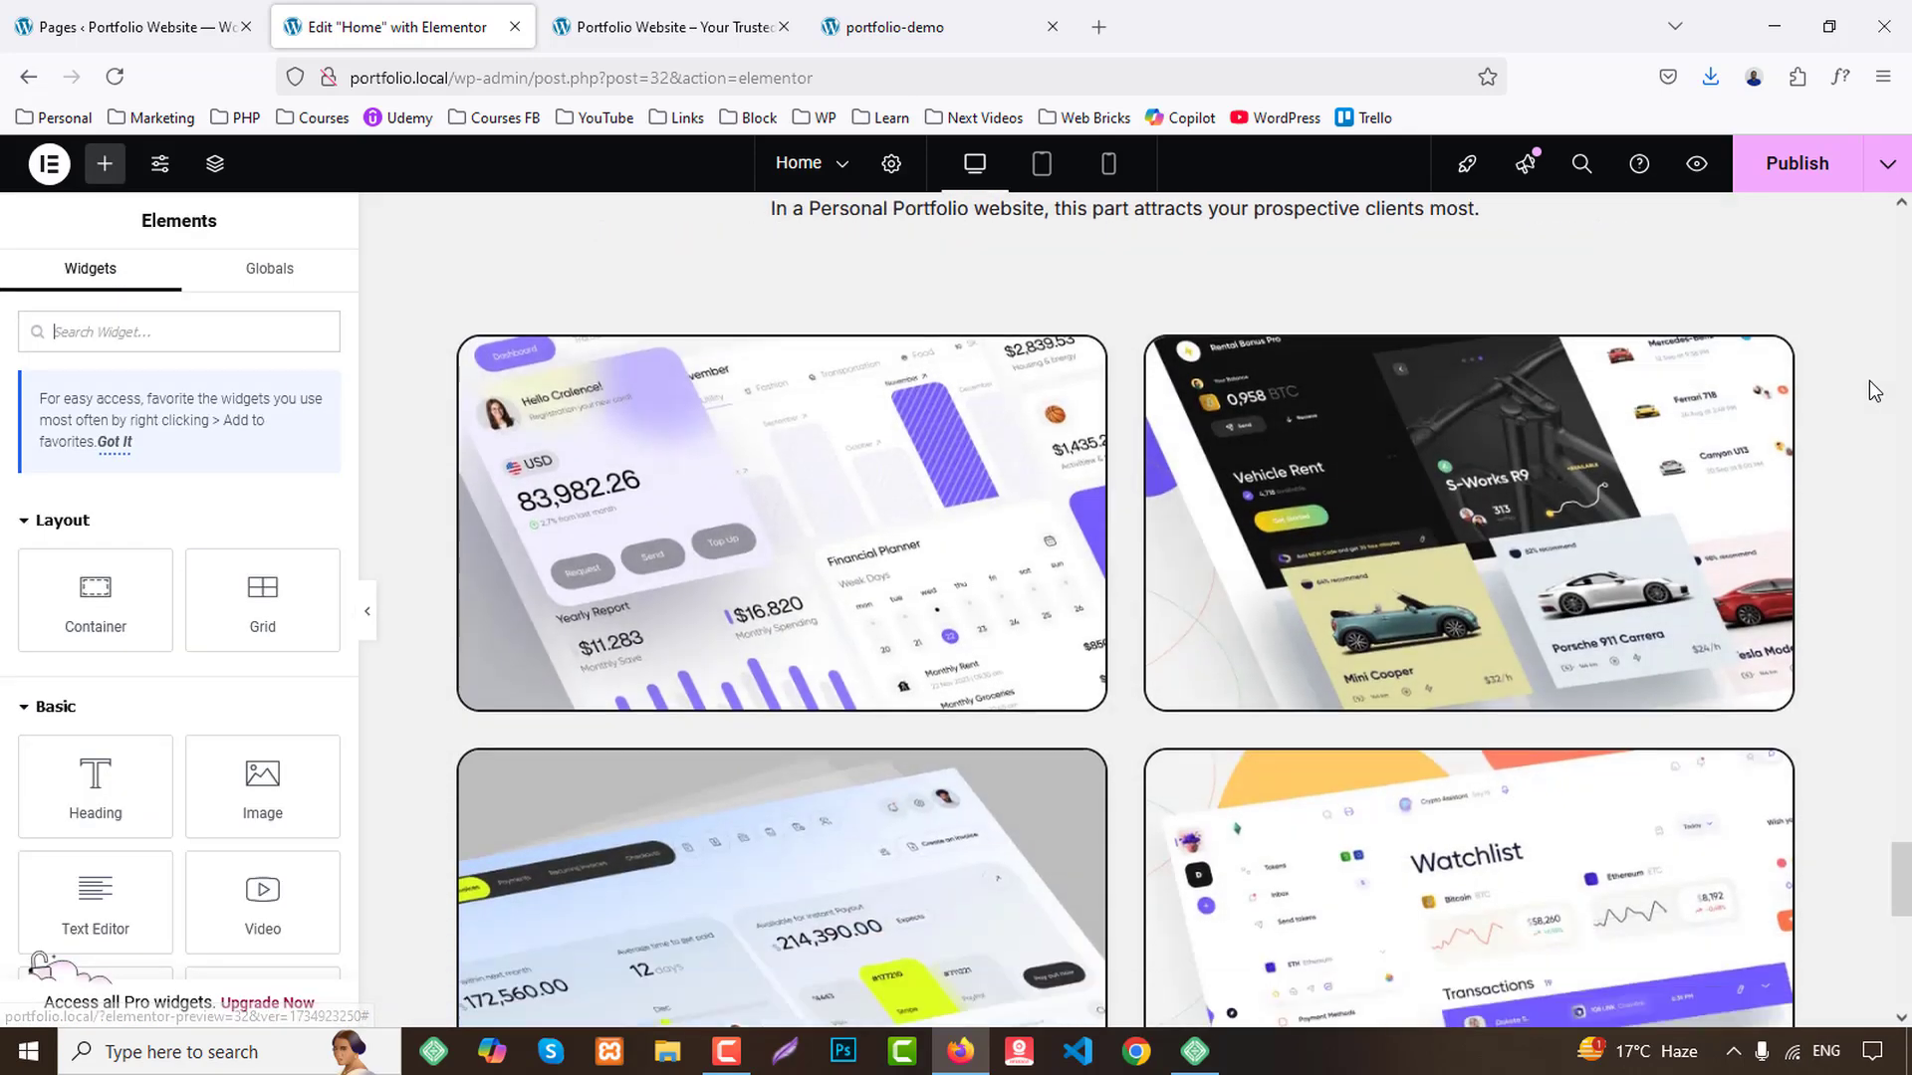
scroll(1869, 384, "up", 6)
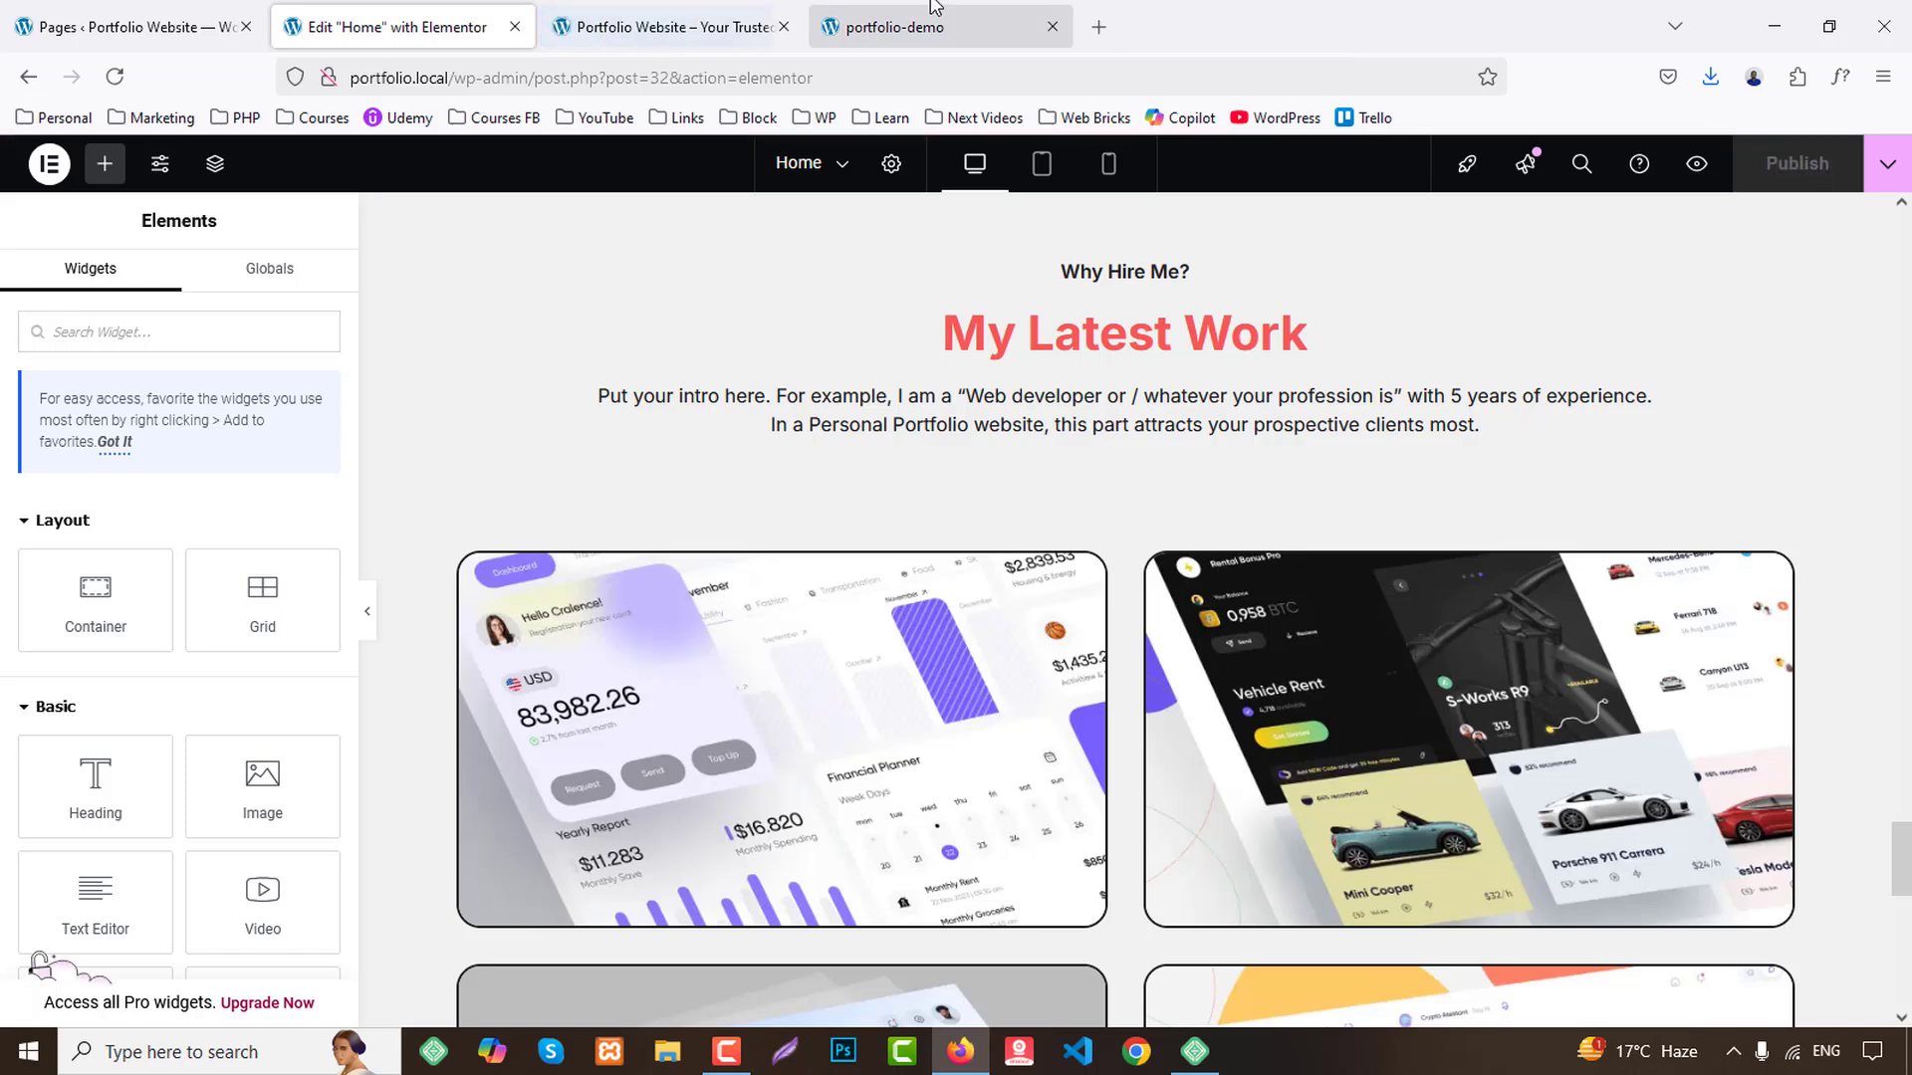
left_click(697, 27)
scroll(1757, 675, "down", 20)
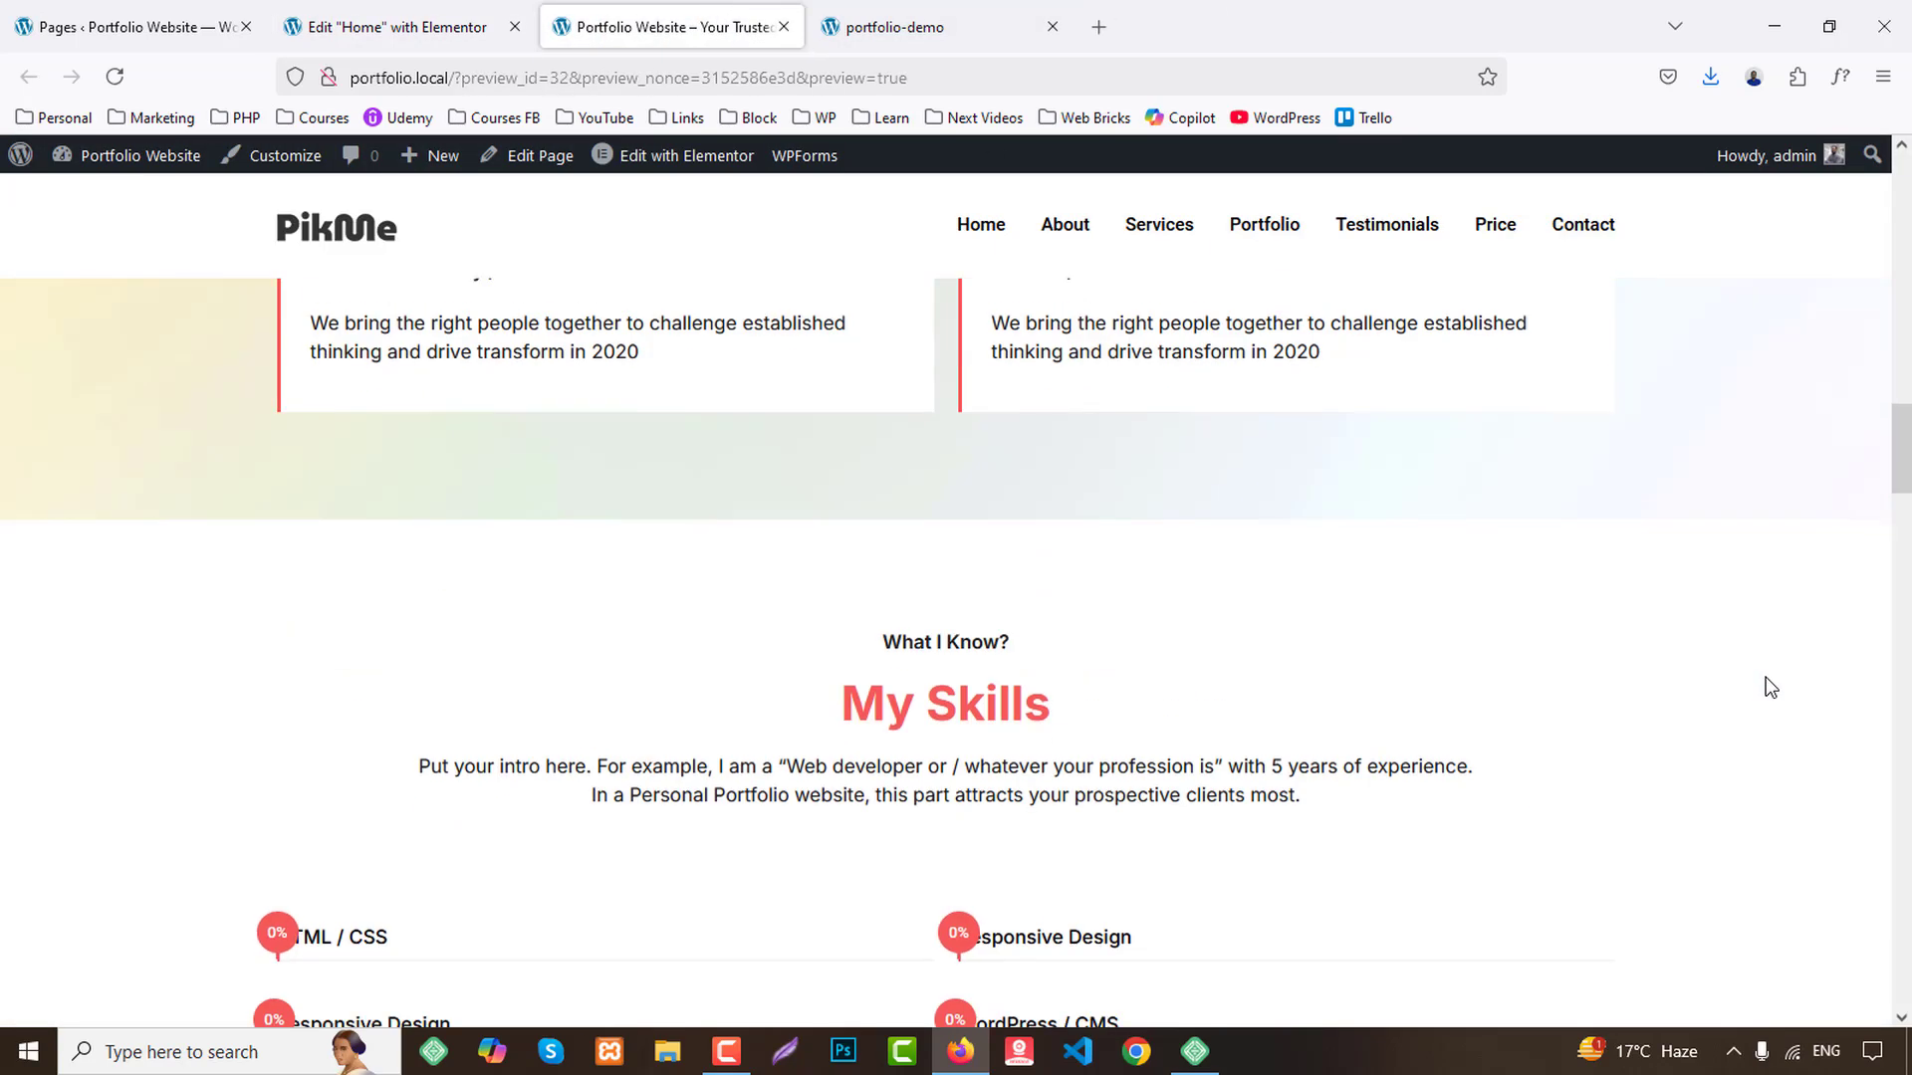
scroll(1773, 689, "down", 20)
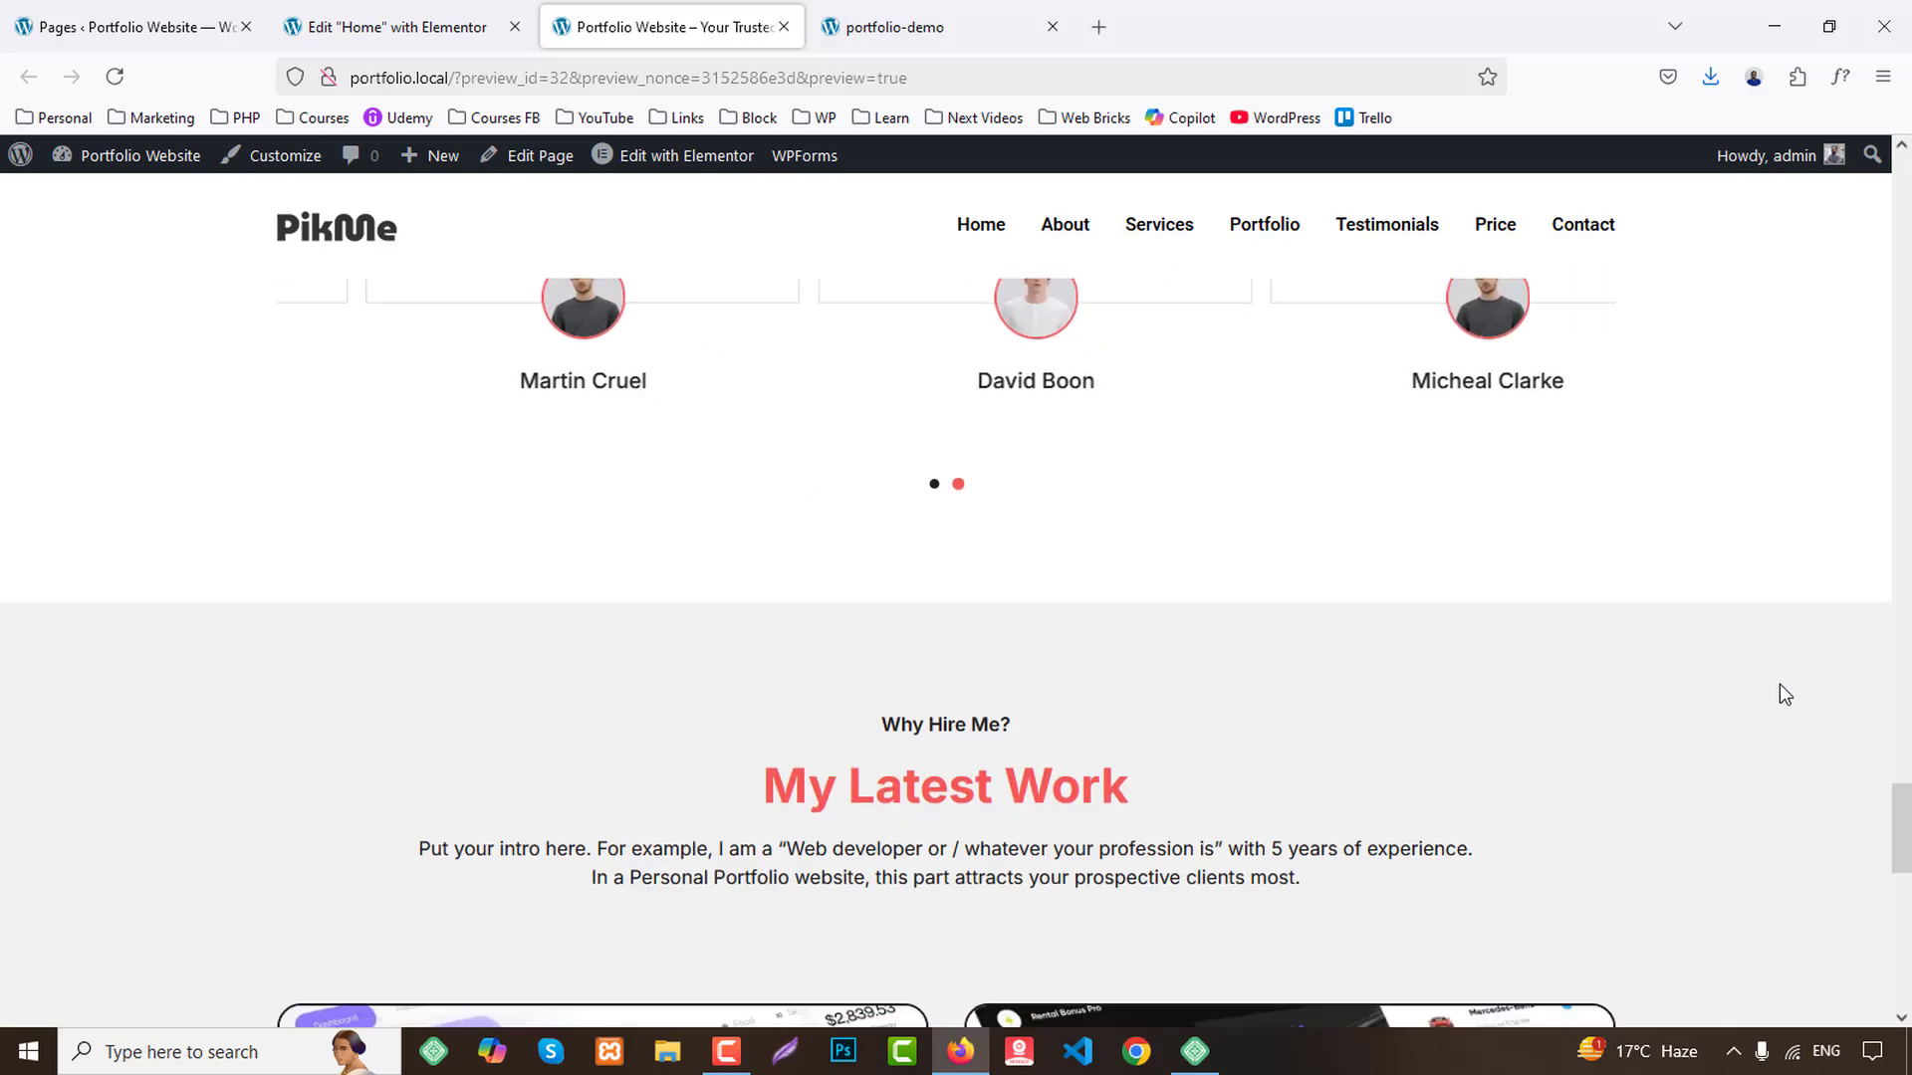
scroll(1079, 342, "up", 2)
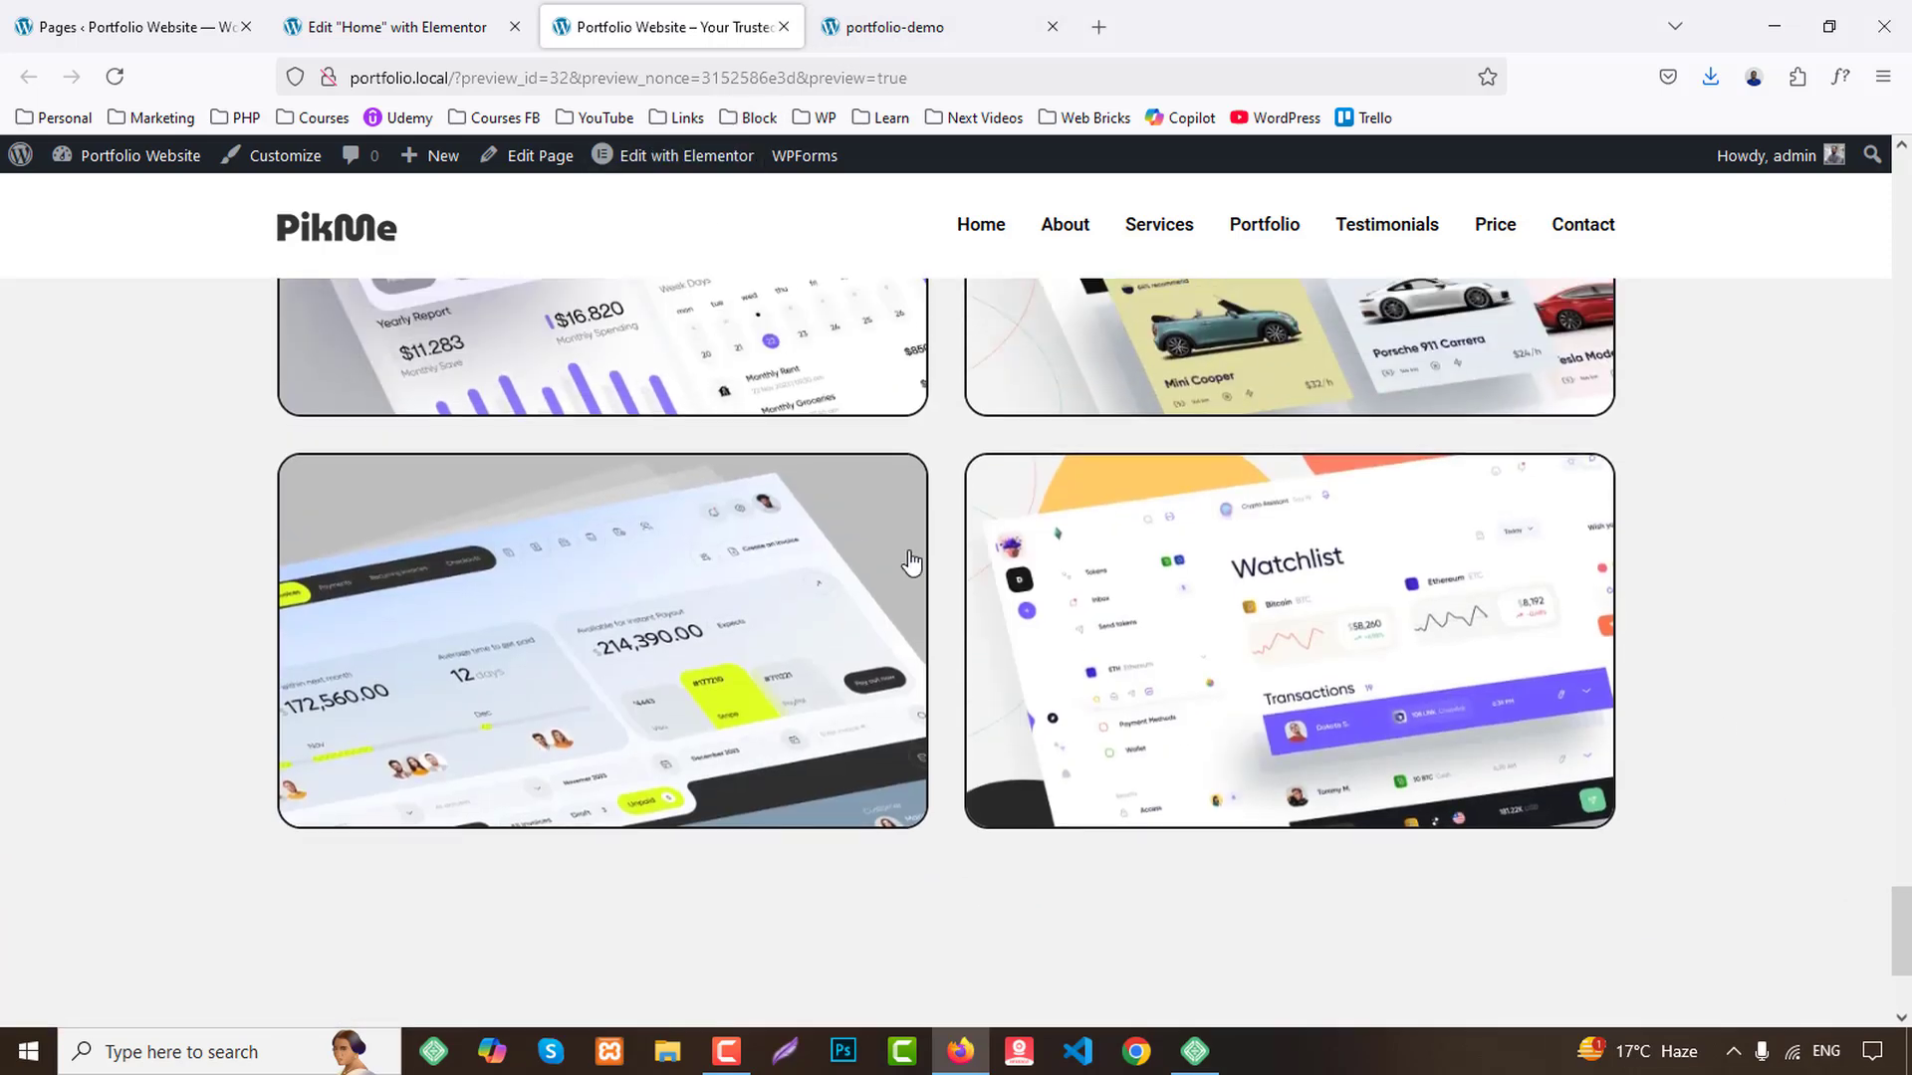
scroll(1332, 655, "up", 5)
left_click(388, 26)
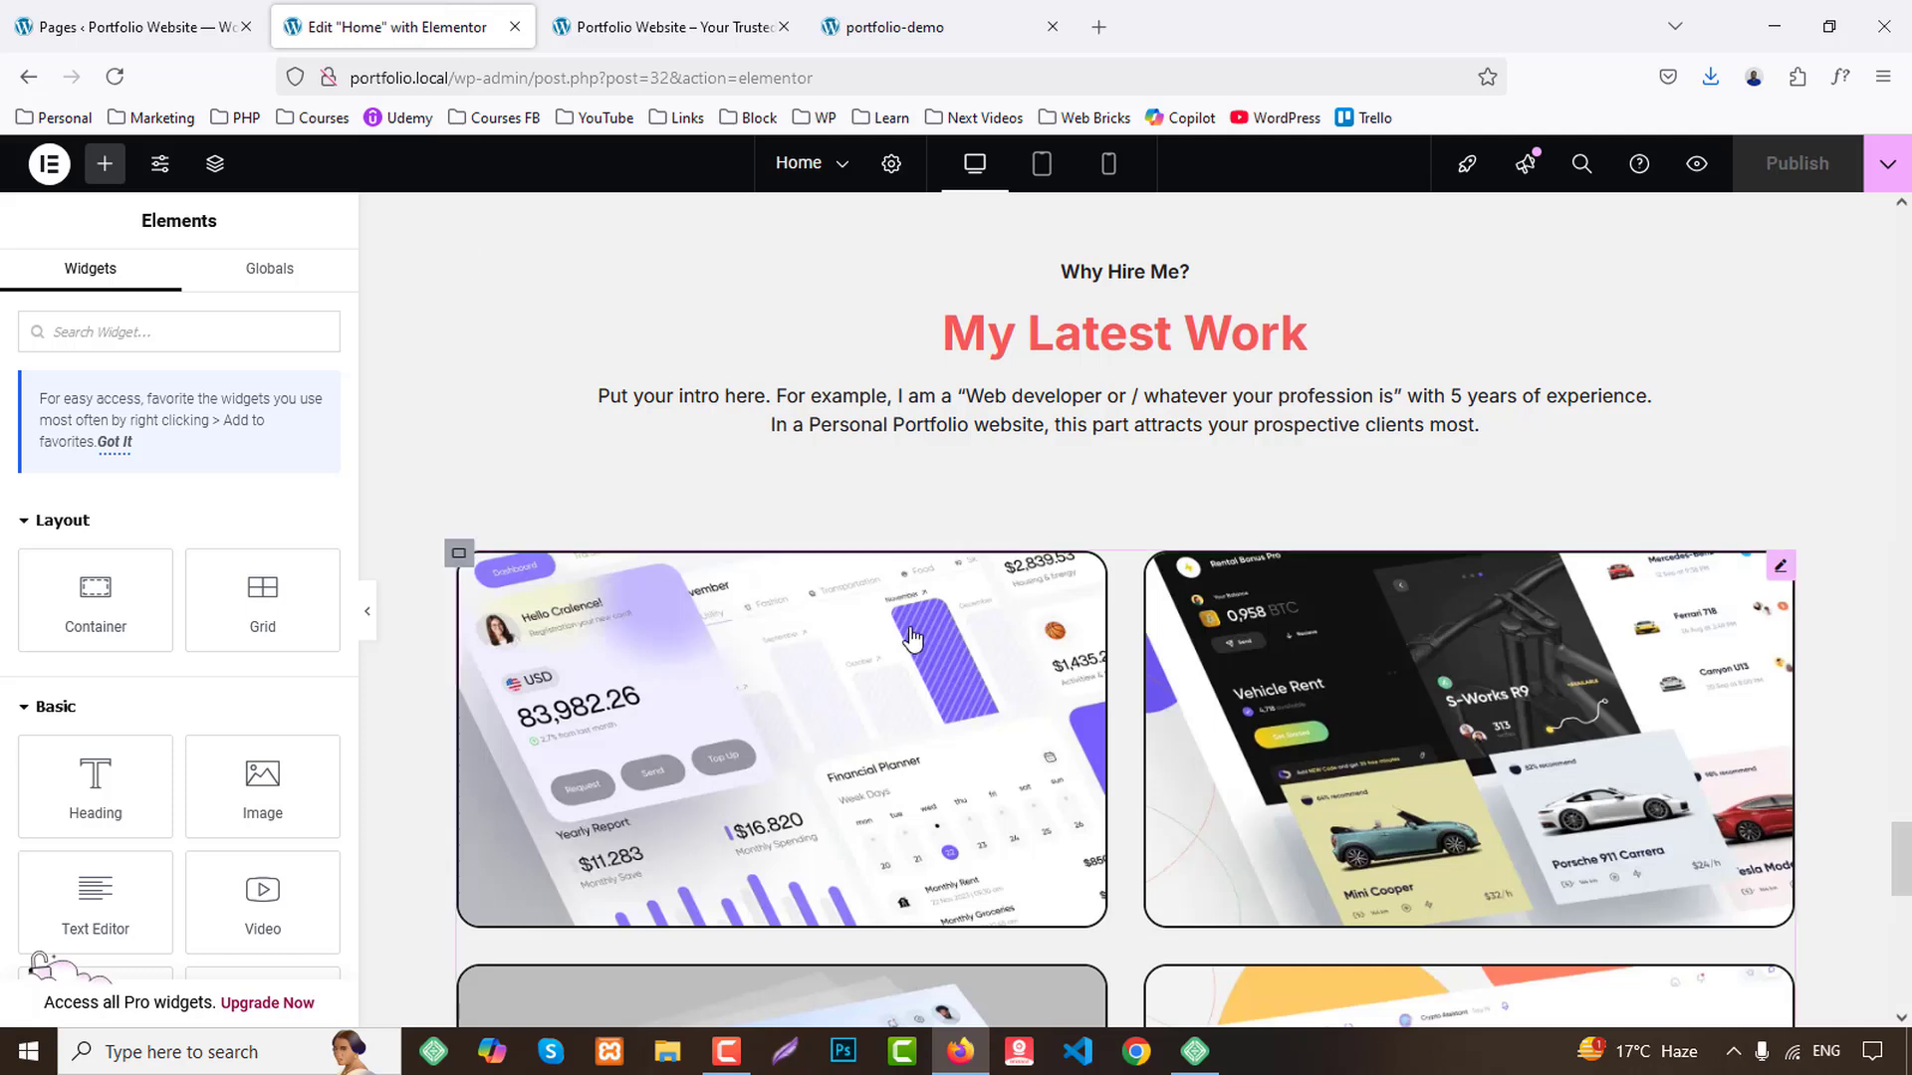
In the WordPress media library, caption the project4 image "Project 4 | Project Title" and copy that text.
left_click(119, 27)
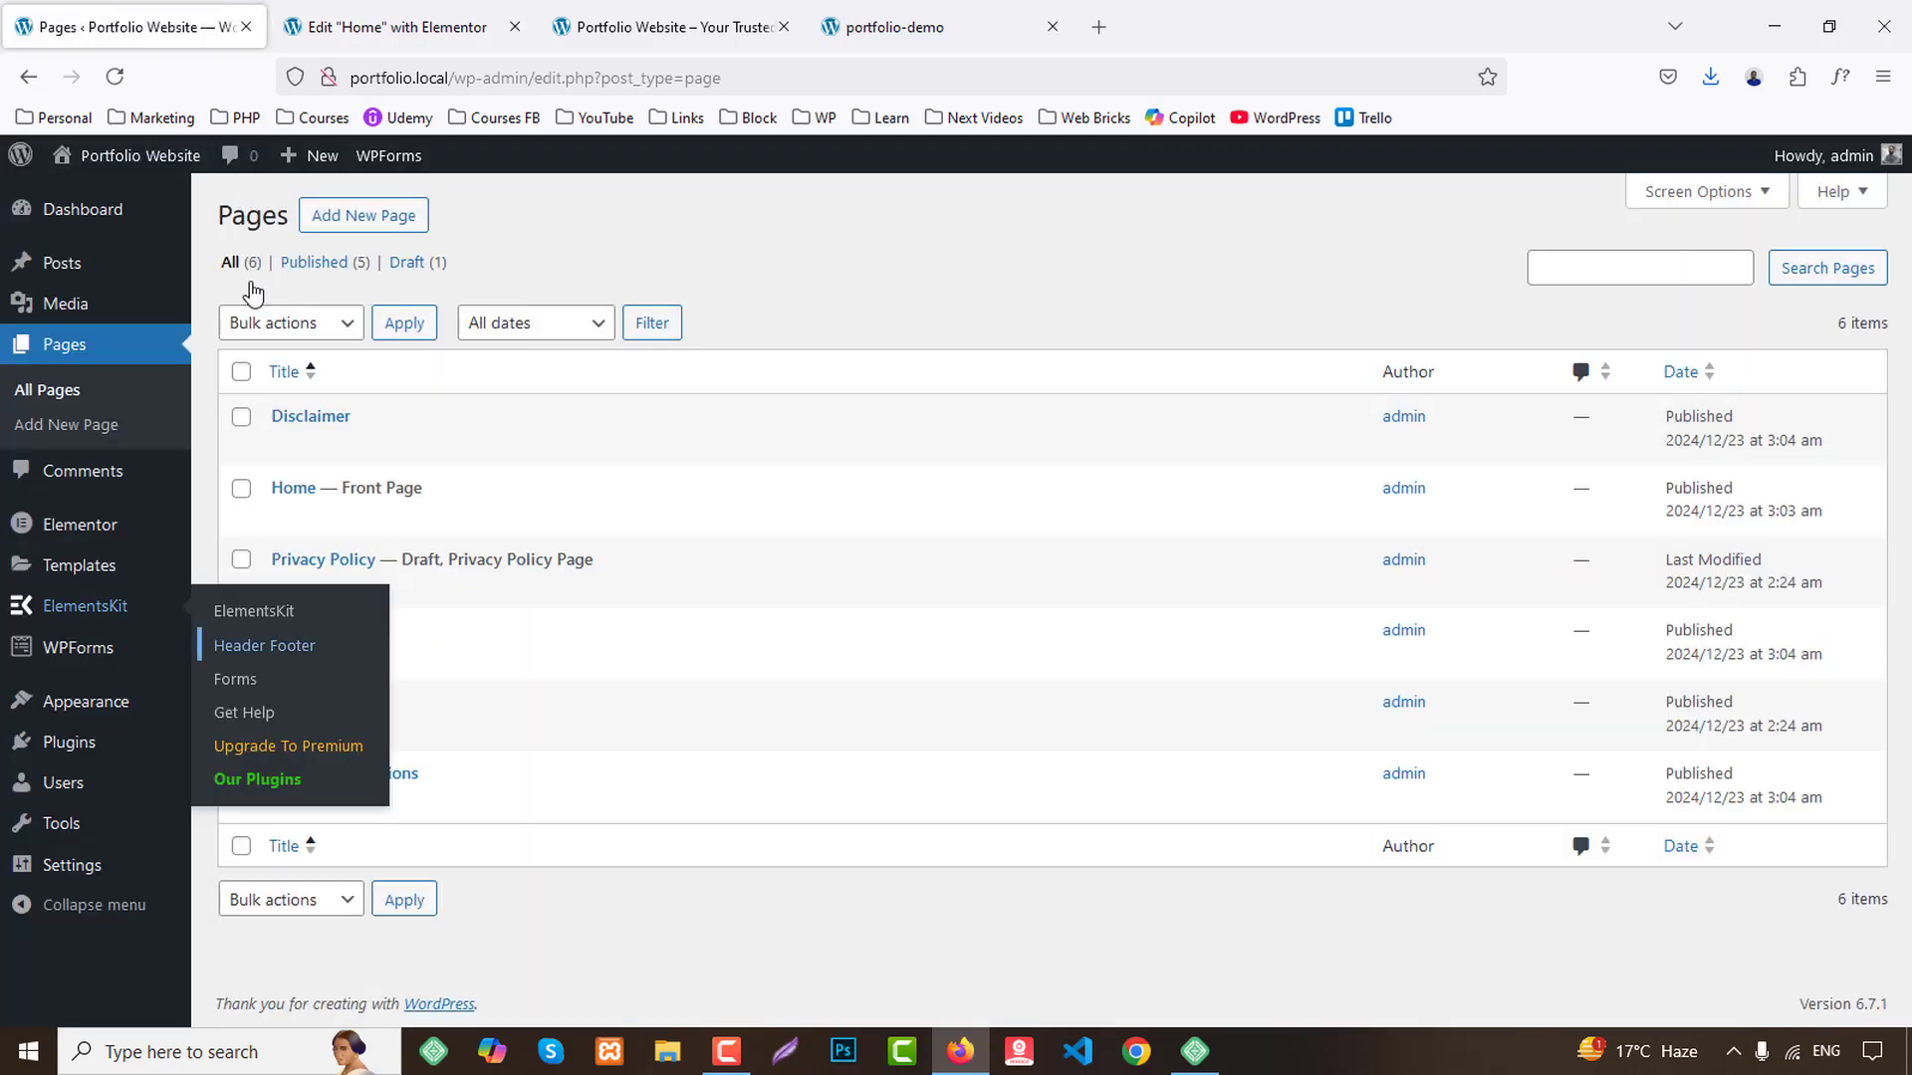
left_click(67, 305)
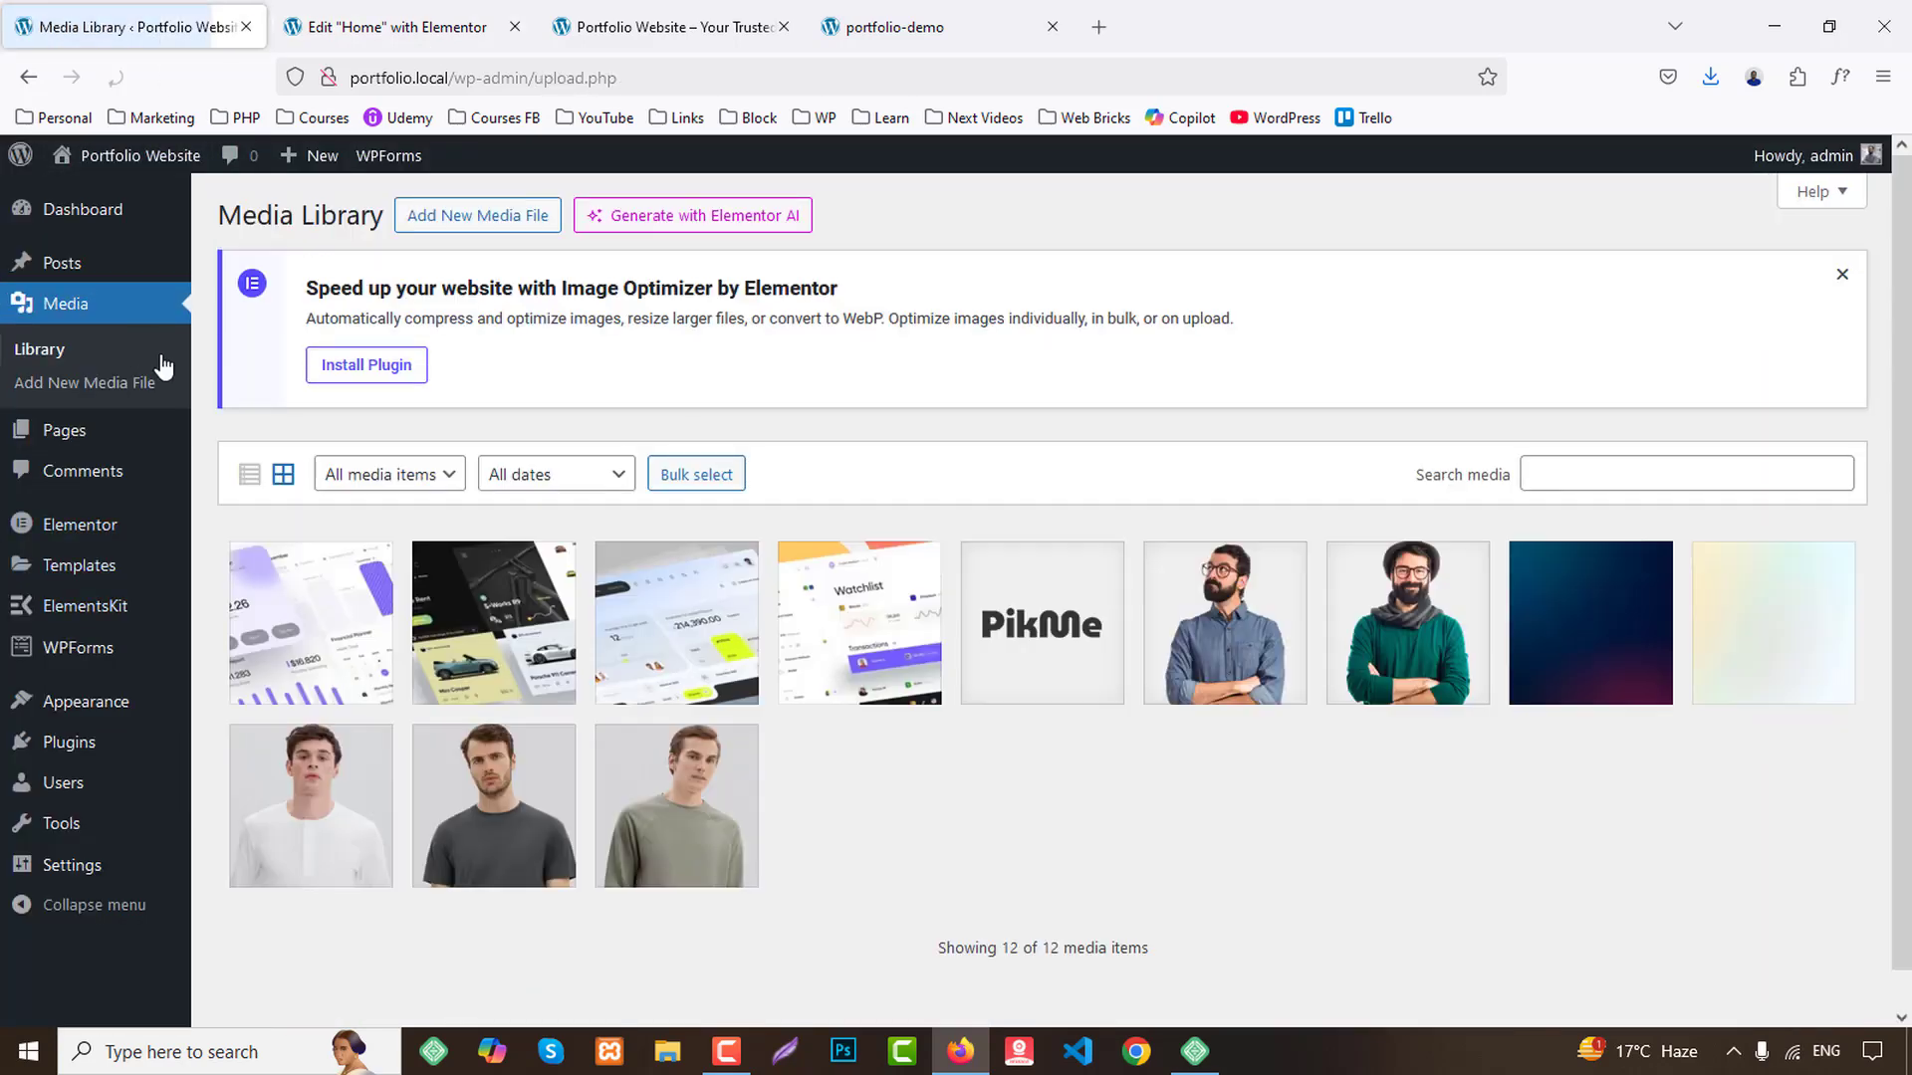
left_click(323, 646)
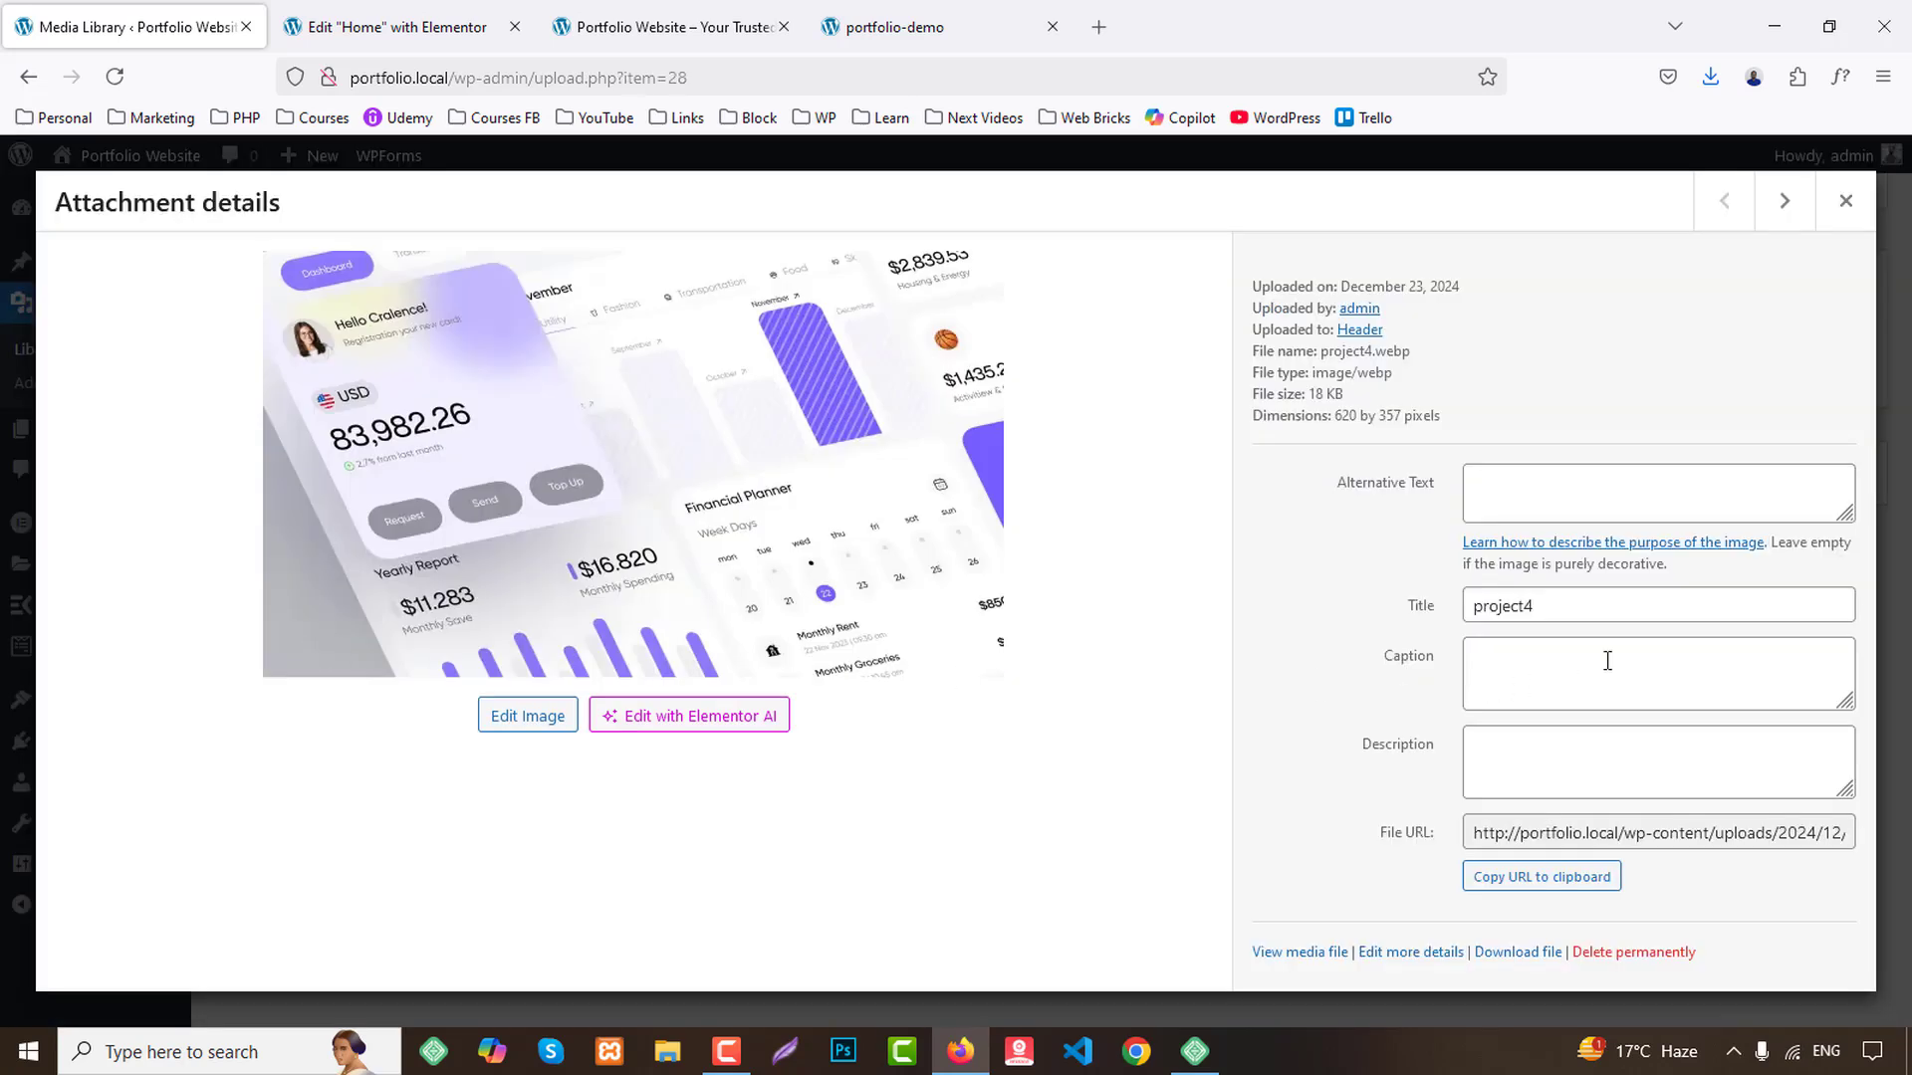
left_click(1531, 663)
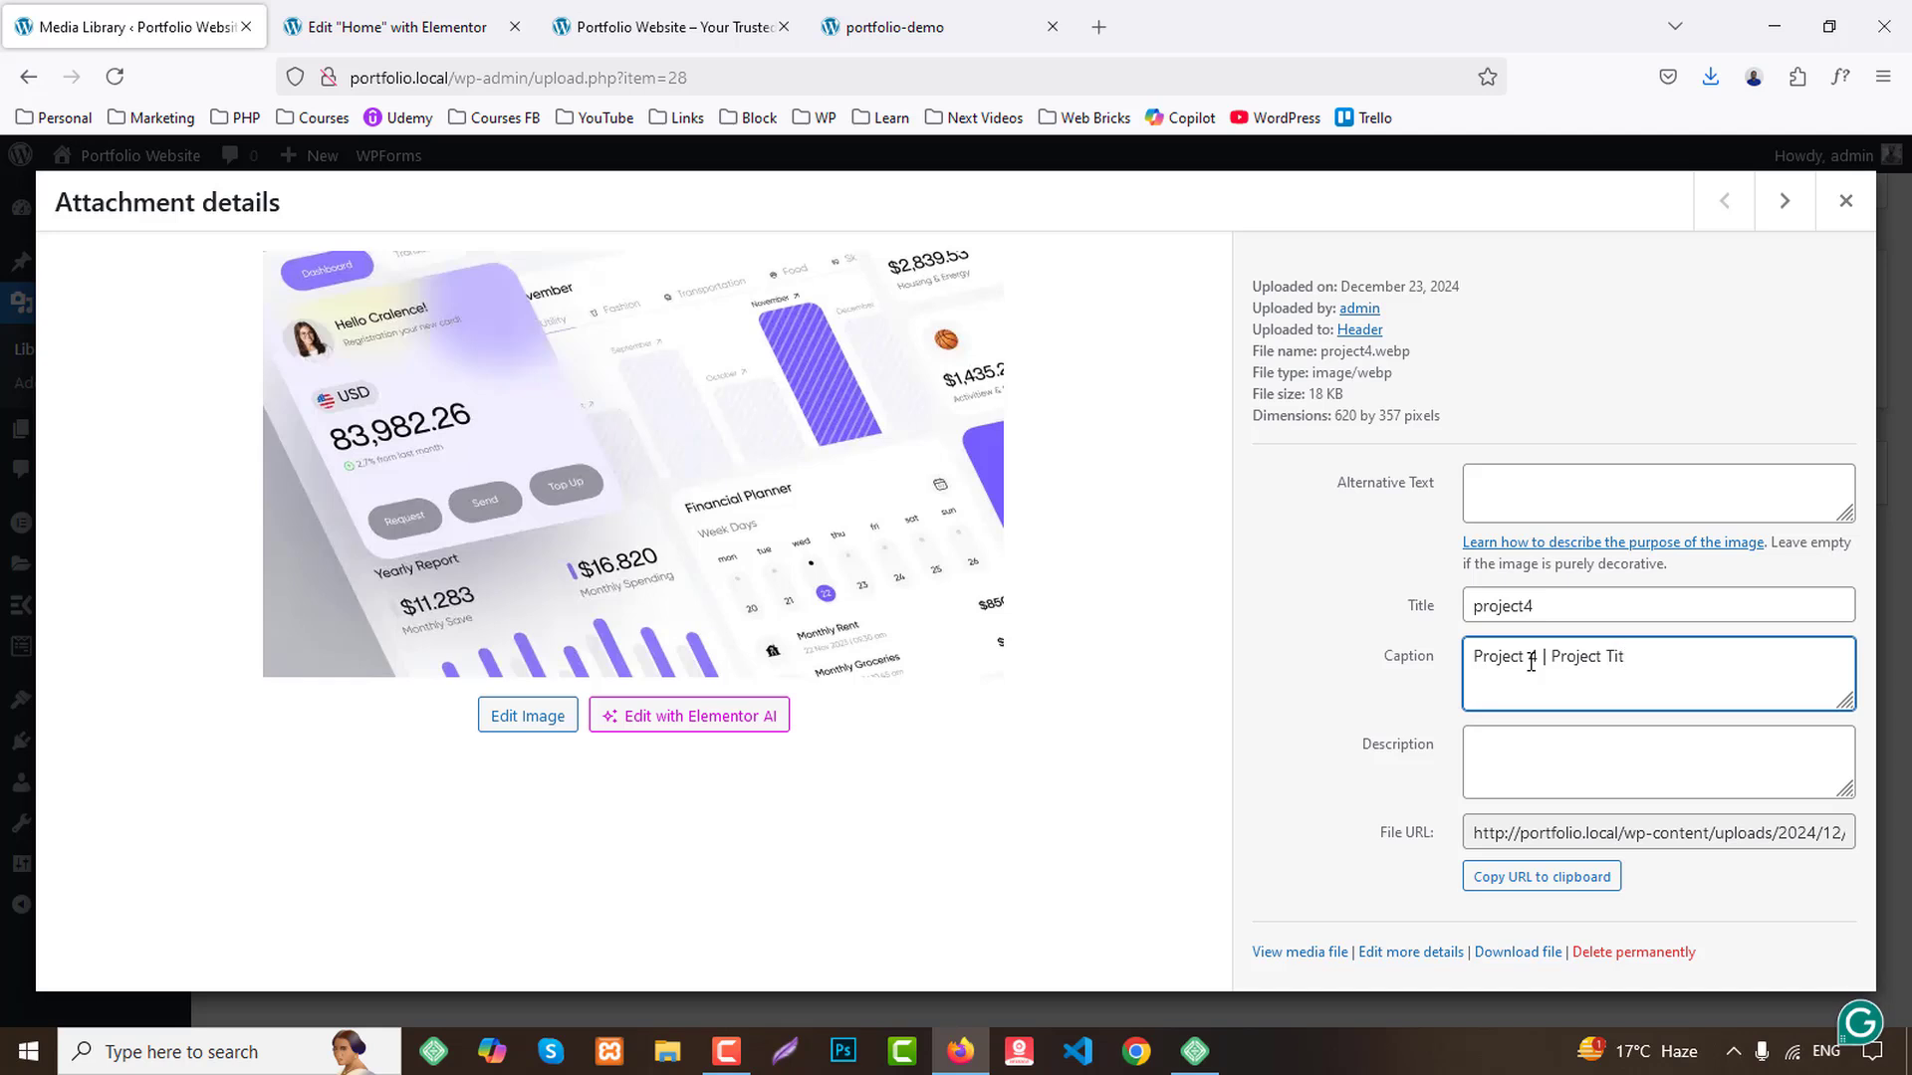
triple_click(1531, 663)
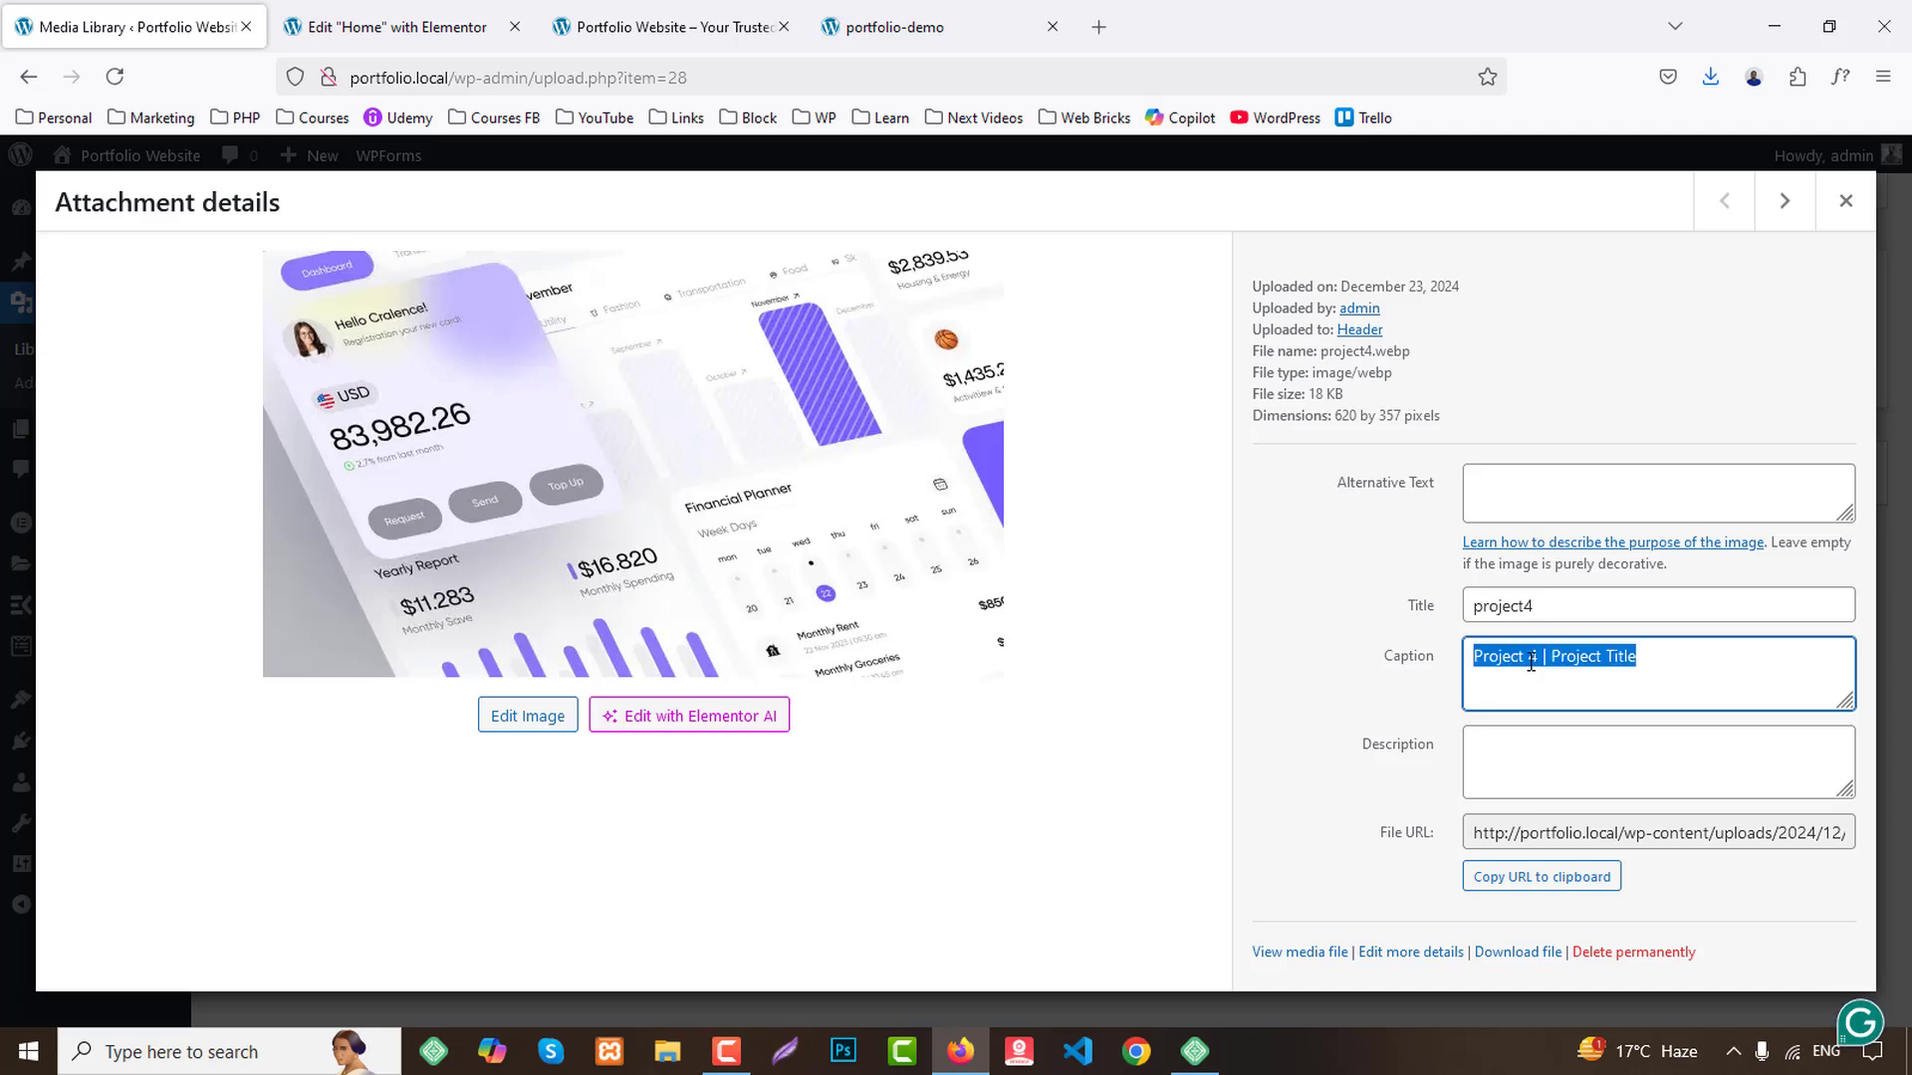
type("Project 4 | Project Title")
Caption the project3 image "Project 3 | Project Title" and the project2 image "Project 2 | Project Title".
left_click(1772, 213)
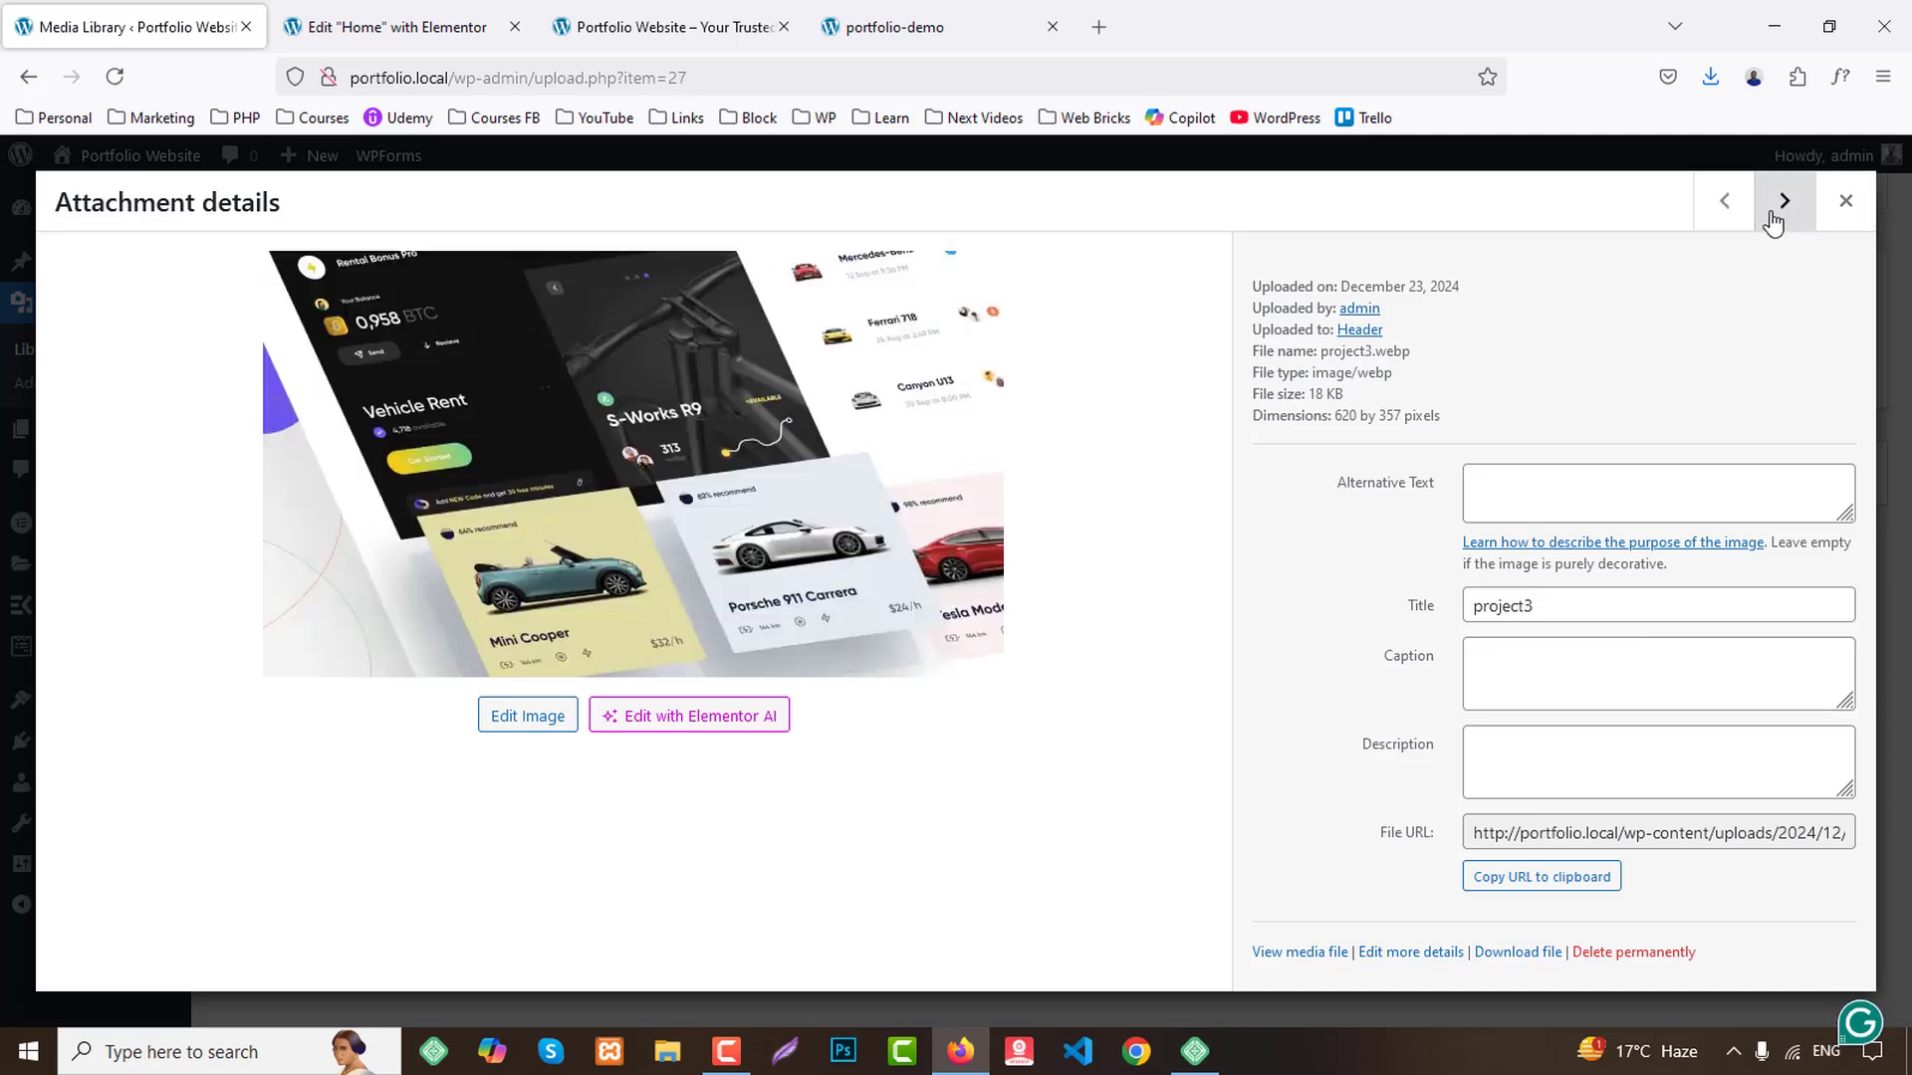
left_click(1544, 683)
type("Project 4 | Project Title")
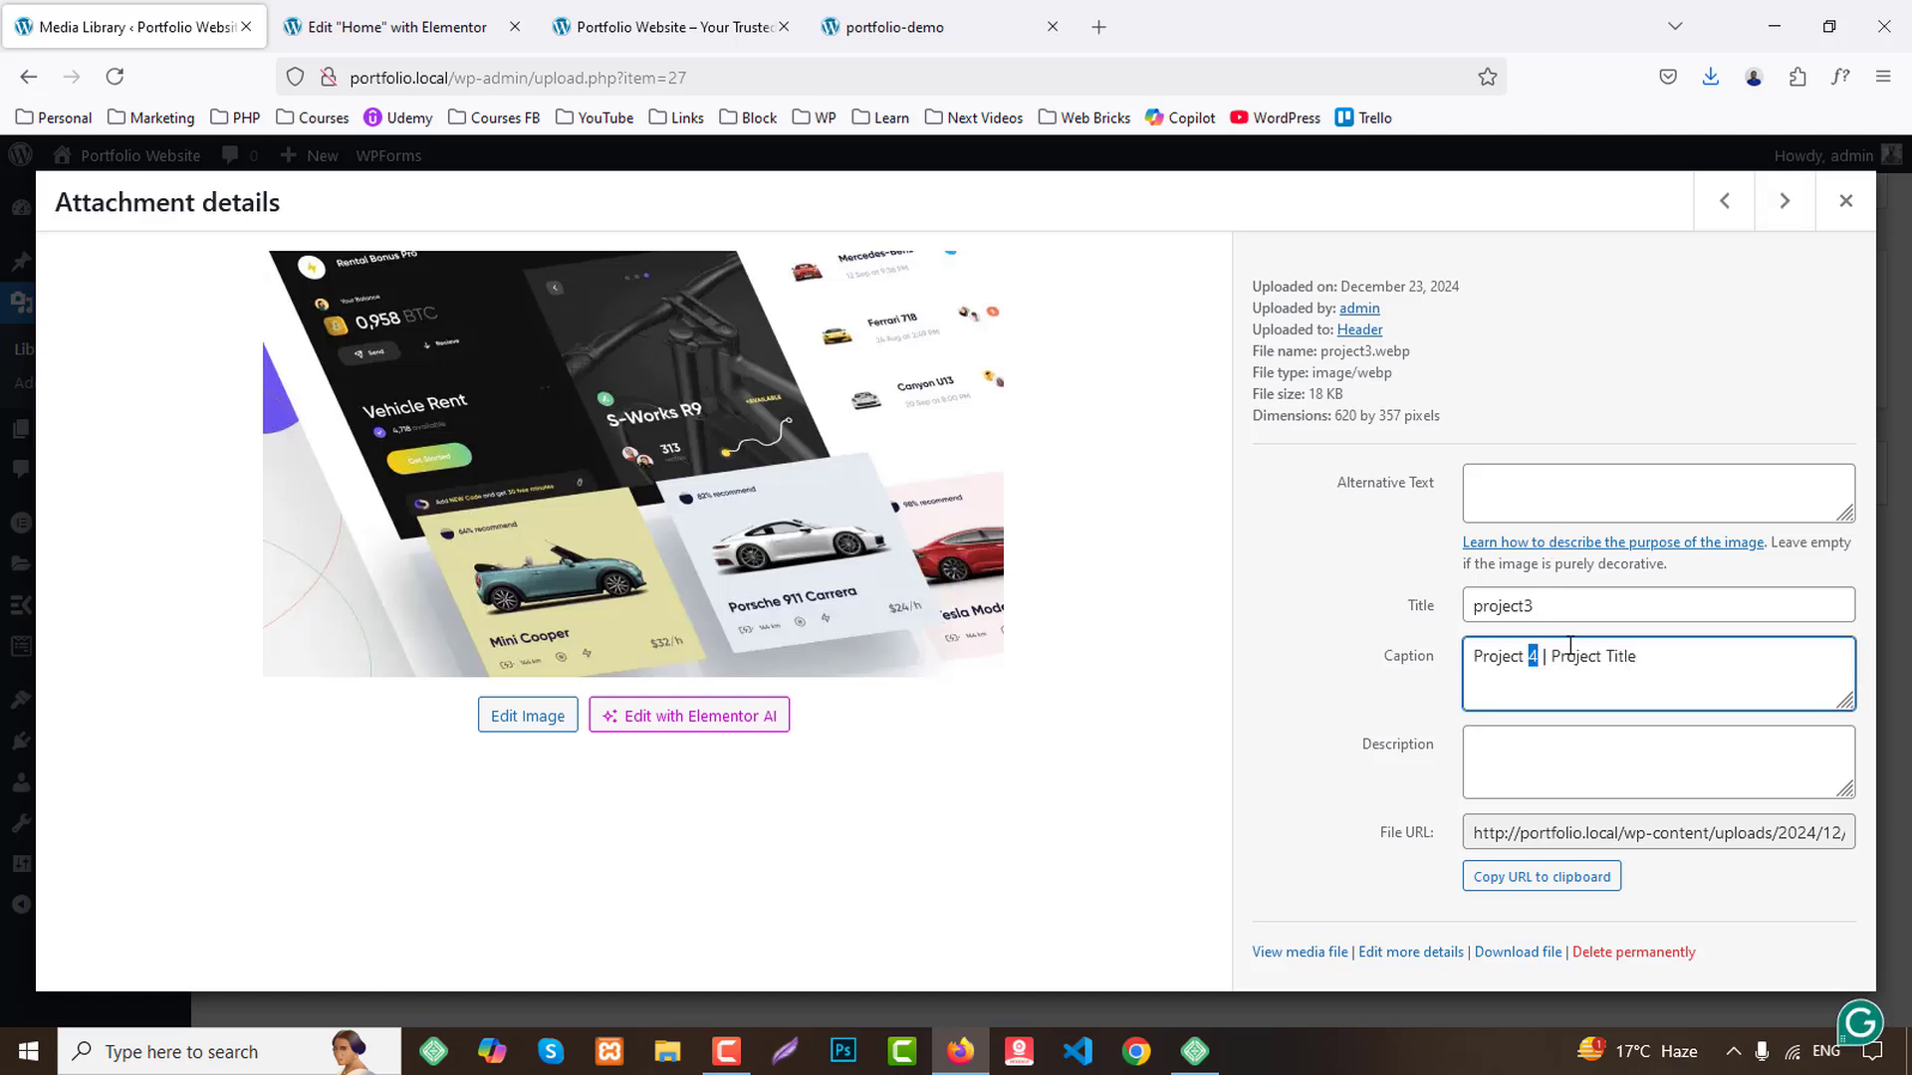
left_click(1779, 227)
left_click(1557, 665)
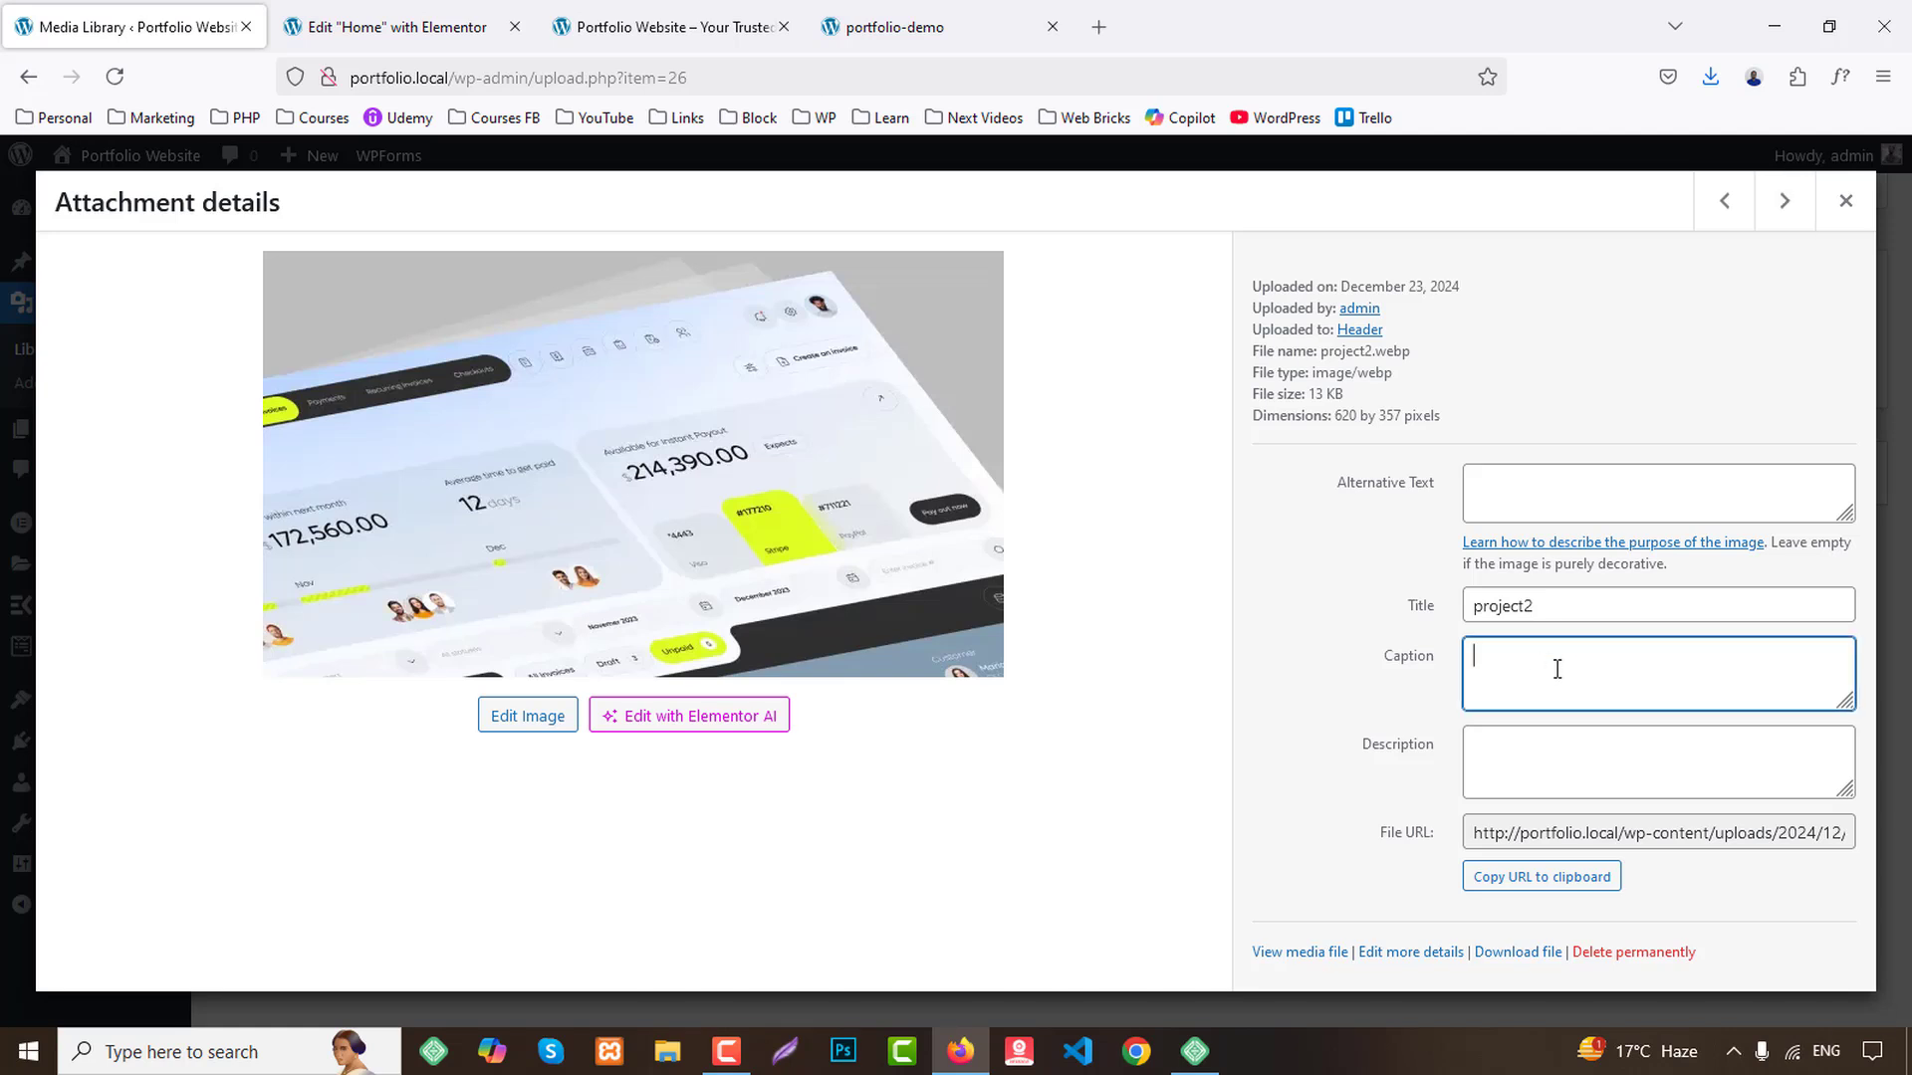
type("Project 4 | Project Title")
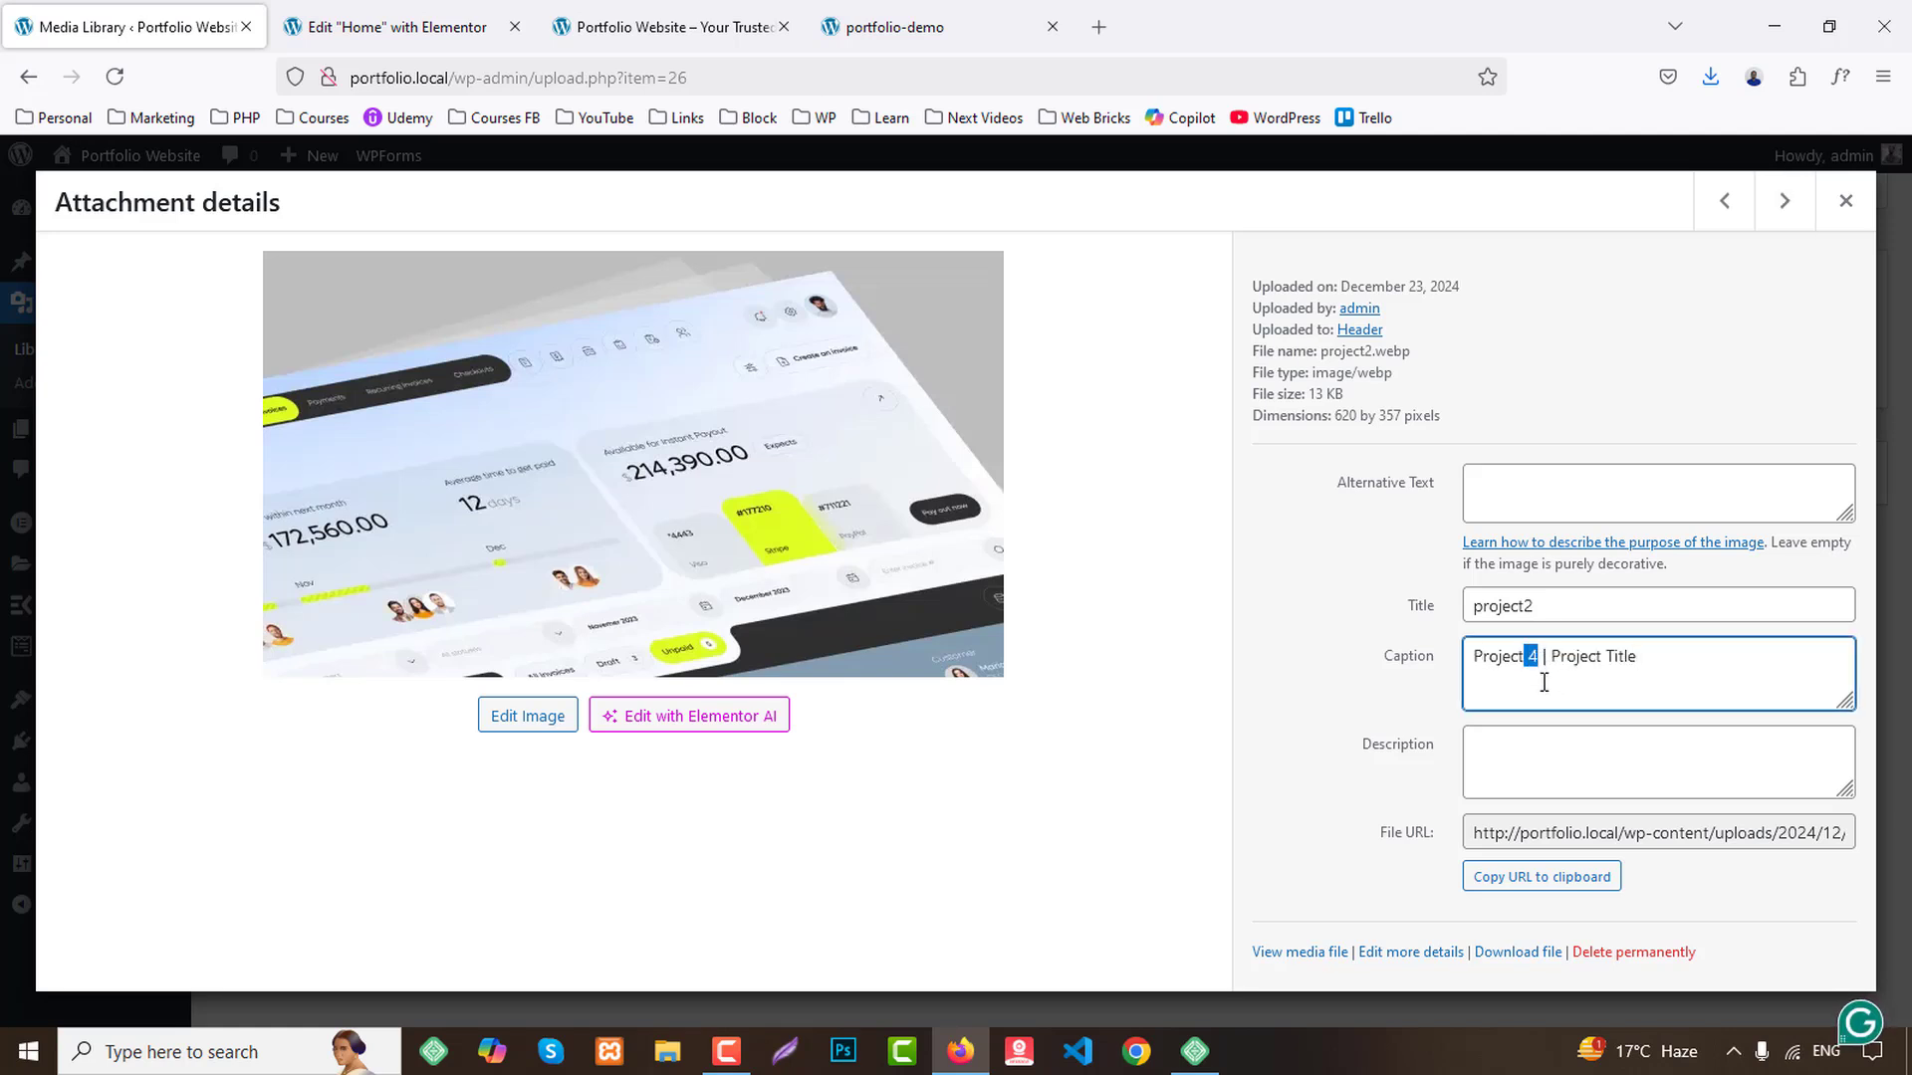
Caption the project1 image "Project 1 | Project Title" and close the attachment details.
left_click(1781, 214)
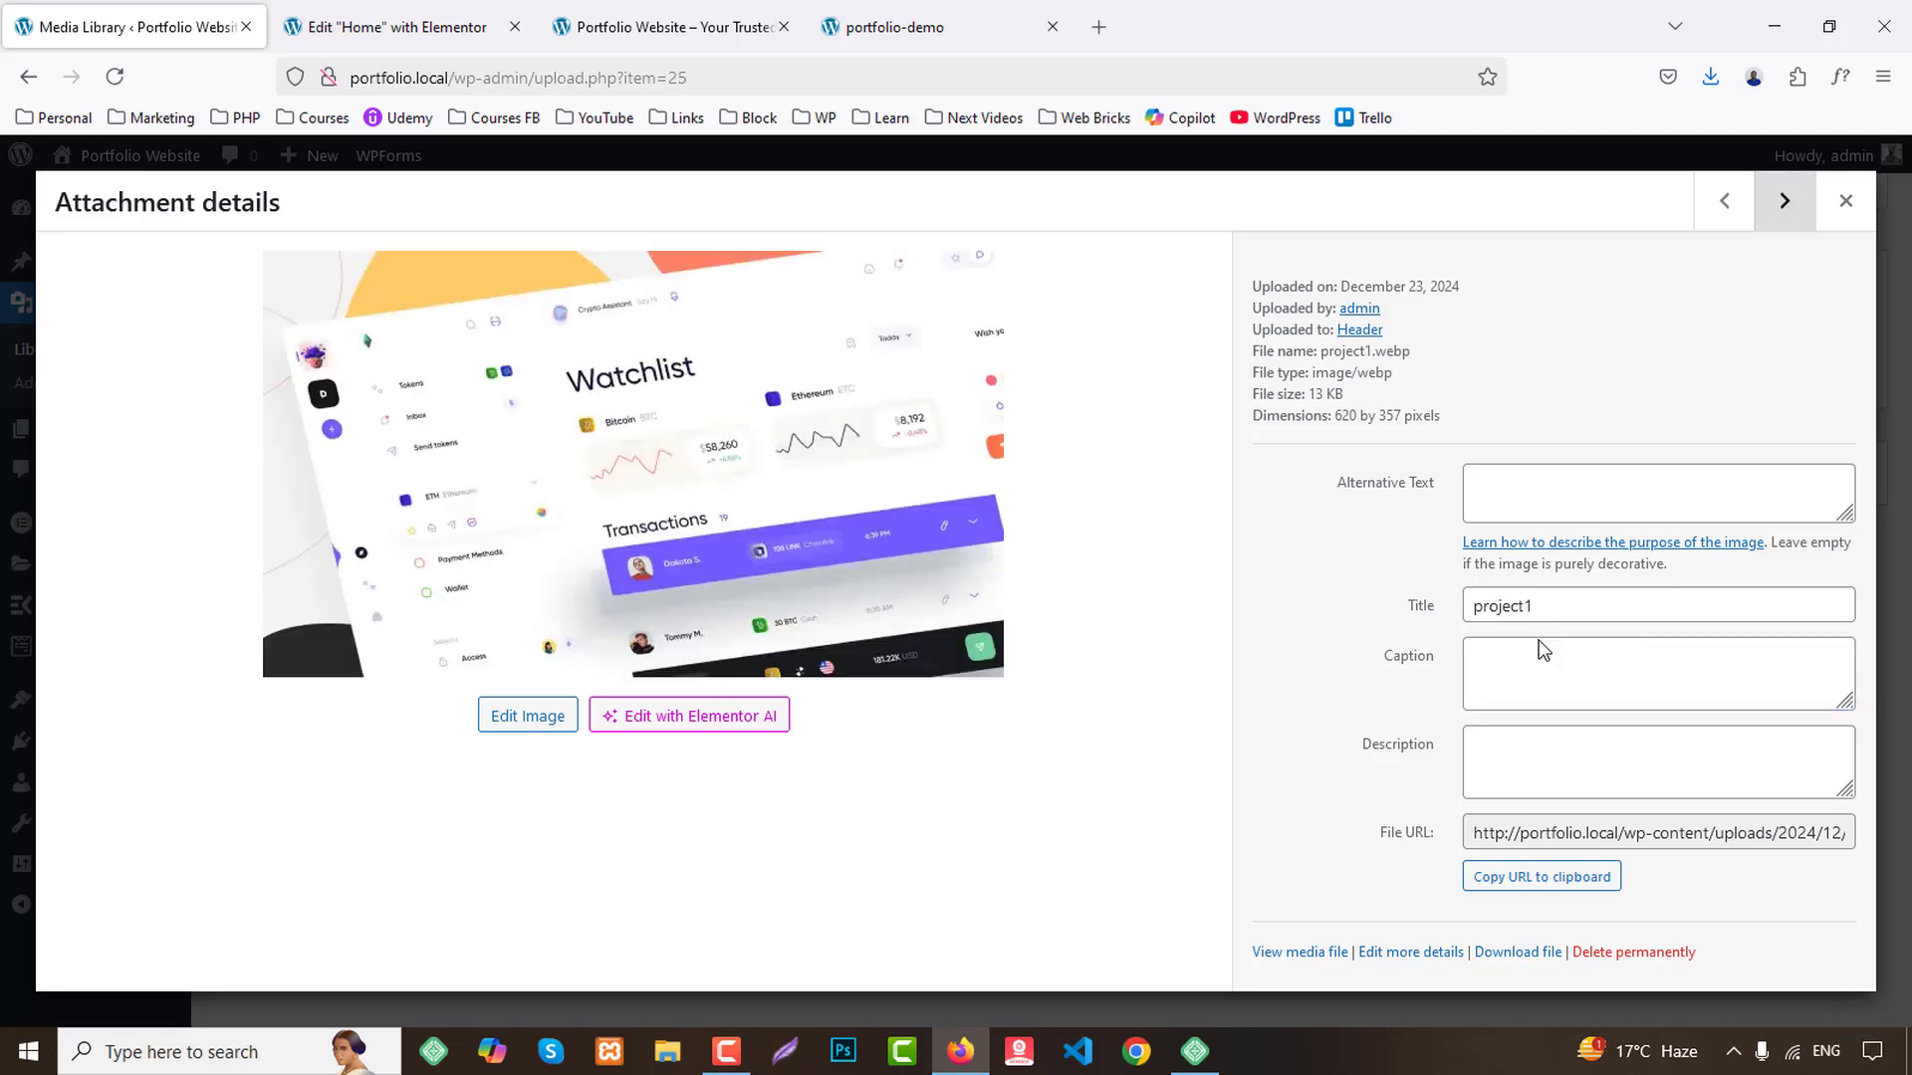
left_click(1548, 652)
type("Project 4 | Project Title")
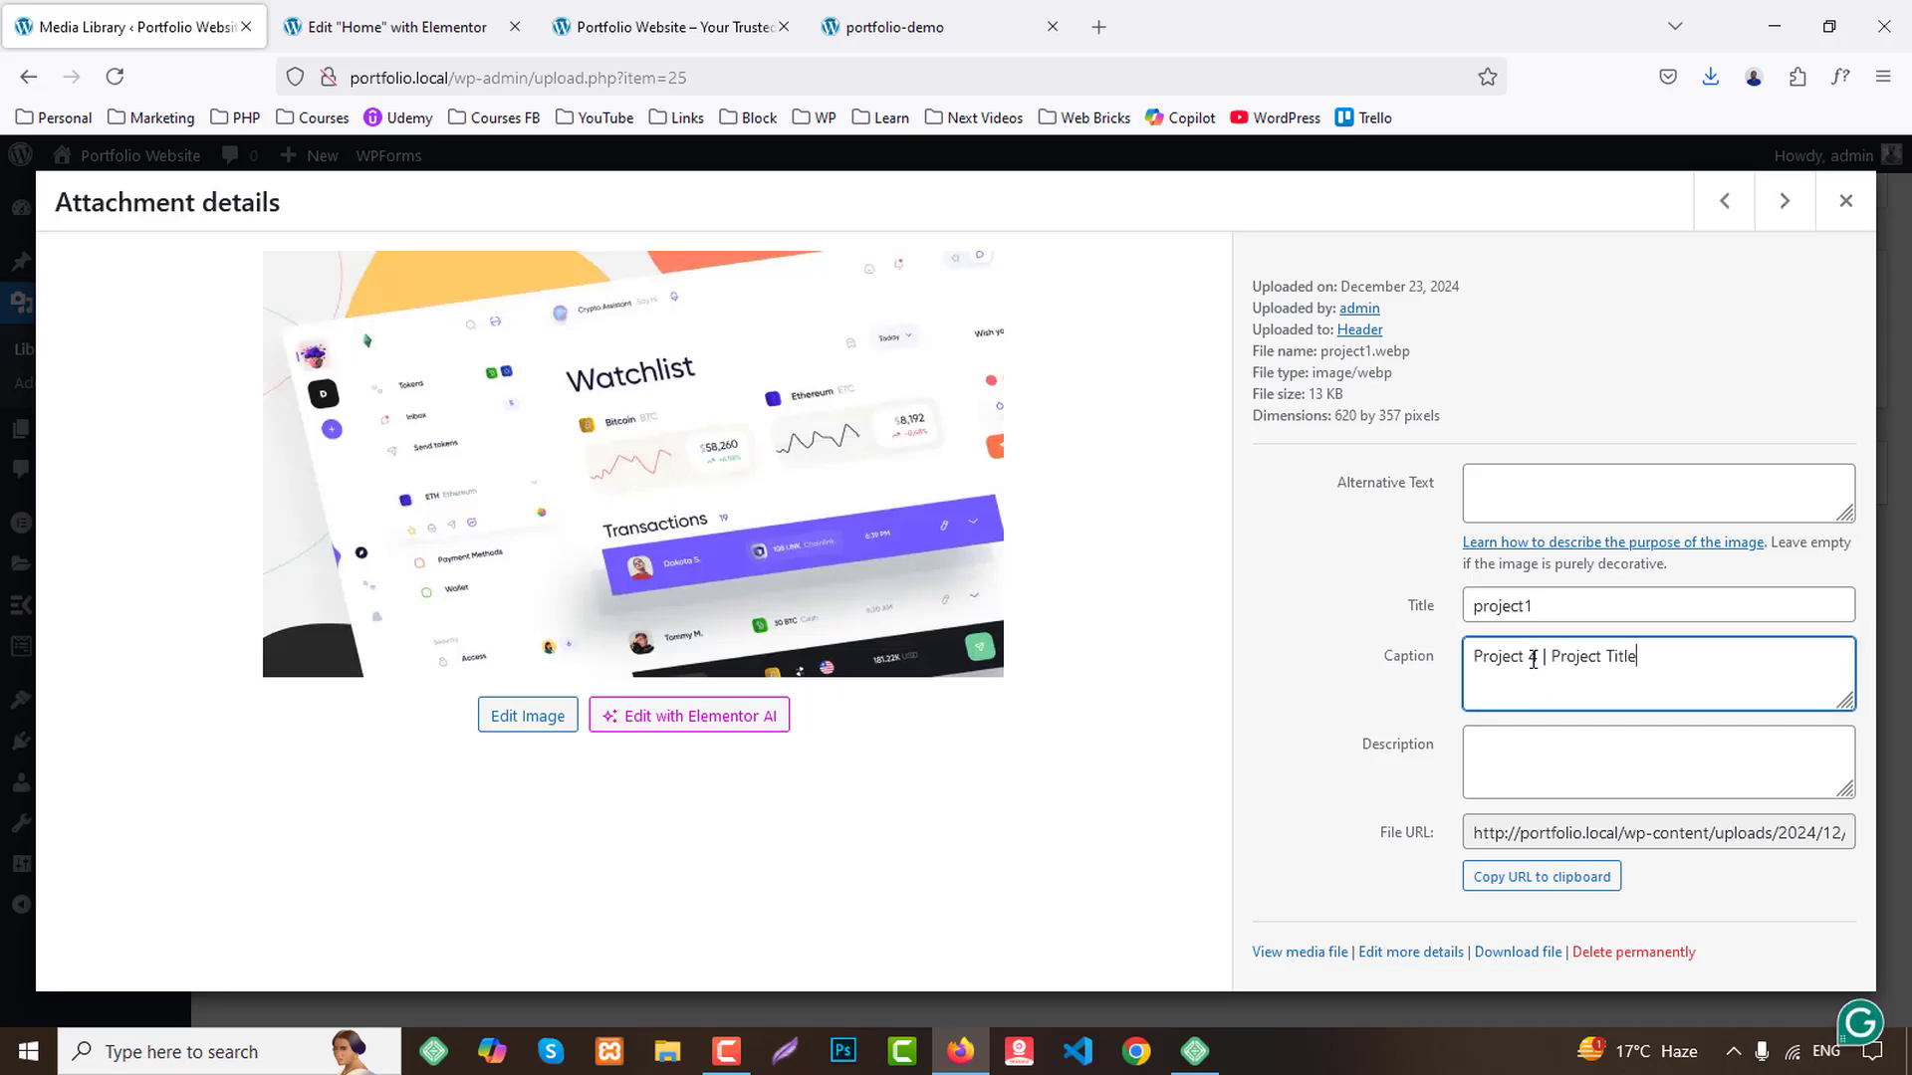
left_click(1845, 205)
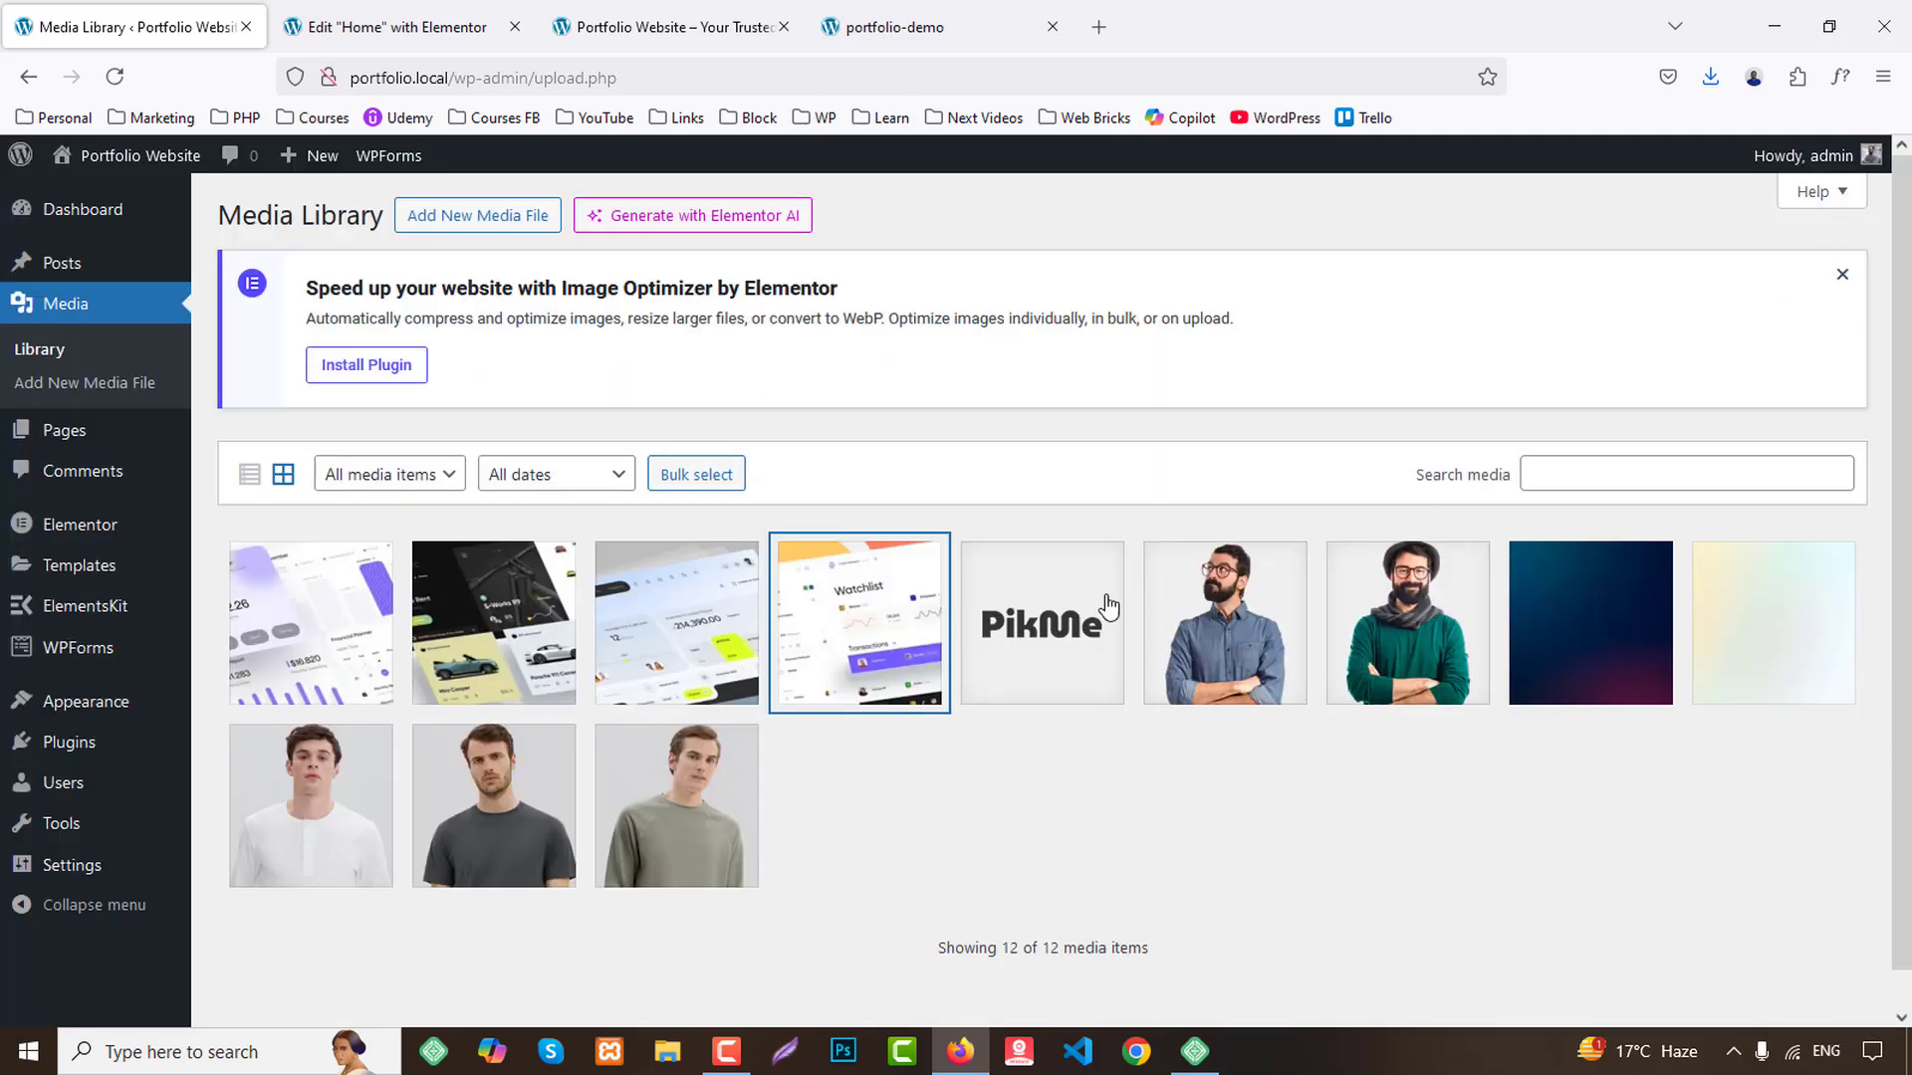
Reload the Home page in the Elementor editor and check the captions beneath the My Latest Work gallery images.
left_click(398, 27)
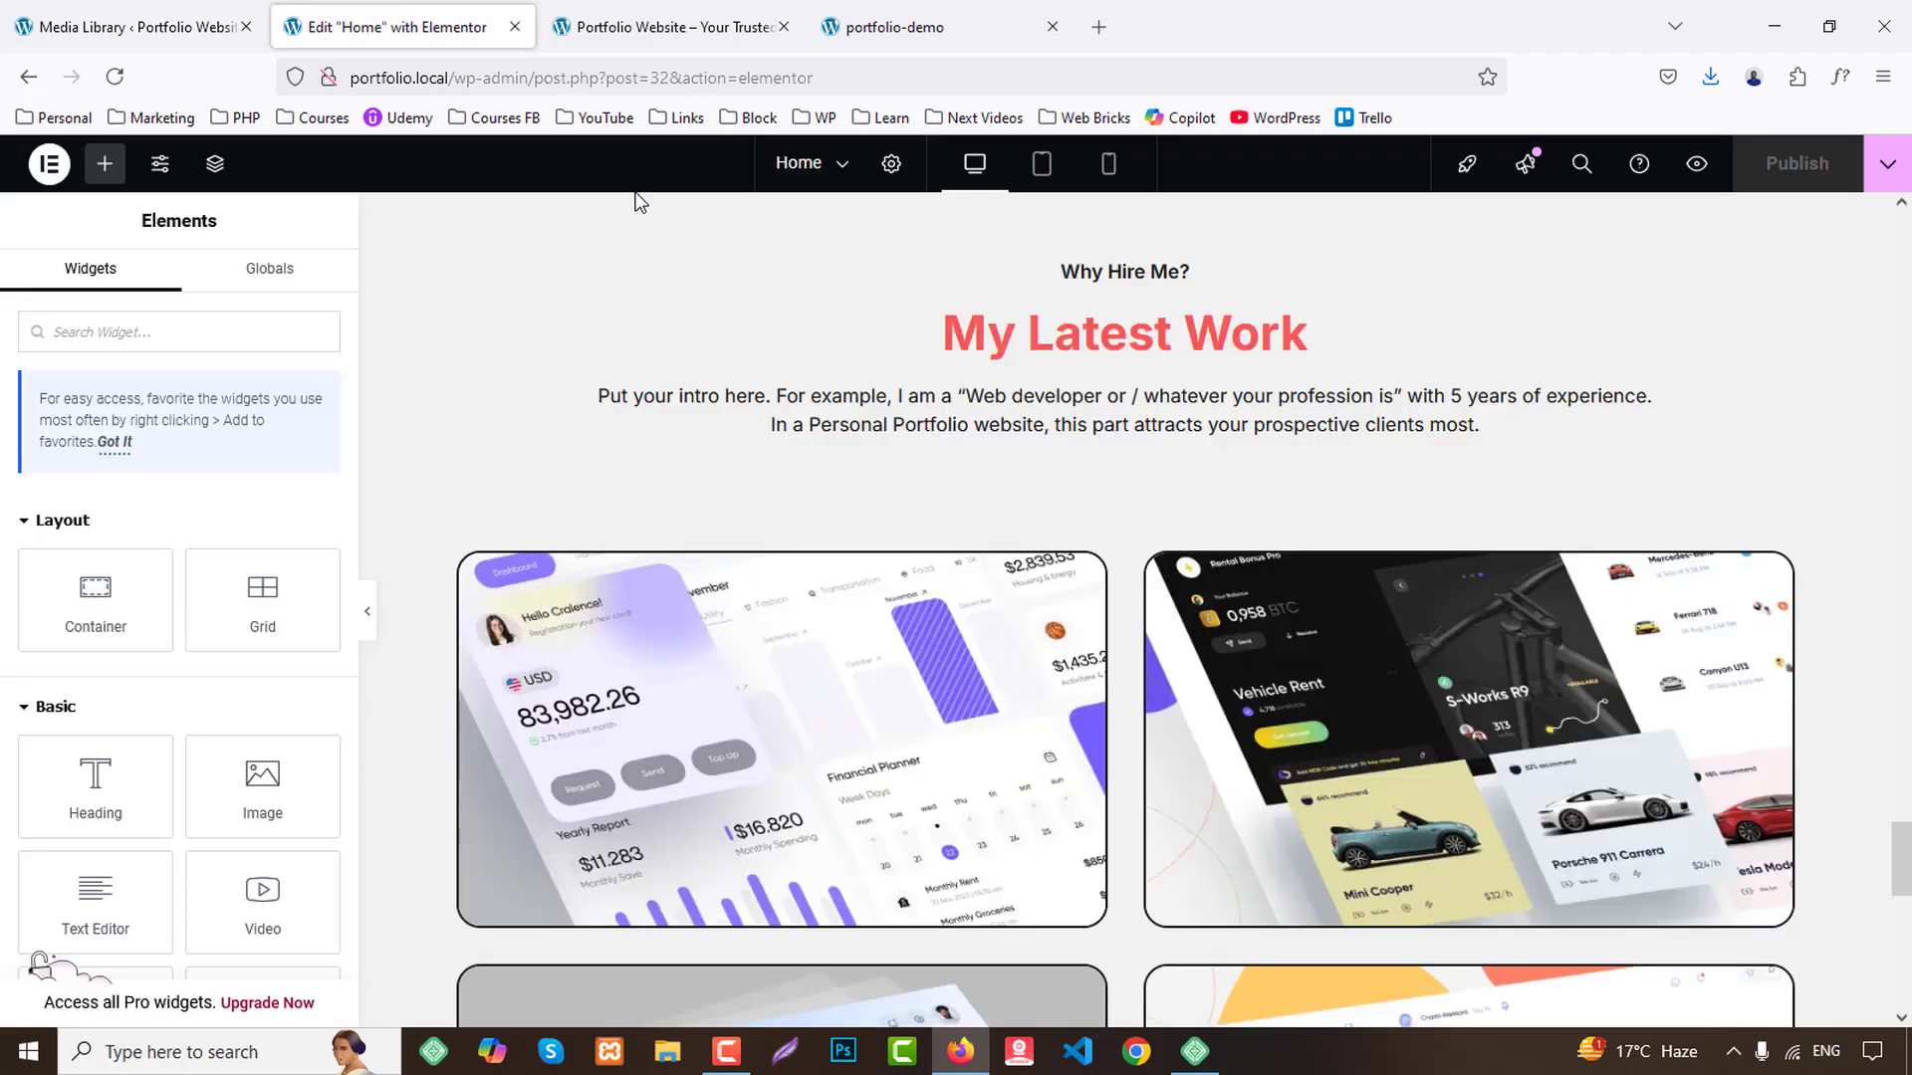
key("F5")
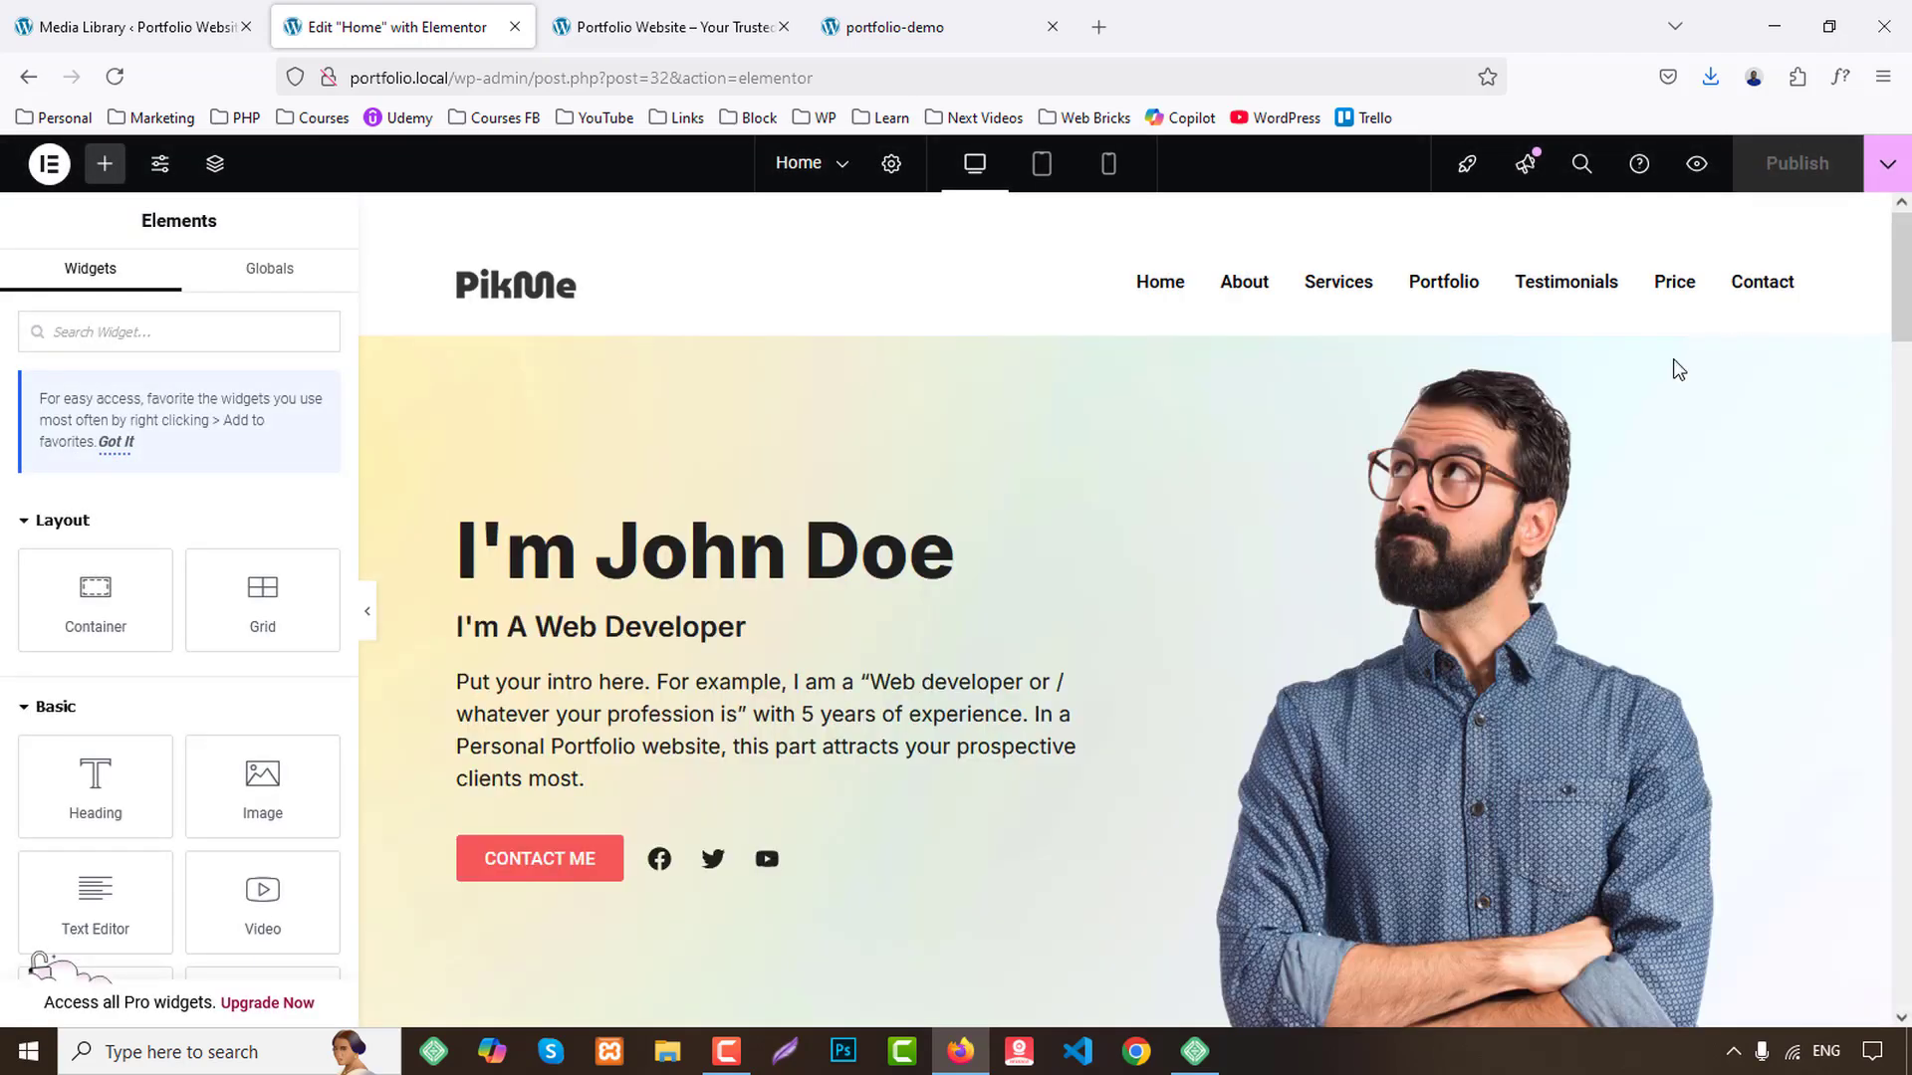
left_click_drag(1901, 270, 1901, 768)
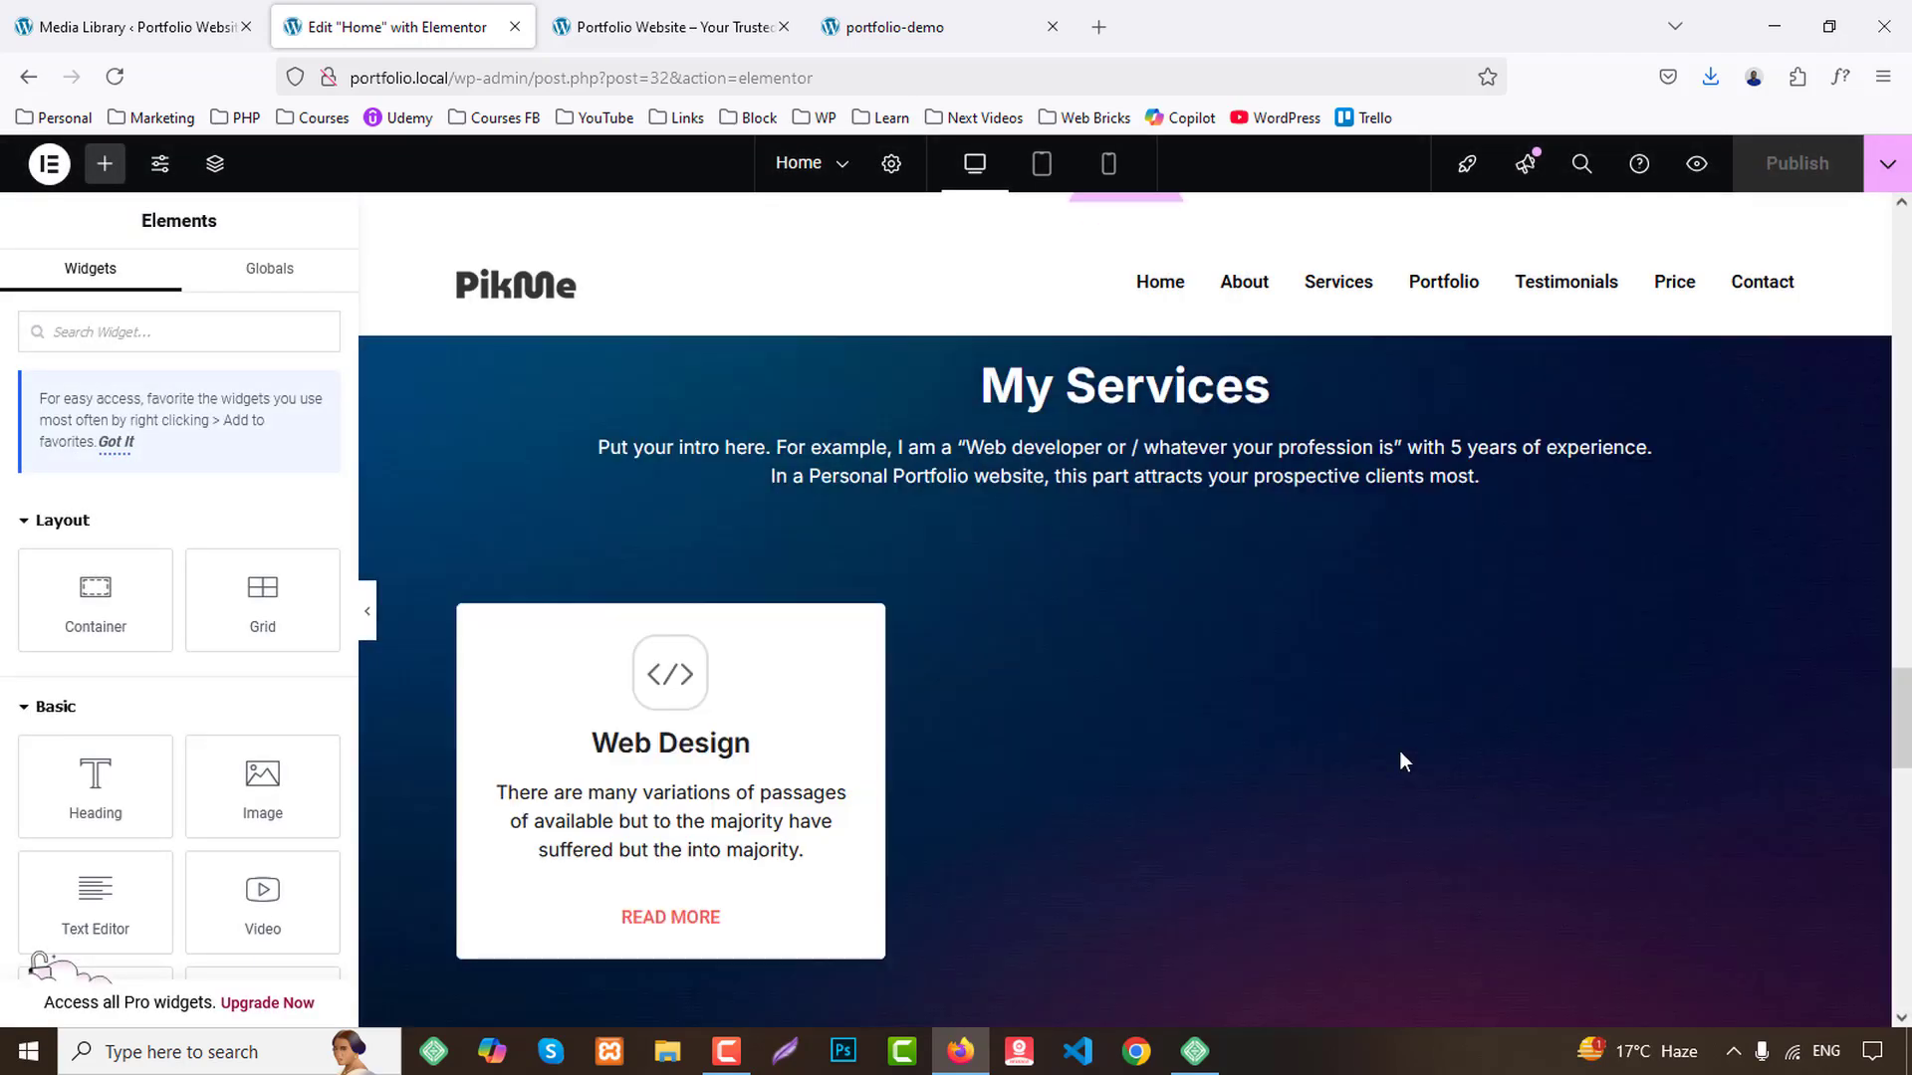
scroll(1398, 754, "up", 1)
scroll(1403, 732, "down", 8)
scroll(1404, 722, "down", 8)
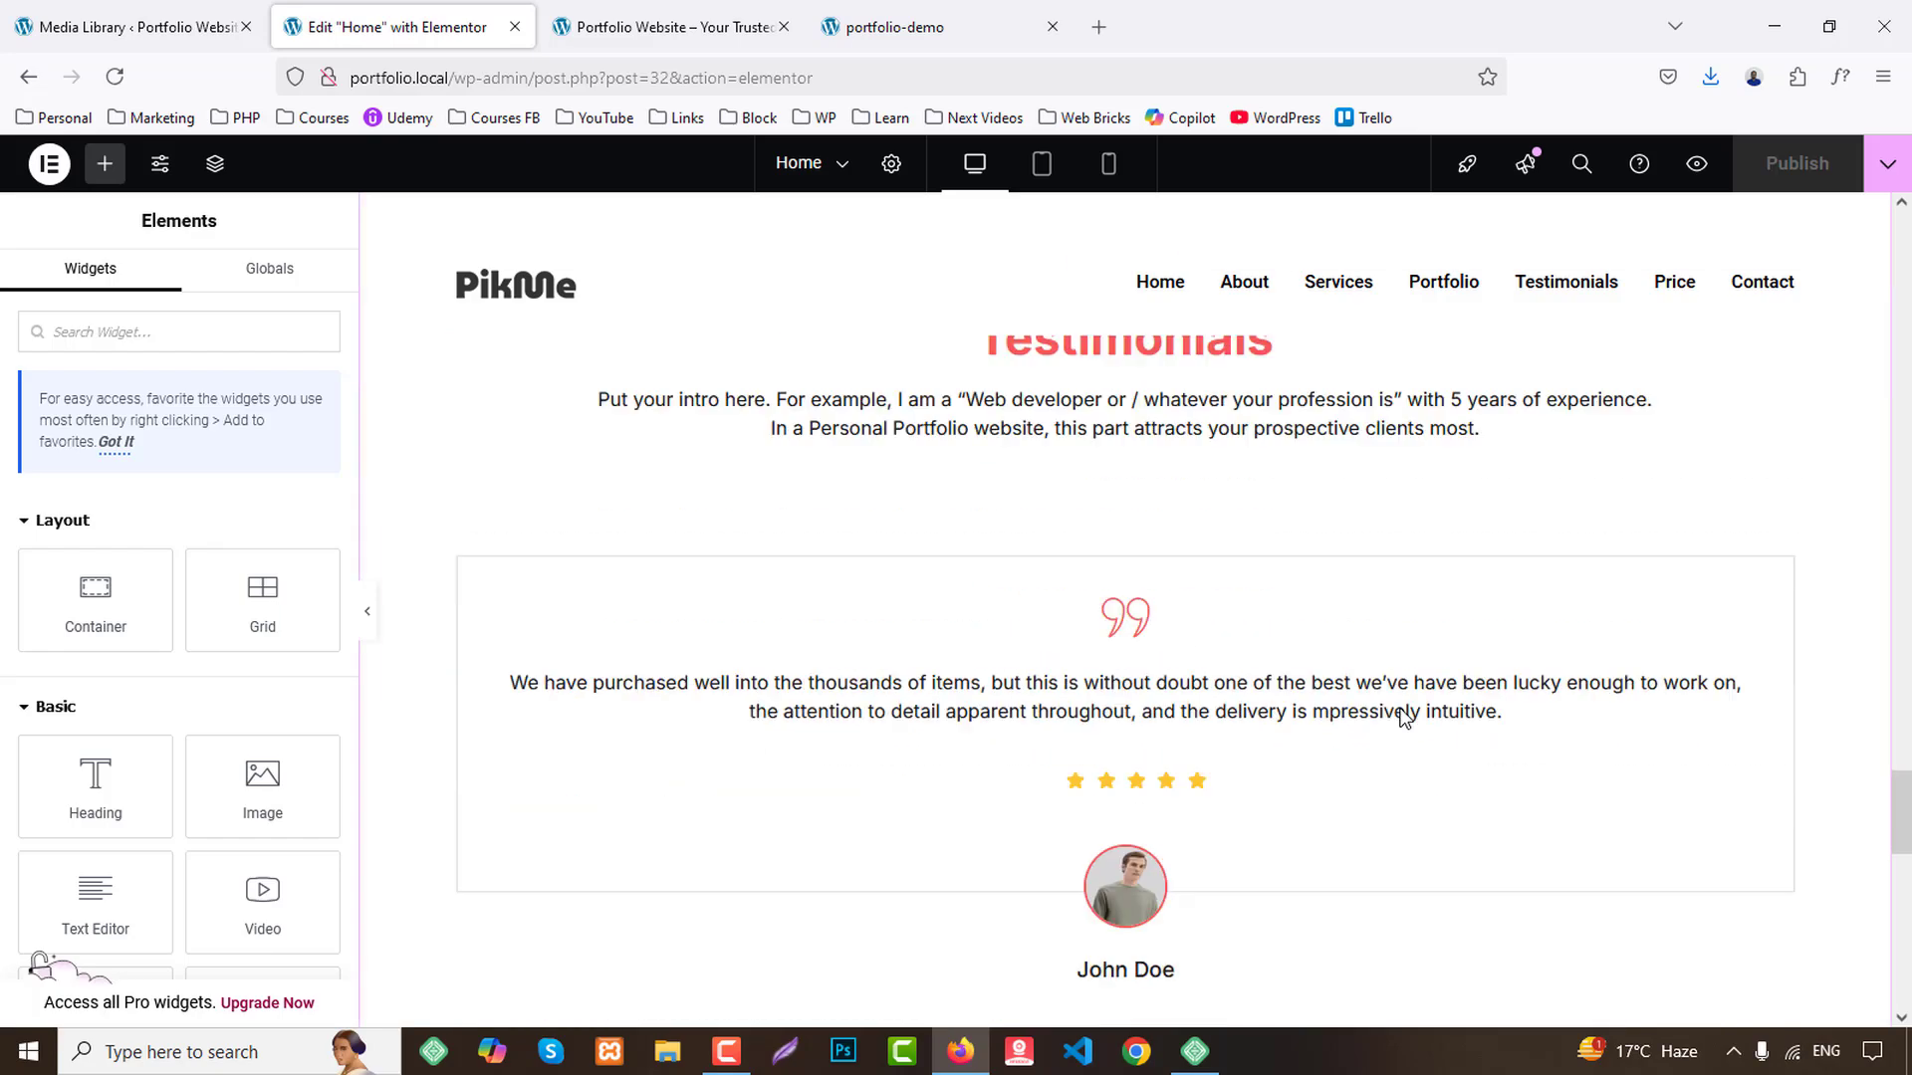
scroll(1404, 717, "up", 15)
scroll(1404, 717, "up", 10)
scroll(1294, 747, "down", 20)
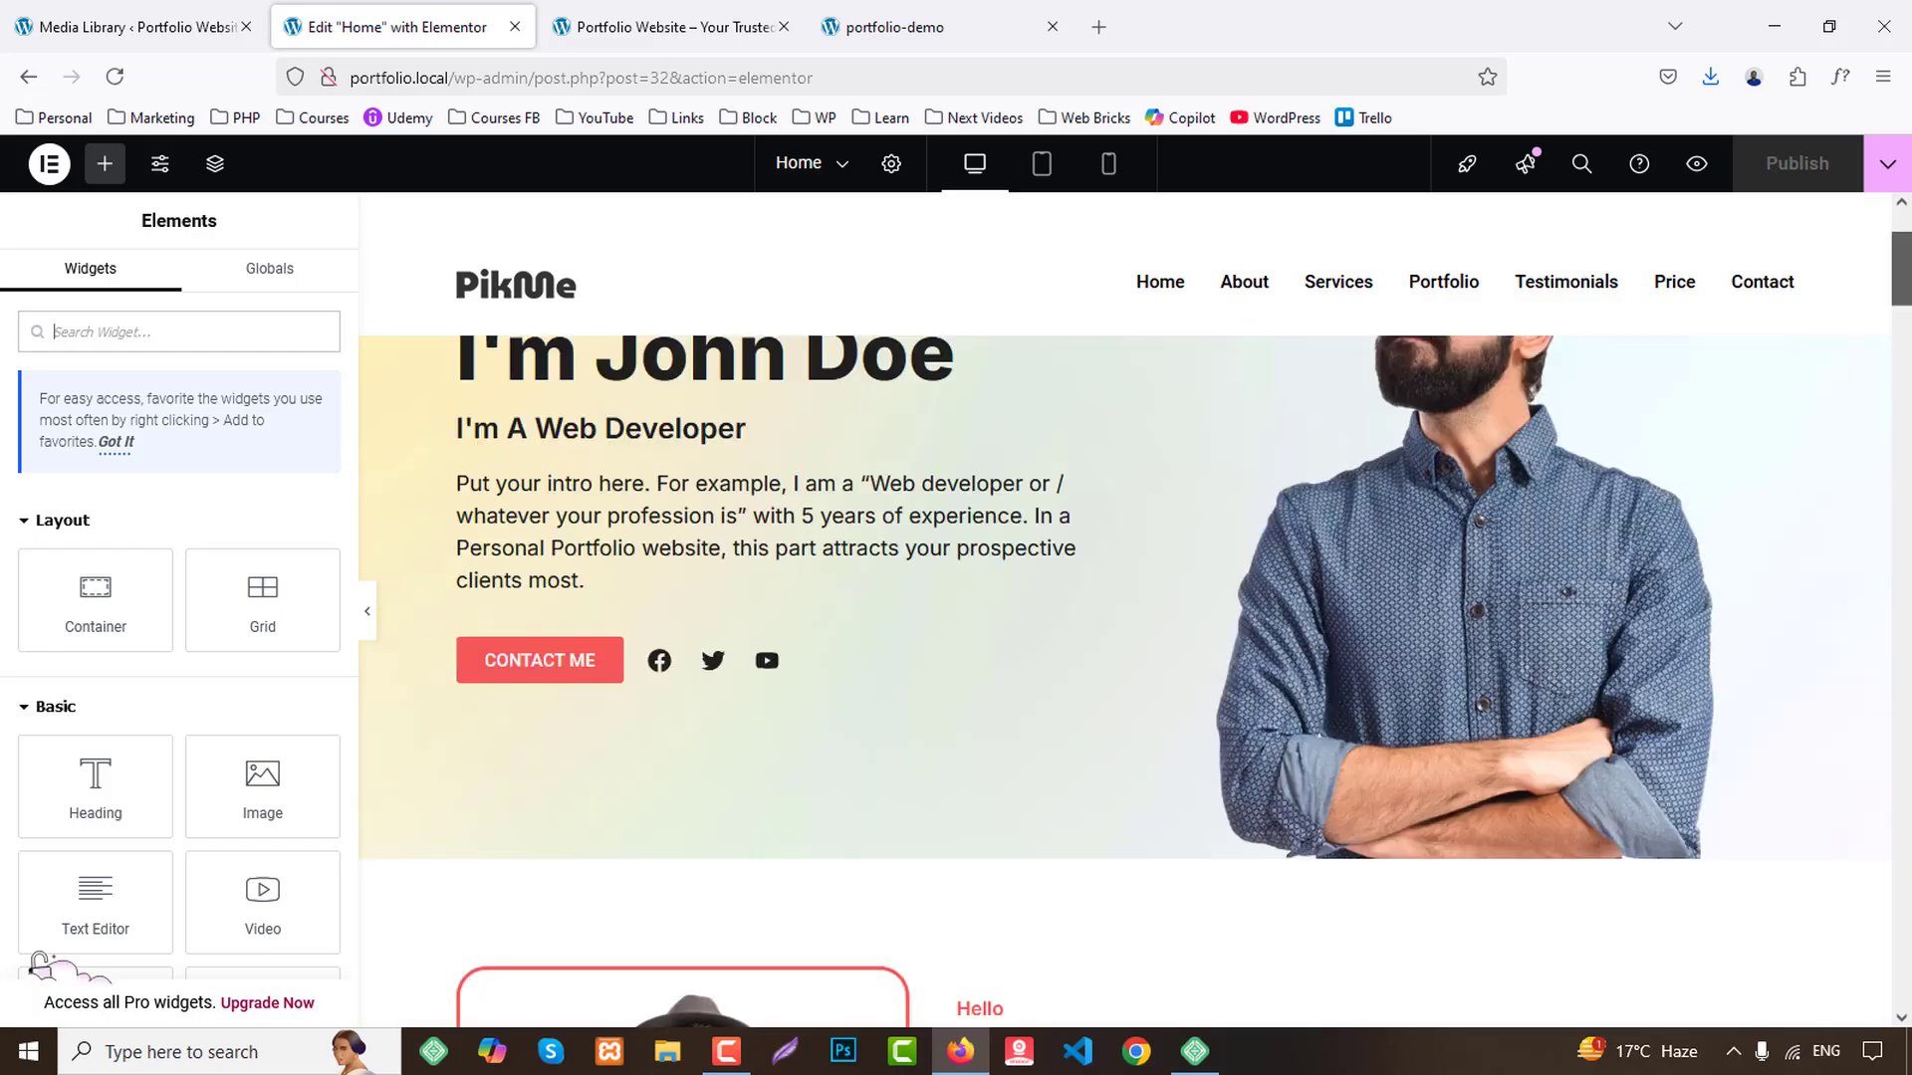
scroll(1097, 796, "up", 5)
scroll(1097, 797, "up", 4)
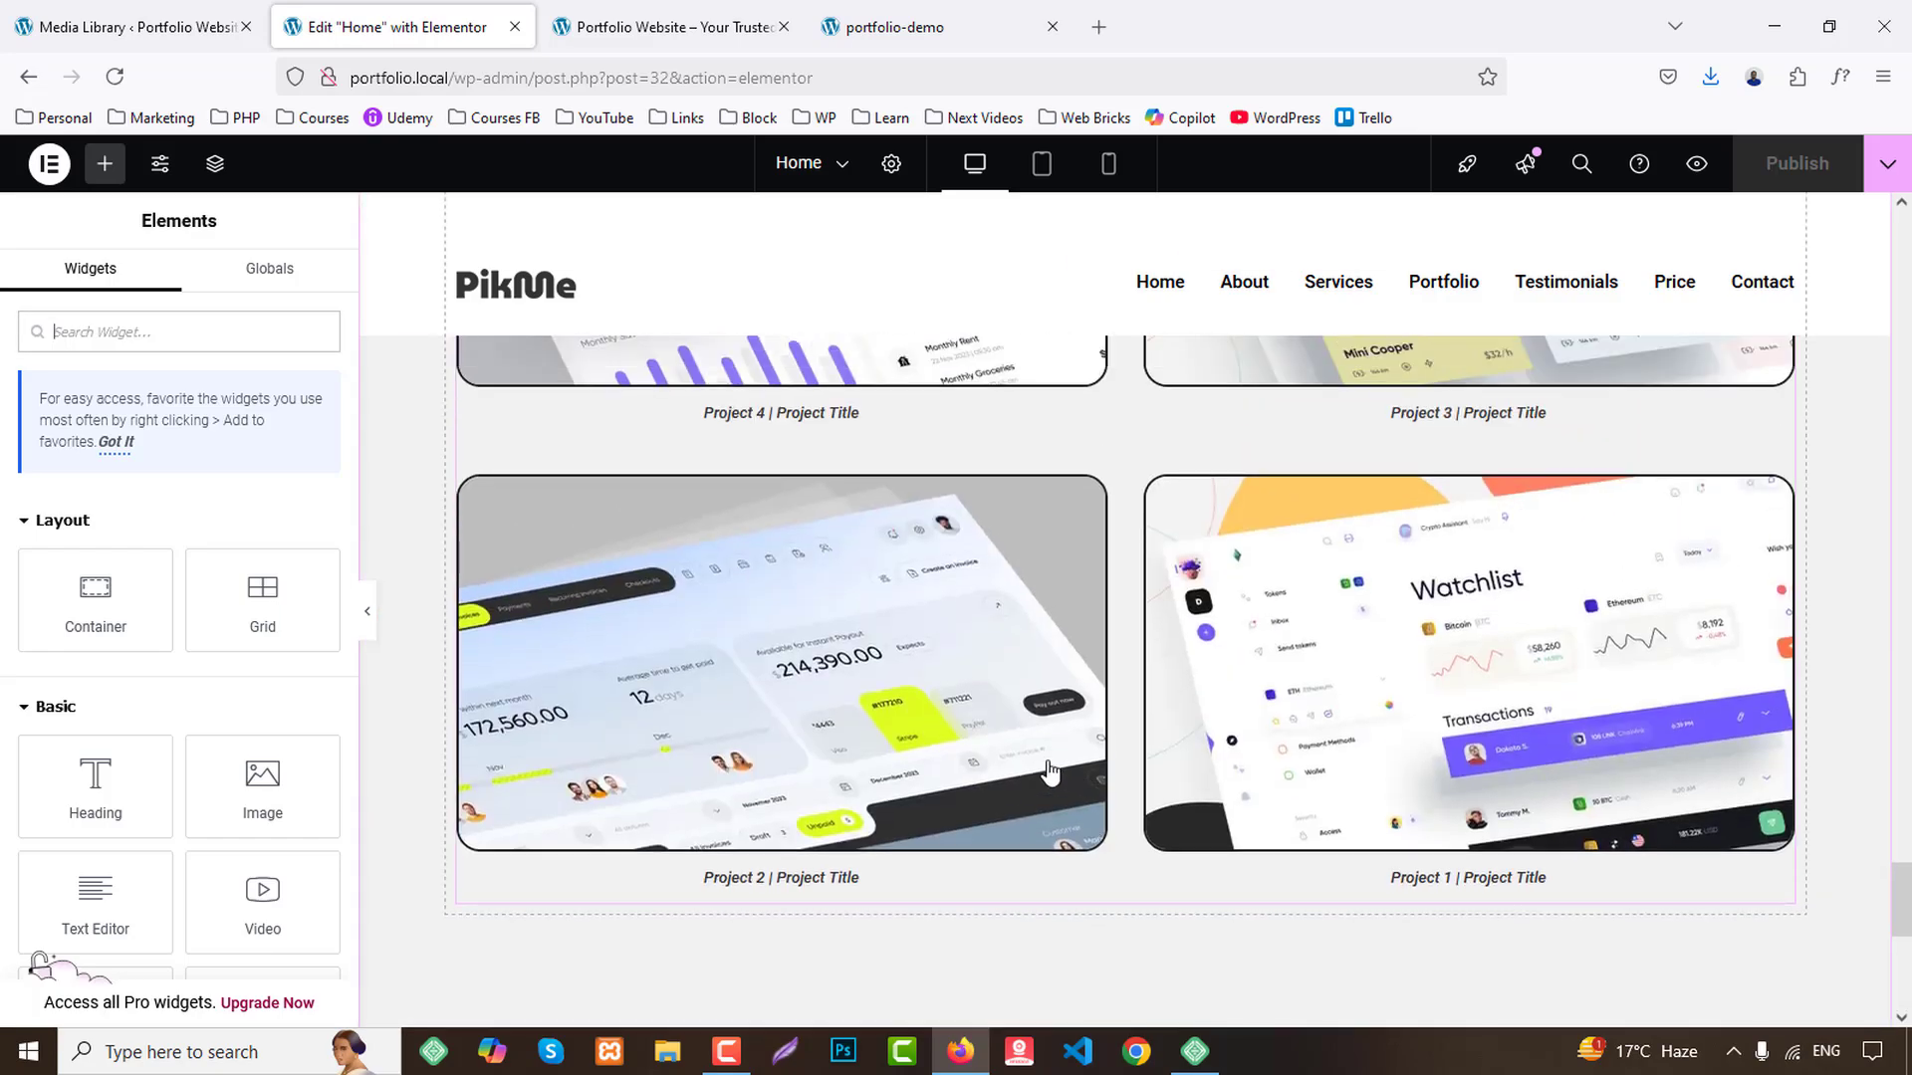
scroll(1129, 586, "up", 3)
Set the caption text color of the My Latest Work gallery to the global Secondary color.
left_click(793, 774)
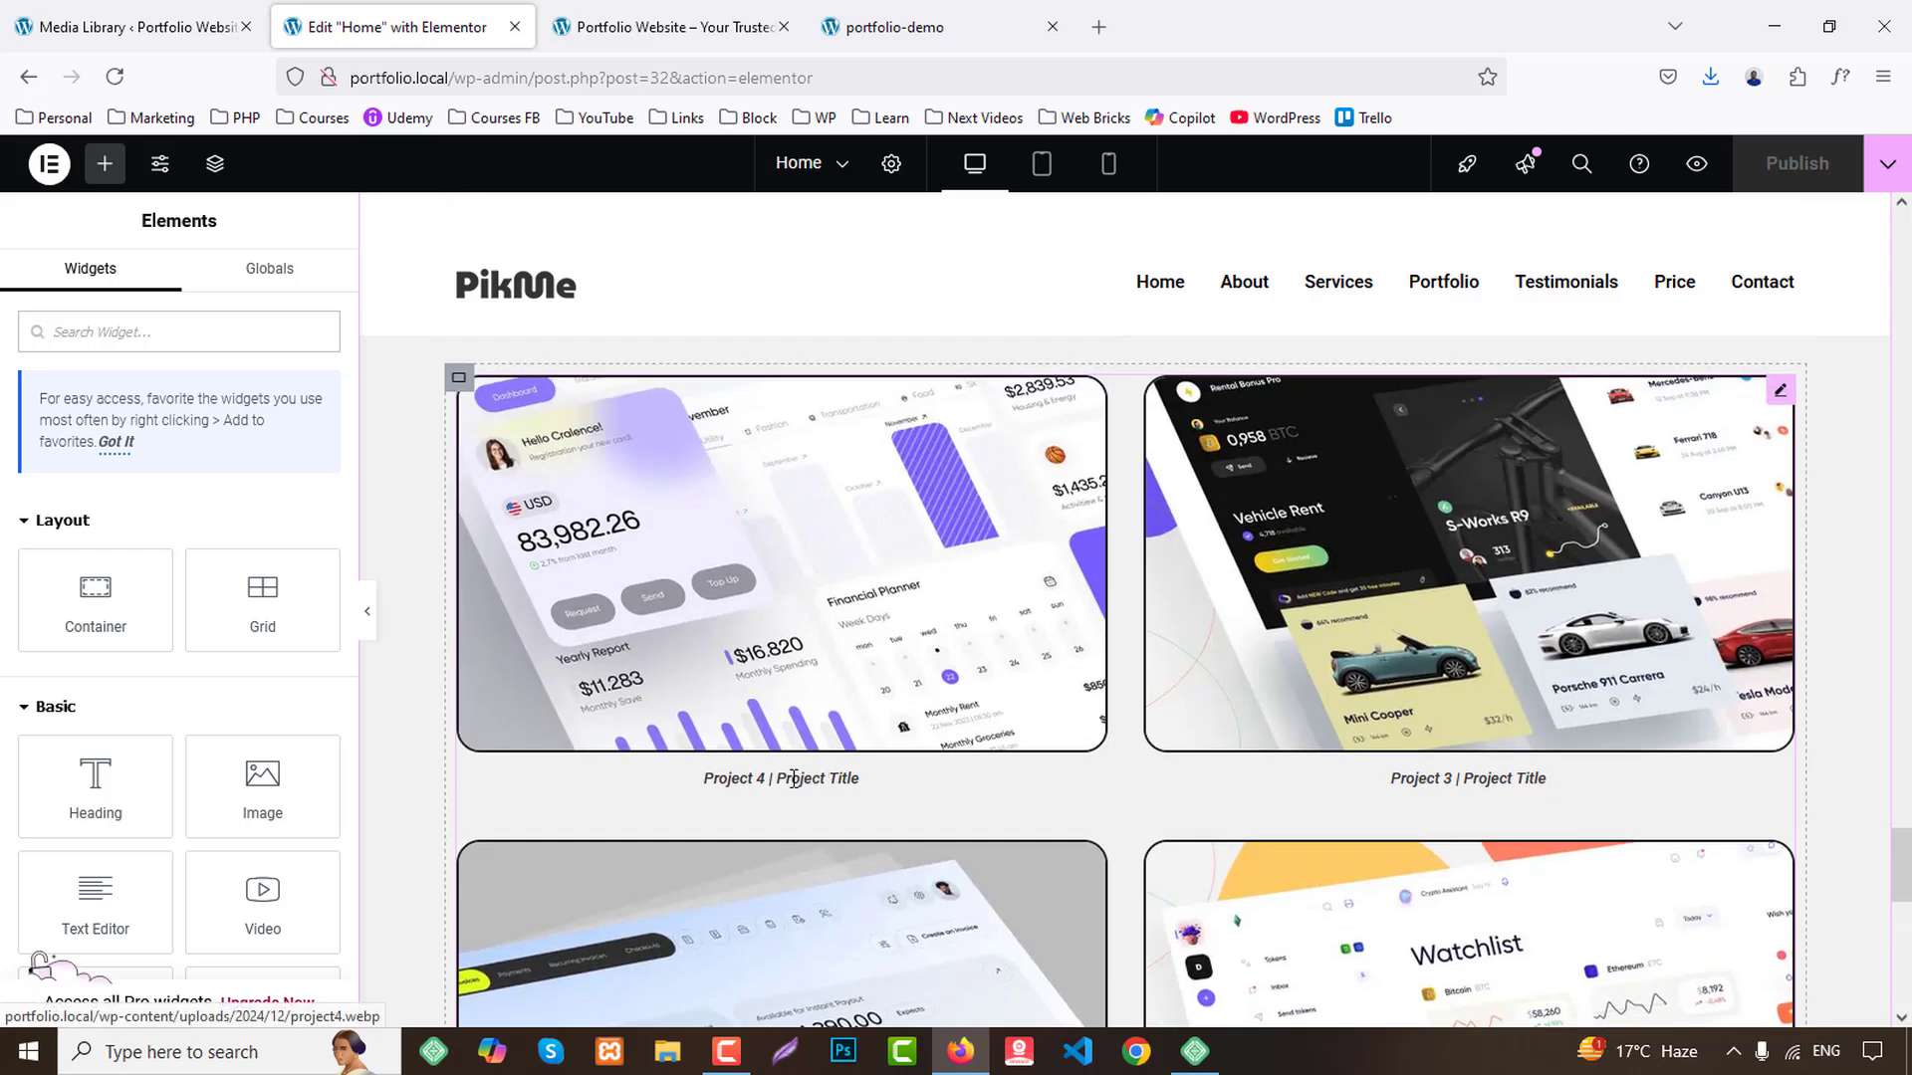
left_click(174, 299)
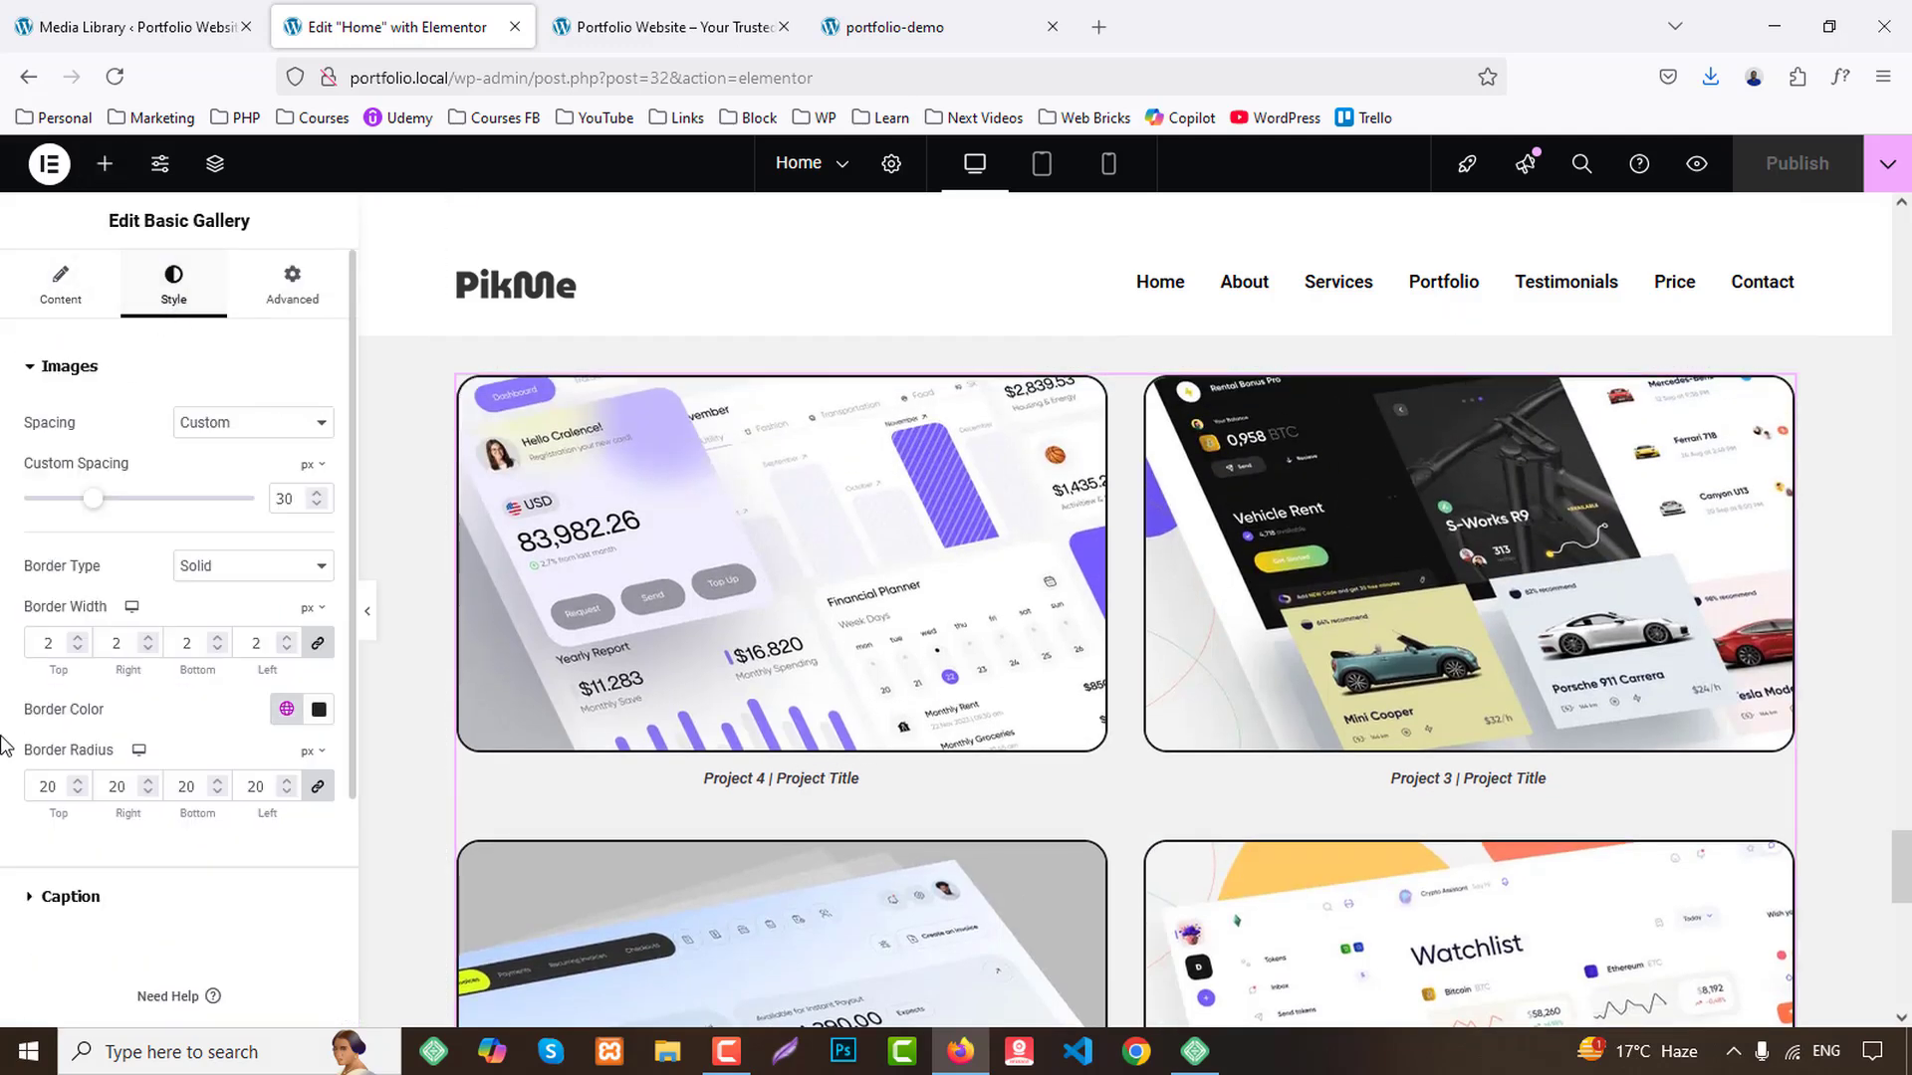
scroll(112, 908, "down", 3)
left_click(72, 654)
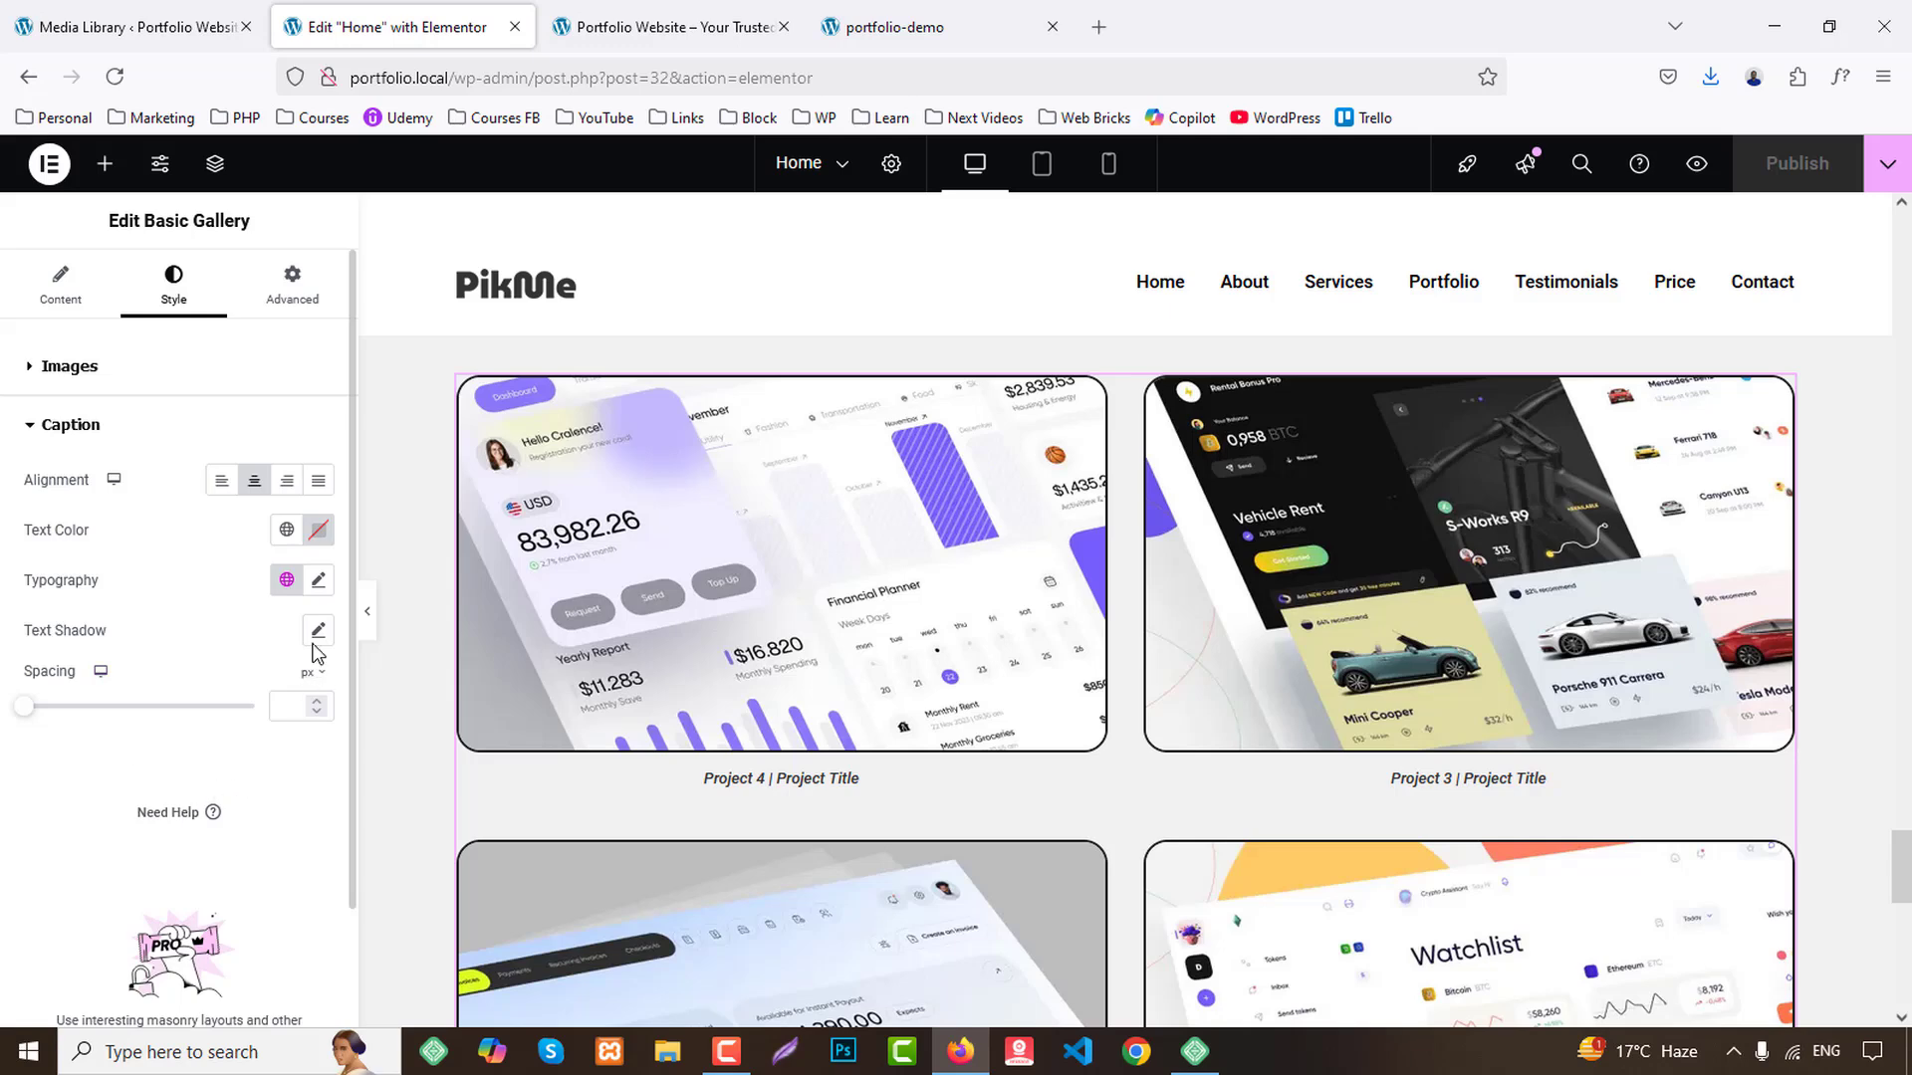
left_click(288, 530)
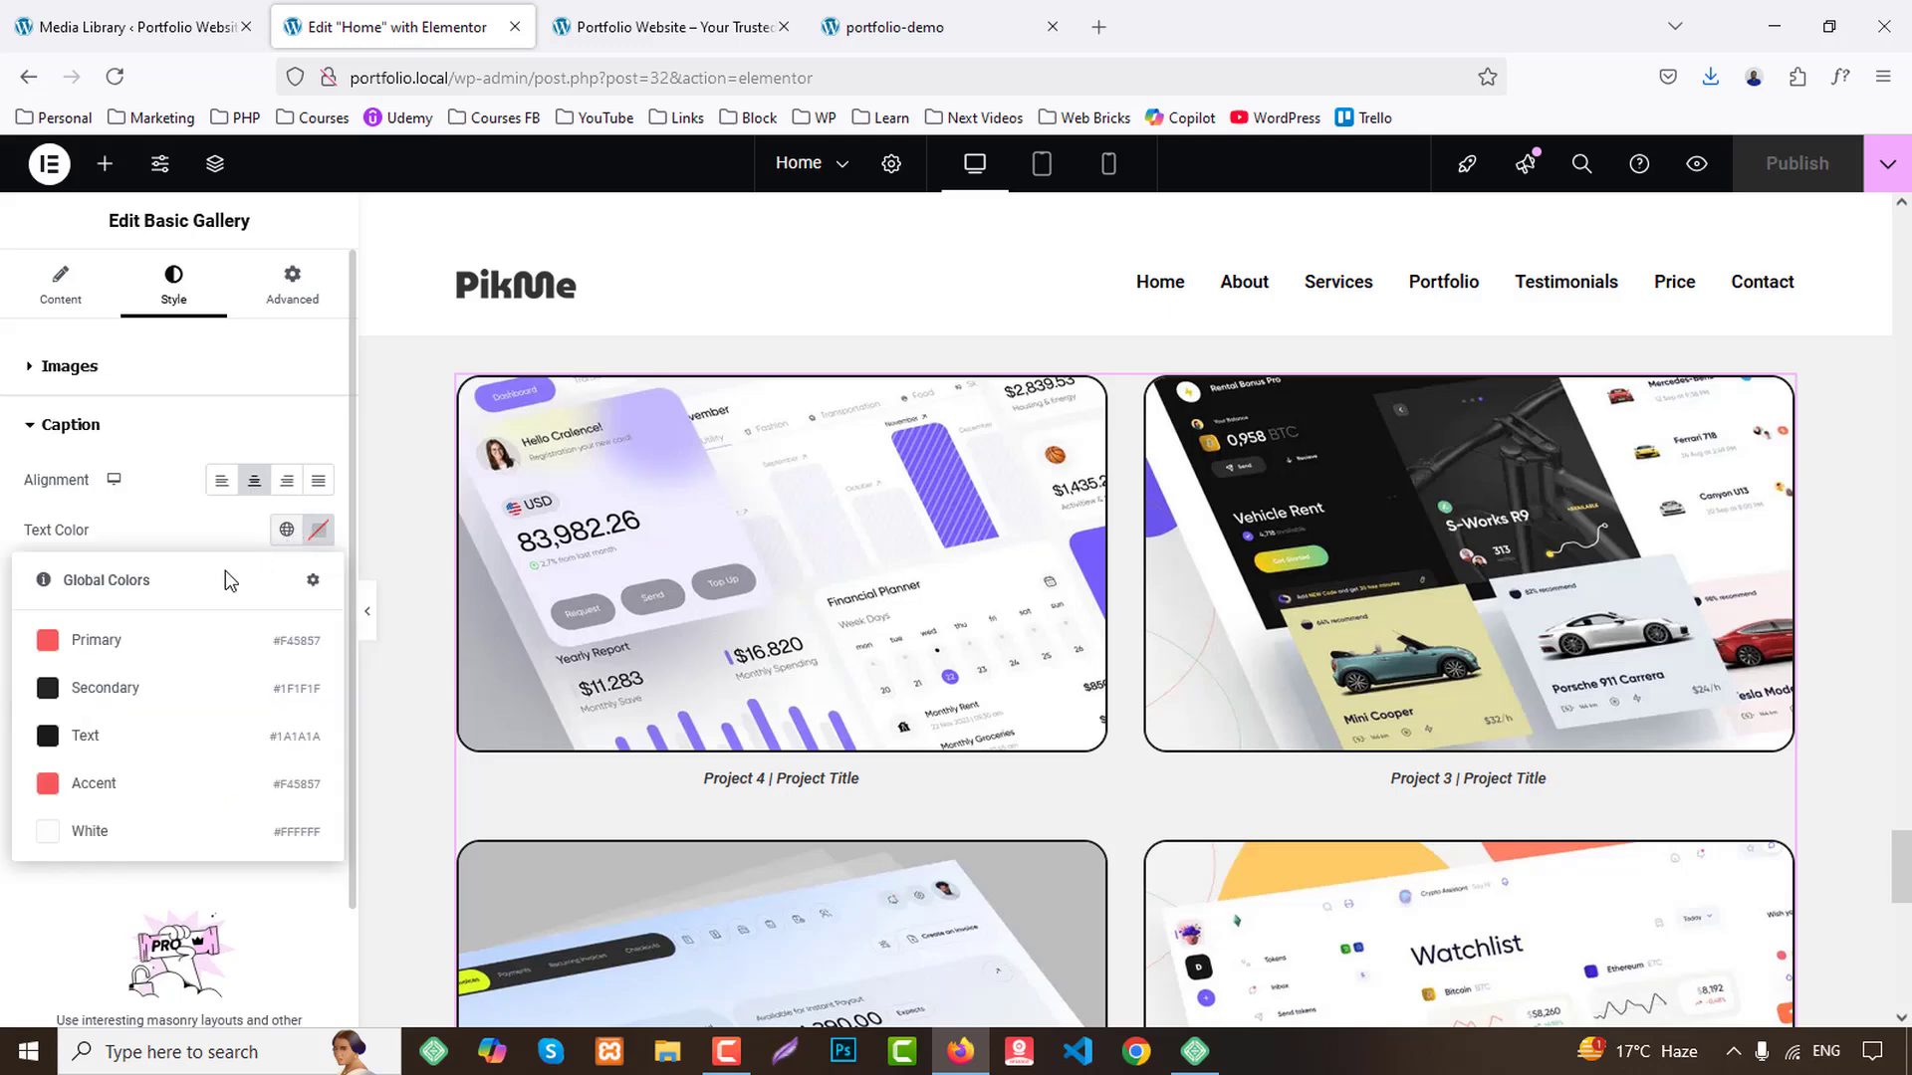
left_click(105, 685)
Apply the global Inter 600 (Semi Bold) font to the gallery captions and set their size to 22 px.
left_click(319, 582)
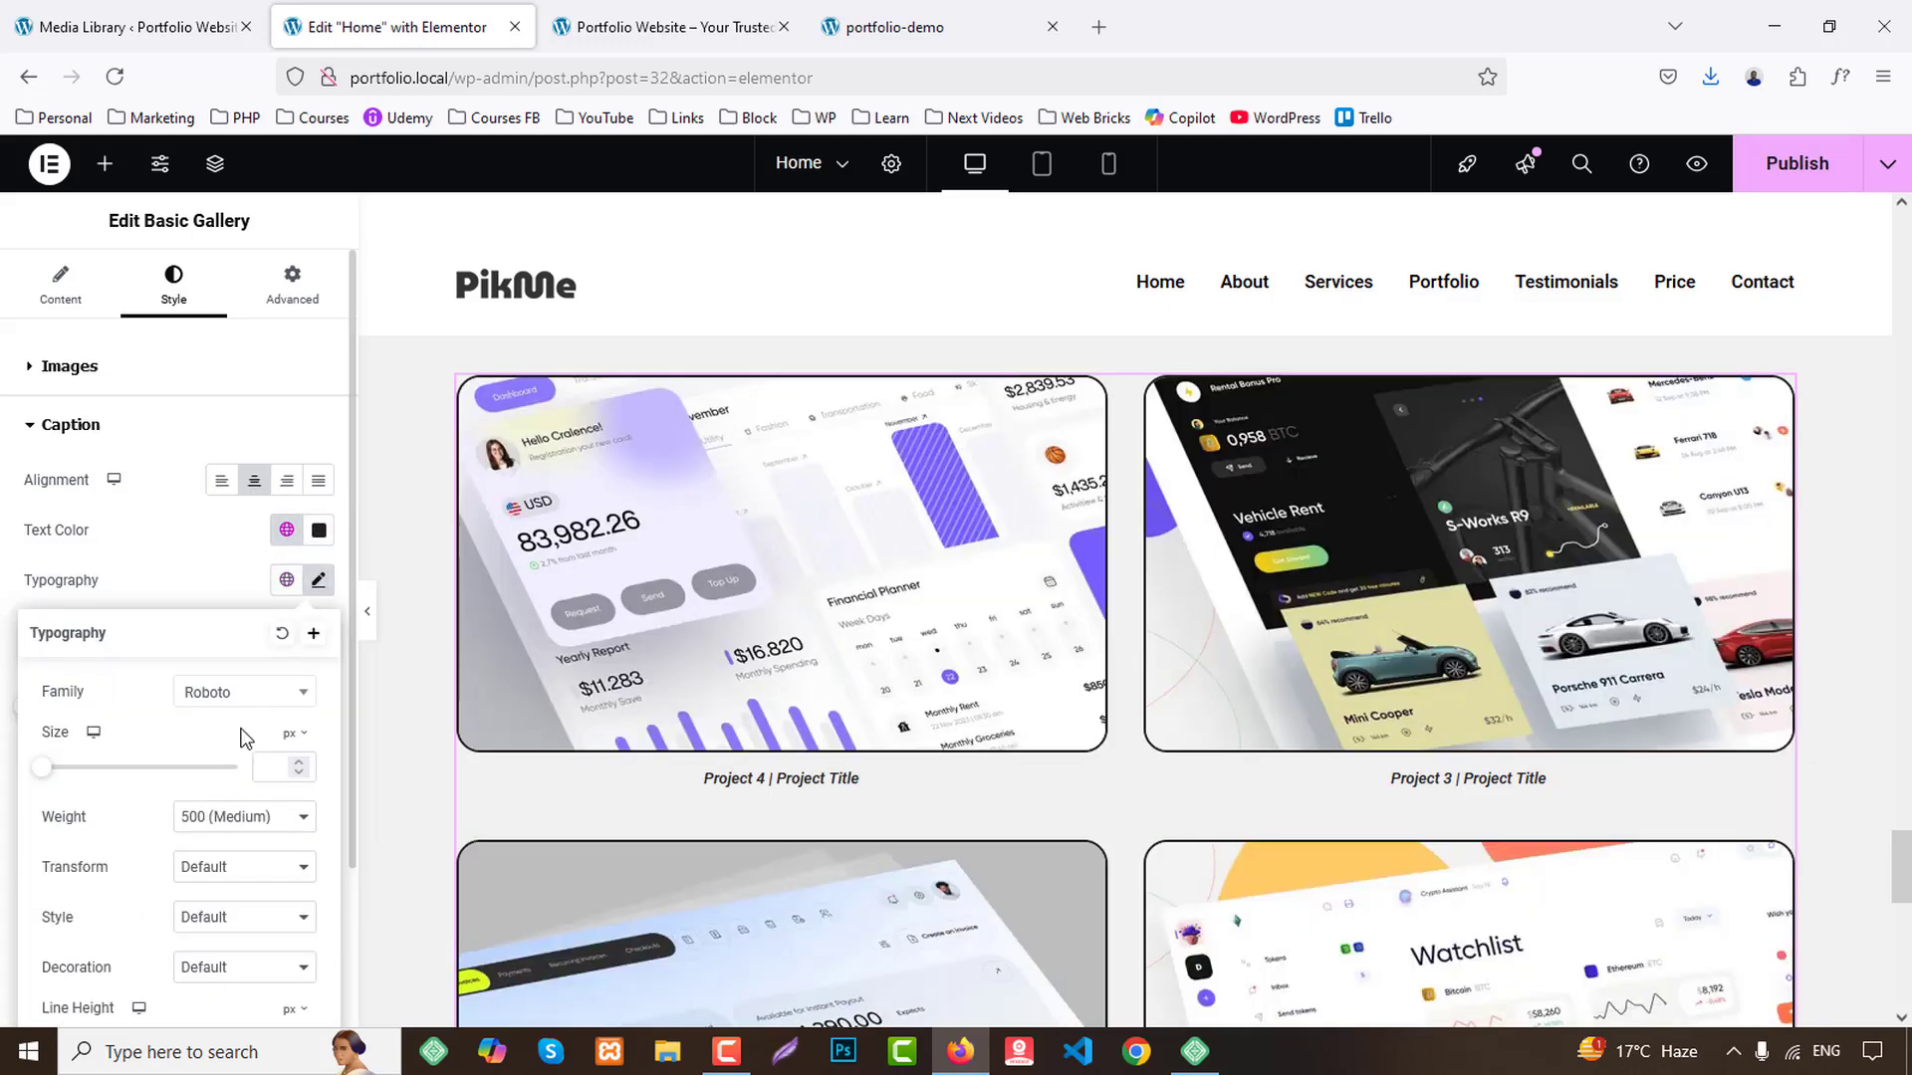
left_click(285, 581)
left_click(90, 683)
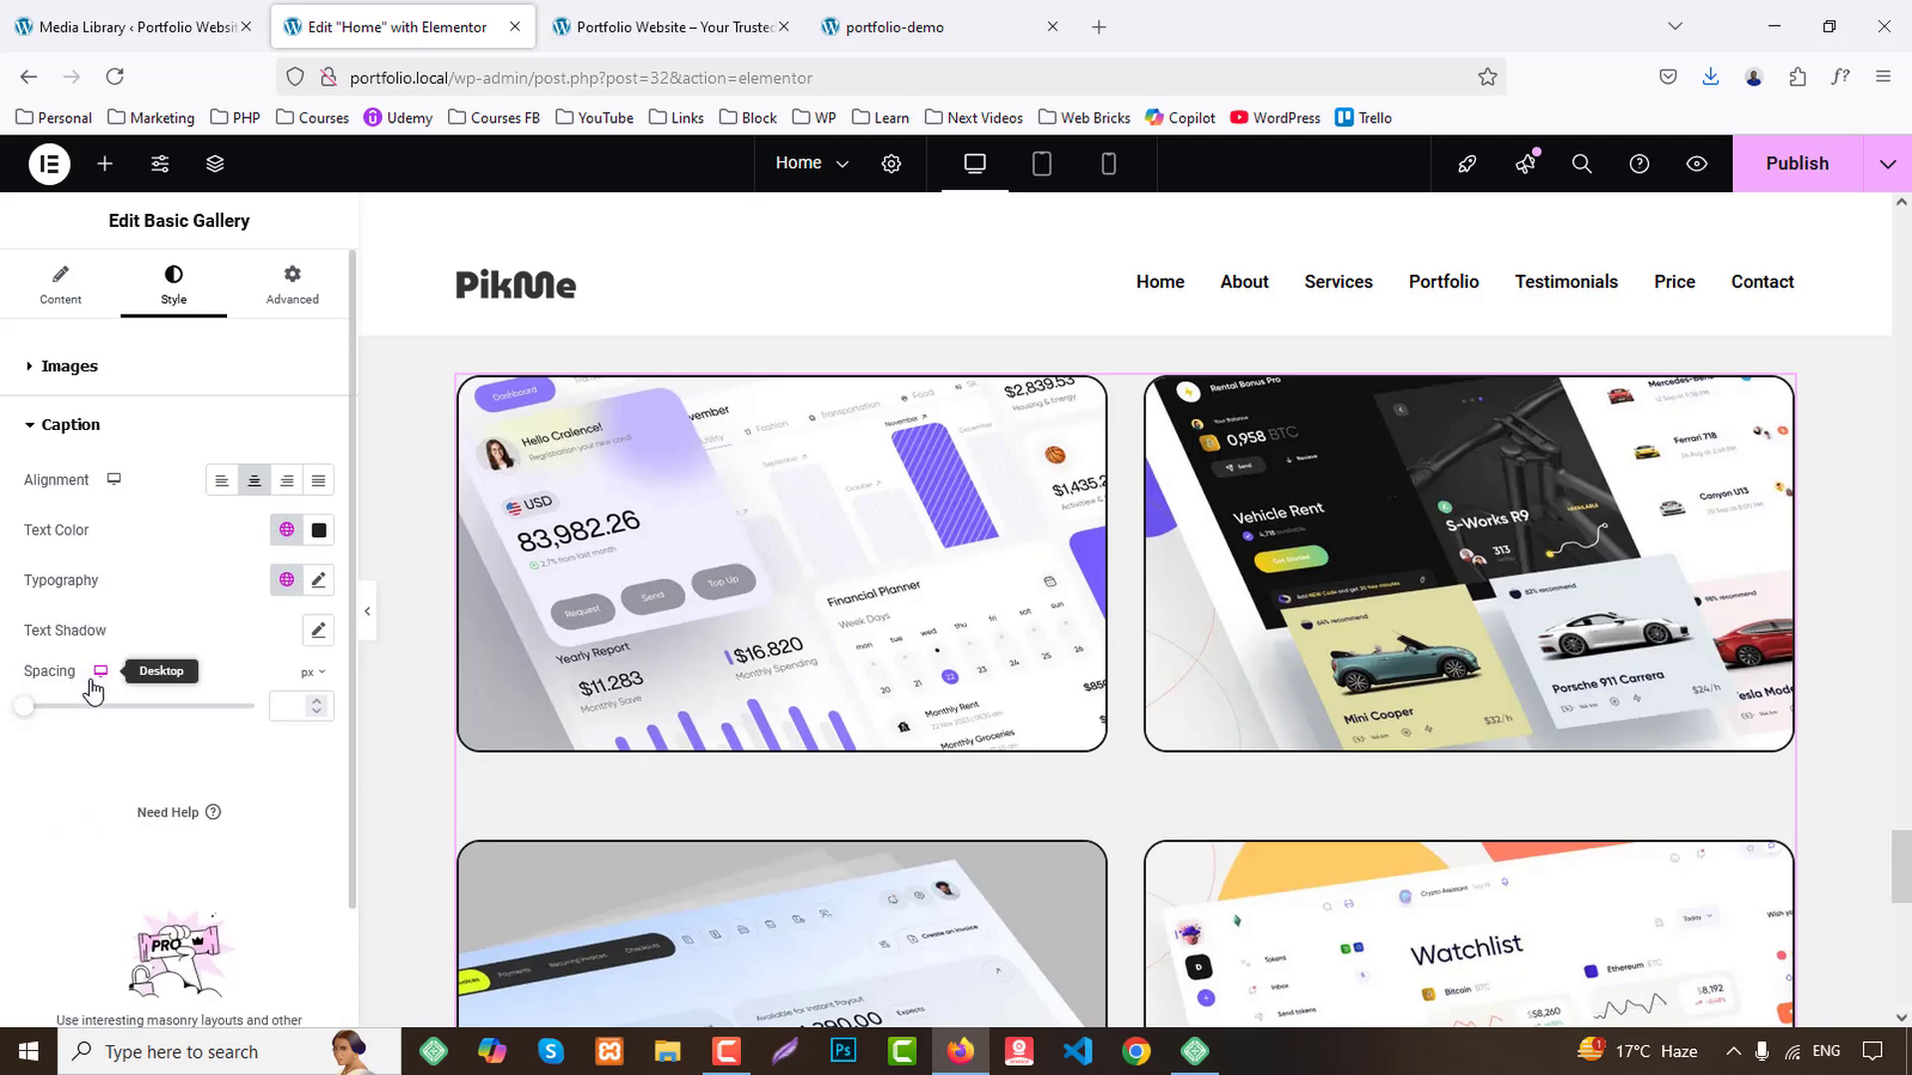
left_click(318, 581)
left_click(280, 765)
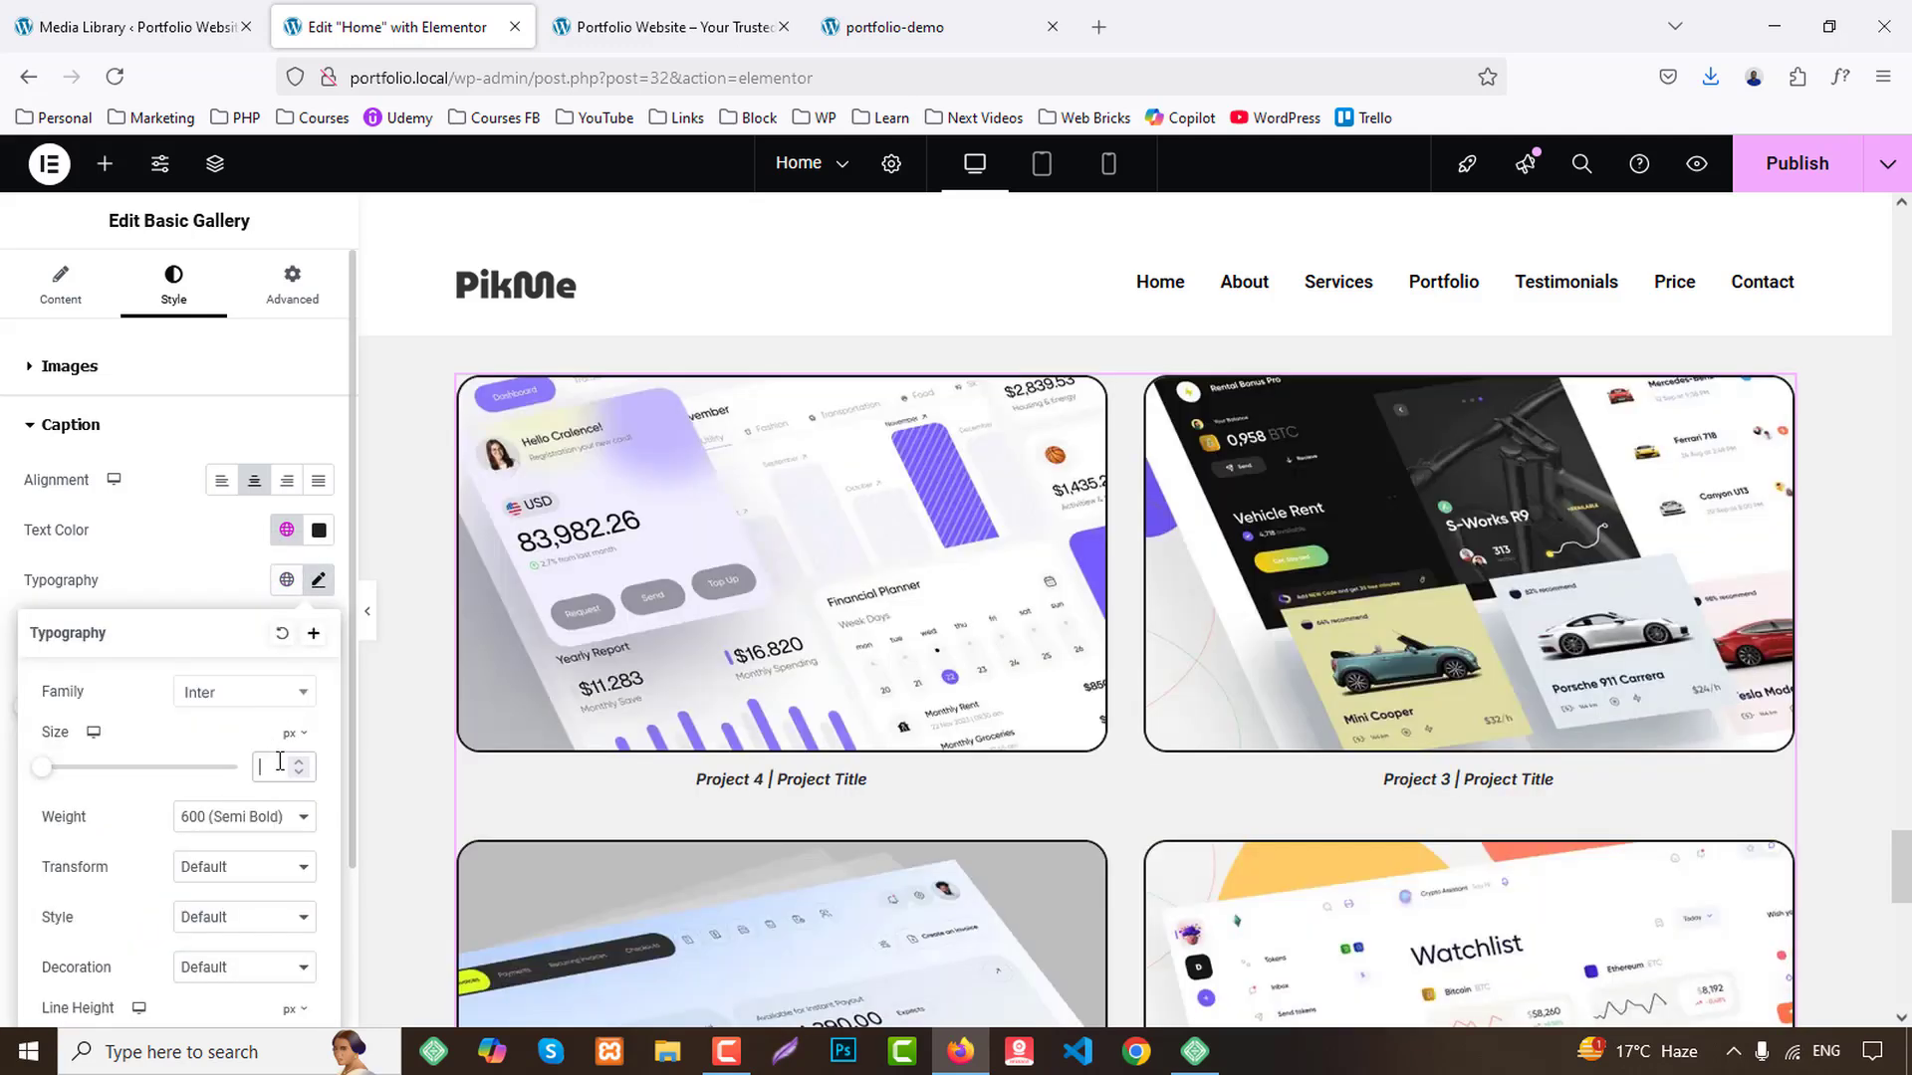
type("22")
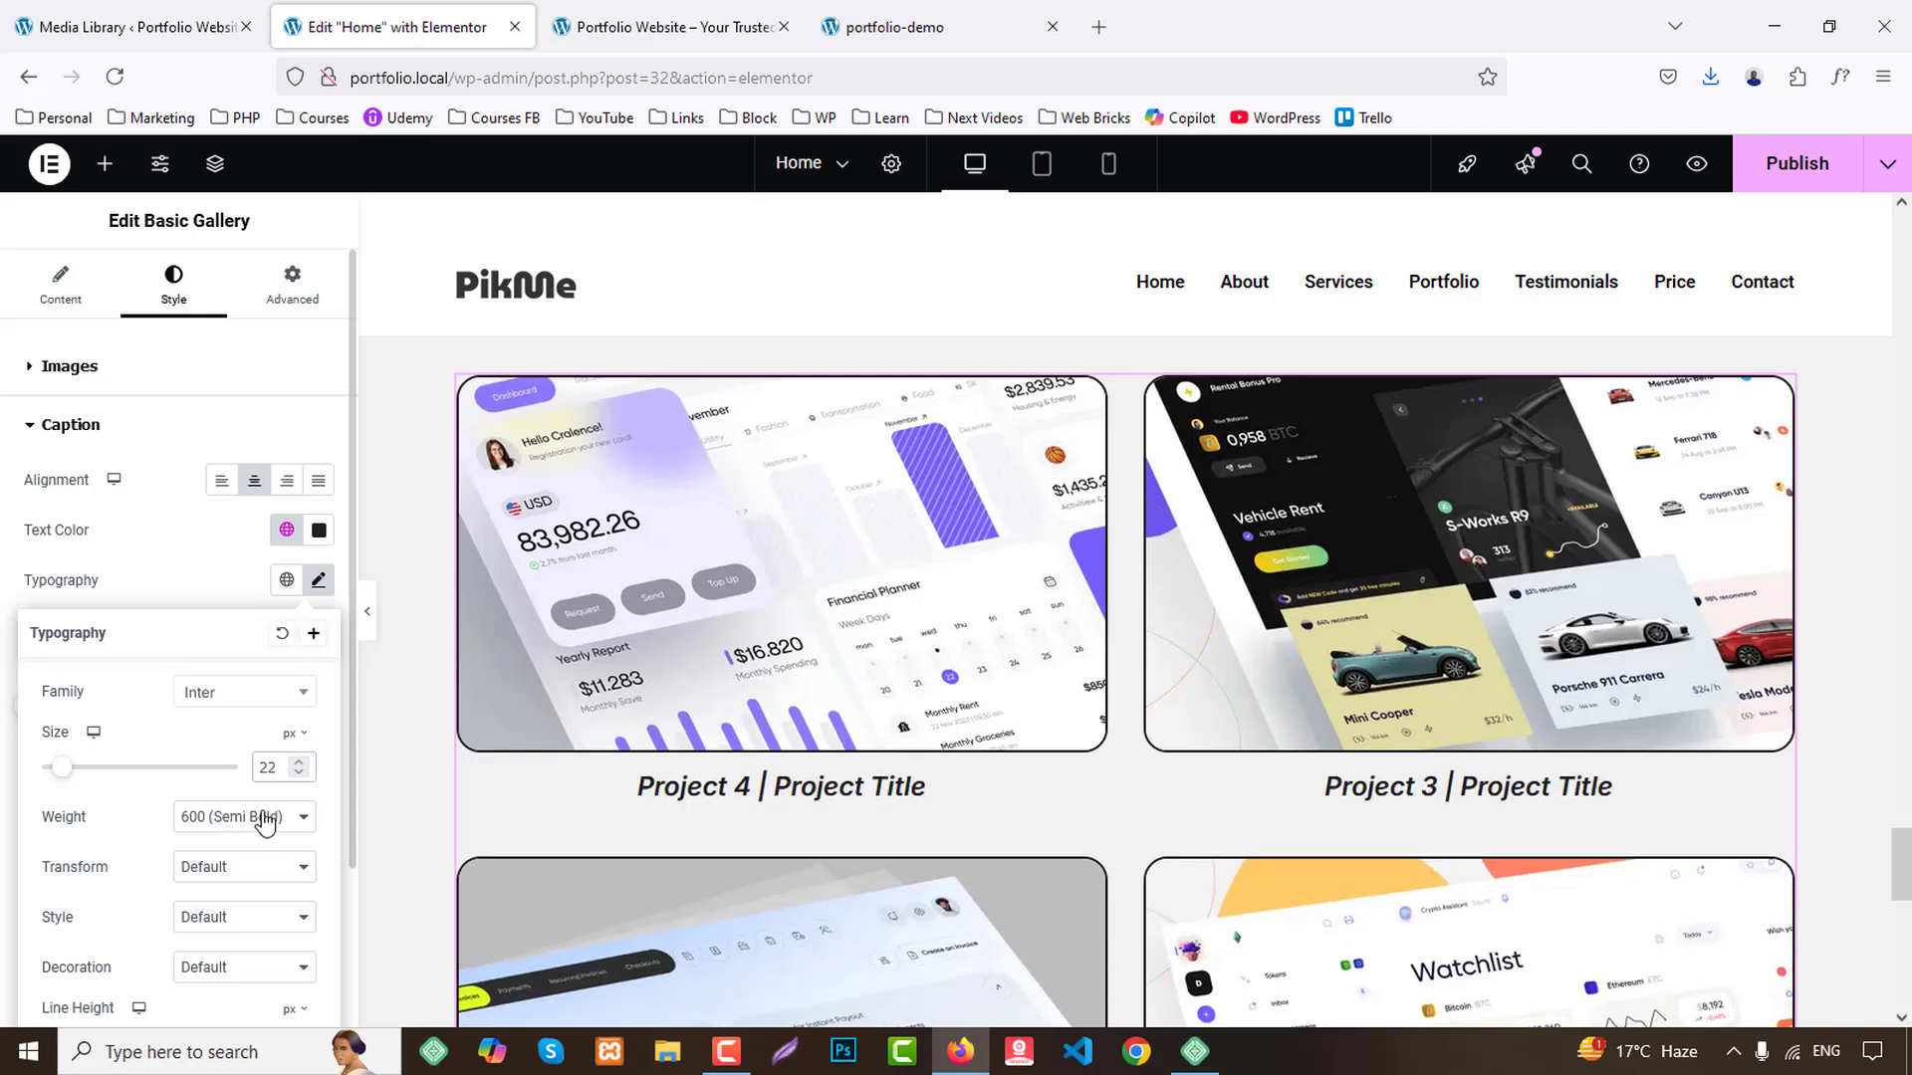
Publish the Home page and check the styled gallery captions in the reloaded site preview.
scroll(1800, 516, "down", 5)
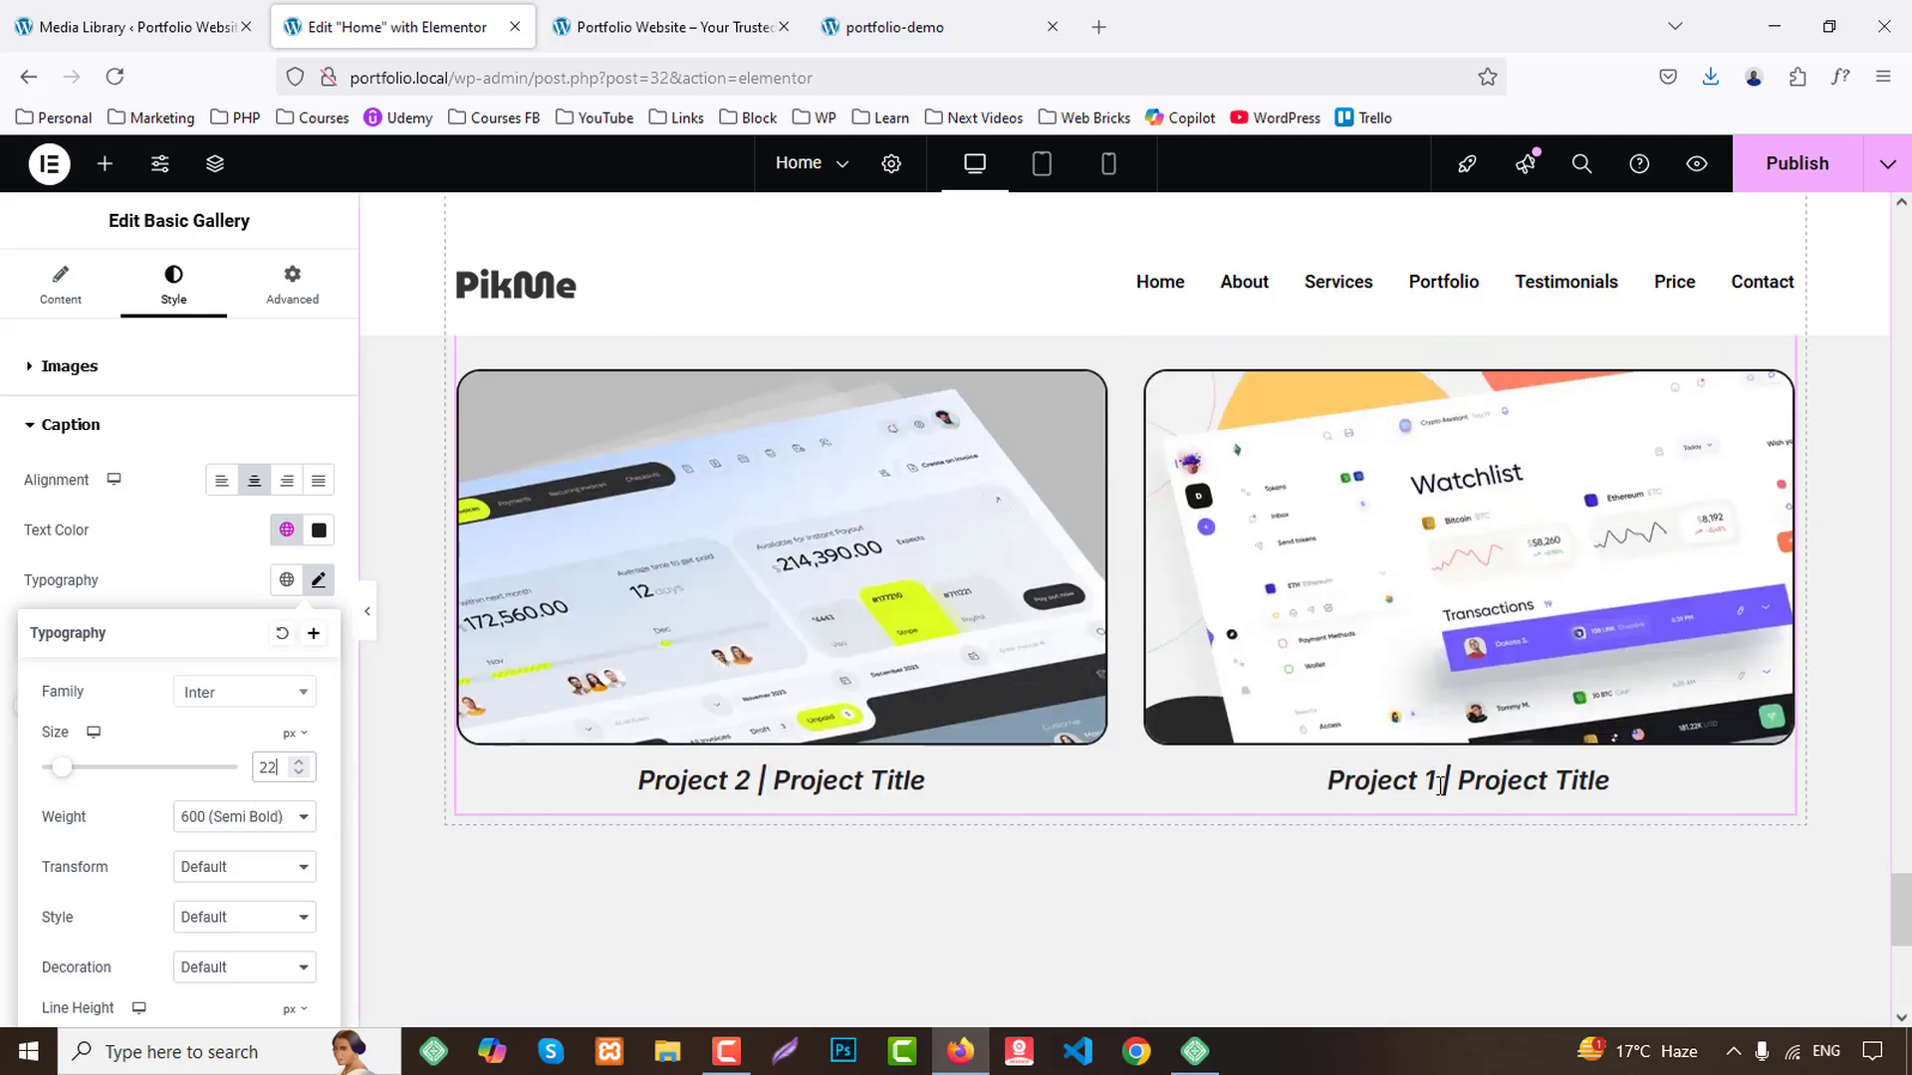
left_click(1797, 168)
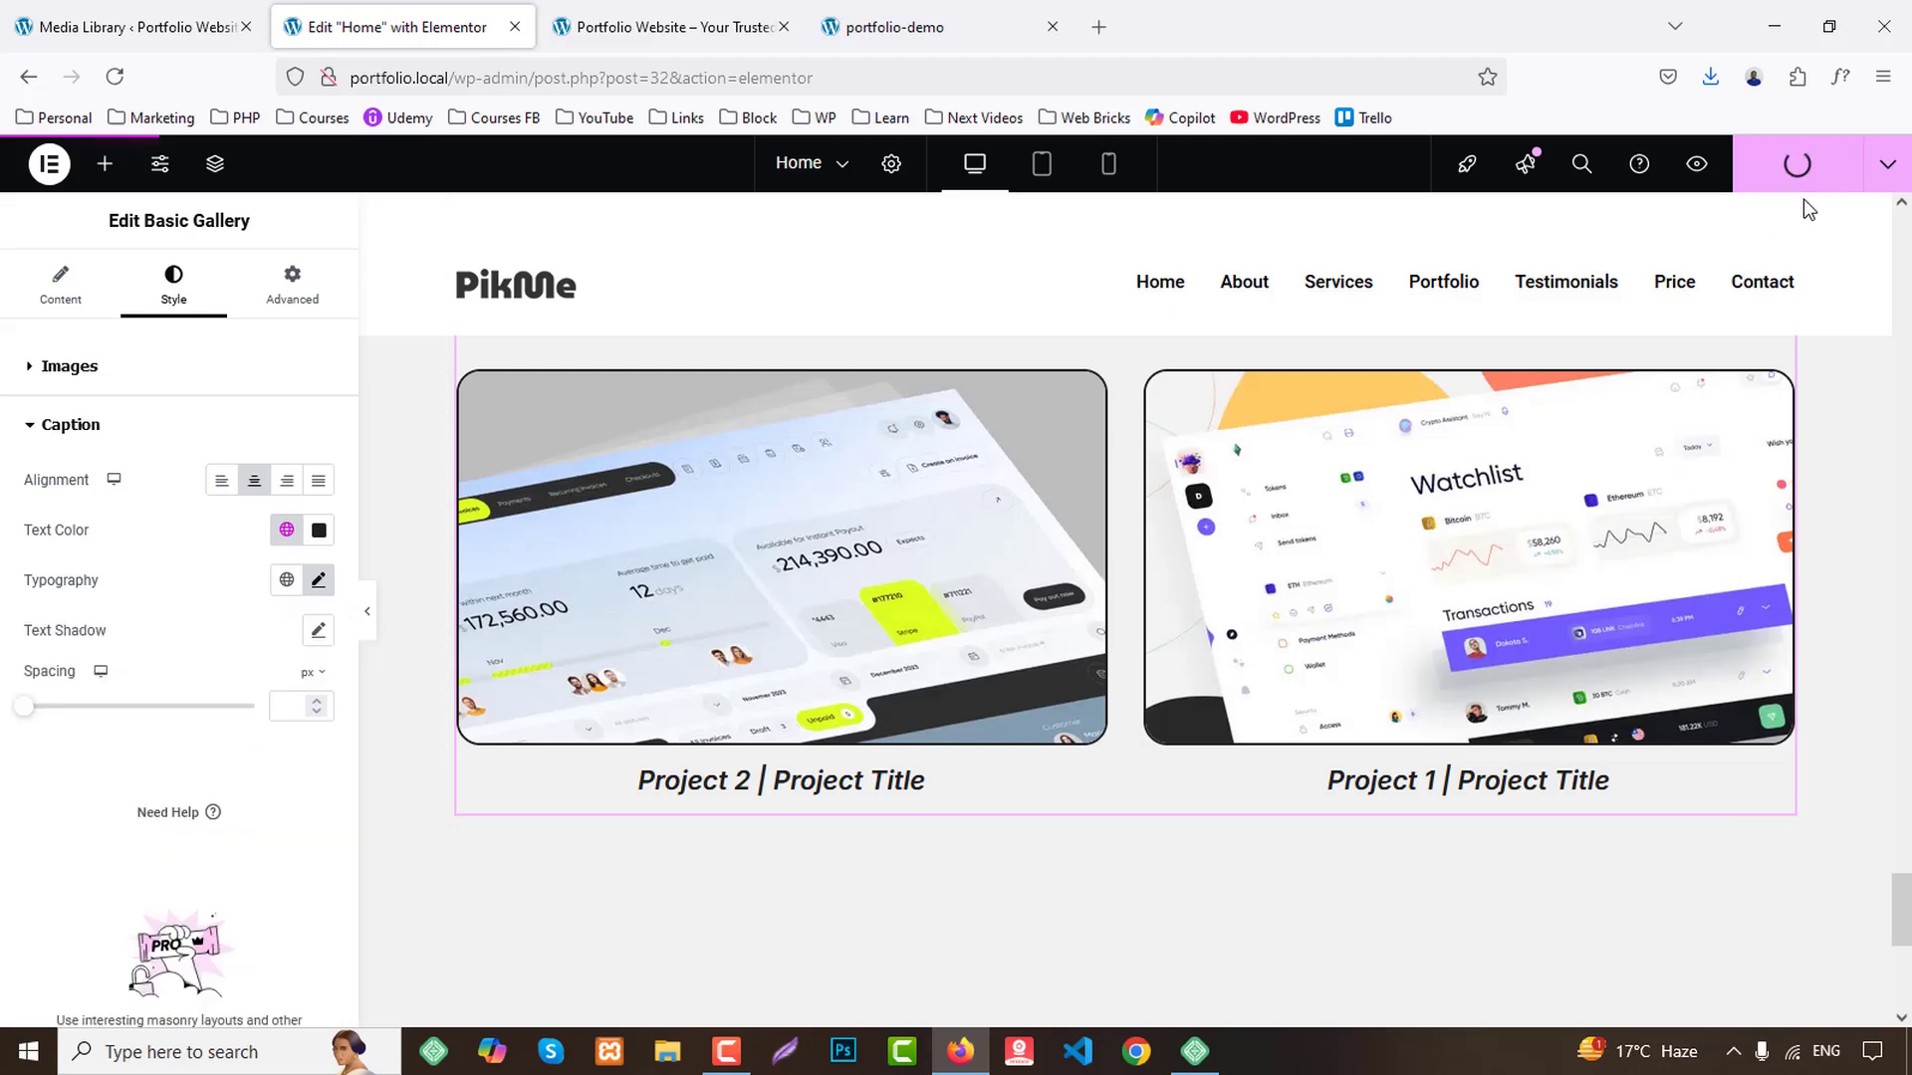
left_click(667, 27)
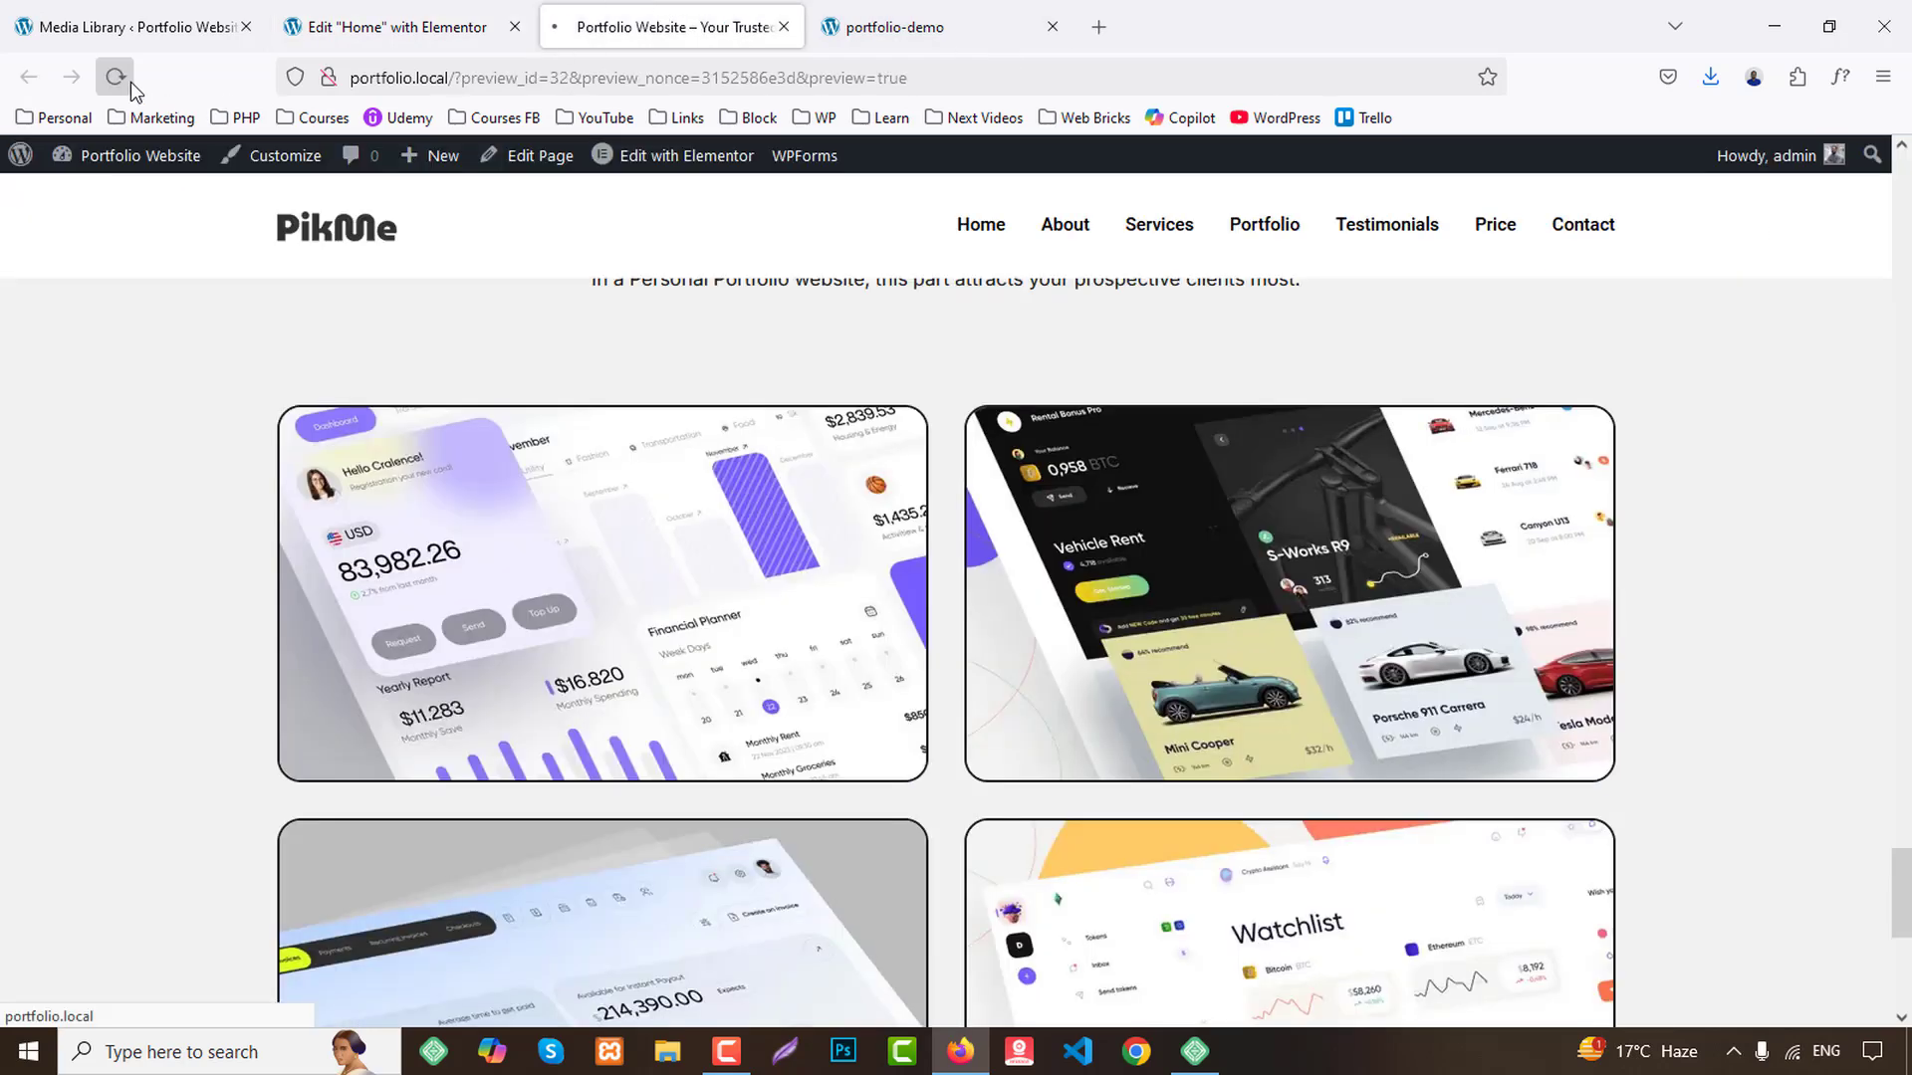
scroll(1592, 495, "down", 6)
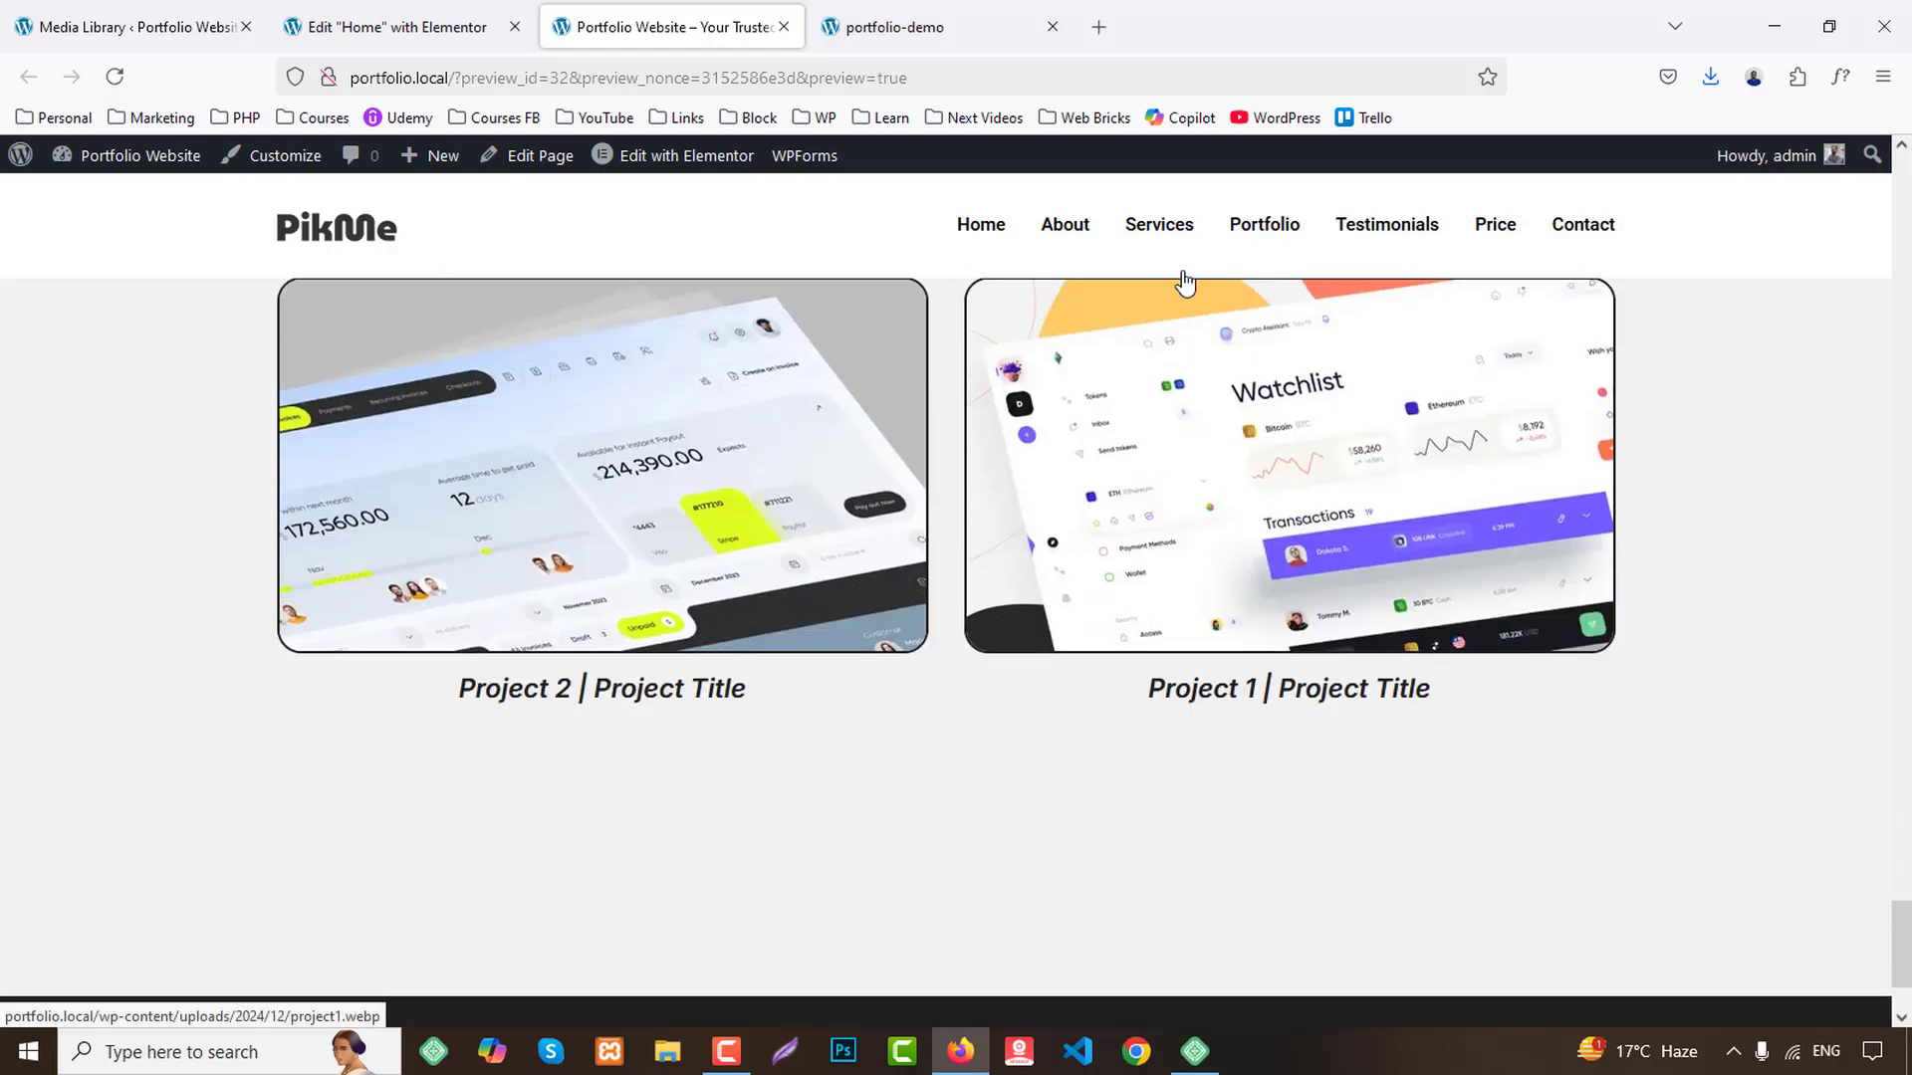
Compare the project gallery with the demo site's version and examine the demo's Best Price section that follows it.
left_click(922, 27)
scroll(1671, 504, "down", 5)
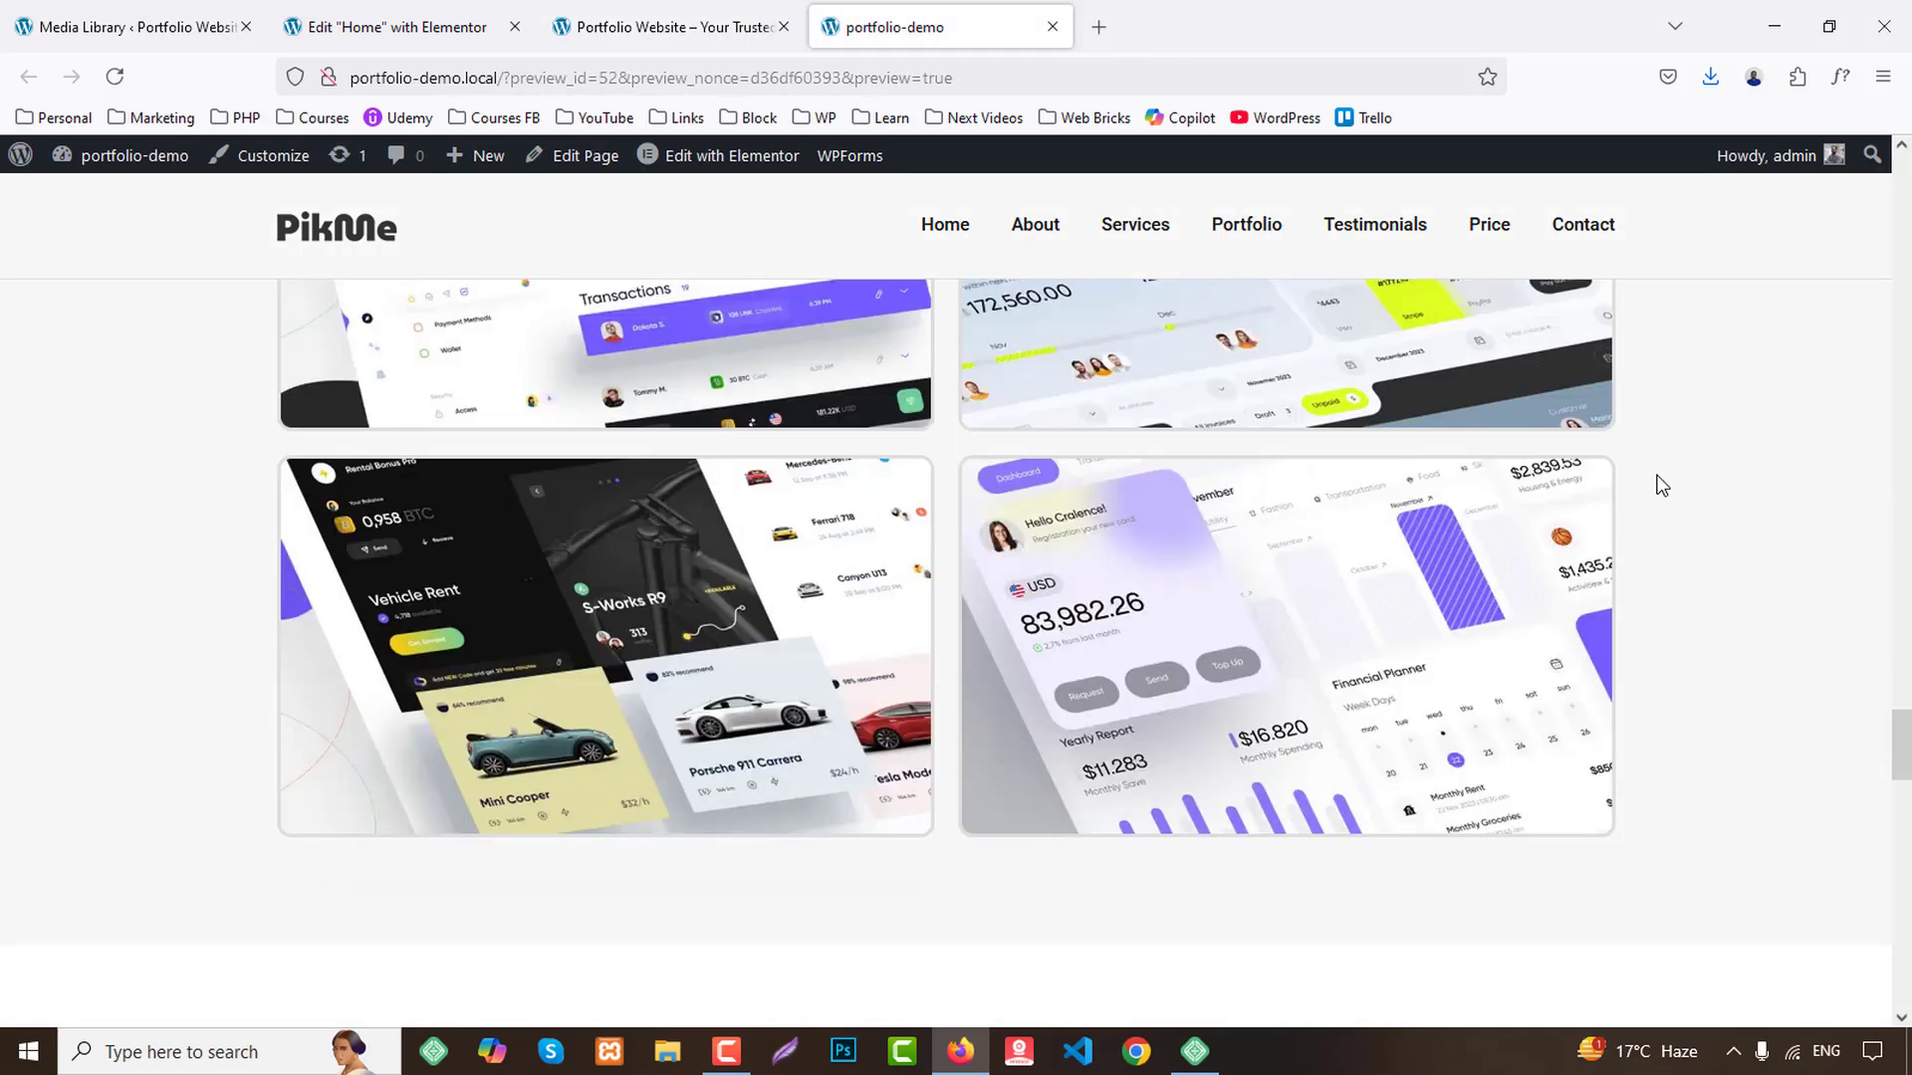
scroll(1659, 482, "up", 3)
scroll(1509, 502, "up", 2)
left_click(388, 27)
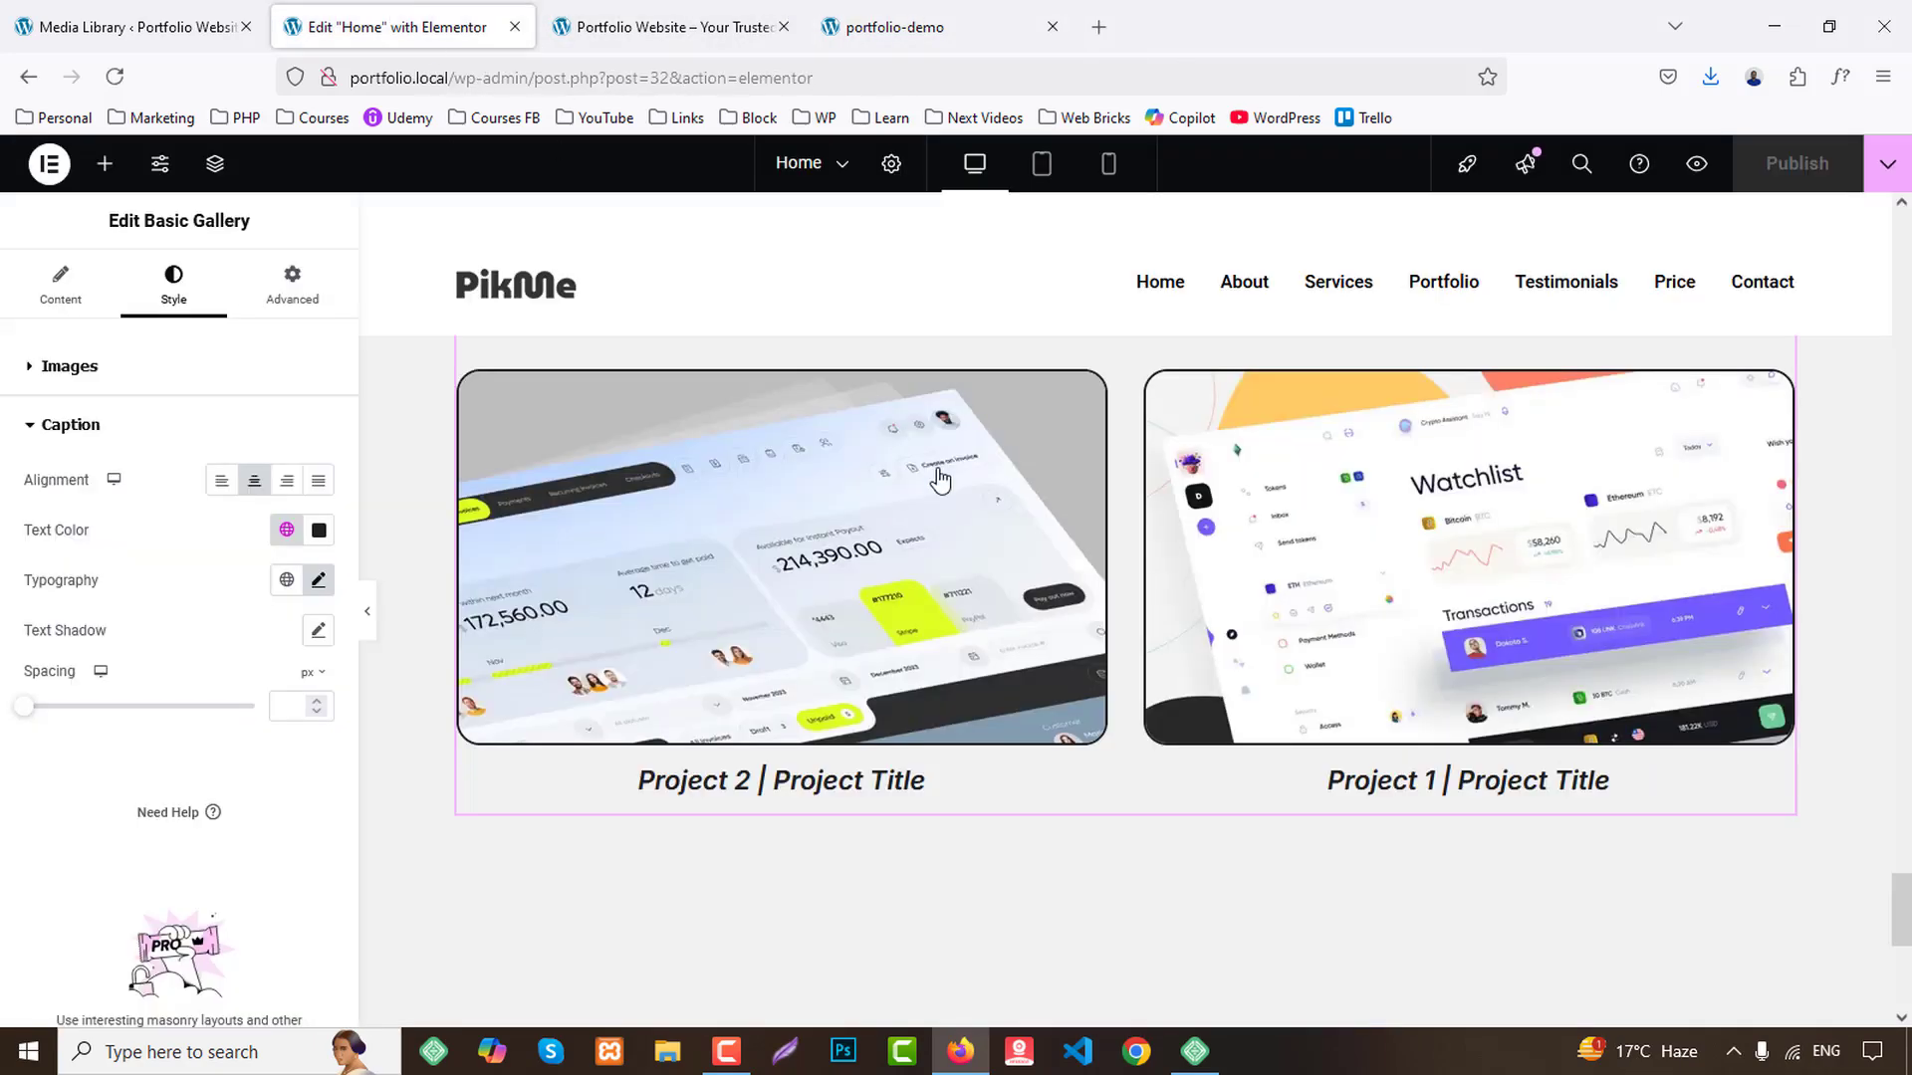
scroll(948, 488, "up", 5)
scroll(947, 488, "down", 10)
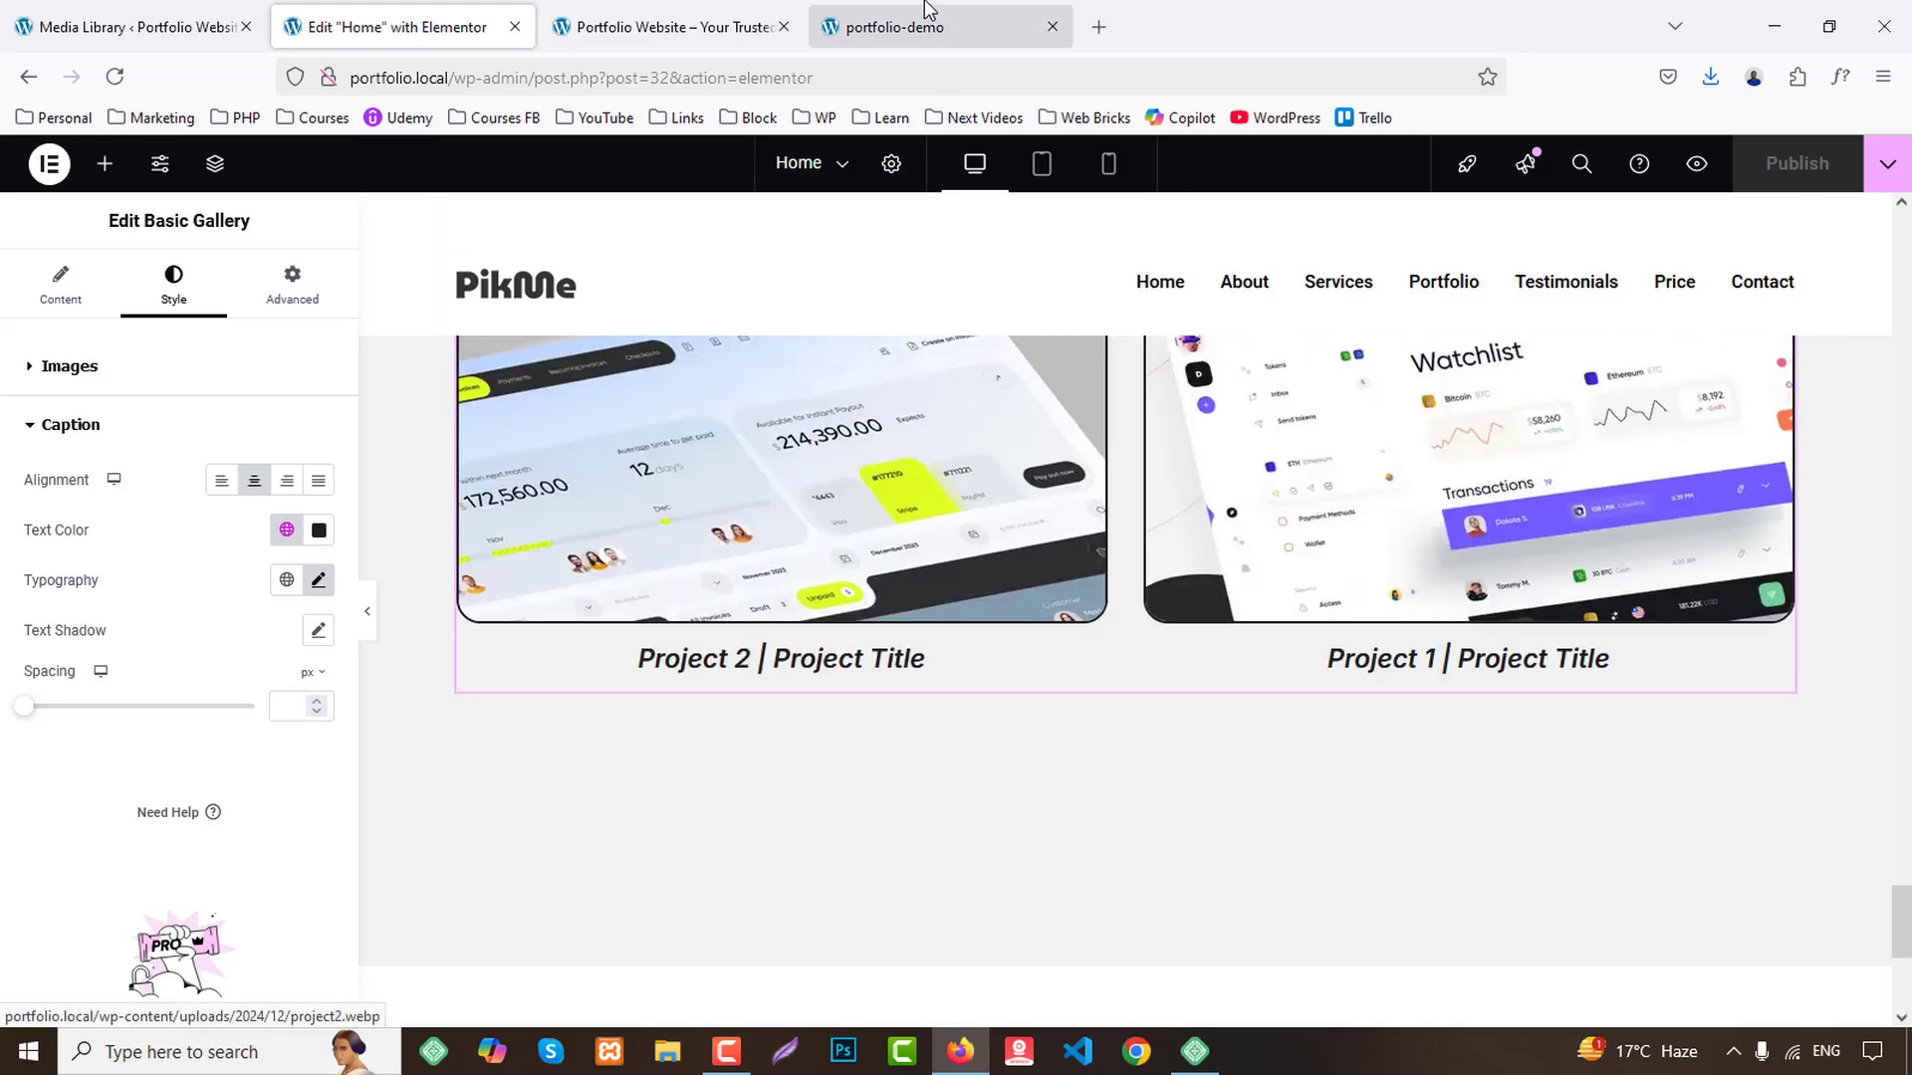
left_click(894, 27)
left_click(1421, 588)
scroll(1434, 582, "down", 10)
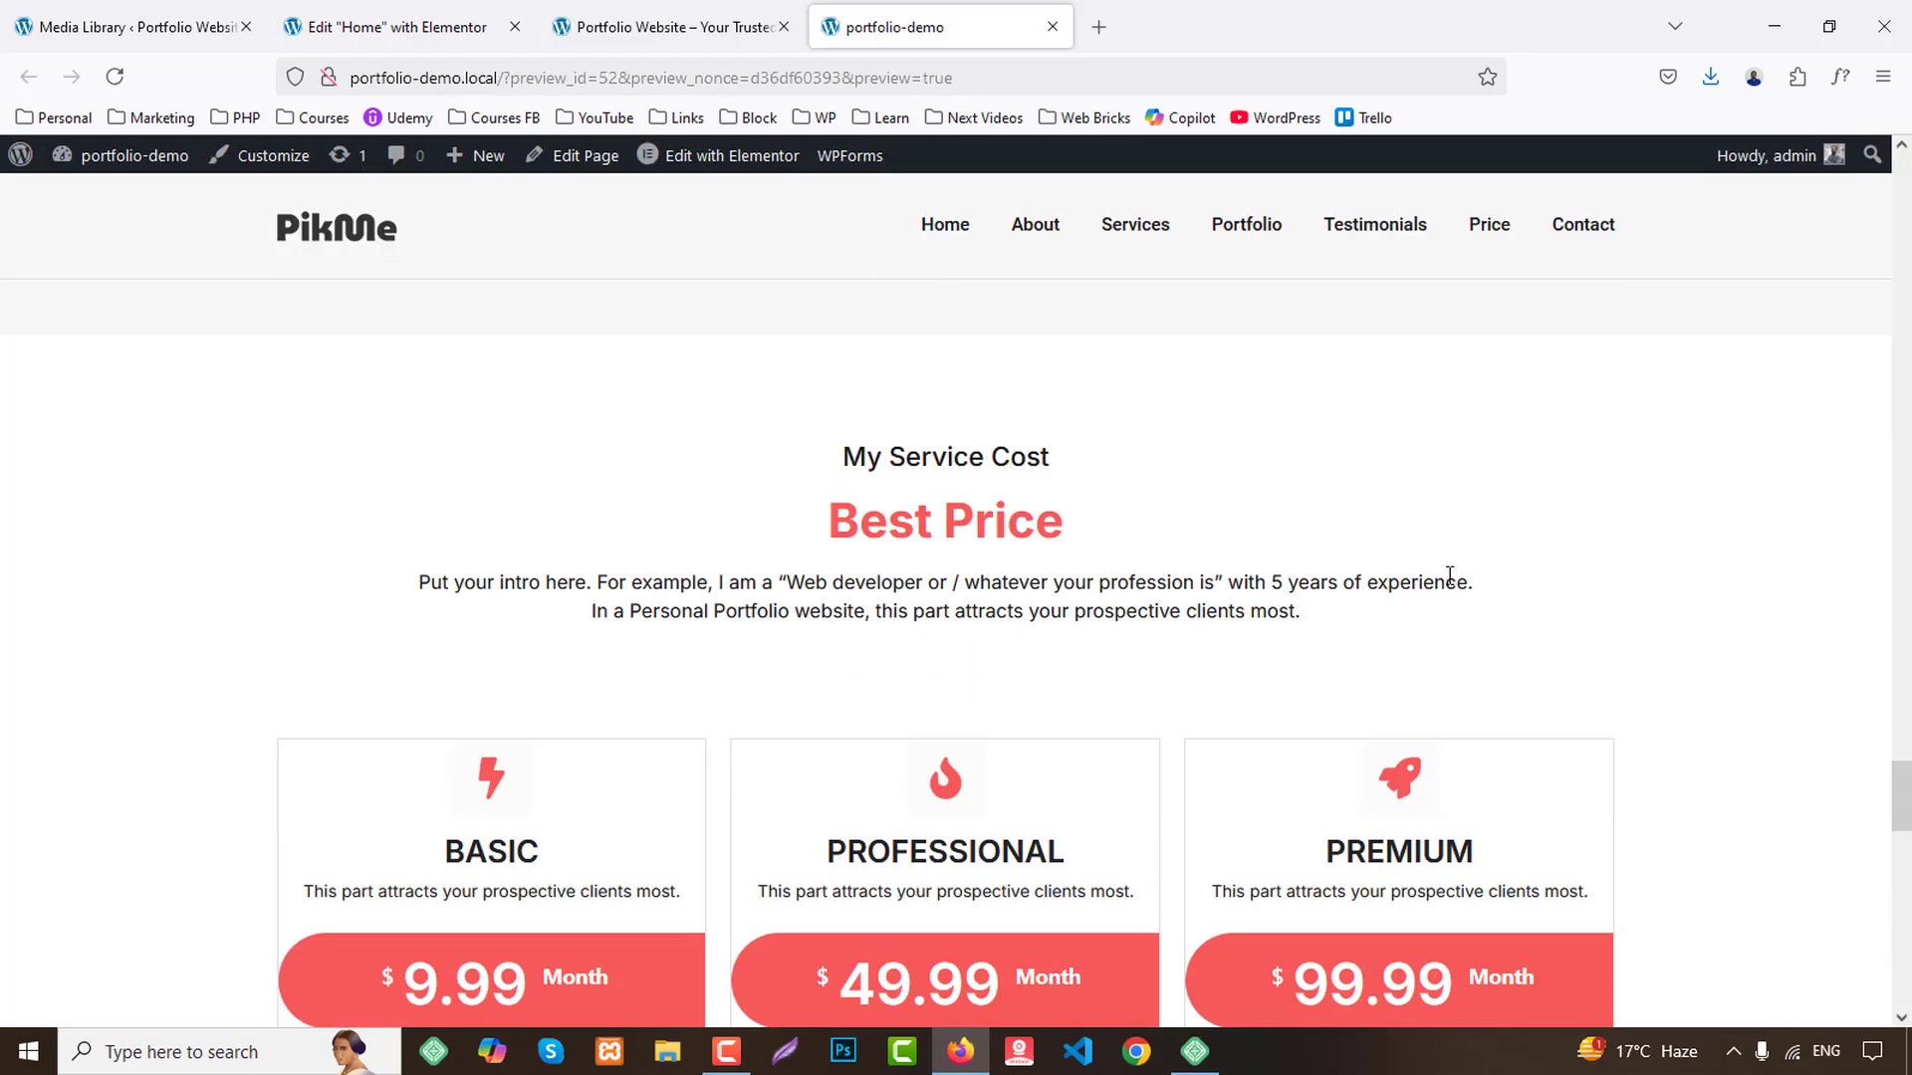
scroll(1451, 575, "up", 2)
scroll(1450, 575, "down", 5)
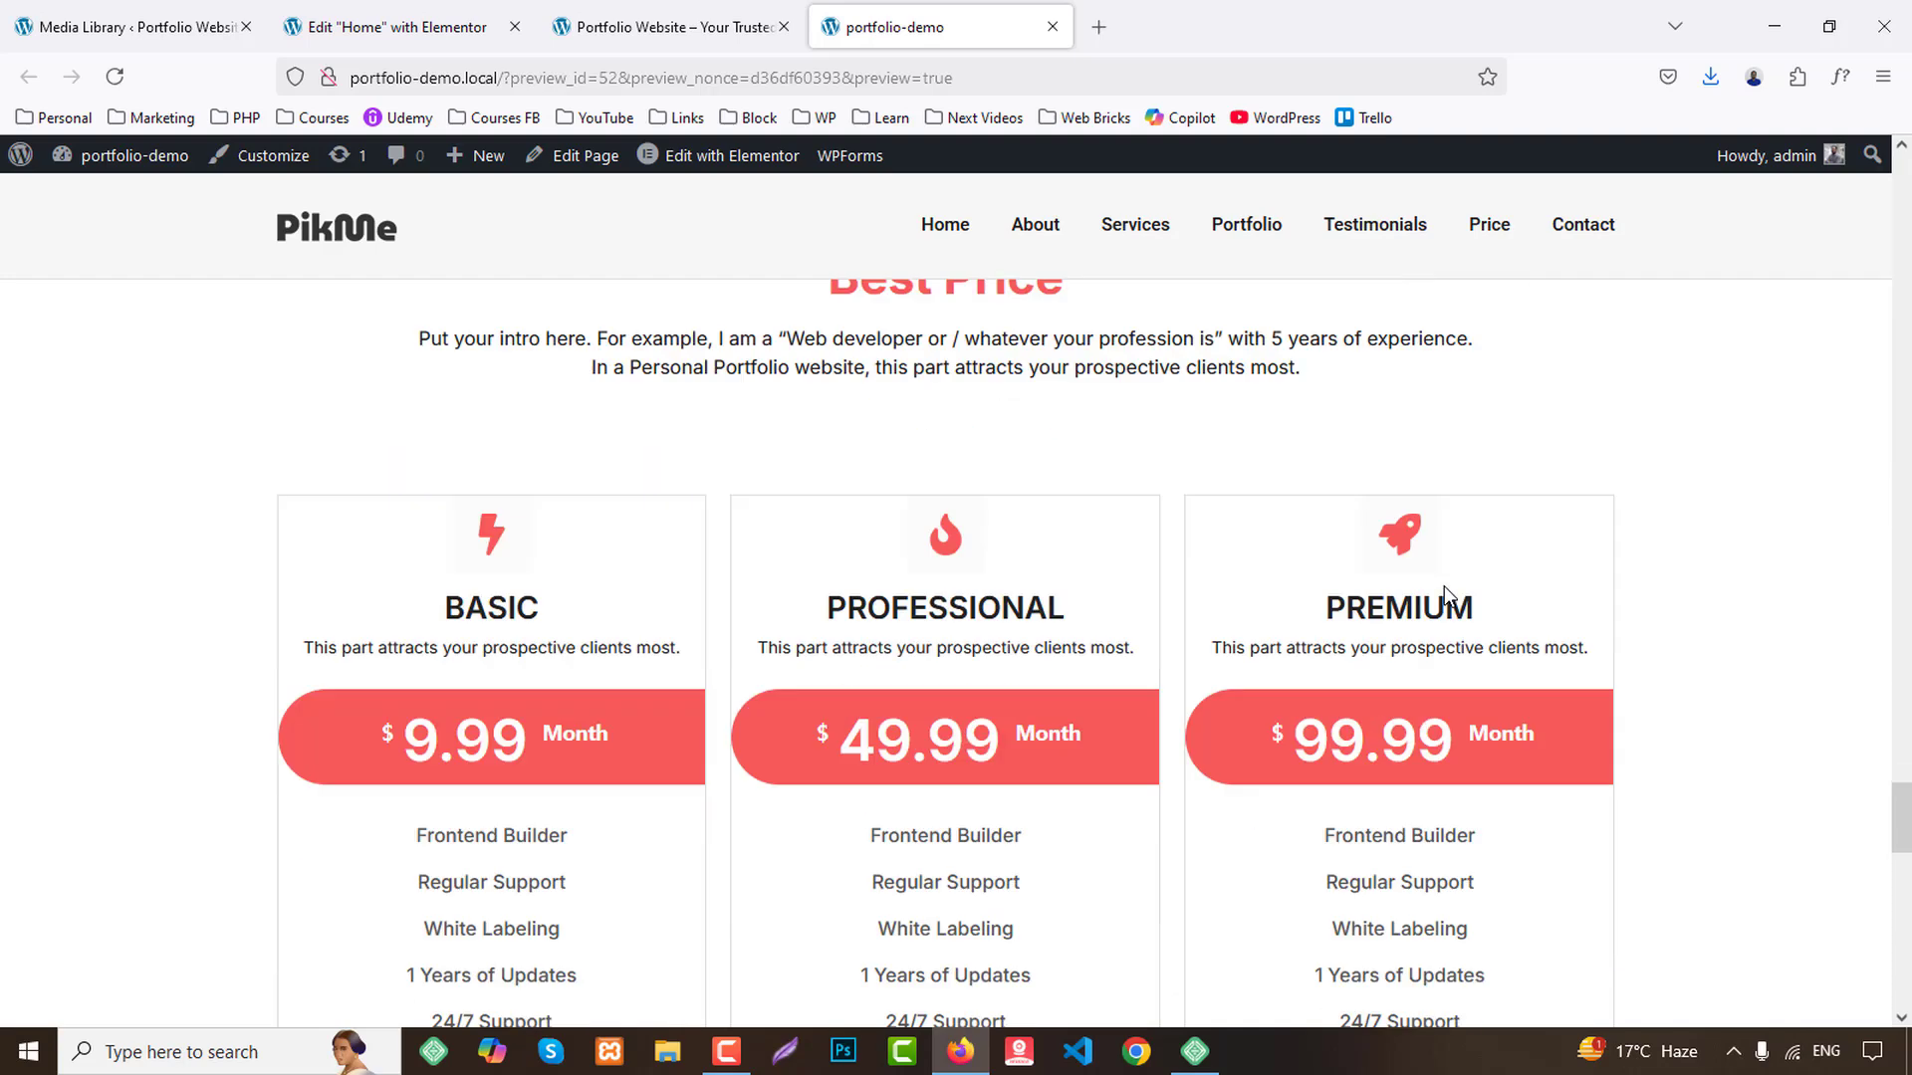
In the Elementor editor, set the bottom padding of the My Latest Work section container to 80 px.
left_click(510, 40)
scroll(1127, 651, "down", 3)
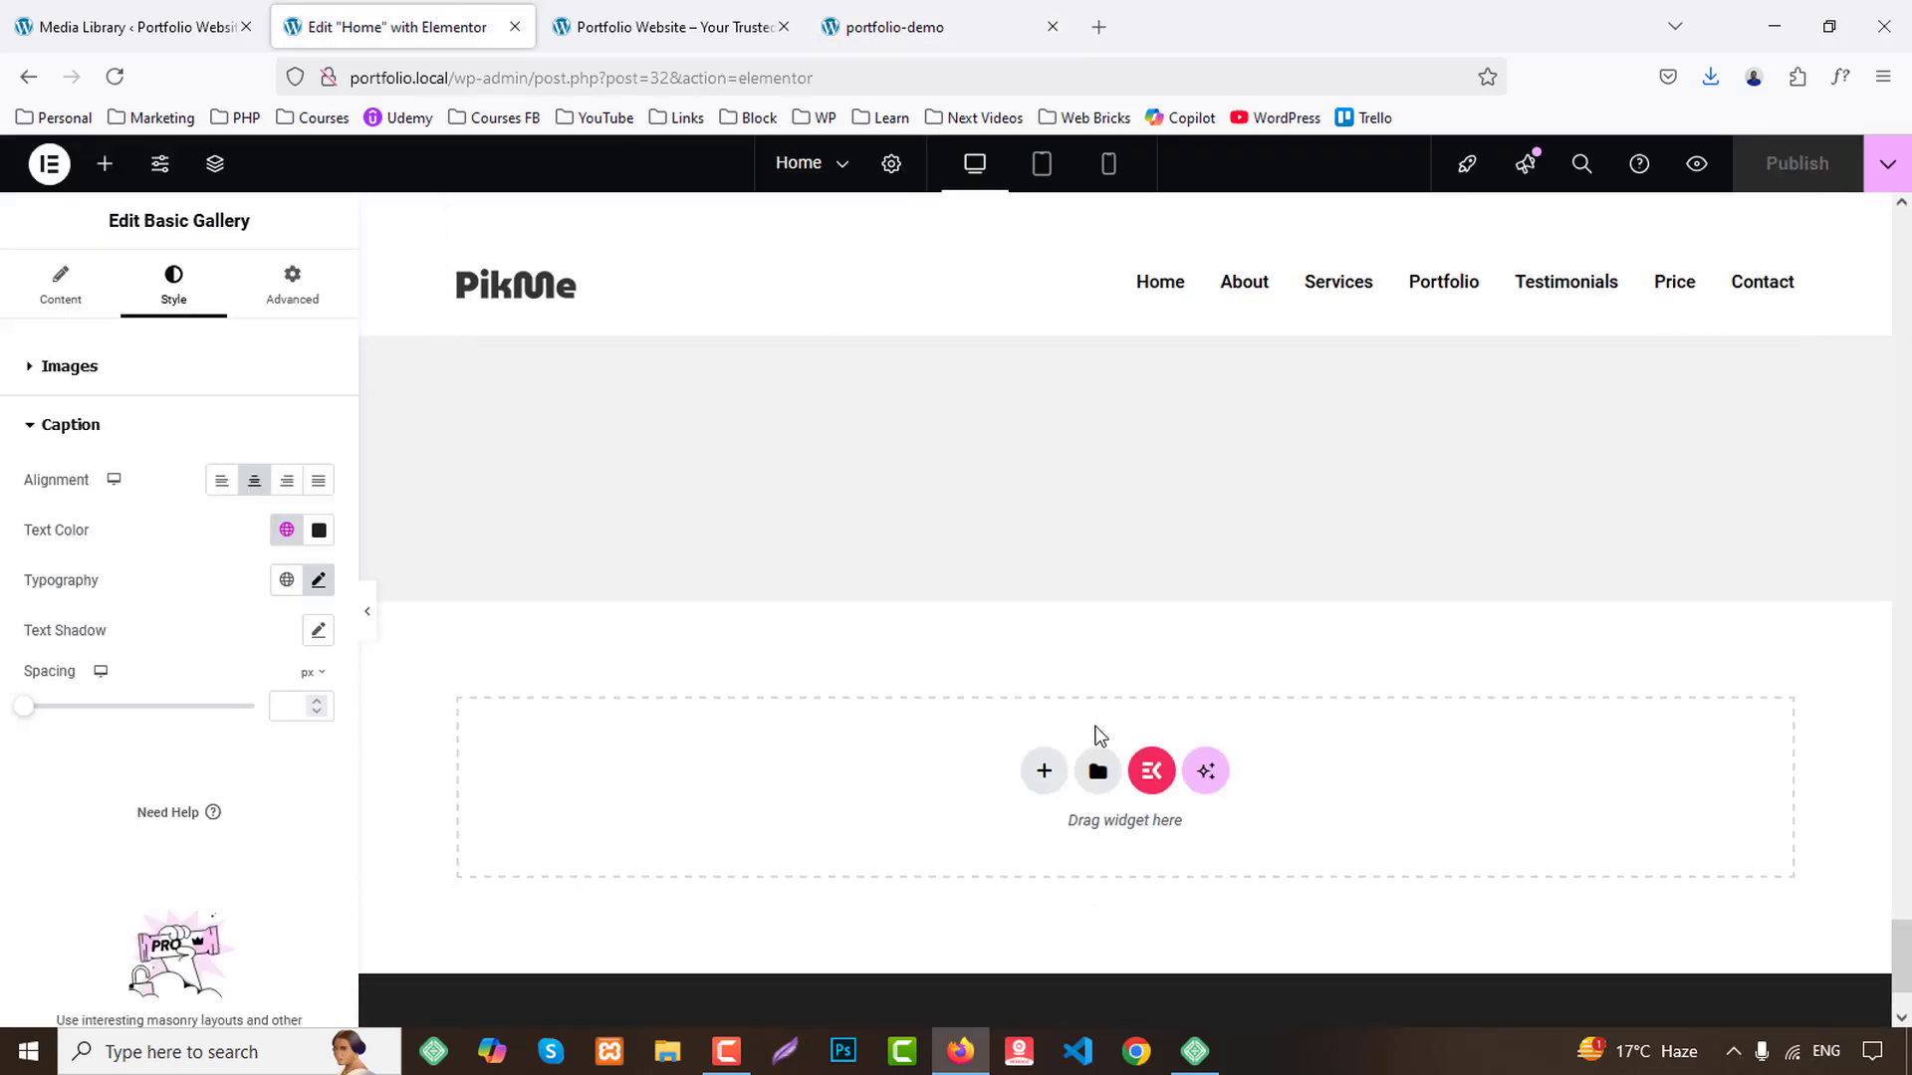
scroll(1097, 742, "up", 3)
scroll(1073, 749, "up", 10)
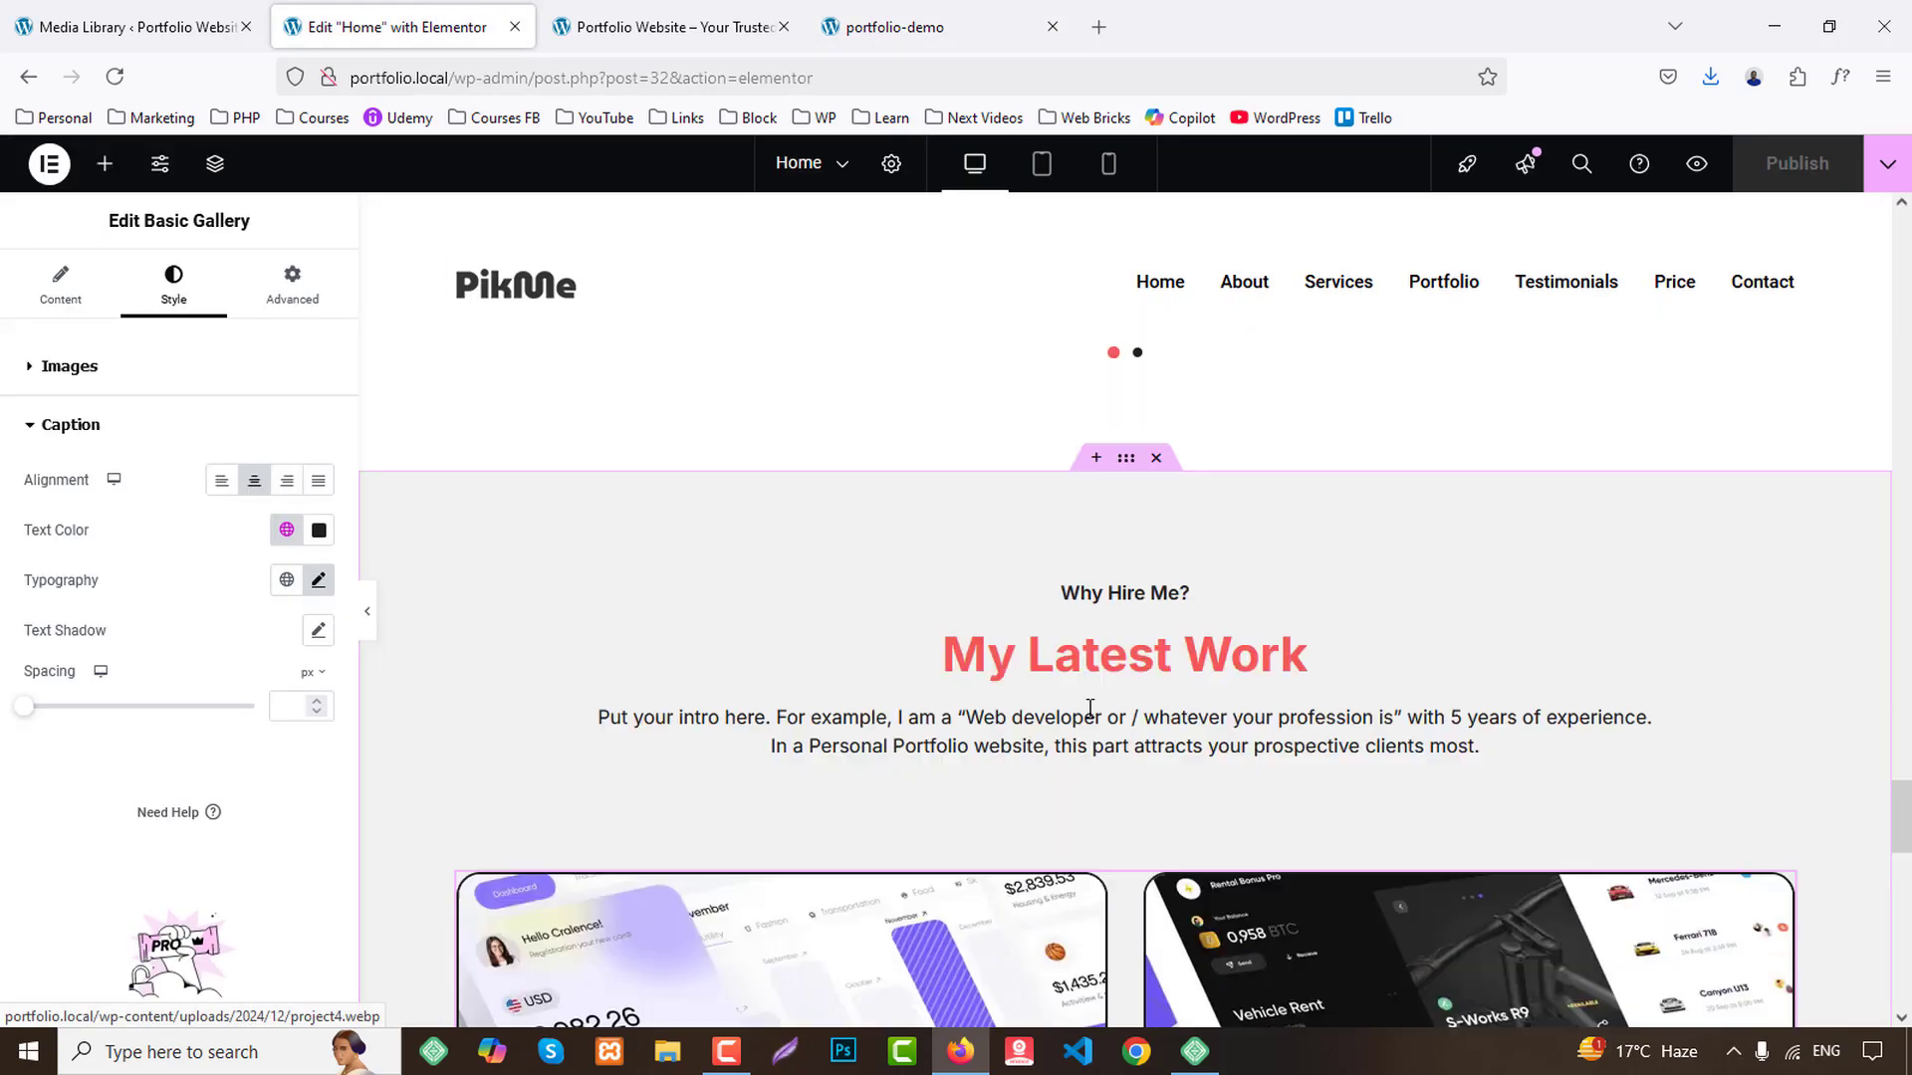
left_click(1126, 697)
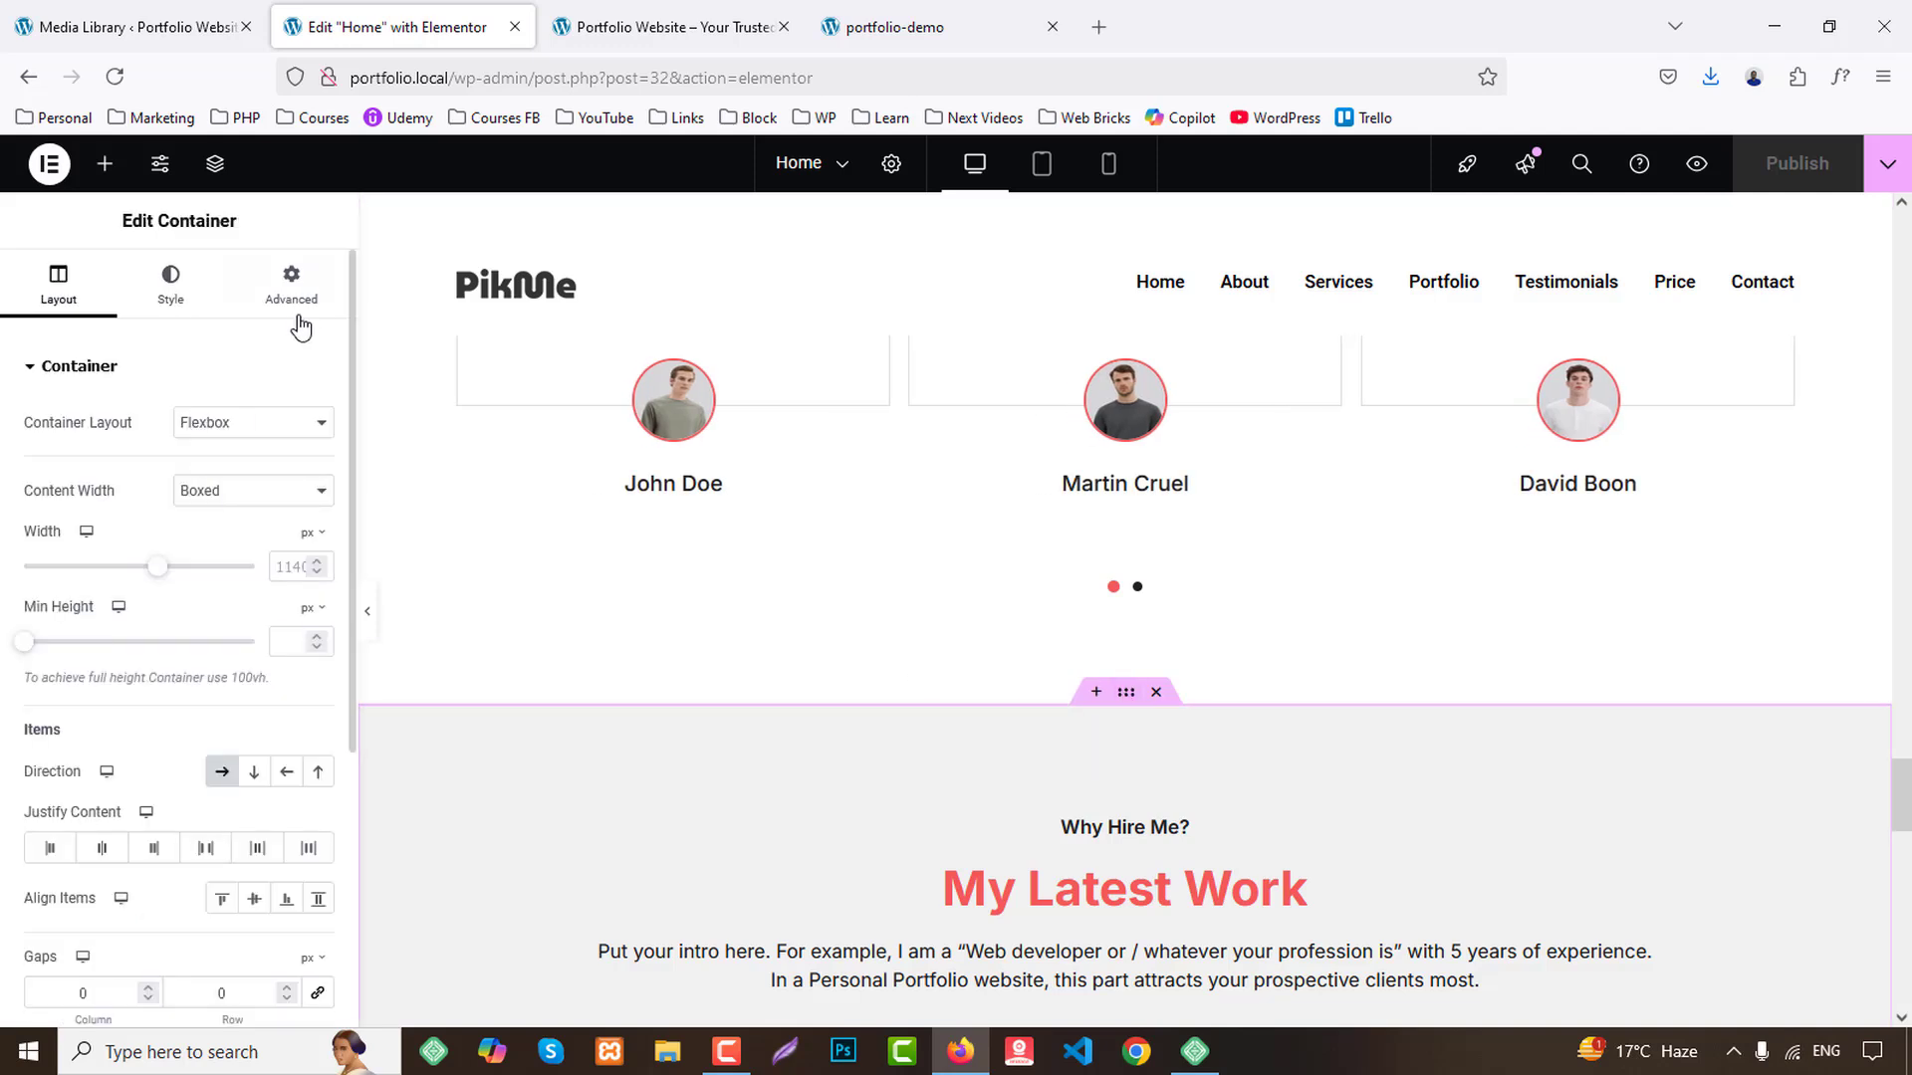
left_click(261, 298)
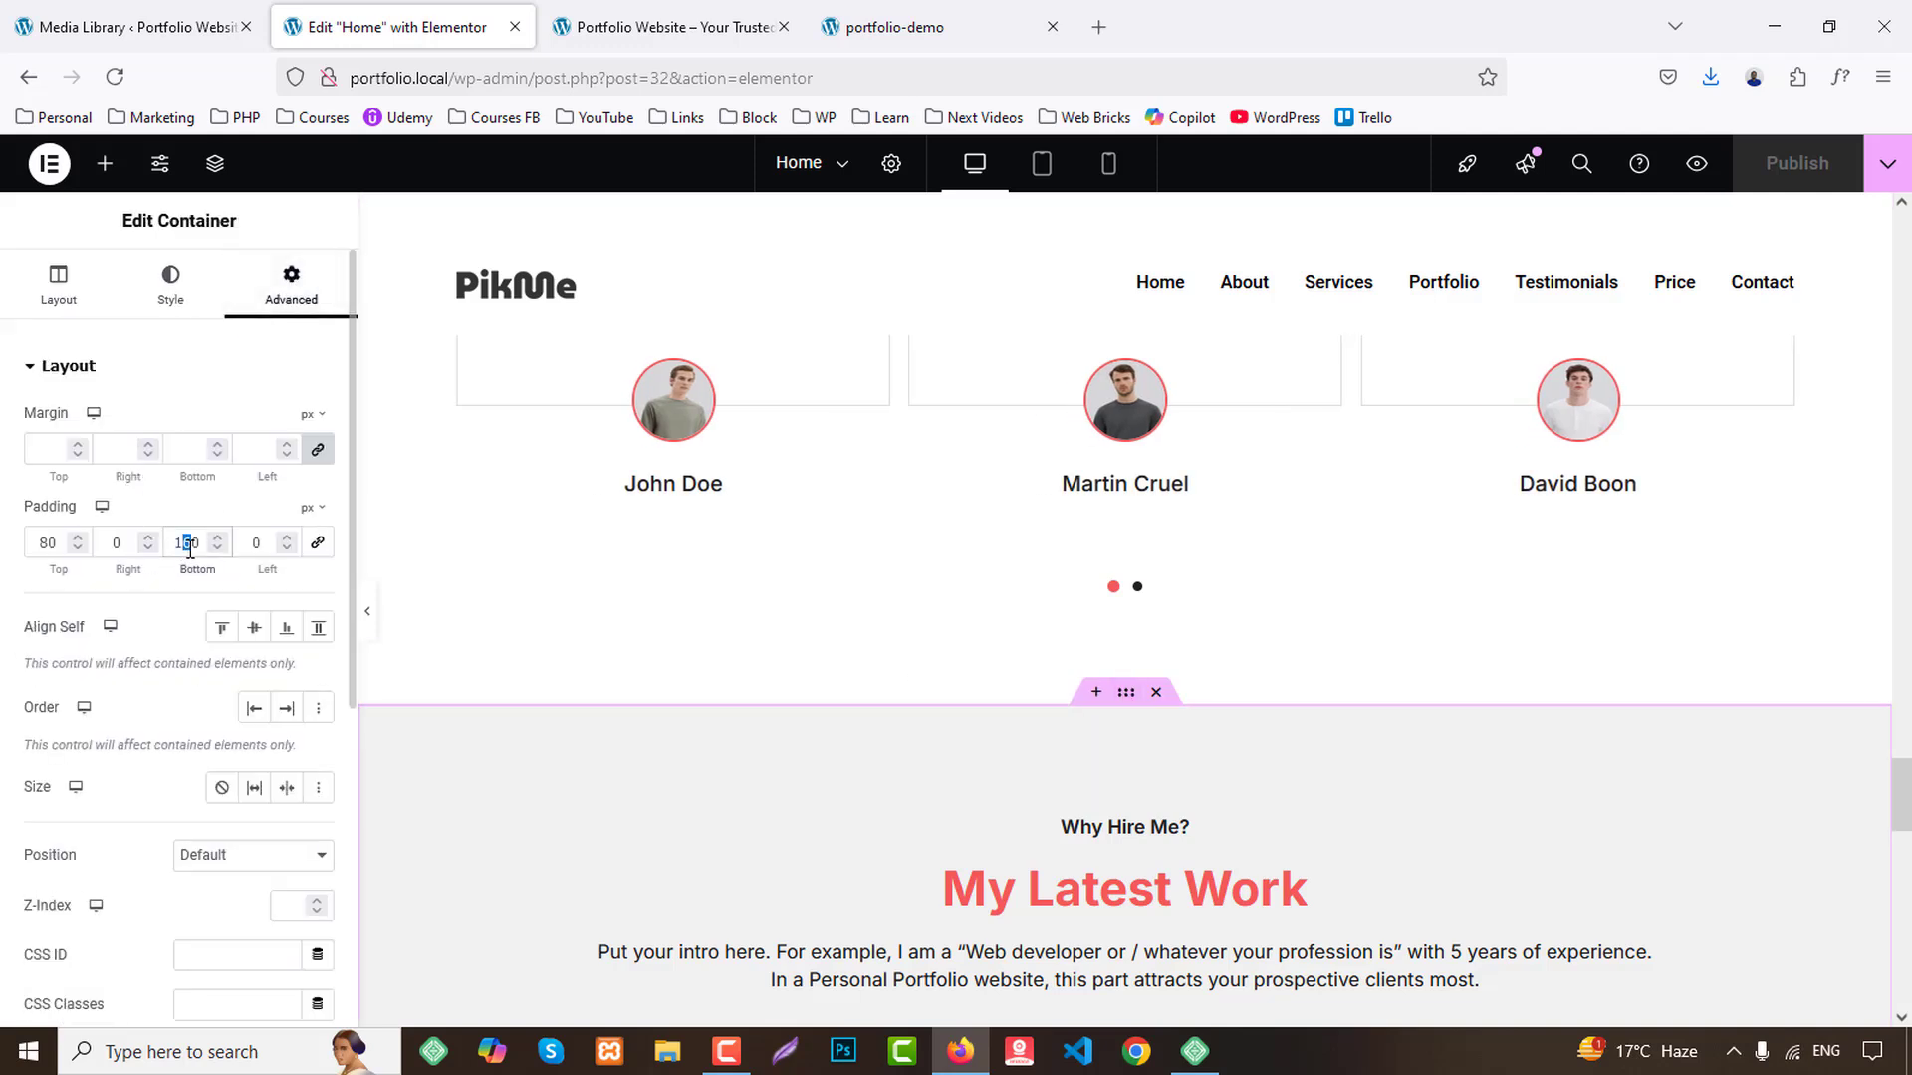
type("80")
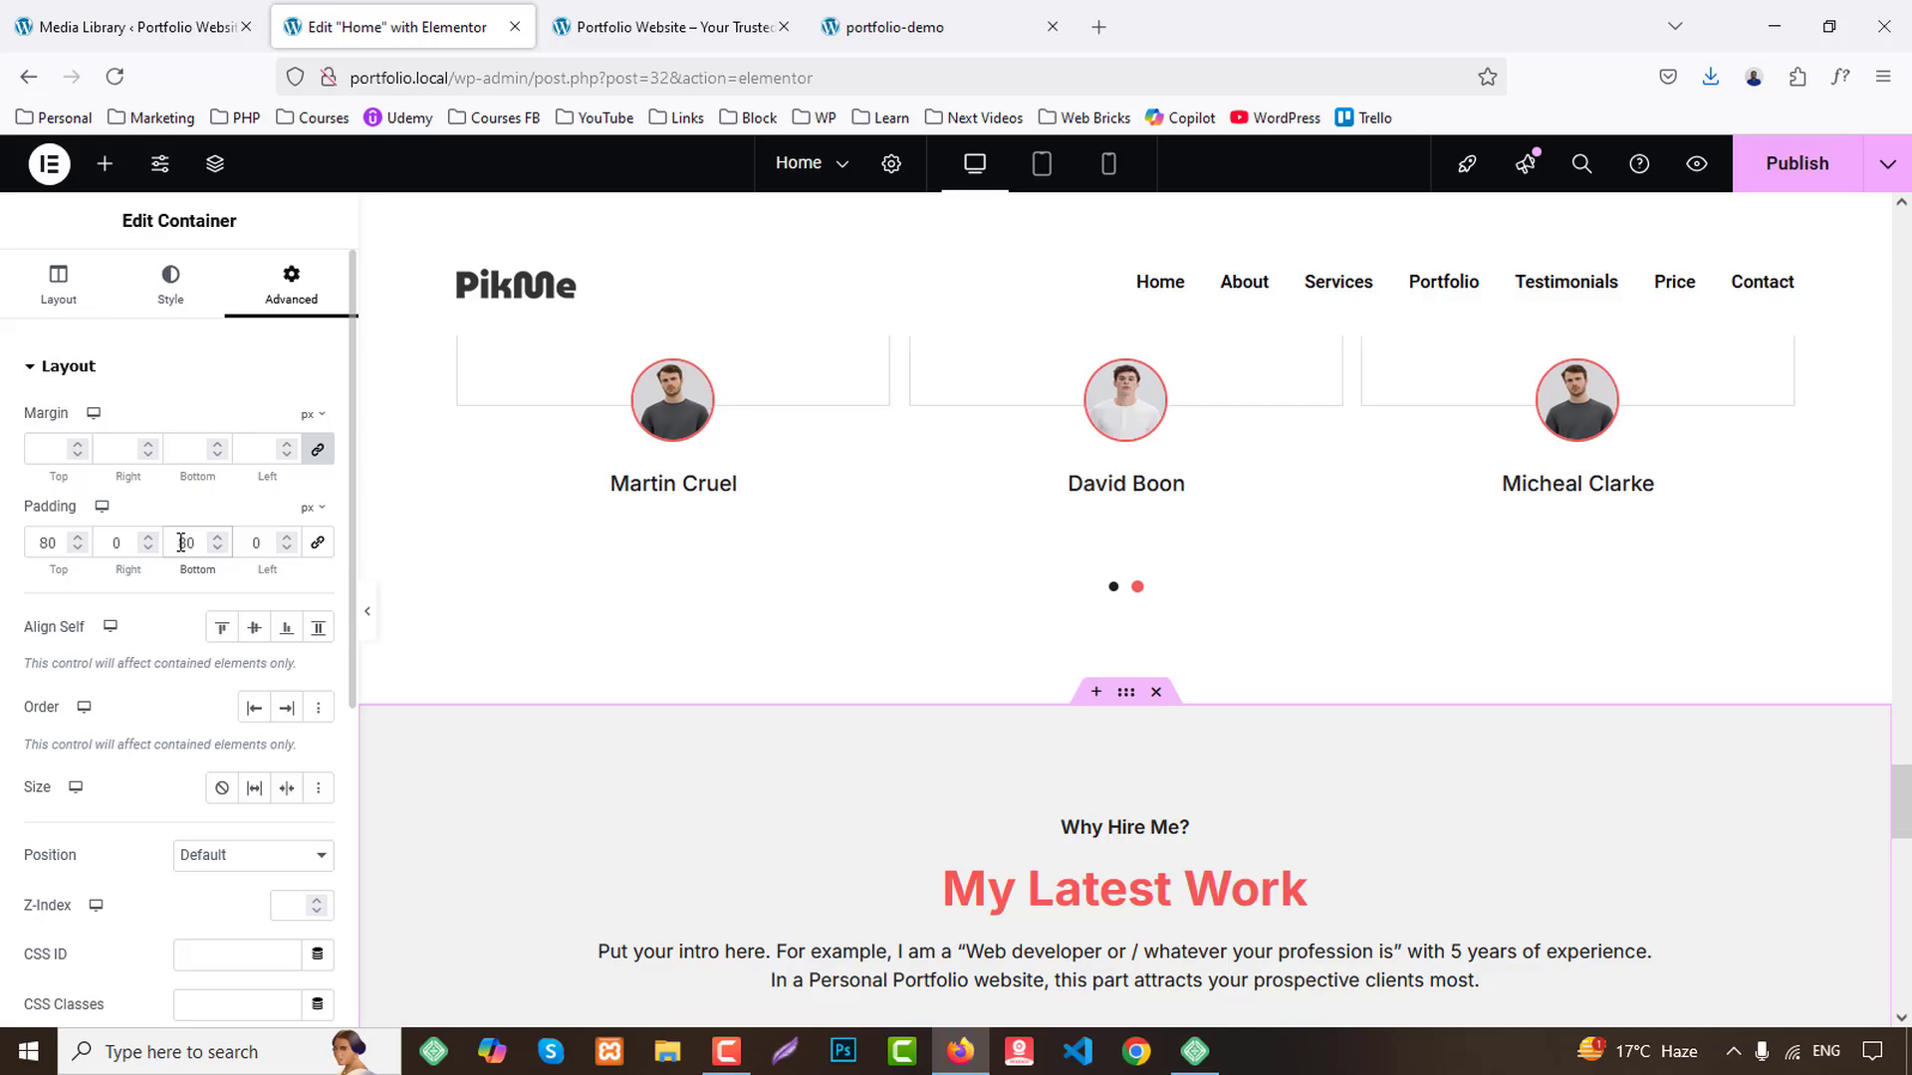
Add a new flexbox container with a two-by-two structure below the My Latest Work section.
scroll(1438, 739, "down", 7)
scroll(1438, 739, "down", 8)
scroll(1444, 719, "up", 3)
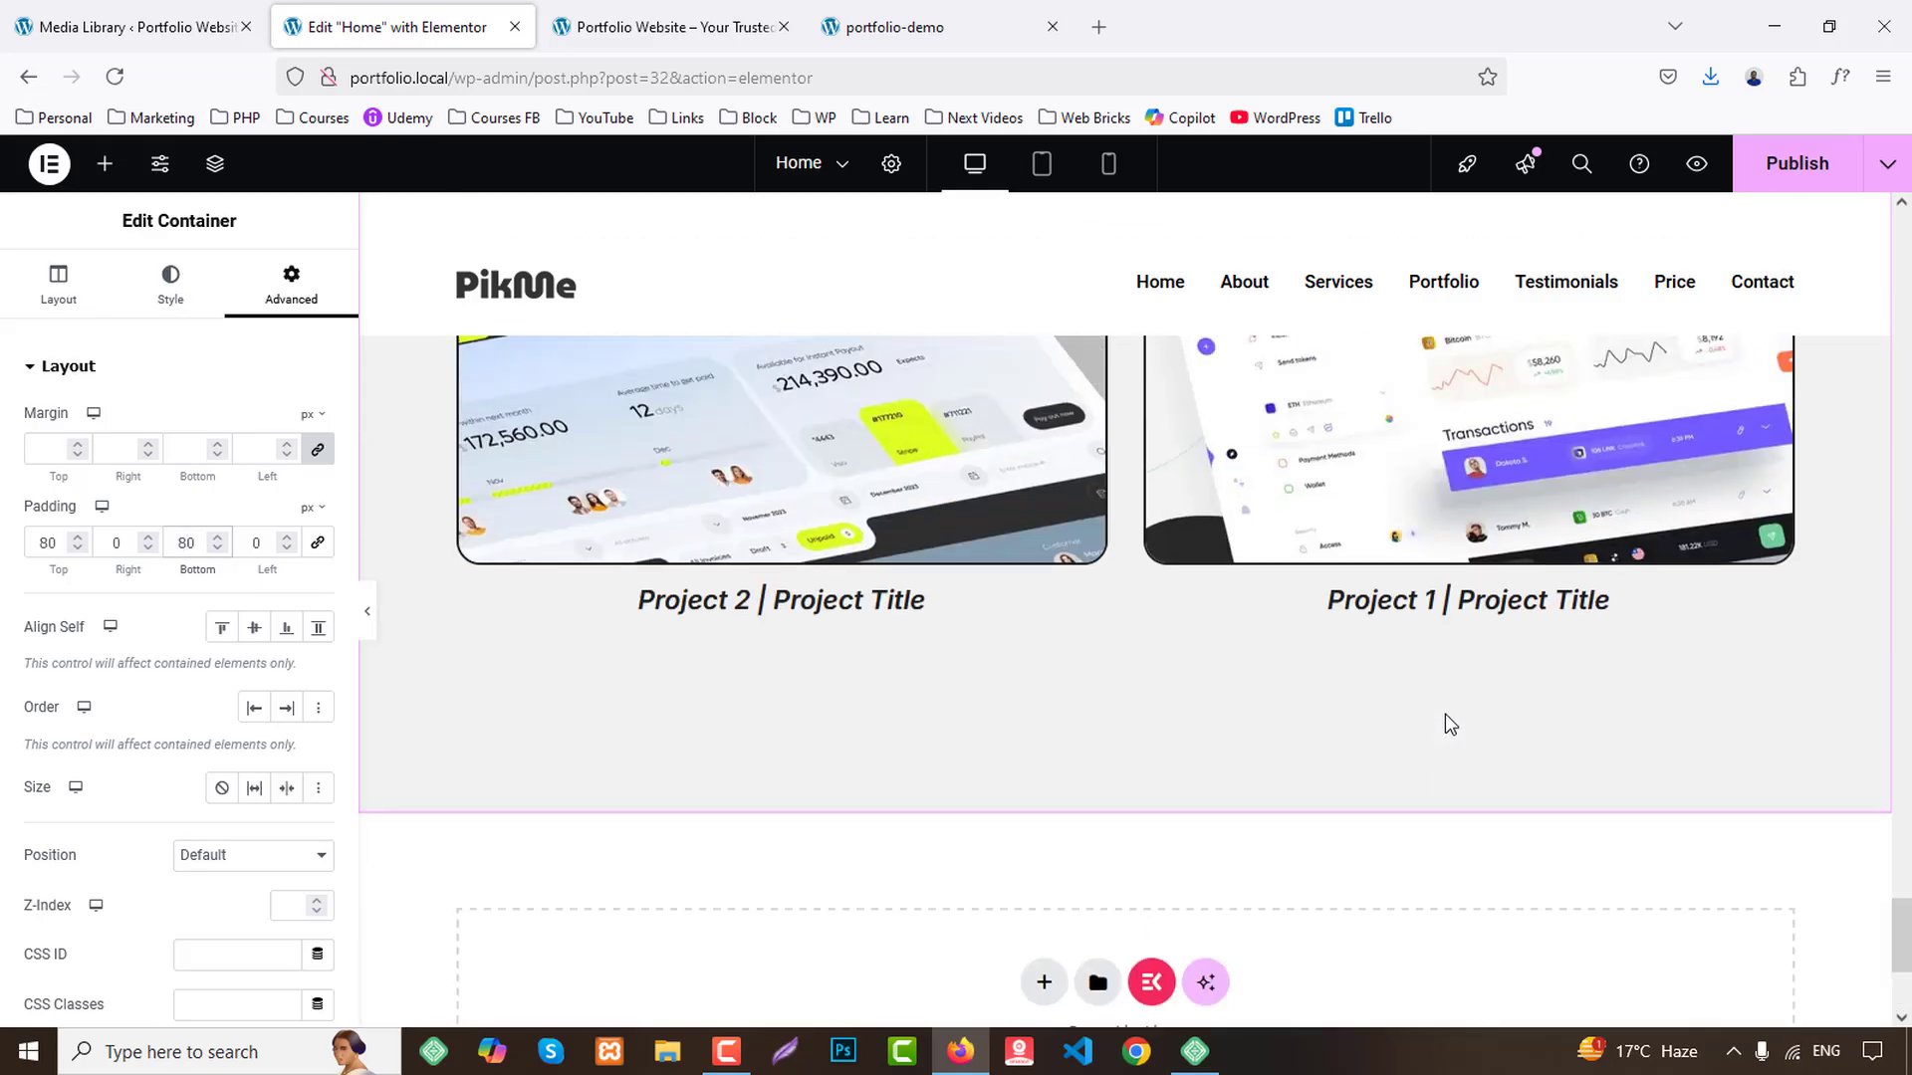
scroll(1449, 715, "up", 4)
scroll(1449, 709, "down", 6)
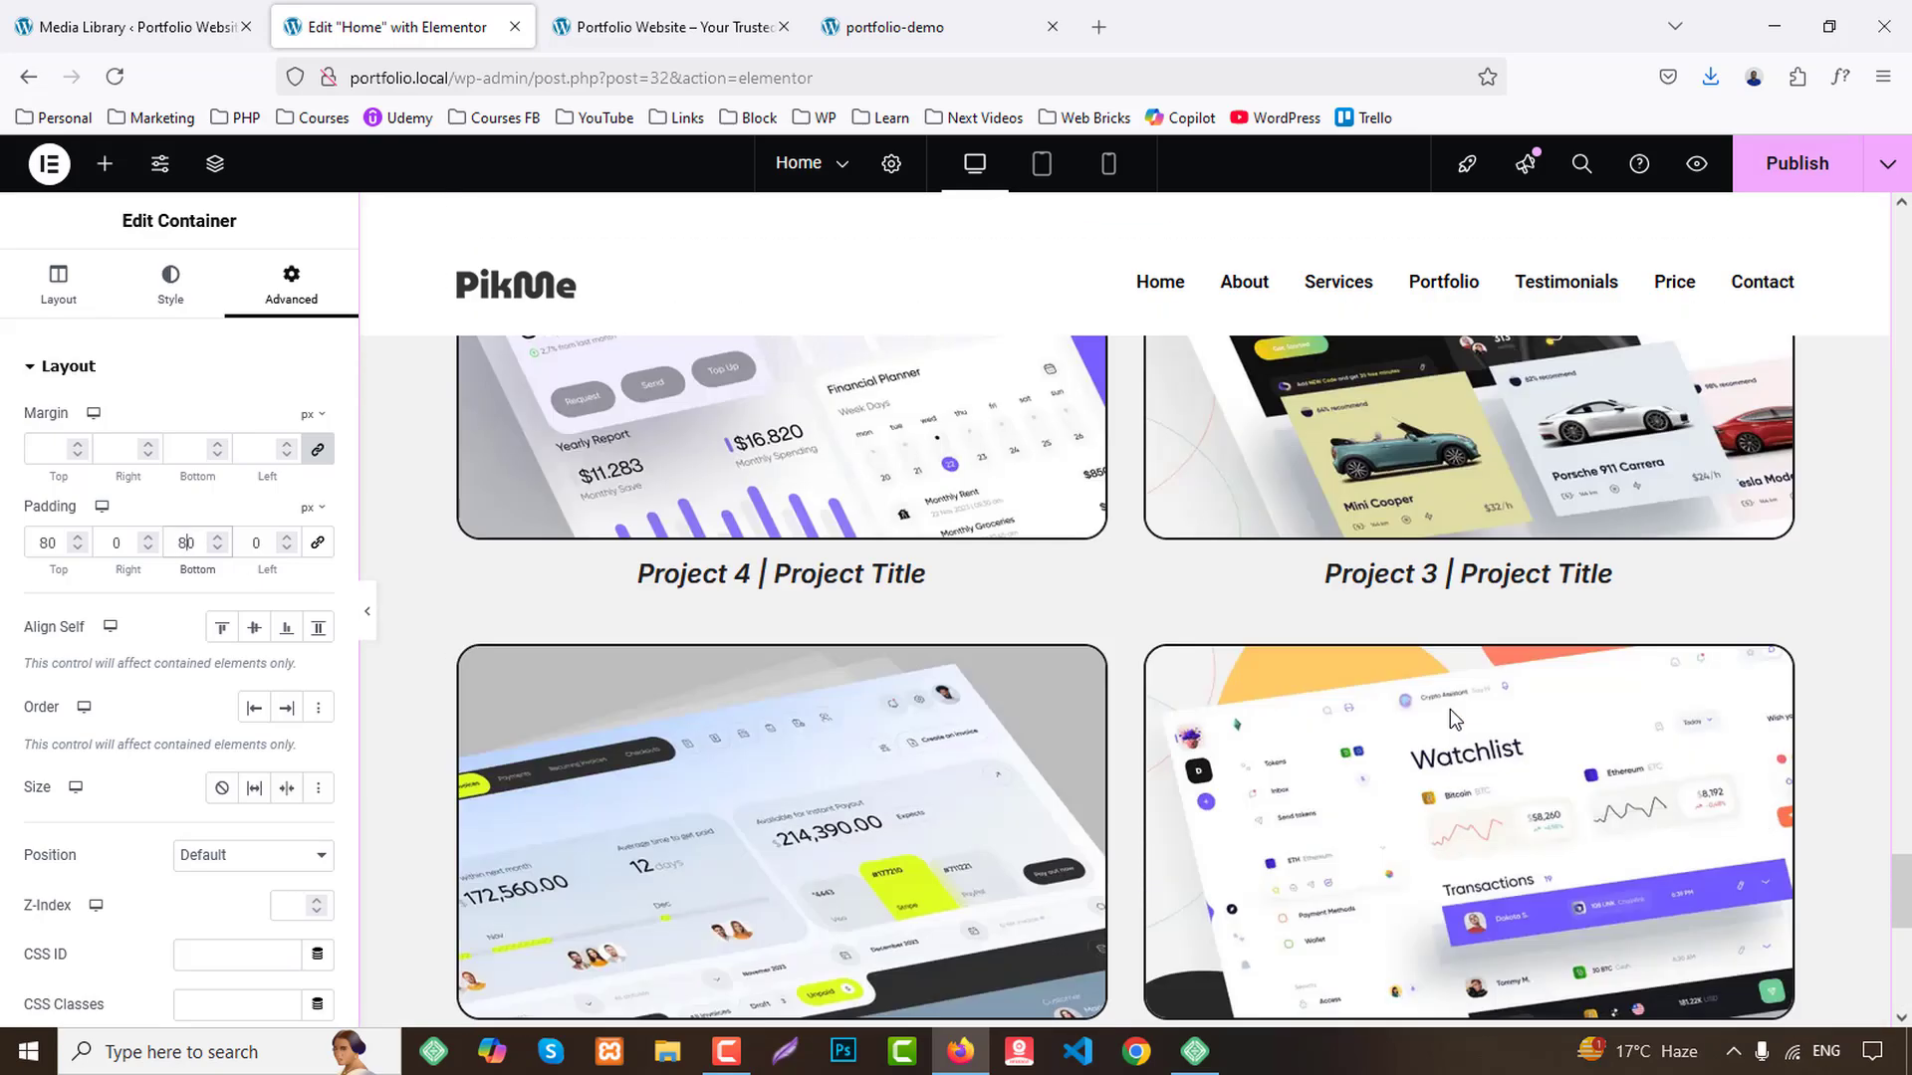
scroll(1095, 681, "up", 2)
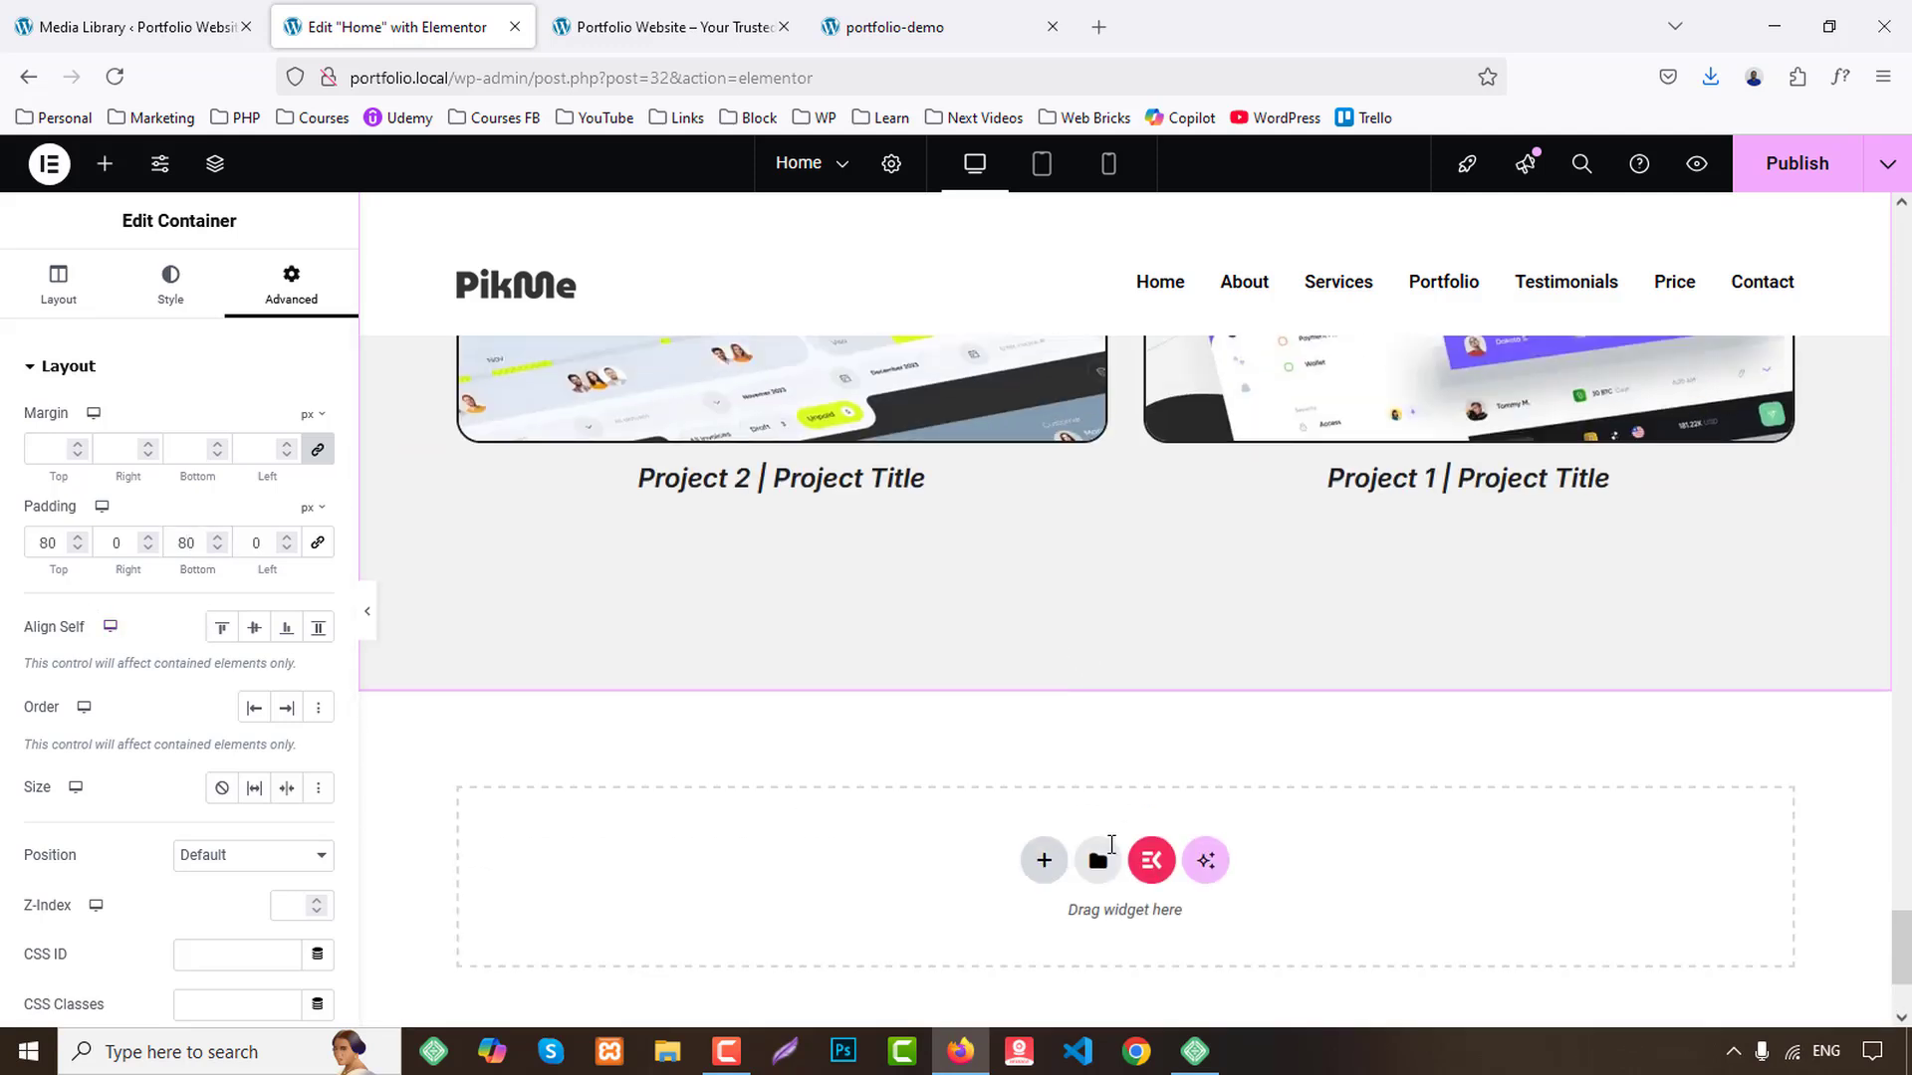
left_click(1044, 860)
left_click(1024, 593)
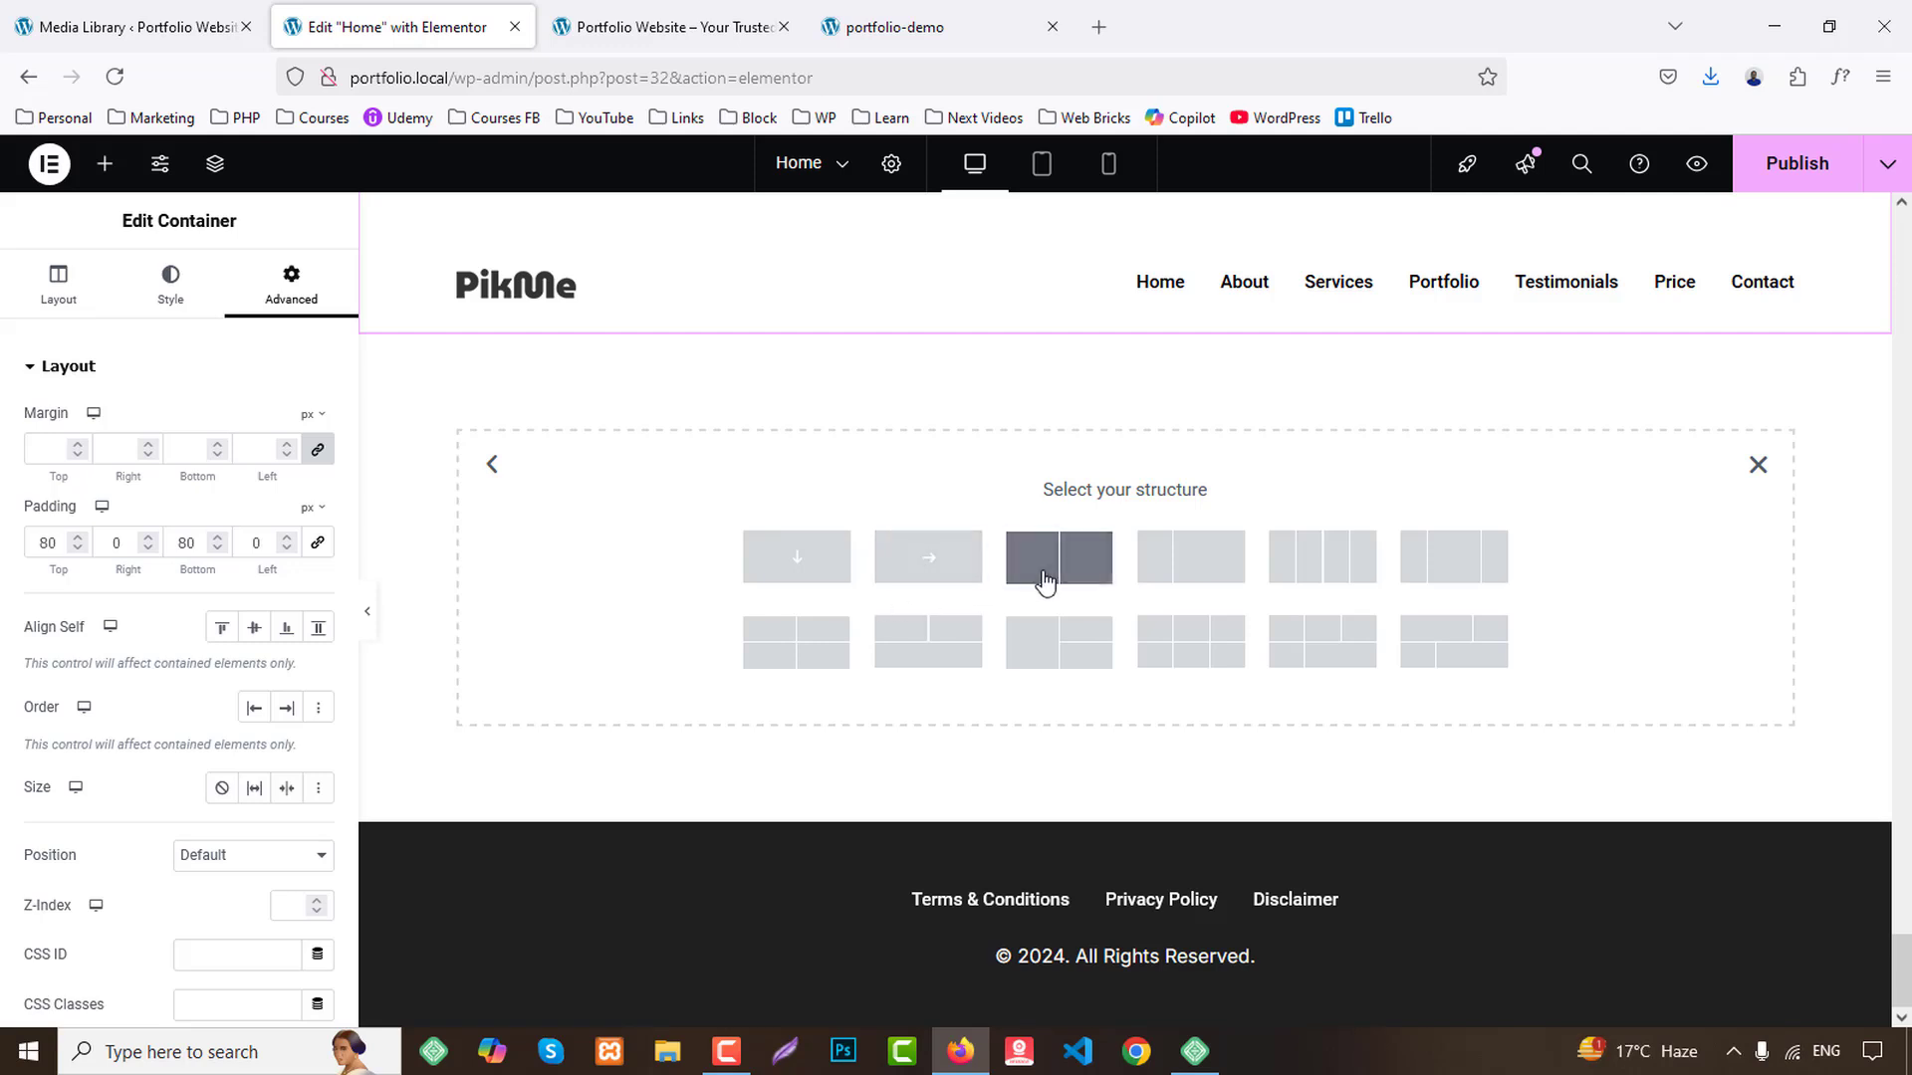
left_click(787, 659)
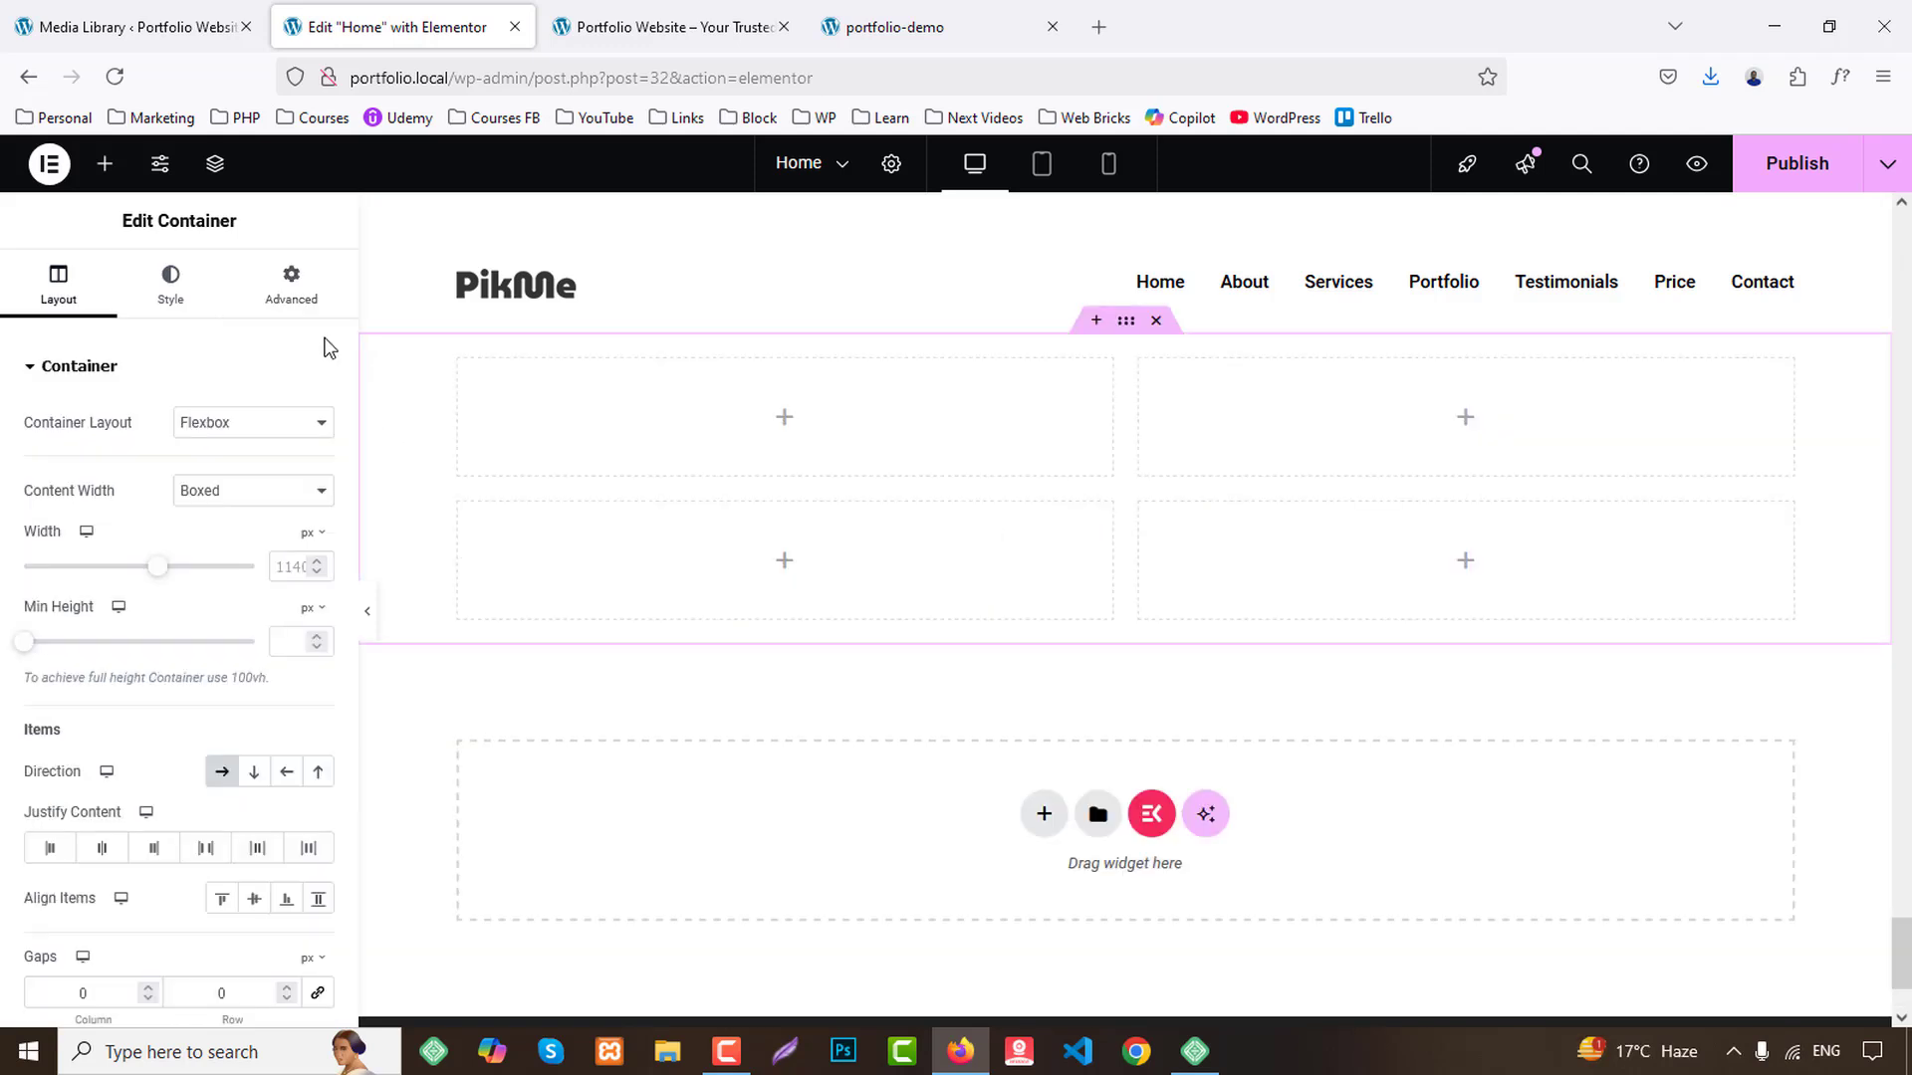
Set the new section container's top and bottom padding to 80 px.
left_click(290, 283)
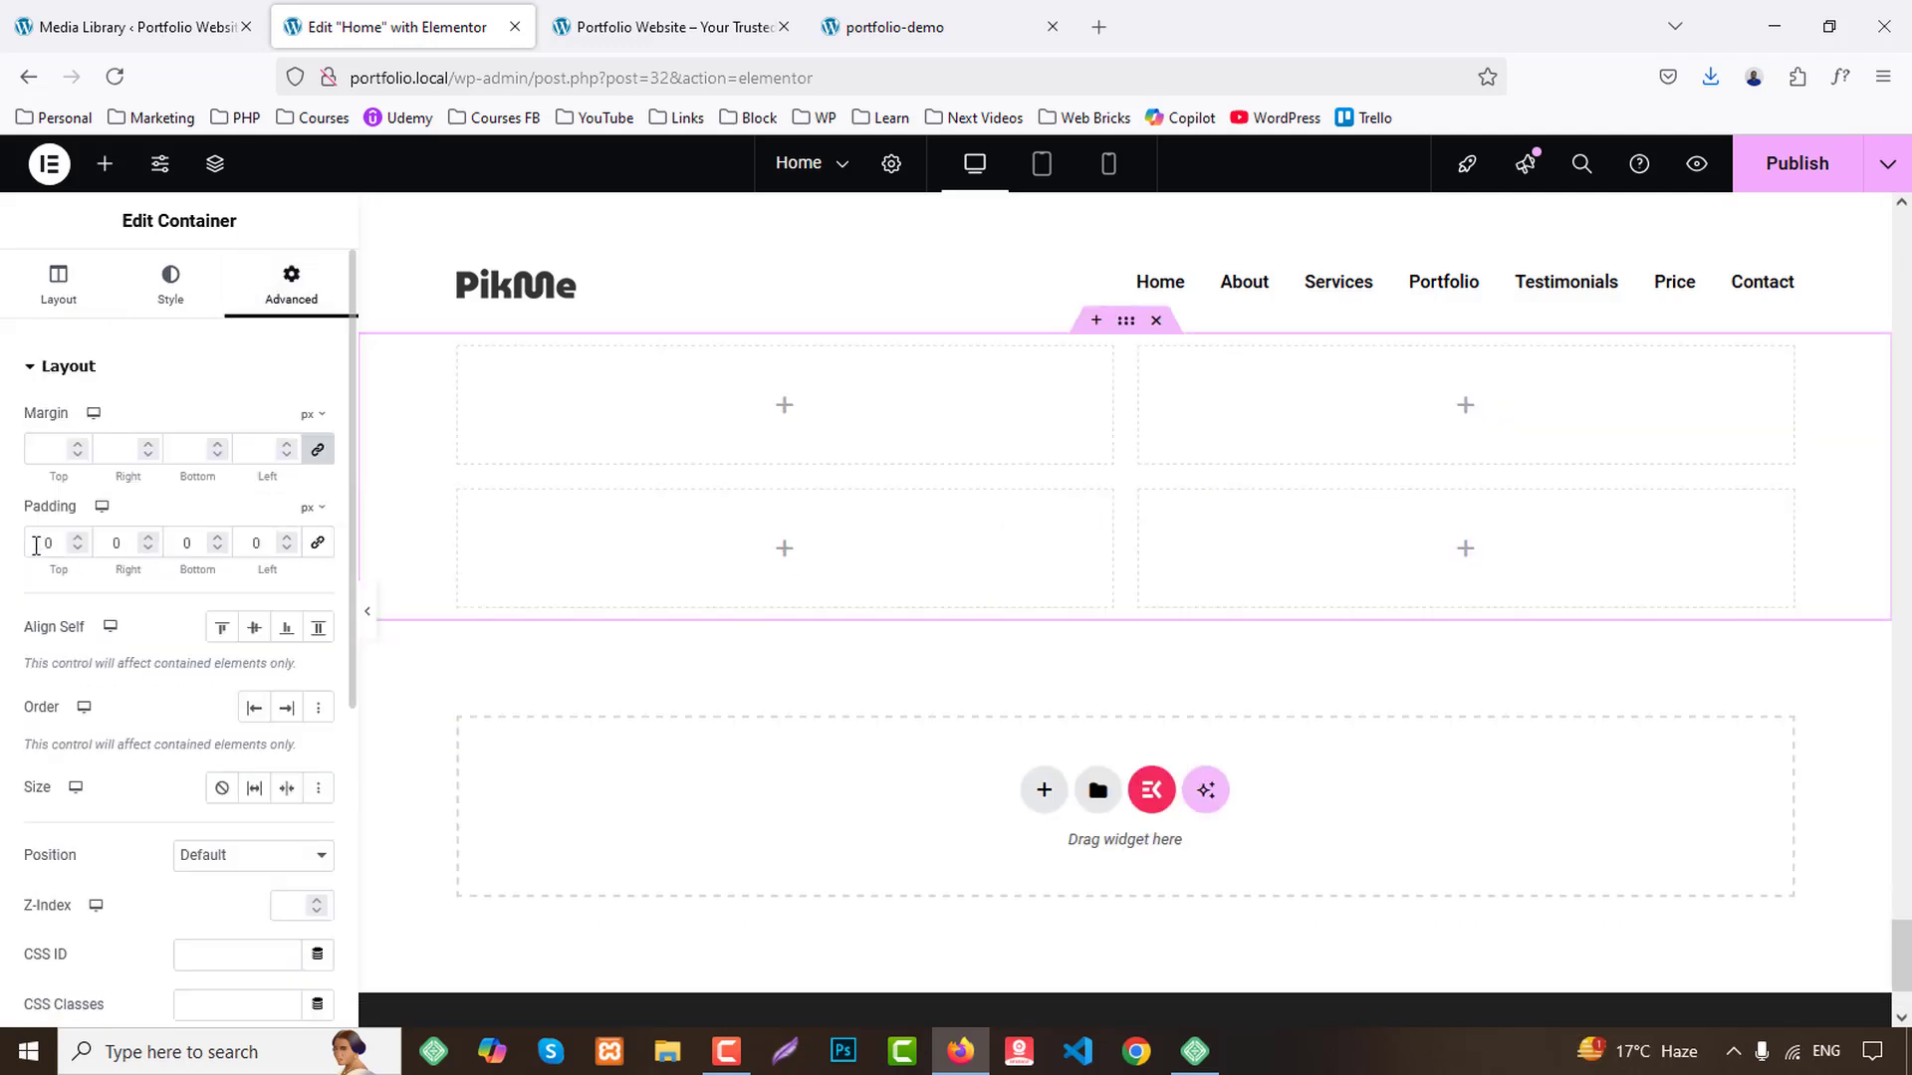
type("8")
type("8")
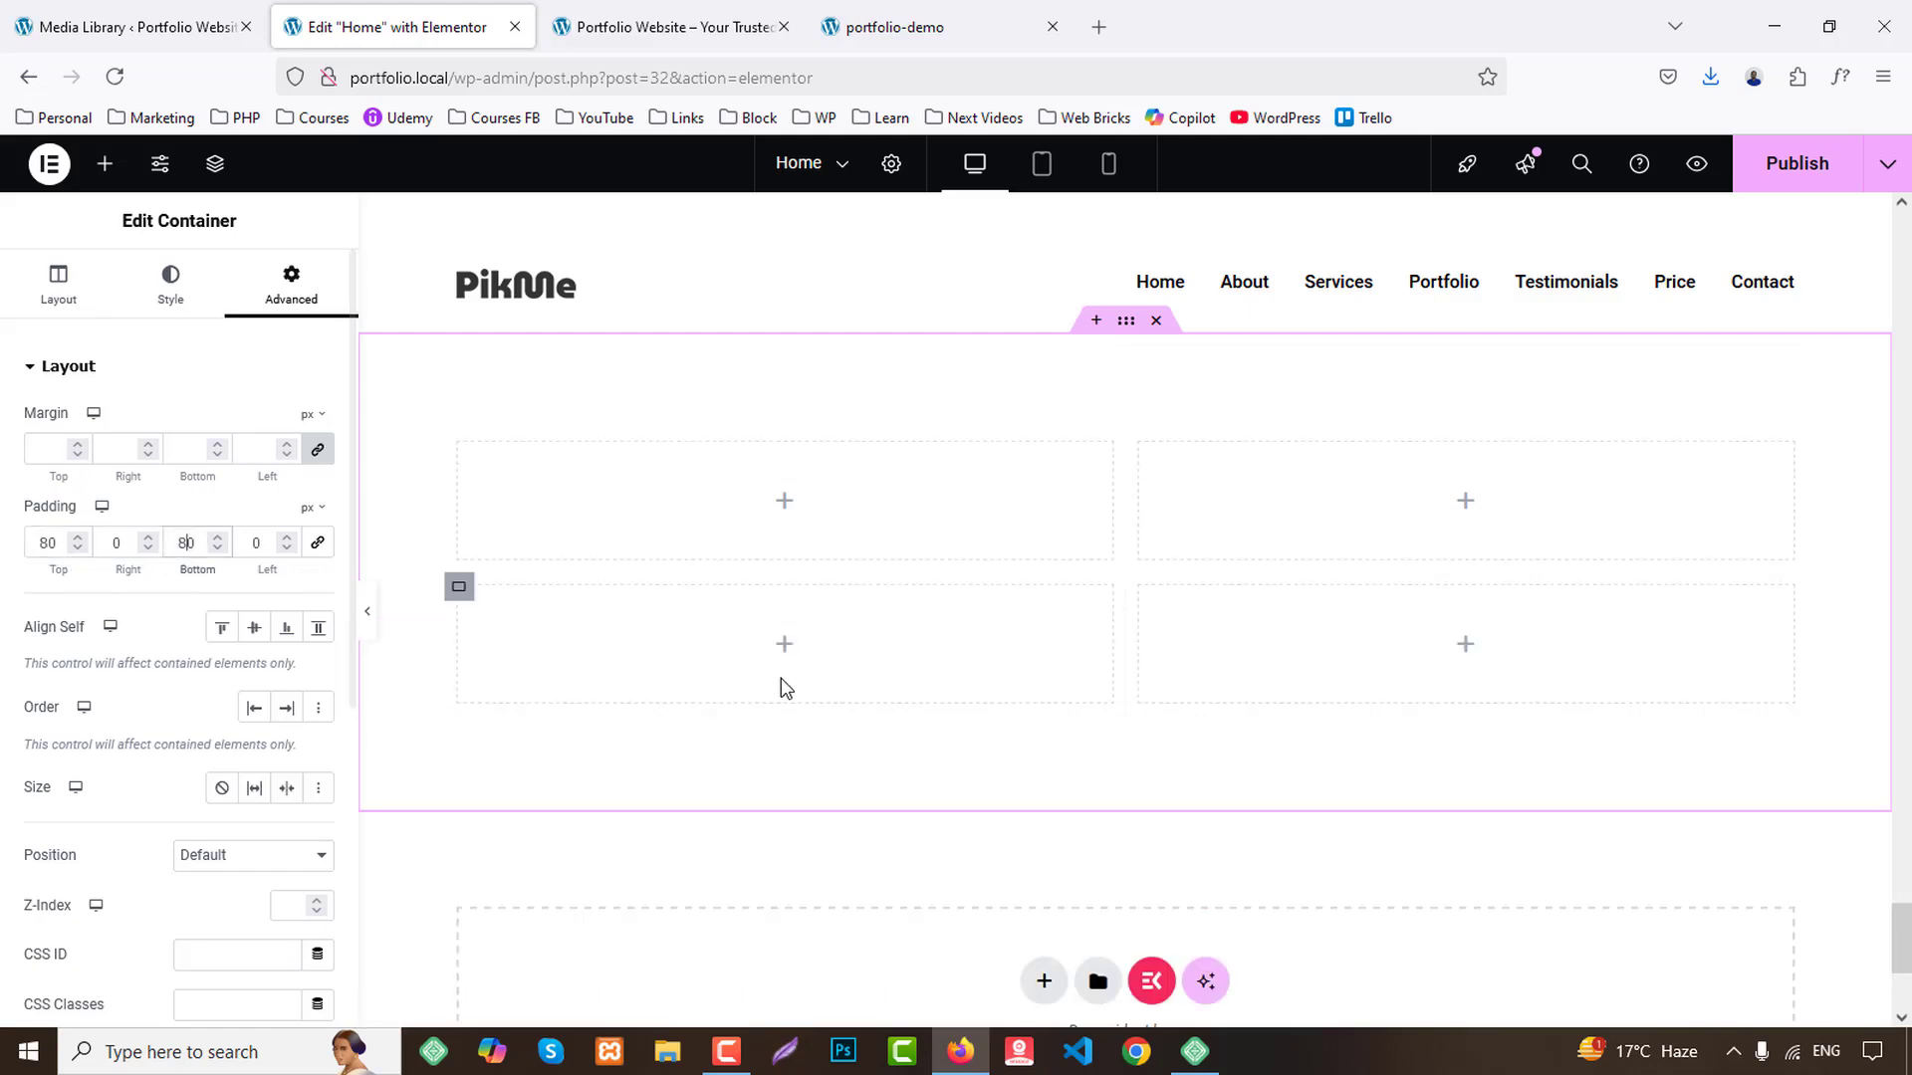
Copy the Testimonials section's heading container and paste it into the first cell of the new two-by-two section.
scroll(597, 610, "up", 20)
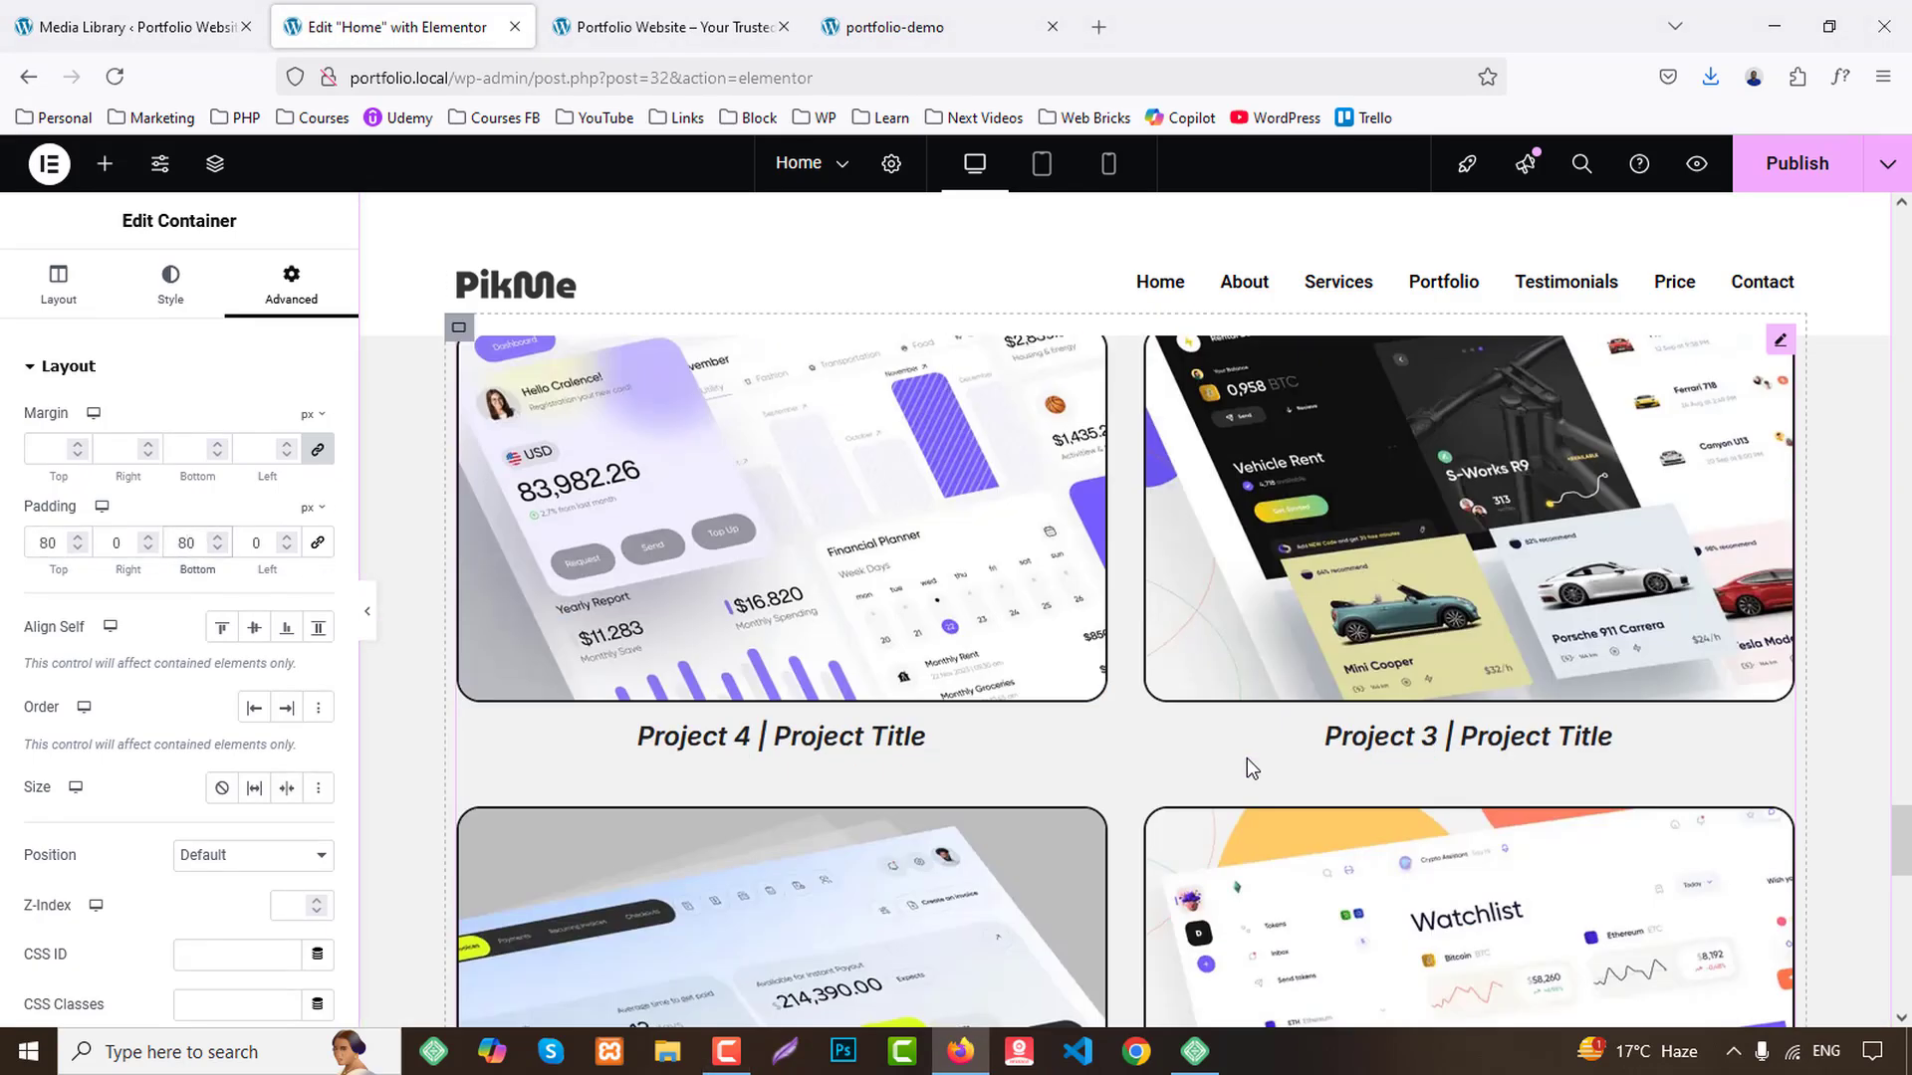
scroll(1247, 754, "up", 3)
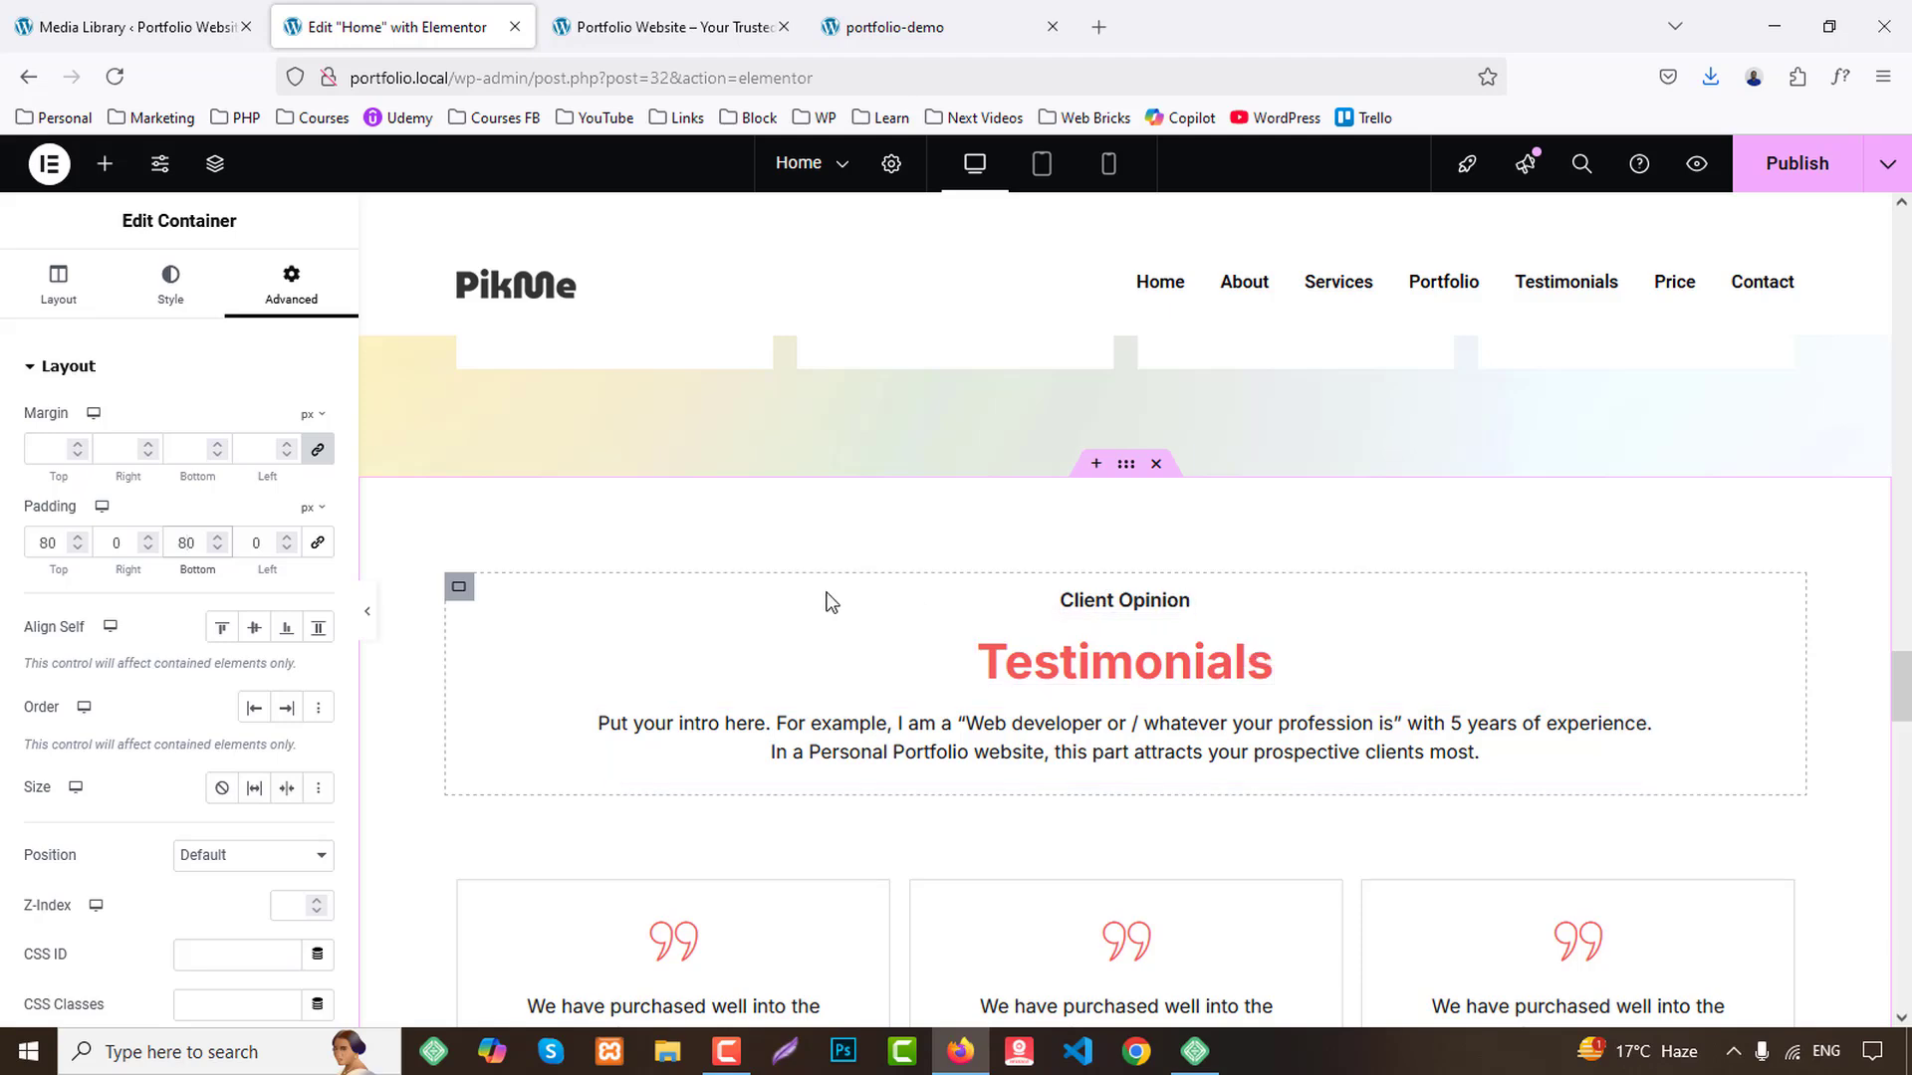
right_click(455, 590)
left_click(497, 542)
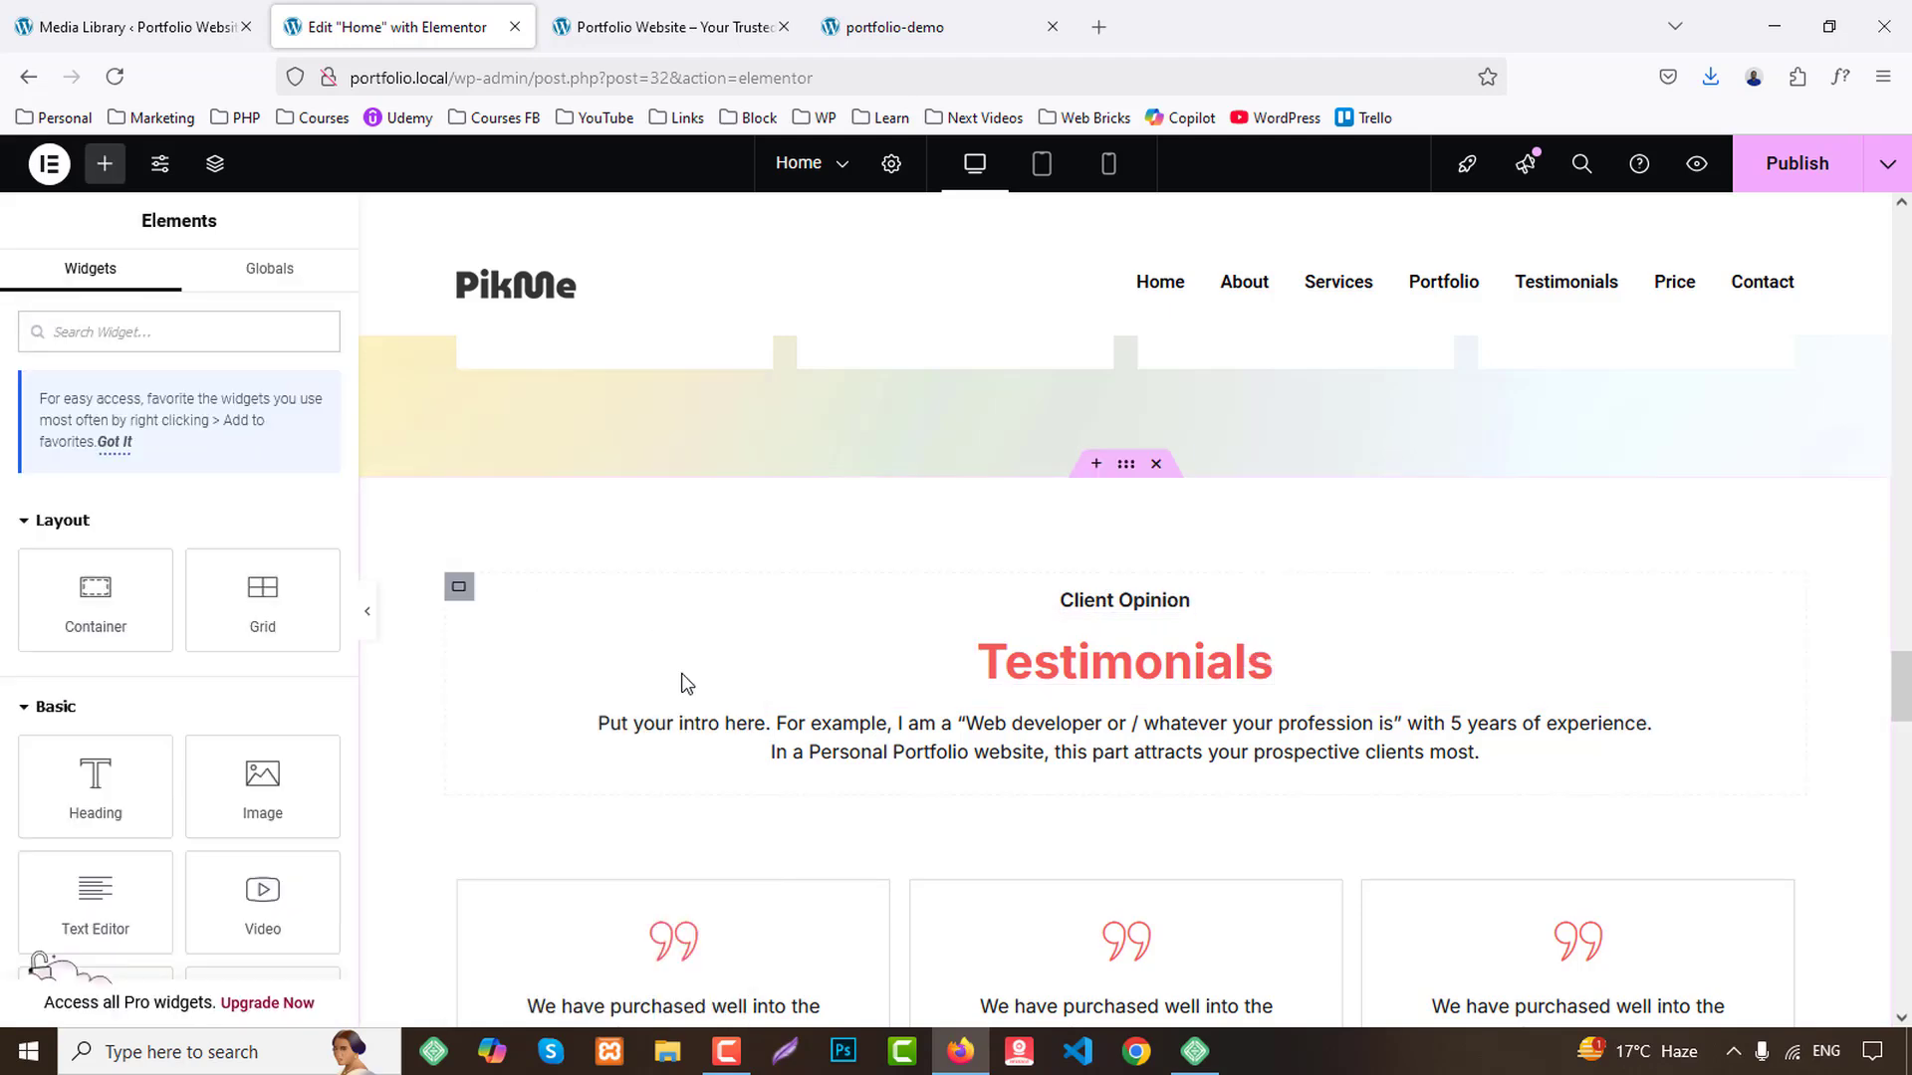
scroll(683, 683, "down", 15)
scroll(683, 683, "down", 15)
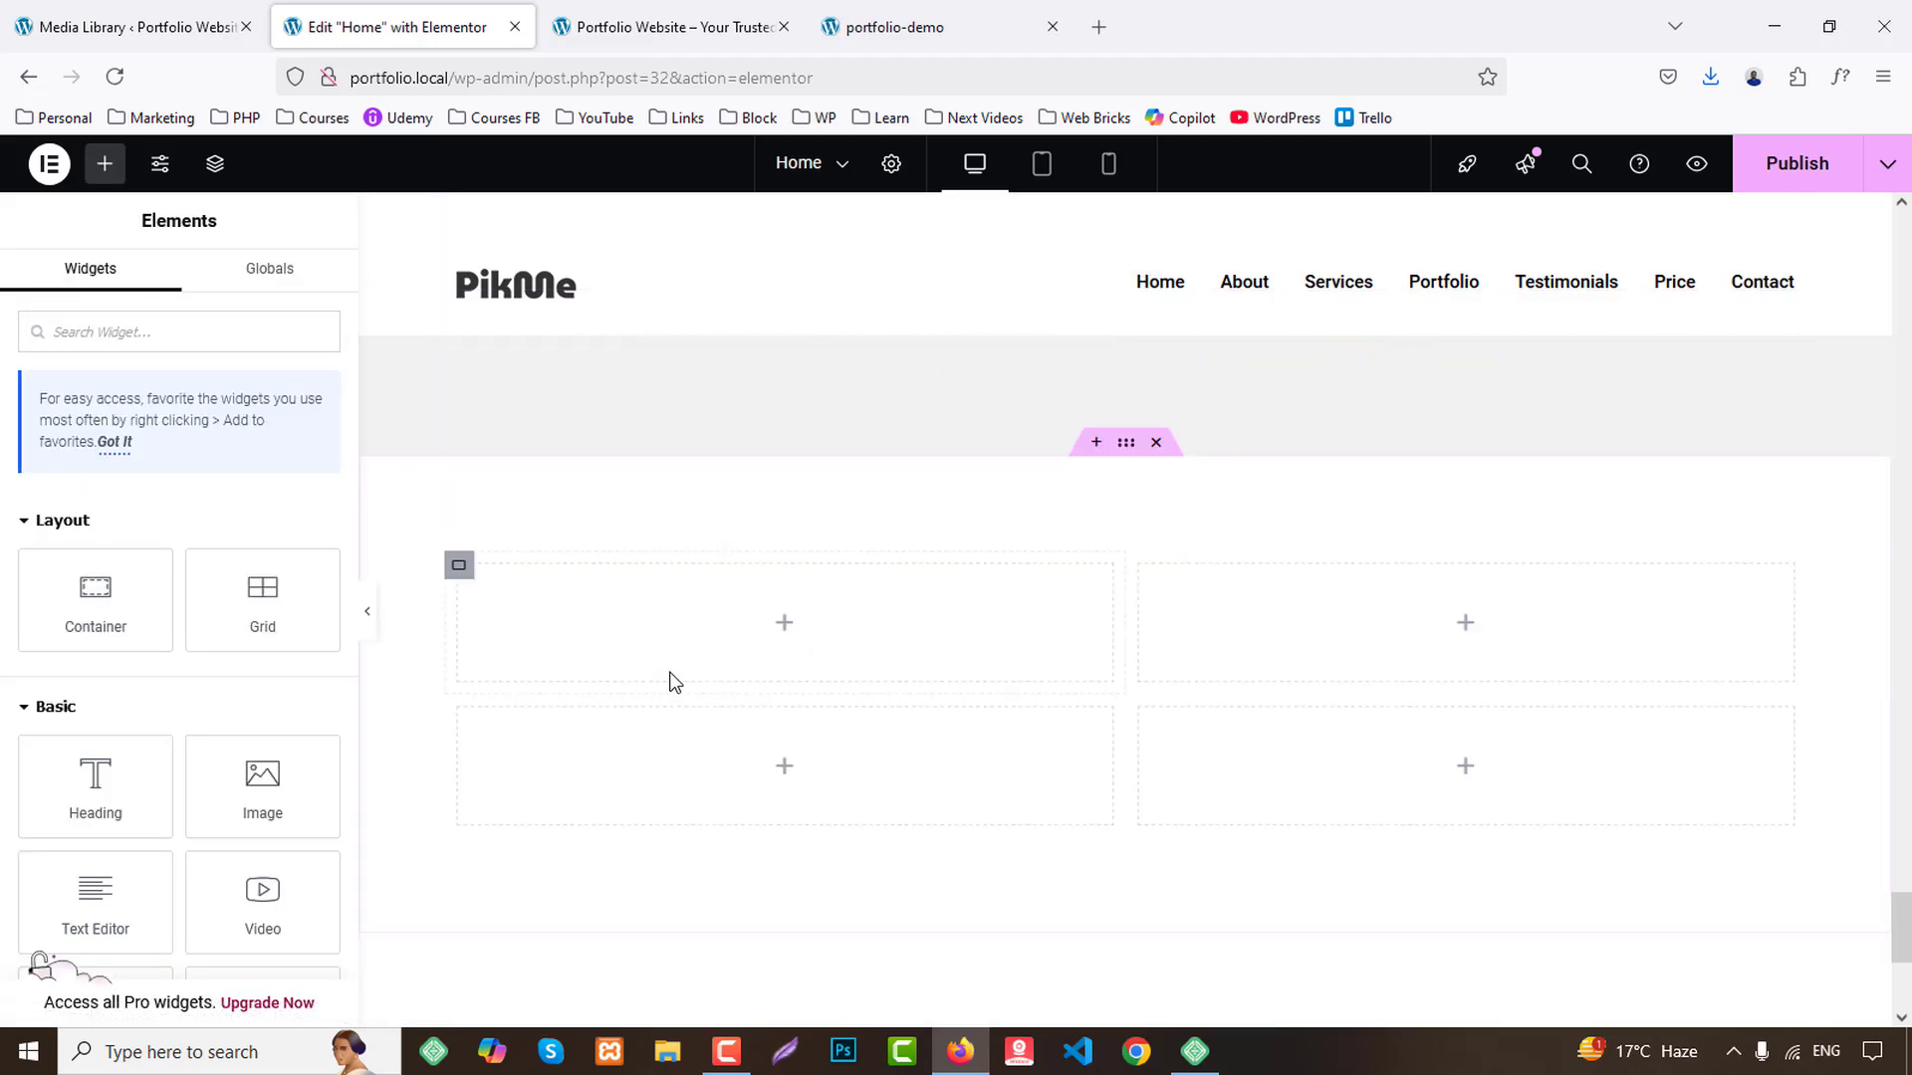
right_click(460, 453)
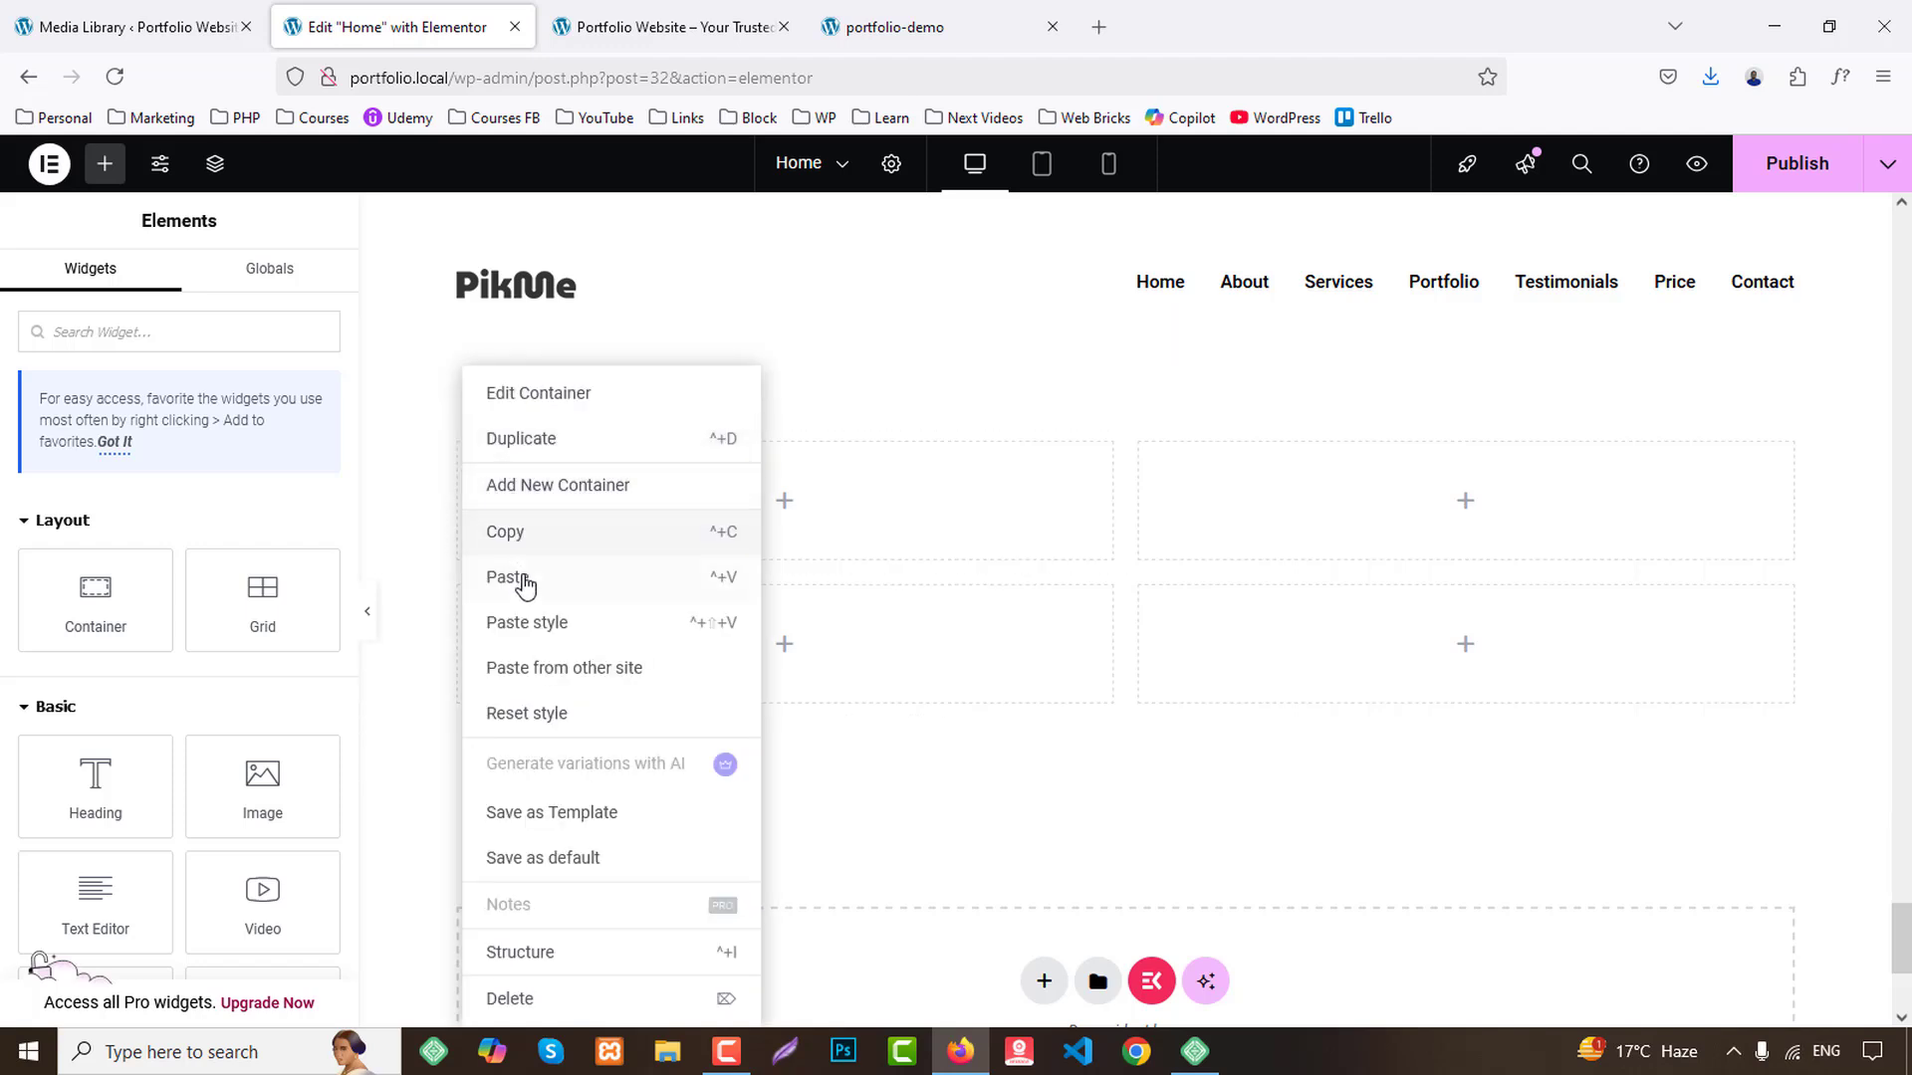
left_click(517, 580)
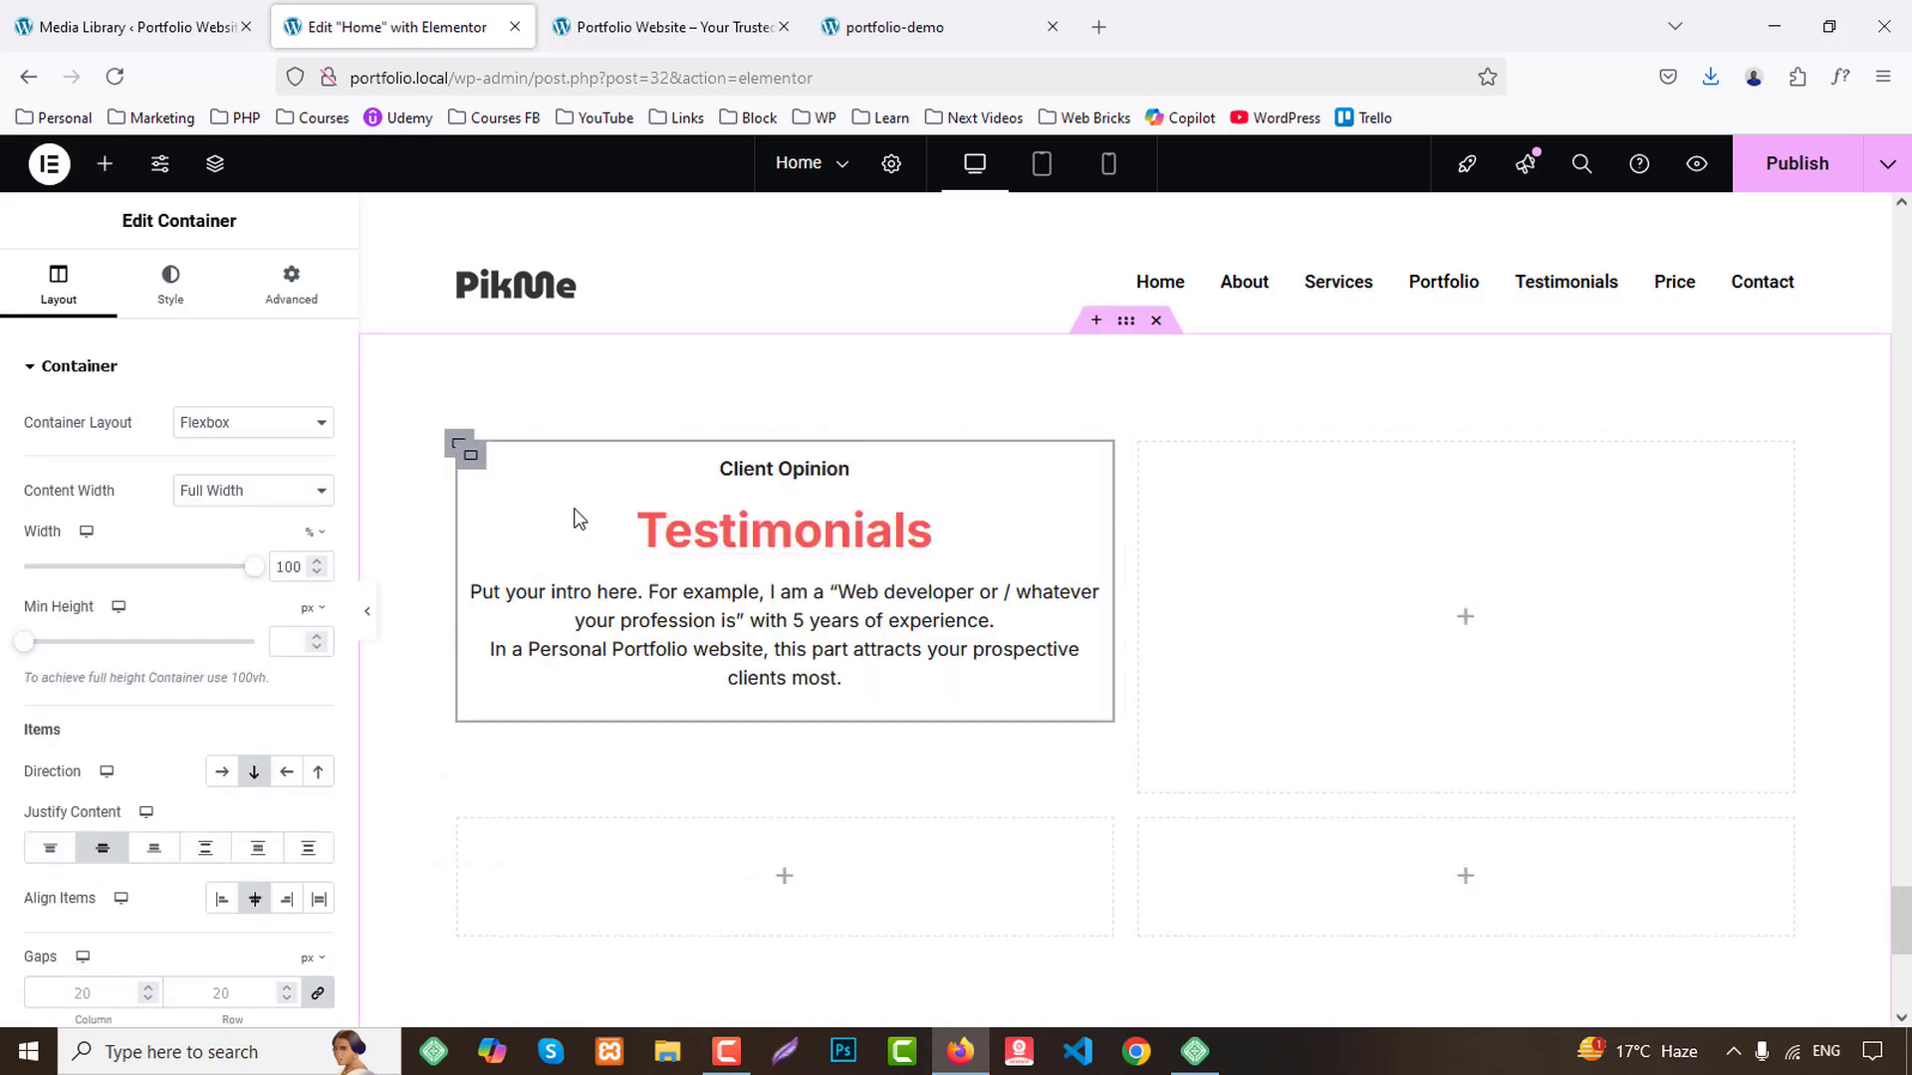
Set the width of the first cell, which holds the pasted Testimonials heading, to 100%.
left_click_drag(475, 460, 627, 463)
left_click(453, 441)
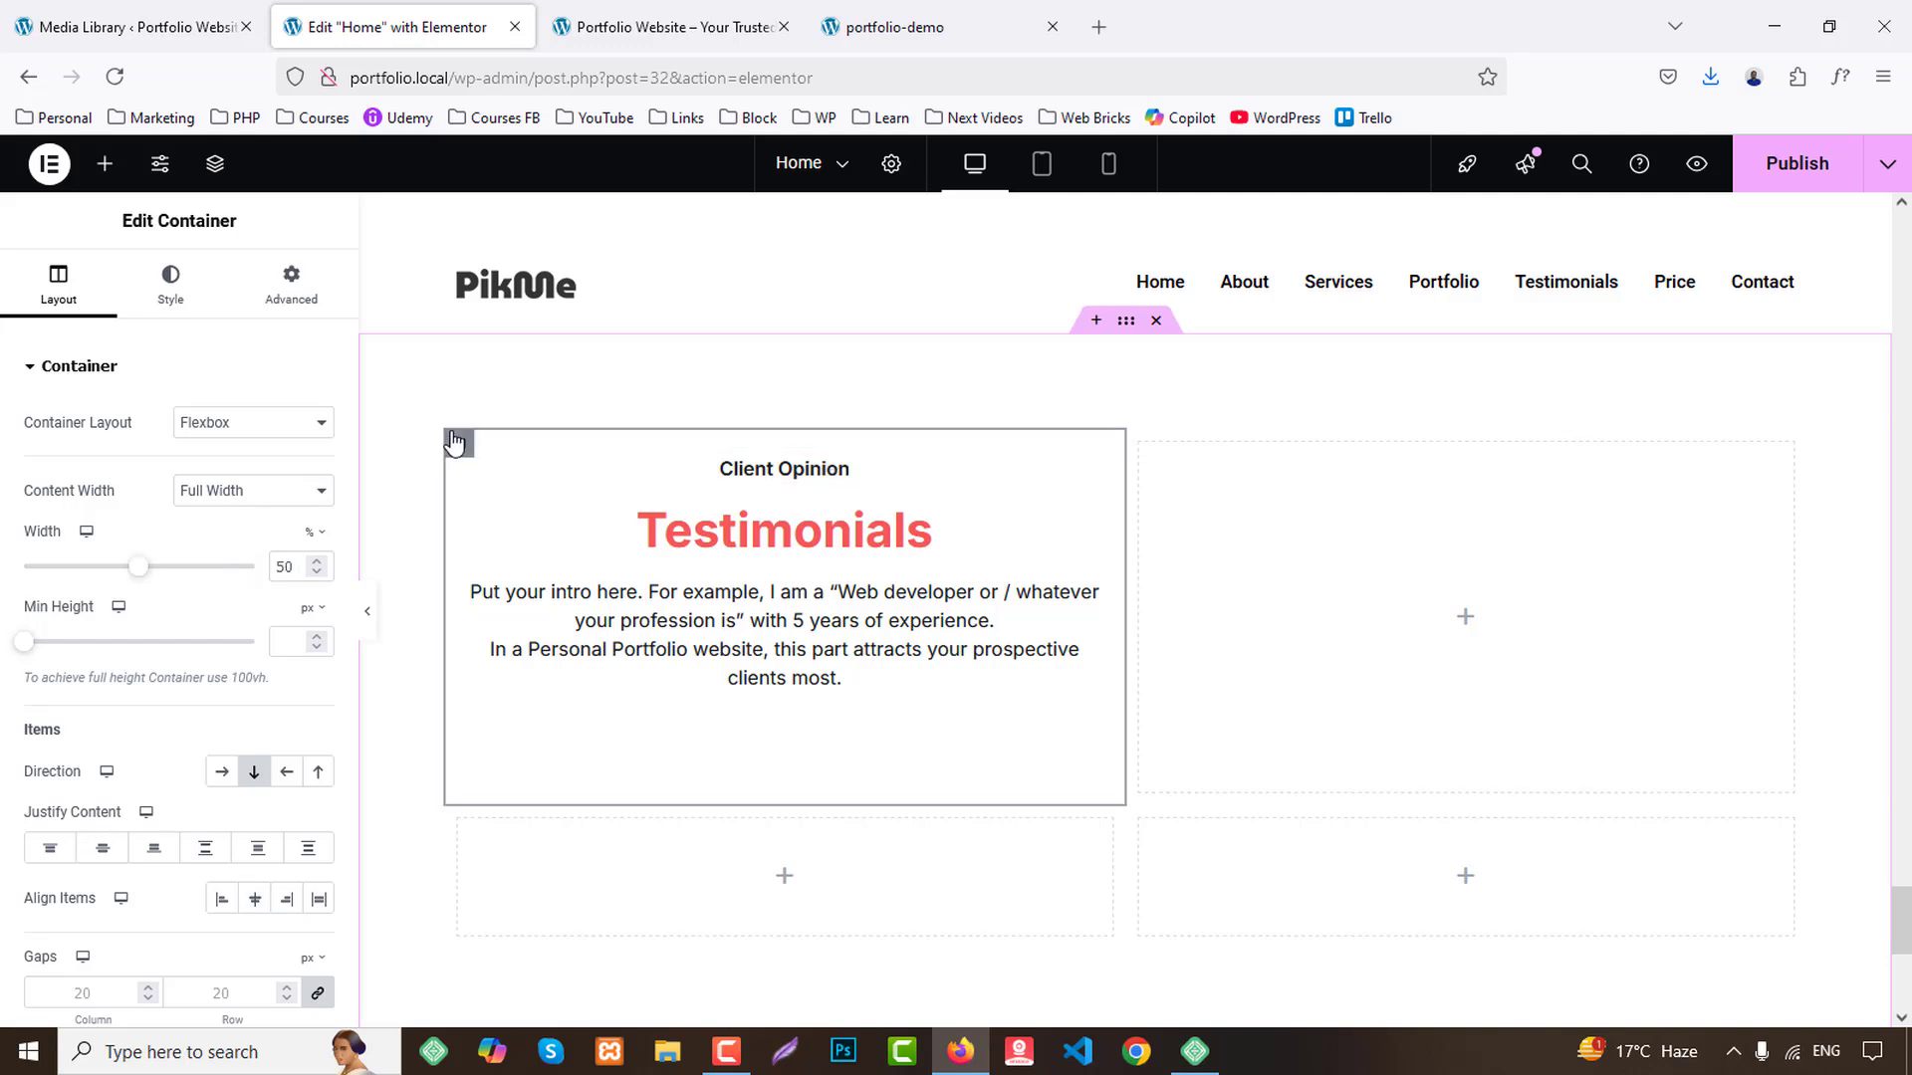
type("100")
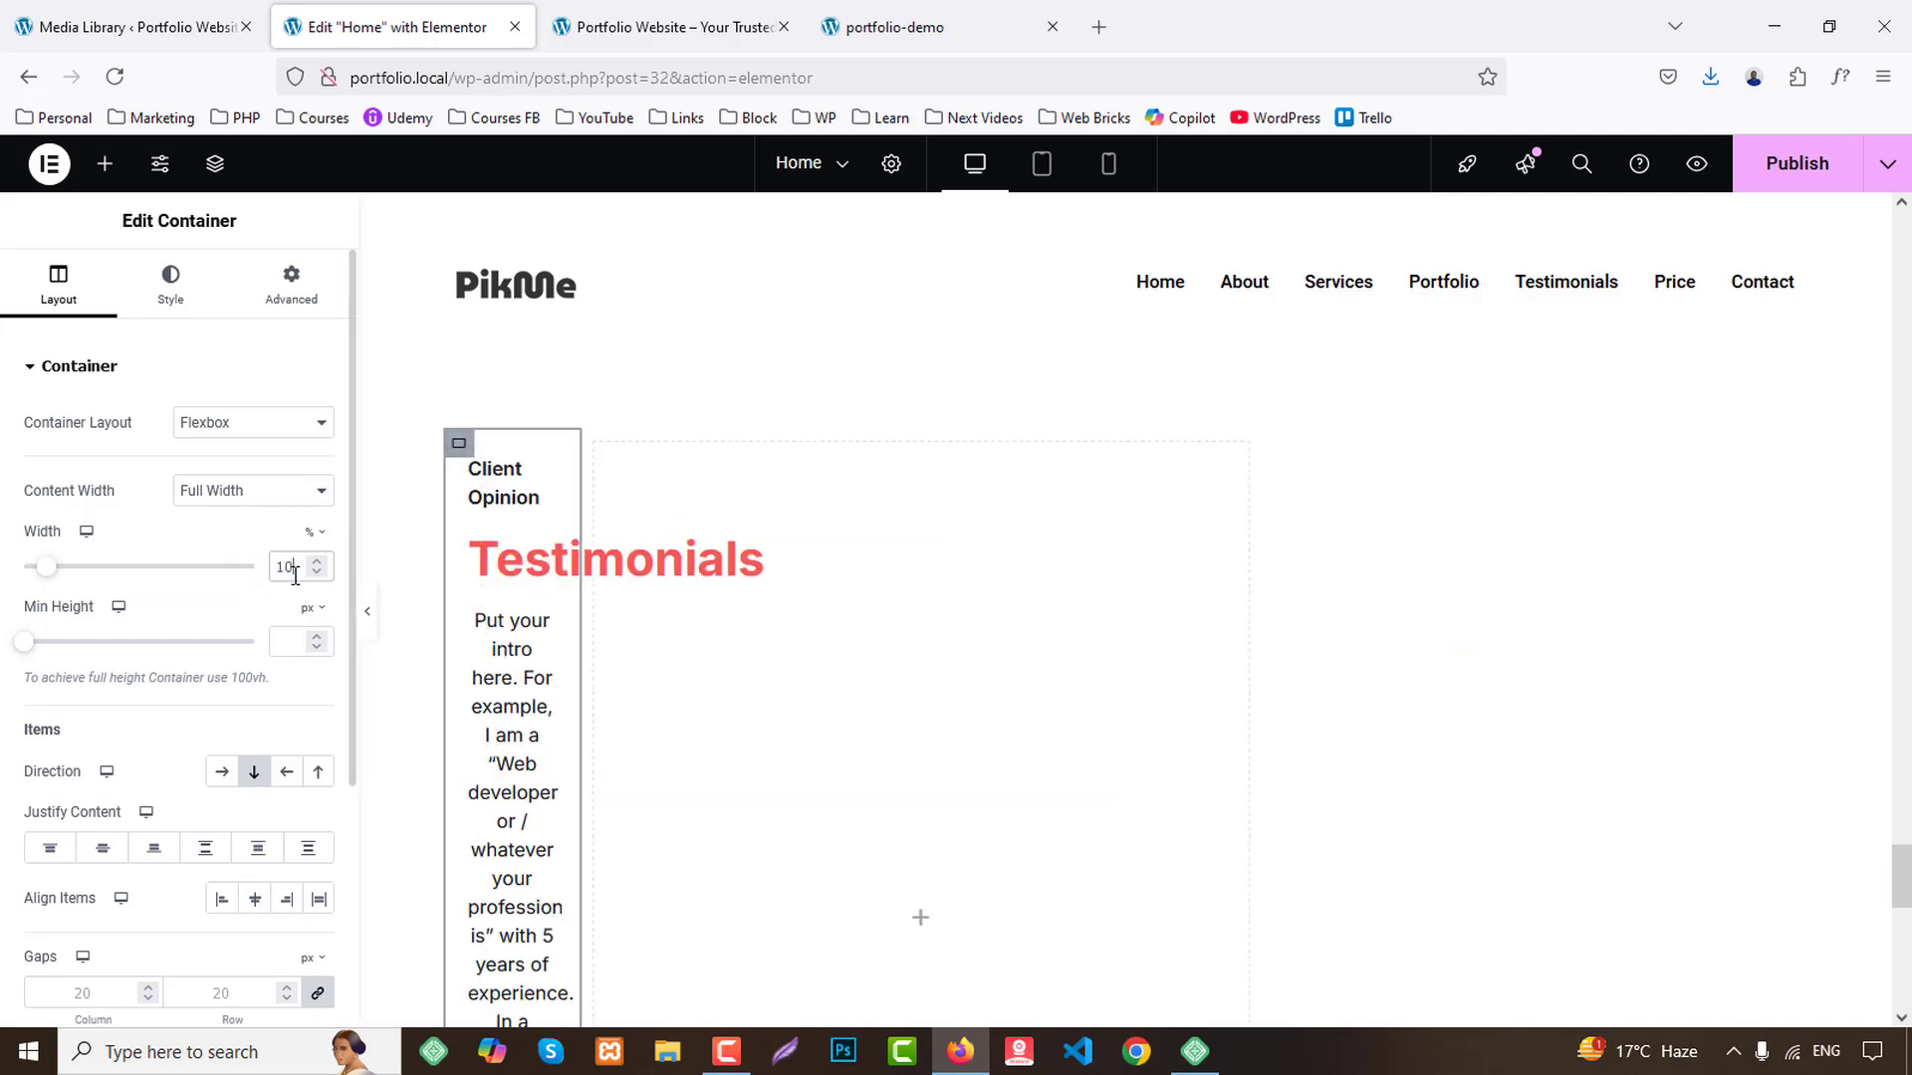
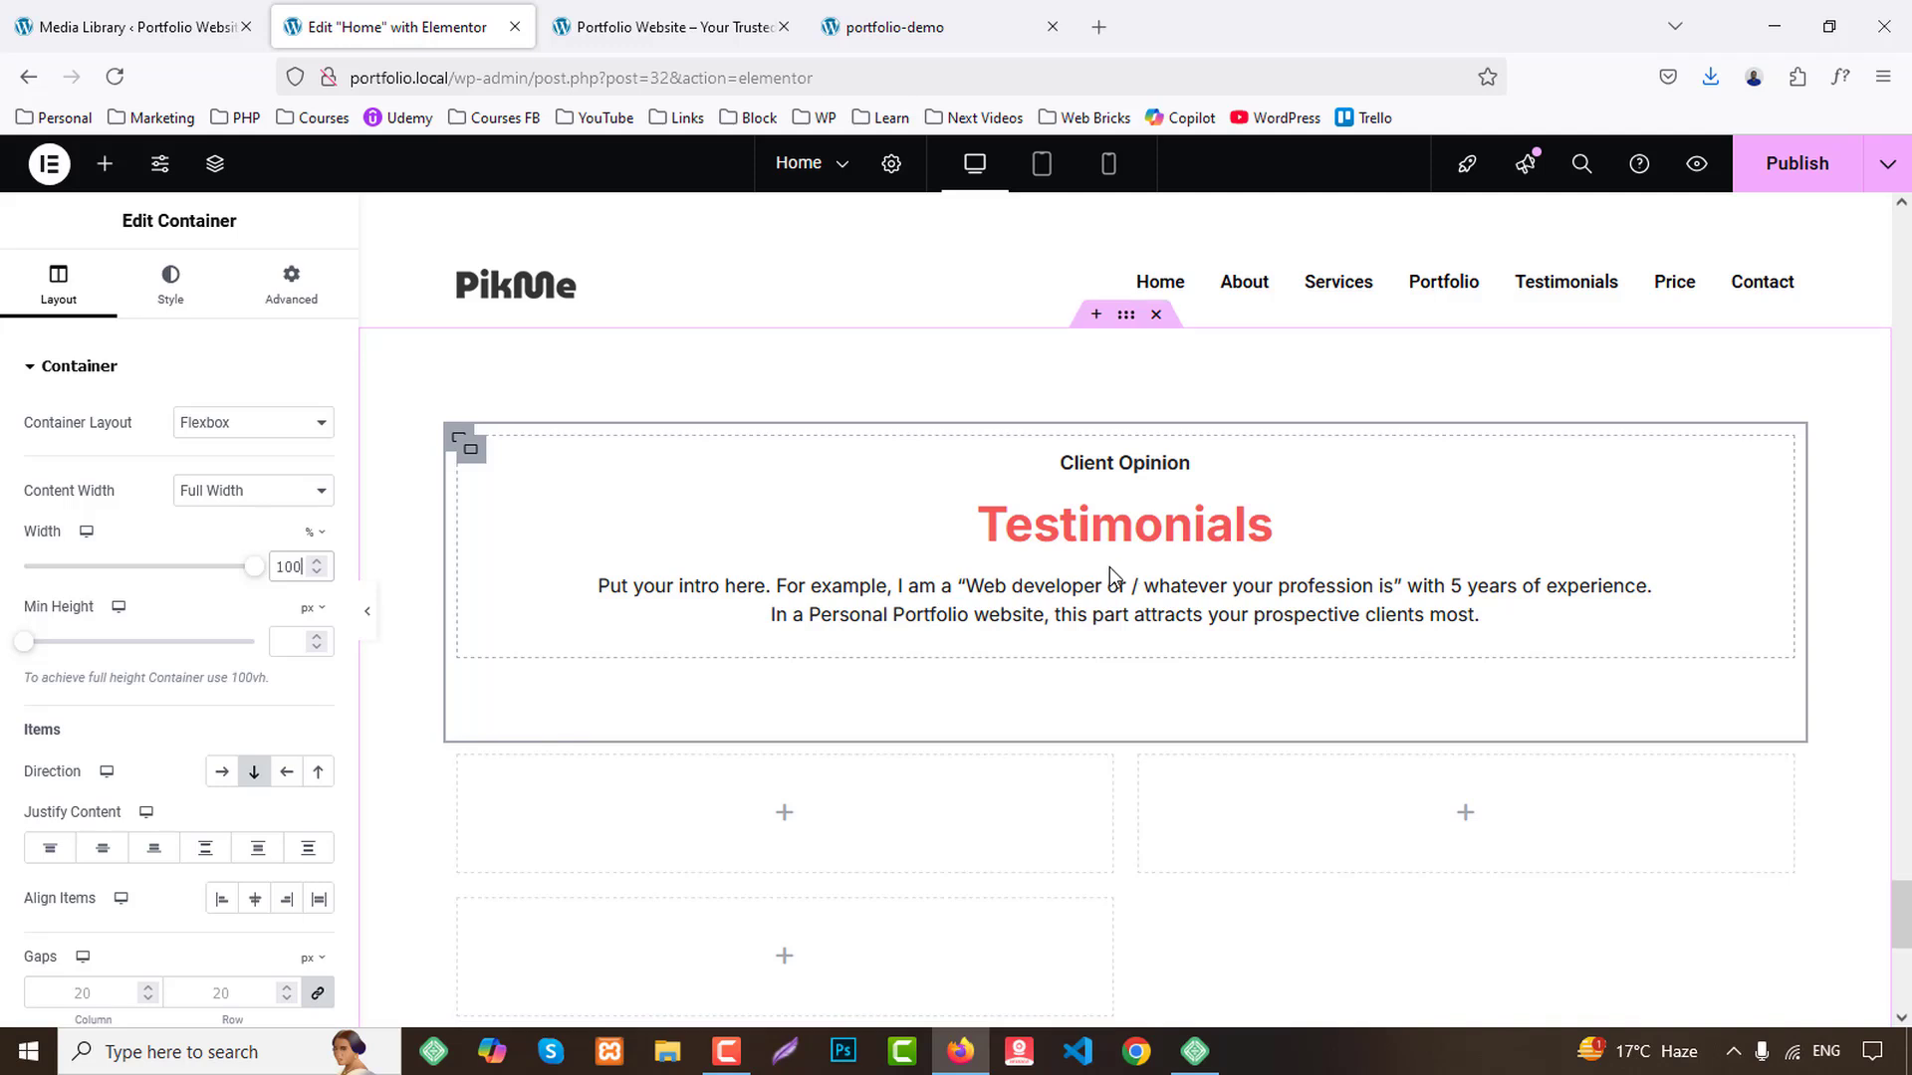
Set the width of each of the three empty cells below the heading to 33.33%.
scroll(723, 870, "down", 1)
scroll(1361, 747, "down", 2)
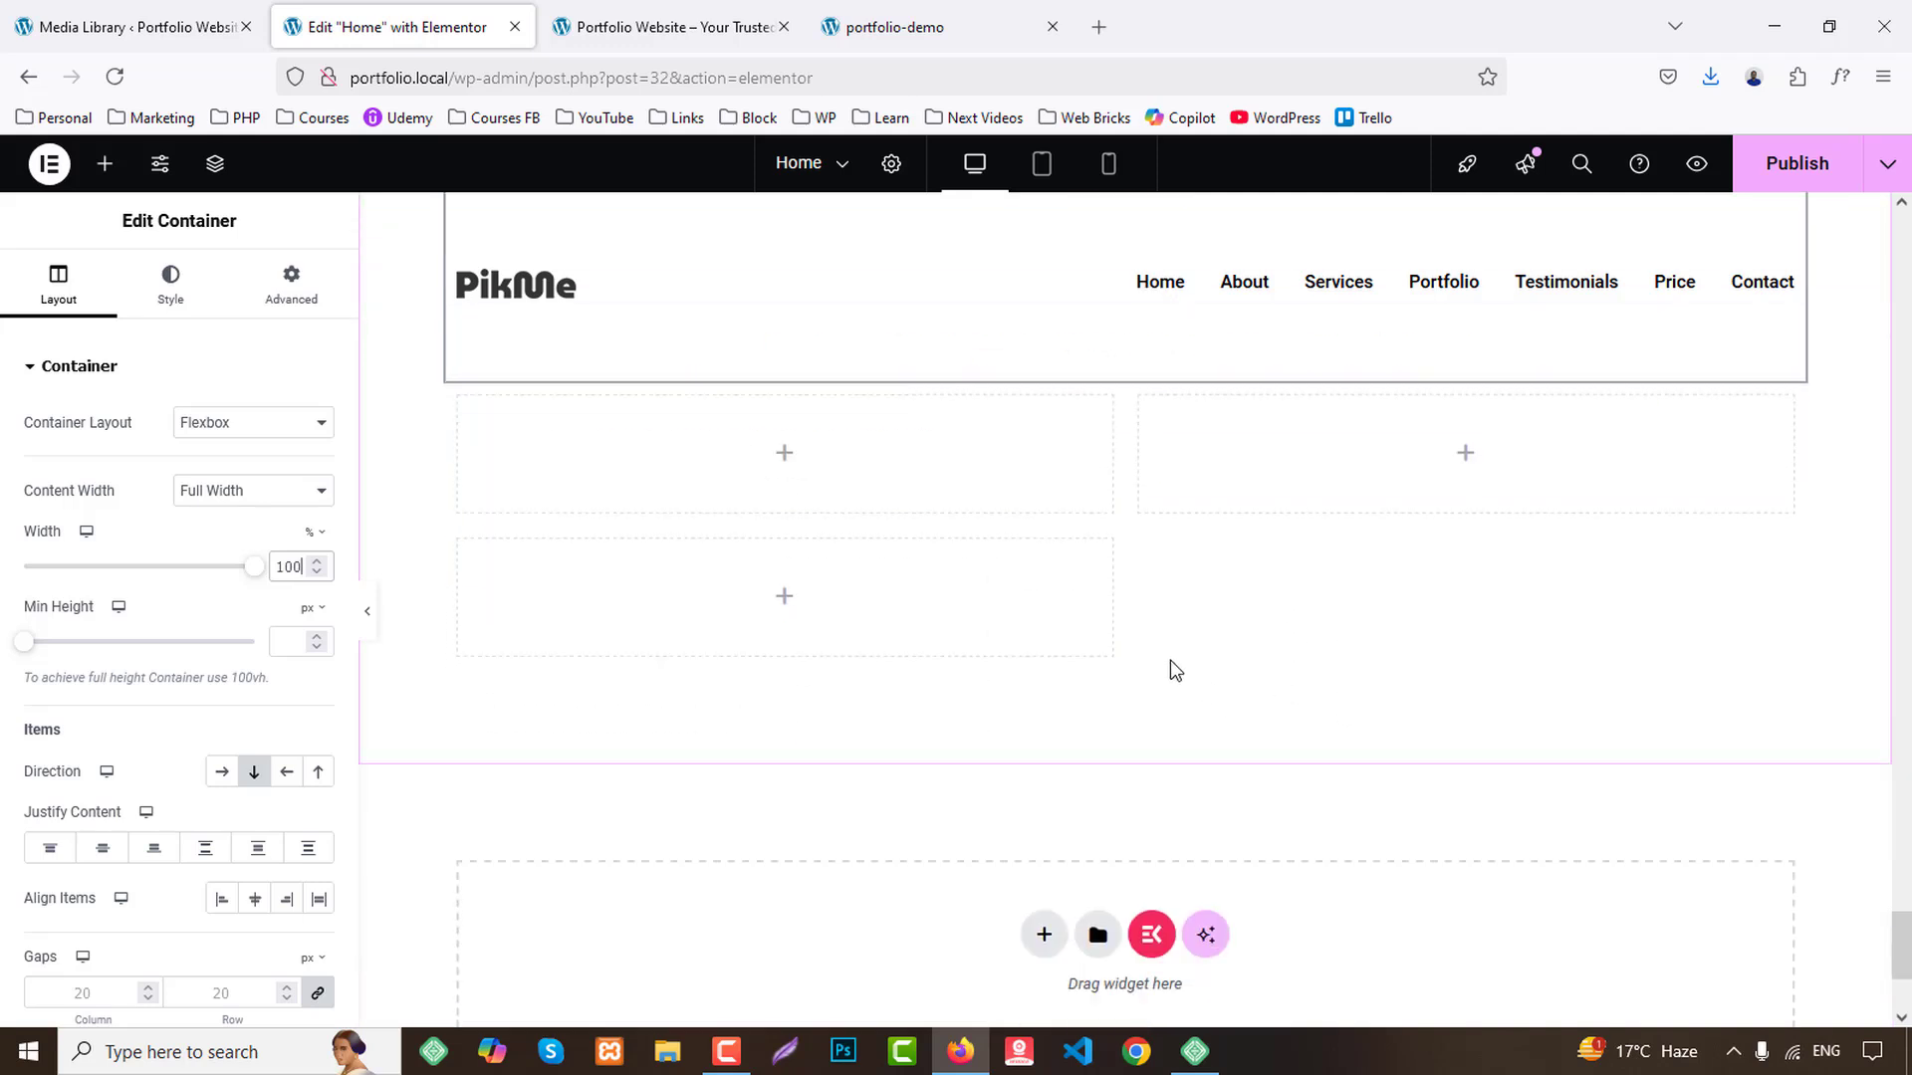
left_click(459, 408)
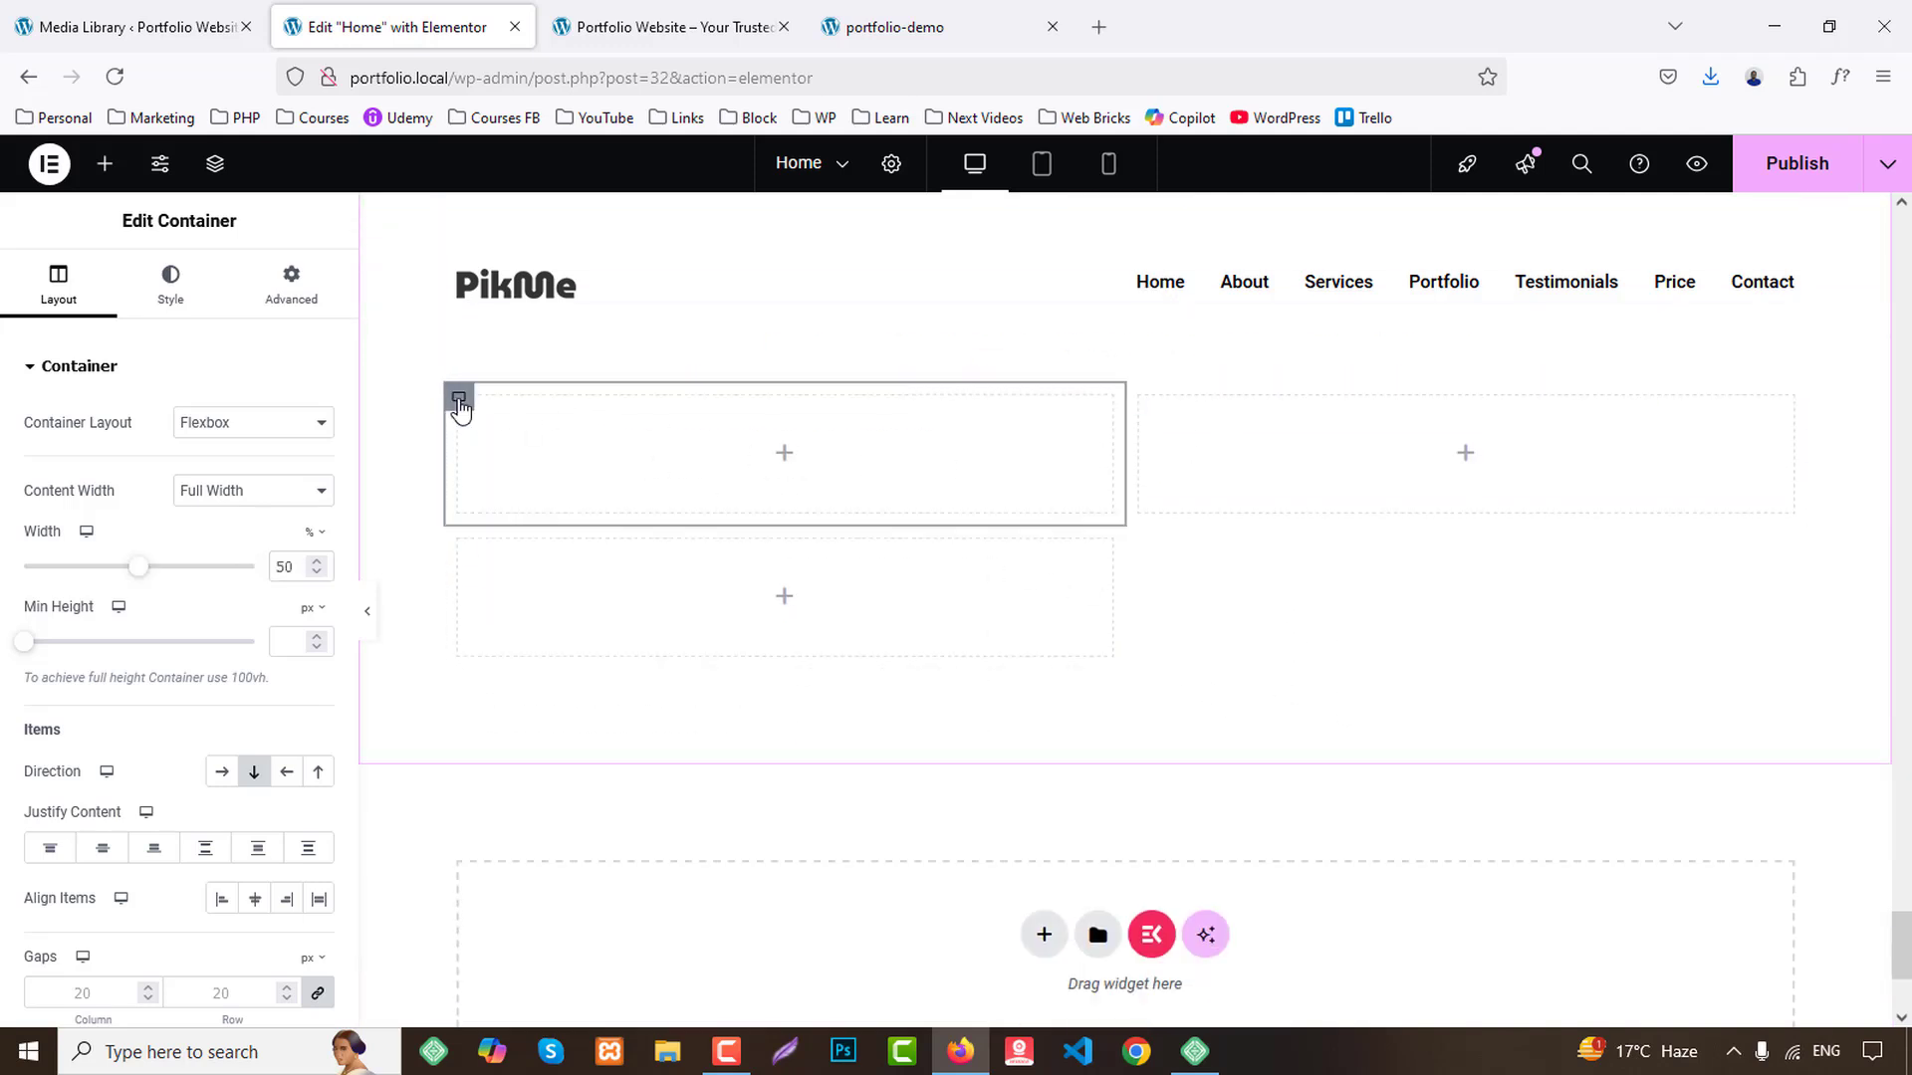
scroll(554, 507, "up", 2)
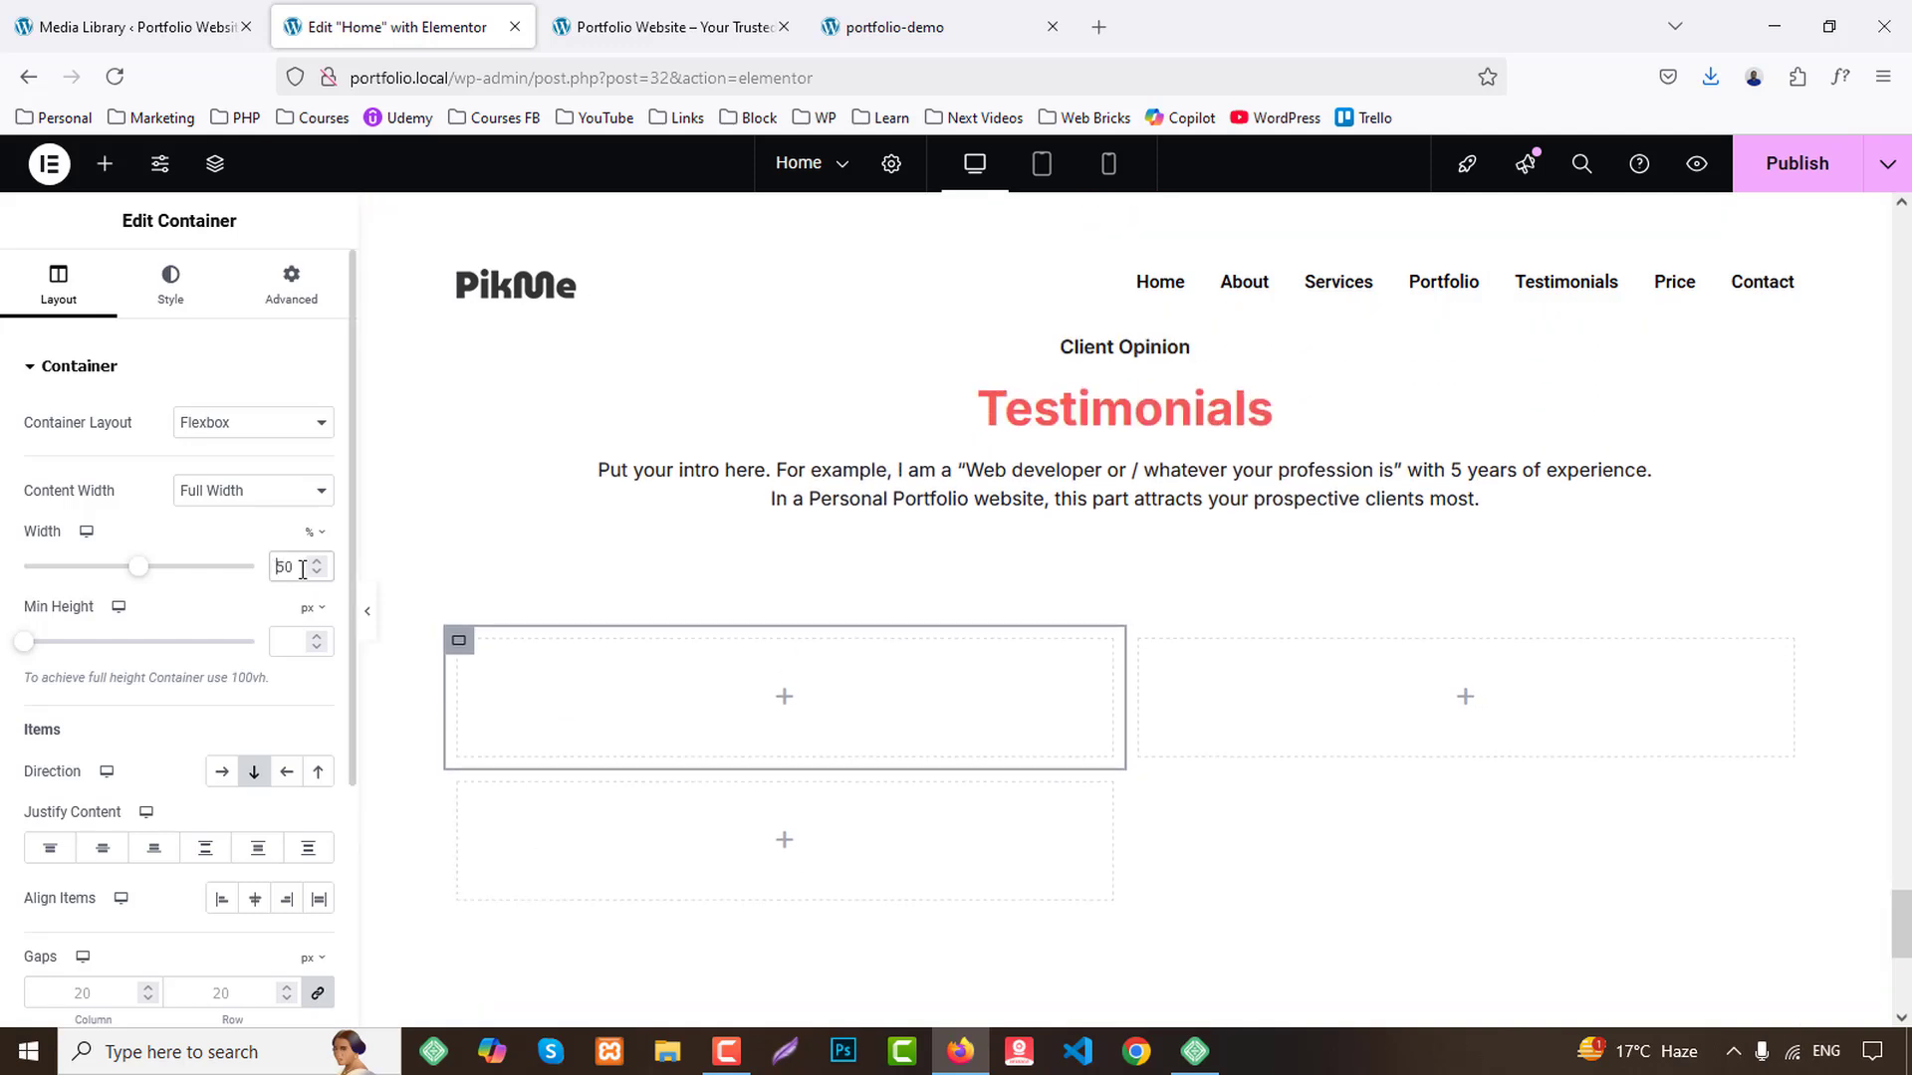
type("33.33")
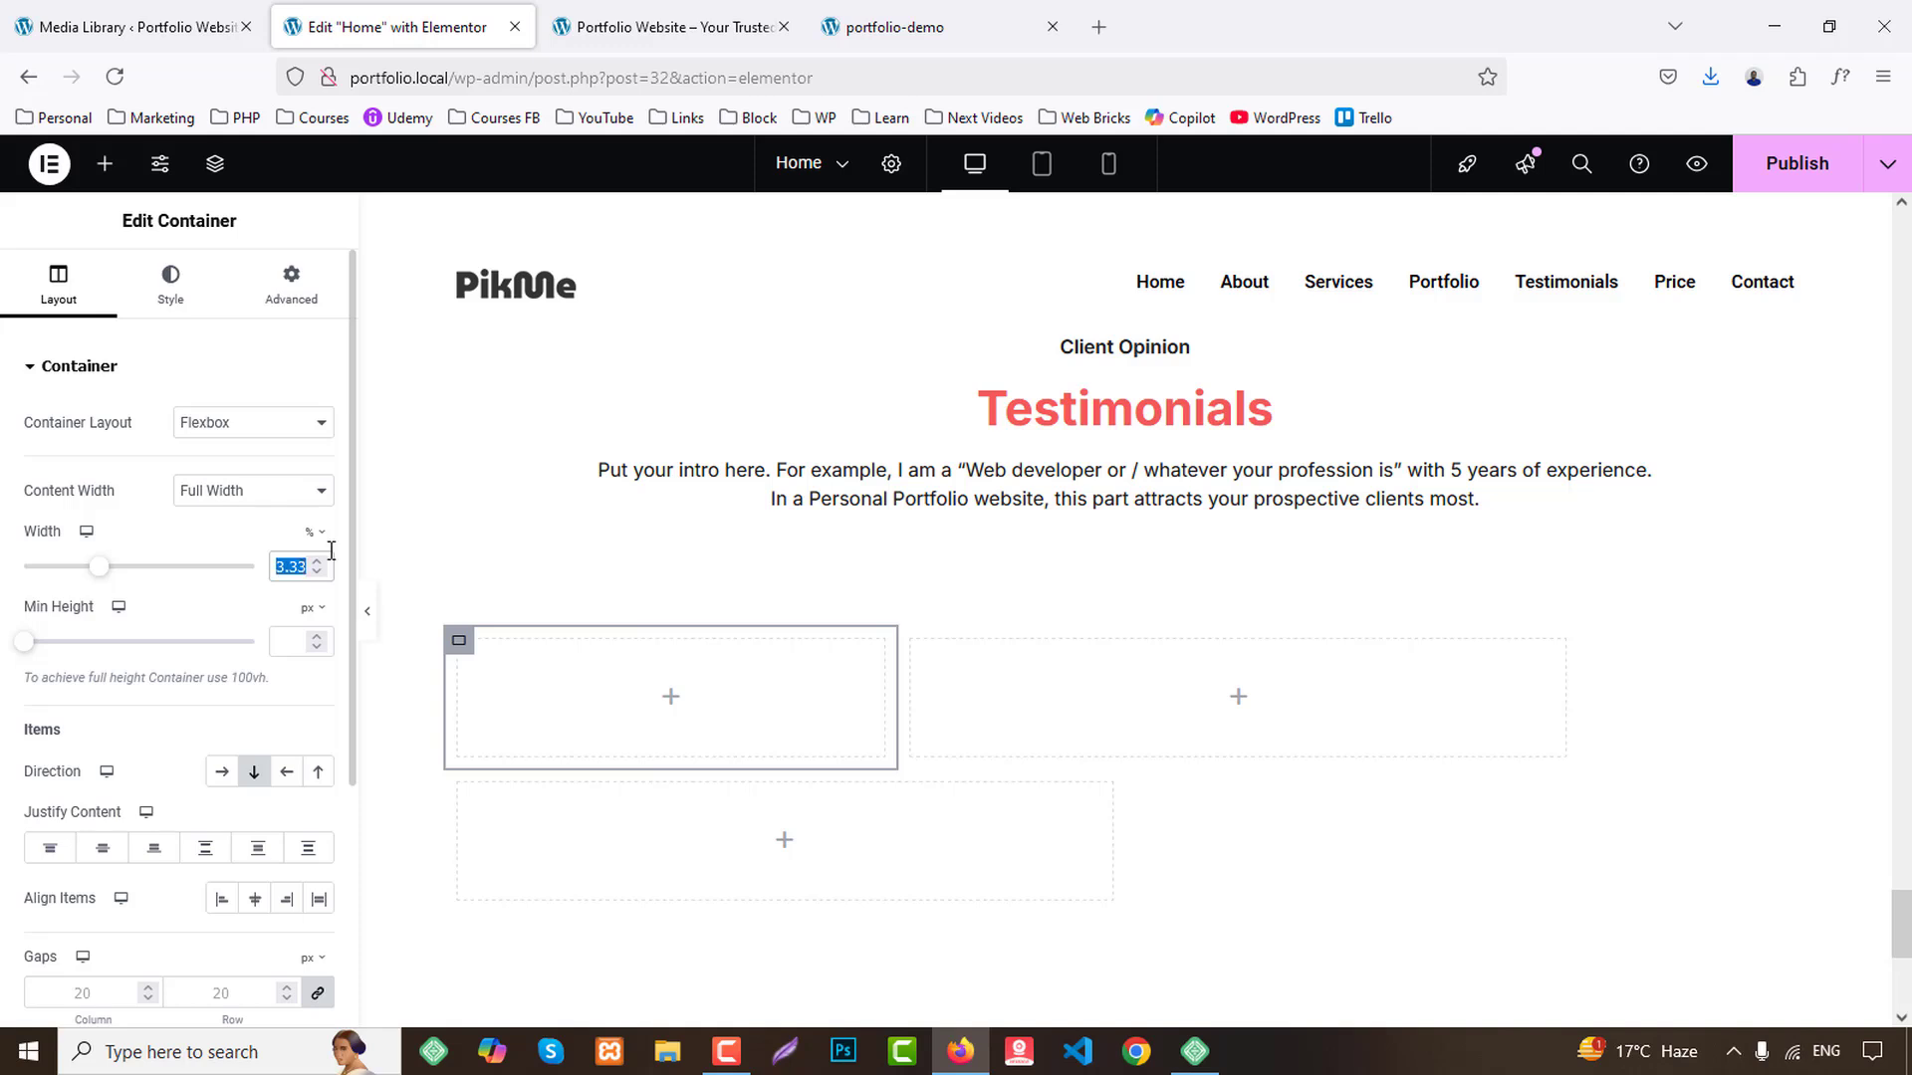
left_click(926, 644)
double_click(299, 564)
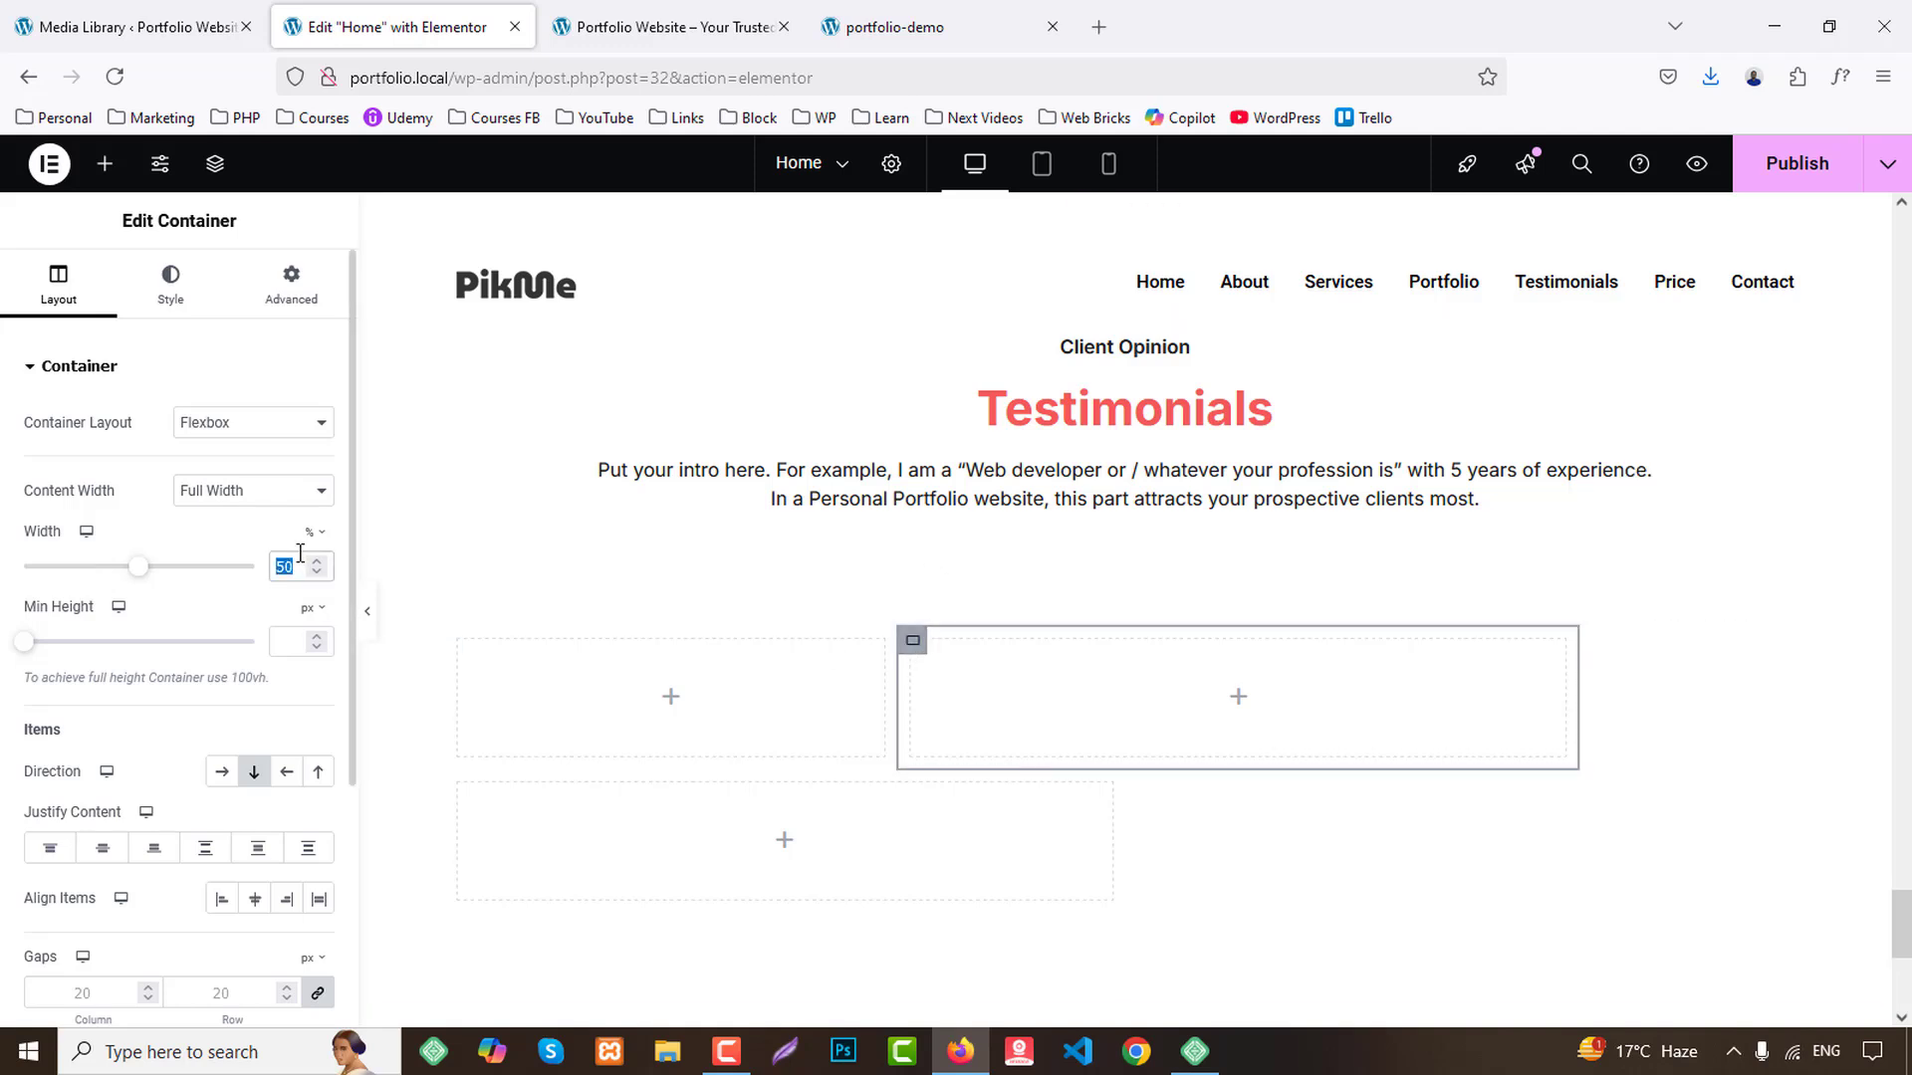
type("33.33")
left_click(460, 793)
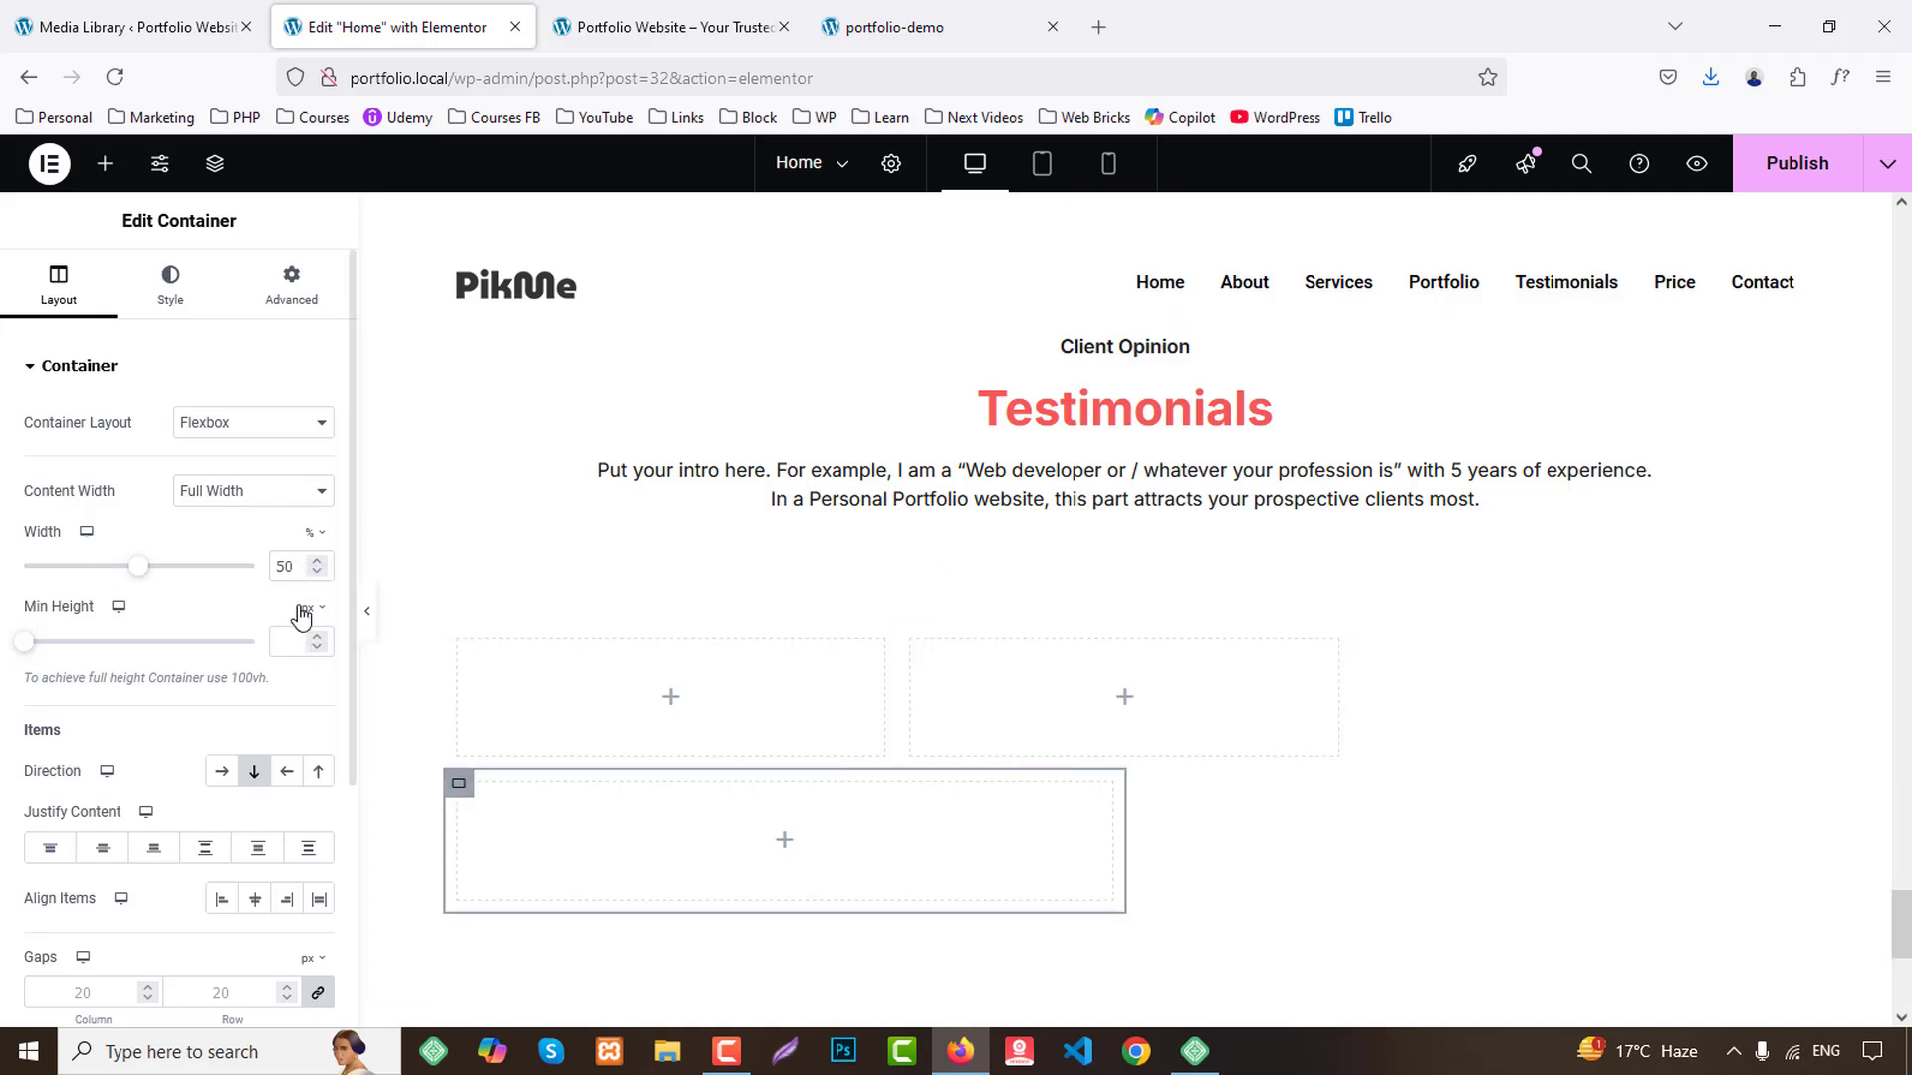
double_click(291, 567)
type("33.33")
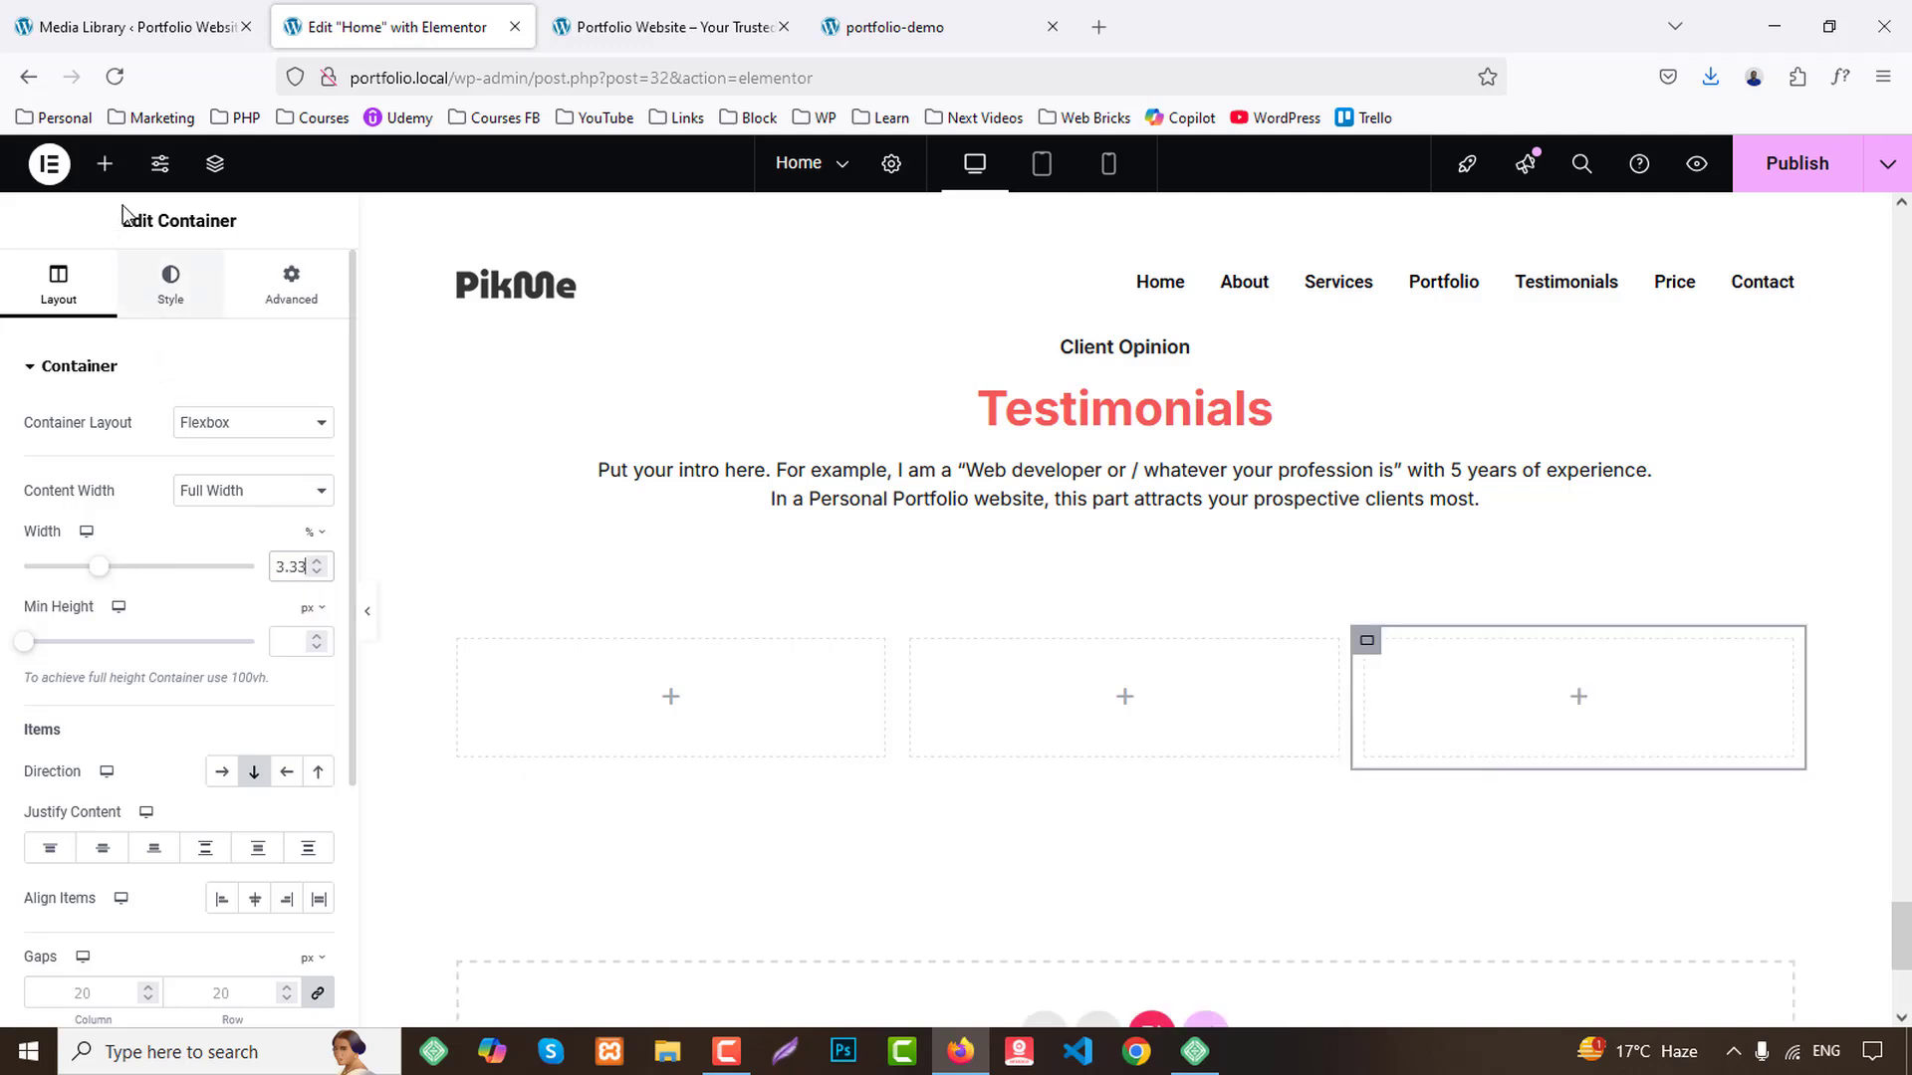
Search the widgets for "price" and place a Pricing Table in the first of the three columns.
left_click(104, 163)
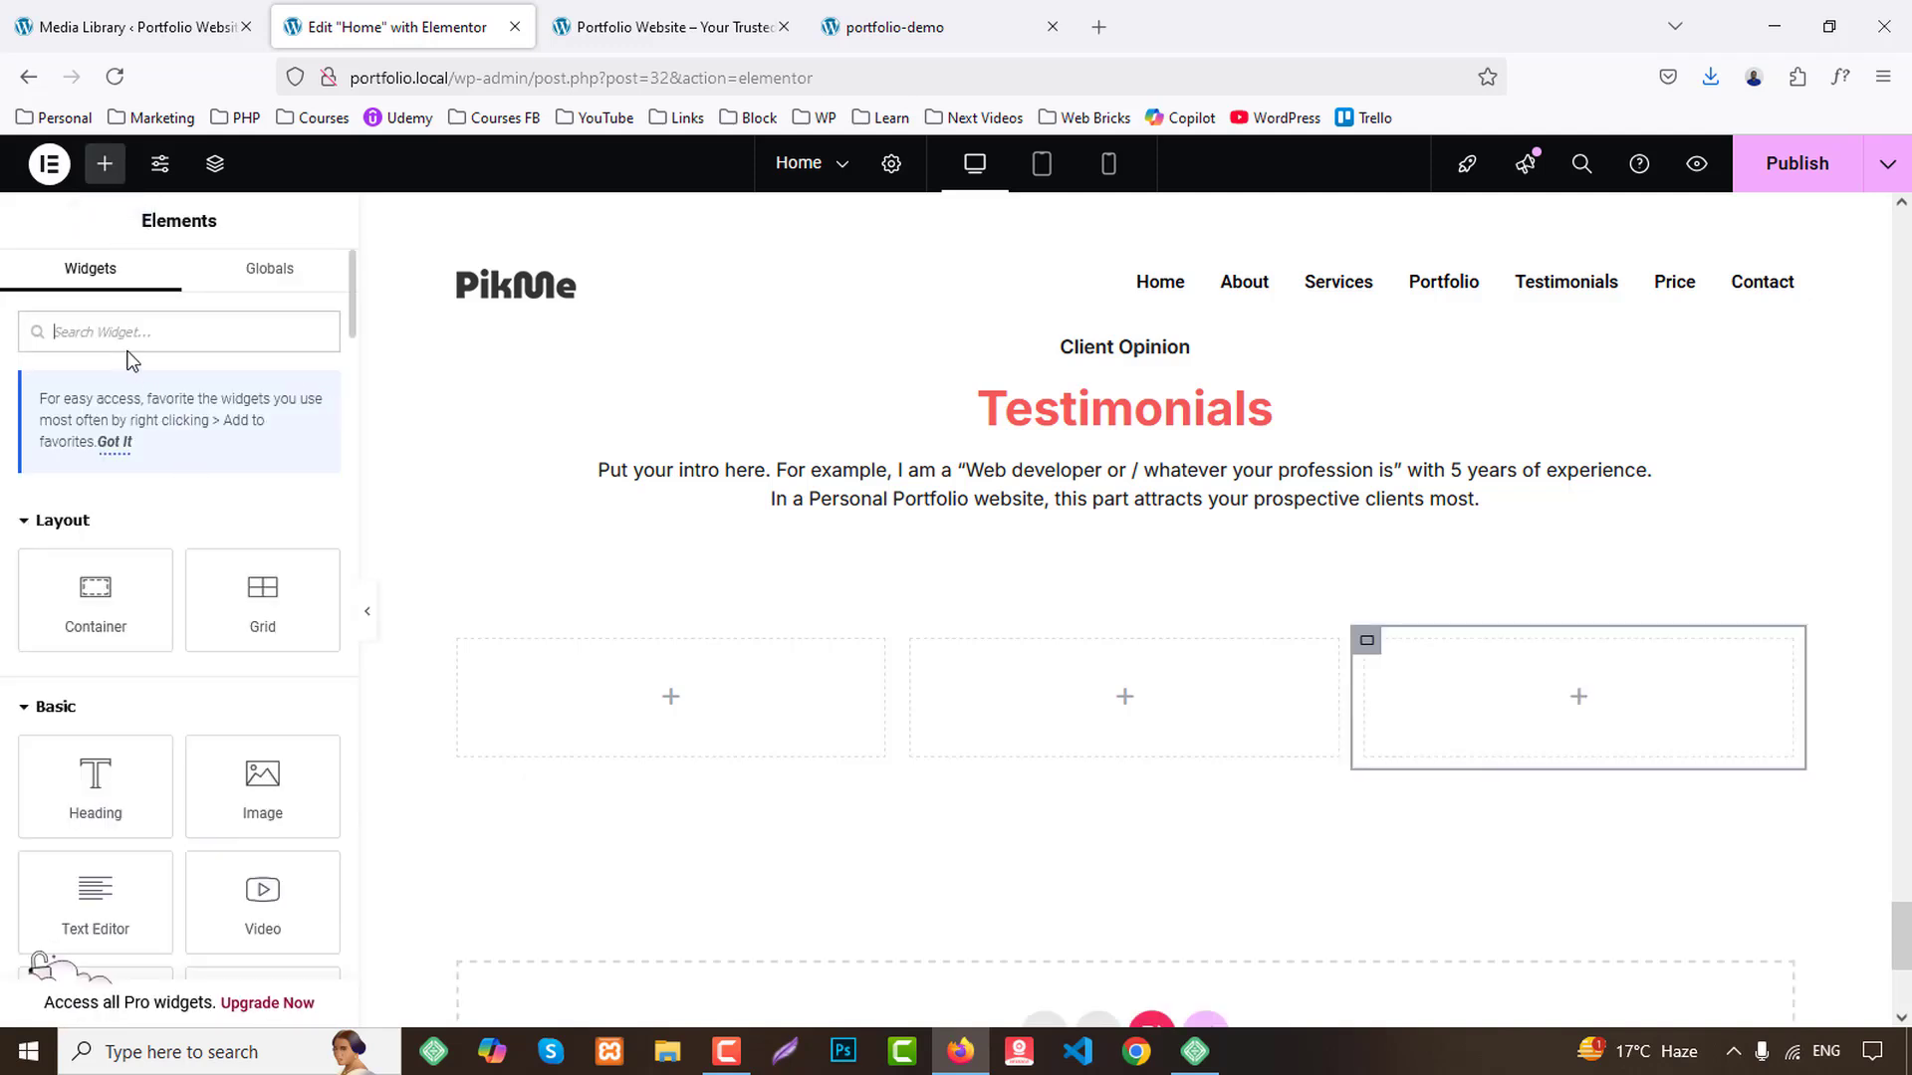
type("price")
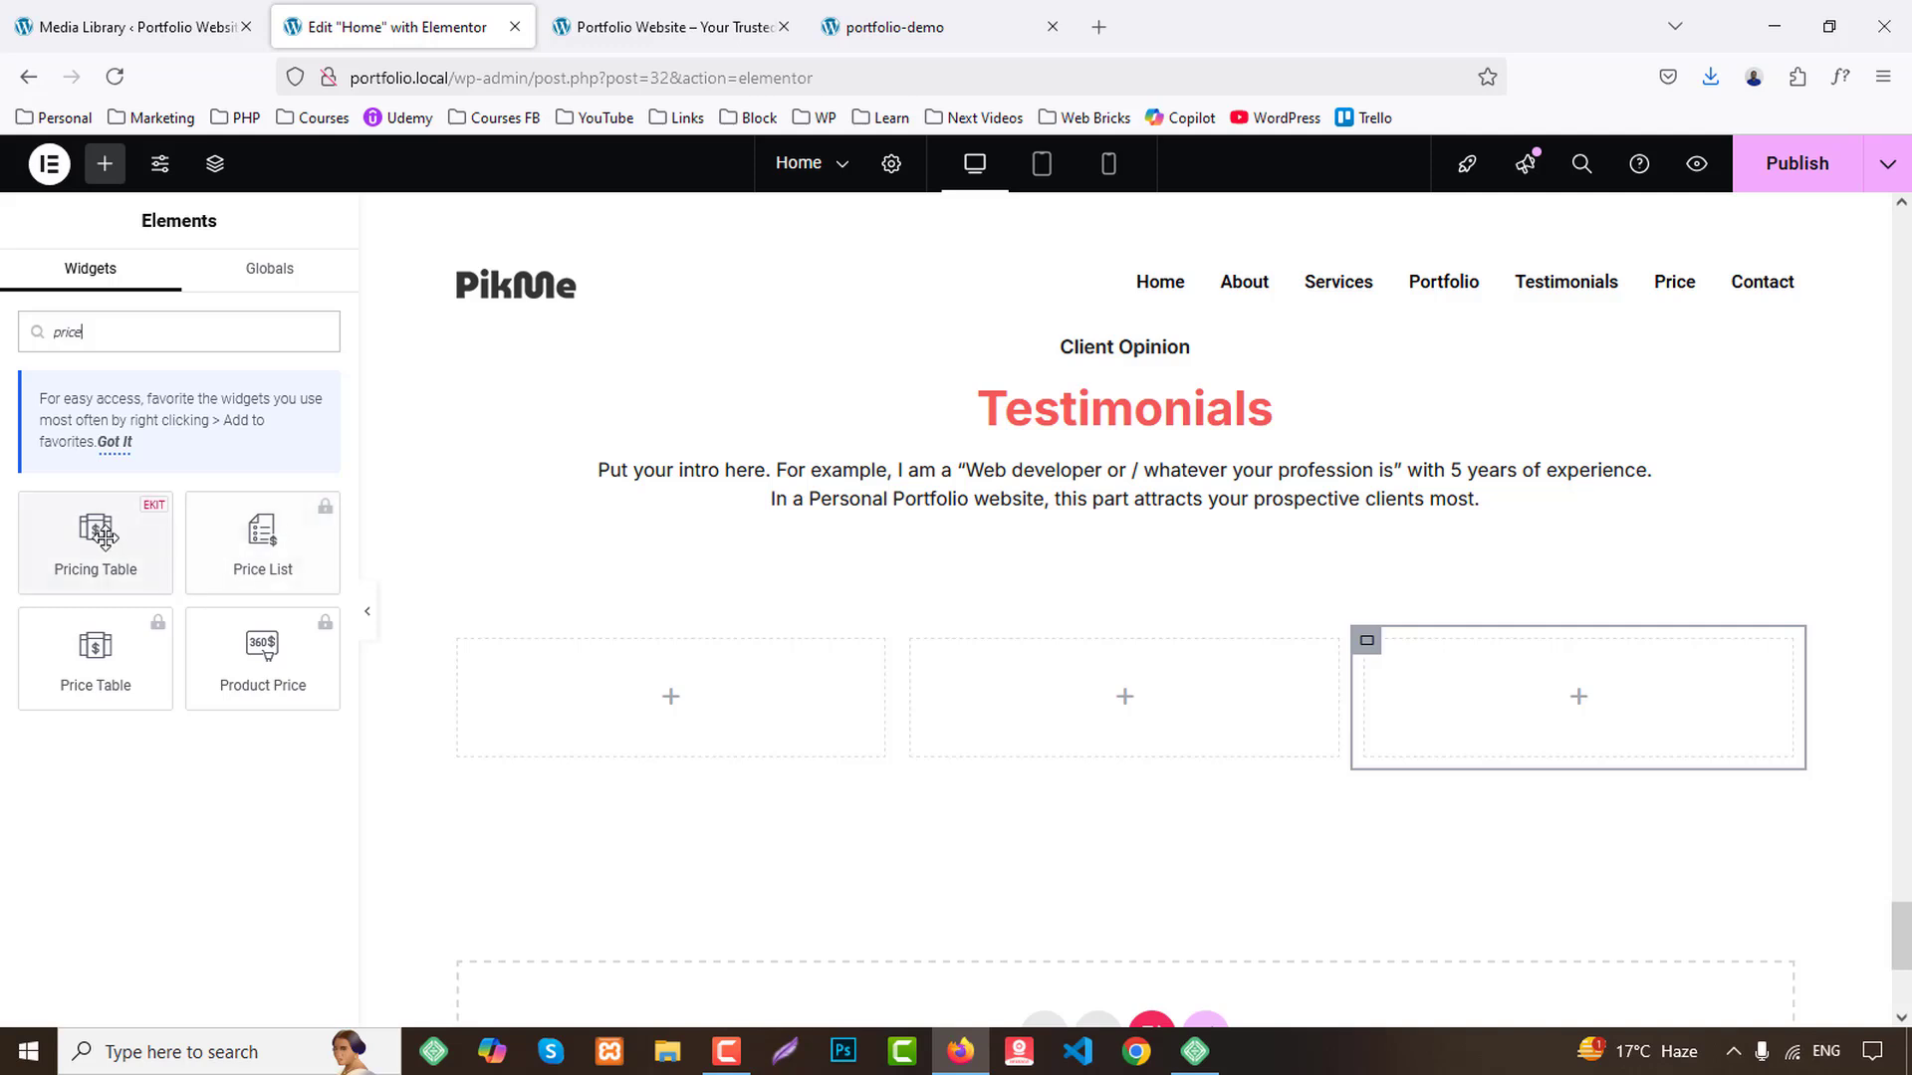
left_click_drag(95, 537, 637, 702)
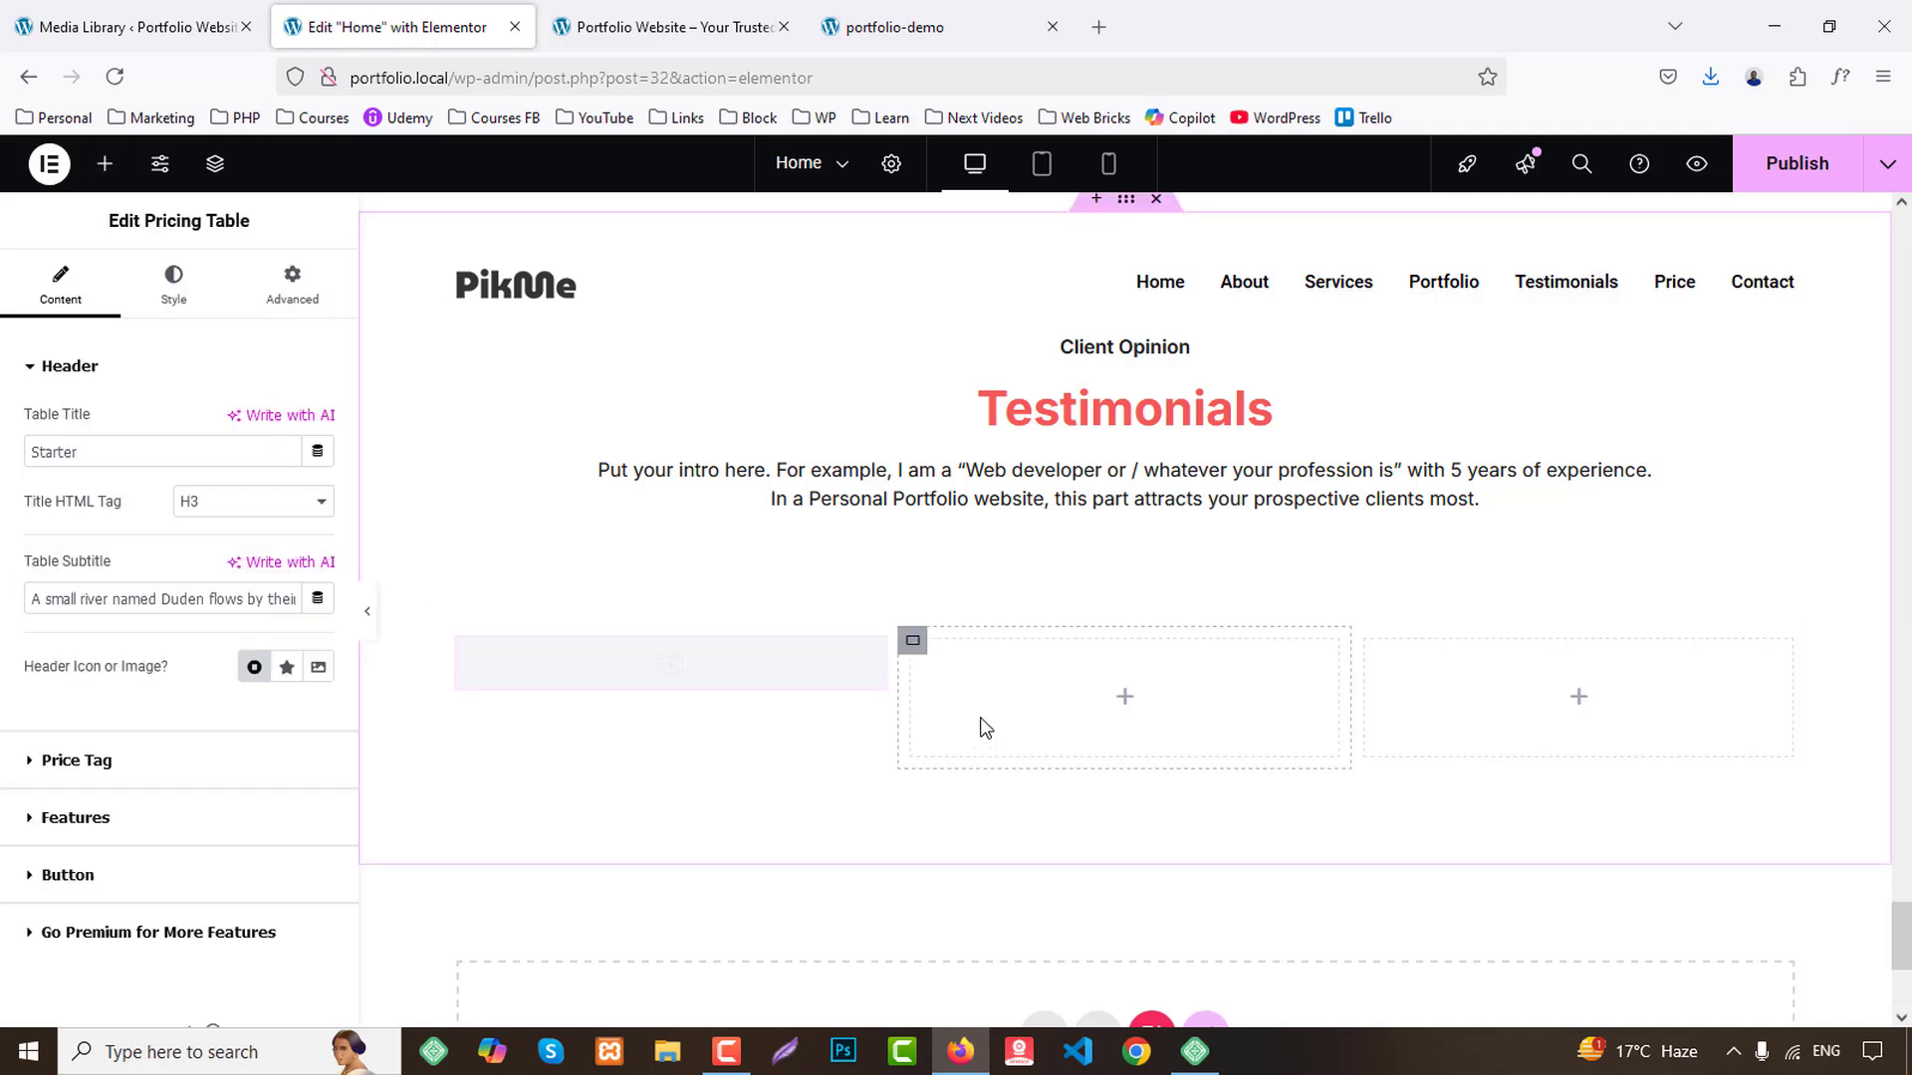
Change the pricing table's features style to List.
scroll(951, 662, "down", 3)
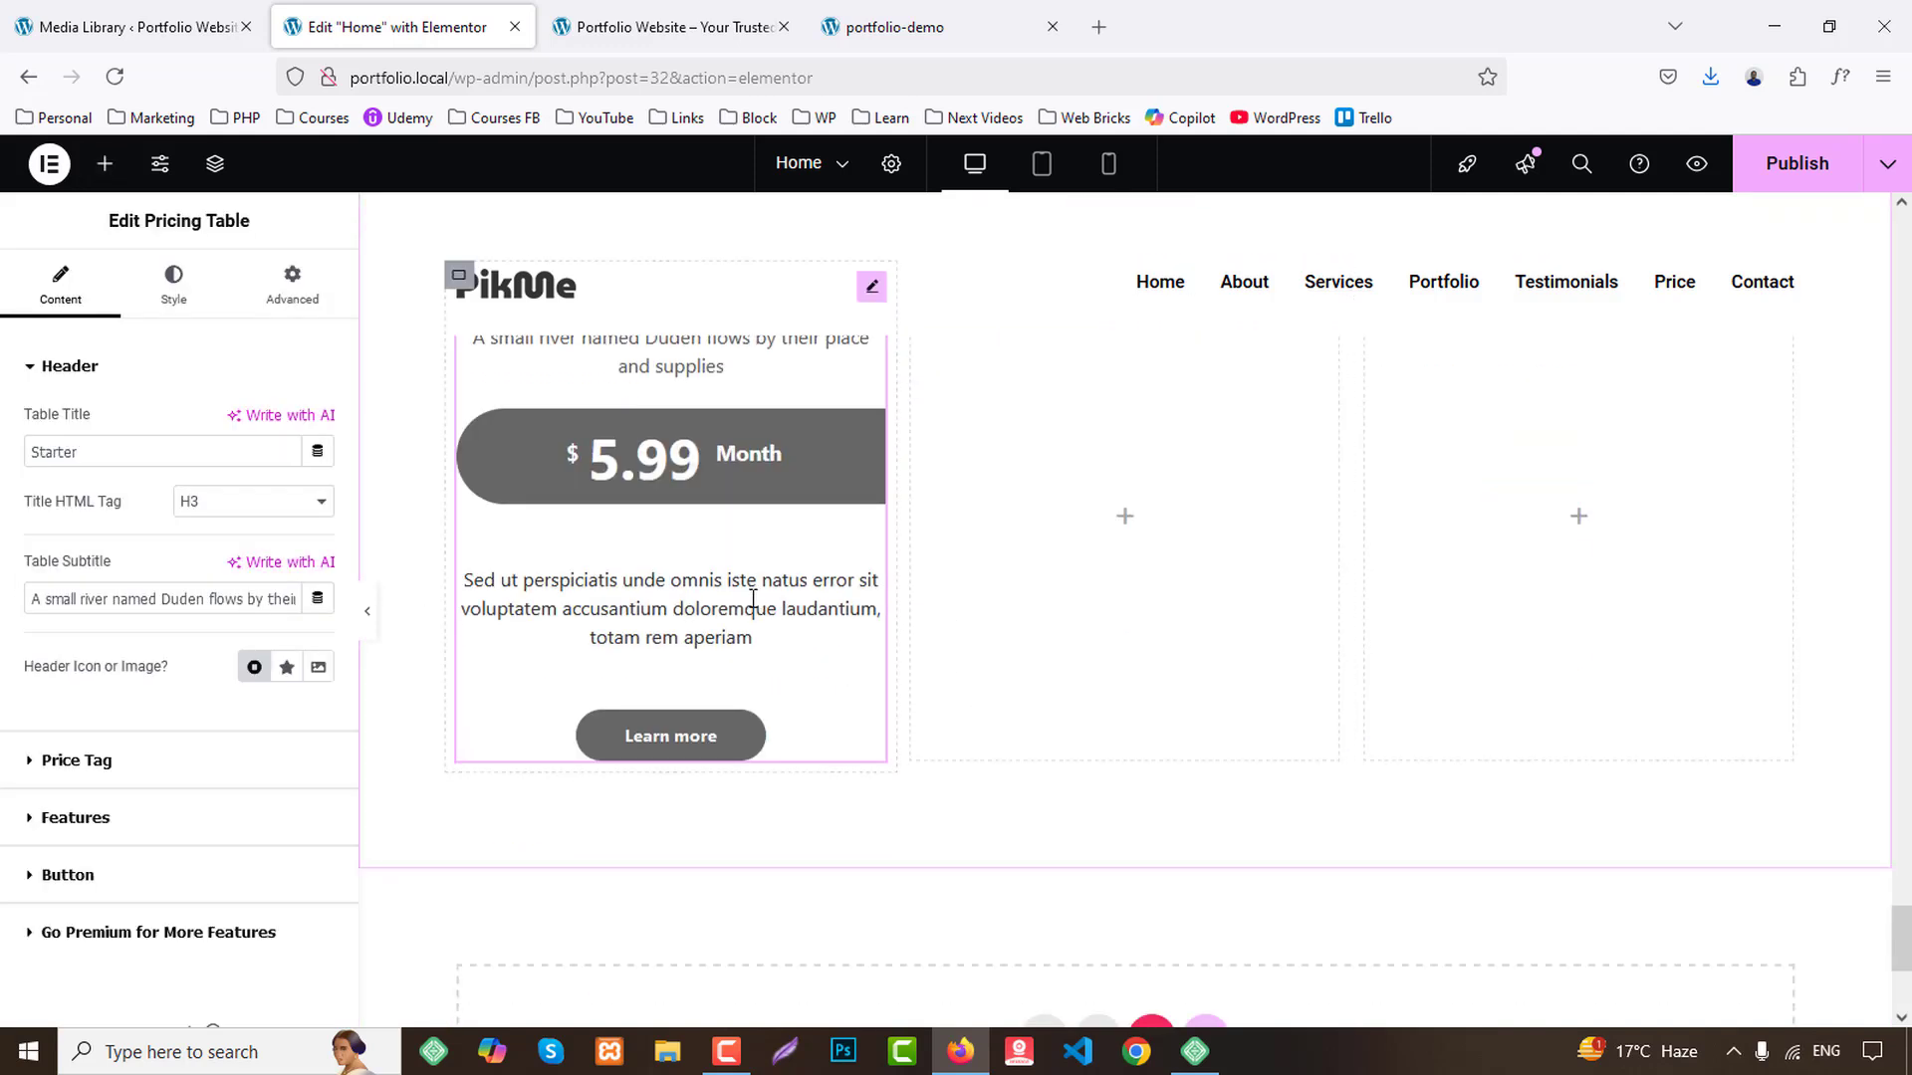
left_click(84, 818)
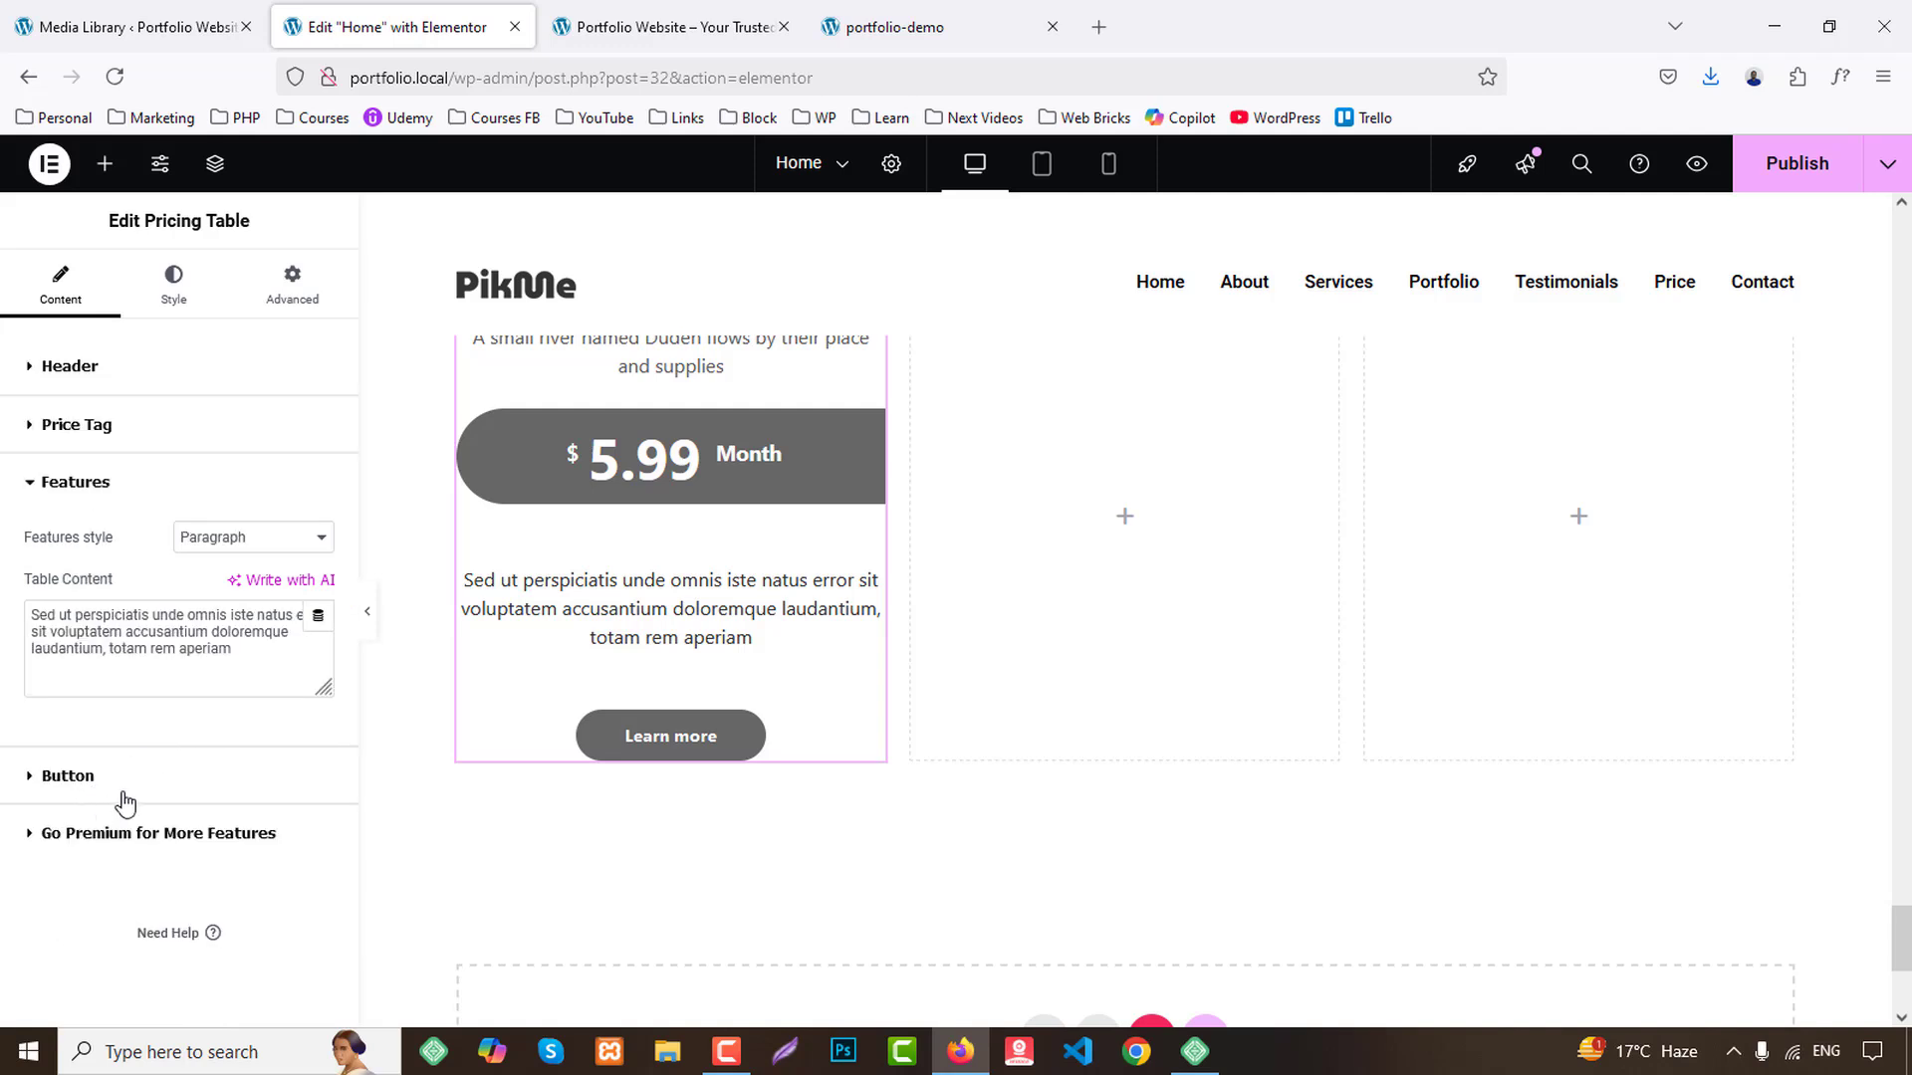
left_click(235, 542)
left_click(195, 603)
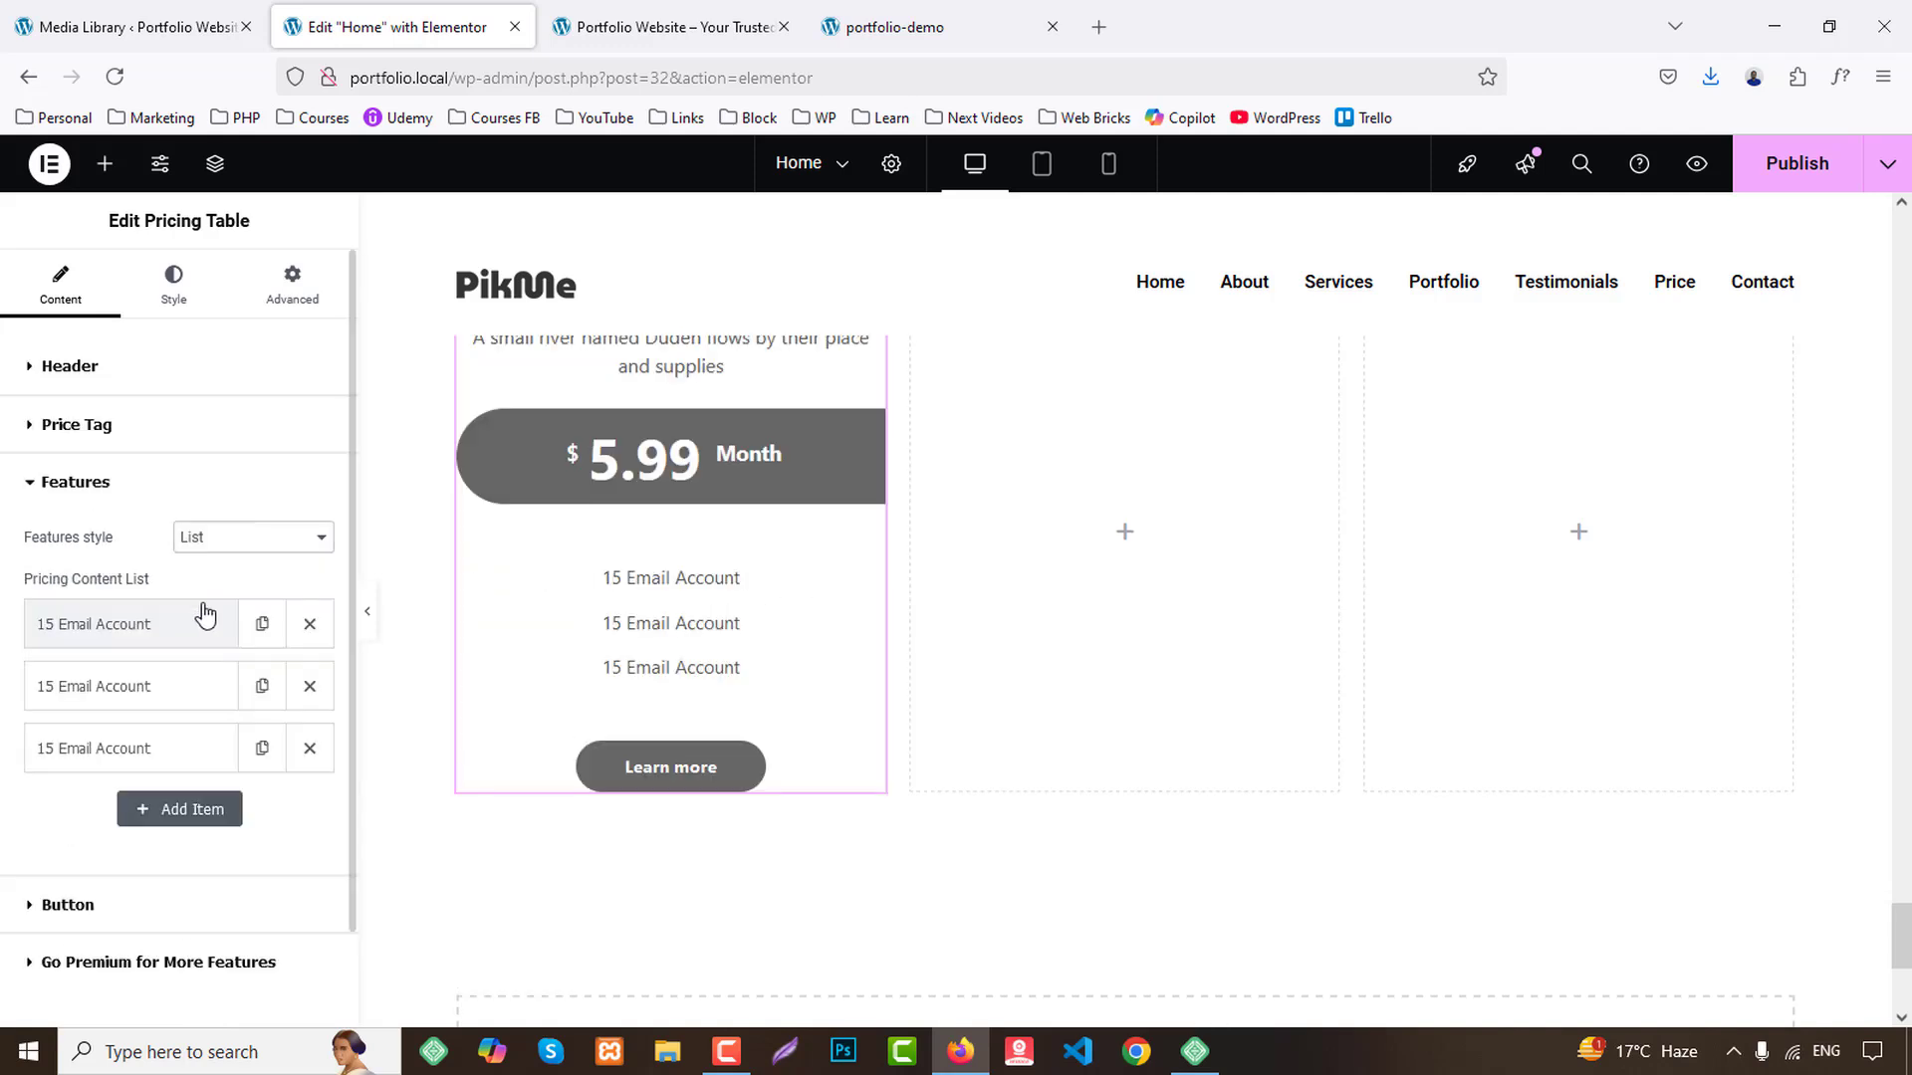
Set the pricing table's button label to "purchase now".
left_click(99, 906)
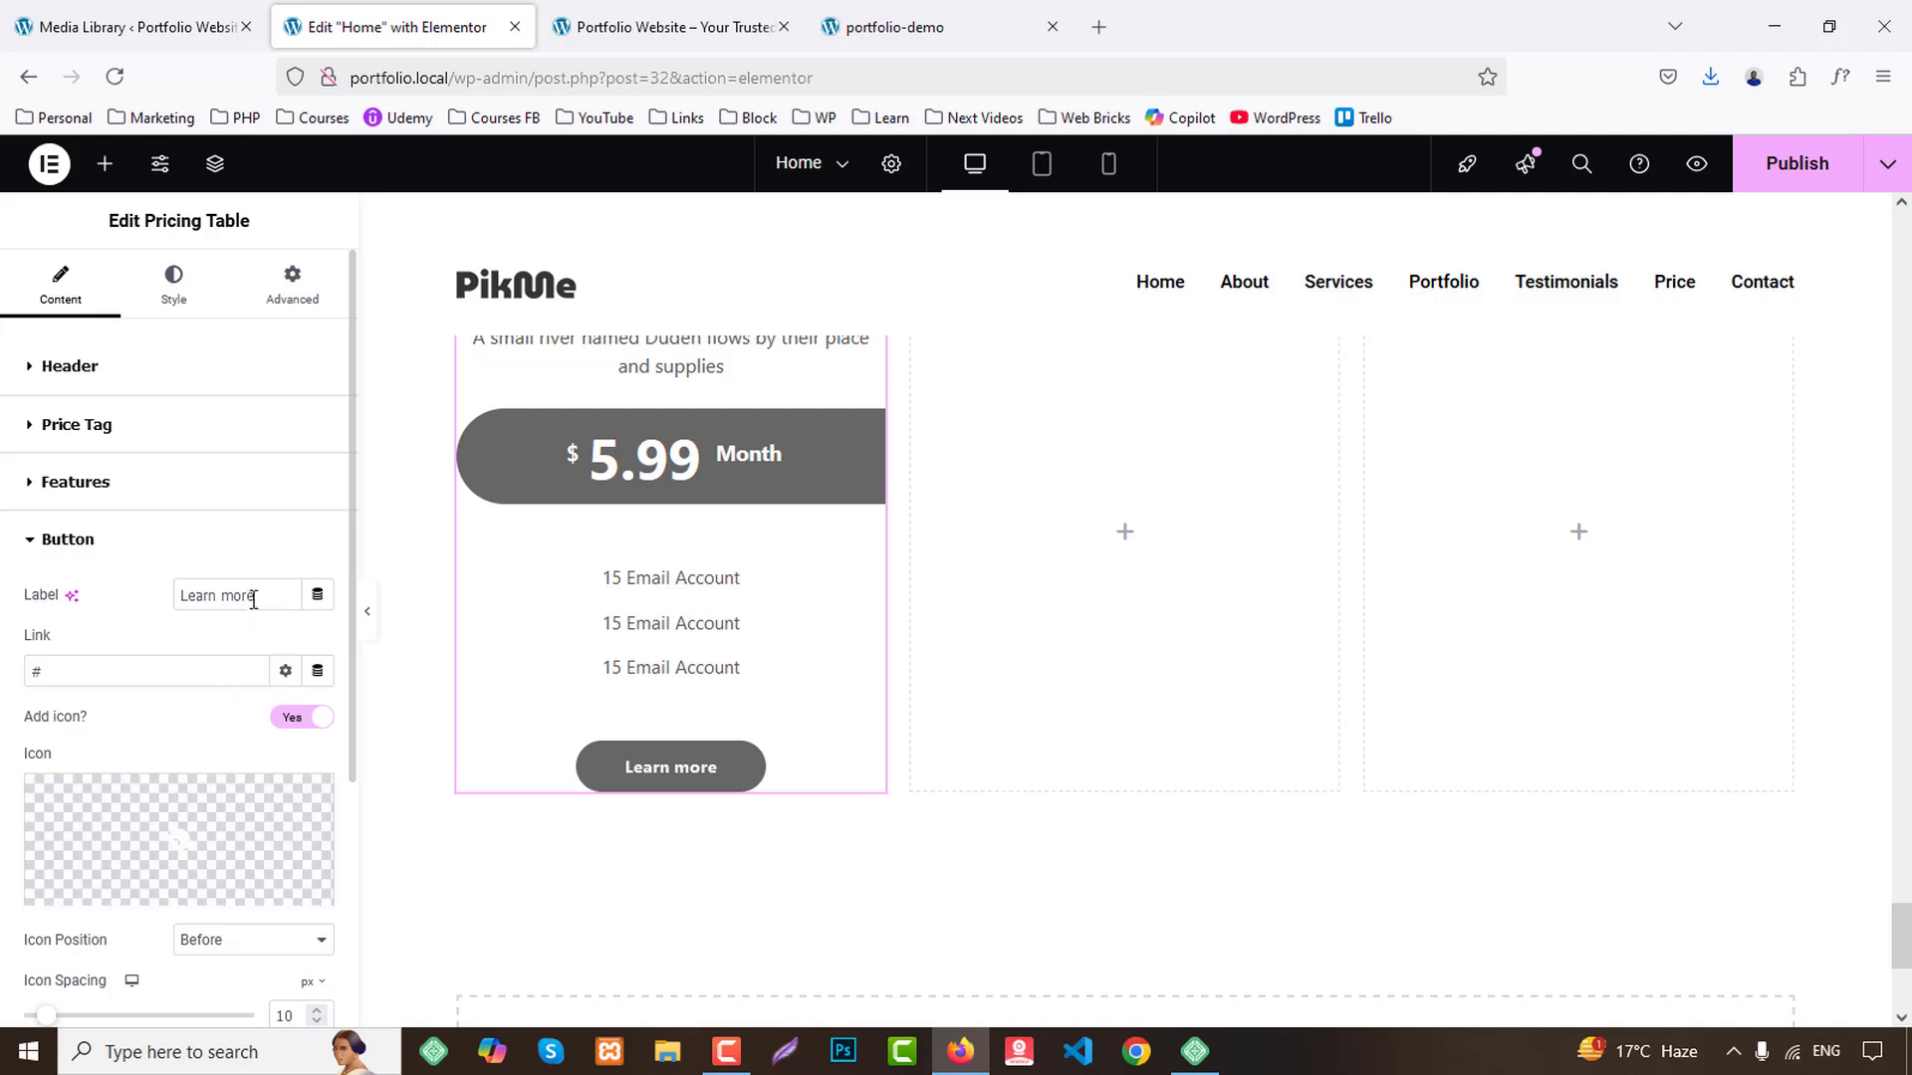
type("pur")
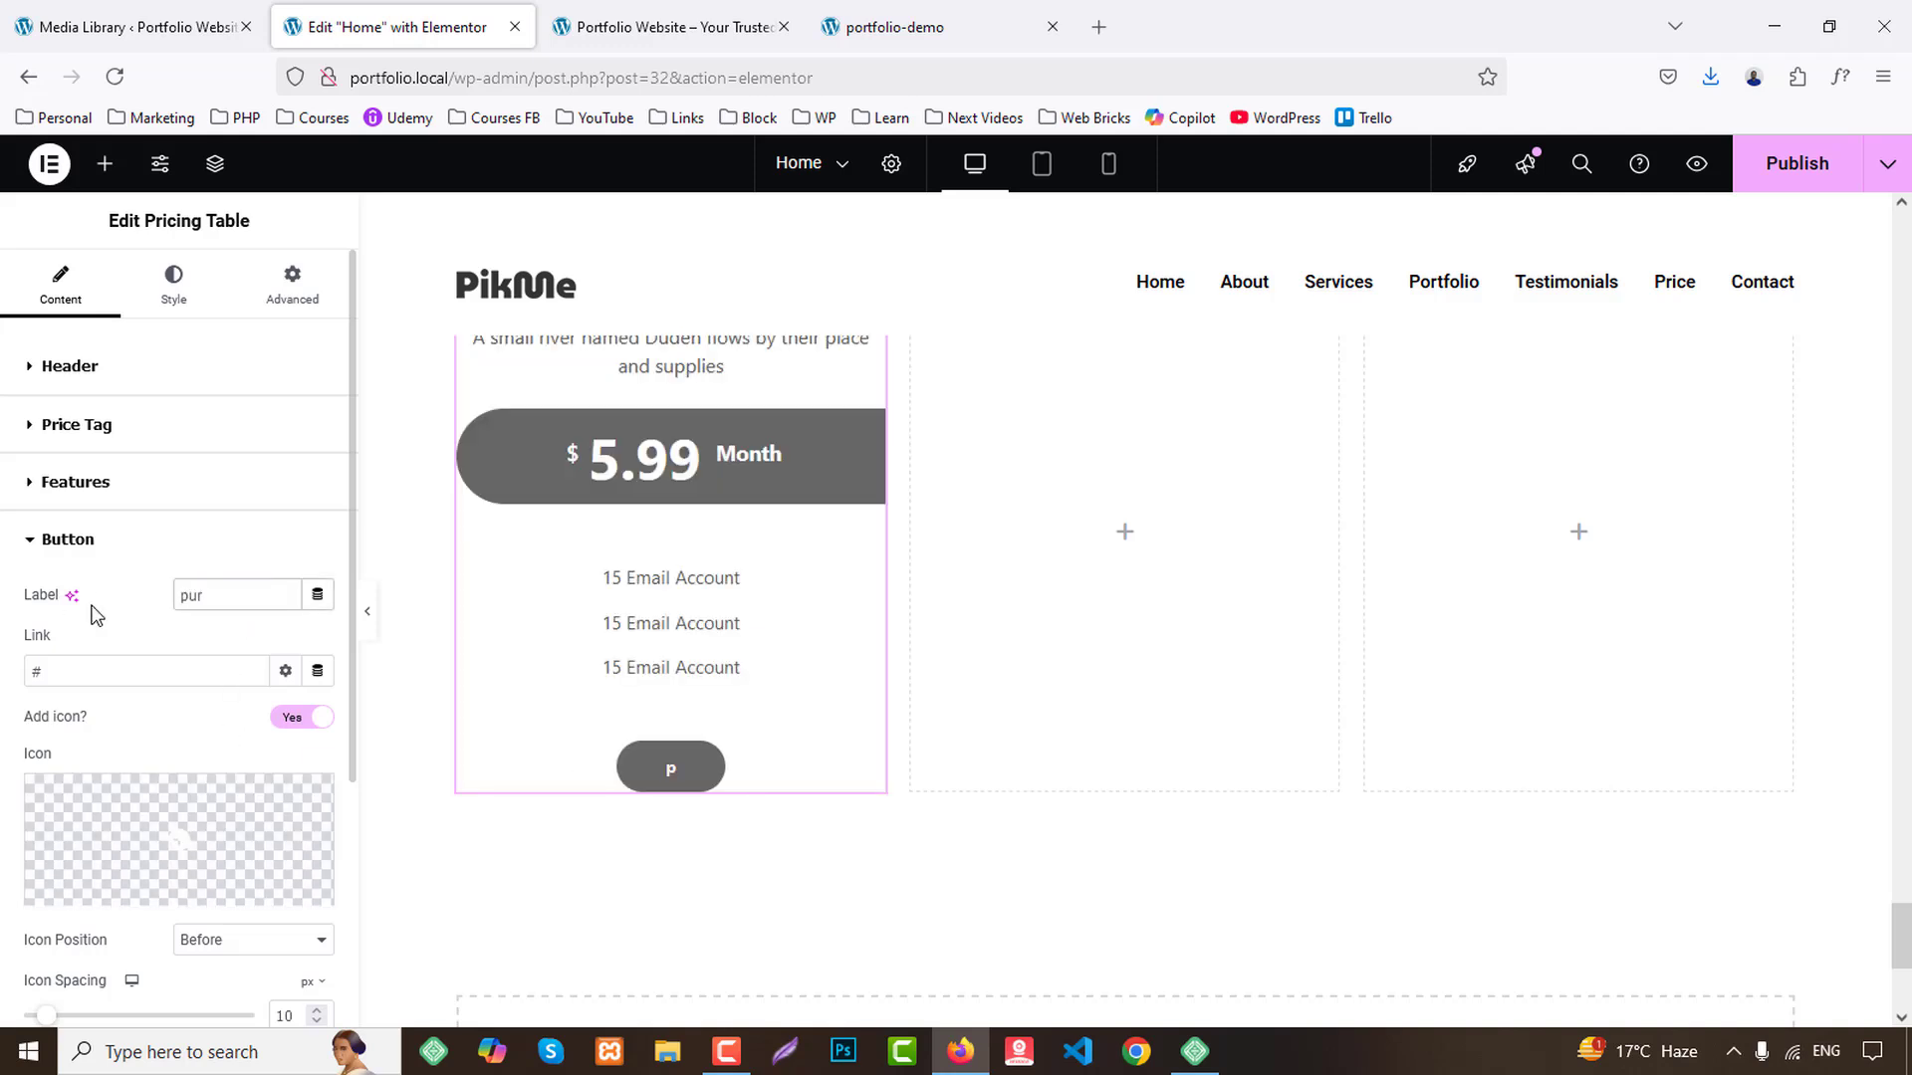
type("chase now")
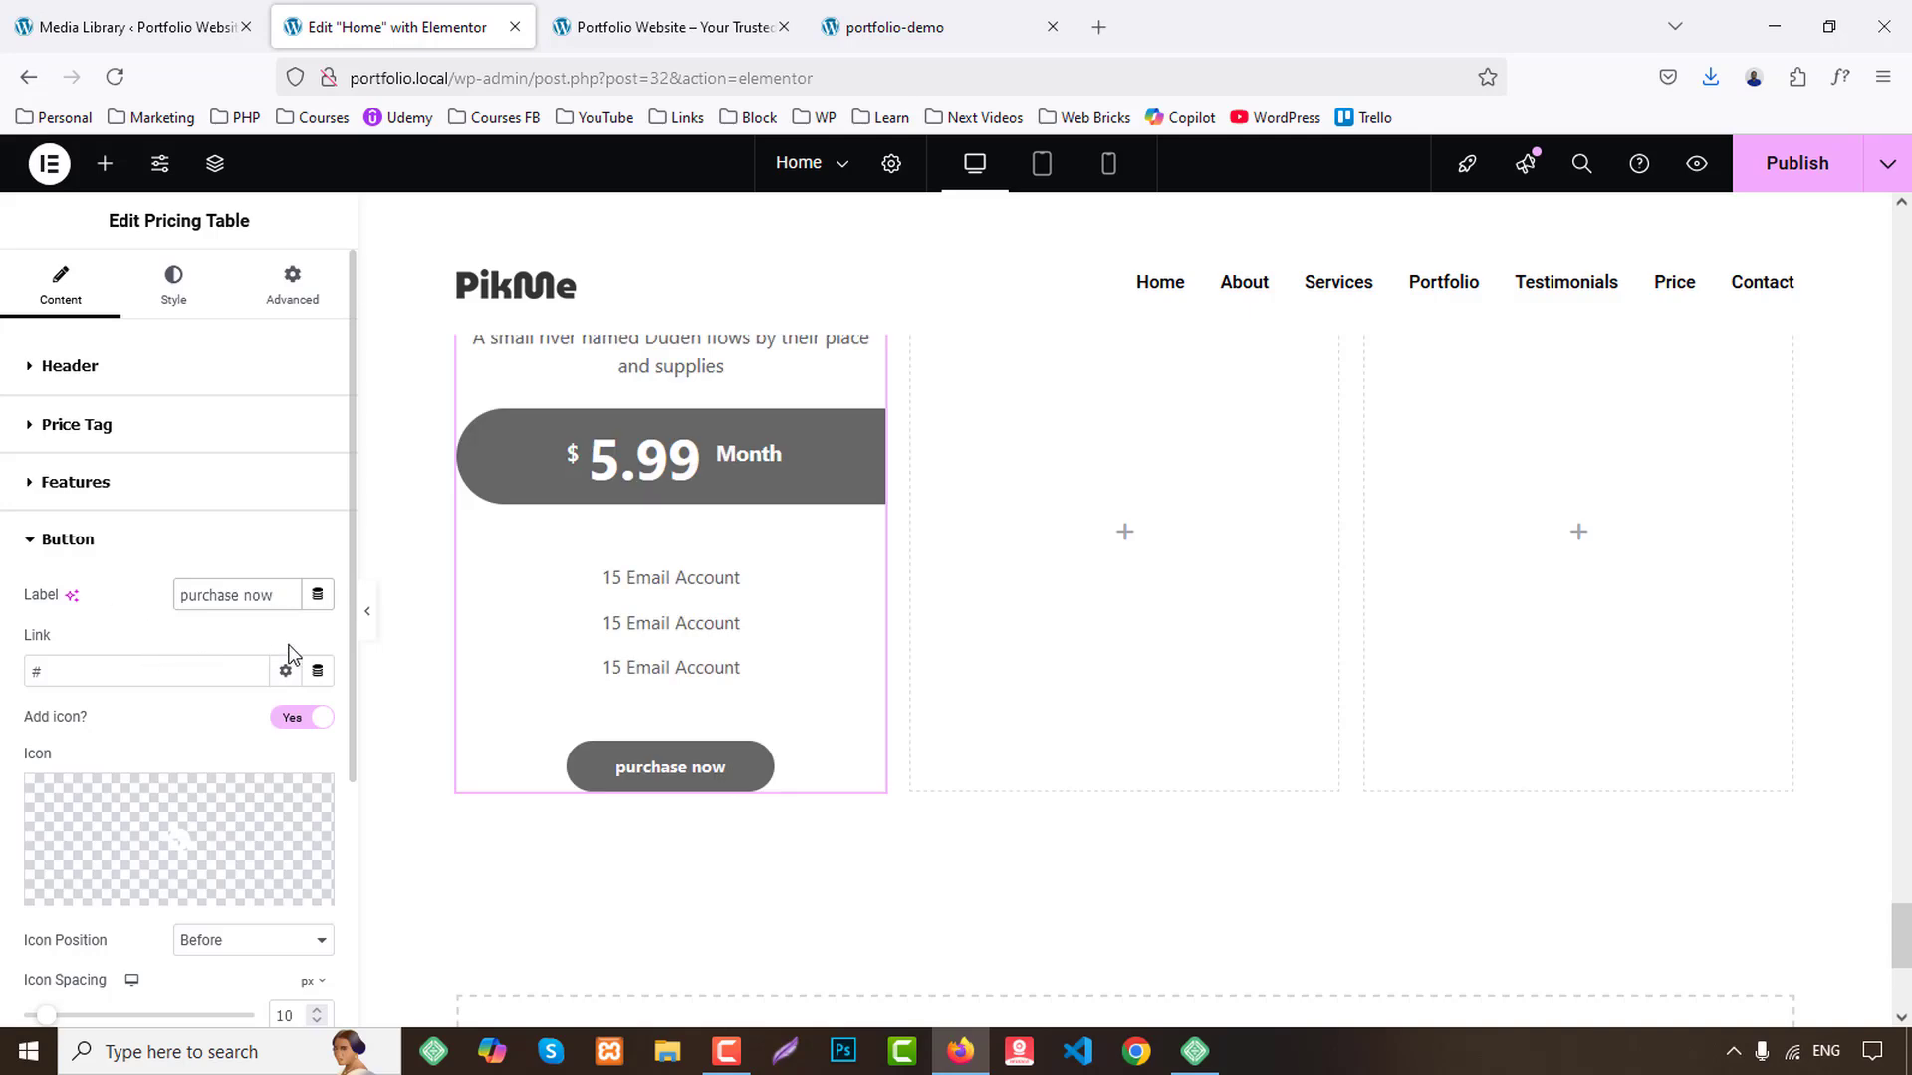
Give the purchase button an outlined shopping cart icon from the icon library and position it After the label.
scroll(289, 652, "down", 3)
left_click(99, 637)
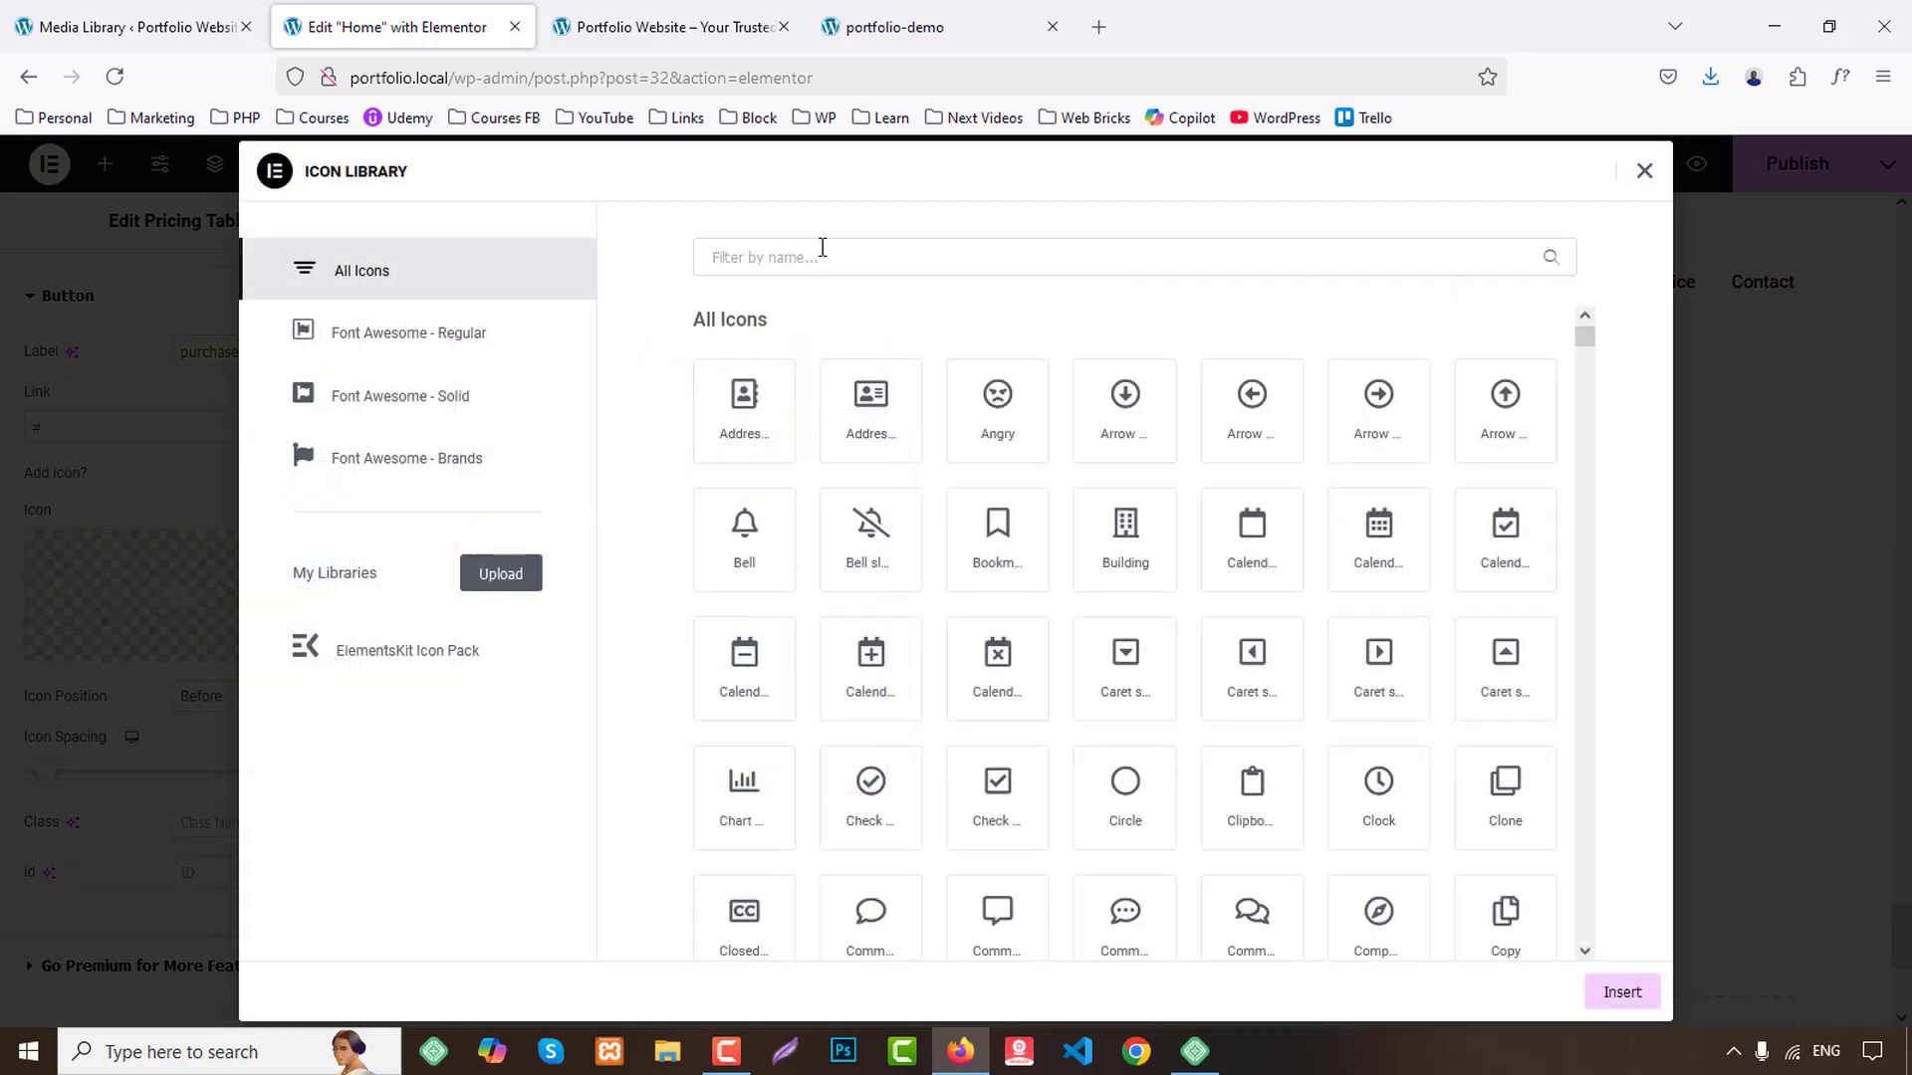
left_click(822, 256)
type("cart")
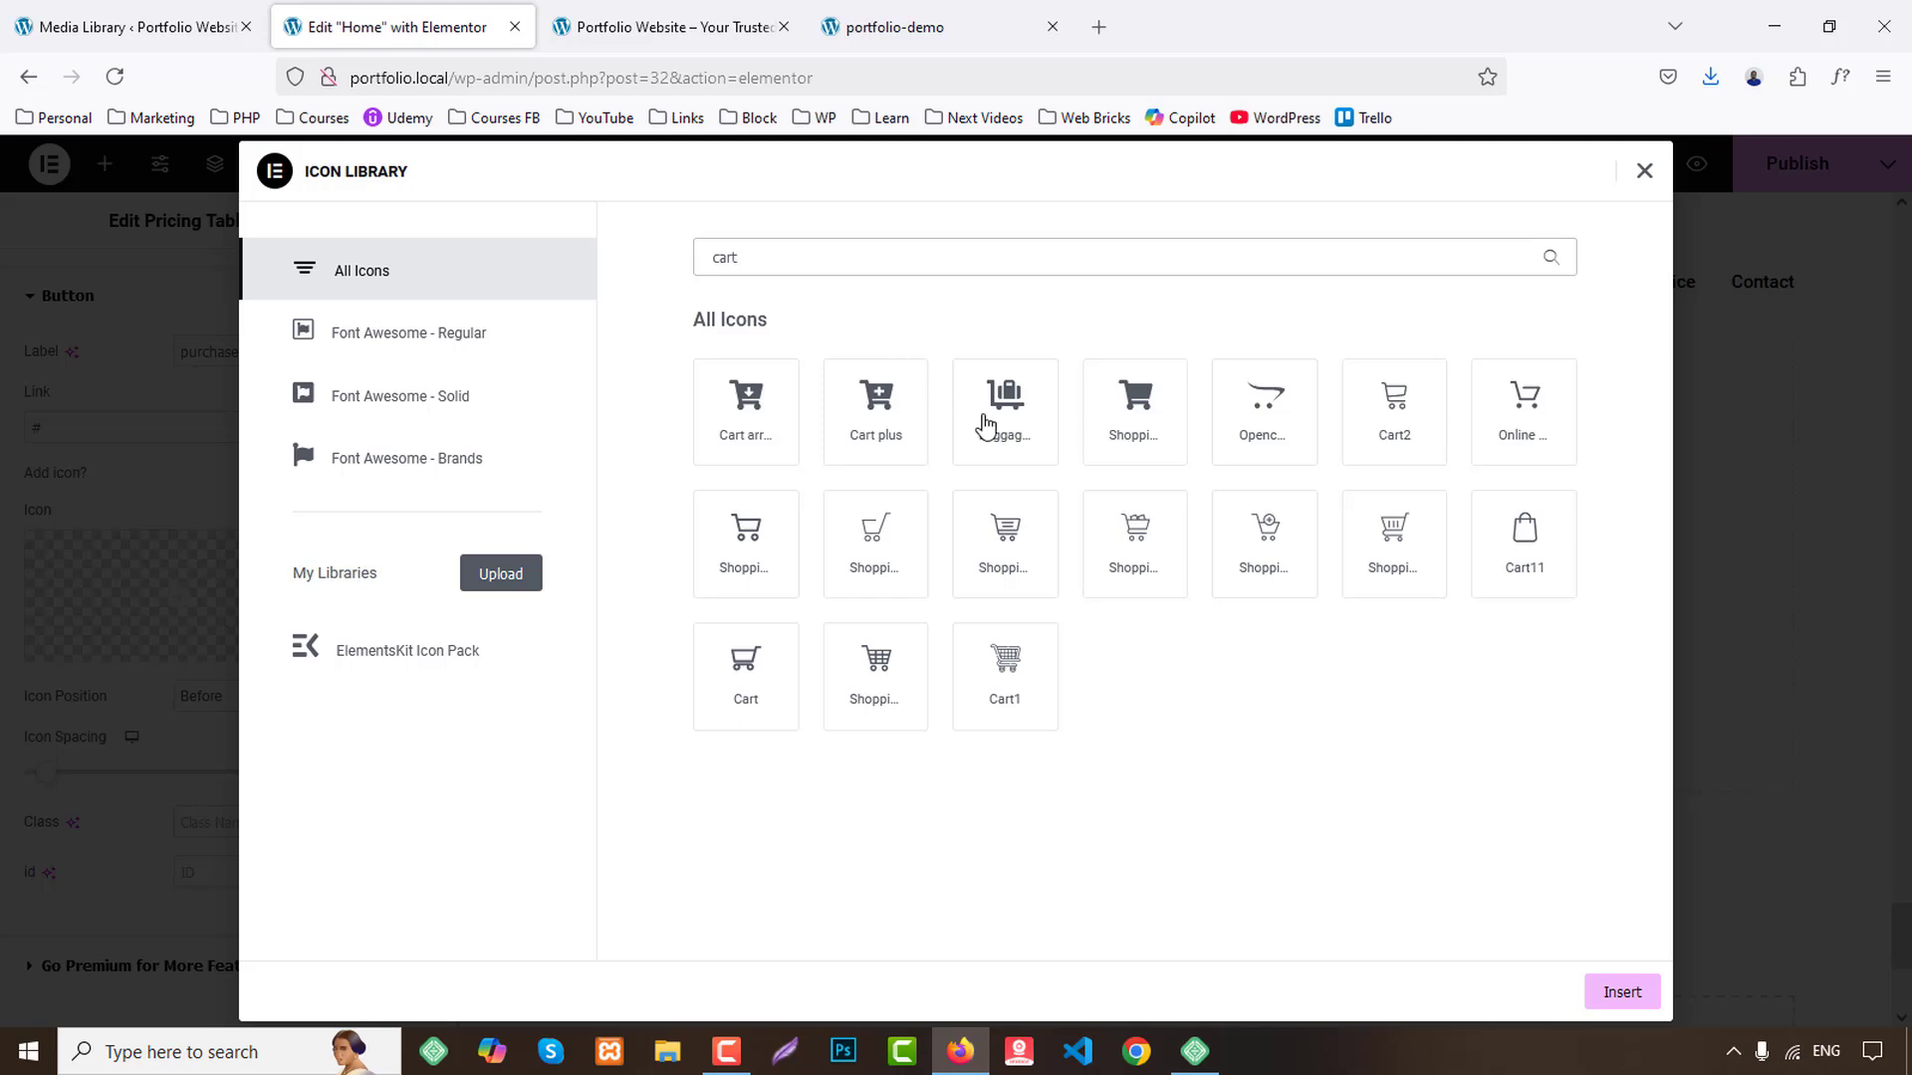
left_click(749, 542)
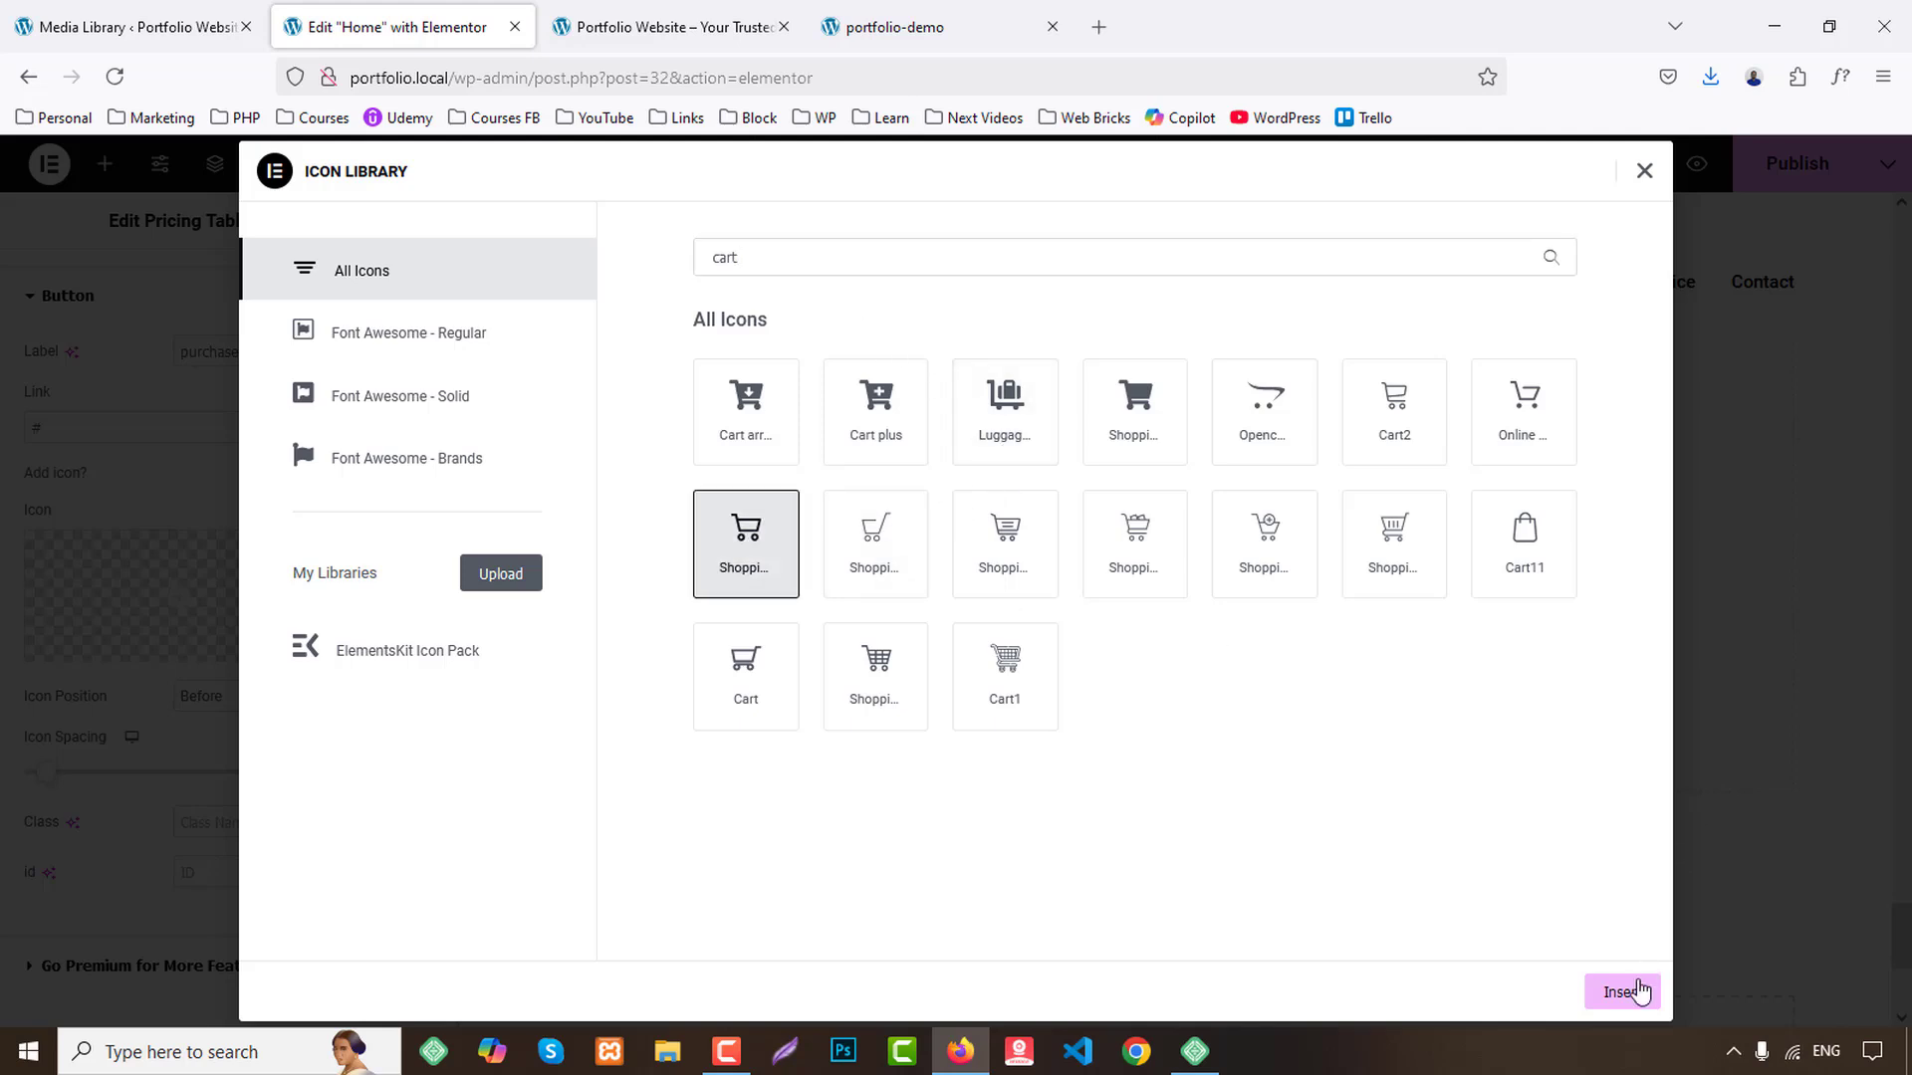
left_click(1637, 991)
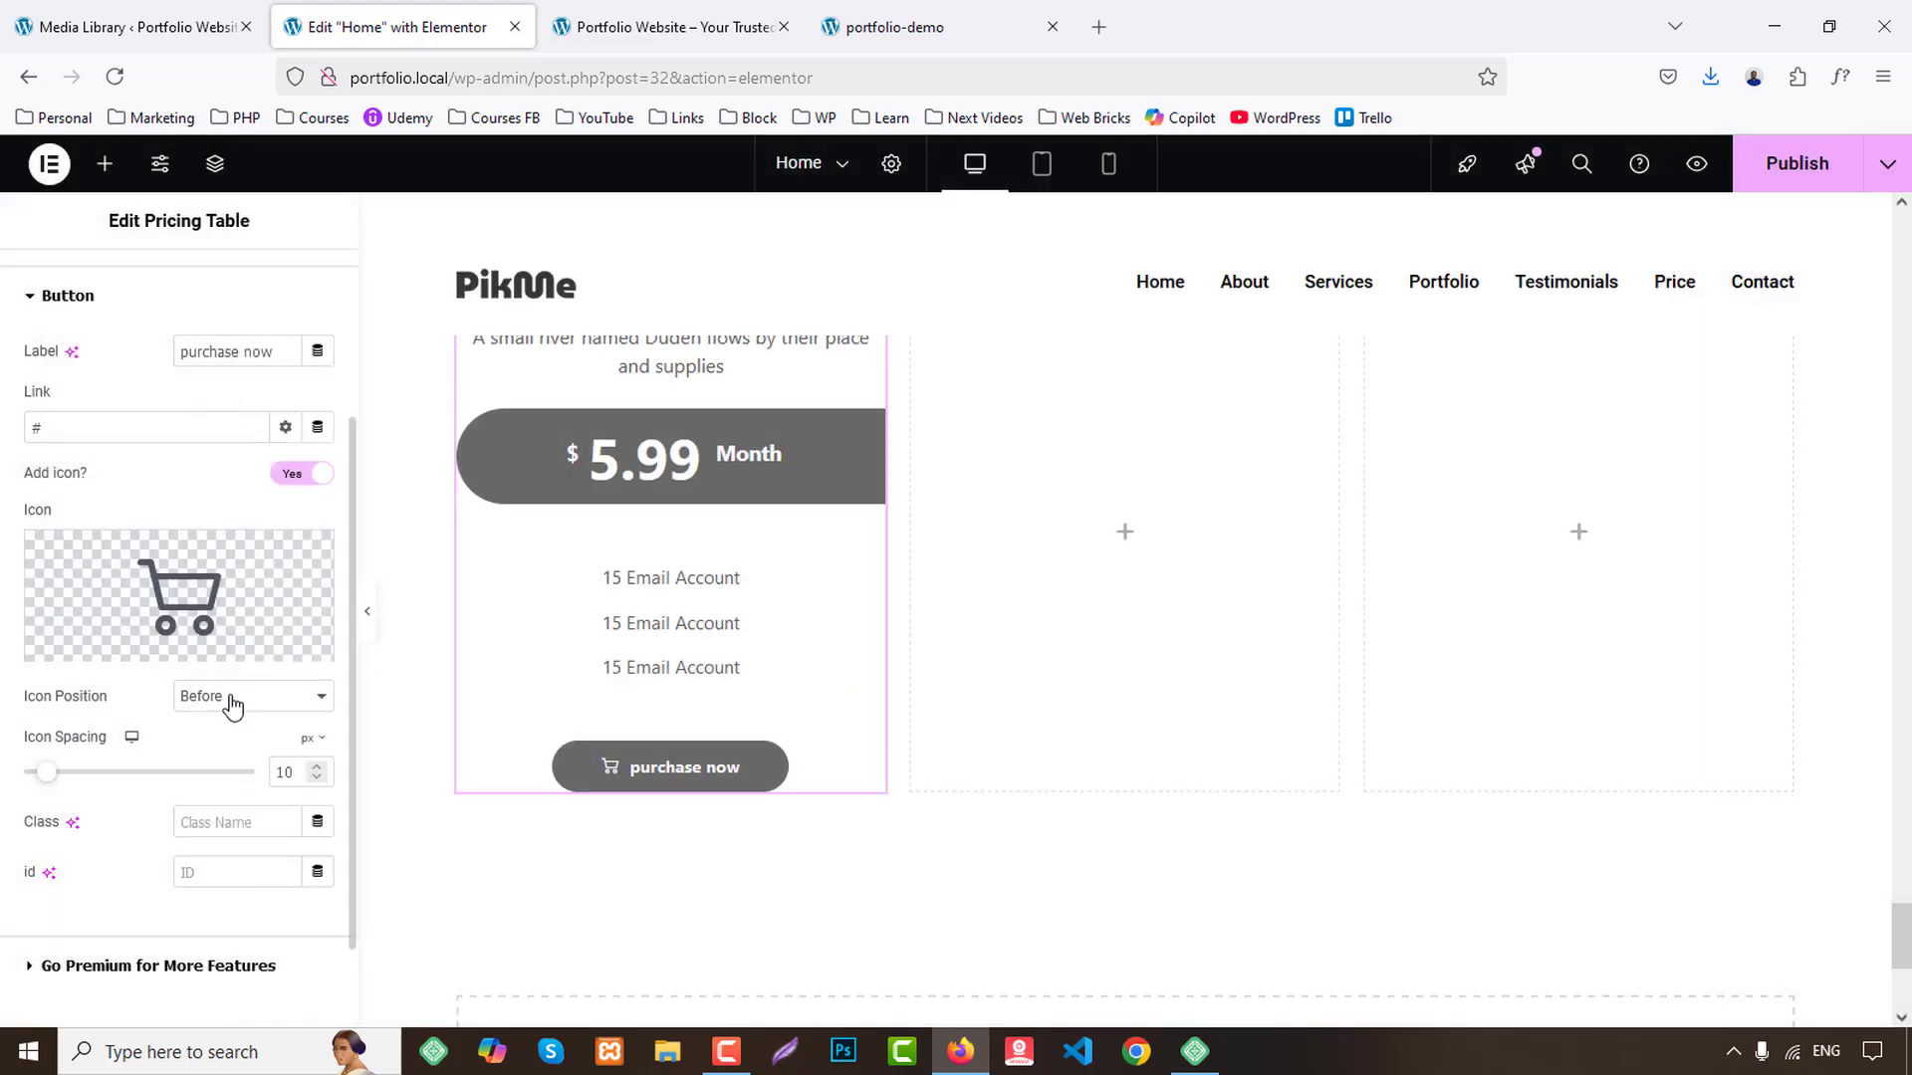
left_click(231, 759)
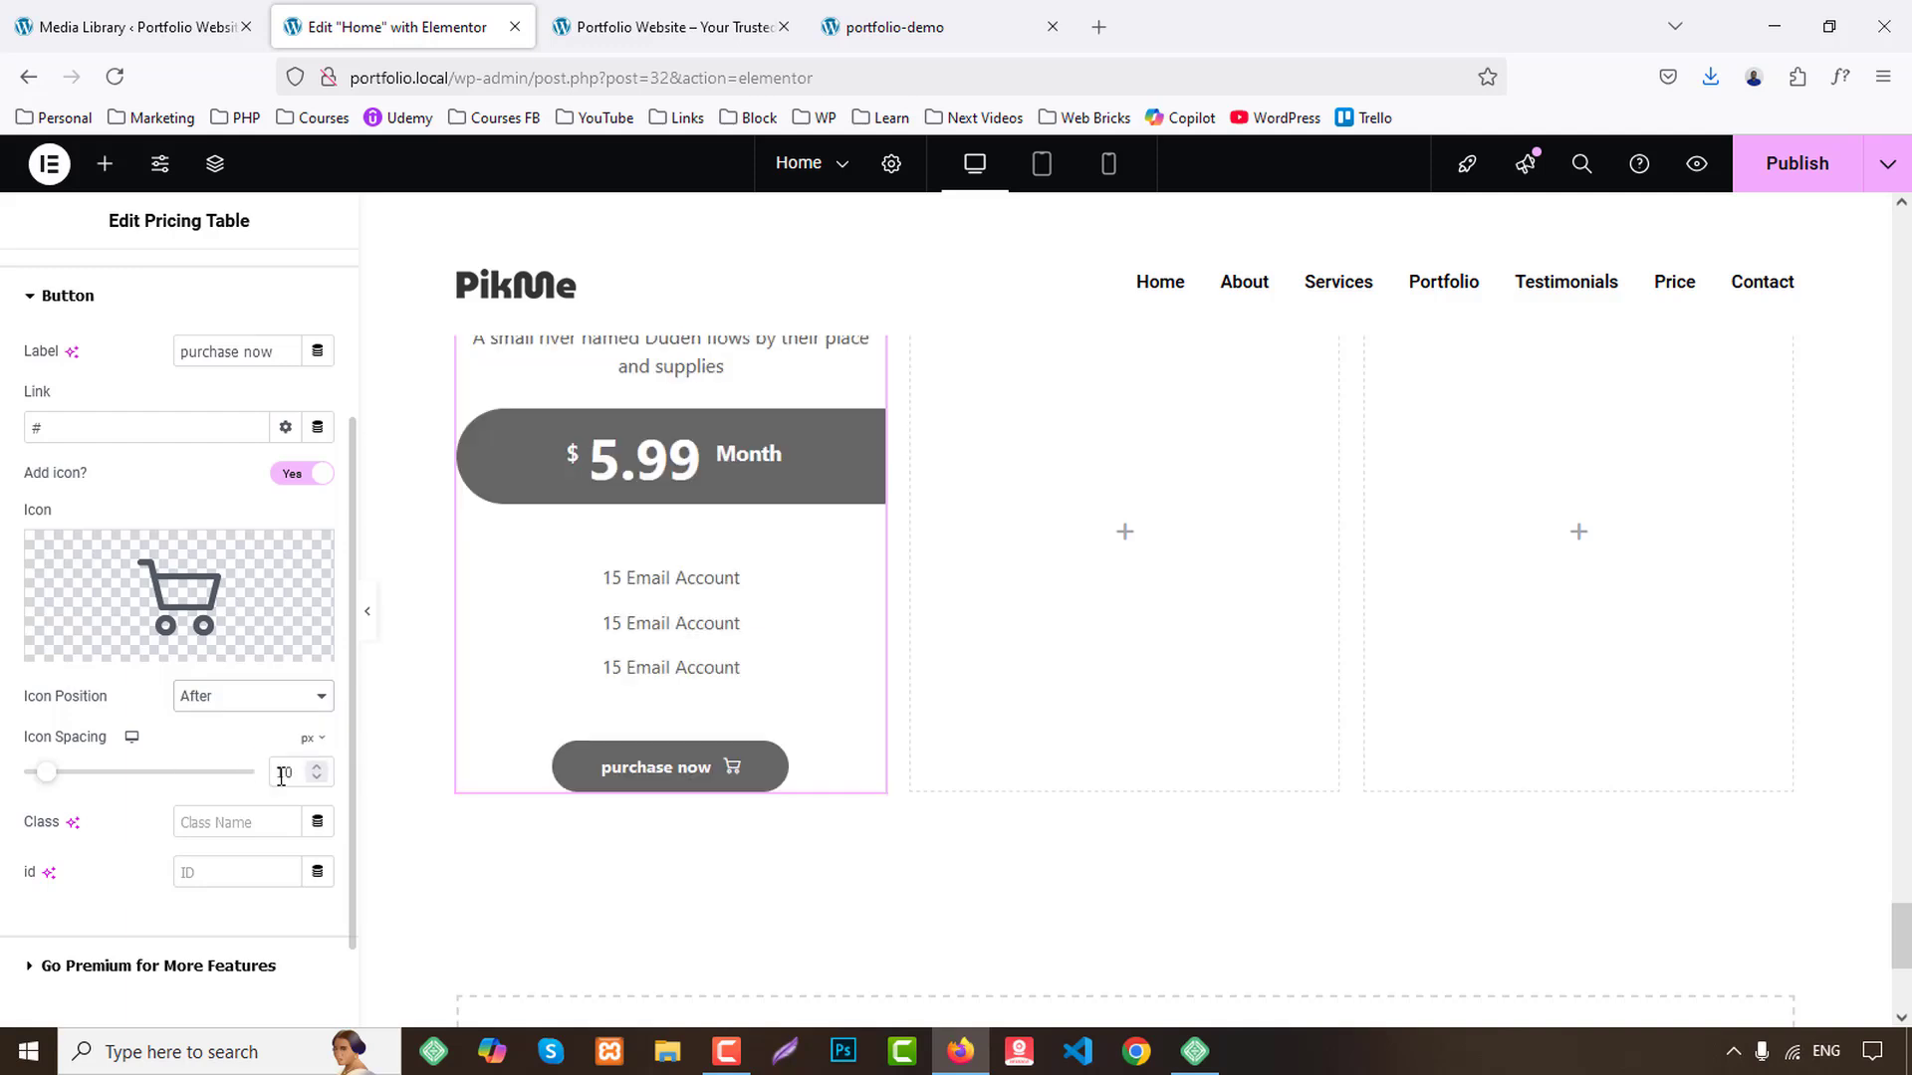
Check the first plan's title on the portfolio-demo page and set the pricing table's title to "Basic".
left_click(894, 26)
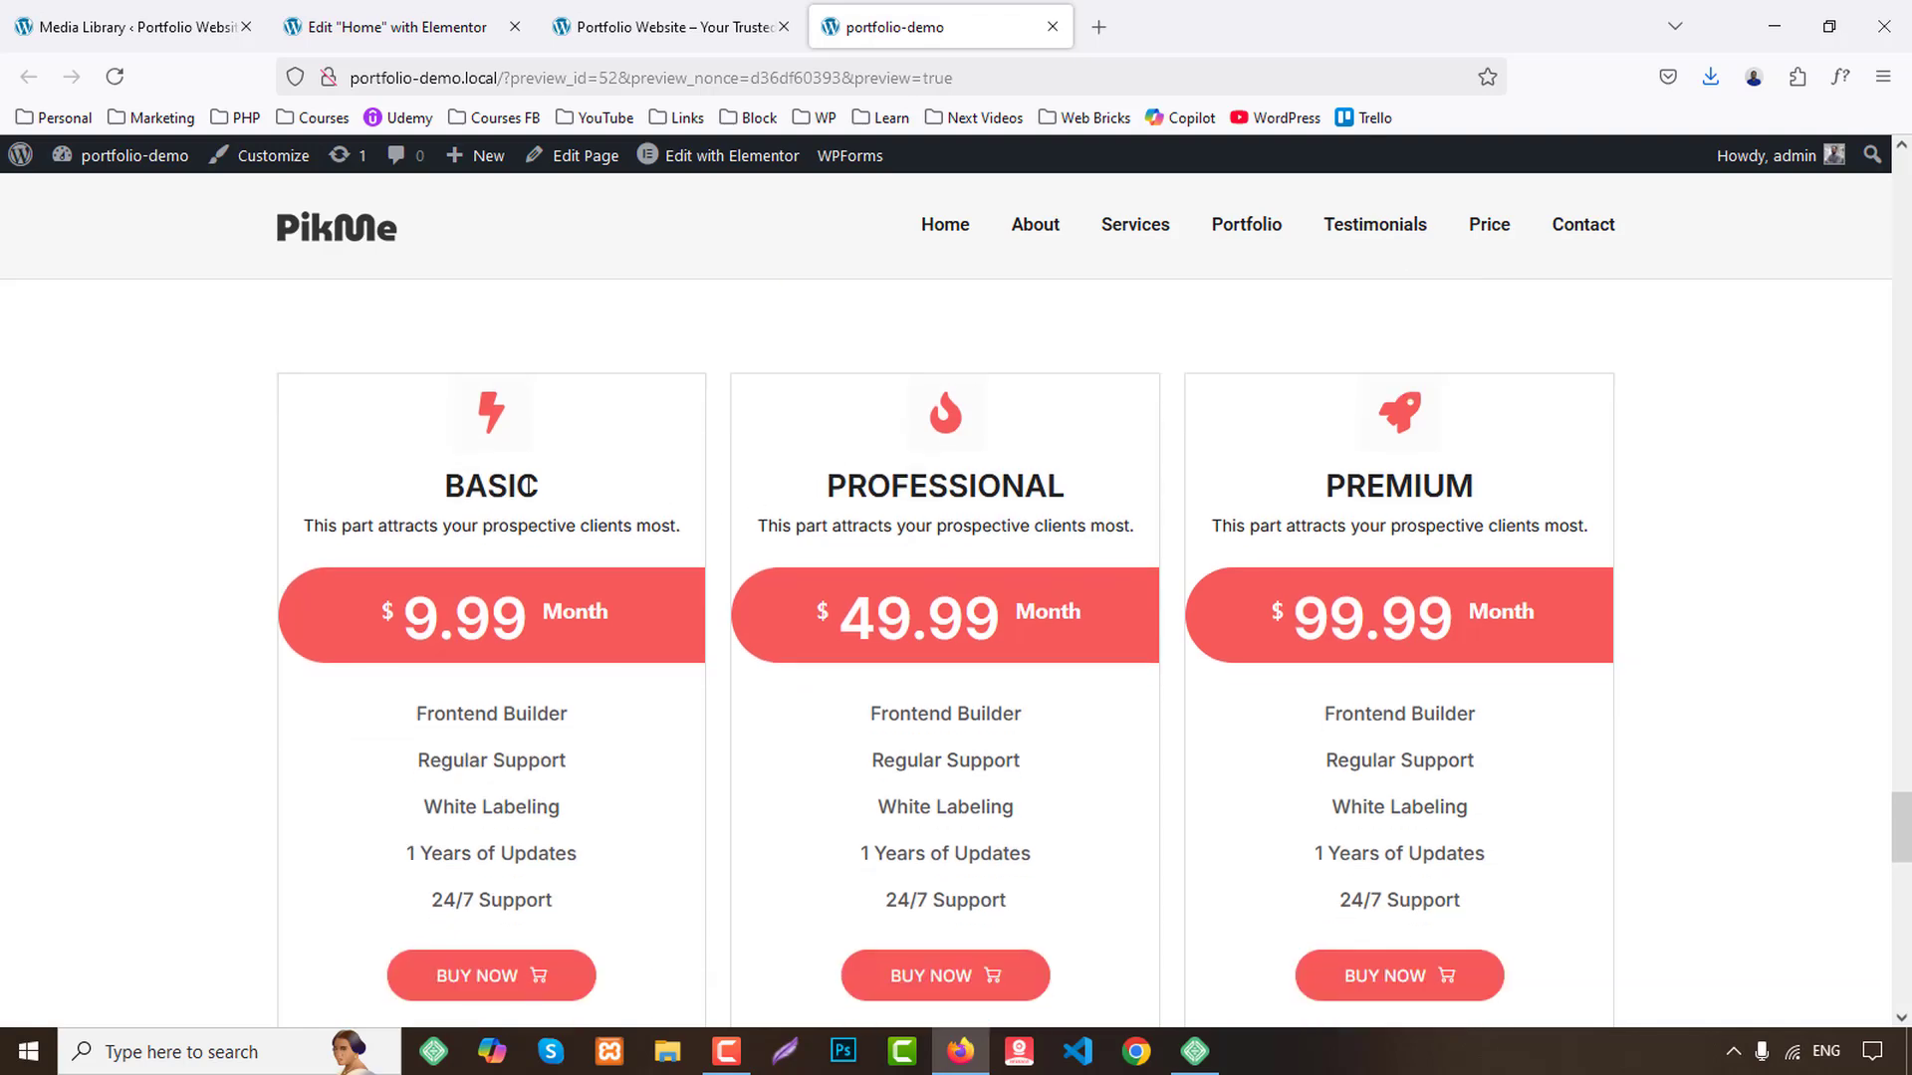
double_click(503, 476)
left_click(393, 26)
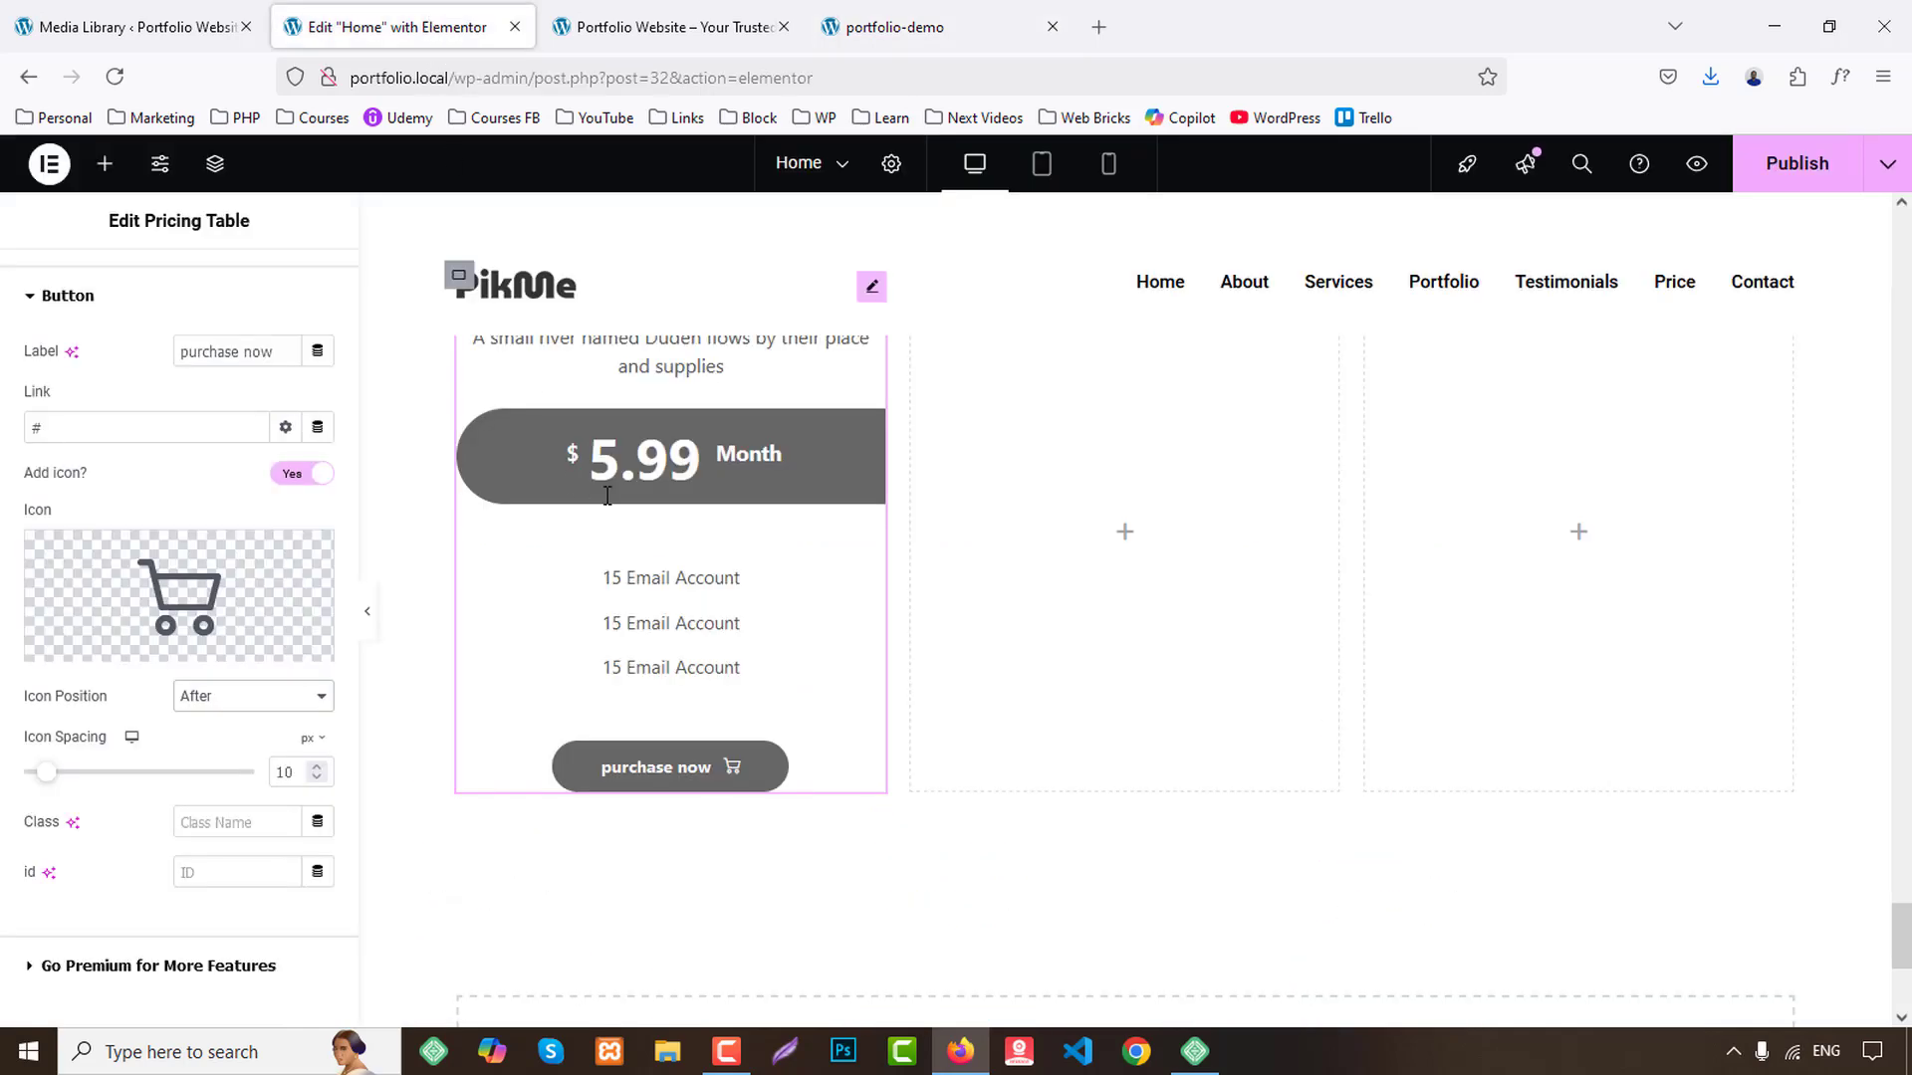
scroll(167, 557, "up", 3)
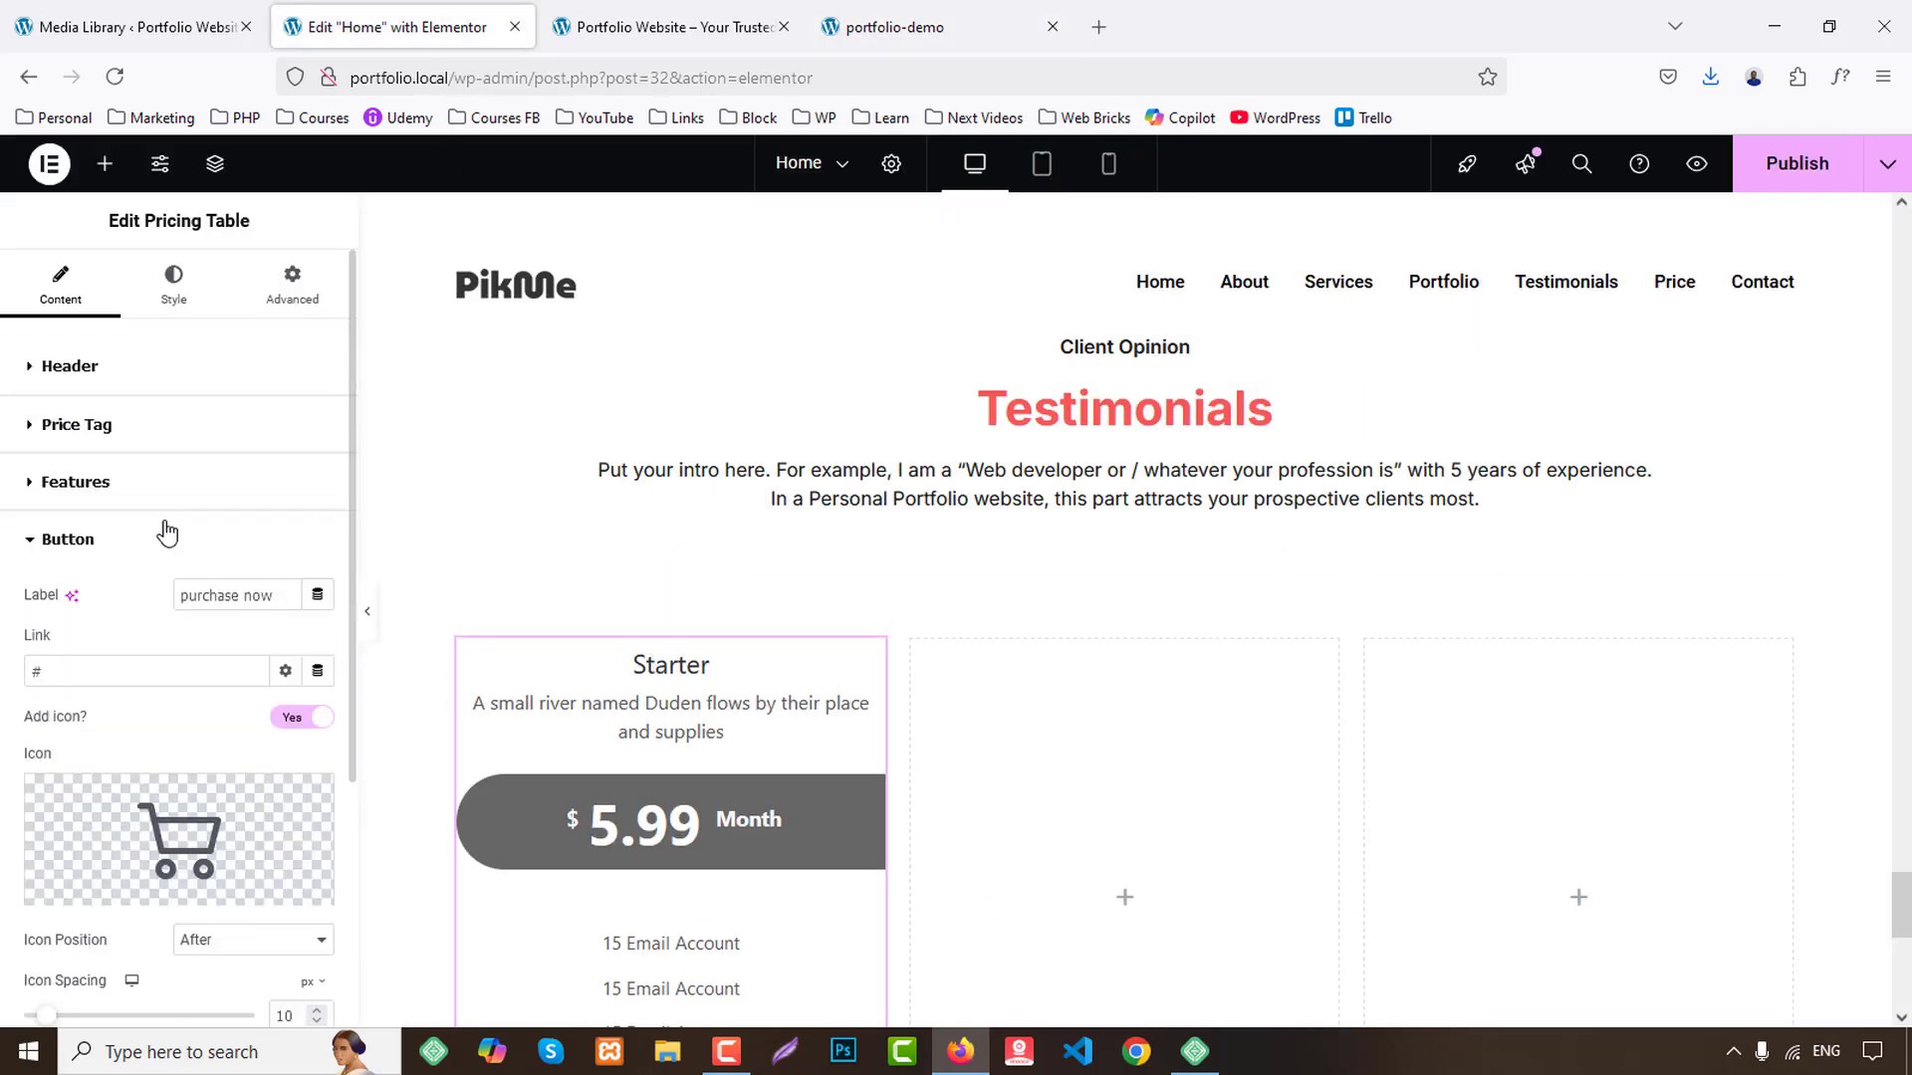
left_click(82, 377)
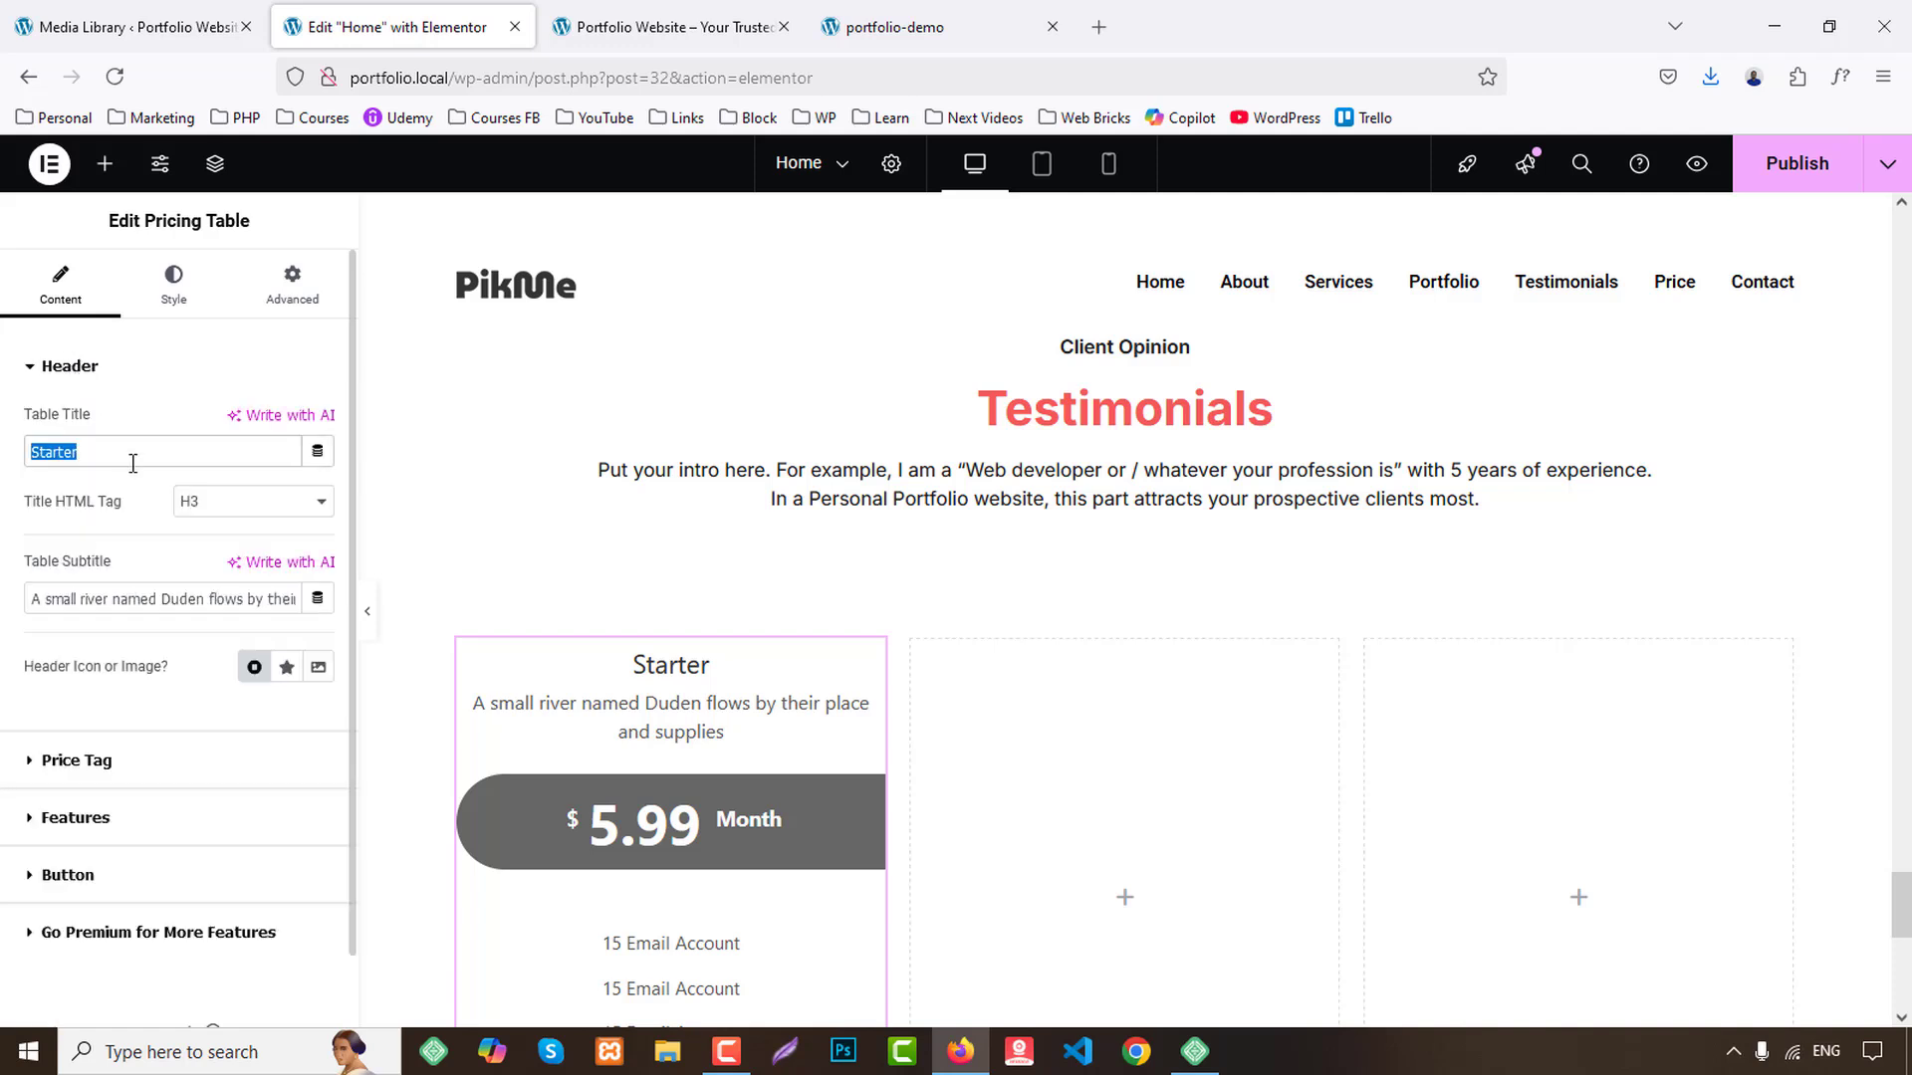
type("Basic")
Switch the pricing table's header to an icon and search the icon library for "light".
left_click(291, 670)
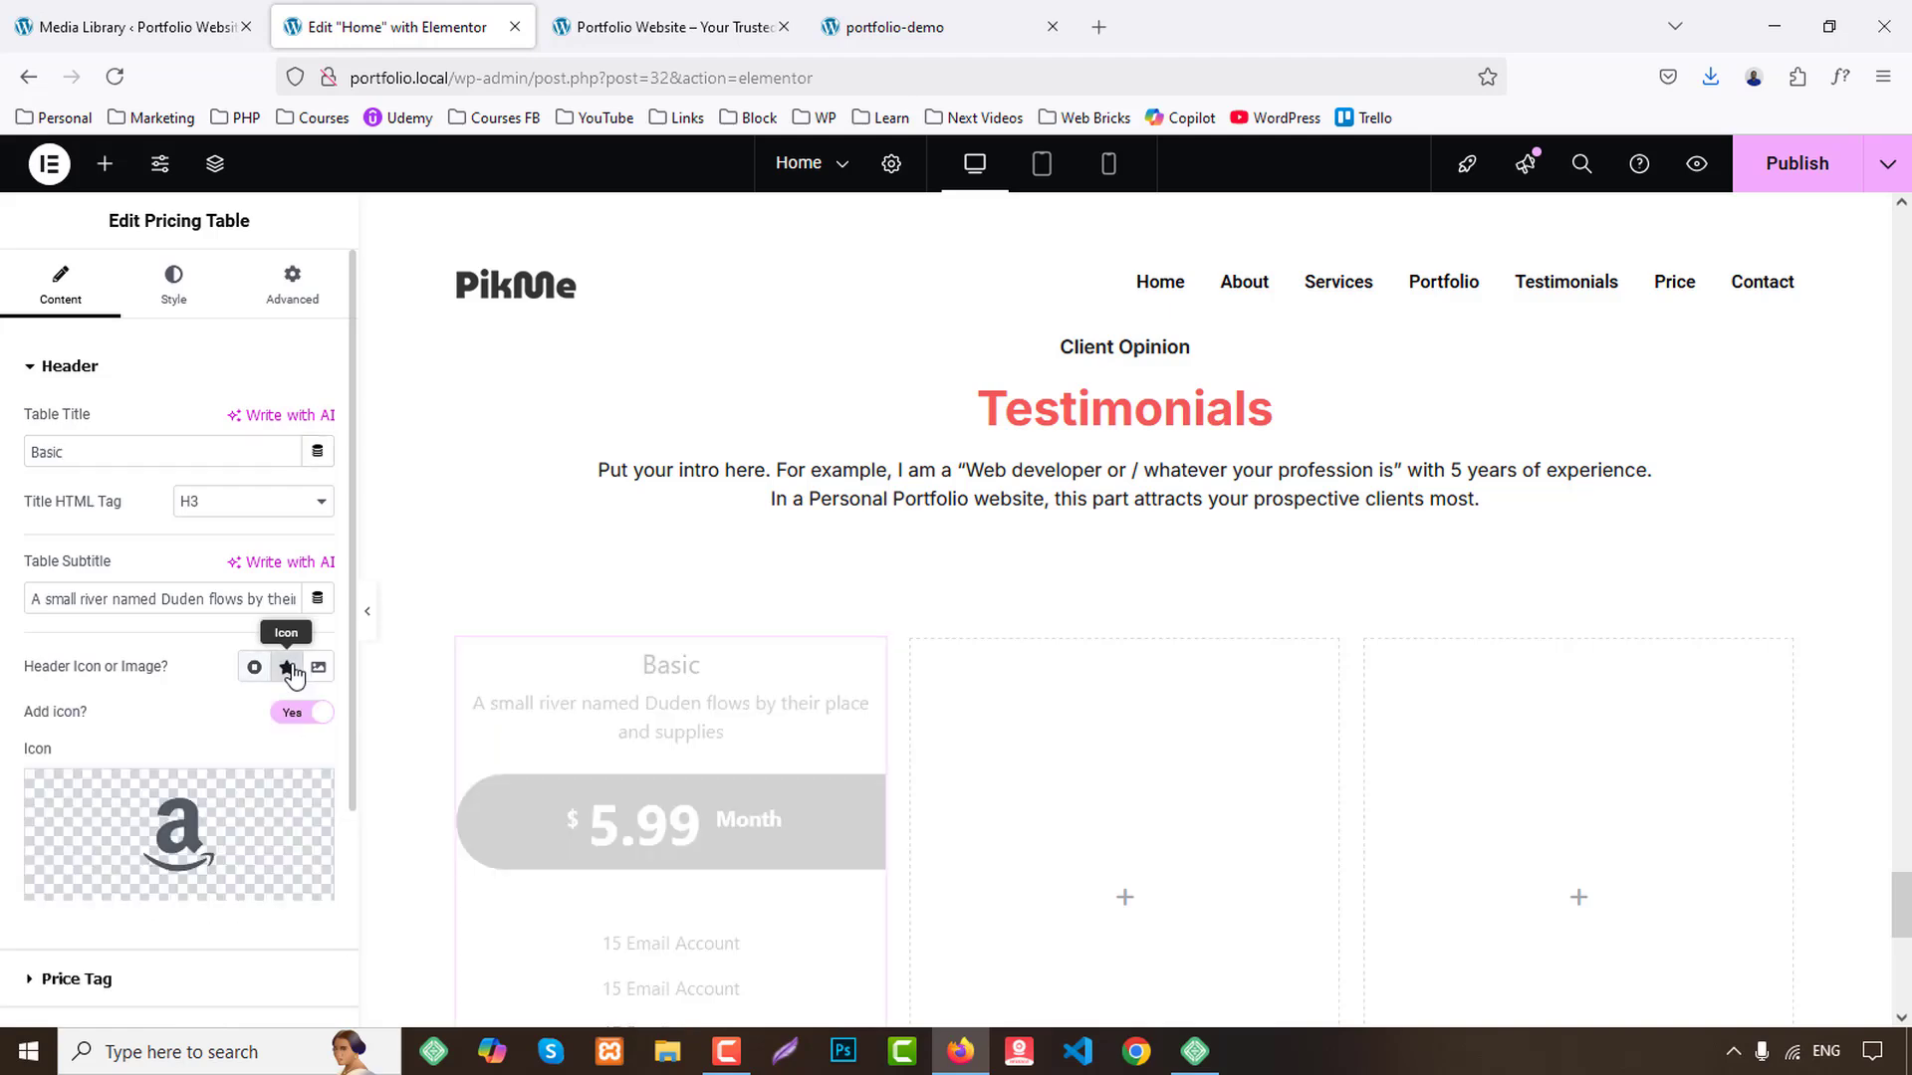
left_click(211, 778)
left_click(739, 255)
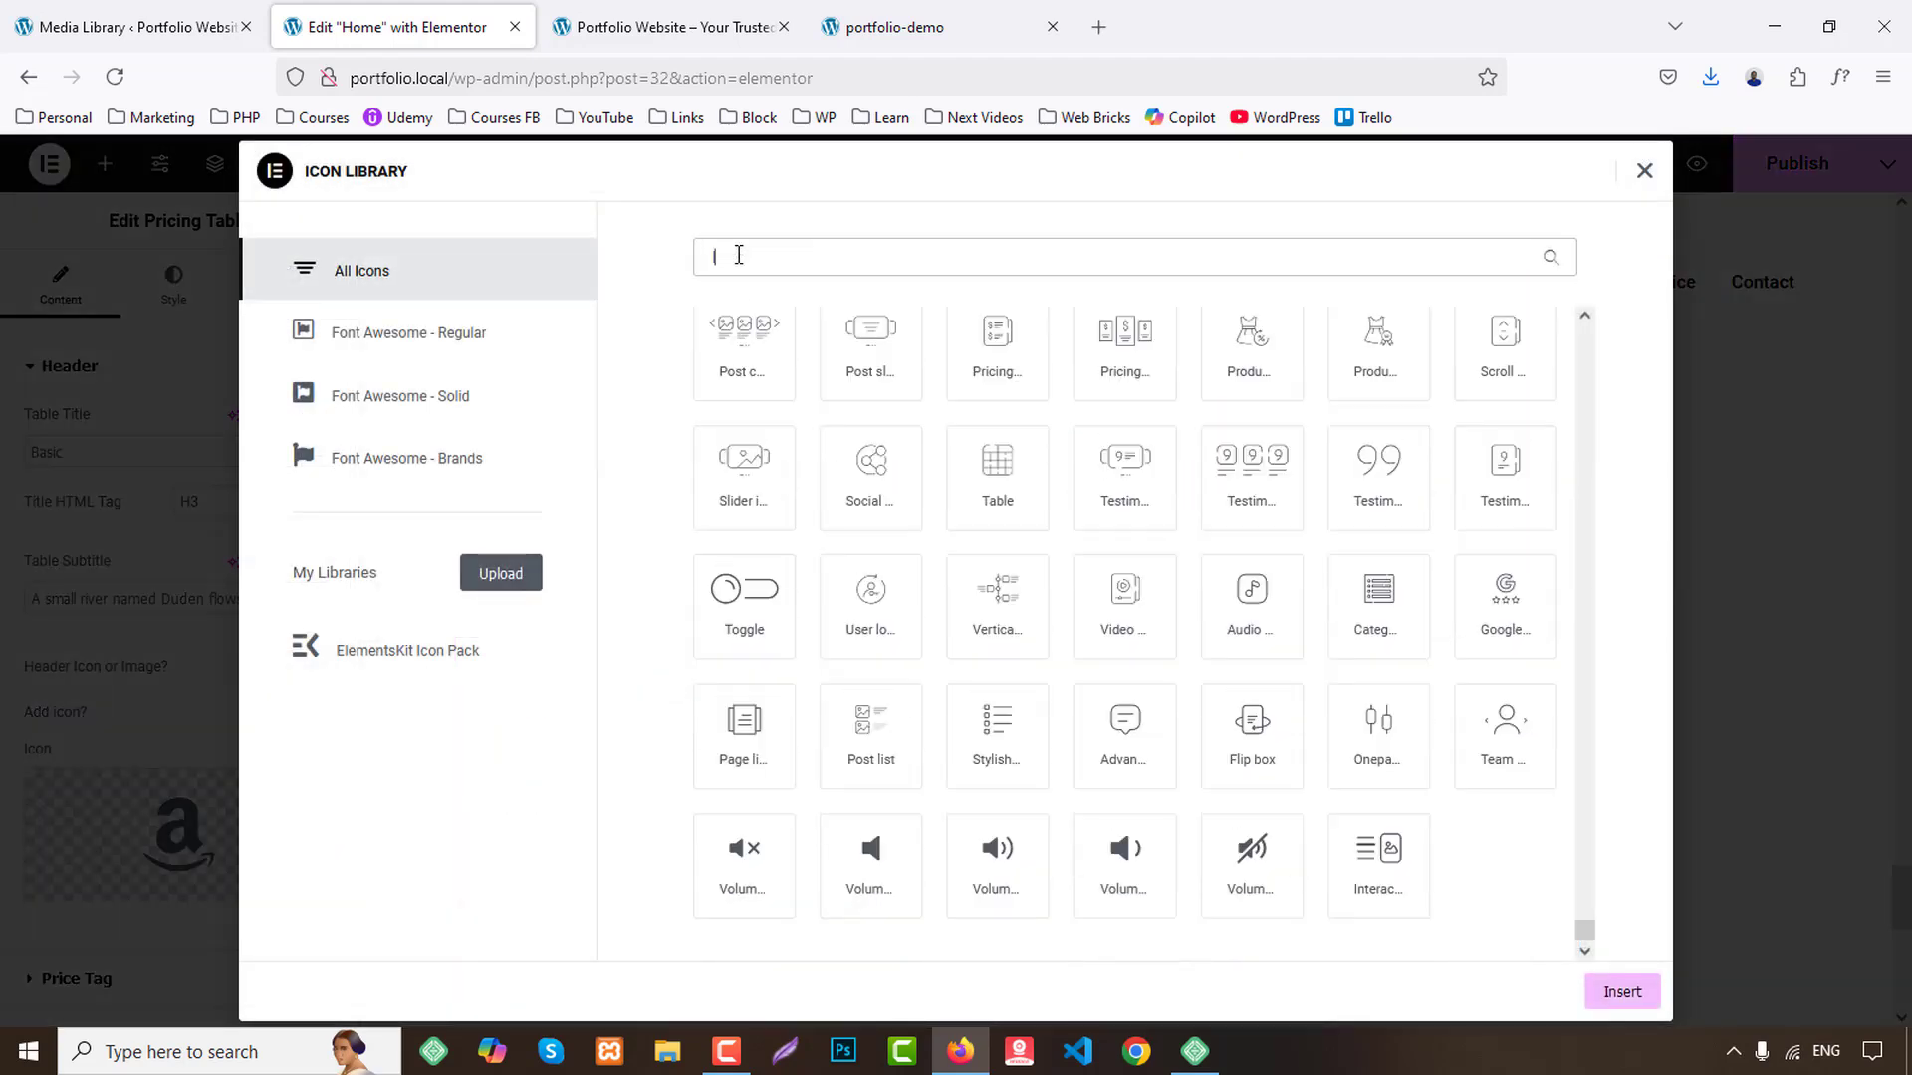
type("light")
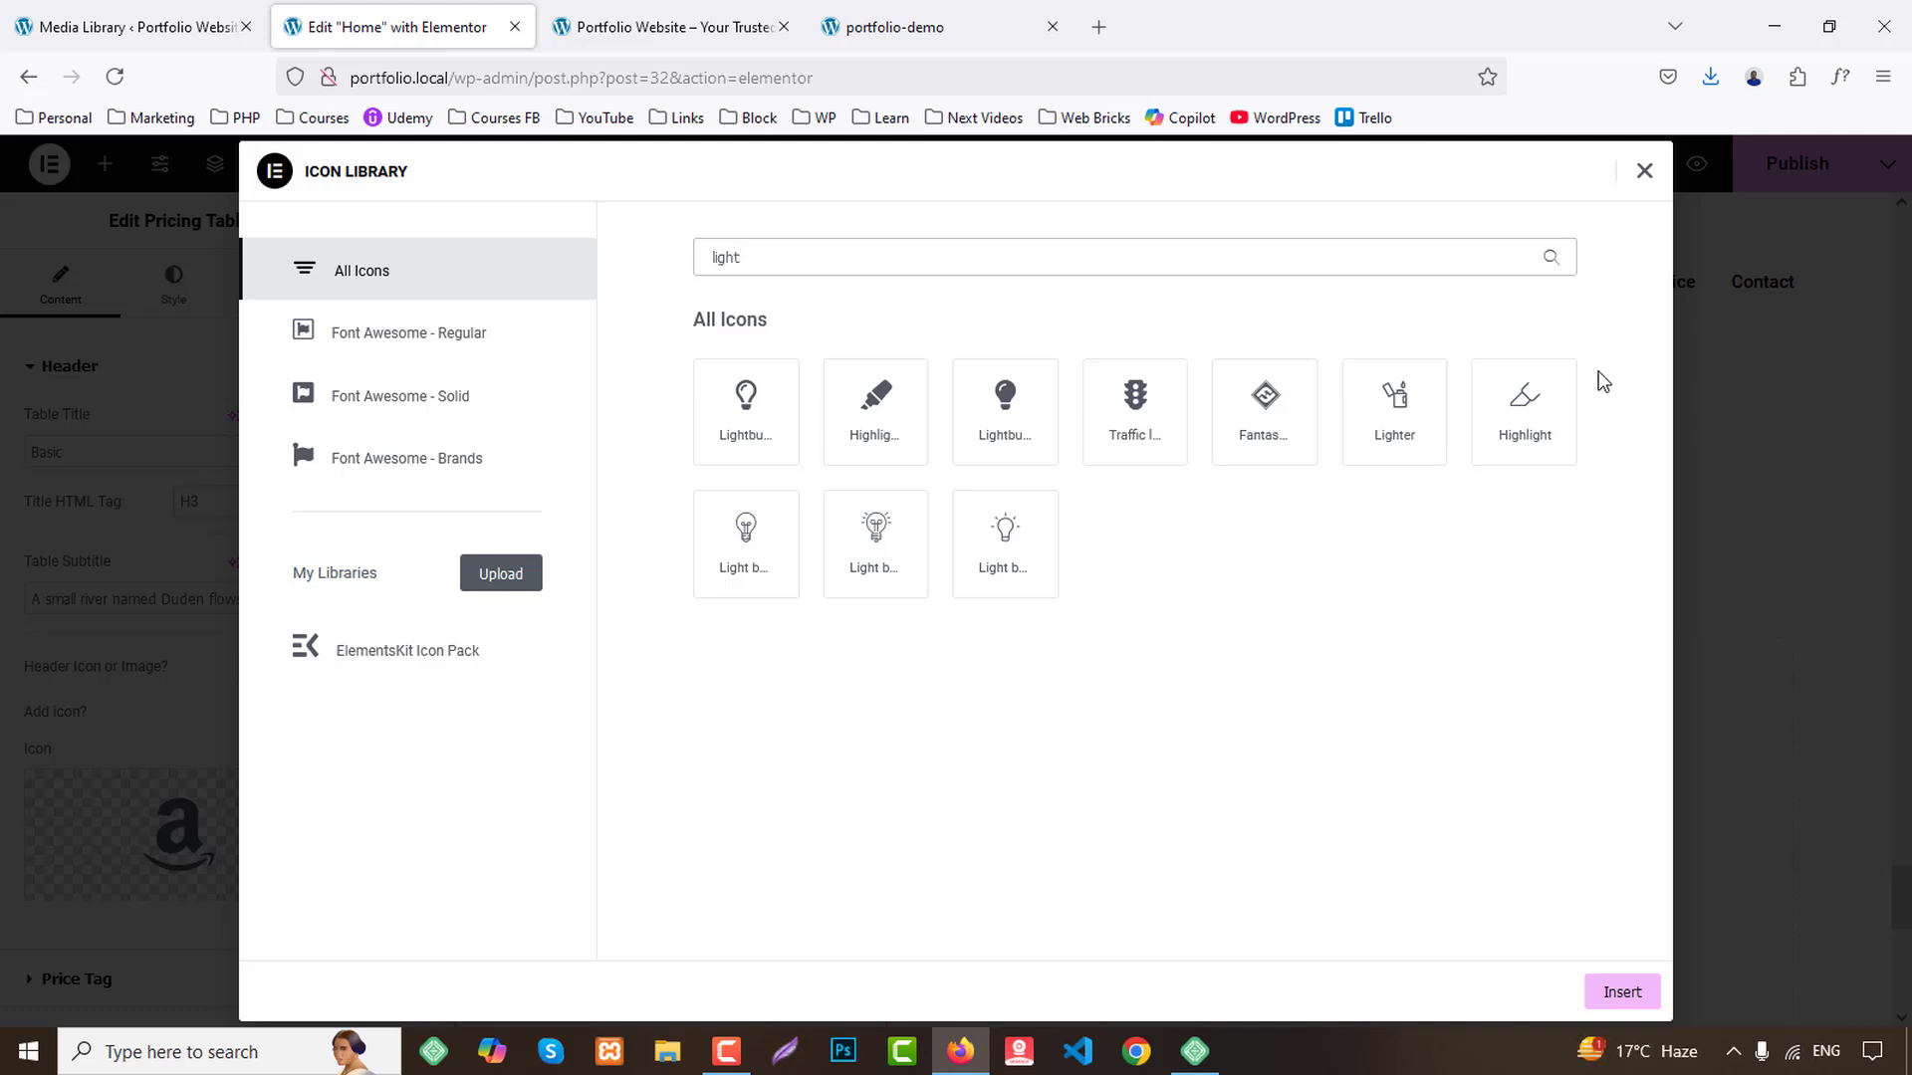
Inspect the Basic plan's icon on the portfolio-demo page and insert the Bolt icon as the pricing table's header icon.
left_click(963, 12)
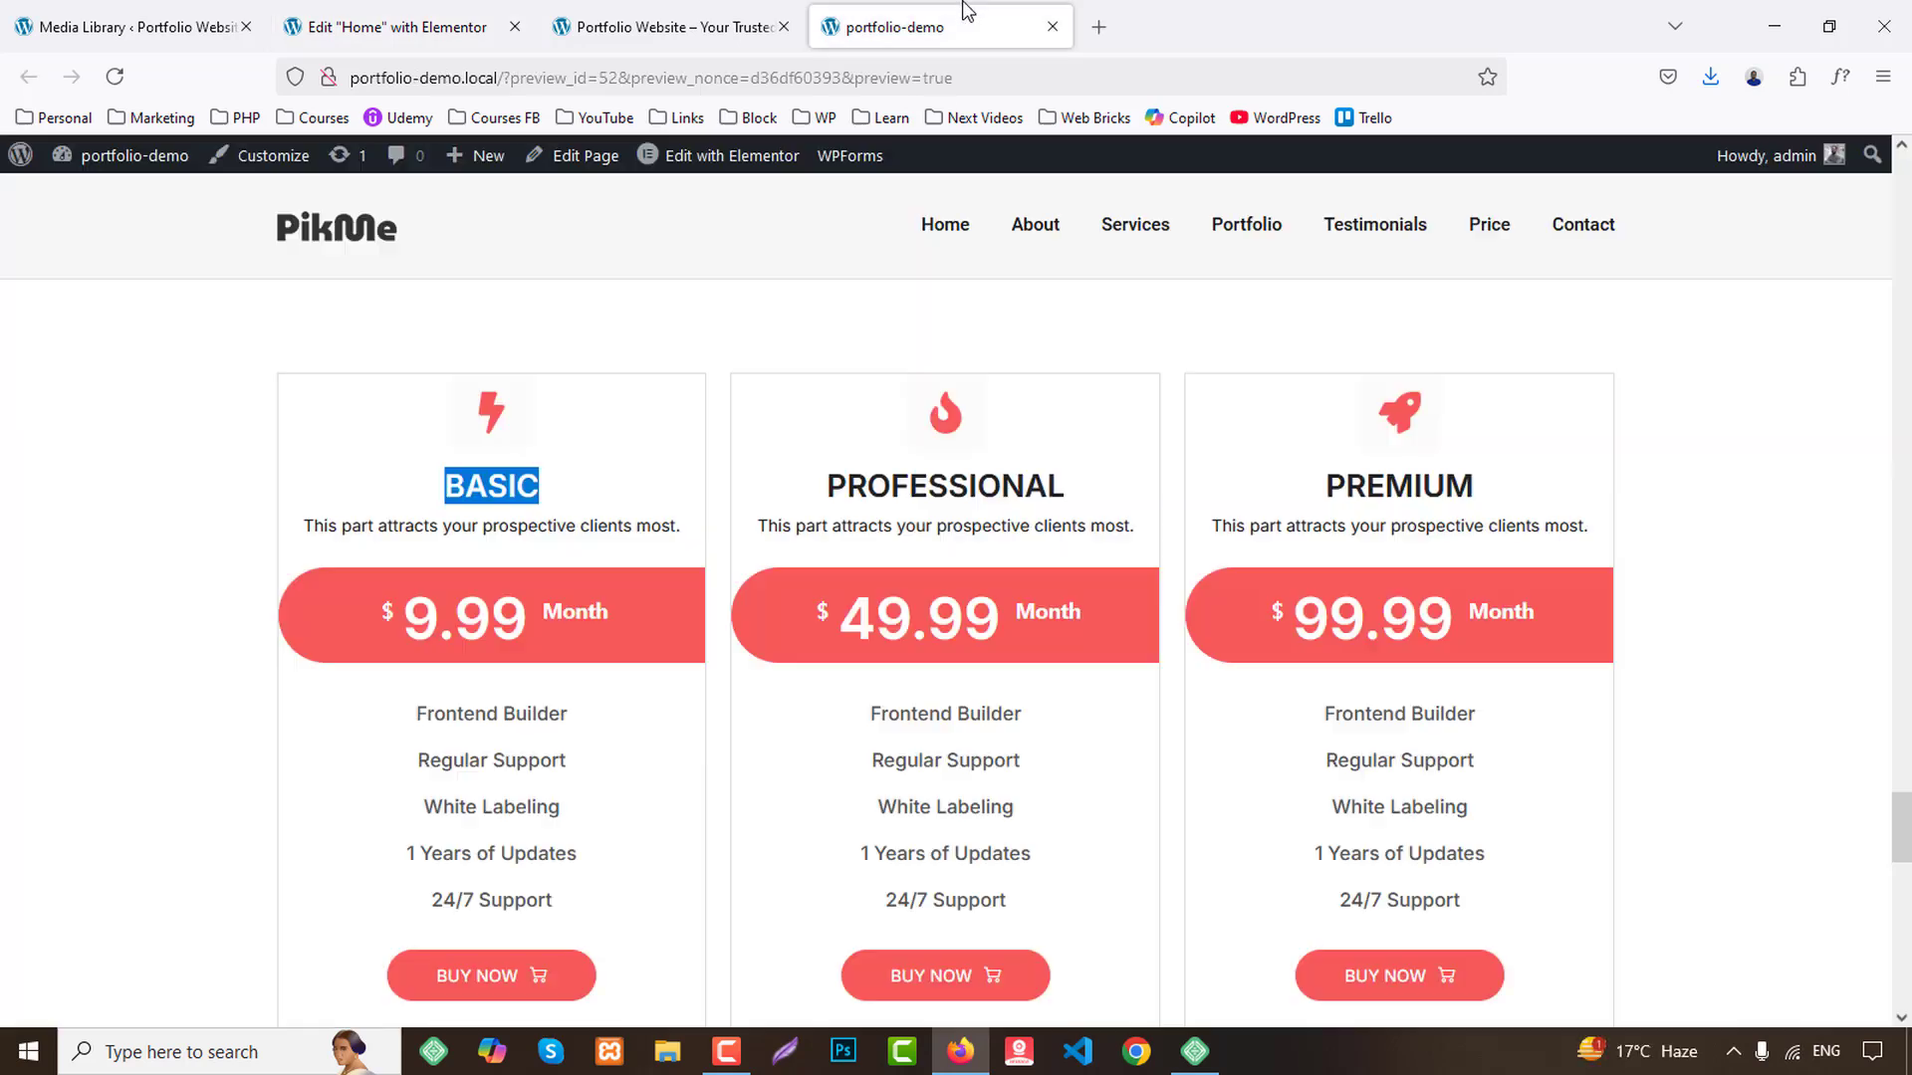
right_click(492, 411)
left_click(589, 756)
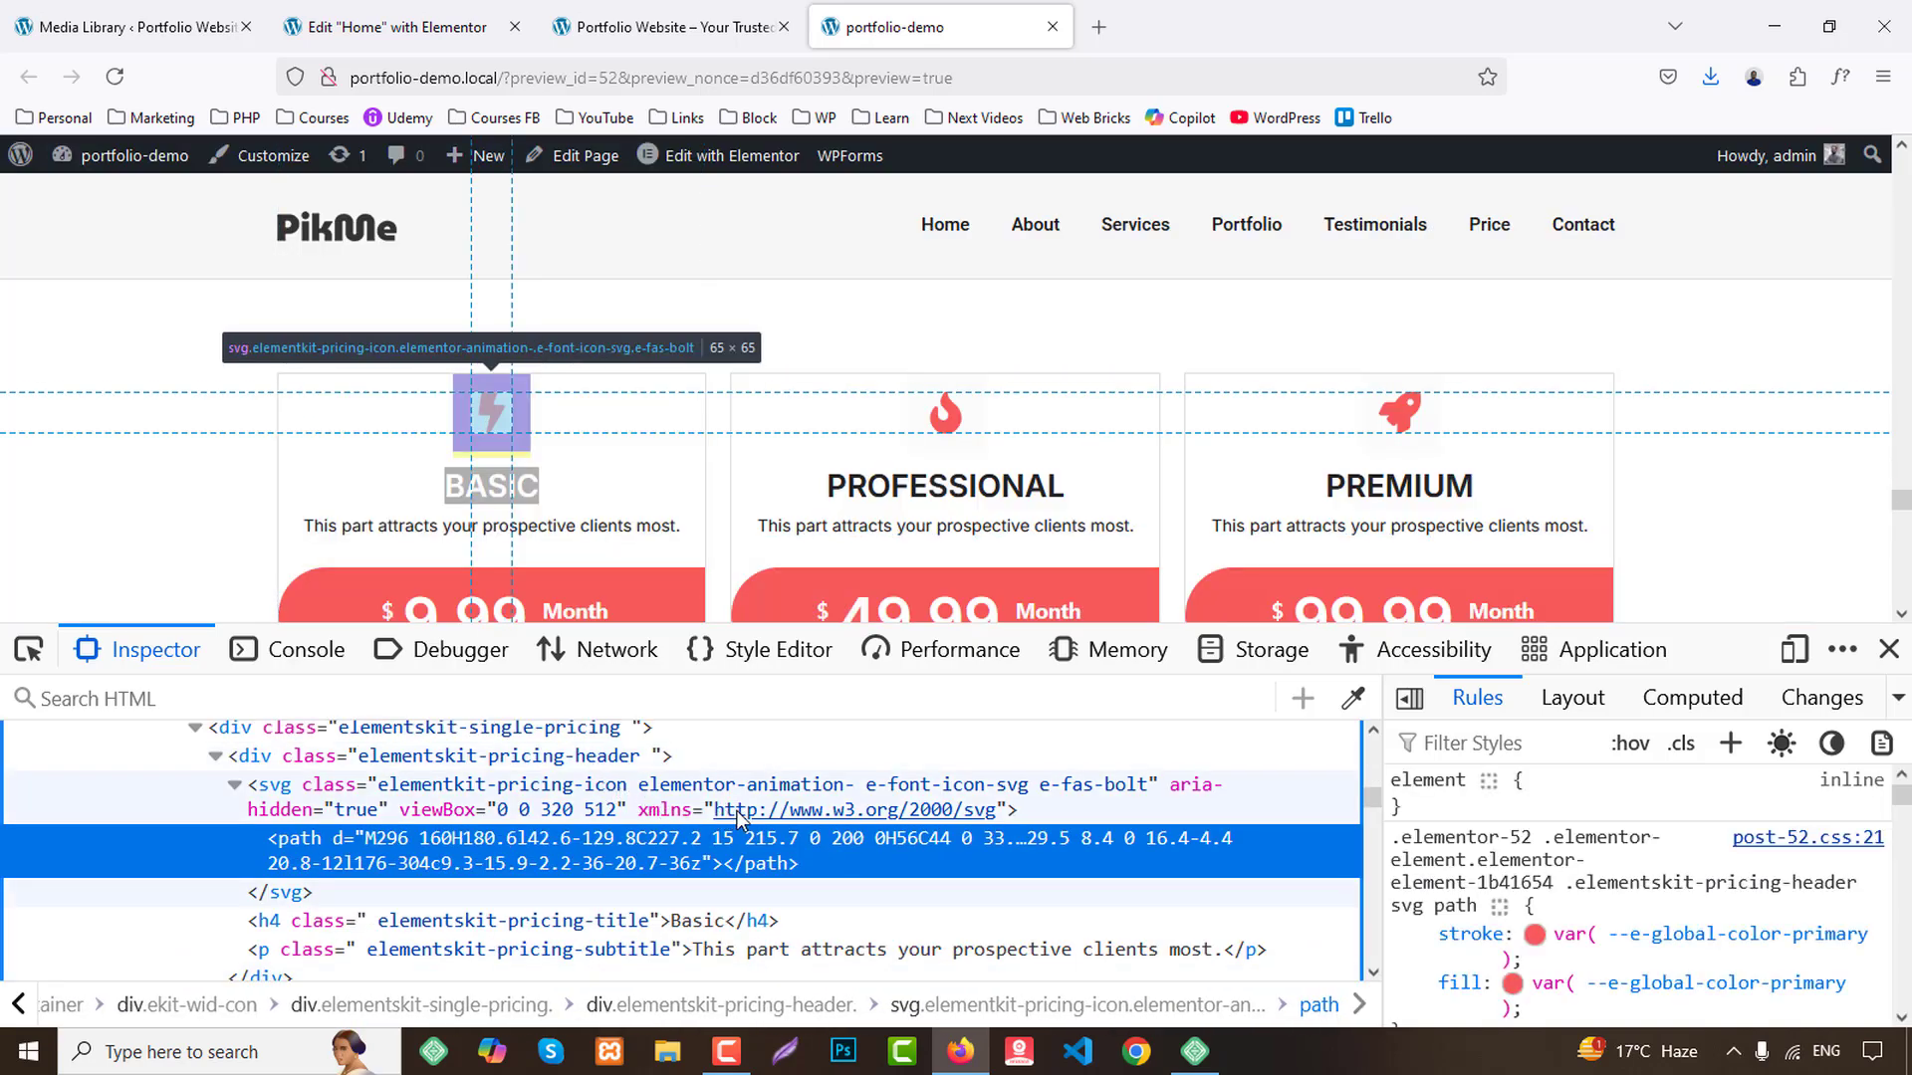
left_click(399, 27)
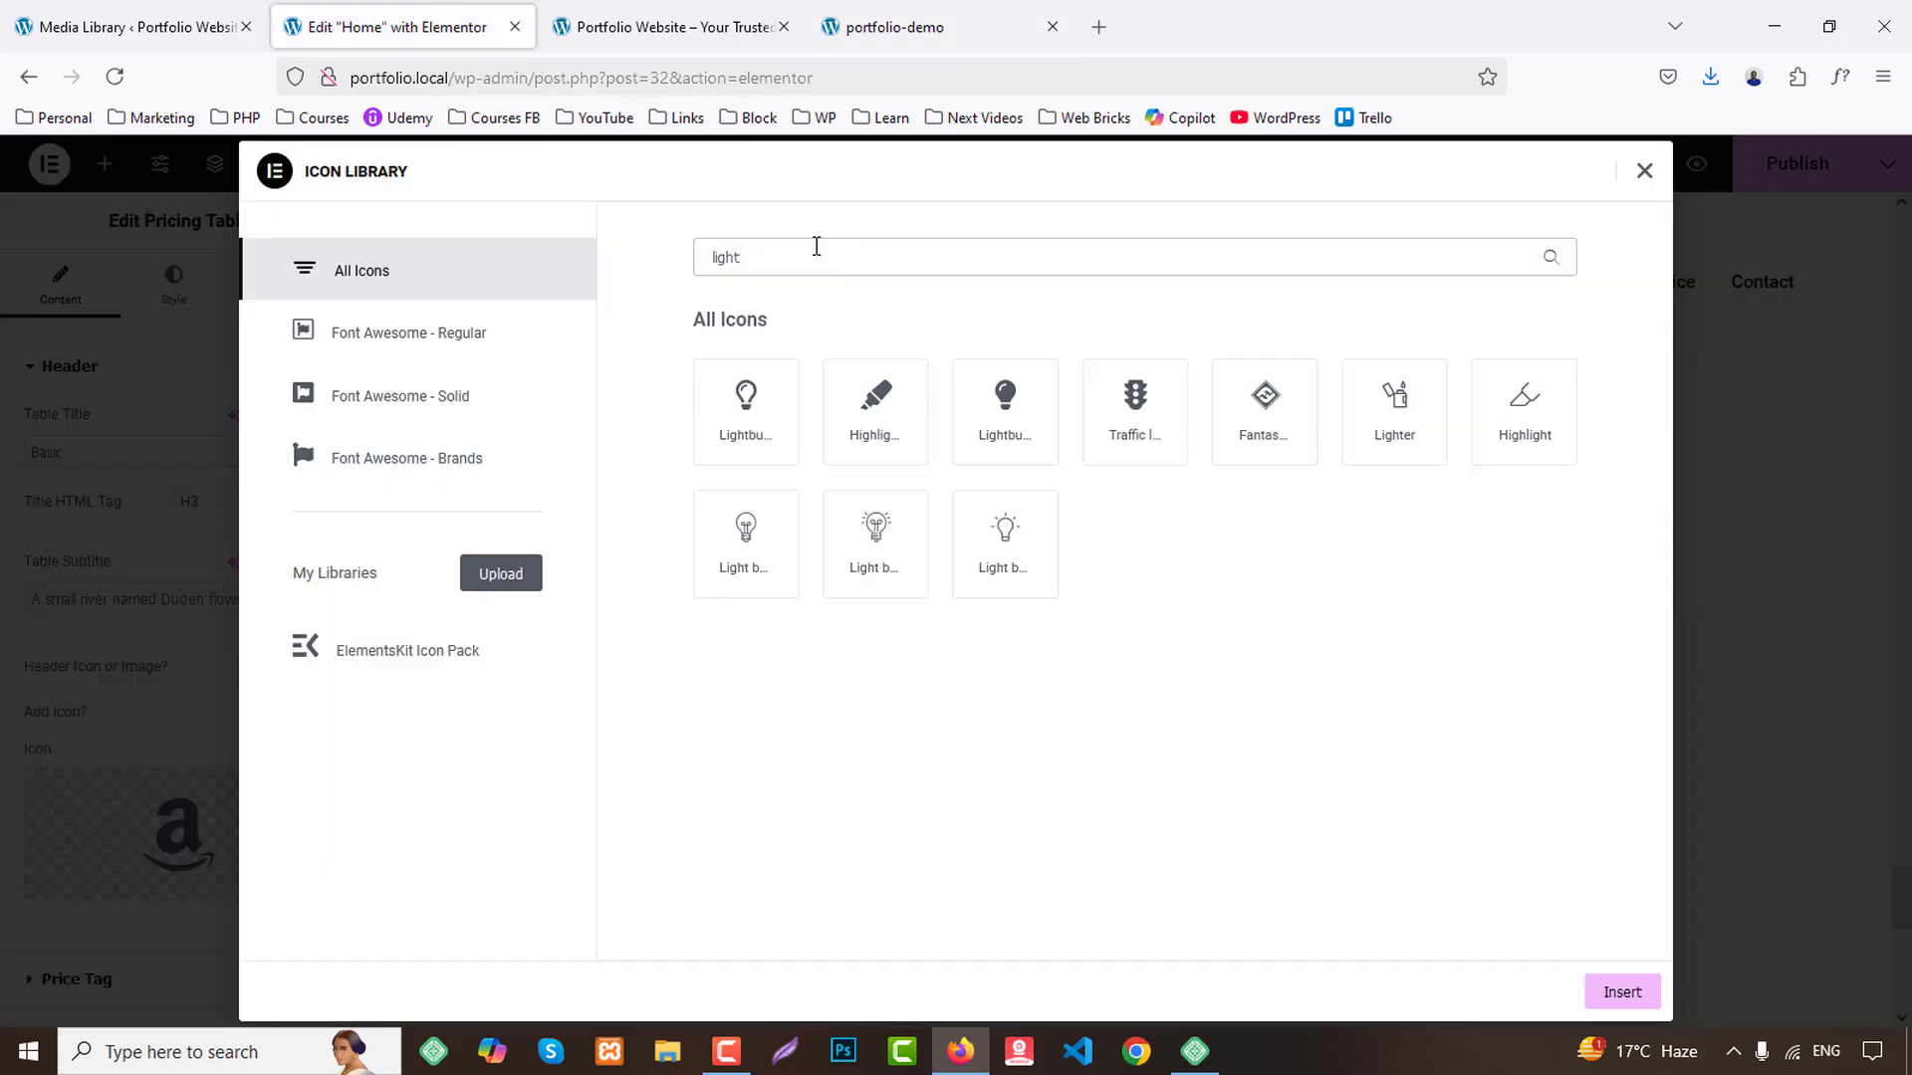
type("bolt")
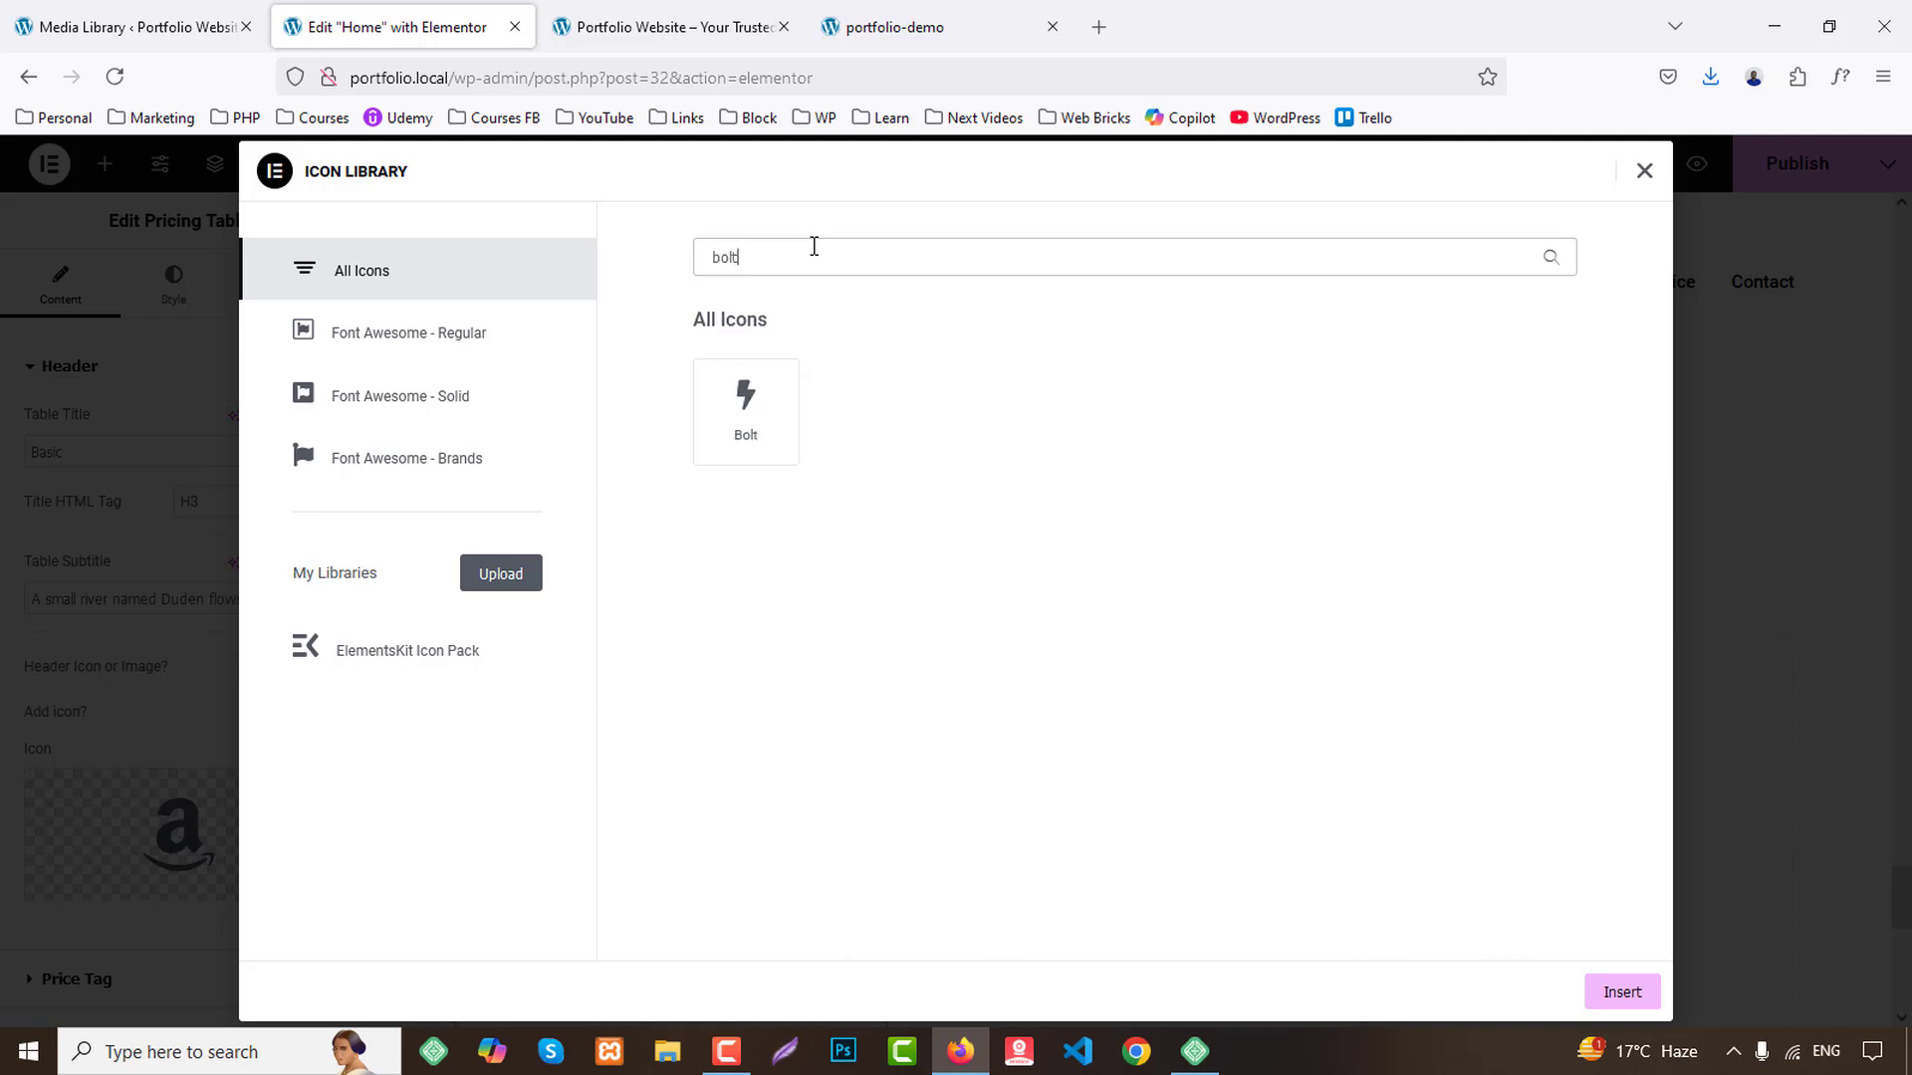
left_click(749, 408)
left_click(1647, 1009)
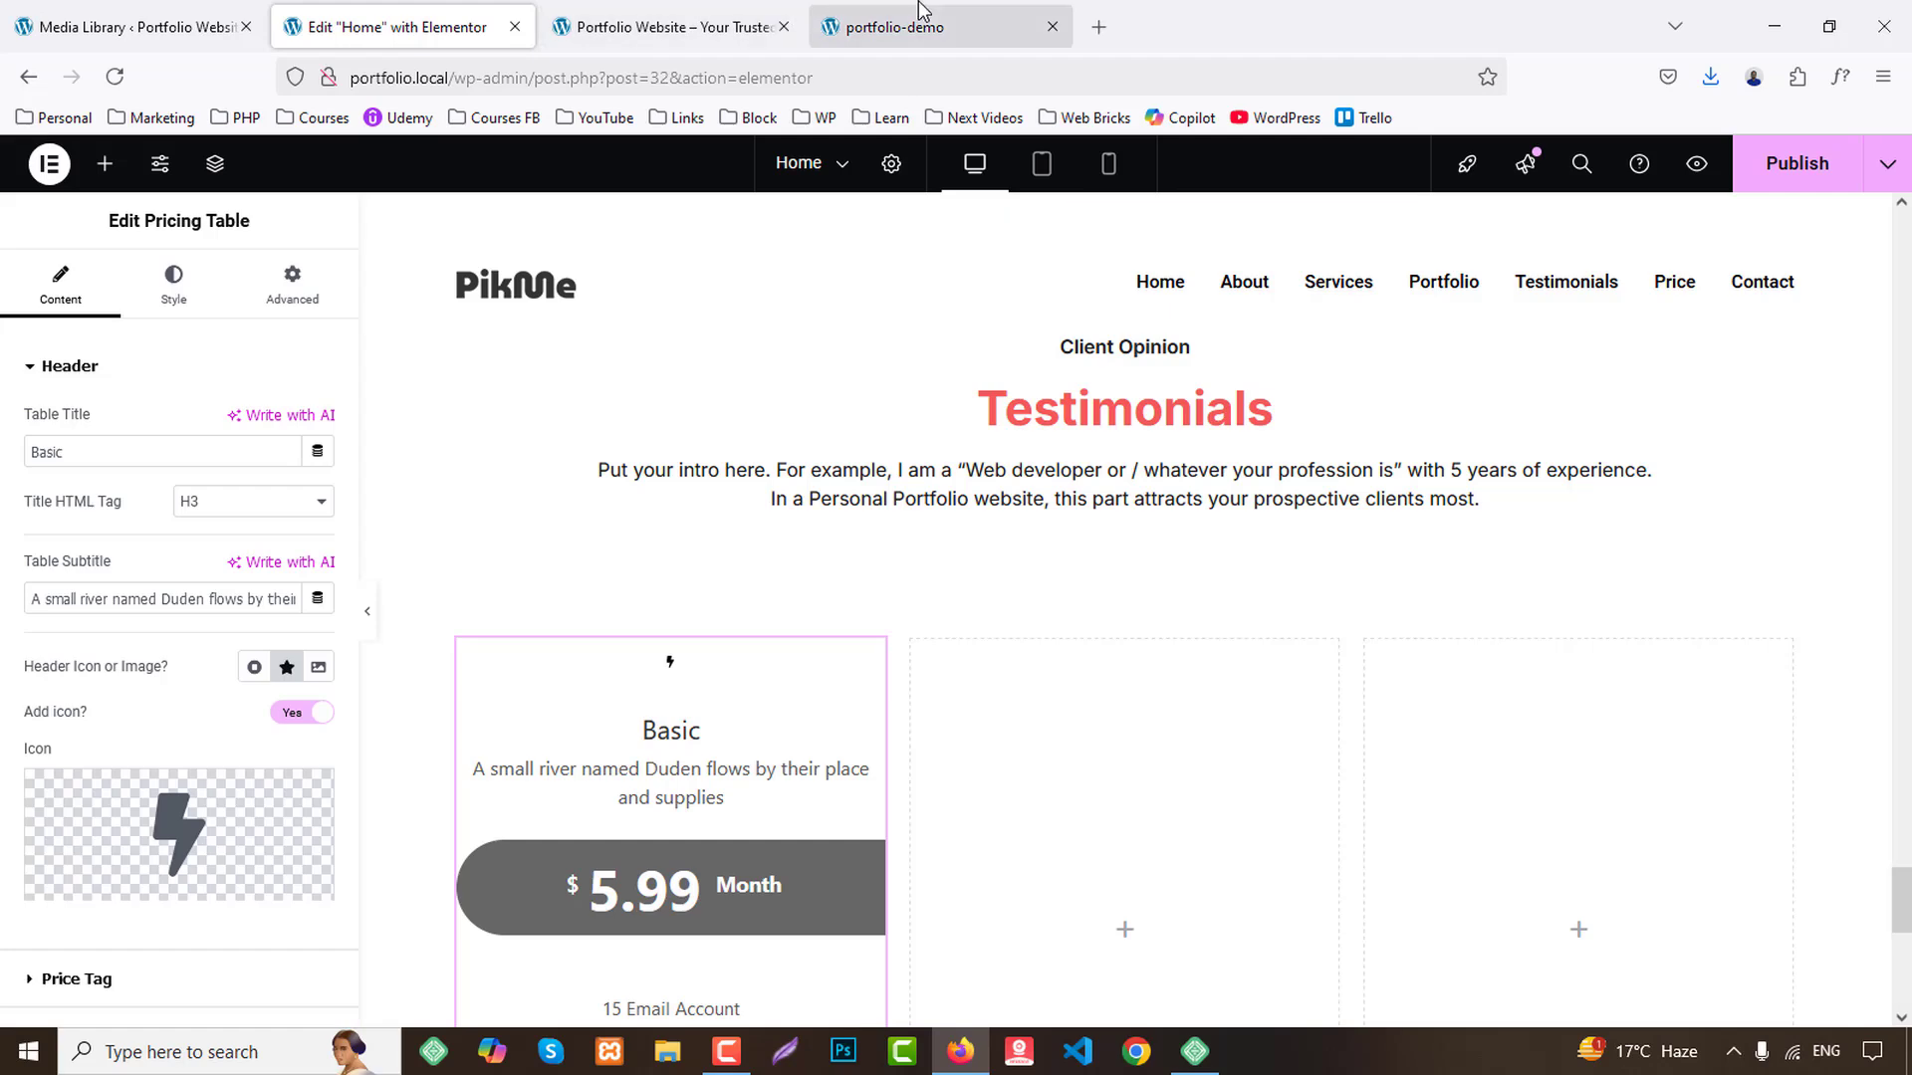
Copy the Basic plan's subtitle from the portfolio-demo page and set the table subtitle to "This part attracts your prospective clients most.".
left_click(901, 27)
scroll(376, 490, "down", 1)
left_click_drag(304, 404, 685, 426)
key("ctrl+c")
left_click(468, 27)
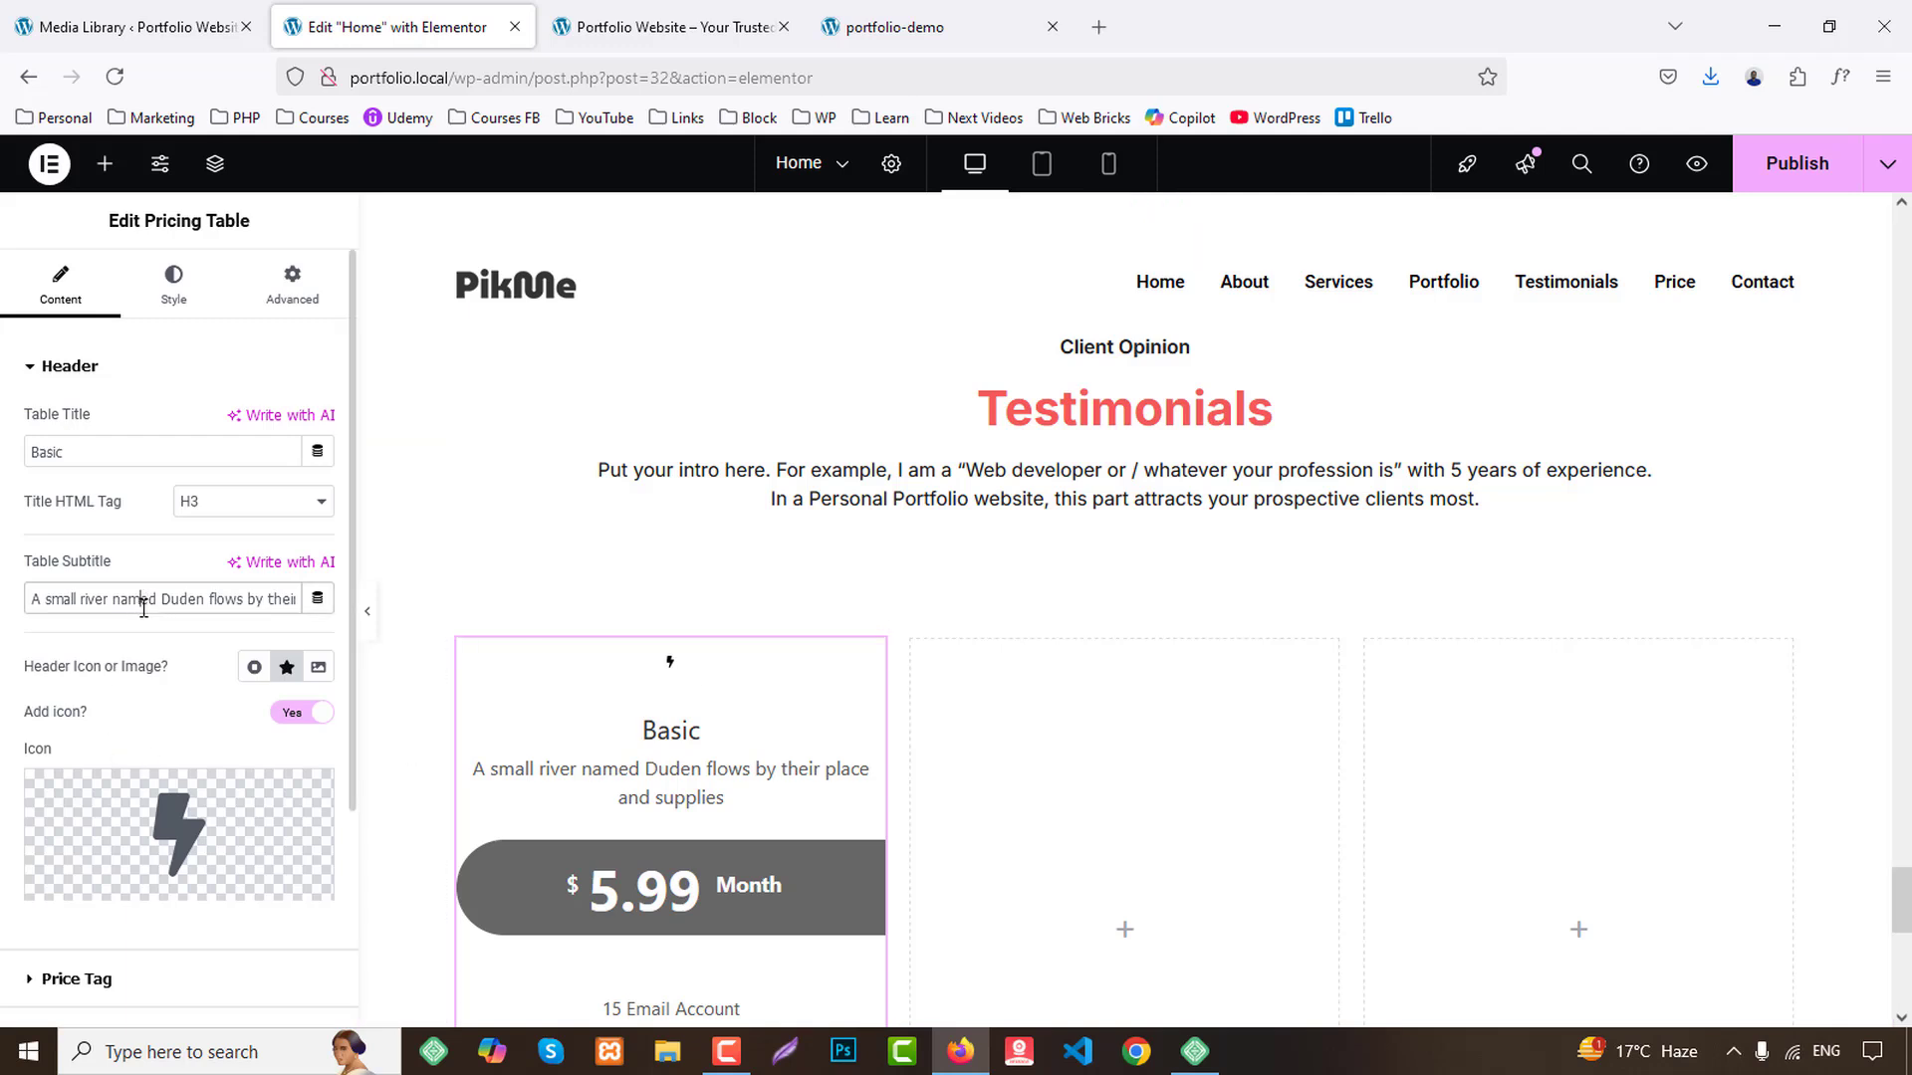
left_click(145, 608)
key("ctrl+a")
key("ctrl+v")
Set the pricing table's price to 9.99.
scroll(410, 653, "down", 1)
scroll(110, 733, "down", 2)
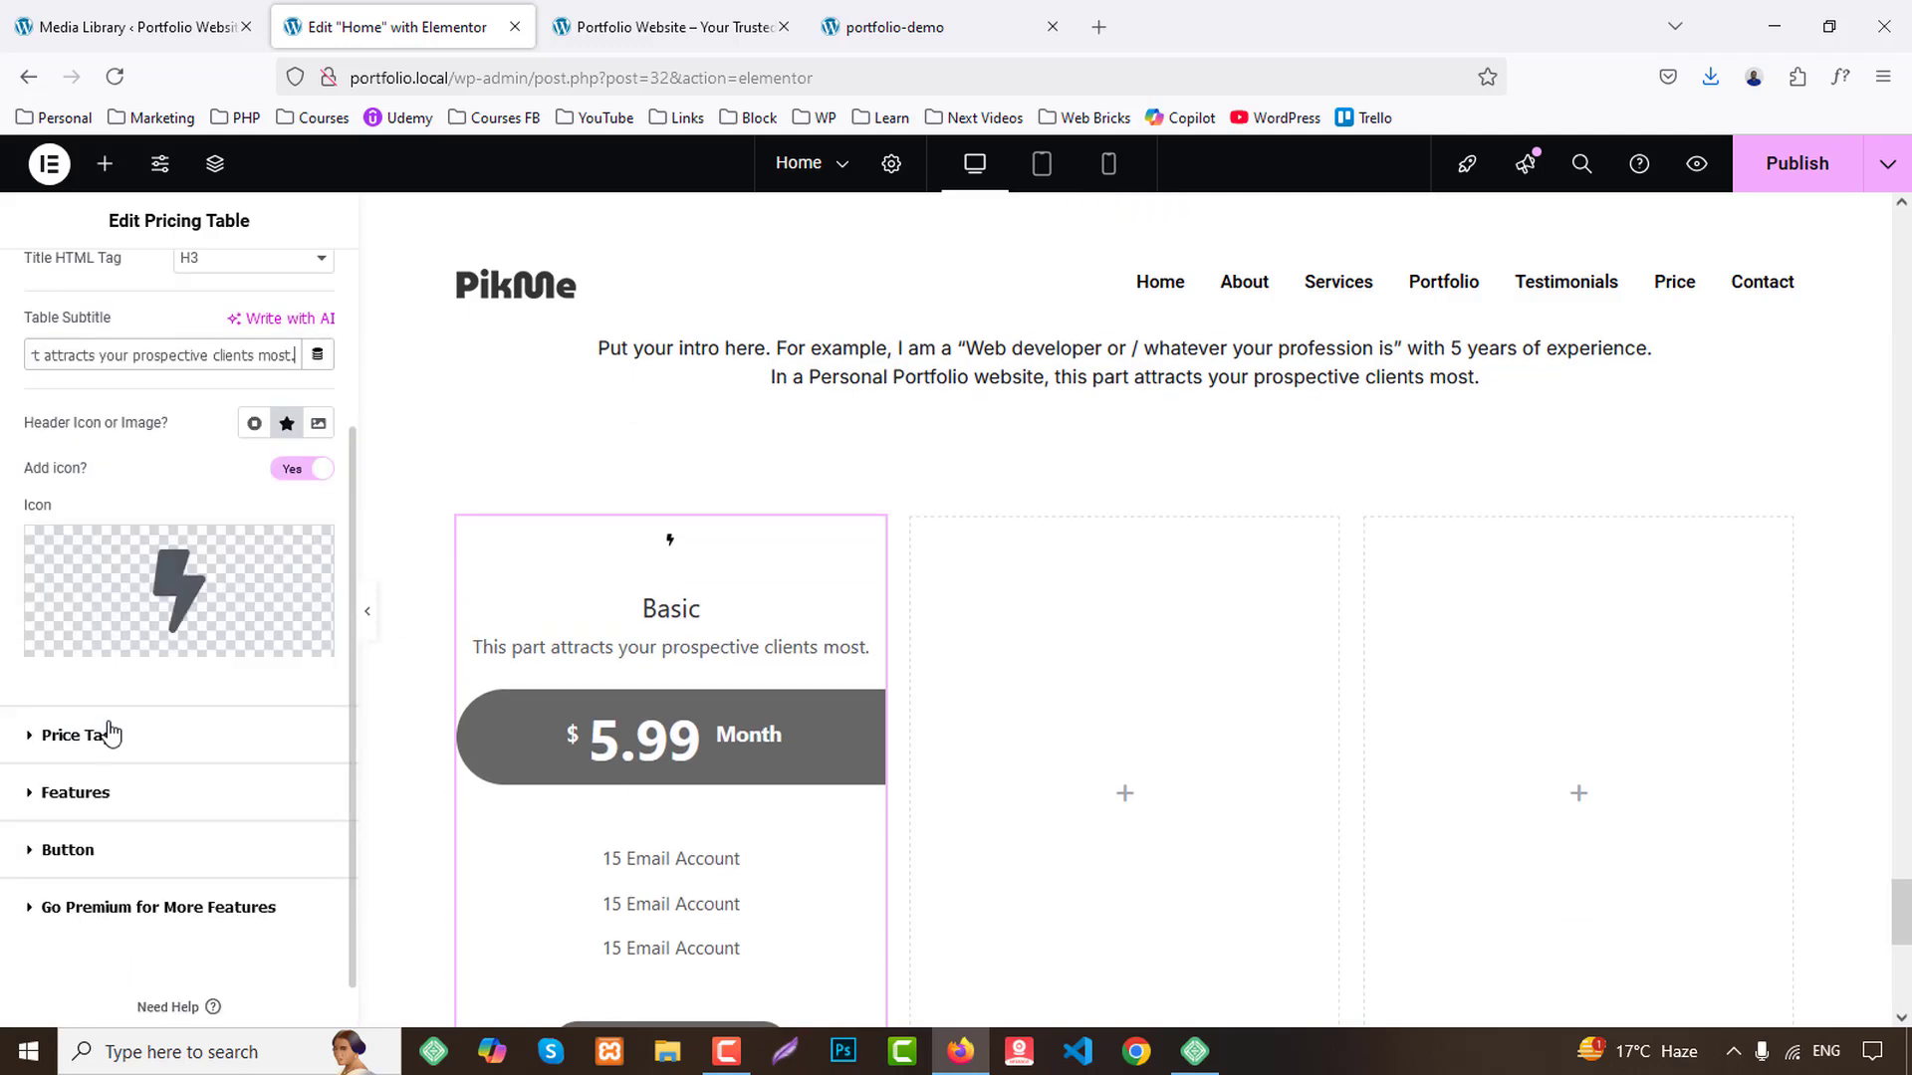
left_click(105, 676)
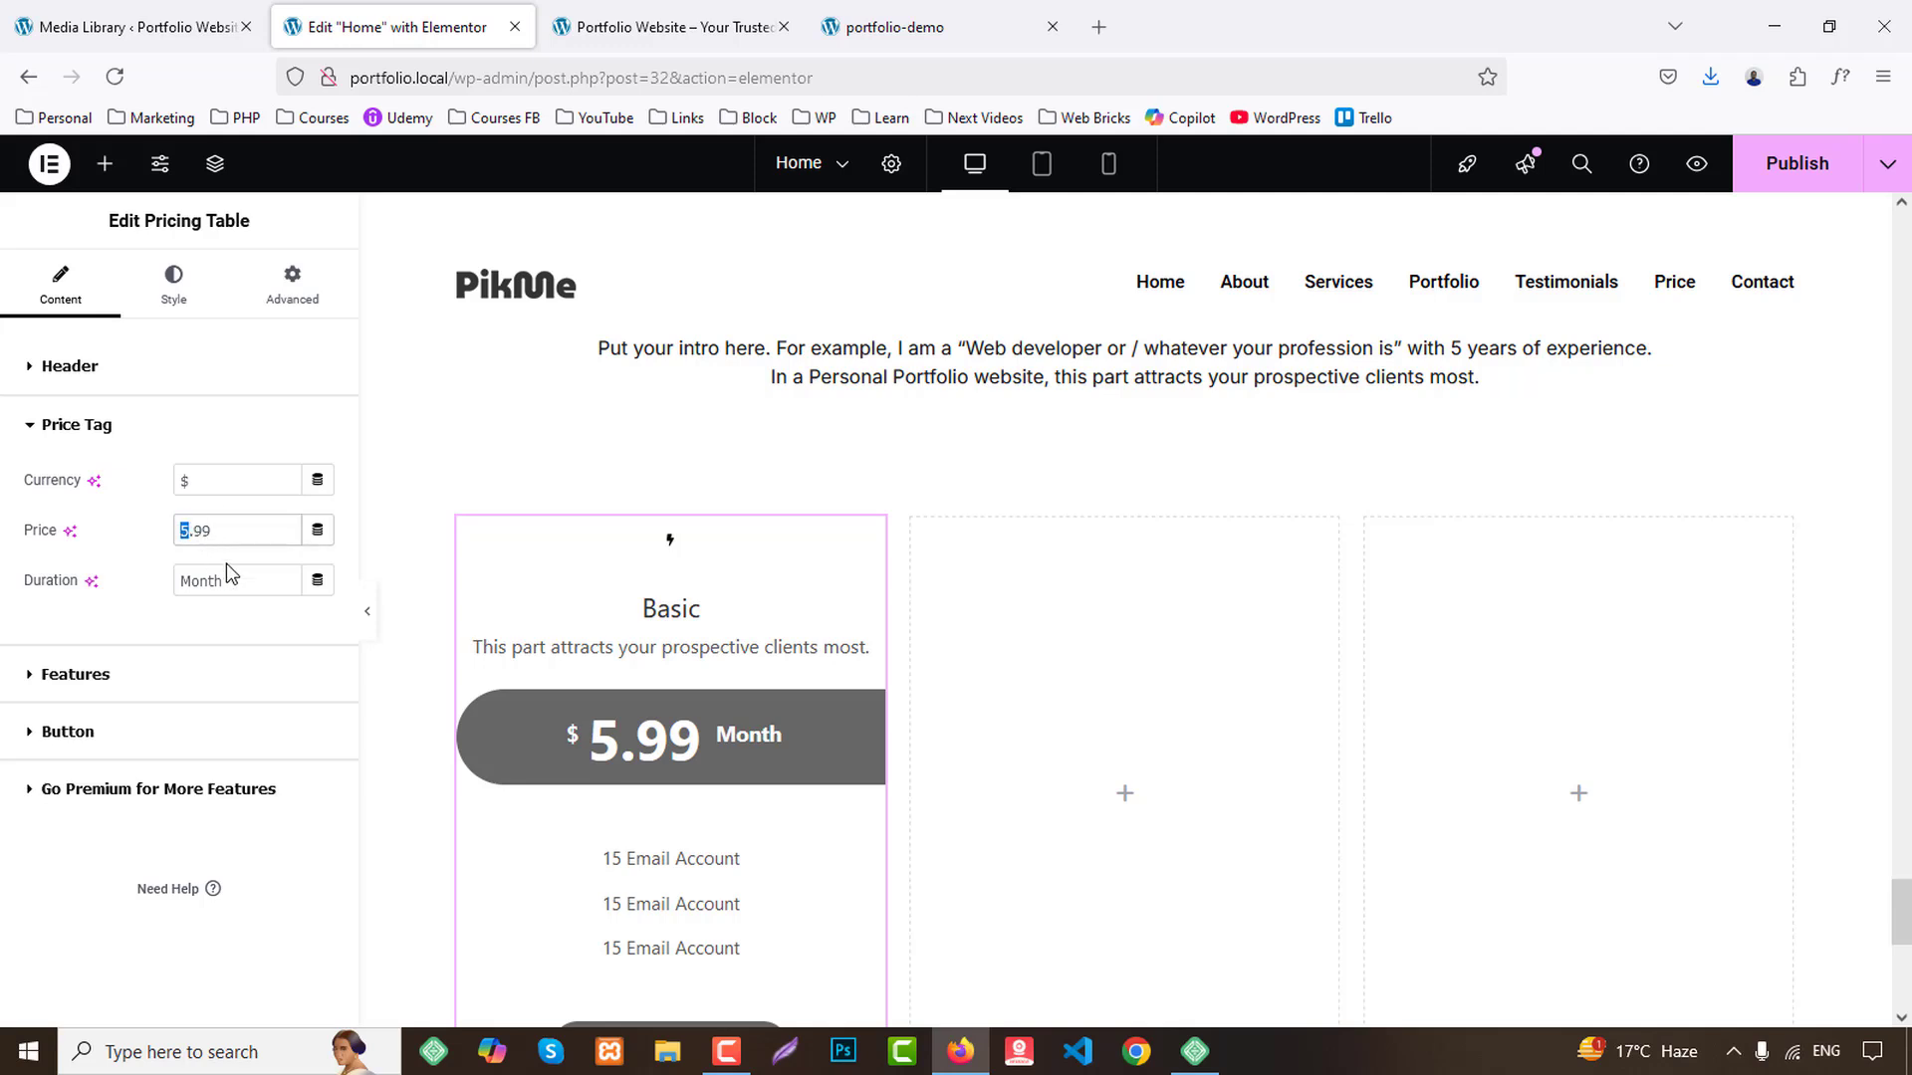
type("9")
Copy the first Basic plan feature from the portfolio-demo page and set the first feature item's text to "Frontend Builder".
left_click(127, 677)
left_click(157, 629)
left_click(899, 27)
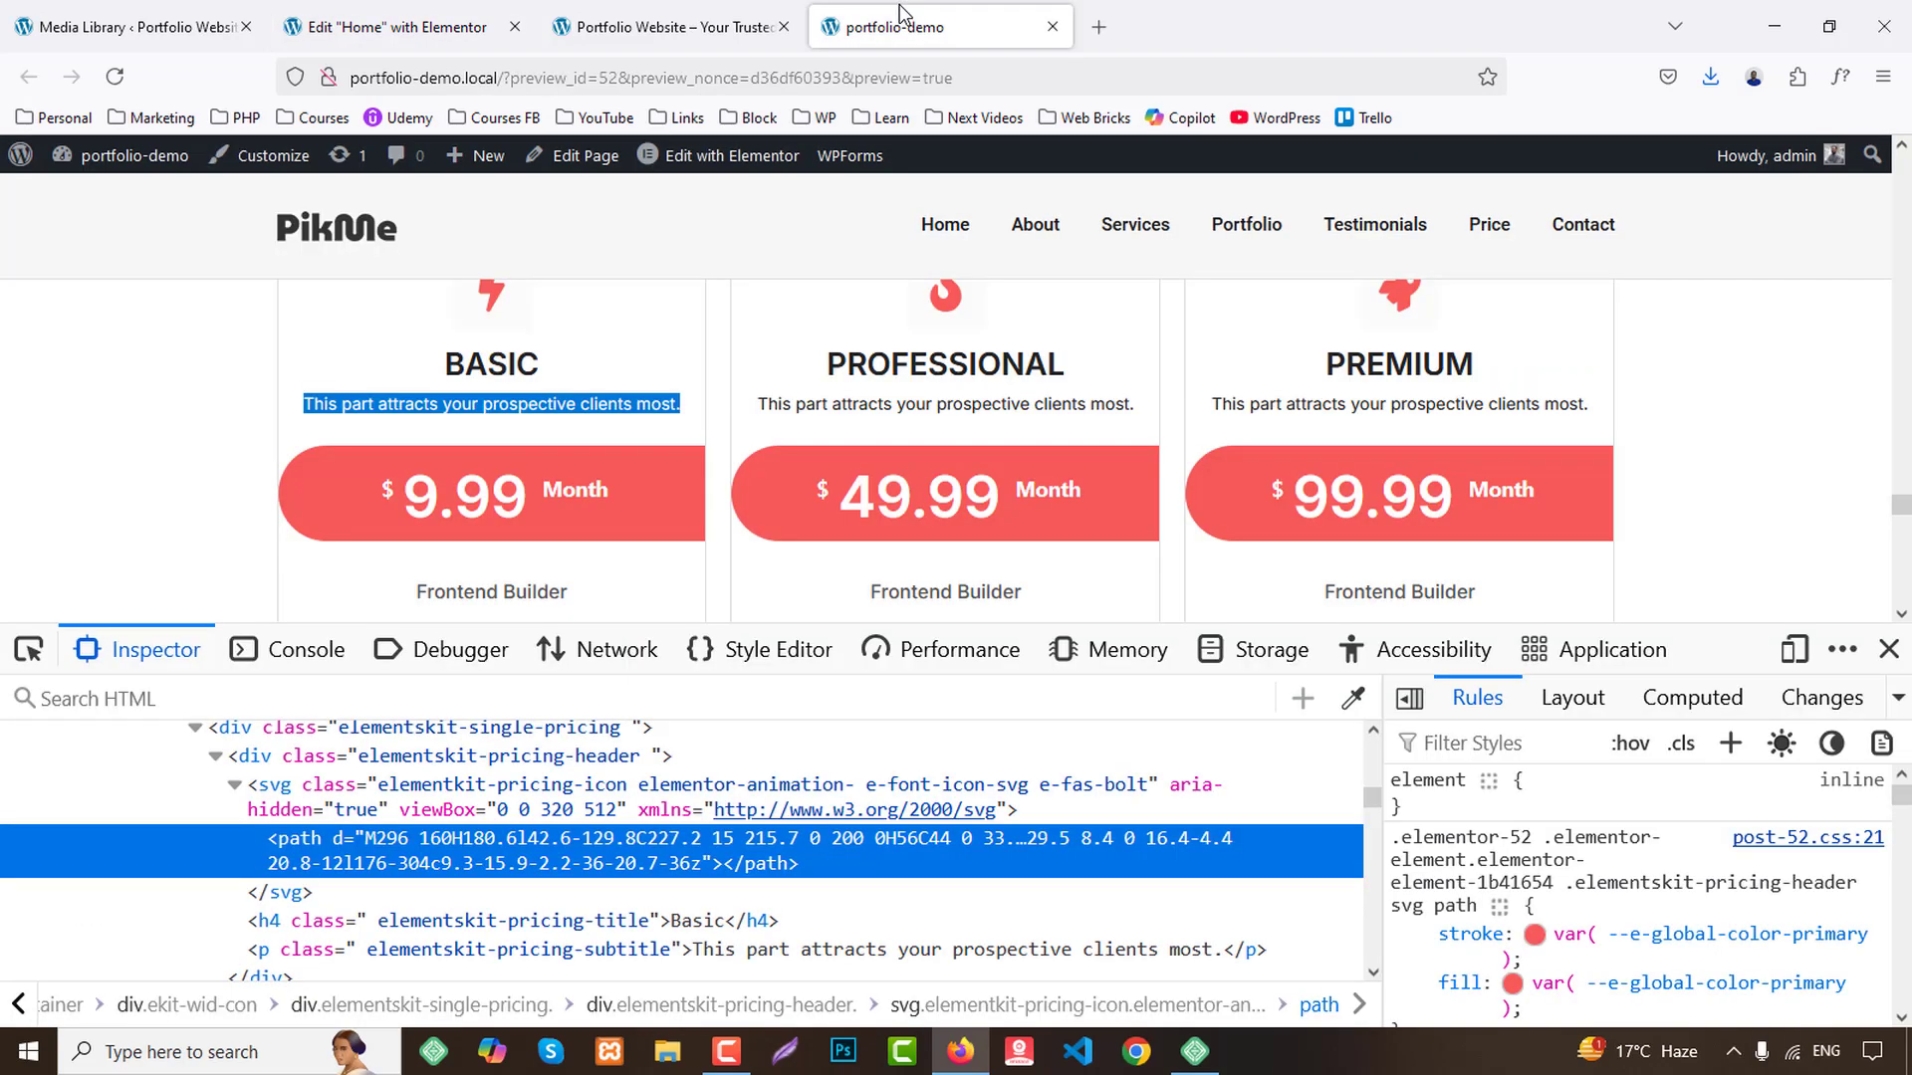
scroll(792, 348, "down", 3)
left_click_drag(509, 344, 587, 353)
key("ctrl+c")
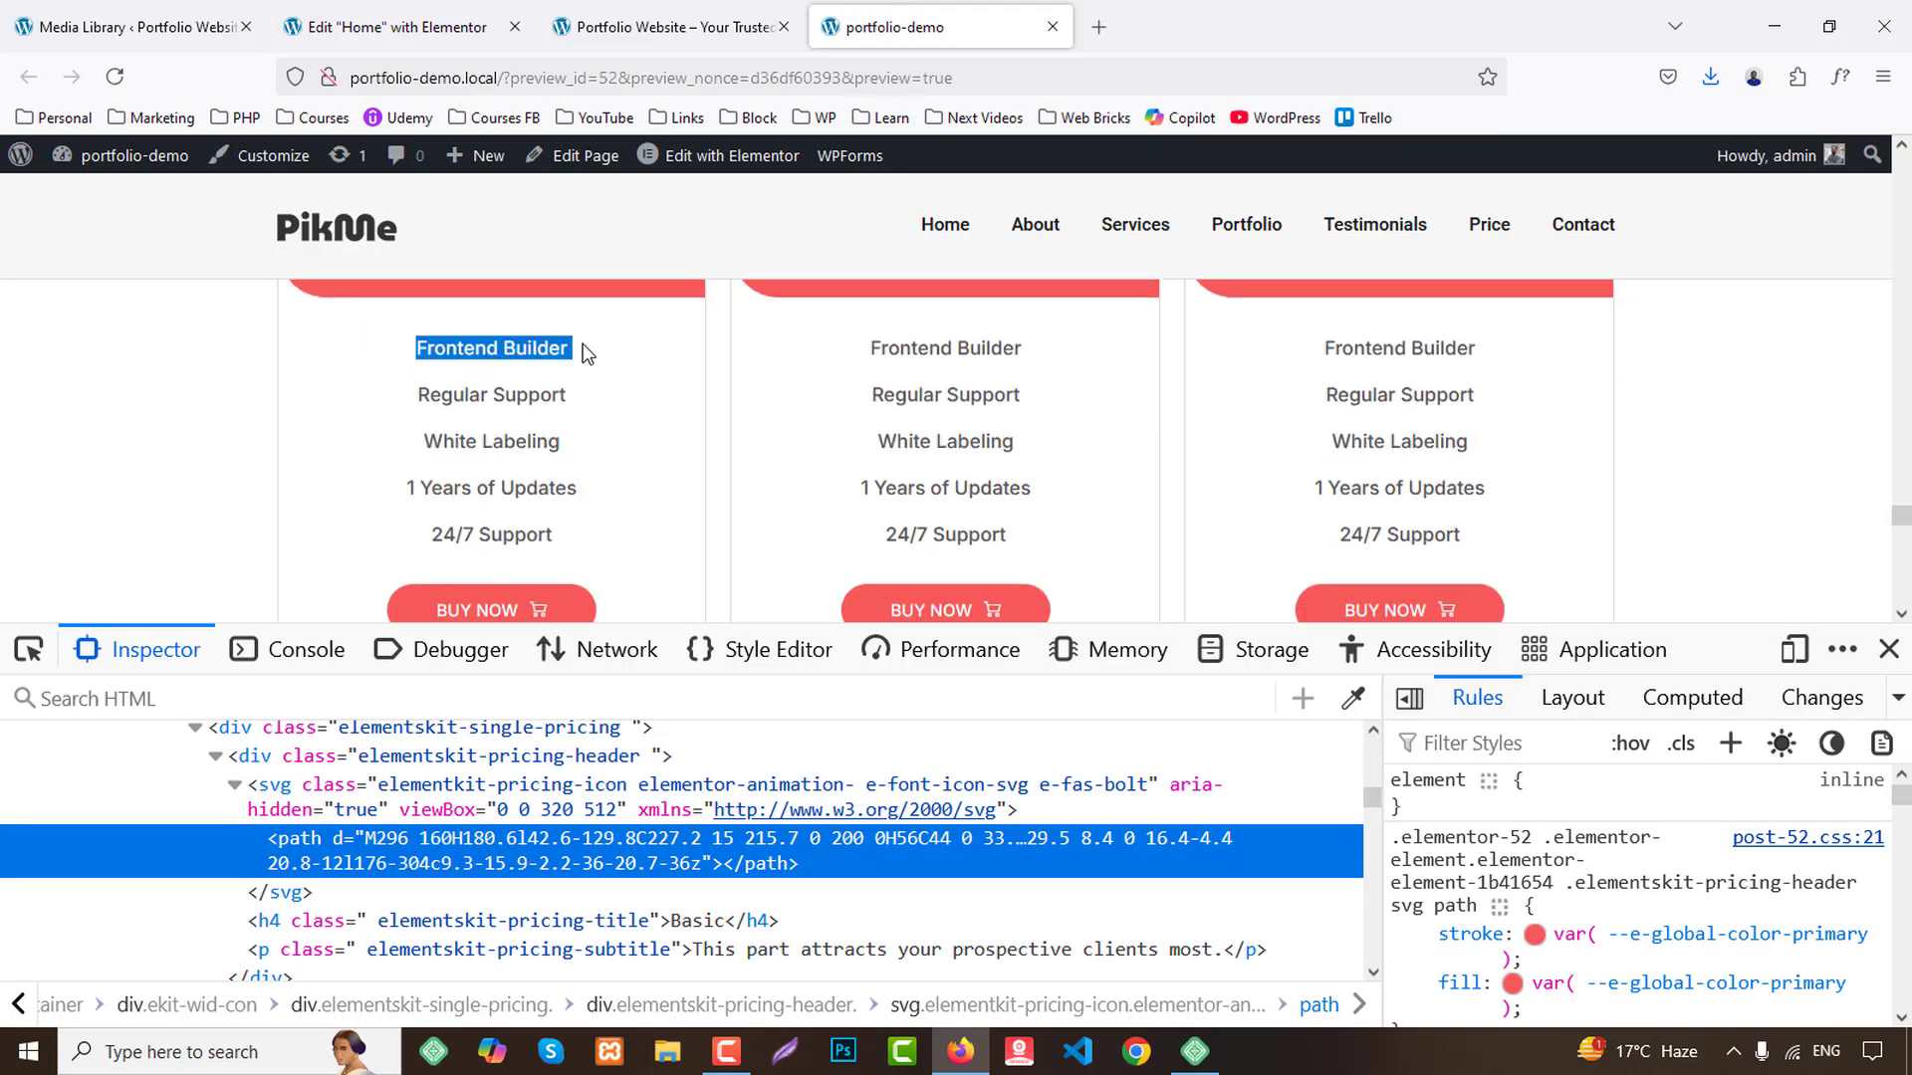
left_click(477, 27)
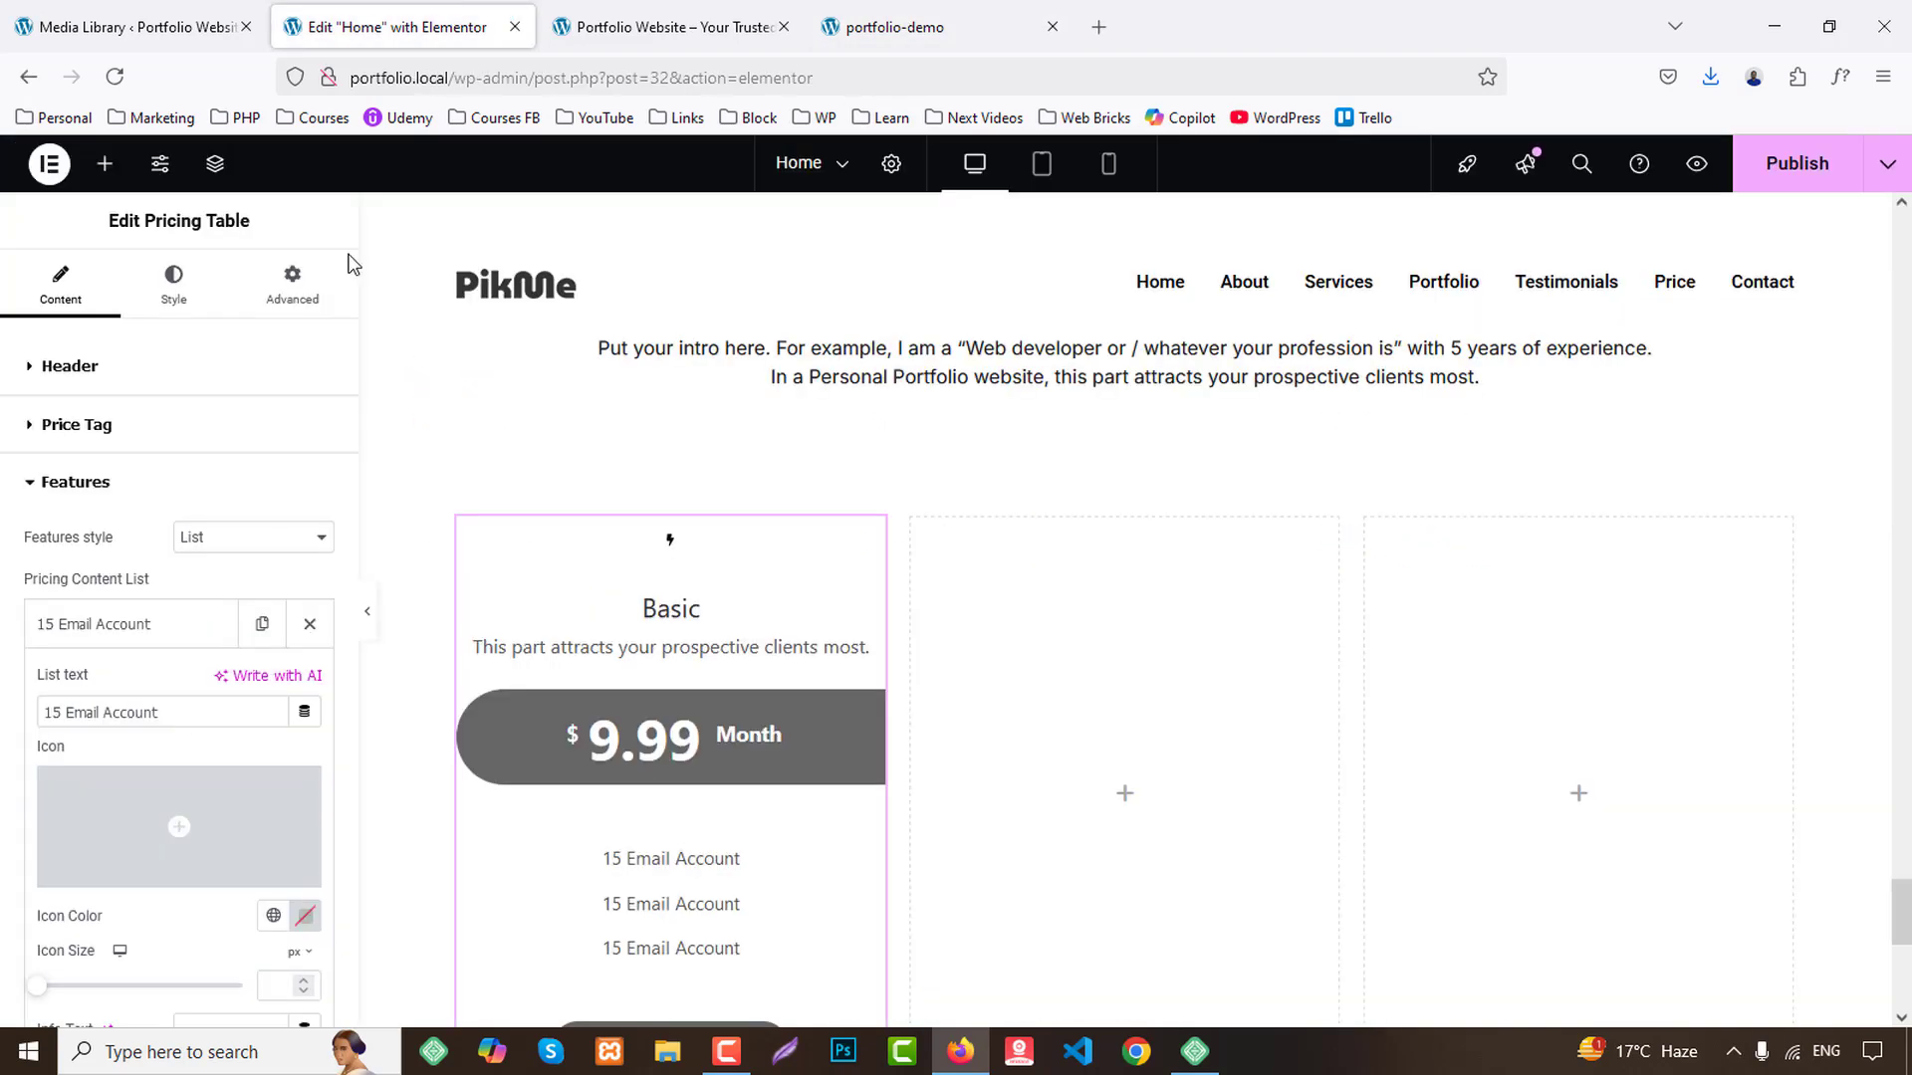
triple_click(183, 711)
key("ctrl+v")
Copy the second feature from the portfolio-demo page and set the second feature item's text to "Regular Support".
left_click(936, 26)
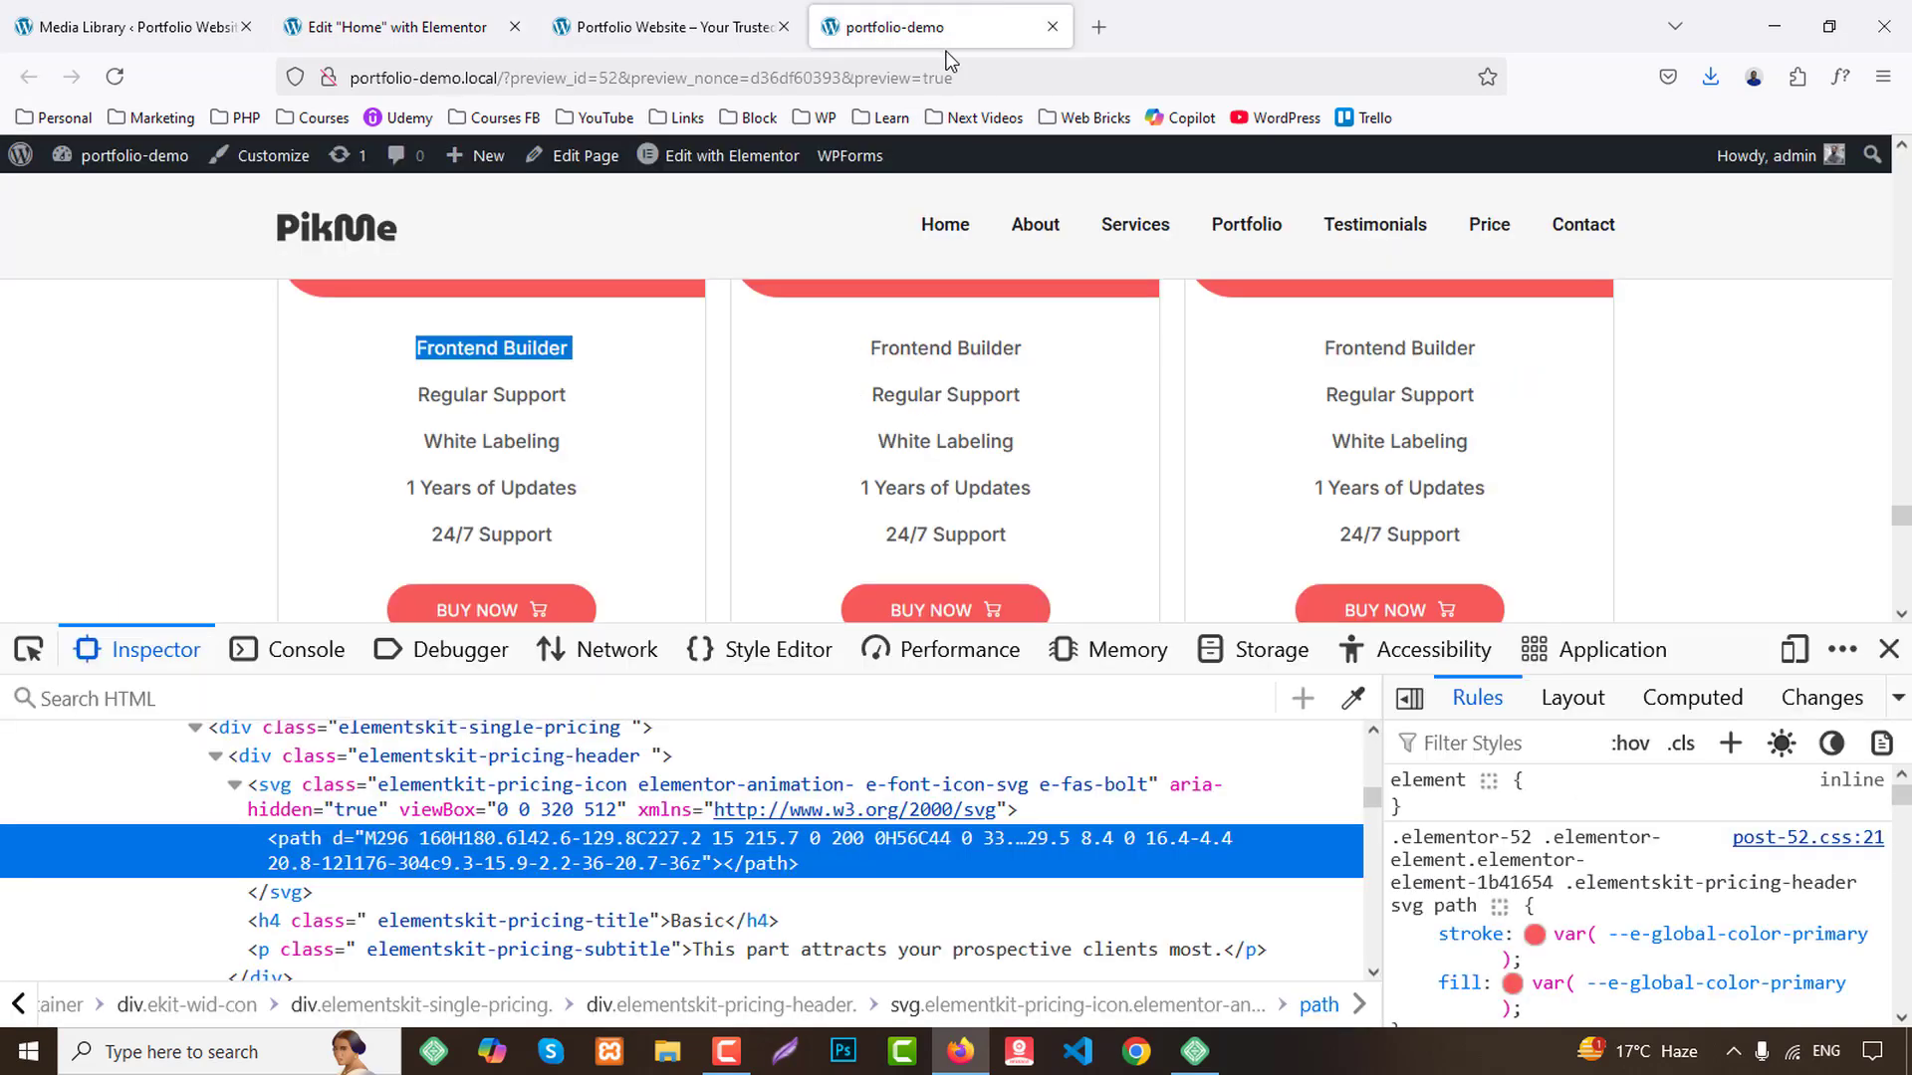
left_click_drag(416, 395, 642, 395)
key("ctrl+c")
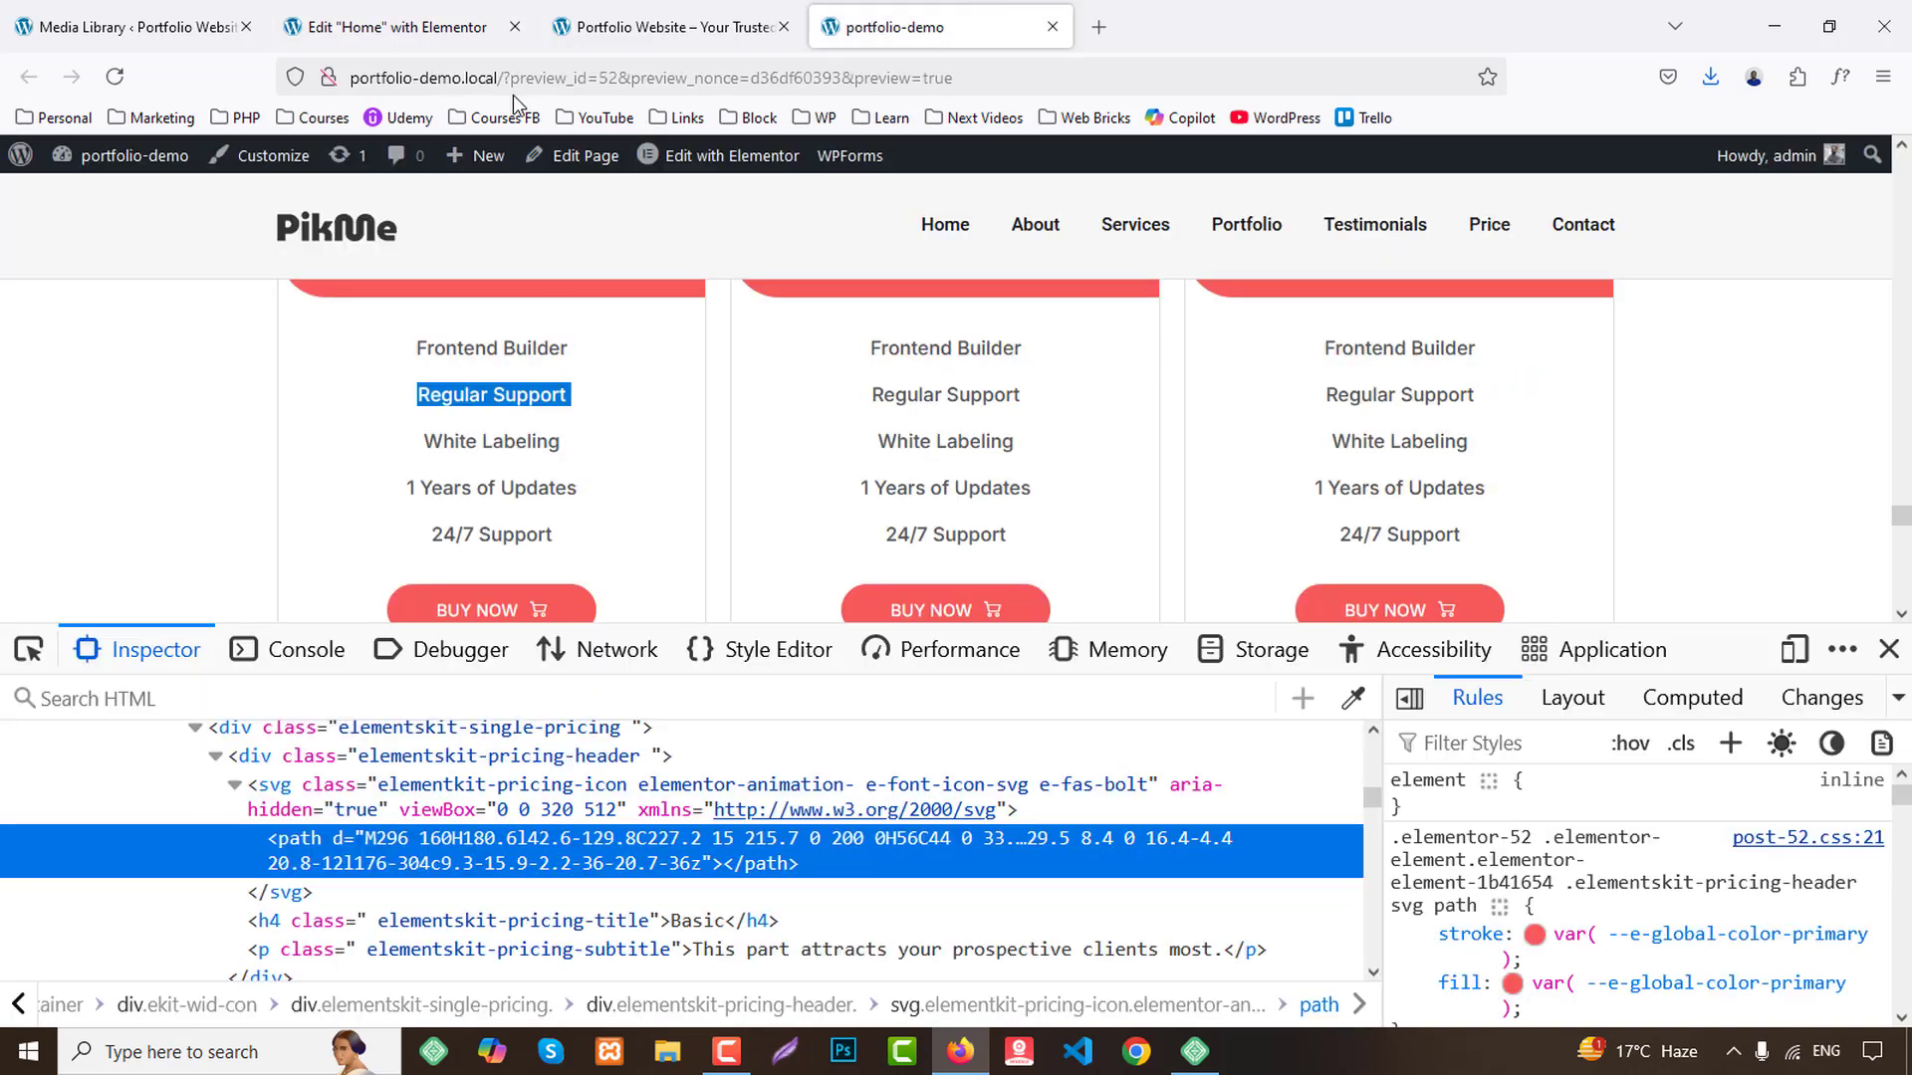
left_click(468, 27)
left_click(129, 623)
left_click(130, 686)
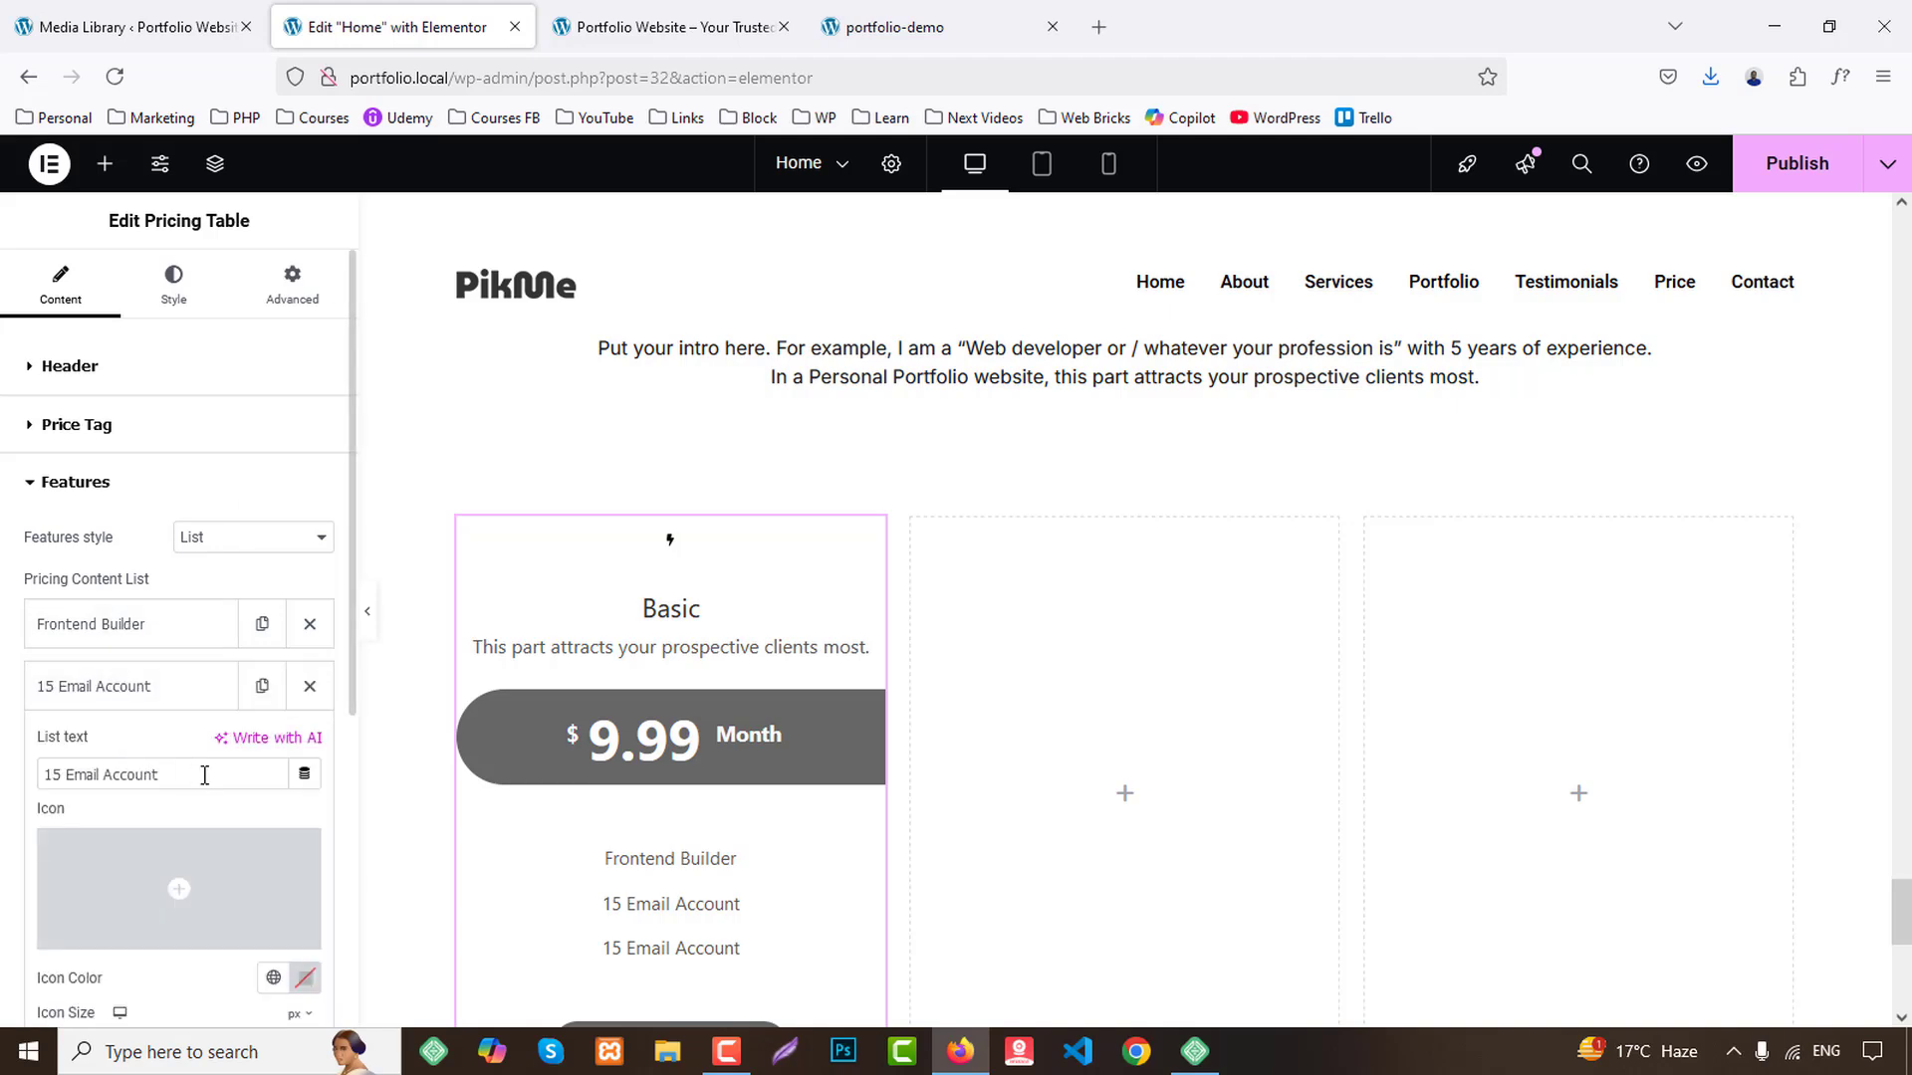
triple_click(205, 775)
key("ctrl+v")
Copy the third feature from the portfolio-demo page and set the third feature item's text to "White Labeling".
left_click(941, 27)
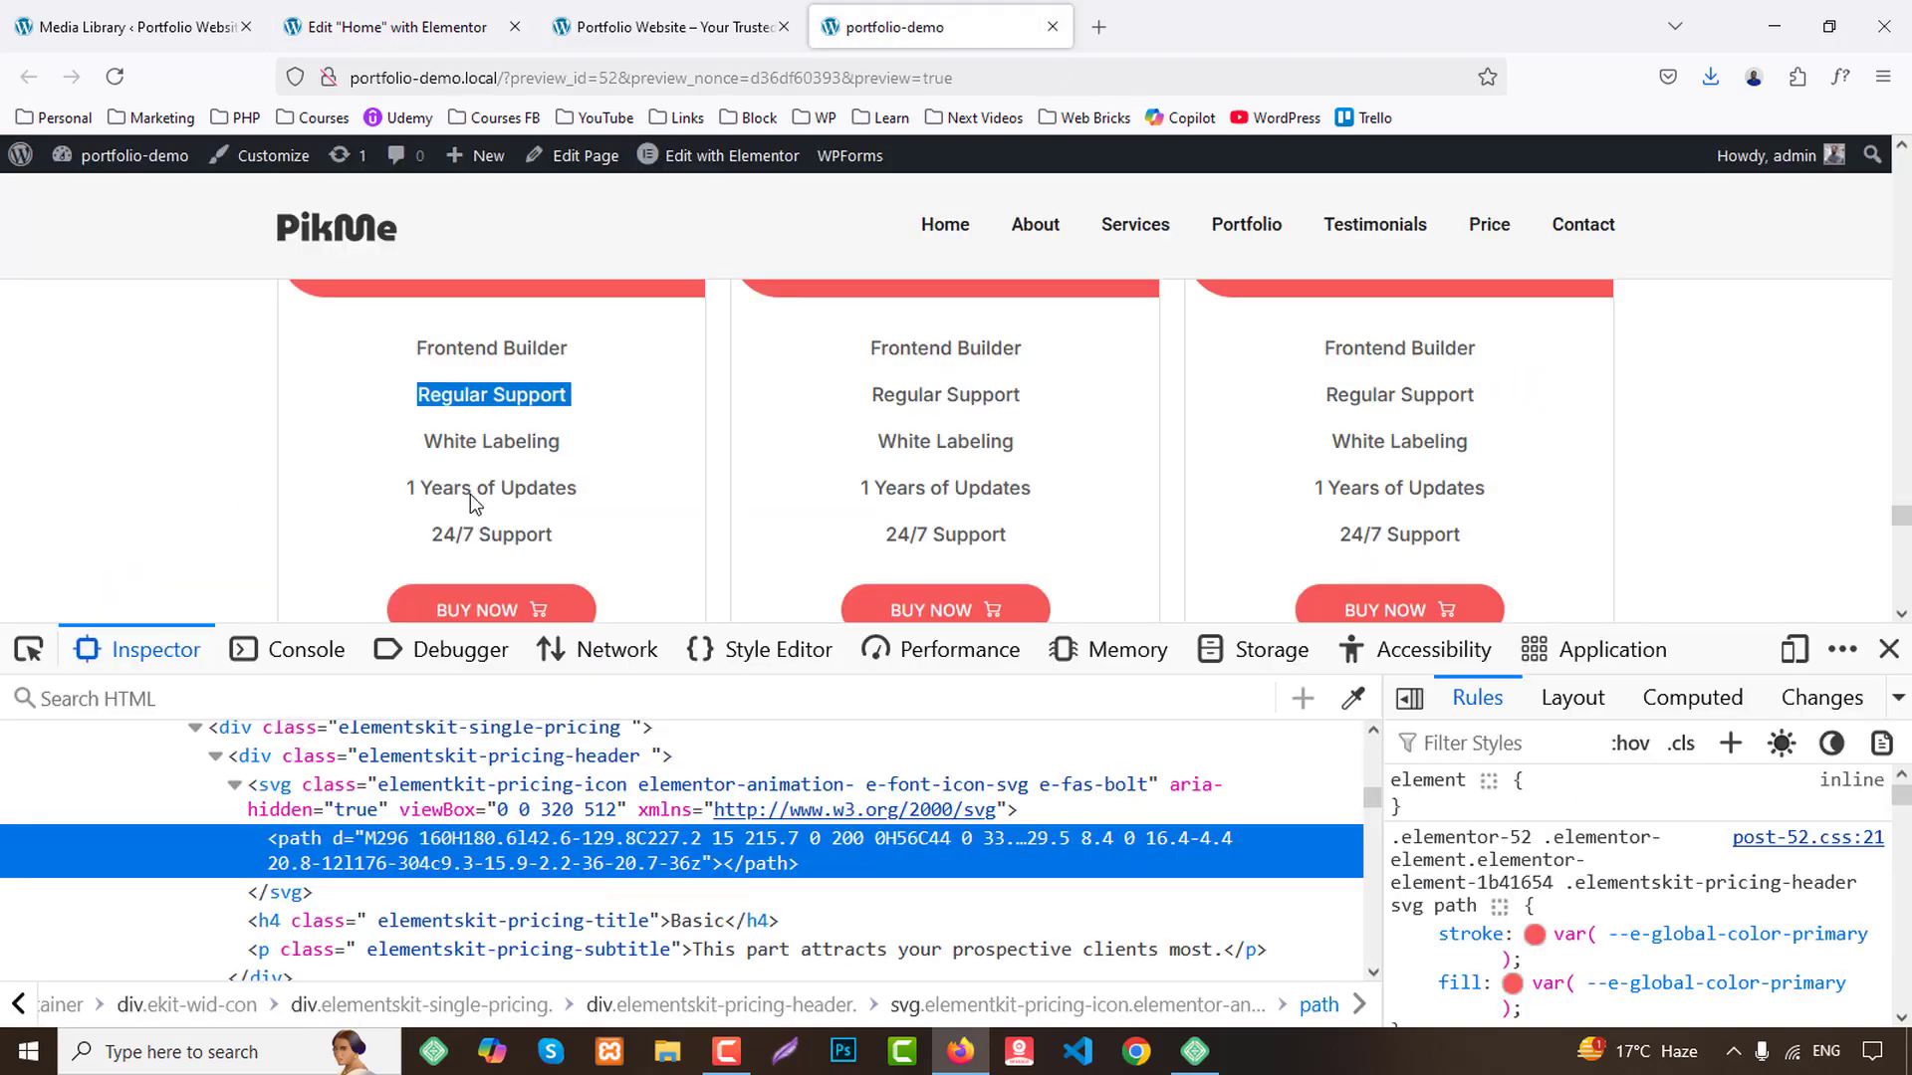
left_click_drag(423, 445, 584, 438)
key("ctrl+c")
left_click(386, 30)
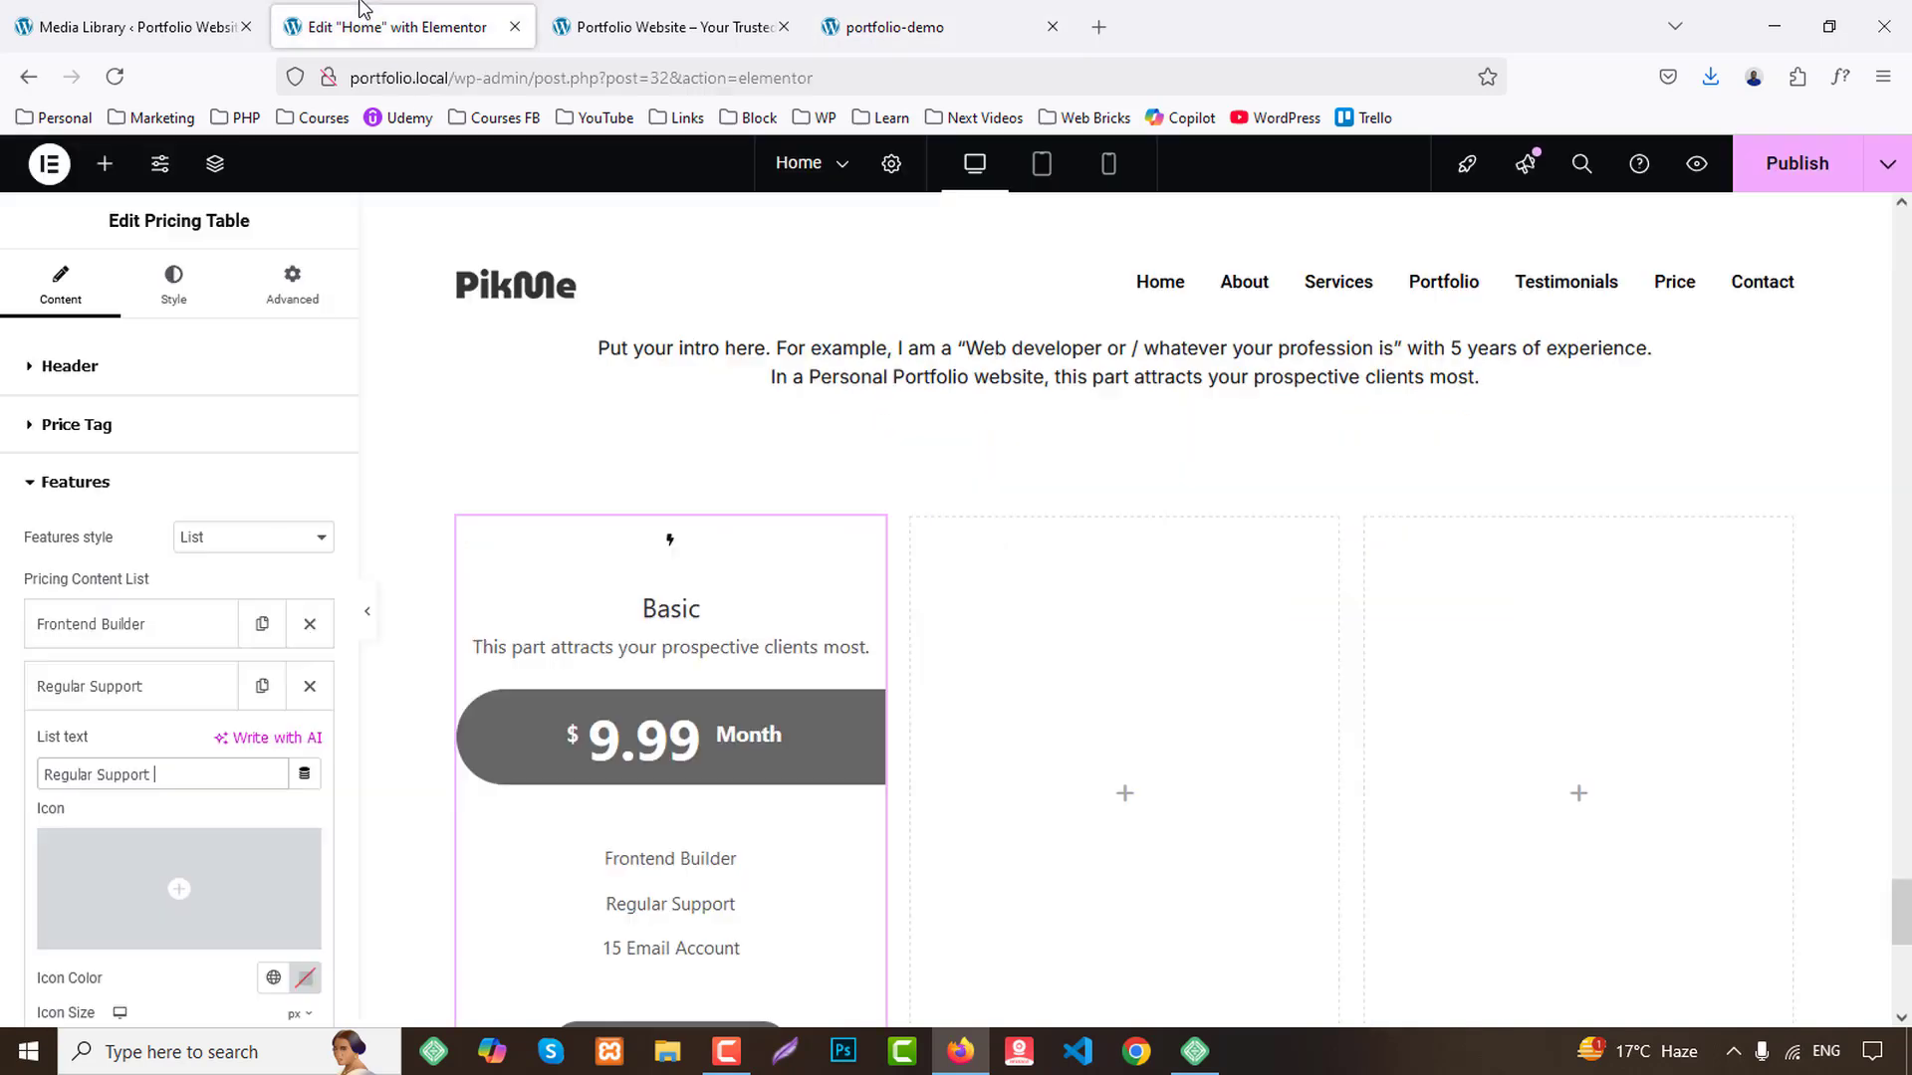
left_click(92, 687)
left_click(98, 742)
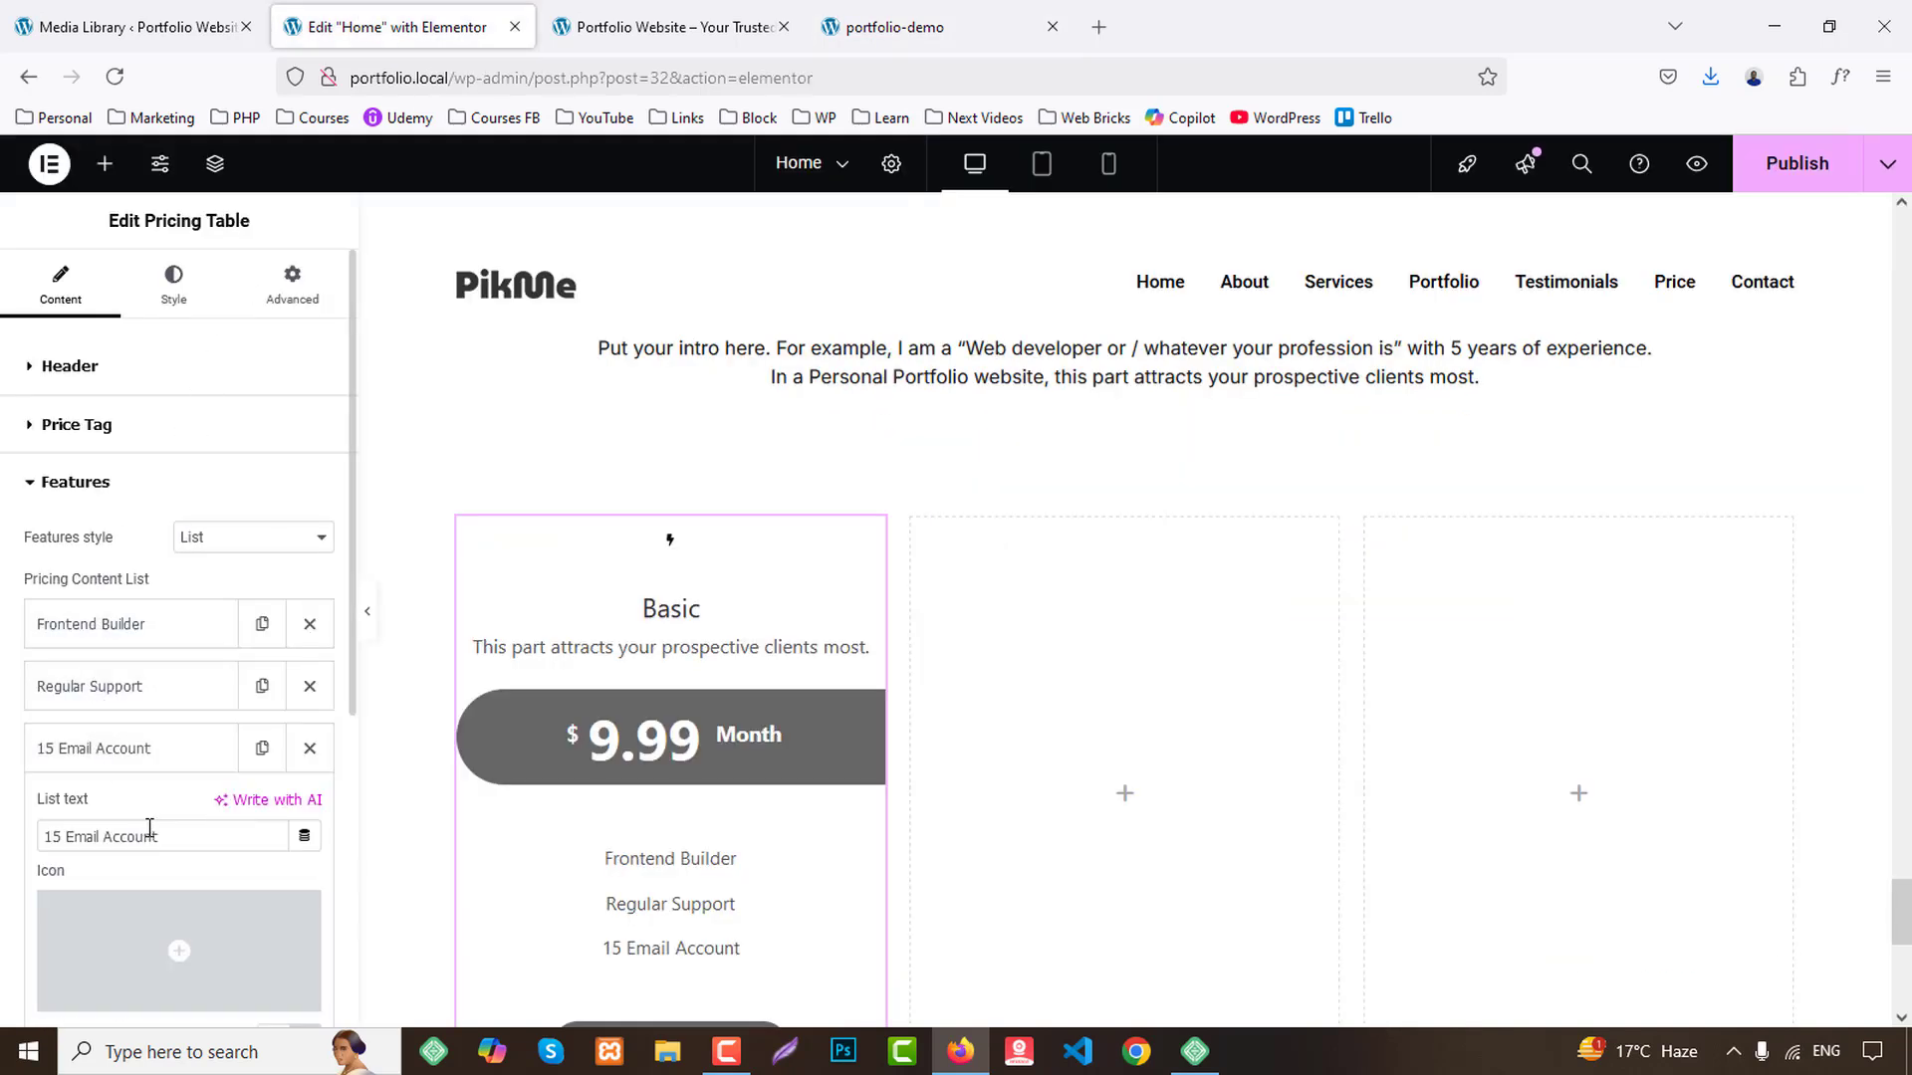
triple_click(184, 839)
key("ctrl+v")
Duplicate the White Labeling feature item and set the copy's text to "1 Years of Updates", copied from the portfolio-demo page.
left_click(995, 20)
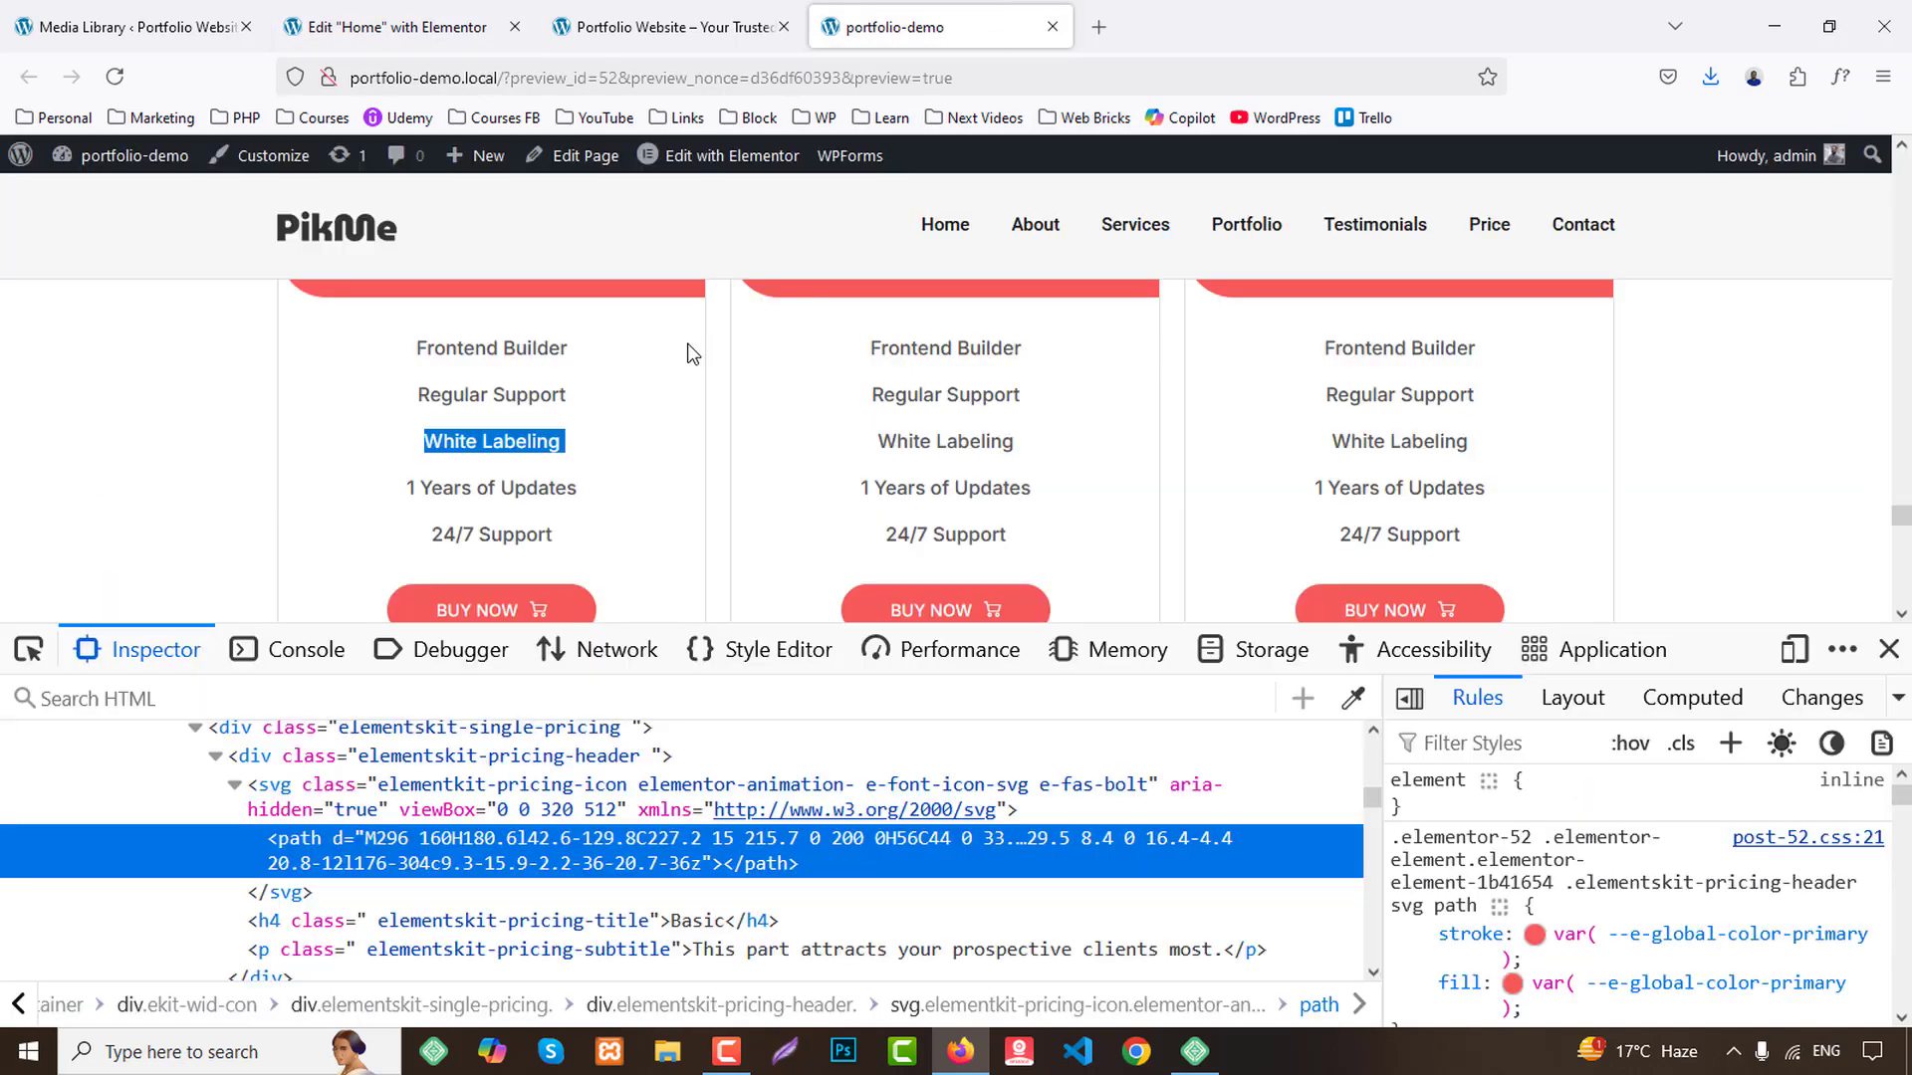
scroll(692, 353, "down", 2)
left_click_drag(406, 367, 631, 371)
key("ctrl+c")
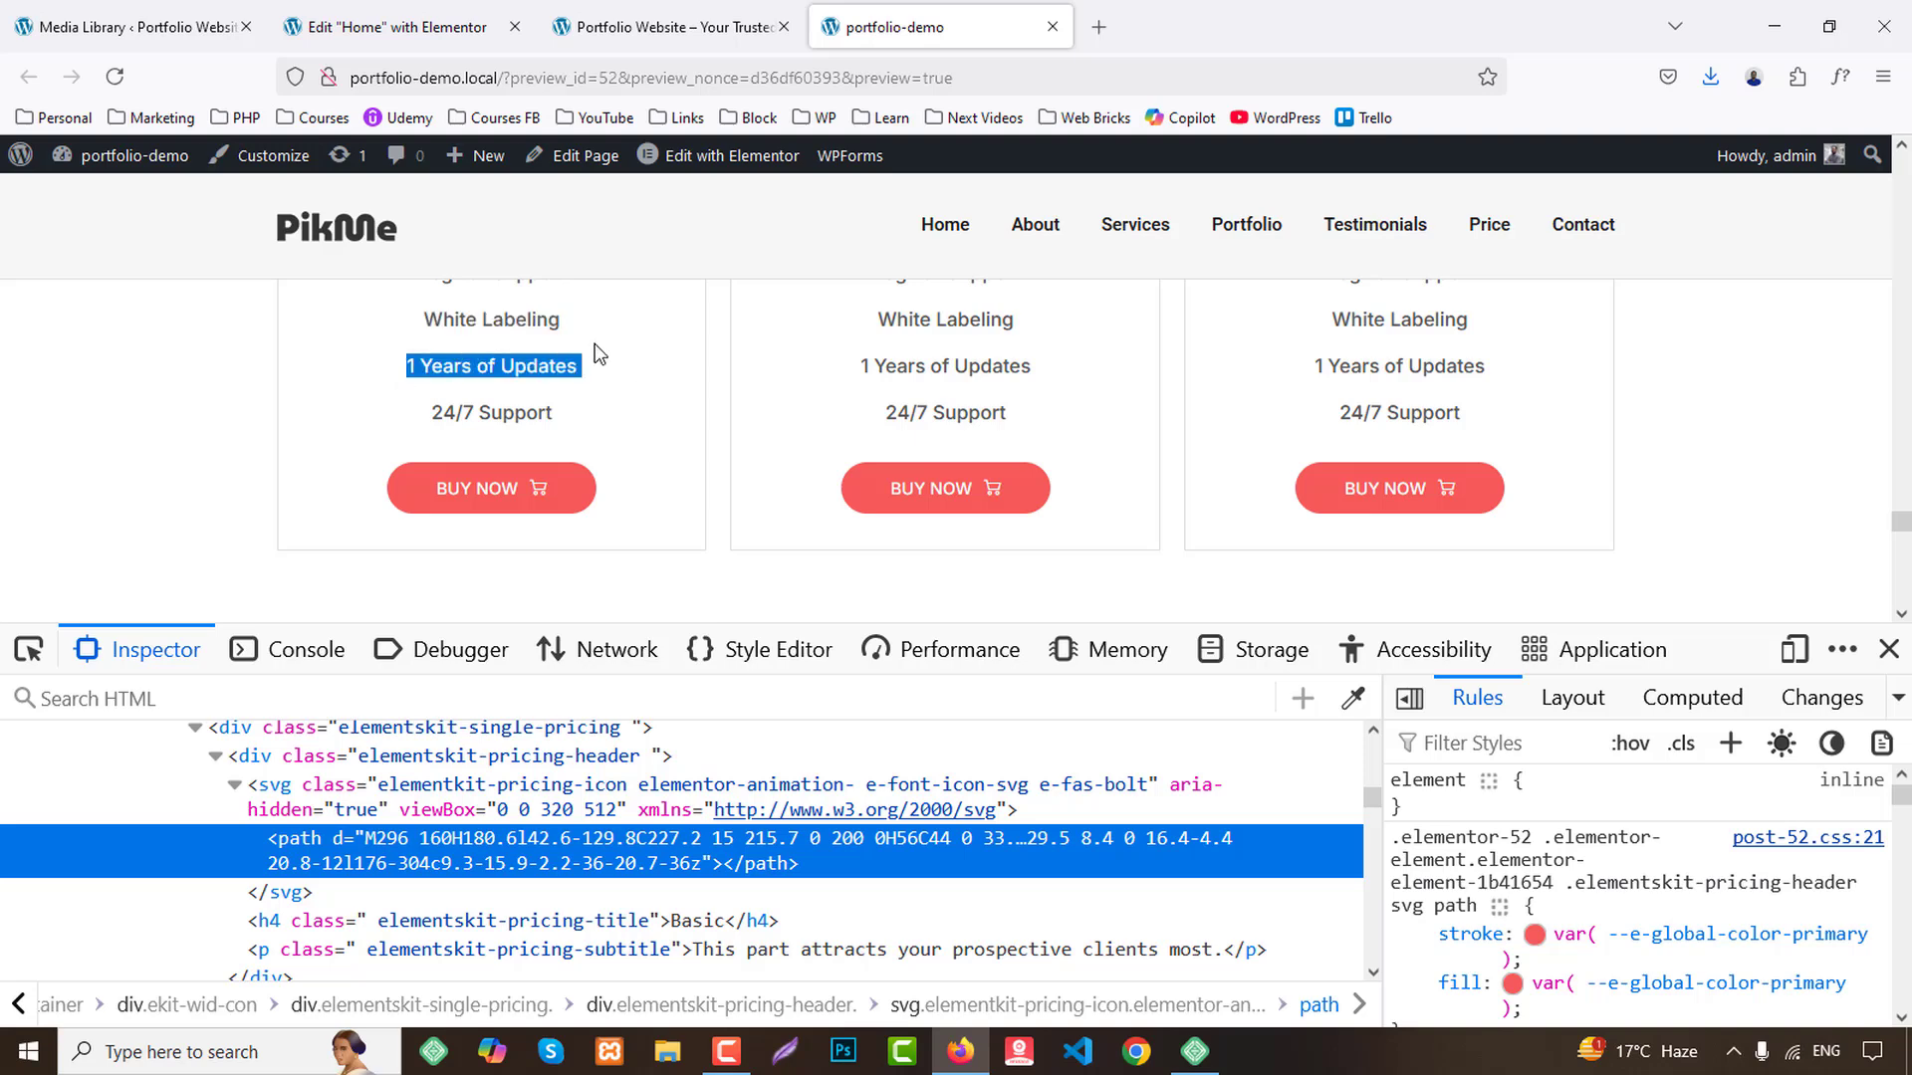
left_click(387, 30)
left_click(88, 748)
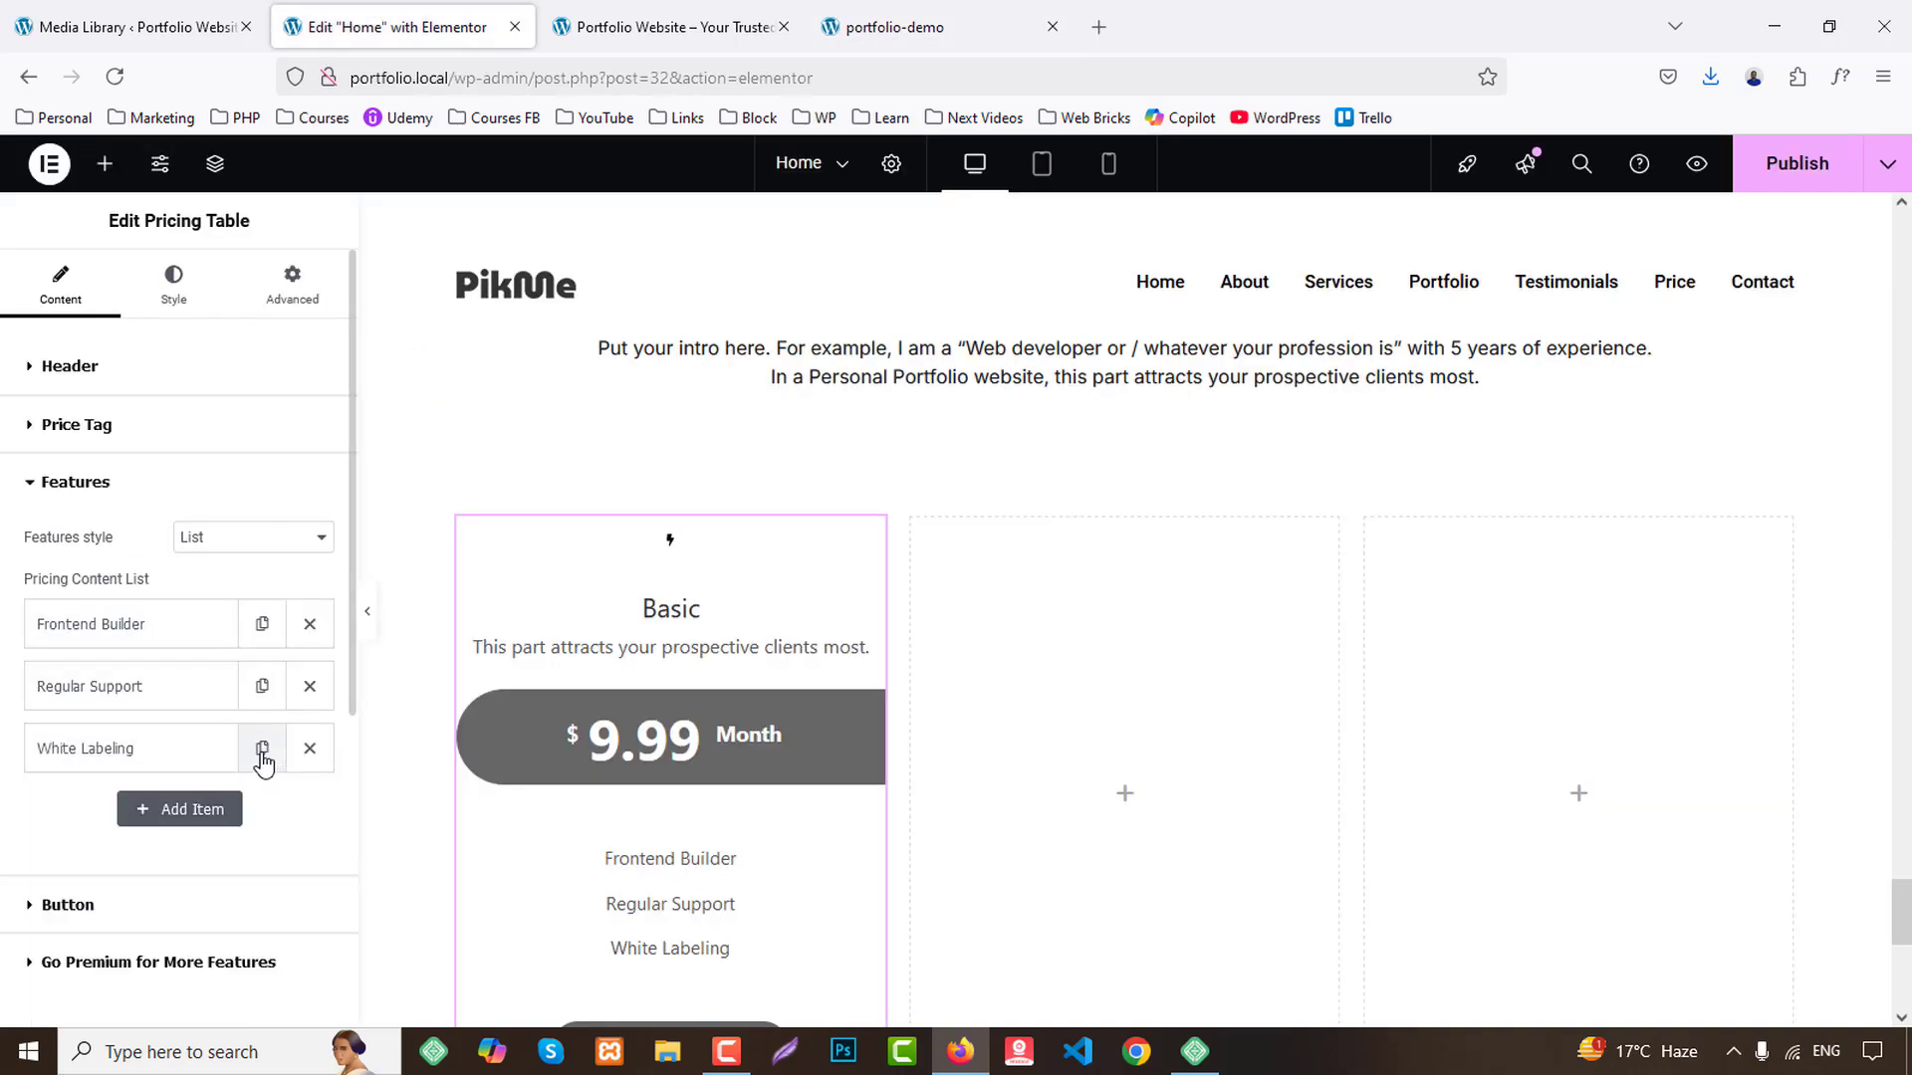
left_click(261, 747)
left_click(100, 692)
triple_click(151, 768)
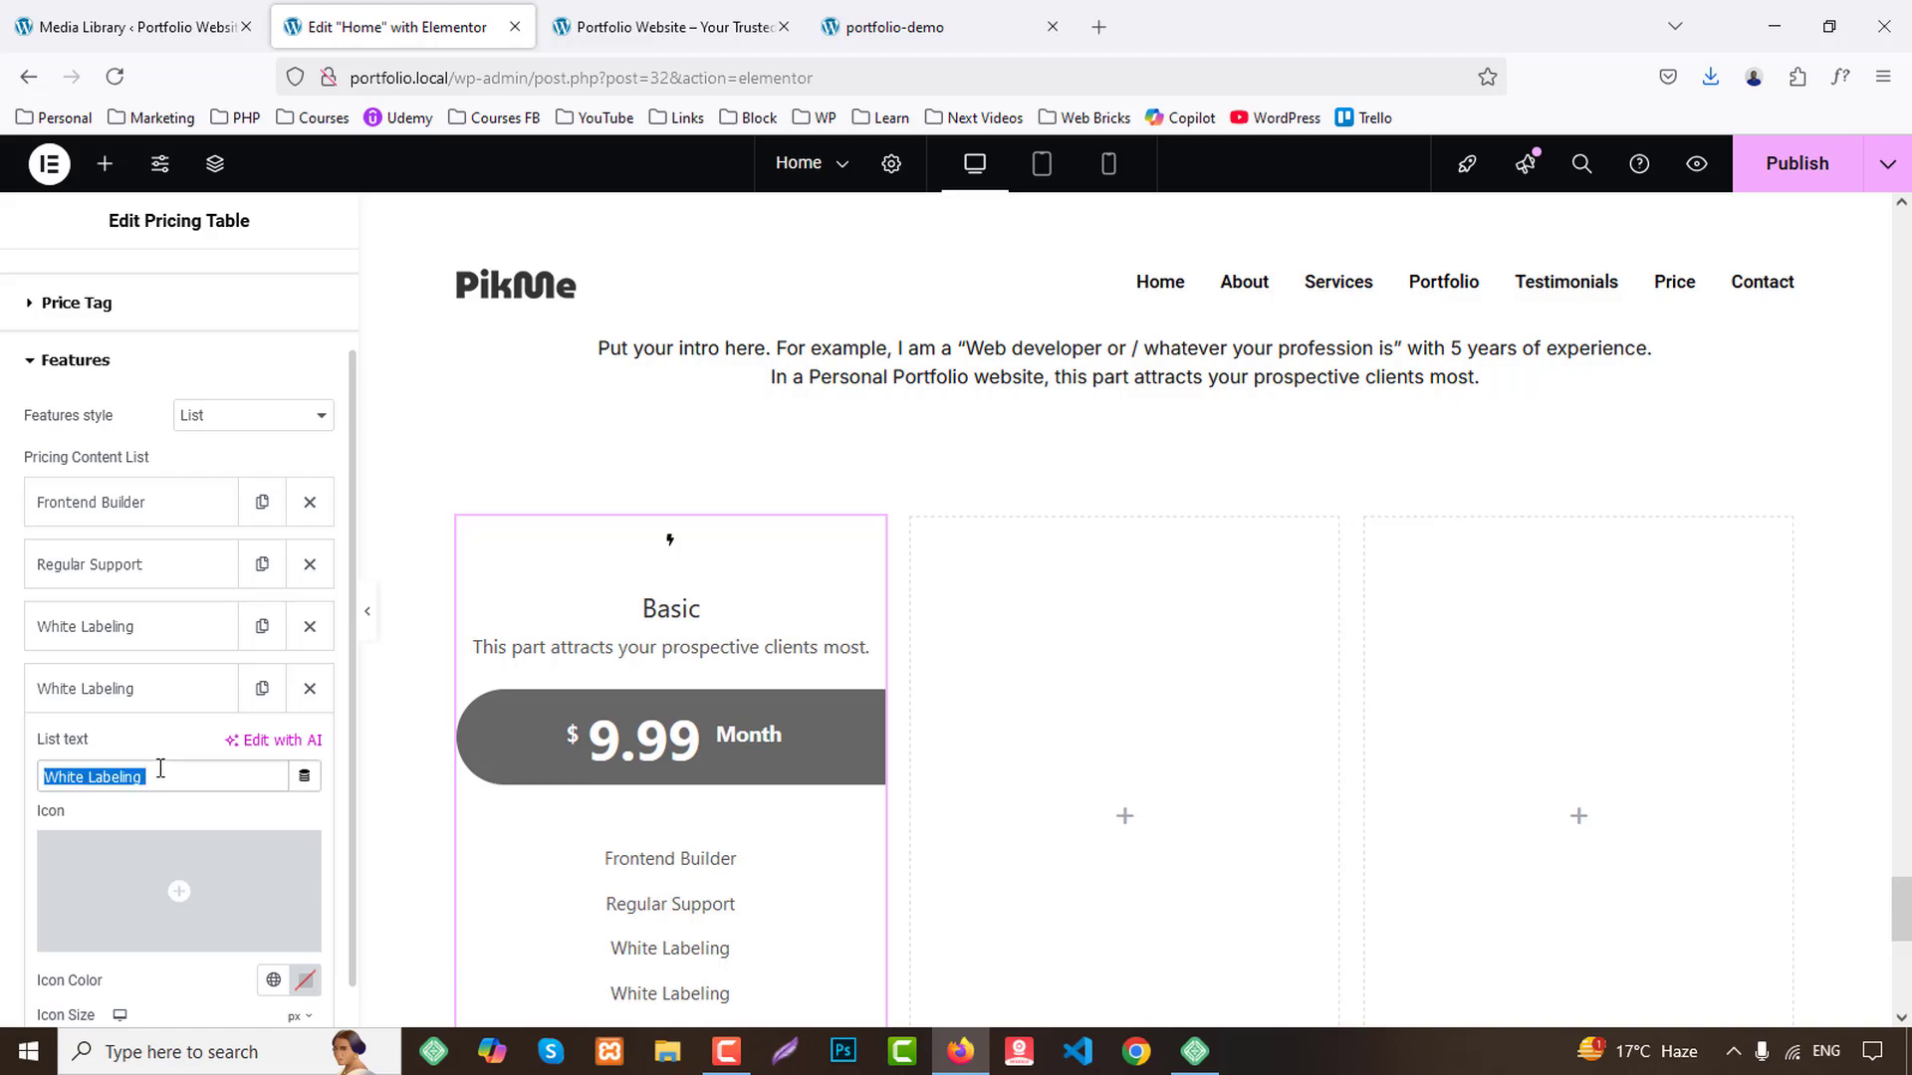
key("ctrl+v")
Duplicate the "1 Years of Updates" feature item and set the copy's text to "24/7 Support", copied from the portfolio-demo page.
left_click(921, 27)
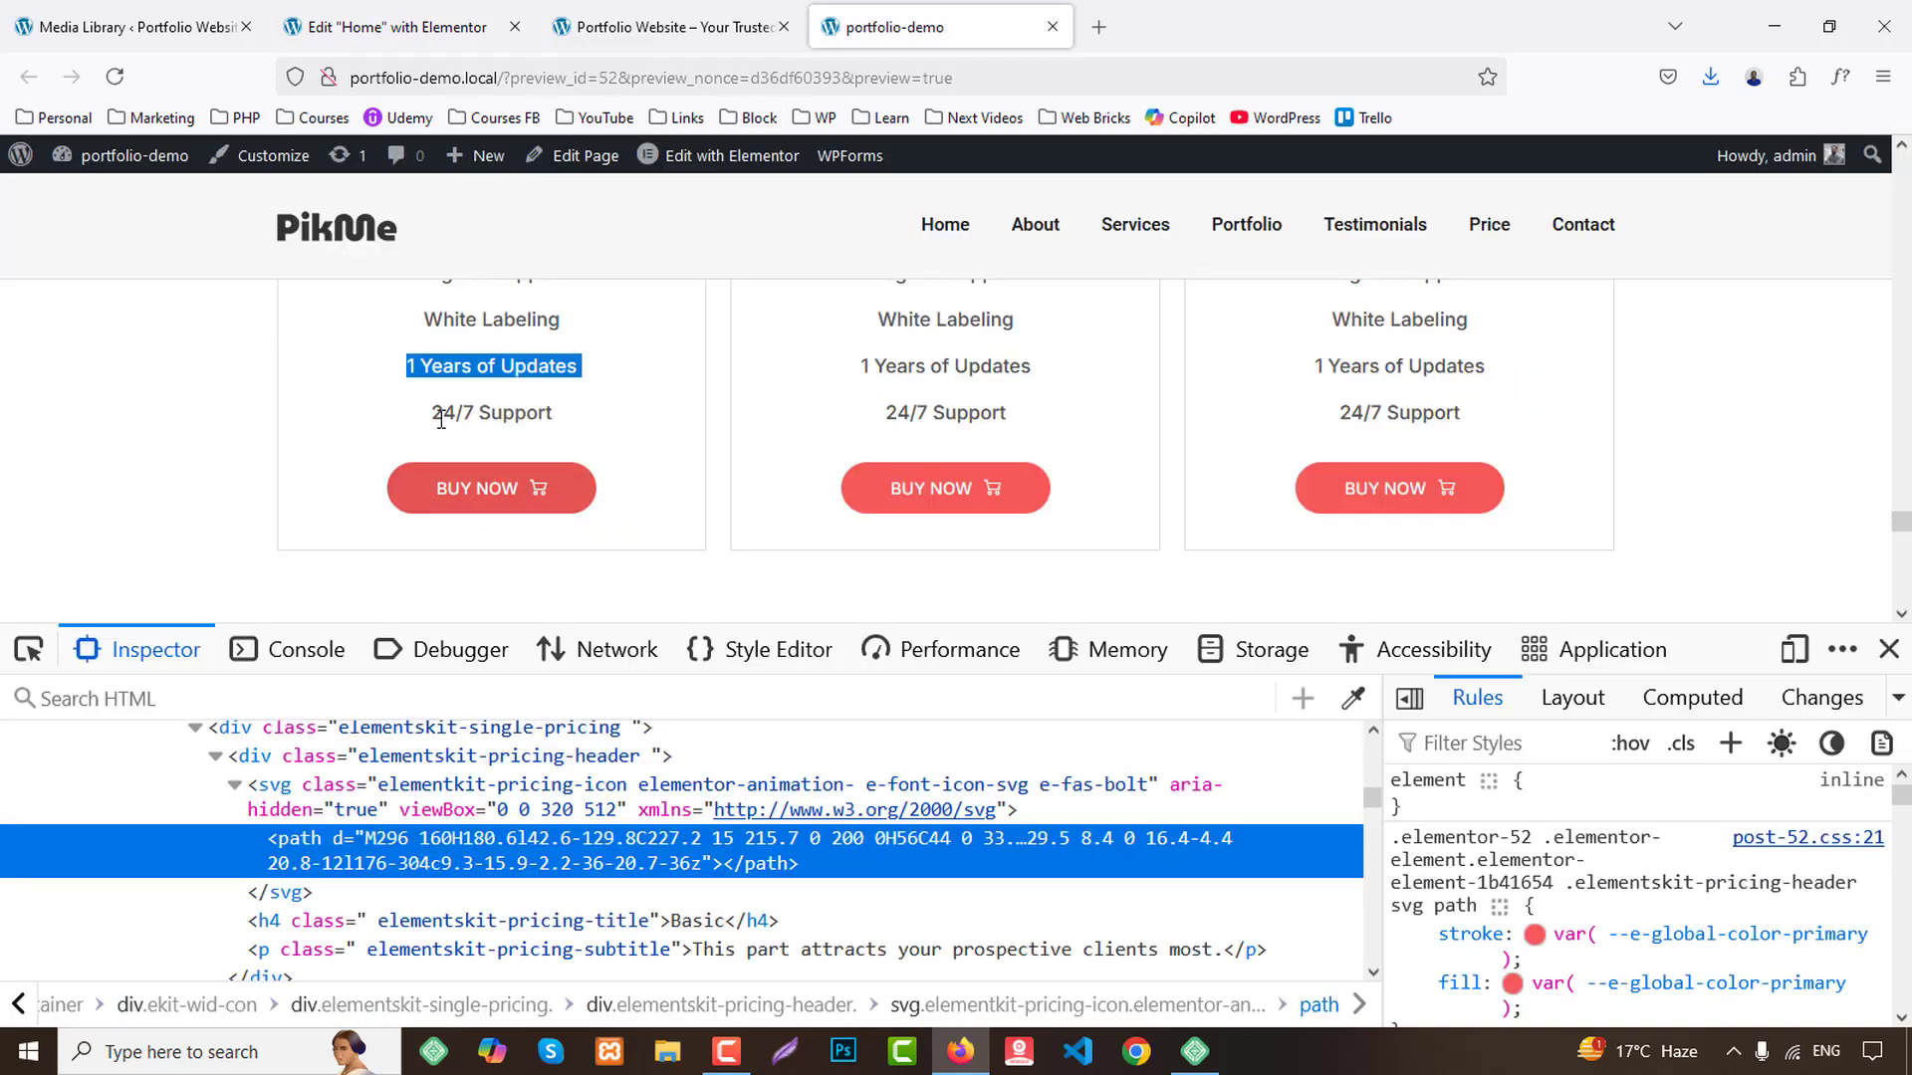
left_click_drag(430, 414, 553, 414)
key("ctrl+c")
left_click(386, 28)
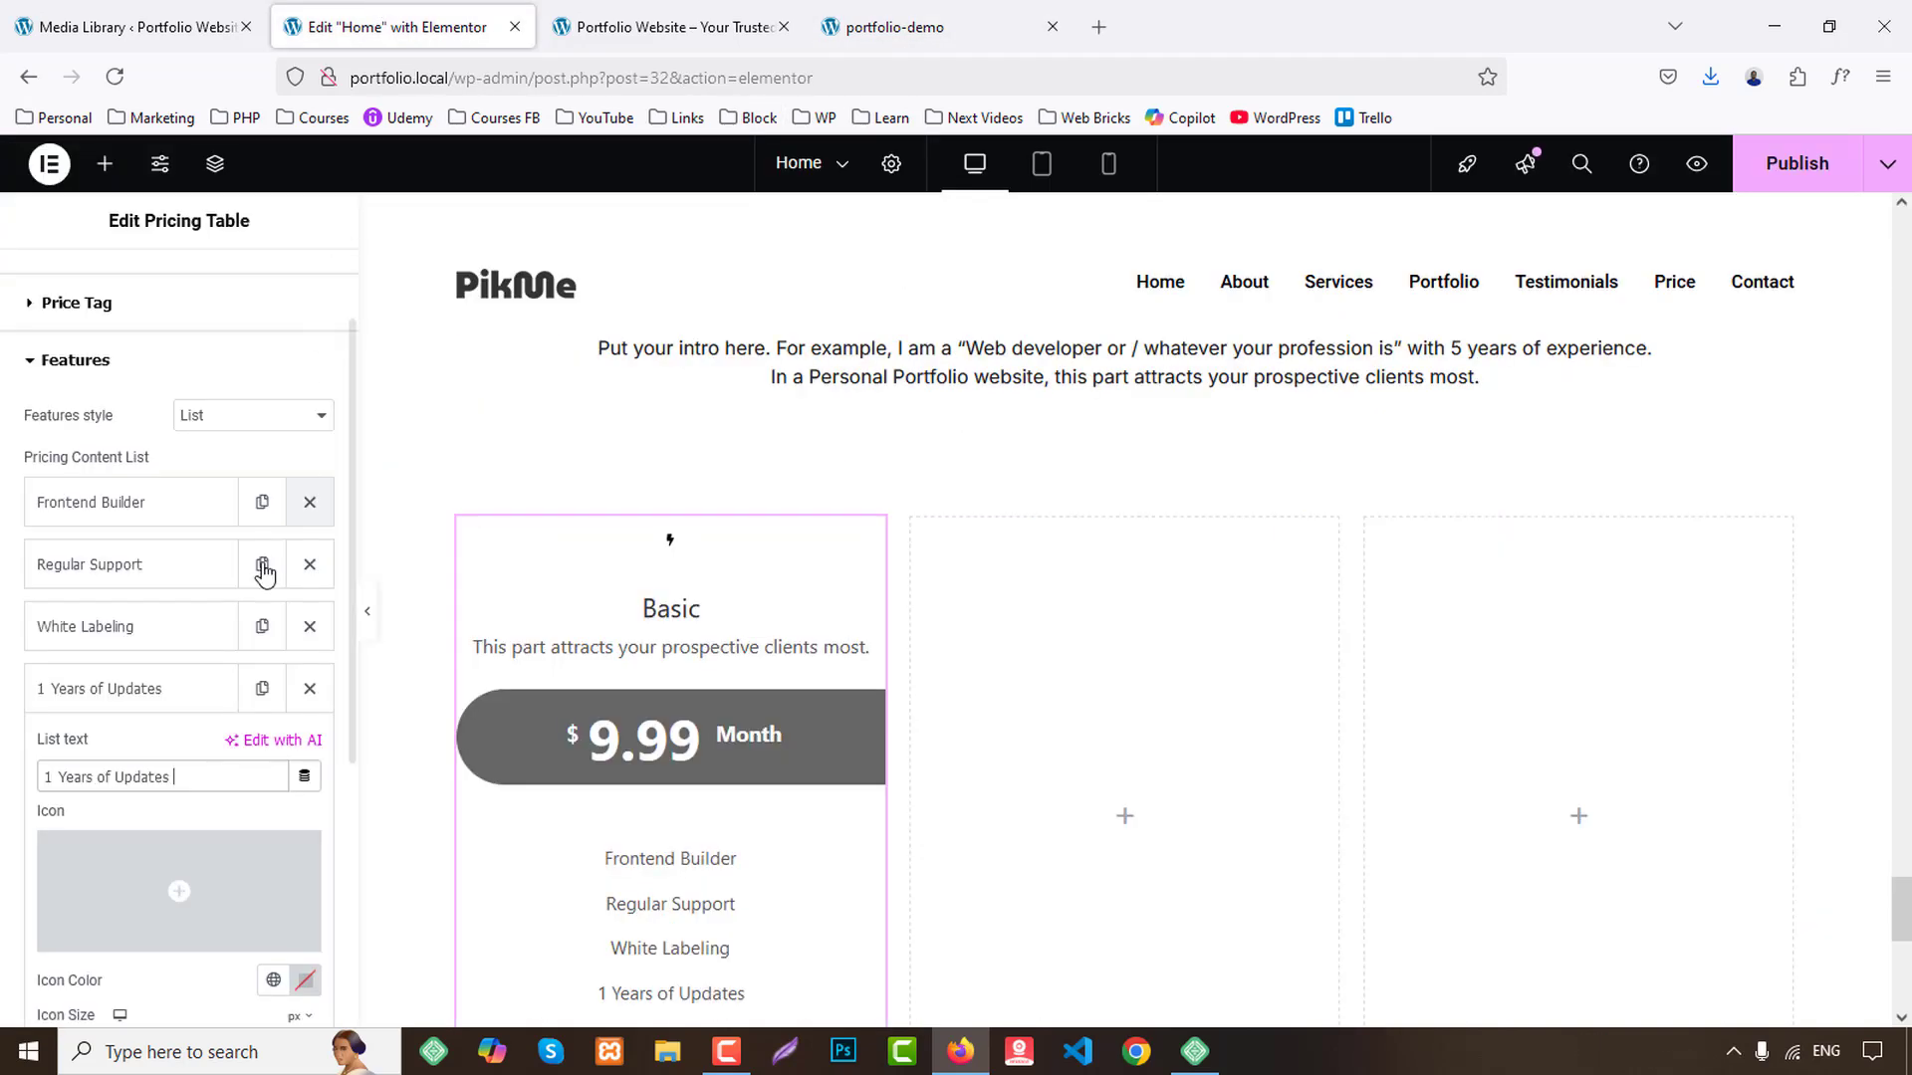
left_click(179, 691)
left_click(262, 689)
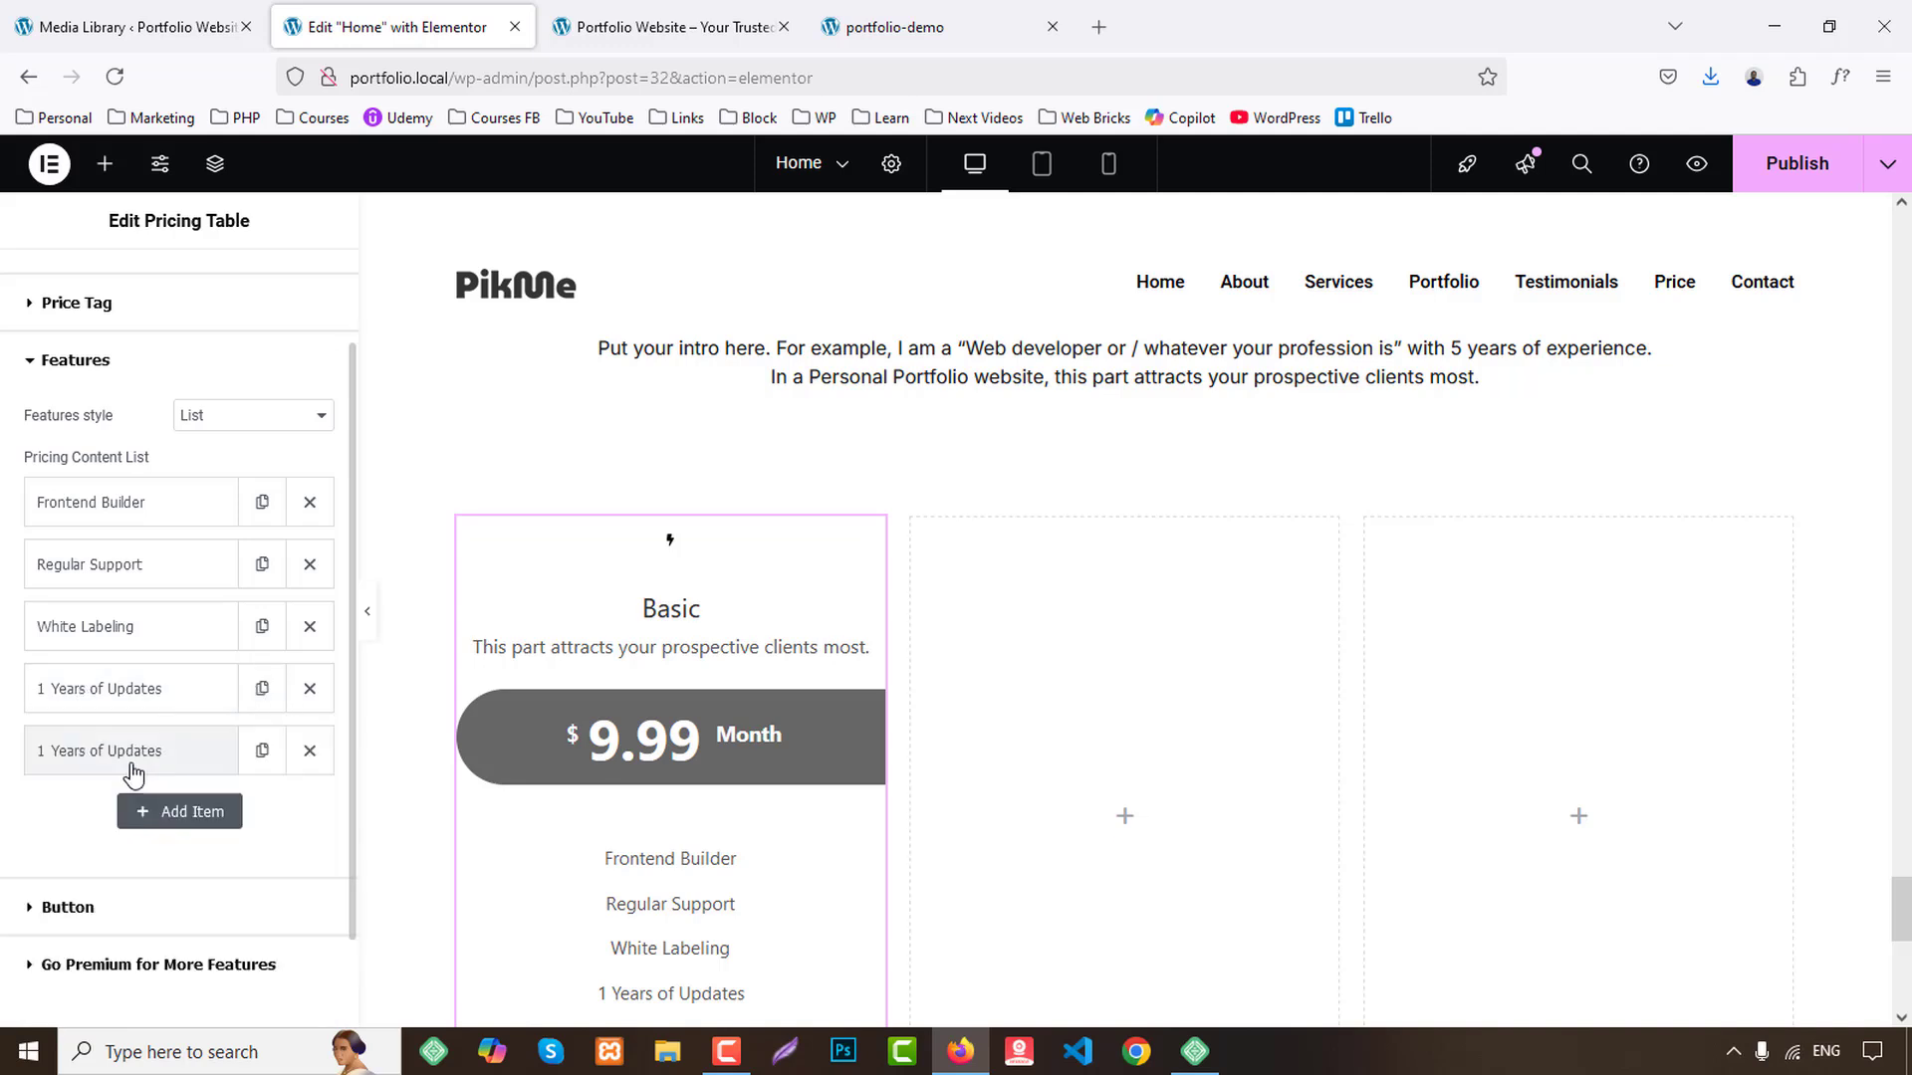
left_click(133, 772)
triple_click(223, 842)
key("ctrl+v")
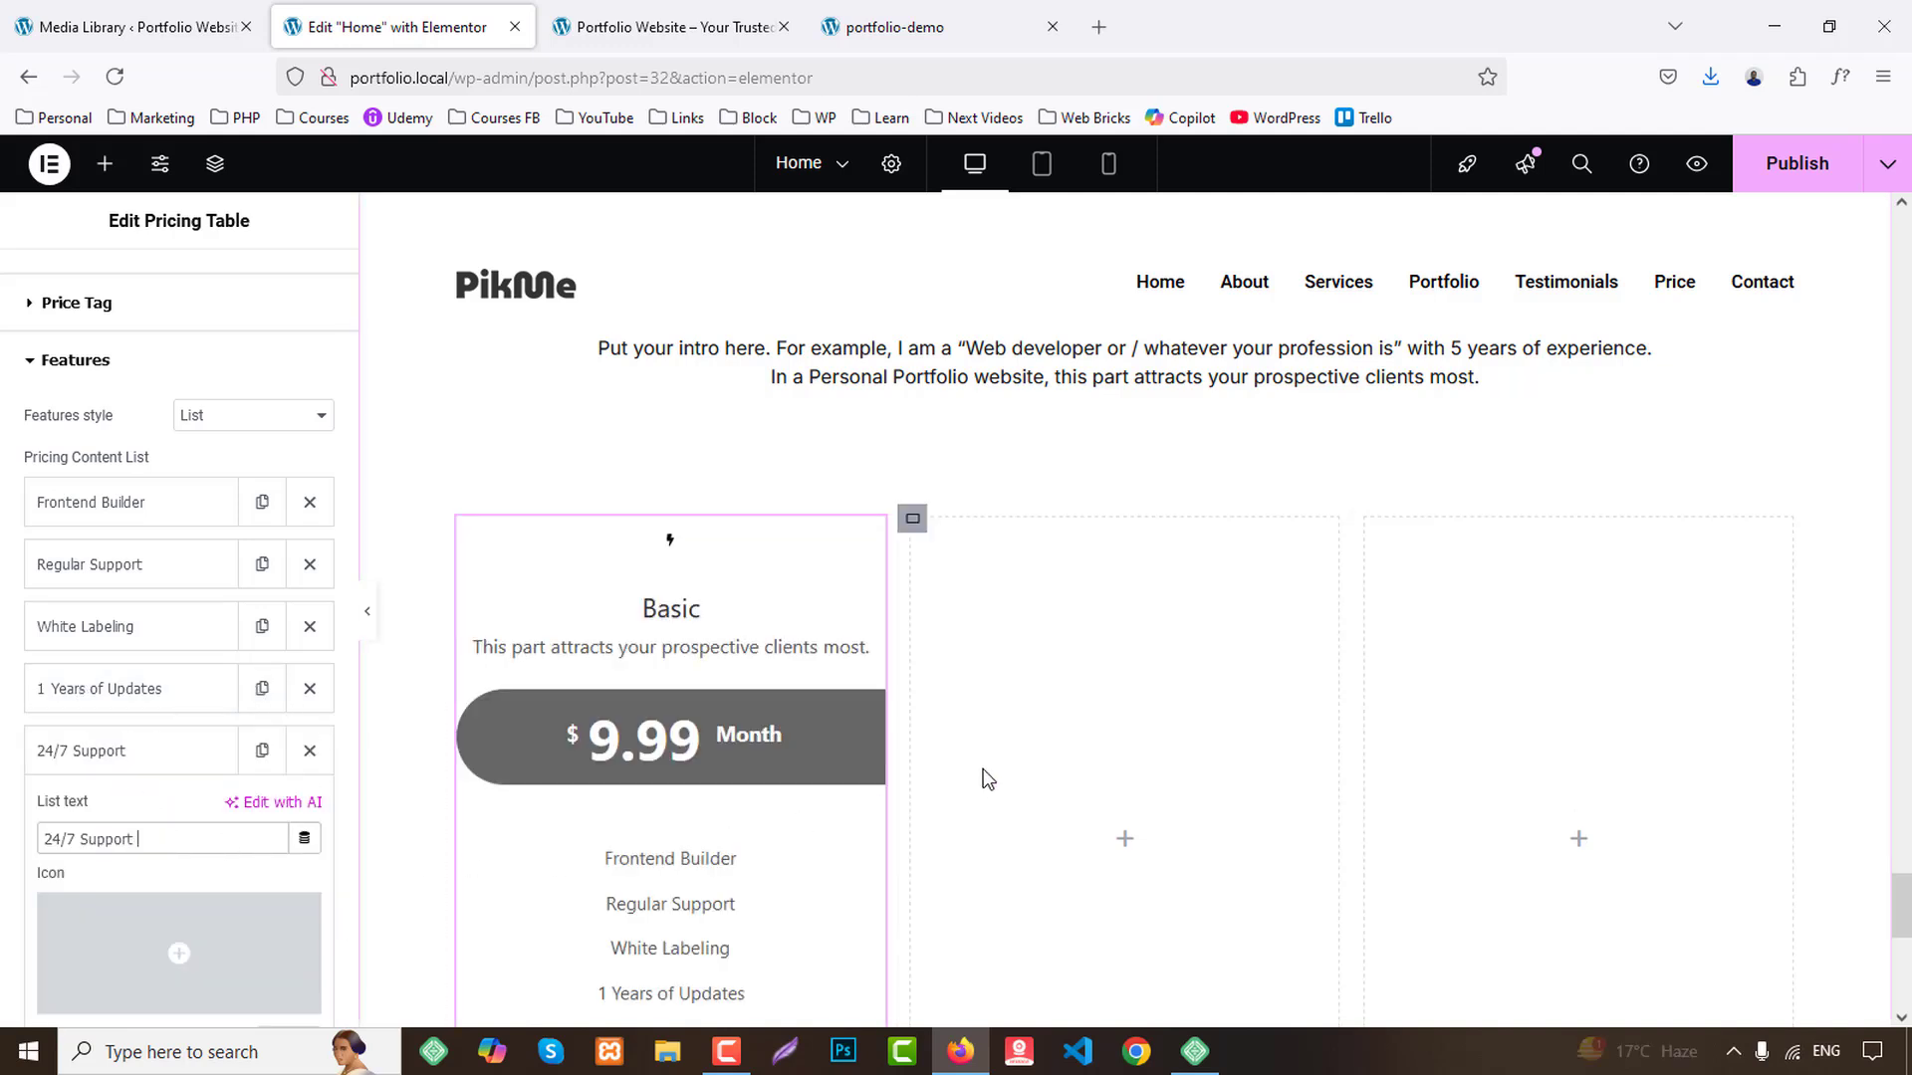
Compare with the portfolio-demo page and give the table title the black global color and the Primary global font.
left_click(894, 27)
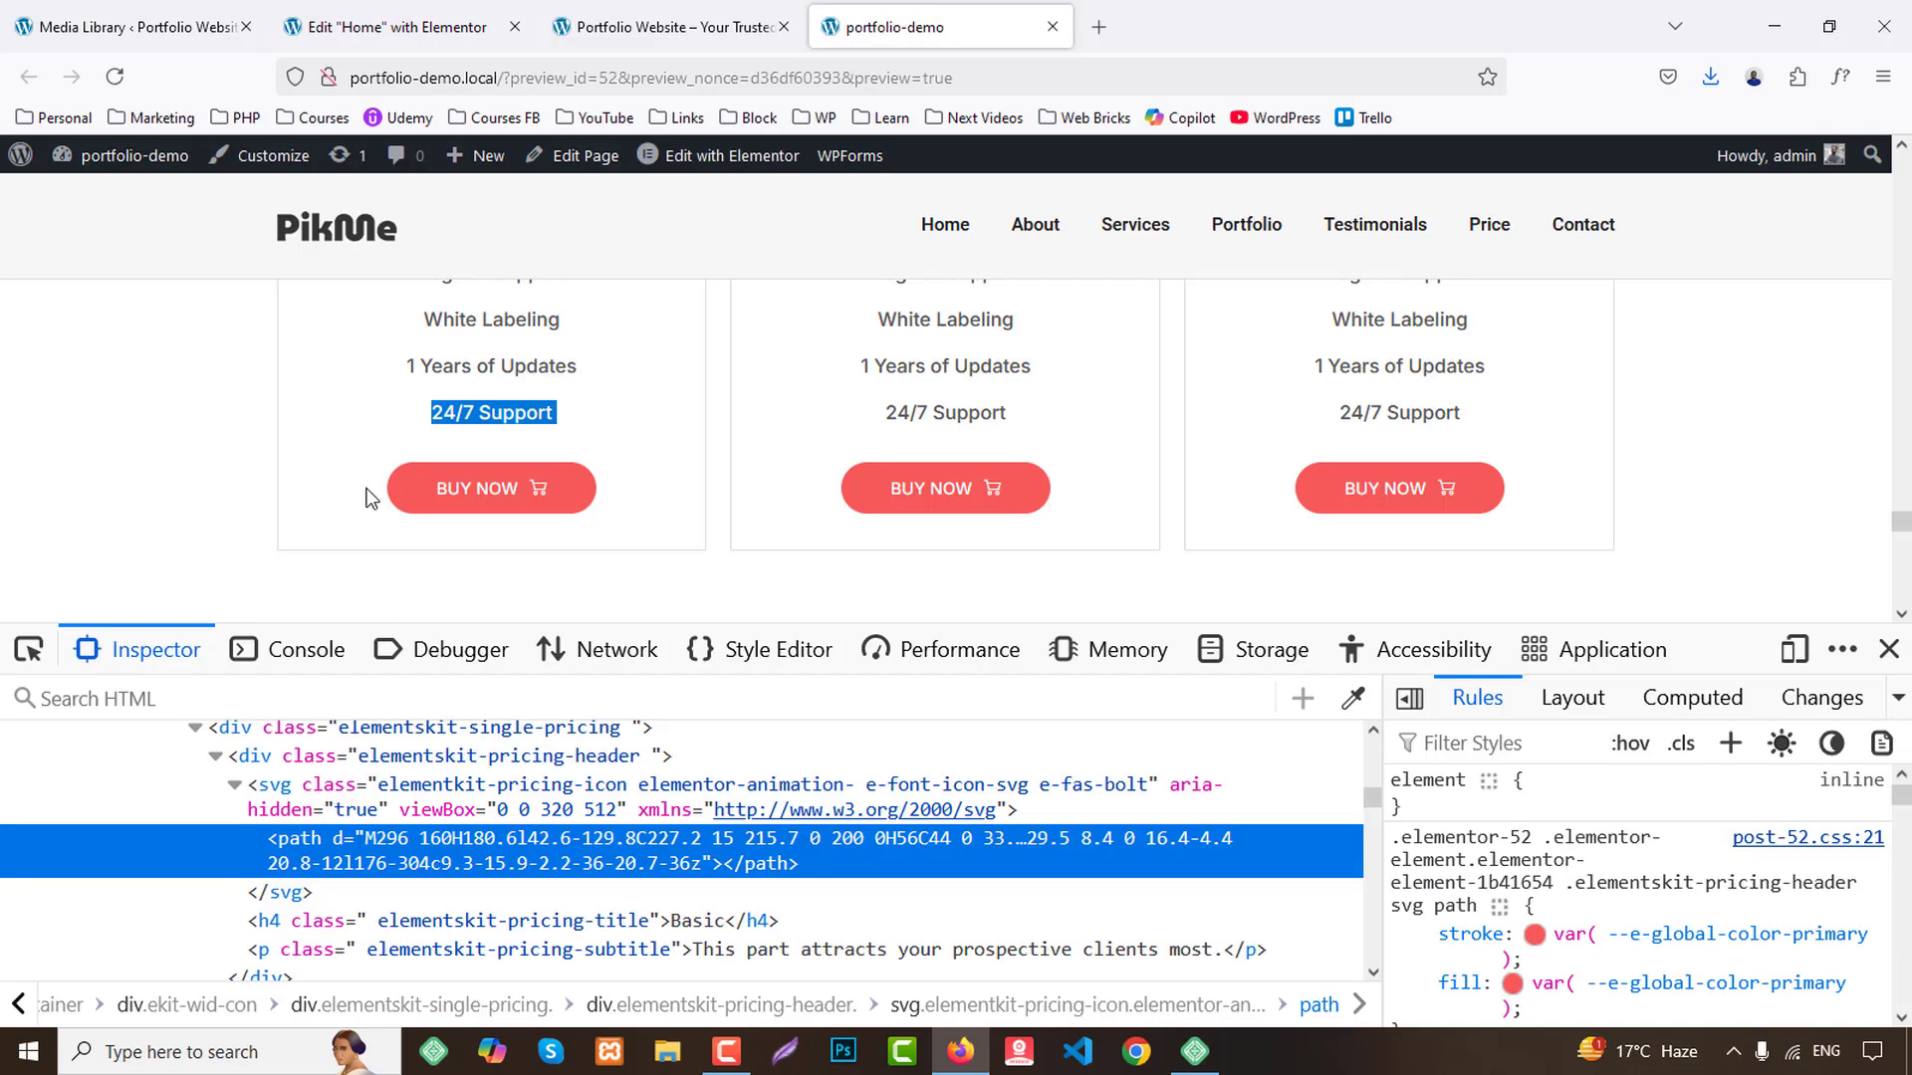
left_click(393, 26)
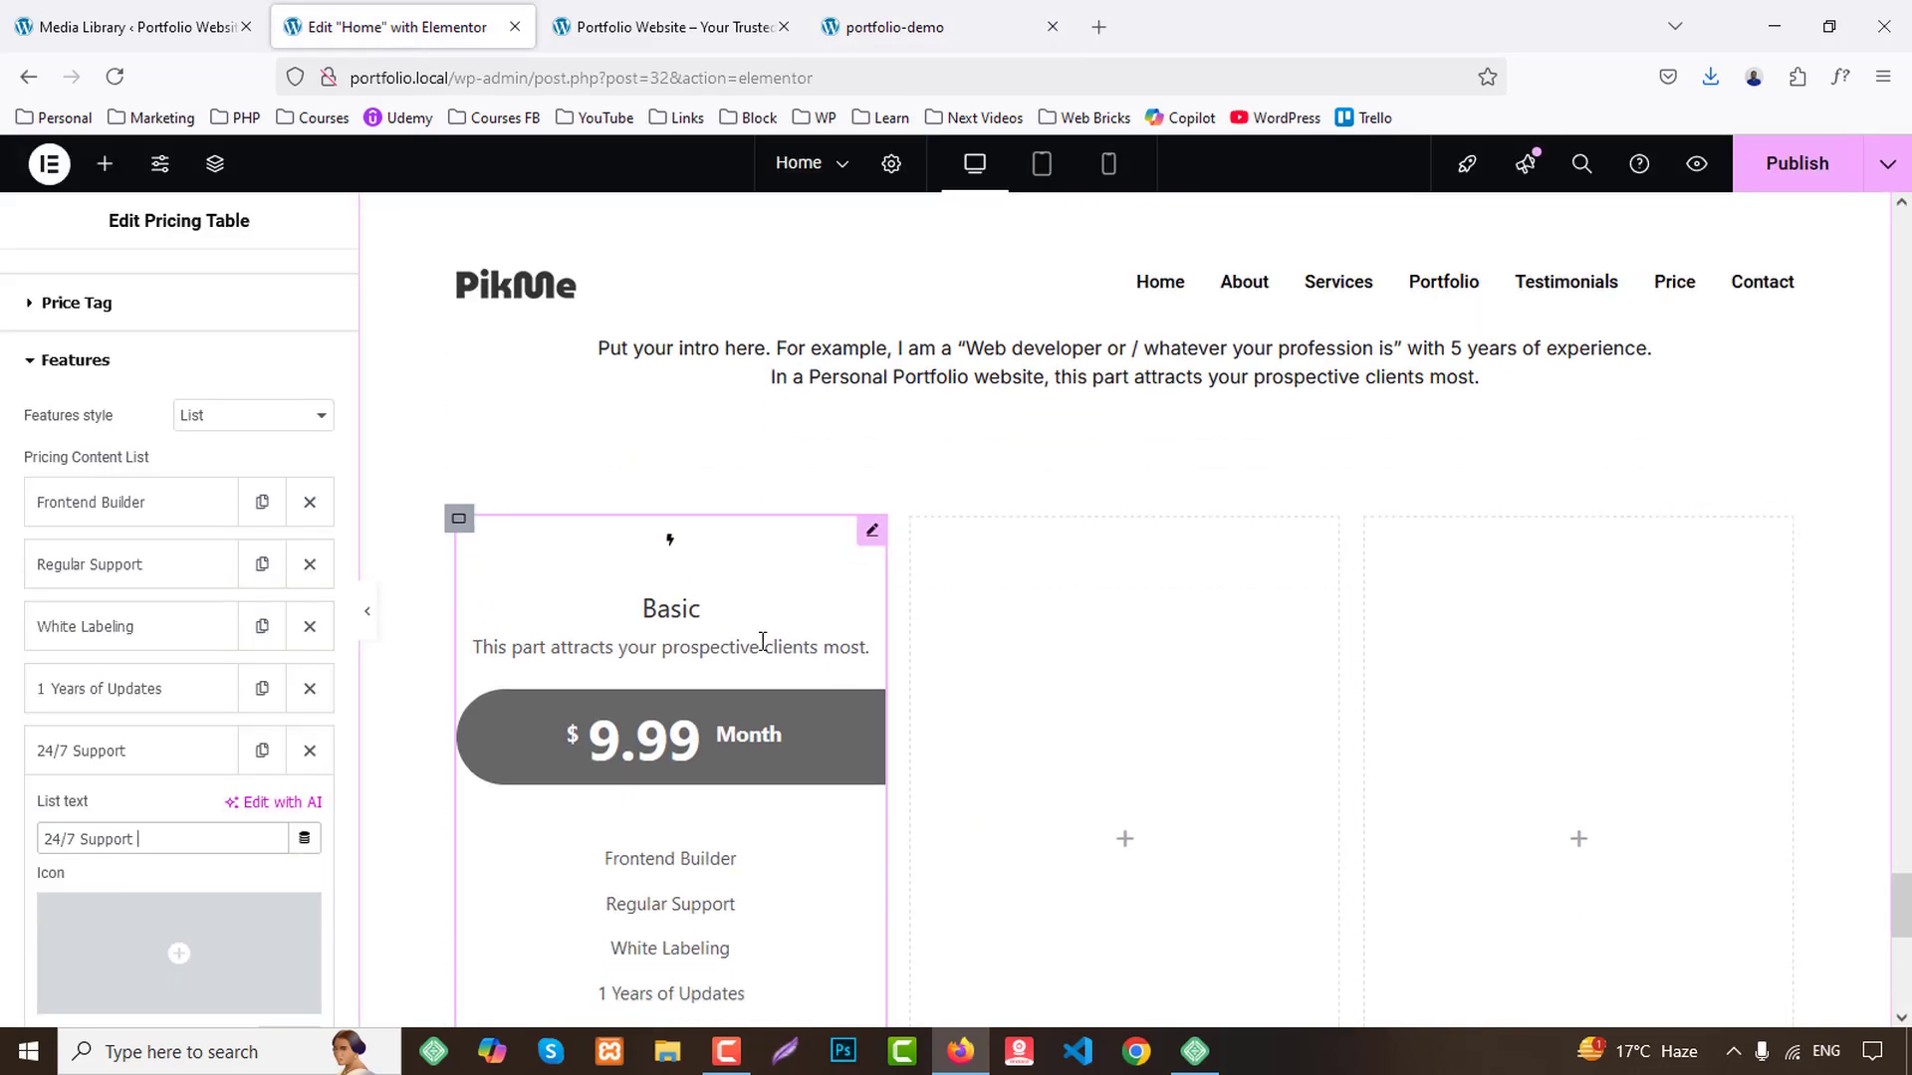
scroll(92, 565, "up", 2)
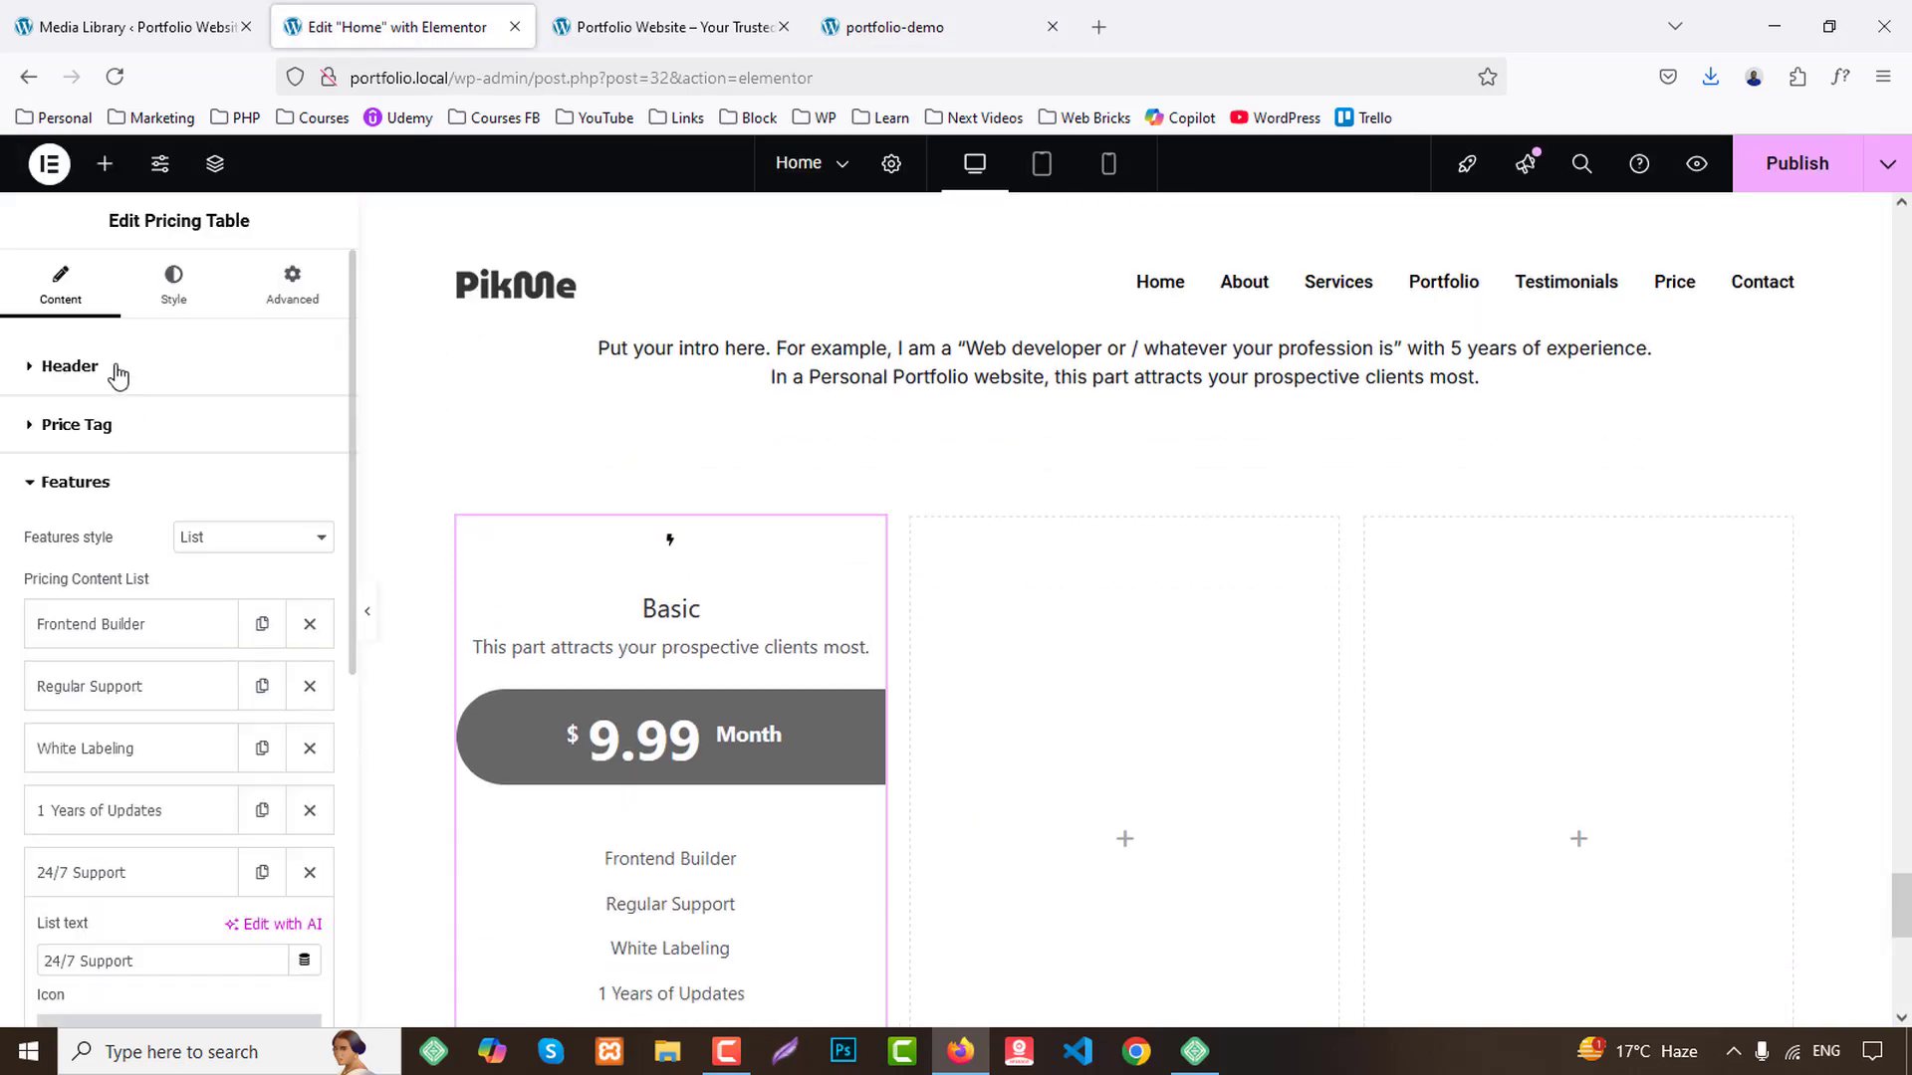
left_click(162, 307)
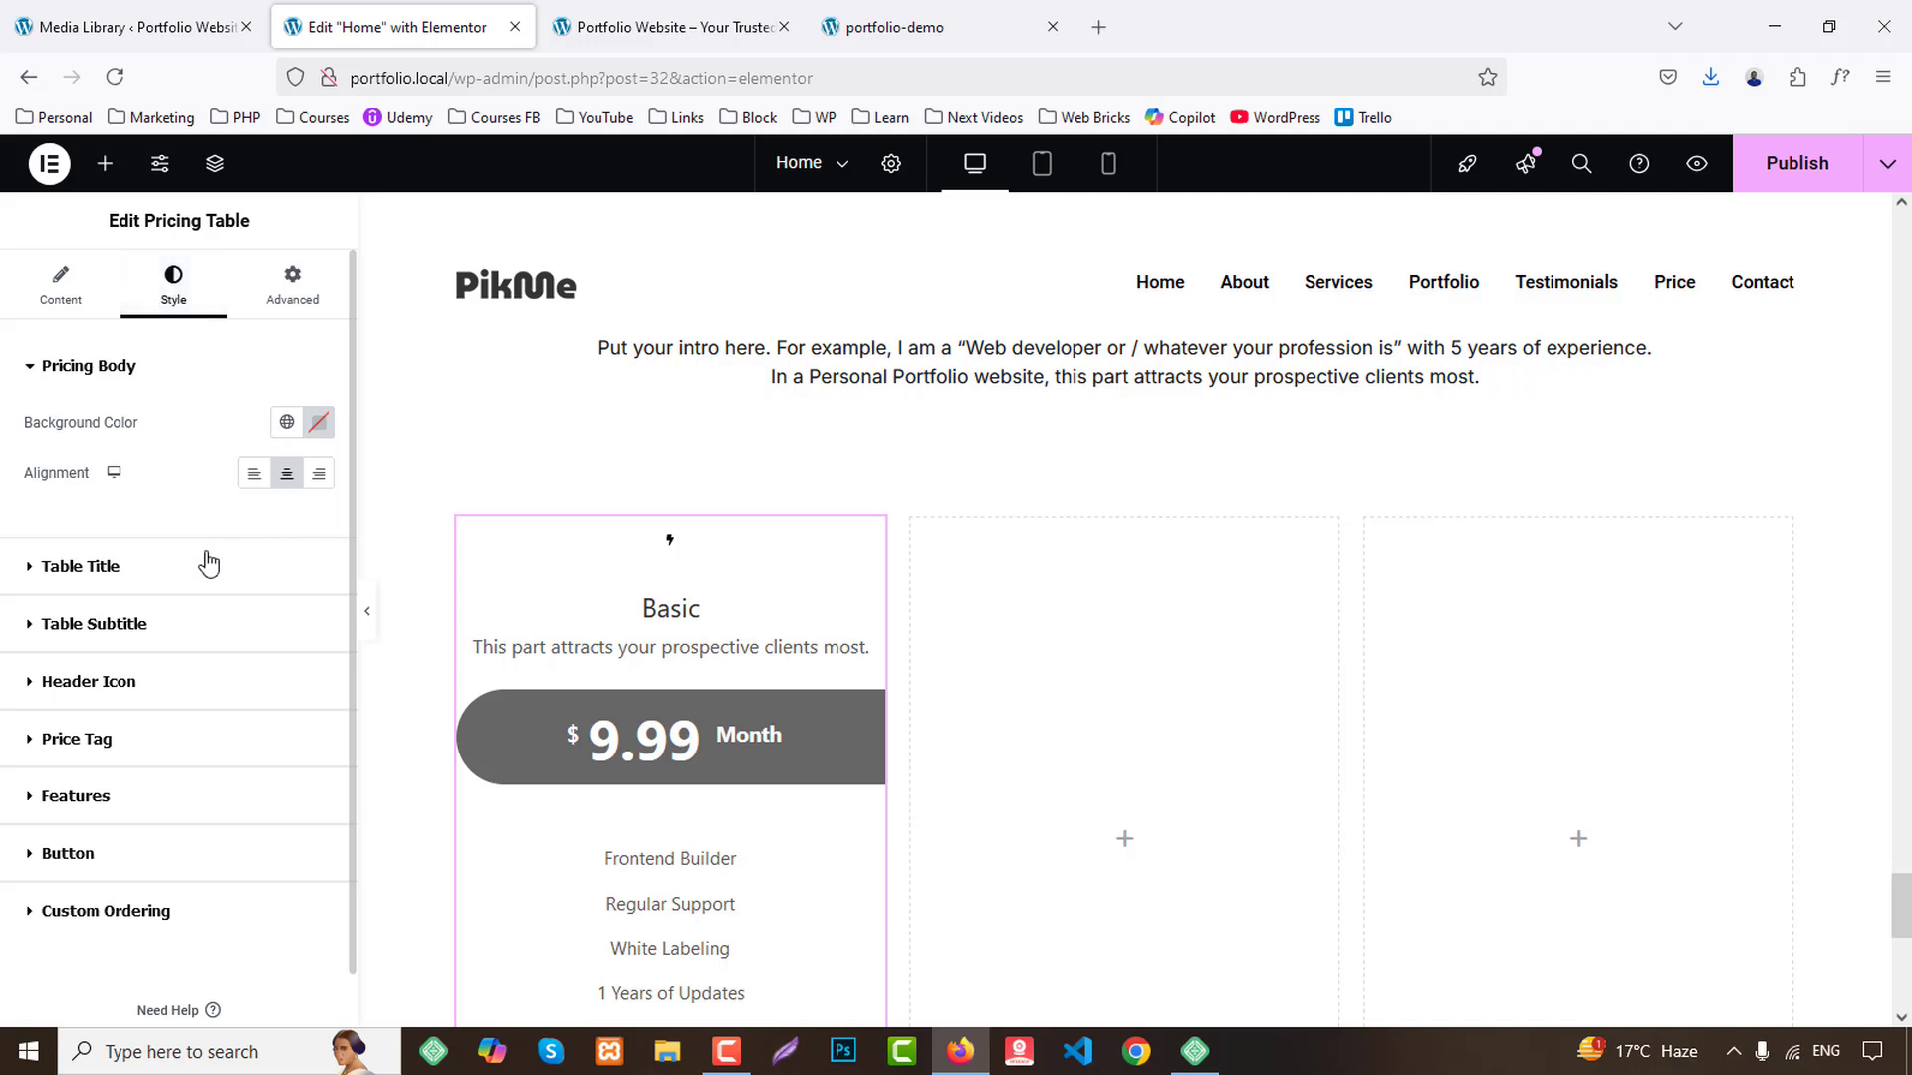
scroll(209, 564, "down", 1)
left_click(115, 514)
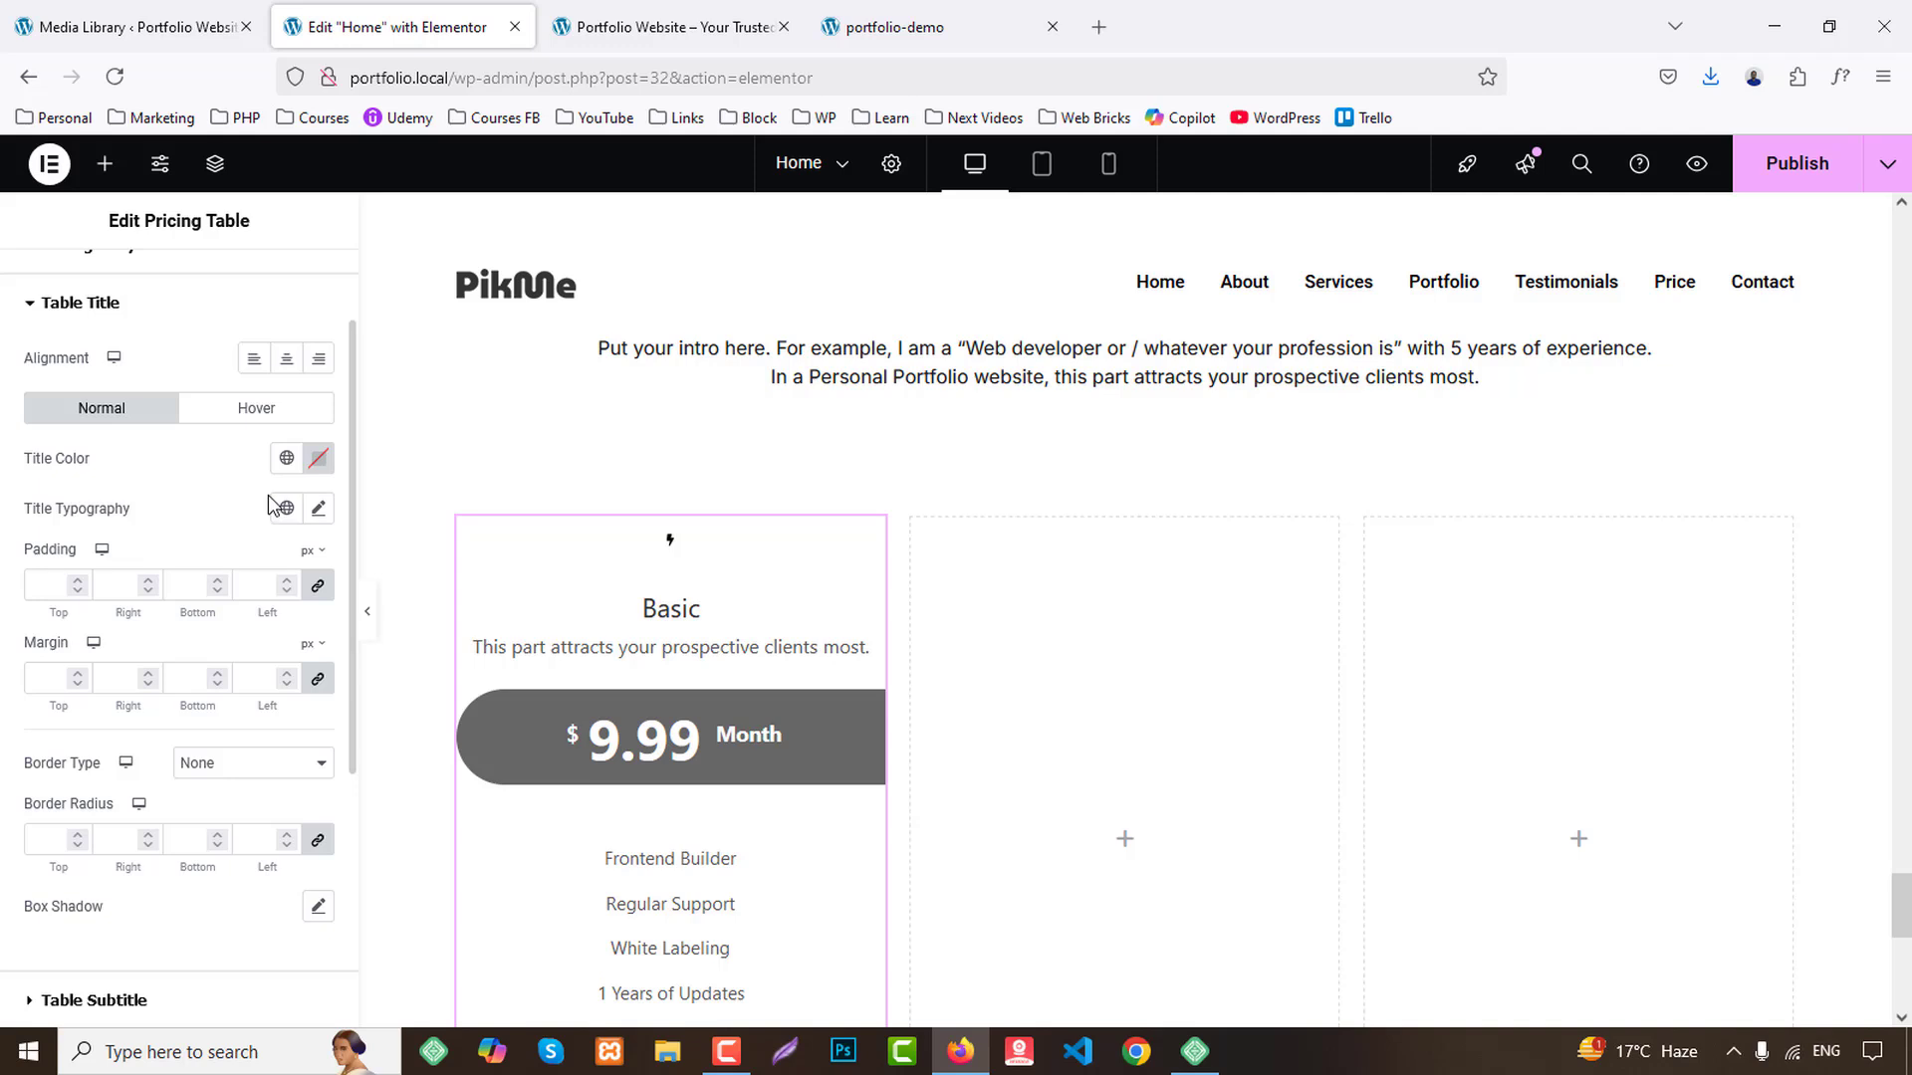
left_click(286, 458)
left_click(104, 619)
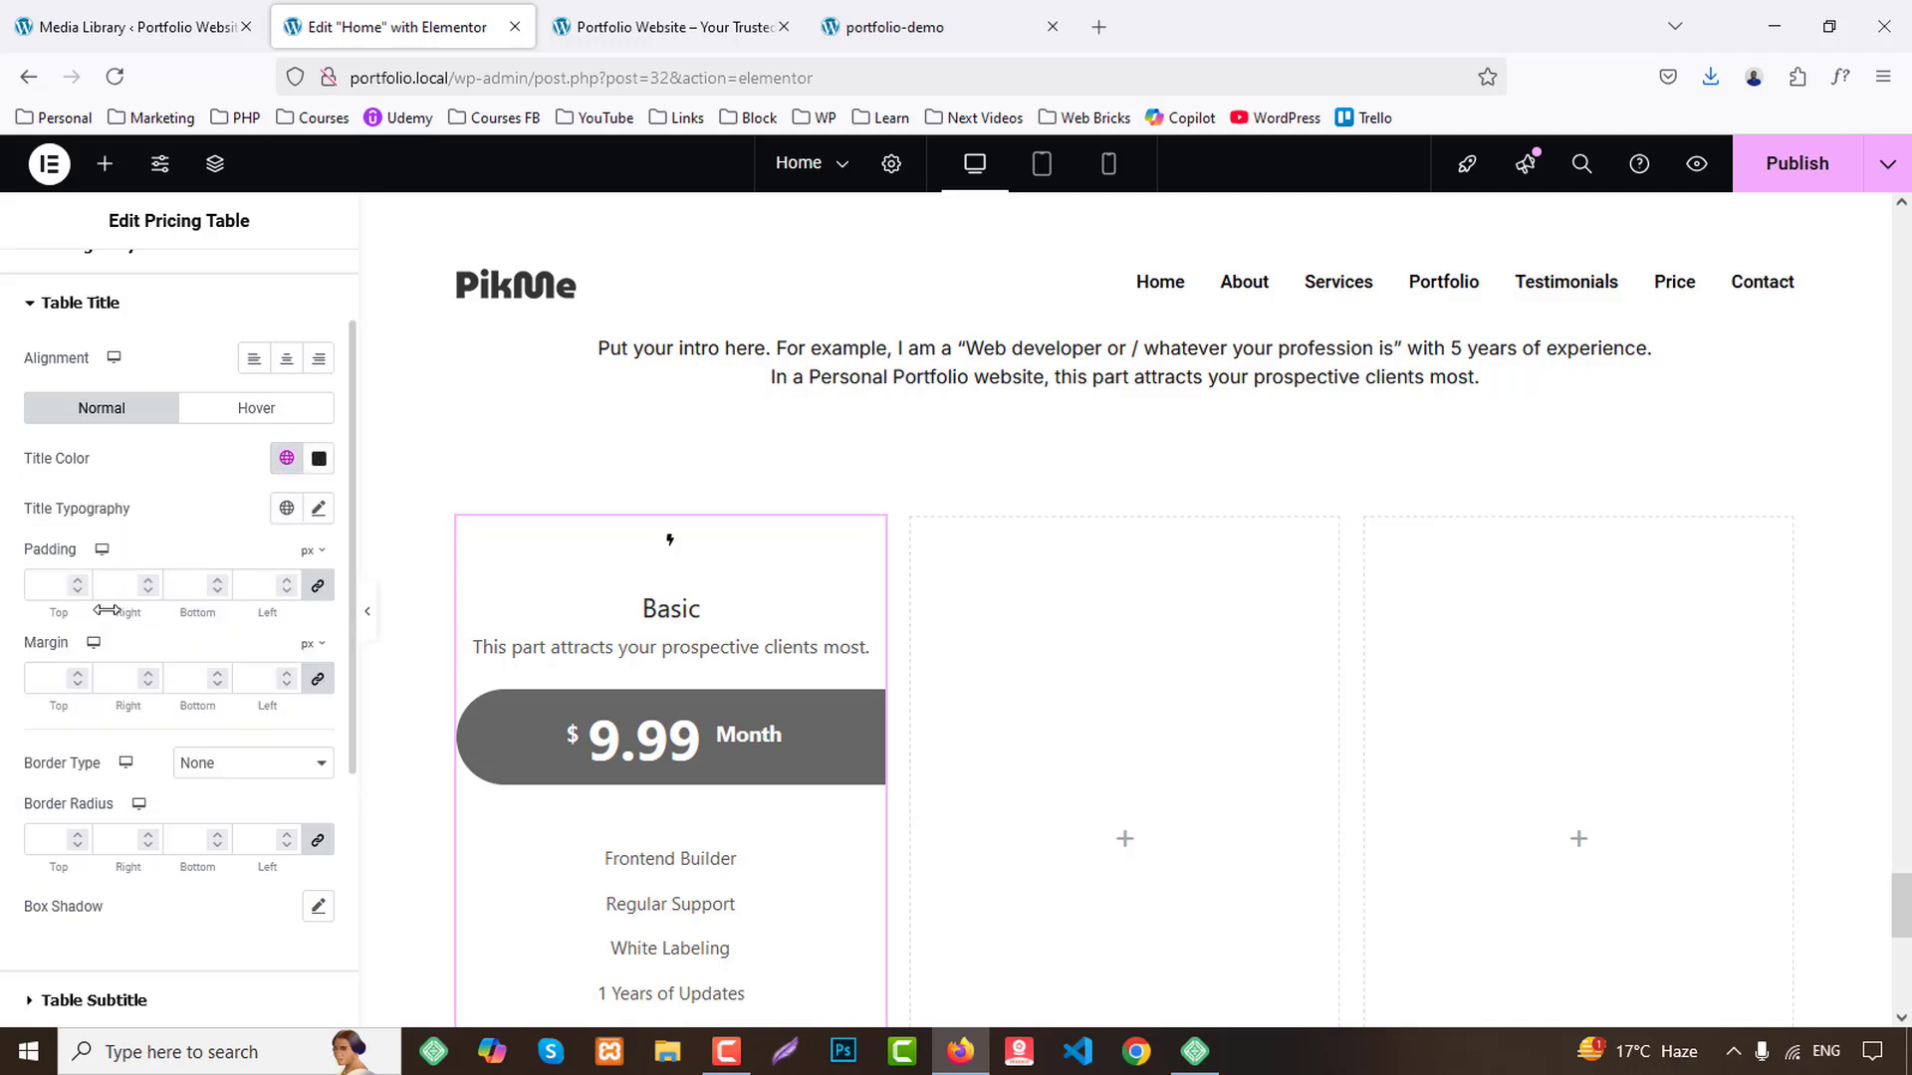
left_click(286, 508)
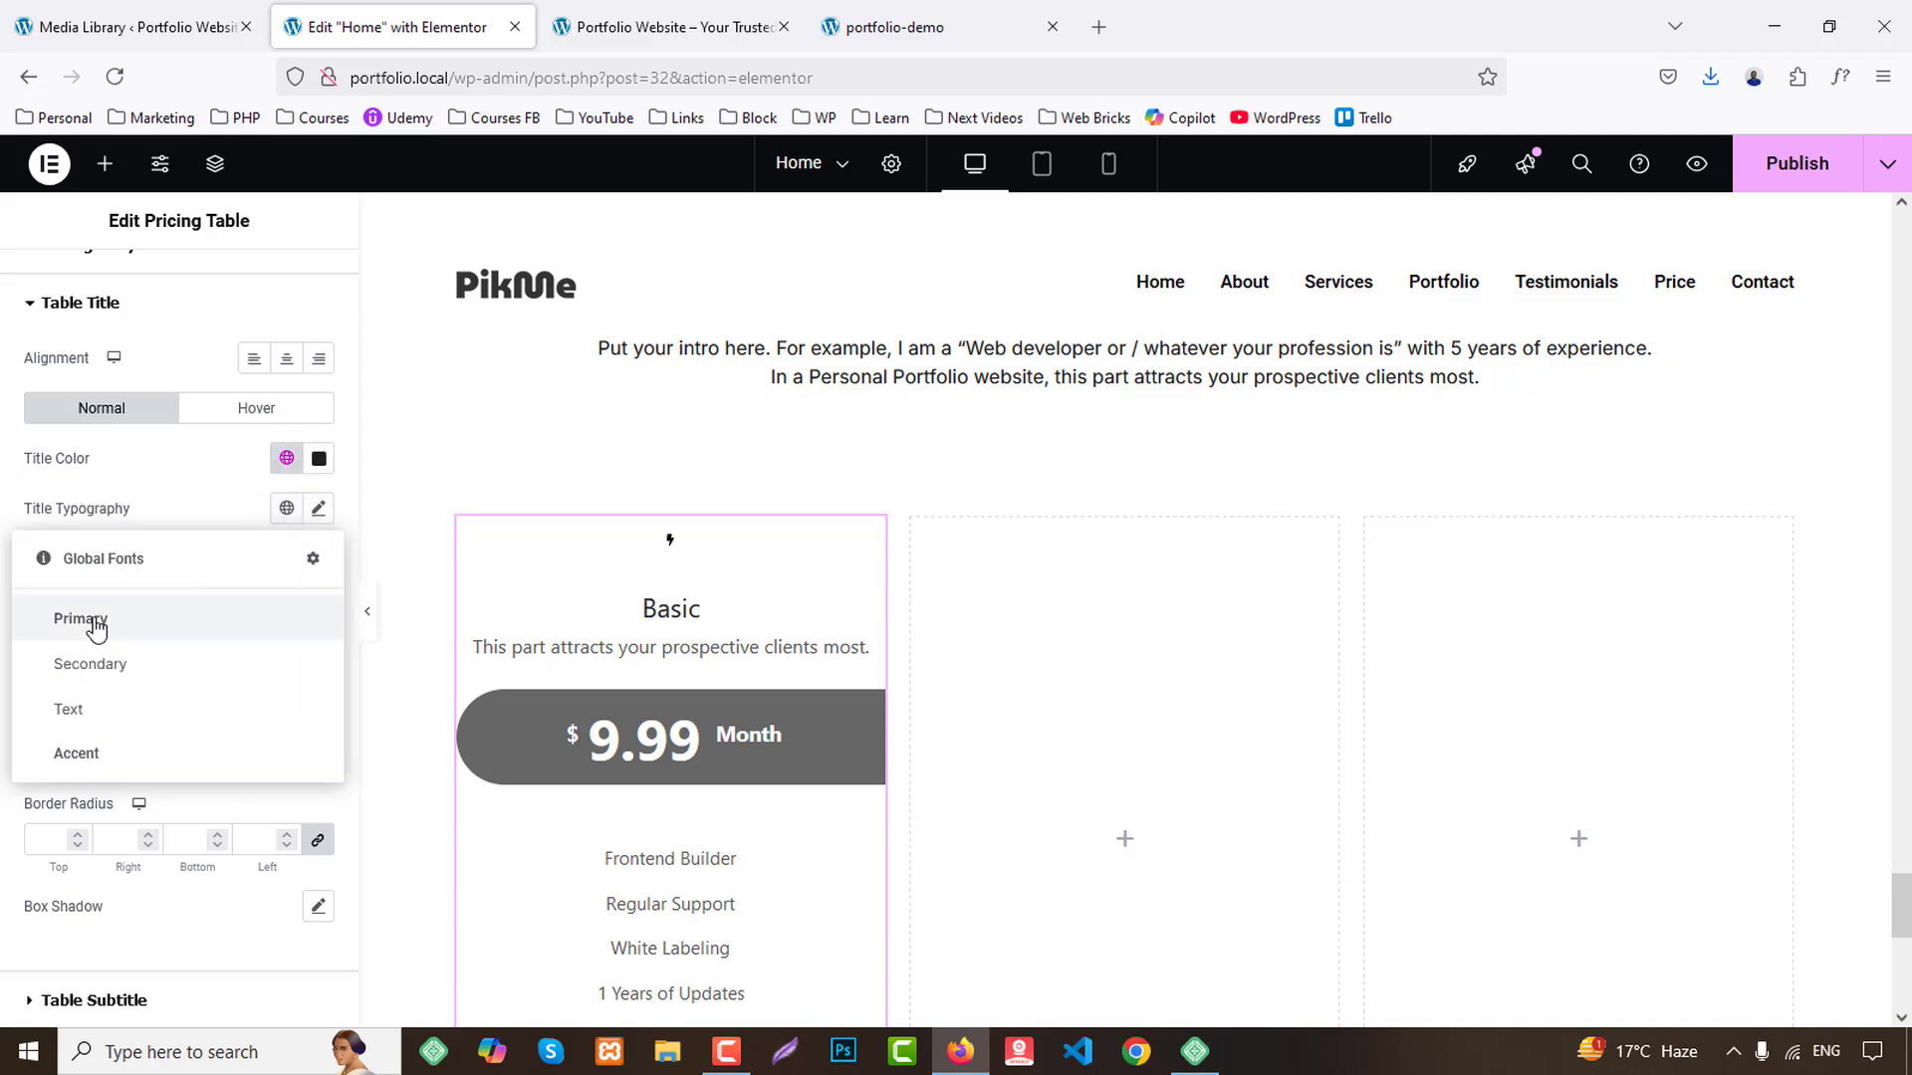
left_click(95, 618)
Set the table title's typography to the Uppercase transform and 700 (Bold) weight.
left_click(319, 507)
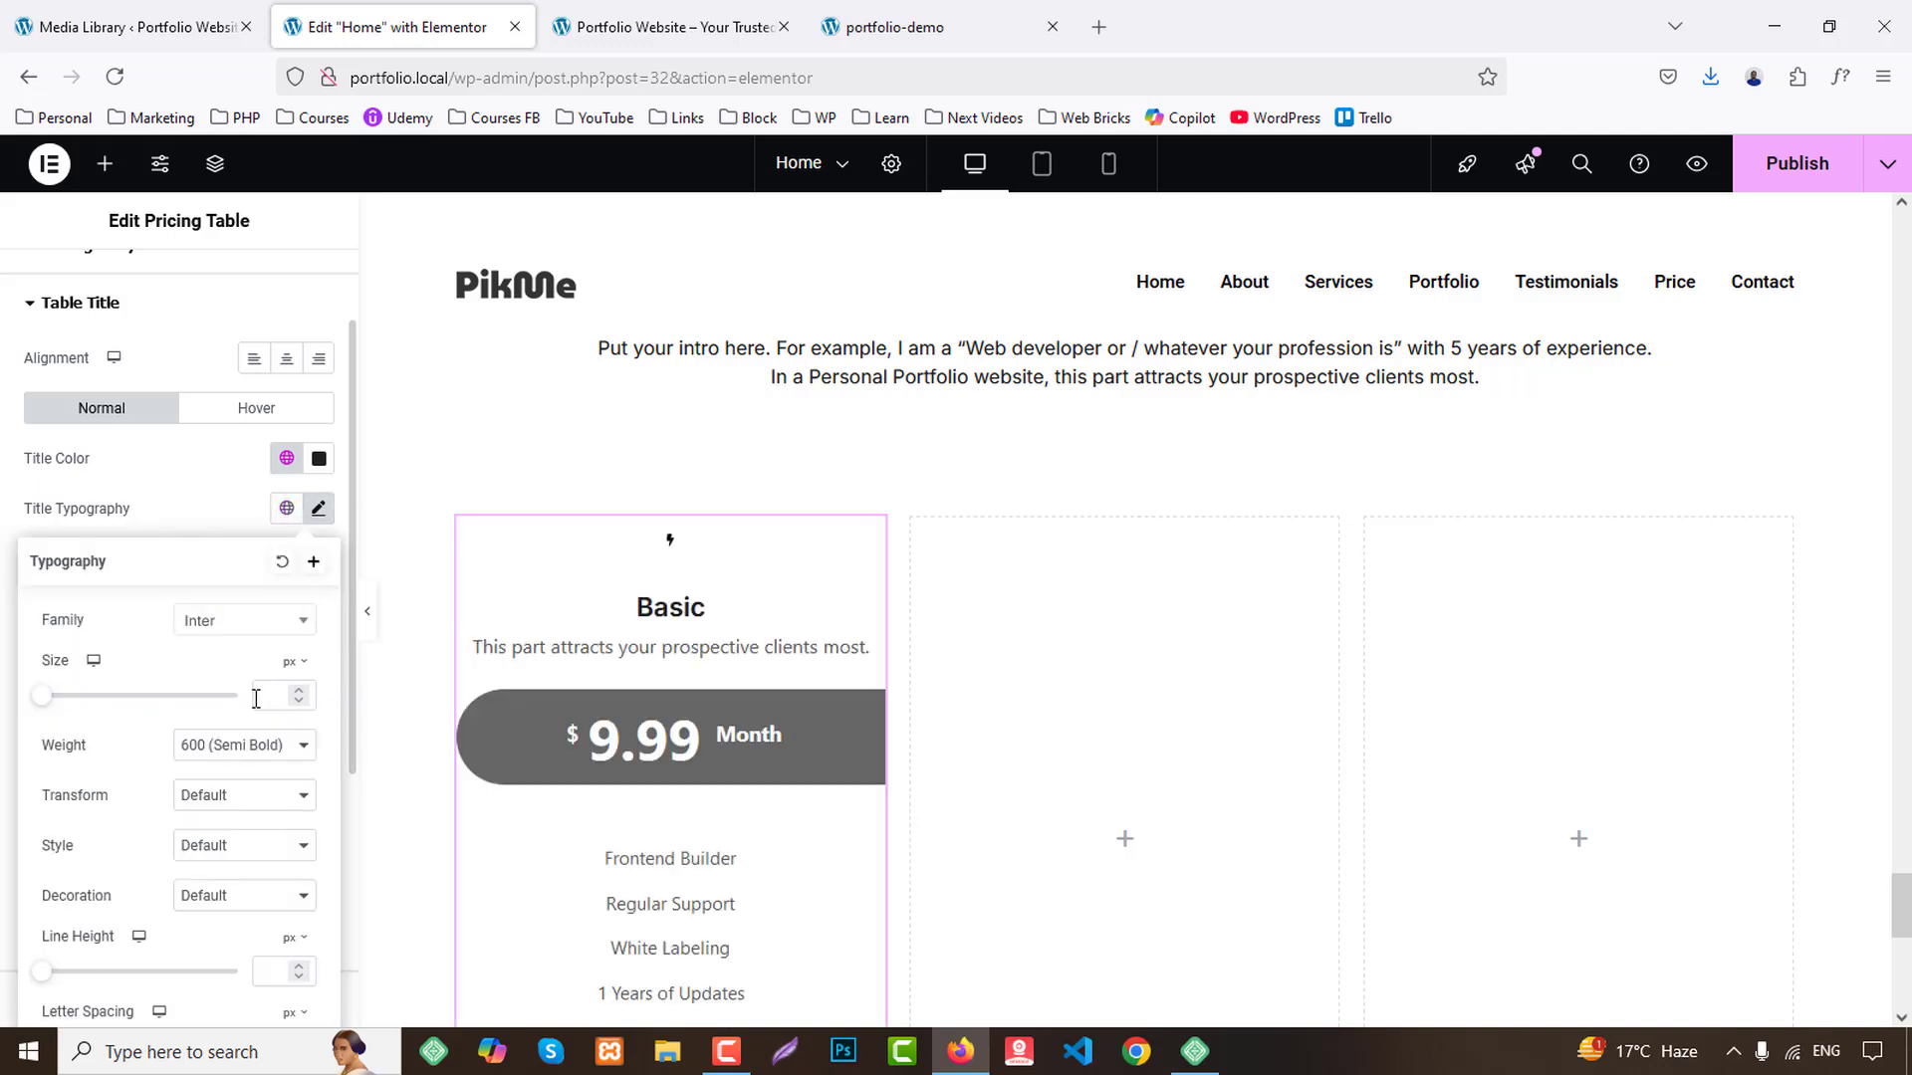
left_click(219, 804)
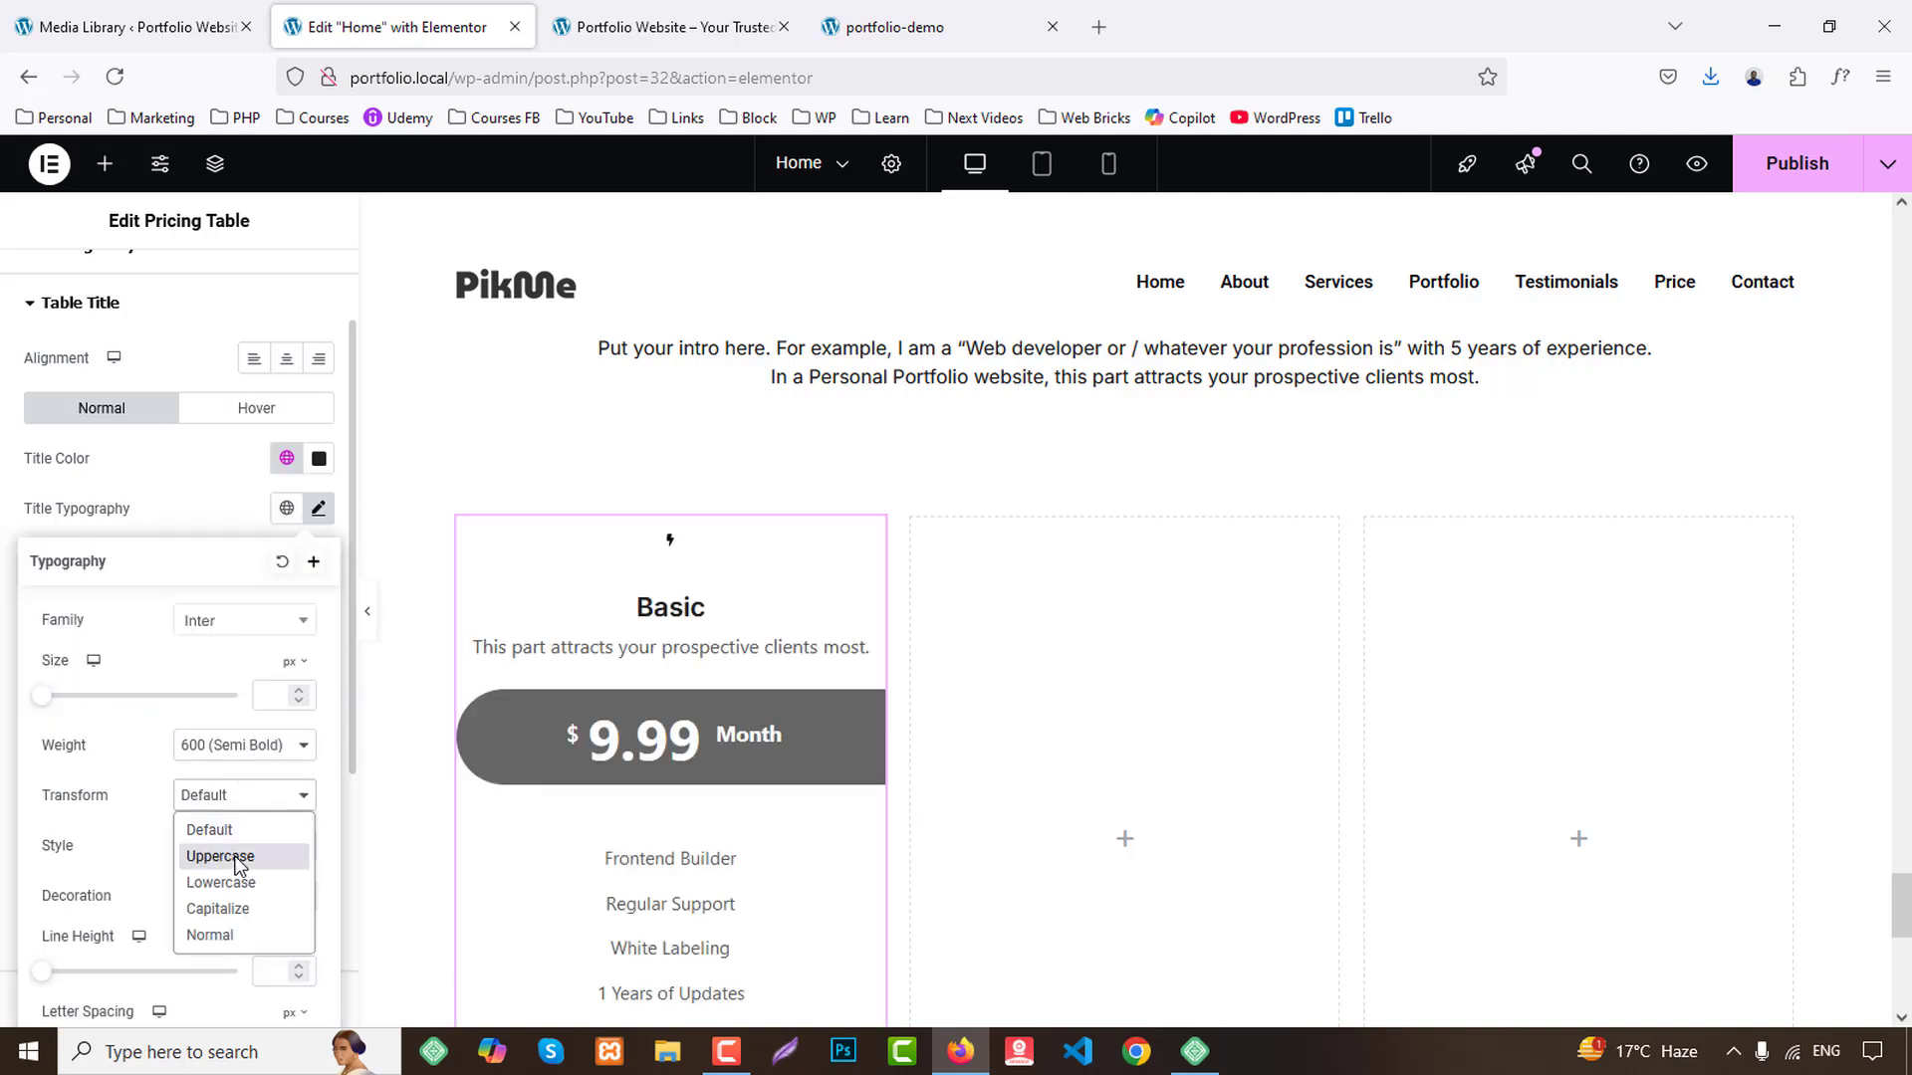
left_click(241, 856)
left_click(239, 745)
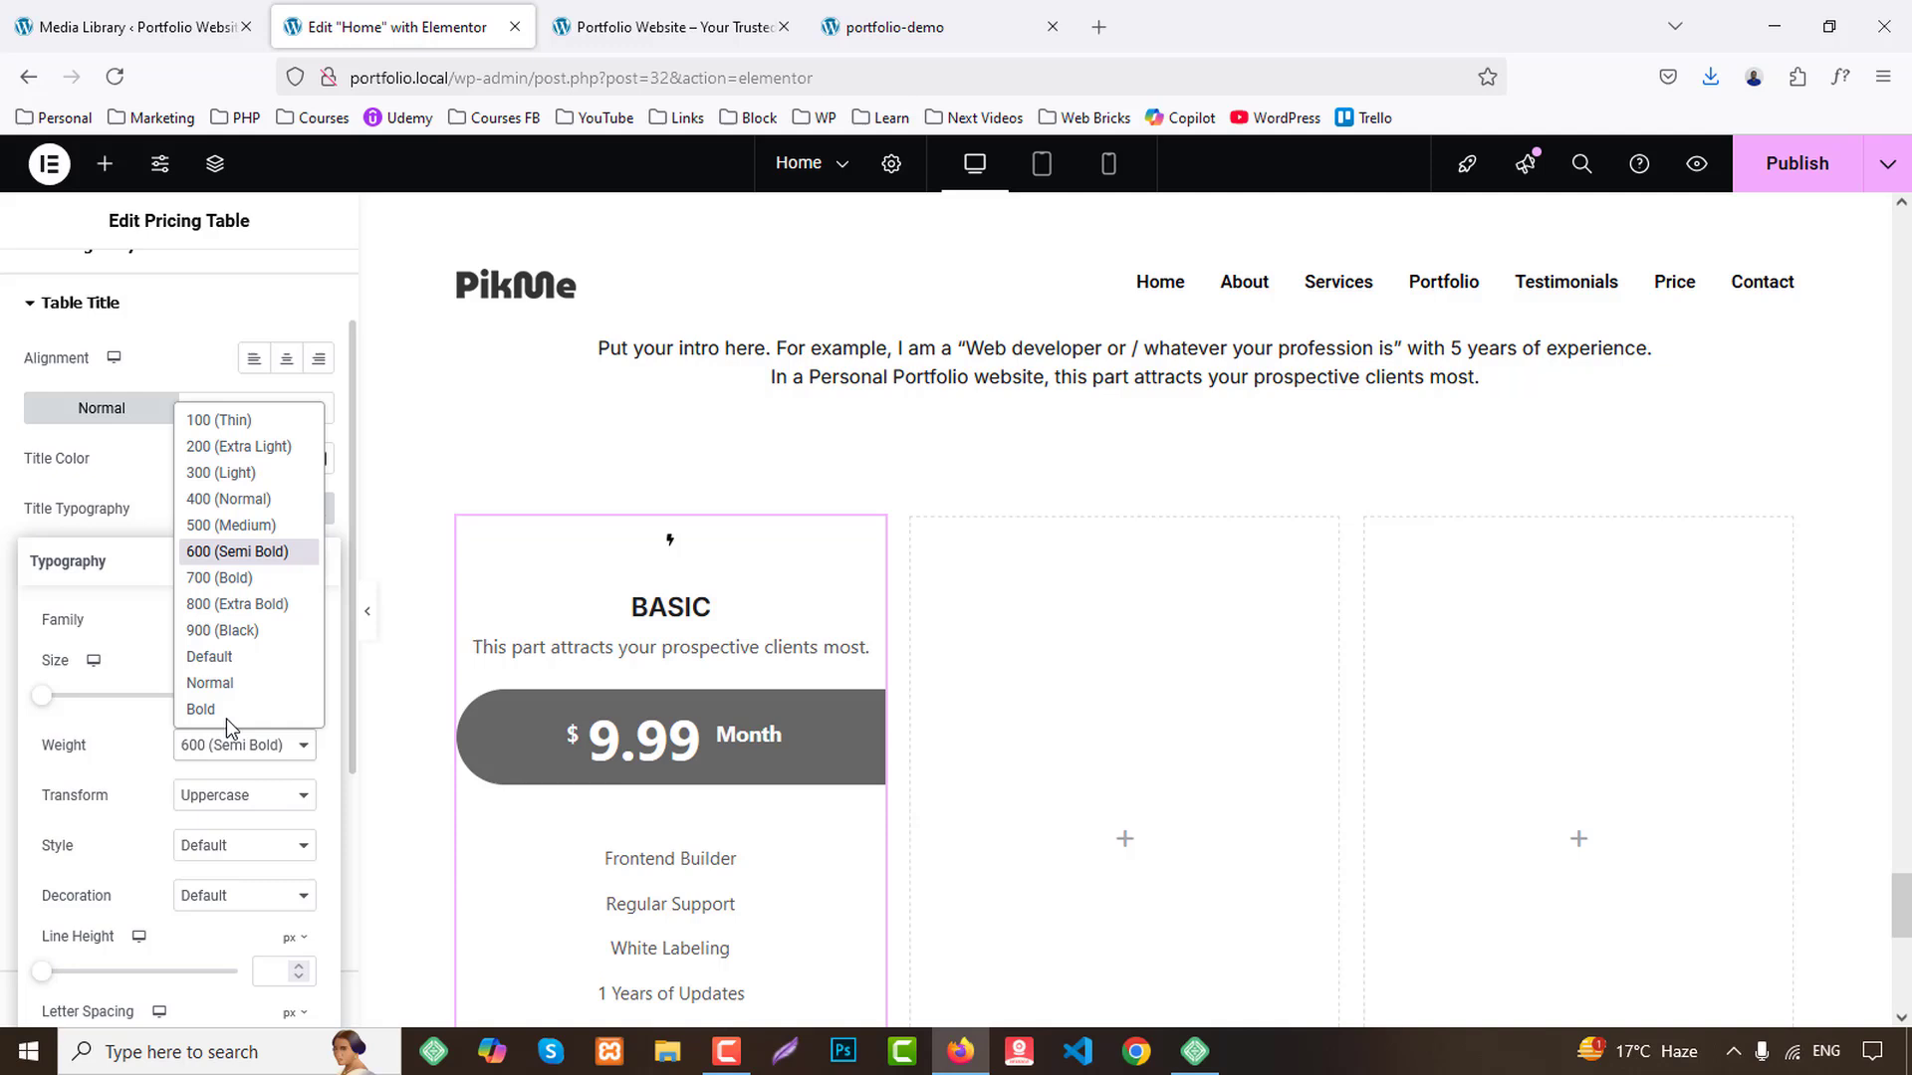
left_click(233, 563)
Set the table title's font size to 30 px.
left_click(279, 695)
type("19")
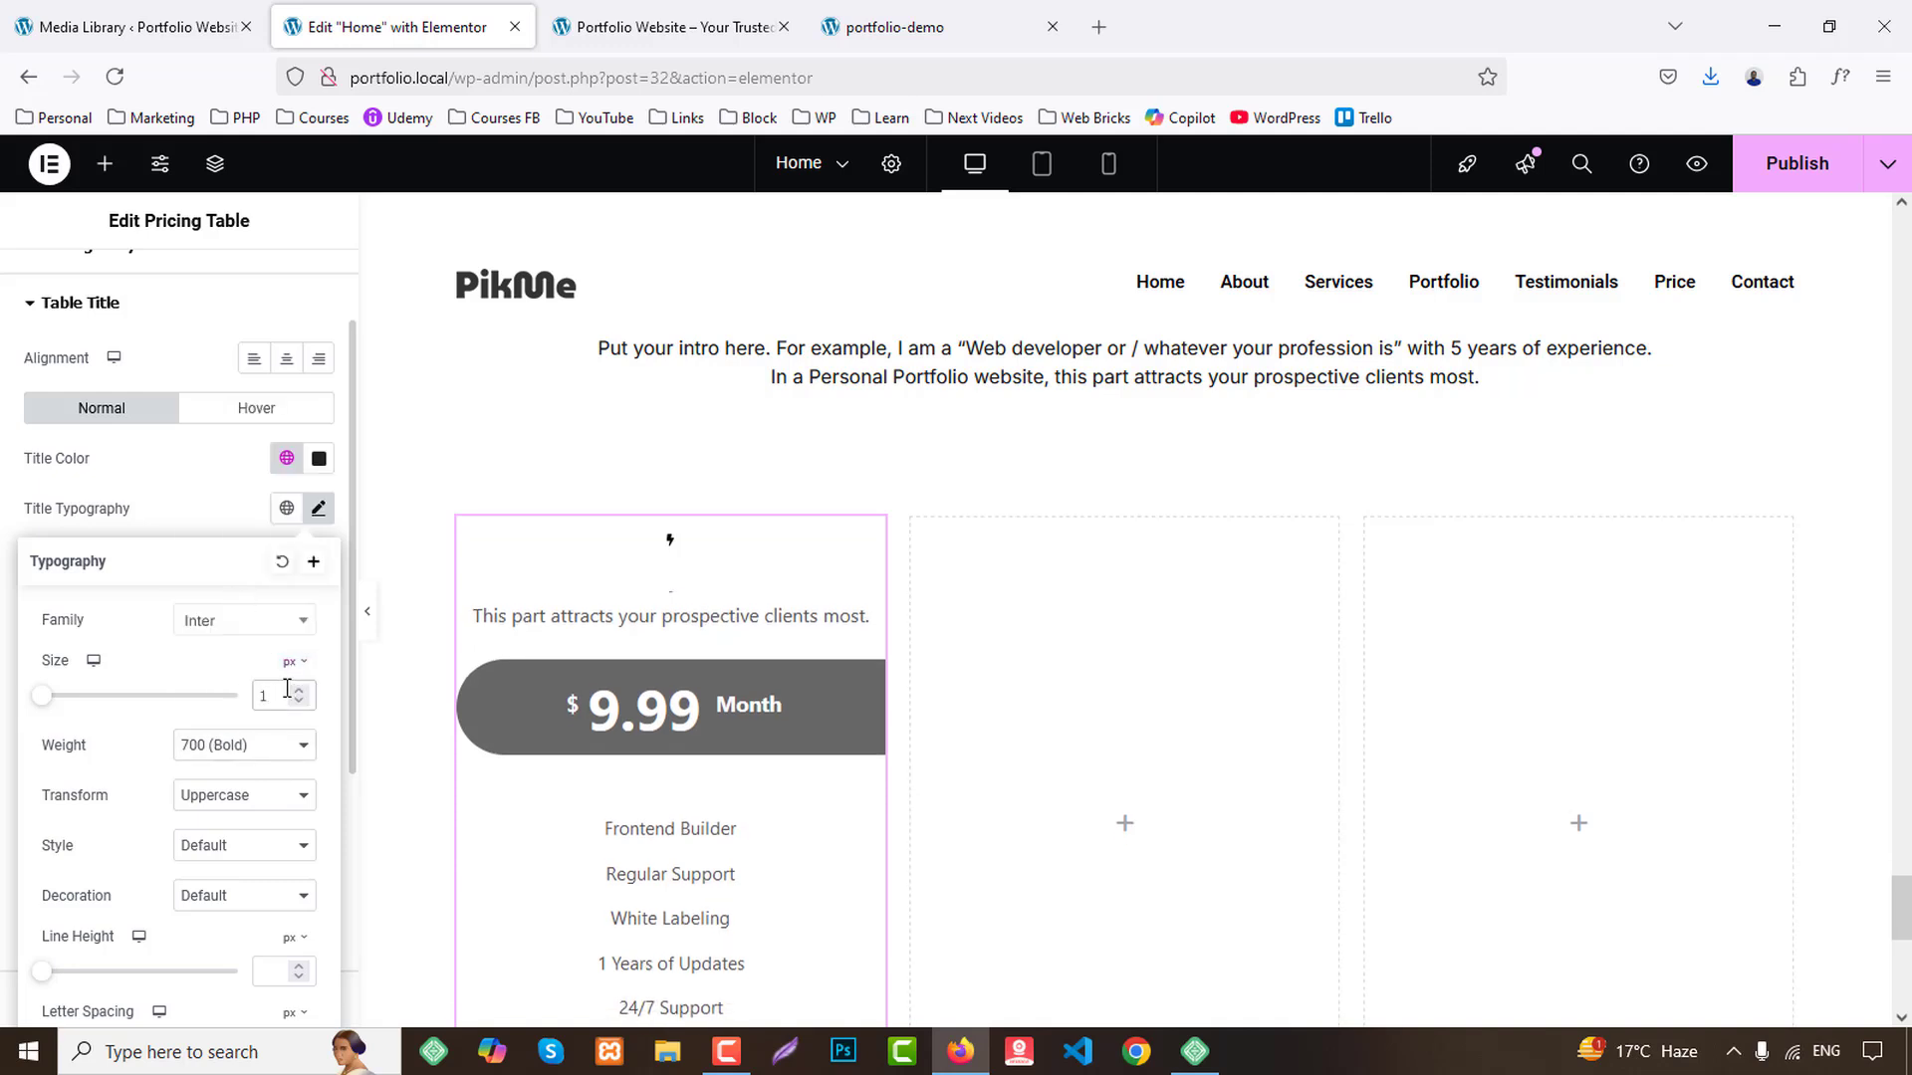
key("Up")
key("Up")
key("Up")
key("Up")
key("Up")
key("Up")
key("Up")
key("Up")
key("Up")
key("Up")
key("Up")
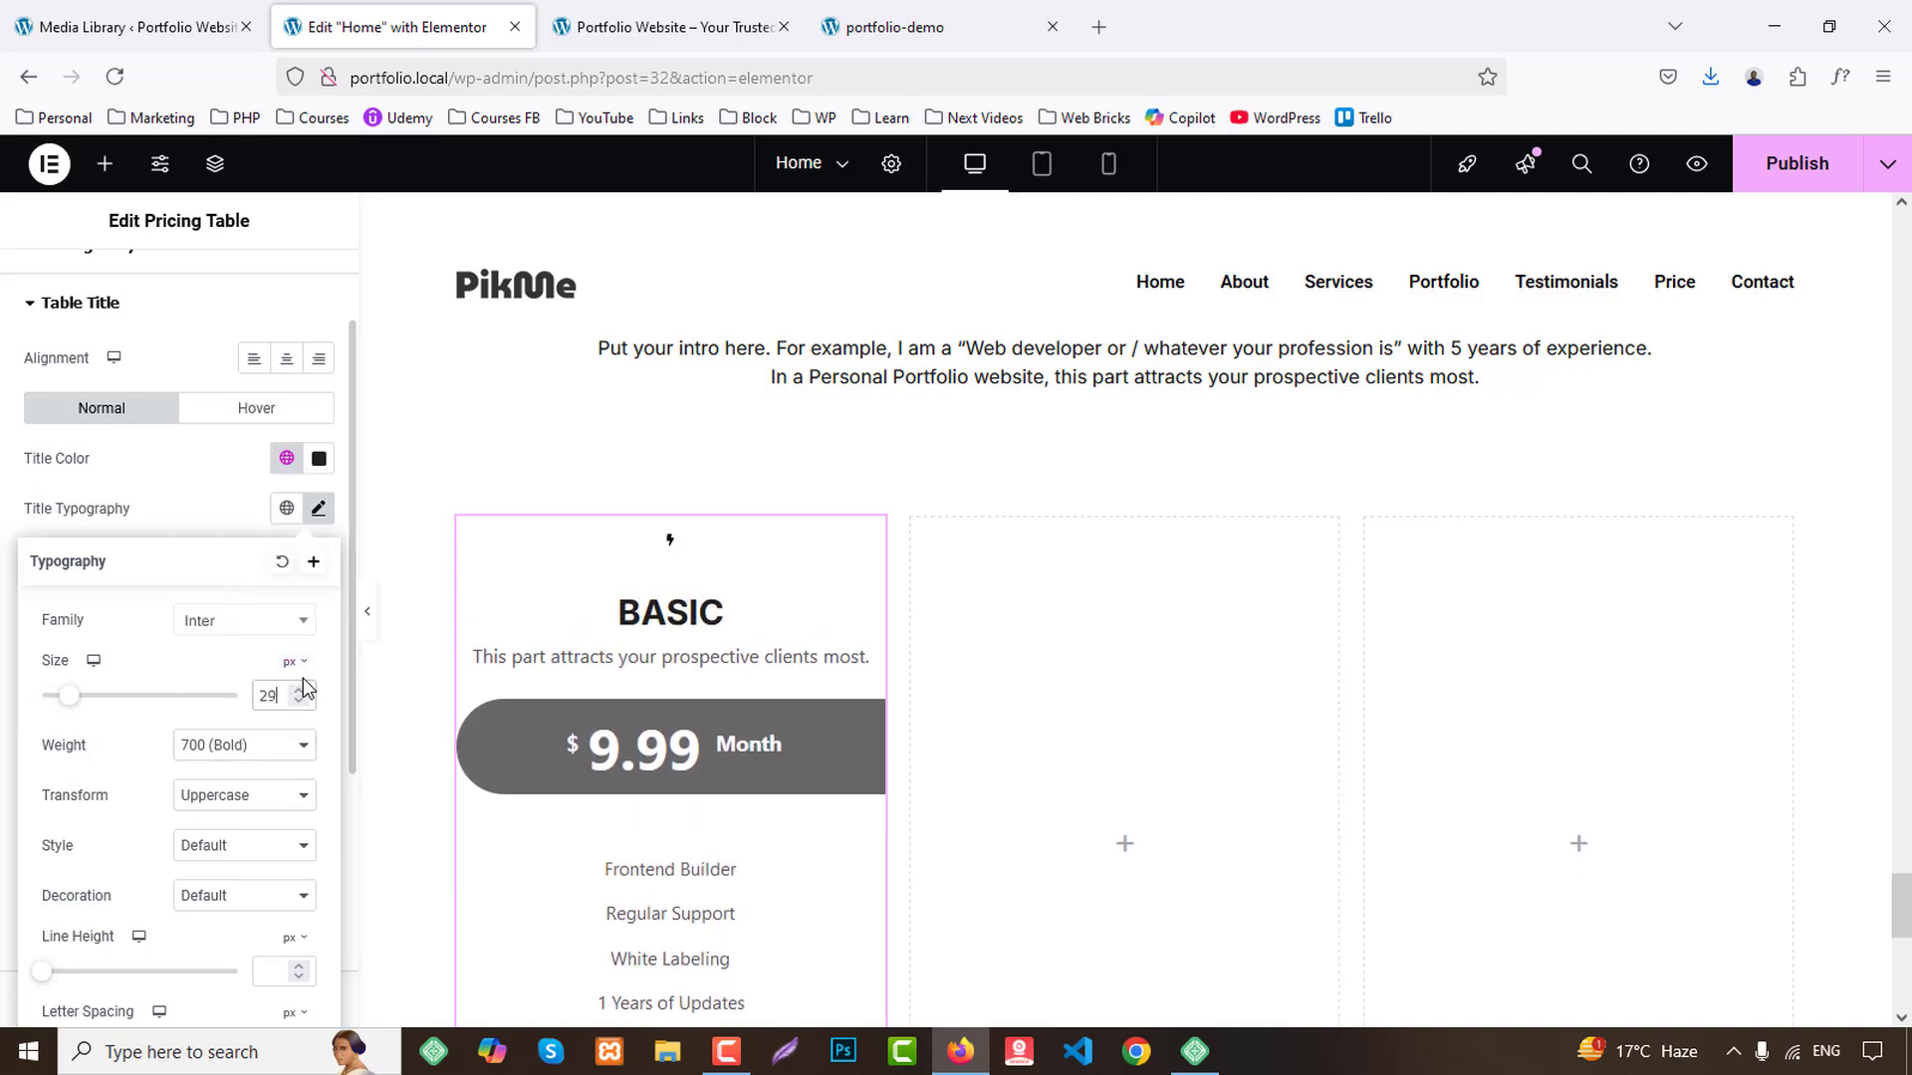
left_click(224, 523)
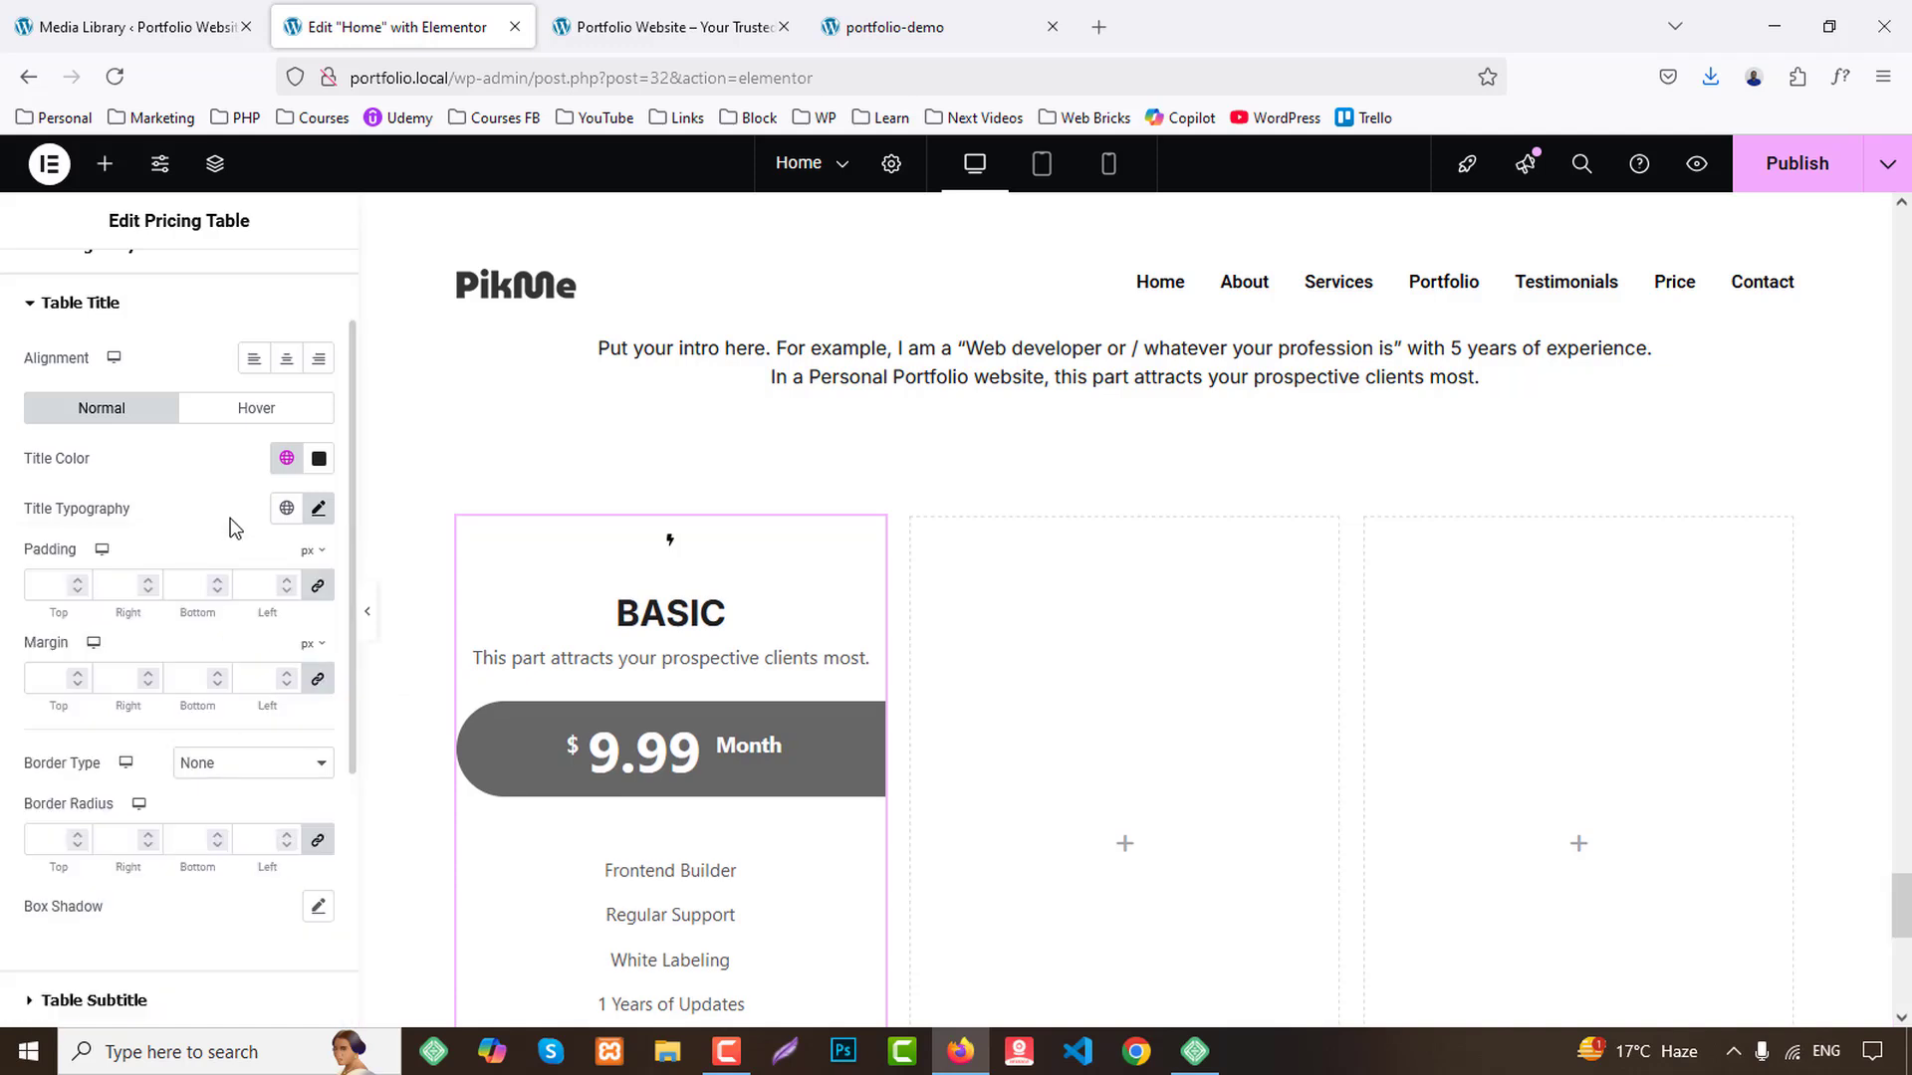
Give the table subtitle the Text global color and the Text global font.
scroll(231, 560, "down", 5)
left_click(114, 637)
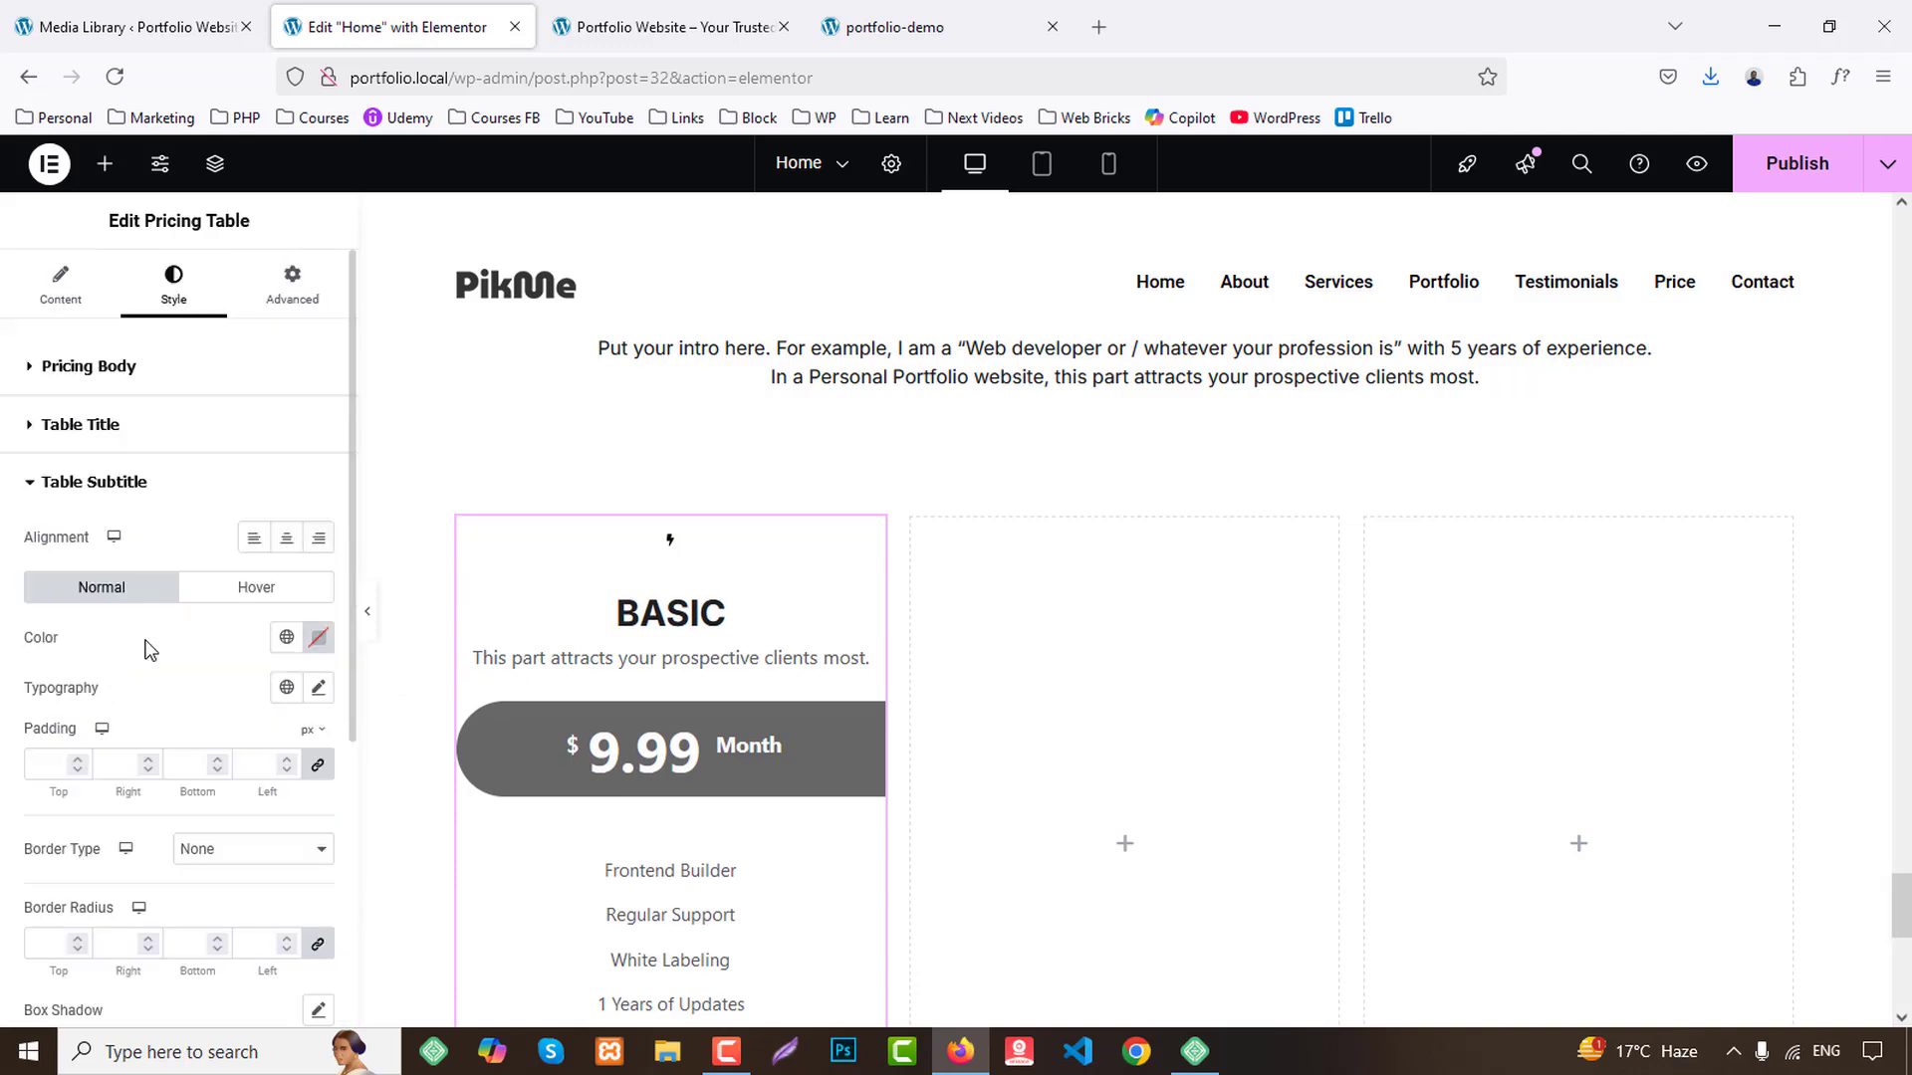
left_click(287, 638)
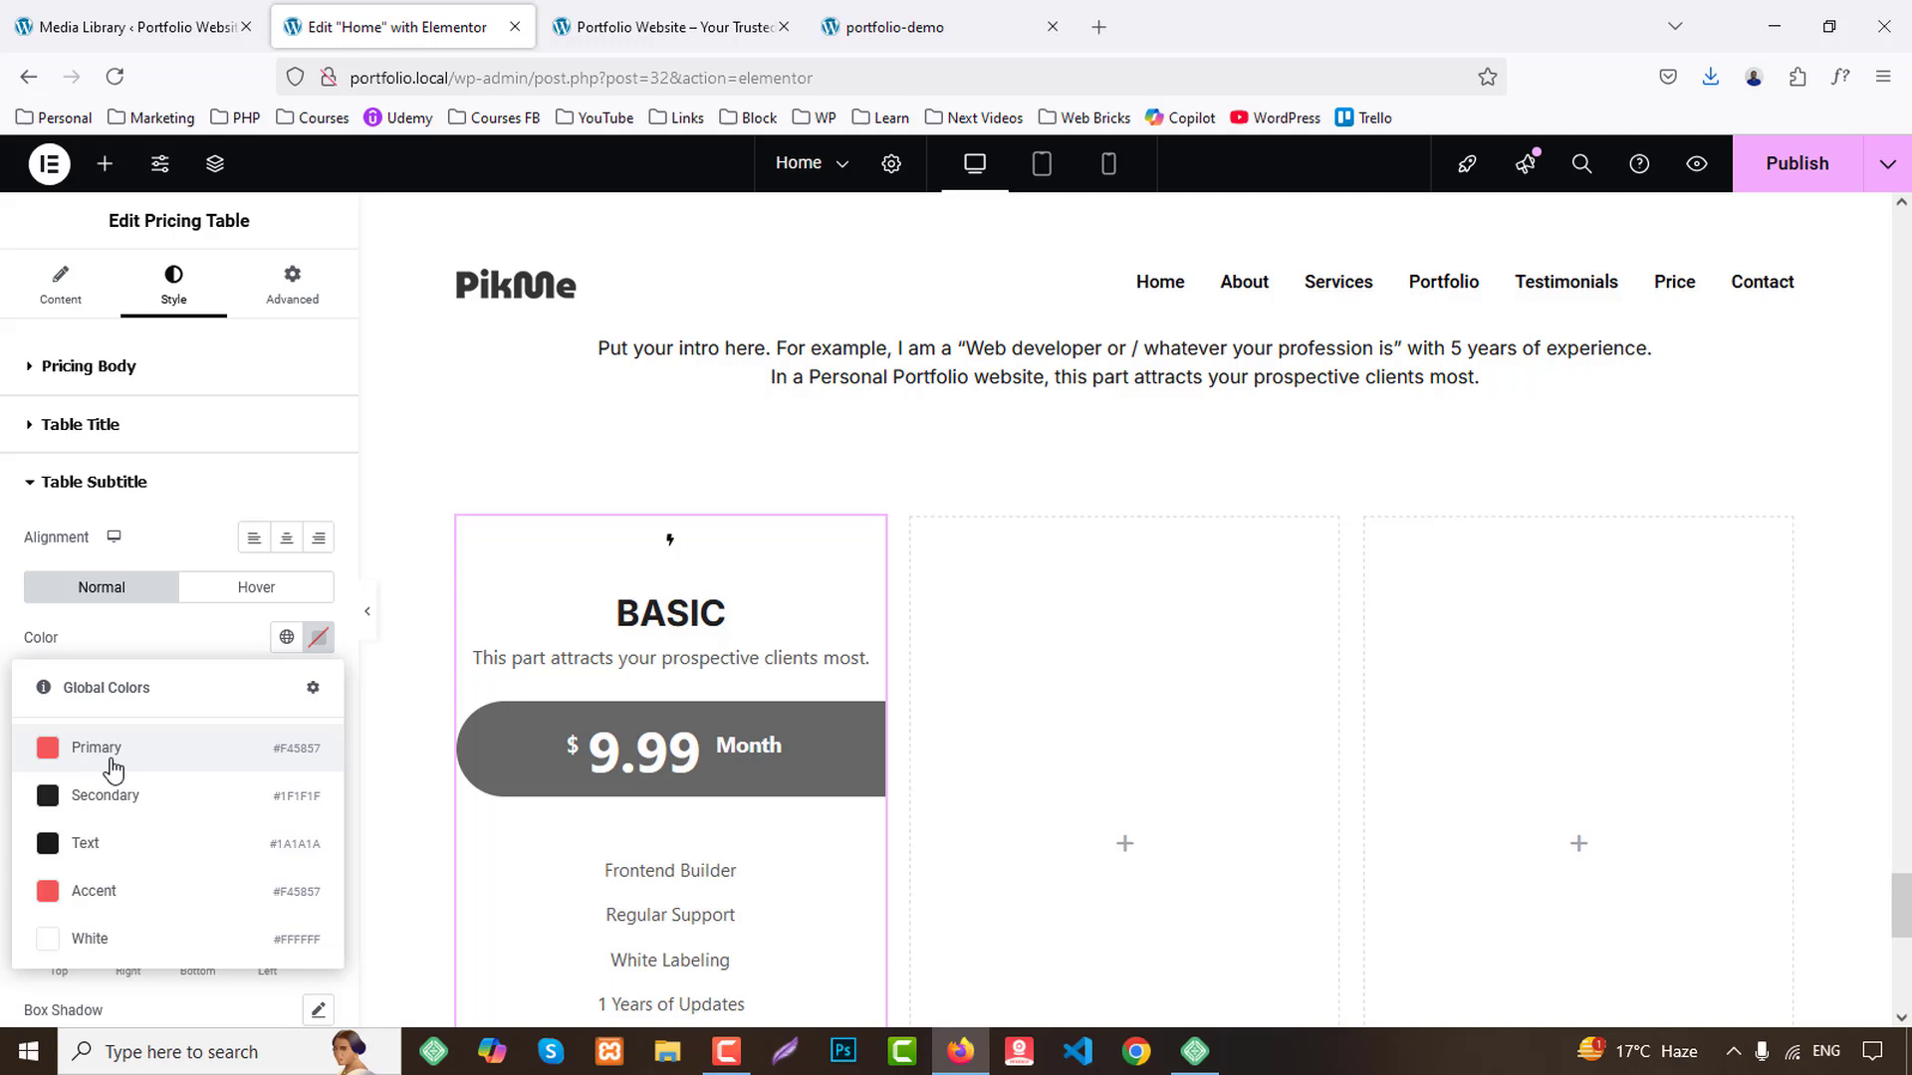
left_click(87, 845)
left_click(287, 688)
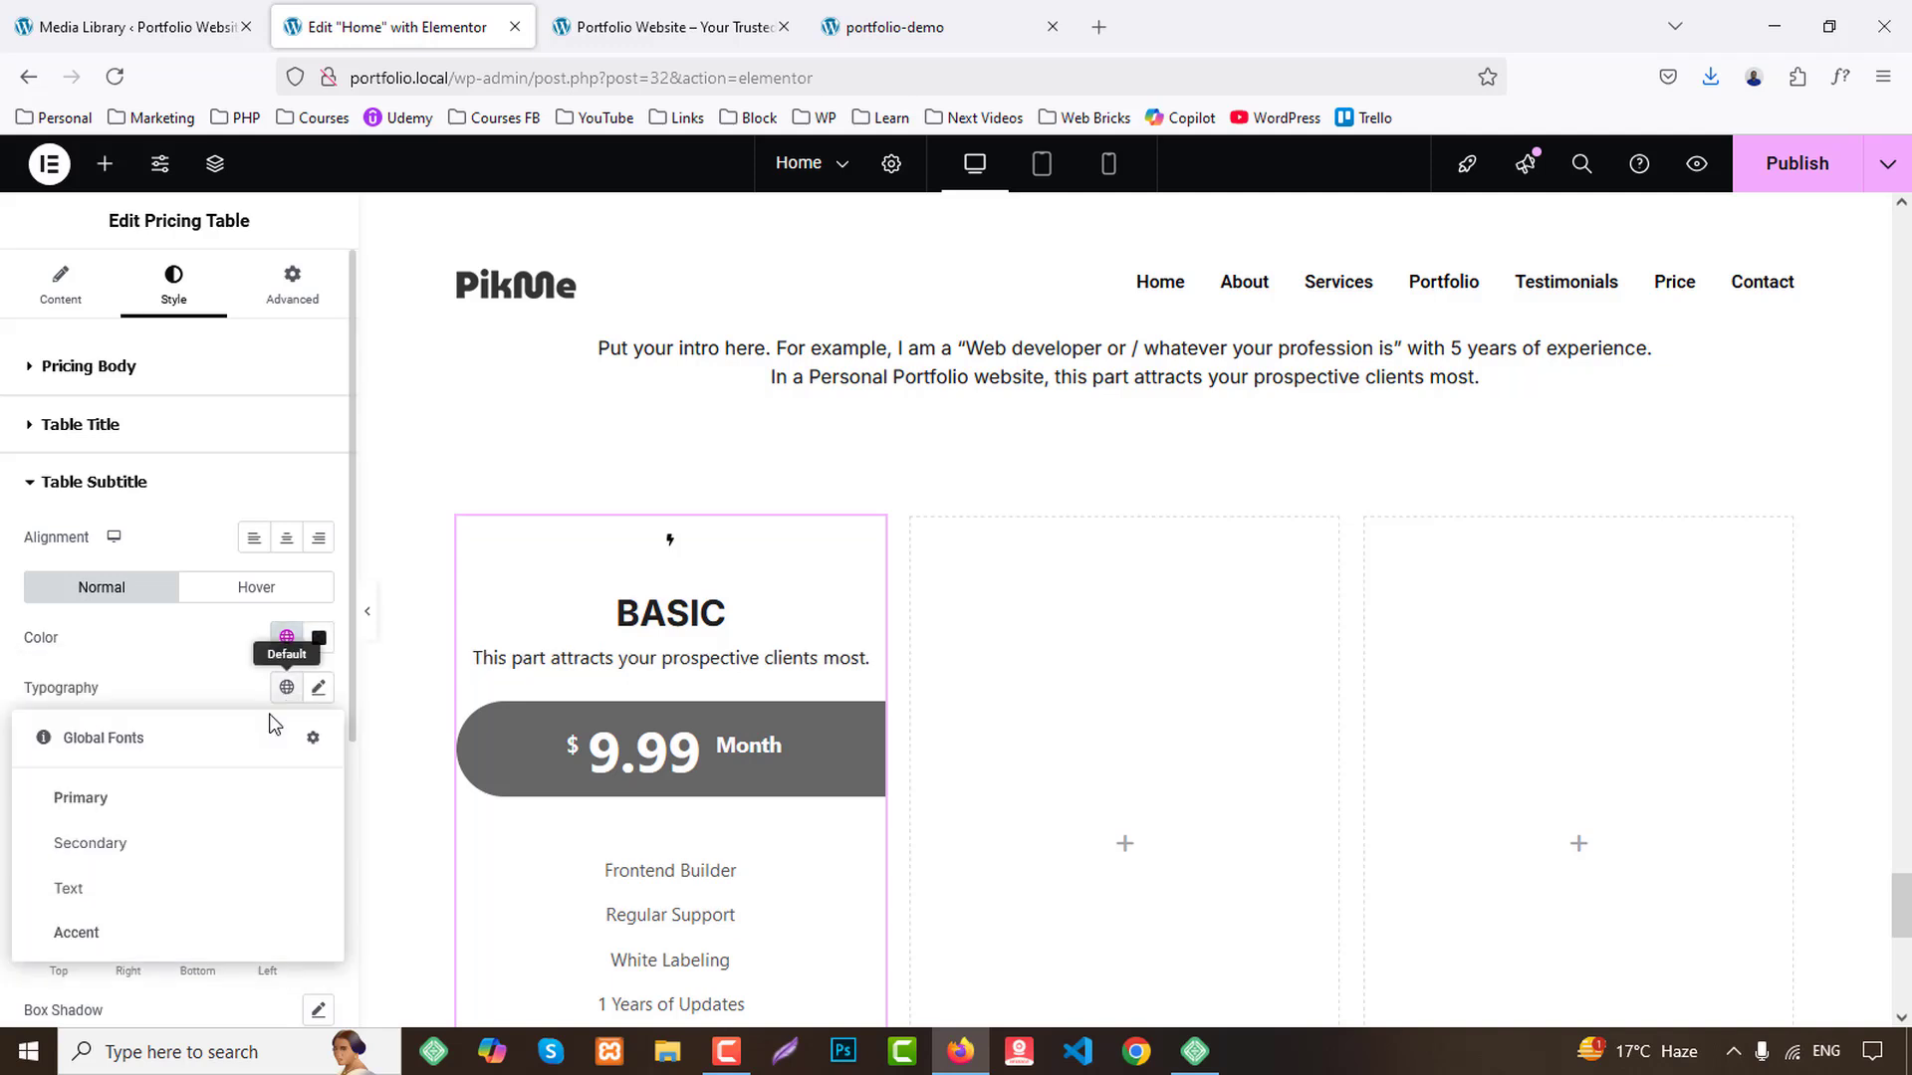
left_click(99, 890)
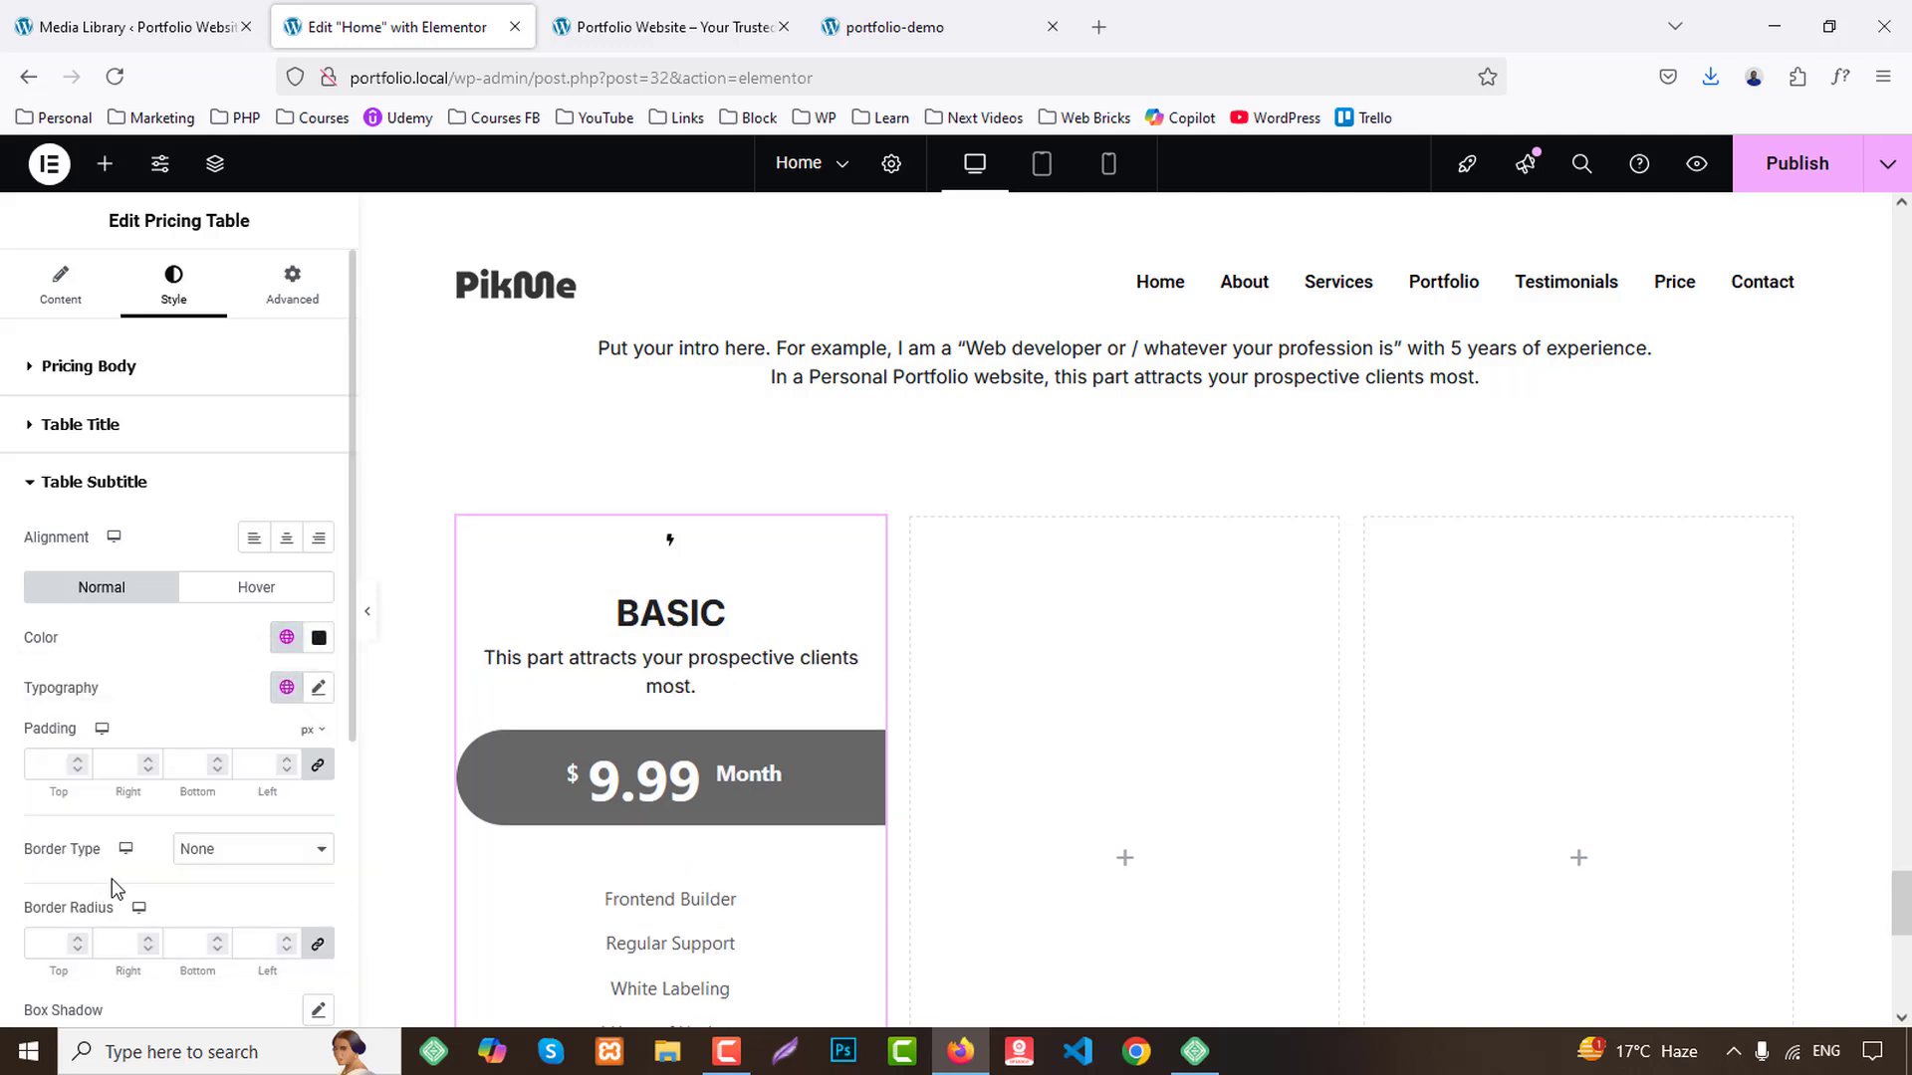
Set the table subtitle's font size to 14 px.
left_click(317, 688)
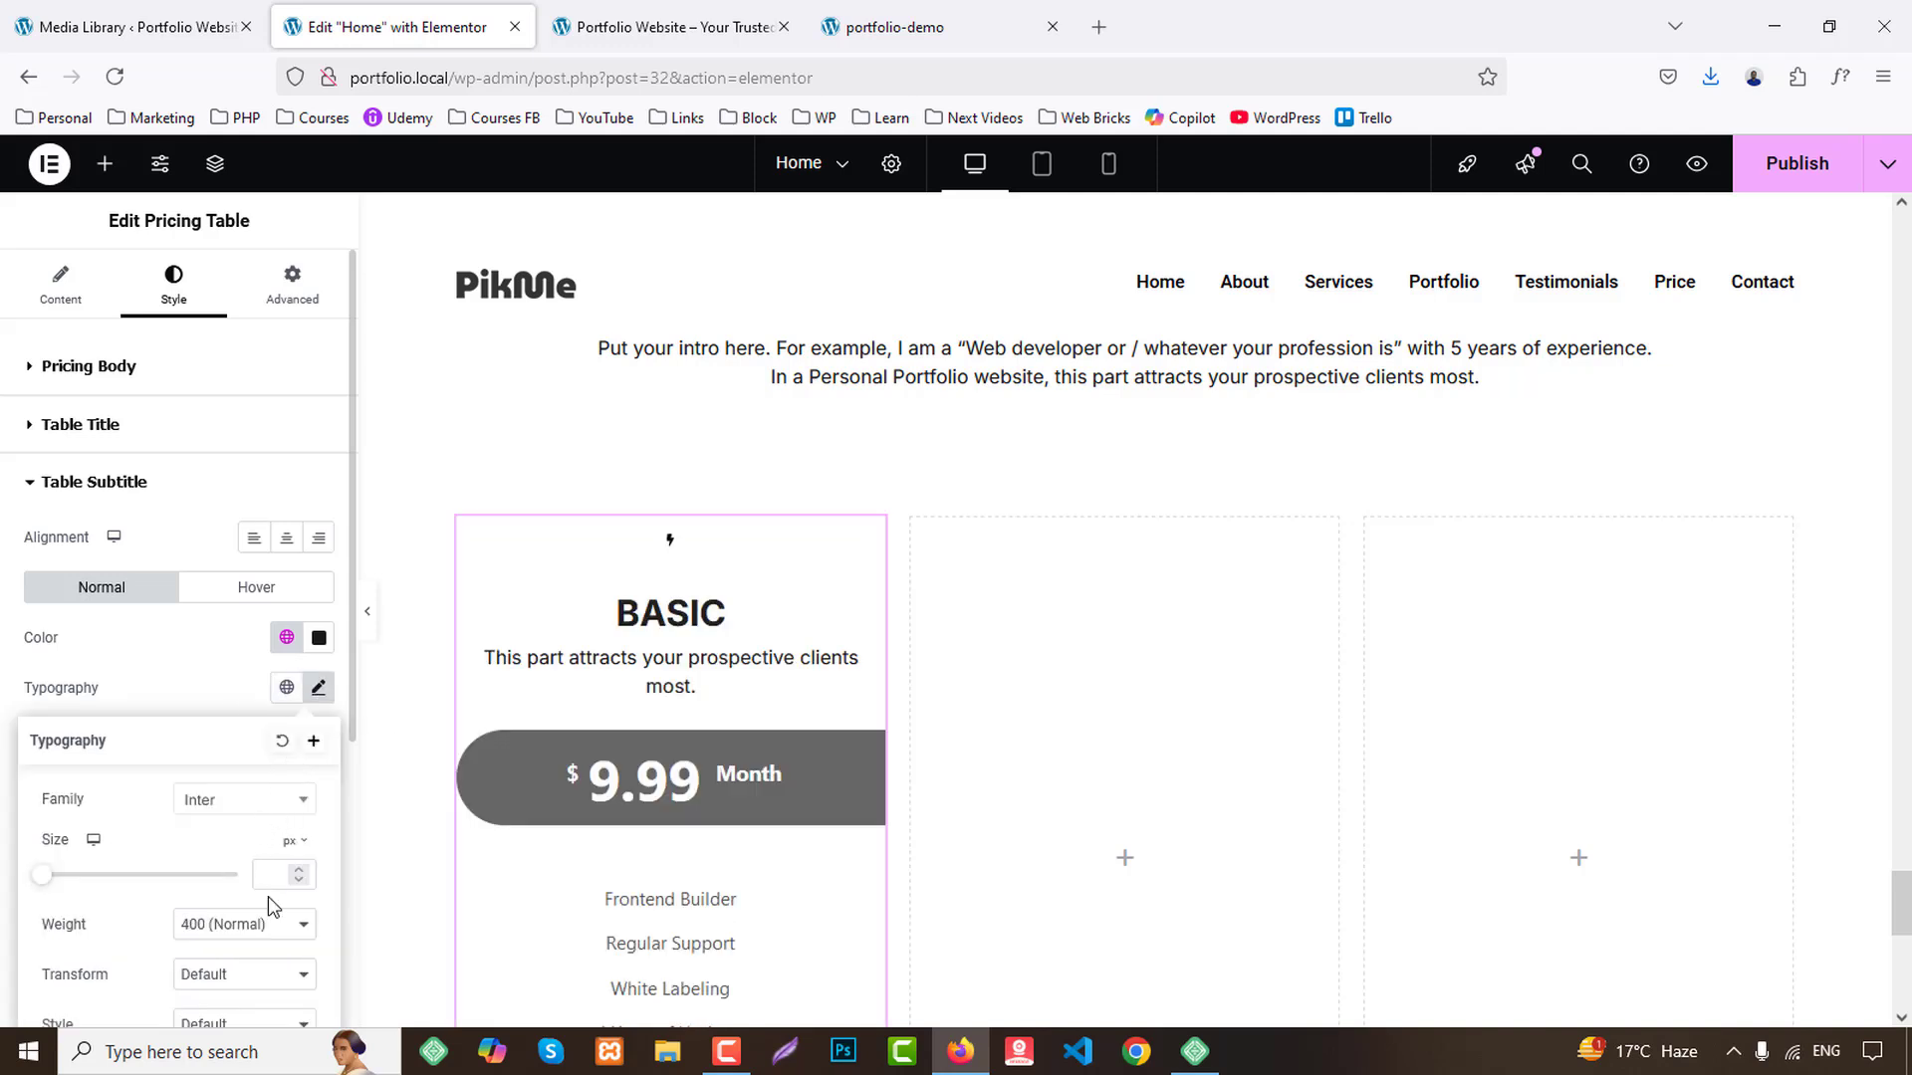
type("14")
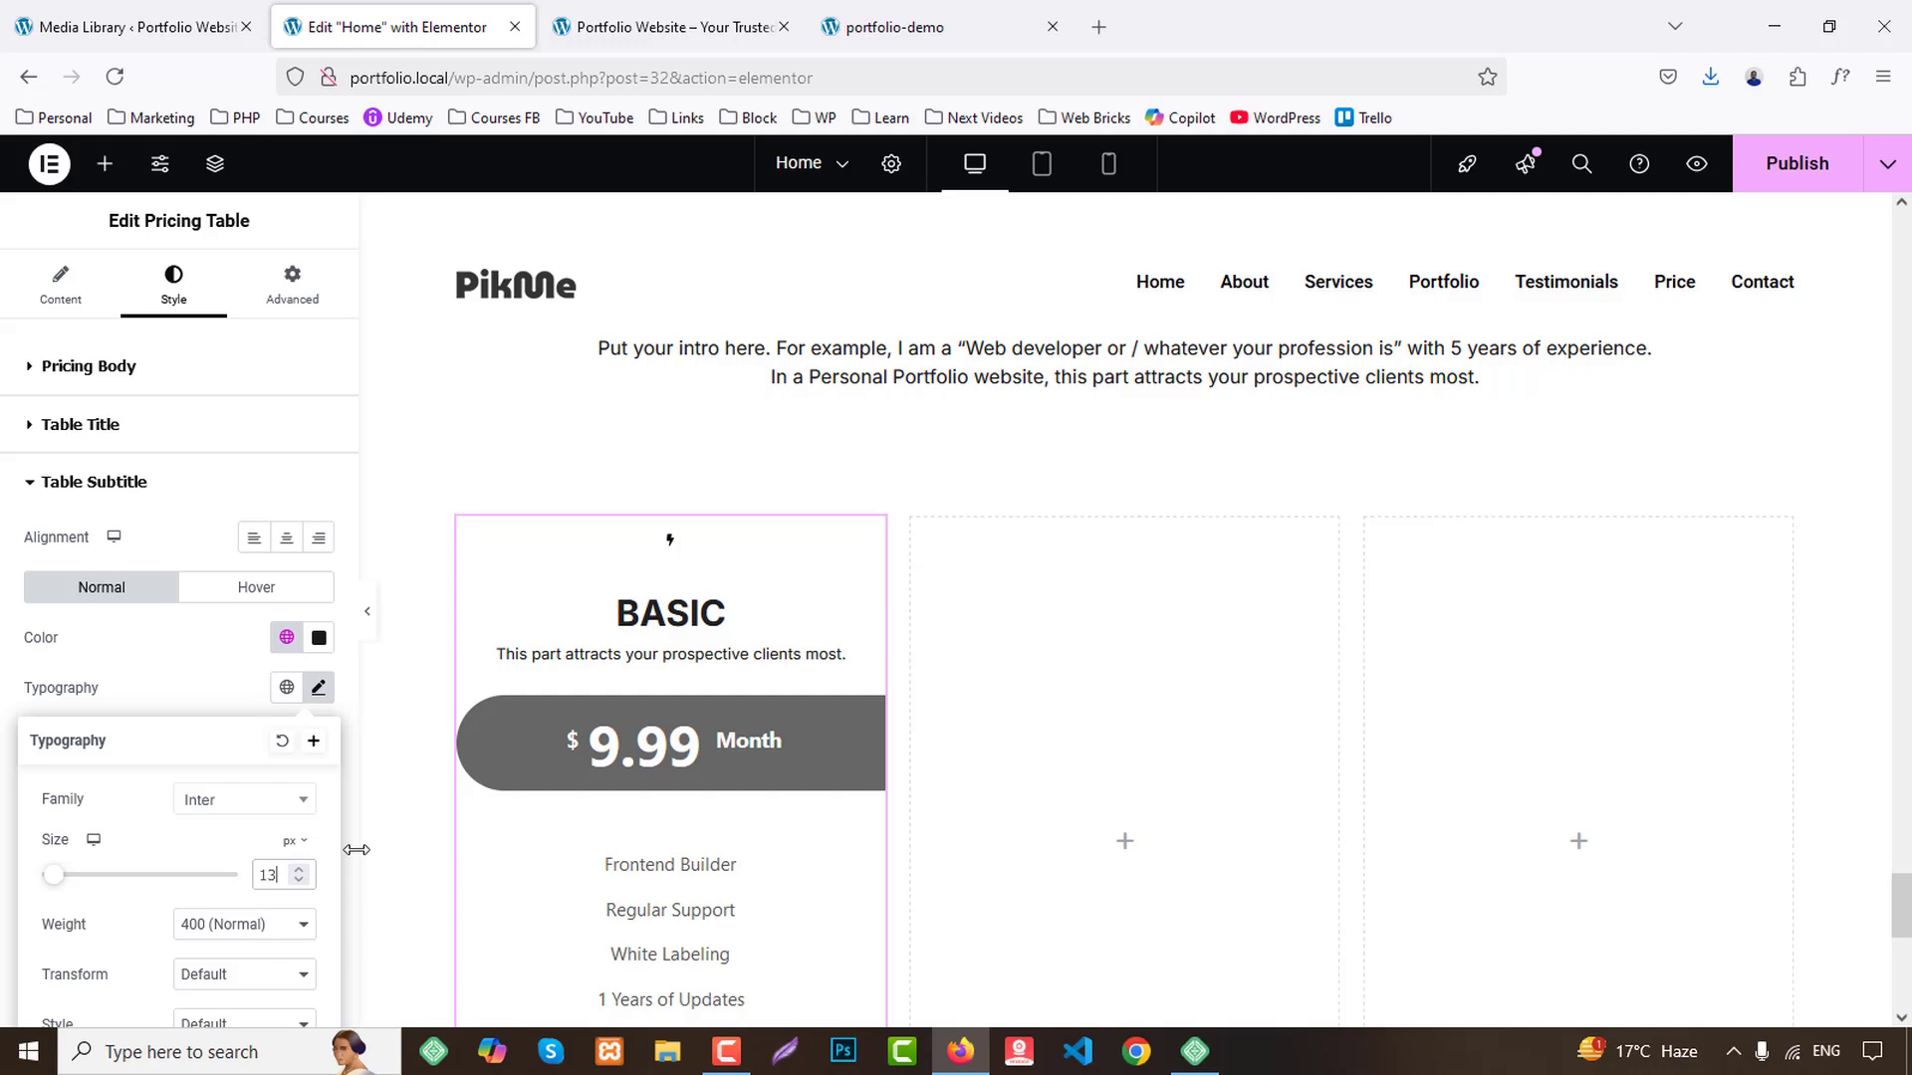
left_click(204, 535)
Give the Basic table's header icon the Primary global color.
scroll(179, 618, "down", 5)
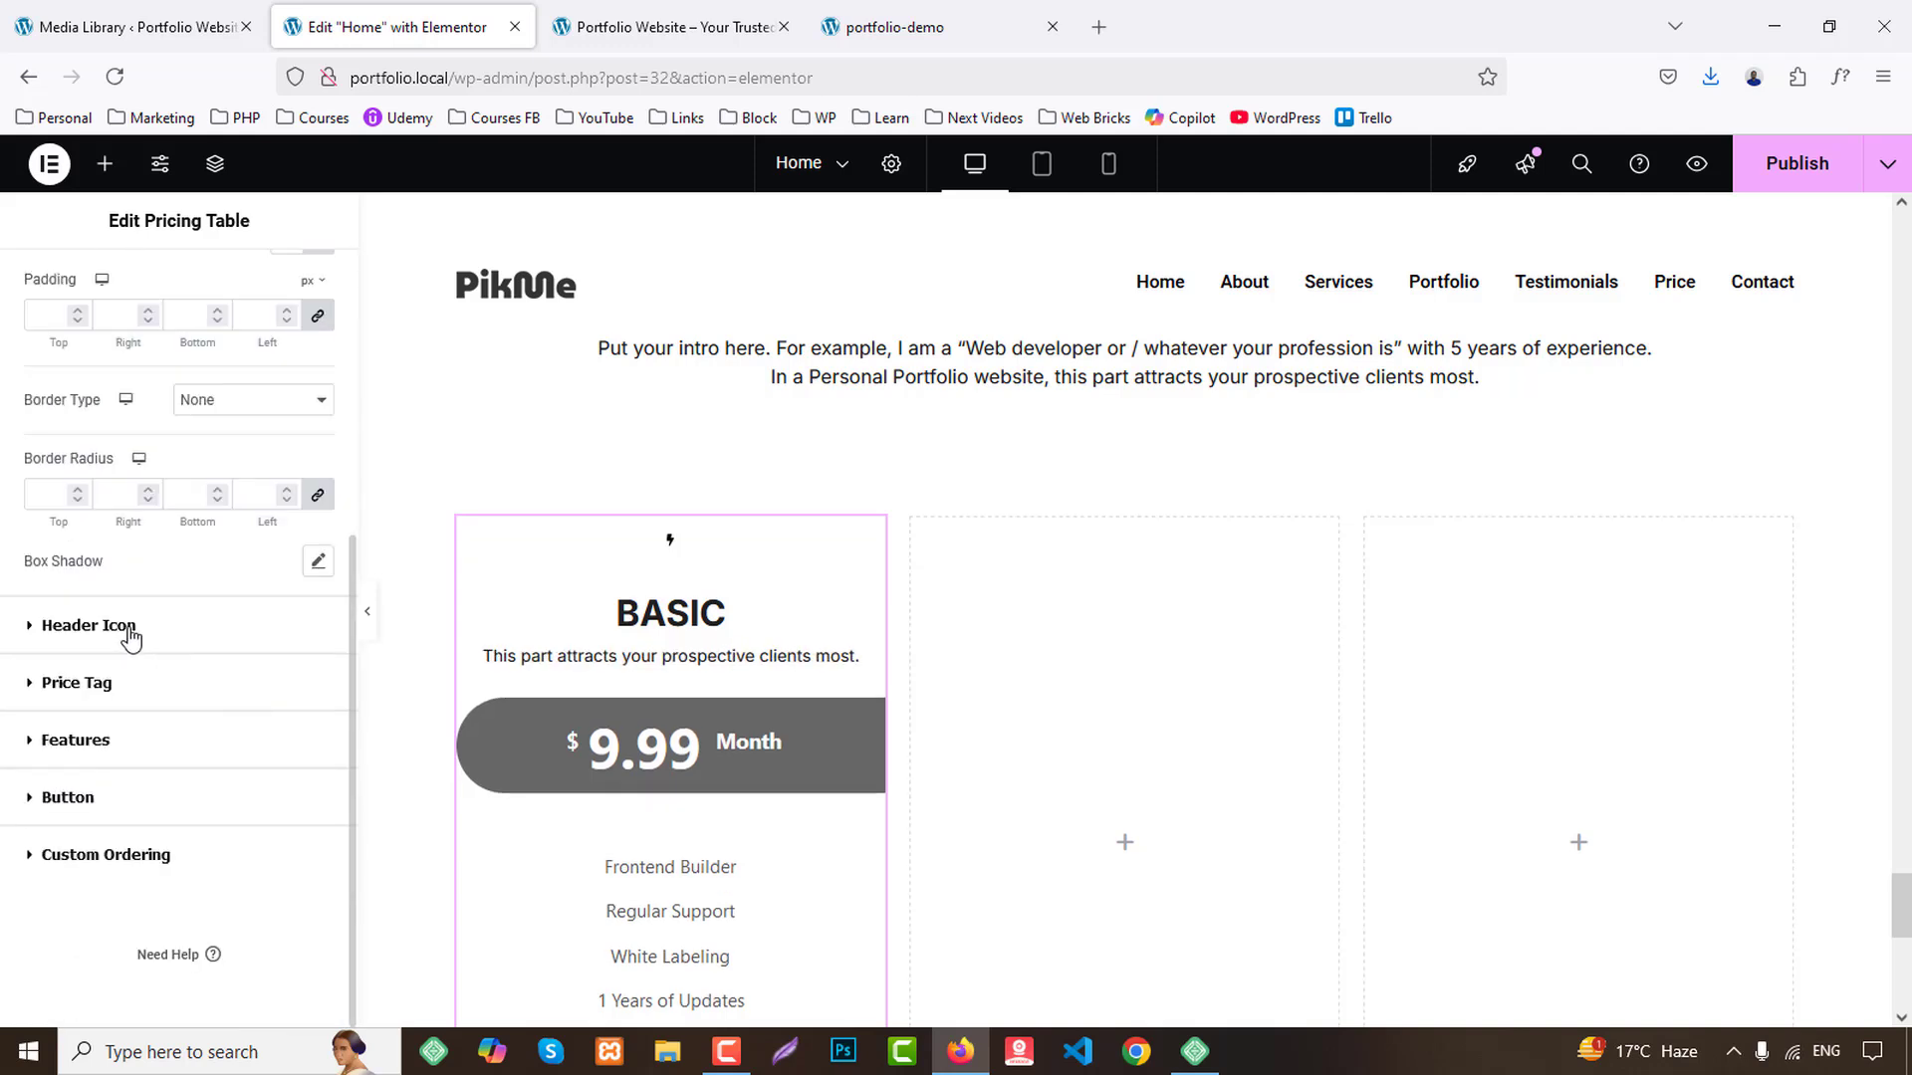
left_click(130, 637)
left_click(287, 647)
left_click(103, 762)
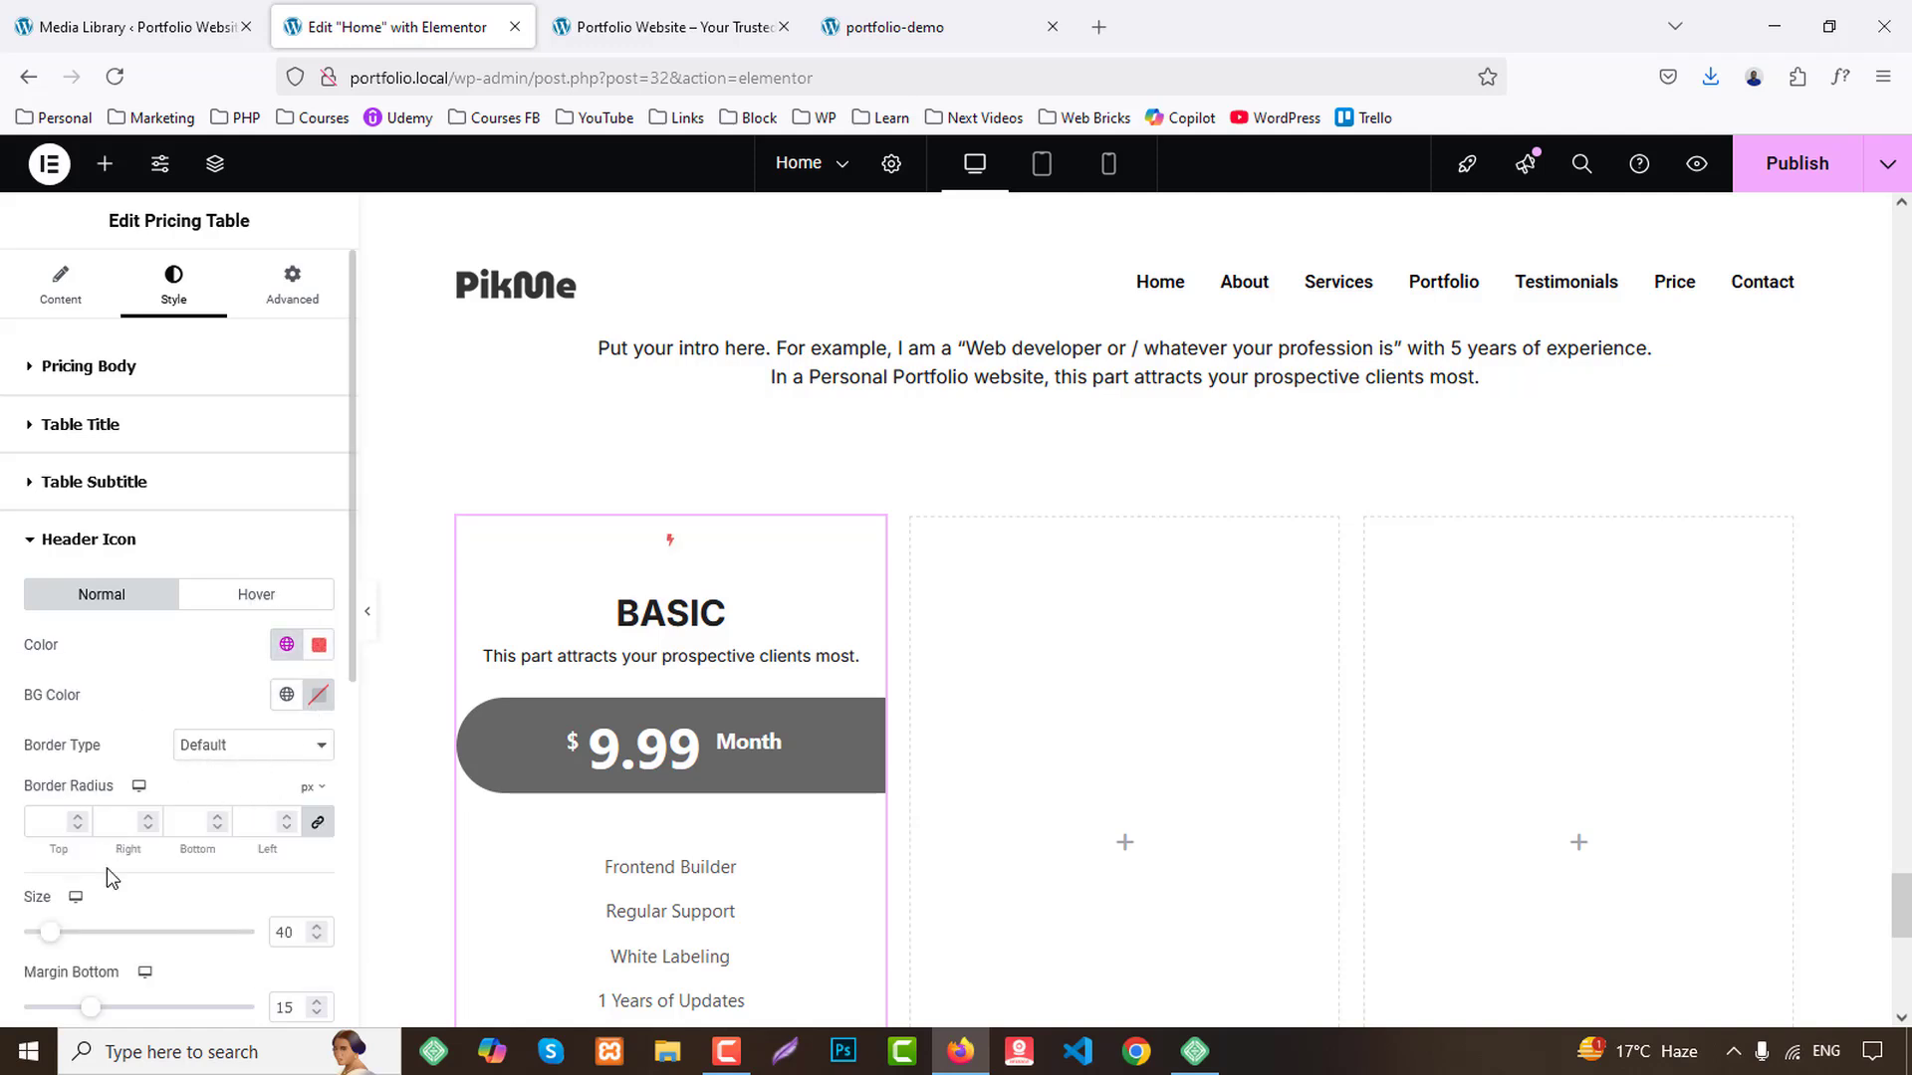
Enlarge the header icon by setting its size to 80.
scroll(179, 866, "down", 2)
key("Up")
key("Up")
key("Up")
key("Up")
key("Up")
key("Up")
key("Up")
key("Up")
key("Up")
key("Up")
key("Up")
key("Up")
key("Up")
key("Up")
key("Up")
key("Up")
key("Up")
key("Up")
key("Up")
key("Up")
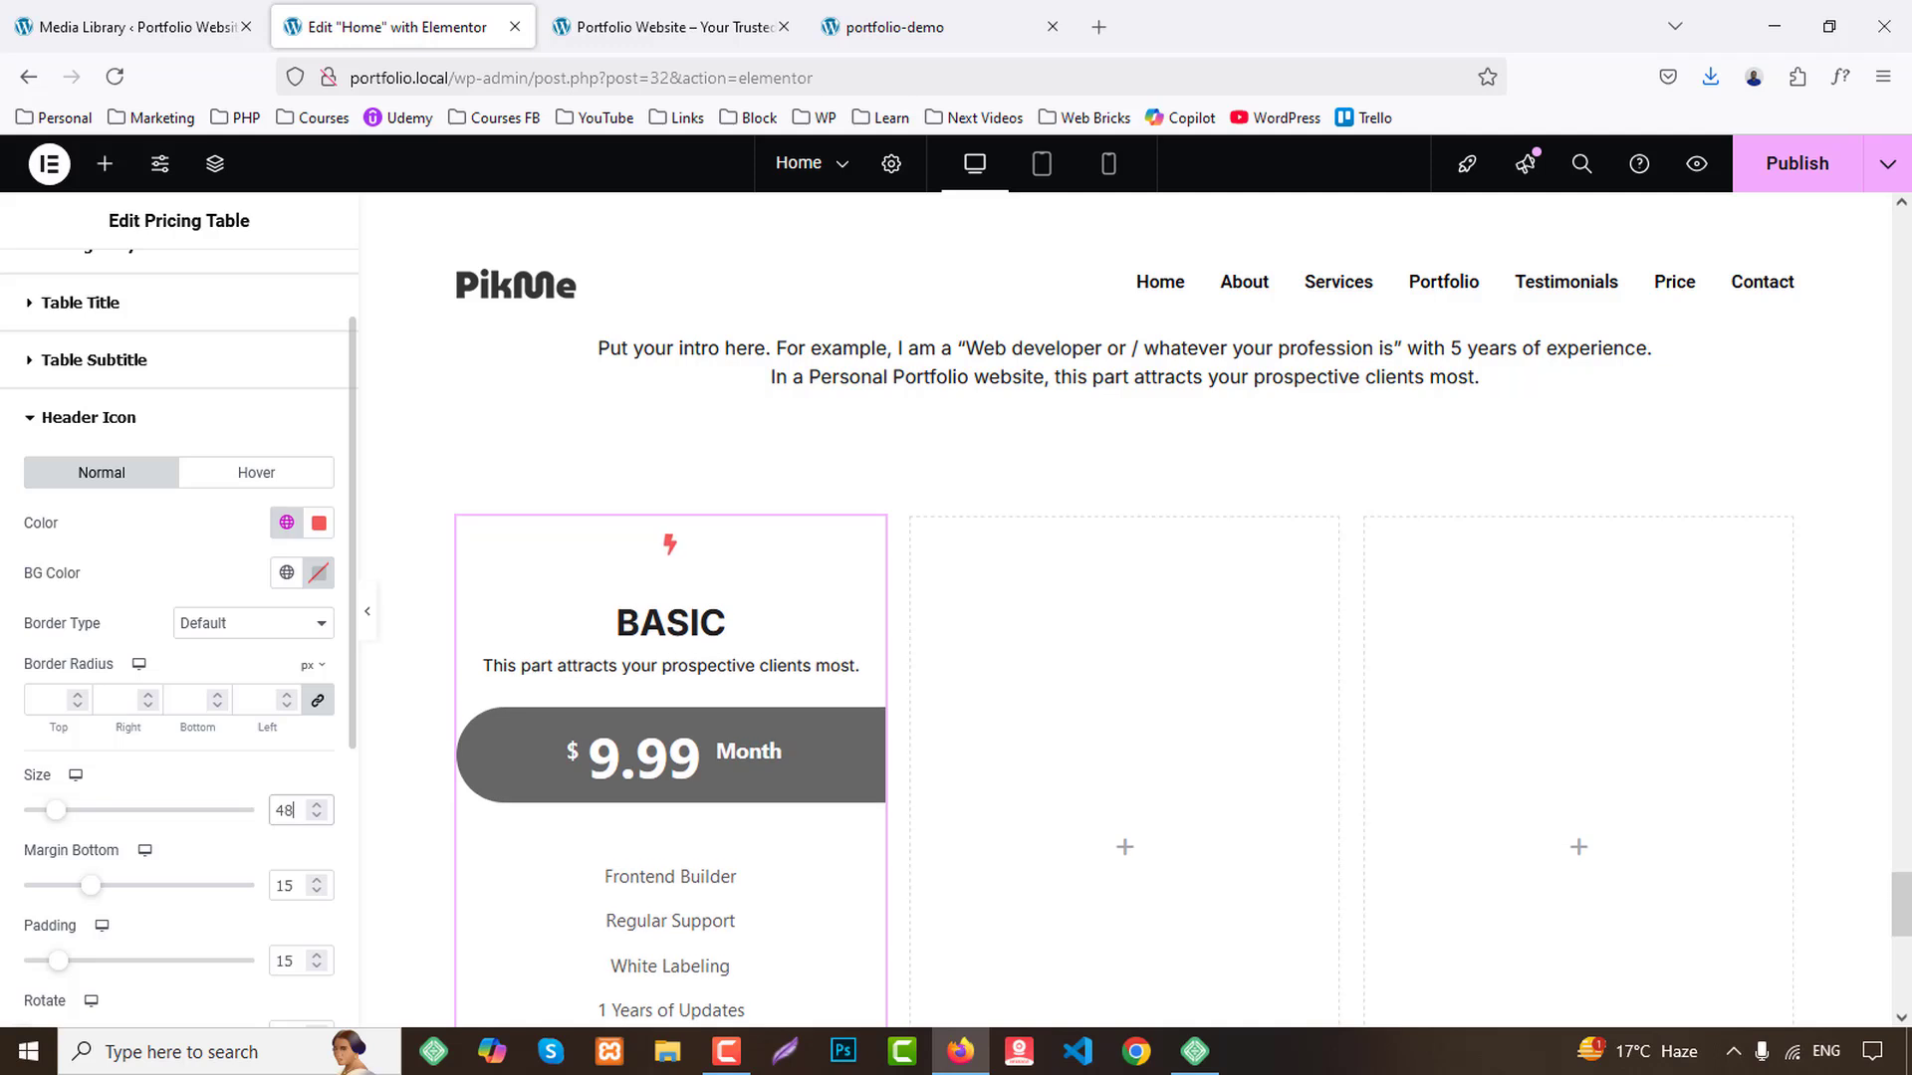
key("Up")
key("Up")
key("Up")
key("Up")
key("Up")
key("Up")
key("Up")
key("Up")
key("Up")
key("Up")
key("Up")
key("Up")
key("Up")
key("Up")
key("Up")
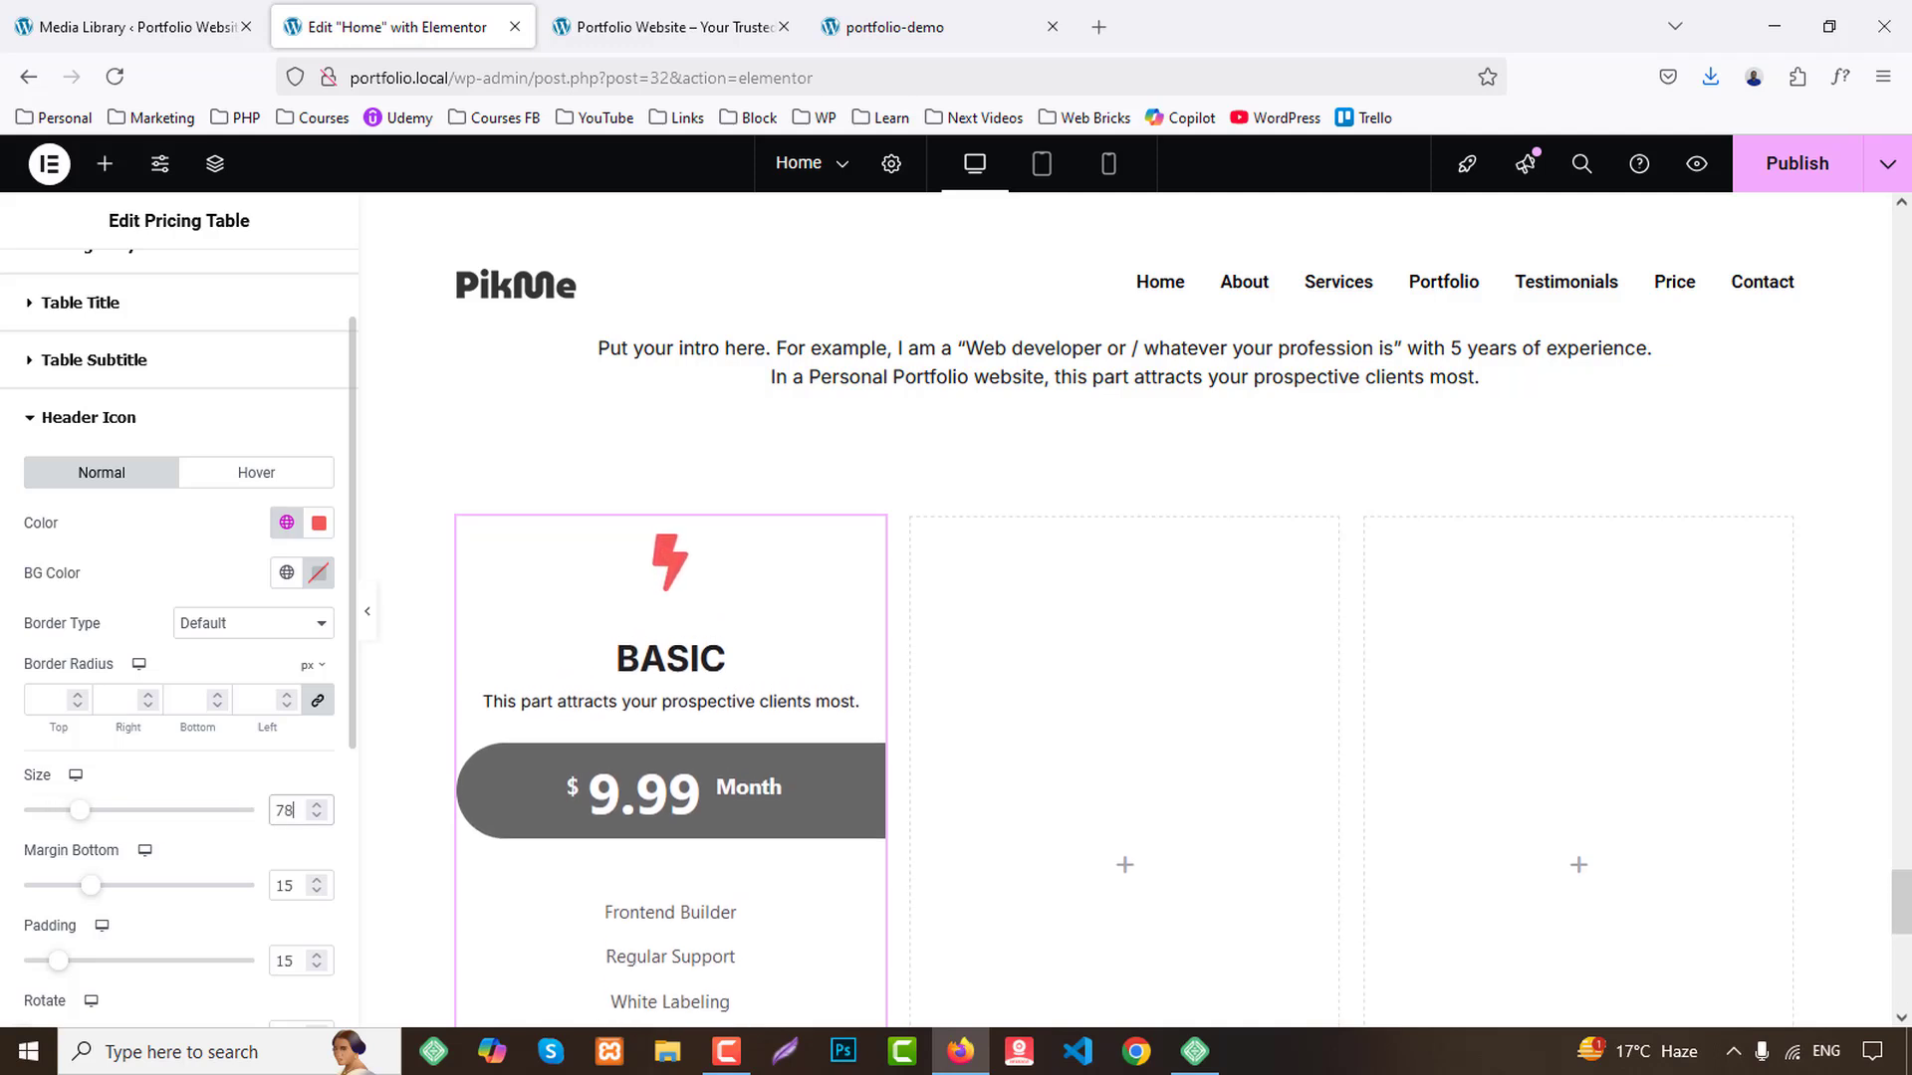
key("Up")
key("Up")
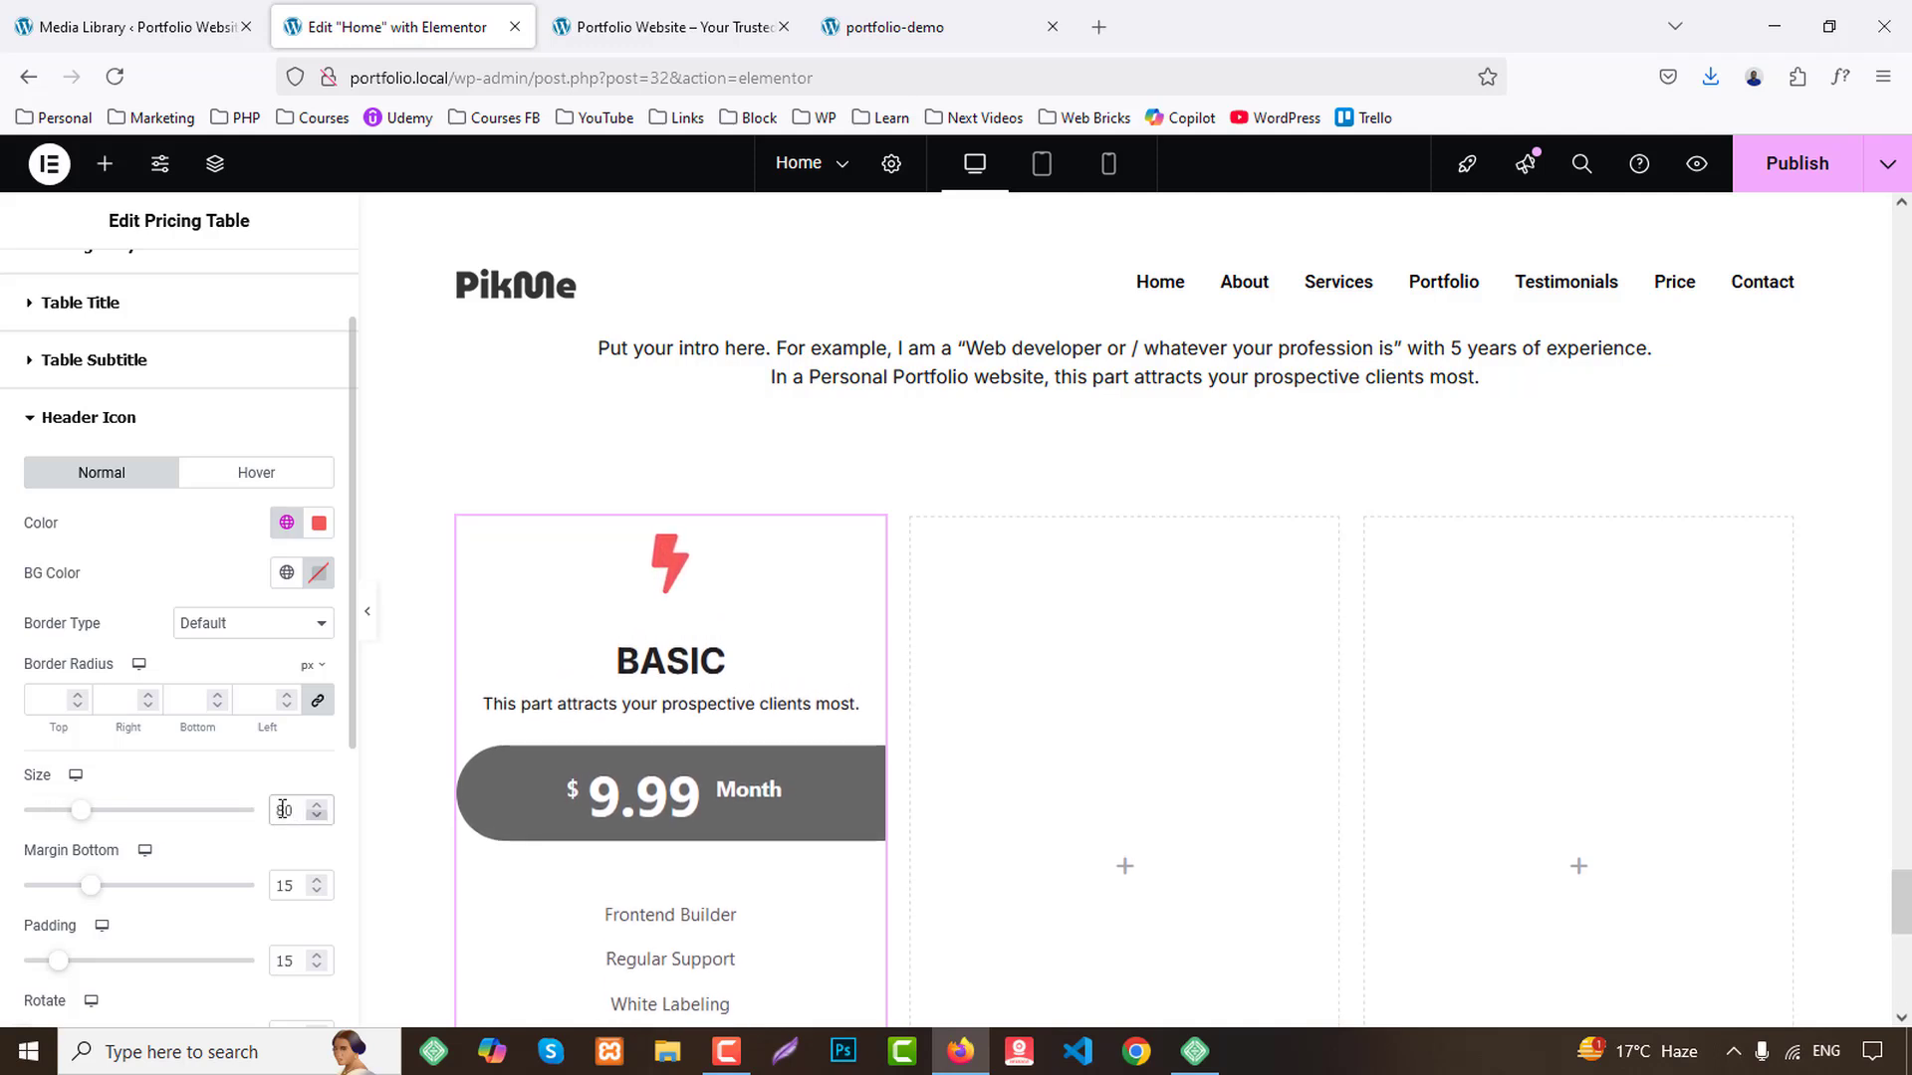
Reduce the header icon's bottom margin to 0.
left_click(296, 886)
key("Down")
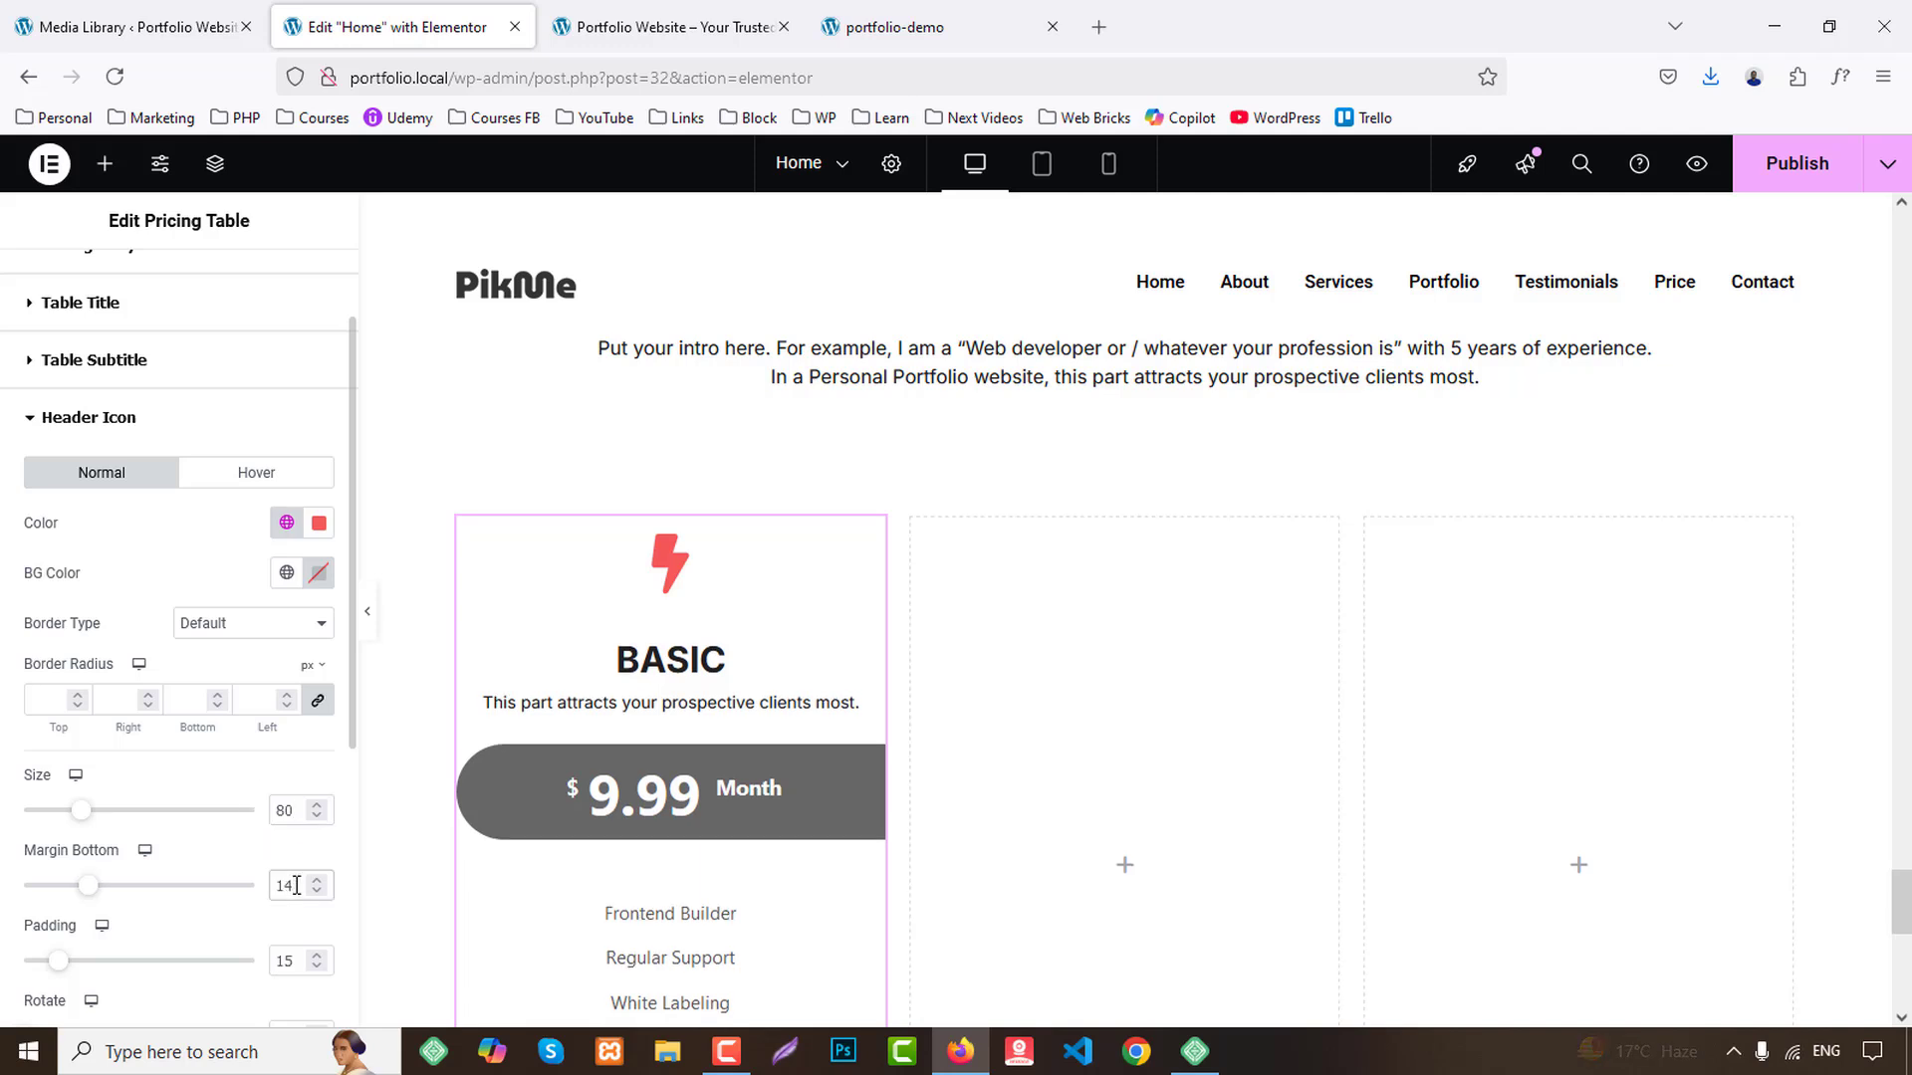
key("Down")
key("Down")
key("Down")
key("Down")
key("Down")
key("Down")
key("Down")
key("Down")
key("Down")
key("Down")
key("Down")
key("Down")
key("Down")
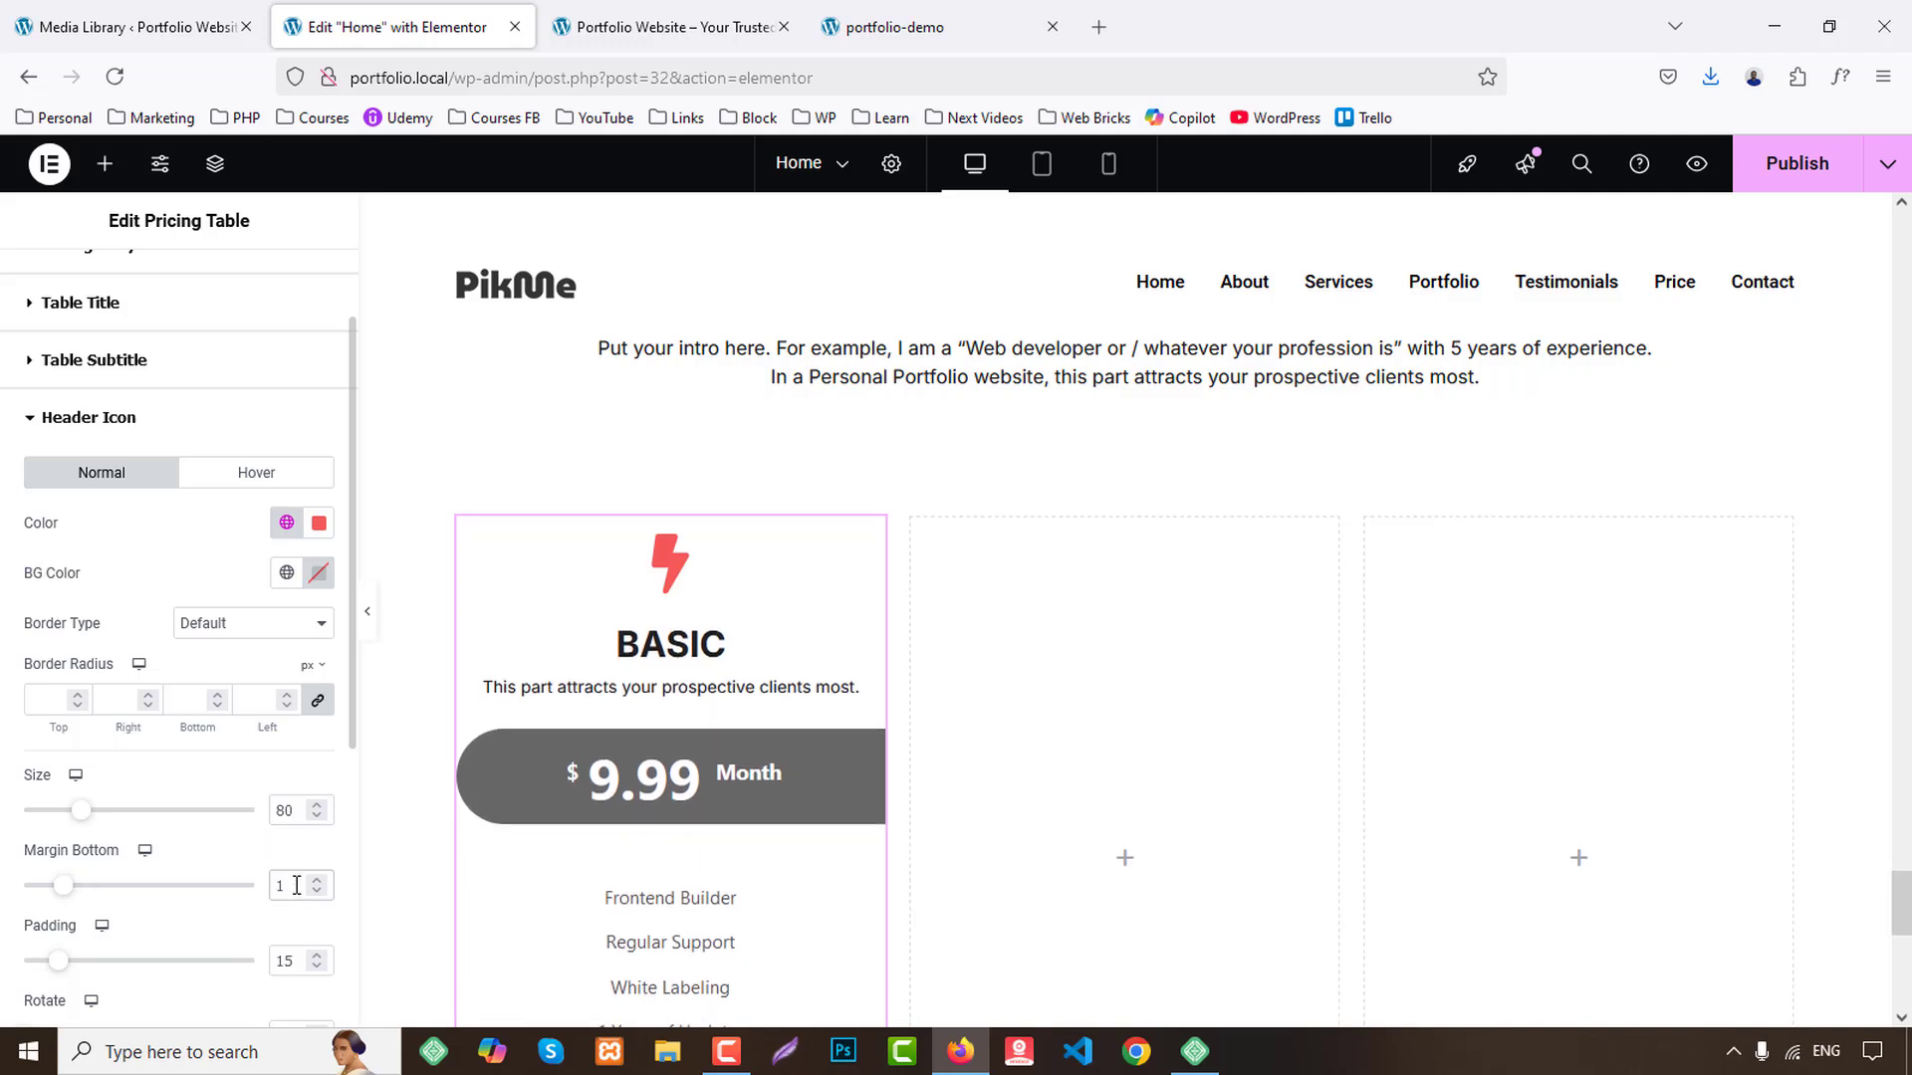
key("Down")
left_click(287, 961)
key("BackSpace")
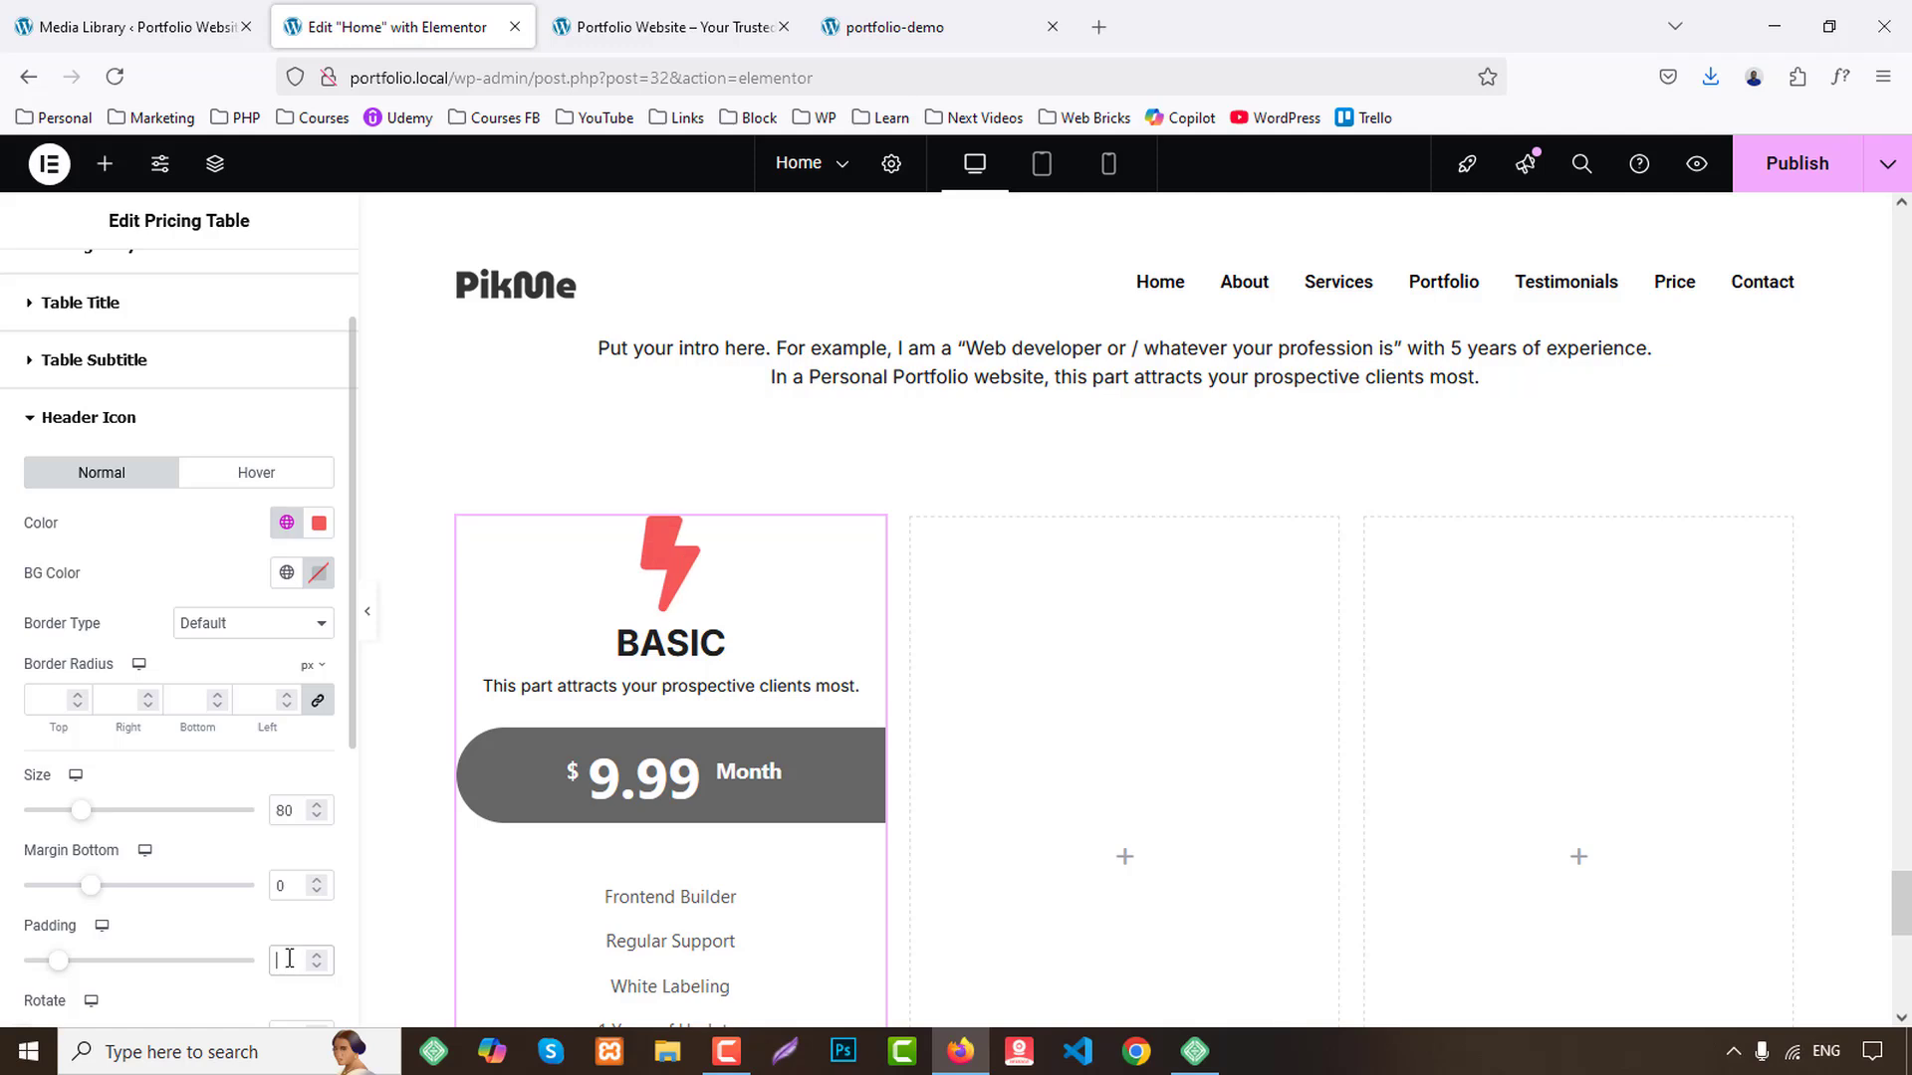
type("15")
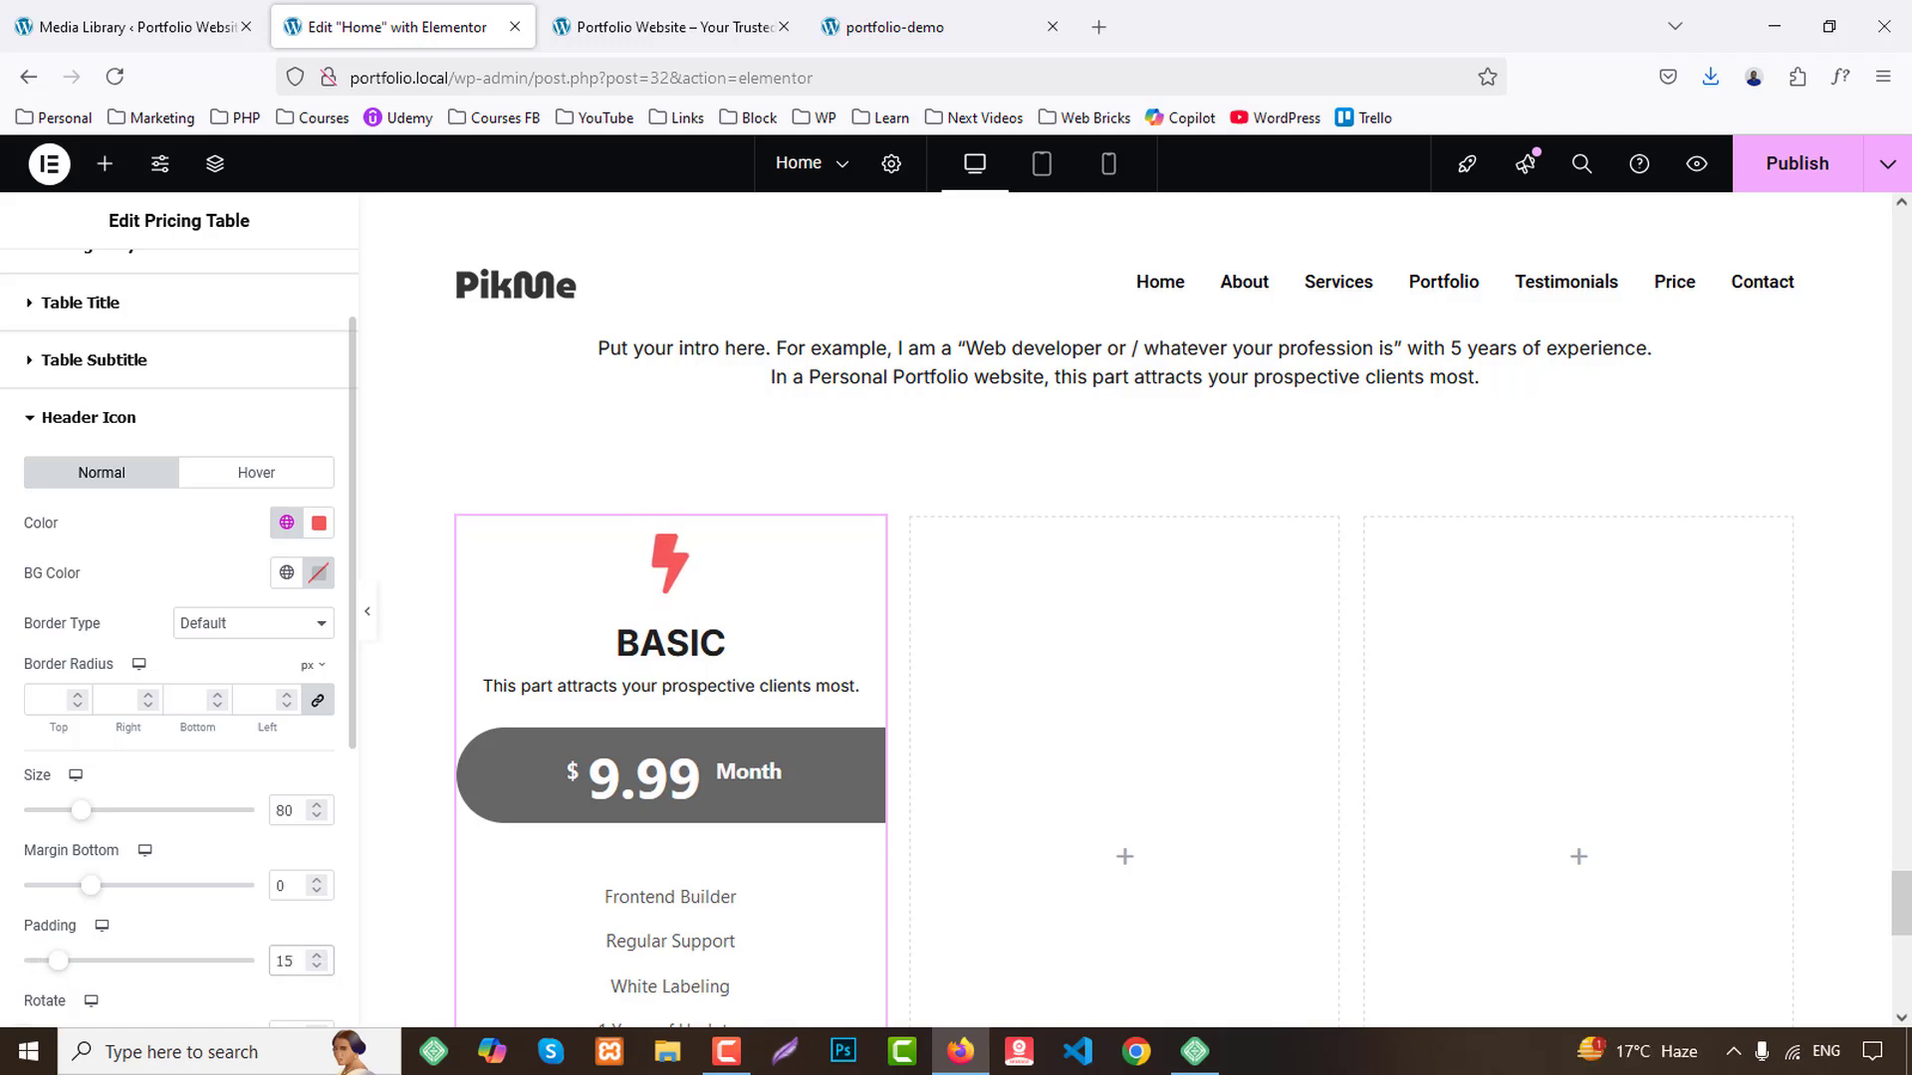
Open the Price Tag style settings of the Basic pricing table.
scroll(1084, 810, "down", 3)
scroll(184, 743, "down", 4)
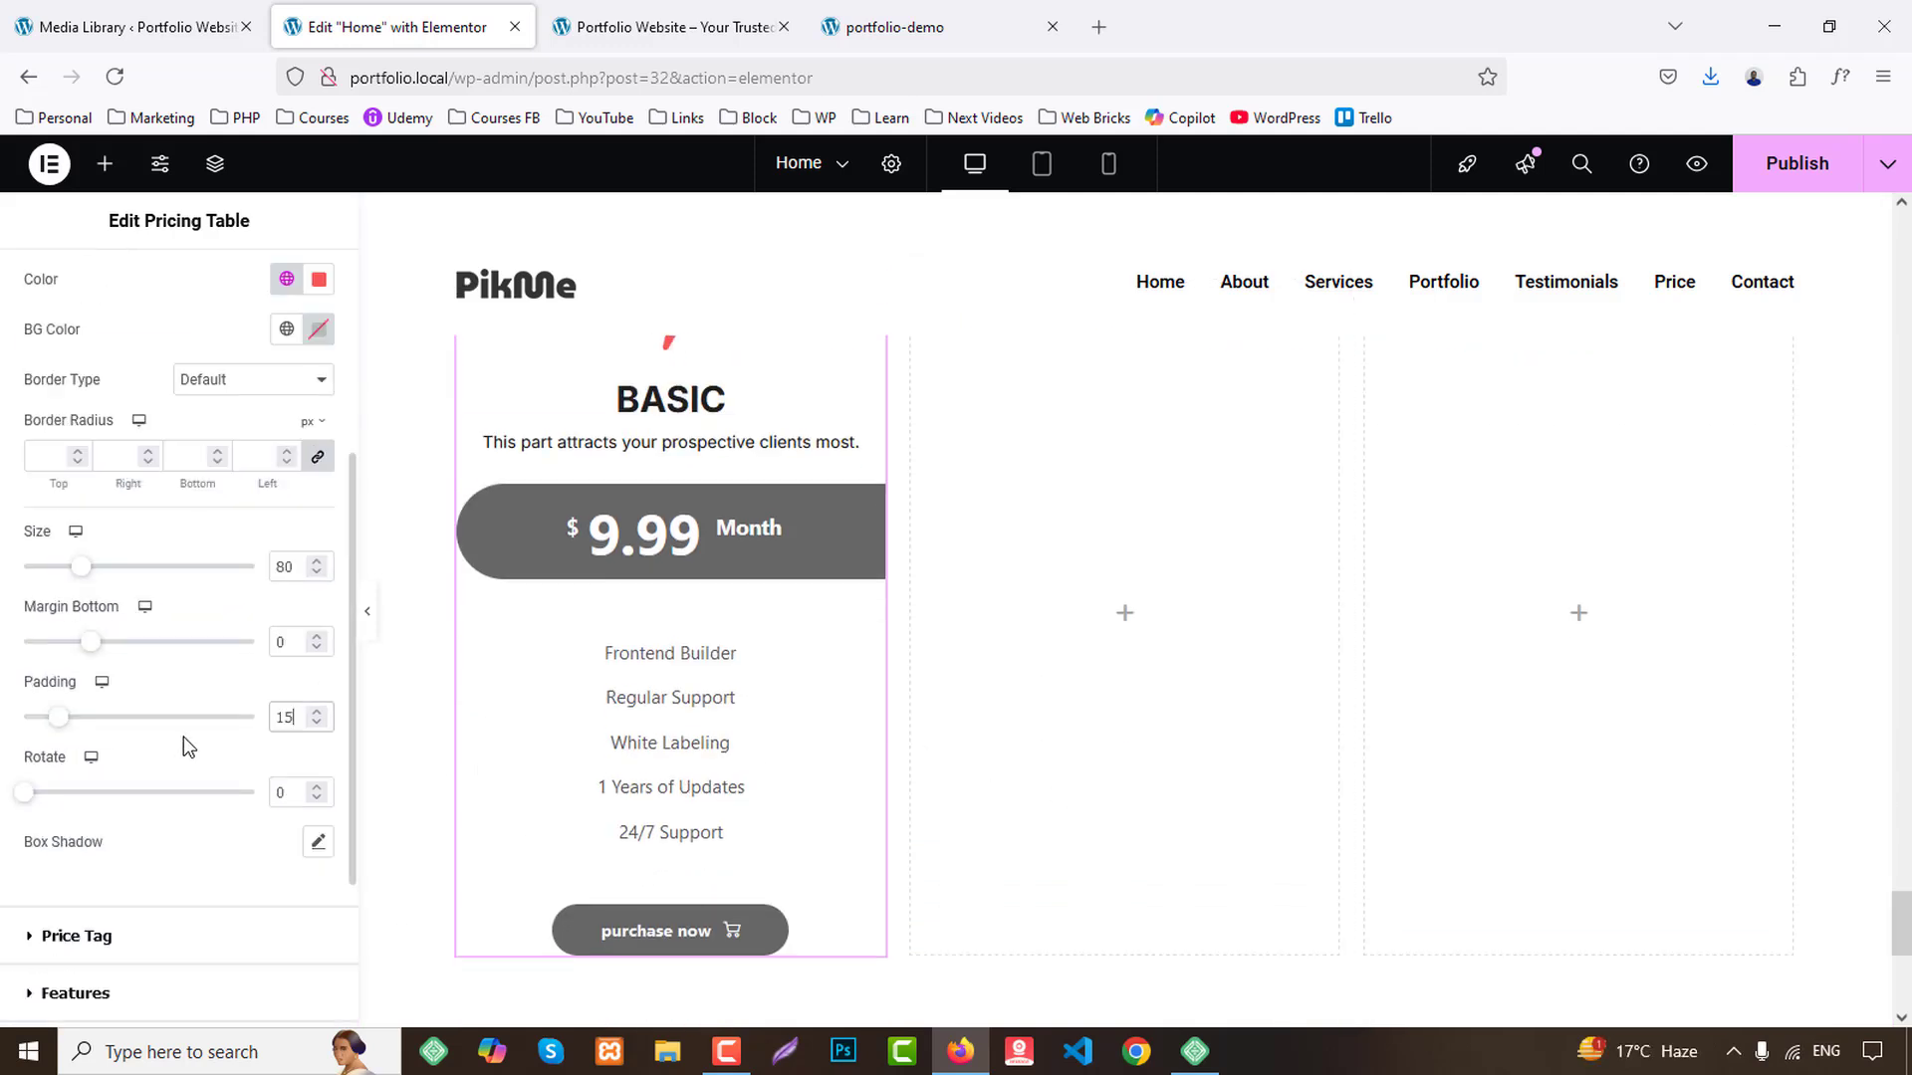
left_click(127, 813)
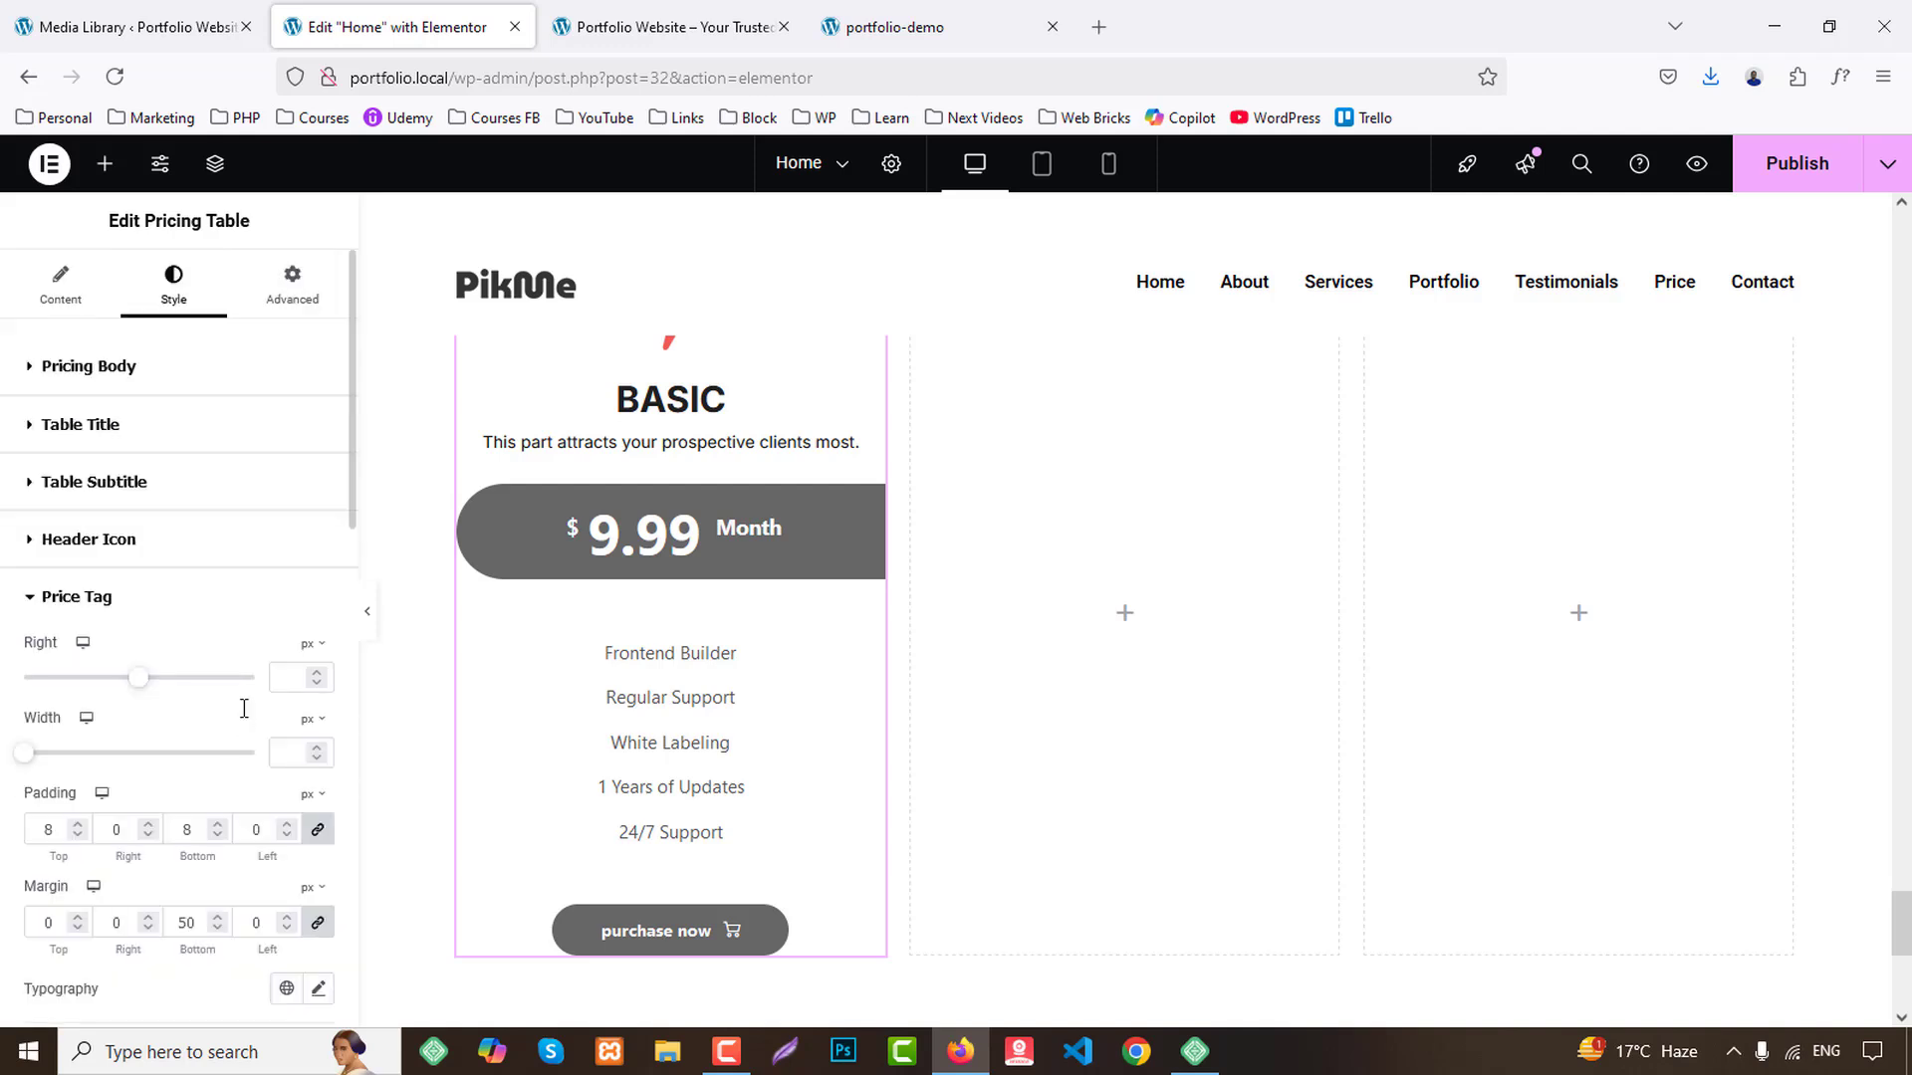
scroll(244, 708, "down", 1)
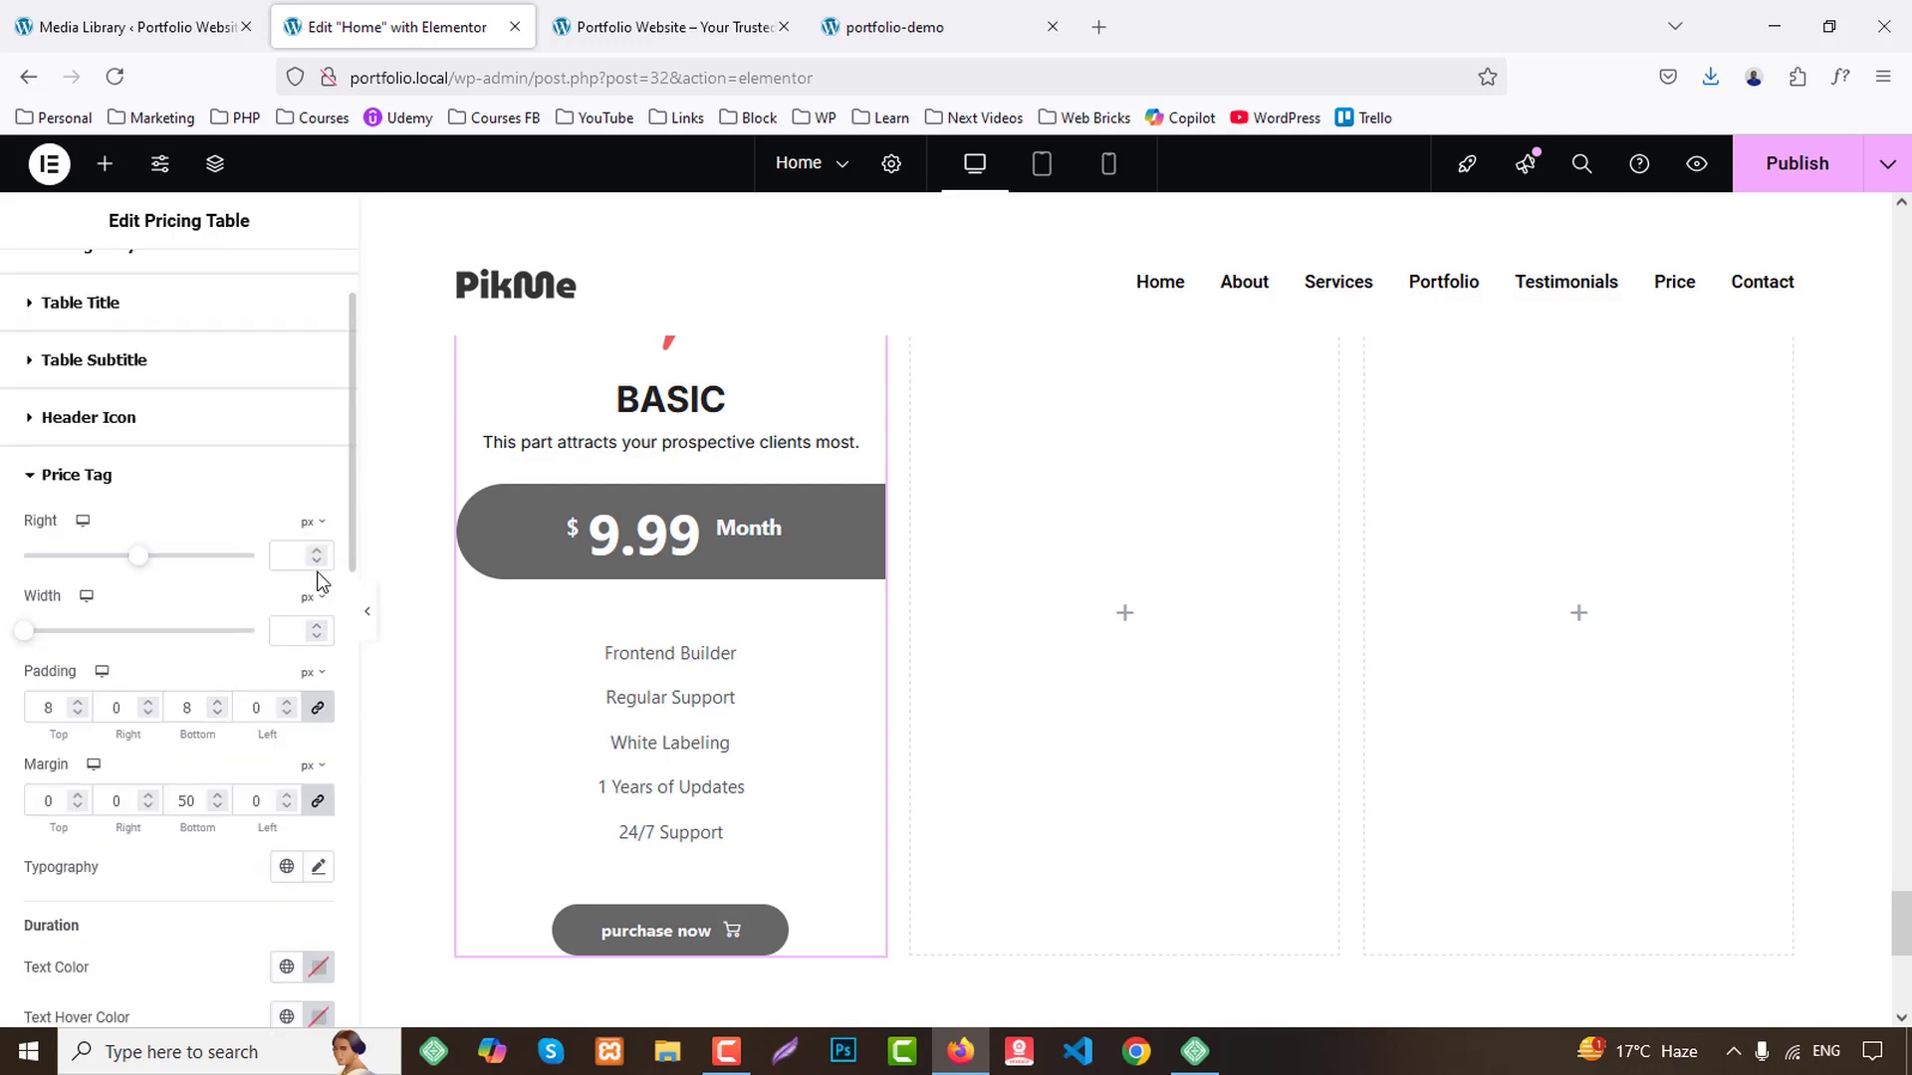
type("1")
key("Up")
key("Up")
key("Up")
key("Up")
key("Up")
key("Up")
key("Up")
key("Up")
key("Up")
key("Up")
key("Up")
key("Up")
key("Up")
key("Up")
key("Up")
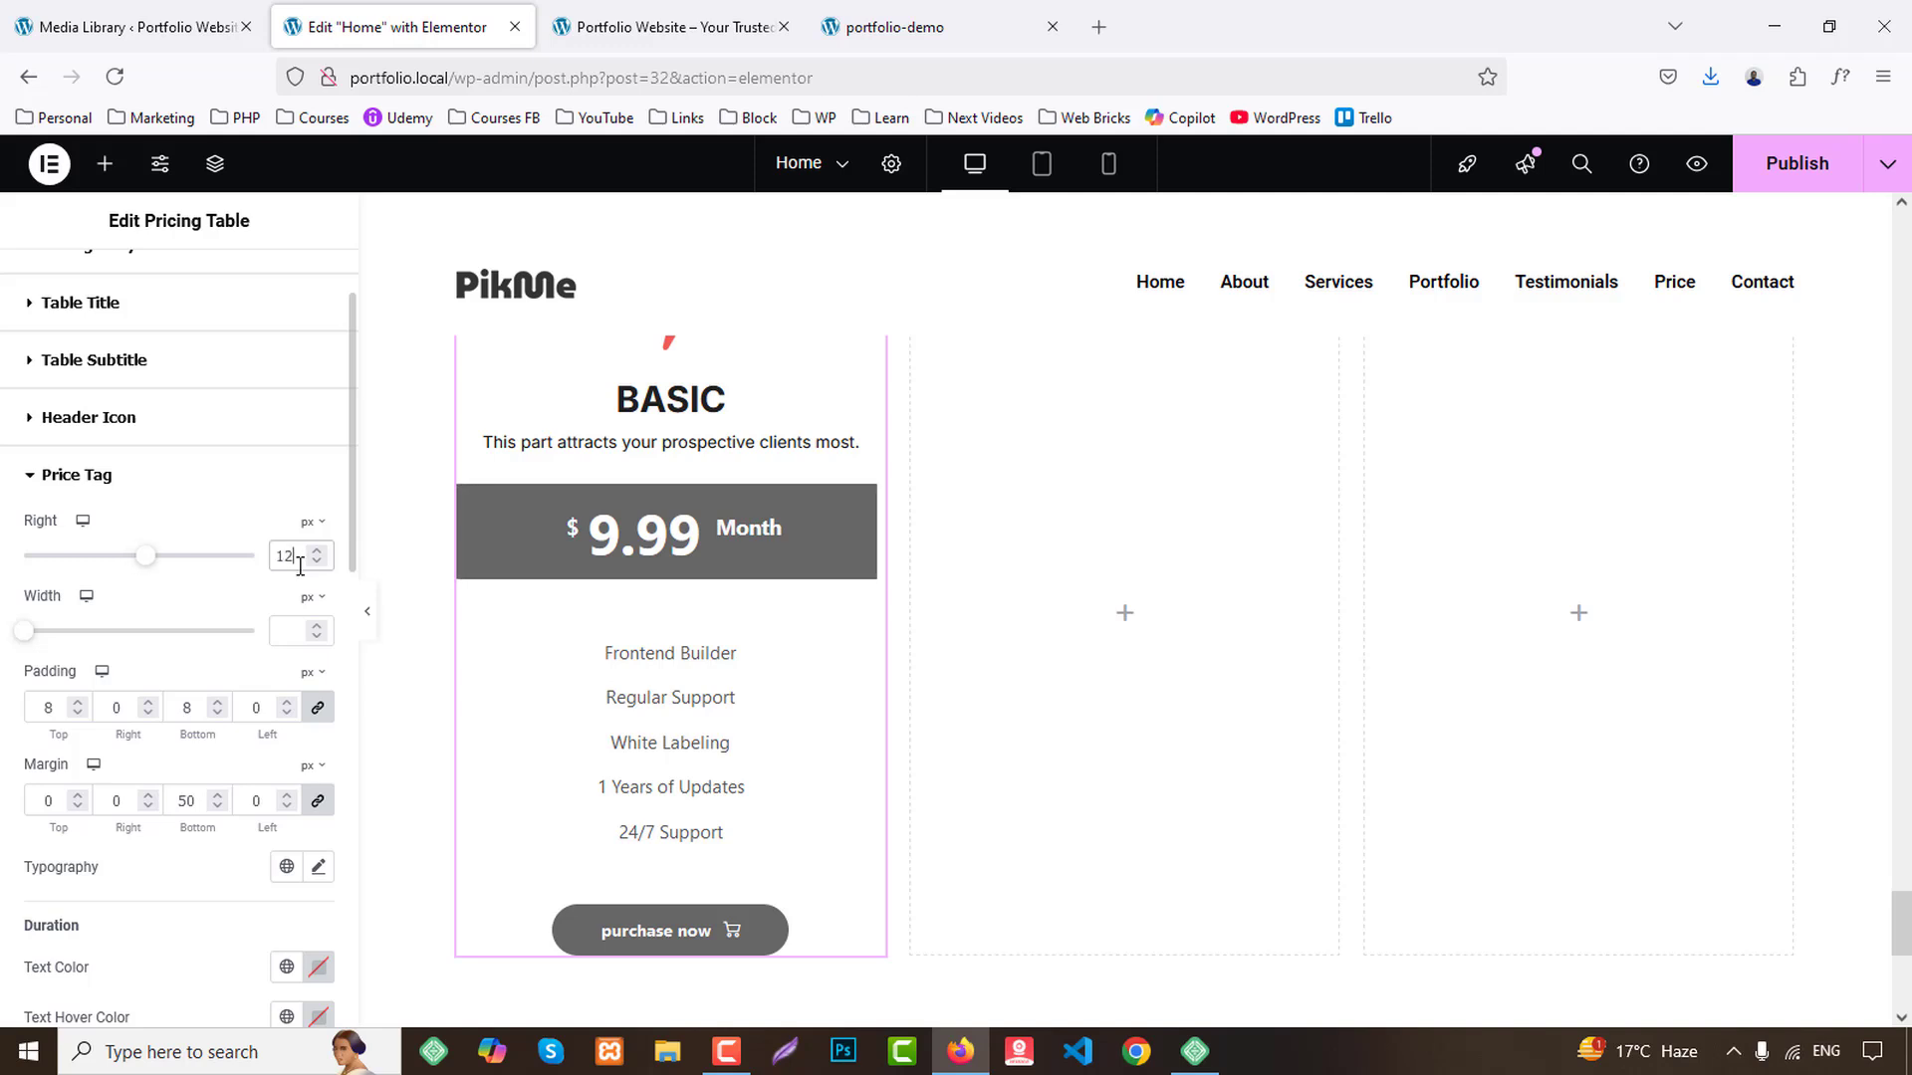
key("BackSpace")
key("BackSpace")
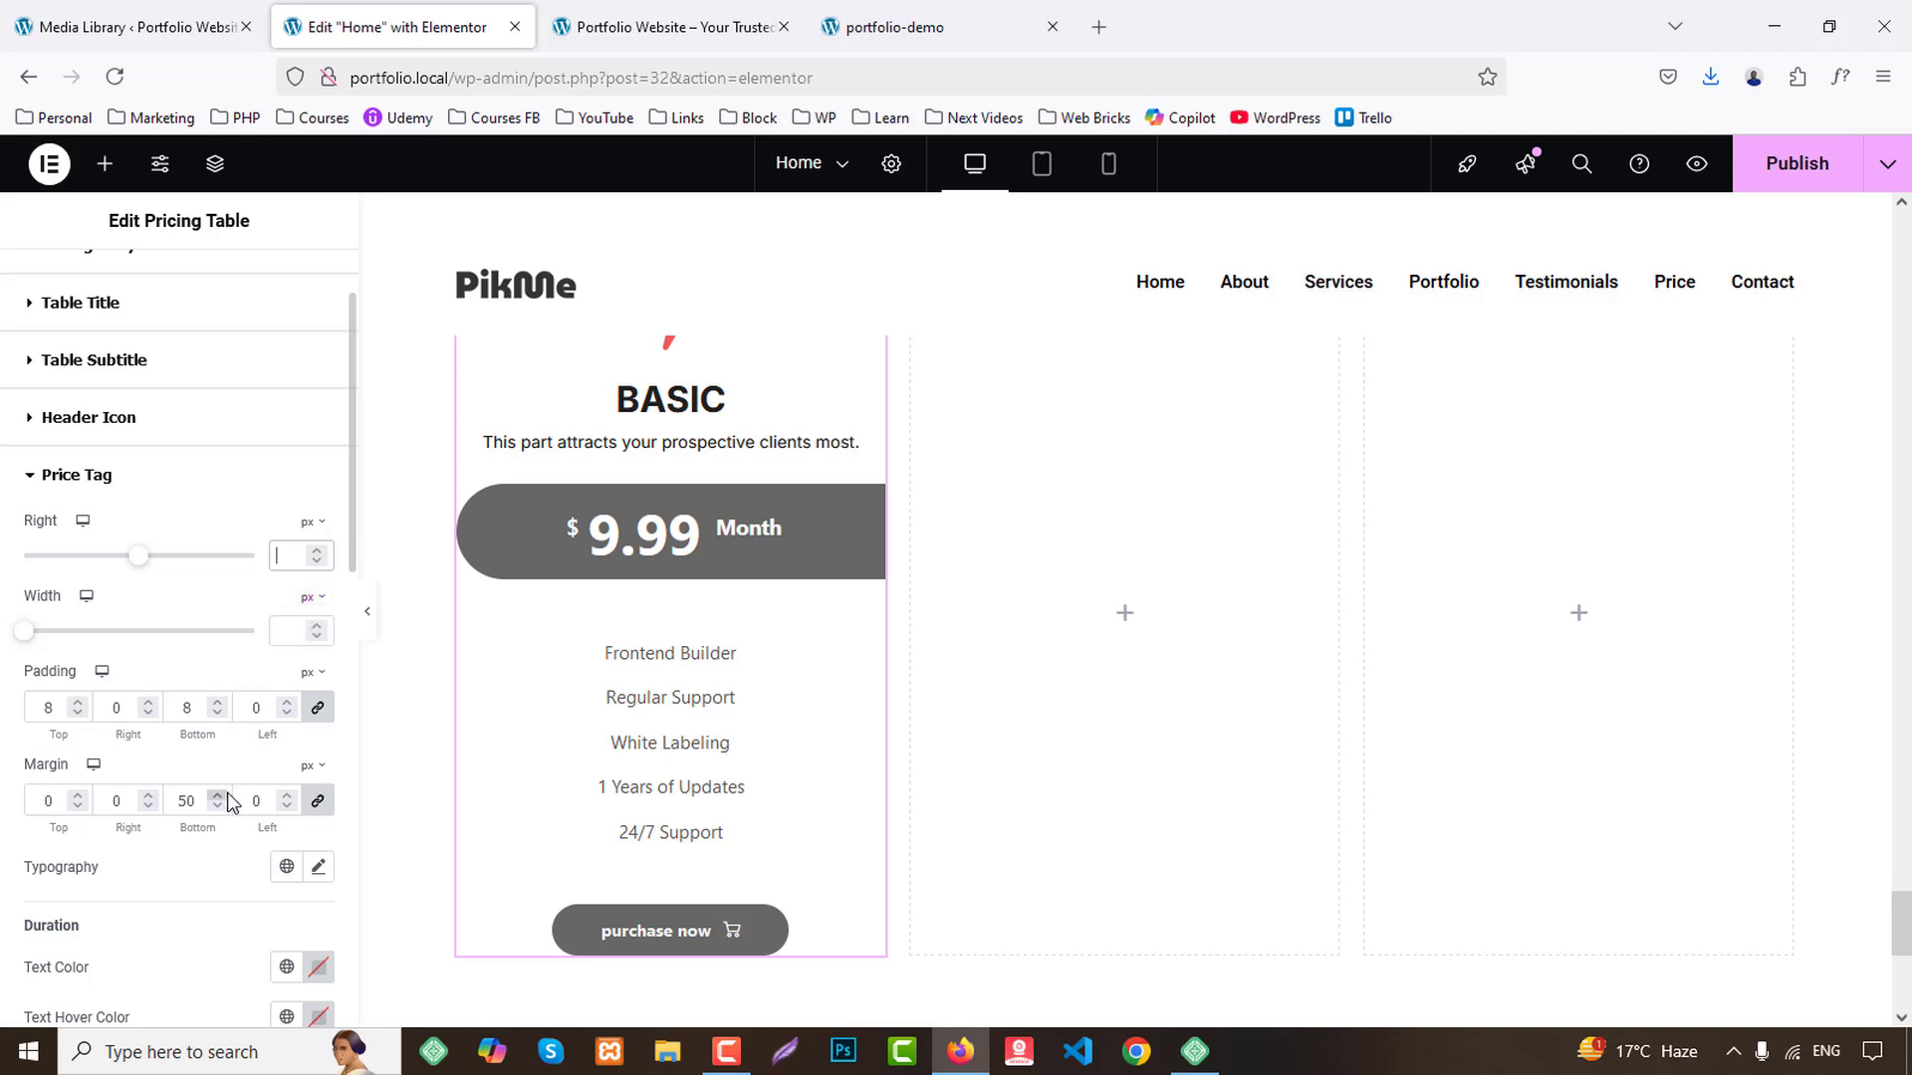
Give the price tag the Secondary global font and a solid background in the Primary global color.
left_click(287, 867)
left_click(90, 727)
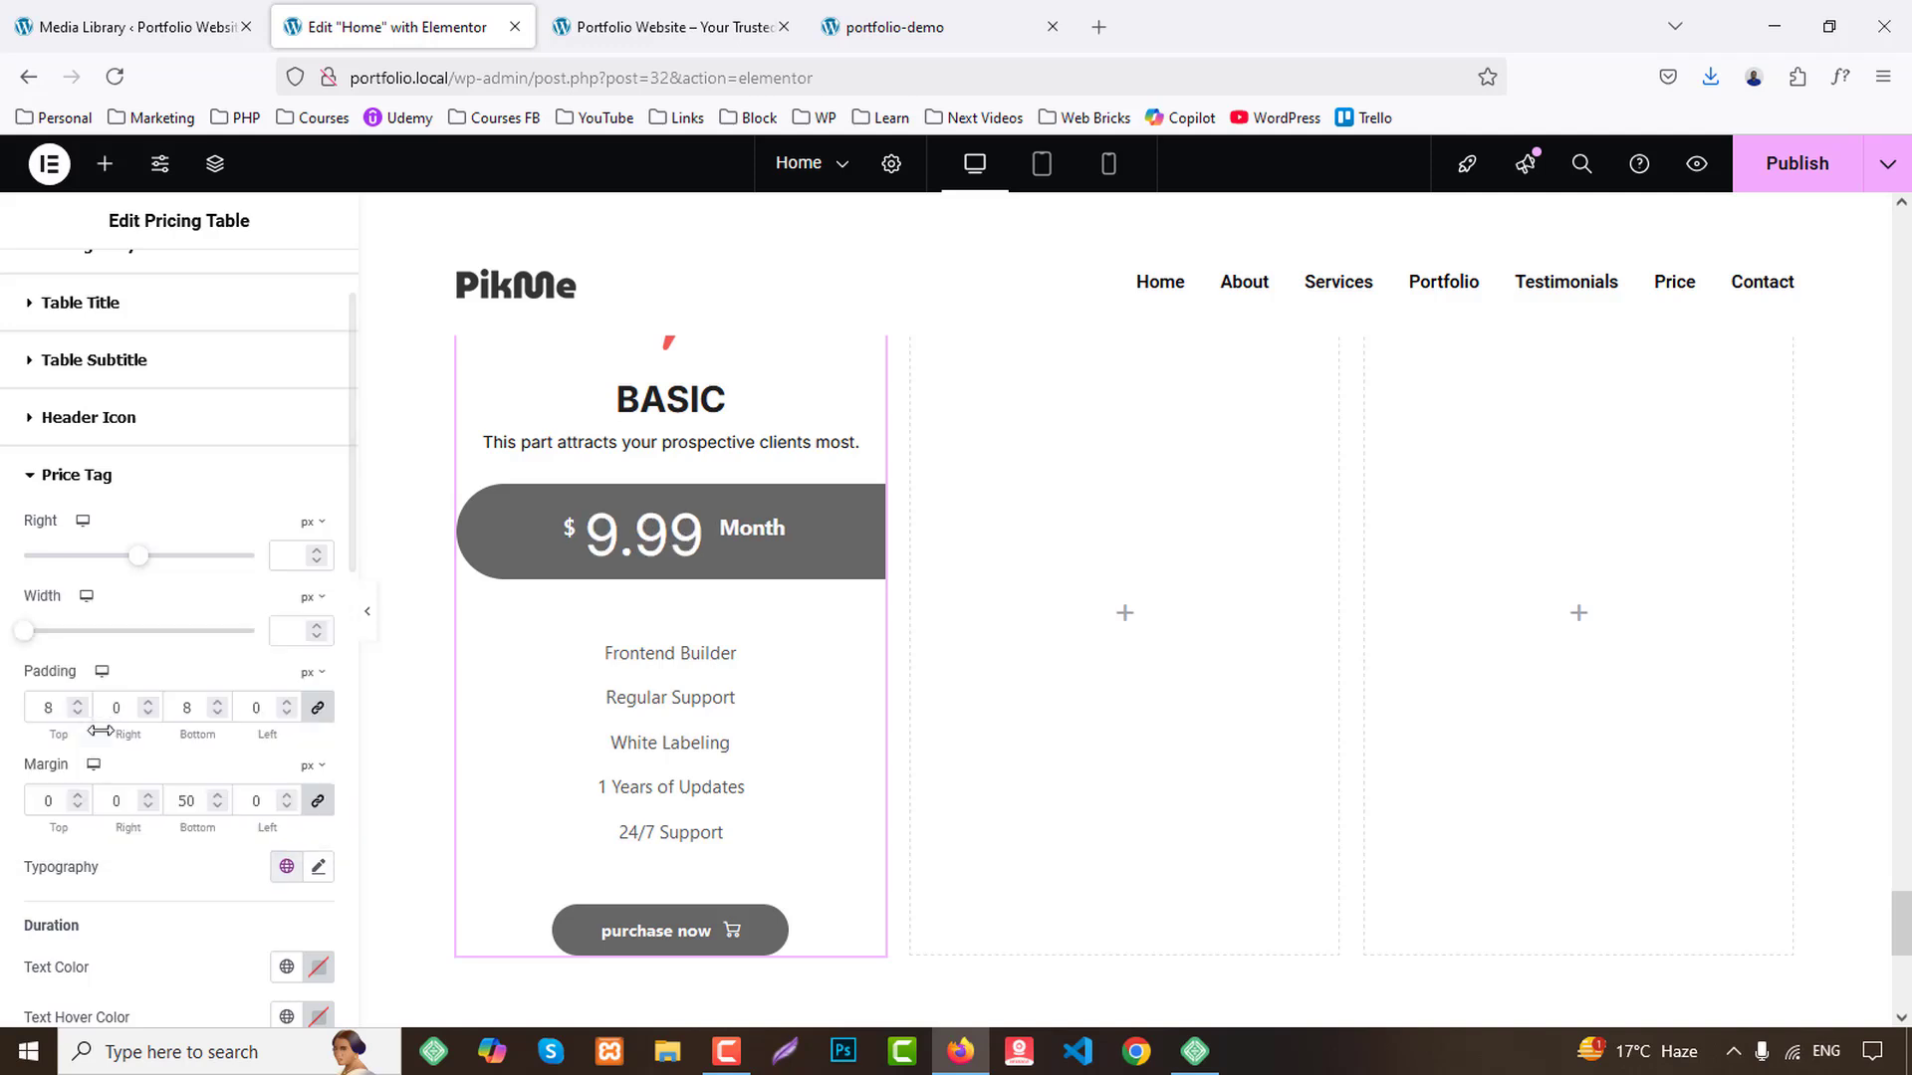
scroll(278, 709, "down", 3)
scroll(308, 677, "down", 3)
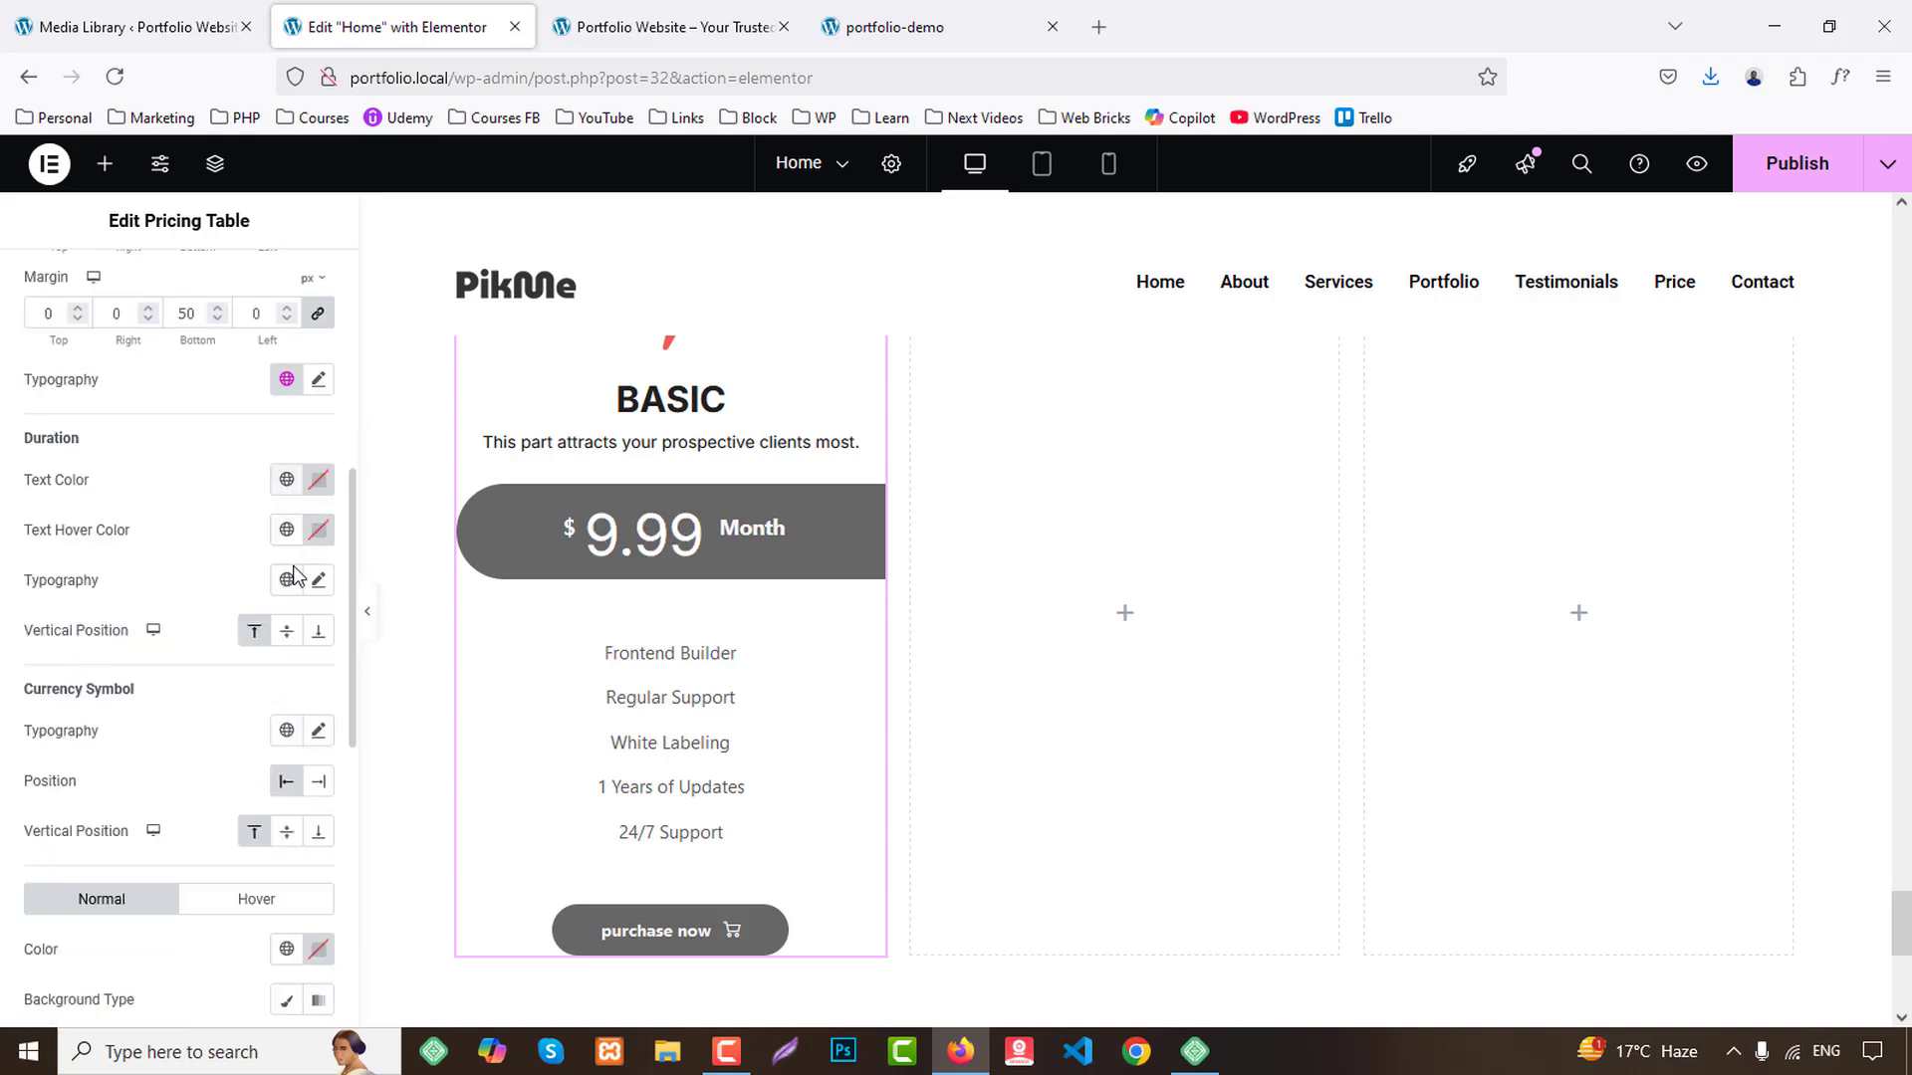
scroll(265, 706, "down", 3)
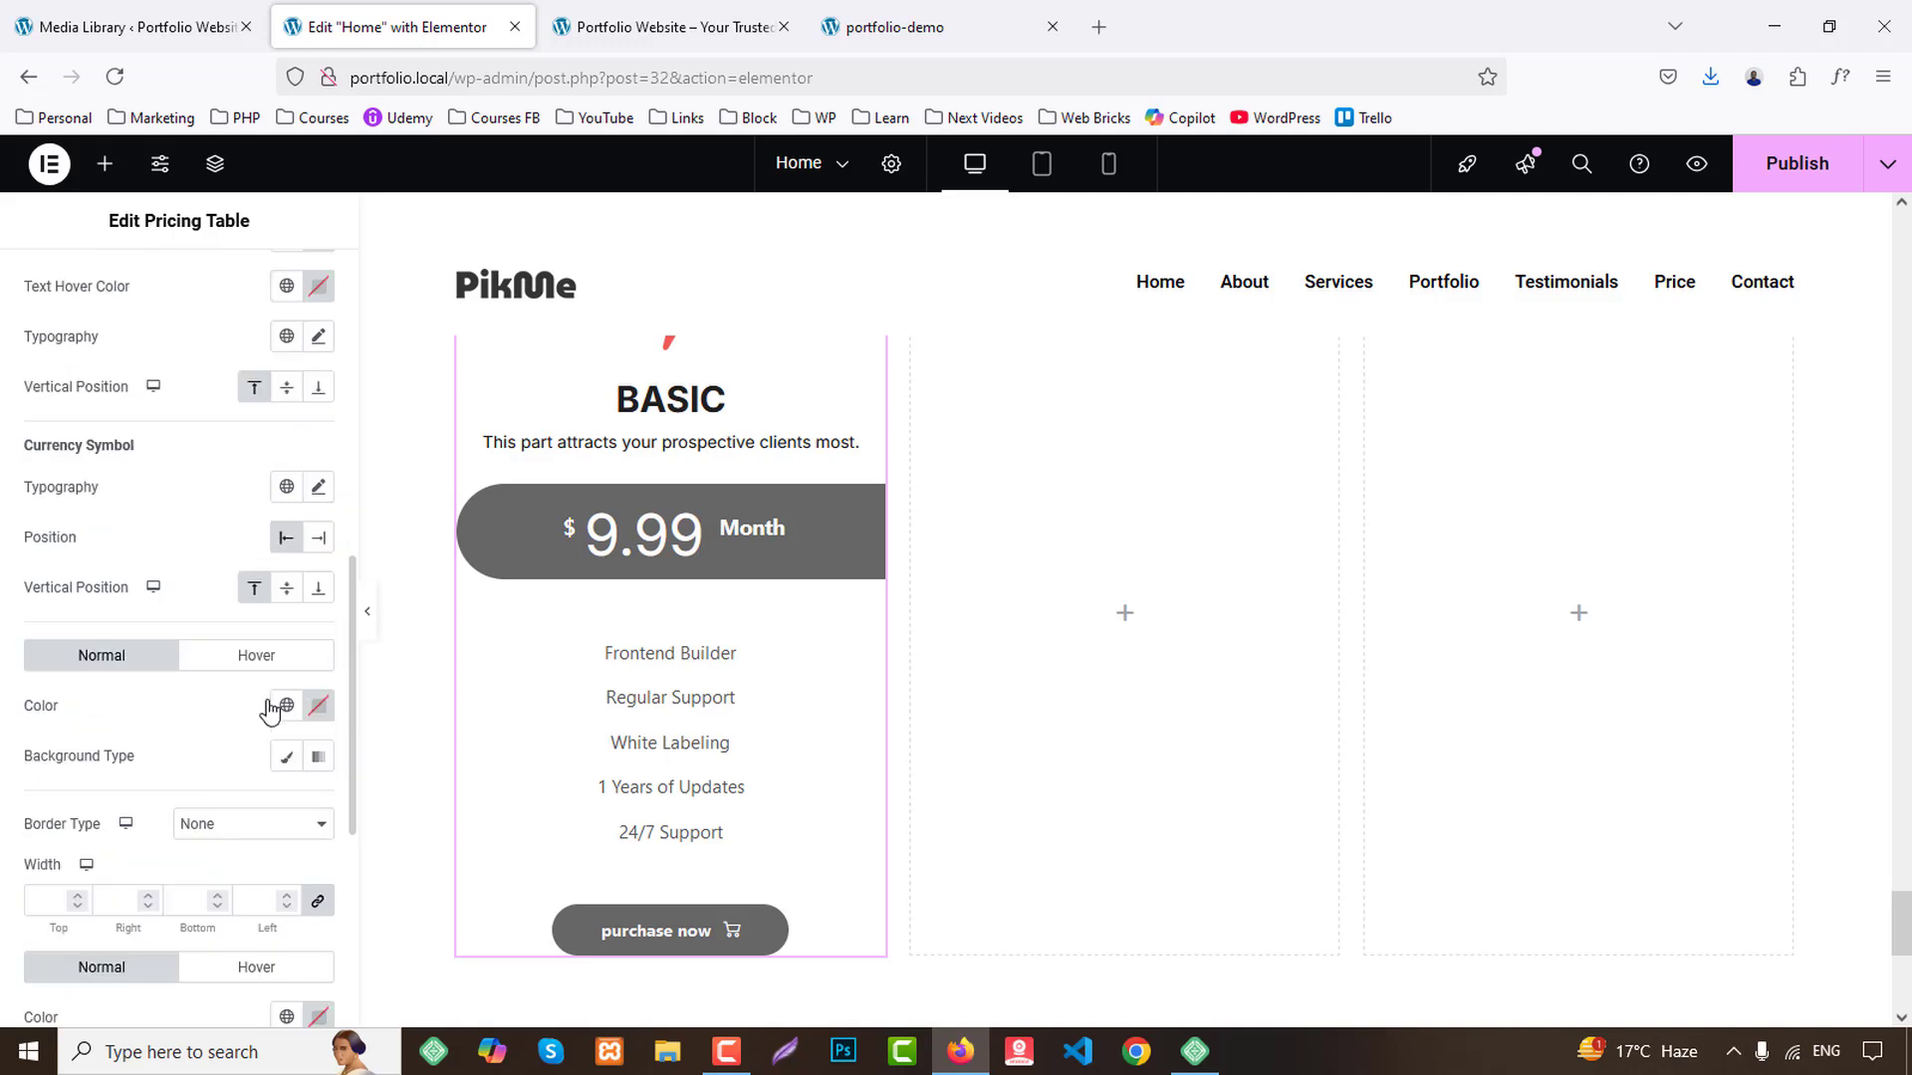
left_click(286, 758)
left_click(286, 806)
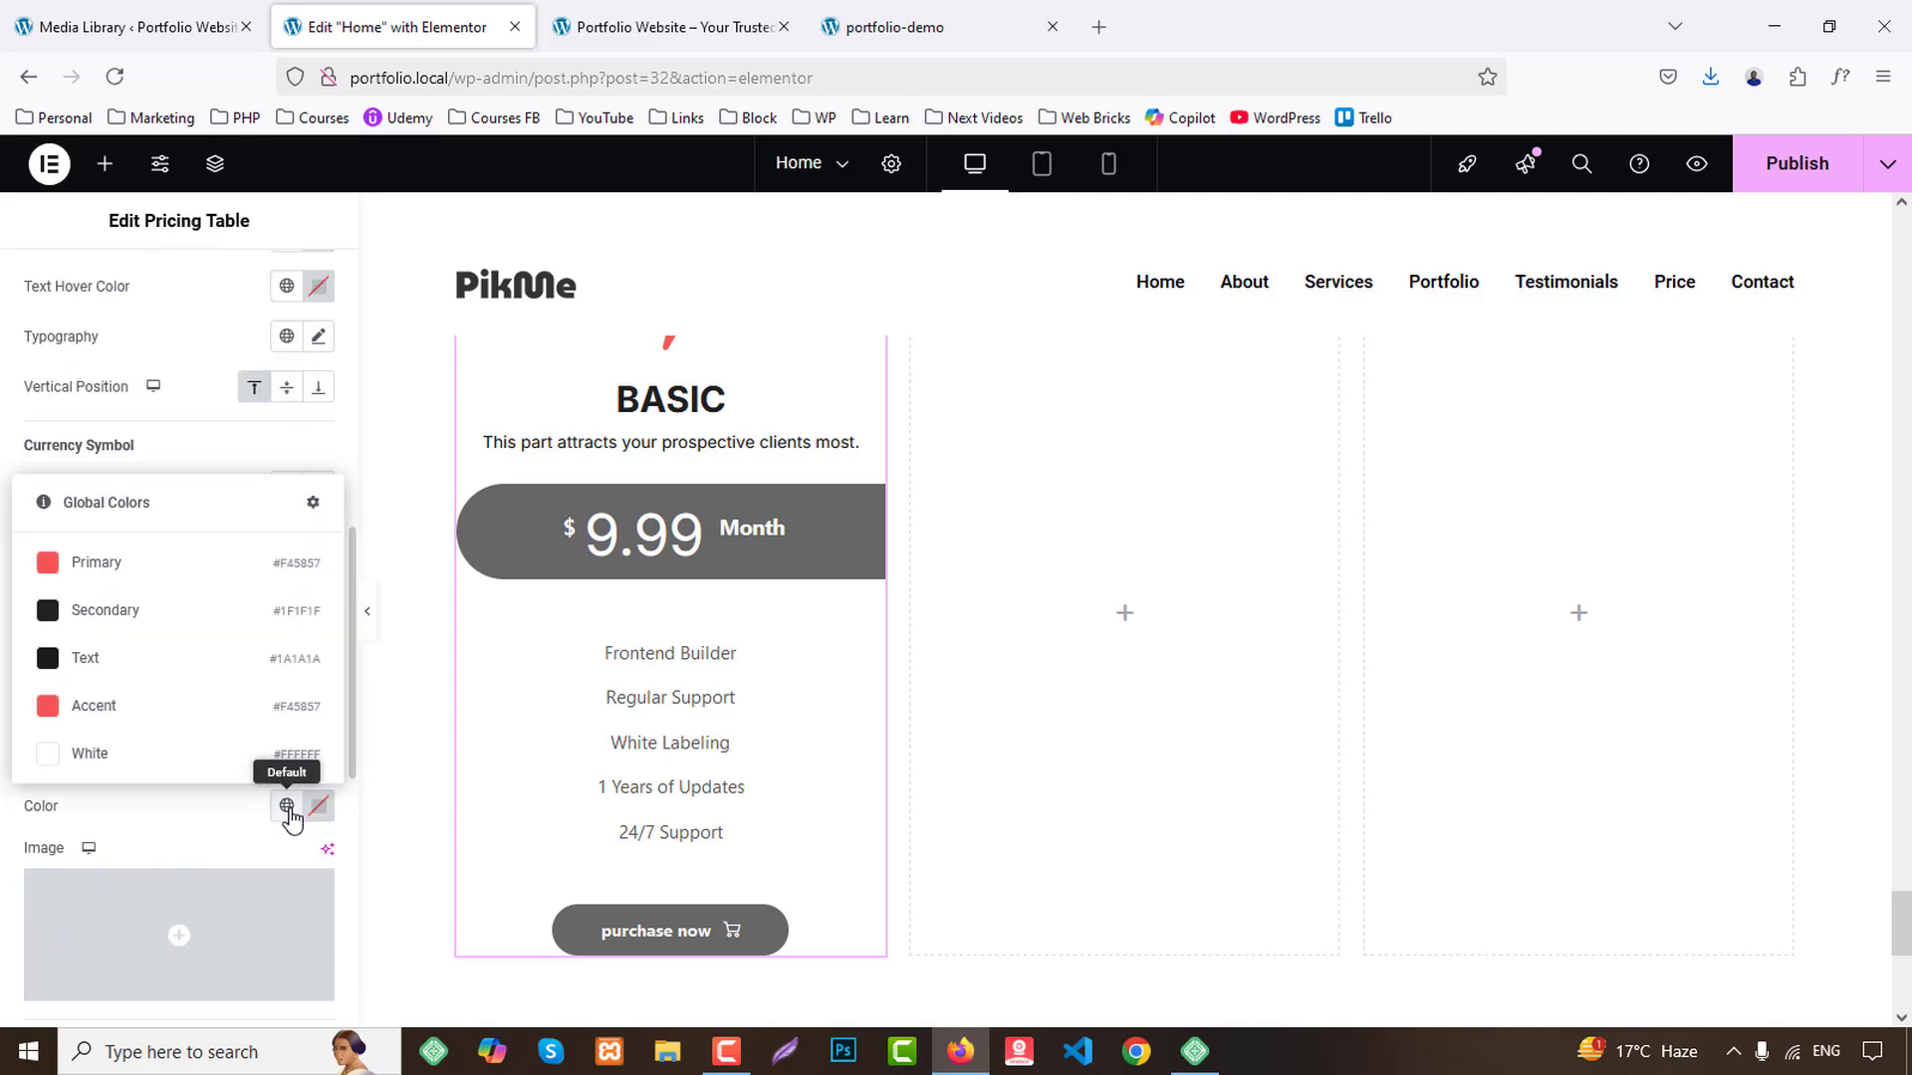
left_click(100, 563)
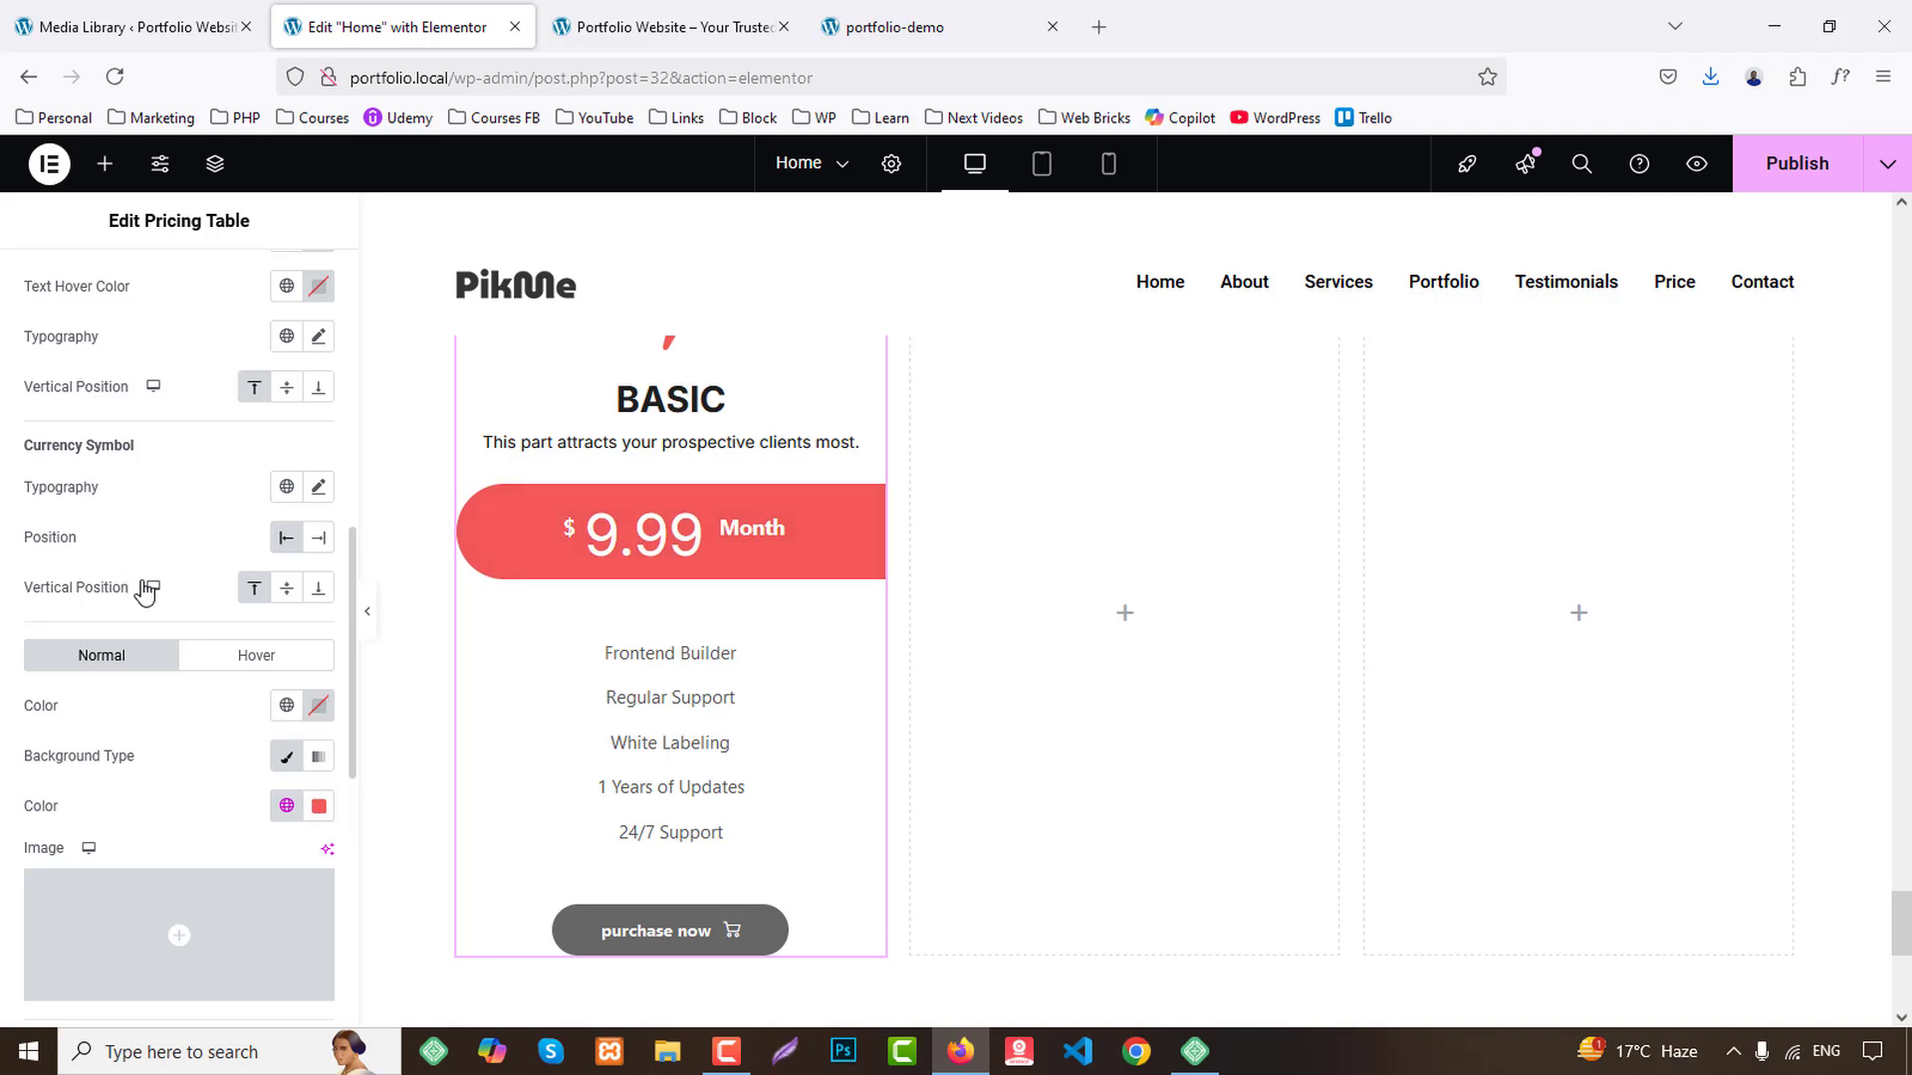
Set the price tag typography's weight to 600 (Semi Bold).
scroll(199, 582, "up", 3)
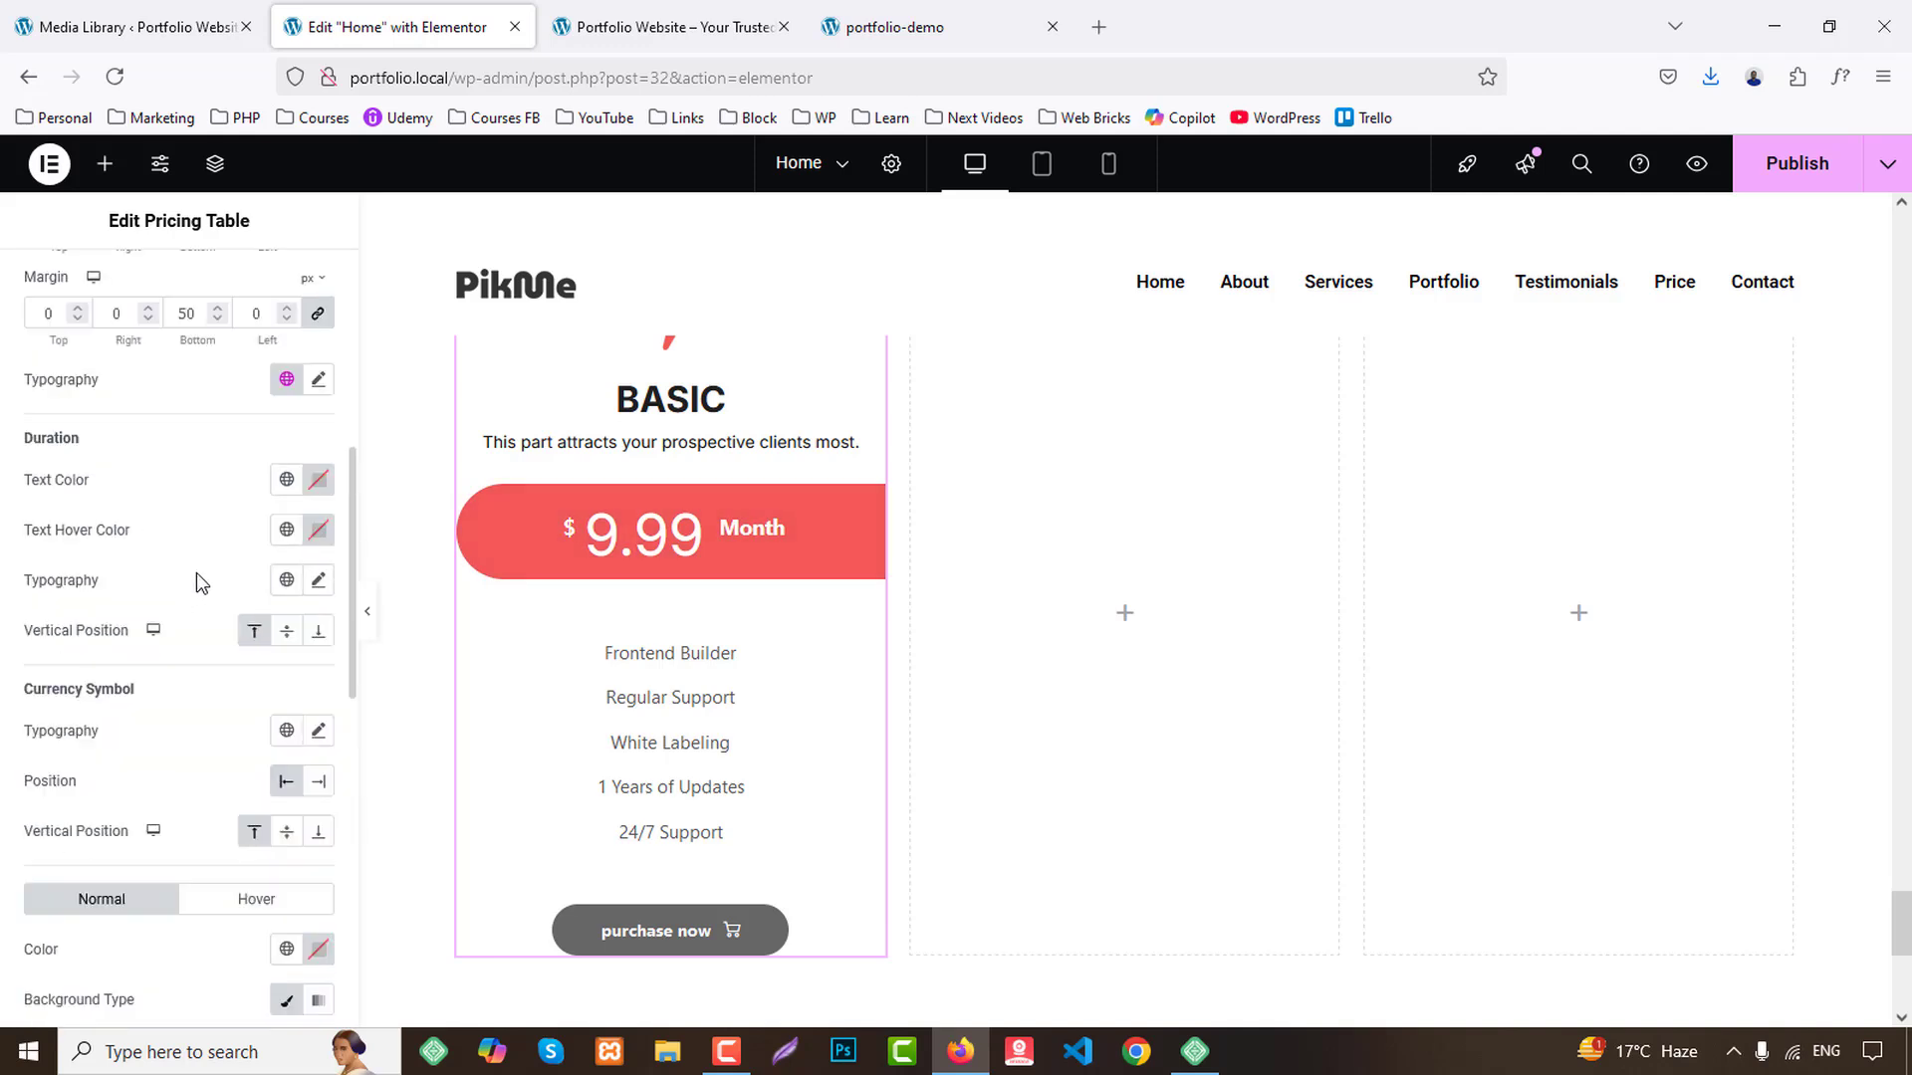
scroll(239, 610, "up", 3)
scroll(239, 610, "down", 3)
scroll(261, 610, "up", 1)
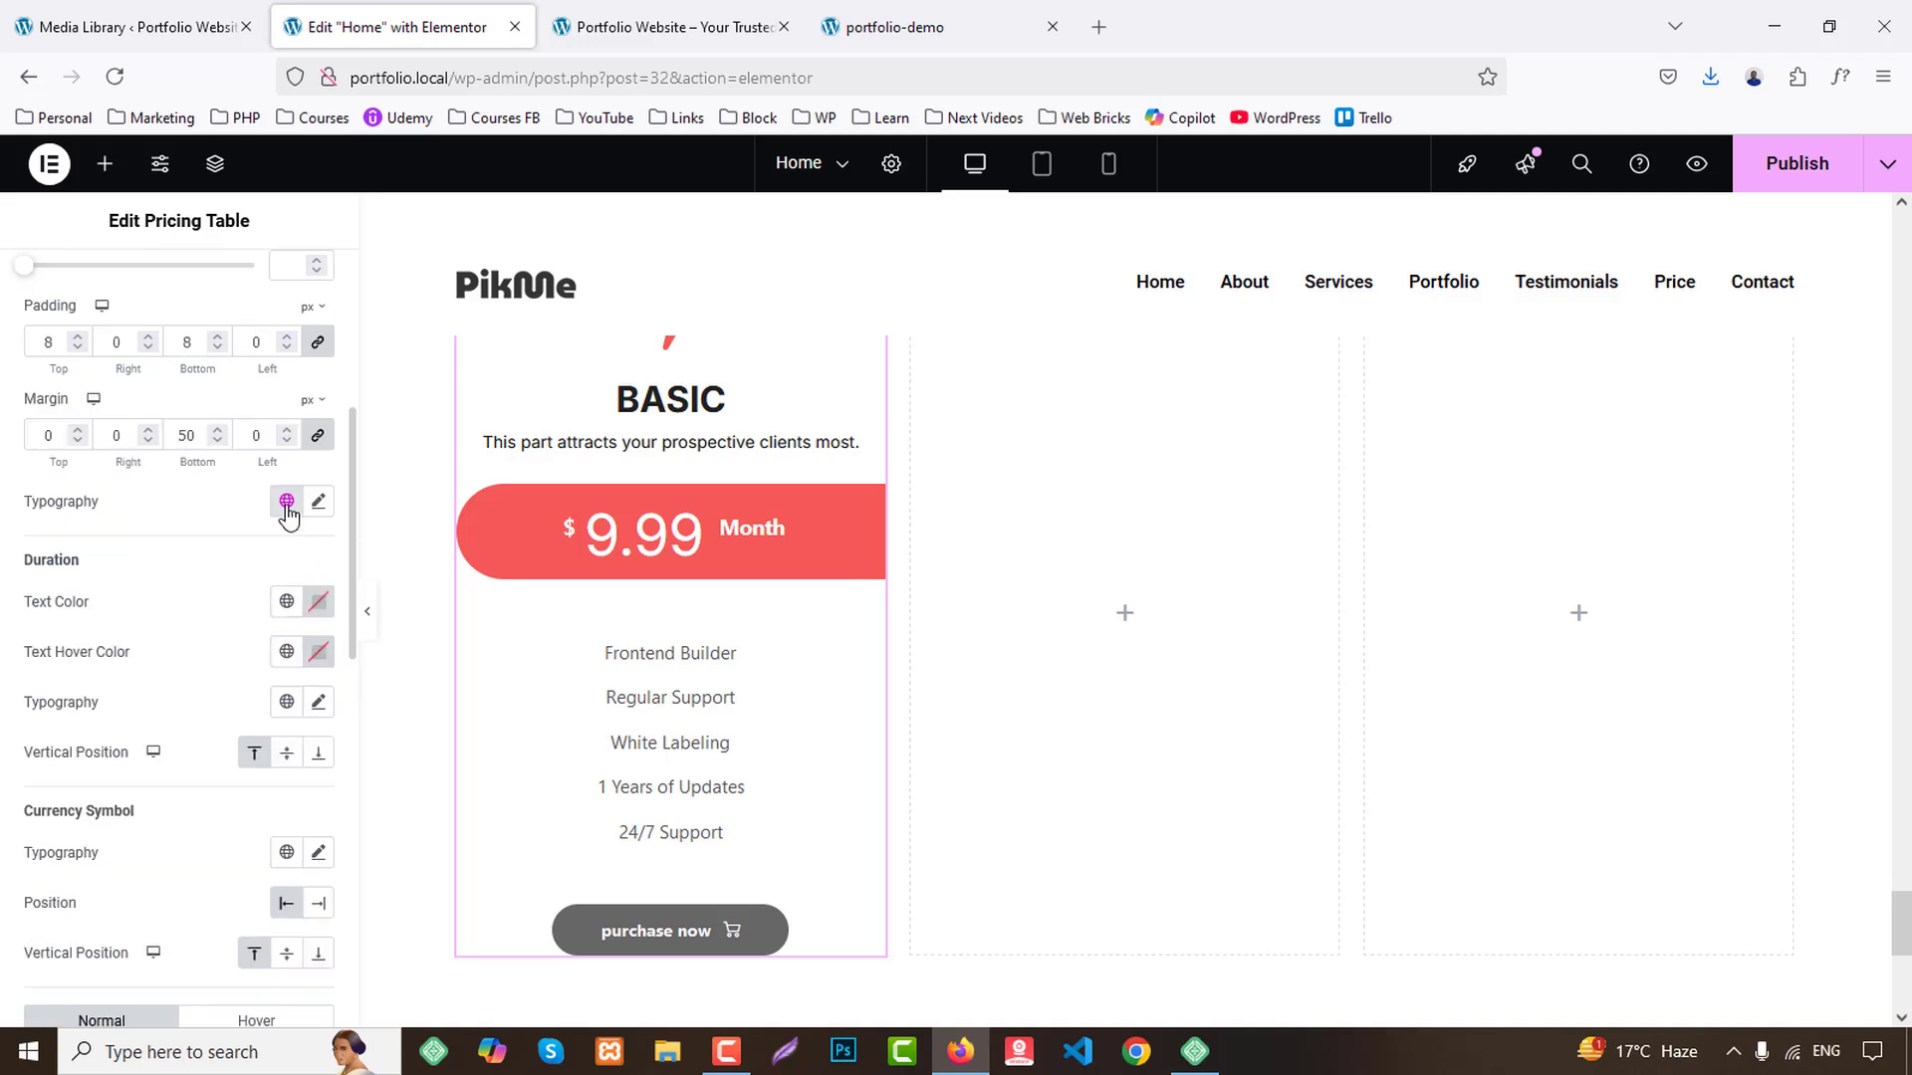
left_click(317, 504)
left_click(221, 748)
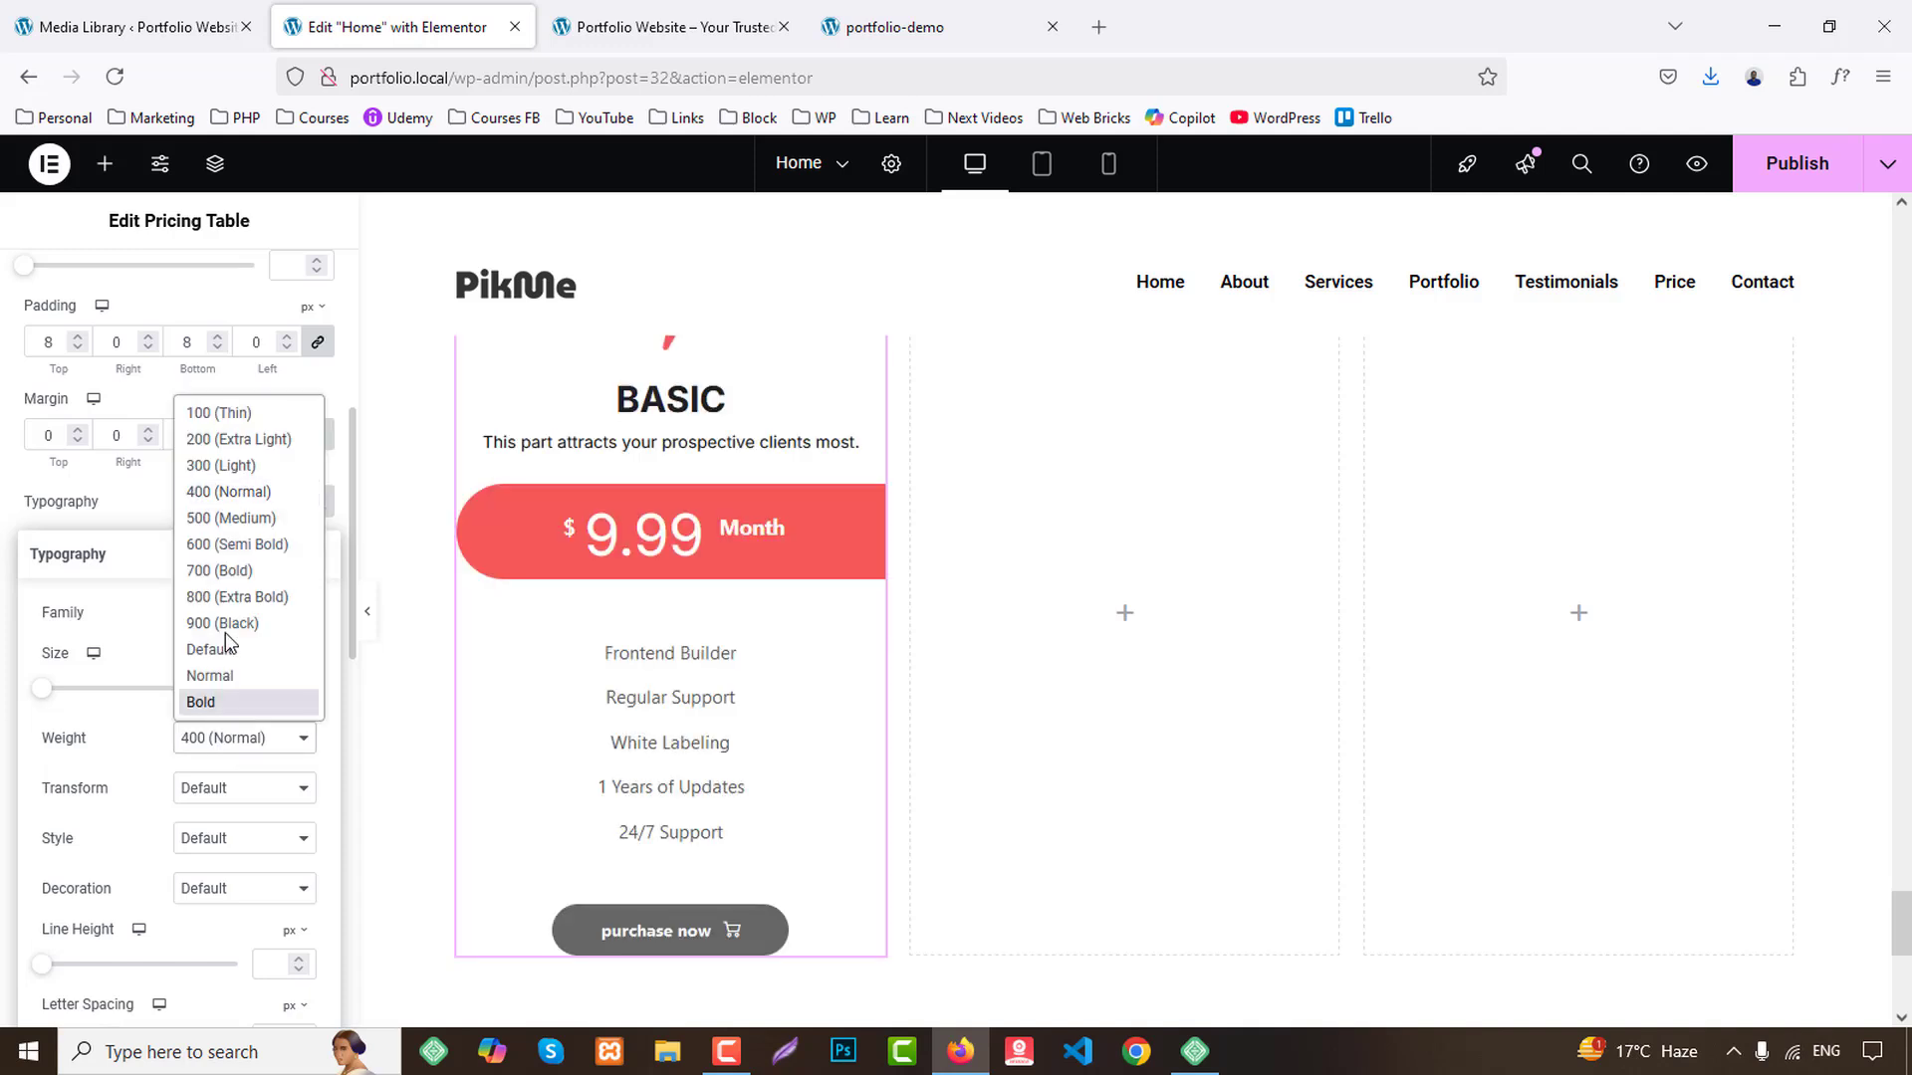
left_click(221, 546)
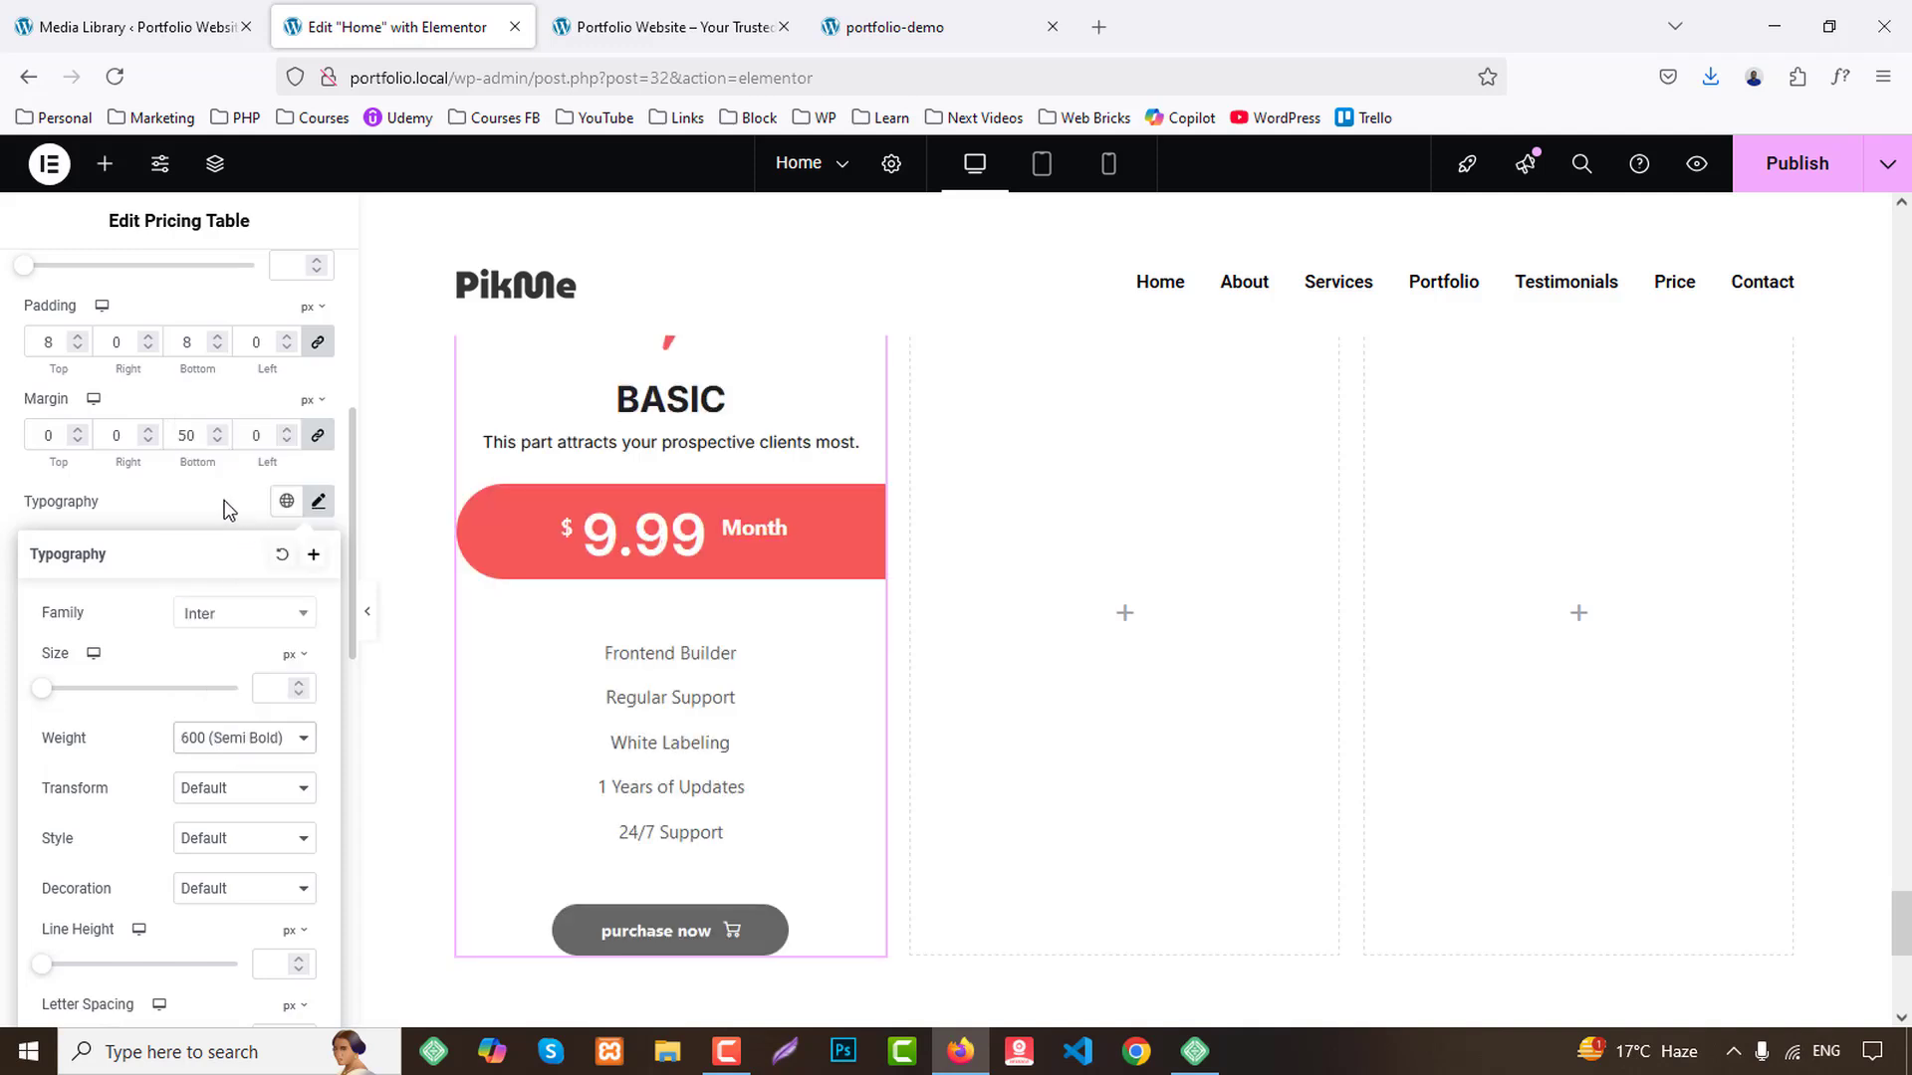
Give the Basic pricing table's features list the Secondary global font.
left_click(228, 510)
scroll(179, 704, "down", 8)
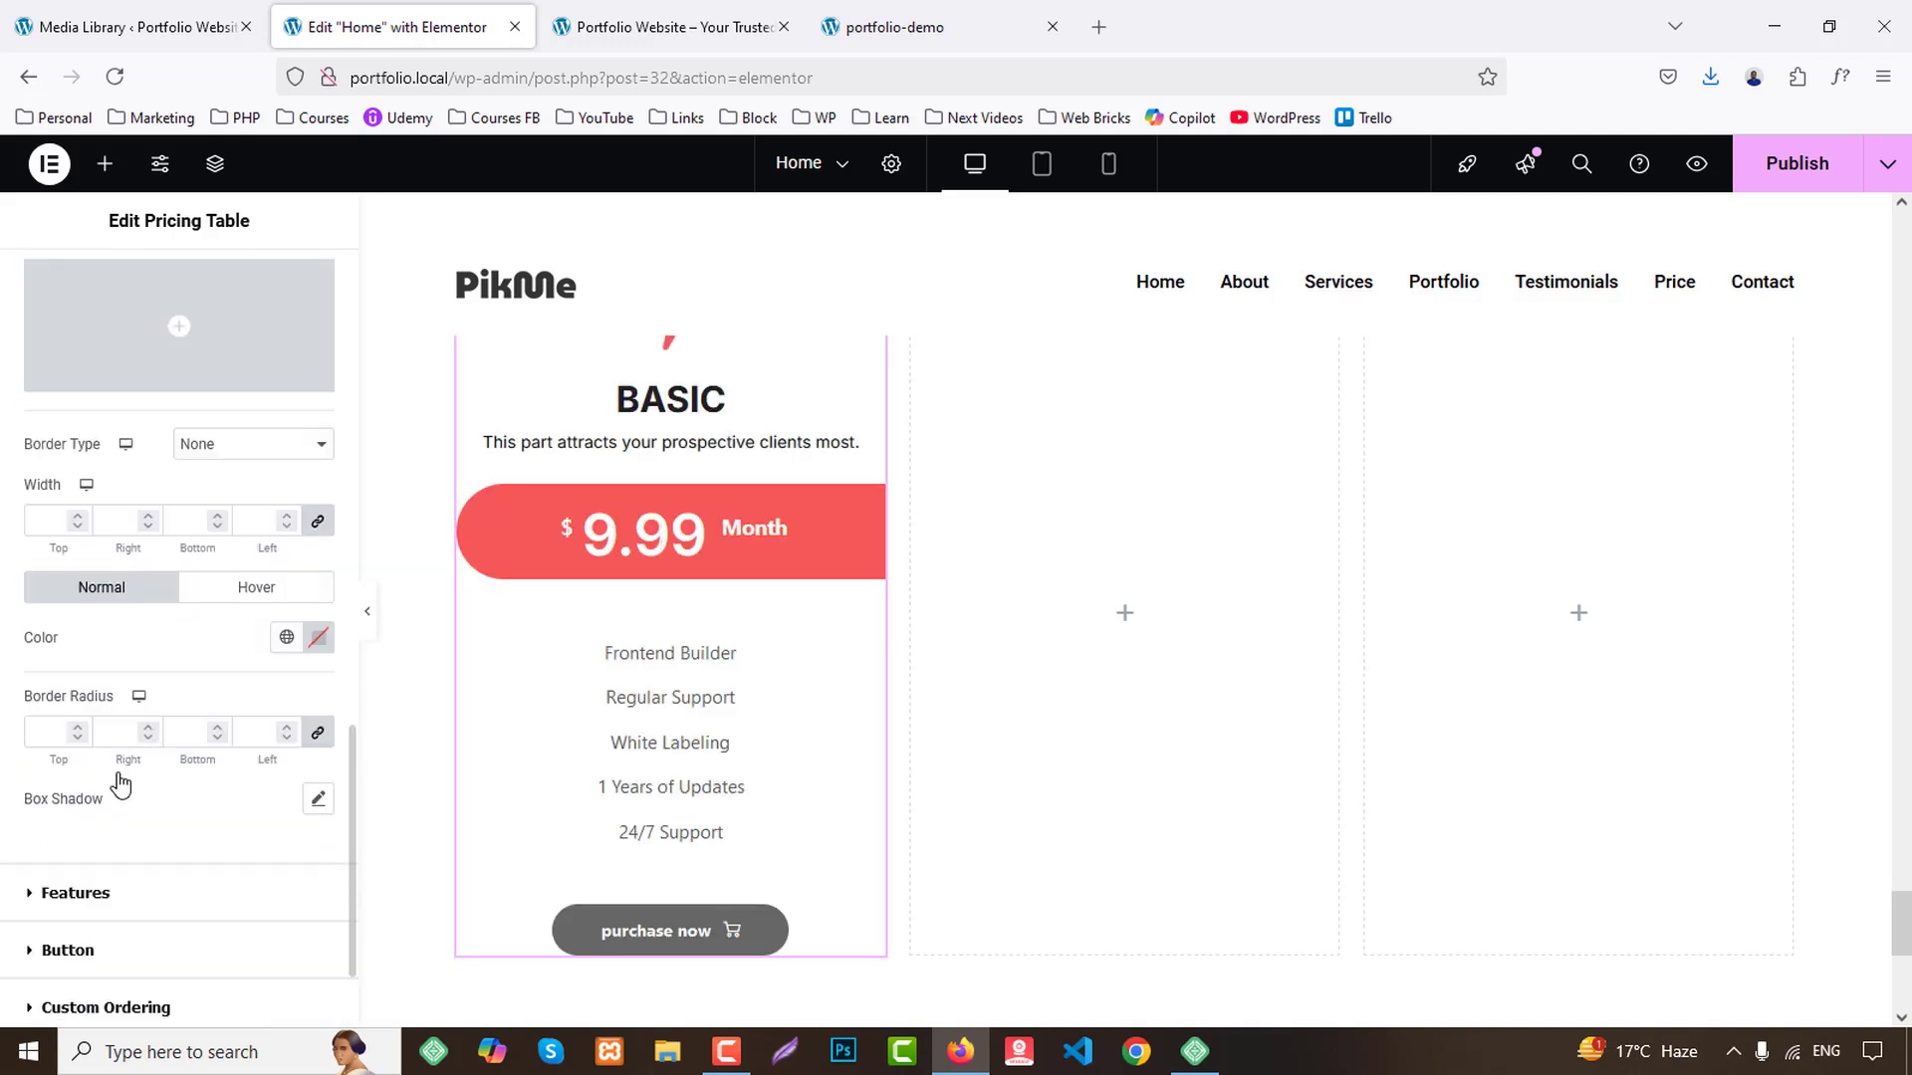
scroll(120, 786, "down", 2)
left_click(117, 732)
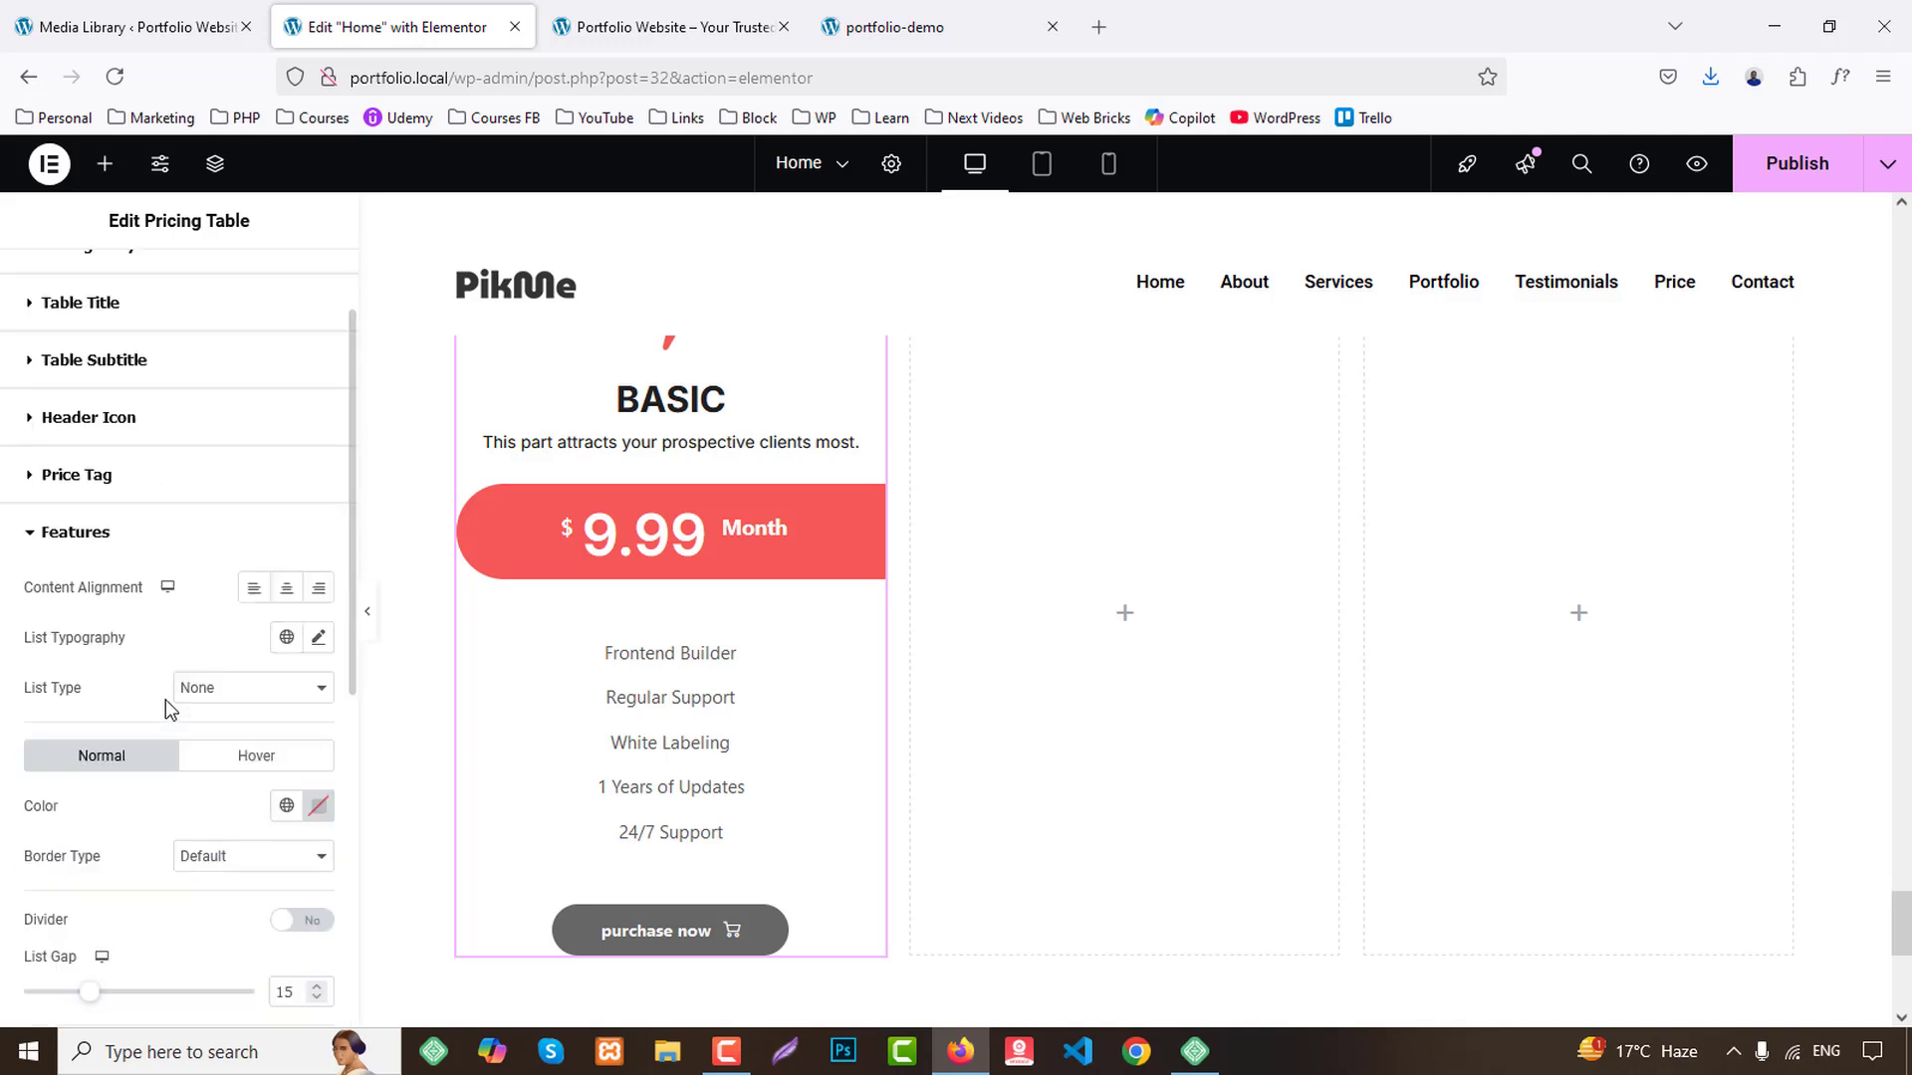
left_click(286, 637)
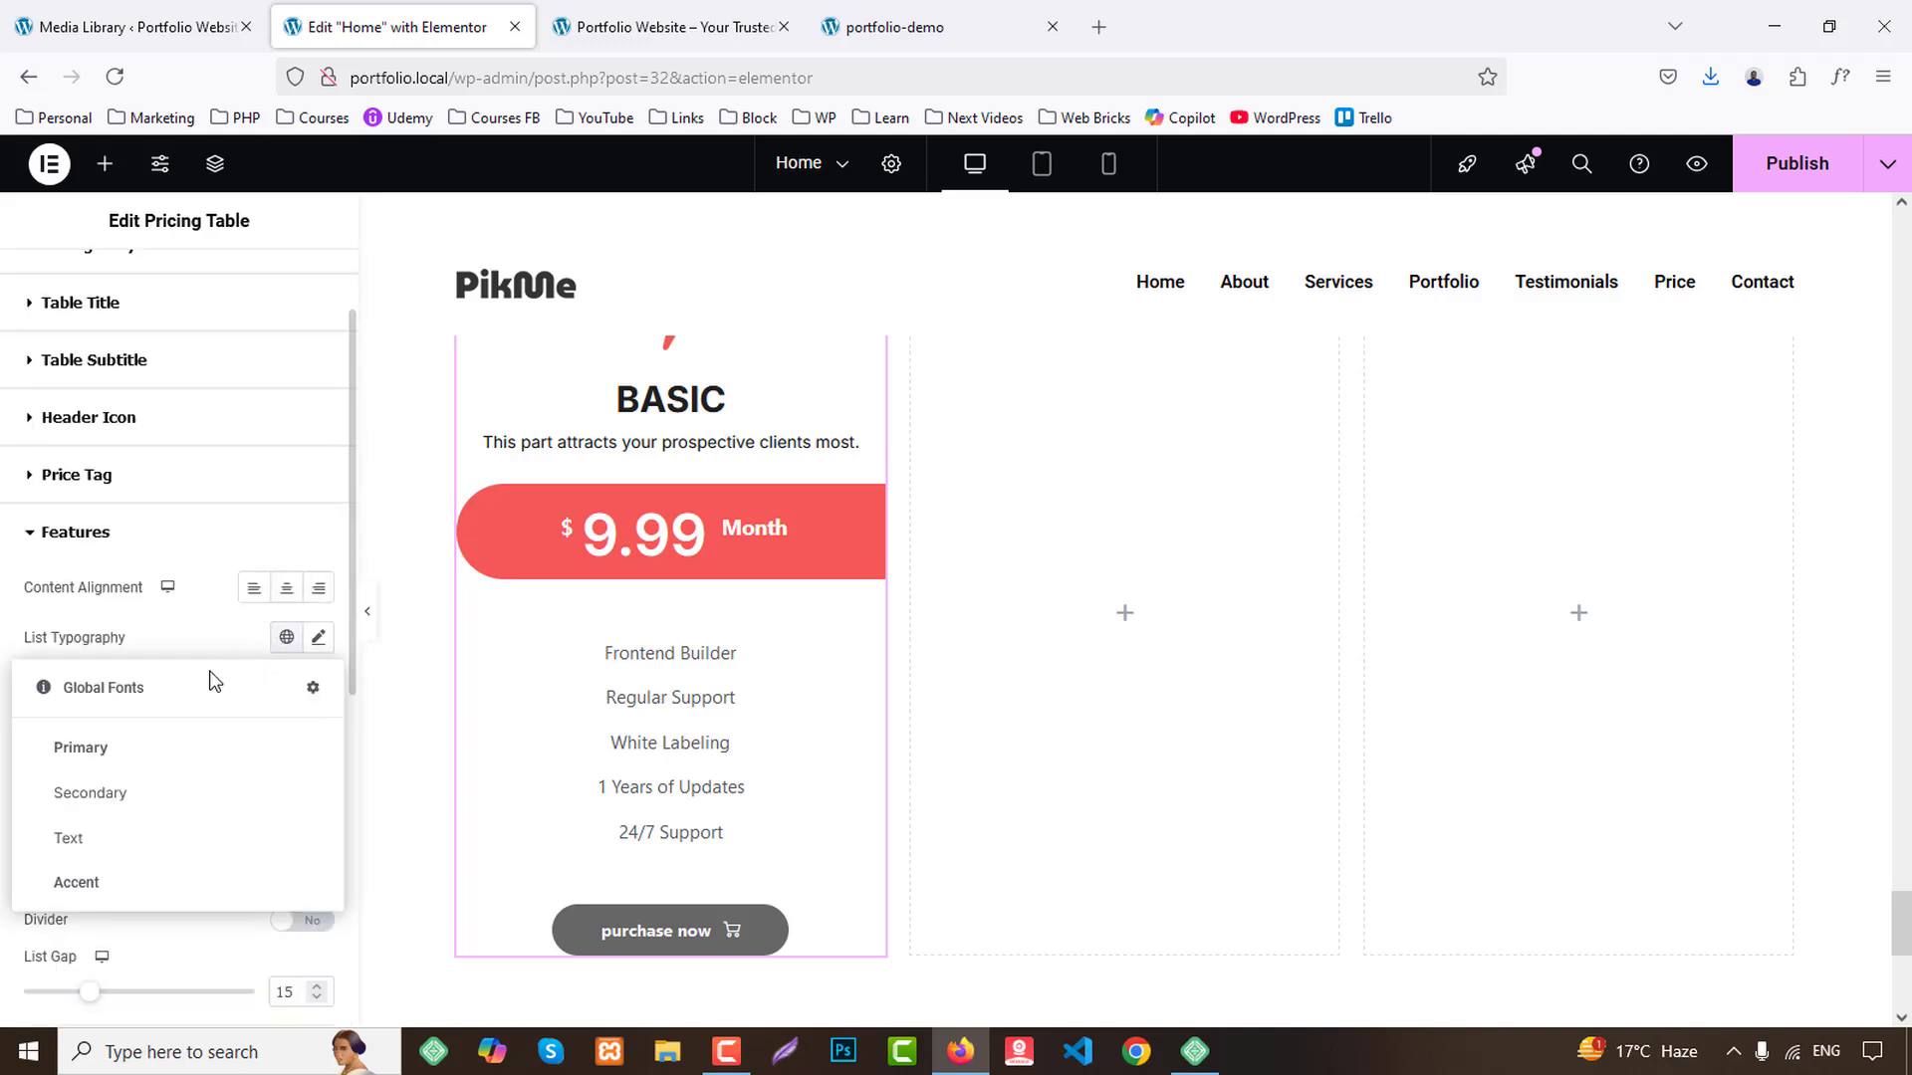
left_click(93, 793)
Set the features list typography to weight 500 (Medium) and size 16 px.
left_click(318, 637)
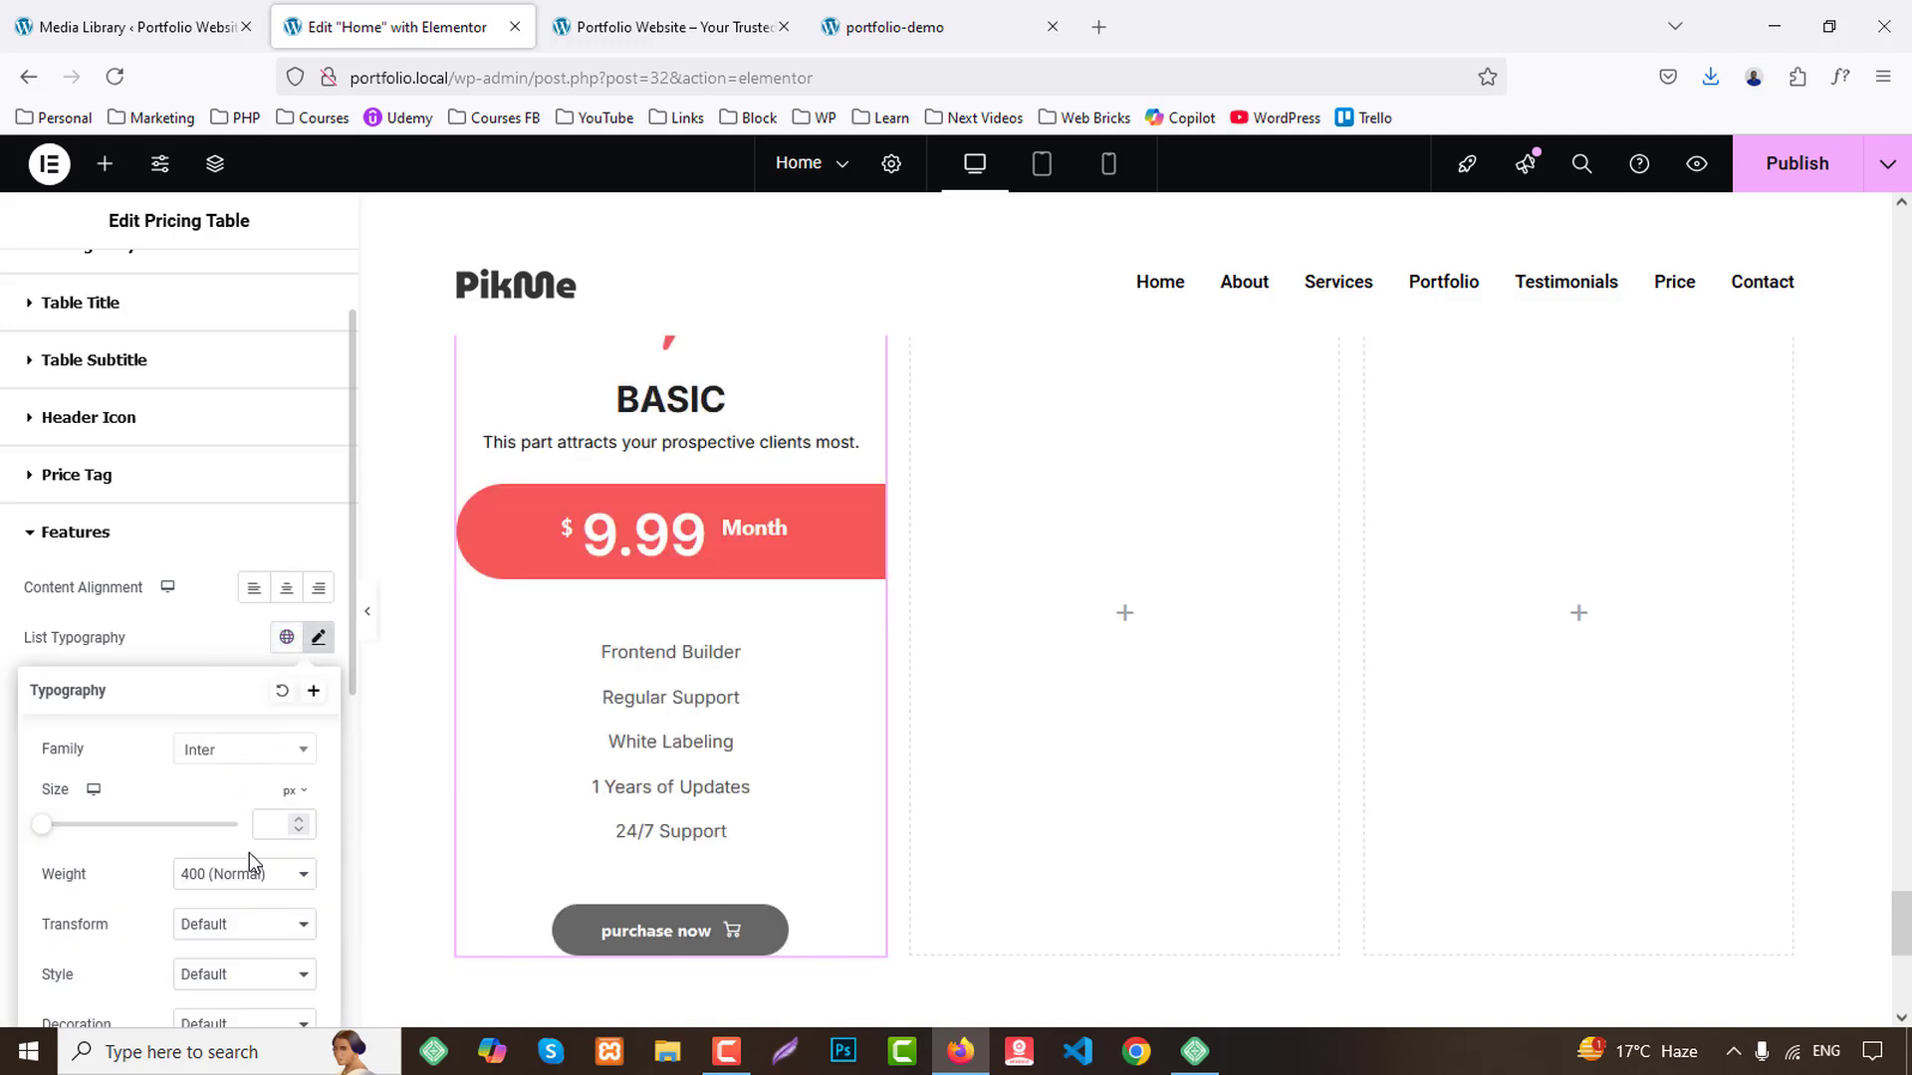
left_click(249, 866)
left_click(245, 652)
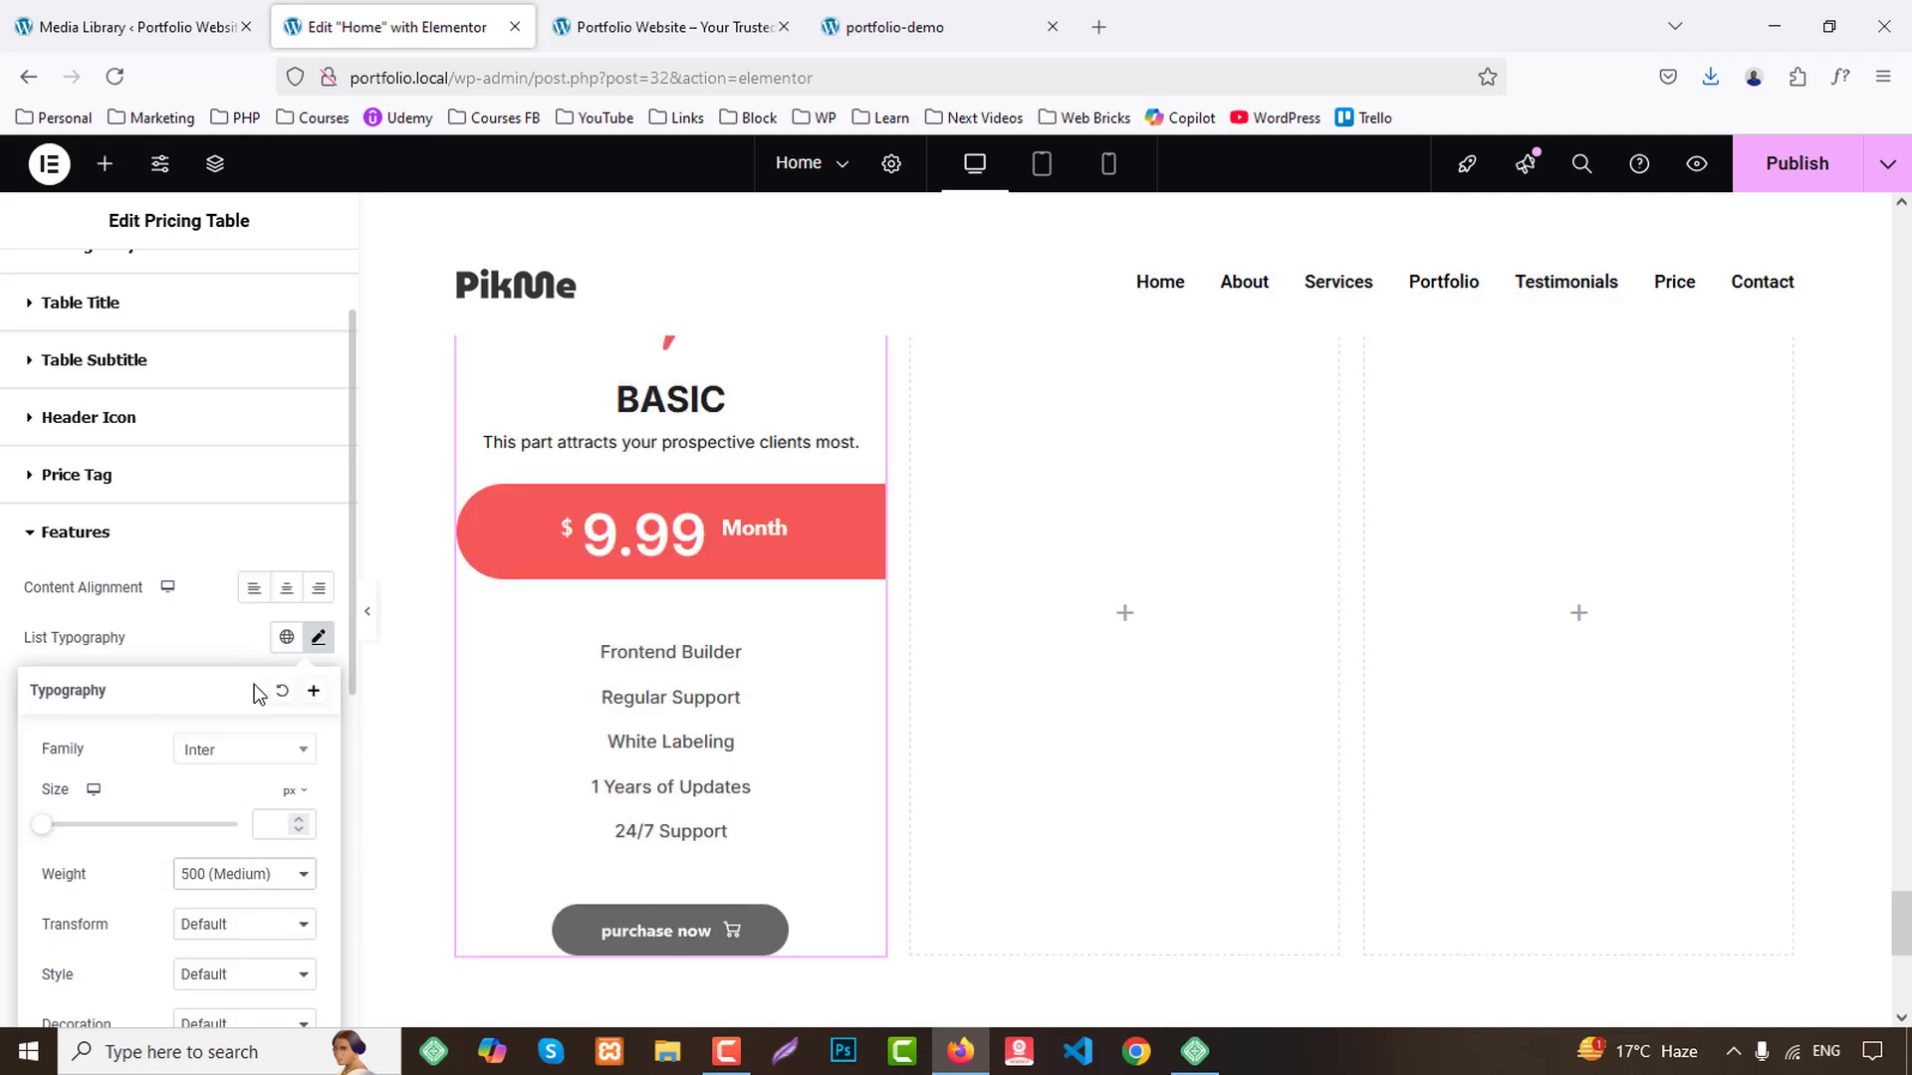
left_click(264, 821)
type("15")
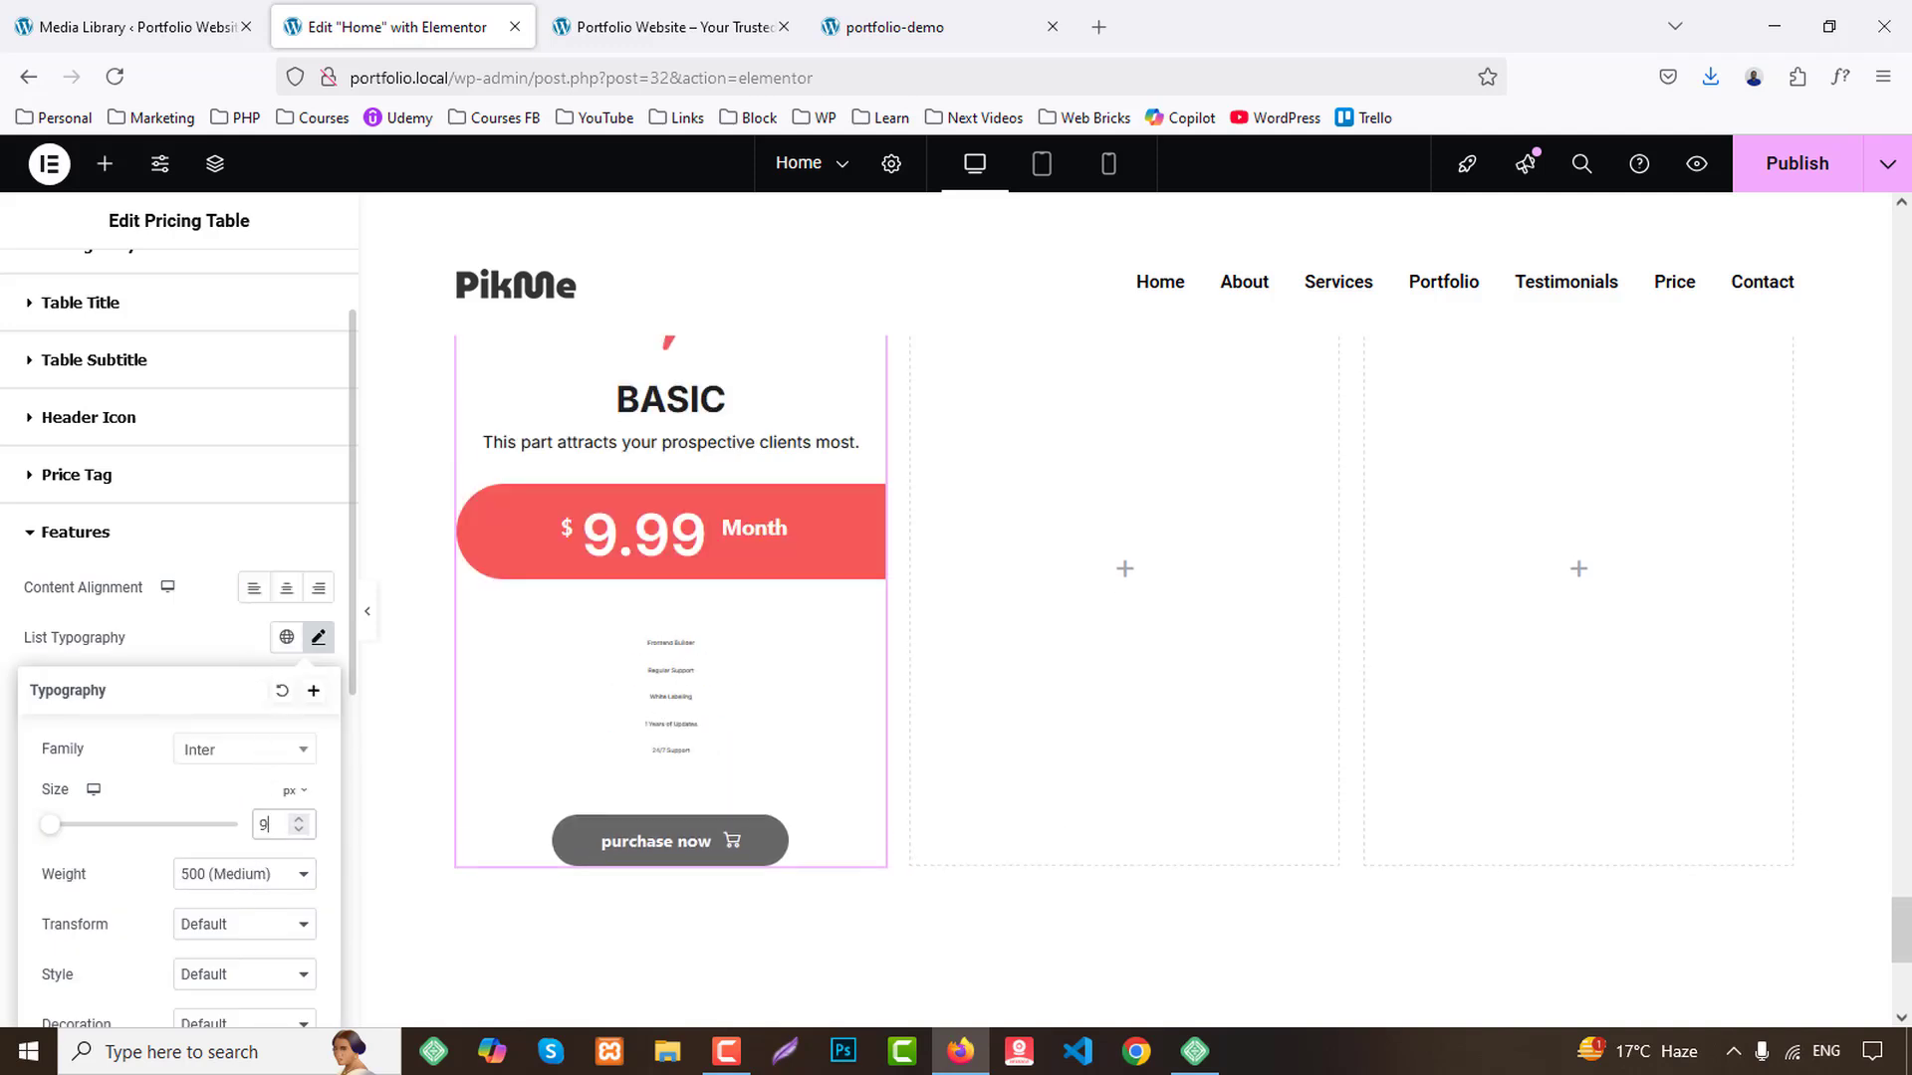
left_click(297, 817)
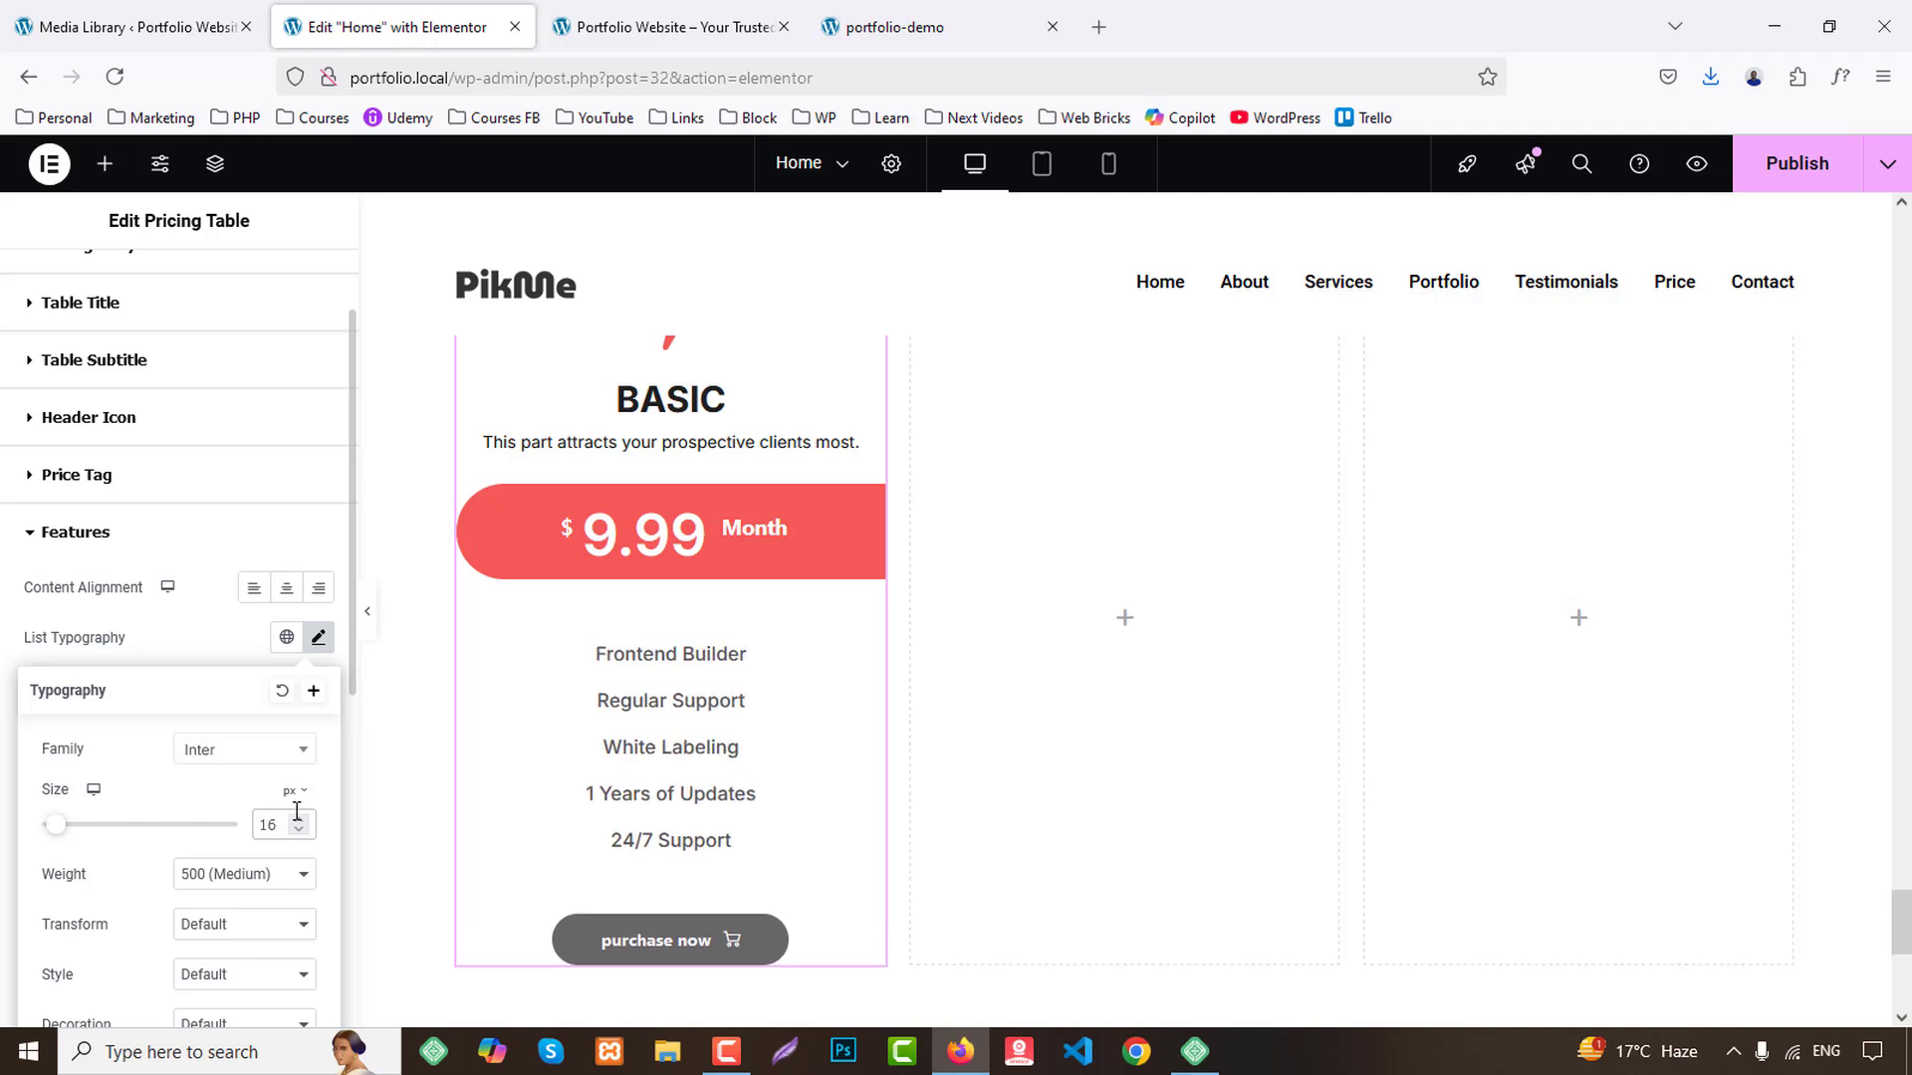
left_click(225, 627)
Apply the Secondary global color to the features list text.
scroll(229, 648, "down", 3)
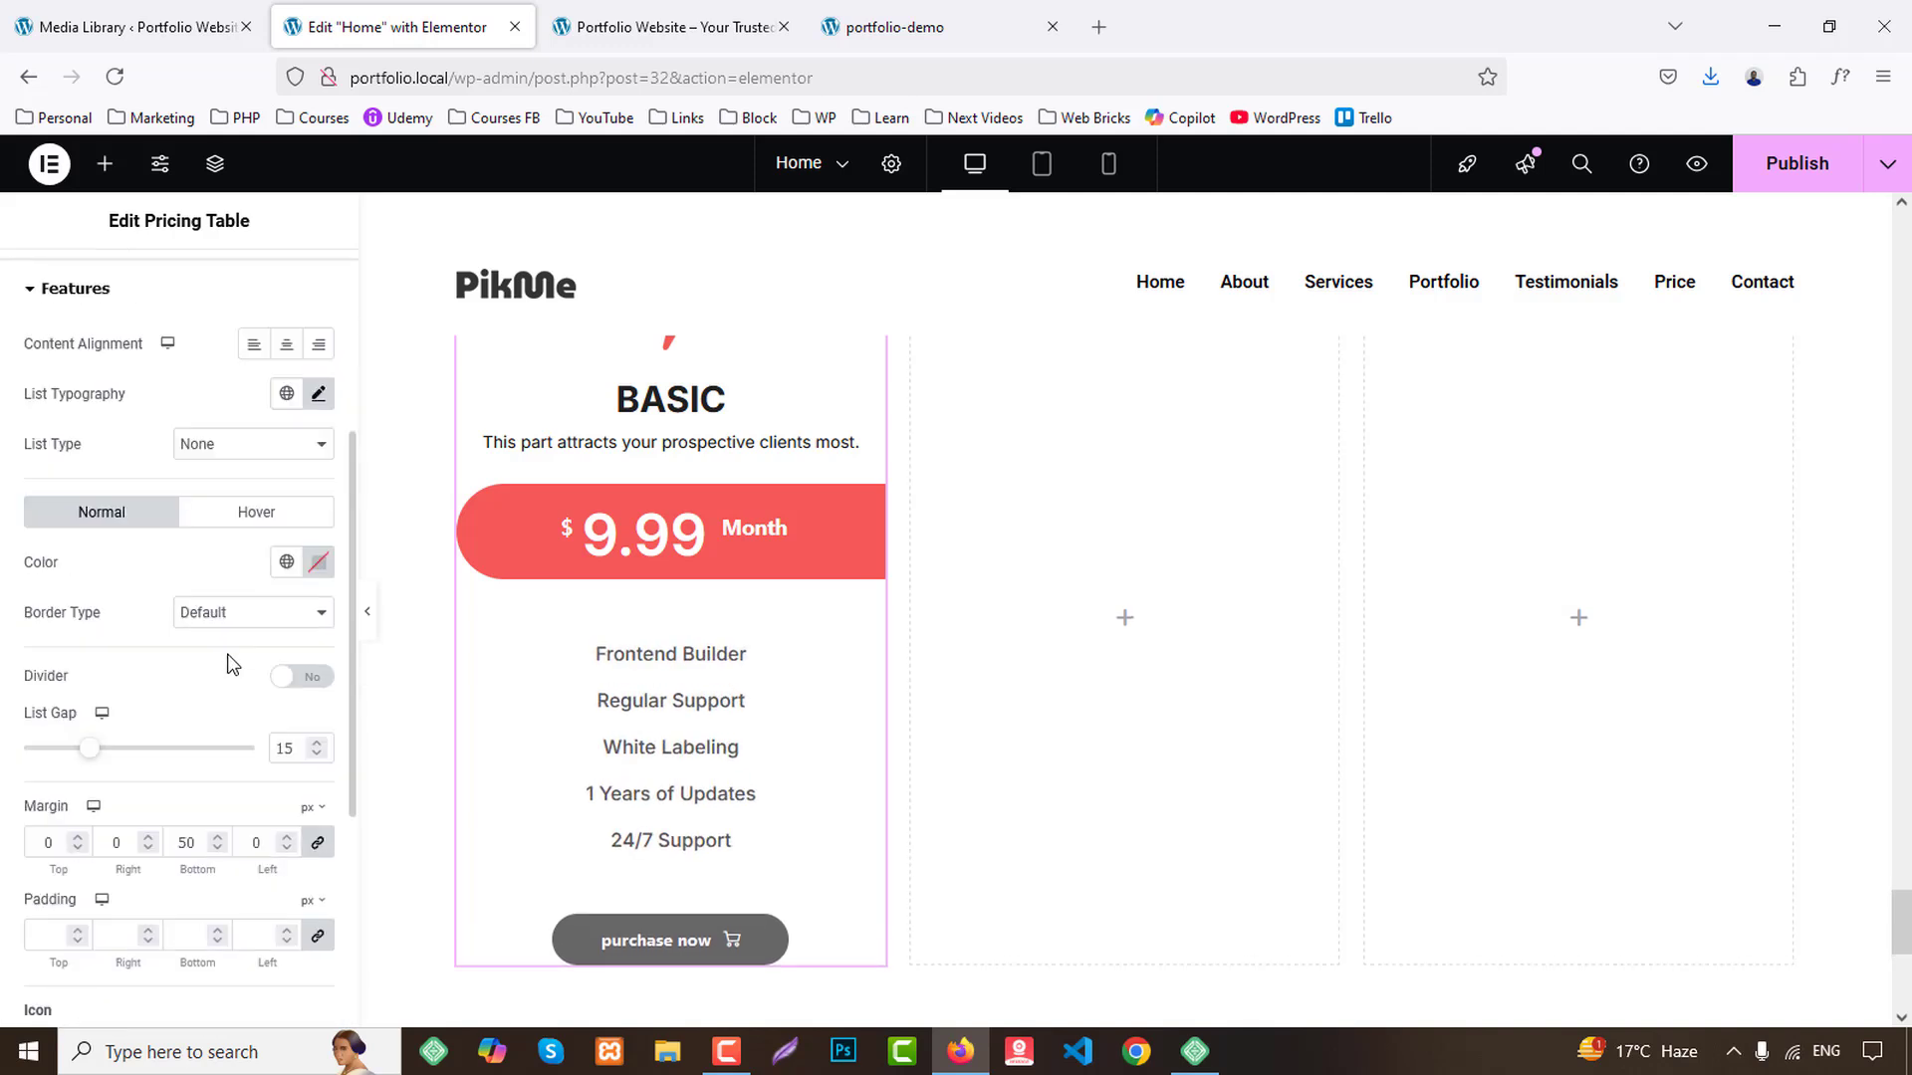
left_click(285, 562)
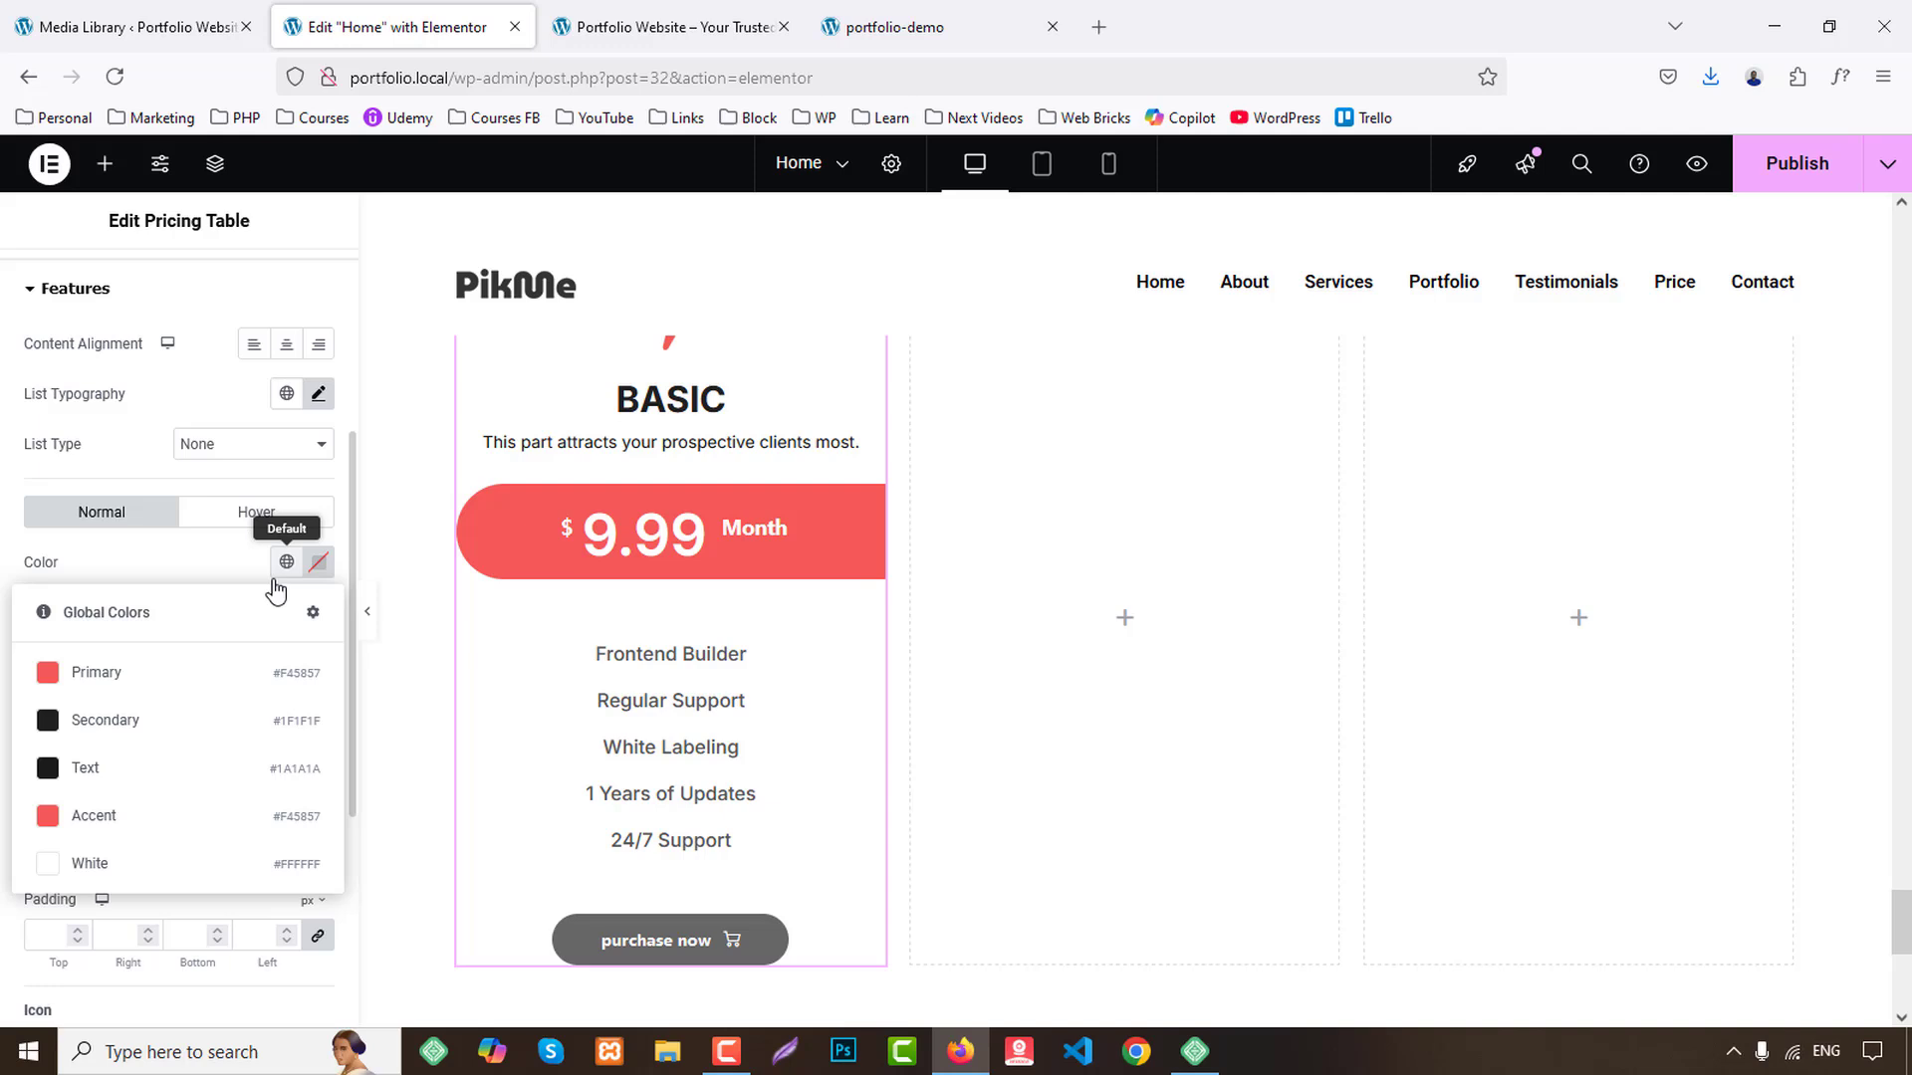
left_click(121, 726)
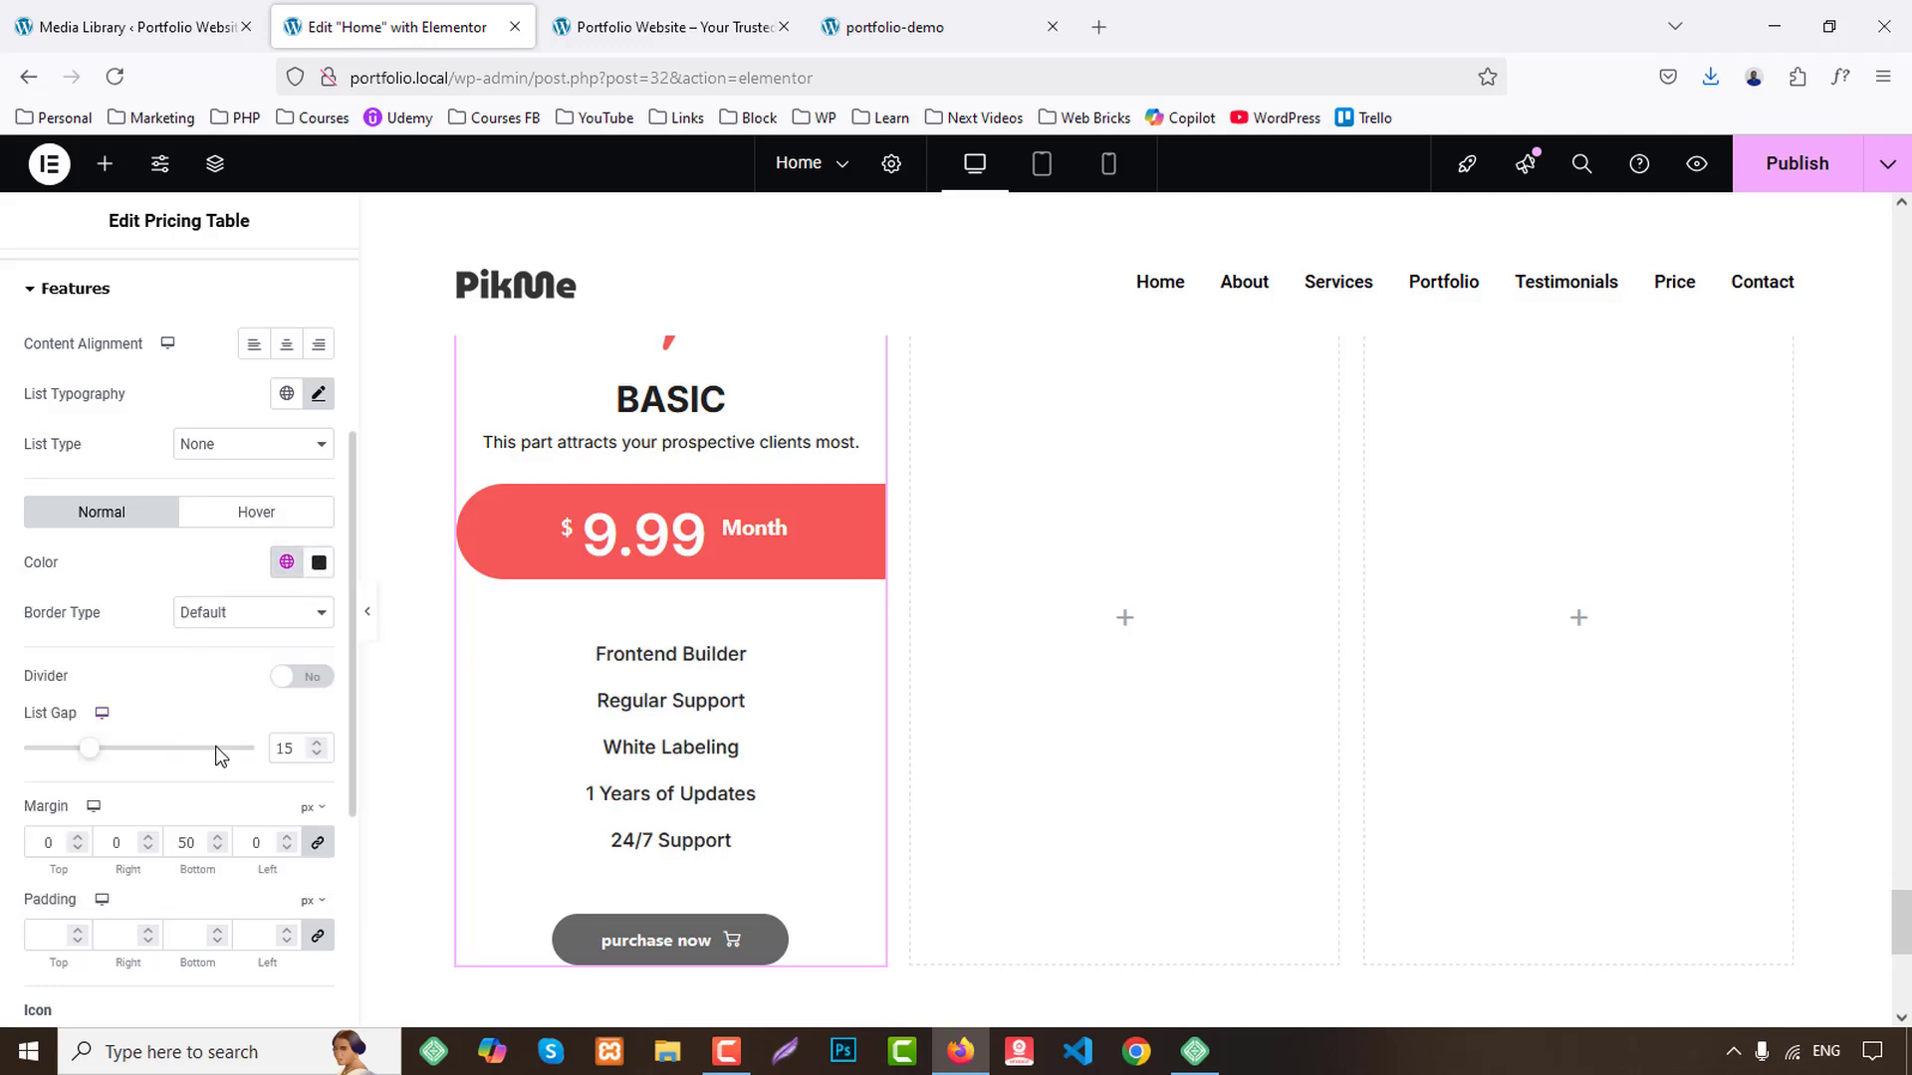
Unlink the features list's margins and set the bottom to 50 px and the top, right and left to 0.
key("BackSpace")
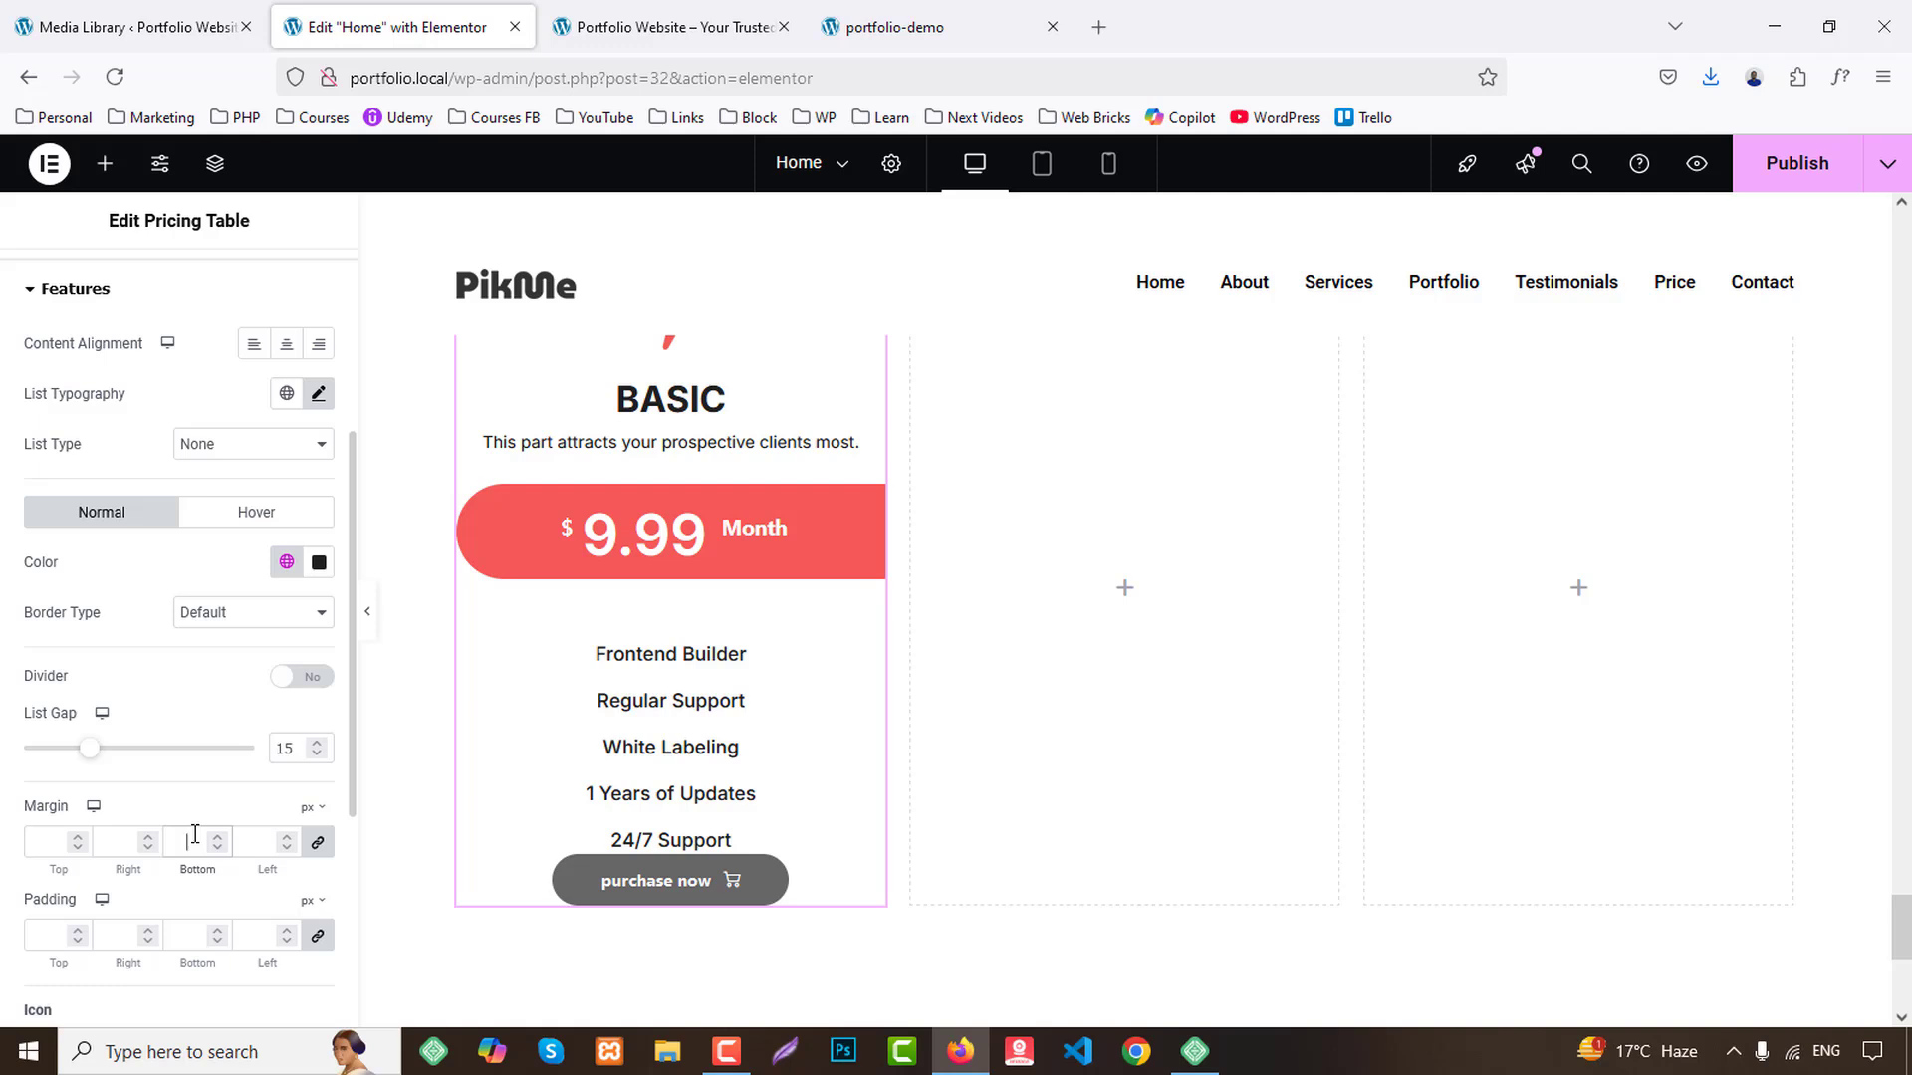
type("50")
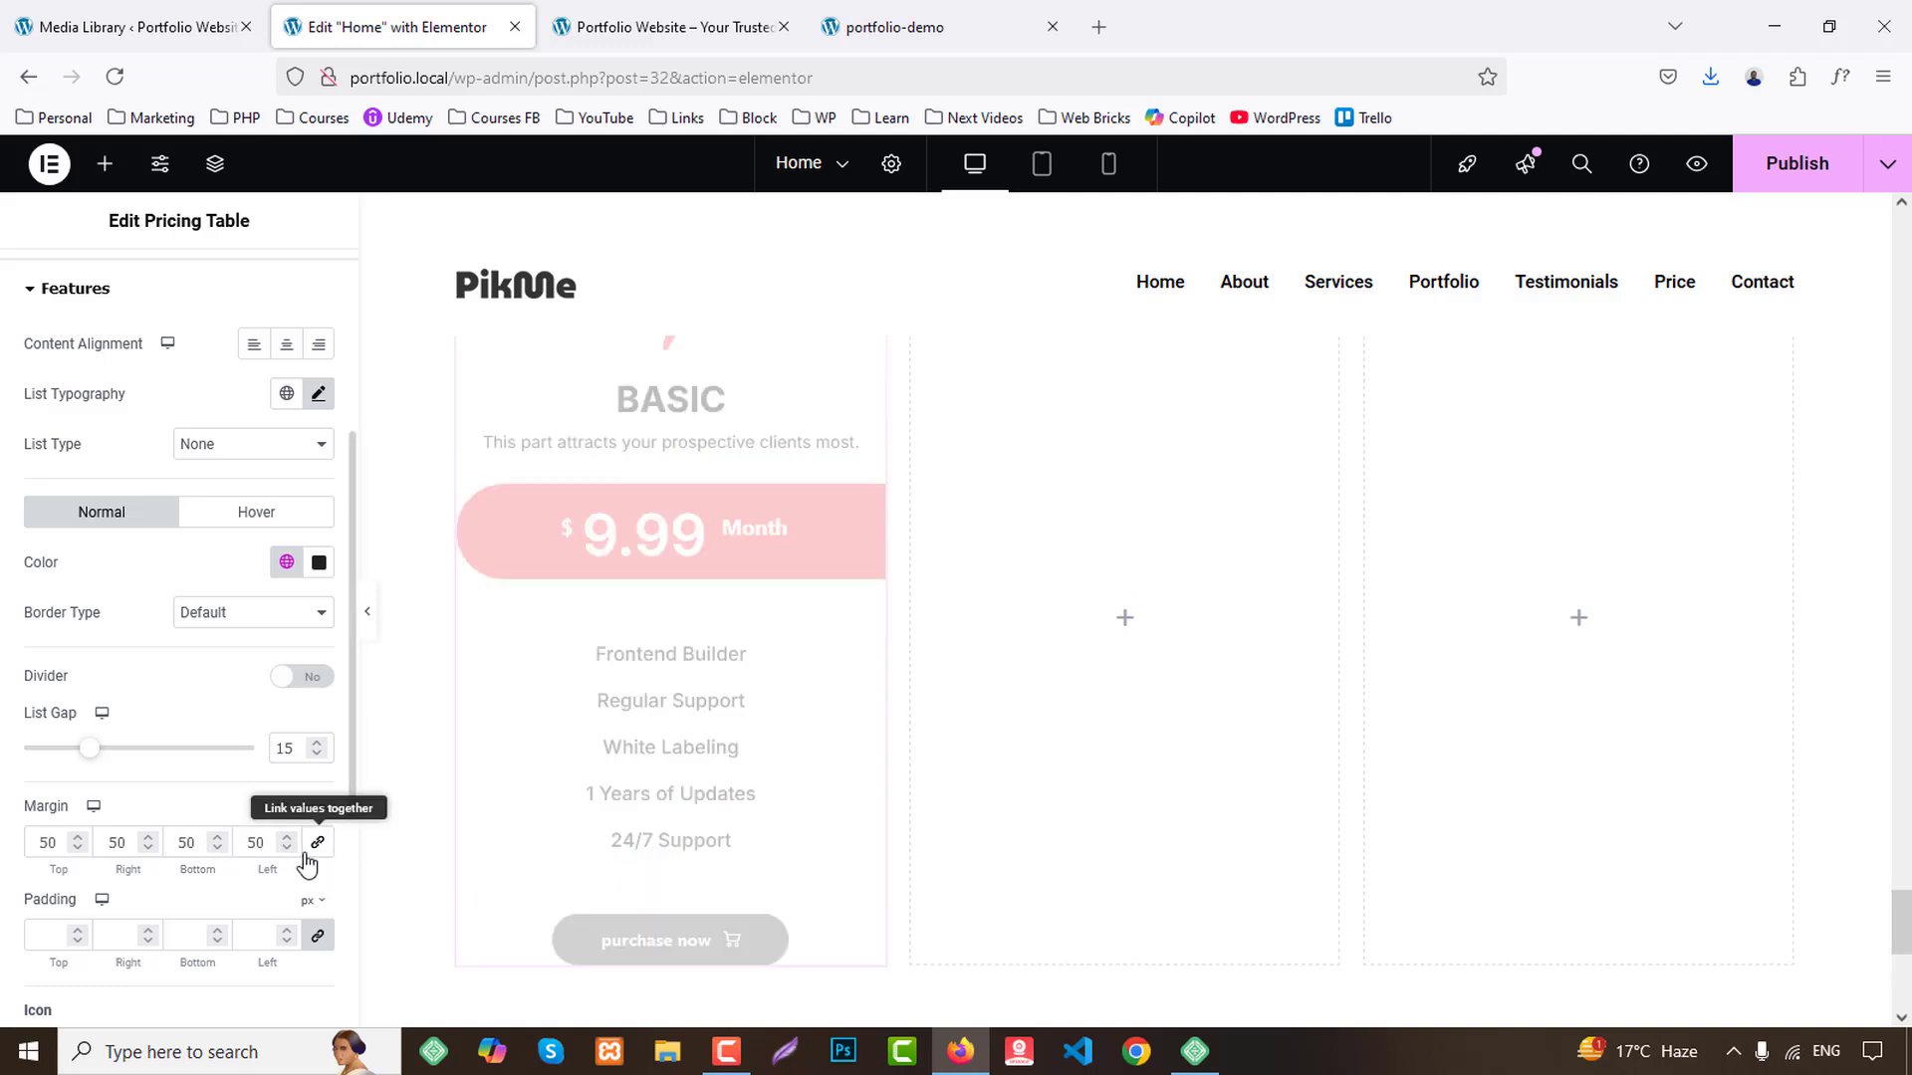
type("0")
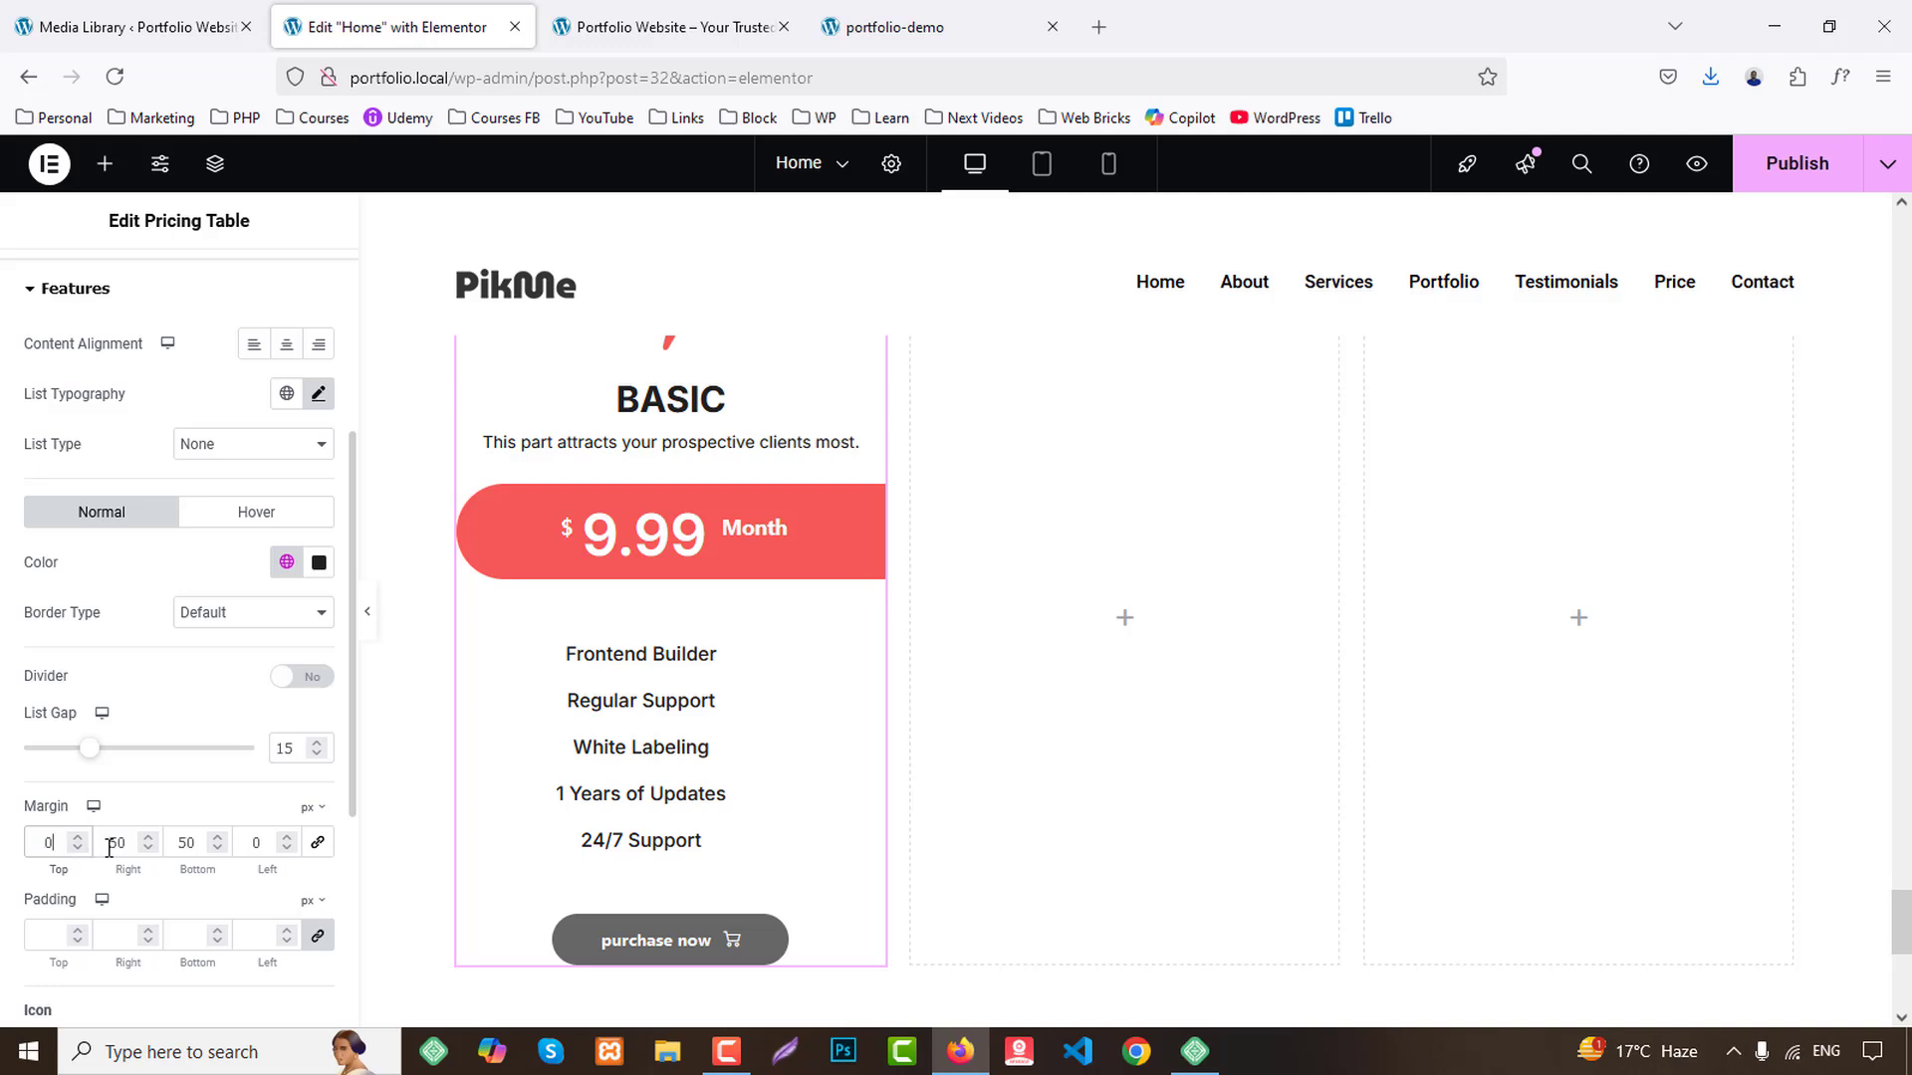
double_click(114, 843)
type("0")
key("Tab")
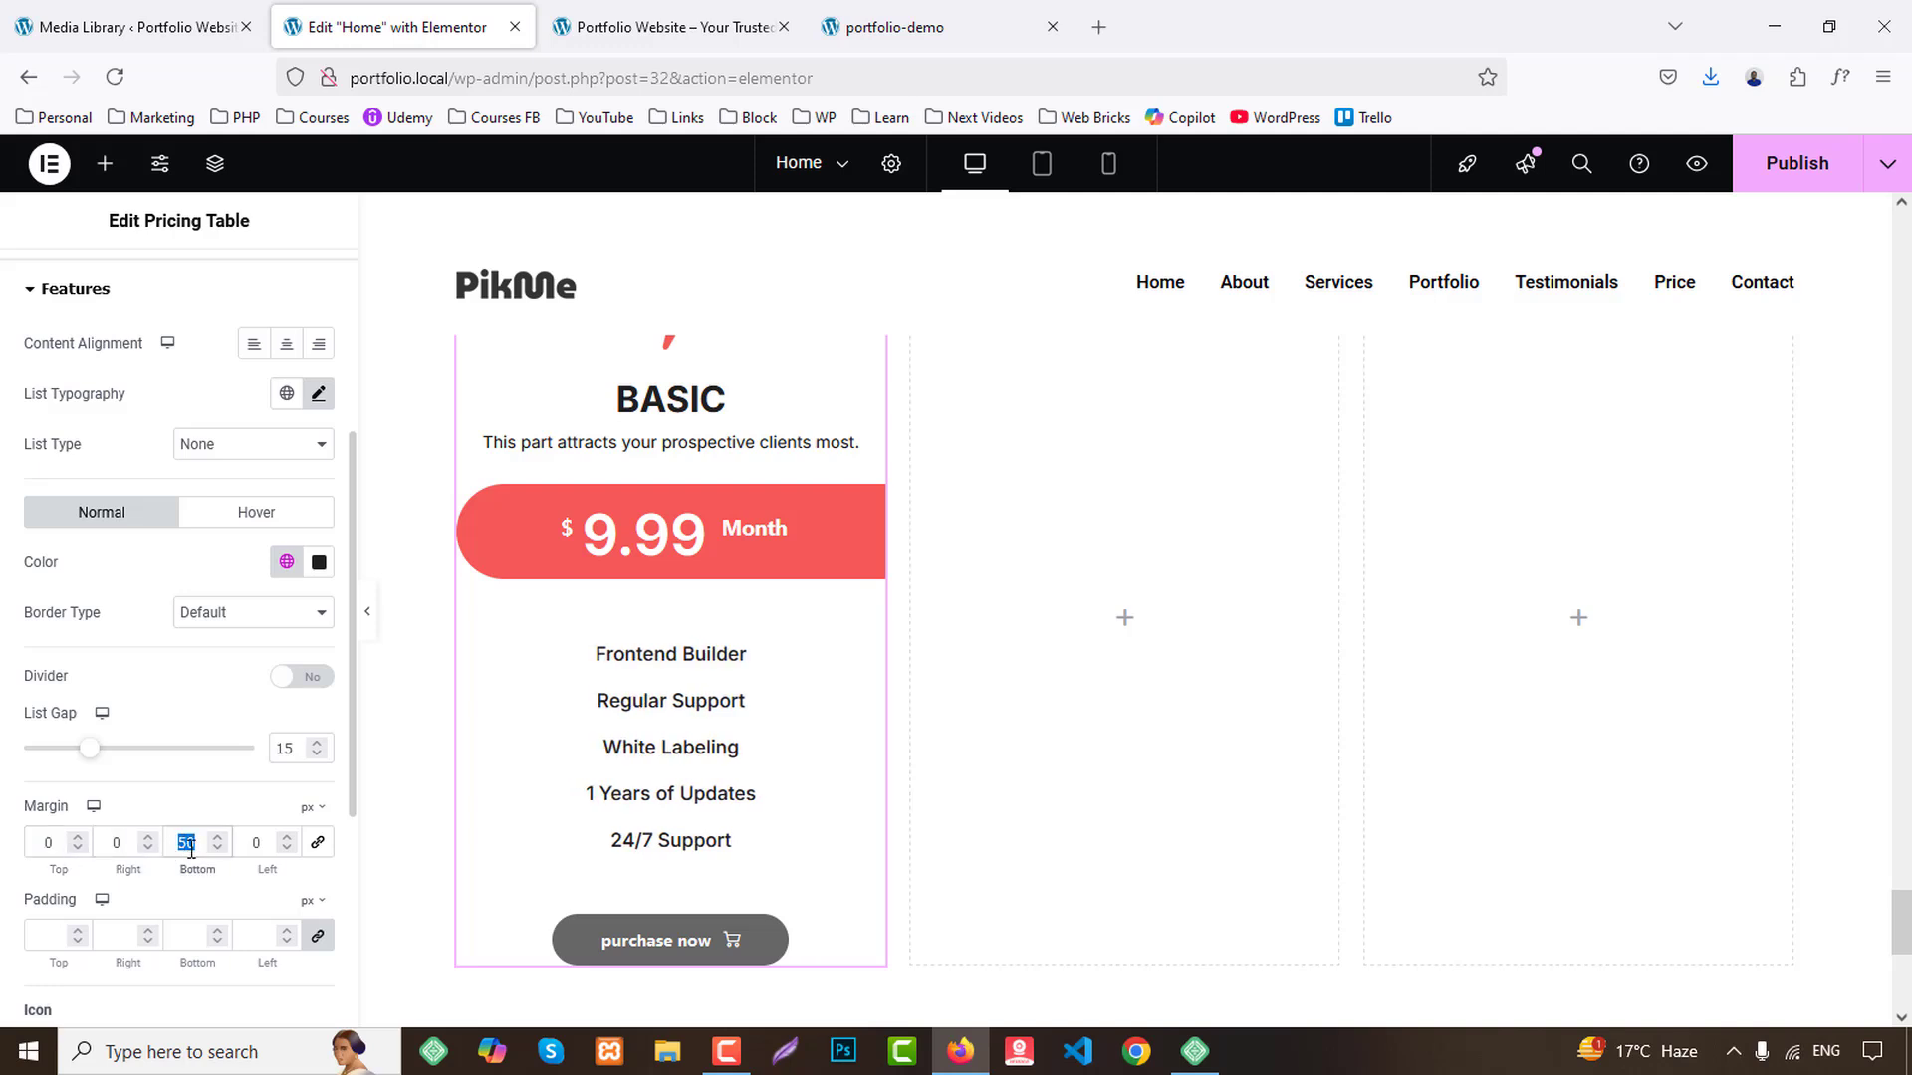
type("5001")
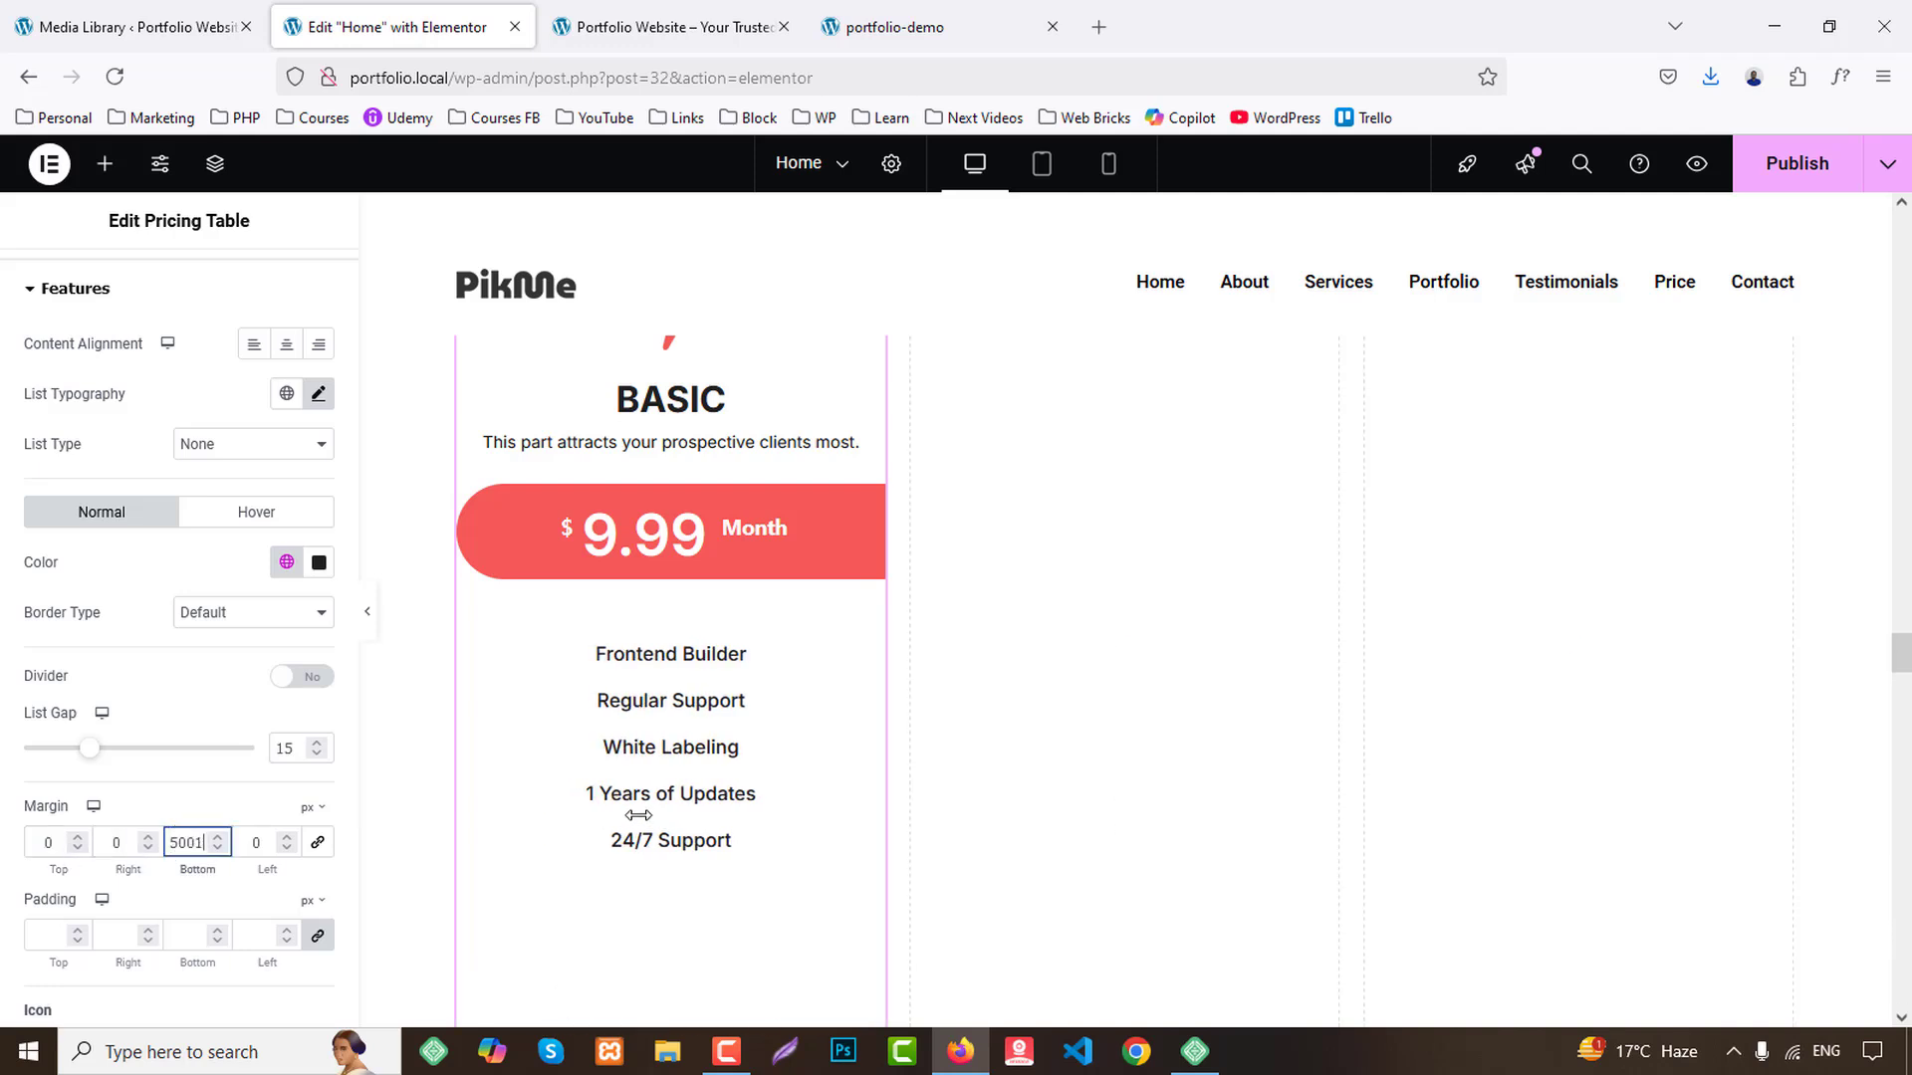
key("BackSpace")
key("BackSpace")
key("BackSpace")
key("BackSpace")
type("-148")
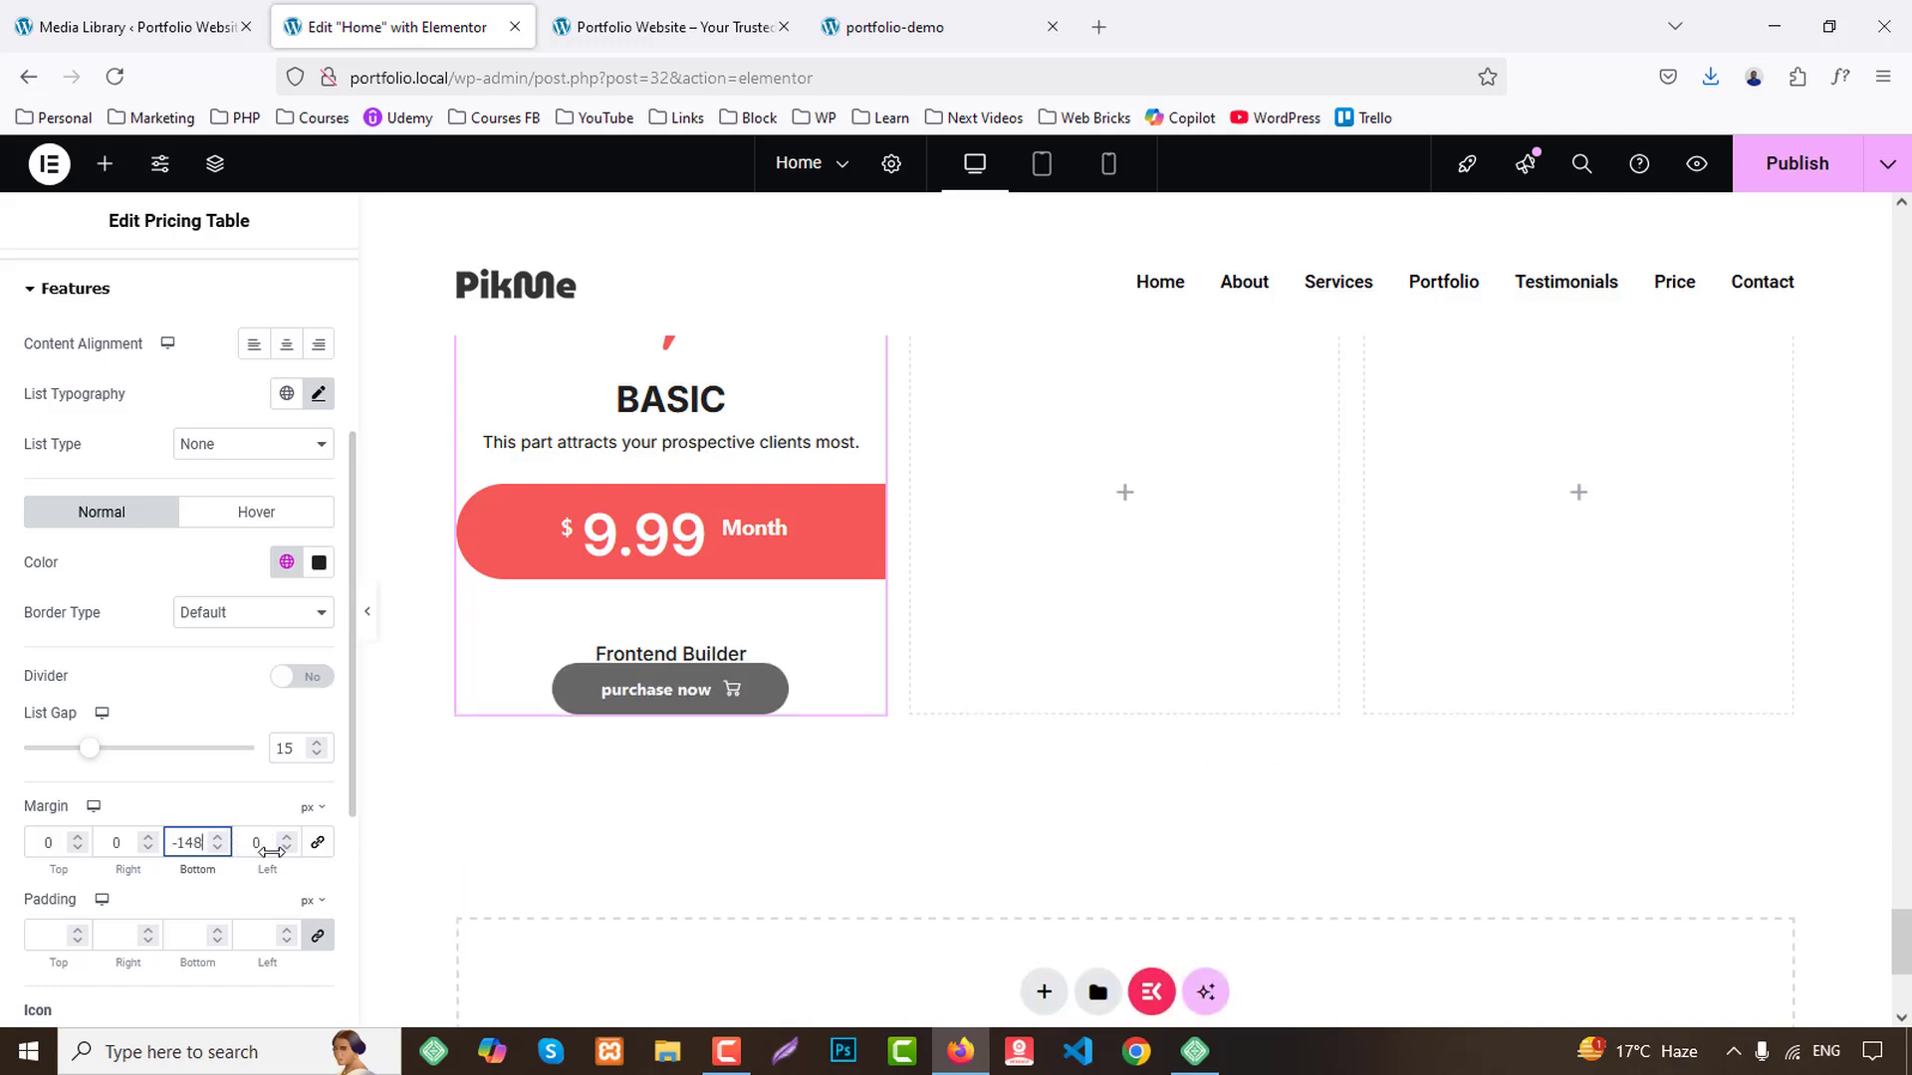
key("BackSpace")
type("2")
left_click_drag(254, 832, 1259, 703)
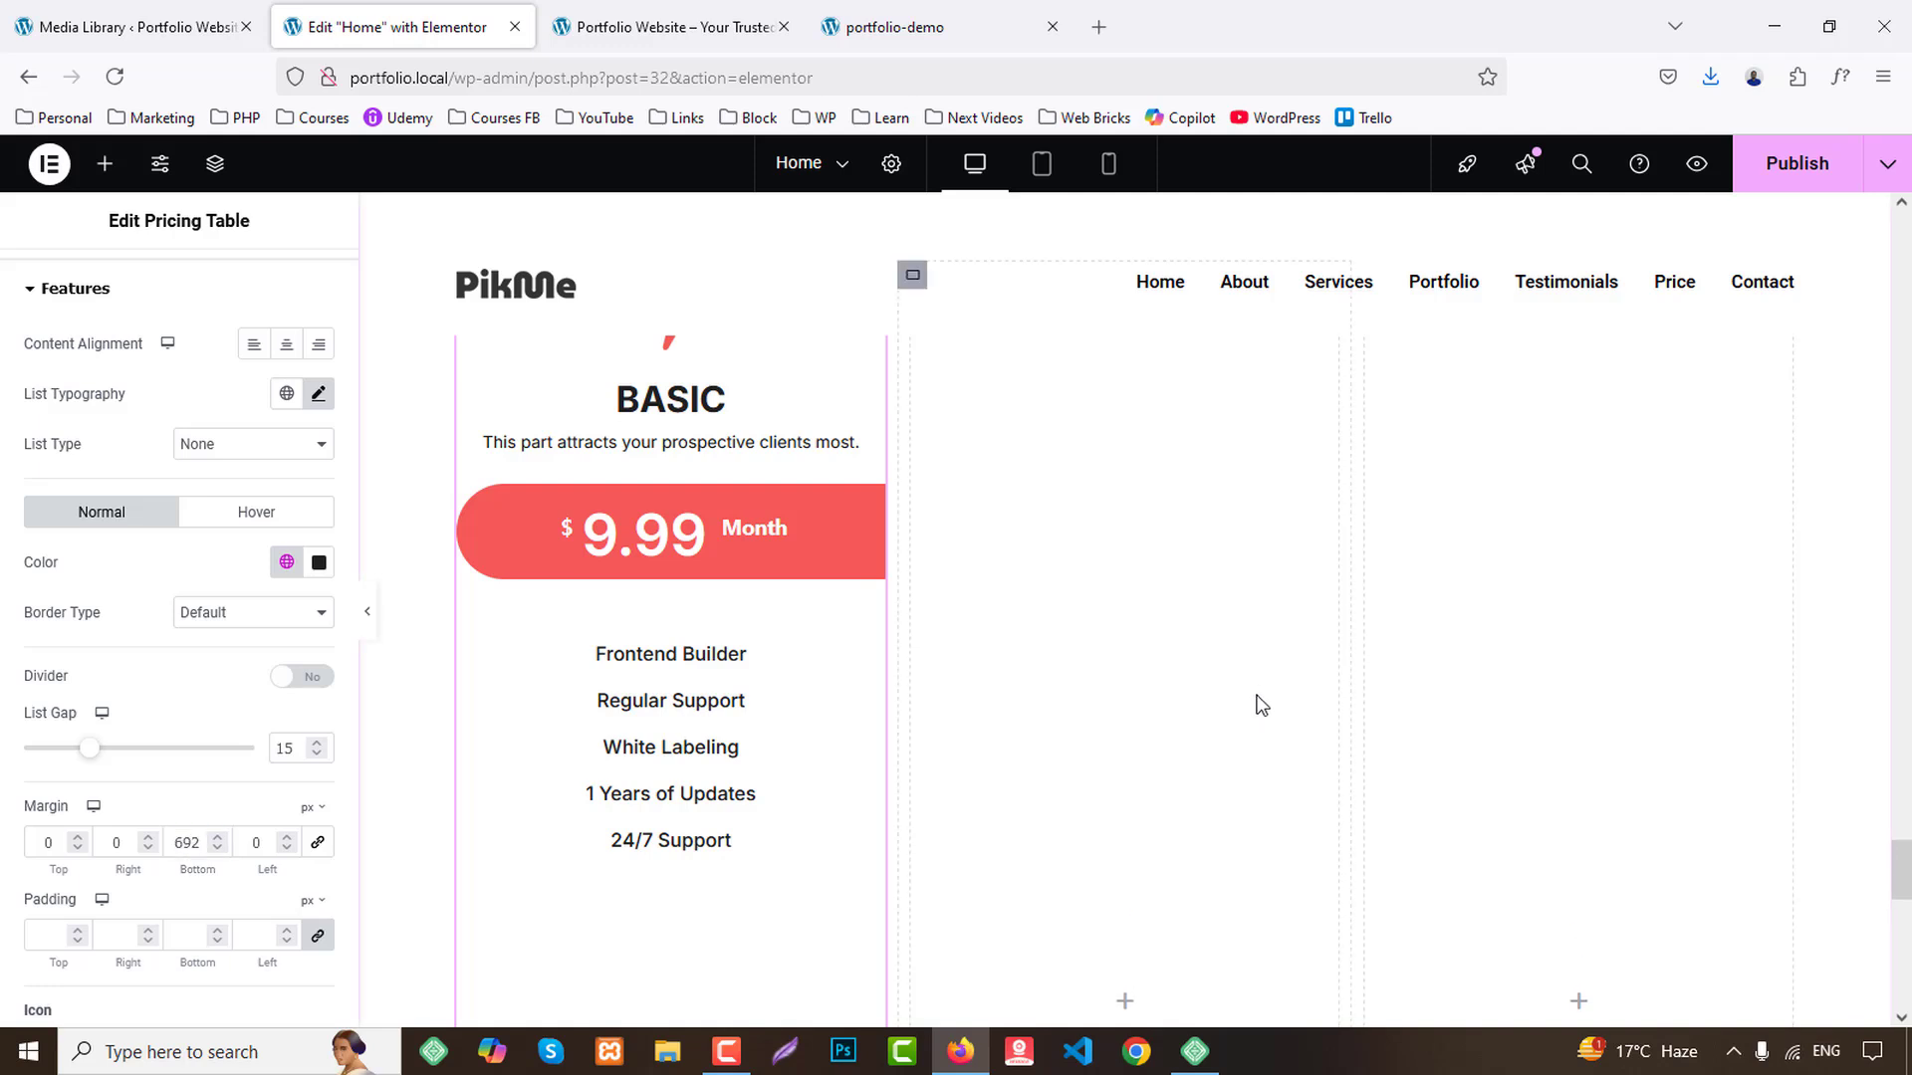
Set the features list's bottom margin to 30 px.
double_click(193, 842)
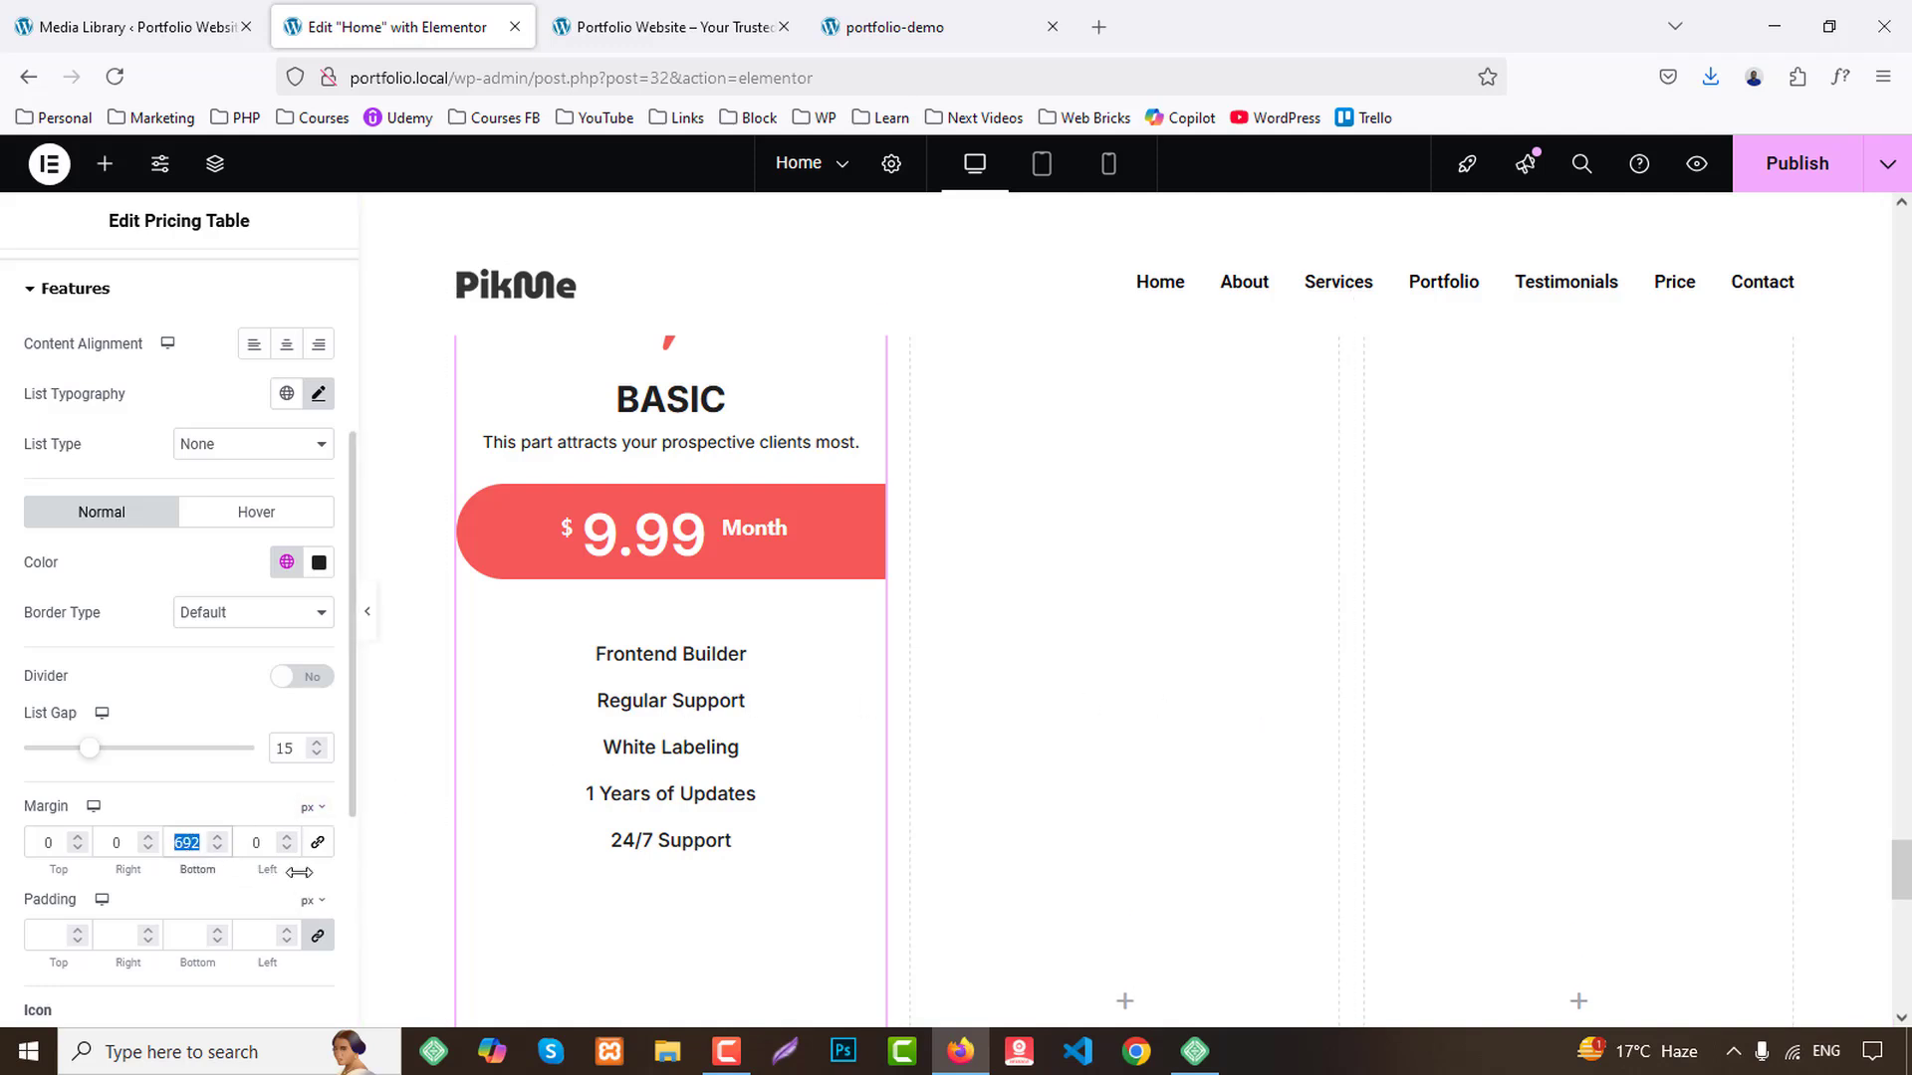
type("30")
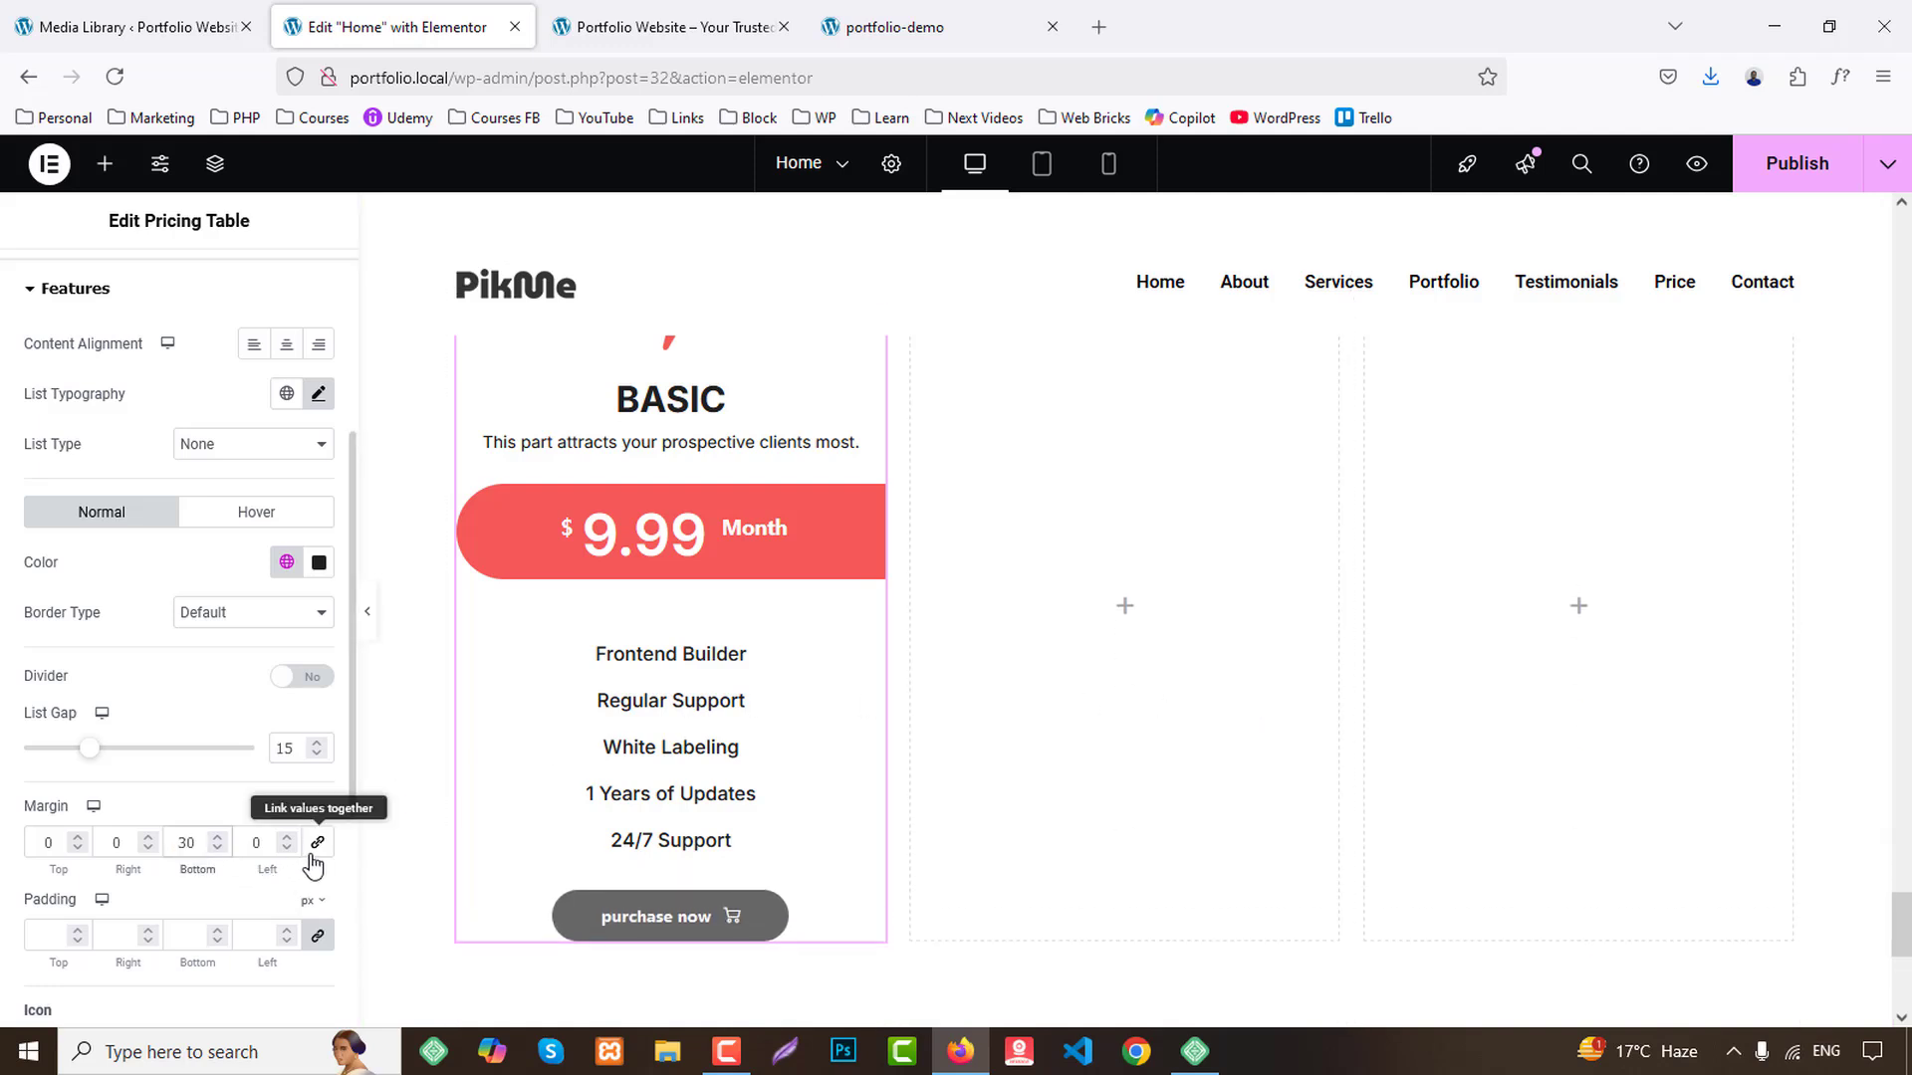
scroll(244, 797, "down", 5)
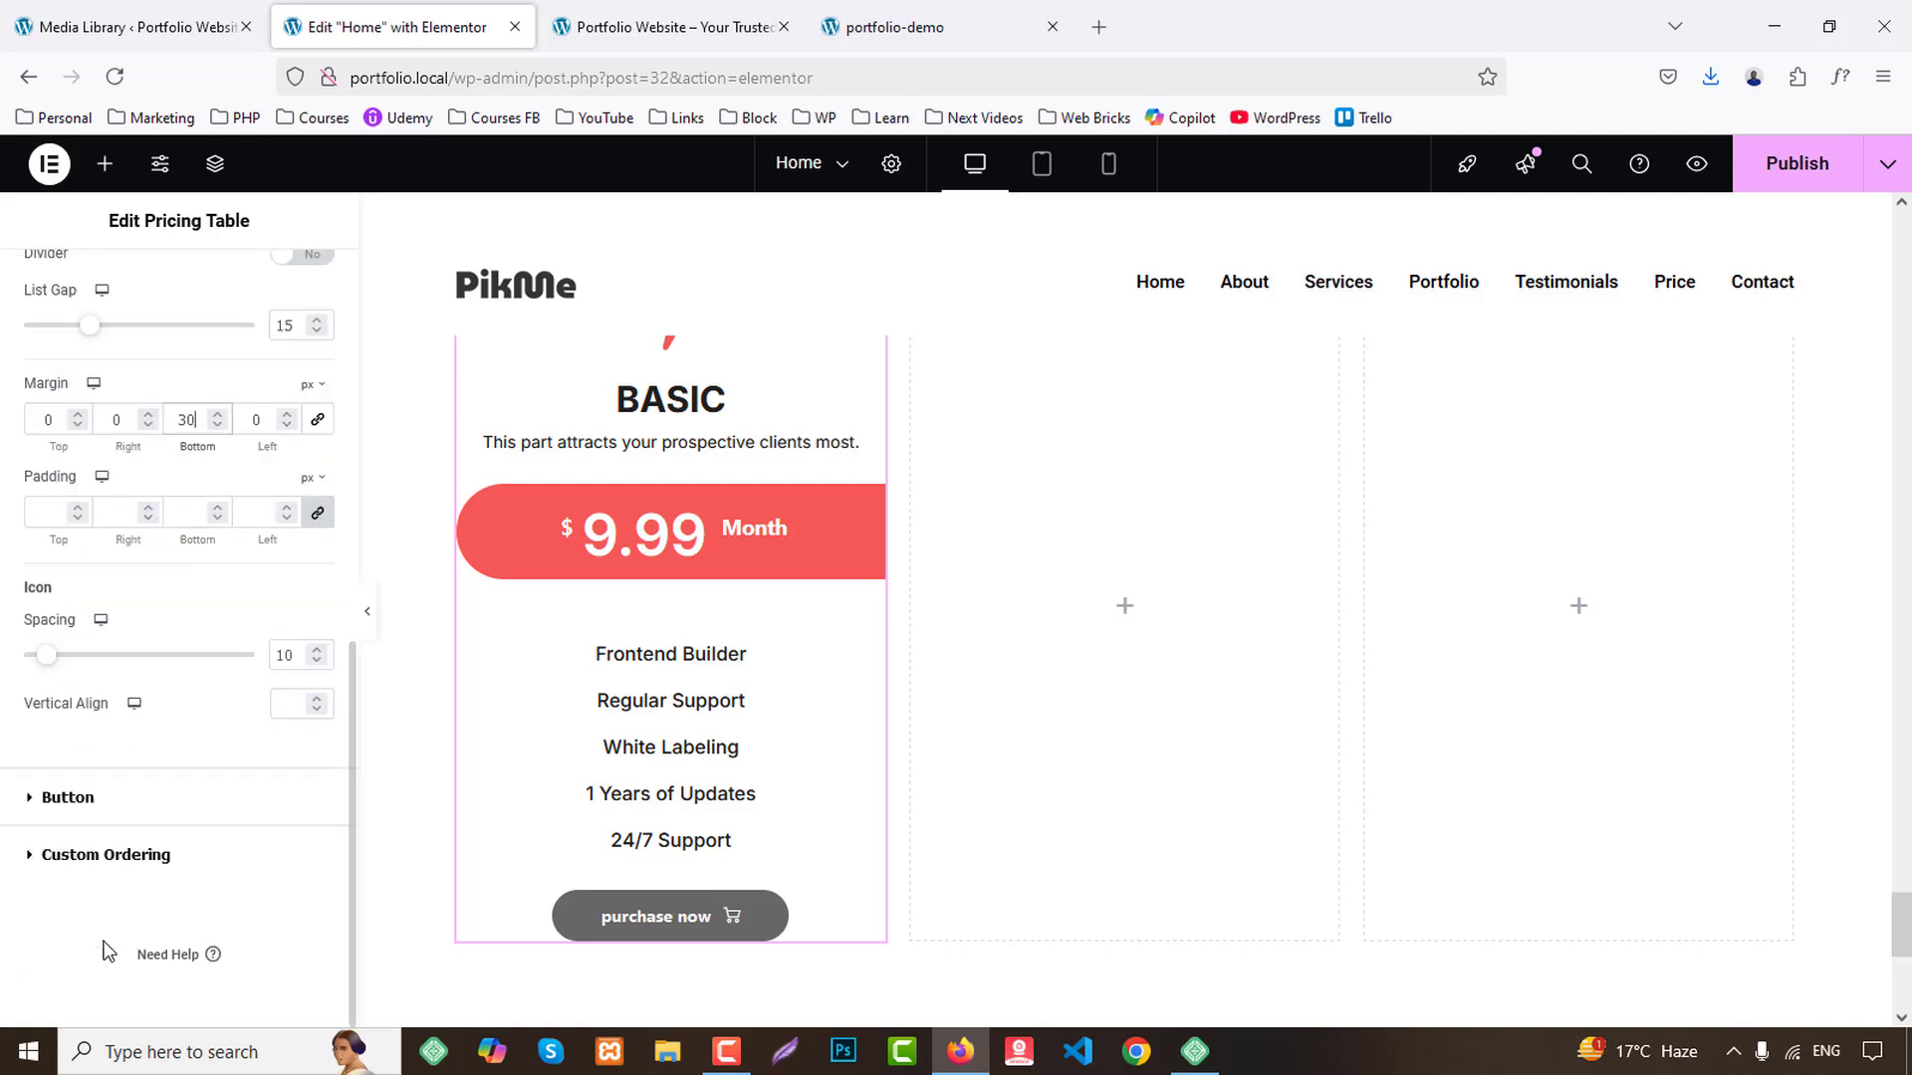
Set the content alignment of the features list to center.
left_click(68, 798)
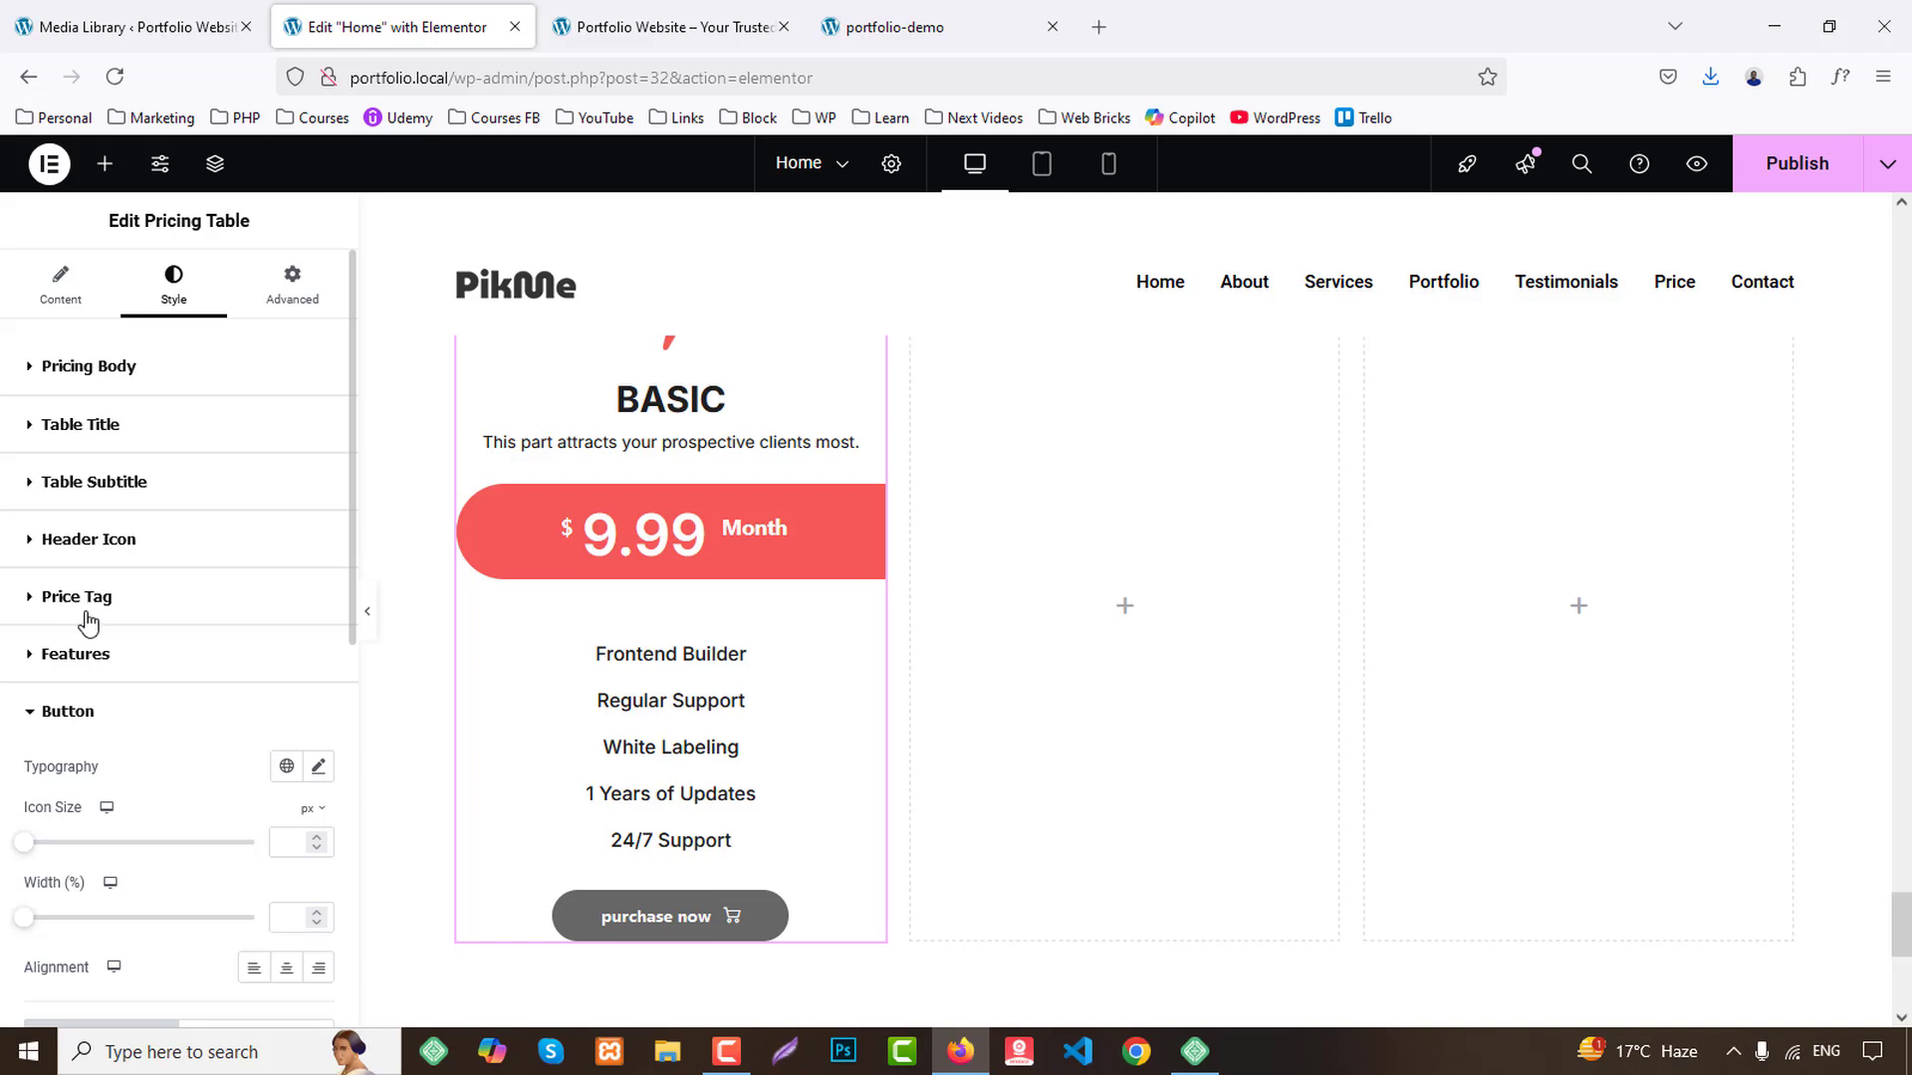
left_click(86, 657)
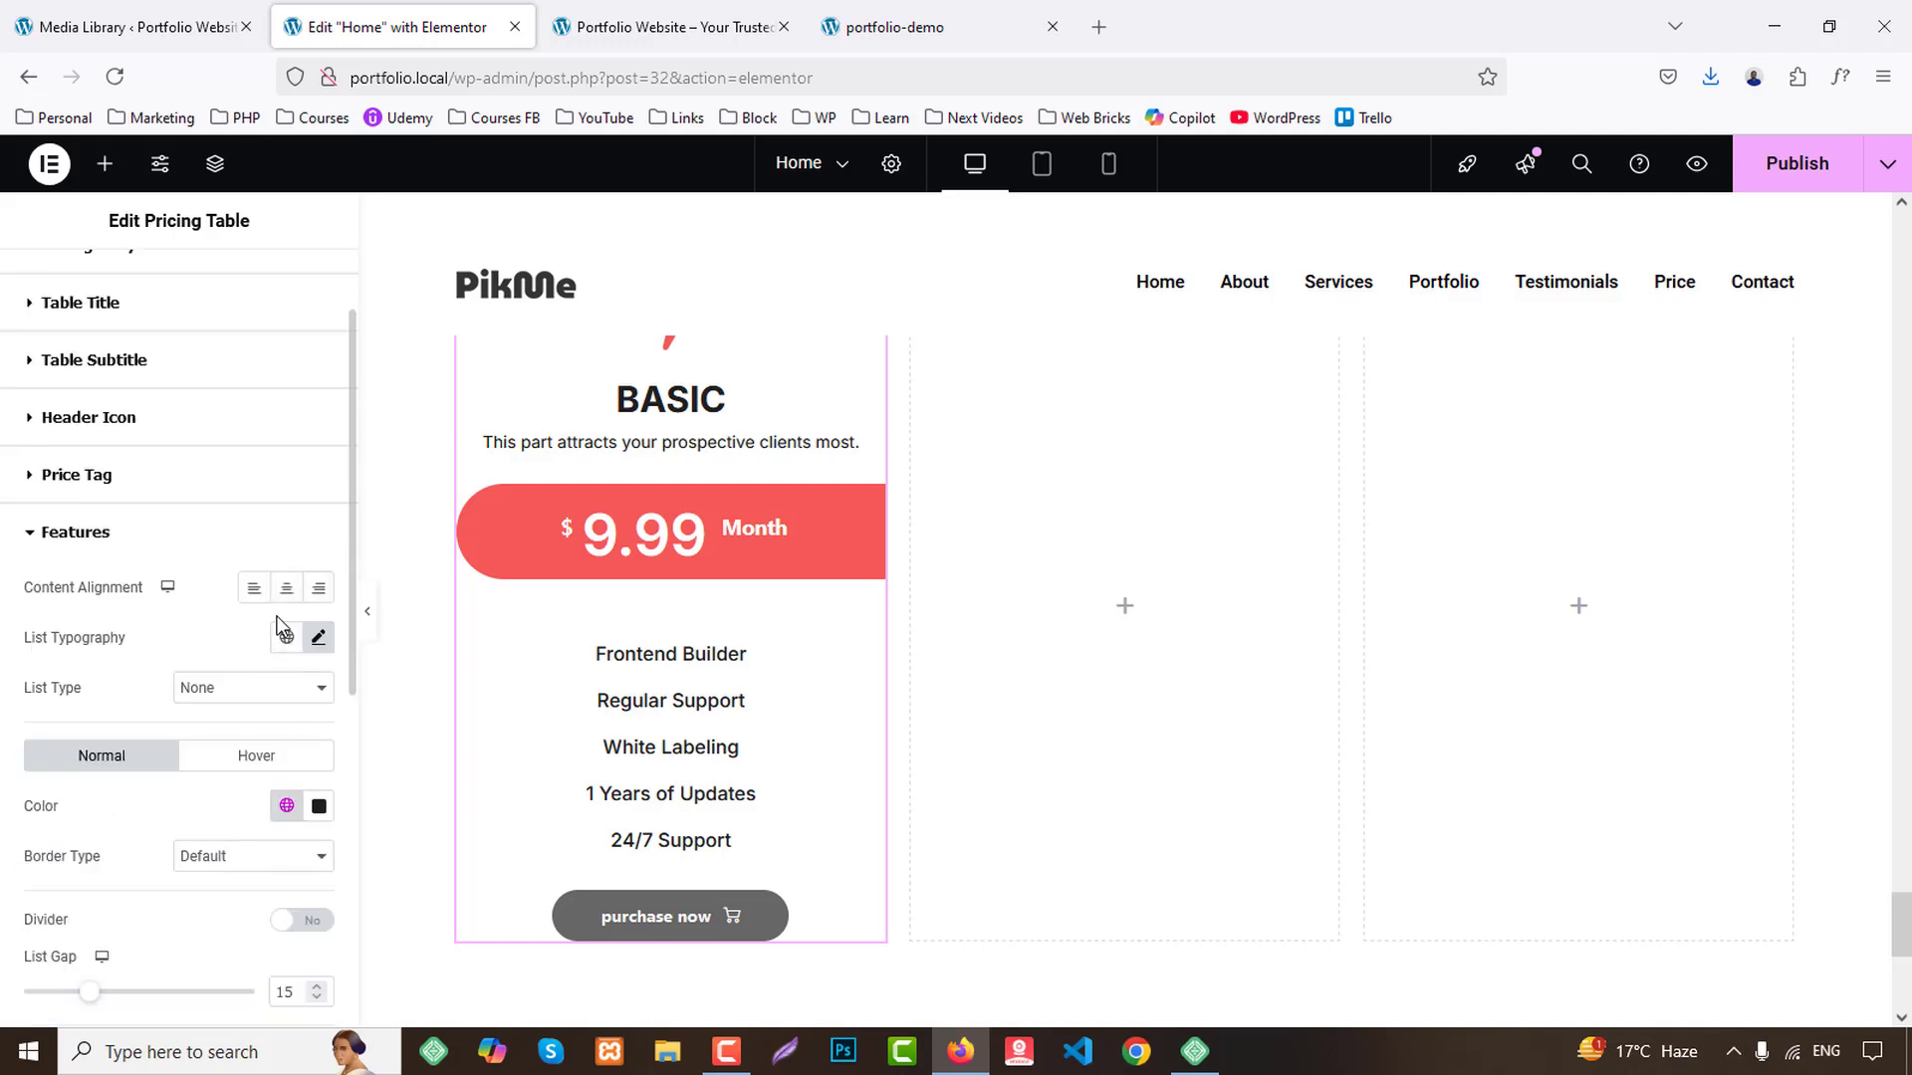
left_click(286, 590)
scroll(287, 709, "down", 3)
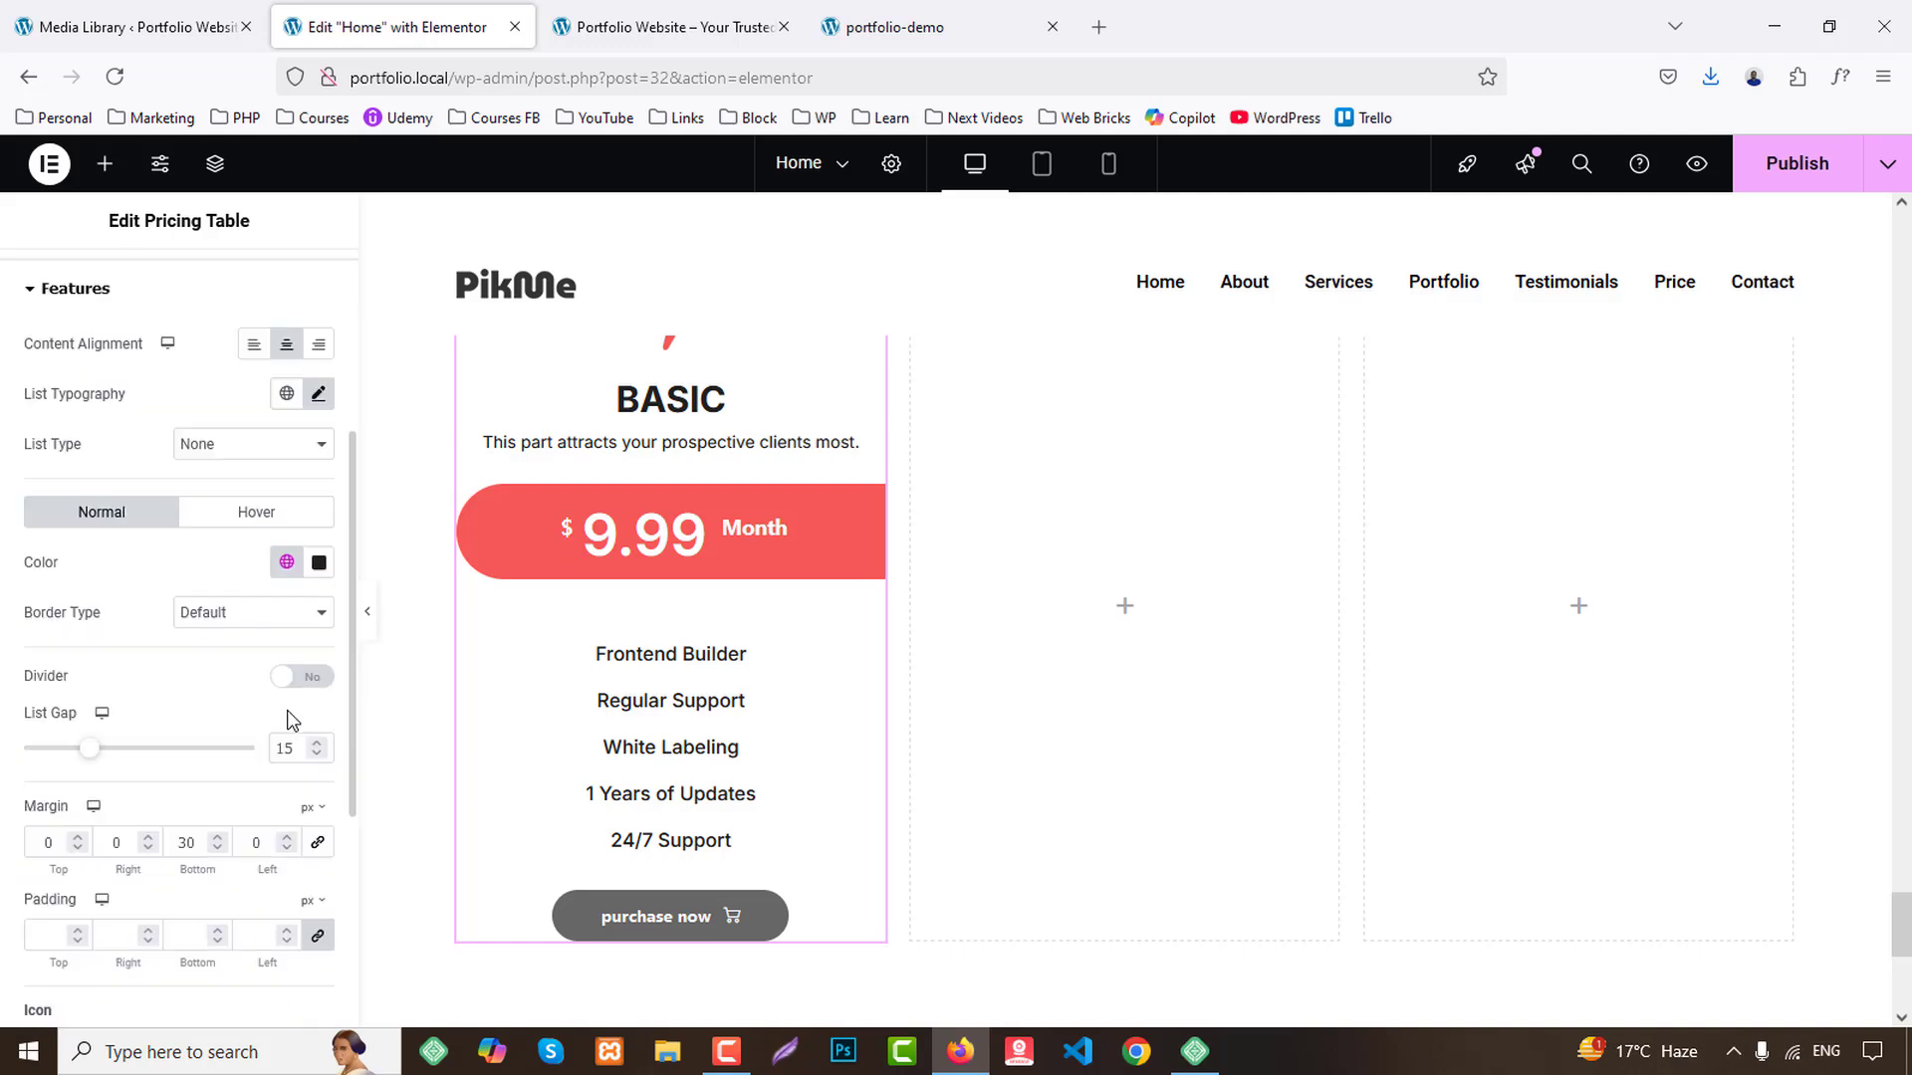
scroll(288, 747, "down", 2)
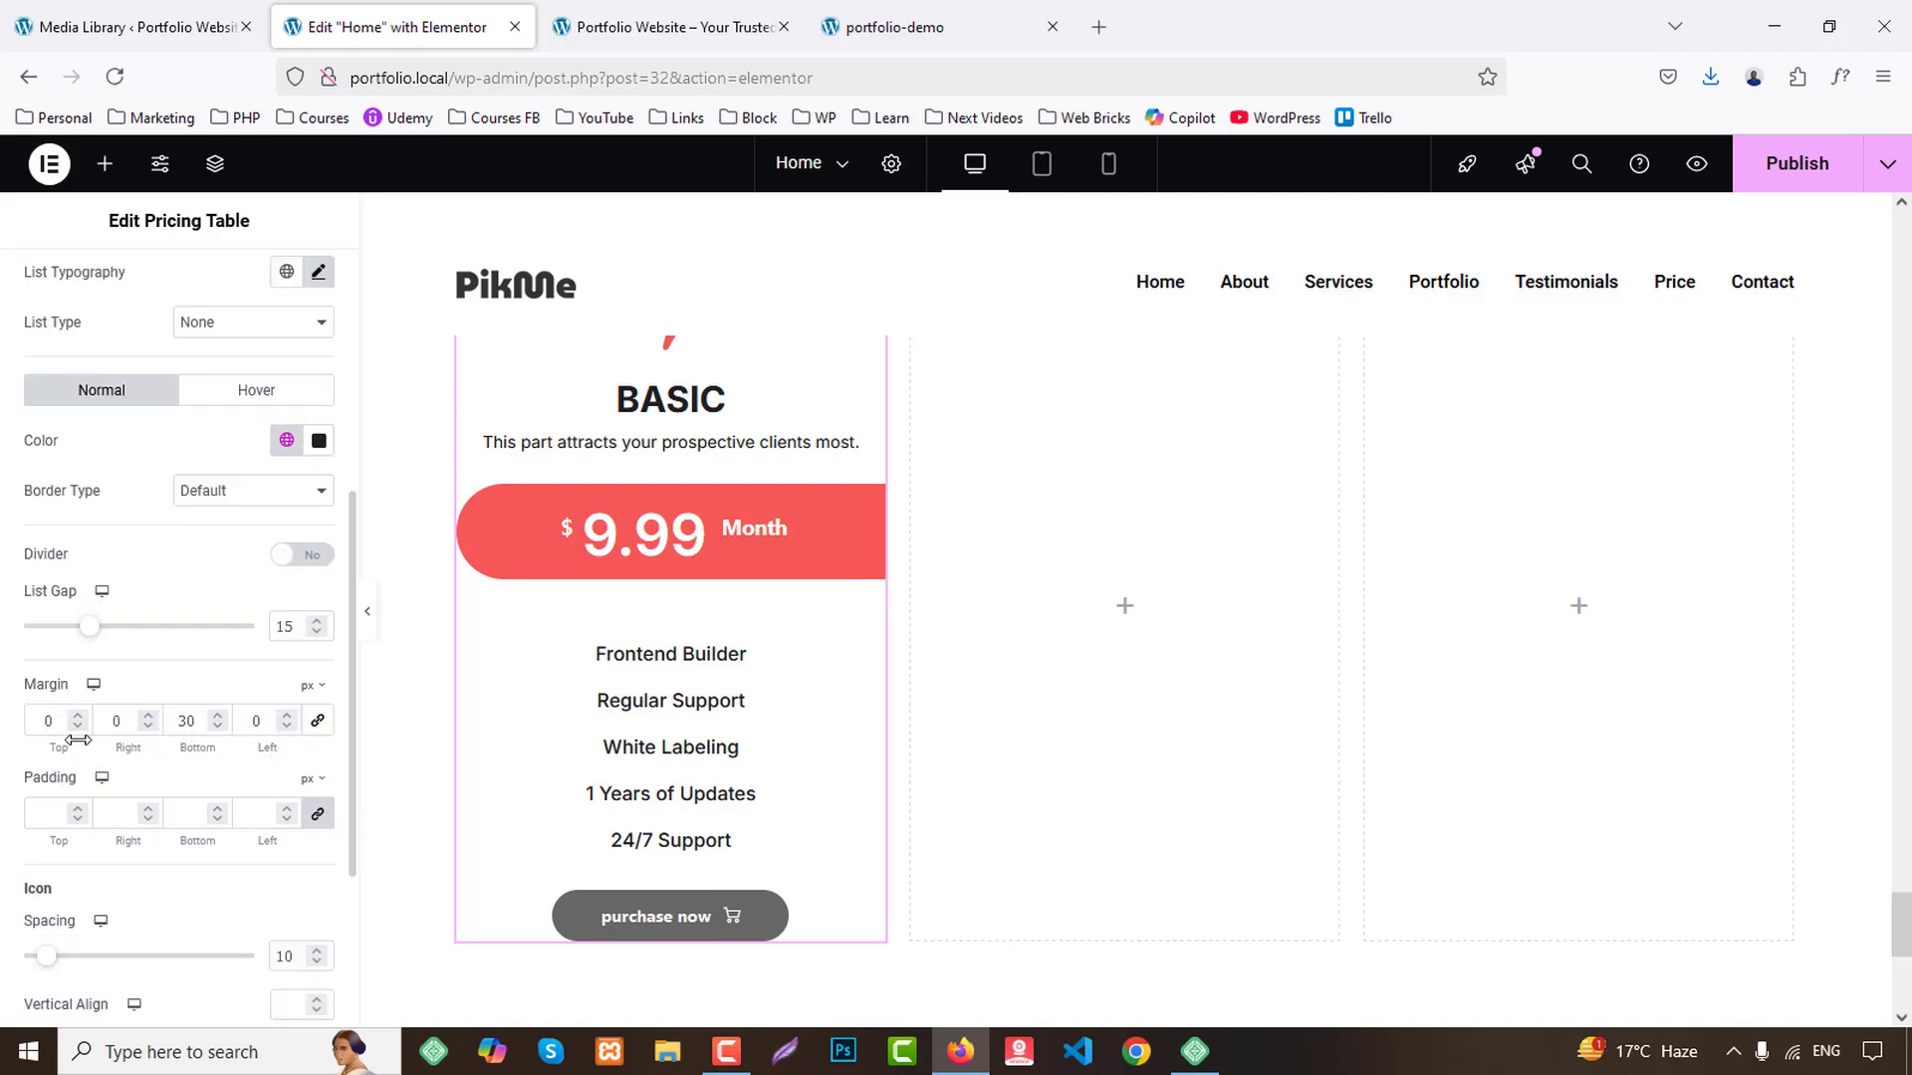
Lower the price tag's margin to 46 px on all sides and unlink the margin values.
scroll(159, 784, "up", 6)
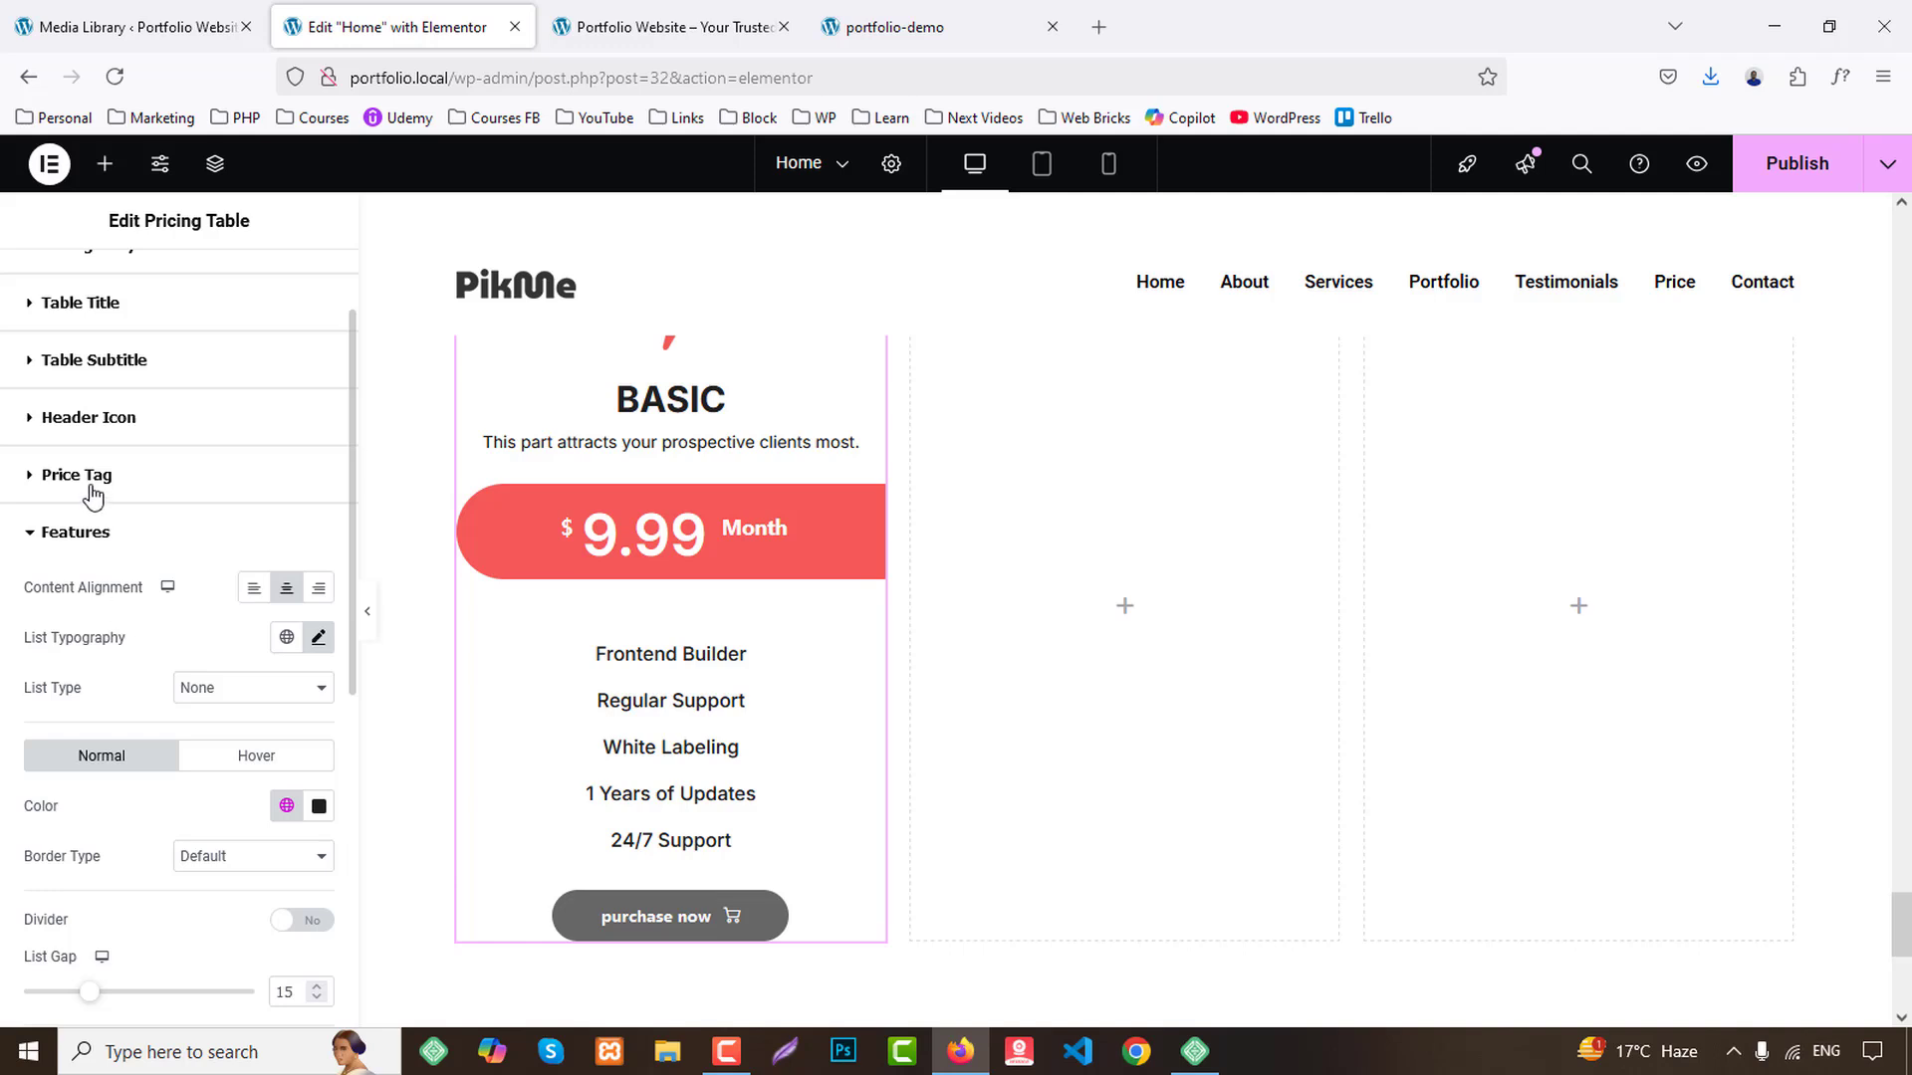
left_click(94, 488)
scroll(254, 687, "down", 3)
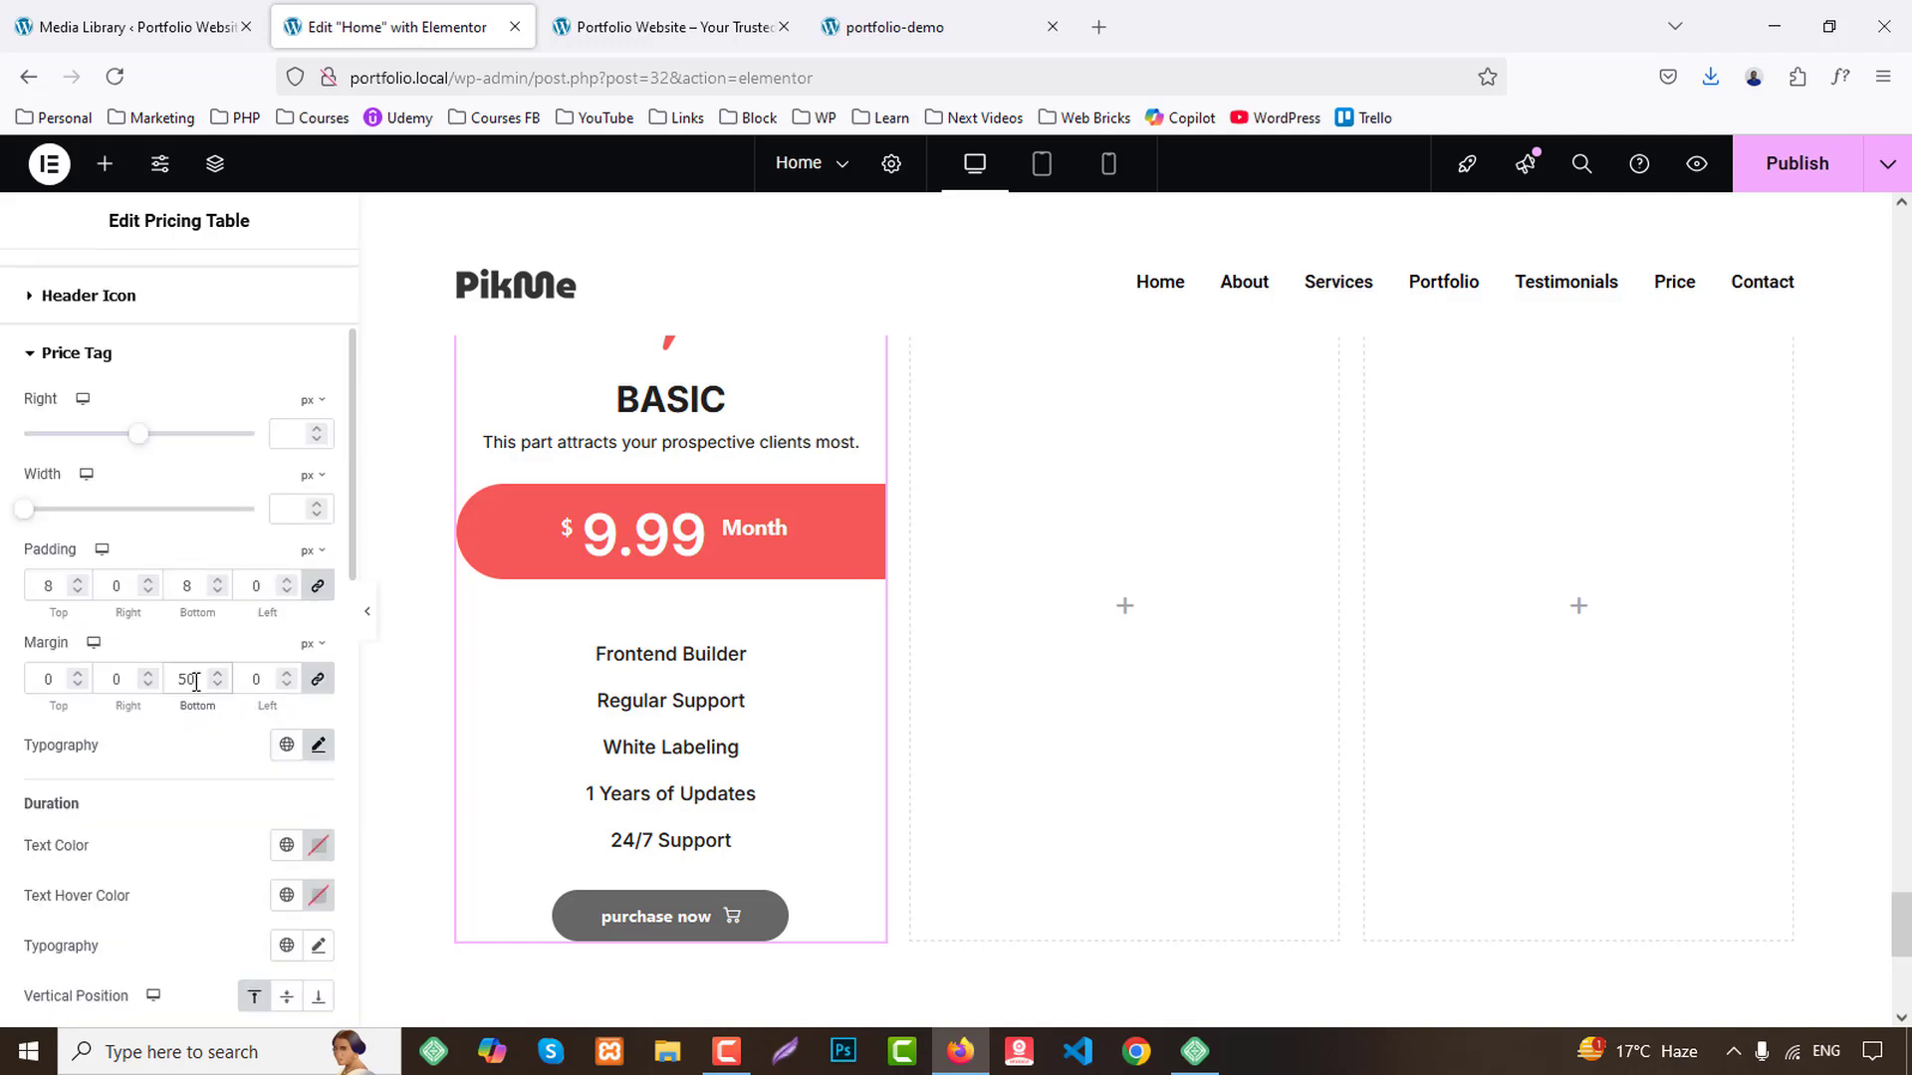
key("Down")
key("Down")
key("Down")
key("Down")
left_click(320, 682)
Set the price tag's left, bottom, right and top margins to 0.
left_click(267, 676)
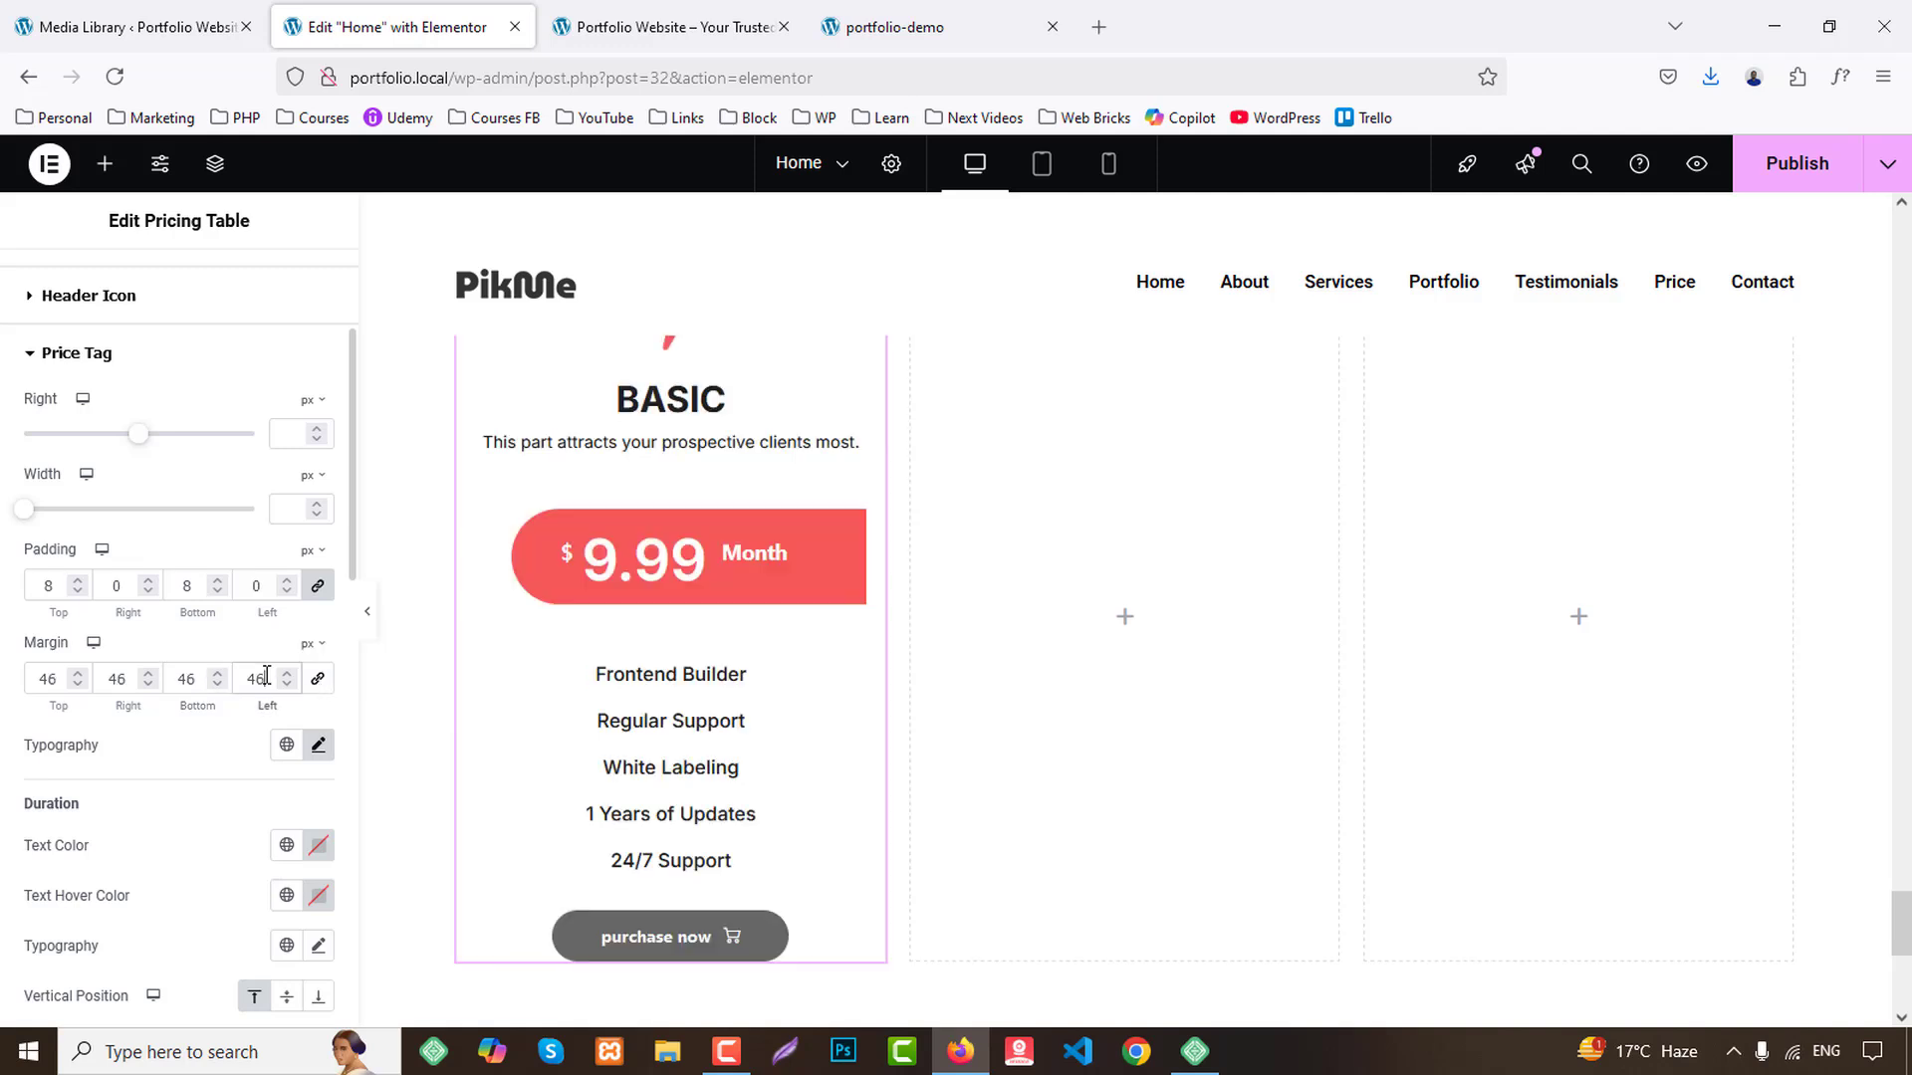
key("BackSpace")
key("BackSpace")
type("0")
double_click(184, 679)
type("0")
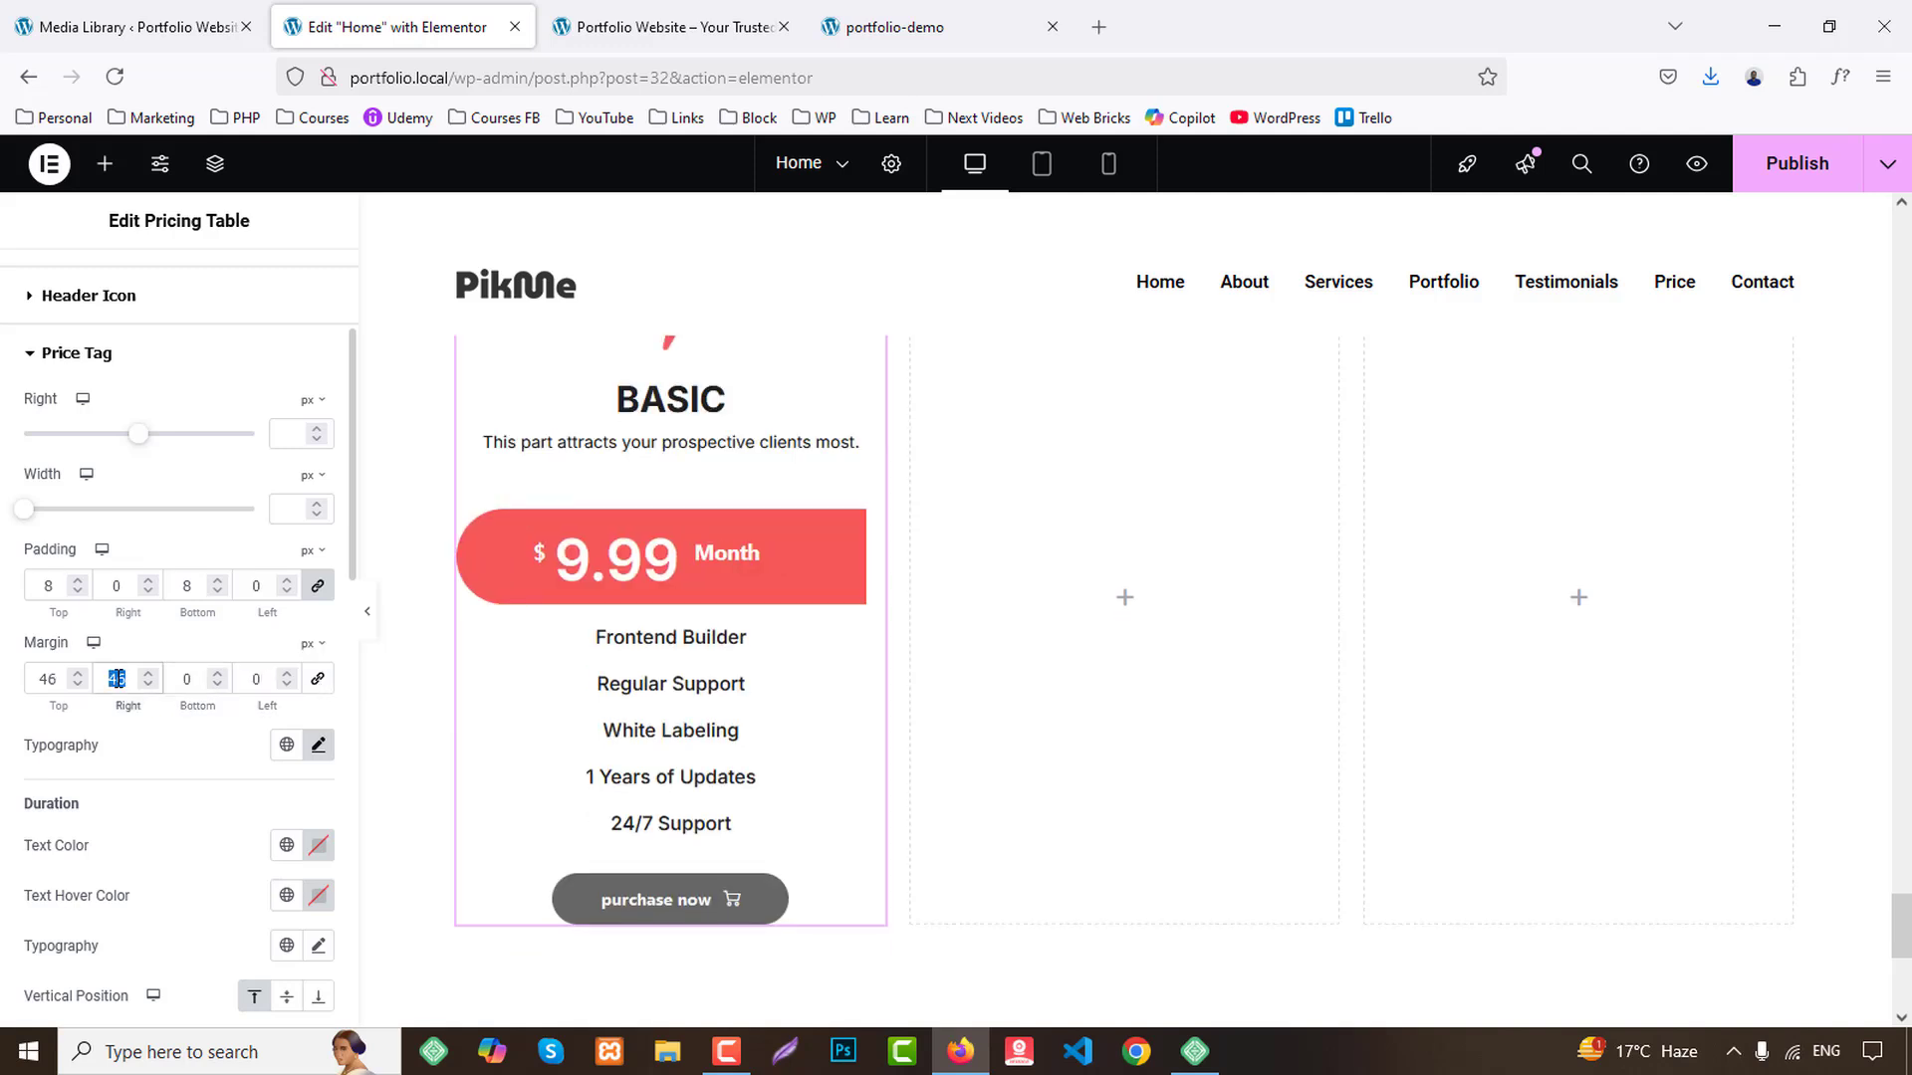
type("0")
double_click(48, 678)
type("0")
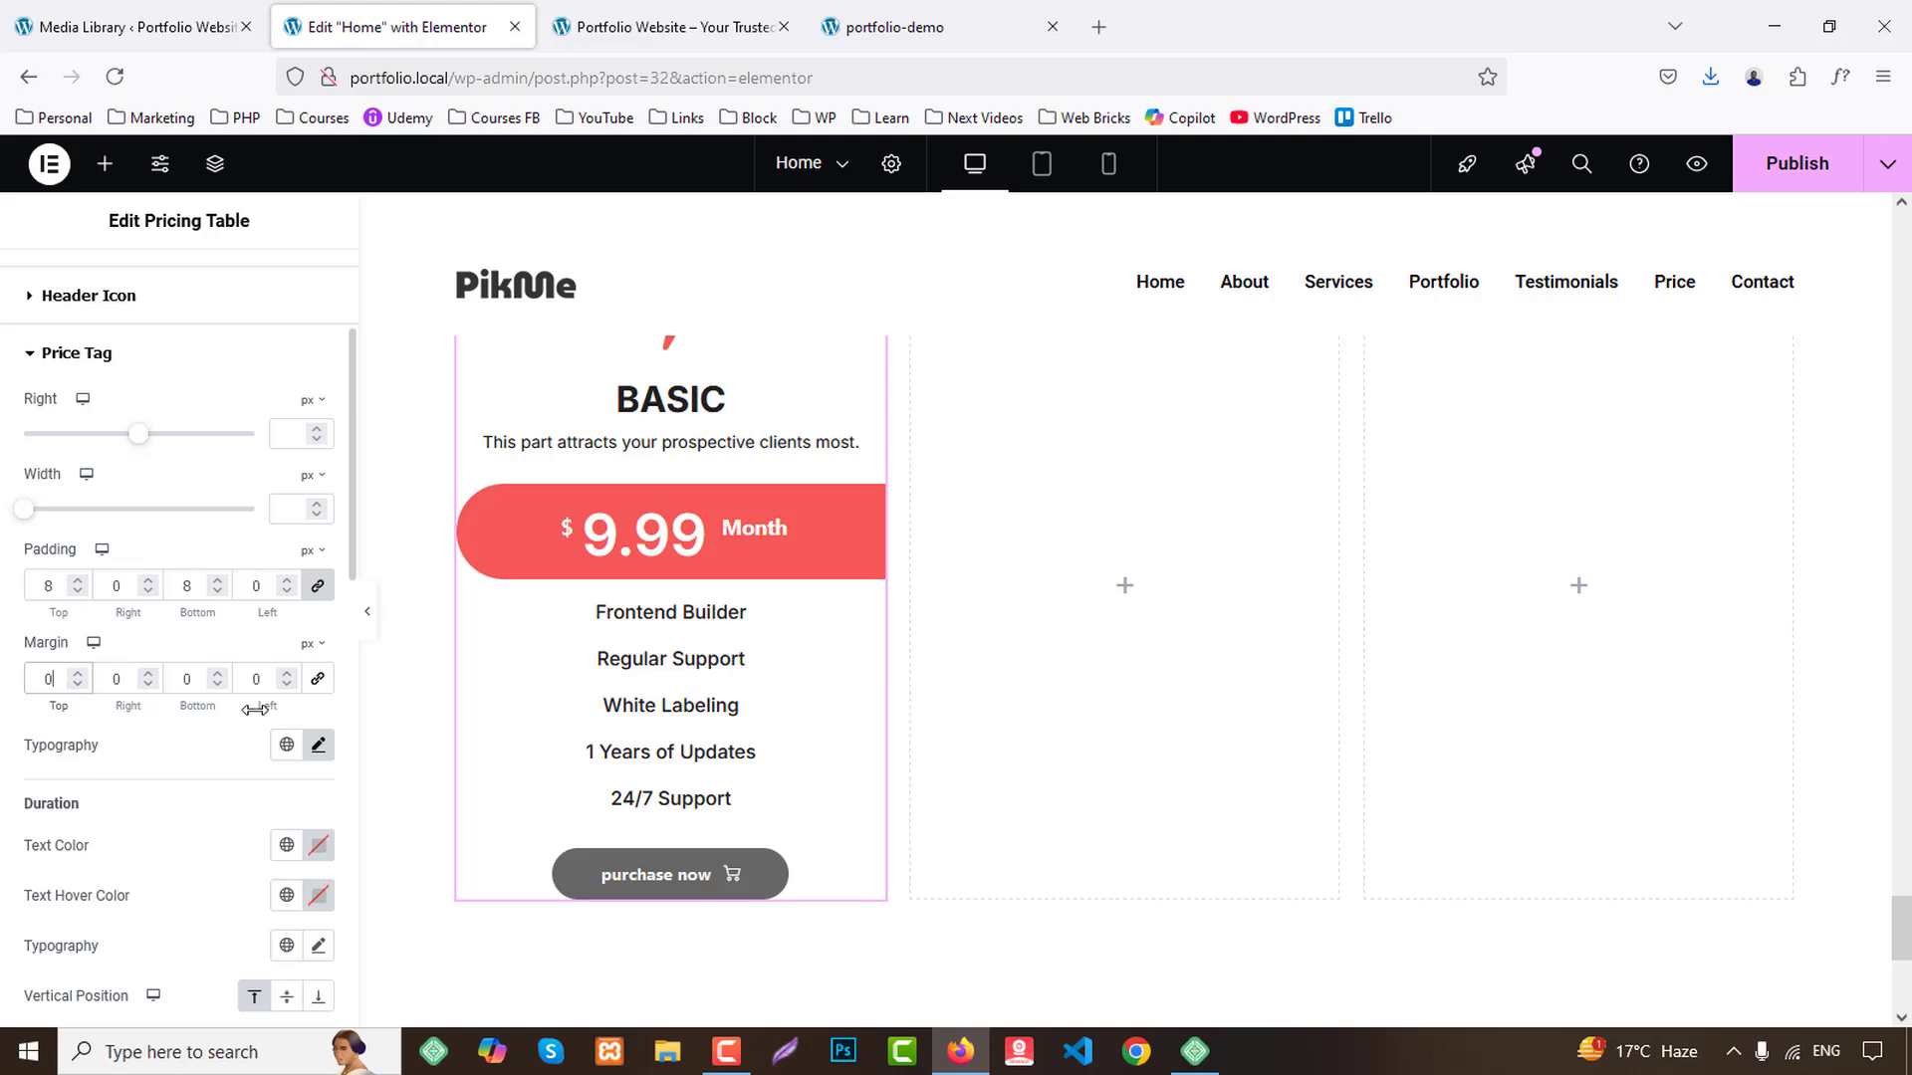
Unlink the Basic pricing table widget's padding in its advanced layout settings and set the bottom padding to 30 px.
scroll(731, 568, "up", 3)
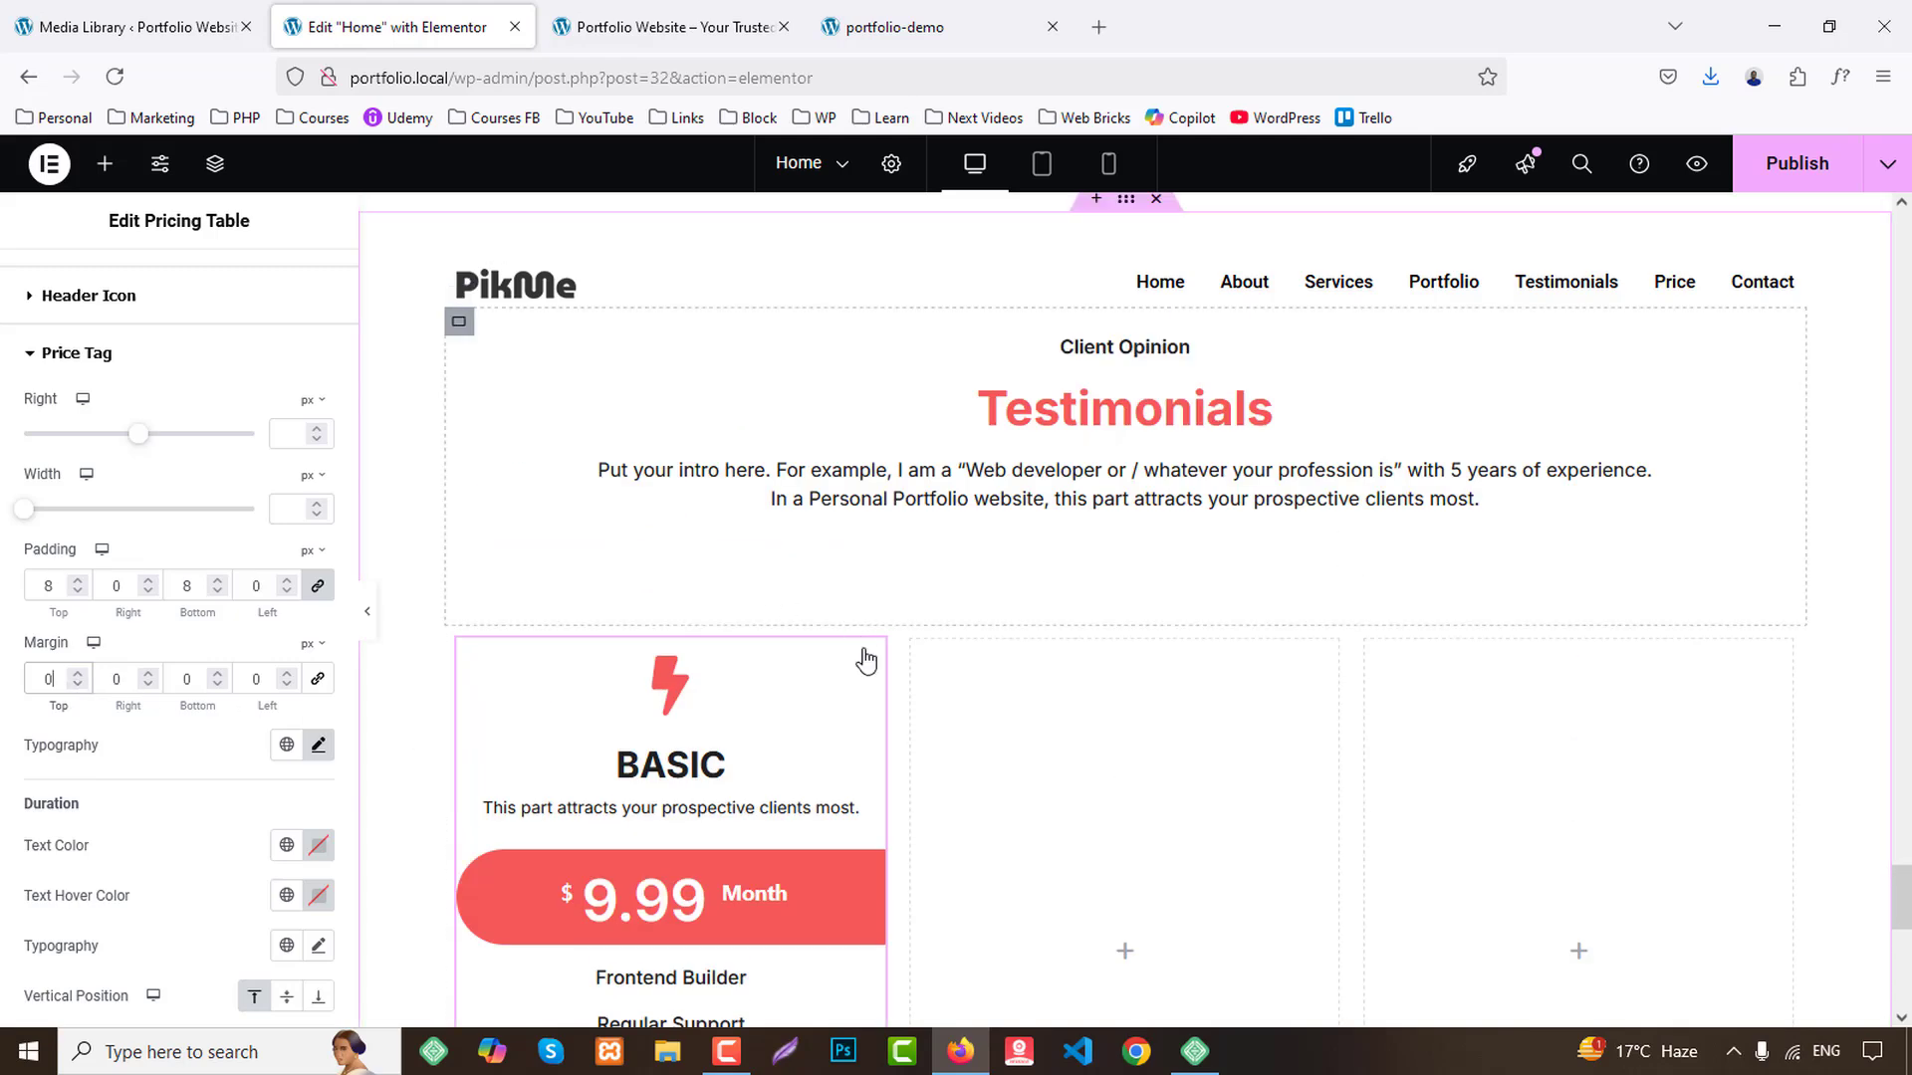
scroll(180, 418, "up", 3)
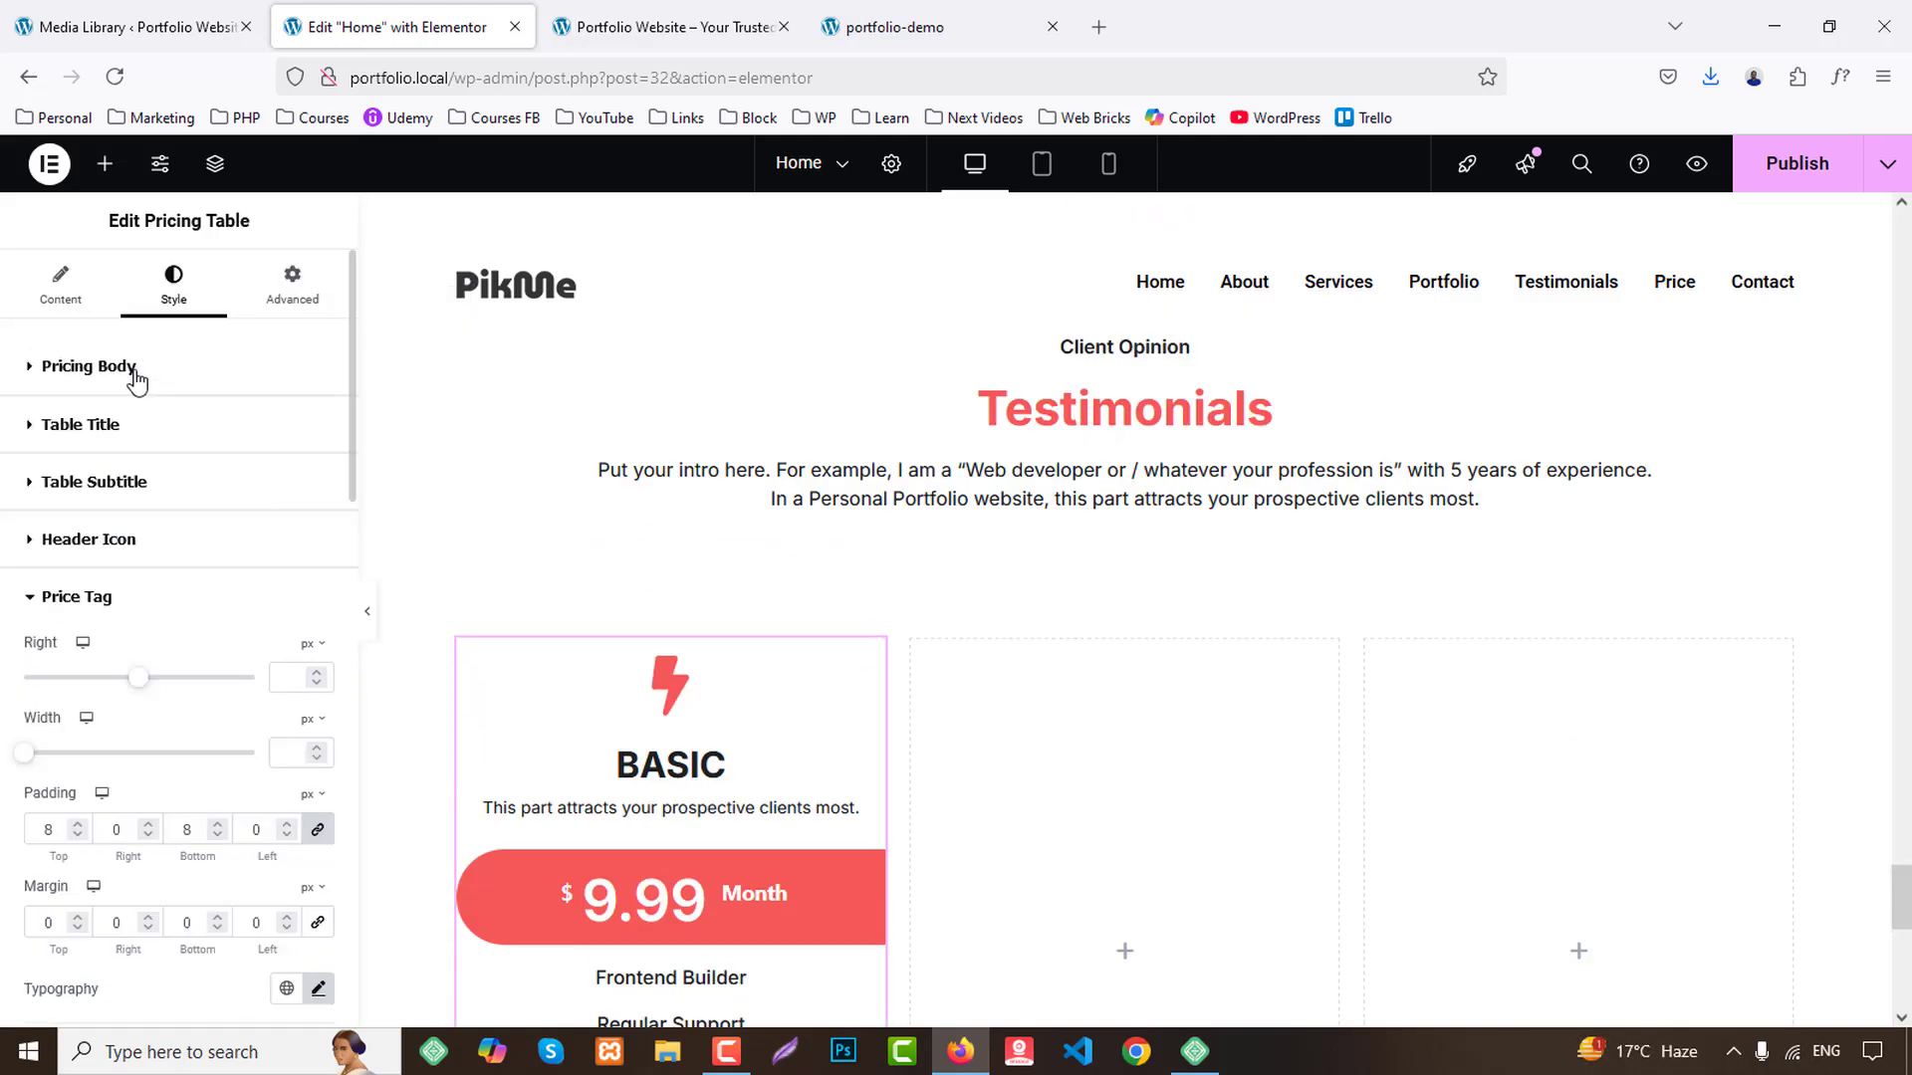
left_click(138, 381)
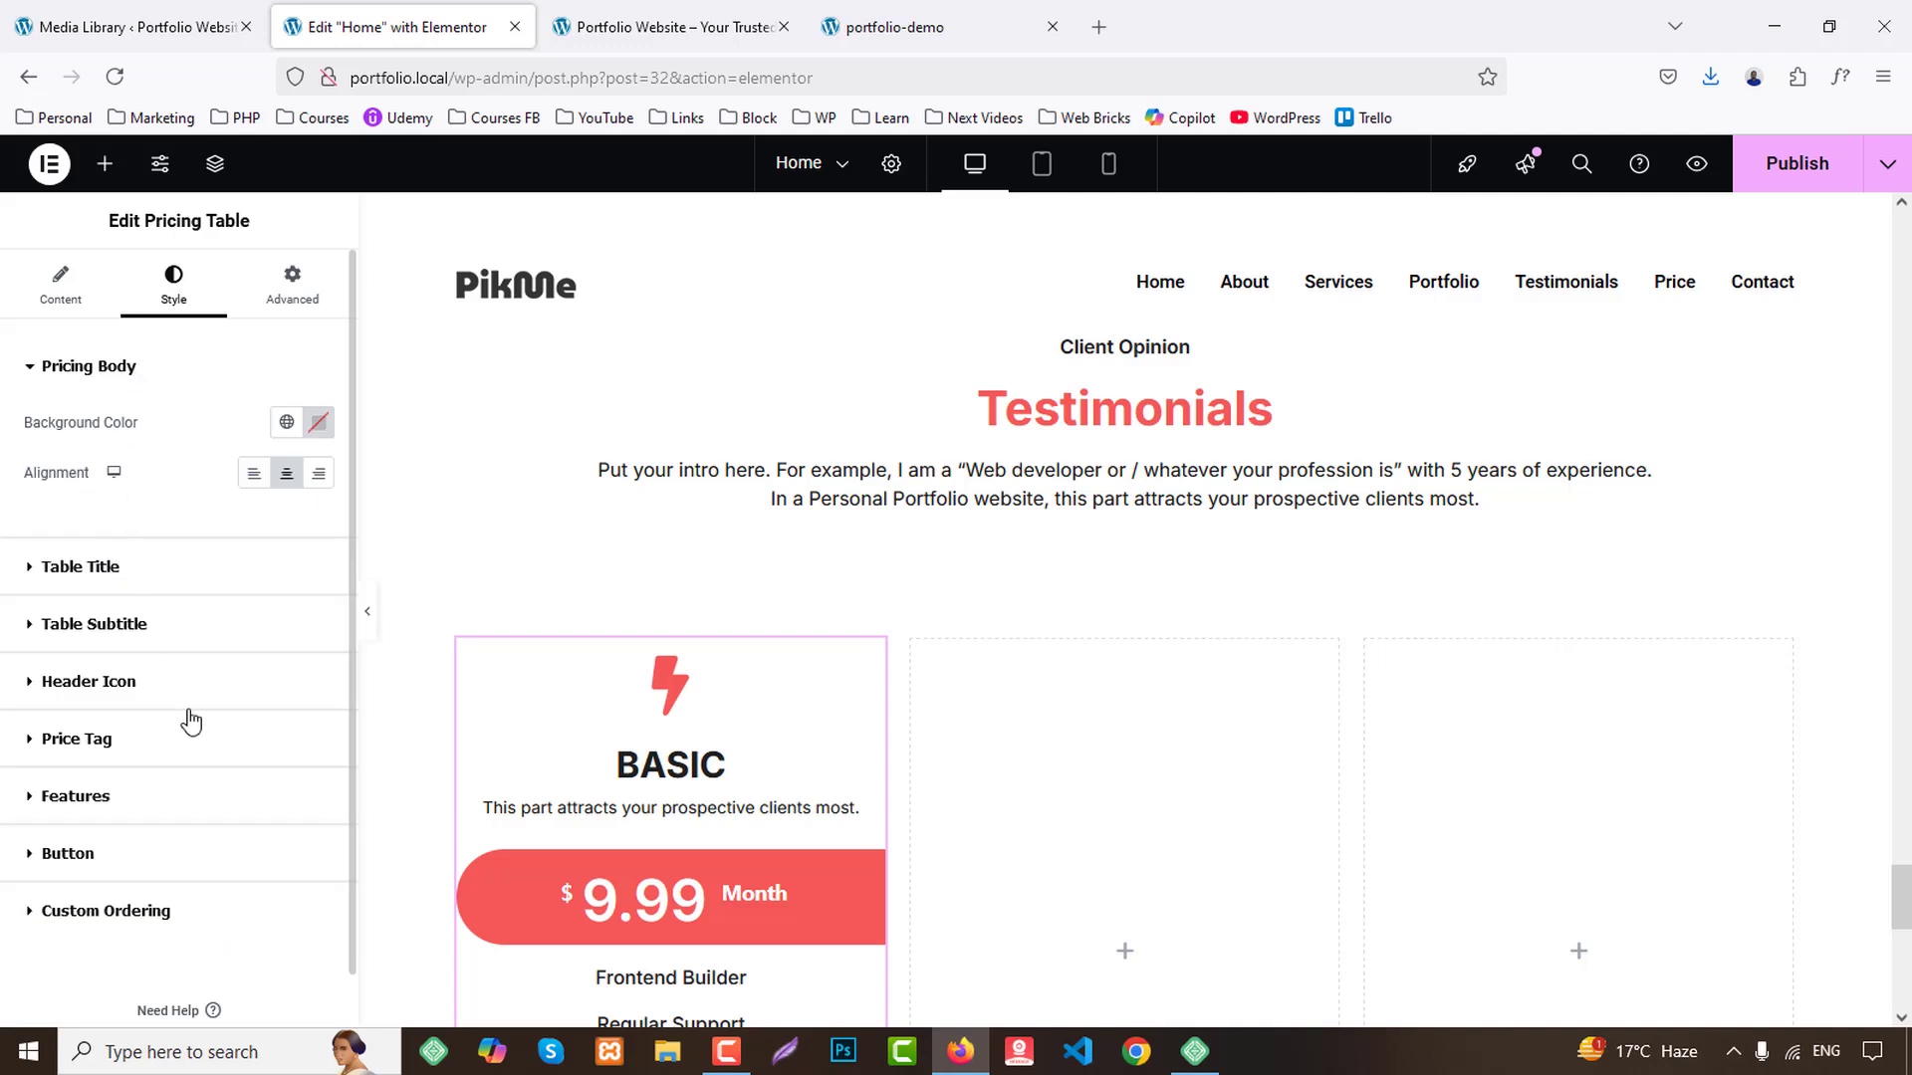
left_click(289, 288)
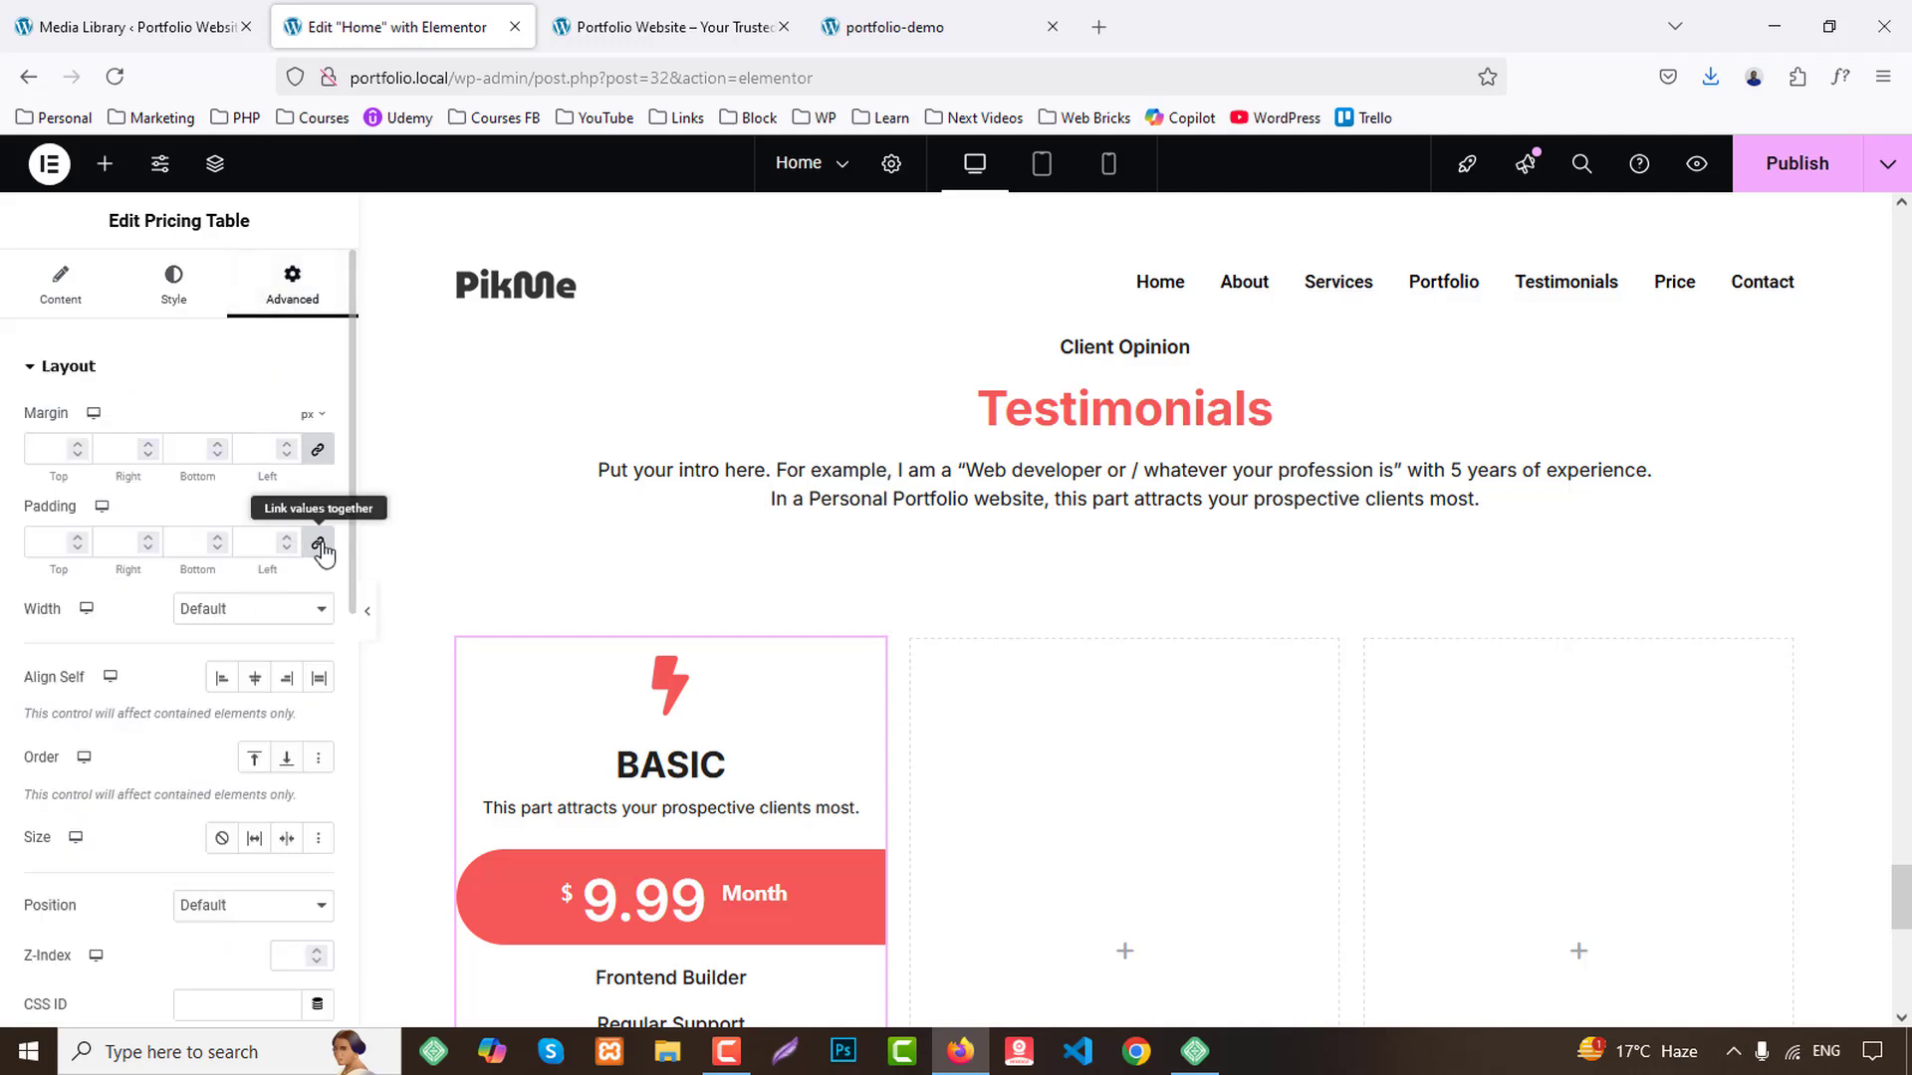
left_click(192, 546)
type("30")
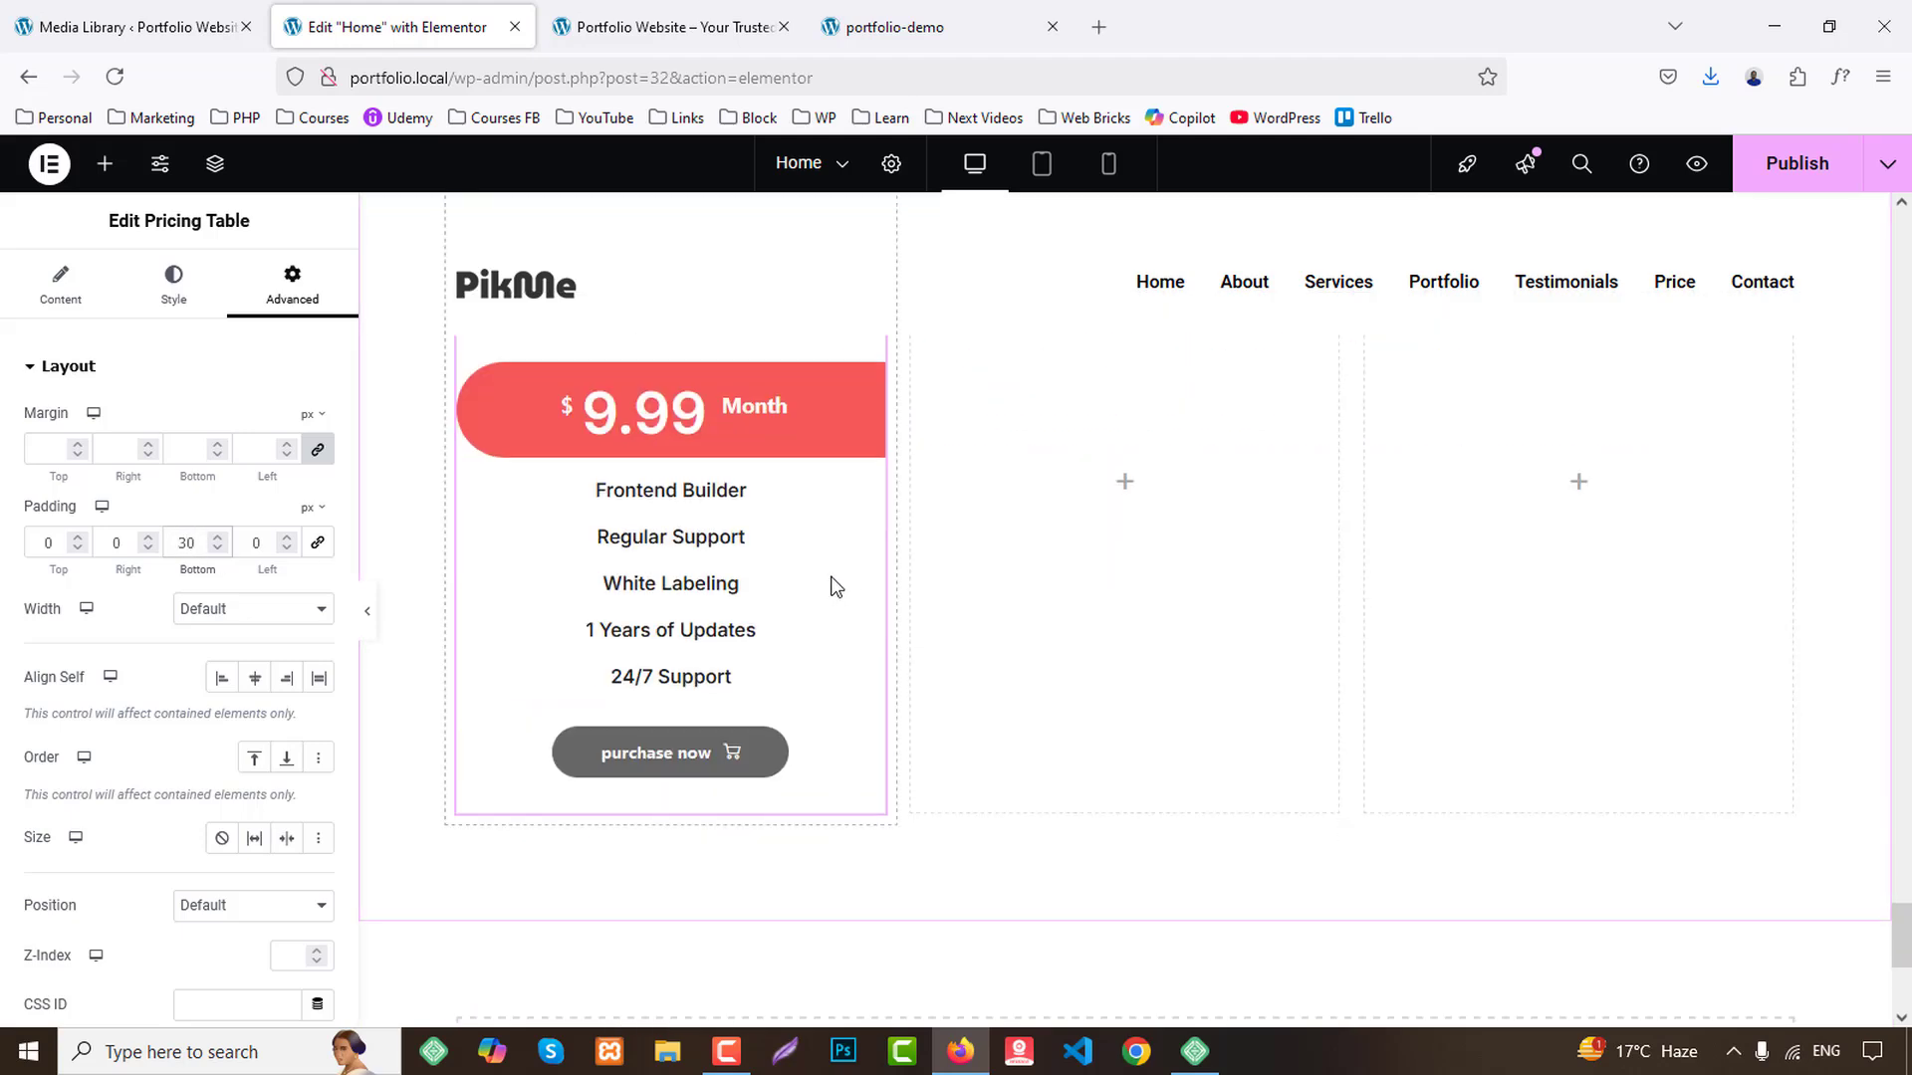
scroll(339, 787, "down", 10)
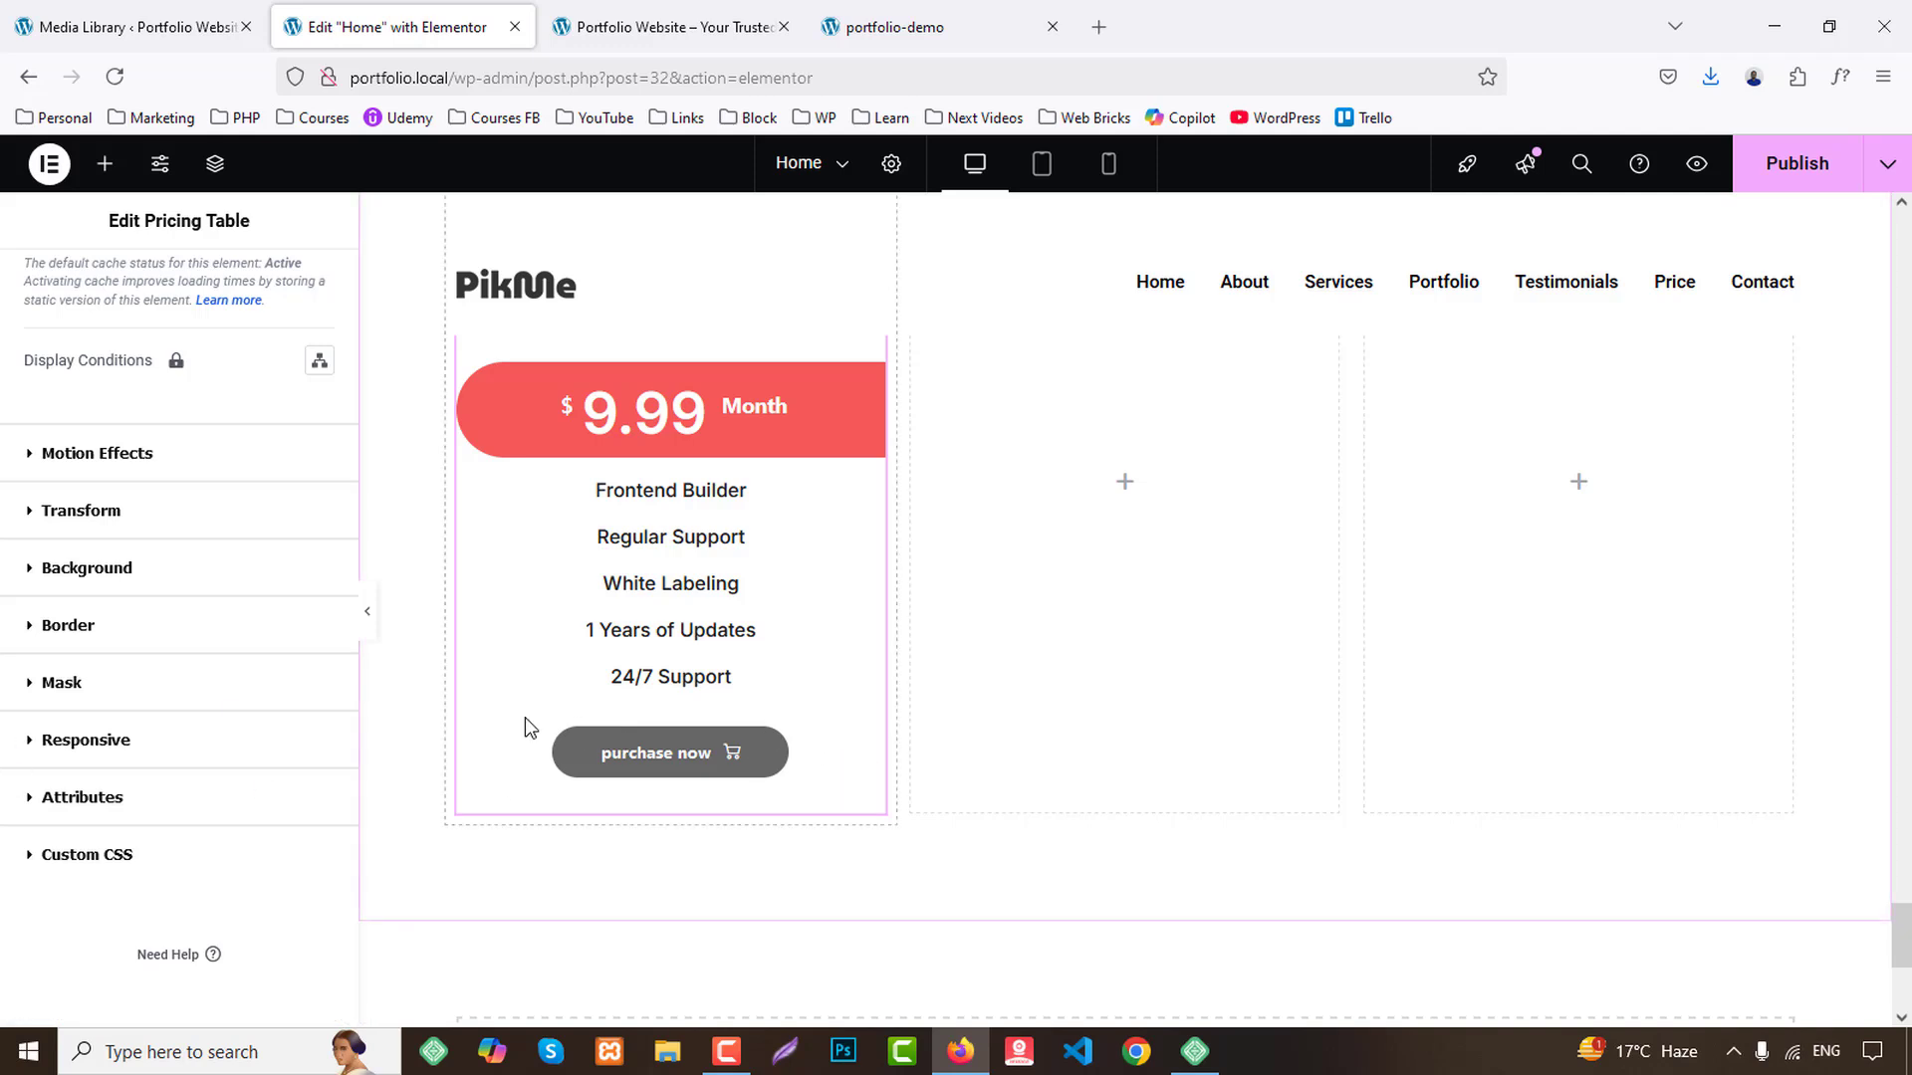
Style the Basic pricing table's button text with the global Roboto 500 (Medium) font and set its transform to Uppercase.
scroll(170, 425, "up", 10)
left_click(165, 299)
scroll(78, 766, "down", 1)
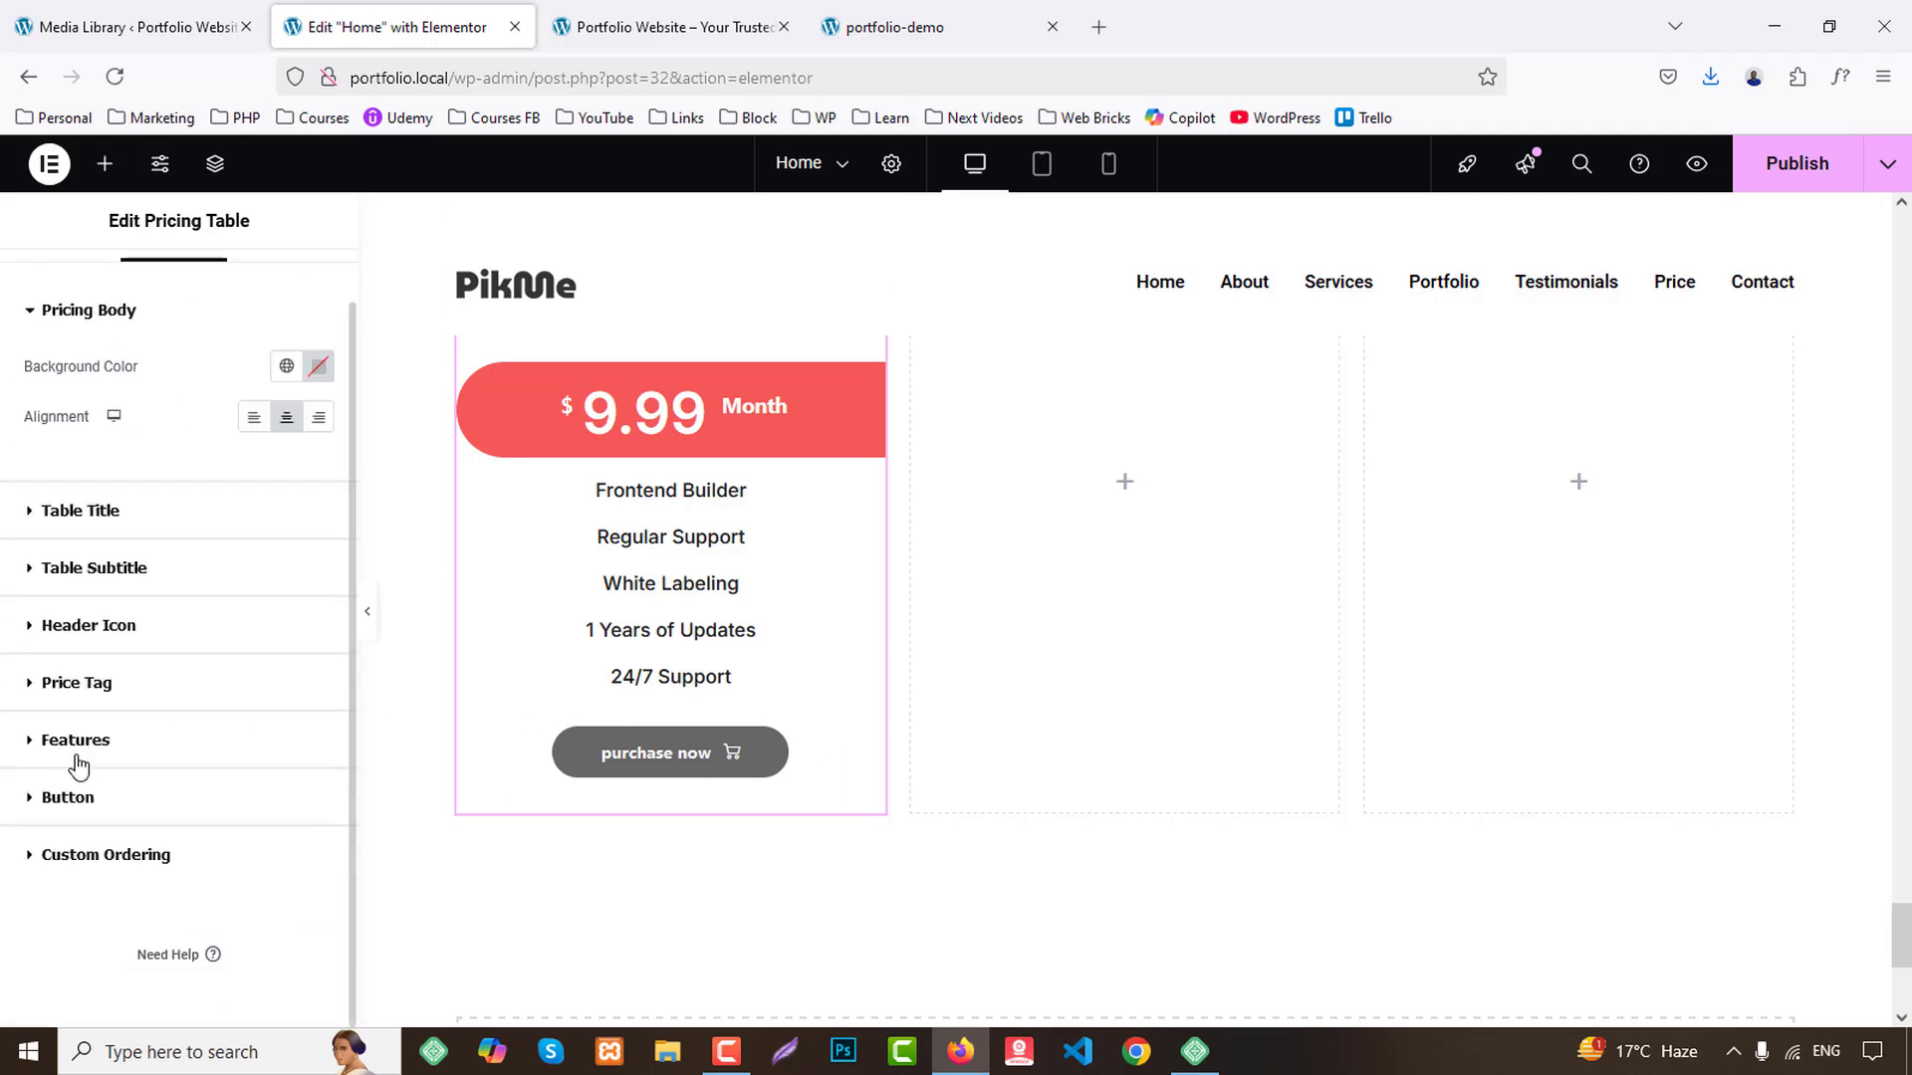
left_click(94, 797)
scroll(162, 747, "down", 2)
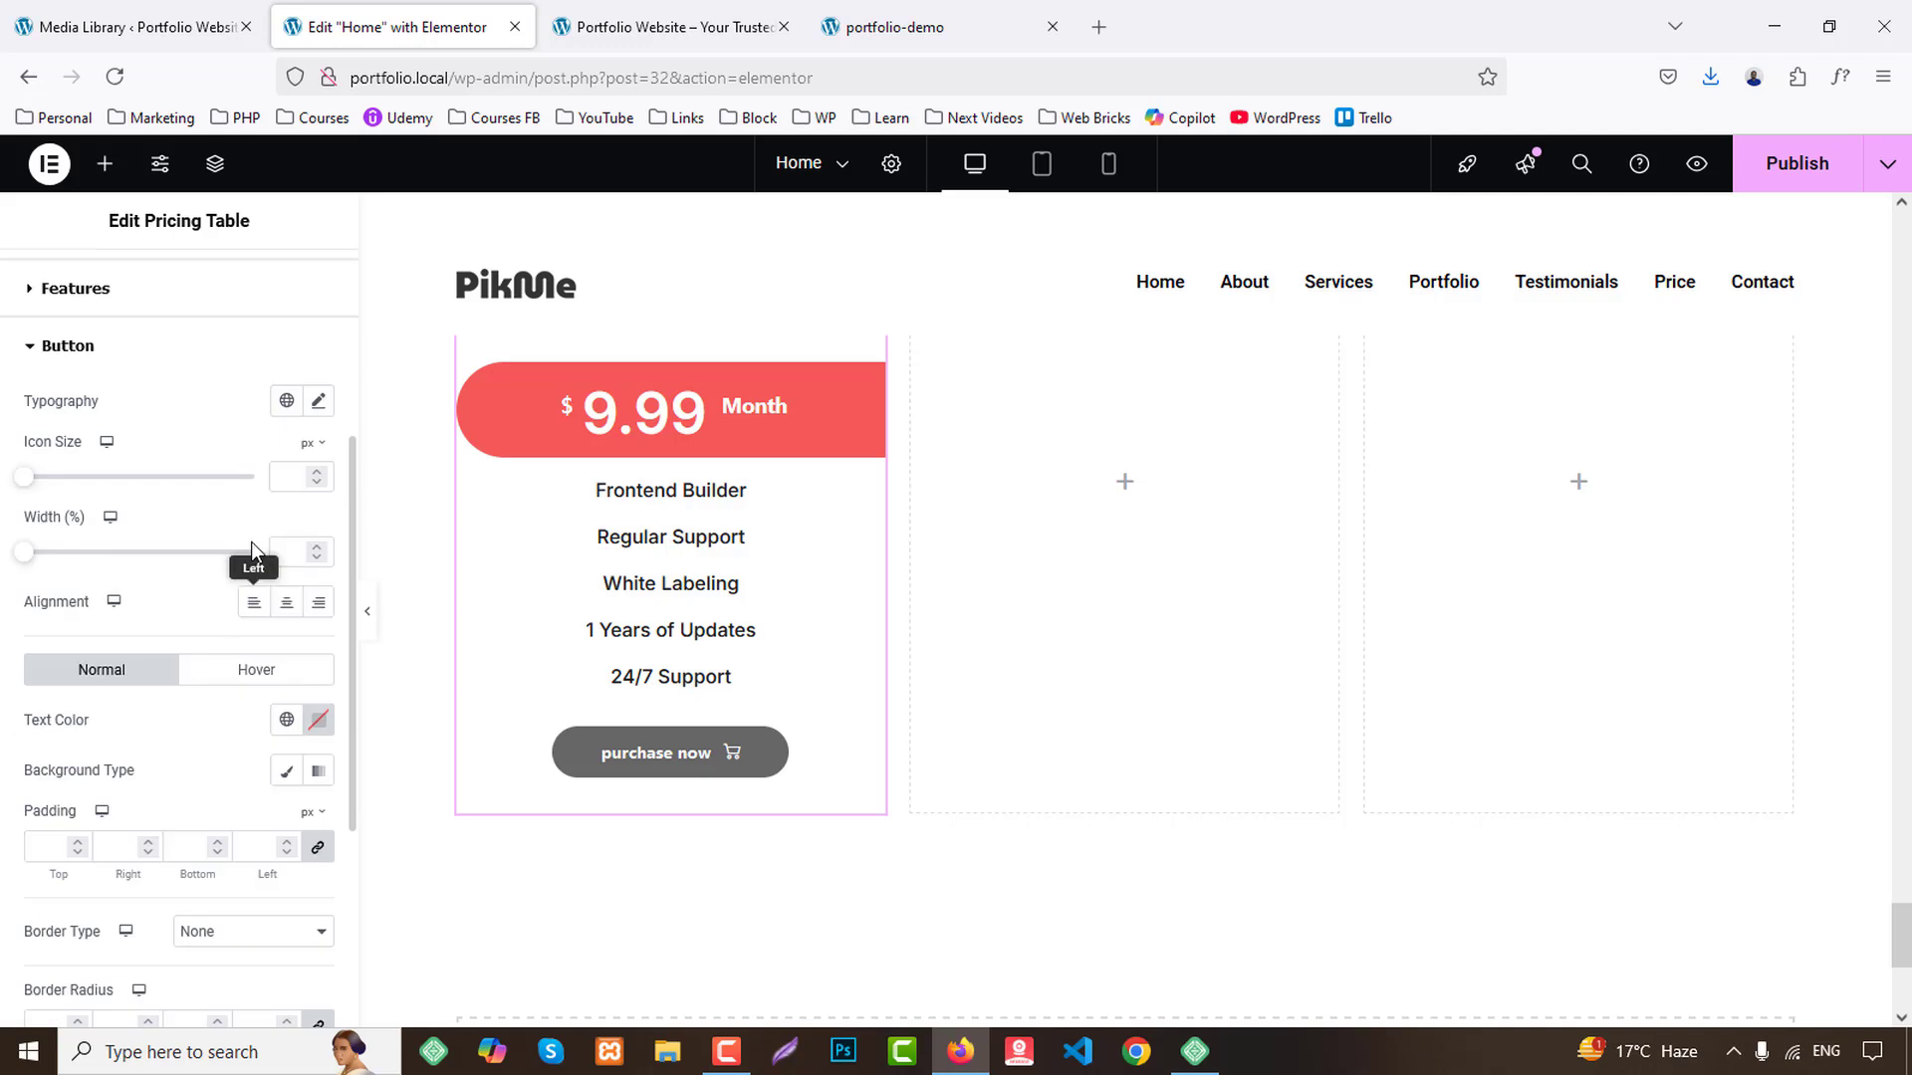
left_click(284, 406)
left_click(71, 646)
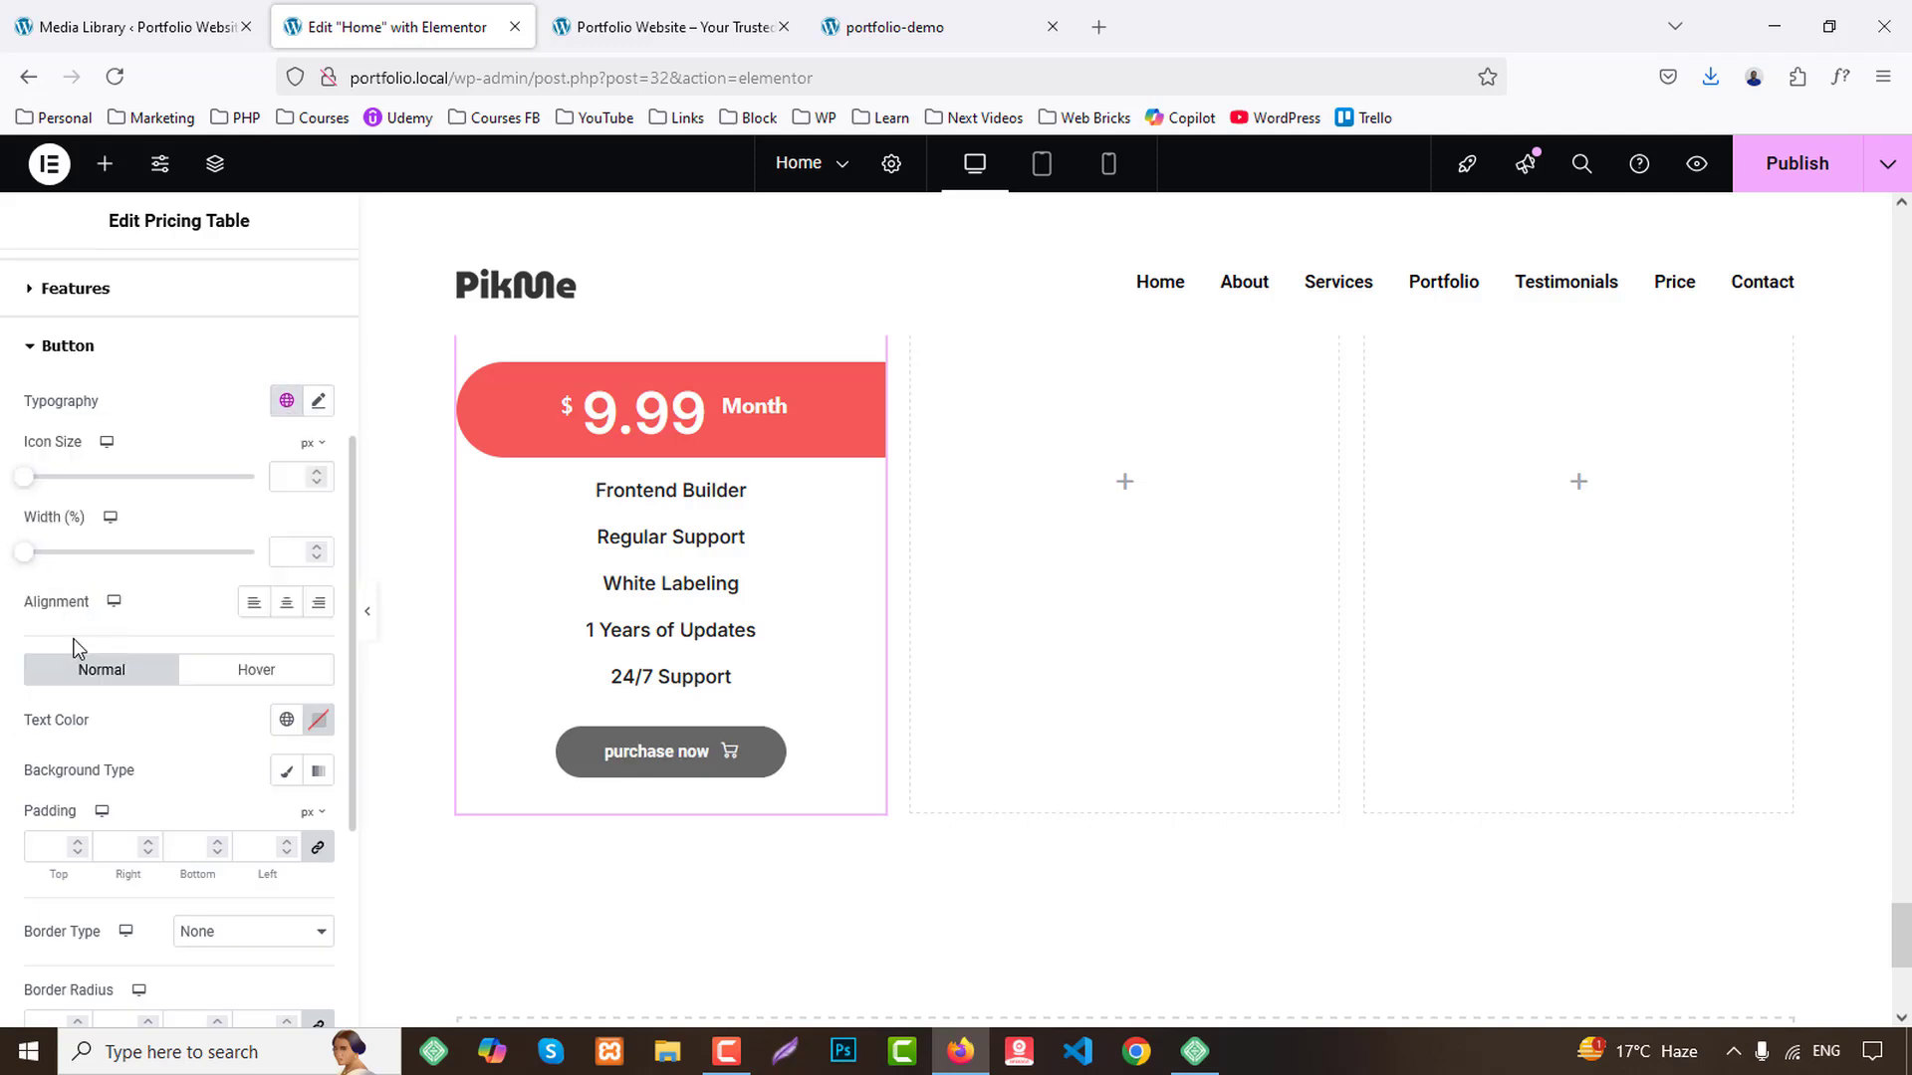
left_click(319, 401)
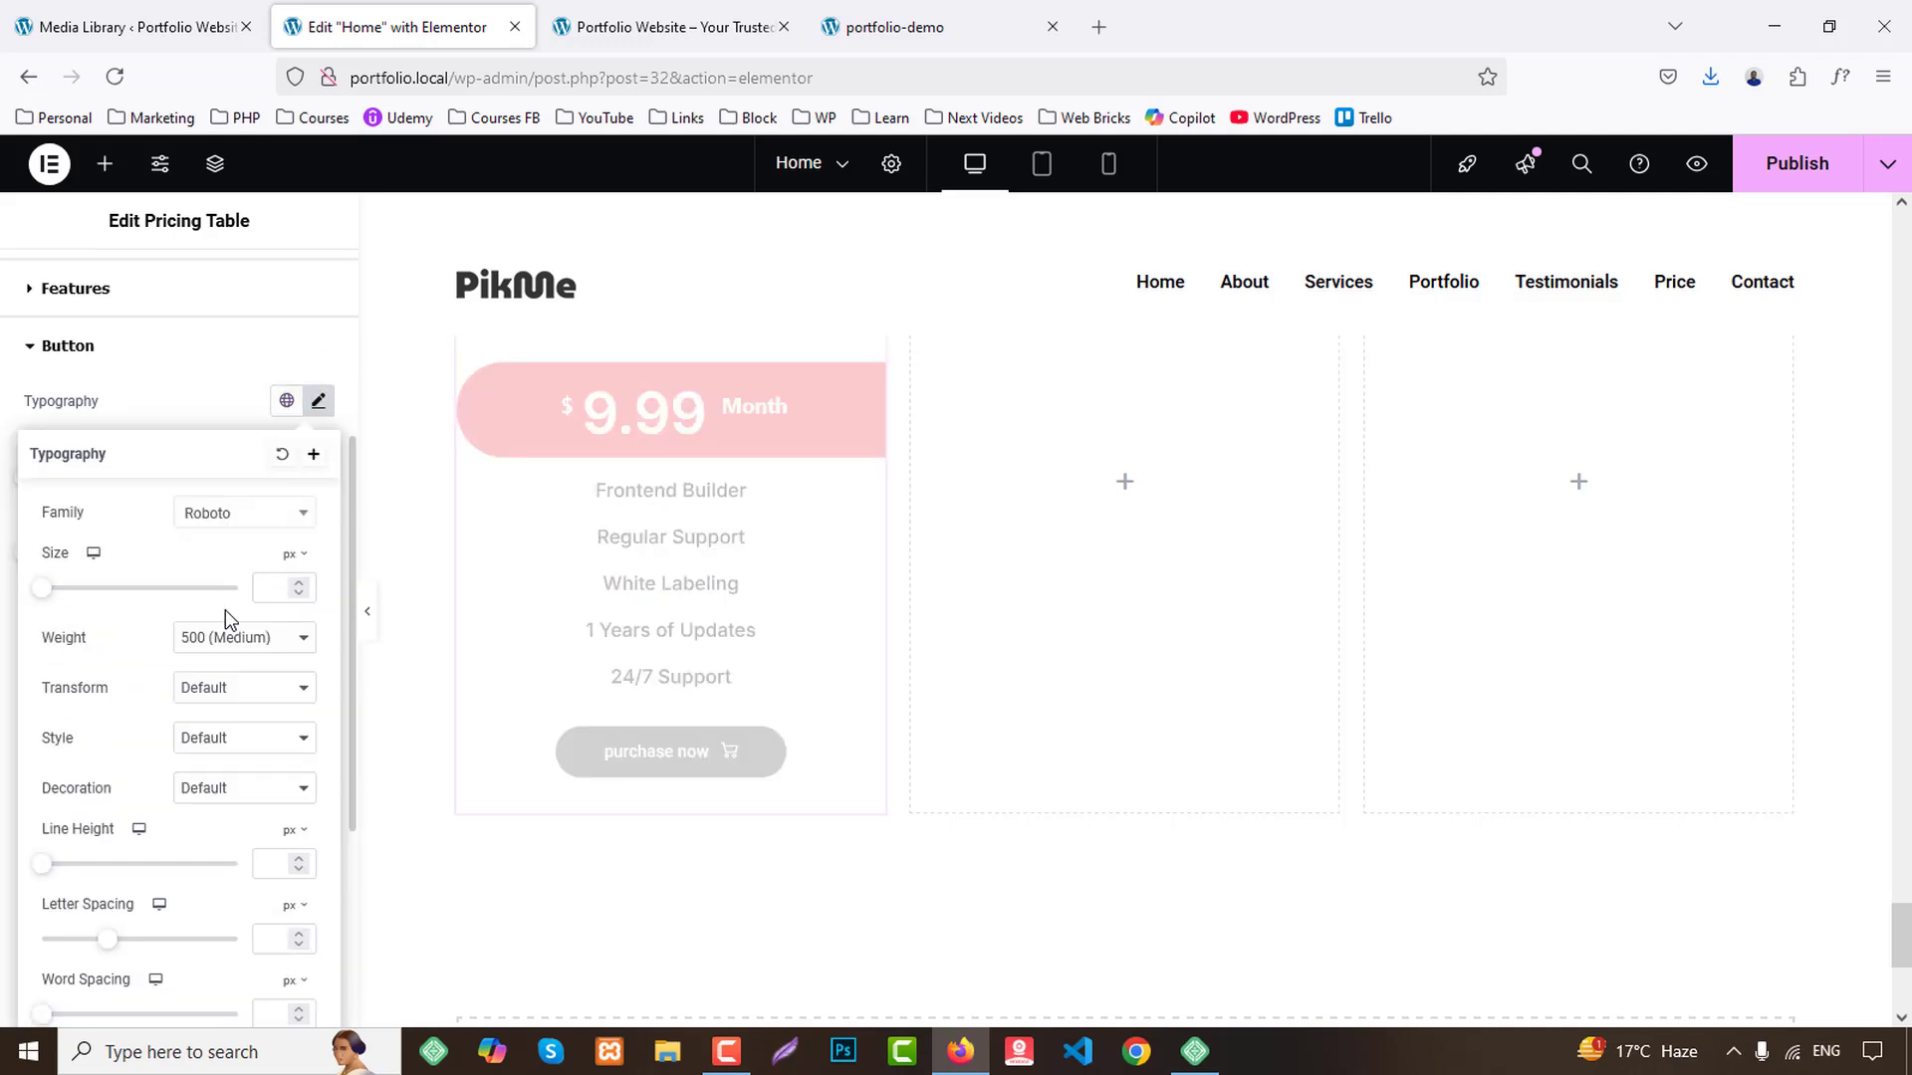
left_click(213, 685)
left_click(229, 765)
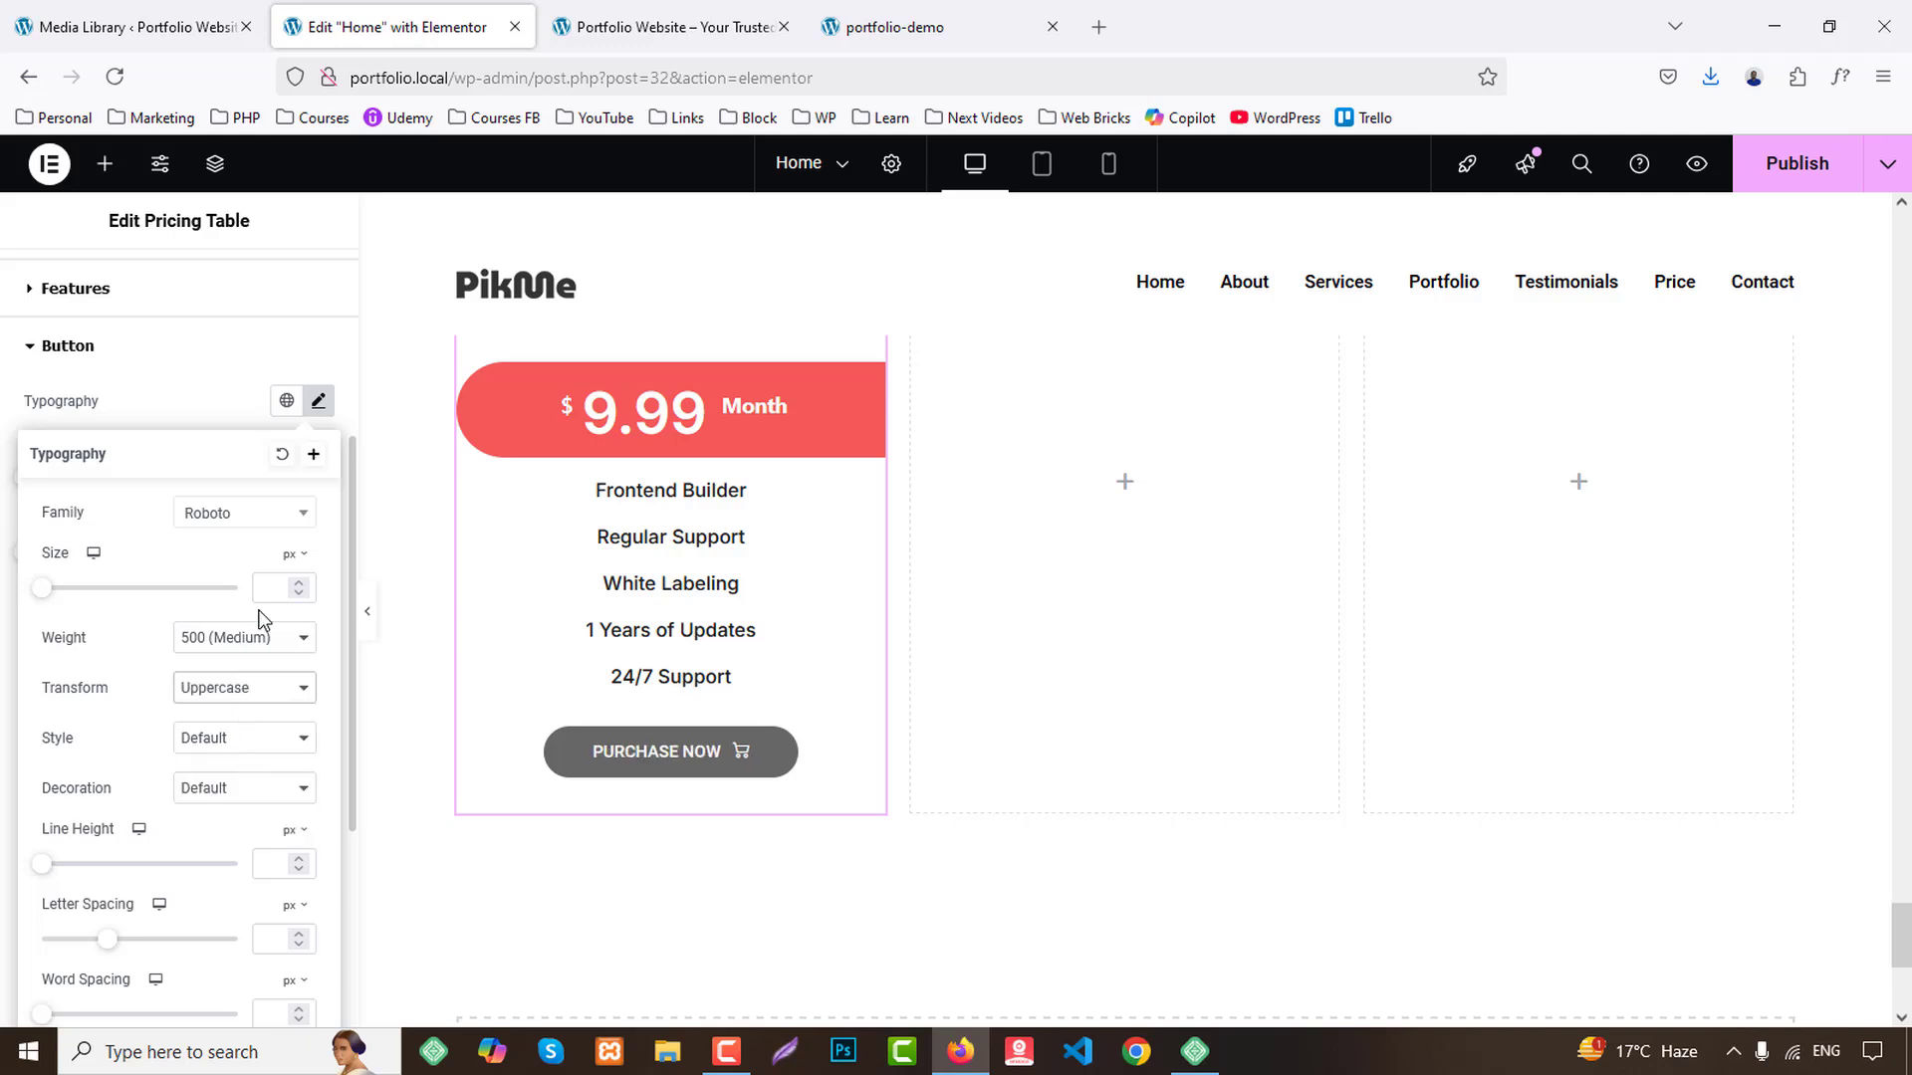
left_click(207, 422)
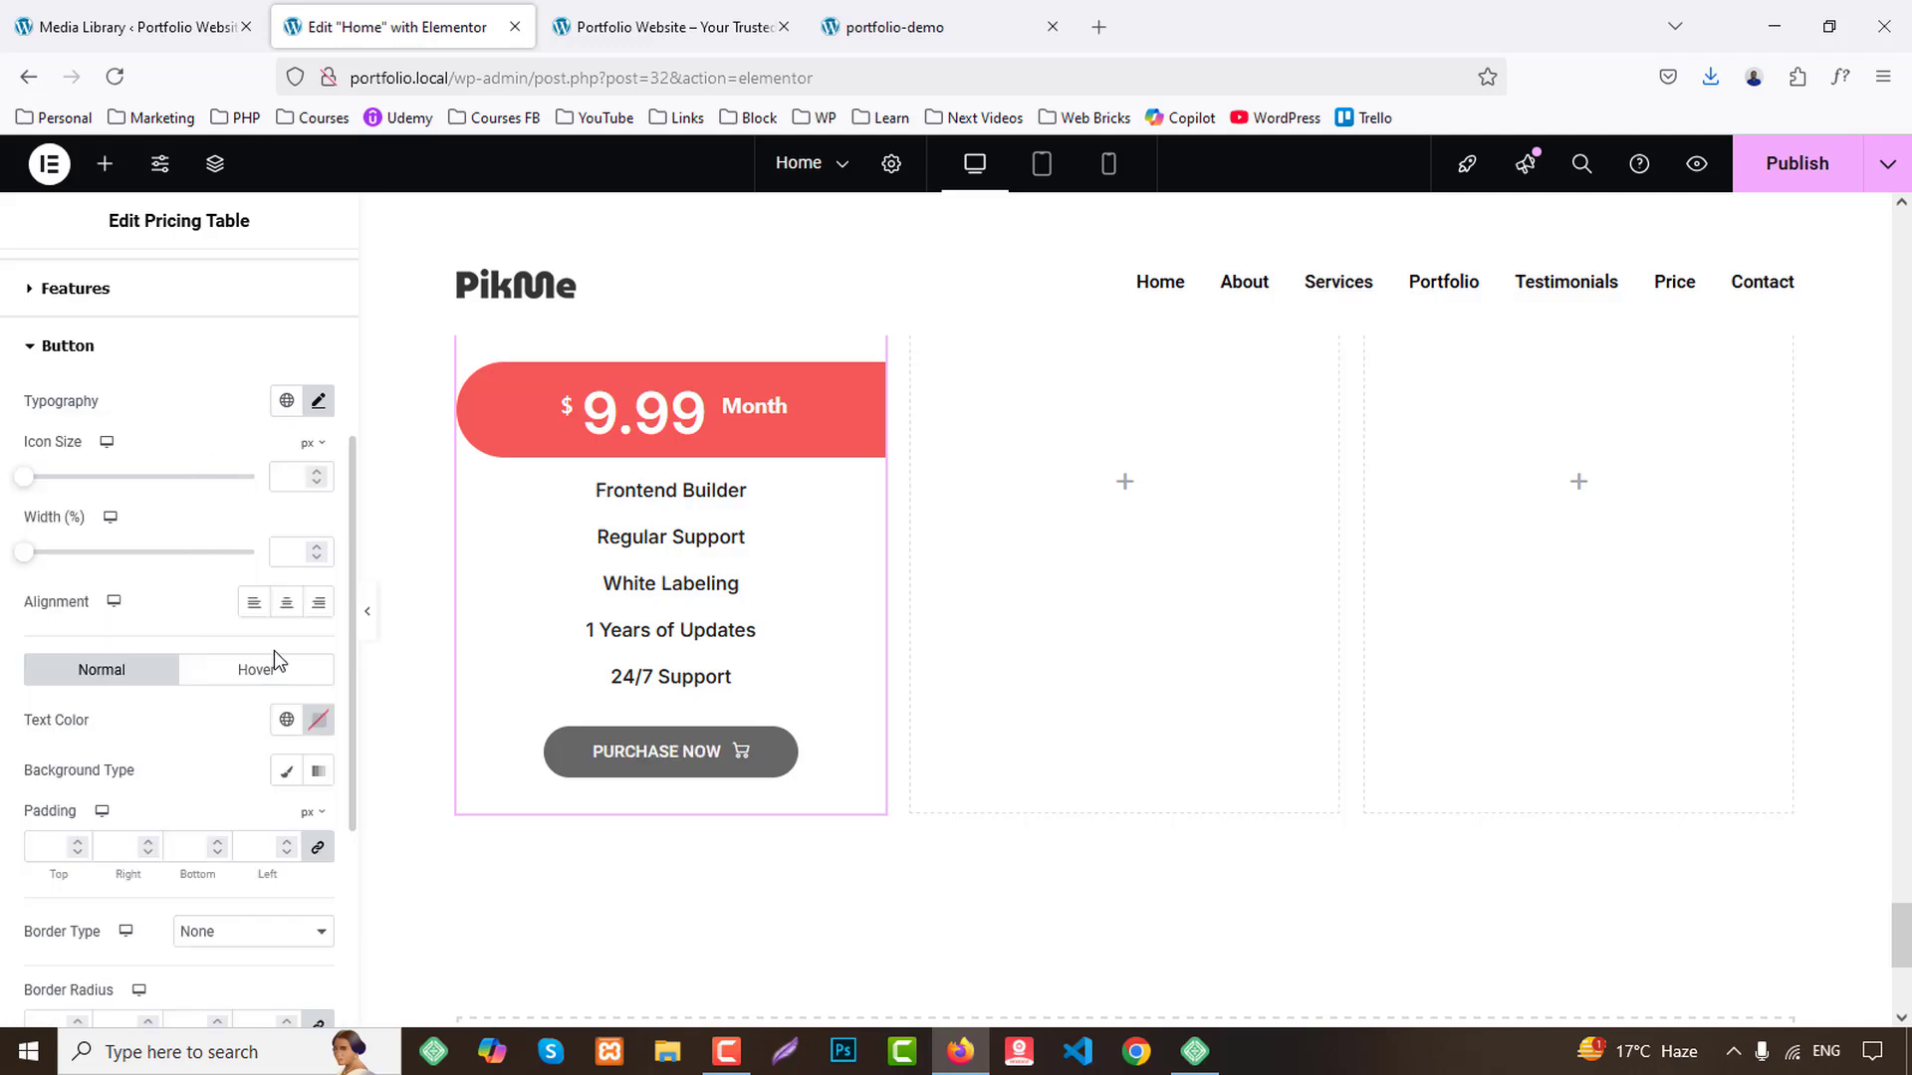
Set the button's solid background to the global Primary color for the normal state and Secondary for the hover state.
scroll(289, 677, "down", 1)
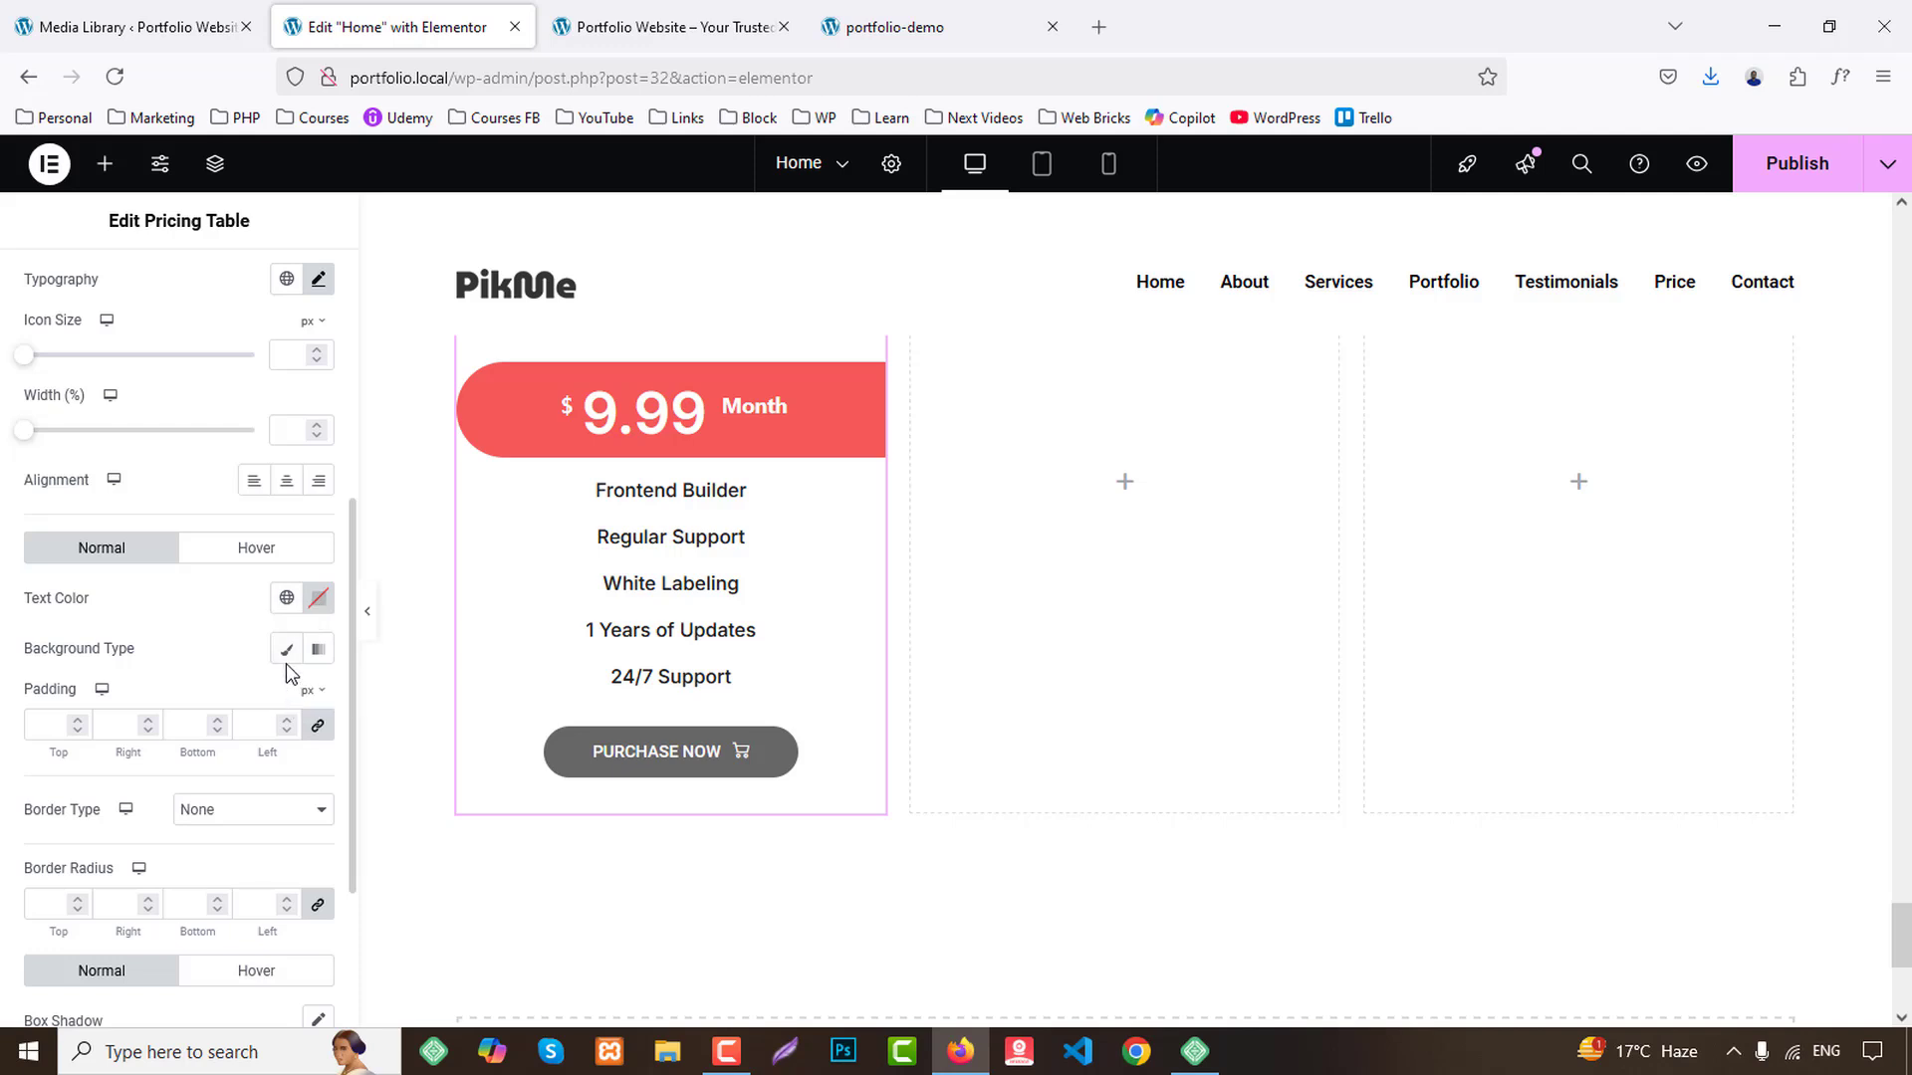
left_click(286, 651)
left_click(286, 697)
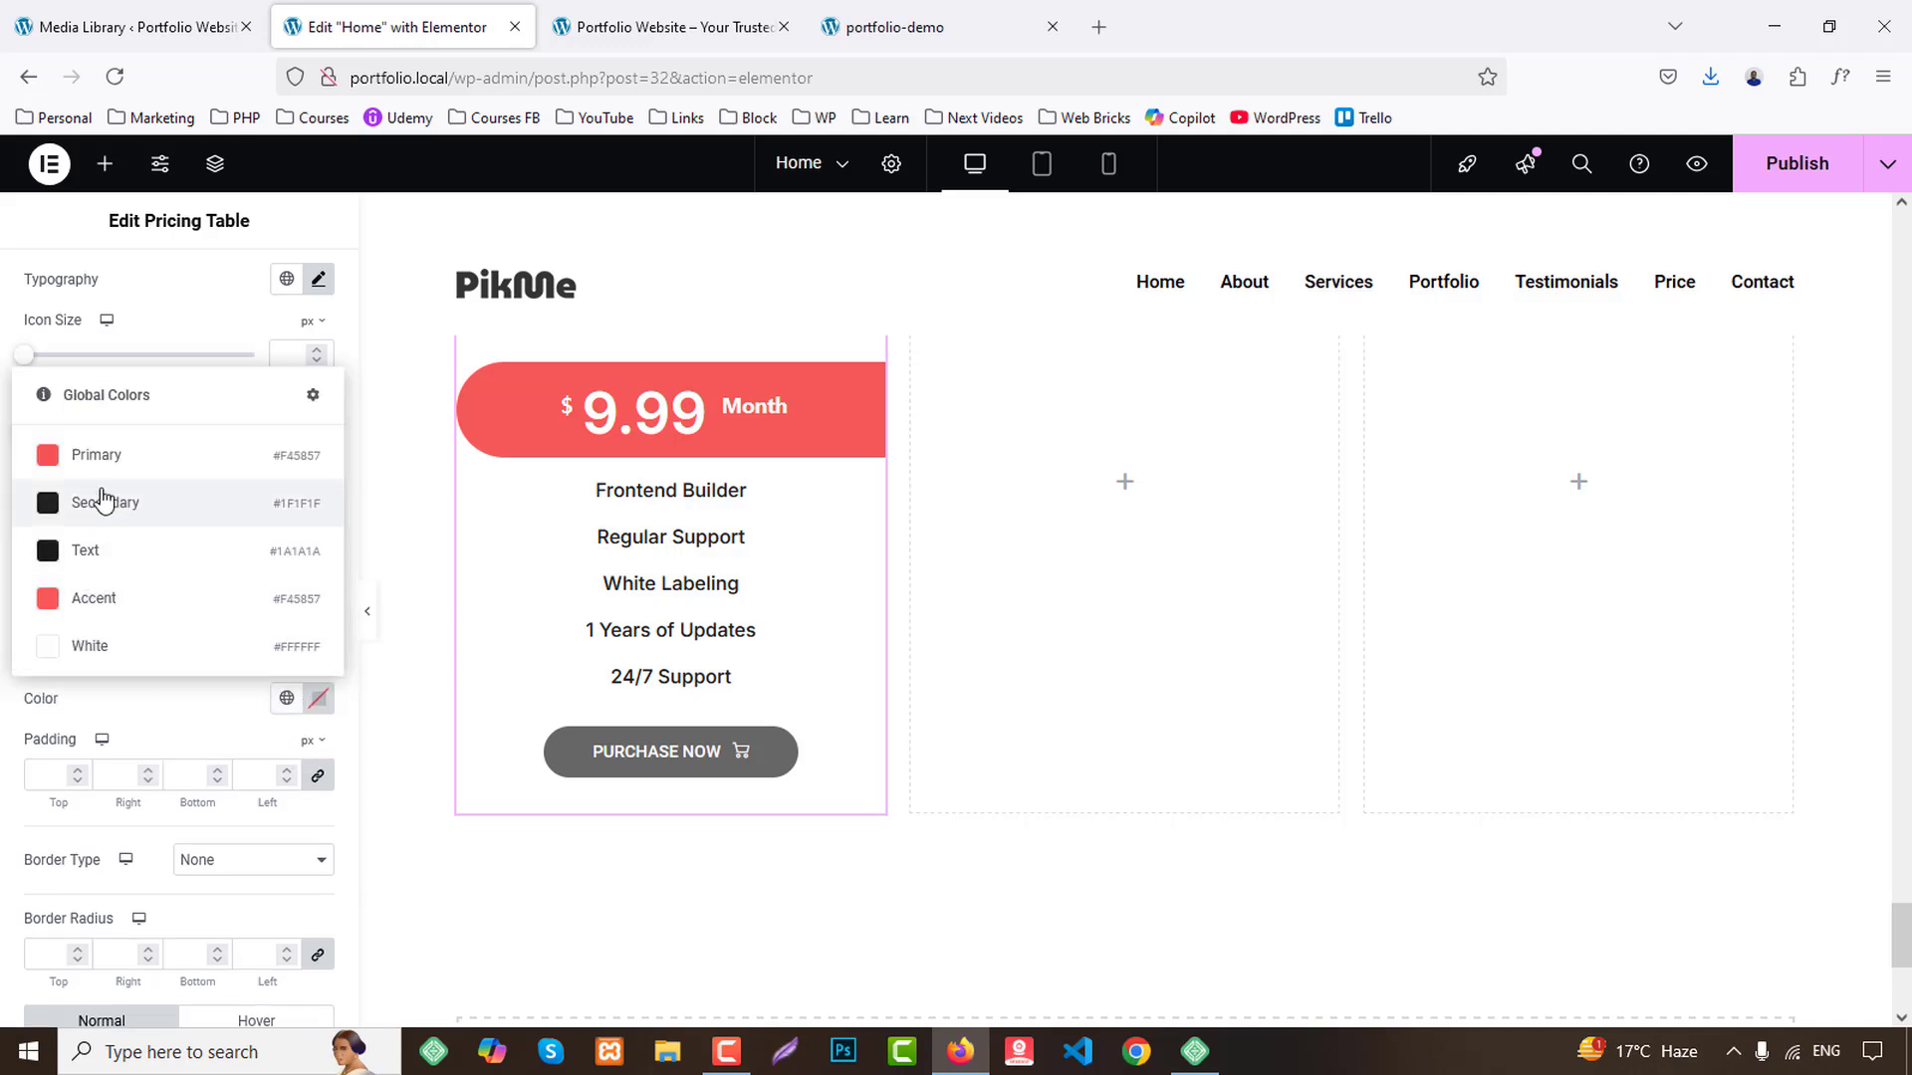
left_click(98, 454)
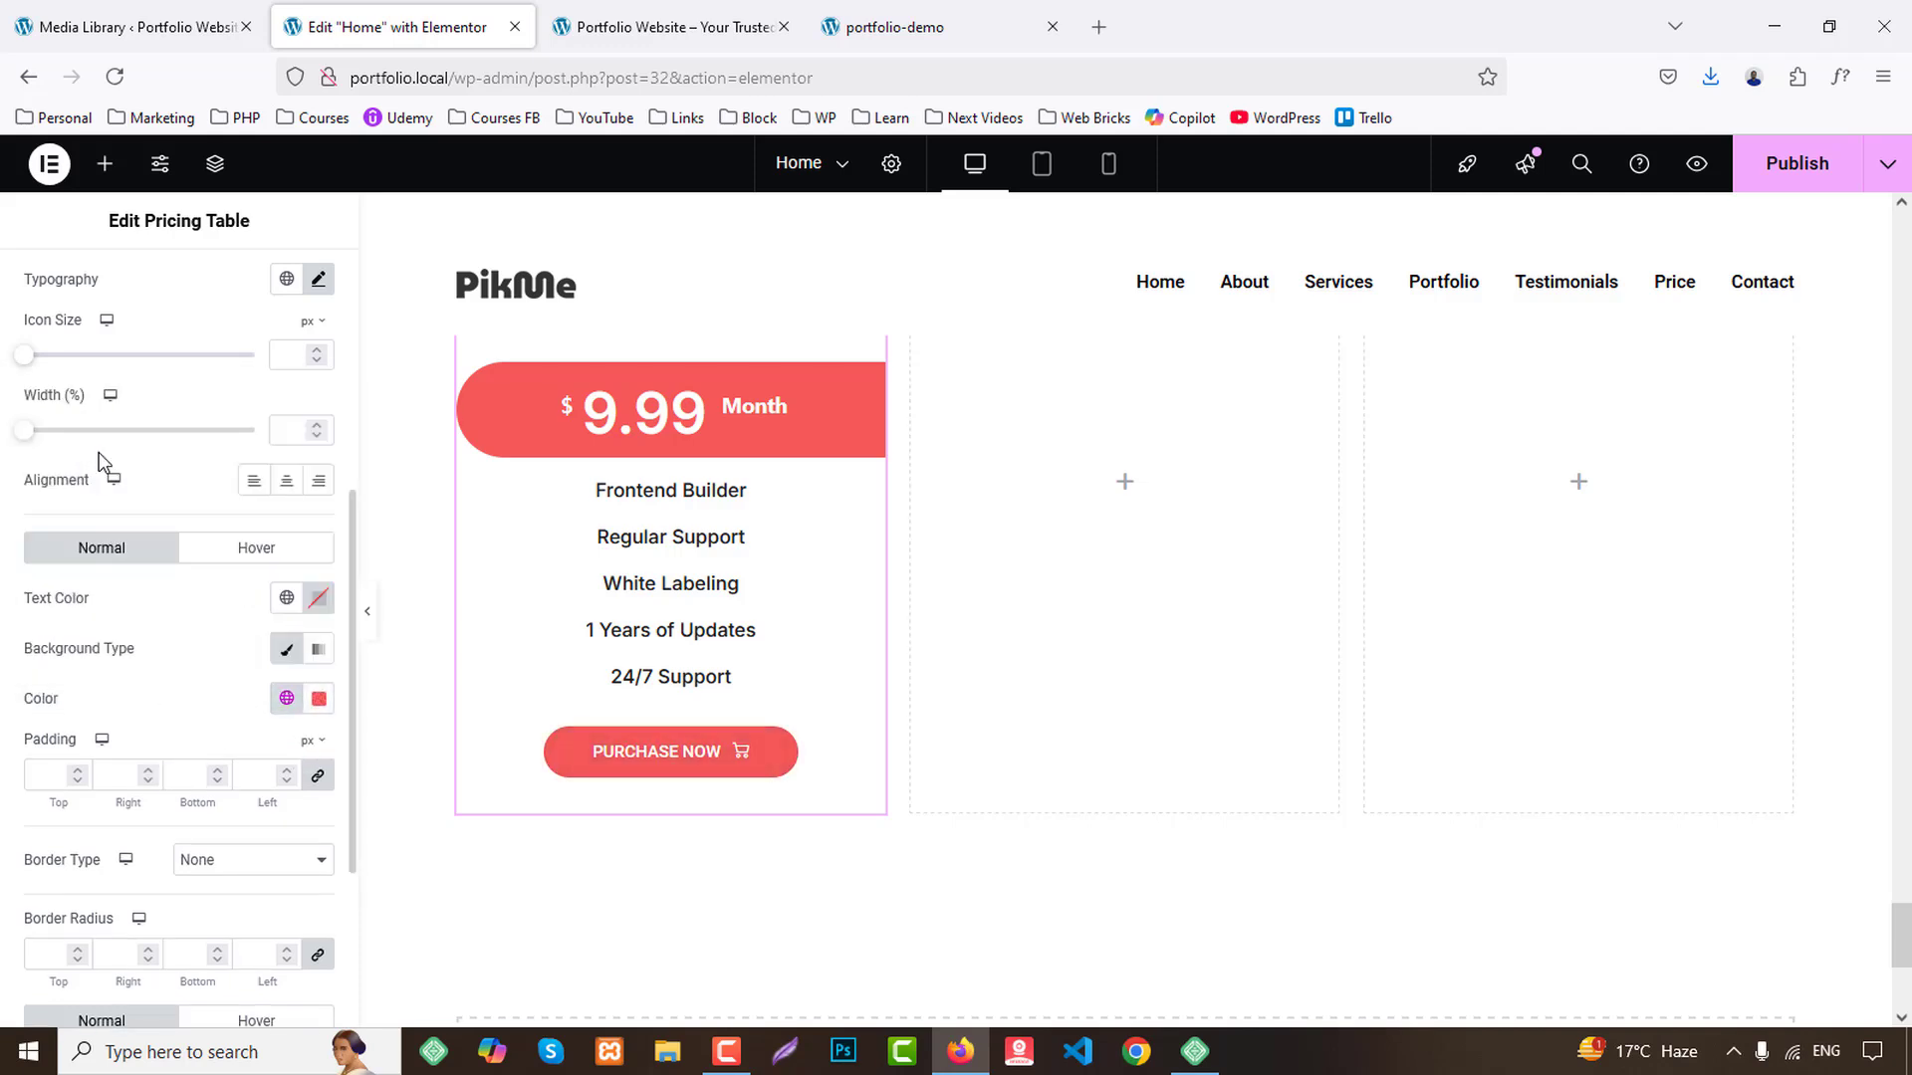
left_click(251, 548)
left_click(288, 649)
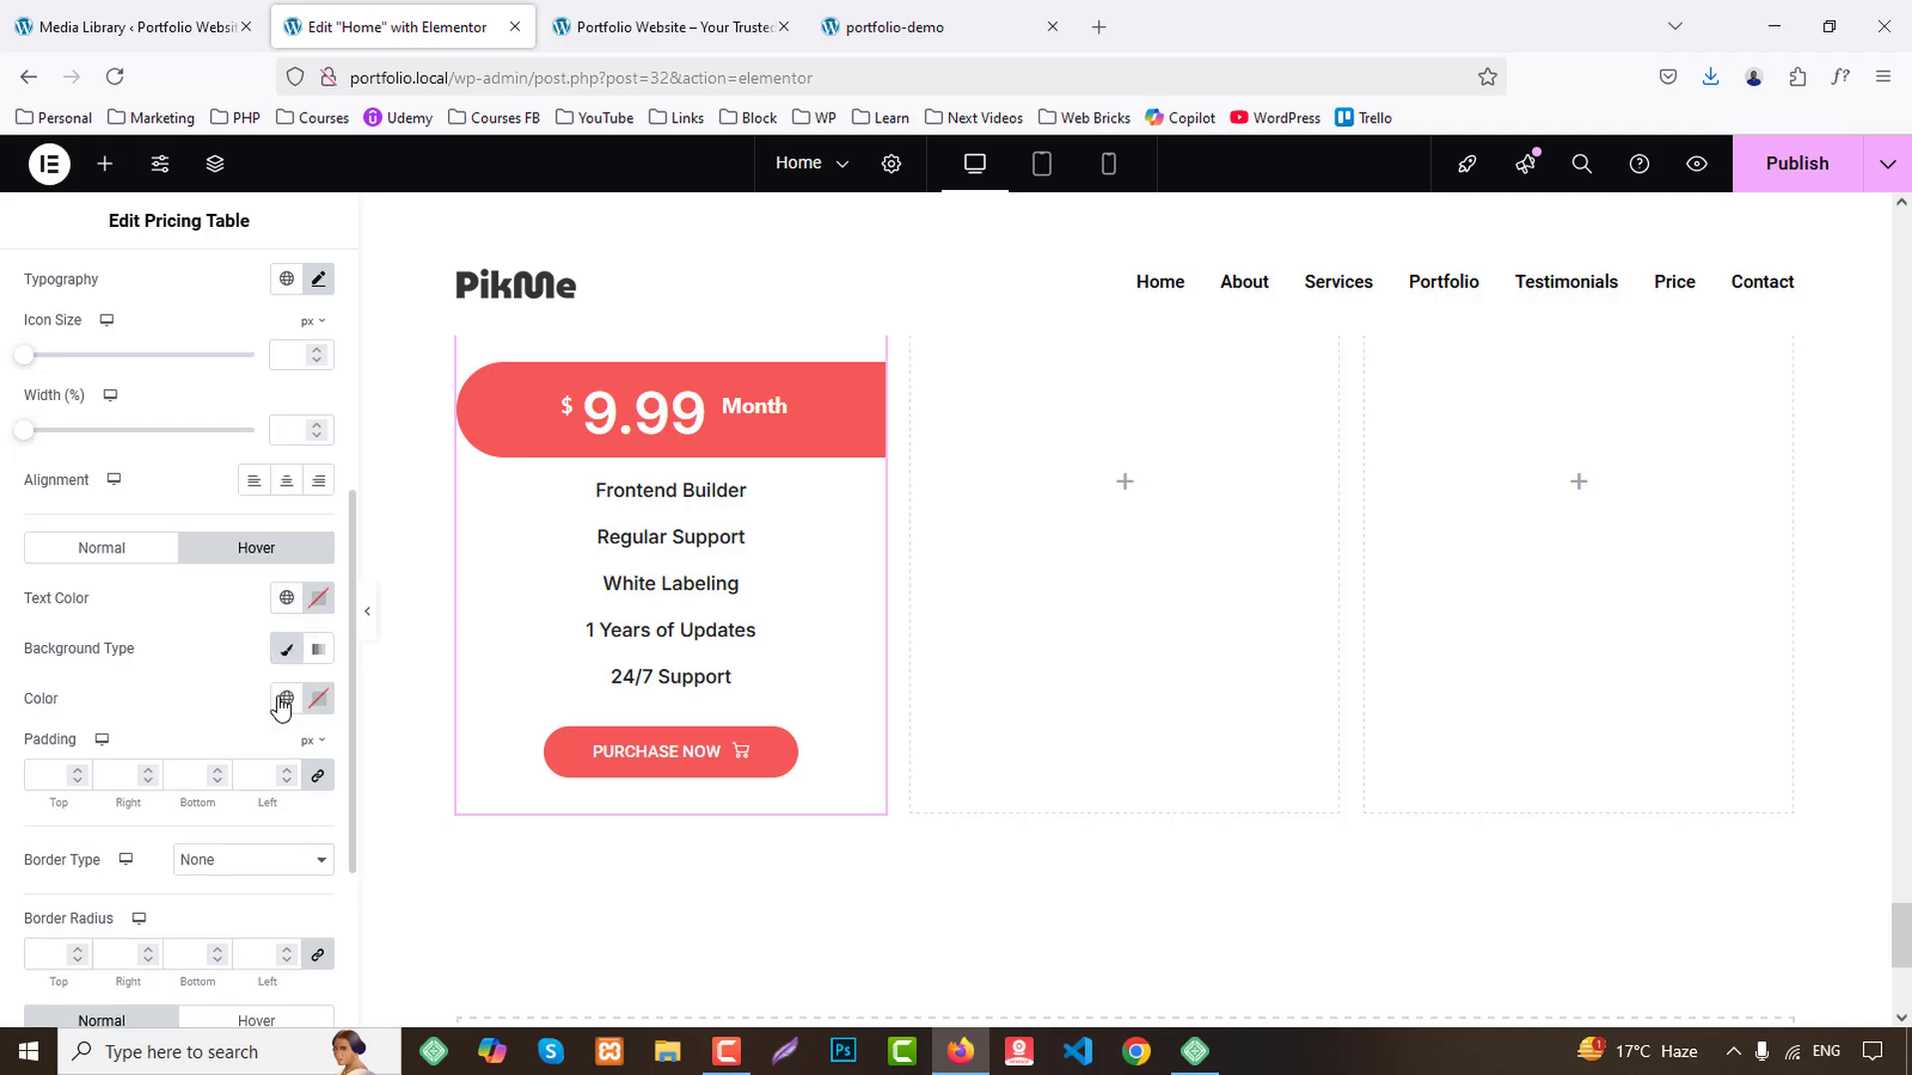
left_click(295, 700)
left_click(93, 498)
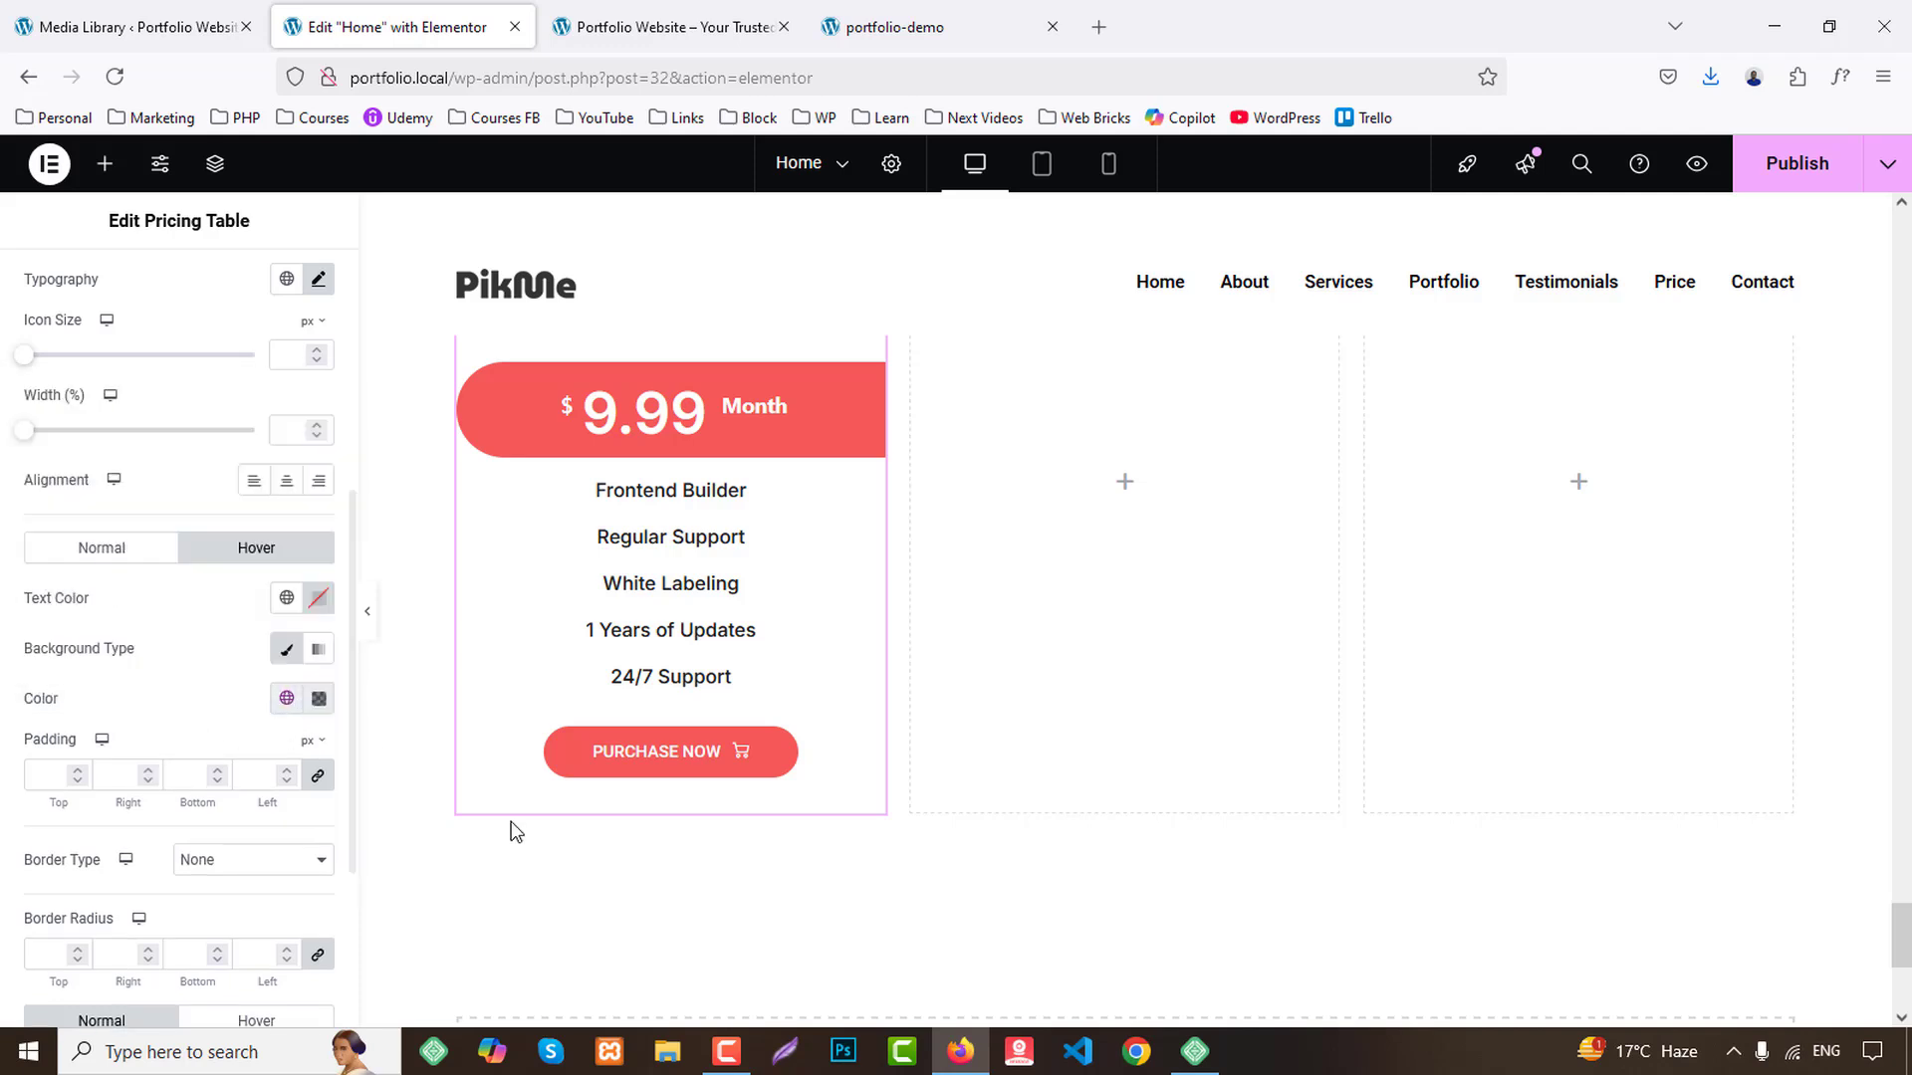
Copy the Basic pricing table and paste it into the two empty containers beside it.
scroll(1168, 827, "up", 3)
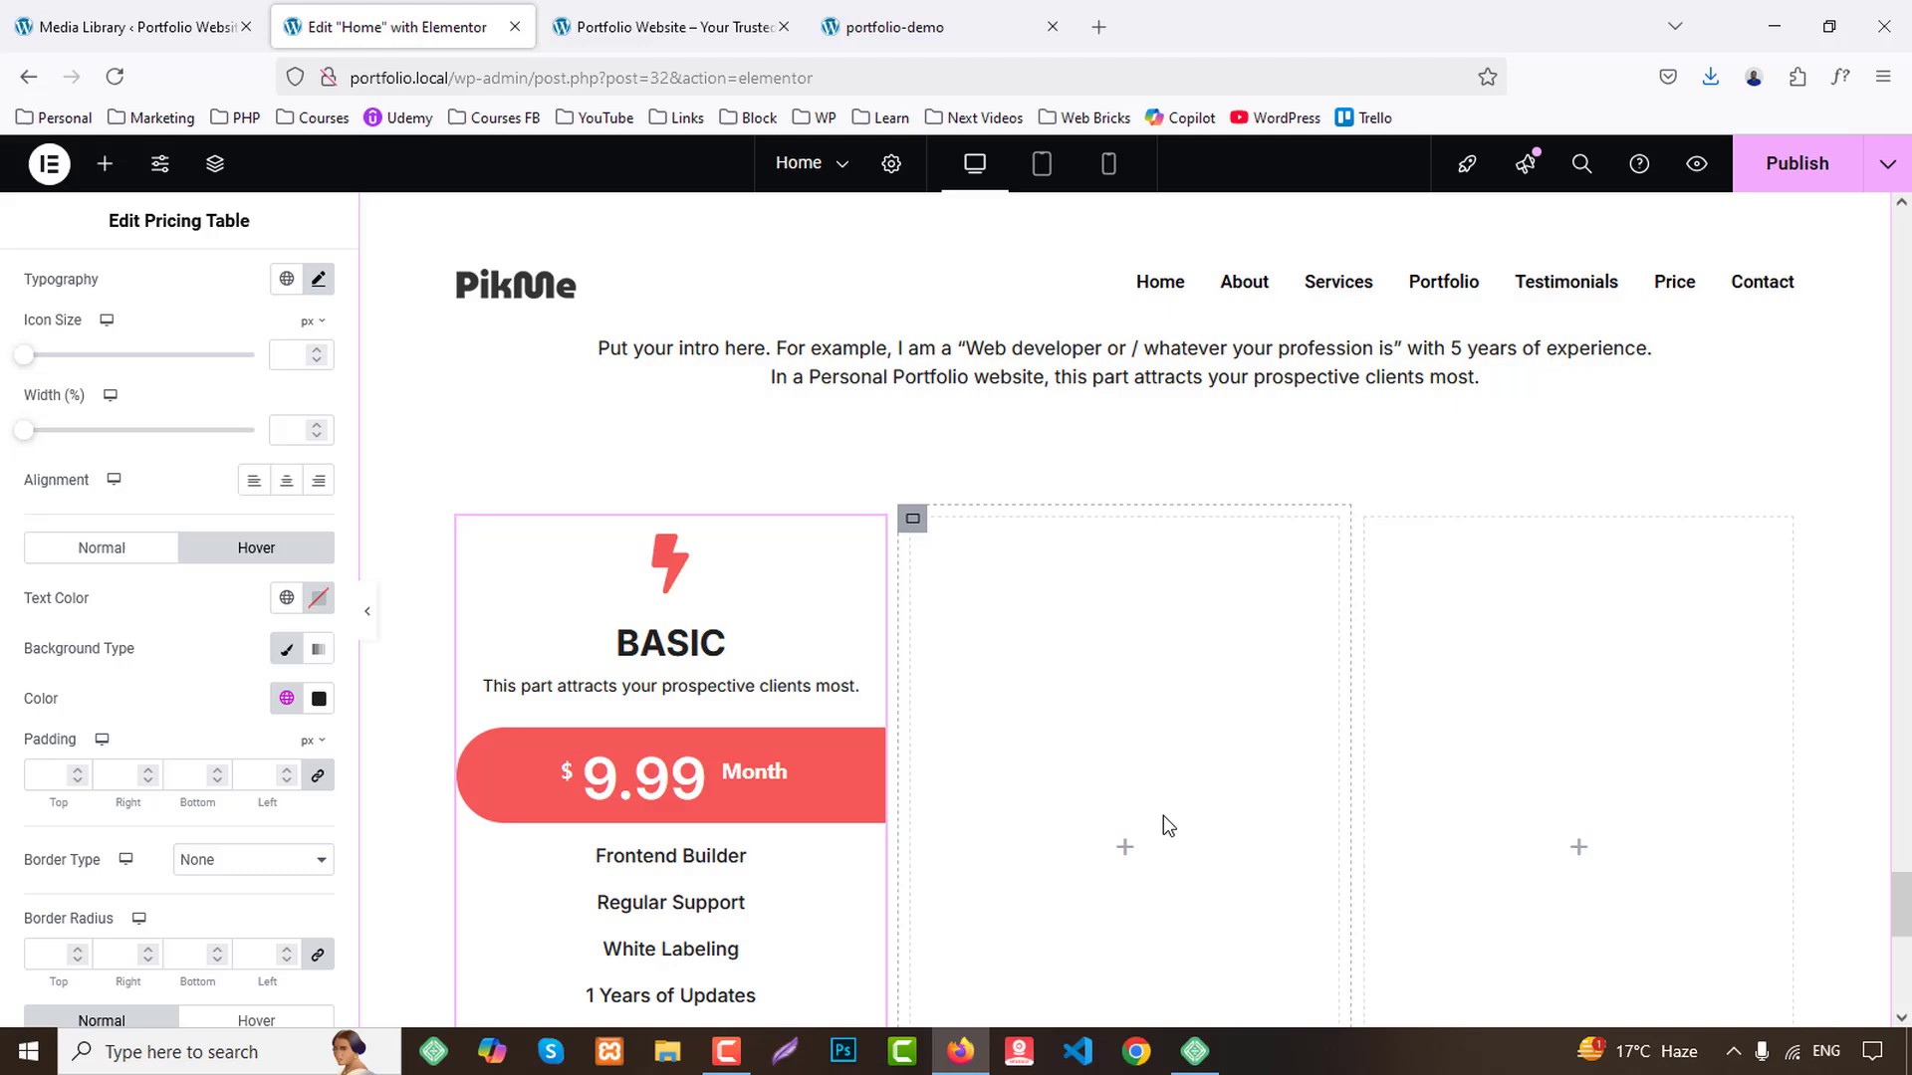
right_click(858, 679)
left_click(841, 585)
right_click(1125, 602)
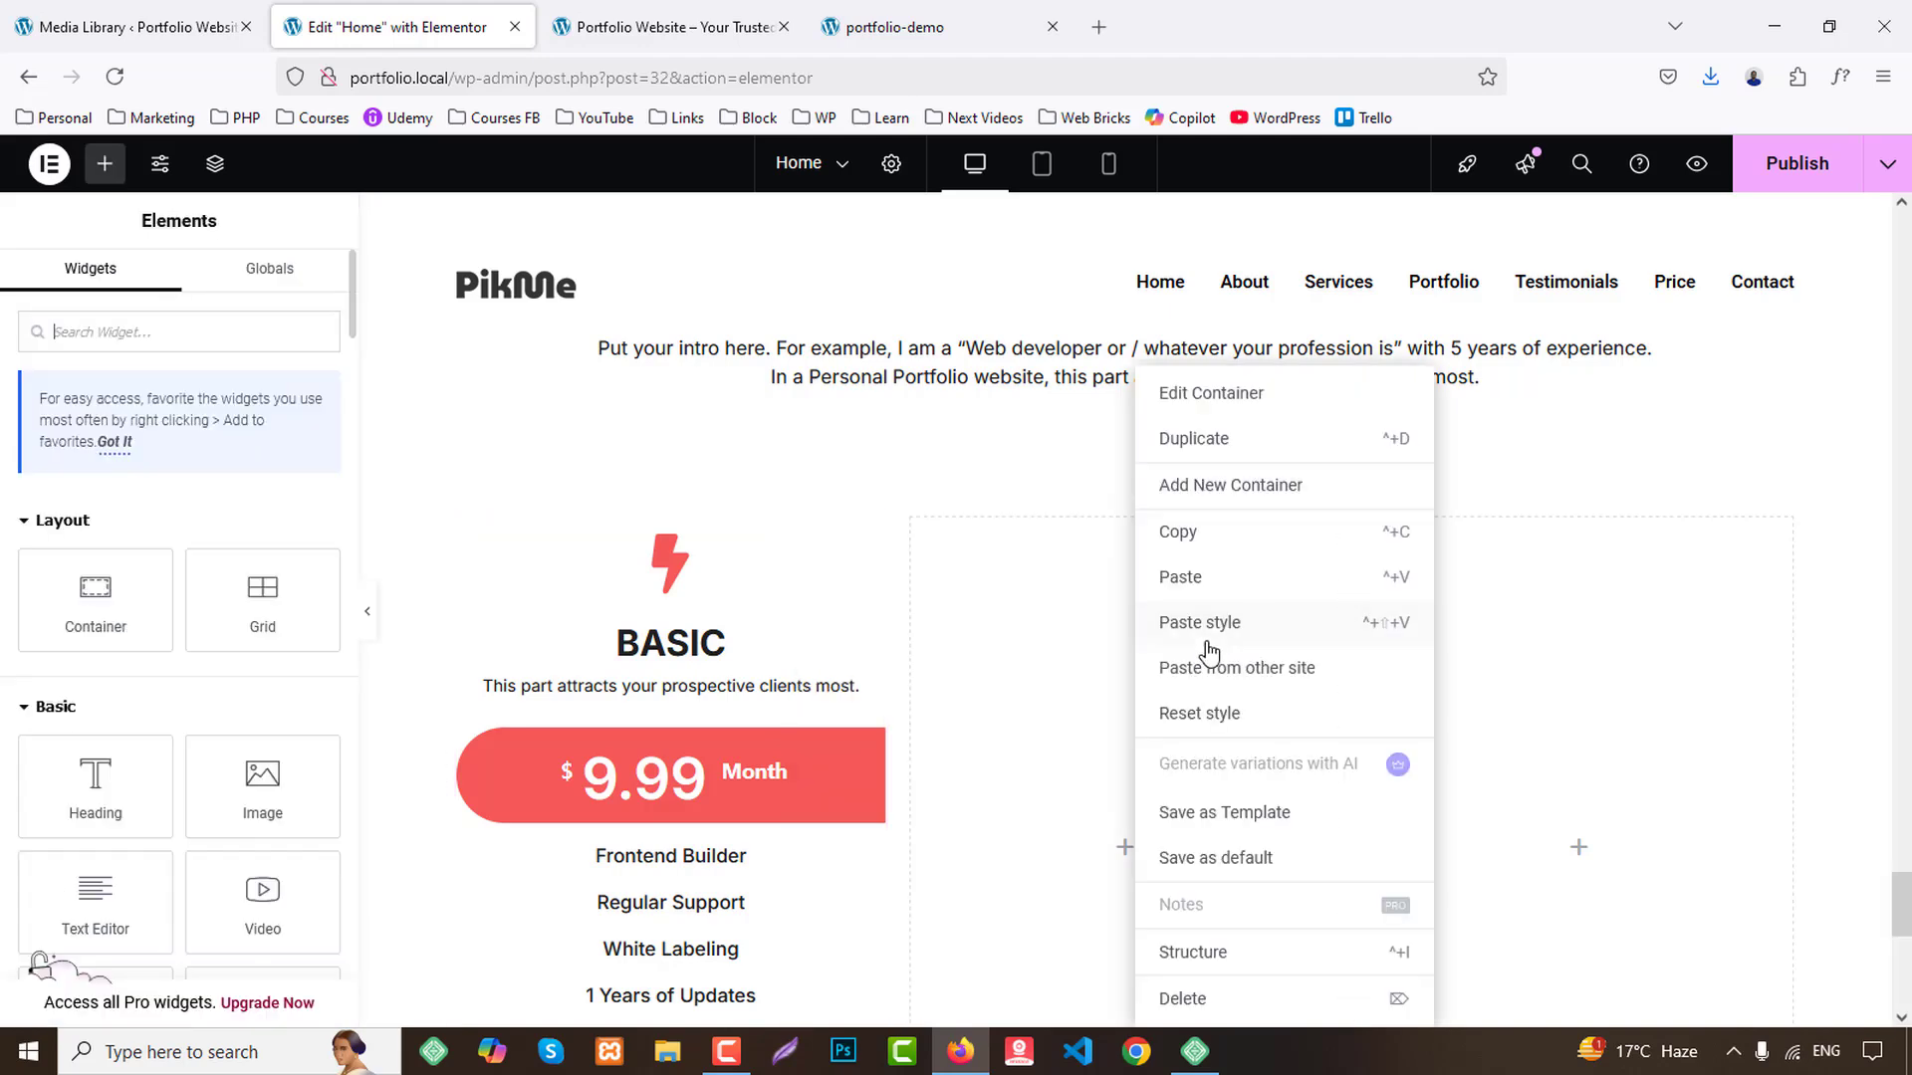
left_click(1186, 584)
scroll(1476, 538, "down", 1)
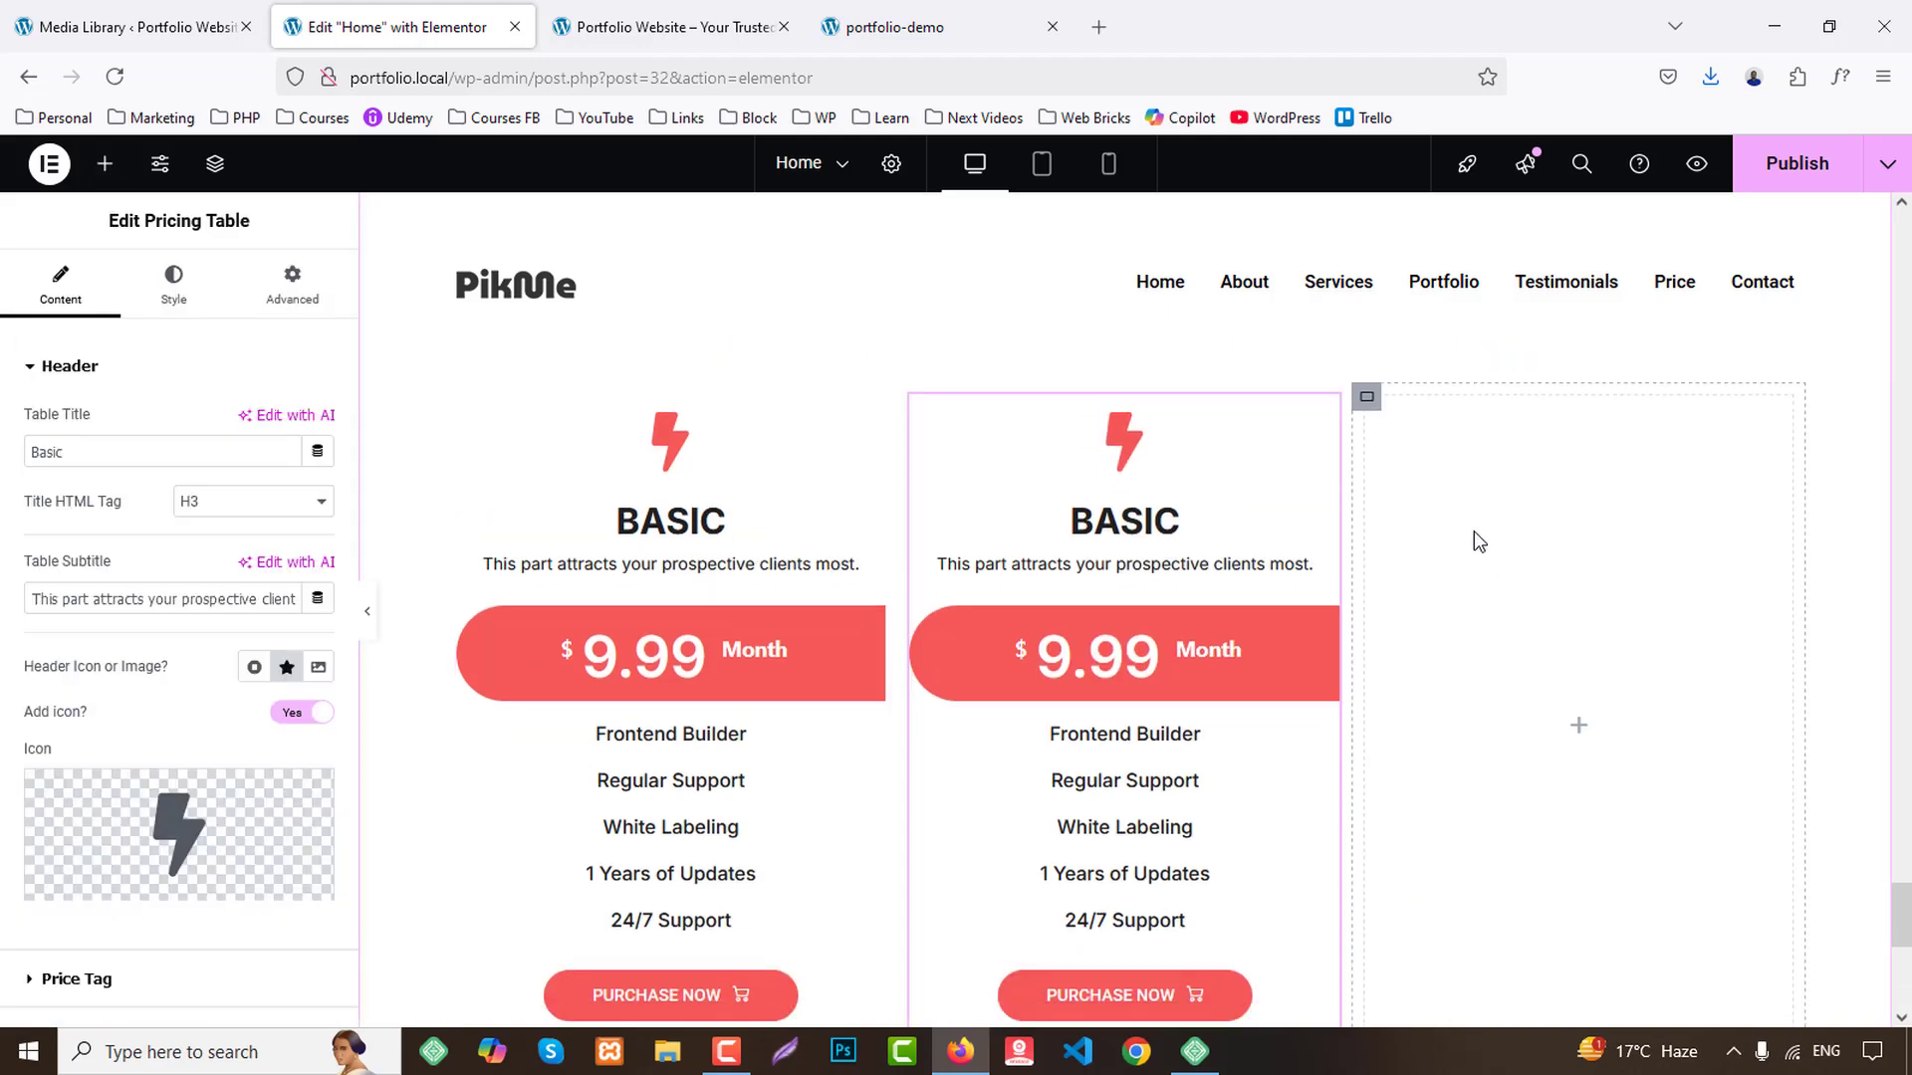
right_click(1475, 538)
left_click(1521, 582)
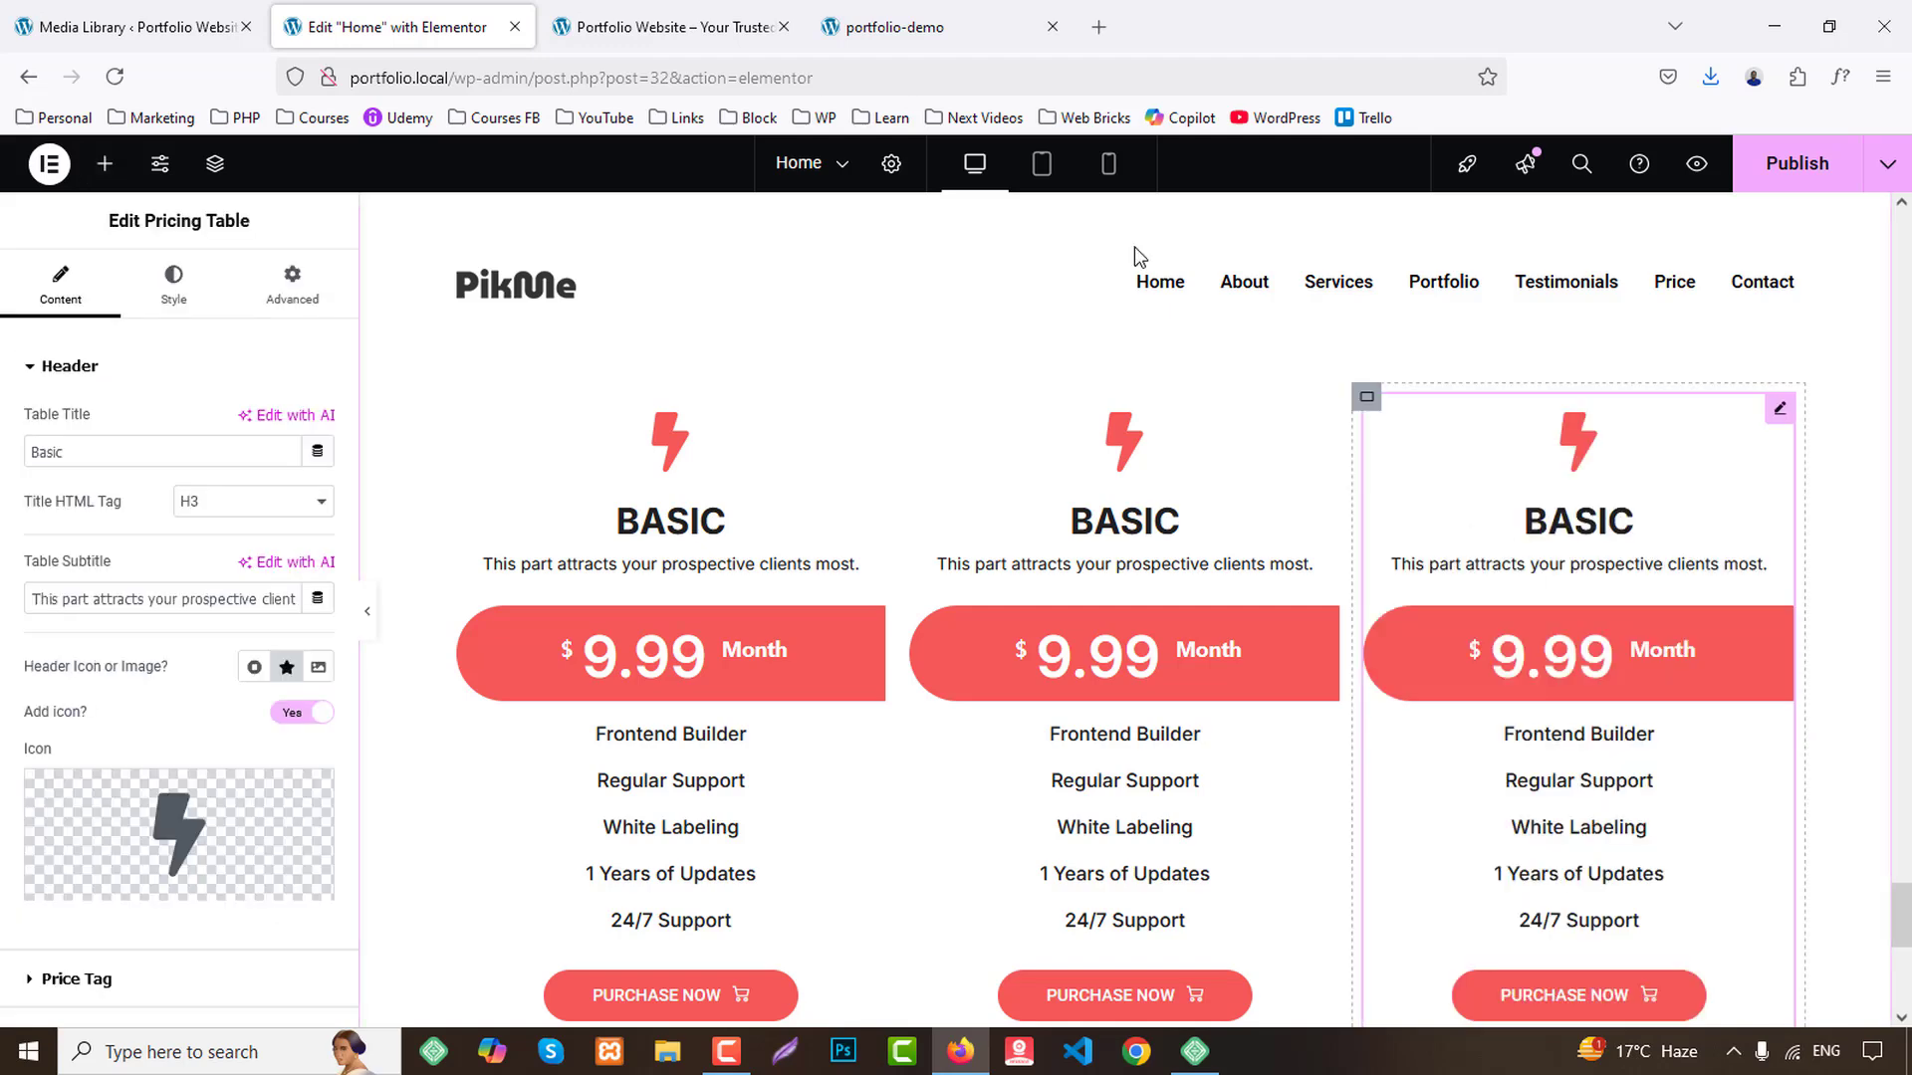
Copy the middle plan's title from the demo site and set the second pricing table's title to Professional.
left_click(893, 27)
scroll(1024, 482, "up", 5)
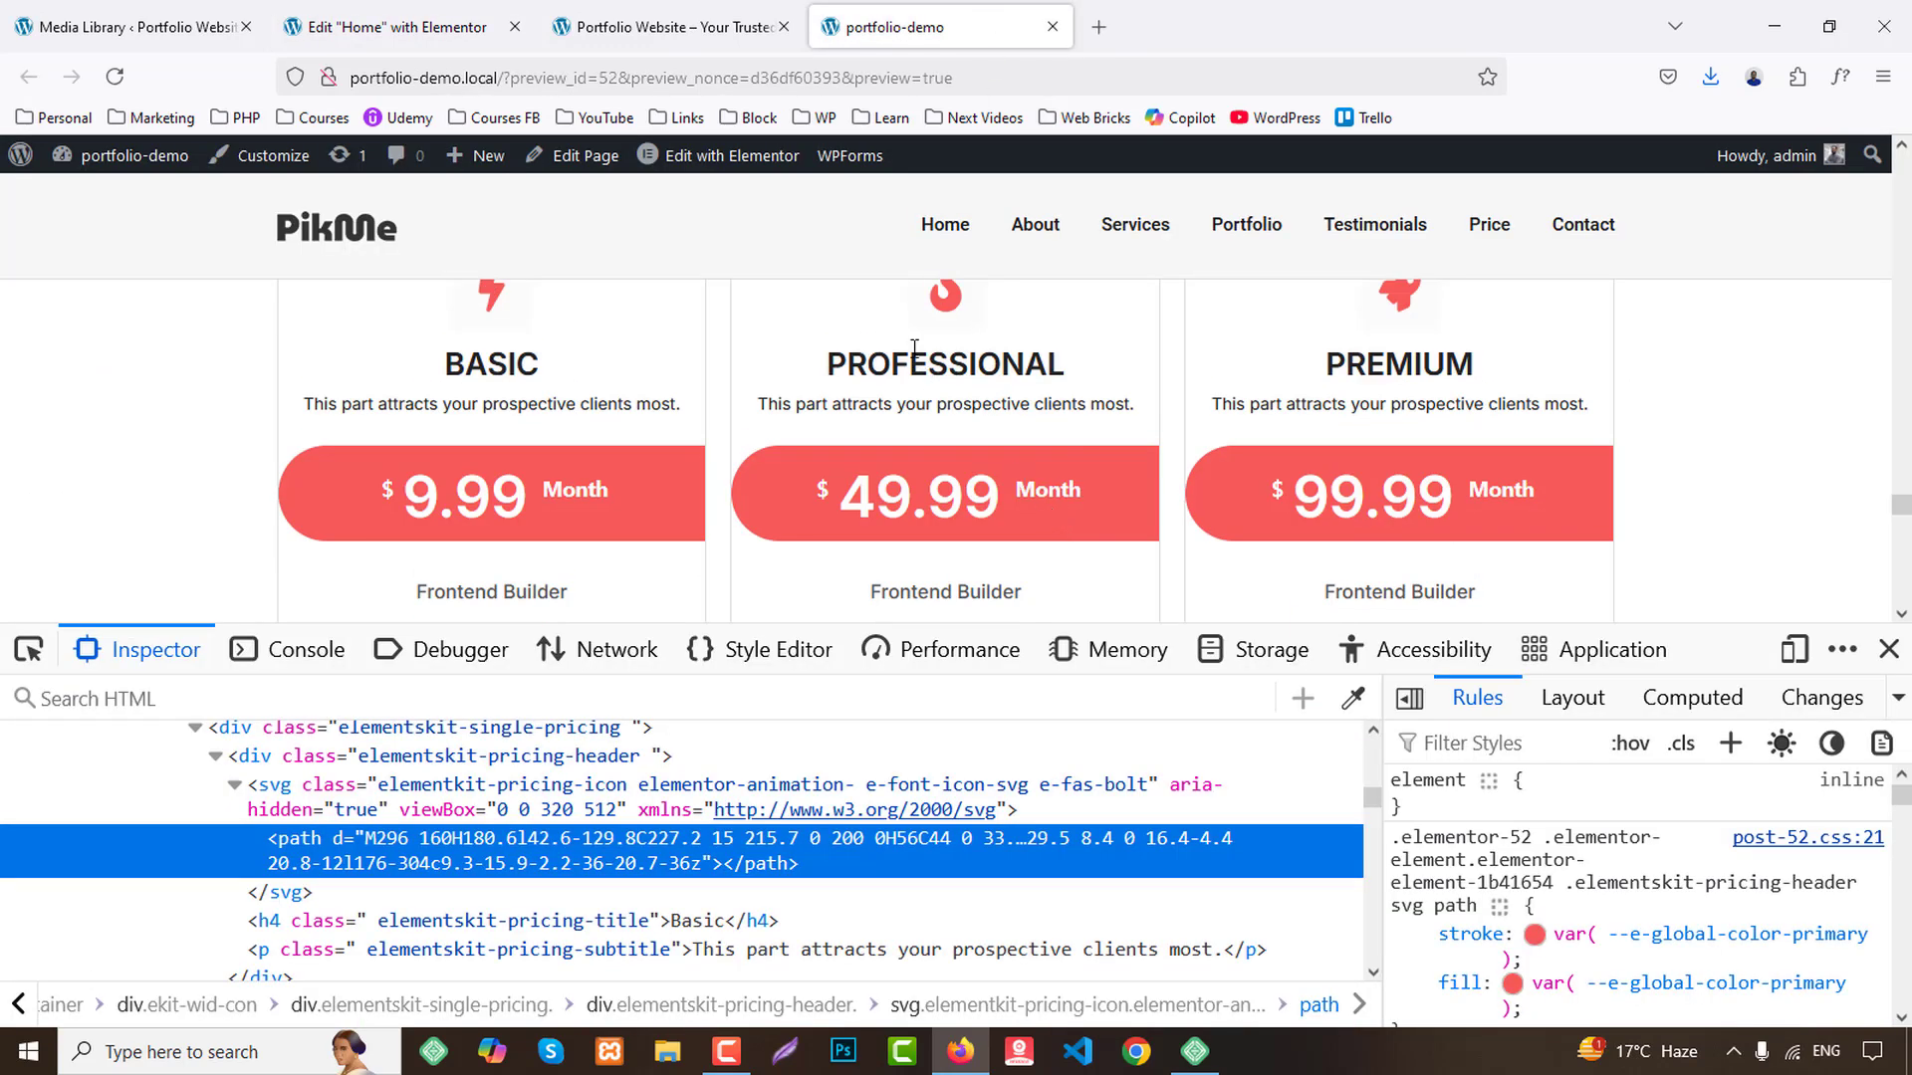
double_click(940, 366)
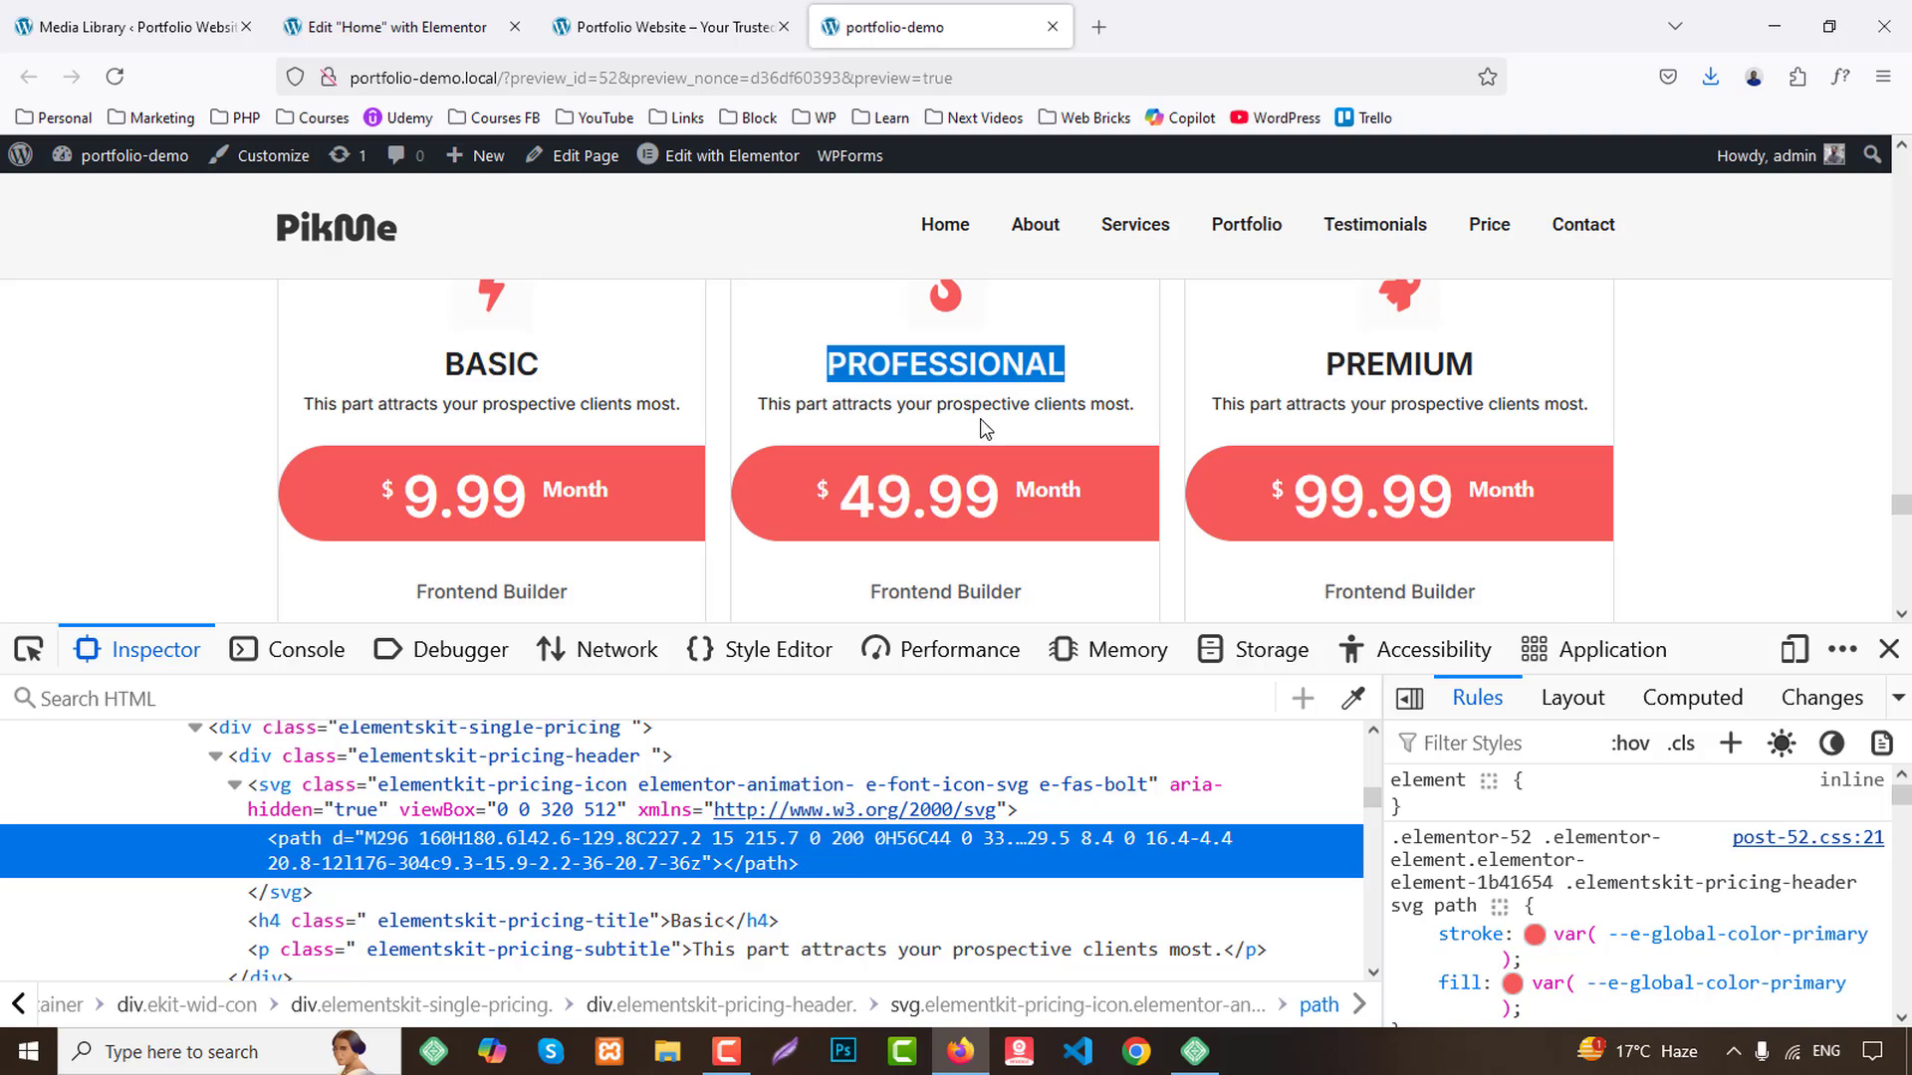
left_click(398, 26)
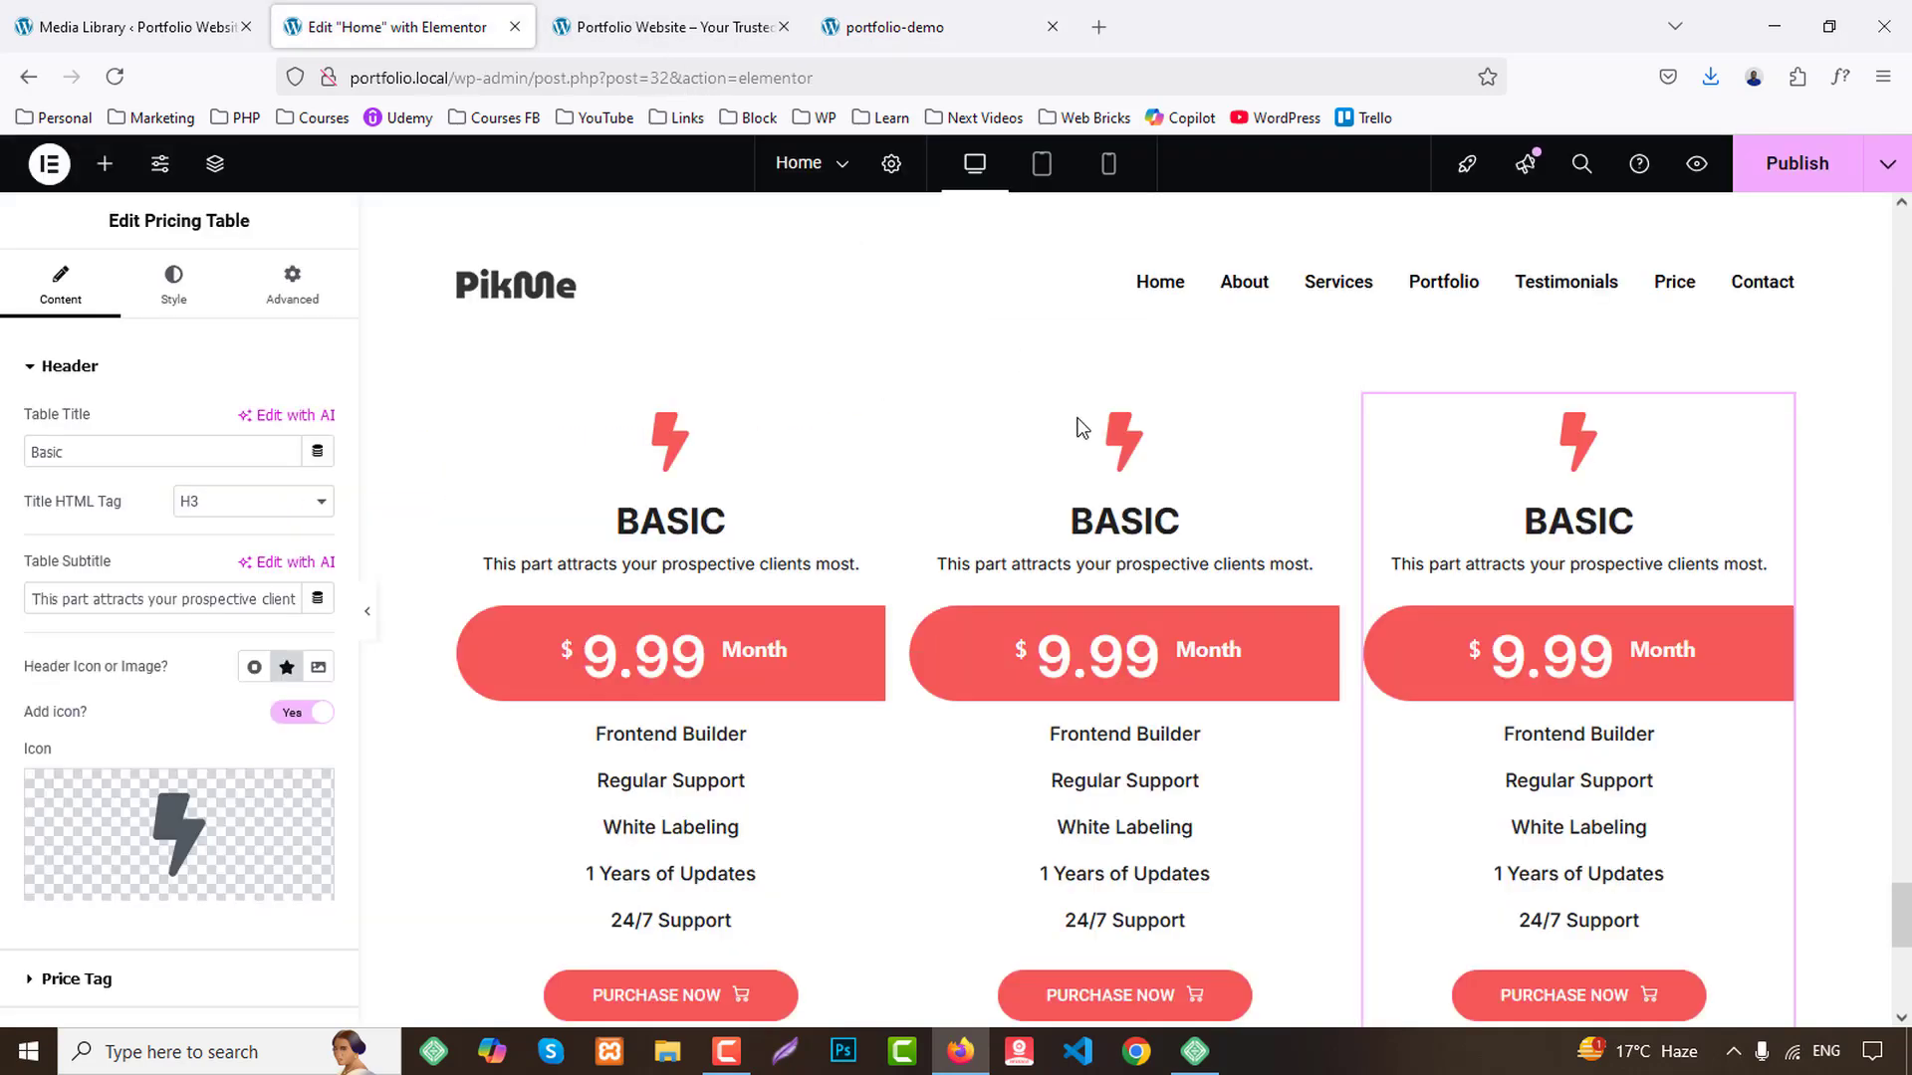
left_click(1123, 548)
left_click(111, 451)
key("ctrl+v")
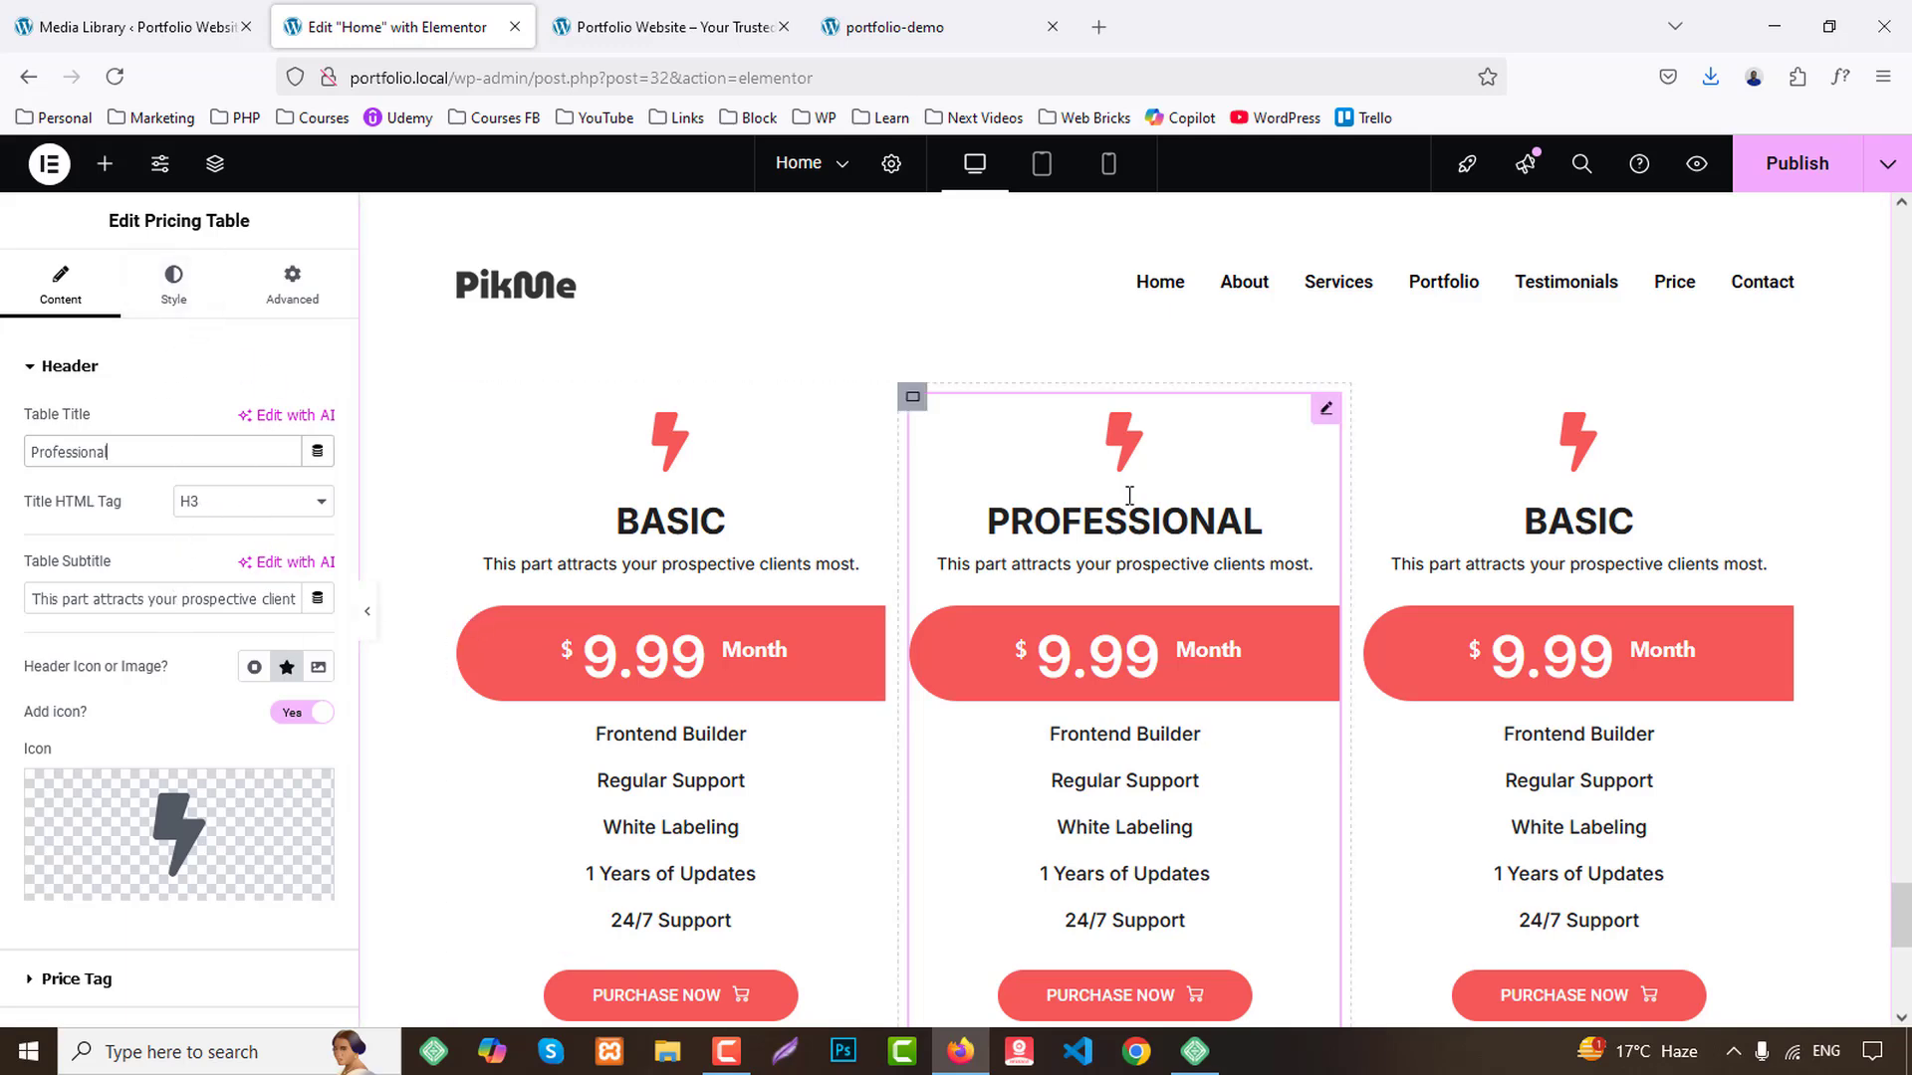
Replace the Professional table's header icon with the Fire icon from the icon library.
left_click(319, 807)
left_click(772, 258)
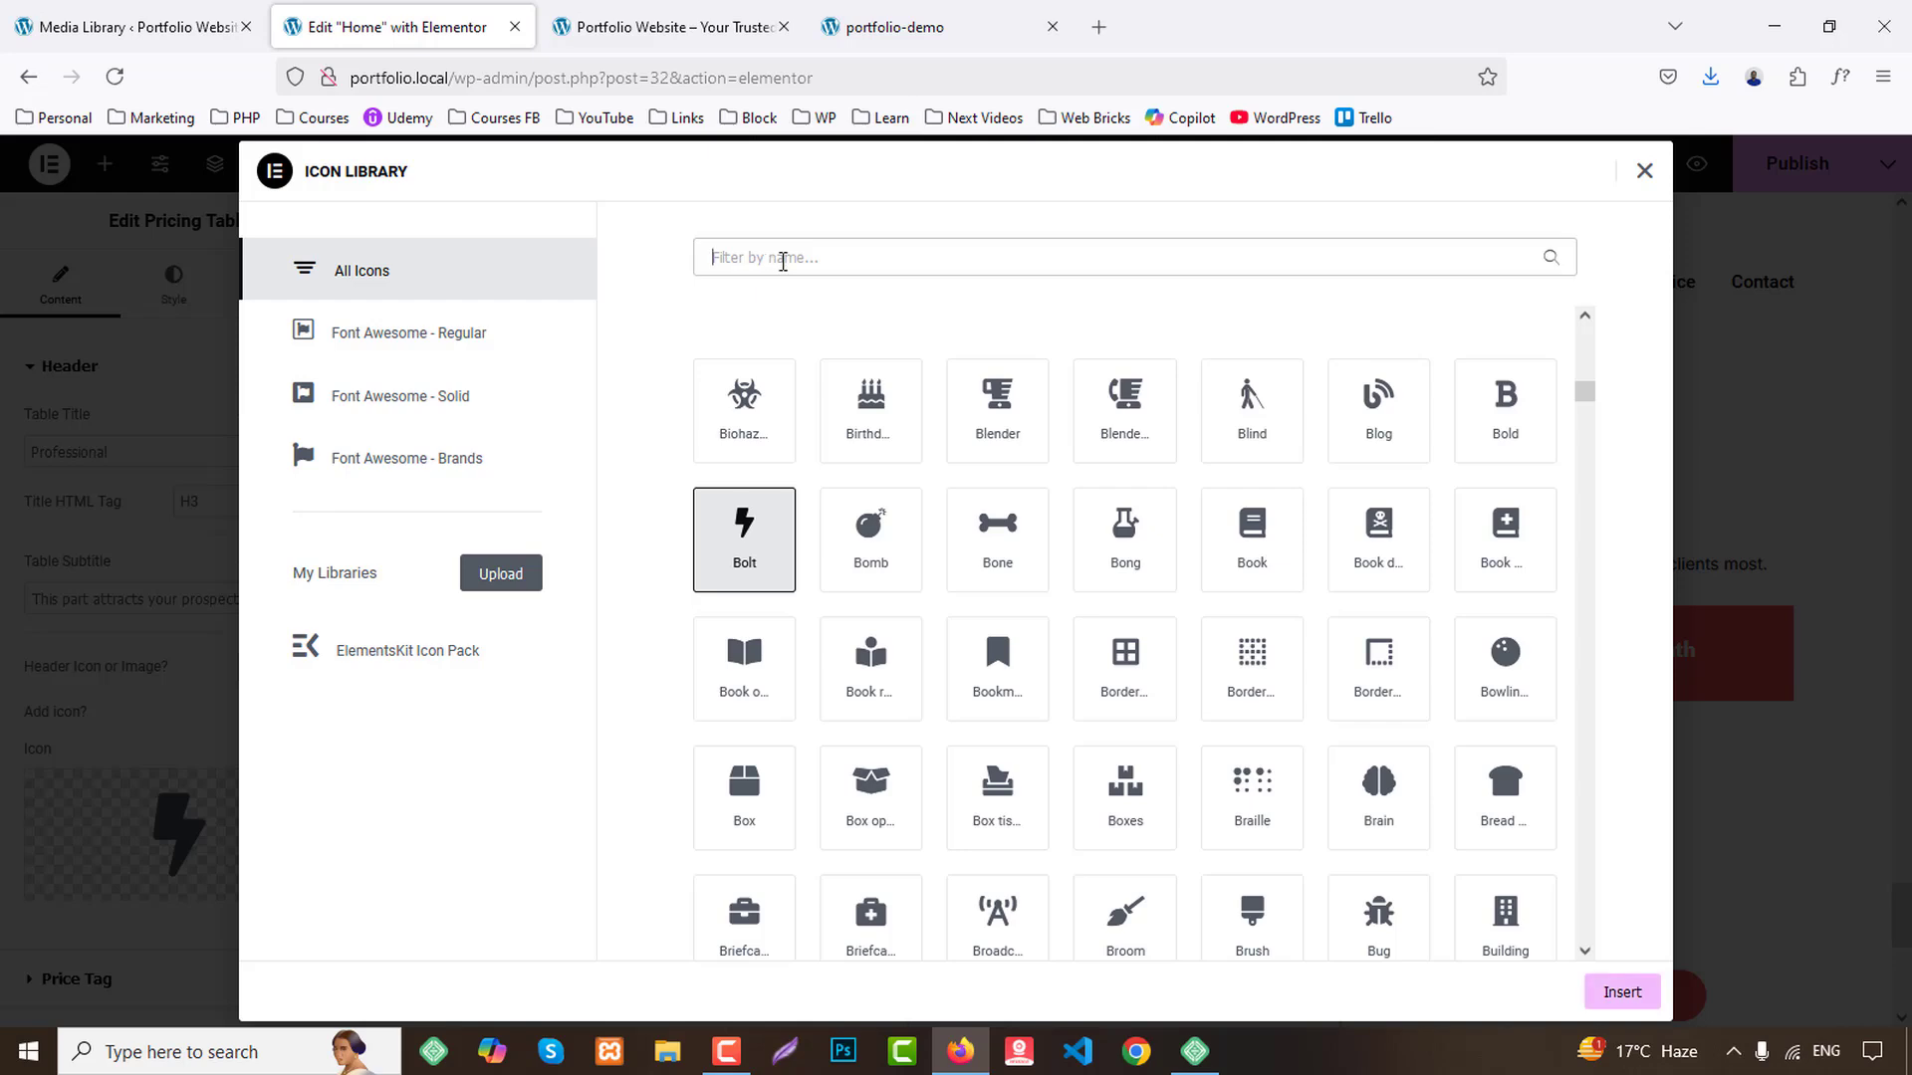
type("fire")
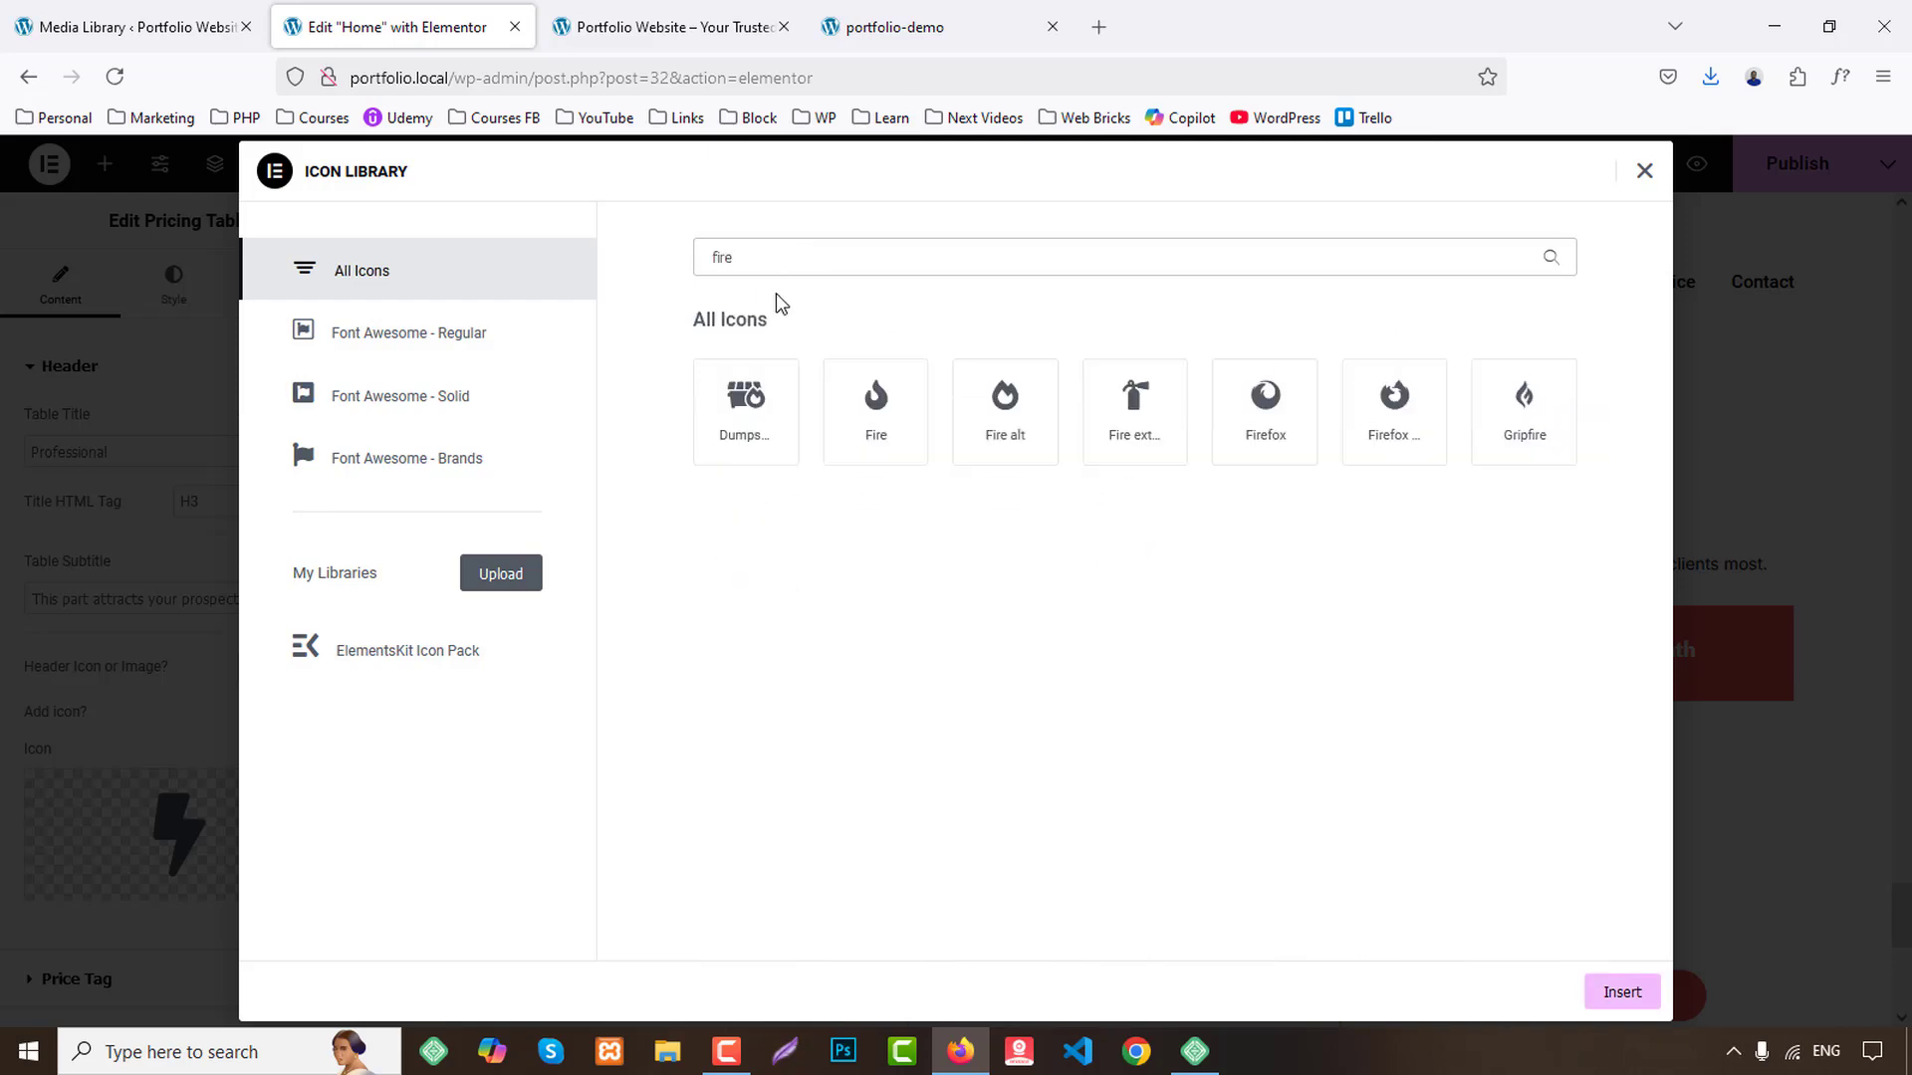
left_click(876, 403)
left_click(1620, 992)
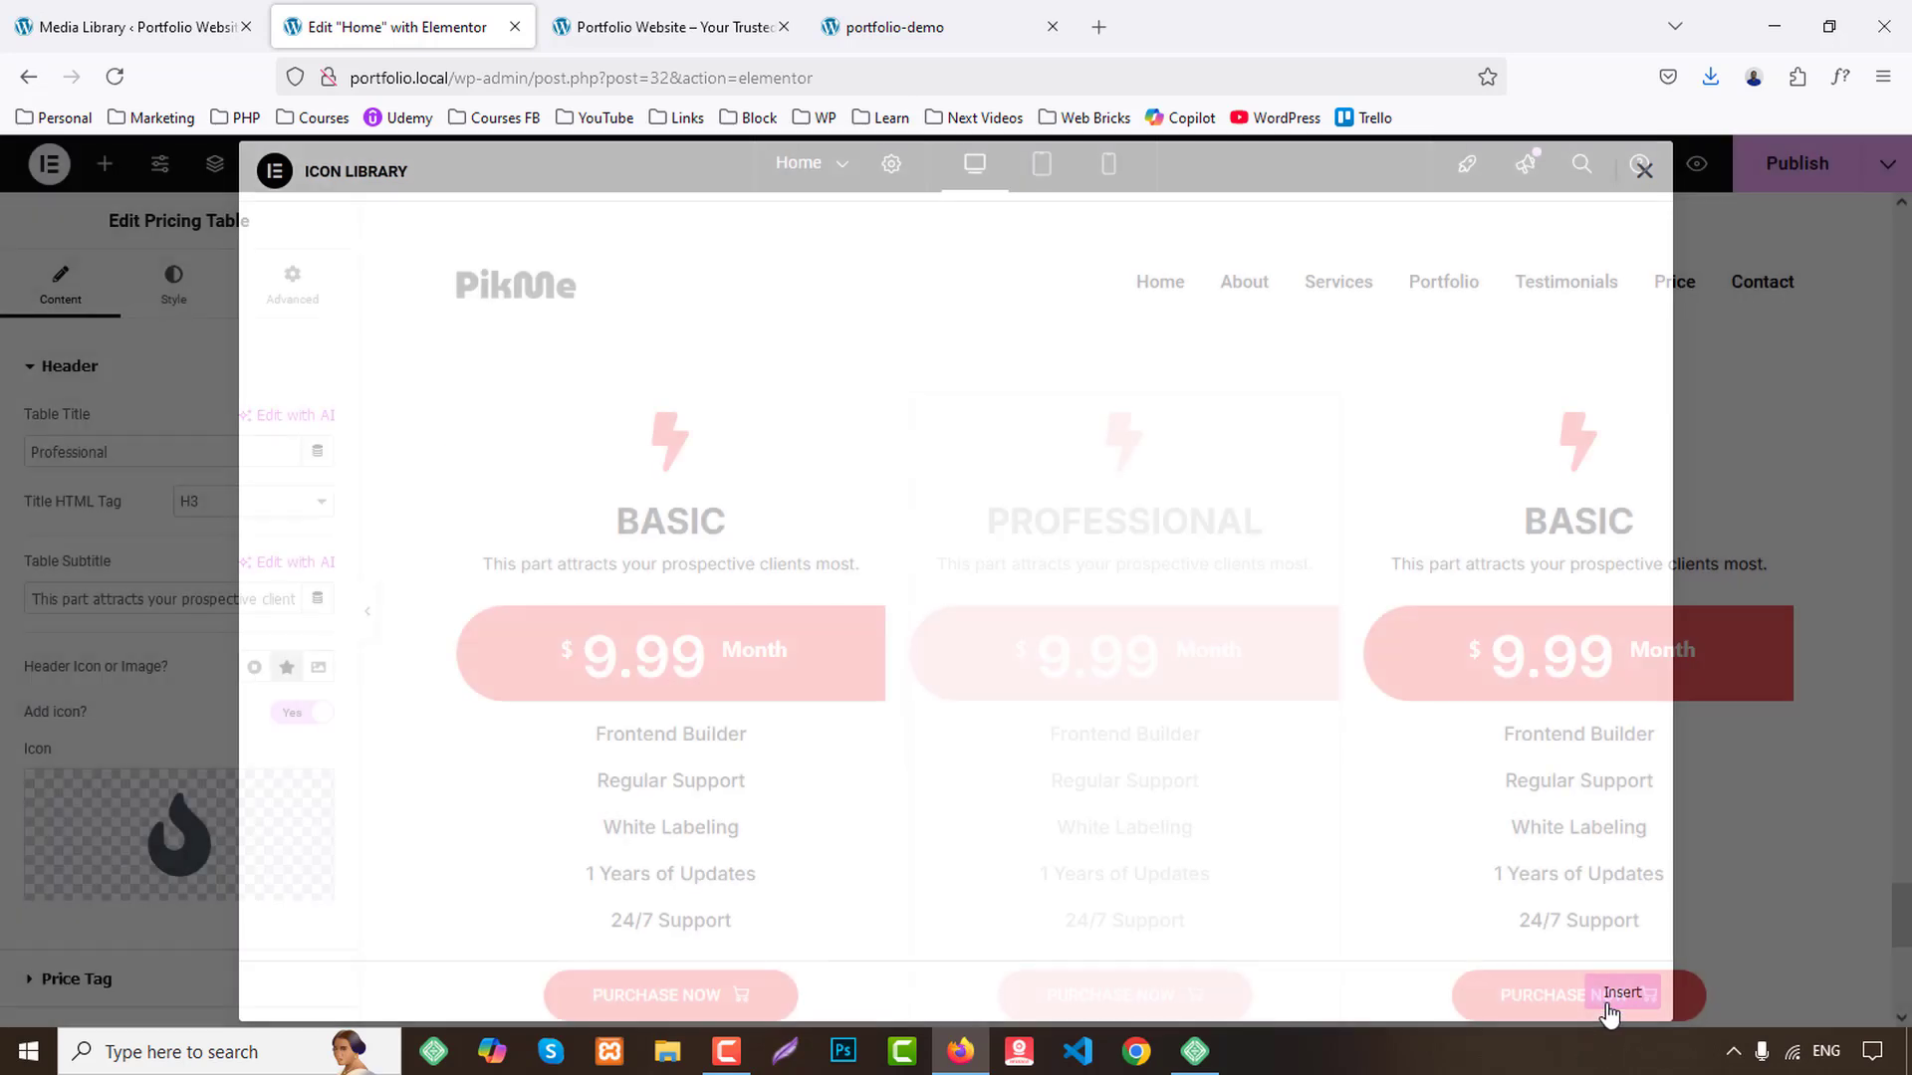
Check the last plan's title on the demo site and set the third pricing table's title to Premium.
left_click(894, 27)
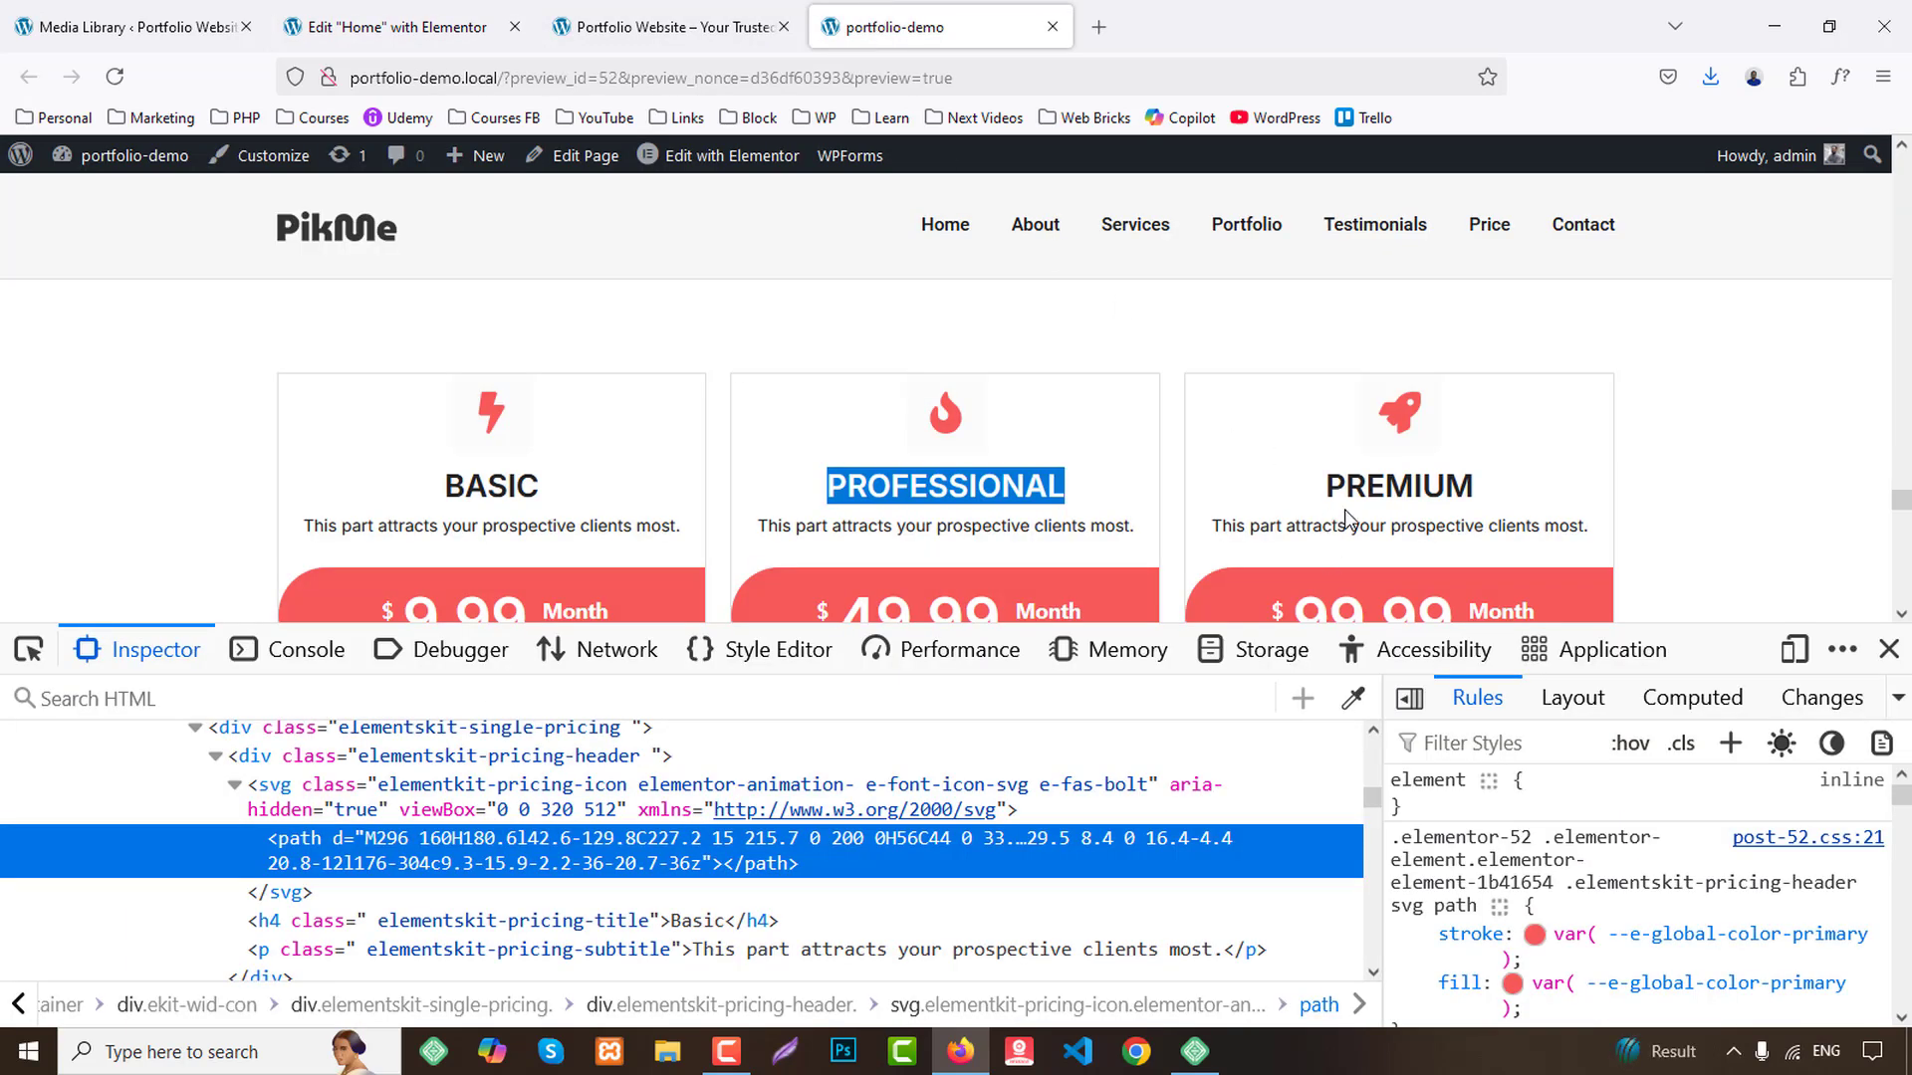
double_click(1385, 484)
key("ctrl+Page_Up")
key("ctrl+Page_Up")
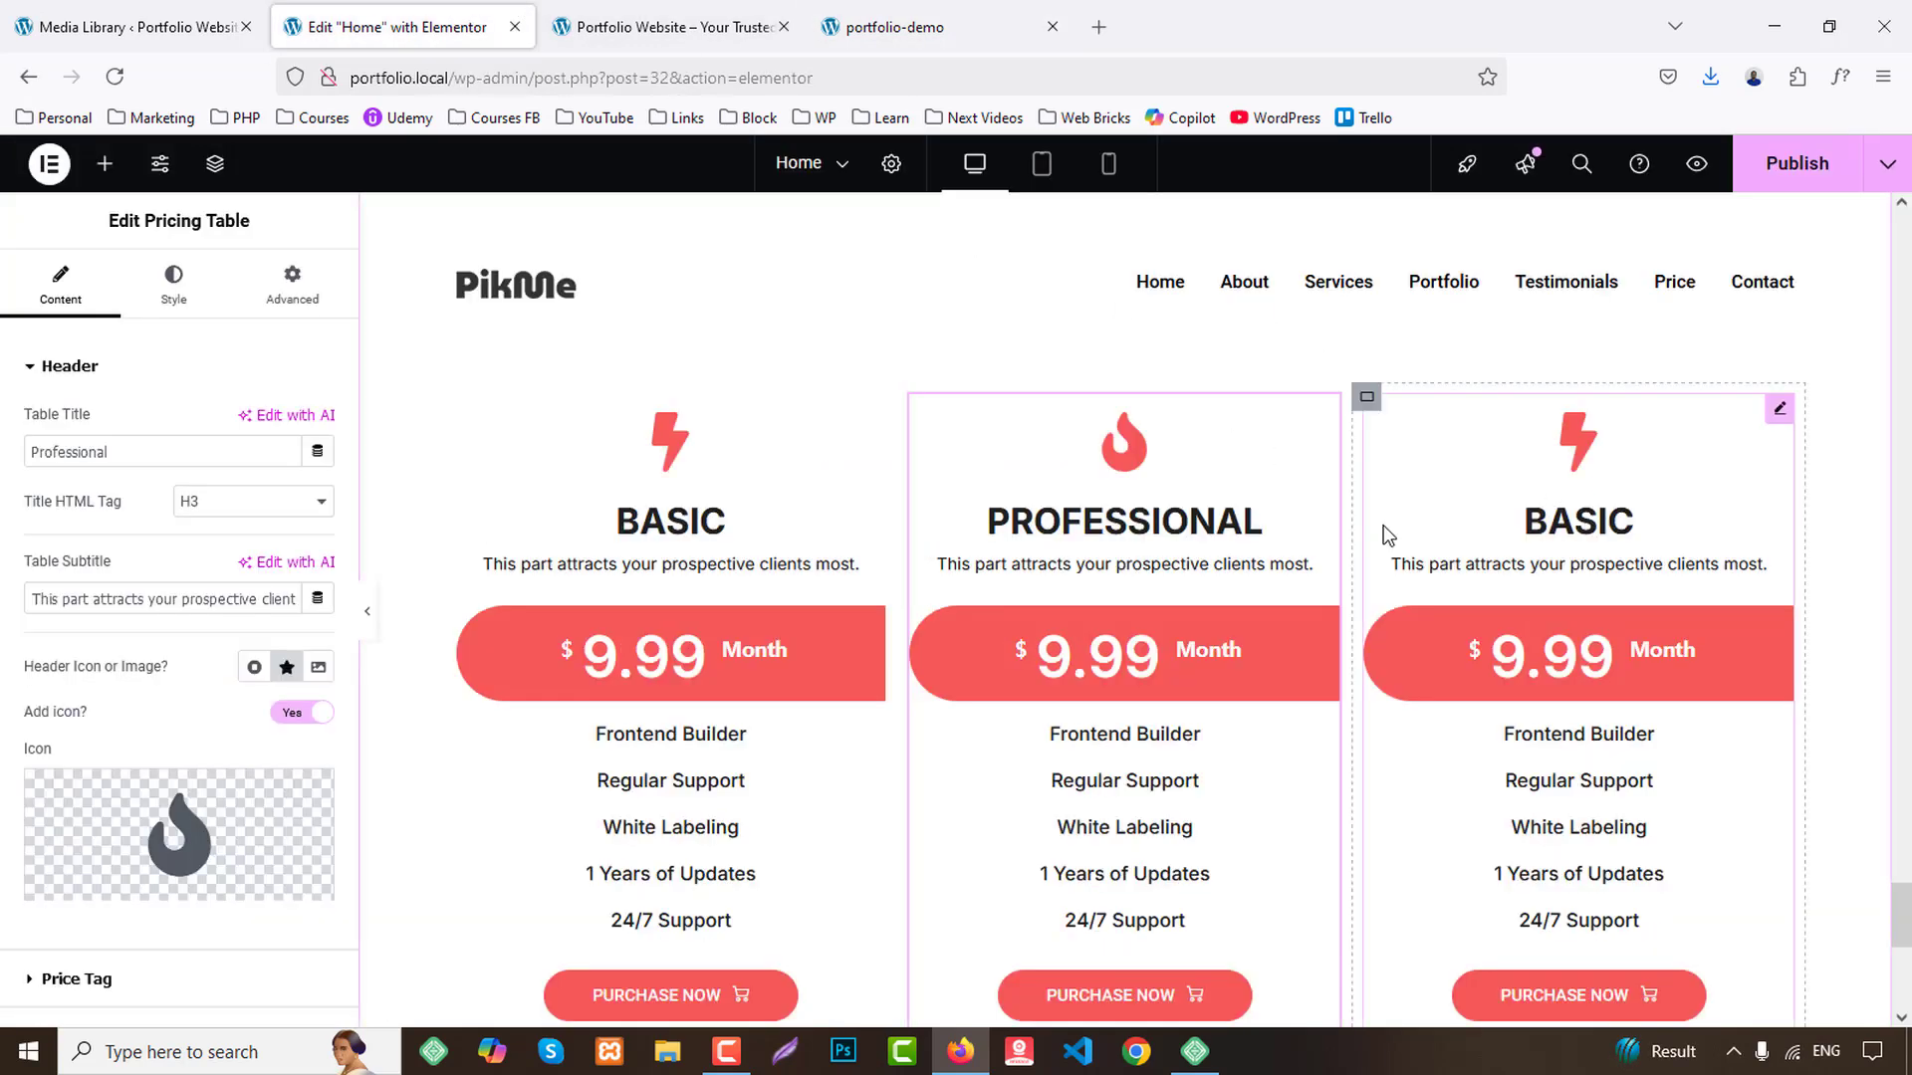
left_click(1389, 535)
double_click(230, 452)
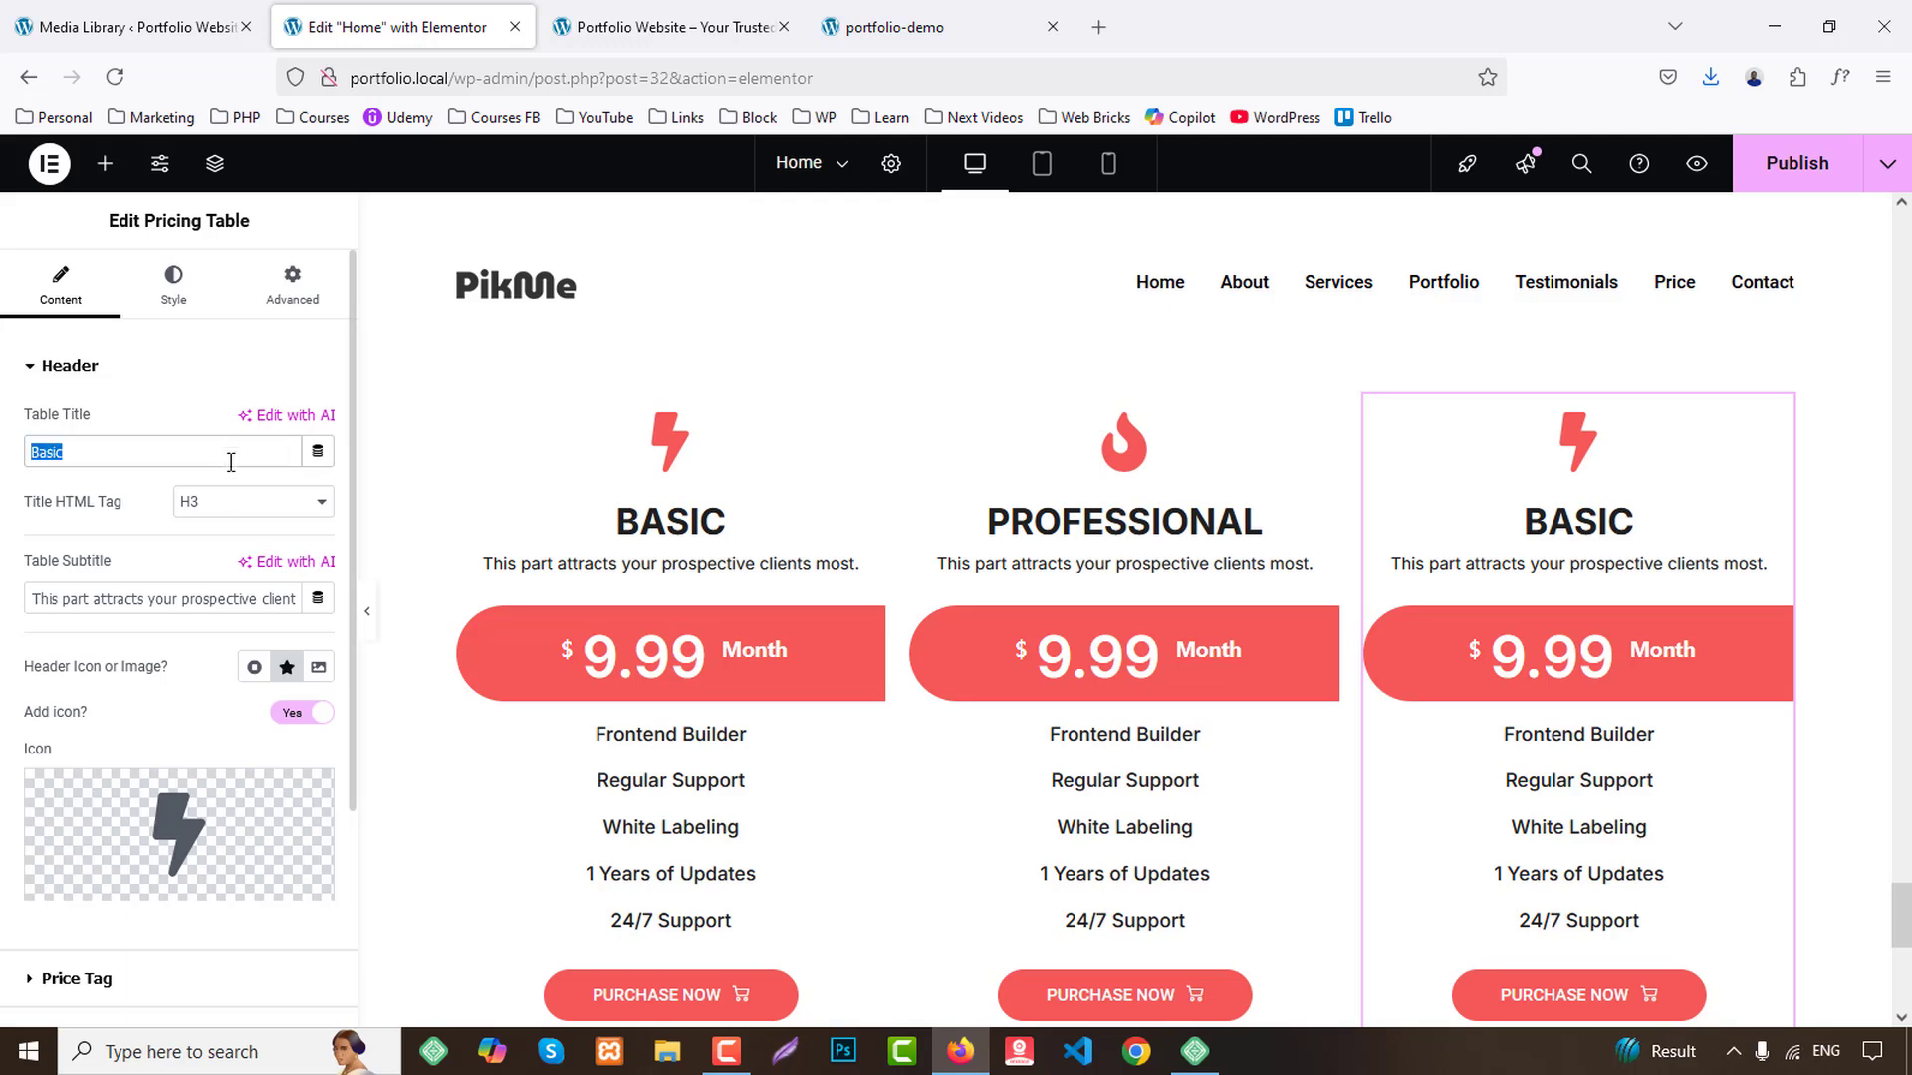
type("Premium")
Open the icon library for the Premium table's header icon, ready to filter icons by name.
left_click(213, 832)
left_click(753, 255)
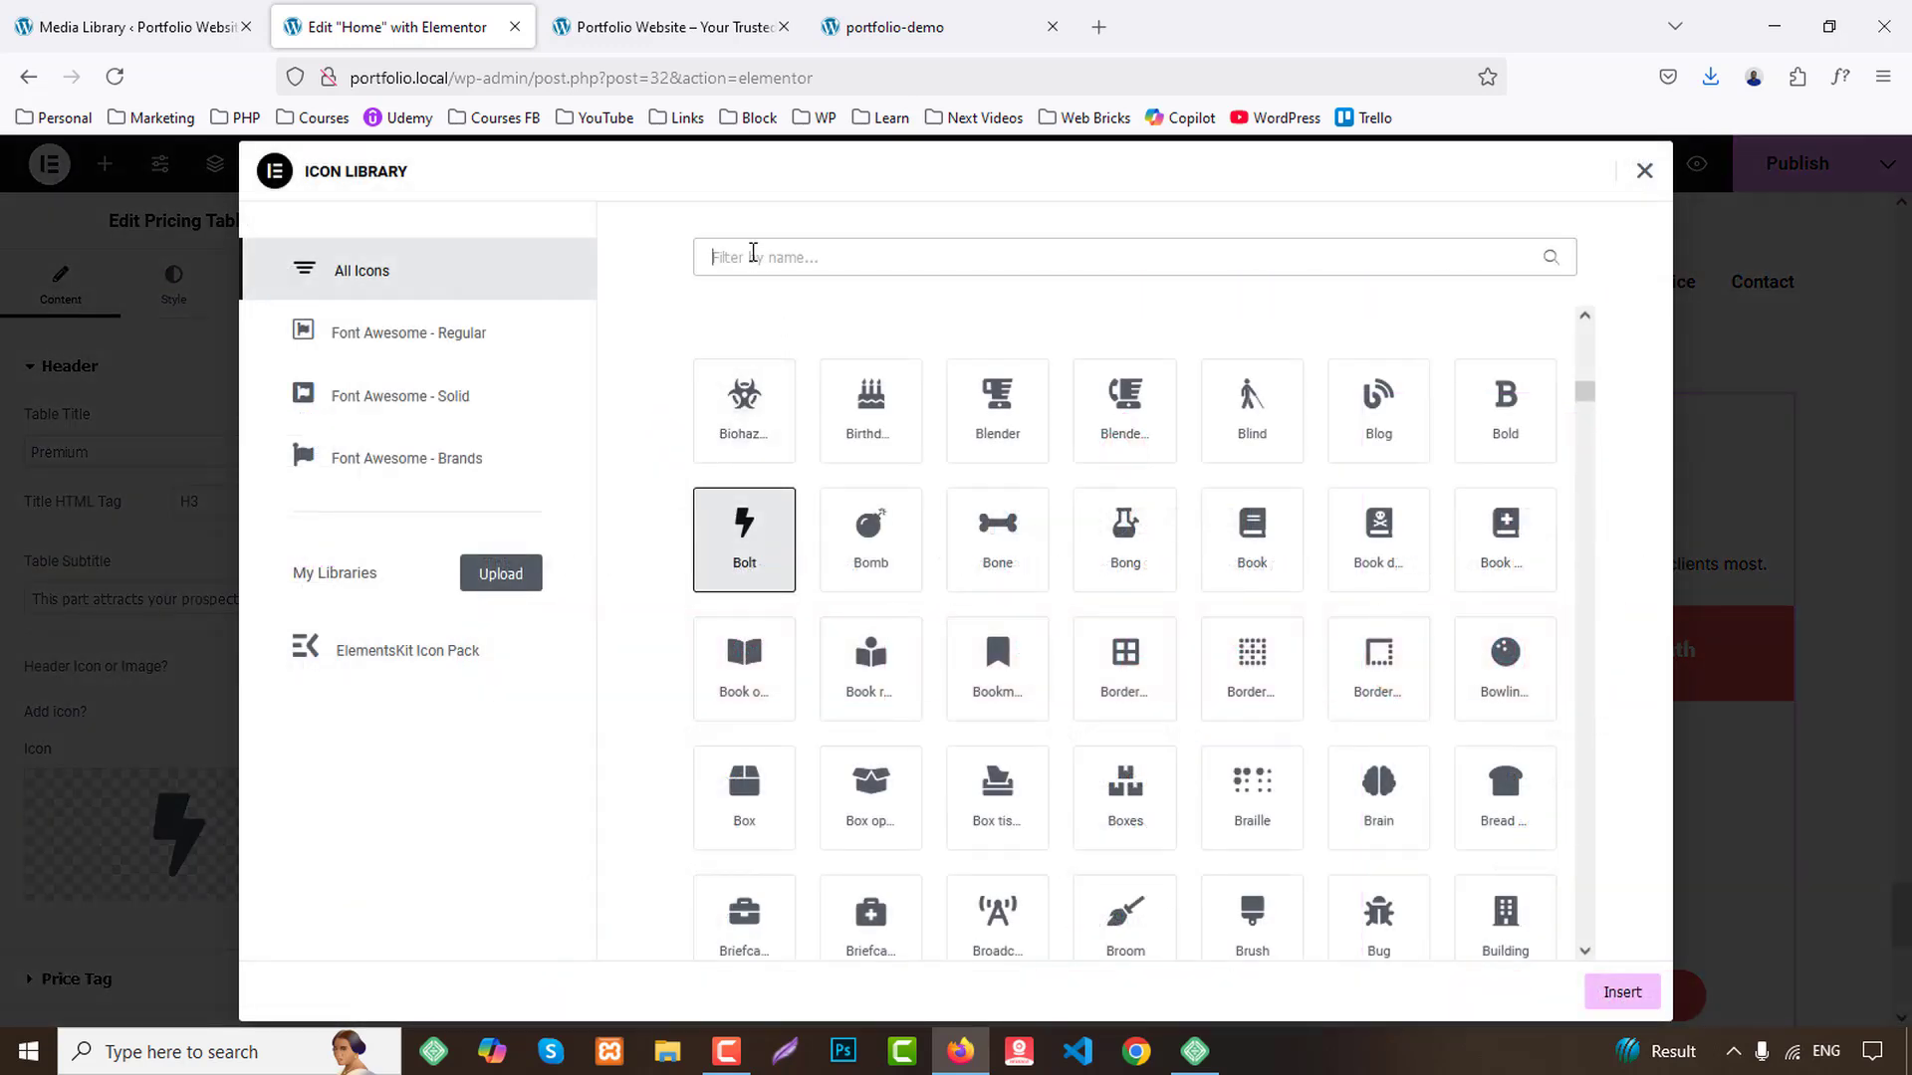
Find the rocket icons in the icon library and insert the outlined rocket as the Premium table's header icon.
type("roc")
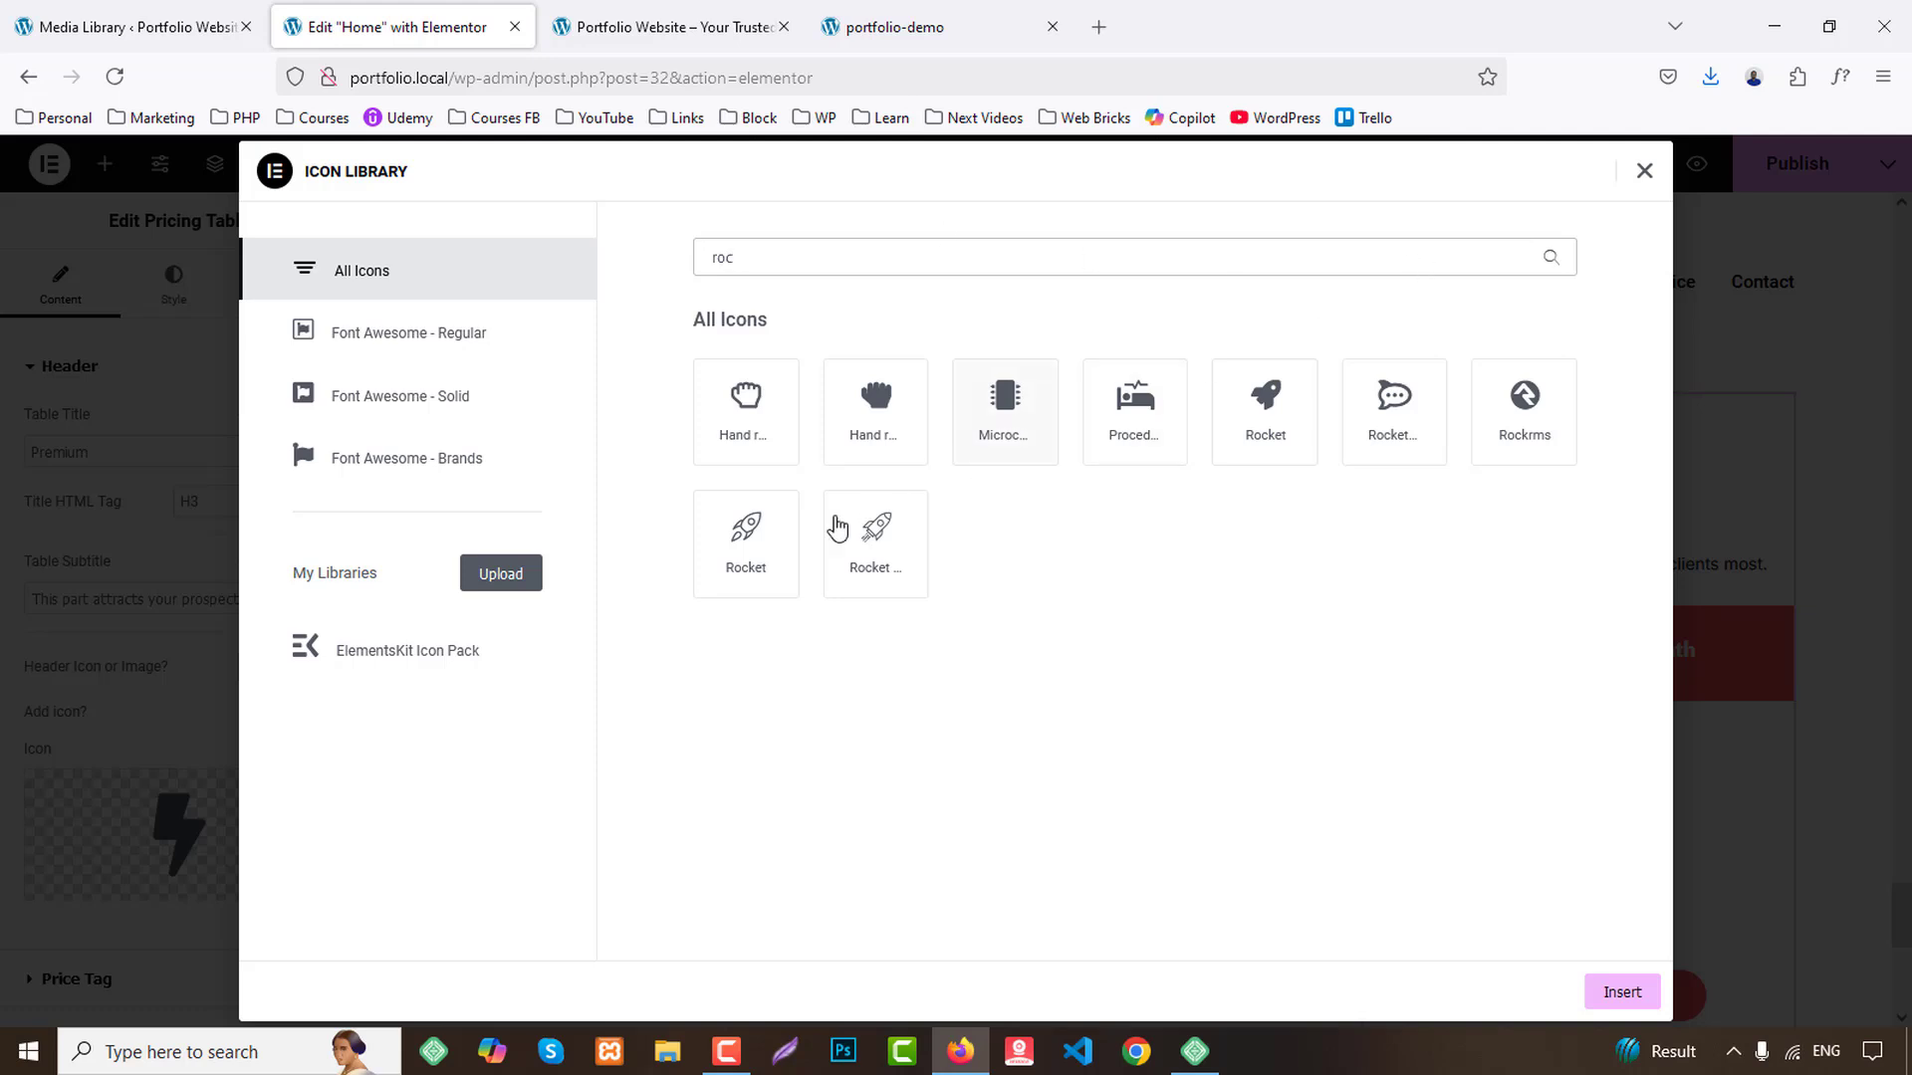
left_click(746, 538)
left_click(1620, 999)
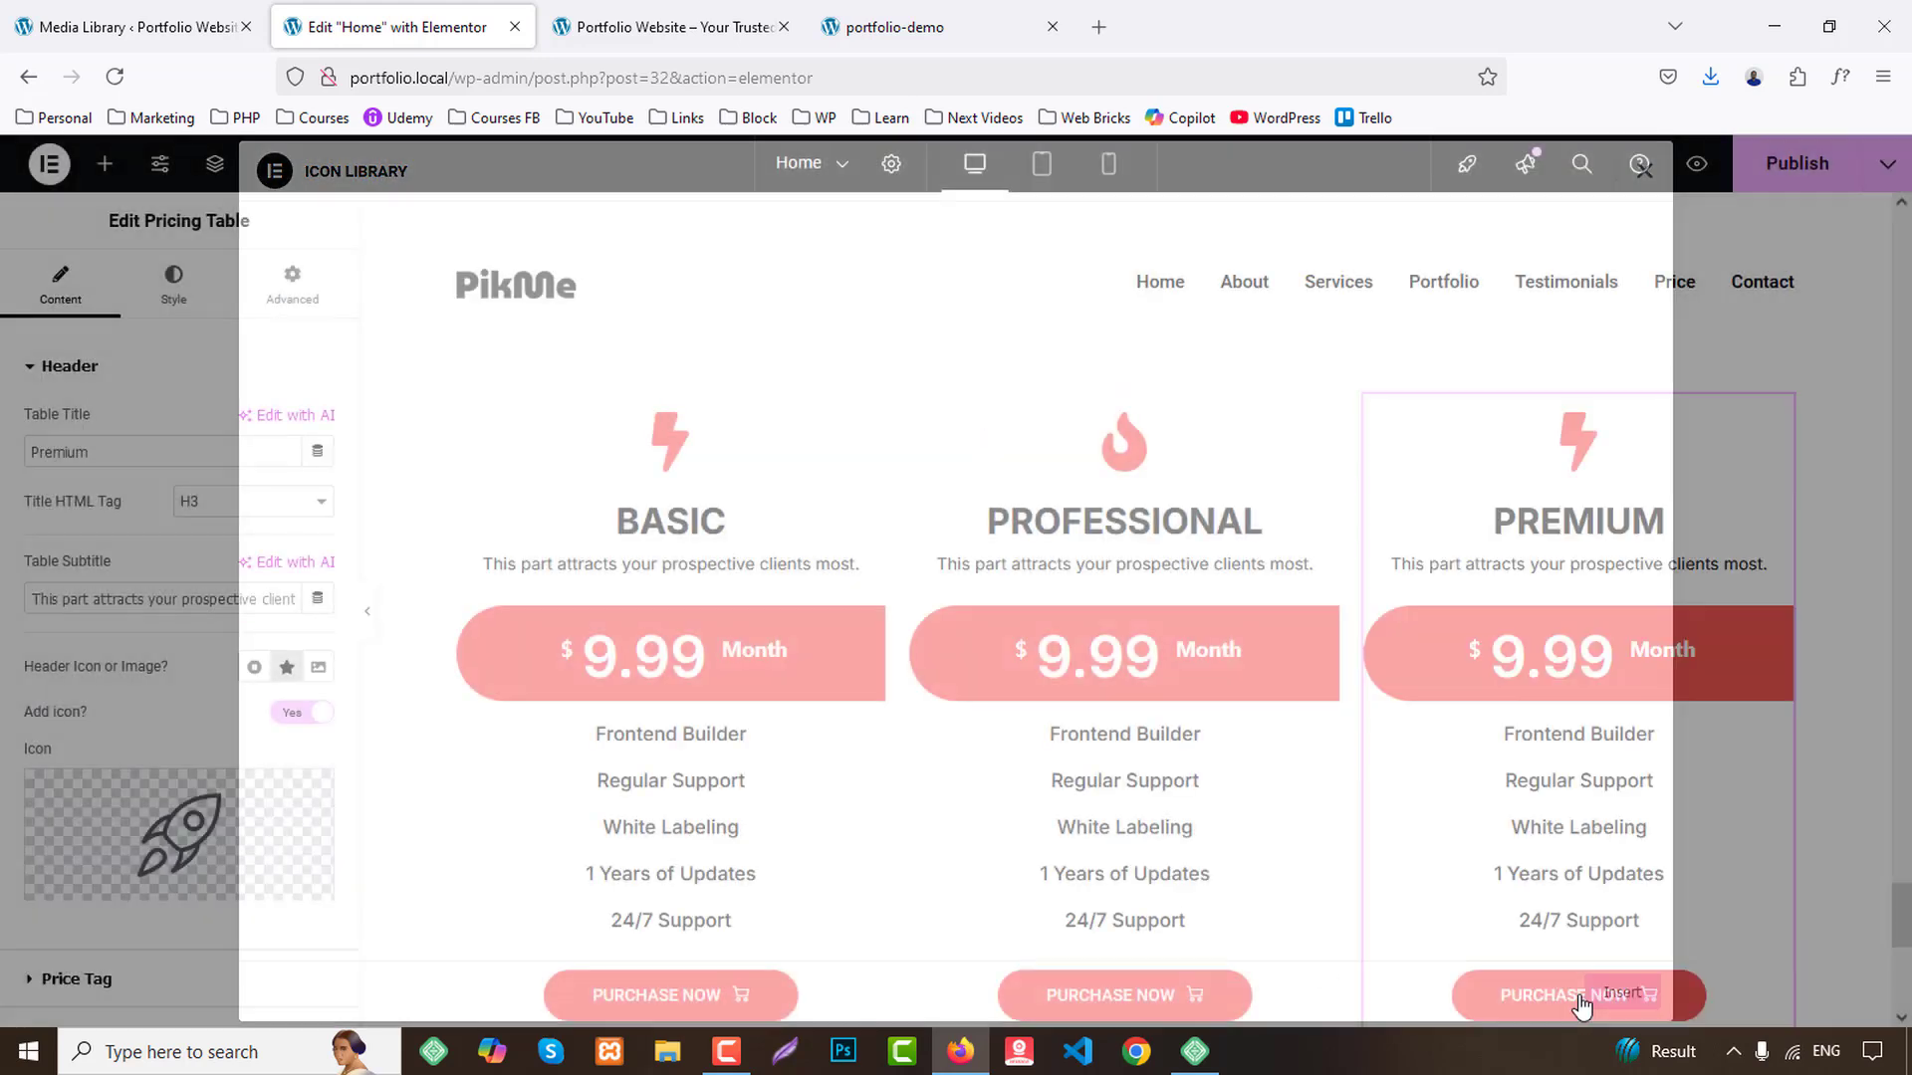
Set the Premium pricing table's price to 99.99.
scroll(129, 667, "down", 3)
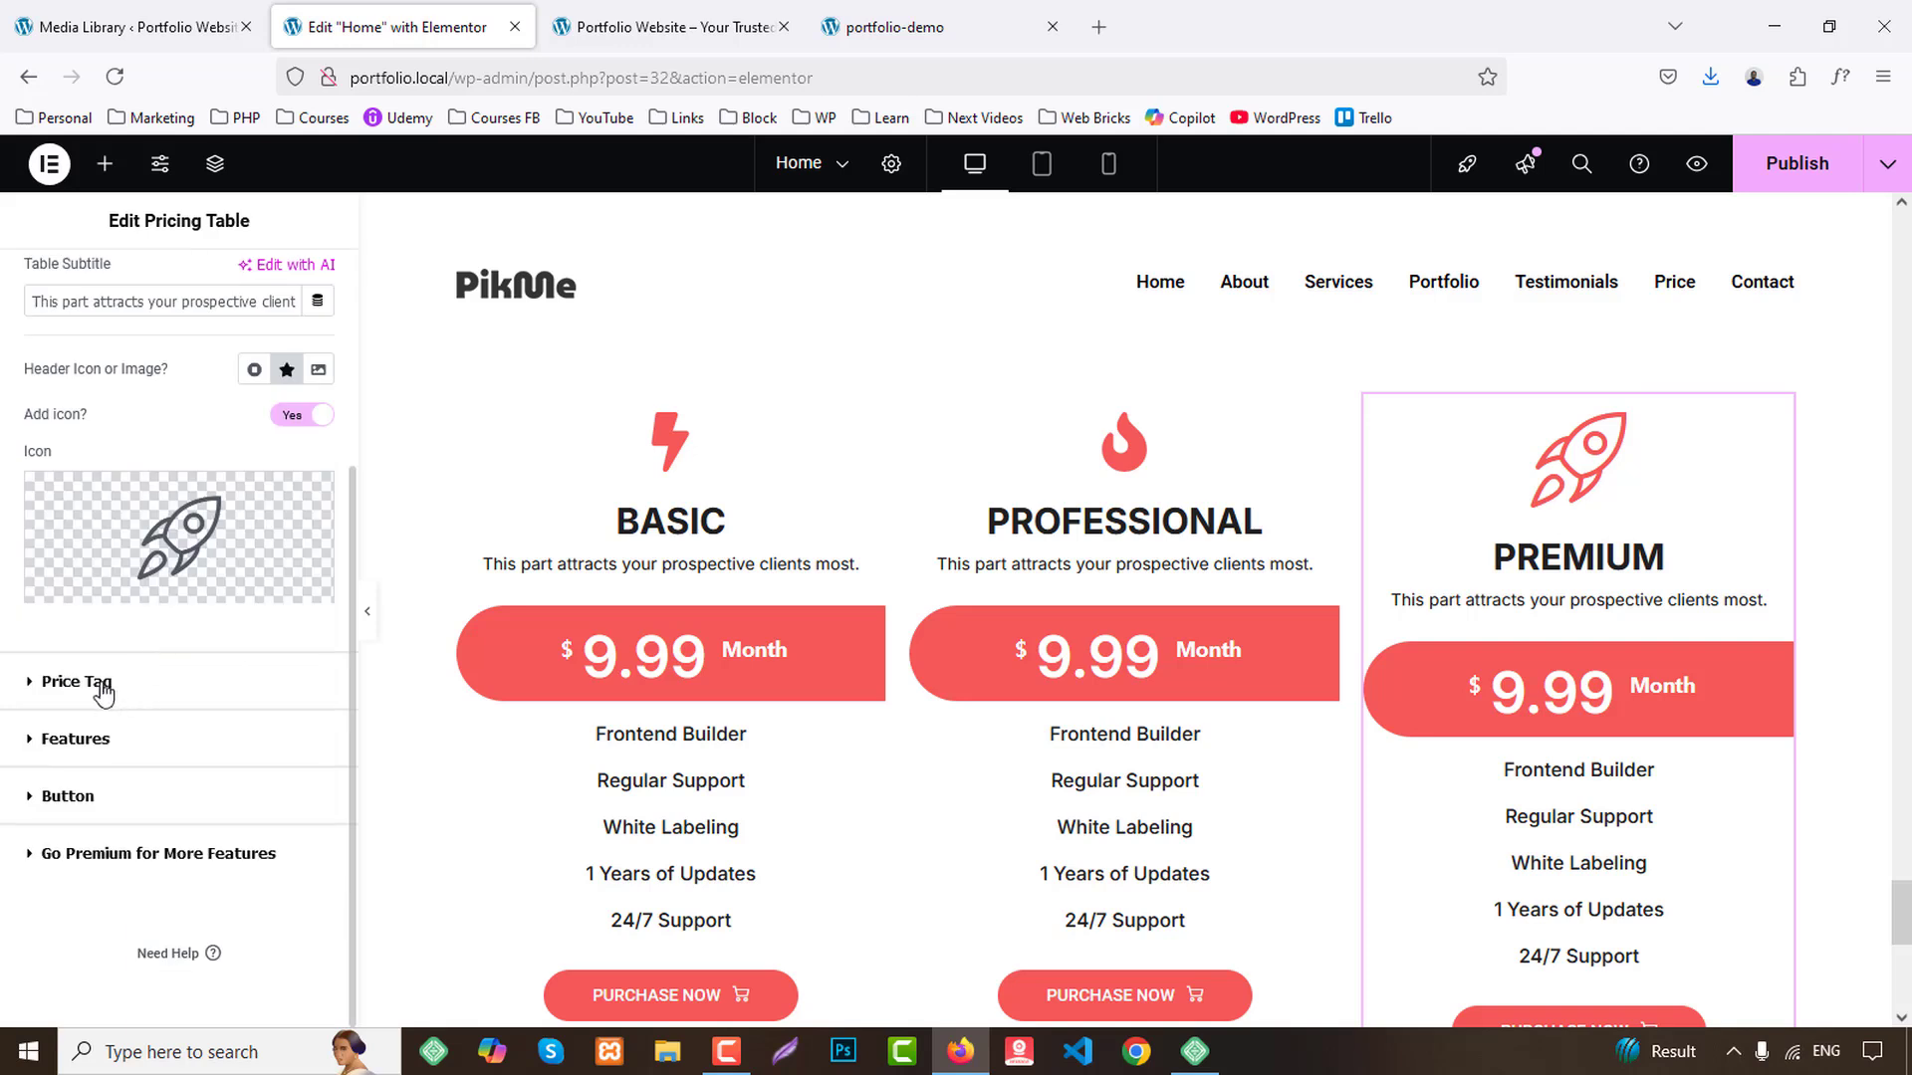
left_click(98, 681)
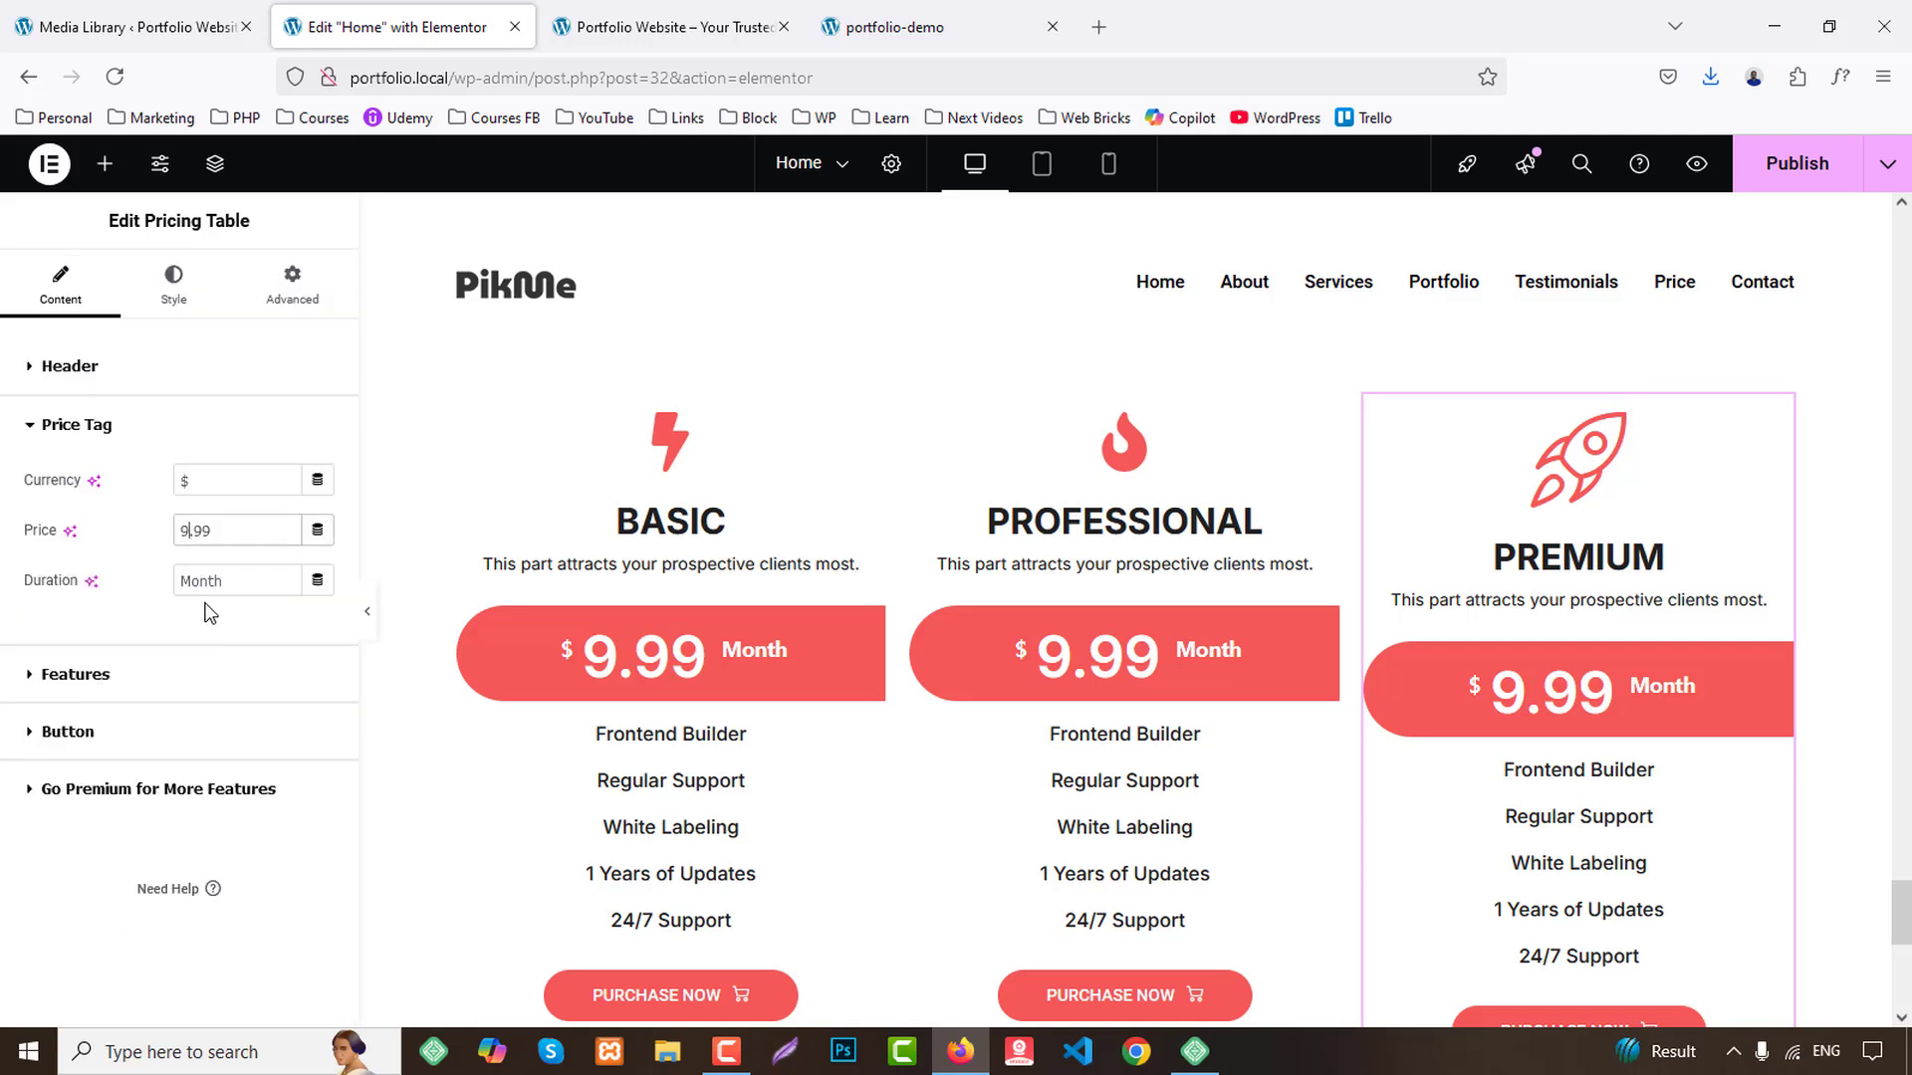
type("9")
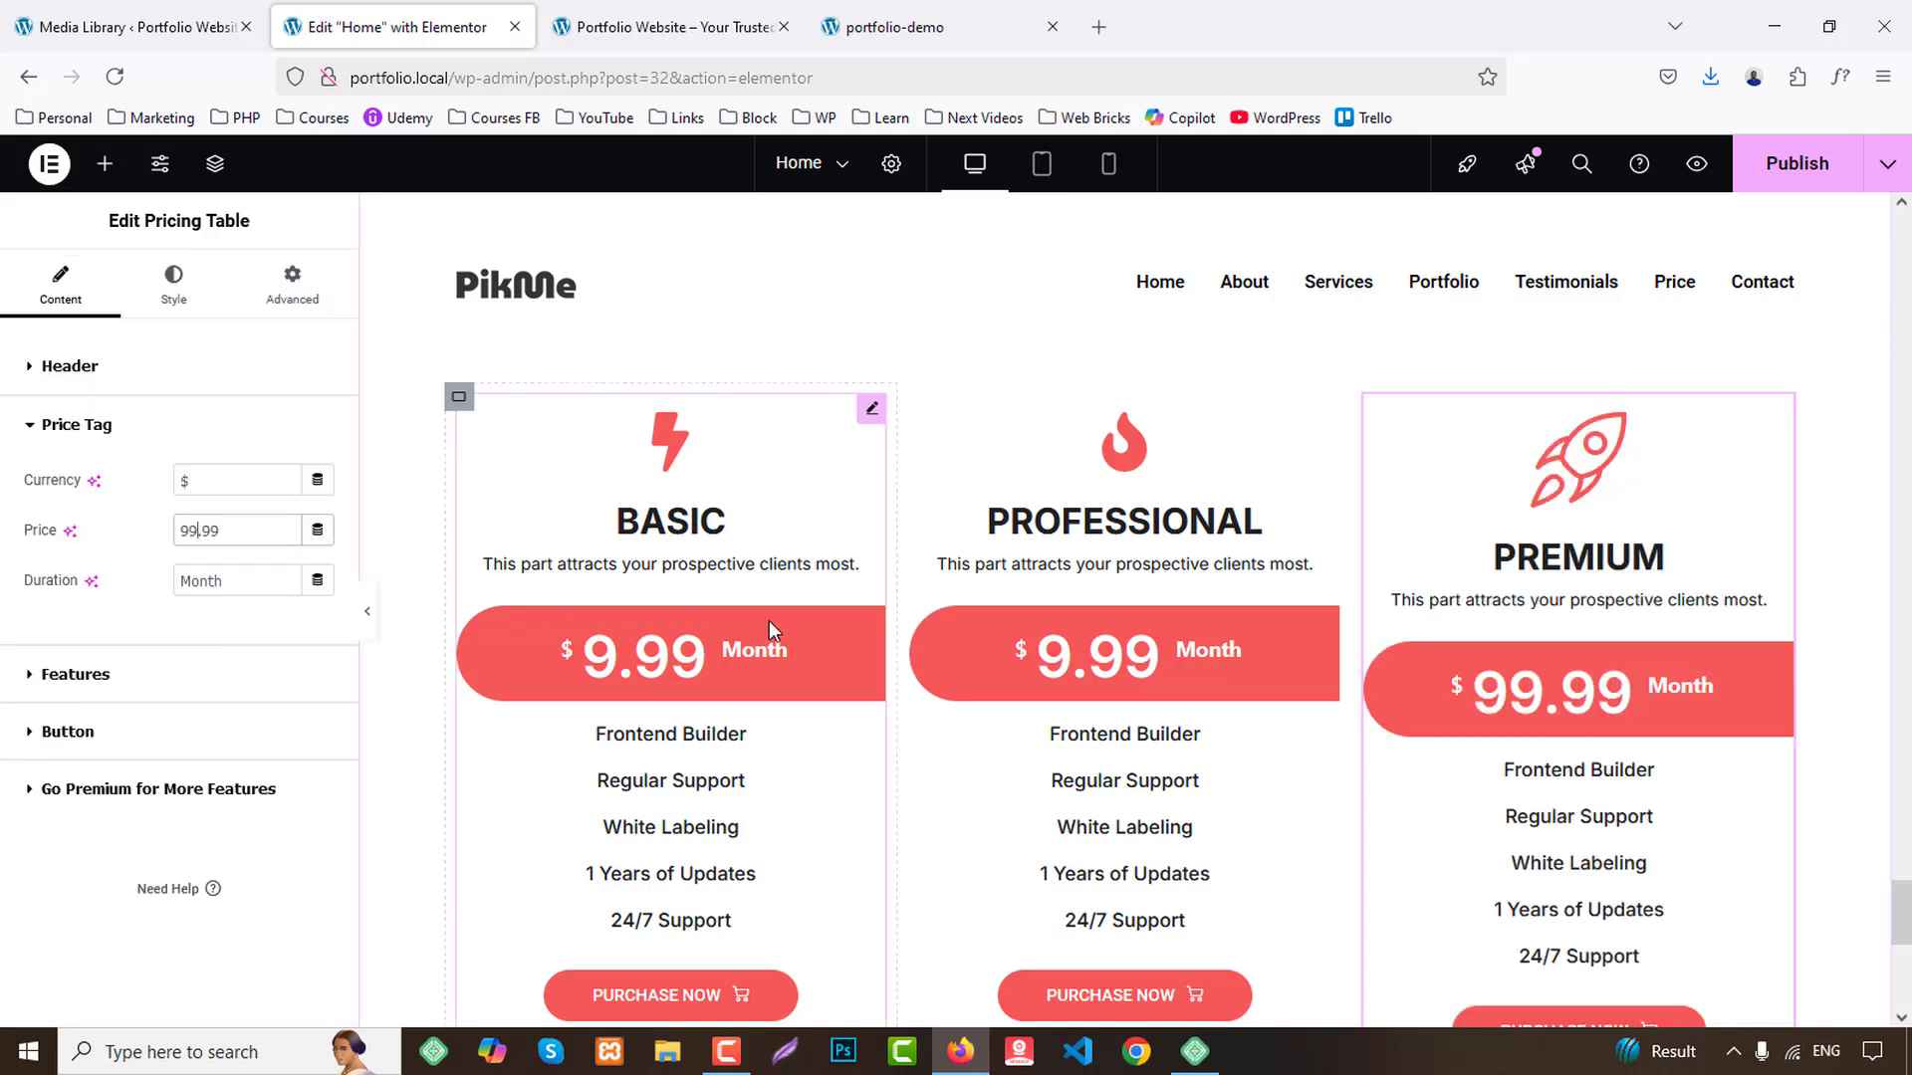
Set the Professional pricing table's price to 49.99 and check the three tables at full width.
left_click(1125, 662)
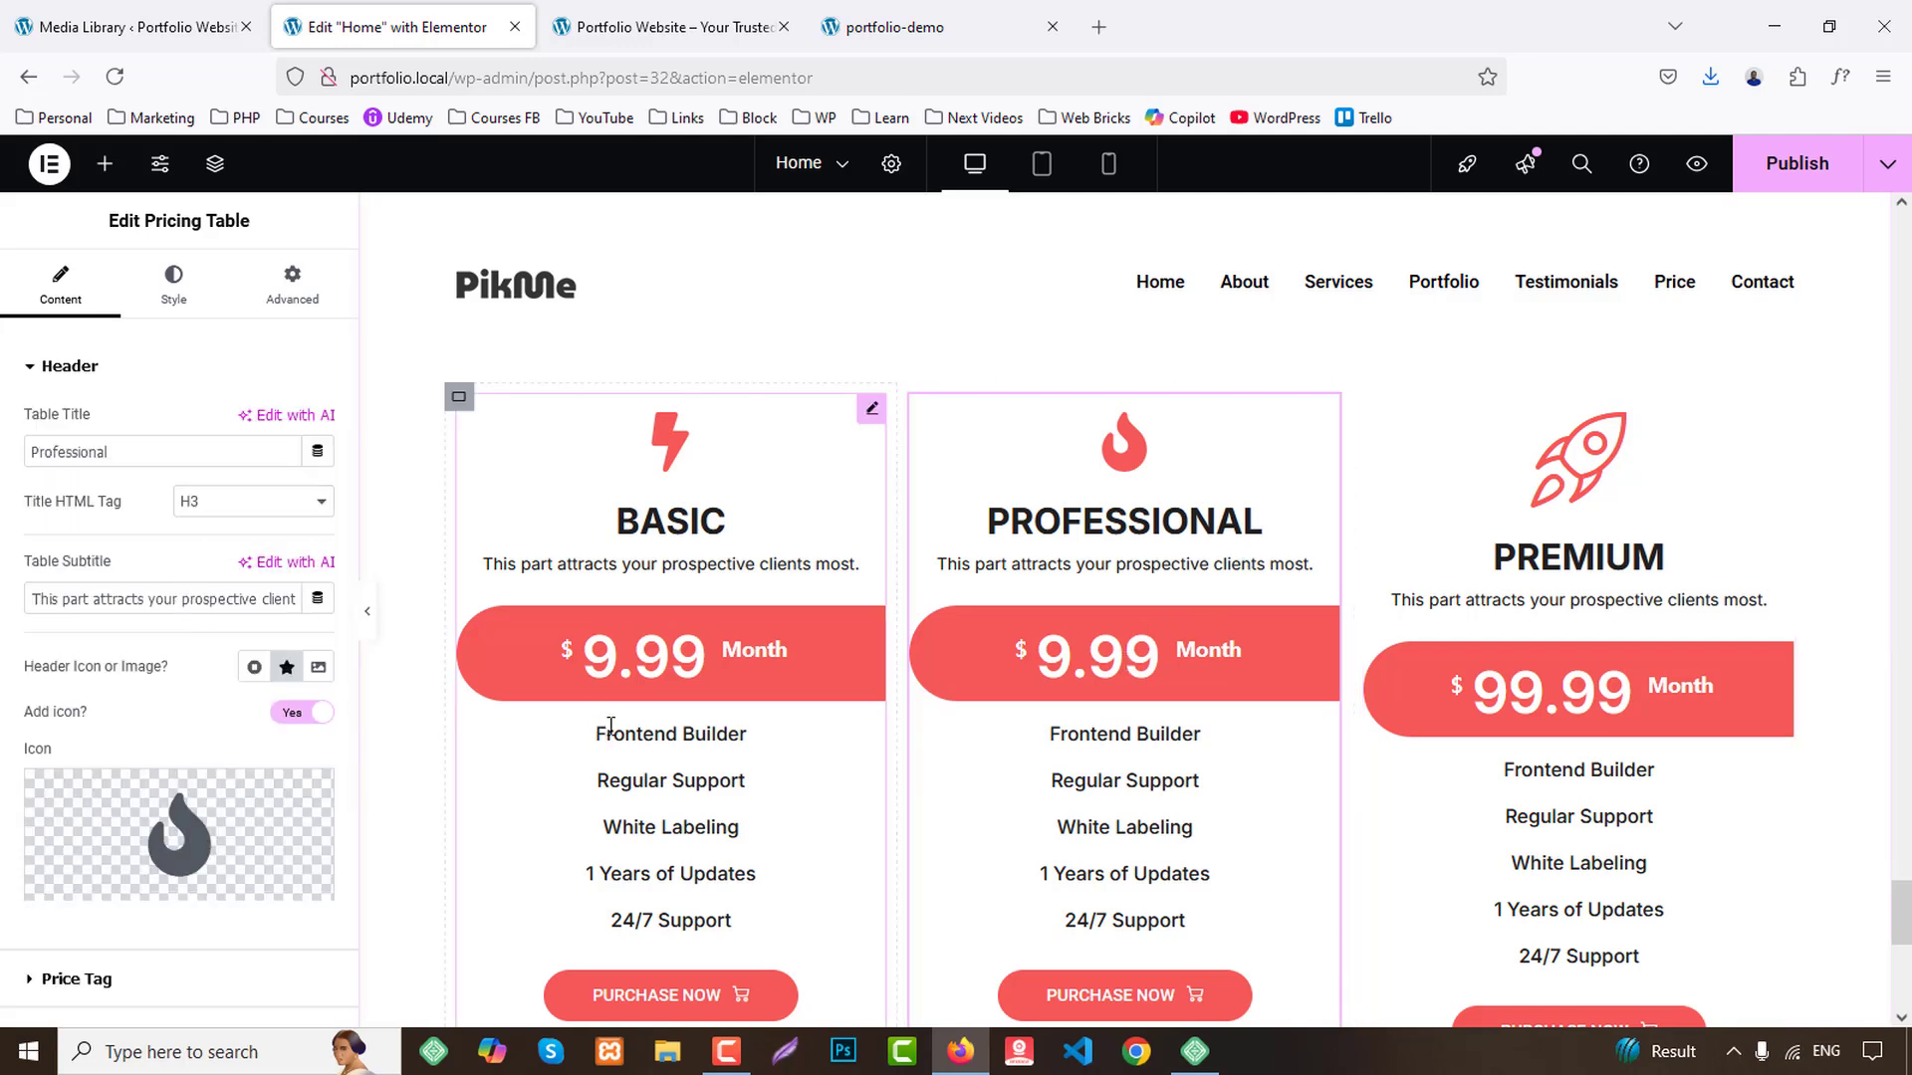
scroll(285, 802, "down", 2)
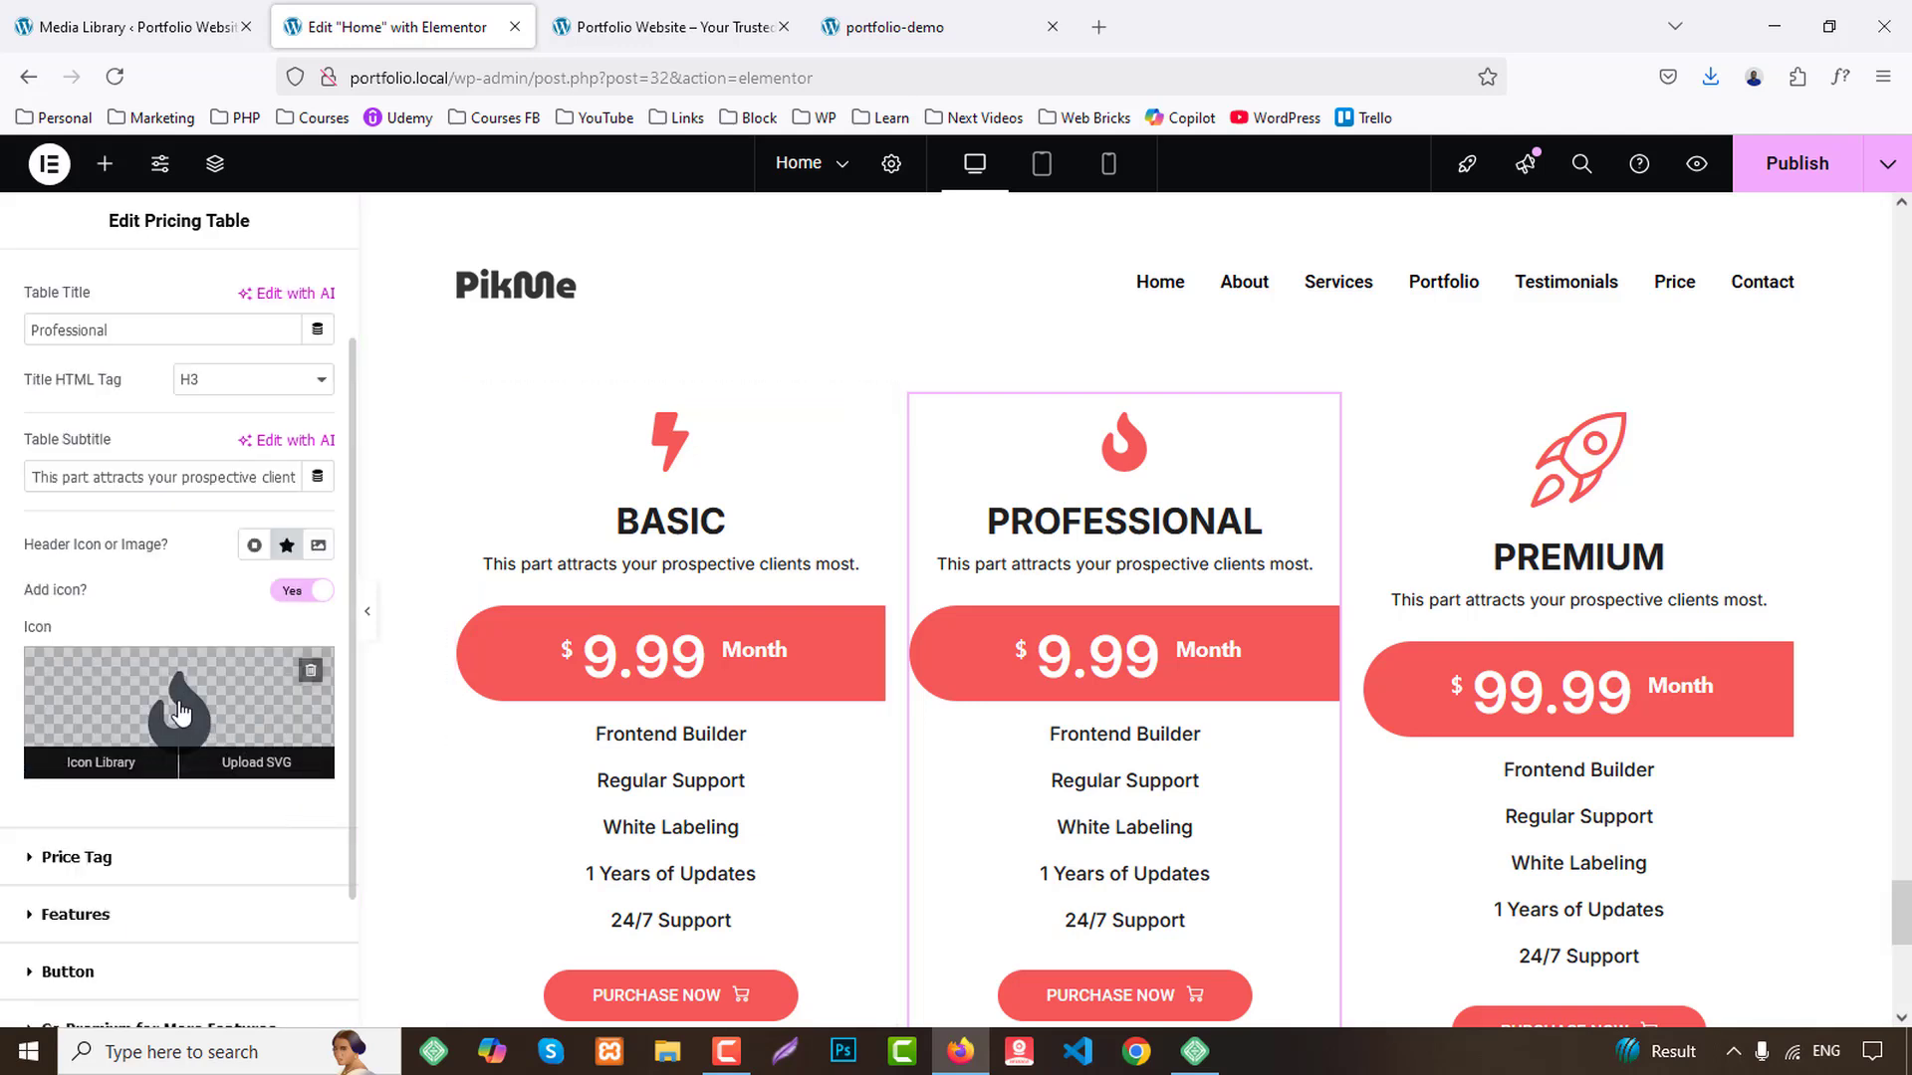
left_click(111, 857)
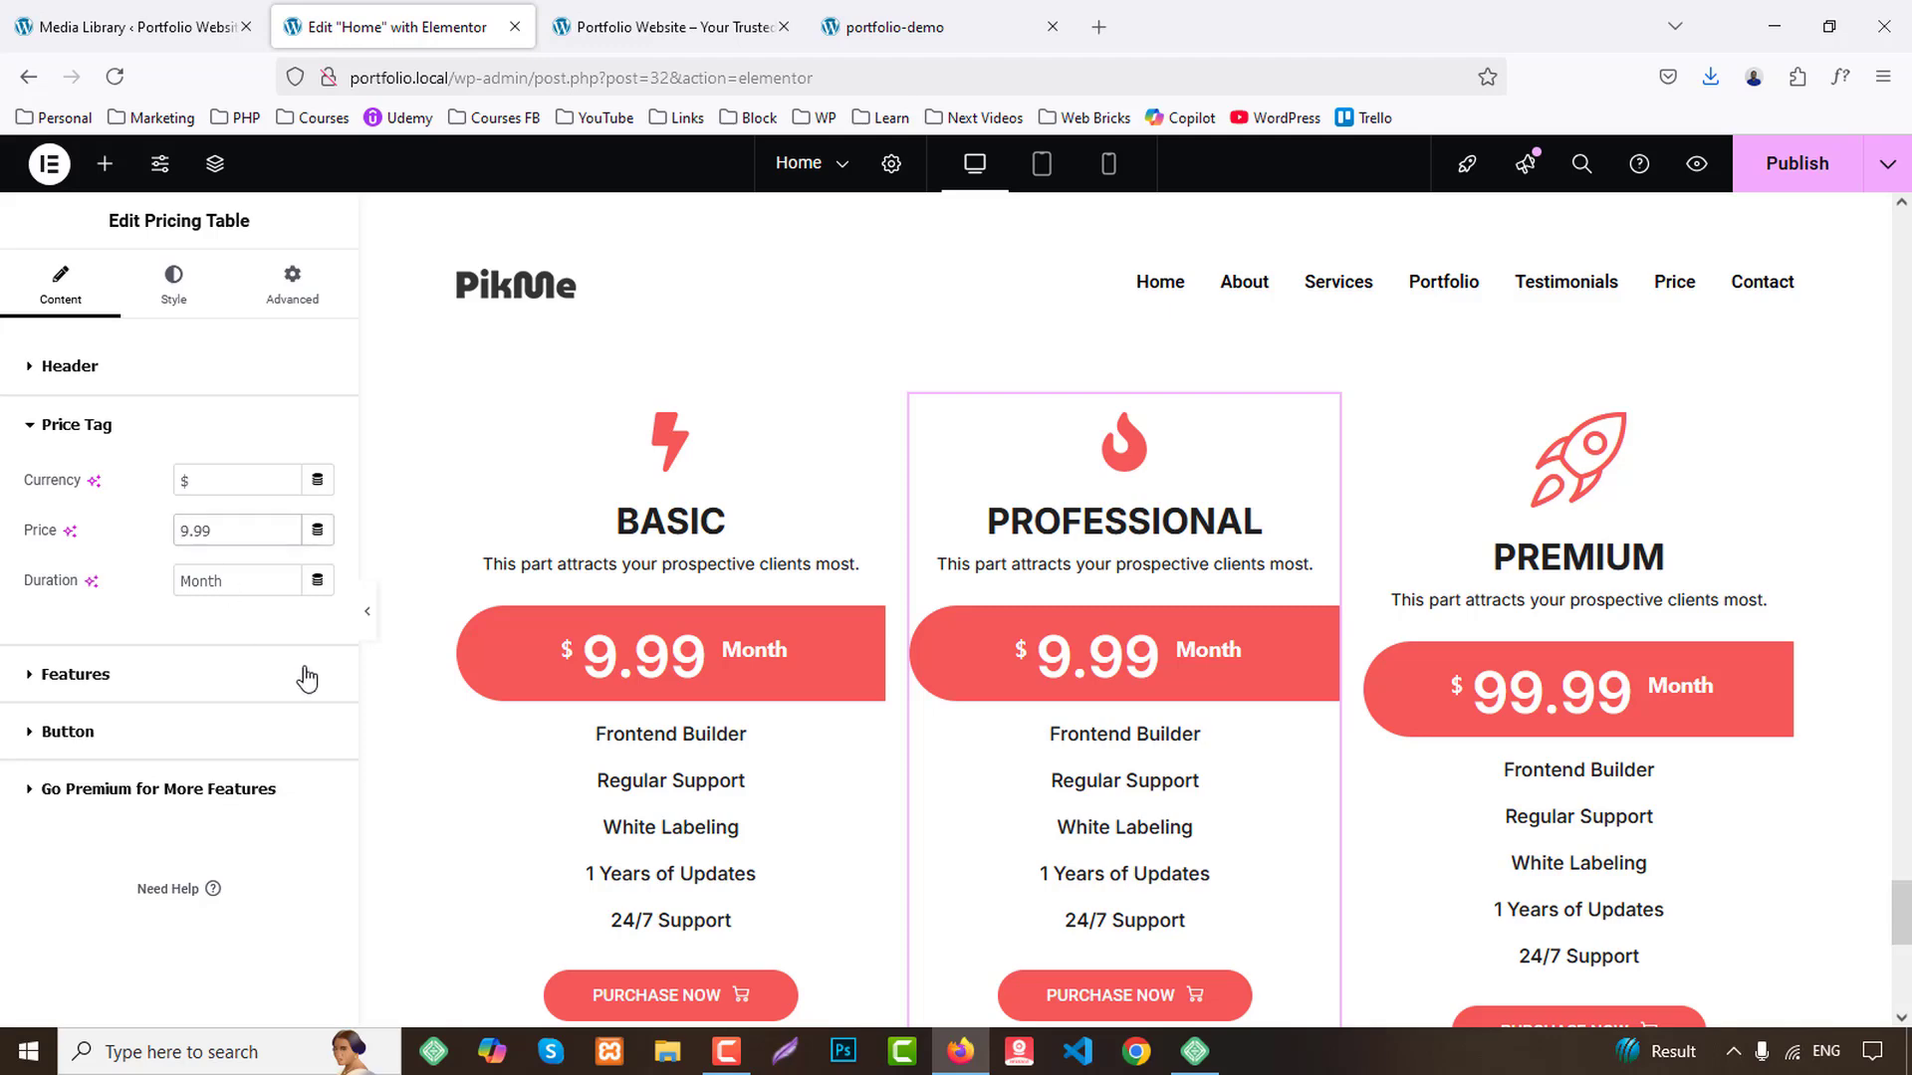
type("4")
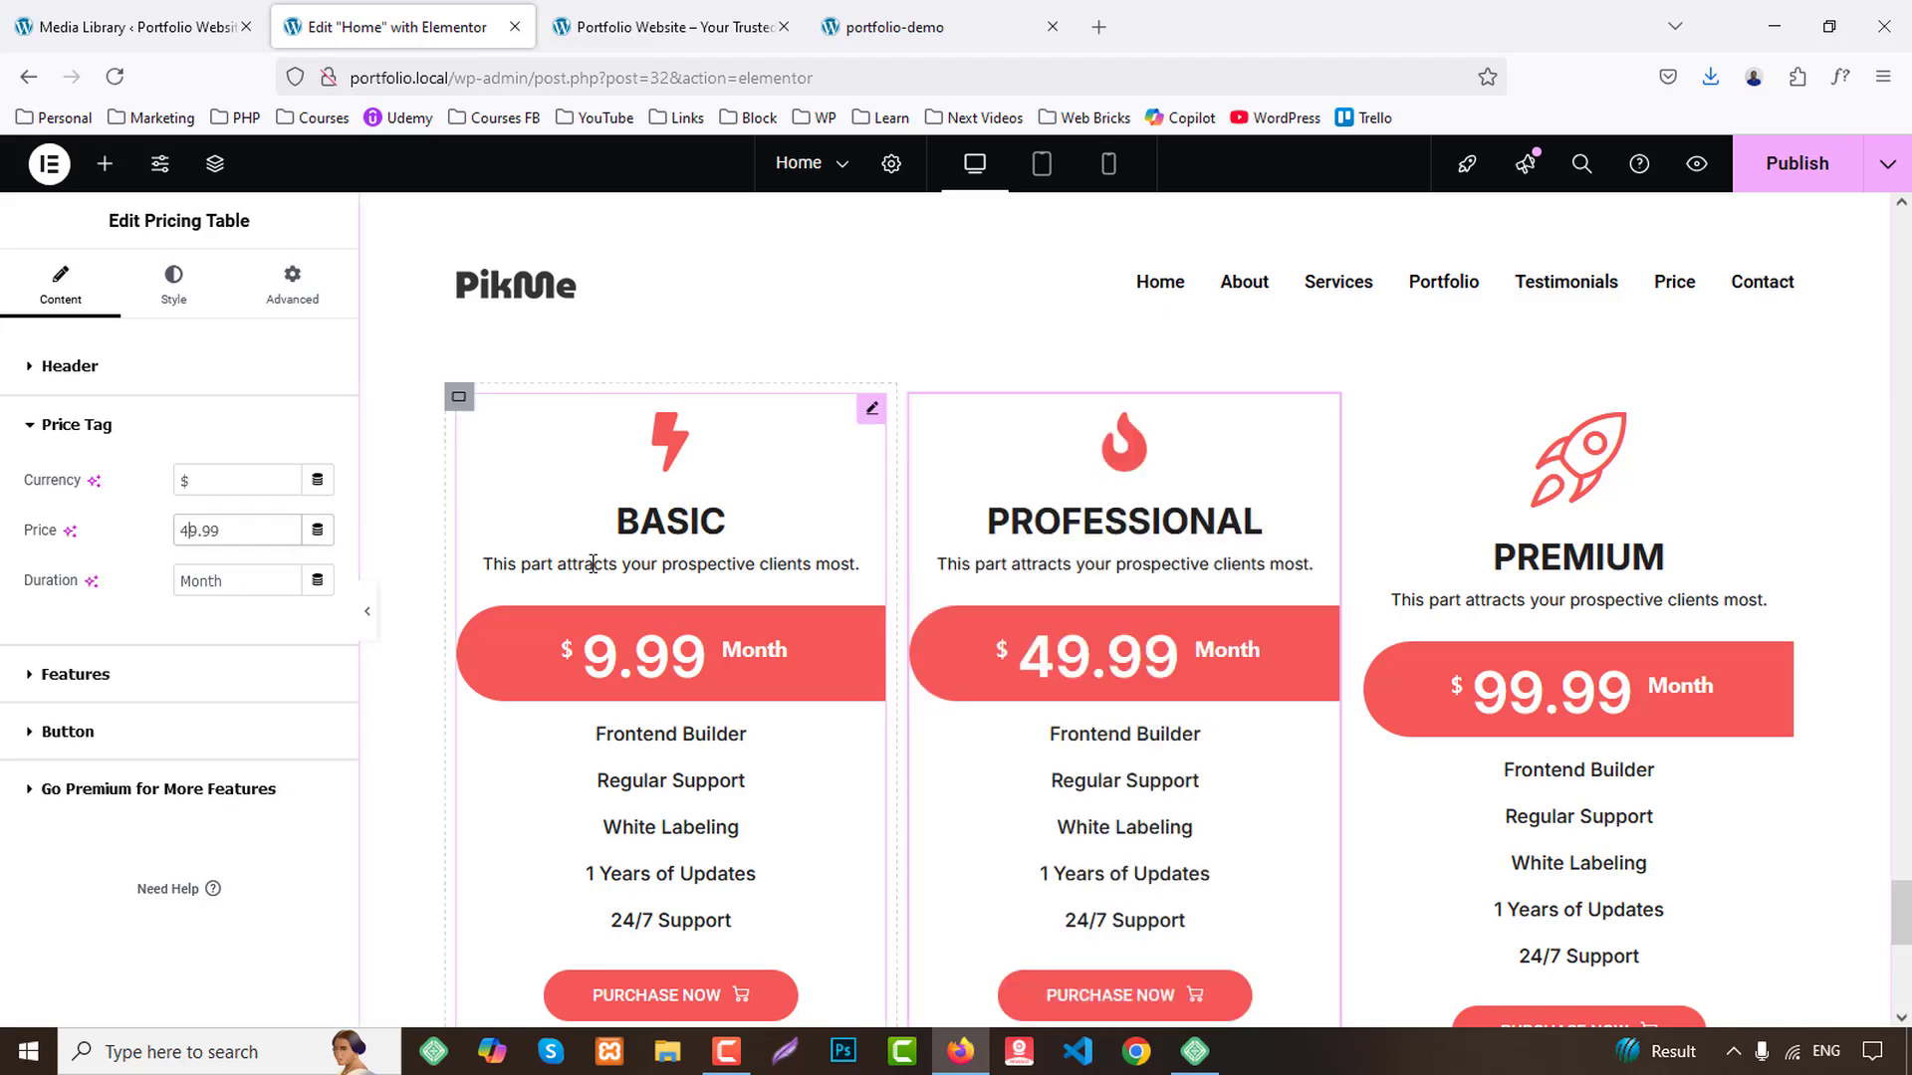
left_click(369, 614)
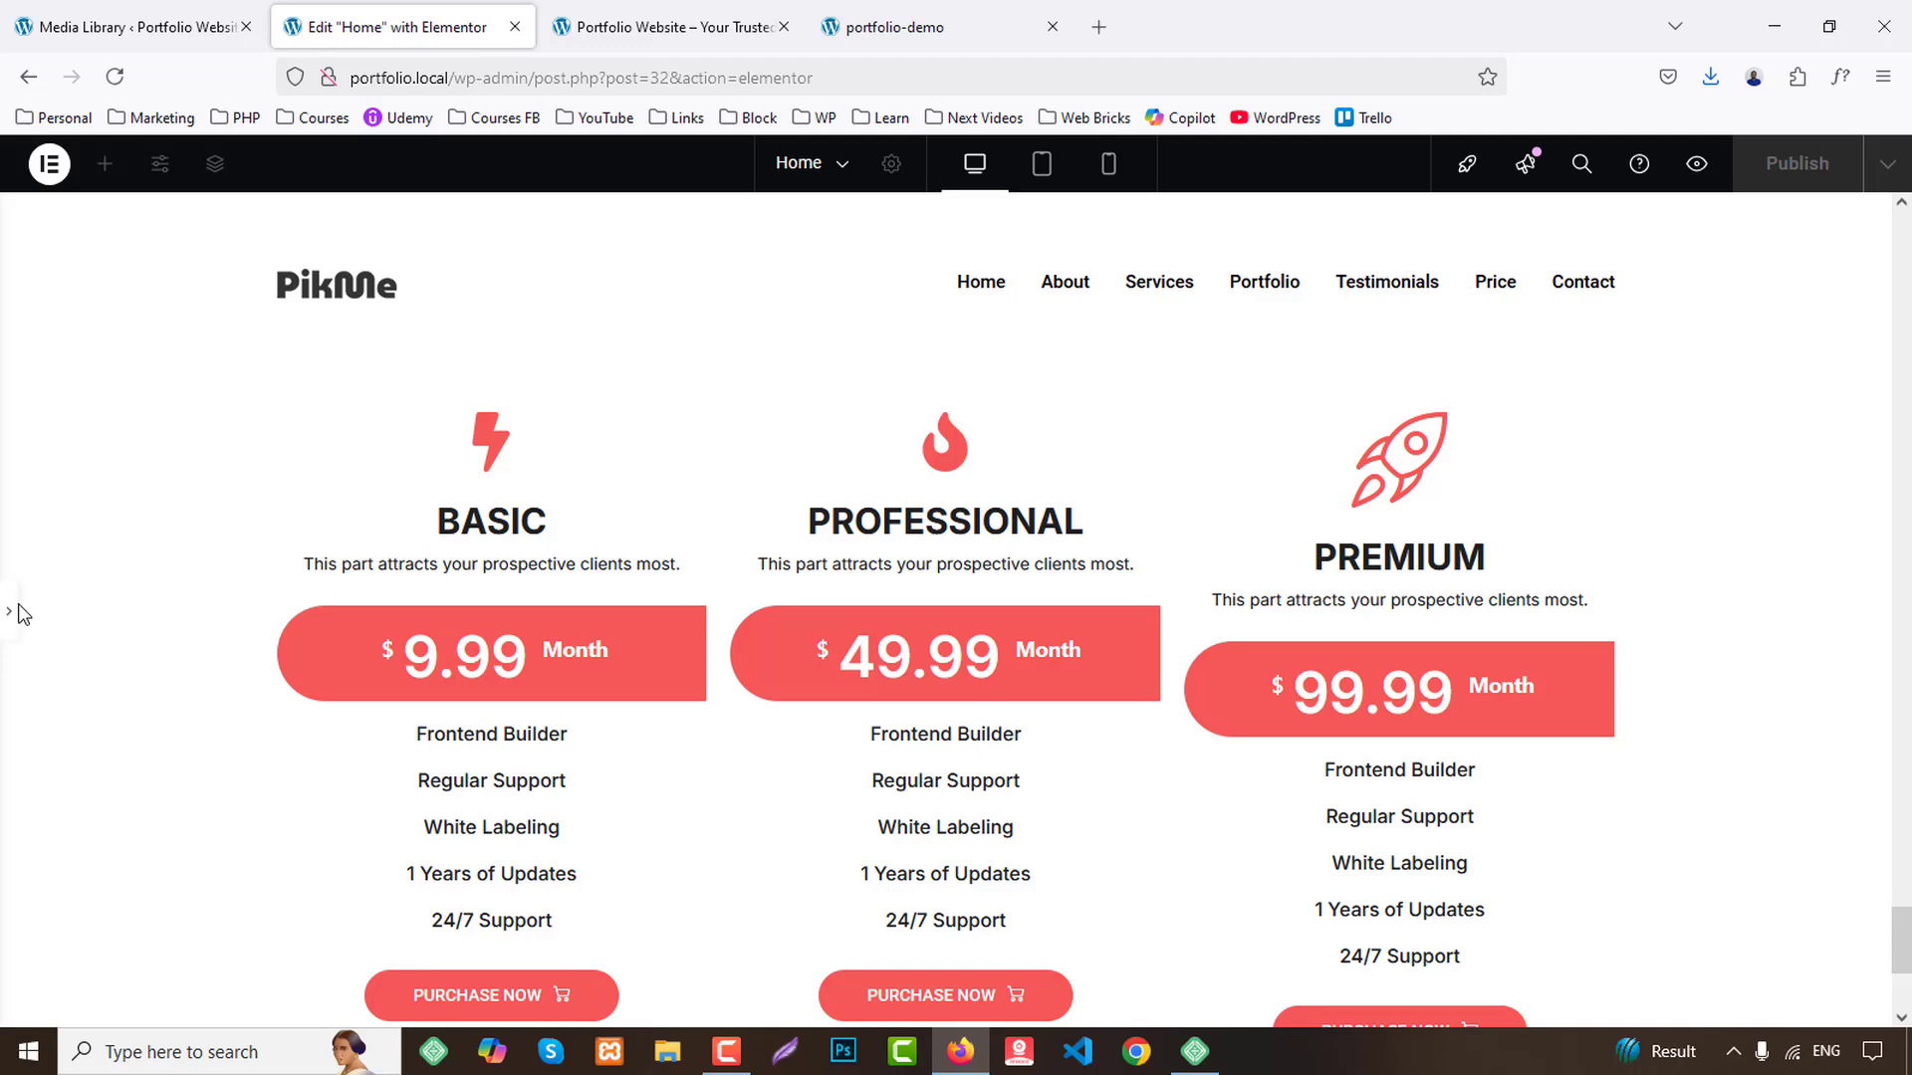
left_click(10, 619)
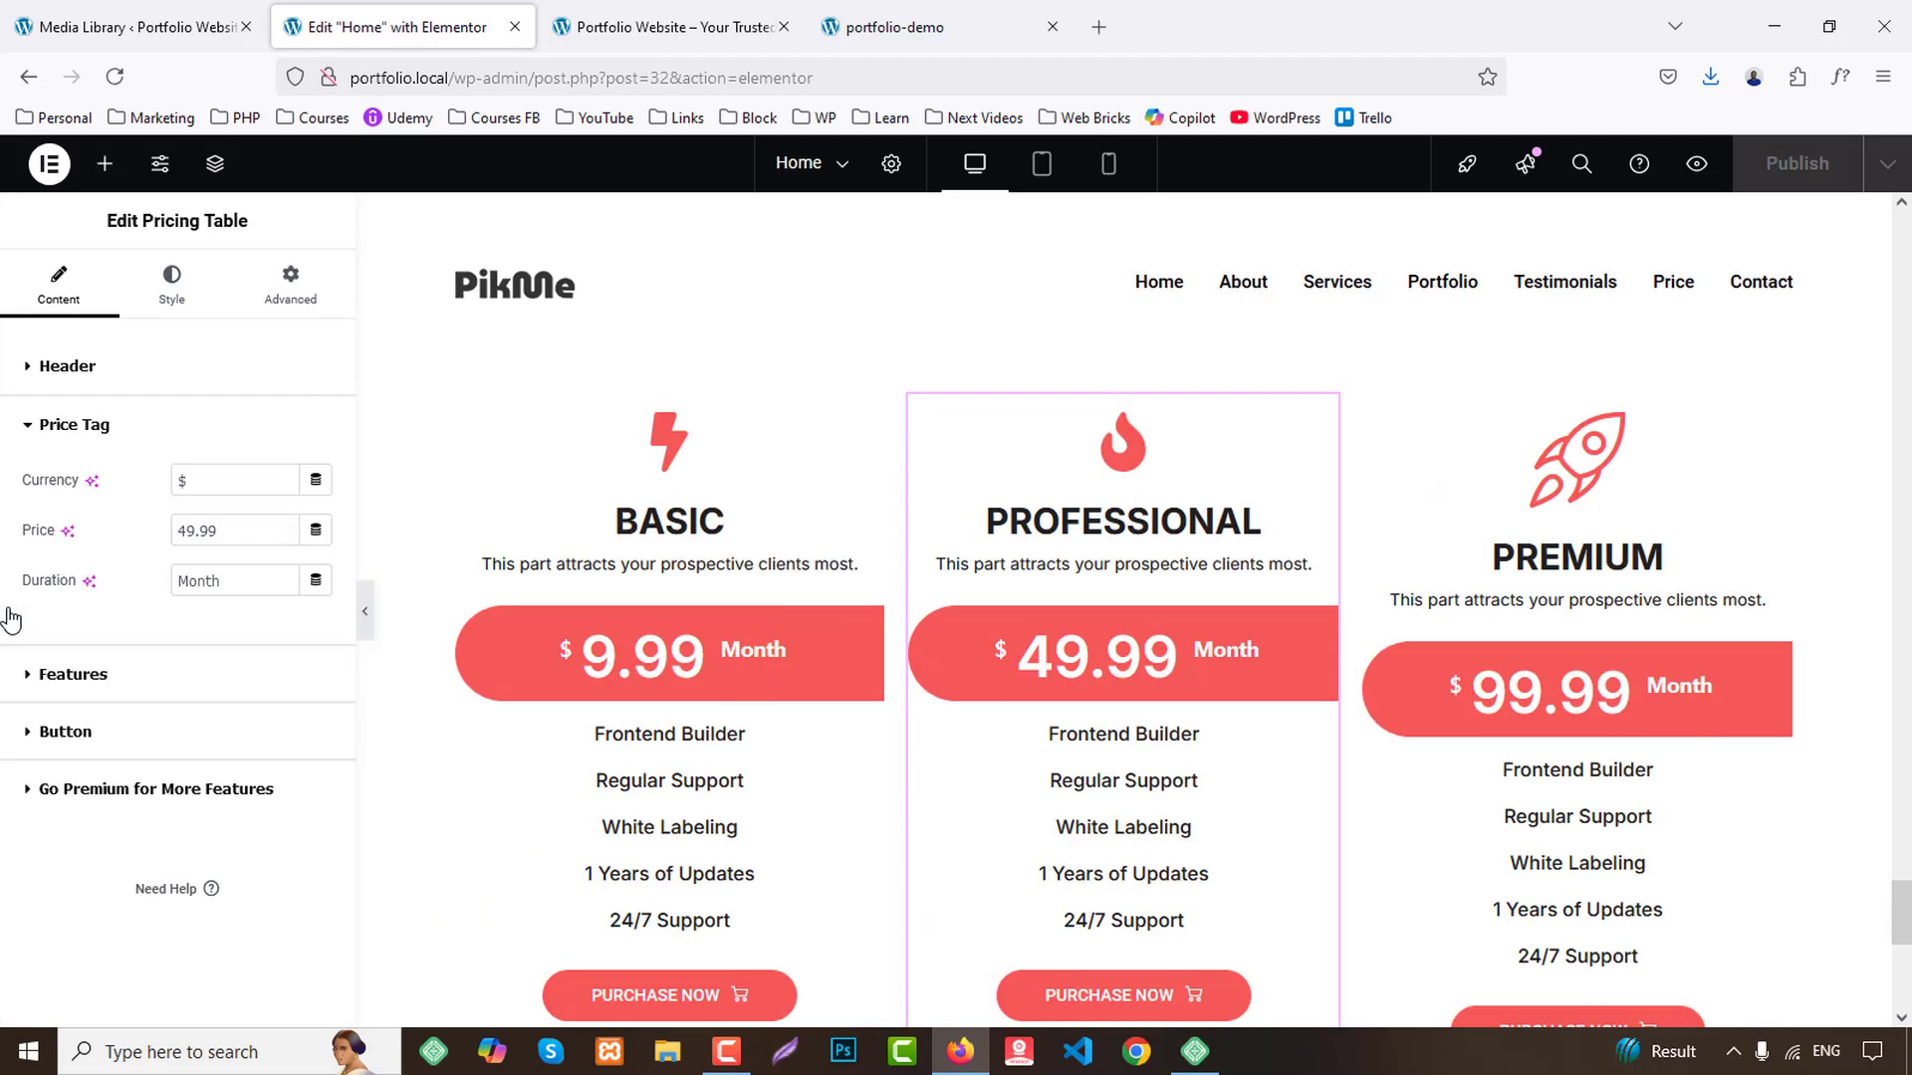
Give the Basic pricing table a solid border 1 px wide in its advanced settings.
left_click(598, 503)
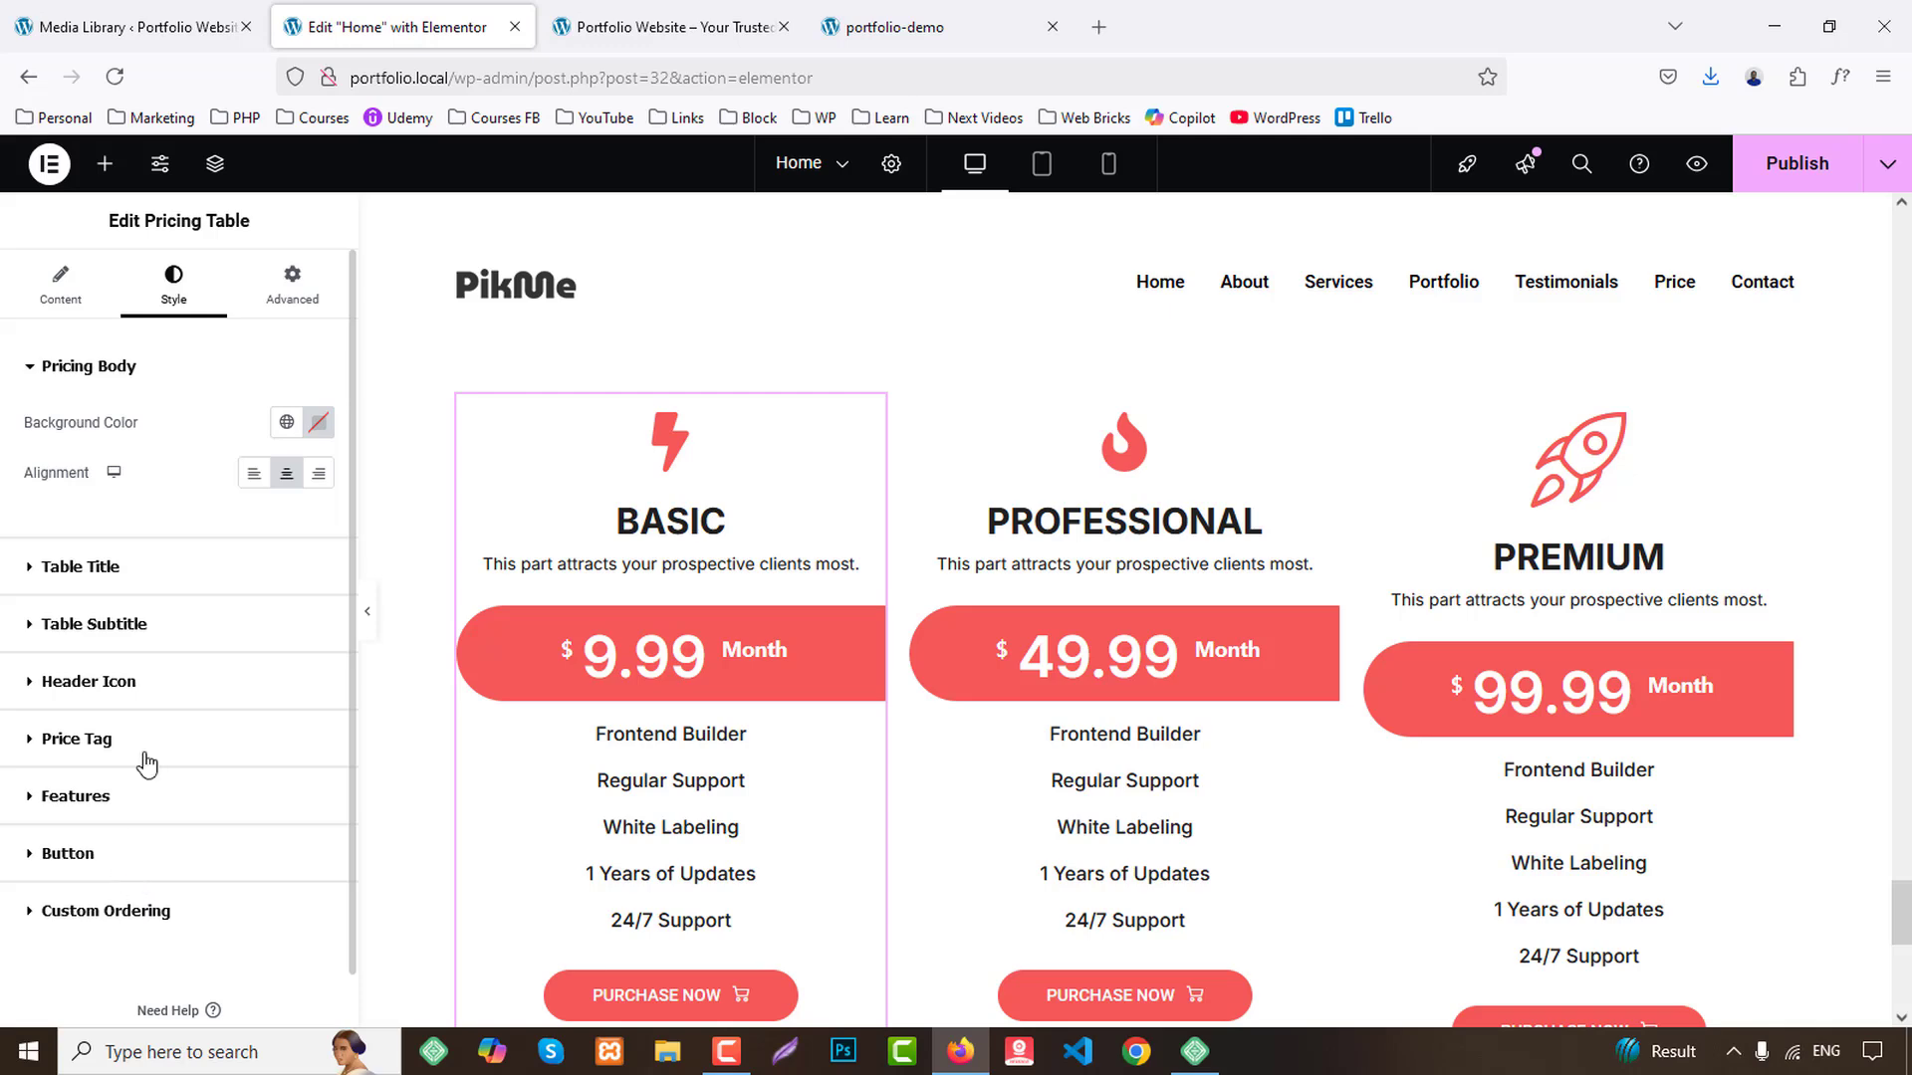
left_click(305, 281)
scroll(162, 691, "down", 6)
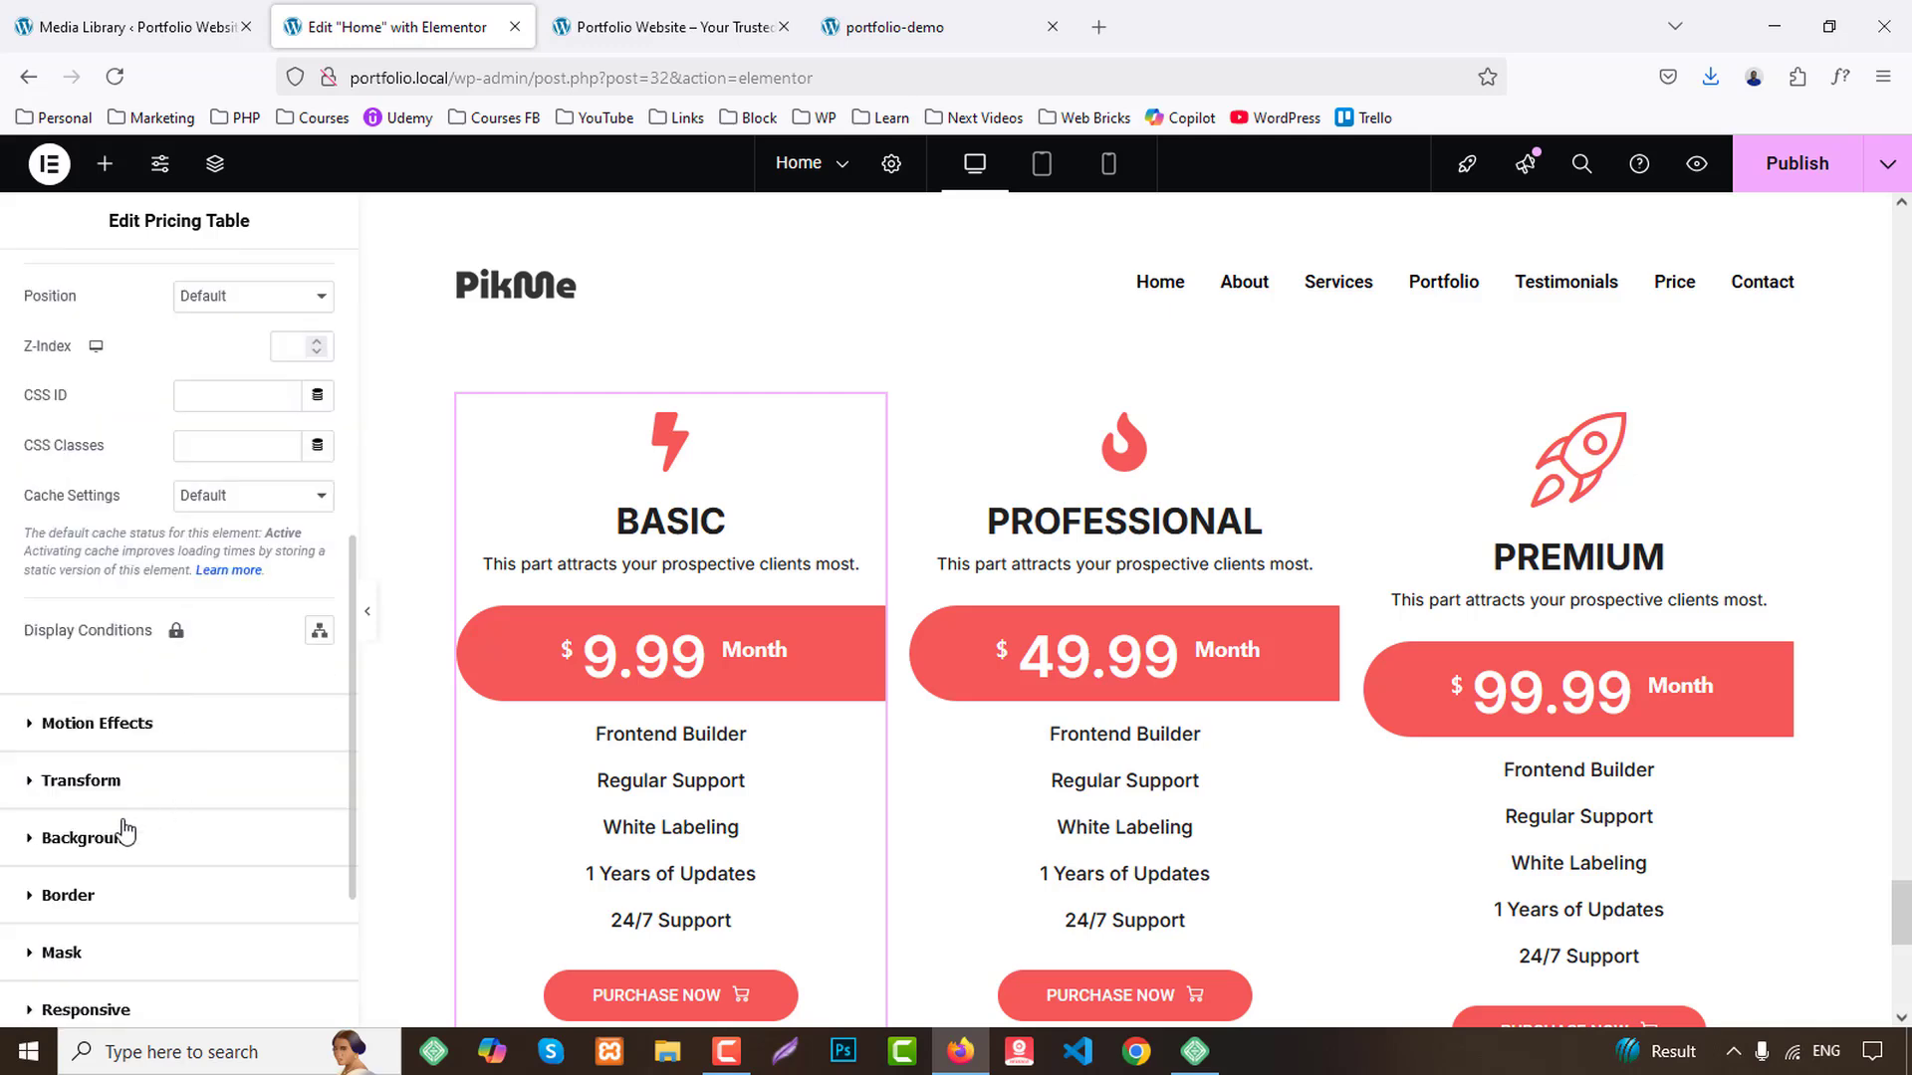
left_click(68, 894)
left_click(208, 707)
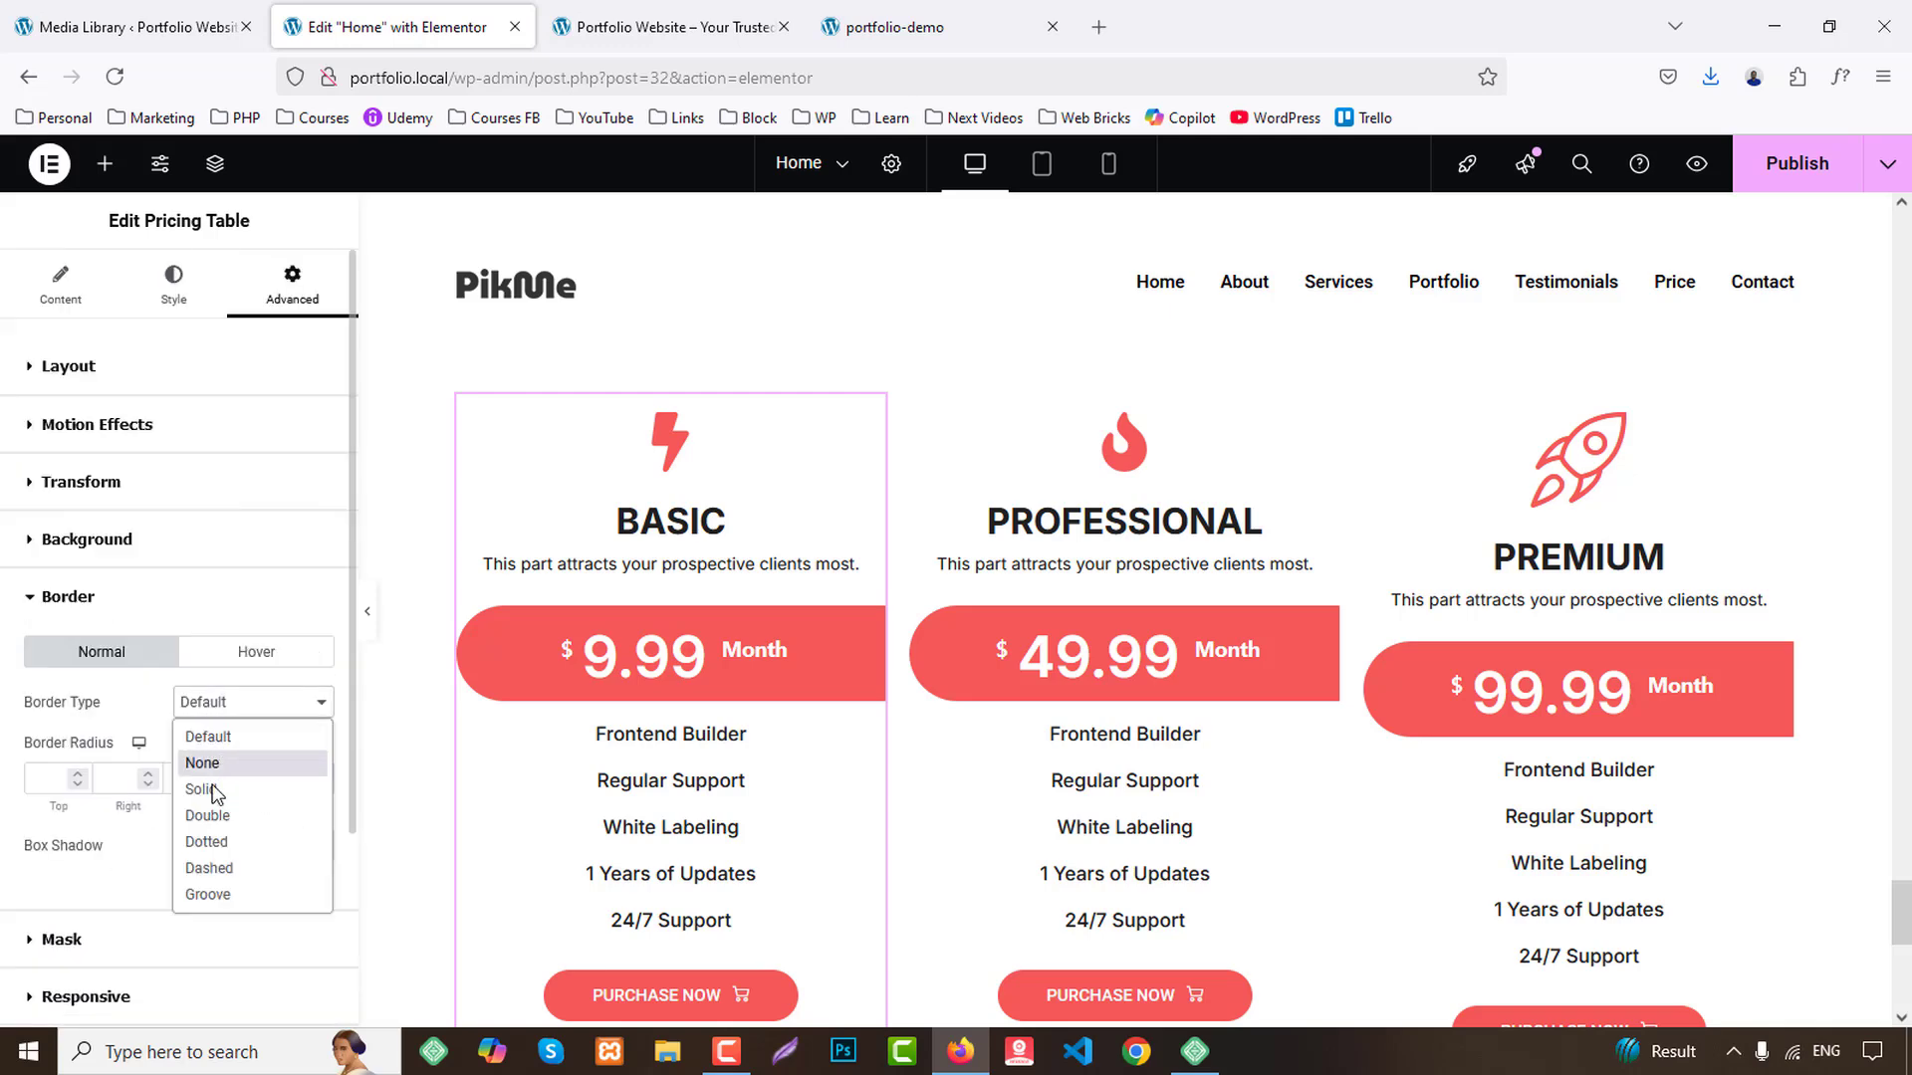
left_click(207, 782)
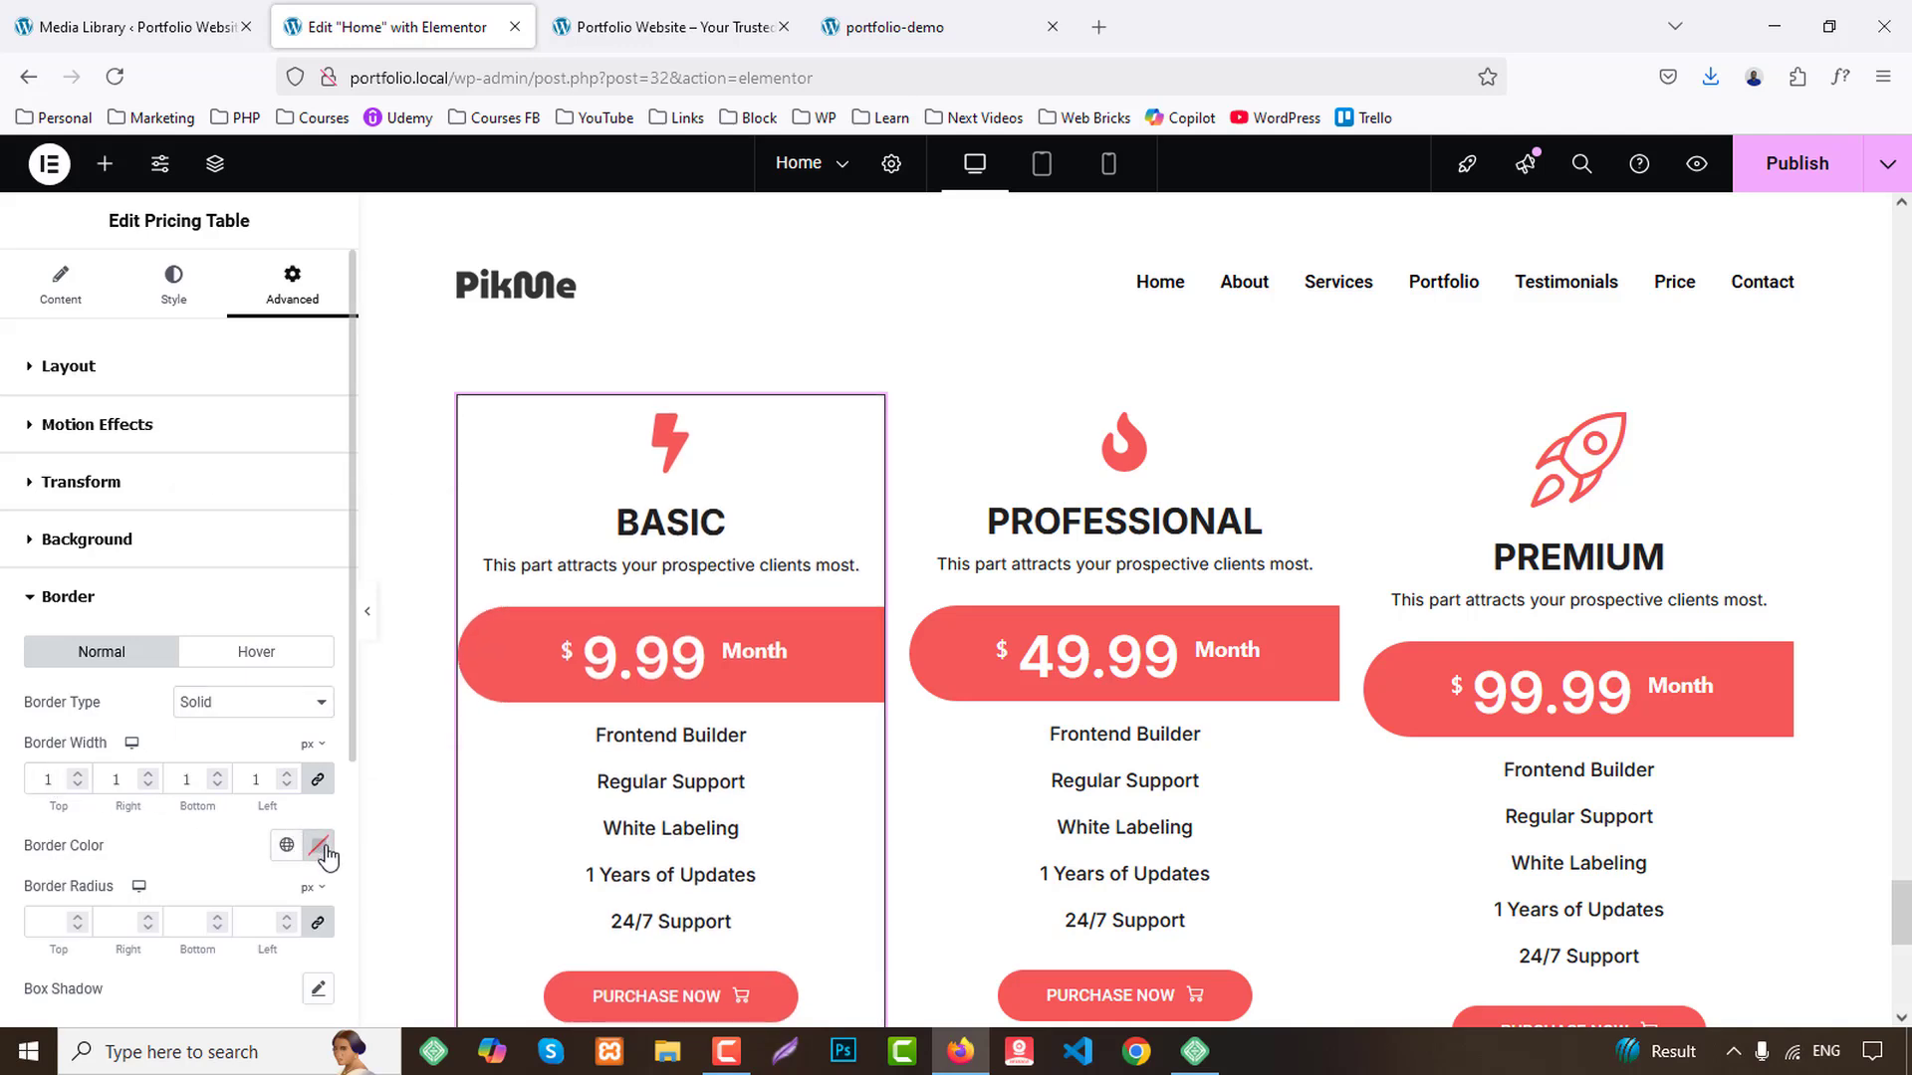
Set the Basic table's border color to #ddd and check the result at full width.
left_click(319, 846)
type("ddd")
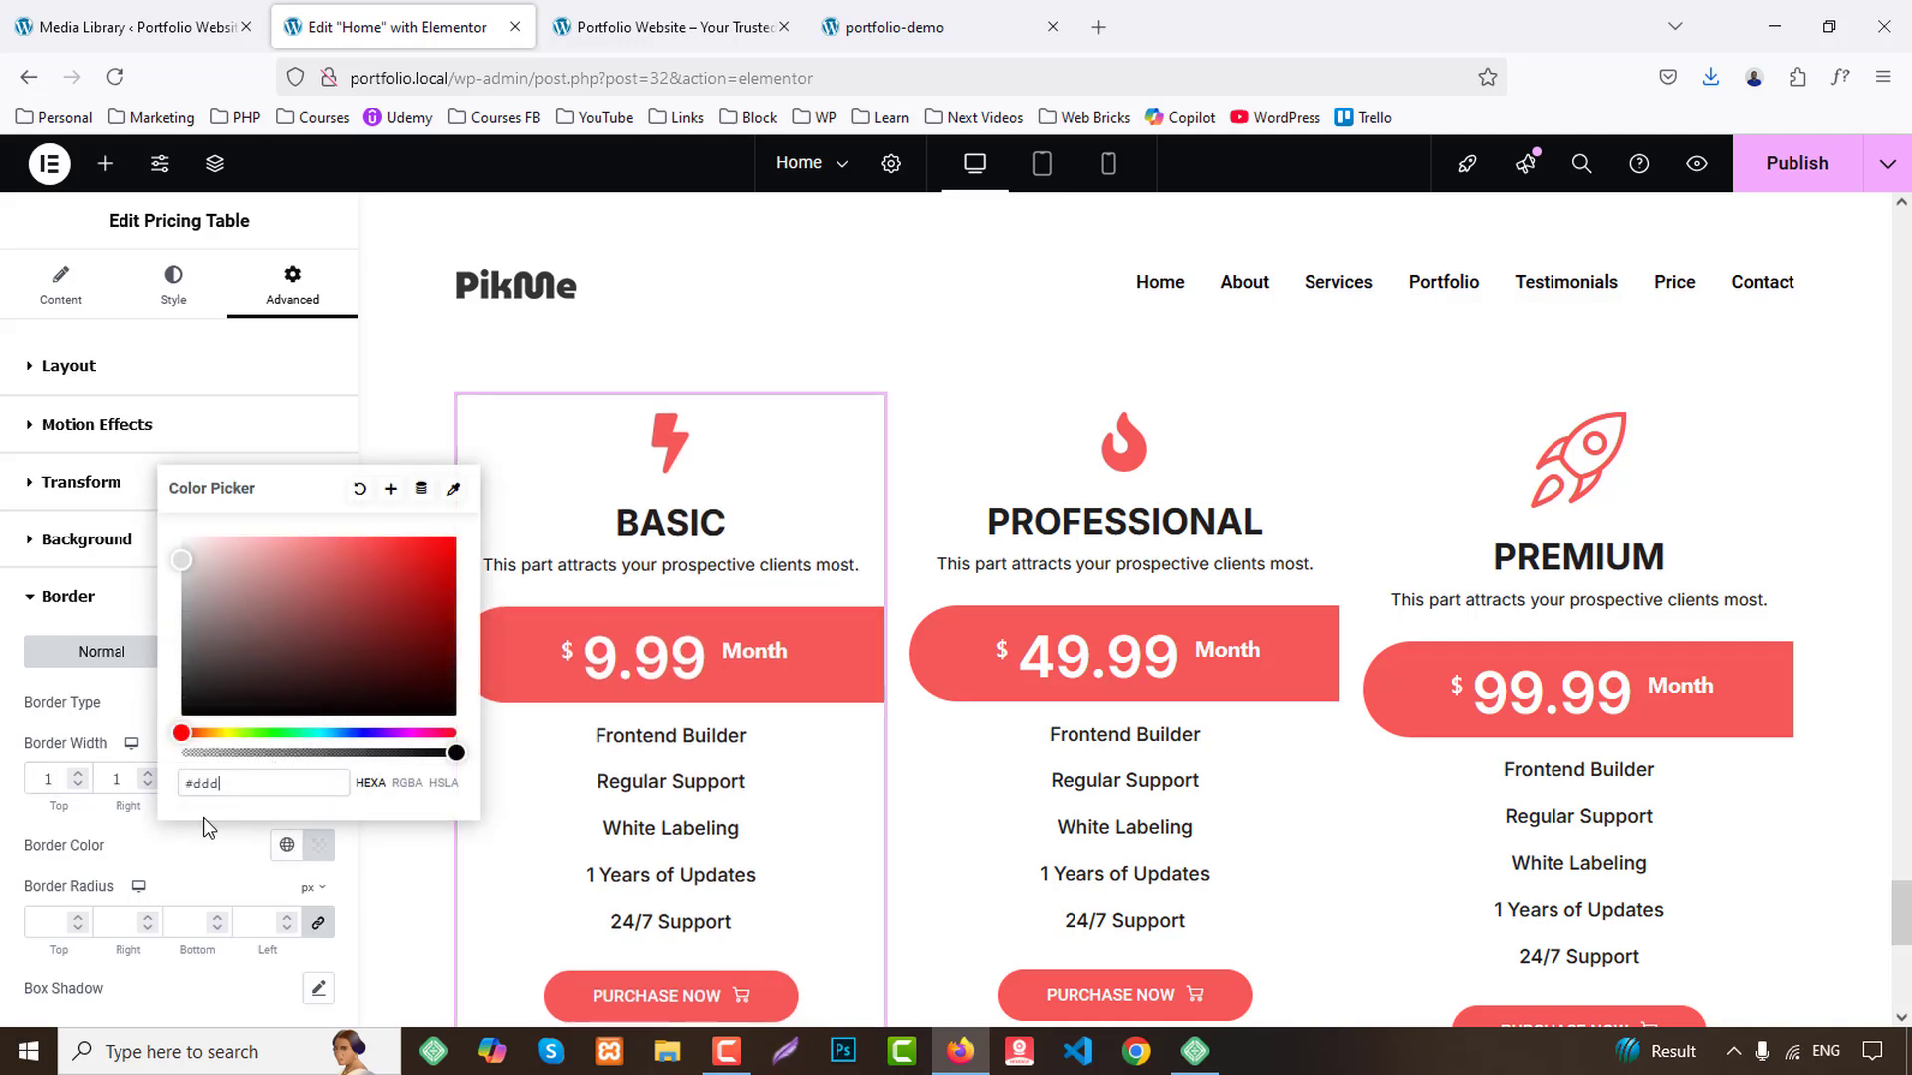
left_click(212, 852)
left_click(369, 612)
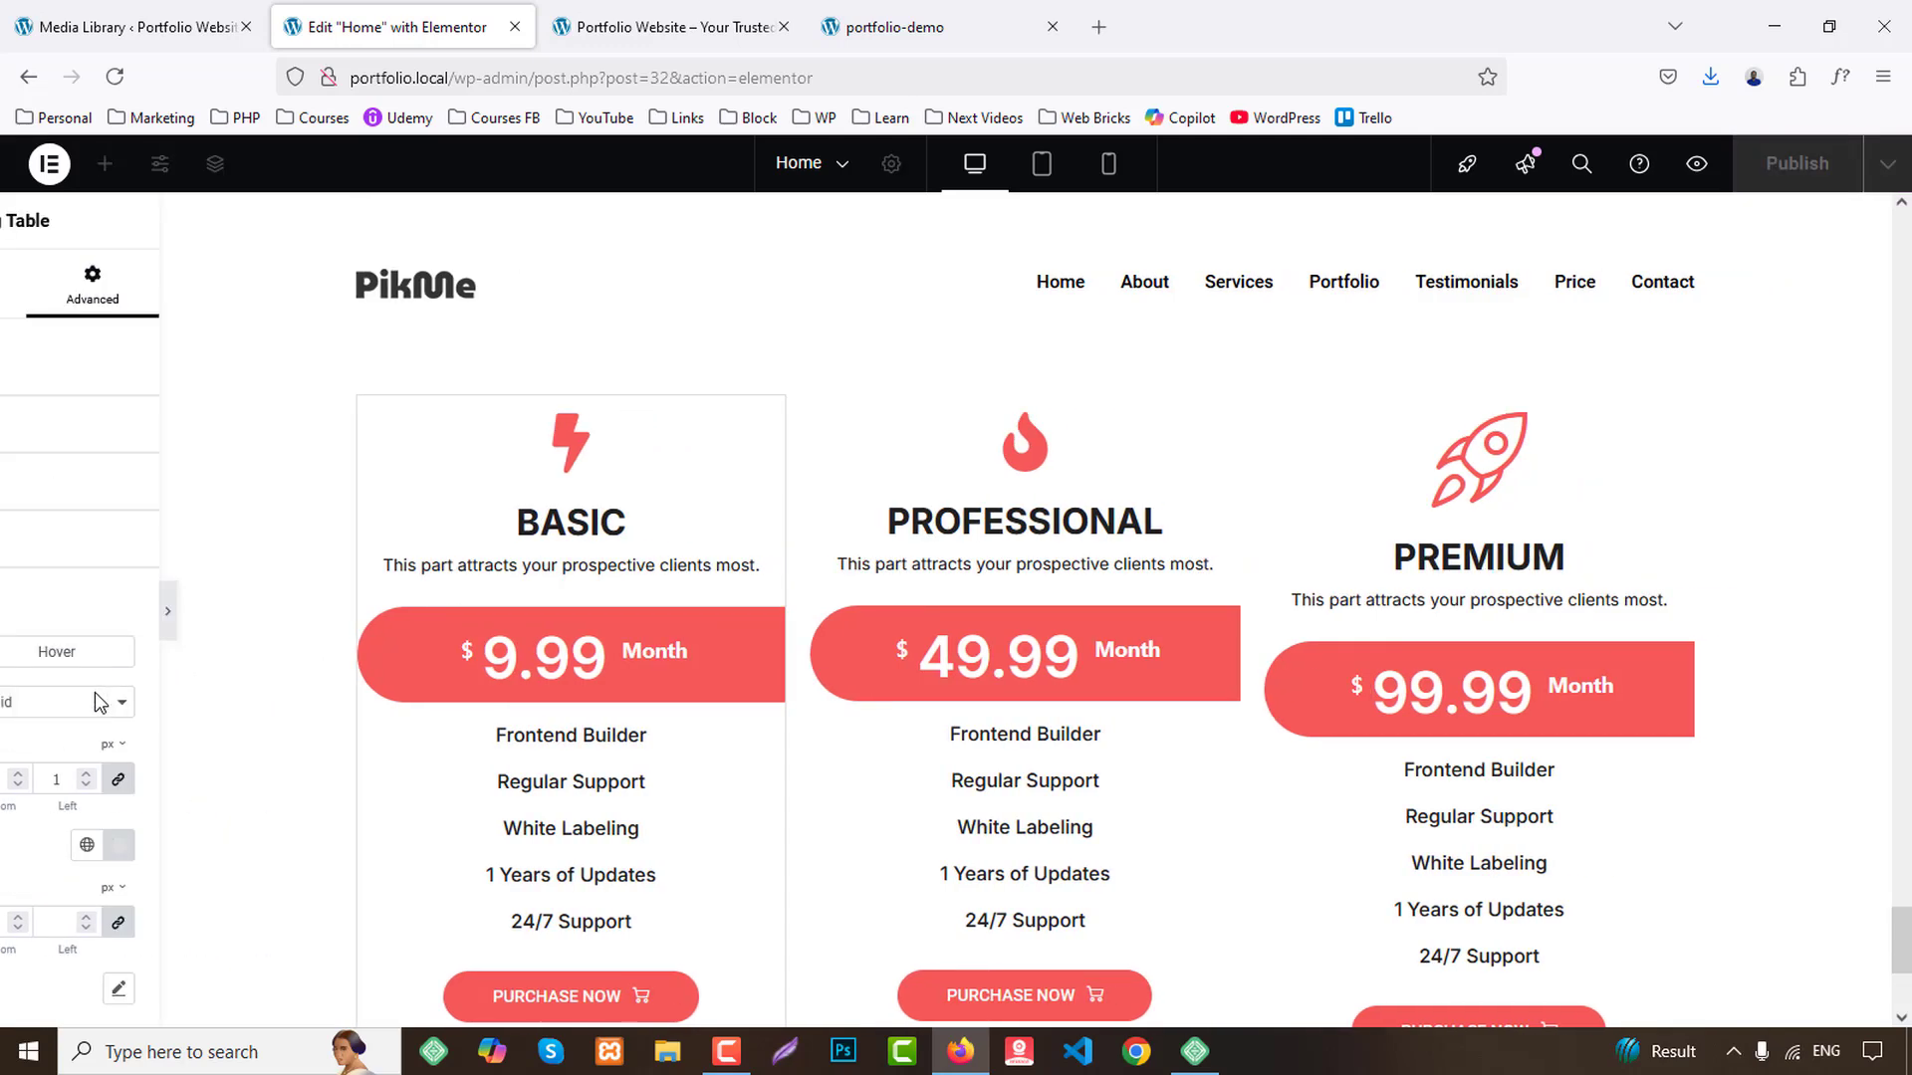
scroll(584, 787, "down", 4)
scroll(584, 786, "up", 5)
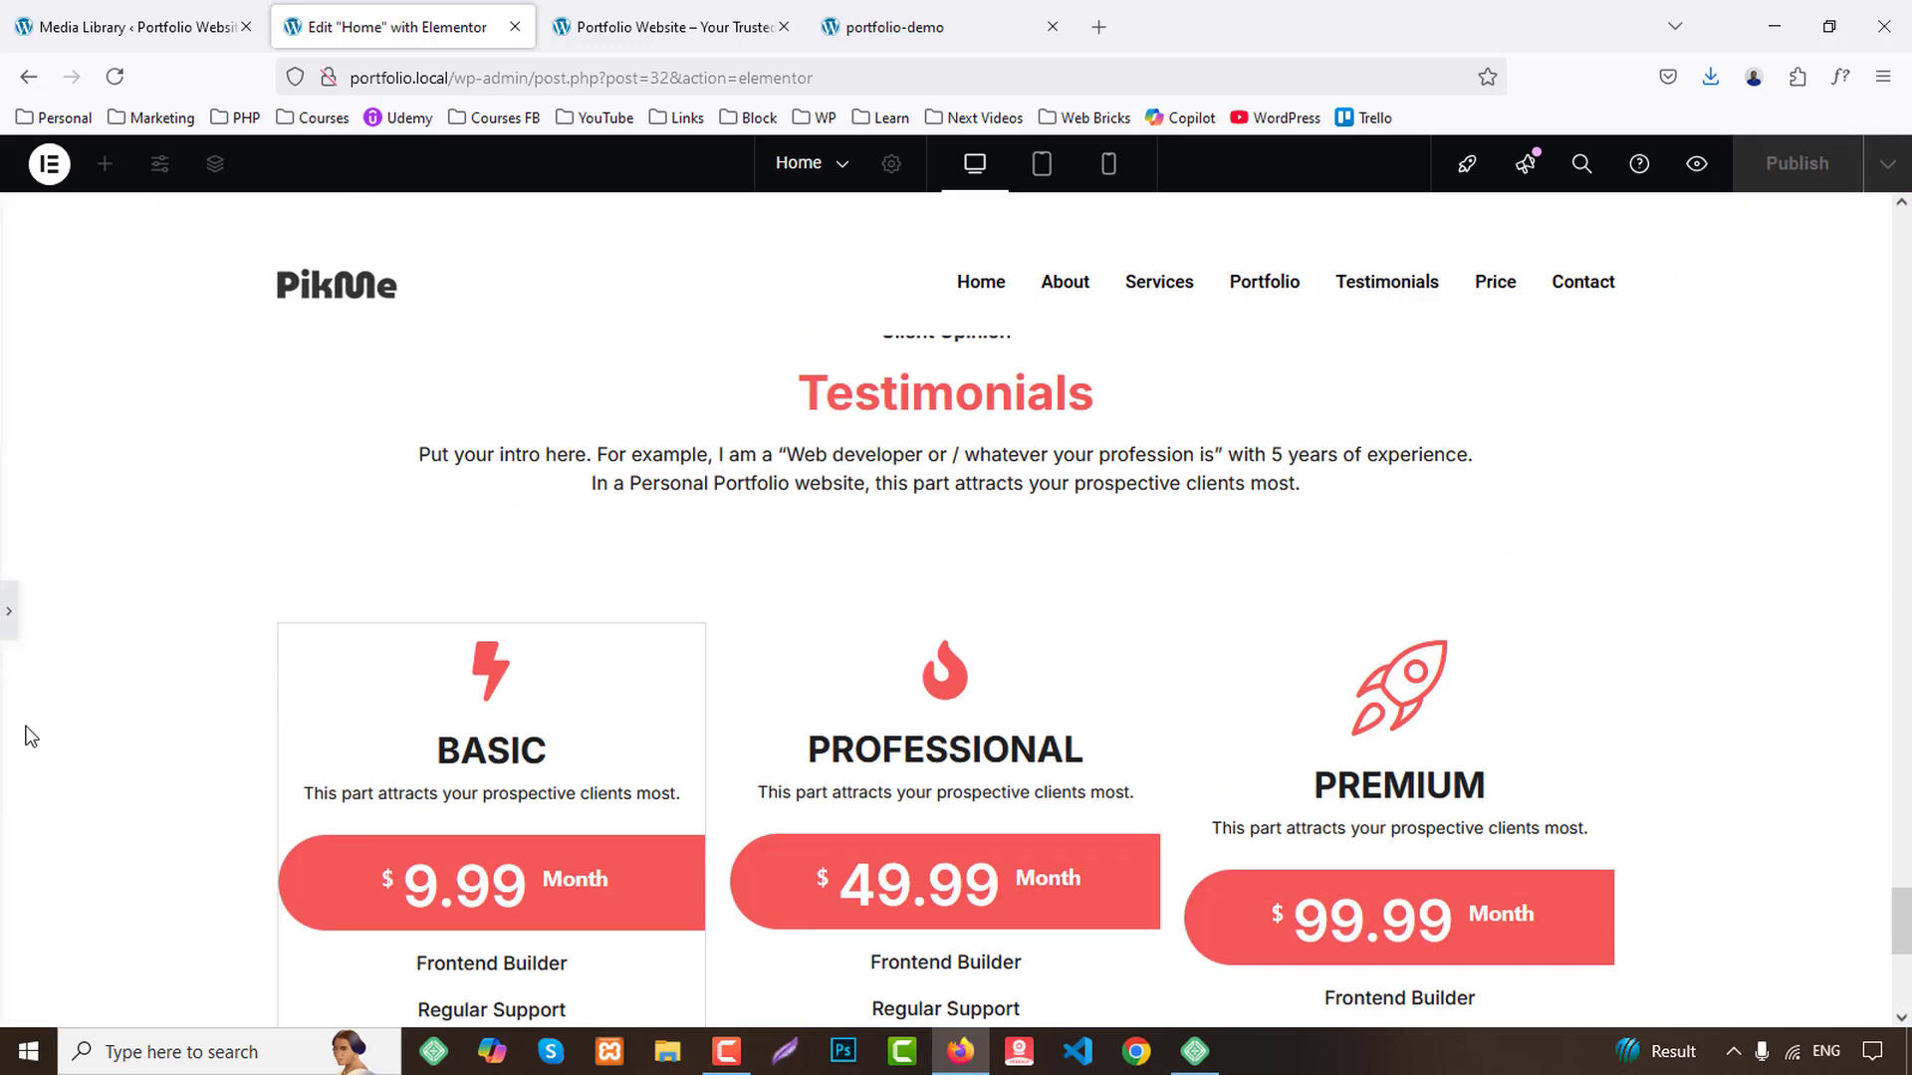
Copy the Basic pricing table and paste its style onto the Professional and Premium tables.
left_click(637, 668)
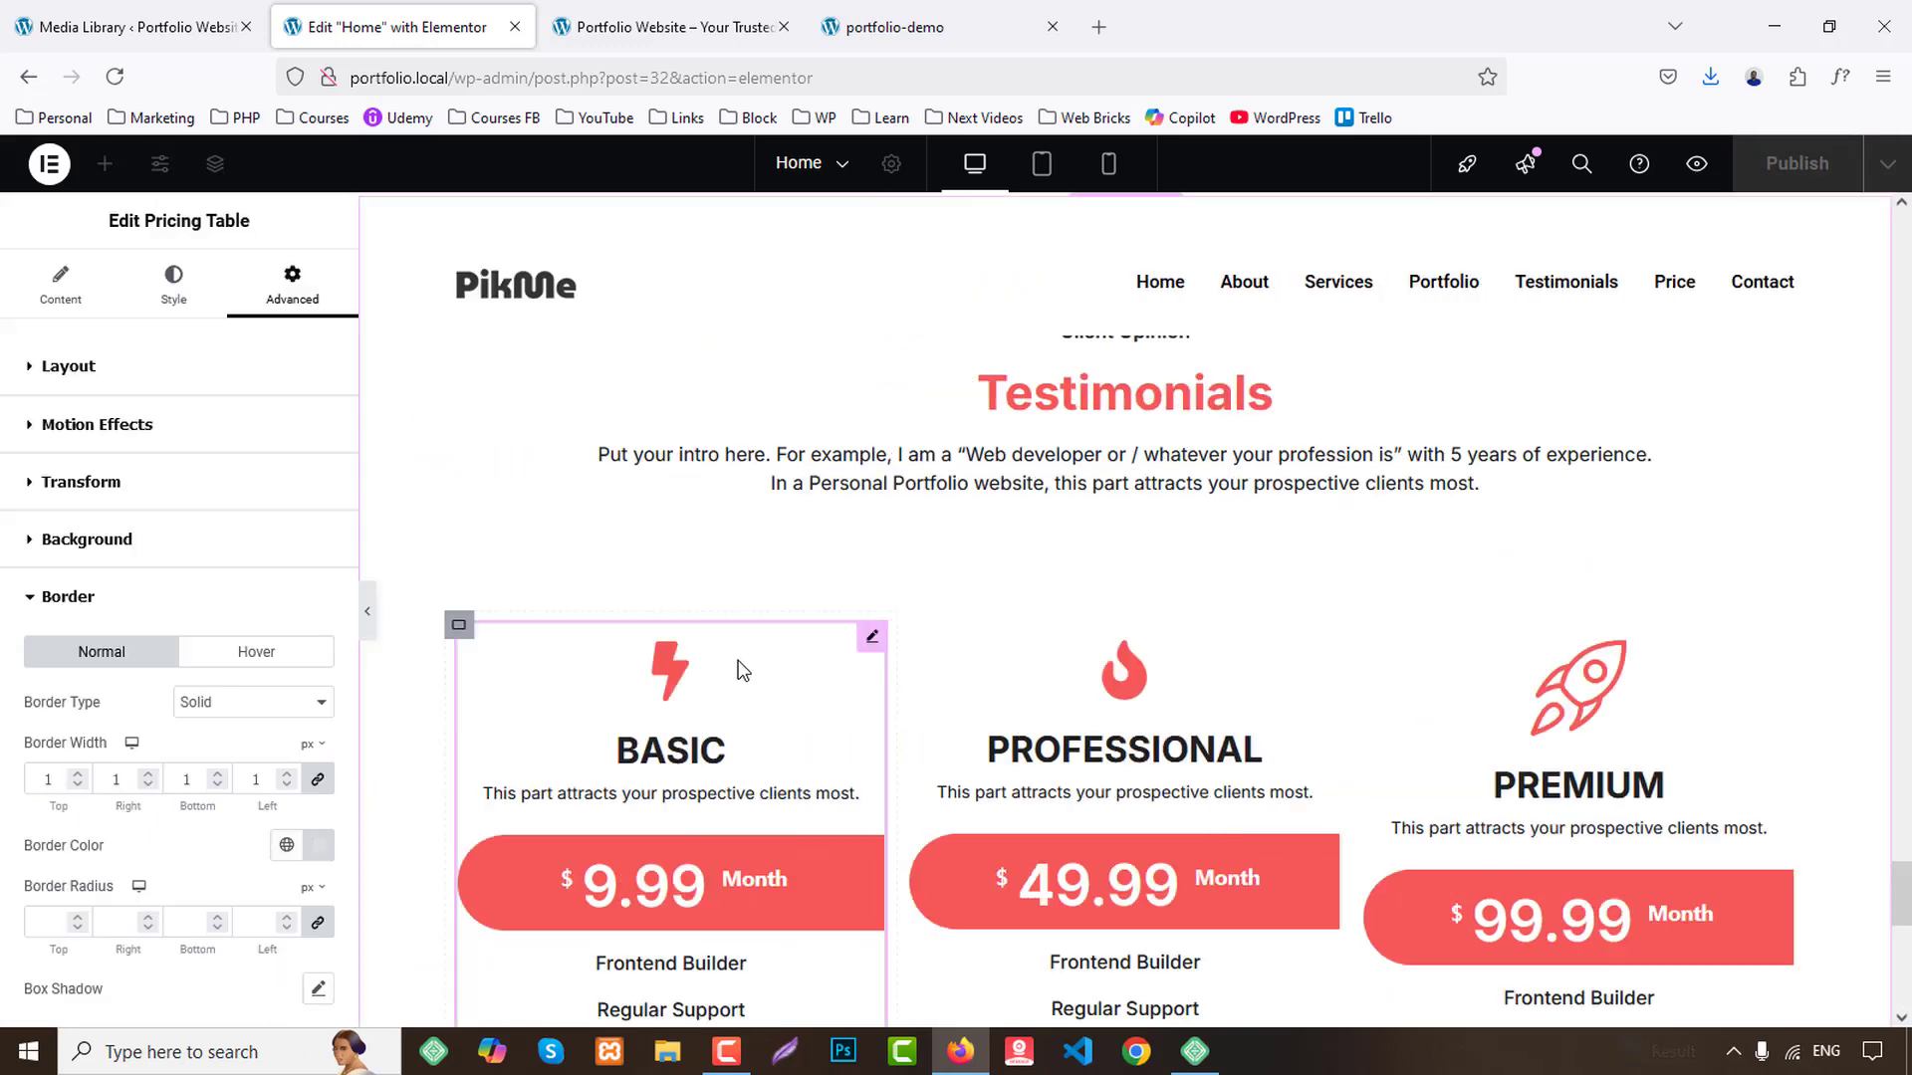
scroll(671, 577, "down", 3)
right_click(597, 485)
left_click(636, 597)
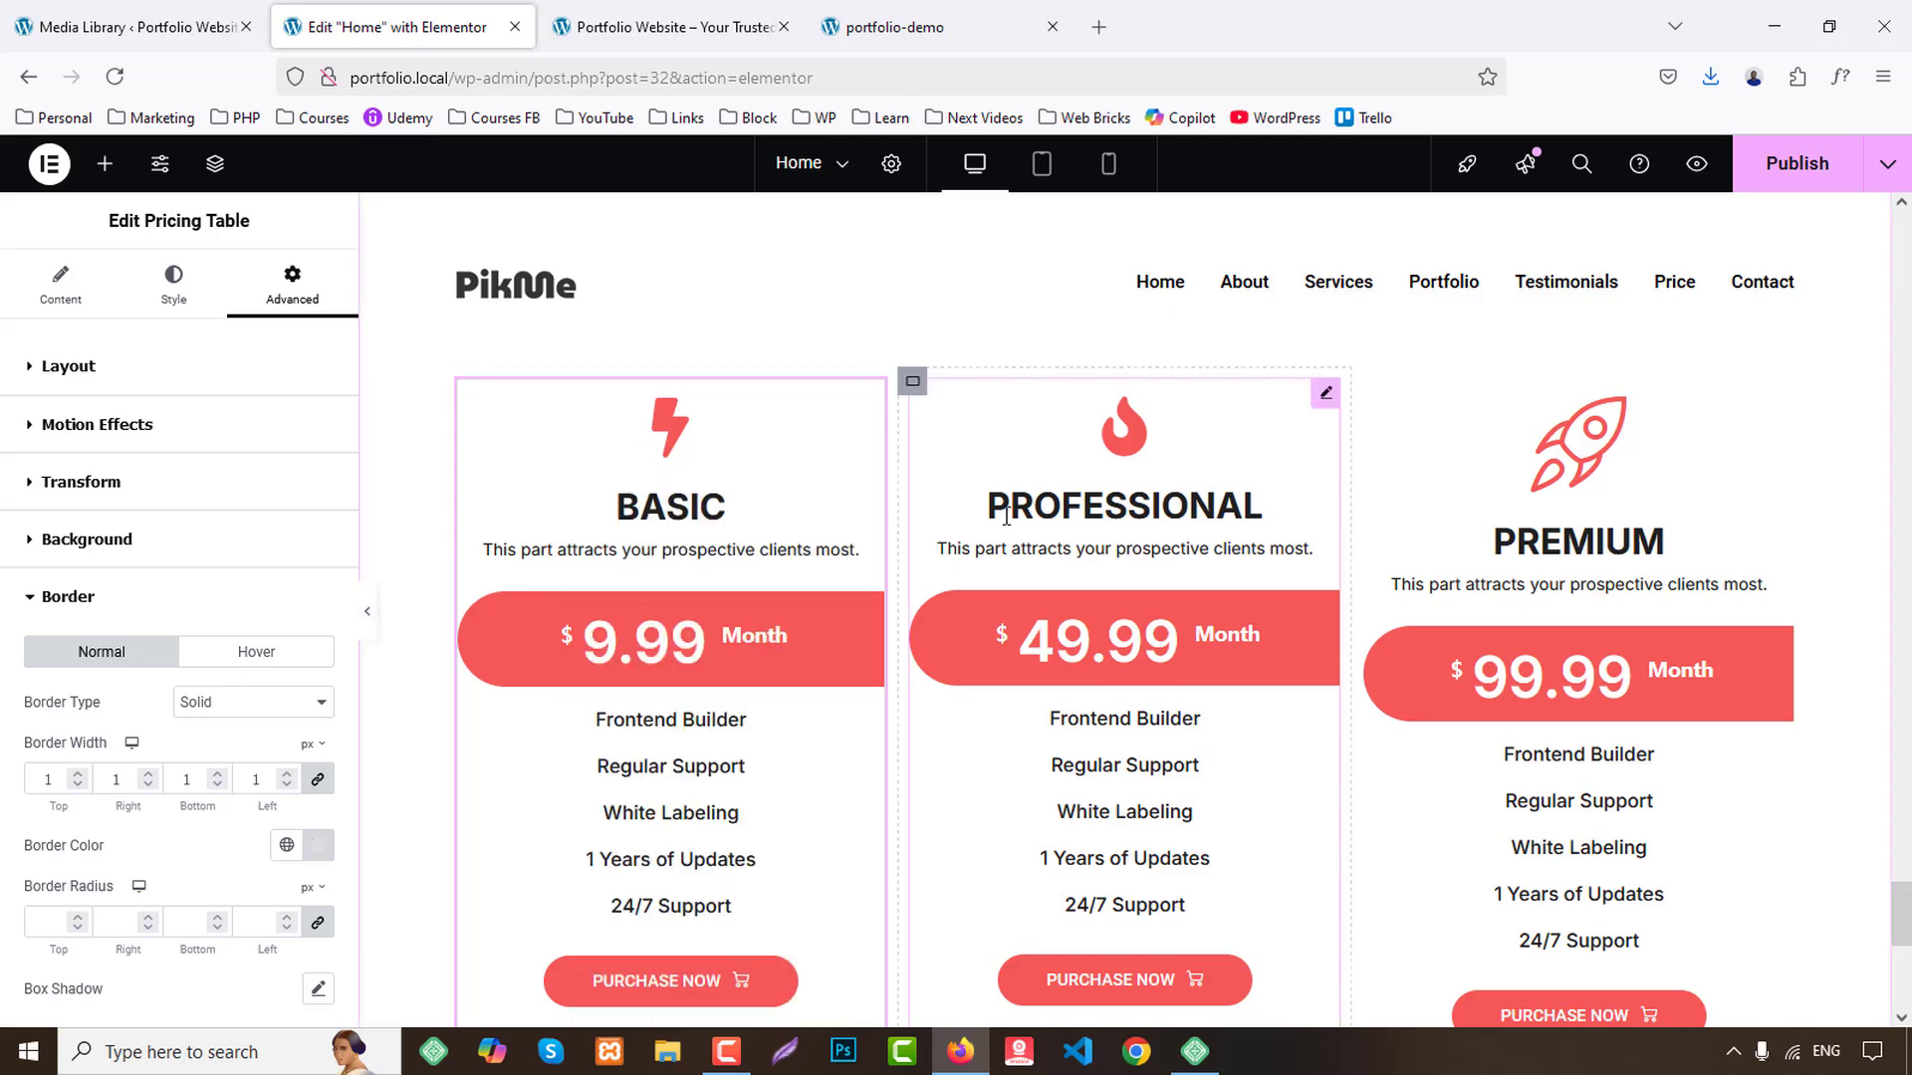
right_click(1006, 517)
left_click(1096, 637)
right_click(1600, 697)
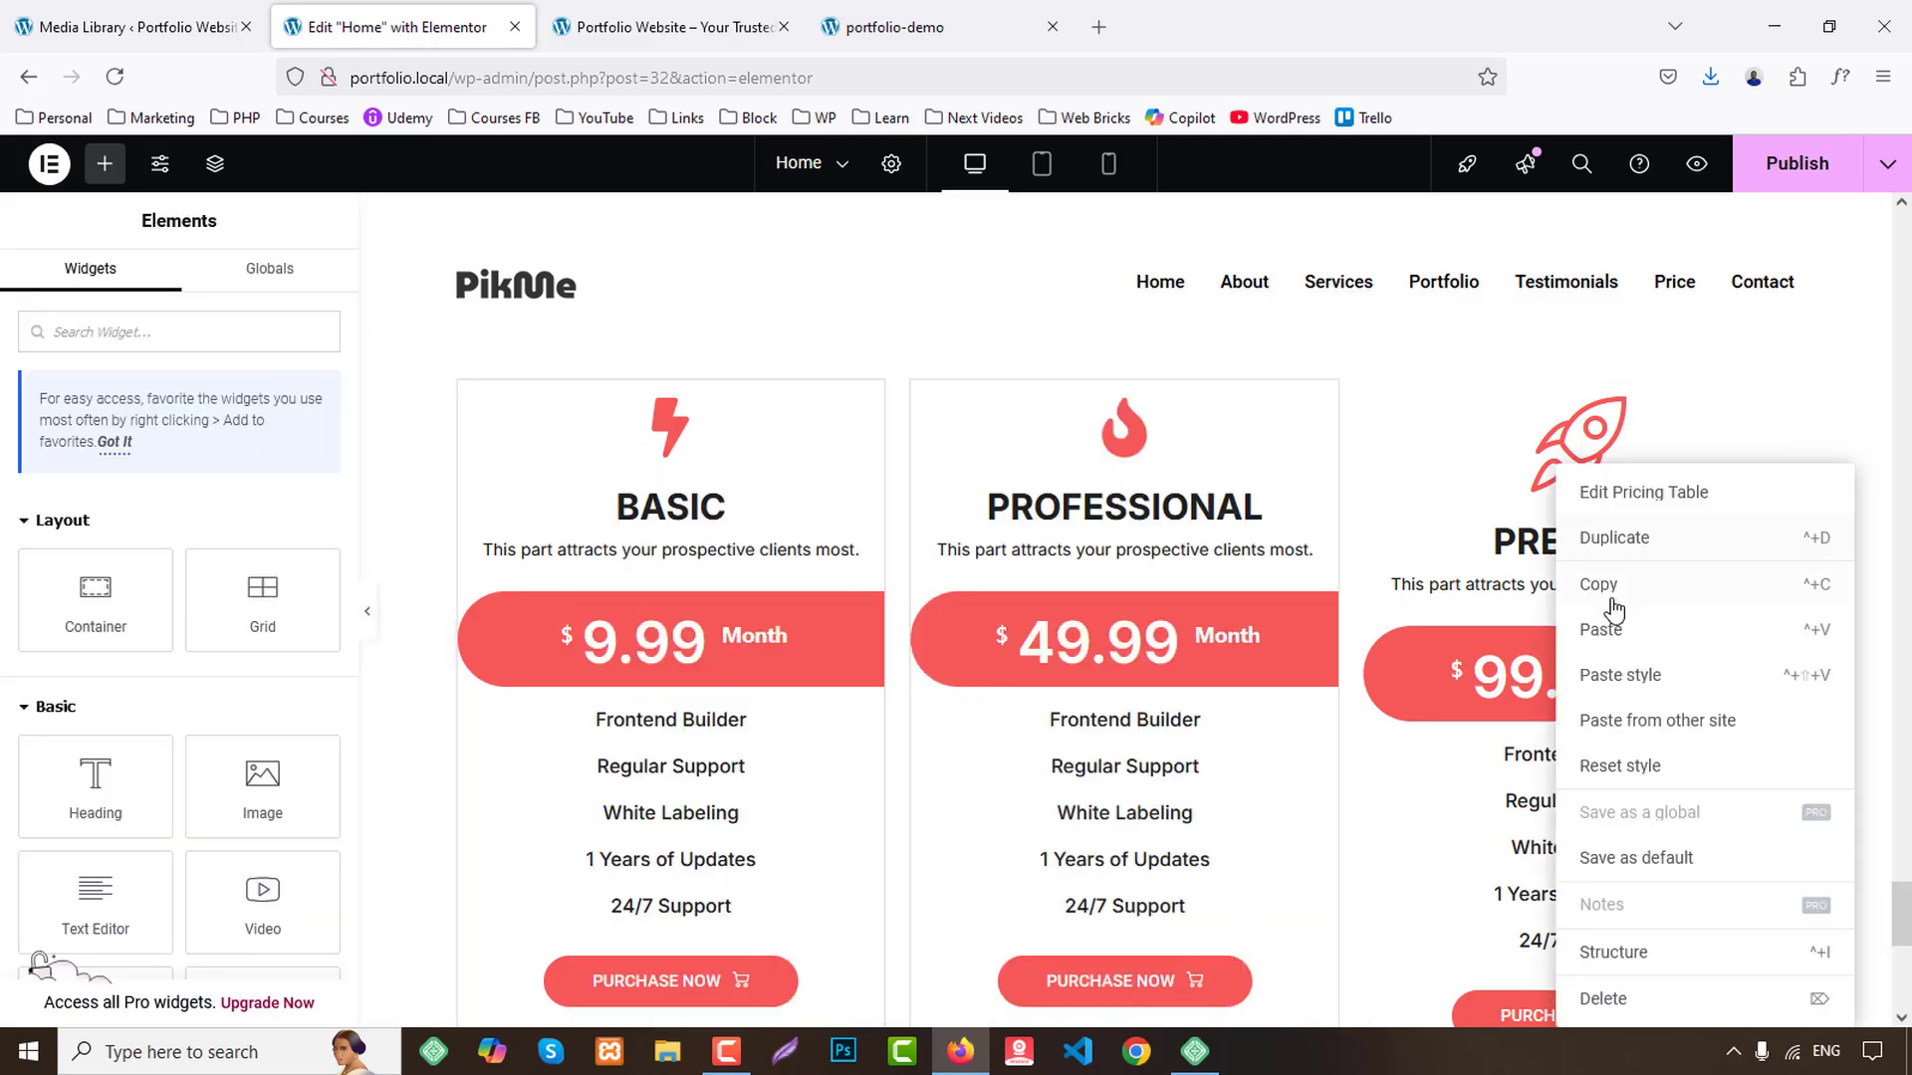
left_click(1623, 672)
Replace the Premium table's header icon with the solid rocket from the icon library.
left_click(1601, 478)
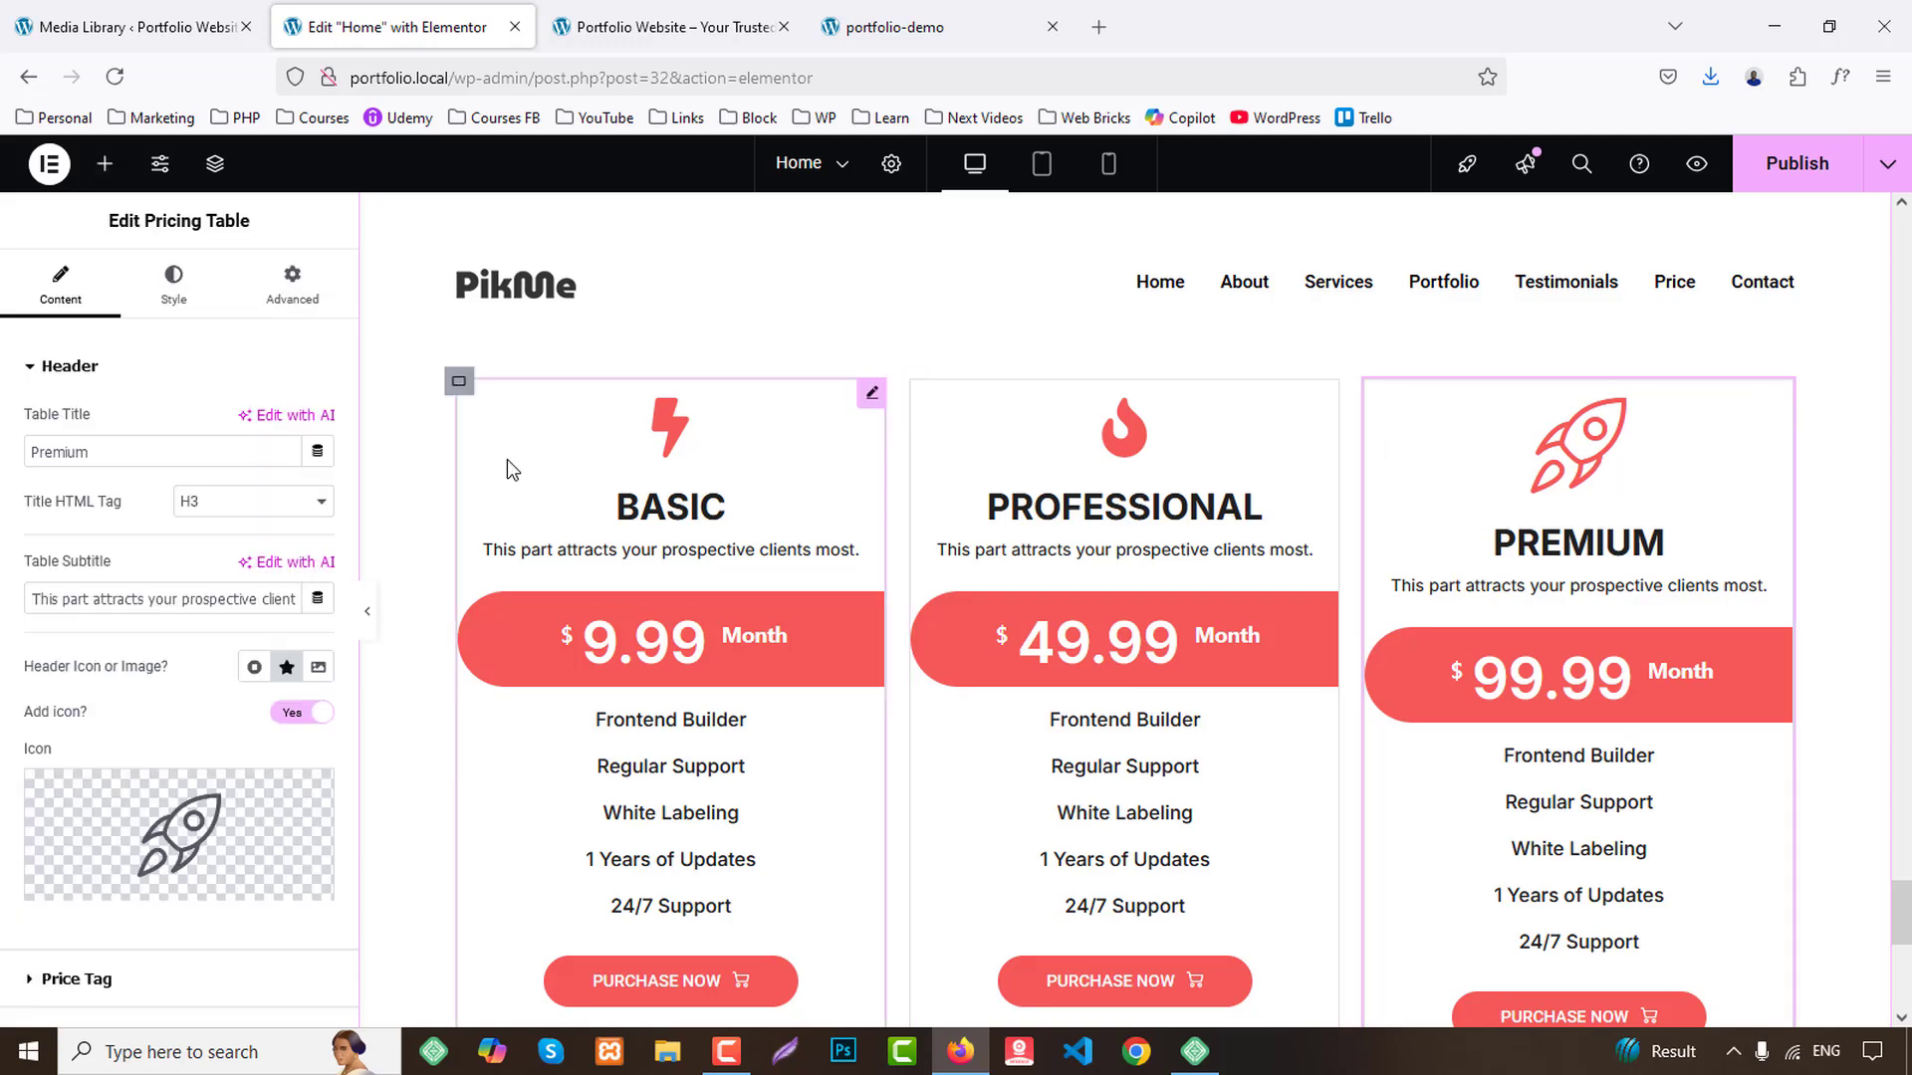
left_click(179, 847)
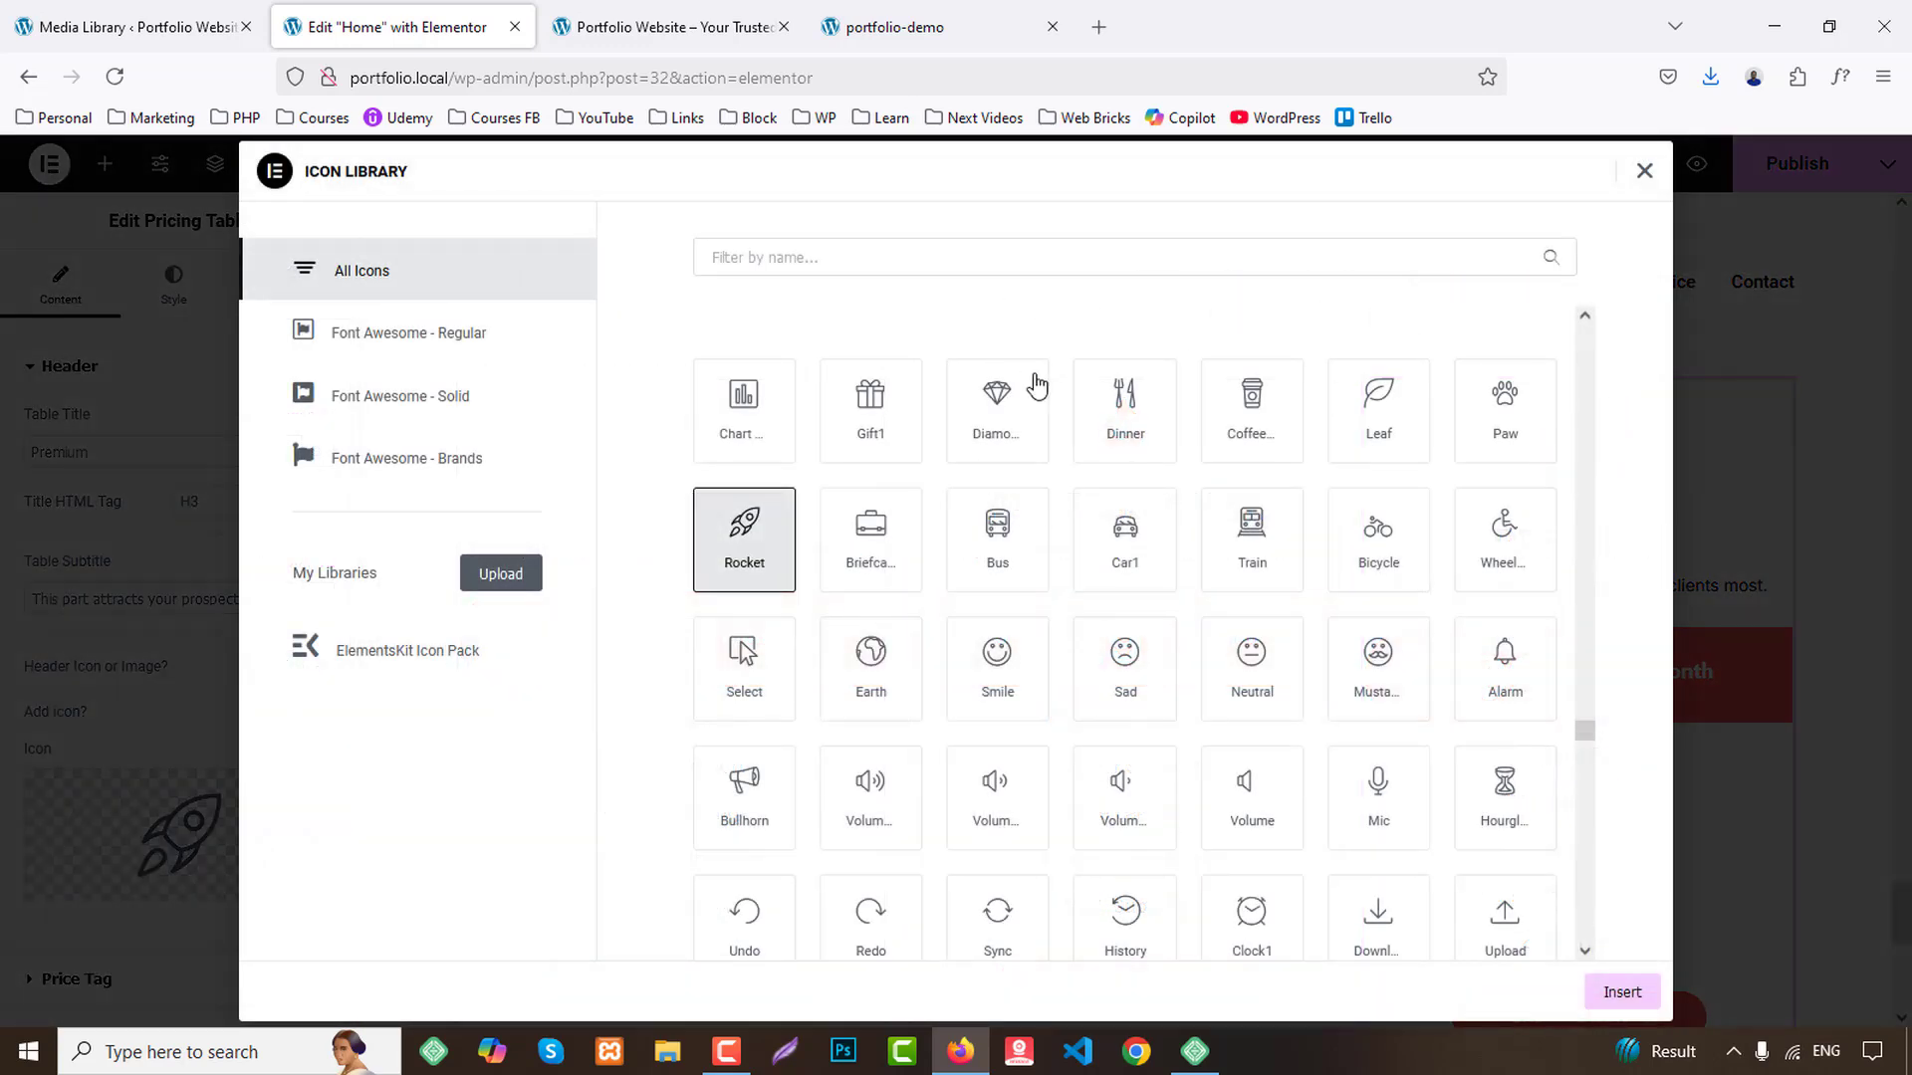
scroll(1080, 457, "up", 3)
left_click(804, 257)
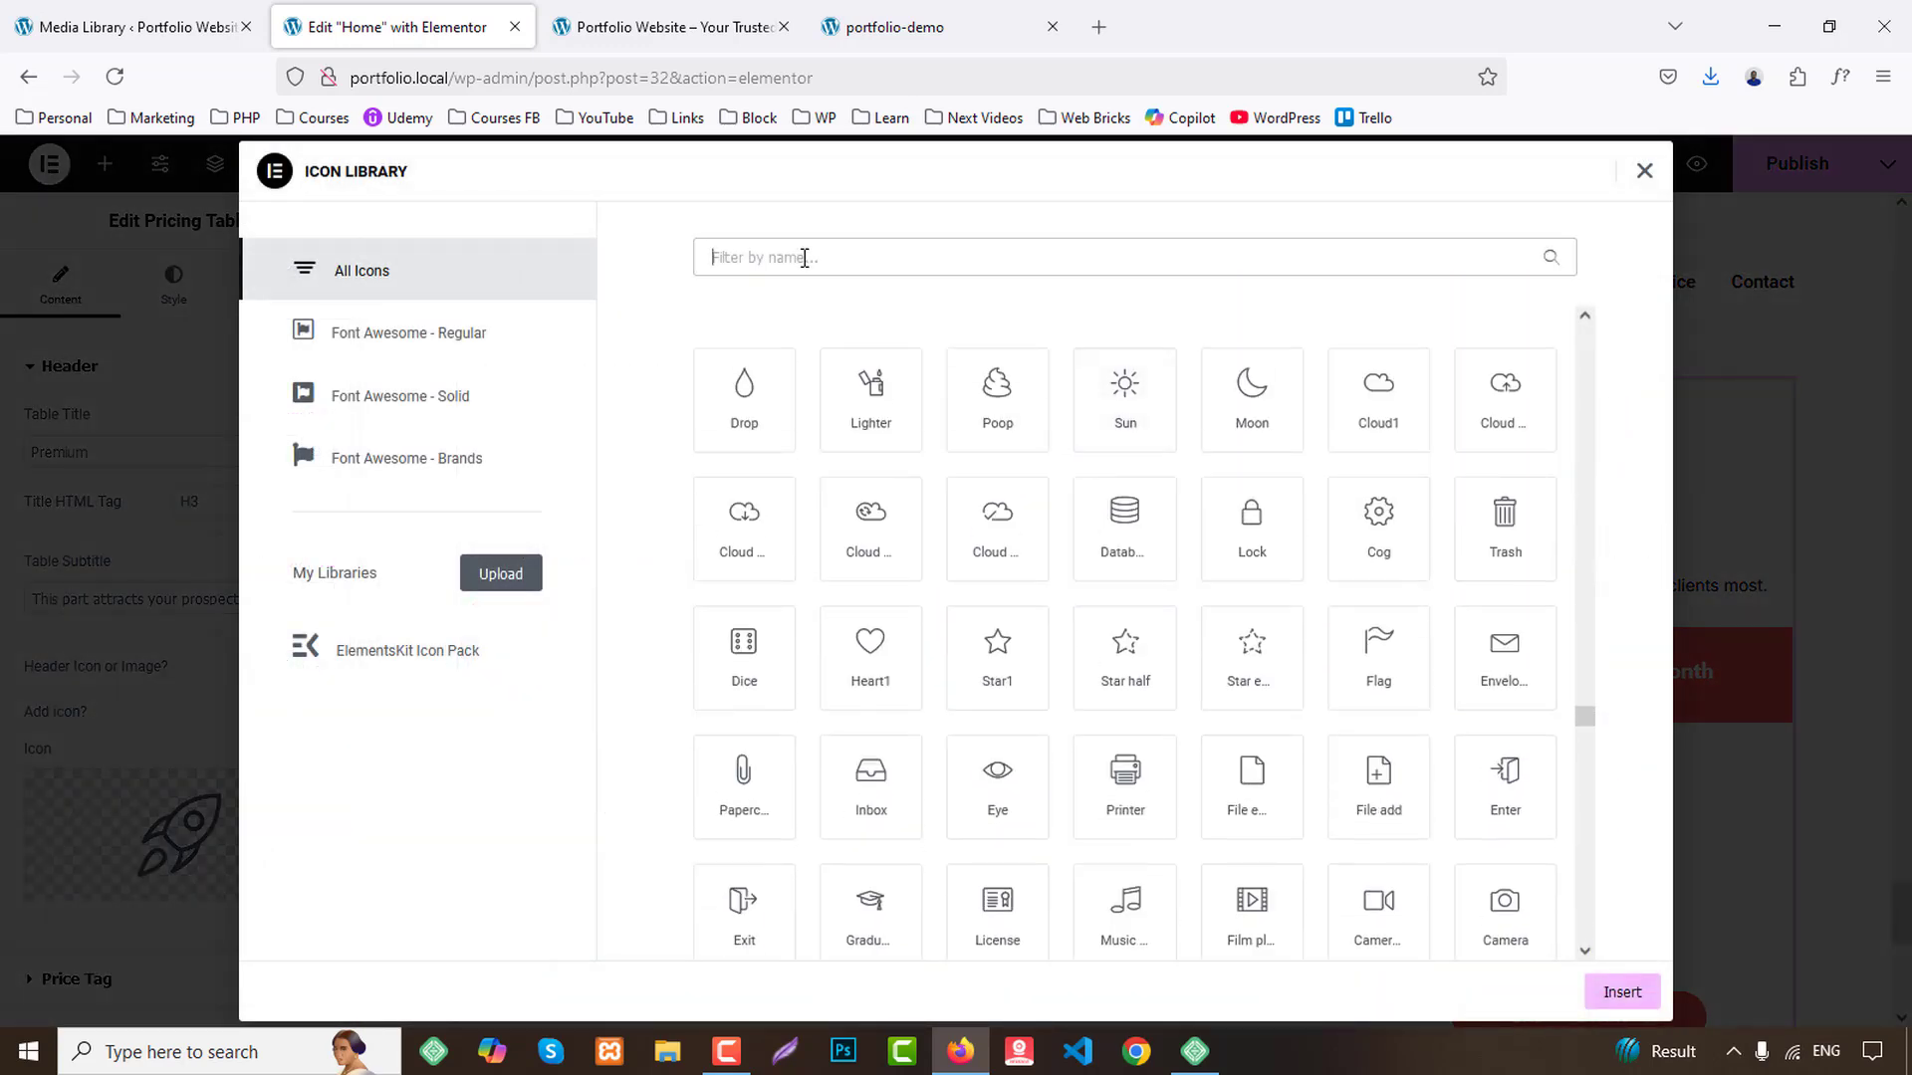
type("rocke")
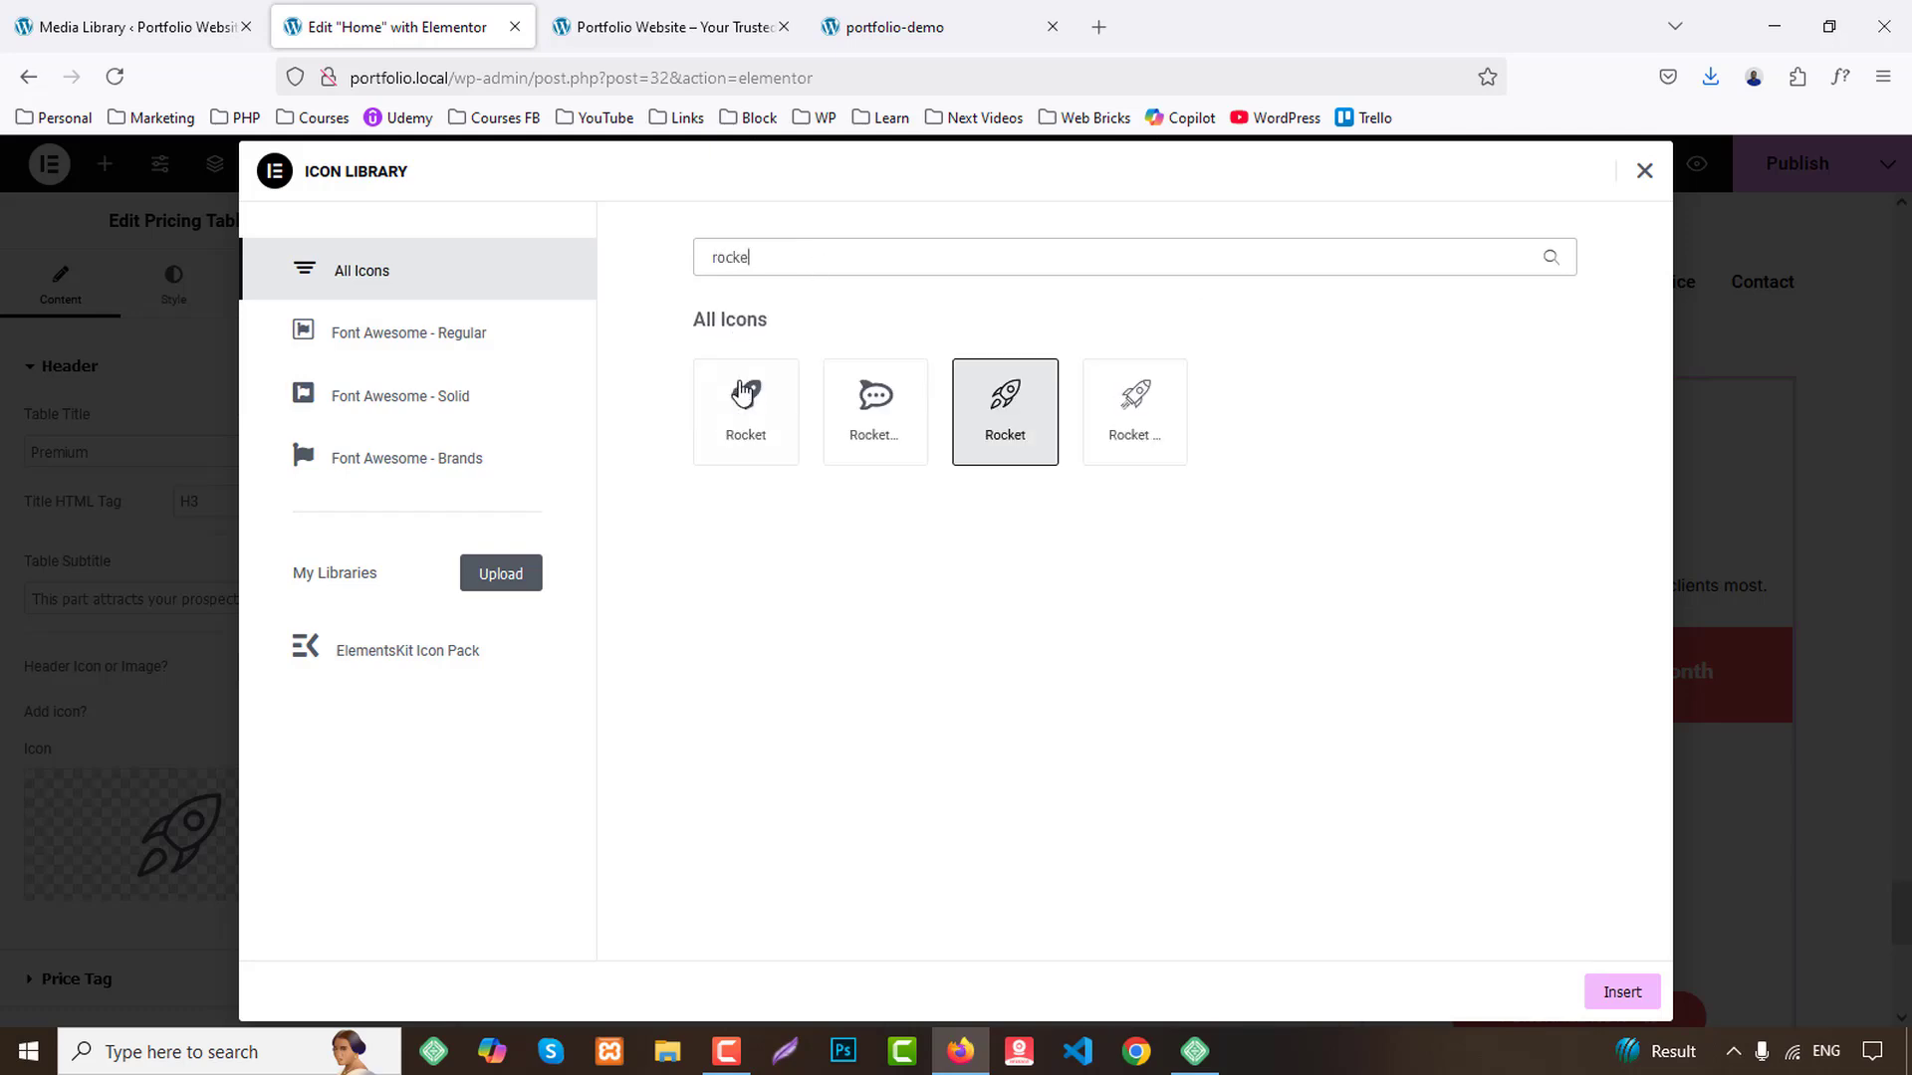
left_click(743, 394)
left_click(1623, 992)
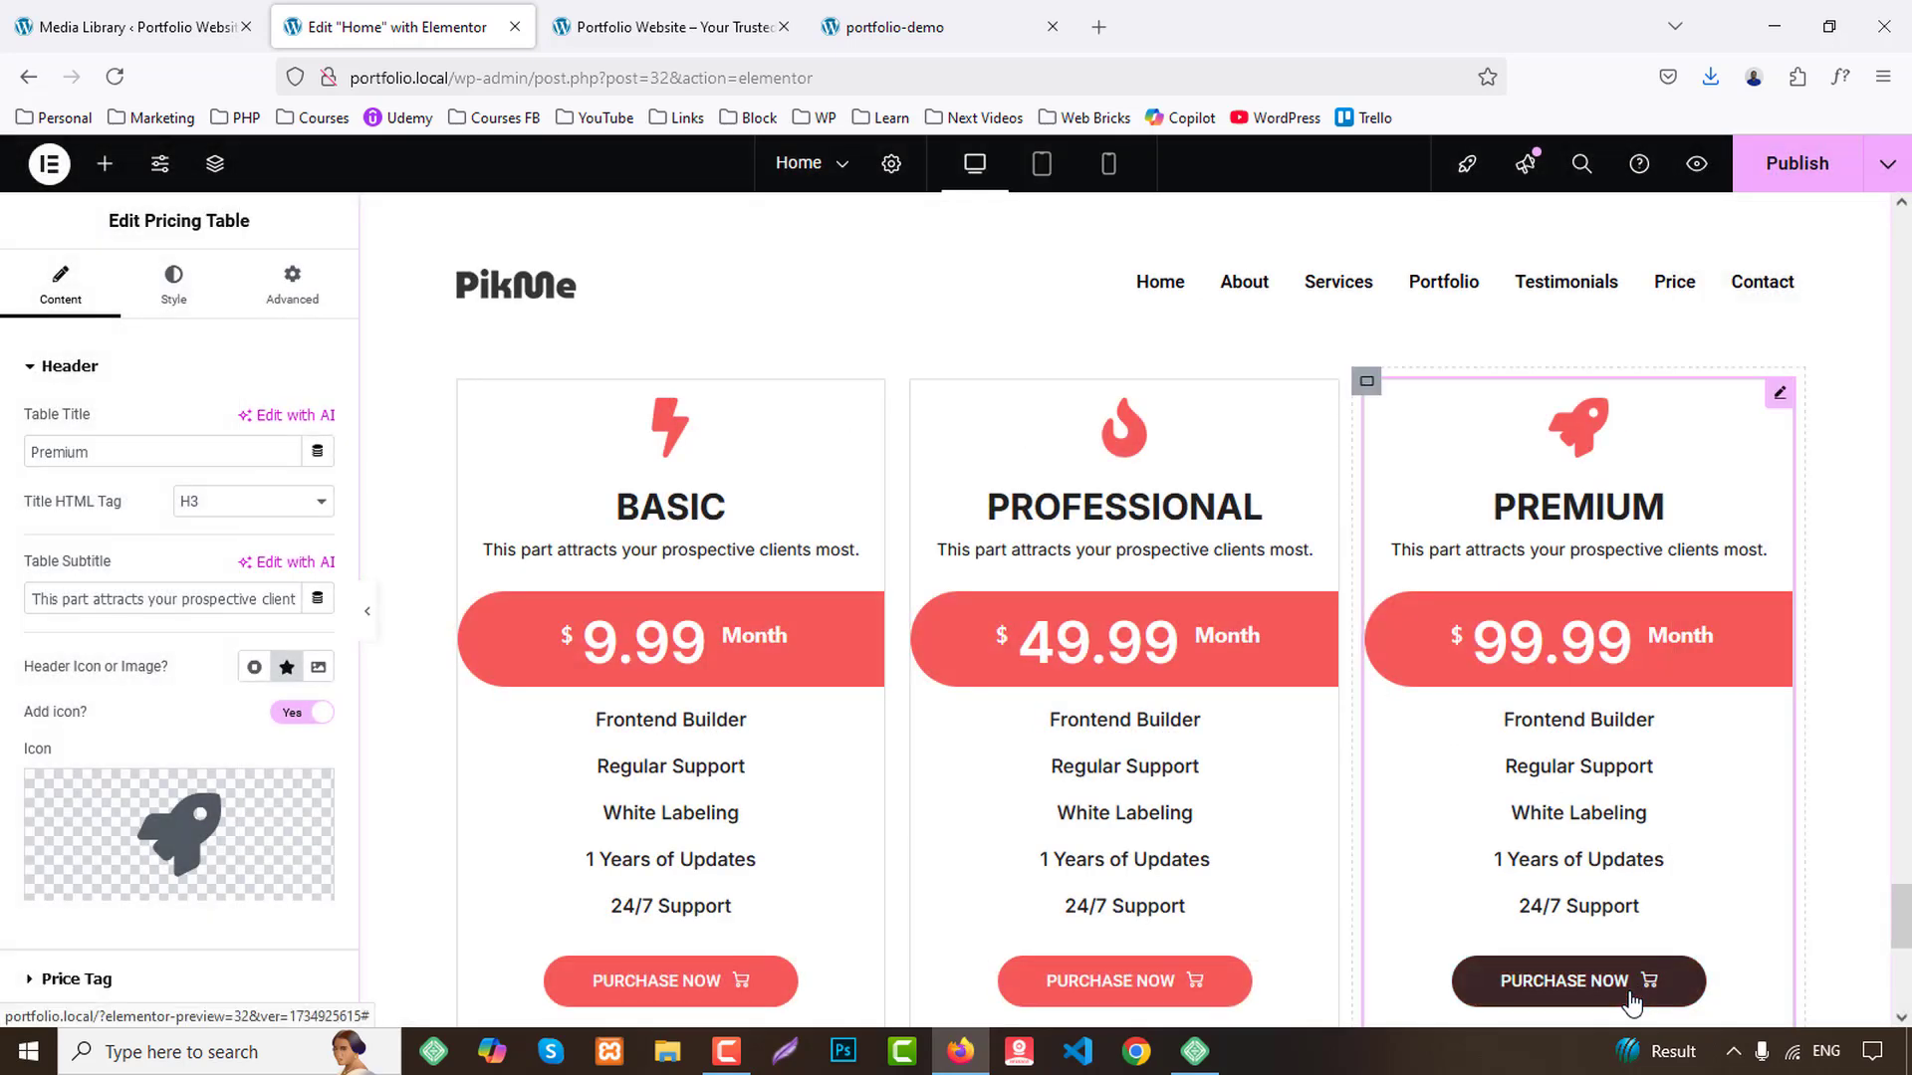
Publish the Home page and reload its preview tab to check the pricing tables.
scroll(1804, 691, "up", 3)
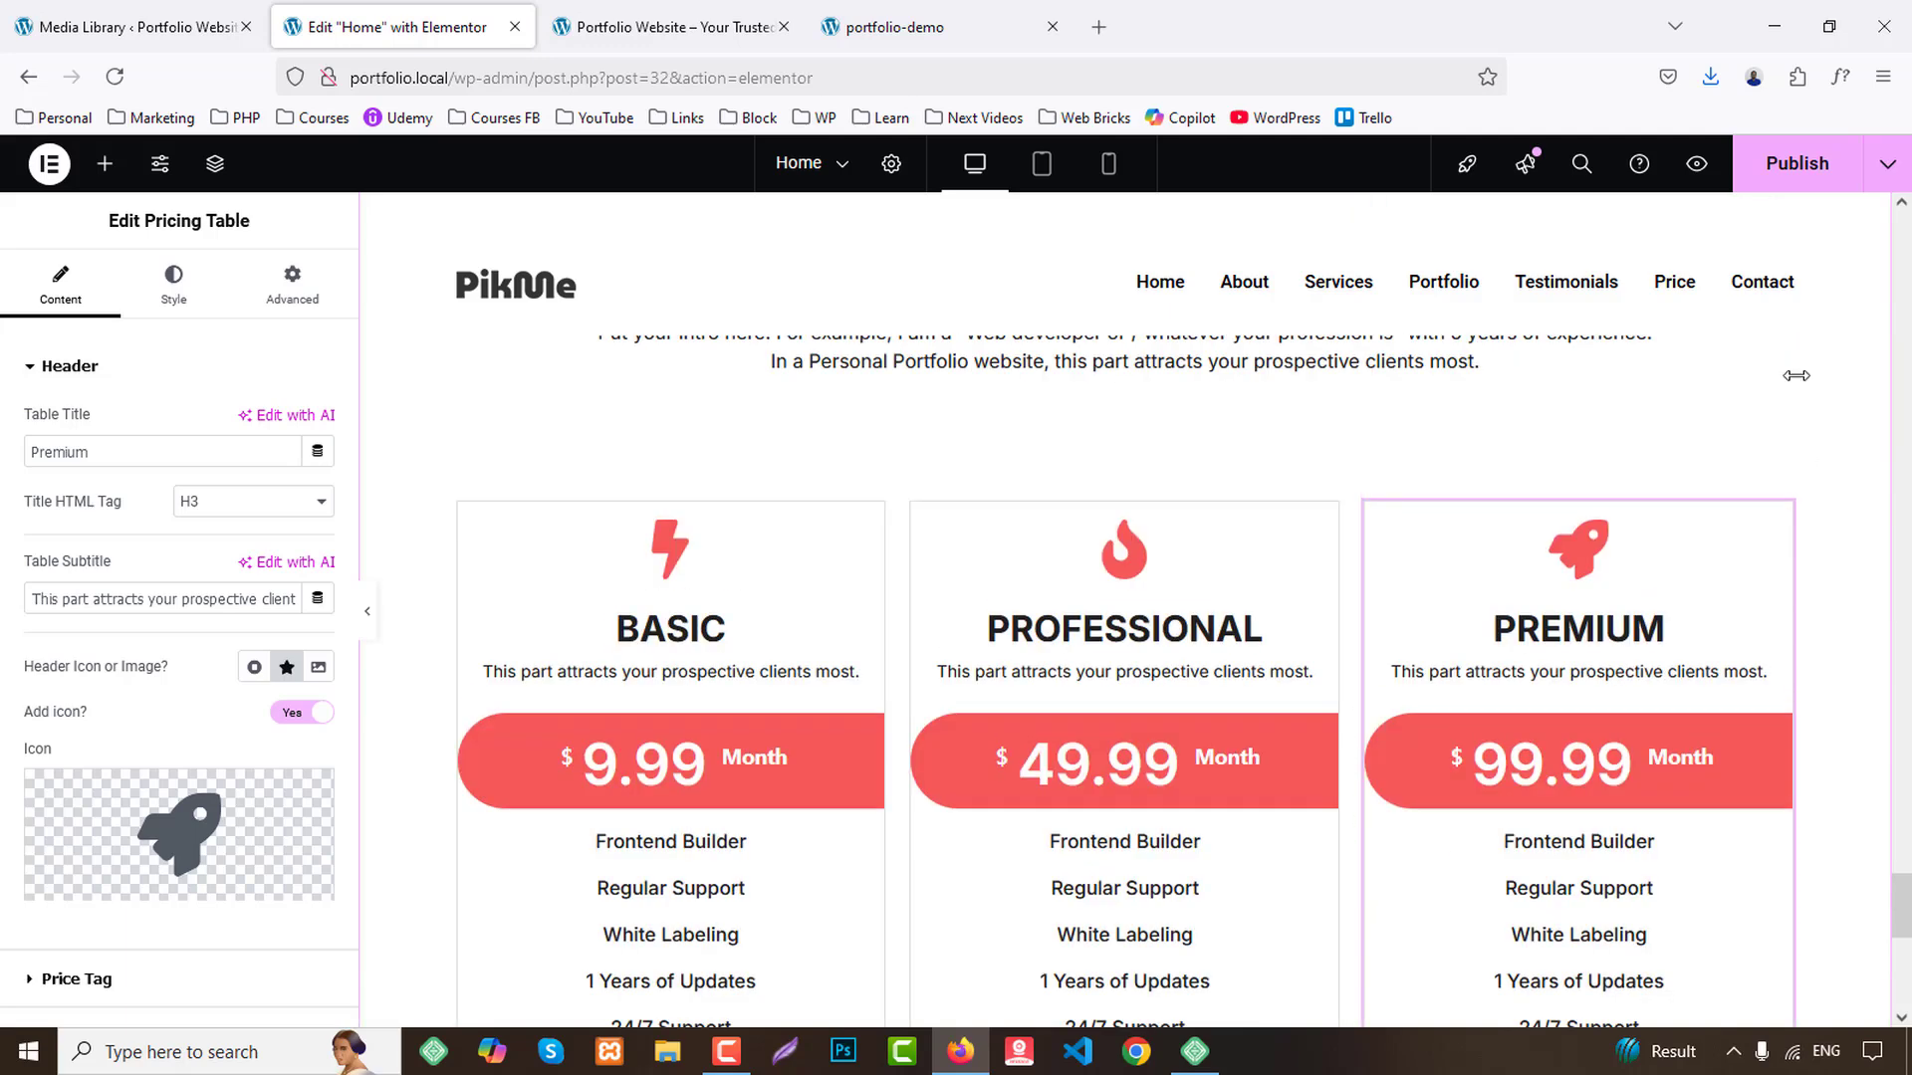
left_click(1795, 164)
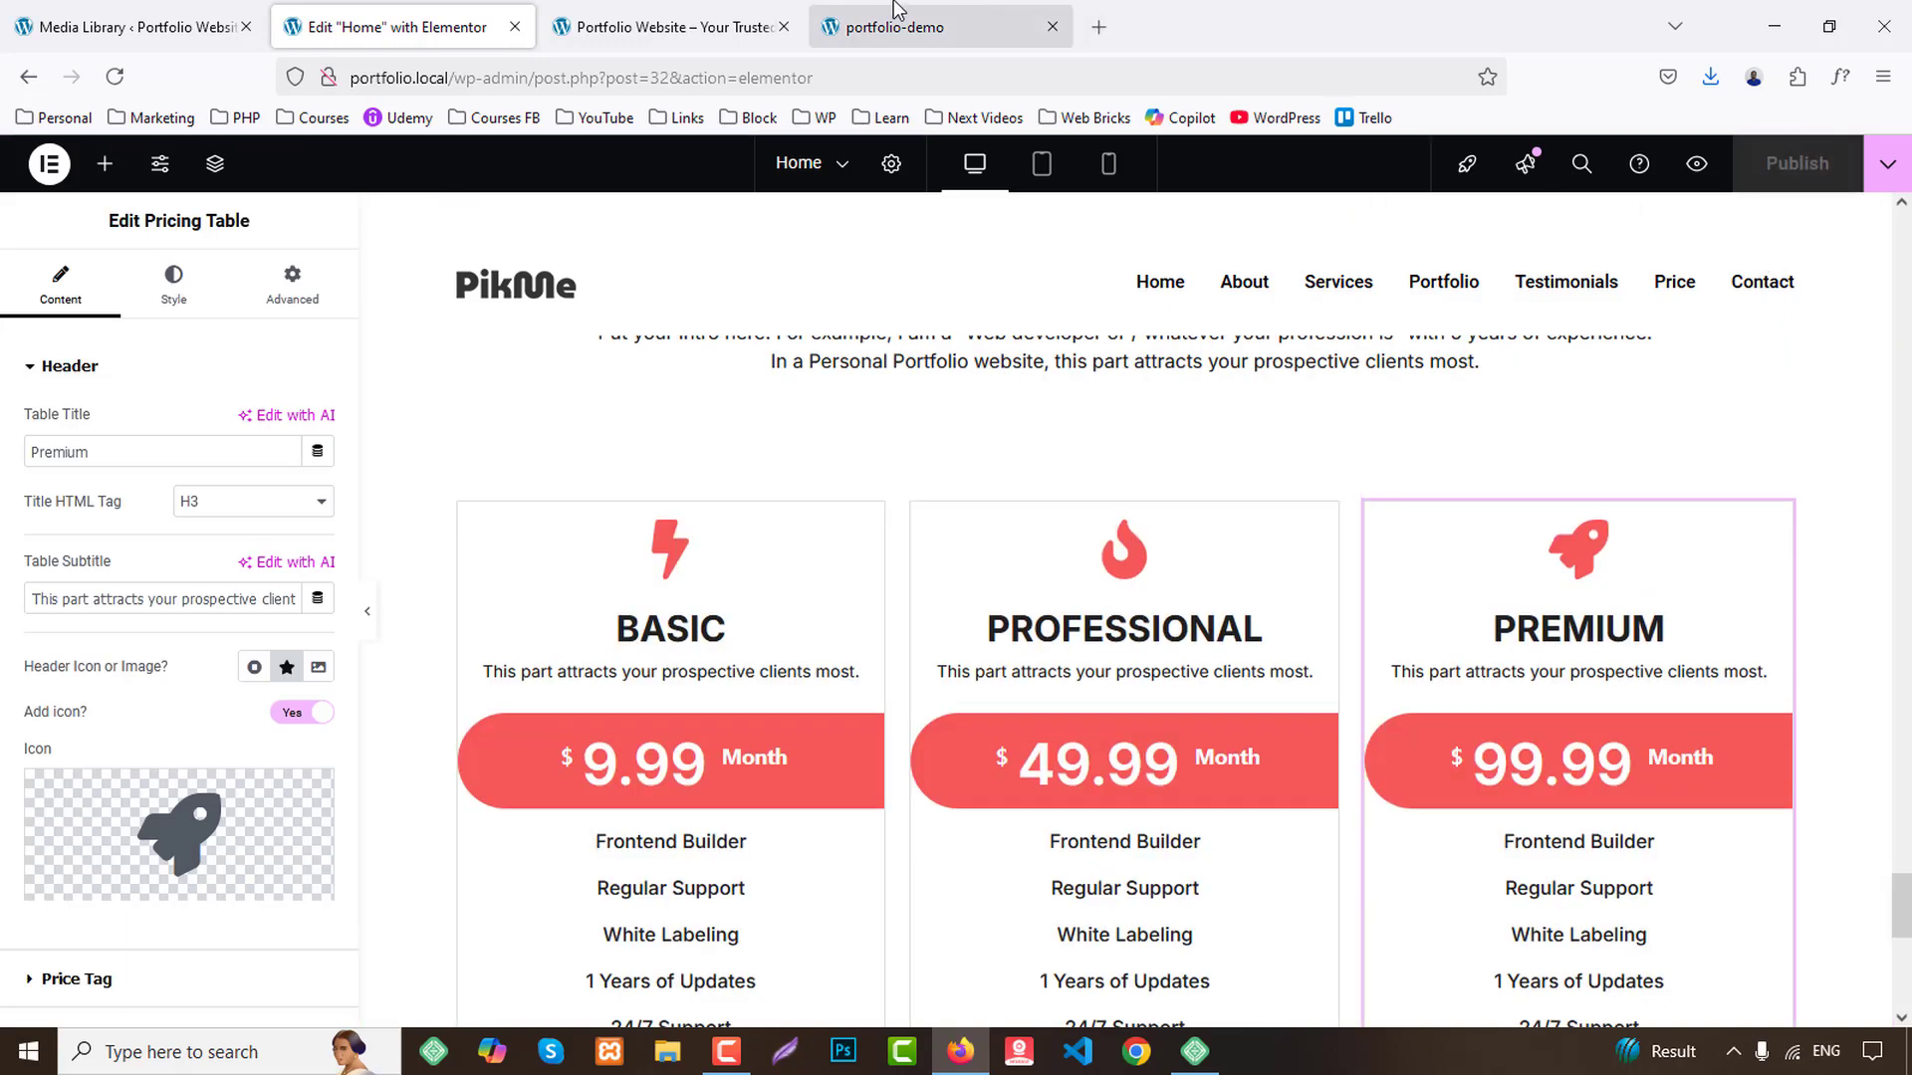
left_click(677, 27)
left_click(115, 77)
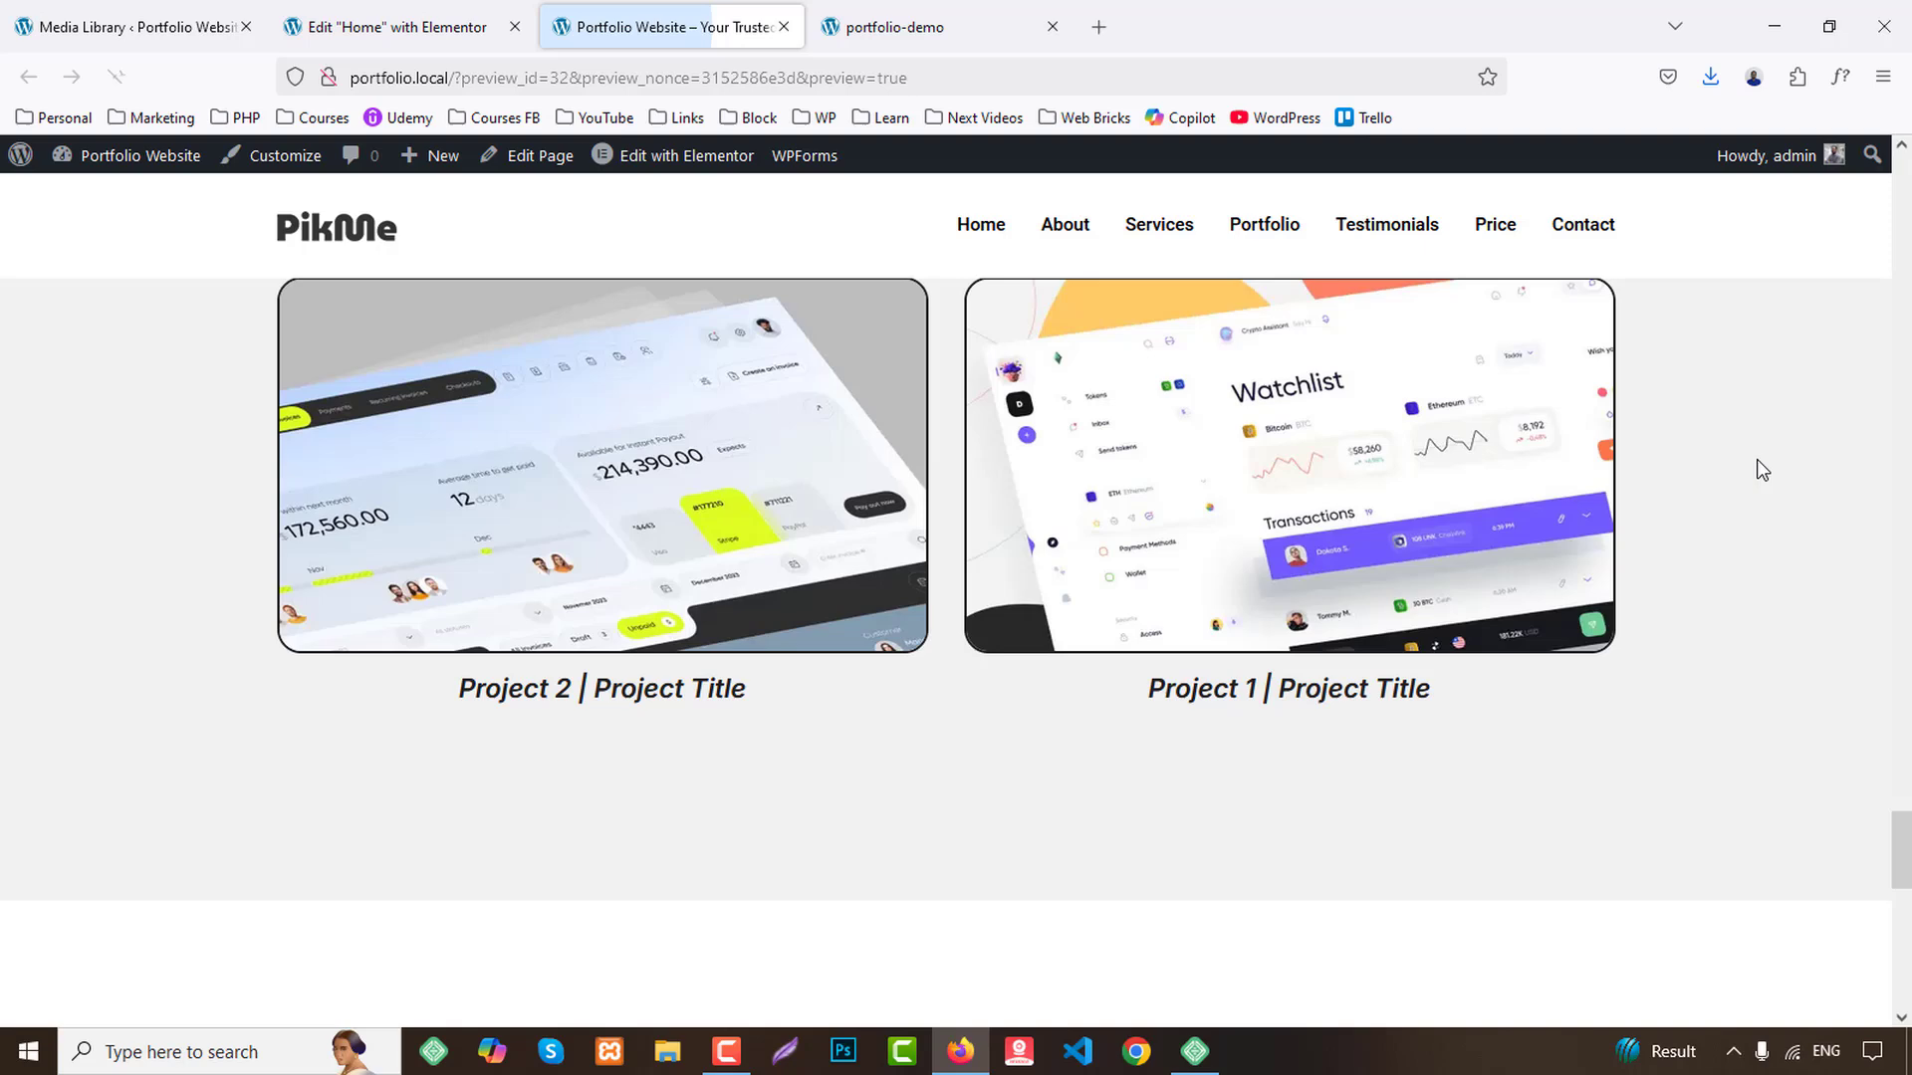
middle_click(1756, 458)
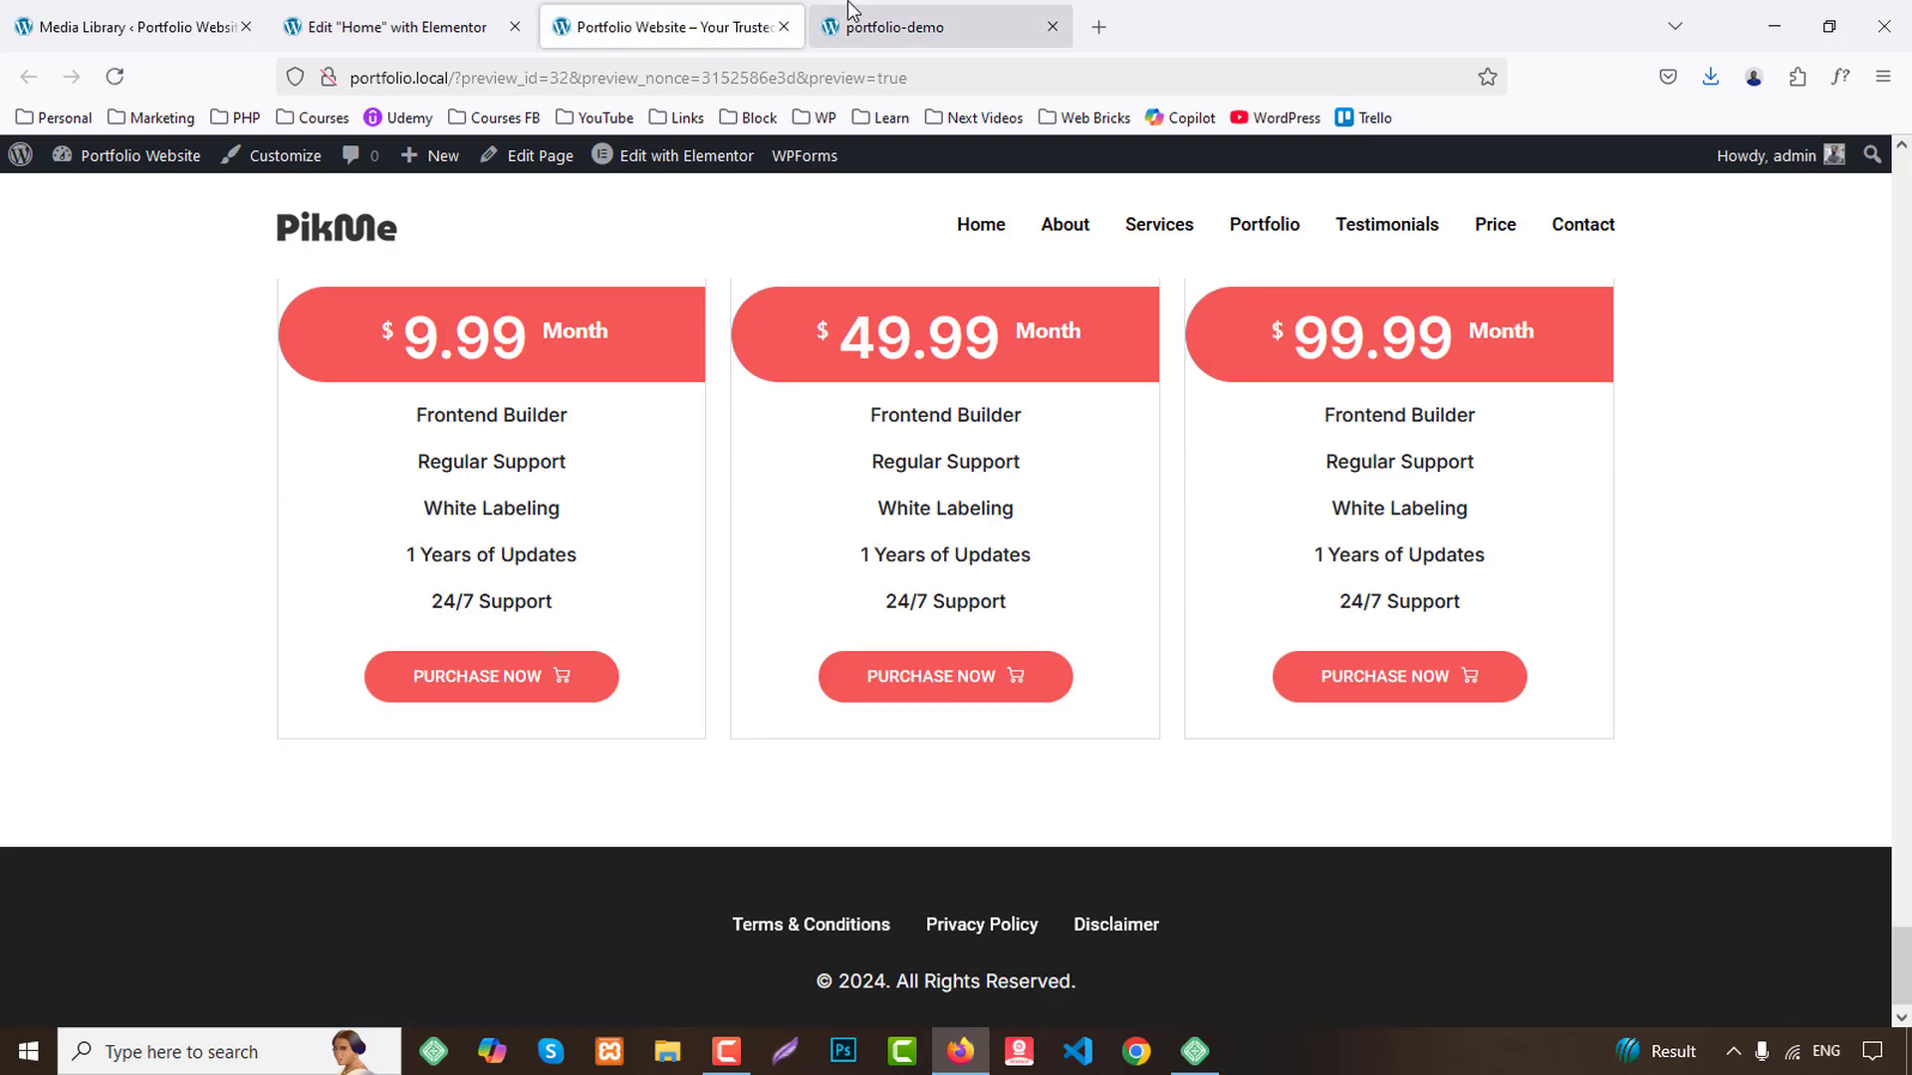
Examine the section that follows the pricing tables on the portfolio-demo reference page.
left_click(882, 12)
scroll(1350, 462, "down", 2)
left_click(1888, 649)
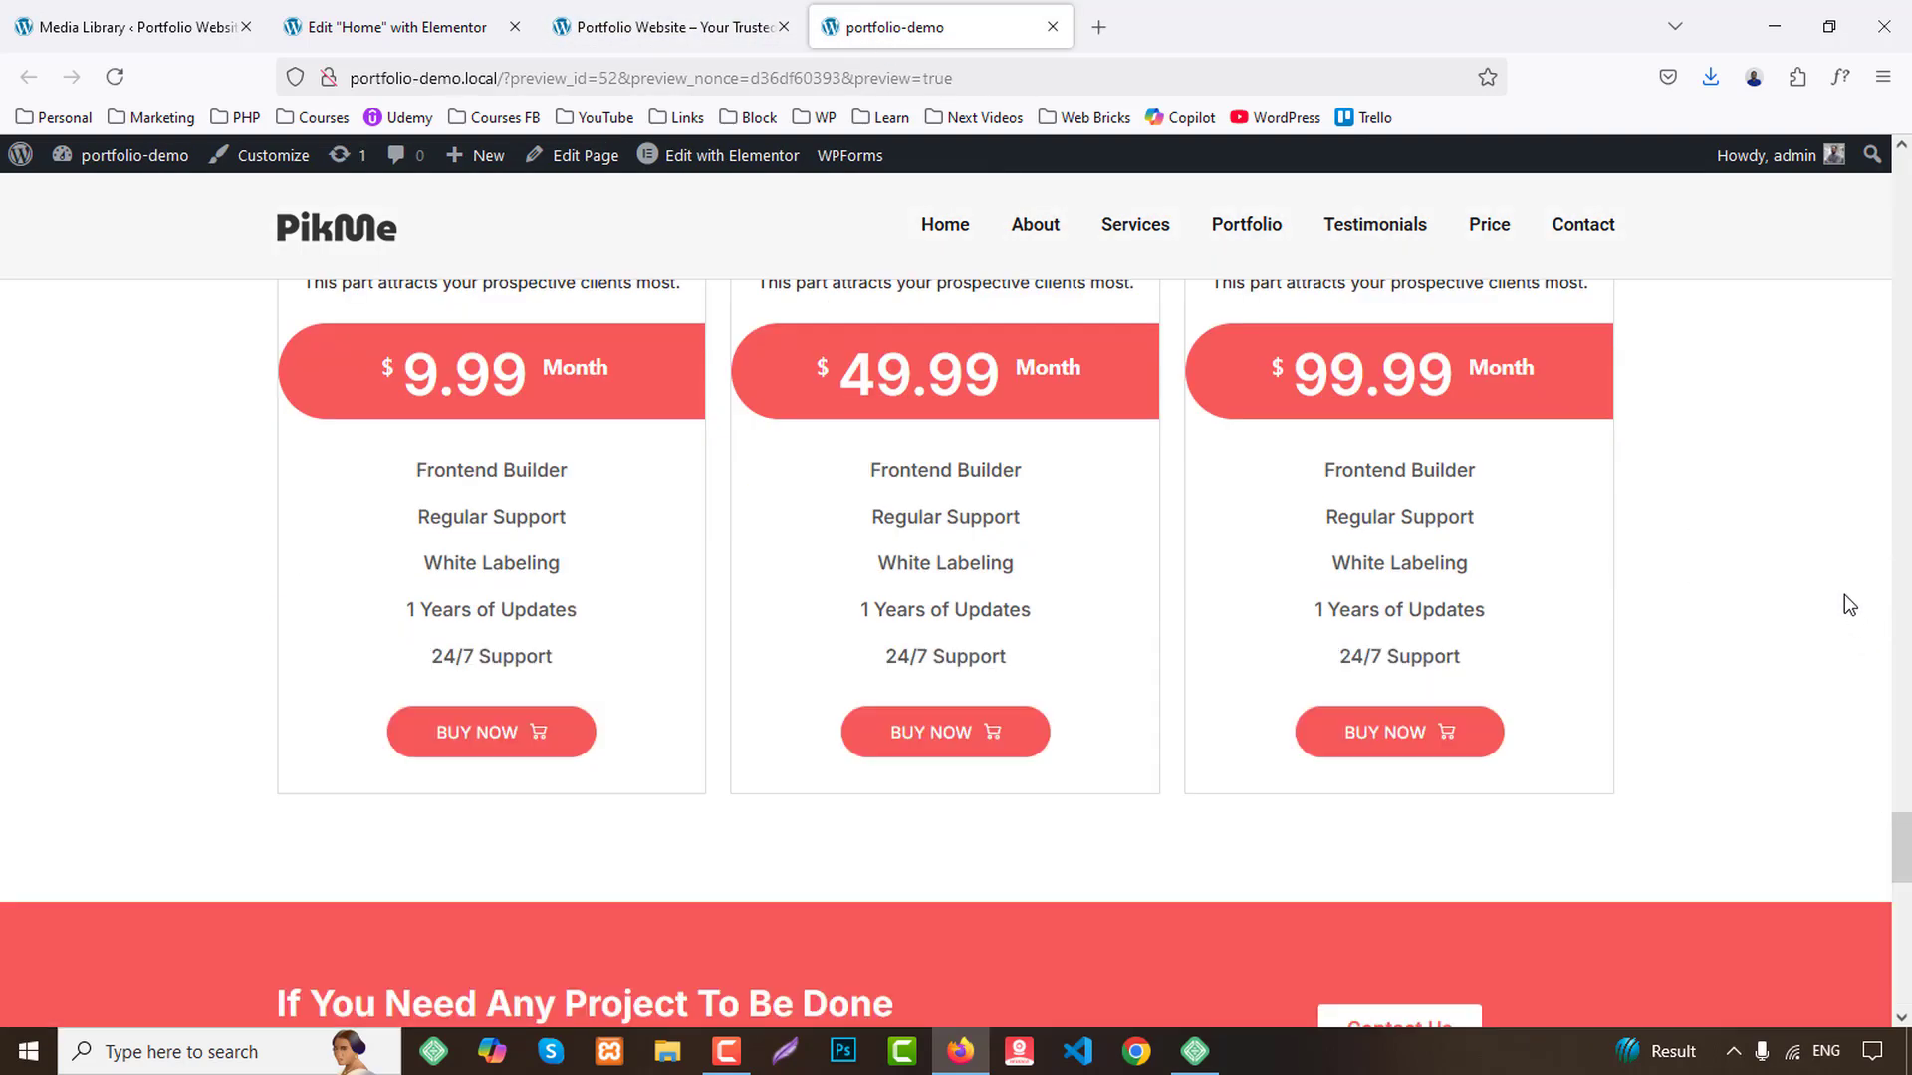
scroll(1844, 595, "down", 5)
scroll(1867, 564, "up", 2)
scroll(1877, 556, "up", 2)
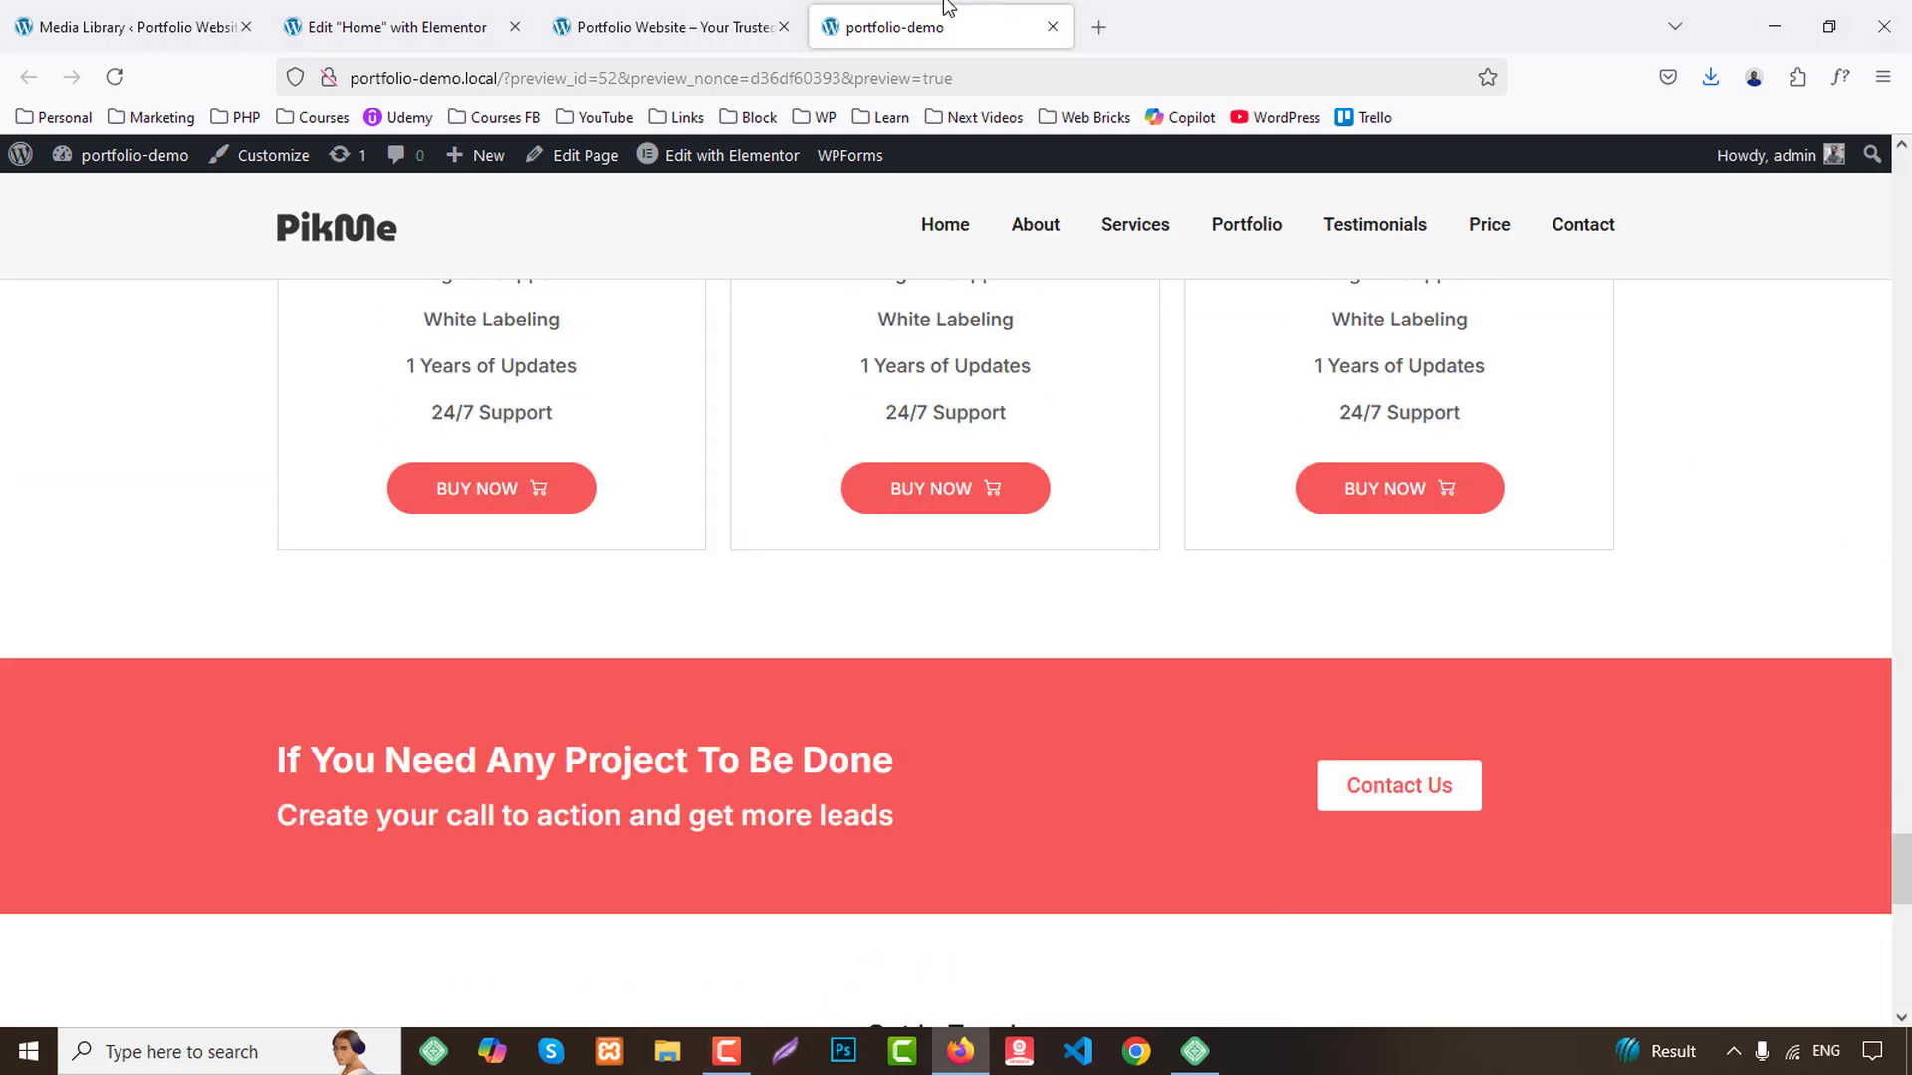
Return to the Home page editor and add a Flexbox container with two equal columns below the pricing tables.
left_click(394, 27)
scroll(1132, 583, "down", 8)
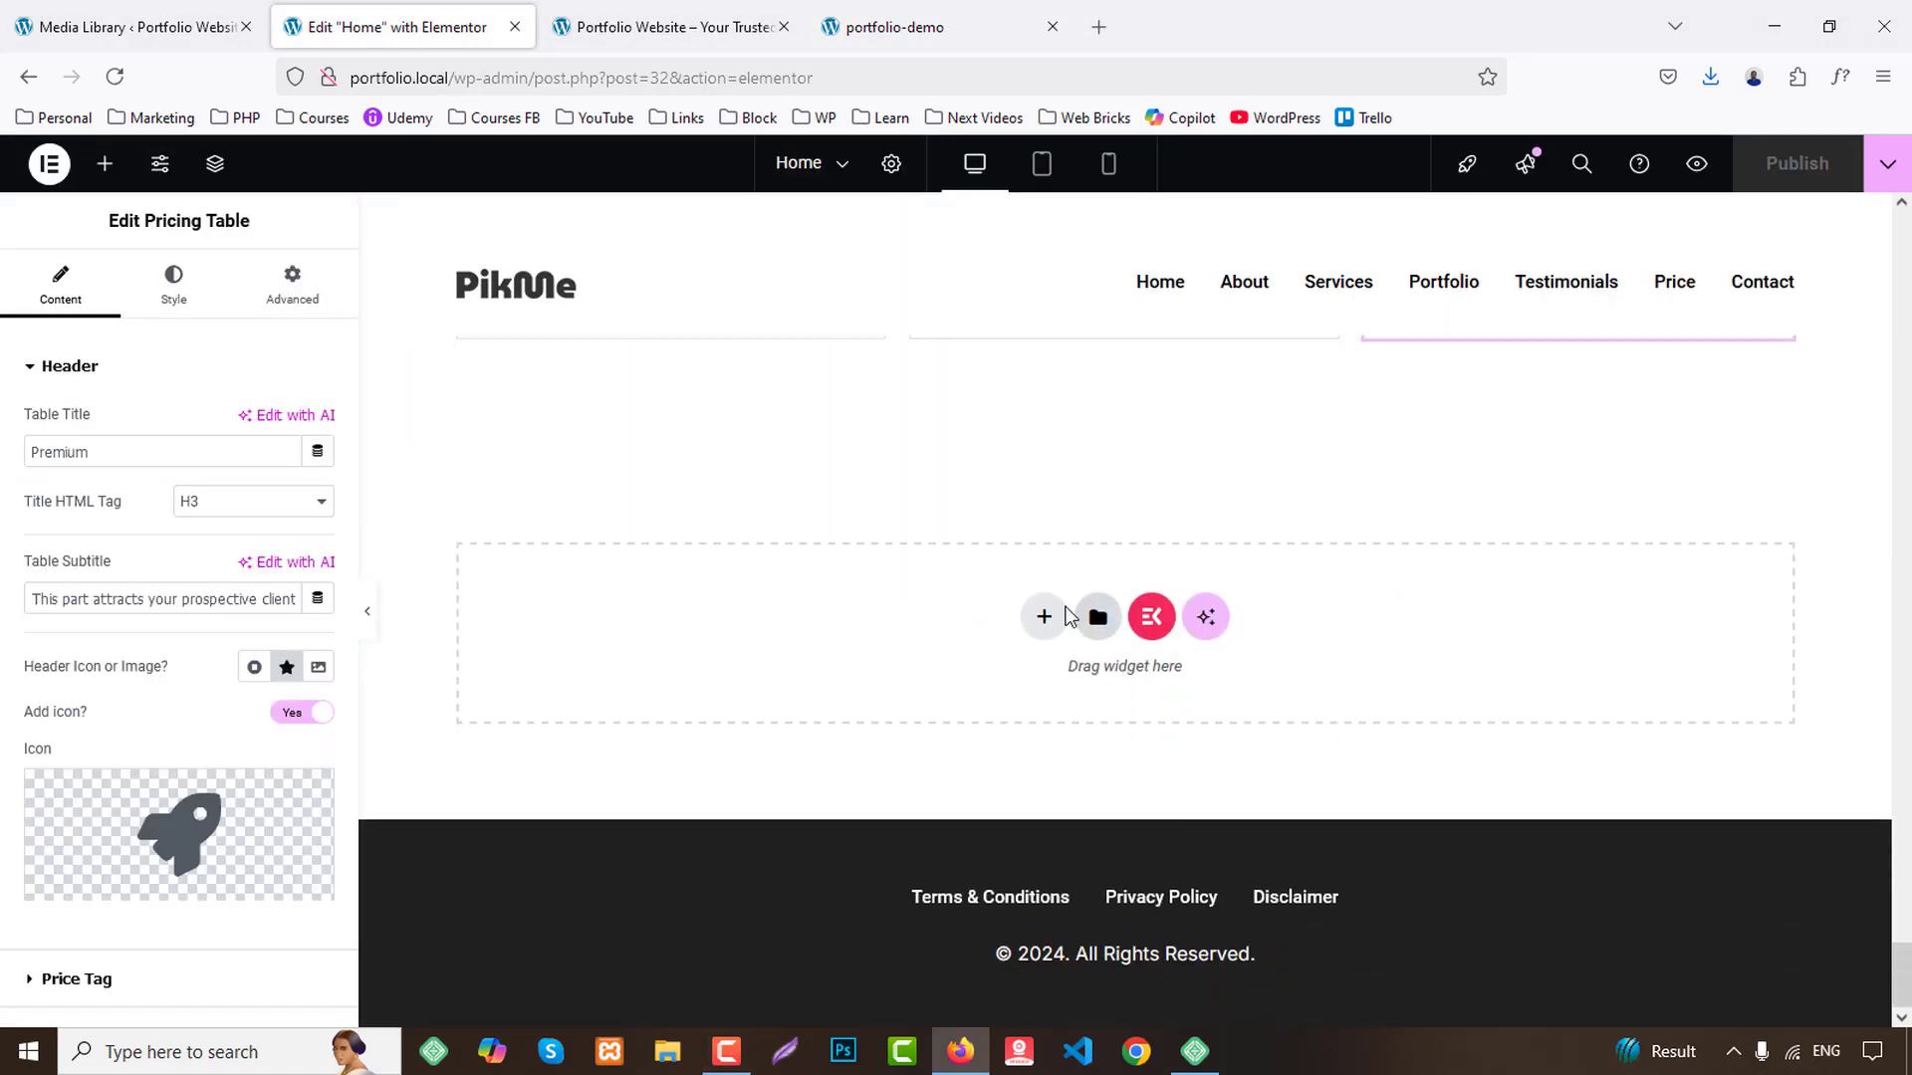
left_click(1055, 617)
left_click(1031, 697)
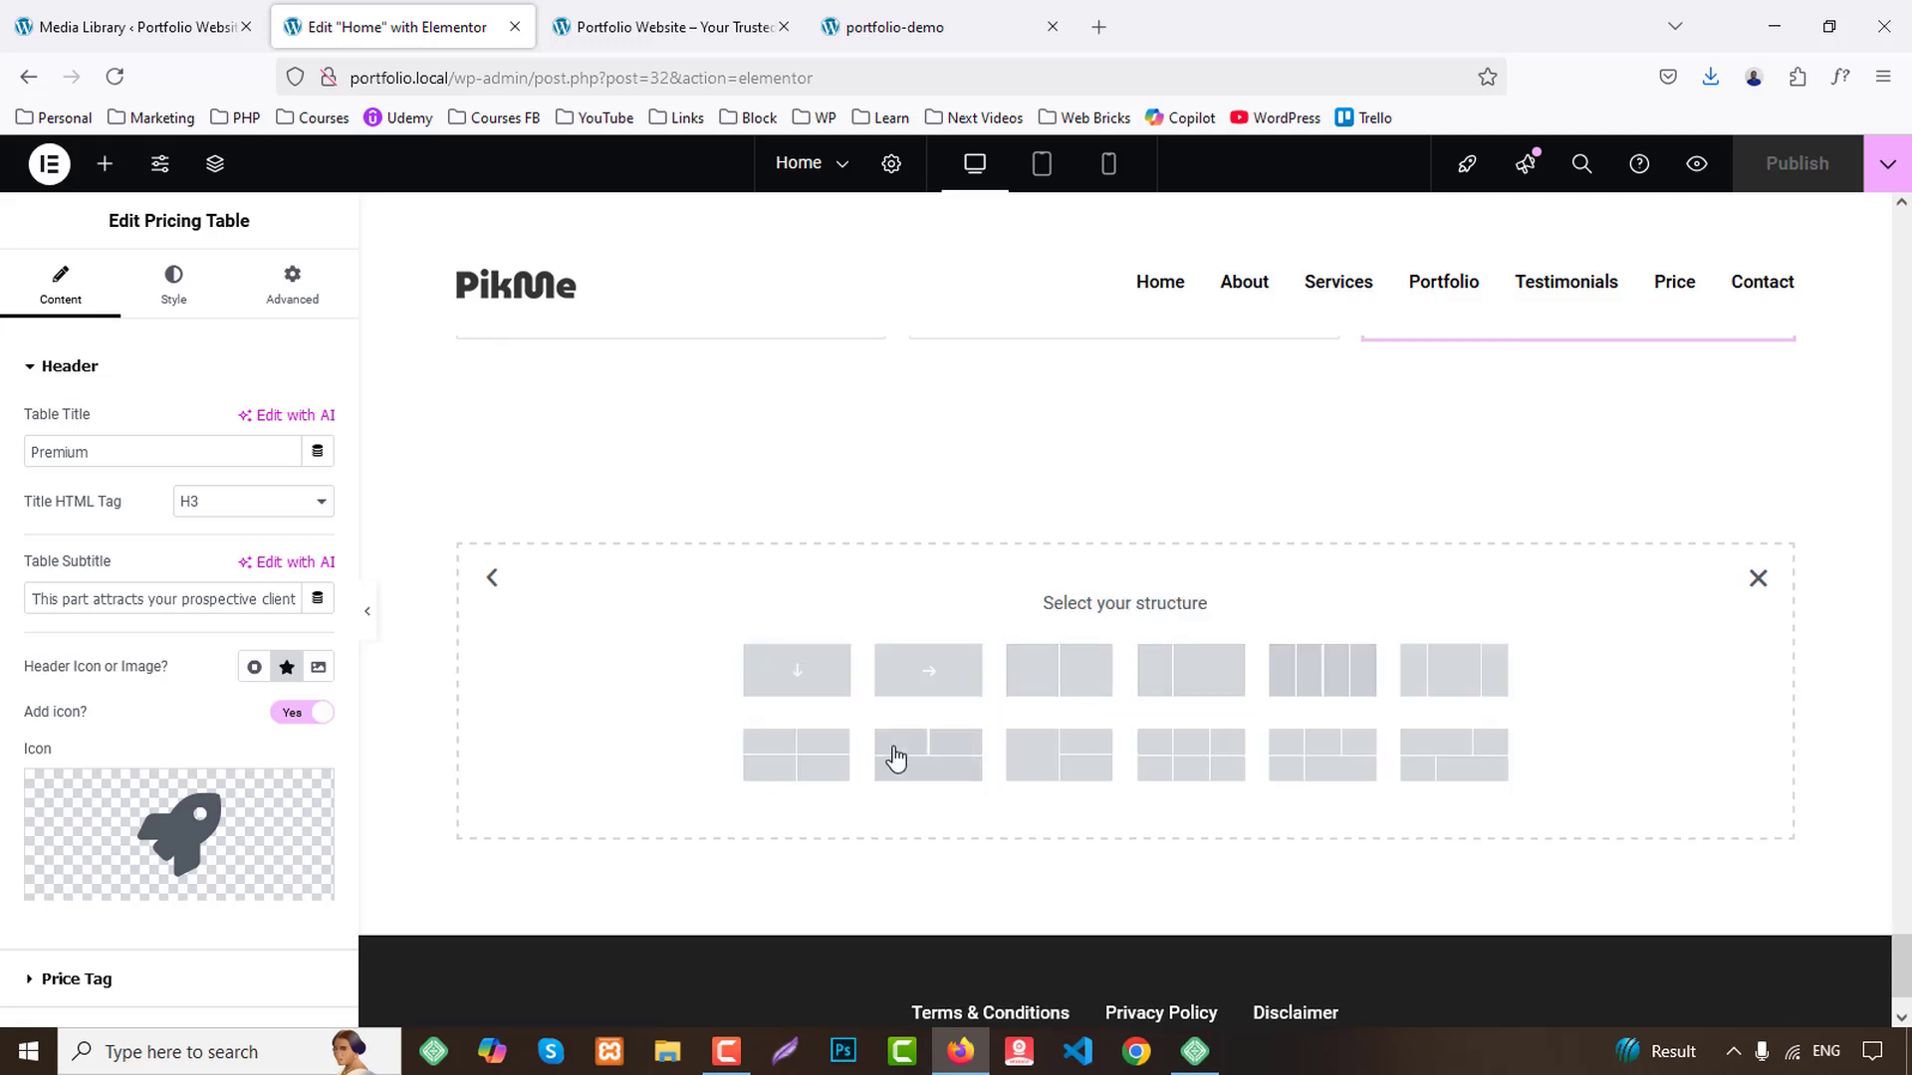
left_click(1020, 687)
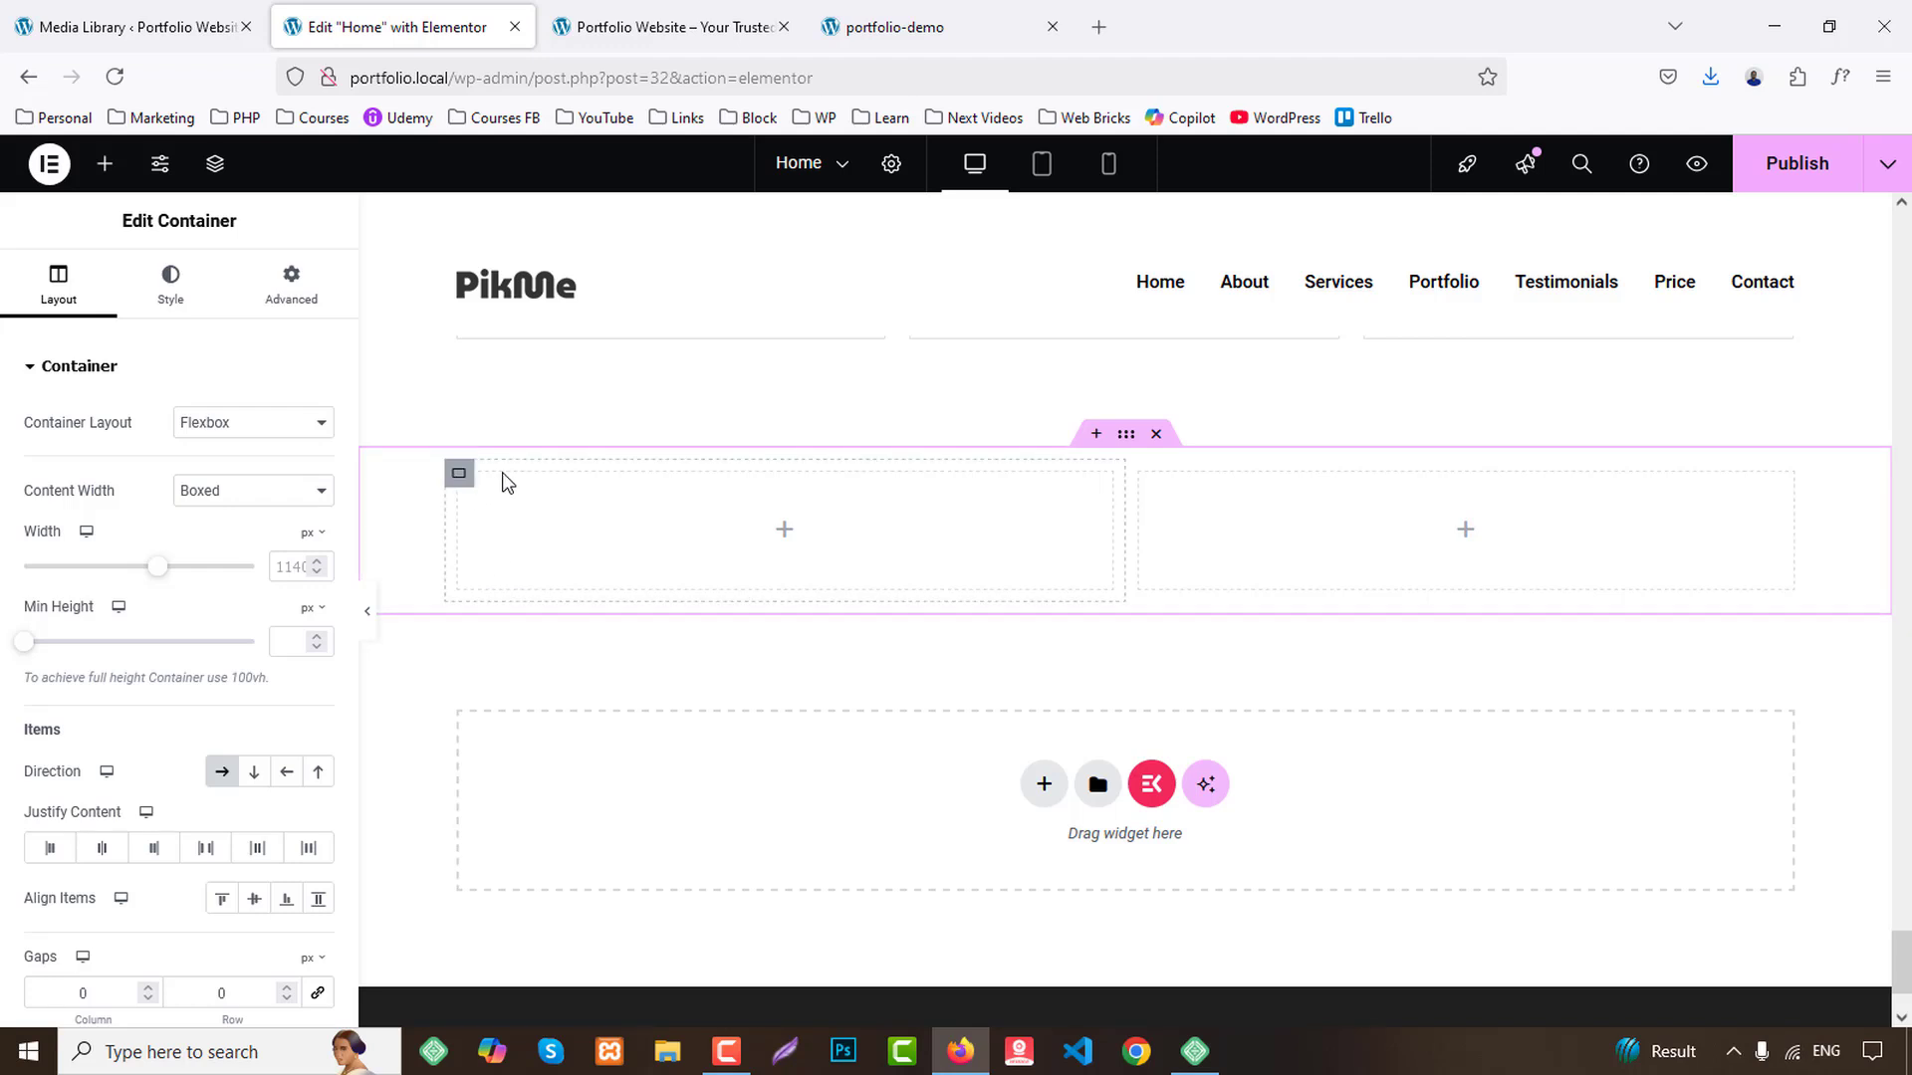
Give the new two-column container a classic background in the red global color.
left_click(172, 290)
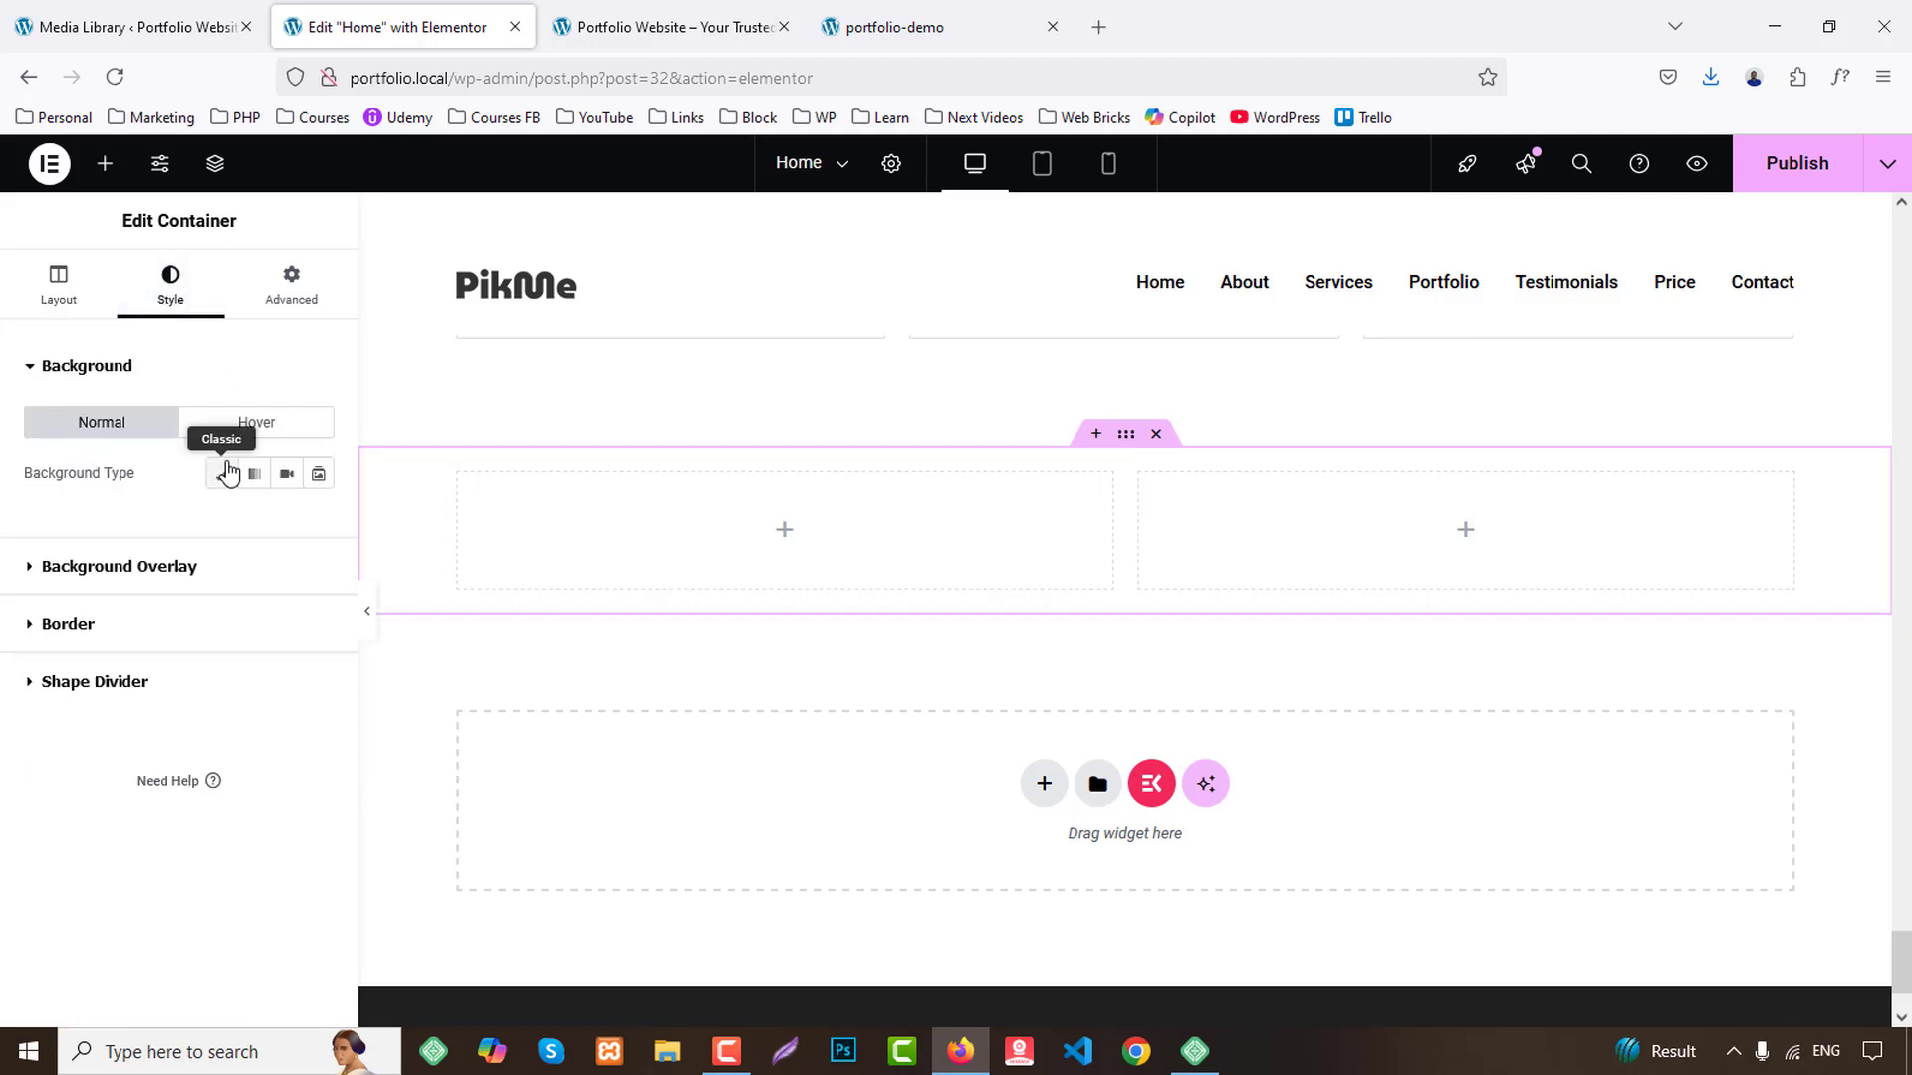
left_click(223, 473)
left_click(287, 523)
left_click(120, 650)
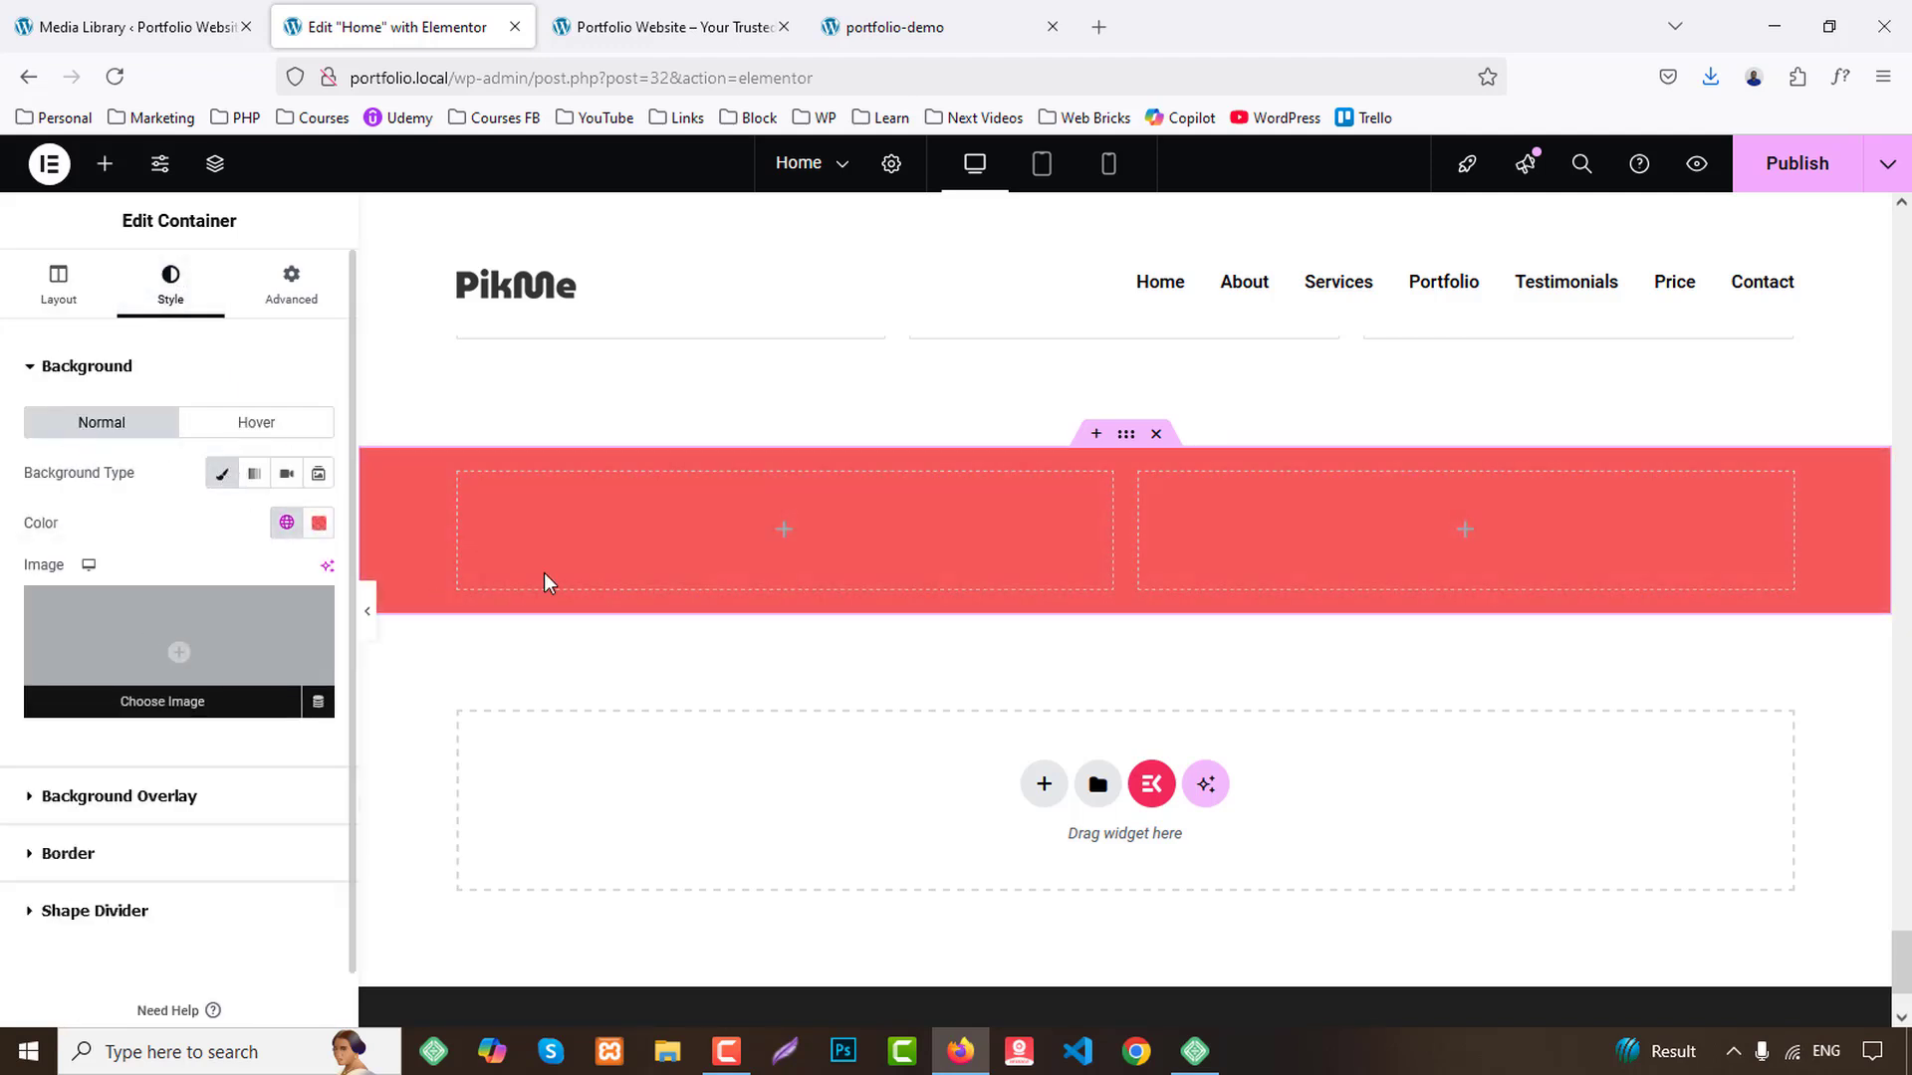
Unlink the container's padding sides and set its top and bottom padding to 60 px.
left_click(311, 307)
left_click(317, 543)
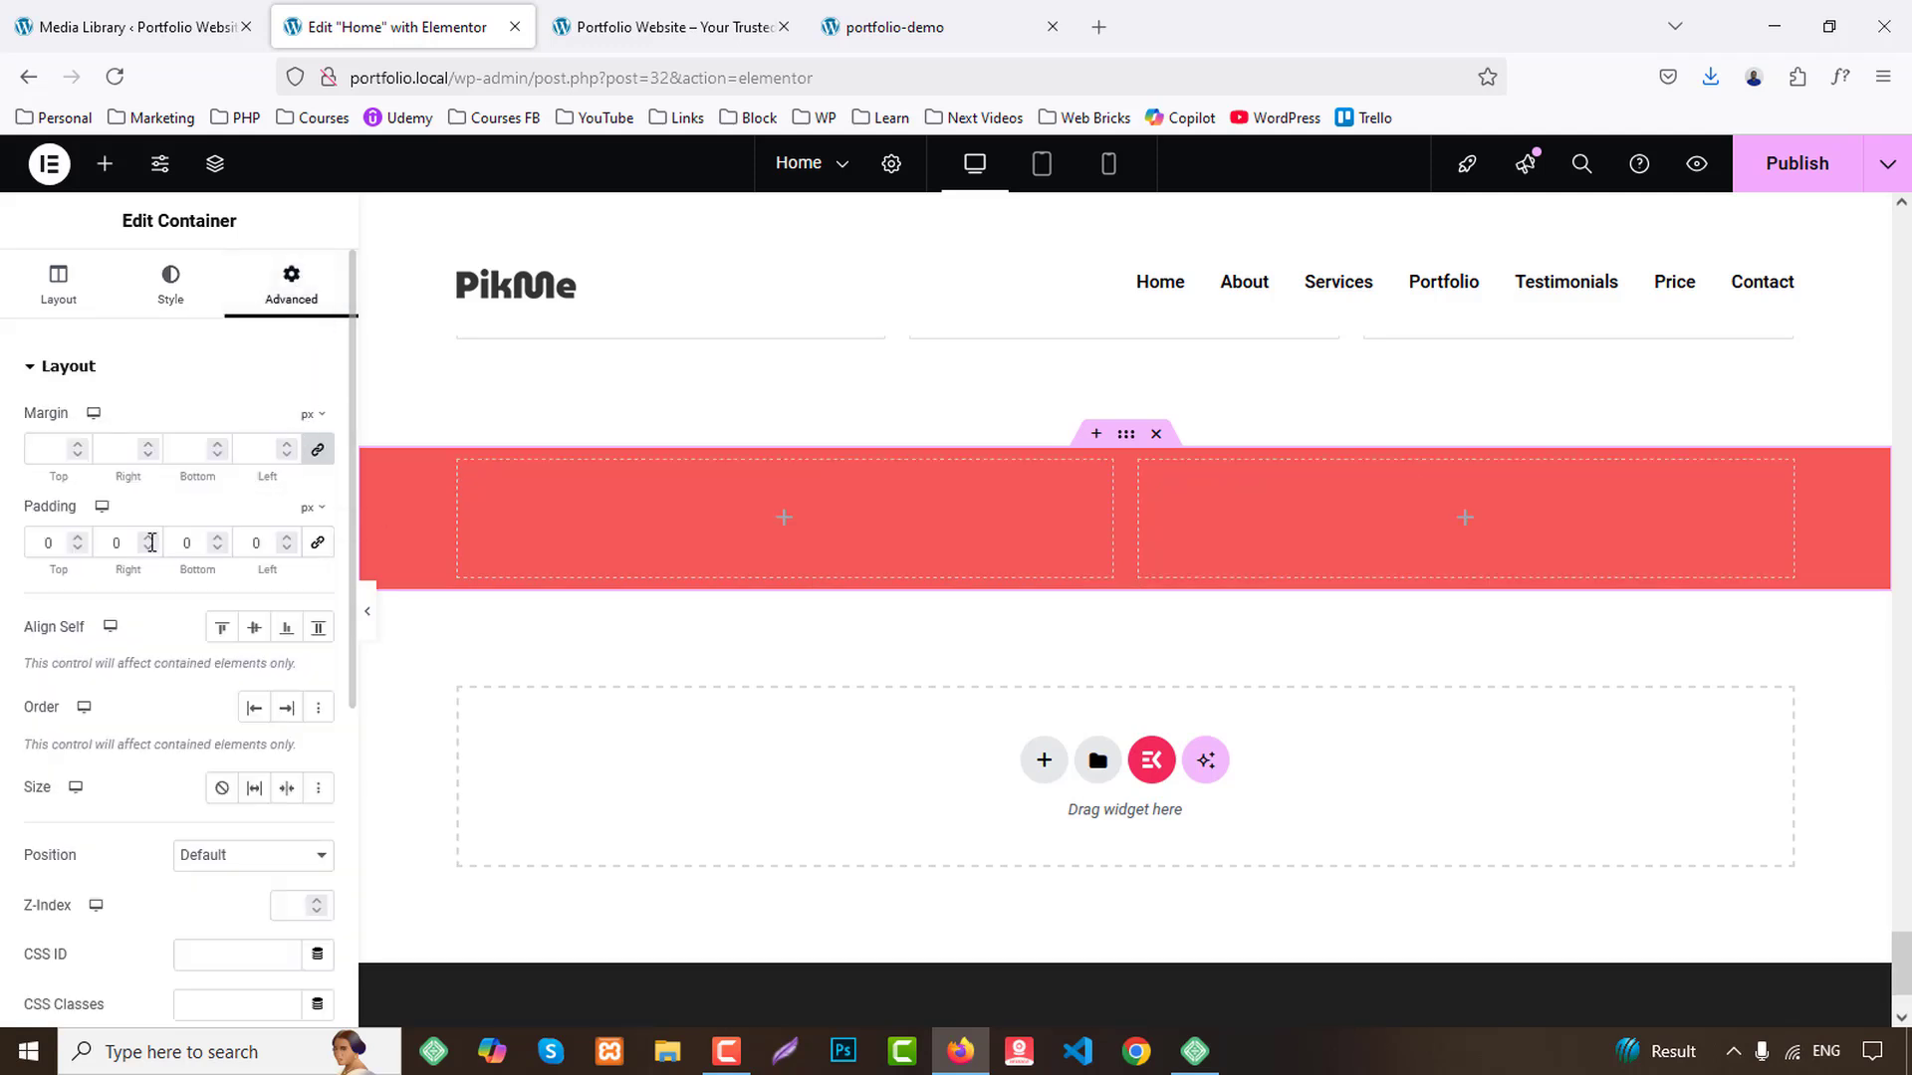
left_click(48, 539)
type("60")
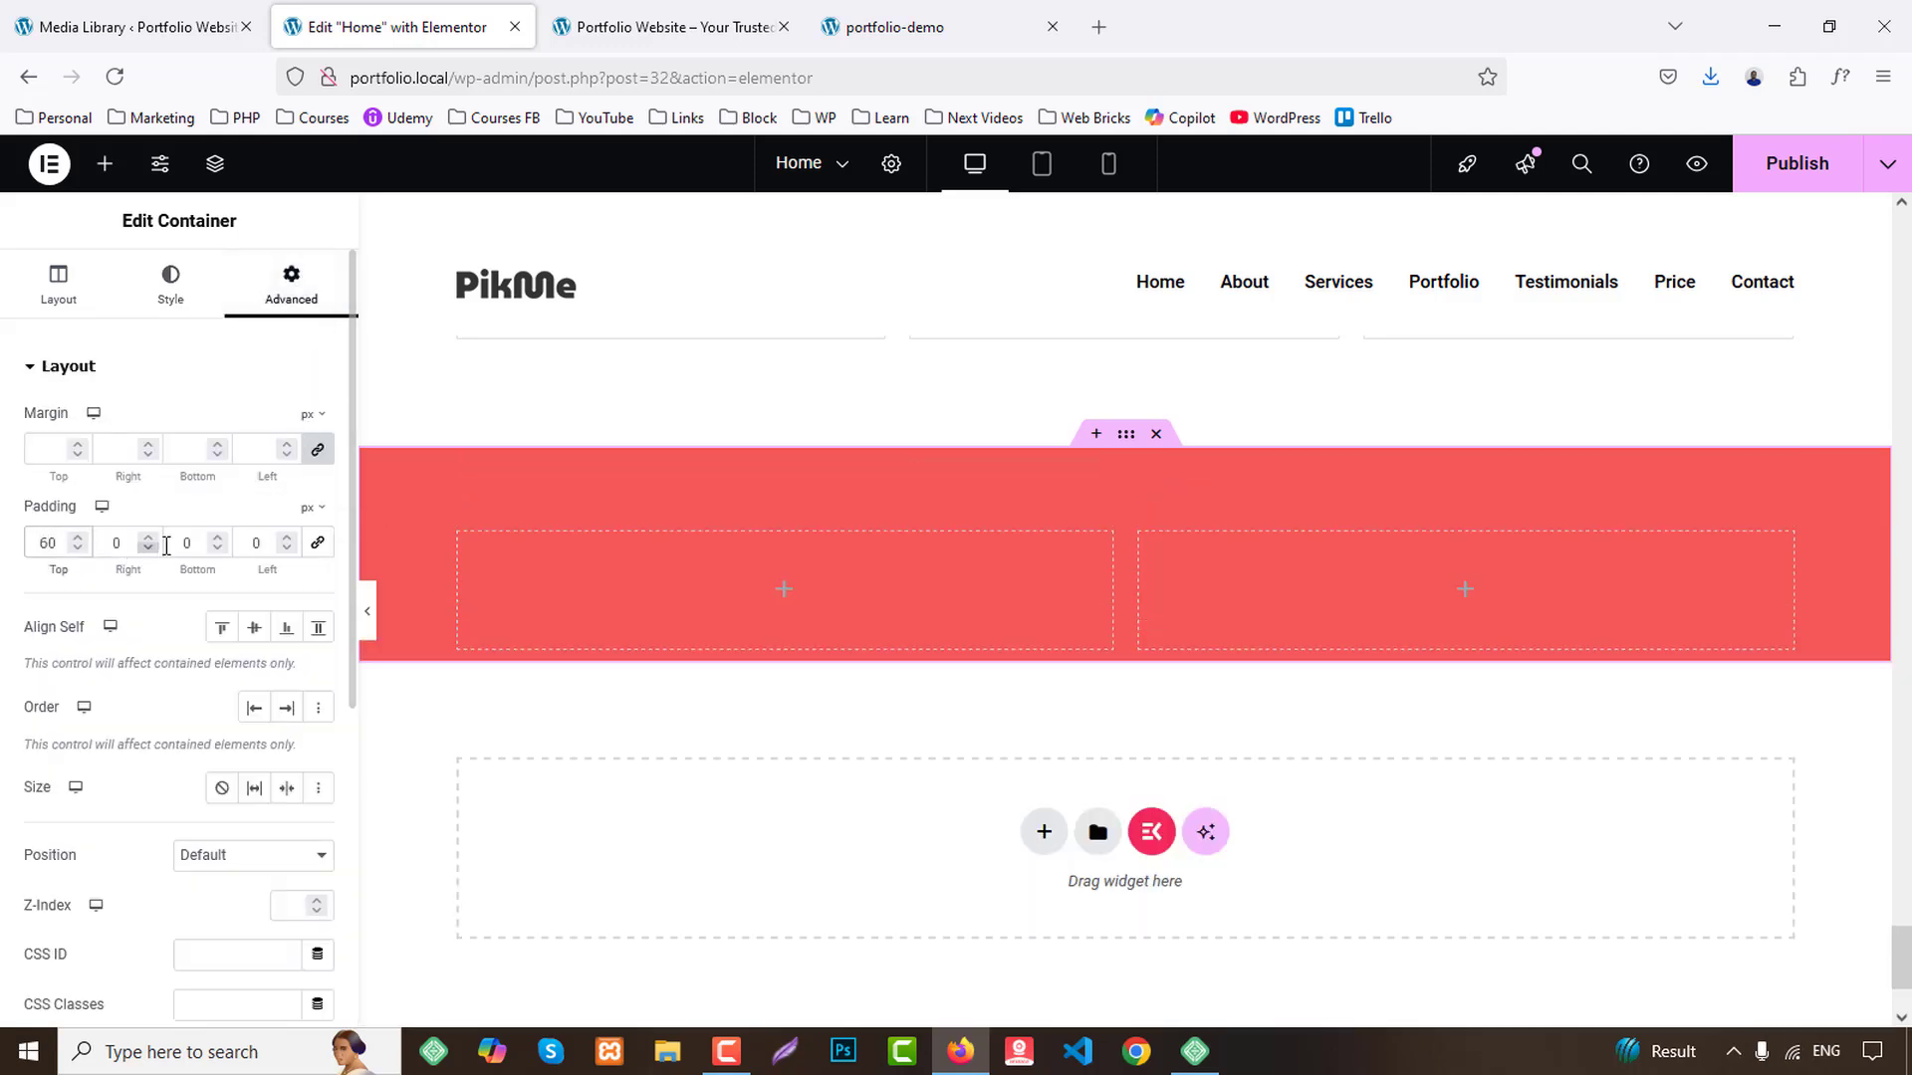
left_click(166, 545)
type("60")
Add an H4 heading to the left column with the demo page's text "If you need any project to be done".
left_click(936, 27)
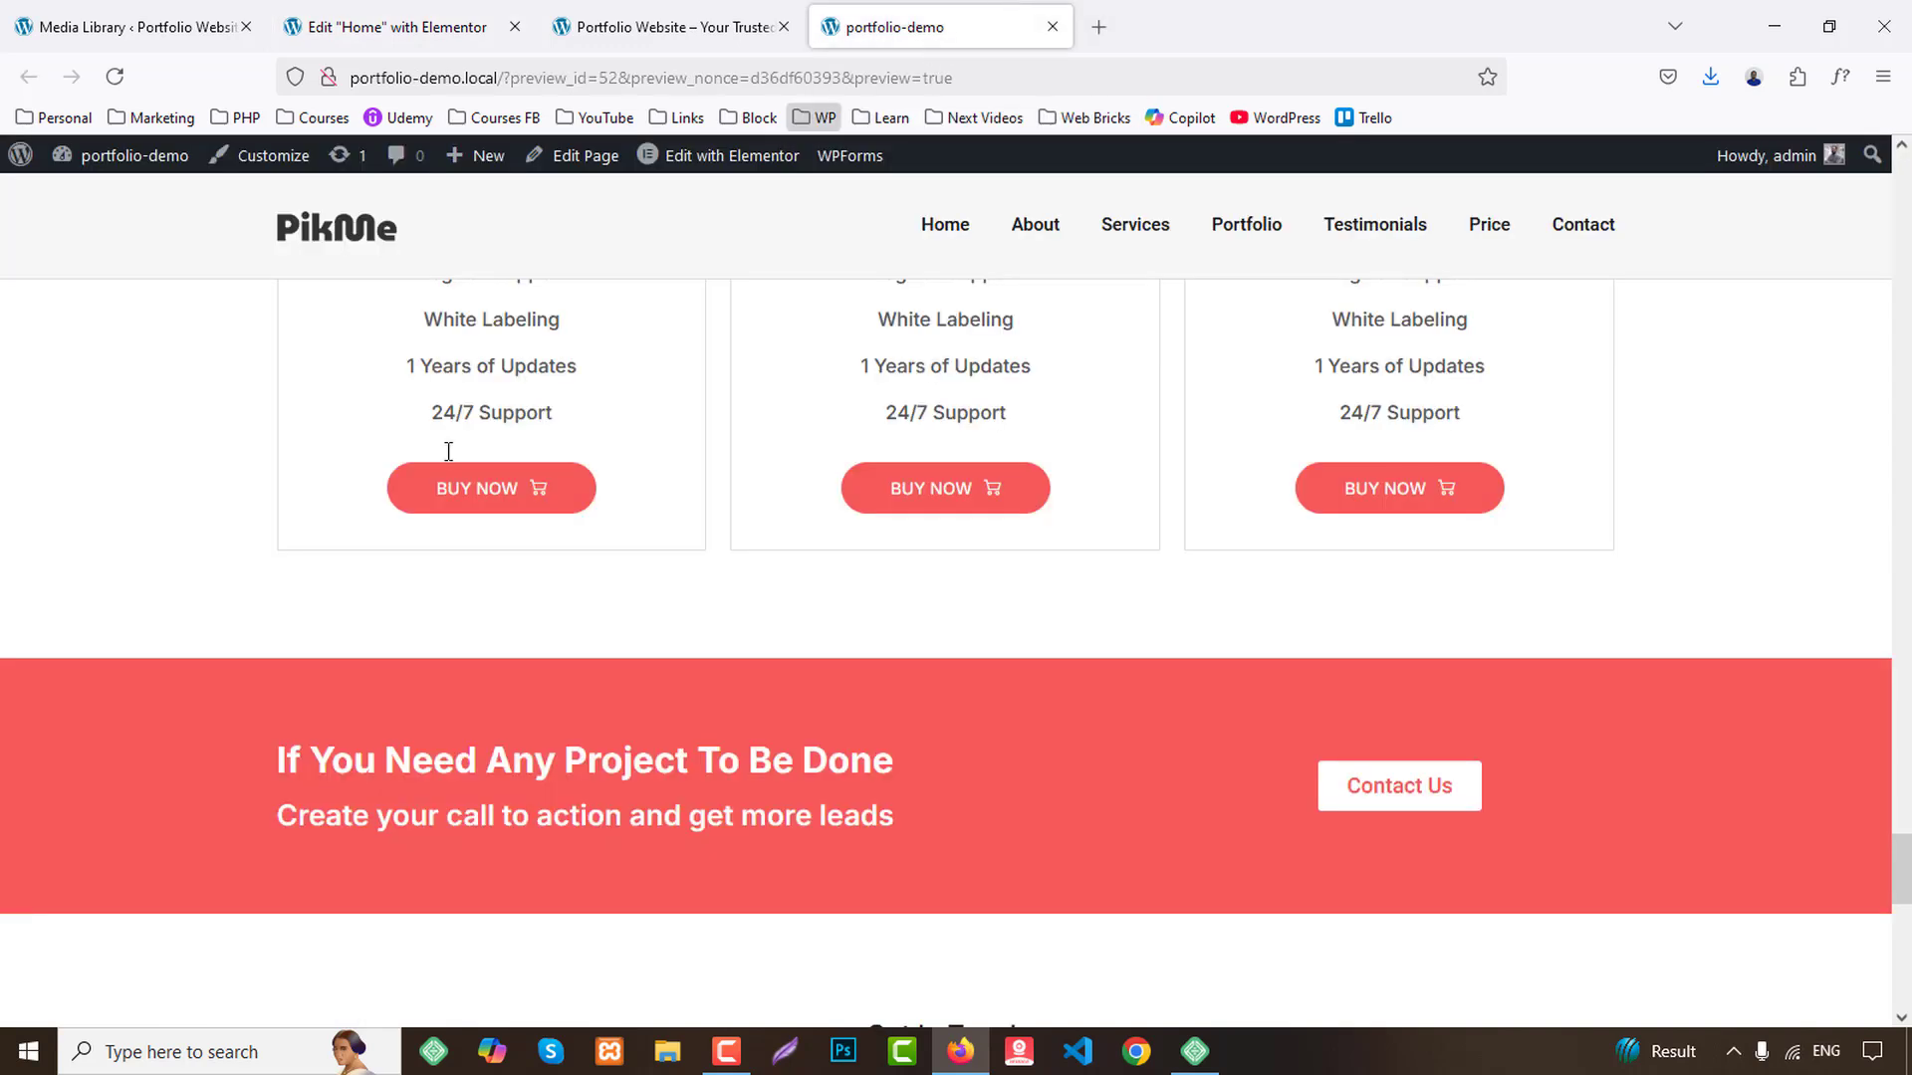
scroll(299, 627, "down", 1)
left_click_drag(283, 647, 893, 621)
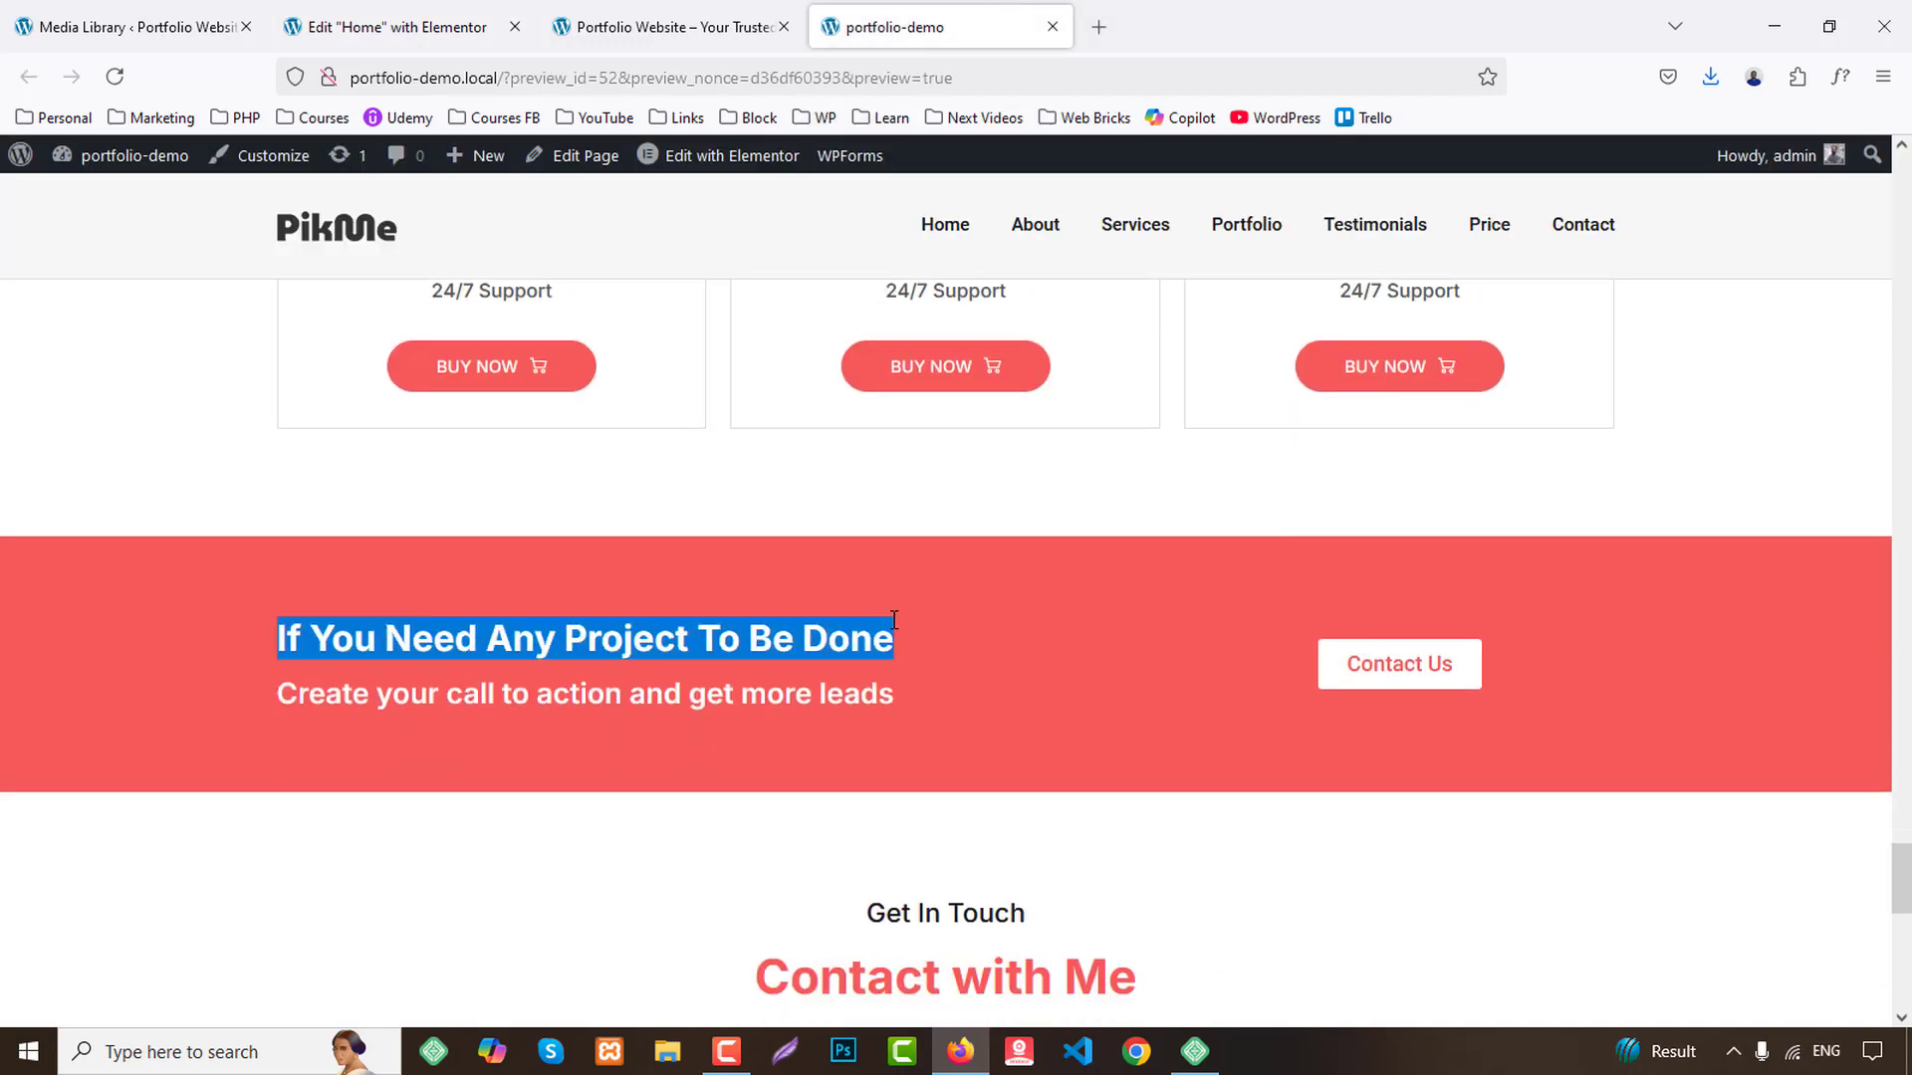
left_click(315, 30)
left_click(105, 164)
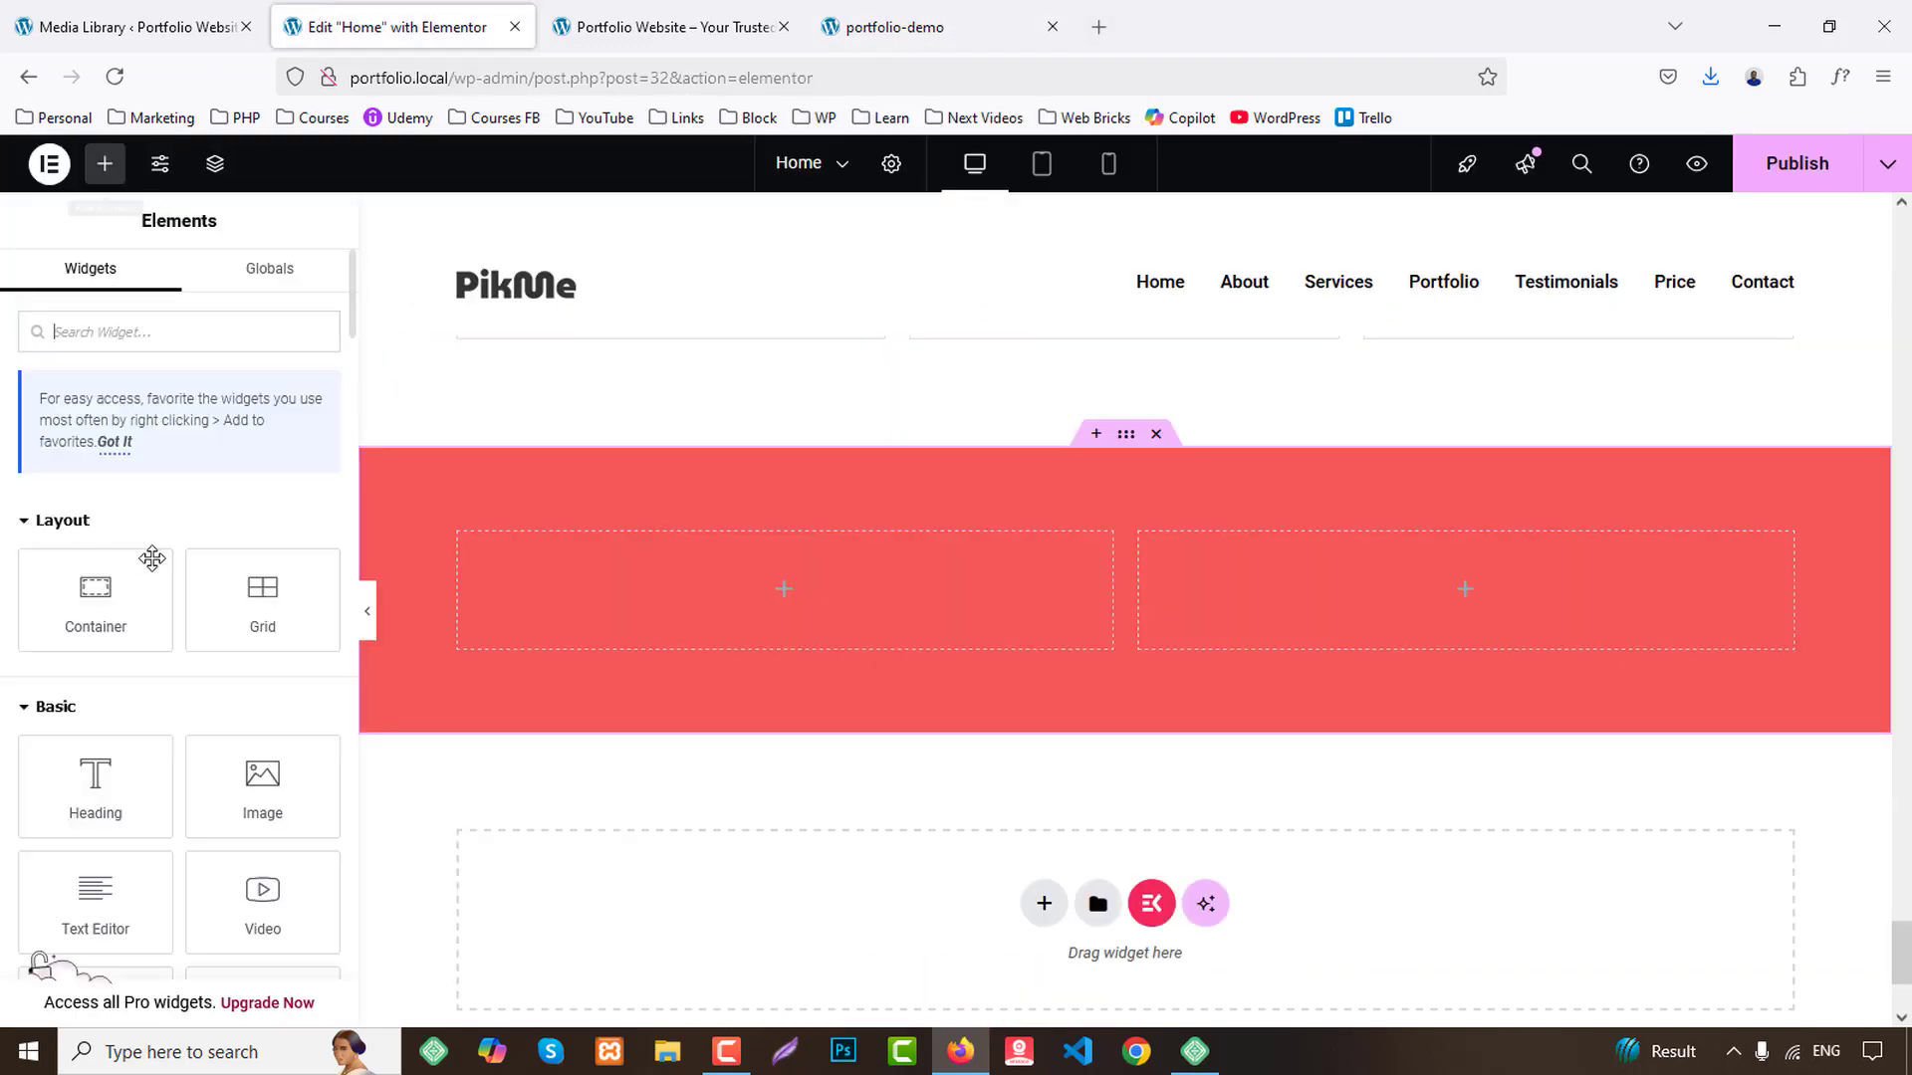
left_click_drag(92, 800, 826, 553)
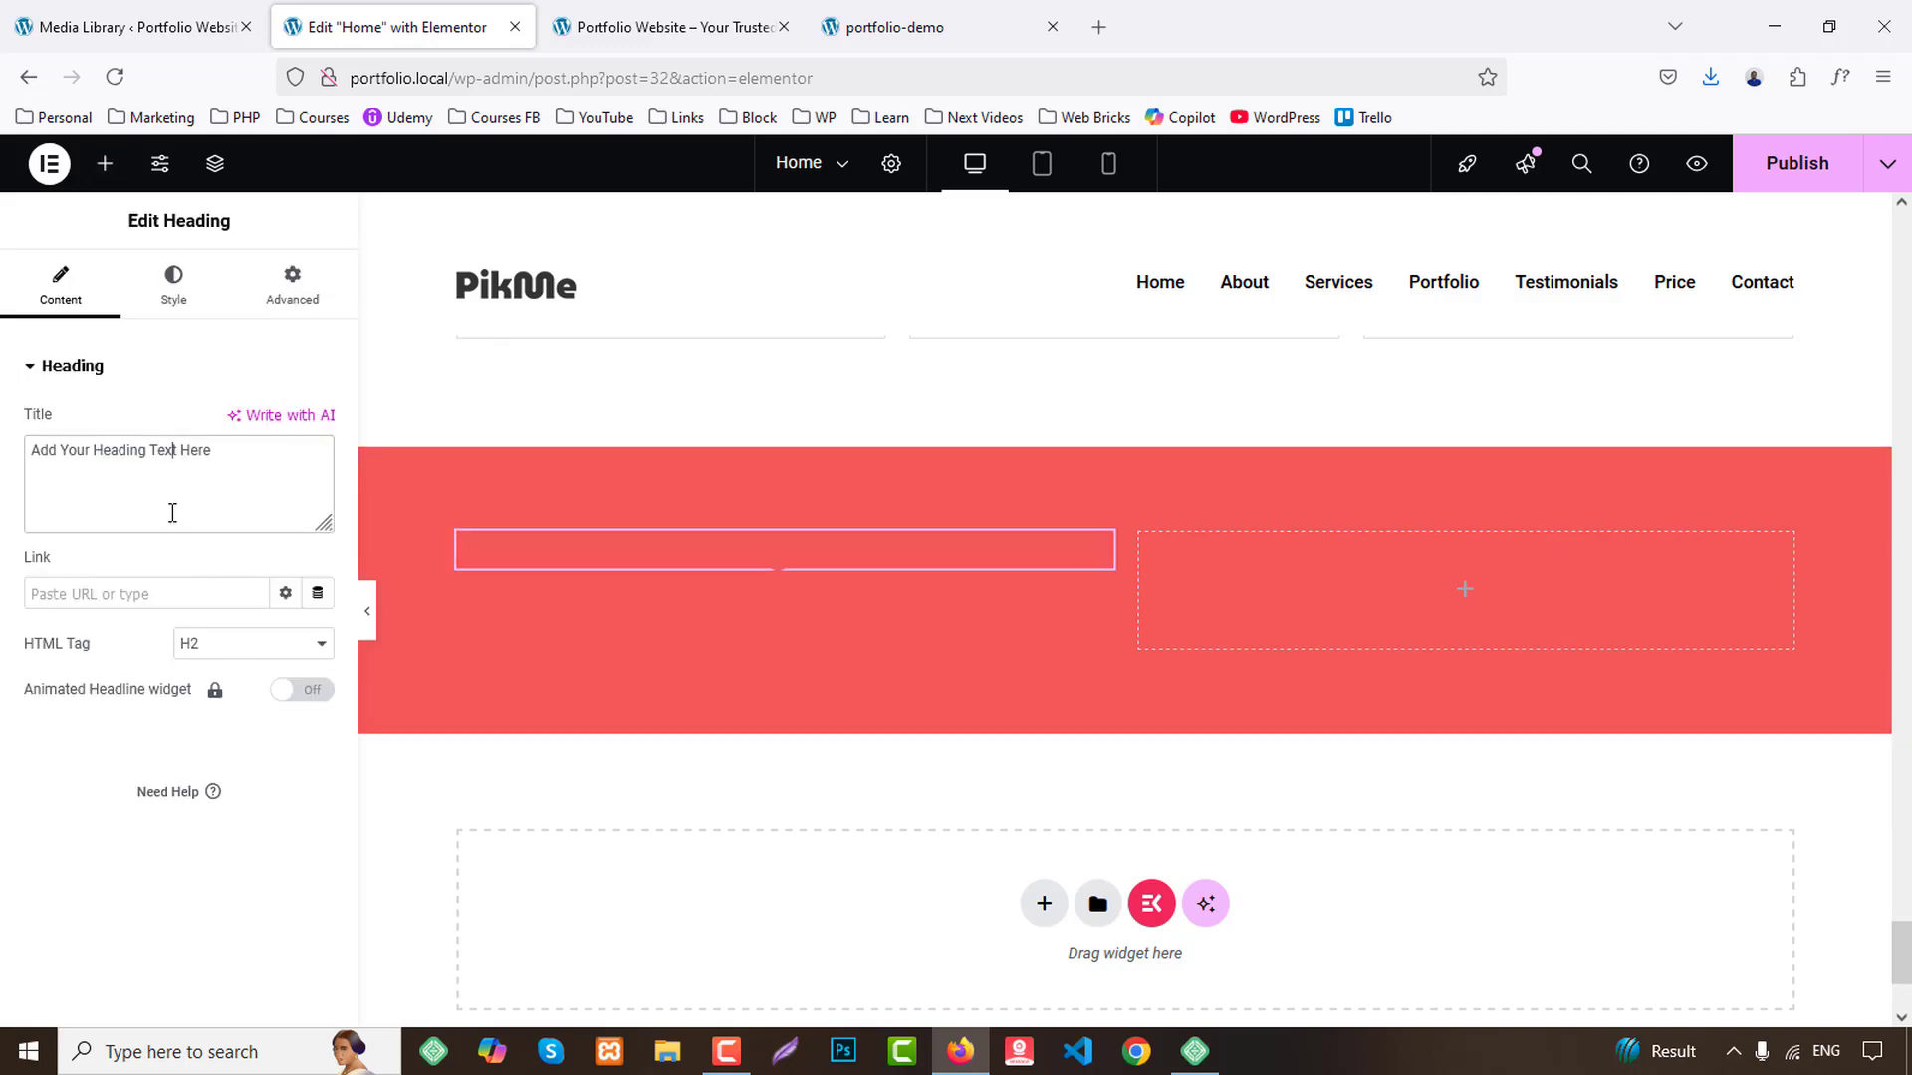
triple_click(182, 499)
type("If you need any project to be done")
left_click(224, 644)
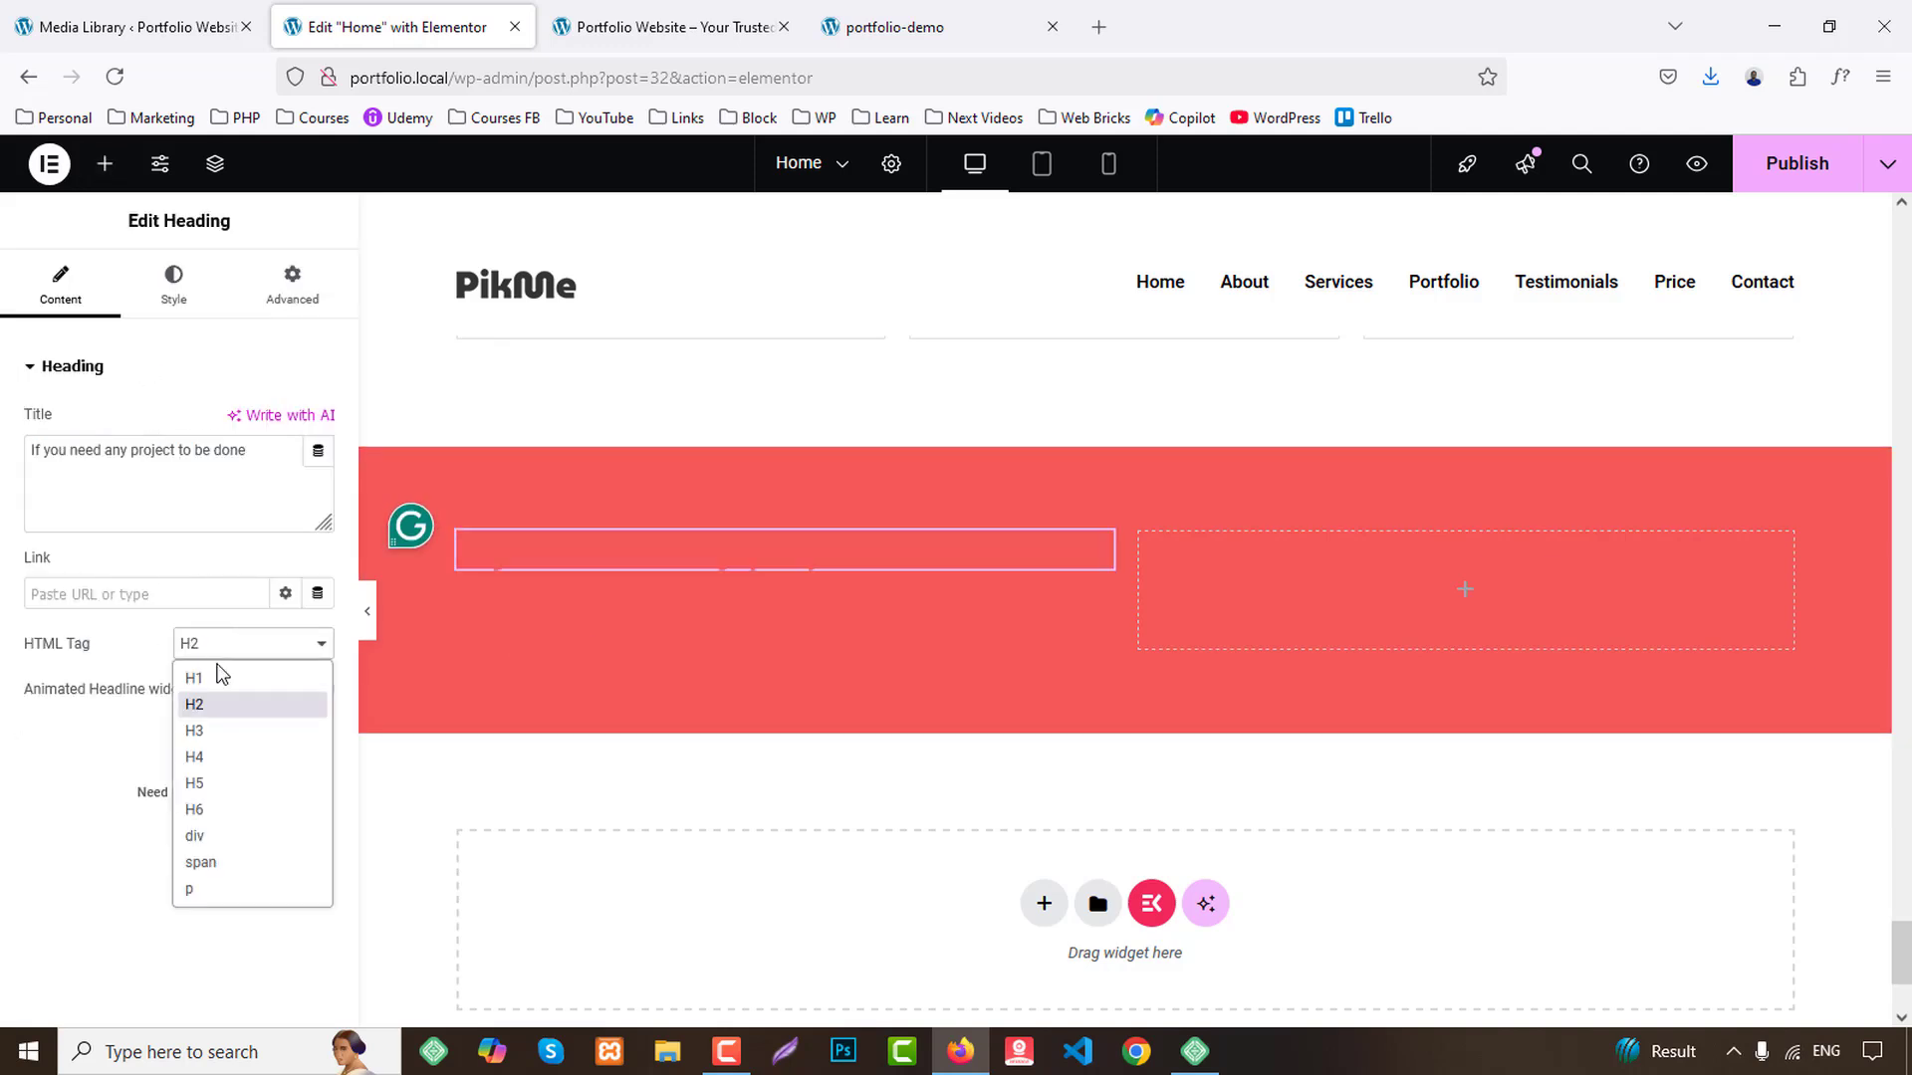
left_click(200, 755)
Duplicate the heading, replace its text with the demo's "Create your call to action and get more leads", and set its HTML tag to p.
left_click(952, 13)
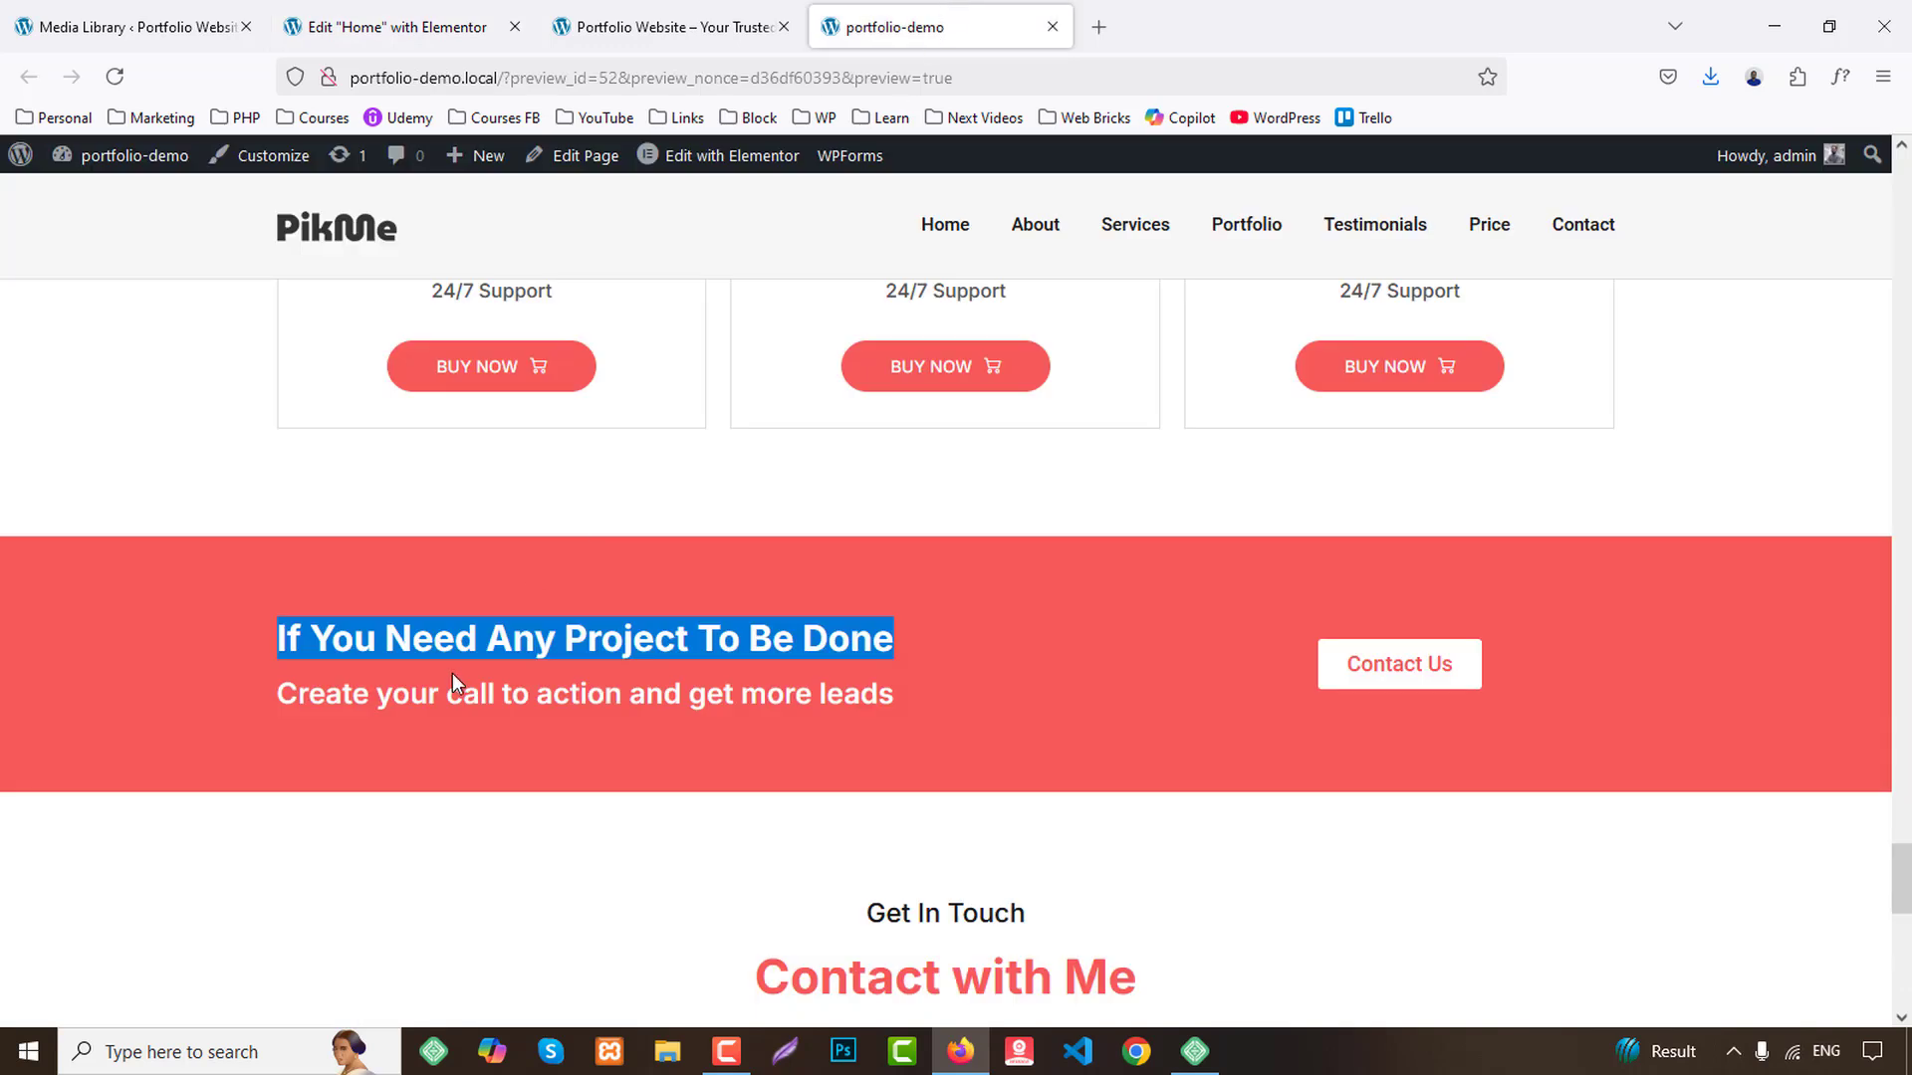
left_click_drag(280, 711, 912, 705)
key("ctrl+c")
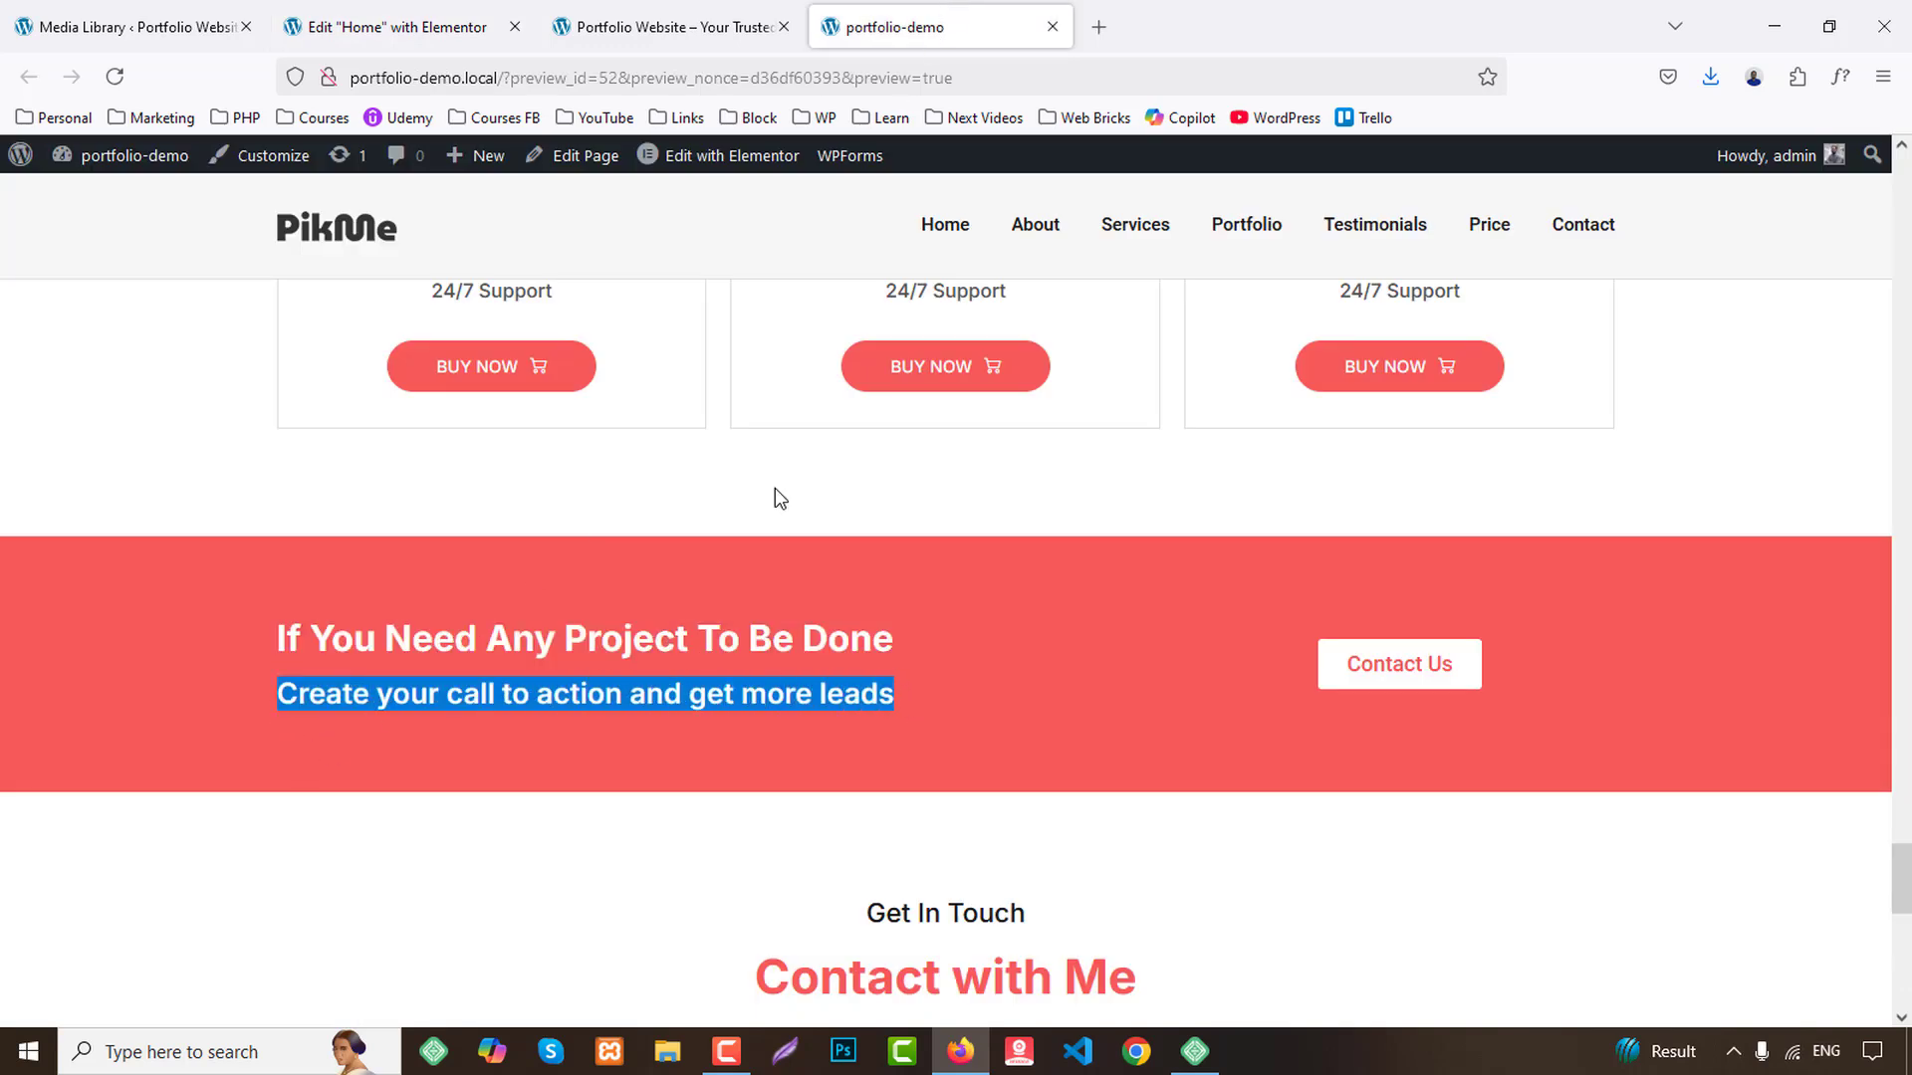
left_click(362, 14)
right_click(626, 543)
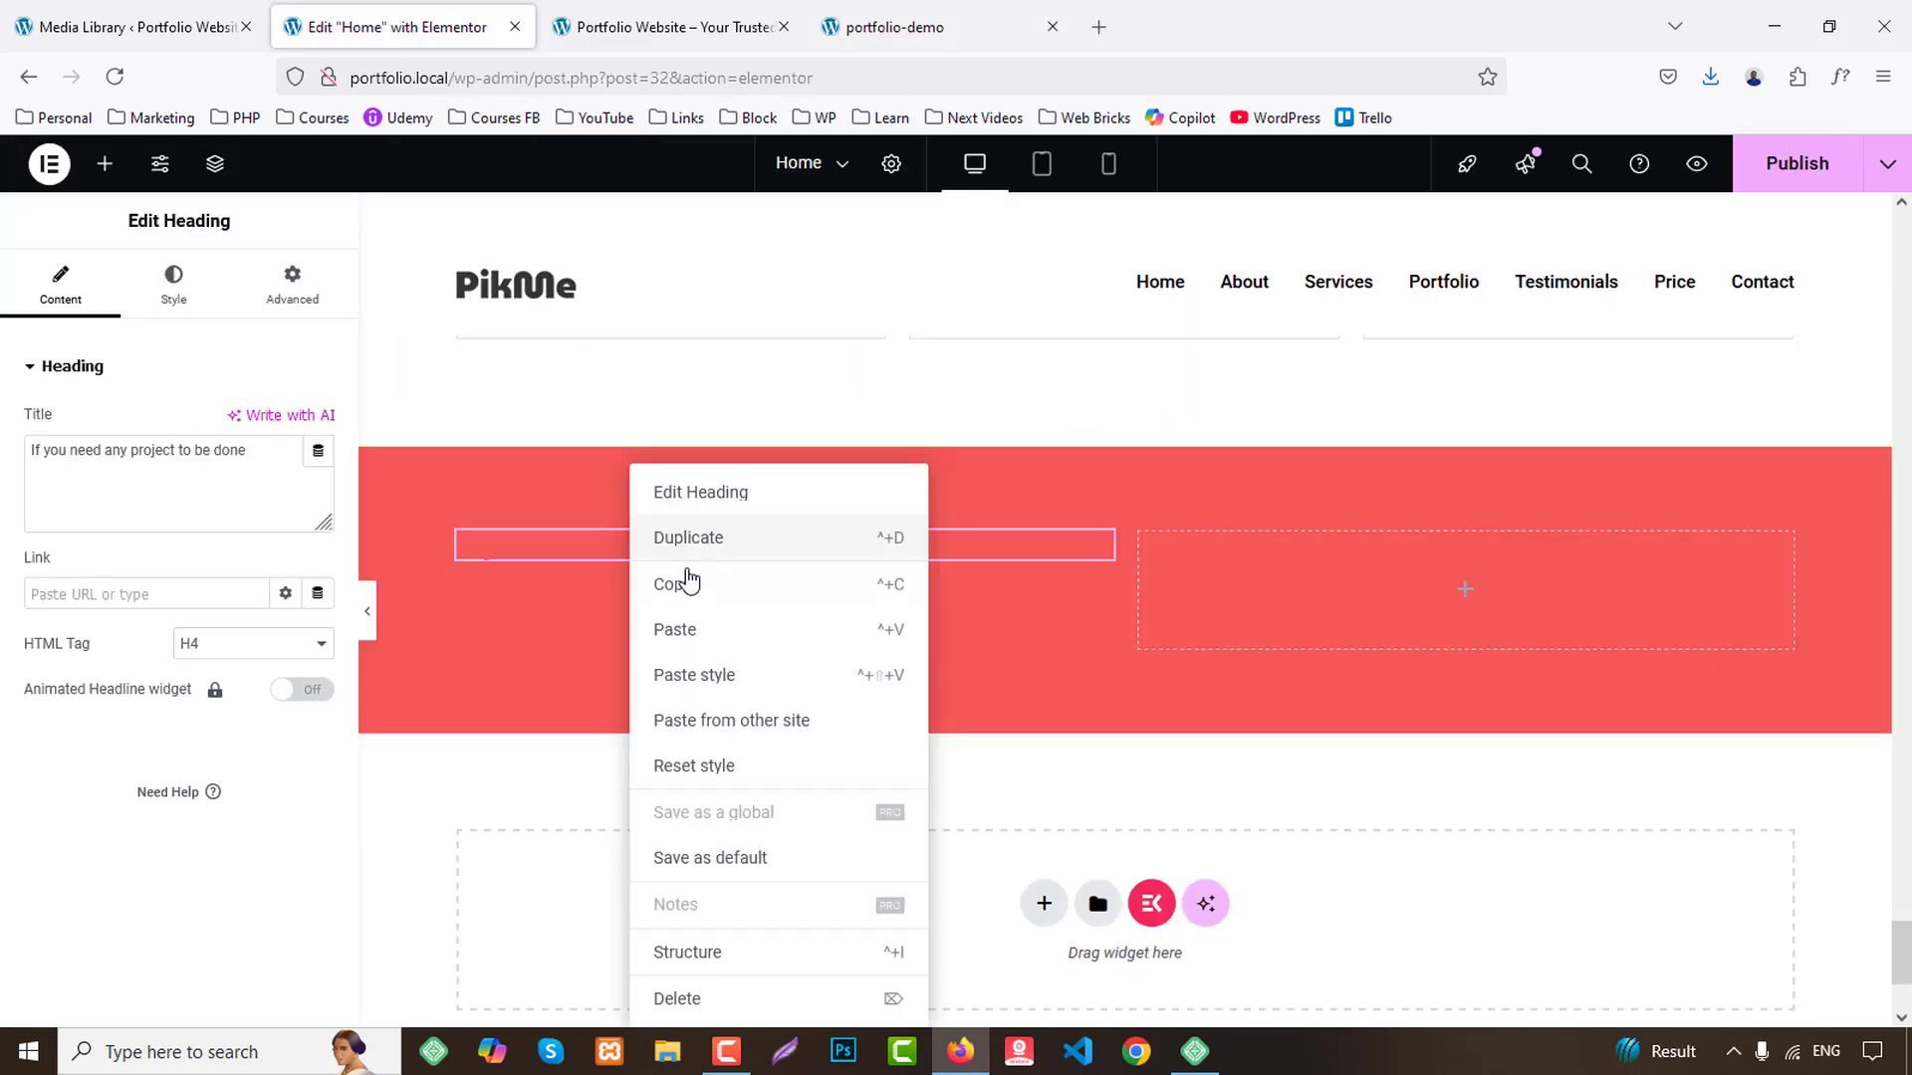
left_click(708, 536)
triple_click(157, 496)
key("ctrl+v")
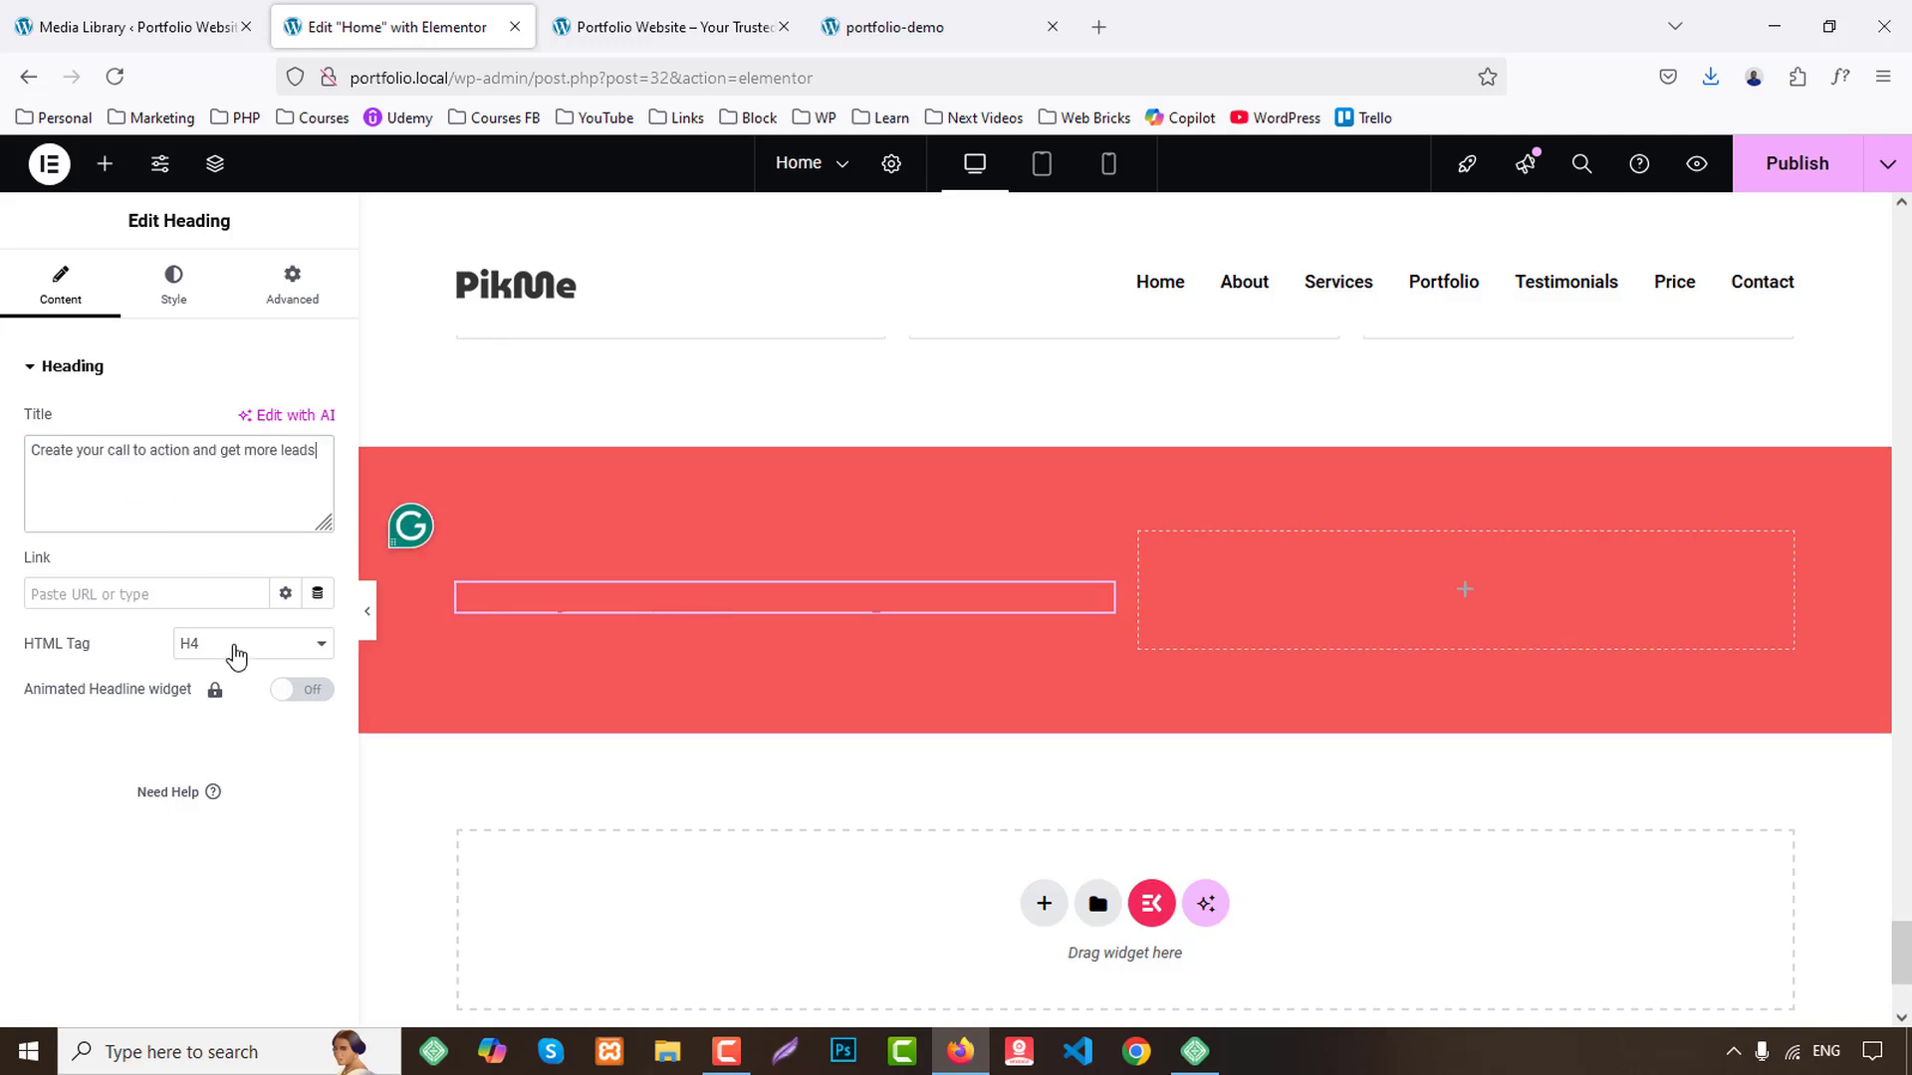
left_click(234, 648)
left_click(199, 888)
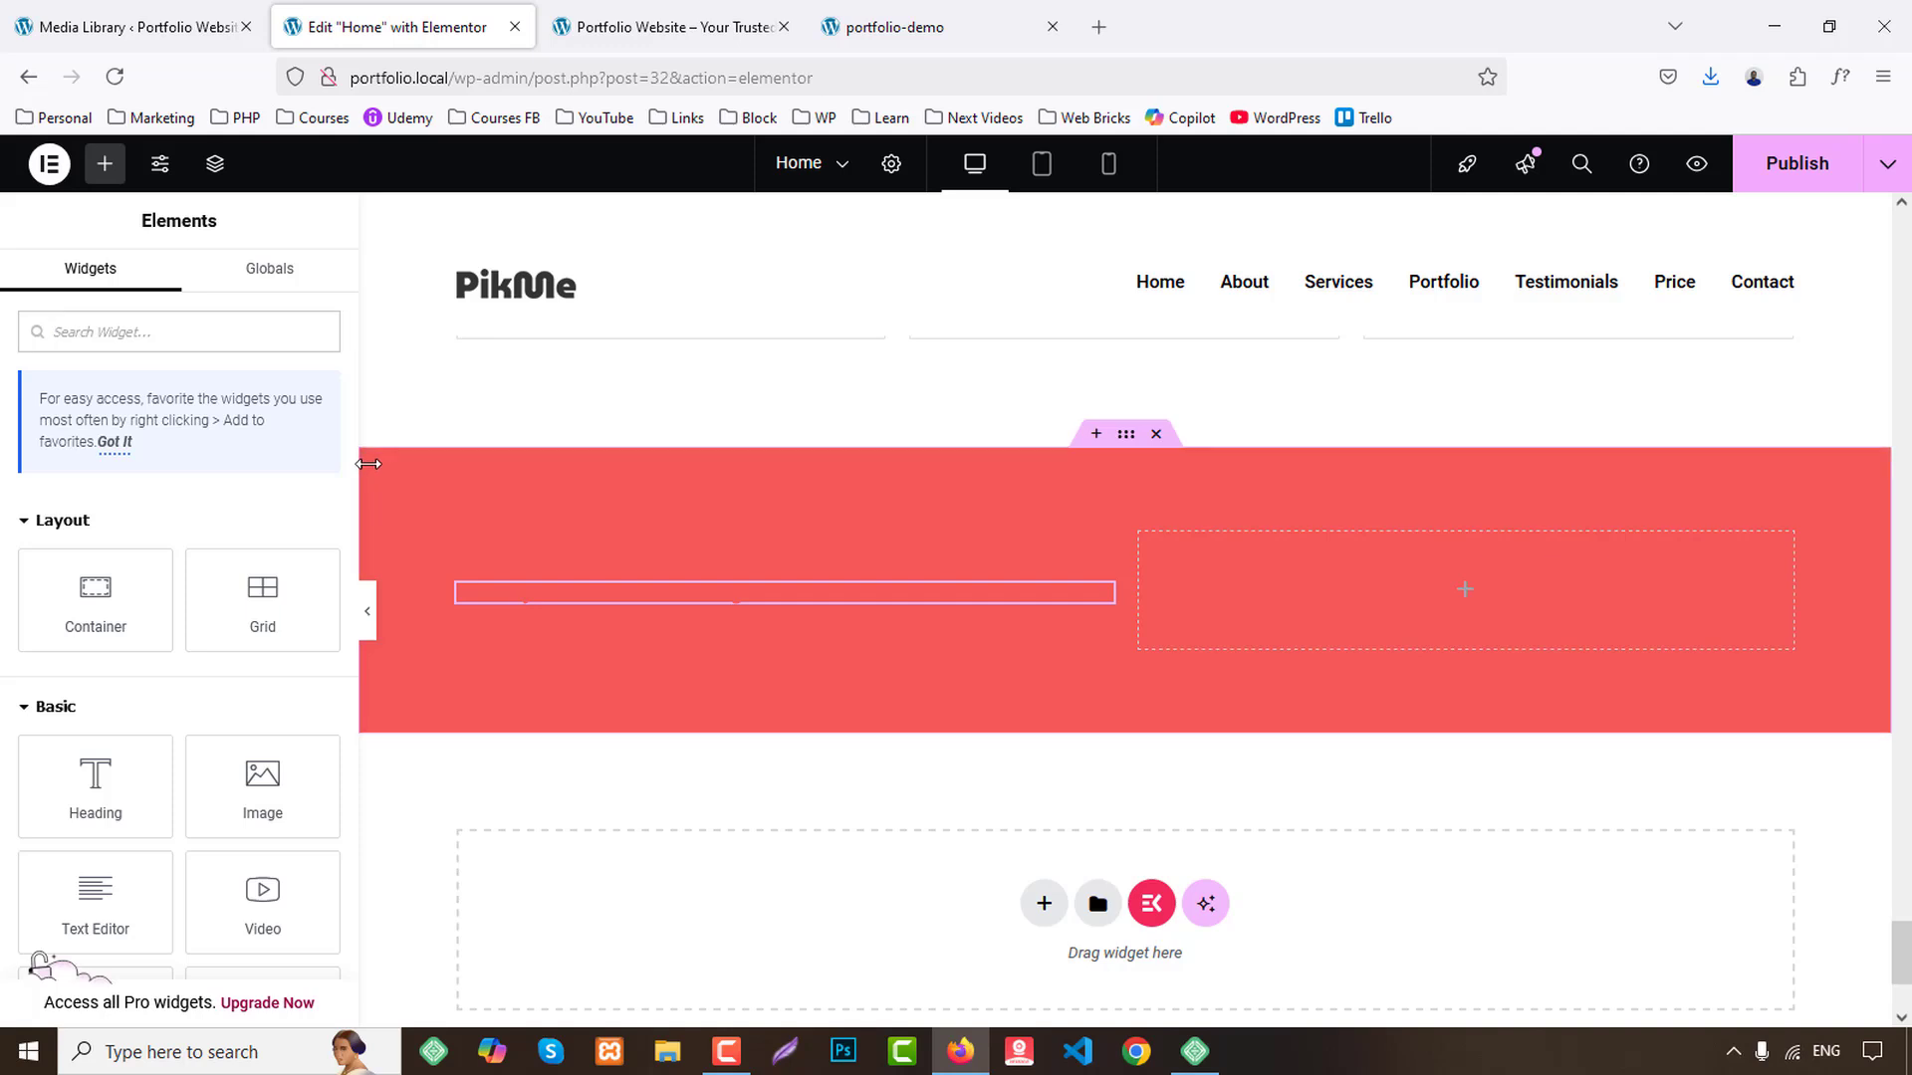
Find the Button widget and add it to the right column of the red container.
type("bl")
key("BackSpace")
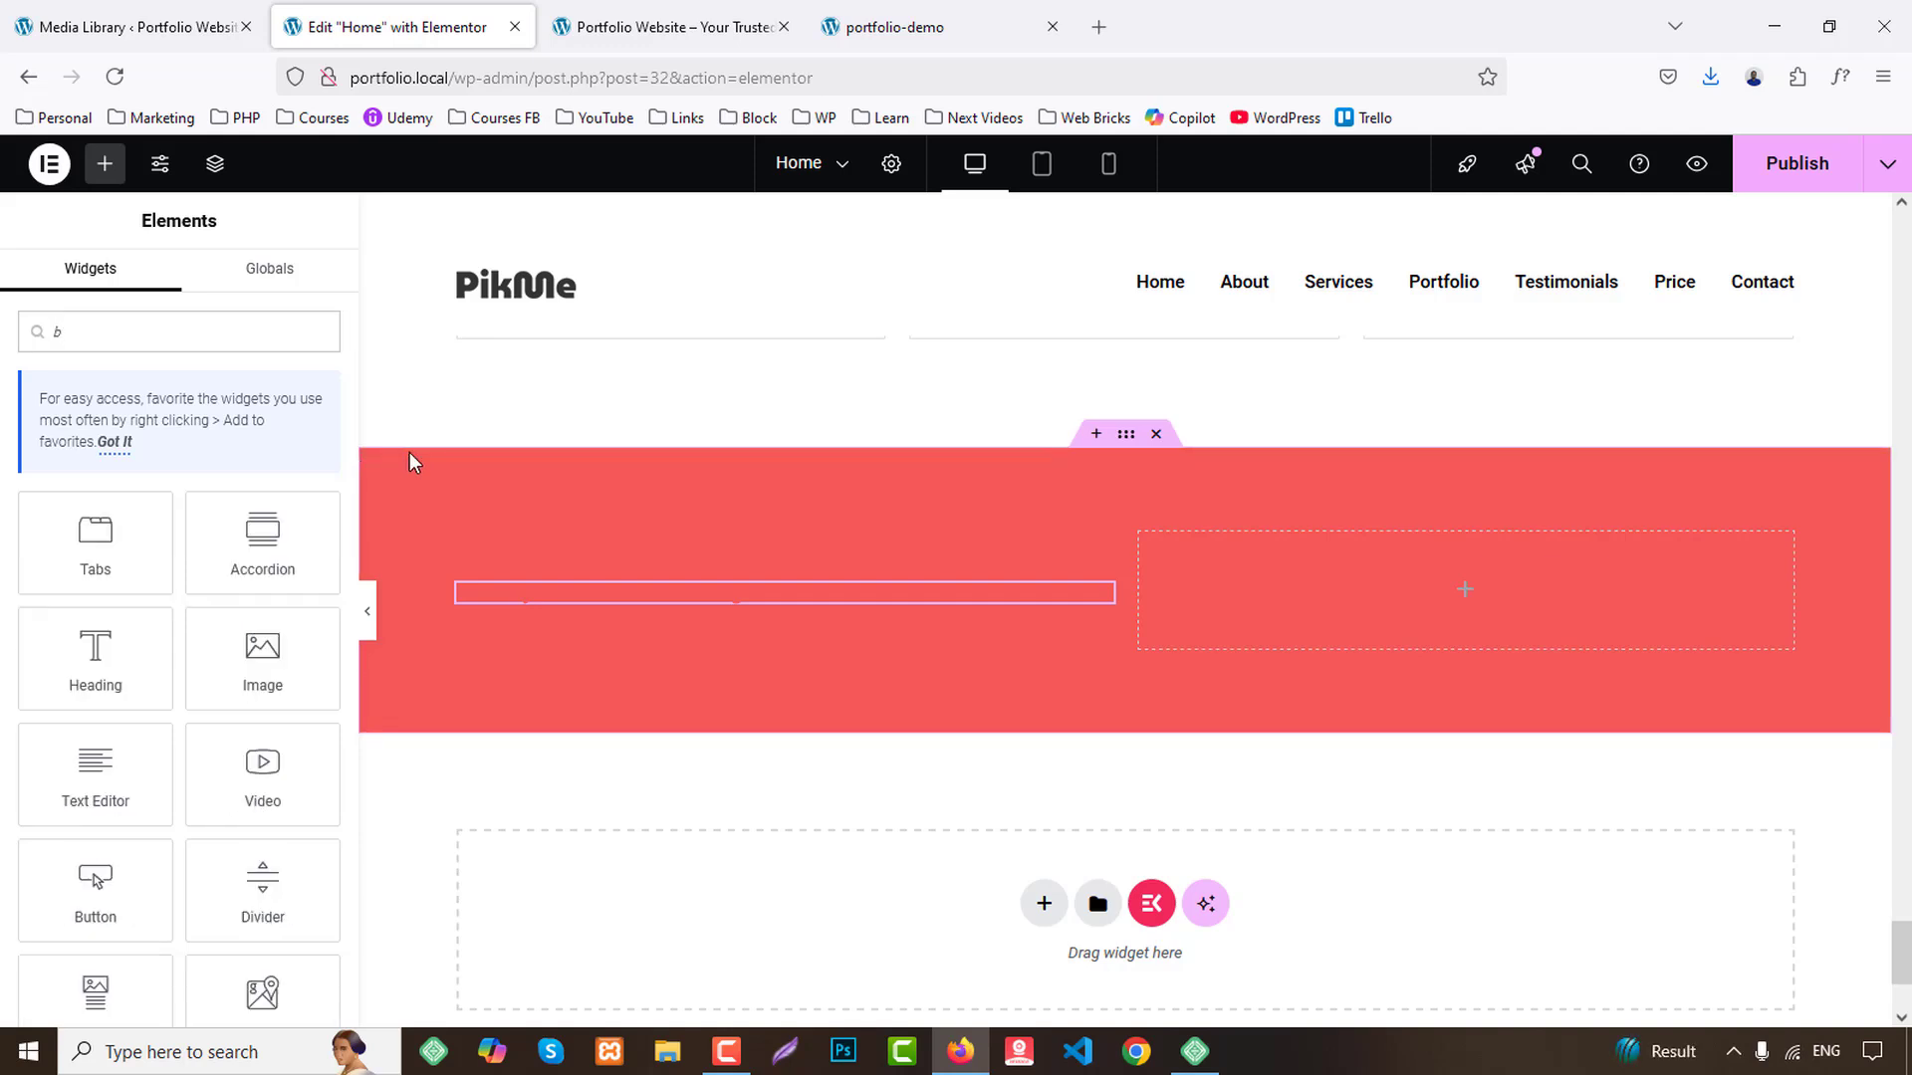
type("u")
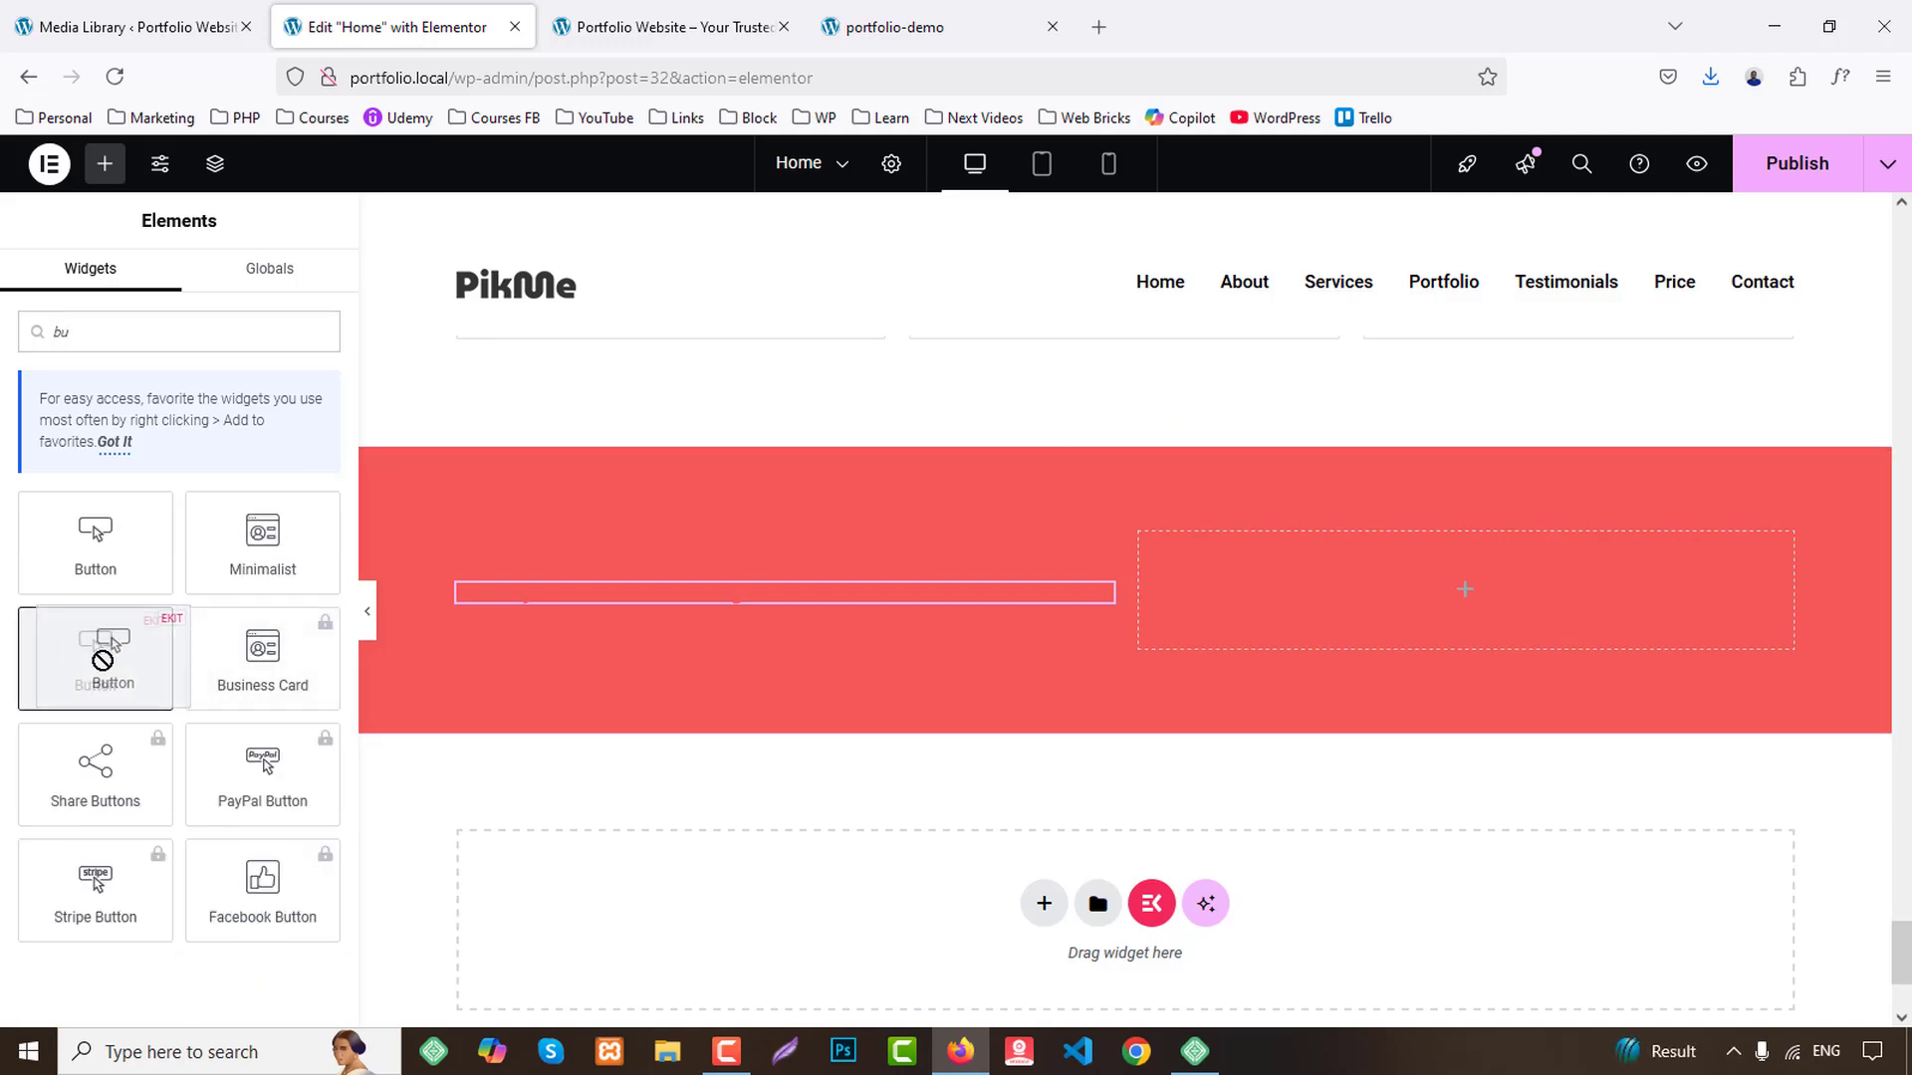
left_click_drag(95, 542, 1407, 584)
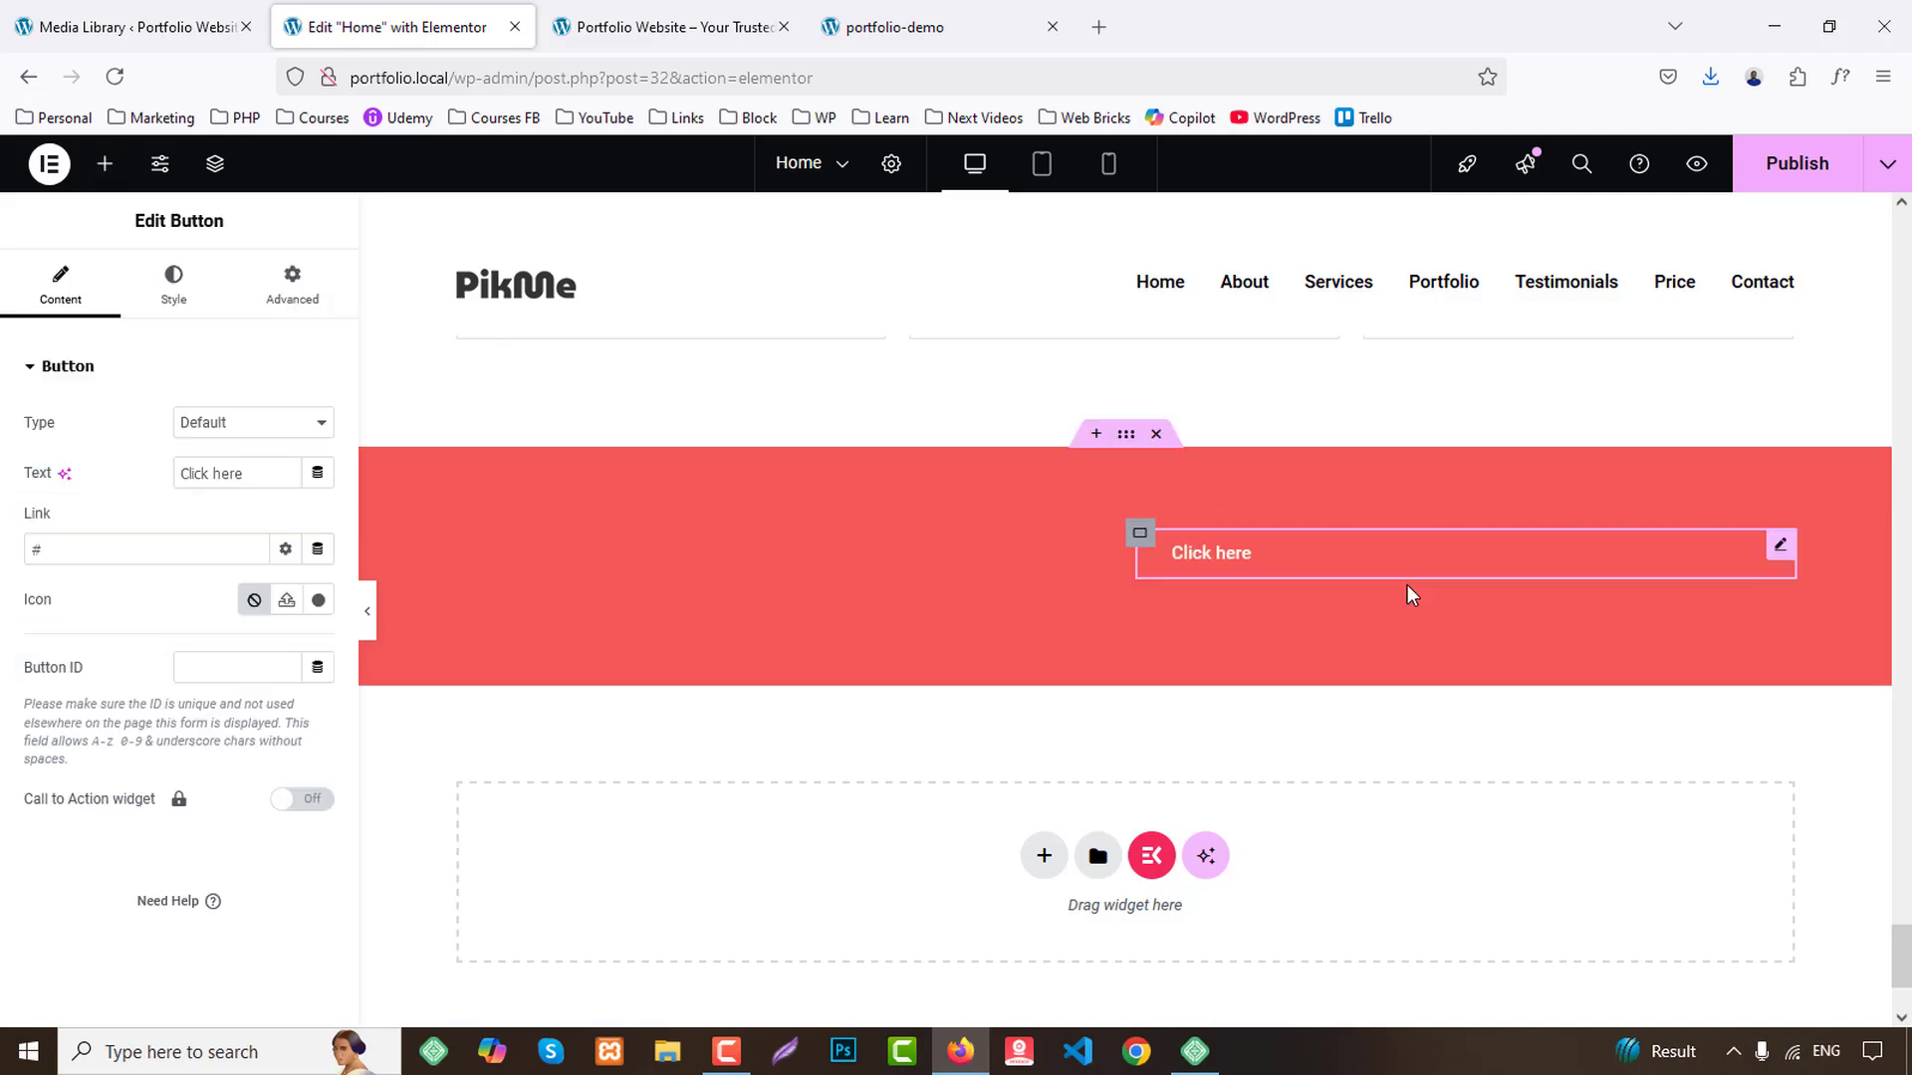
Set the red container's item alignment and content justification both to center.
left_click(1126, 438)
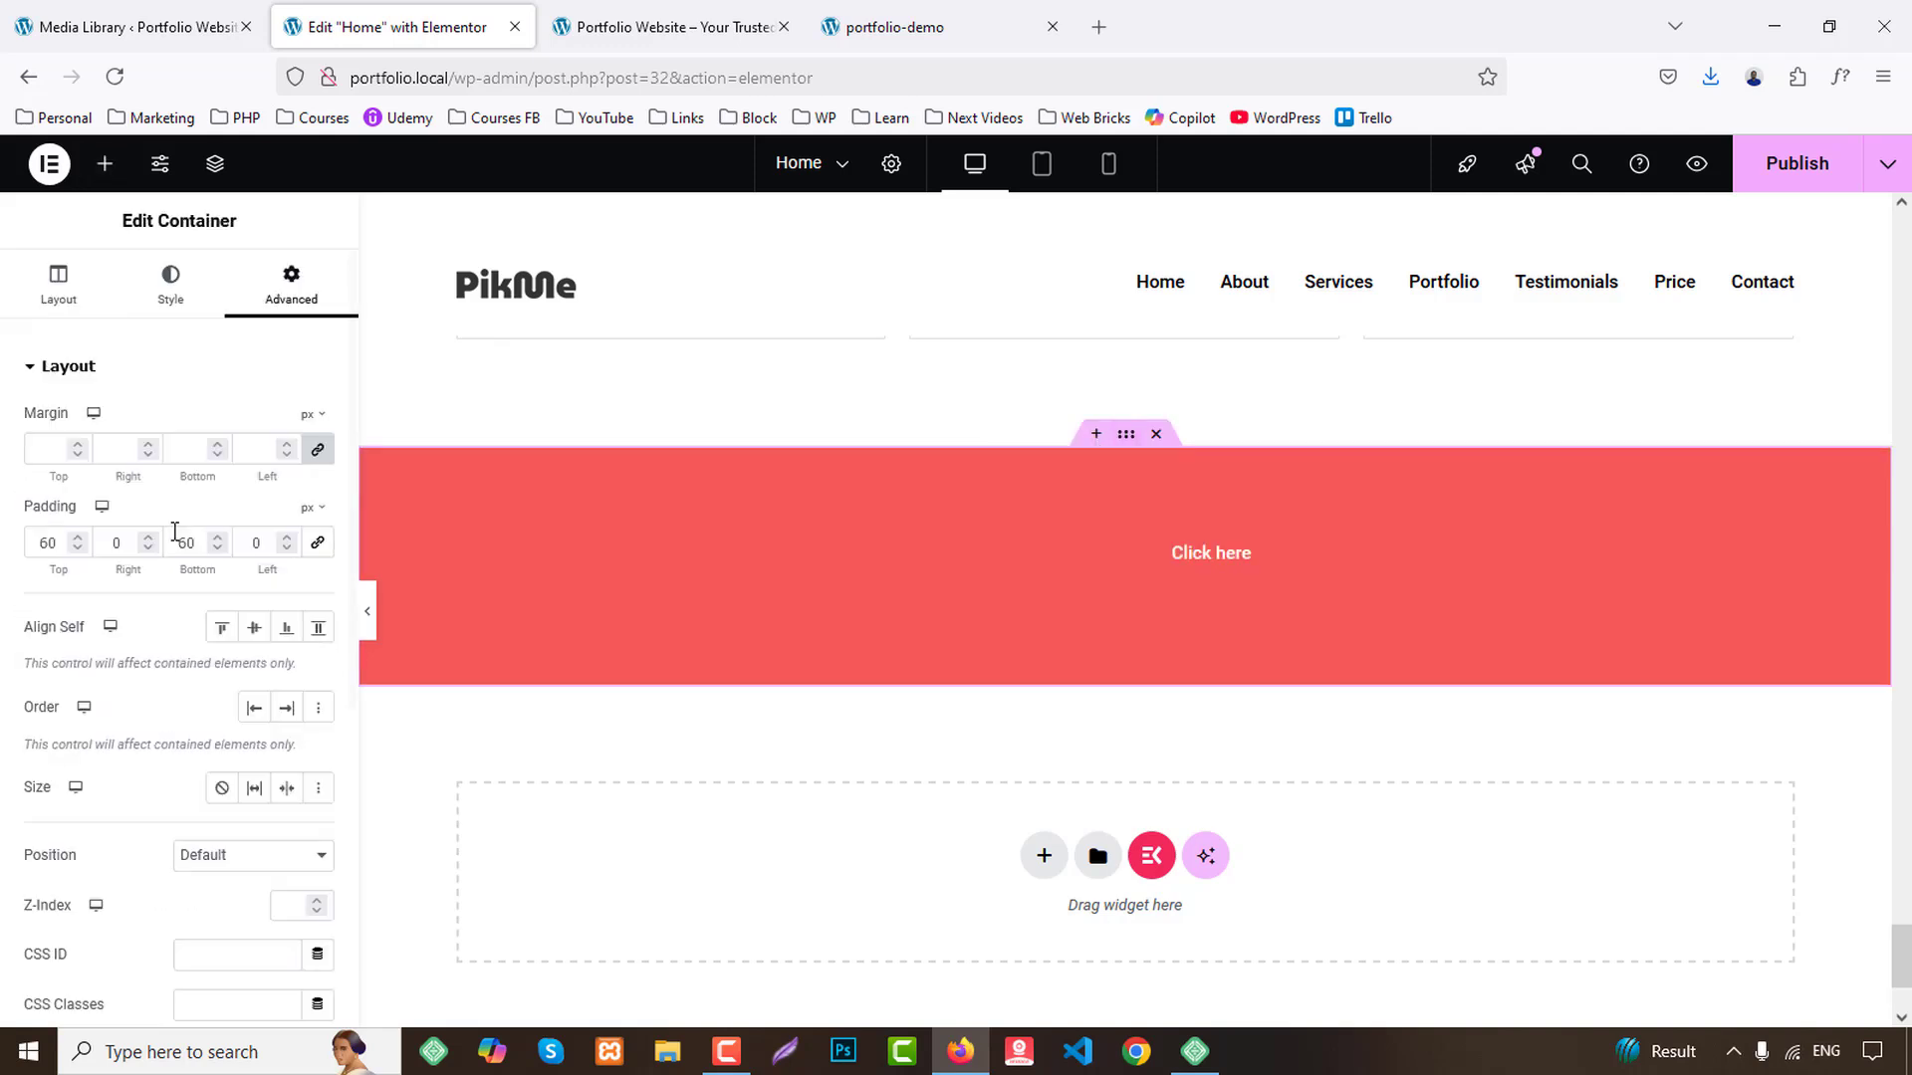
left_click(58, 284)
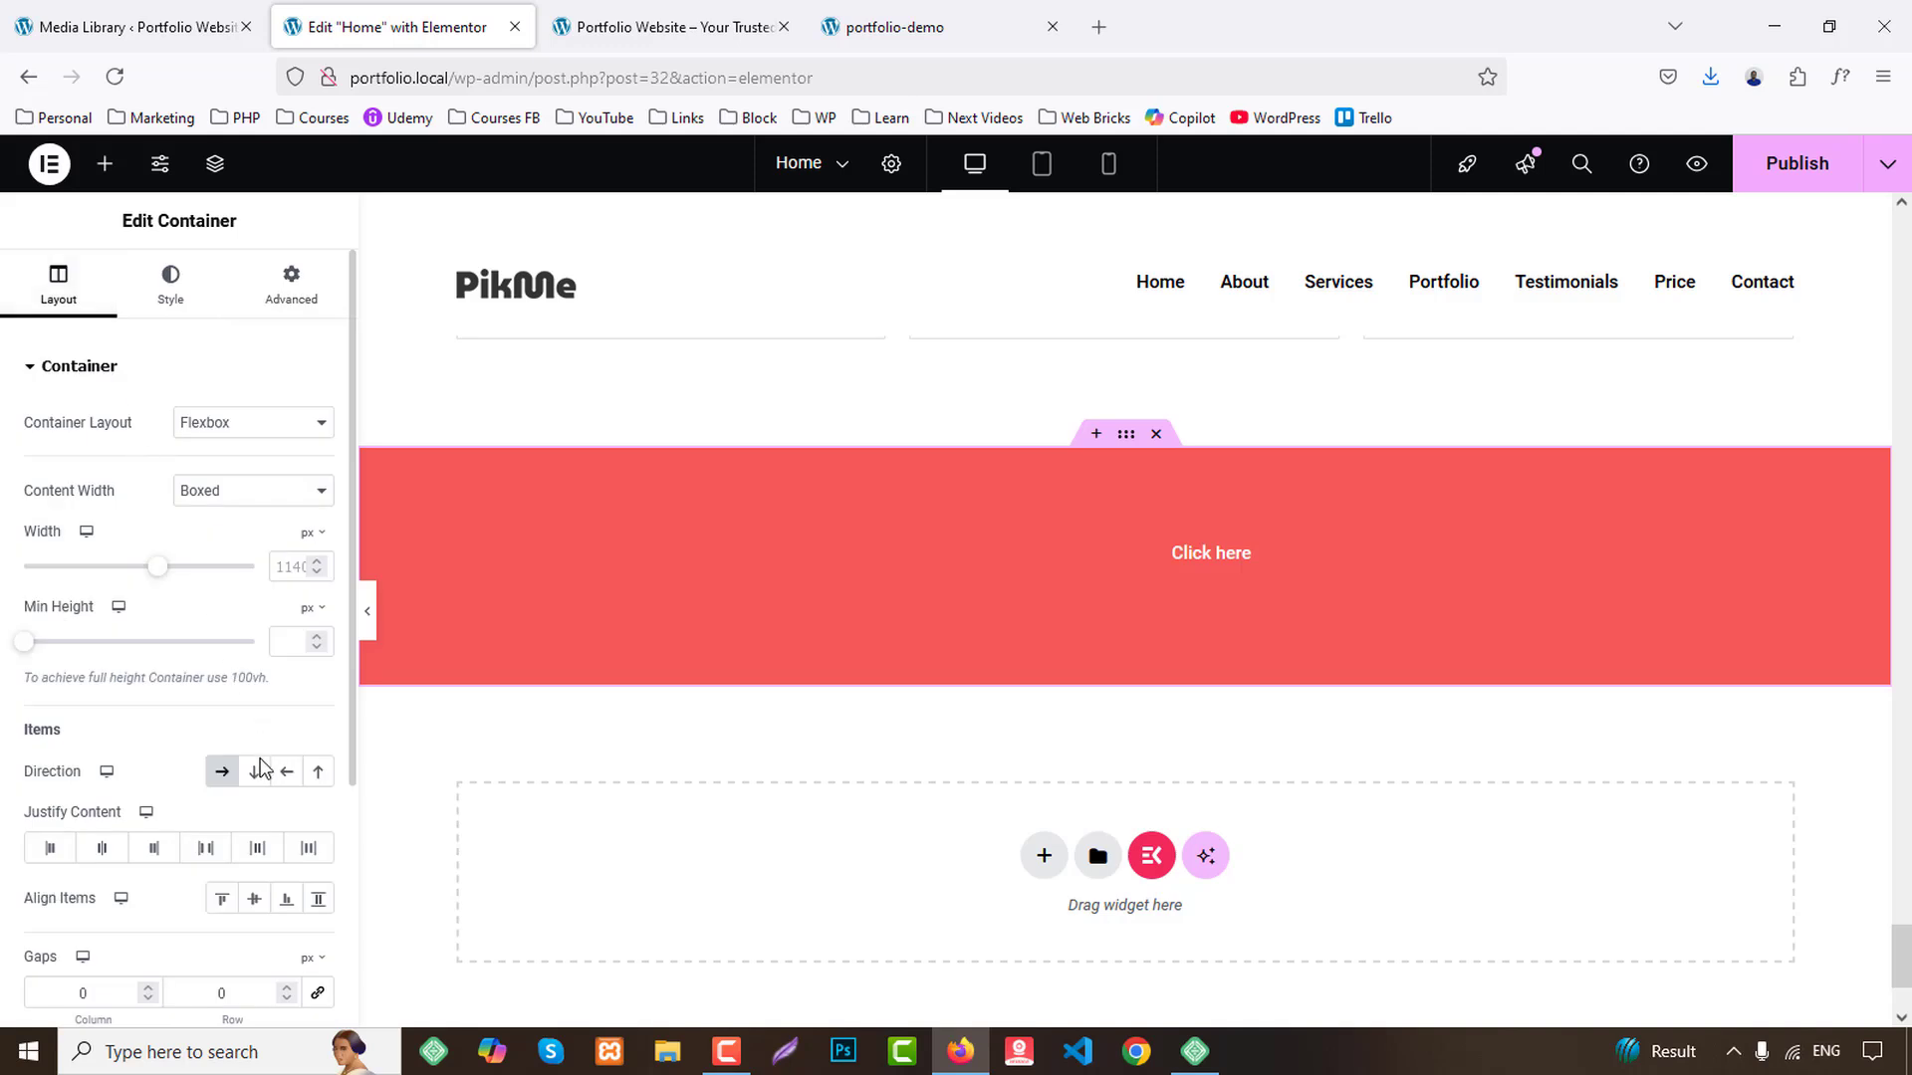
left_click(255, 898)
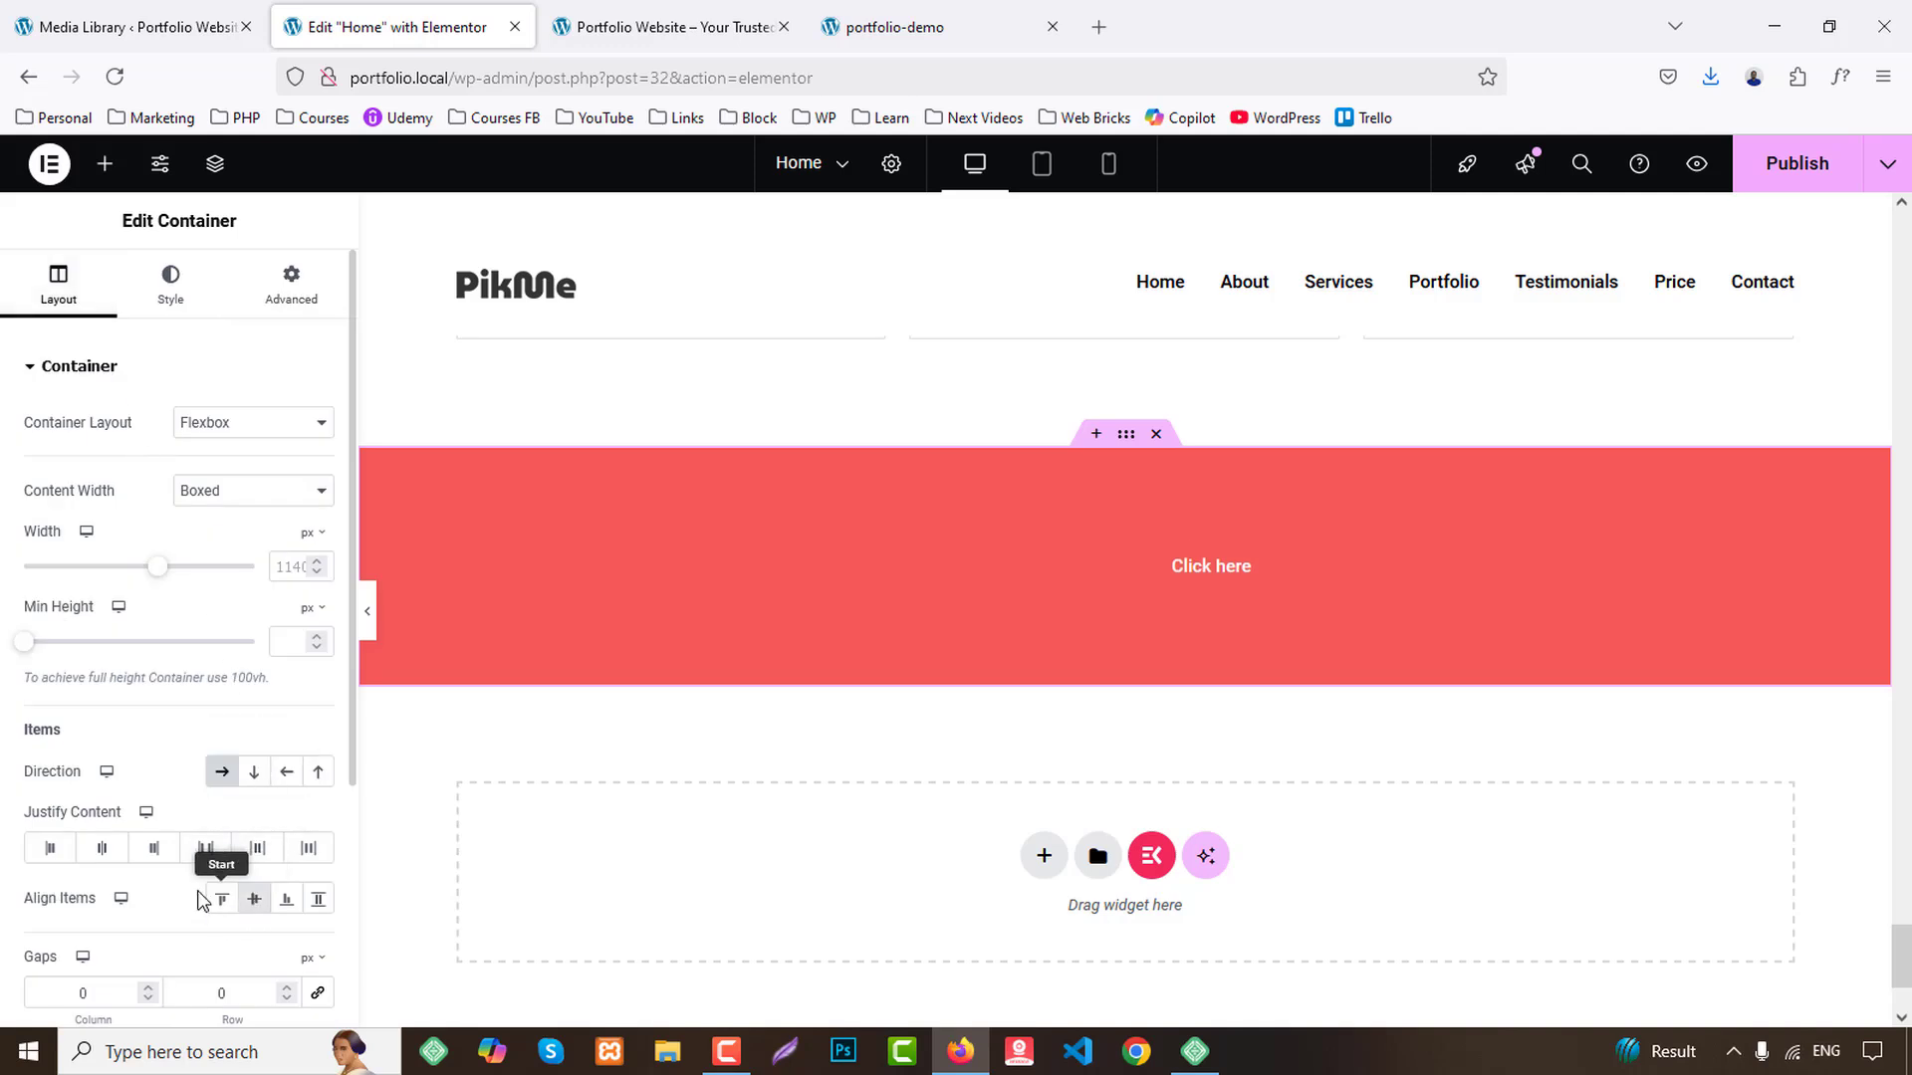
left_click(104, 850)
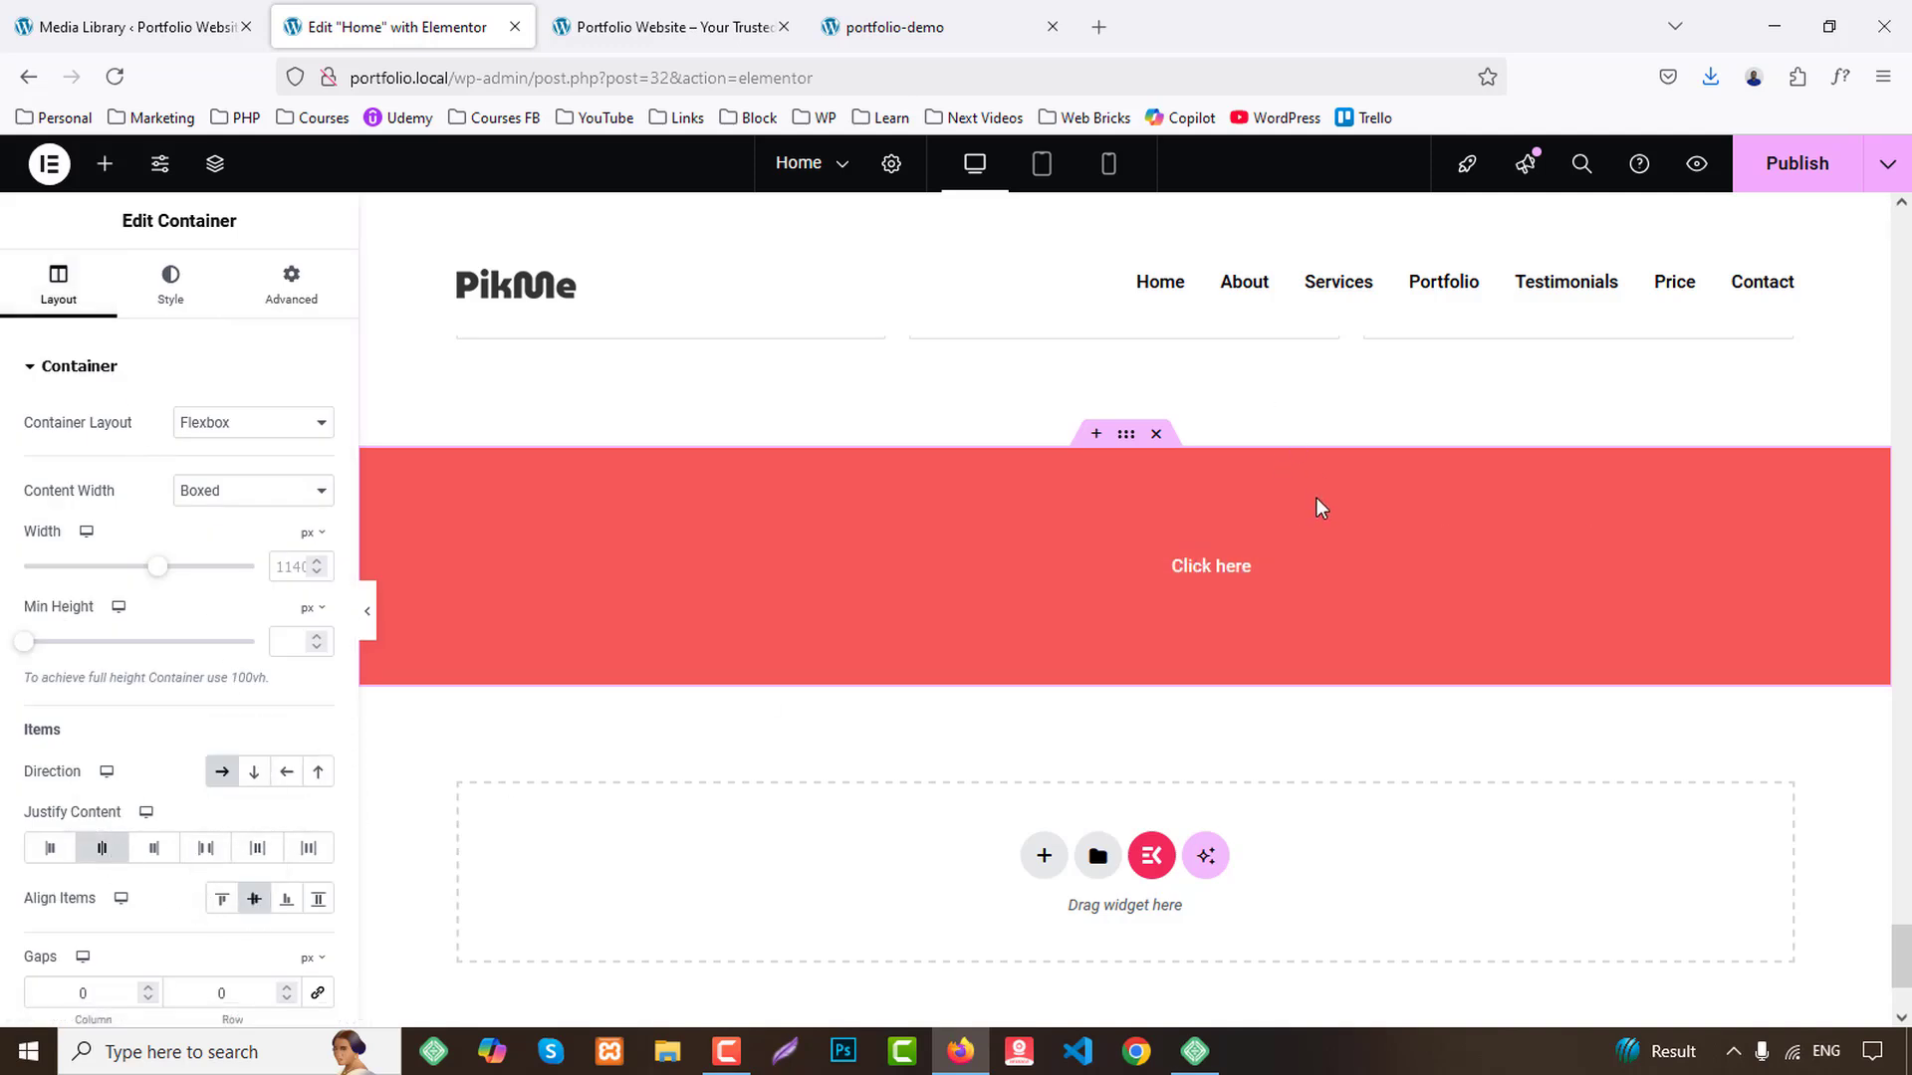
Check the call-to-action section on the demo page and set the first heading's text color to the global White.
left_click(941, 25)
left_click(438, 26)
left_click(631, 533)
left_click(171, 284)
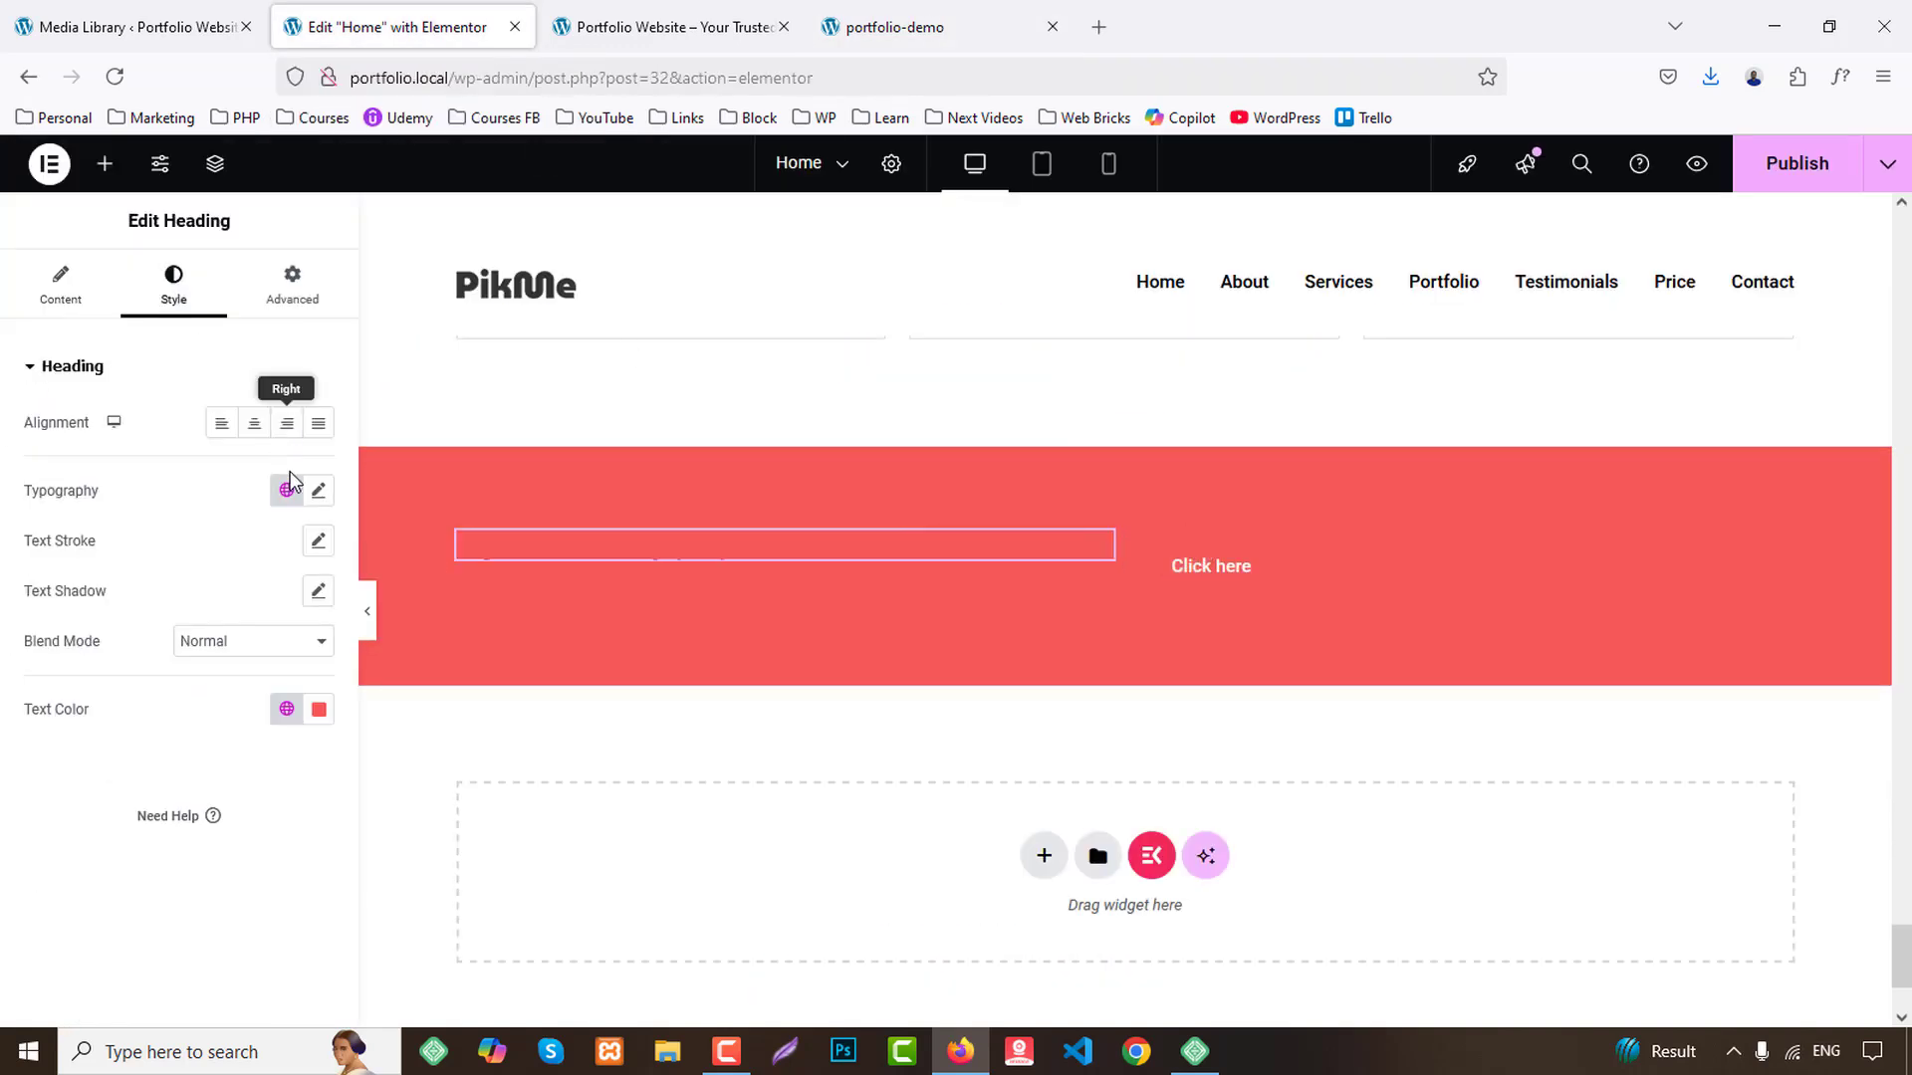
left_click(286, 709)
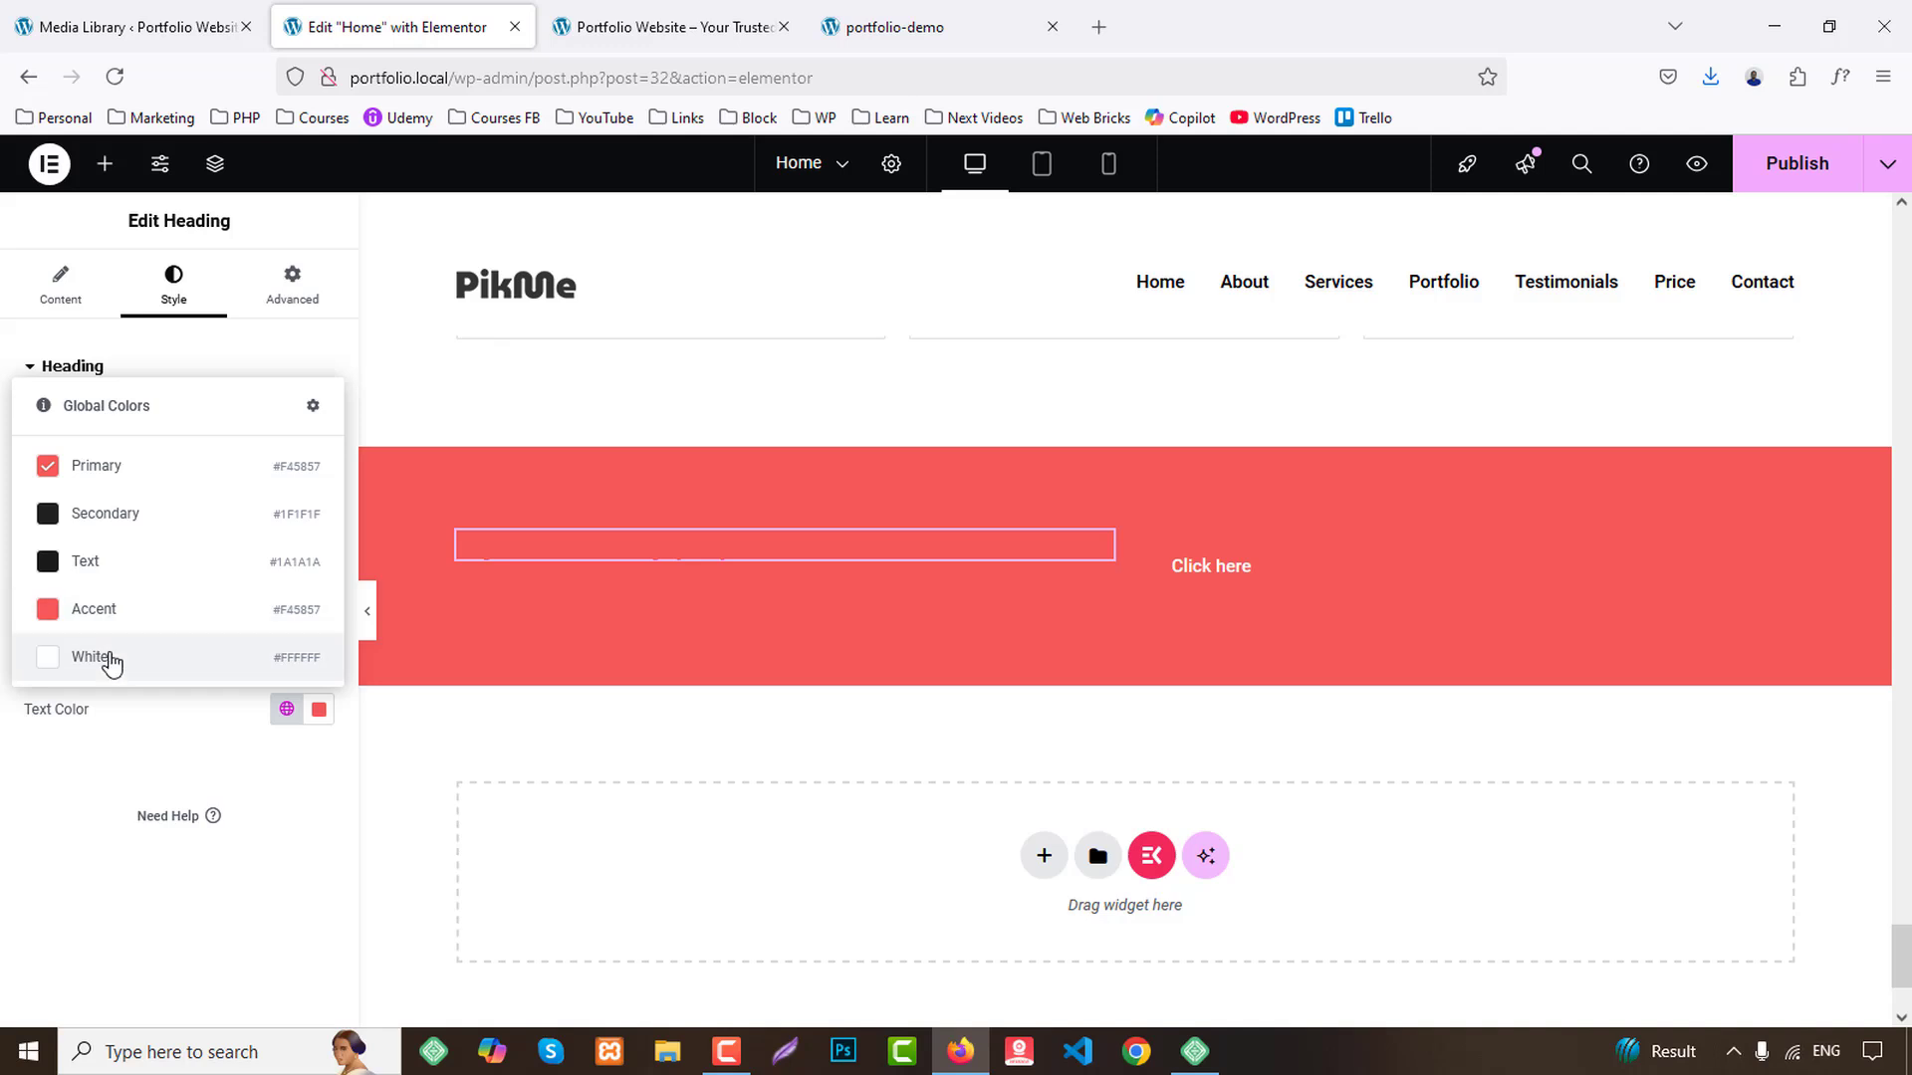
left_click(103, 658)
Set the first heading's typography to Capitalize, weight 700 (Bold) and size 30 px.
left_click(317, 490)
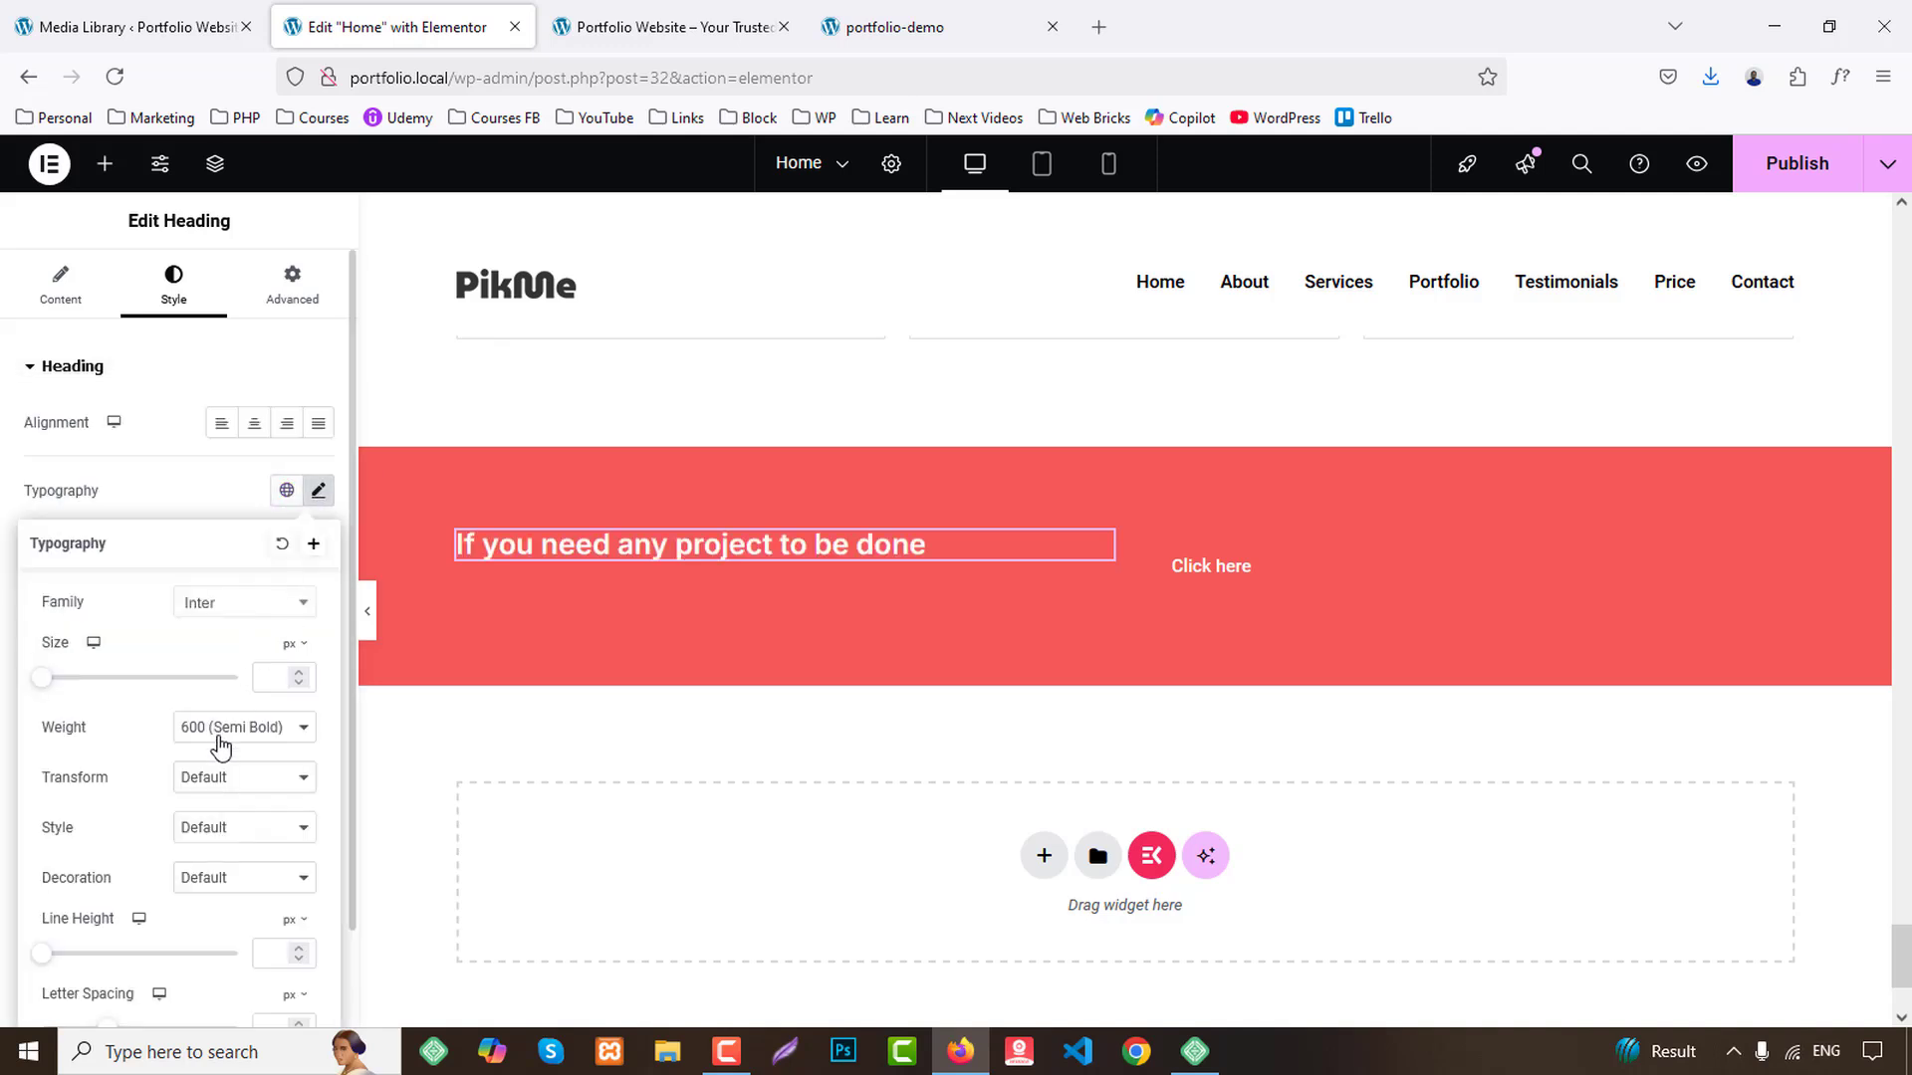
left_click(220, 777)
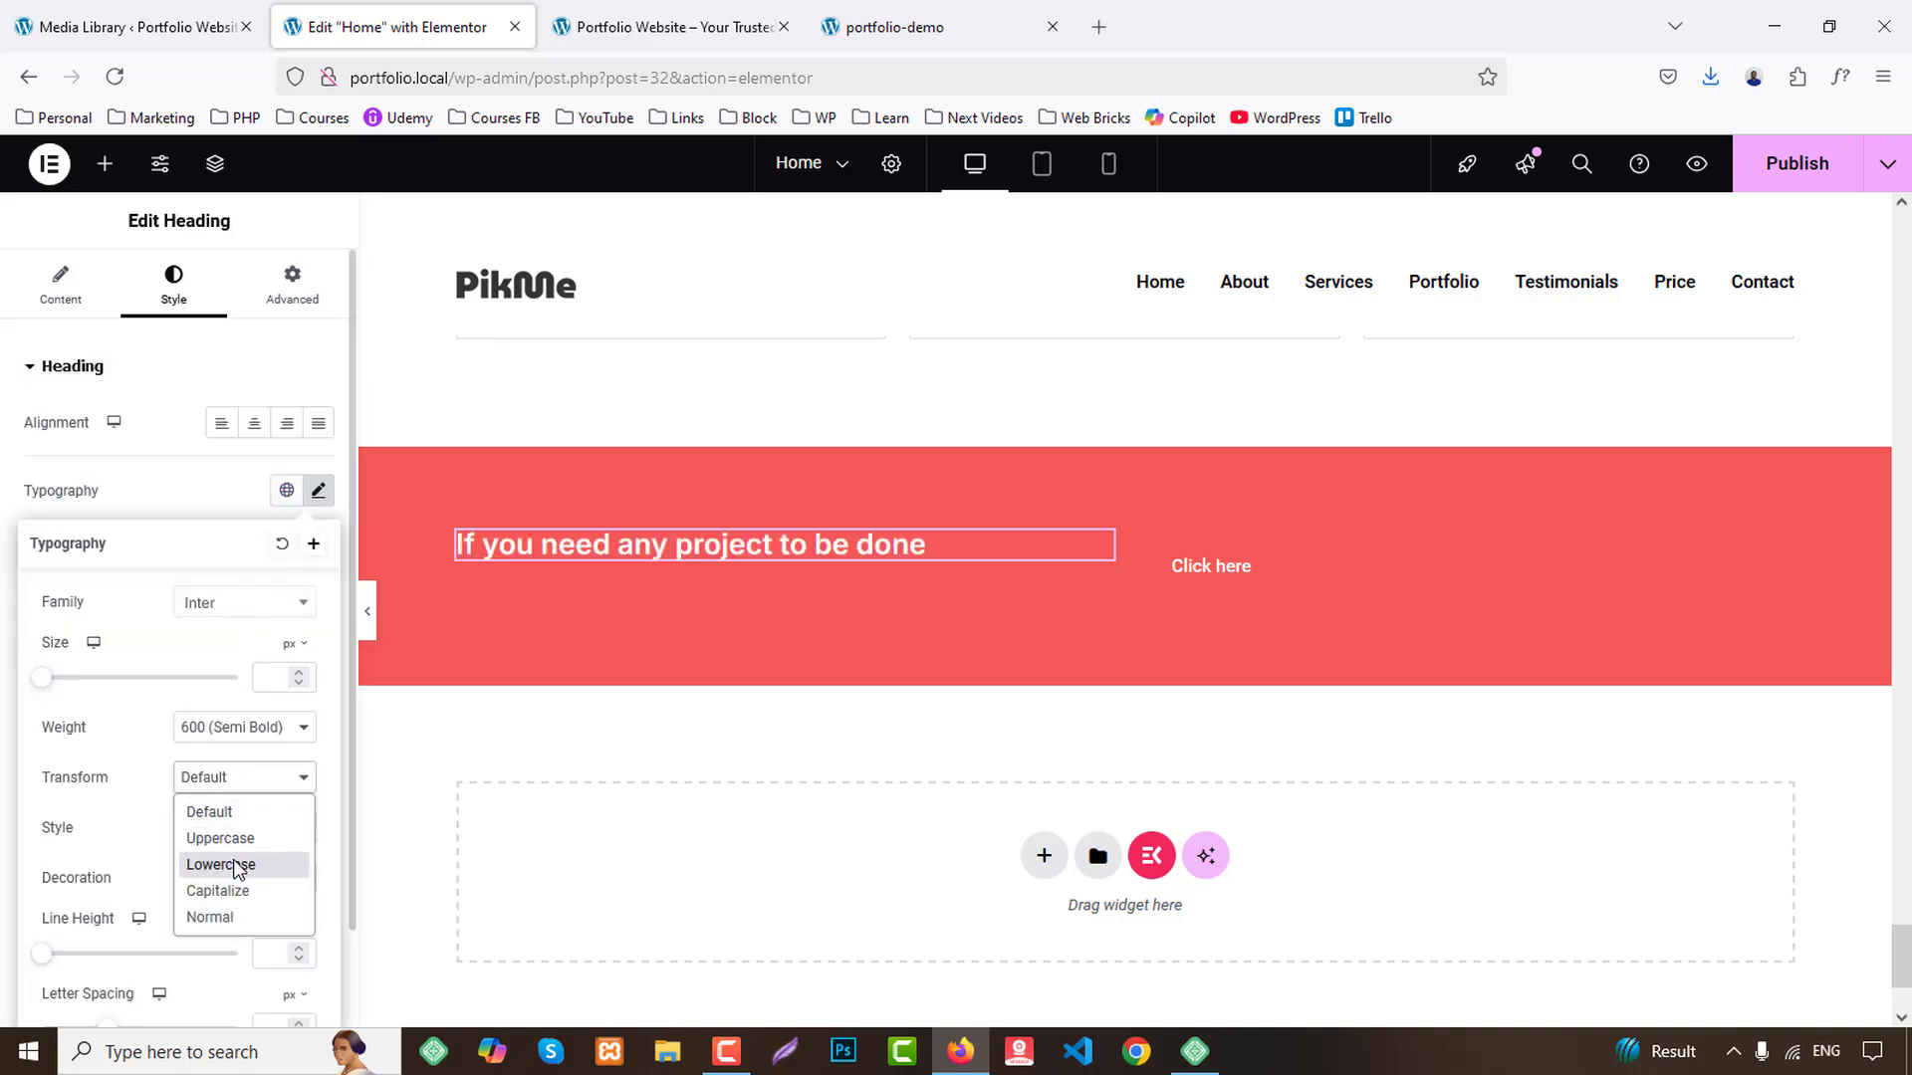
left_click(233, 863)
left_click(221, 786)
left_click(226, 889)
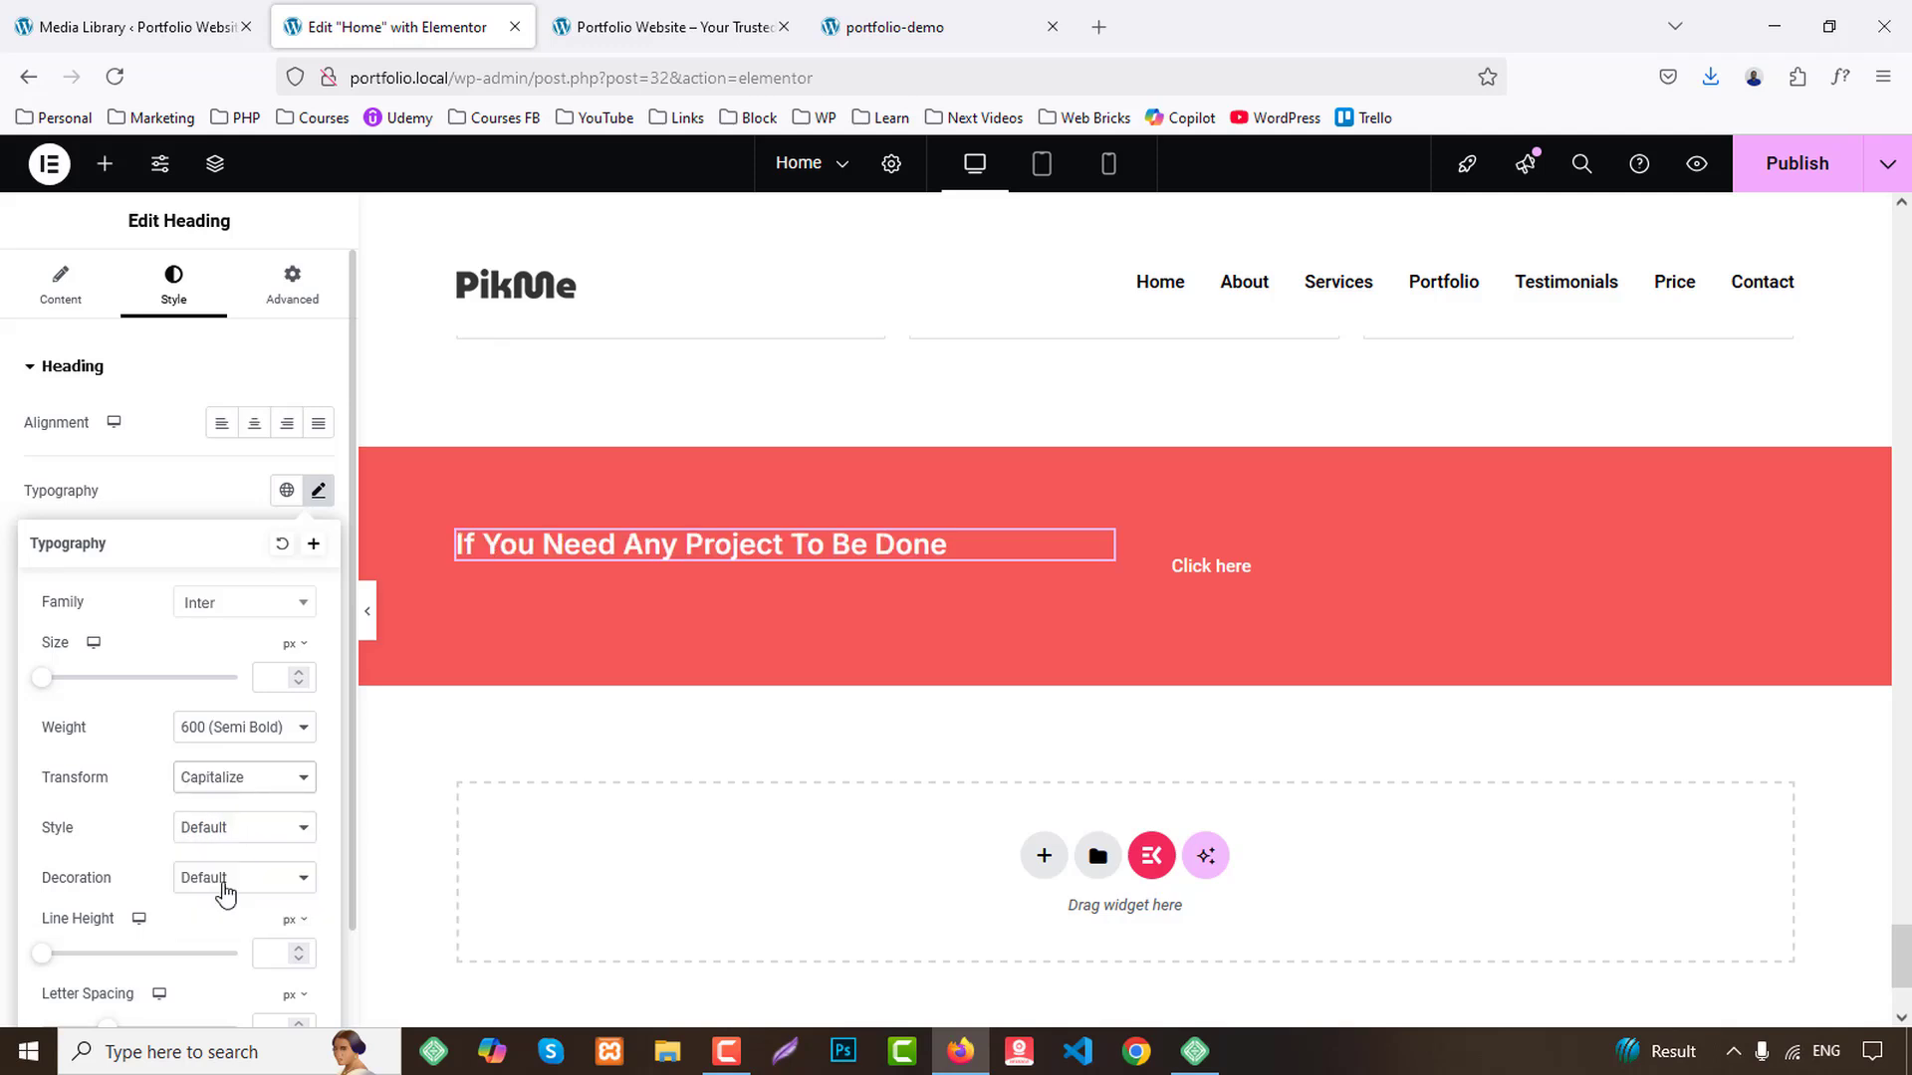
left_click(244, 728)
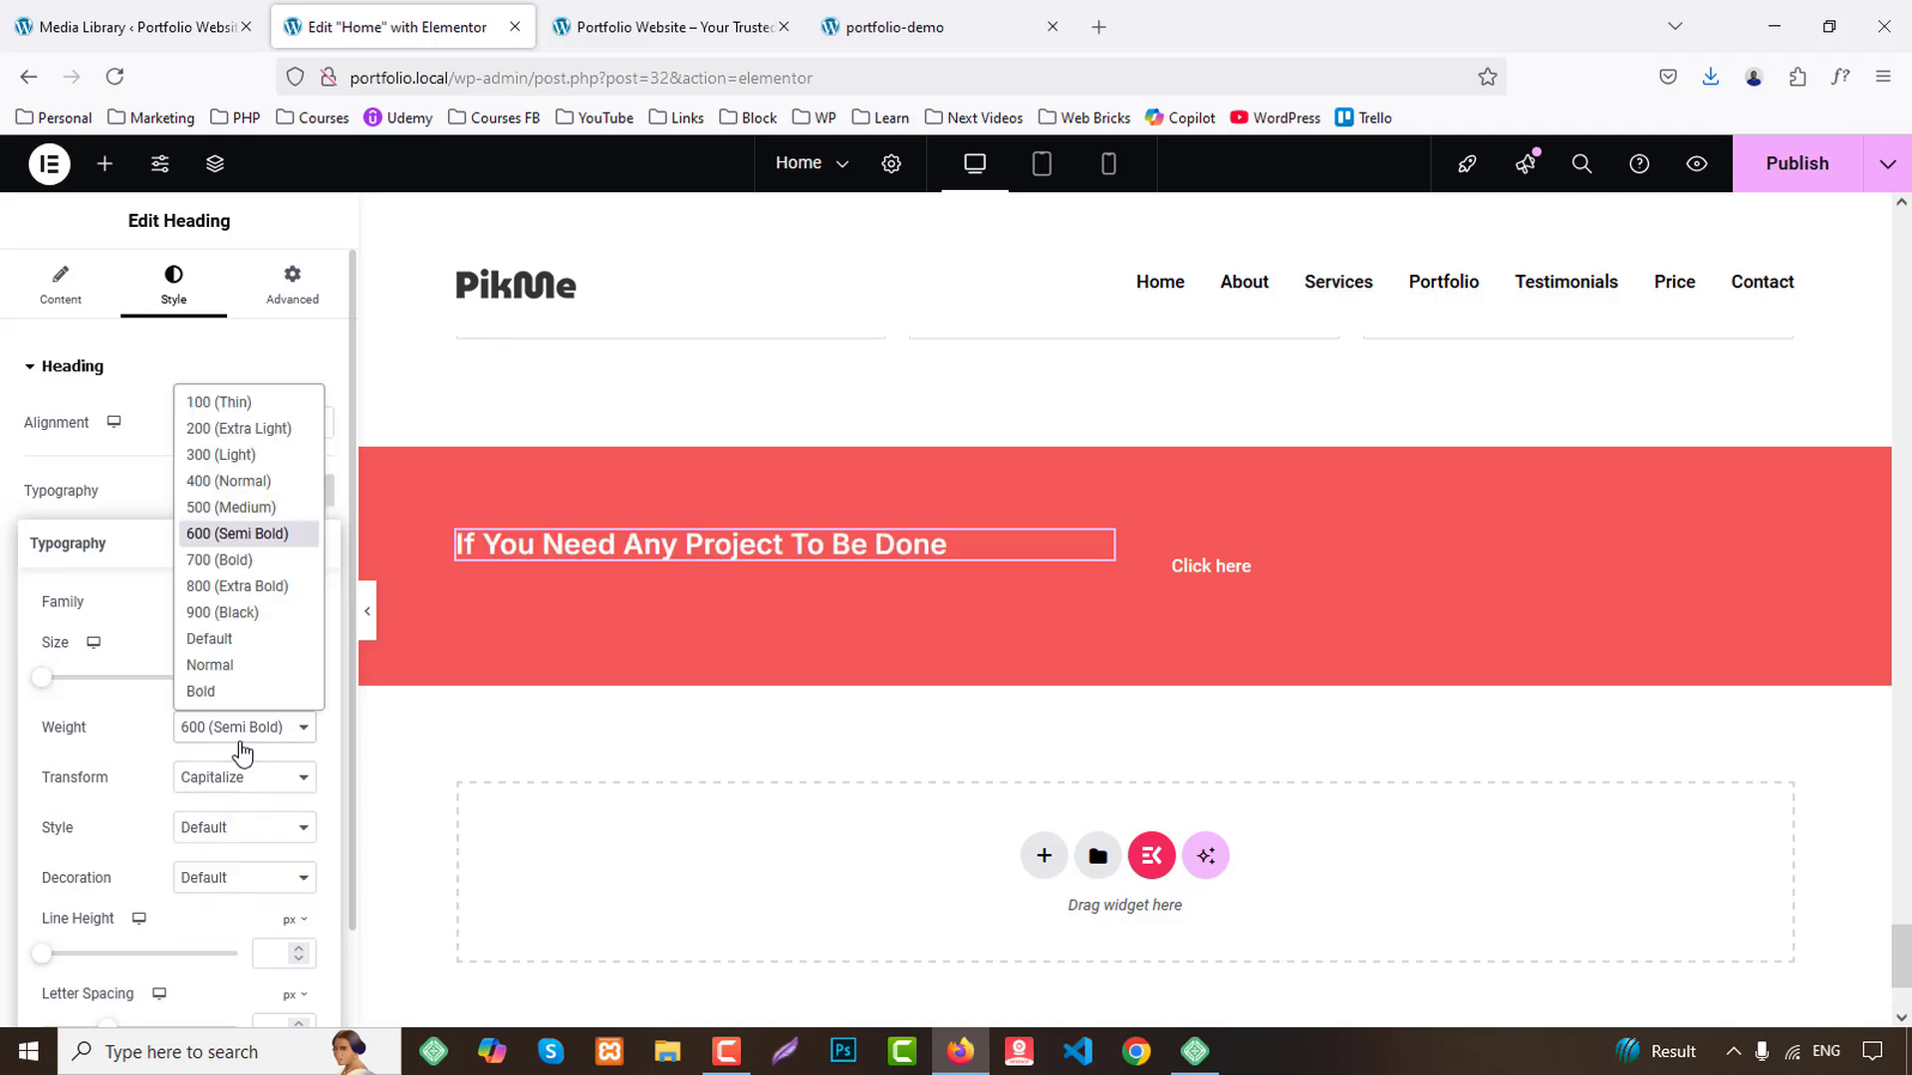
left_click(227, 558)
left_click(297, 672)
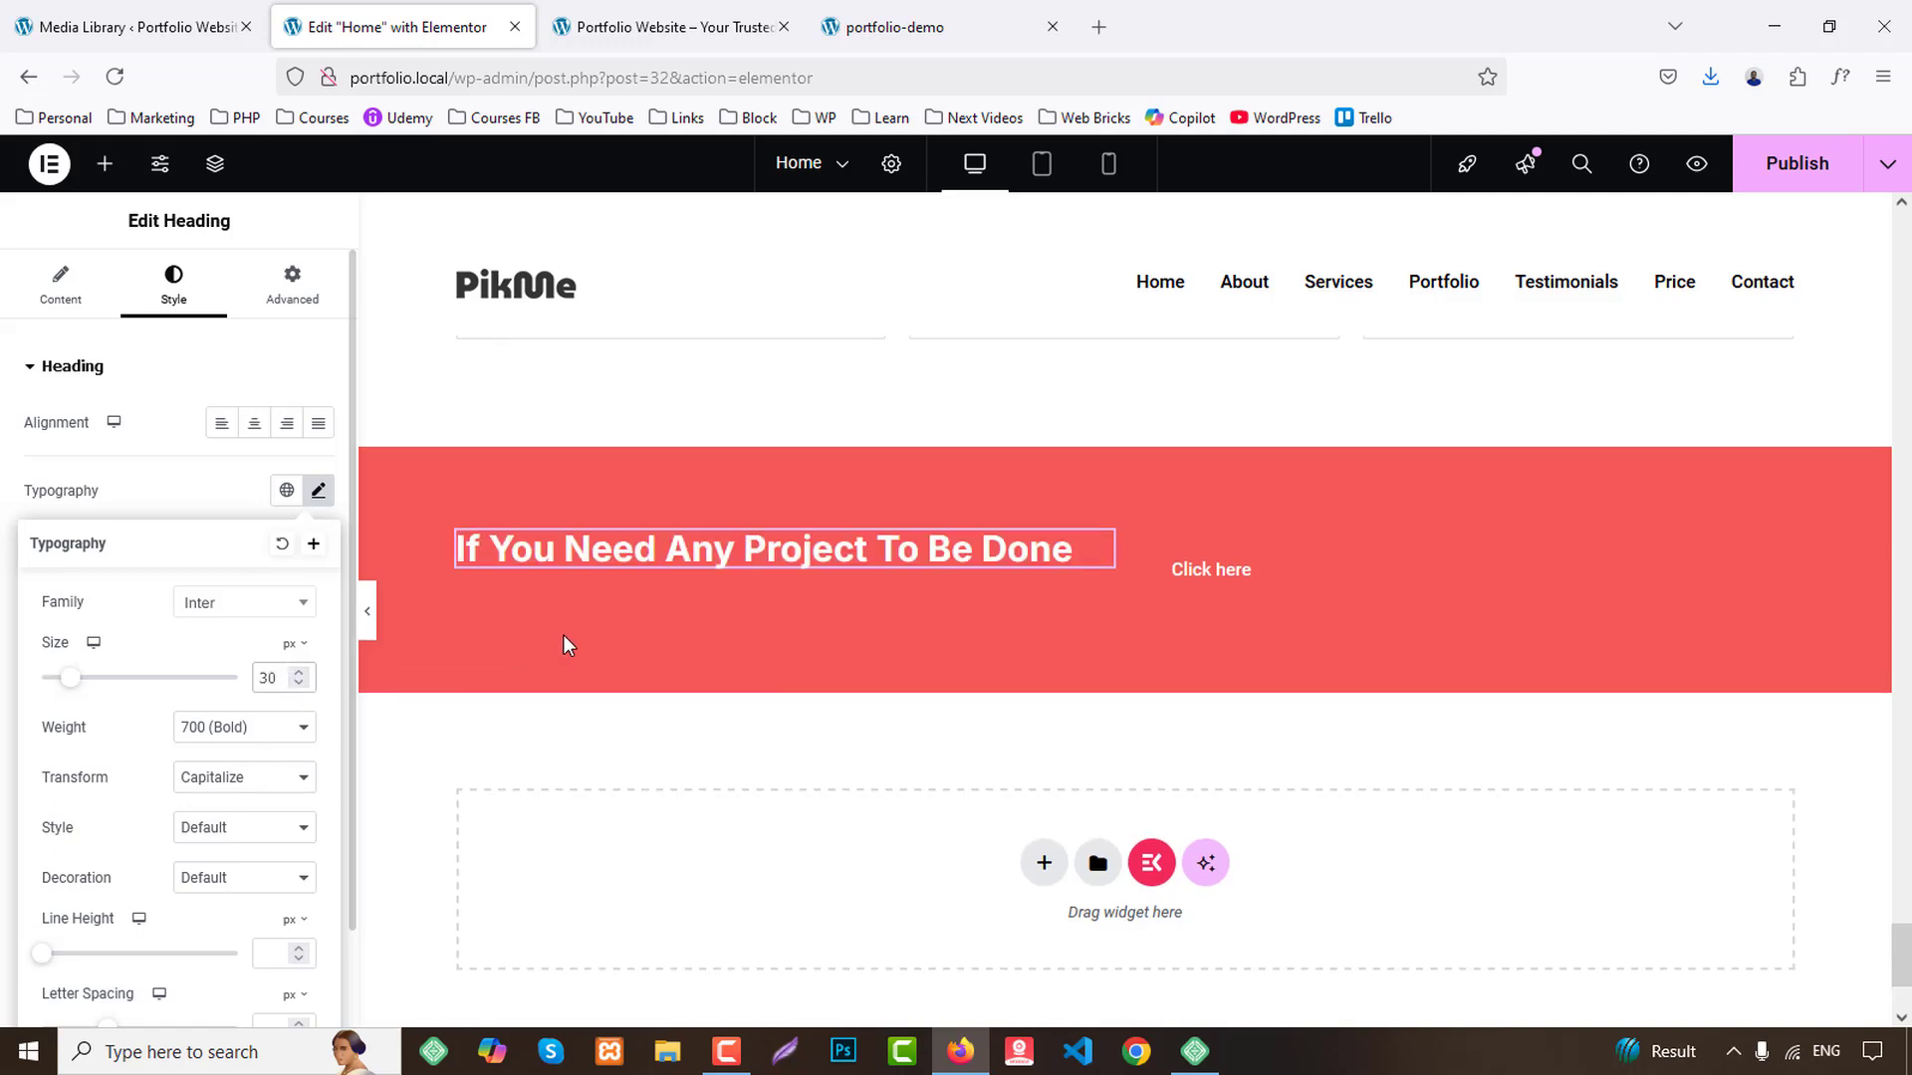
Color the "Create your call to action and get more leads" heading global White and set its font size to 20 px.
left_click(564, 601)
left_click(173, 288)
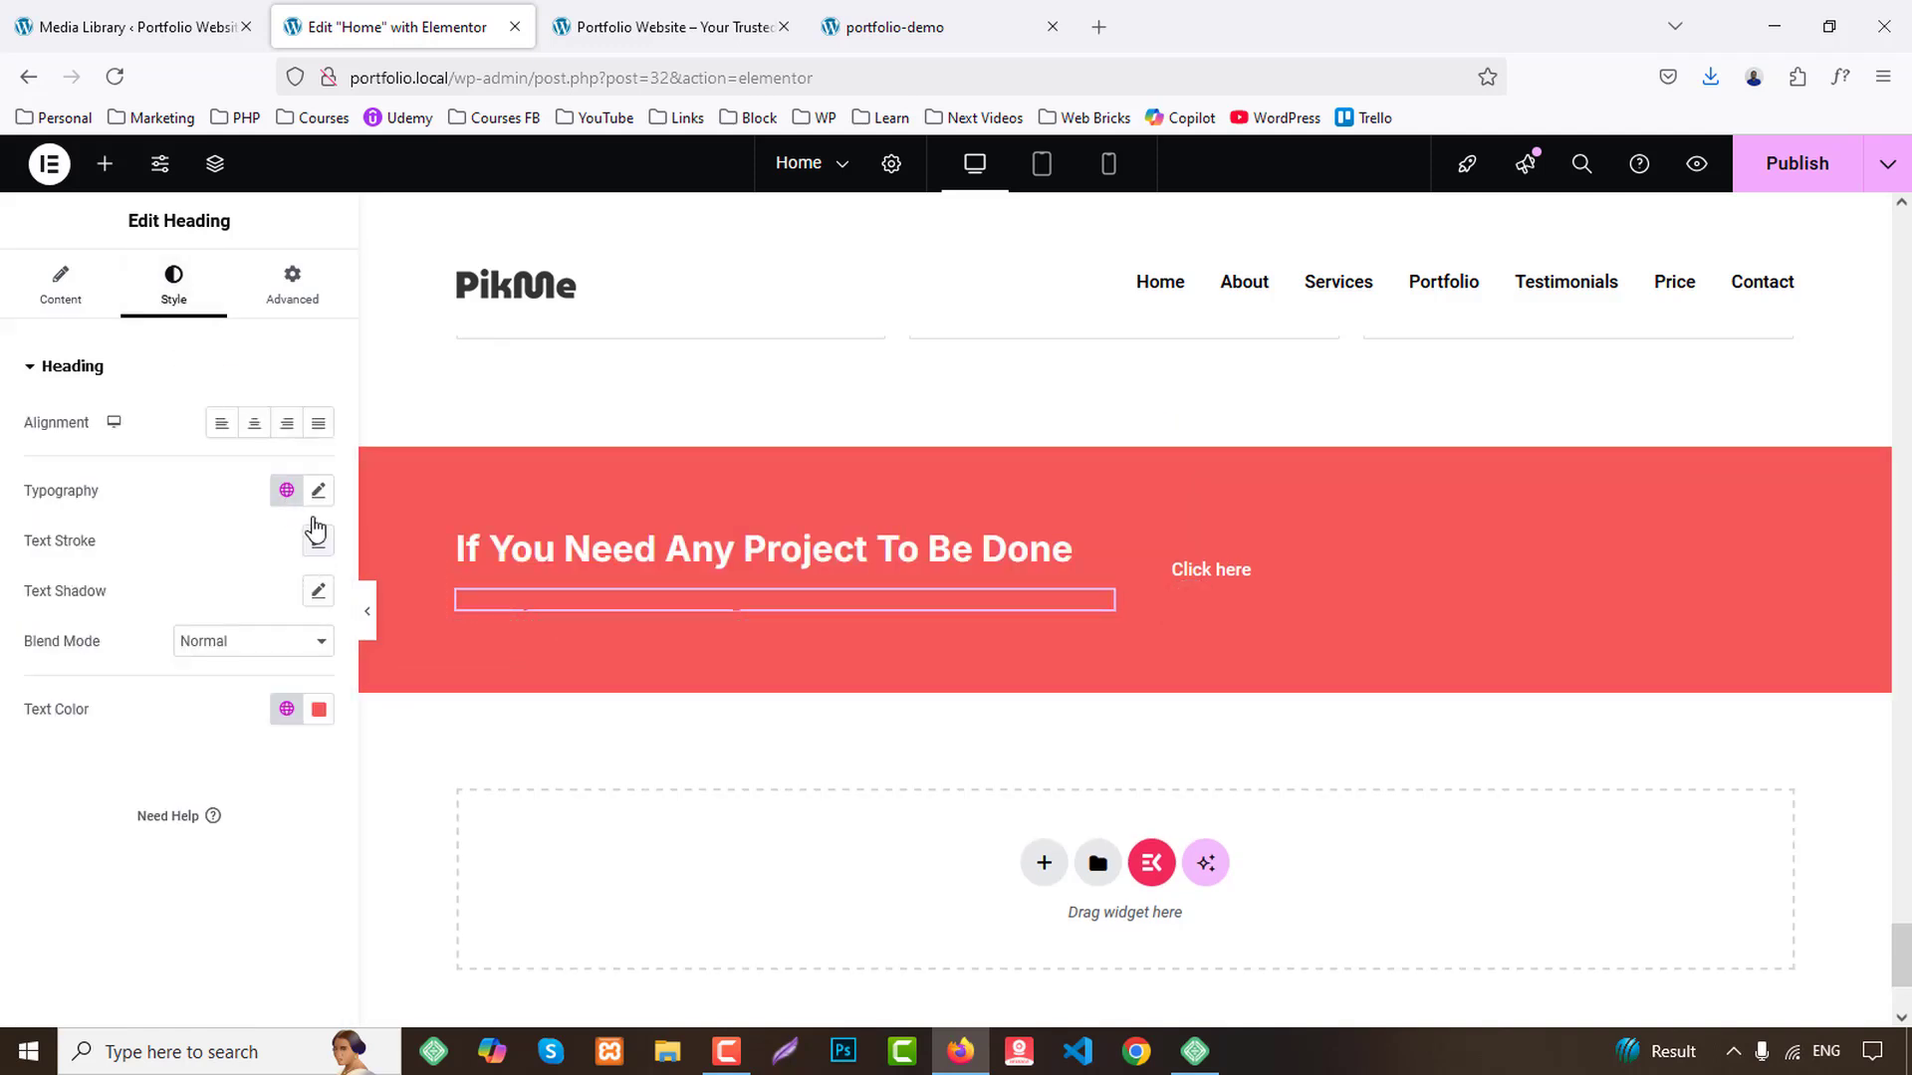
left_click(285, 710)
left_click(110, 663)
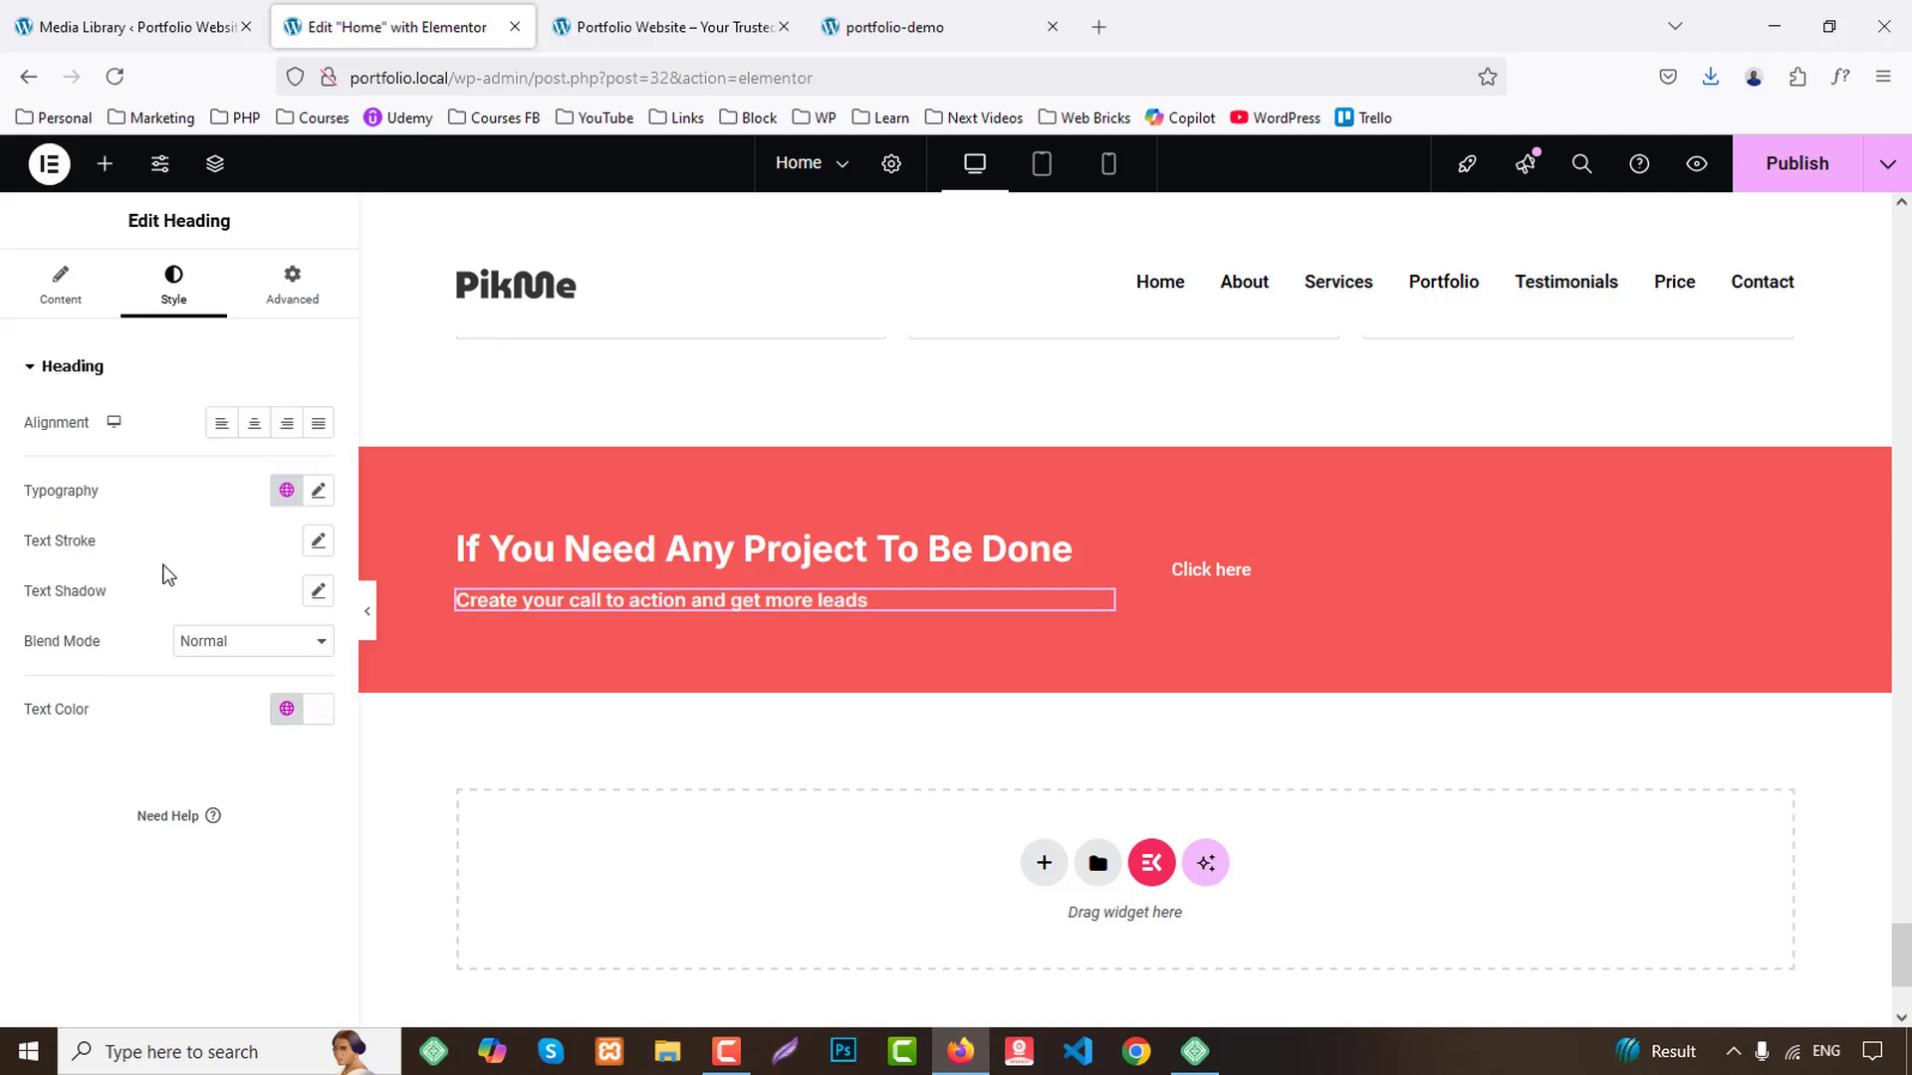
left_click(318, 493)
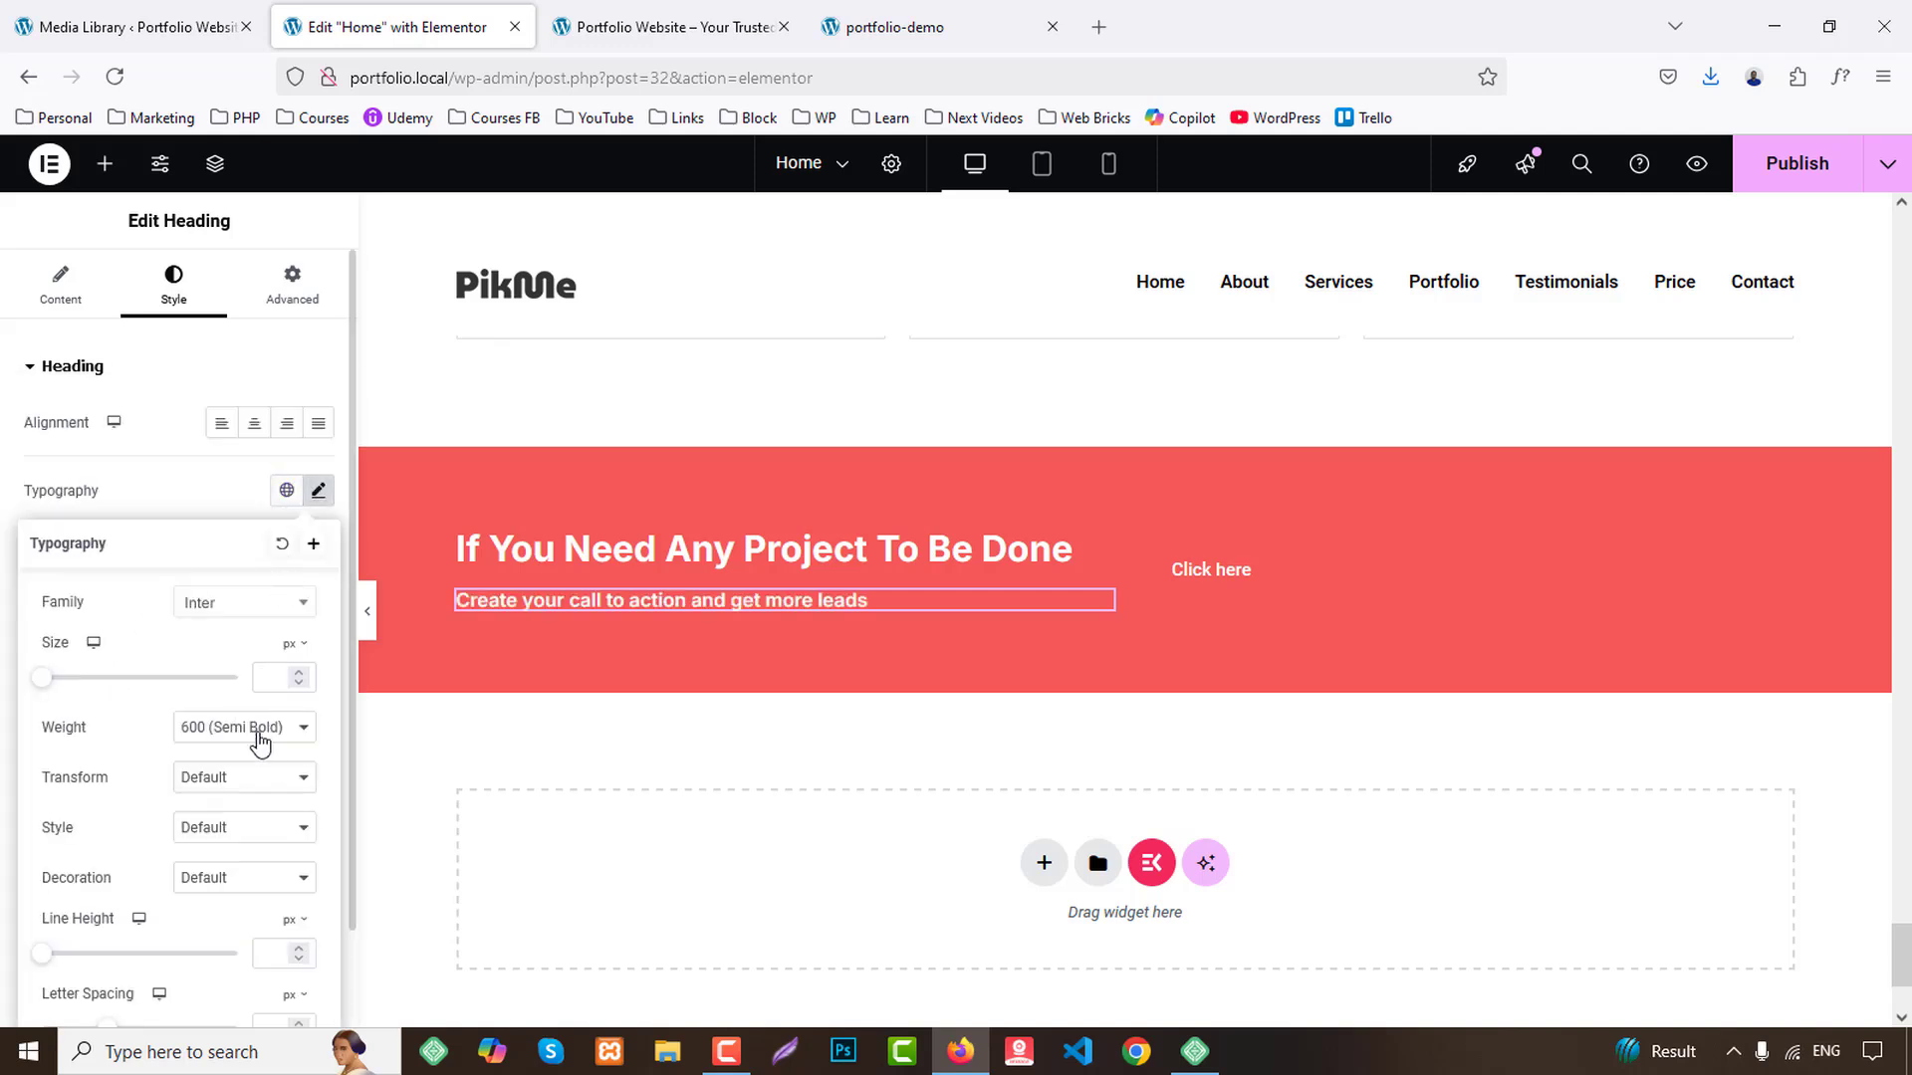
left_click(286, 678)
type("20")
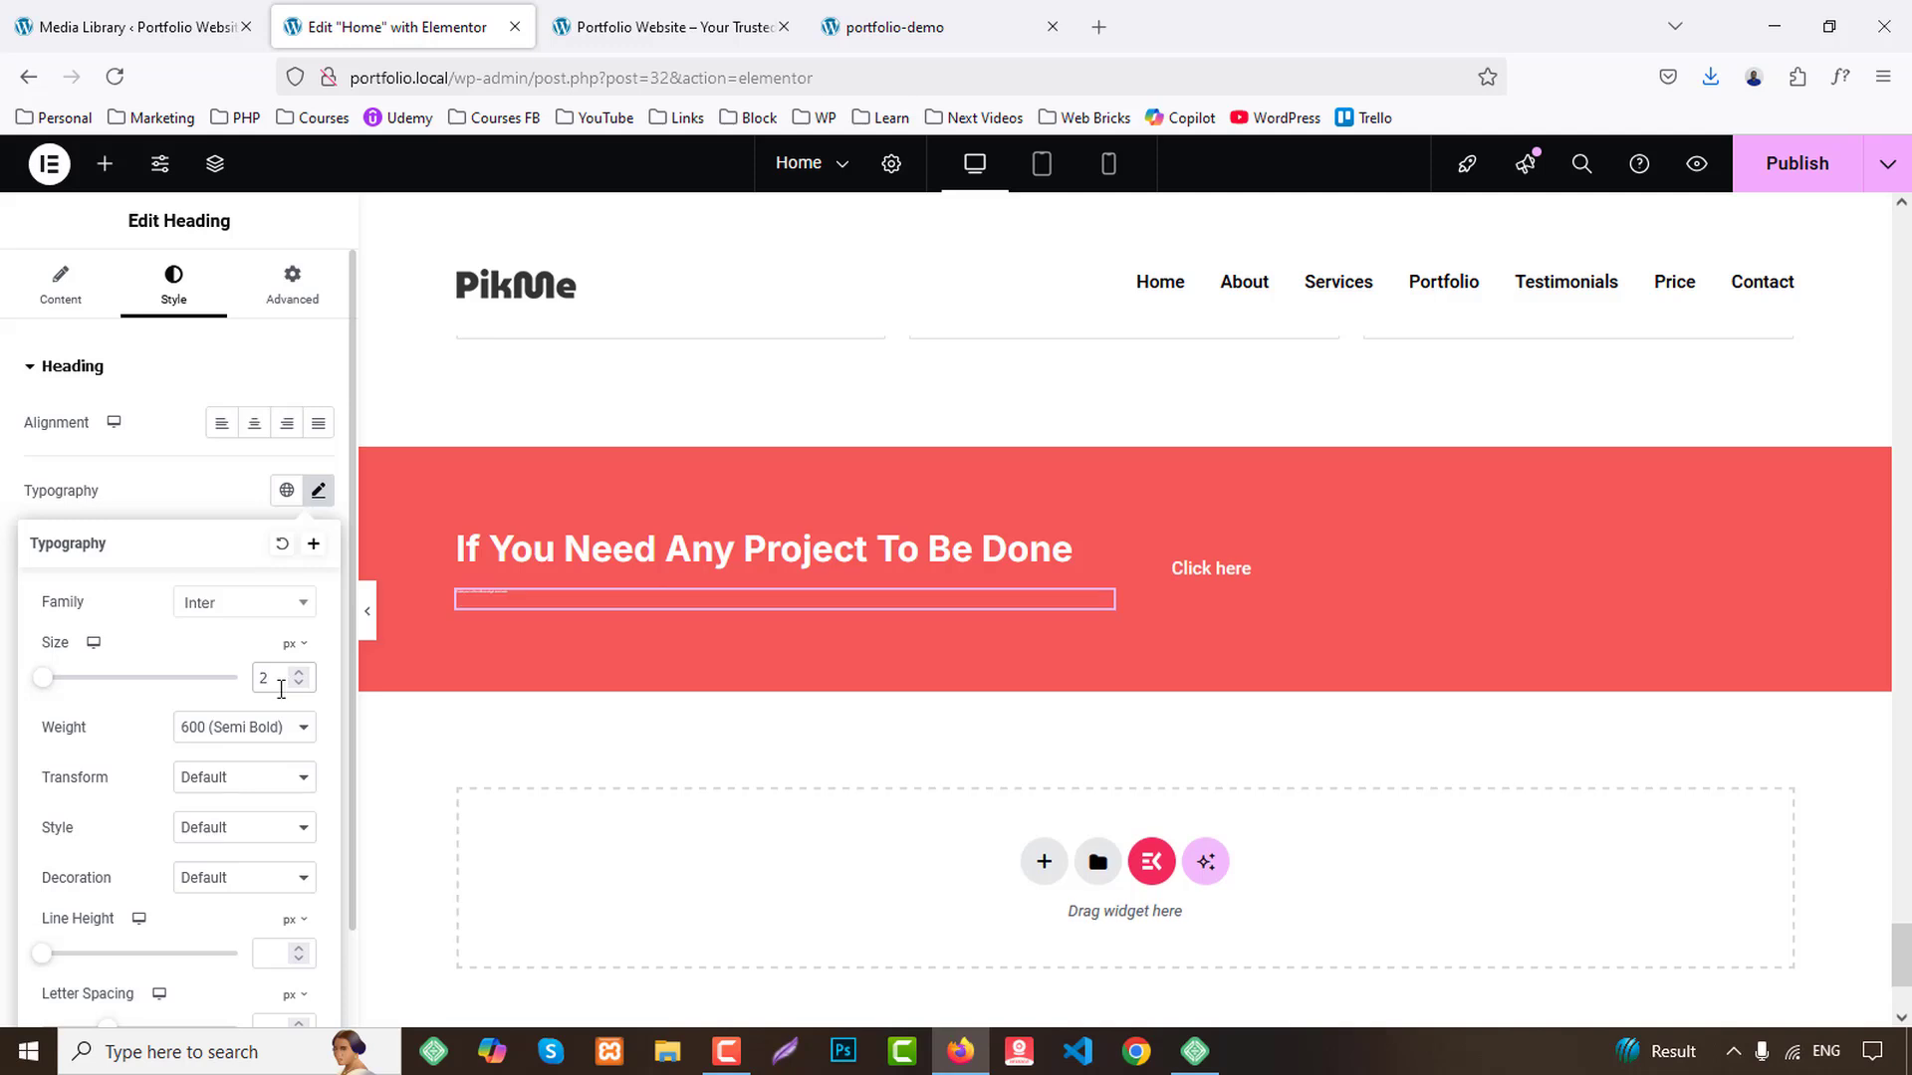
Check the button on the demo page and change the new button's text to "Contact Me".
left_click(1382, 571)
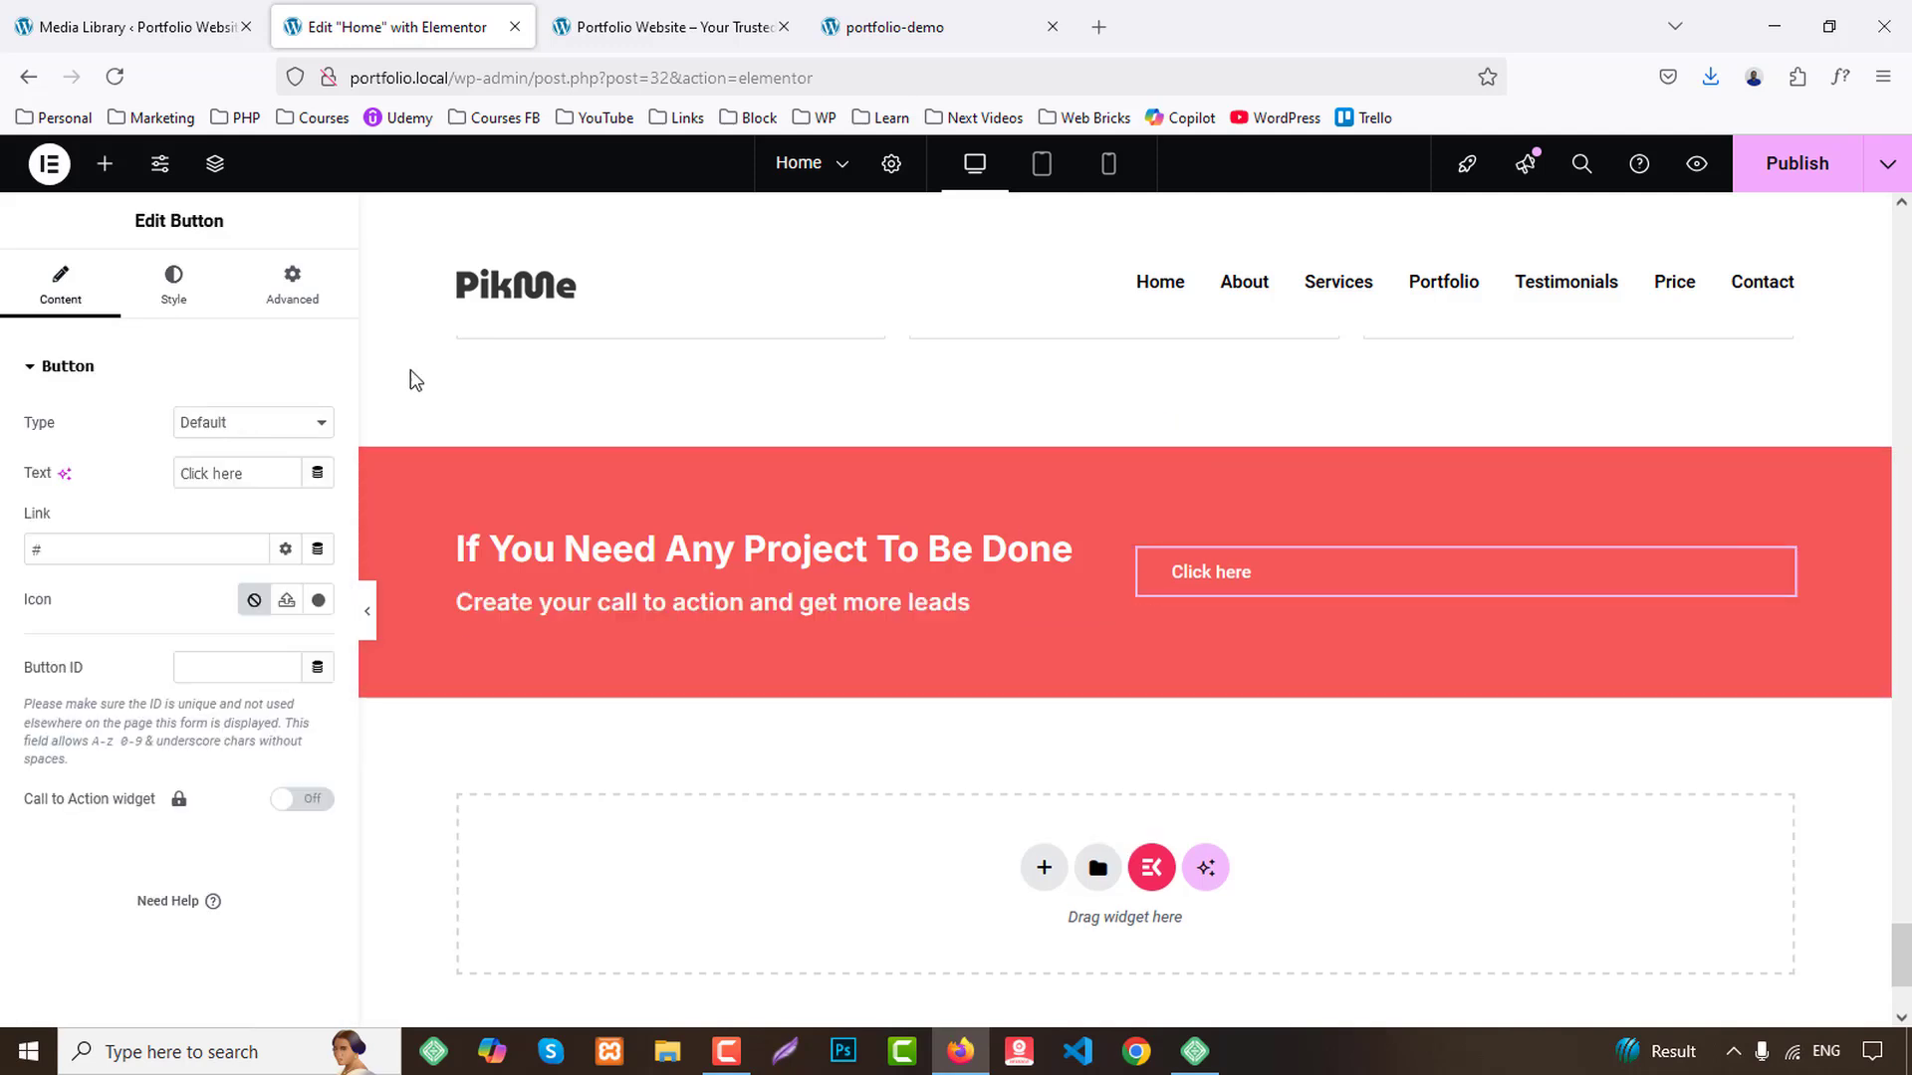
left_click(991, 12)
left_click(438, 20)
triple_click(280, 480)
type("Contact Me")
Center the "Contact Me" button in its column and set its typography transform to Uppercase.
left_click(173, 284)
left_click(254, 424)
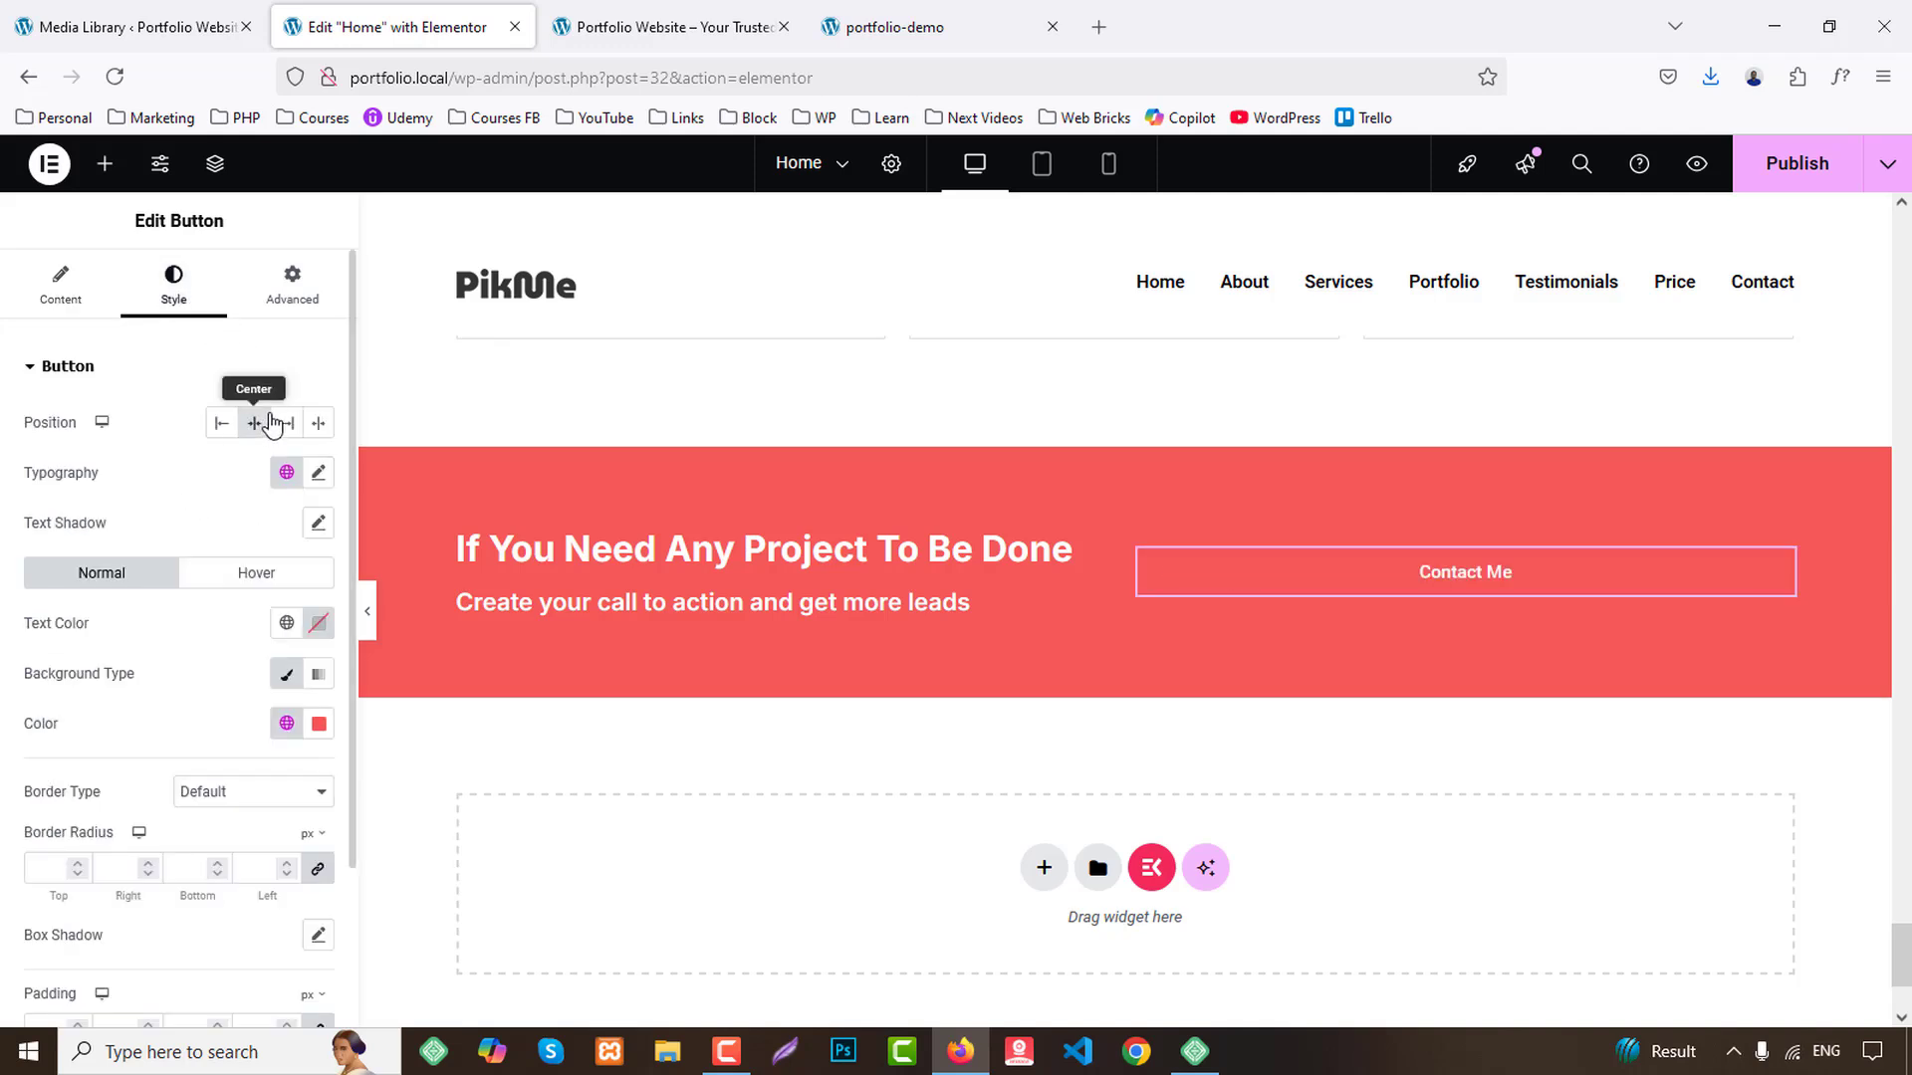
left_click(316, 473)
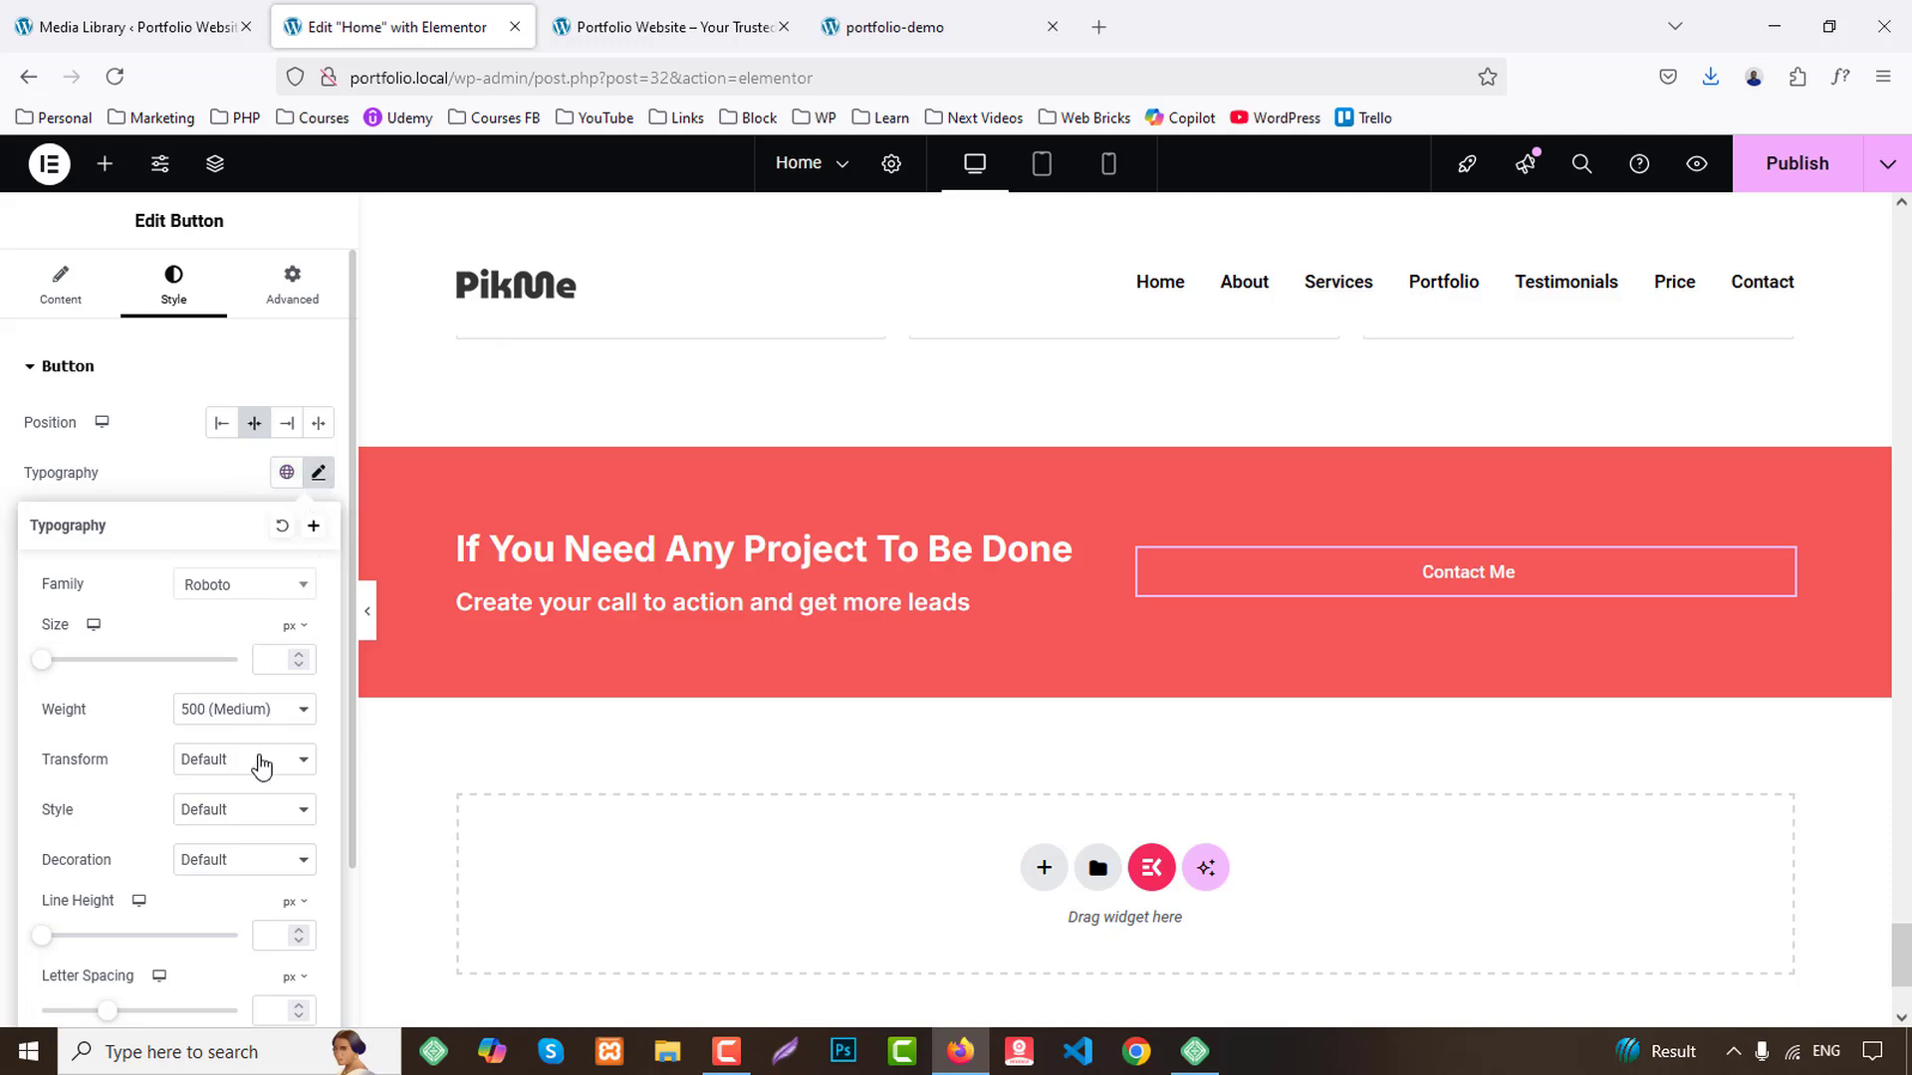
left_click(285, 472)
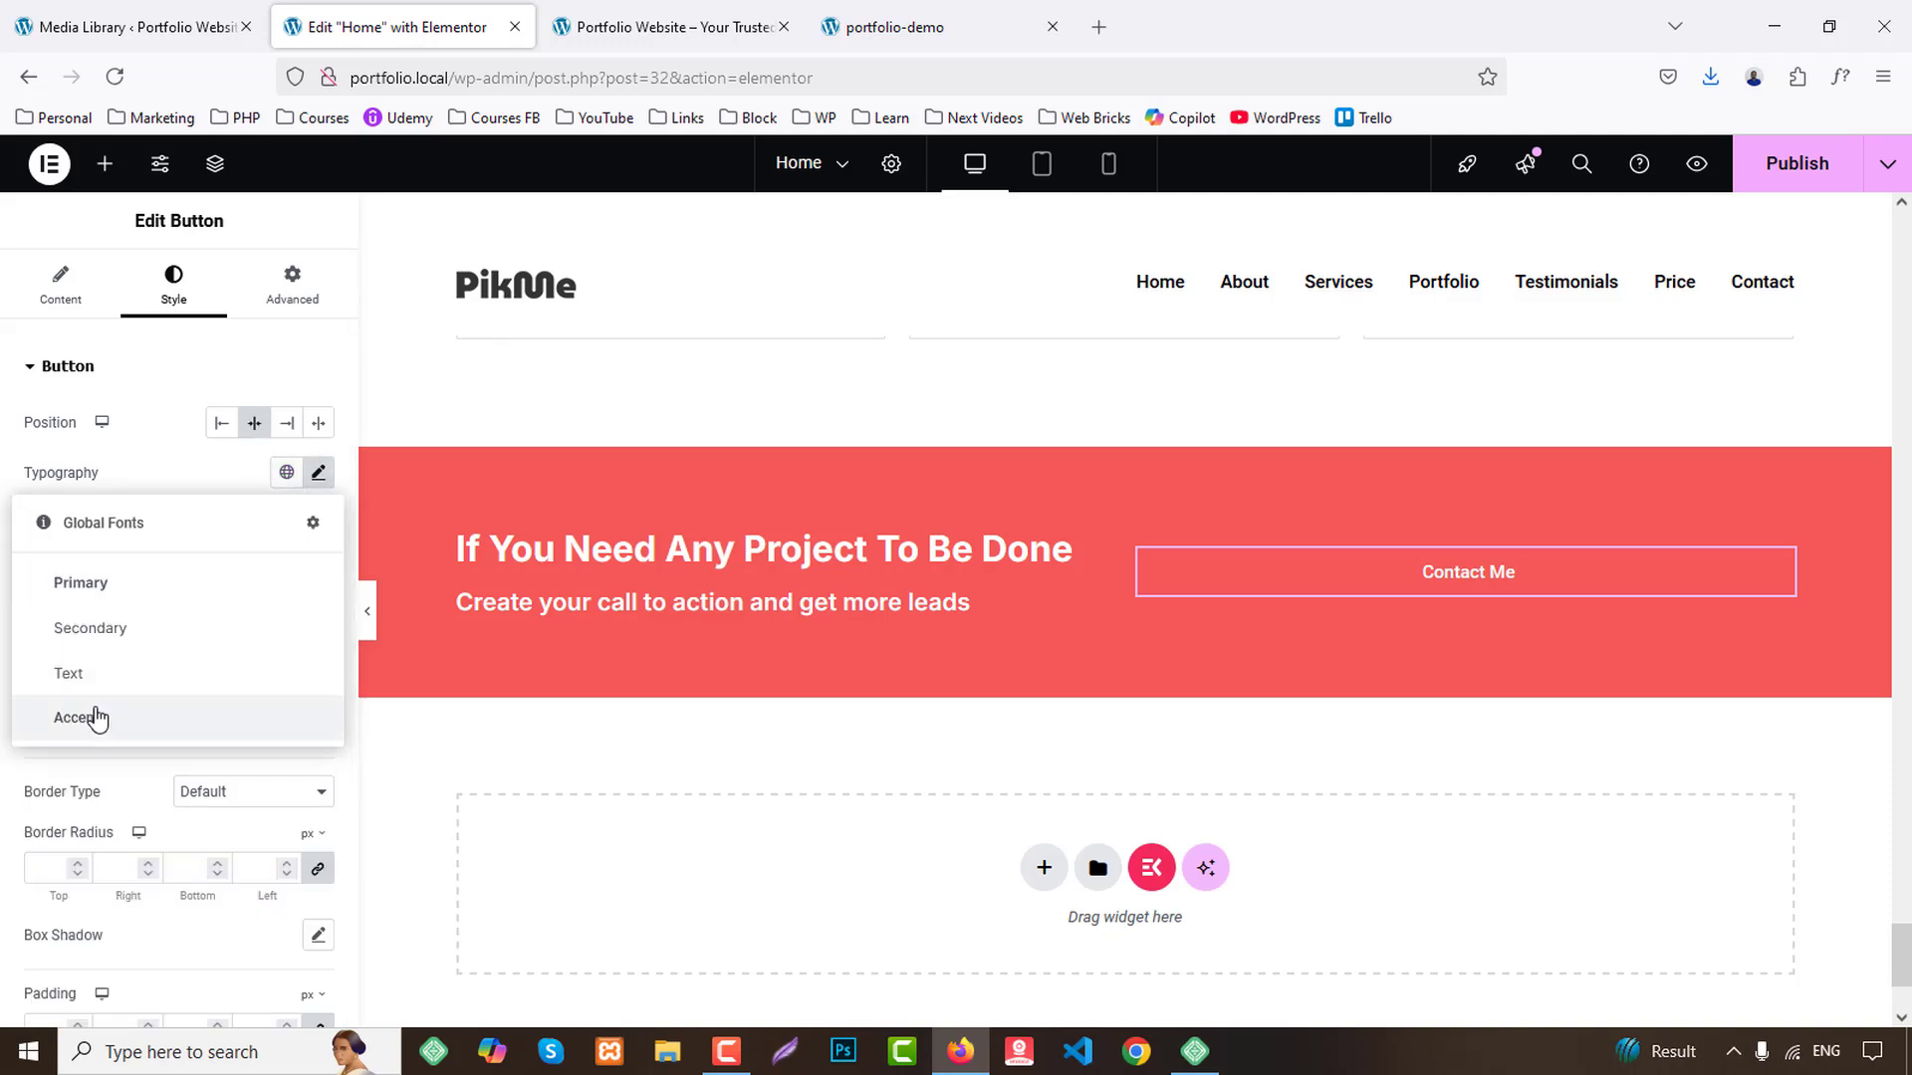
left_click(44, 717)
left_click(319, 474)
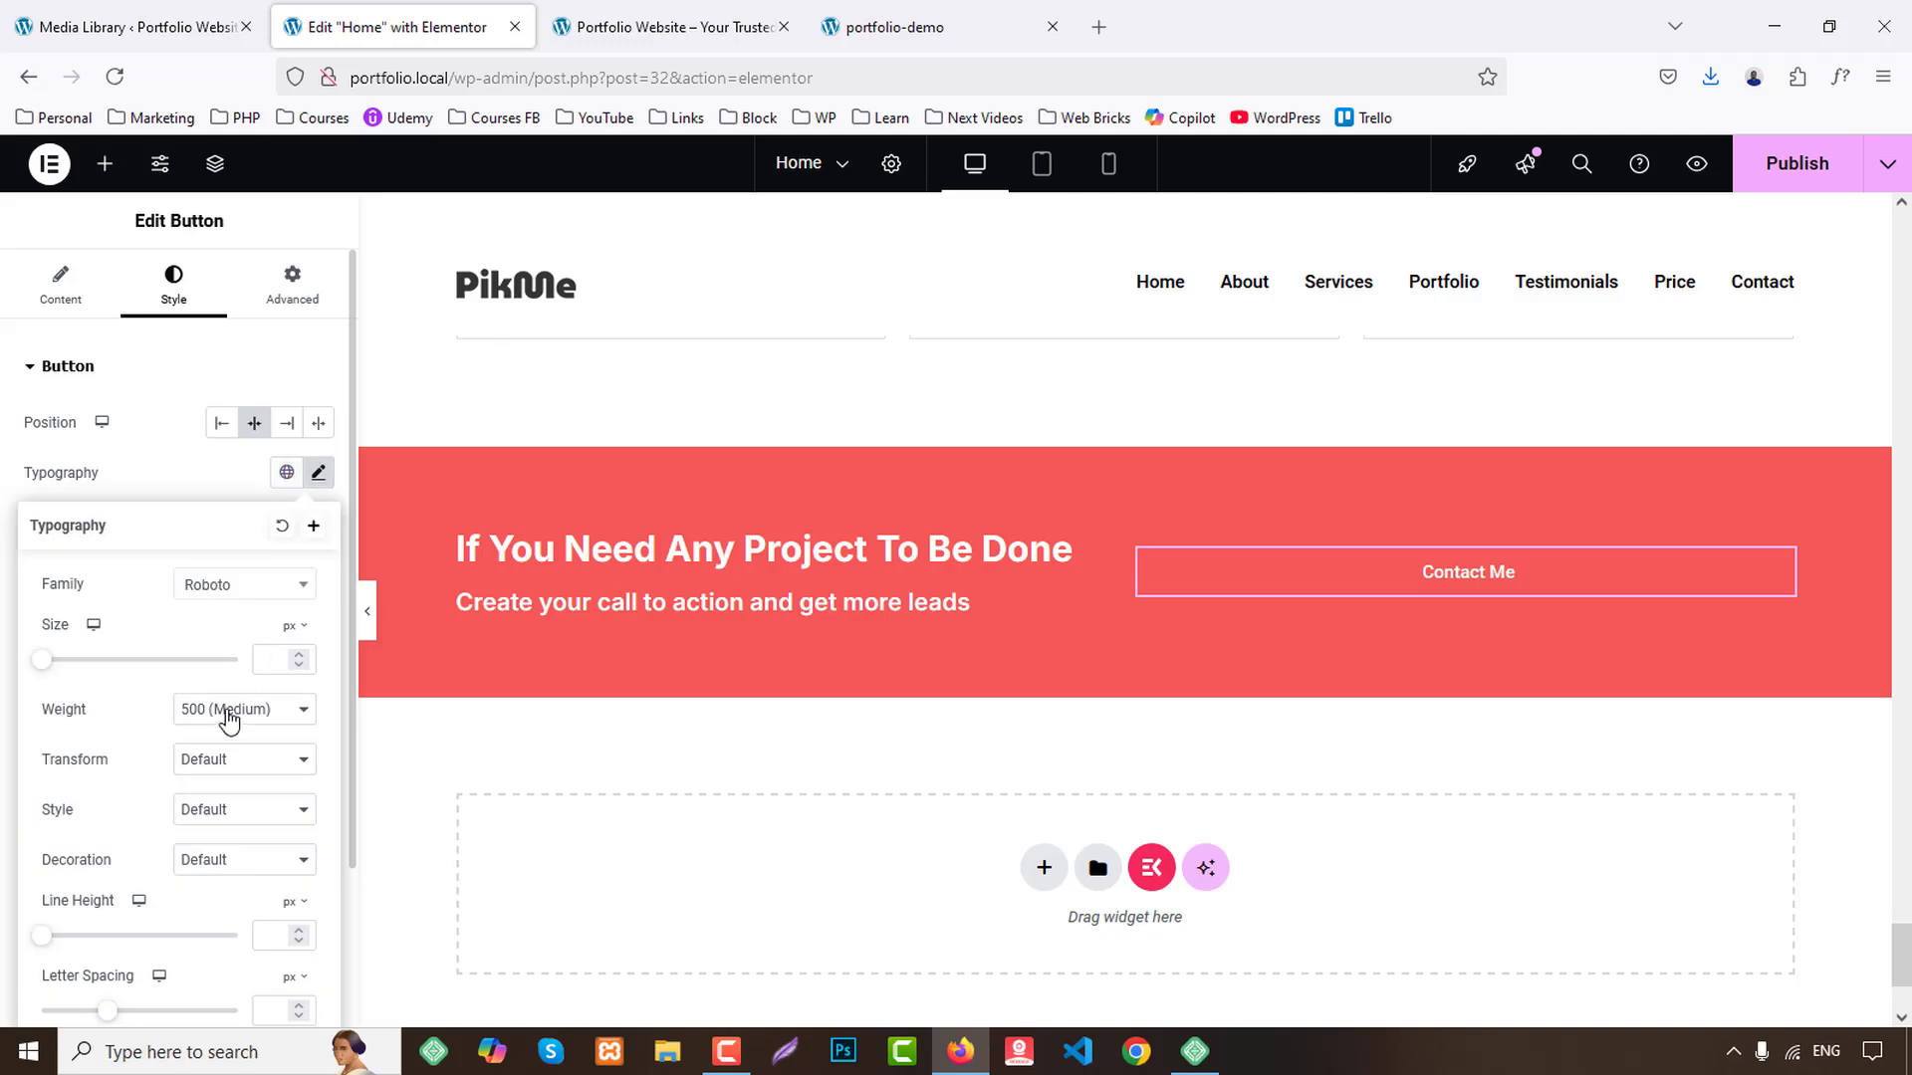
left_click(213, 766)
left_click(219, 815)
left_click(204, 474)
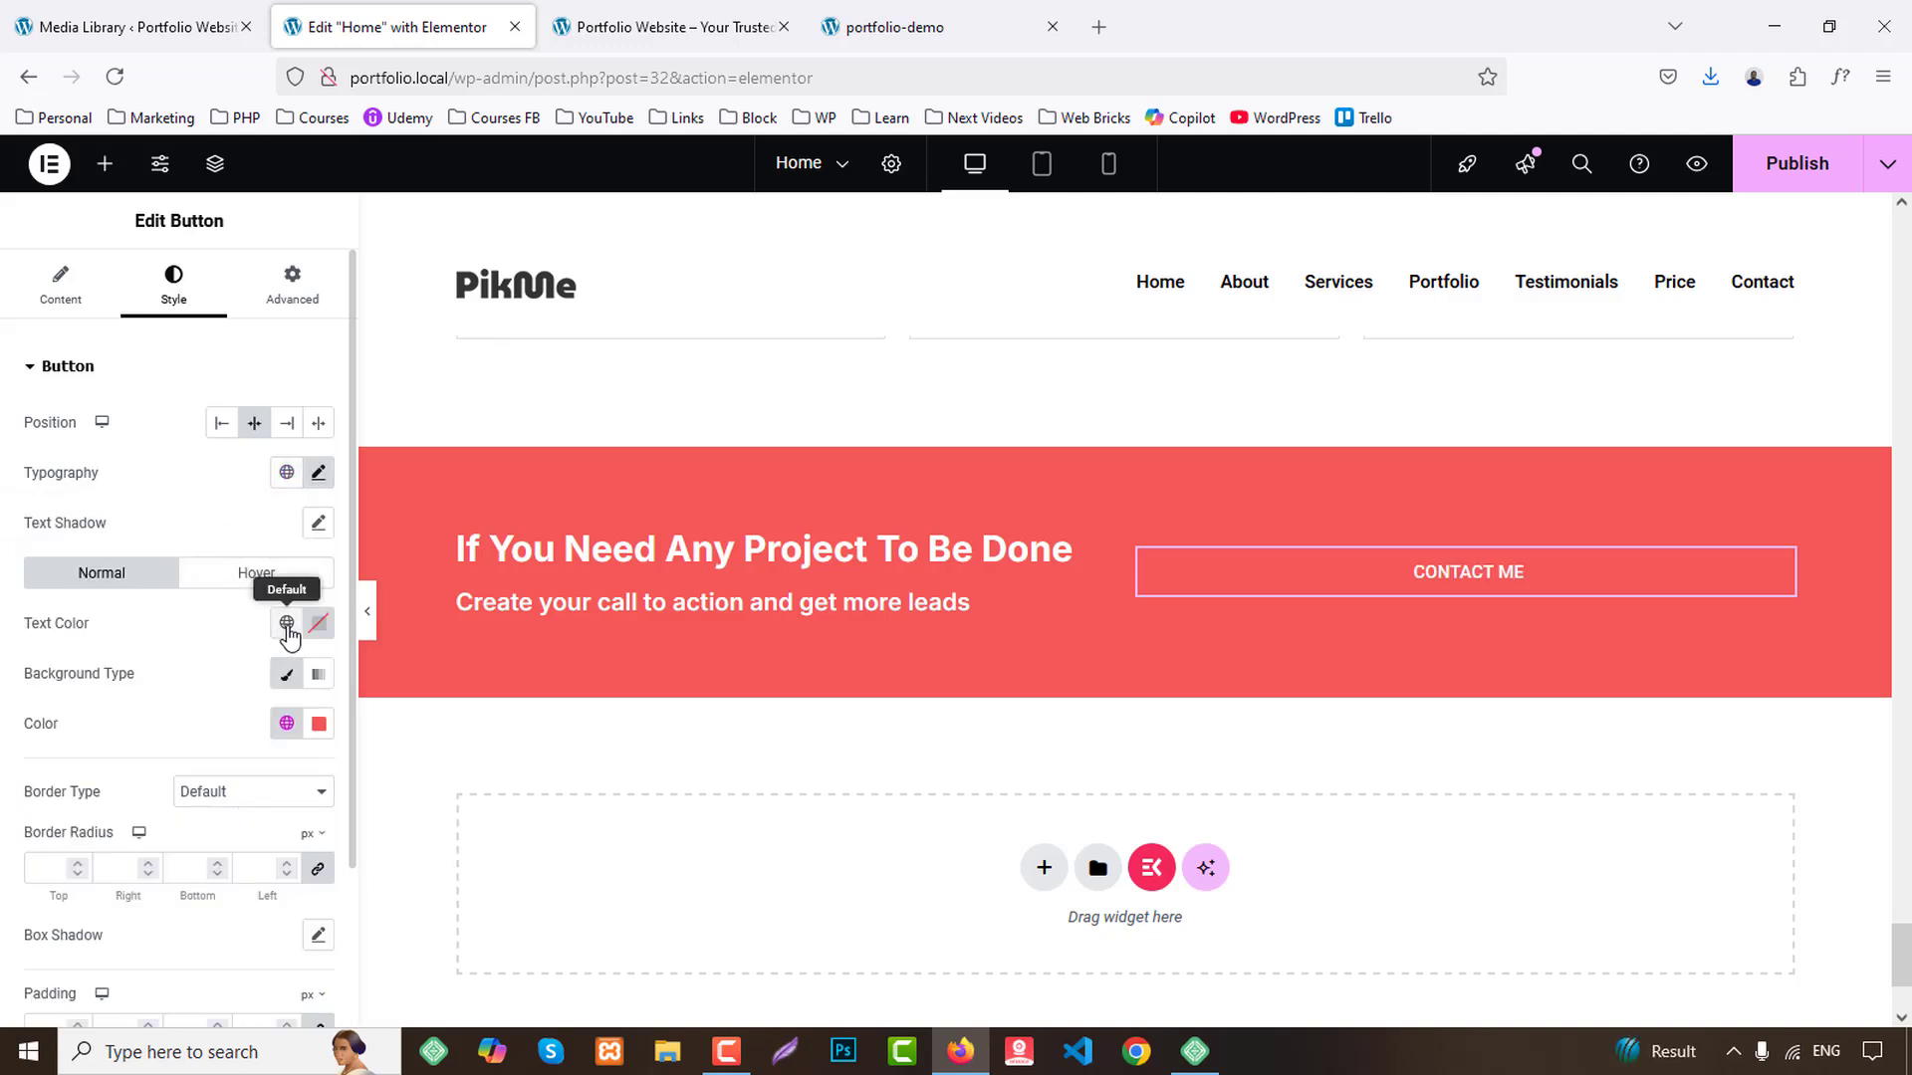
Set the button's normal background color to the global White and its text color to the global Primary.
left_click(287, 724)
left_click(132, 673)
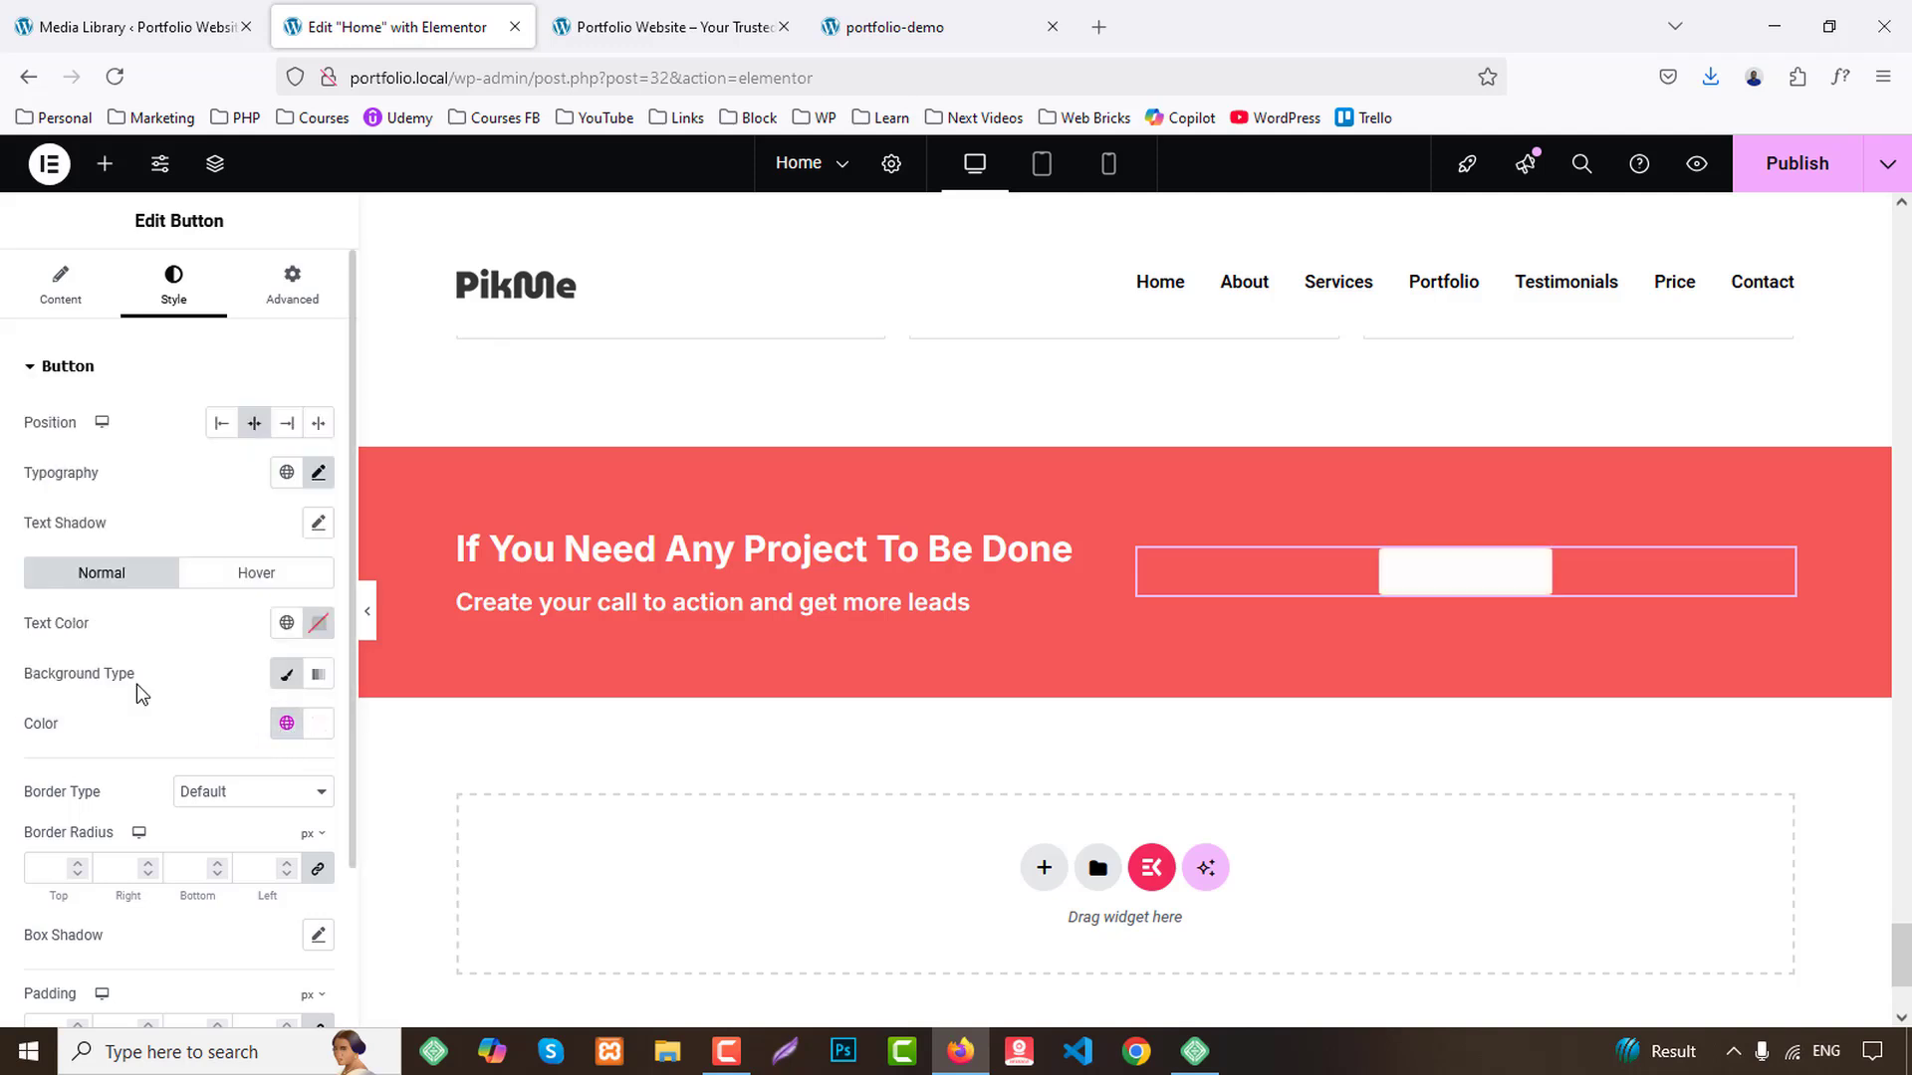
left_click(287, 623)
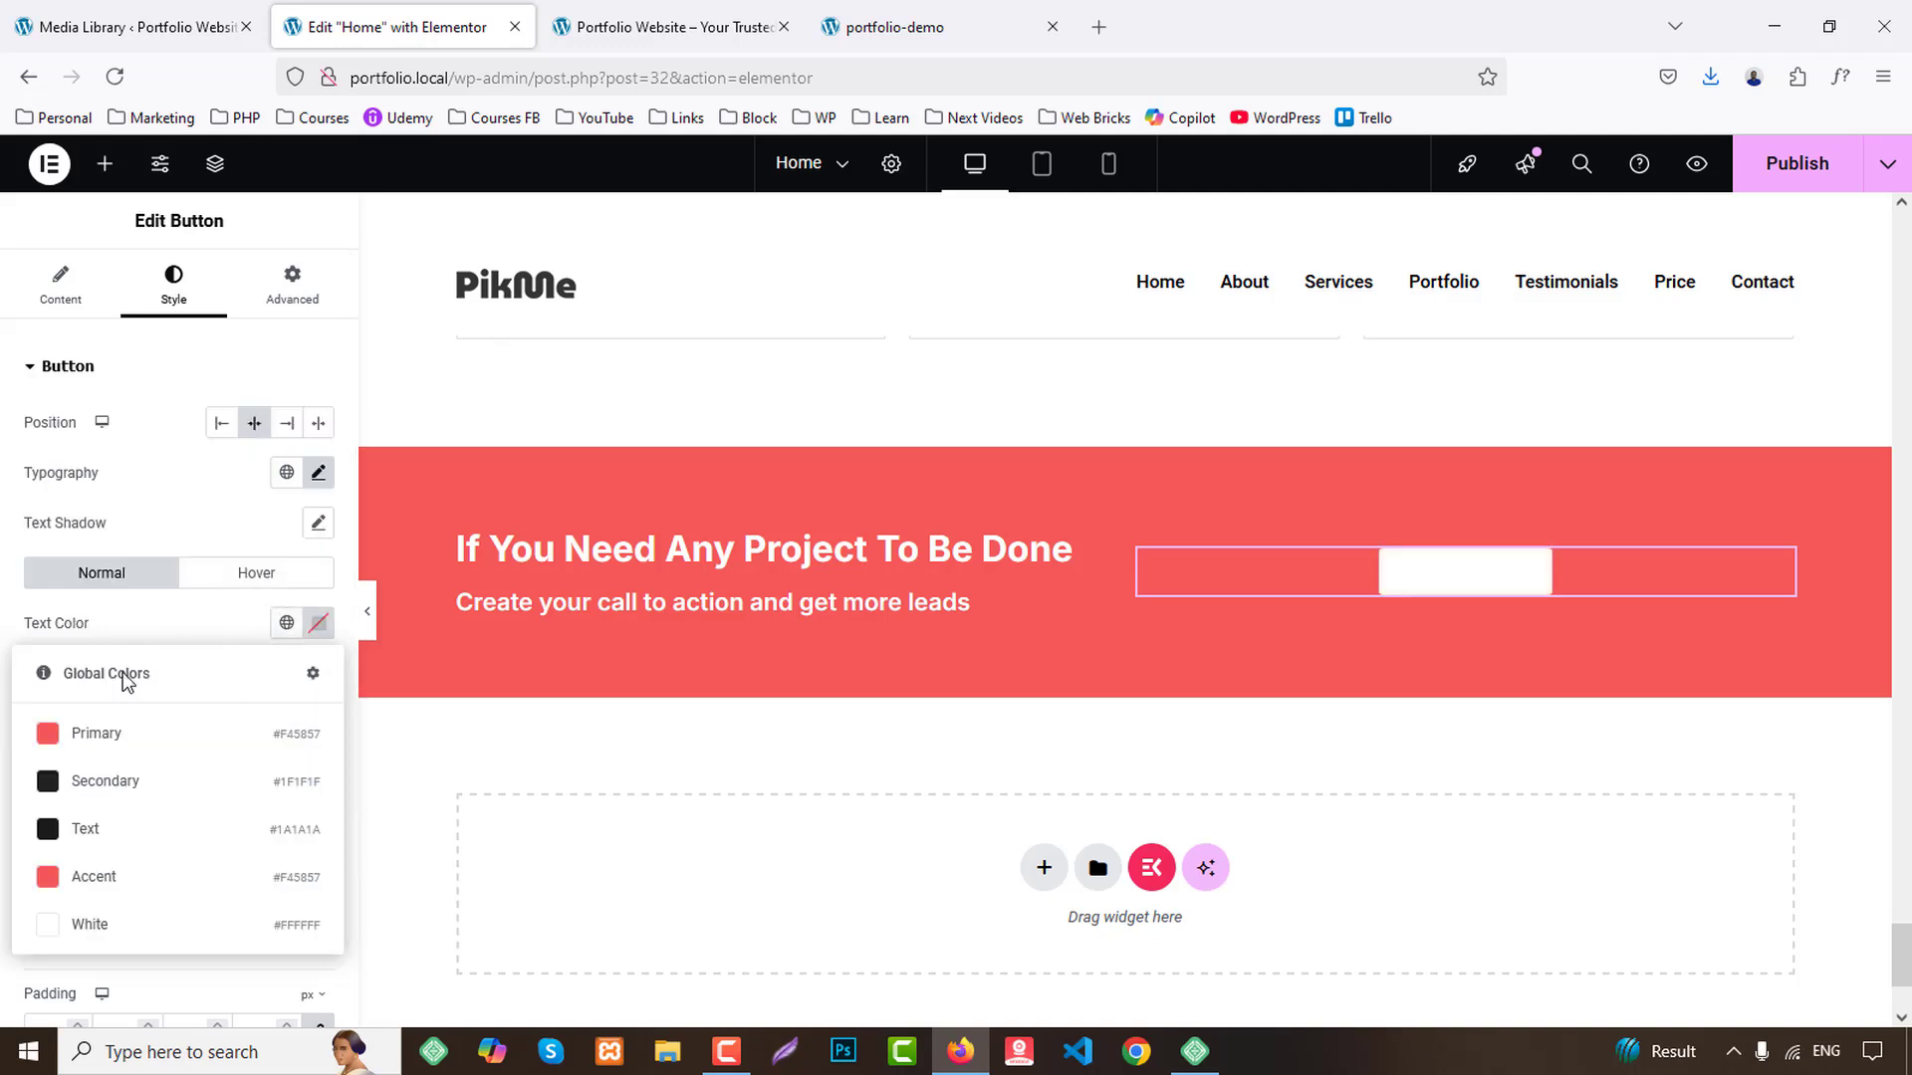
left_click(115, 737)
Set the button's hover background color to the global Secondary.
left_click(257, 575)
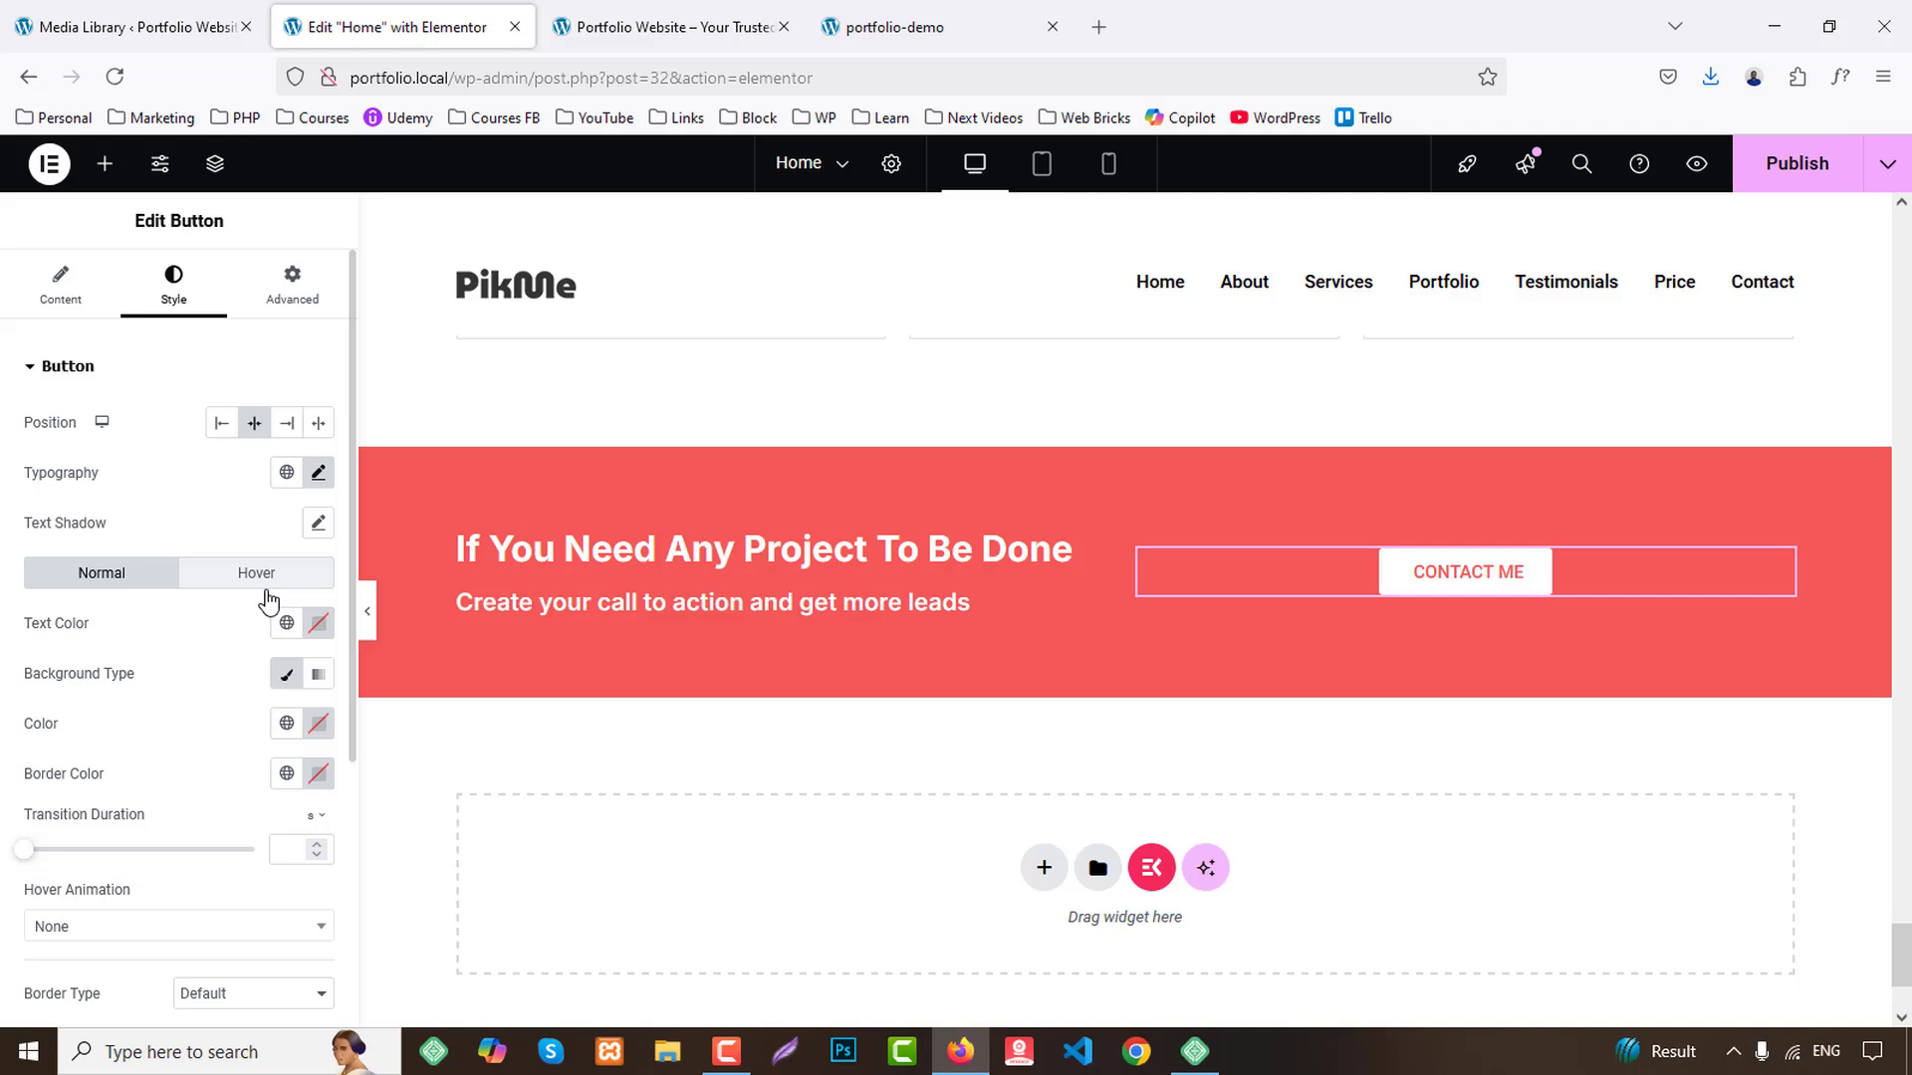
left_click(287, 726)
left_click(114, 574)
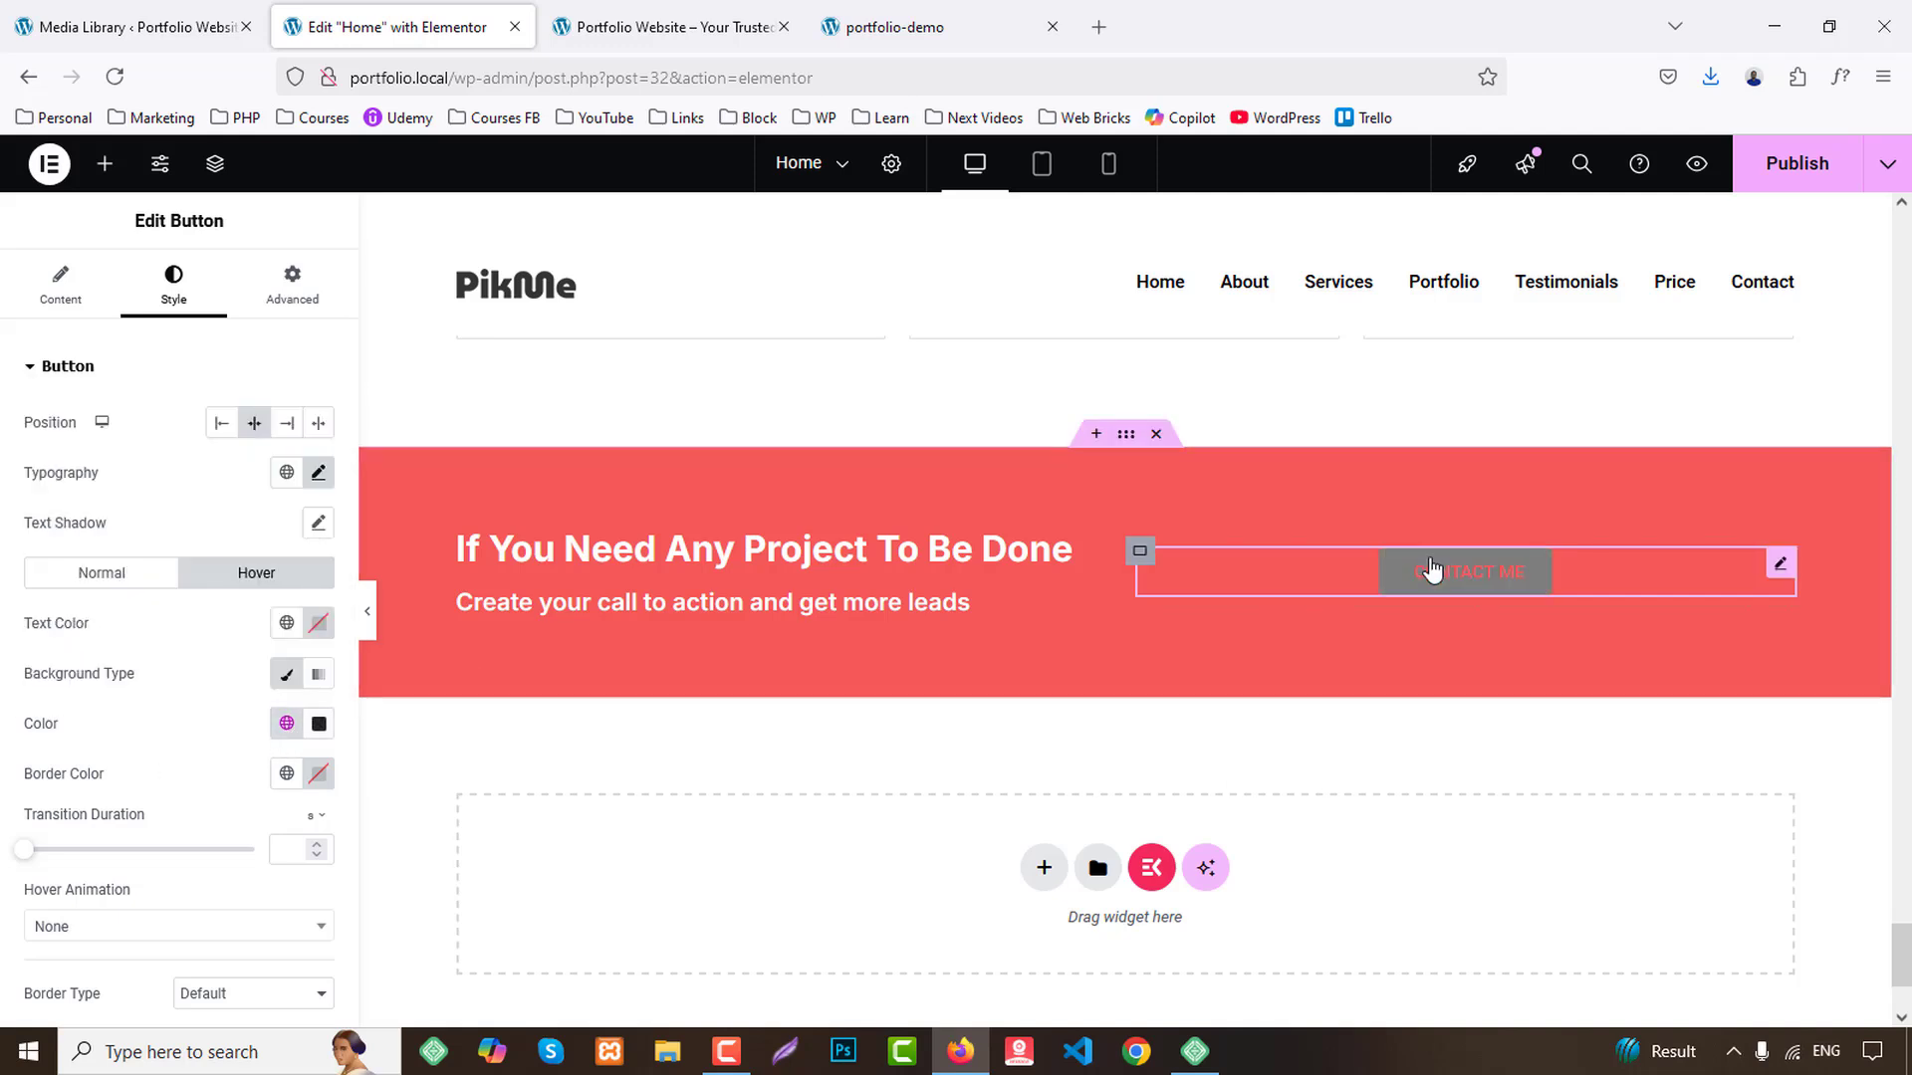
Try the global Accent as hover text color with a White hover background, and return the background to Secondary.
left_click(287, 624)
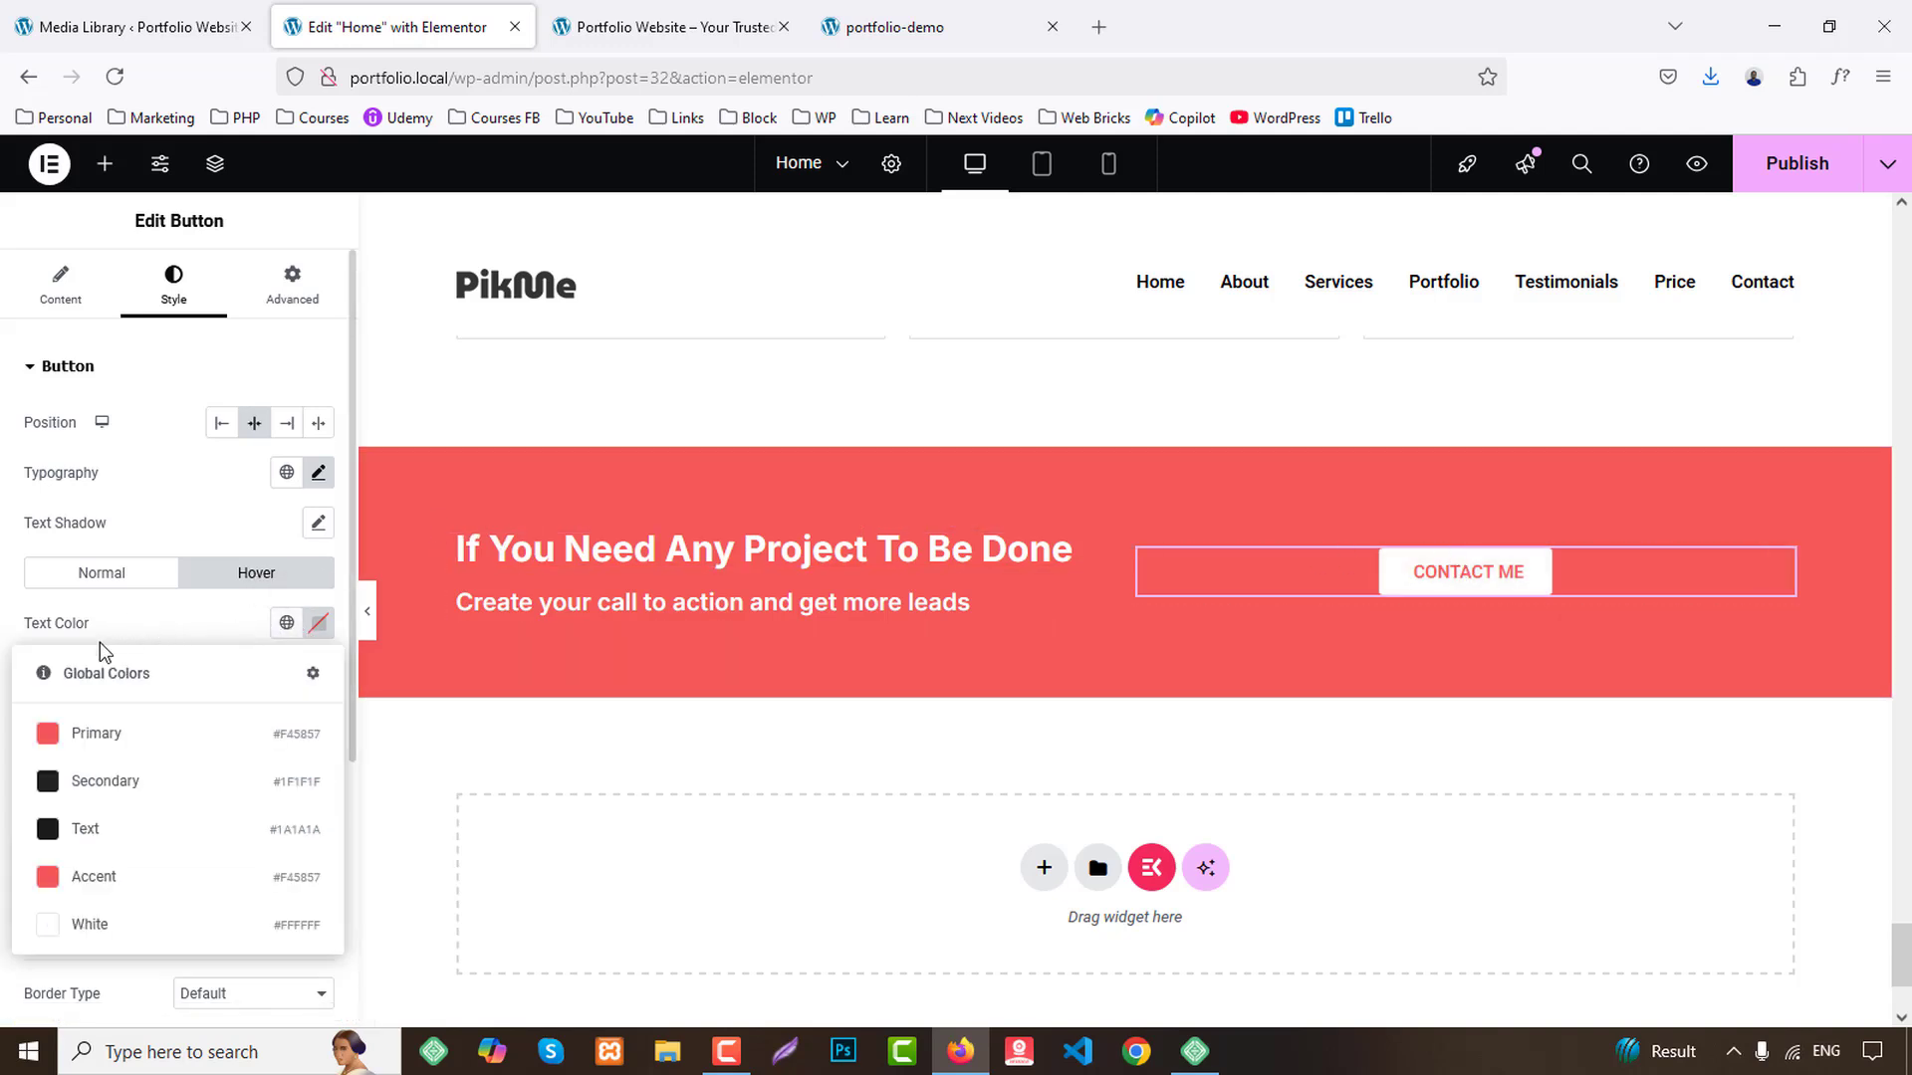
left_click(90, 882)
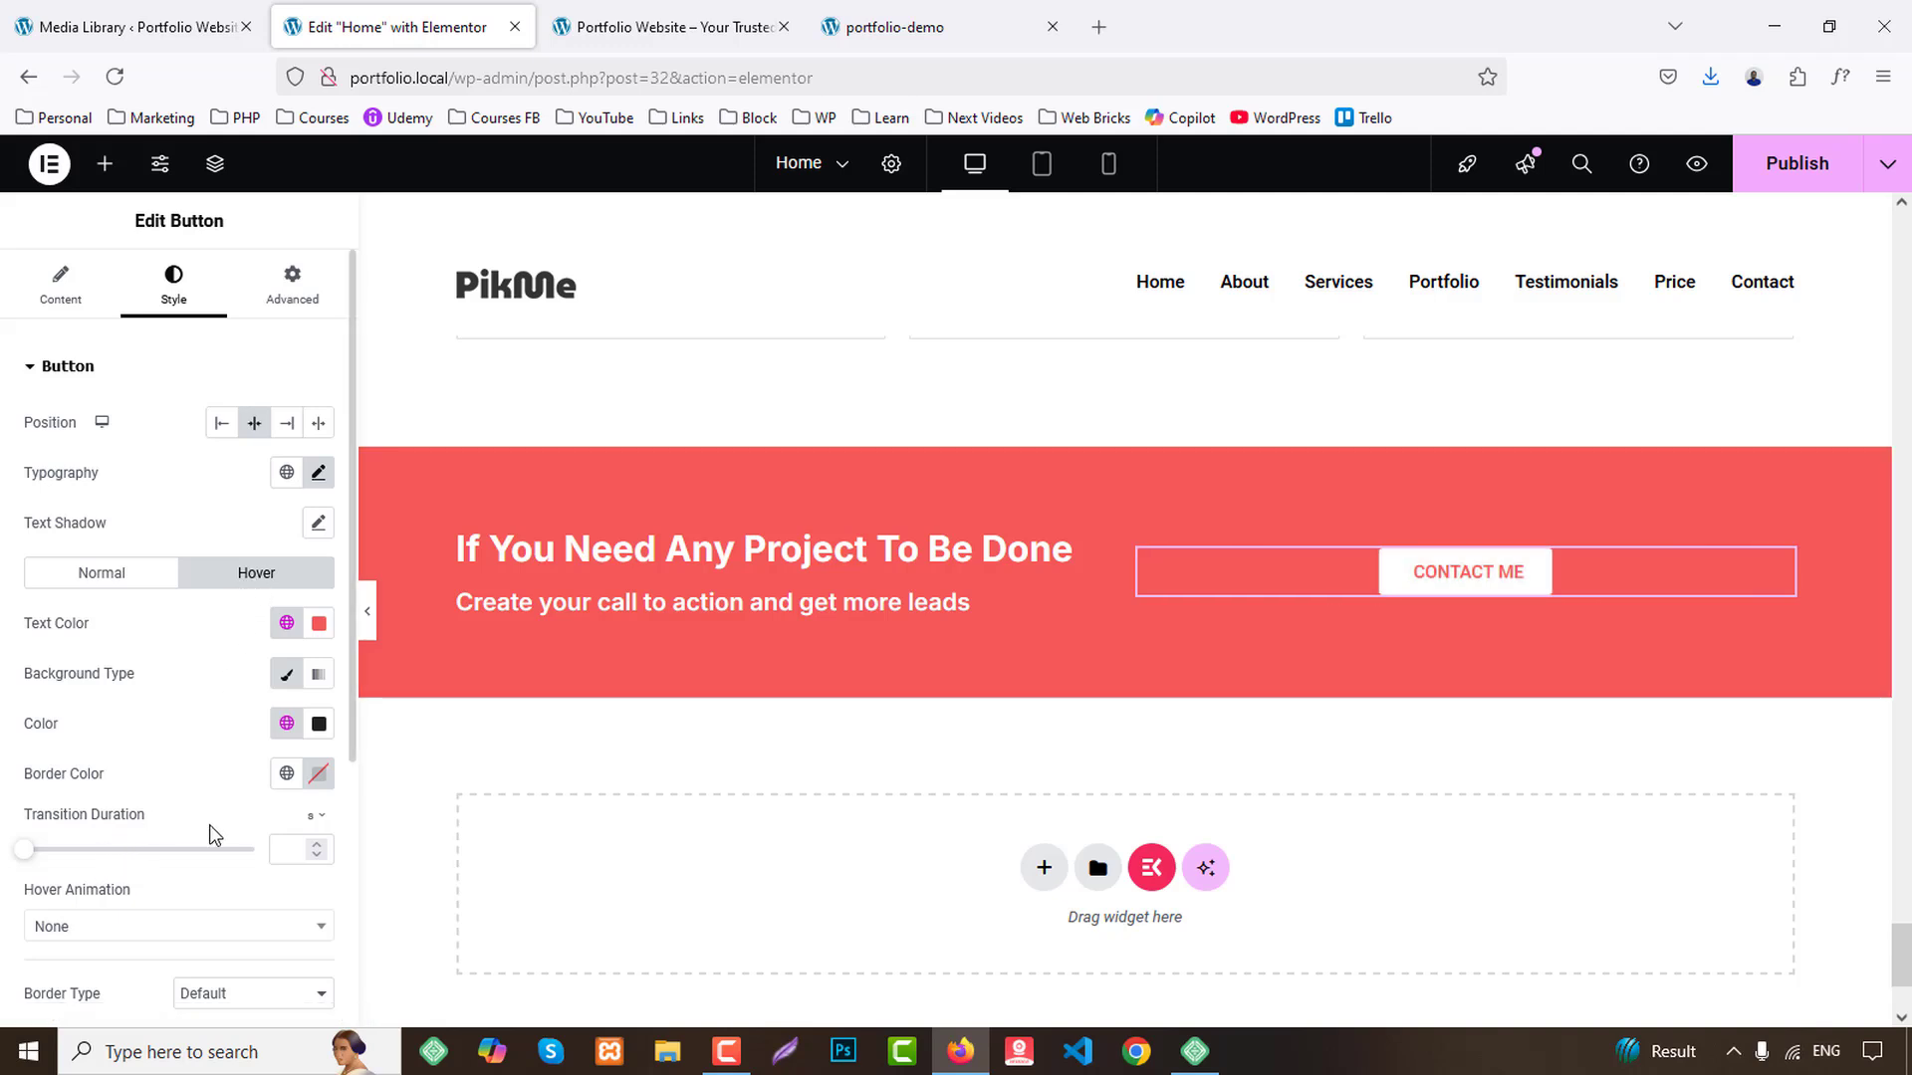
left_click(288, 726)
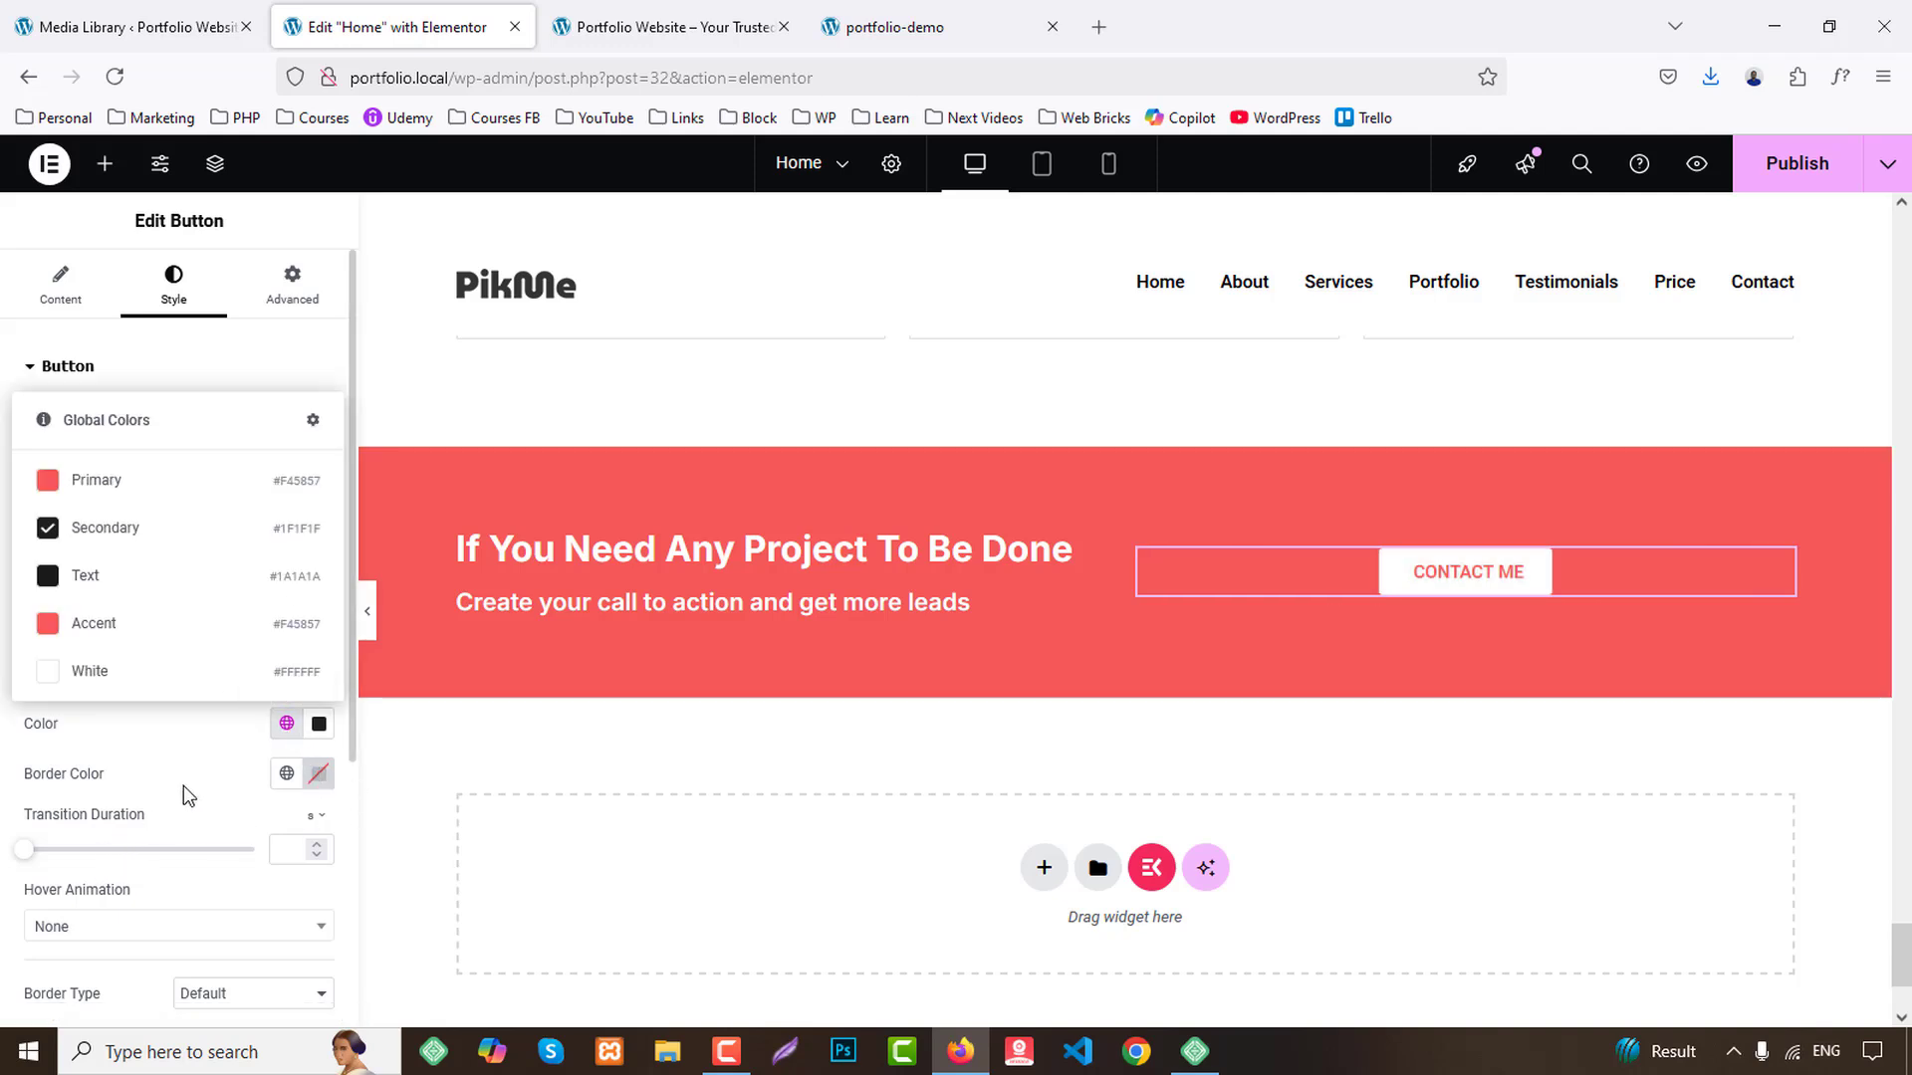
left_click(99, 665)
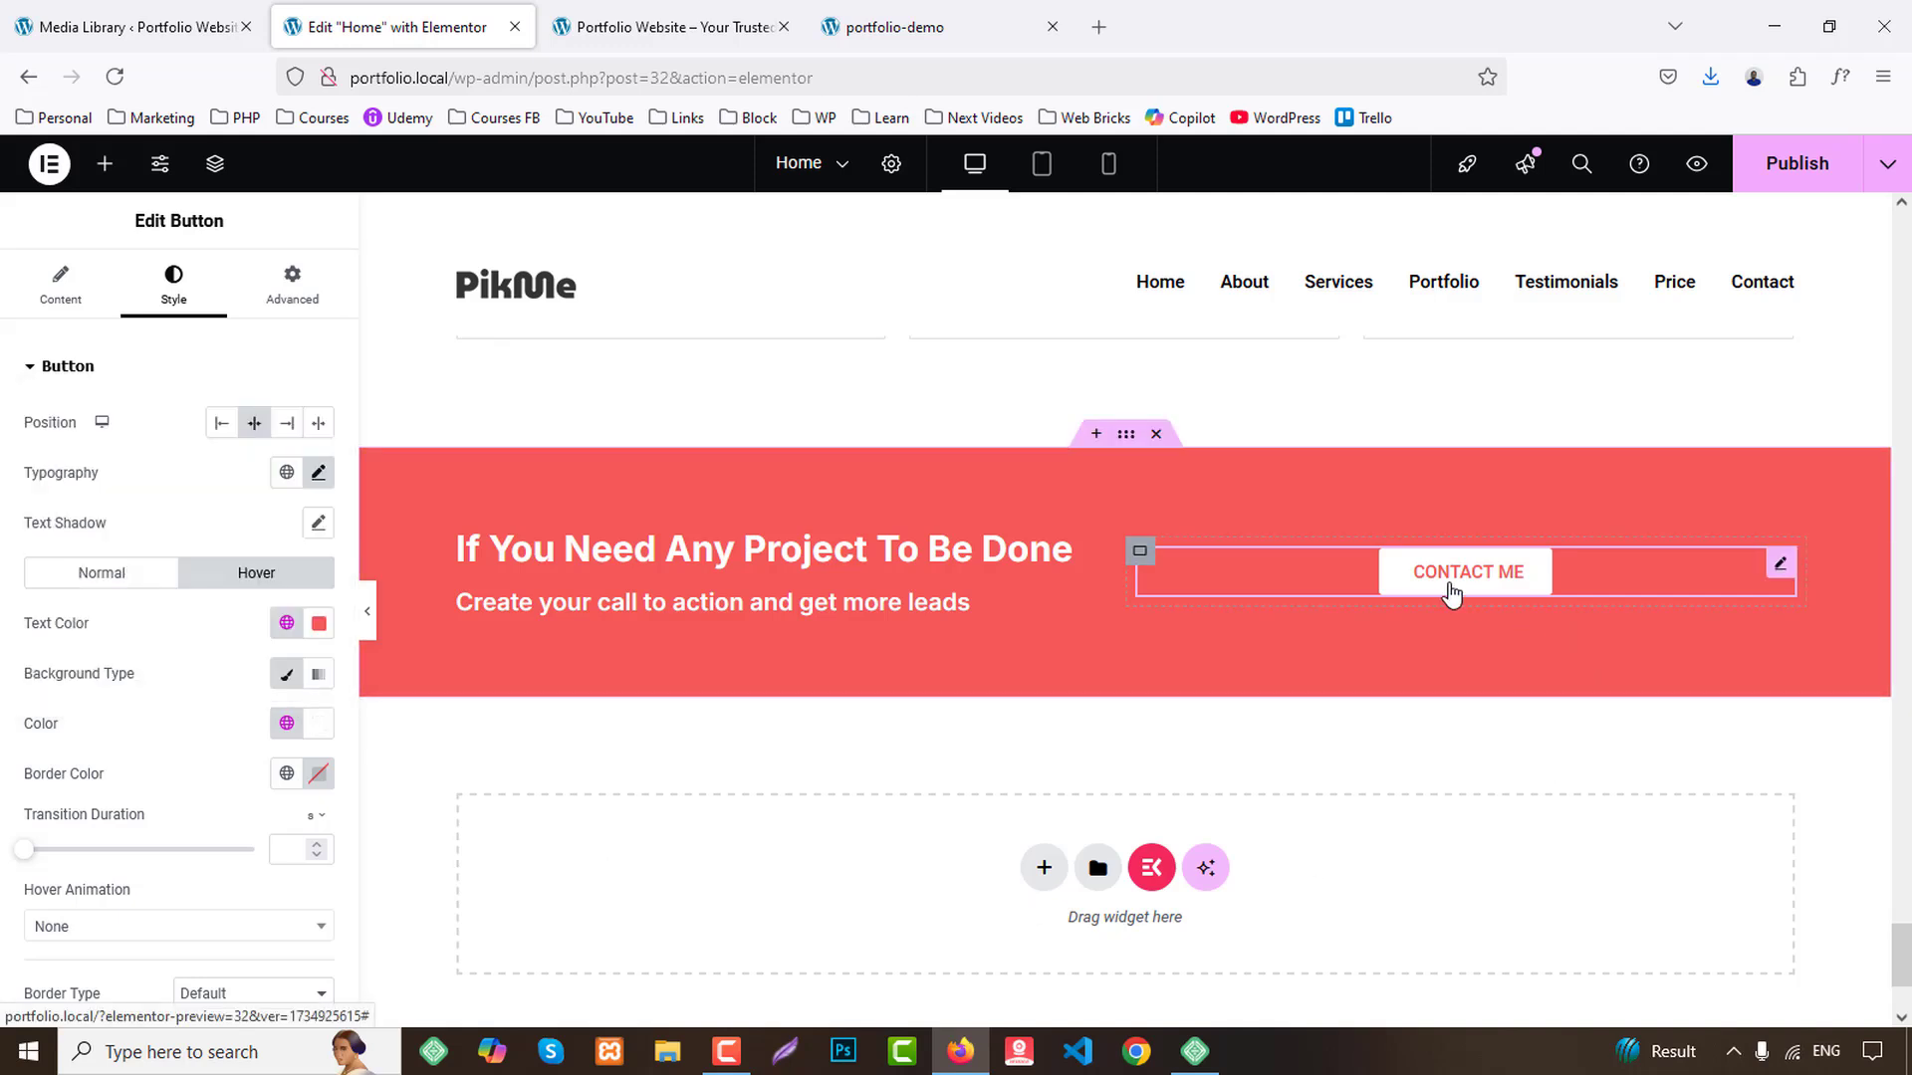
left_click(287, 724)
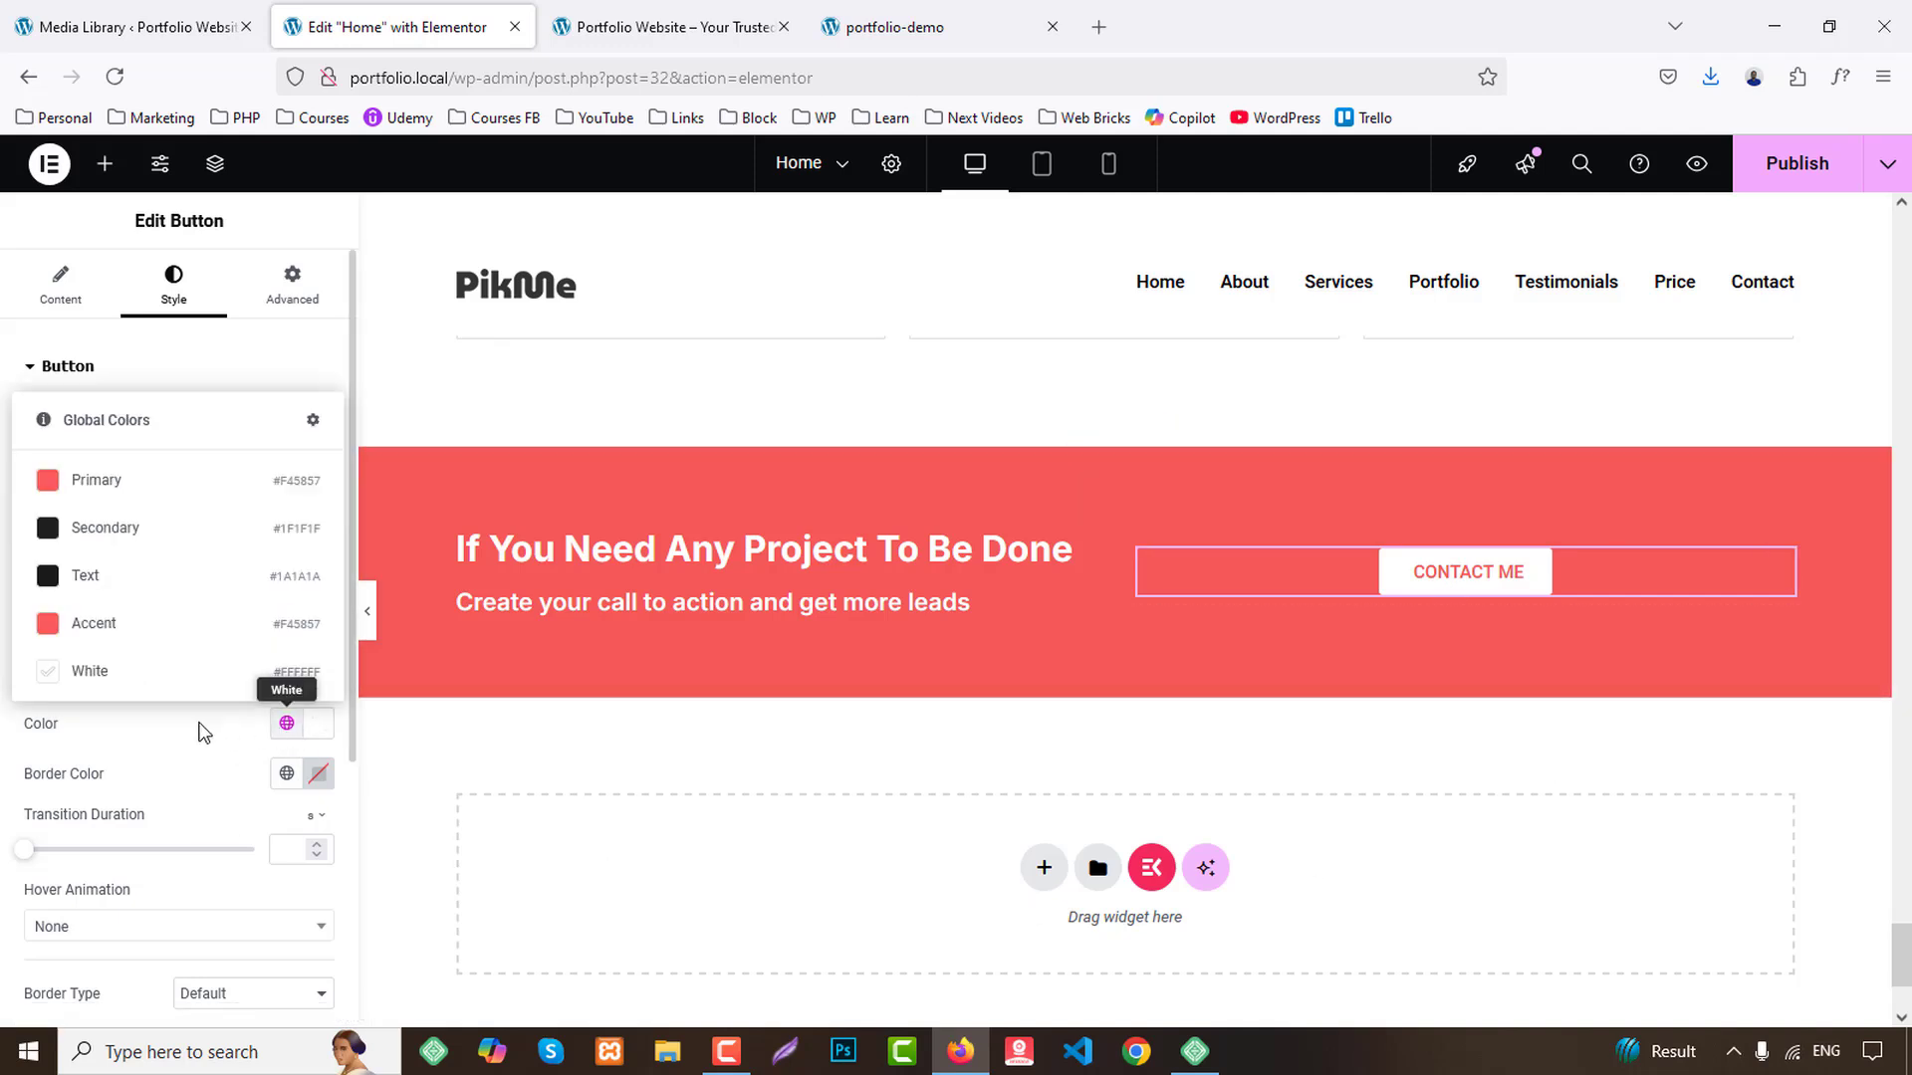
left_click(95, 528)
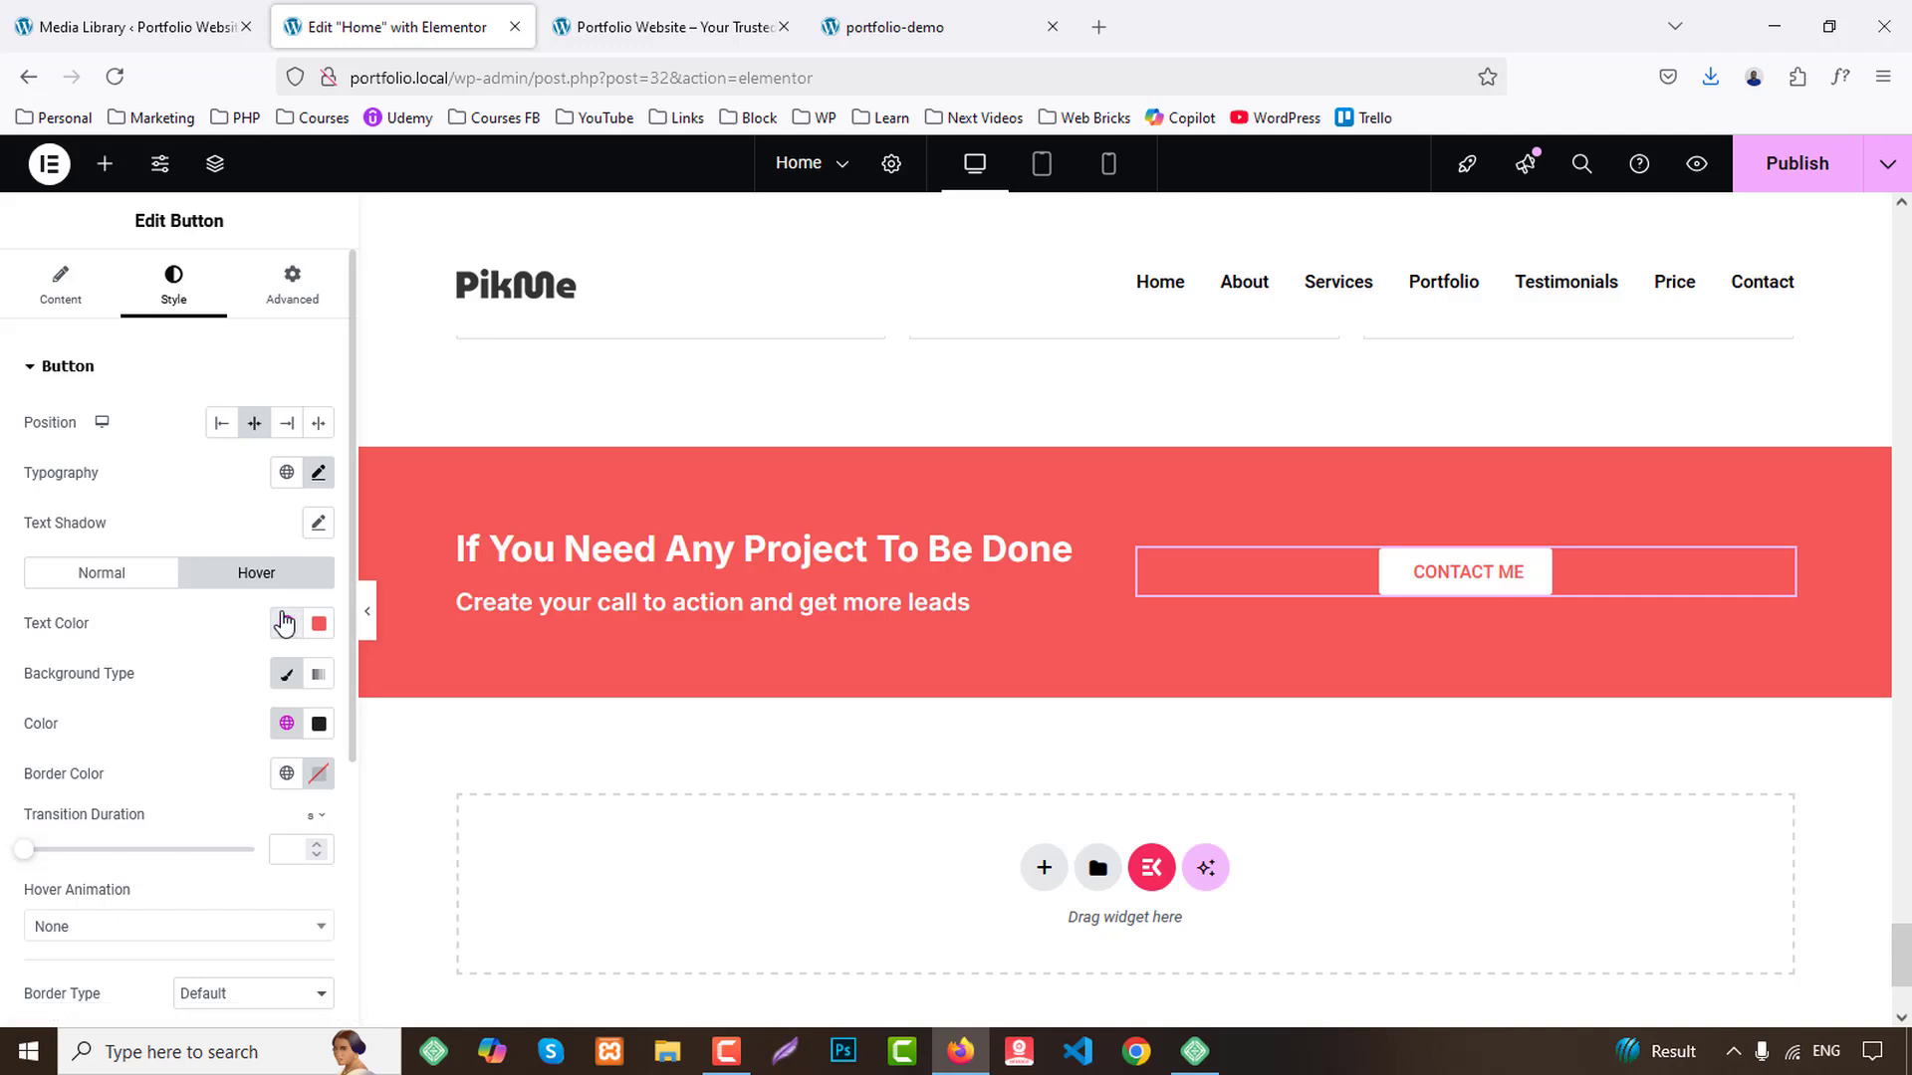
Set the button's hover text color to the global White and publish the page.
left_click(286, 623)
left_click(38, 921)
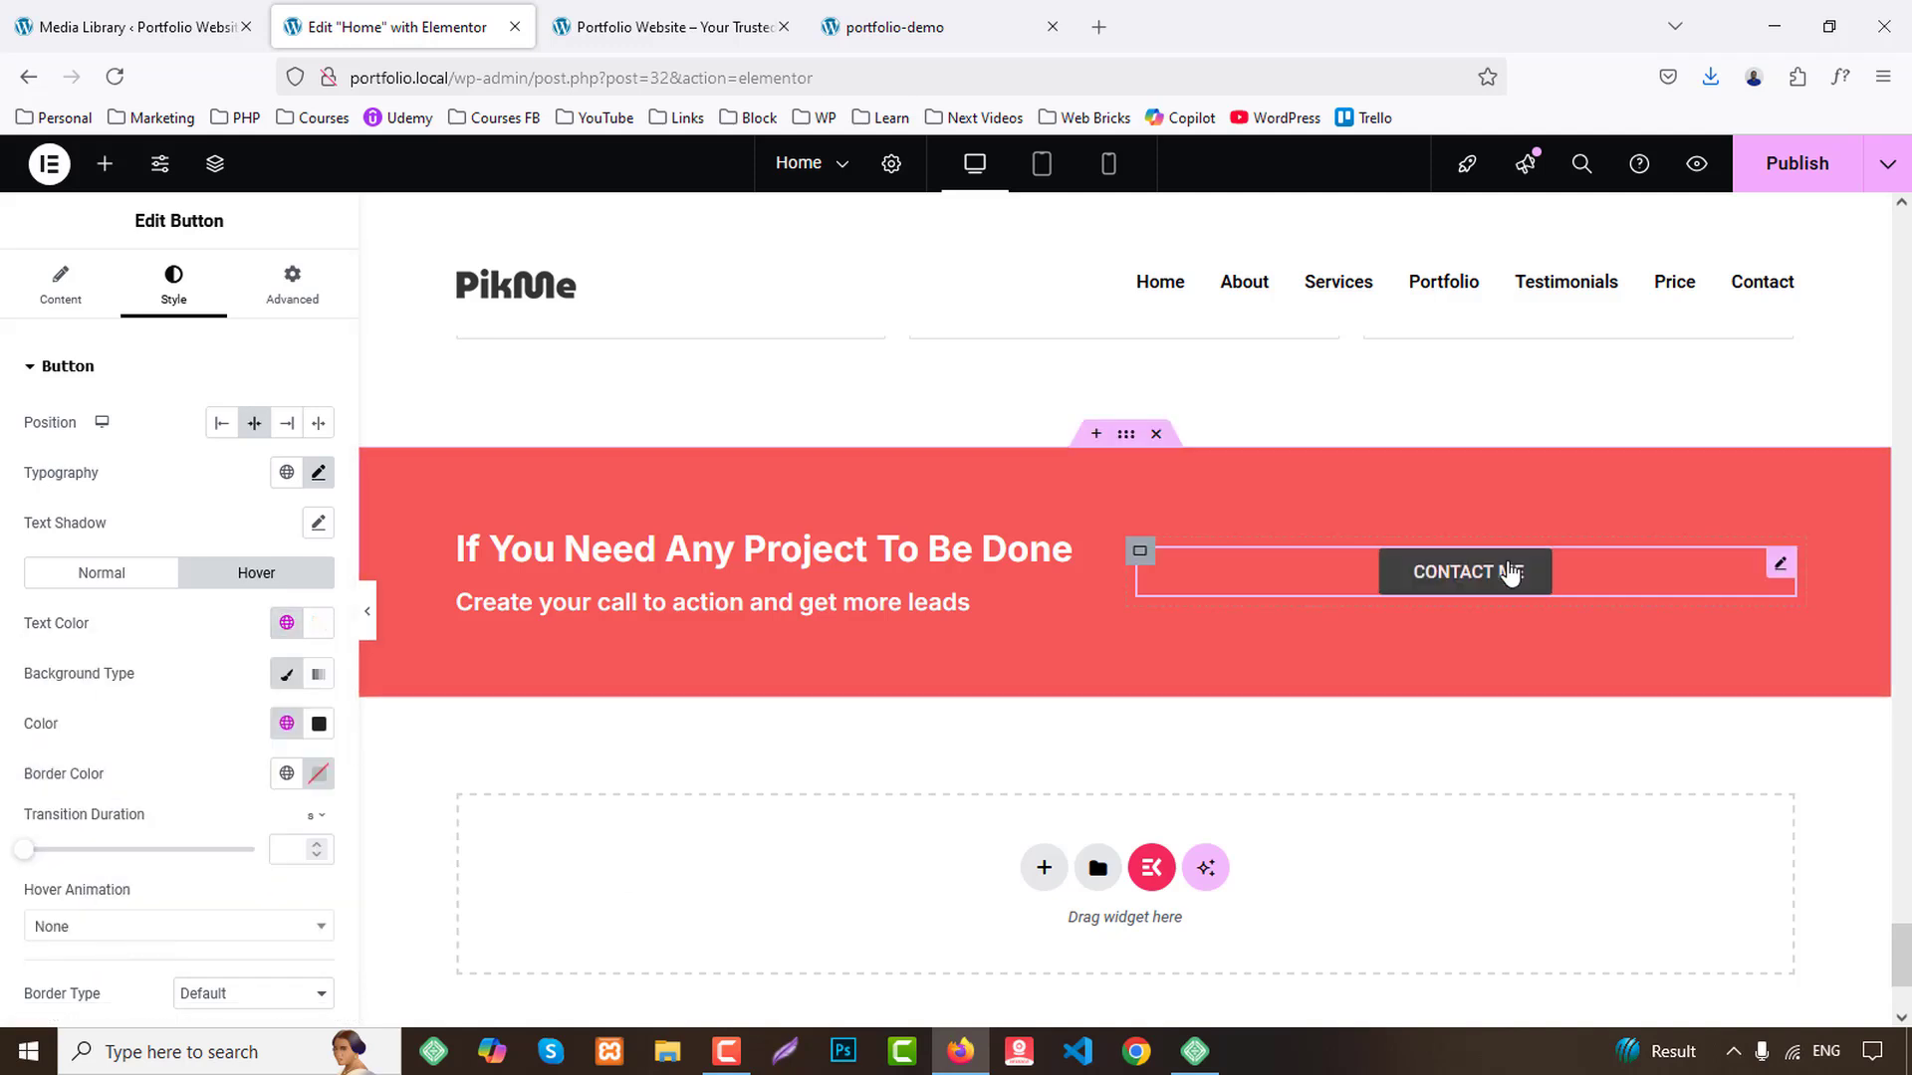
left_click(1835, 181)
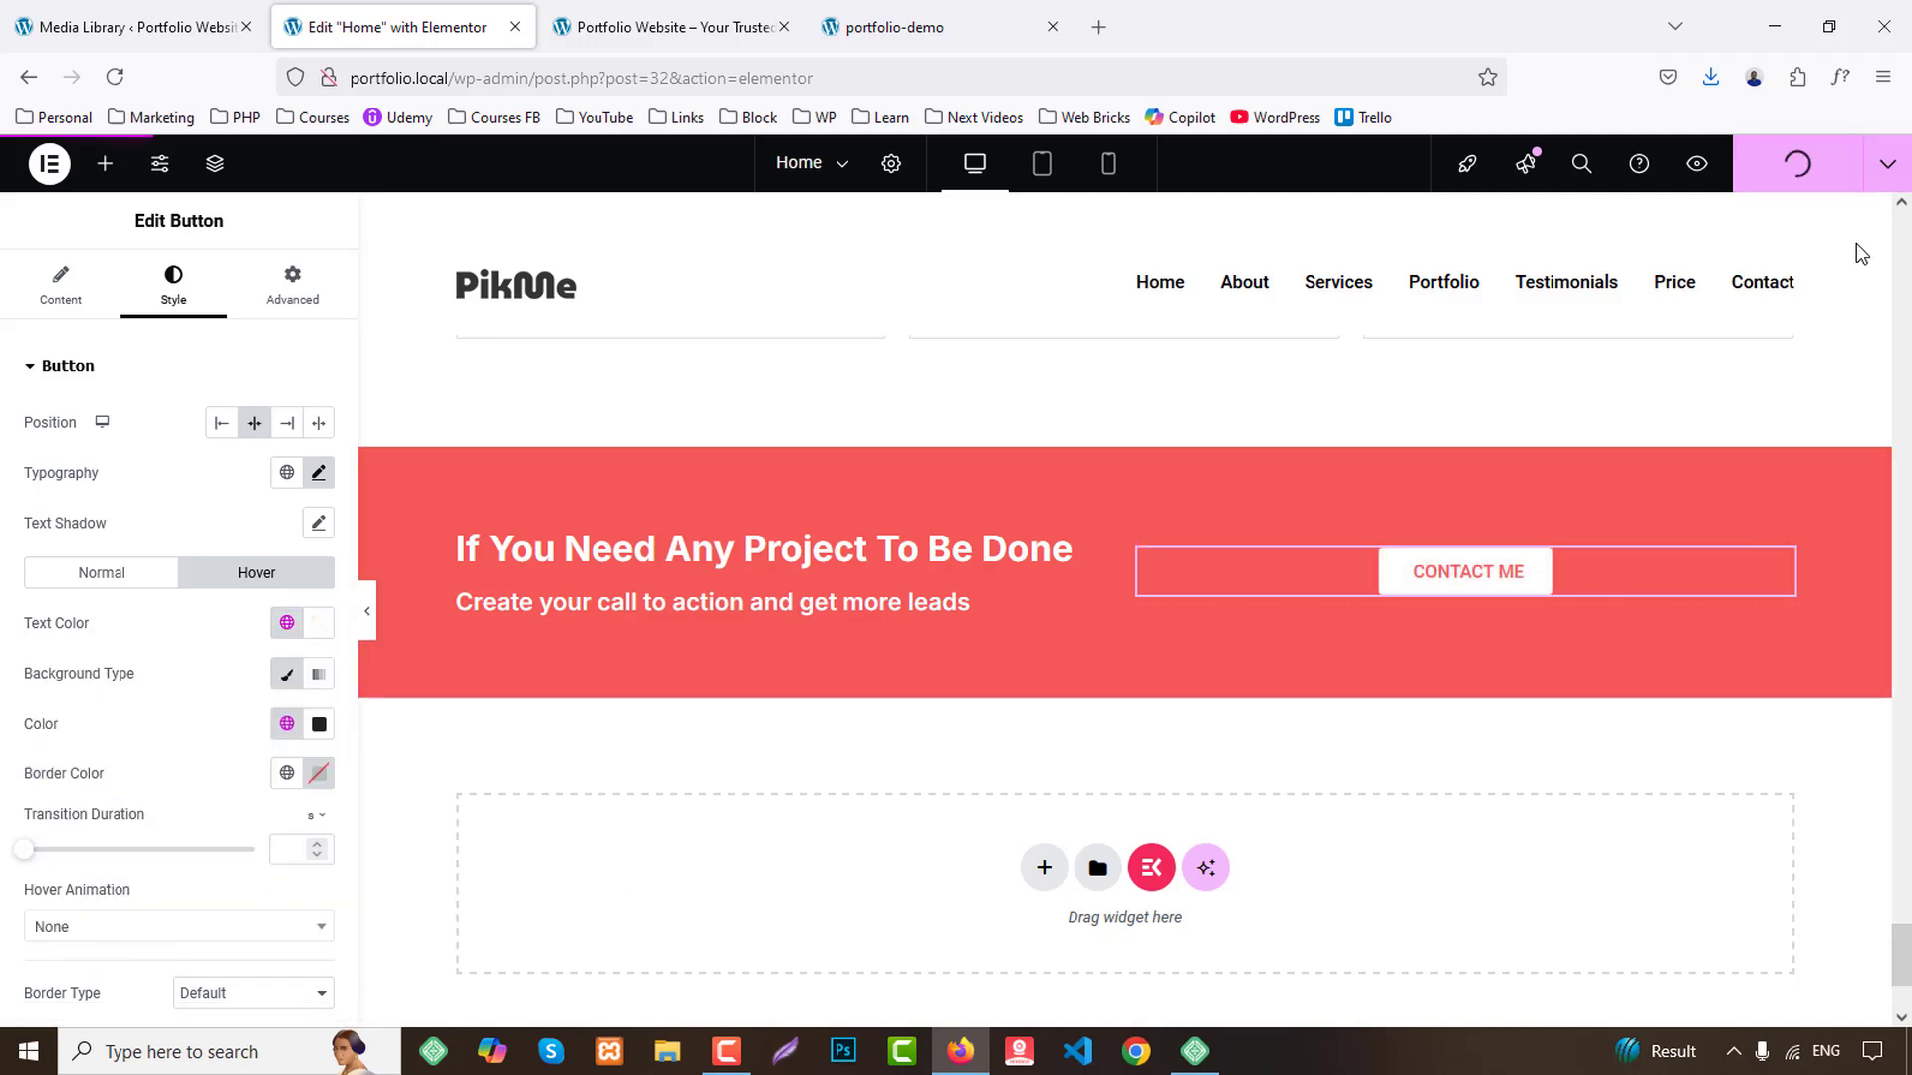
Reload the page preview and compare its call-to-action section with the demo page, including the contact section below it.
left_click(627, 14)
key("F5")
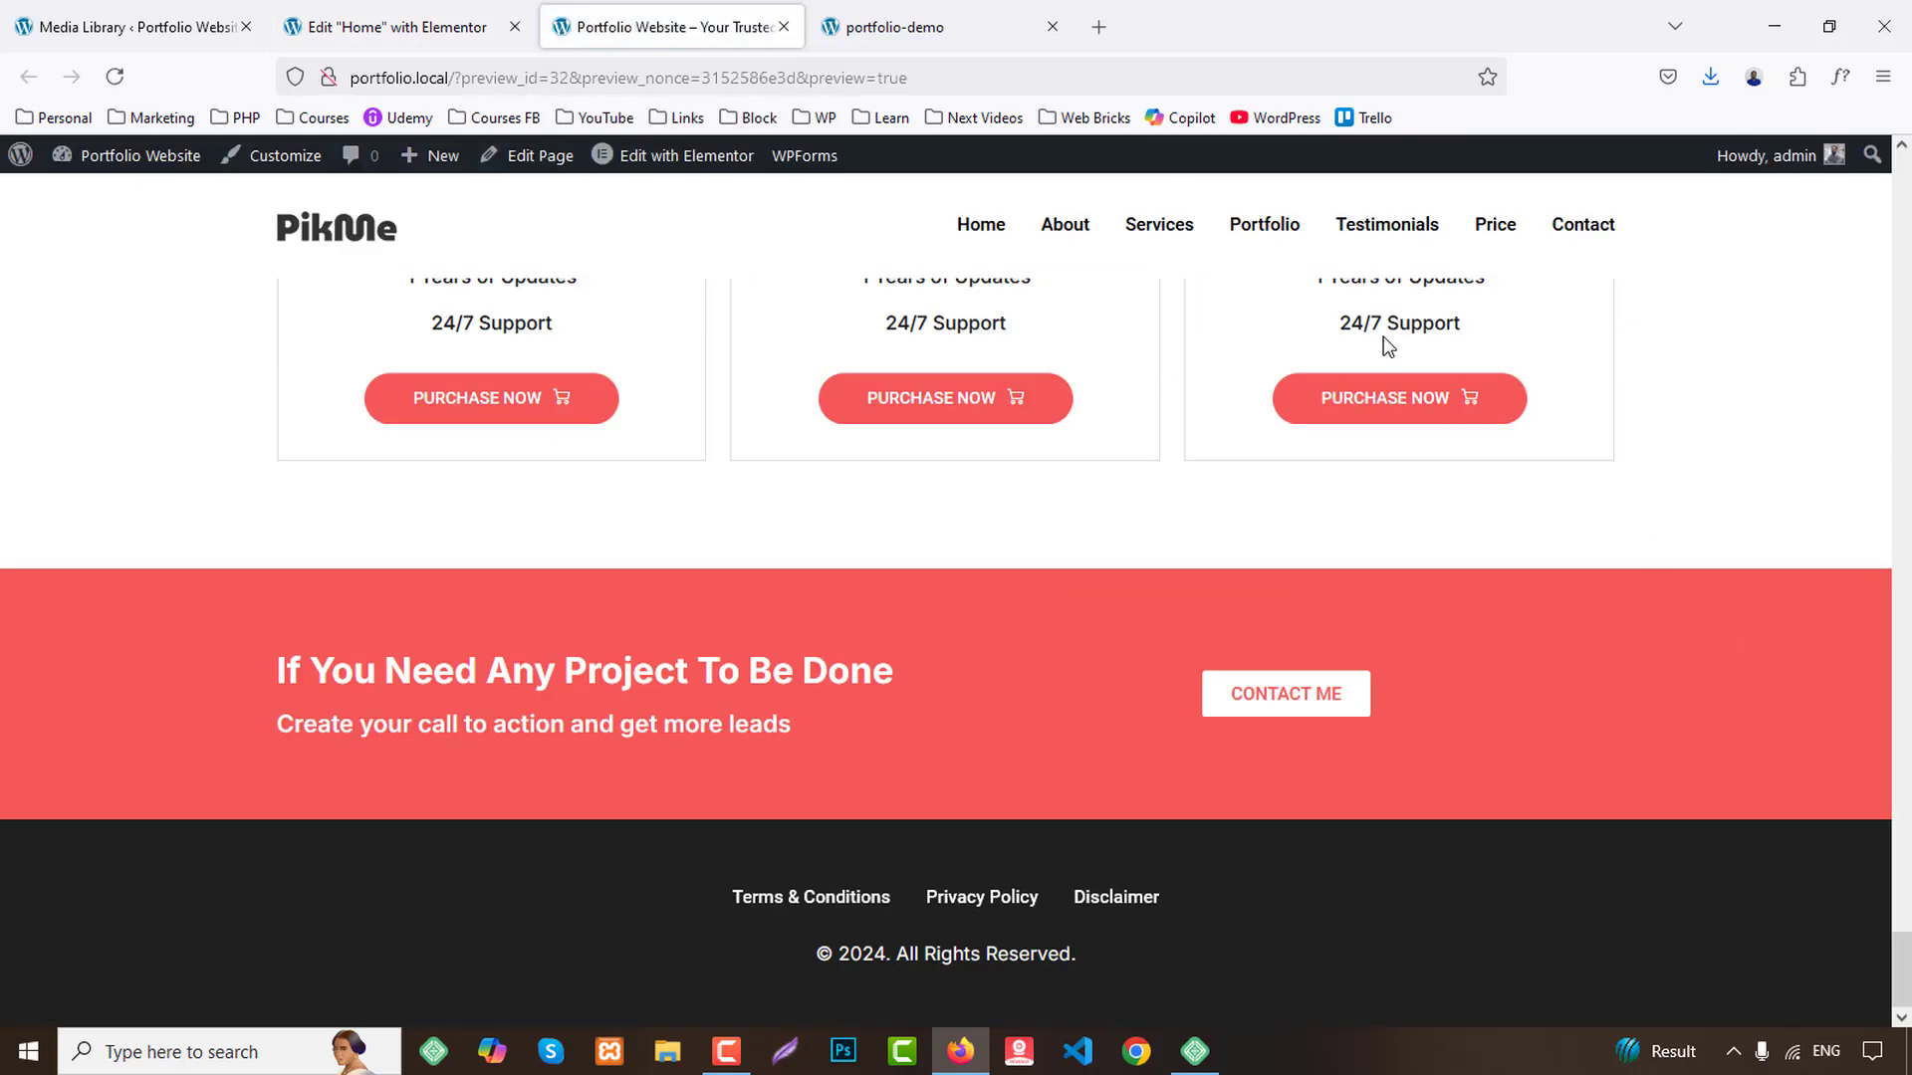
key("ctrl+Tab")
scroll(1515, 567, "down", 1)
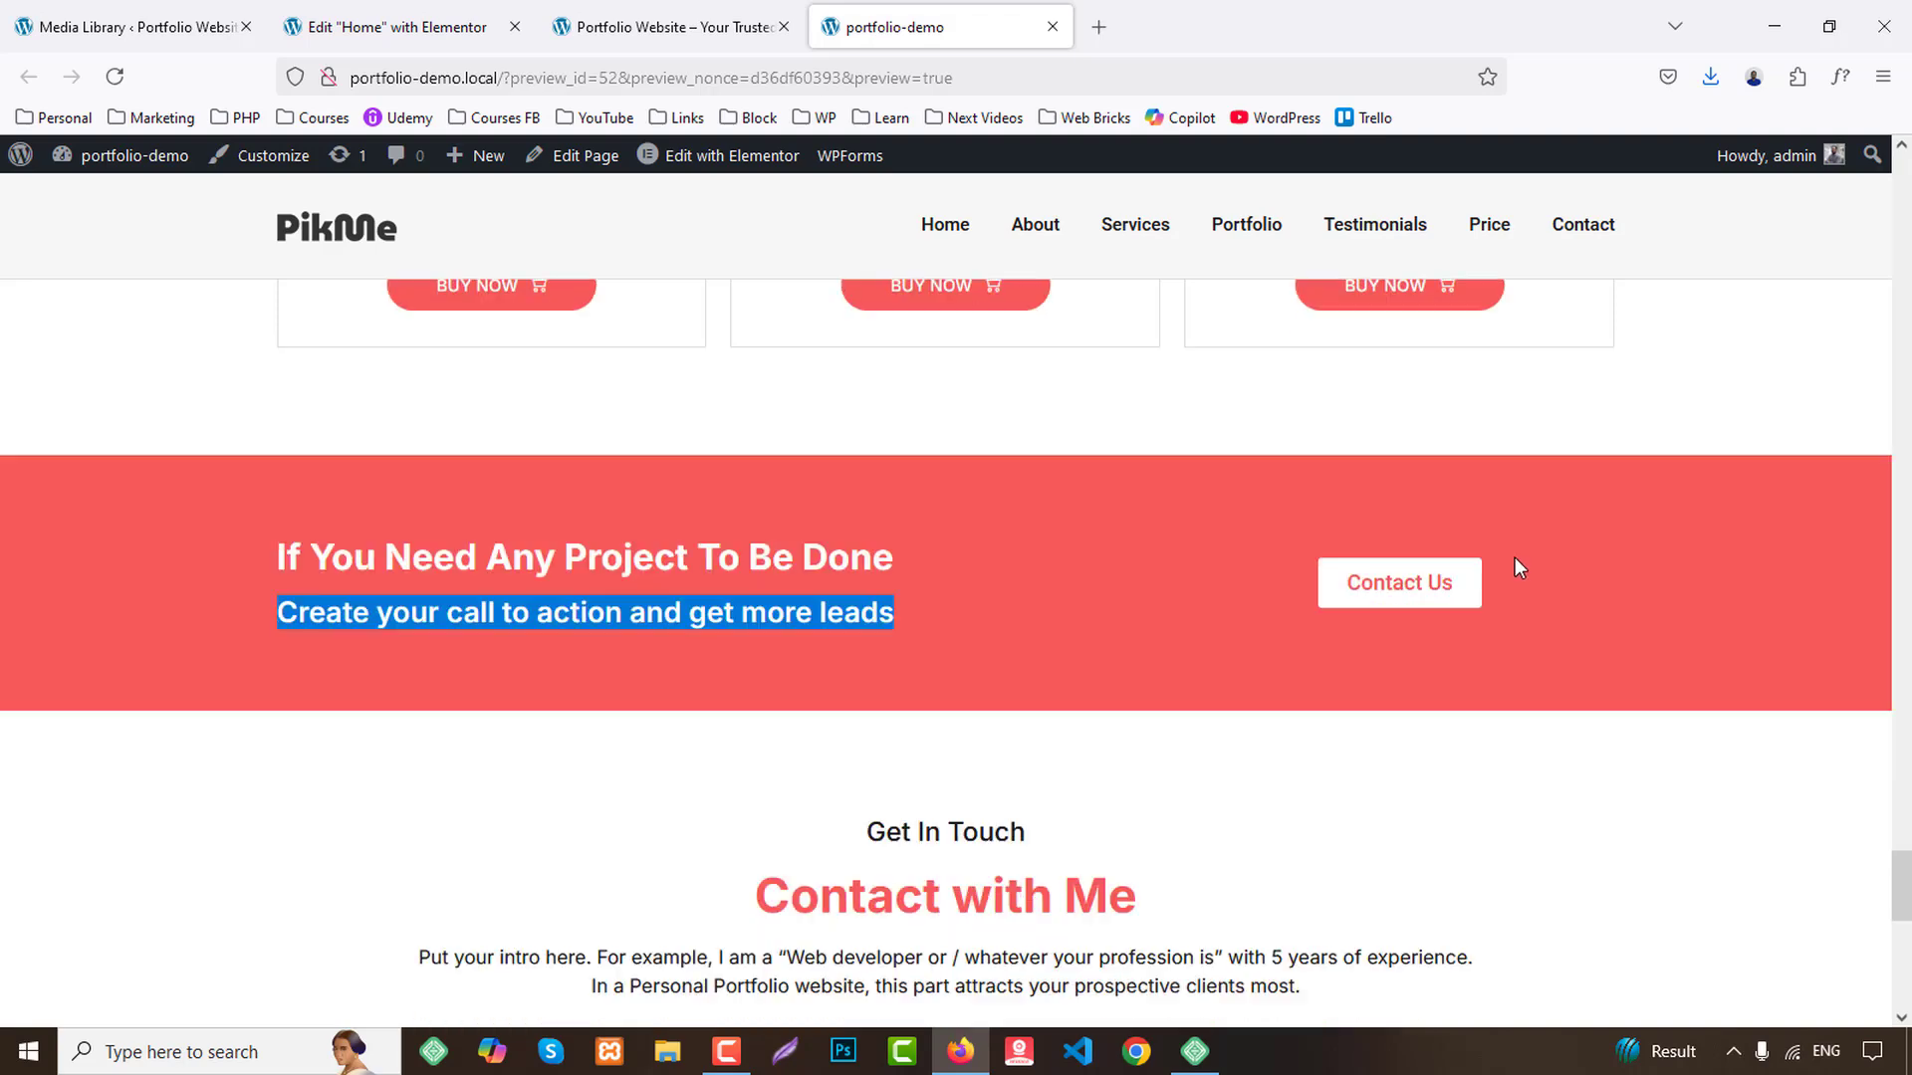
scroll(1520, 551, "down", 6)
scroll(1521, 545, "up", 4)
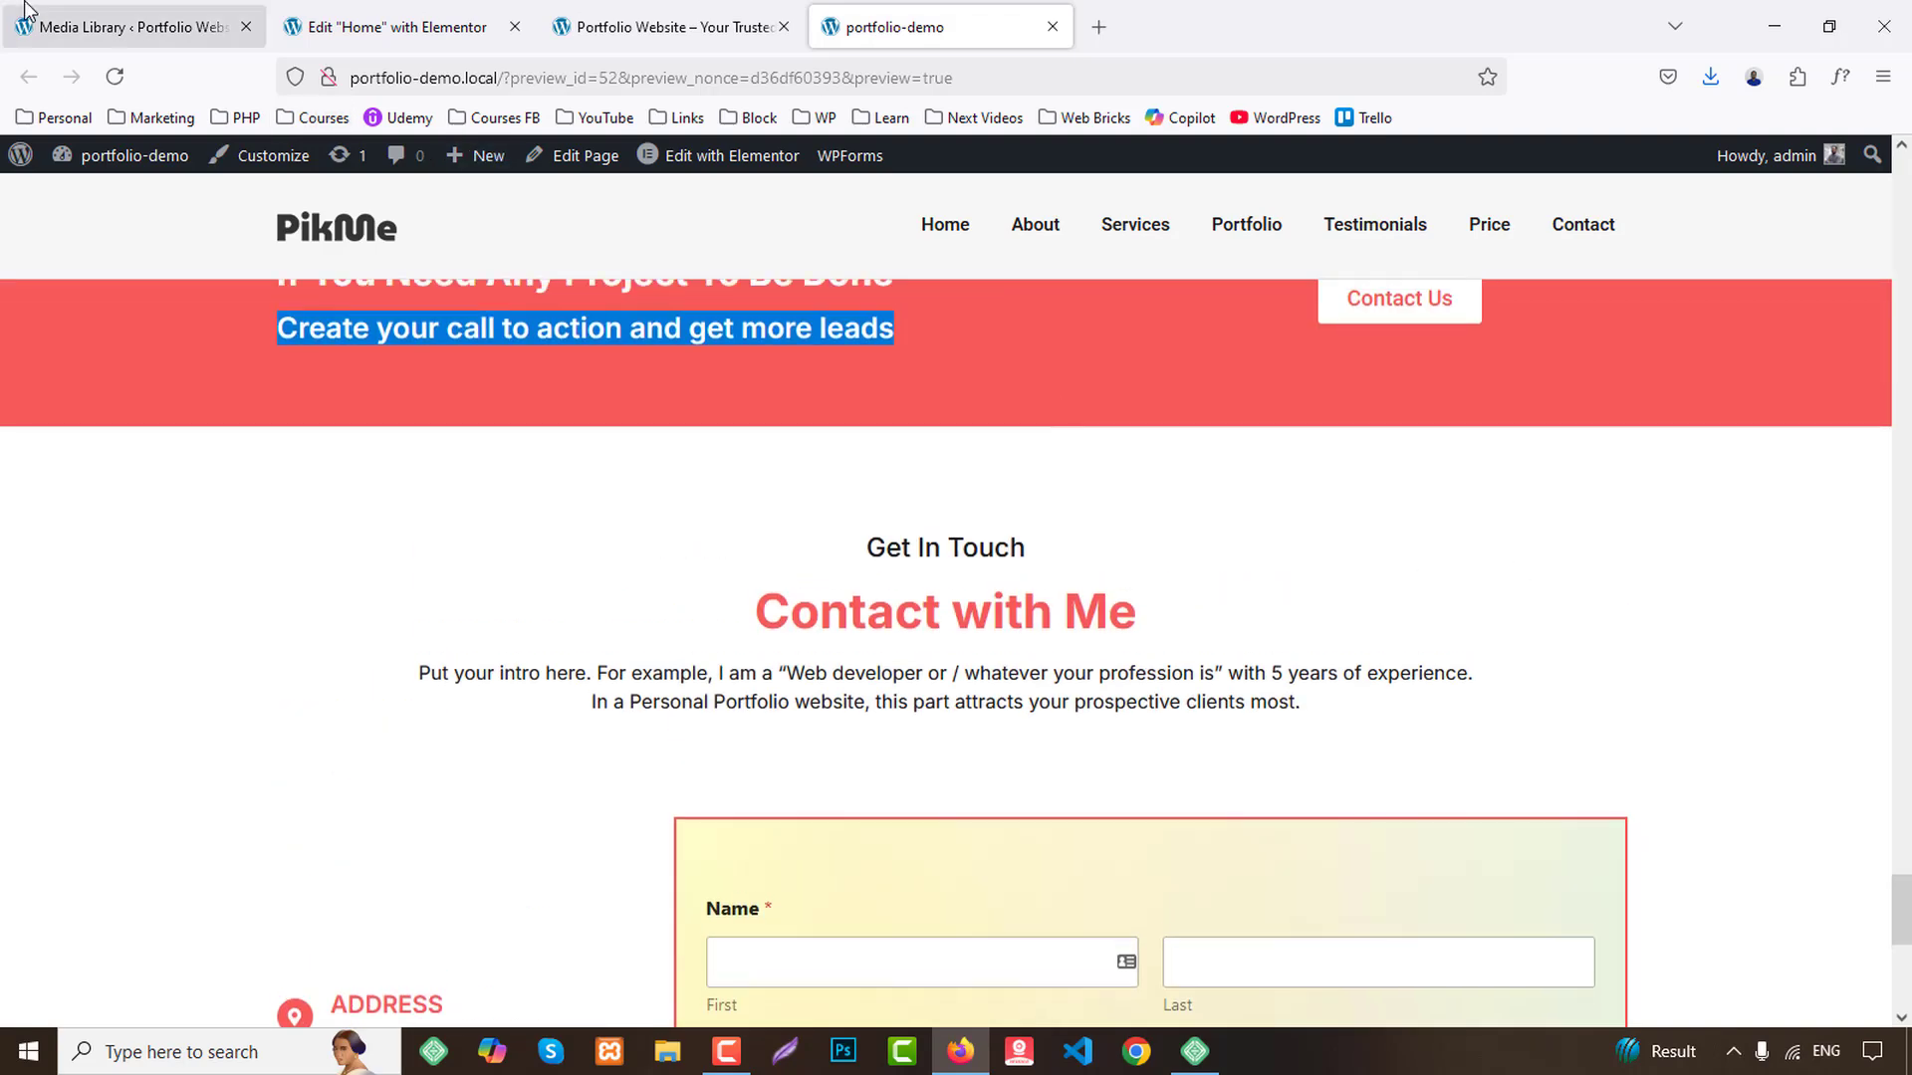
Open the WPForms overview in a new tab from the site's WordPress admin and start a new form.
left_click(25, 12)
middle_click(77, 647)
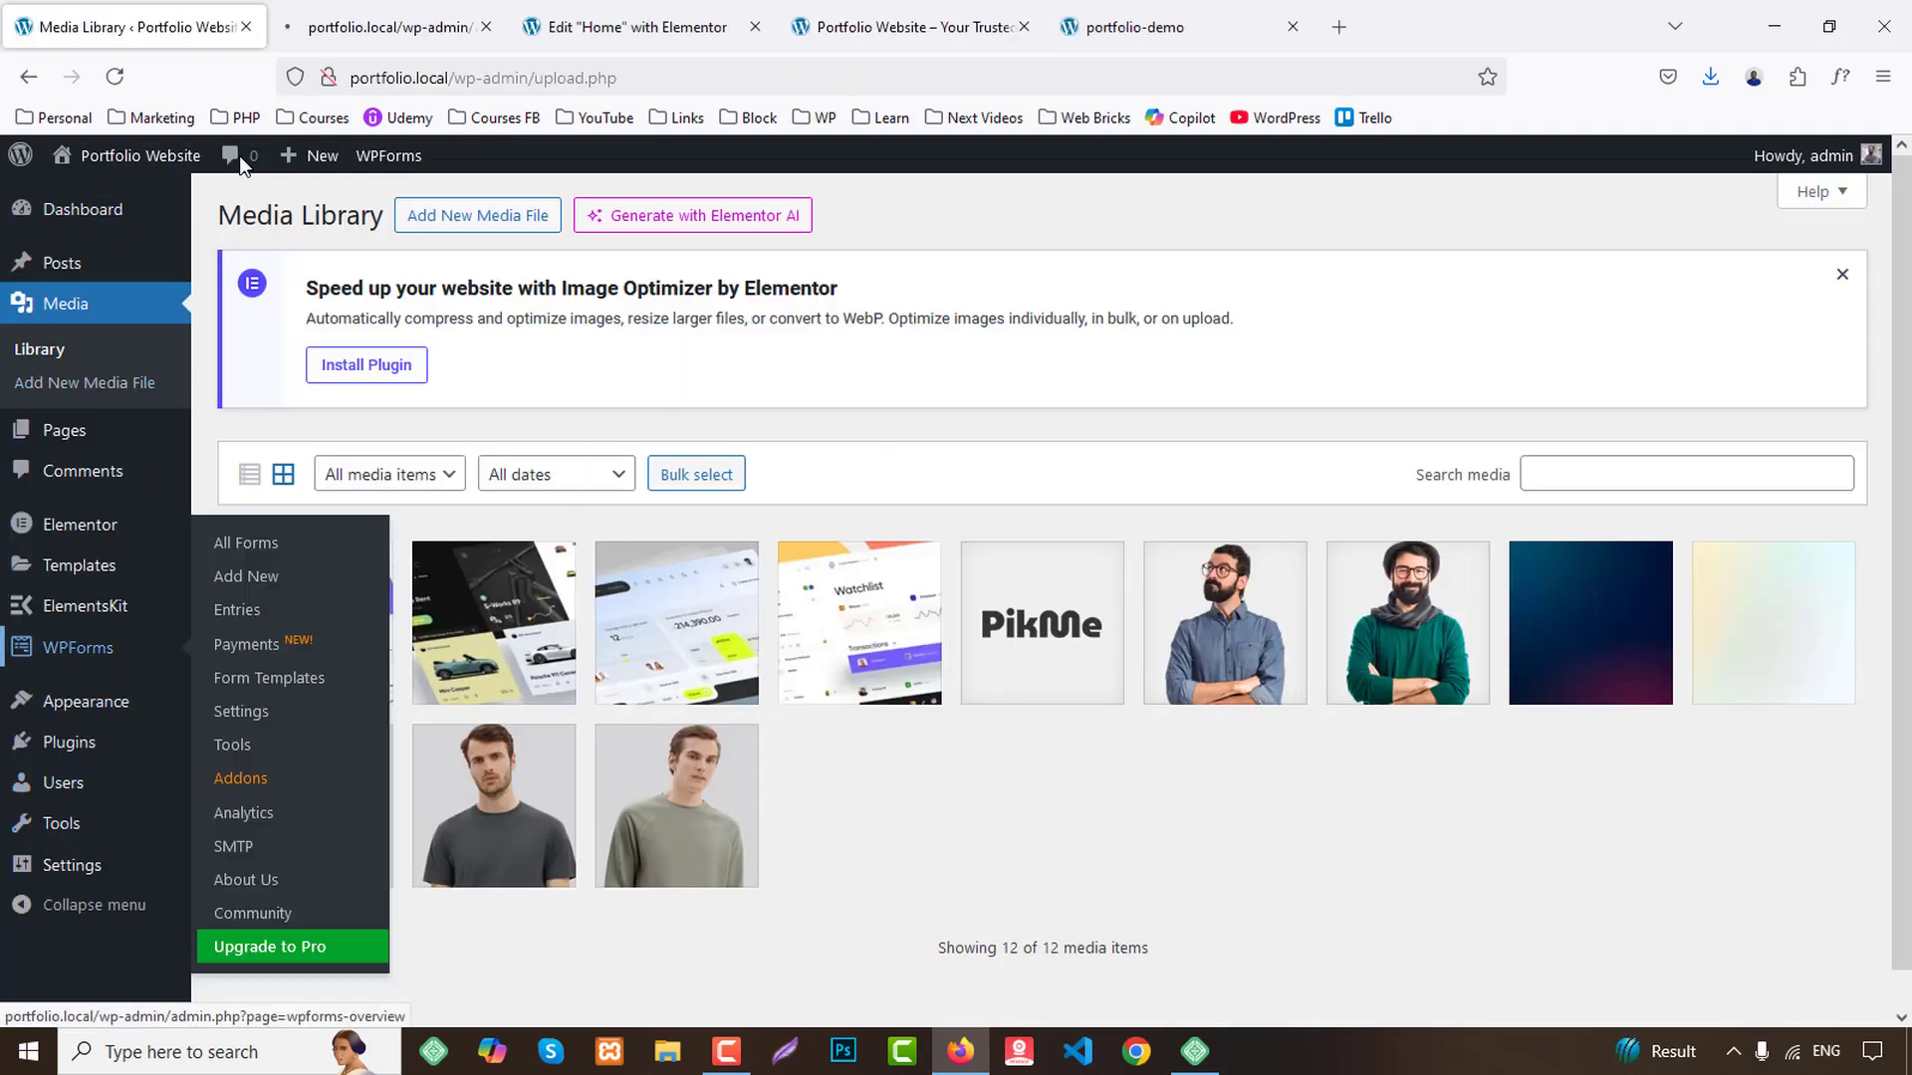
left_click(439, 27)
left_click(476, 381)
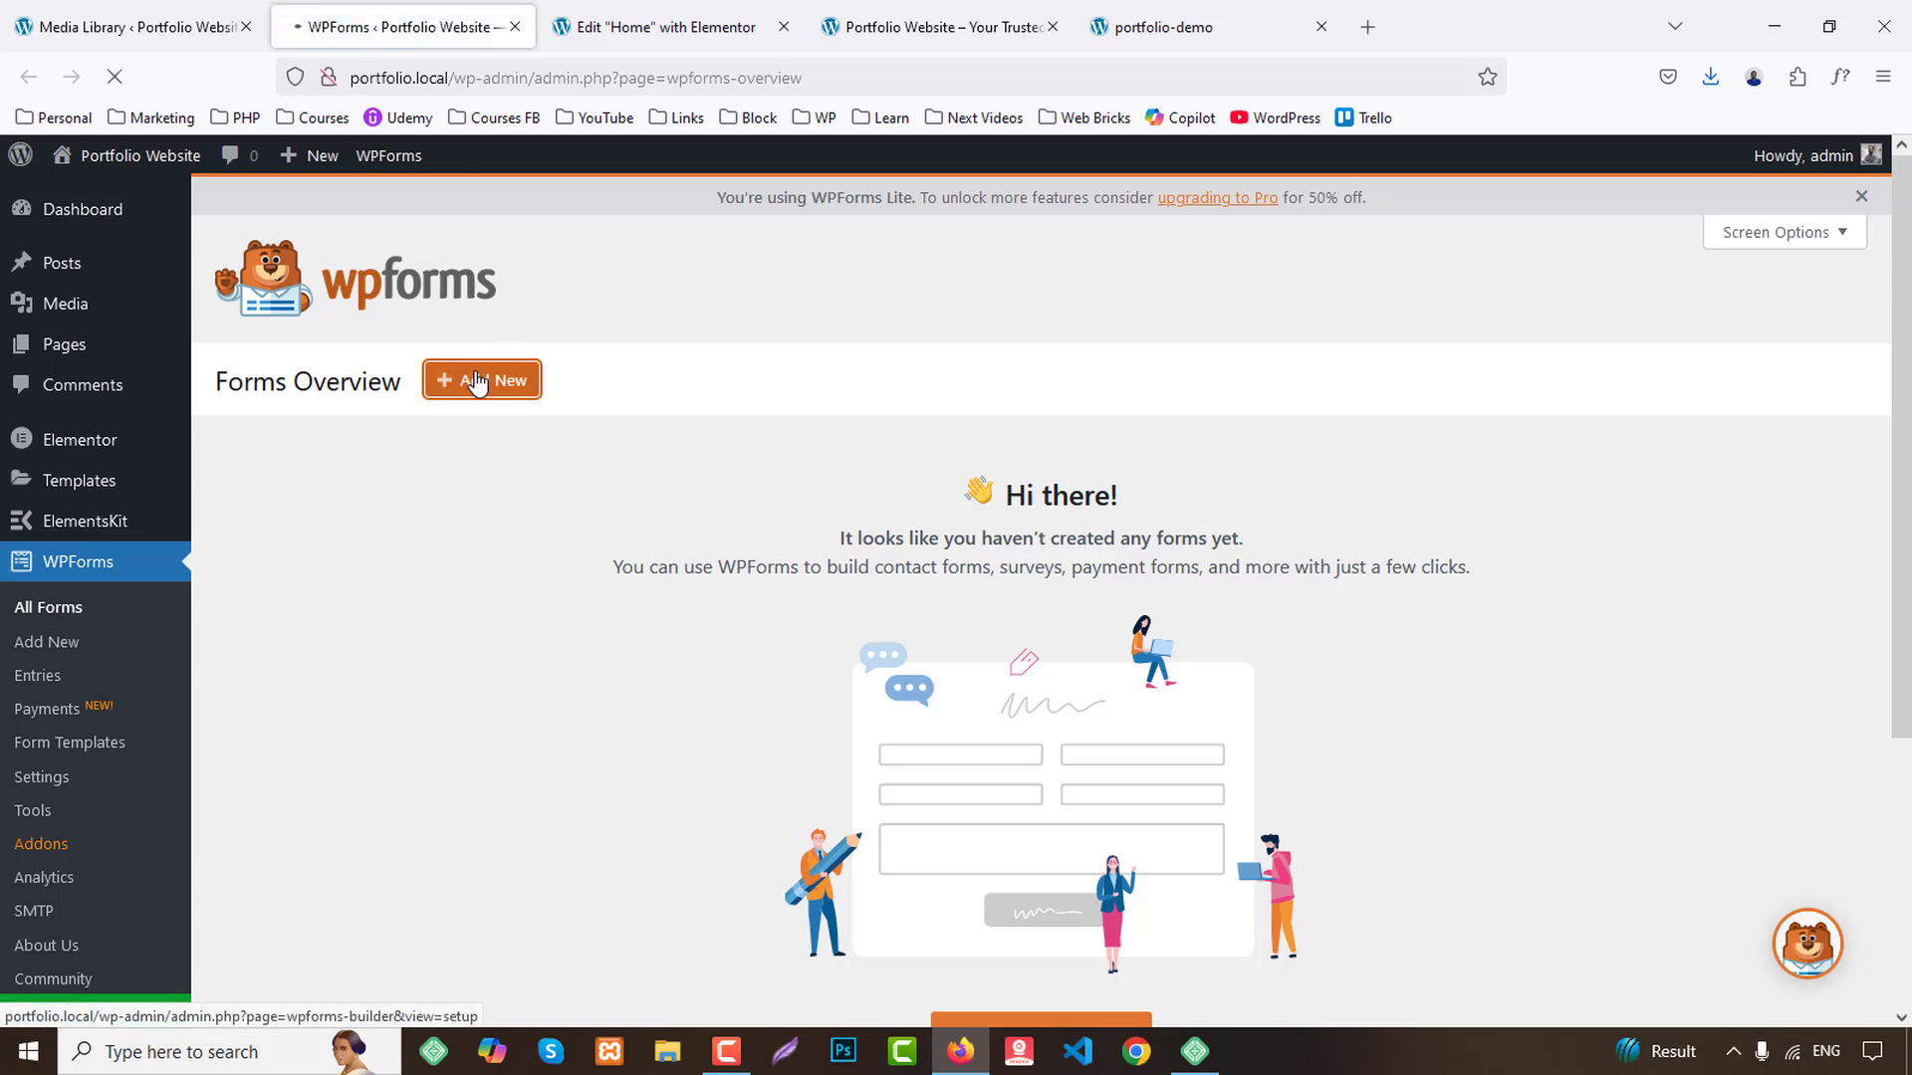
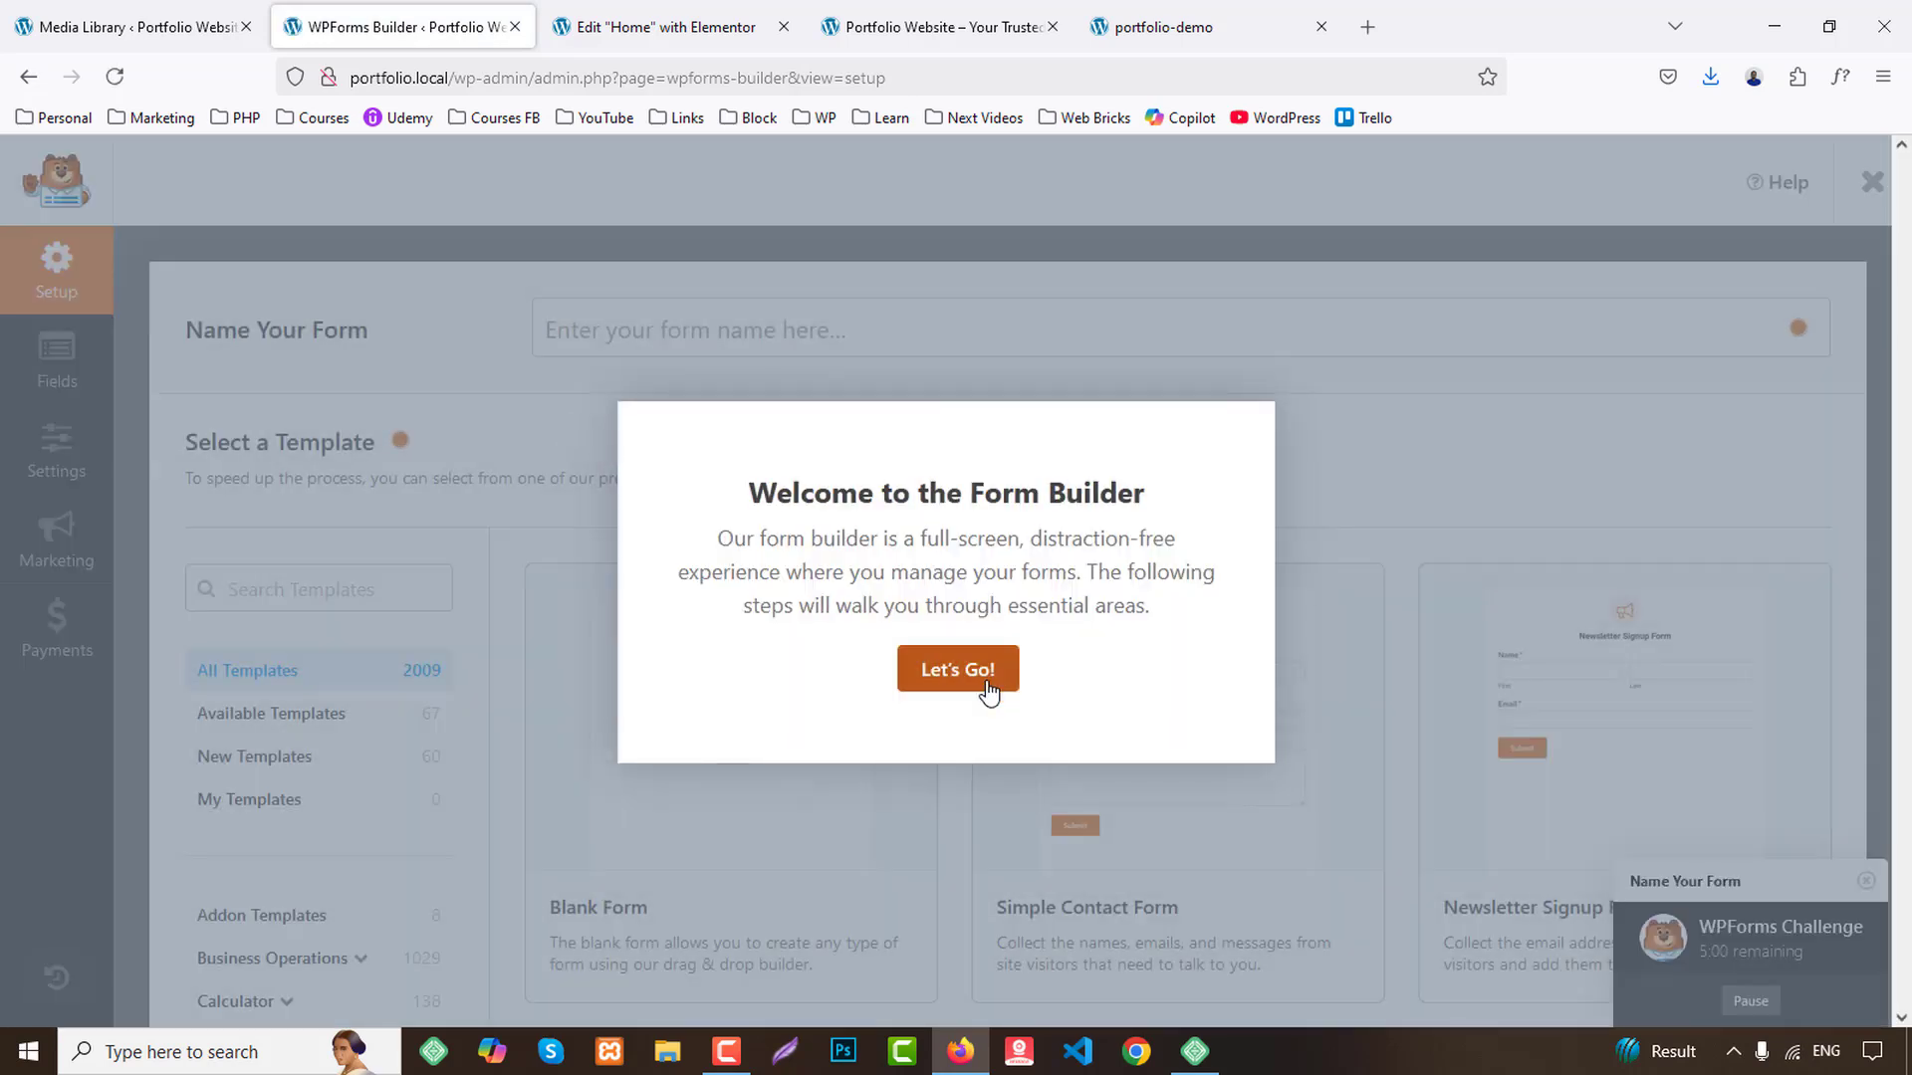
Name the new form "Contact Form" and create it from the Blank Form template.
left_click(980, 679)
left_click(666, 329)
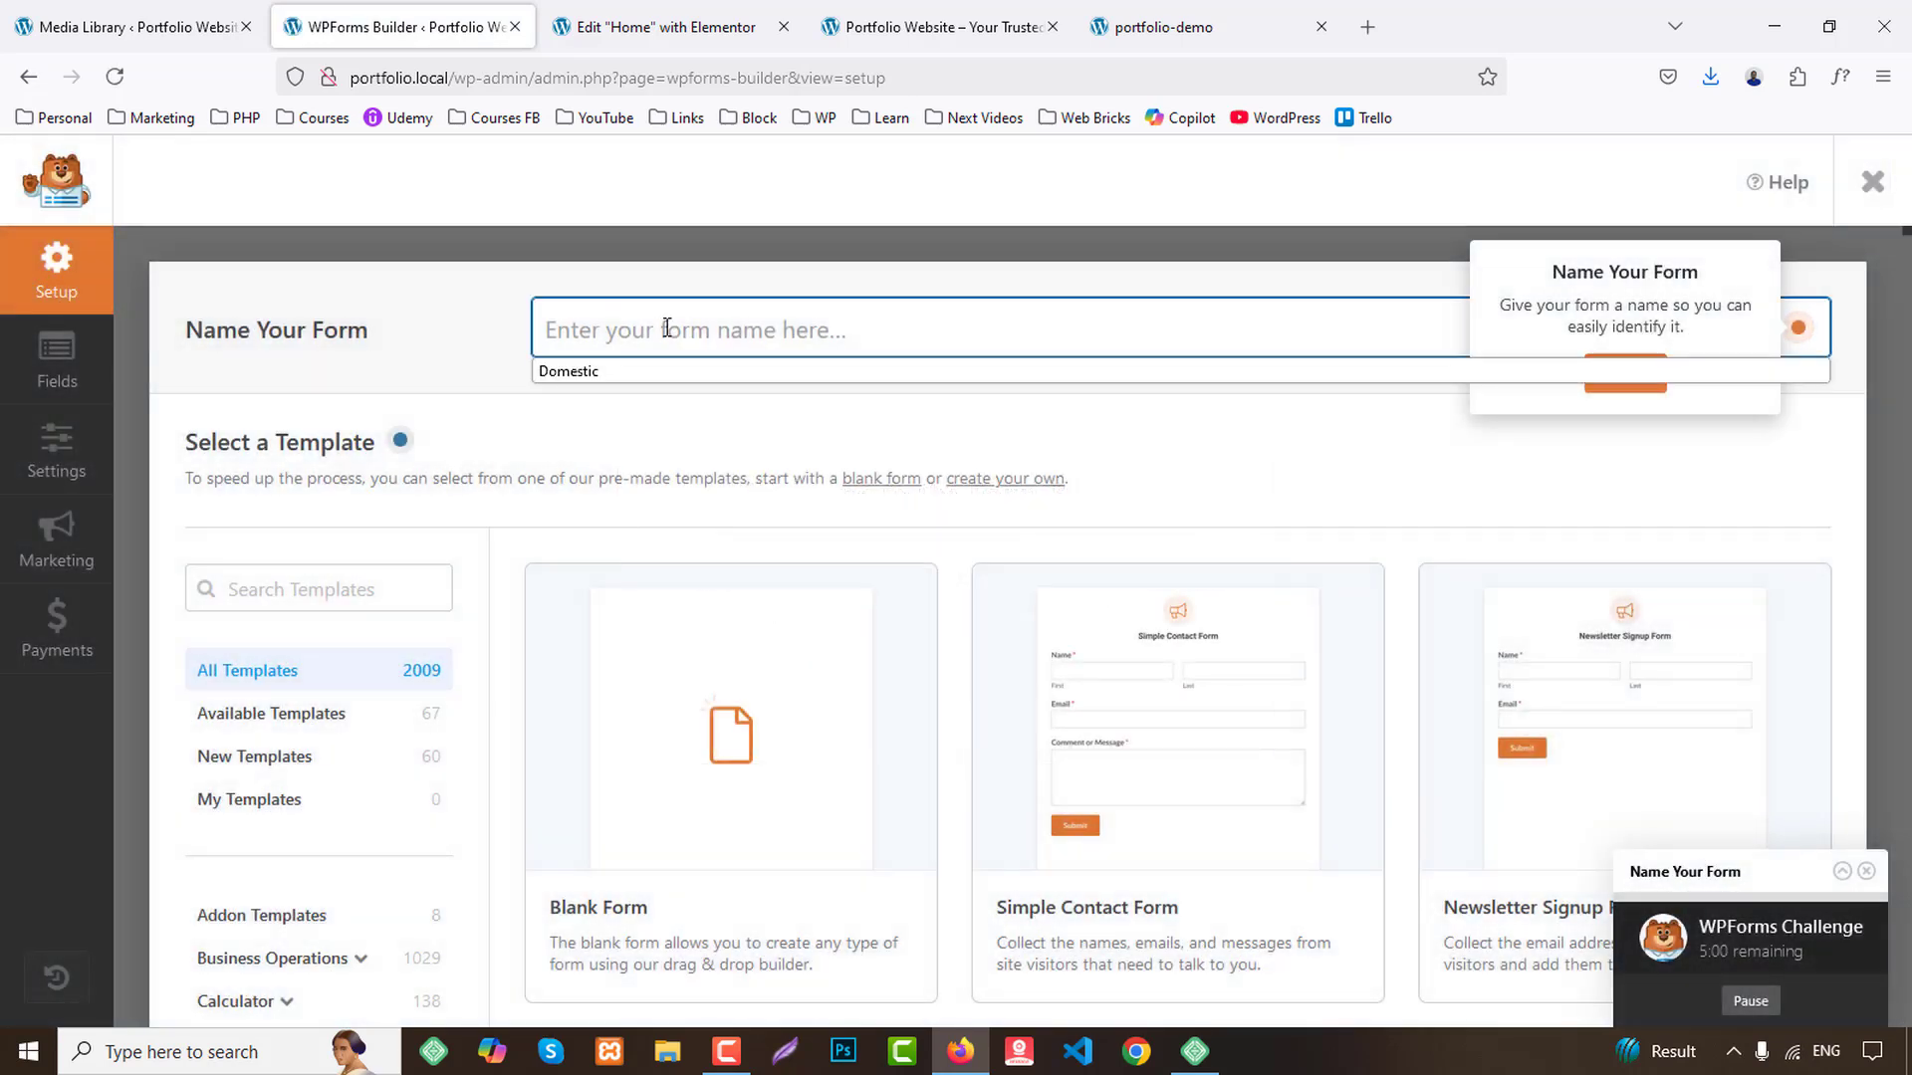
type("Contact Form")
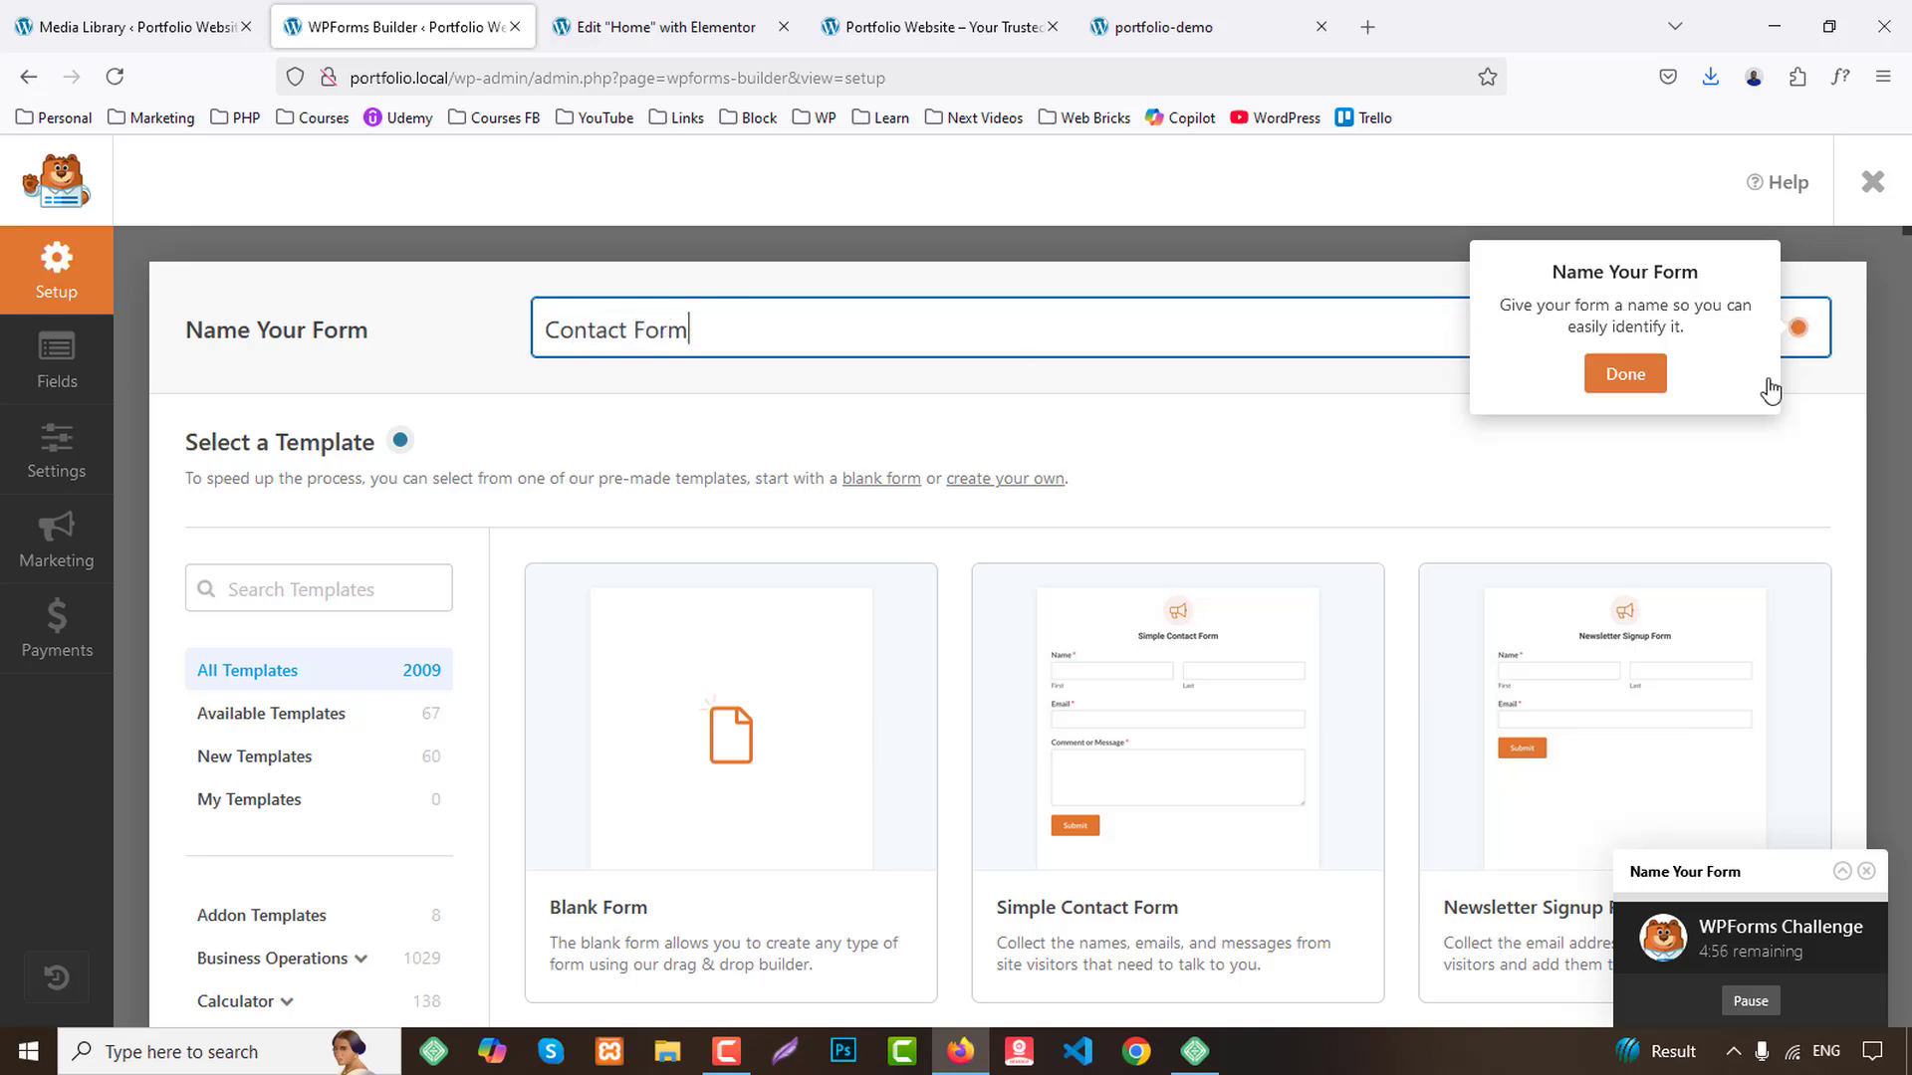
left_click(1608, 386)
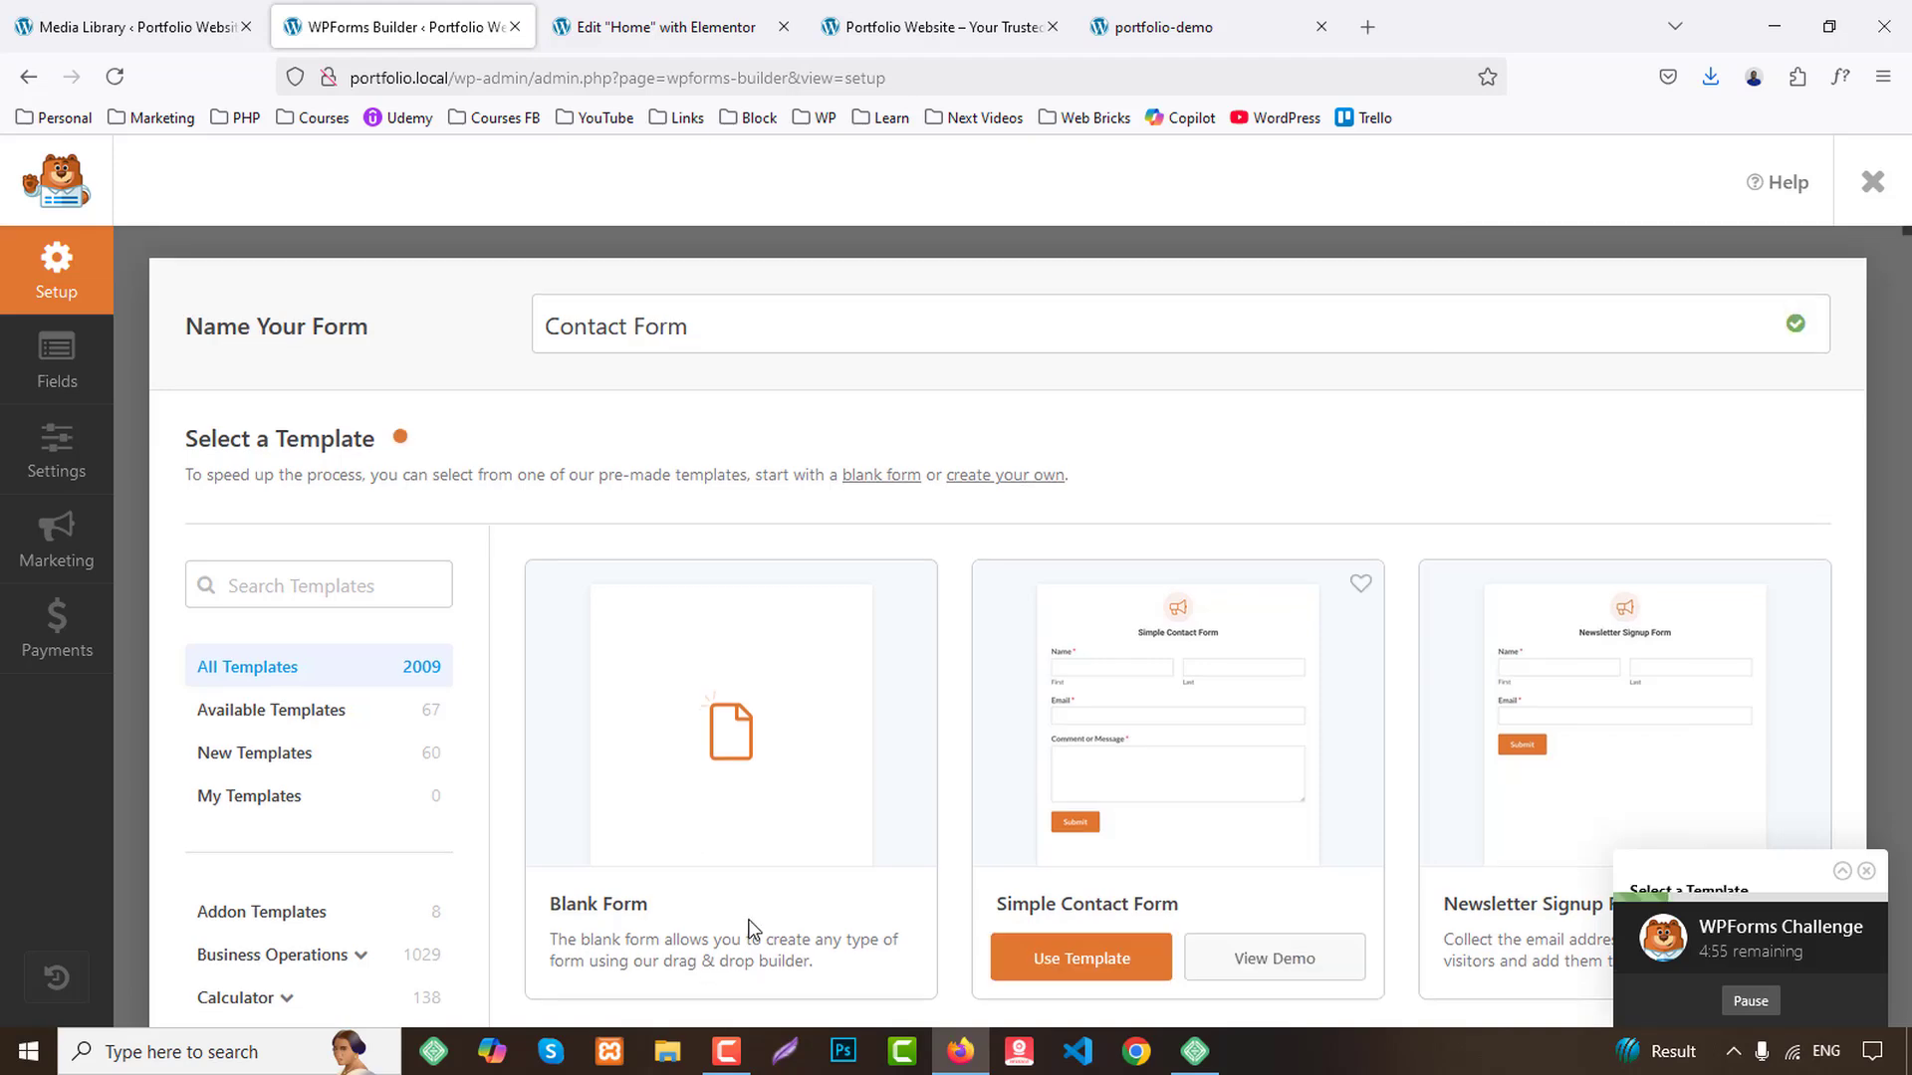
scroll(757, 857, "down", 3)
left_click(737, 697)
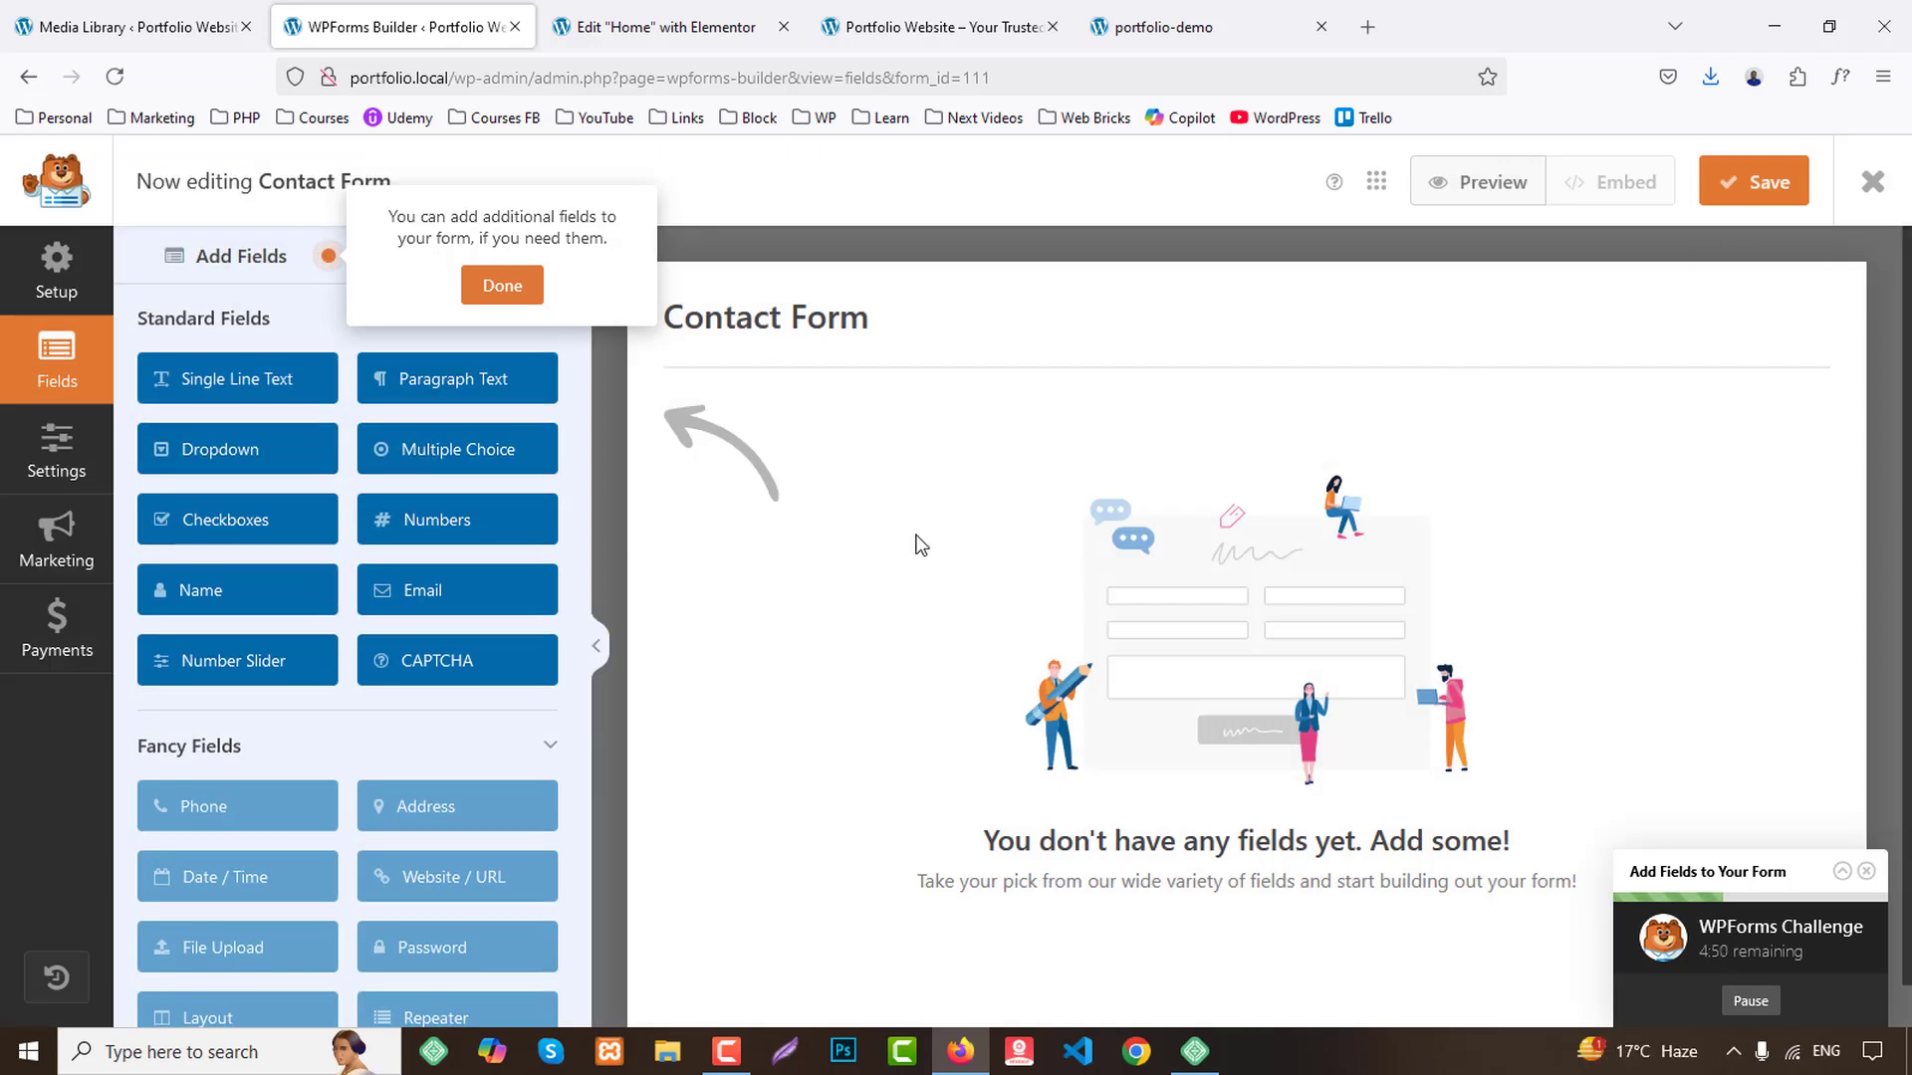
Add a Name field to the form and set its field size to Large.
left_click(205, 589)
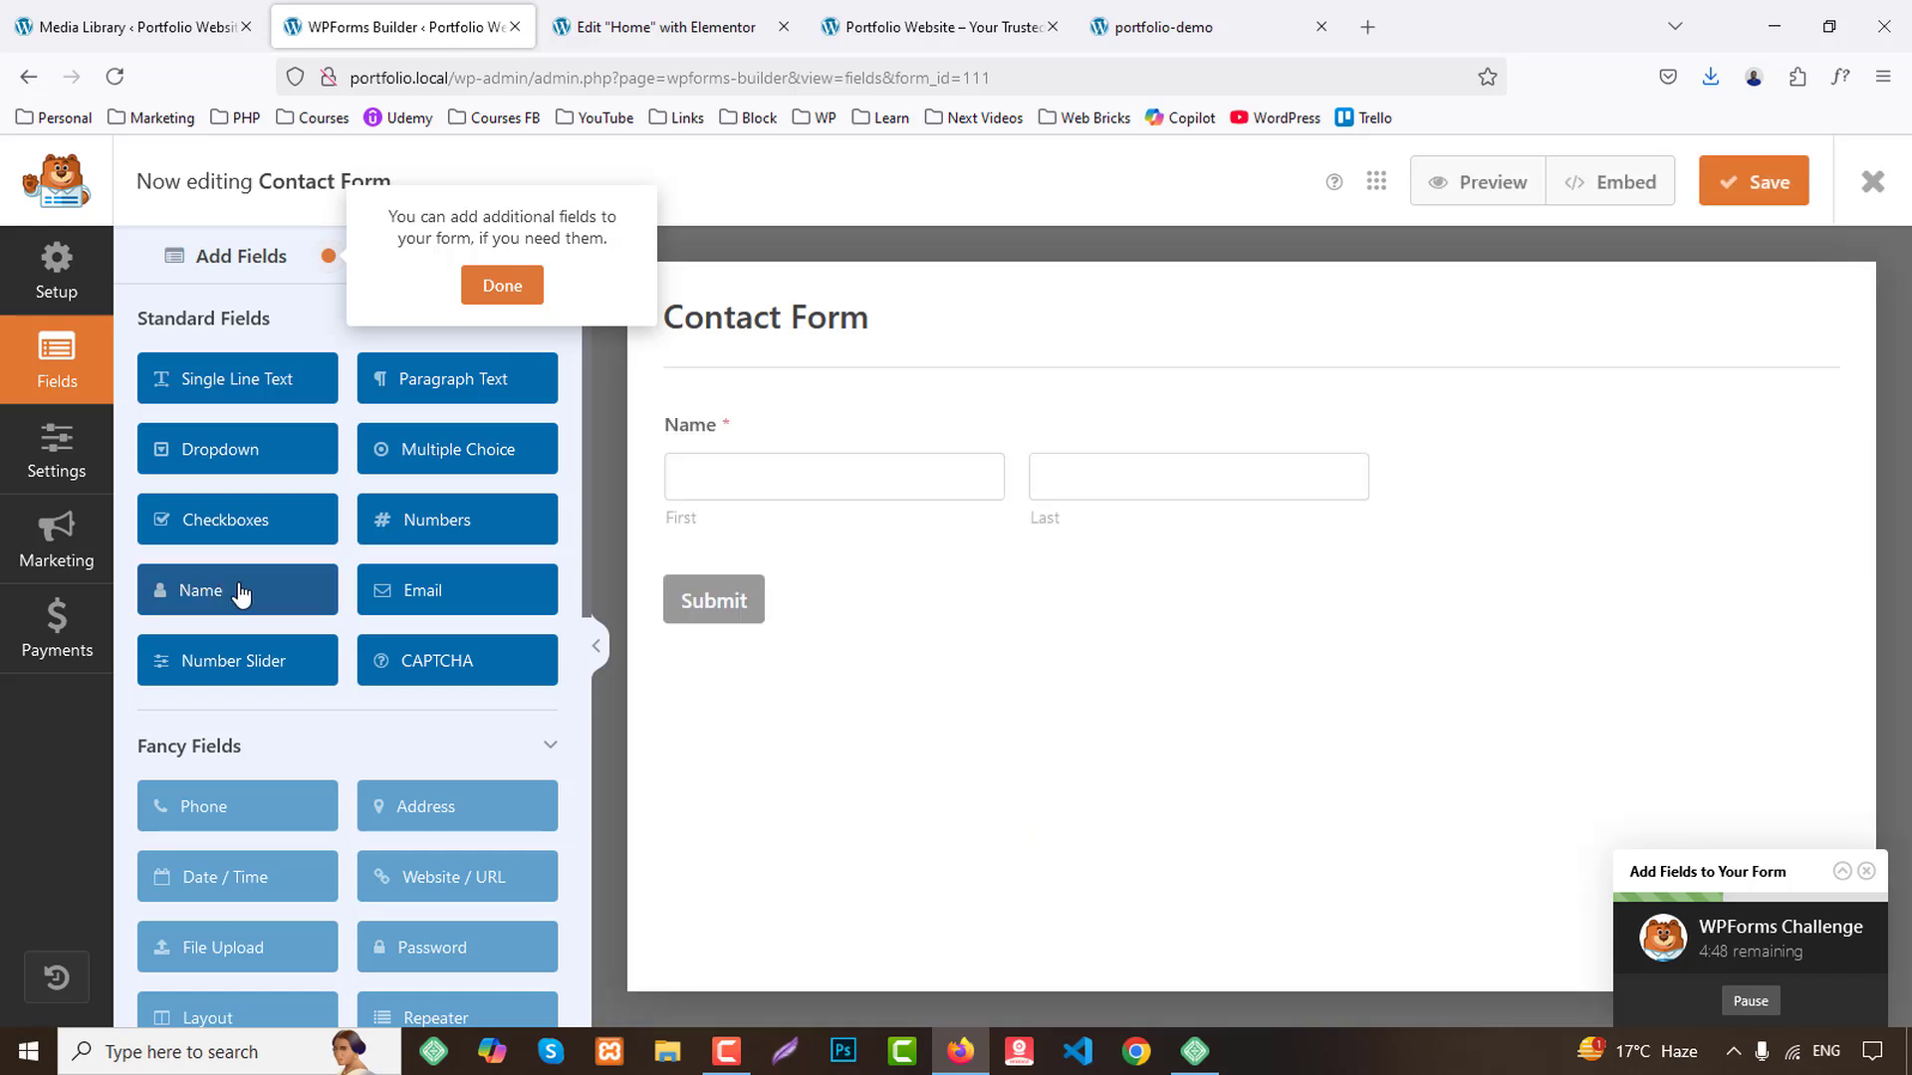
left_click(1012, 508)
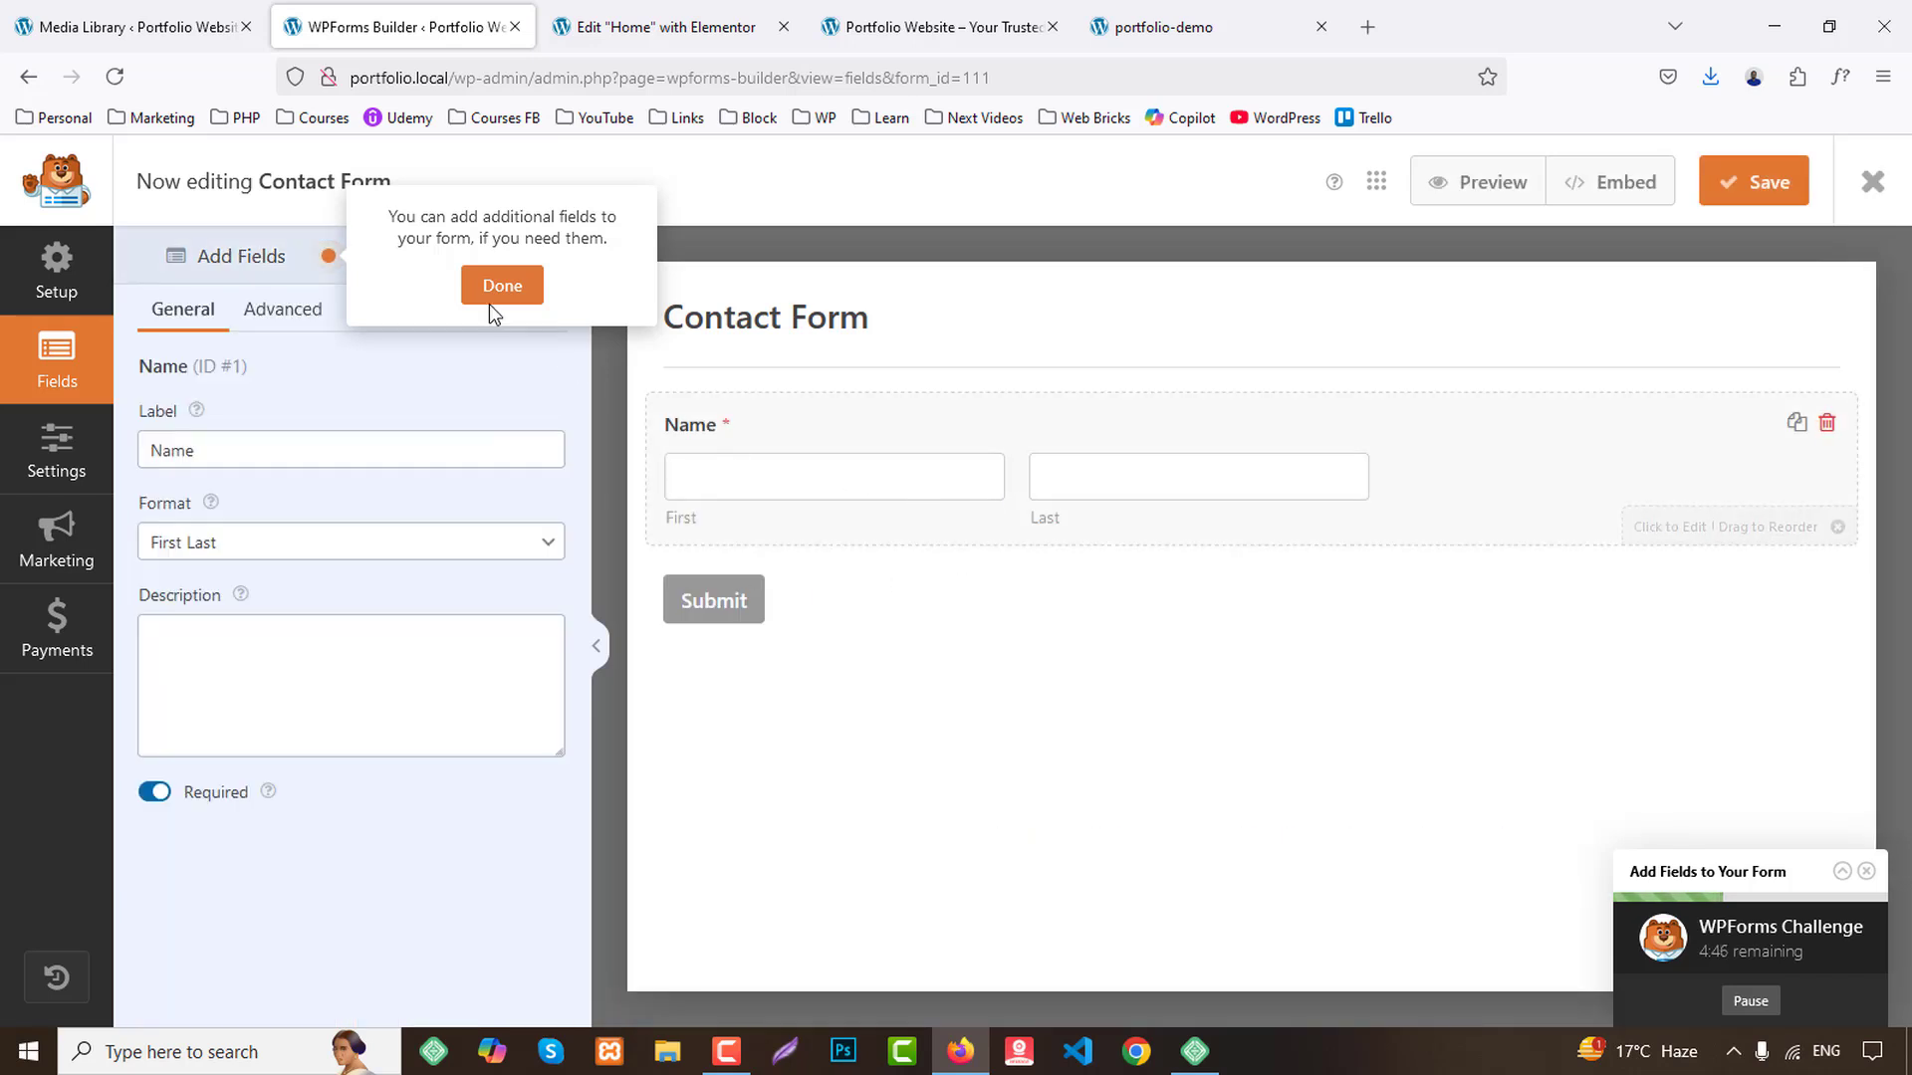
left_click(279, 311)
left_click(271, 456)
left_click(207, 559)
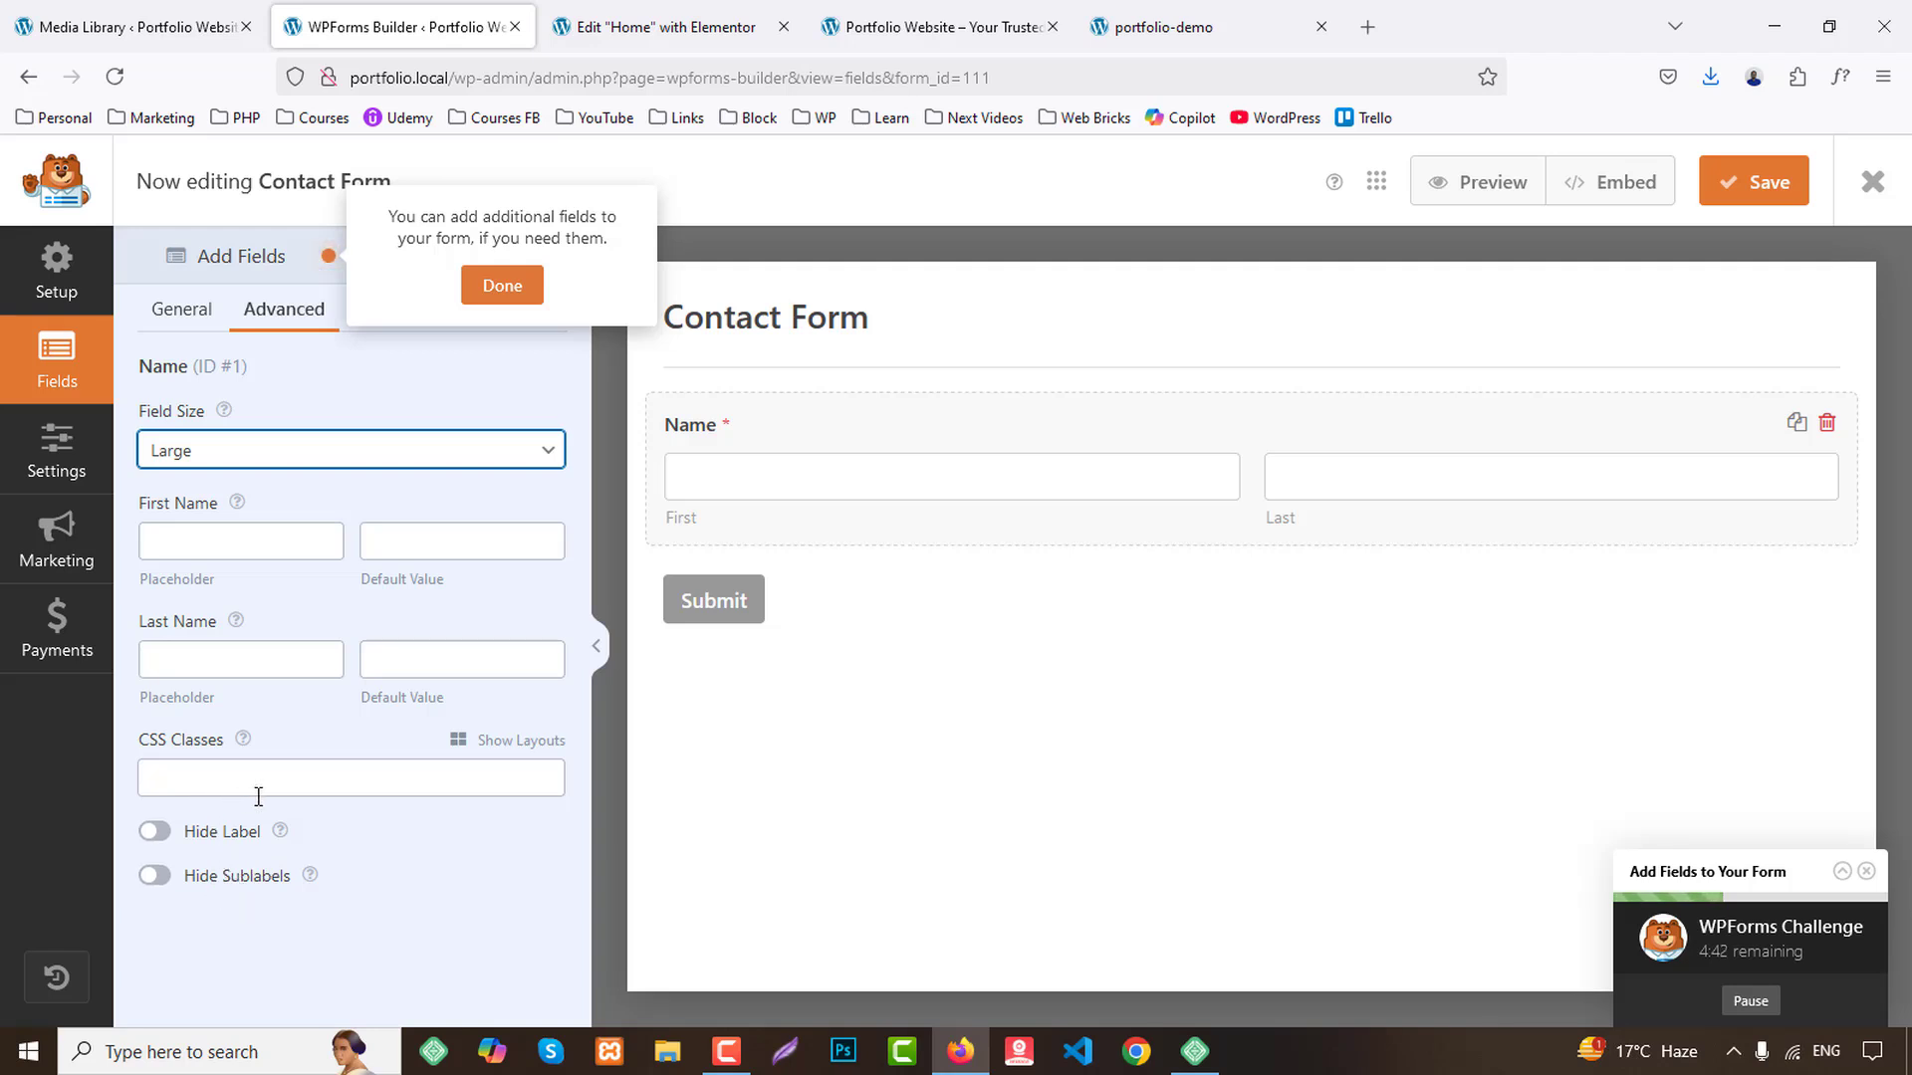
Try the Hide Label and Hide Sublabels options on the Name field and switch both off again.
left_click(167, 835)
left_click(153, 834)
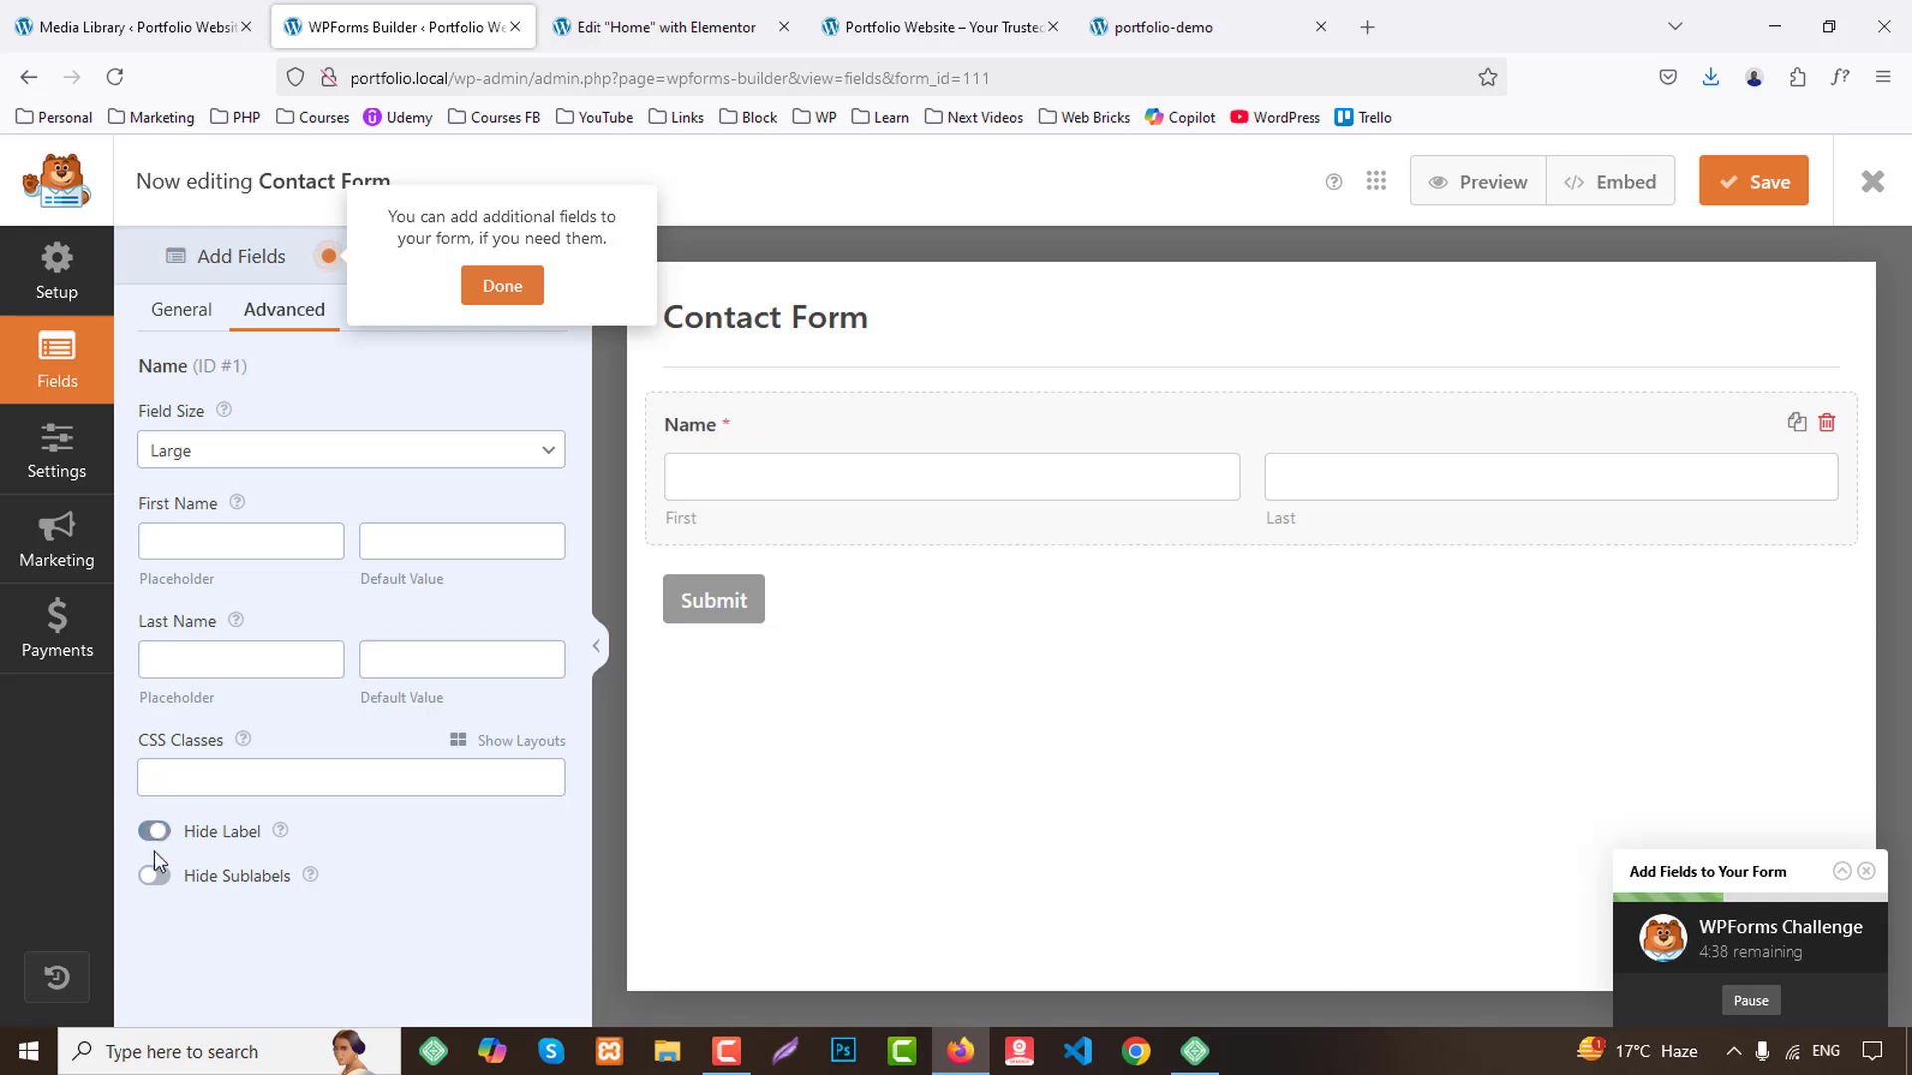
left_click(157, 876)
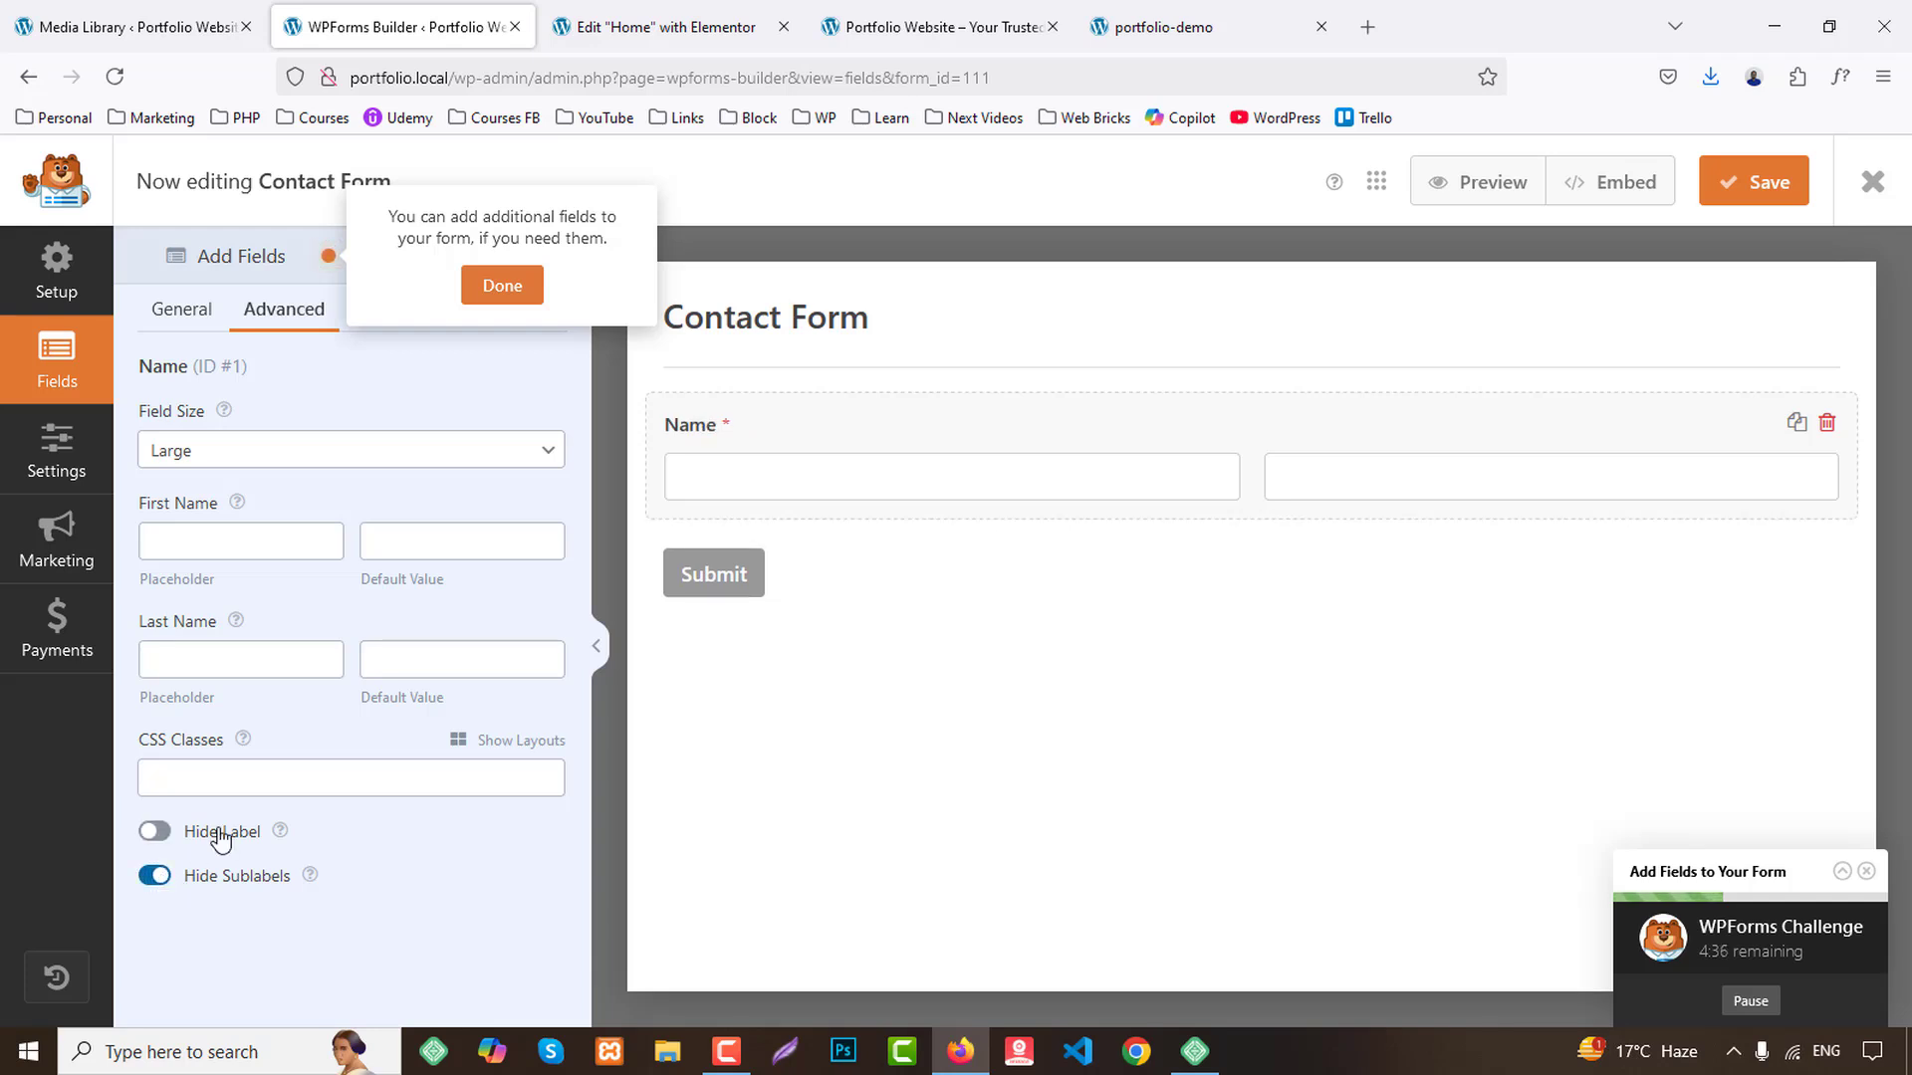
left_click(152, 880)
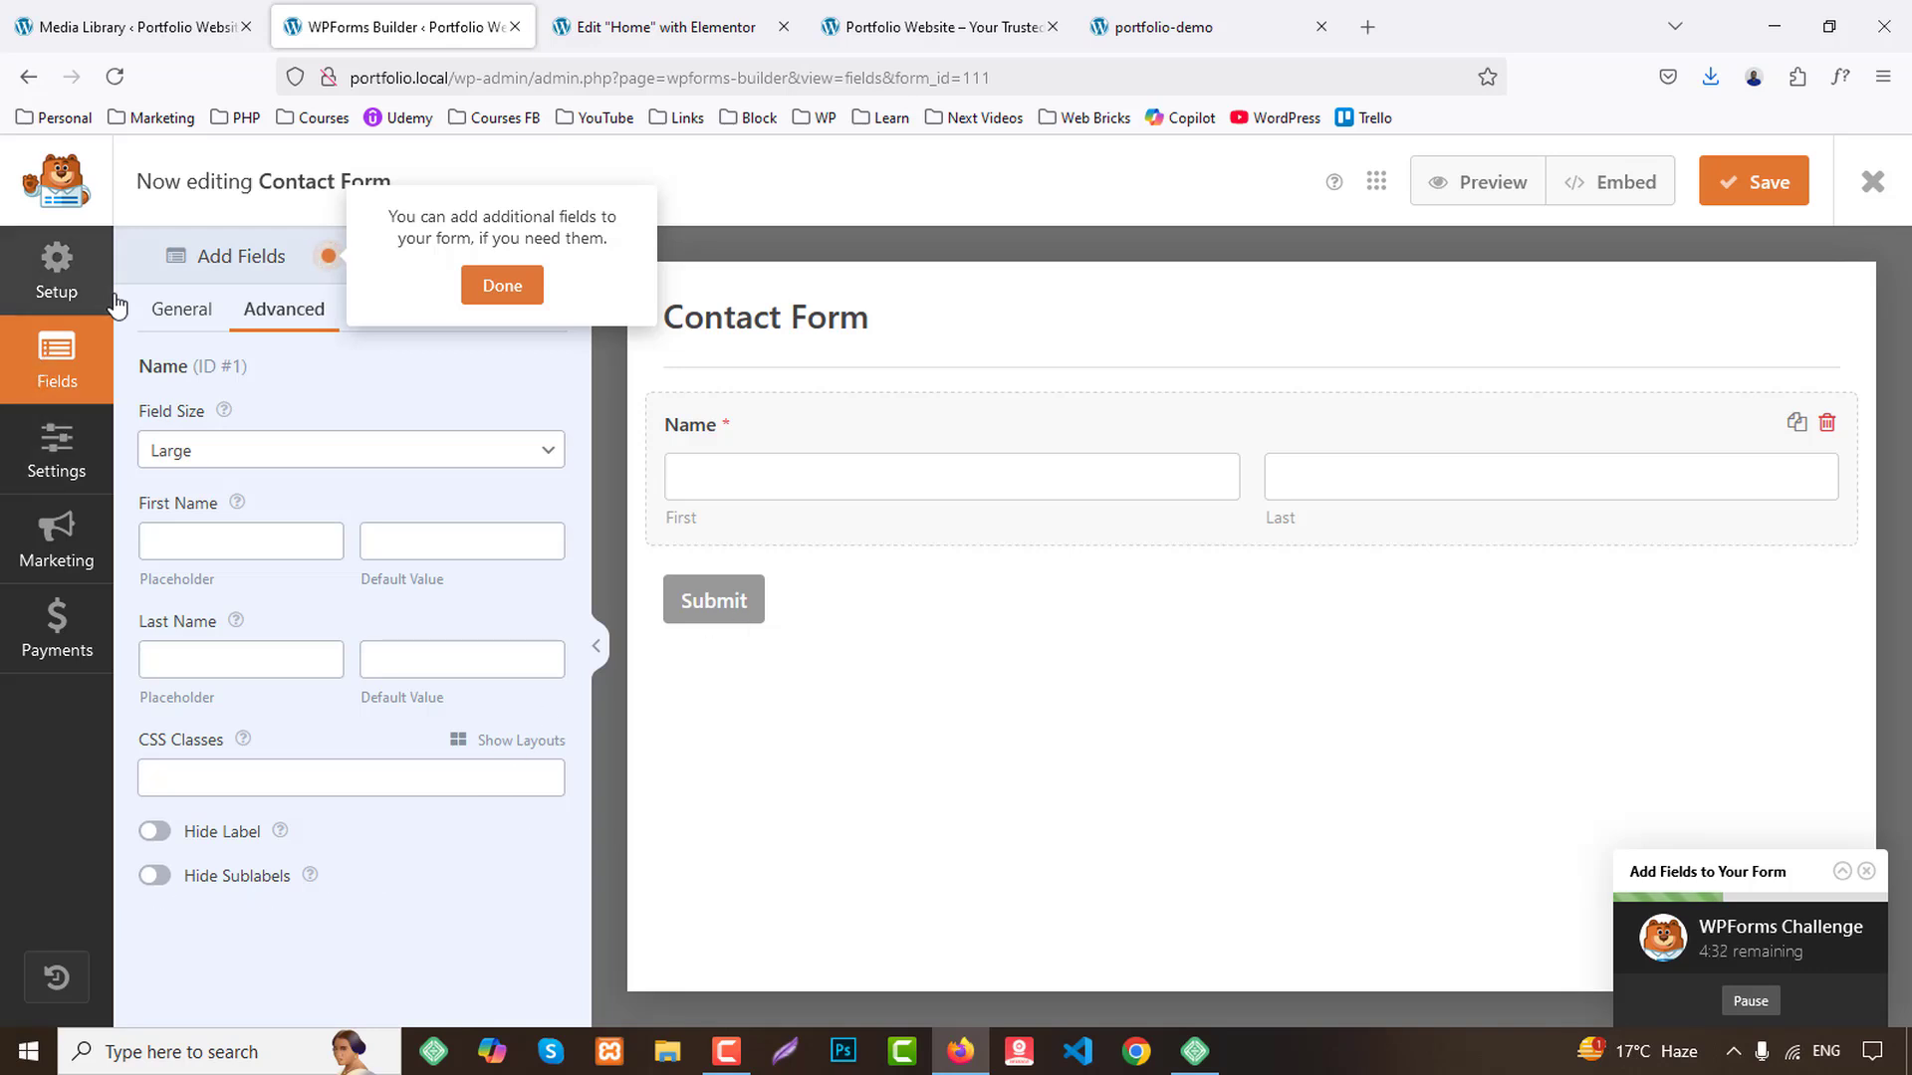
Dismiss the additional-fields hint and add a Single Line Text field below the Name field.
left_click(502, 285)
left_click(234, 272)
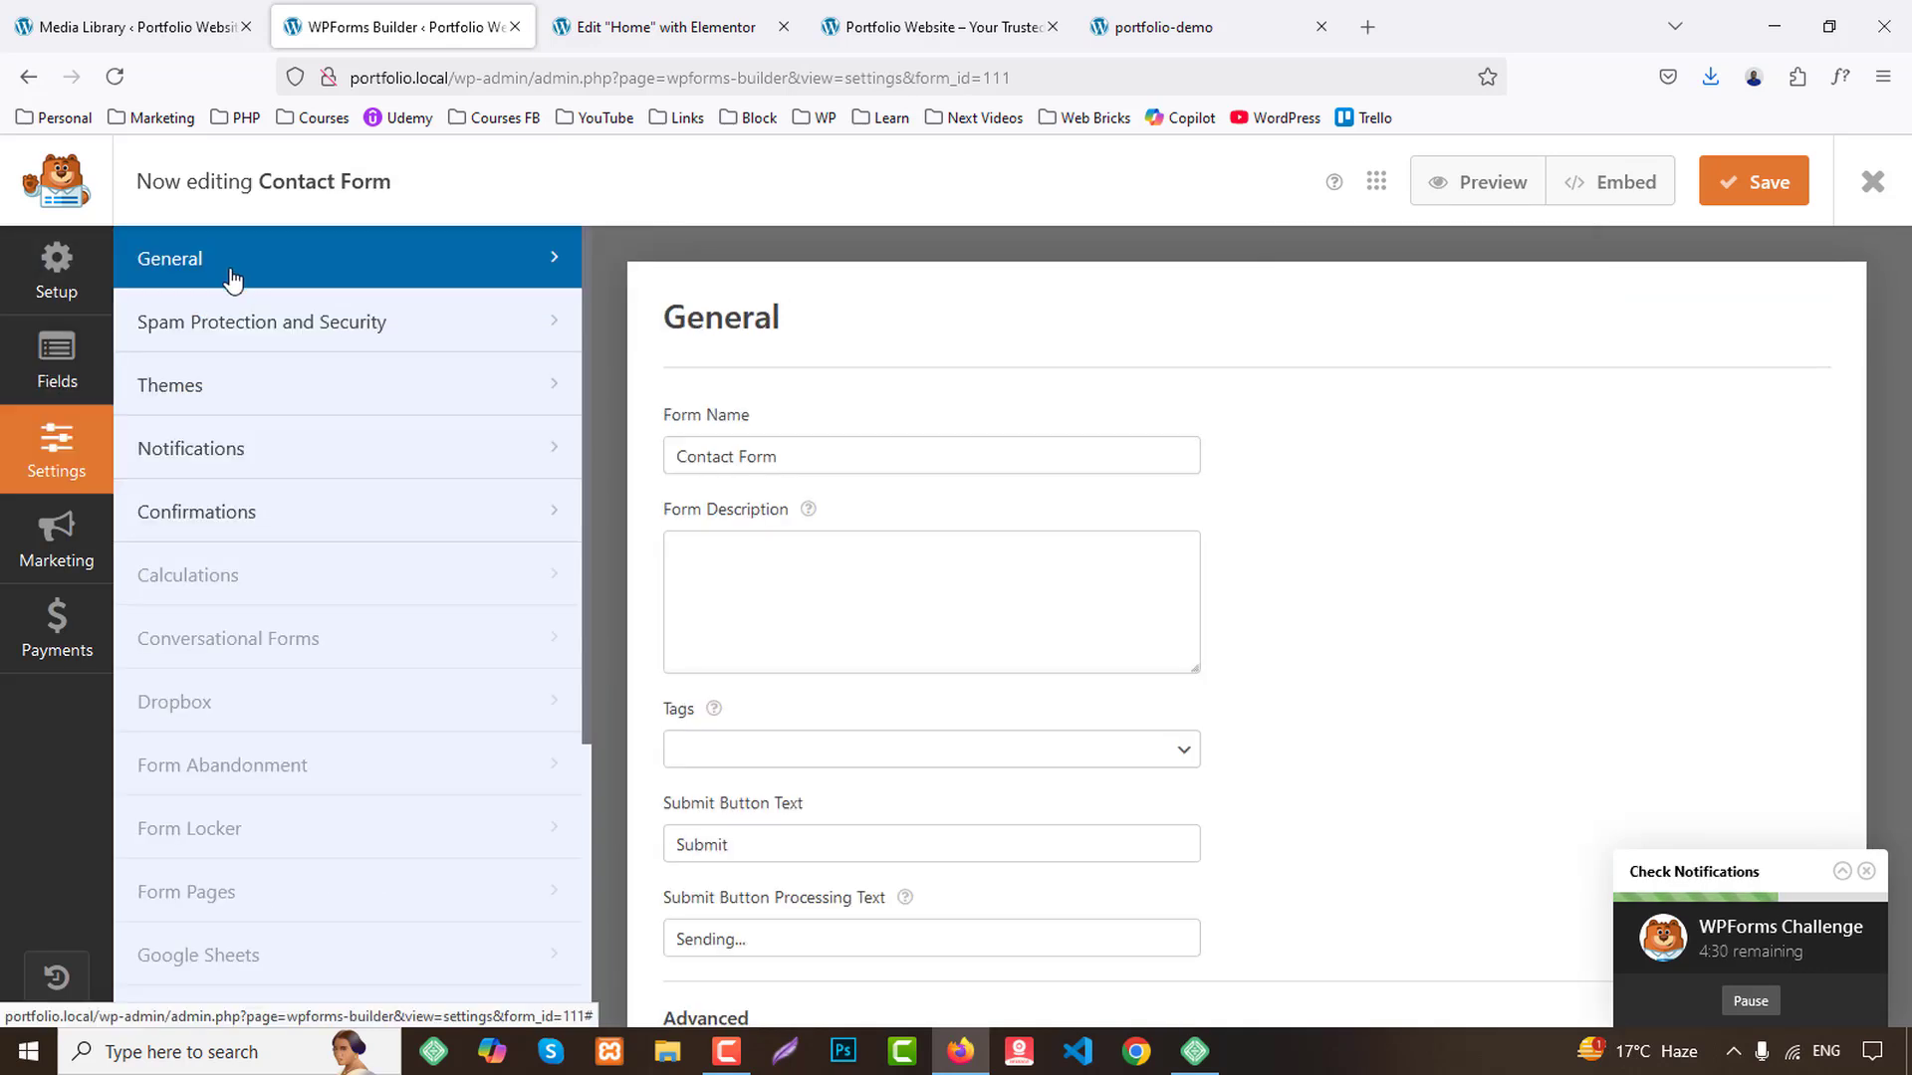
left_click(57, 267)
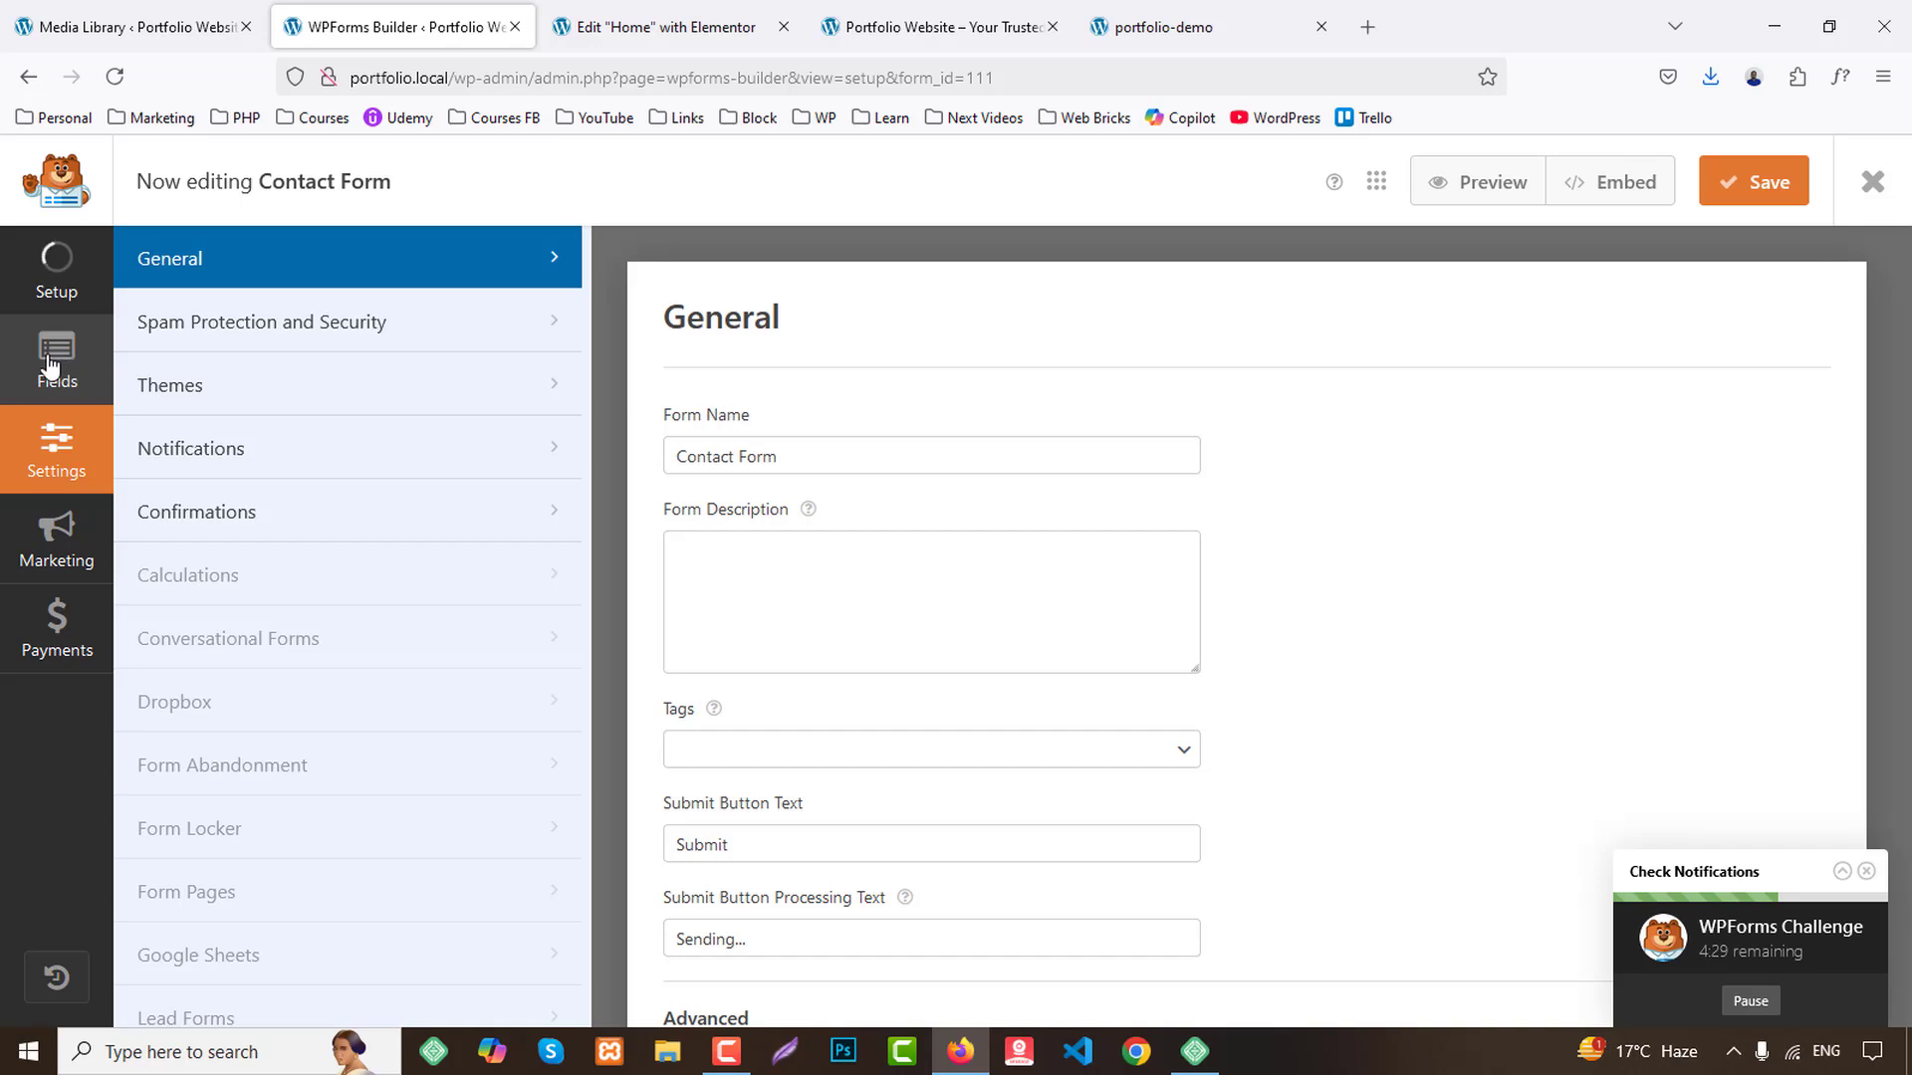
left_click(49, 366)
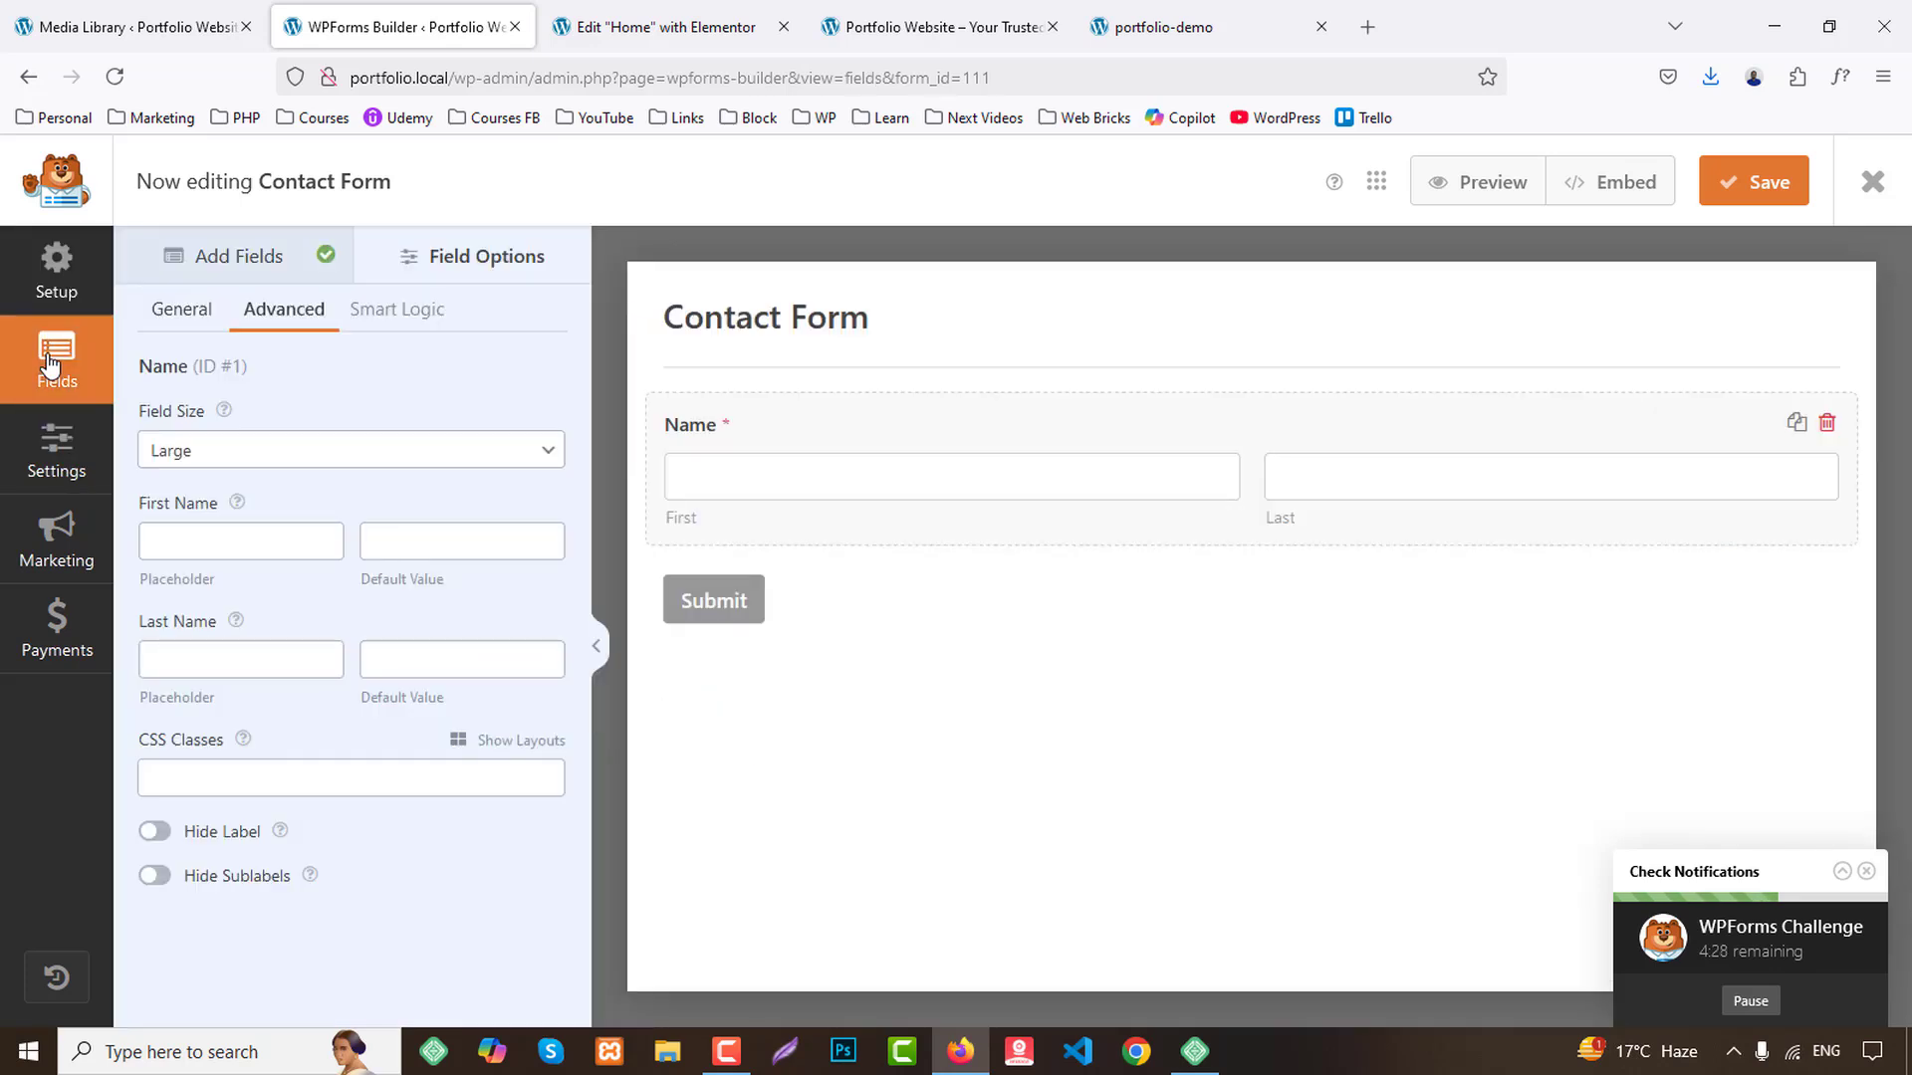
left_click(247, 256)
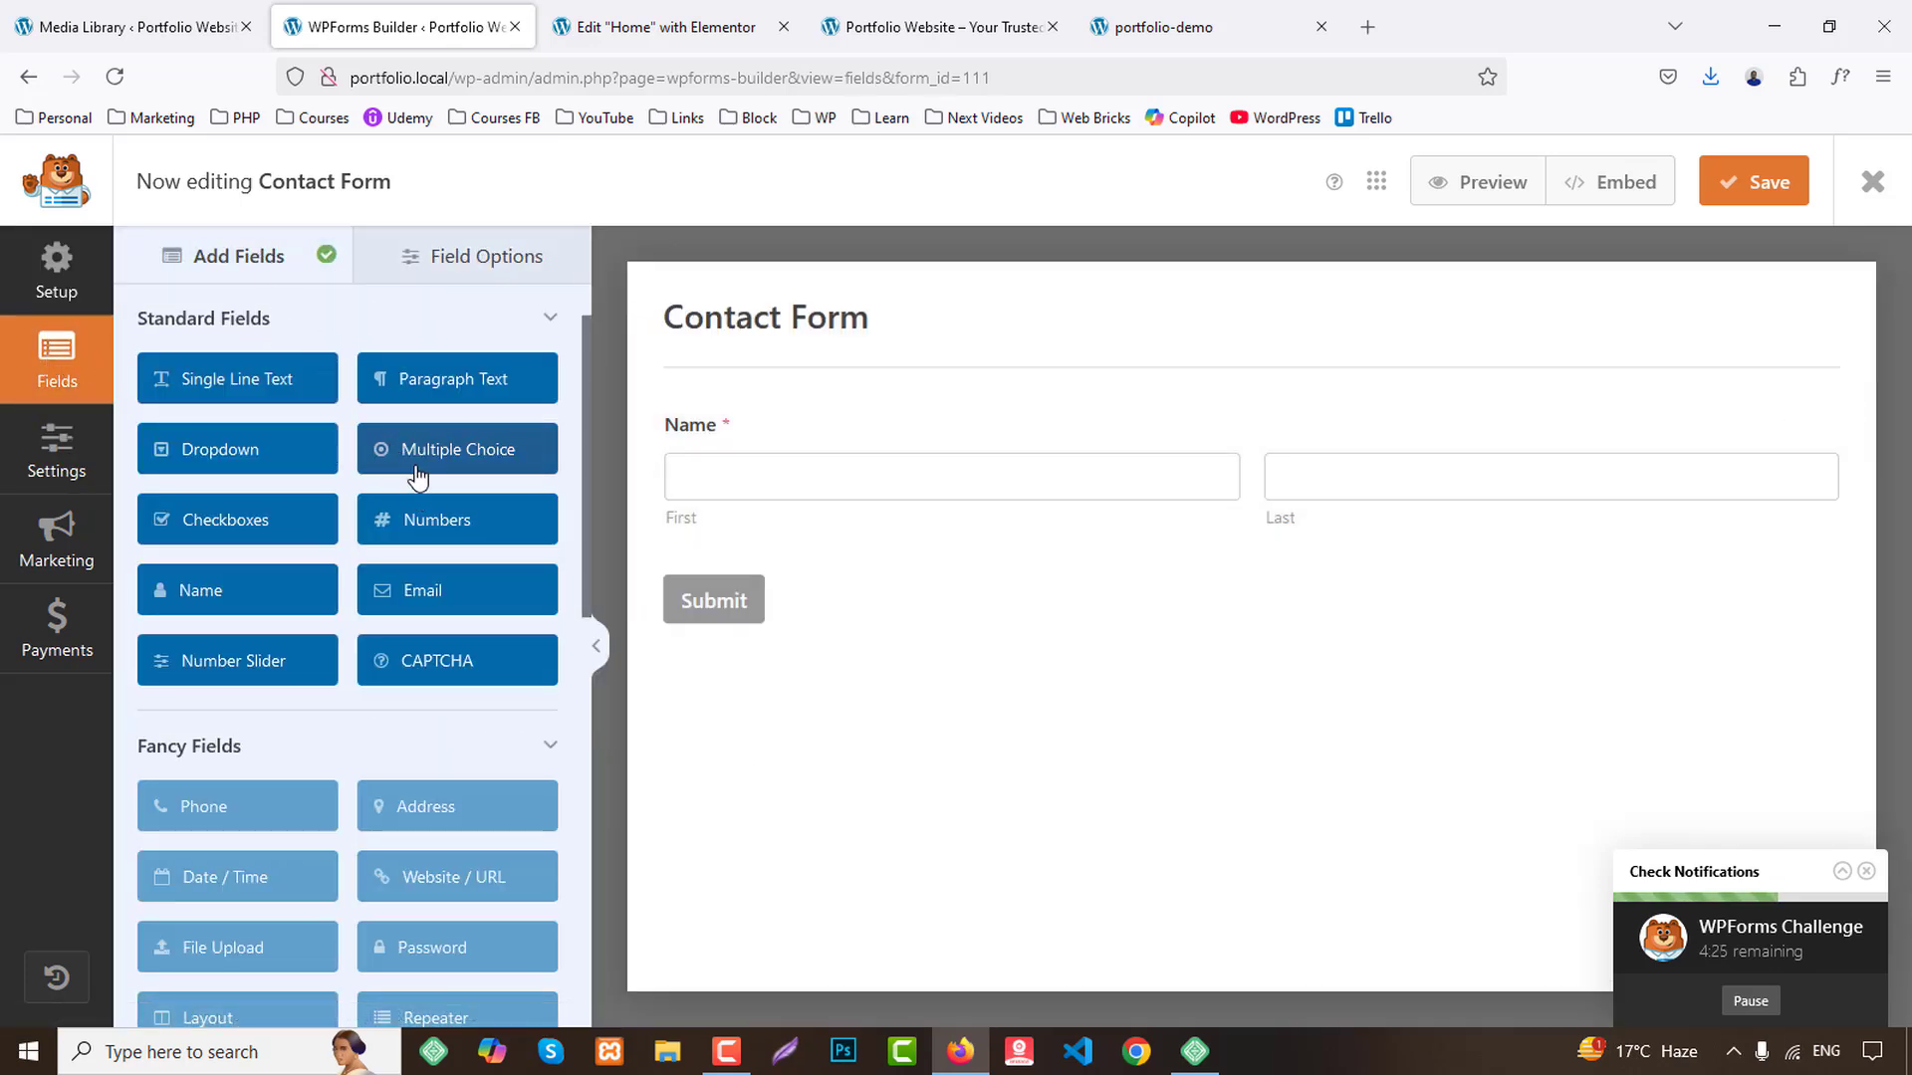
left_click(249, 395)
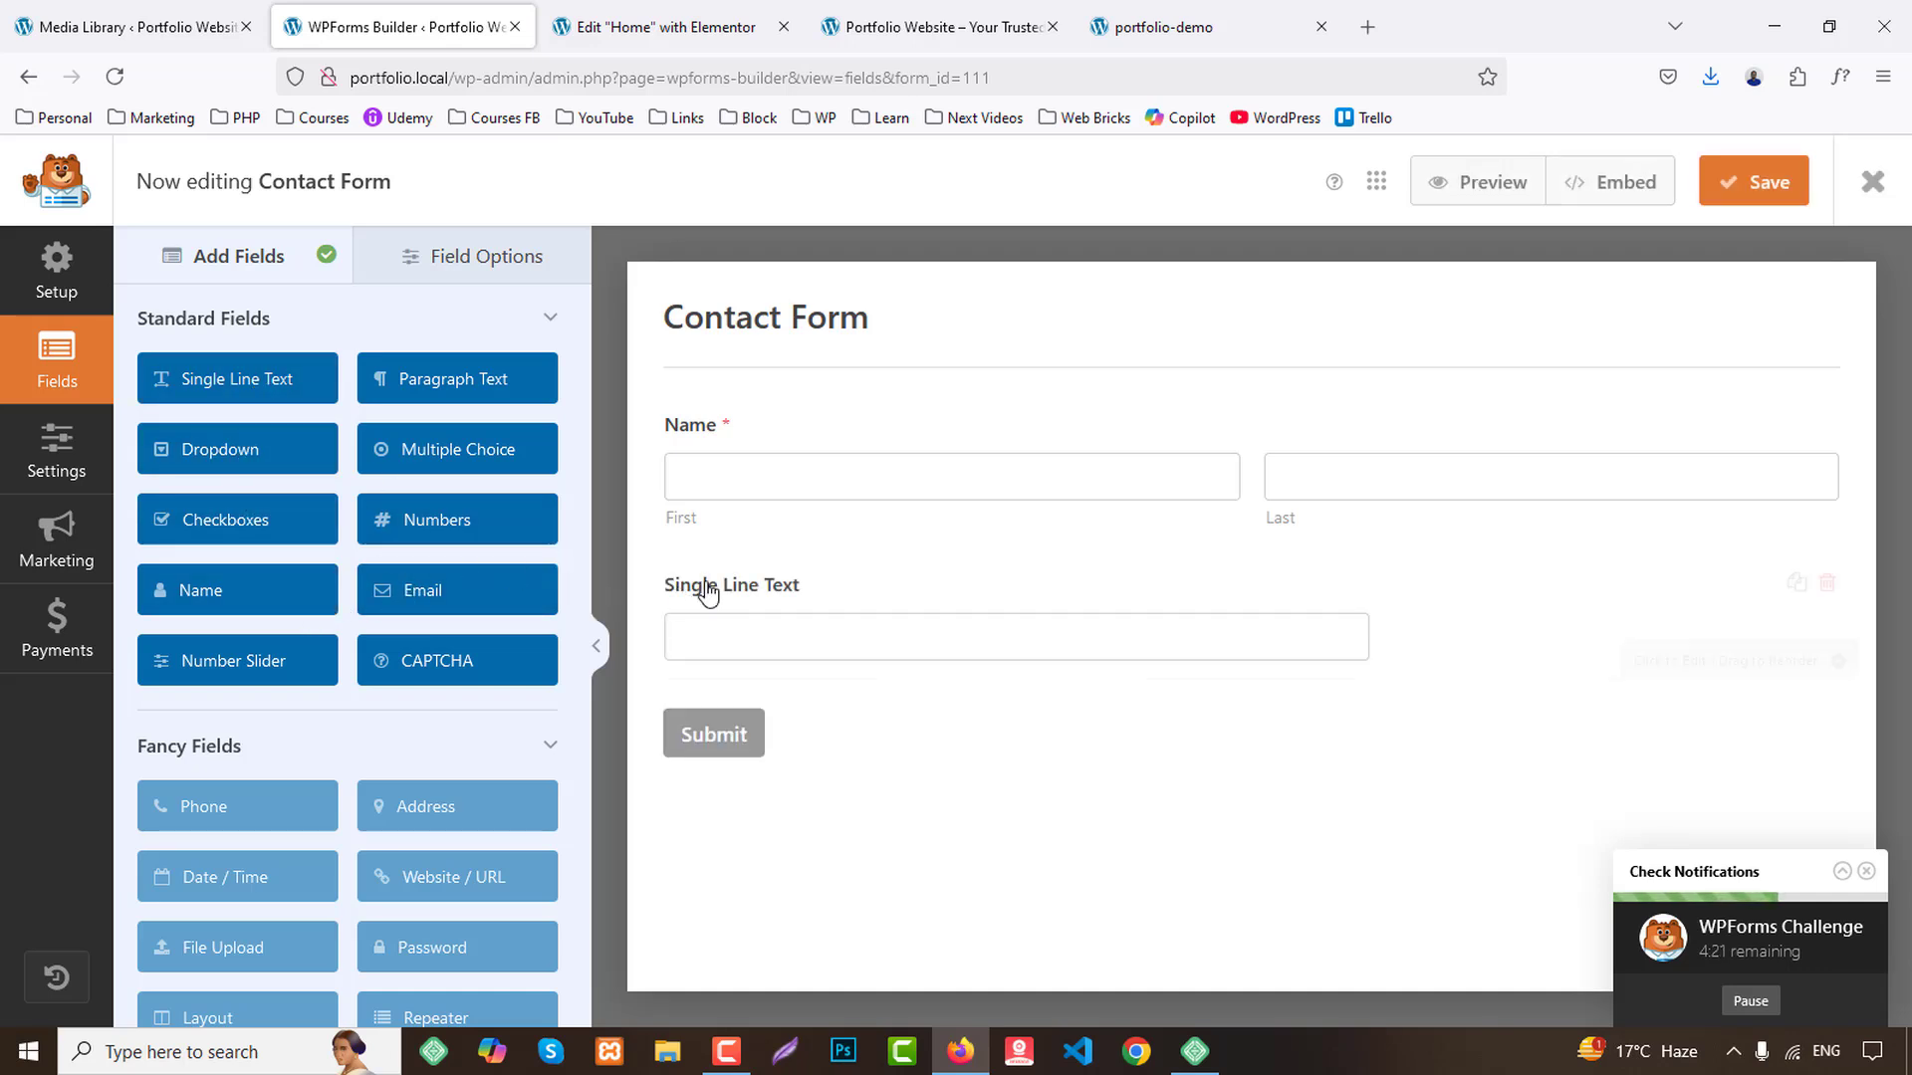
Label the single line text field "Subject" and set its field size to Large.
left_click(705, 587)
triple_click(360, 450)
type("Subject")
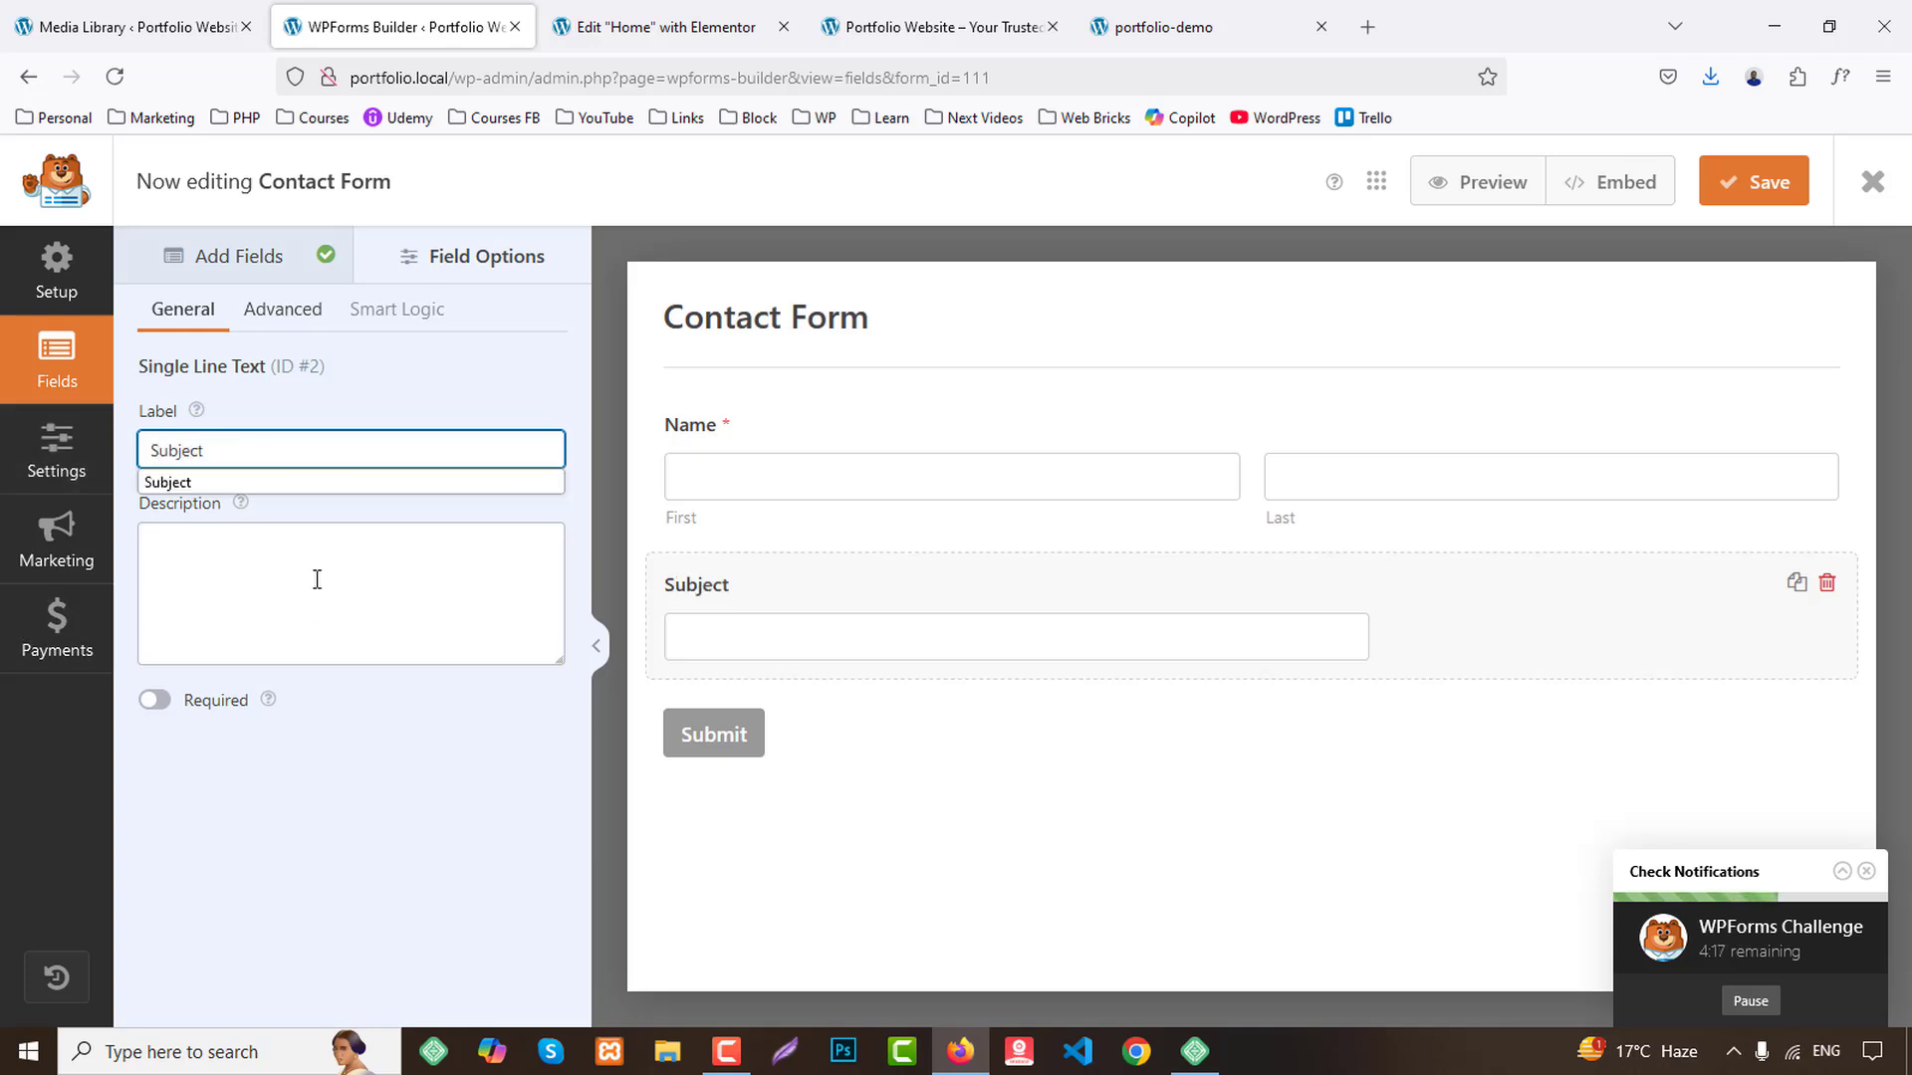
left_click(275, 321)
left_click(235, 453)
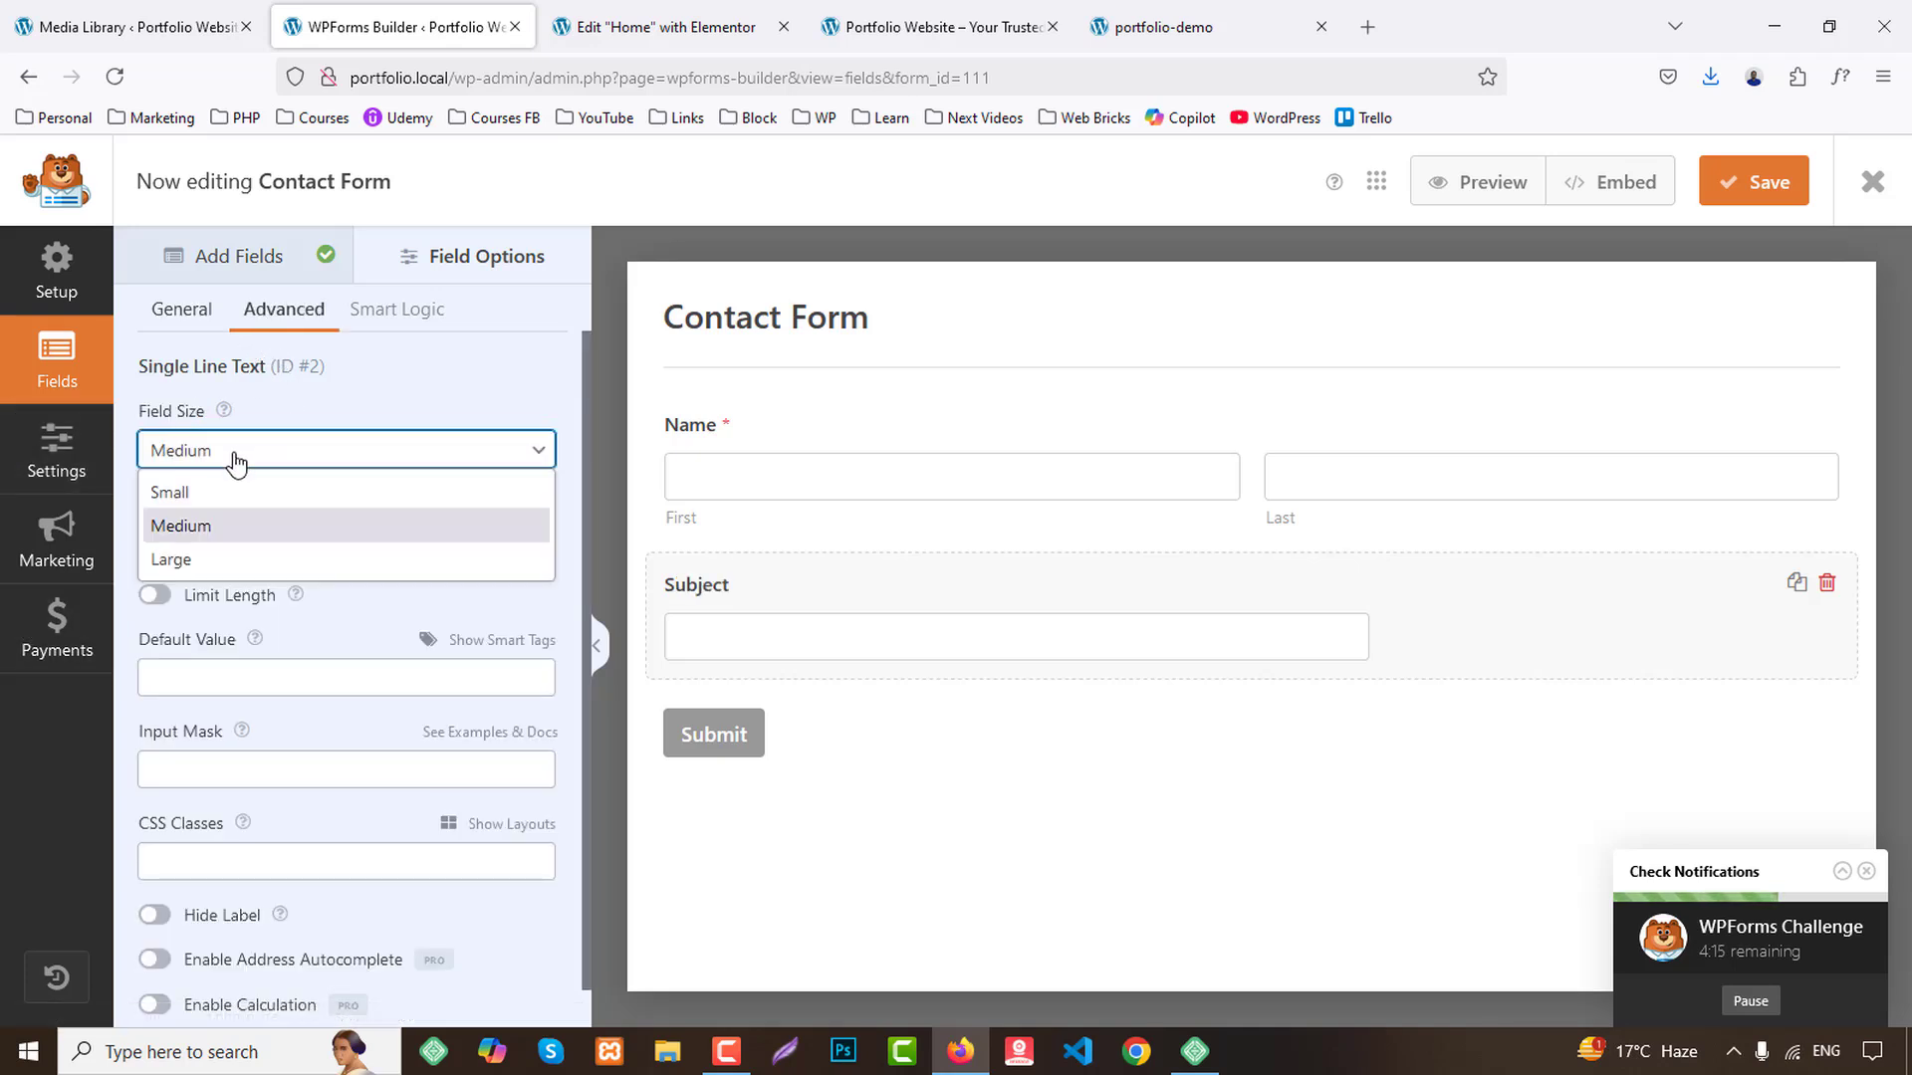
left_click(185, 558)
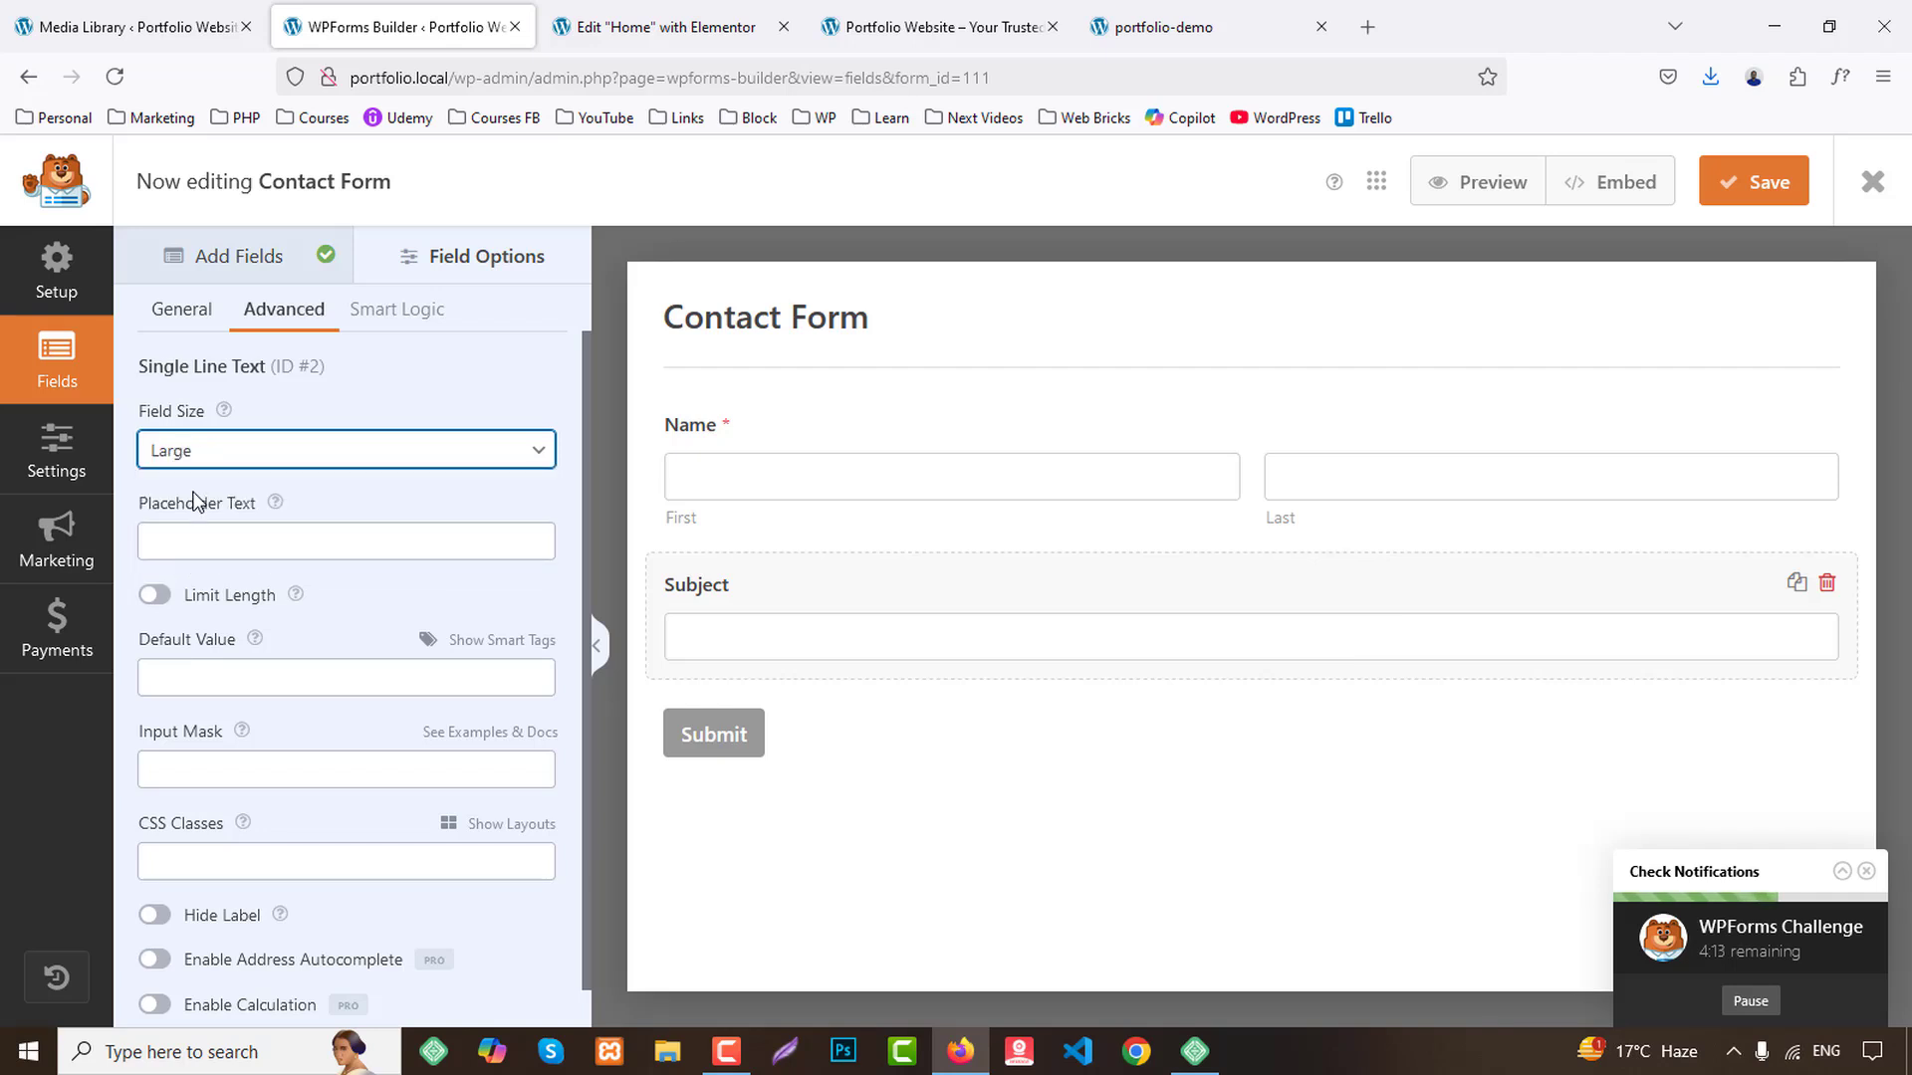
Add an Email field below the Subject field and set its field size to Large.
left_click(206, 259)
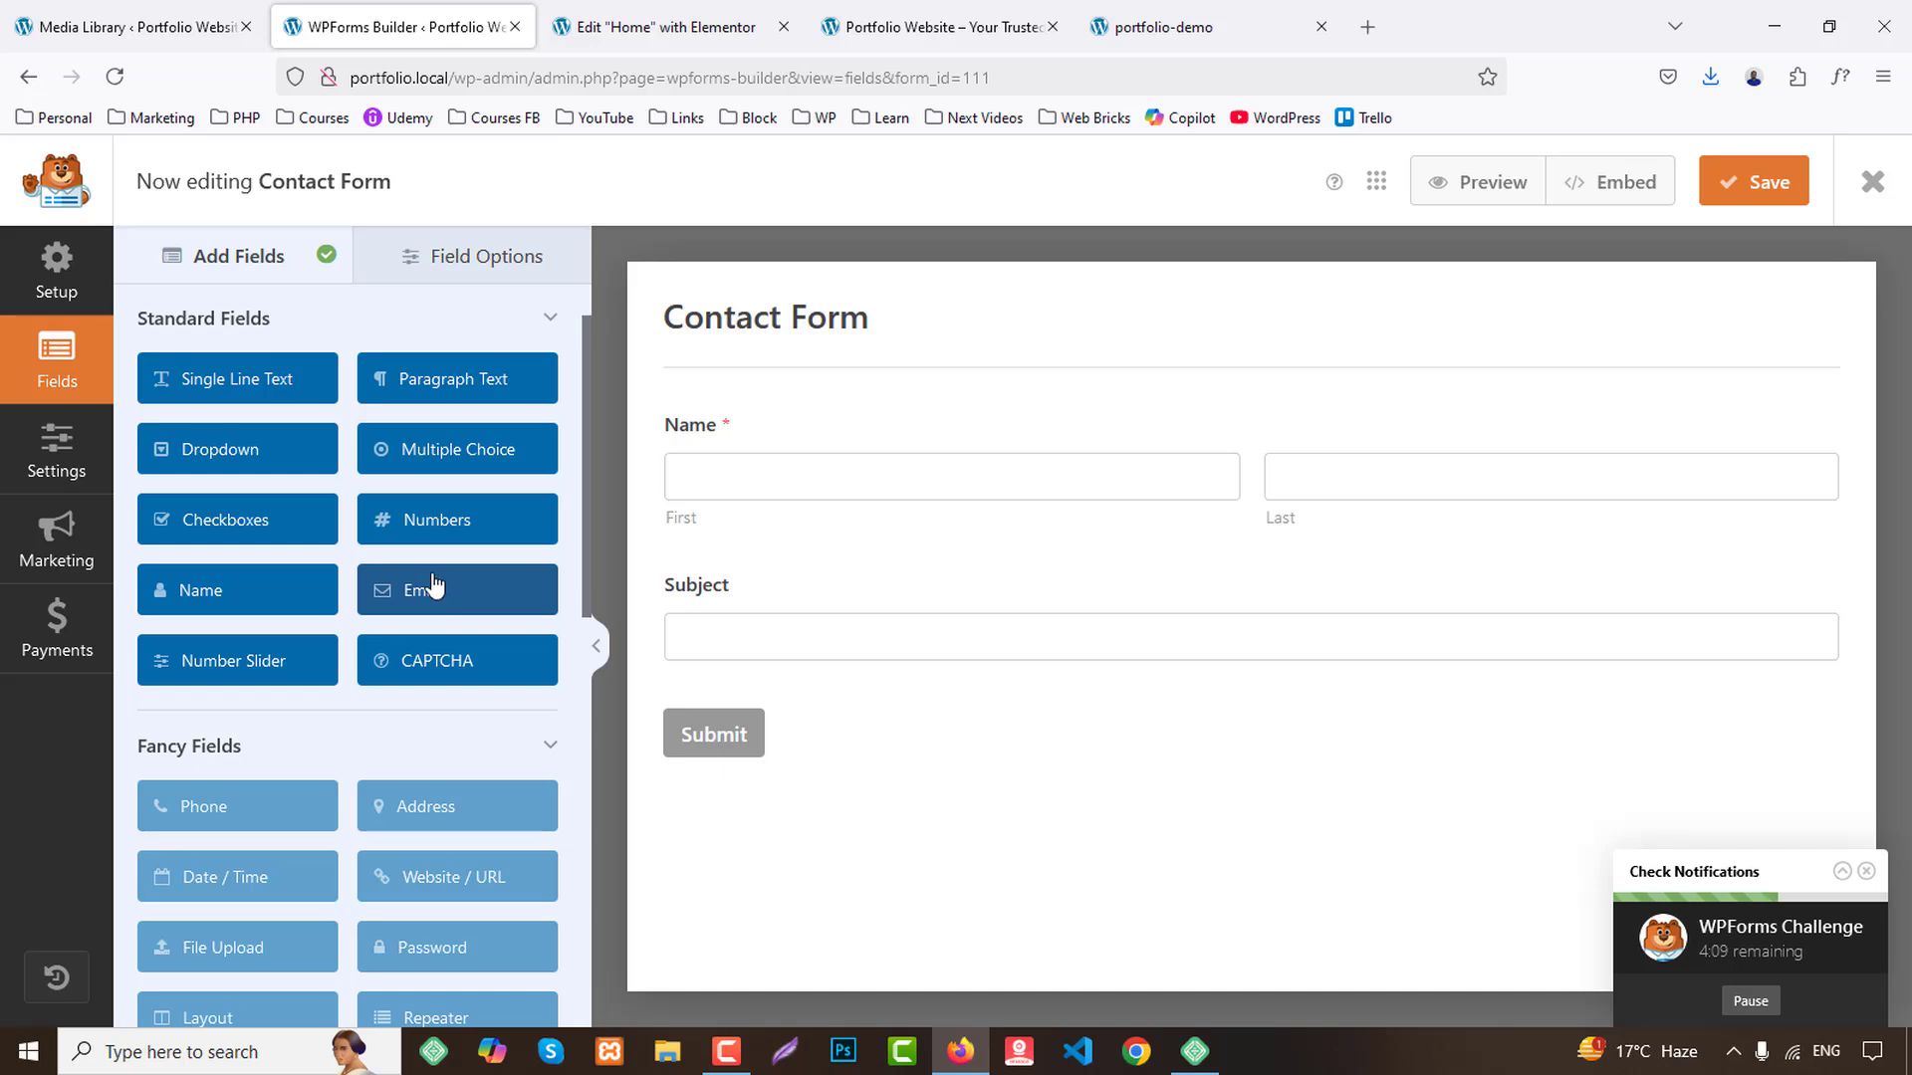
left_click_drag(428, 592, 866, 697)
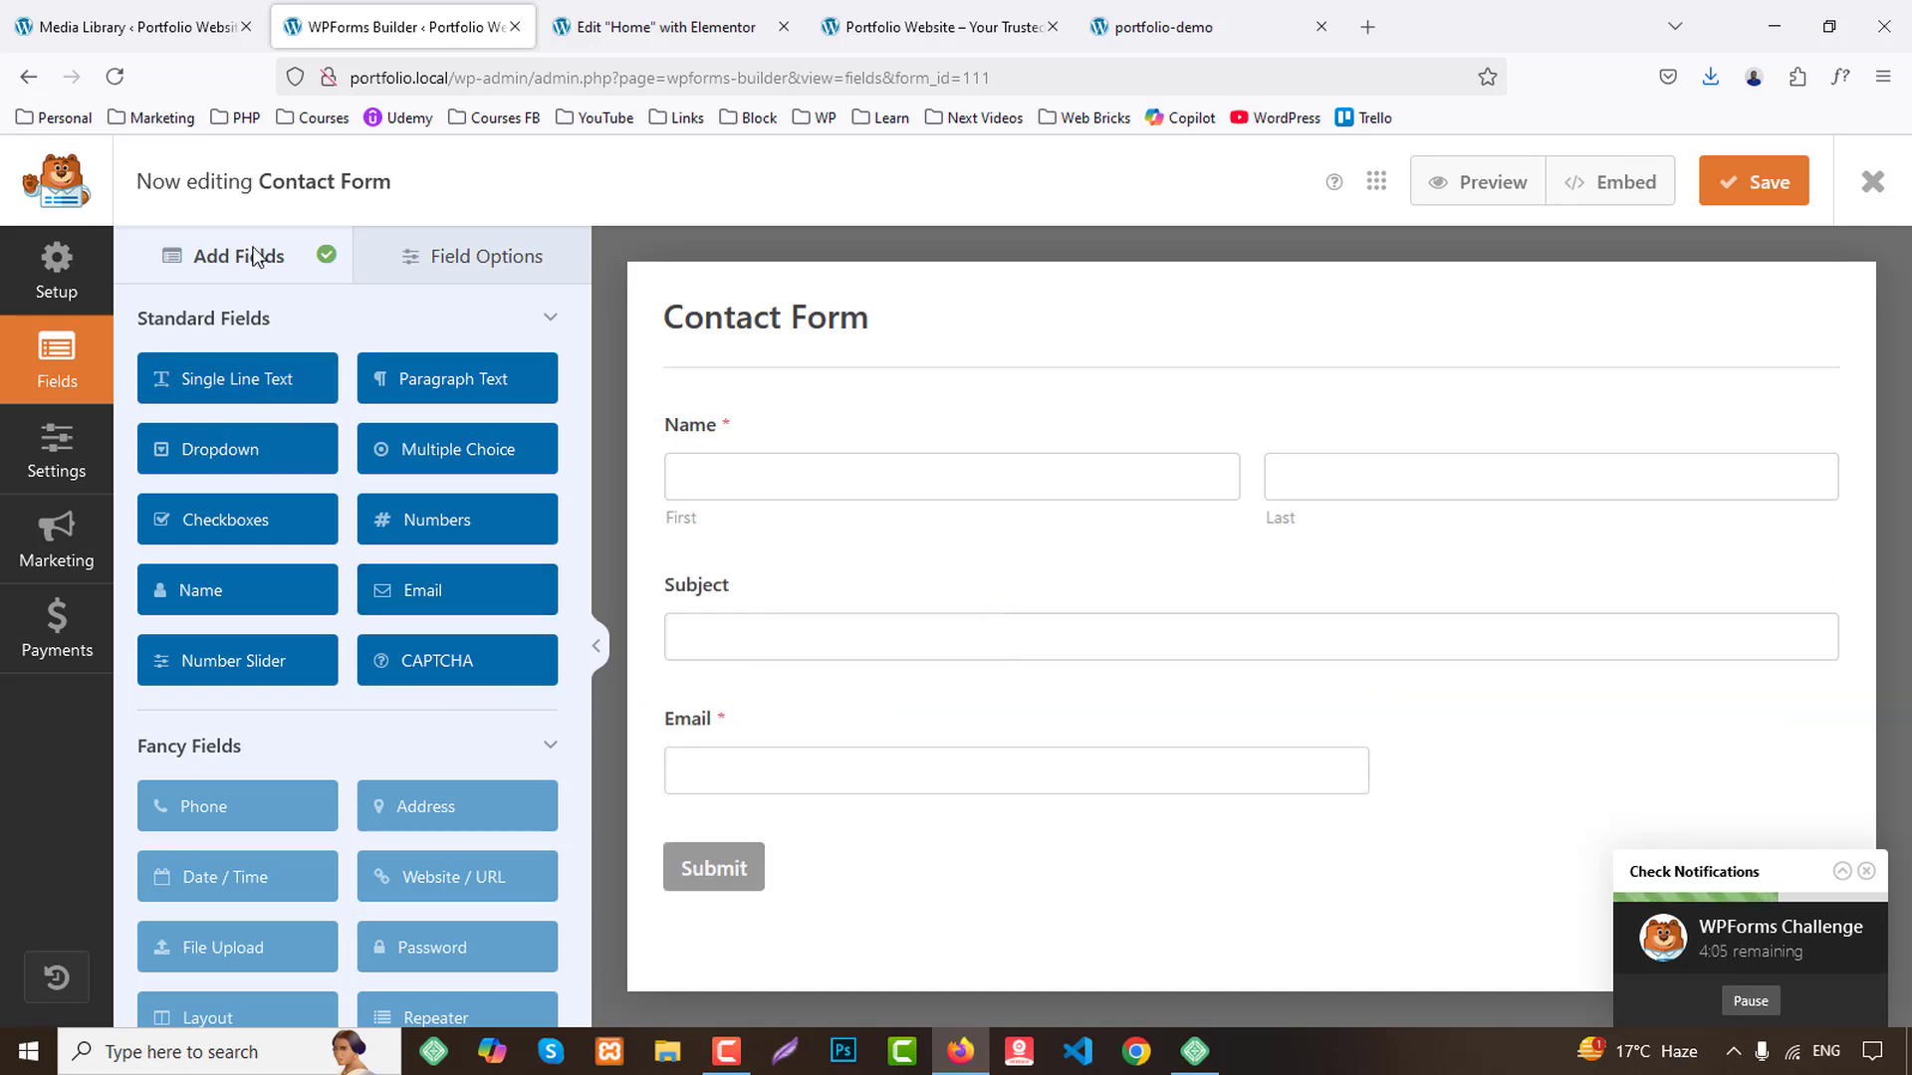
left_click(877, 784)
left_click(312, 309)
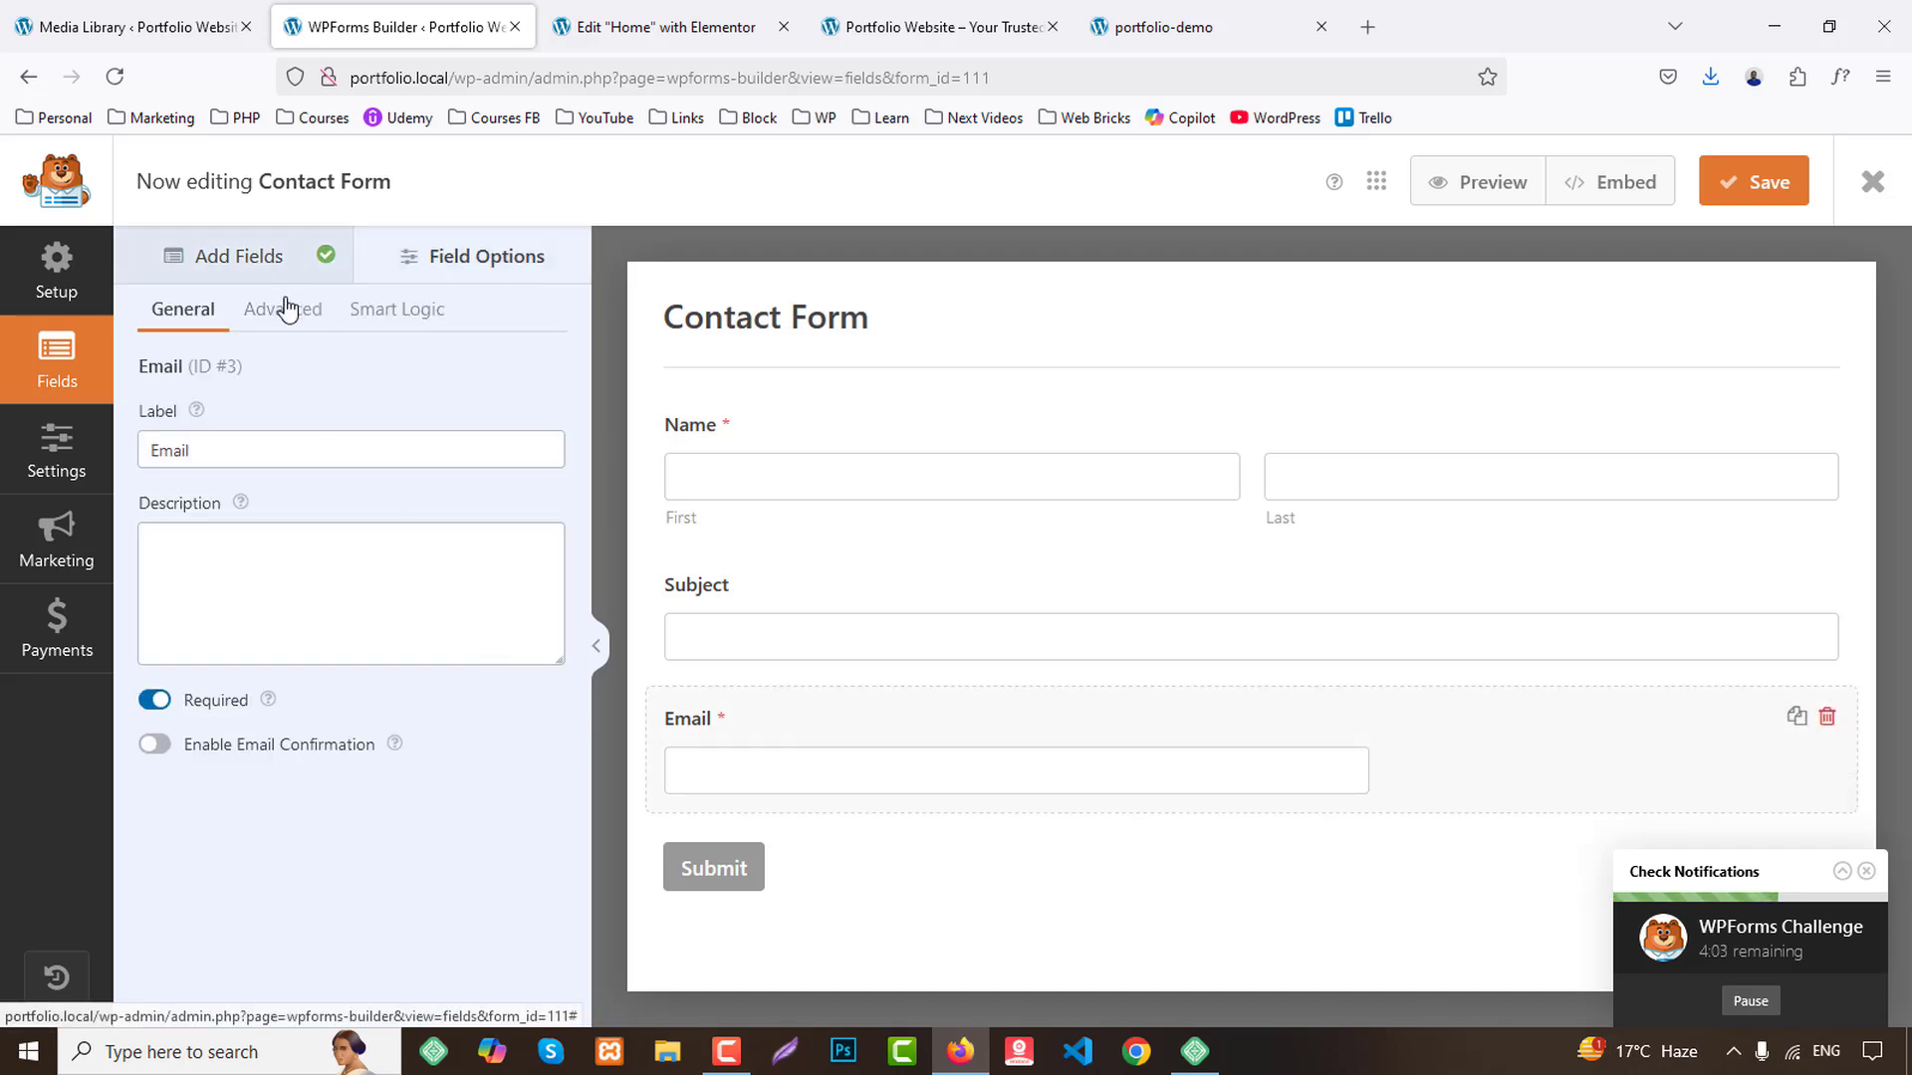
left_click(226, 460)
left_click(219, 558)
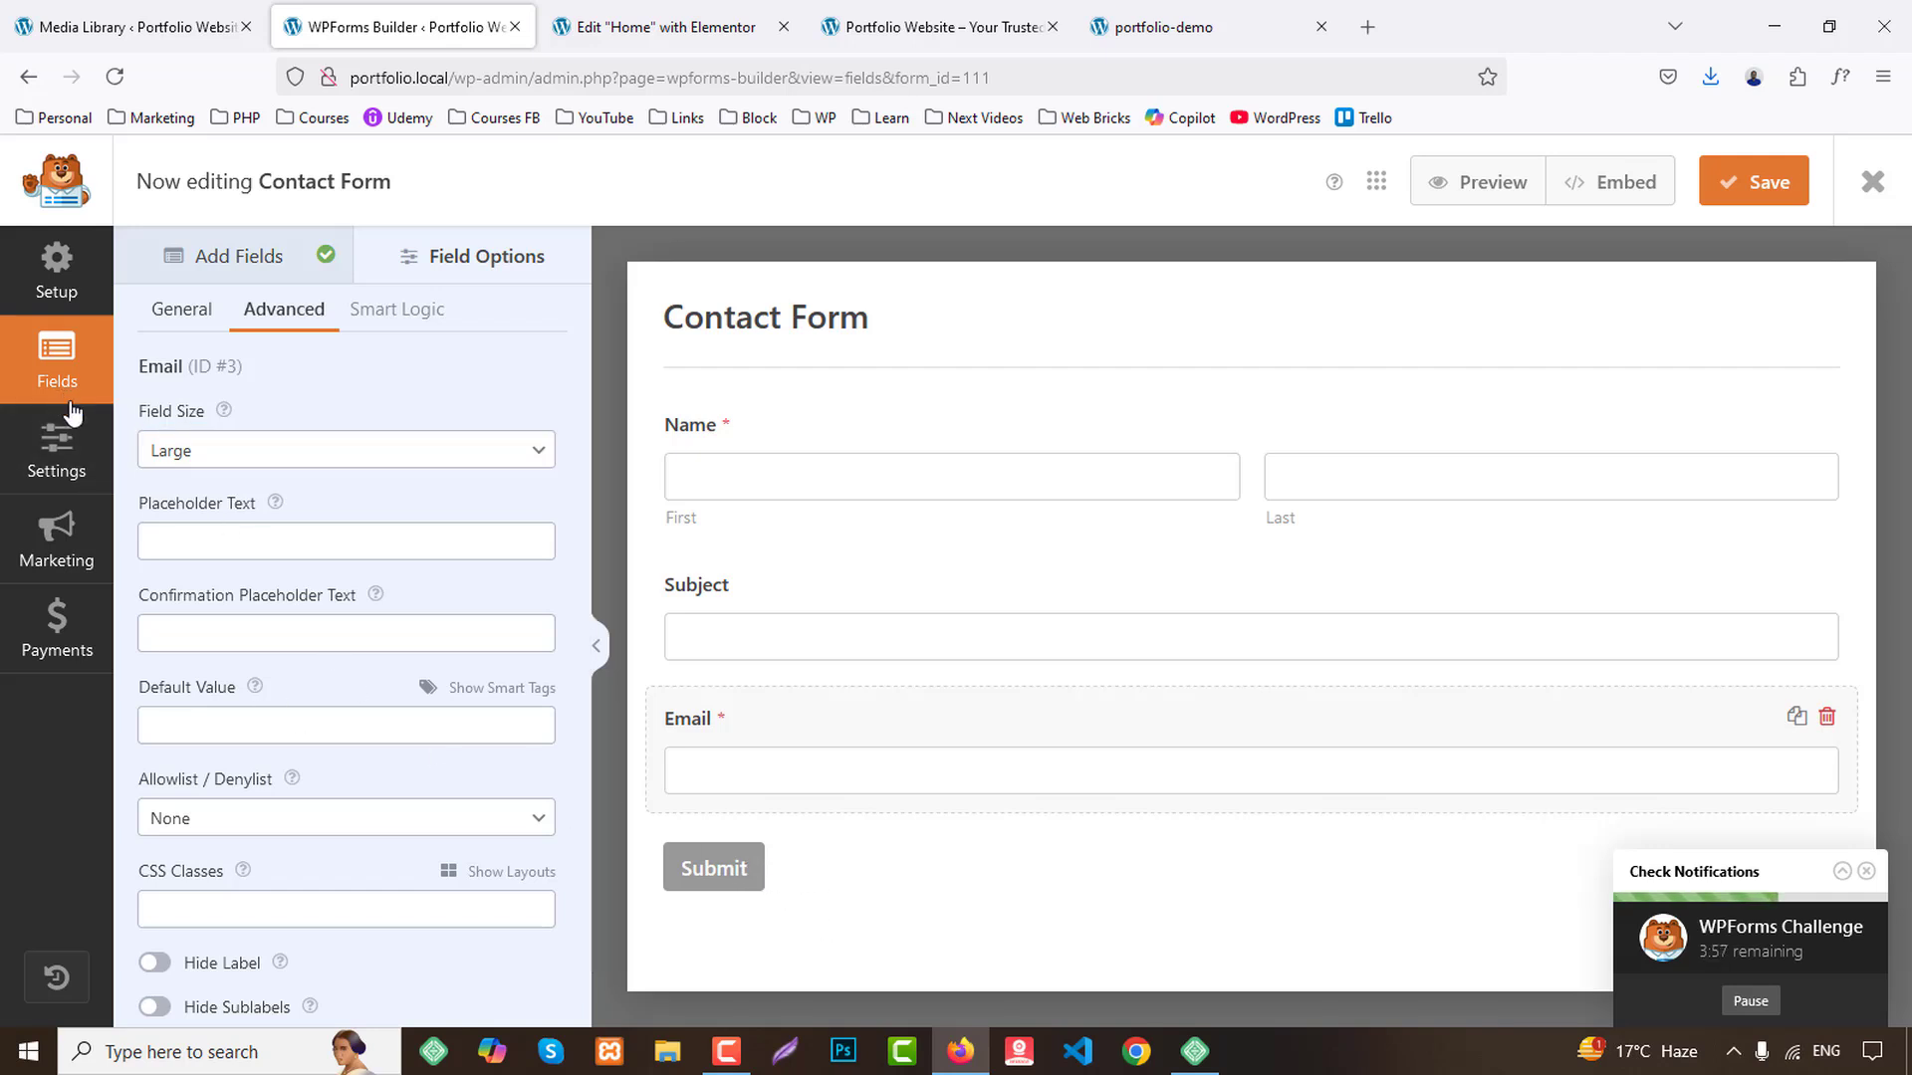
Save the contact form, close the form builder and return to the Home page in the Elementor editor.
left_click(66, 448)
scroll(1221, 756, "down", 1)
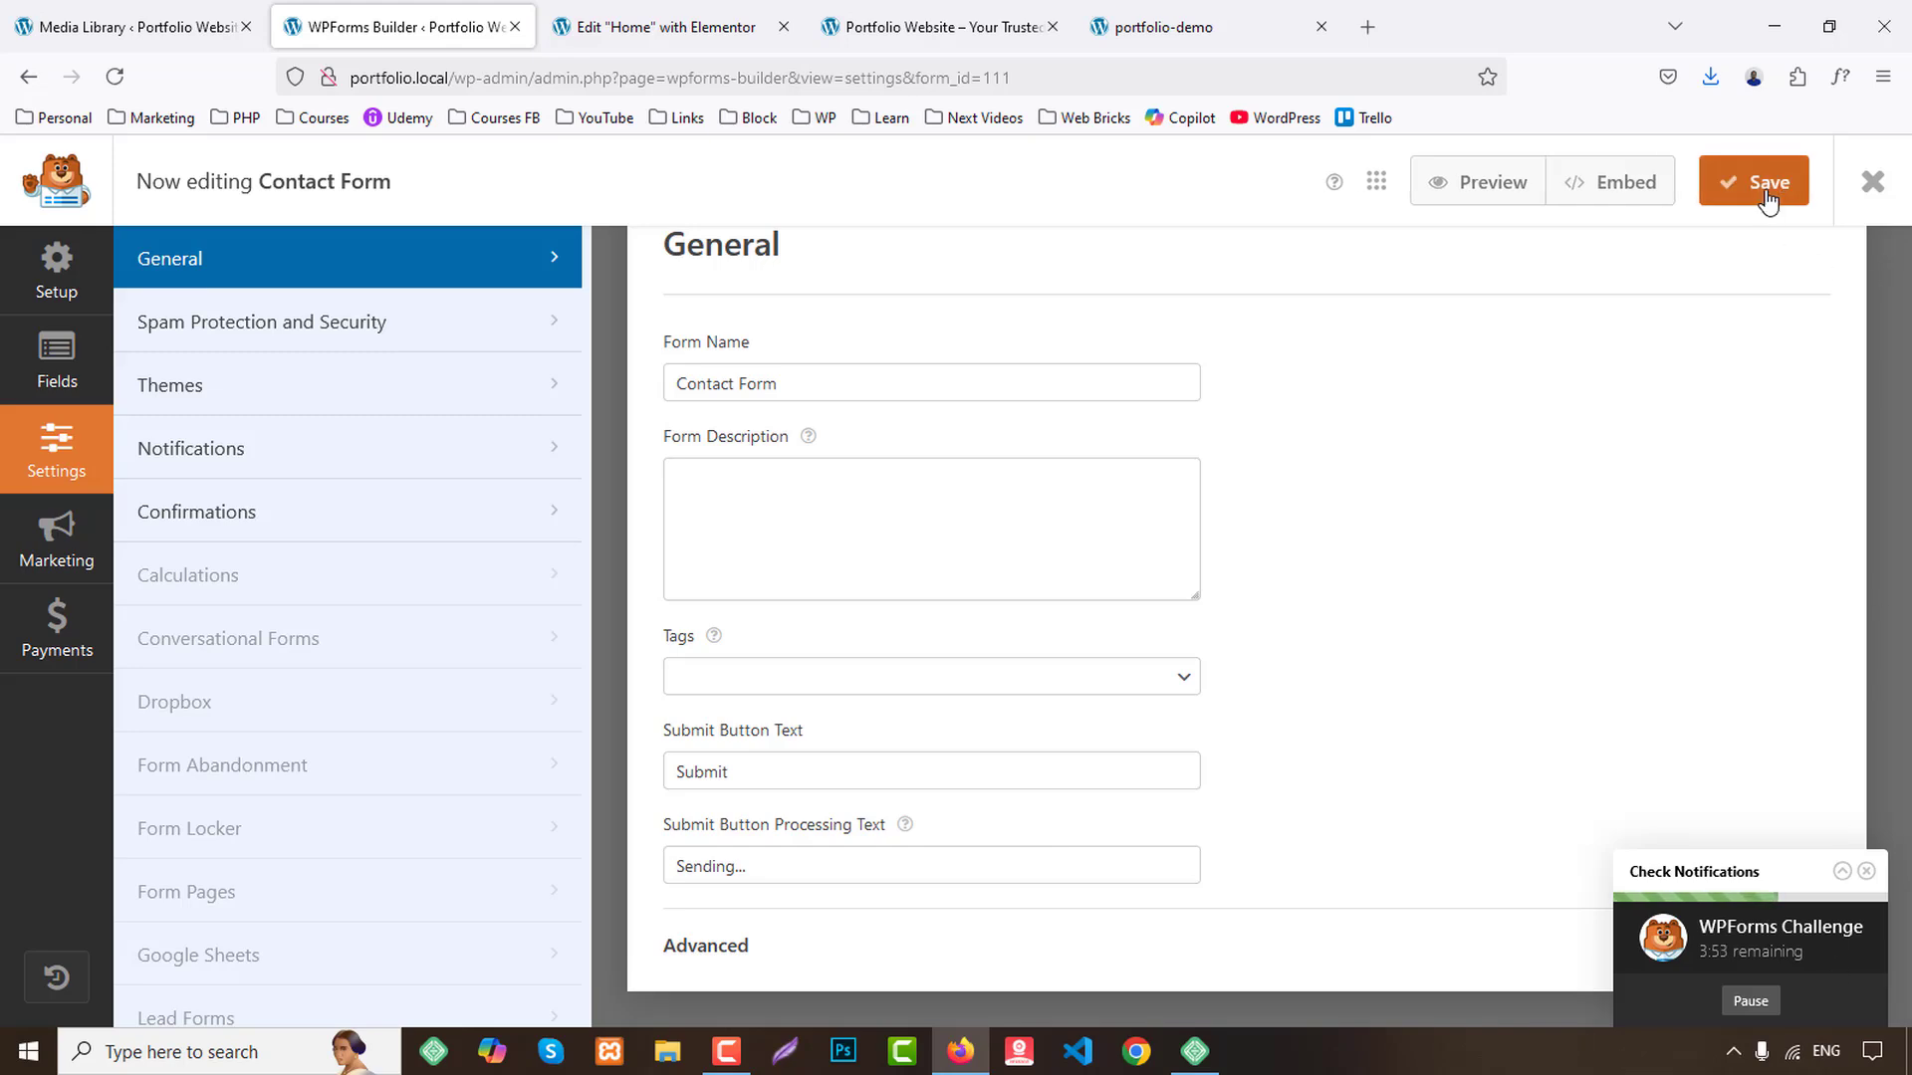
middle_click(382, 6)
left_click(438, 8)
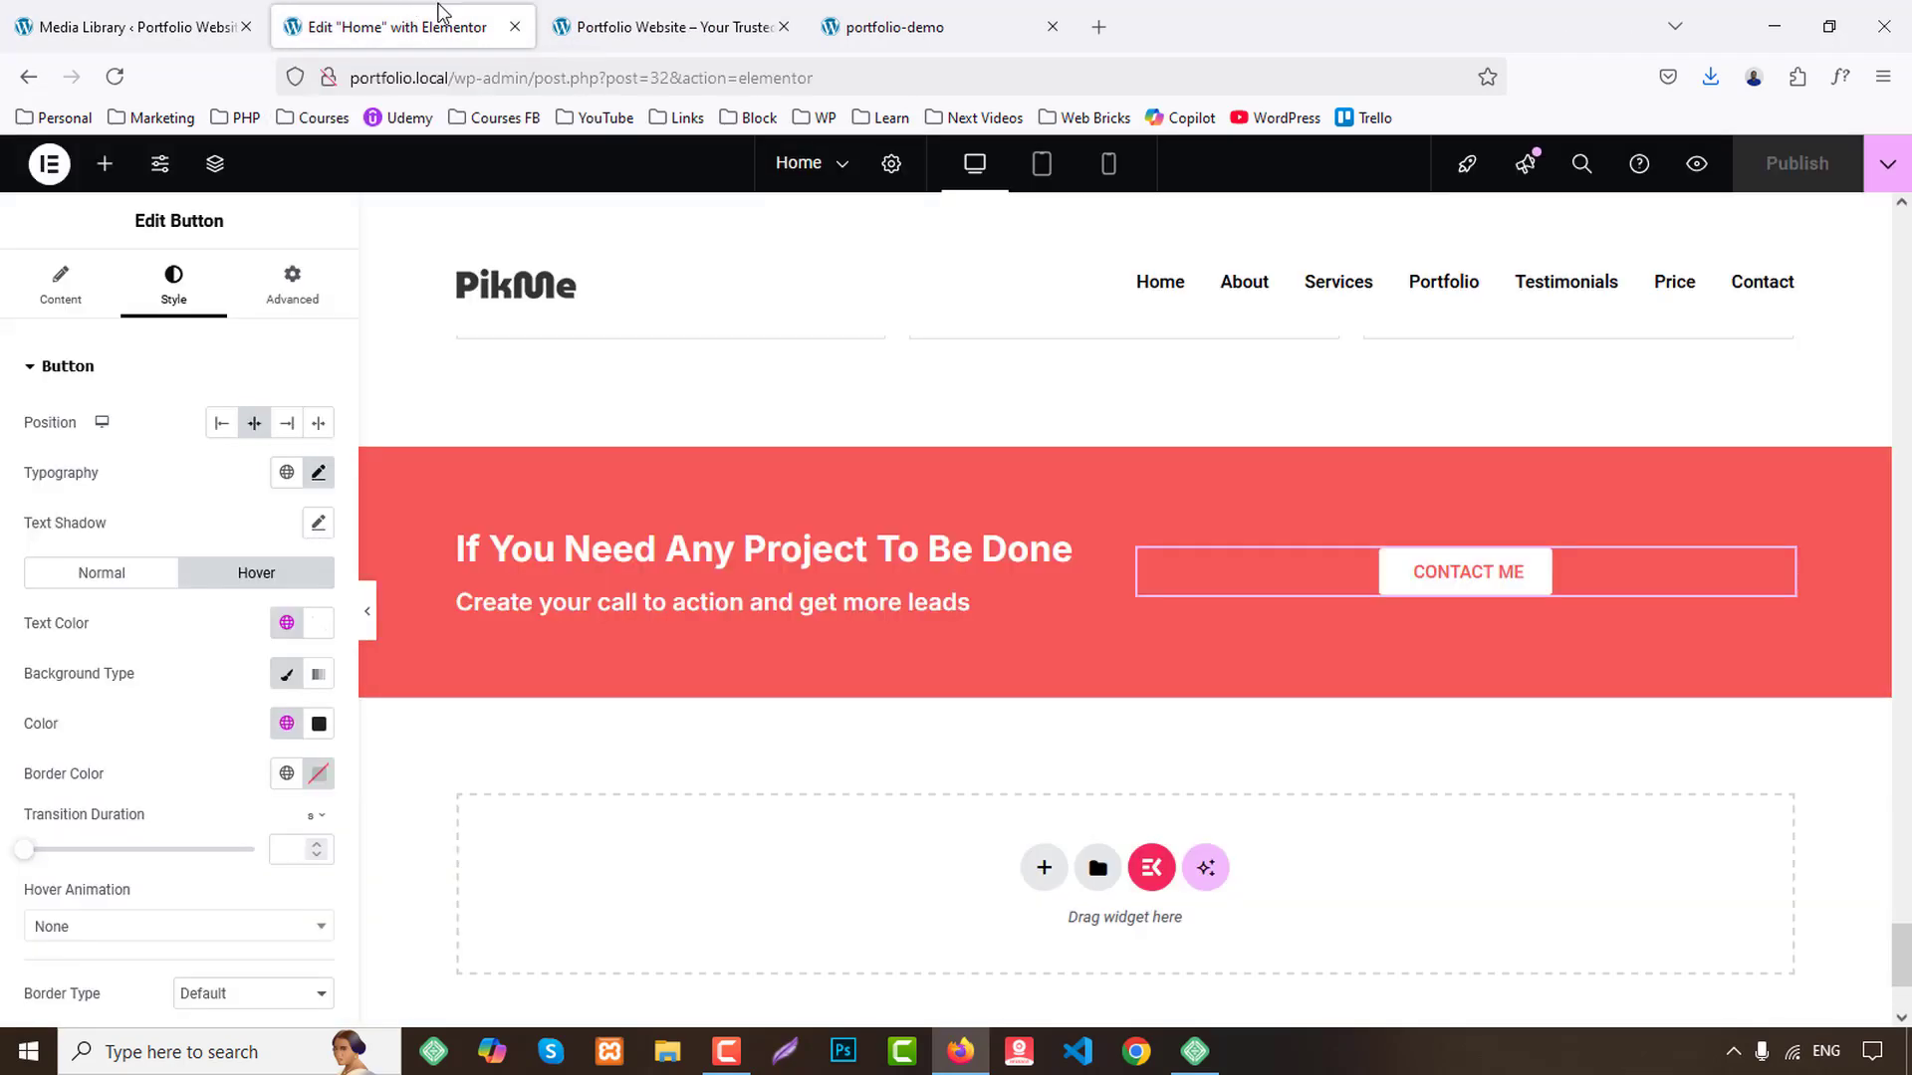
Copy the whole pricing section and paste it as a new section below the call-to-action banner.
left_click(906, 25)
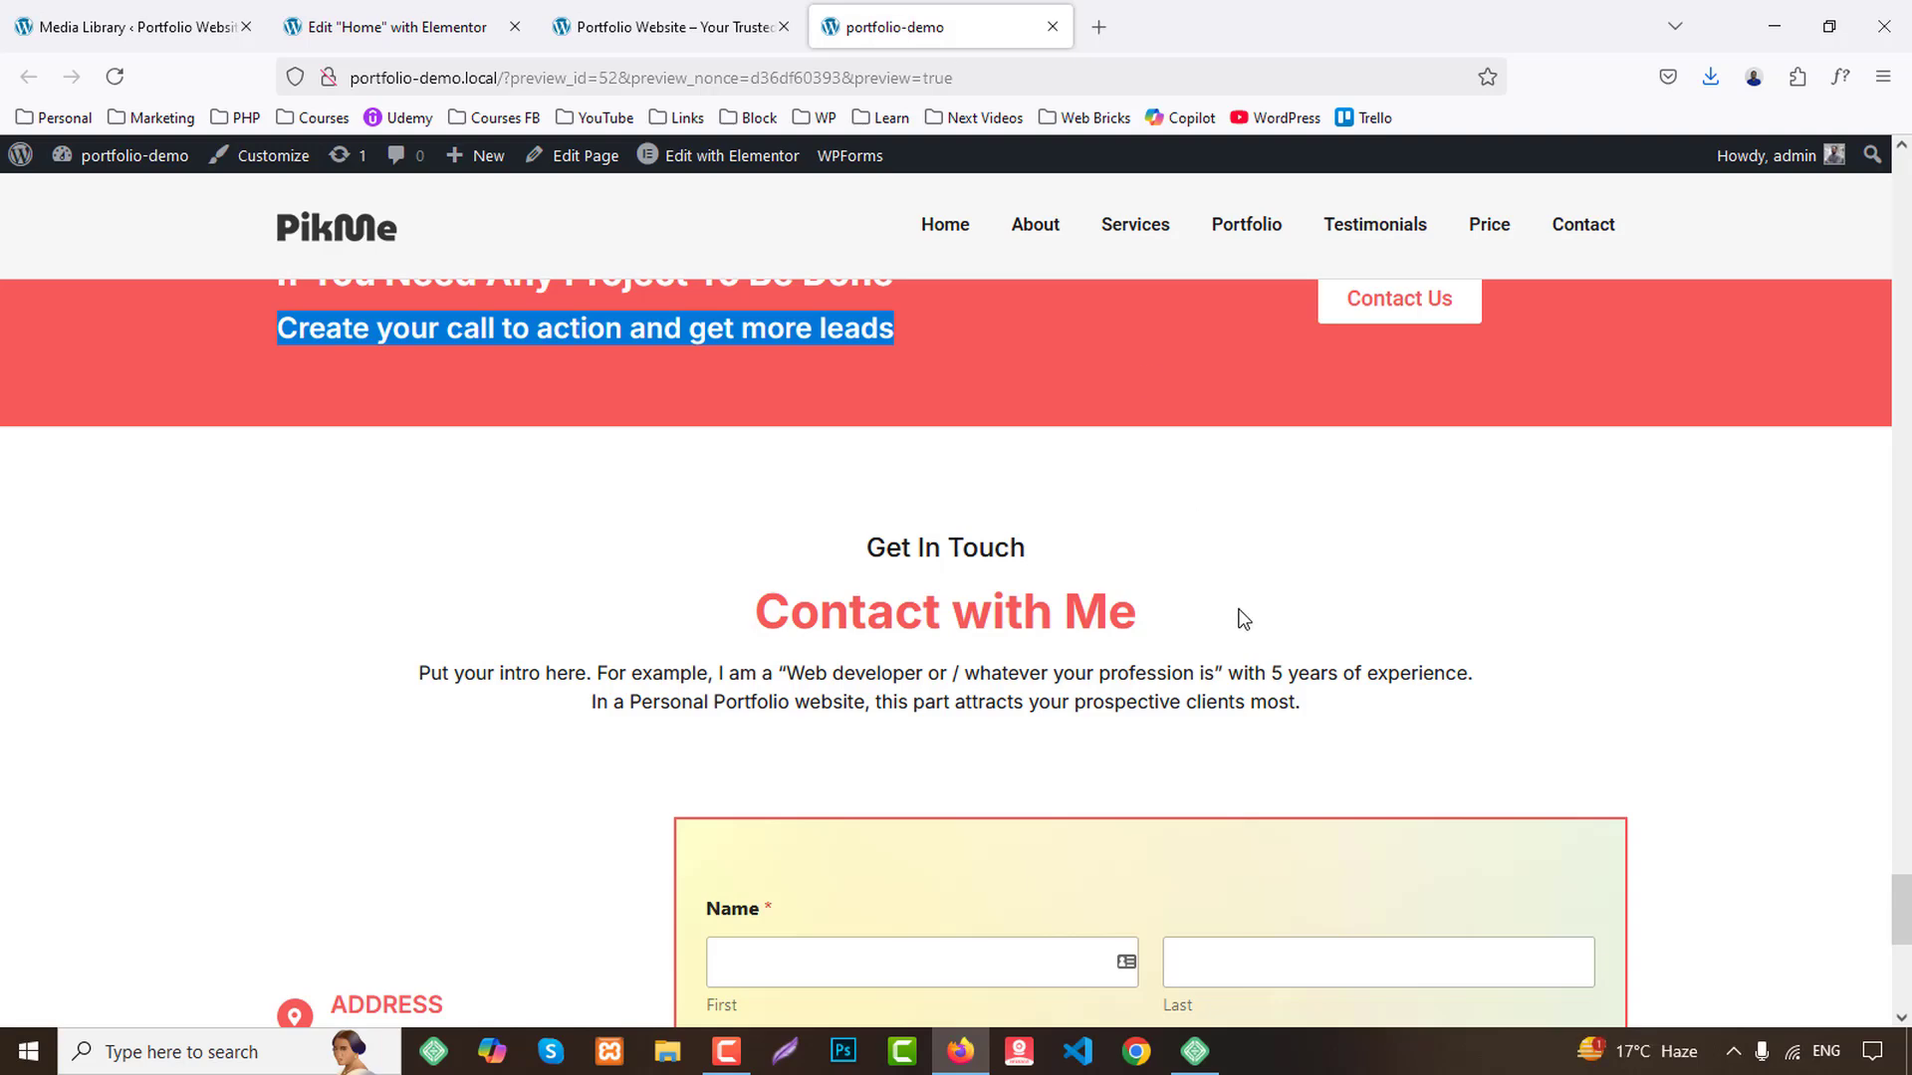
left_click(454, 10)
scroll(1478, 568, "up", 10)
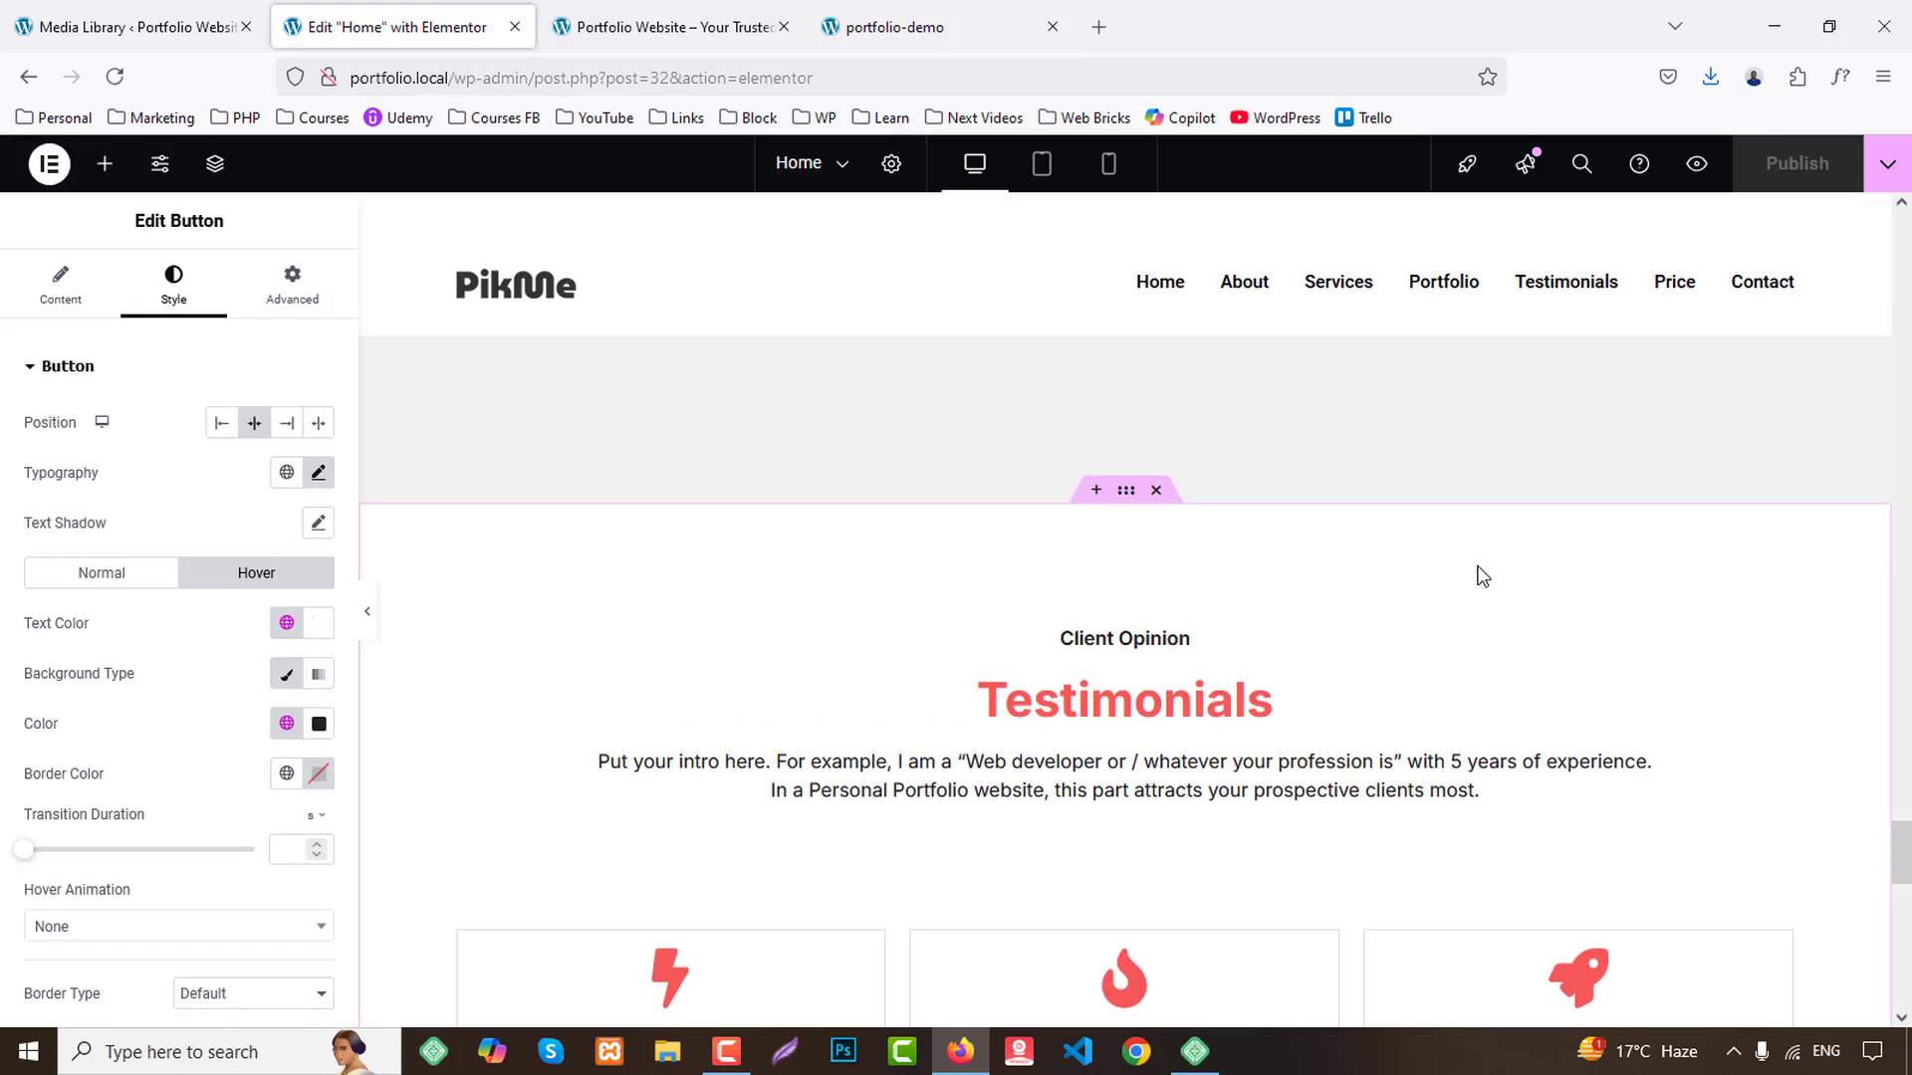
scroll(1378, 716, "down", 3)
scroll(1327, 674, "up", 2)
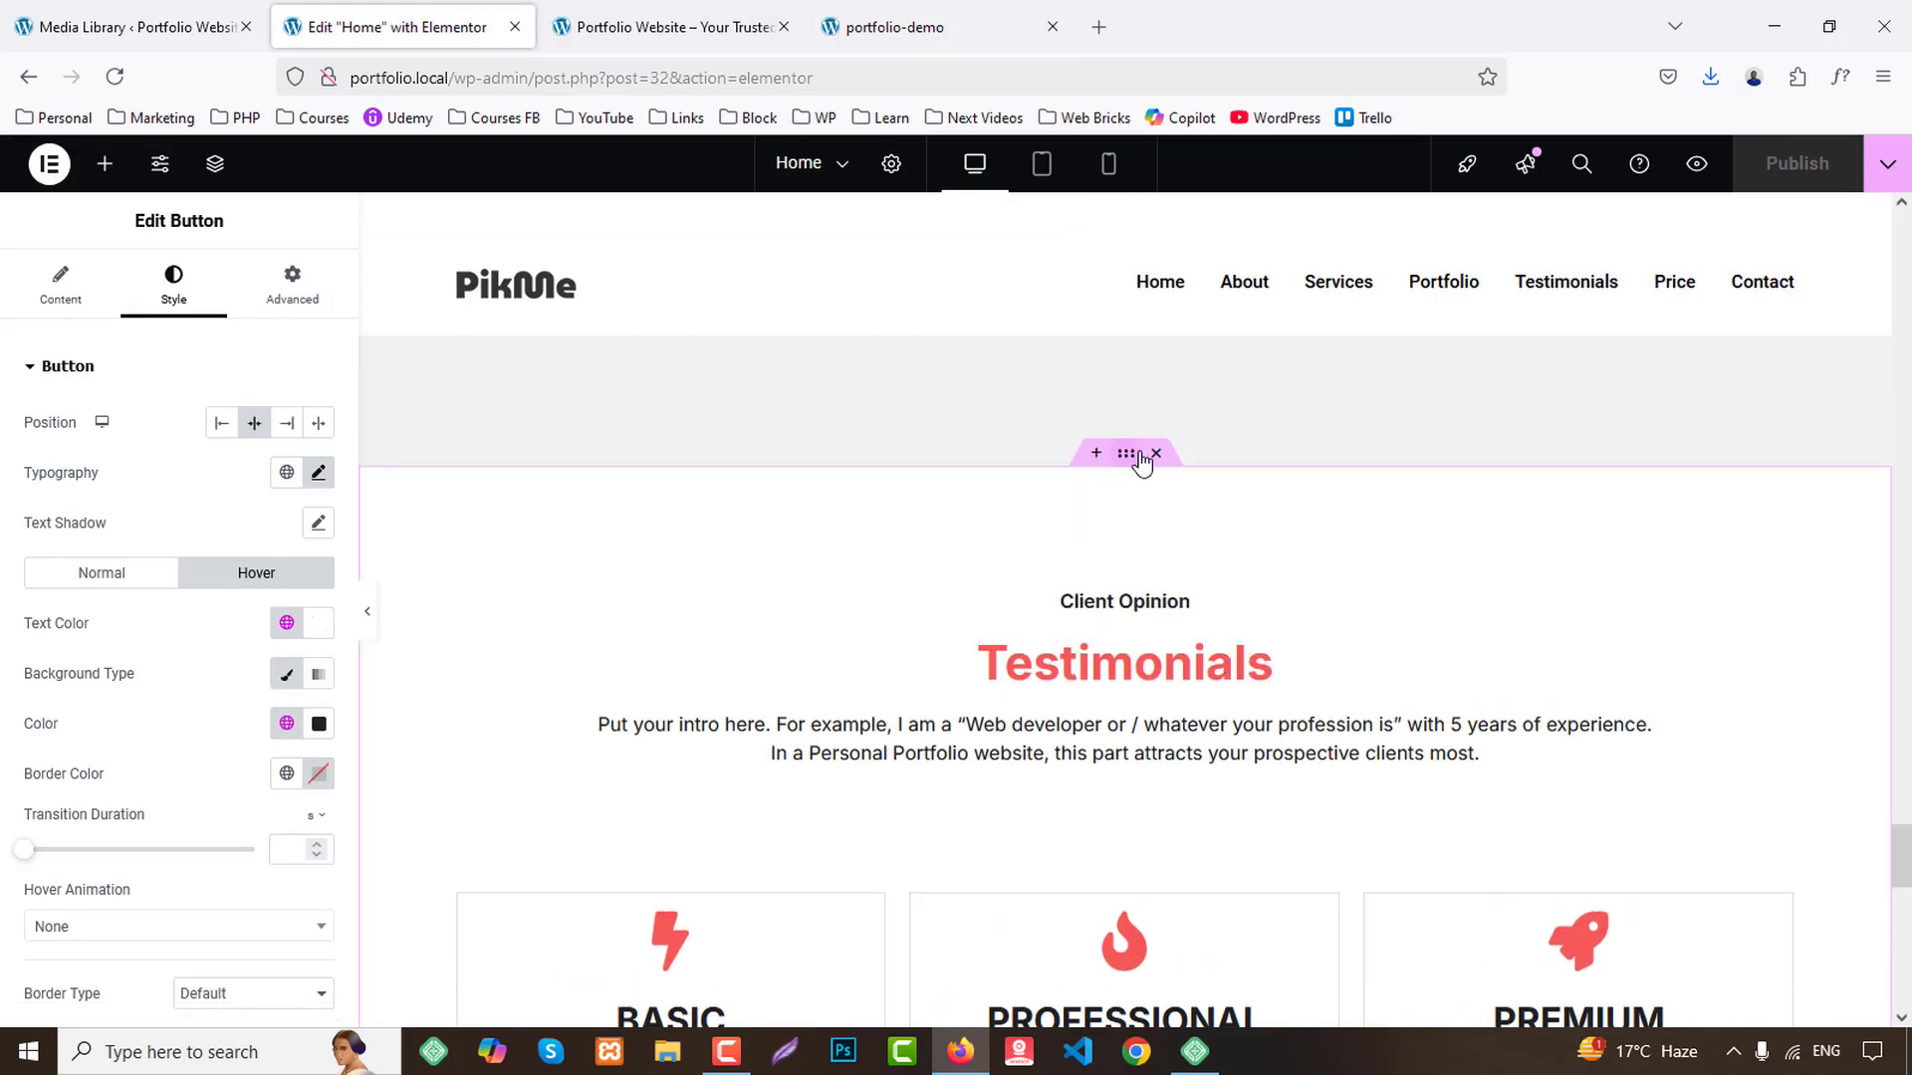
right_click(1141, 461)
left_click(1195, 541)
scroll(1267, 582, "down", 10)
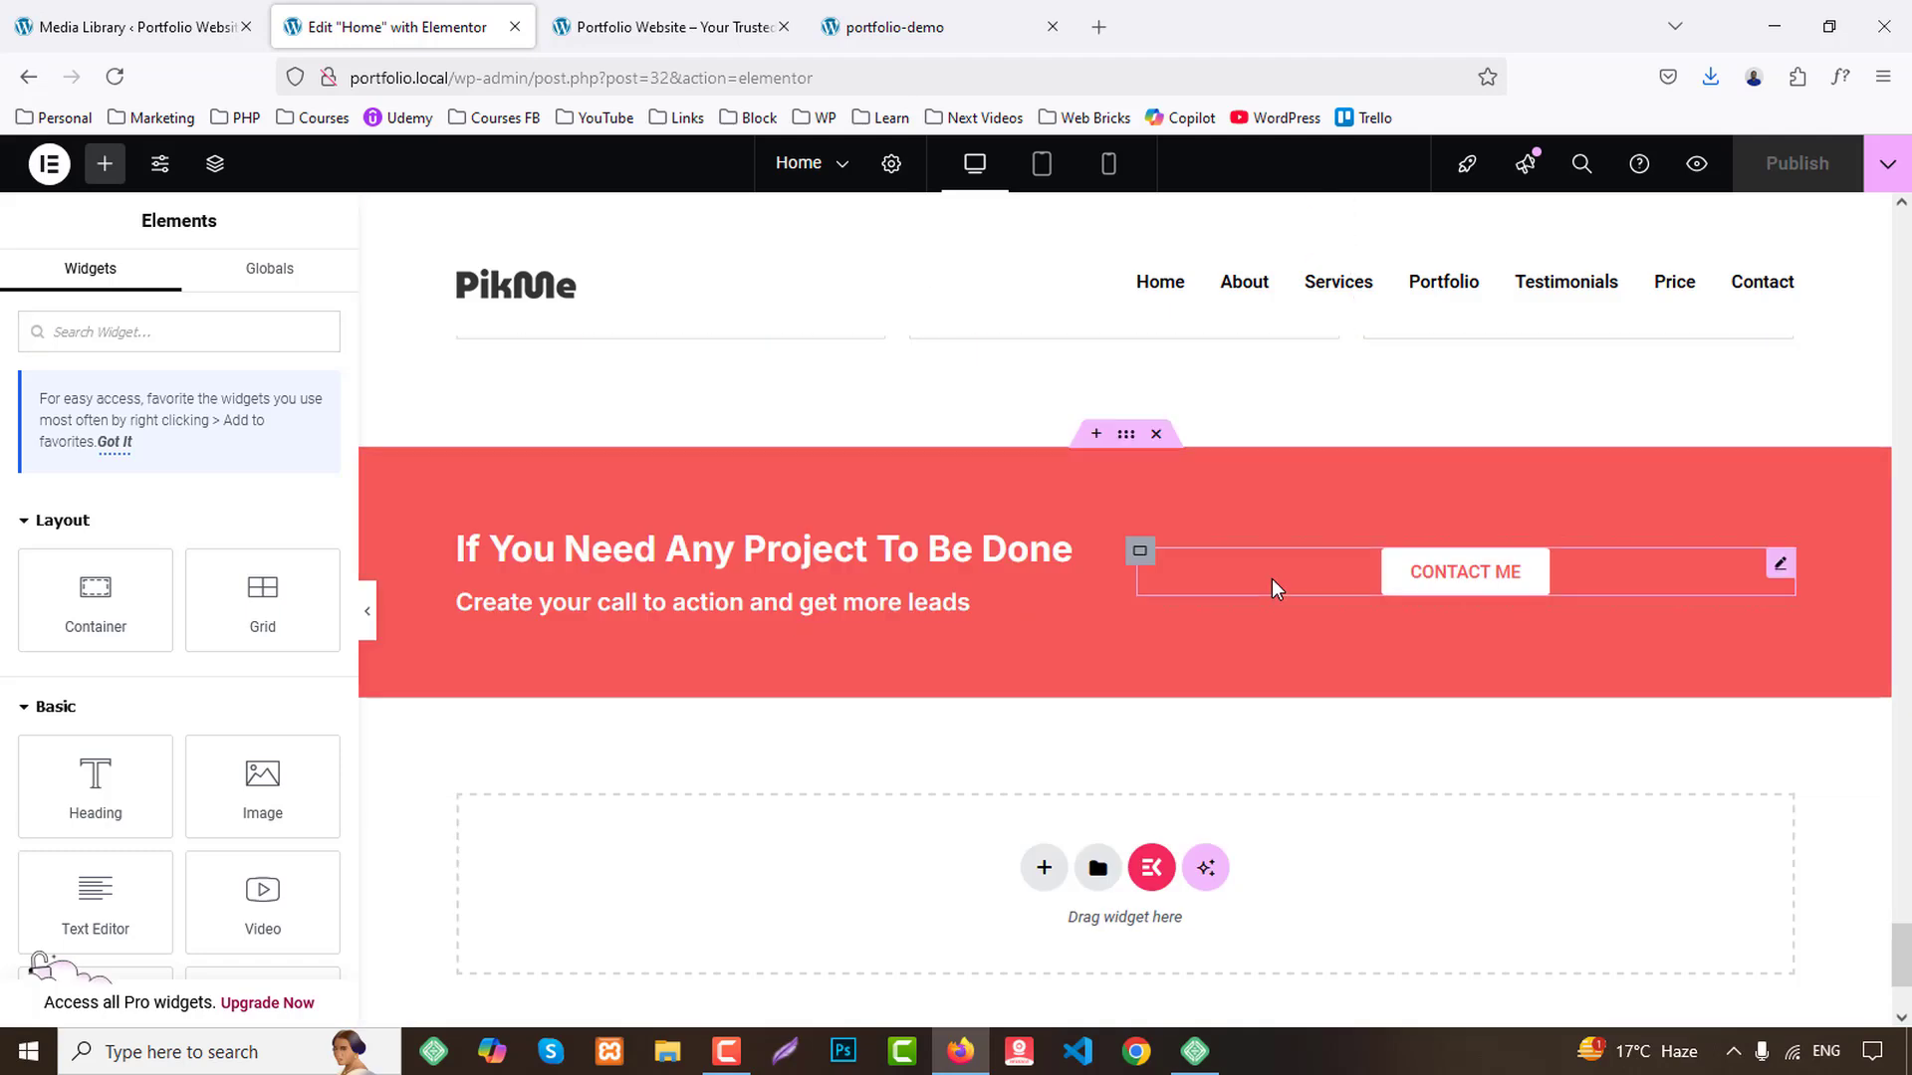
scroll(1270, 578, "down", 3)
right_click(845, 612)
left_click(888, 635)
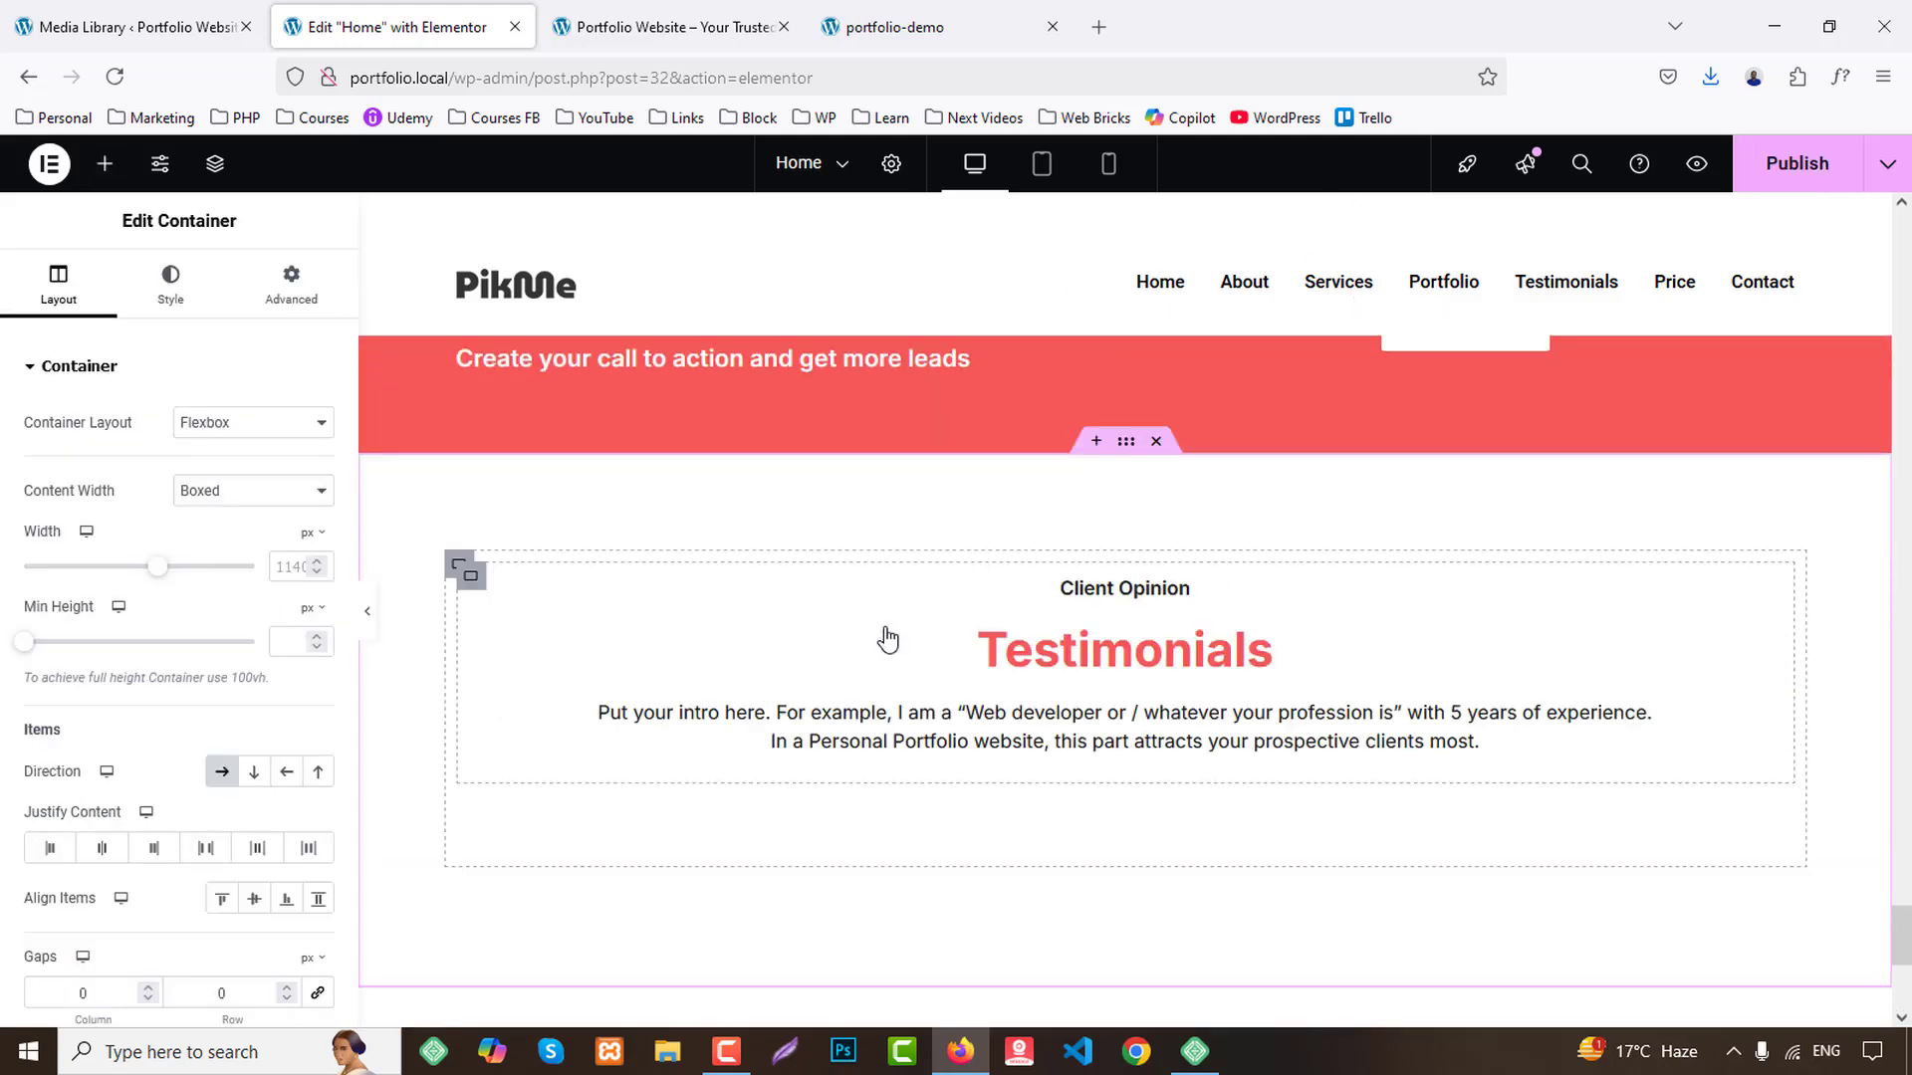
Replace the "Client Opinion" subheading in the pasted section with the demo's text "Get In Touch".
left_click(881, 27)
left_click_drag(867, 546, 1025, 548)
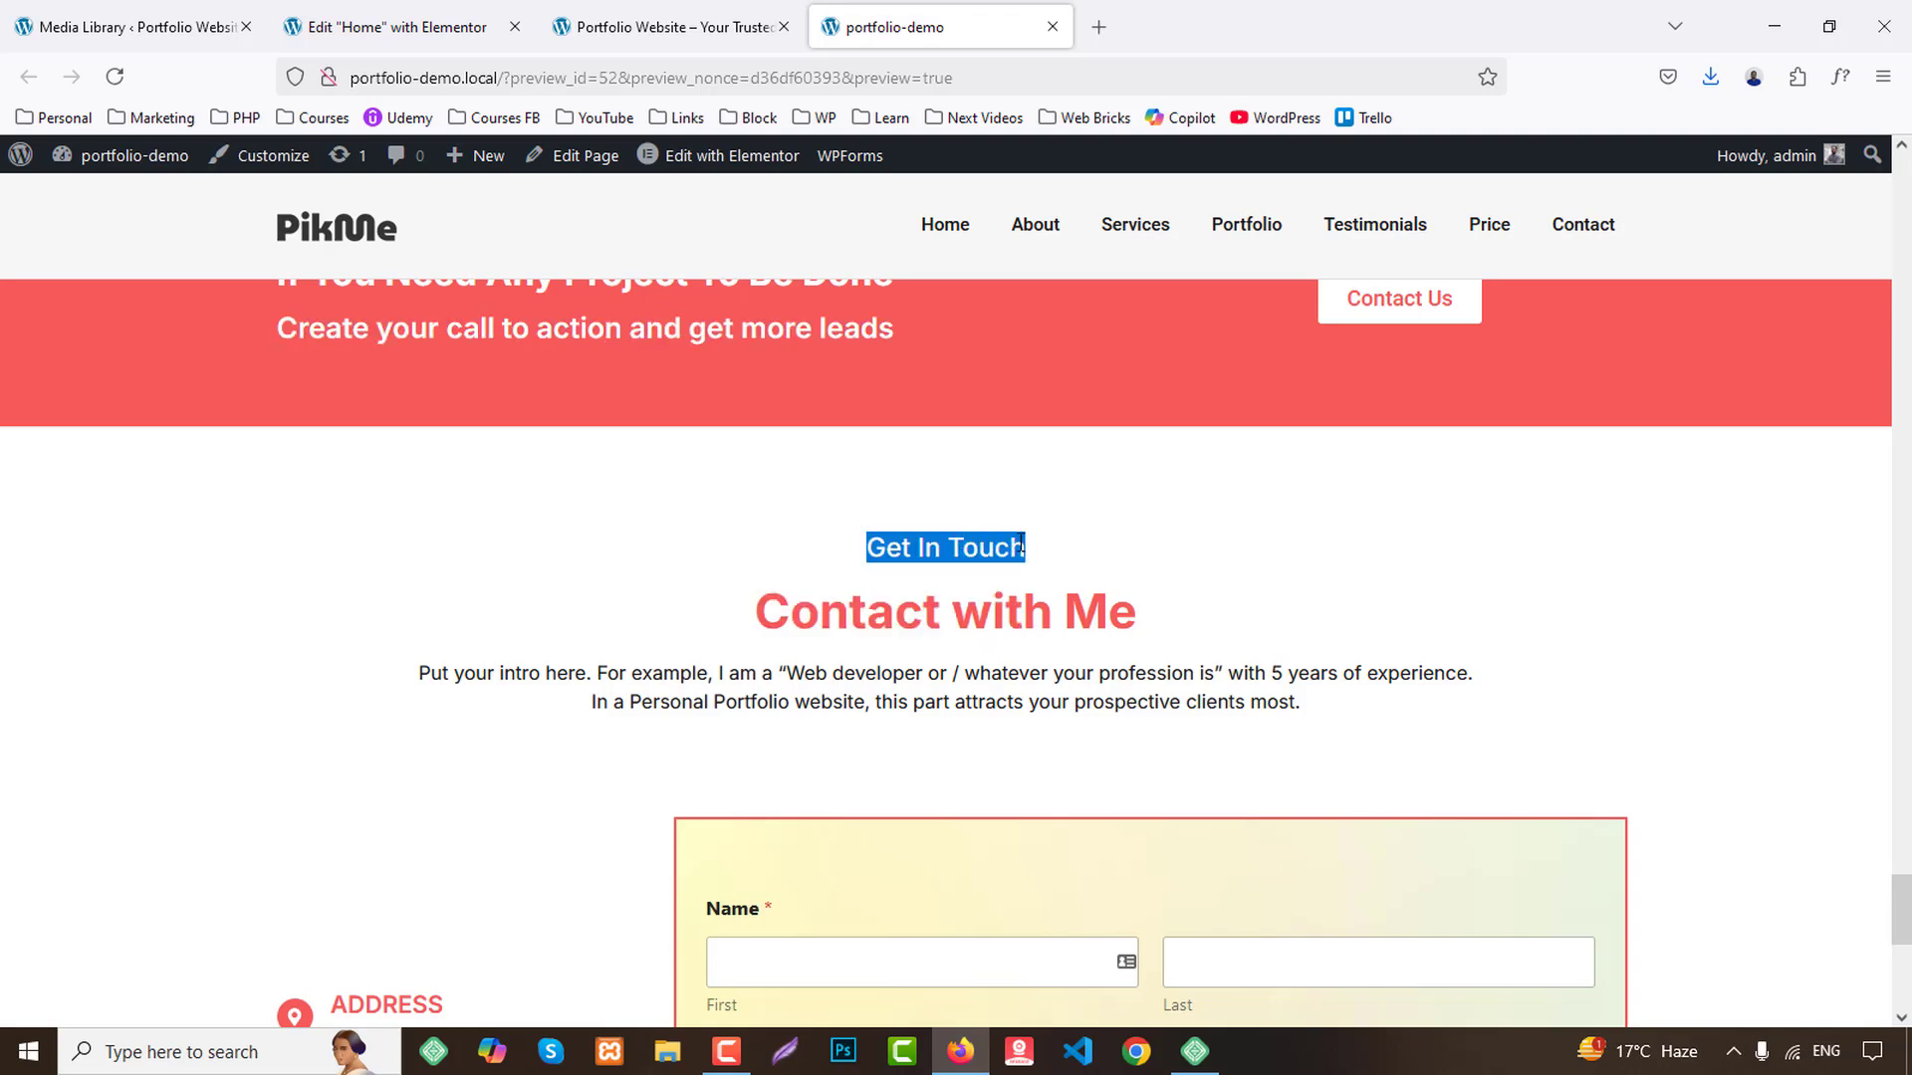
left_click(388, 27)
left_click(1118, 595)
left_click(179, 469)
key("ctrl+a")
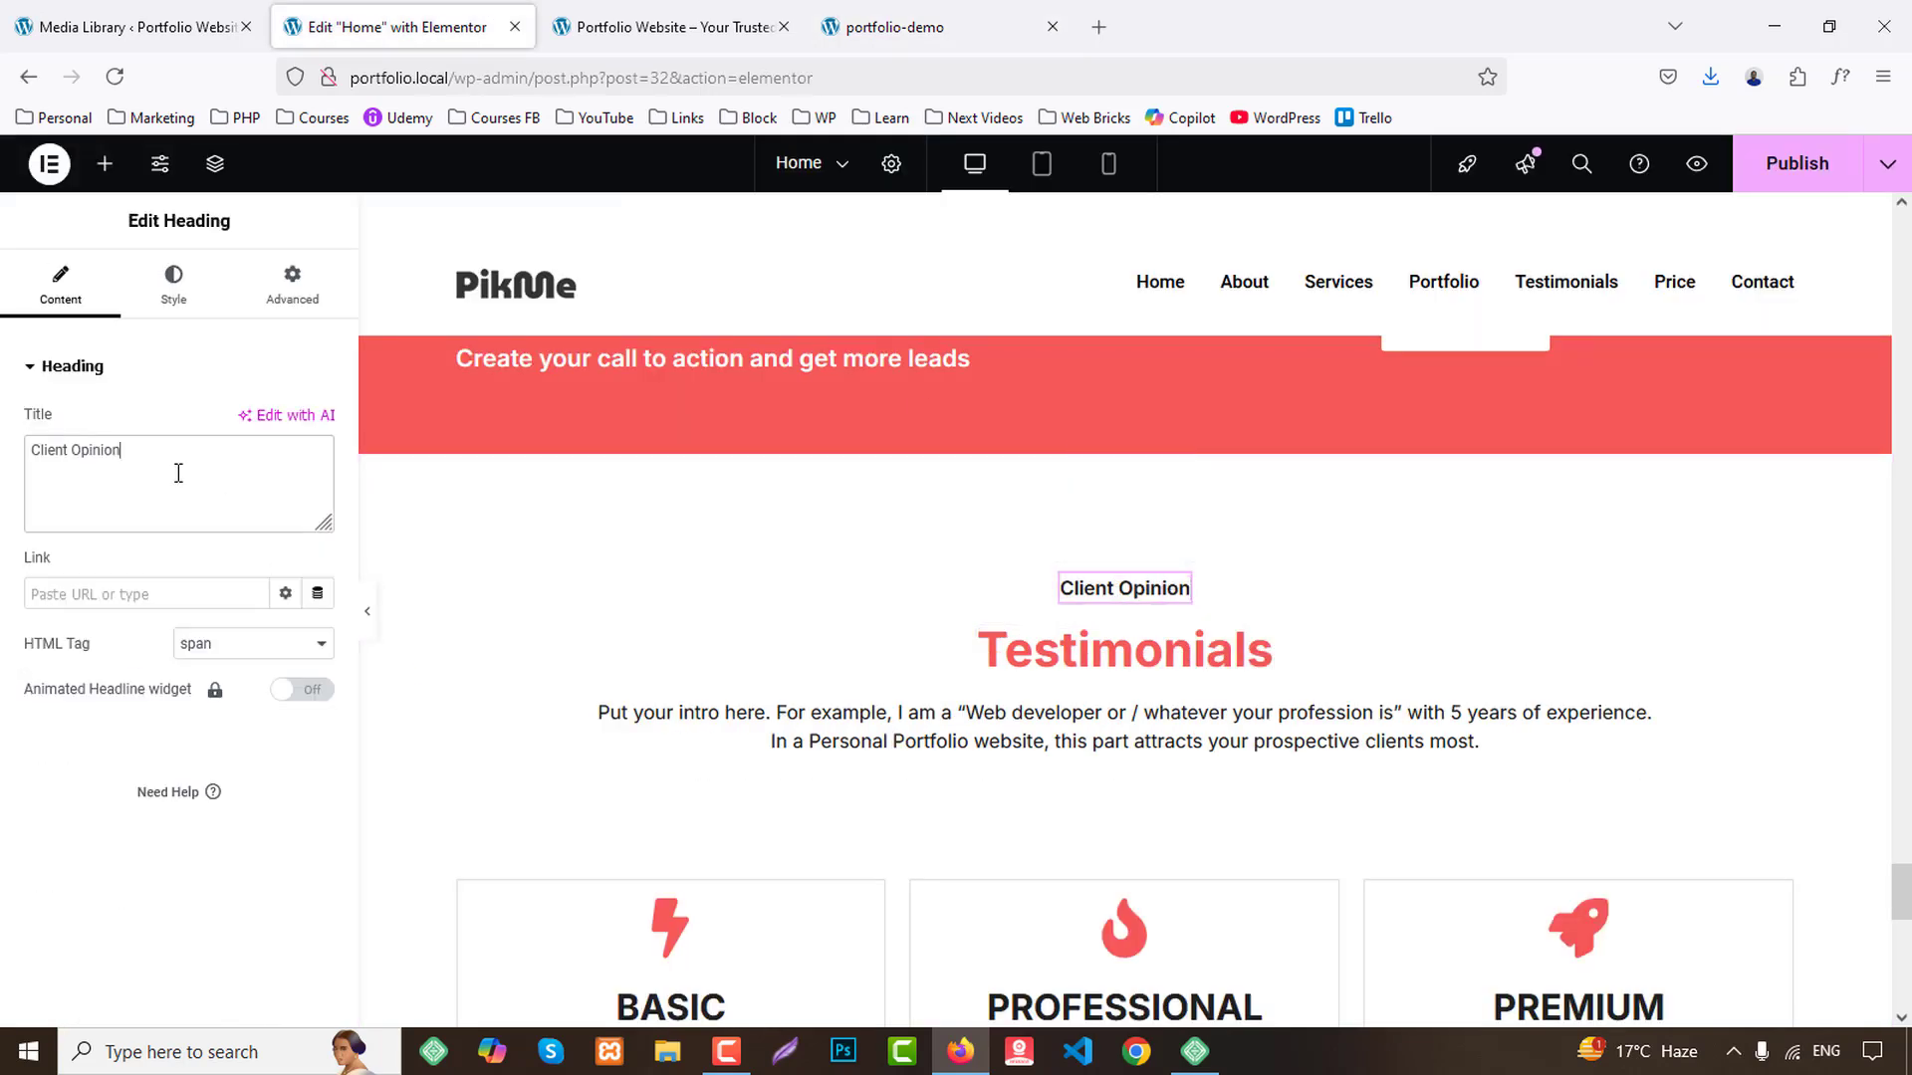
key("ctrl+v")
Replace the "Testimonials" heading in the pasted section with the demo's text "Contact with Me".
left_click(896, 26)
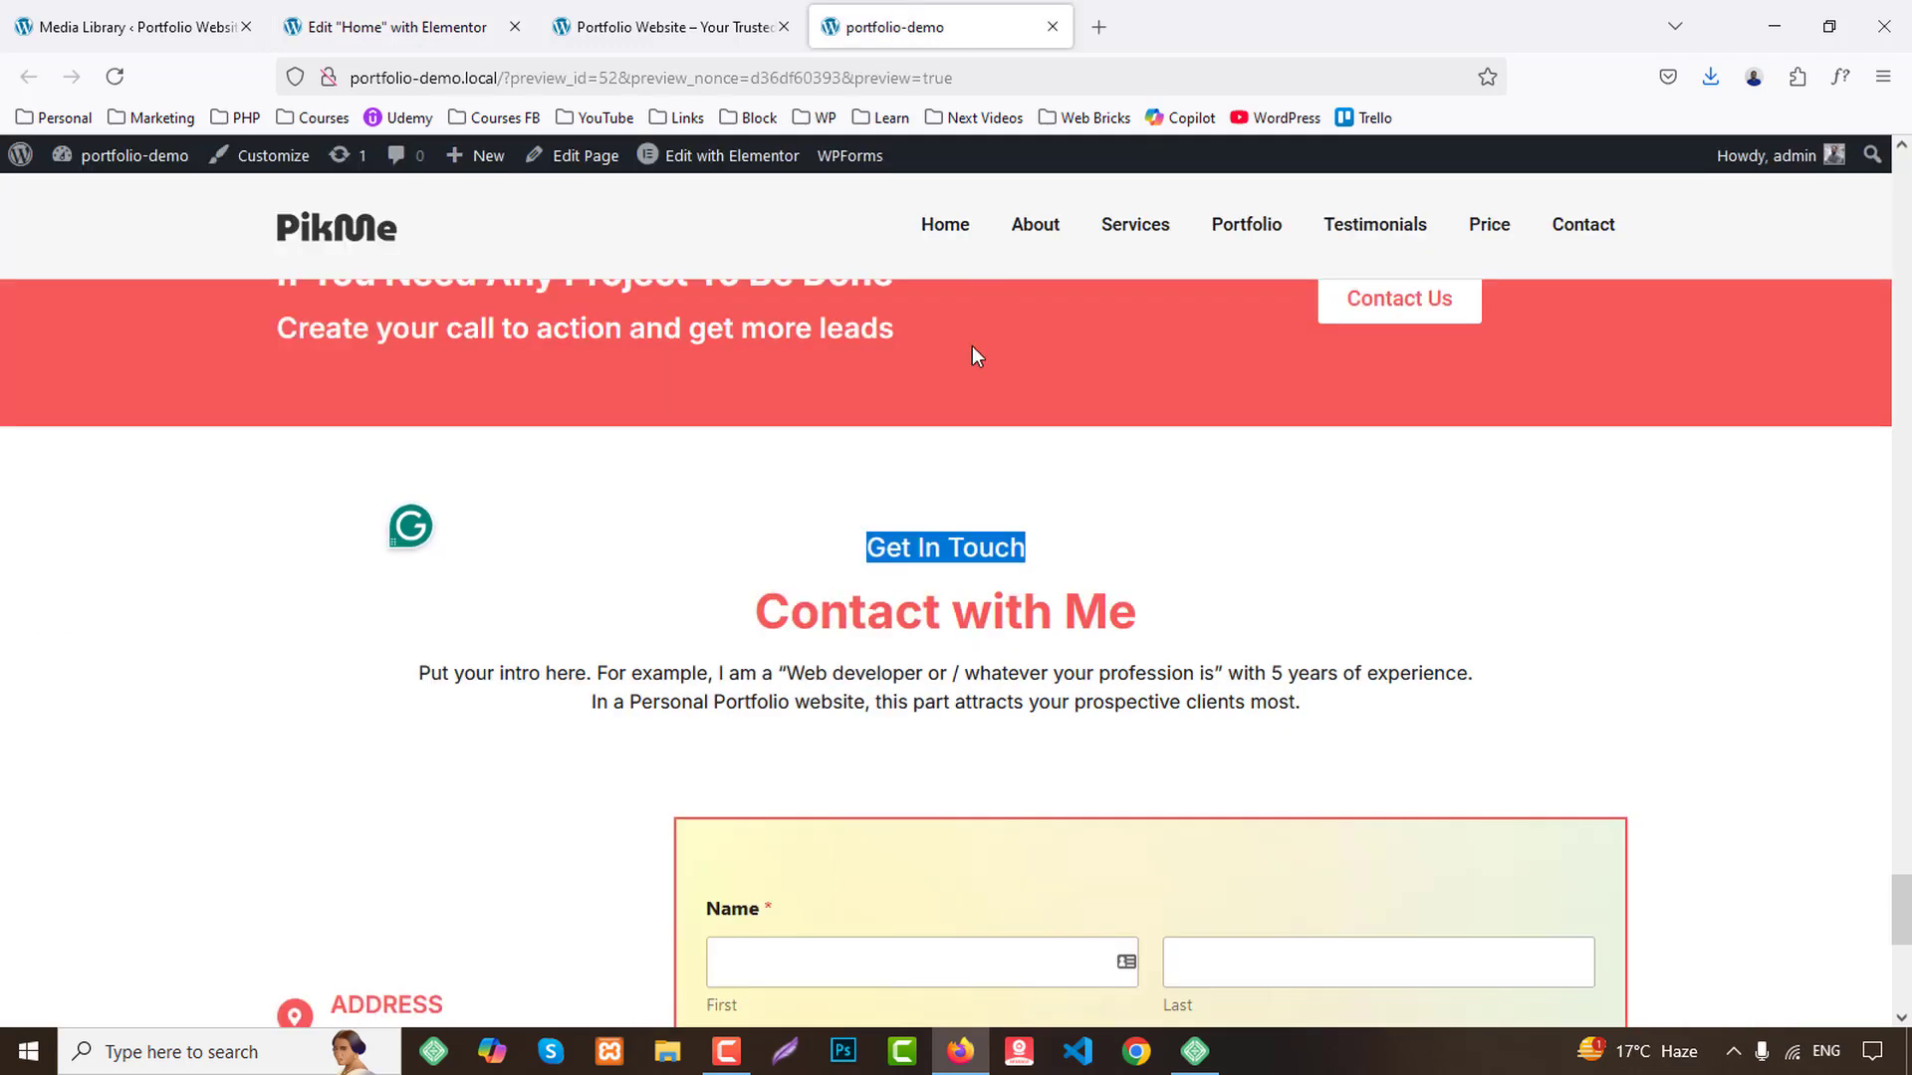
left_click_drag(819, 610, 1183, 661)
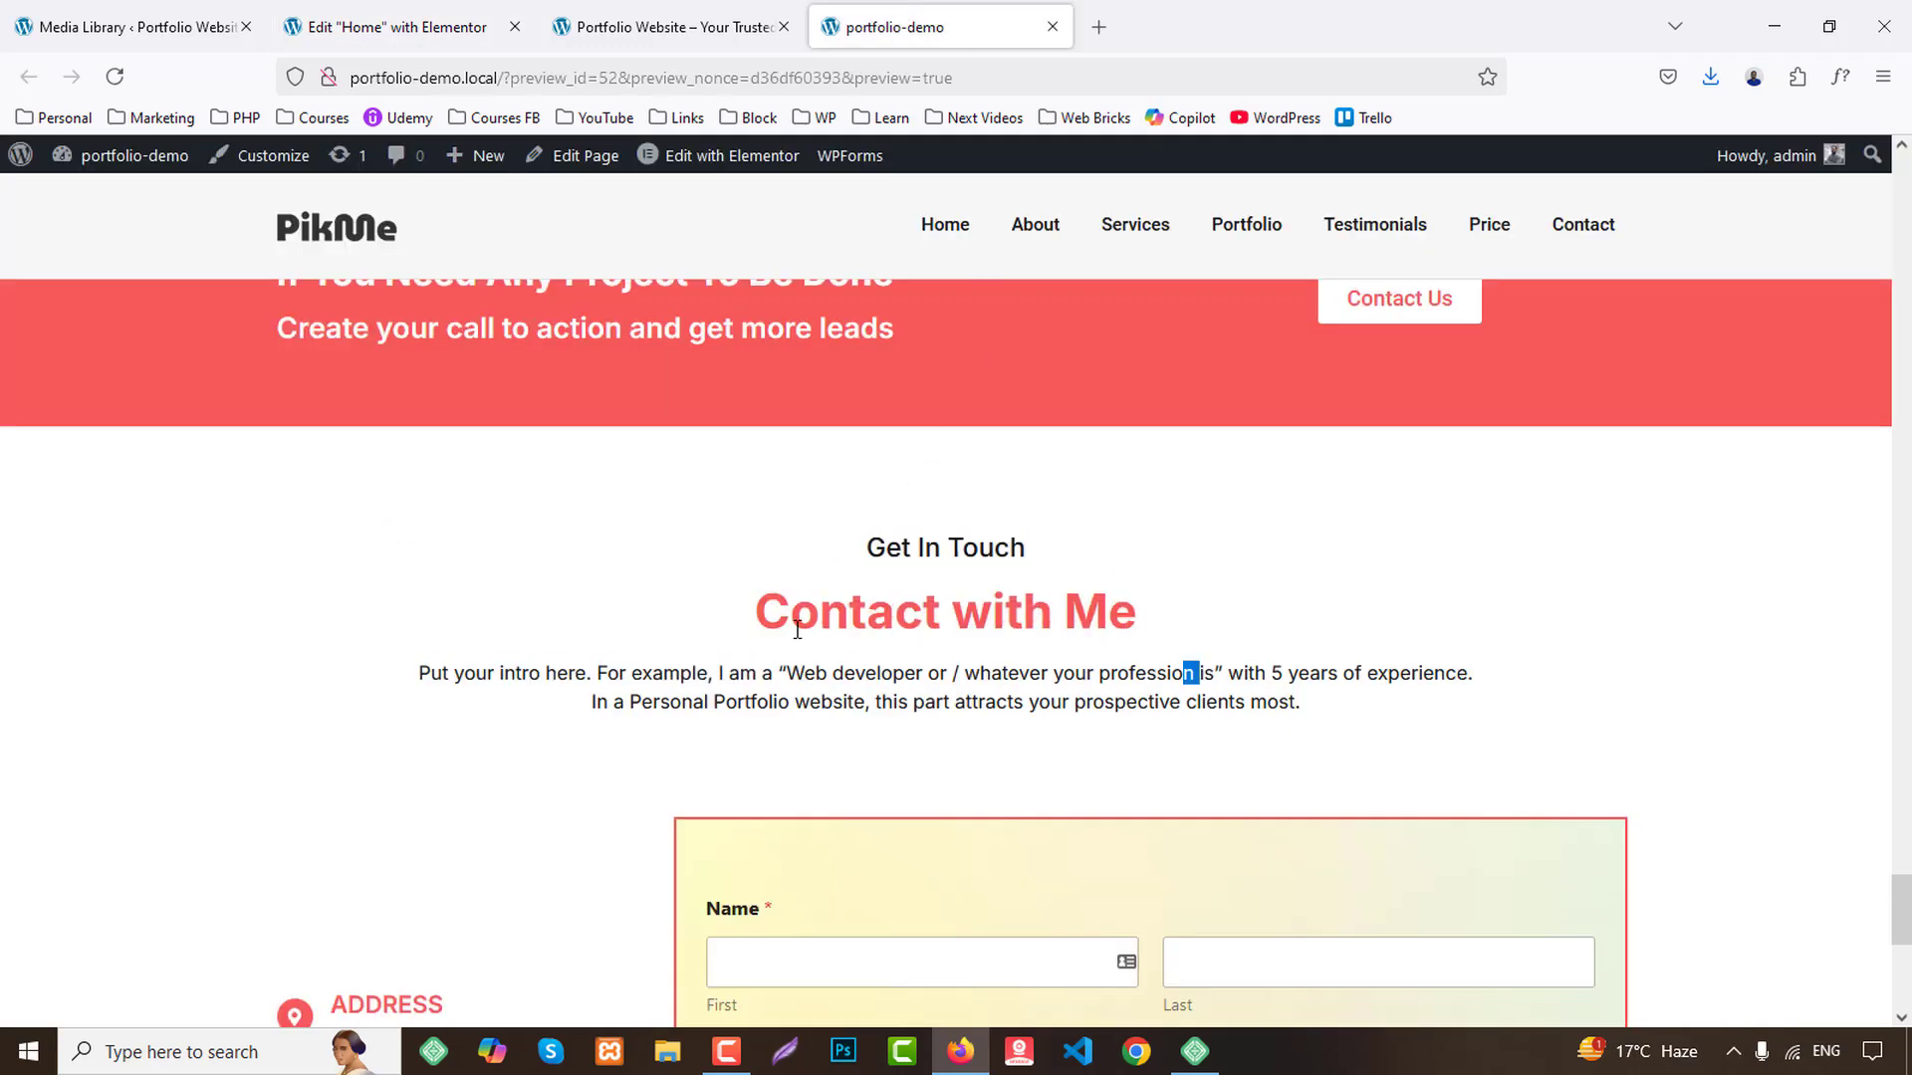
left_click_drag(756, 610, 1121, 615)
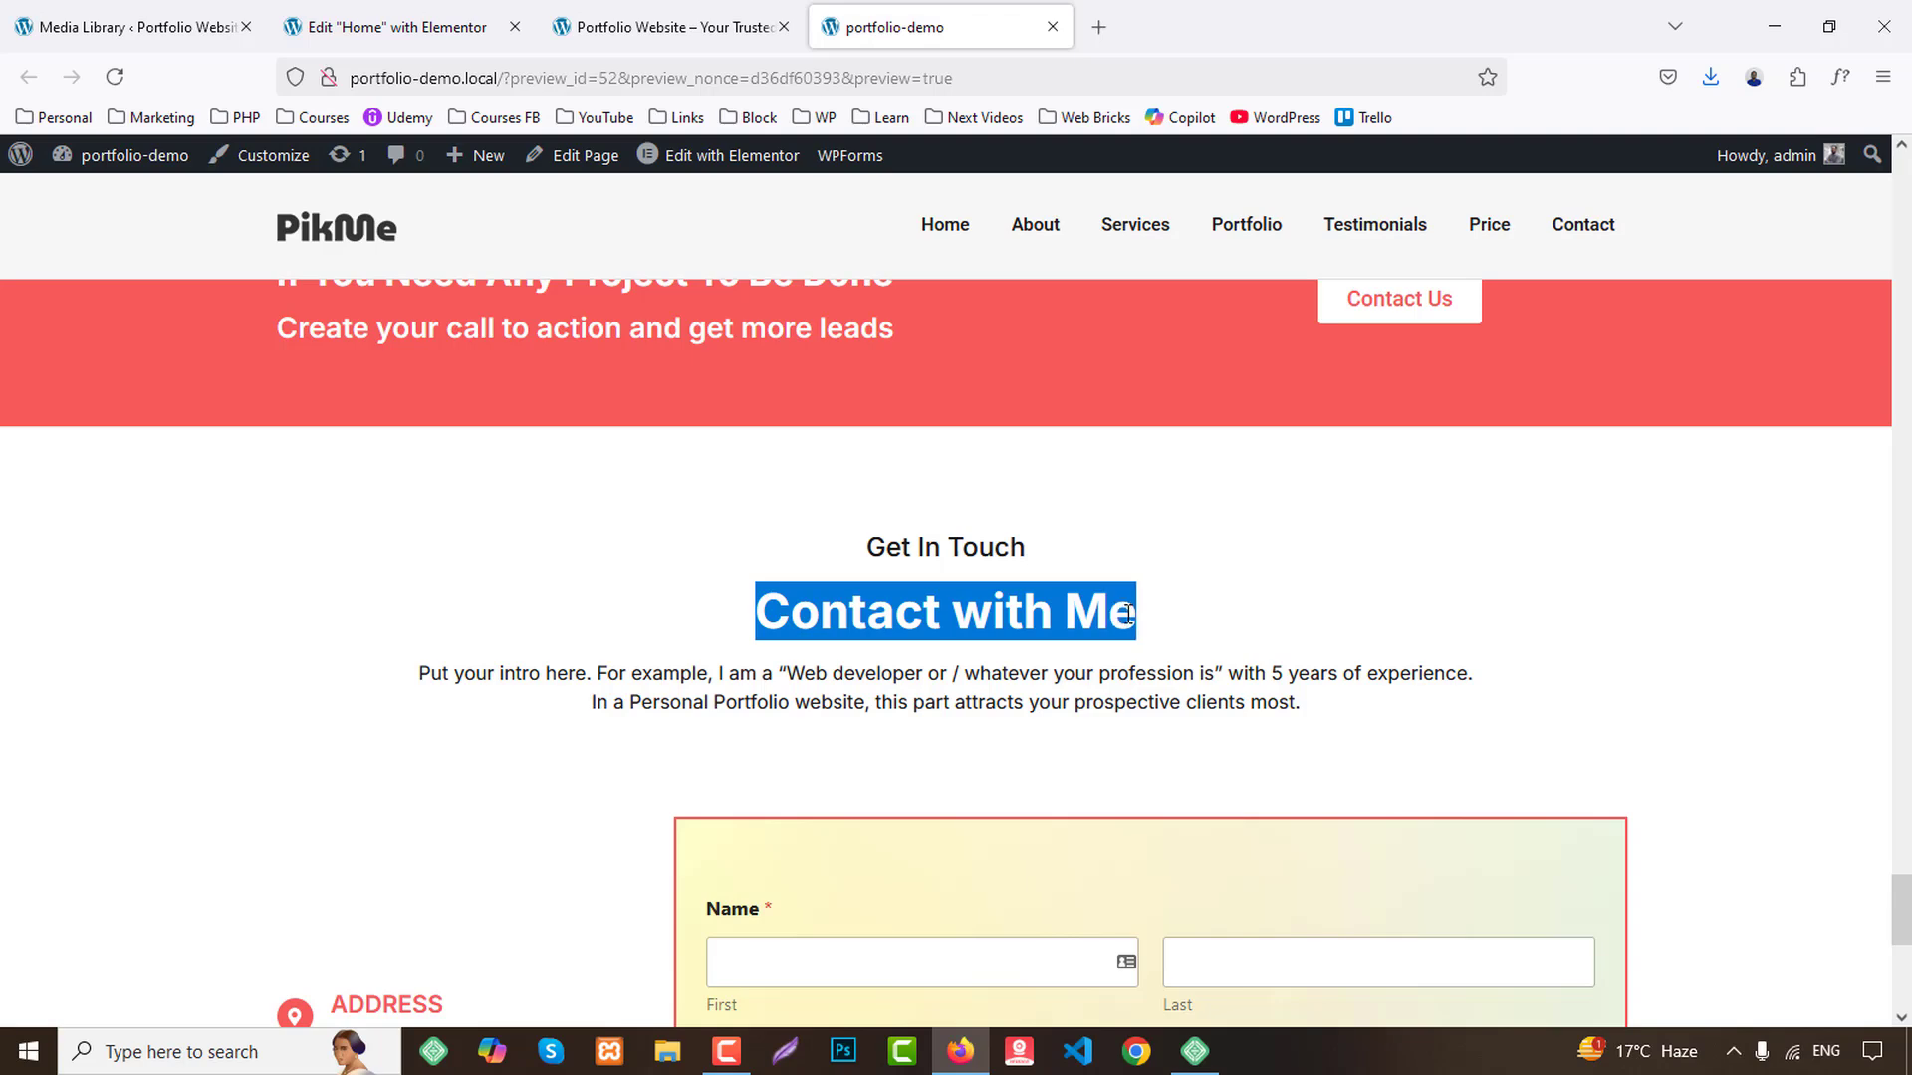
left_click(398, 27)
left_click(1124, 650)
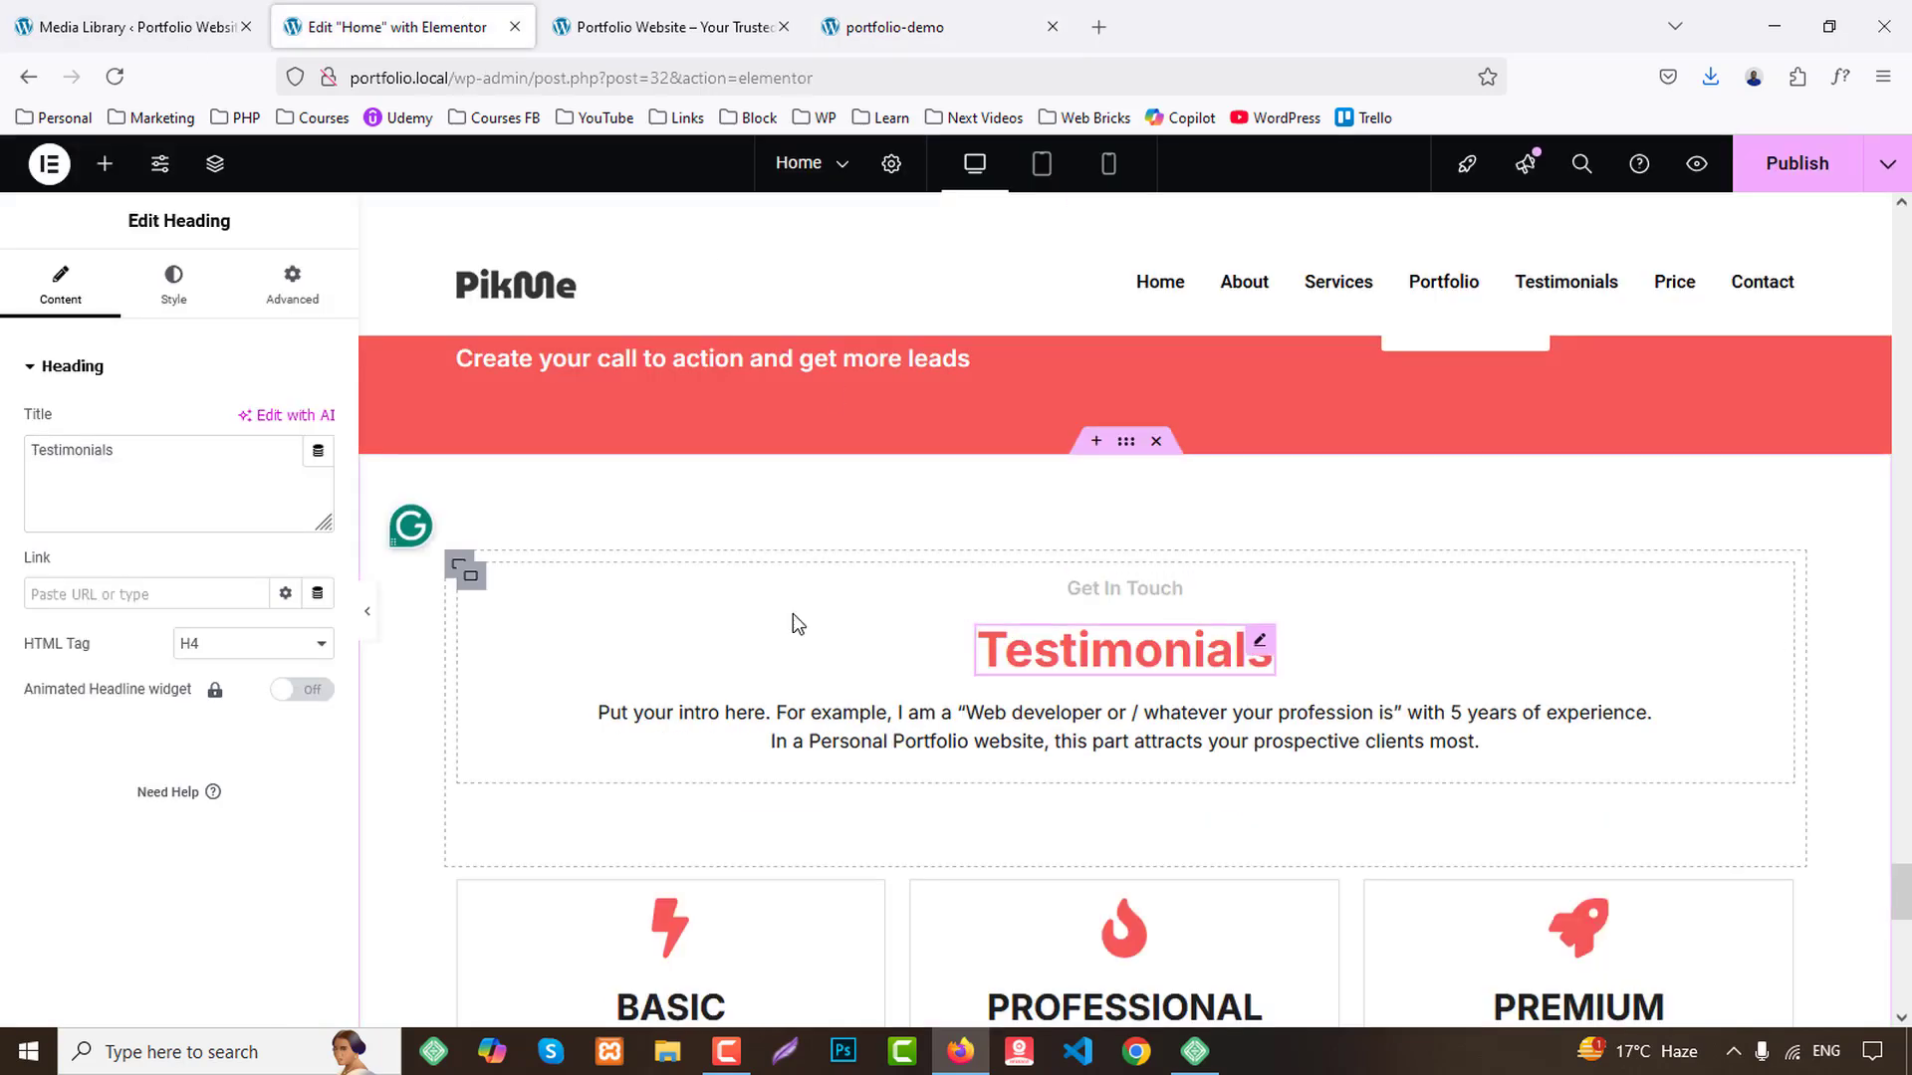
left_click(159, 465)
key("ctrl+a")
key("ctrl+v")
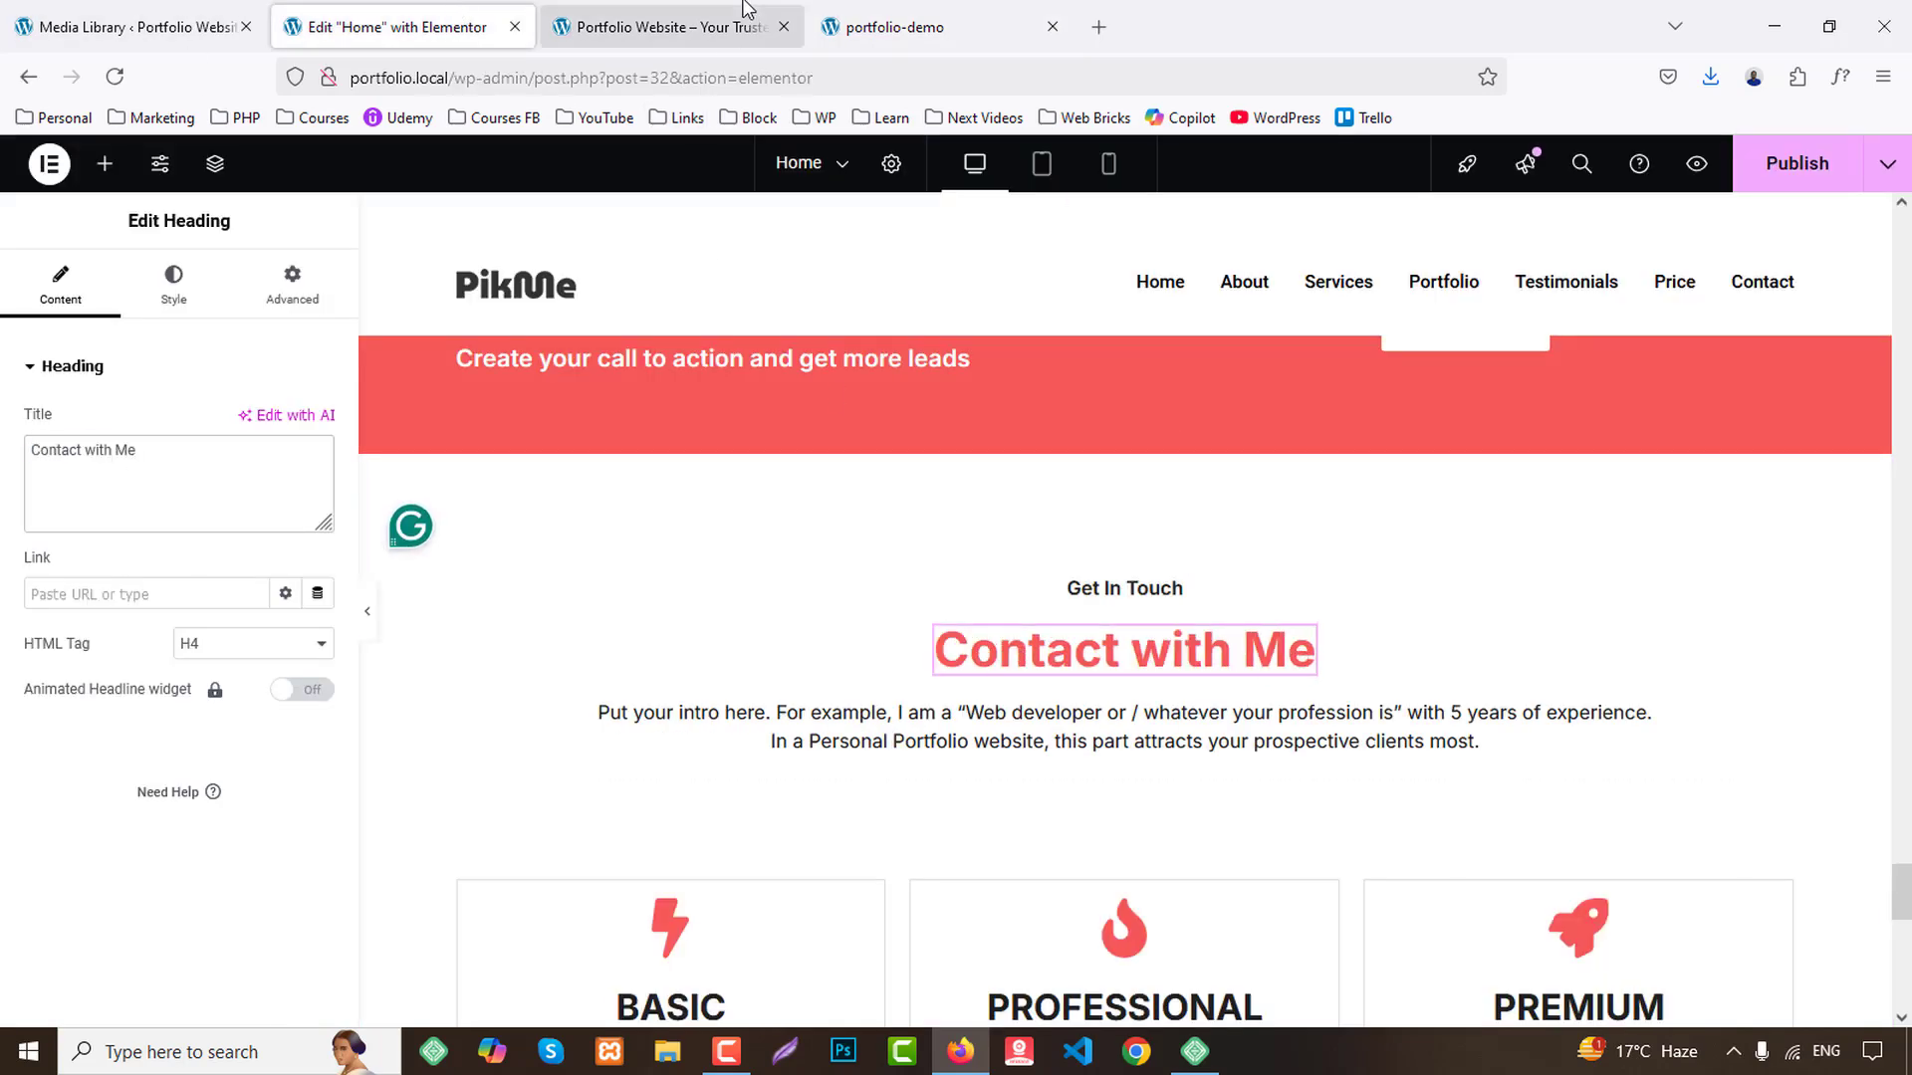
Delete the Professional column from the contact section and set the Premium column's width to 65%.
left_click(925, 8)
left_click(571, 549)
left_click(398, 27)
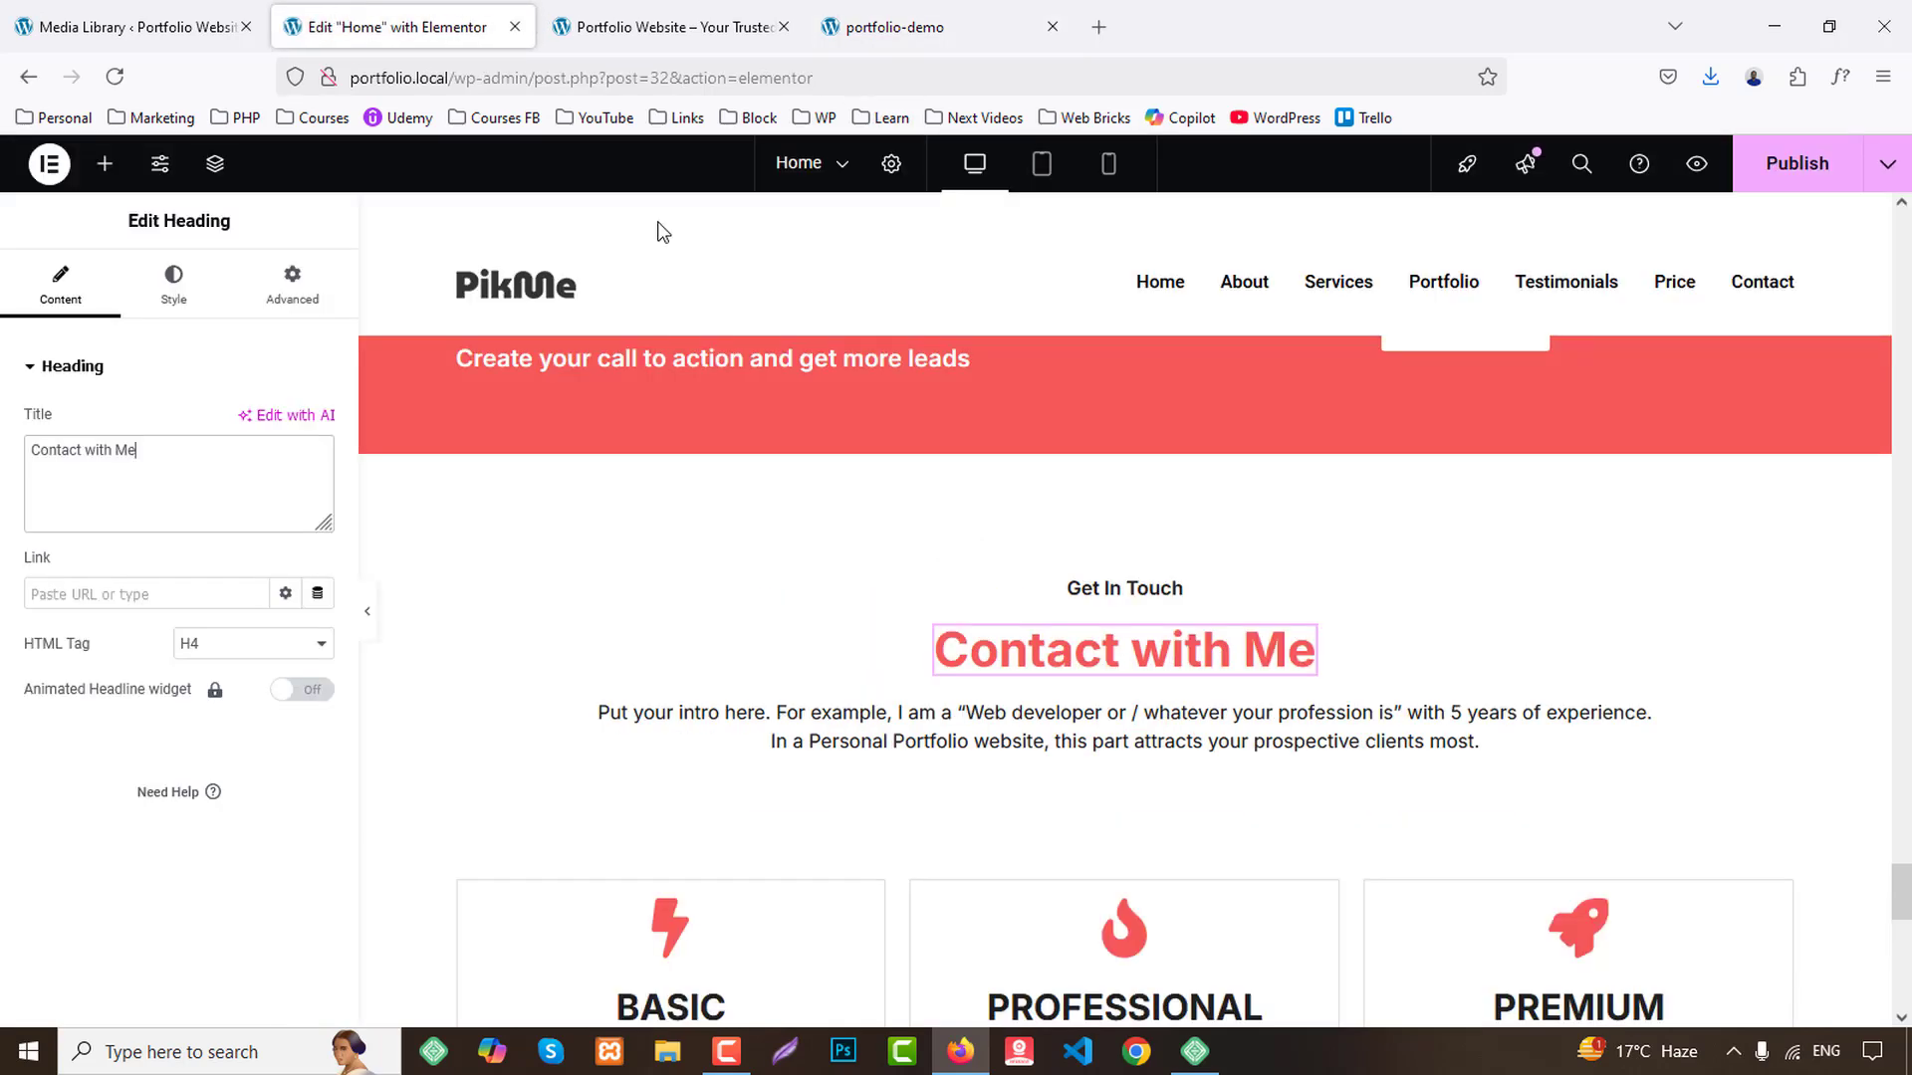
scroll(891, 650, "down", 3)
right_click(1040, 563)
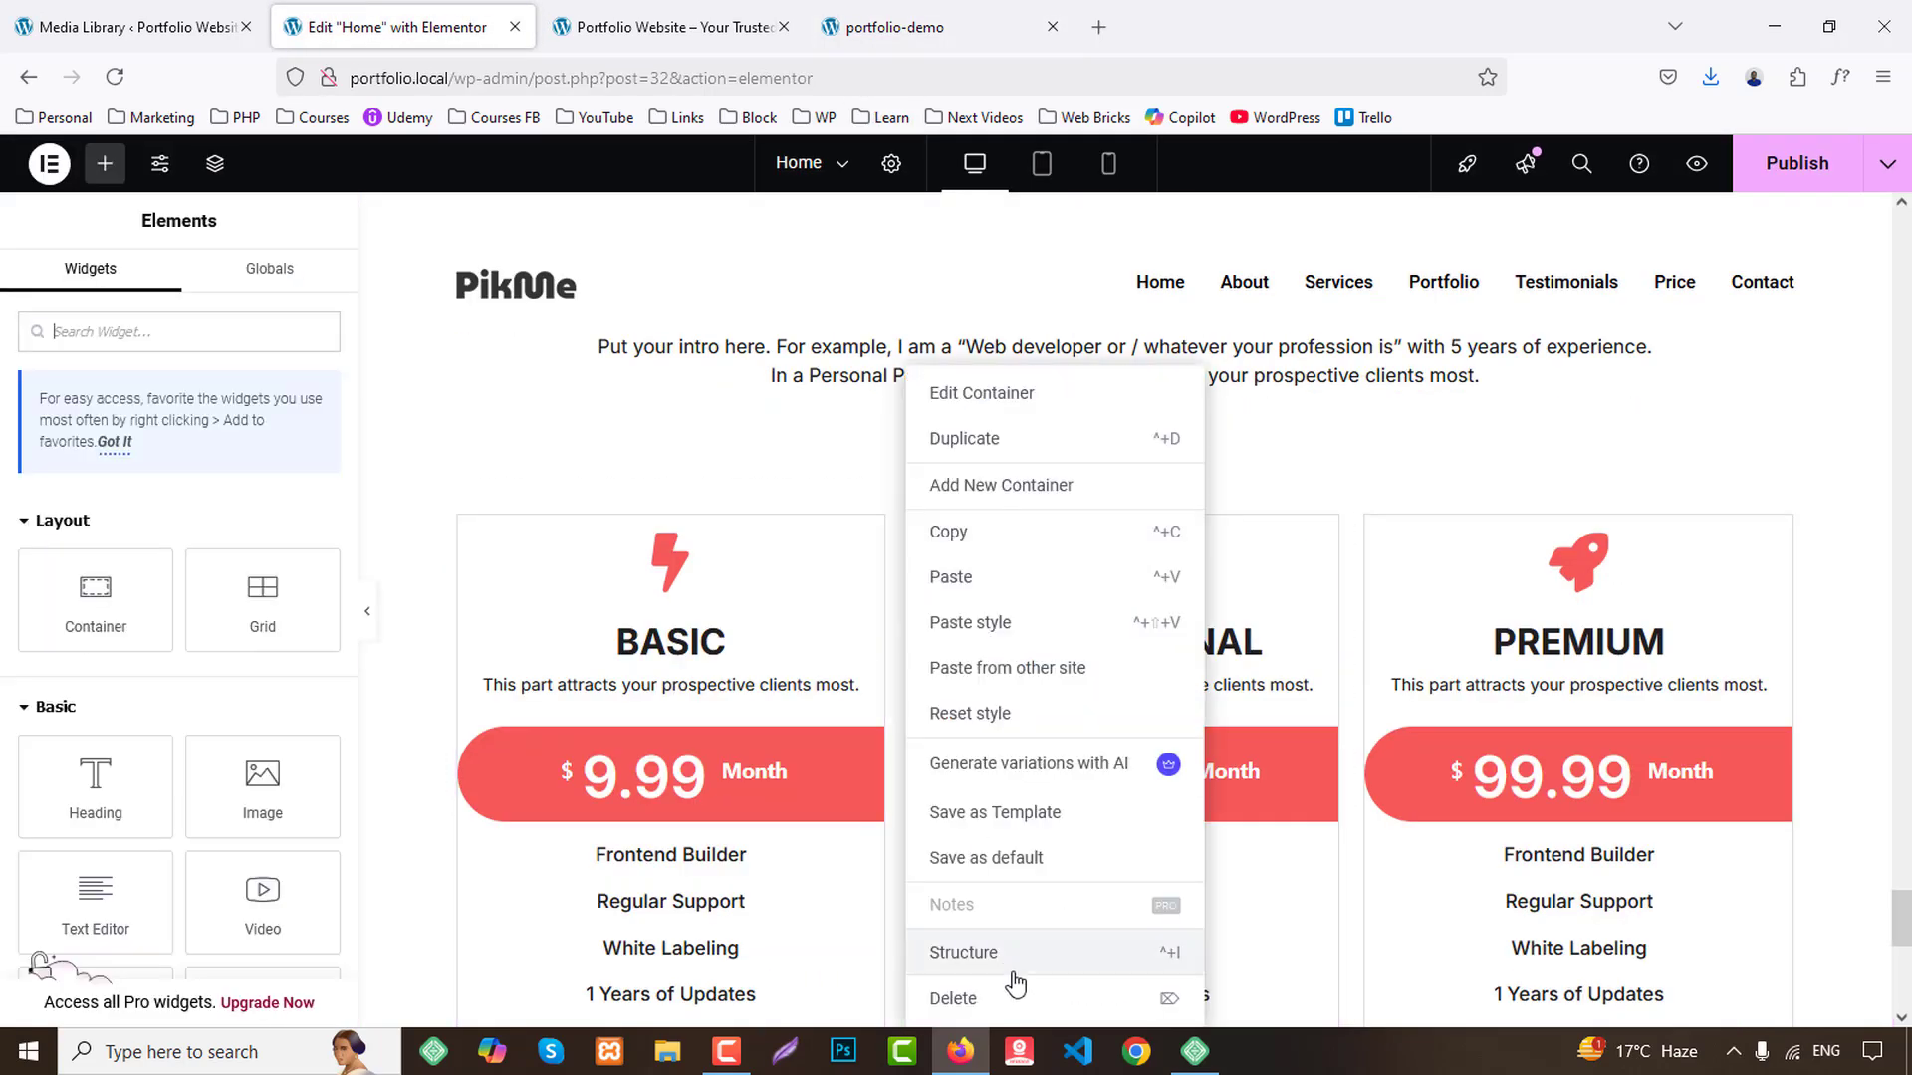
left_click(1064, 993)
left_click(912, 516)
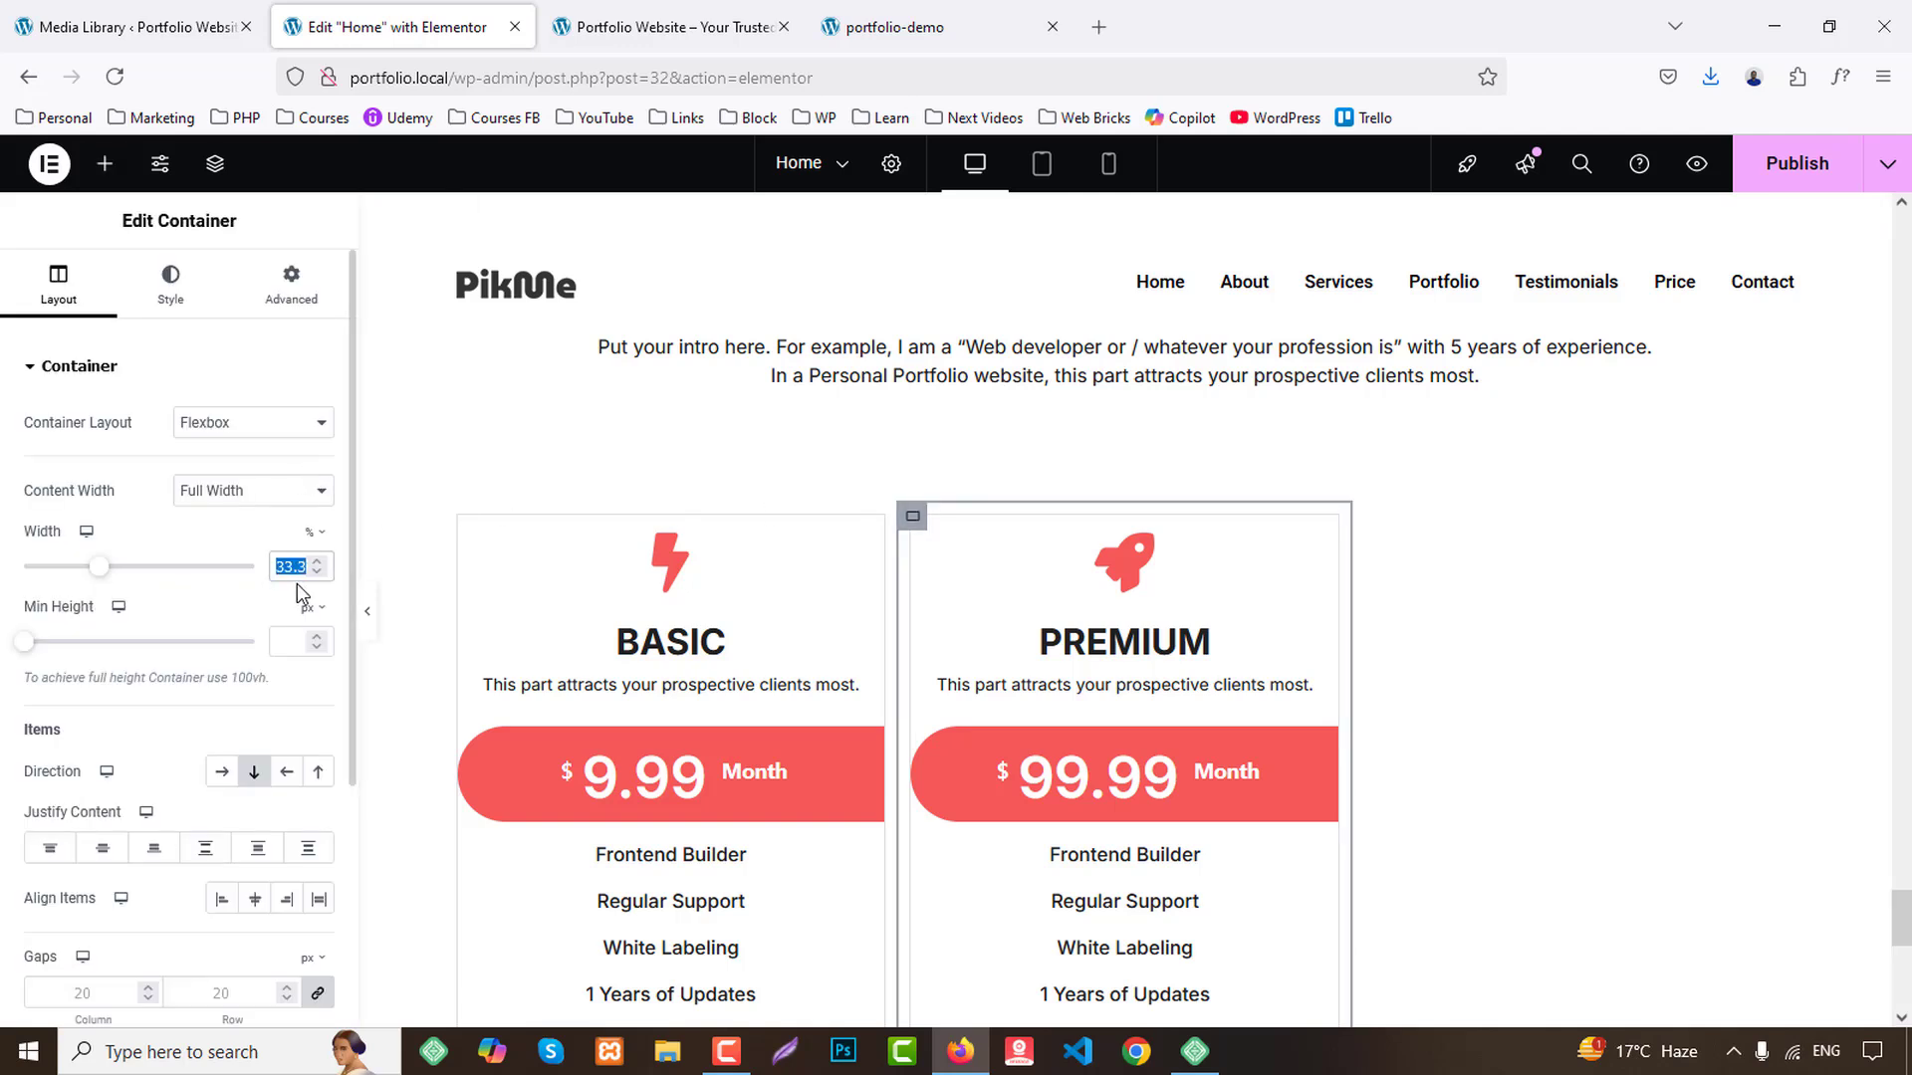
type("65")
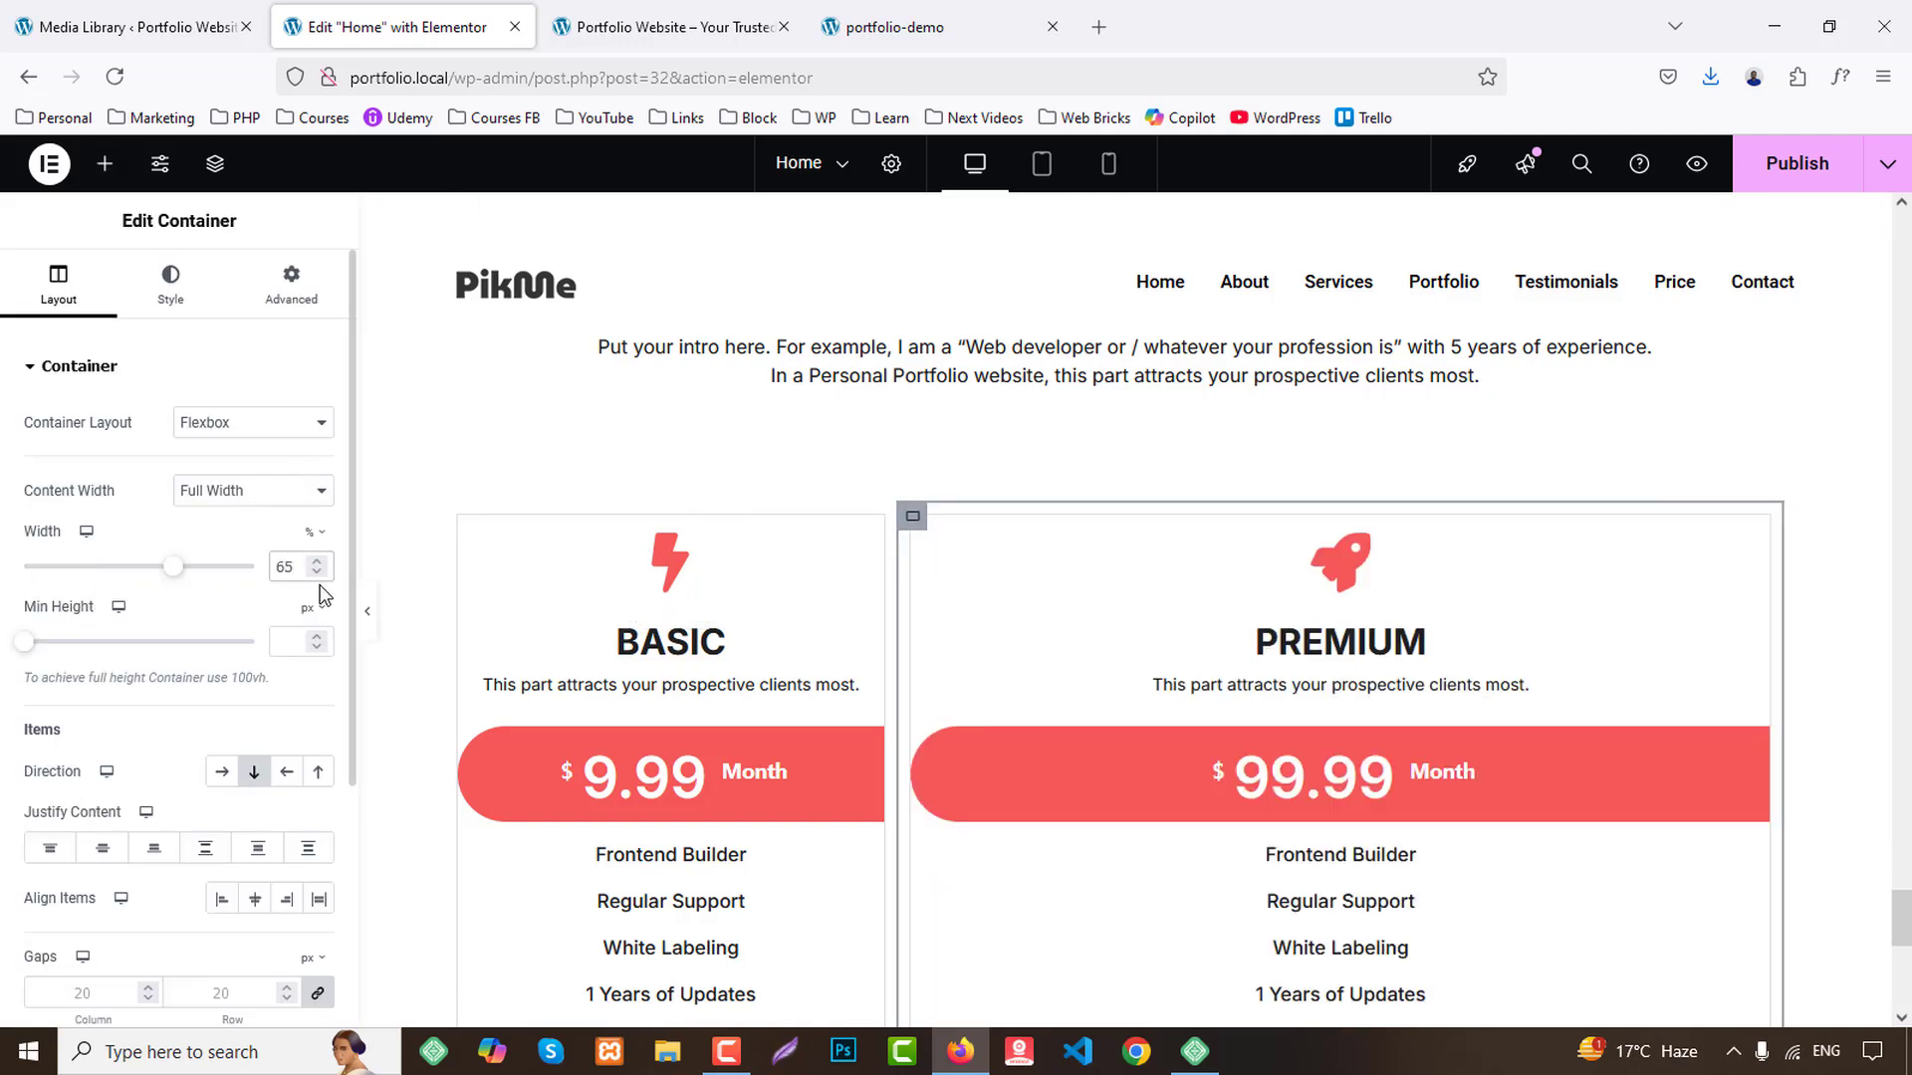
Delete the Basic and Premium pricing tables so both columns of the contact section are empty.
right_click(645, 625)
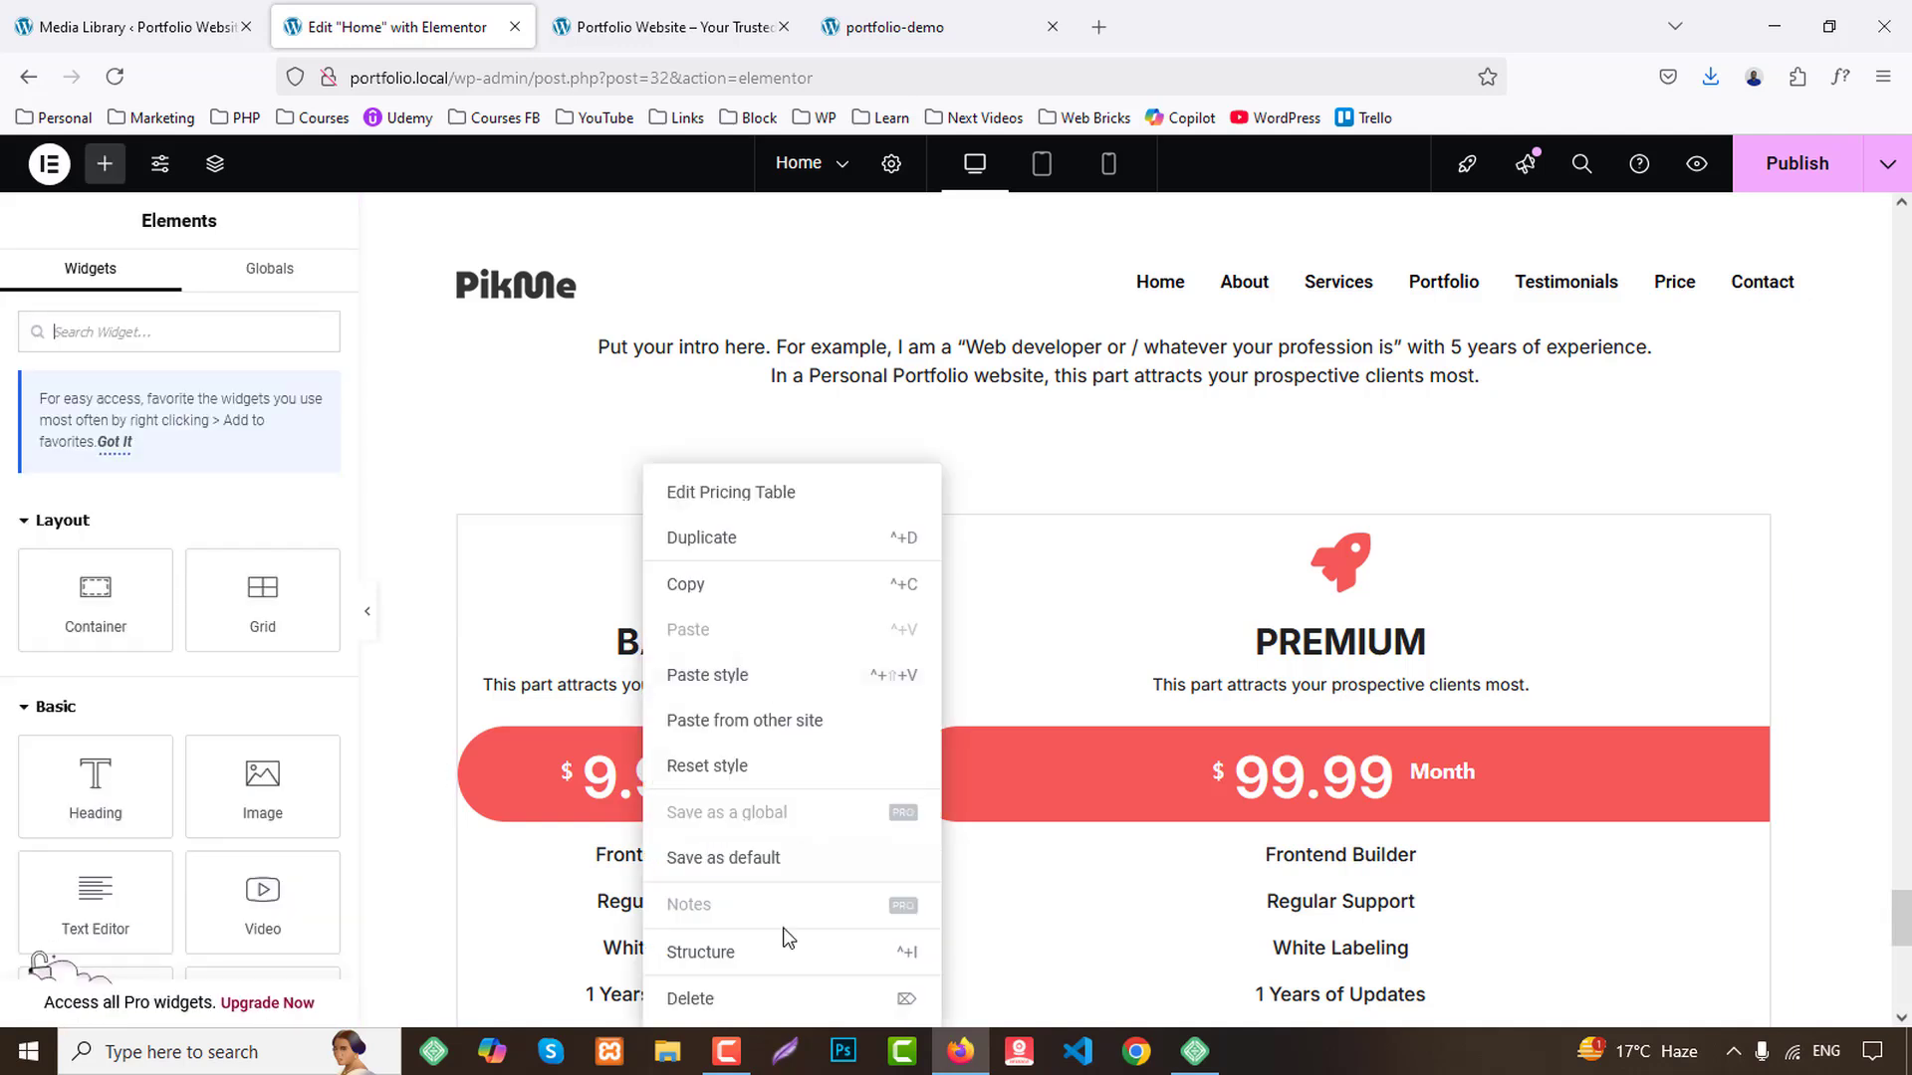
left_click(745, 998)
right_click(1150, 711)
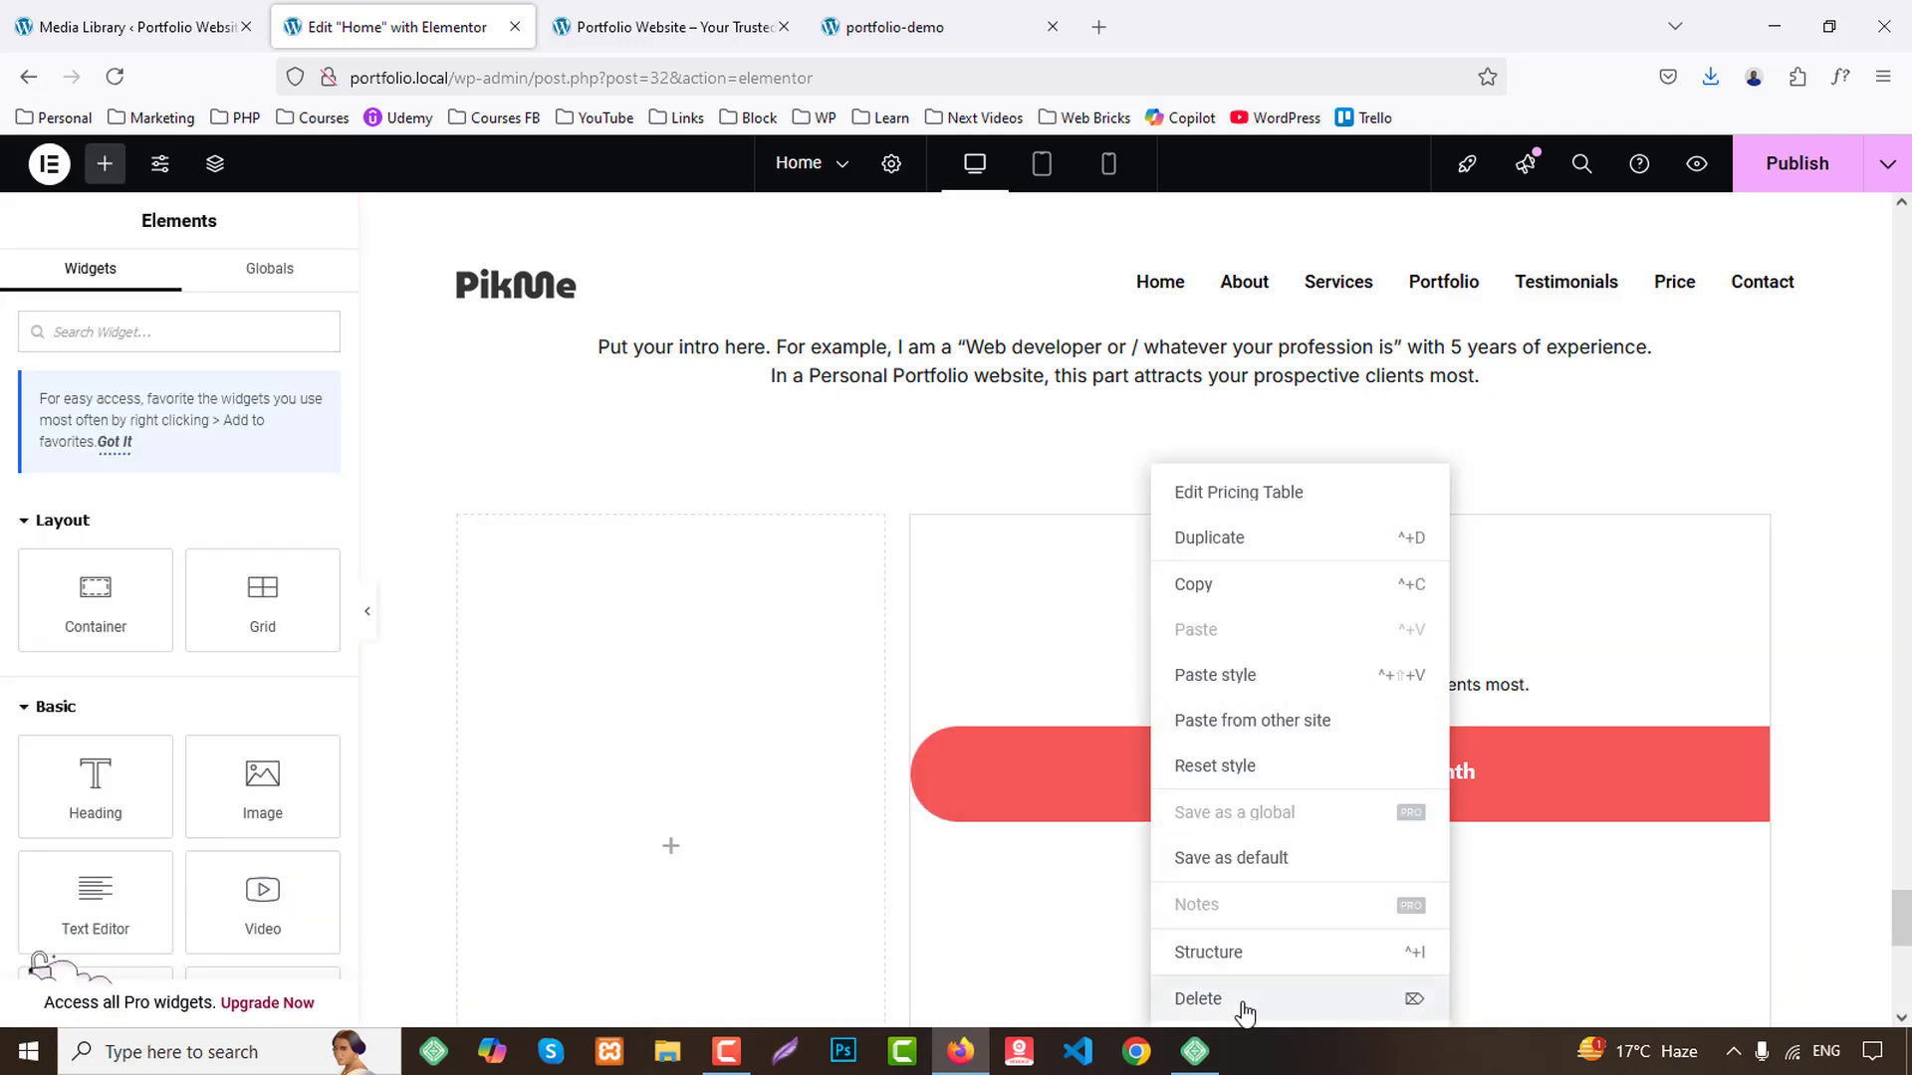
left_click(1237, 1000)
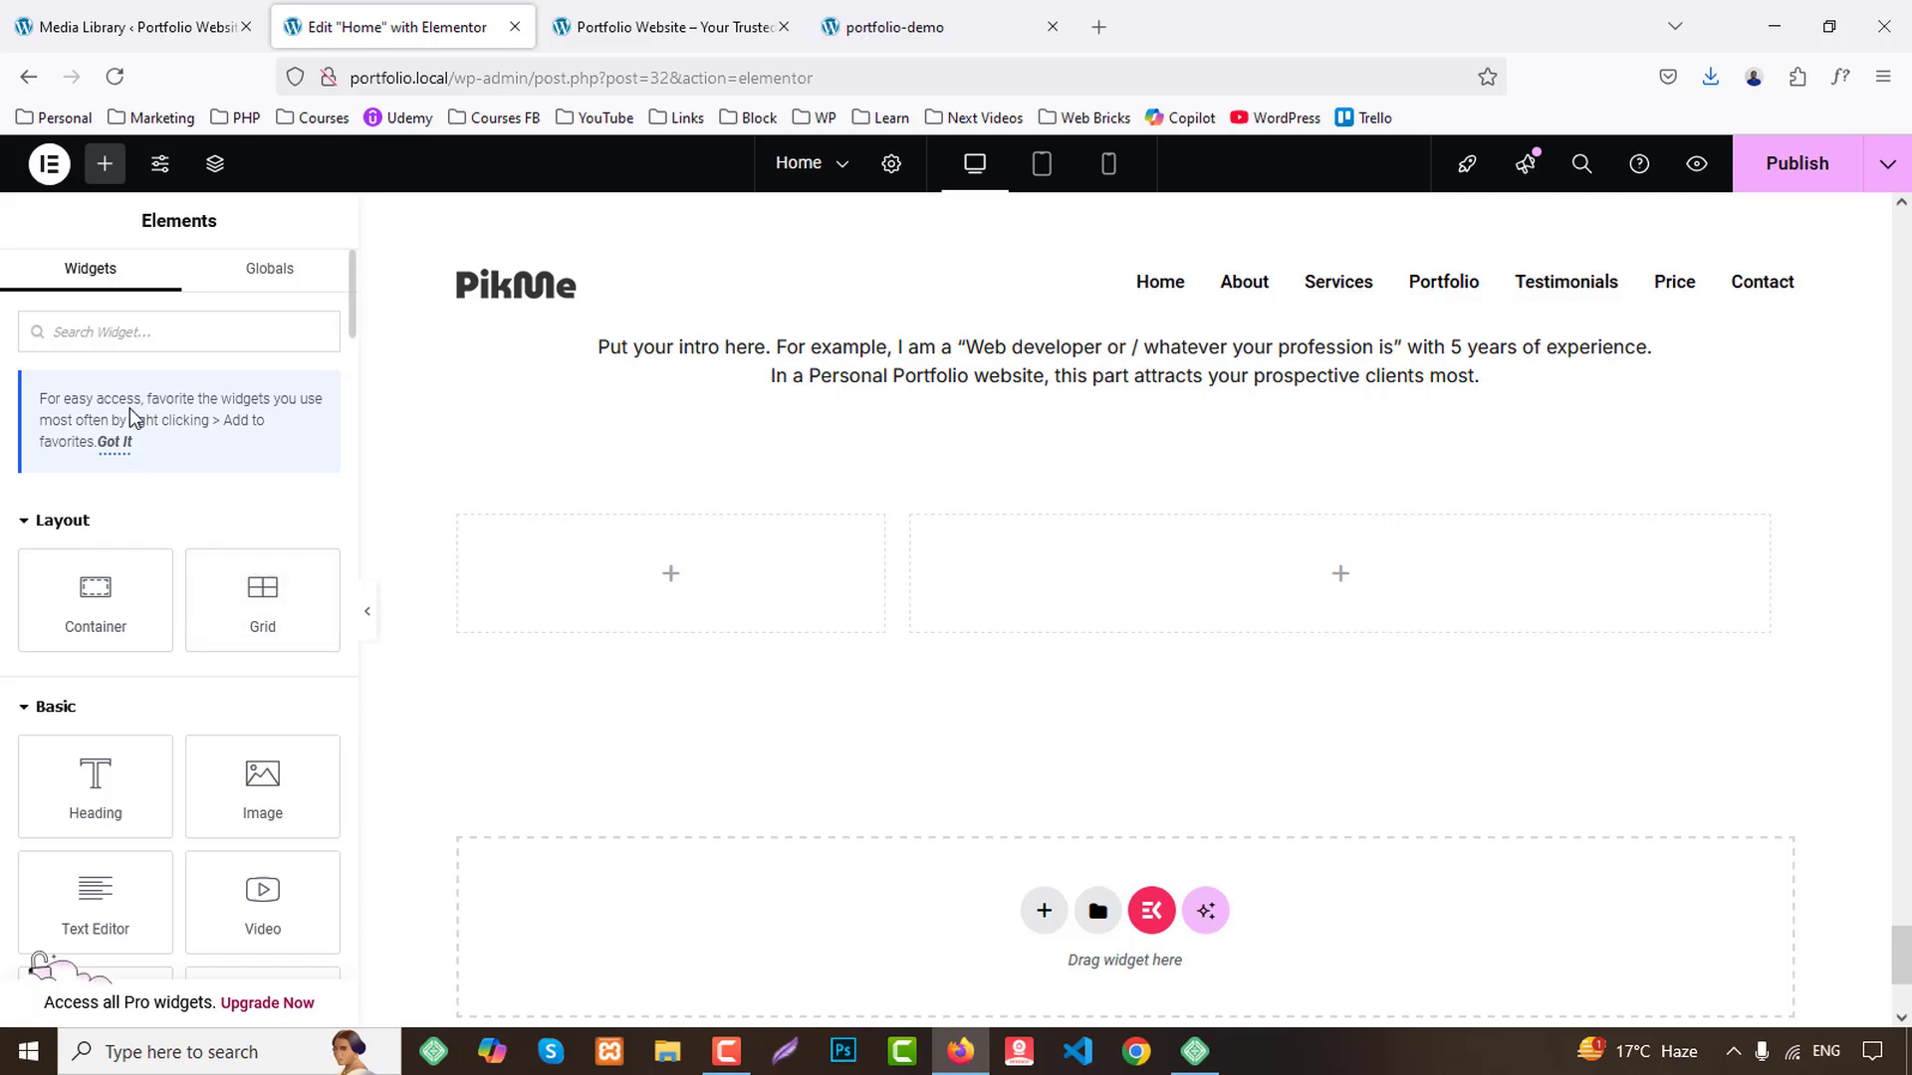
Find the Icon Box widget and place it in the narrow left column of the contact section.
type("icon")
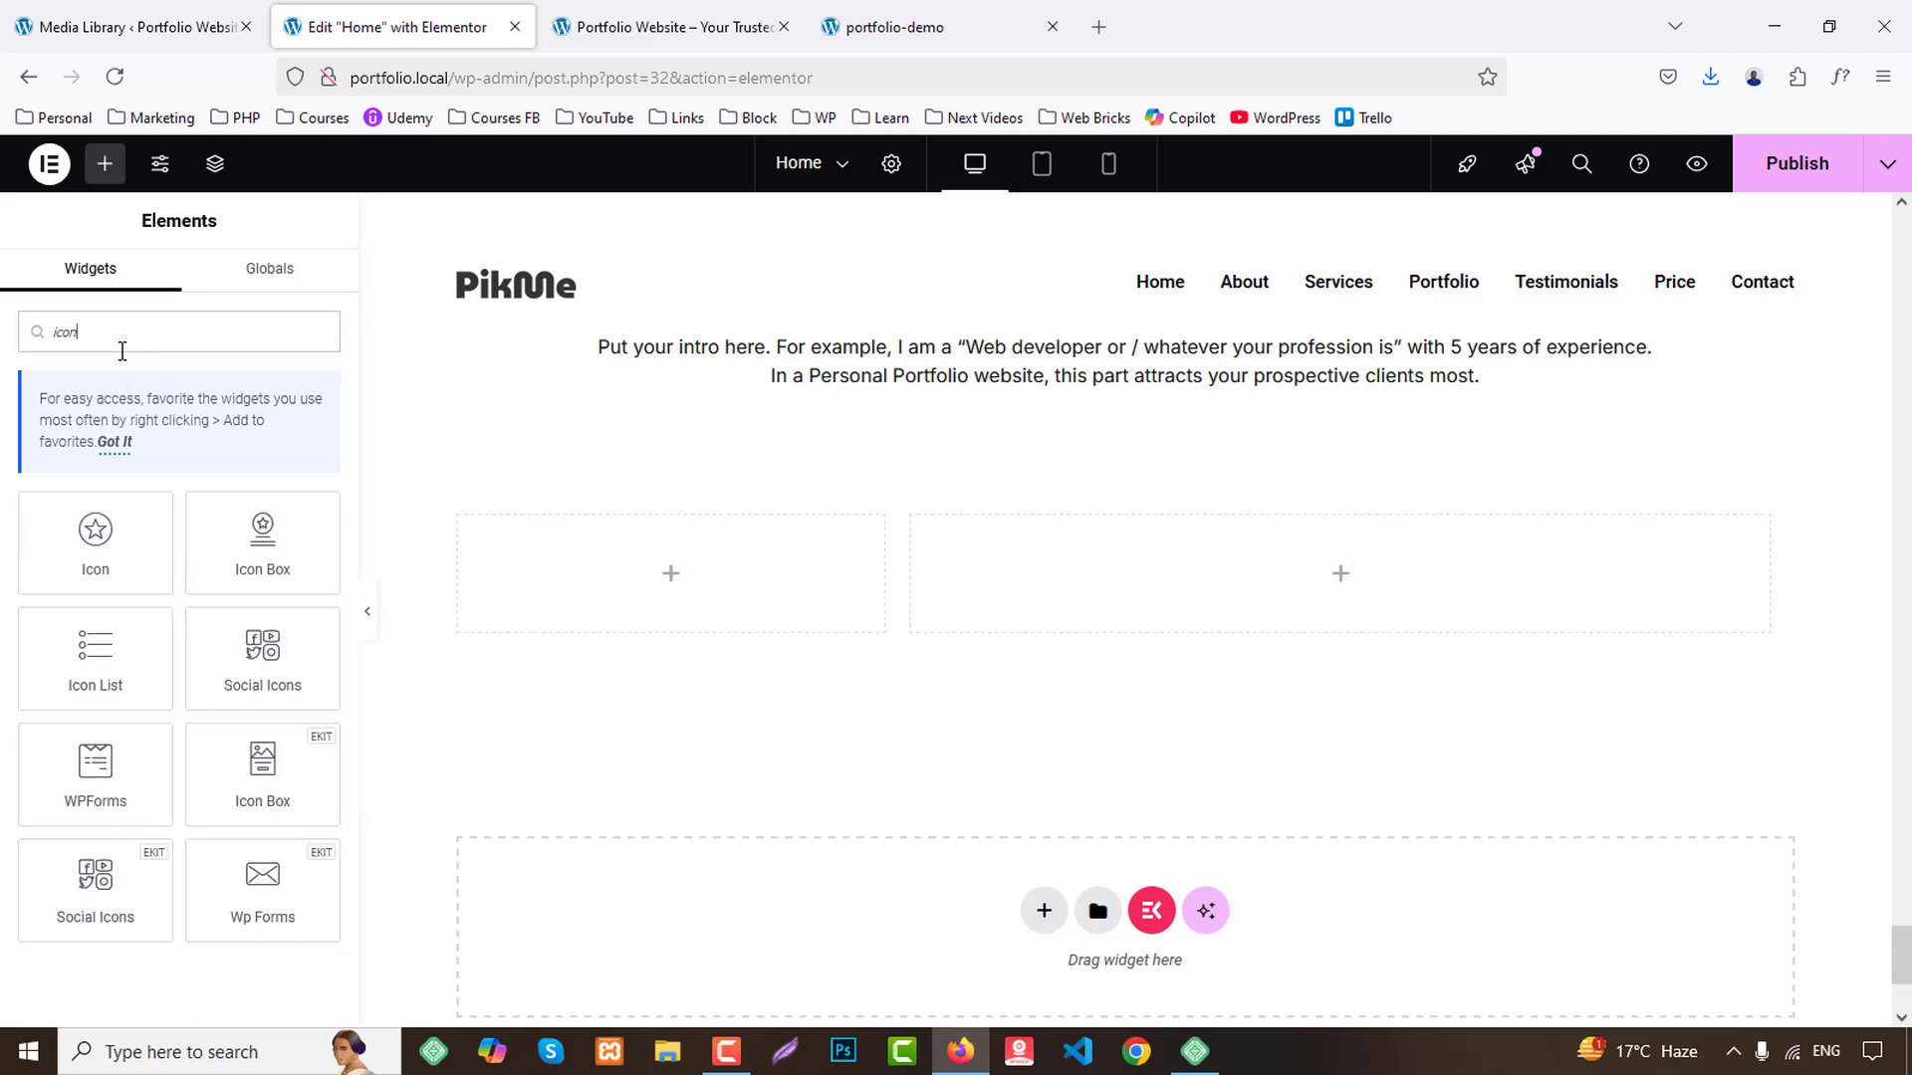
left_click_drag(263, 543, 732, 562)
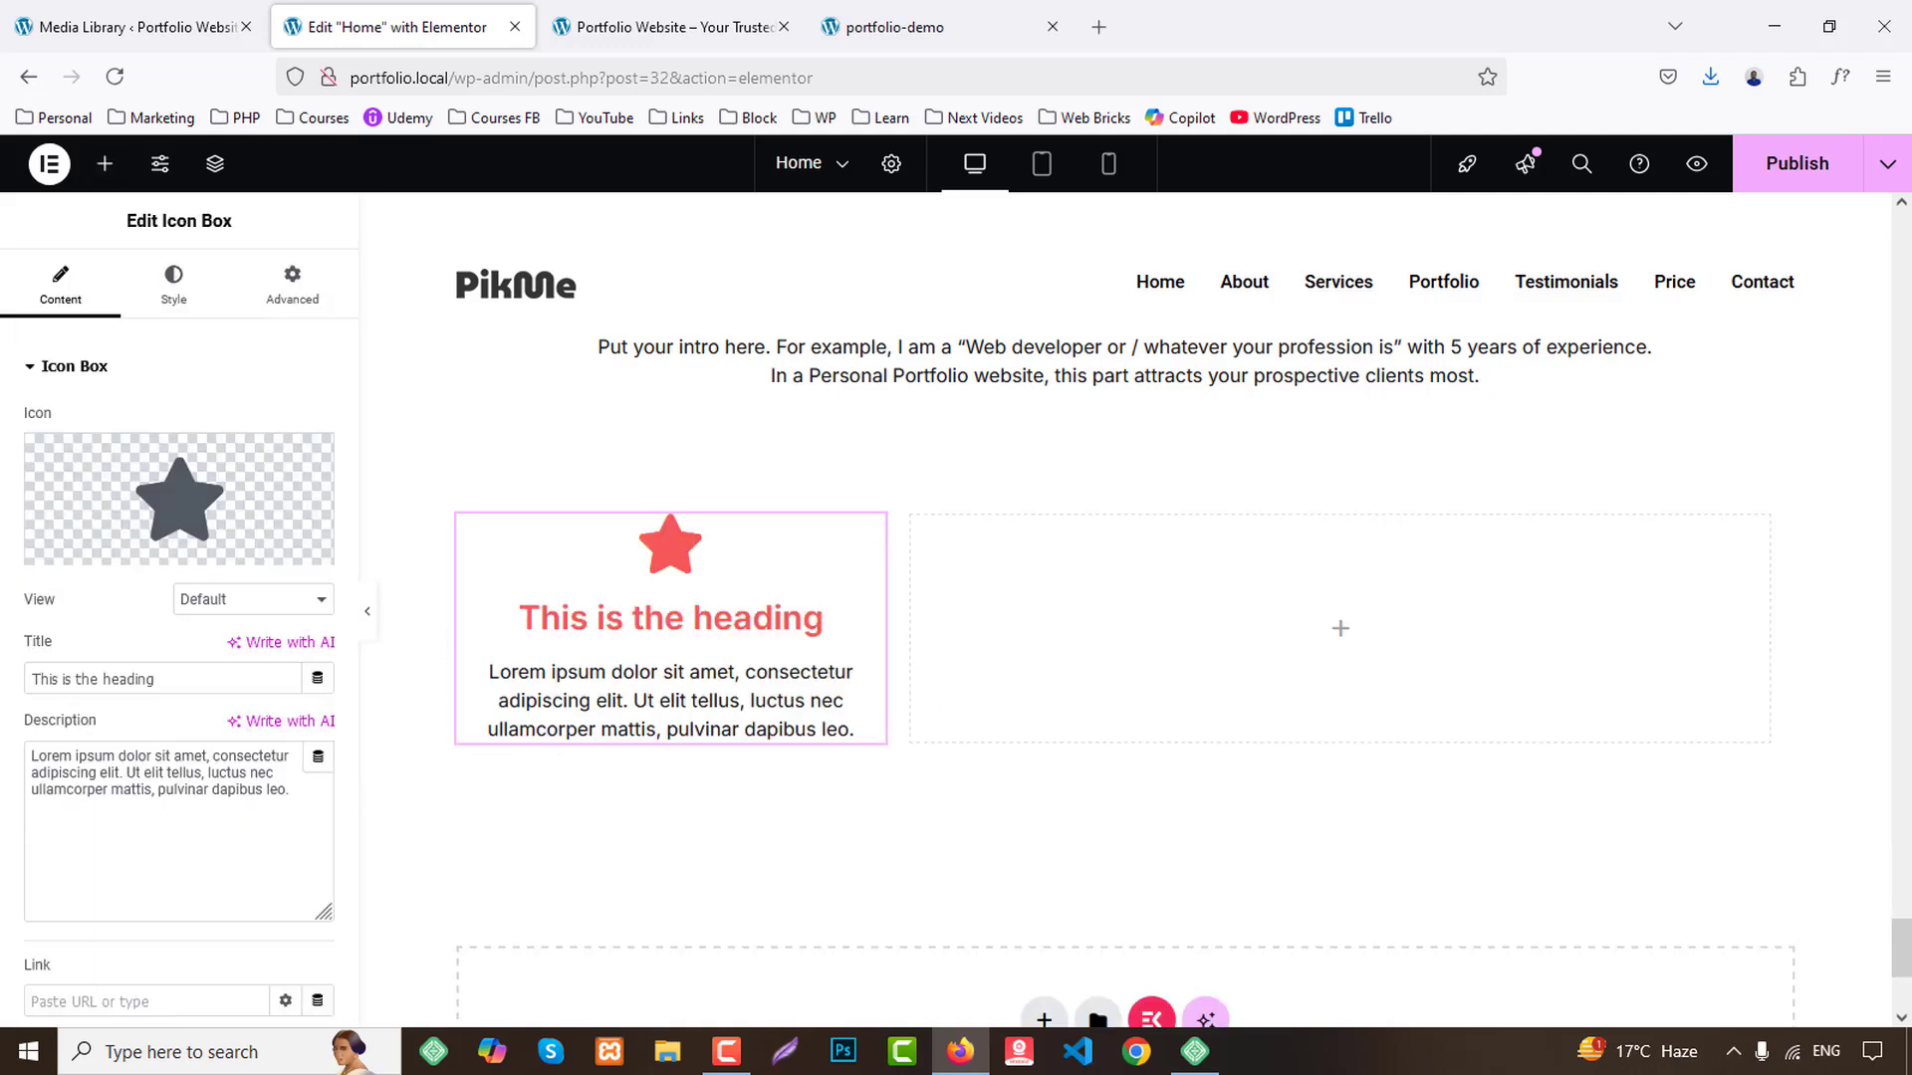
Check the demo's contact details, change the icon box's icon to the map marker with a hole, and title it "Address".
left_click(899, 12)
scroll(359, 578, "down", 5)
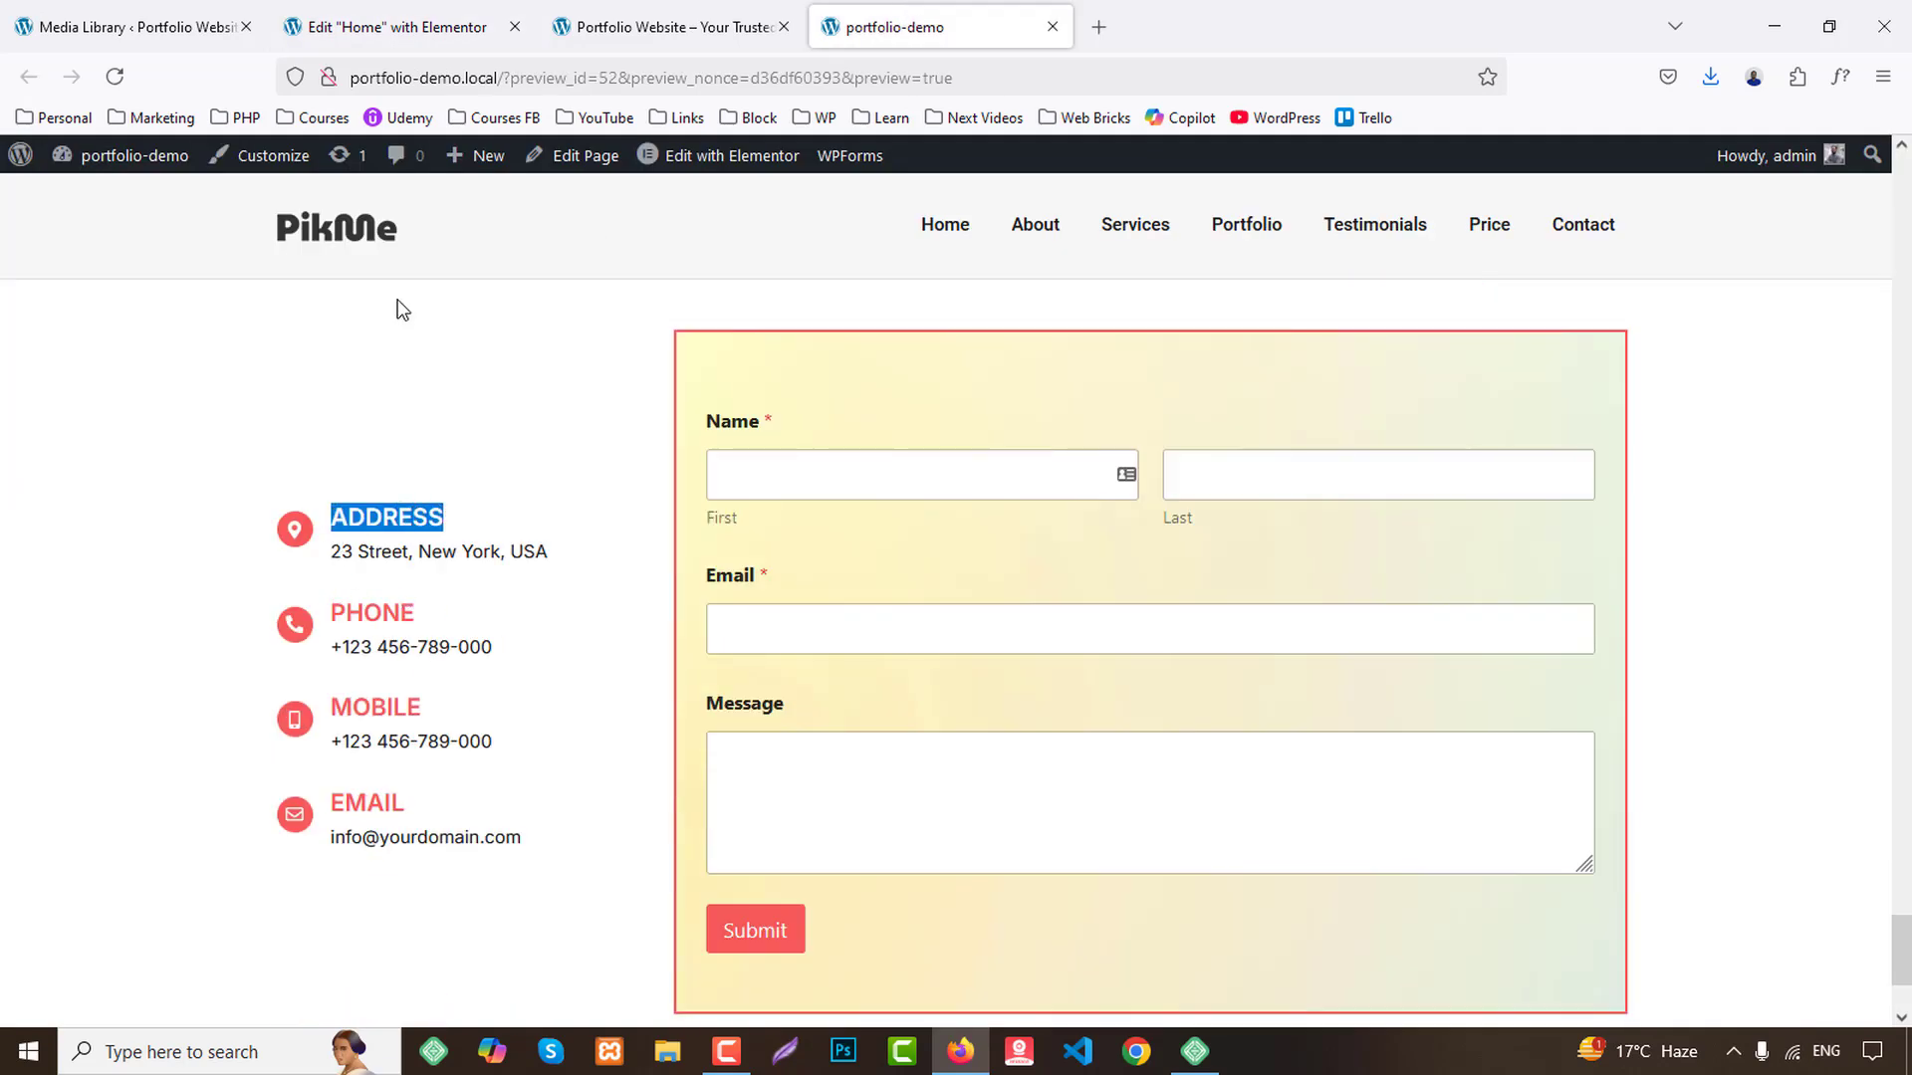
left_click(393, 27)
left_click(120, 550)
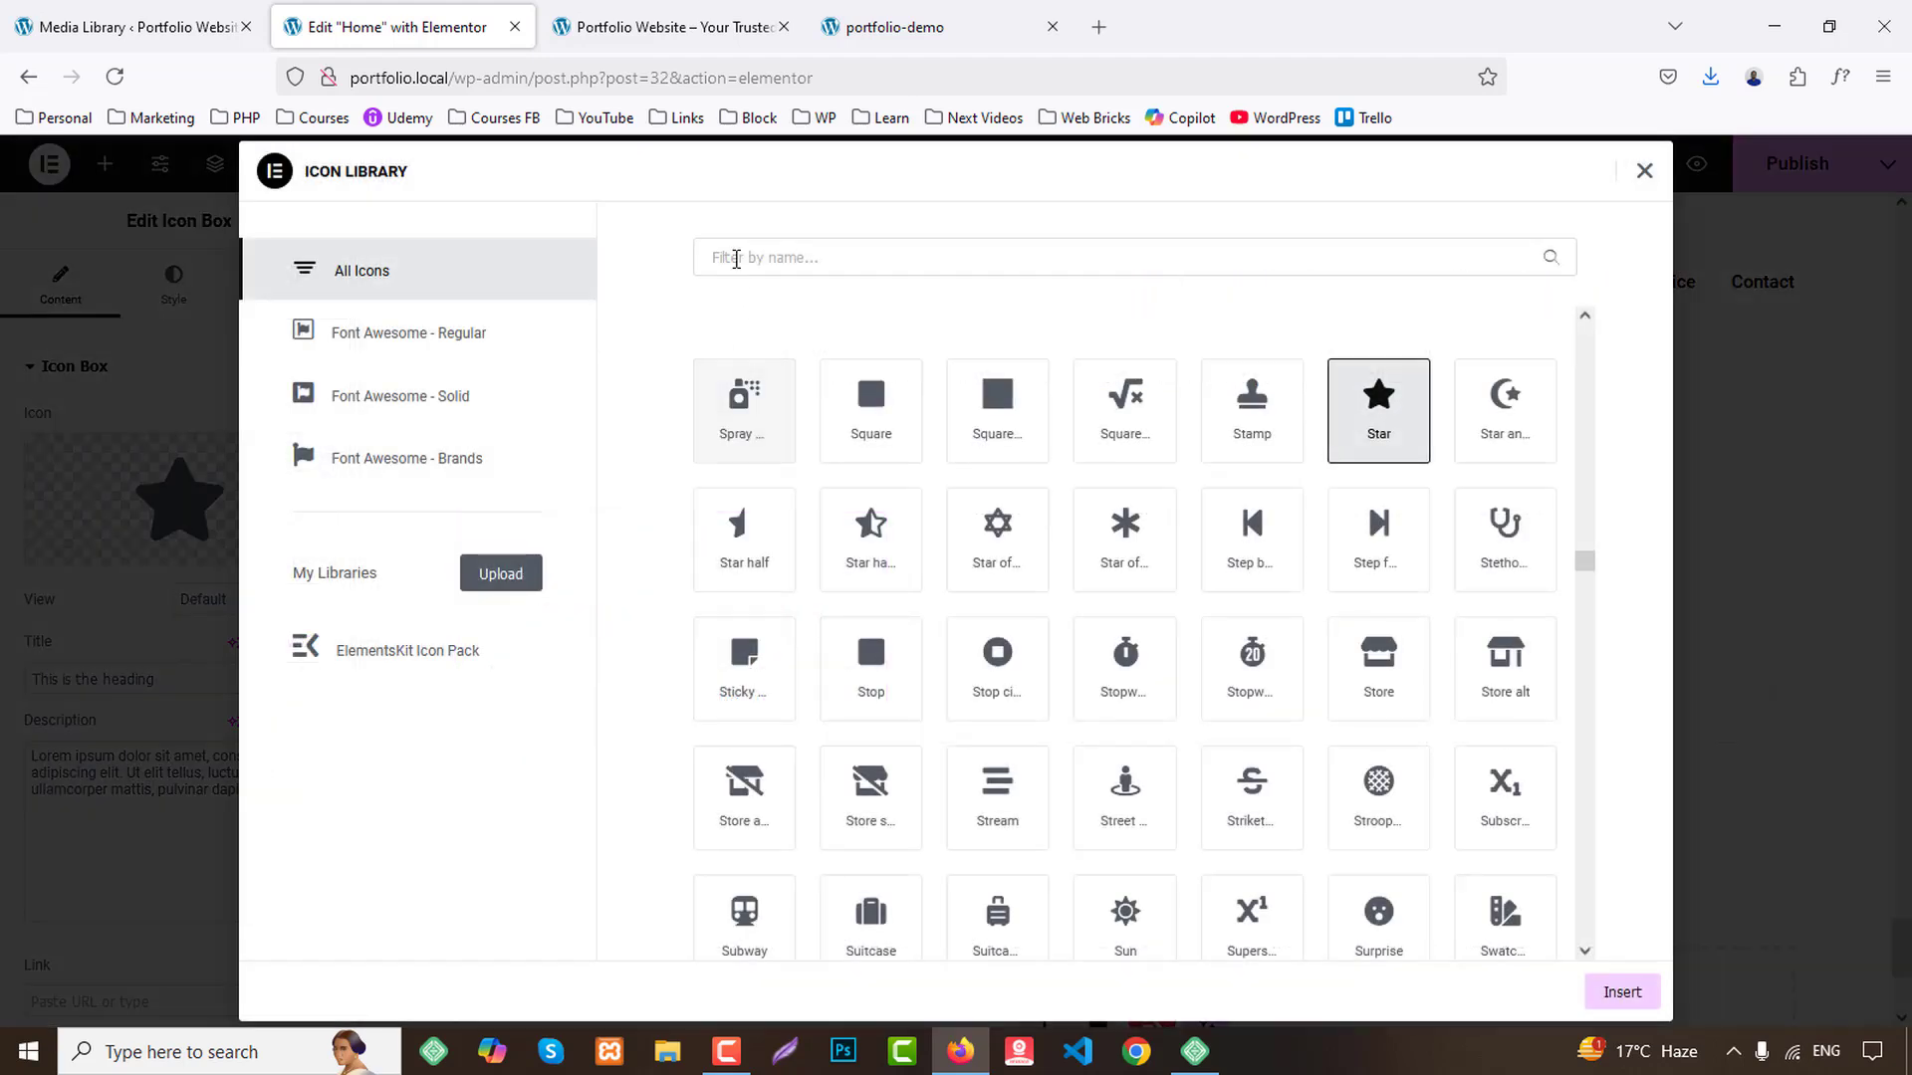
left_click(750, 257)
type("map")
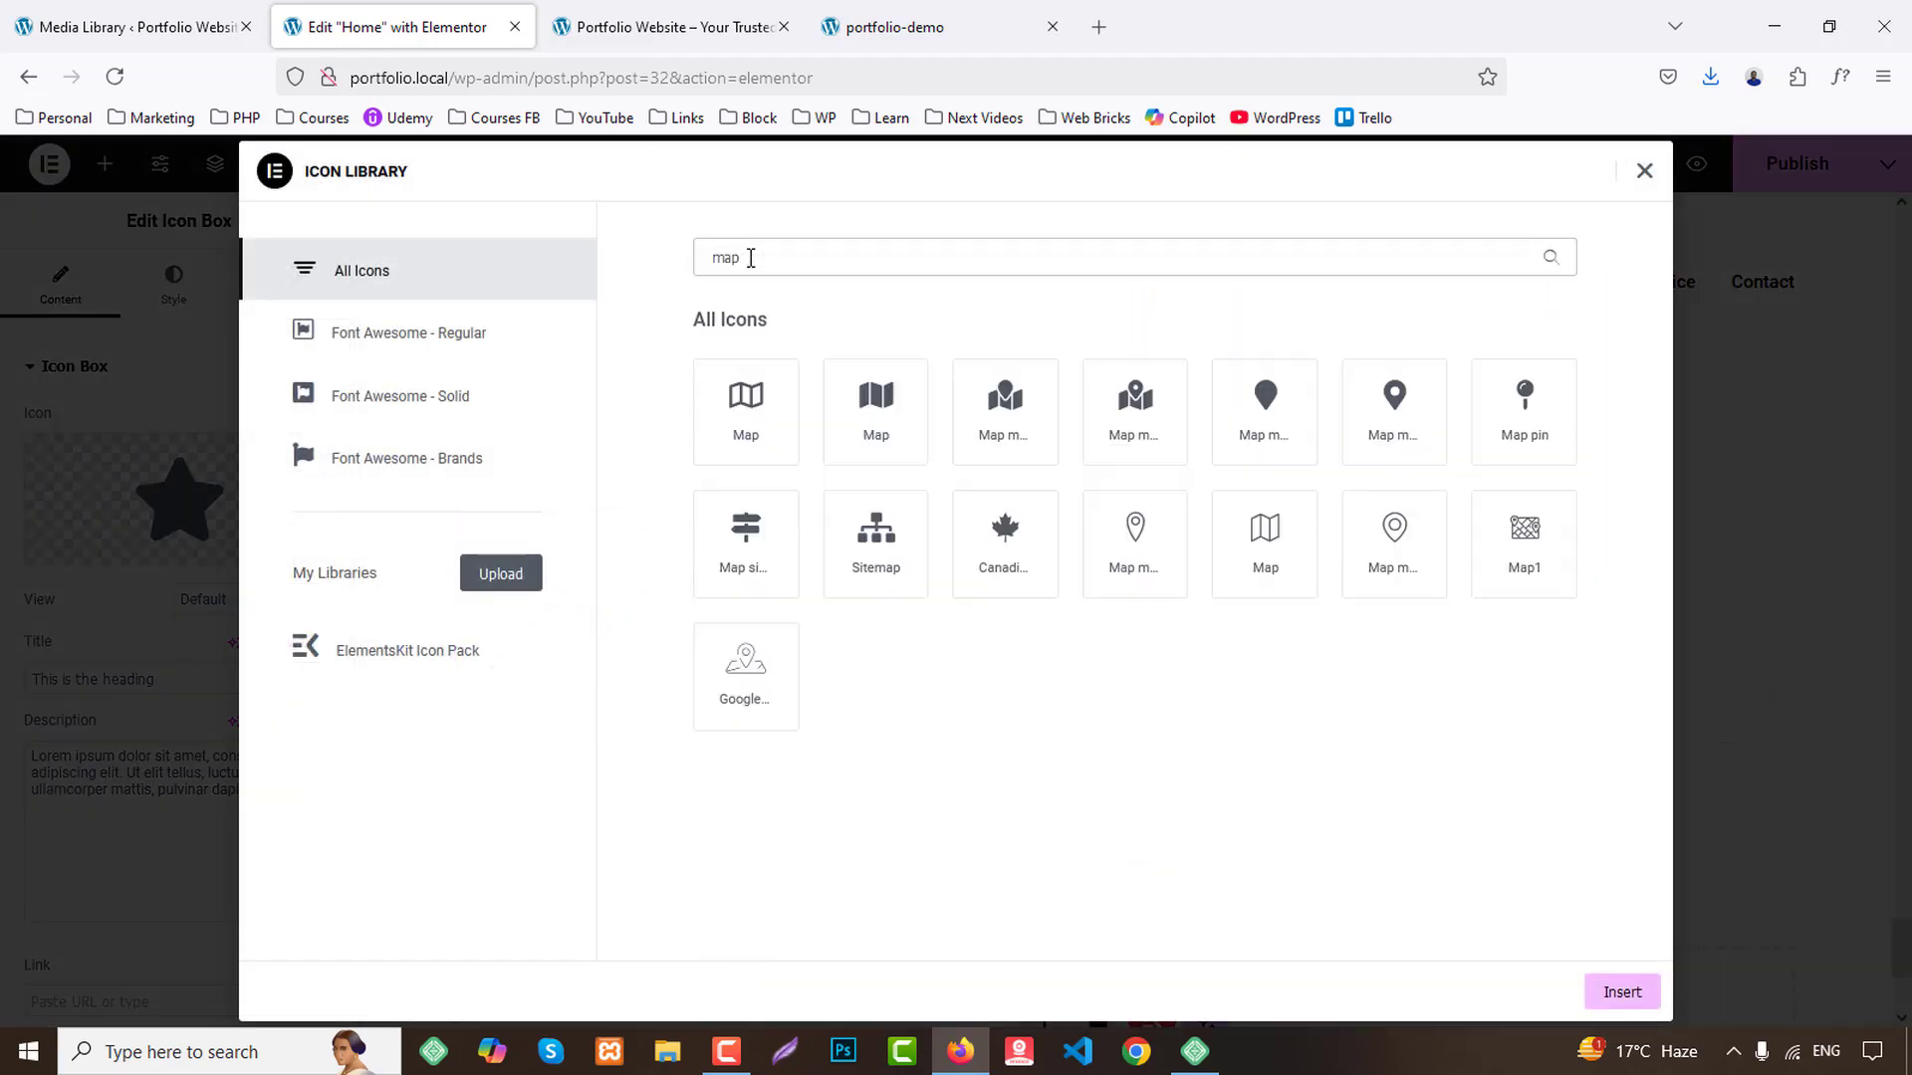
left_click(1389, 396)
left_click(1622, 992)
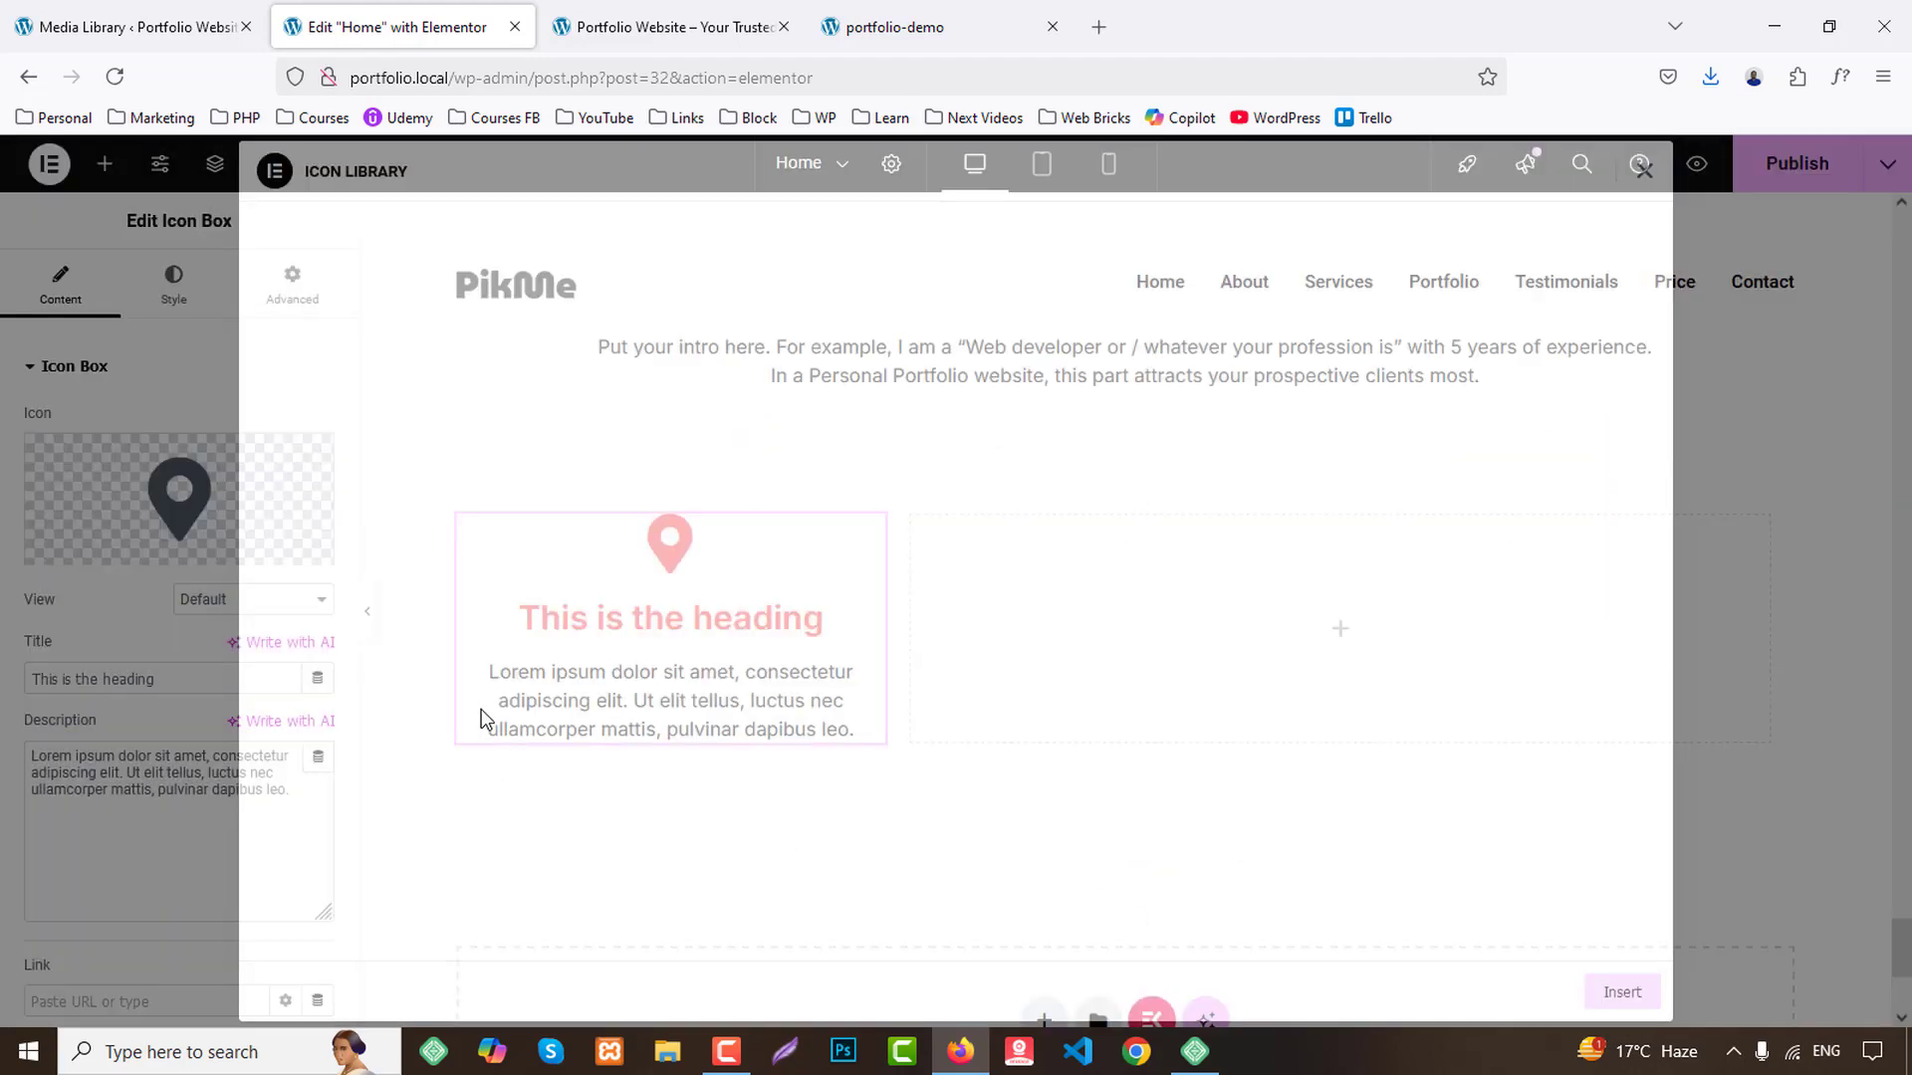
type("Address")
Set the Address icon box's view to Stacked and replace its description with the street address copied from the demo.
key("ctrl+Tab")
key("ctrl+Tab")
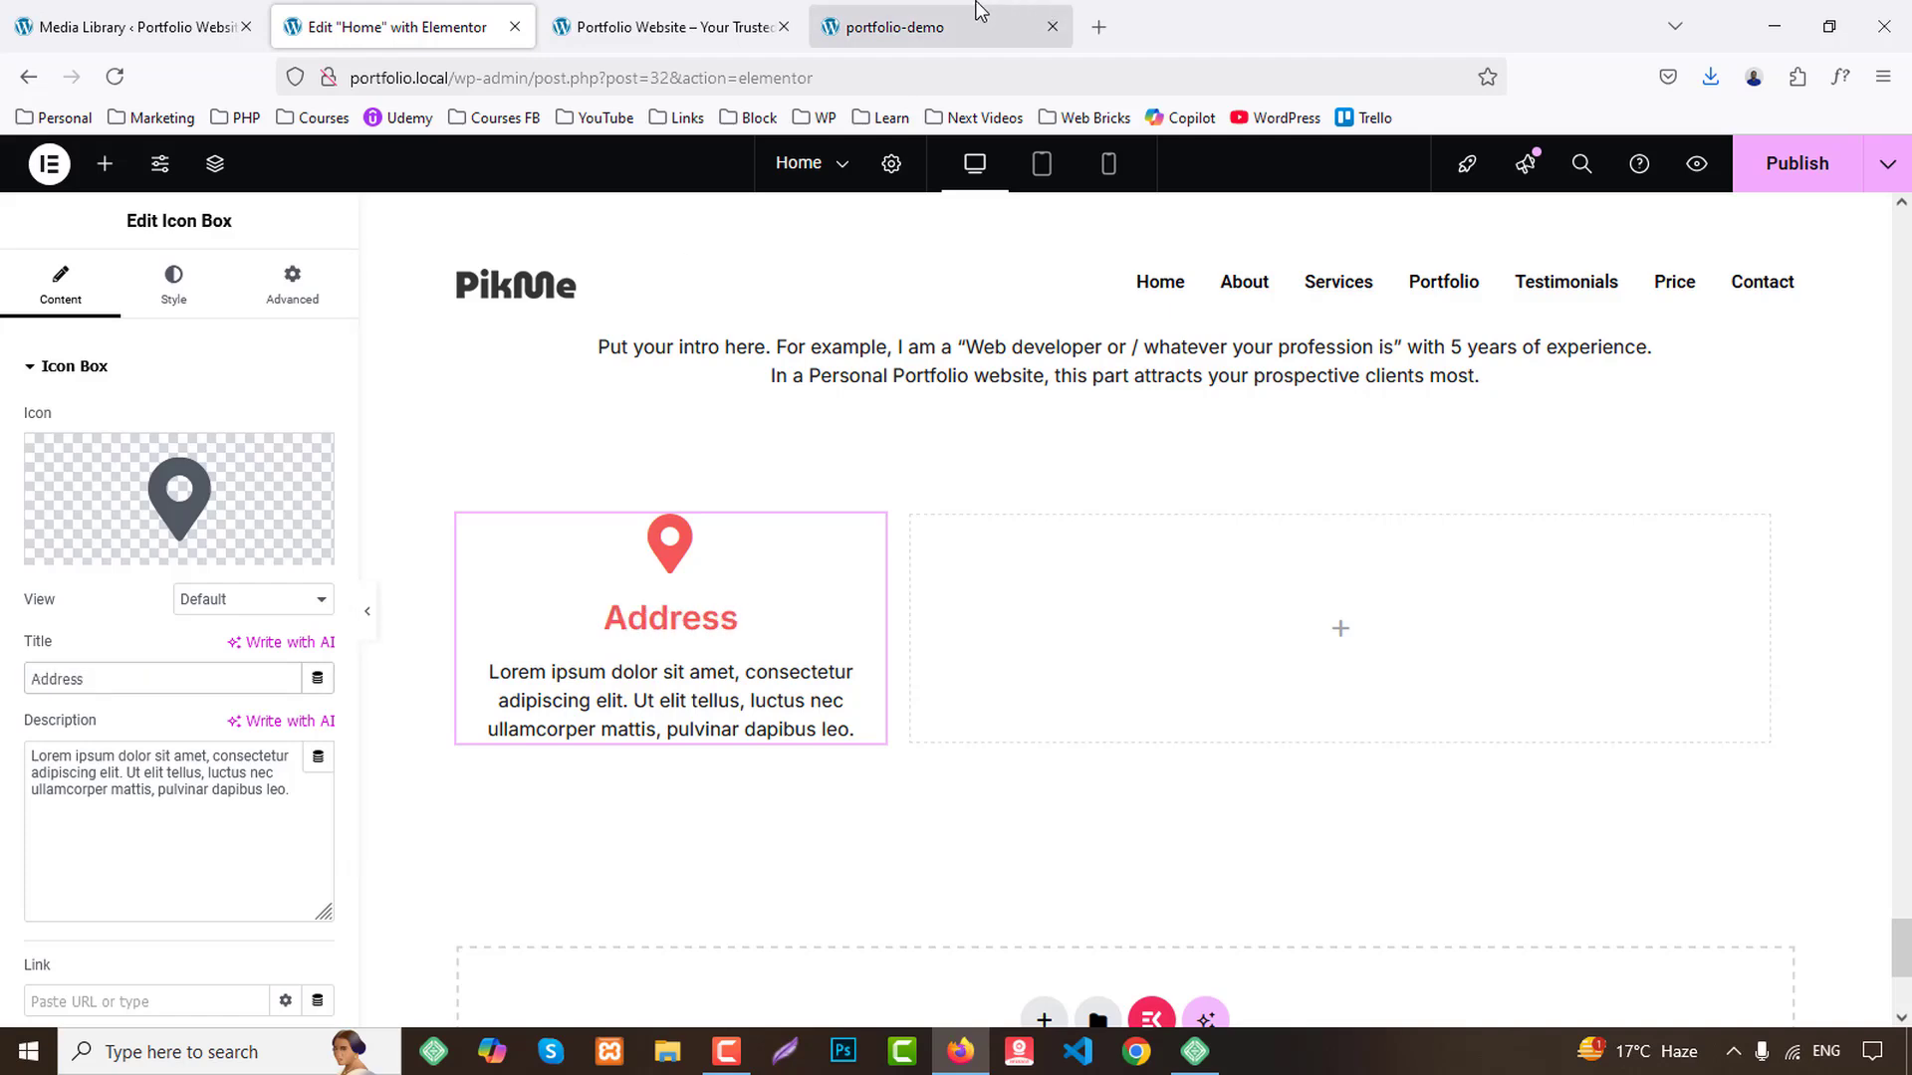
left_click_drag(337, 553, 577, 555)
key("ctrl+c")
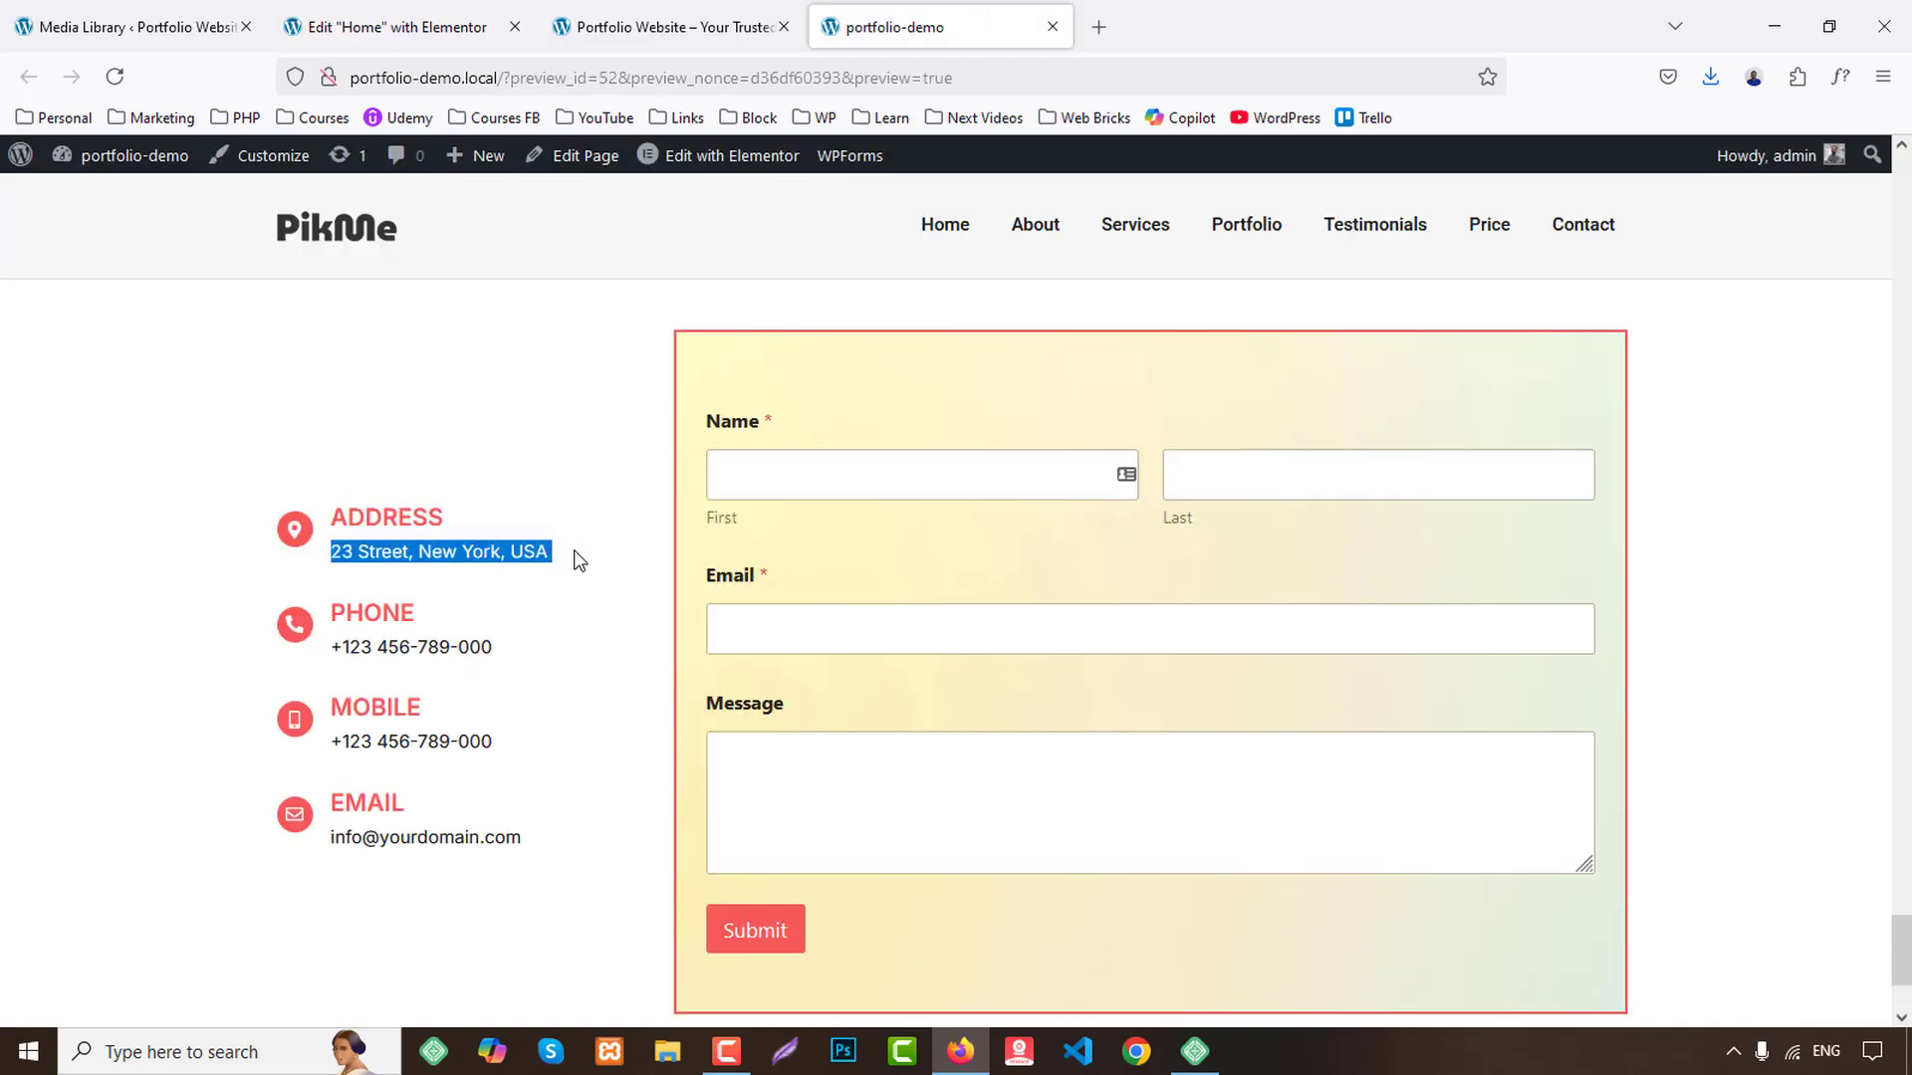
left_click(393, 27)
left_click(233, 601)
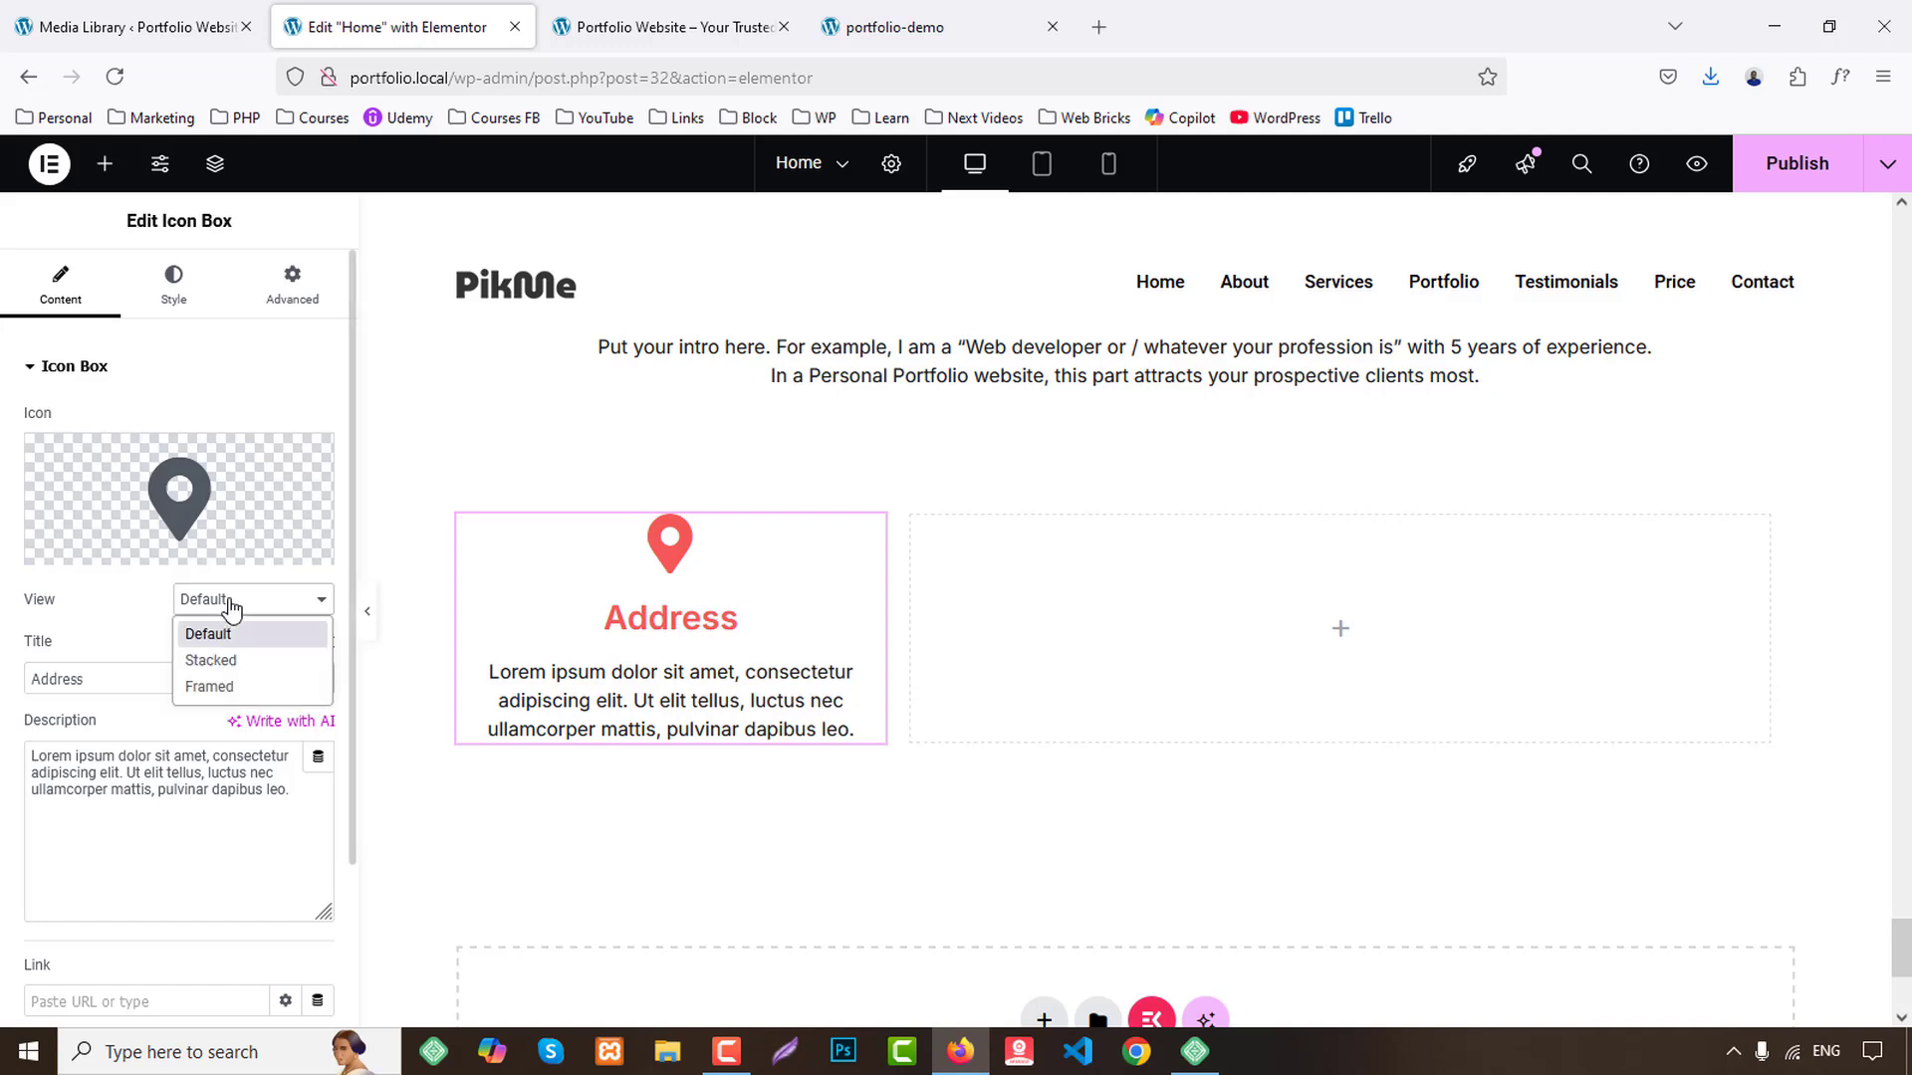
left_click(239, 661)
left_click(157, 854)
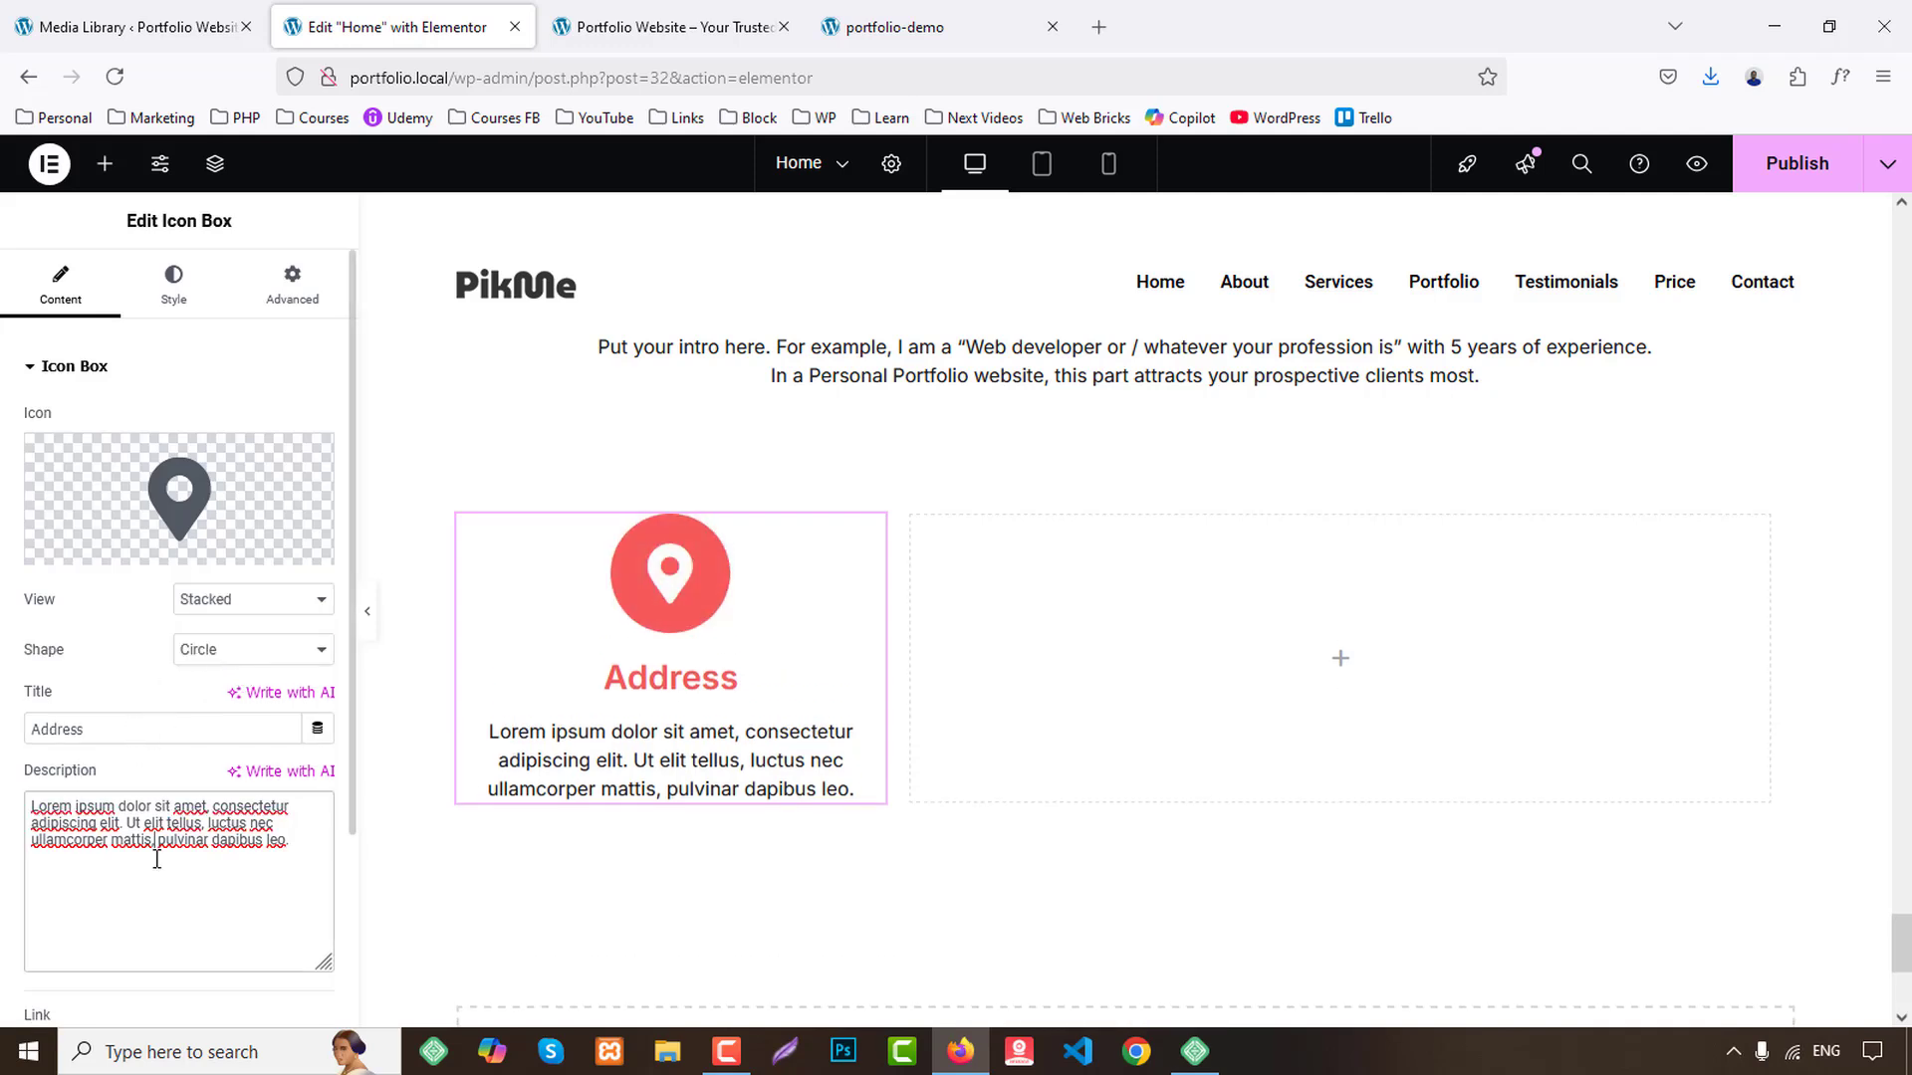
key("ctrl+a")
key("ctrl+v")
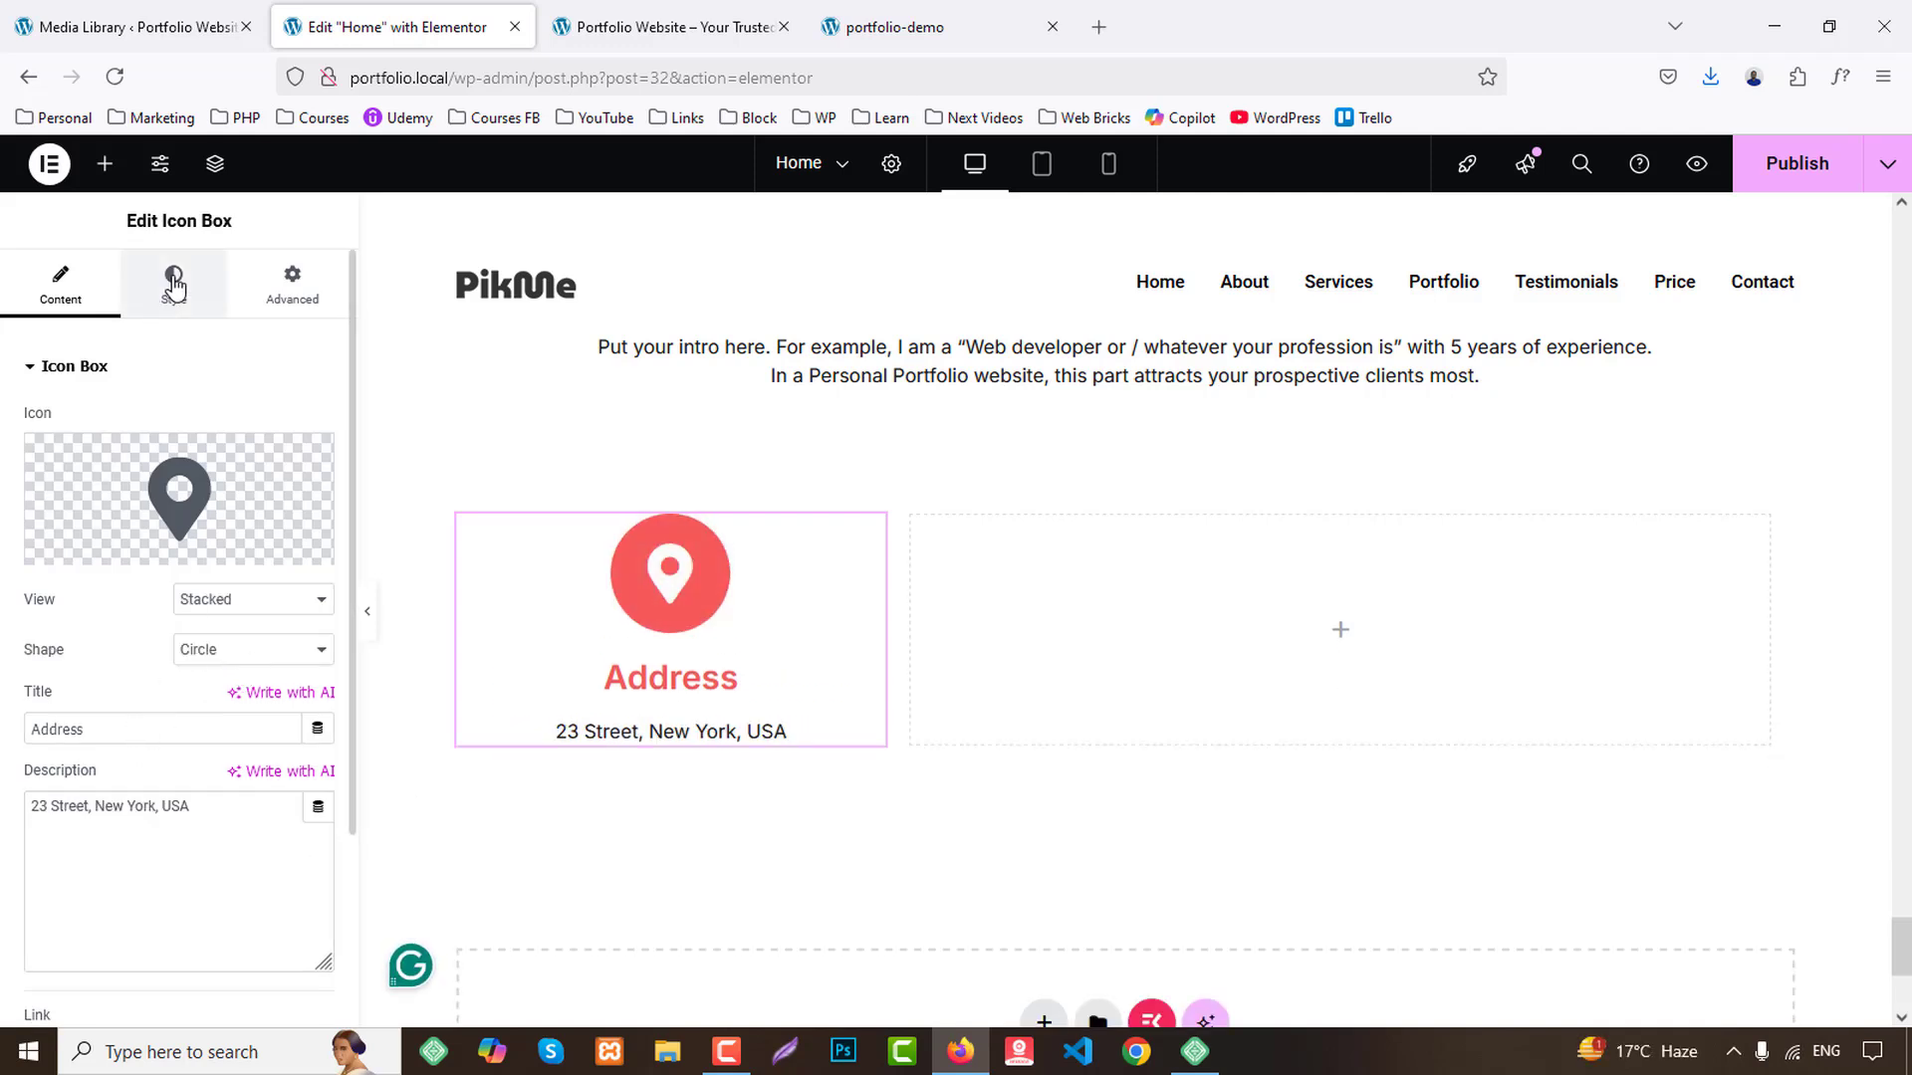
Position the Address box's icon to the left of its text with middle vertical alignment, and duplicate the box three times.
left_click(173, 283)
left_click(254, 423)
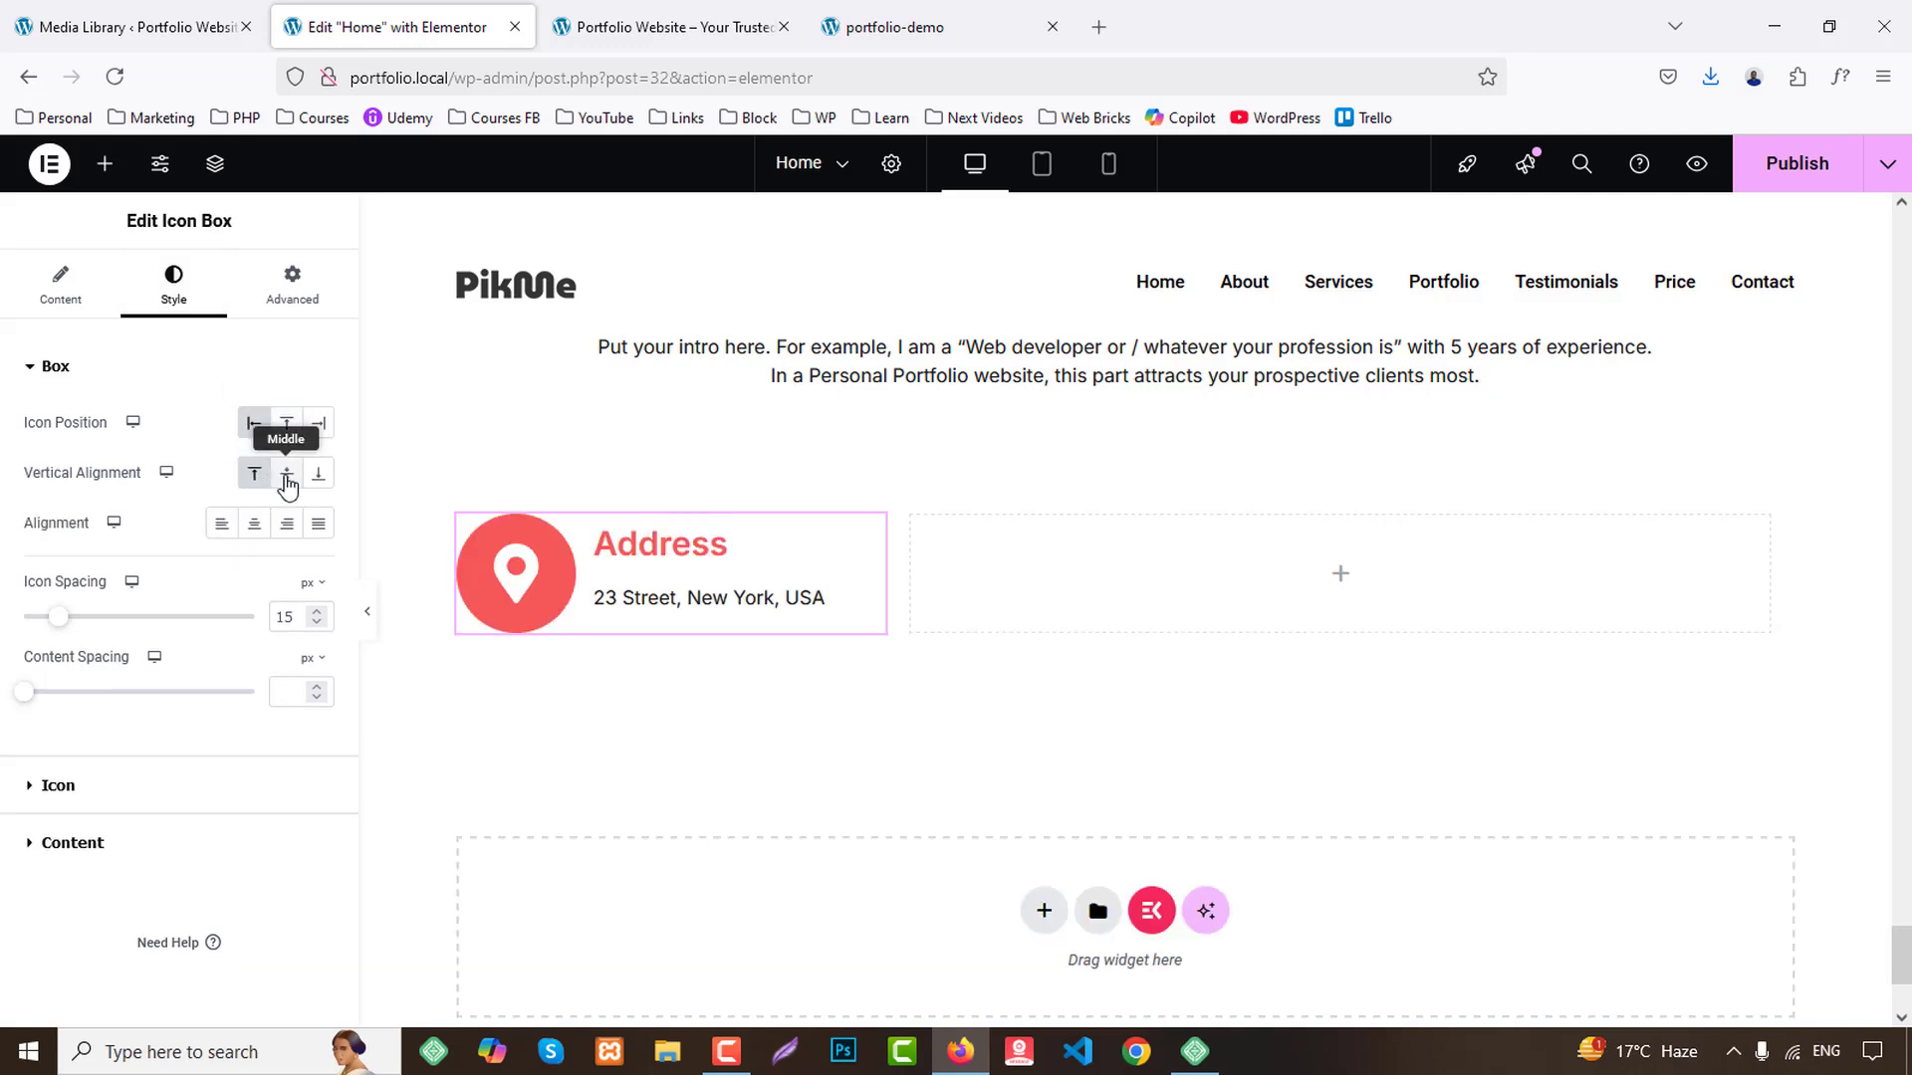
right_click(615, 556)
left_click(677, 543)
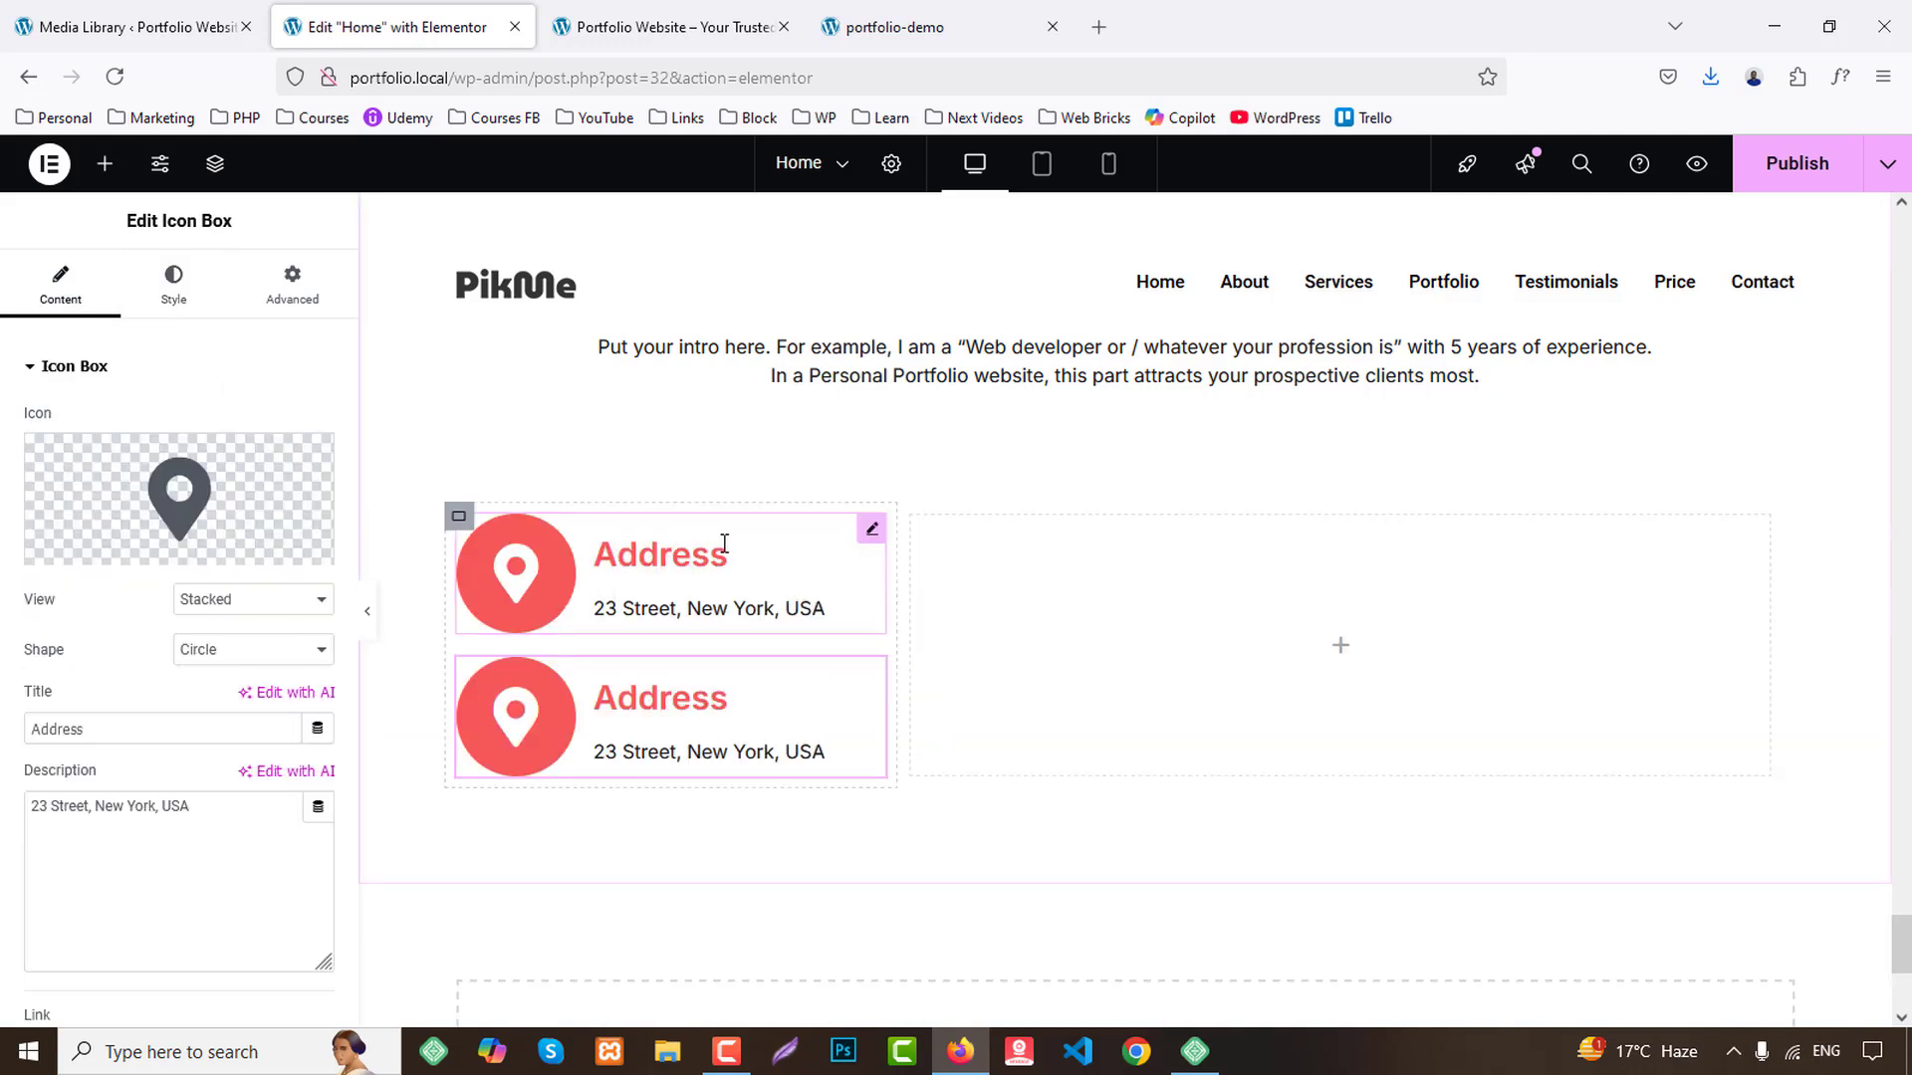
right_click(672, 594)
left_click(737, 537)
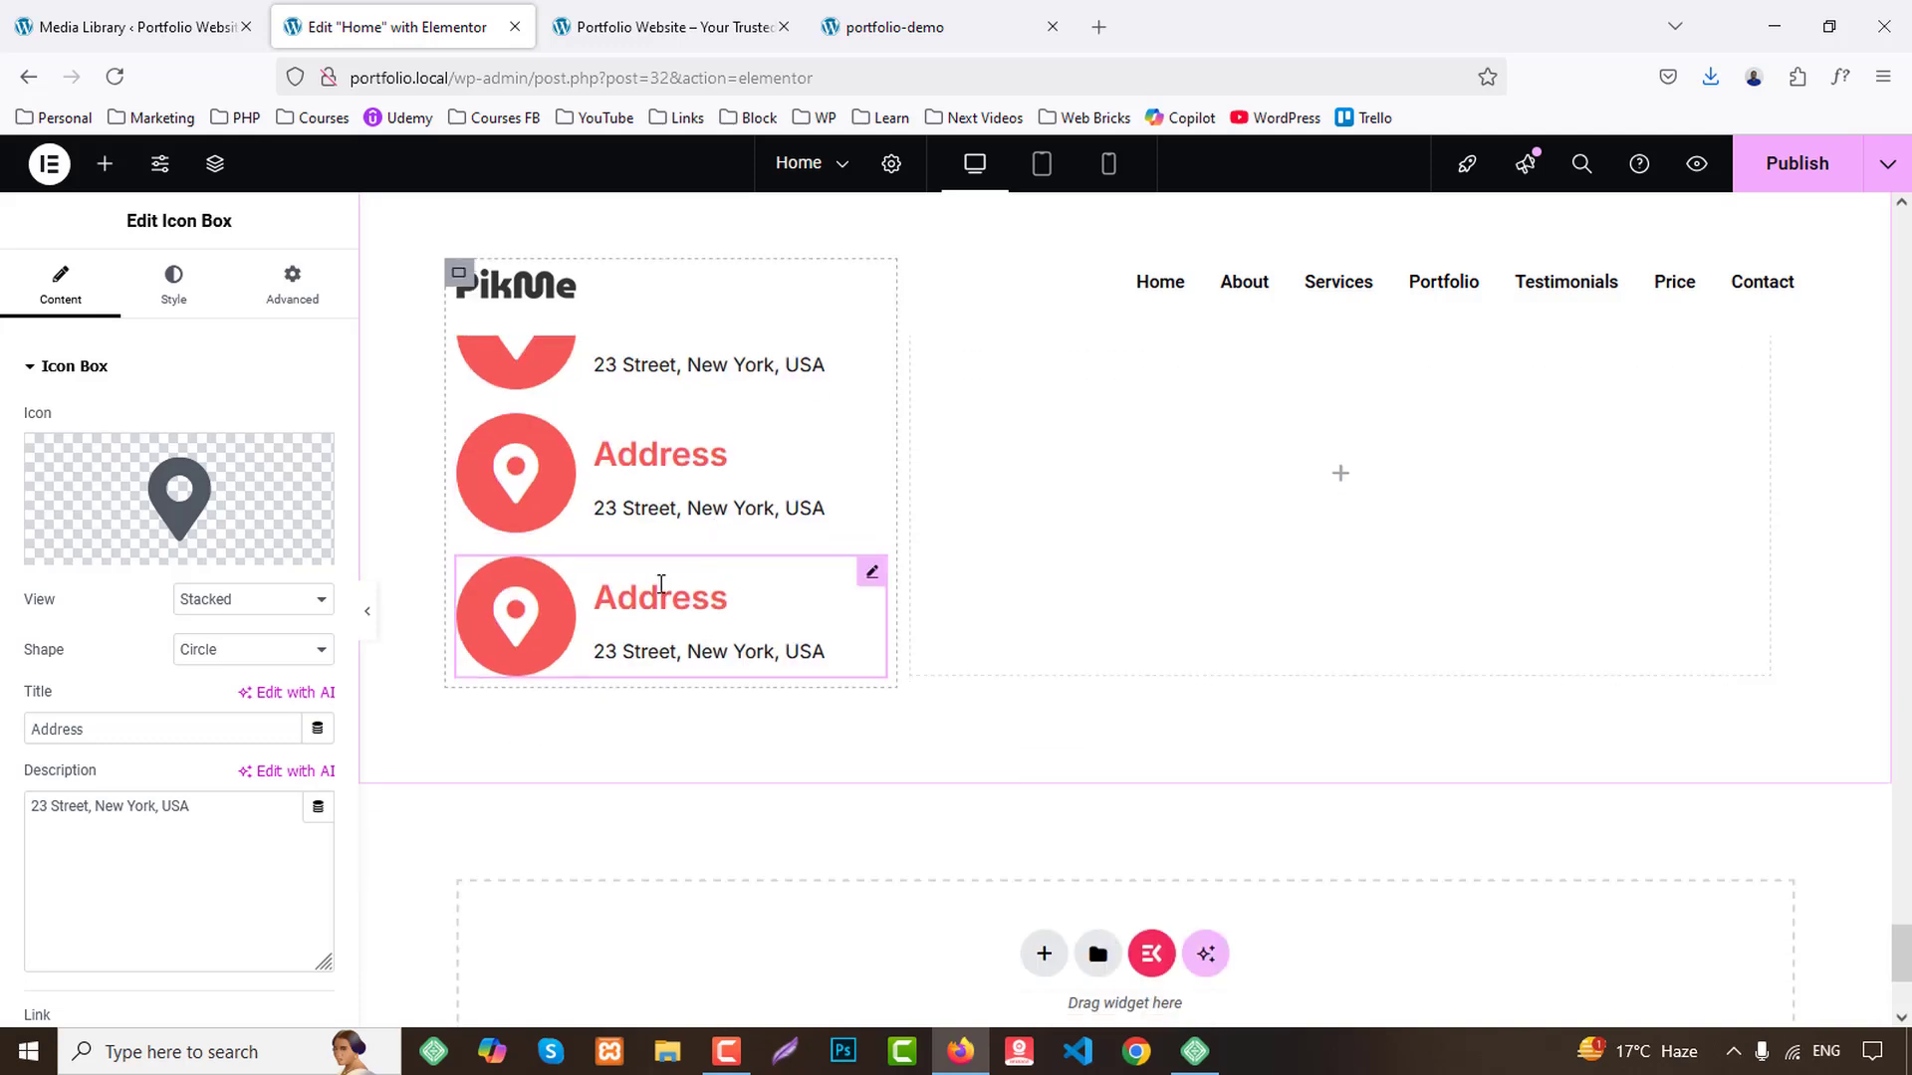
right_click(658, 597)
left_click(731, 542)
Copy the phone number from the demo and change the second icon box's icon to the solid phone handset.
left_click(894, 27)
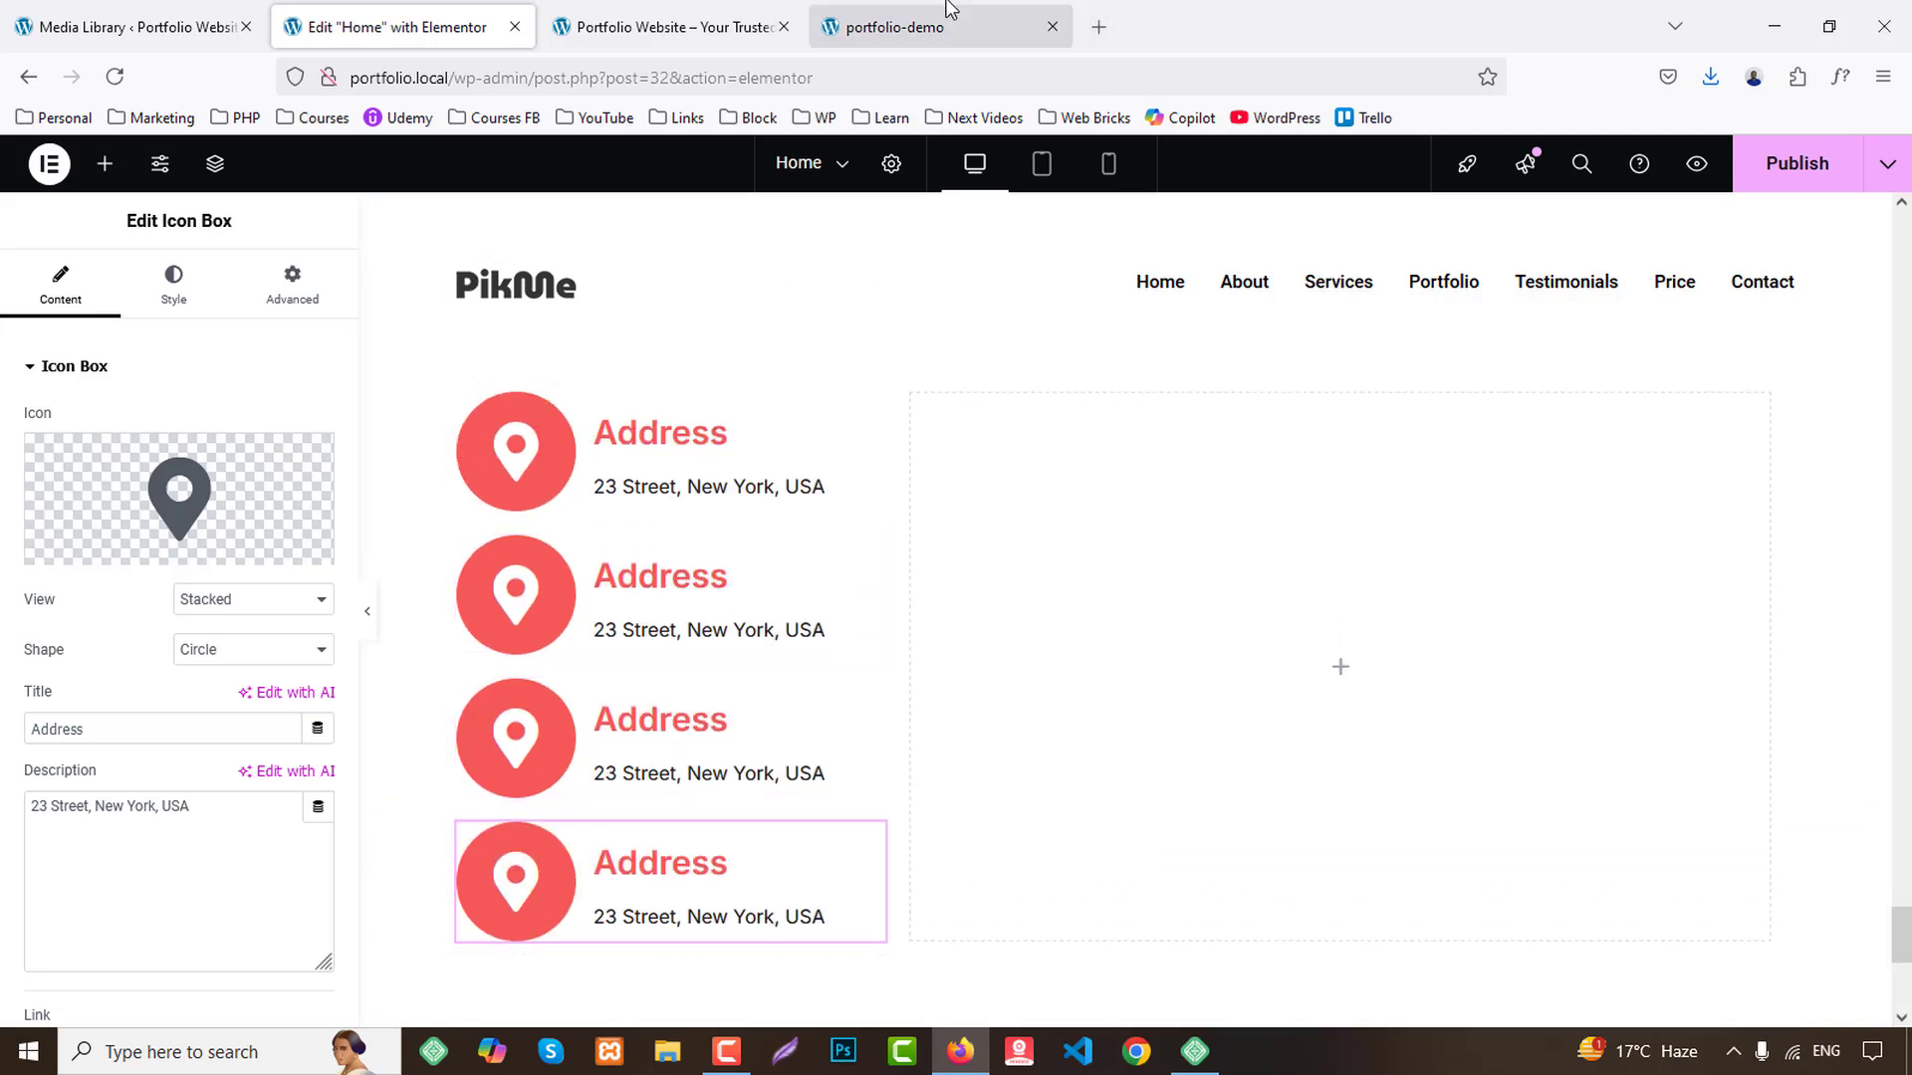
double_click(356, 610)
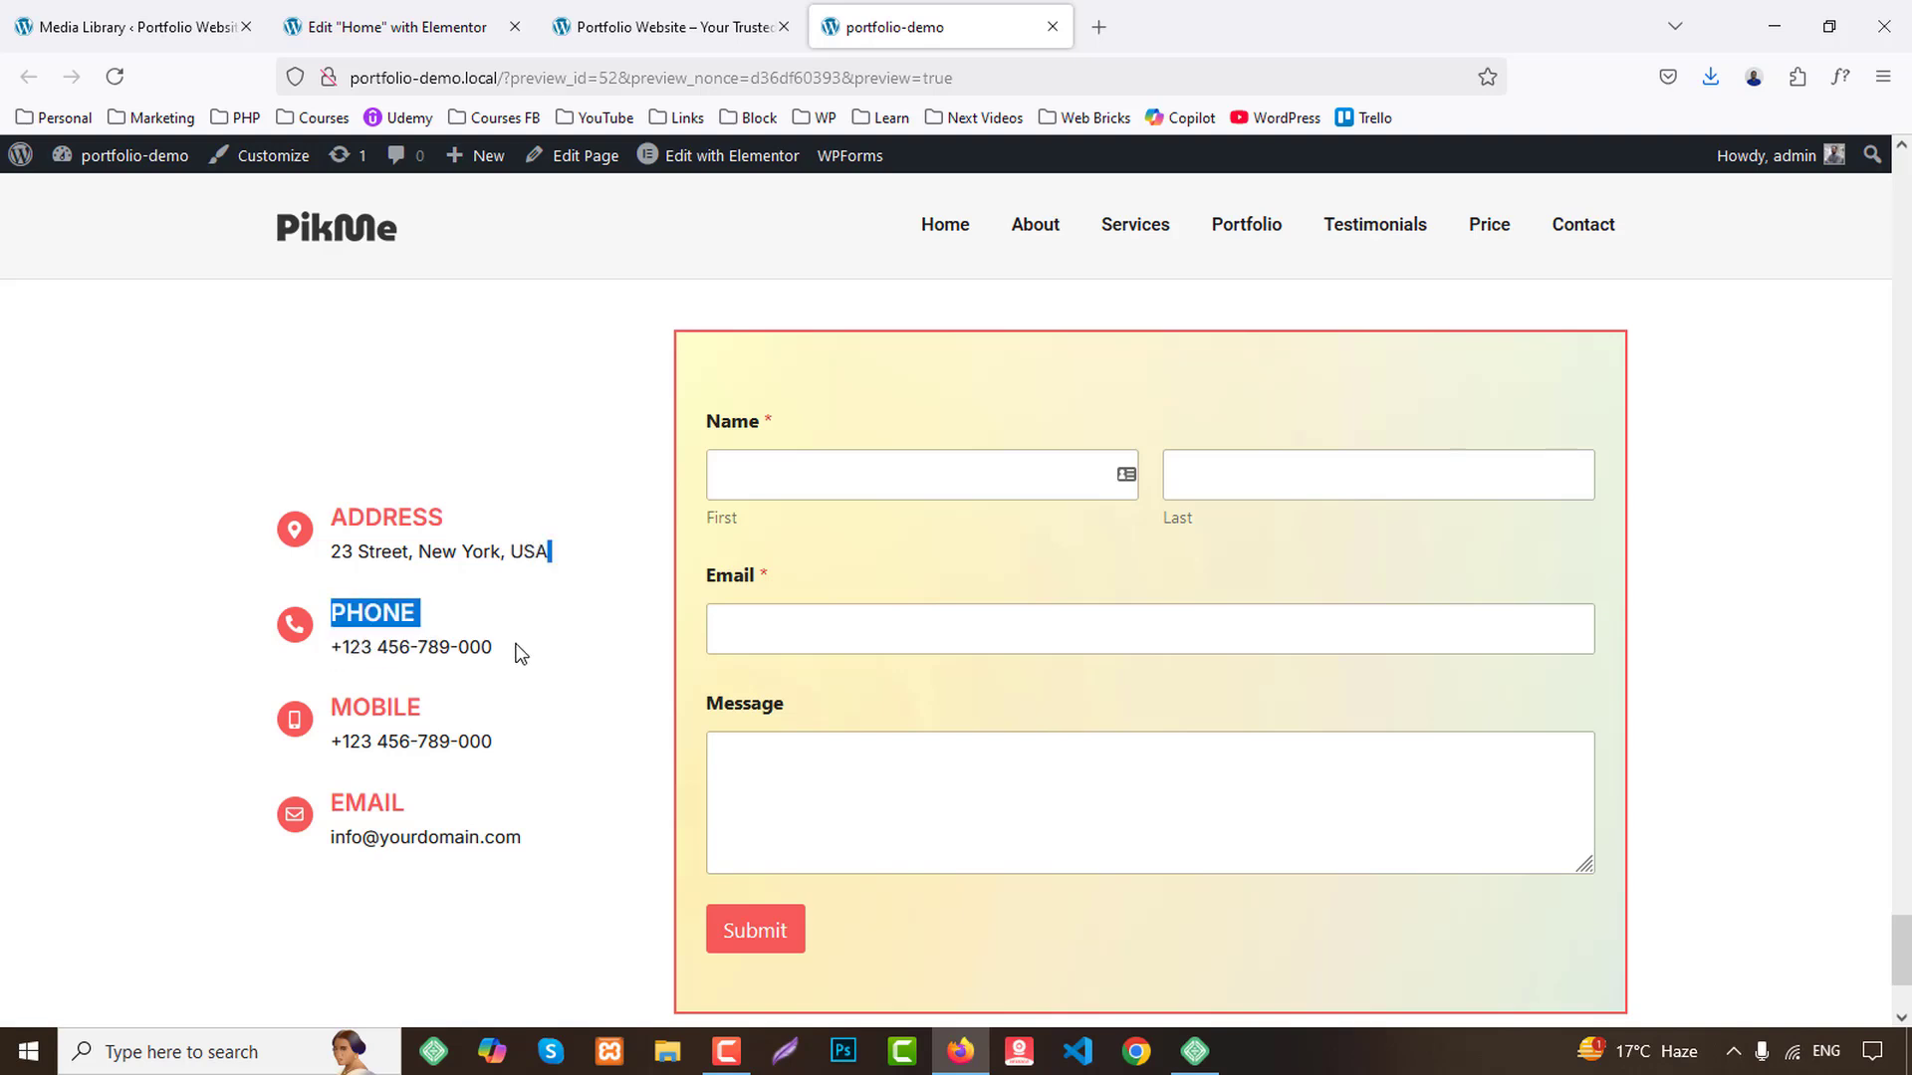
left_click_drag(331, 647, 481, 648)
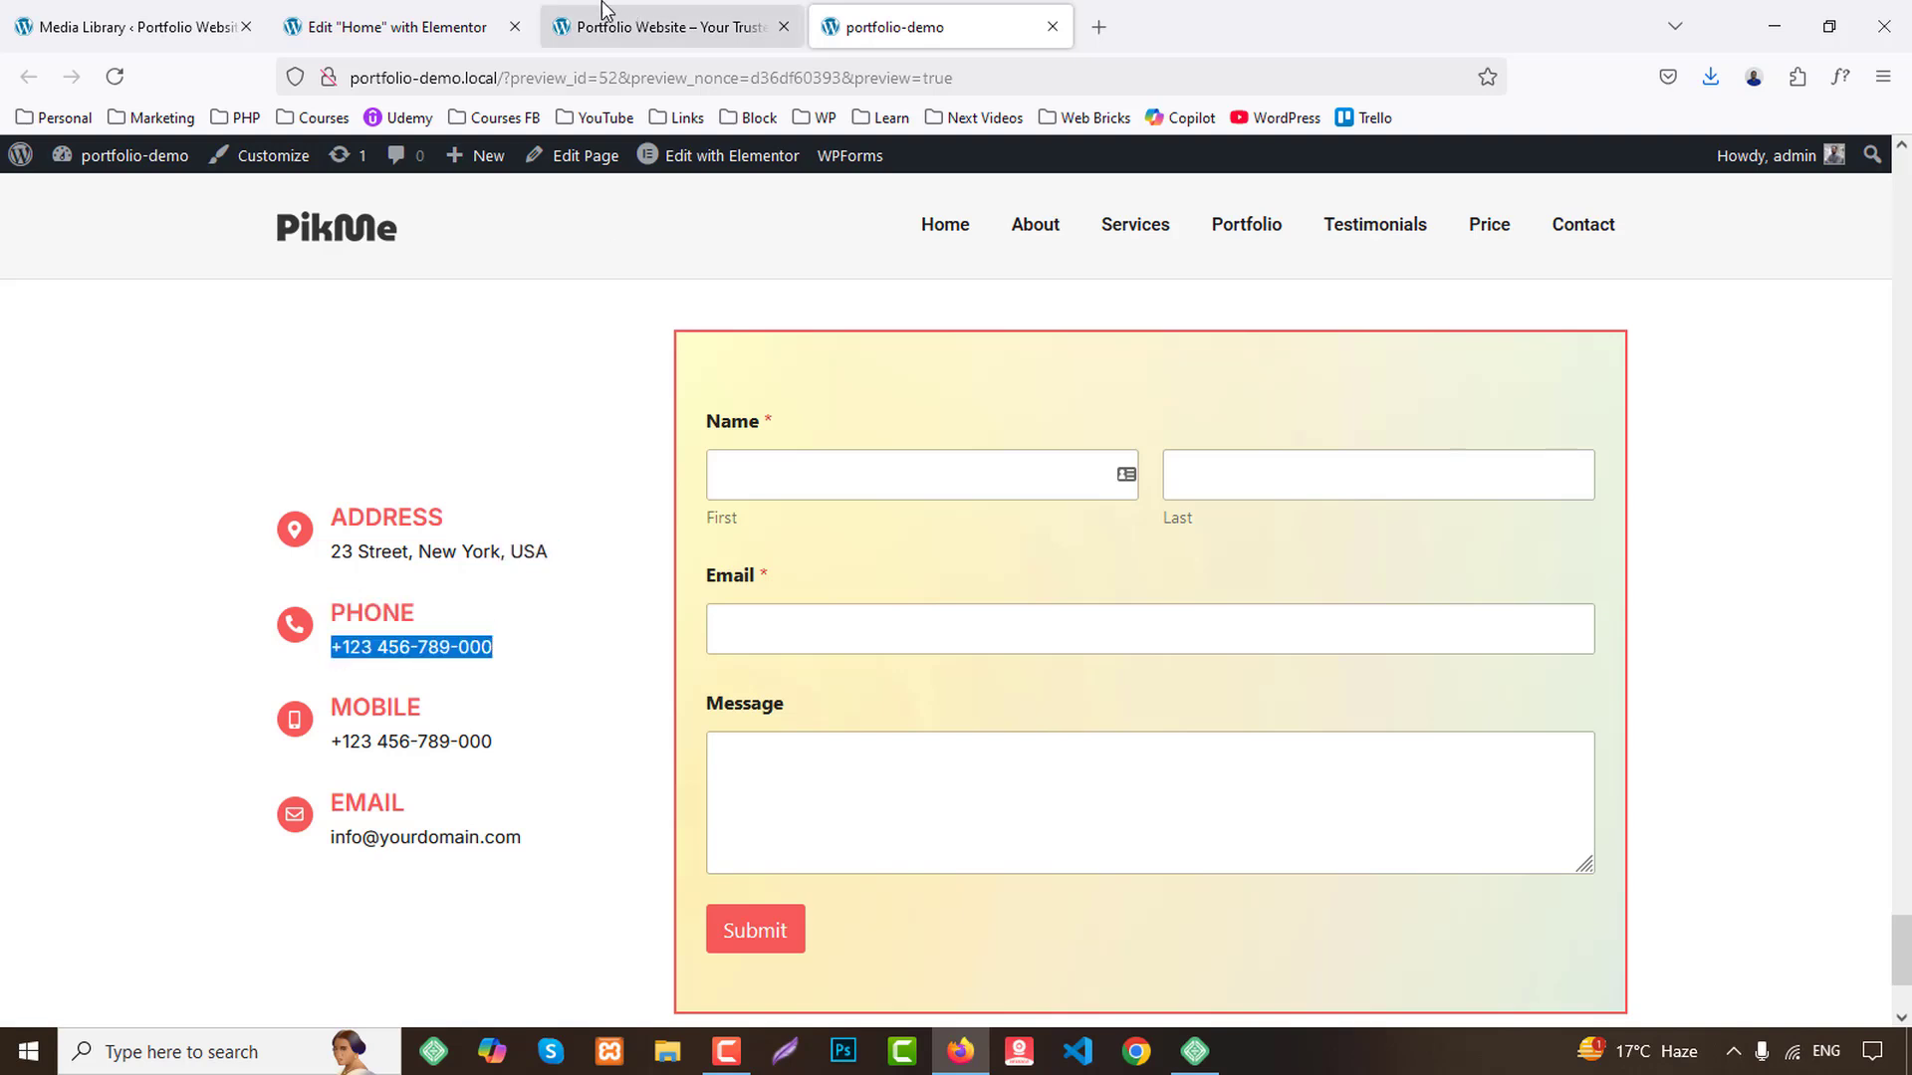
left_click(399, 27)
left_click(180, 564)
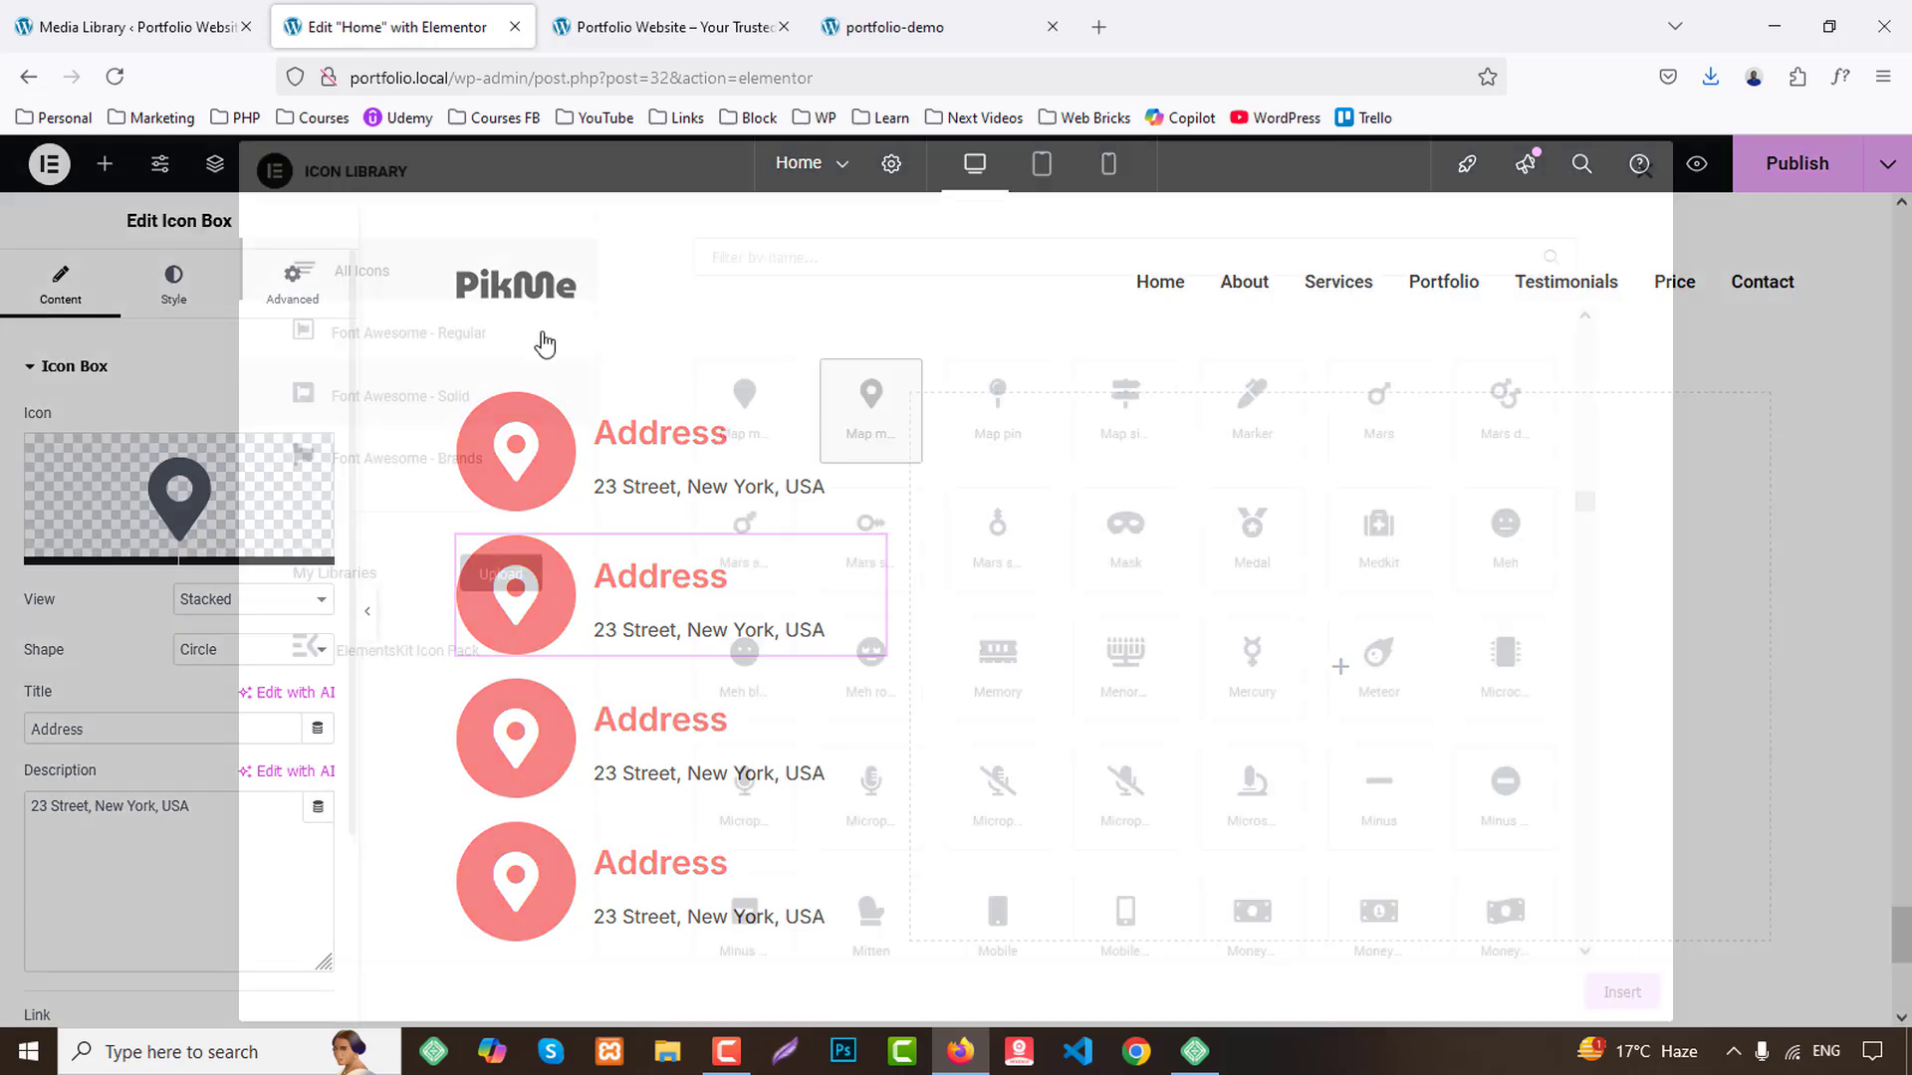
left_click(741, 257)
type("phone")
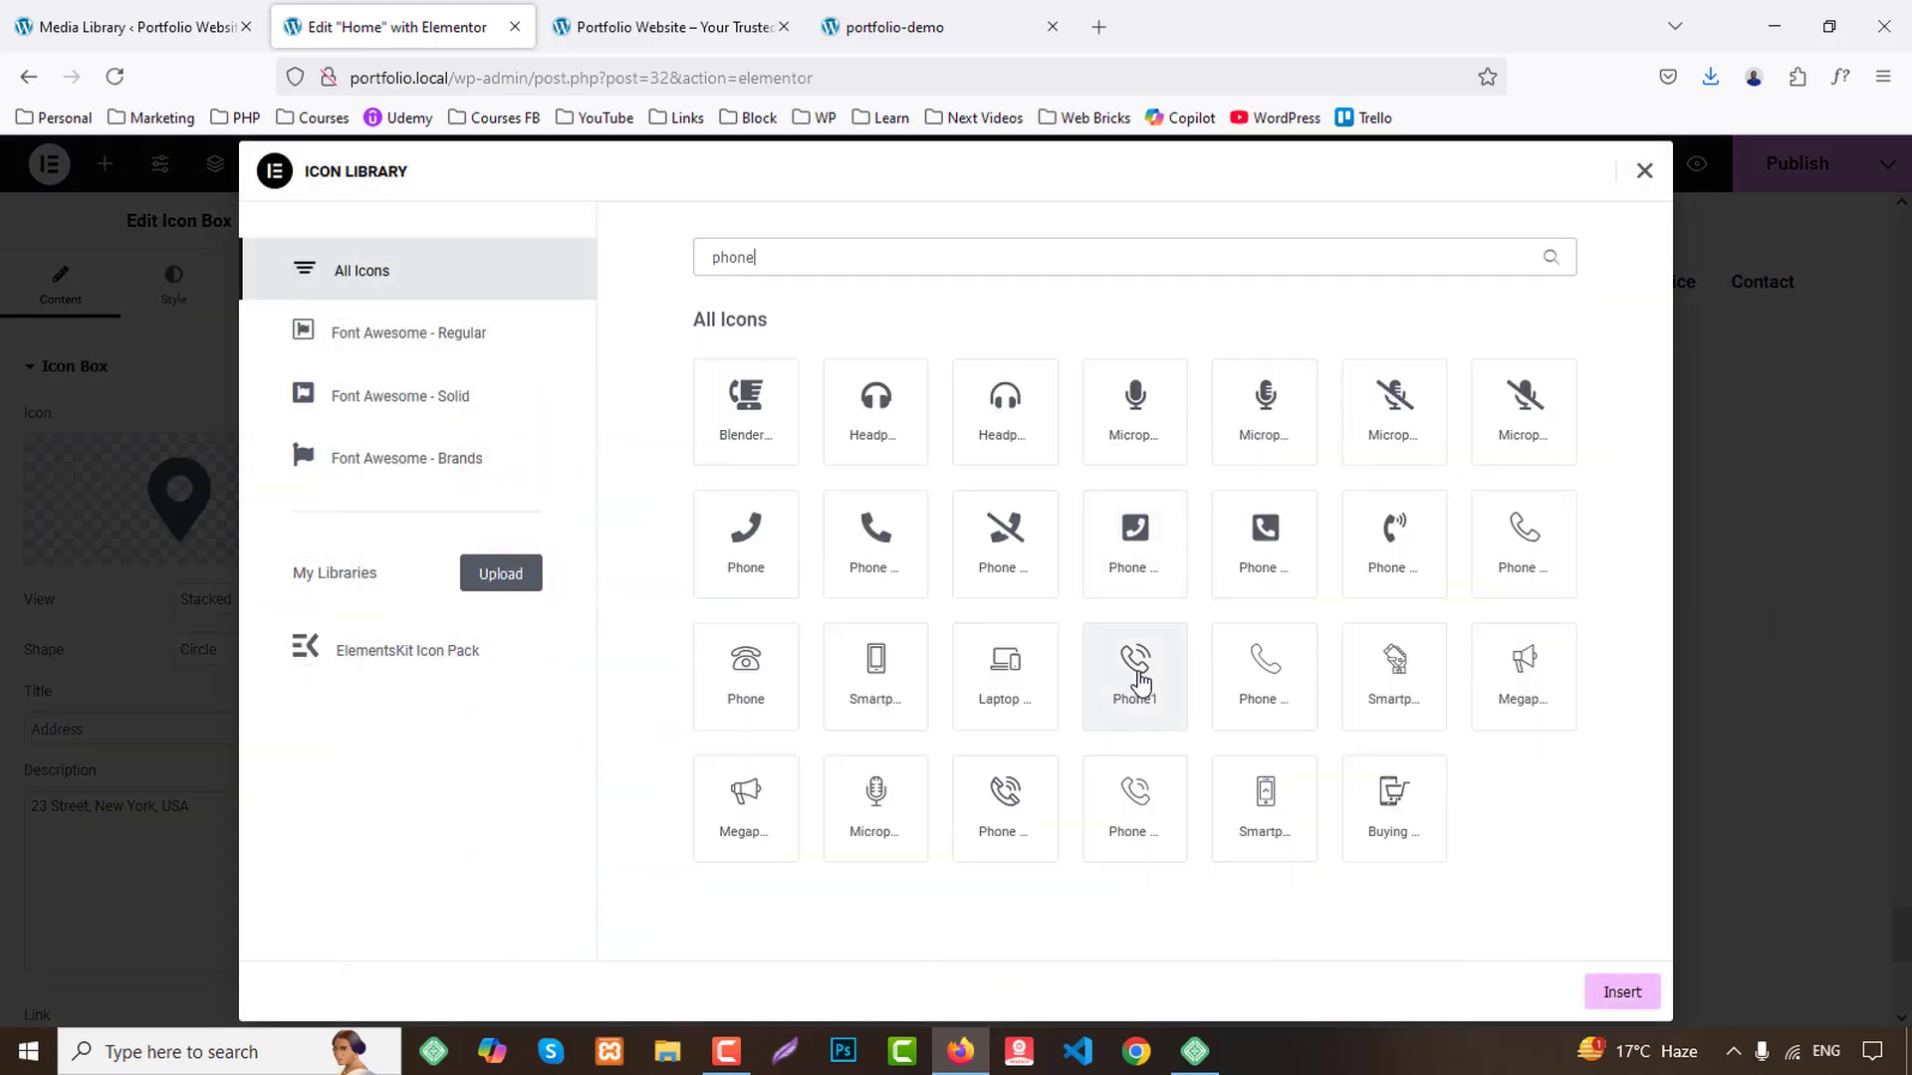
left_click(875, 533)
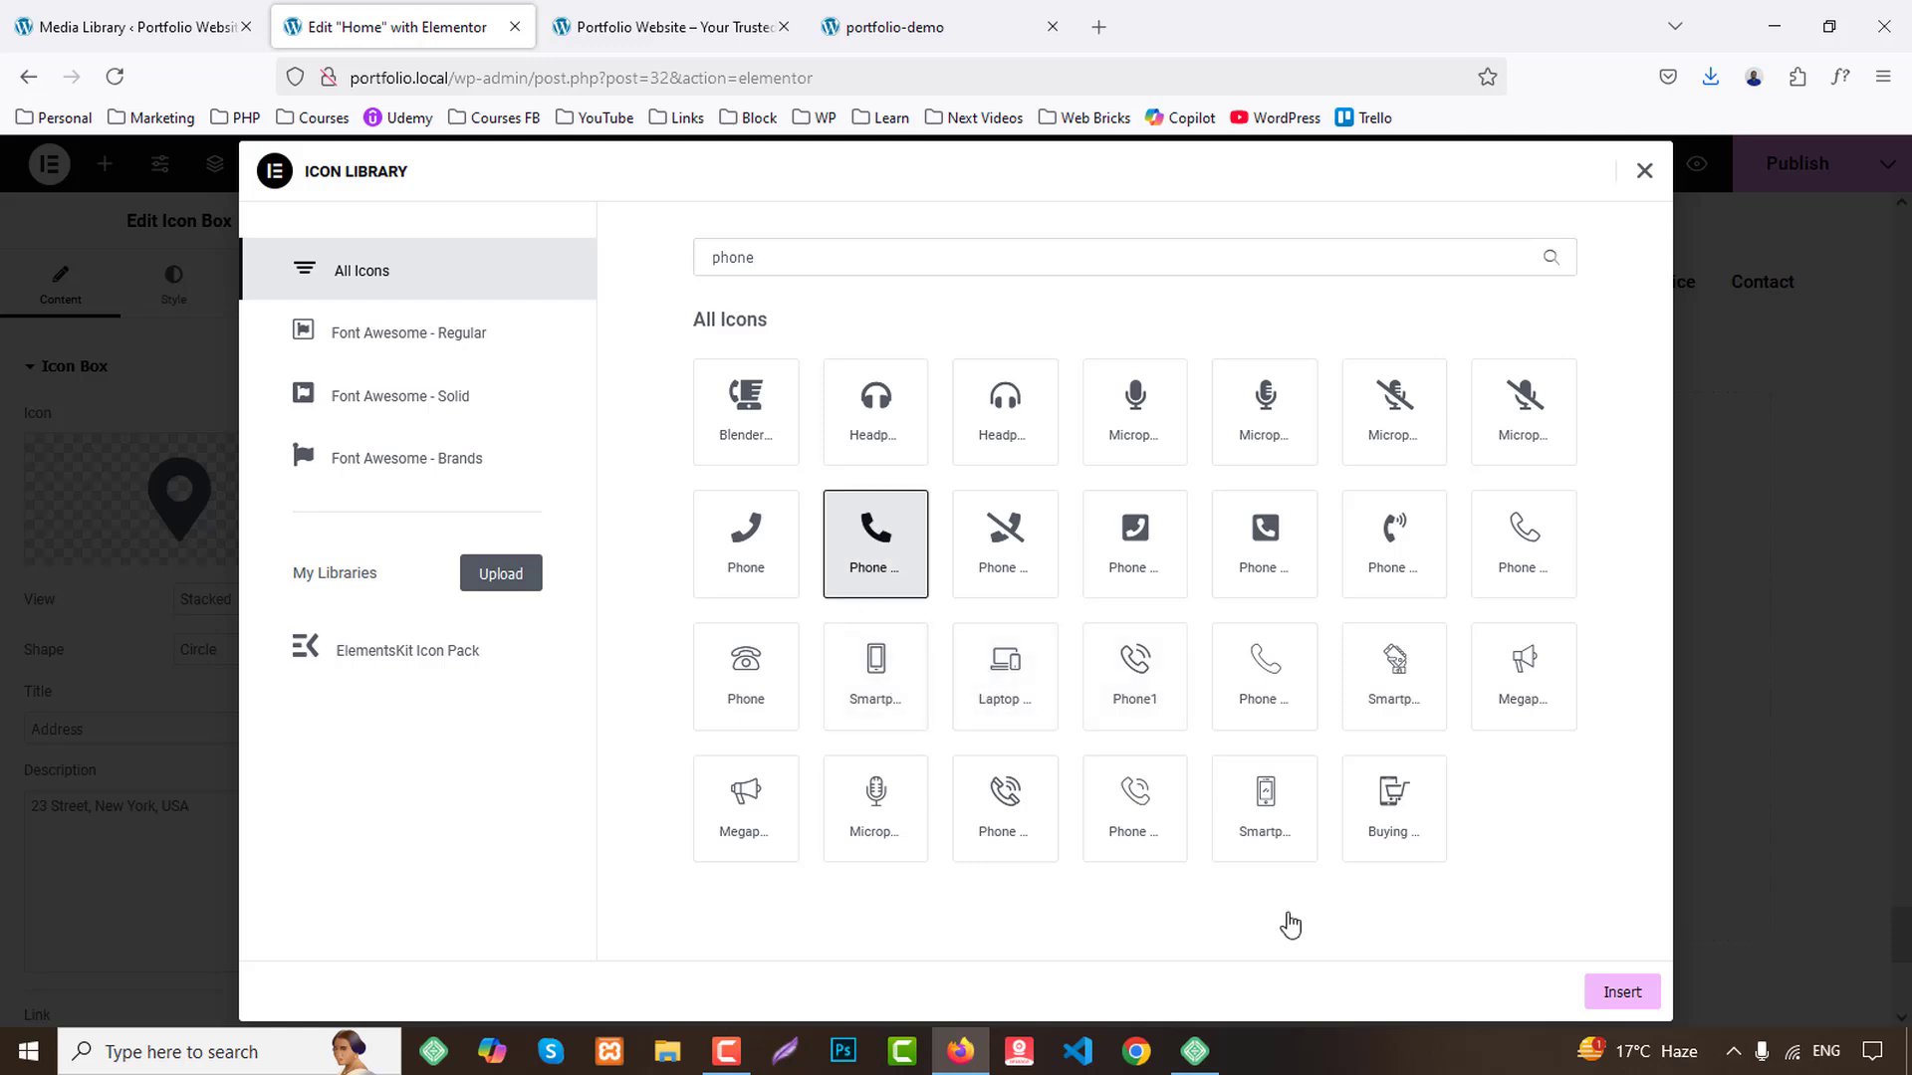
left_click(1623, 993)
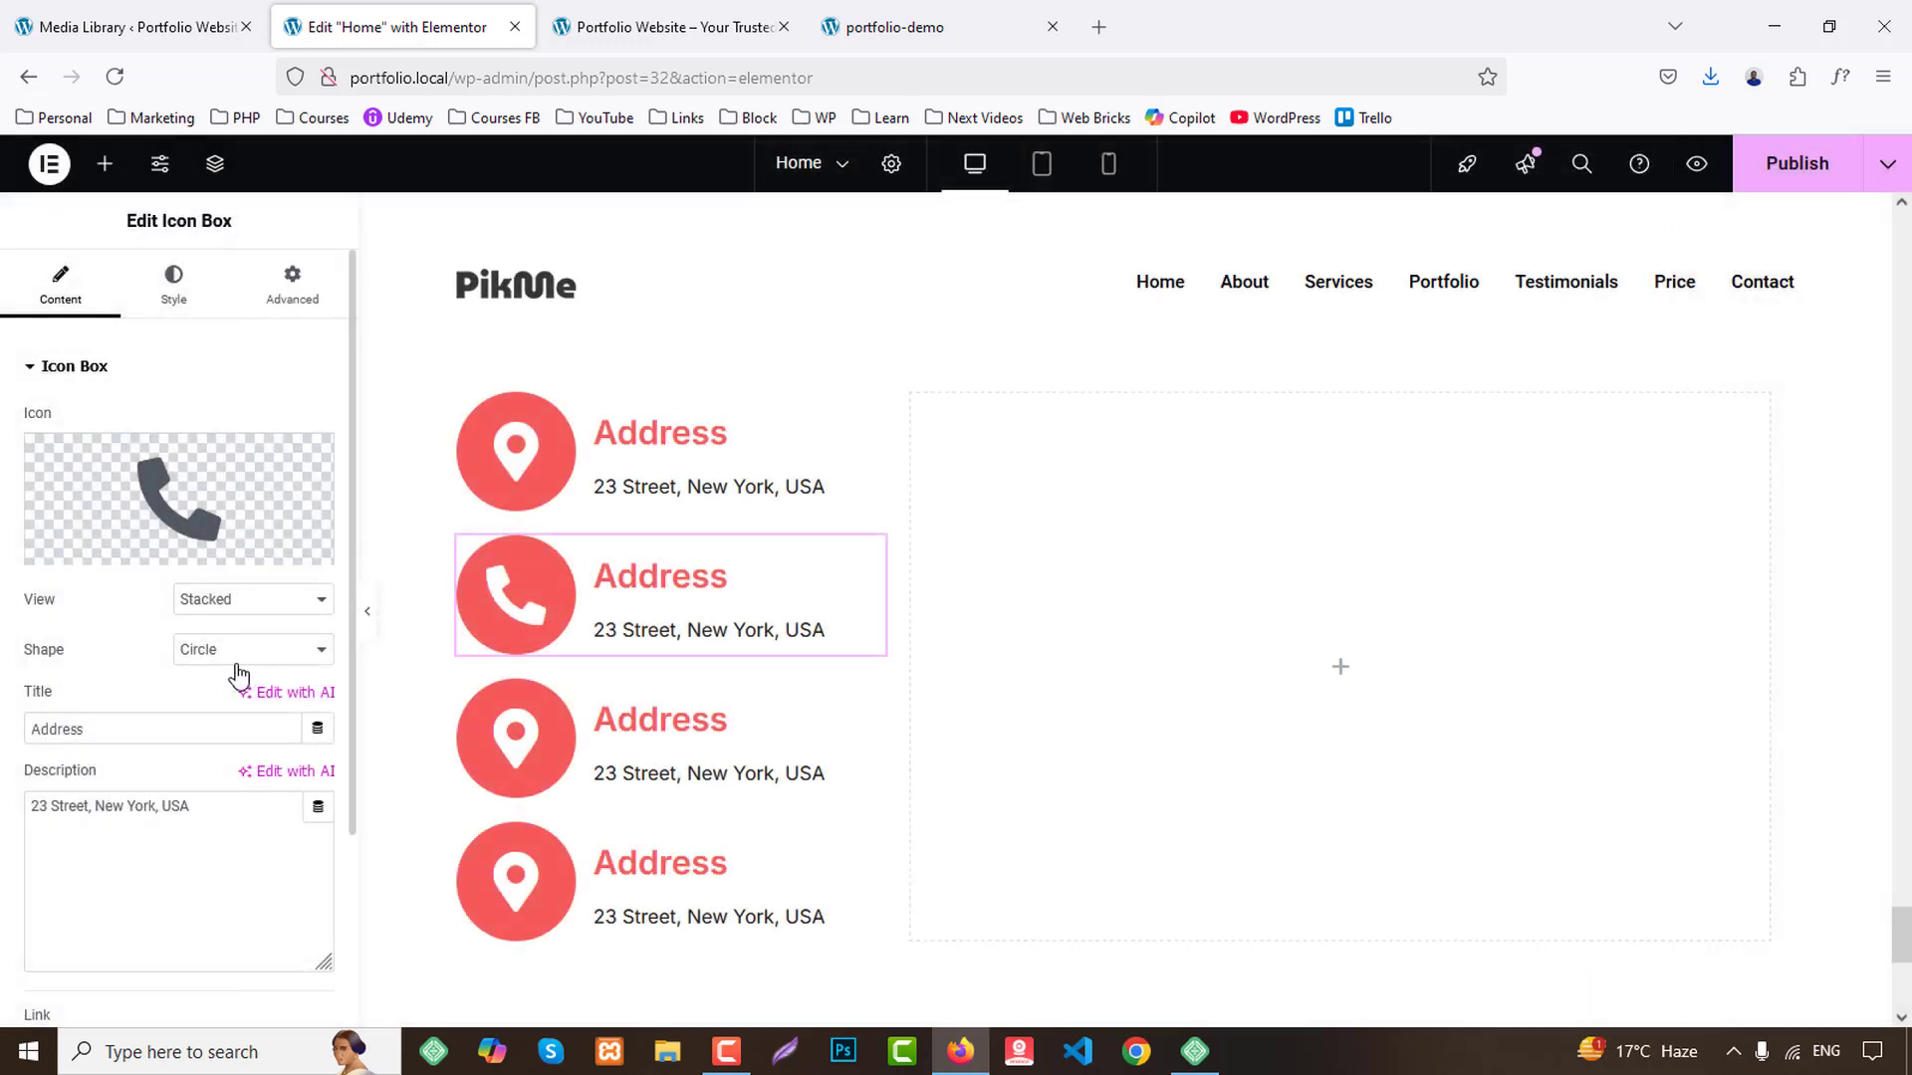
Title the second icon box "phone" and replace its description with the copied phone number.
type("phone")
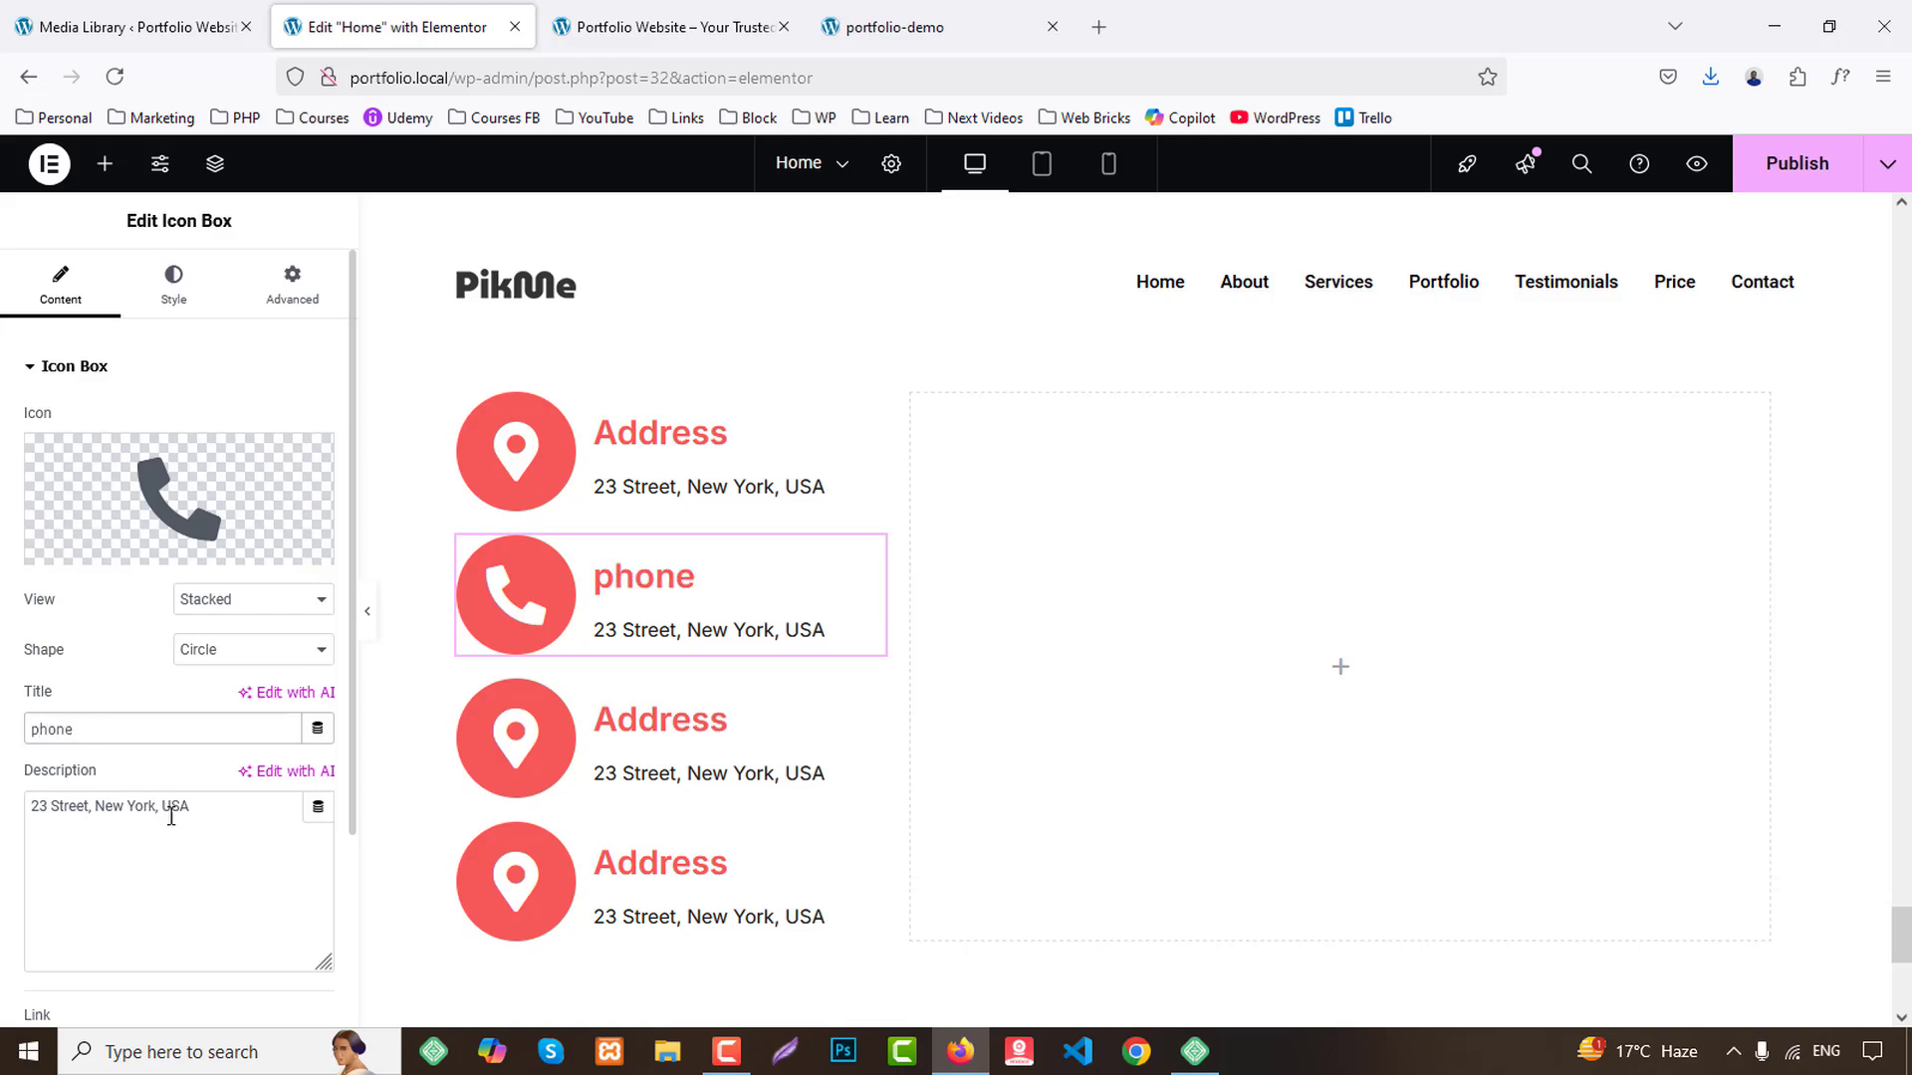
left_click(170, 814)
key("ctrl+a")
key("ctrl+v")
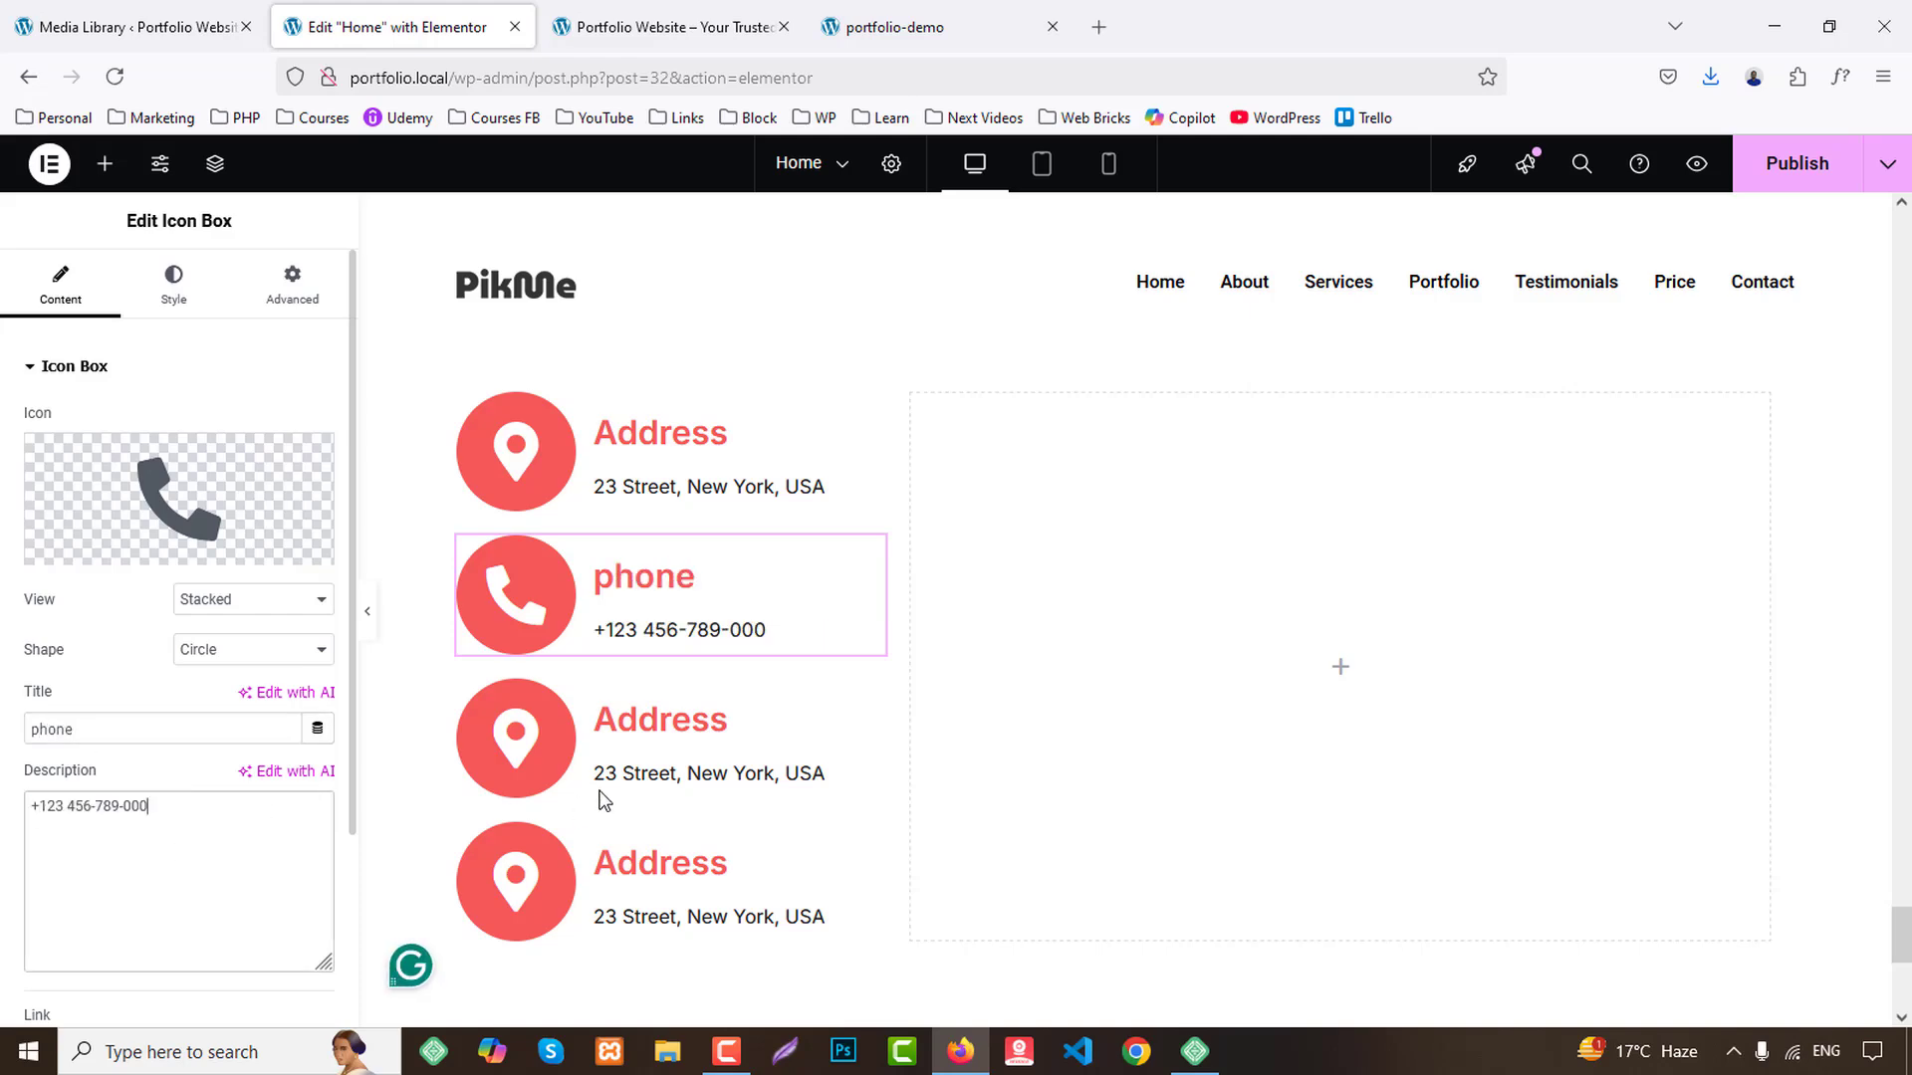
Give the third icon box the mobile icon with a visible screen, the title "mobile" and the copied phone number as description.
left_click(617, 761)
left_click(221, 526)
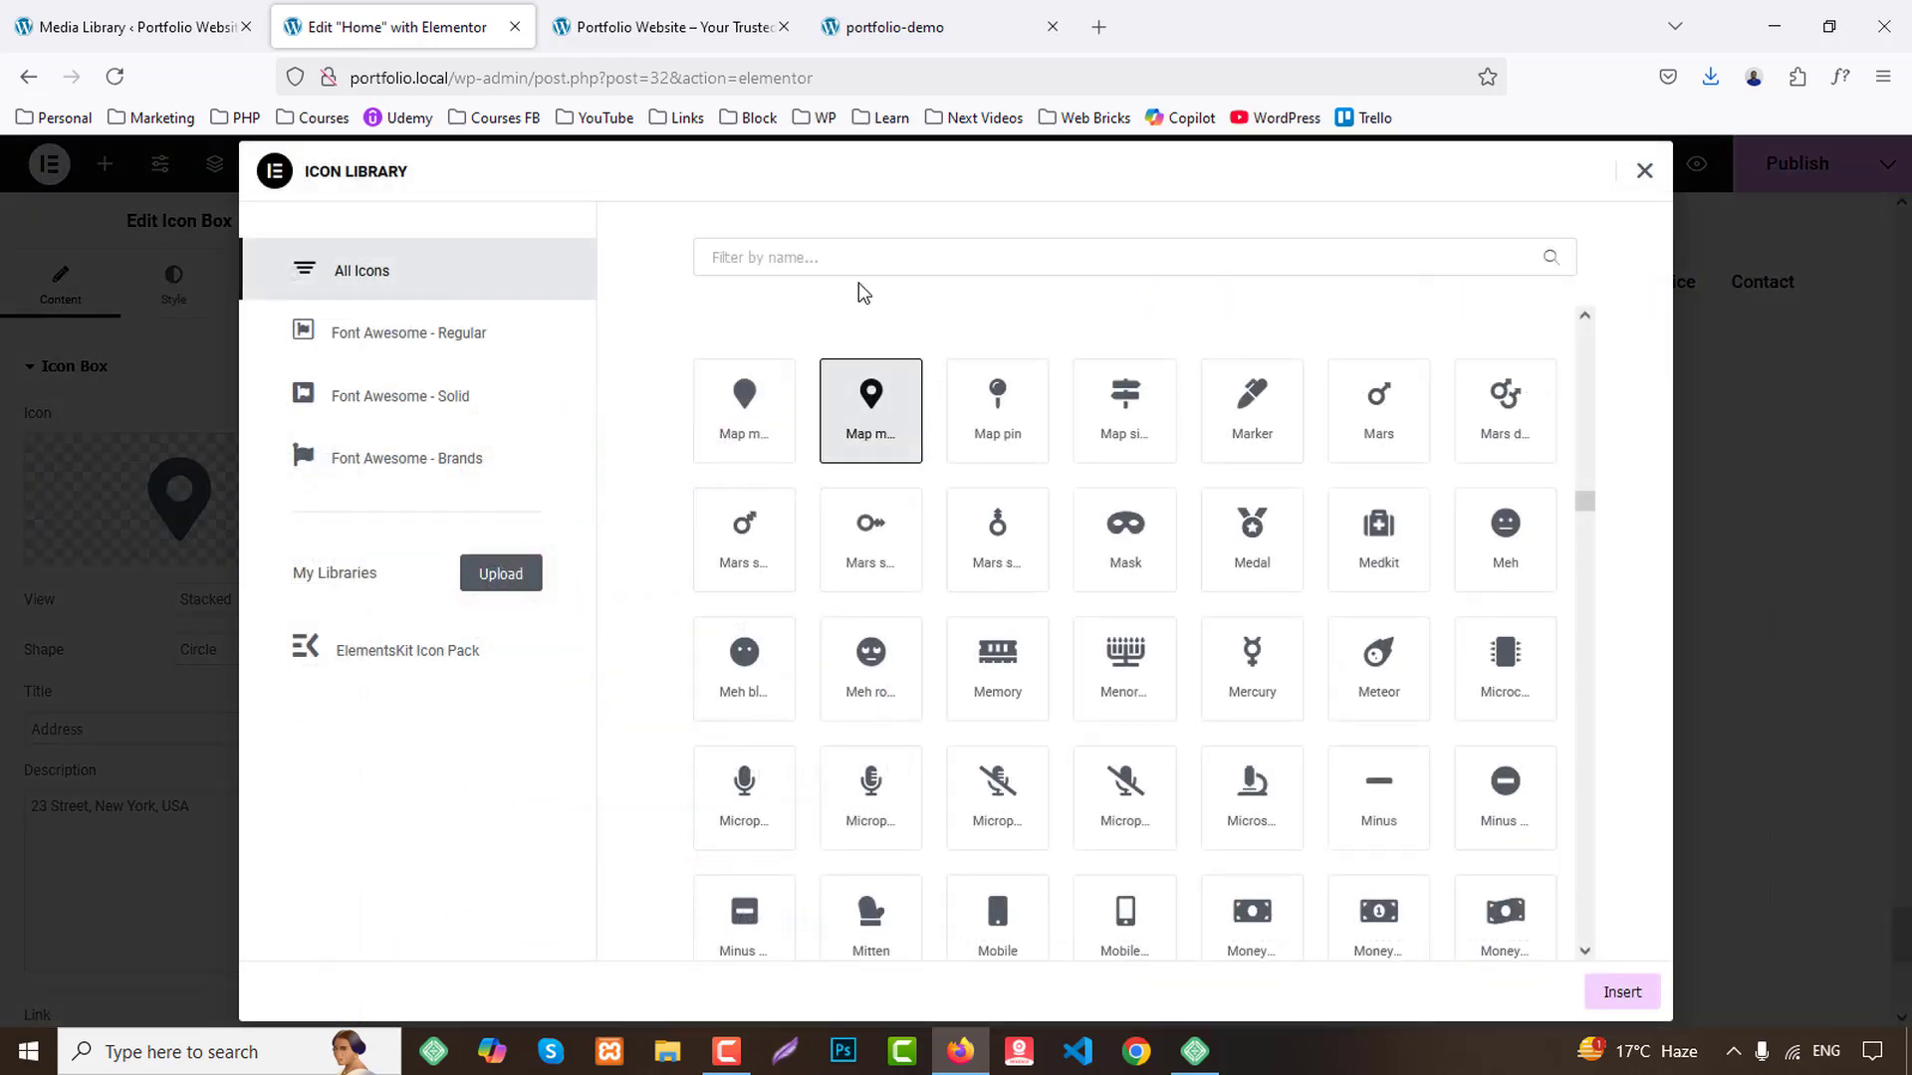
left_click(847, 247)
type("mobile")
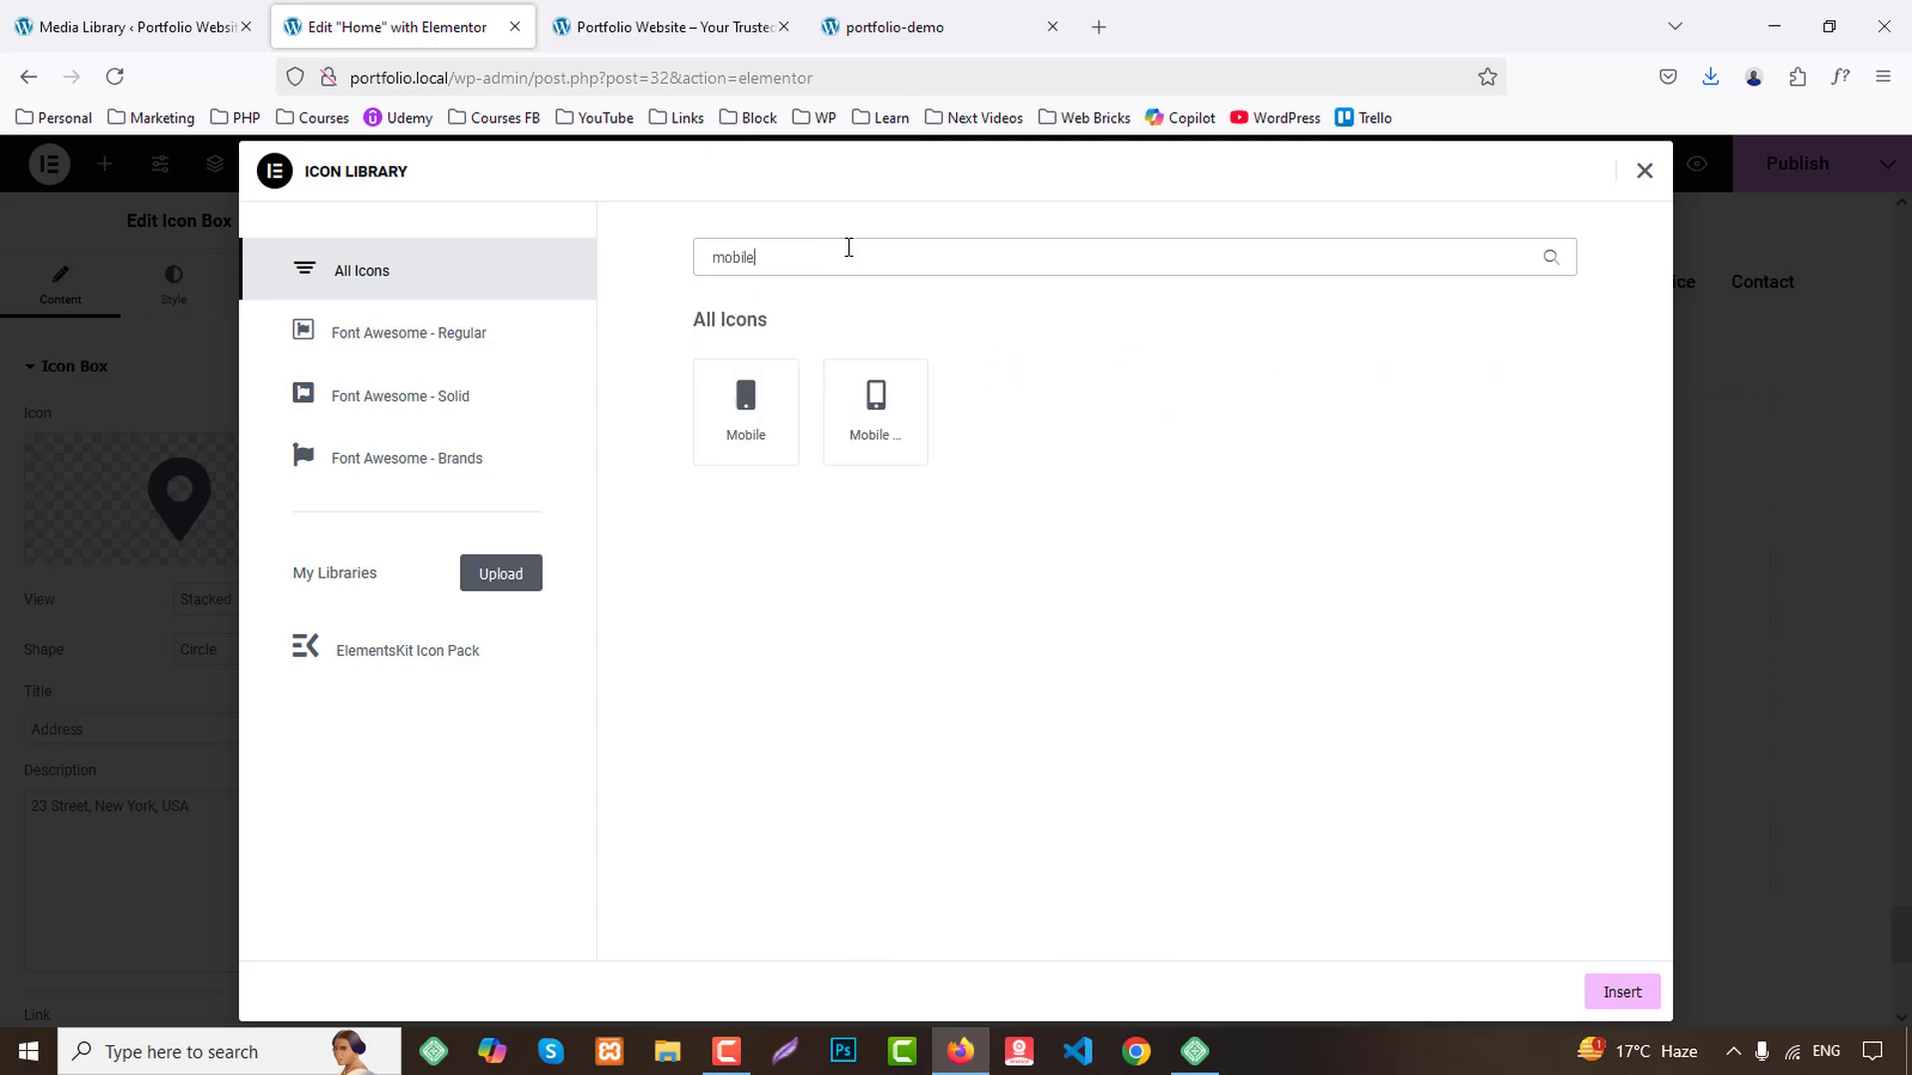
left_click(871, 420)
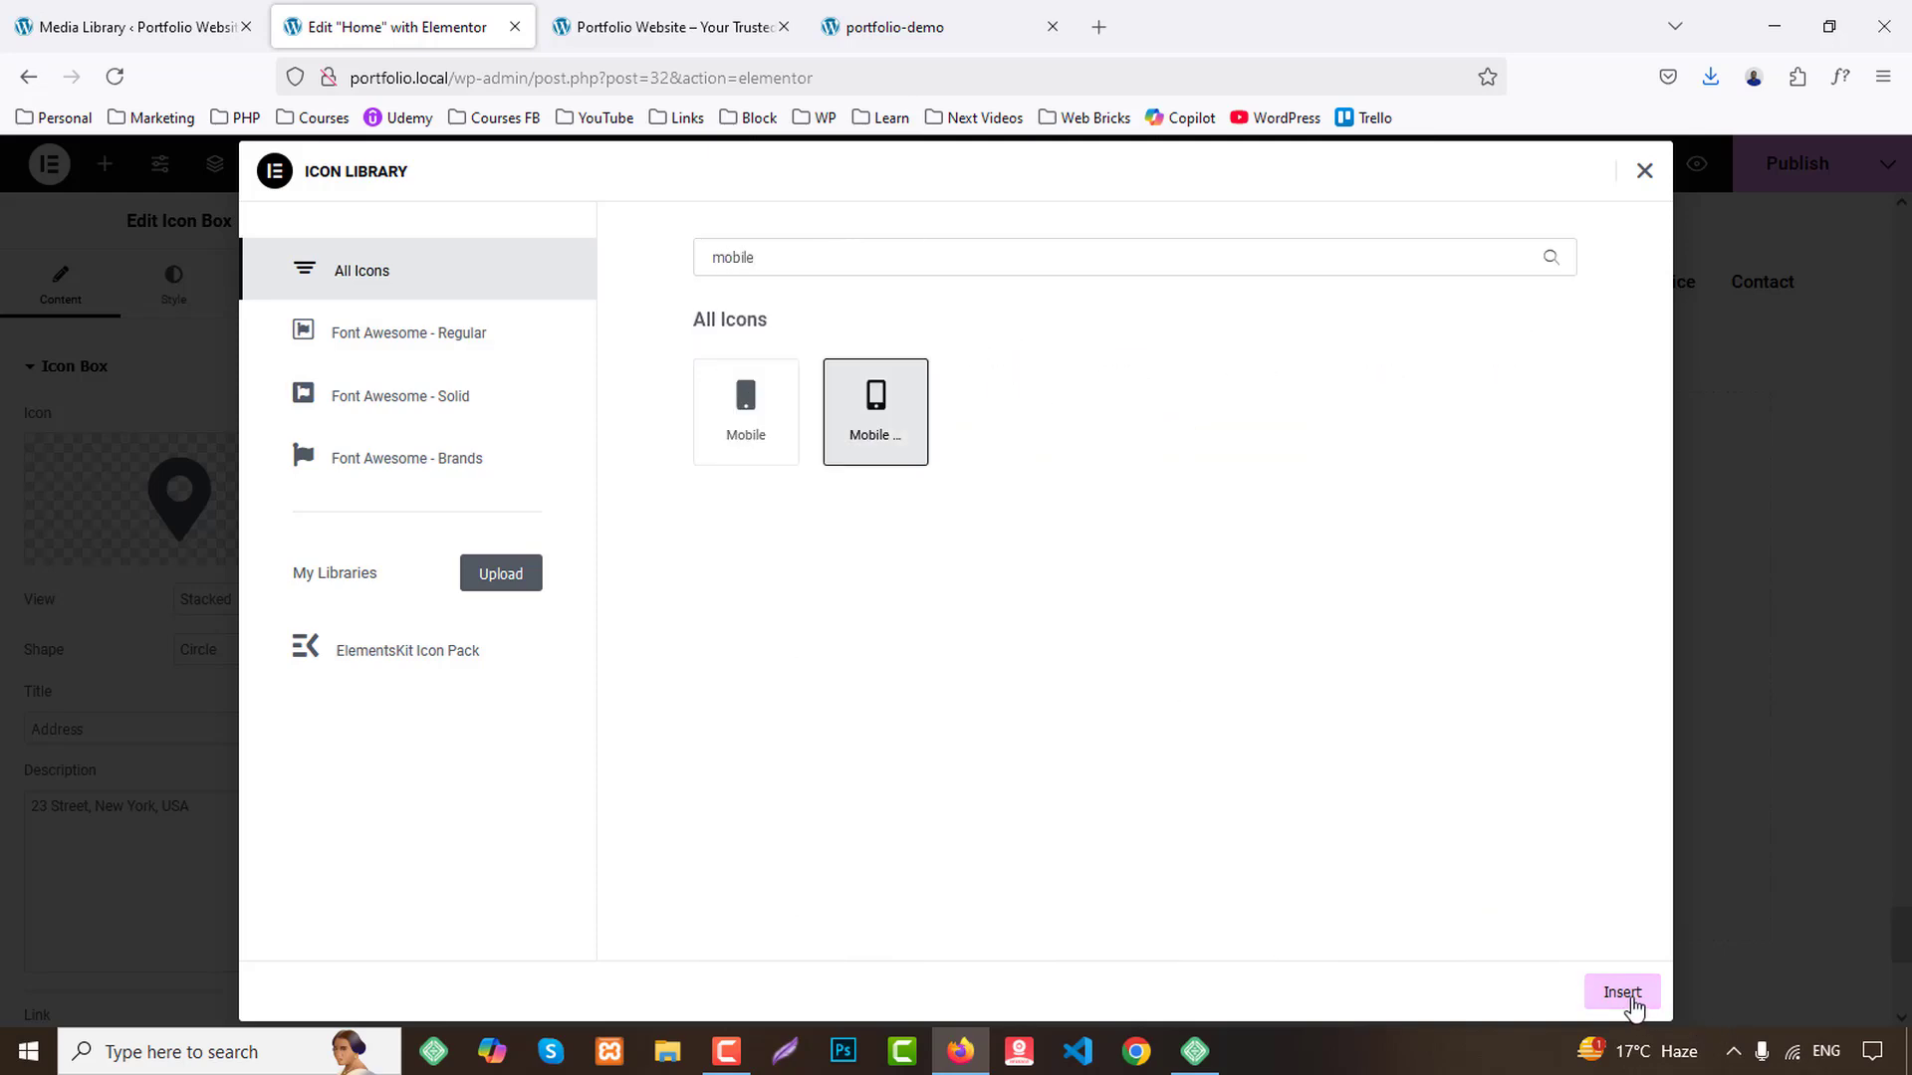
left_click(1623, 993)
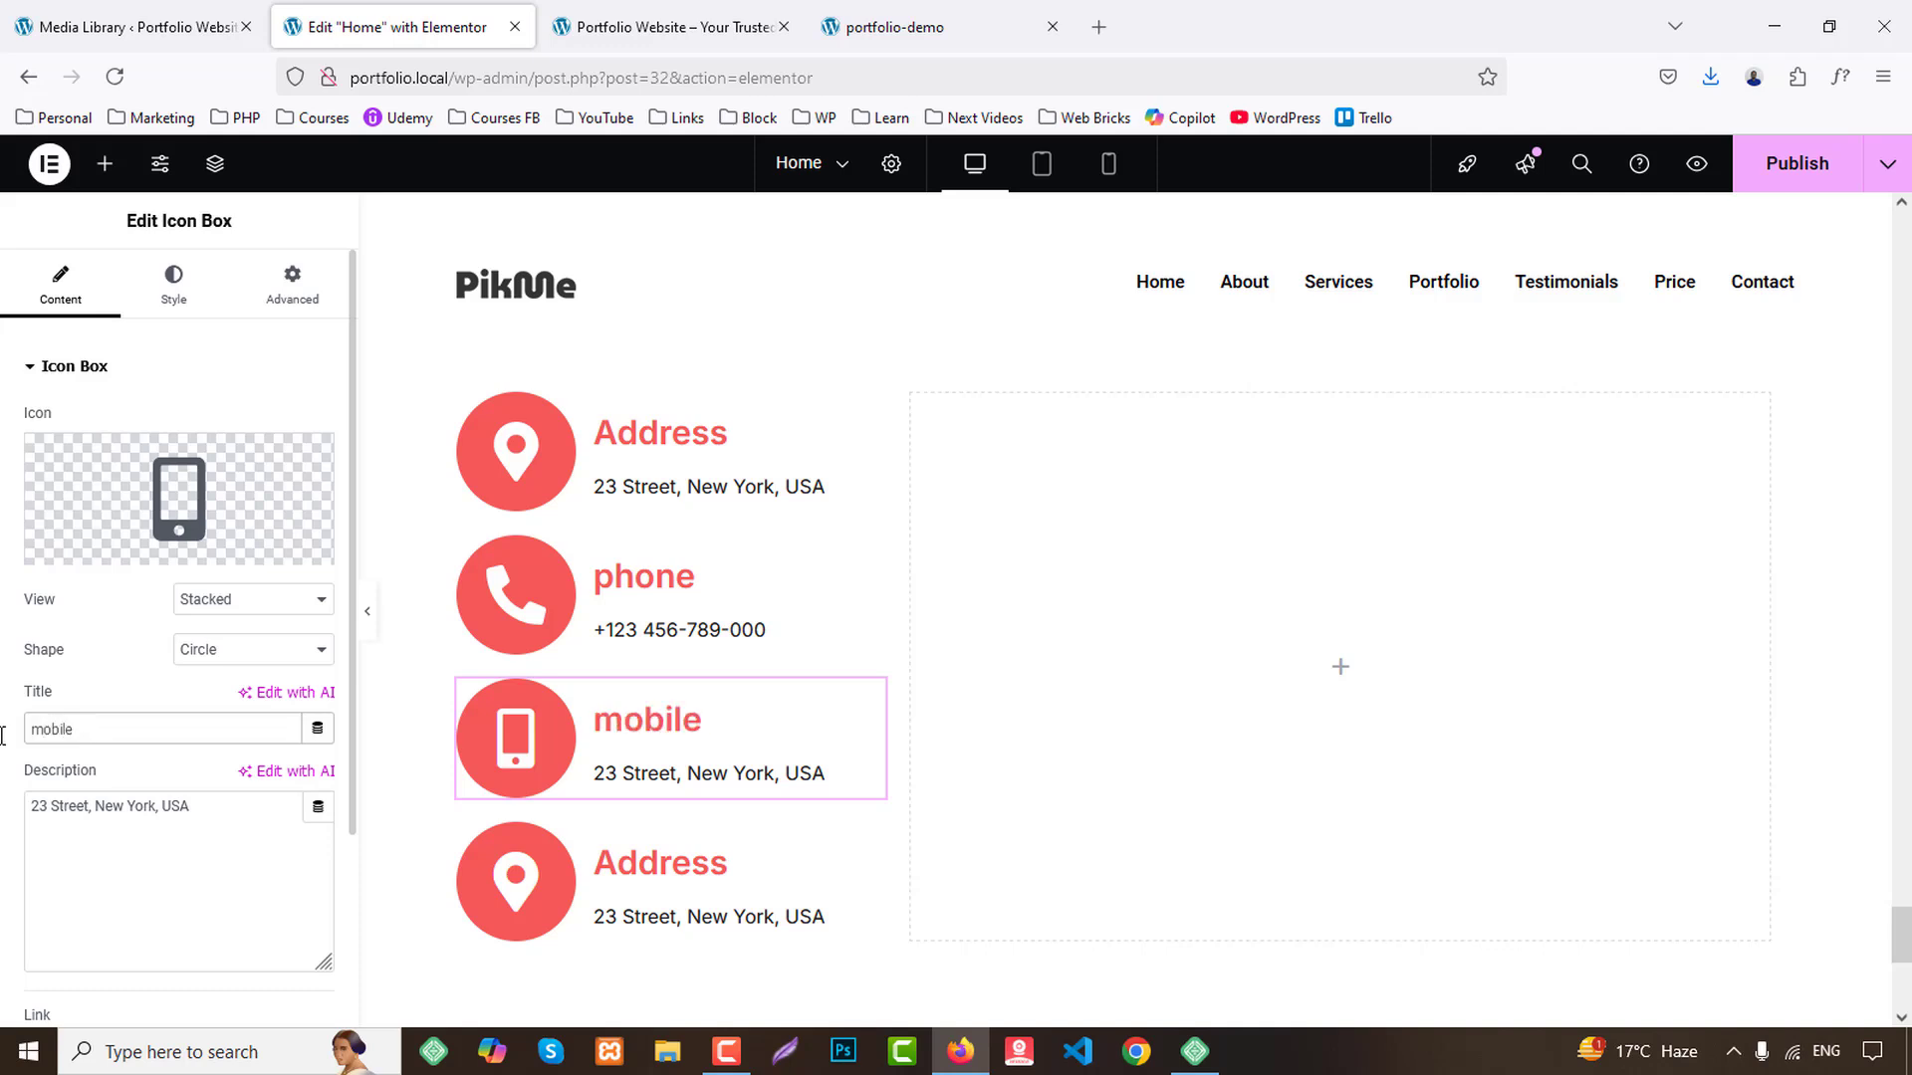
triple_click(91, 812)
key("ctrl+v")
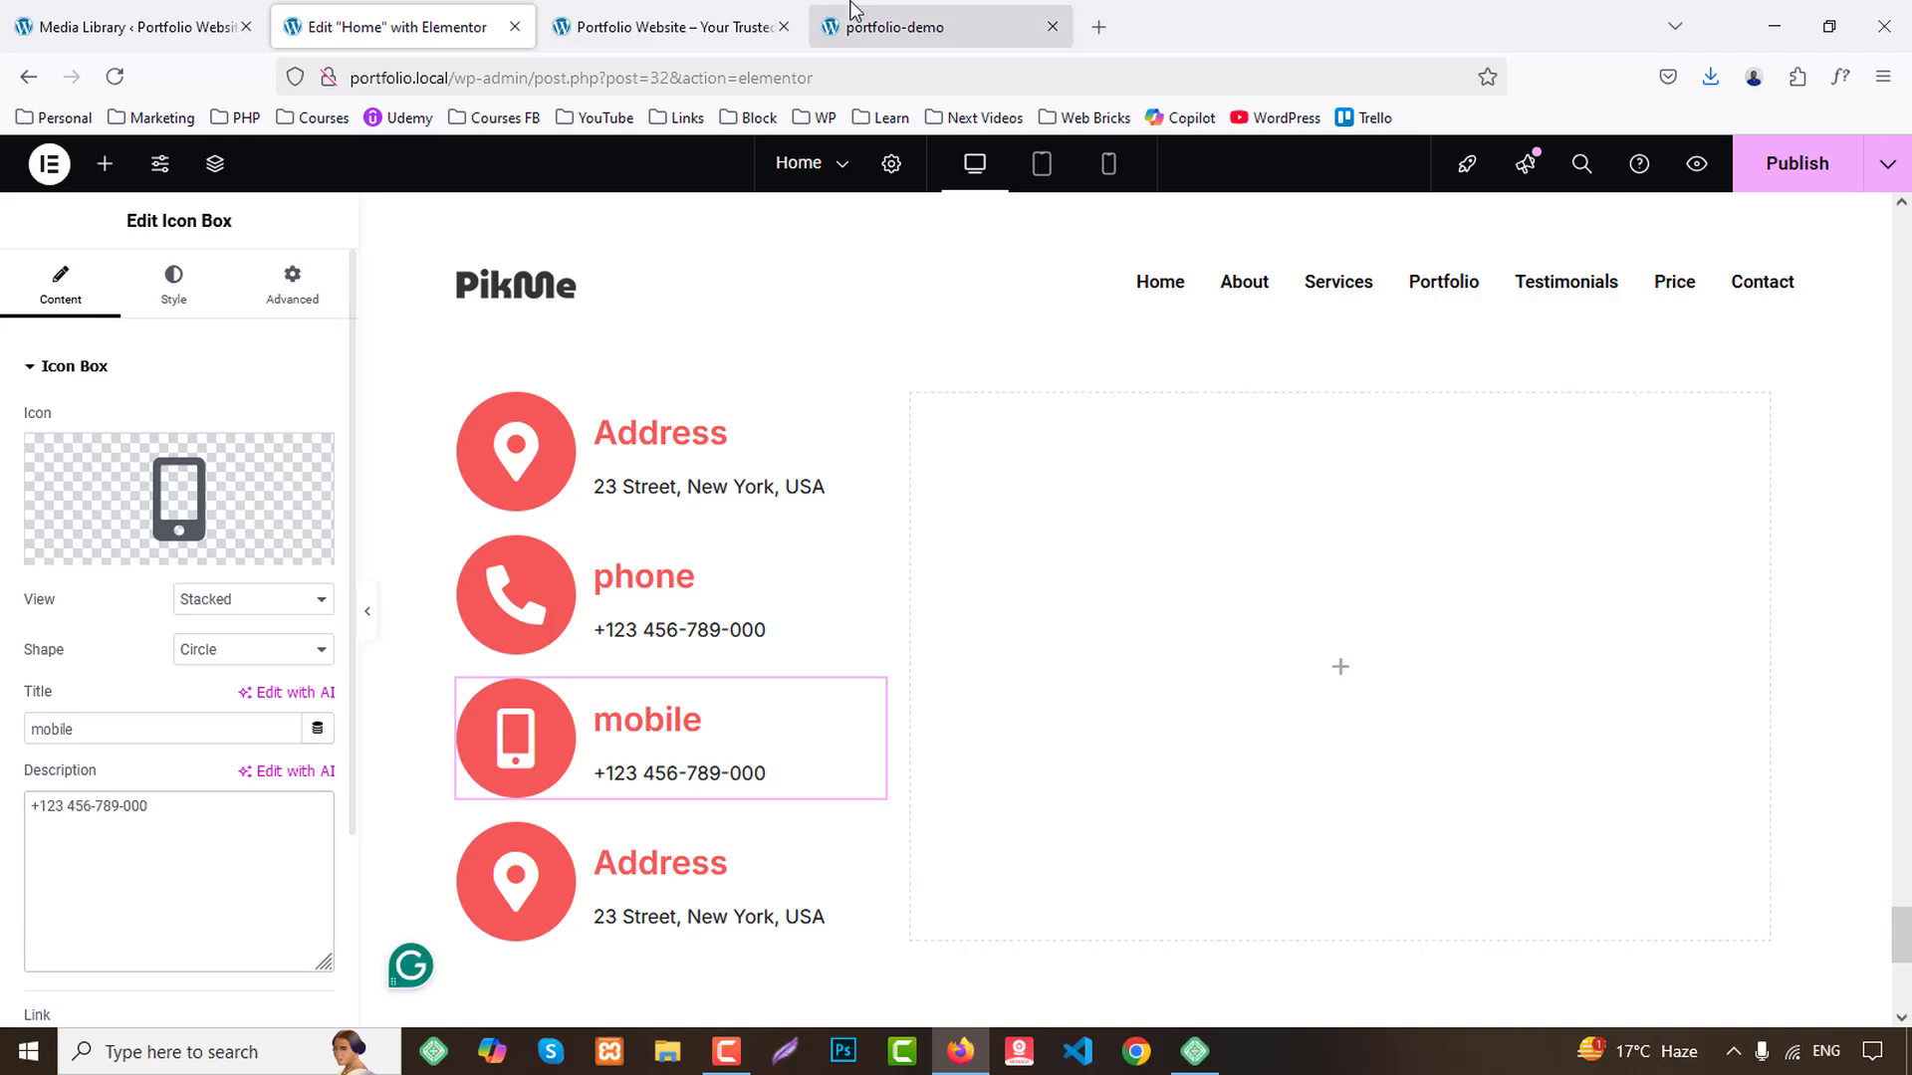
Copy the e-mail address from the demo and change the fourth icon box's icon to the outlined envelope.
left_click(894, 27)
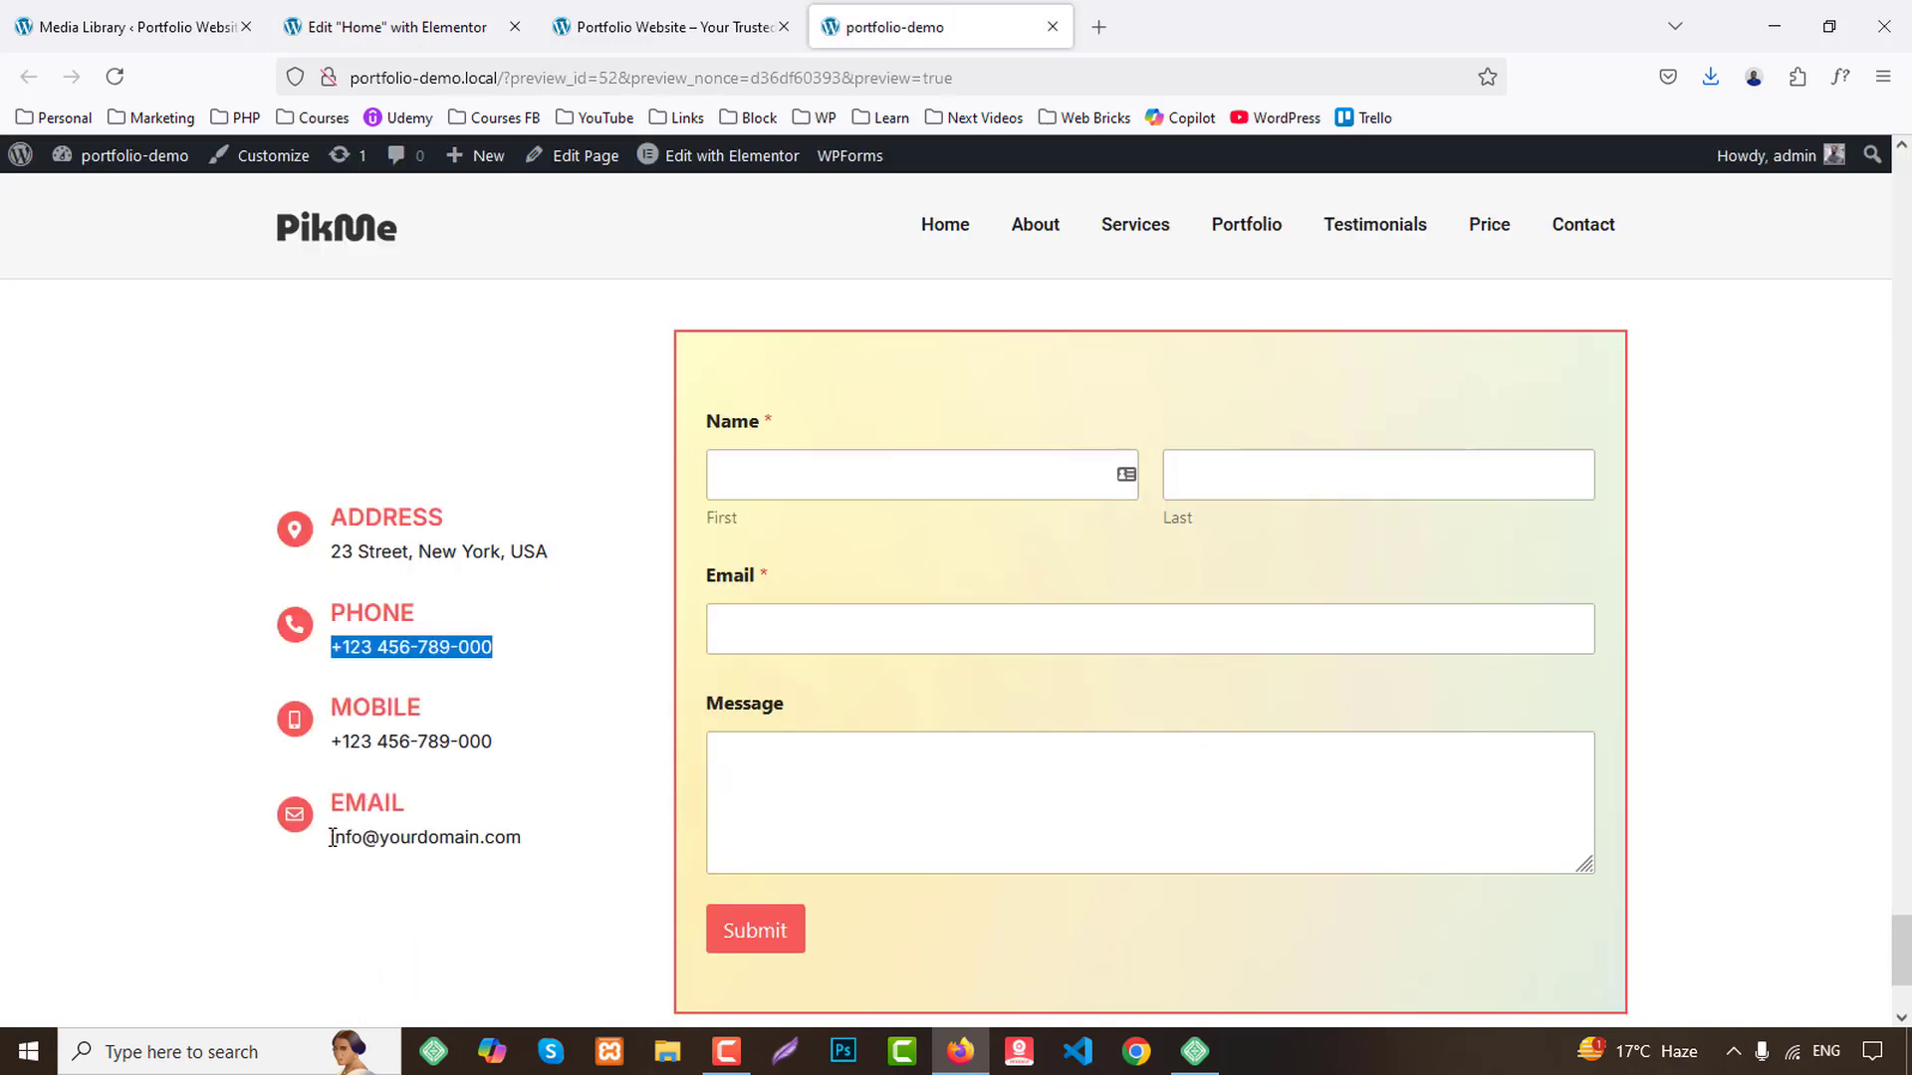
left_click_drag(332, 837, 512, 841)
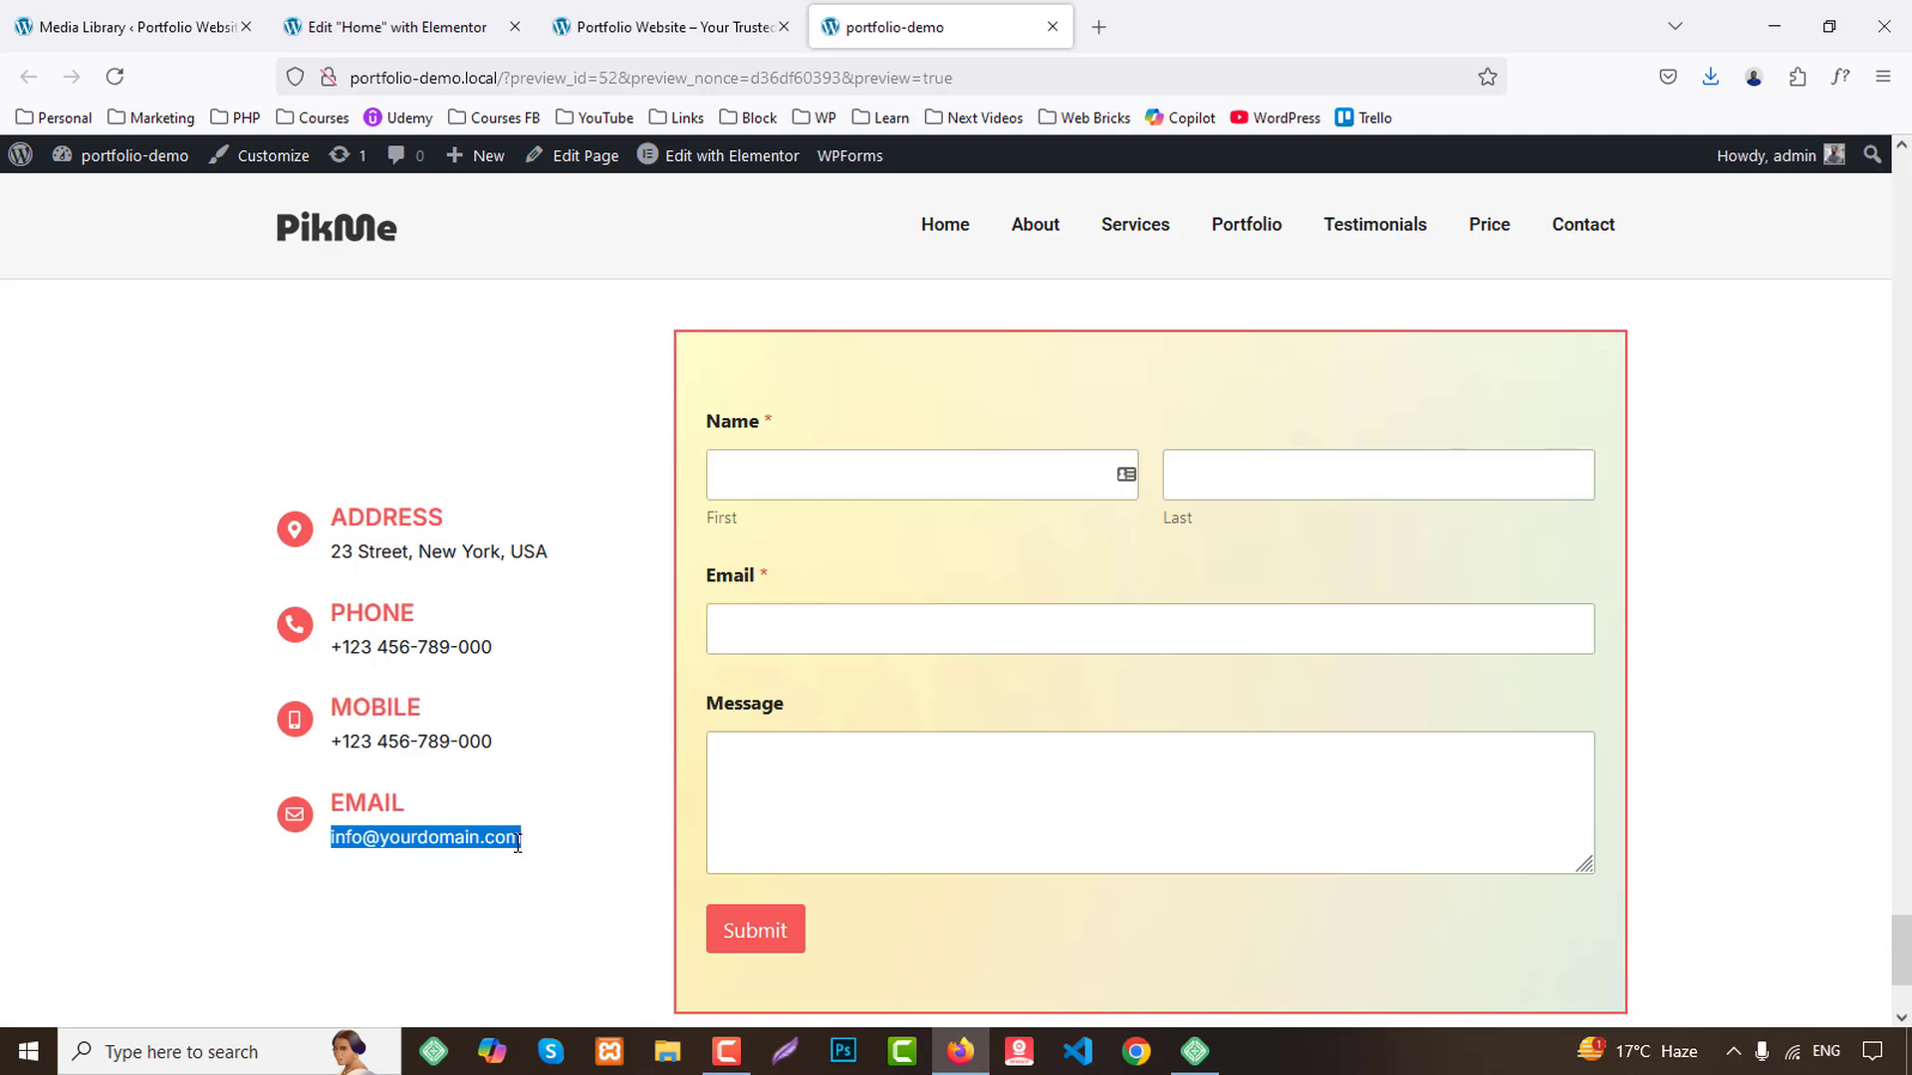
left_click(312, 5)
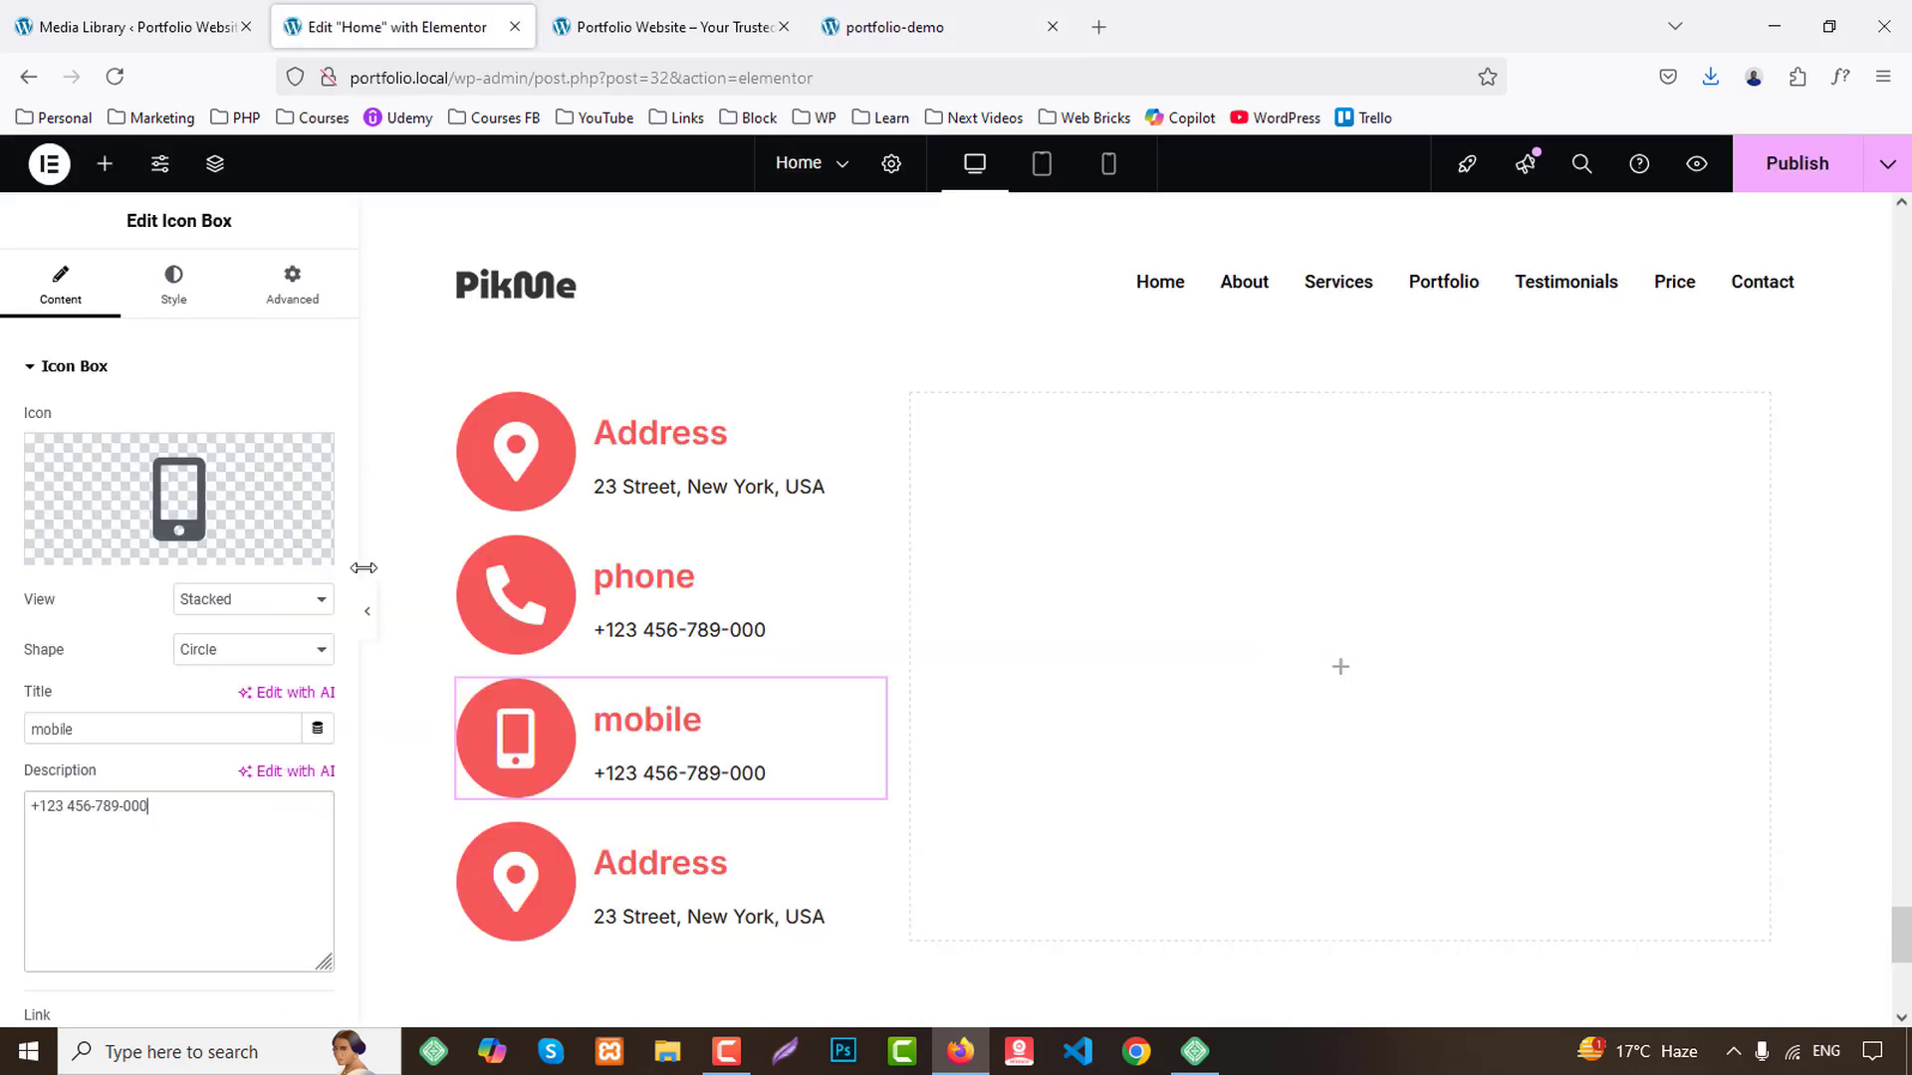
left_click(661, 909)
left_click(217, 511)
left_click(760, 261)
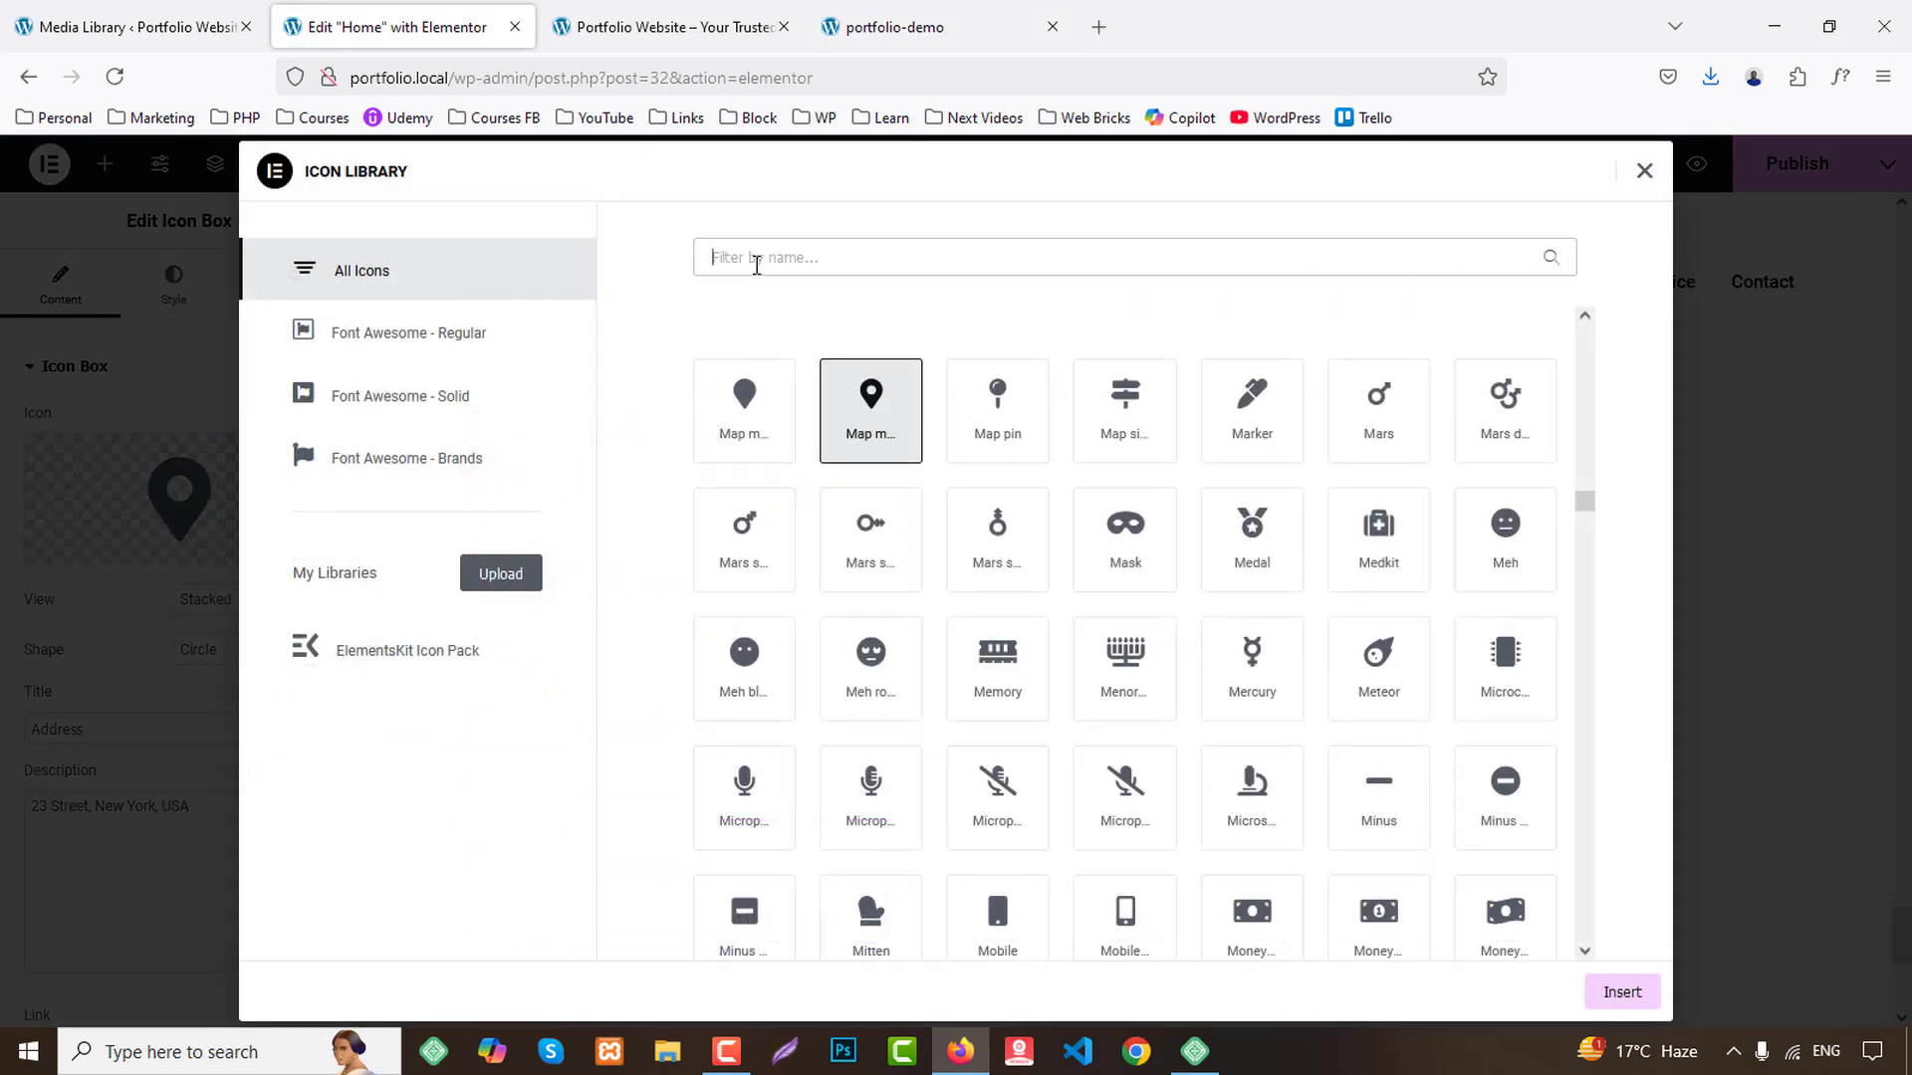
type("enve")
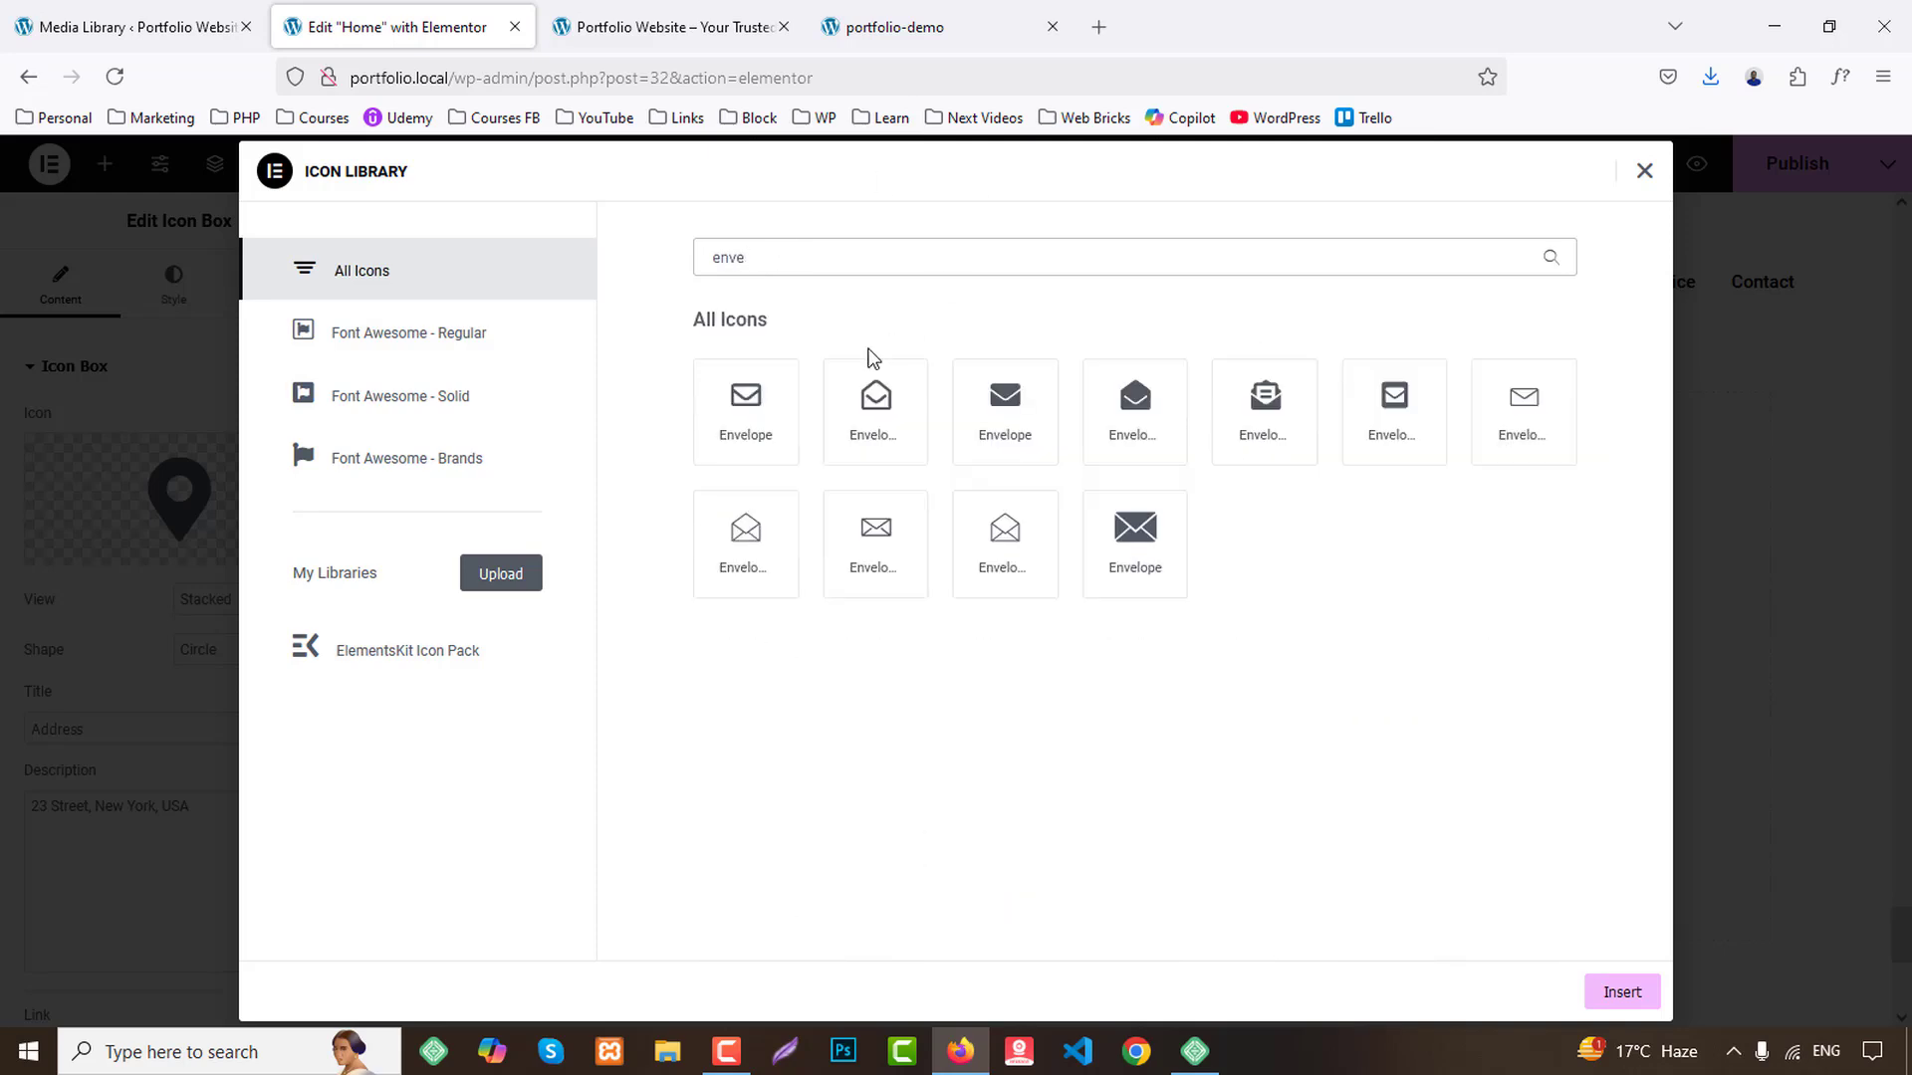
left_click(781, 412)
left_click(1620, 993)
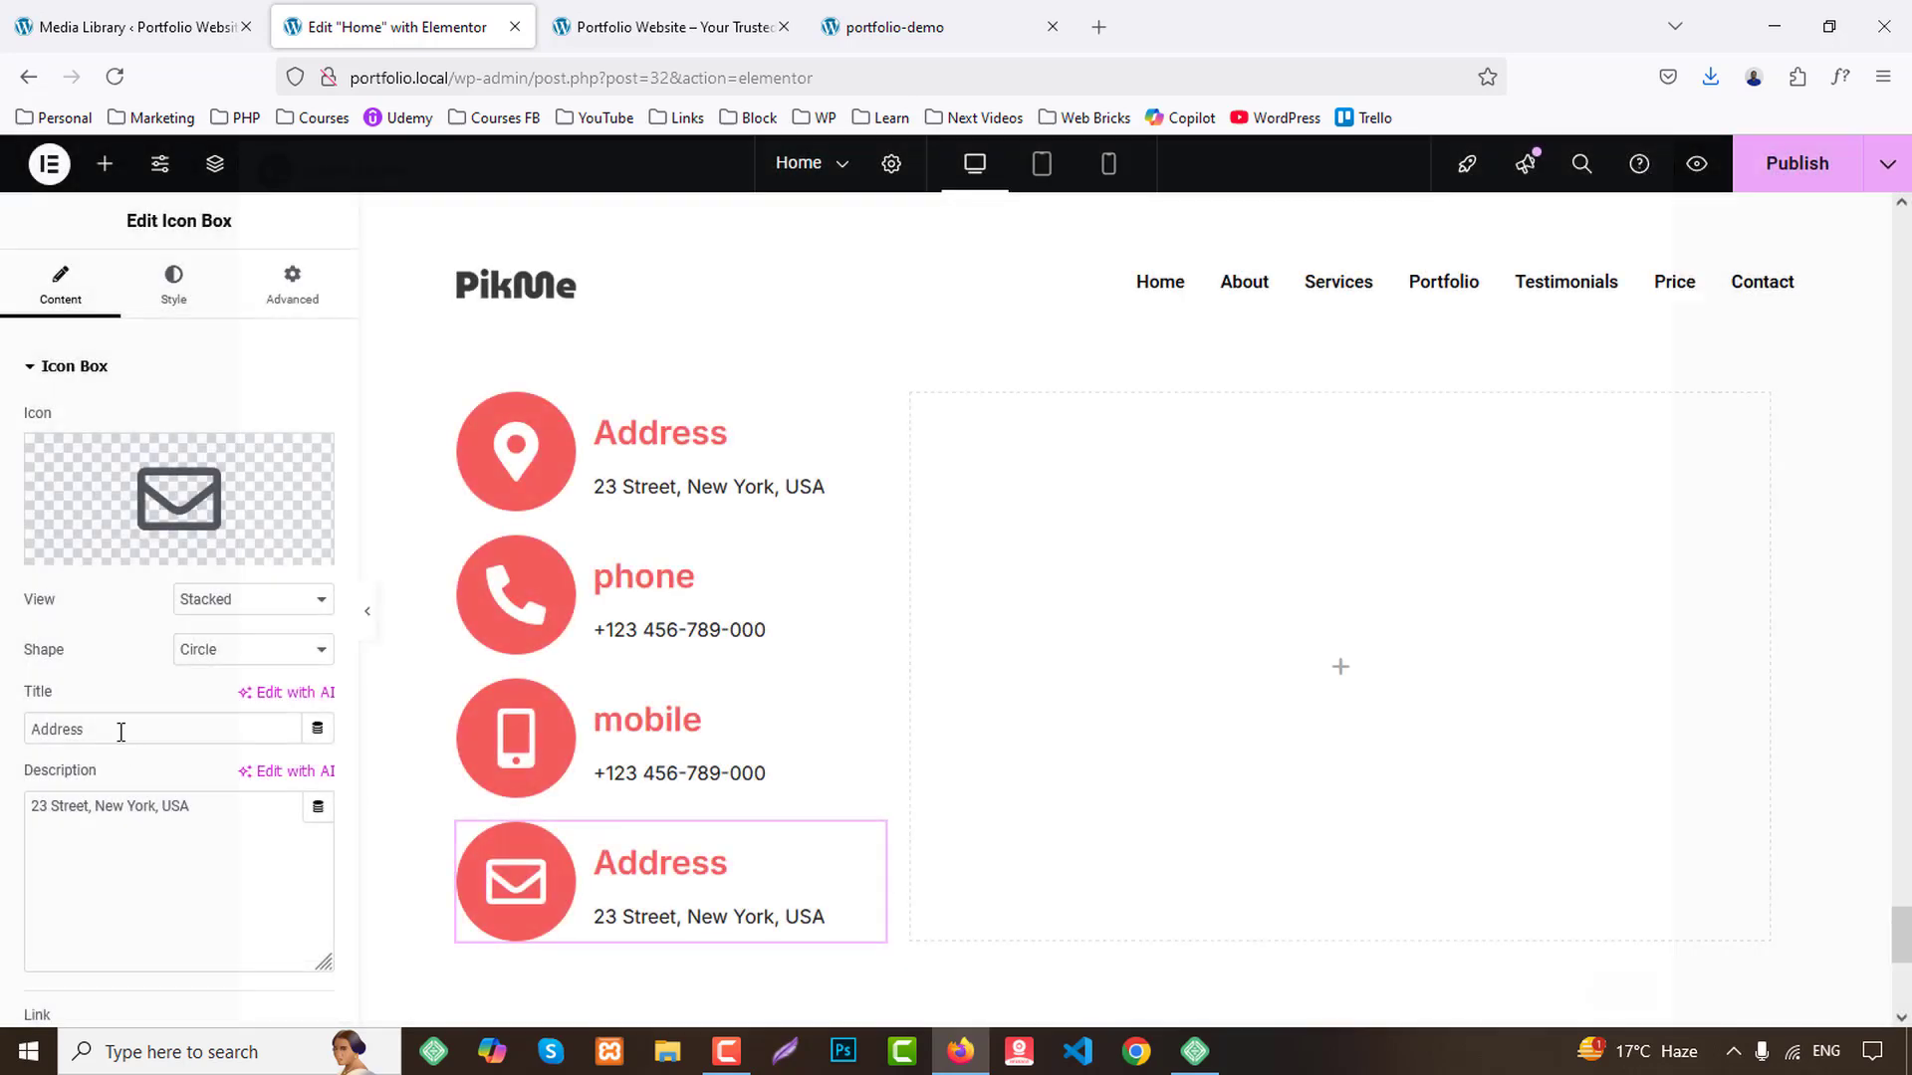
Title the fourth icon box "email" and replace its description with the copied e-mail address.
type("email")
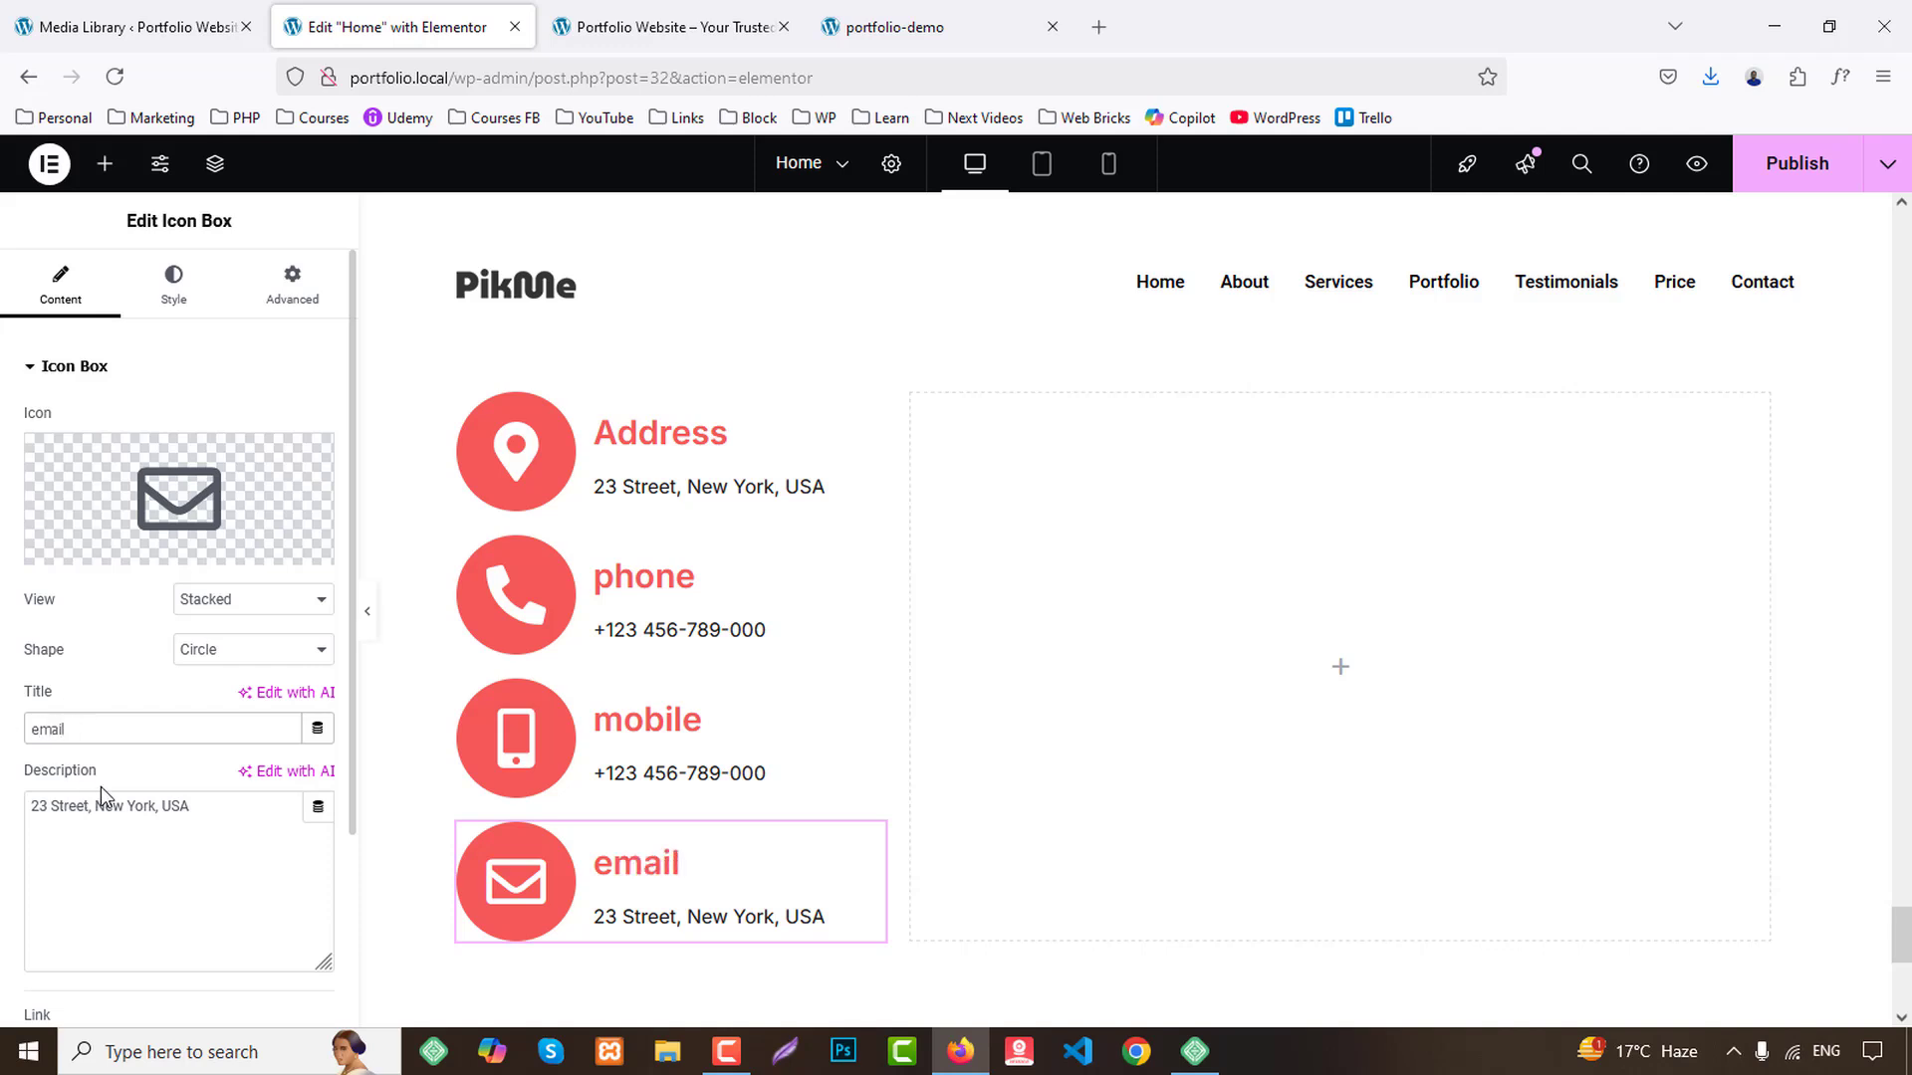
left_click(107, 797)
key("ctrl+a")
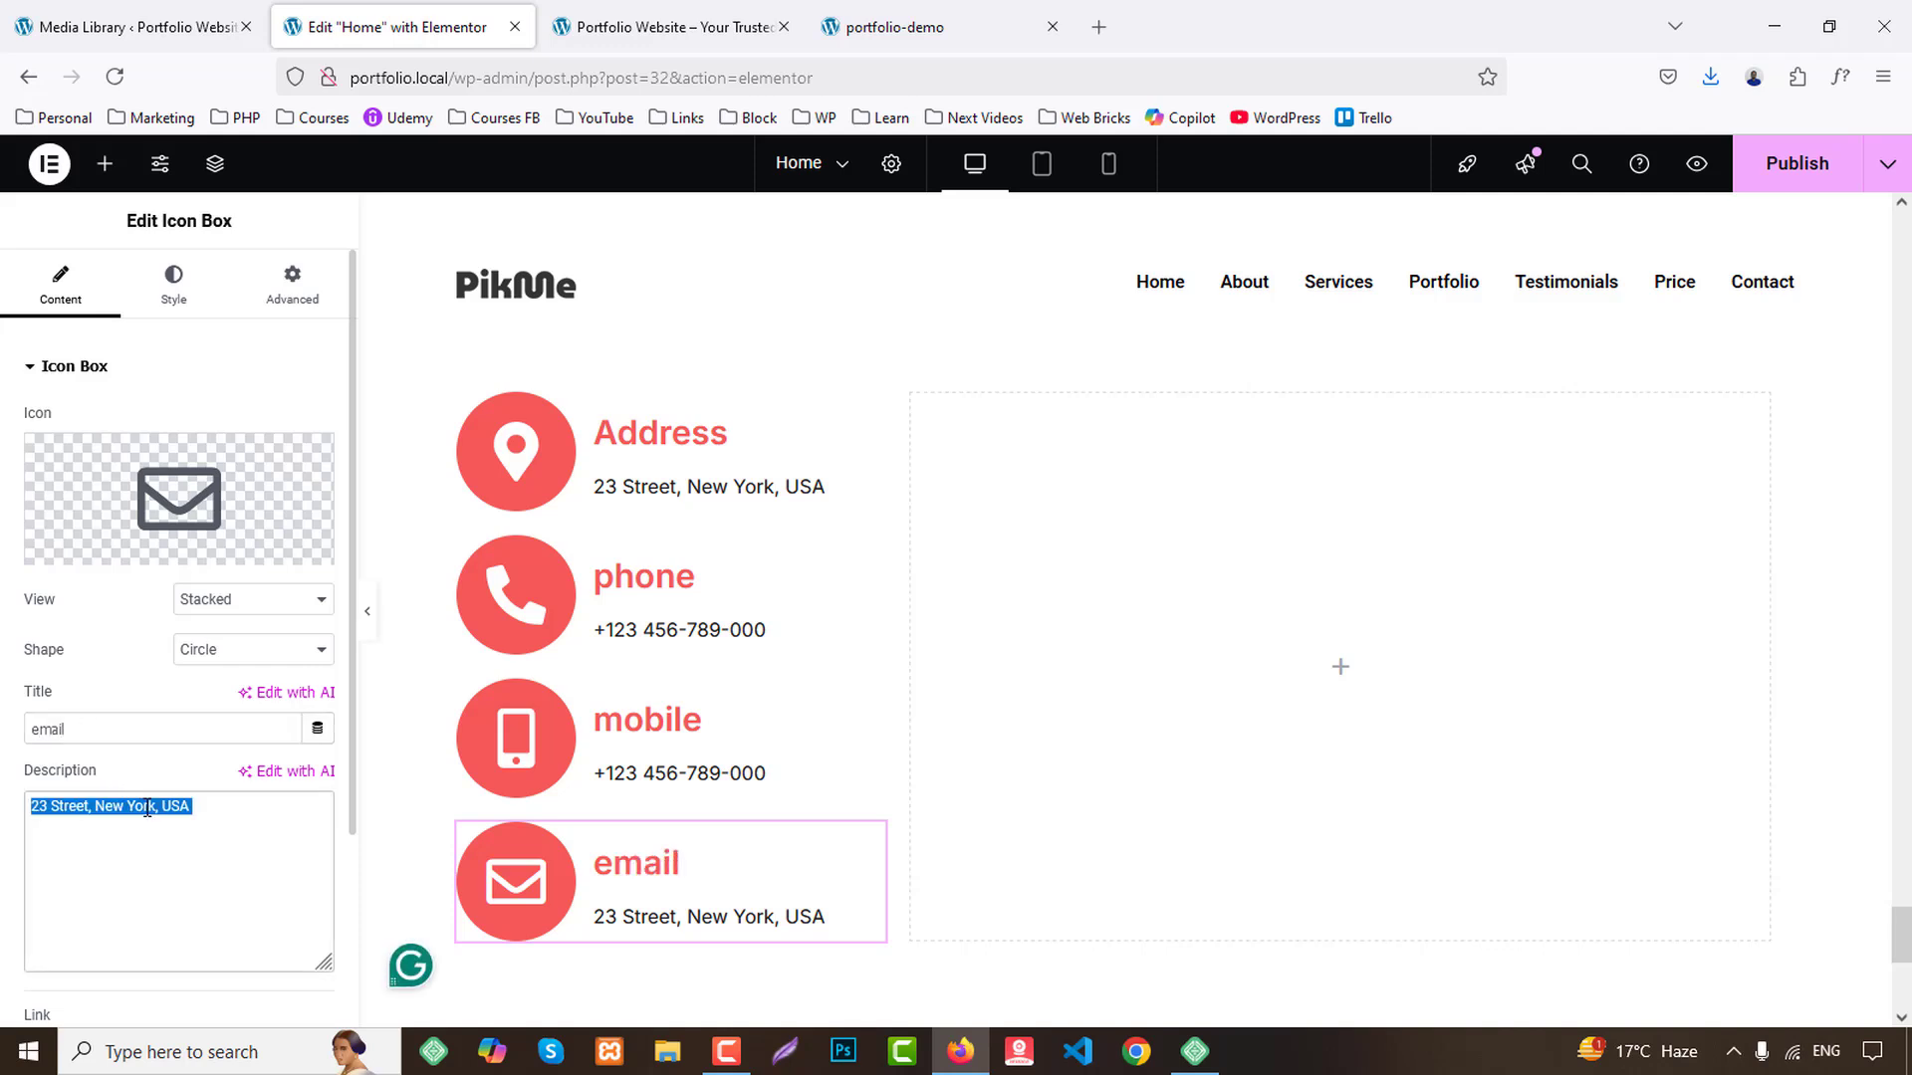
key("ctrl+v")
Set the icon size of the Address icon box to 15 px.
scroll(829, 691, "up", 1)
left_click(737, 582)
left_click(173, 284)
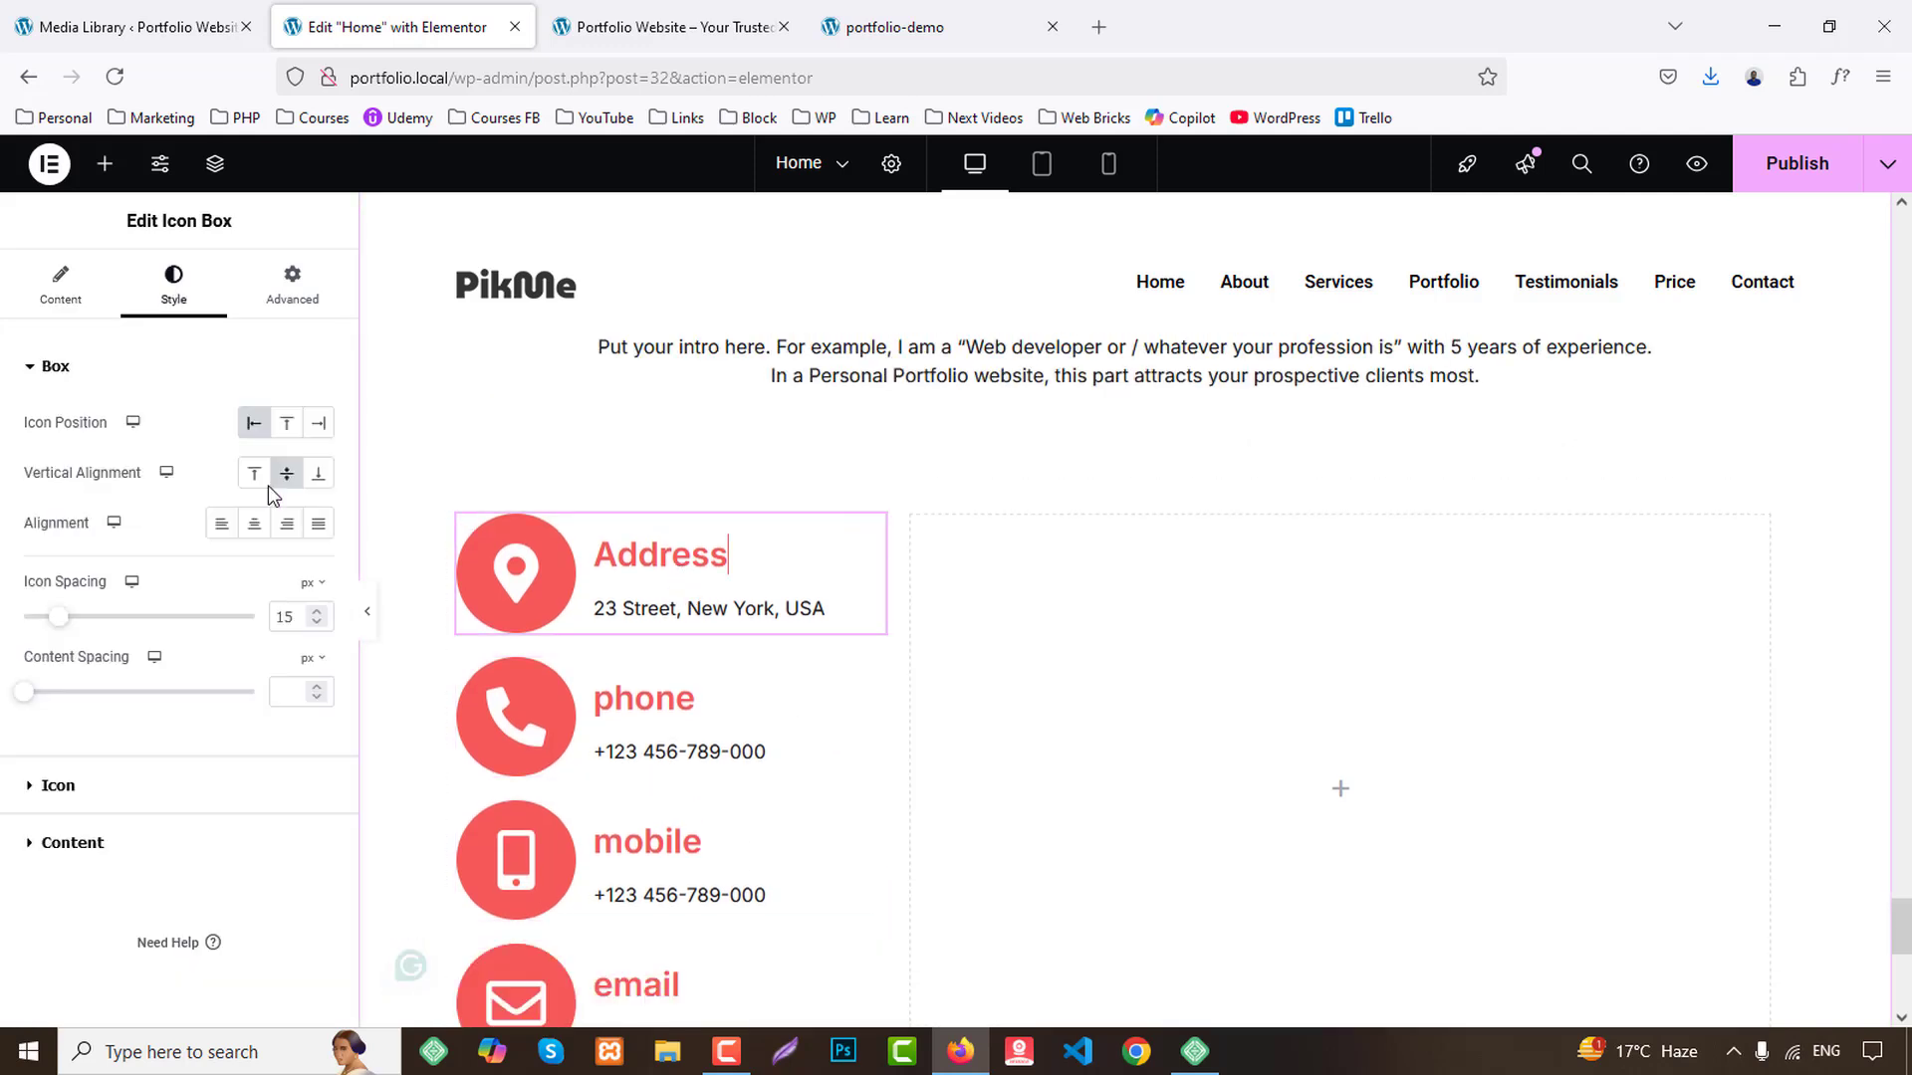
left_click(56, 784)
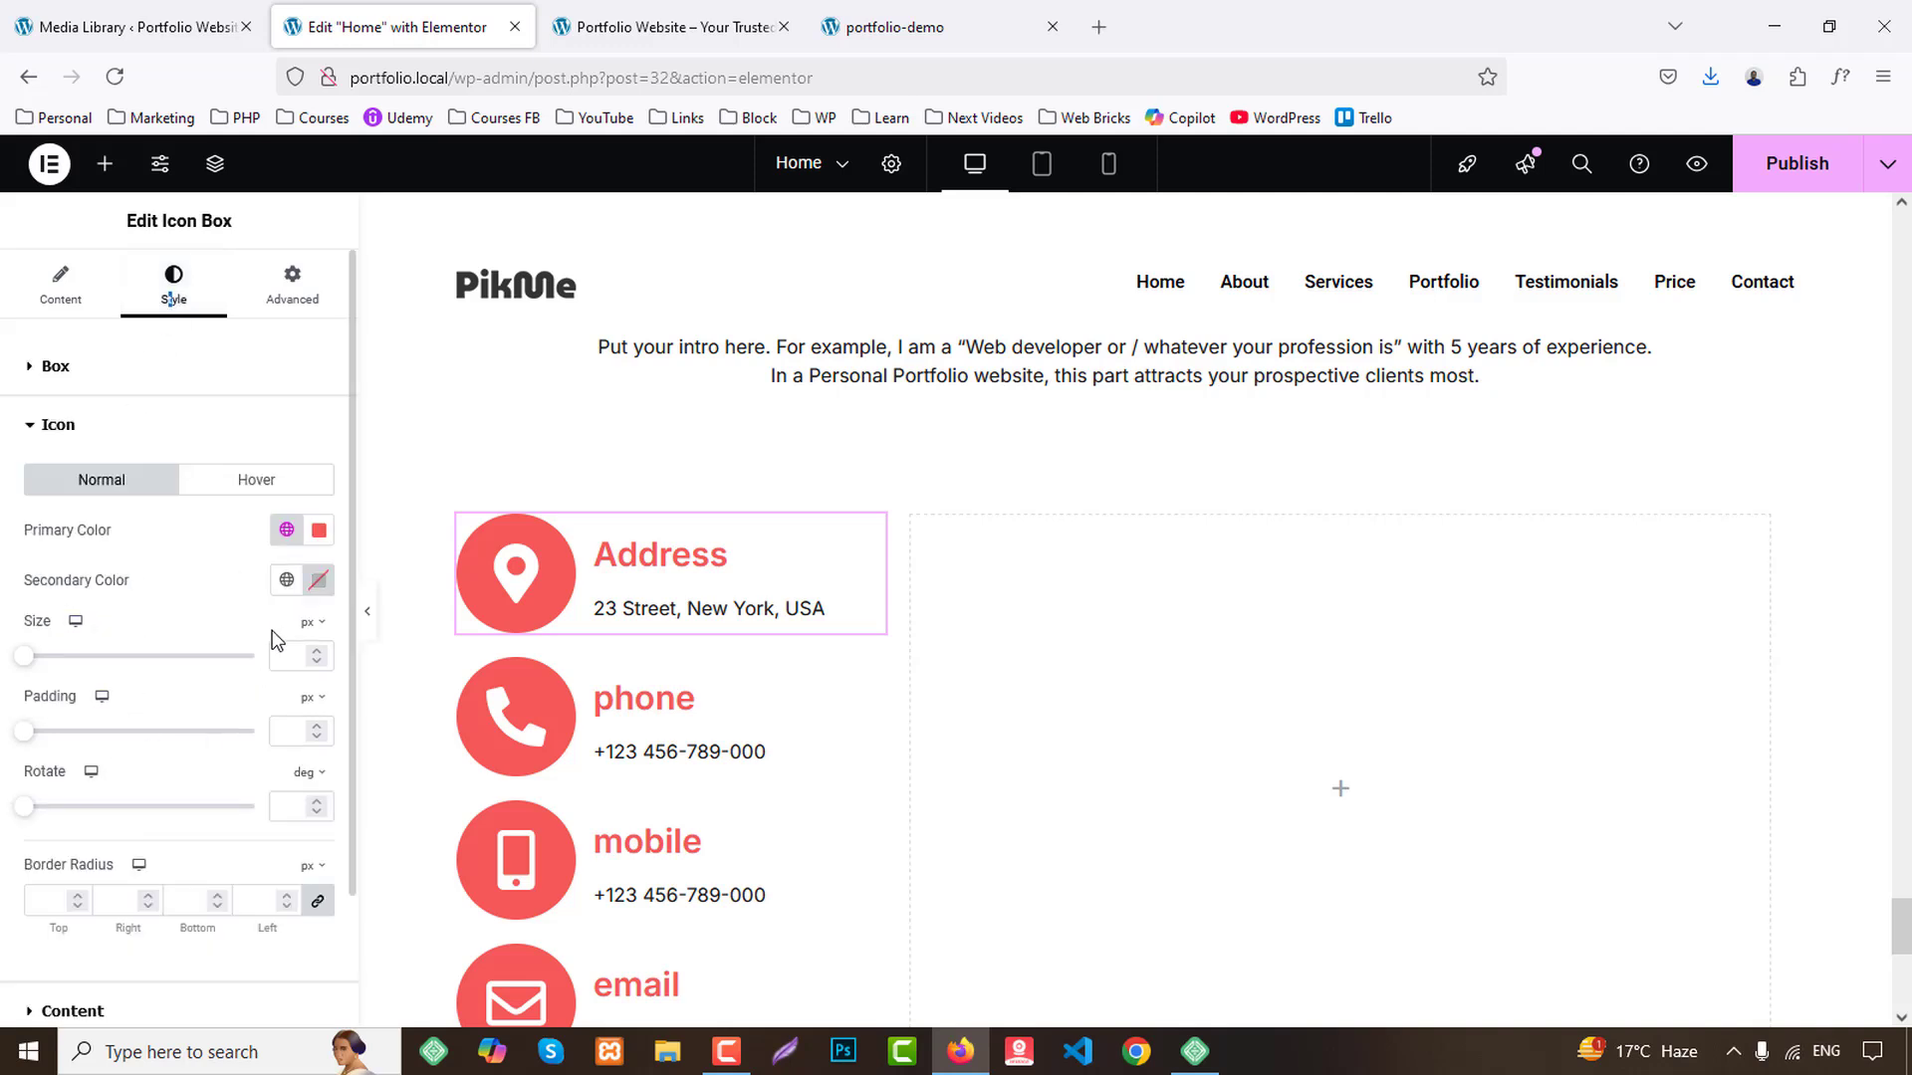
type("15")
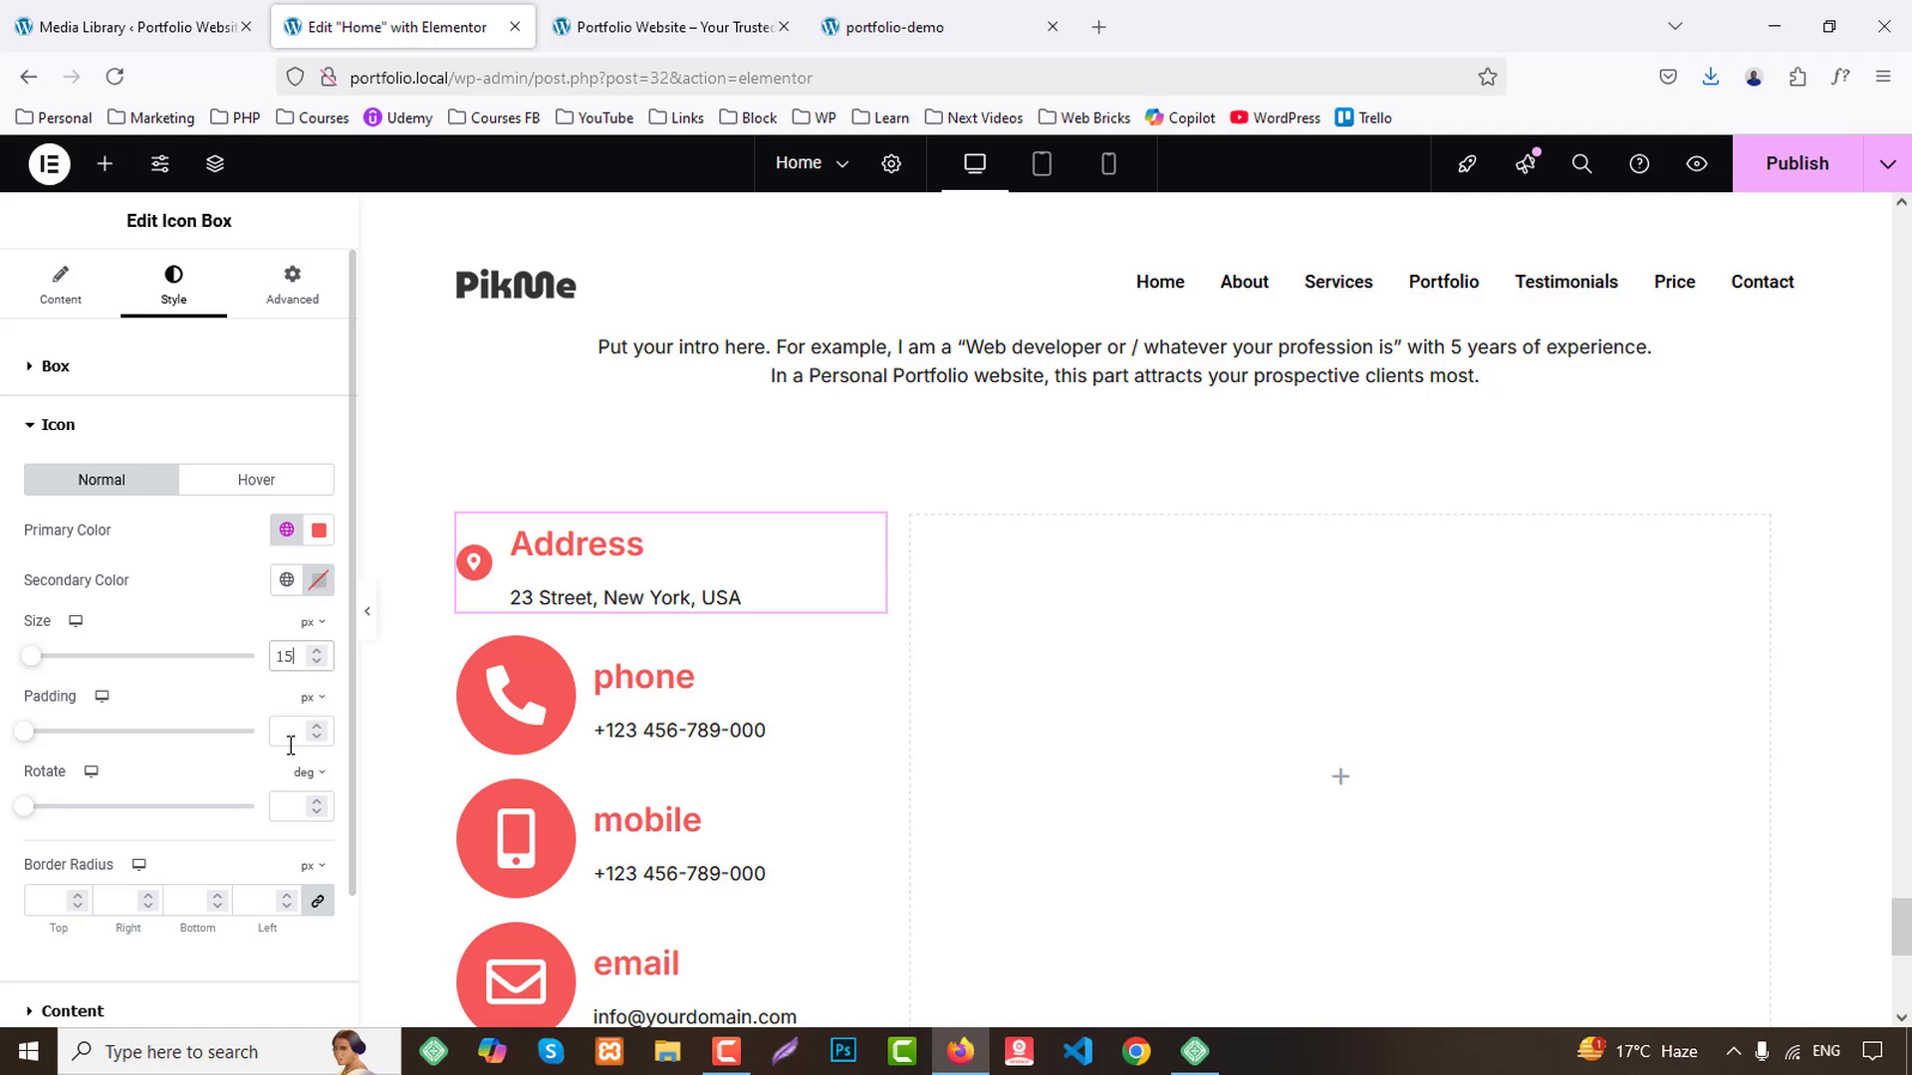
Transform the Address icon box's title text to uppercase.
scroll(179, 816, "down", 1)
left_click(72, 887)
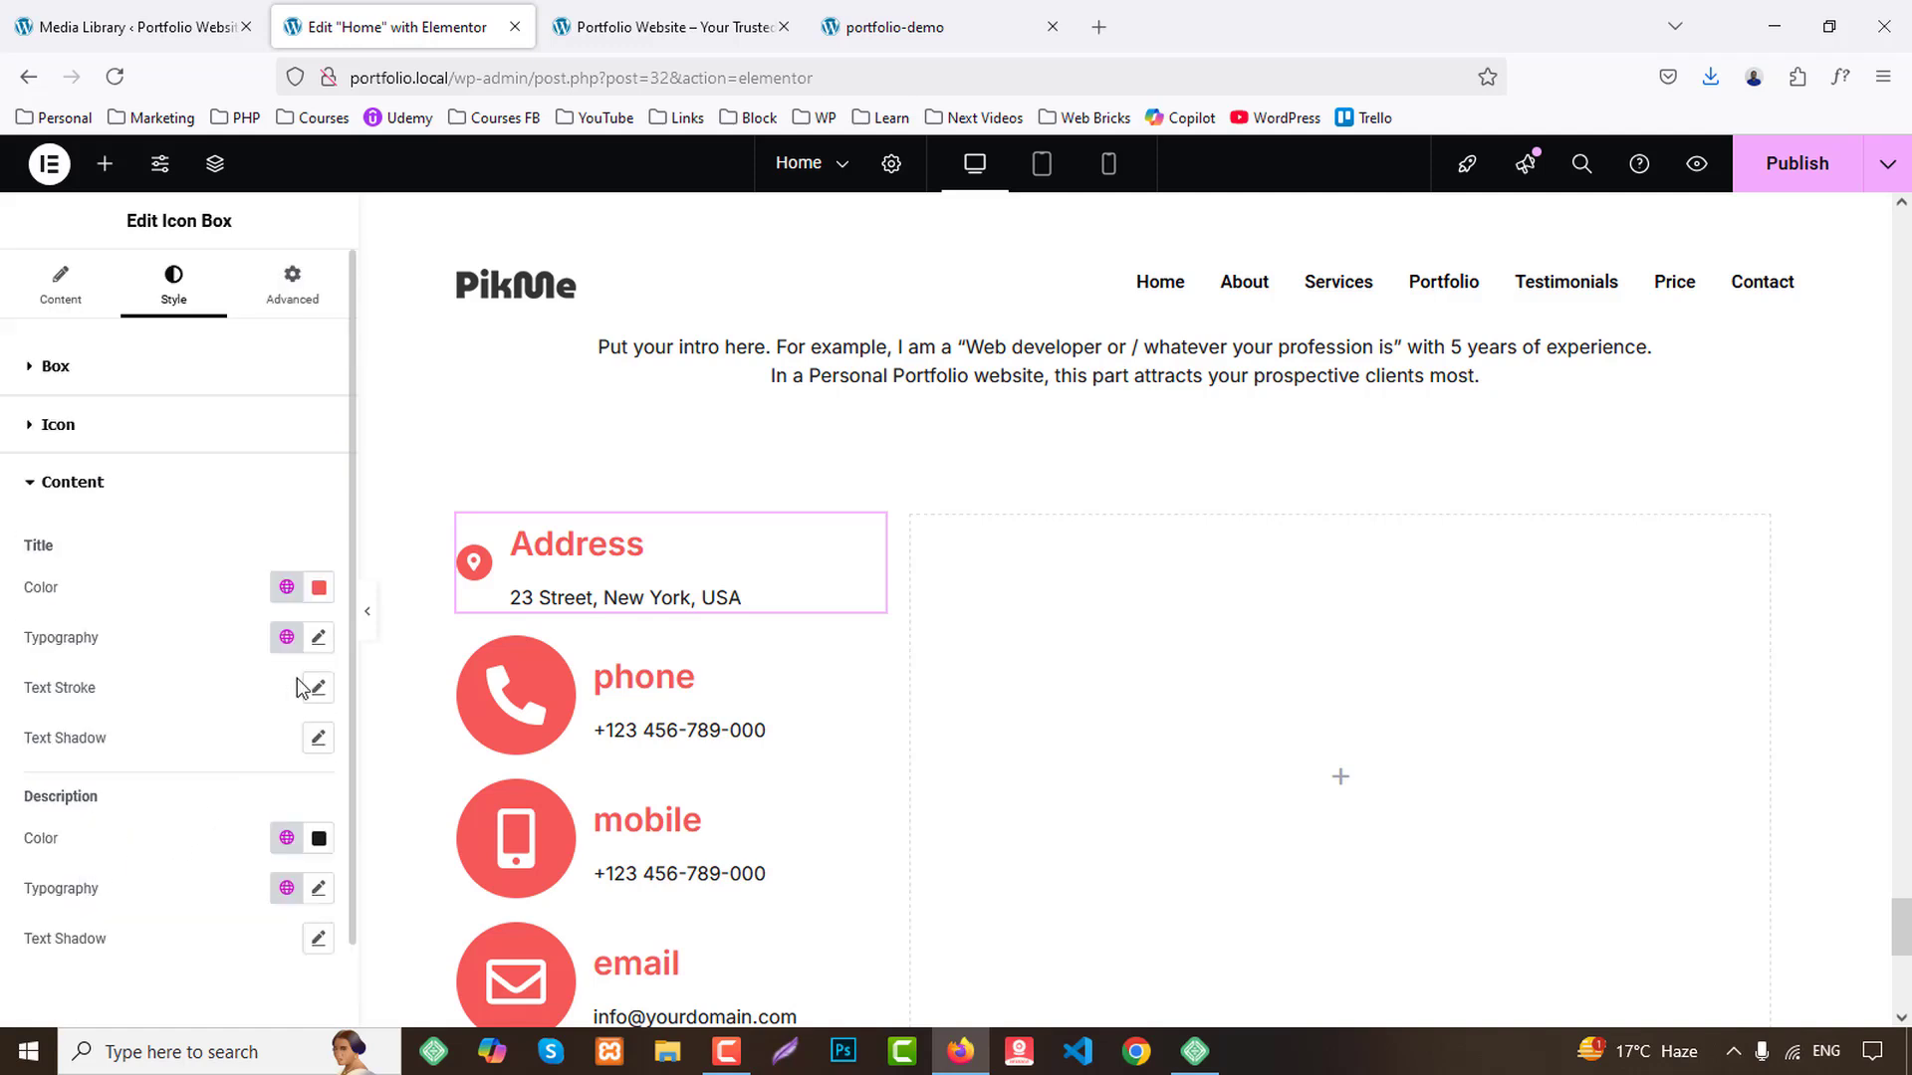
left_click(287, 637)
left_click(318, 638)
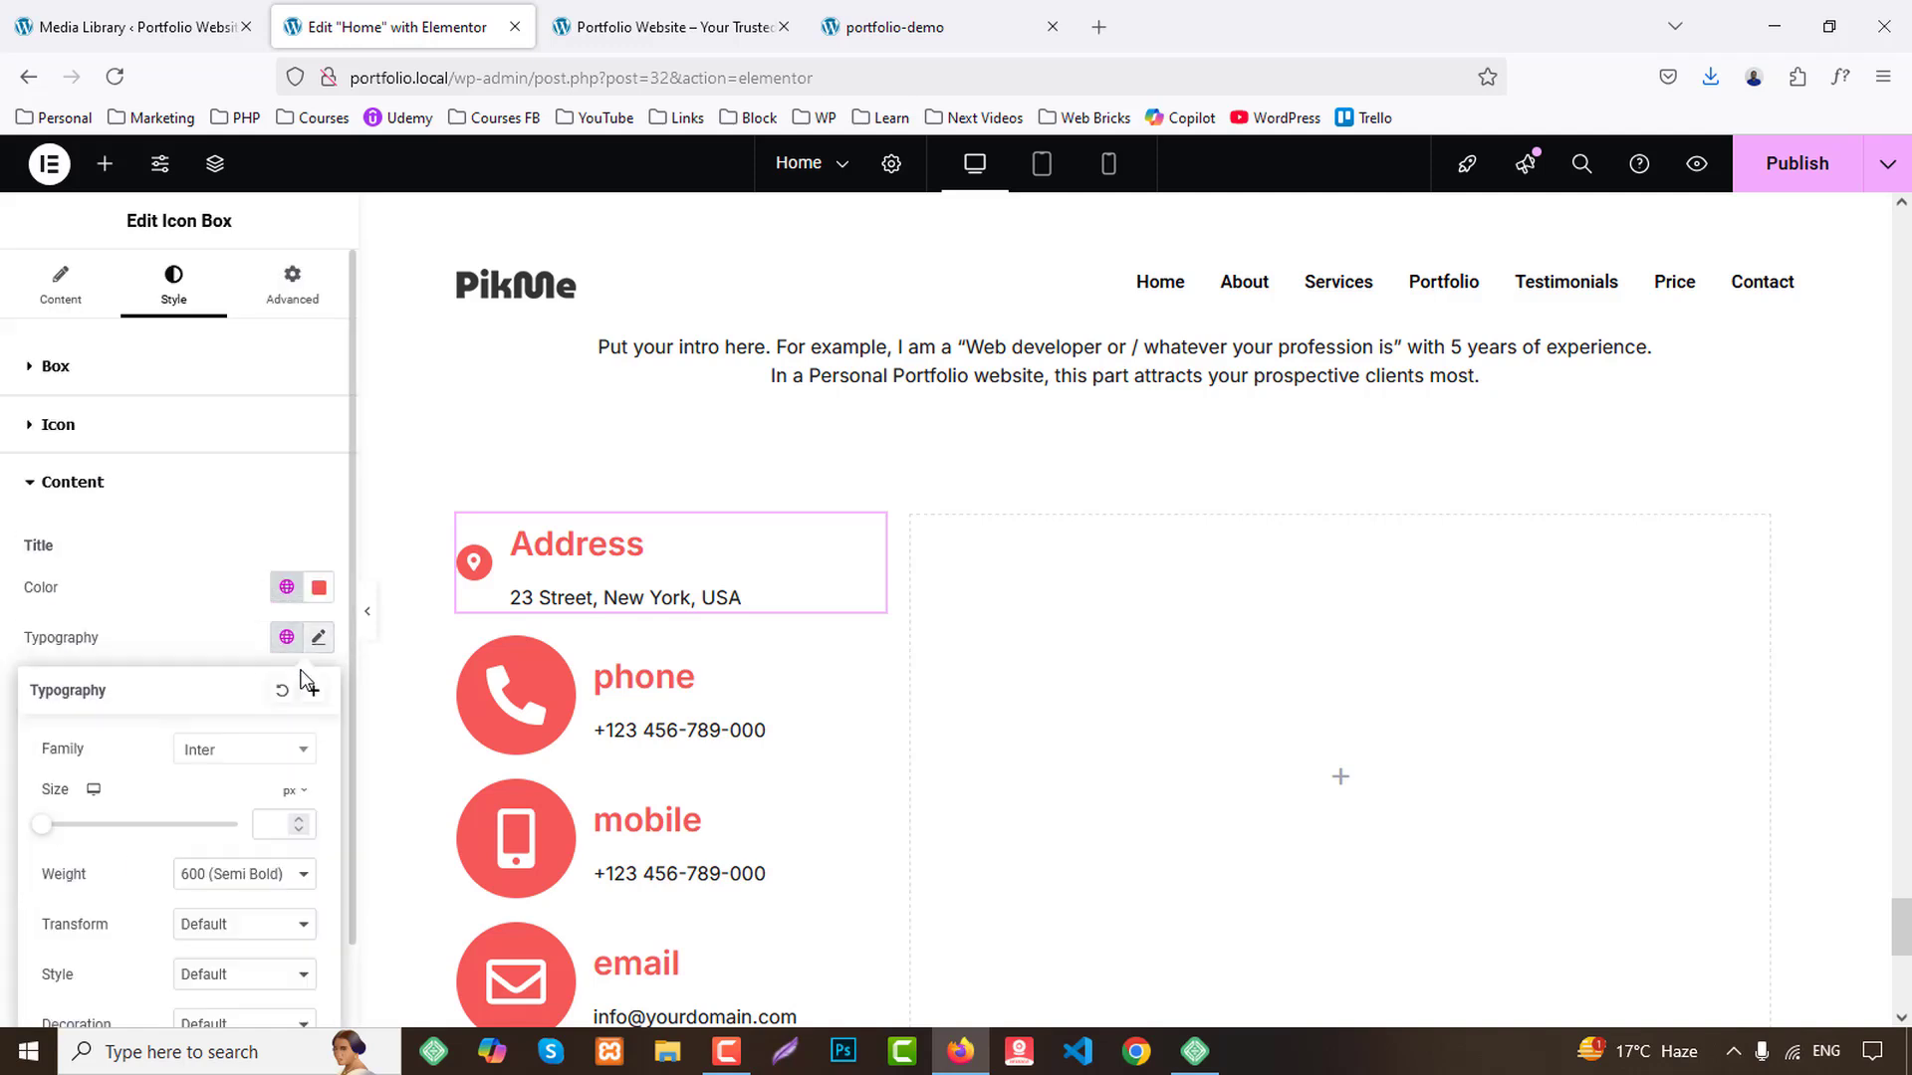
left_click(243, 873)
left_click(269, 826)
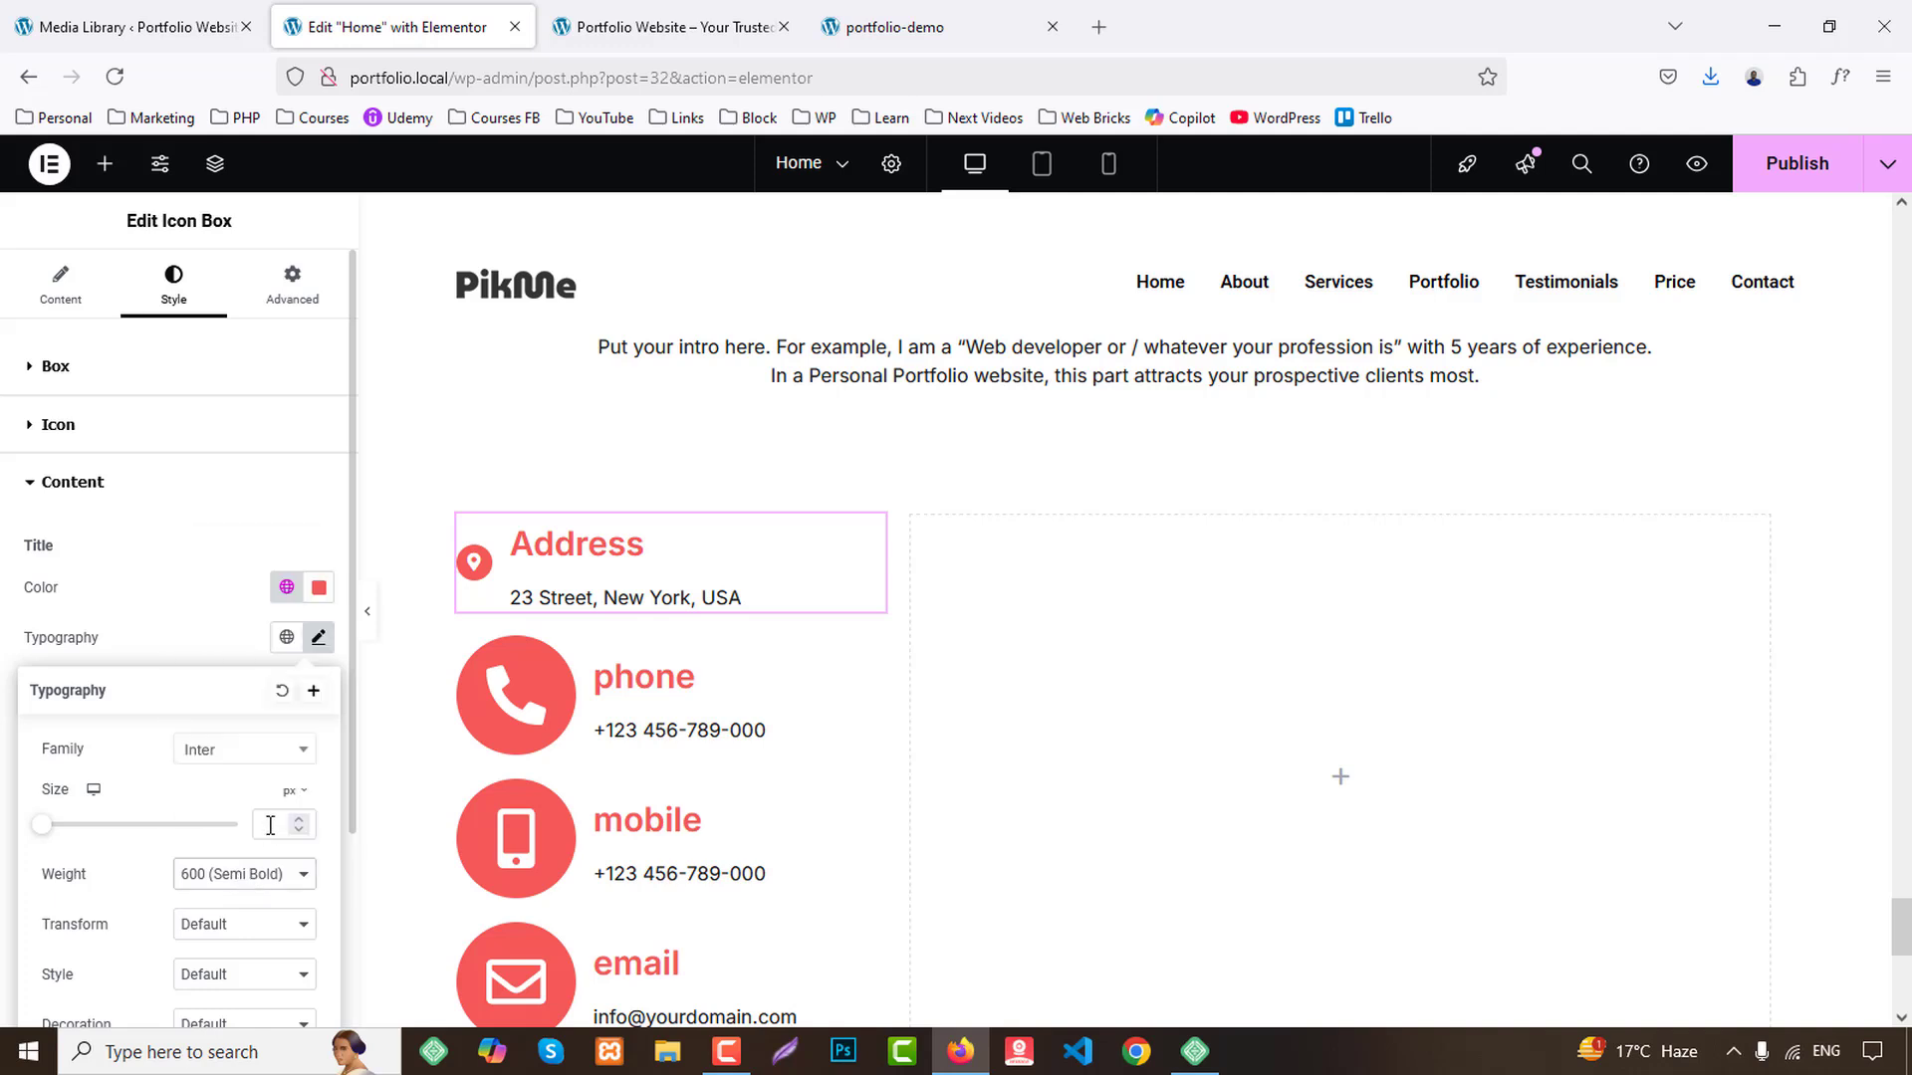
left_click(236, 926)
left_click(221, 809)
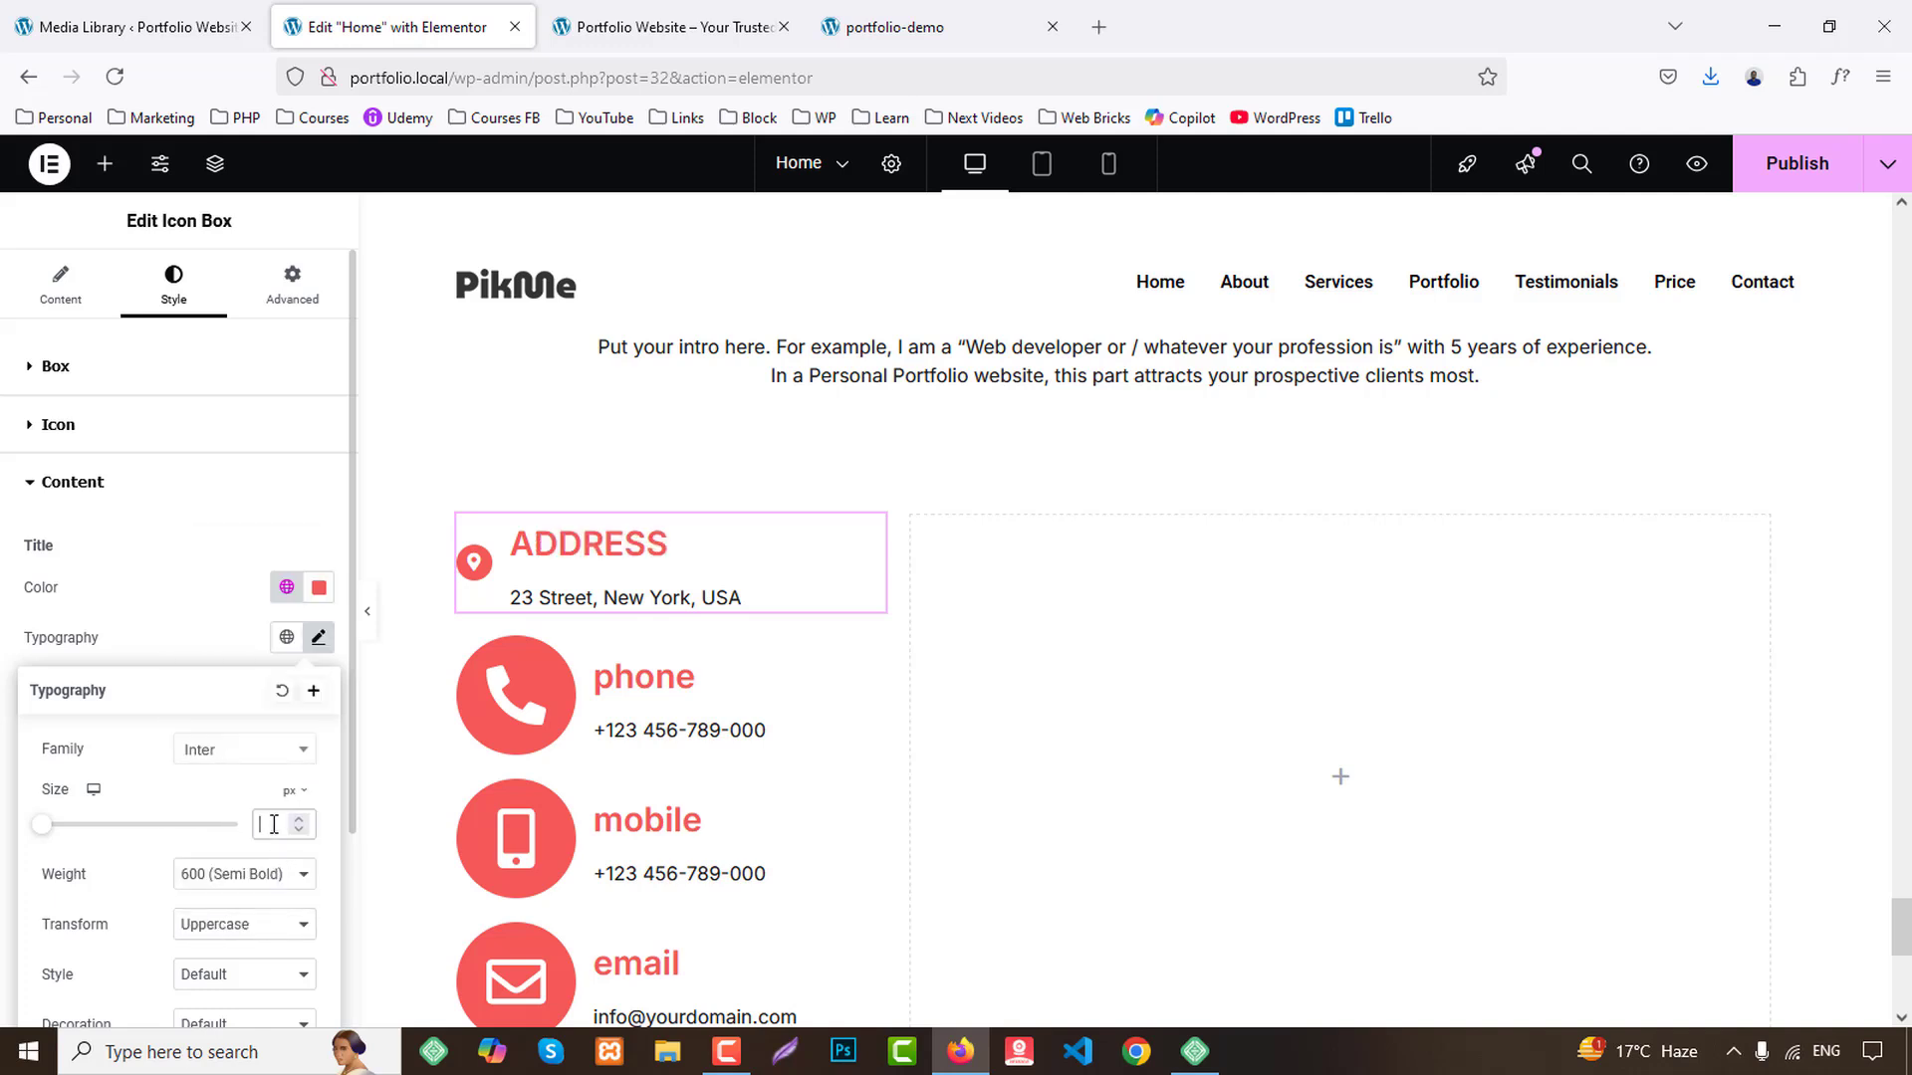
Set the Address title's font size to 20 px and its weight to 700 (Bold).
type("17")
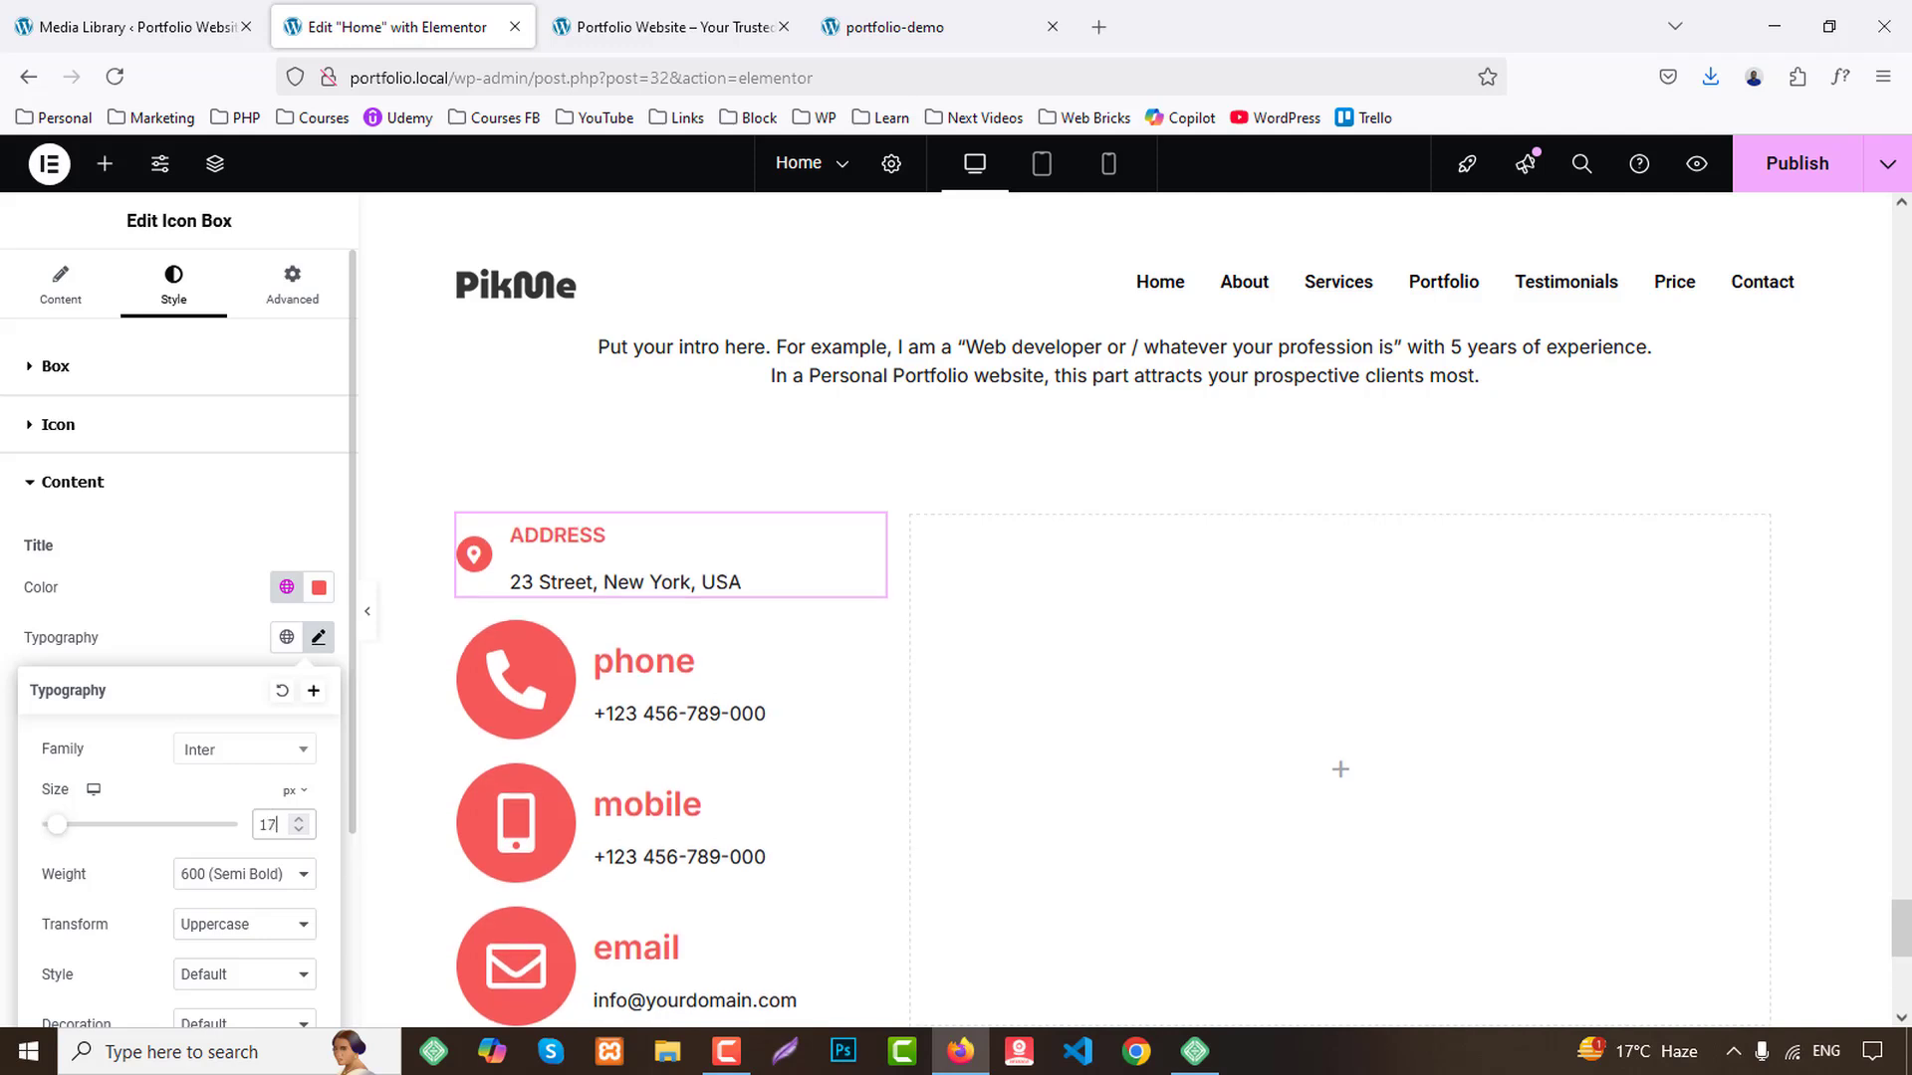
key("Up")
key("Up")
key("Up")
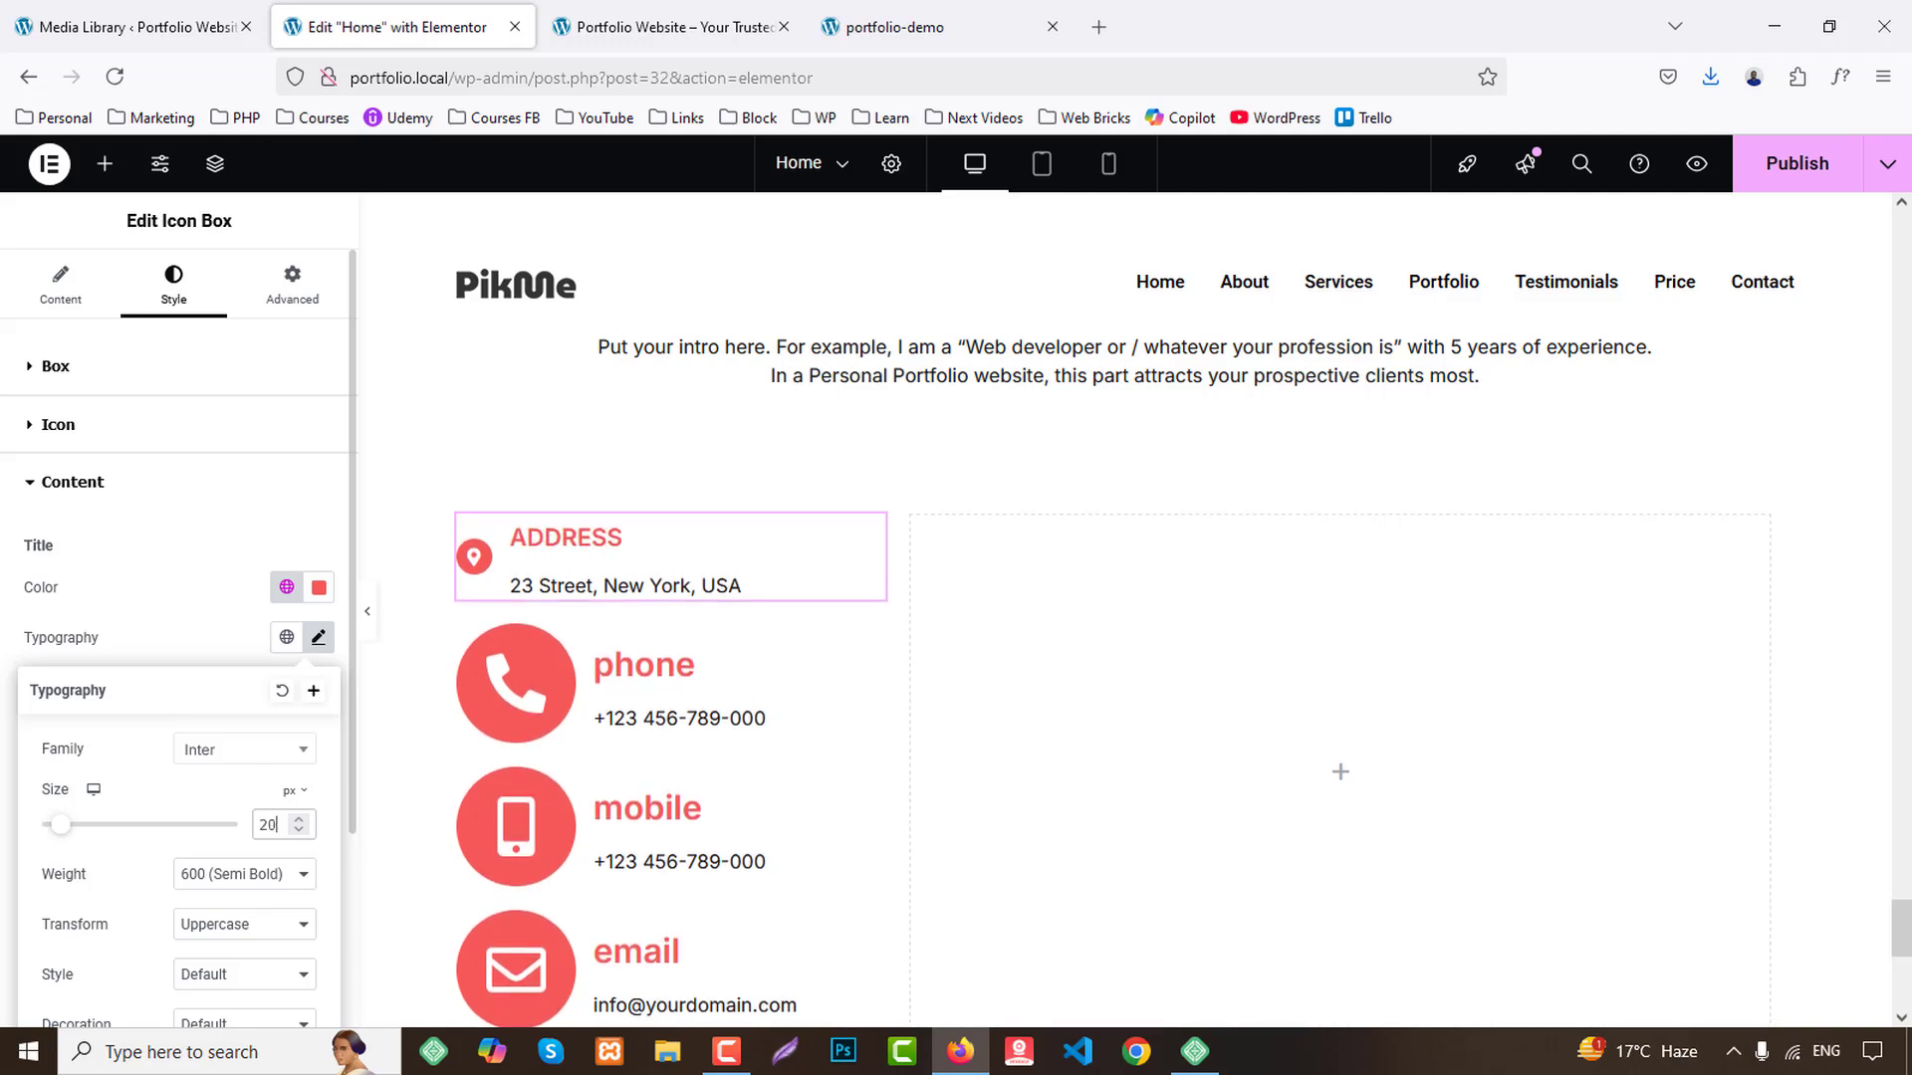
left_click(247, 876)
left_click(235, 708)
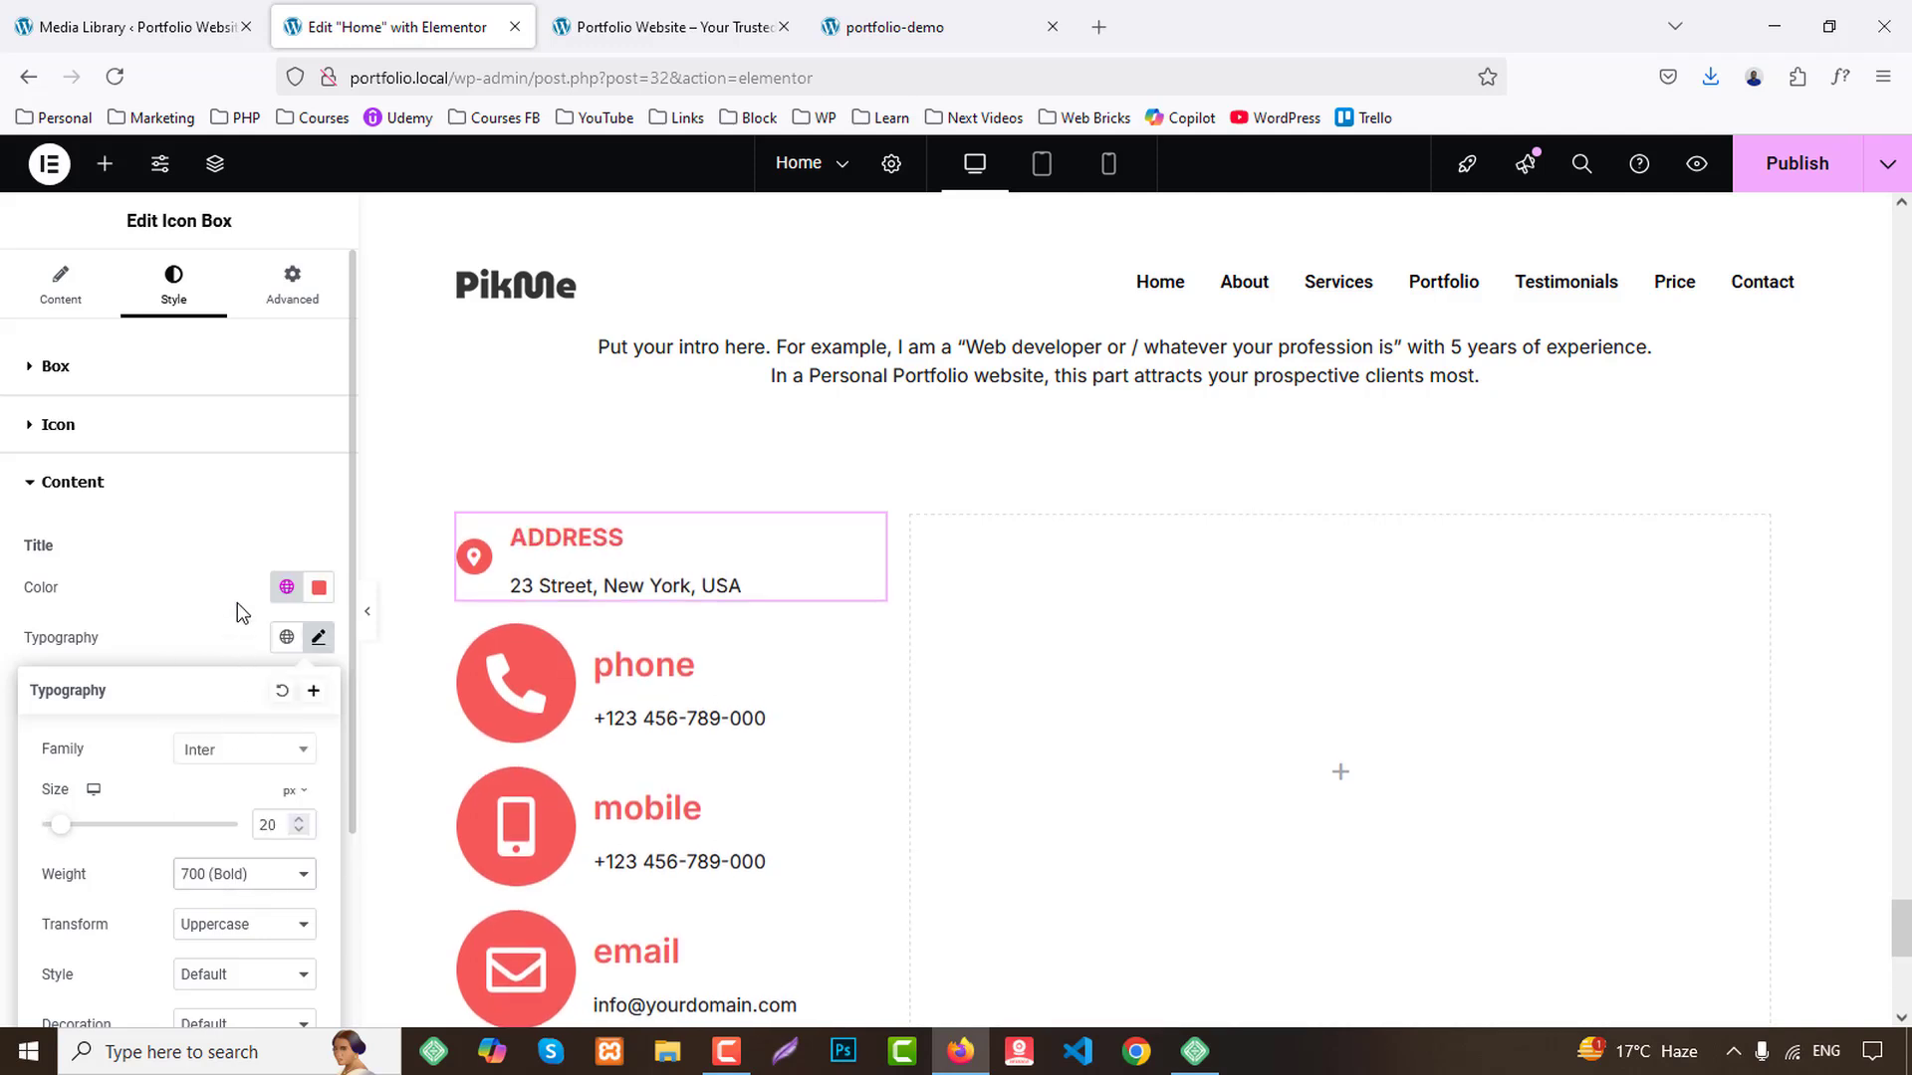
left_click(227, 550)
Set the Address icon box's icon spacing to 10 px and content spacing to 5 px.
left_click(80, 370)
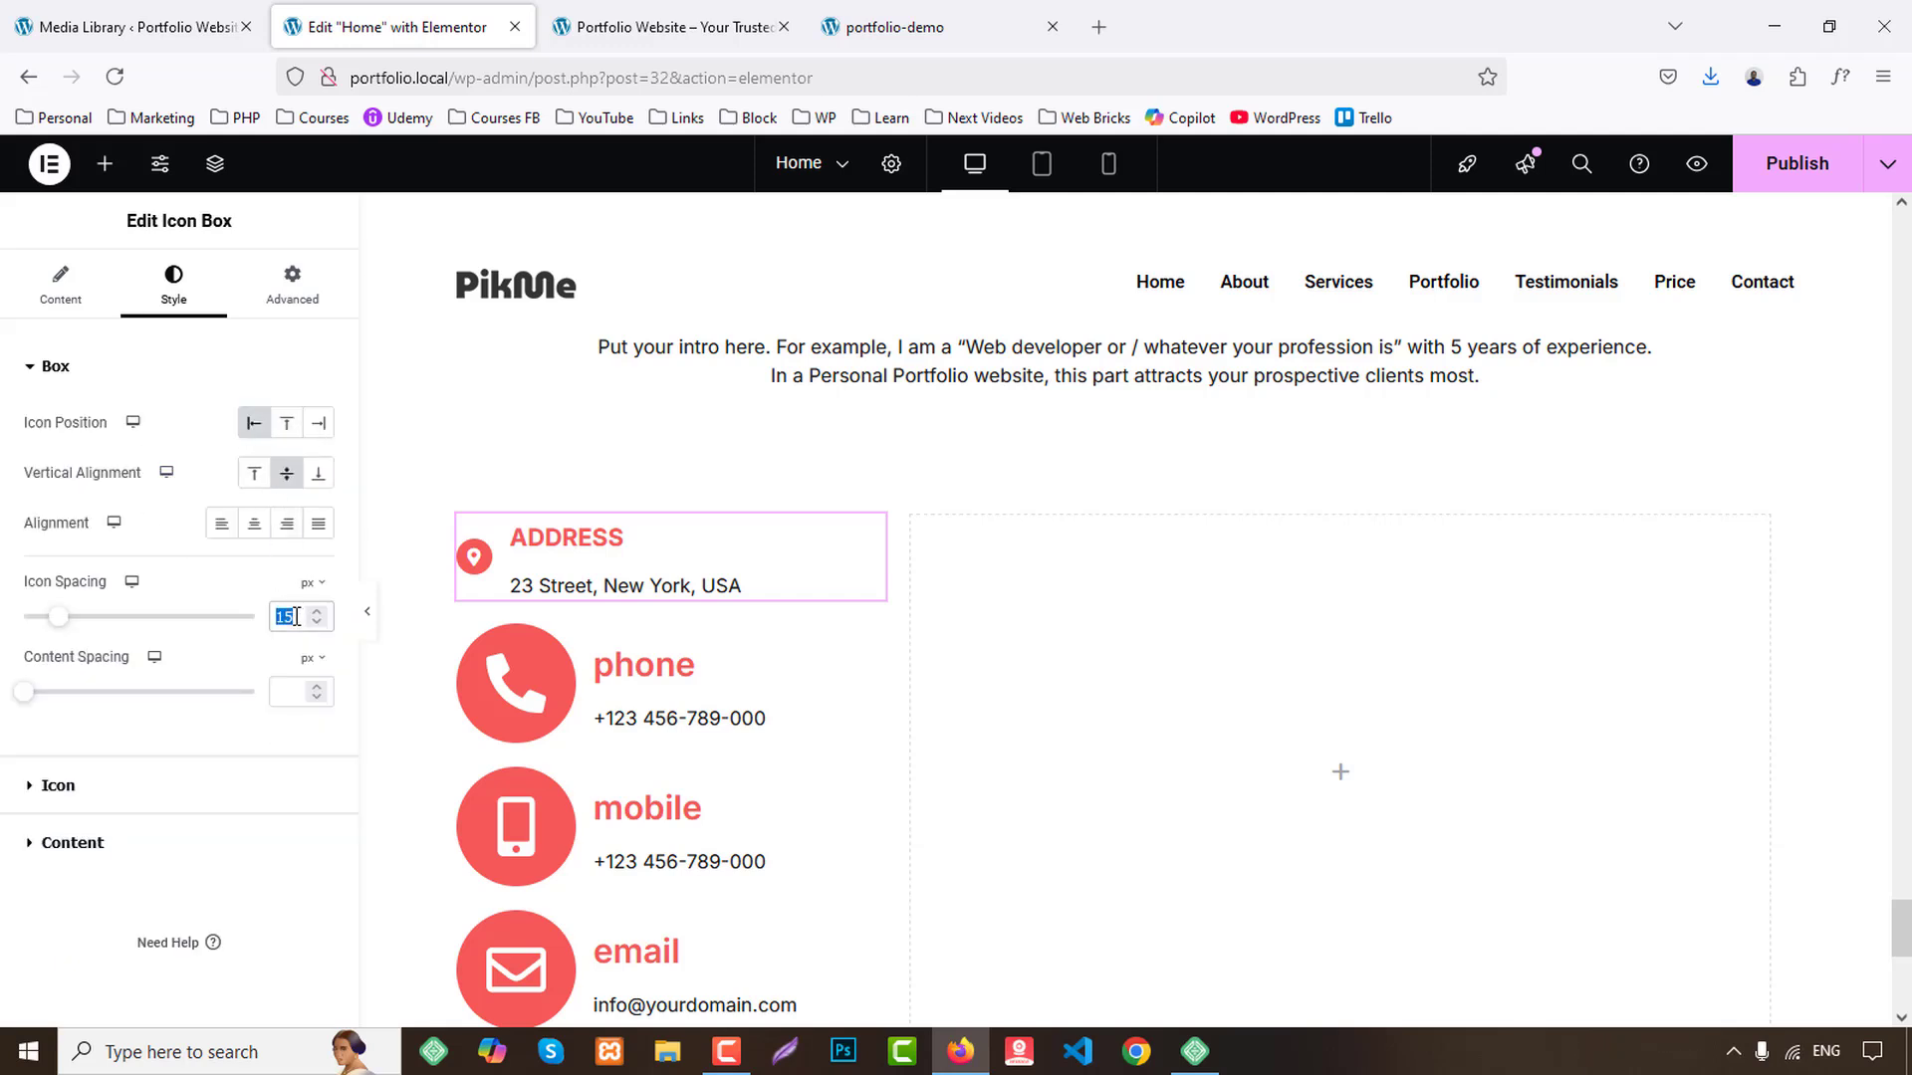
type("10")
left_click(298, 690)
type("1")
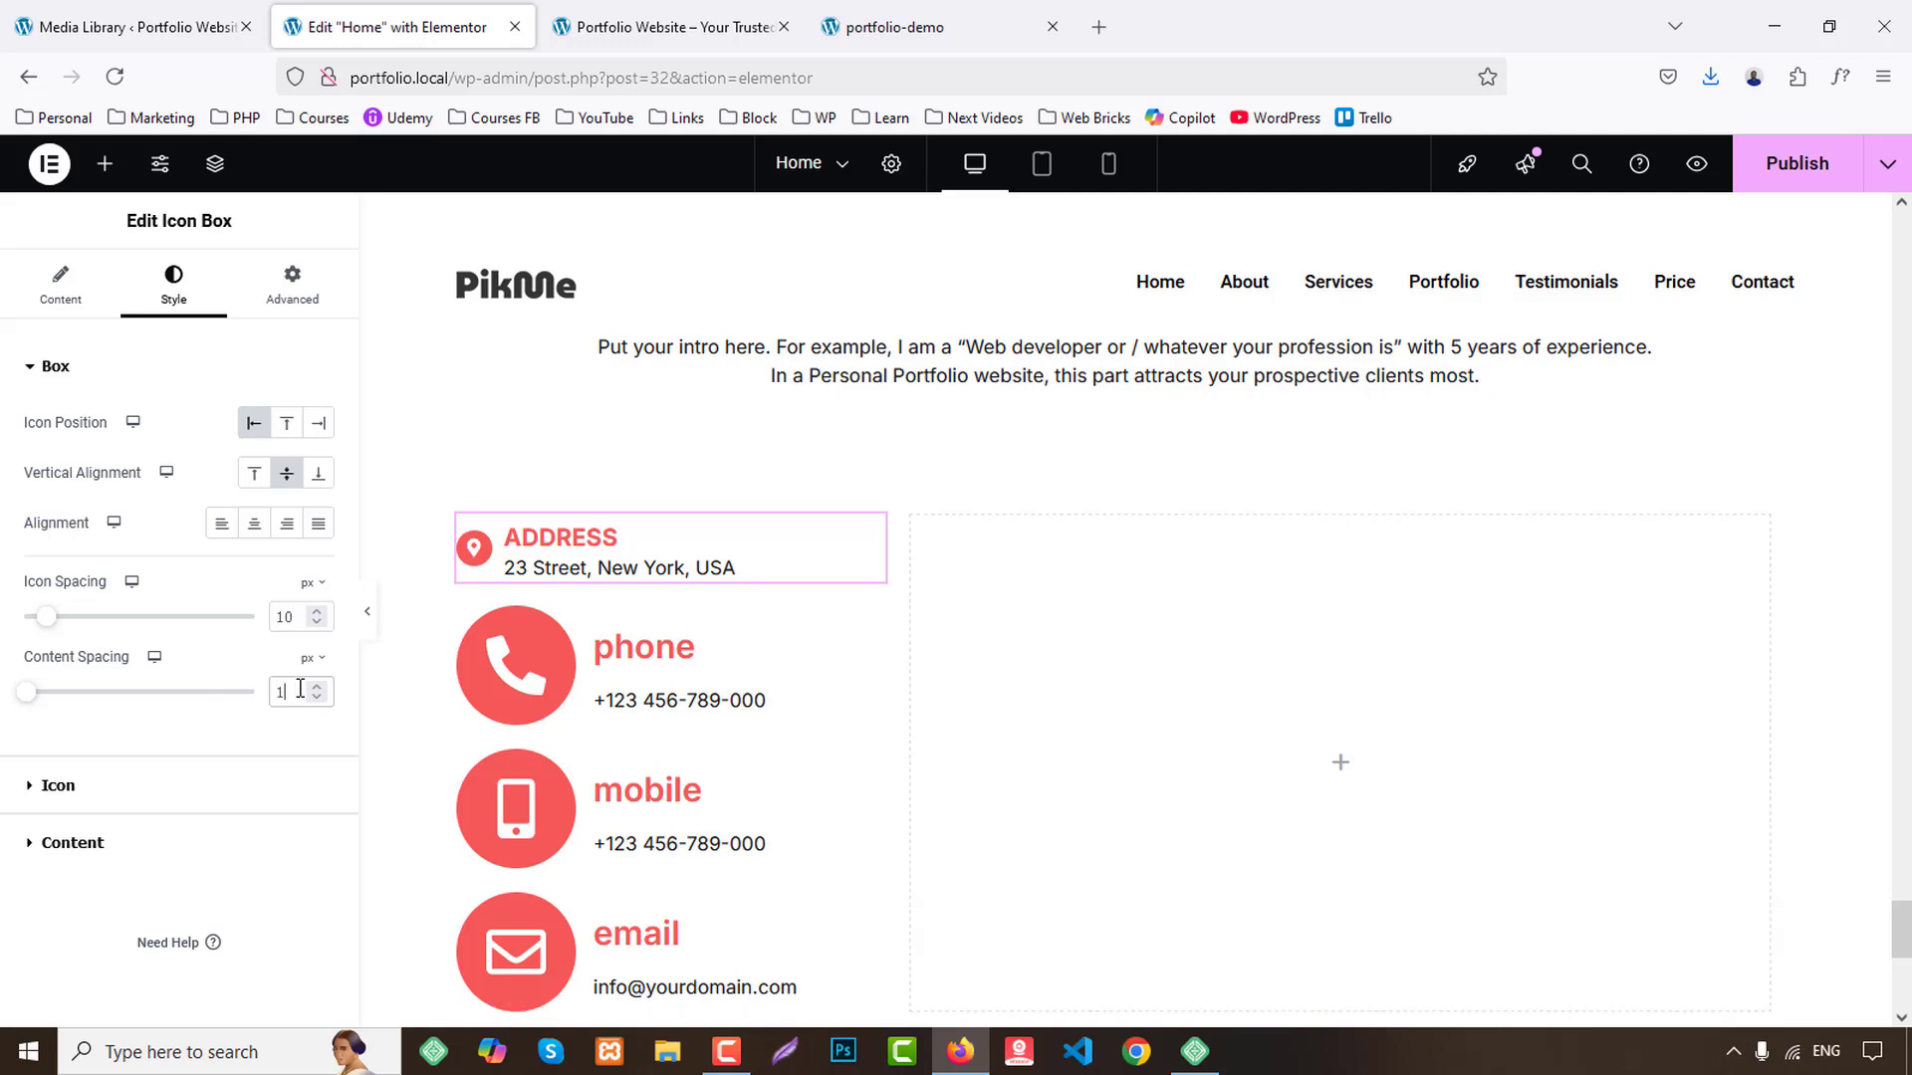
key("BackSpace")
type("5")
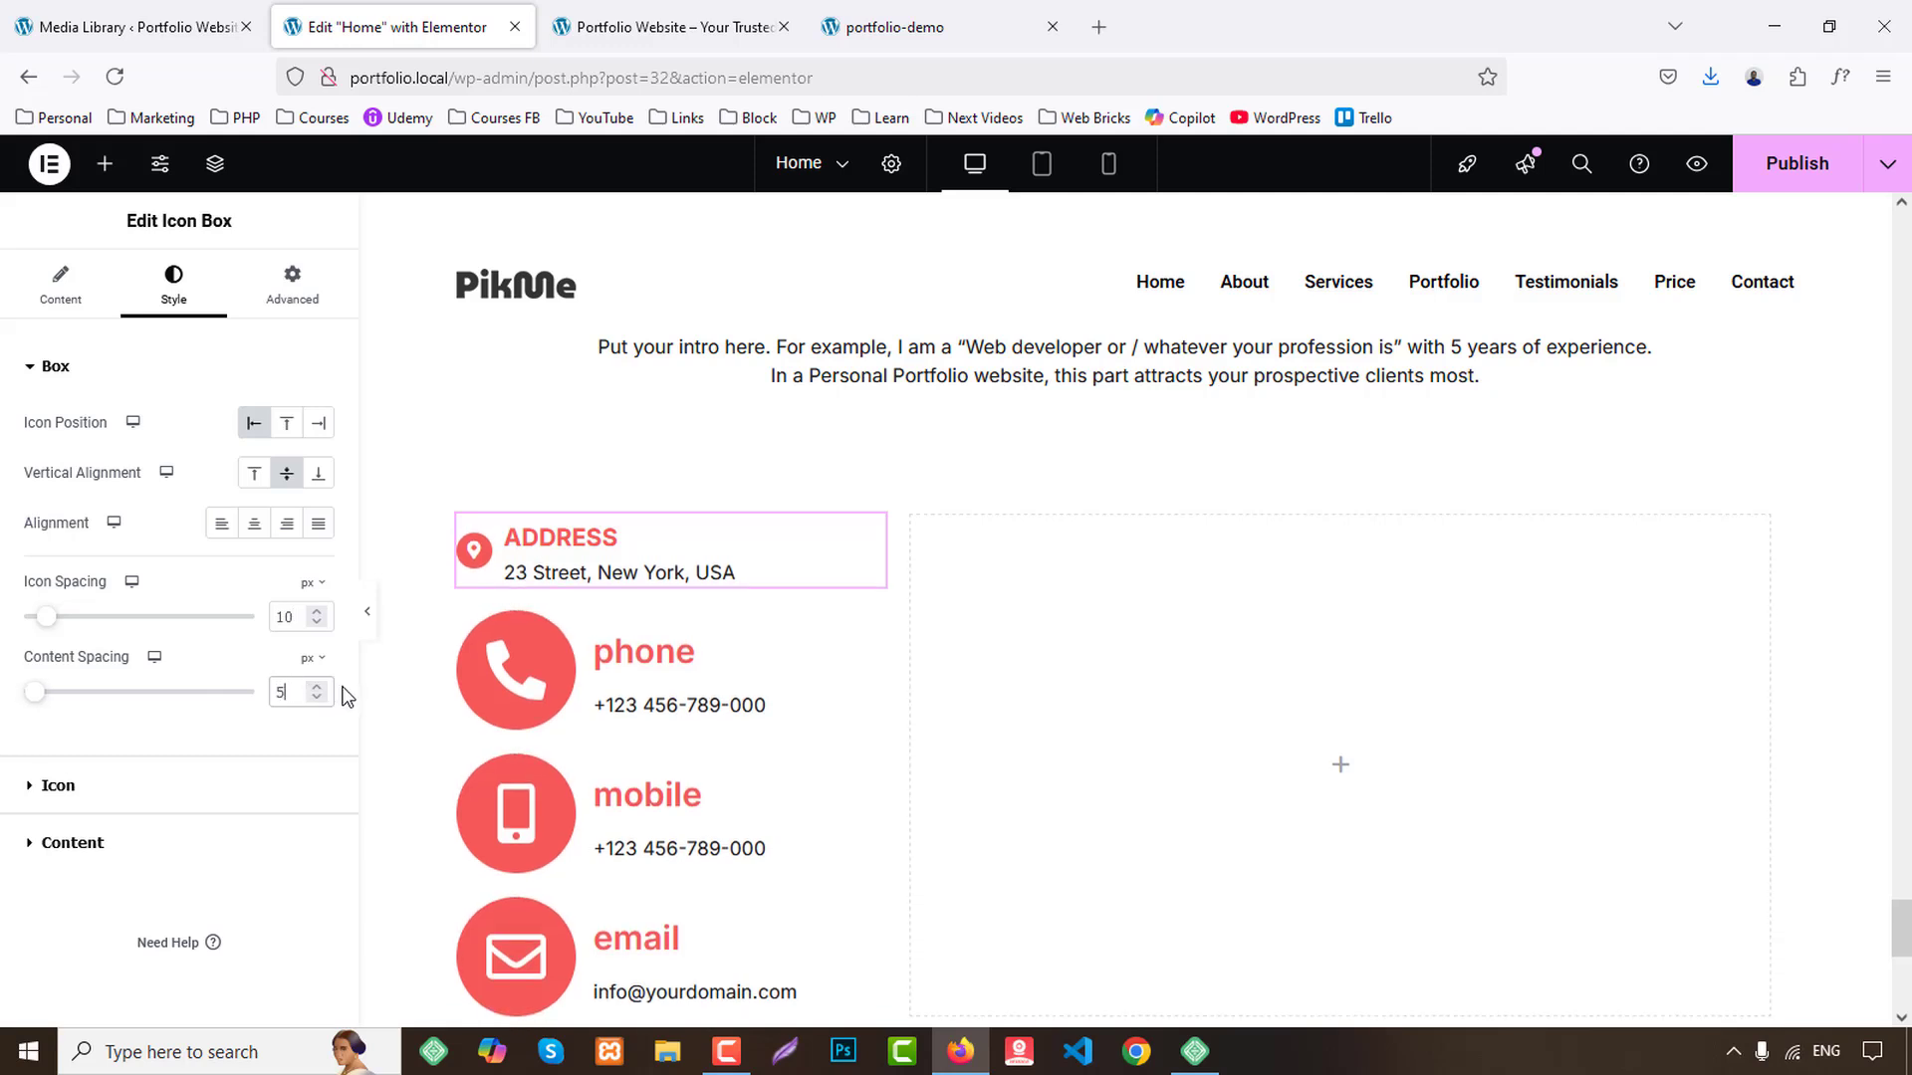
Copy the Address icon box and paste its style onto the phone, mobile and email icon boxes.
right_click(603, 562)
left_click(681, 587)
right_click(626, 652)
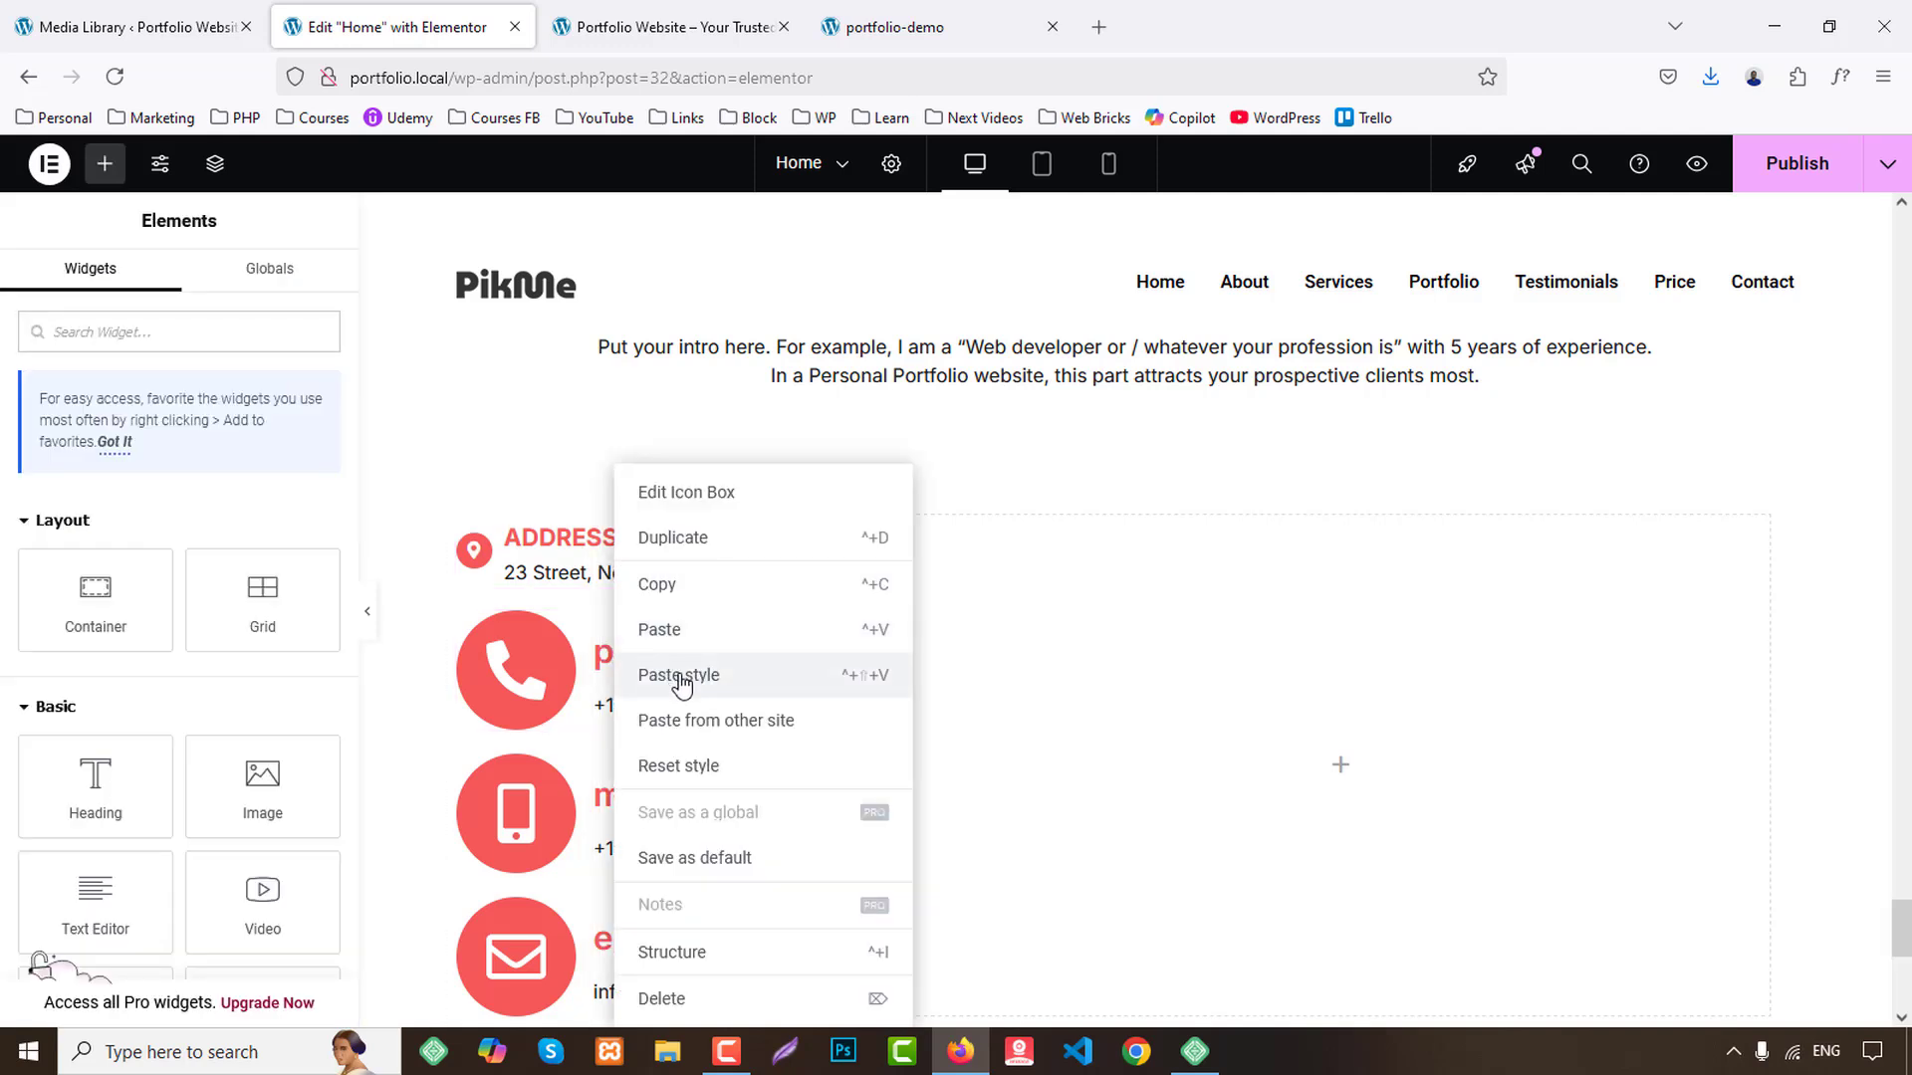
left_click(681, 677)
right_click(673, 659)
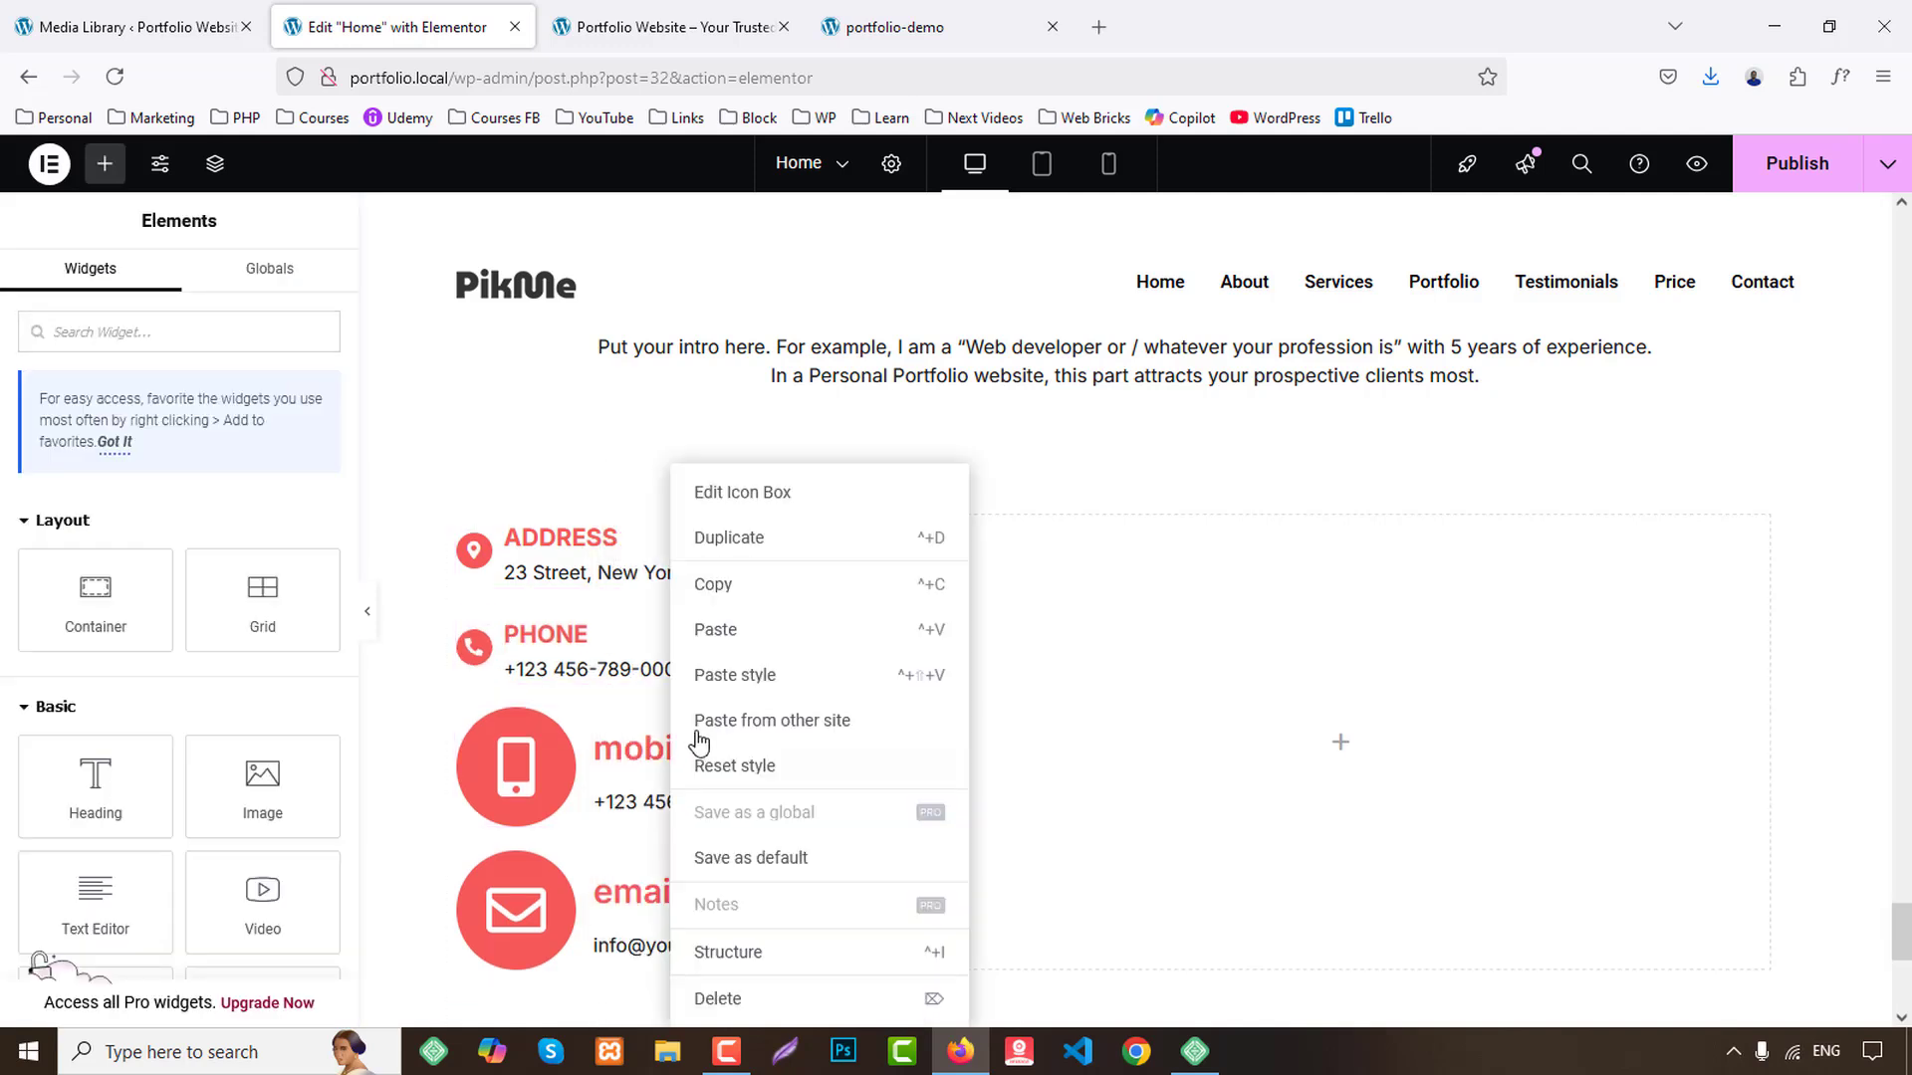
left_click(730, 674)
scroll(602, 671, "down", 2)
right_click(624, 657)
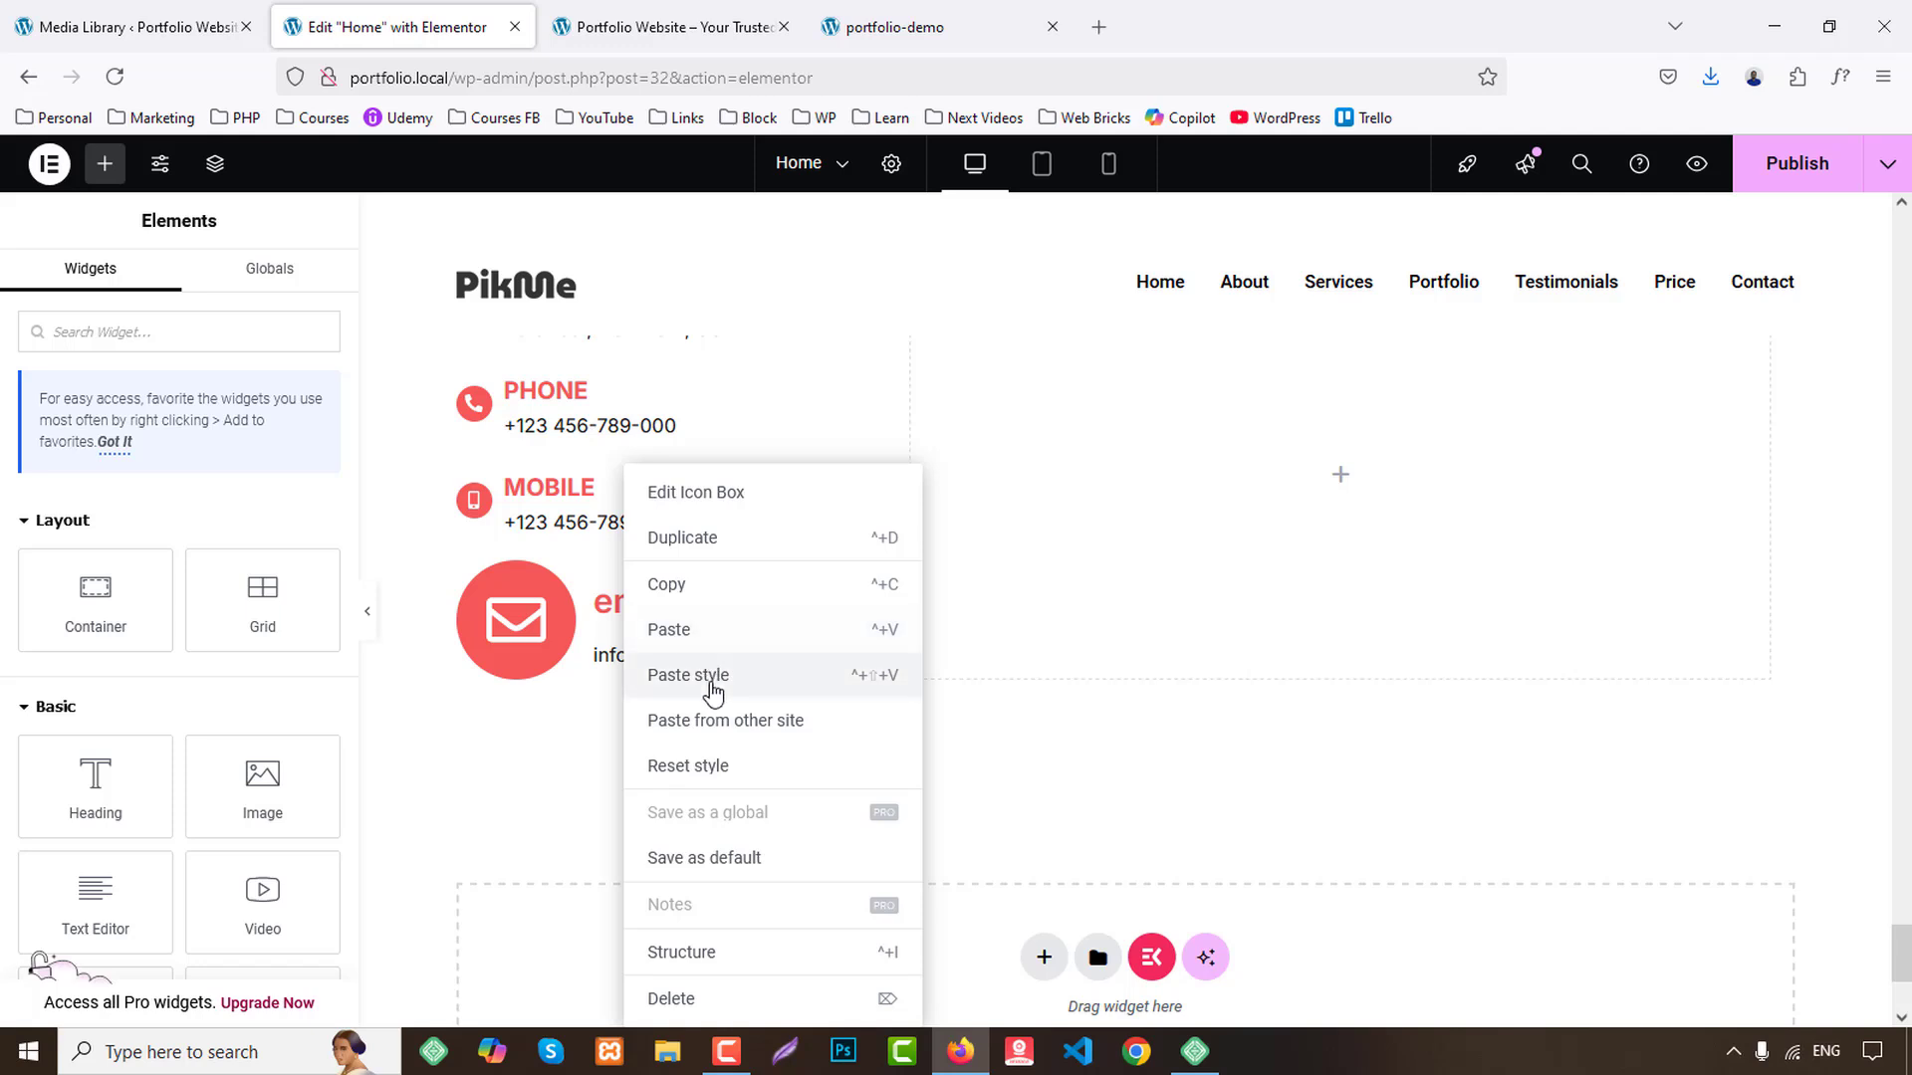
left_click(713, 675)
scroll(930, 672, "up", 2)
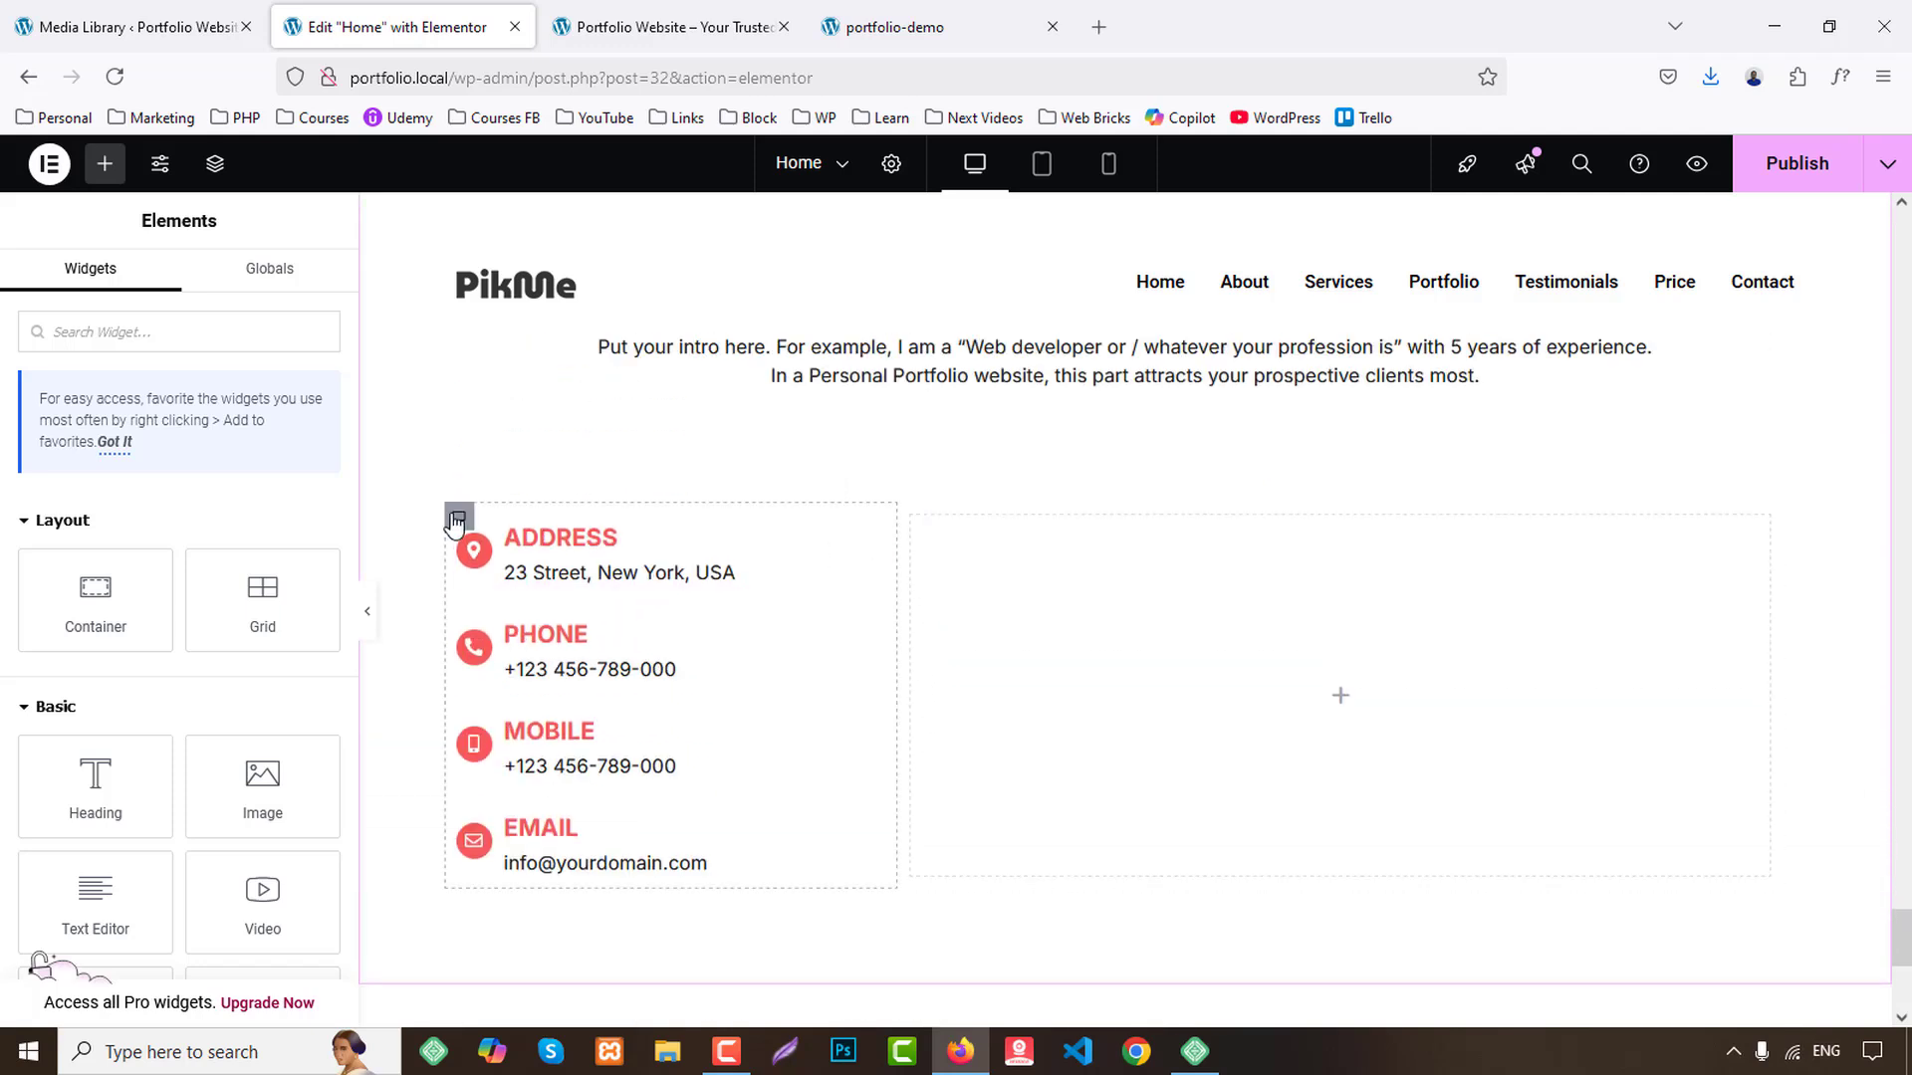
Add a WPForms widget to the empty container beside the contact details and publish the page.
left_click(457, 519)
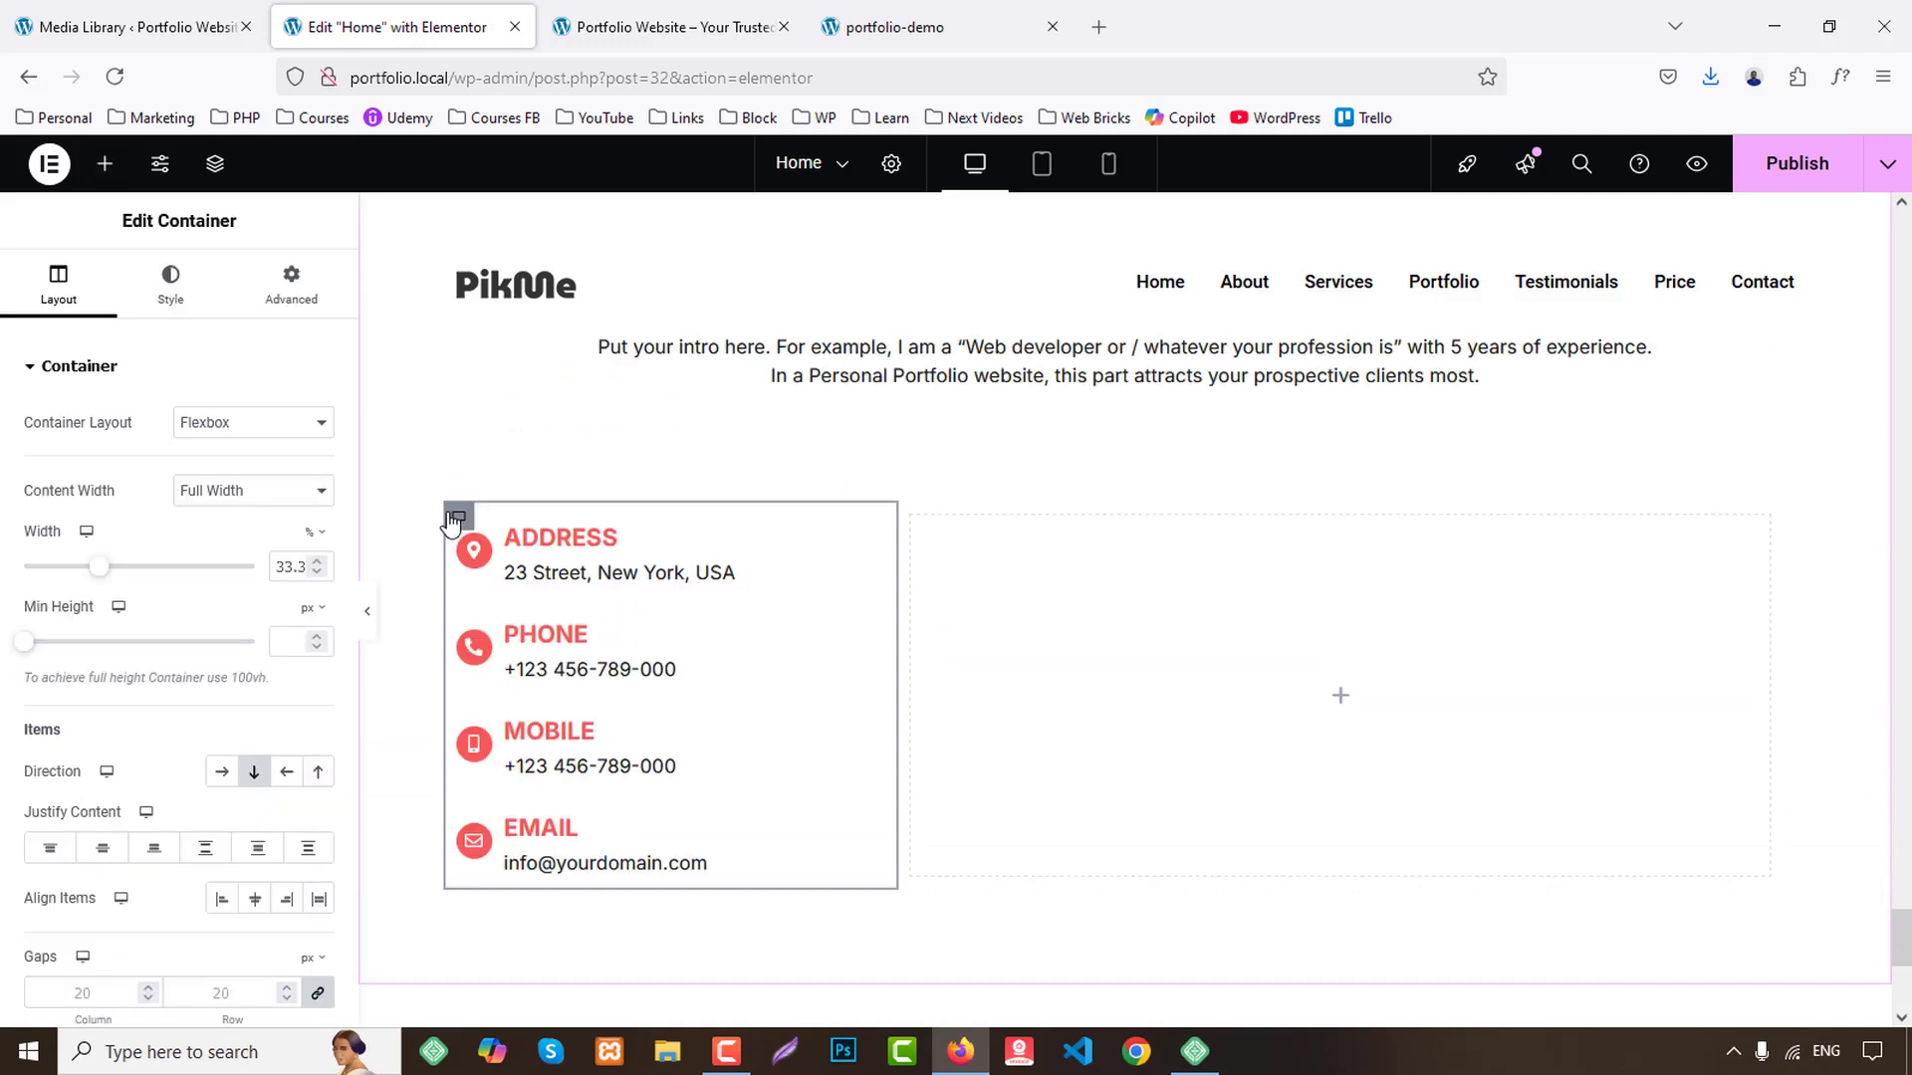
left_click(290, 280)
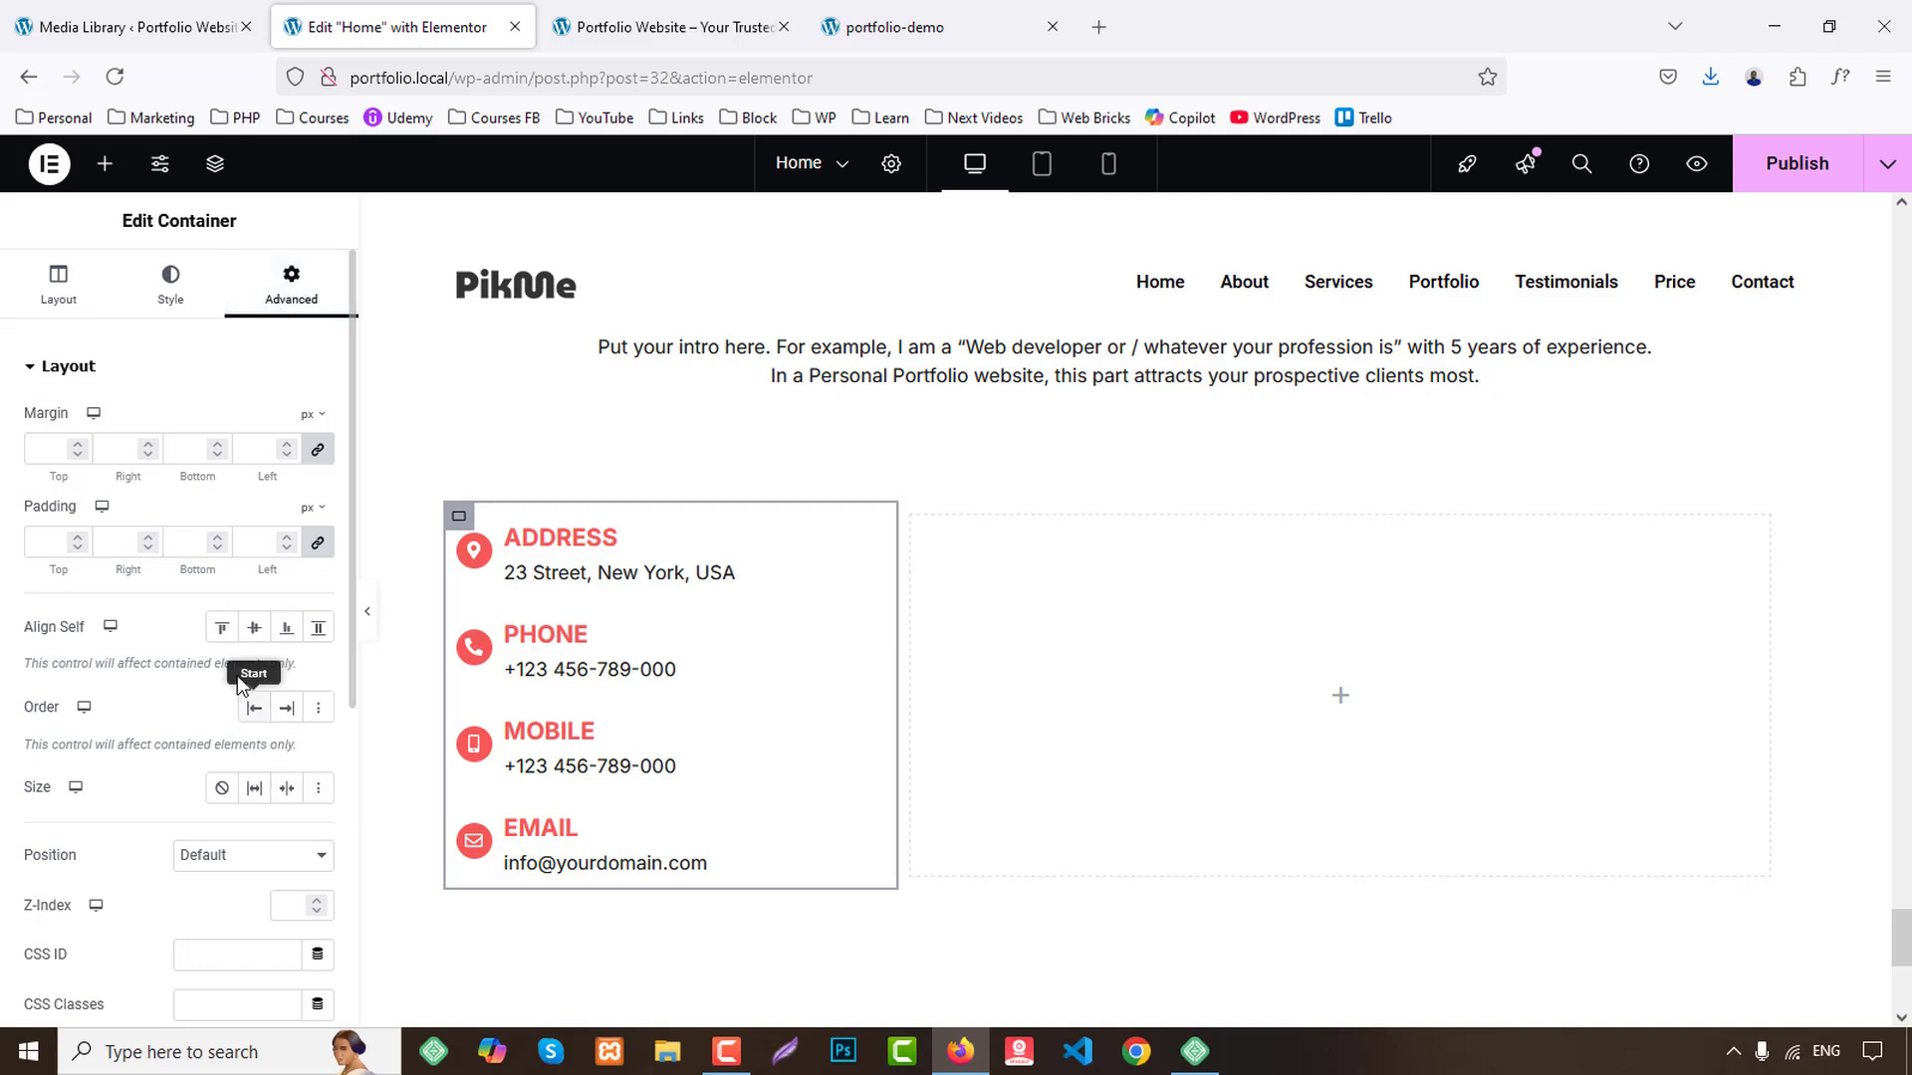
left_click(104, 164)
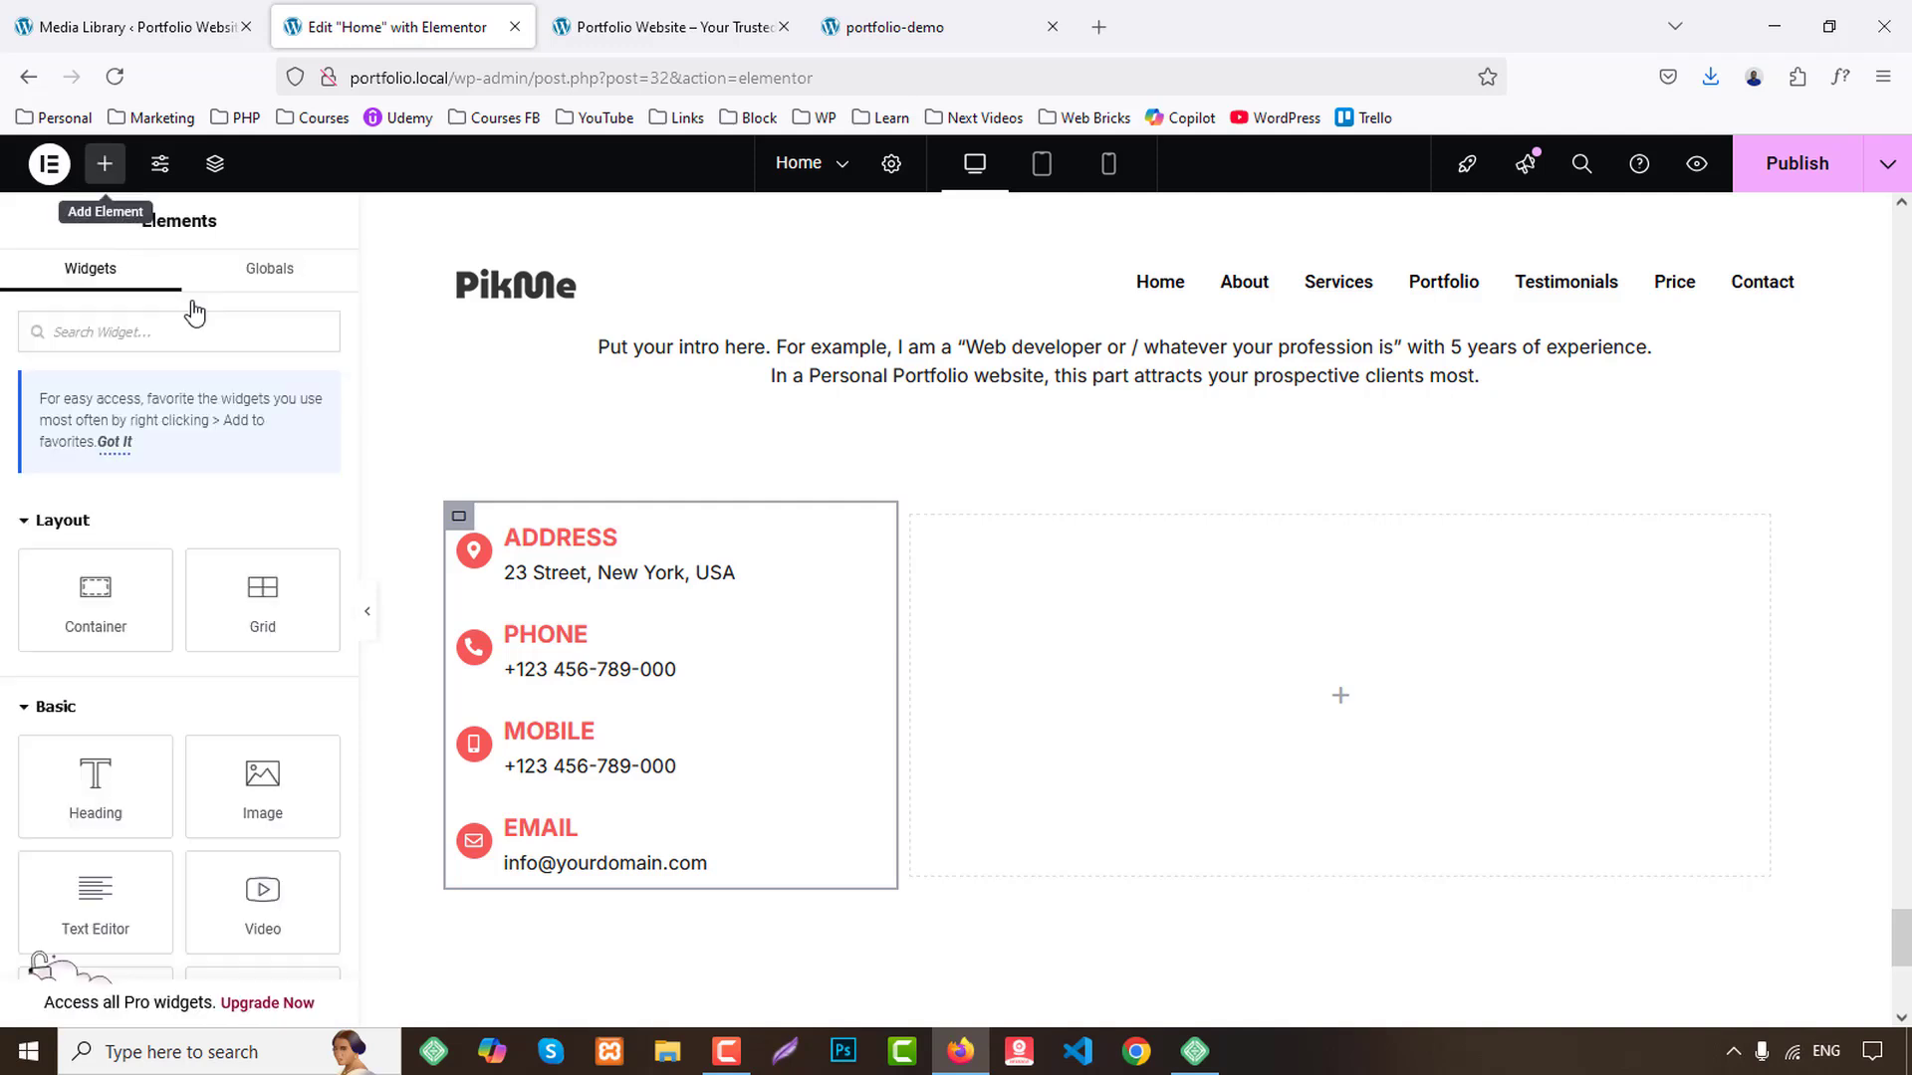
type("wpf")
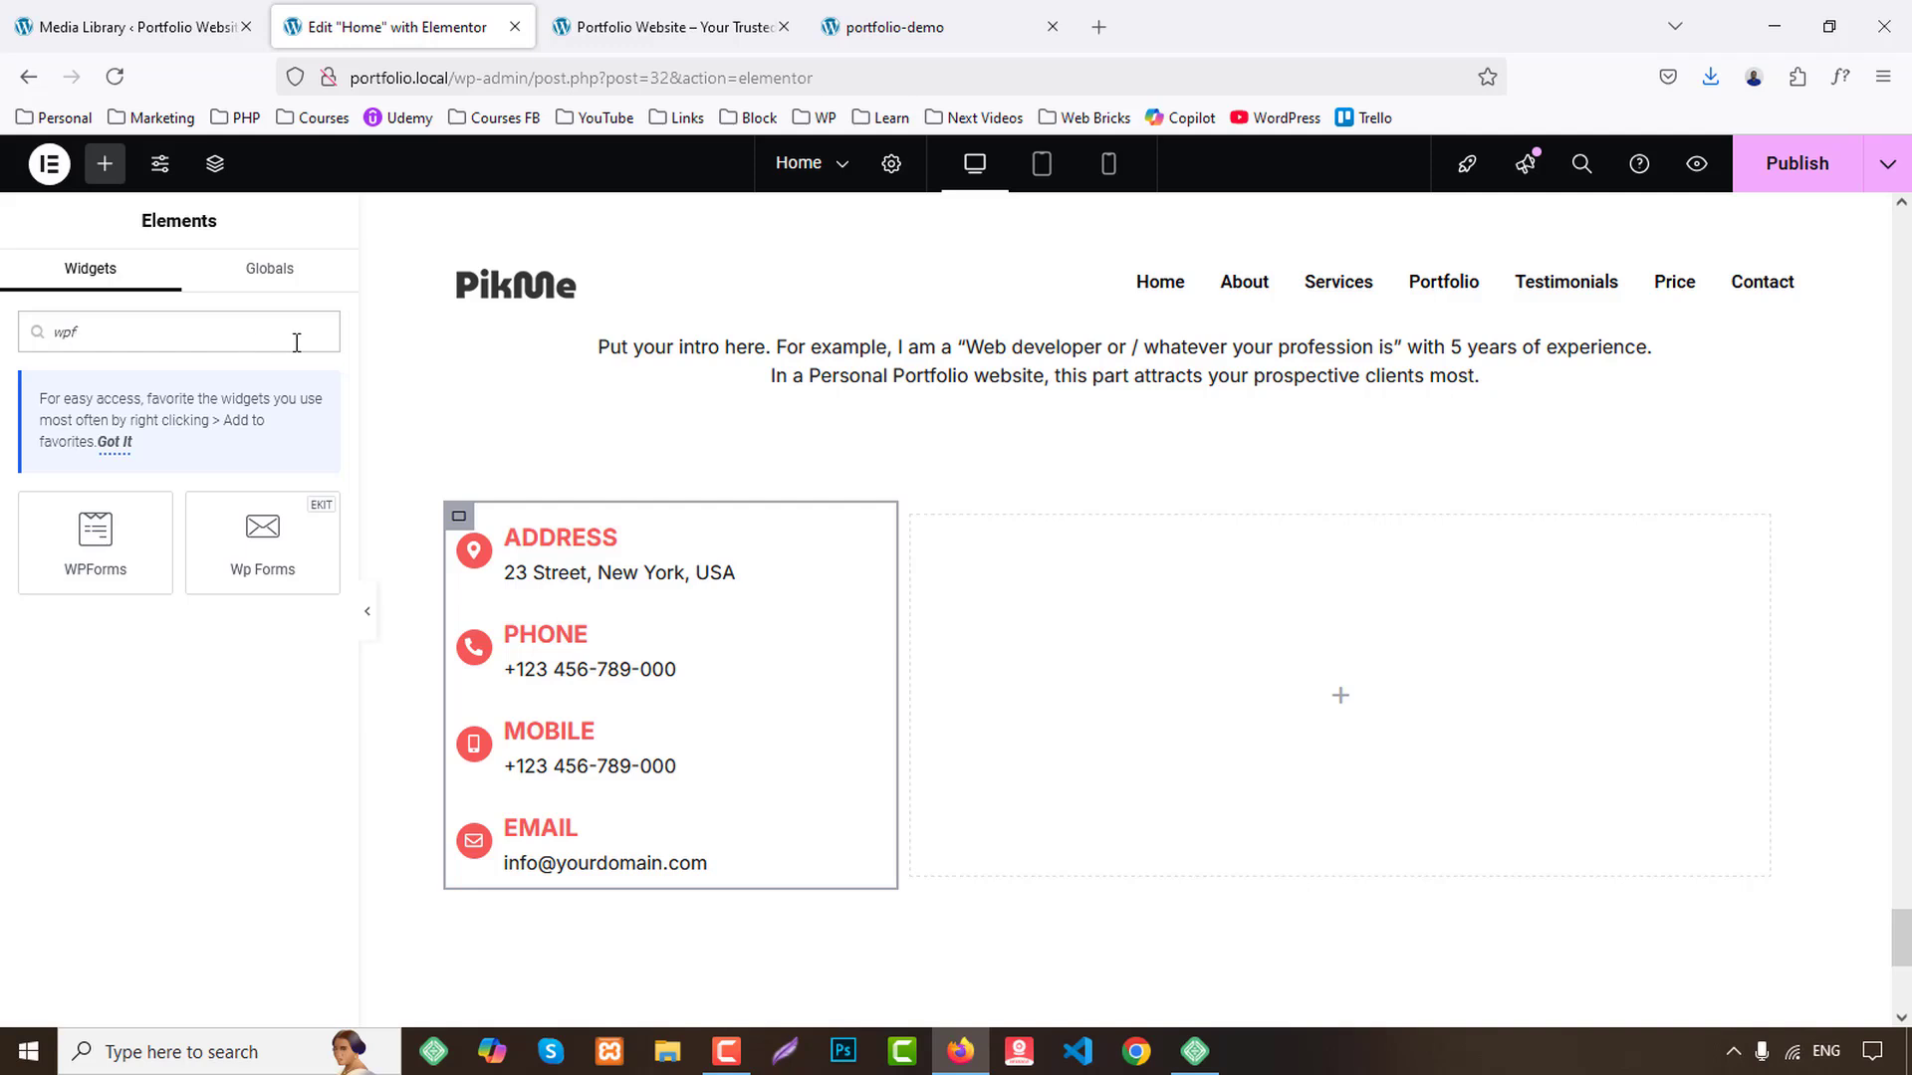
left_click_drag(145, 568, 1230, 689)
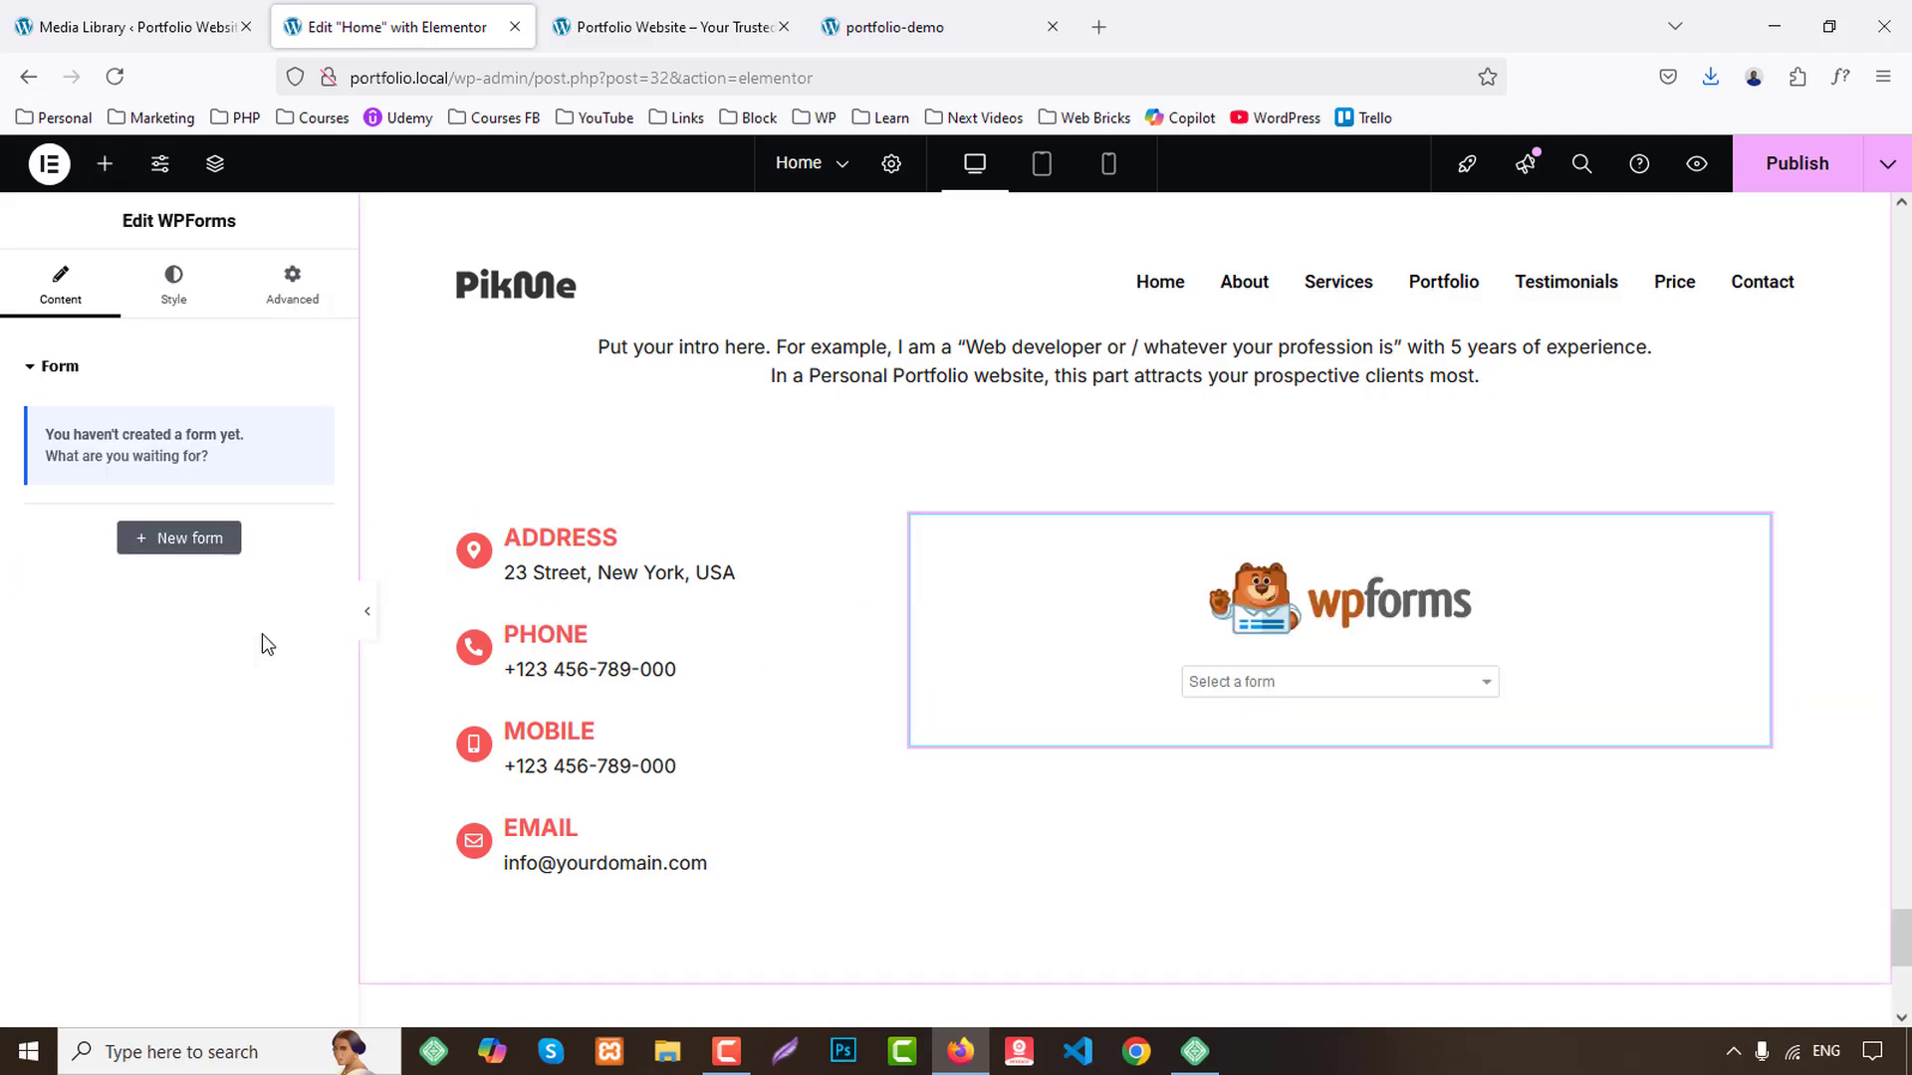
left_click(1782, 177)
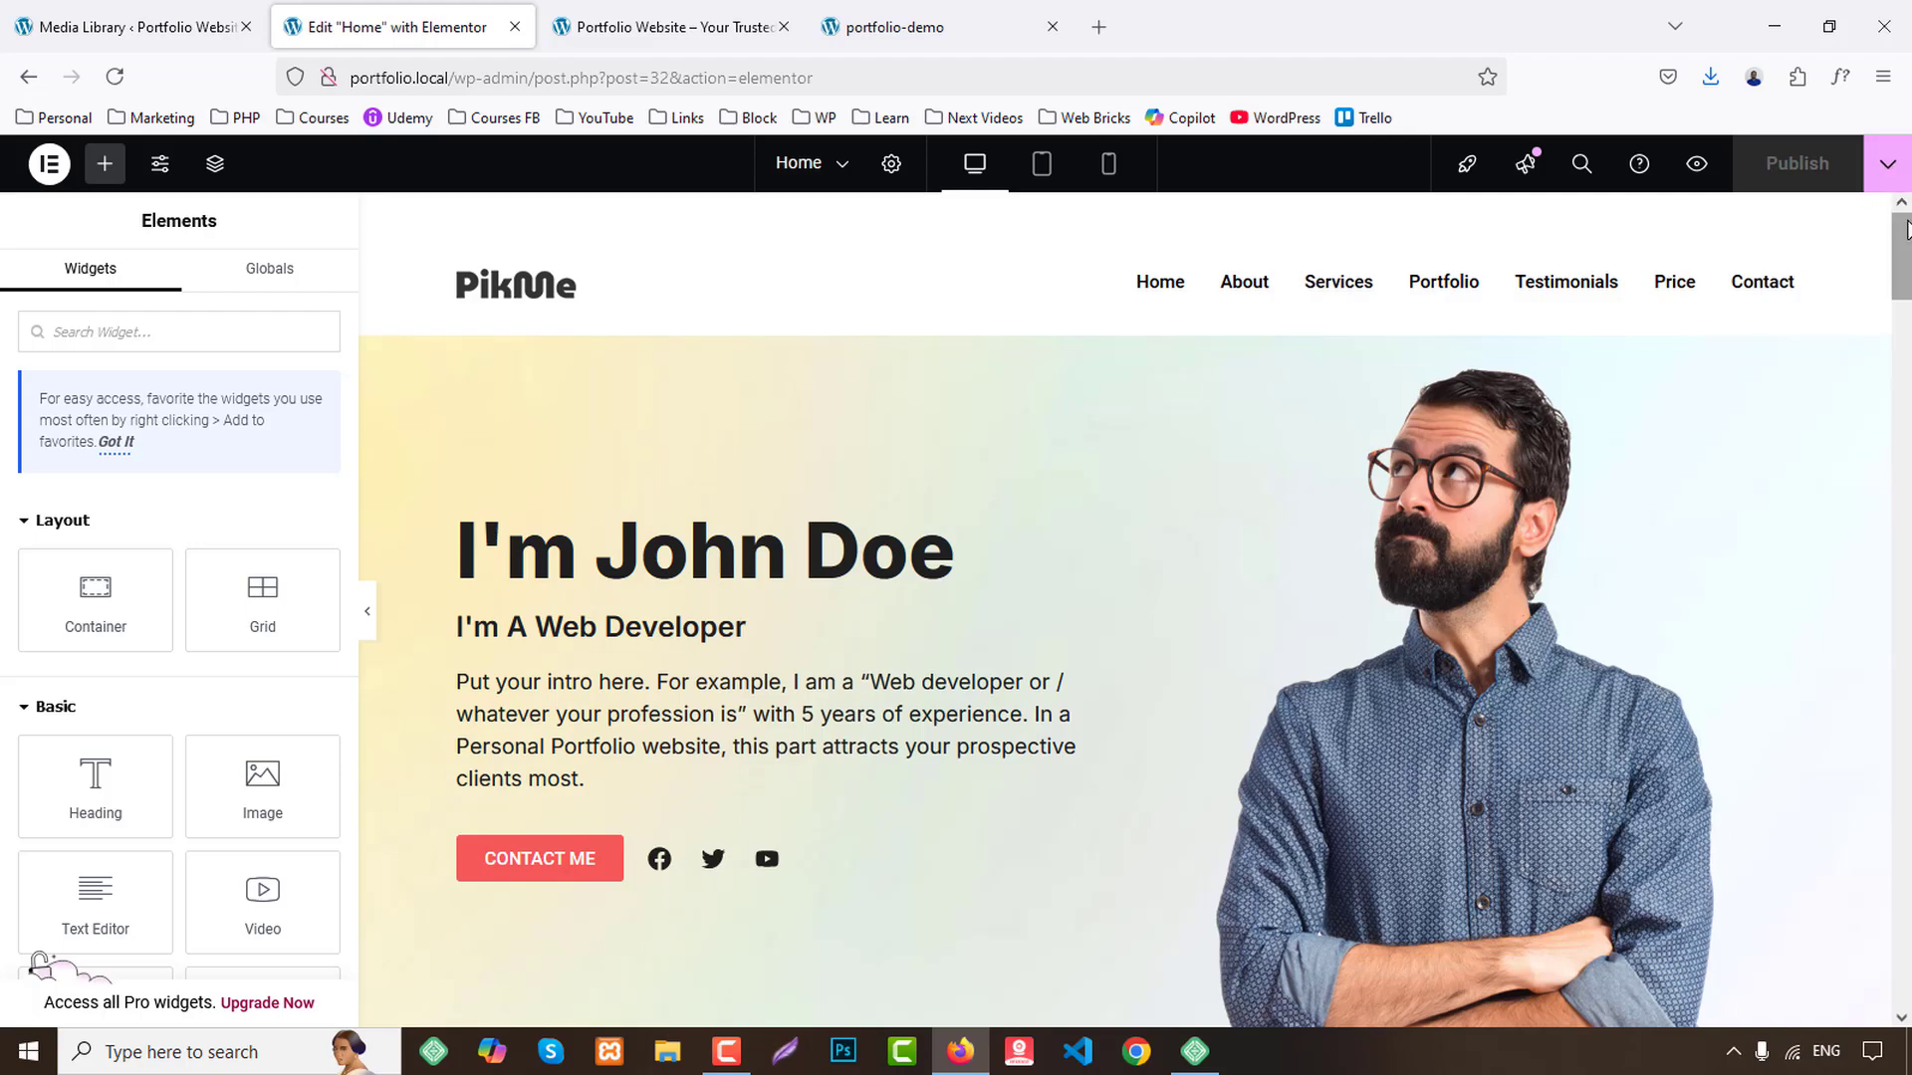
Choose Contact Form as the form displayed by the WPForms widget in the contact section.
left_click_drag(1903, 254, 1904, 958)
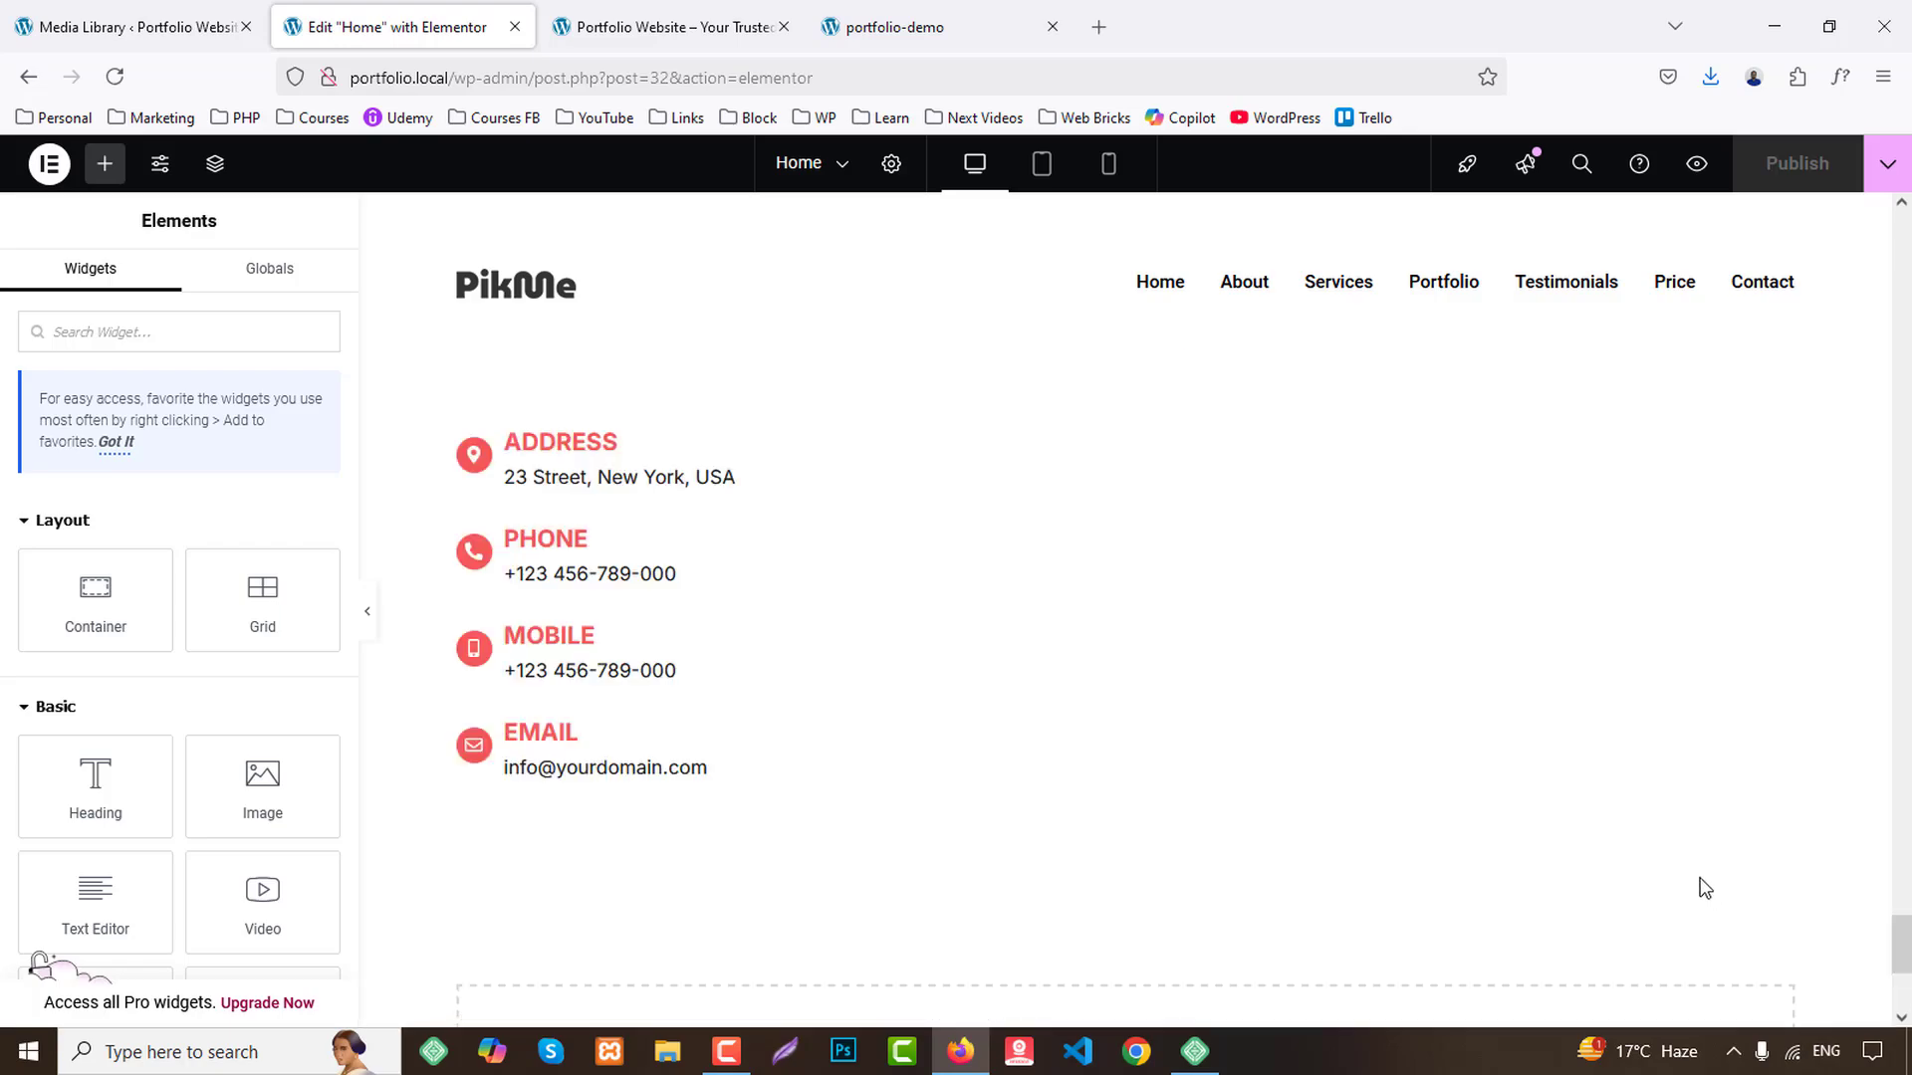
scroll(1468, 708, "up", 20)
scroll(1467, 708, "up", 15)
left_click_drag(1904, 241, 1903, 984)
scroll(1298, 812, "up", 4)
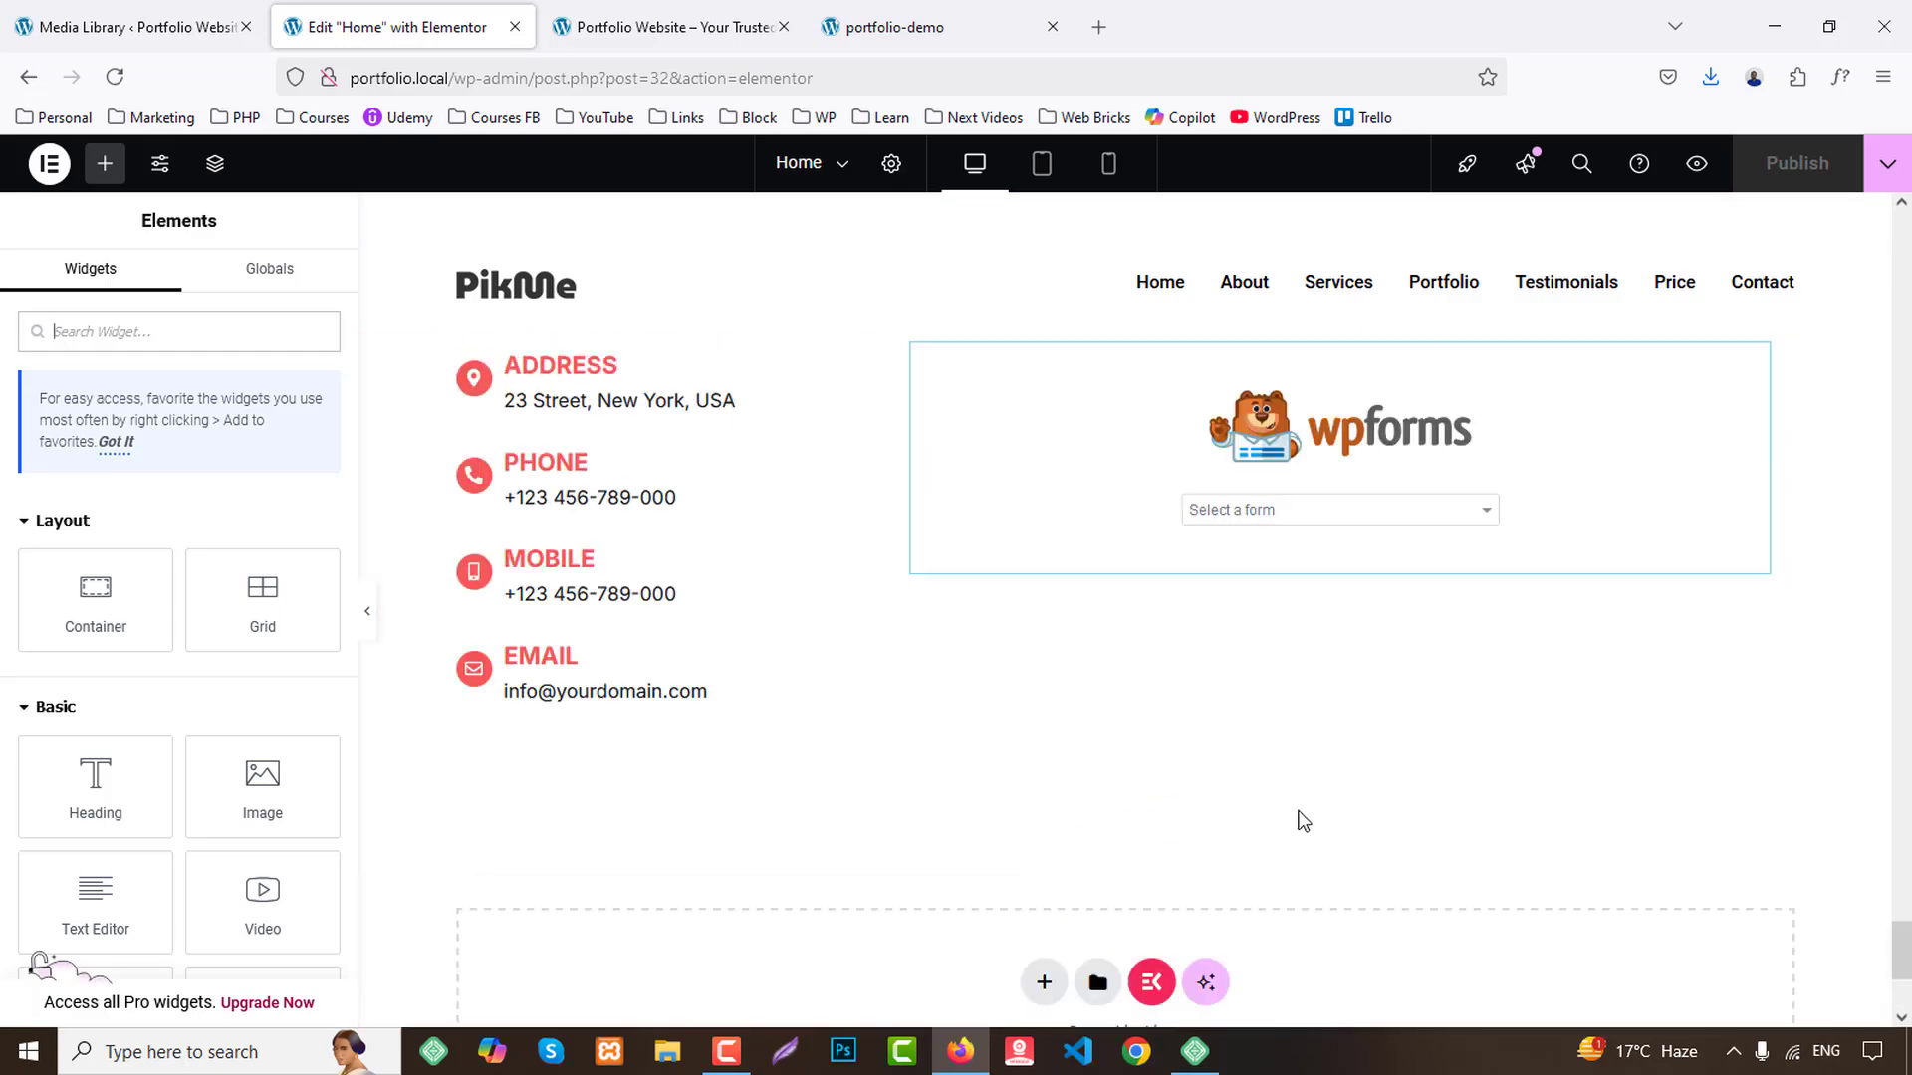
left_click(1271, 509)
left_click(1278, 572)
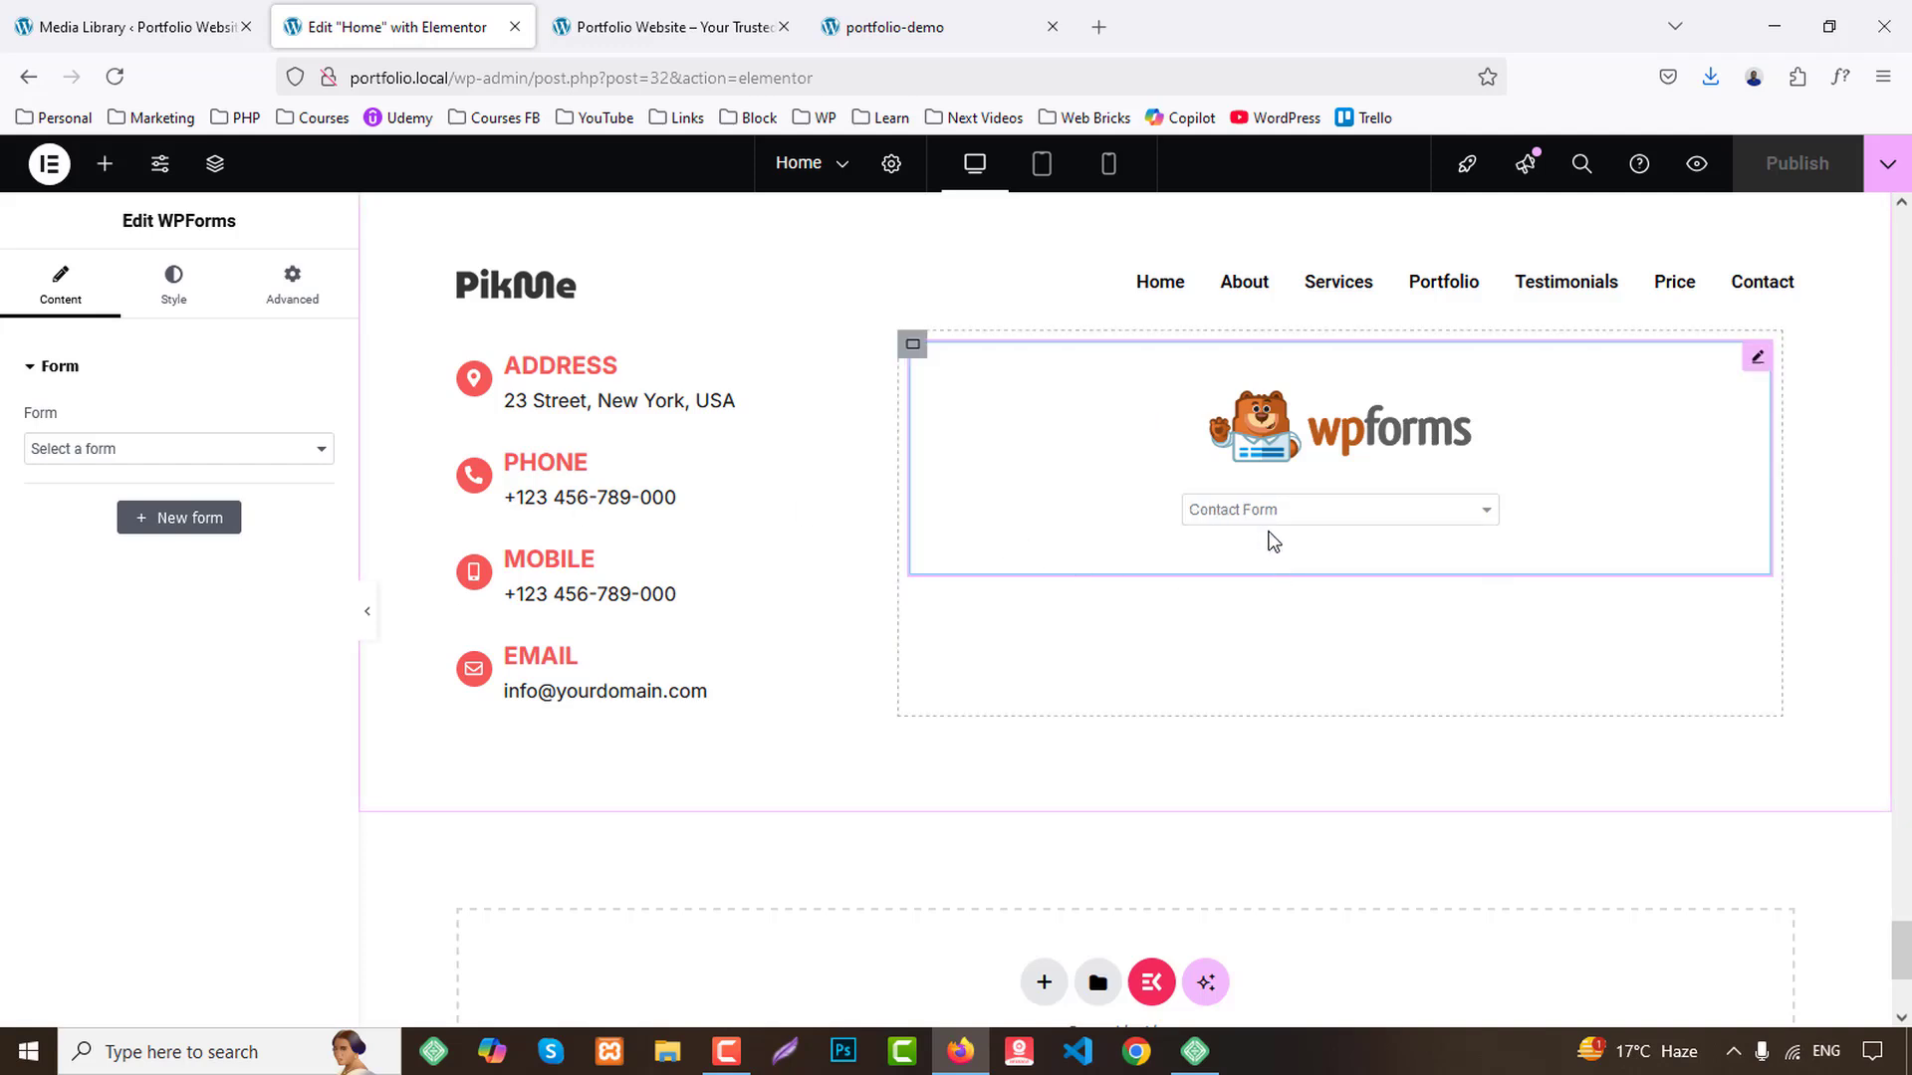
left_click(140, 461)
left_click(102, 504)
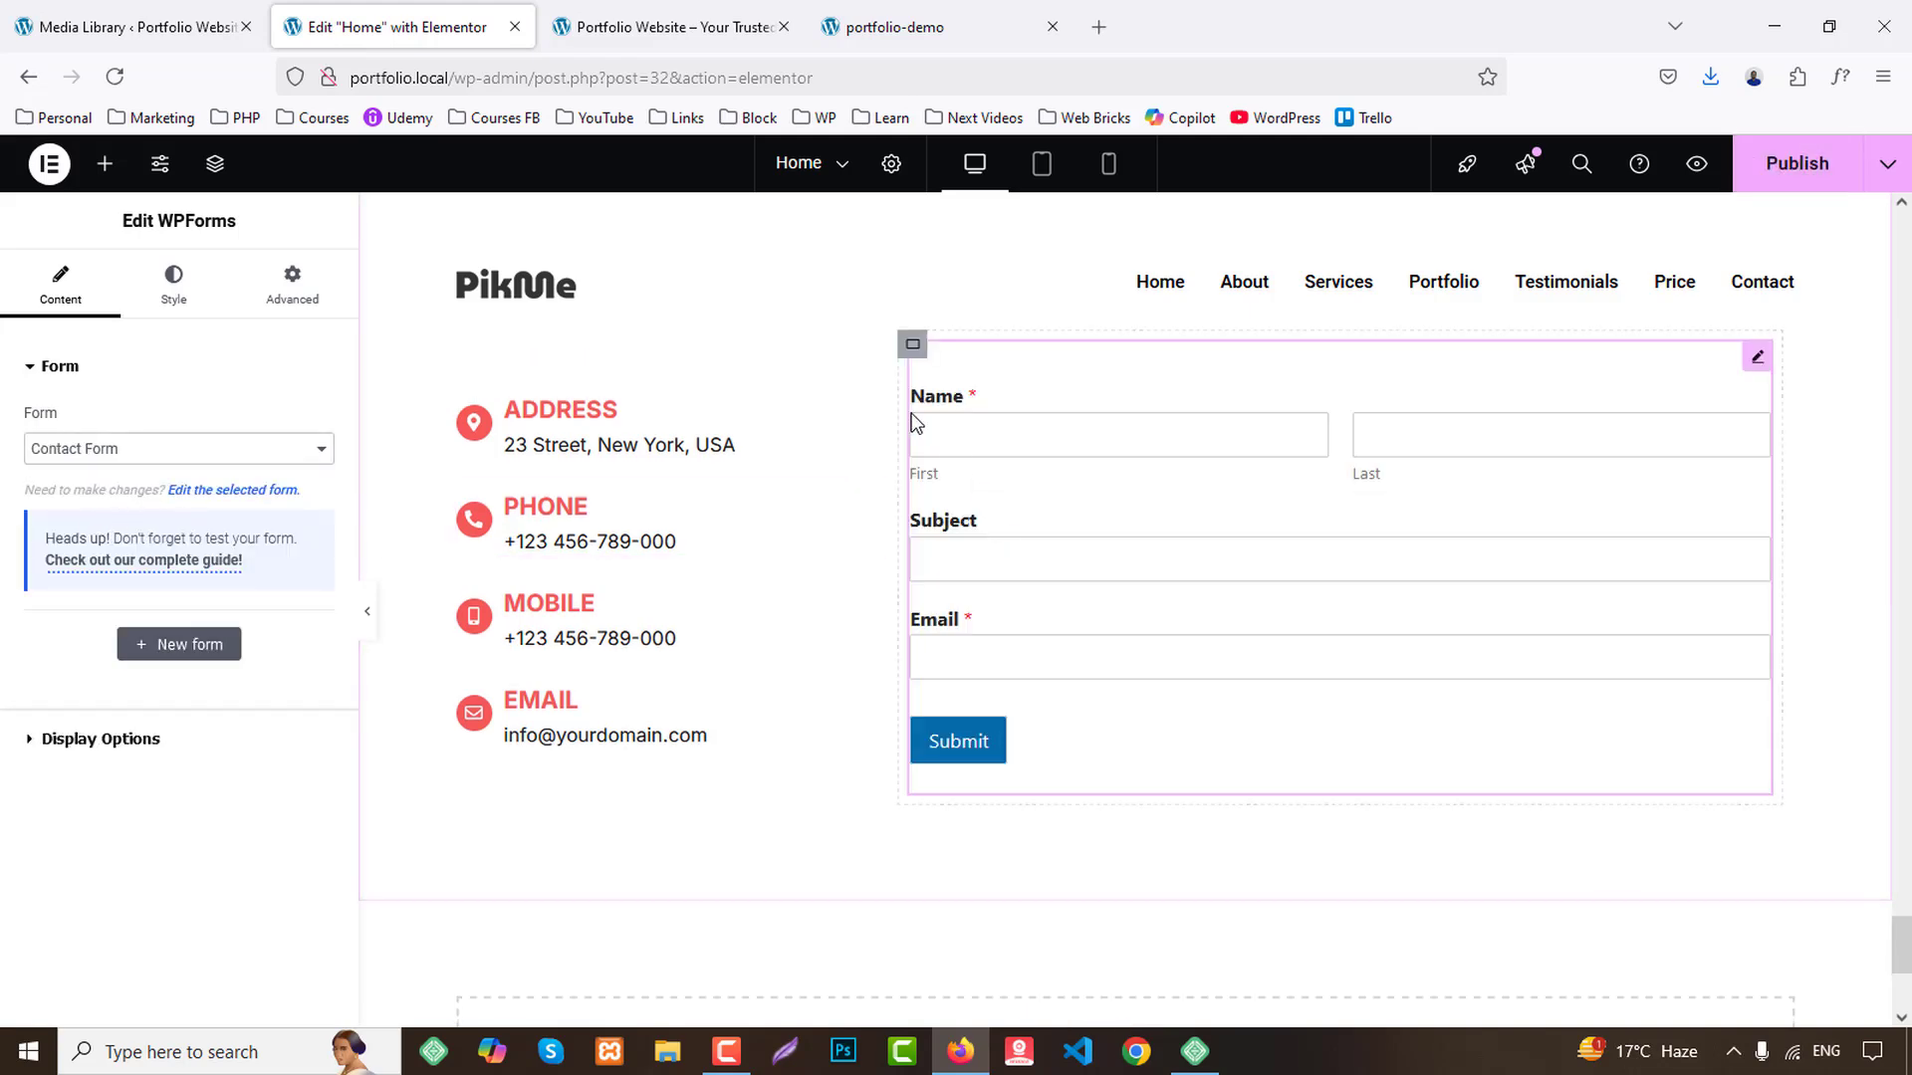
Give the contact form's container the image banner-1.jpg from the media library as a classic background.
left_click(912, 343)
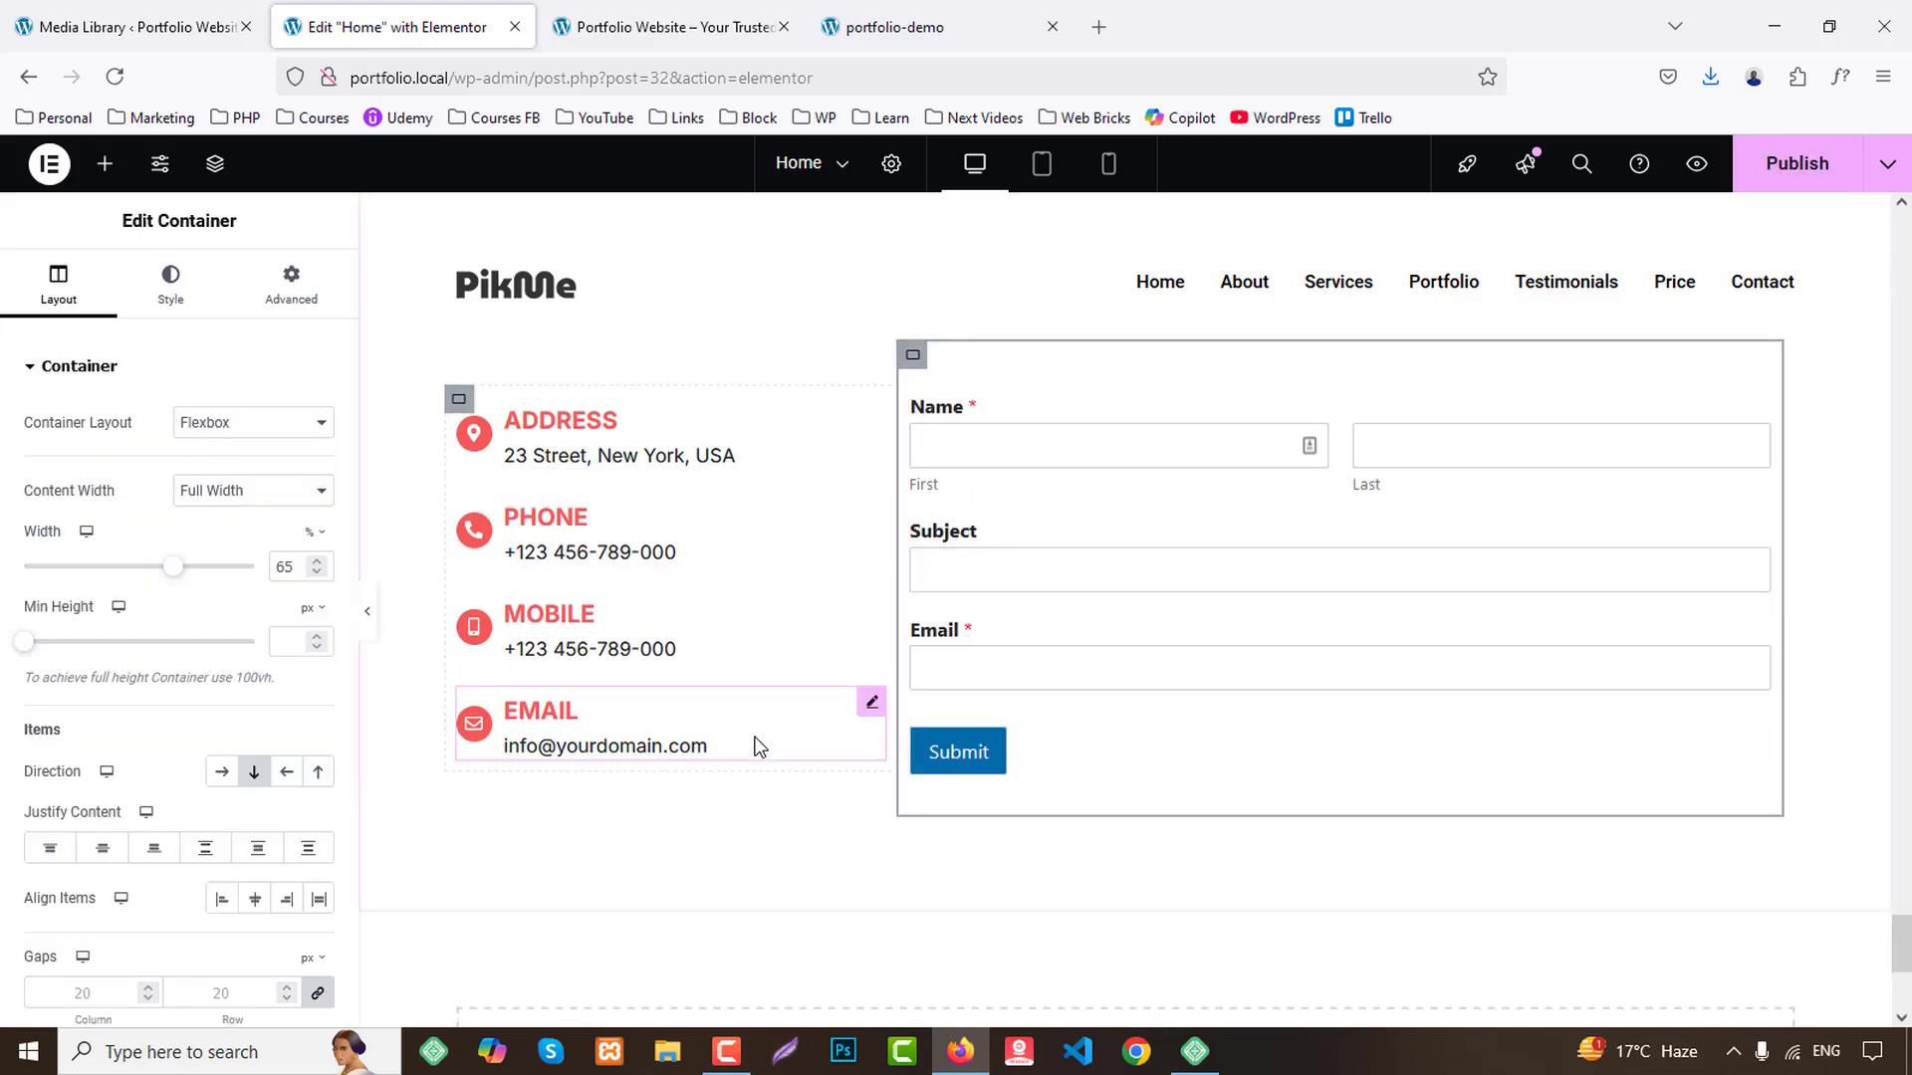
left_click(170, 283)
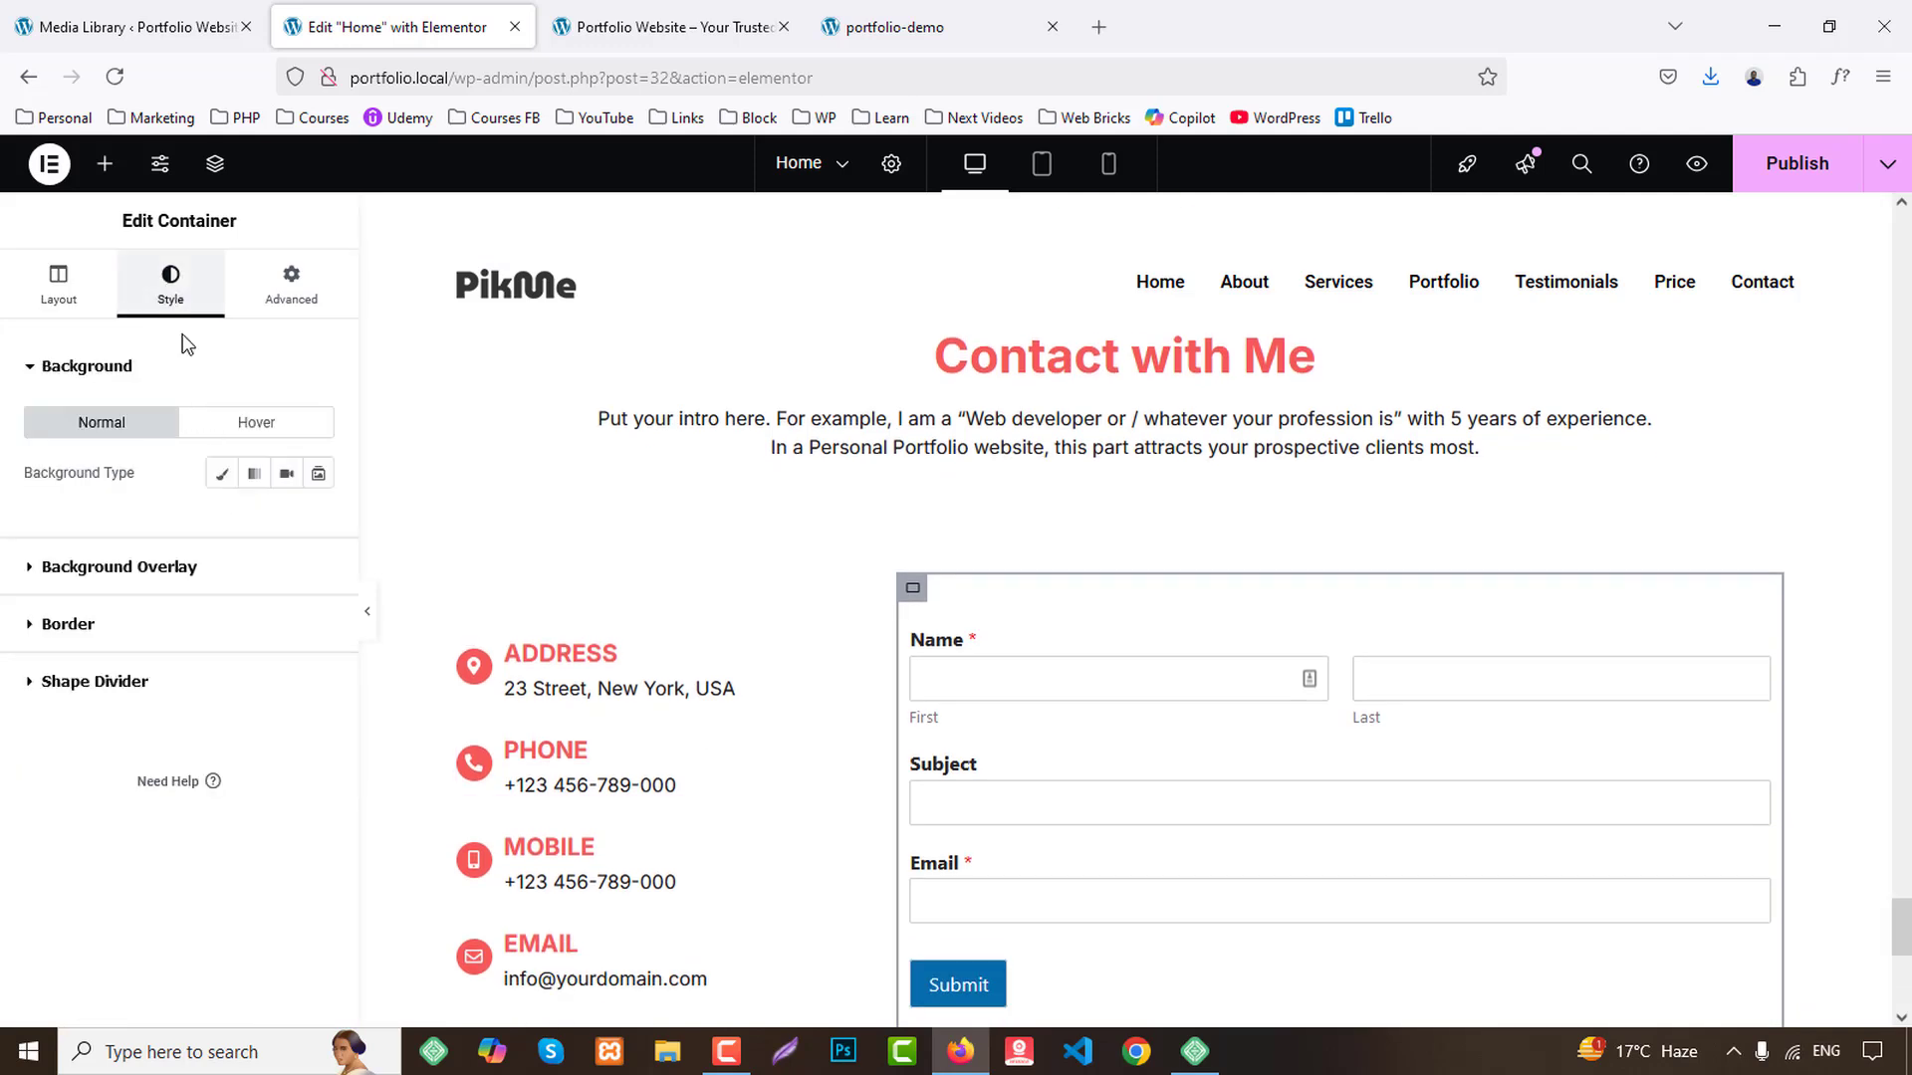
left_click(222, 473)
left_click(245, 612)
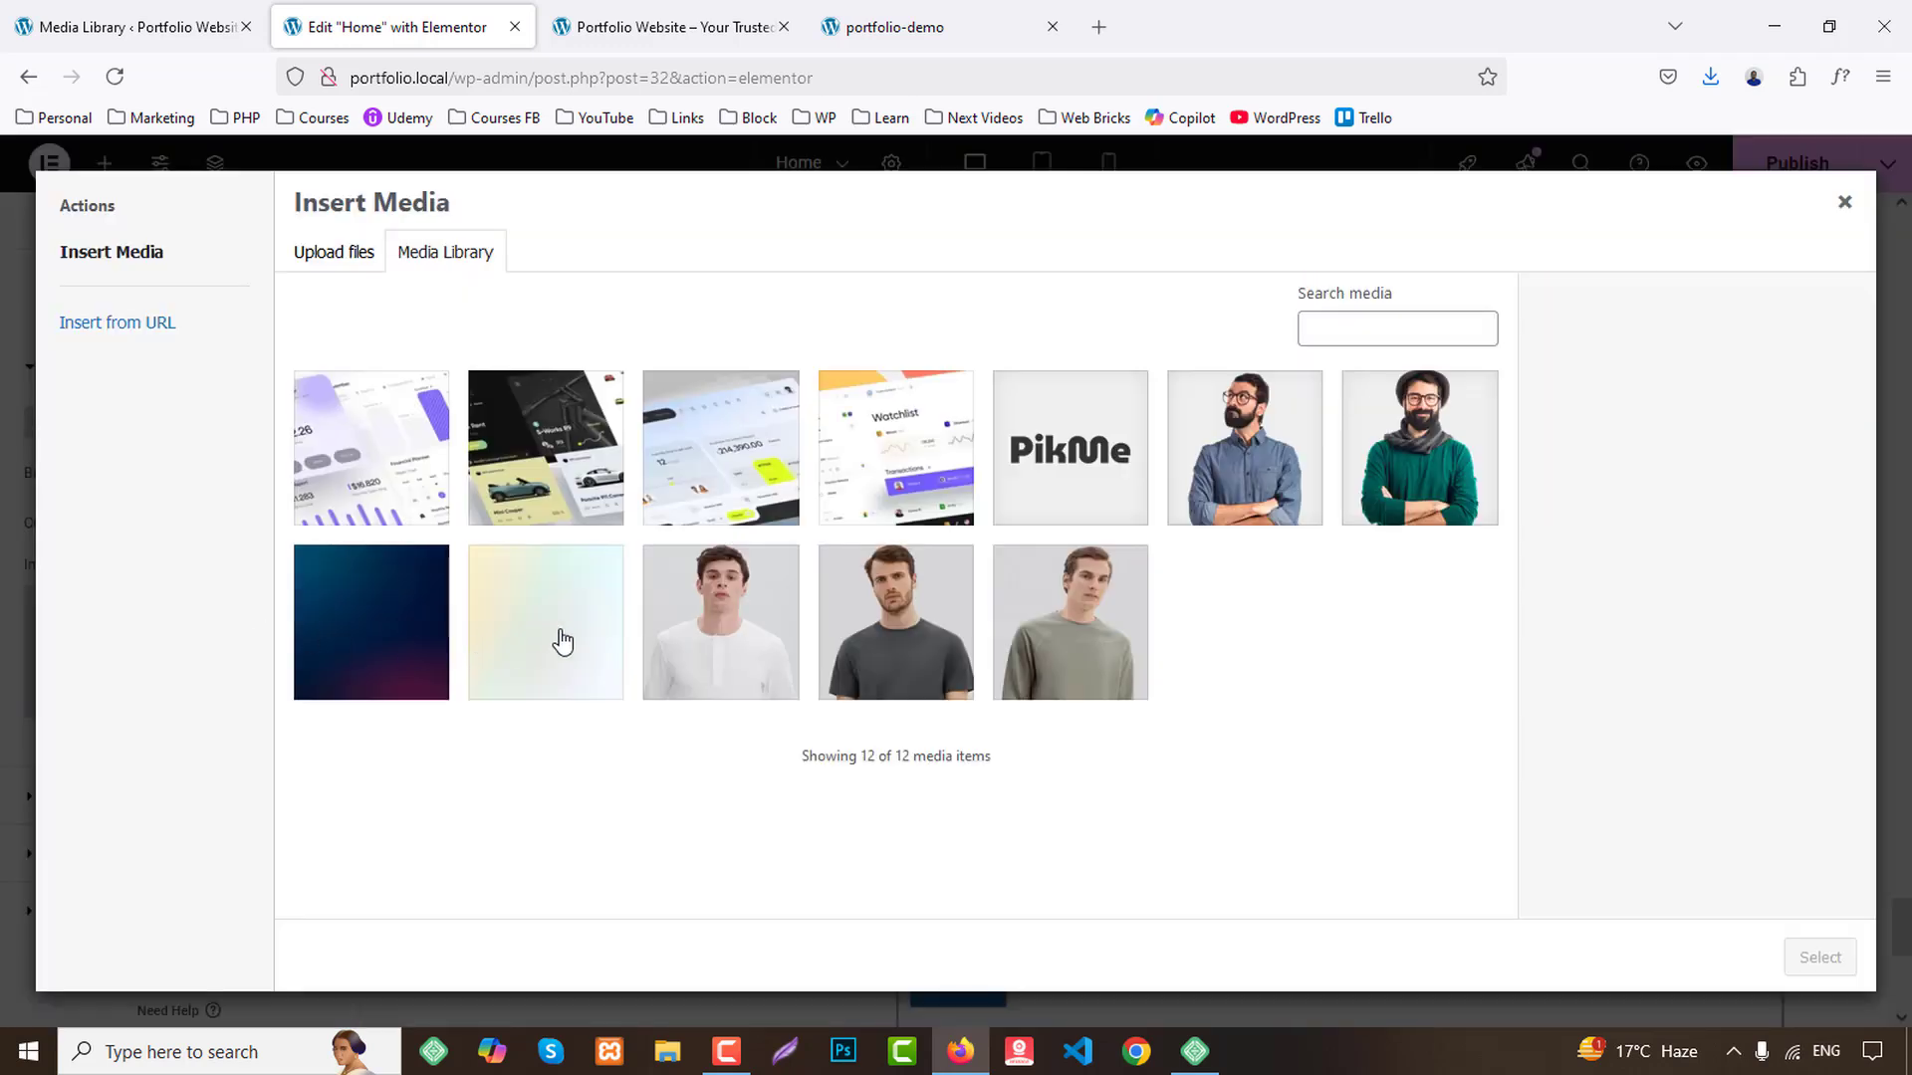
left_click(587, 614)
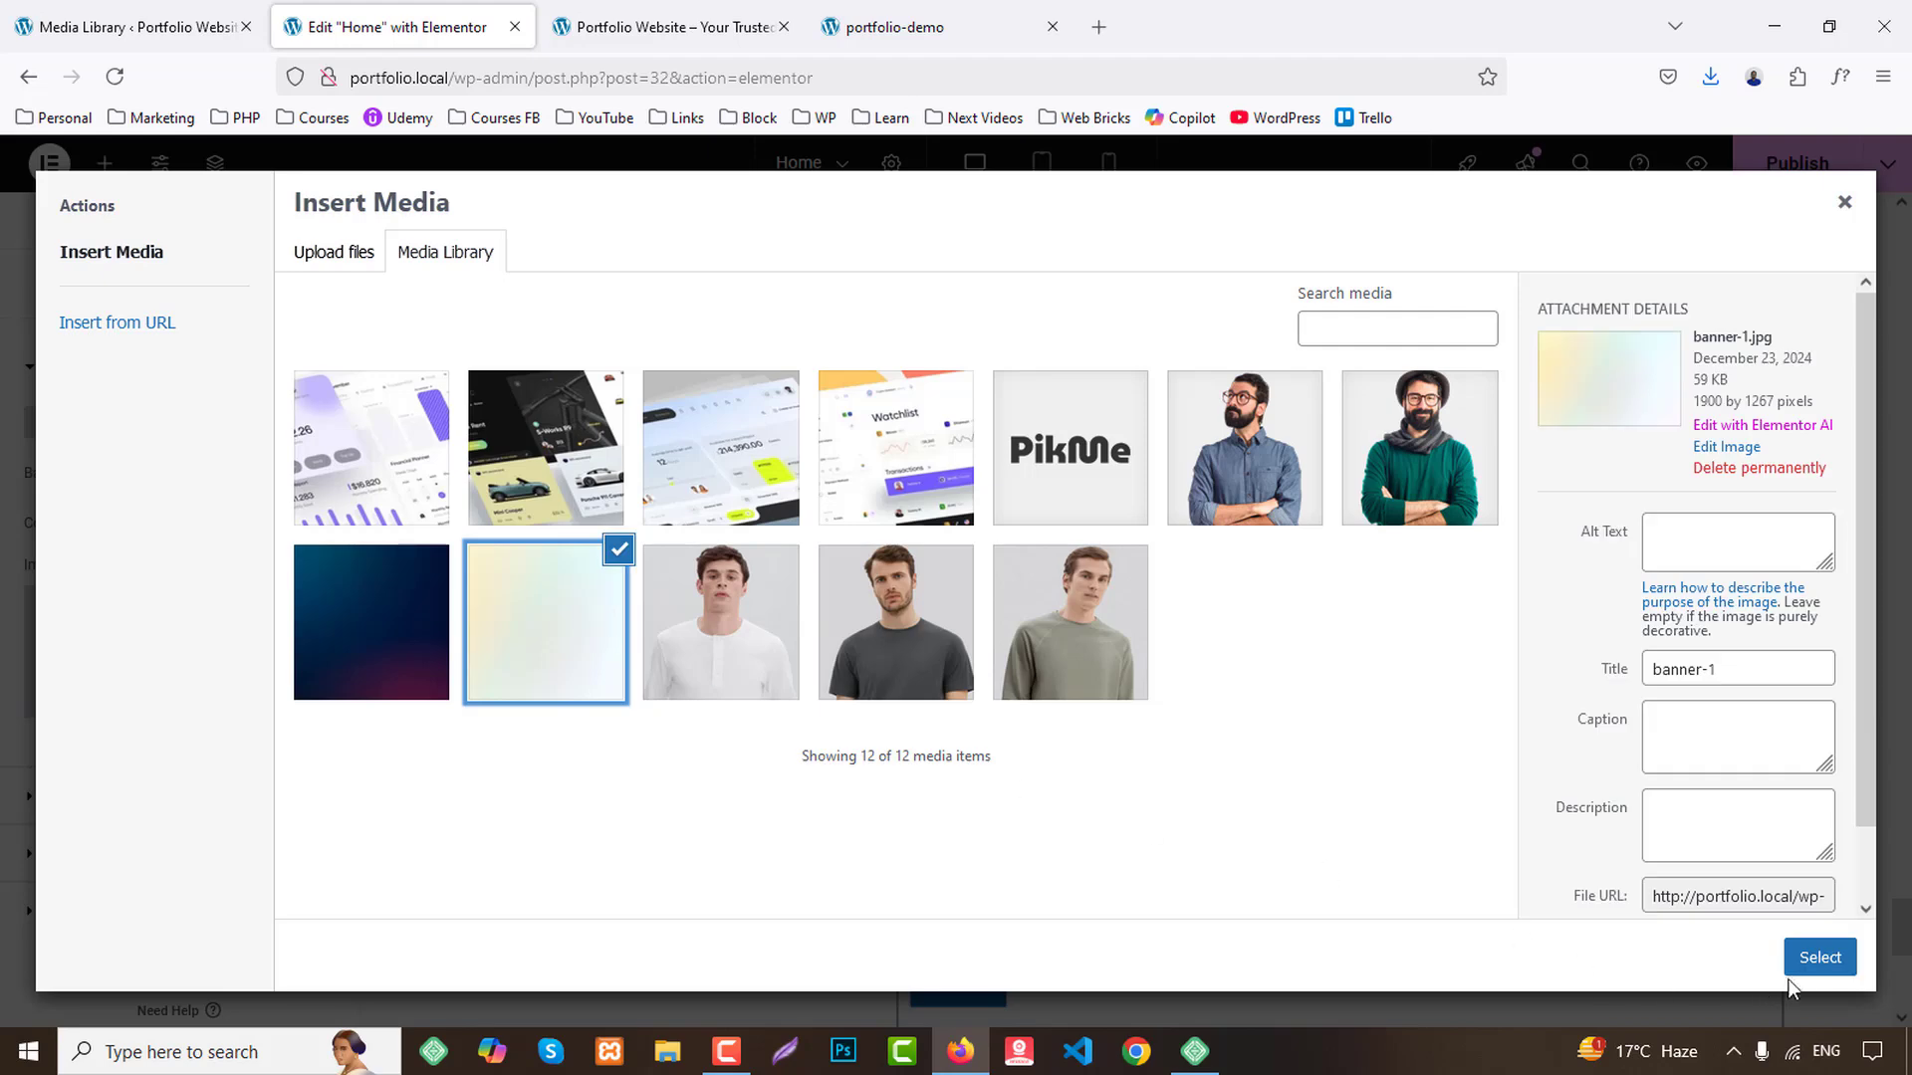
left_click(1833, 958)
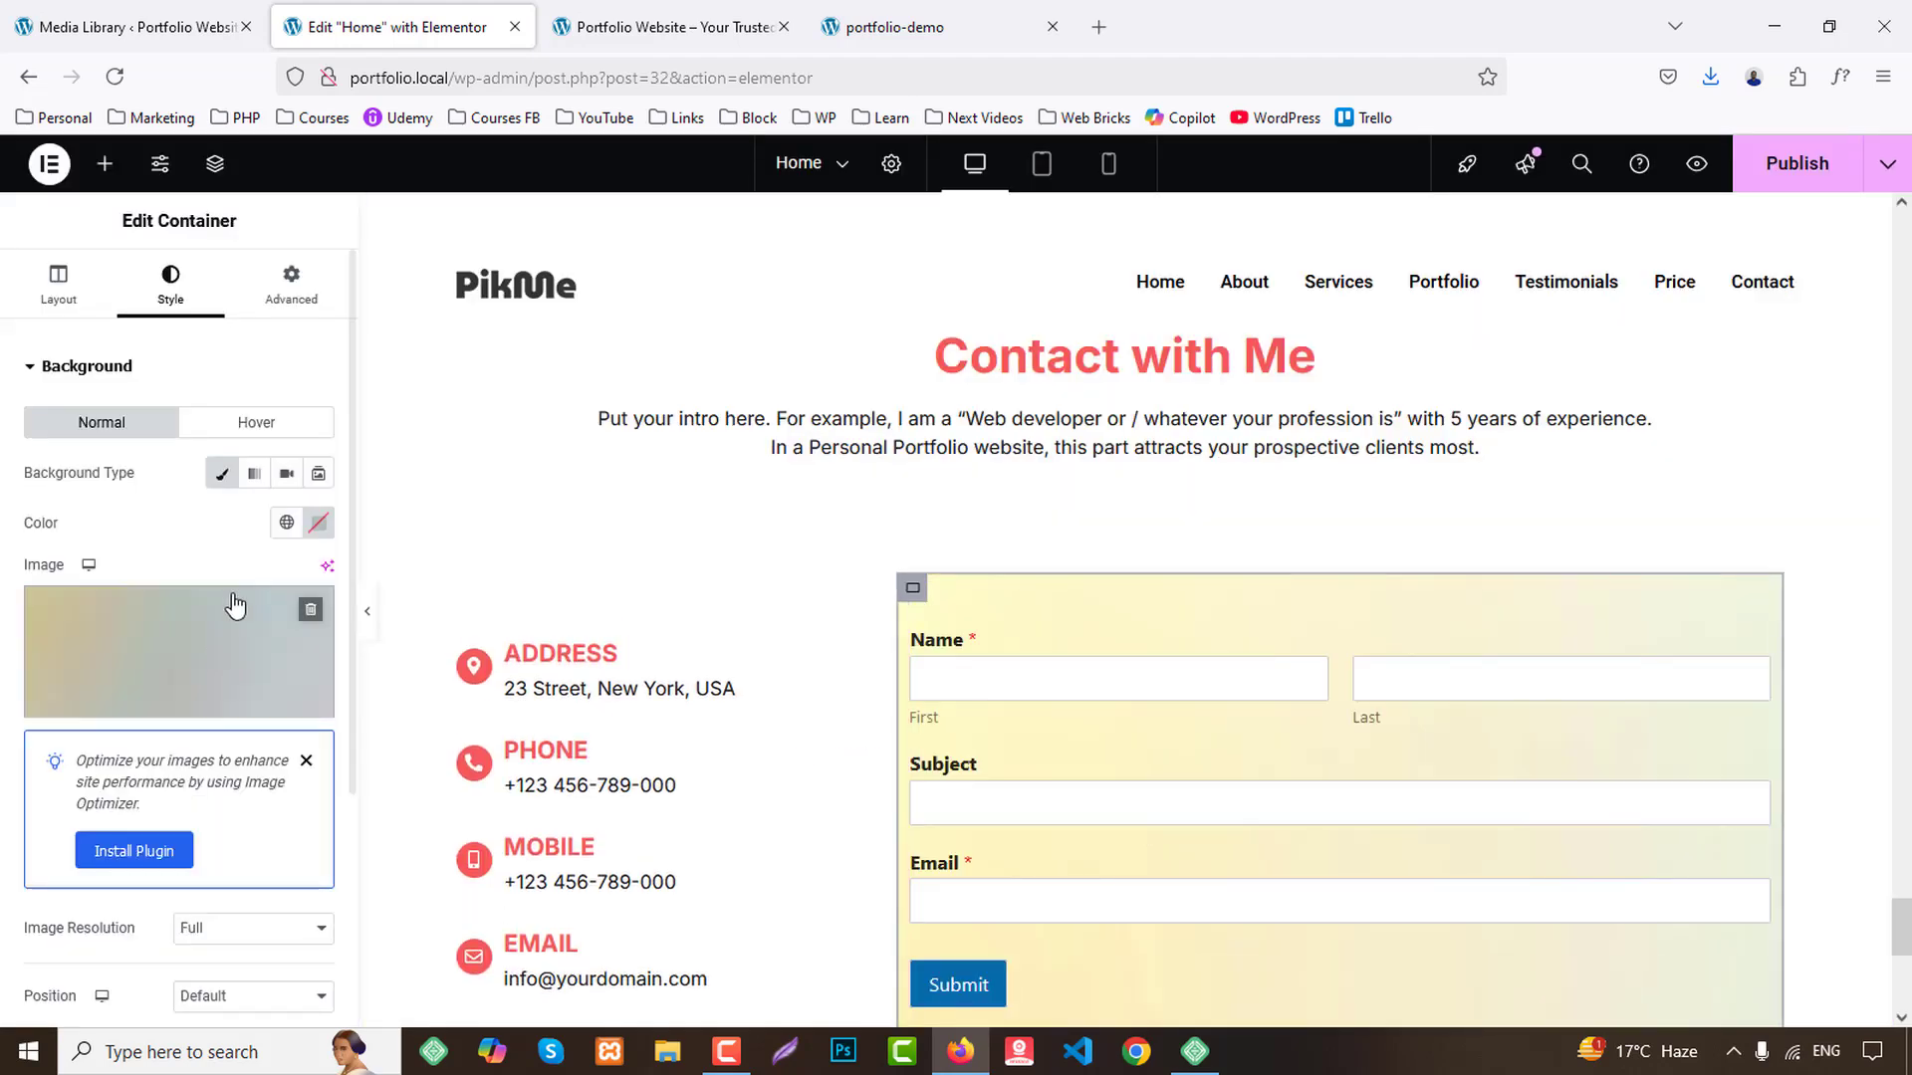
Set the contact form container's padding to 25 px on all sides.
left_click(274, 295)
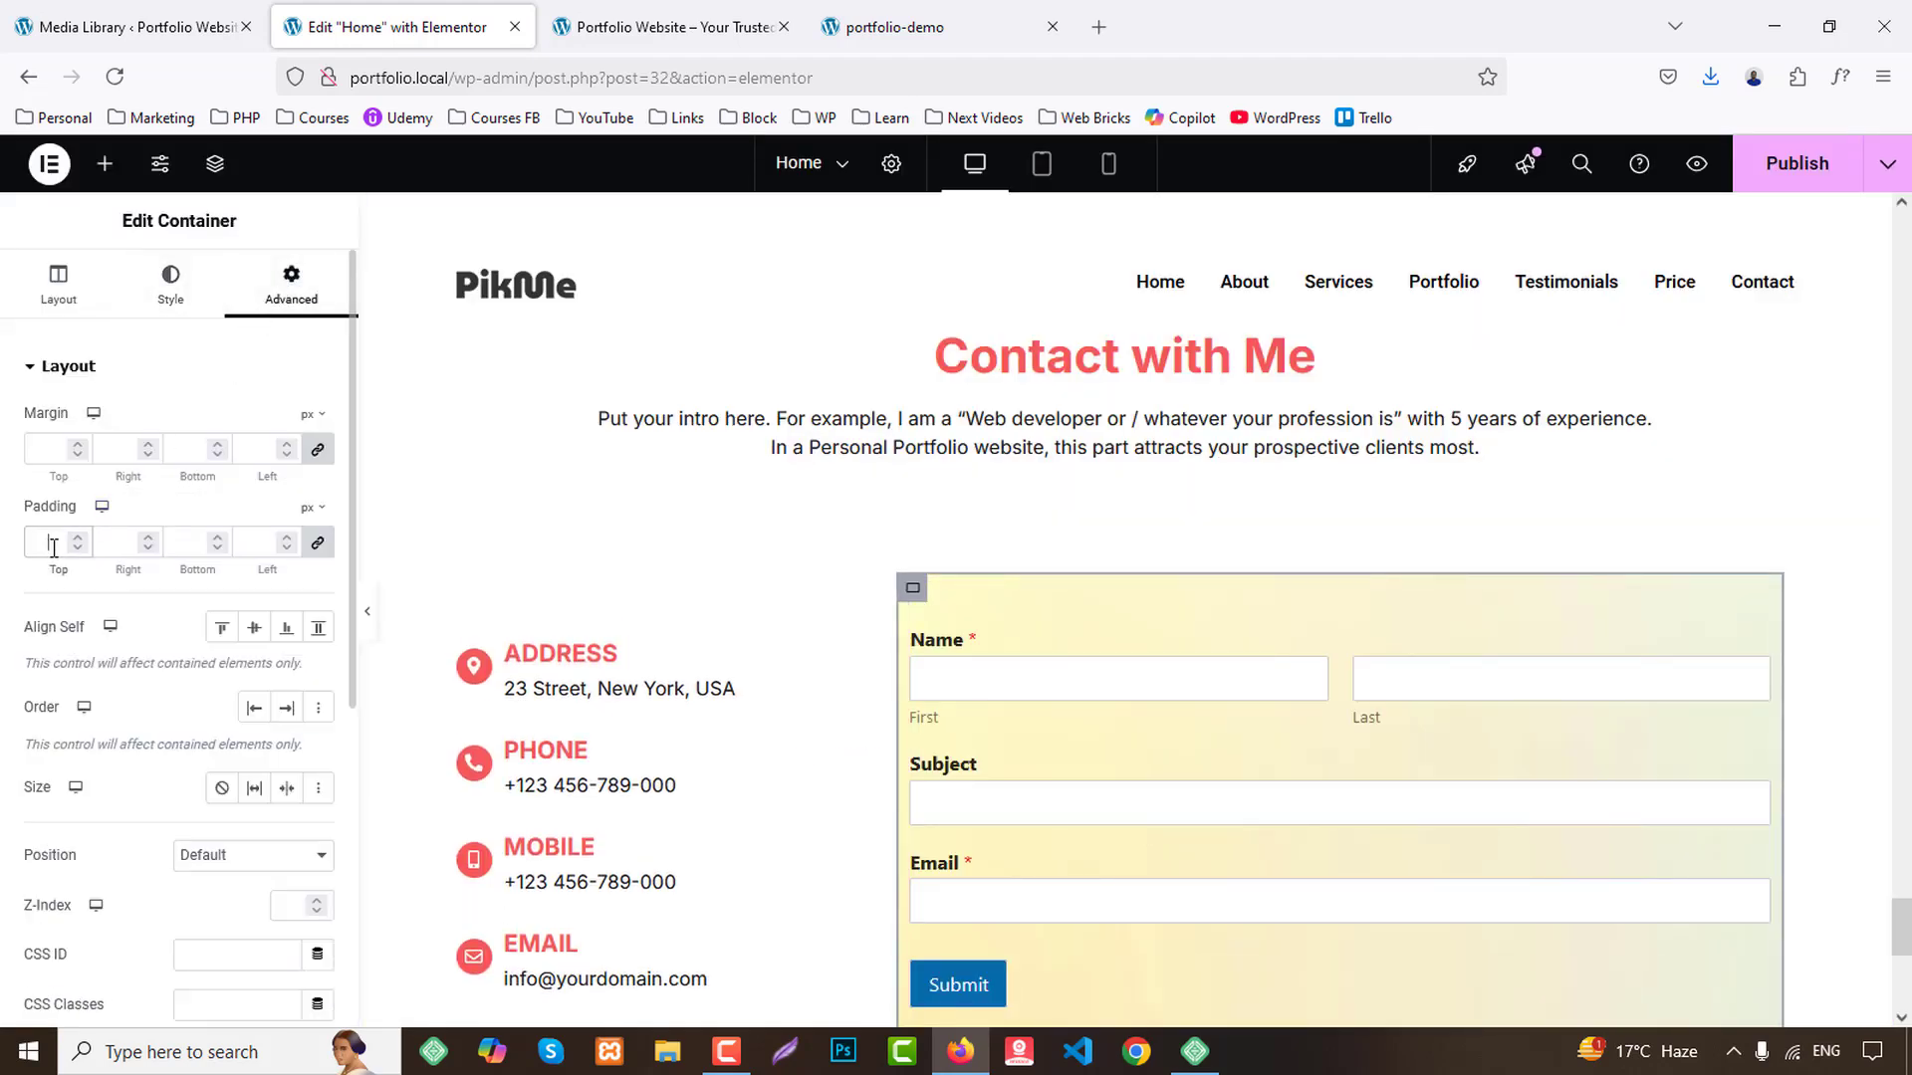
type("25")
scroll(1443, 756, "down", 3)
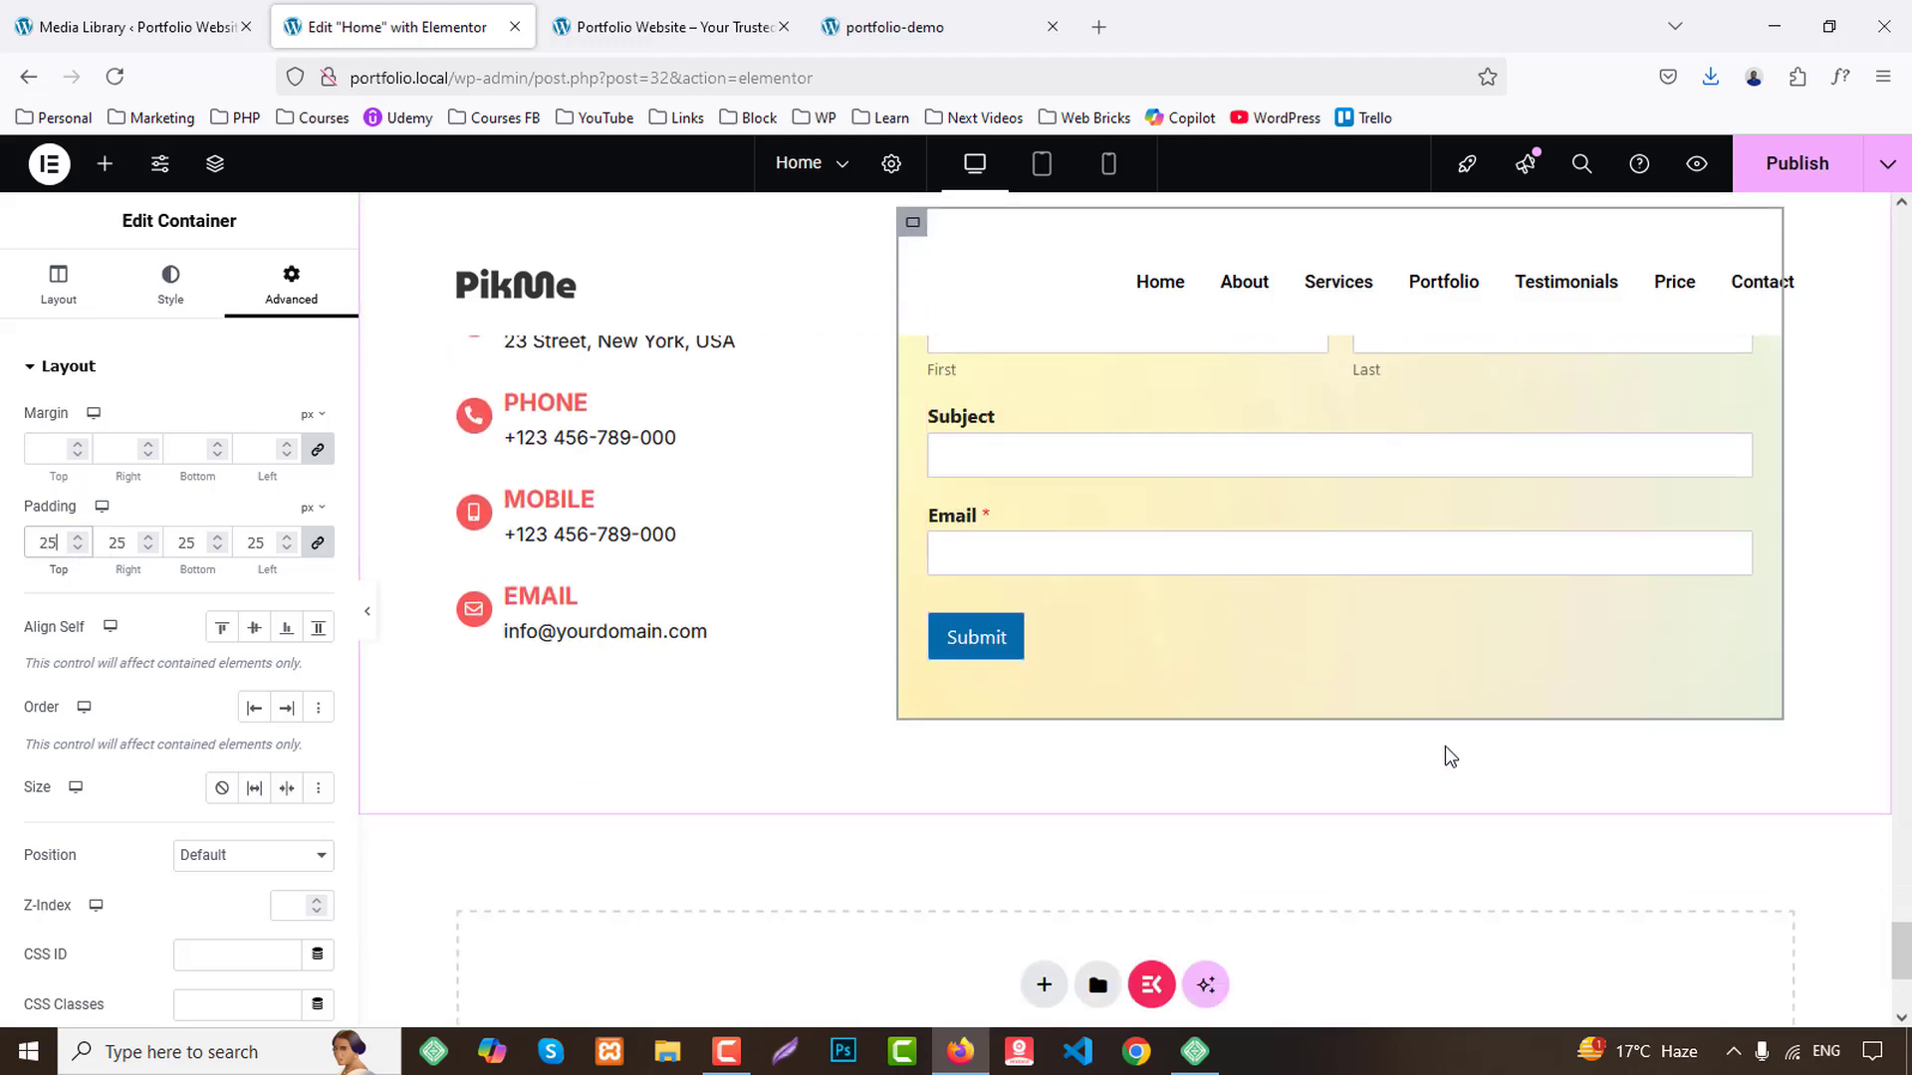
Set the contact form's submit button background to the Primary global color and check the label and field style options.
left_click(1125, 636)
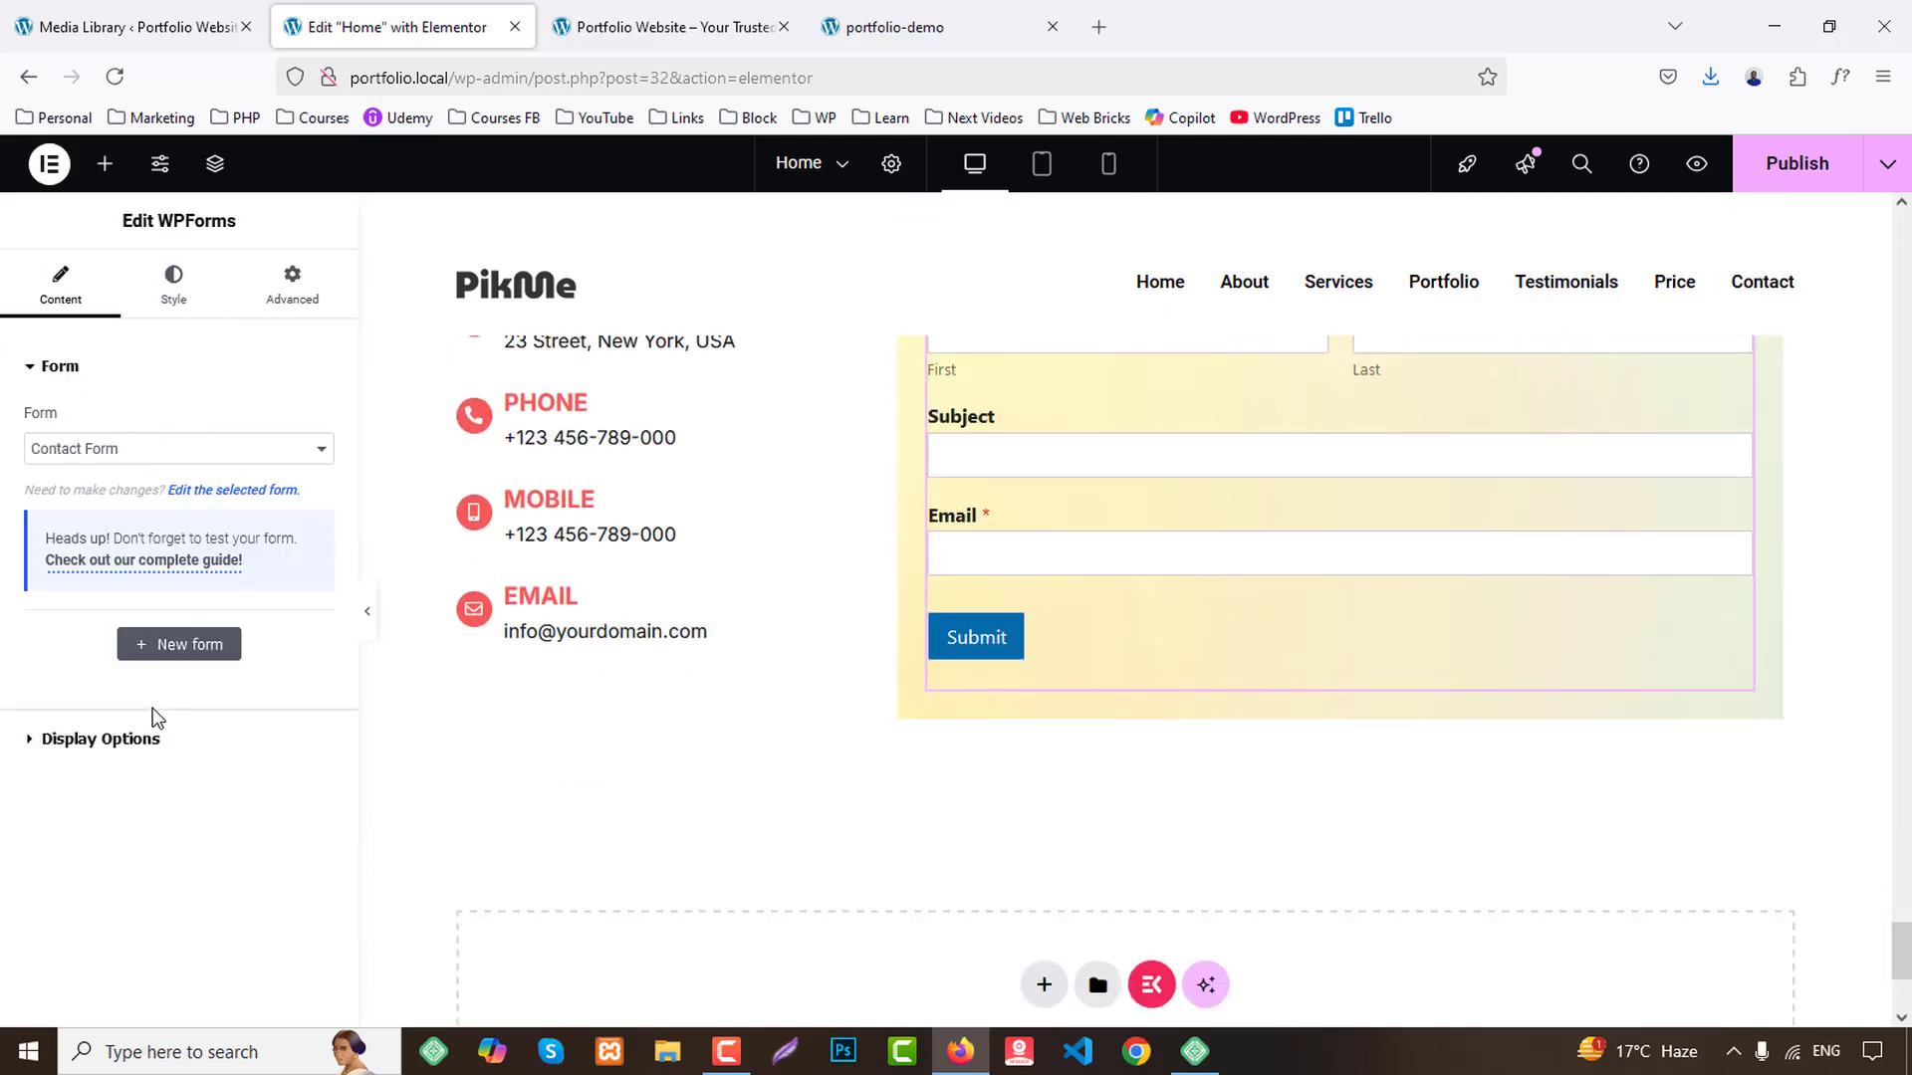
left_click(175, 289)
left_click(100, 775)
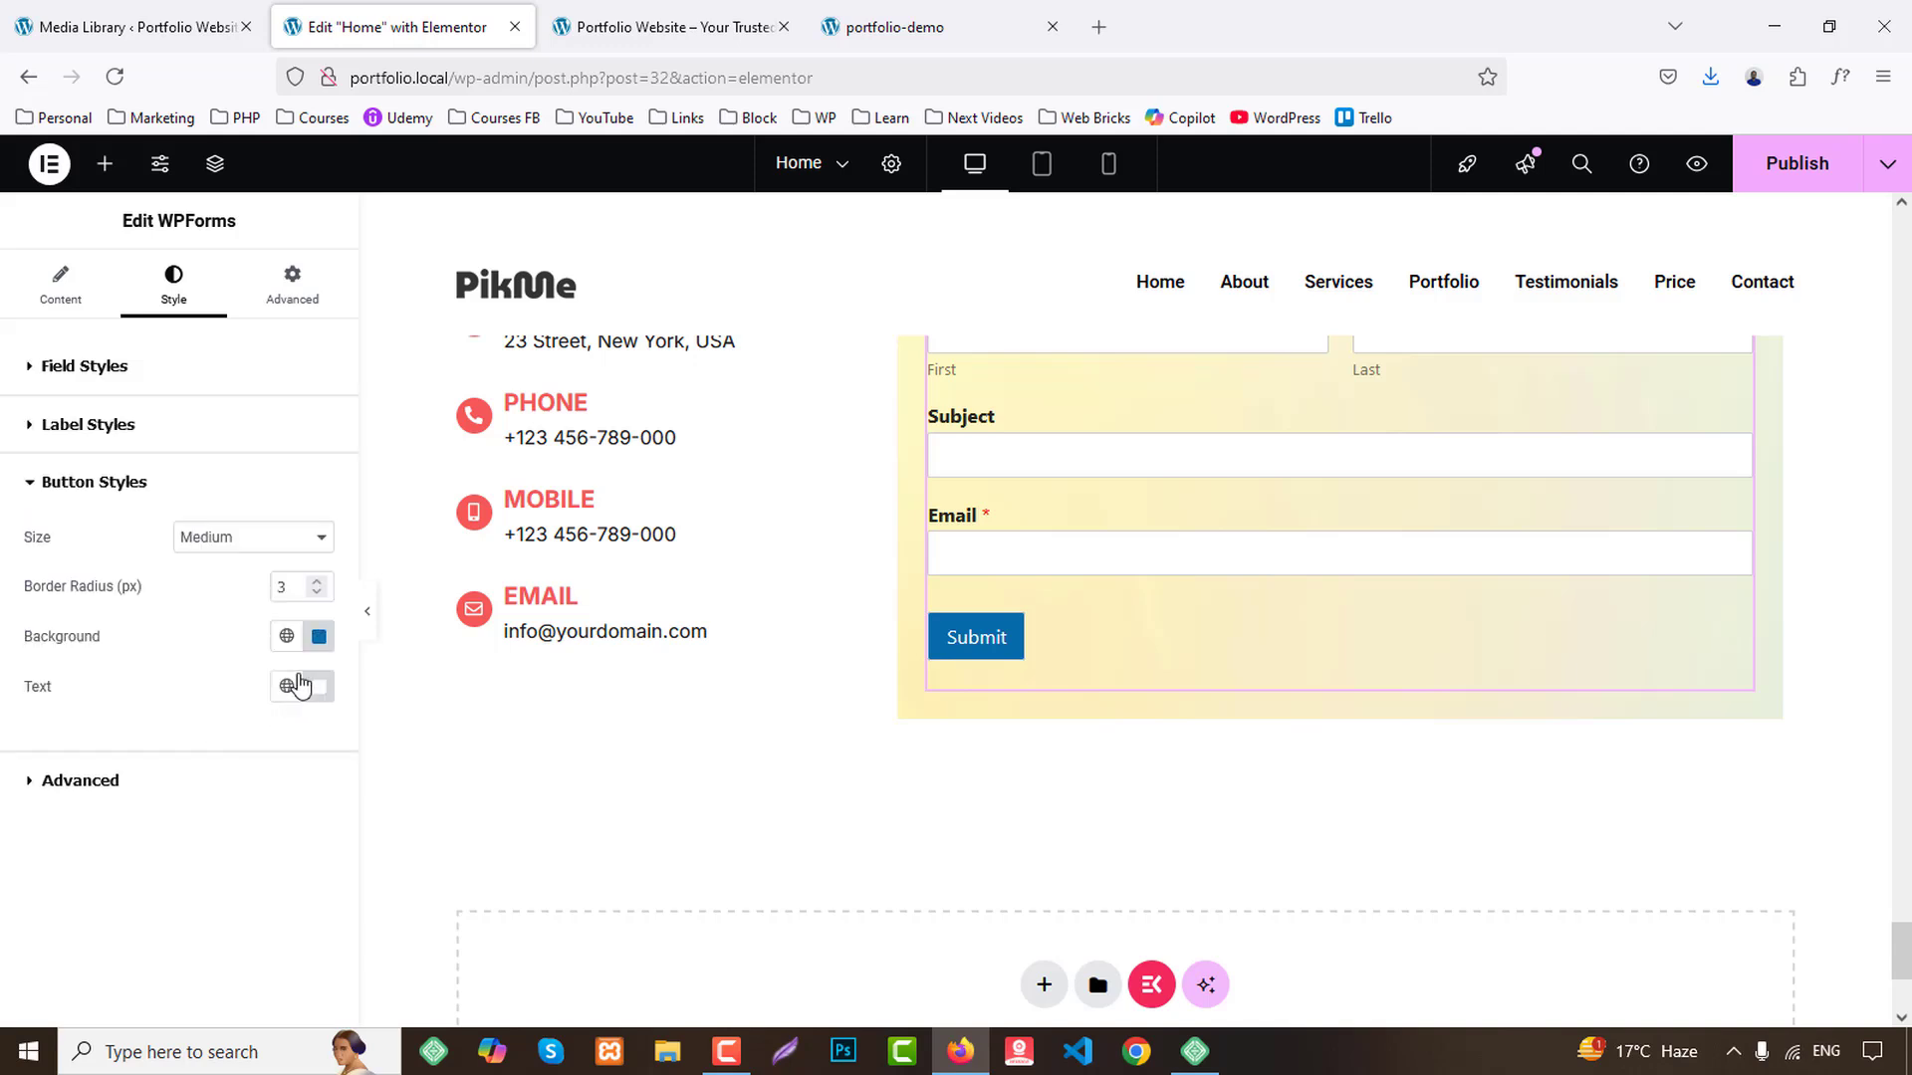
left_click(289, 638)
left_click(89, 743)
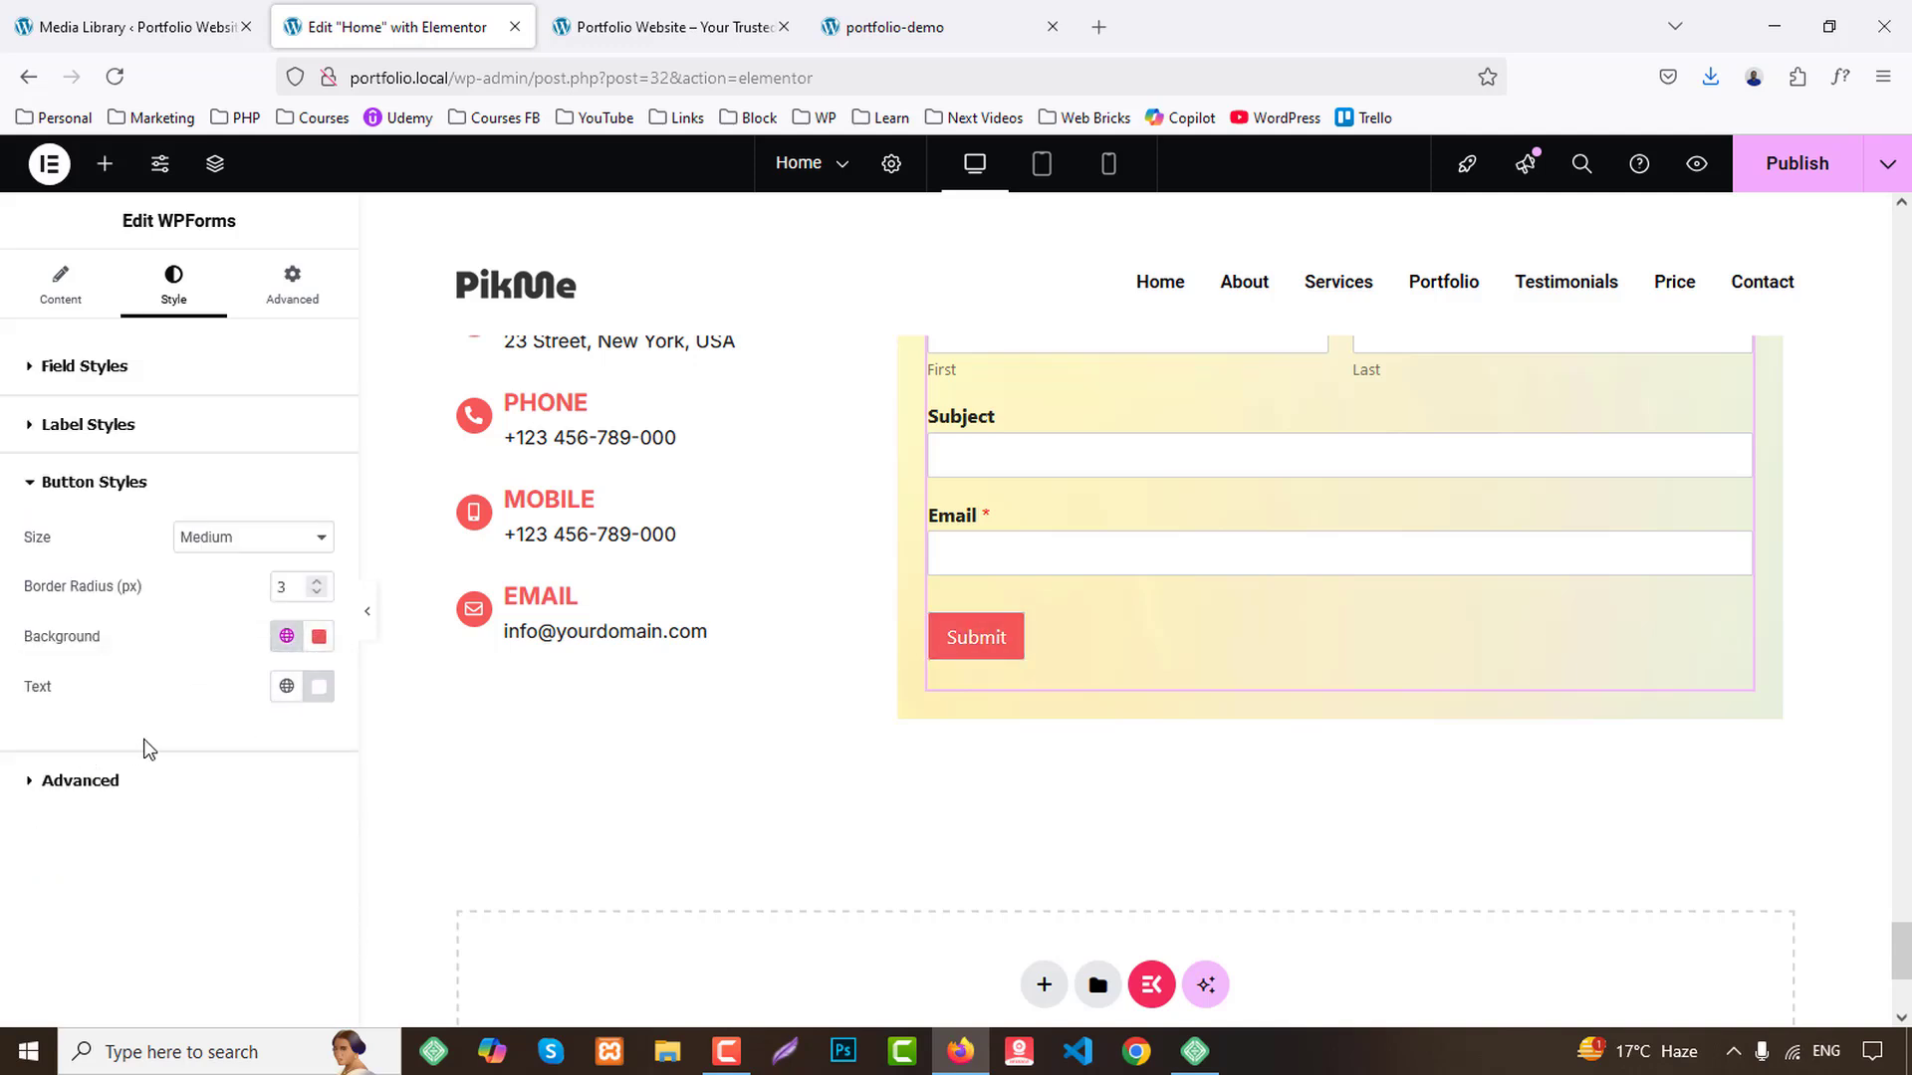
left_click(119, 428)
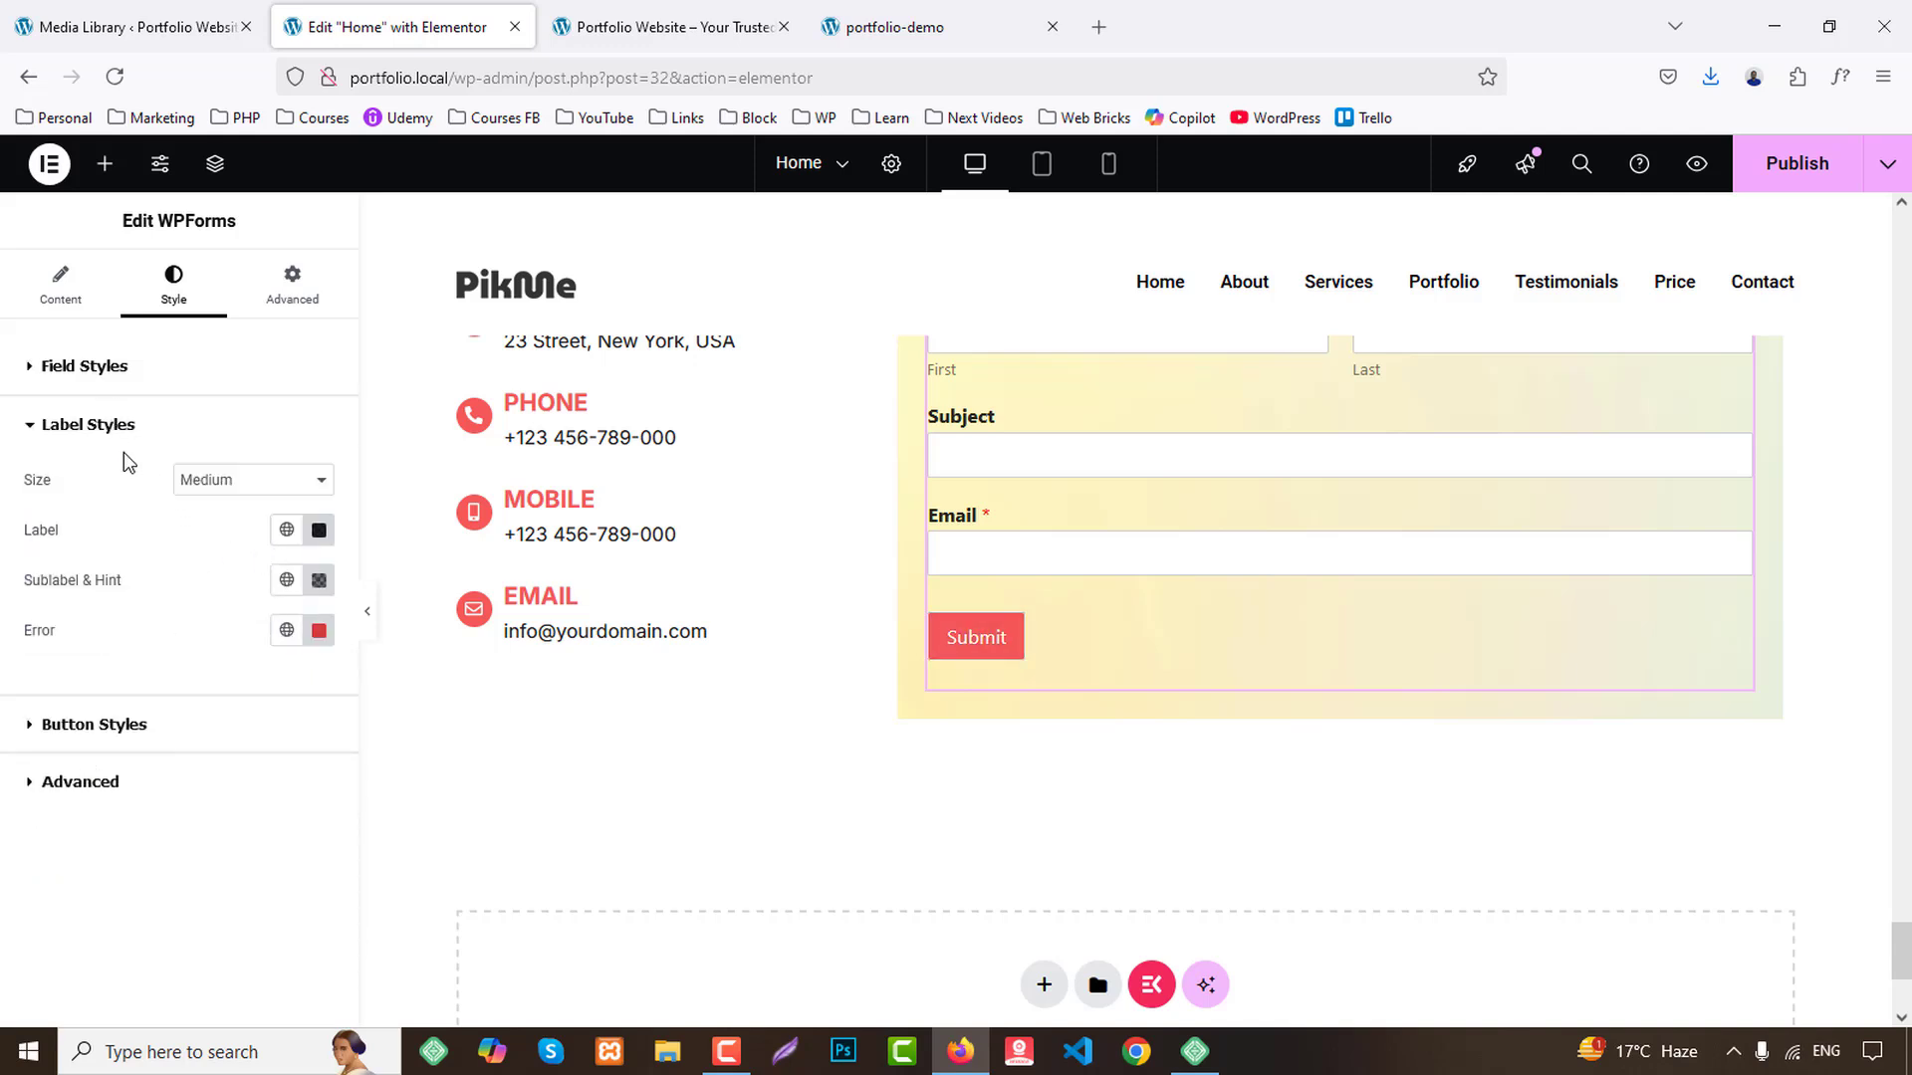
left_click(94, 370)
Give the contact form's container a solid border, 3 px on the left side only, in the Primary global color.
scroll(1202, 674, "up", 5)
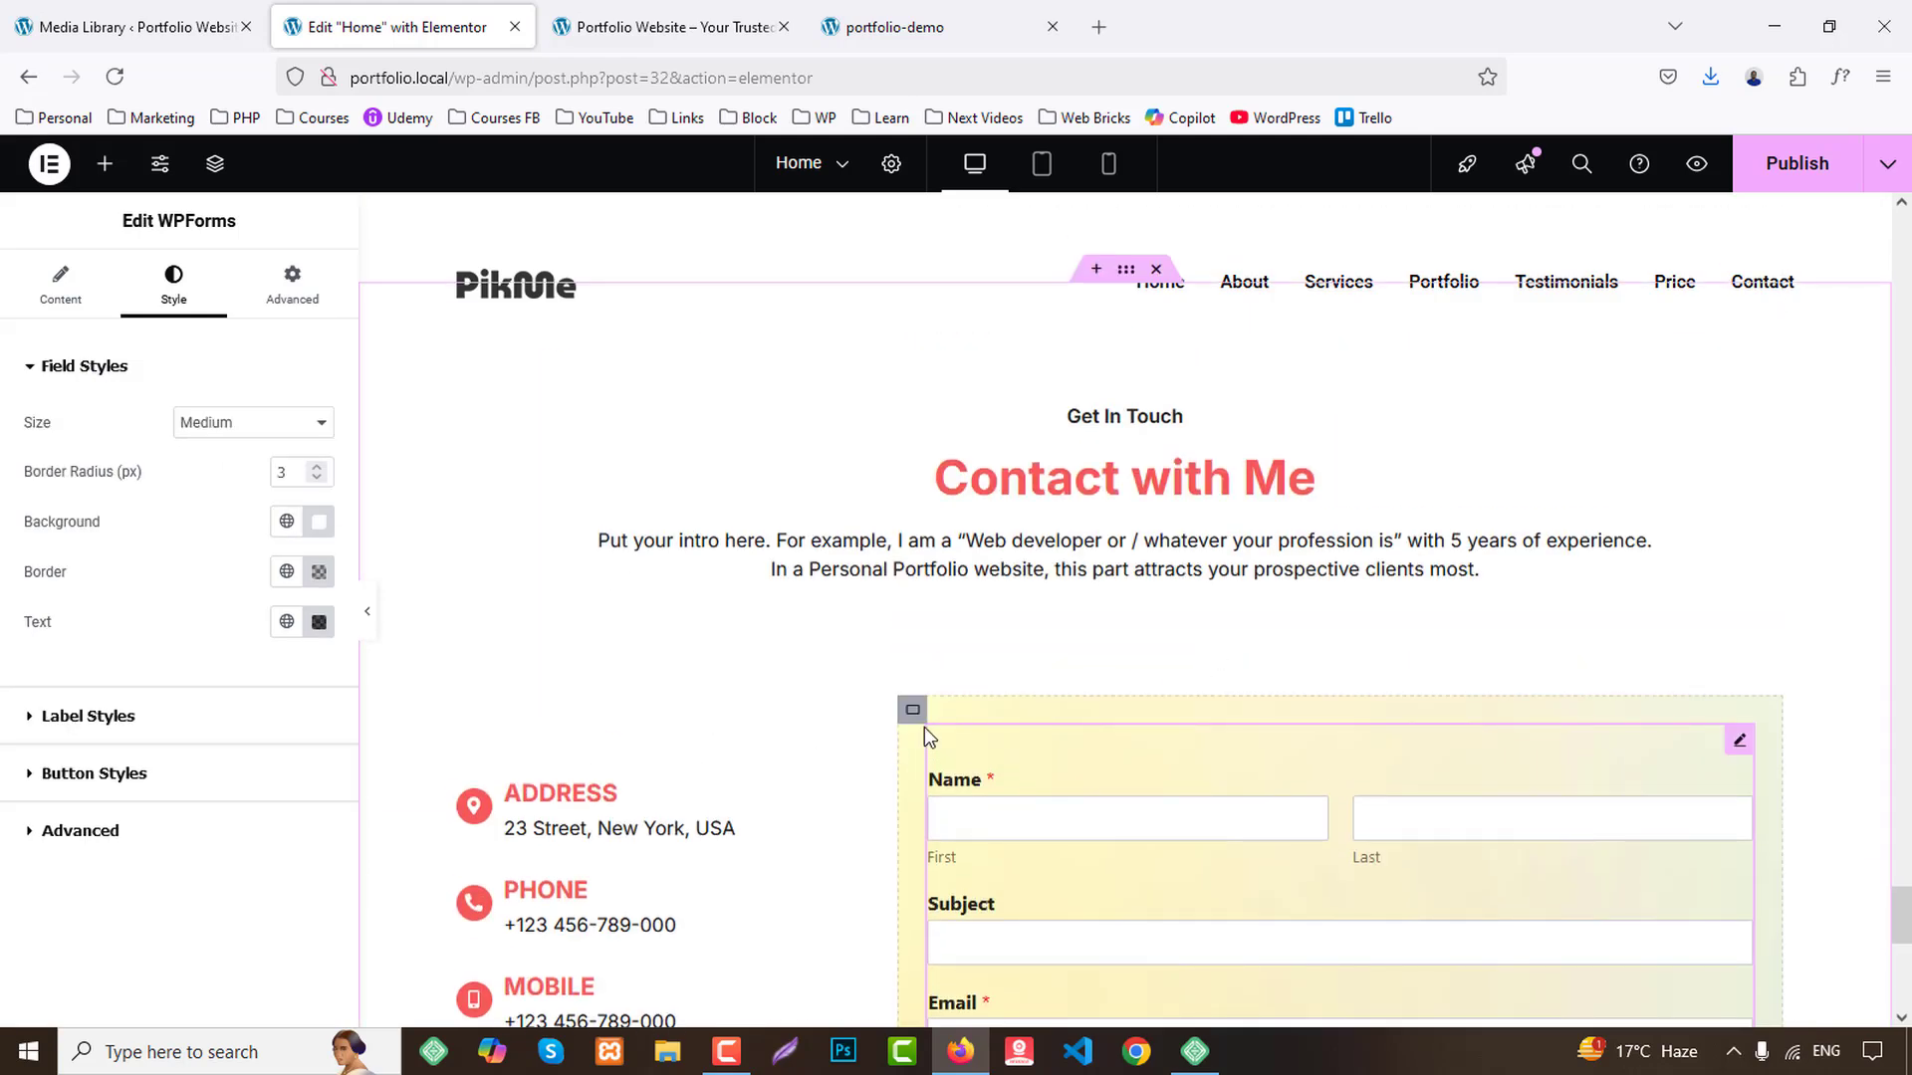
left_click(913, 710)
left_click(173, 283)
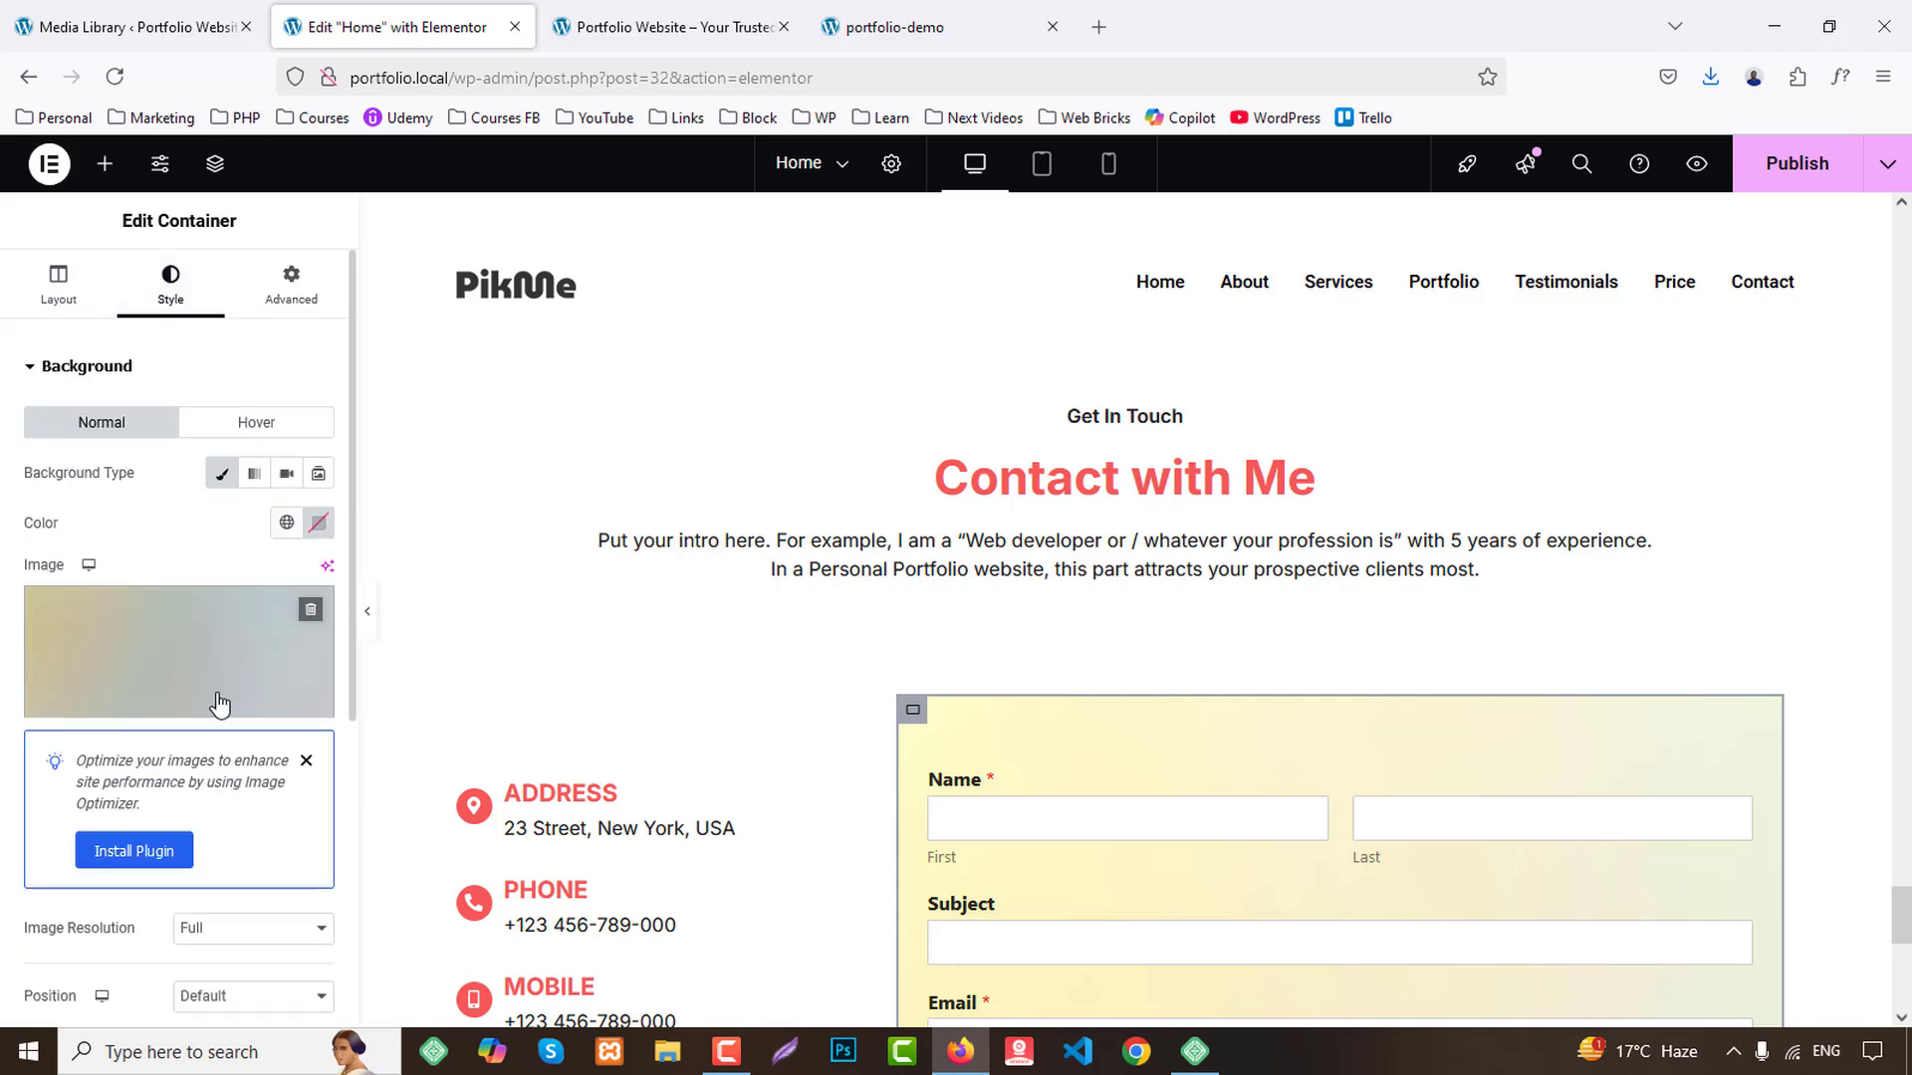
scroll(104, 856, "down", 3)
scroll(199, 846, "down", 3)
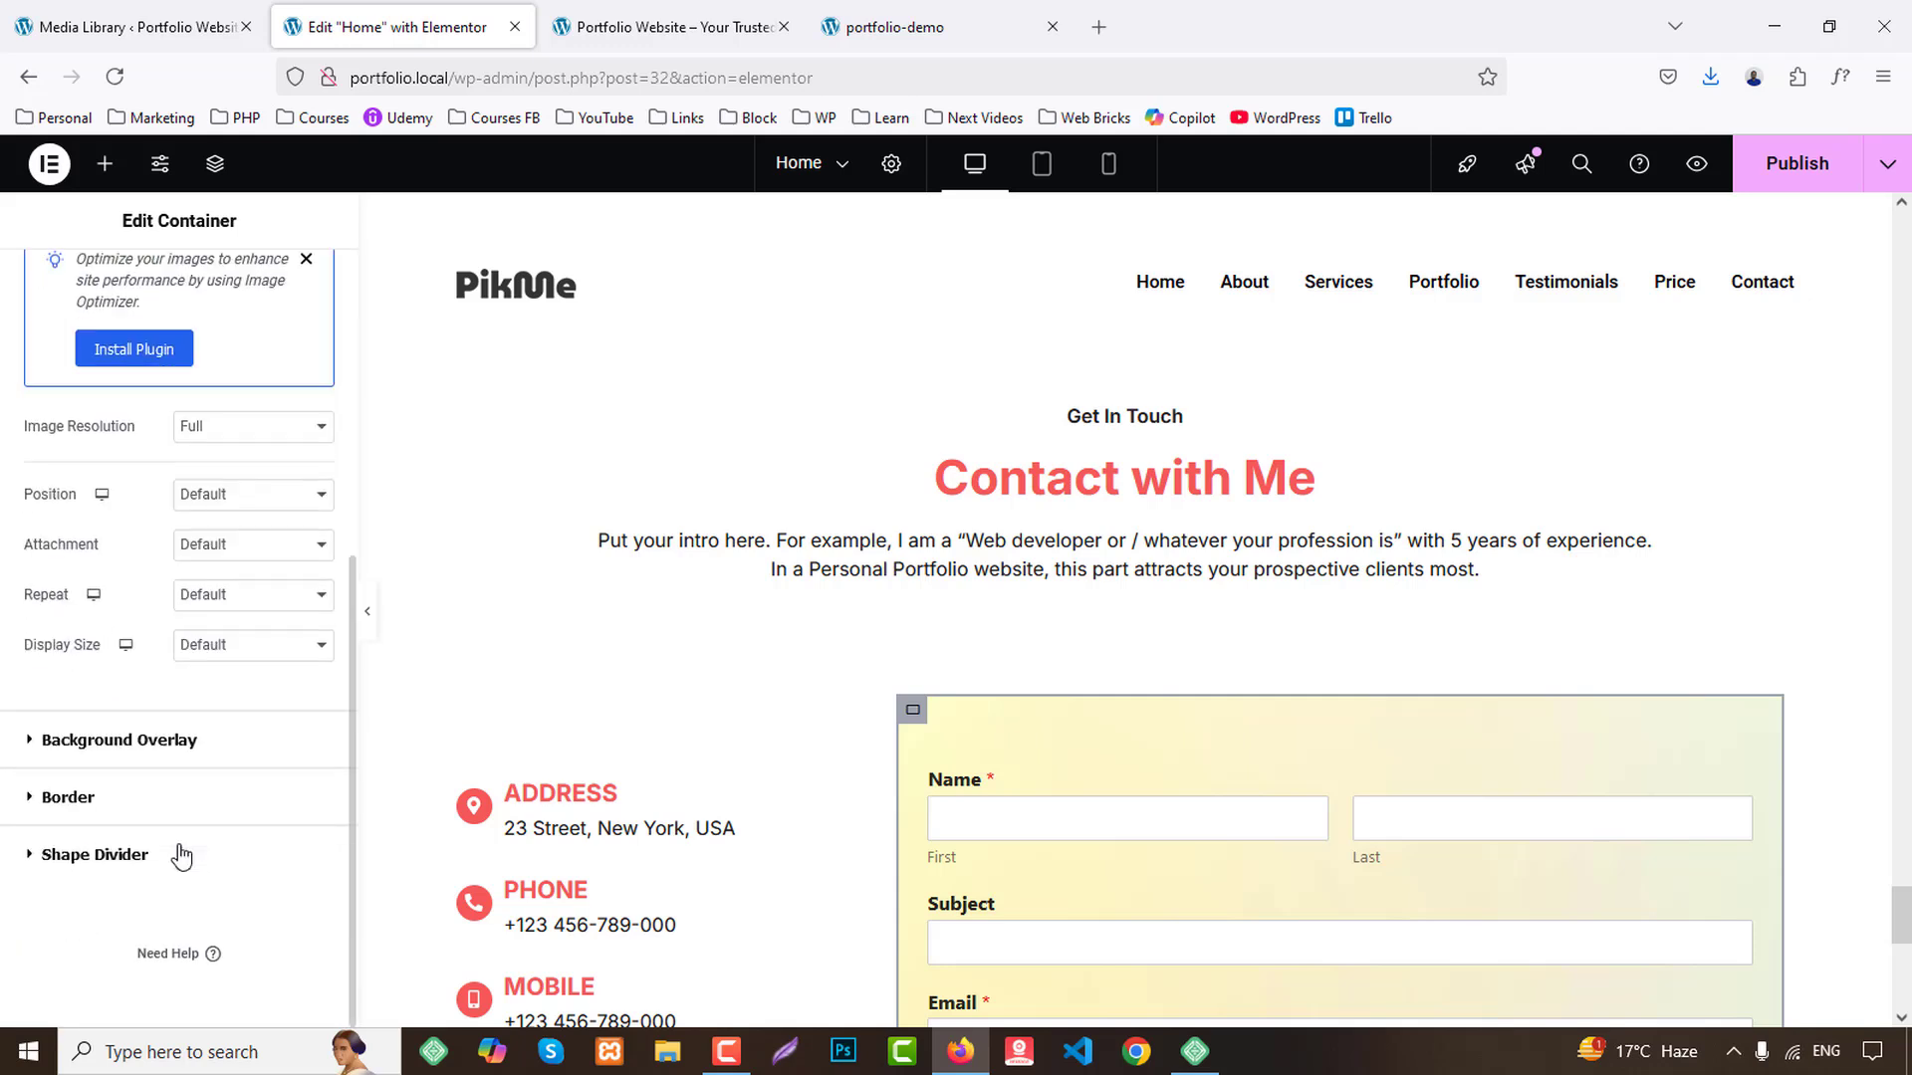
left_click(67, 797)
left_click(243, 587)
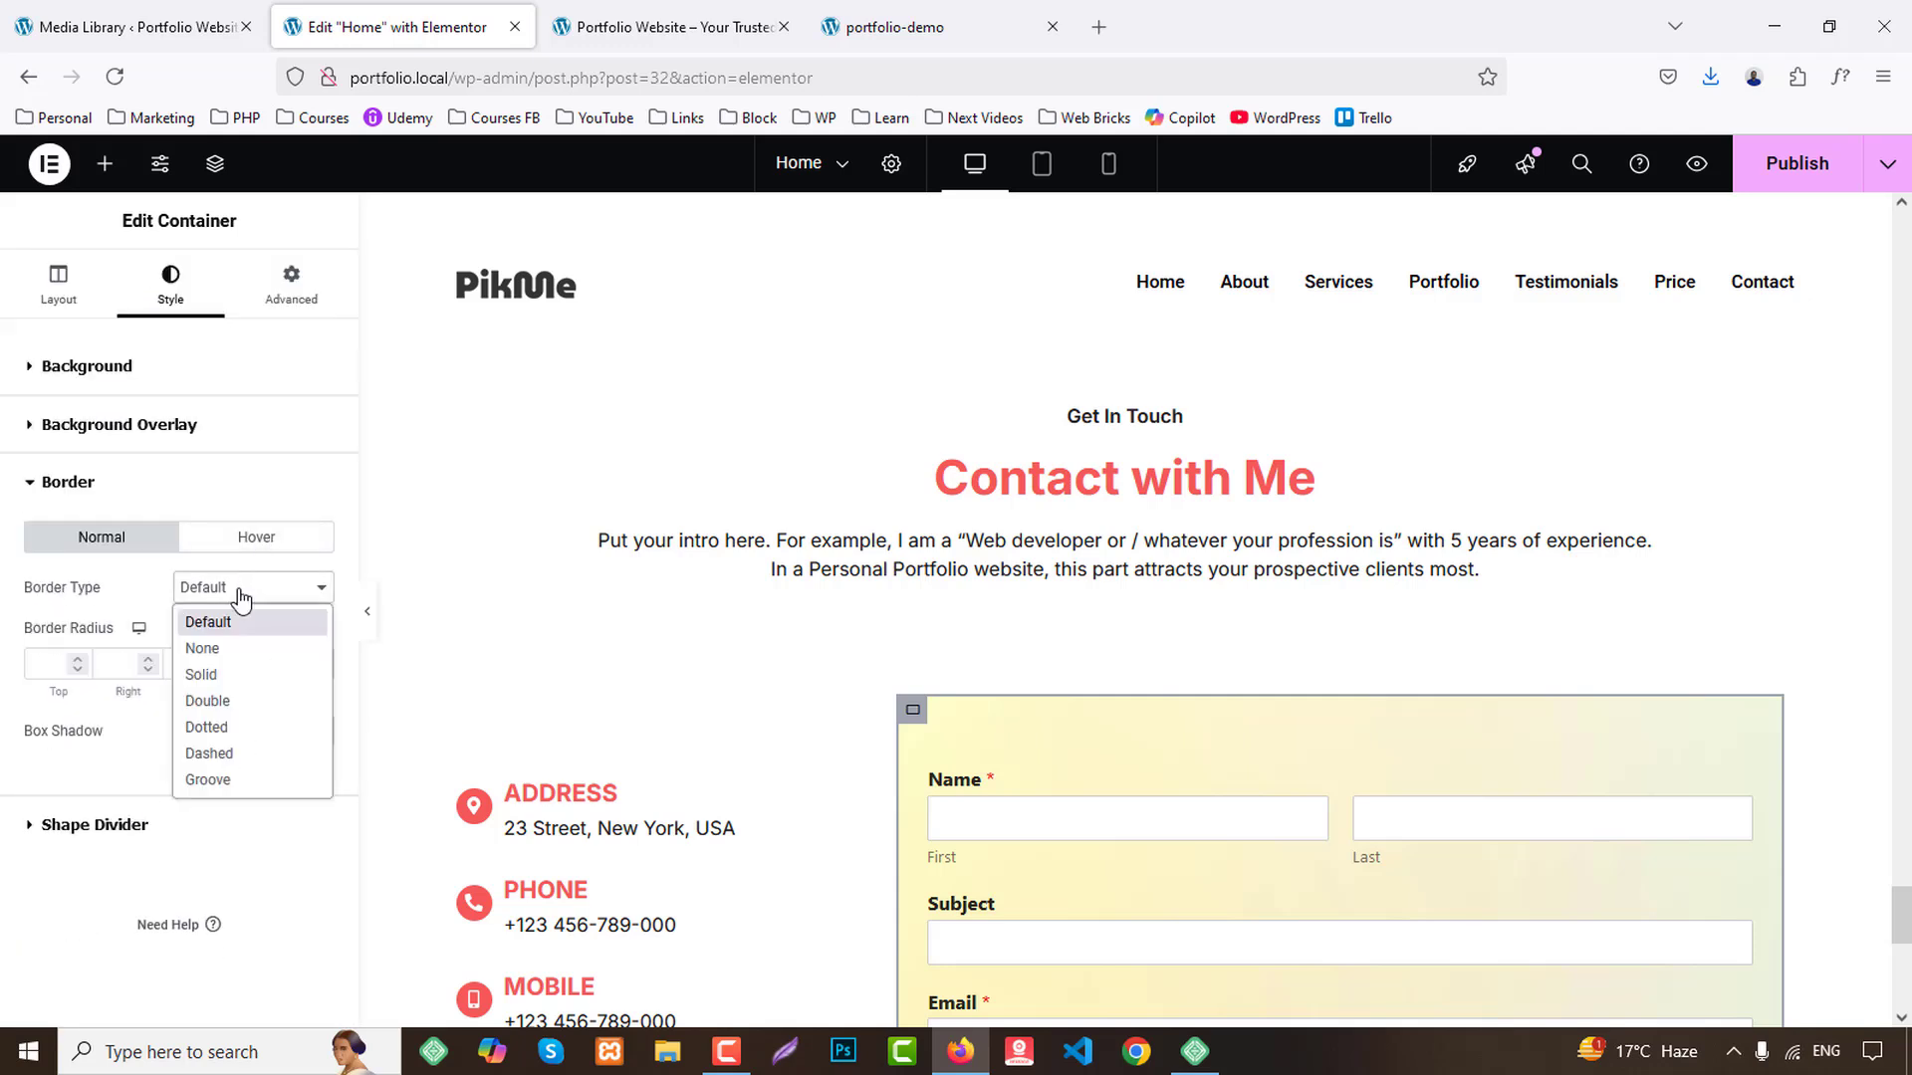
left_click(195, 670)
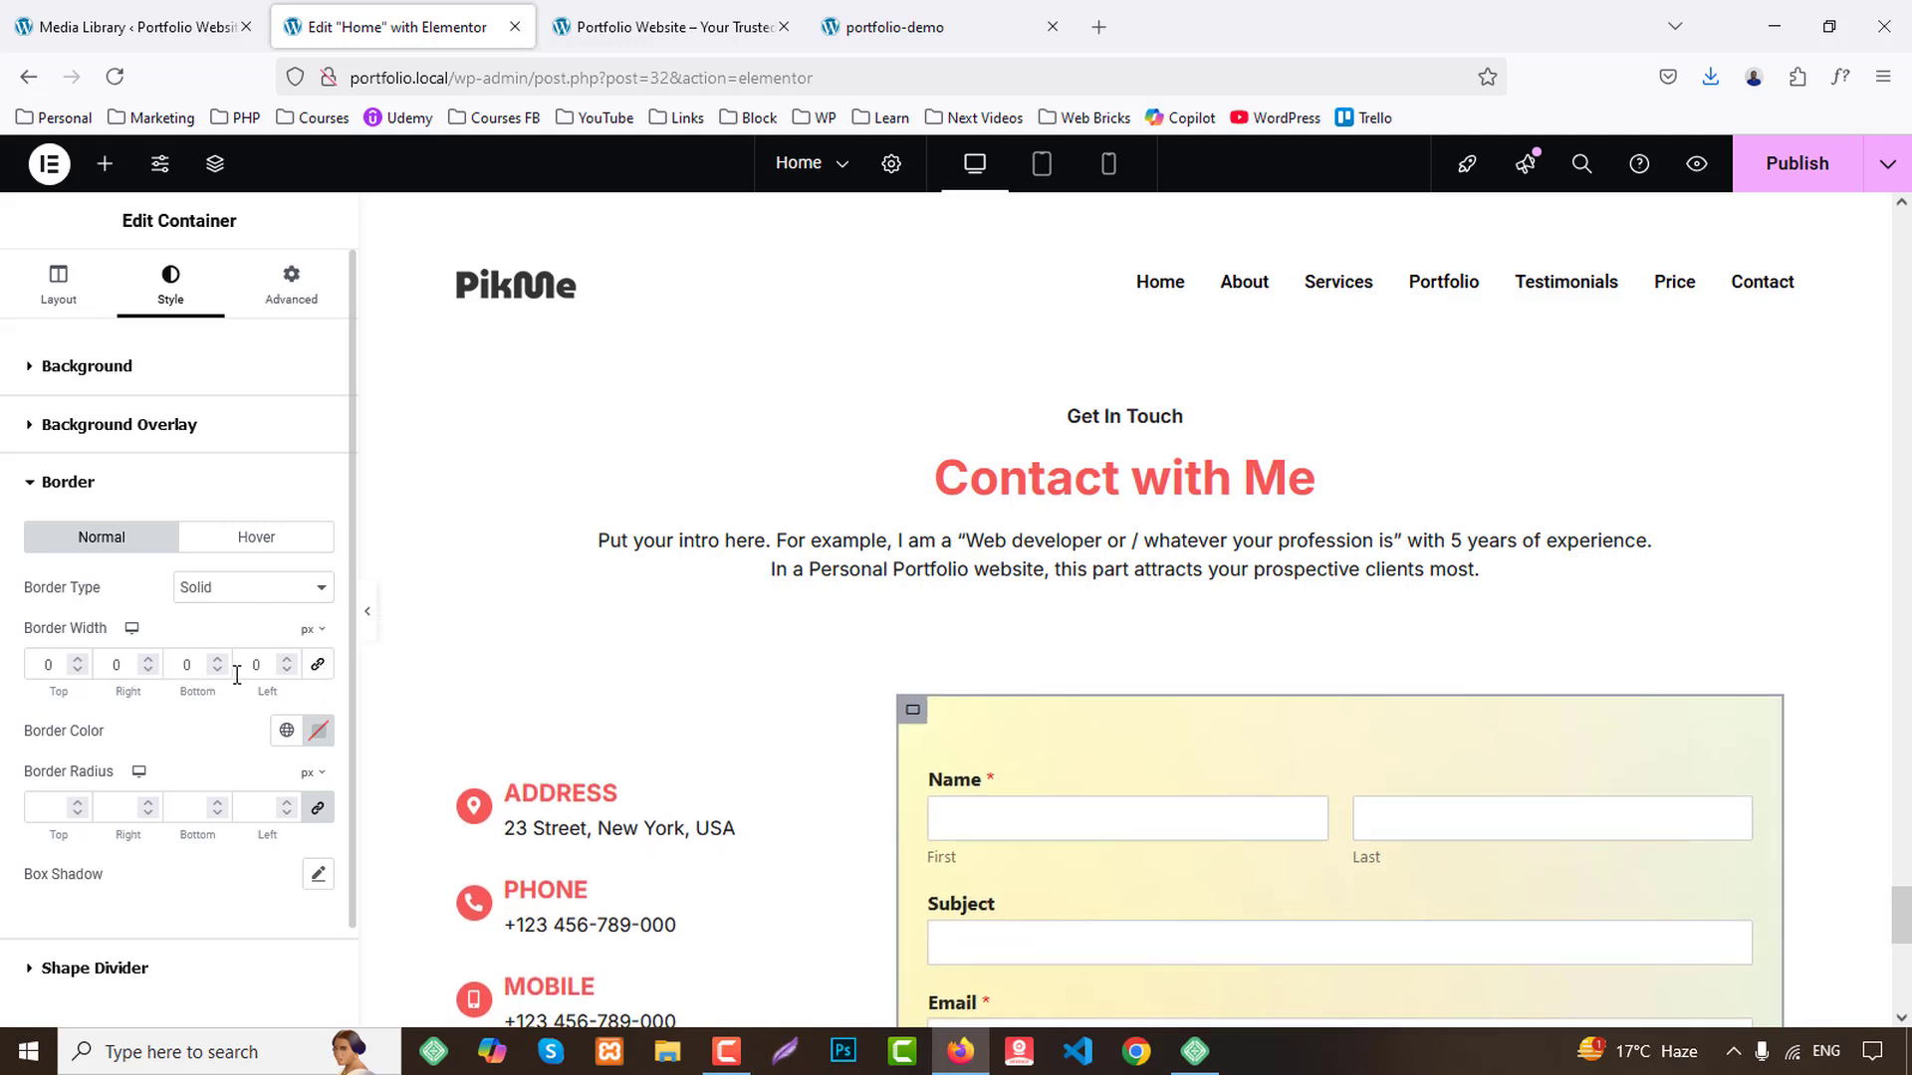
type("3")
left_click(287, 730)
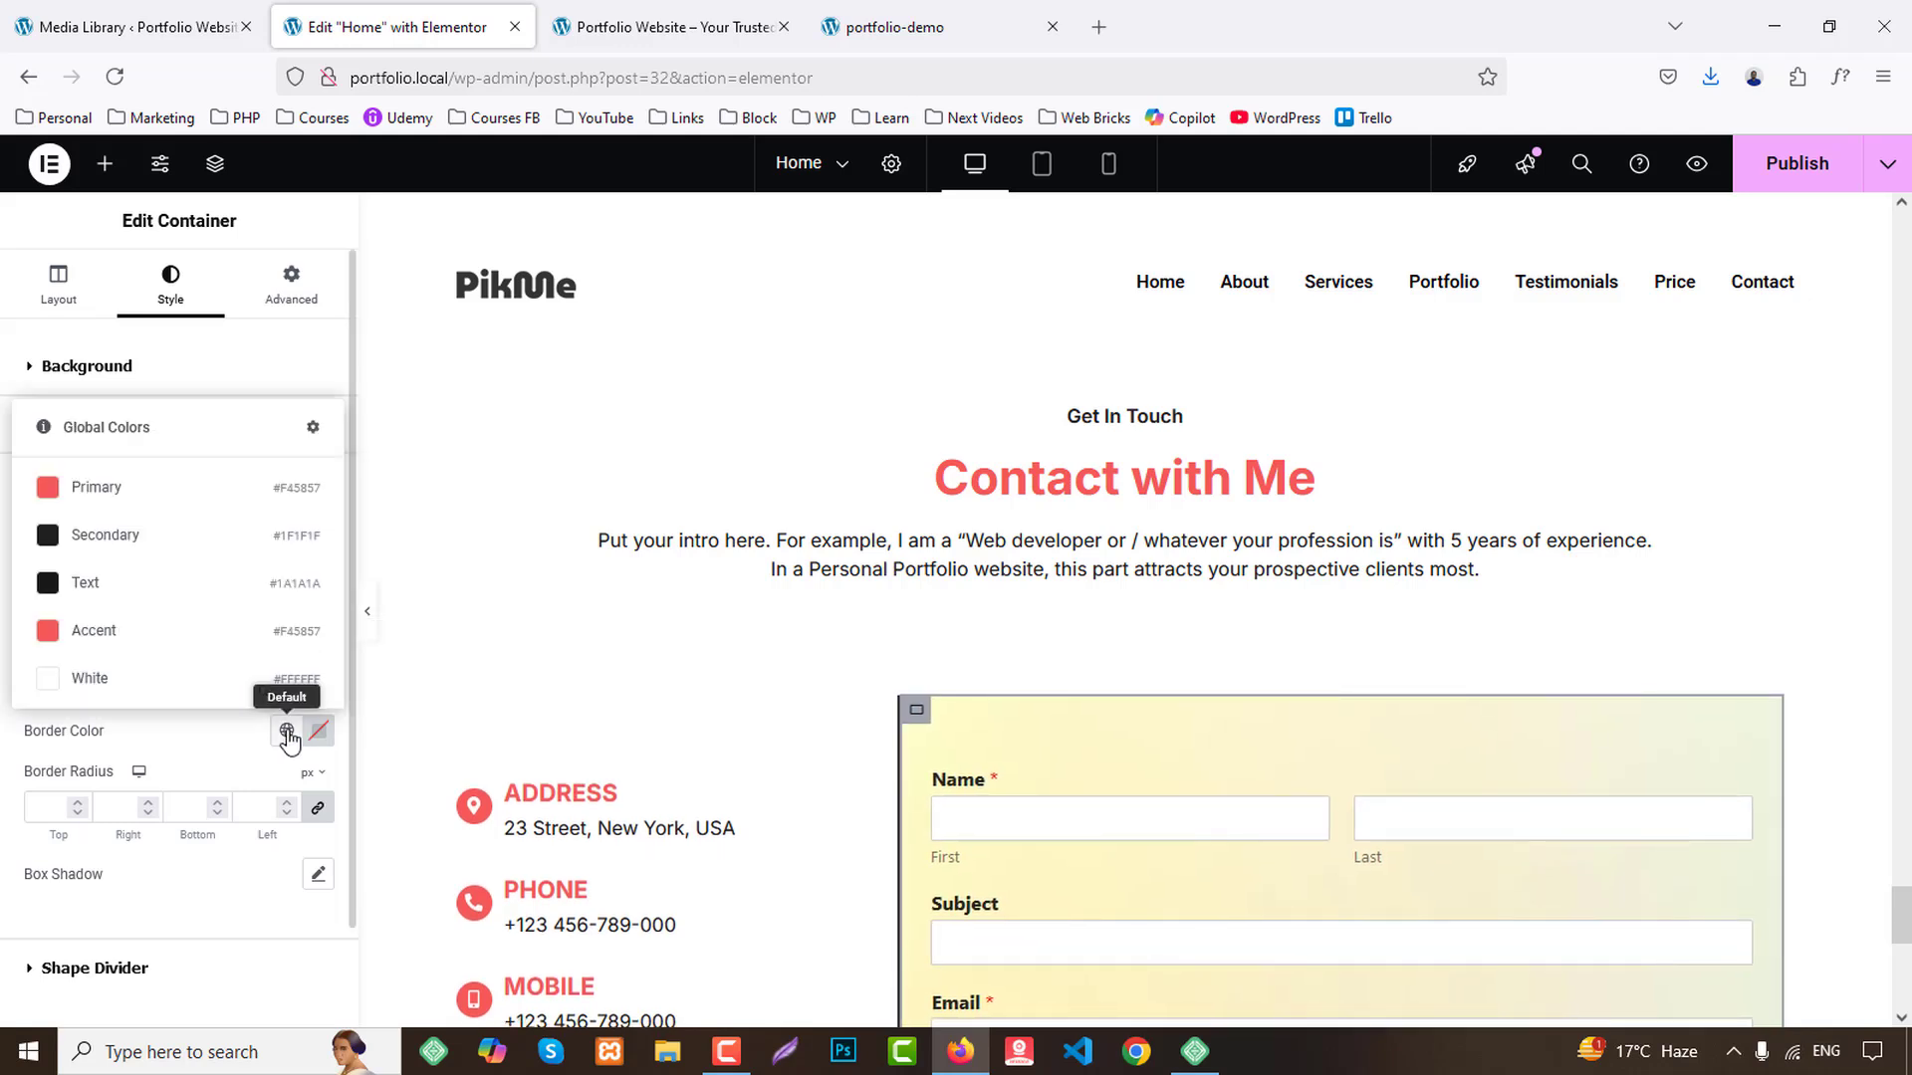
left_click(125, 530)
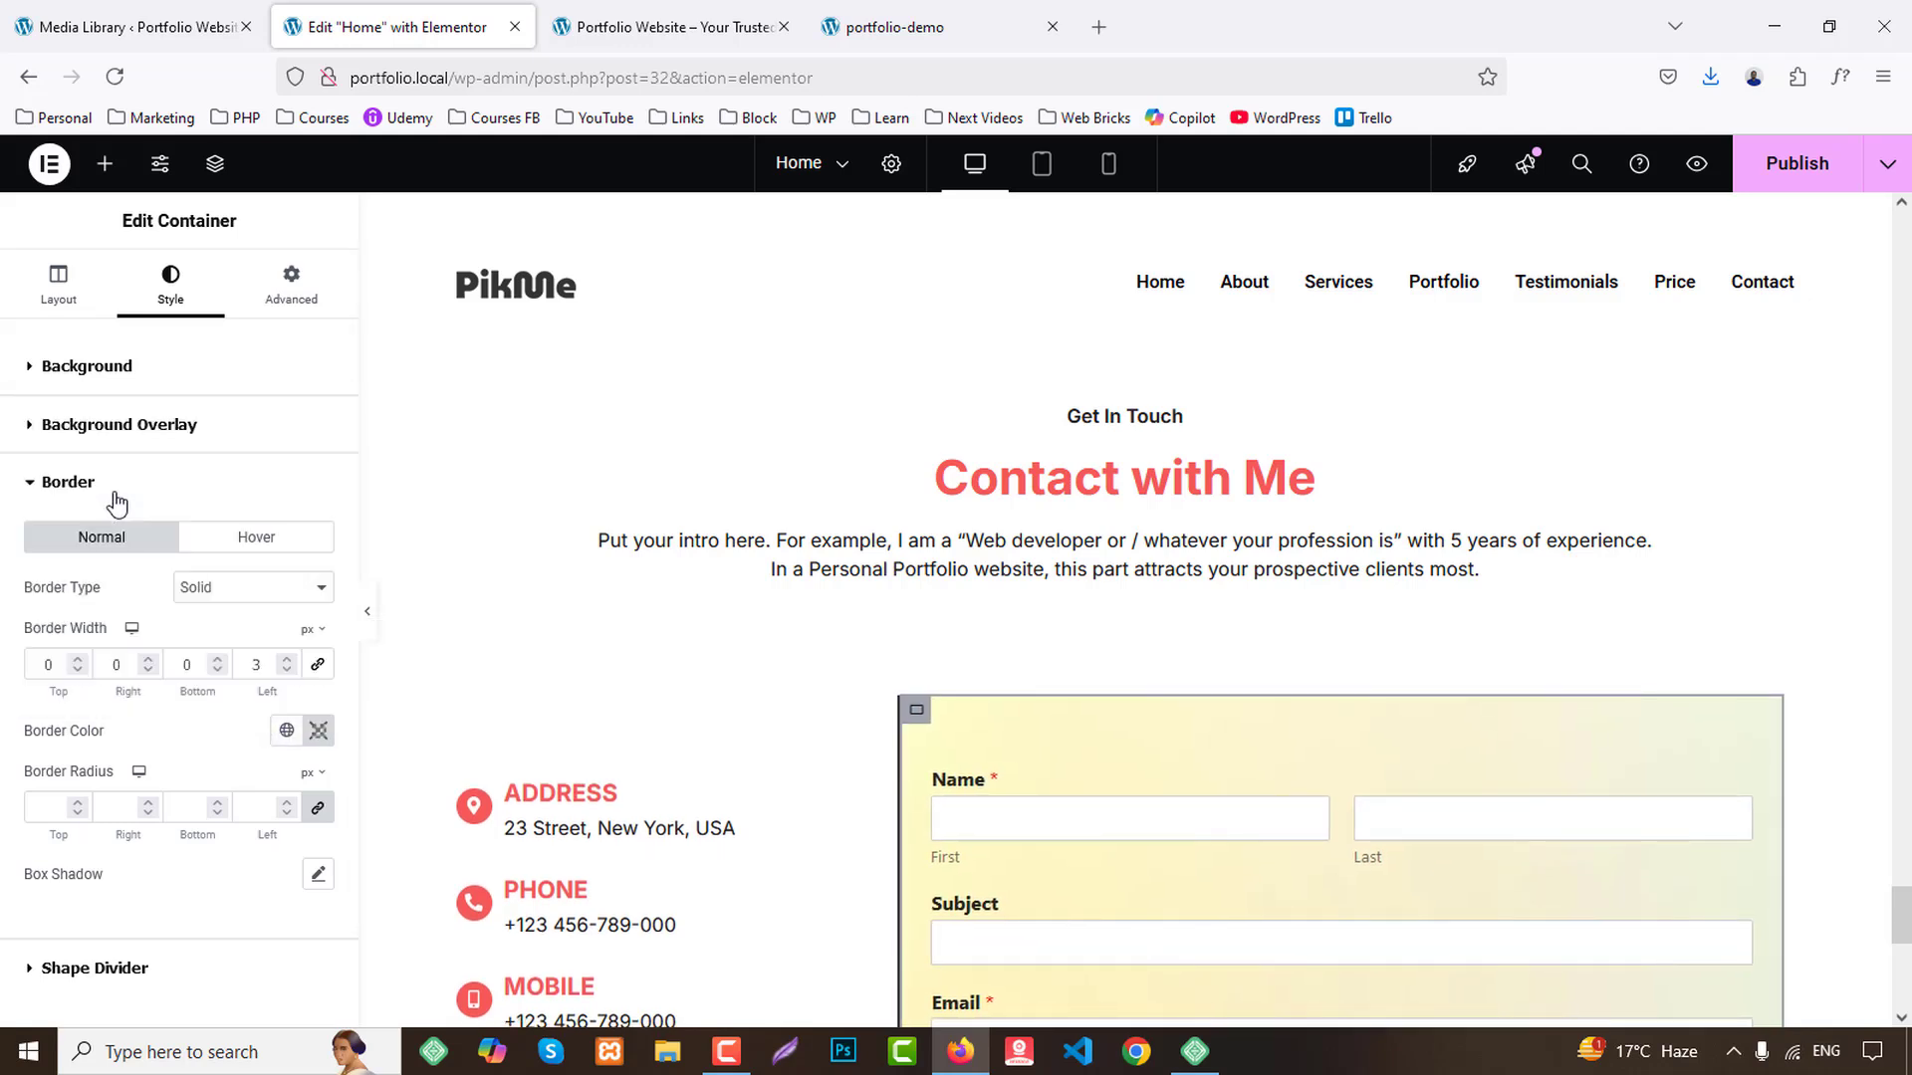
Publish the page and review the contact form and the sections above it in the site preview.
left_click(1790, 182)
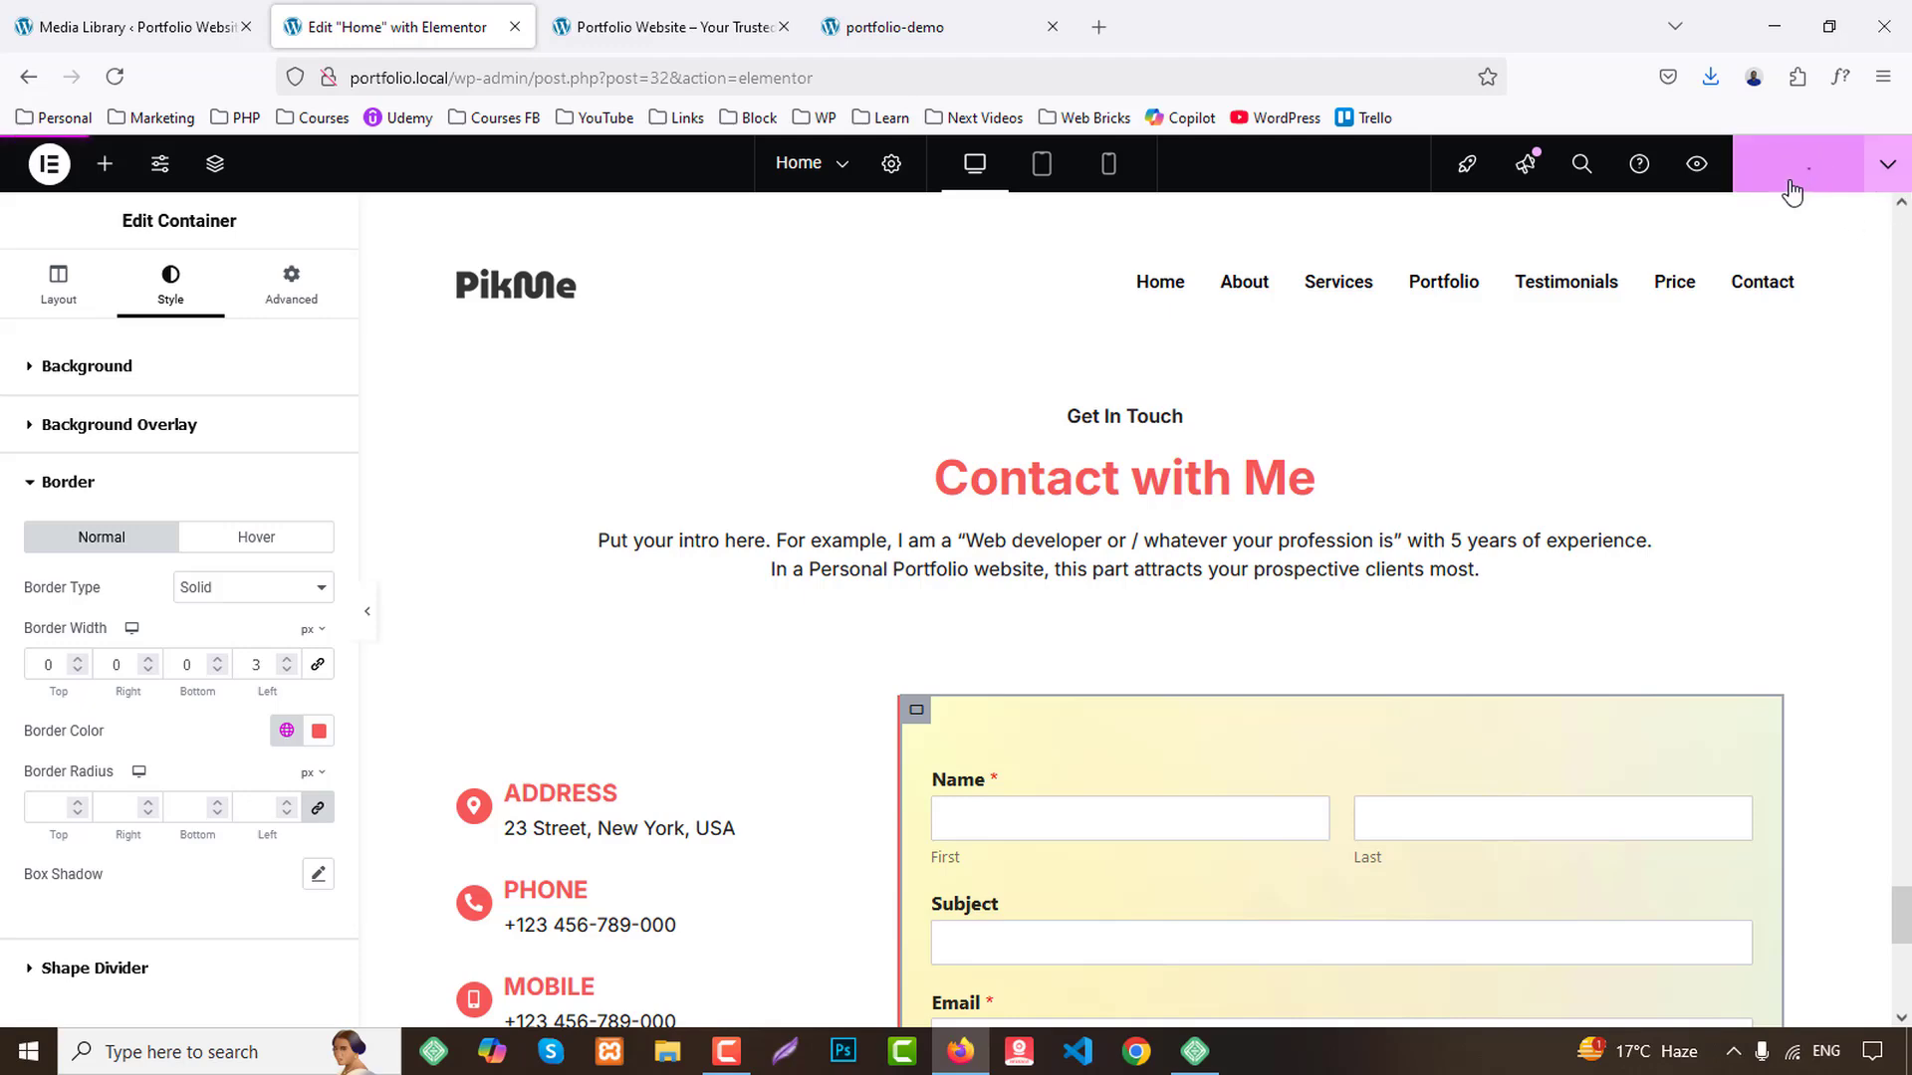
left_click(734, 26)
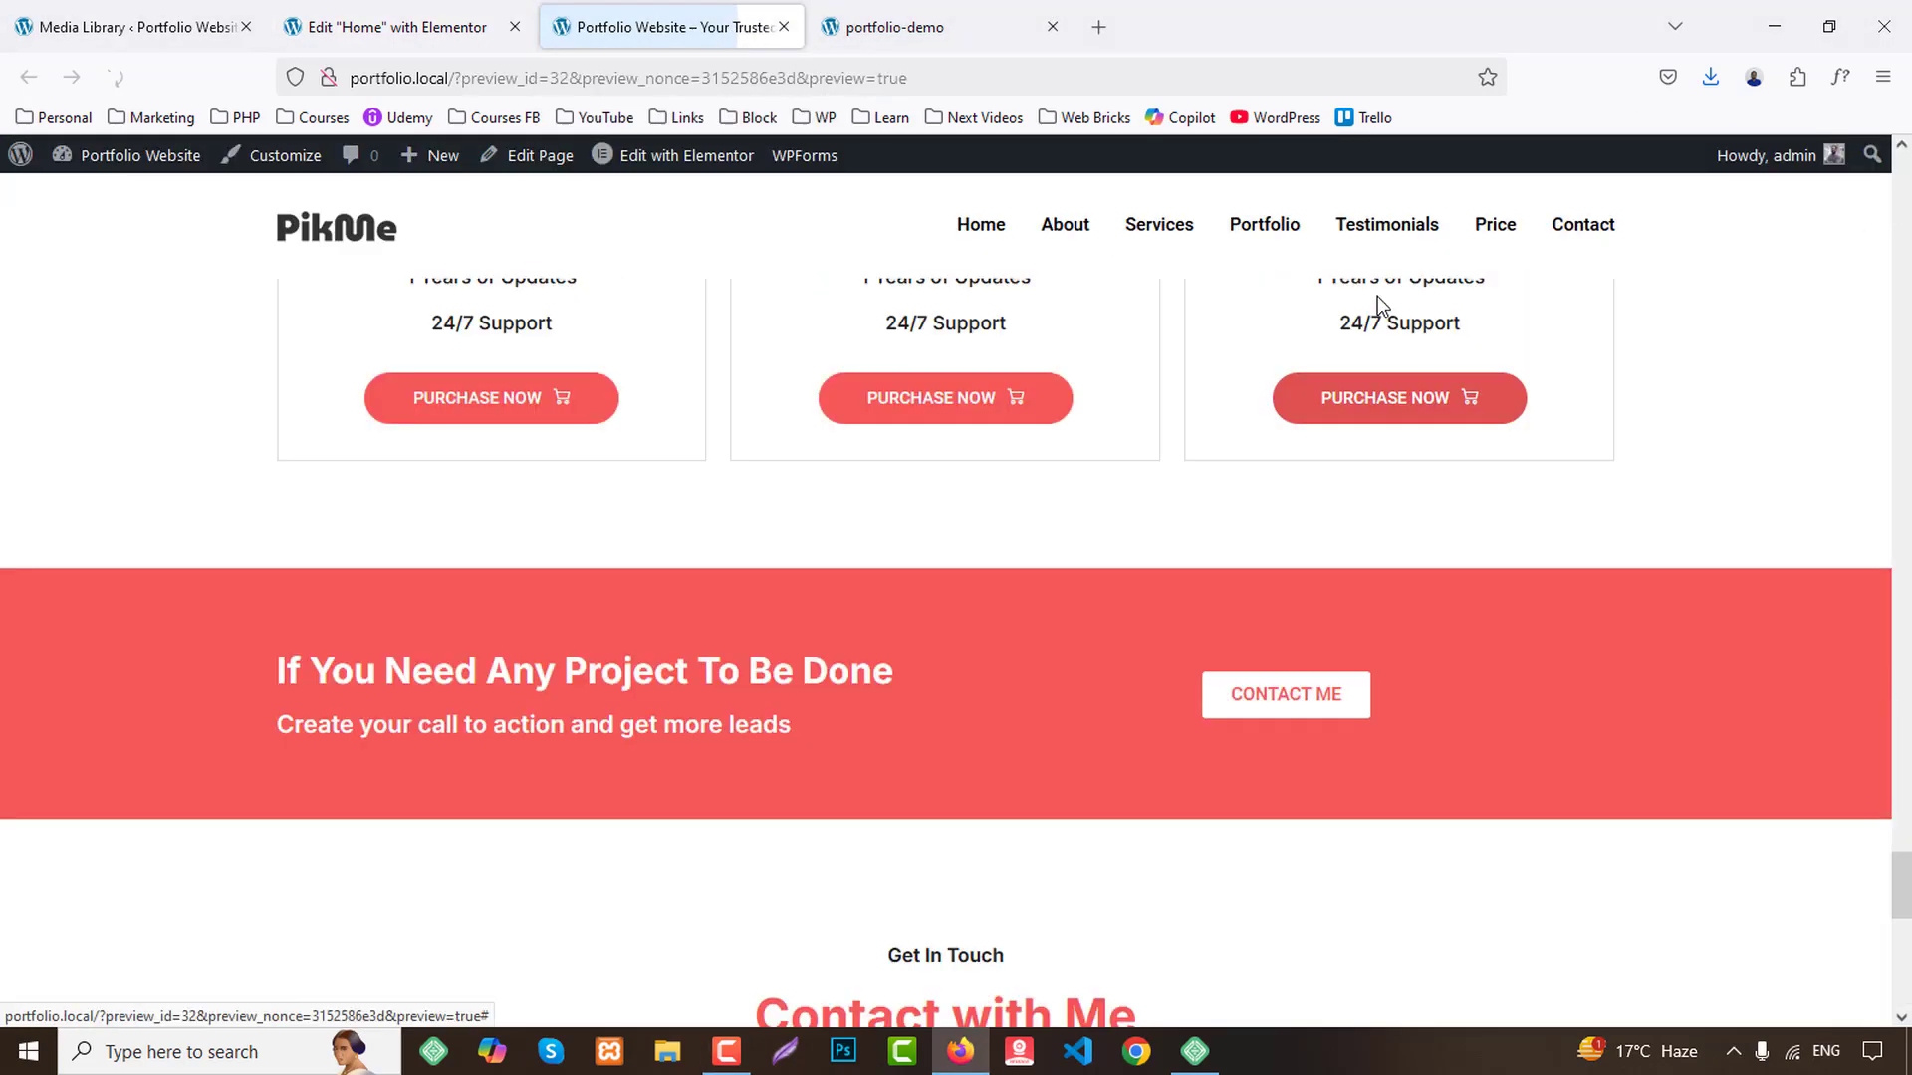
scroll(1909, 392, "down", 6)
scroll(1910, 386, "down", 2)
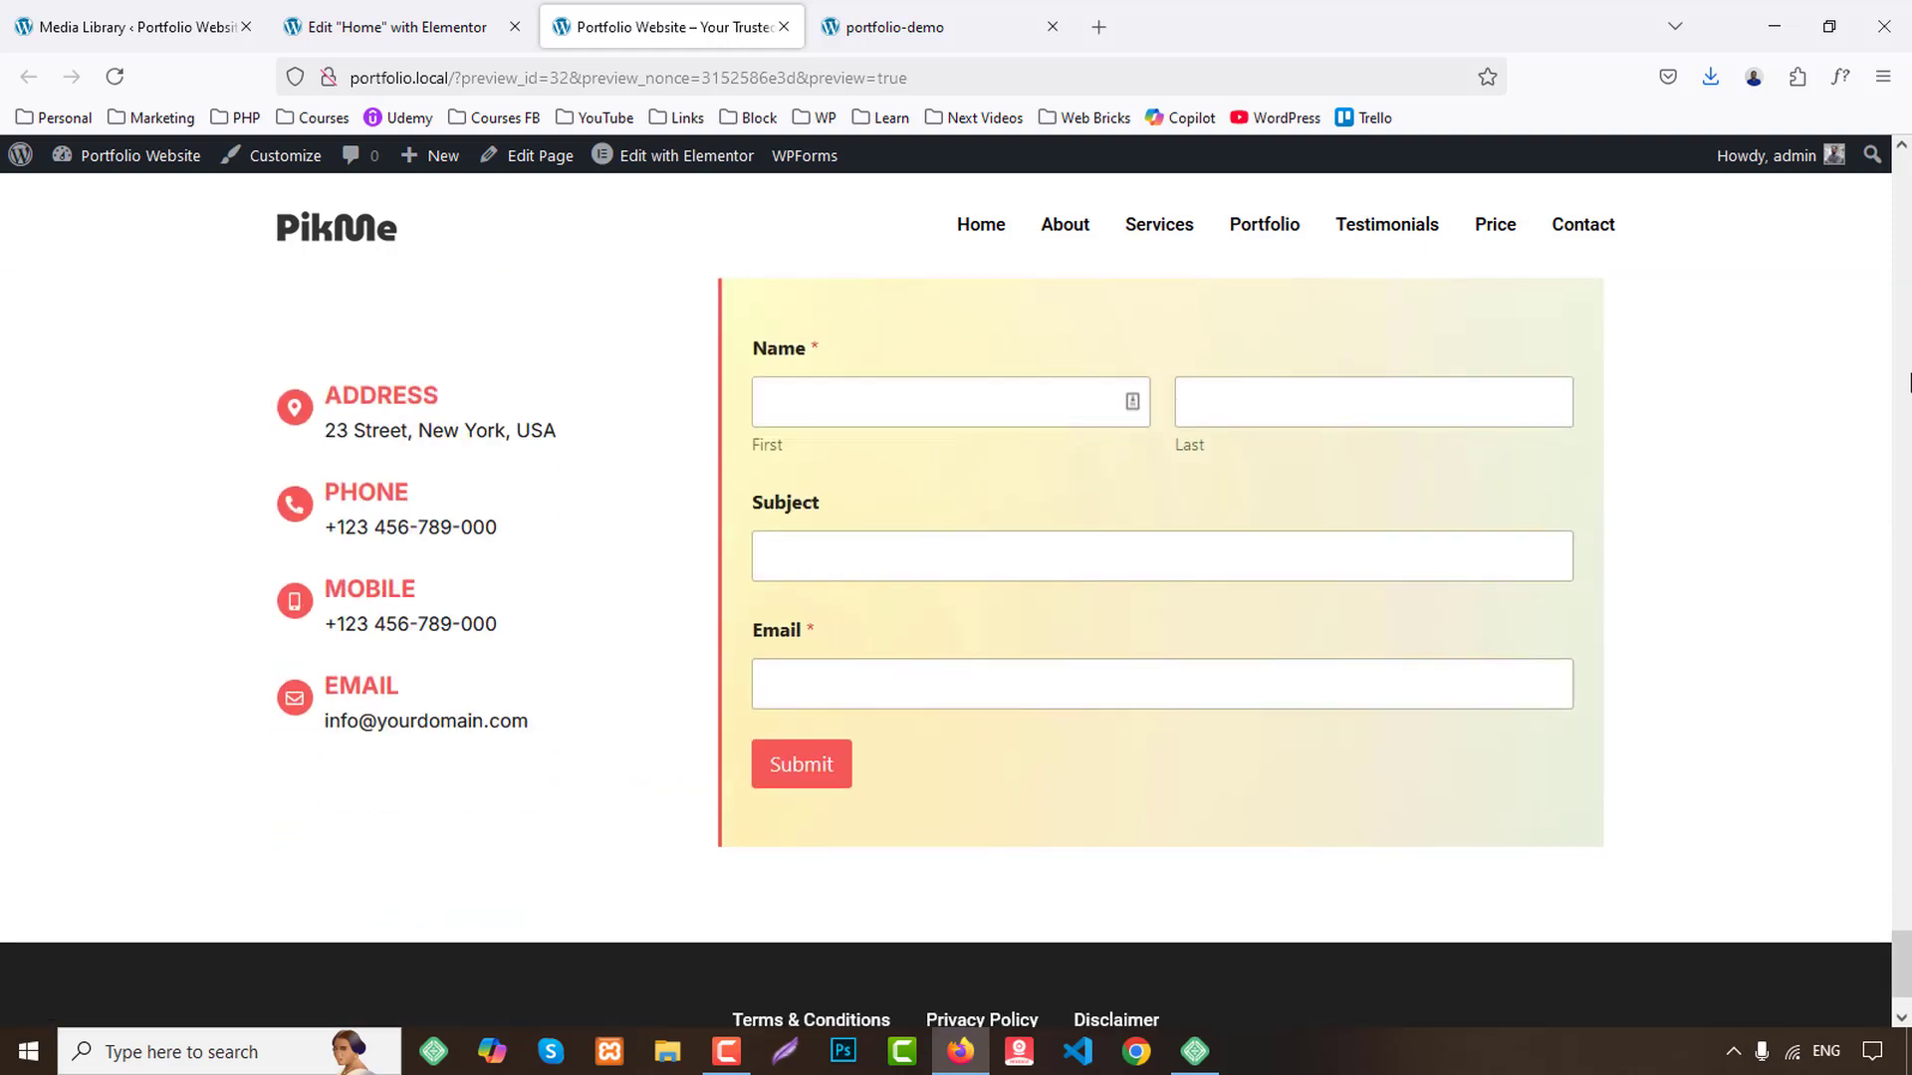
scroll(1909, 377, "up", 20)
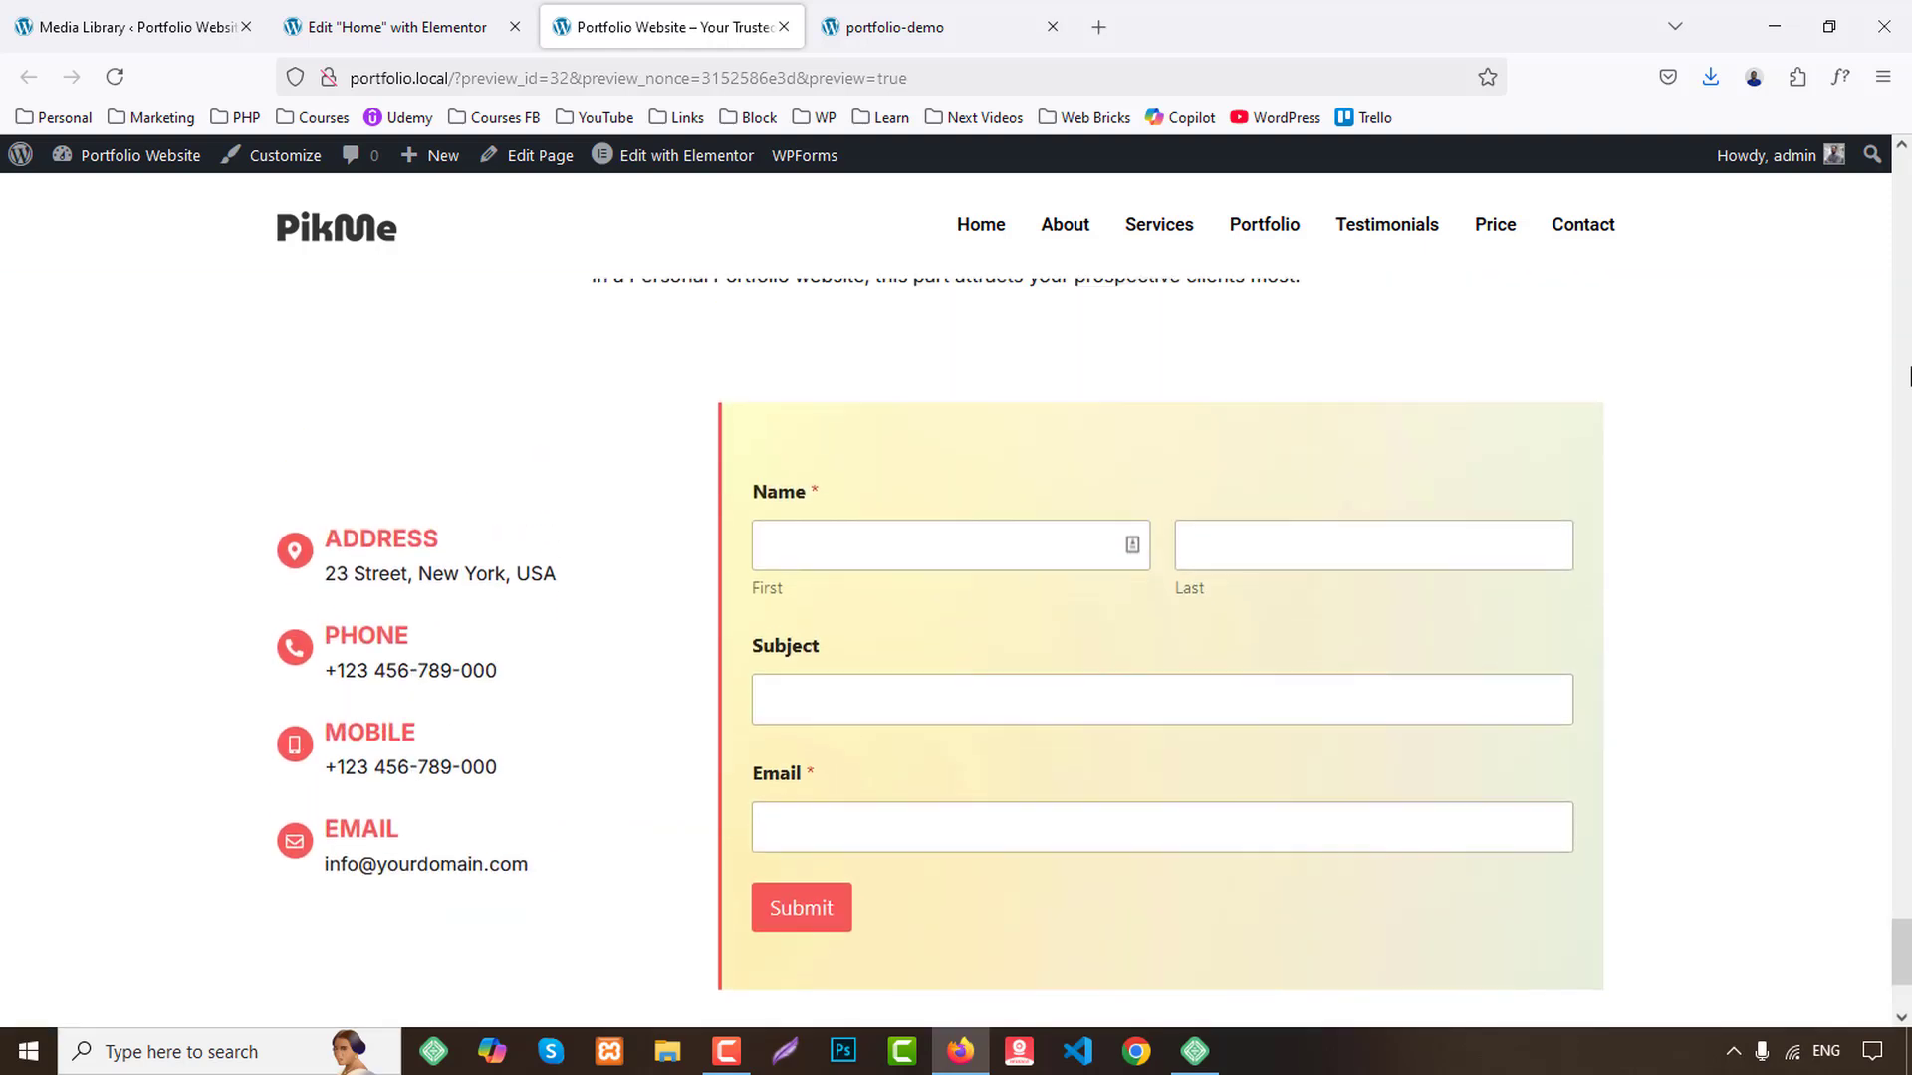
scroll(1910, 377, "up", 20)
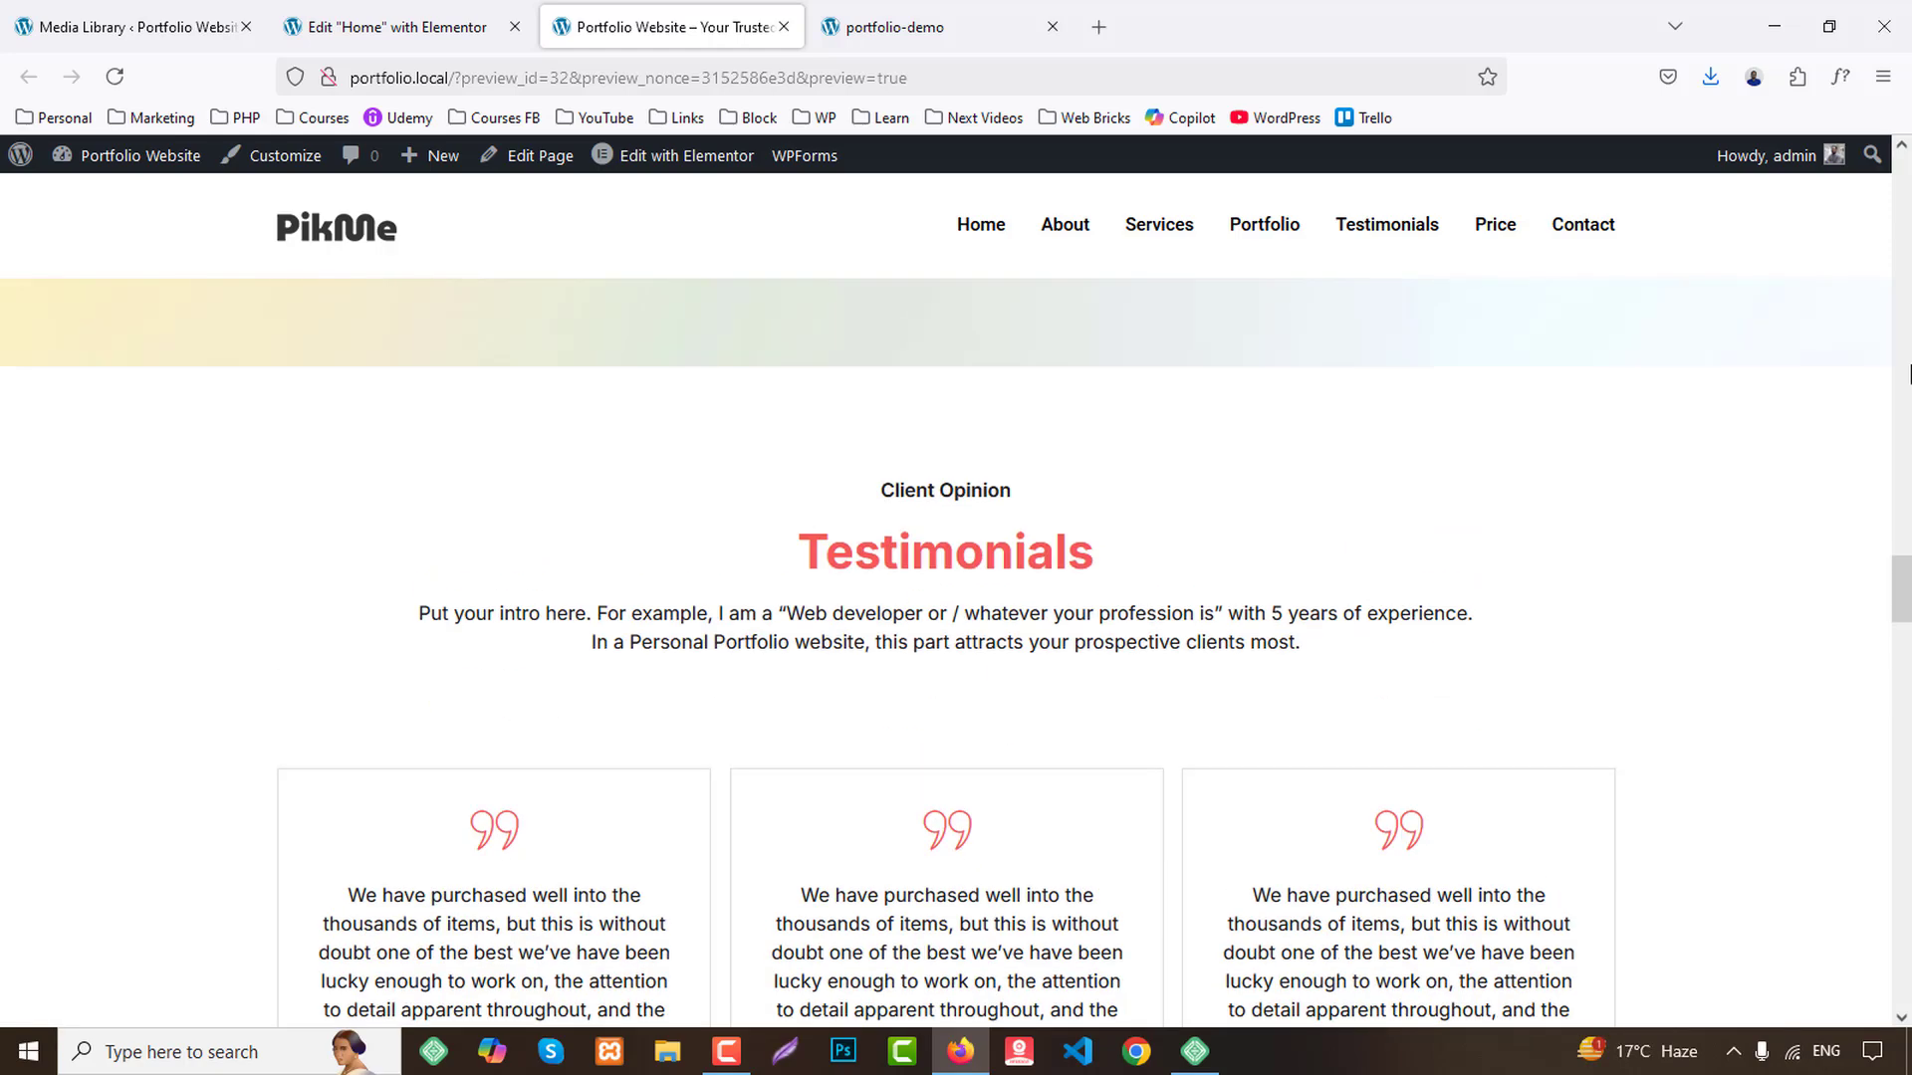
scroll(1907, 367, "up", 10)
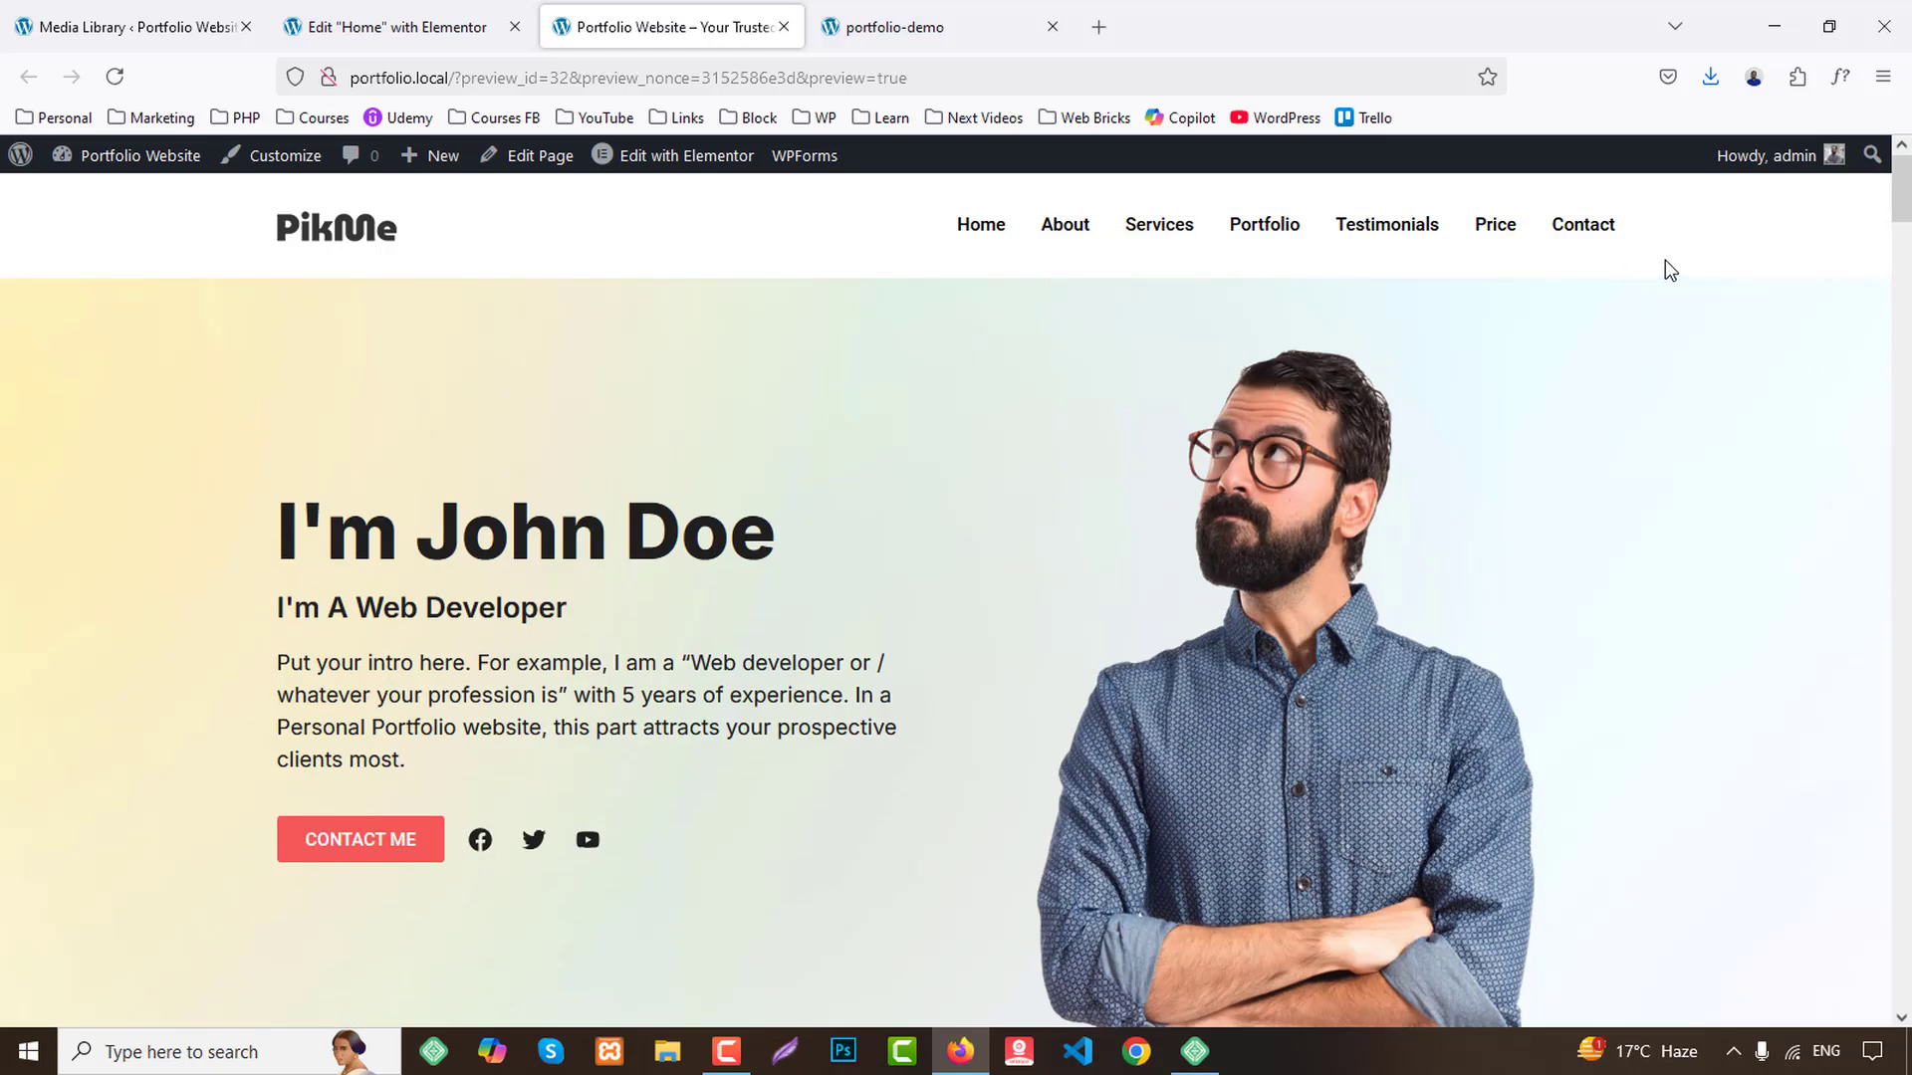
Back in the Elementor editor, add a Menu Anchor widget in a new section between the hero and the About section.
left_click(379, 30)
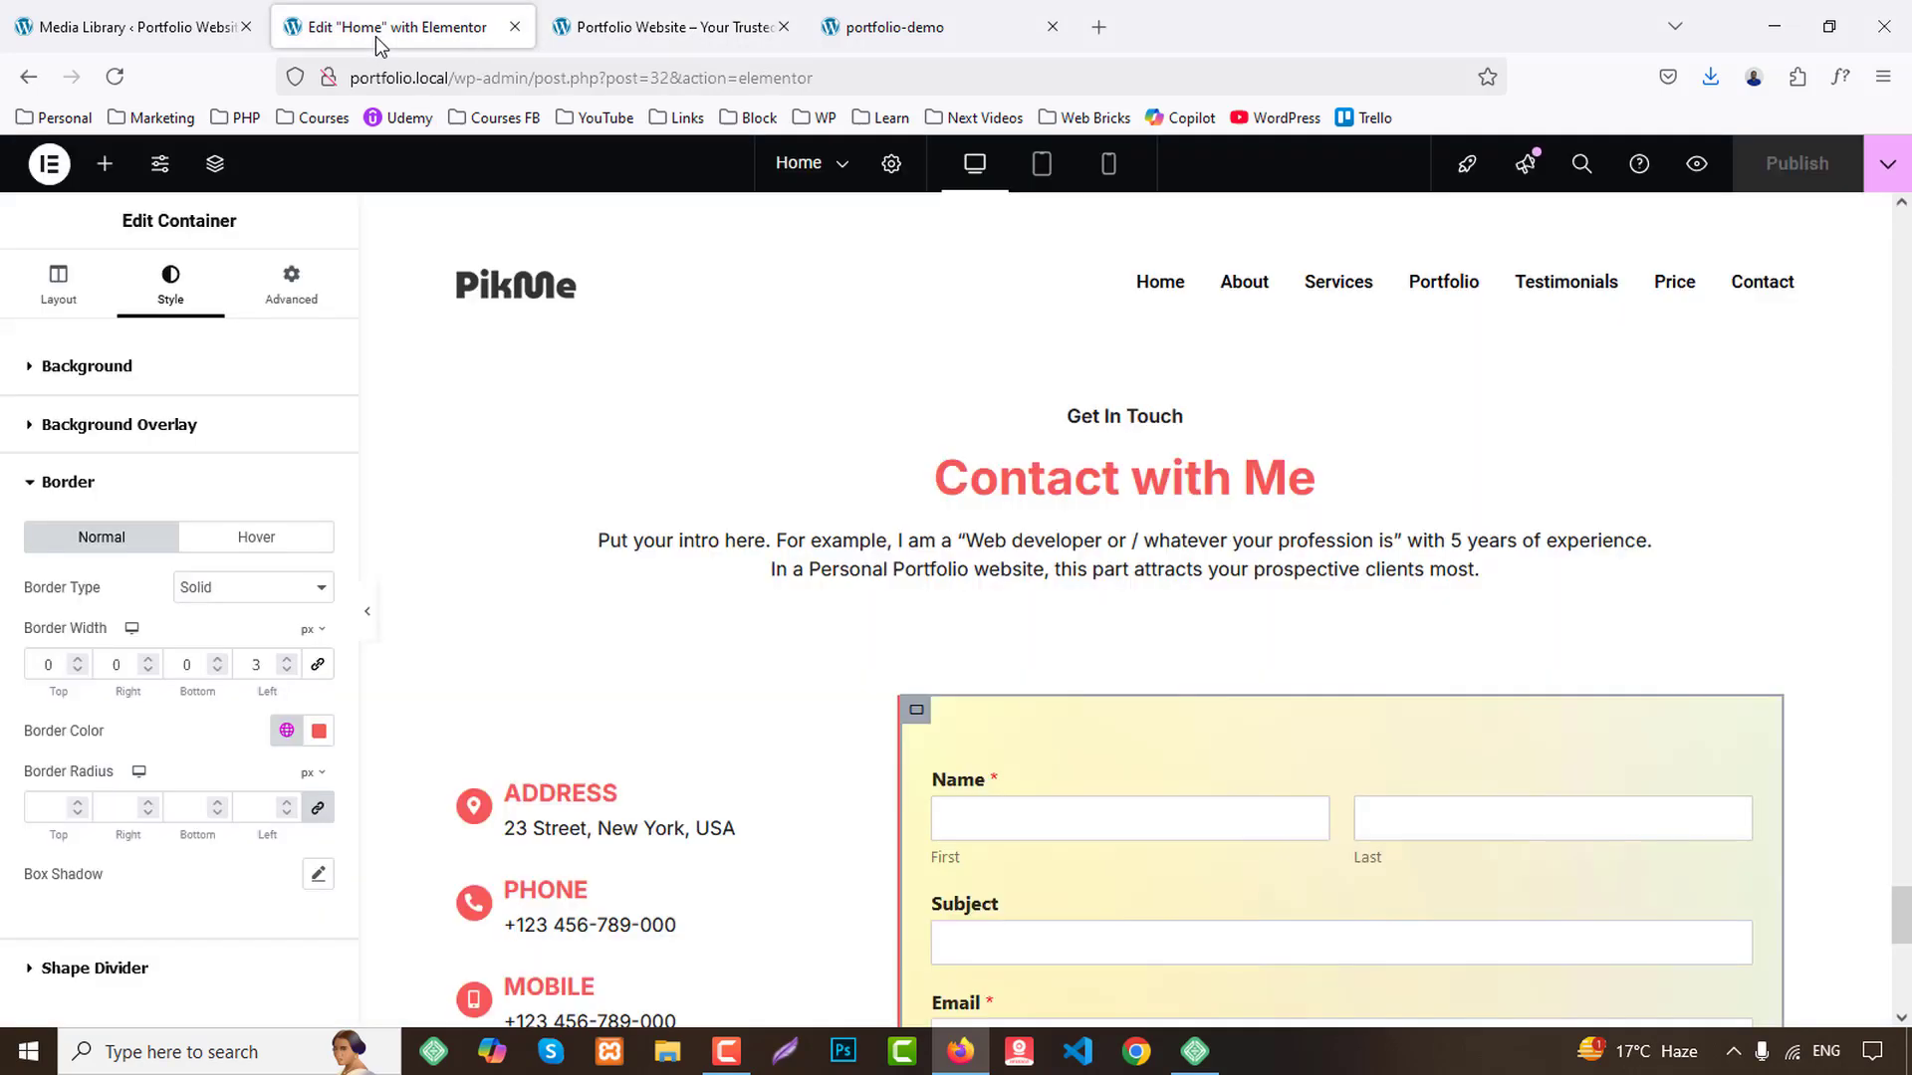
left_click_drag(1900, 901, 1899, 227)
scroll(1519, 470, "down", 6)
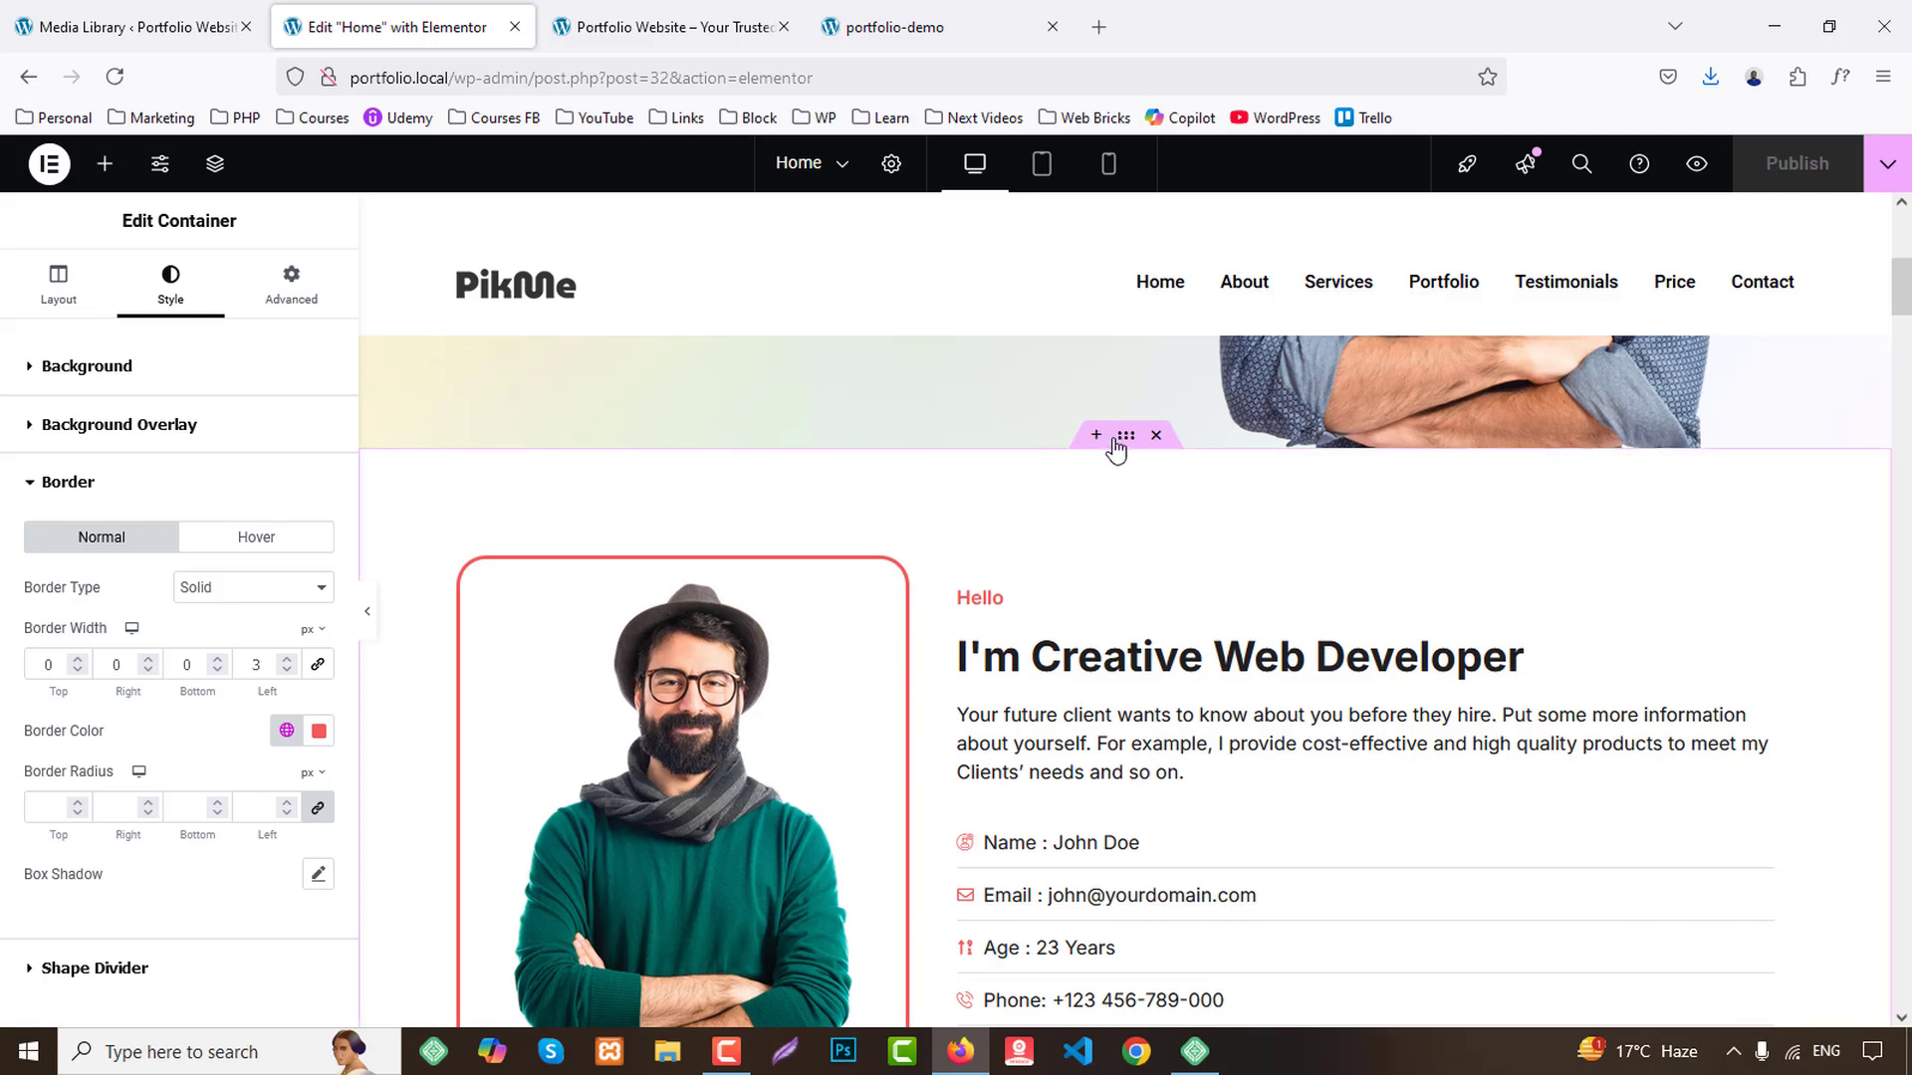
left_click(1099, 436)
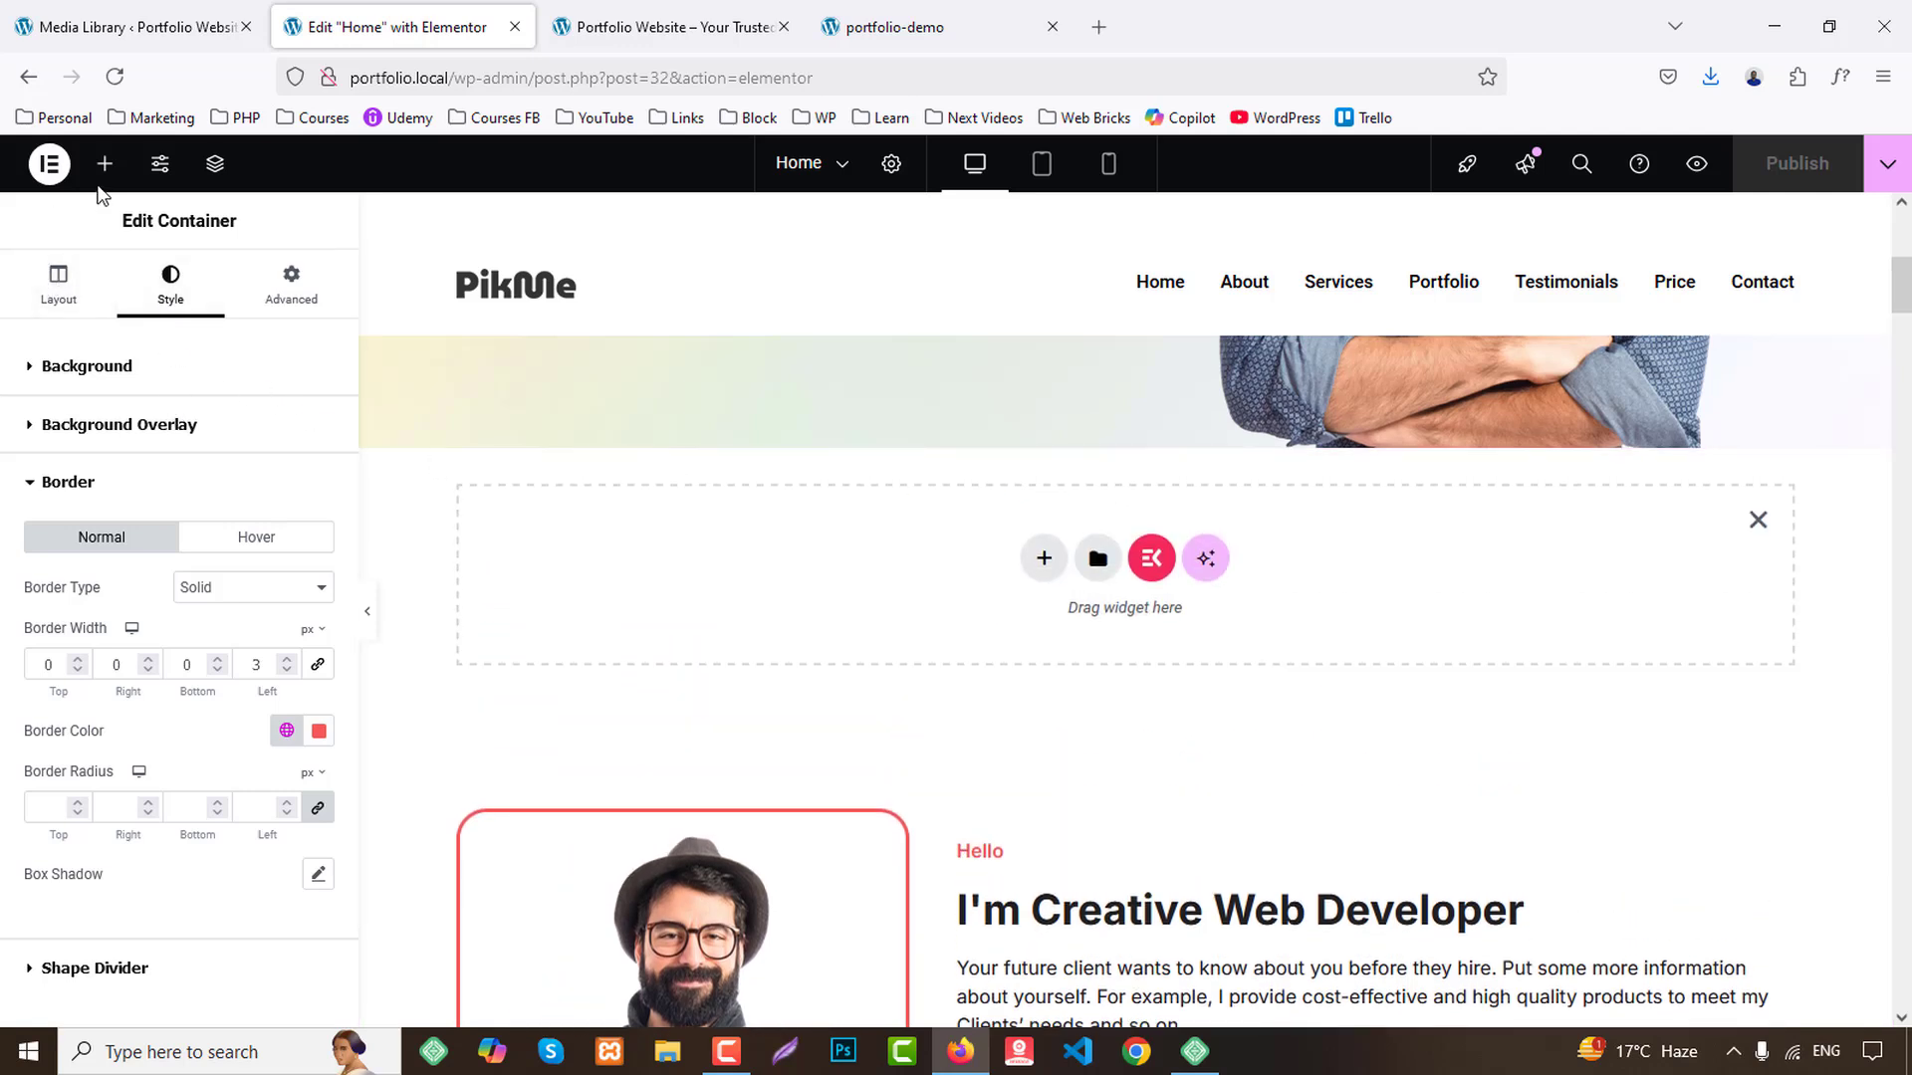
type("menu")
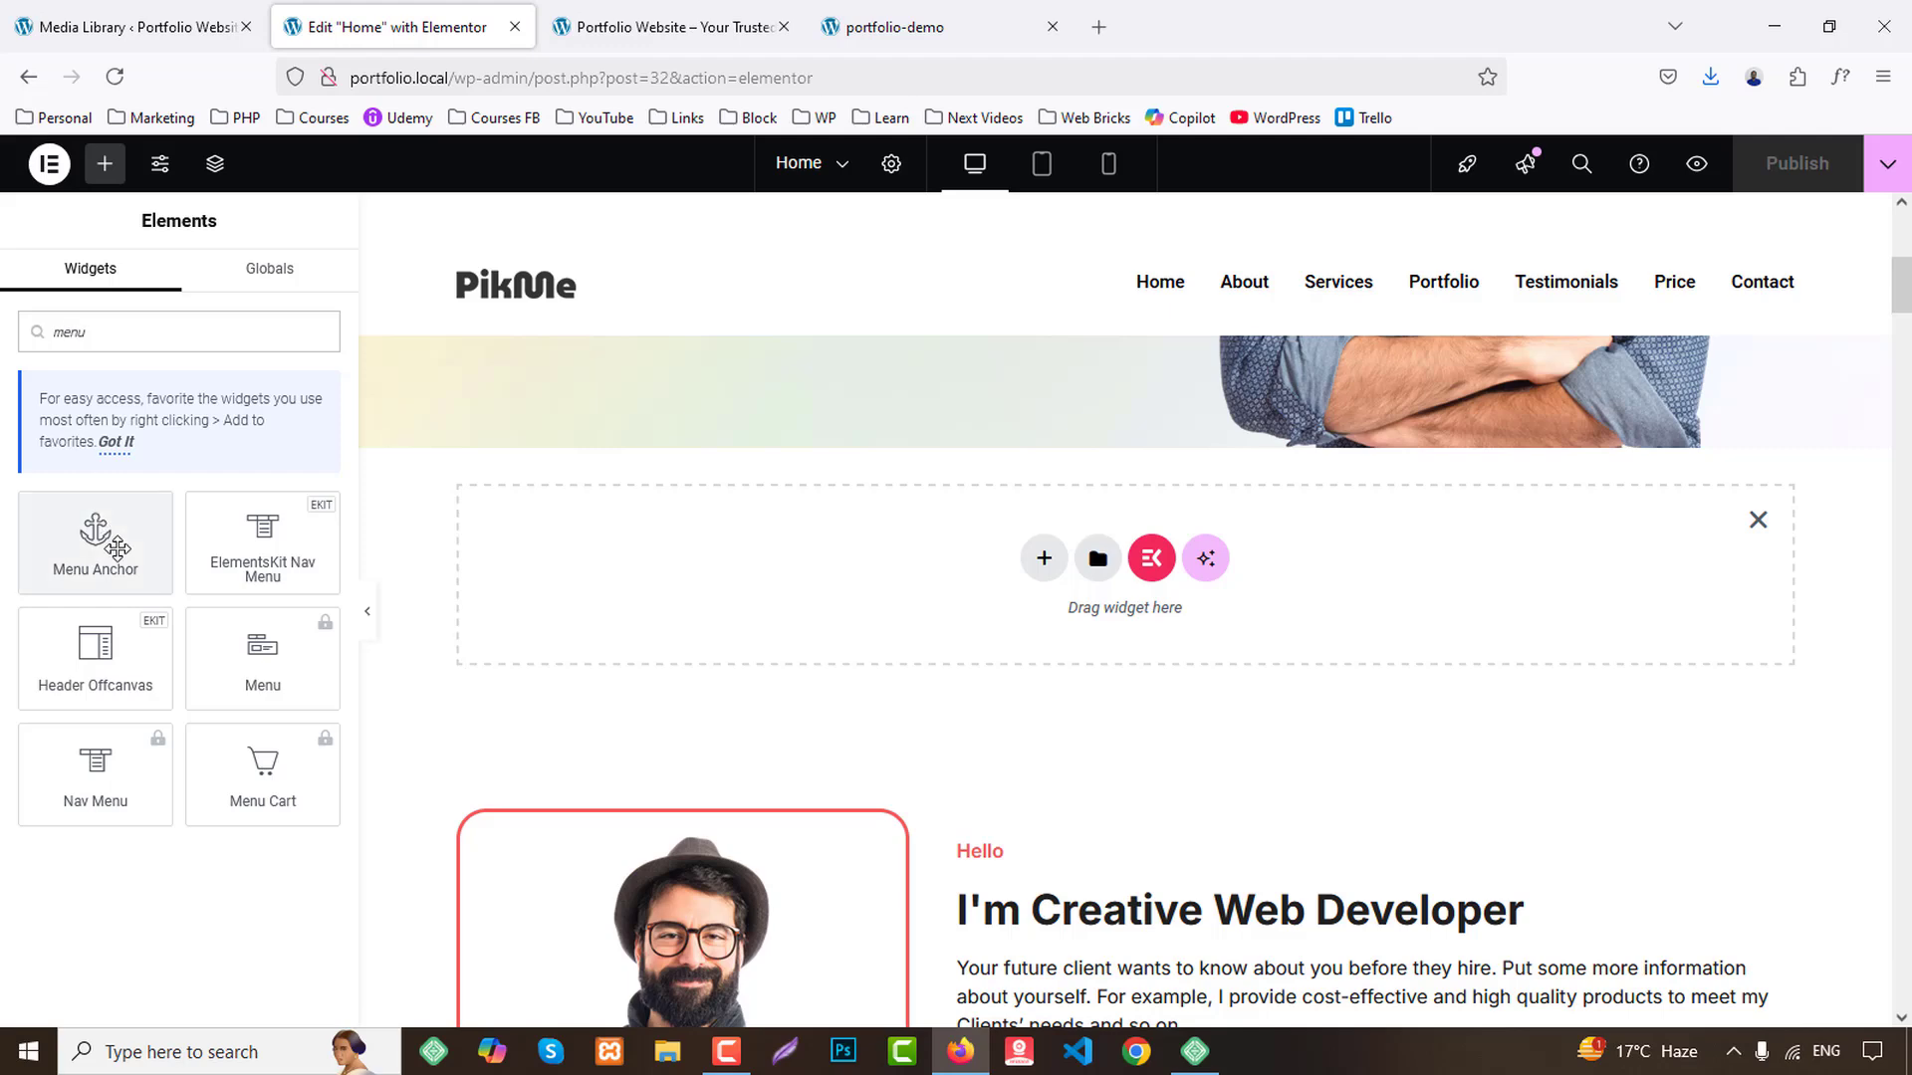
left_click_drag(95, 538, 881, 587)
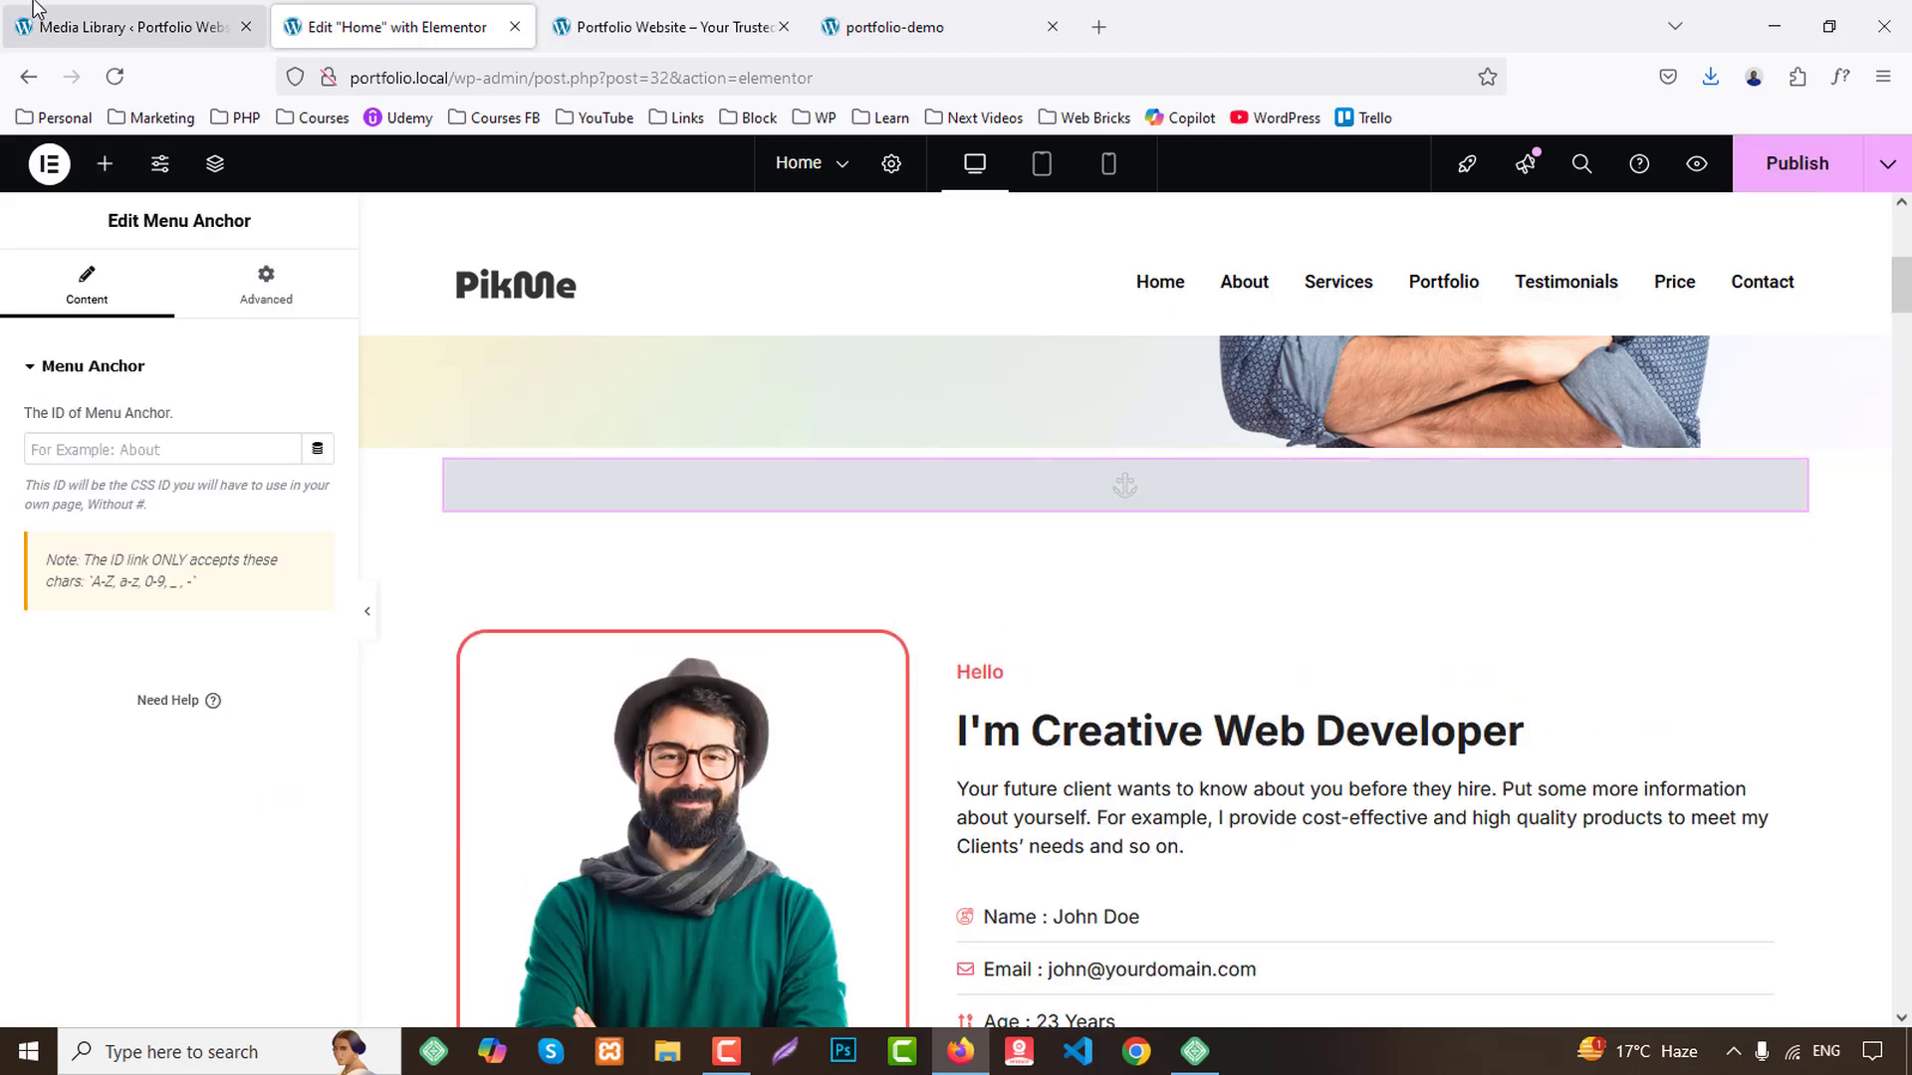
In the WordPress dashboard, load the Main Menu for editing and check which URL its About item links to.
left_click(130, 27)
mouse_move(111, 719)
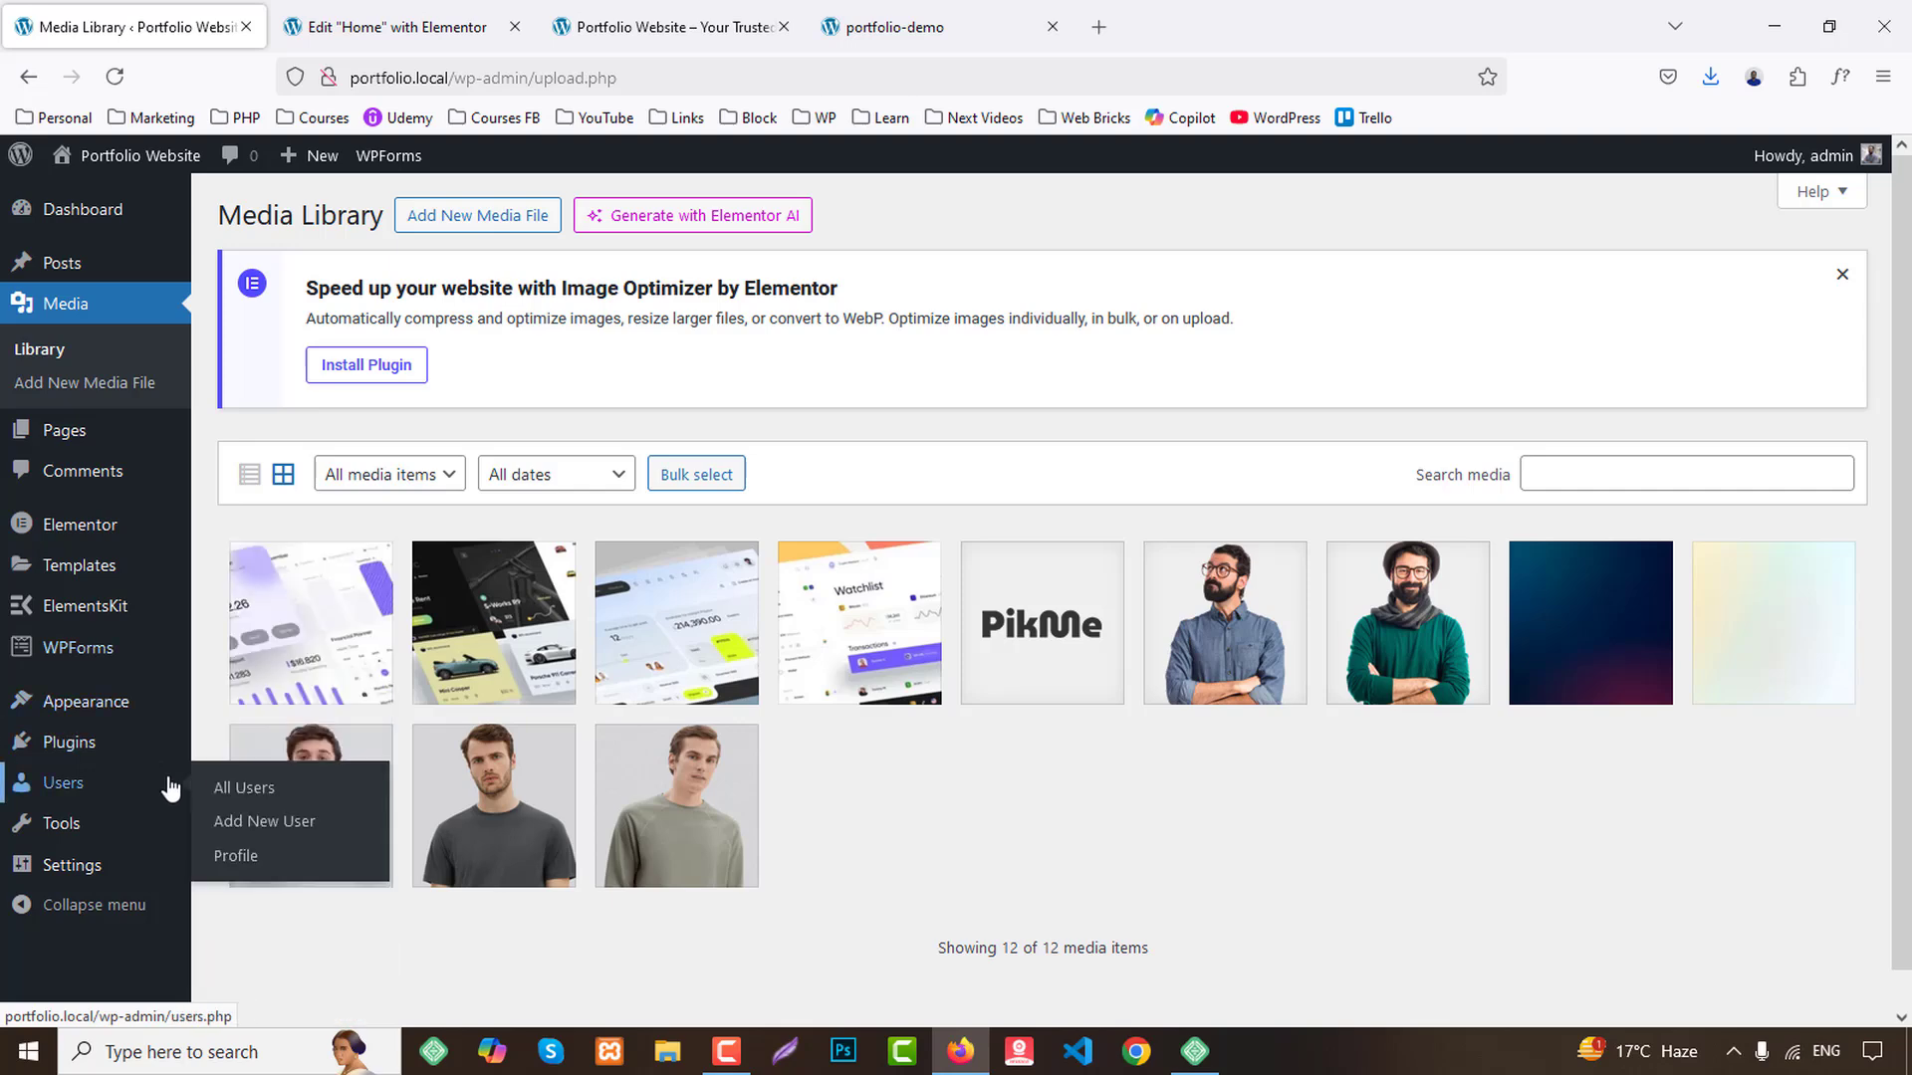
left_click(69, 782)
mouse_move(110, 626)
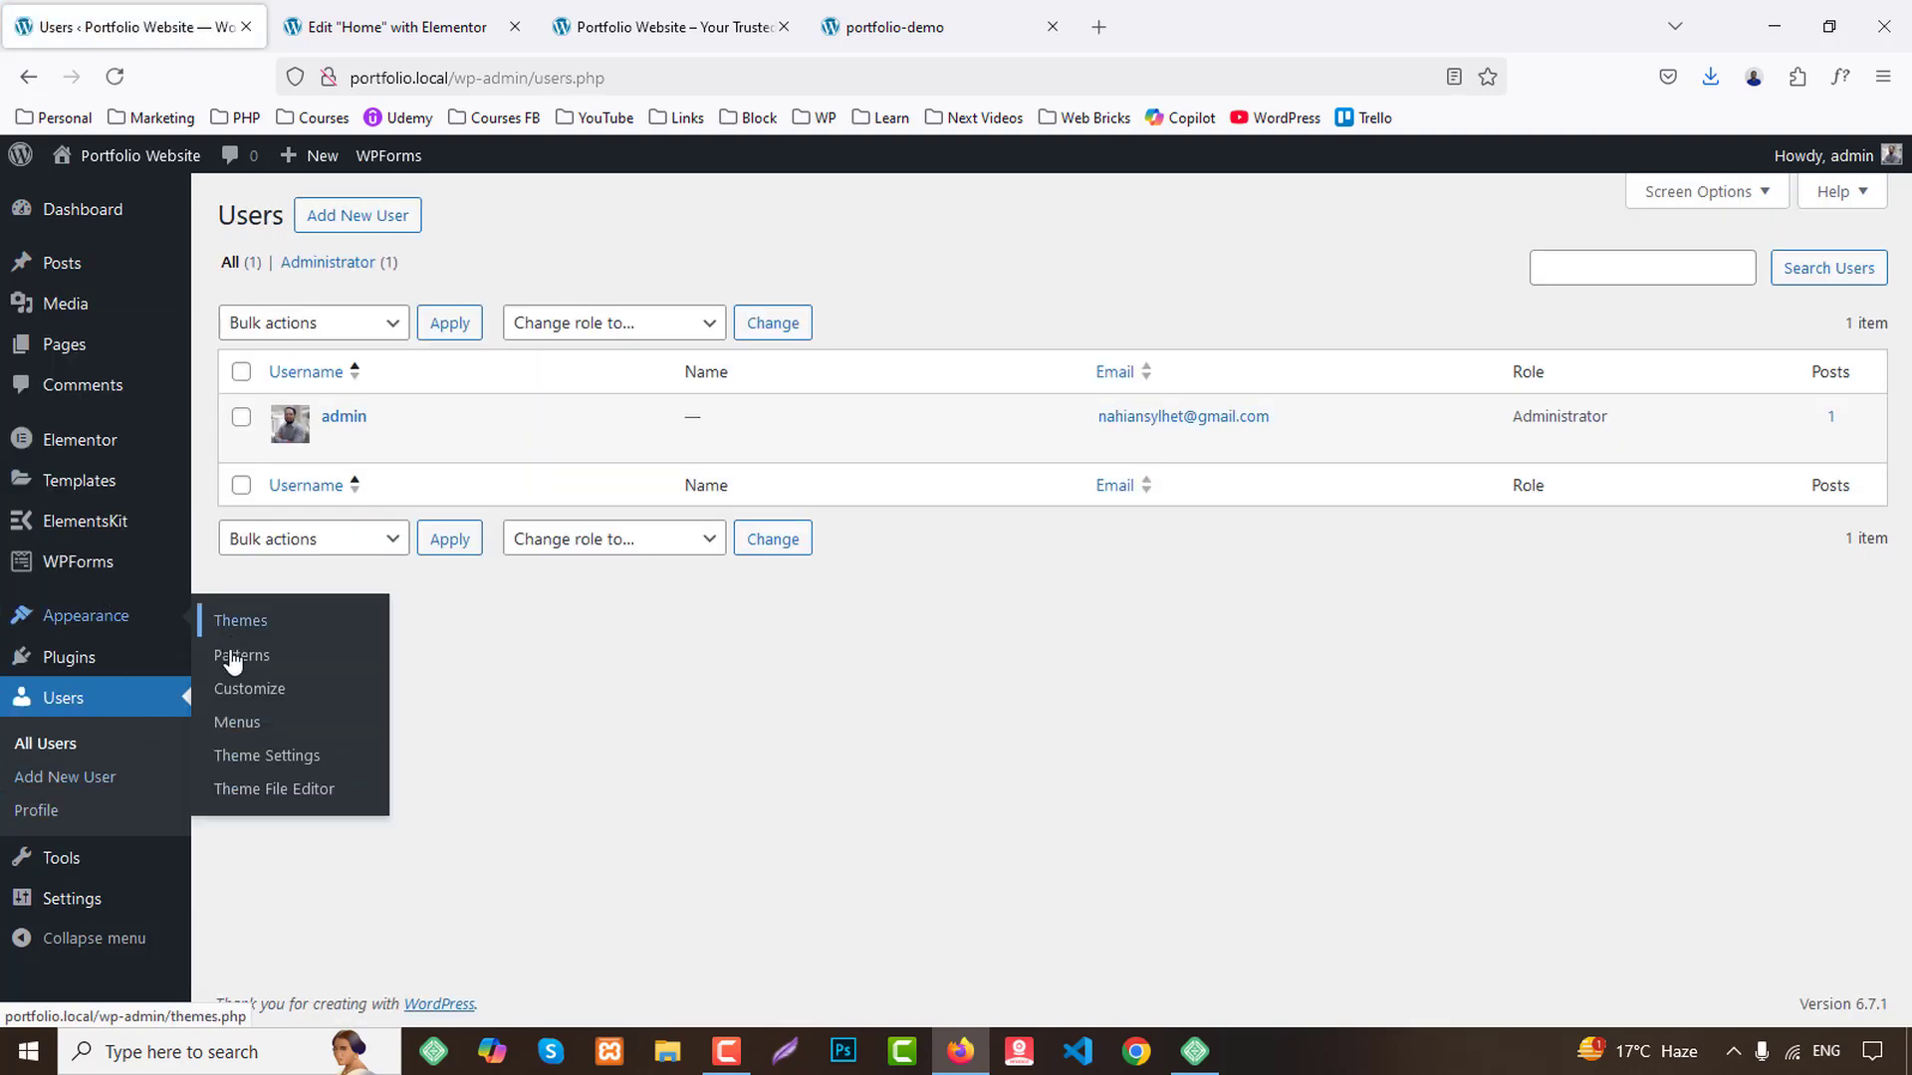
left_click(249, 727)
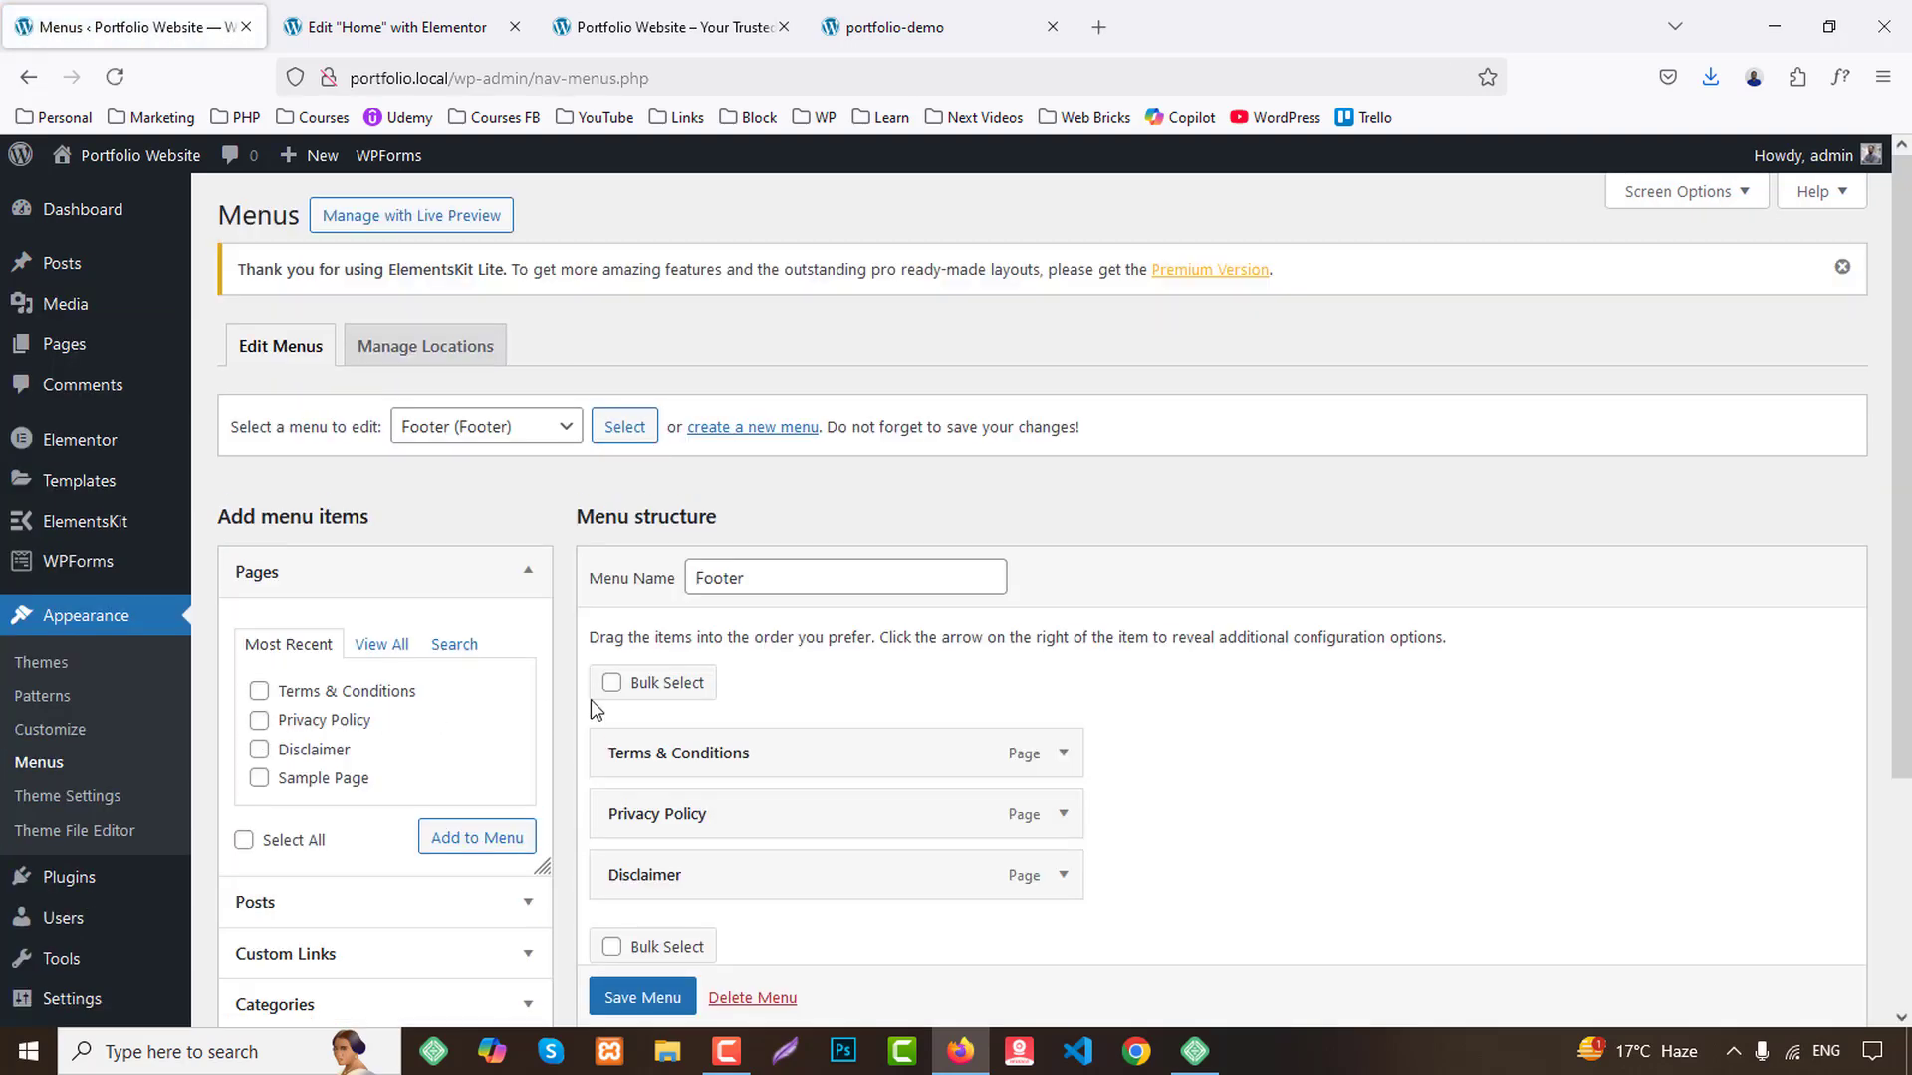
scroll(548, 656, "down", 3)
scroll(498, 363, "up", 2)
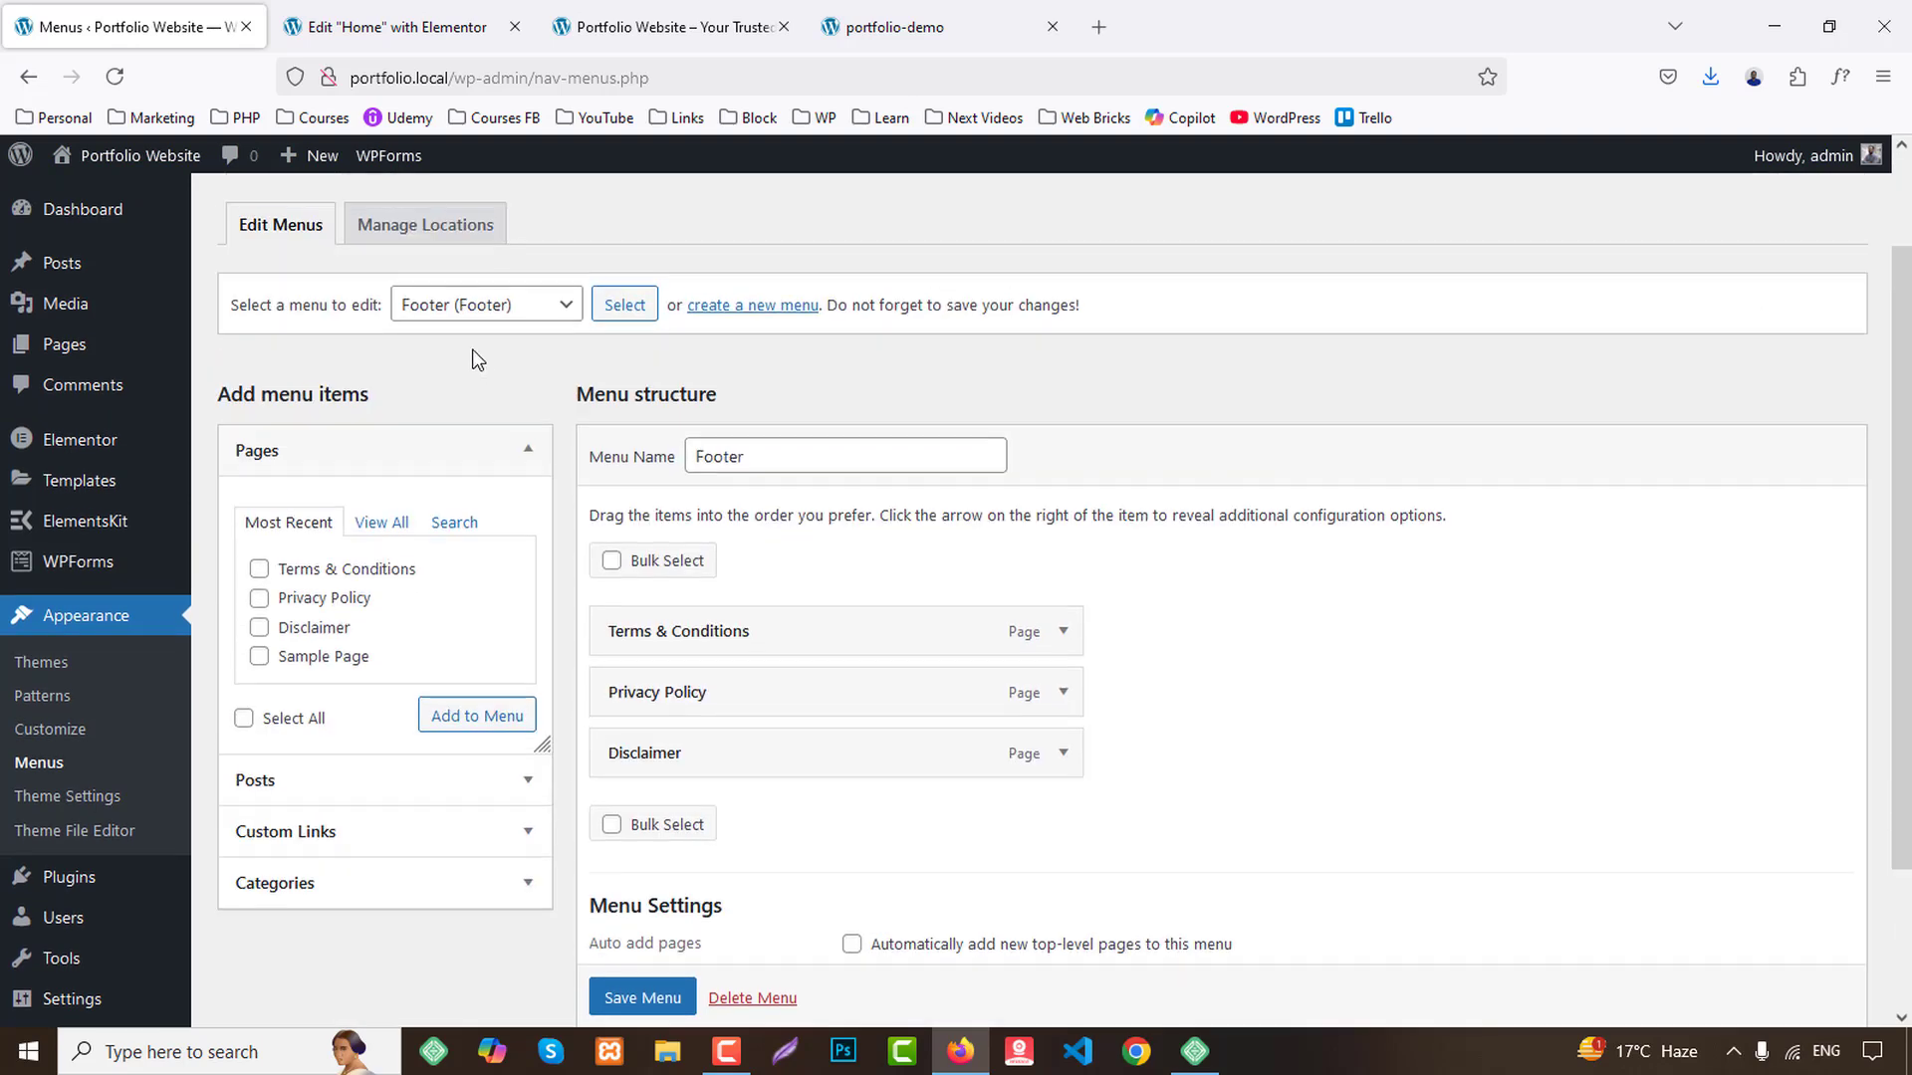
left_click(468, 304)
left_click(458, 375)
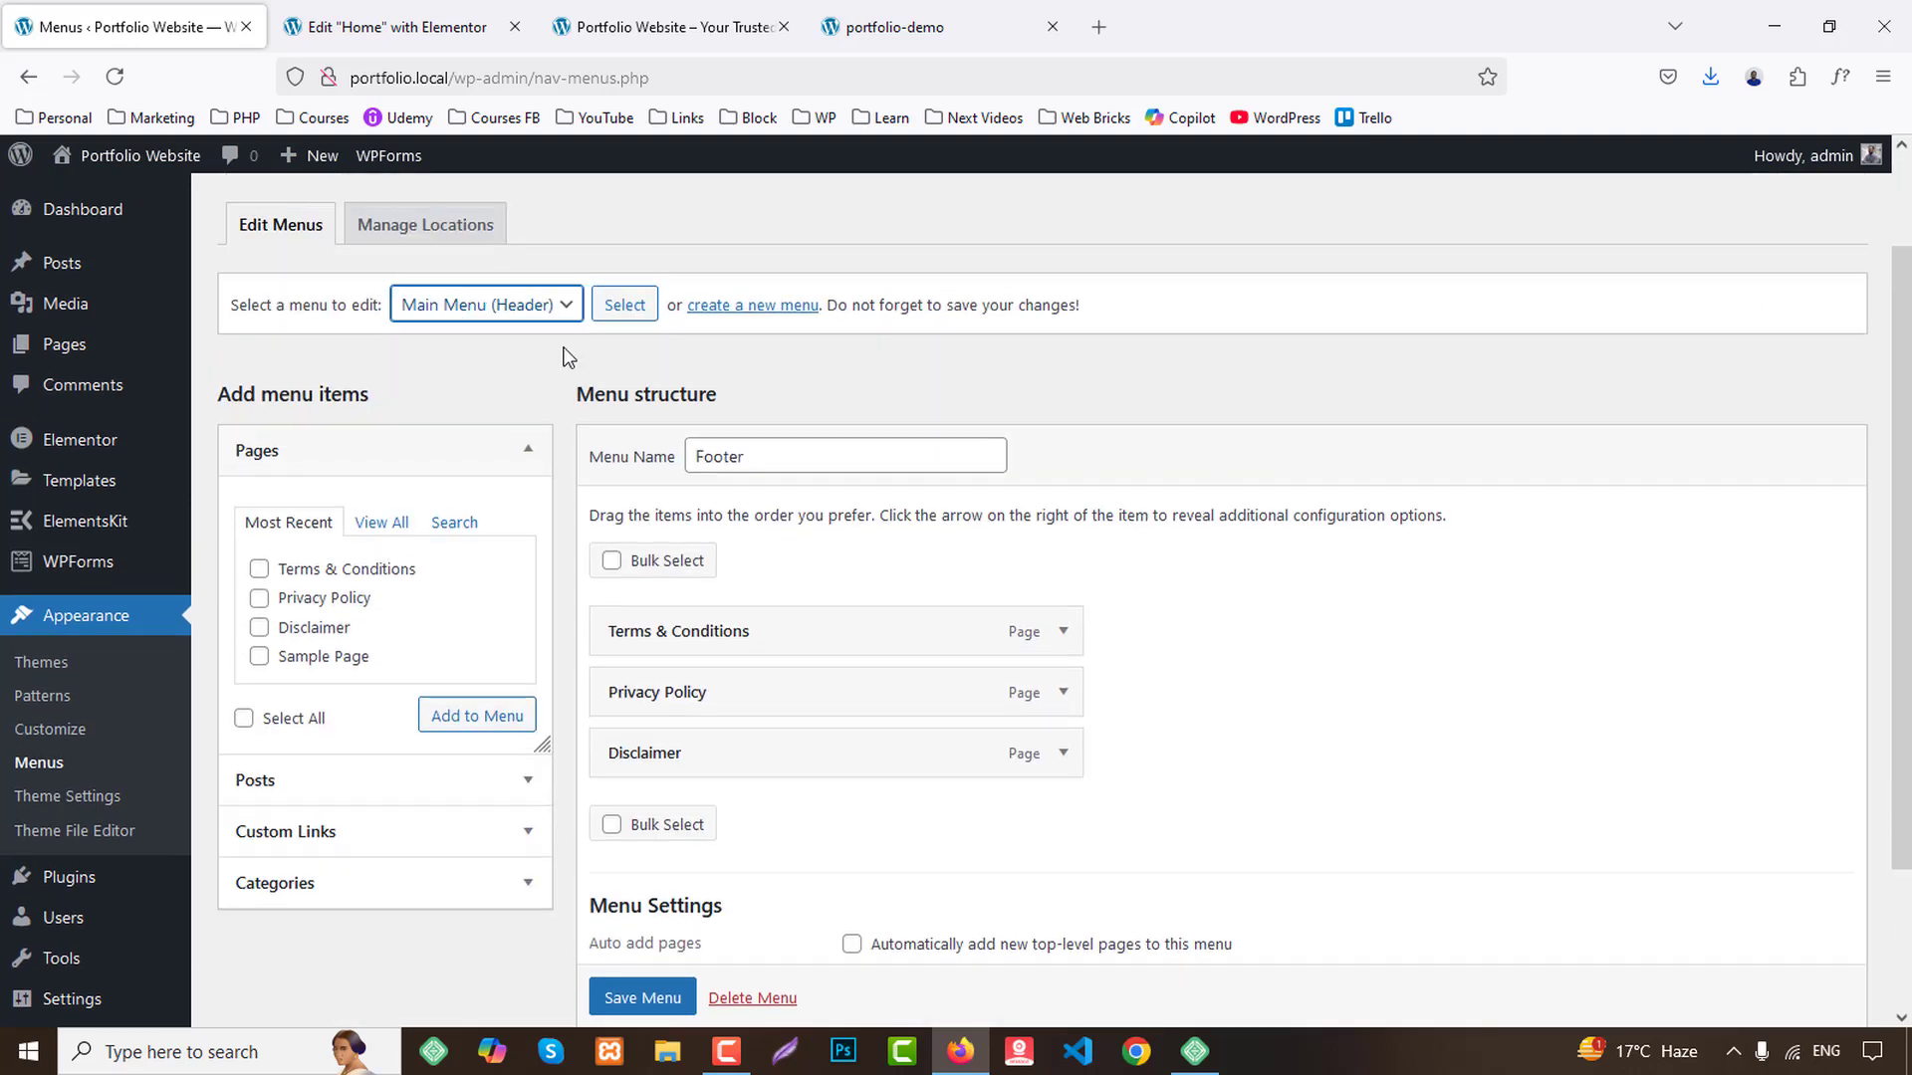
left_click(640, 308)
scroll(557, 497, "down", 2)
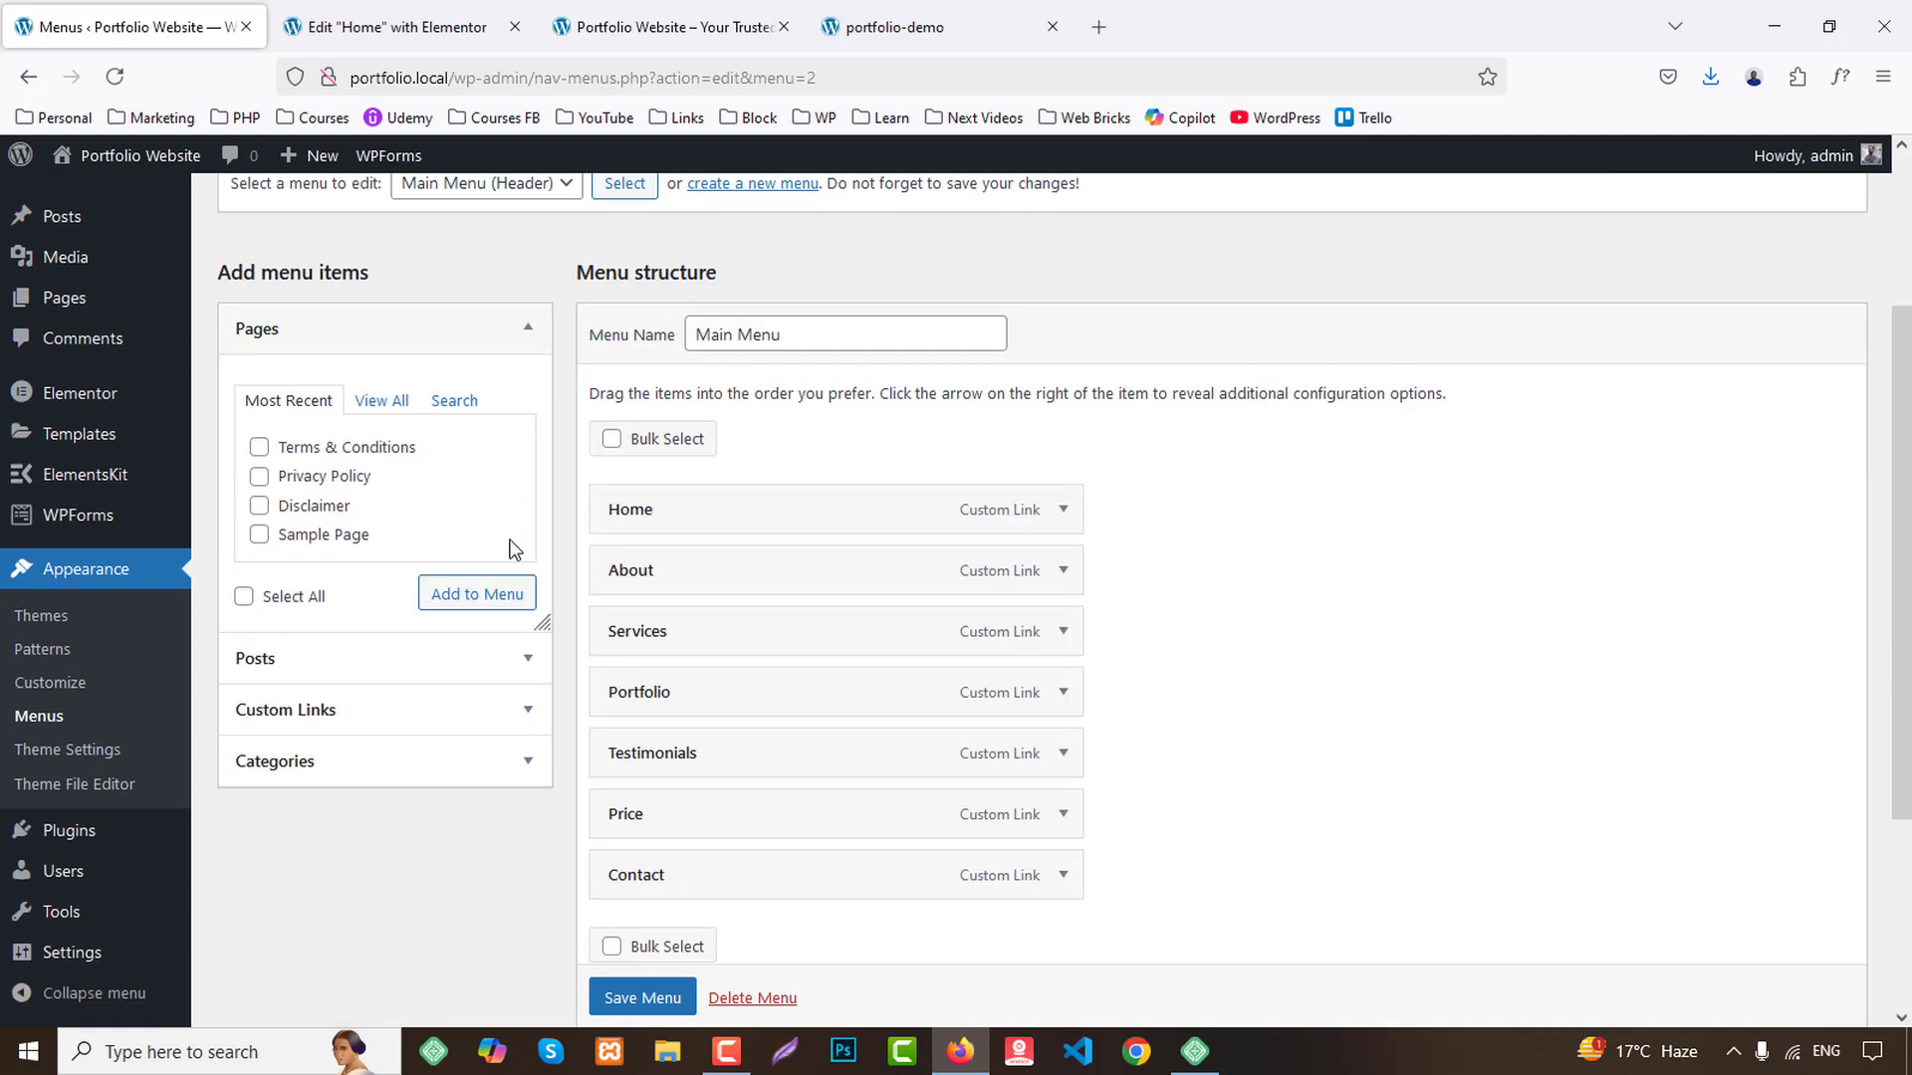
left_click(1071, 581)
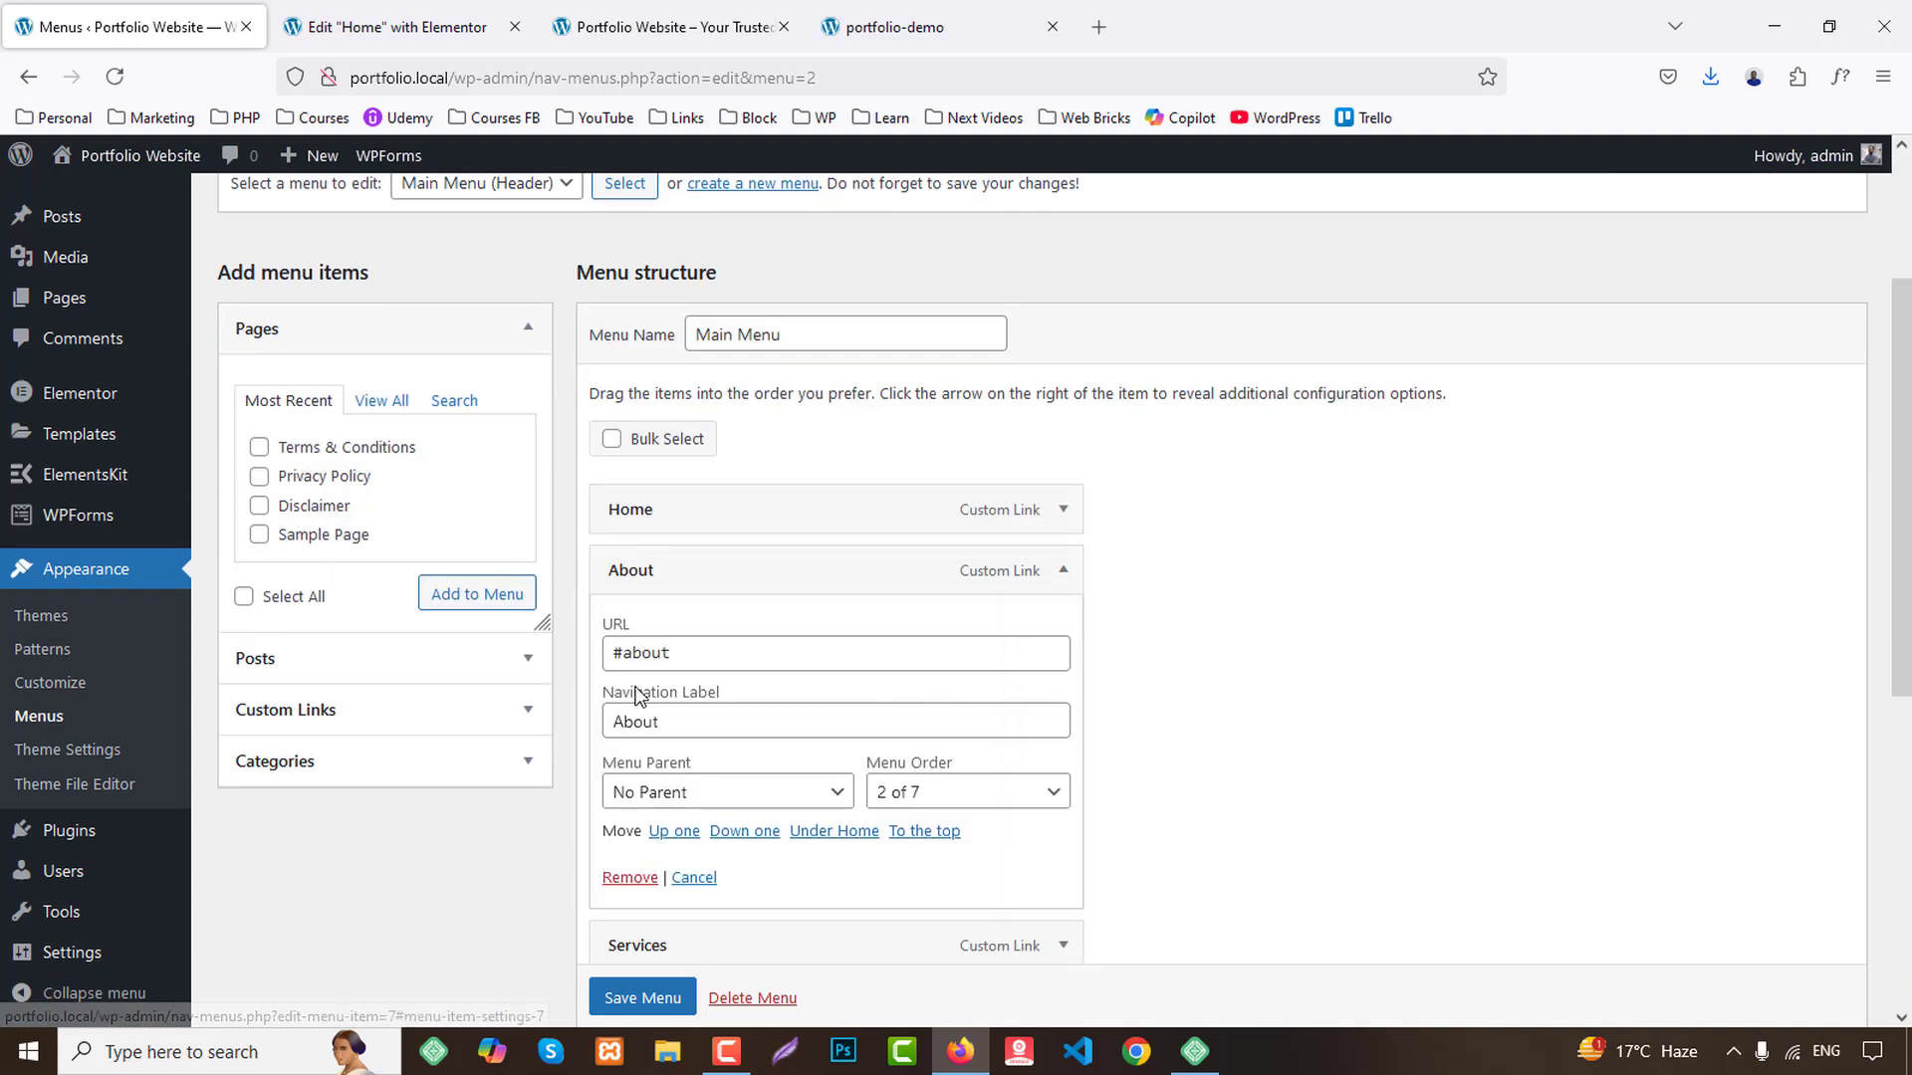
Return to the Elementor editor and set the menu anchor's ID to about.
left_click(630, 8)
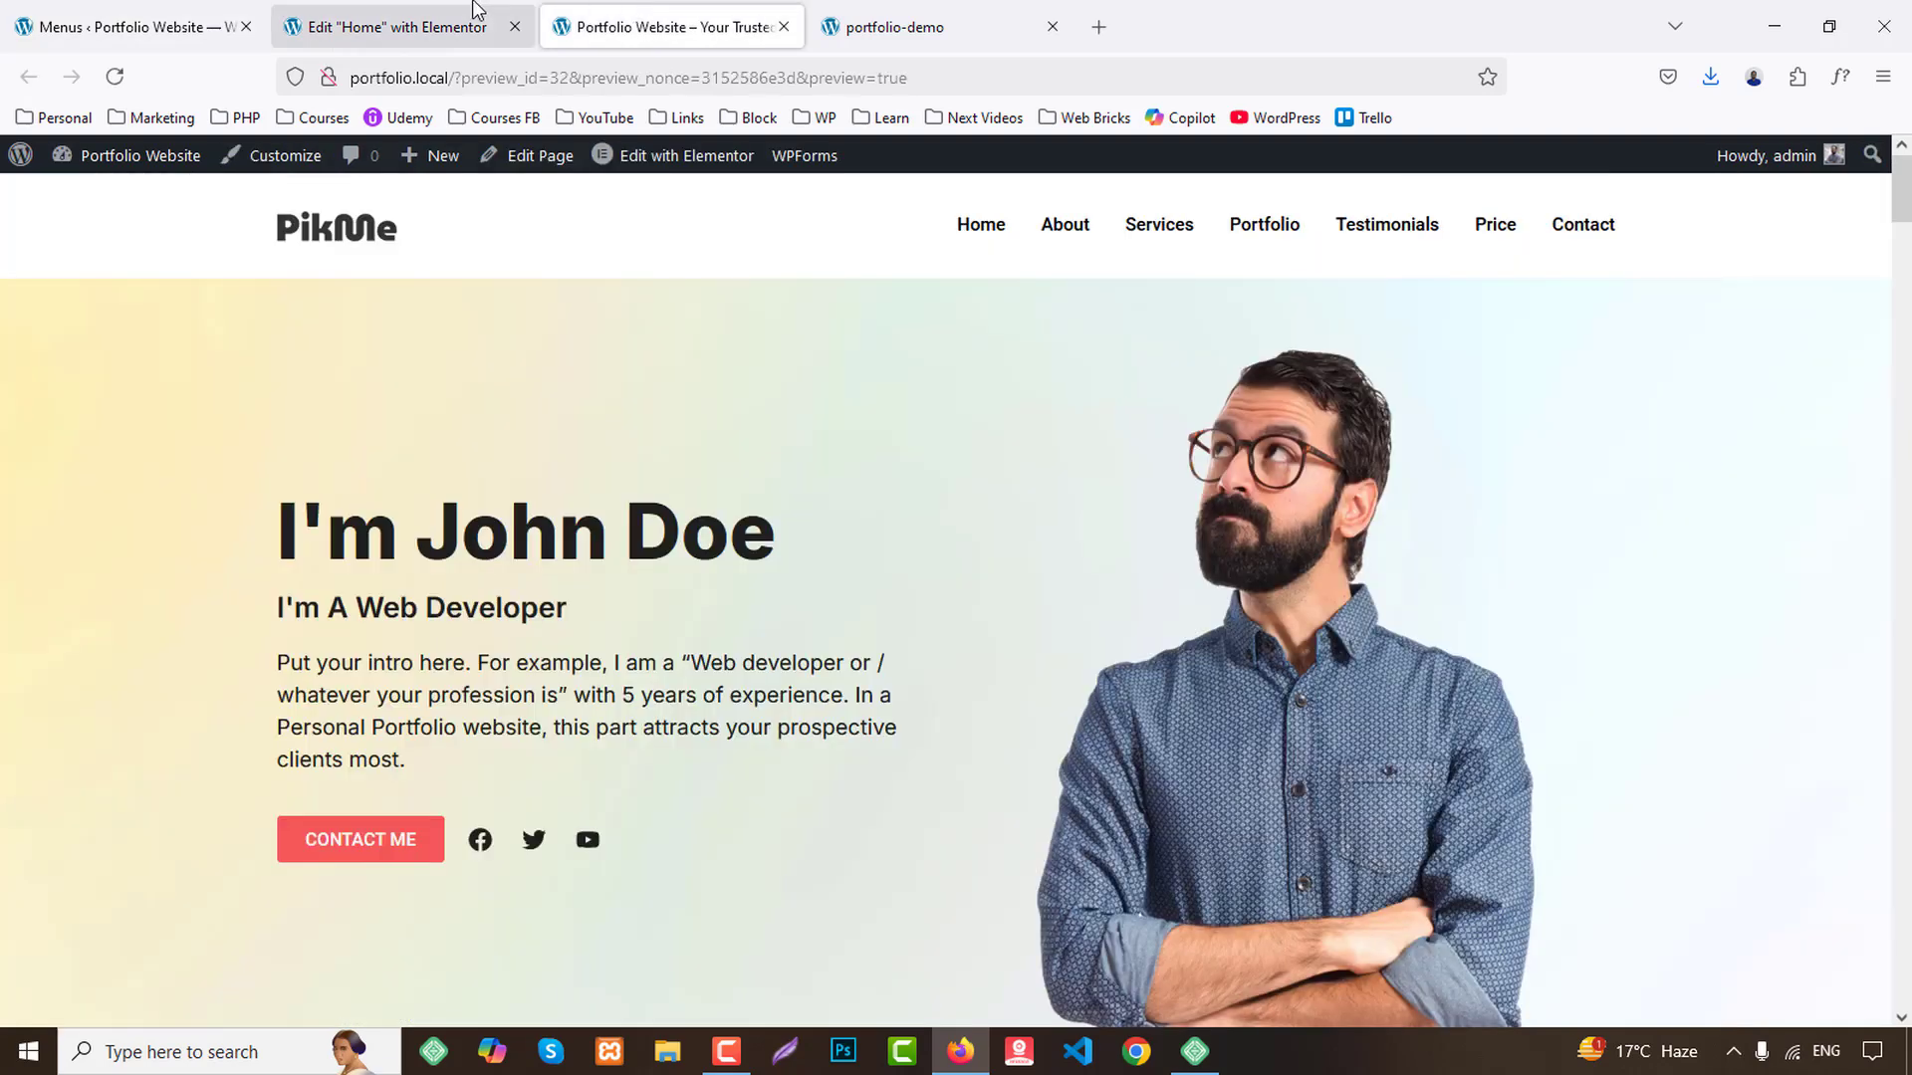
left_click(458, 8)
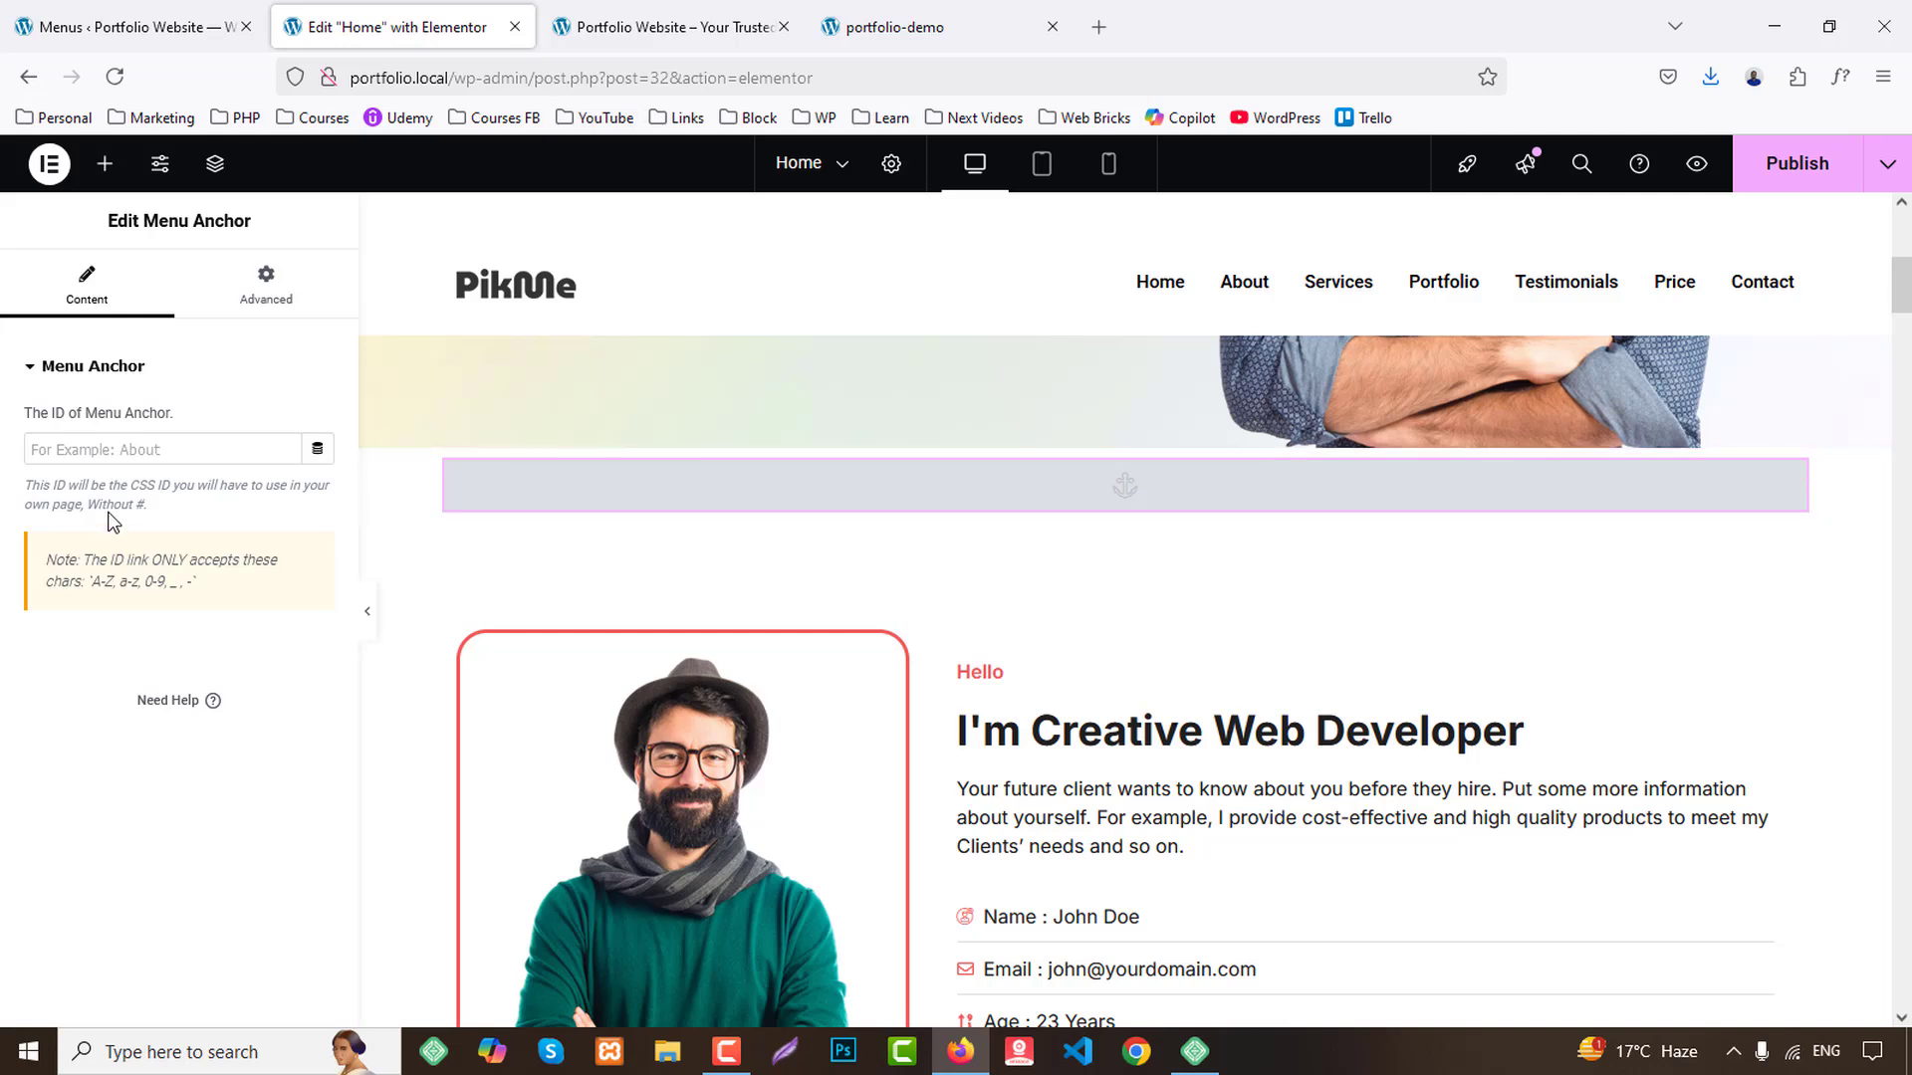
type("a")
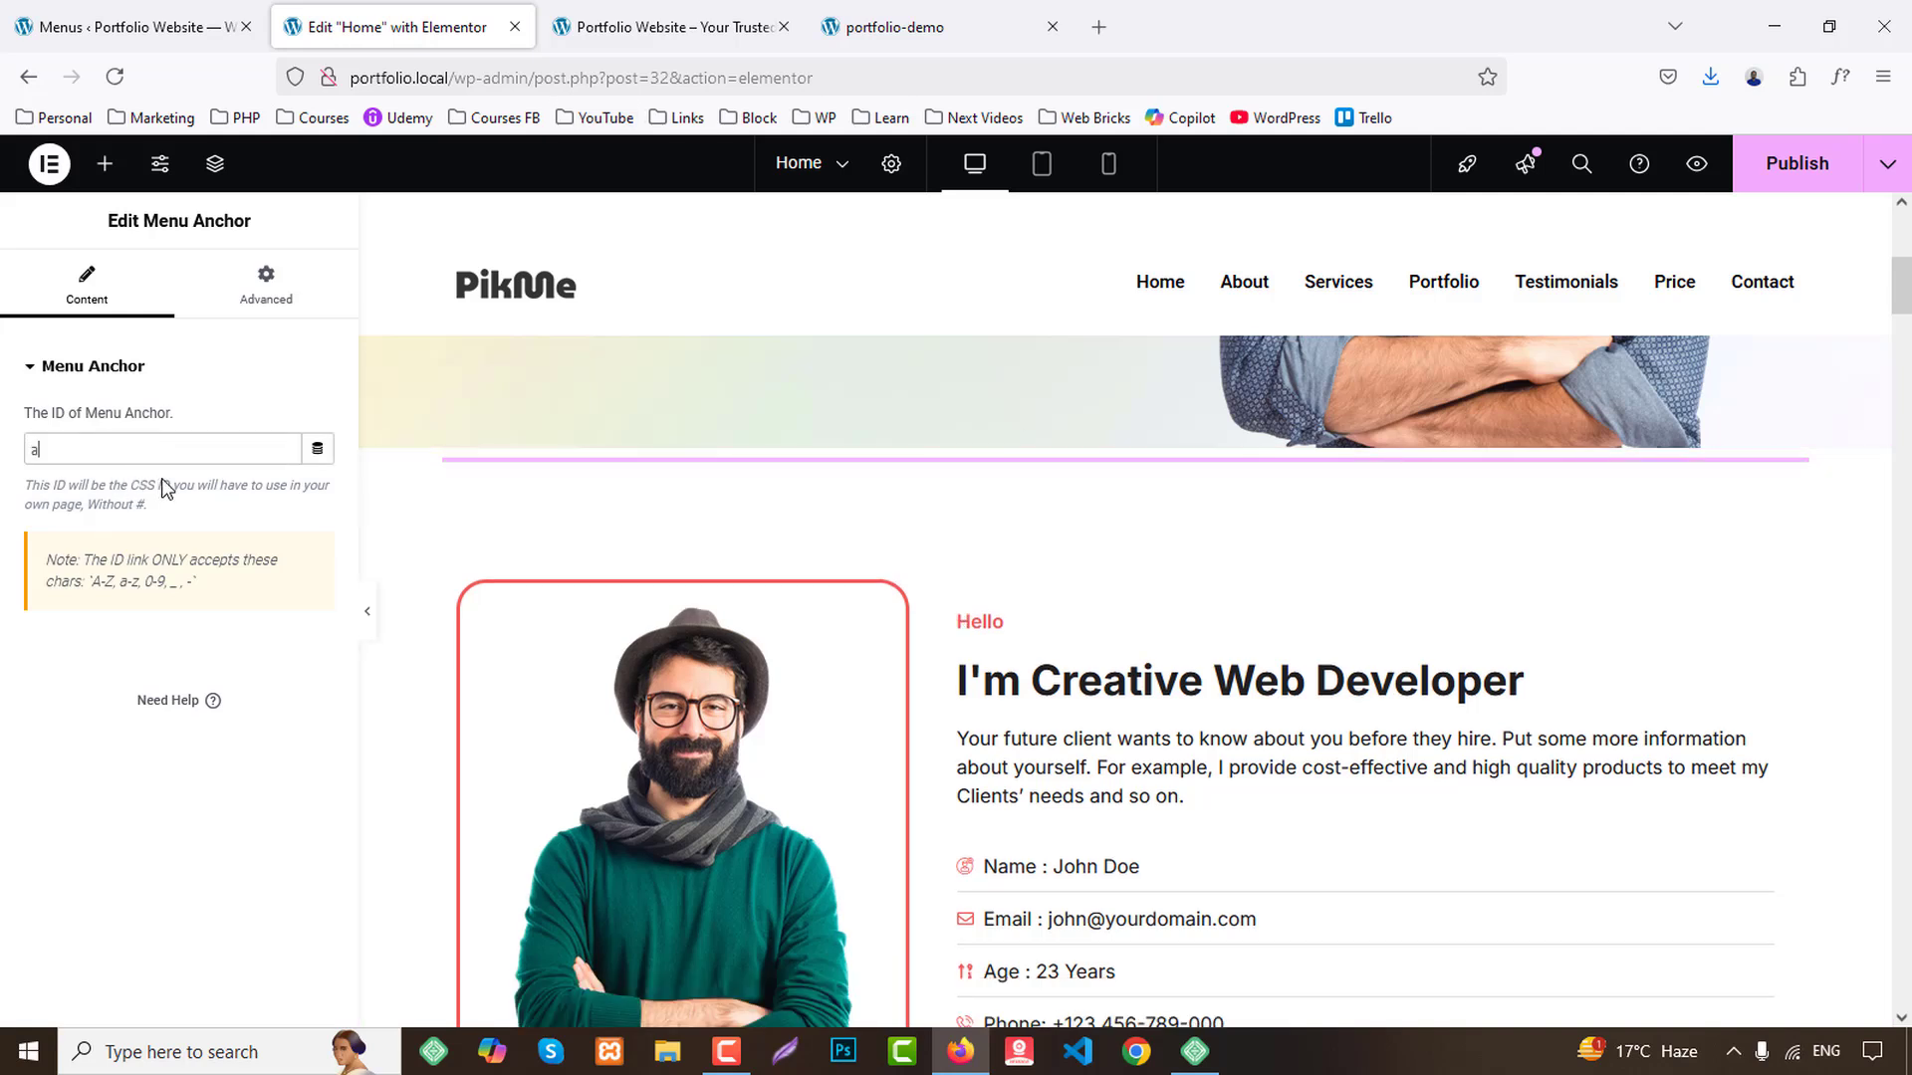
type("bout")
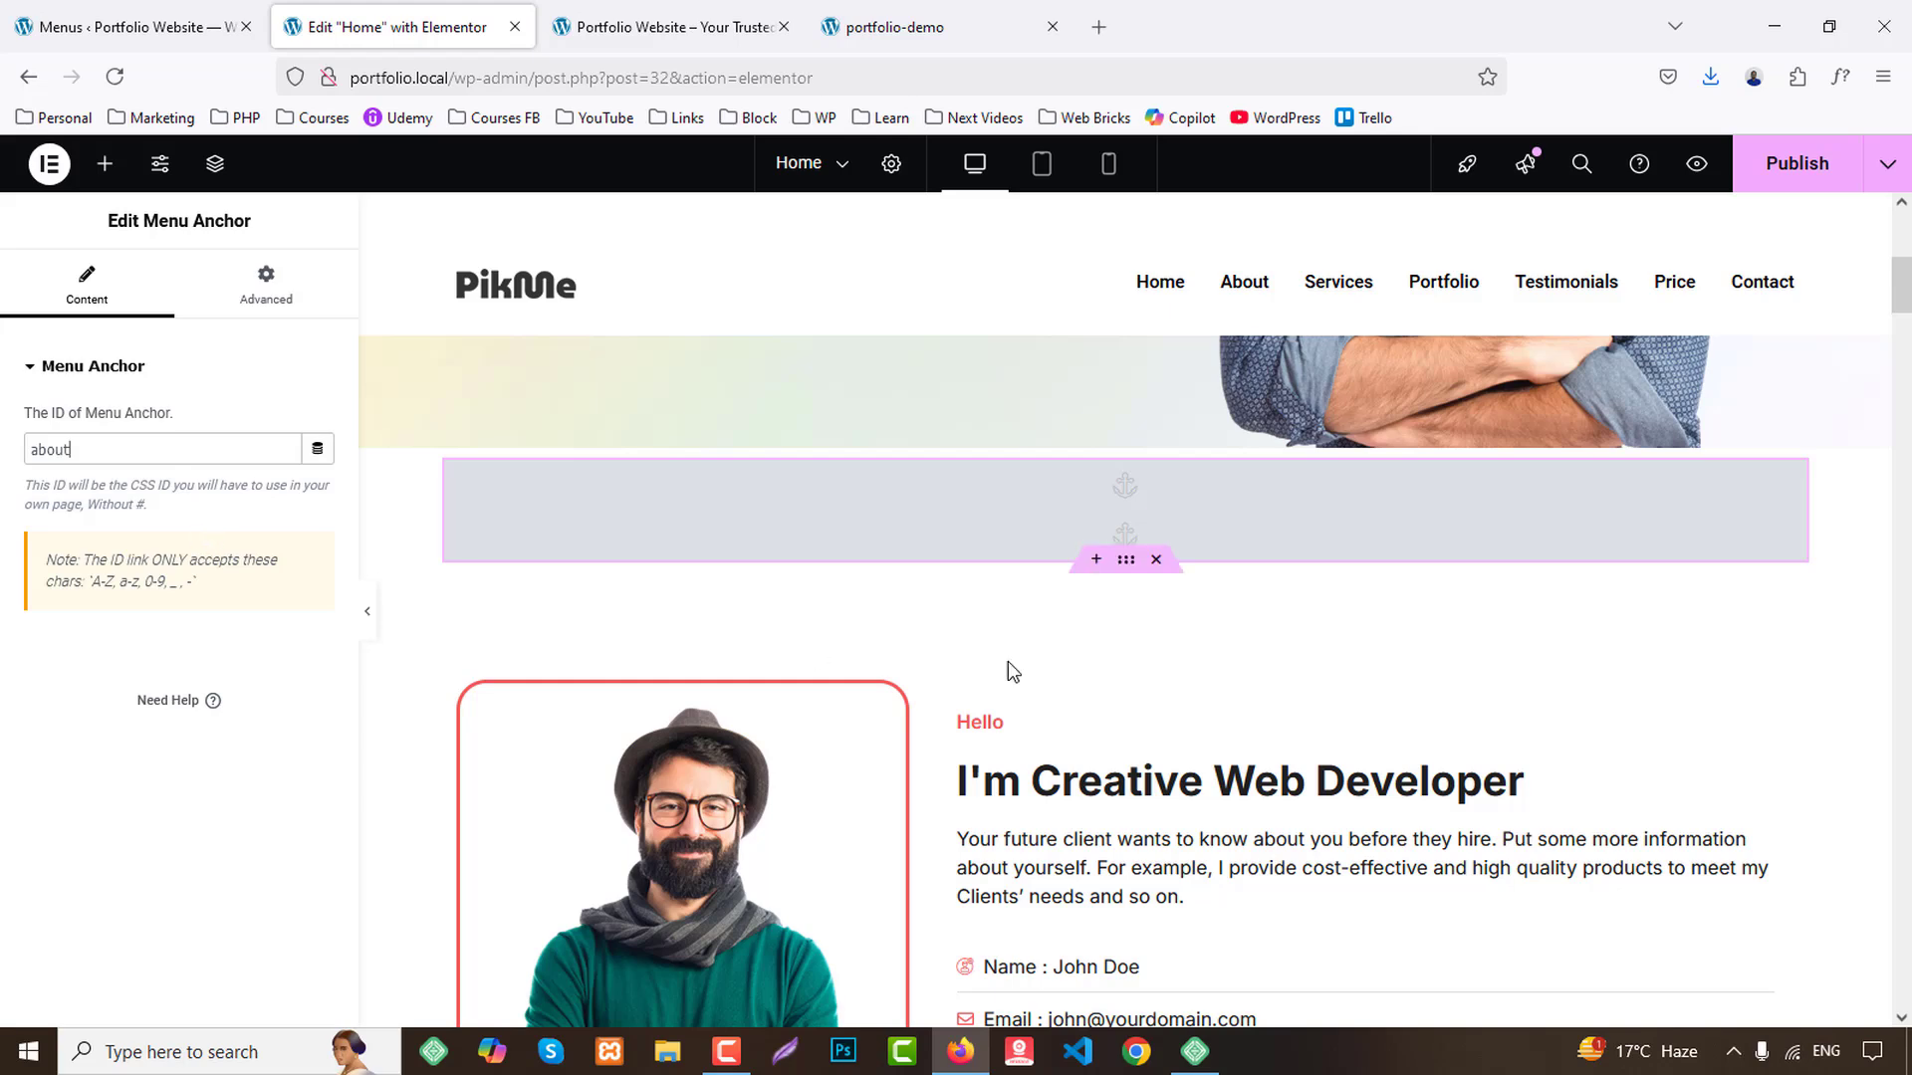
Copy the about menu anchor into a new section directly above My Services and set the copy's ID to services.
right_click(1129, 439)
left_click(1180, 530)
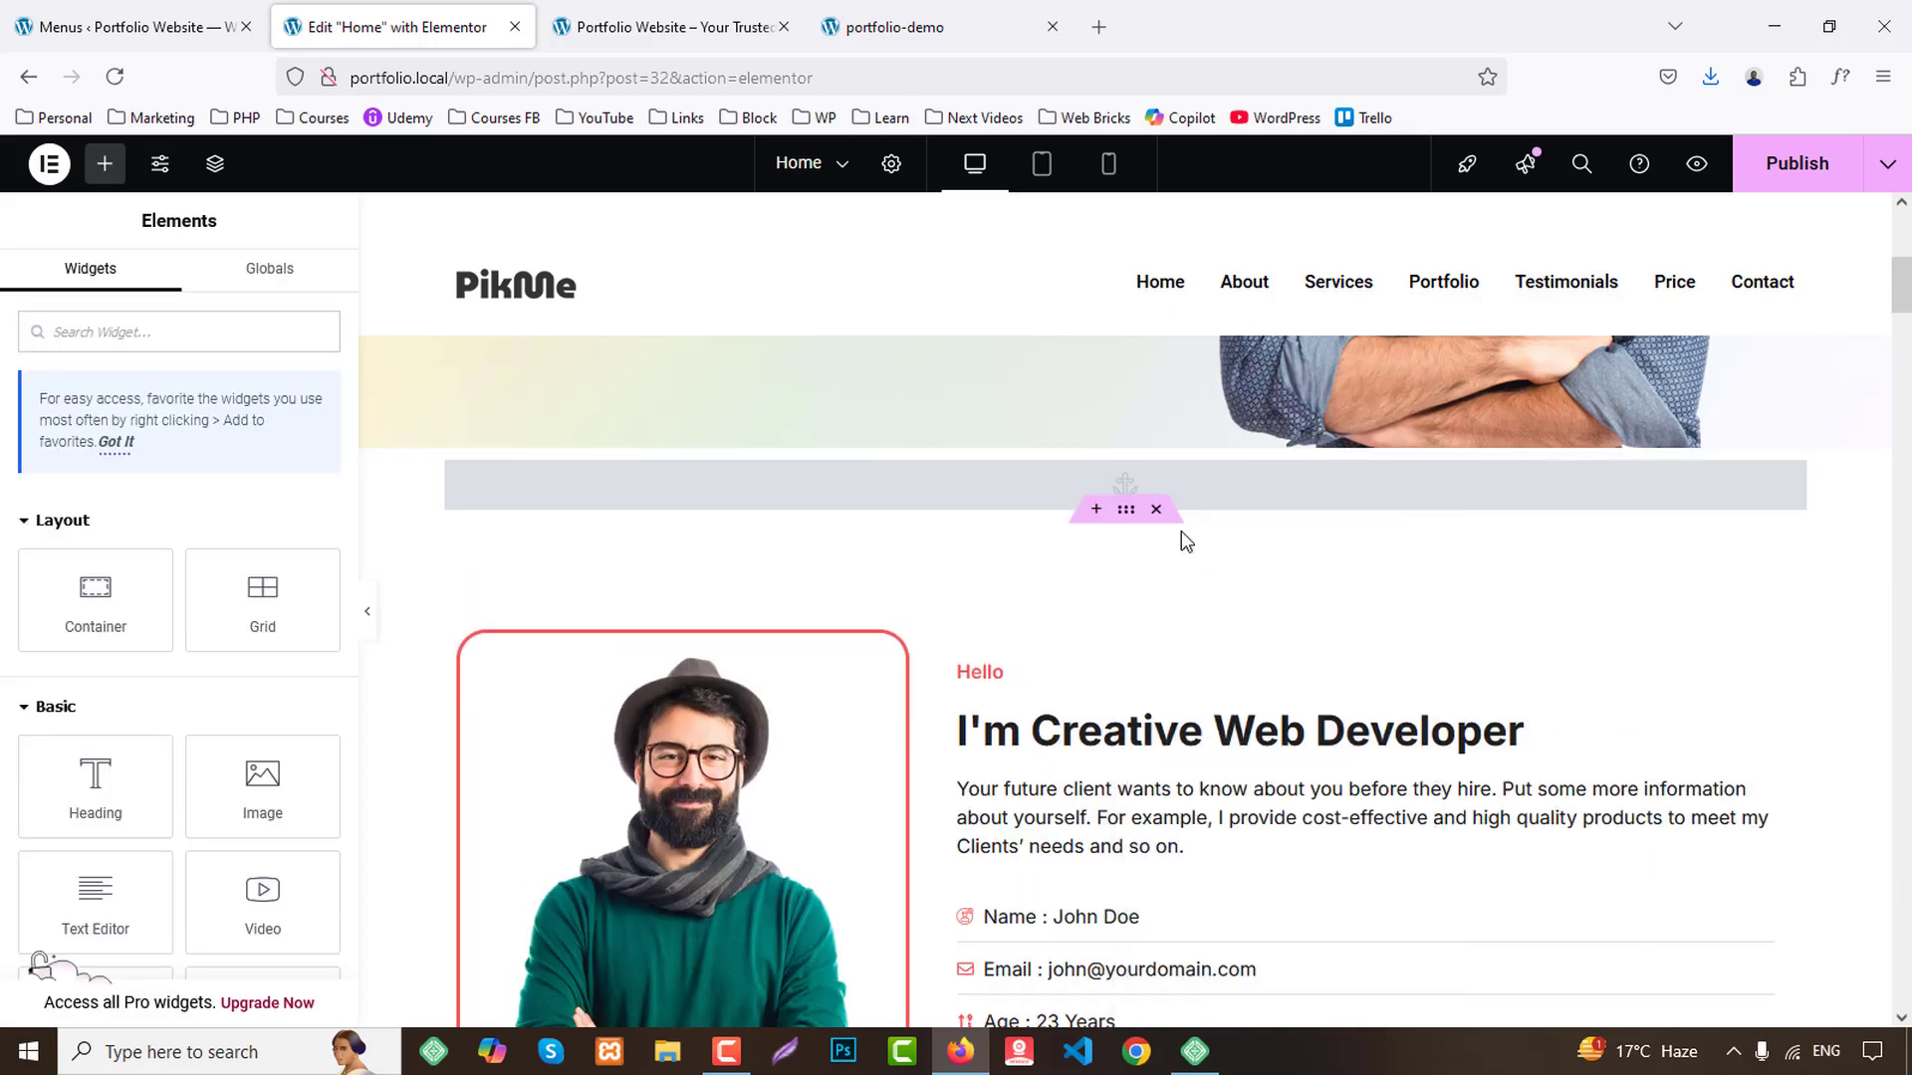
scroll(1185, 542, "down", 15)
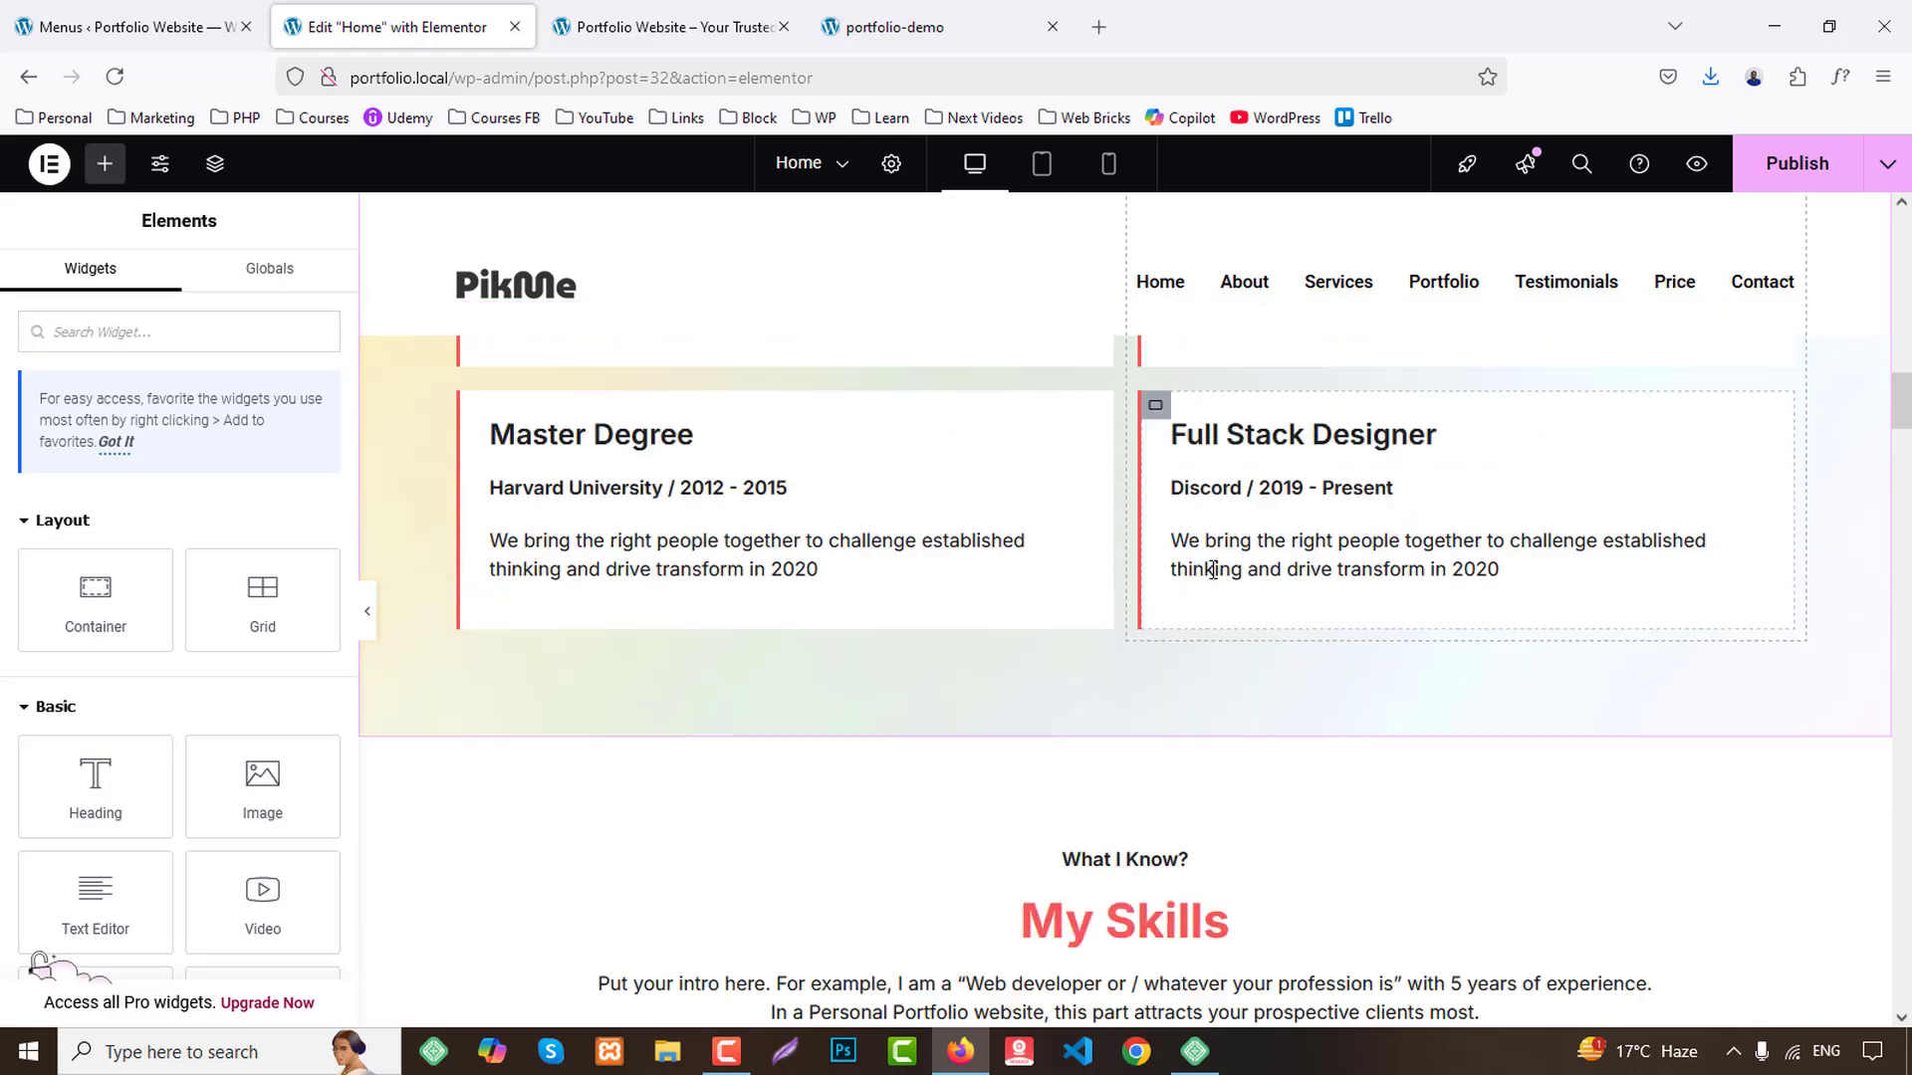
scroll(1212, 570, "down", 1)
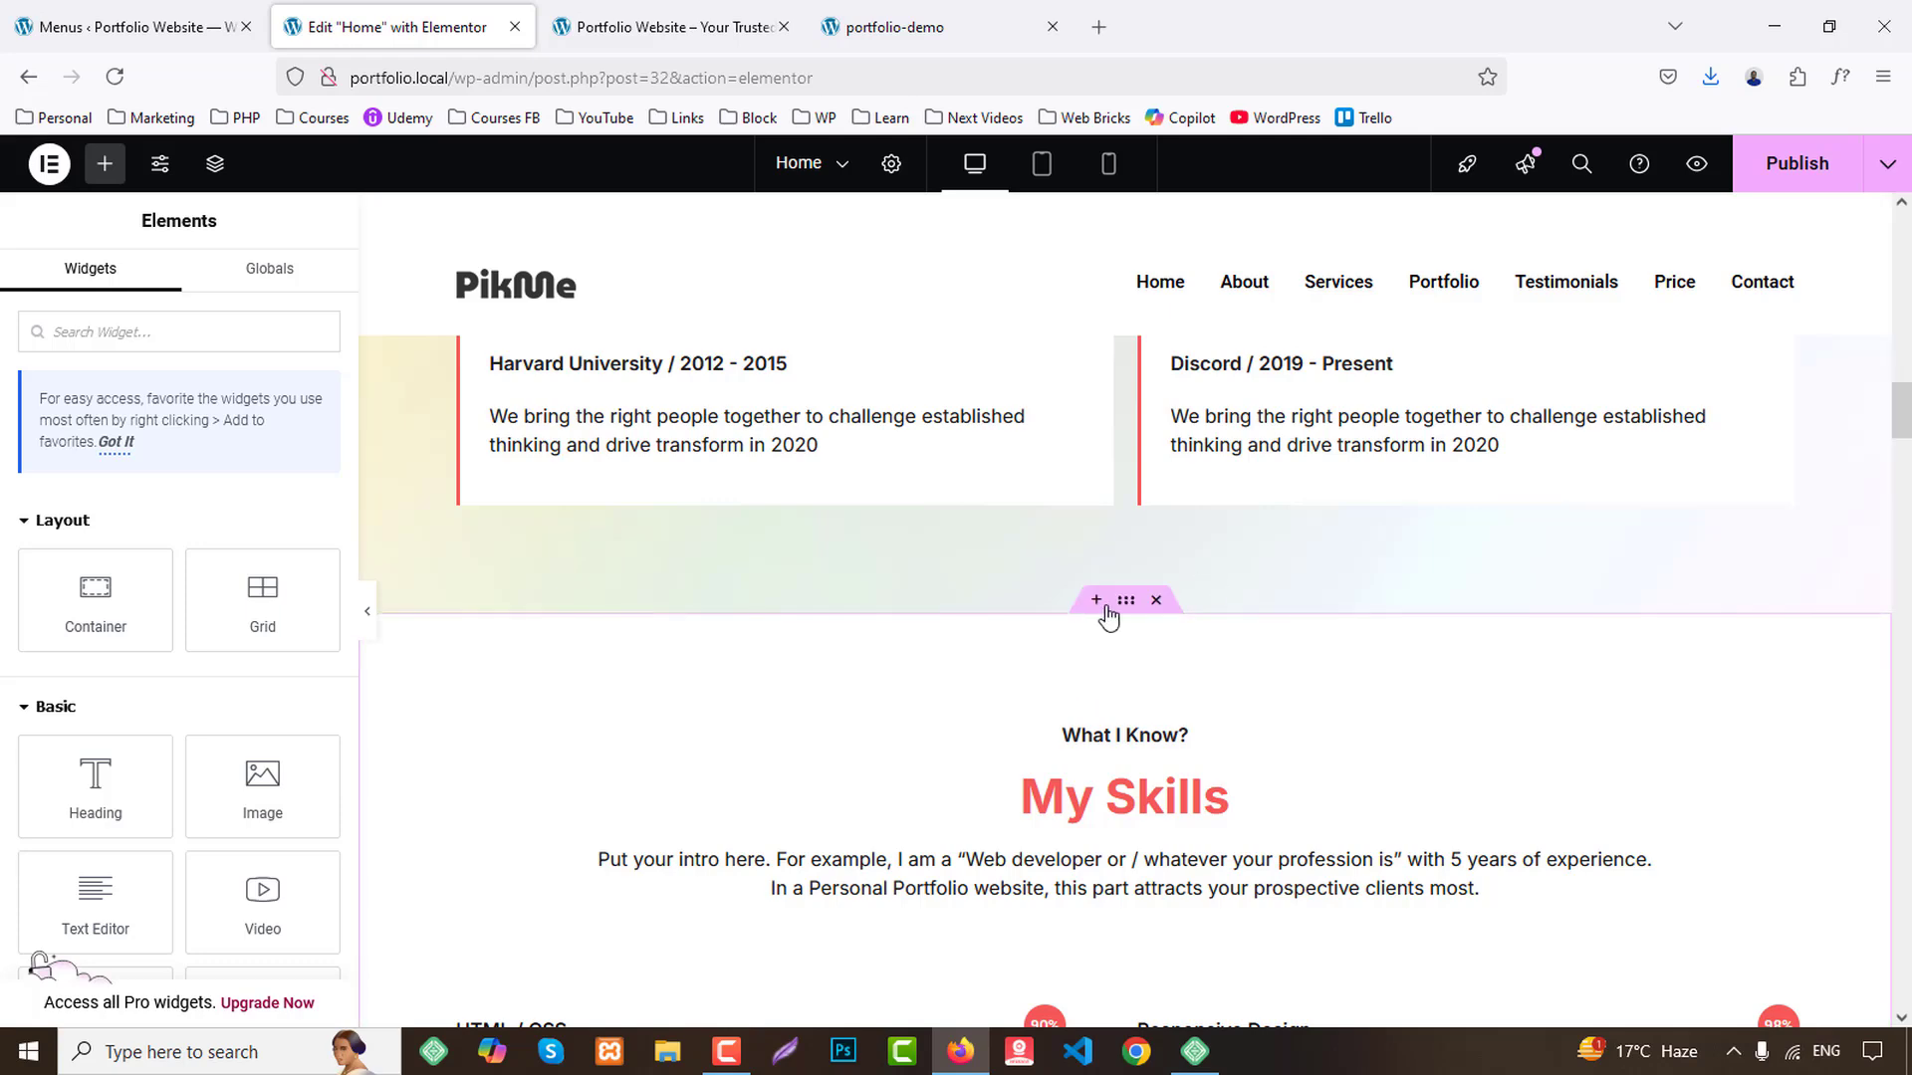
scroll(1234, 637, "down", 7)
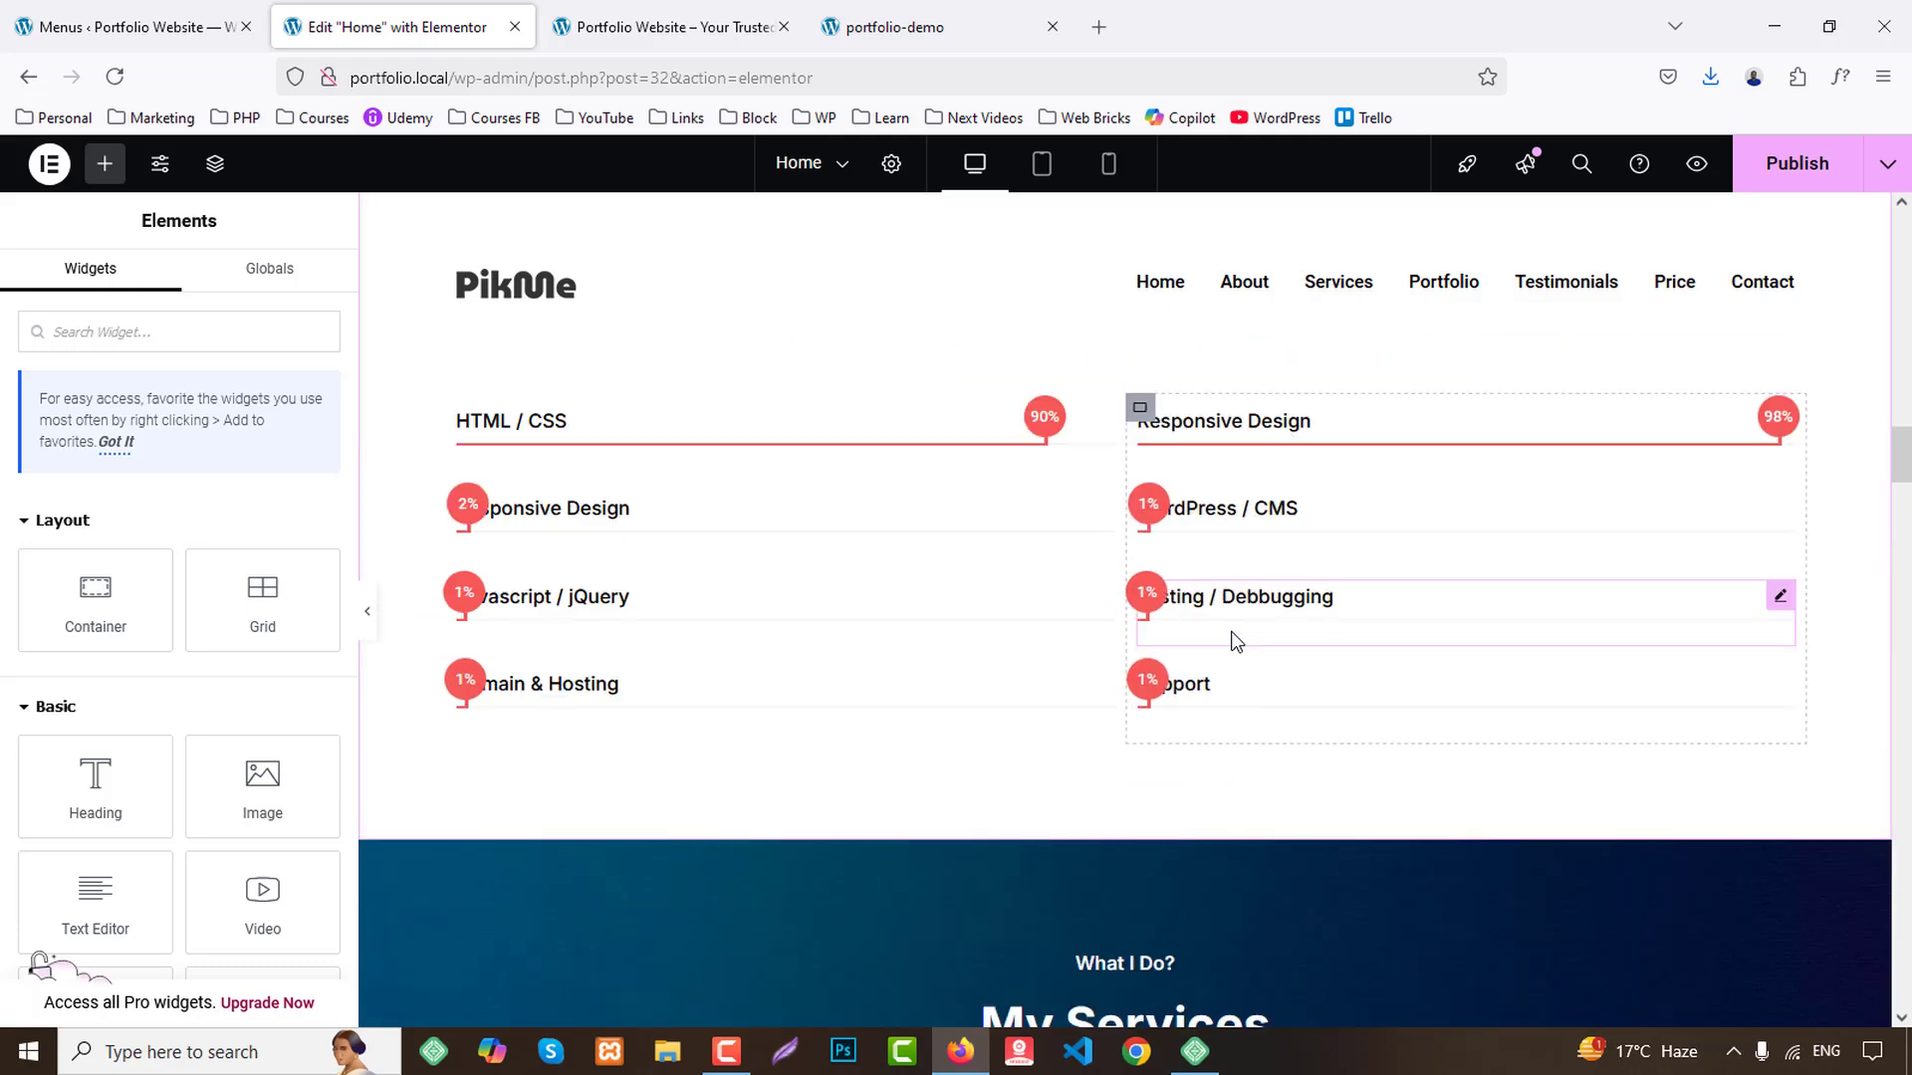
left_click(1096, 585)
right_click(930, 647)
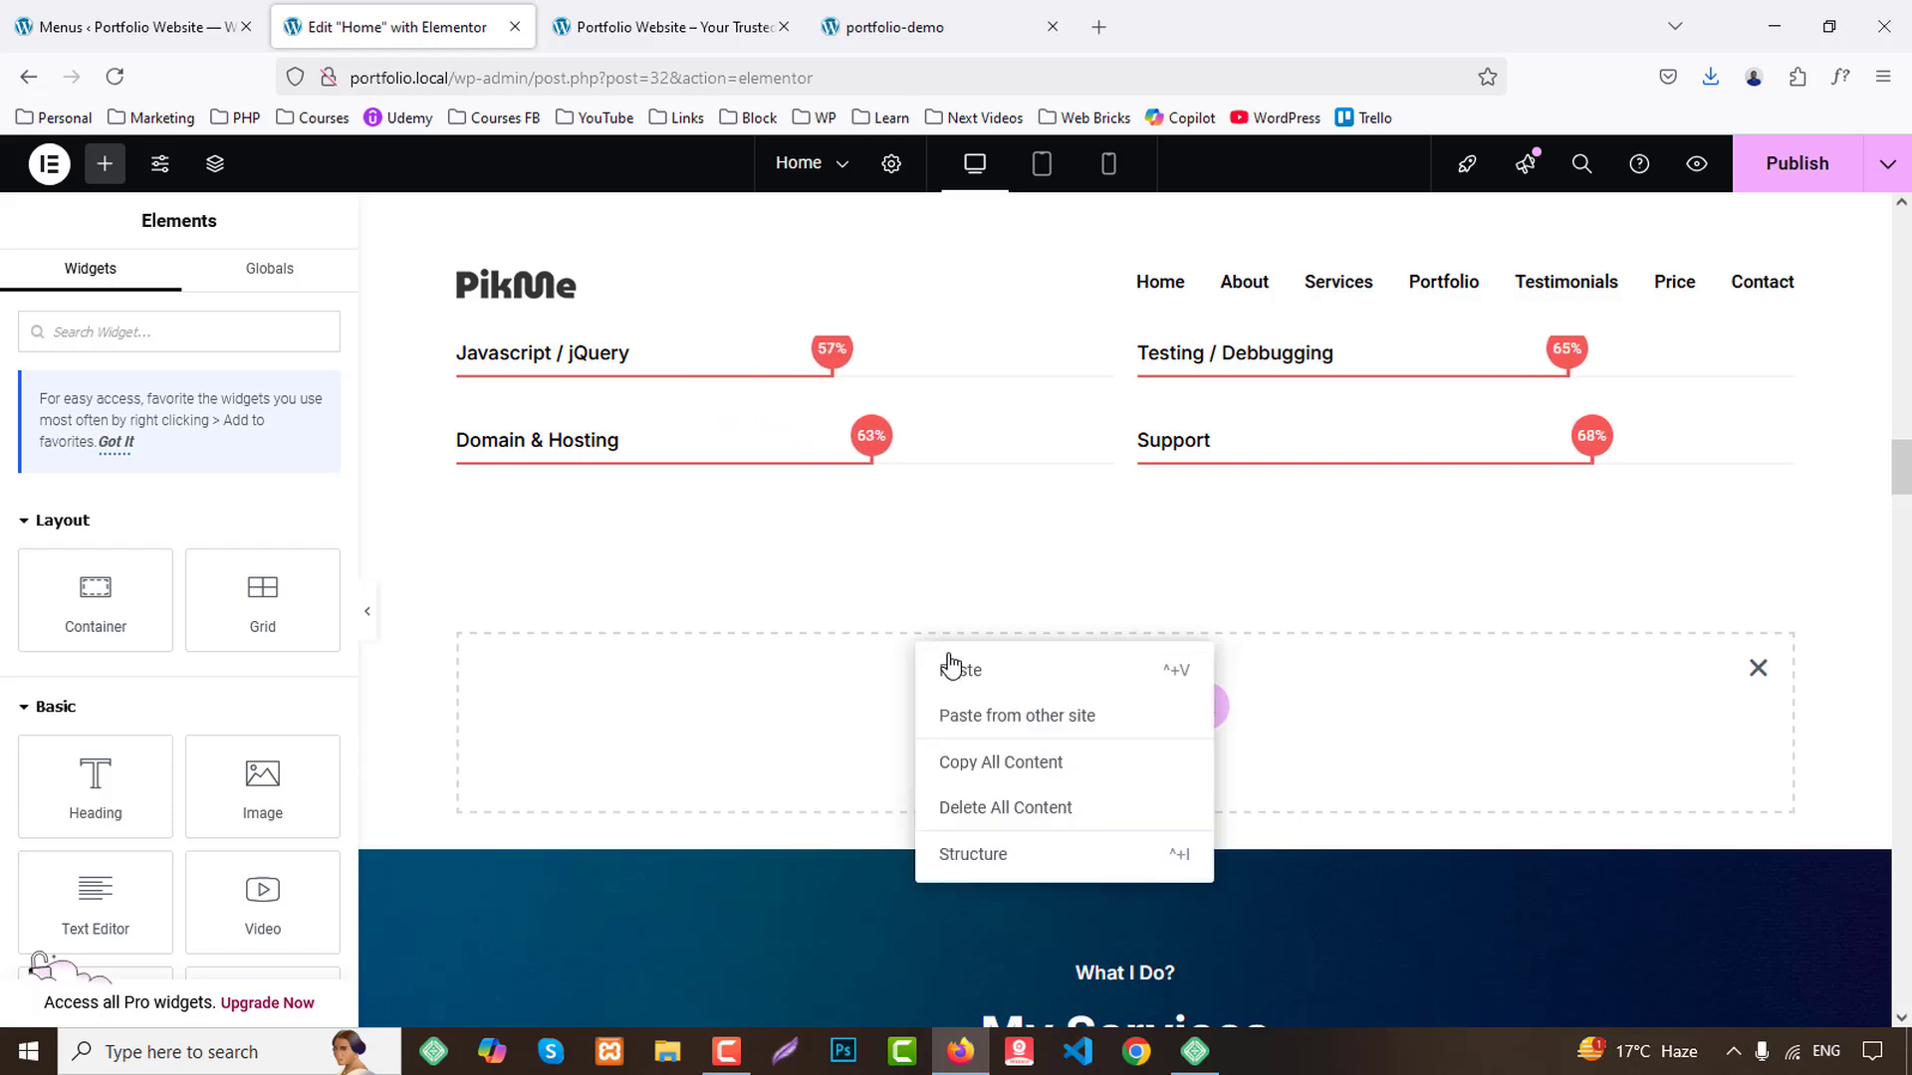
left_click(958, 670)
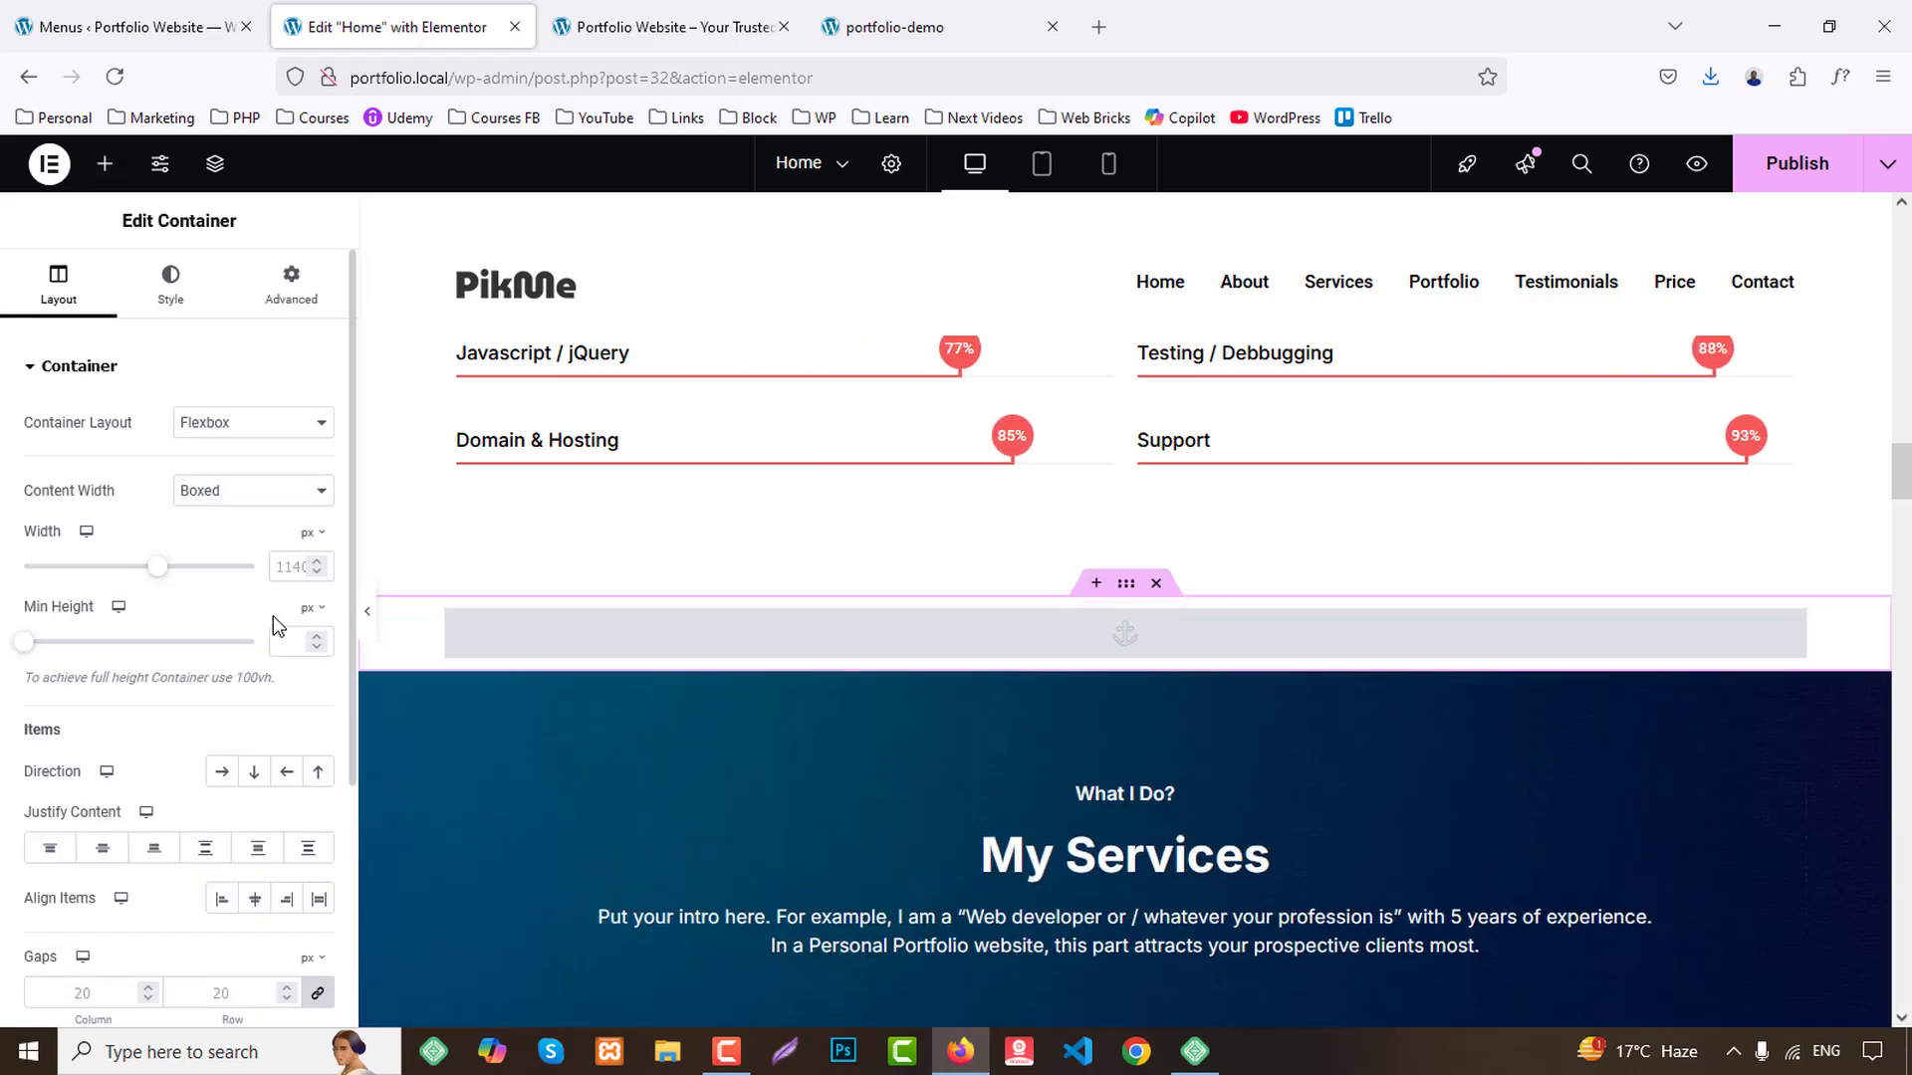
left_click(854, 636)
type("services")
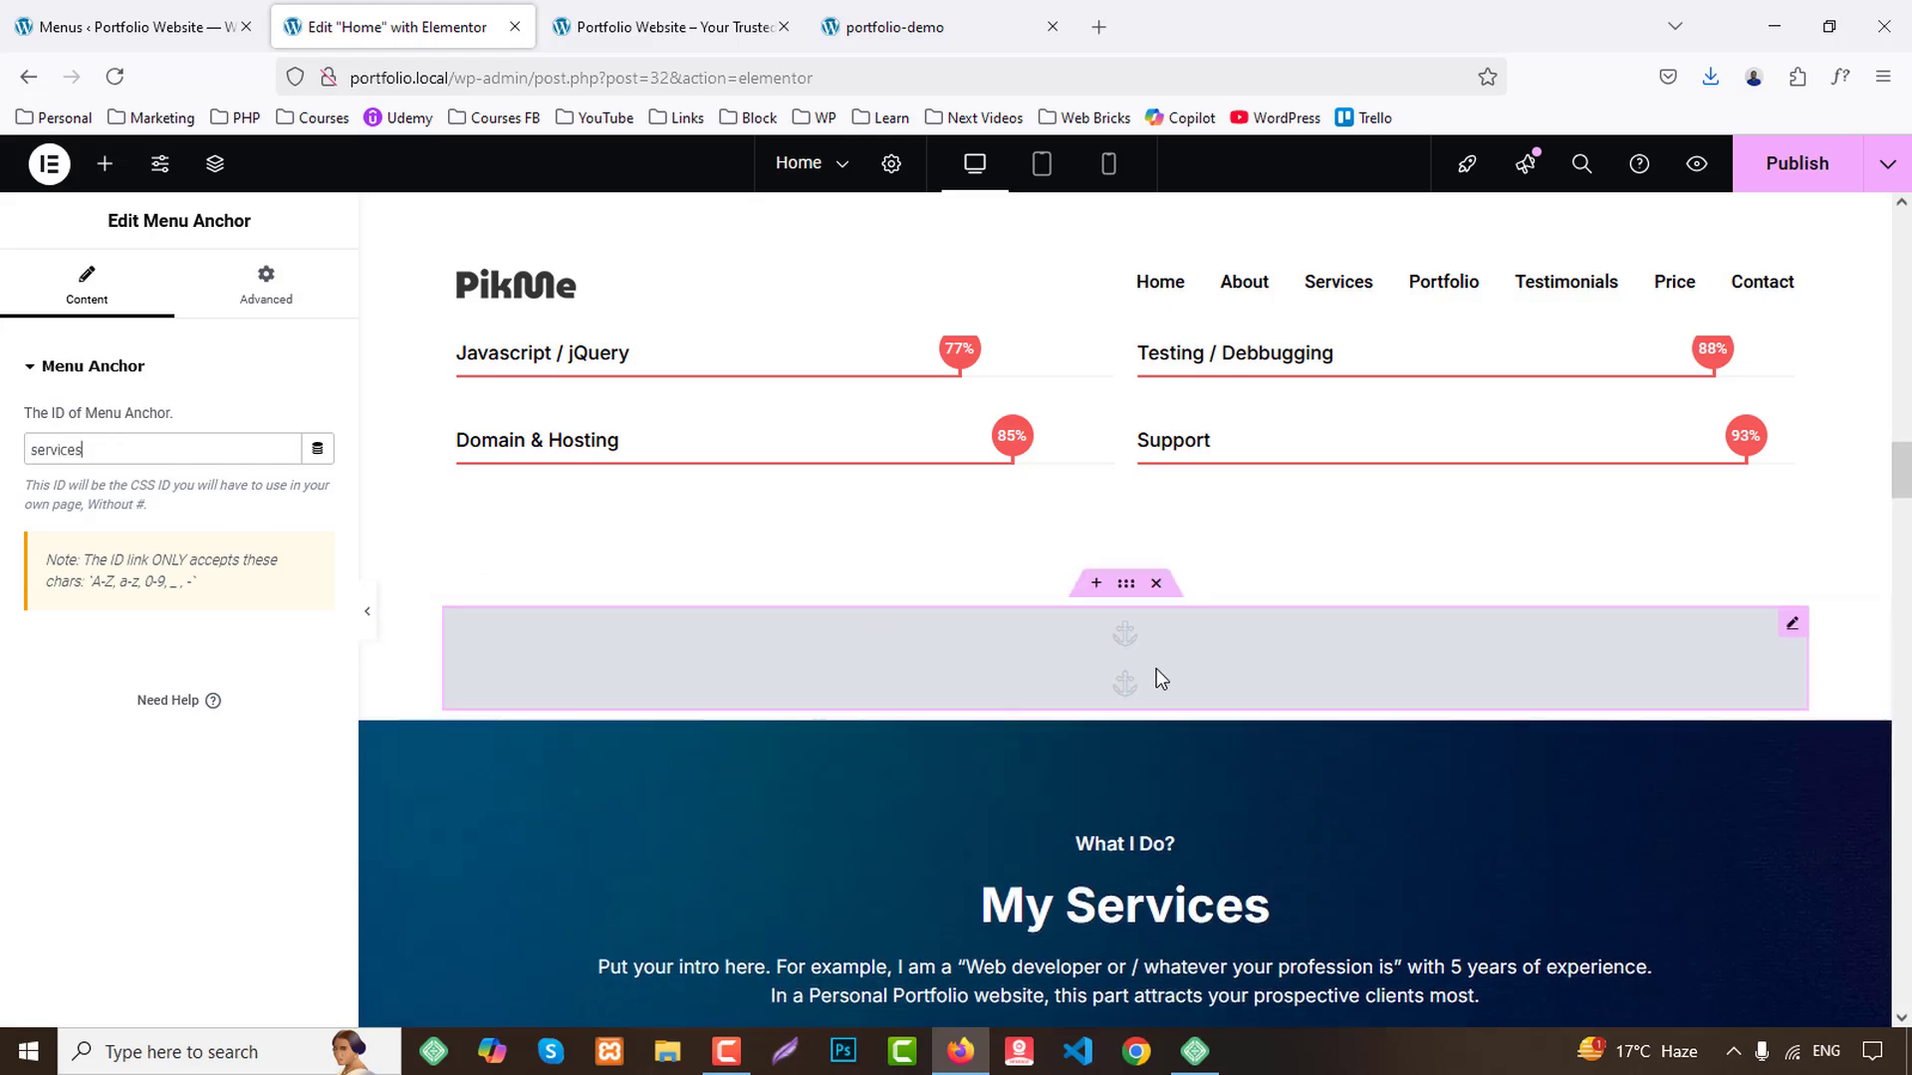
Paste the copied menu anchor into a new section directly above the Testimonials carousel section and set its ID to testimonials.
scroll(1156, 667, "down", 12)
scroll(1220, 664, "down", 3)
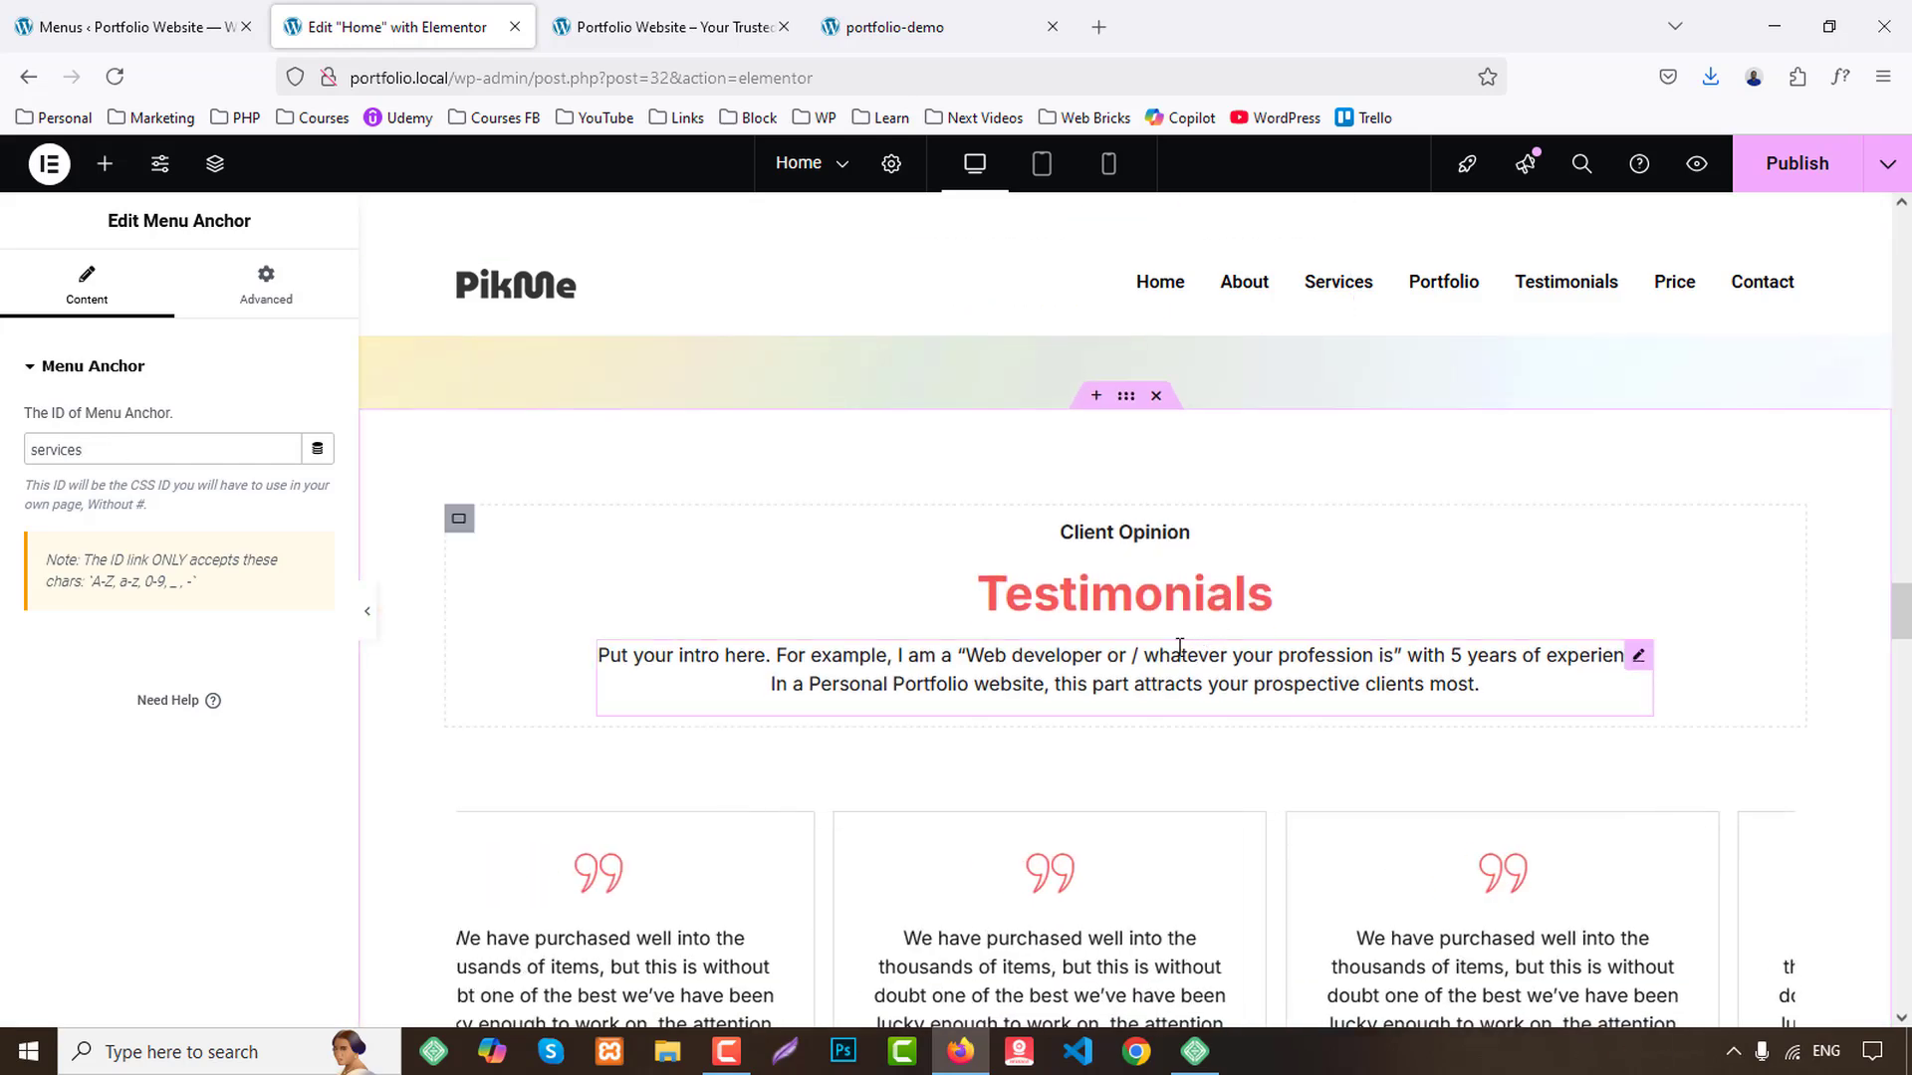
left_click(1095, 397)
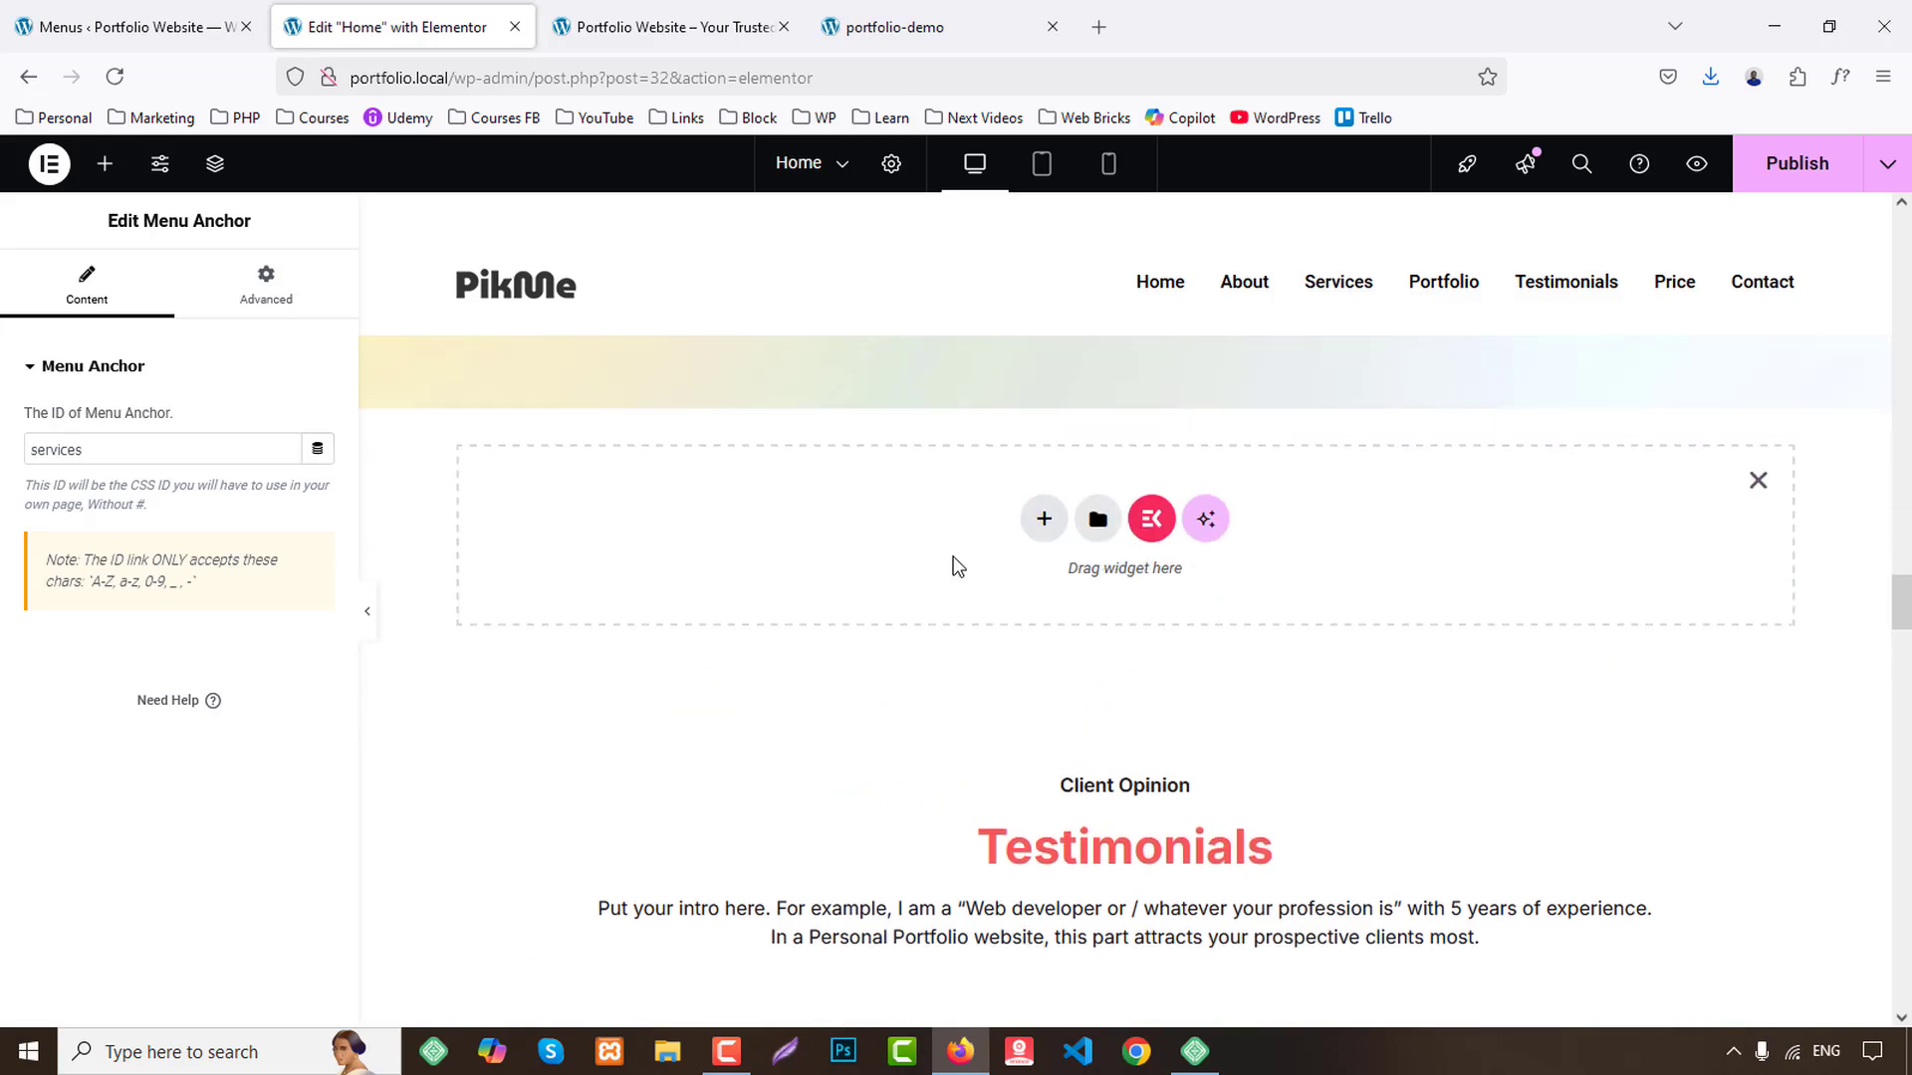
right_click(952, 559)
left_click(956, 560)
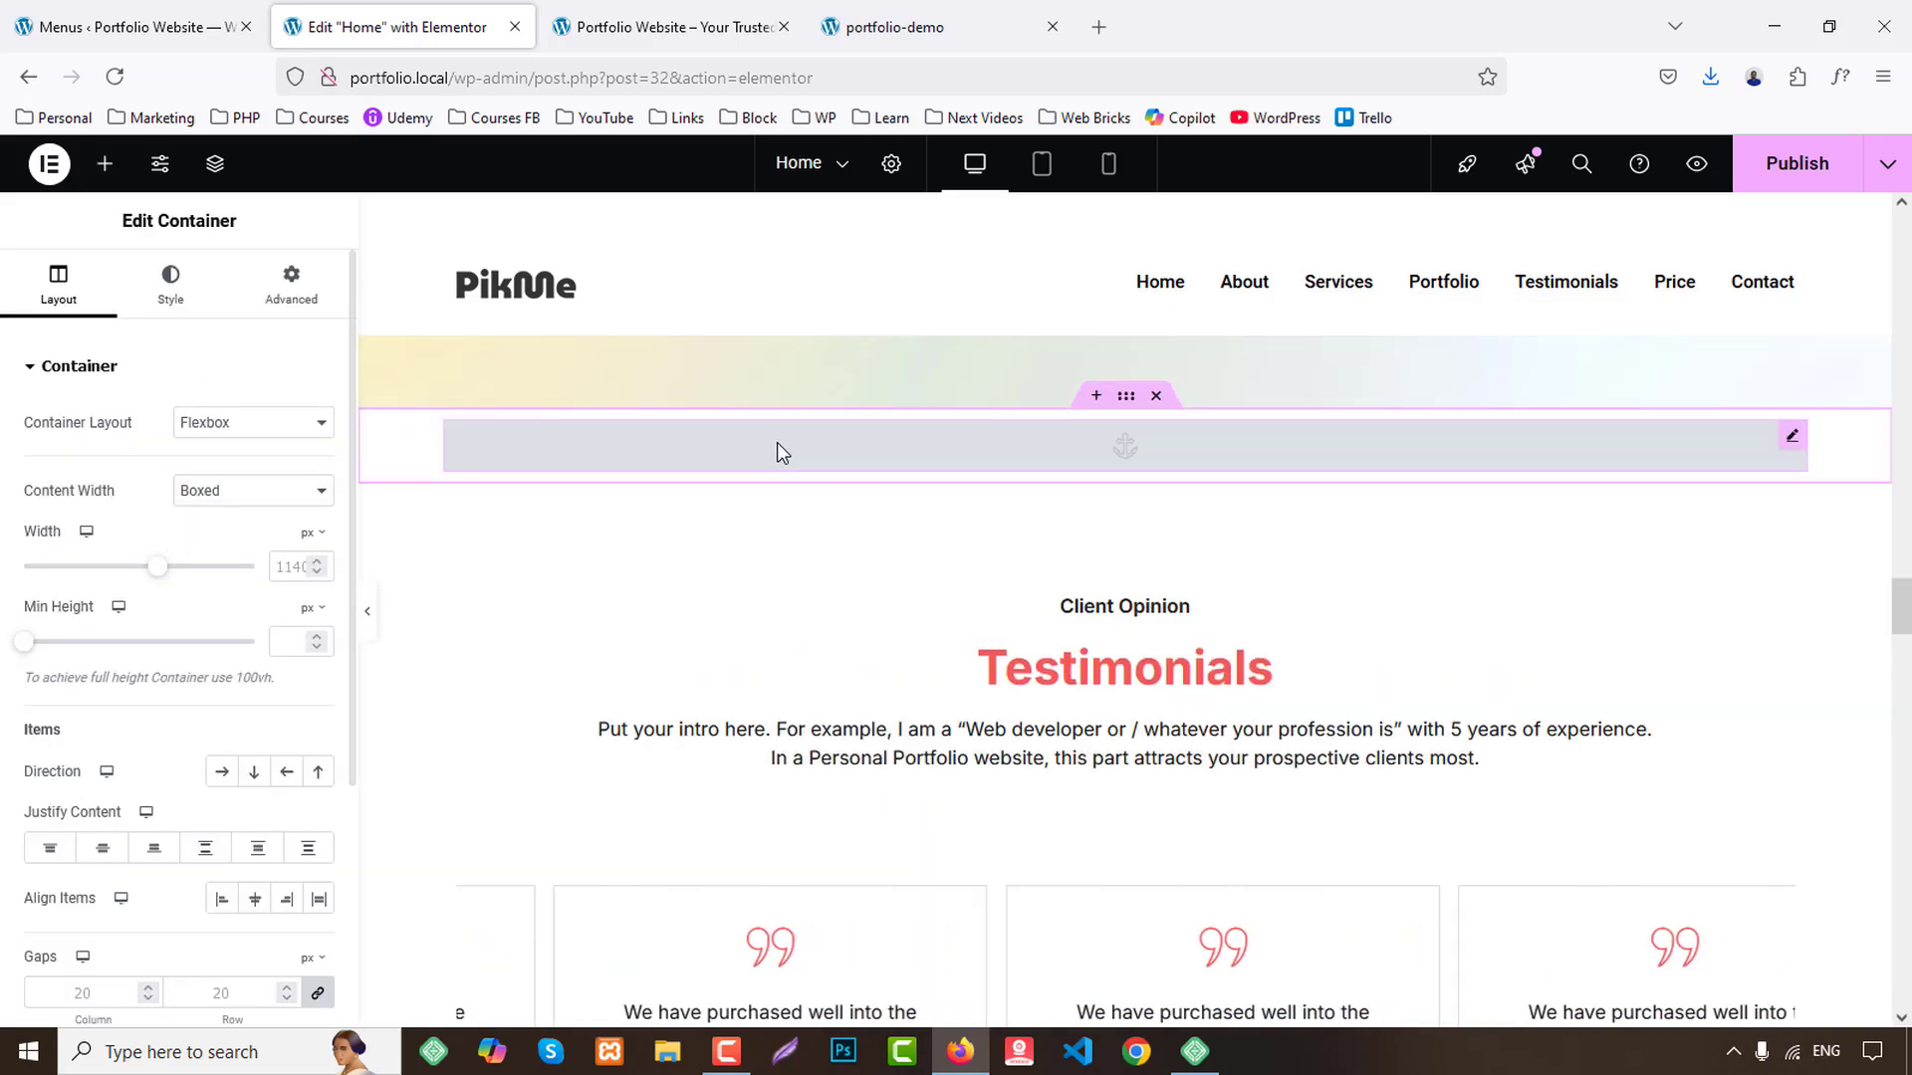
left_click(777, 445)
type("te")
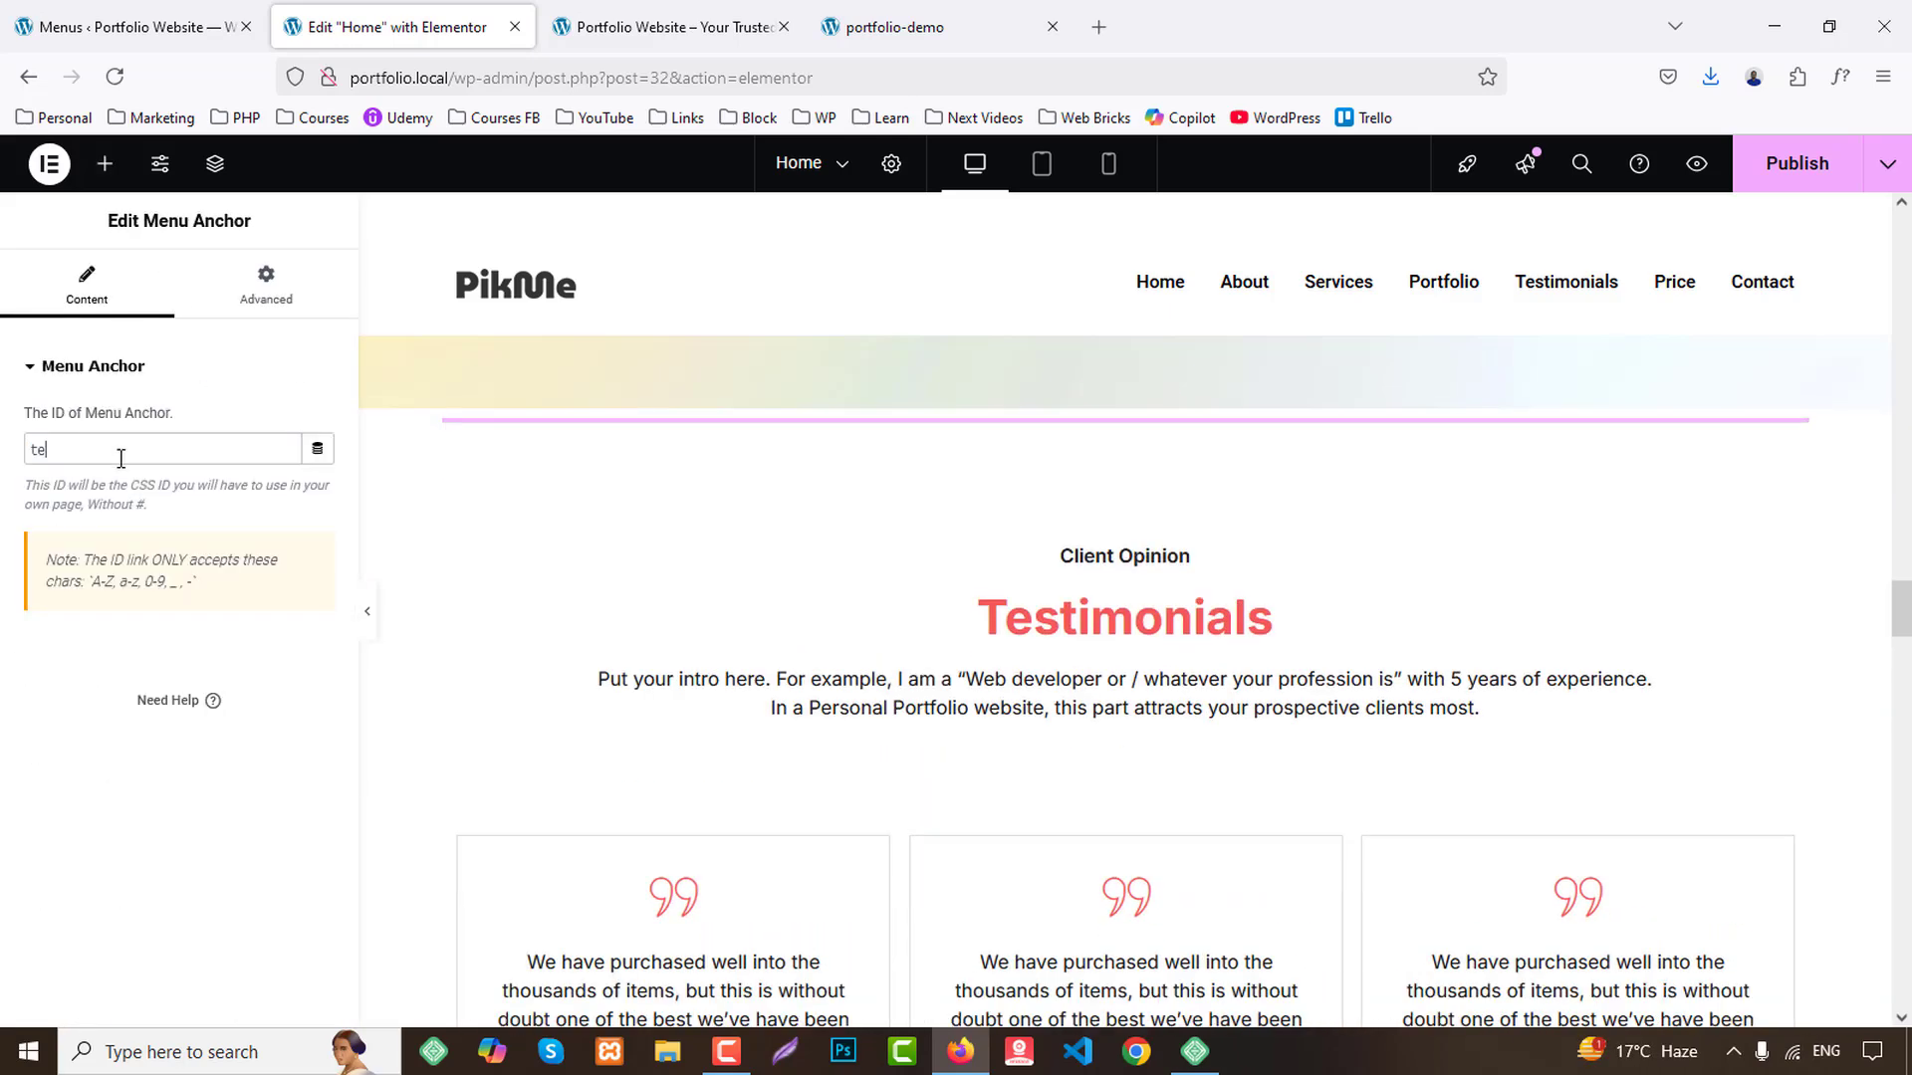
type("stimonials")
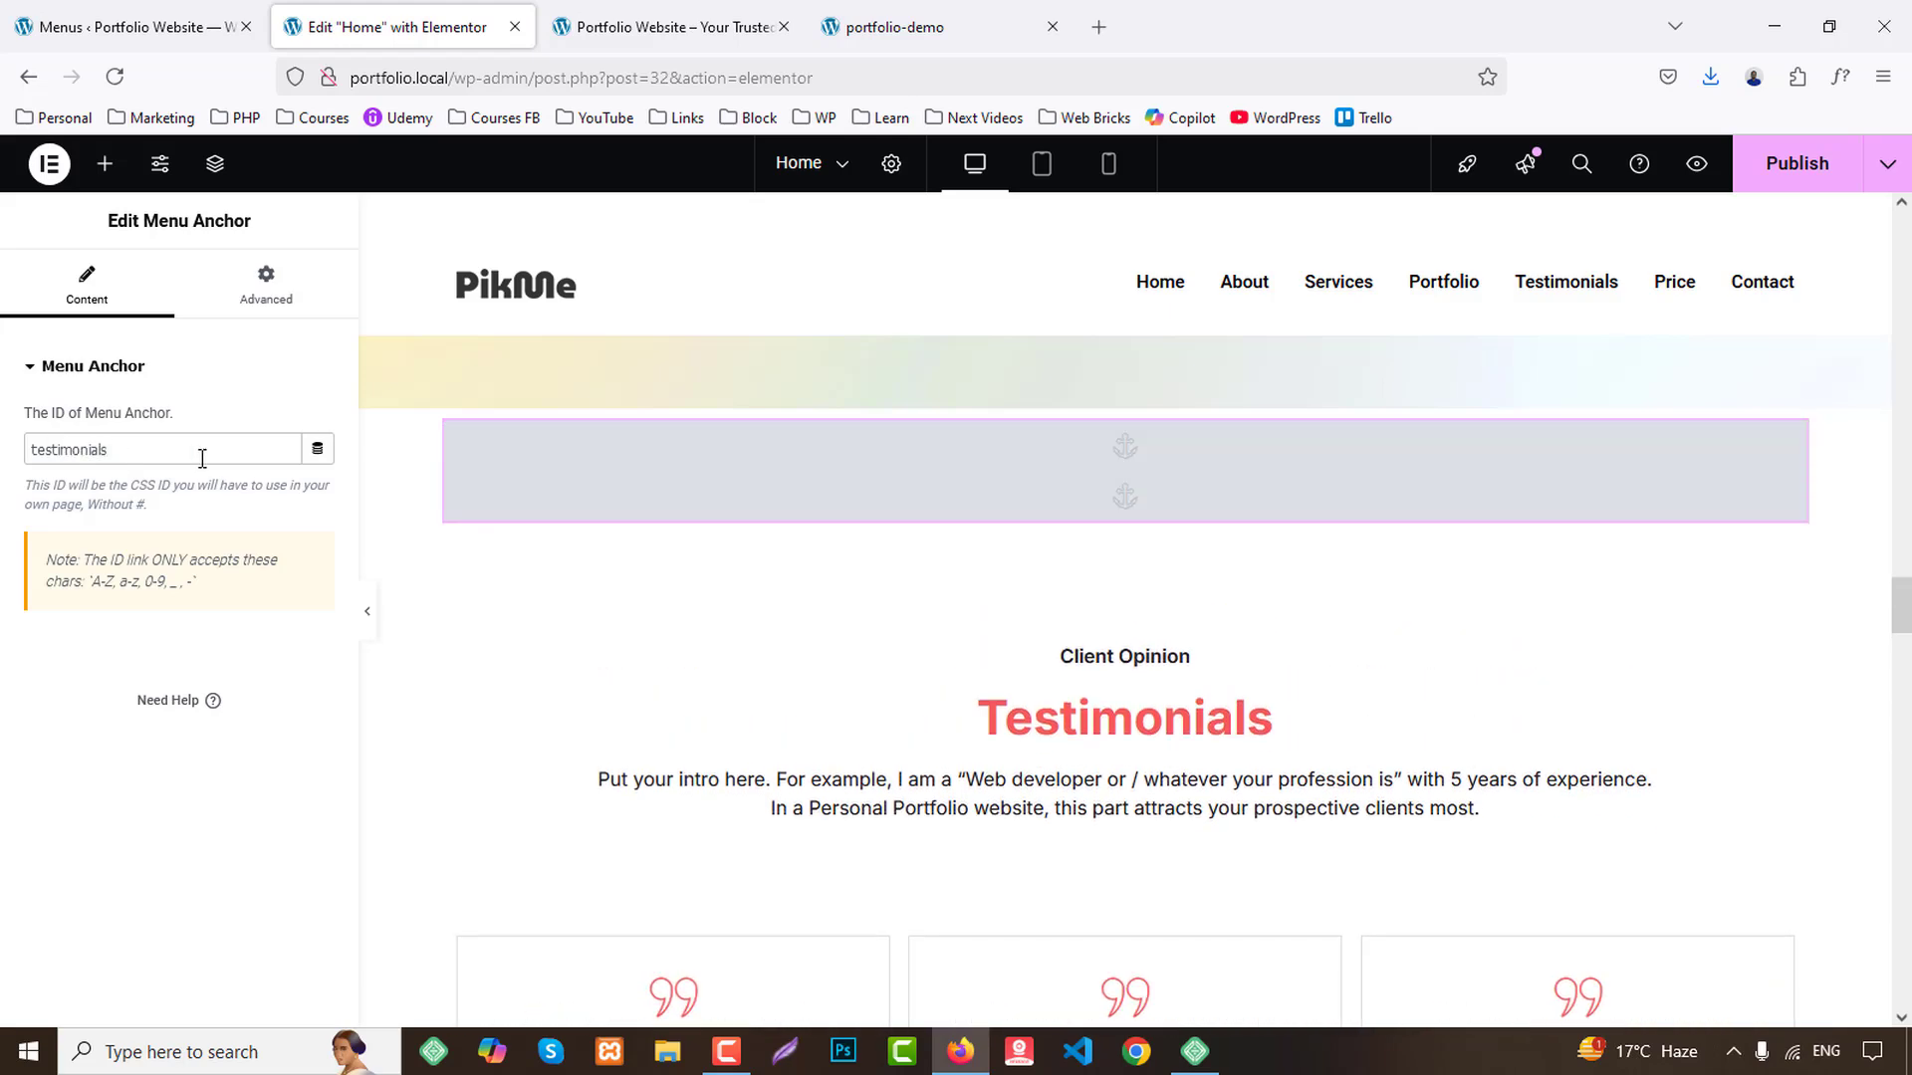
Paste the copied menu anchor into a new section directly above My Latest Work and set its ID to portfolio.
scroll(971, 597, "down", 10)
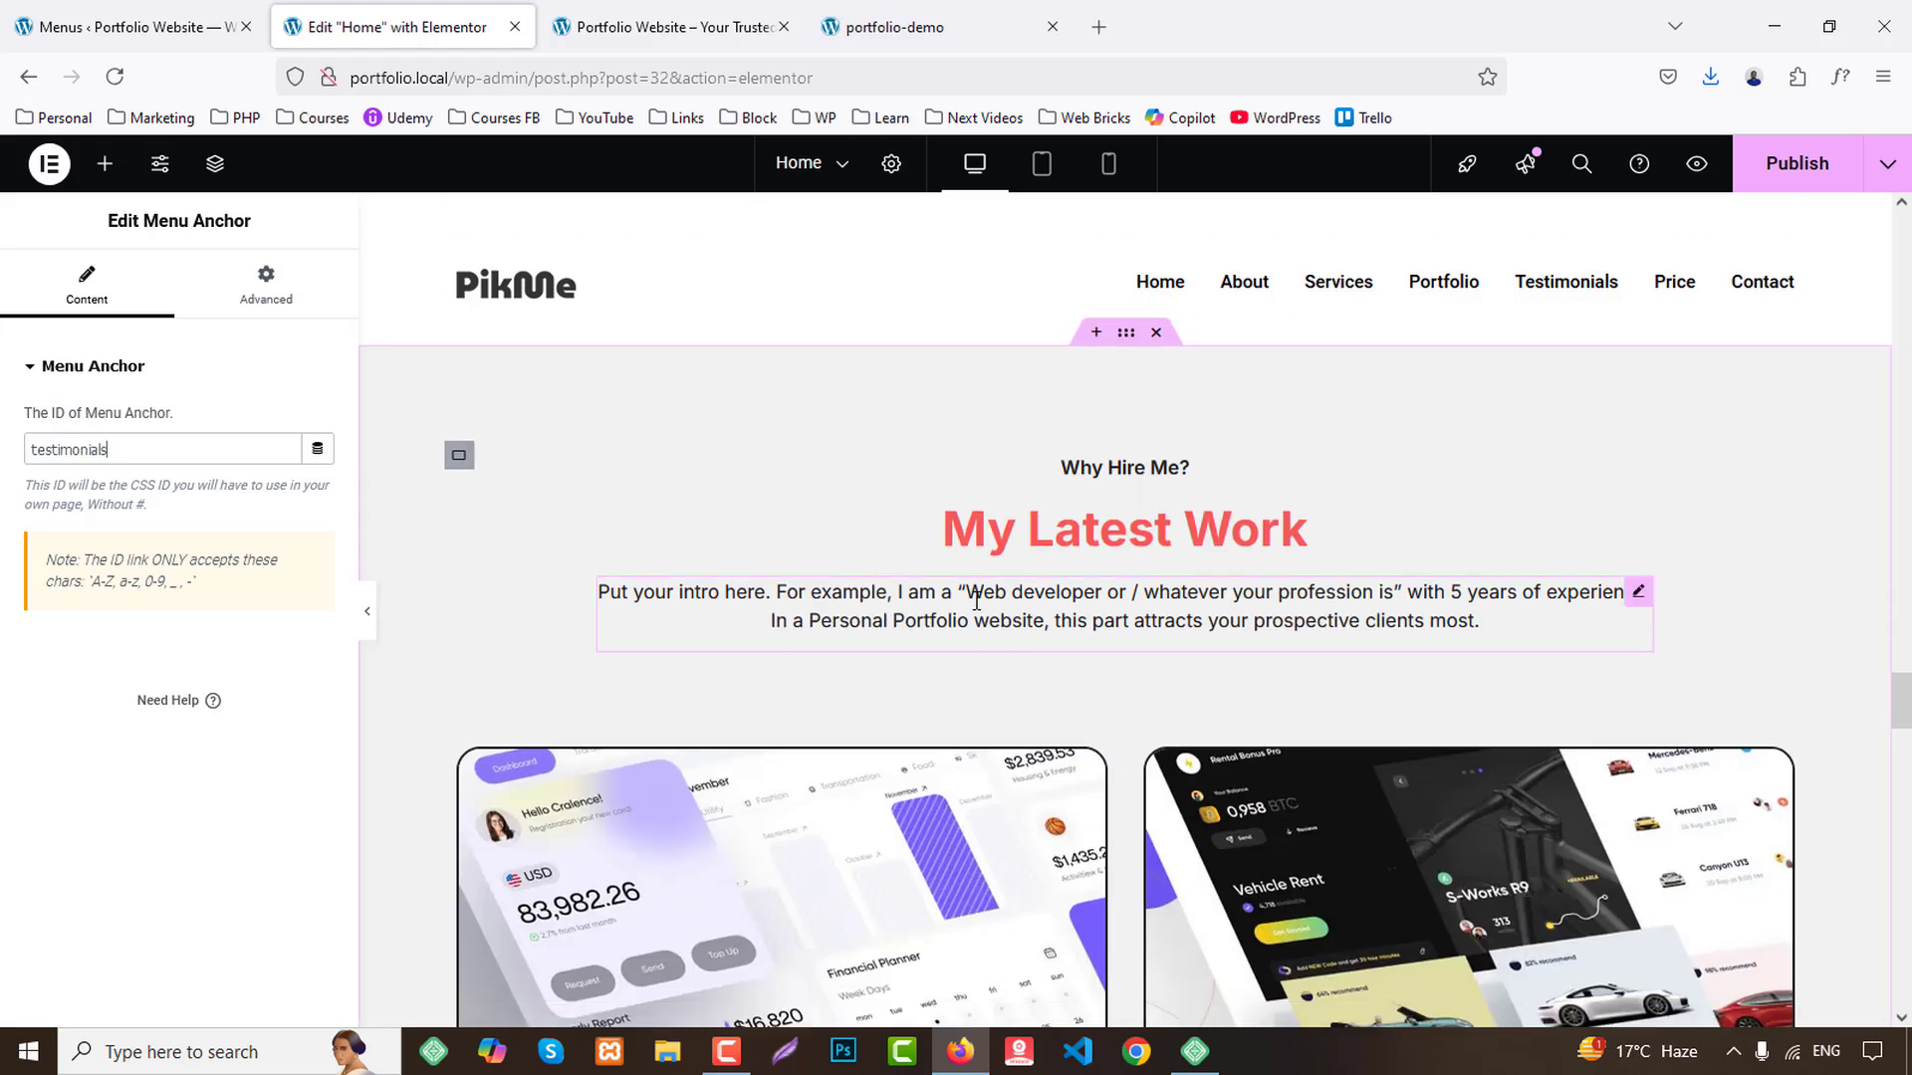
left_click(1095, 331)
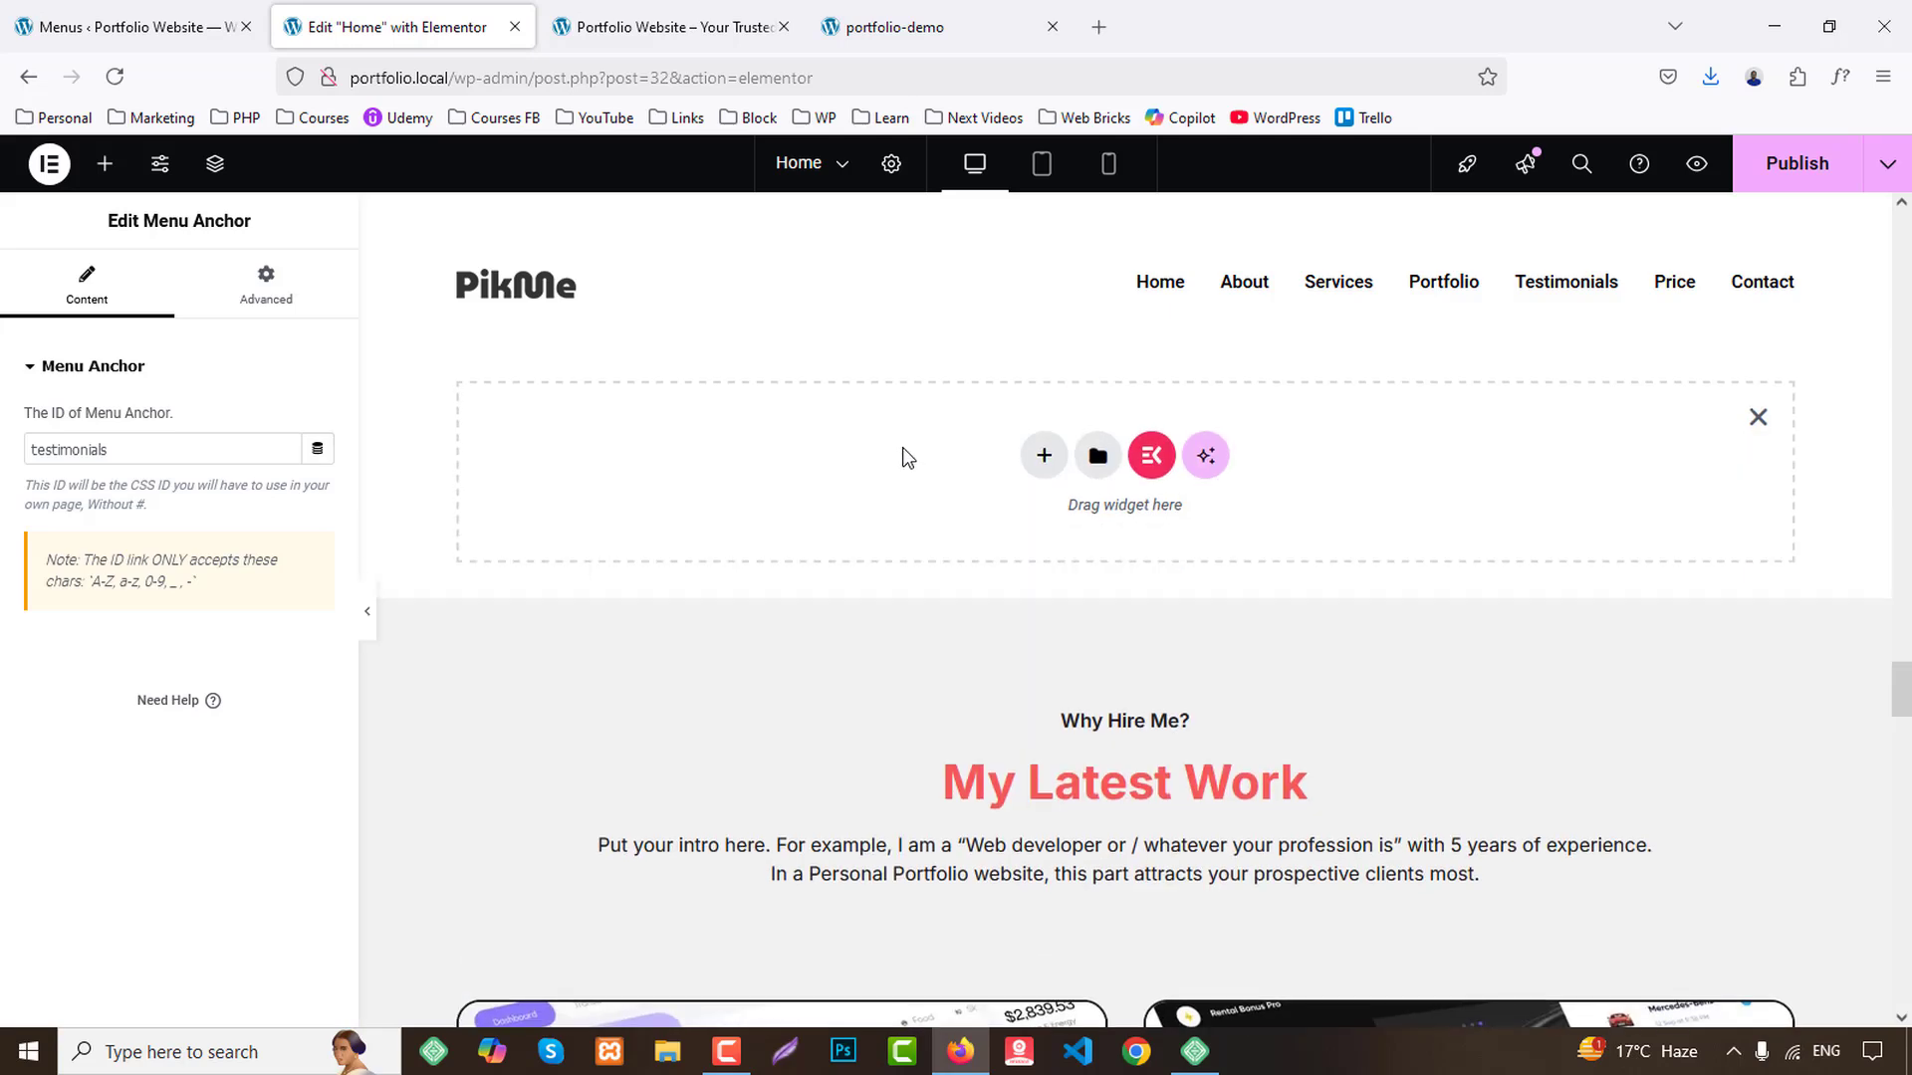
right_click(901, 453)
left_click(947, 478)
left_click(758, 402)
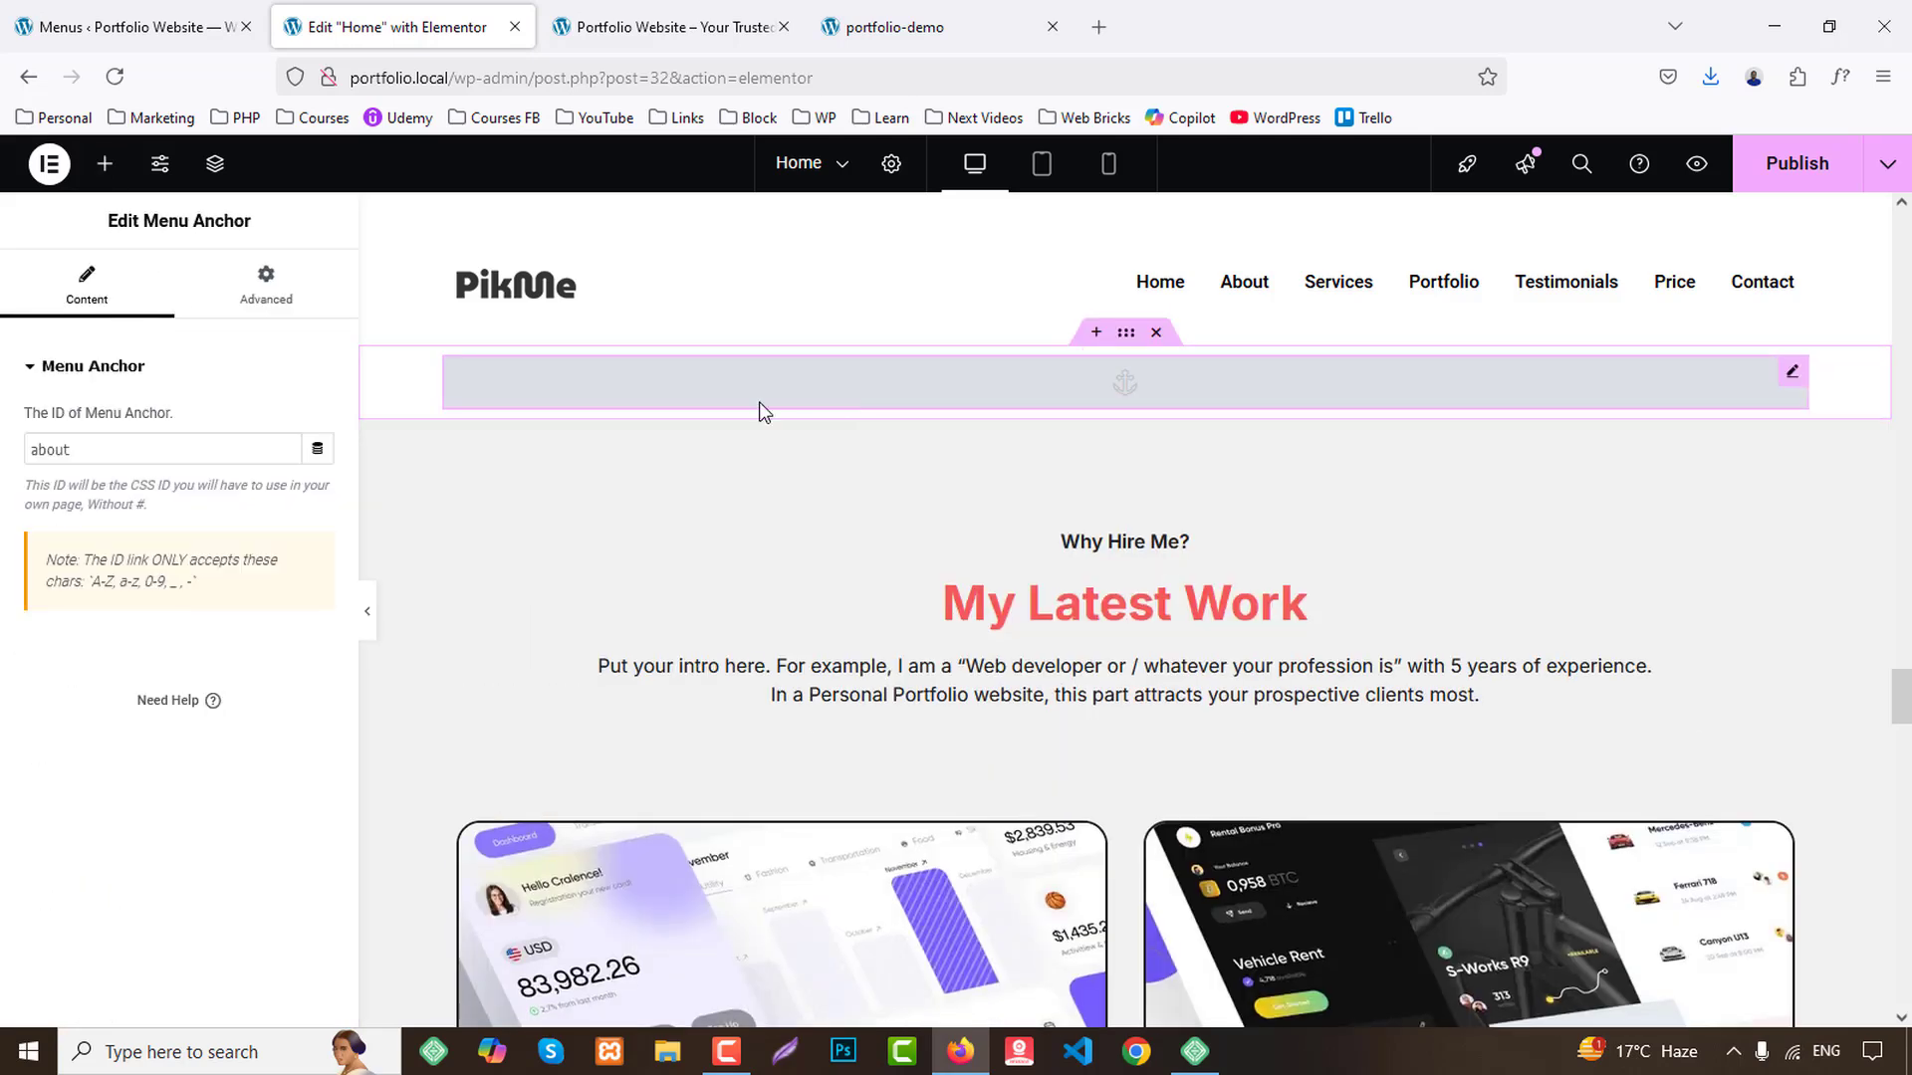
type("po")
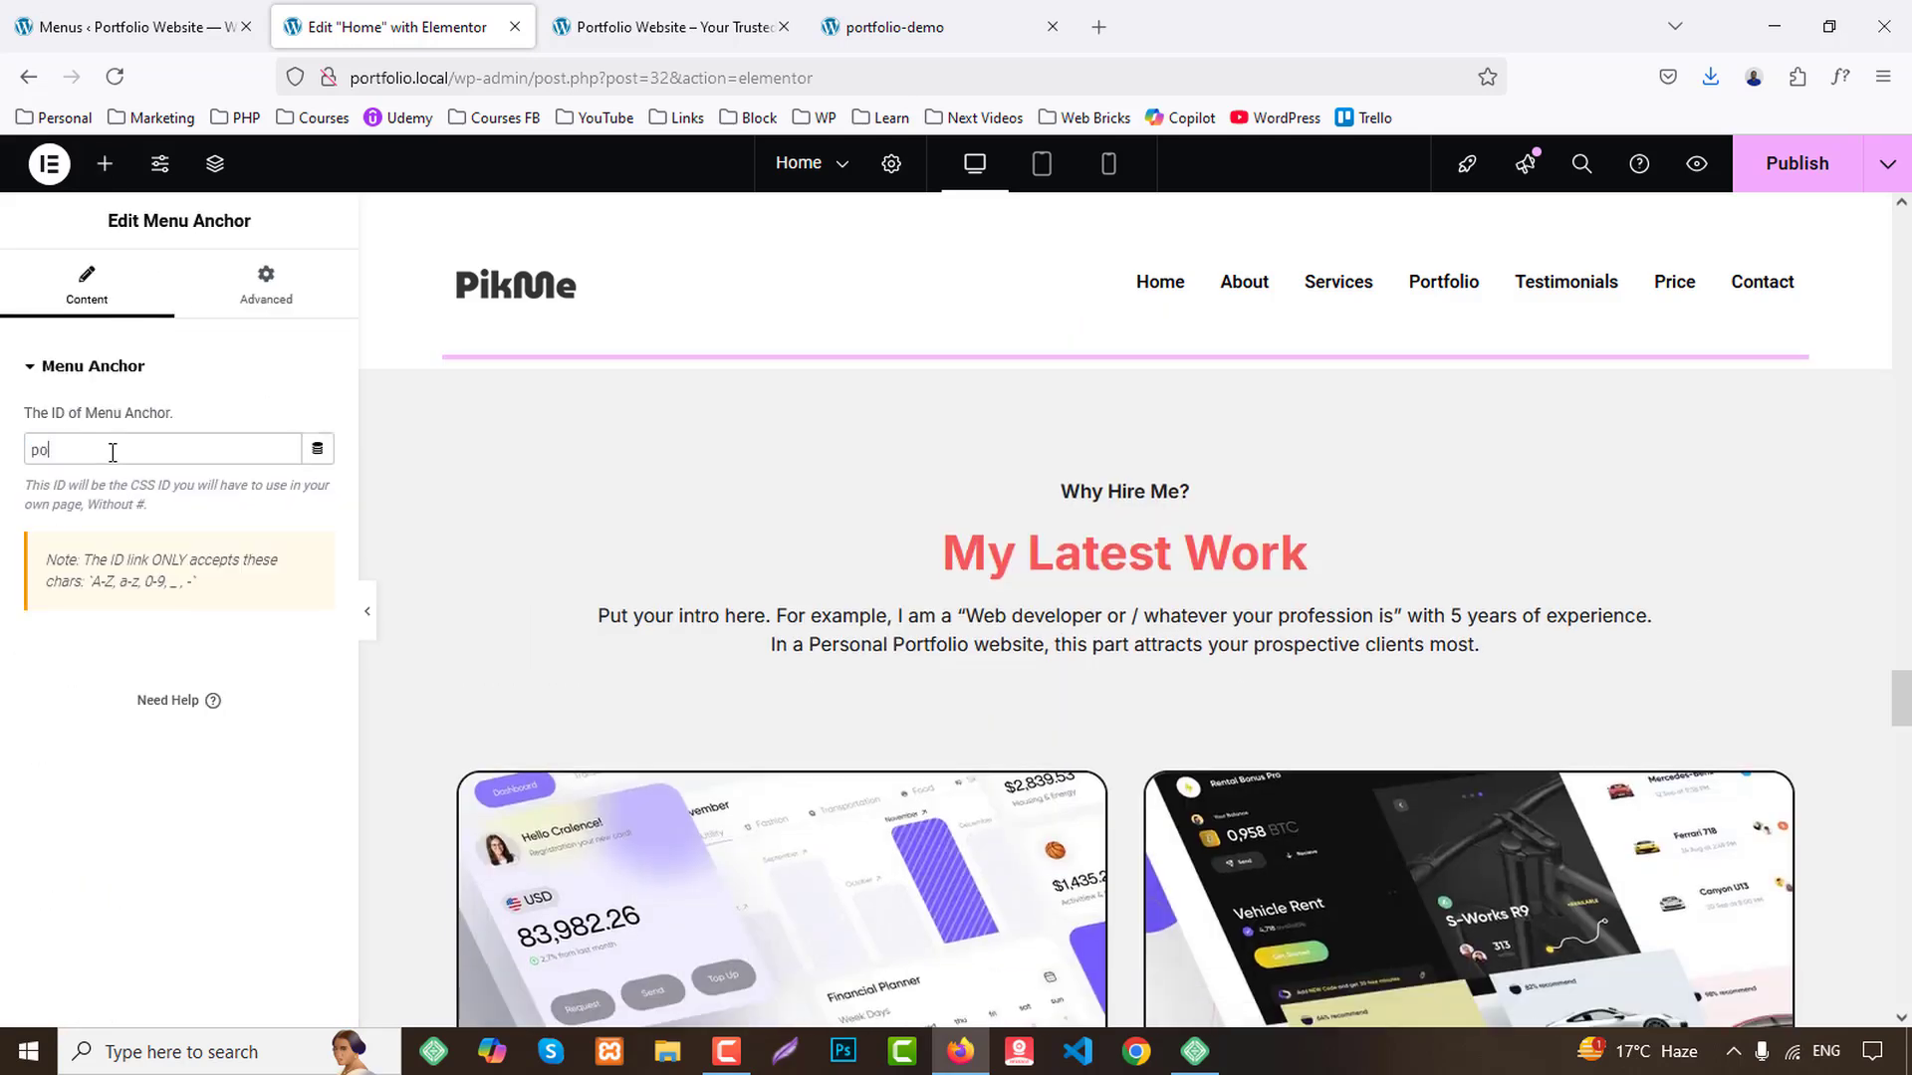
type("rtfolio")
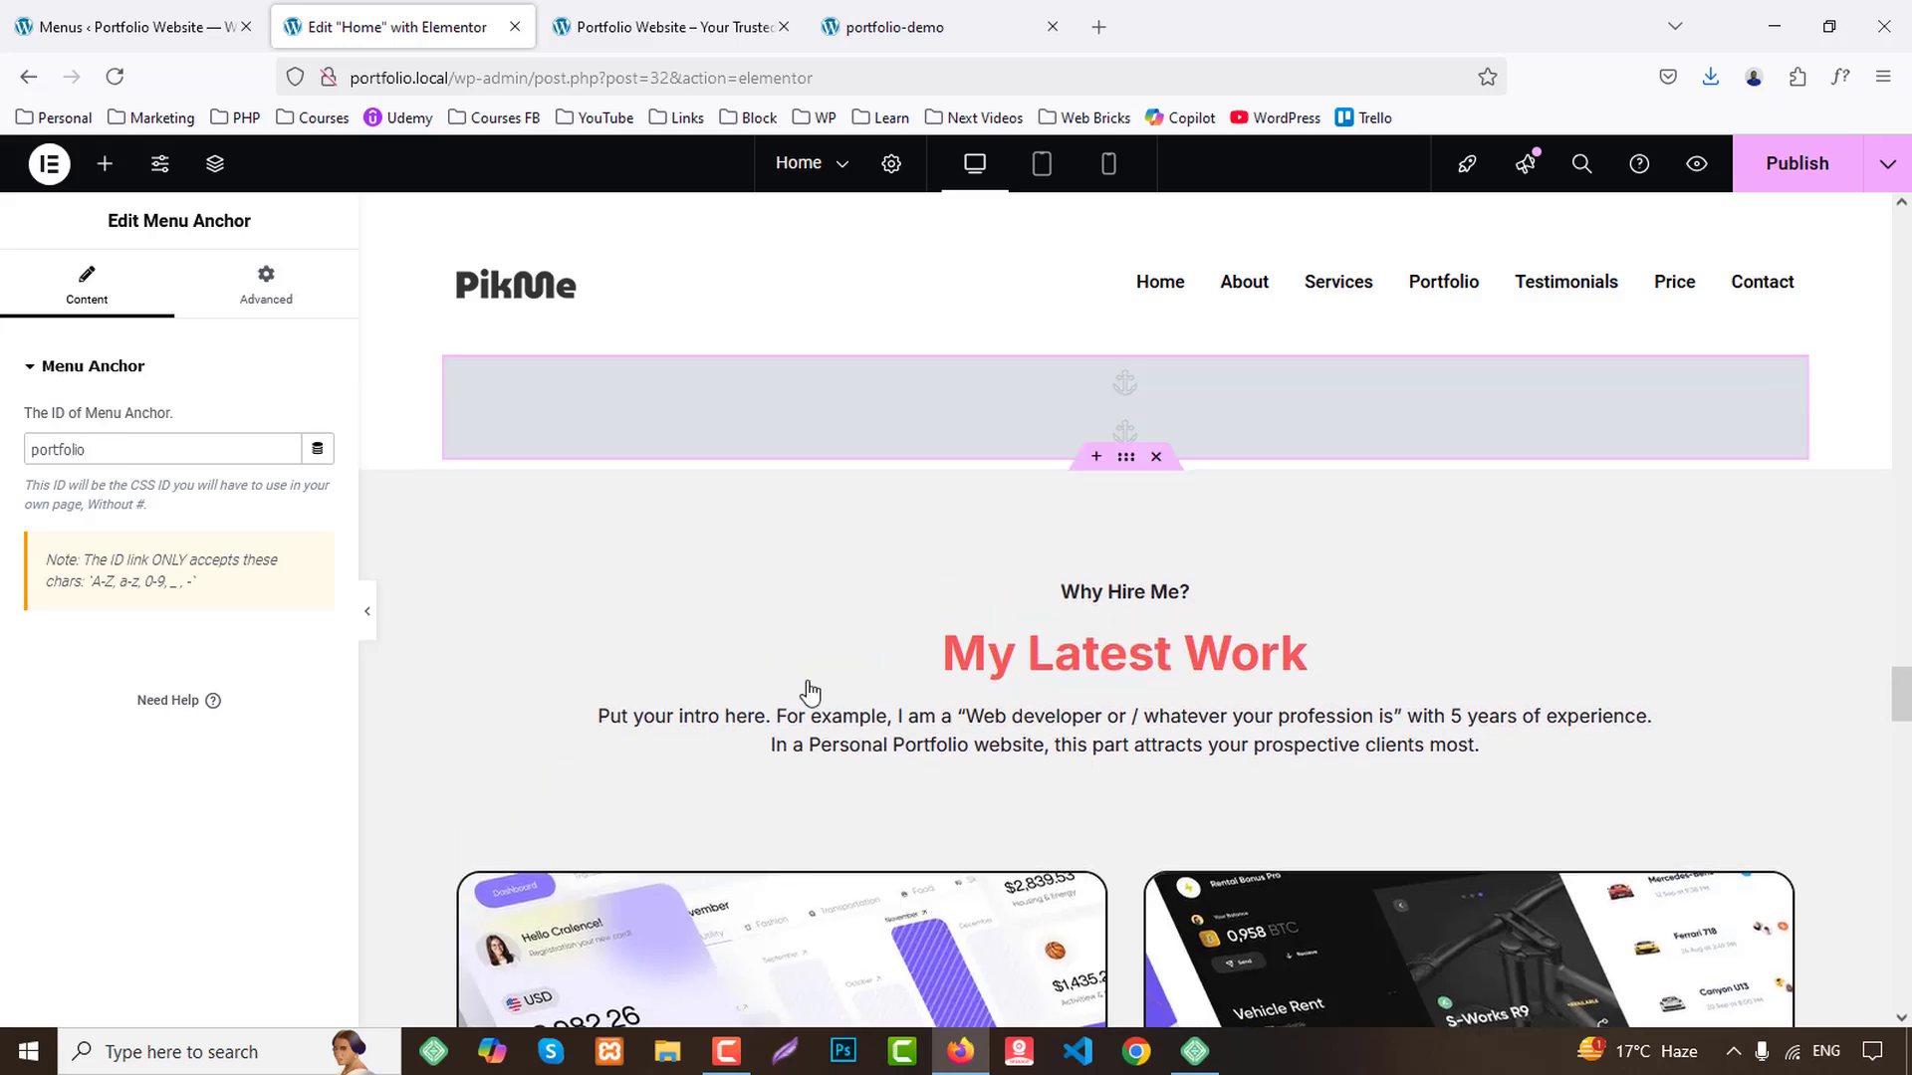
Change the title of the heading above the Basic, Professional and Premium pricing boxes to Price.
scroll(1135, 618, "down", 10)
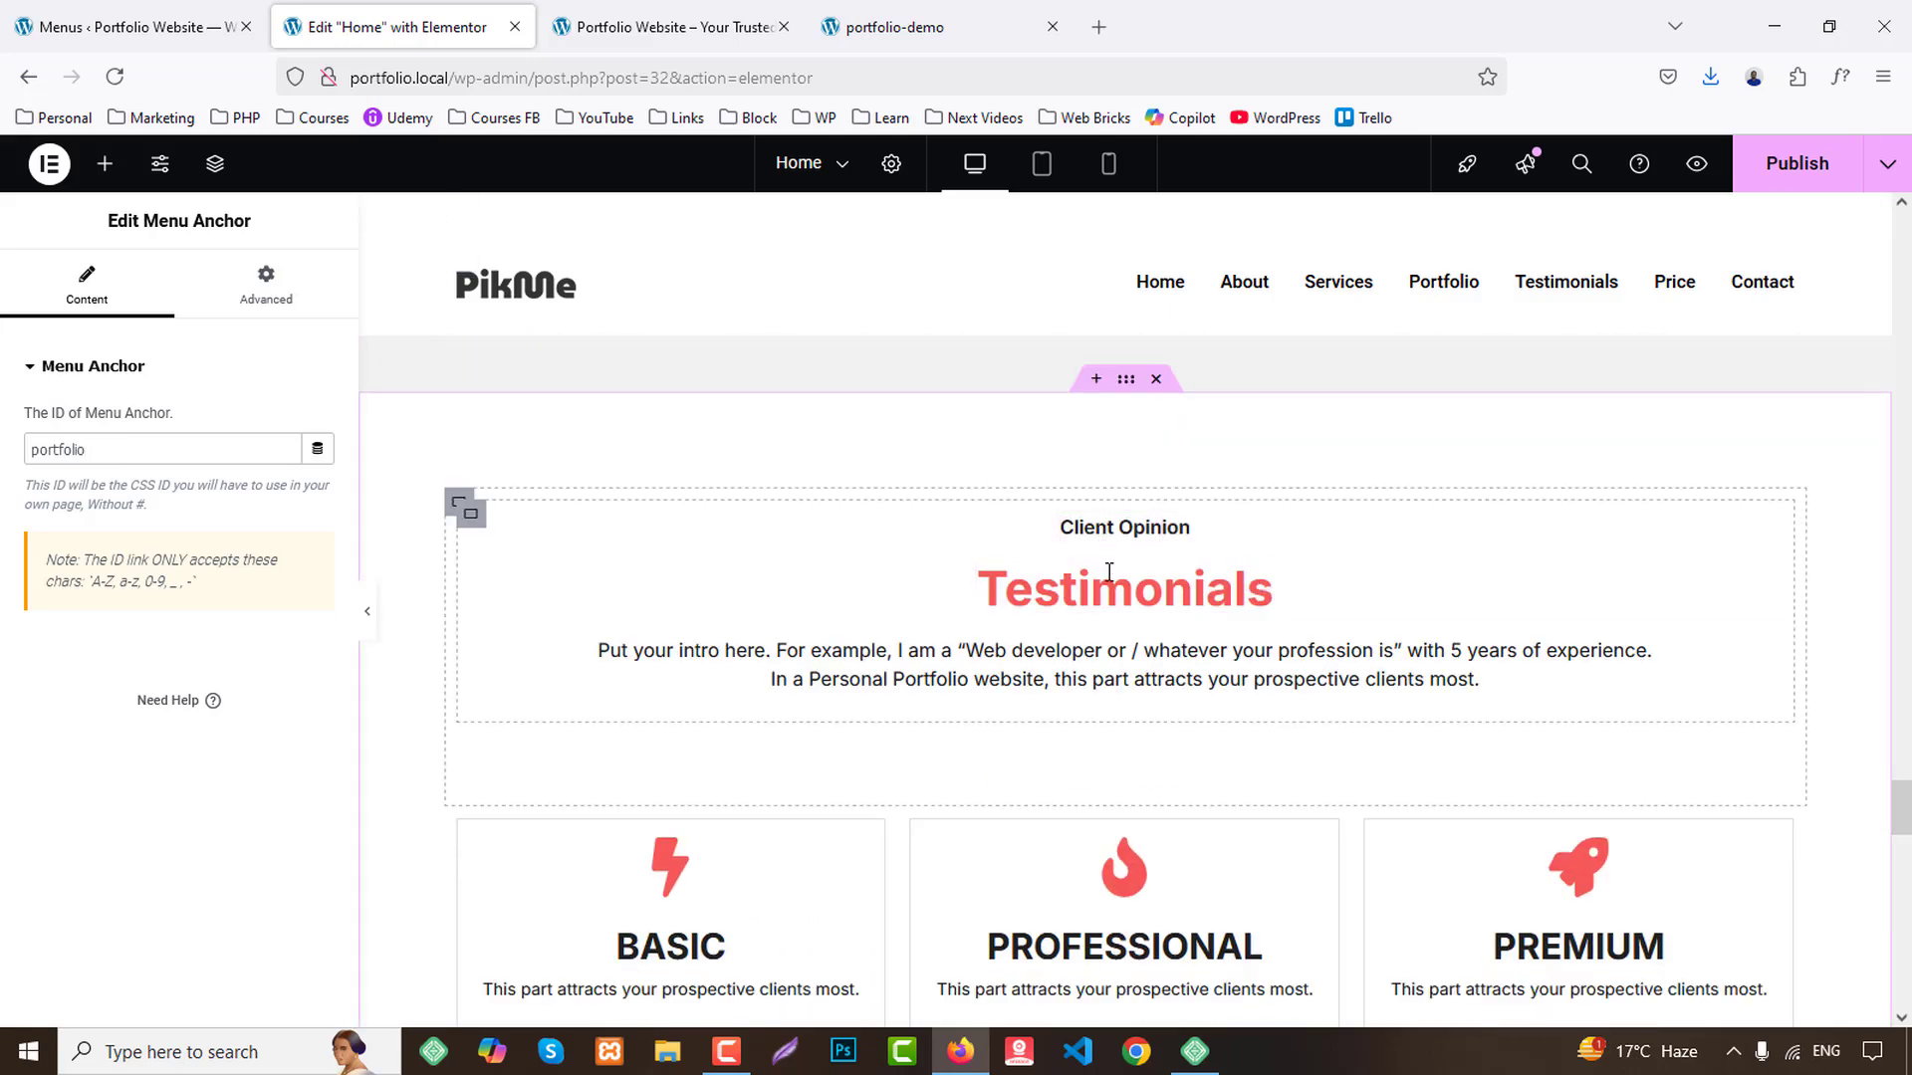
left_click(1108, 572)
double_click(124, 462)
type("P")
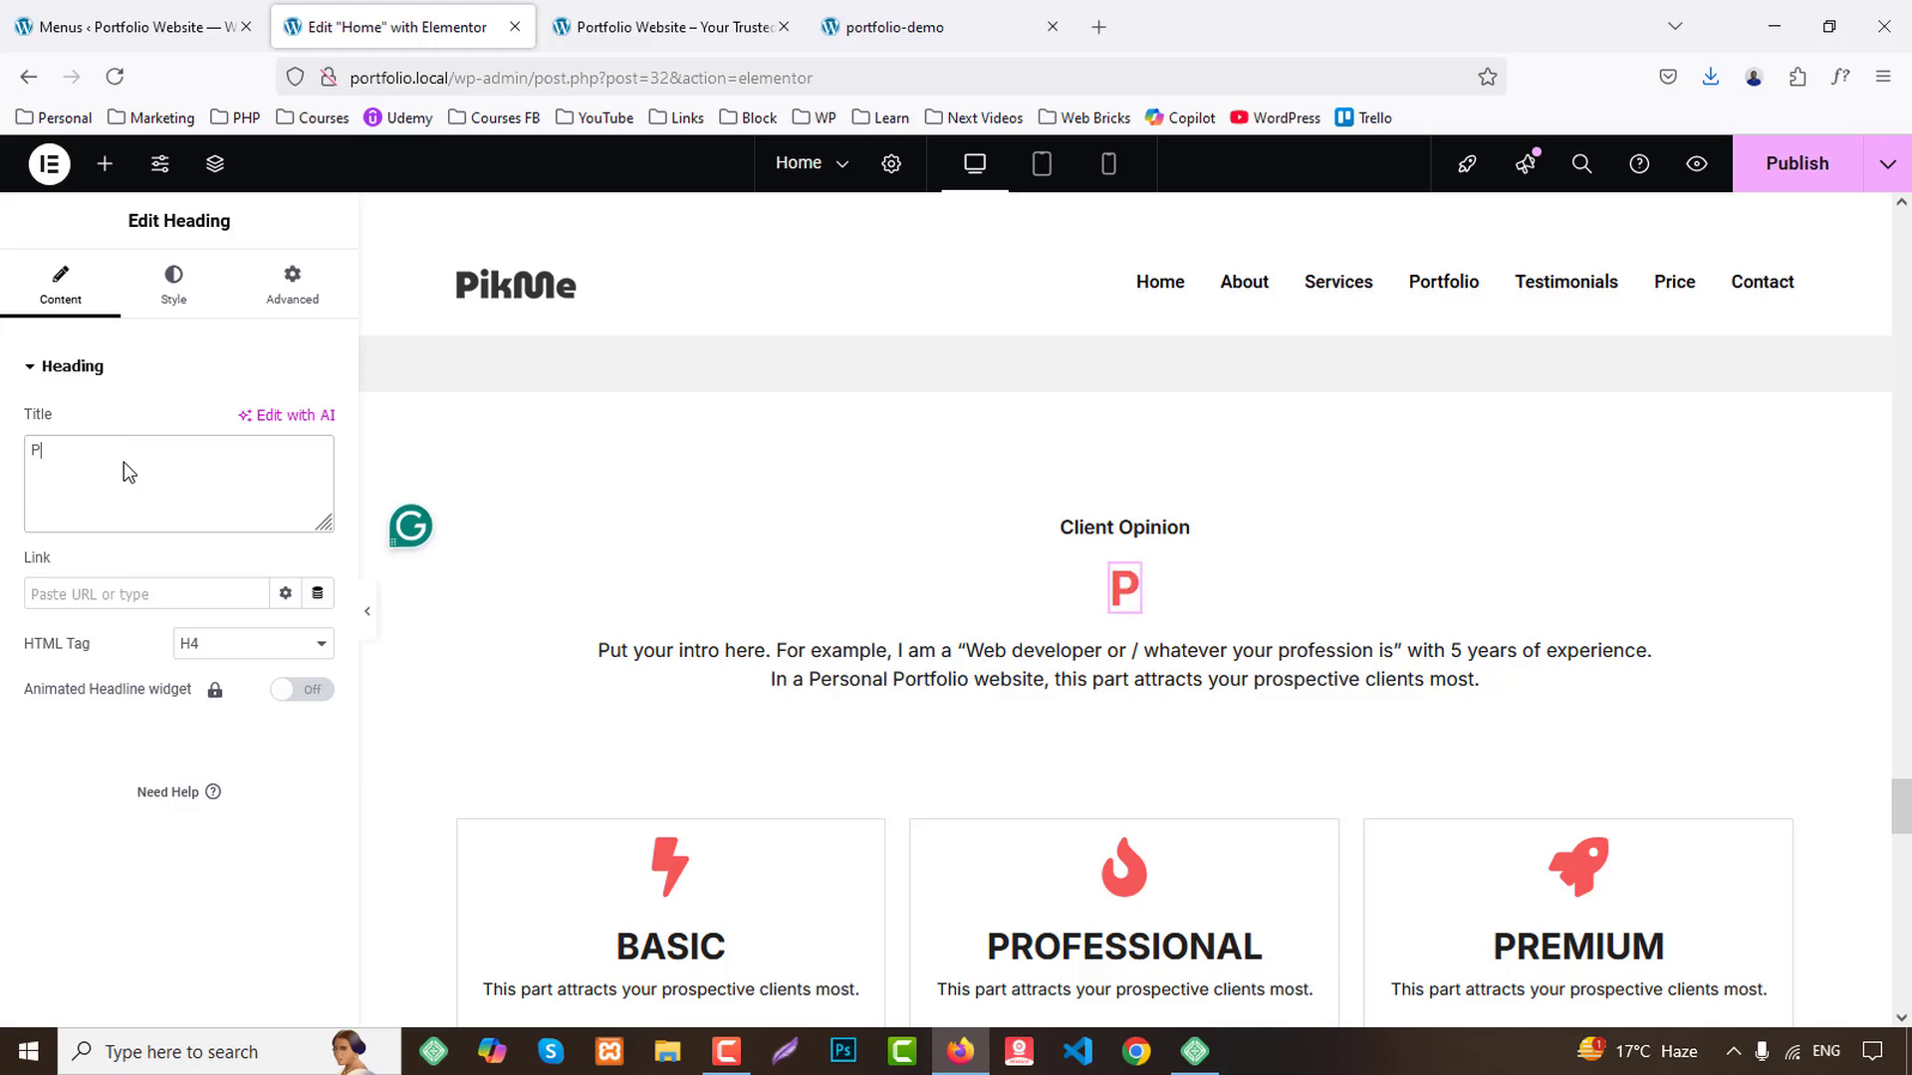
type("rice")
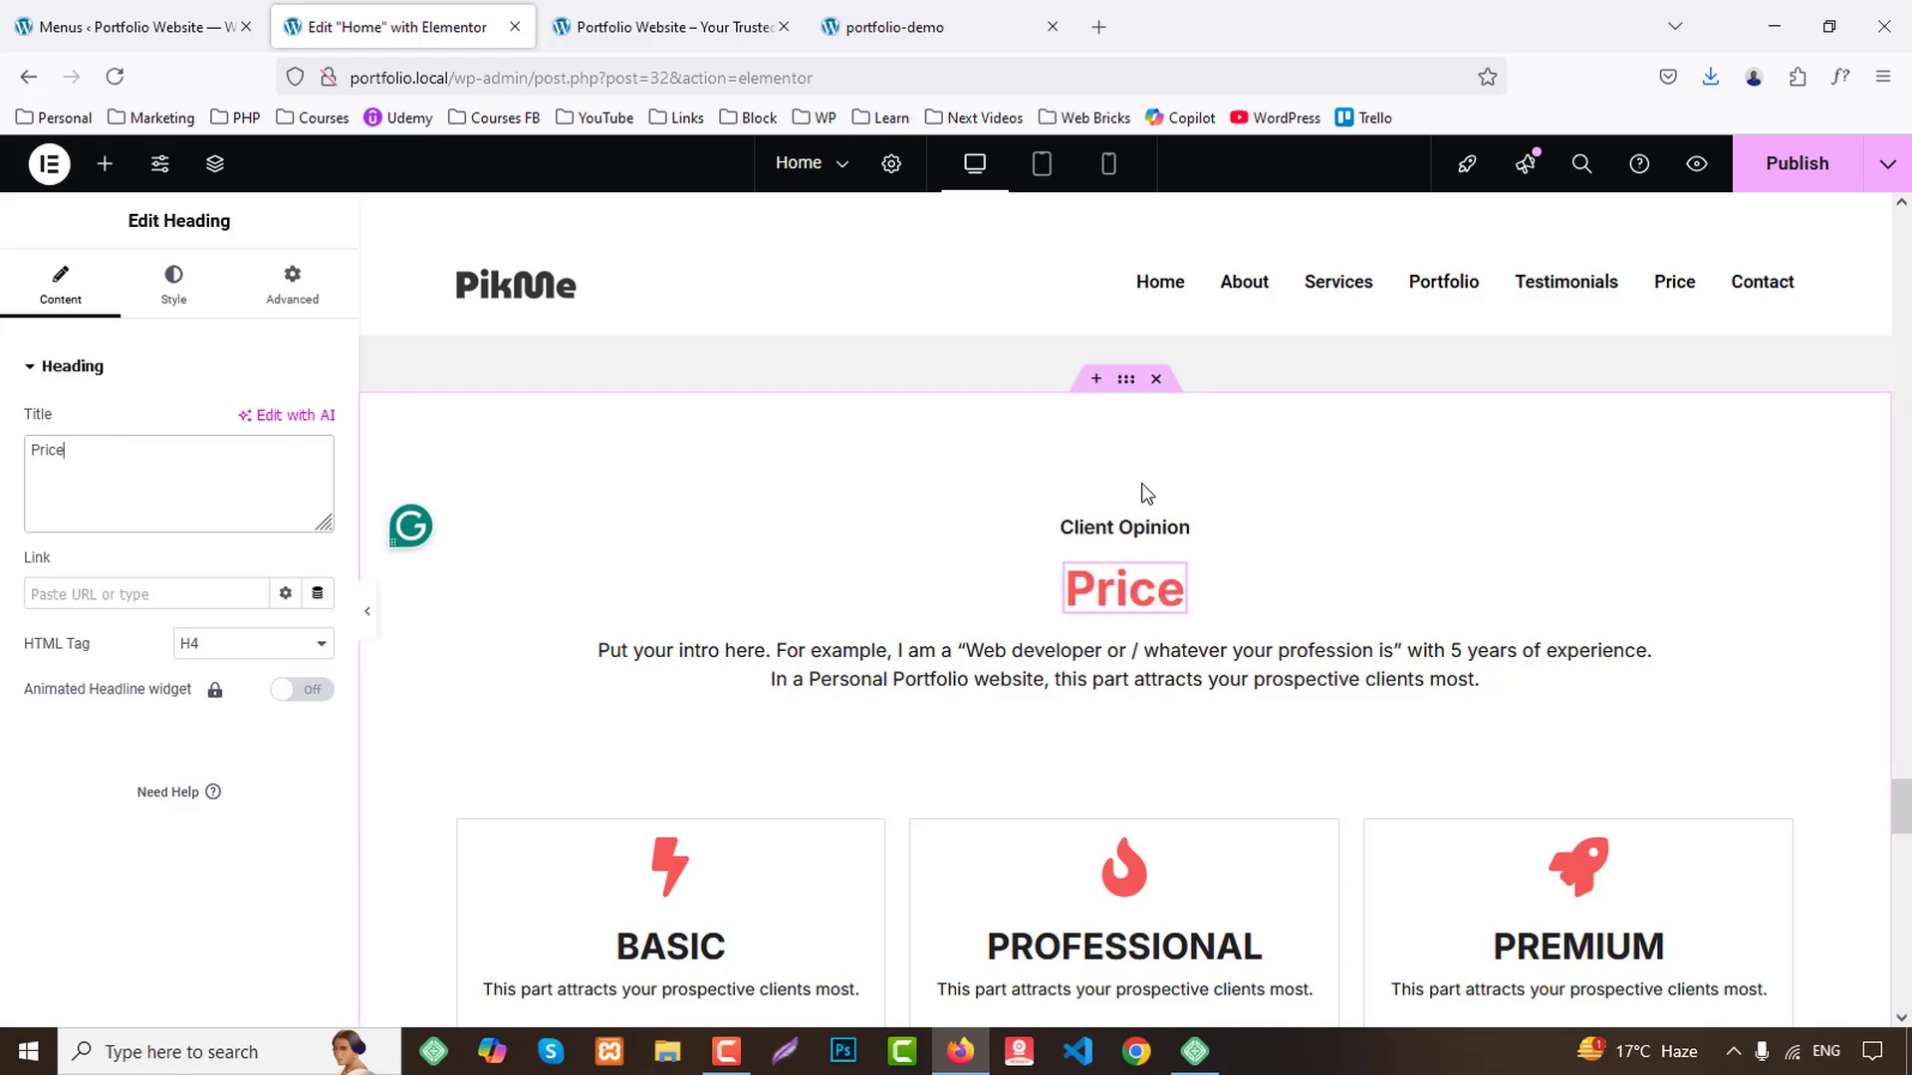
Paste the copied menu anchor into a new section directly above the Price section and set its ID to price.
left_click(1101, 501)
right_click(891, 618)
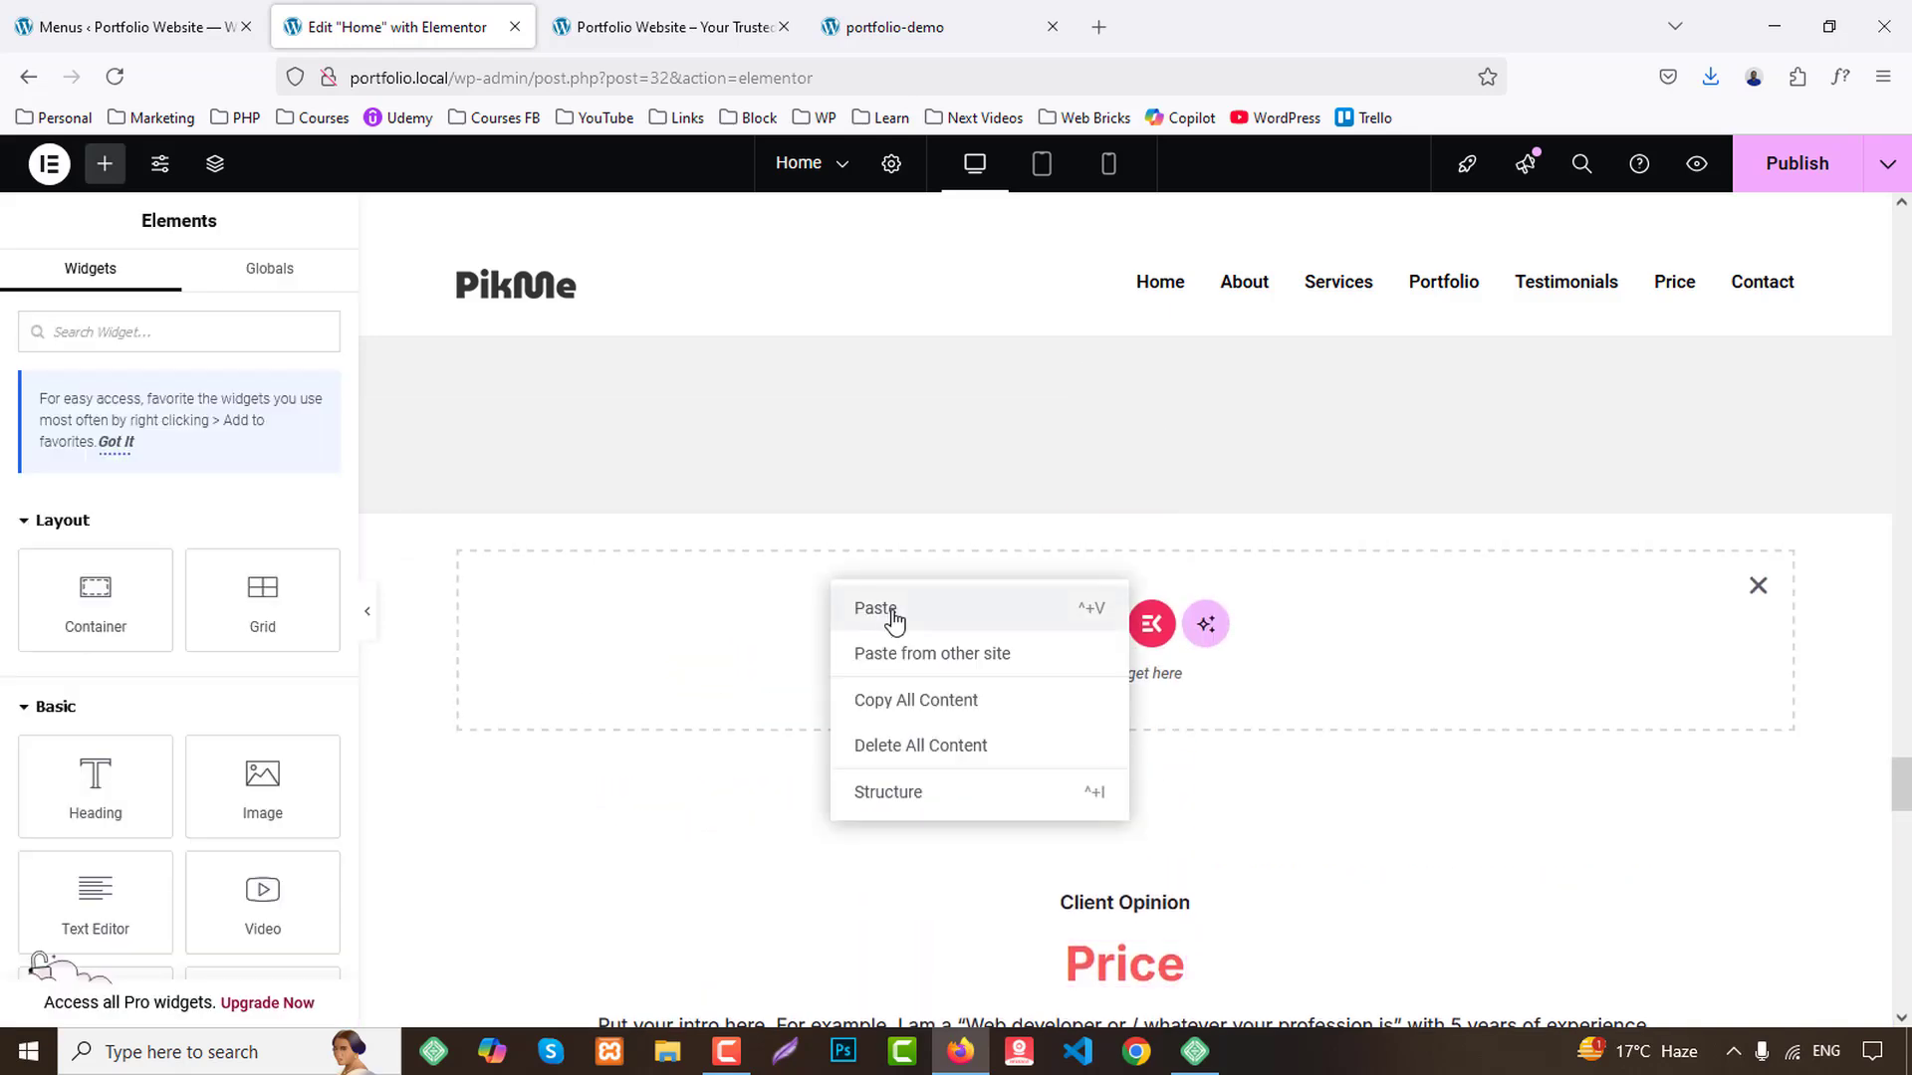
left_click(893, 620)
left_click(762, 570)
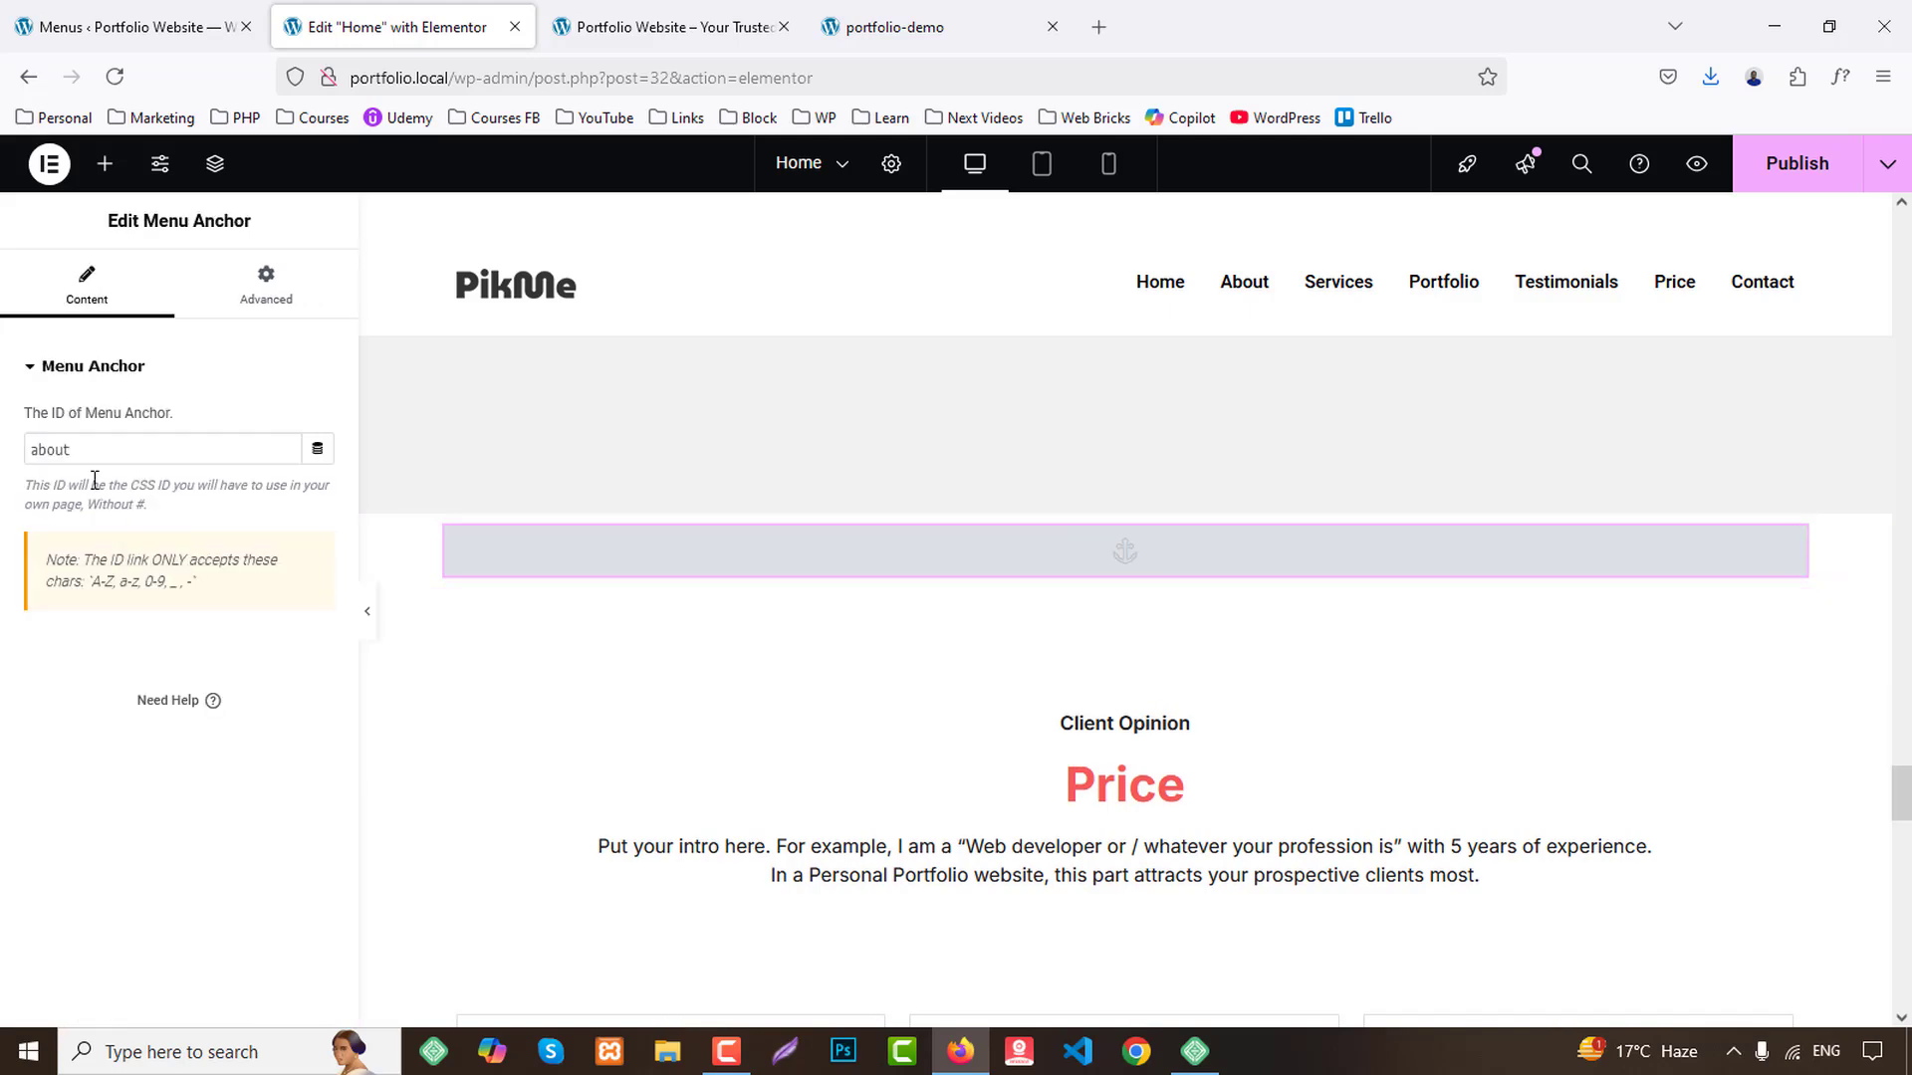
type("pric")
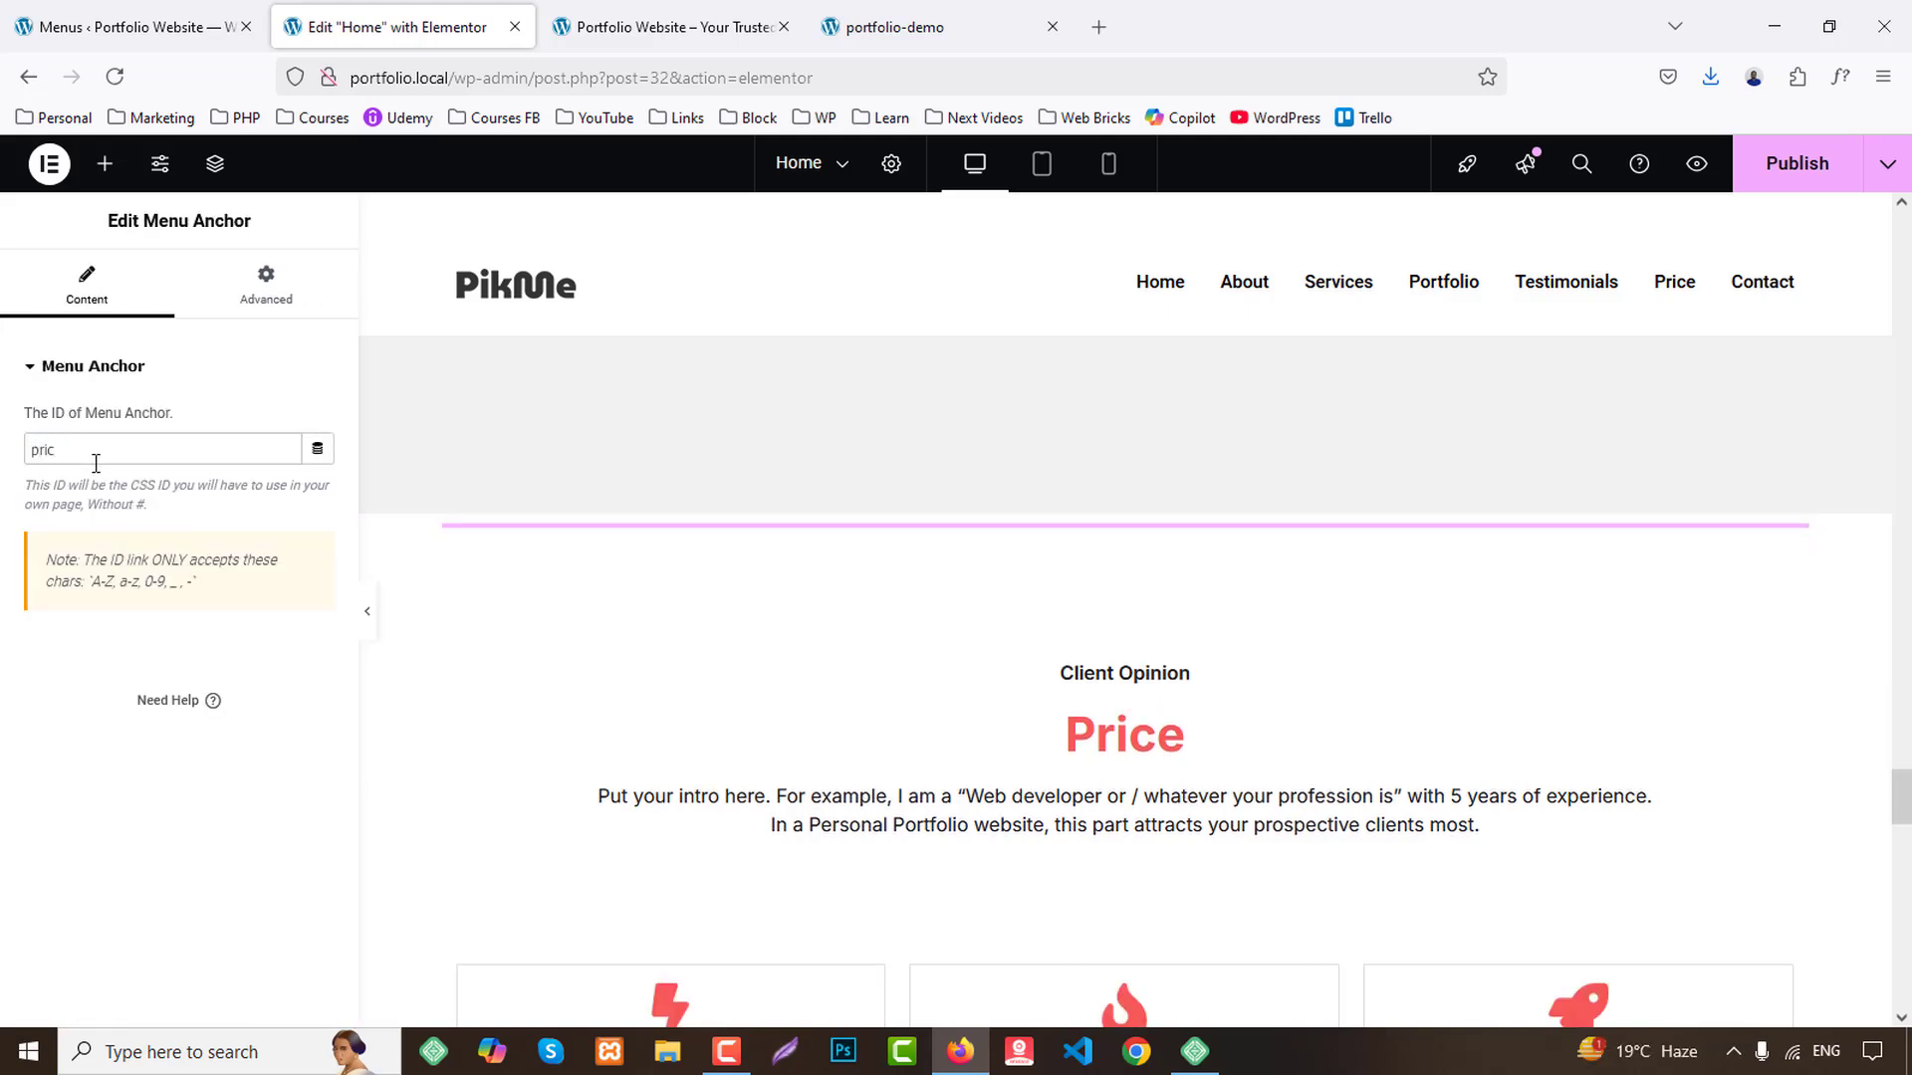
type("e")
Paste the copied menu anchor into a new section directly above Contact with Me and set its ID to contact.
scroll(1253, 611, "down", 12)
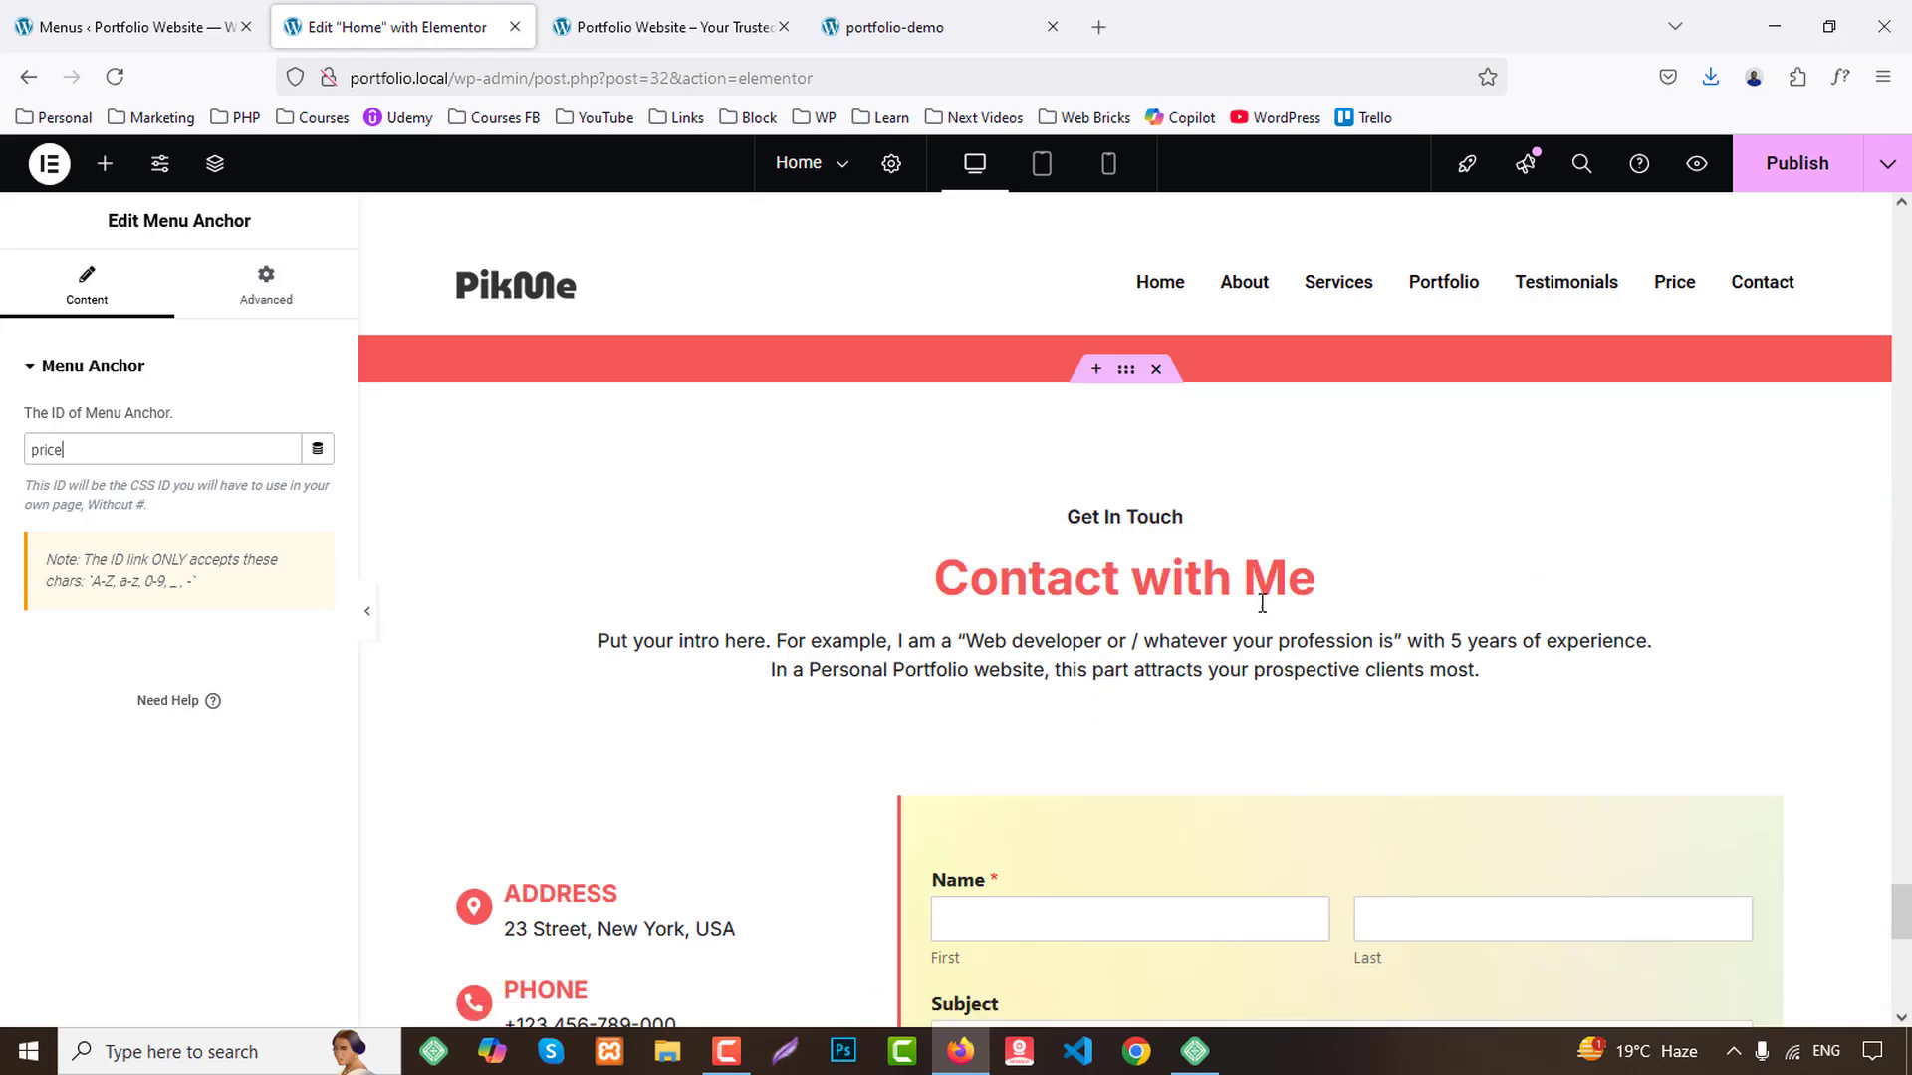
left_click(1095, 369)
right_click(852, 504)
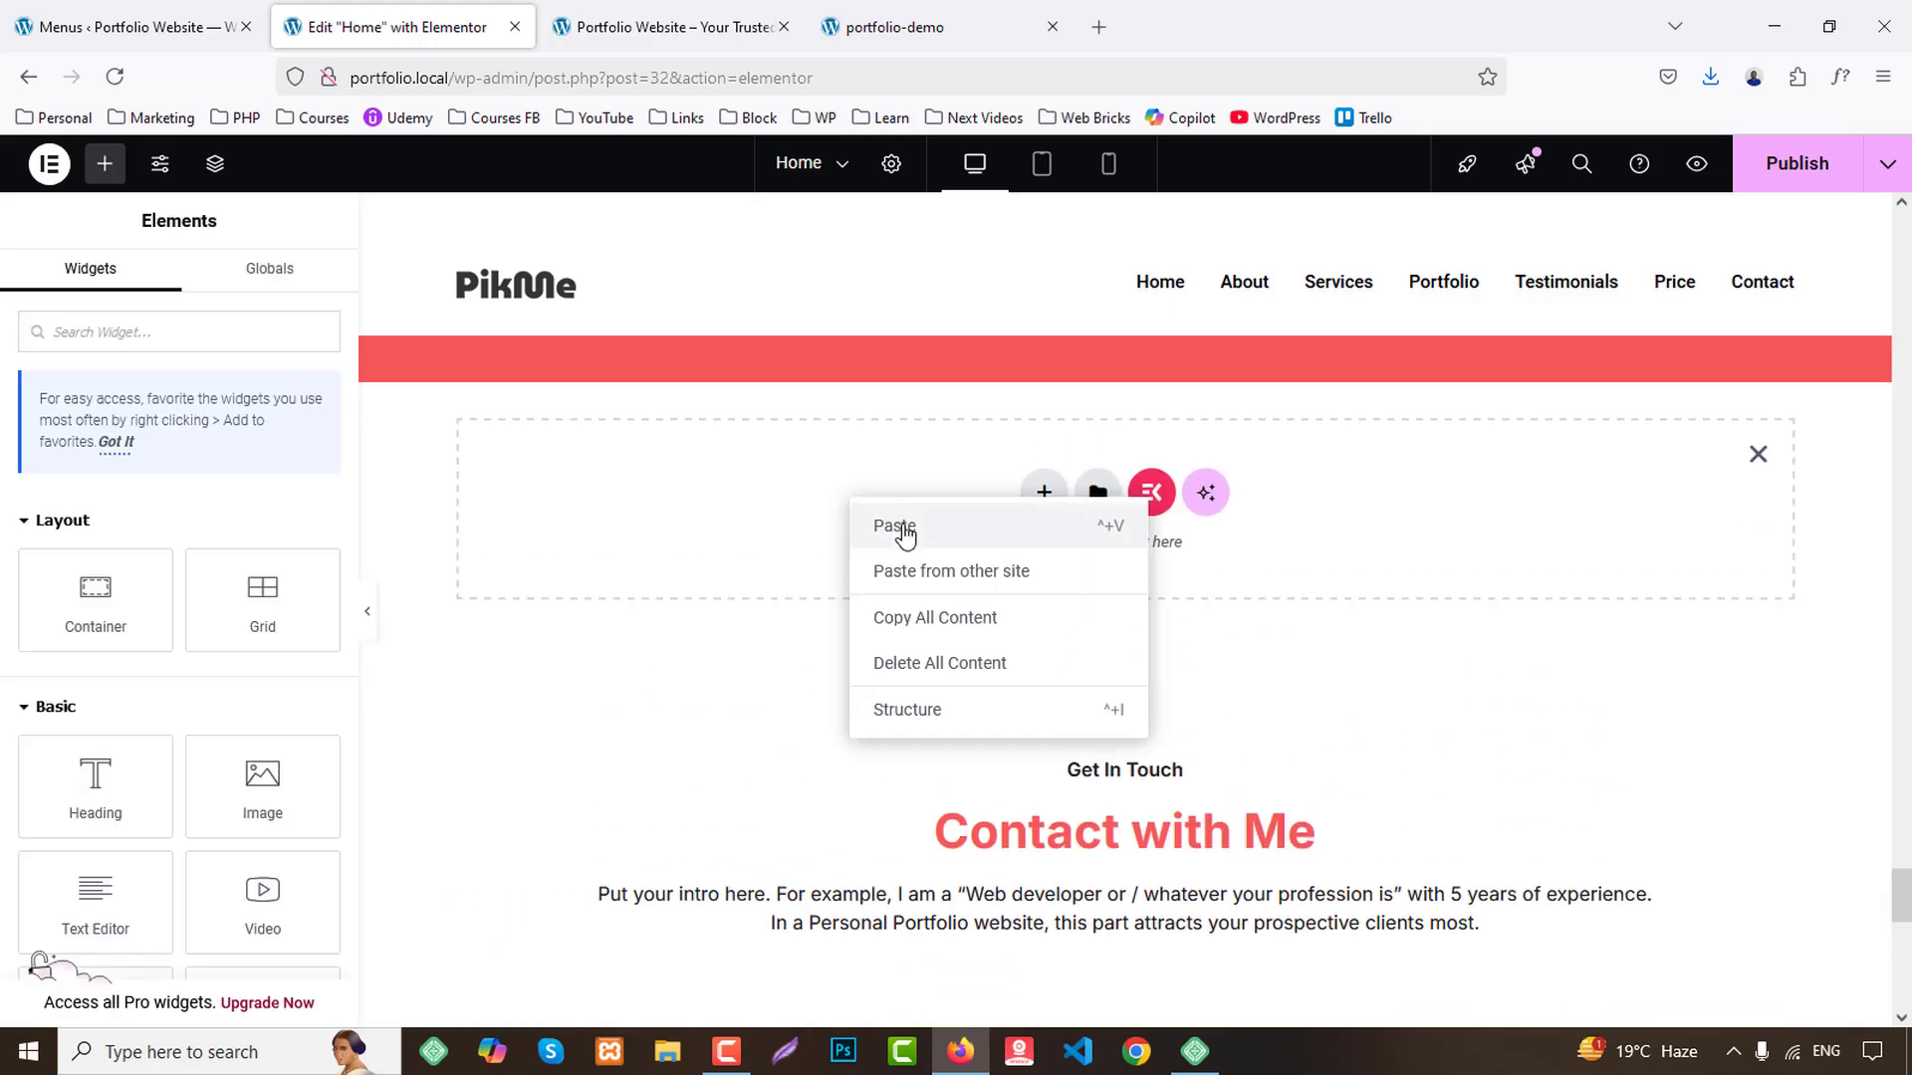
left_click(900, 525)
left_click(851, 418)
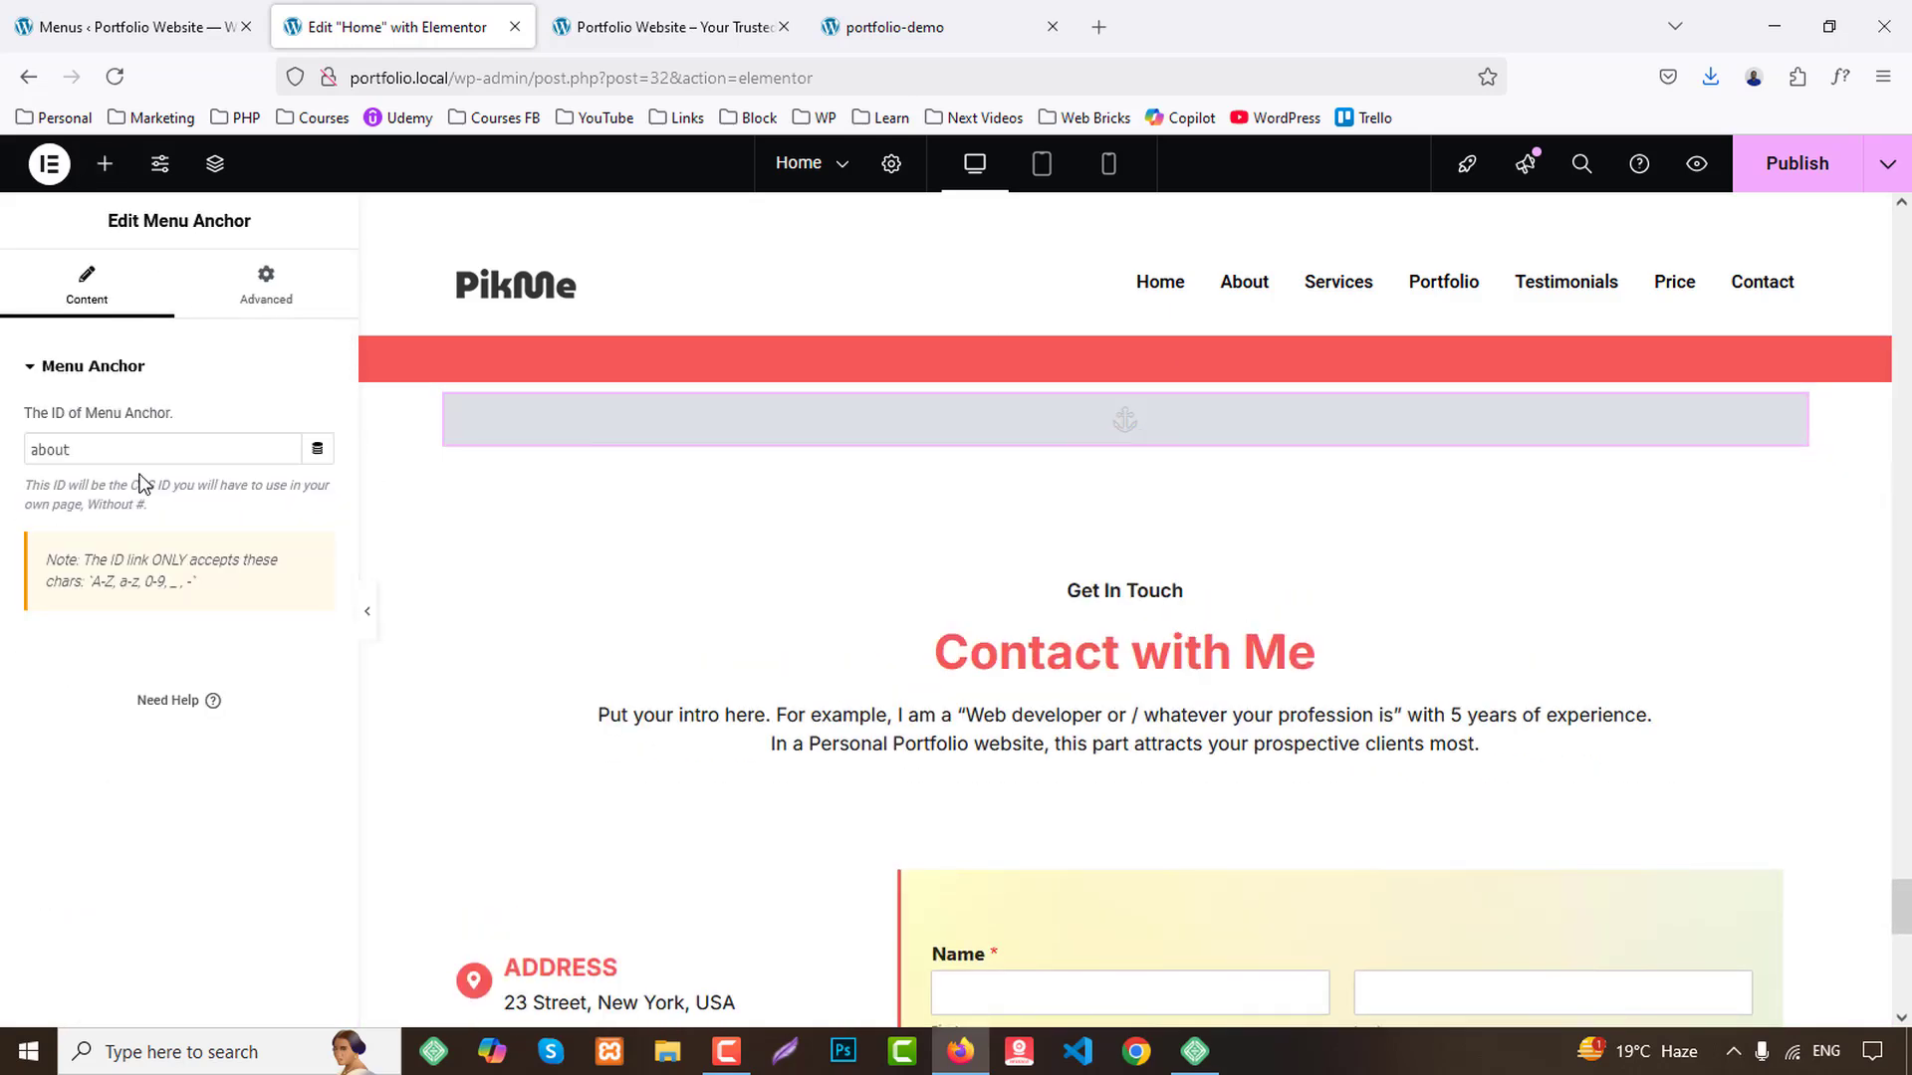
type("contact")
Publish the page and test the About, Services, Portfolio, Testimonials and Contact header links in the site preview.
left_click(1788, 166)
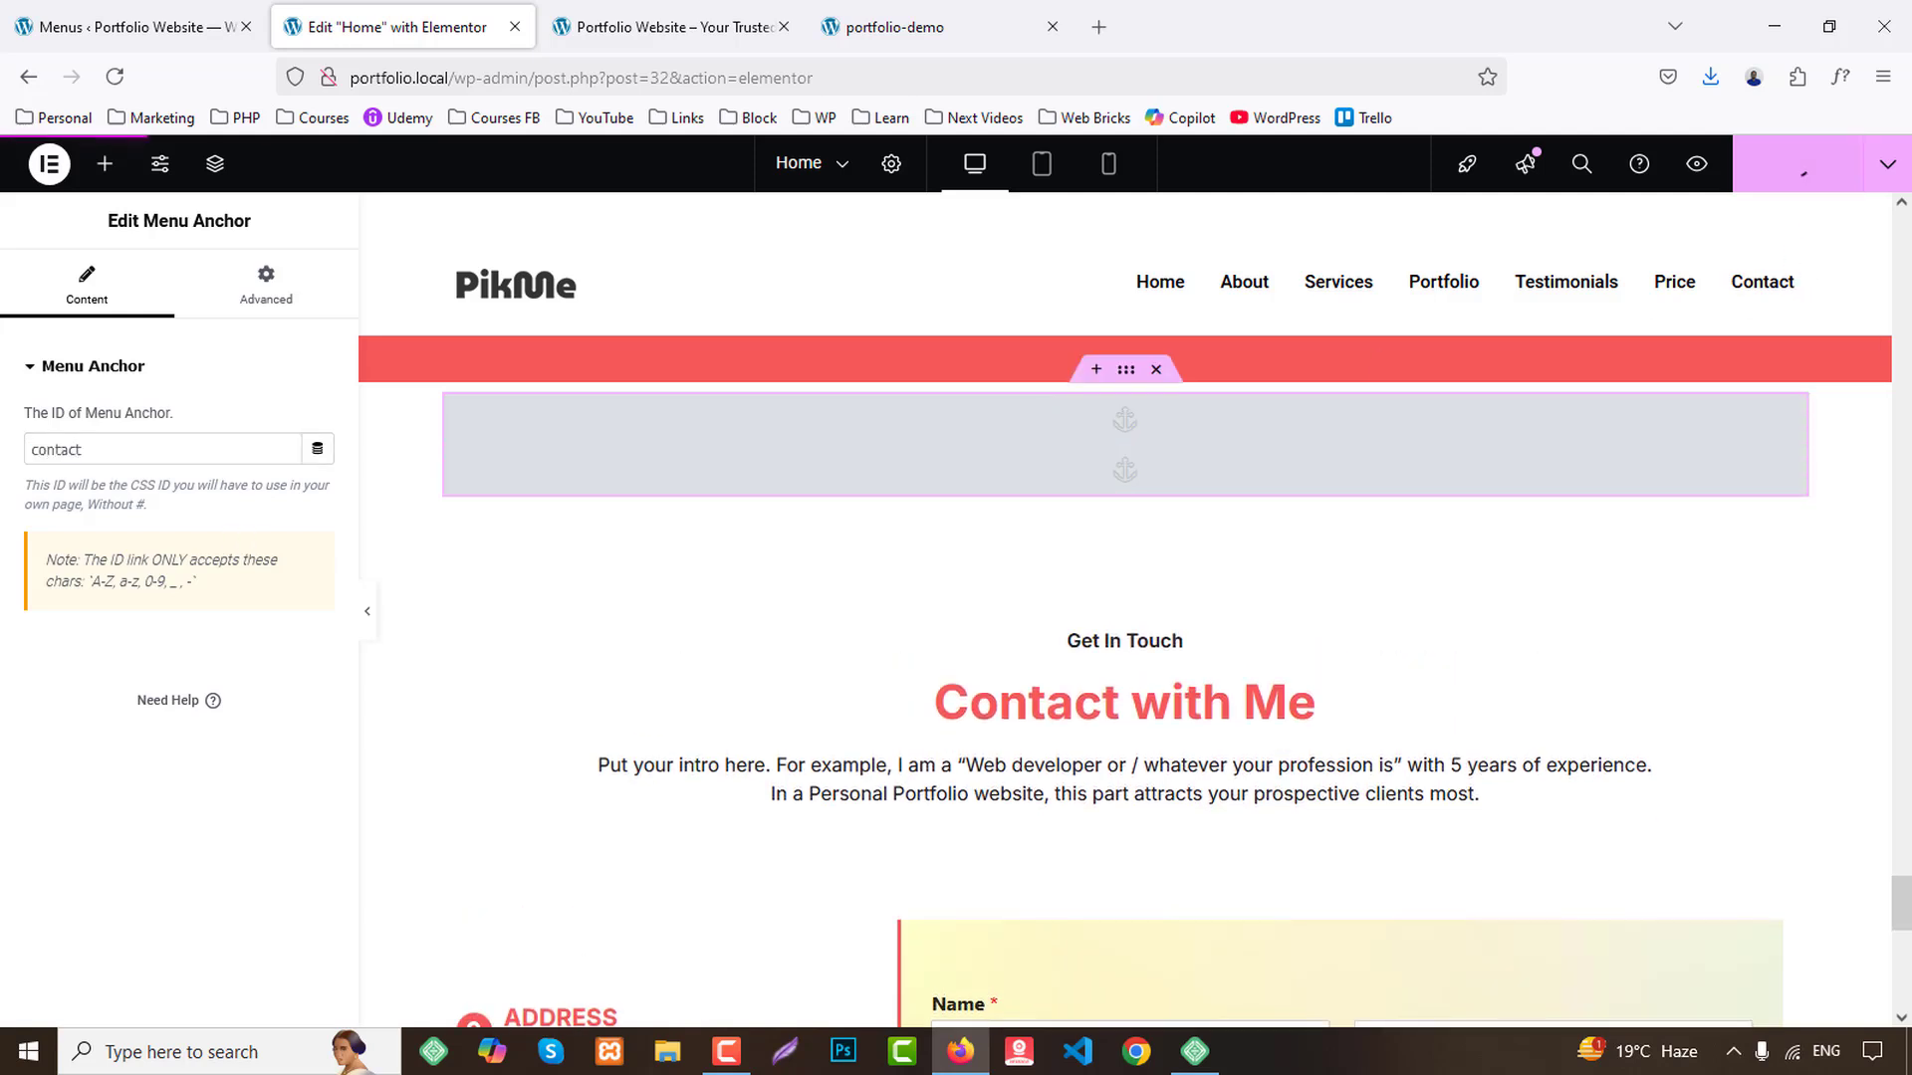
left_click(657, 15)
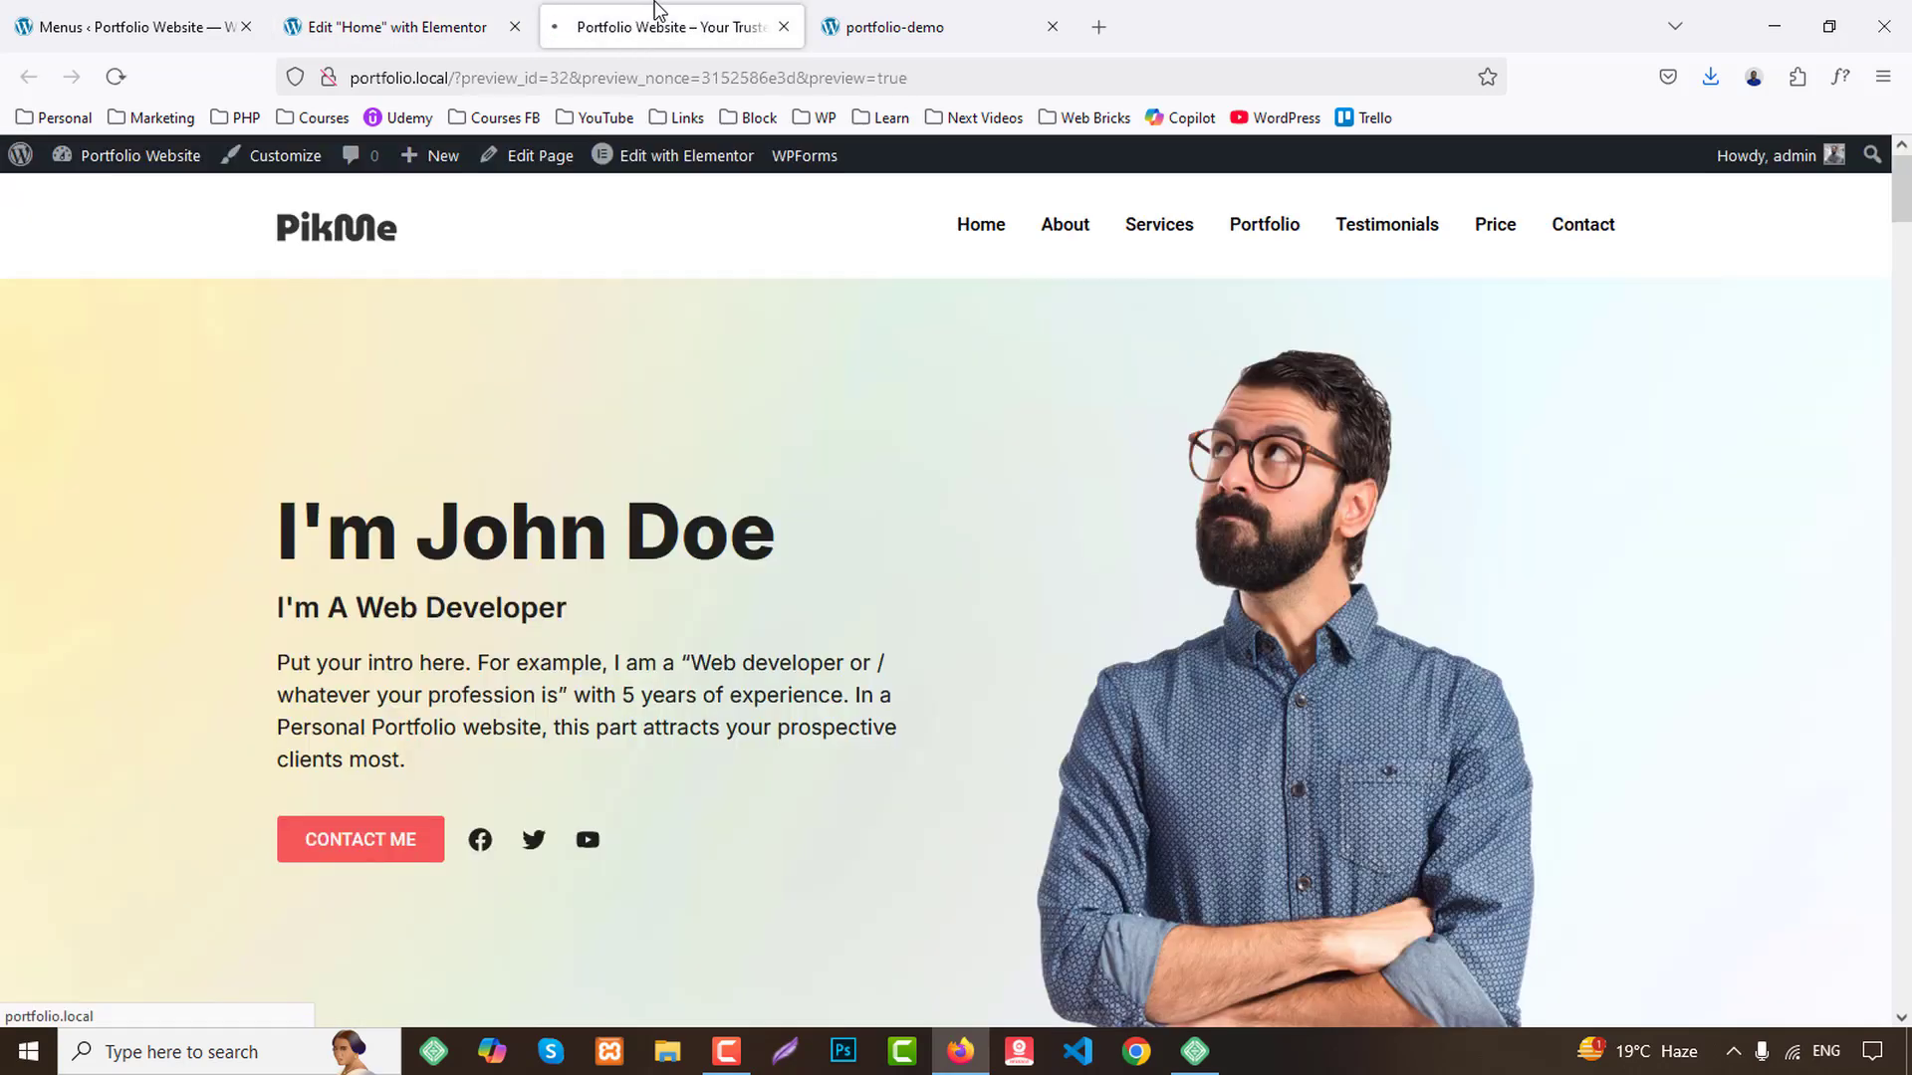
left_click(1076, 239)
left_click(1160, 226)
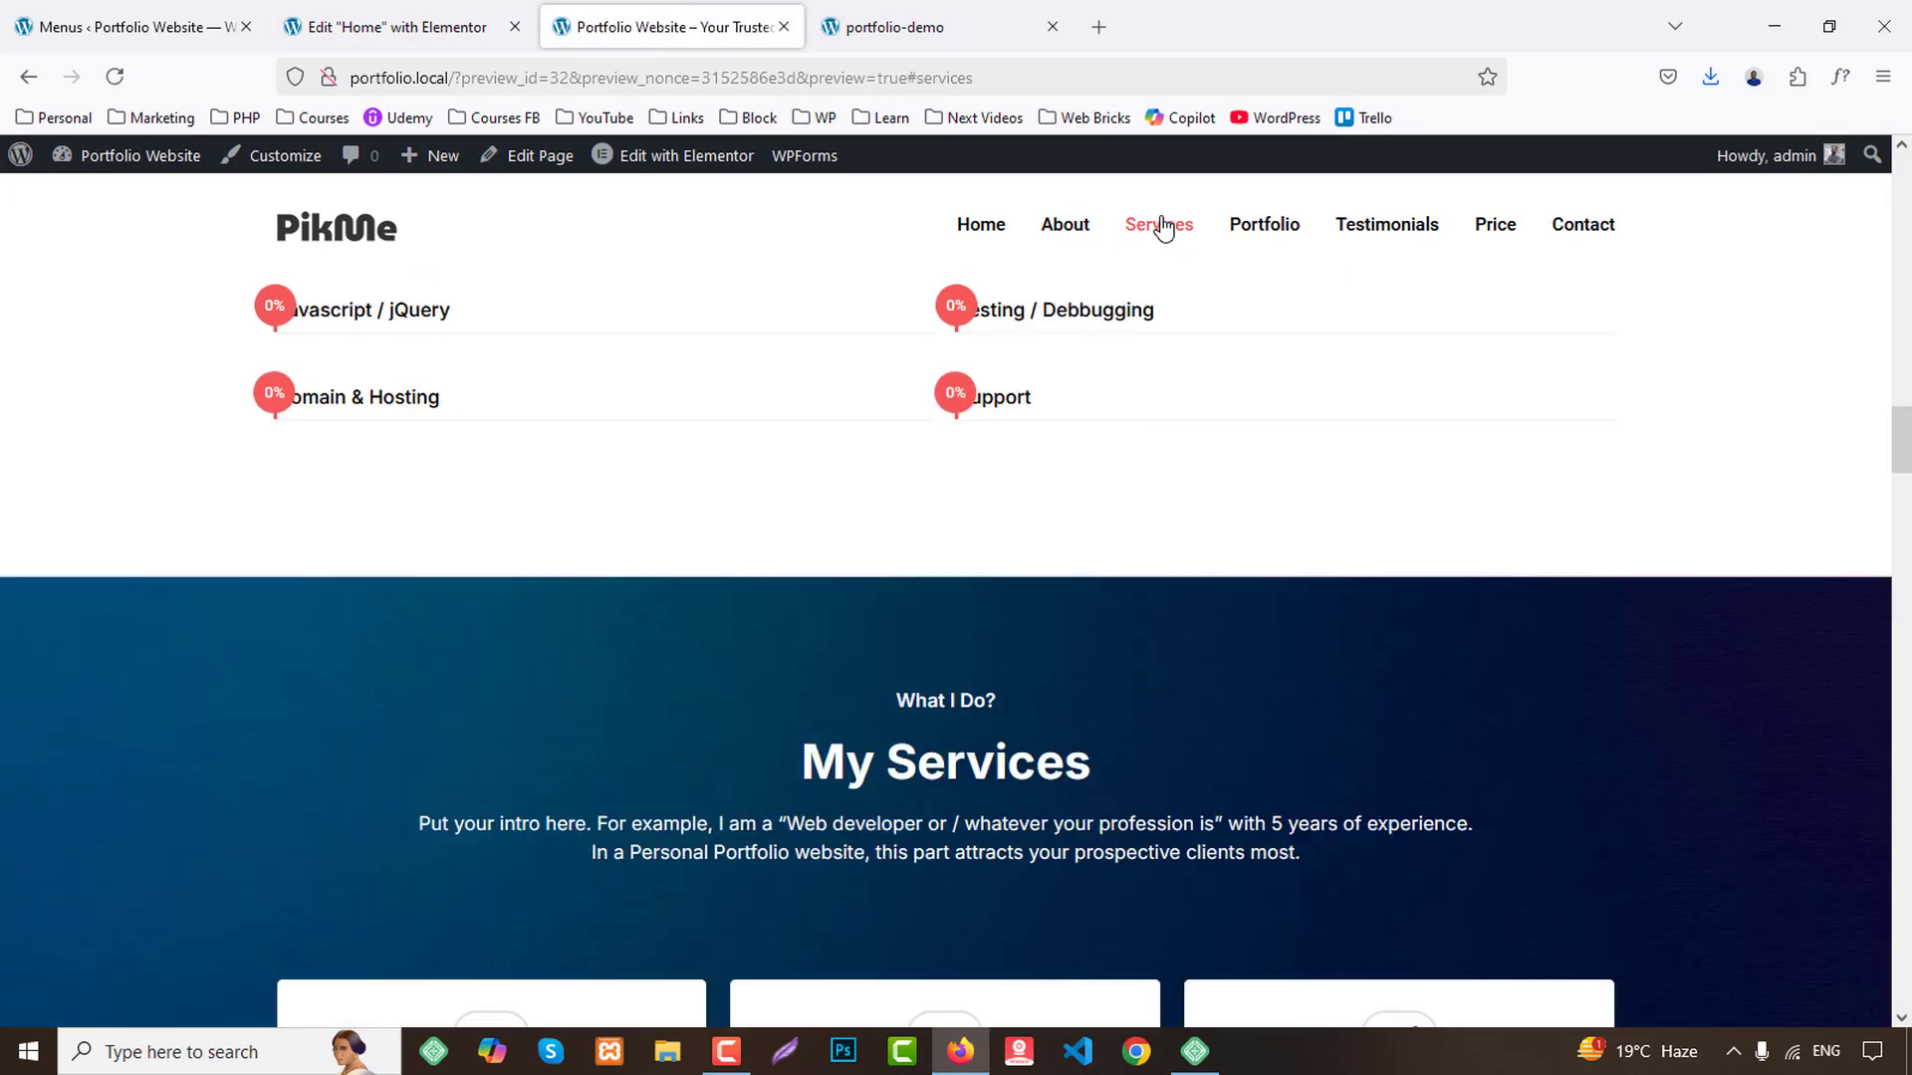
left_click(1265, 224)
left_click(1390, 225)
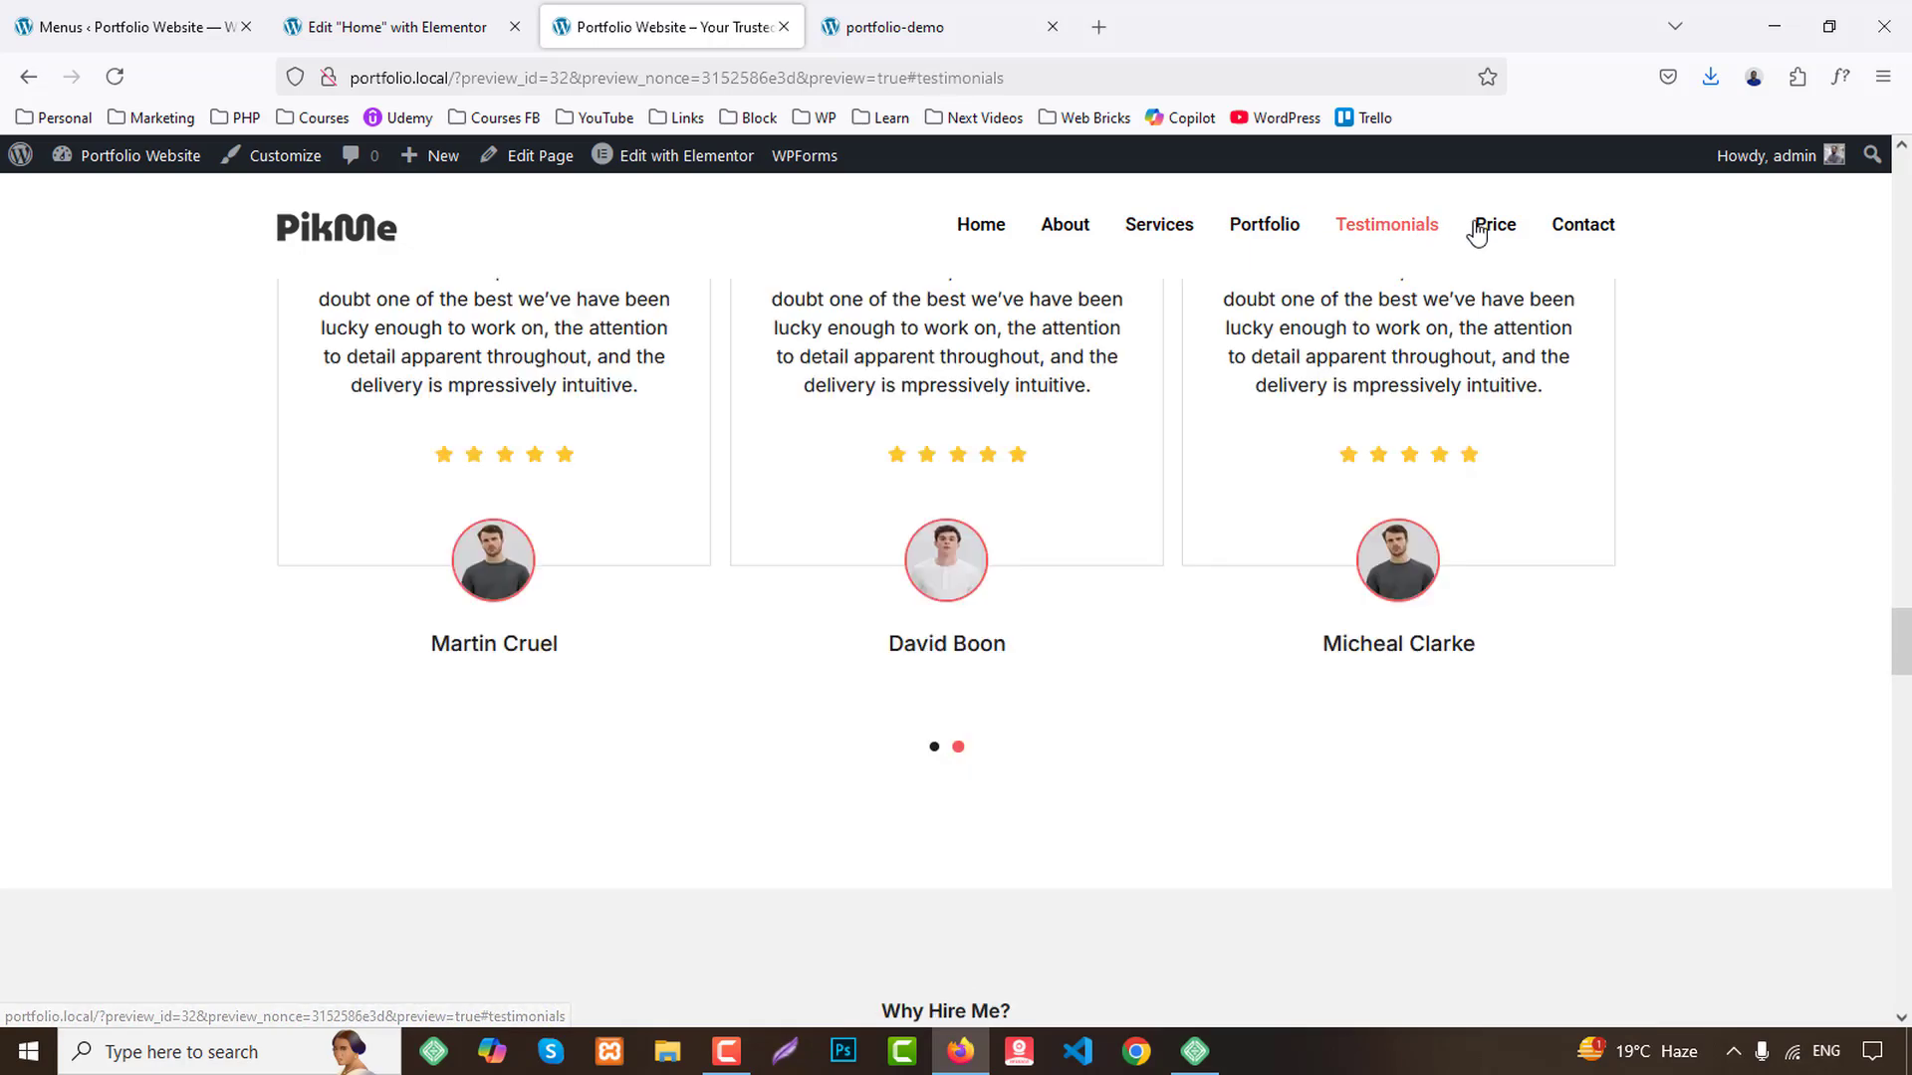
left_click(1600, 230)
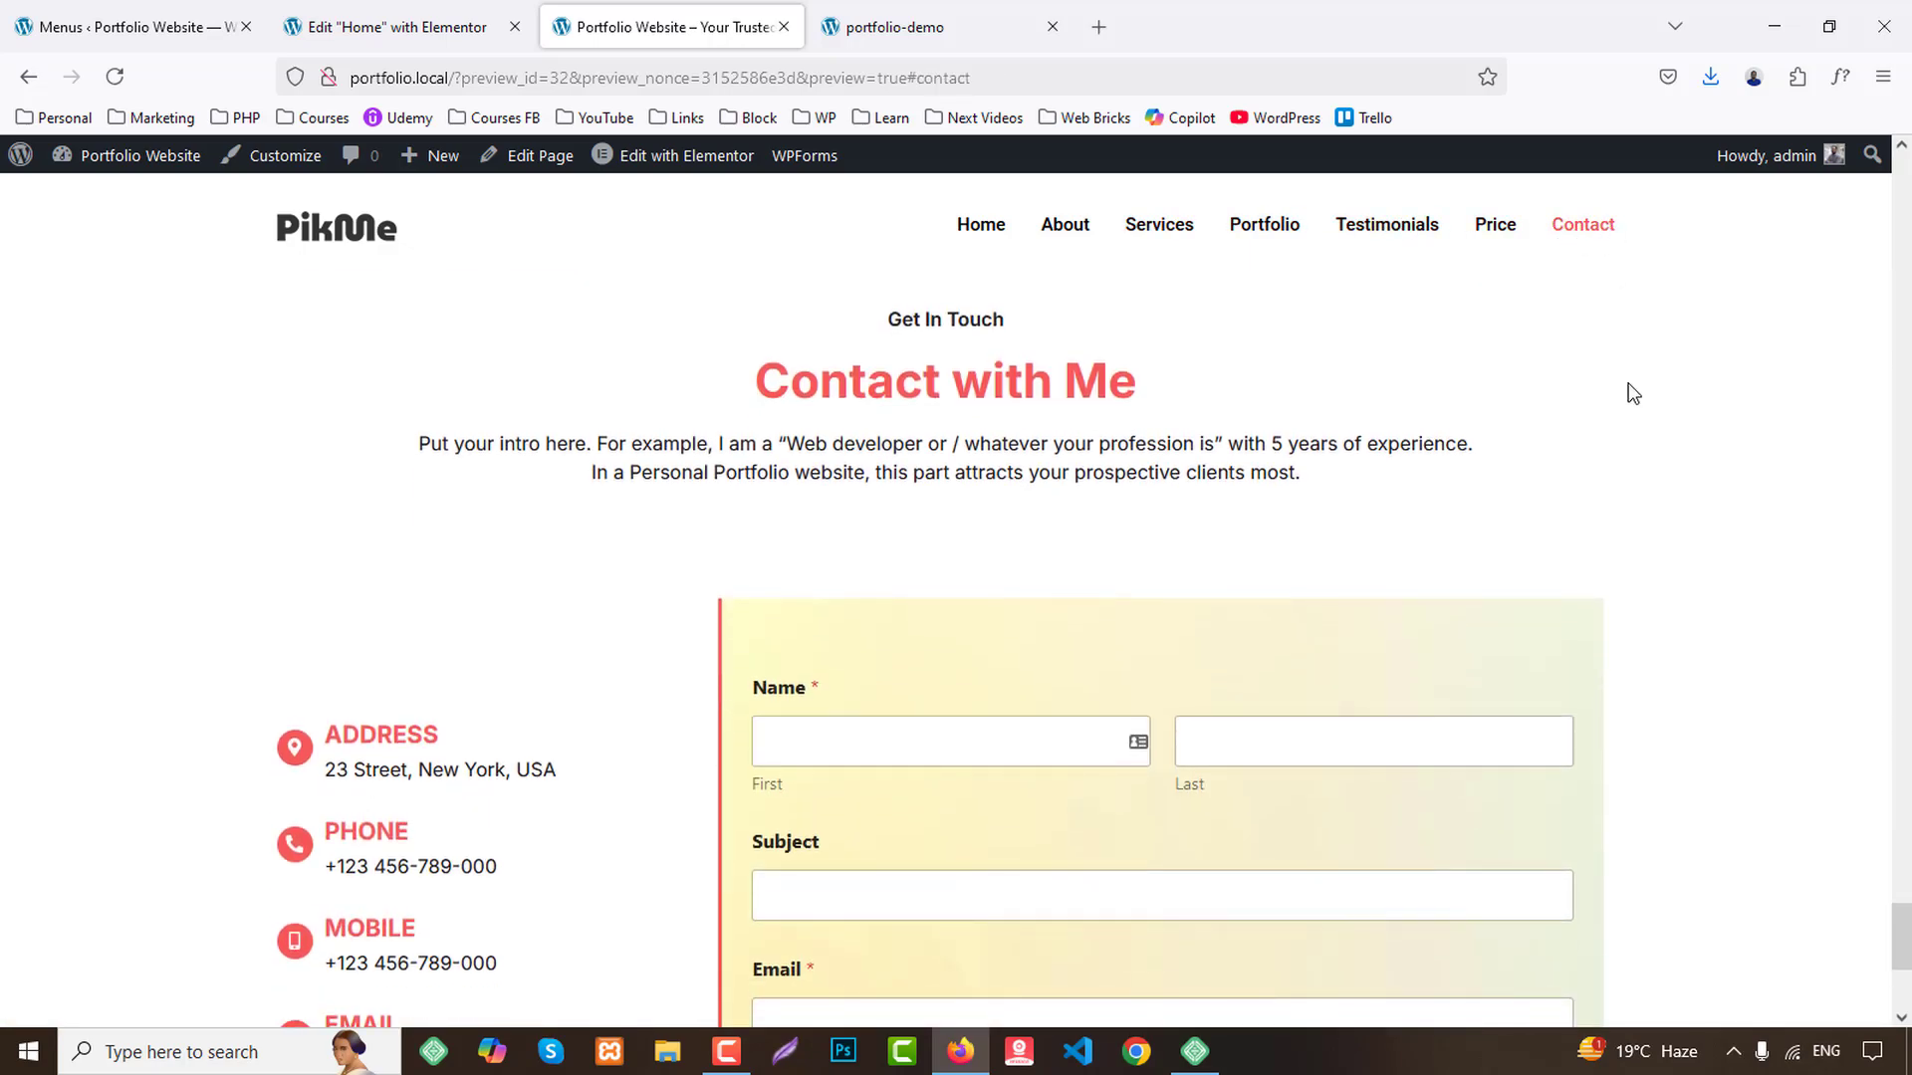
scroll(1658, 442, "up", 20)
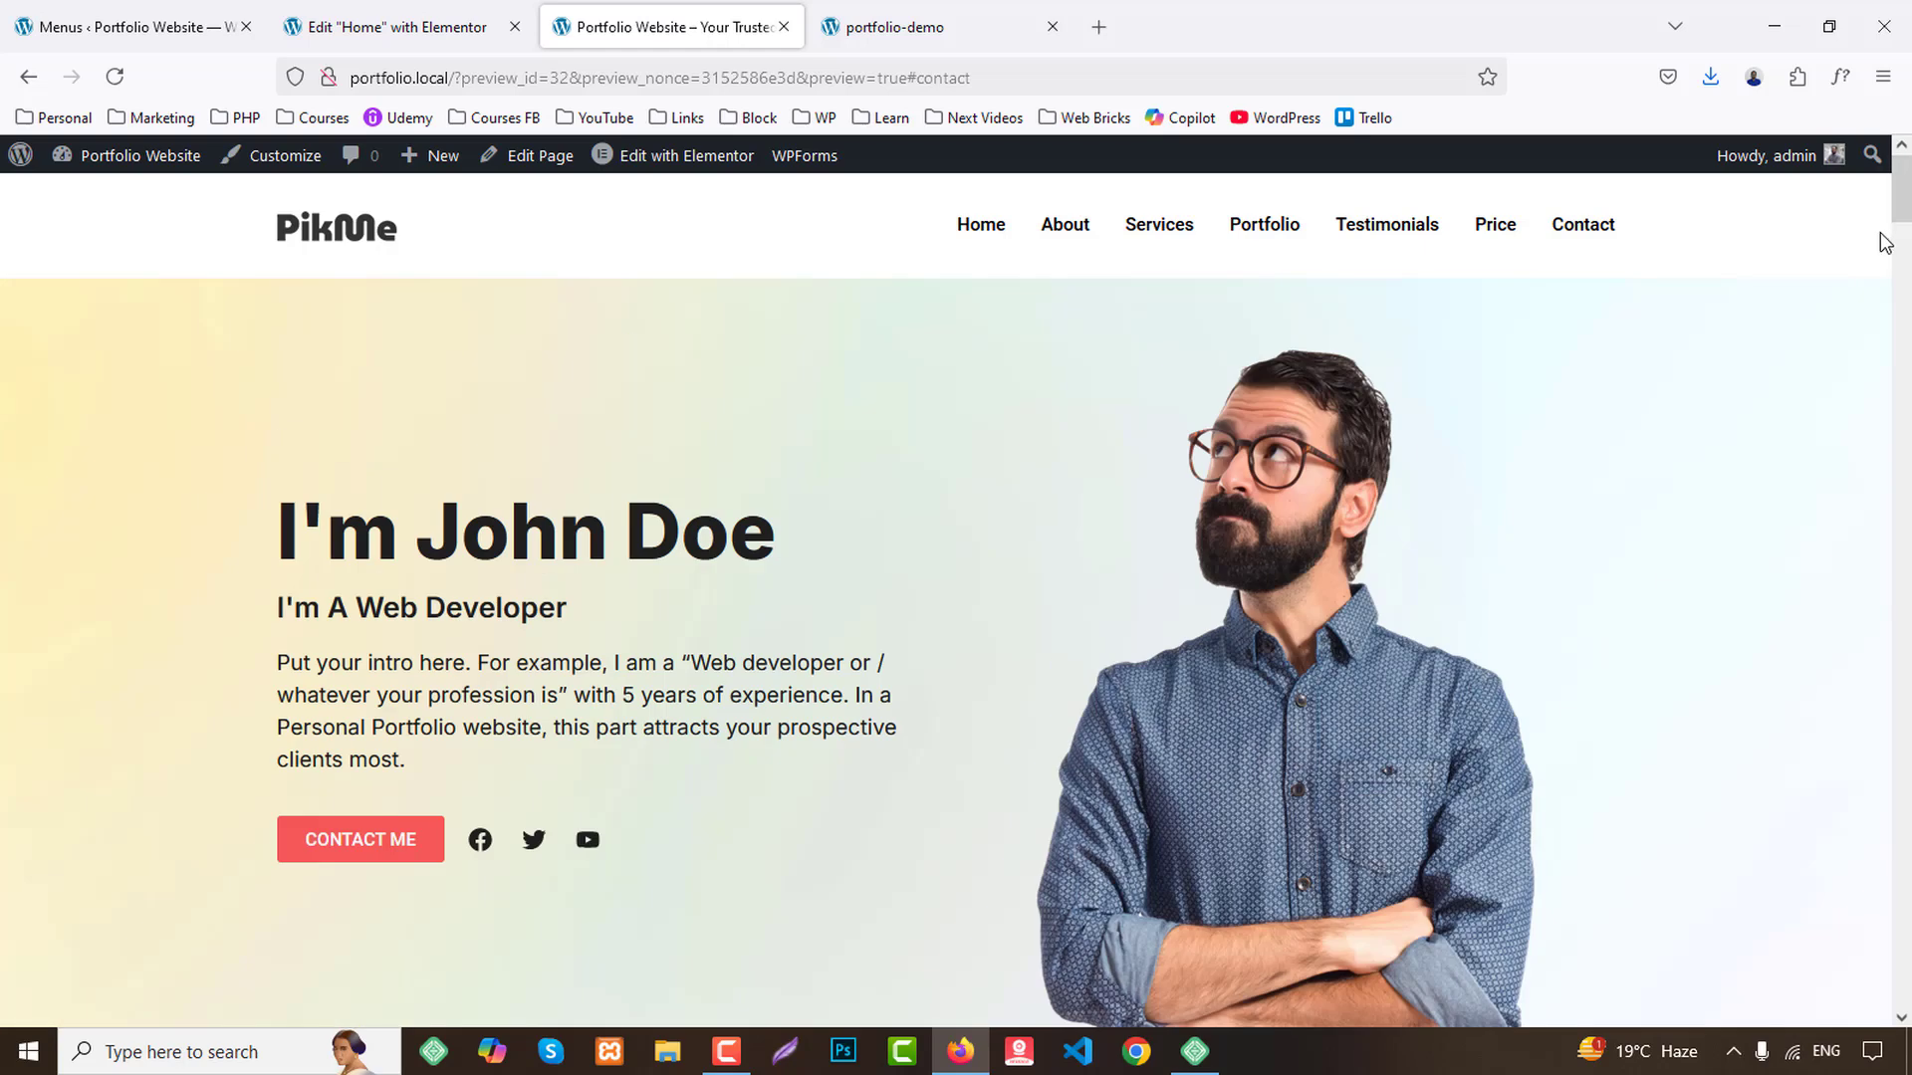
Close the site preview, the Elementor editor and the portfolio demo, leaving only the WordPress Menus page open.
left_click(784, 27)
left_click(450, 10)
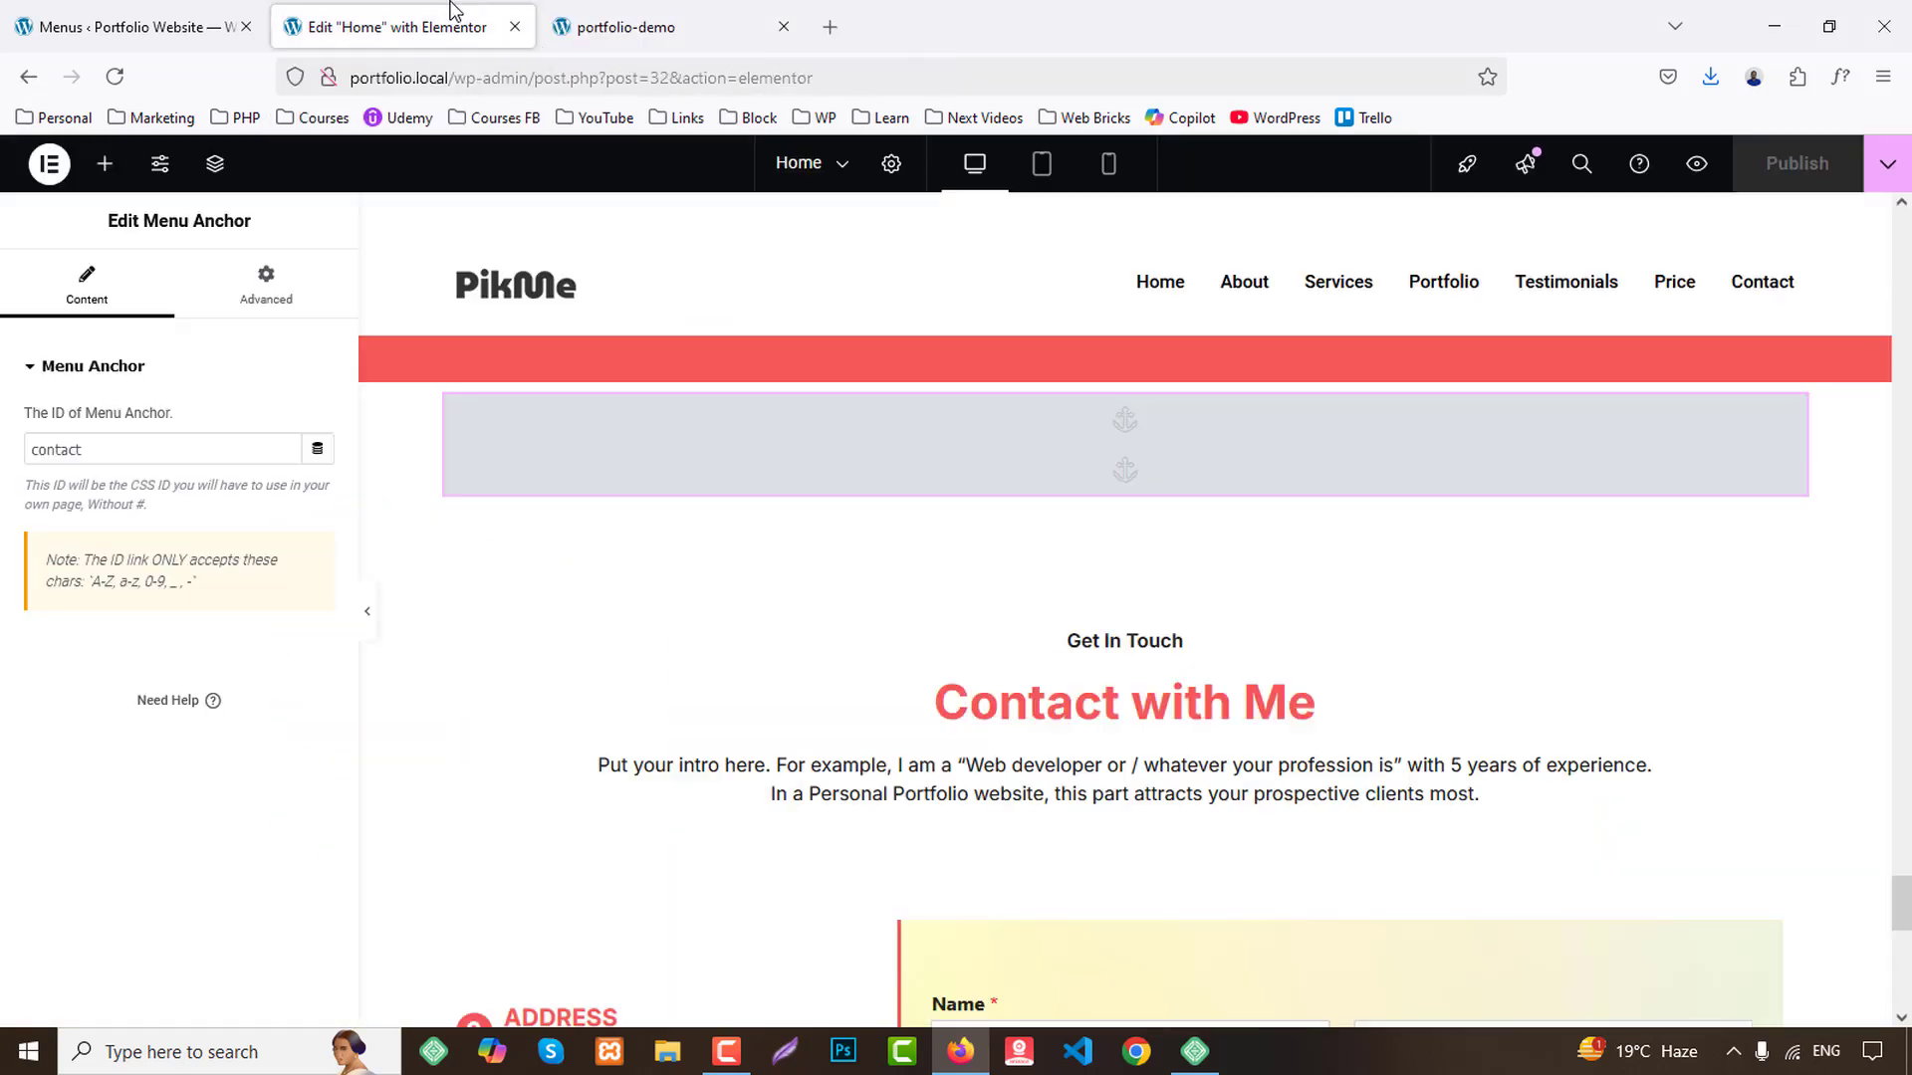
middle_click(388, 14)
left_click(158, 15)
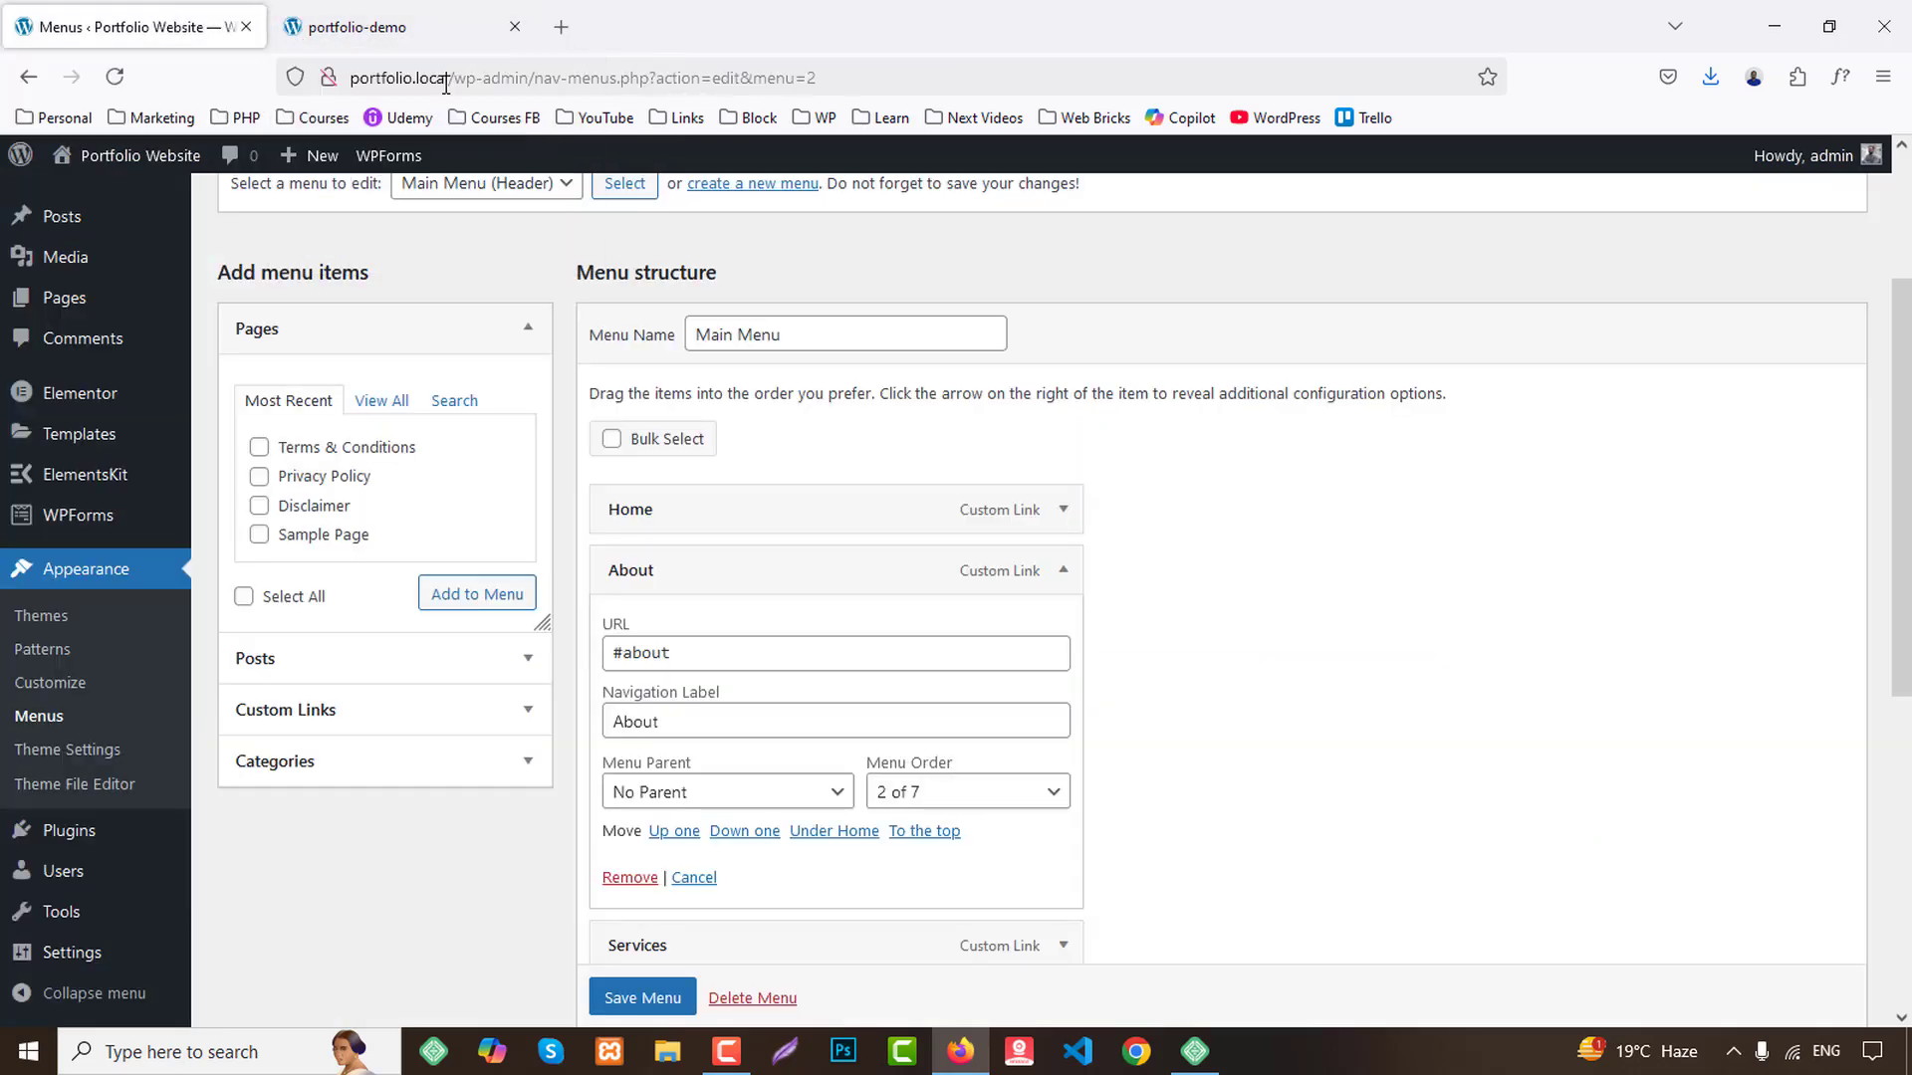
middle_click(396, 18)
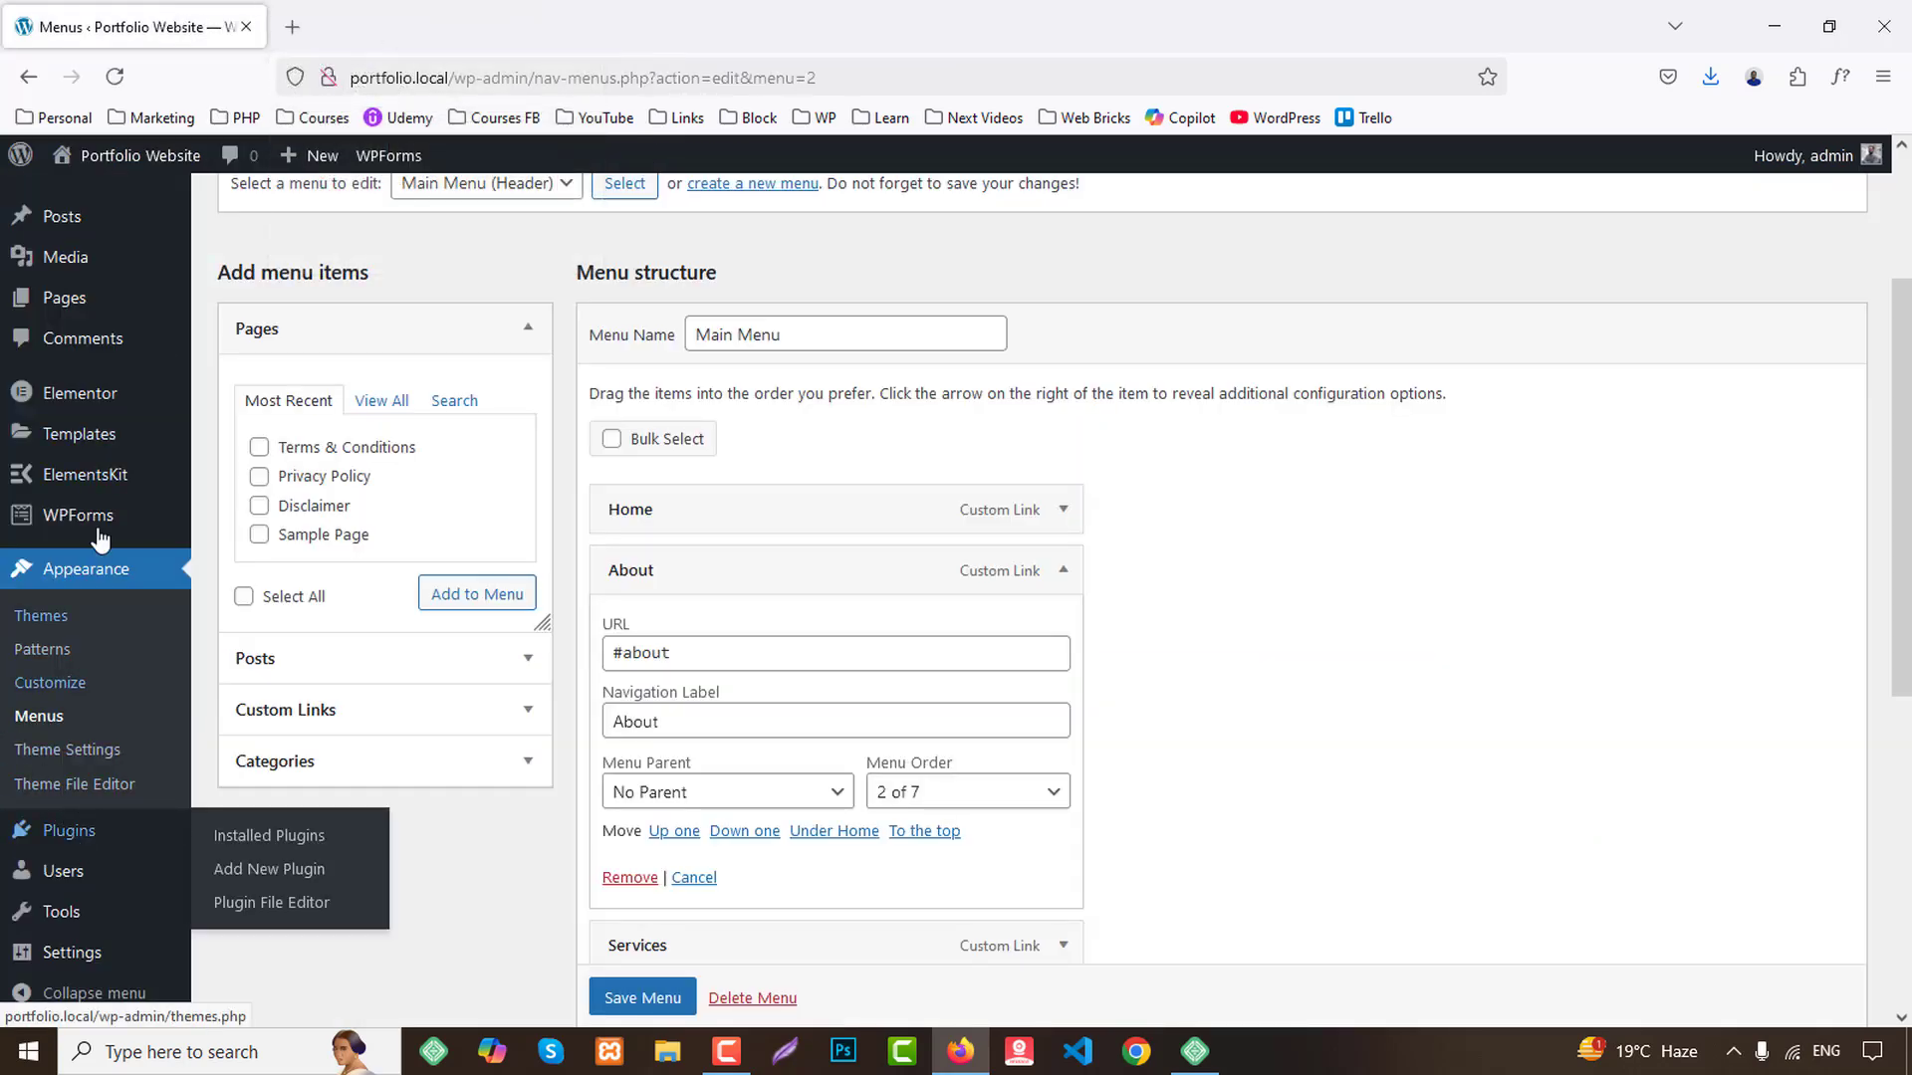
Open the ElementsKit Header and Footer templates for Elementor editing, each in its own tab.
middle_click(264, 513)
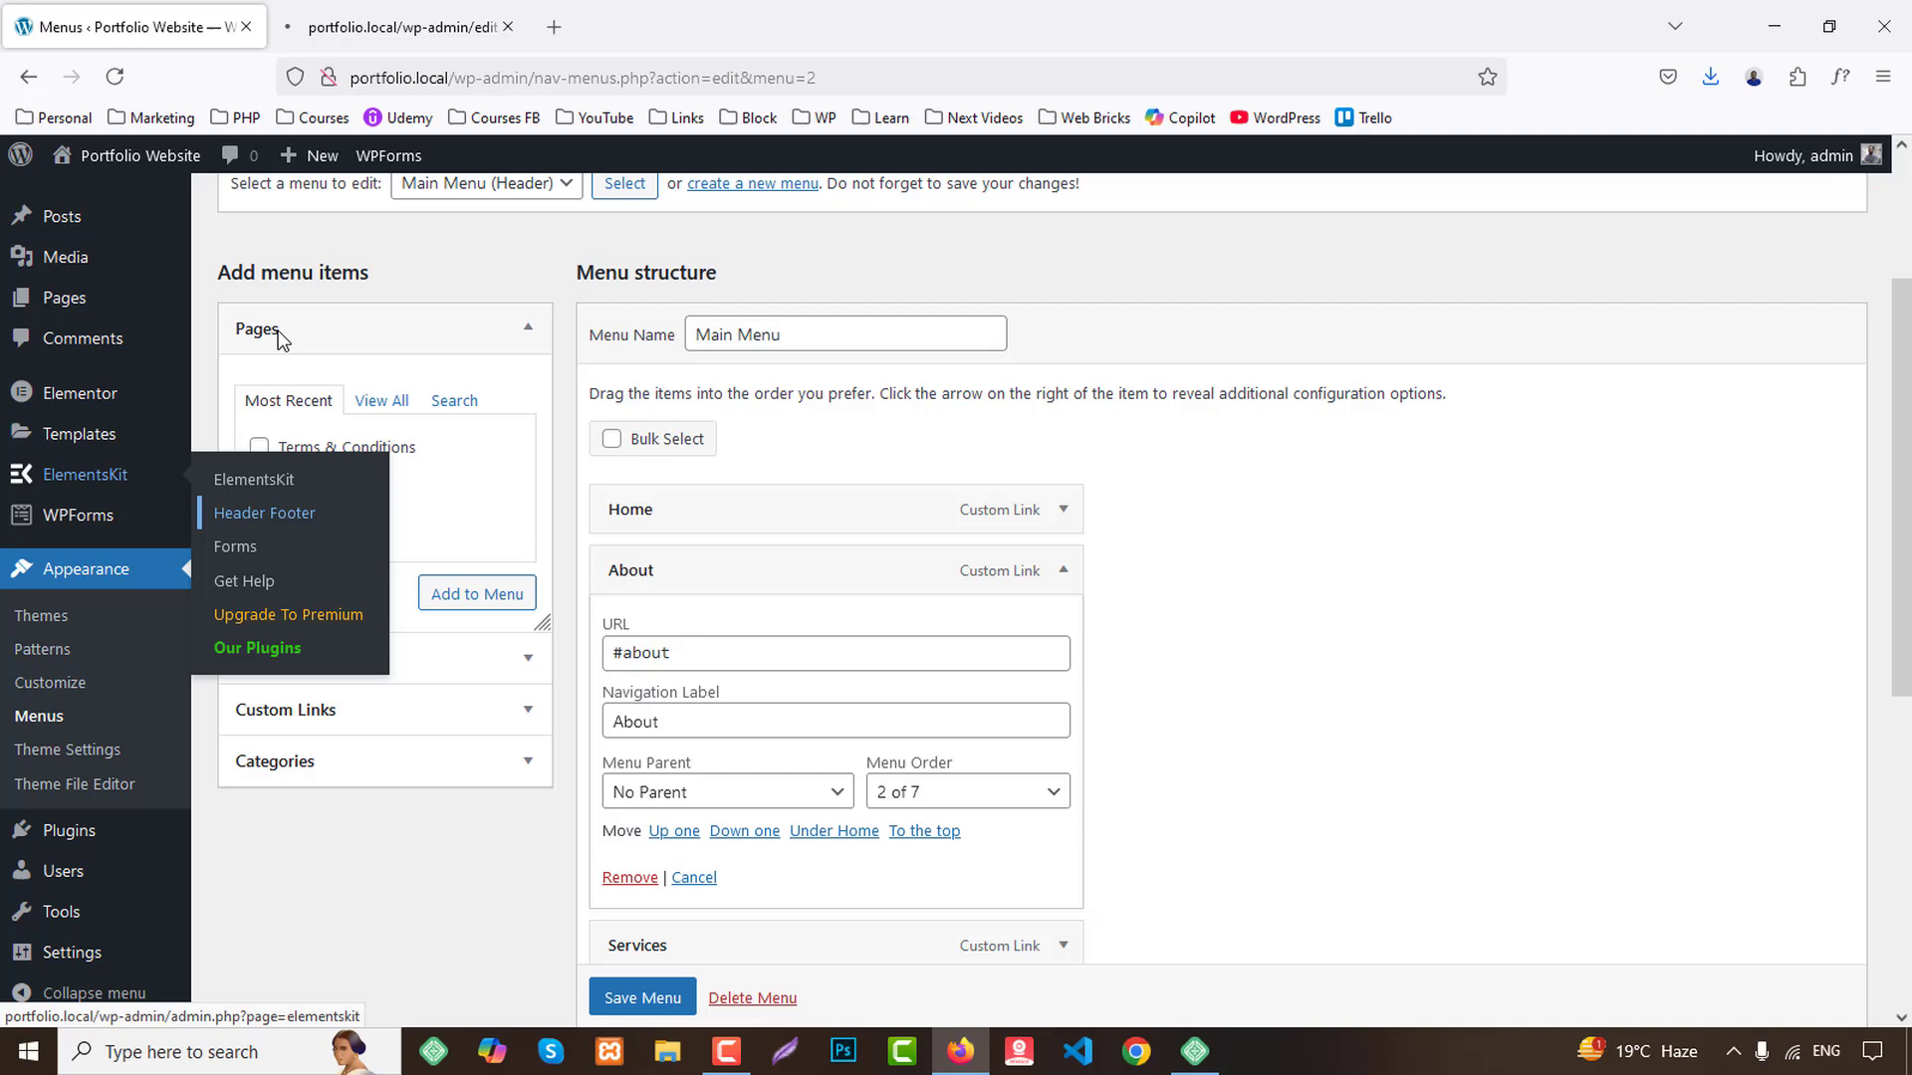
left_click(460, 16)
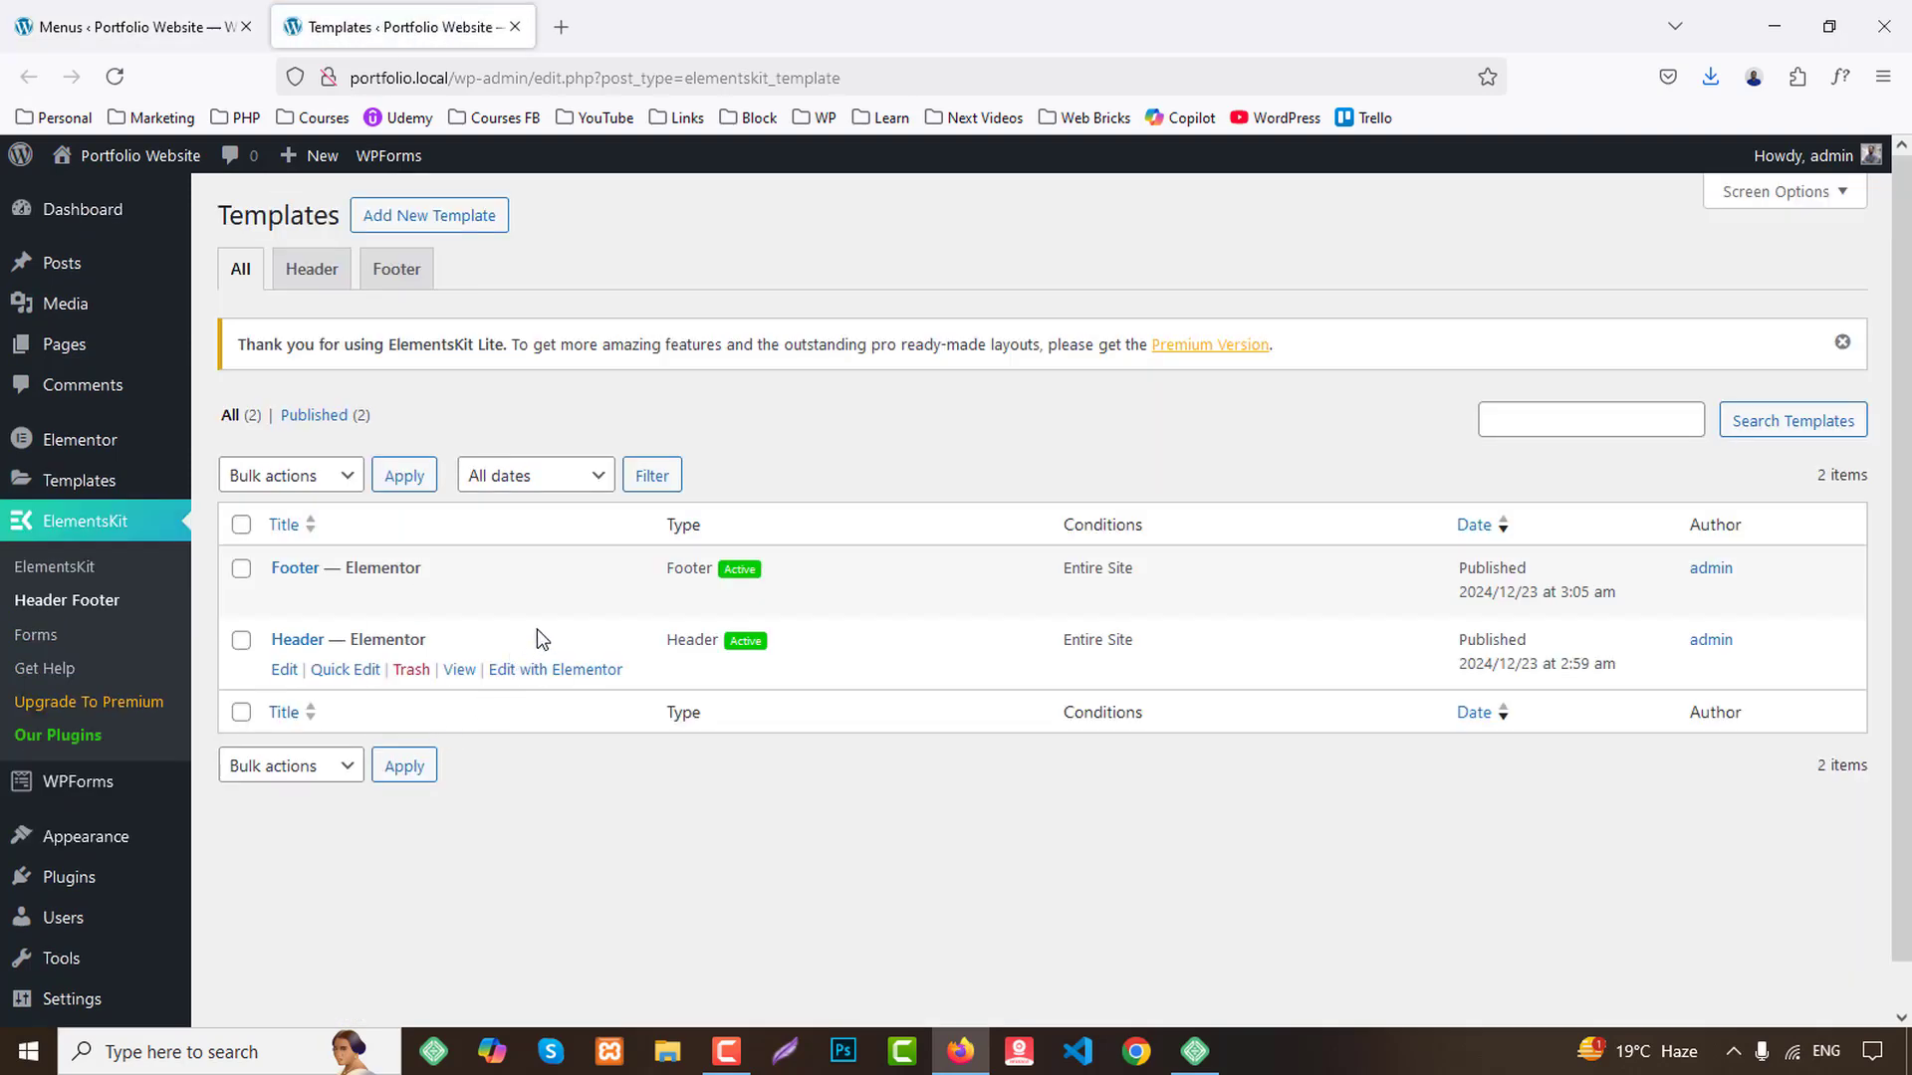
middle_click(597, 671)
middle_click(603, 600)
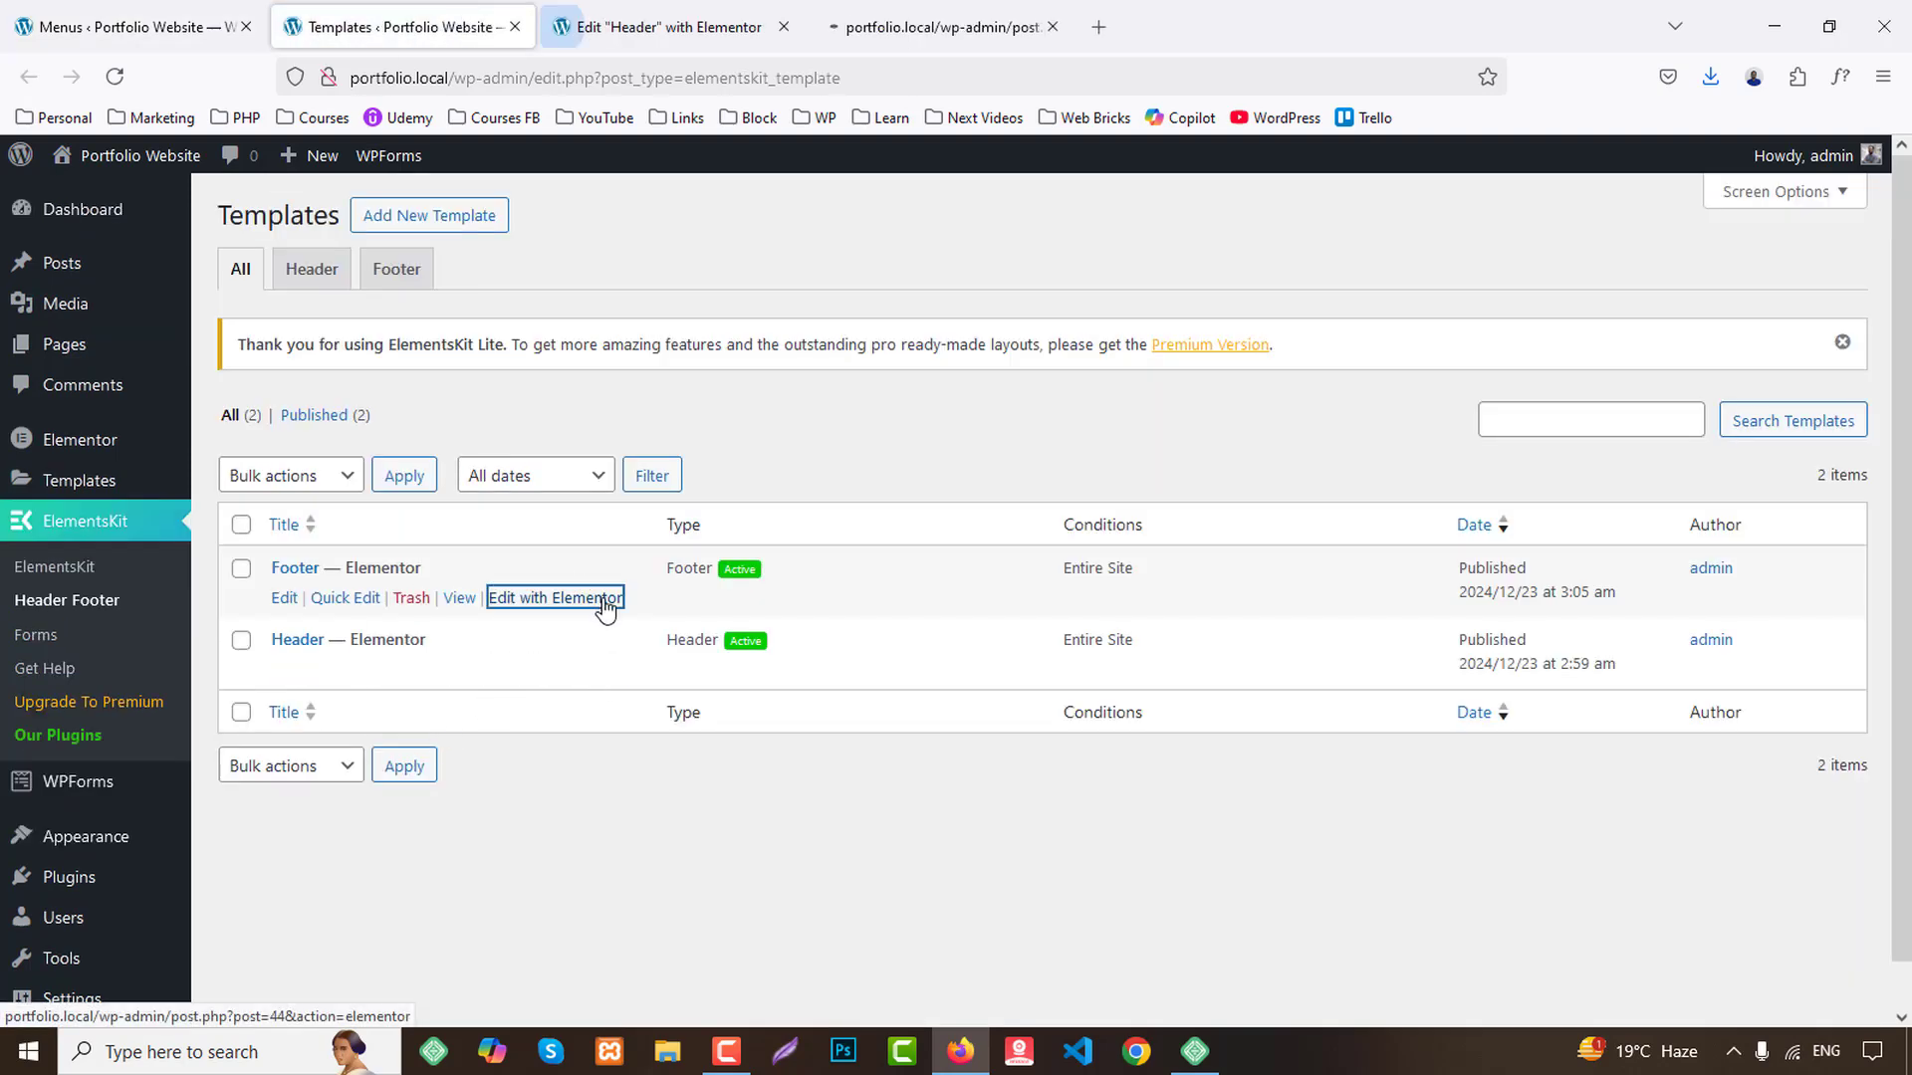
Go back to the templates list, switch to the site's Pages list and open the Home page for Elementor editing in a new tab.
left_click(590, 30)
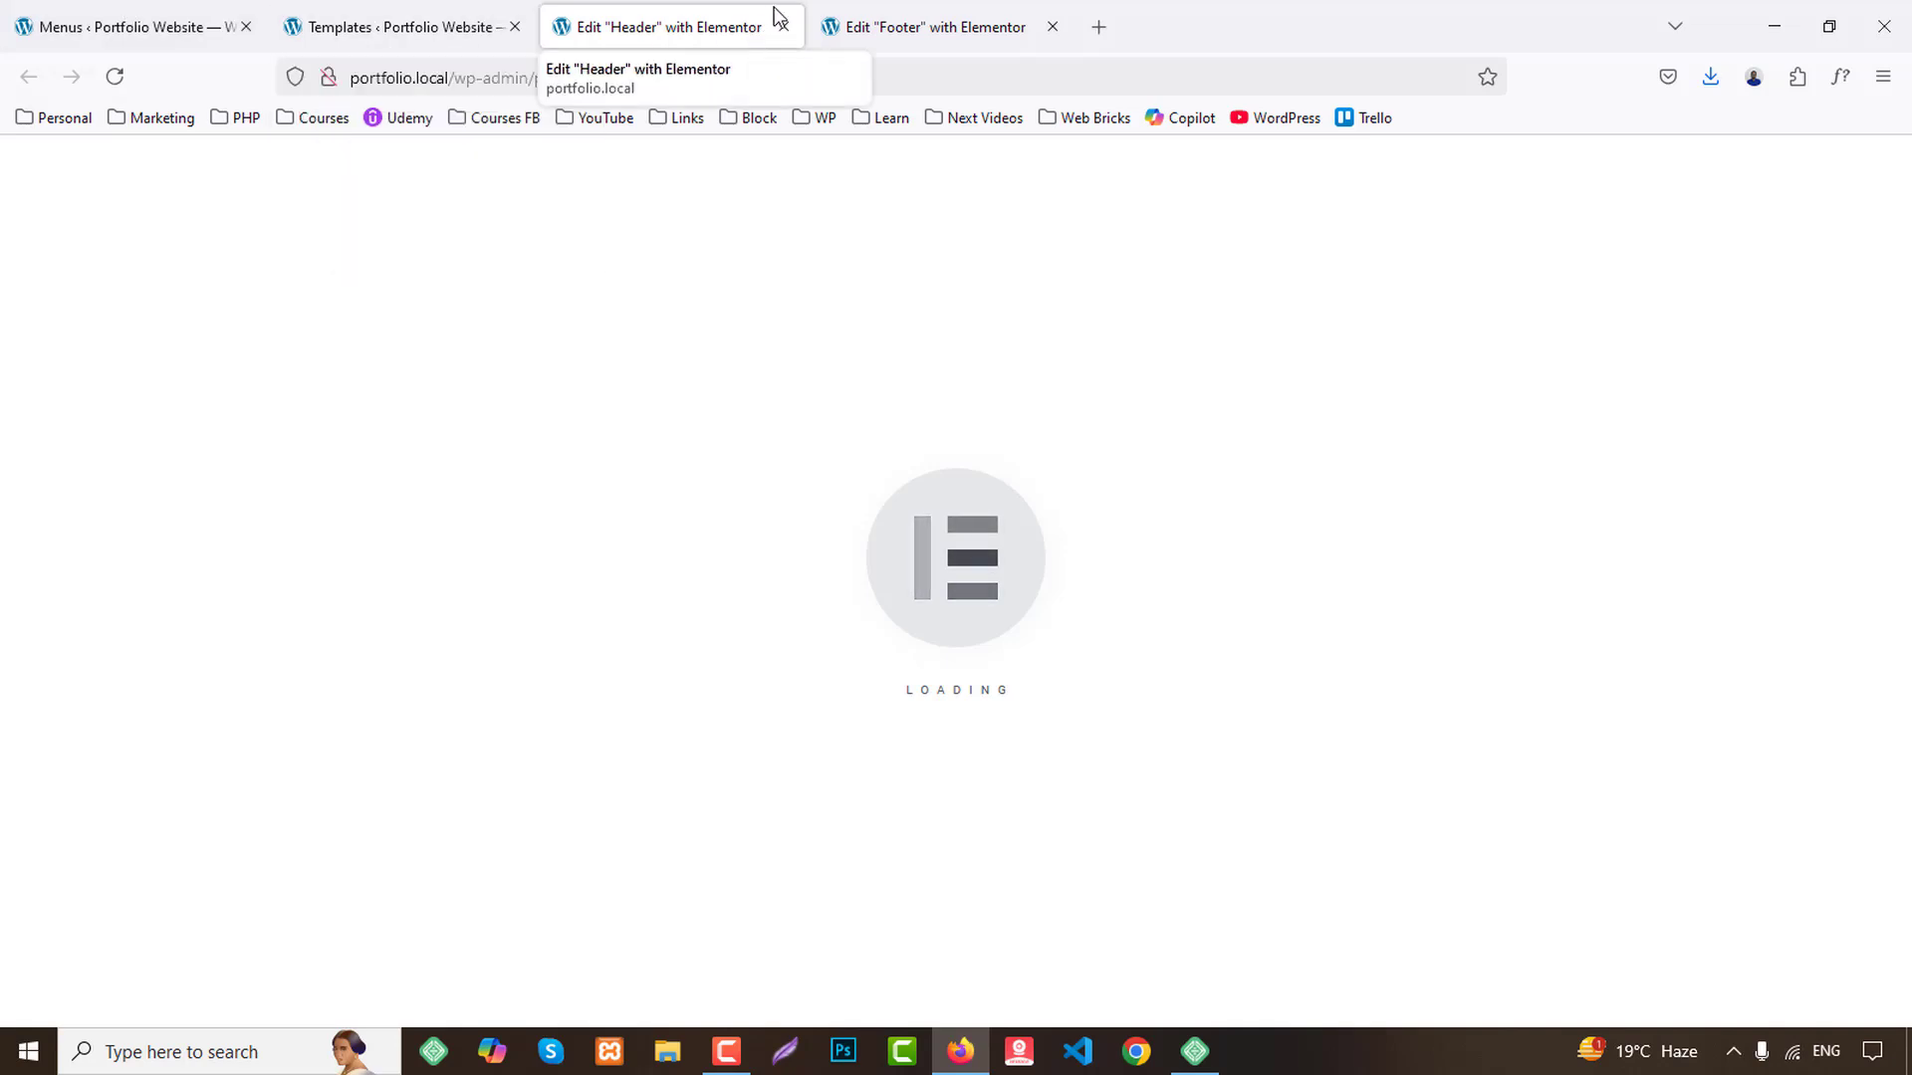
left_click(916, 25)
left_click(403, 24)
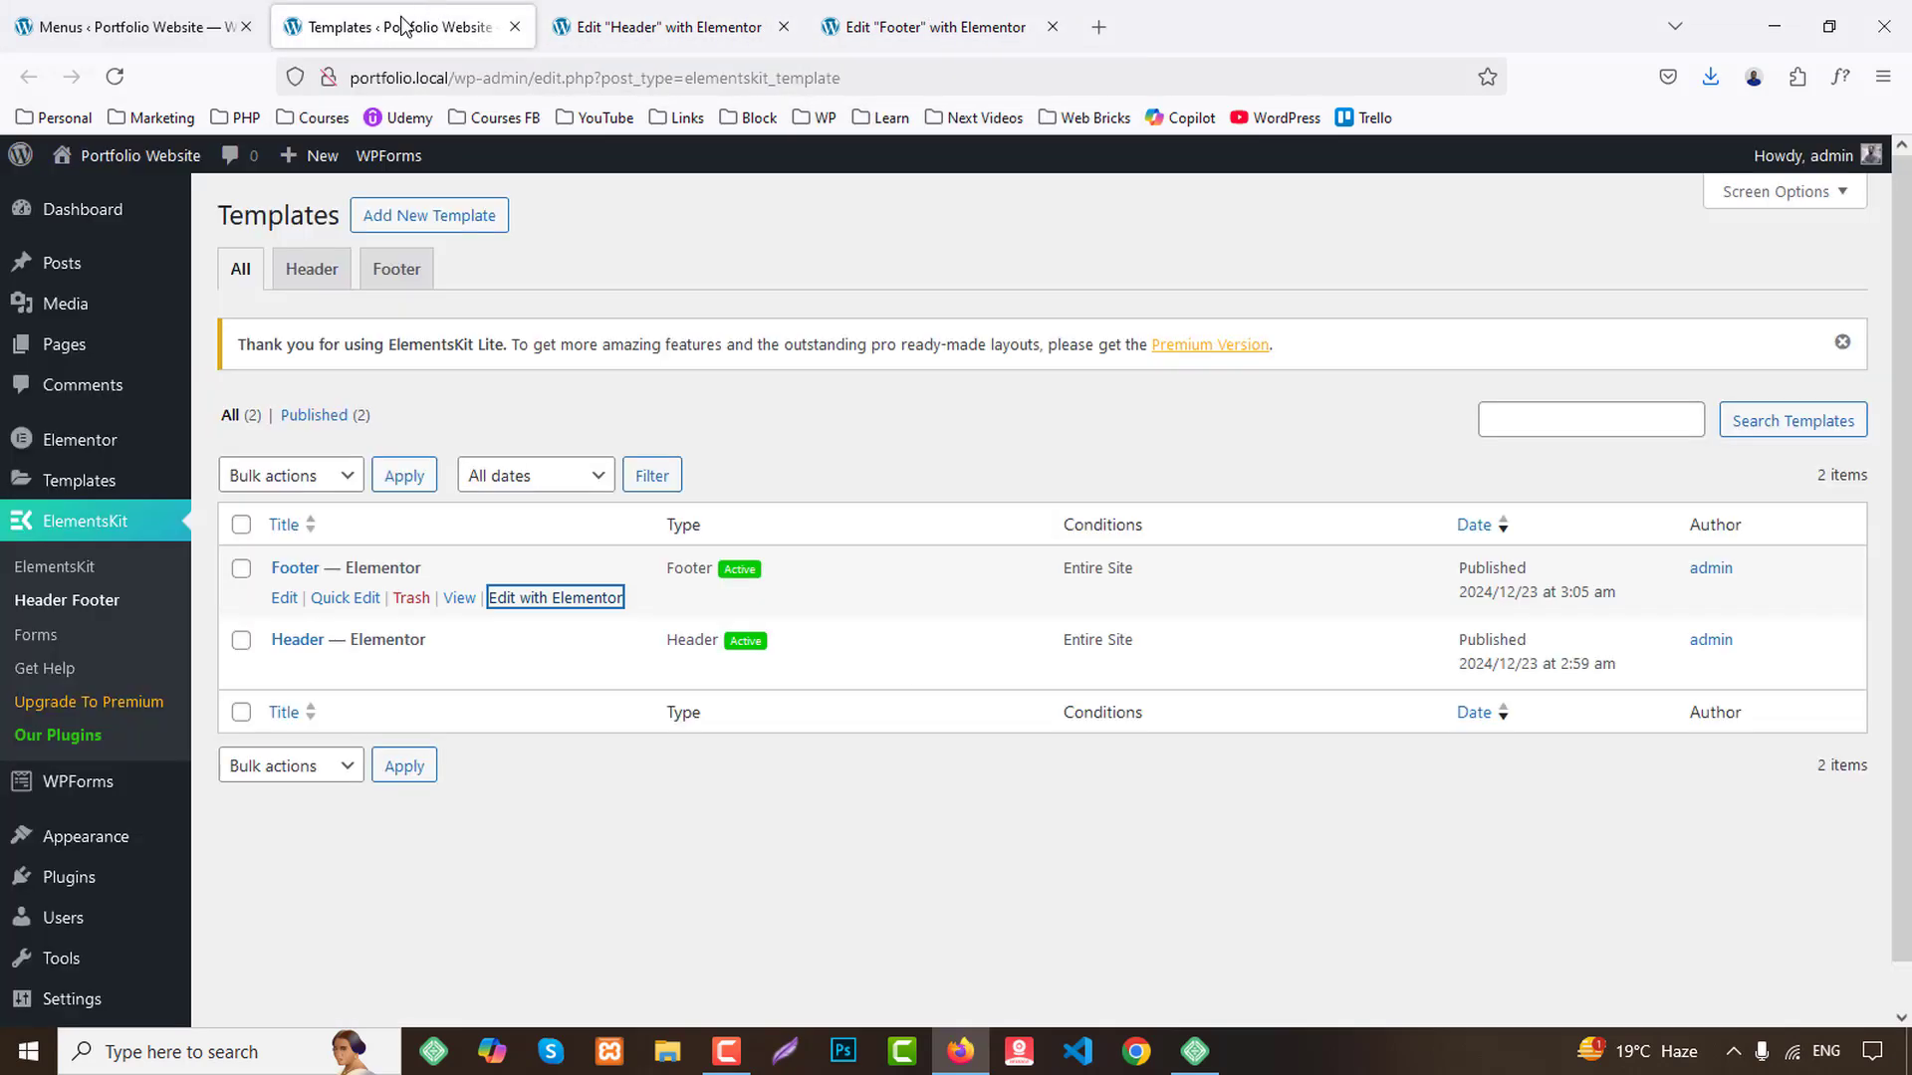
left_click(68, 343)
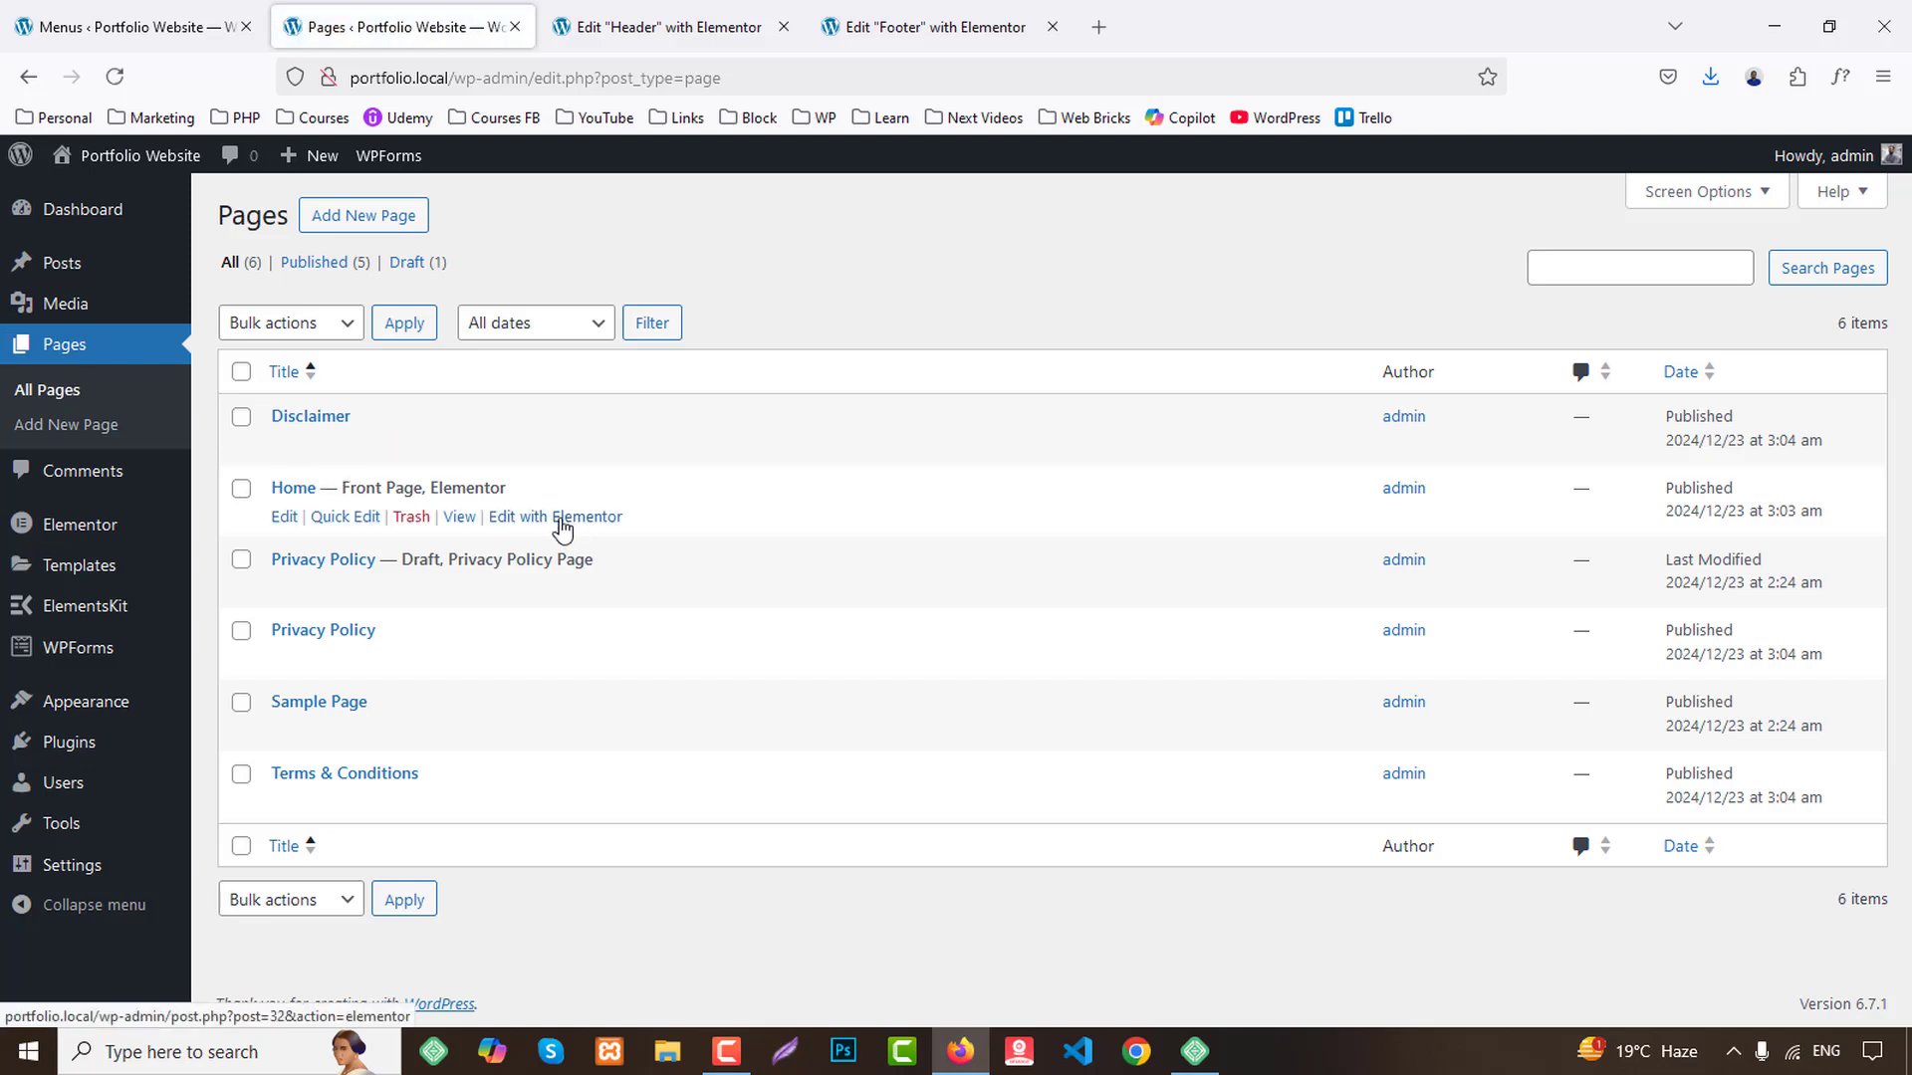
middle_click(555, 515)
Check the Header template in tablet view, and in mobile view set the logo container's width to 30%.
left_click(917, 24)
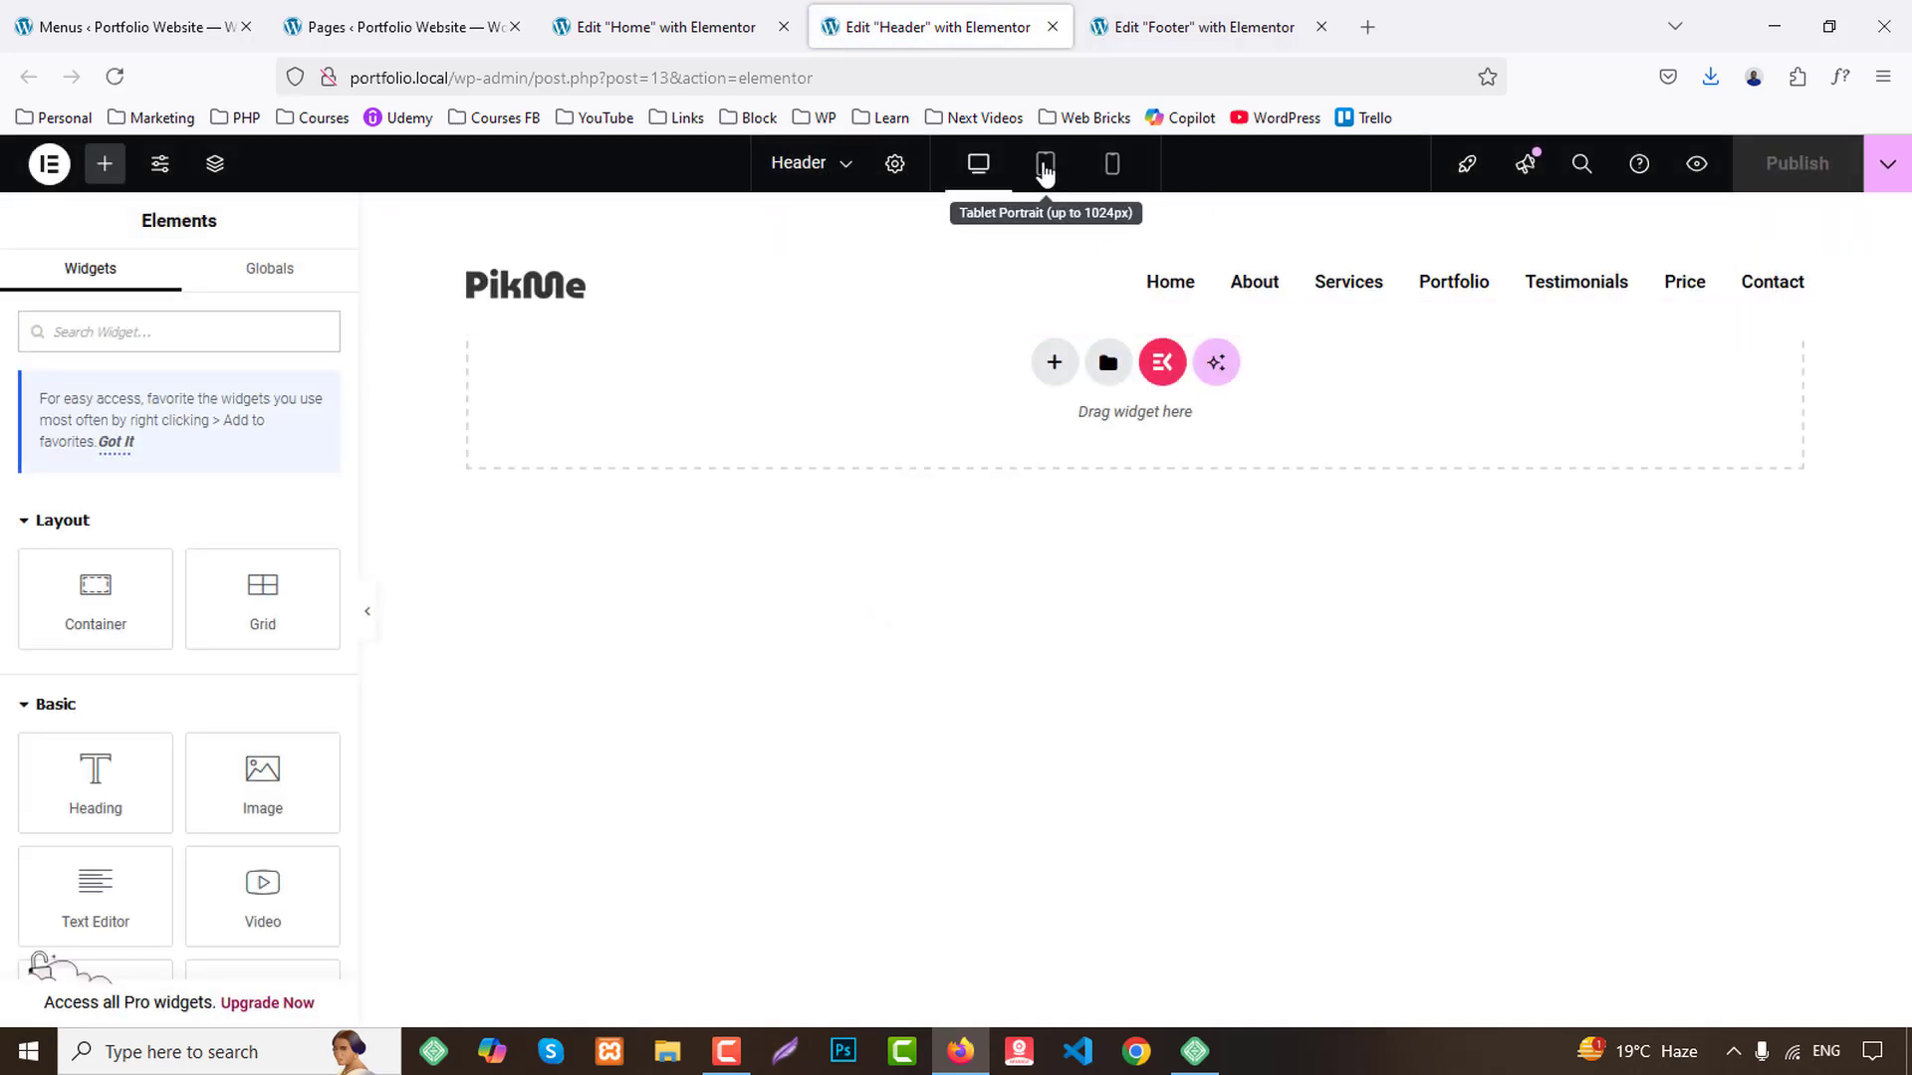
left_click(1045, 166)
left_click(1558, 311)
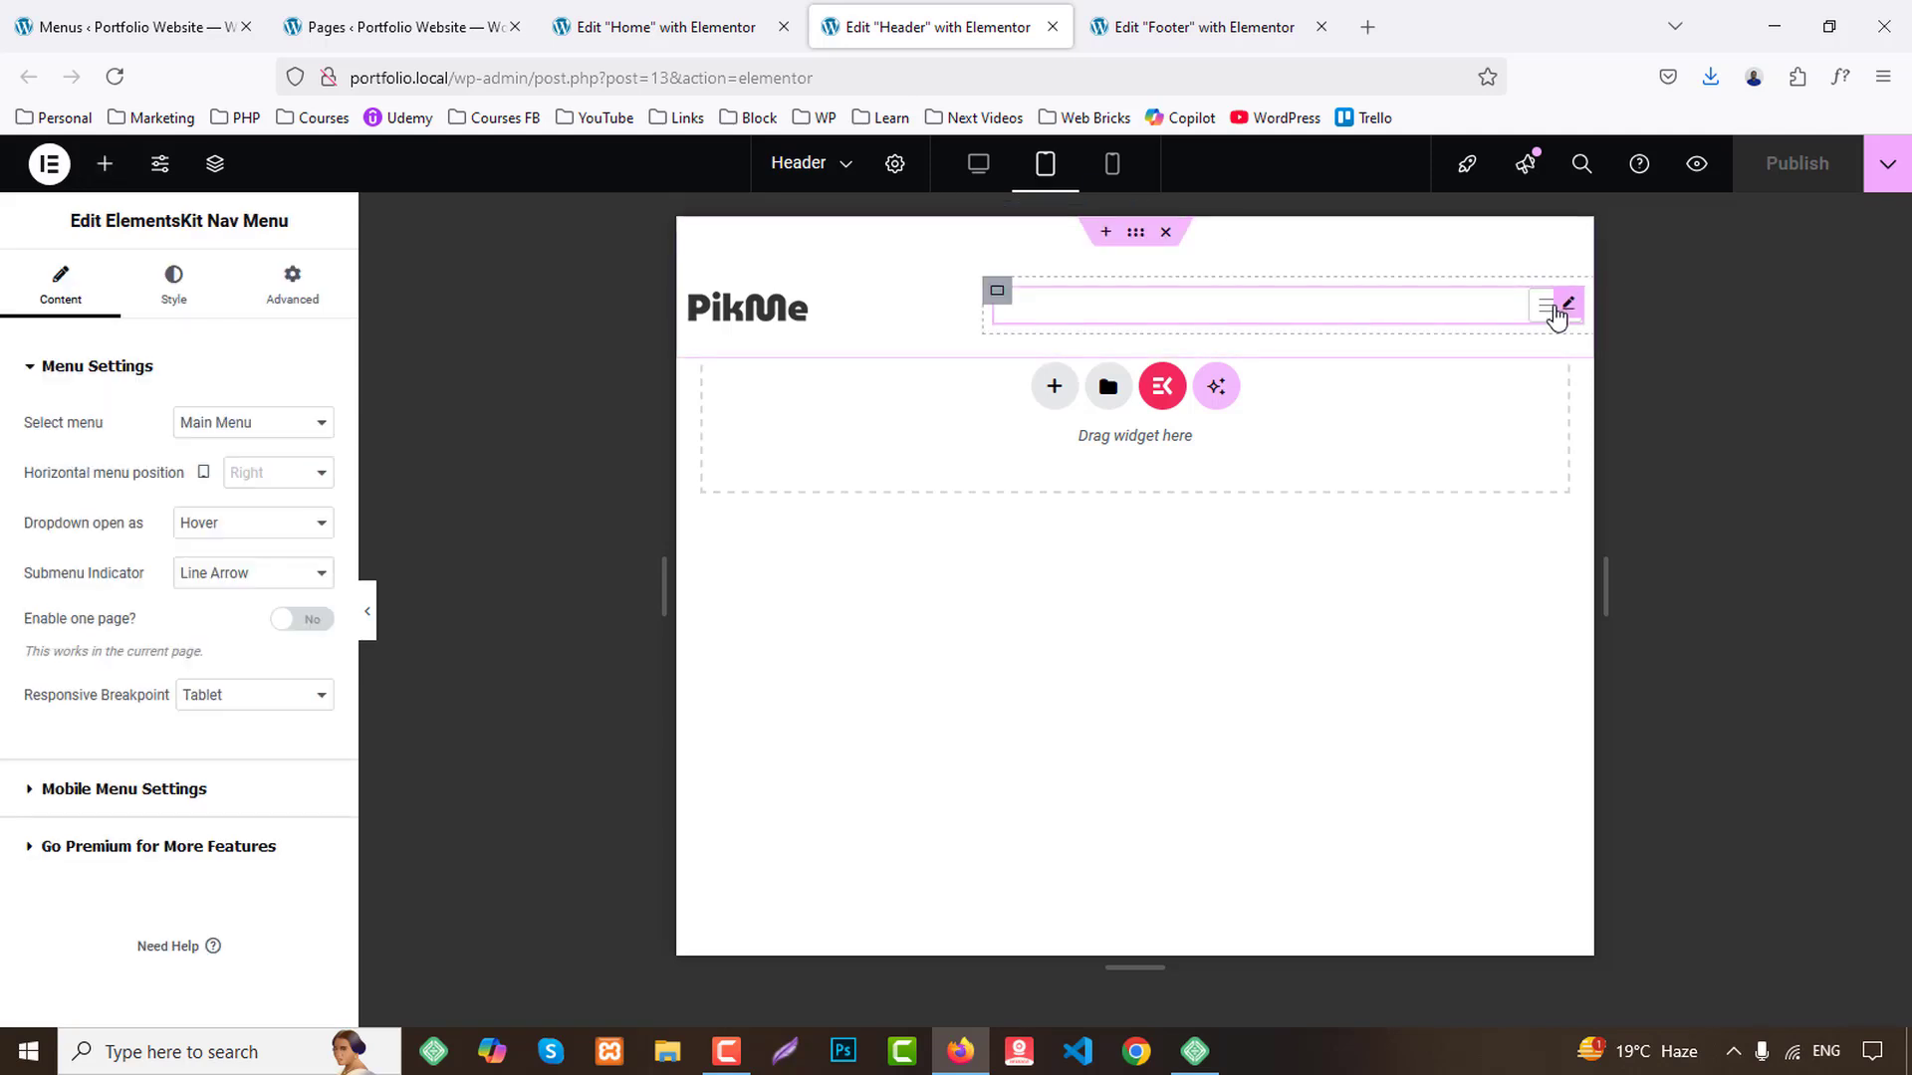
left_click(1112, 169)
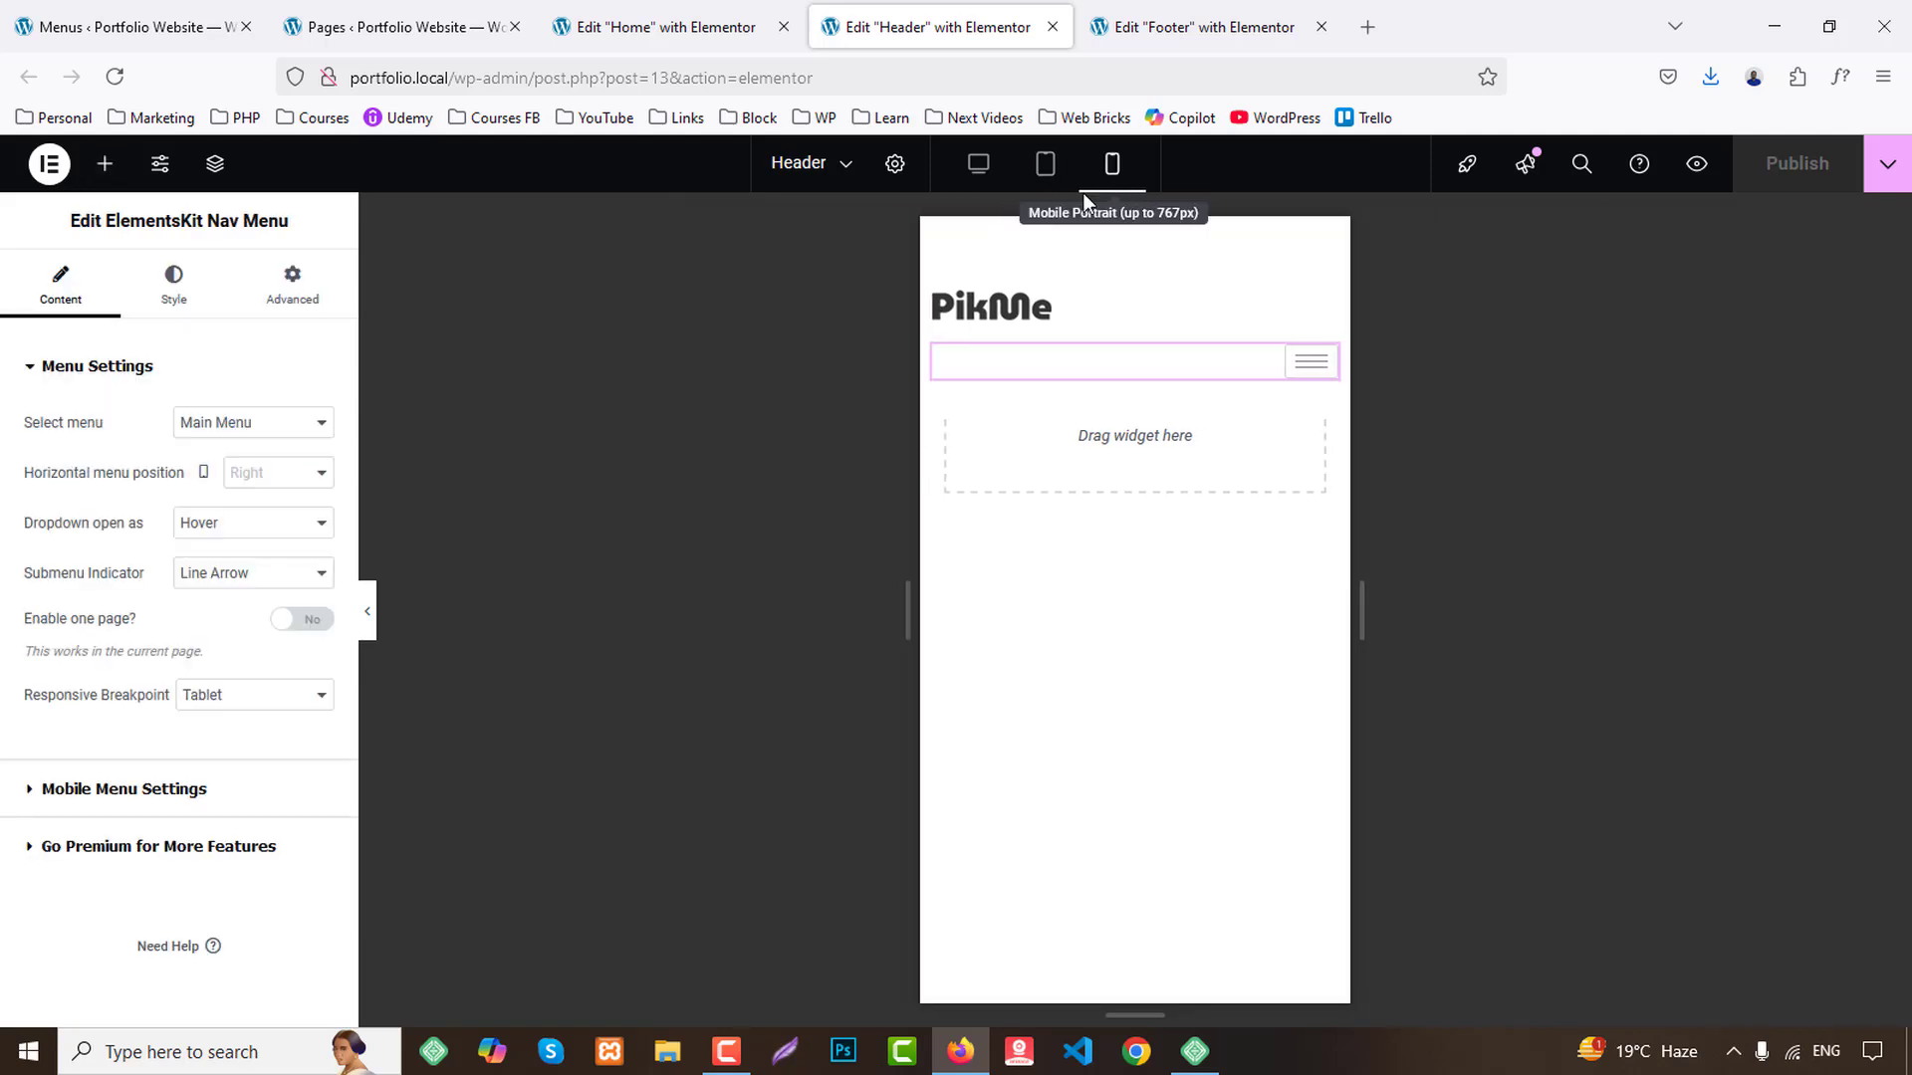
left_click(934, 291)
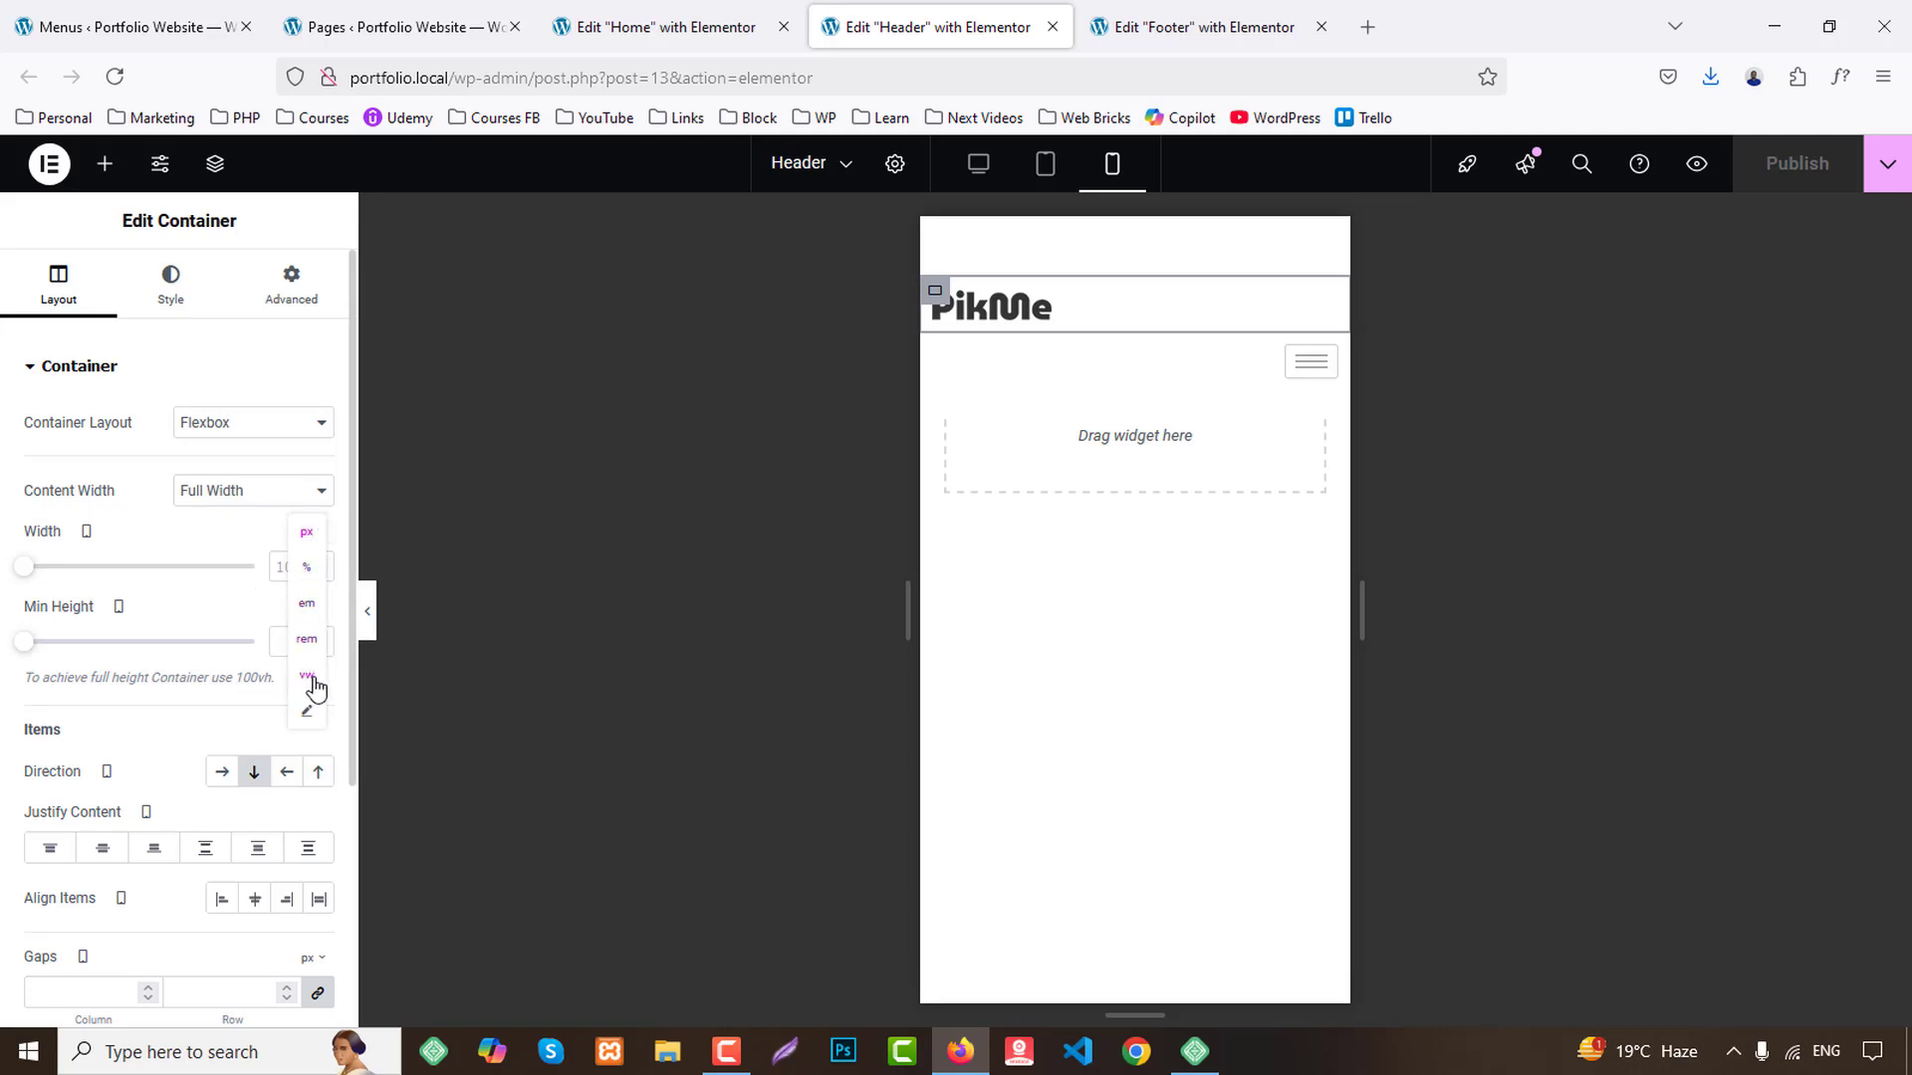
left_click(307, 574)
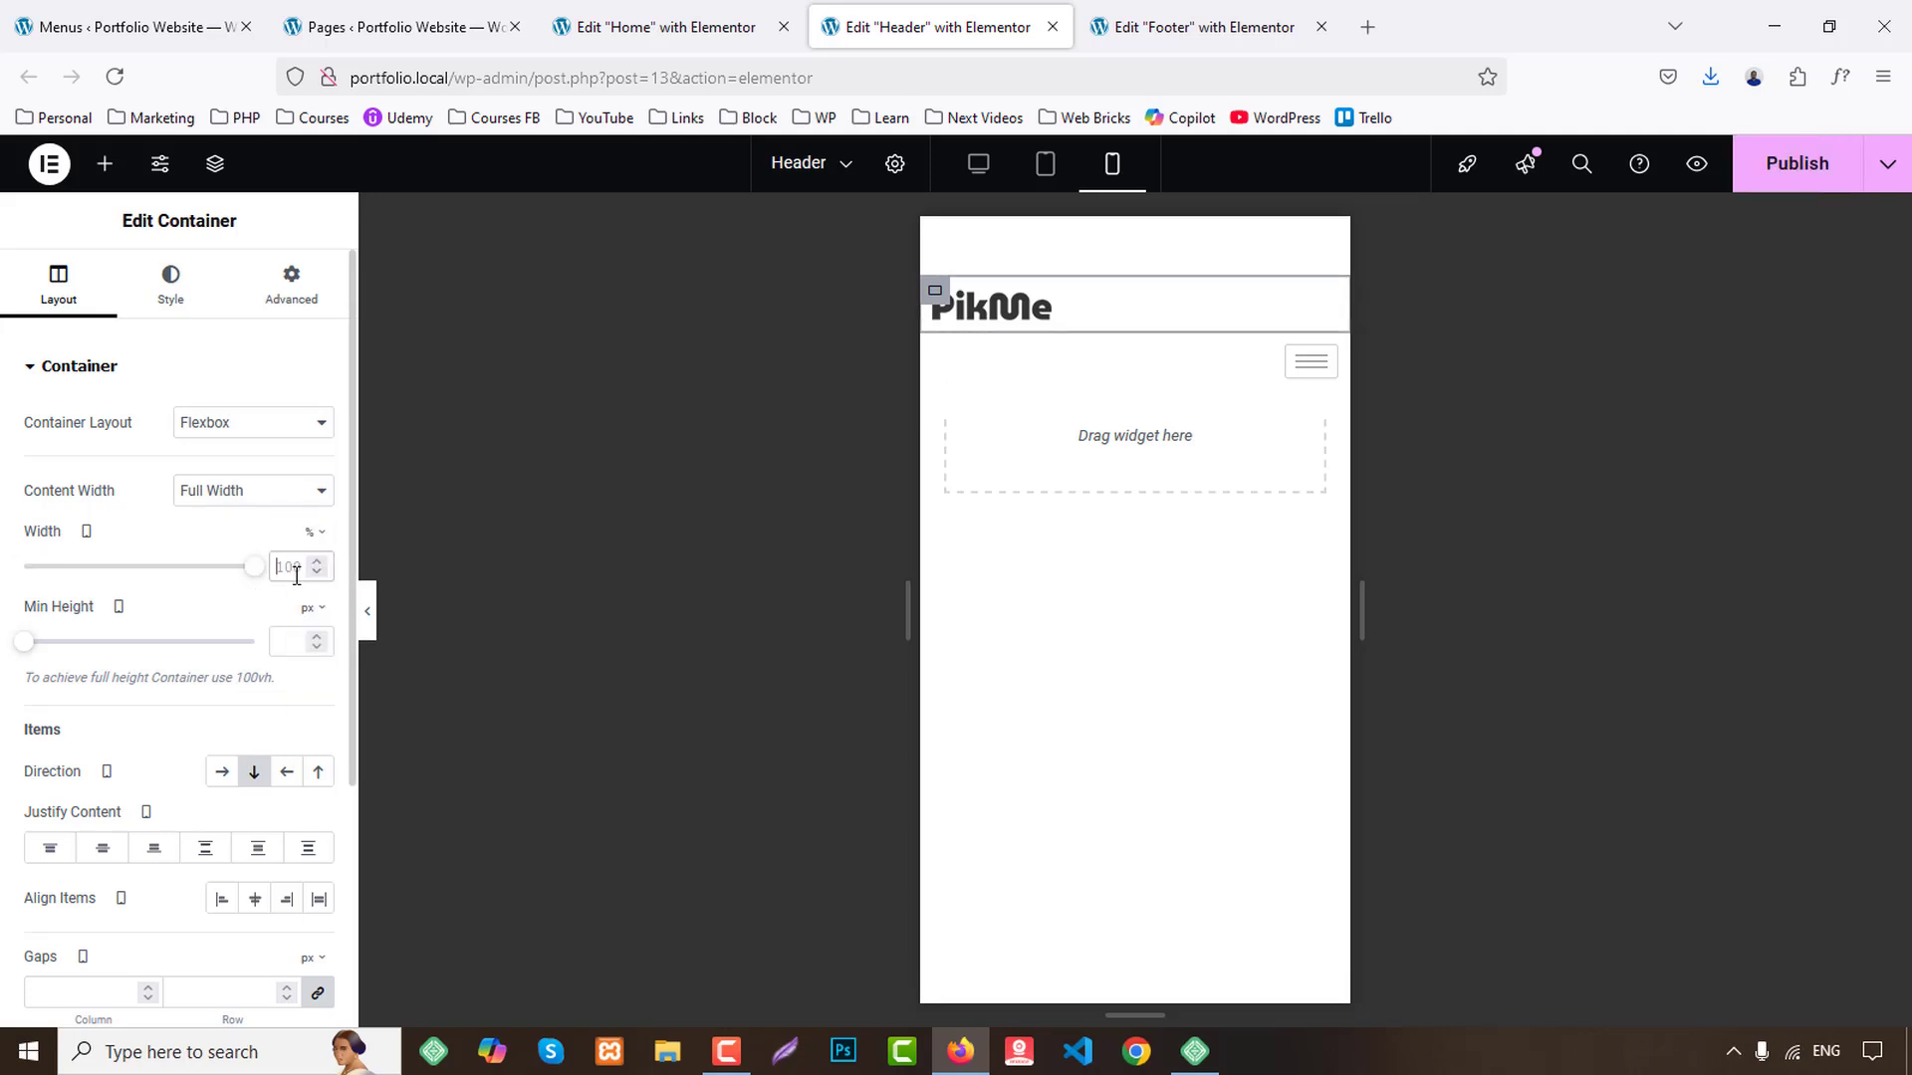
type("30")
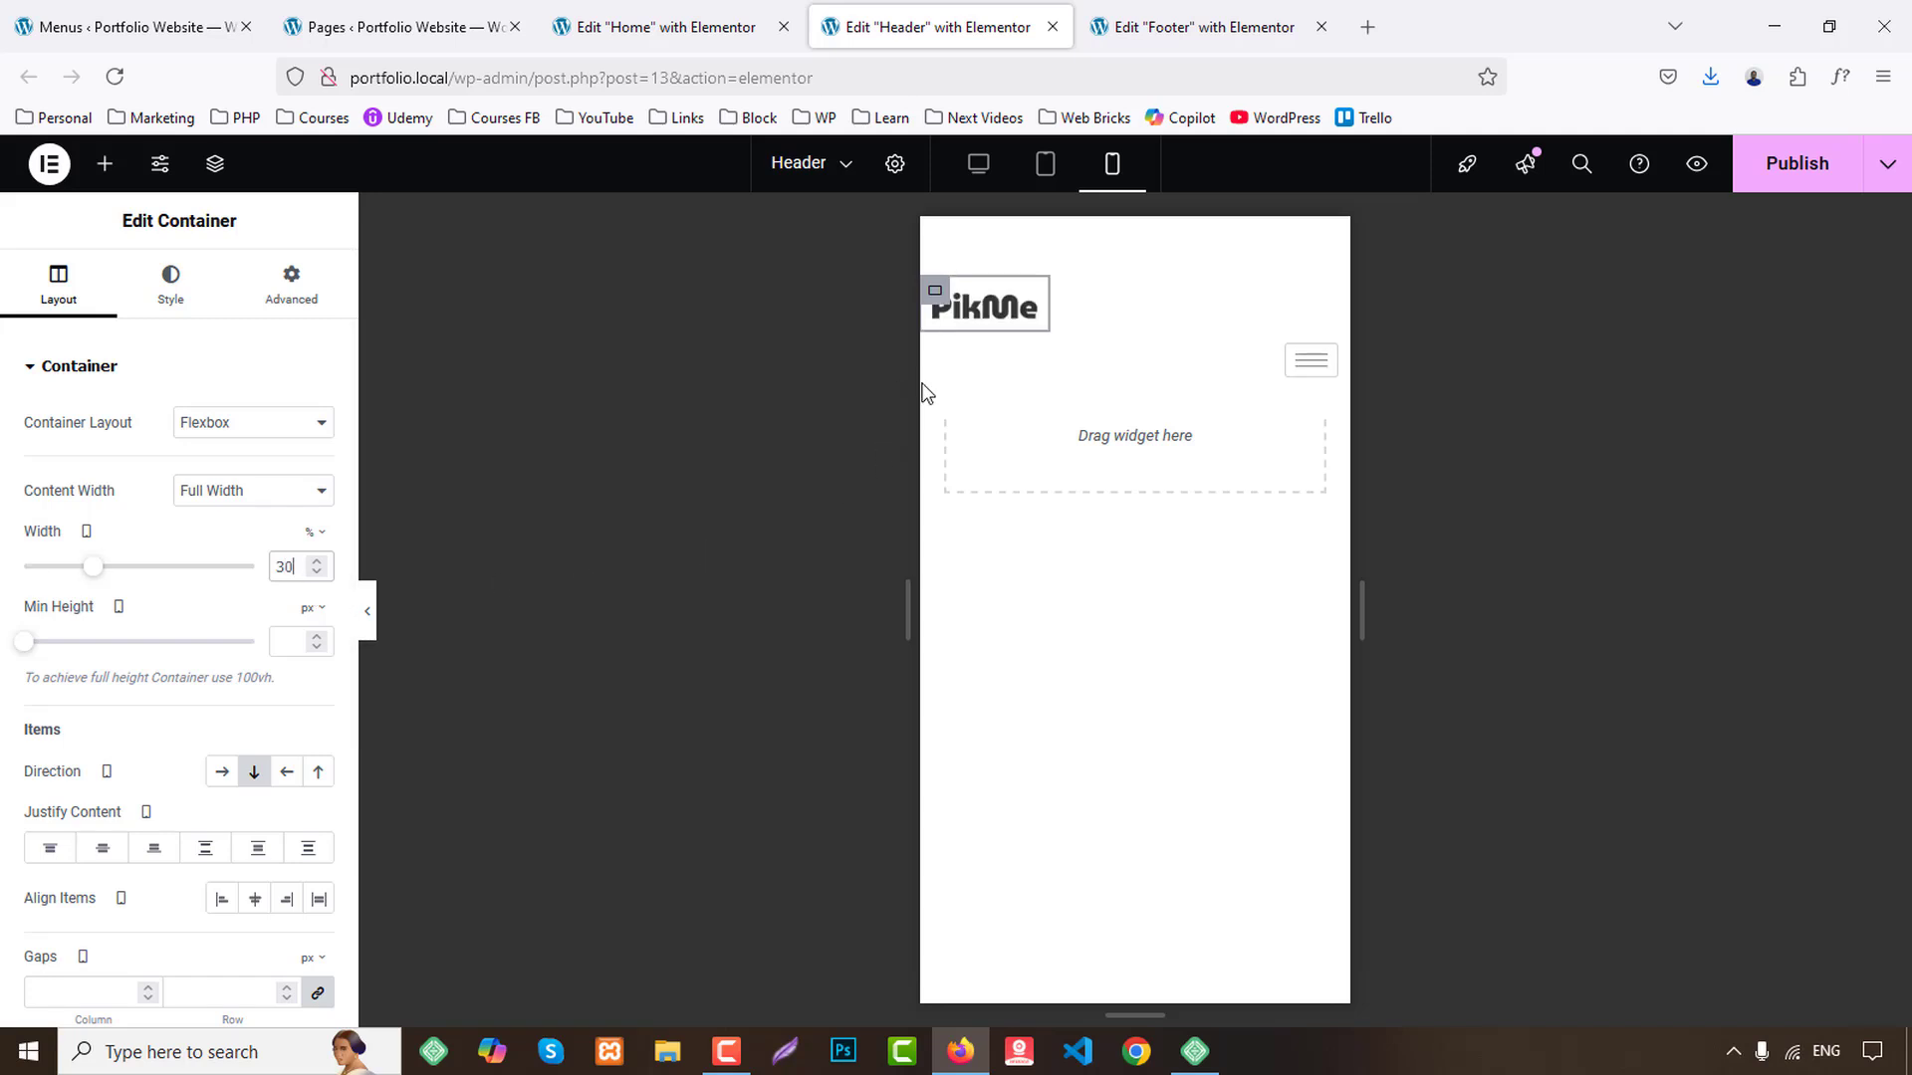
Set the header menu container's mobile width to 70%, publish the Header template and close its editor.
left_click(939, 358)
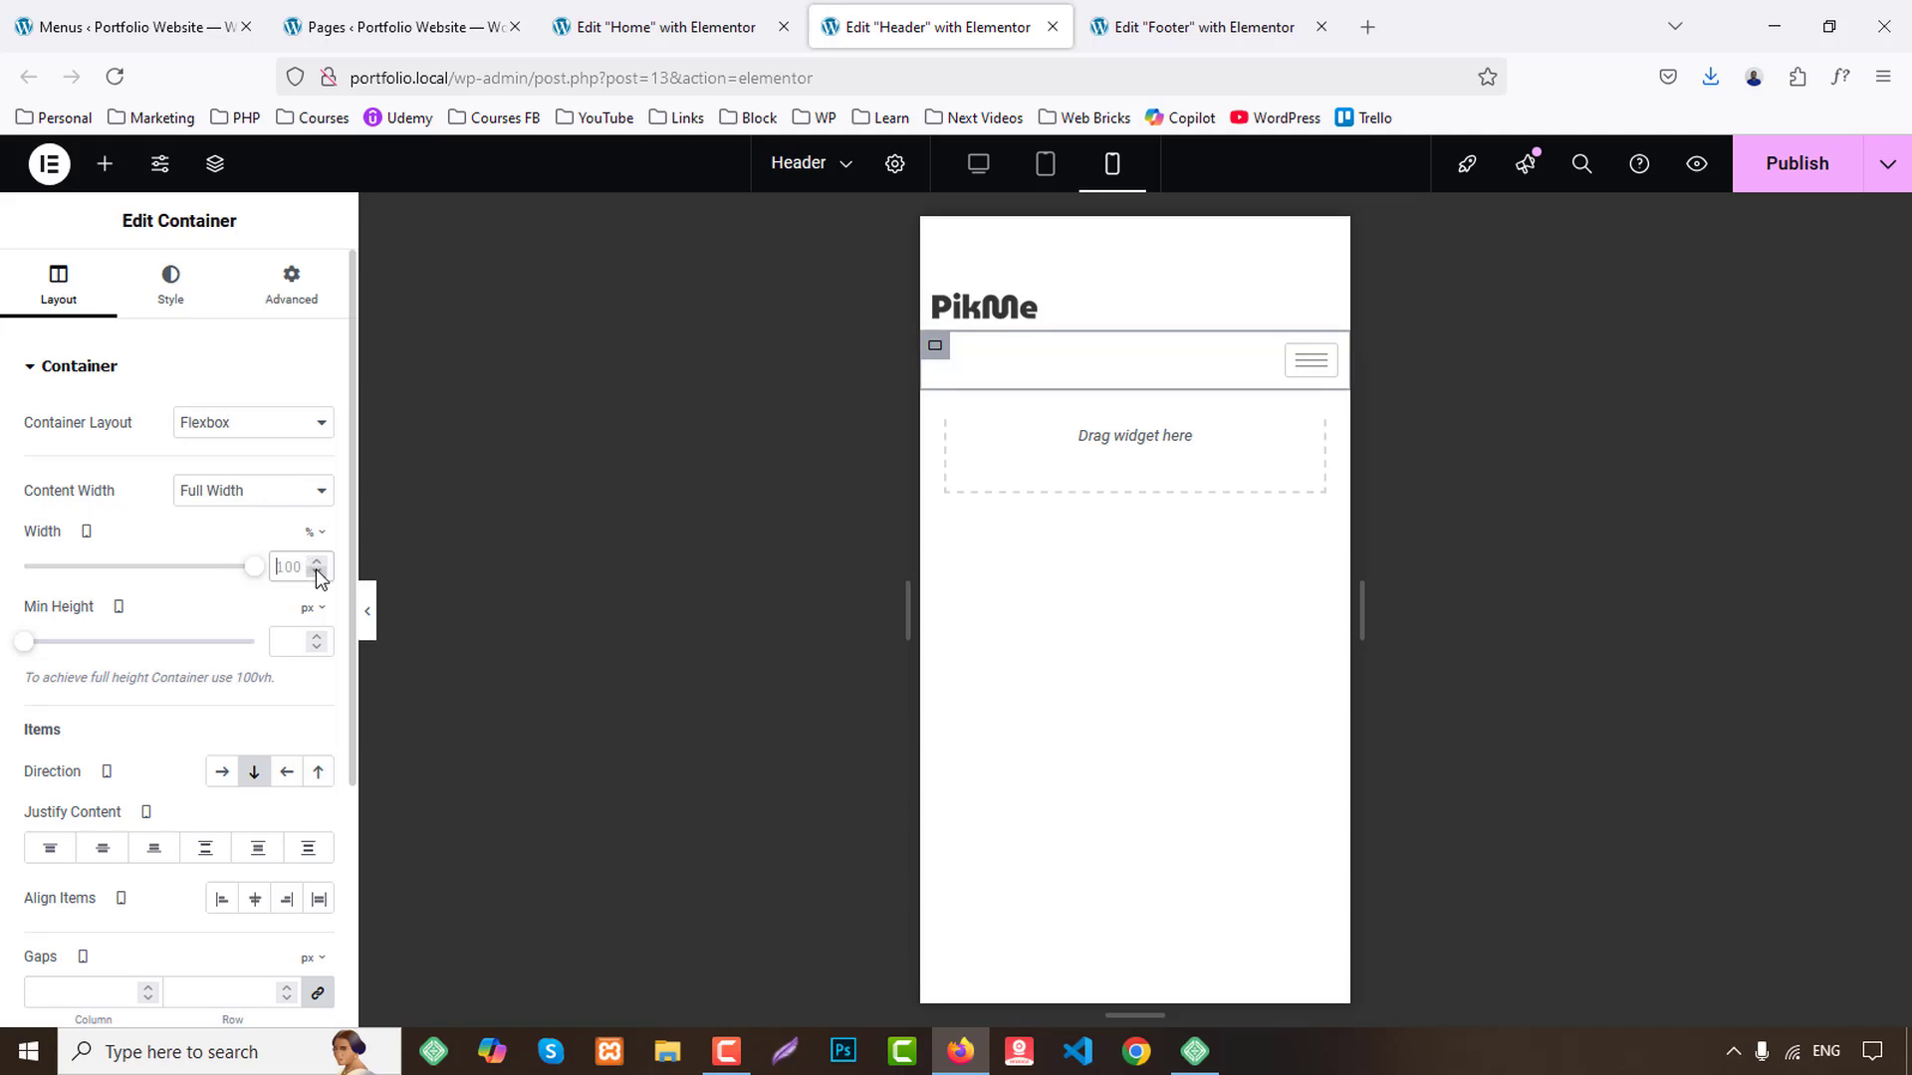
type("70")
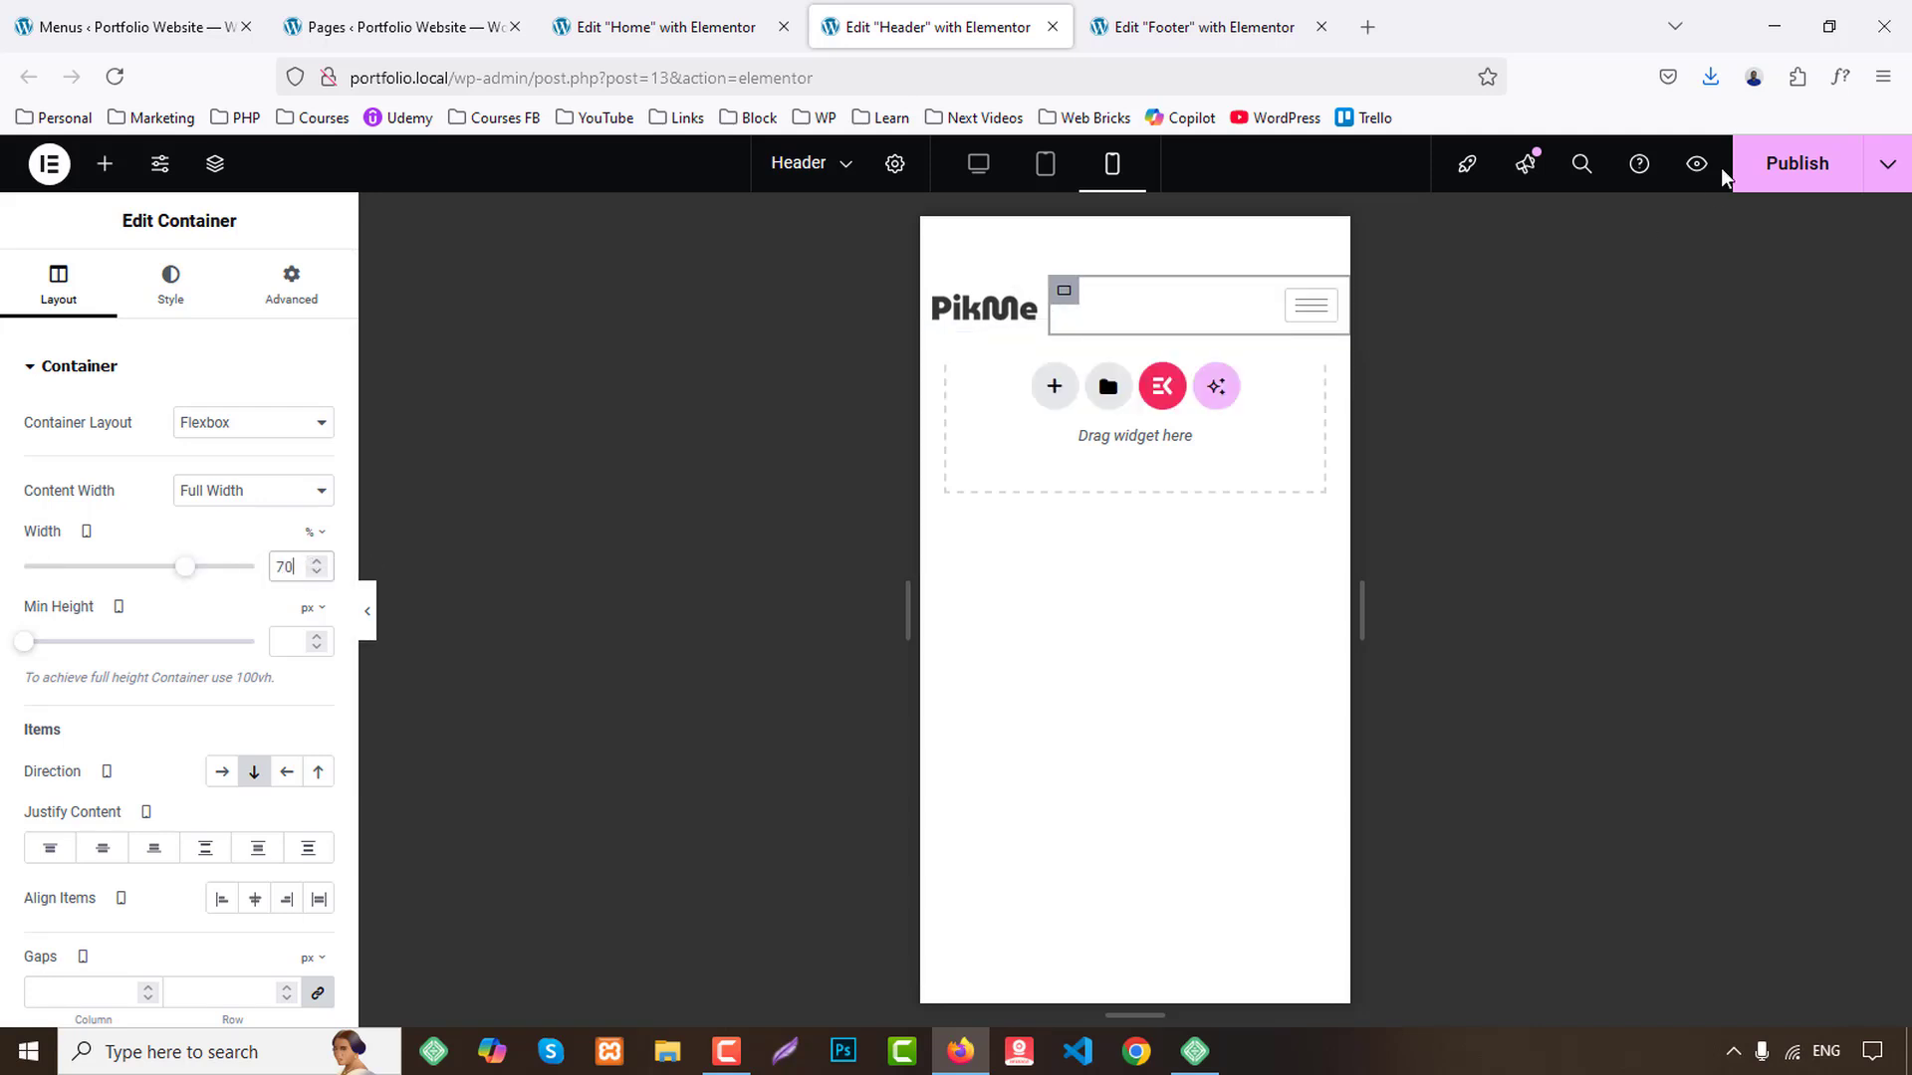
left_click(1766, 176)
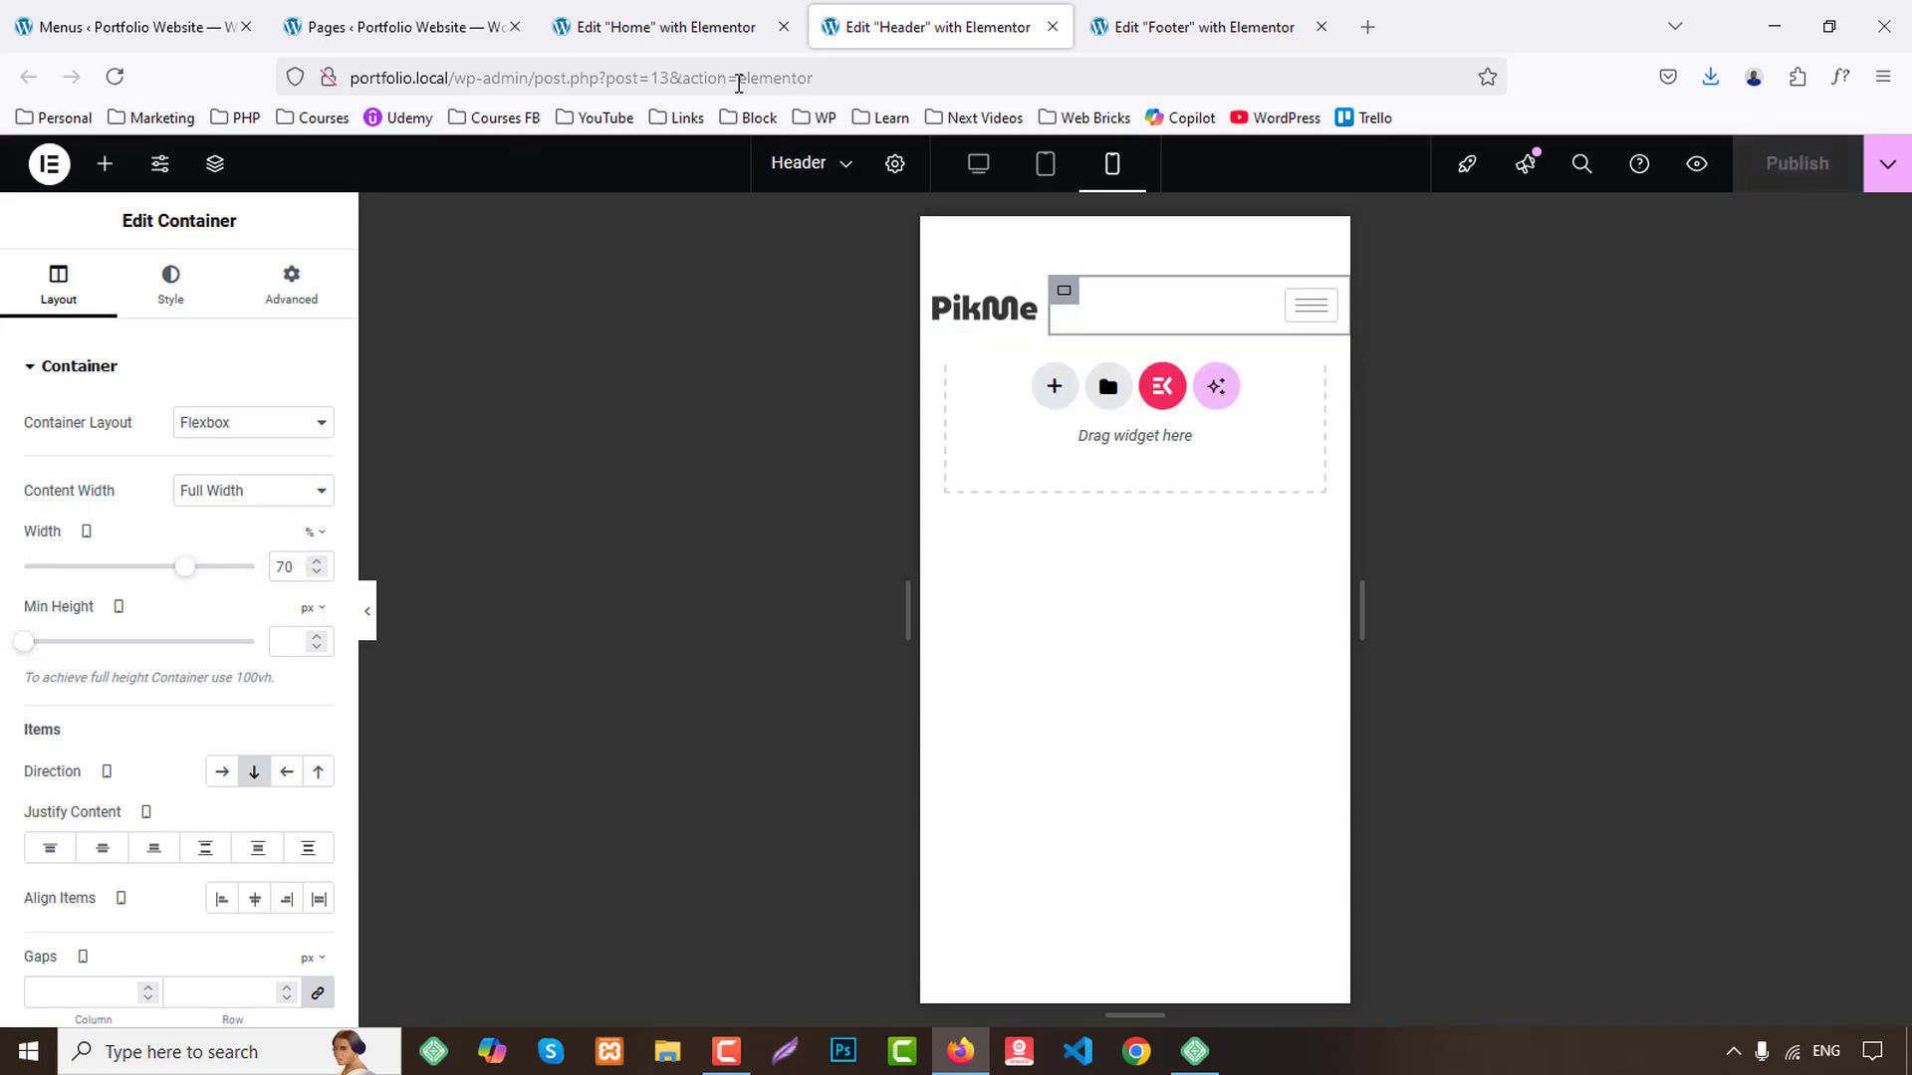
middle_click(944, 10)
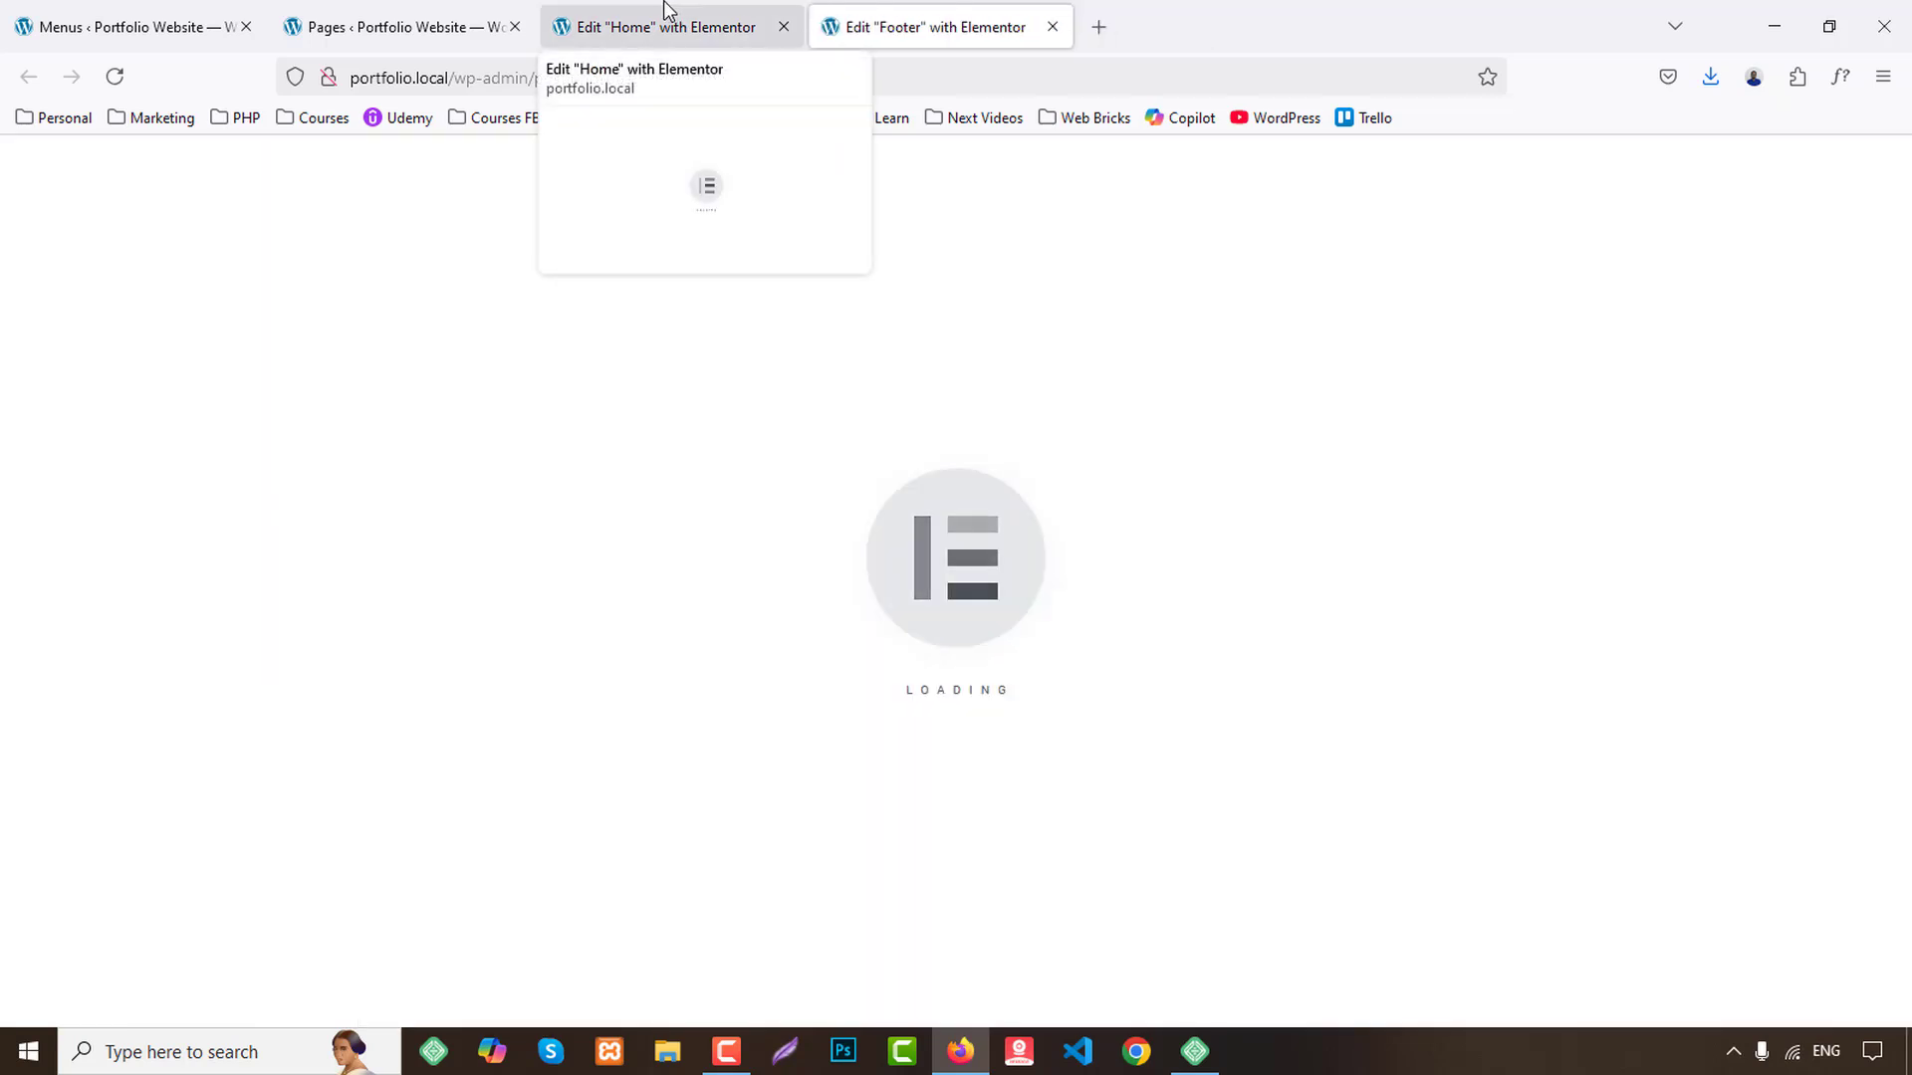
Try the Mobile responsive breakpoint on the footer's nav menu in tablet view, and leave the Footer editor without publishing.
left_click(1029, 10)
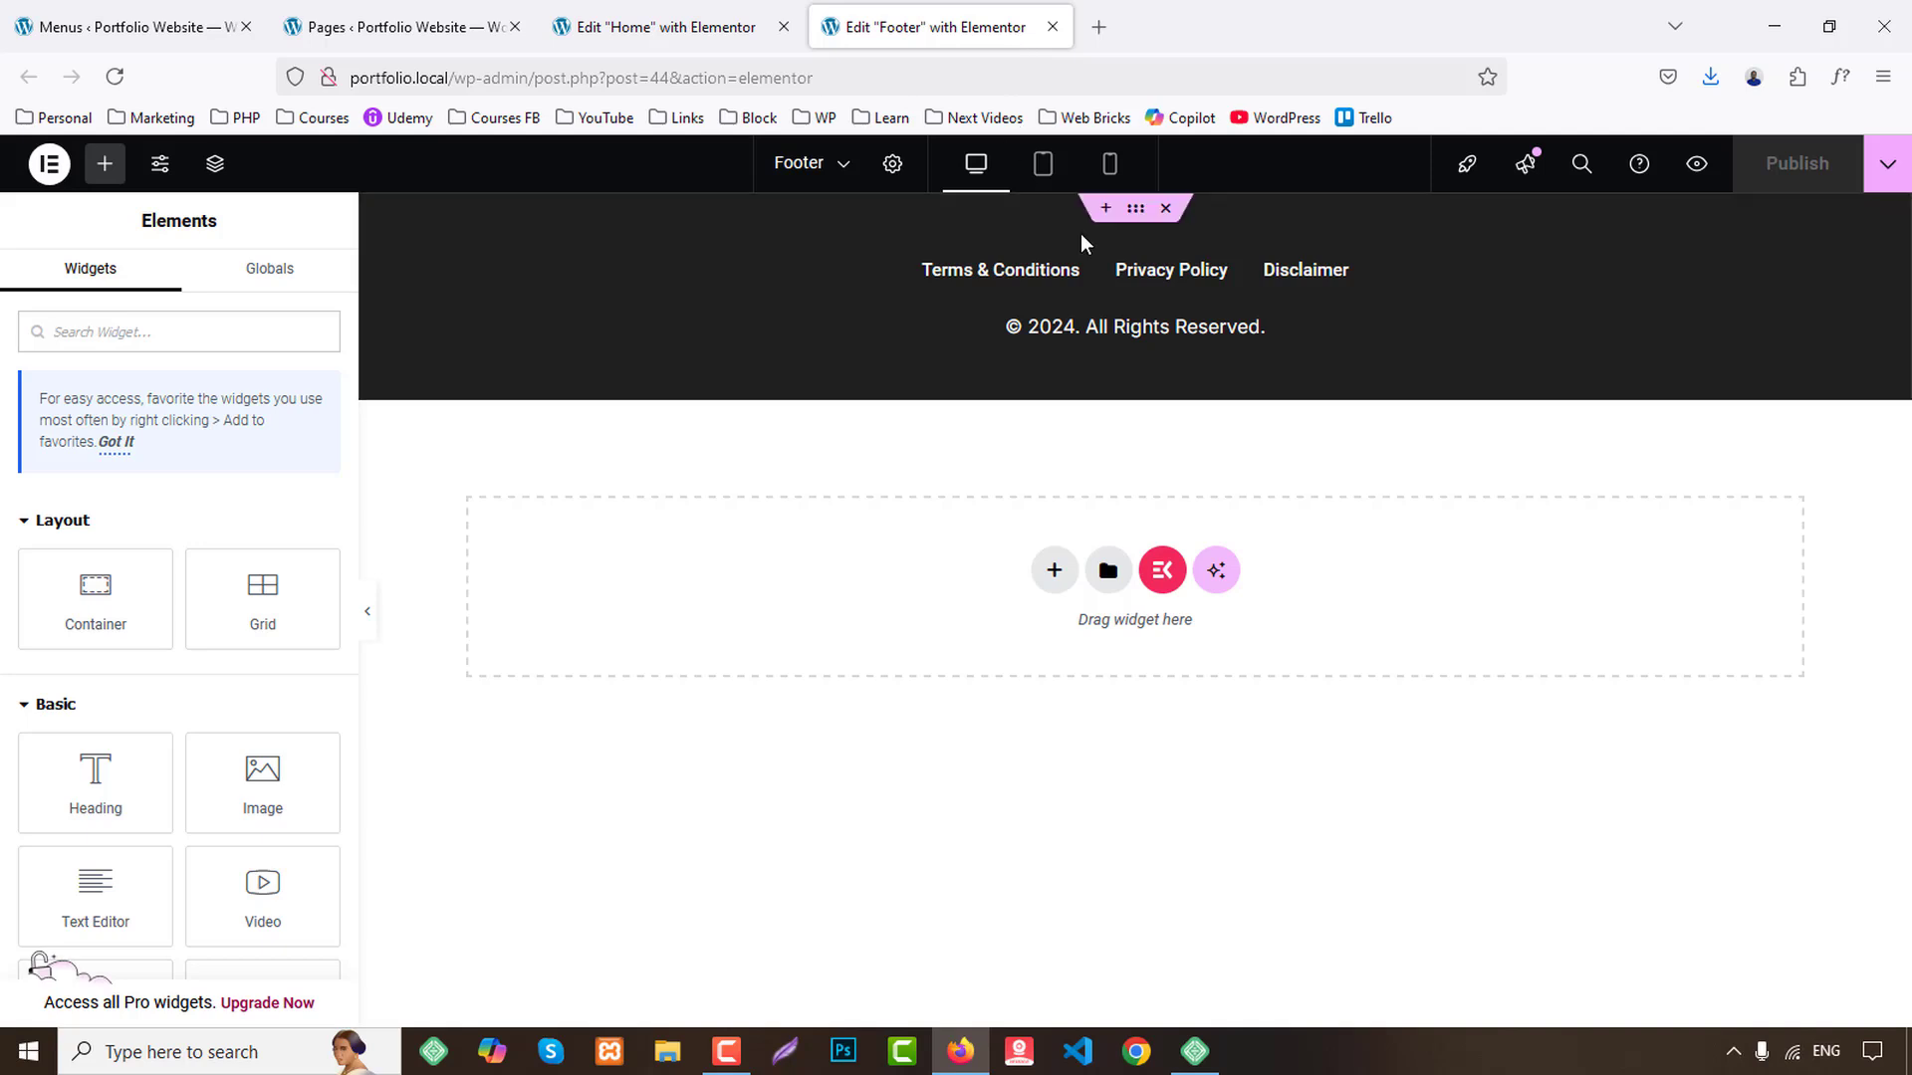
left_click(1045, 167)
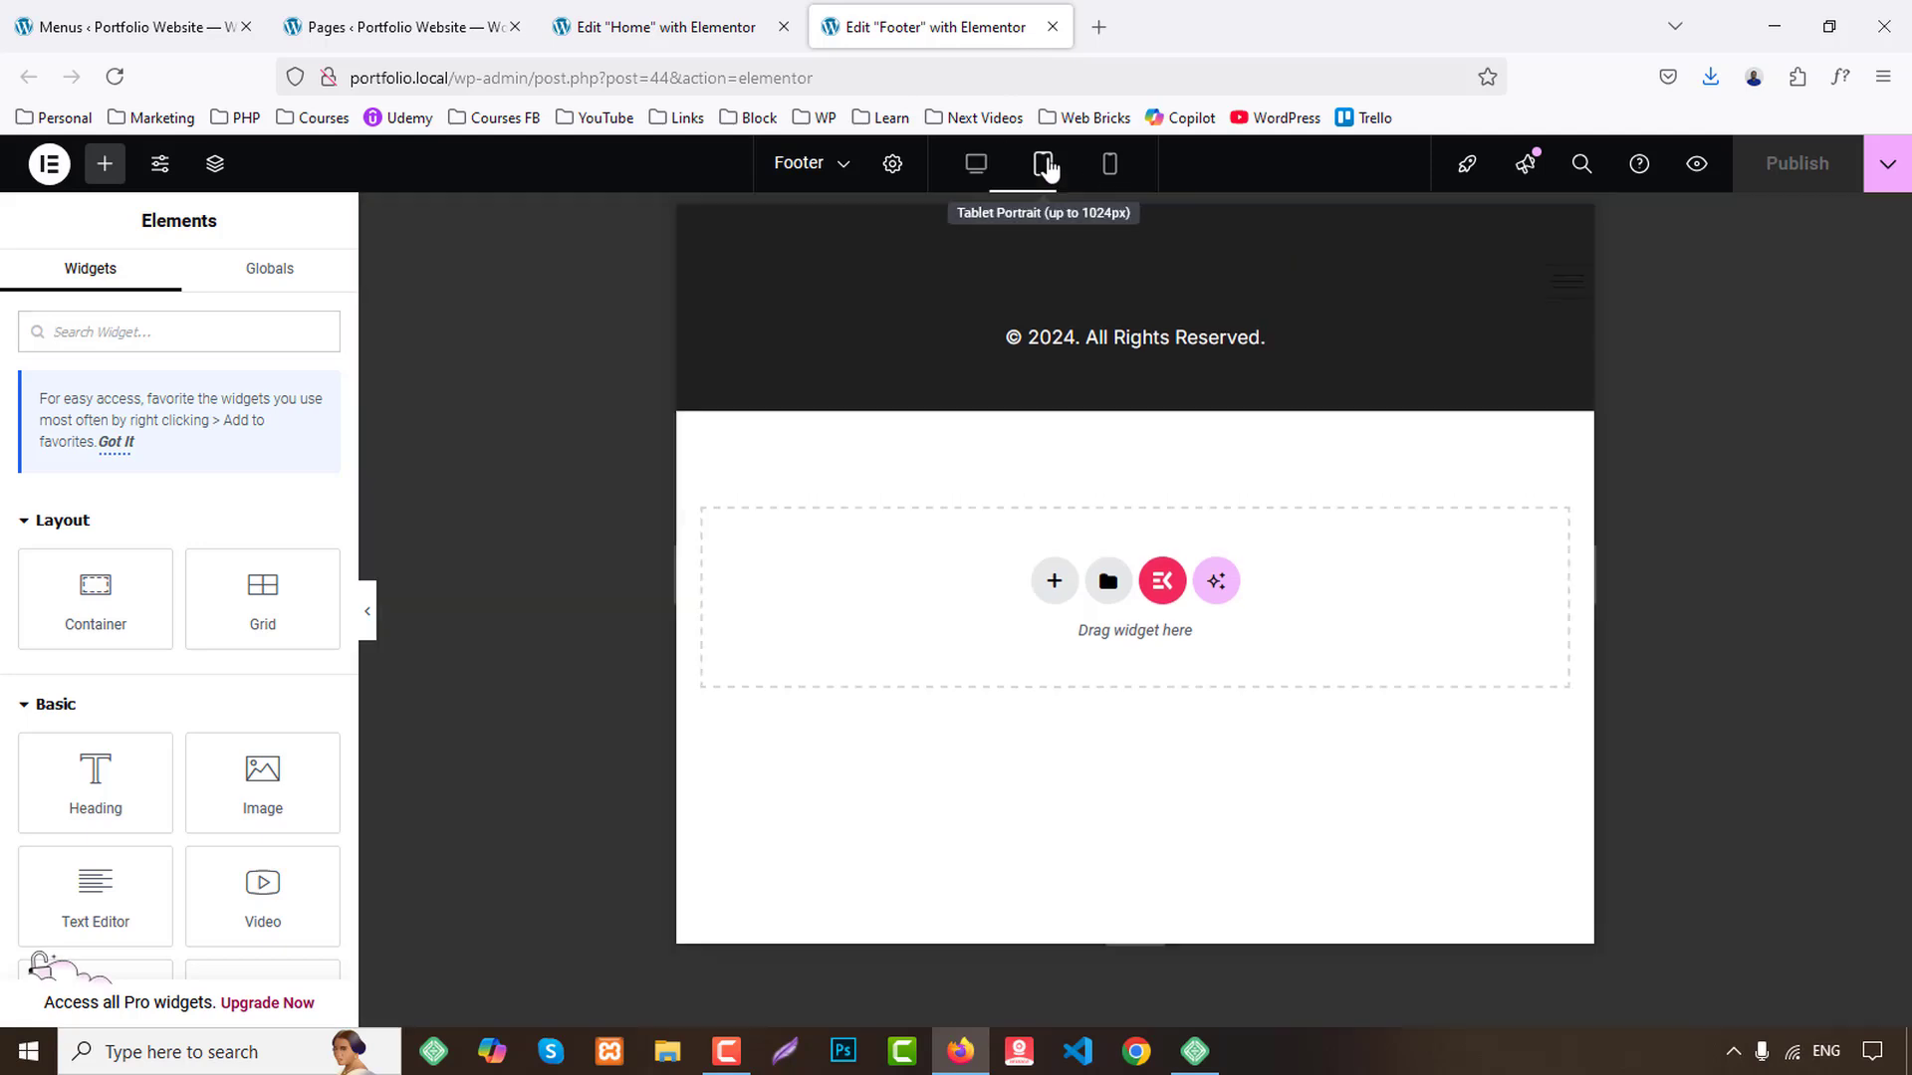
left_click(1088, 303)
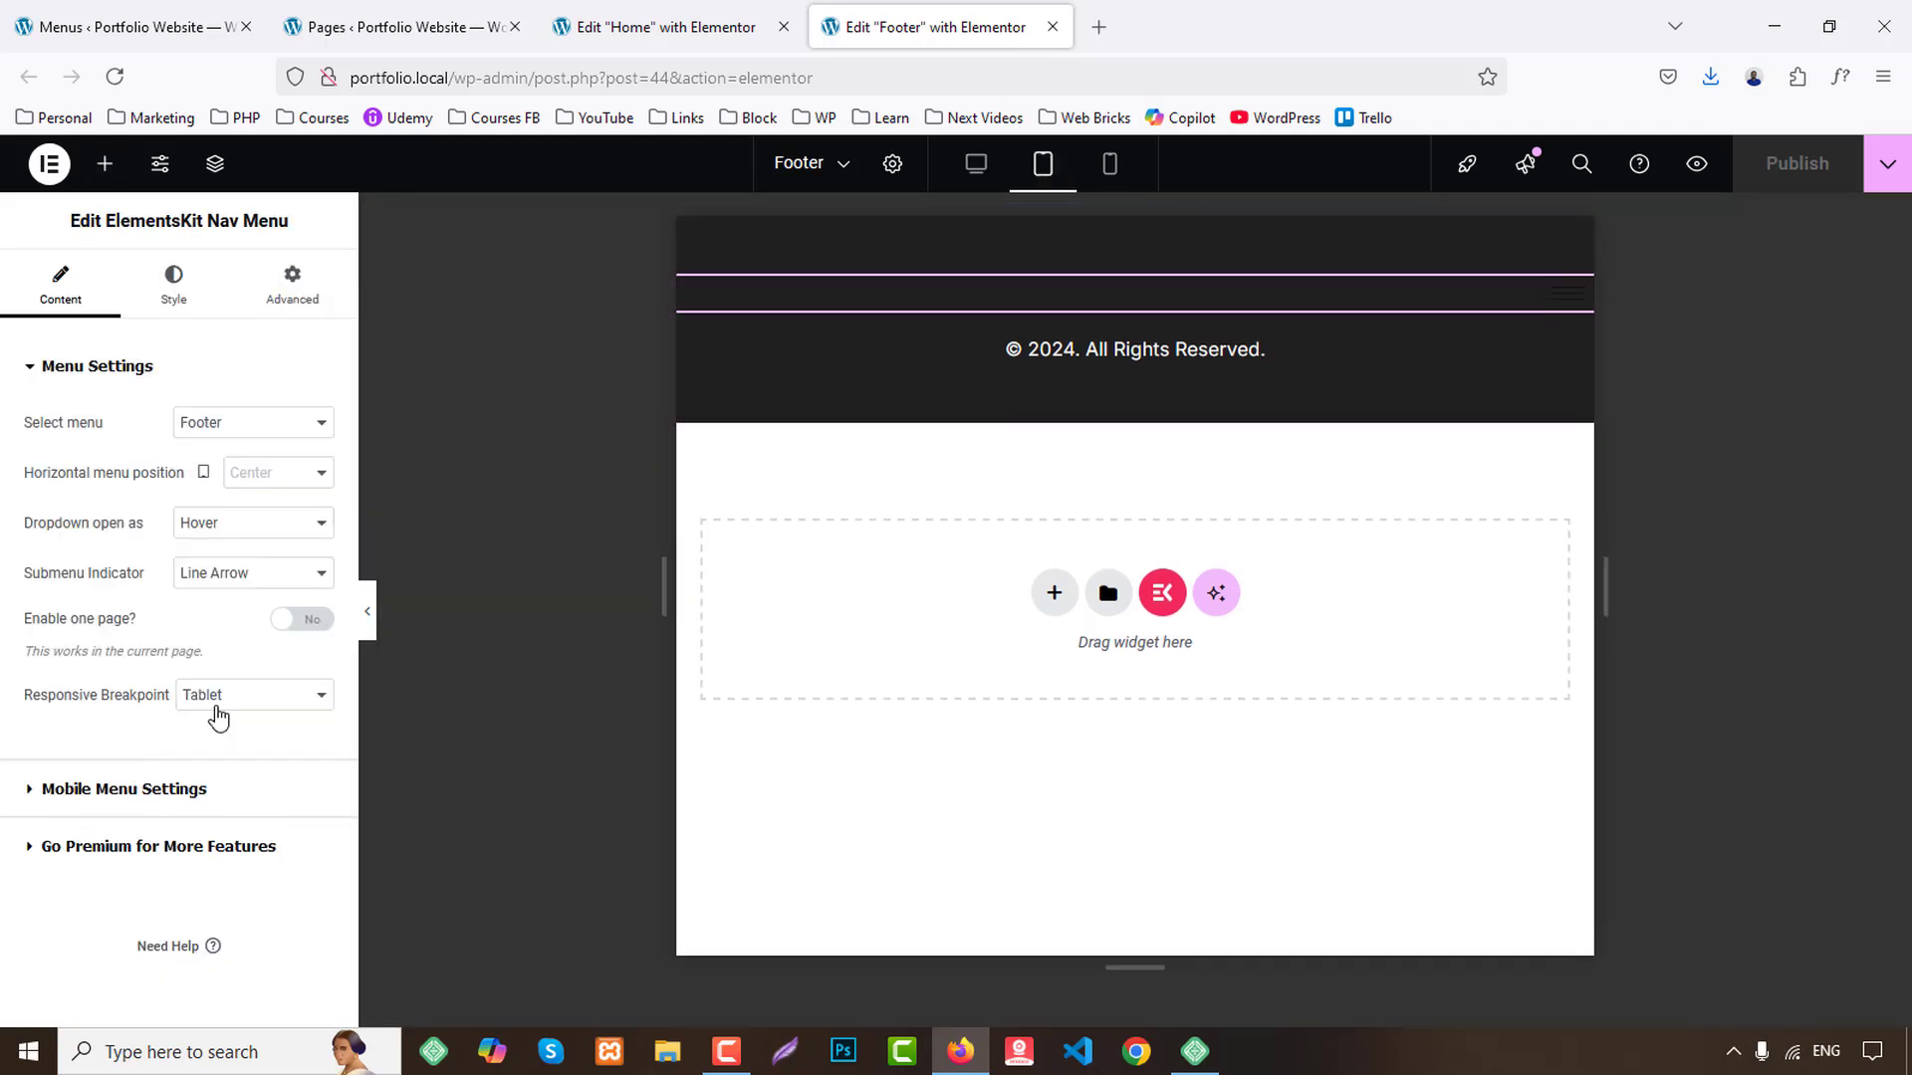
left_click(219, 709)
left_click(209, 756)
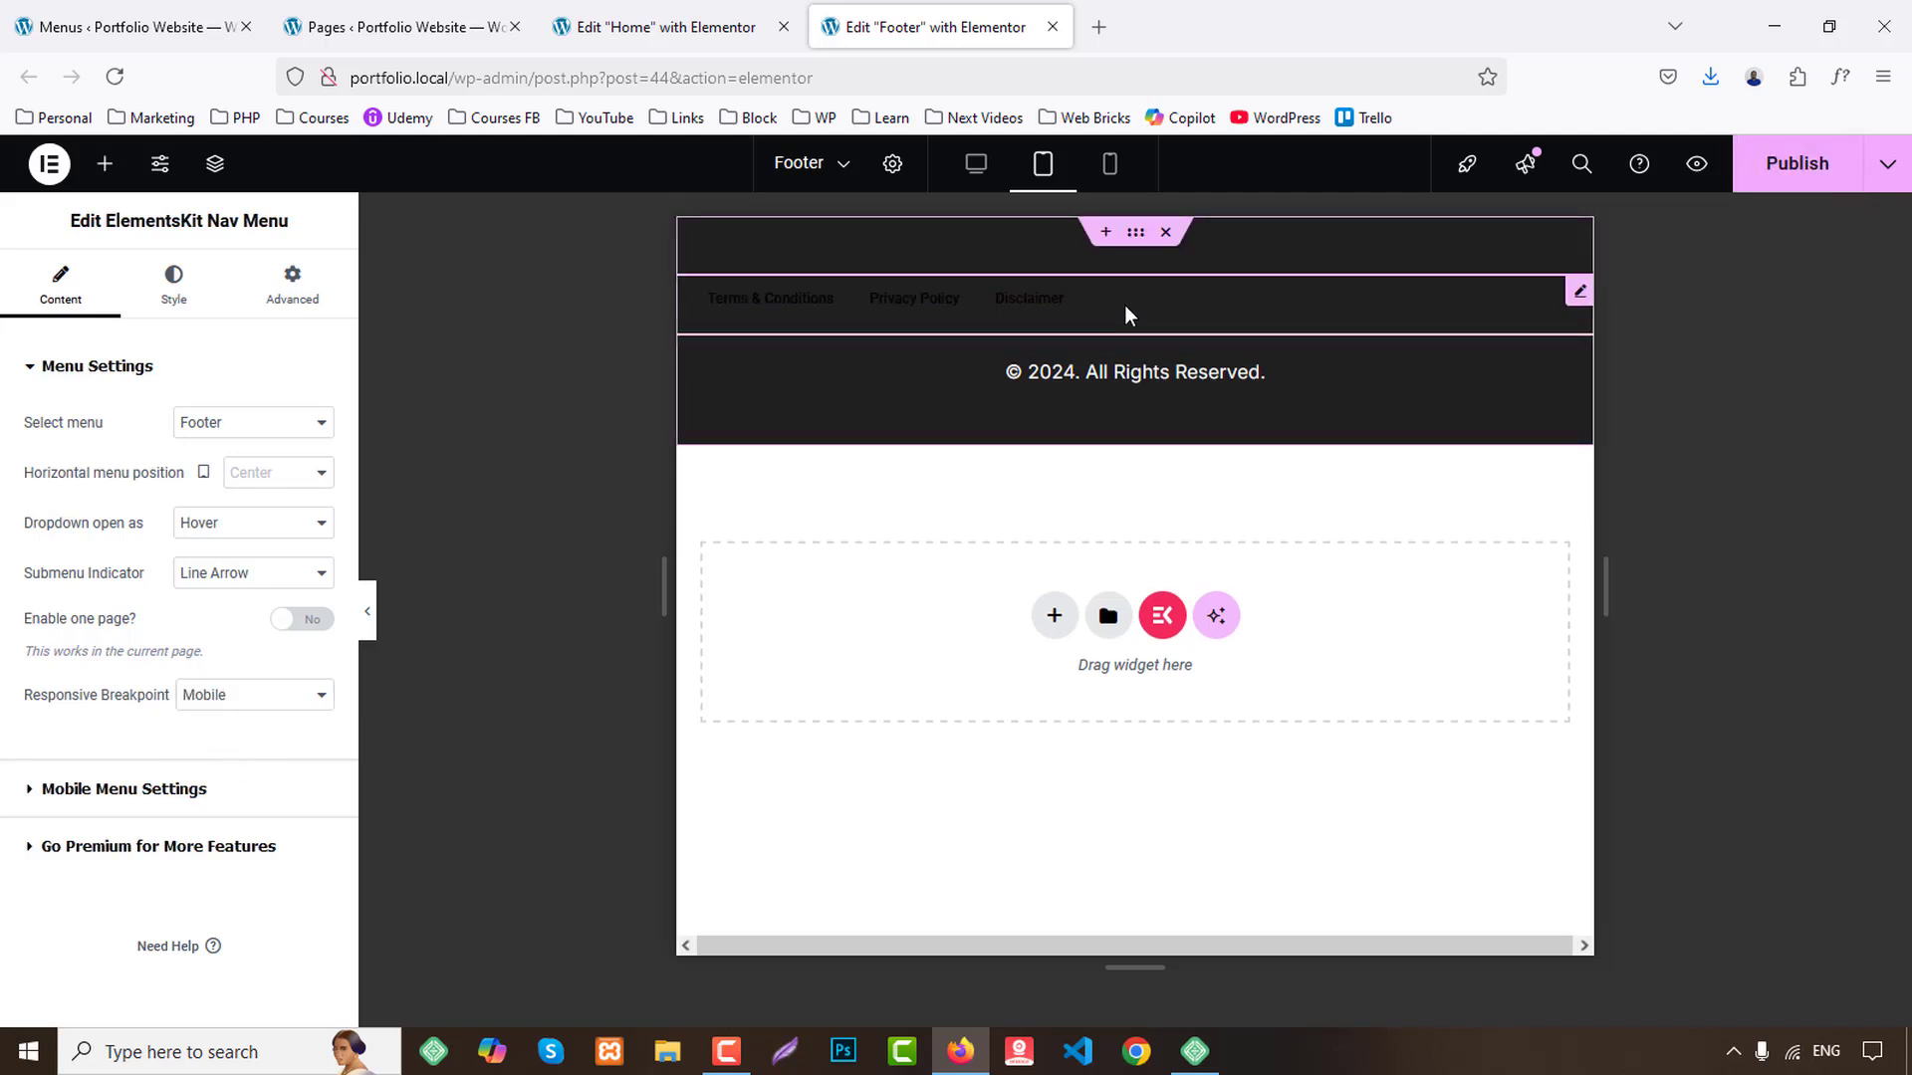
left_click(147, 789)
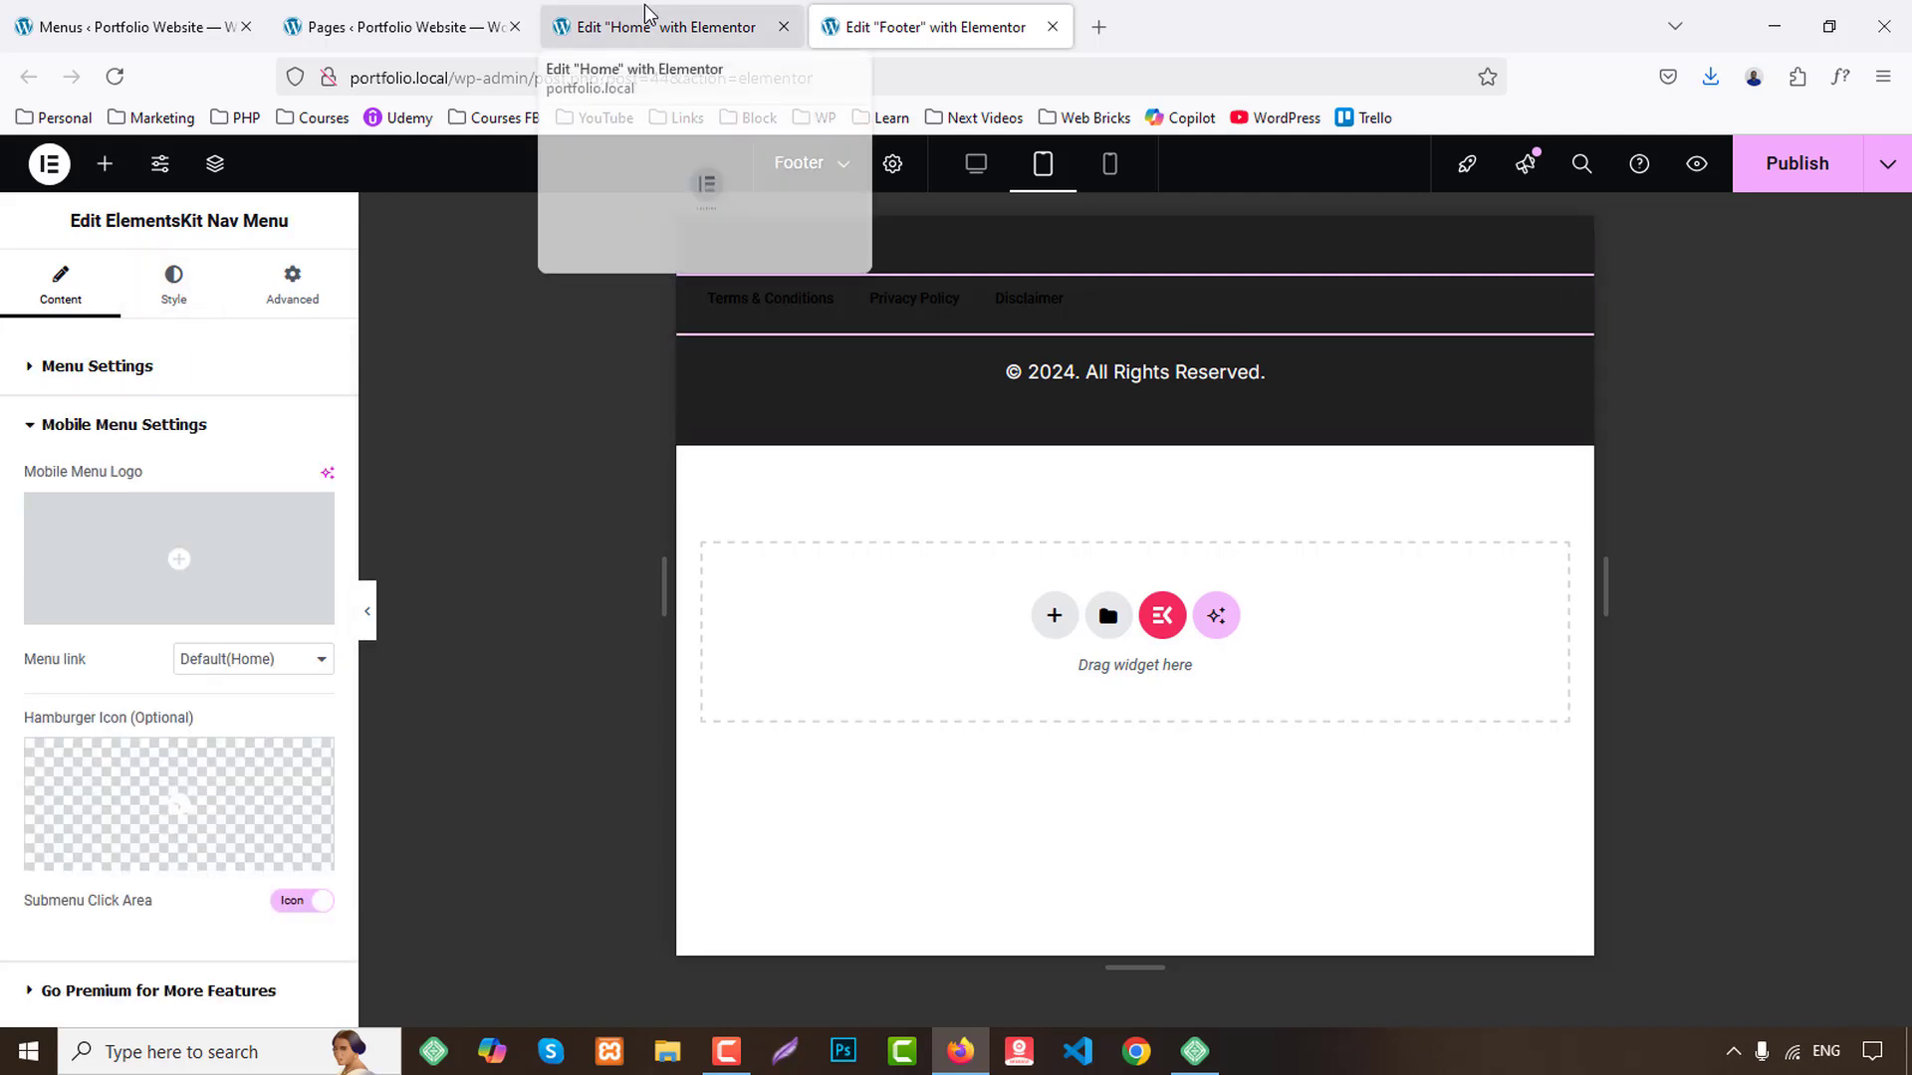
middle_click(973, 15)
key("Return")
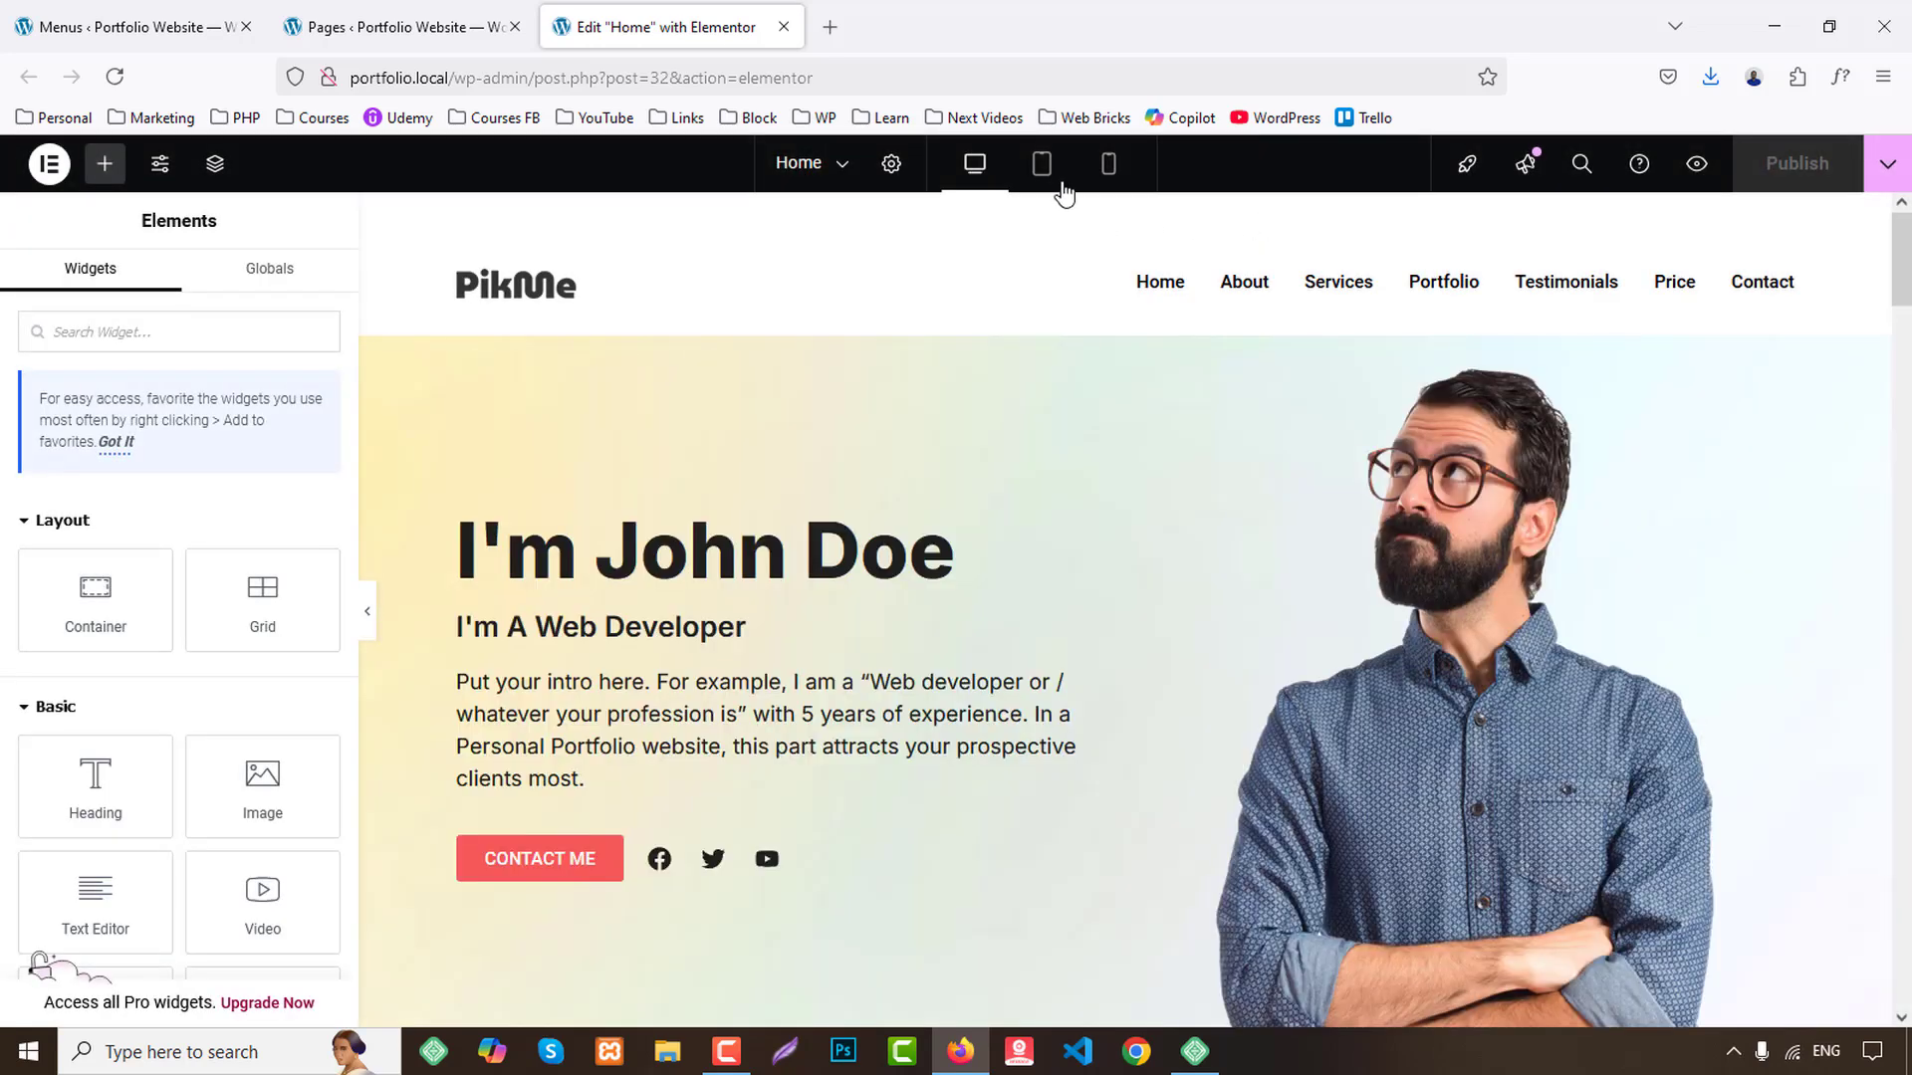
Examine the Home page's layout in tablet view, from the hero section down to the My Skills section.
left_click(1056, 175)
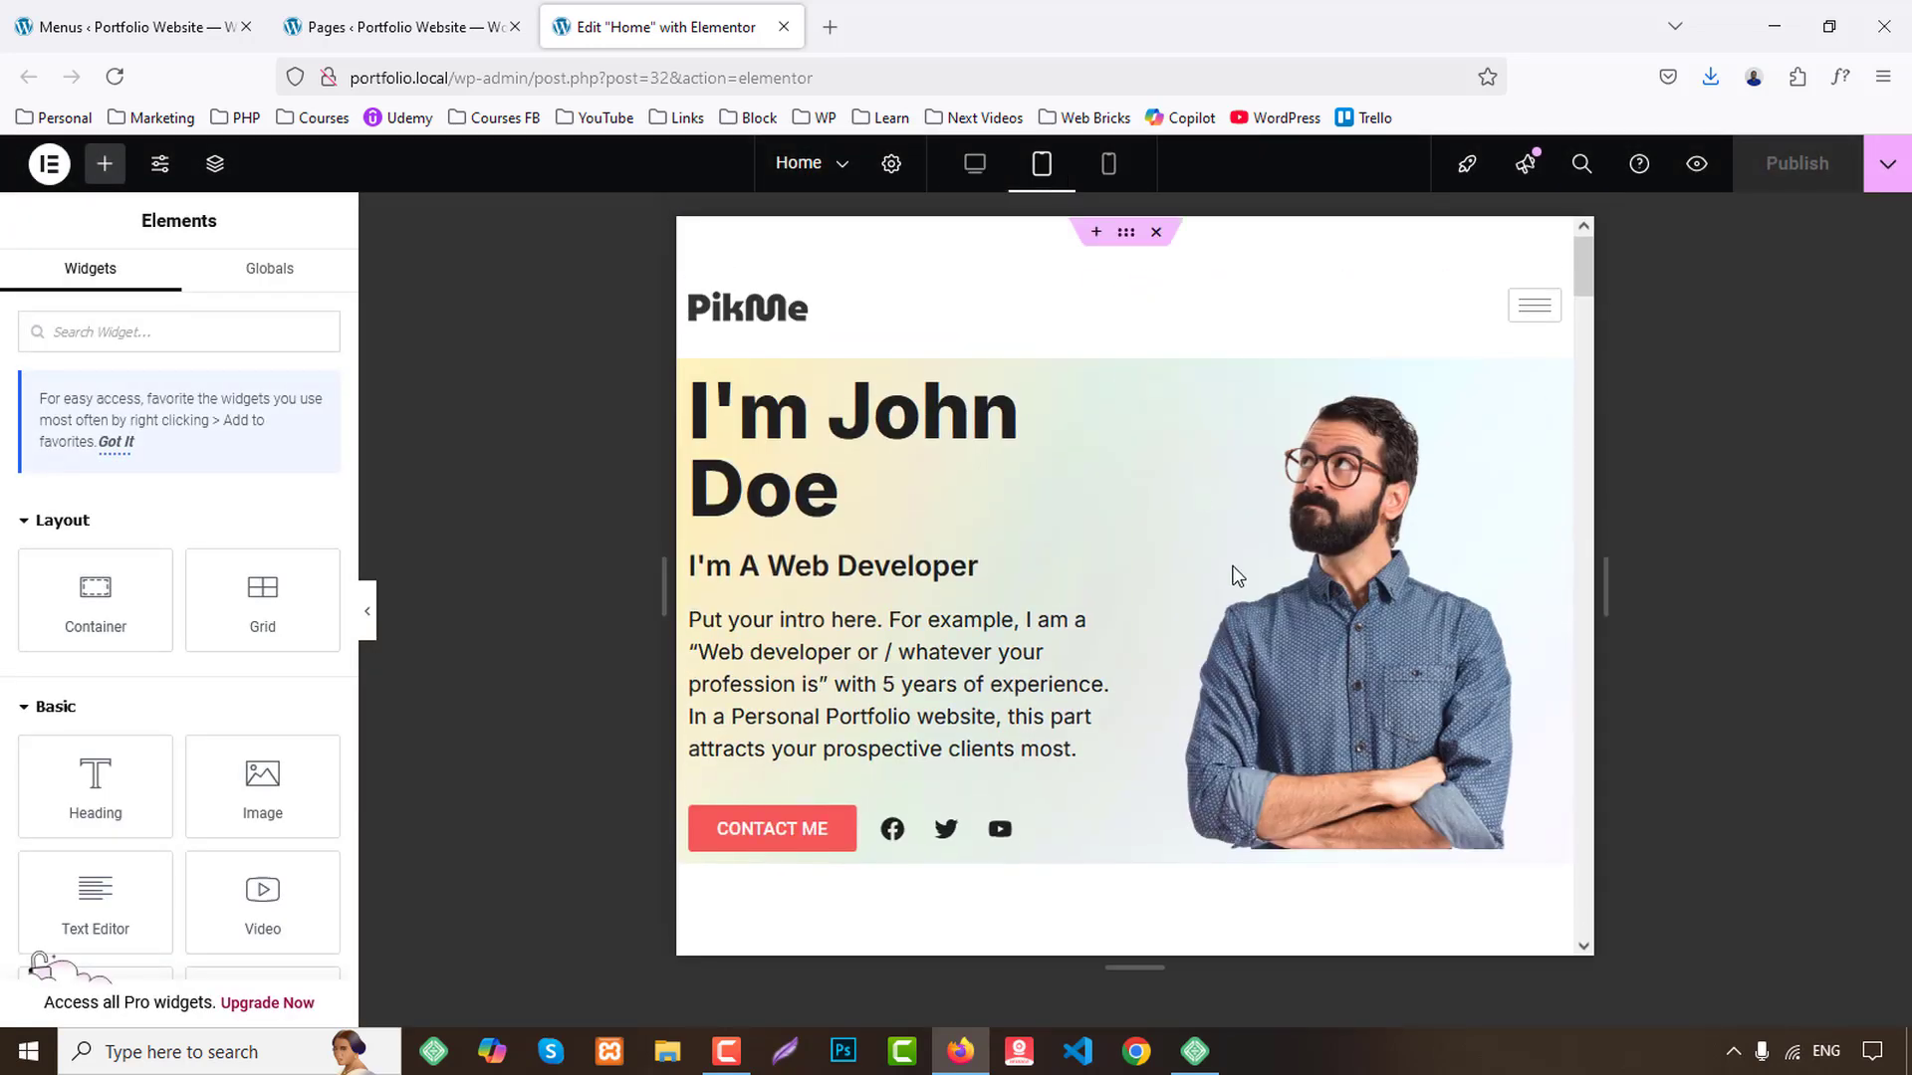
scroll(1037, 536, "down", 3)
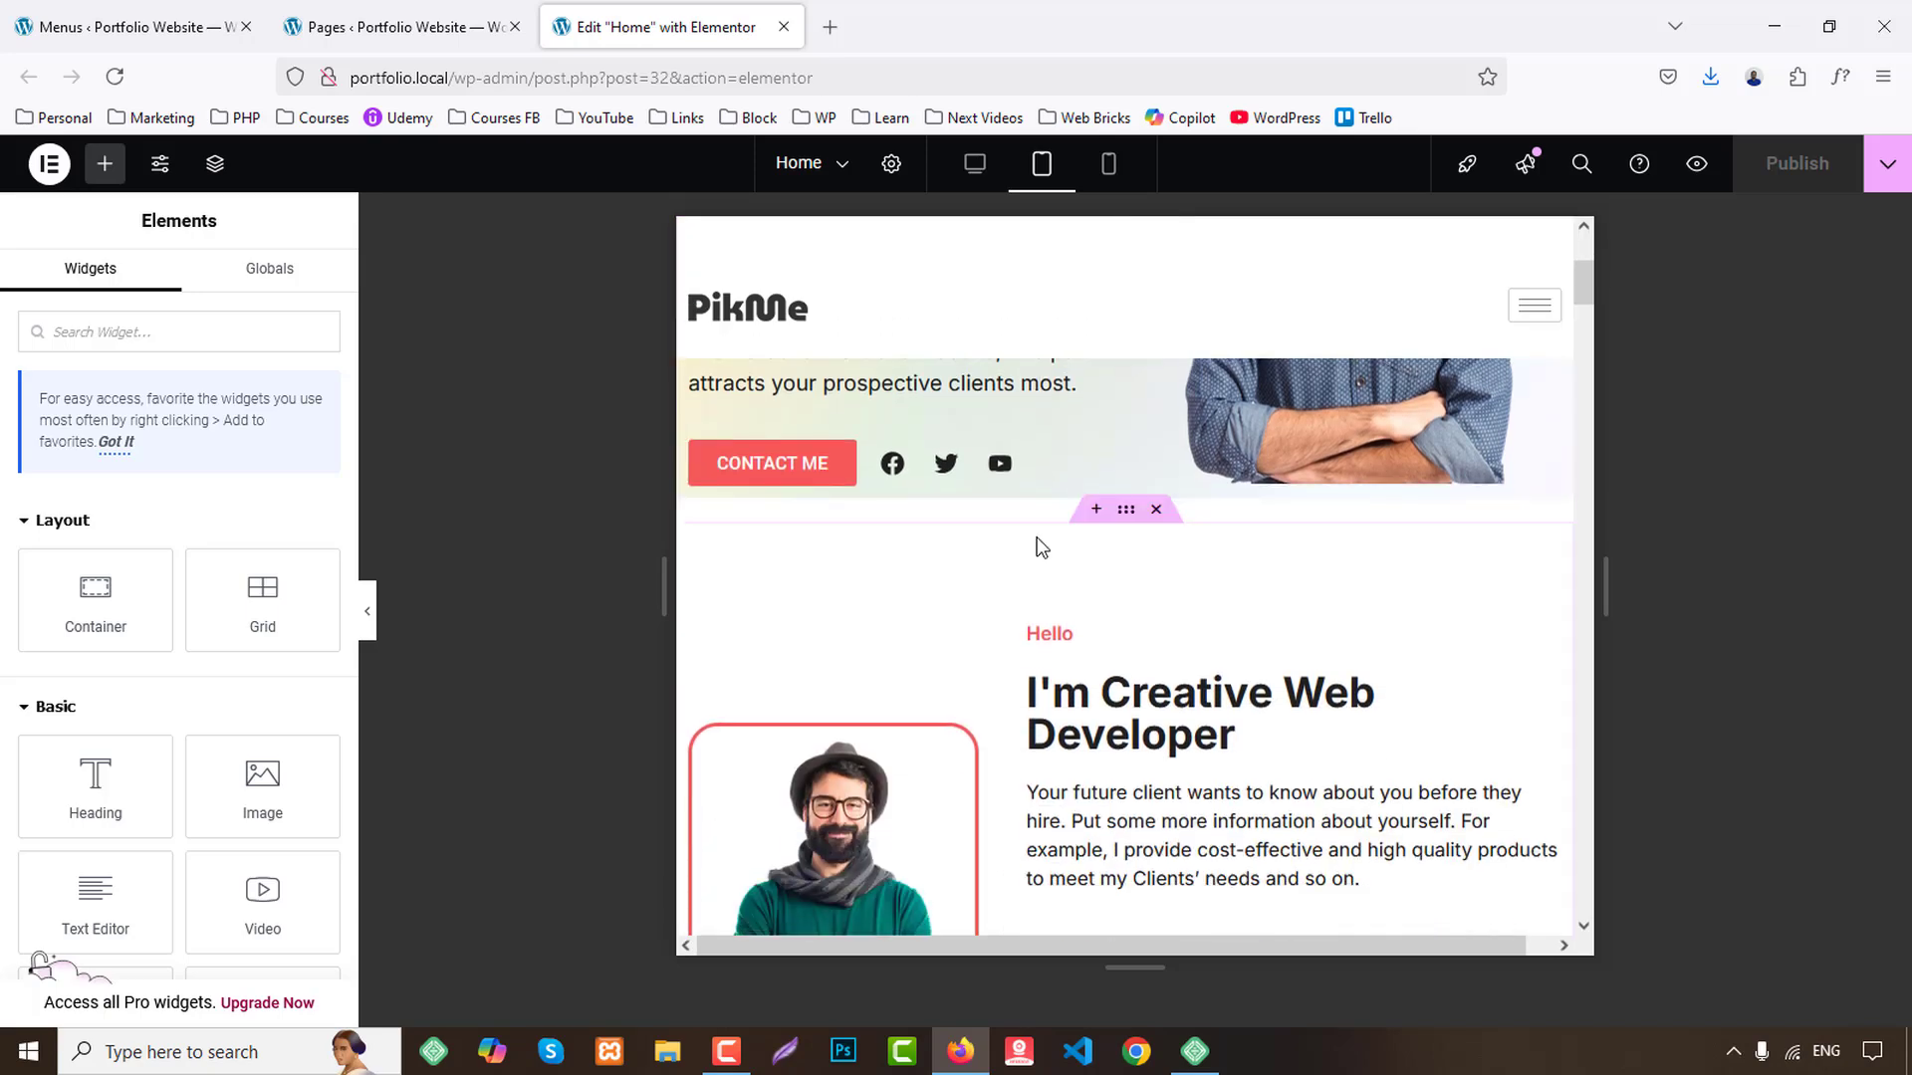
scroll(1037, 537, "down", 10)
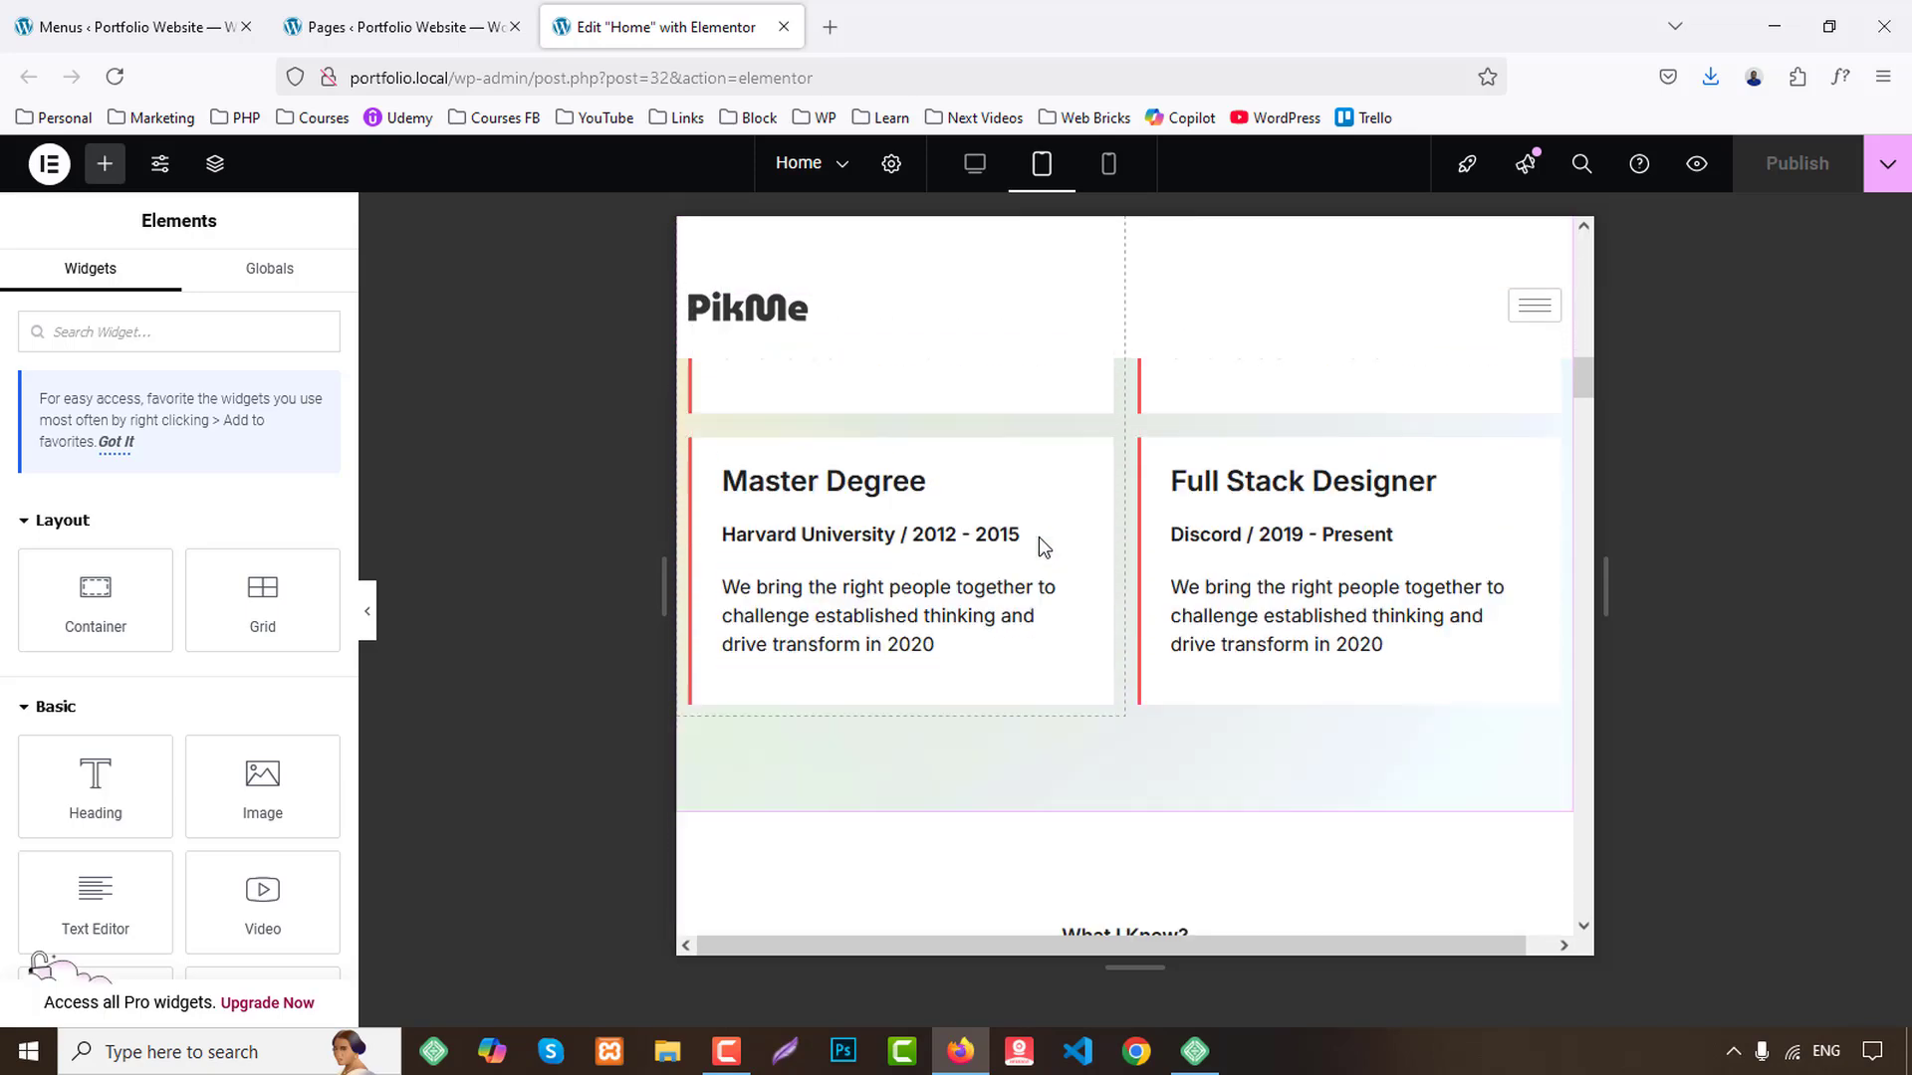
scroll(1037, 536, "up", 13)
scroll(1041, 534, "down", 6)
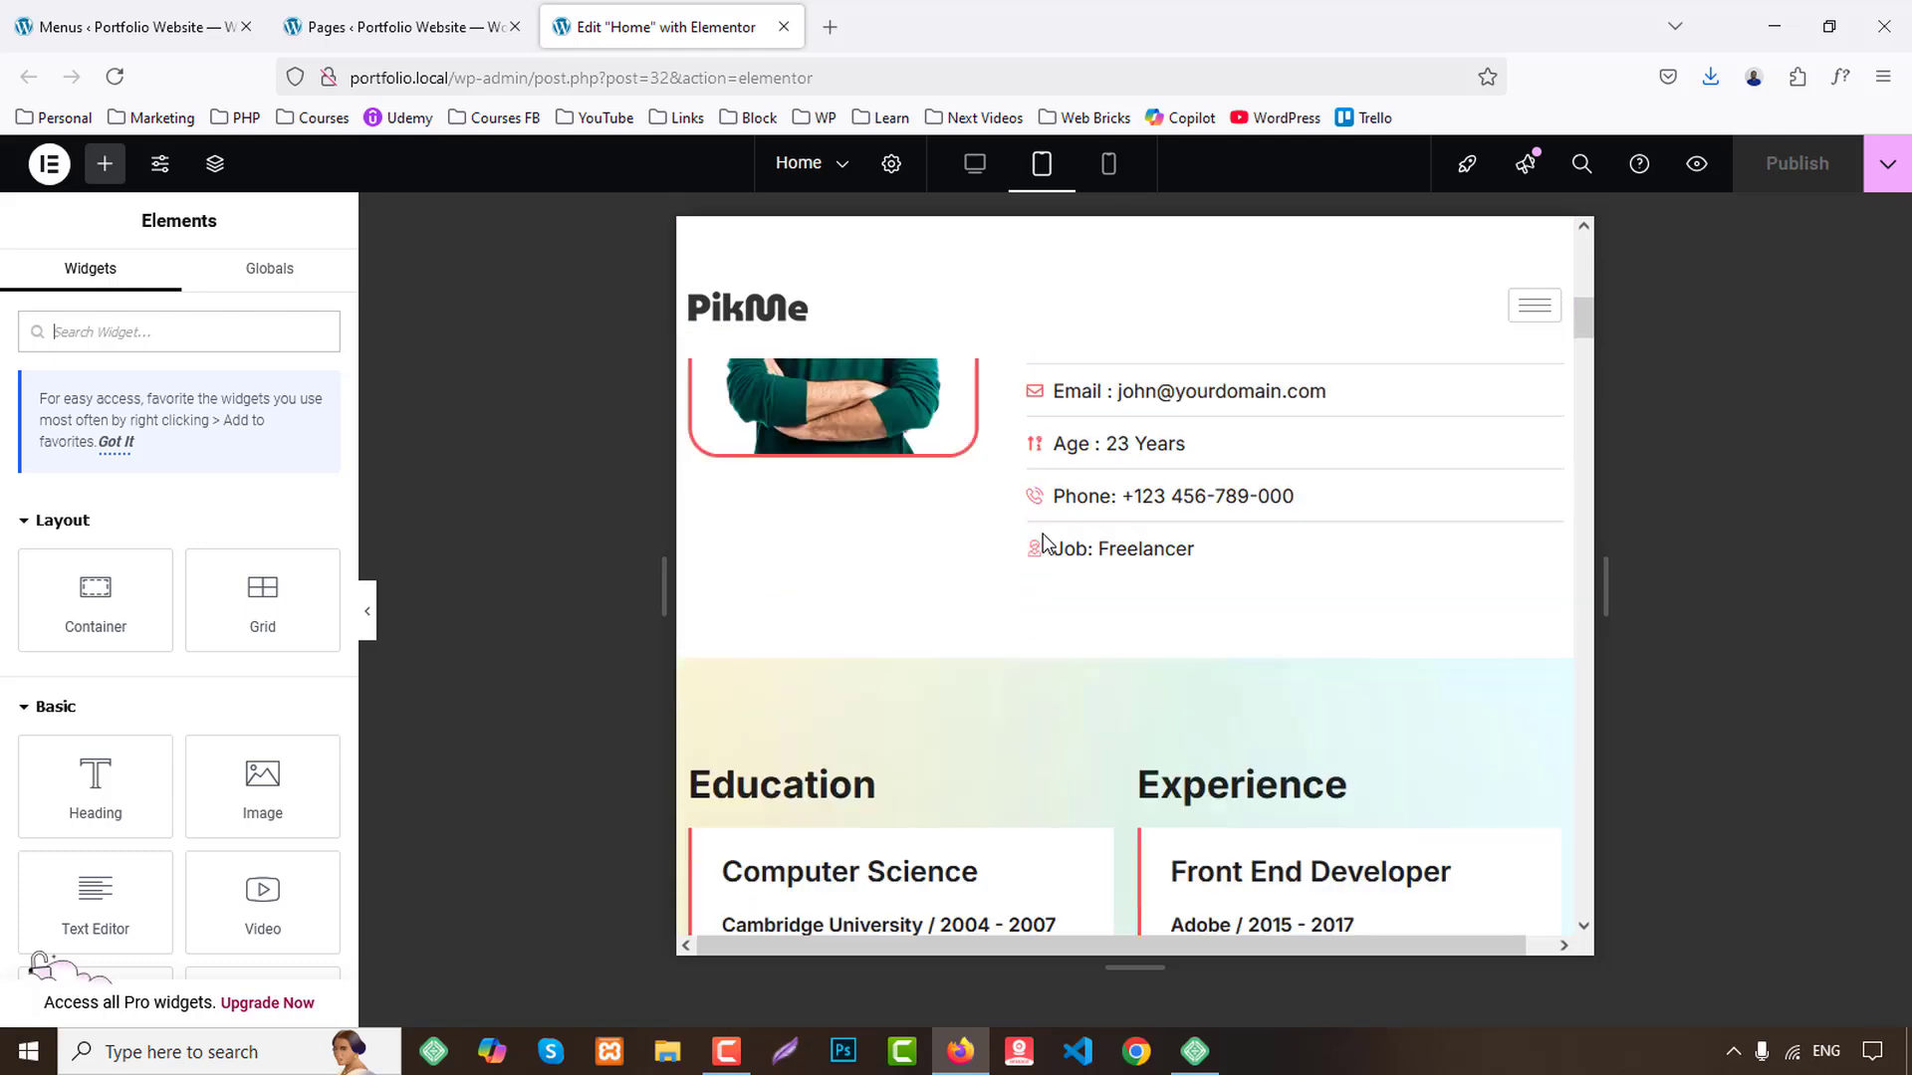
scroll(1042, 539, "down", 8)
scroll(1042, 539, "up", 4)
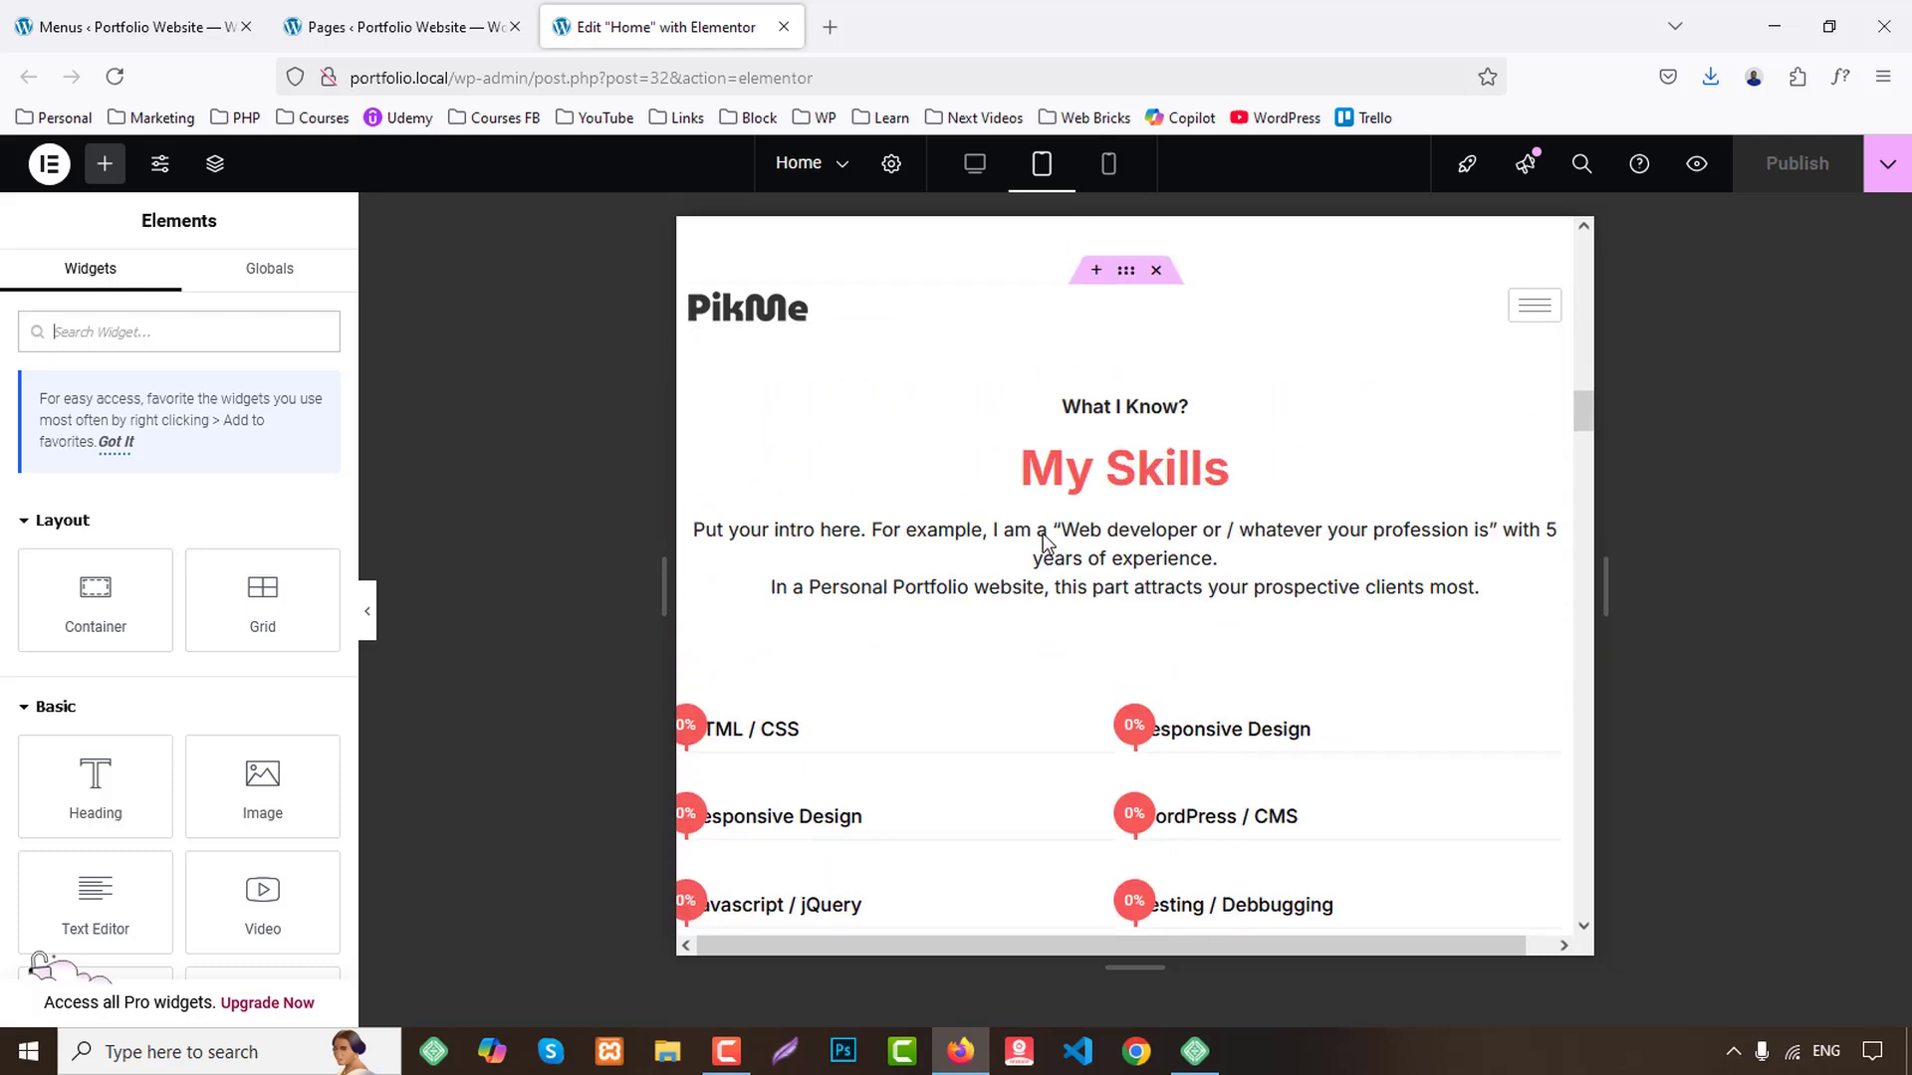
scroll(1042, 538, "up", 1)
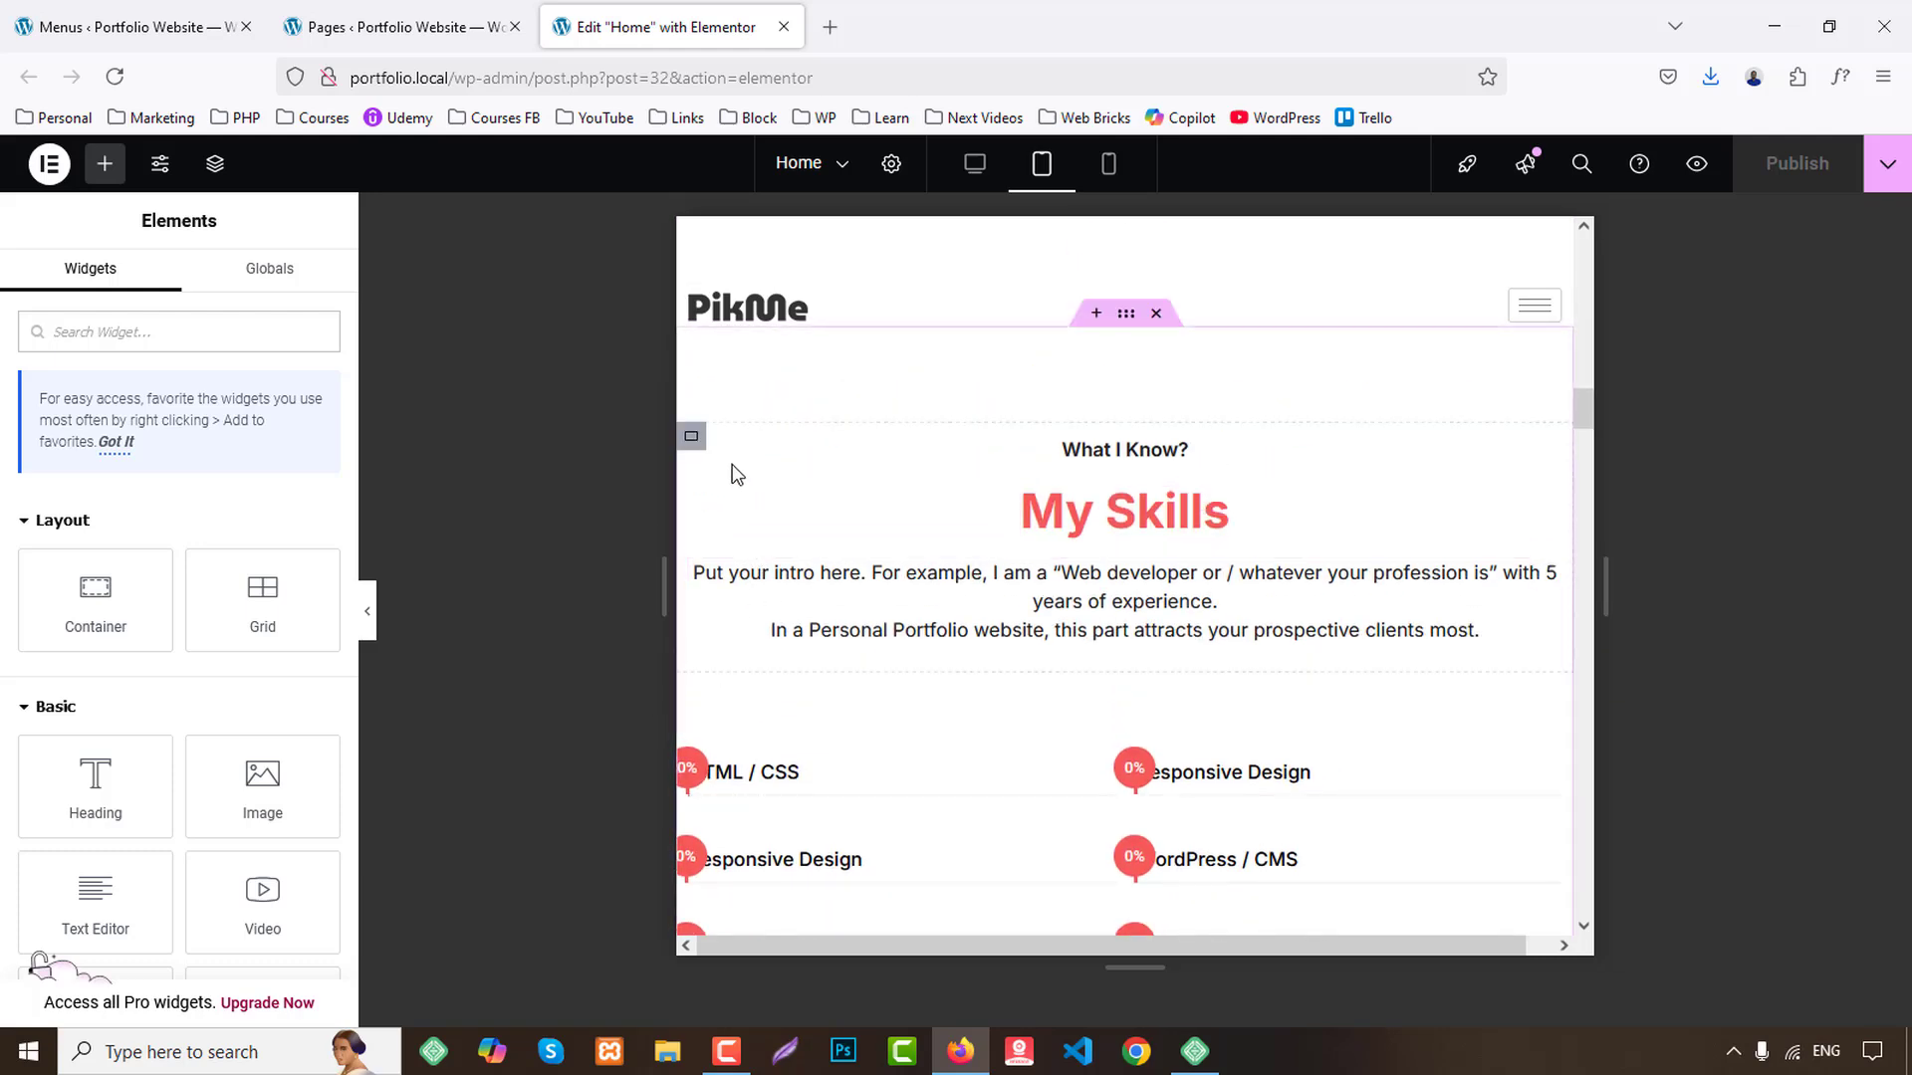
left_click(693, 440)
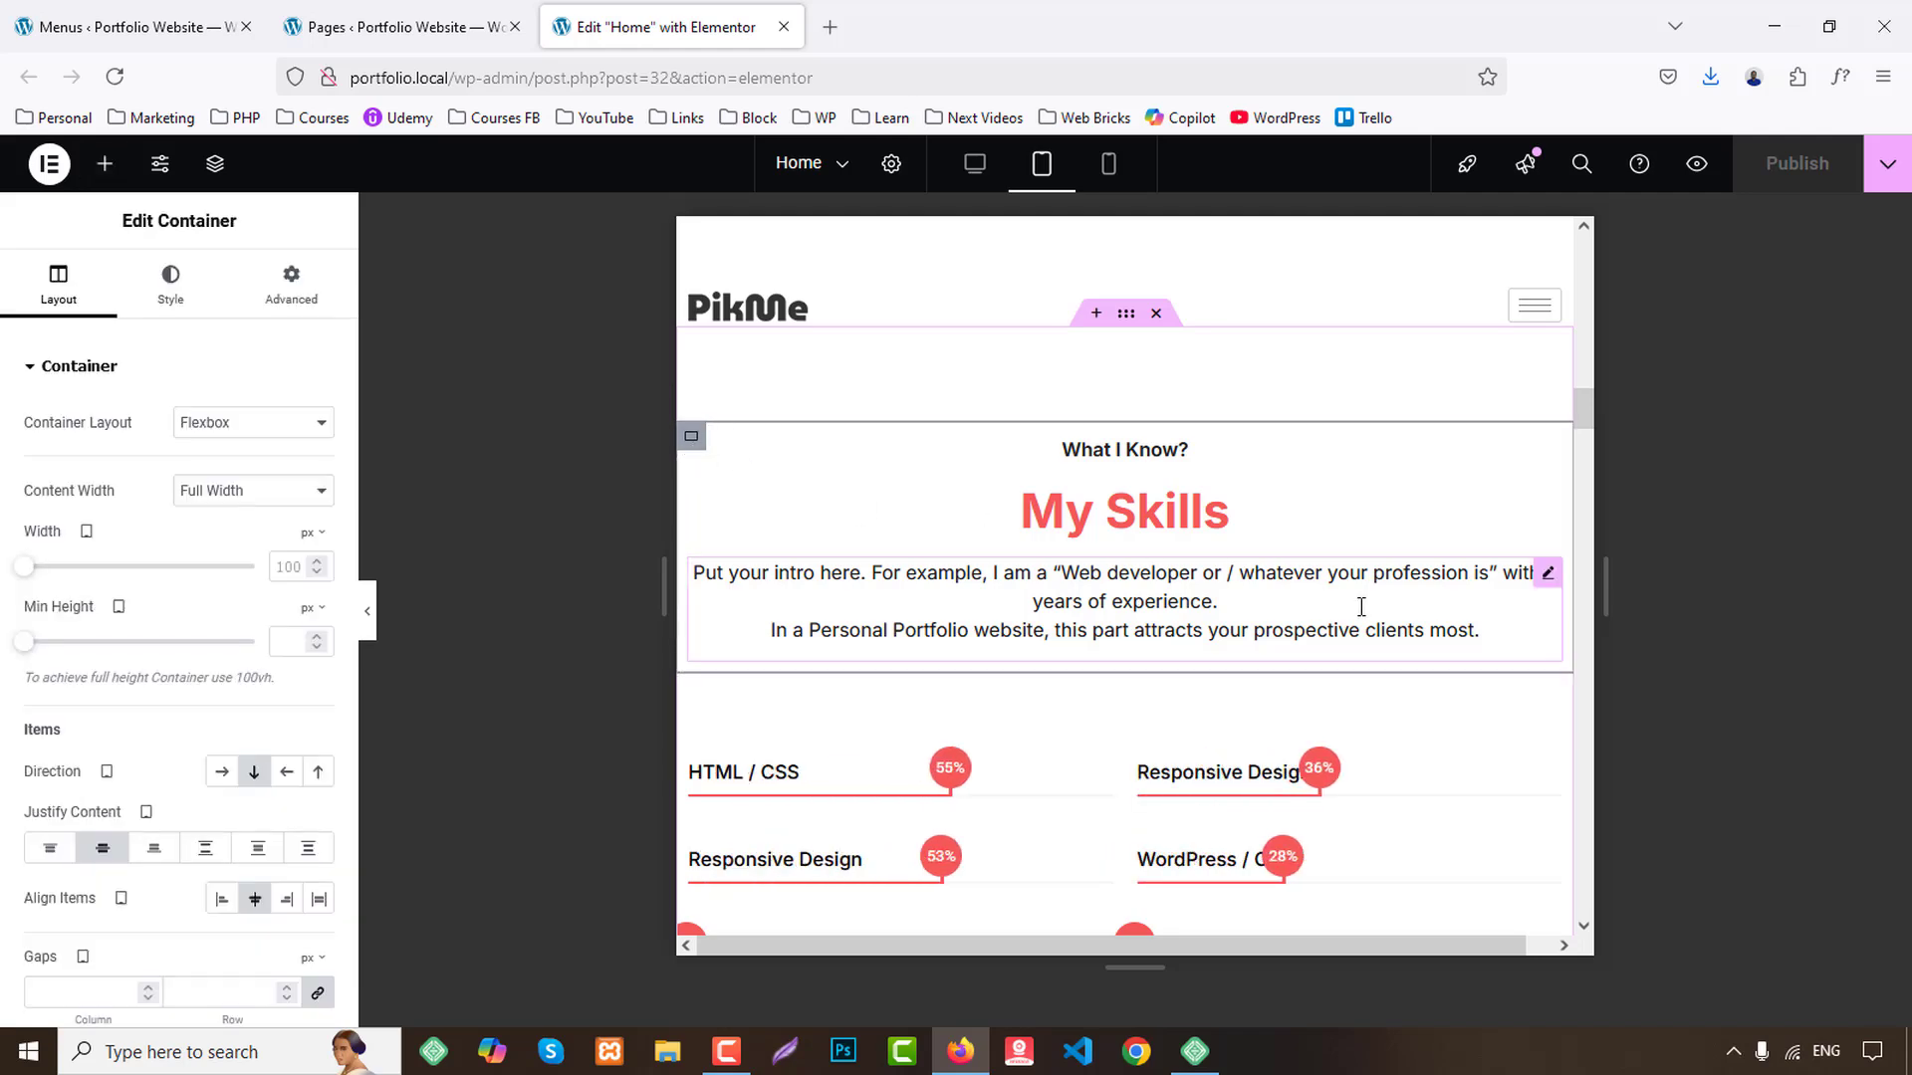
Set the Web Design service card container's tablet width to 50%.
scroll(1364, 612, "down", 12)
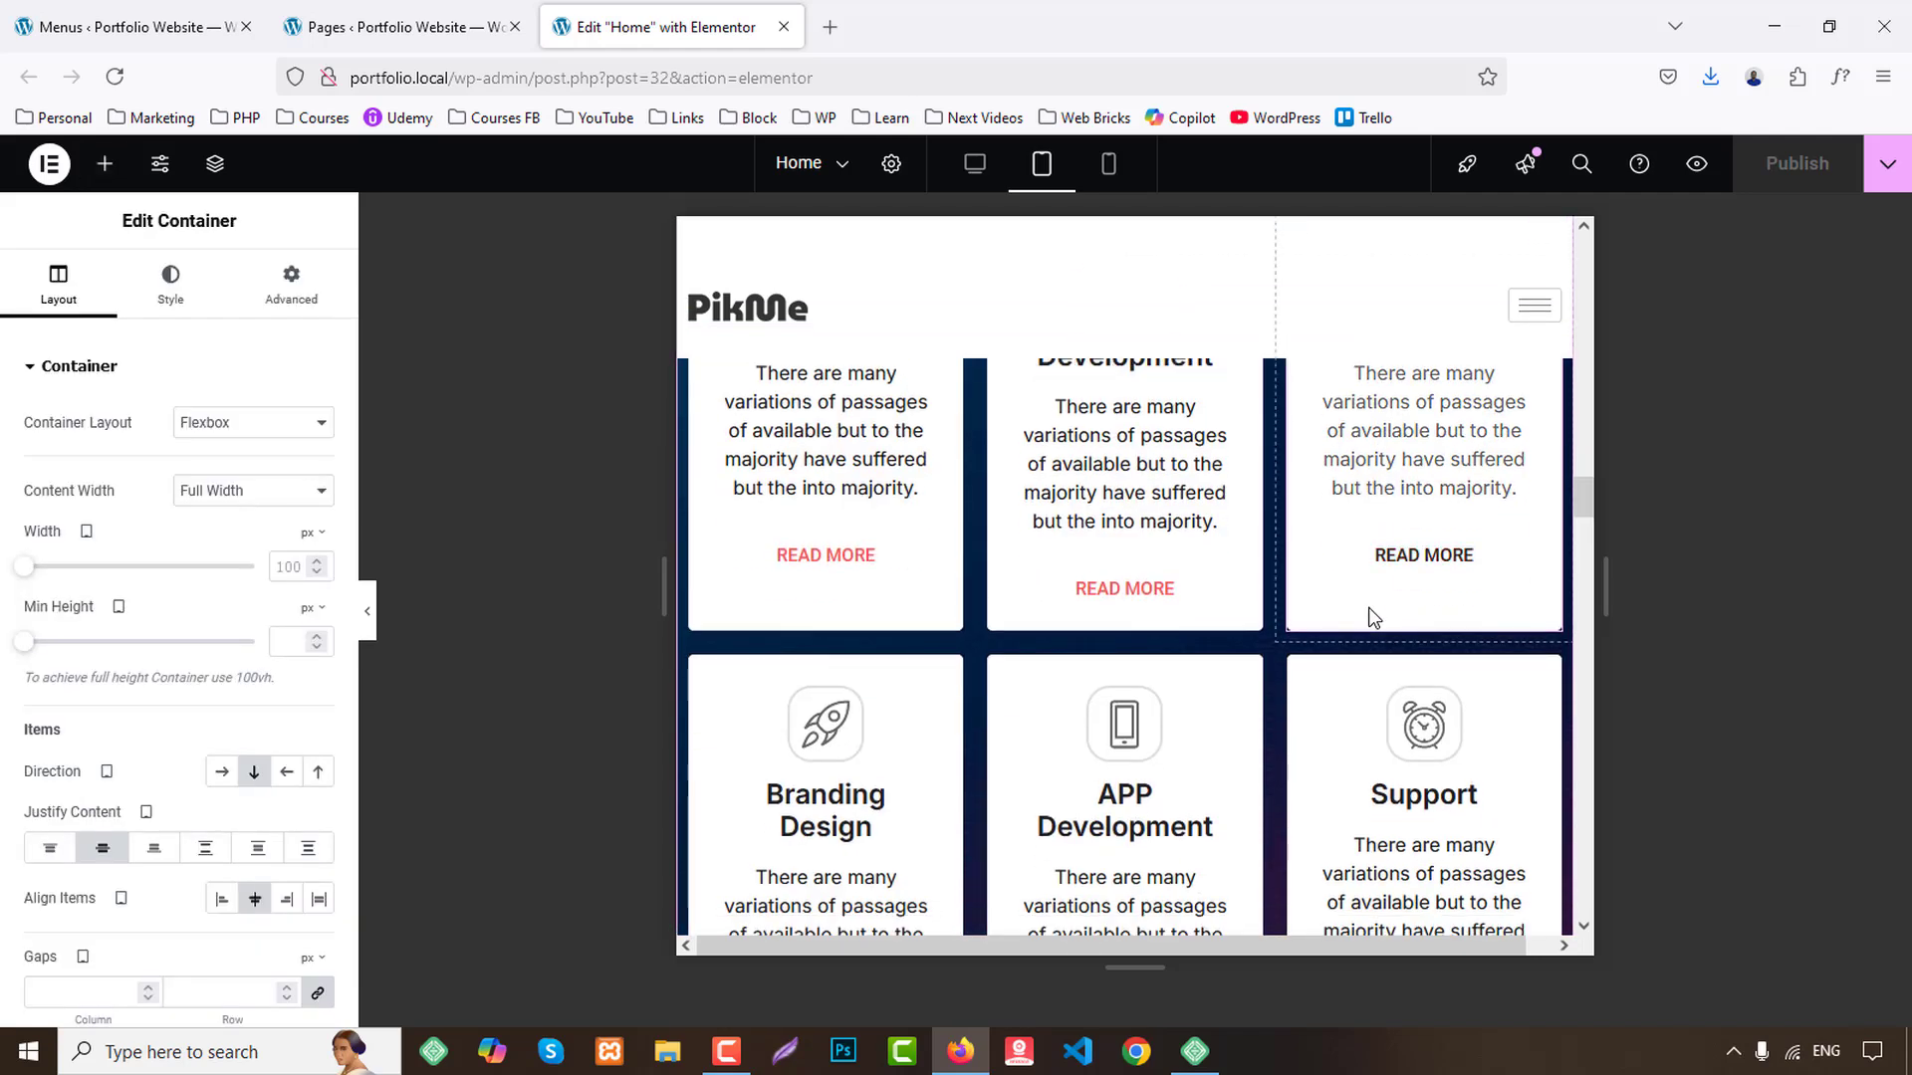
scroll(1369, 617, "up", 5)
left_click(691, 430)
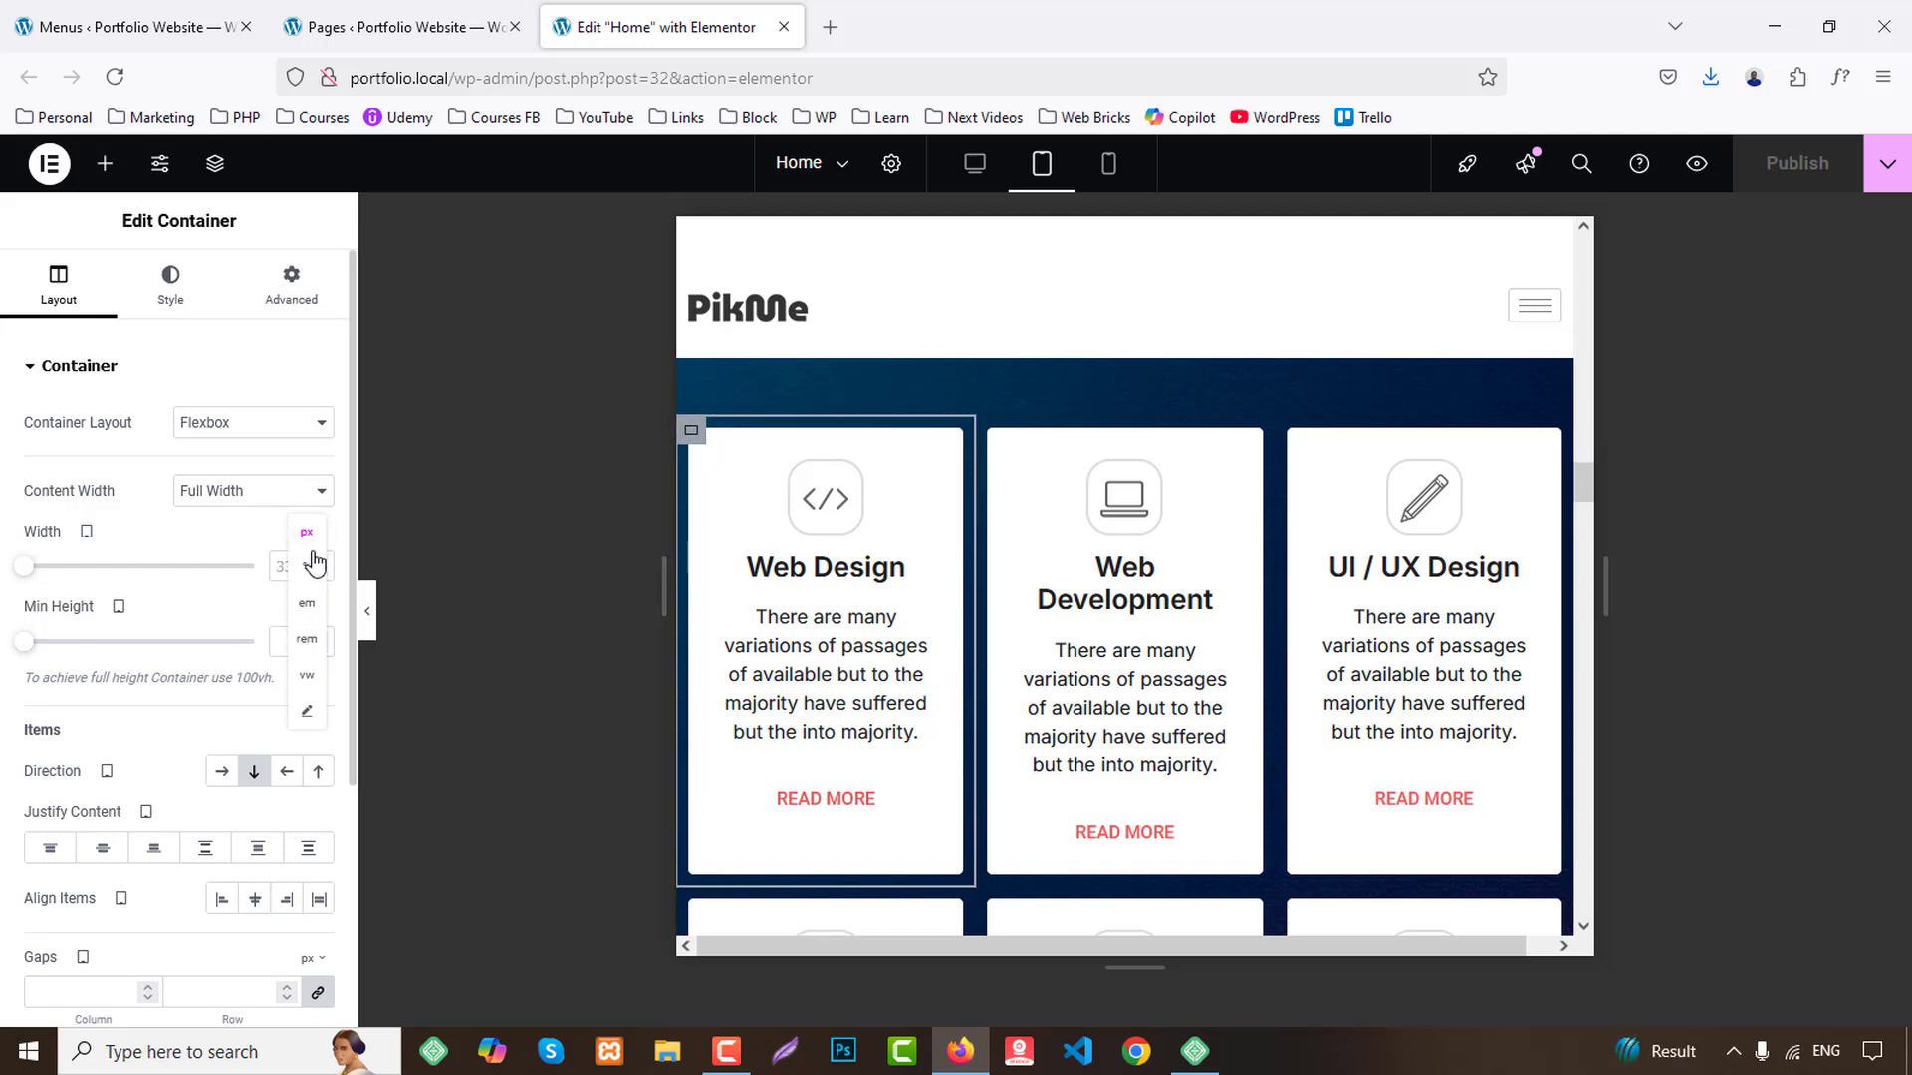
left_click(310, 570)
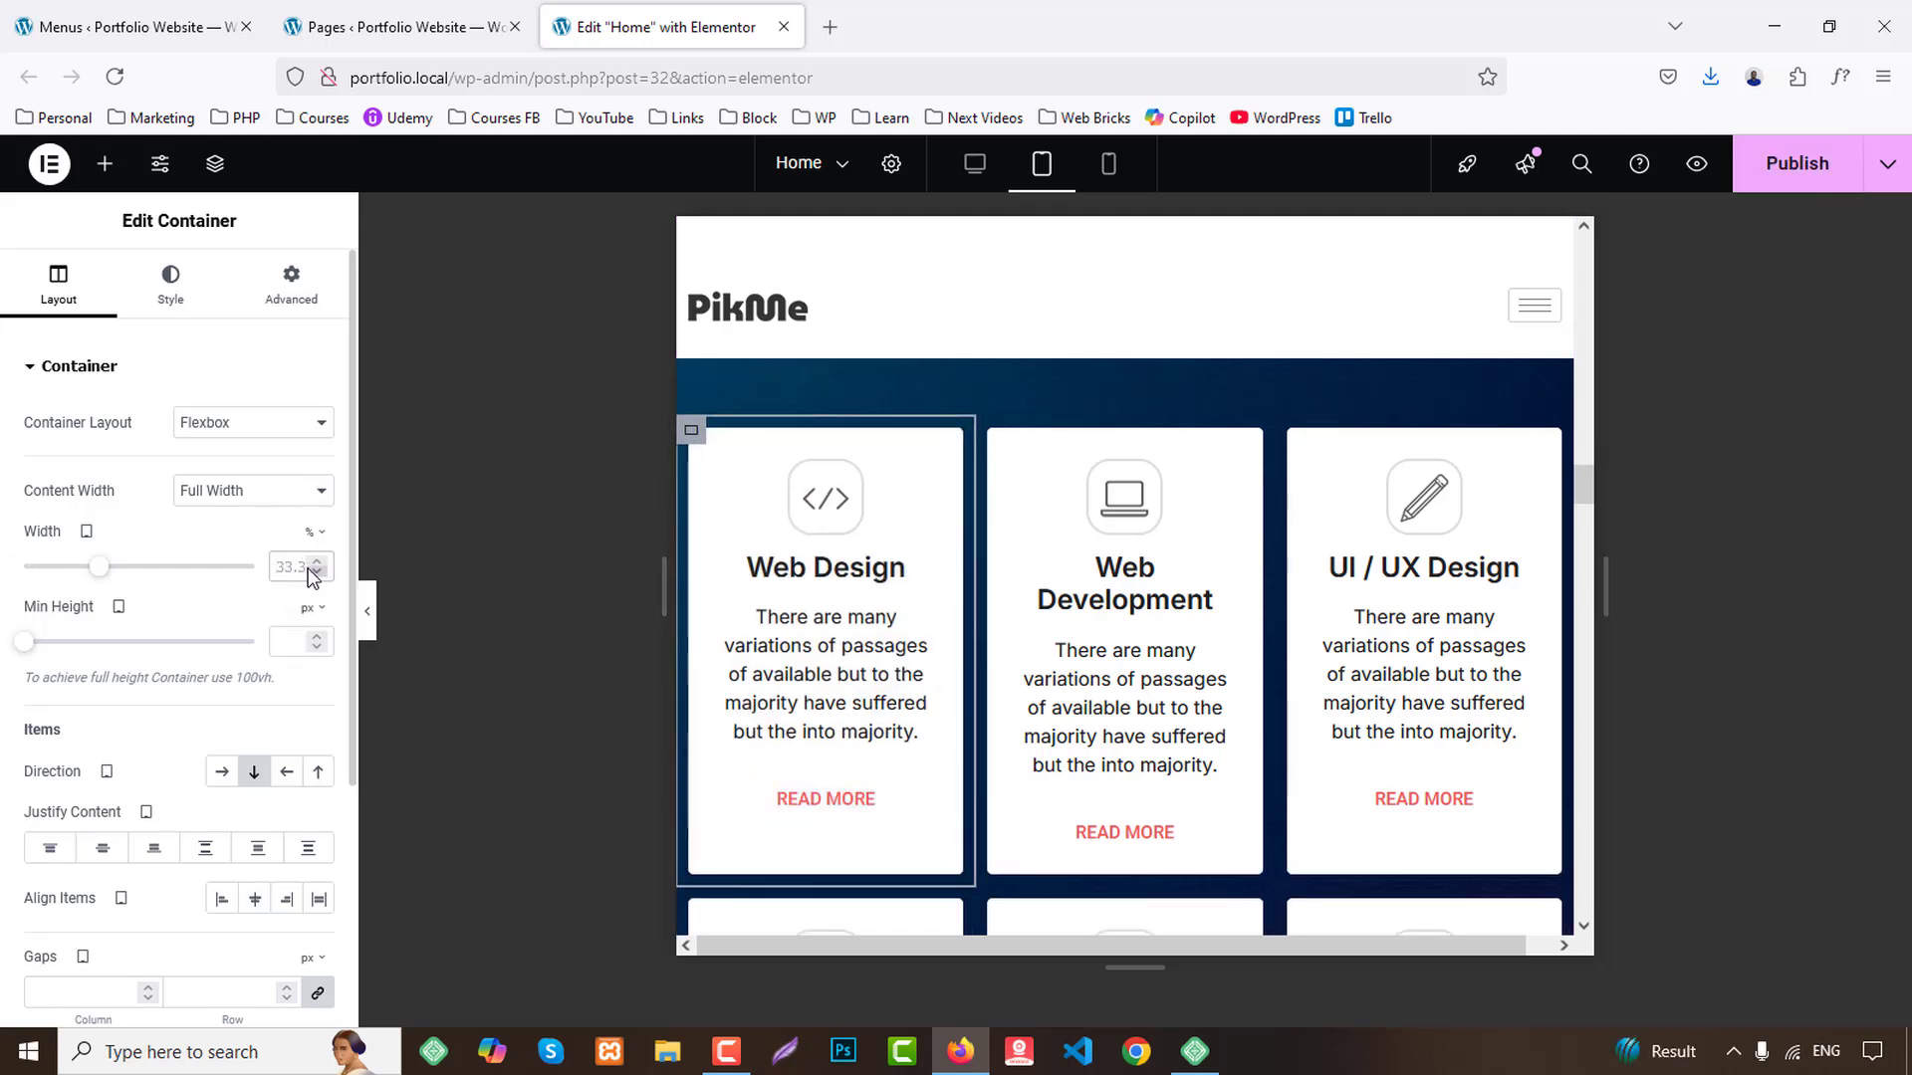
left_click(299, 566)
type("50")
Copy the Web Design card container and paste its style onto the Web Development card container.
right_click(694, 432)
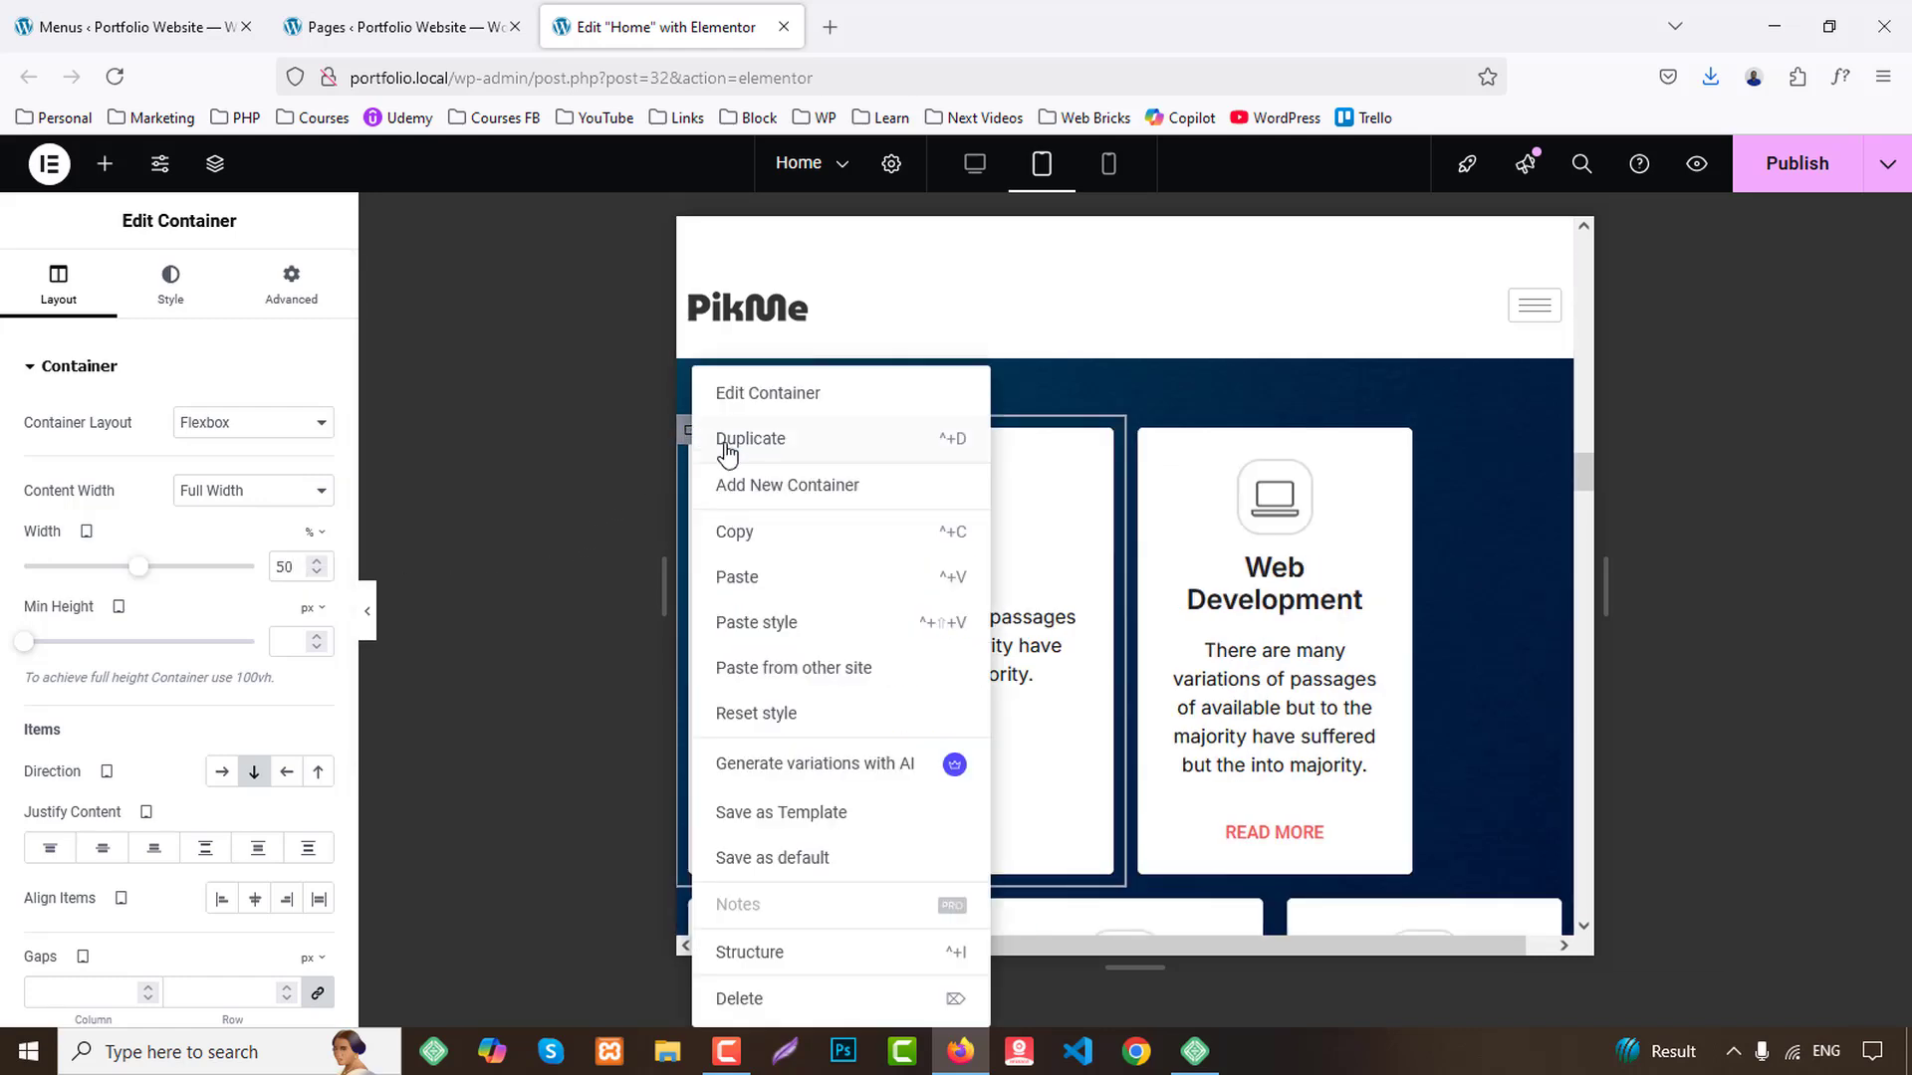
left_click(738, 528)
right_click(1140, 430)
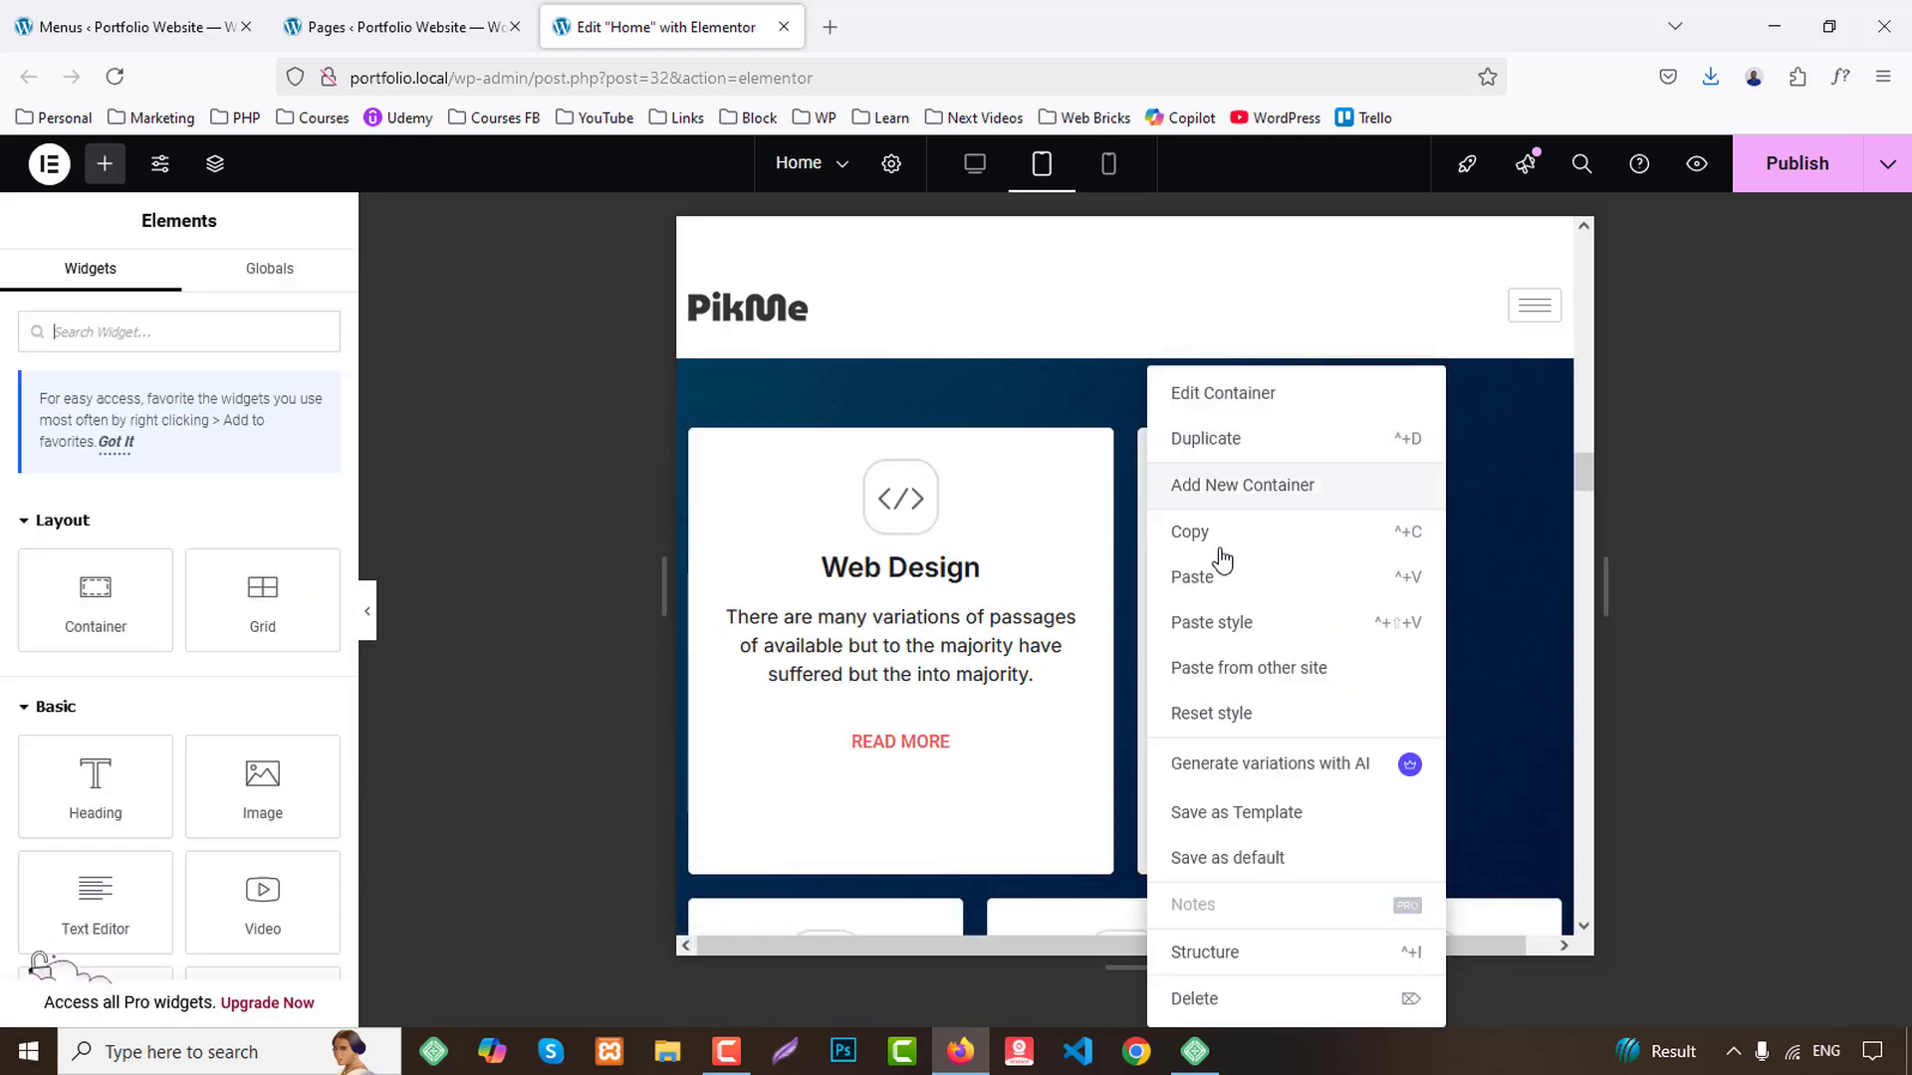
left_click(1217, 618)
scroll(689, 567, "down", 2)
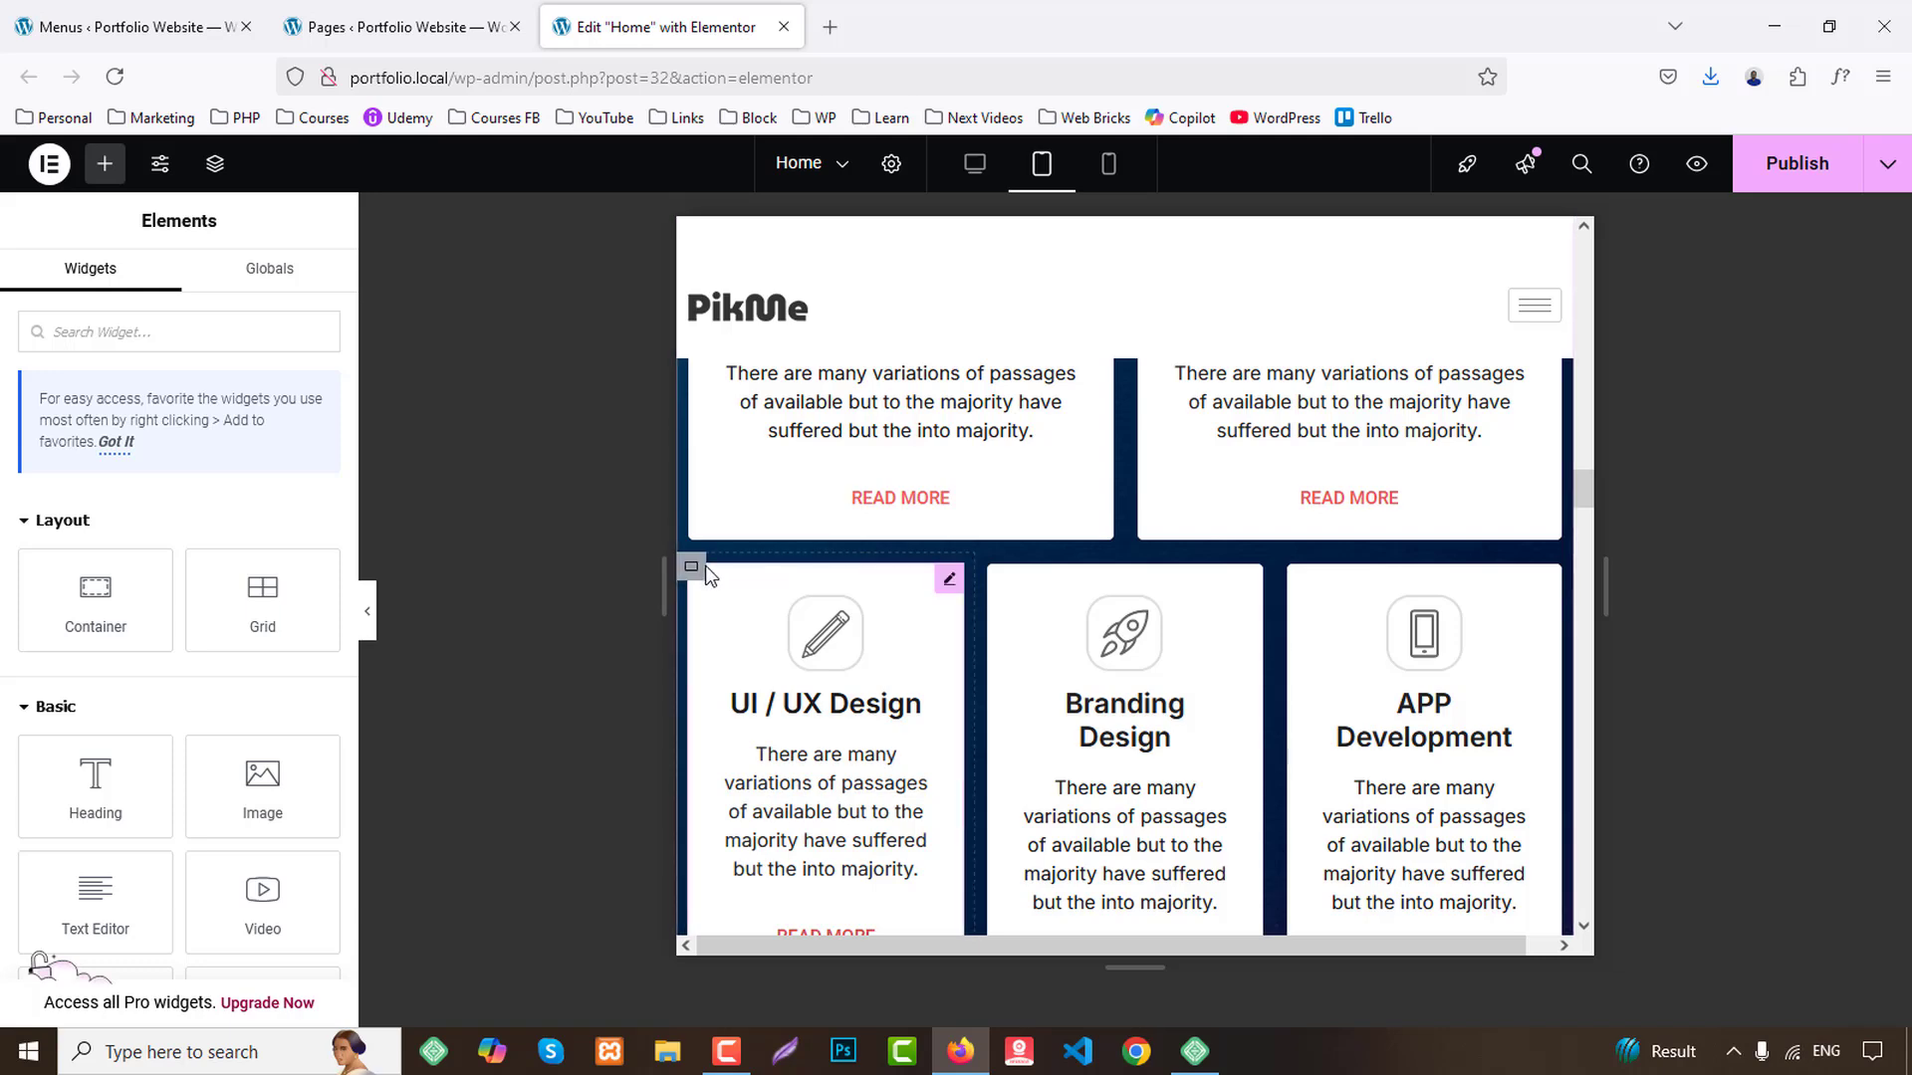
Paste the copied service card container style onto the UI / UX Design and Branding Design card containers.
scroll(690, 567, "down", 1)
right_click(687, 447)
right_click(692, 446)
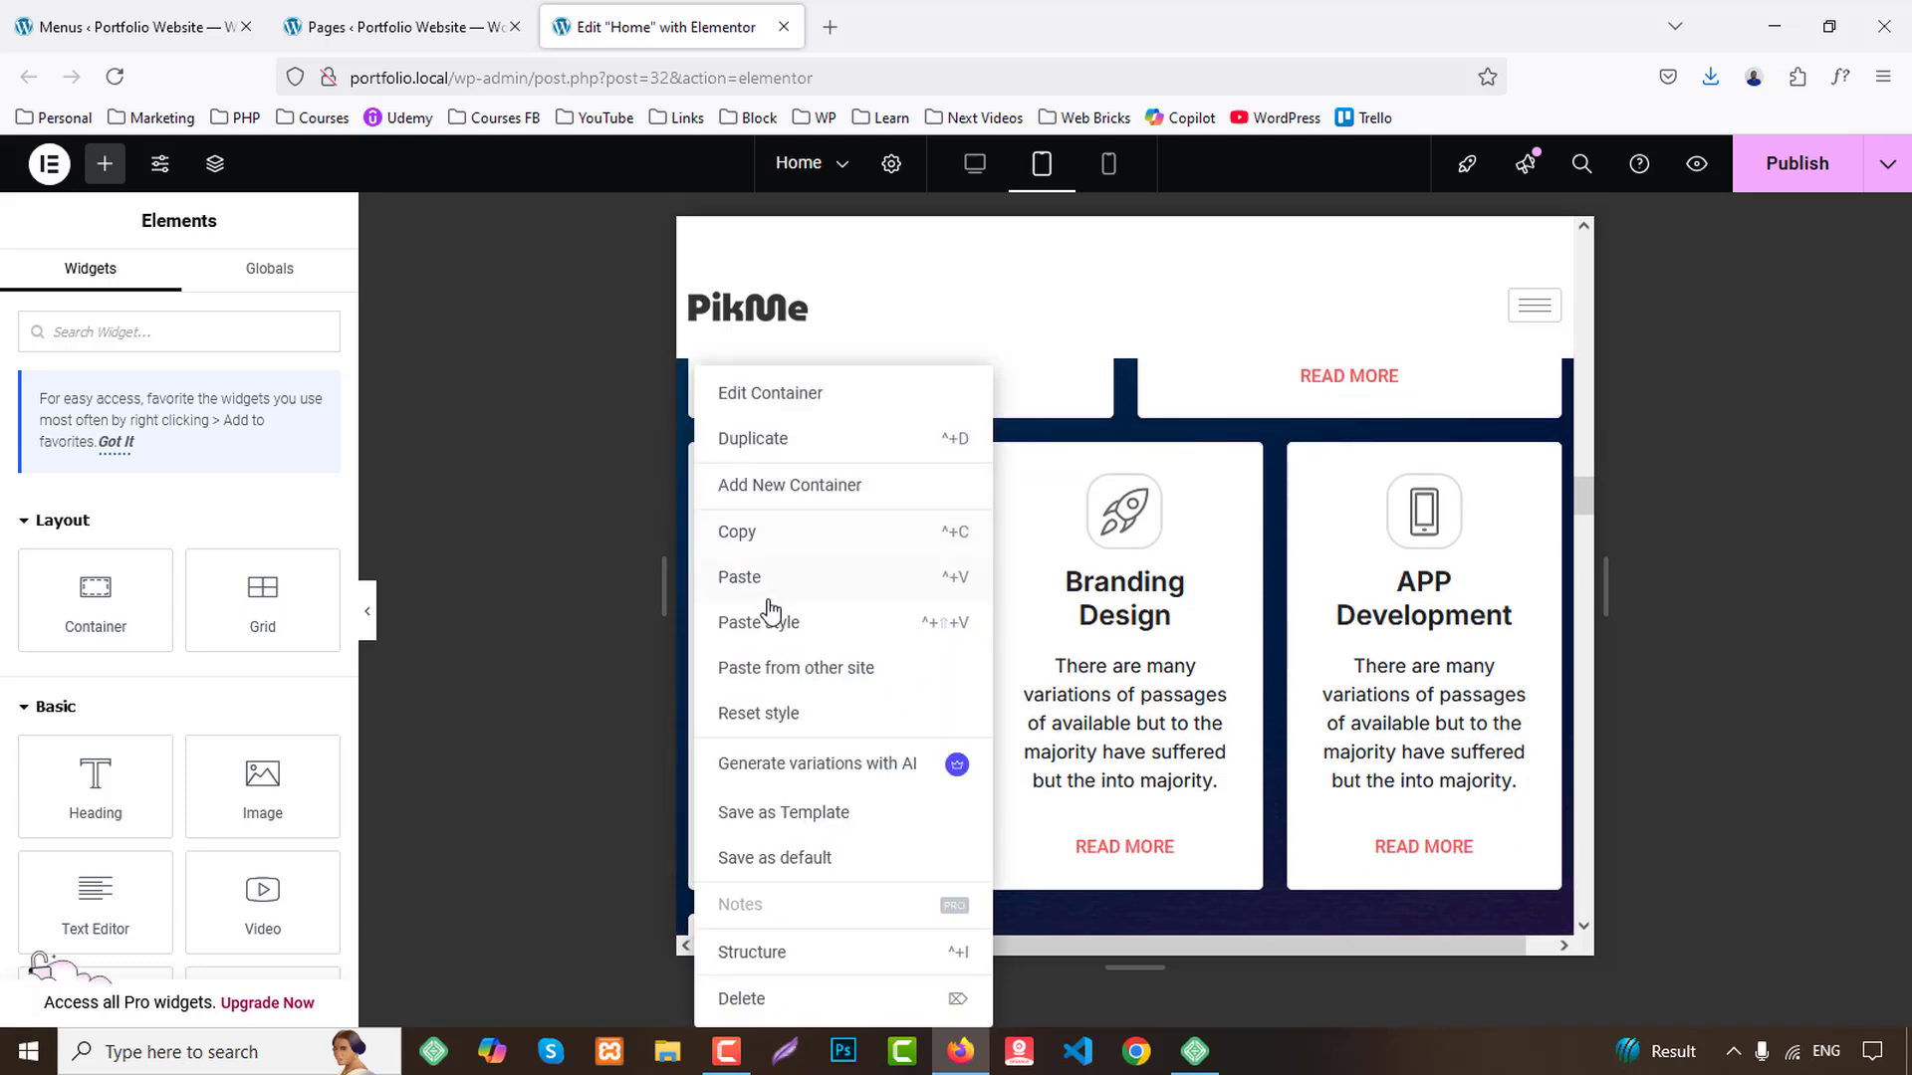
left_click(767, 618)
right_click(1140, 448)
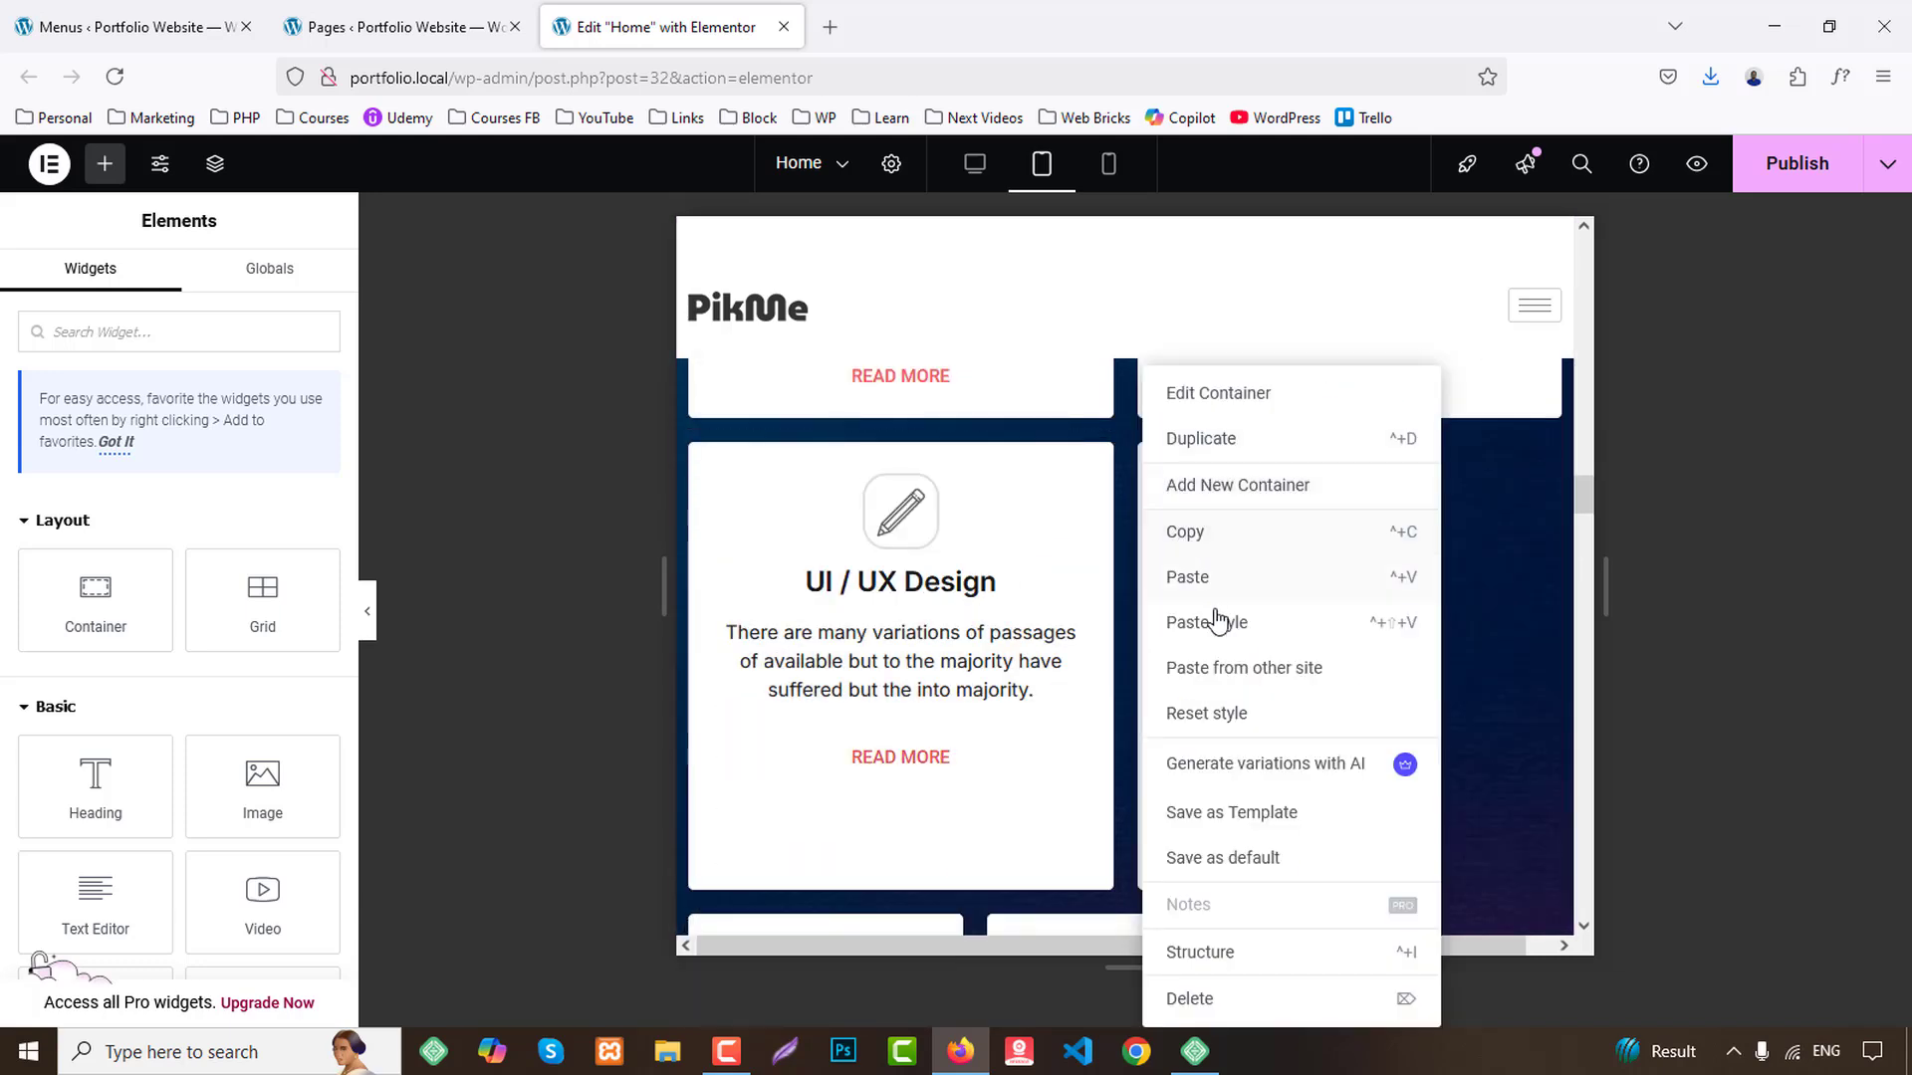
left_click(1216, 618)
Paste the copied container style onto the APP Development and Support card containers.
scroll(747, 399, "down", 4)
scroll(717, 448, "up", 1)
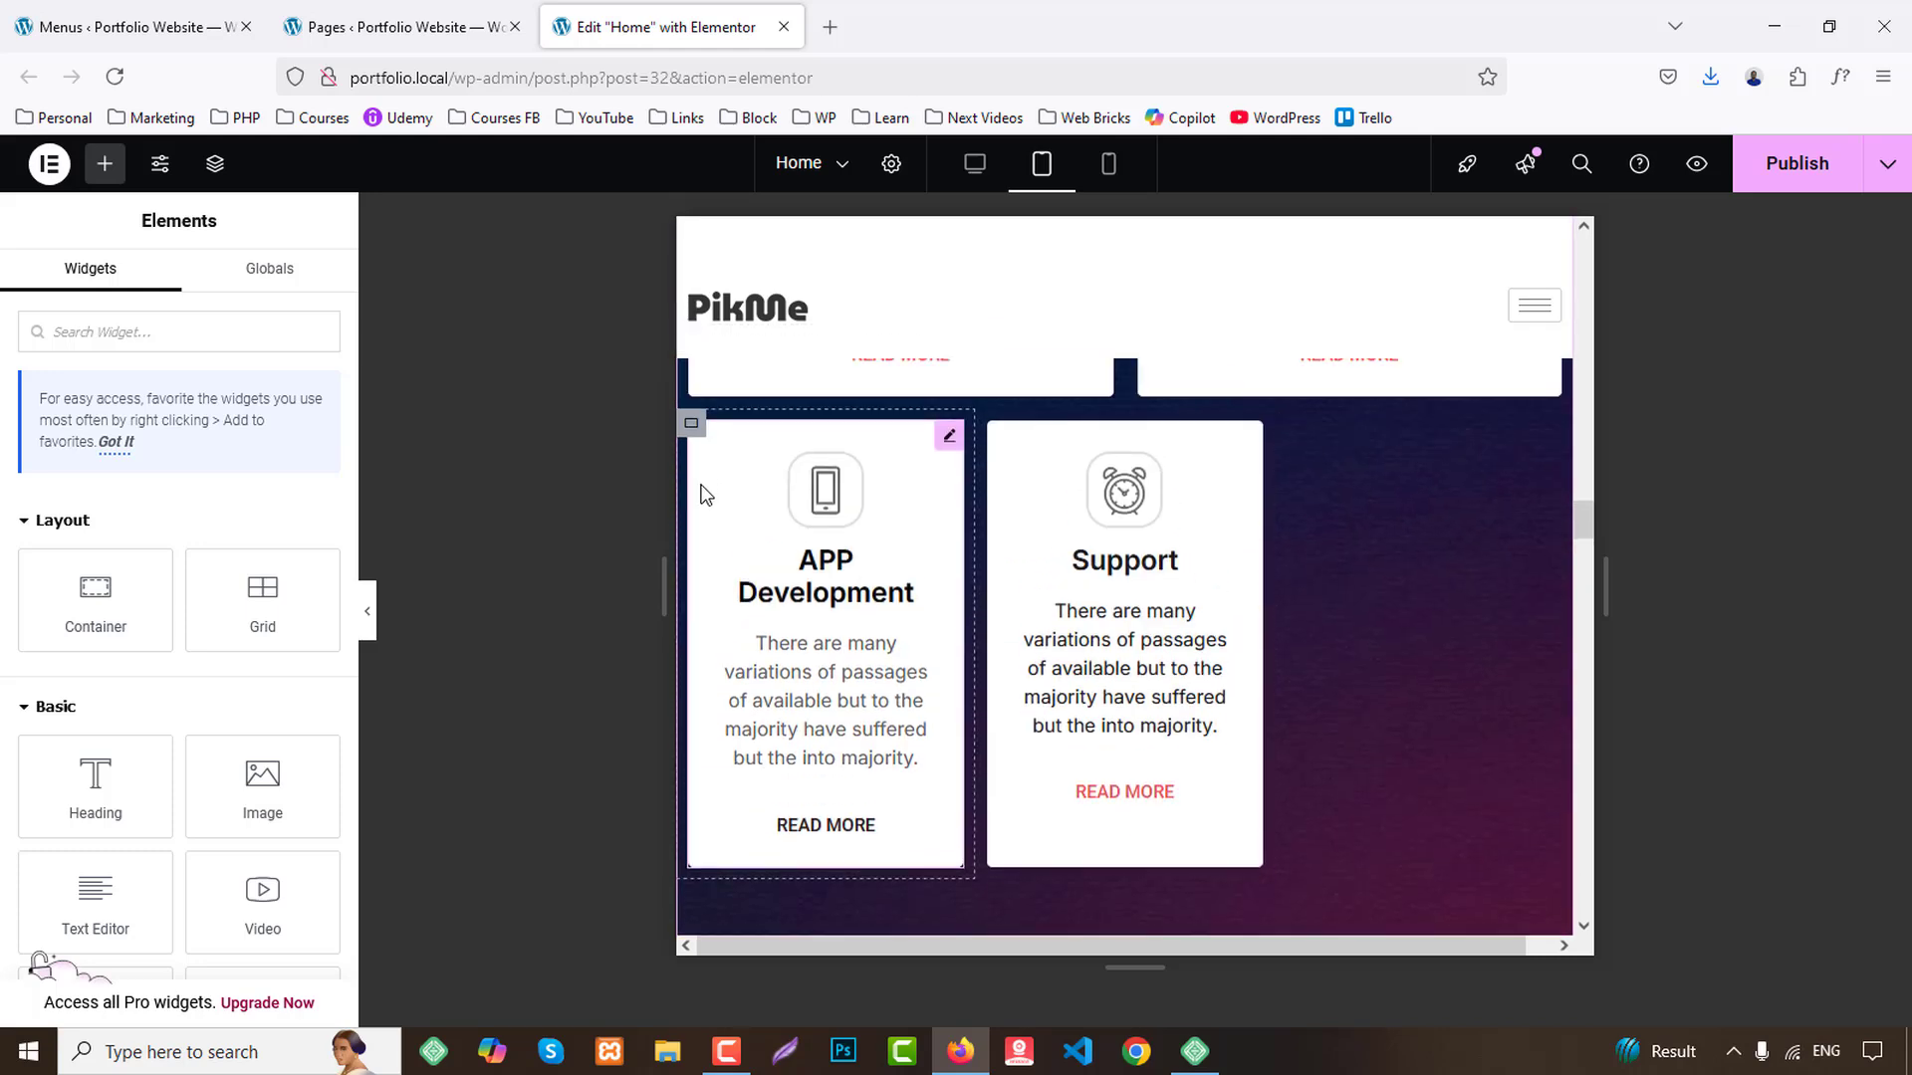
right_click(691, 456)
left_click(876, 622)
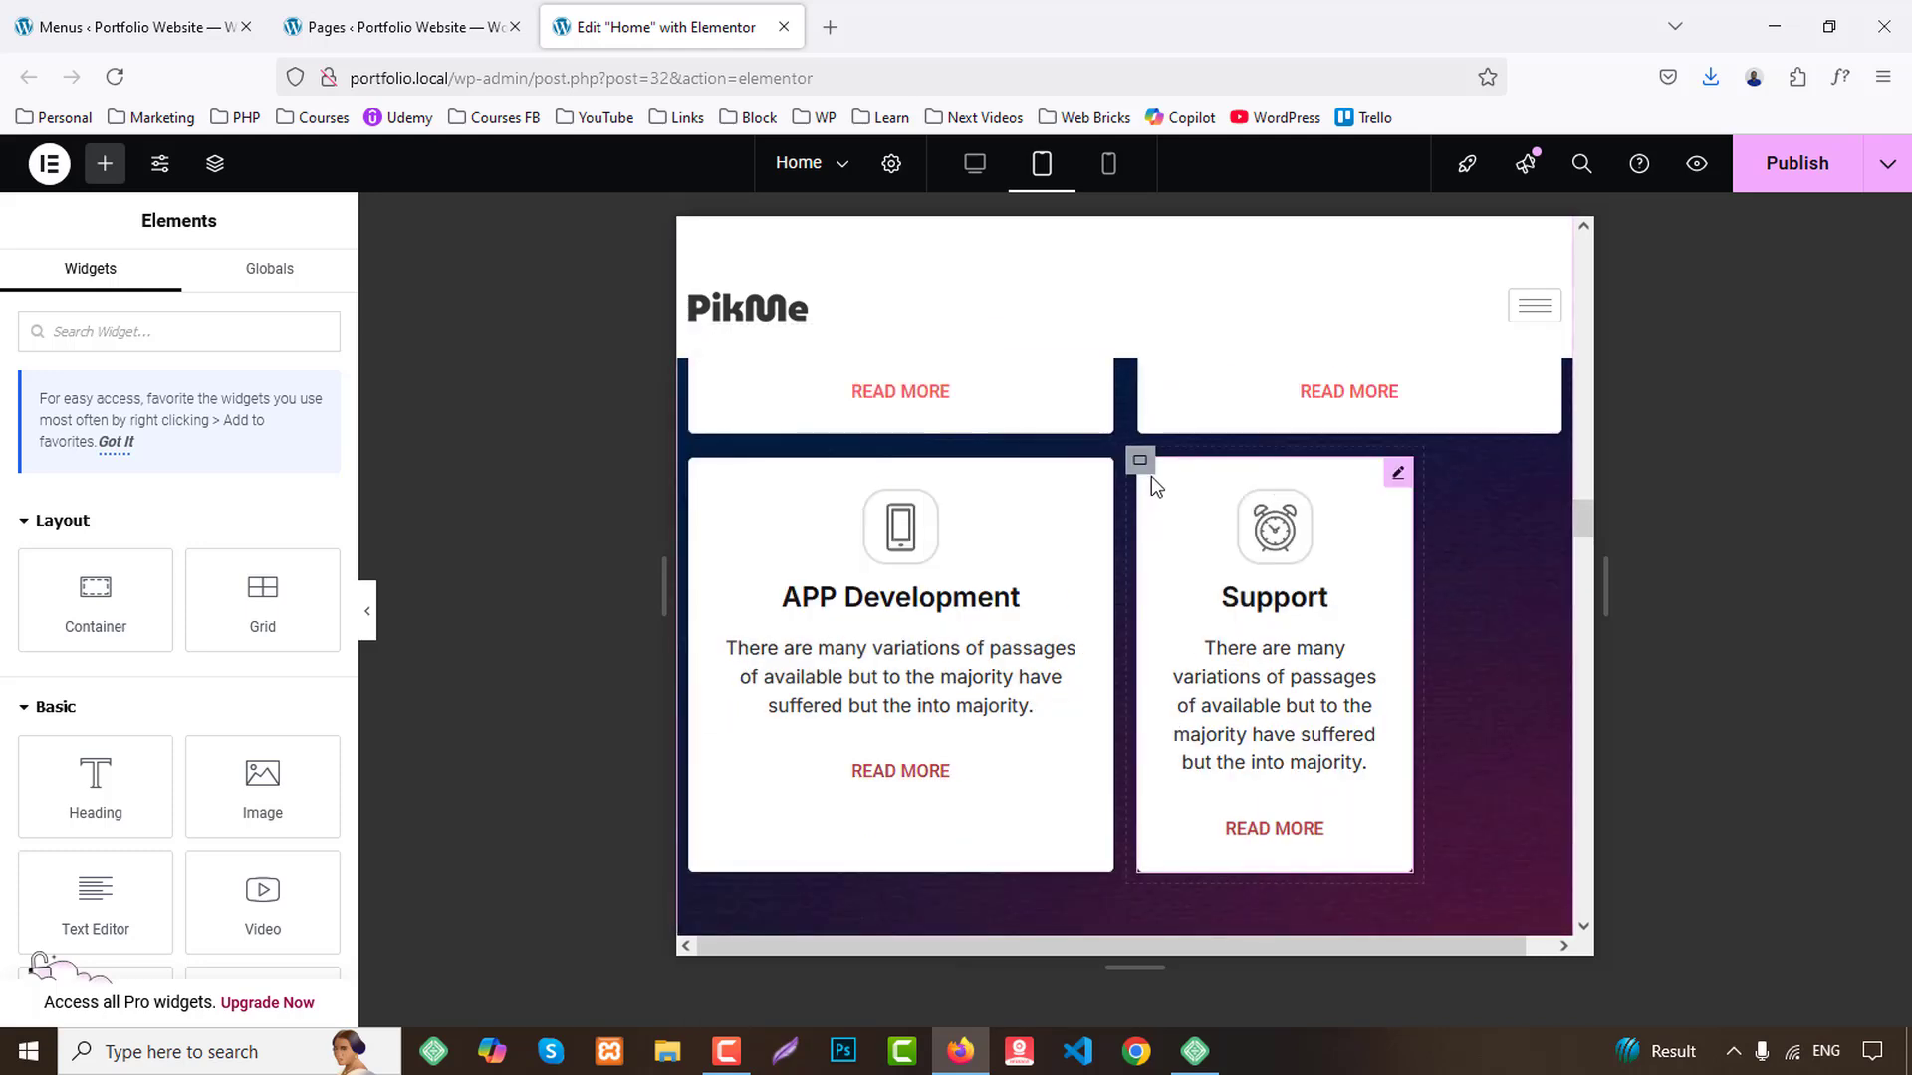
right_click(1142, 460)
left_click(1223, 627)
Paste the copied 50% width container style onto all four counter containers, from Years Of Experience to Award Winner.
scroll(1238, 618, "up", 5)
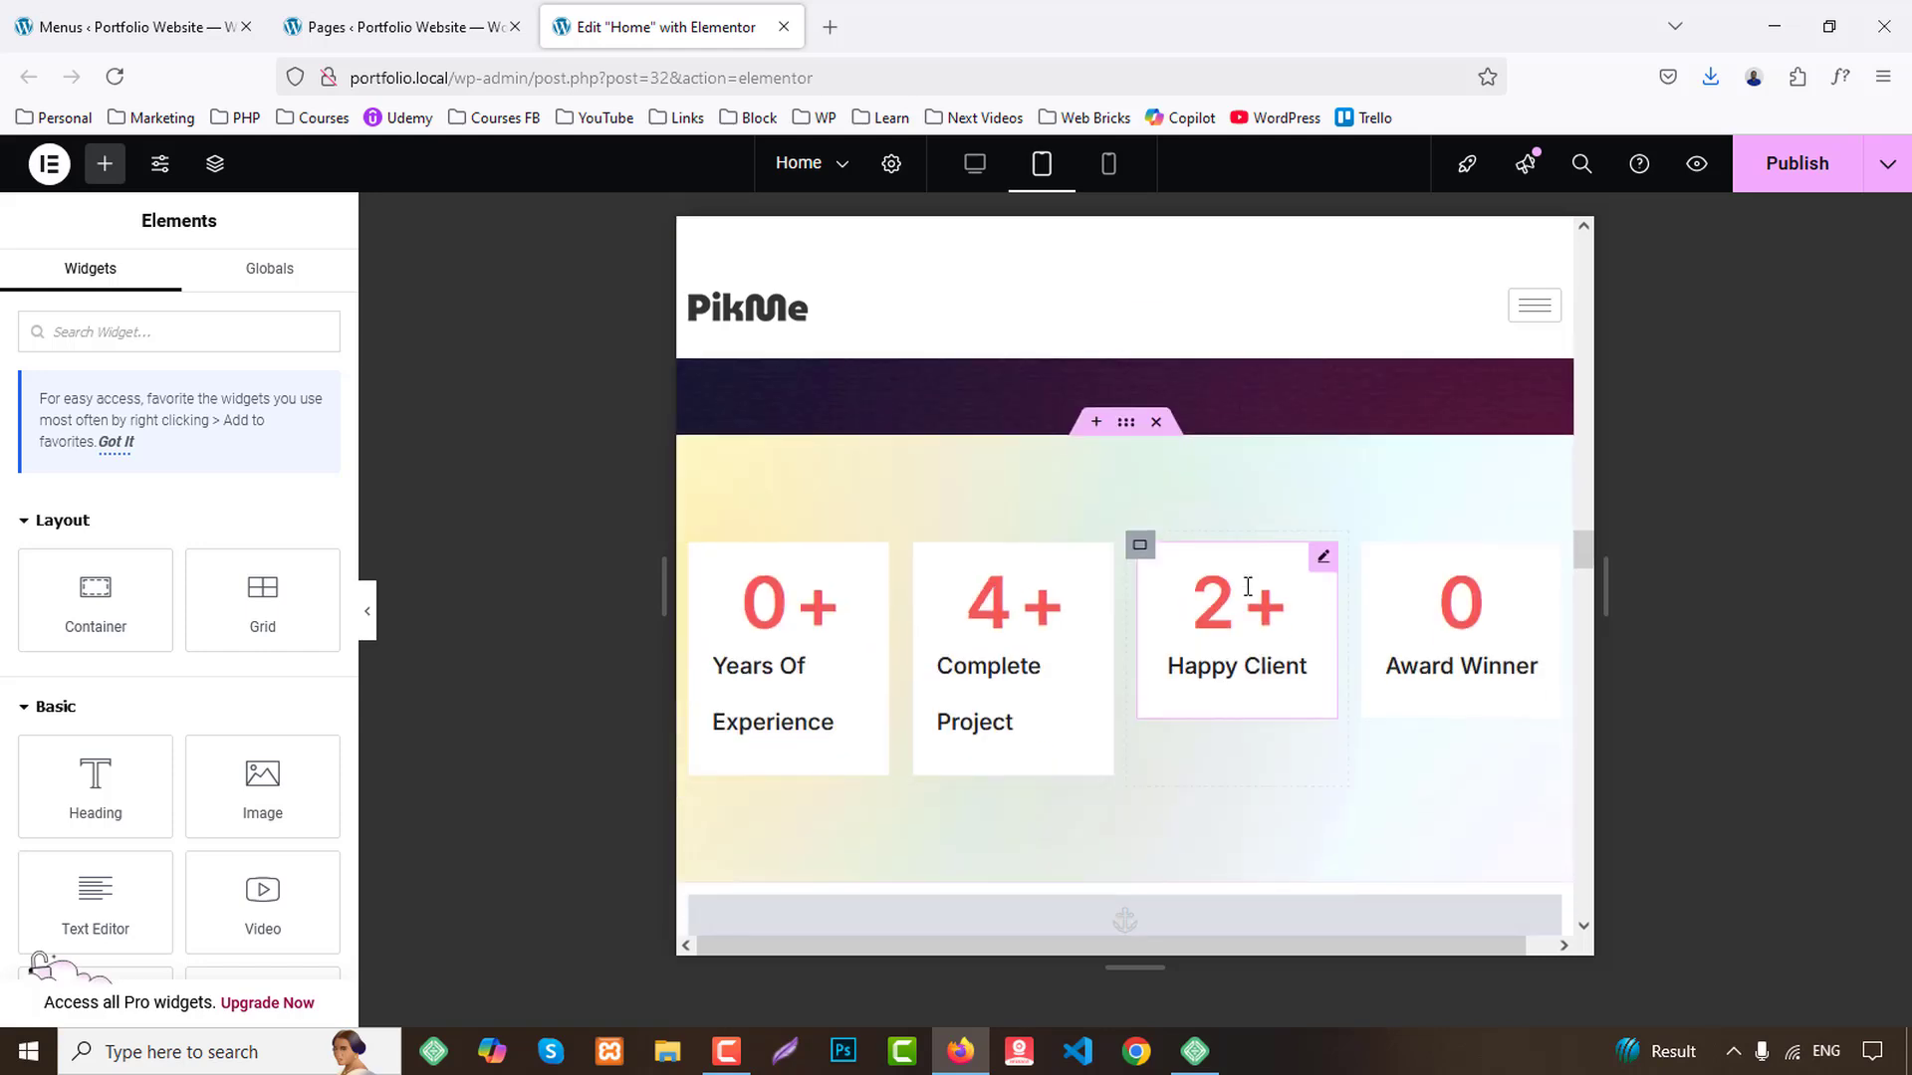
right_click(691, 553)
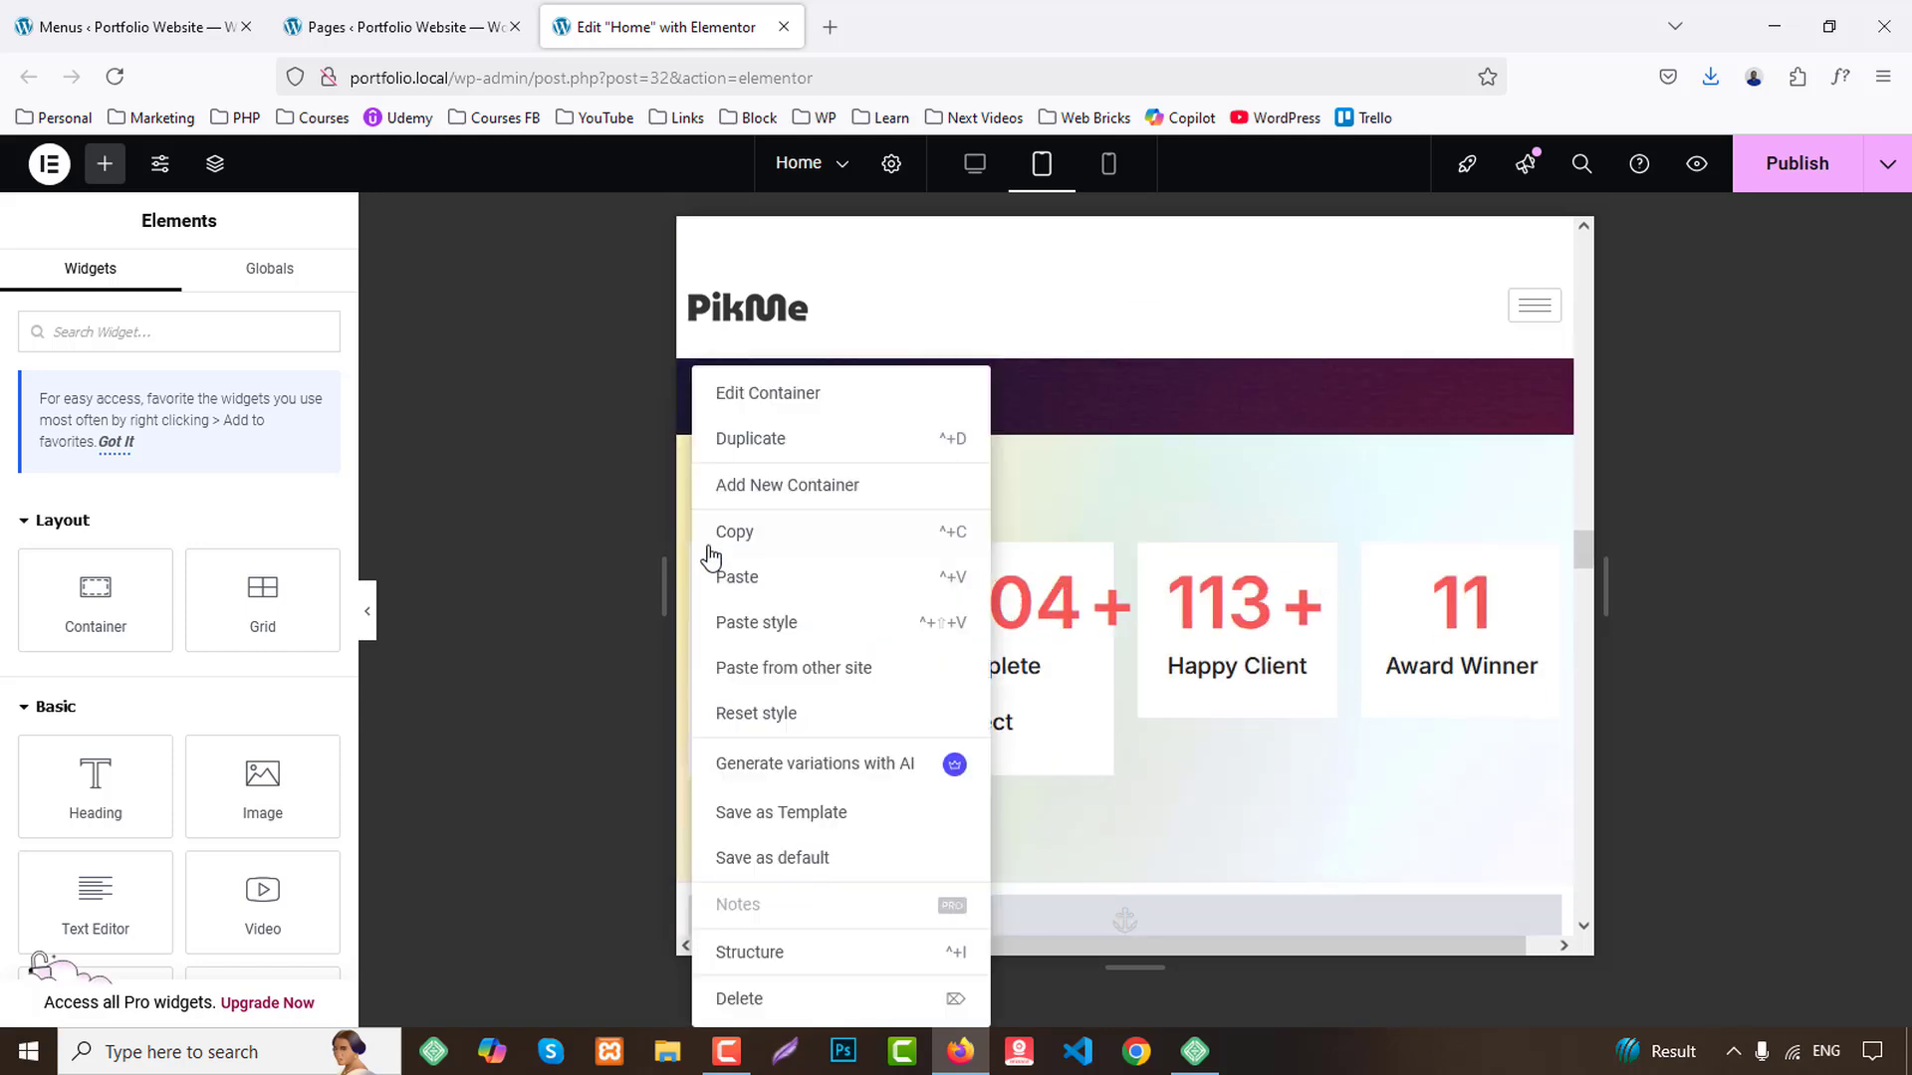
left_click(766, 623)
right_click(1053, 560)
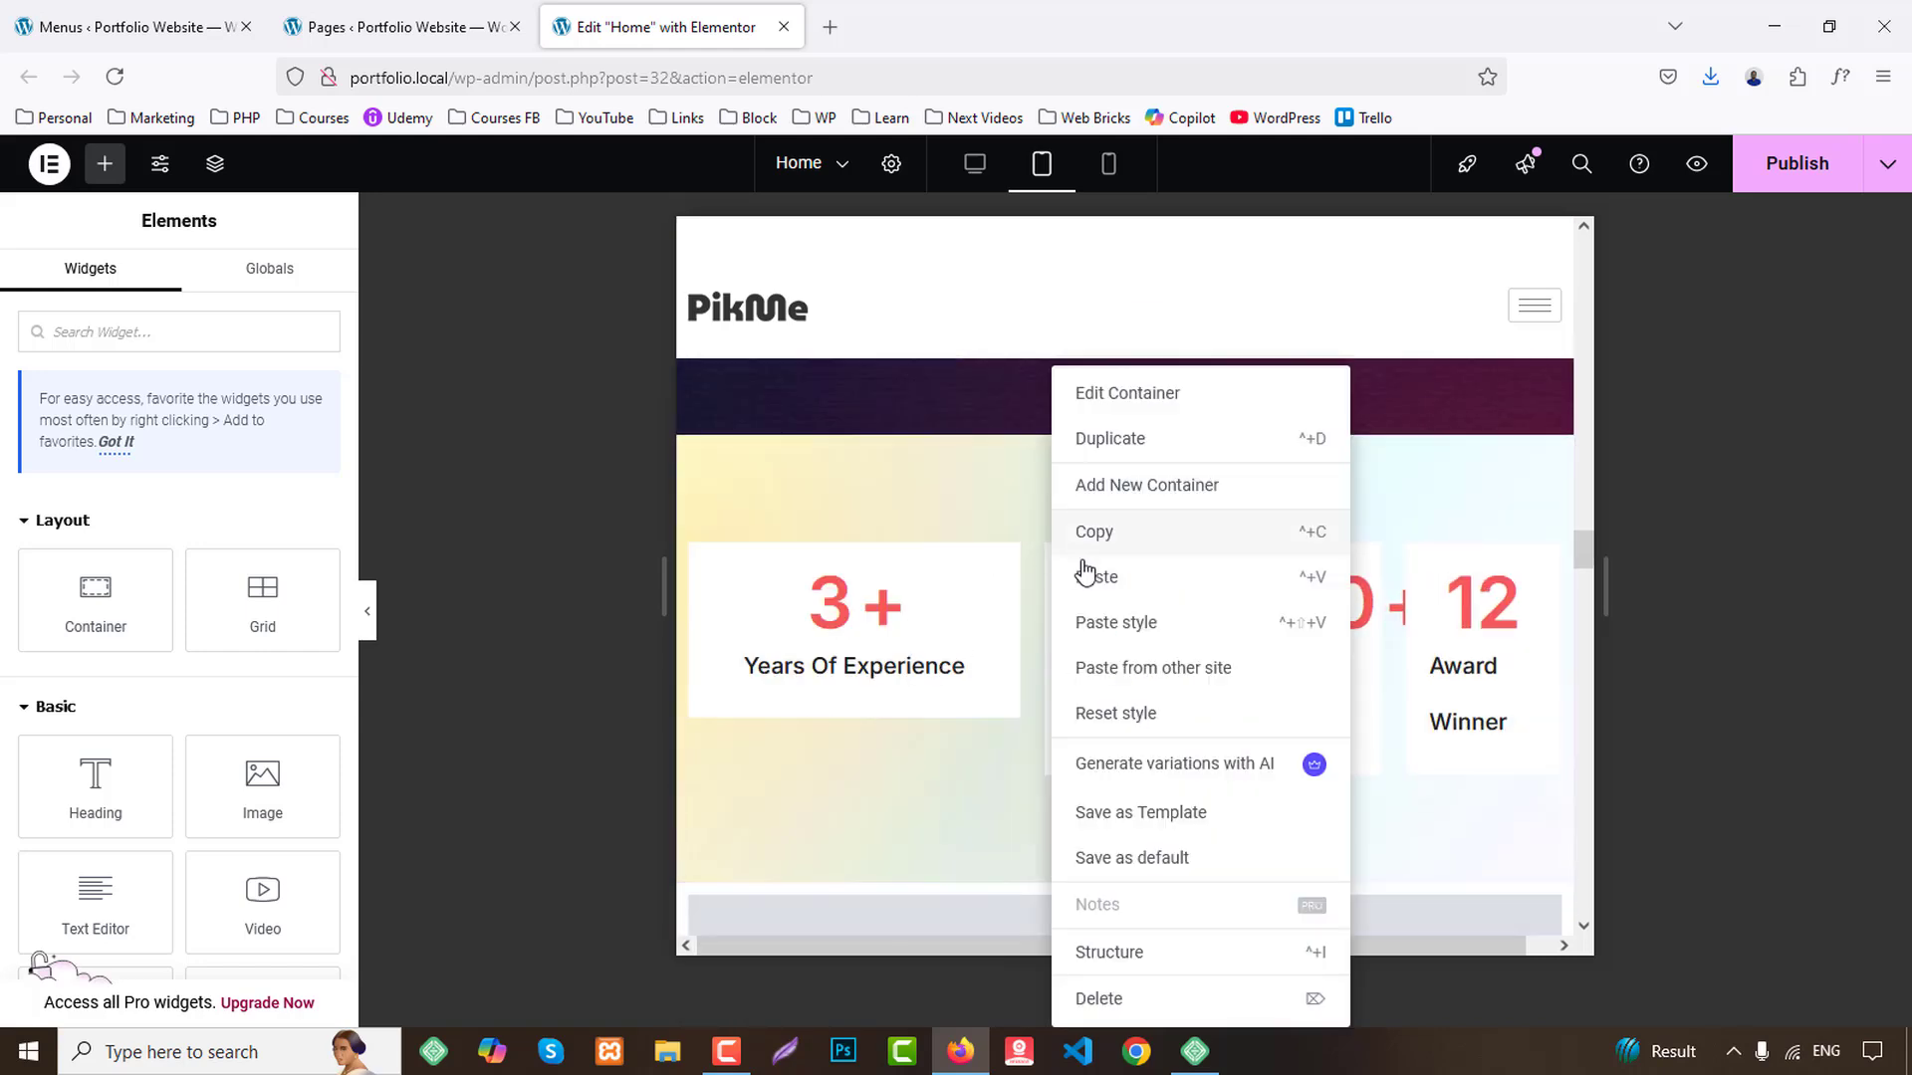
left_click(1114, 622)
right_click(1291, 560)
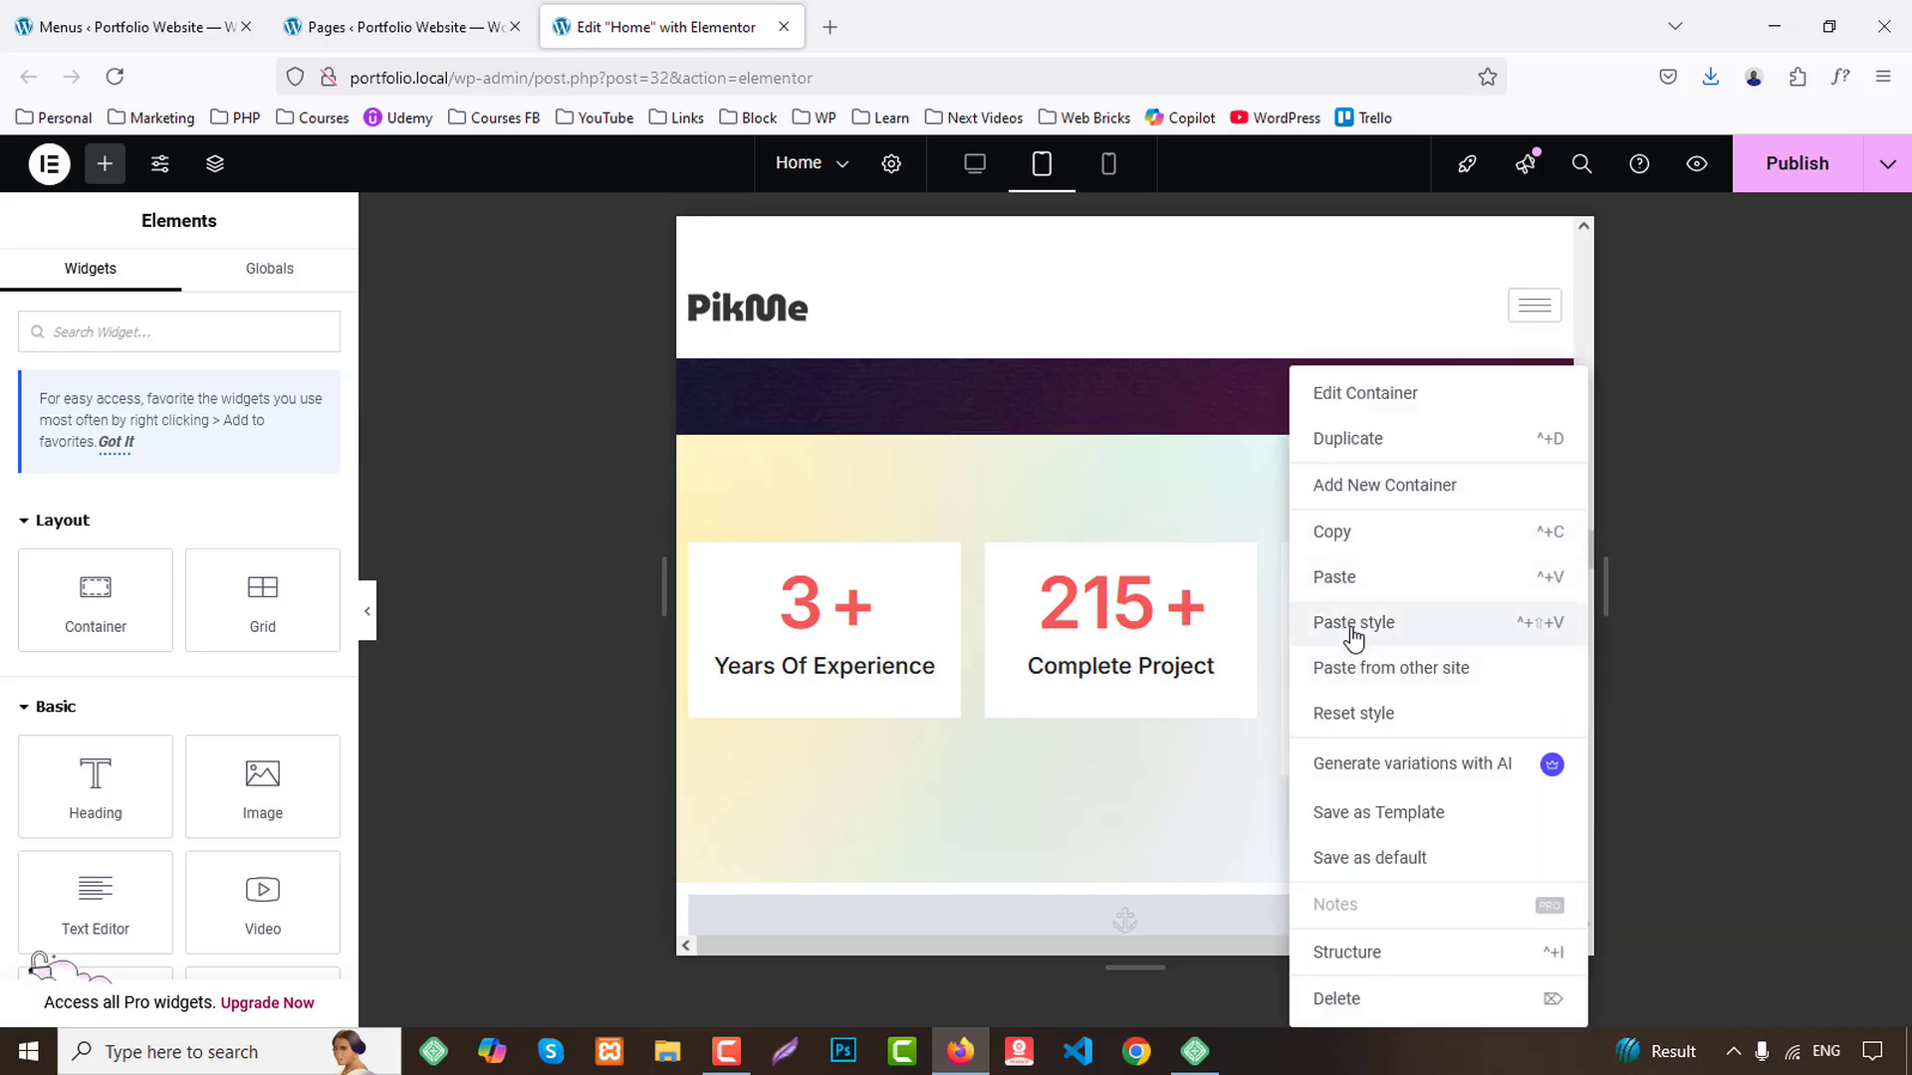
left_click(1344, 624)
right_click(1461, 549)
left_click(1568, 630)
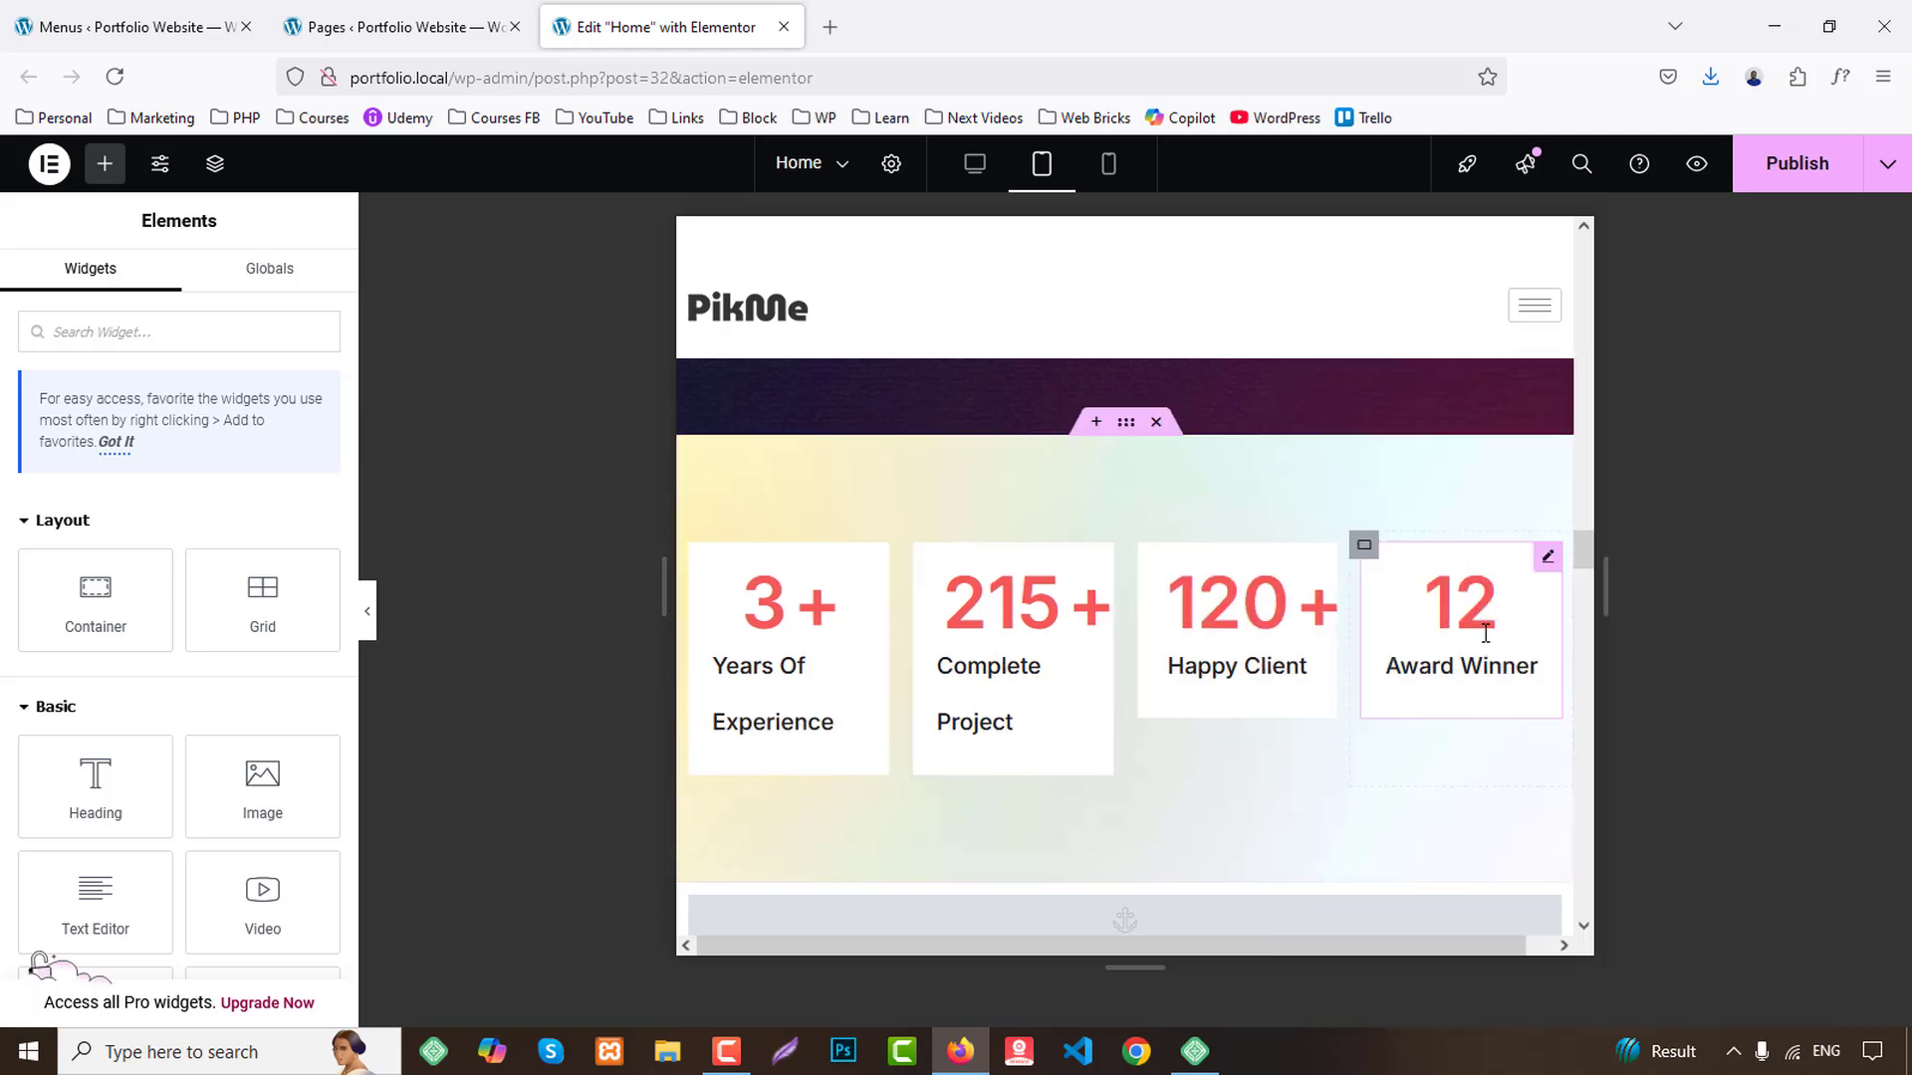
Set the counter section's parent container to wrap its items in tablet view.
left_click(1125, 433)
scroll(179, 657, "down", 4)
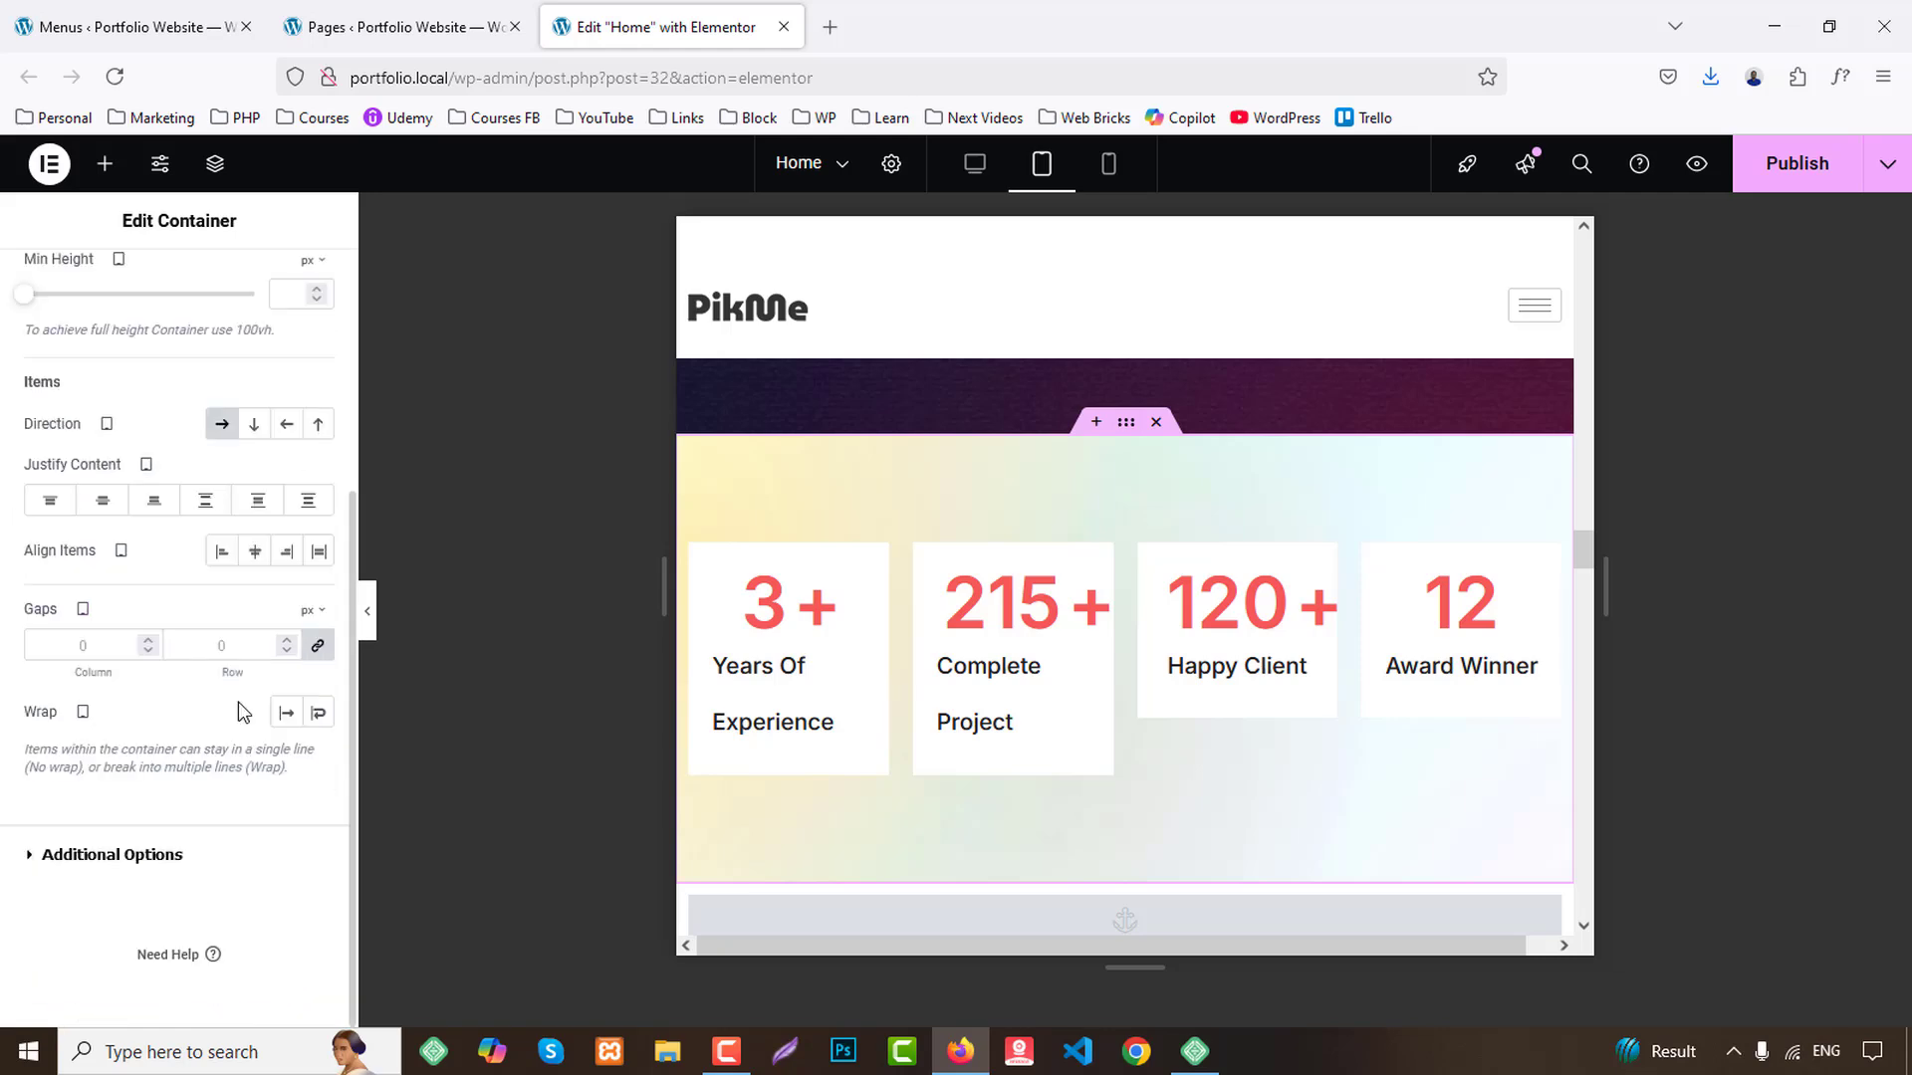
left_click(319, 713)
scroll(1457, 582, "down", 3)
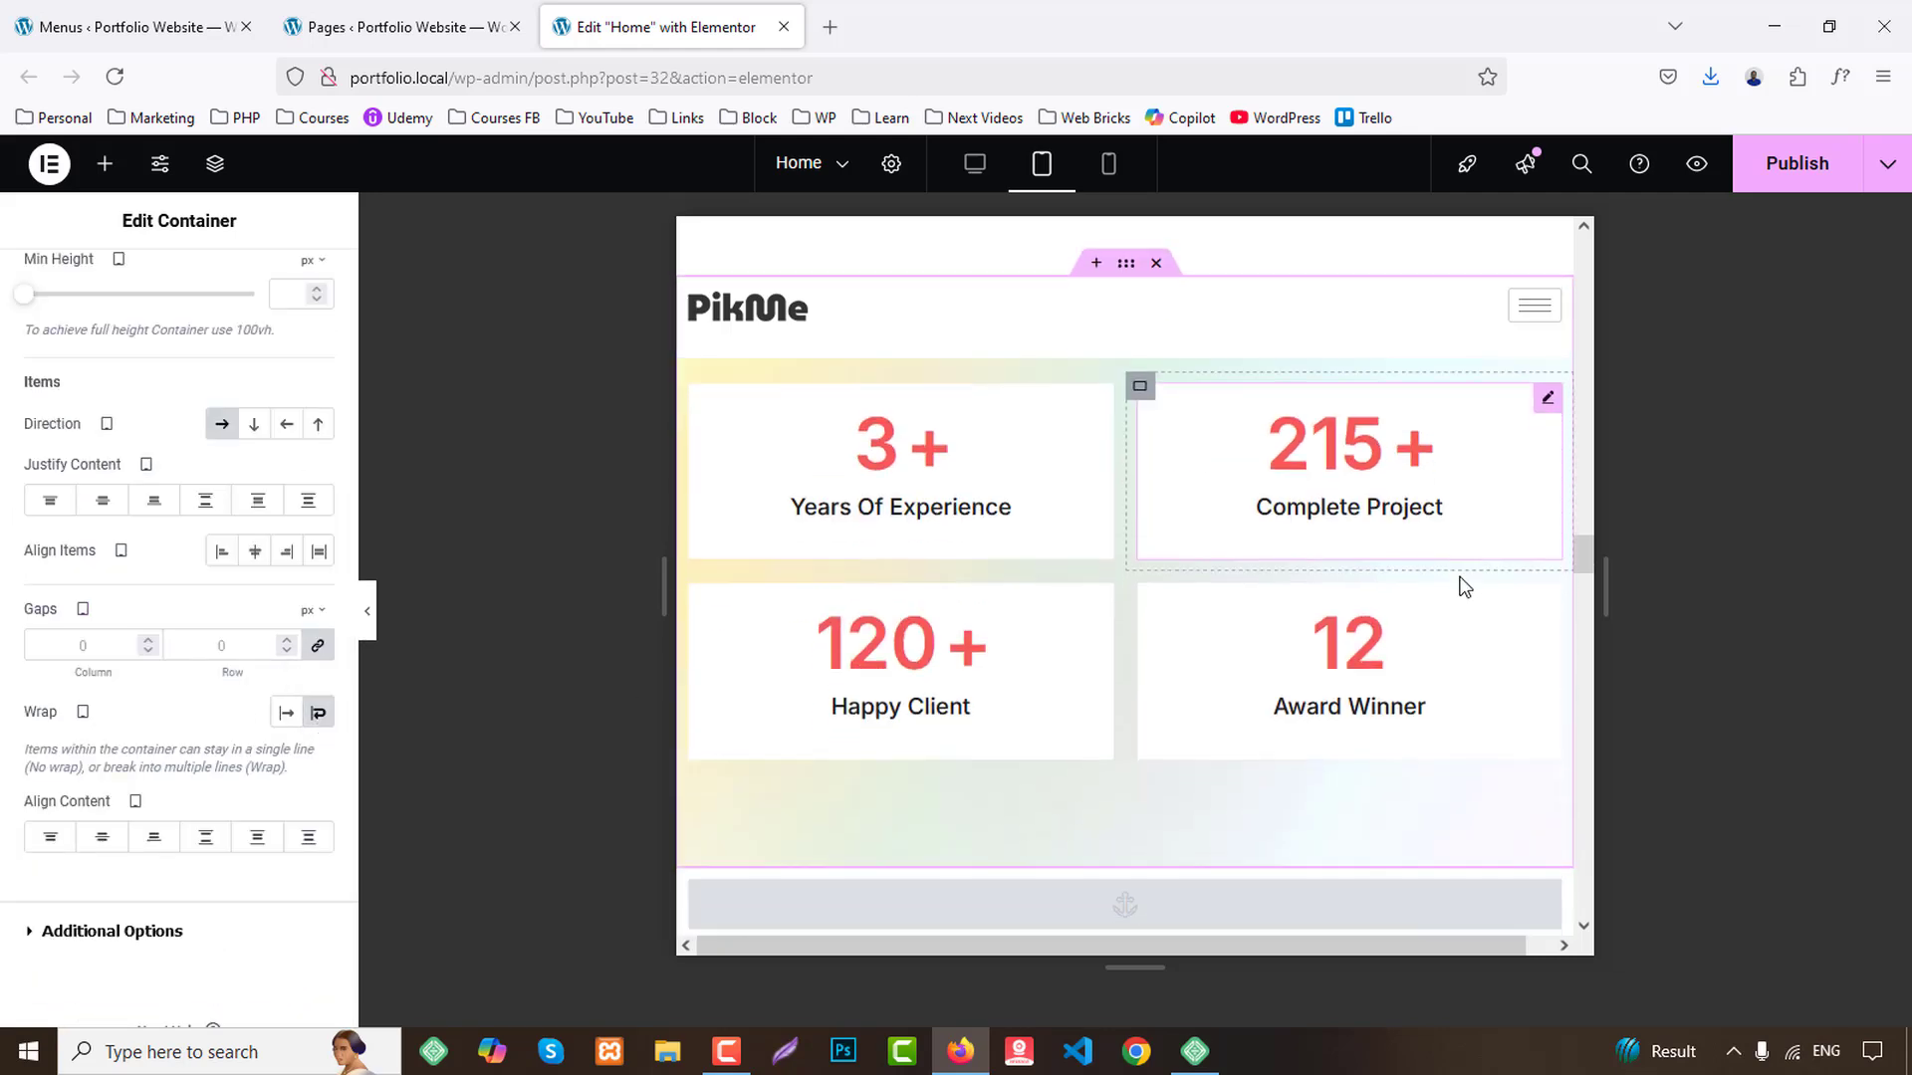
Examine the tablet layout of the sections below the counters, from the testimonials down to the pricing tables.
scroll(1252, 595, "down", 5)
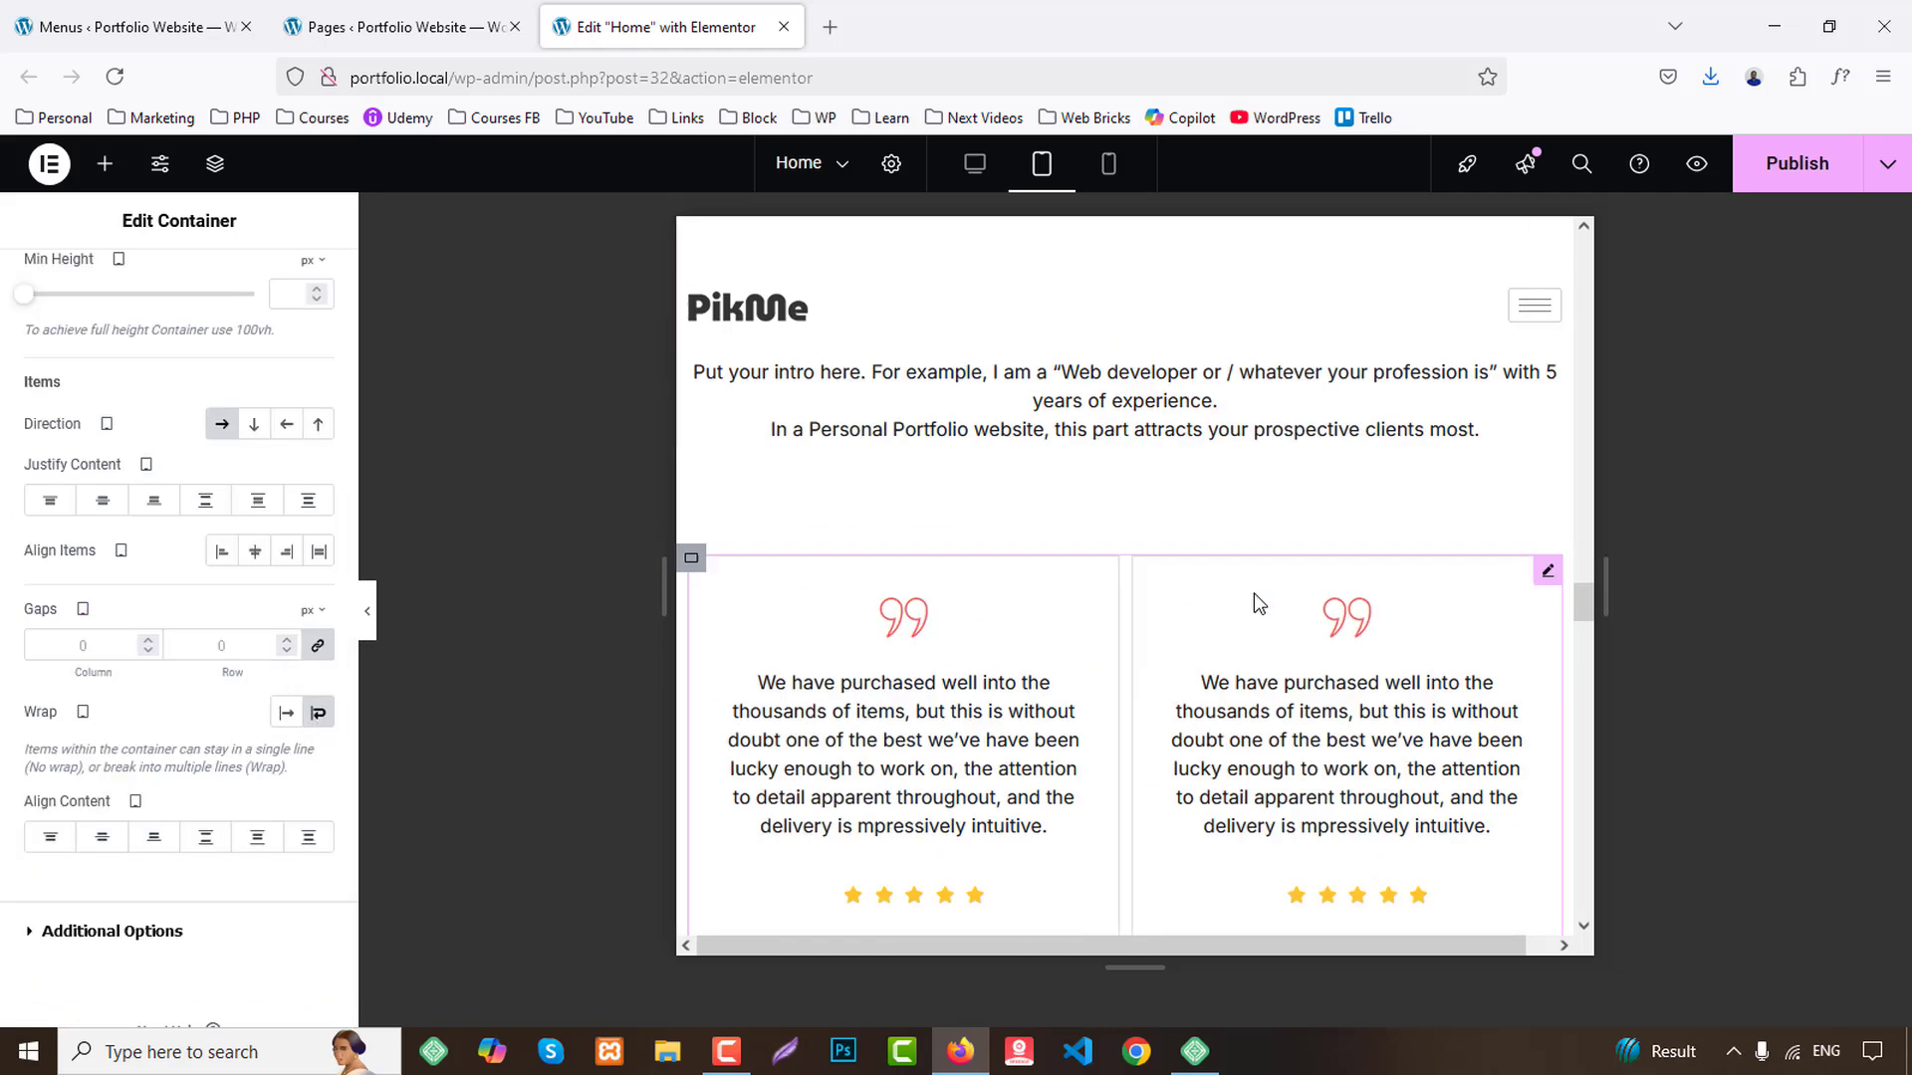
scroll(1257, 595, "down", 8)
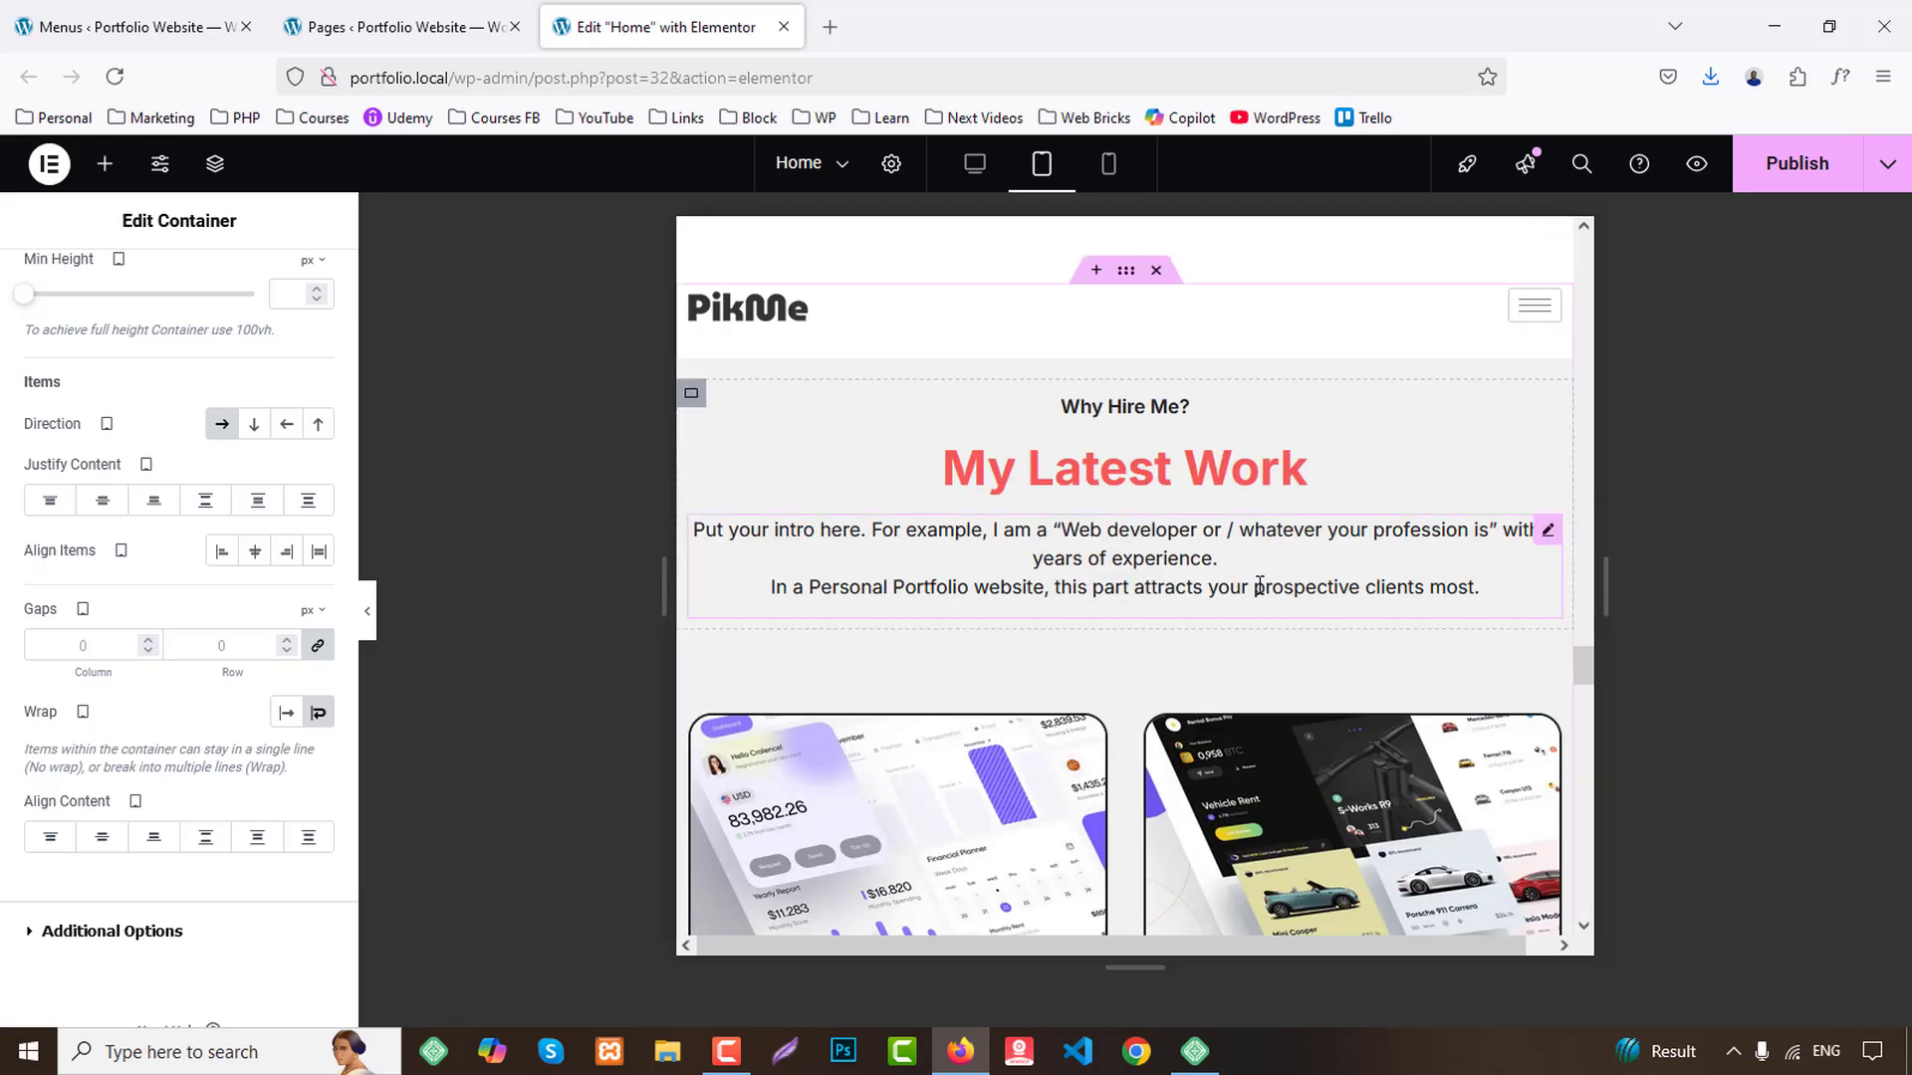
scroll(1256, 593, "down", 10)
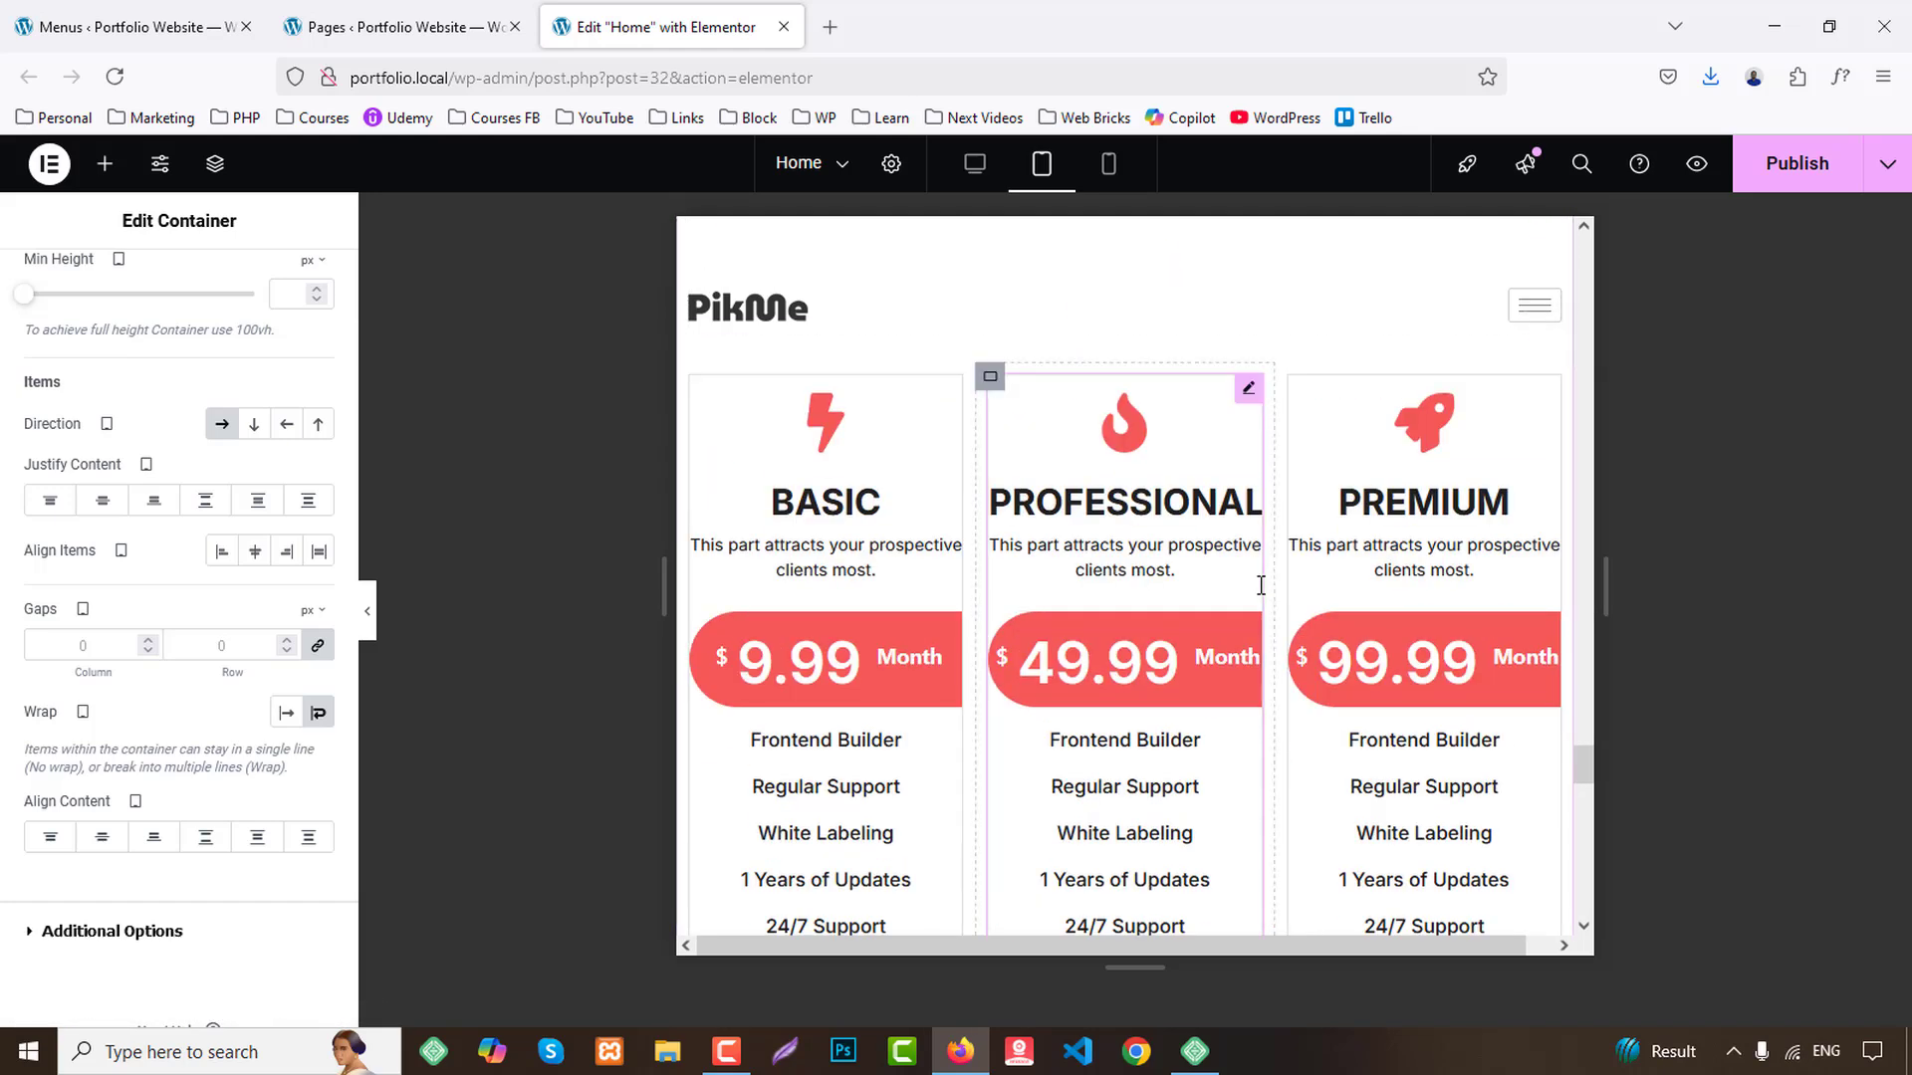
left_click(691, 376)
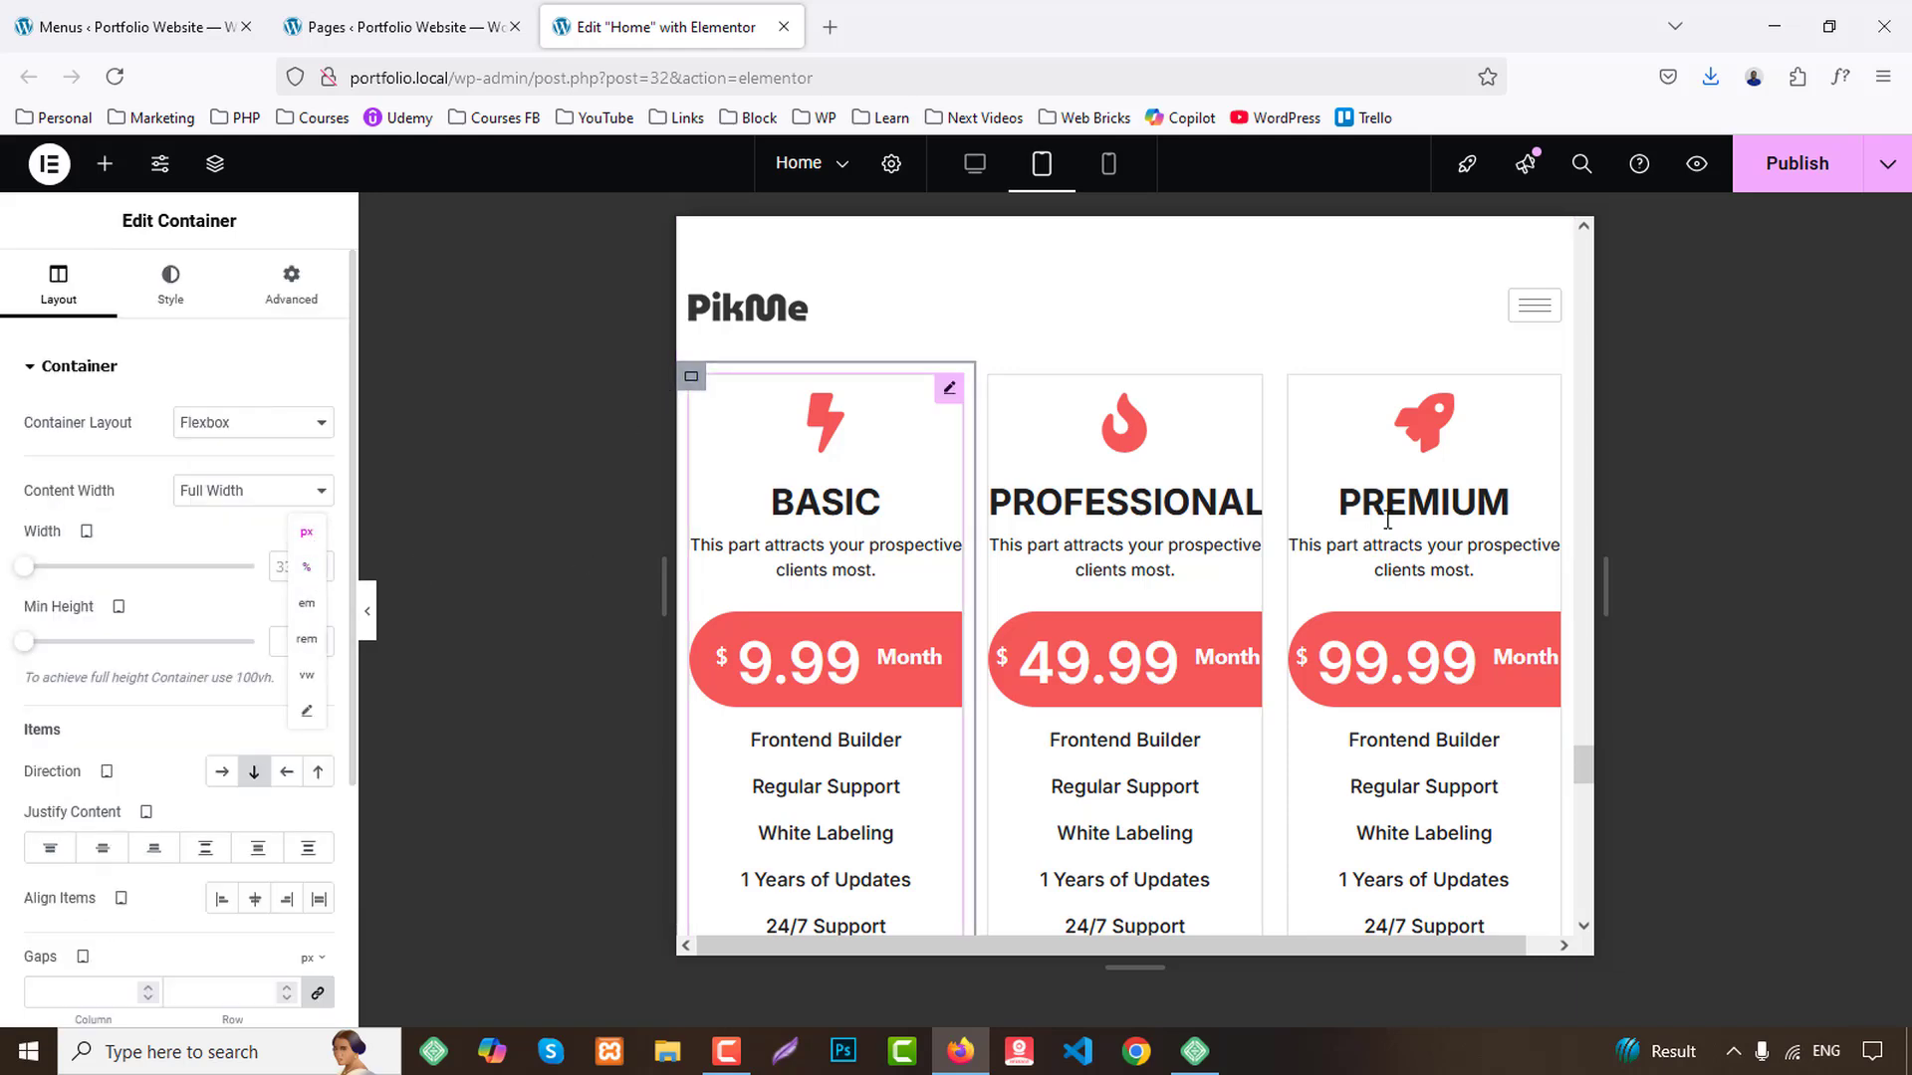
scroll(1390, 535, "down", 3)
scroll(1390, 535, "up", 3)
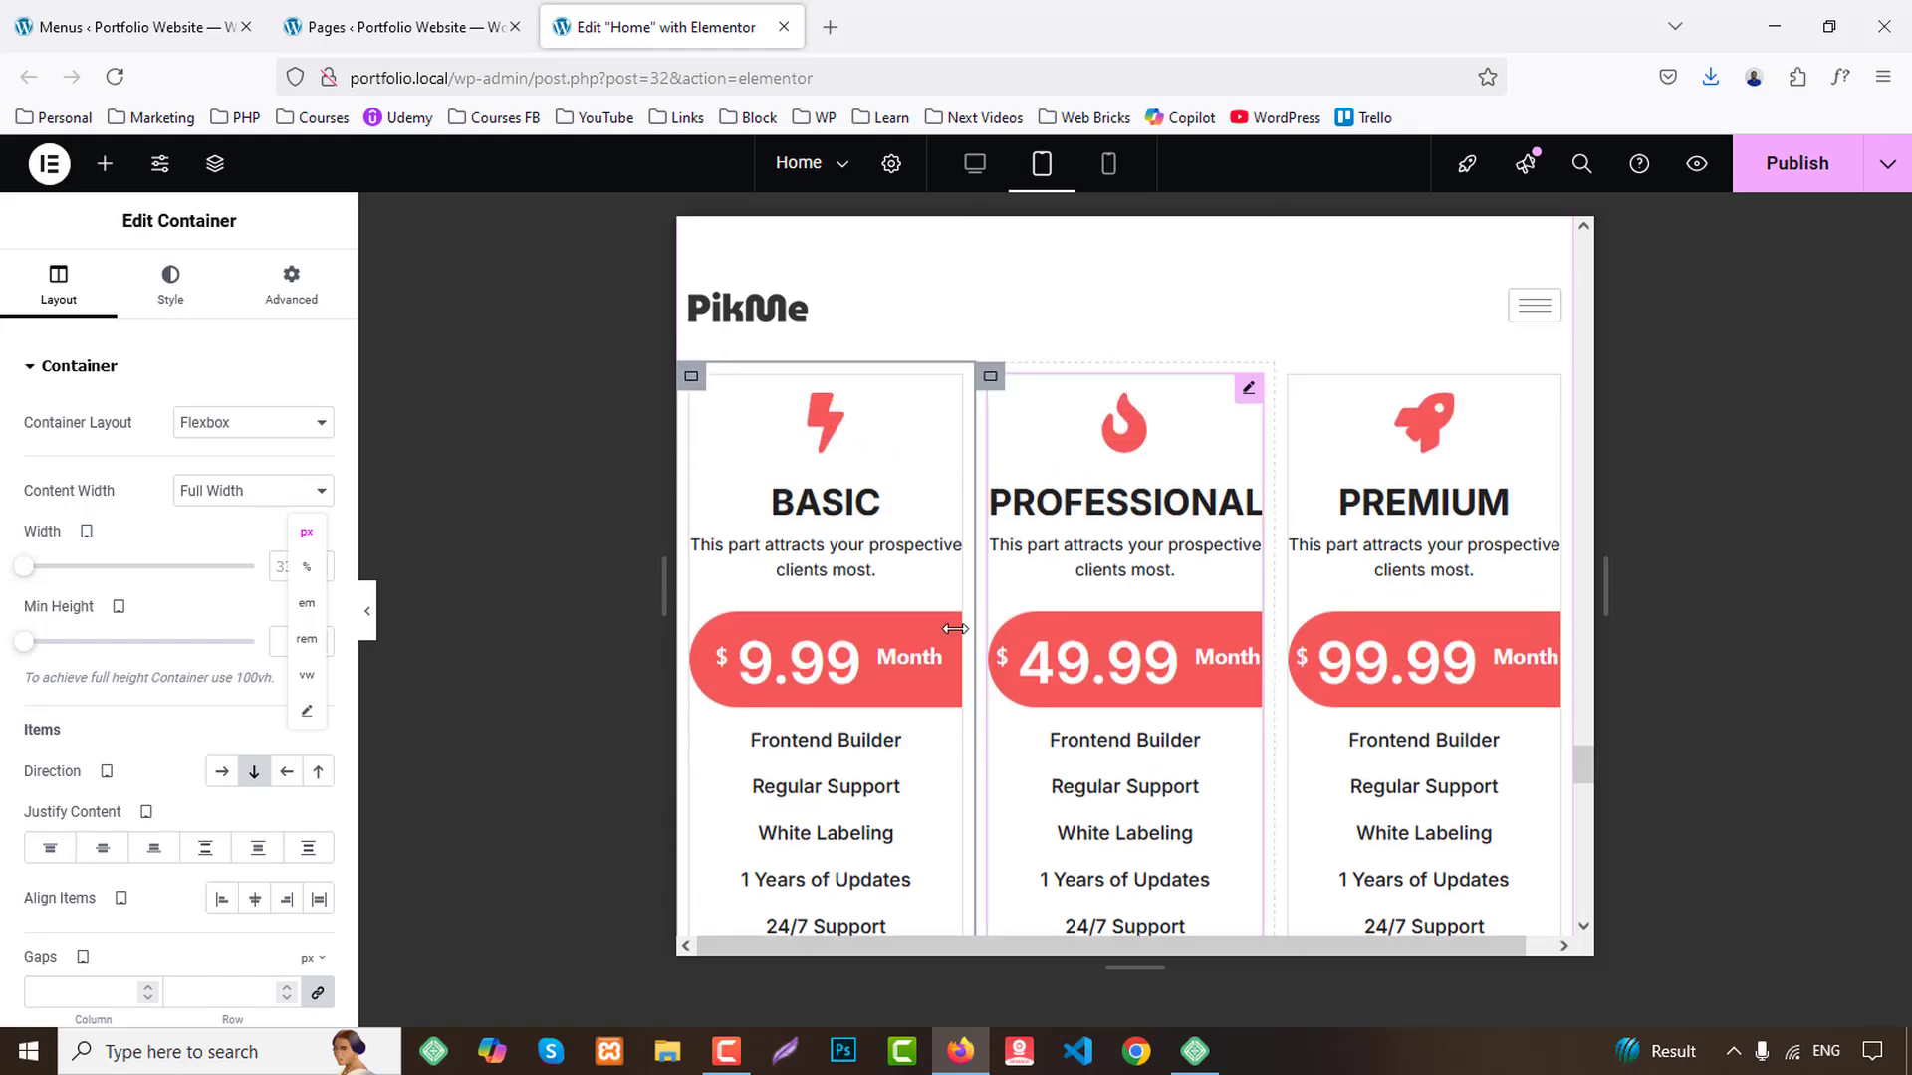
Set the Basic pricing table's title font size to 20 px for tablet.
left_click(847, 501)
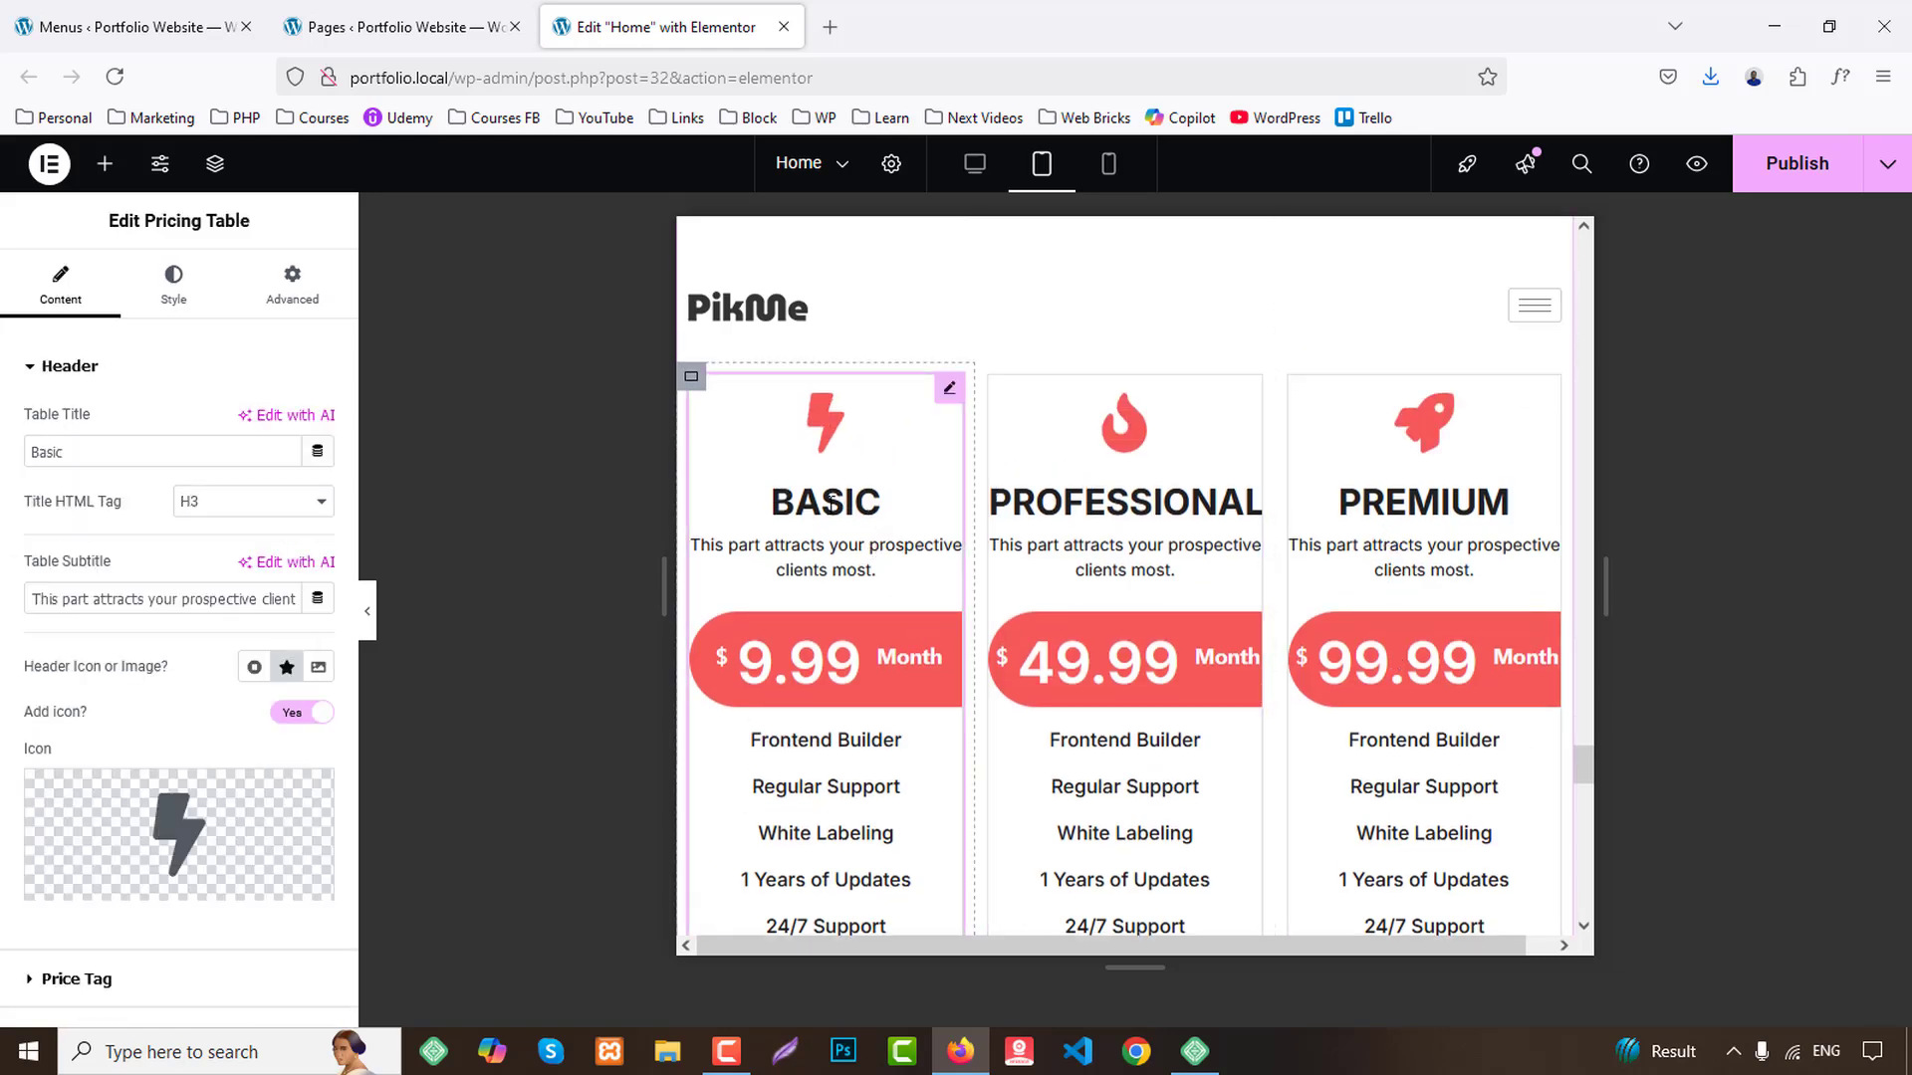
left_click(171, 289)
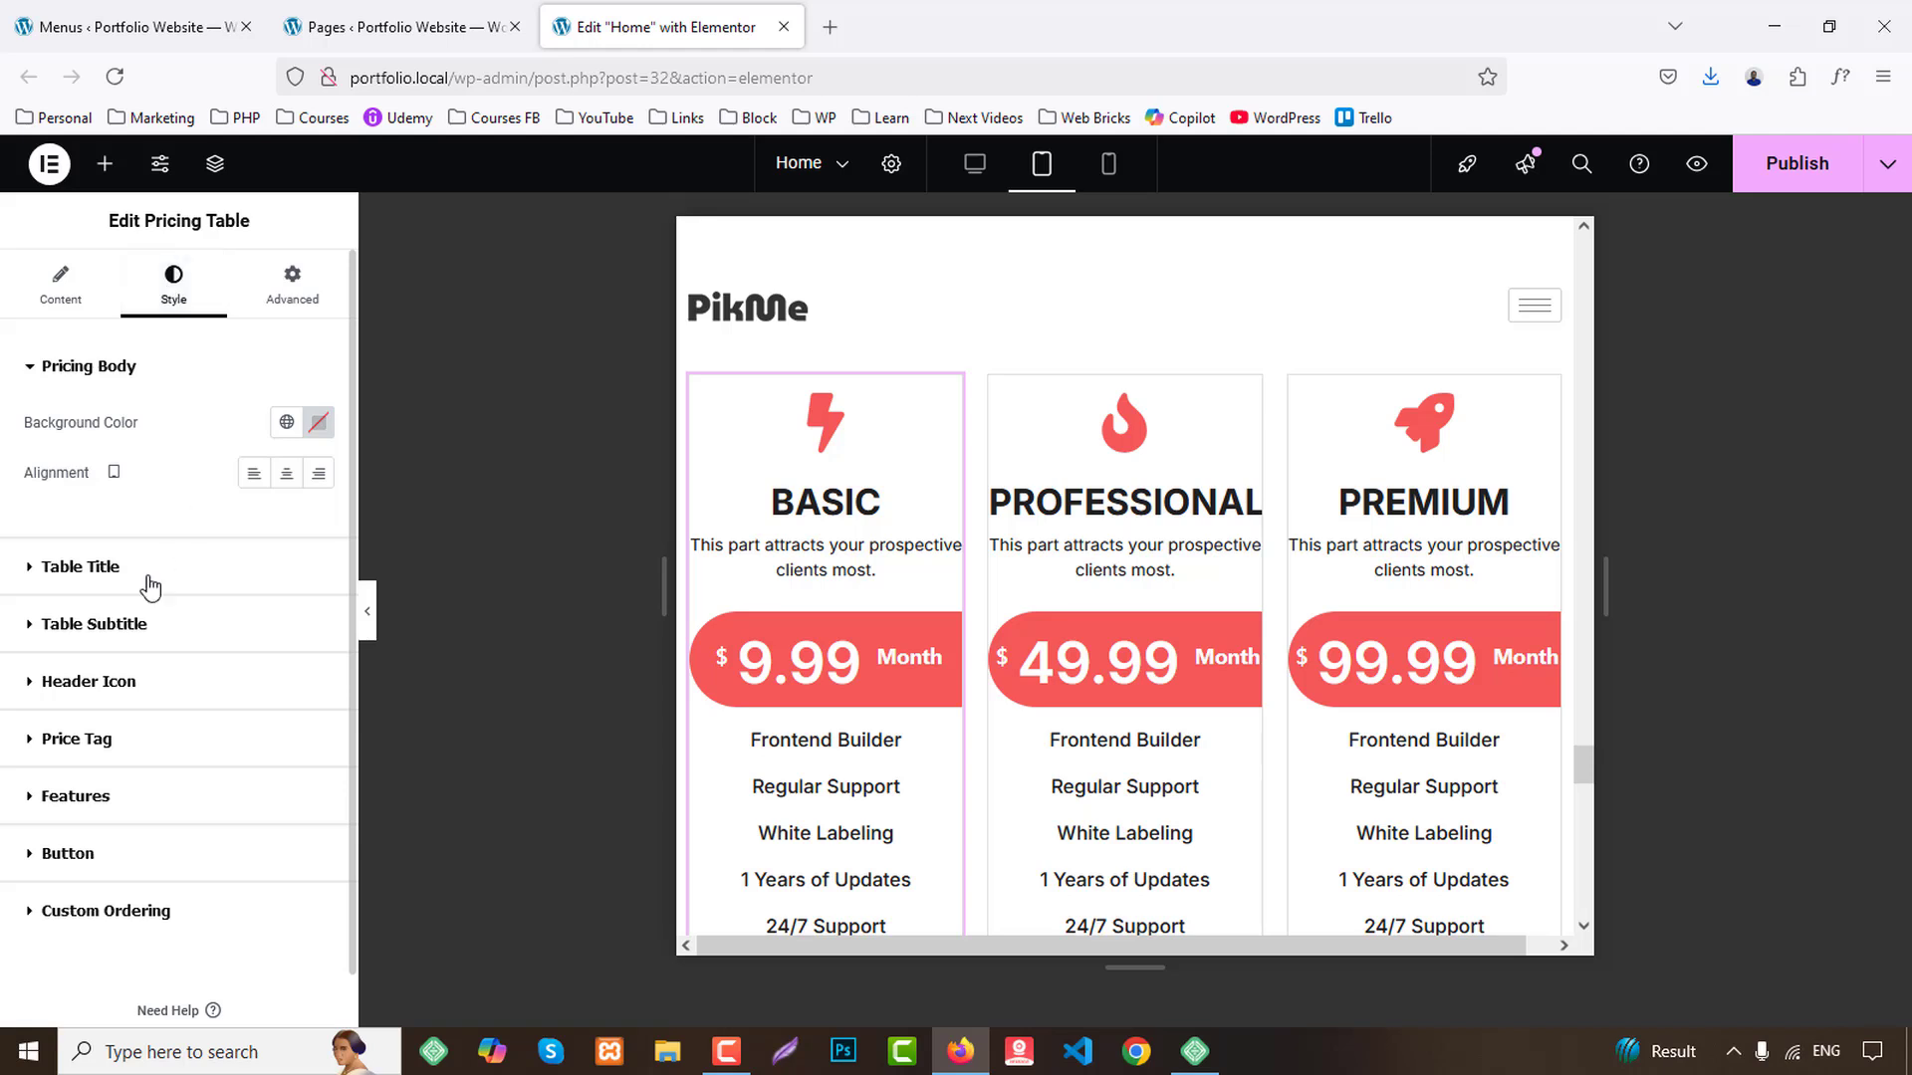
left_click(98, 567)
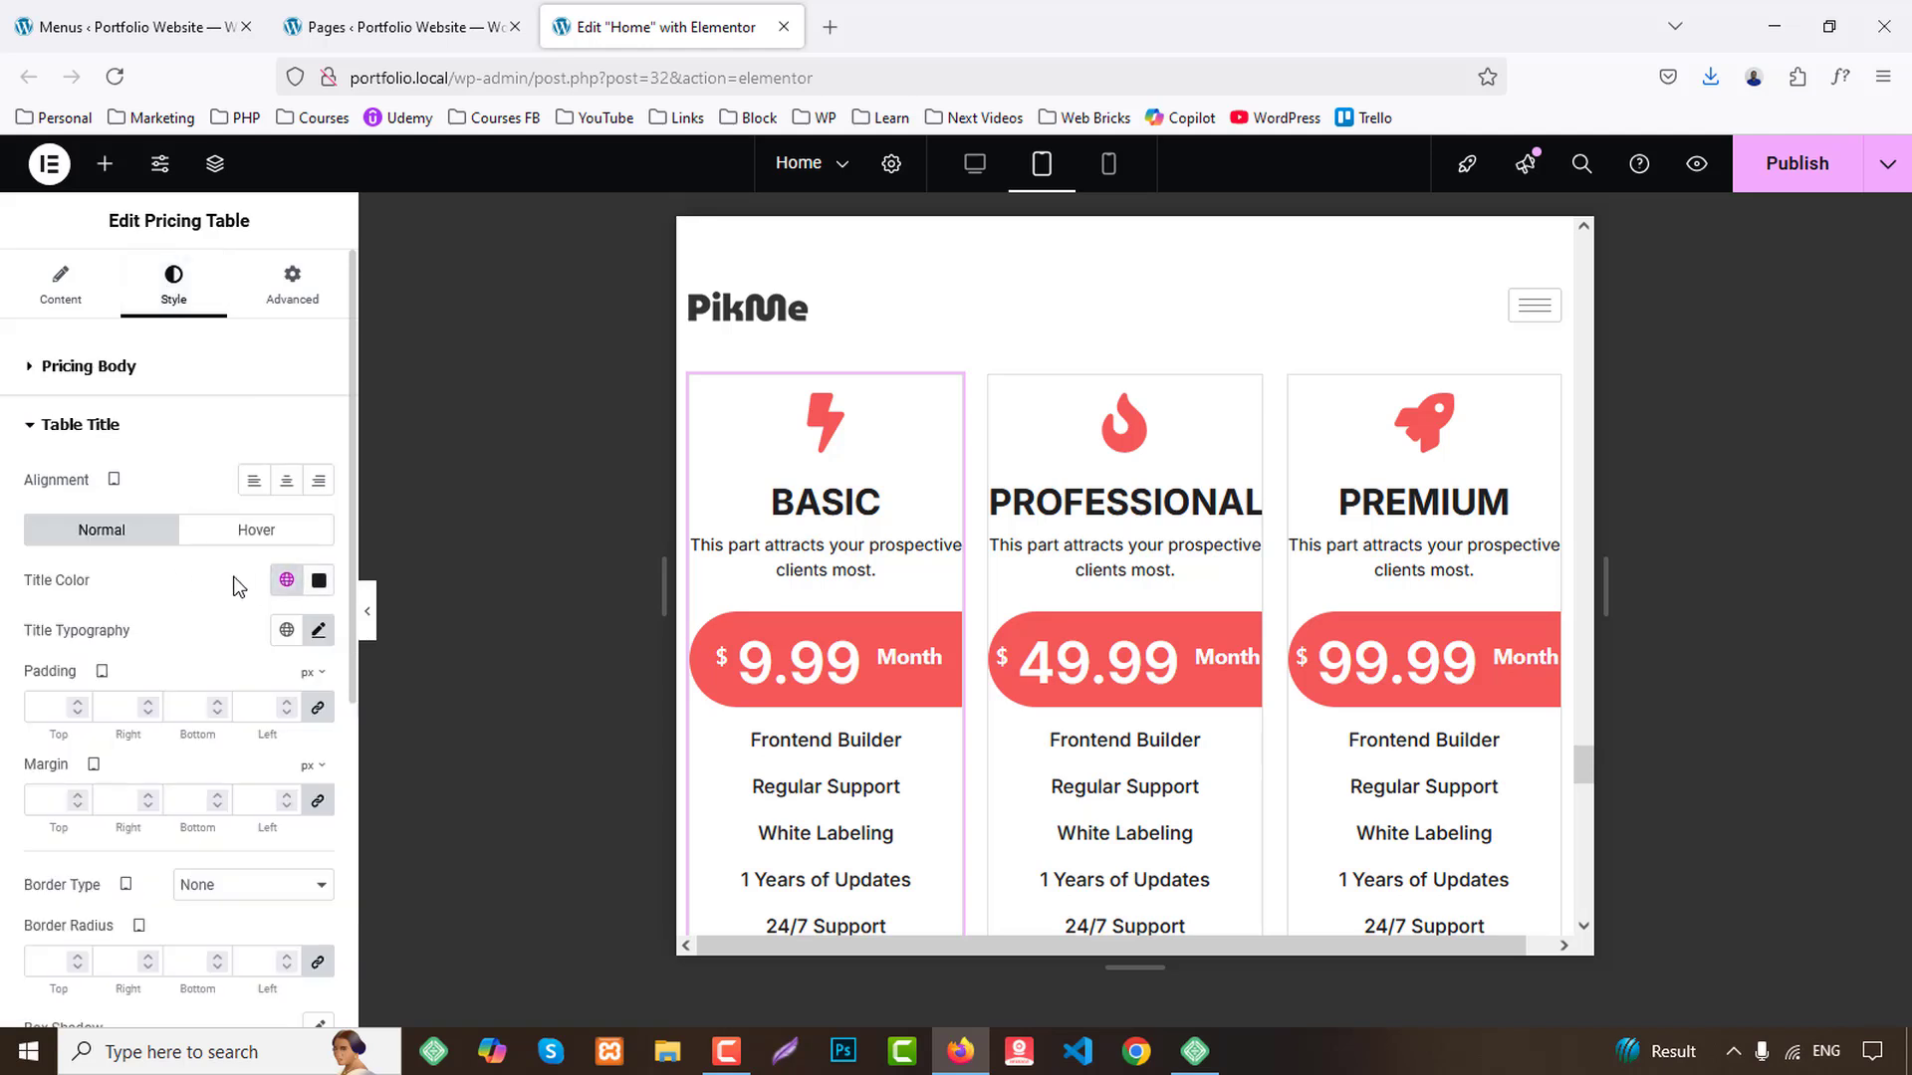
left_click(317, 630)
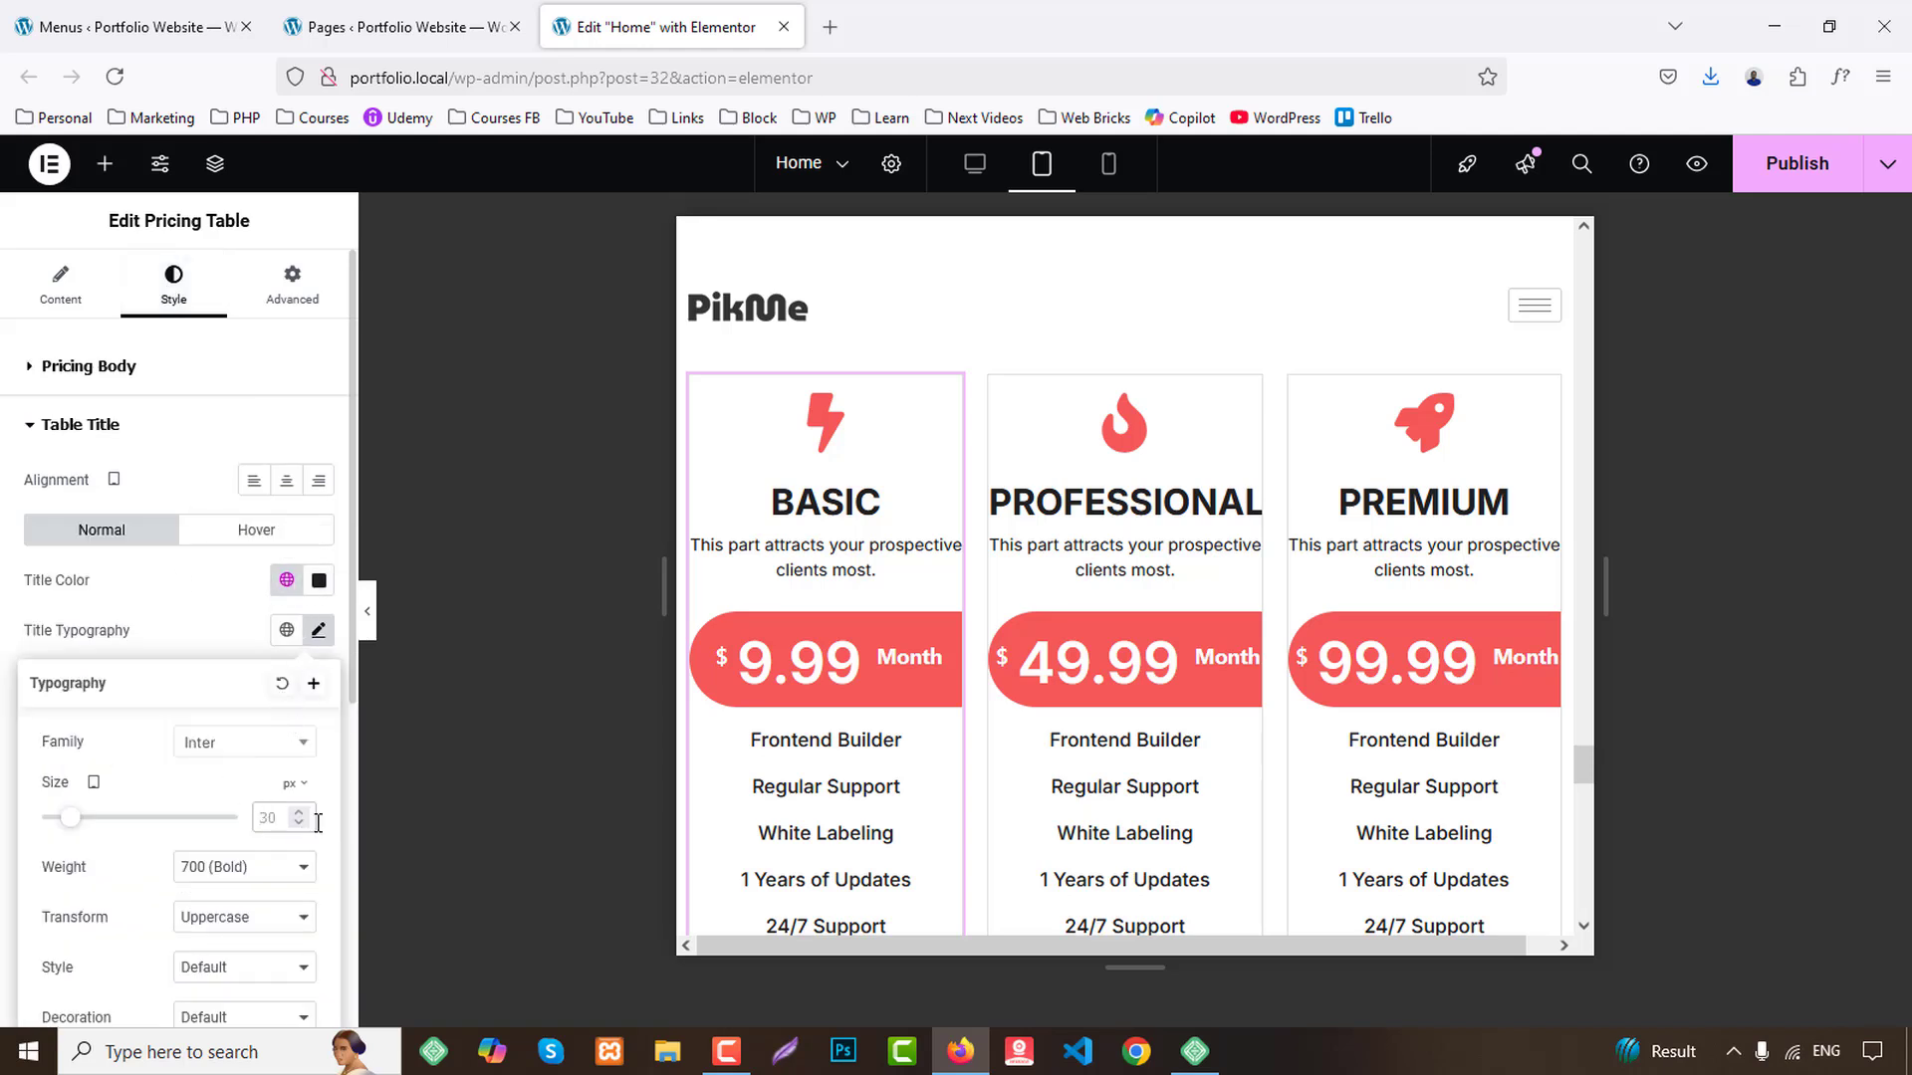
type("20")
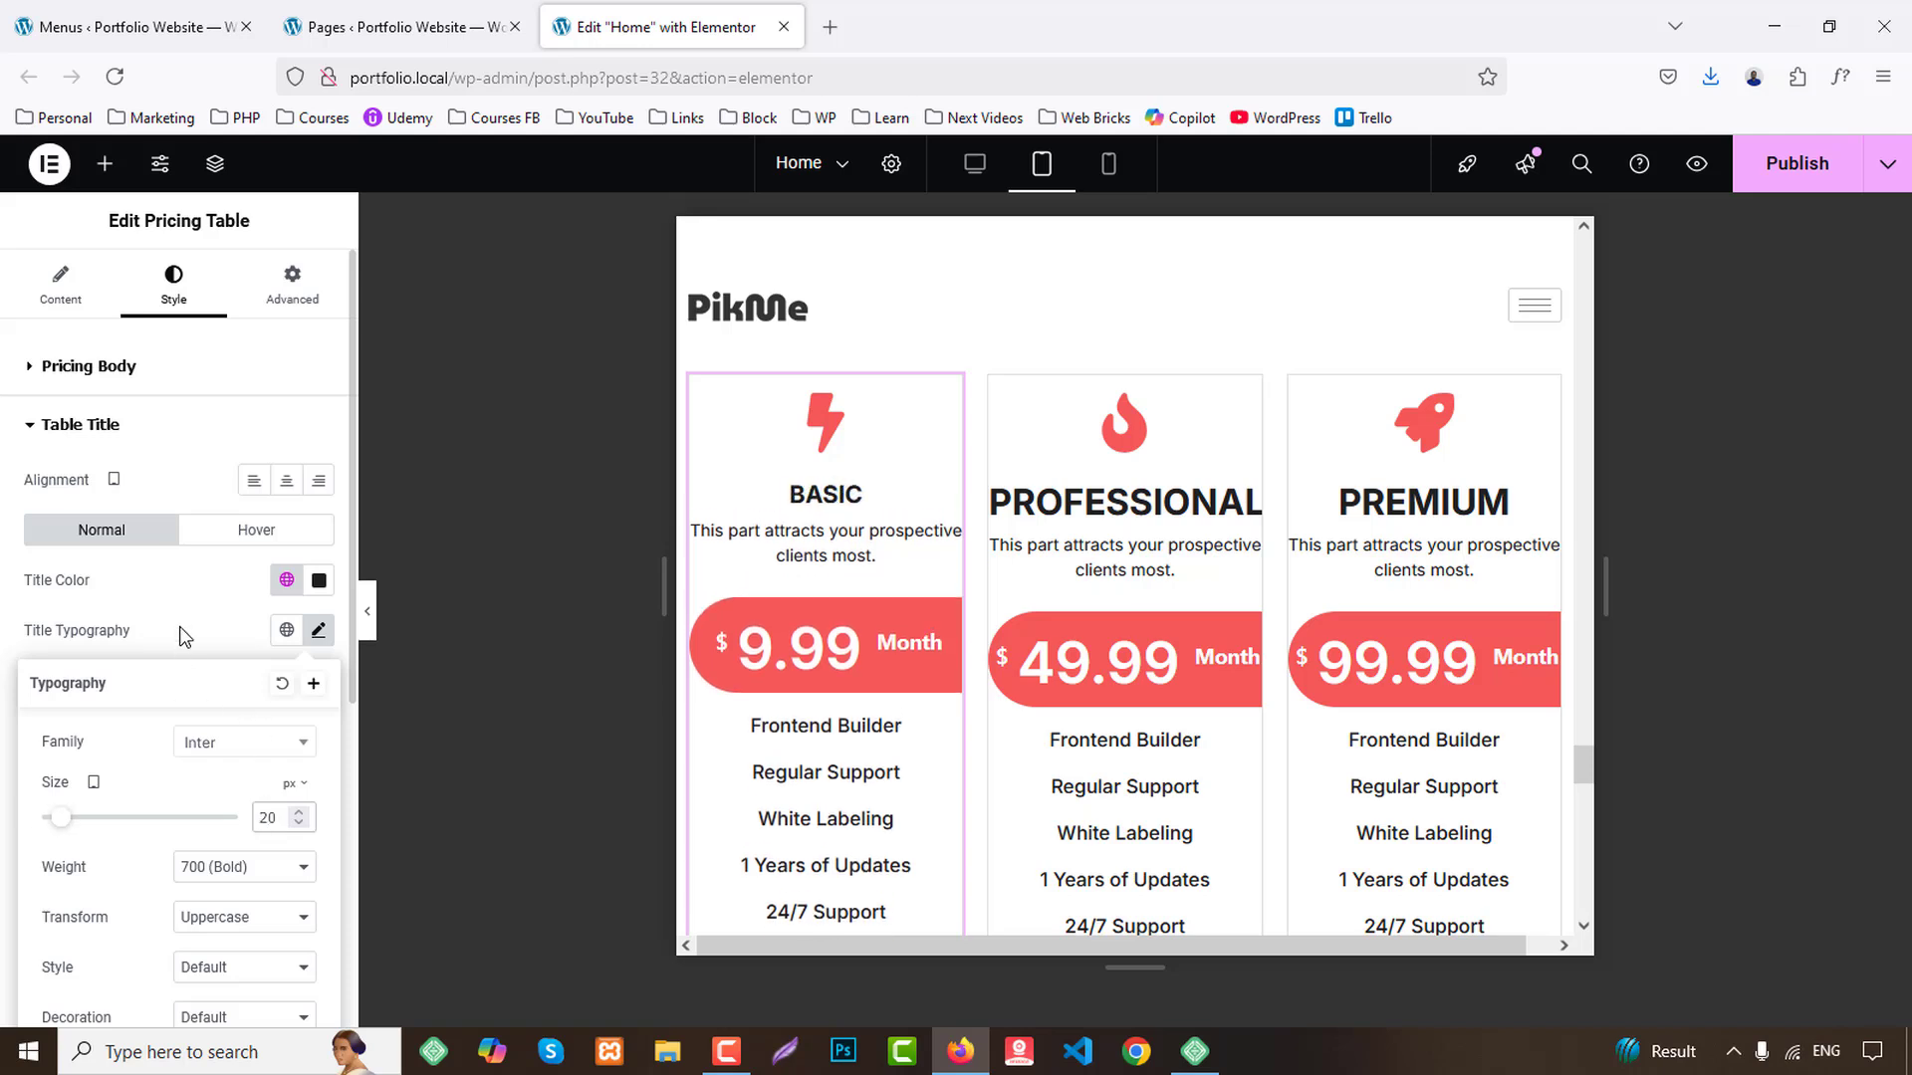
left_click(191, 647)
Set the Basic pricing table's subtitle font size to 14 px for tablet, after trying 10 px.
scroll(209, 777, "down", 3)
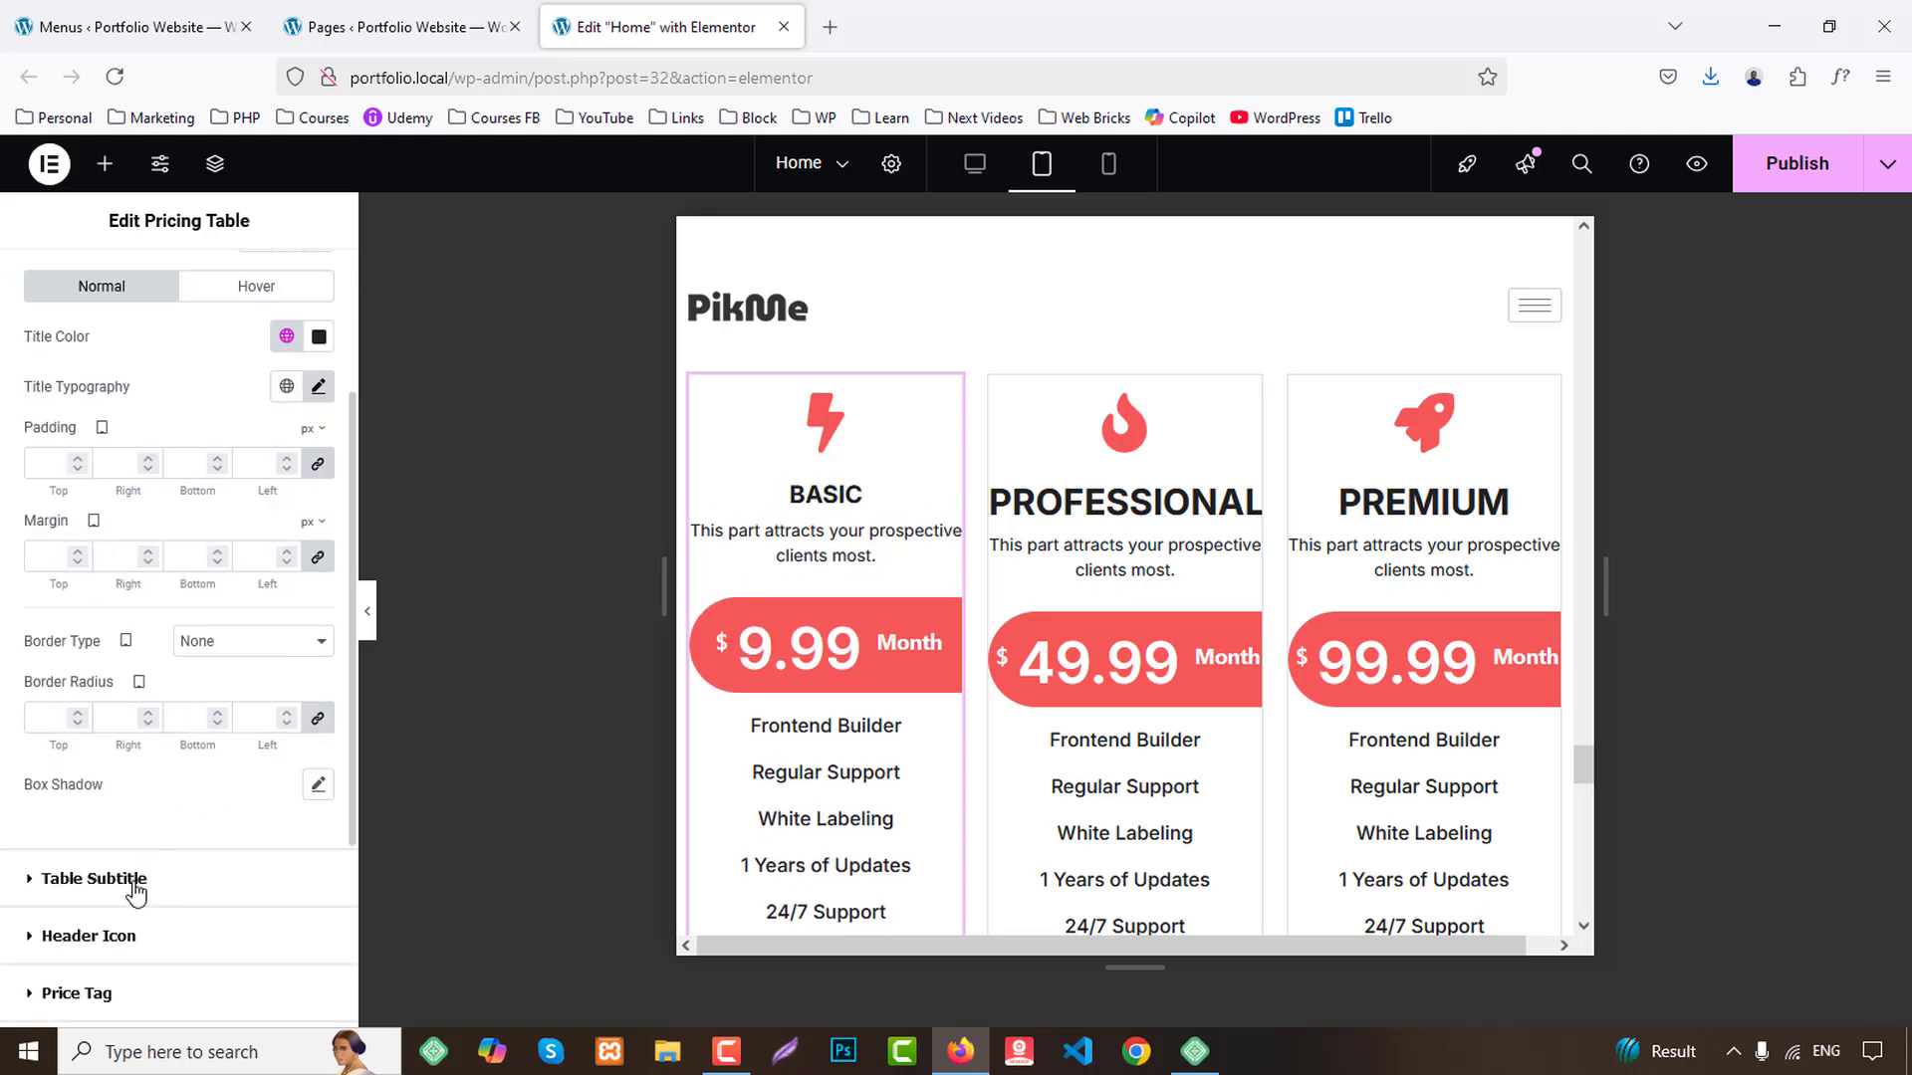
left_click(95, 878)
left_click(318, 689)
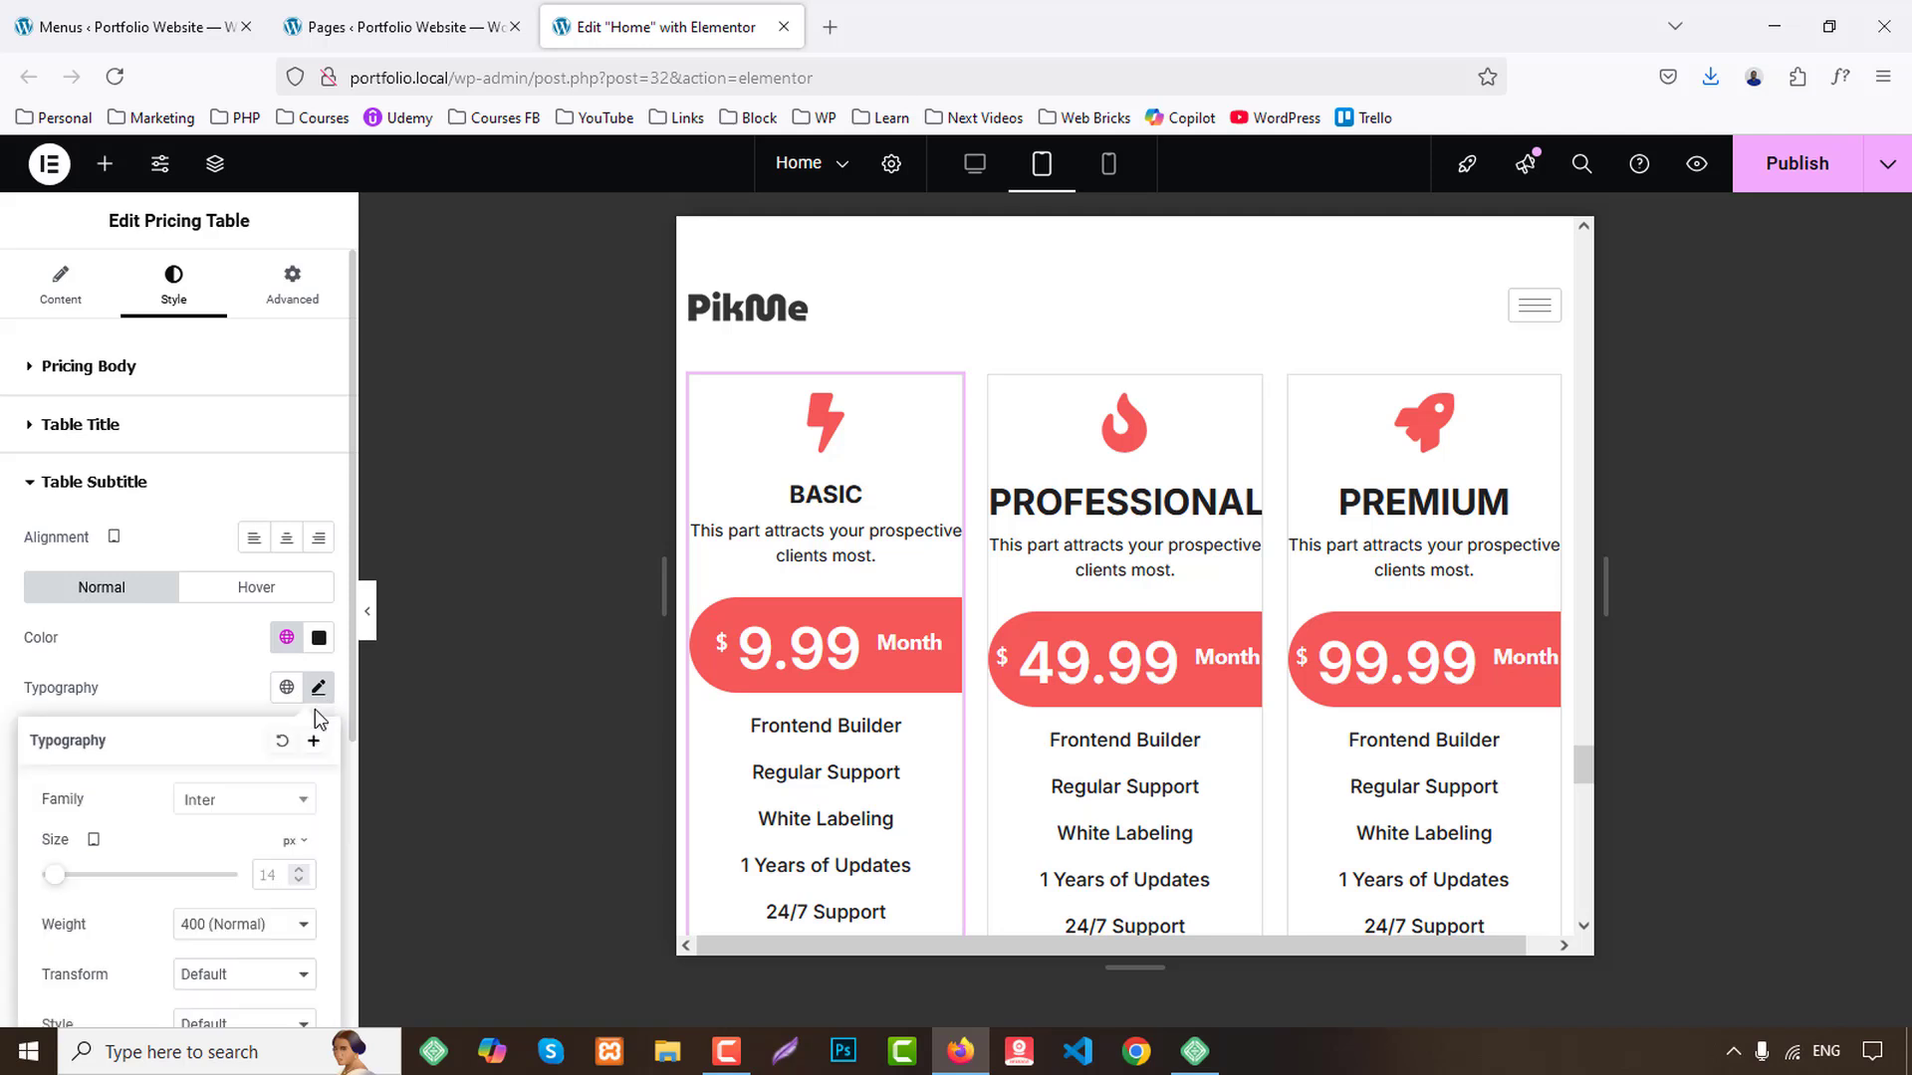
type("10")
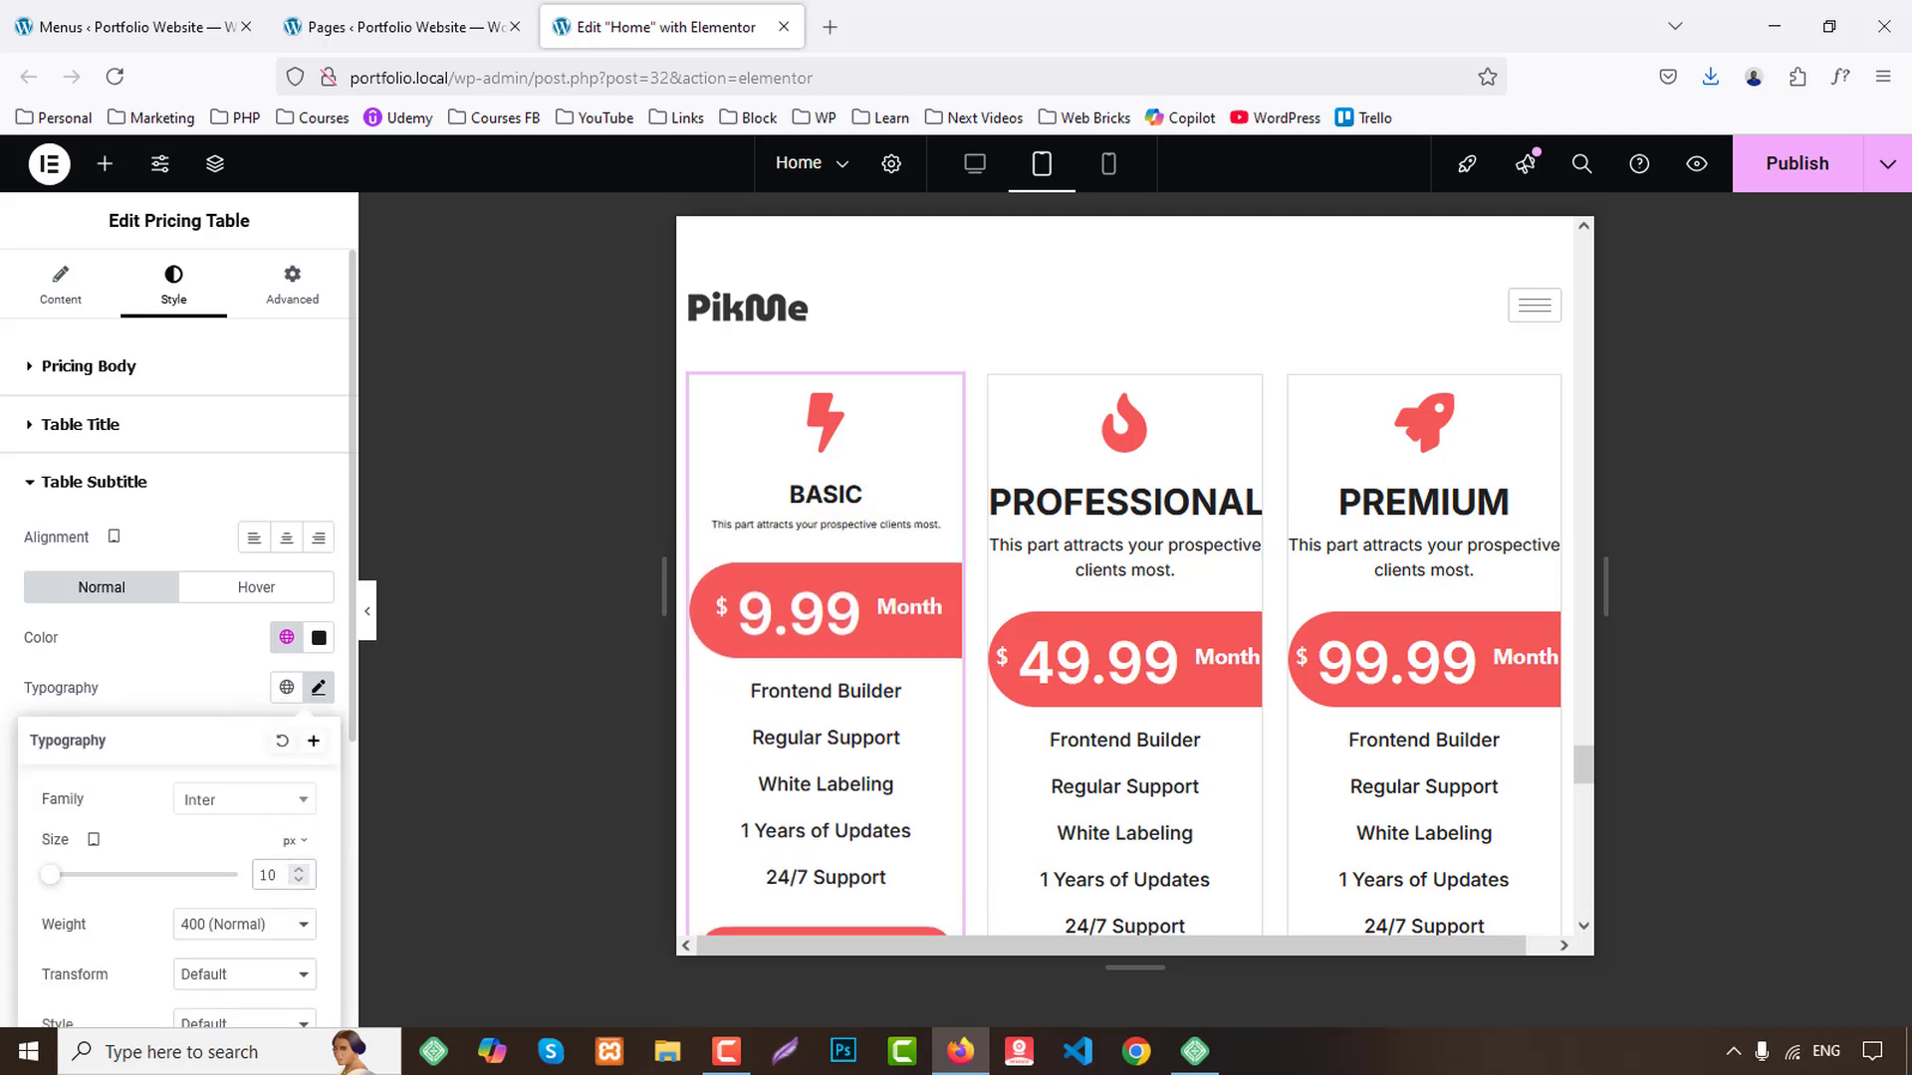
key("Up")
key("Up")
key("Up")
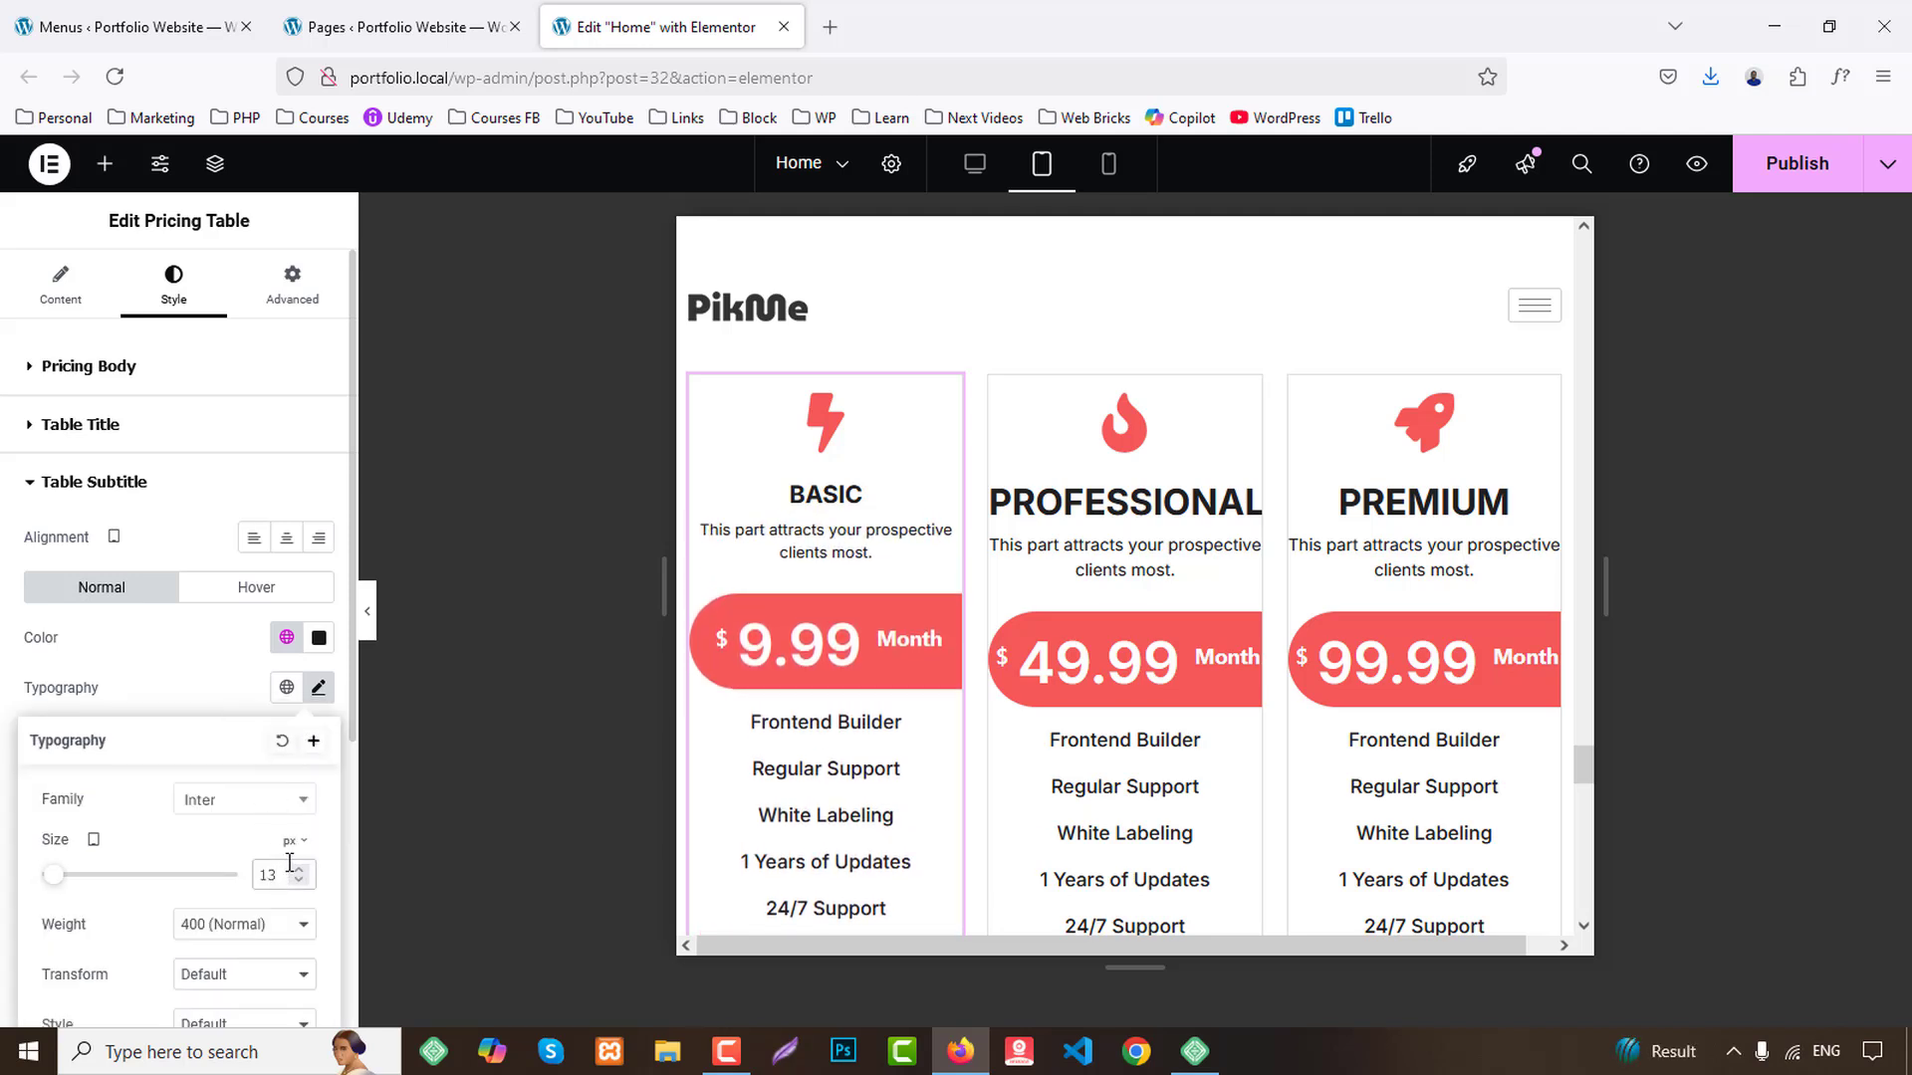
key("Up")
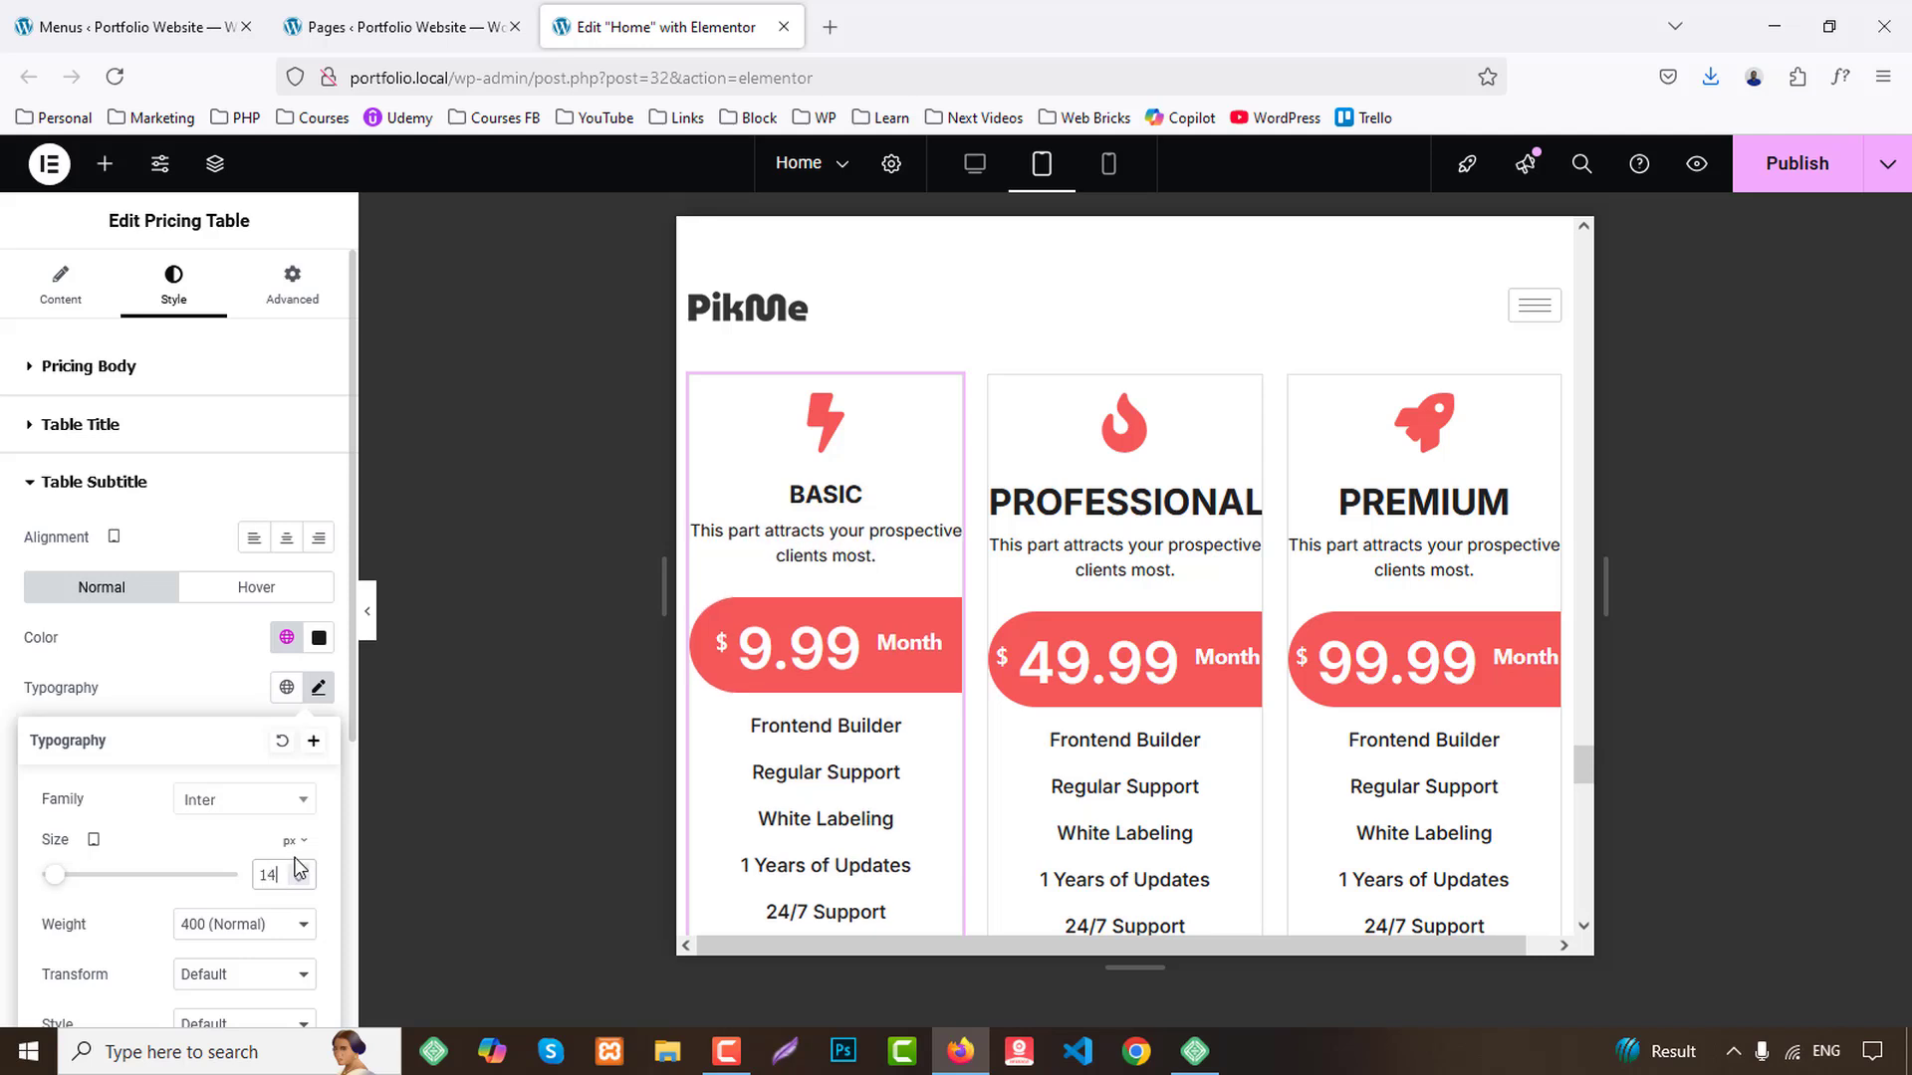
scroll(300, 864, "down", 3)
left_click(188, 434)
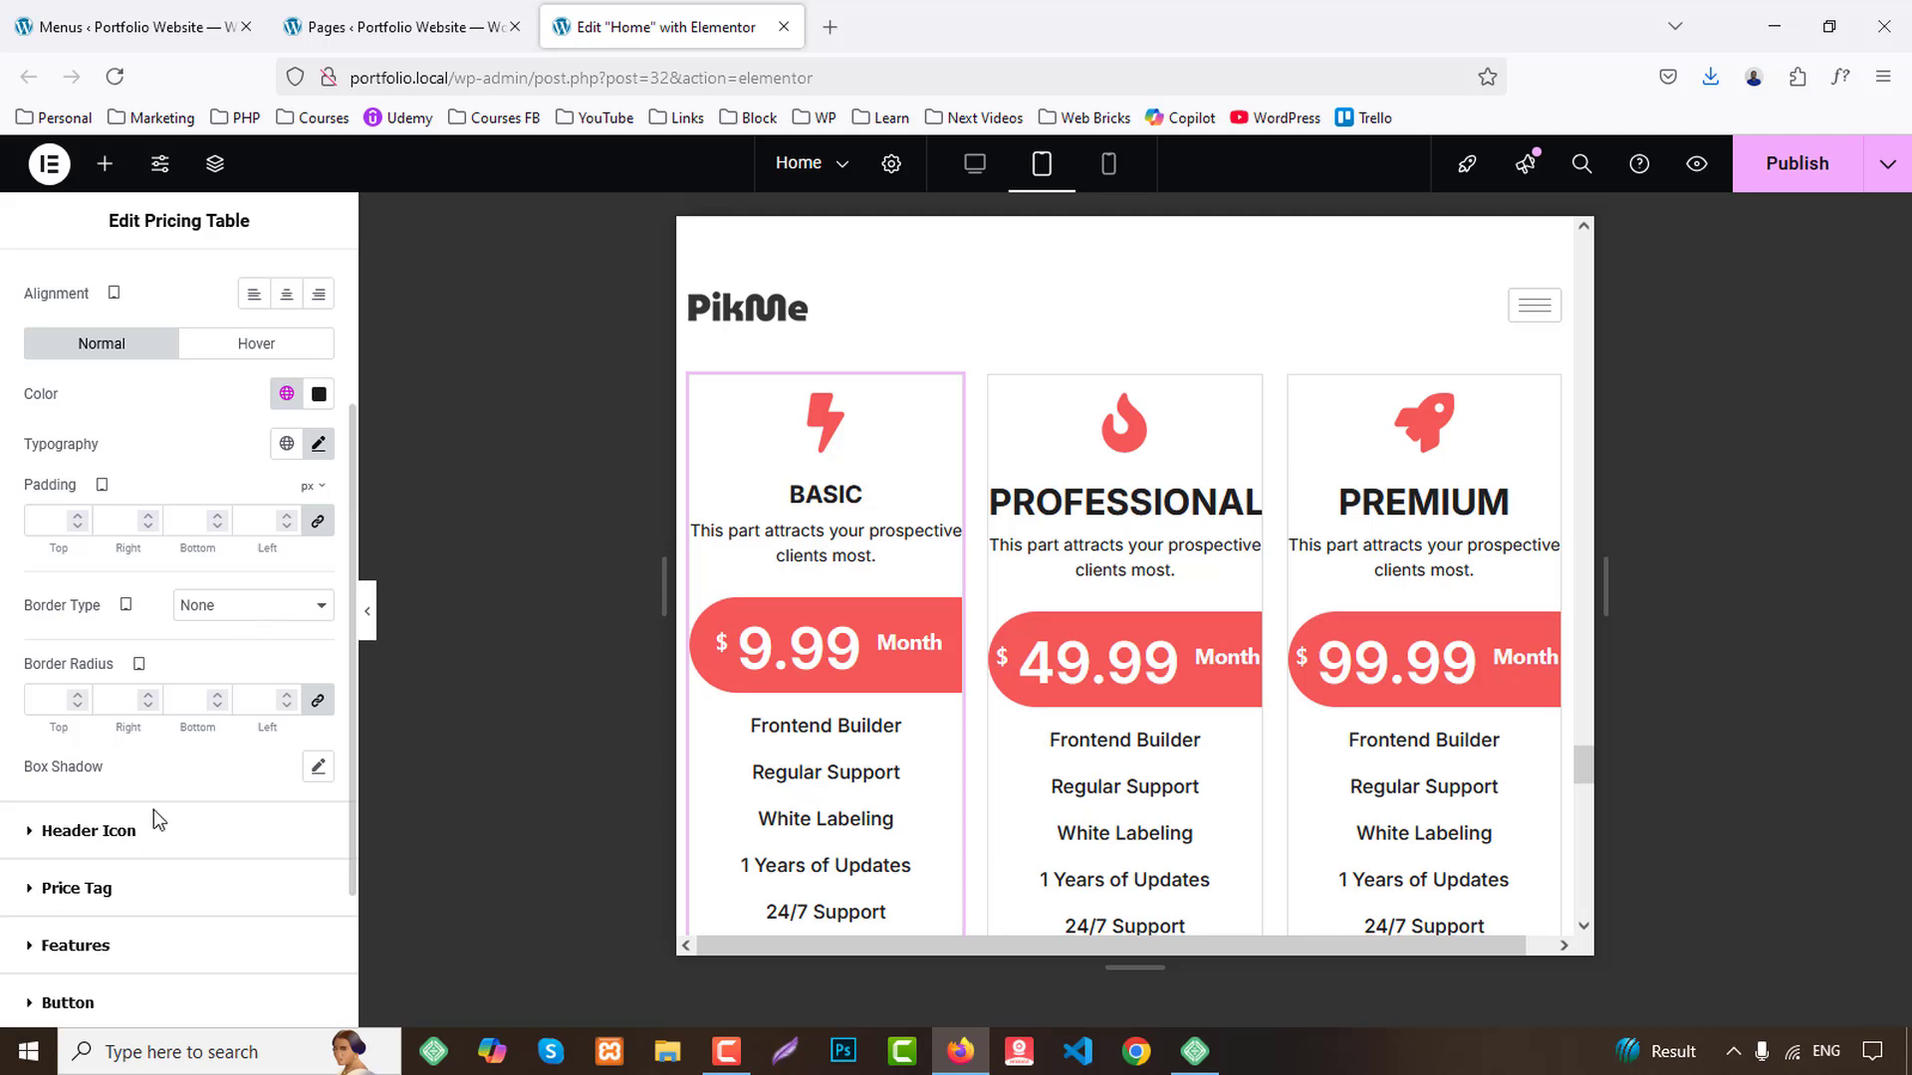
Set the Basic pricing table's header icon size to 55 for tablet.
left_click(119, 831)
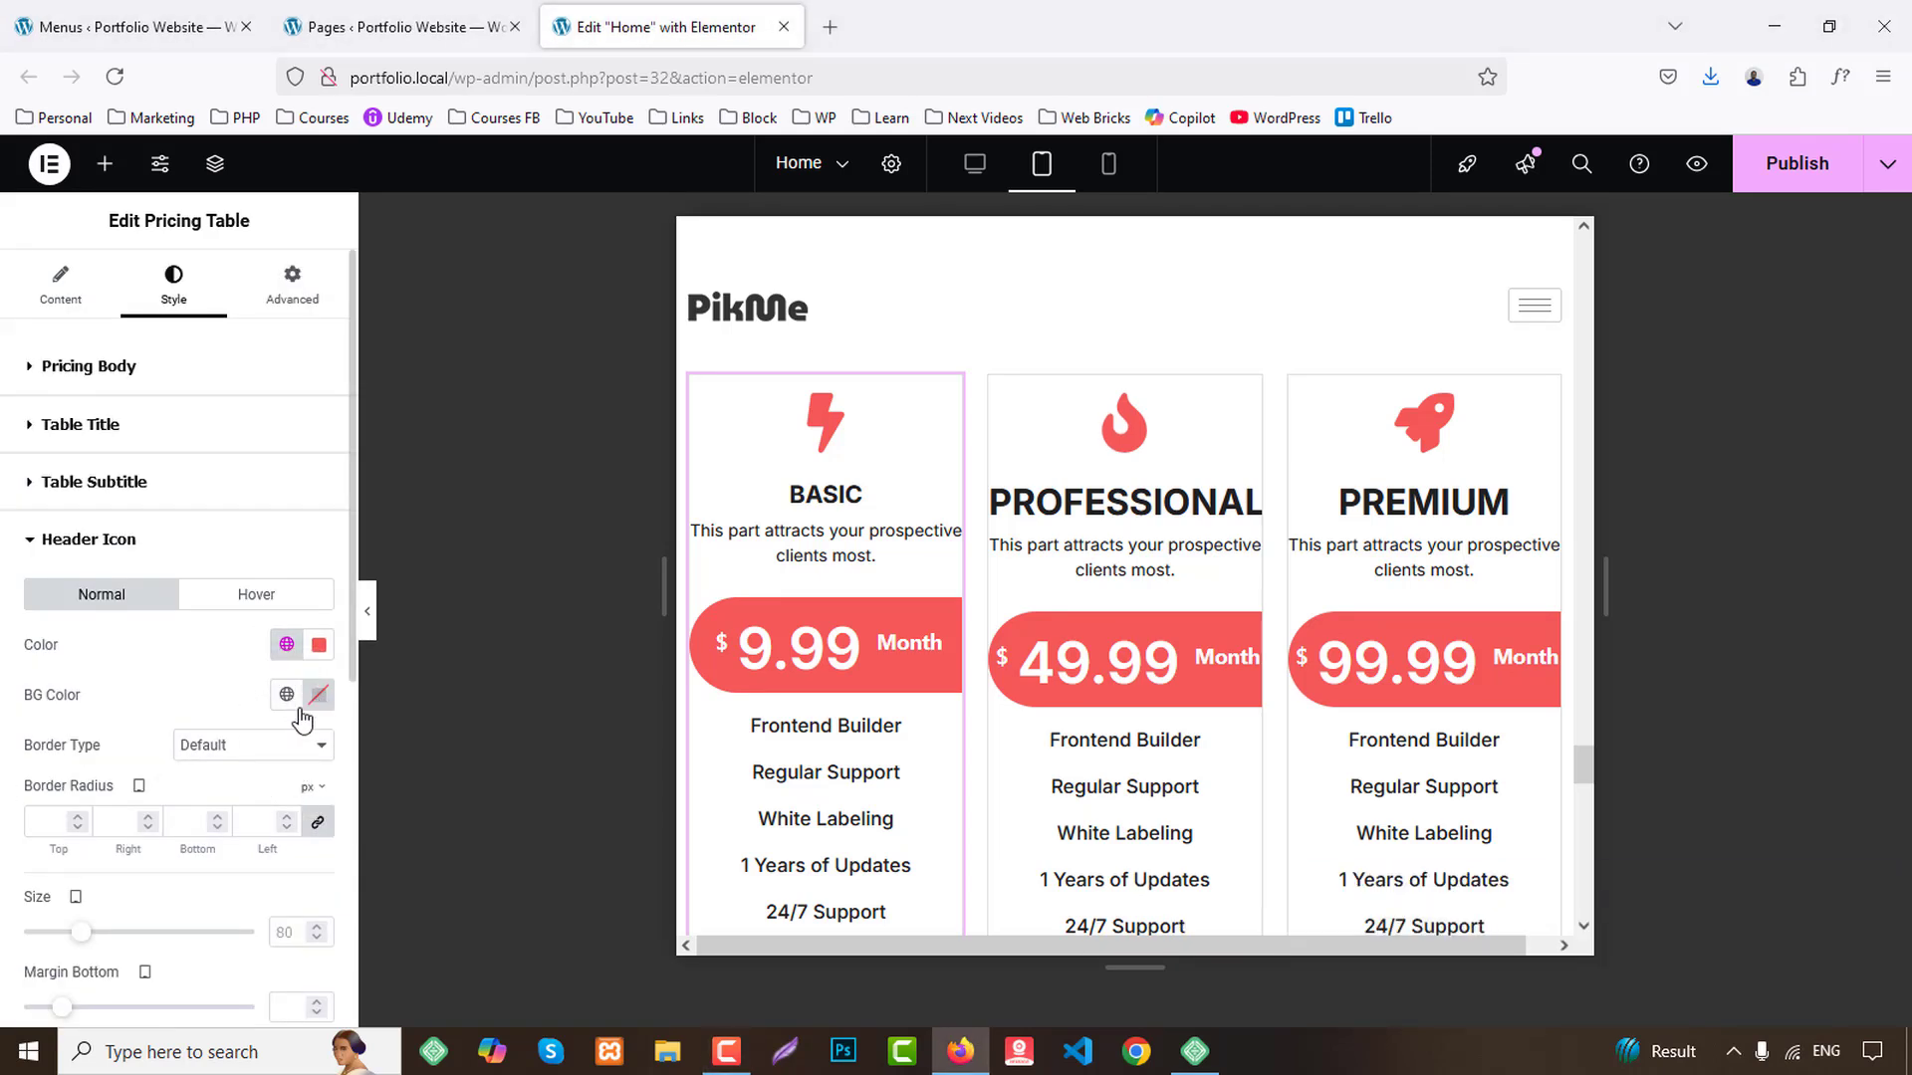
scroll(302, 717, "down", 1)
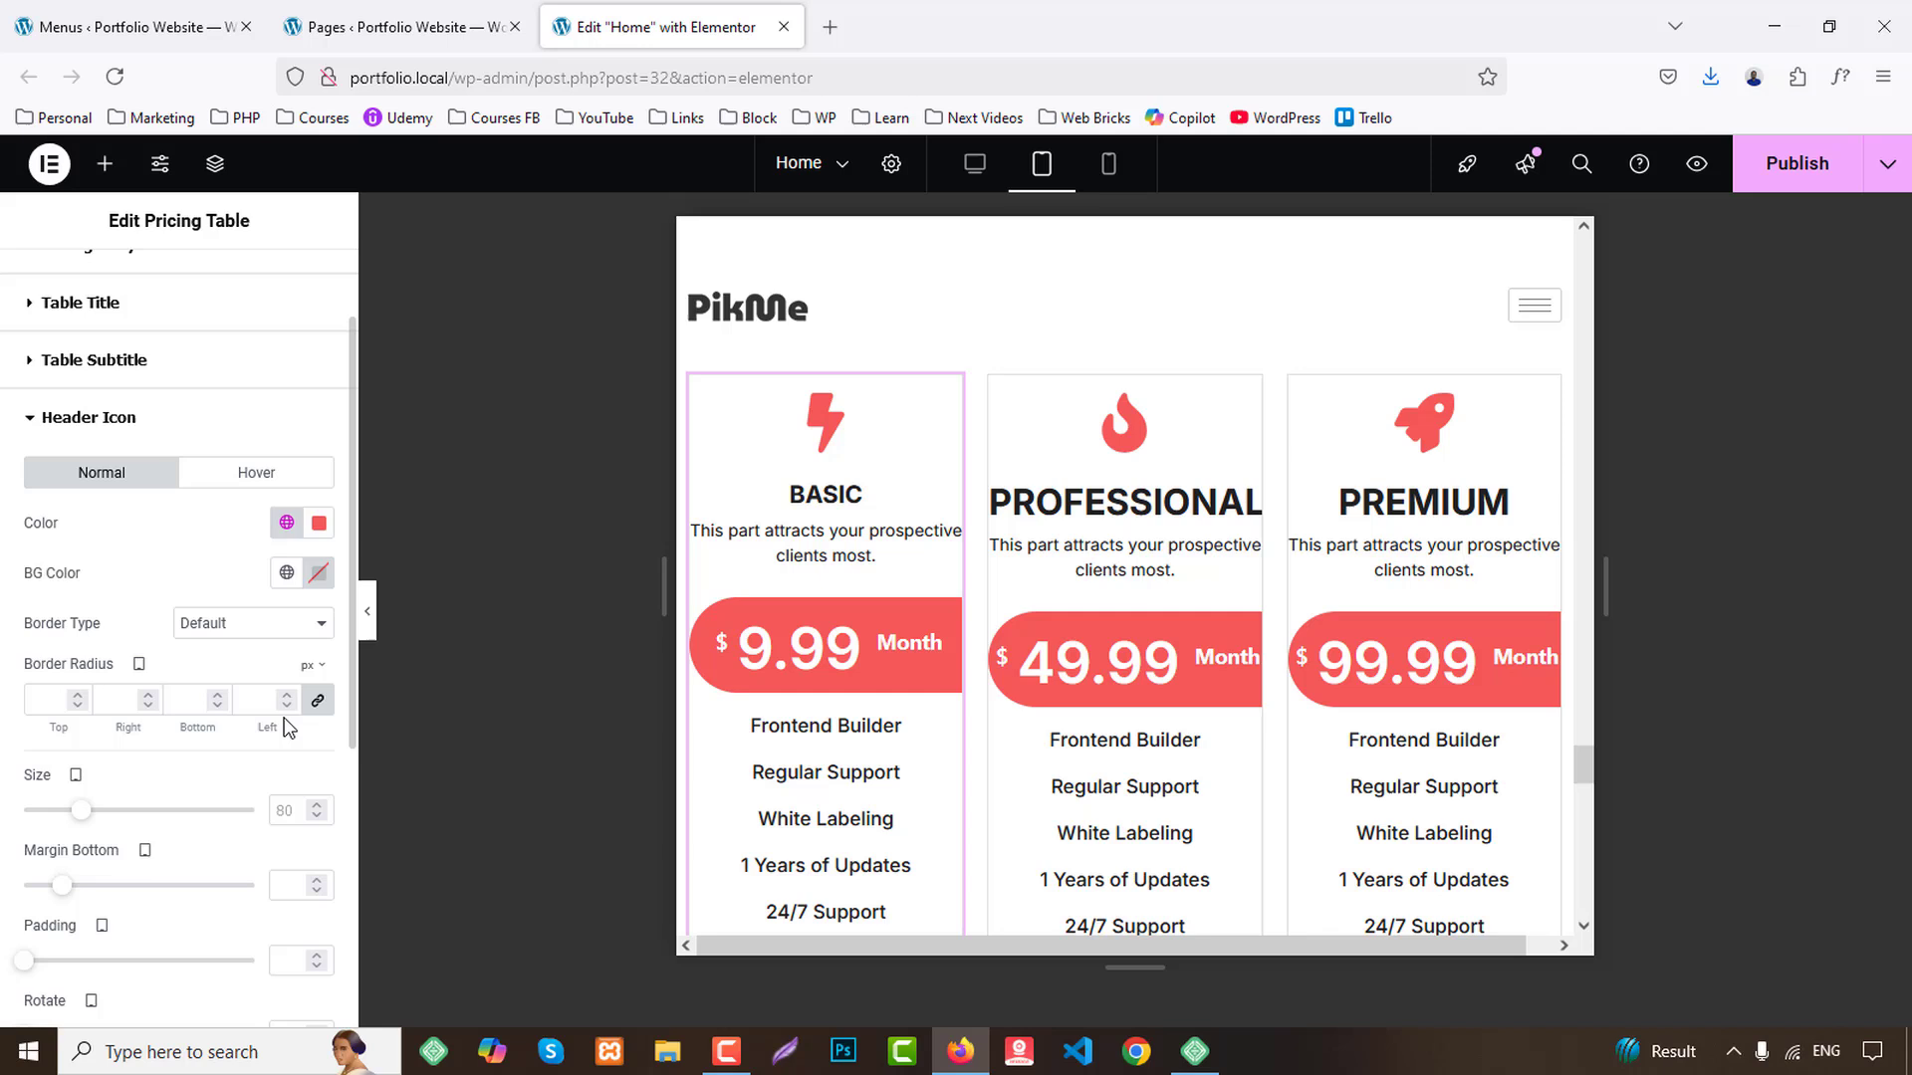
left_click(299, 809)
type("53")
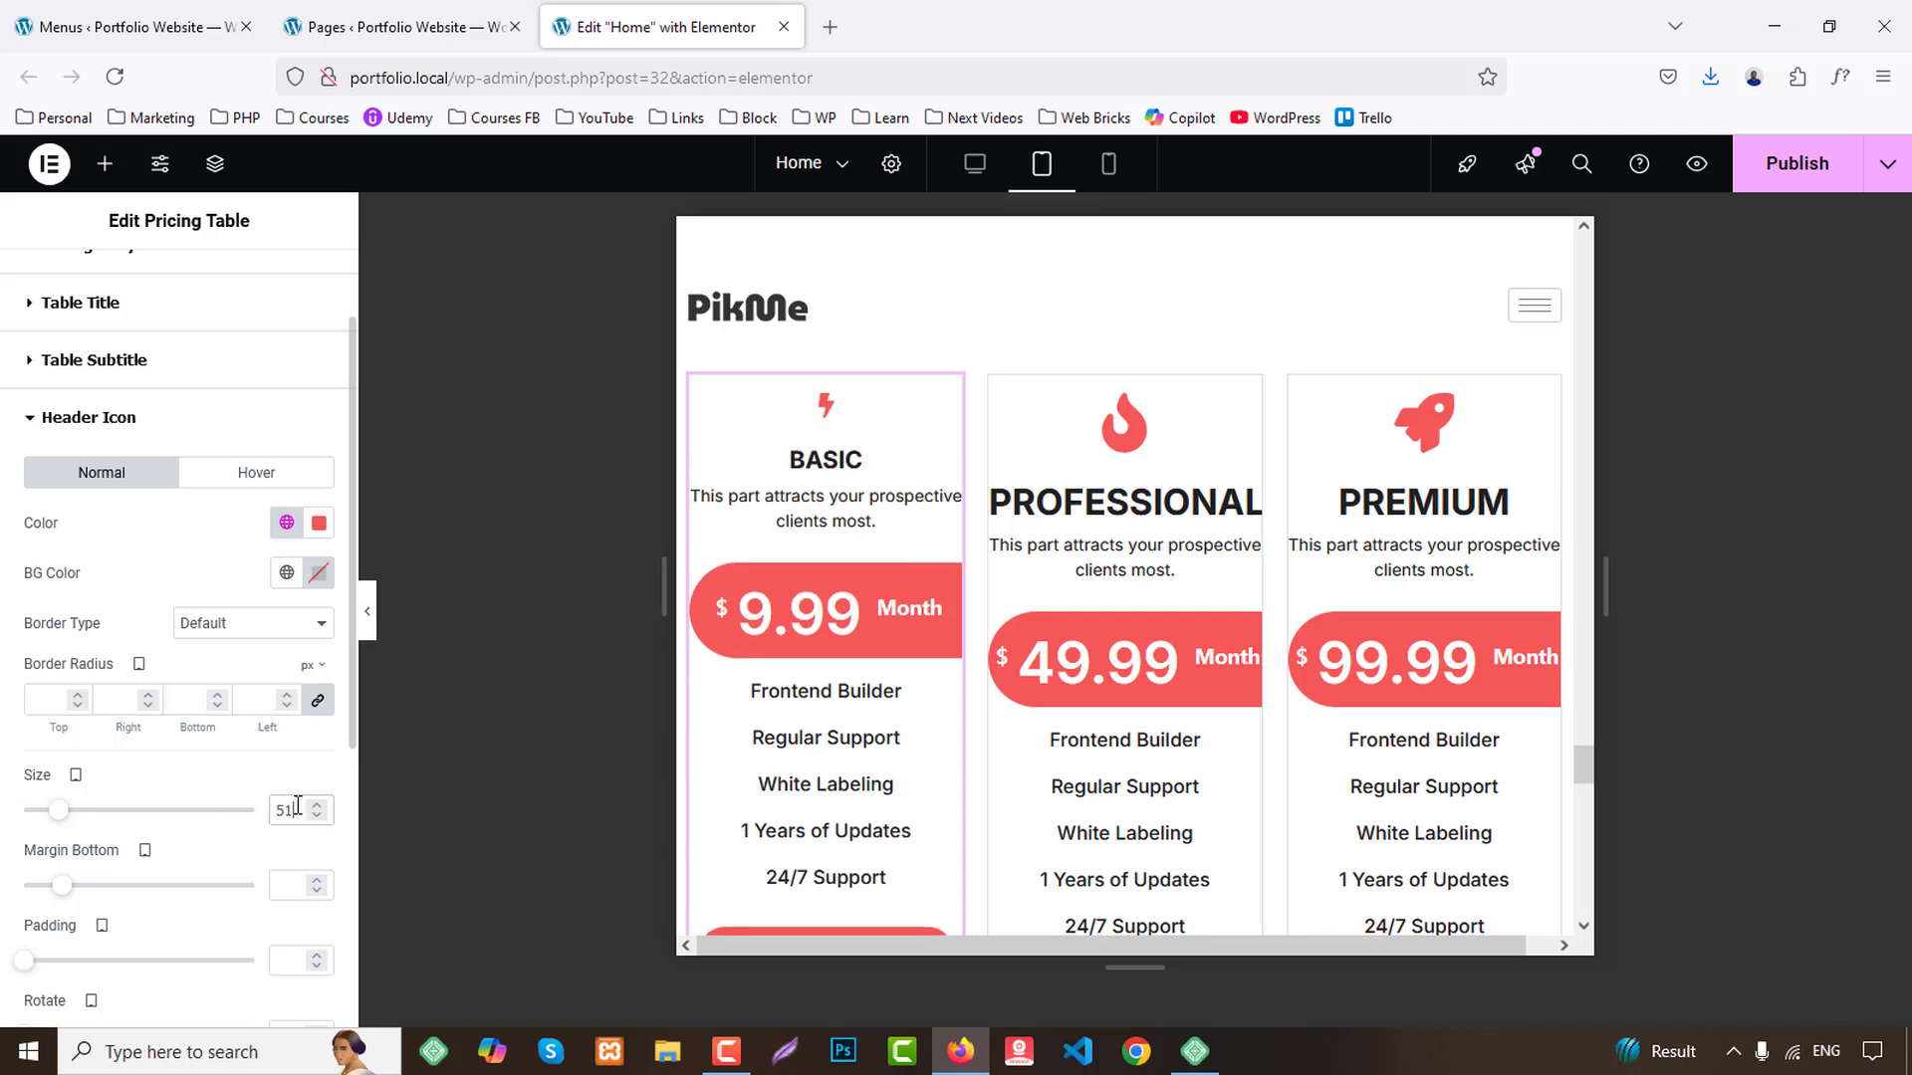
key("Up")
key("Up")
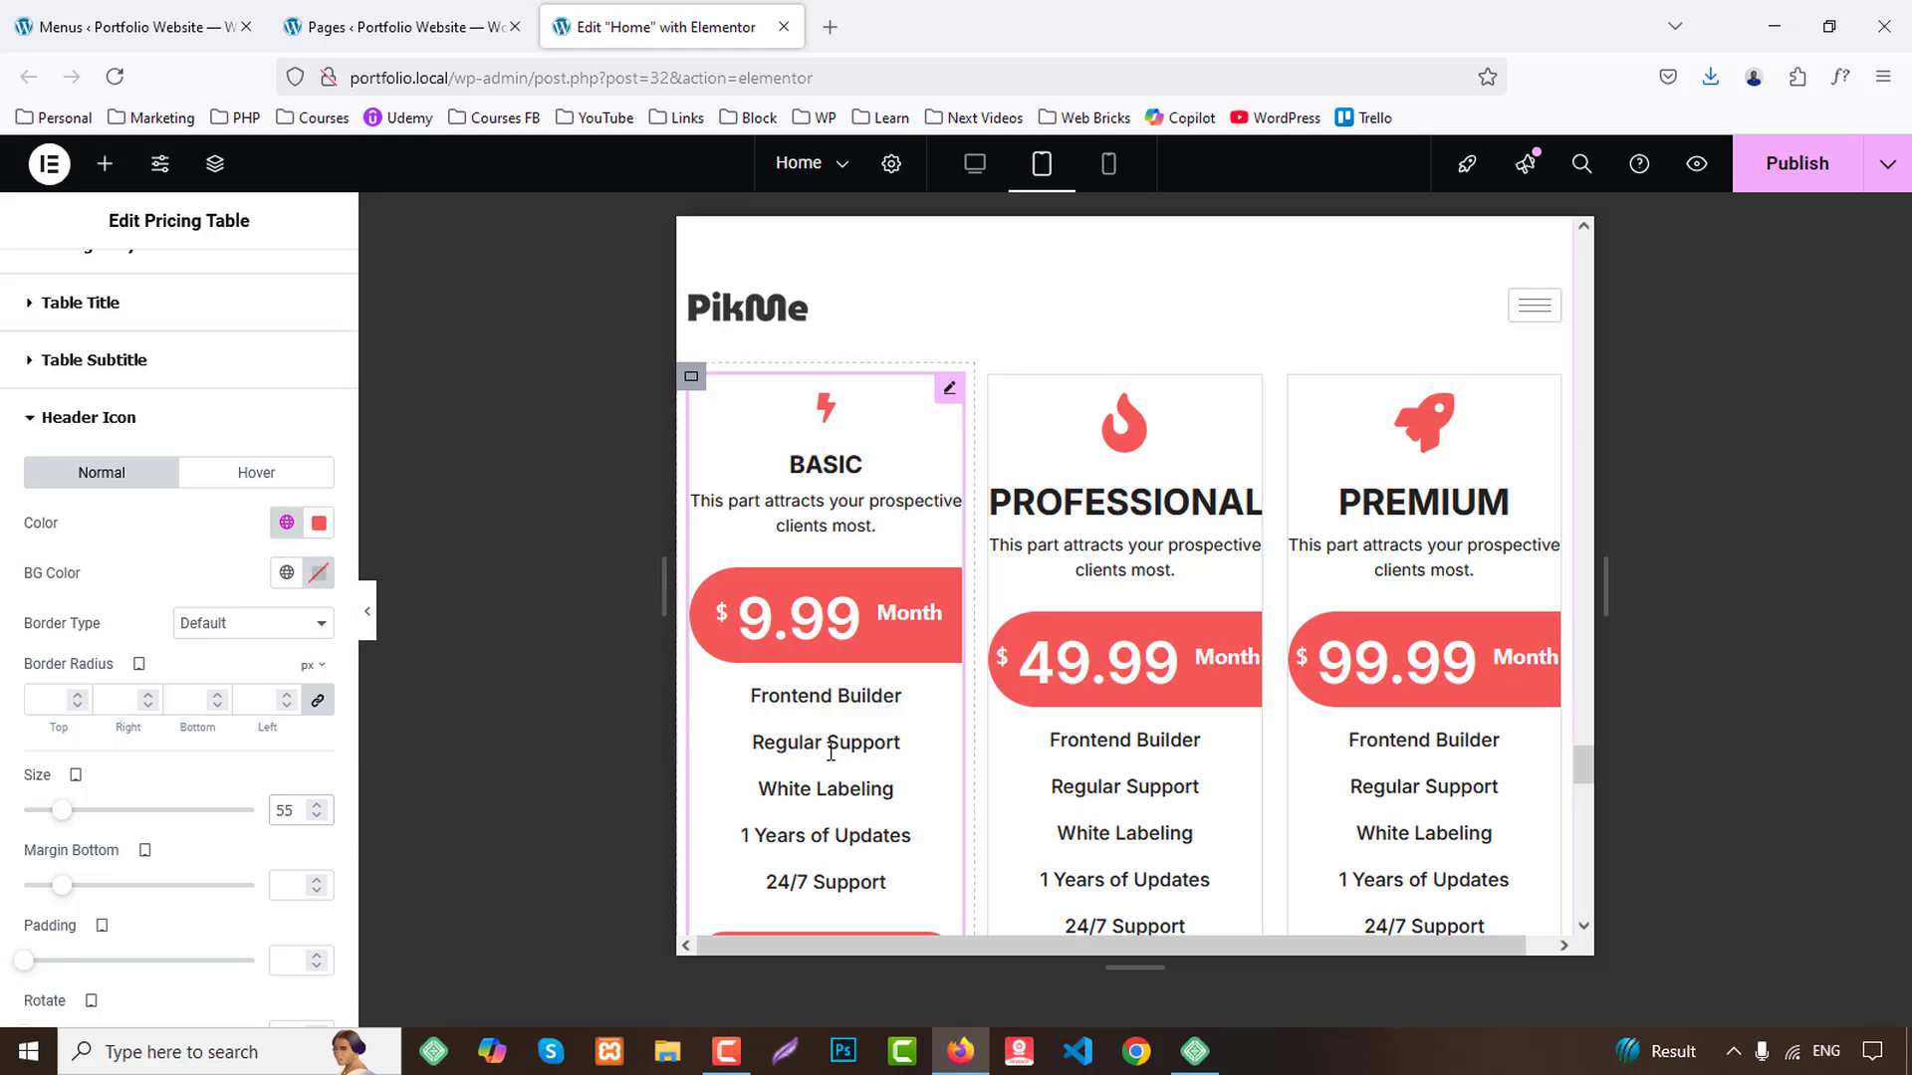
Copy the Basic pricing table and paste its style onto the Professional and Premium pricing tables.
scroll(870, 683, "down", 3)
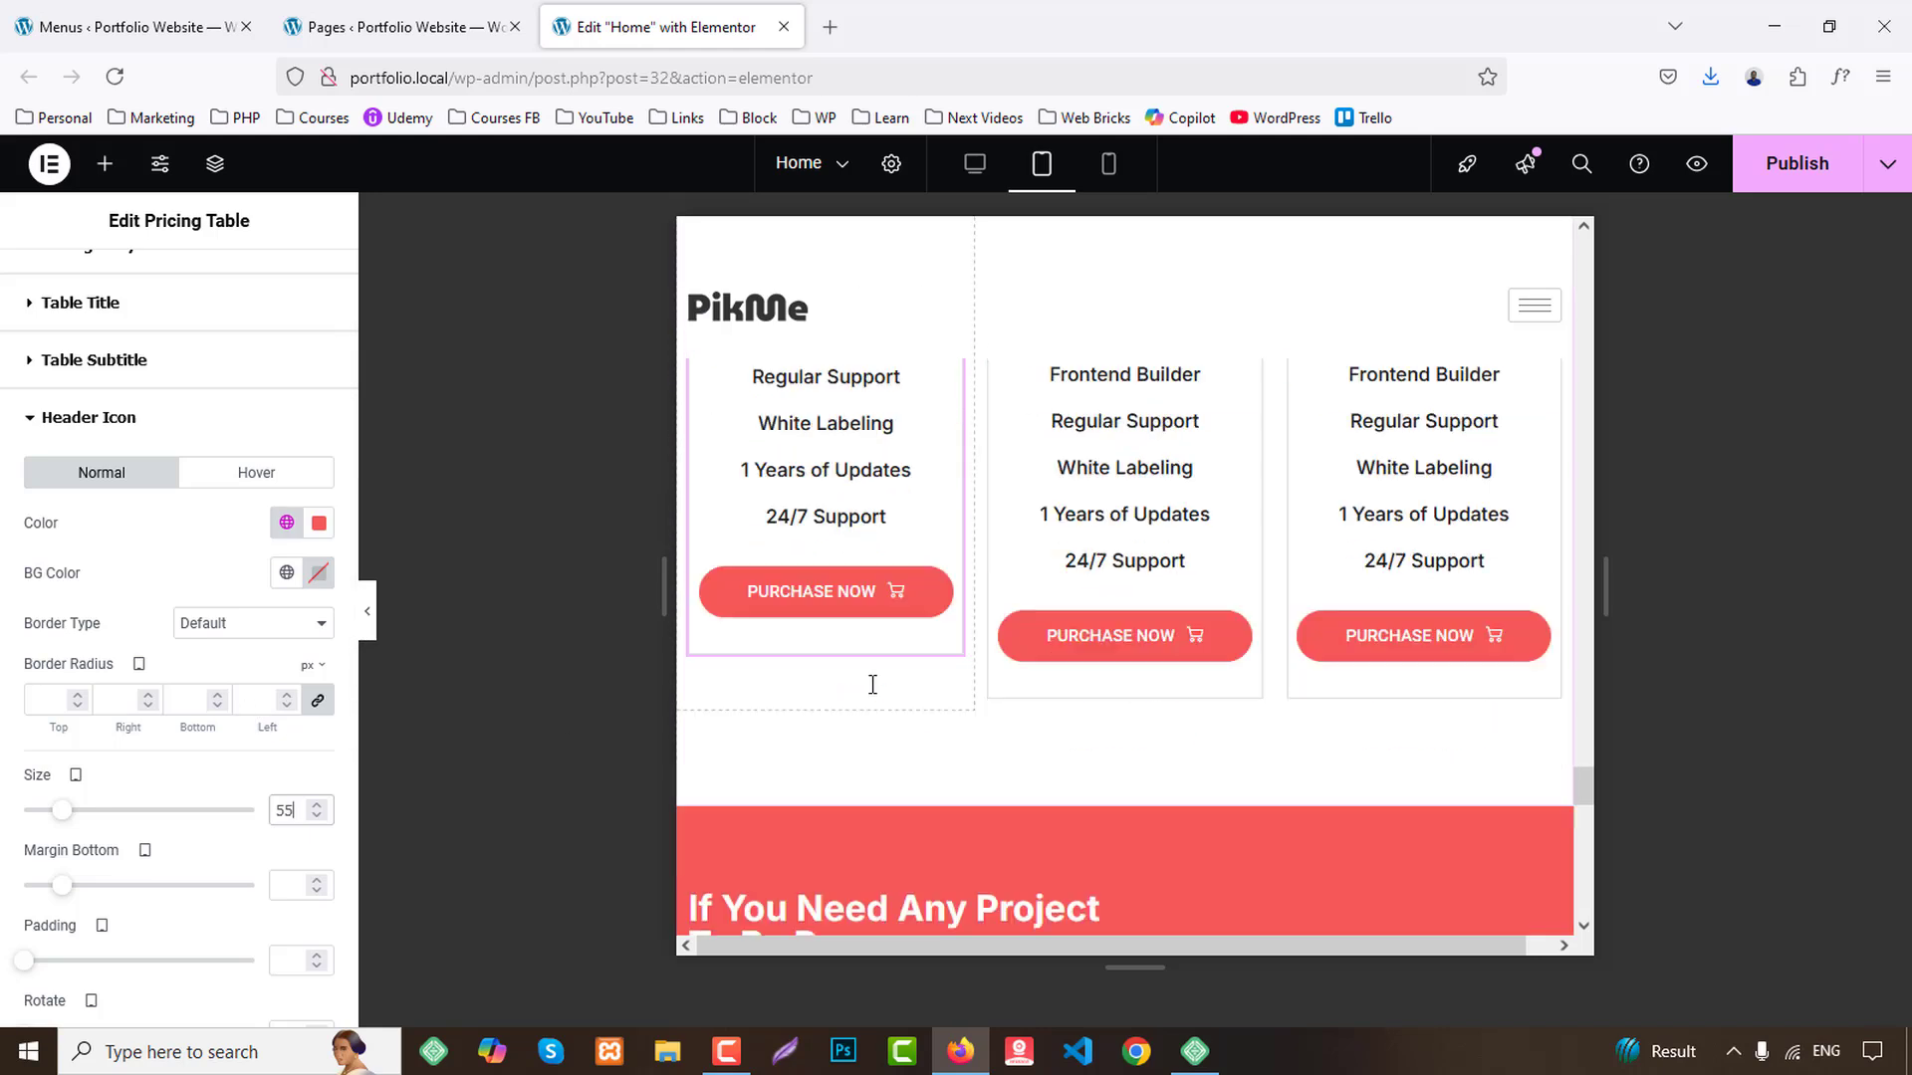
scroll(837, 657, "up", 3)
right_click(781, 458)
left_click(826, 560)
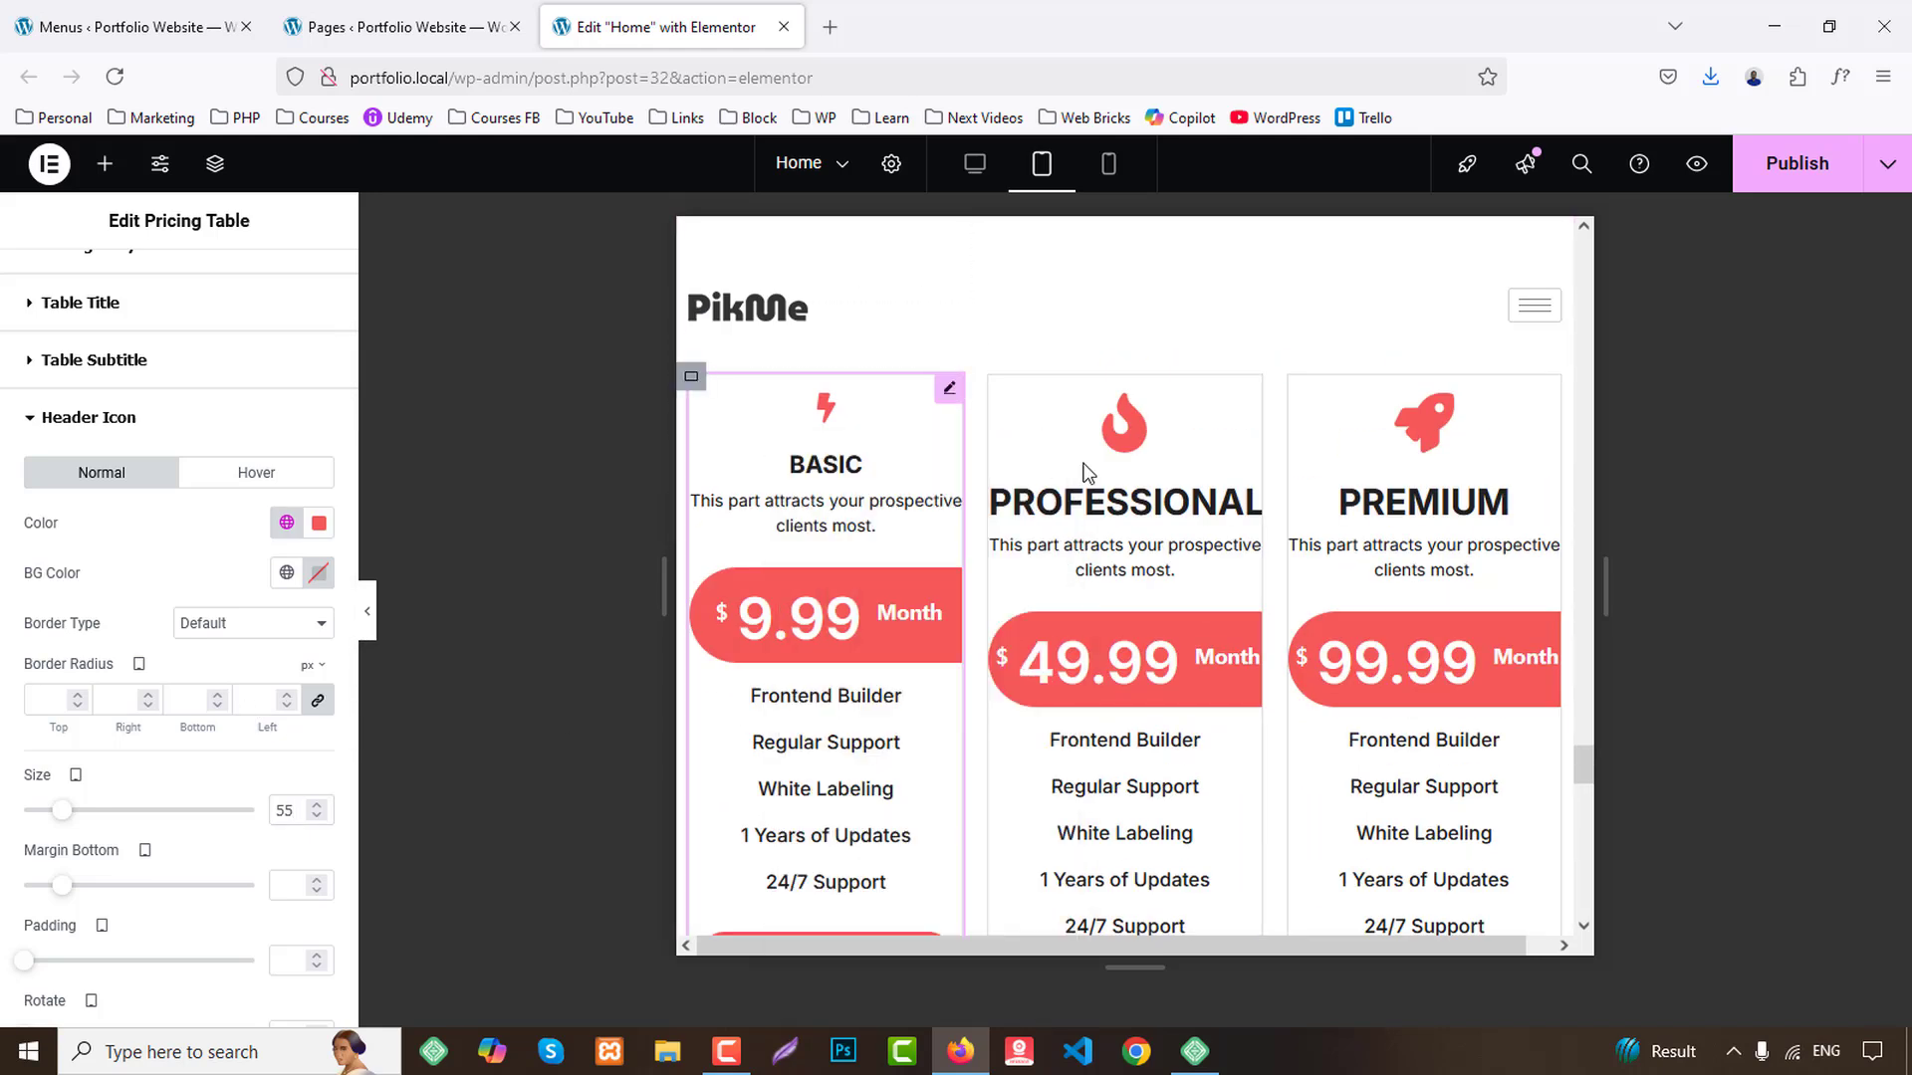
right_click(1088, 458)
left_click(1171, 658)
right_click(1411, 501)
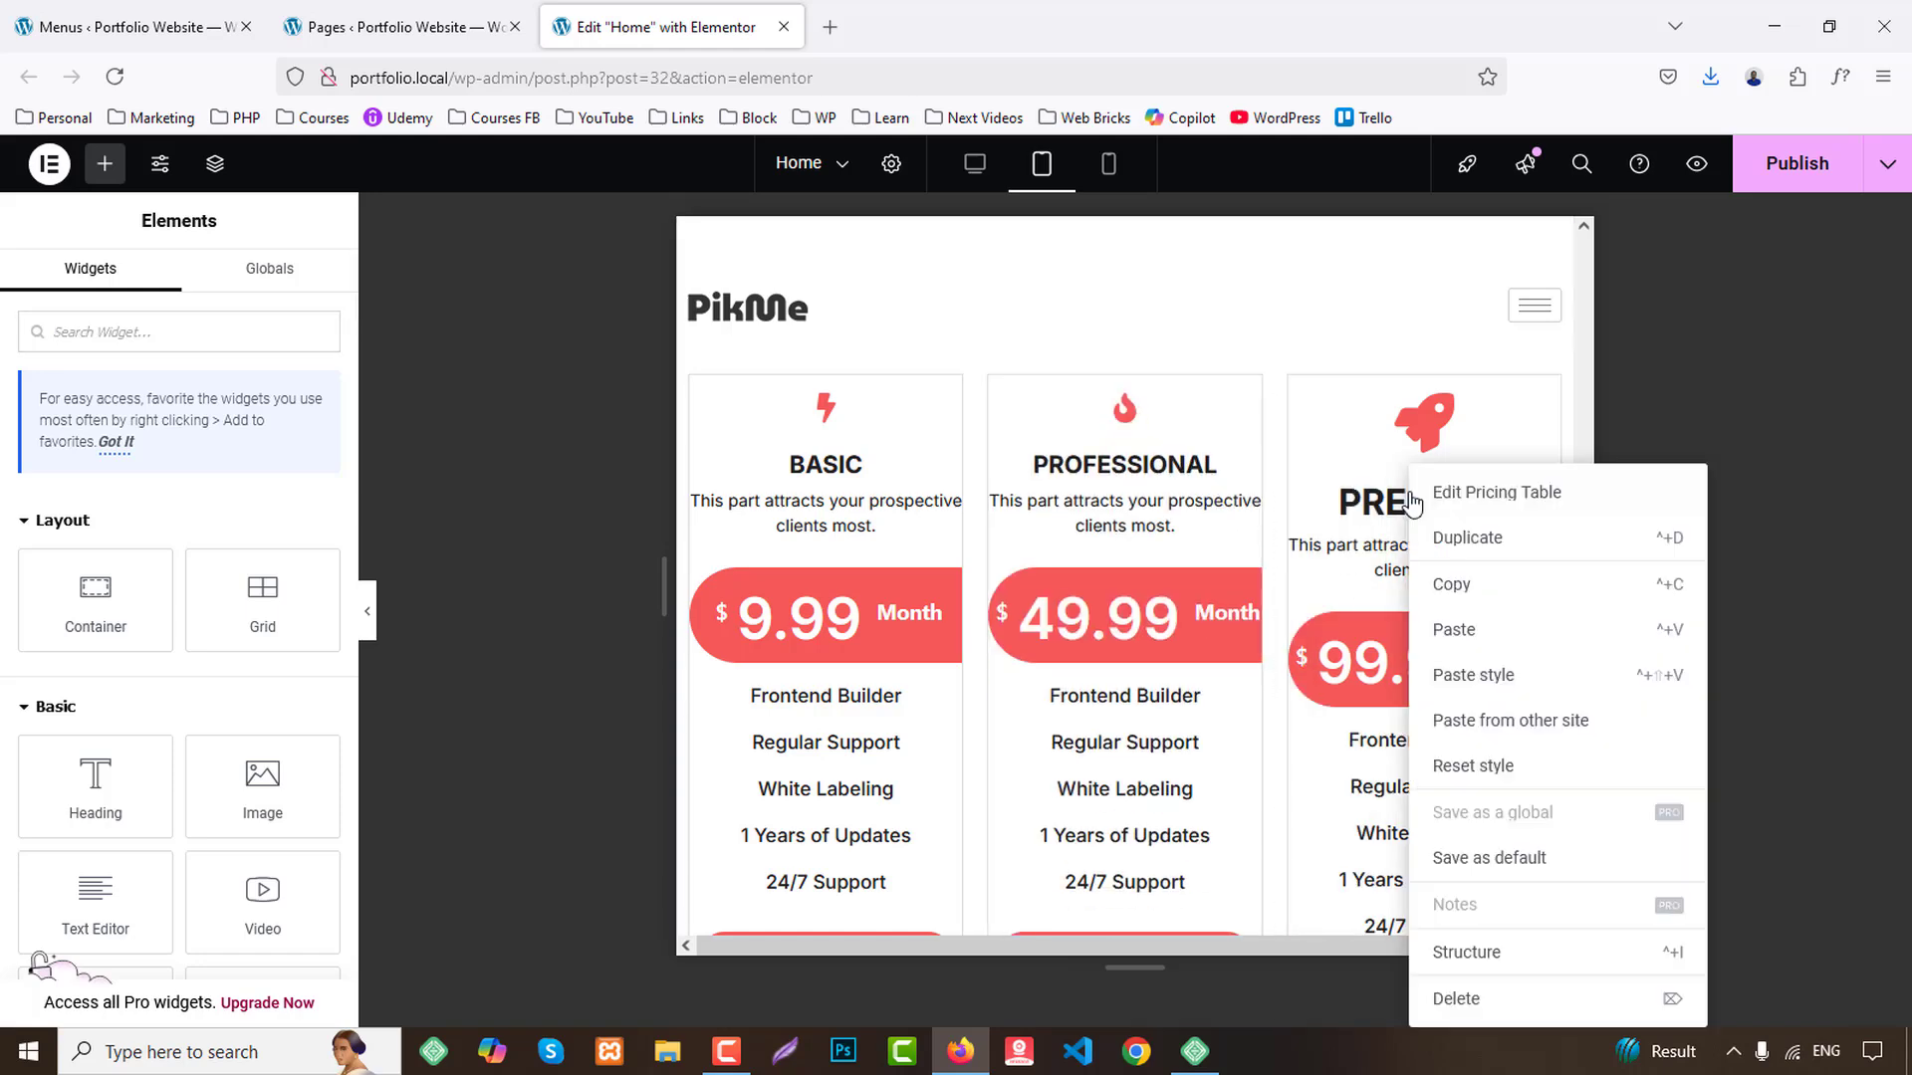
left_click(1502, 680)
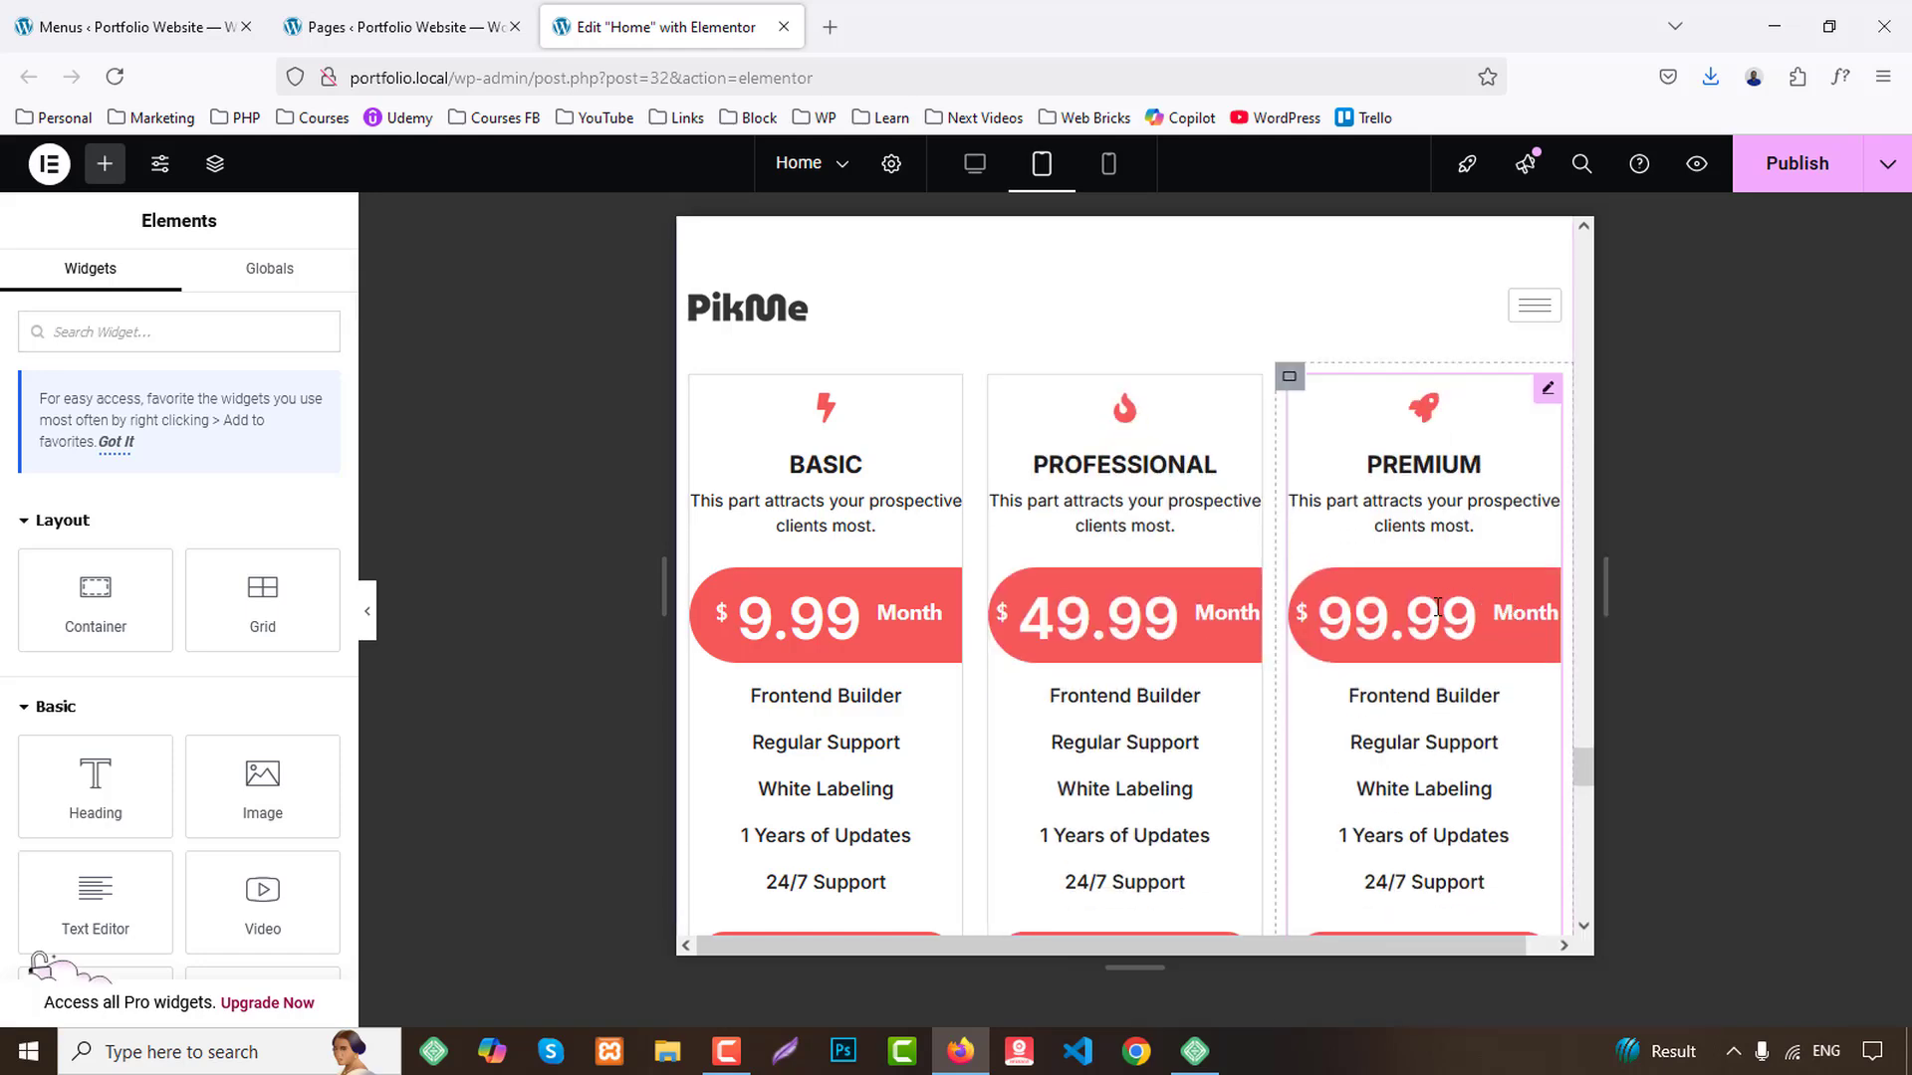
Switch to the mobile portrait layout and set the hero section's main name heading font size to 45 px.
scroll(1407, 630, "down", 10)
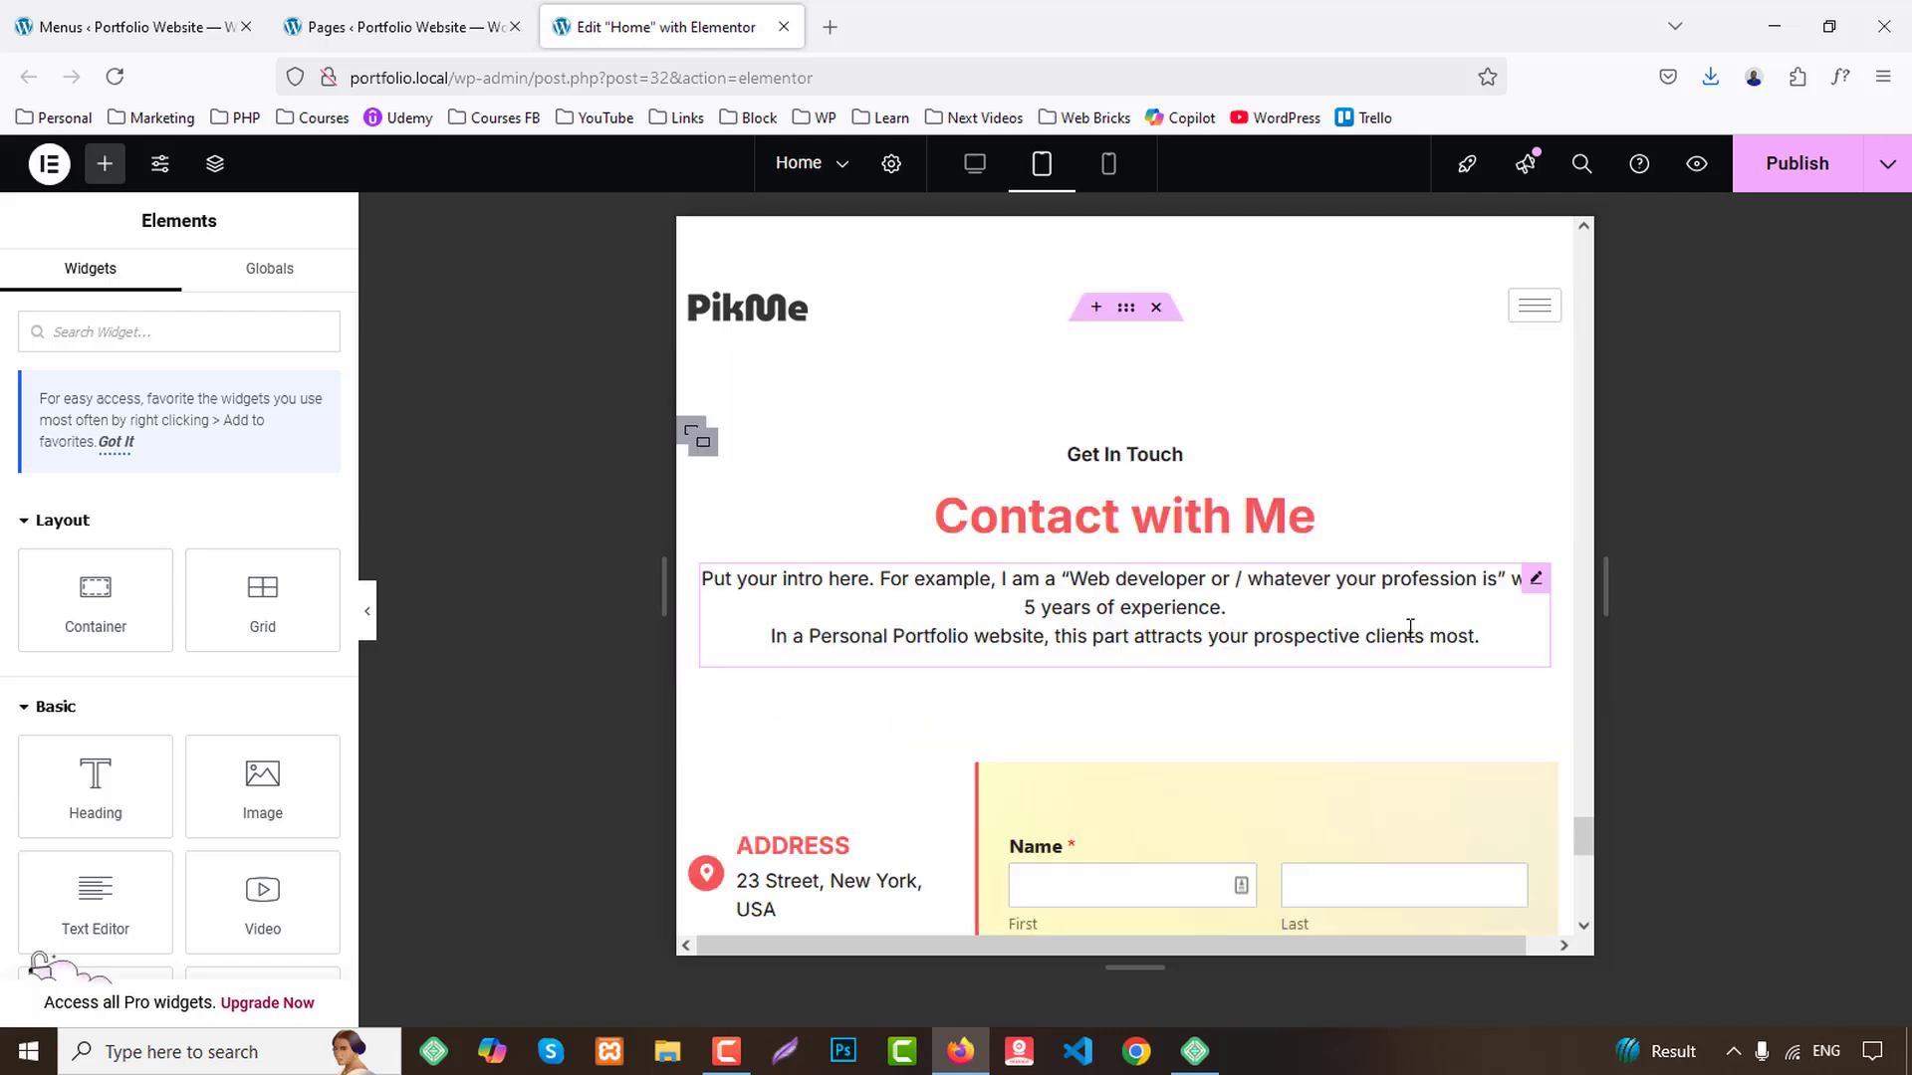
scroll(1408, 637, "down", 10)
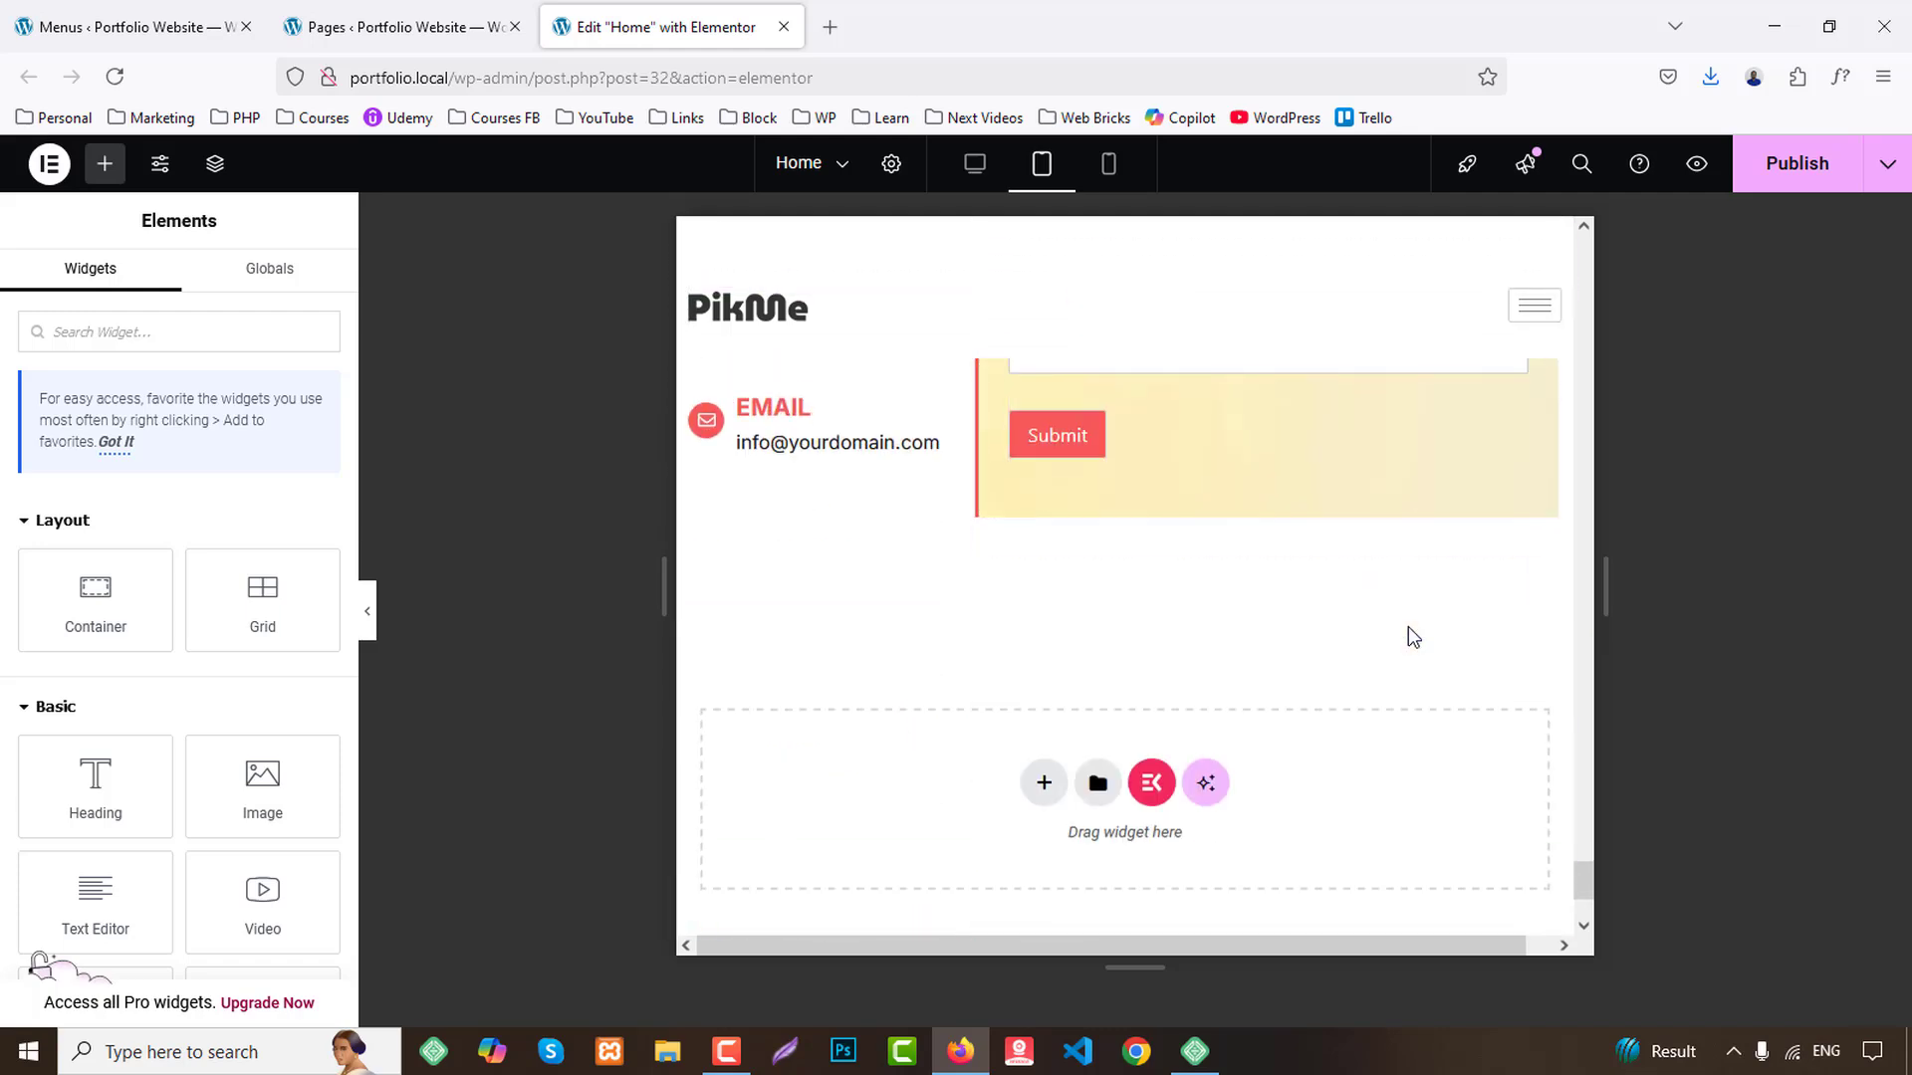
left_click(1099, 167)
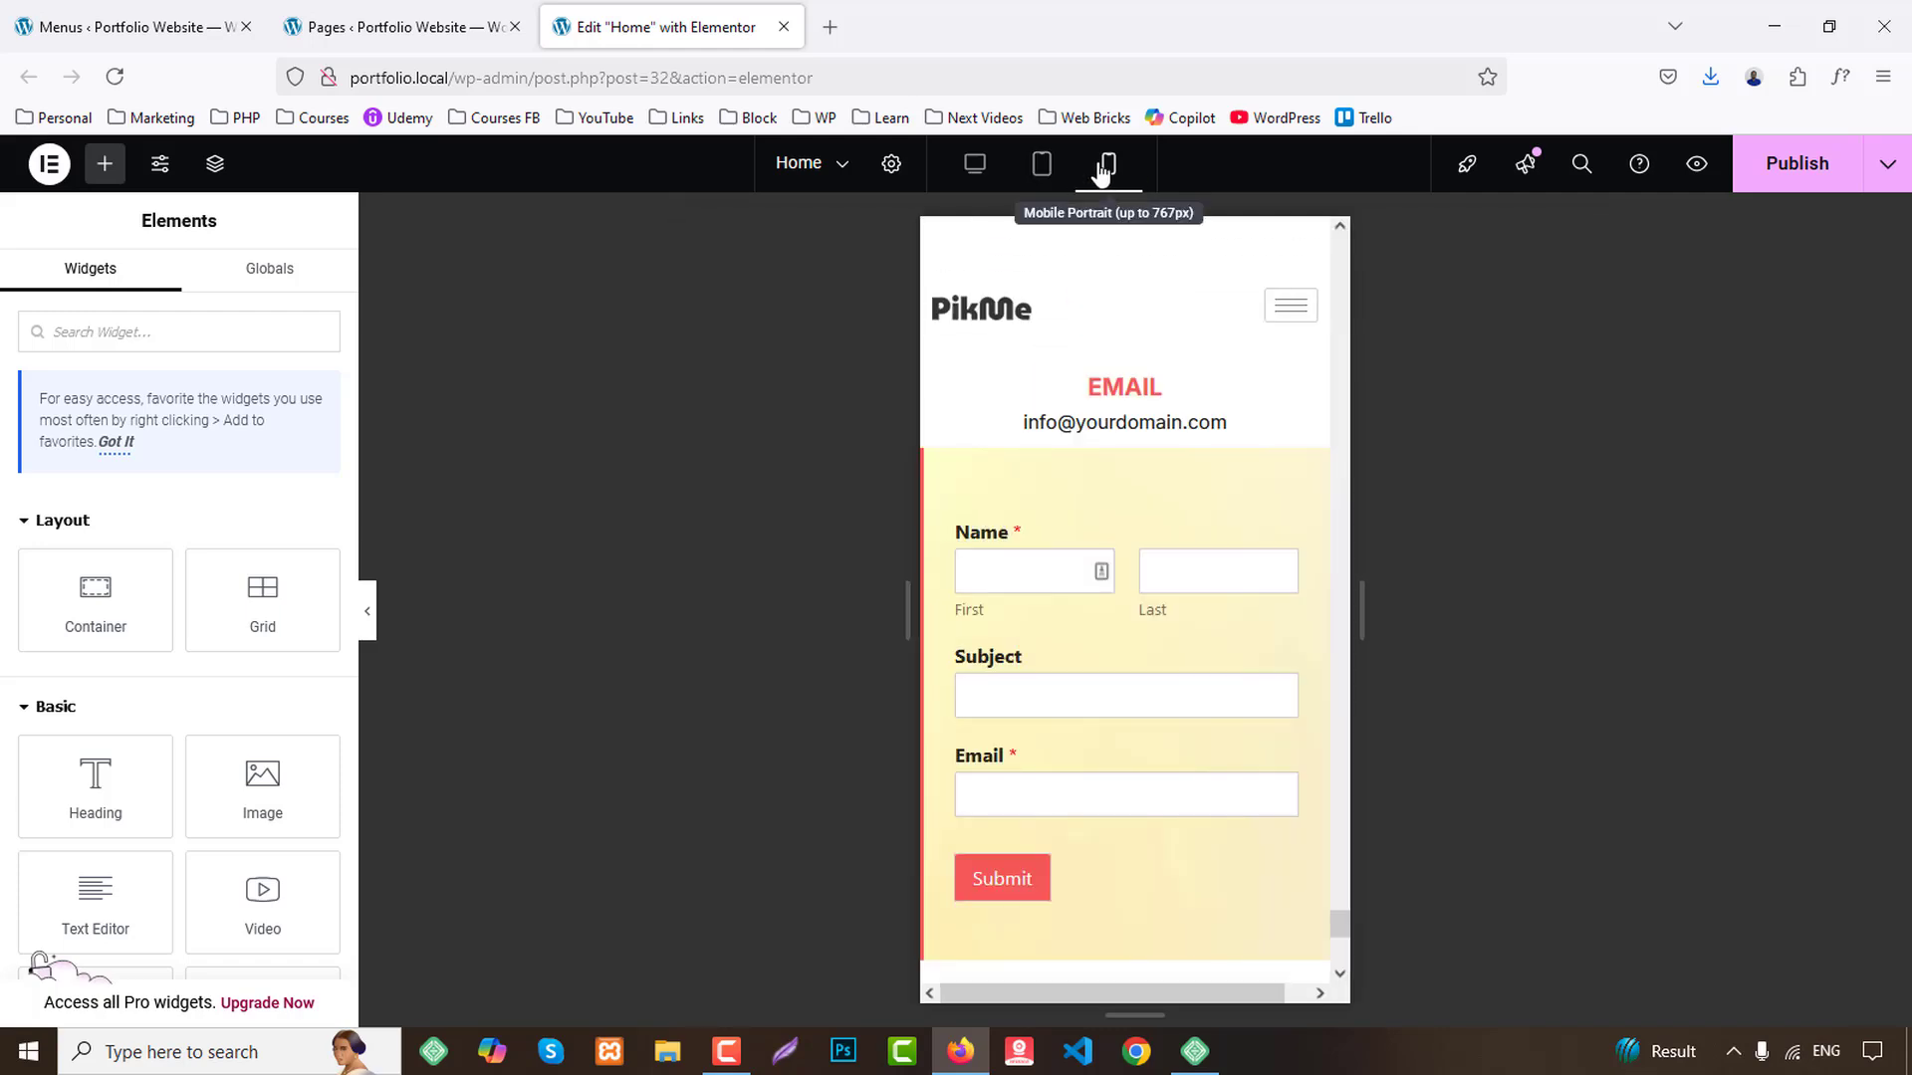
scroll(1258, 598, "up", 6)
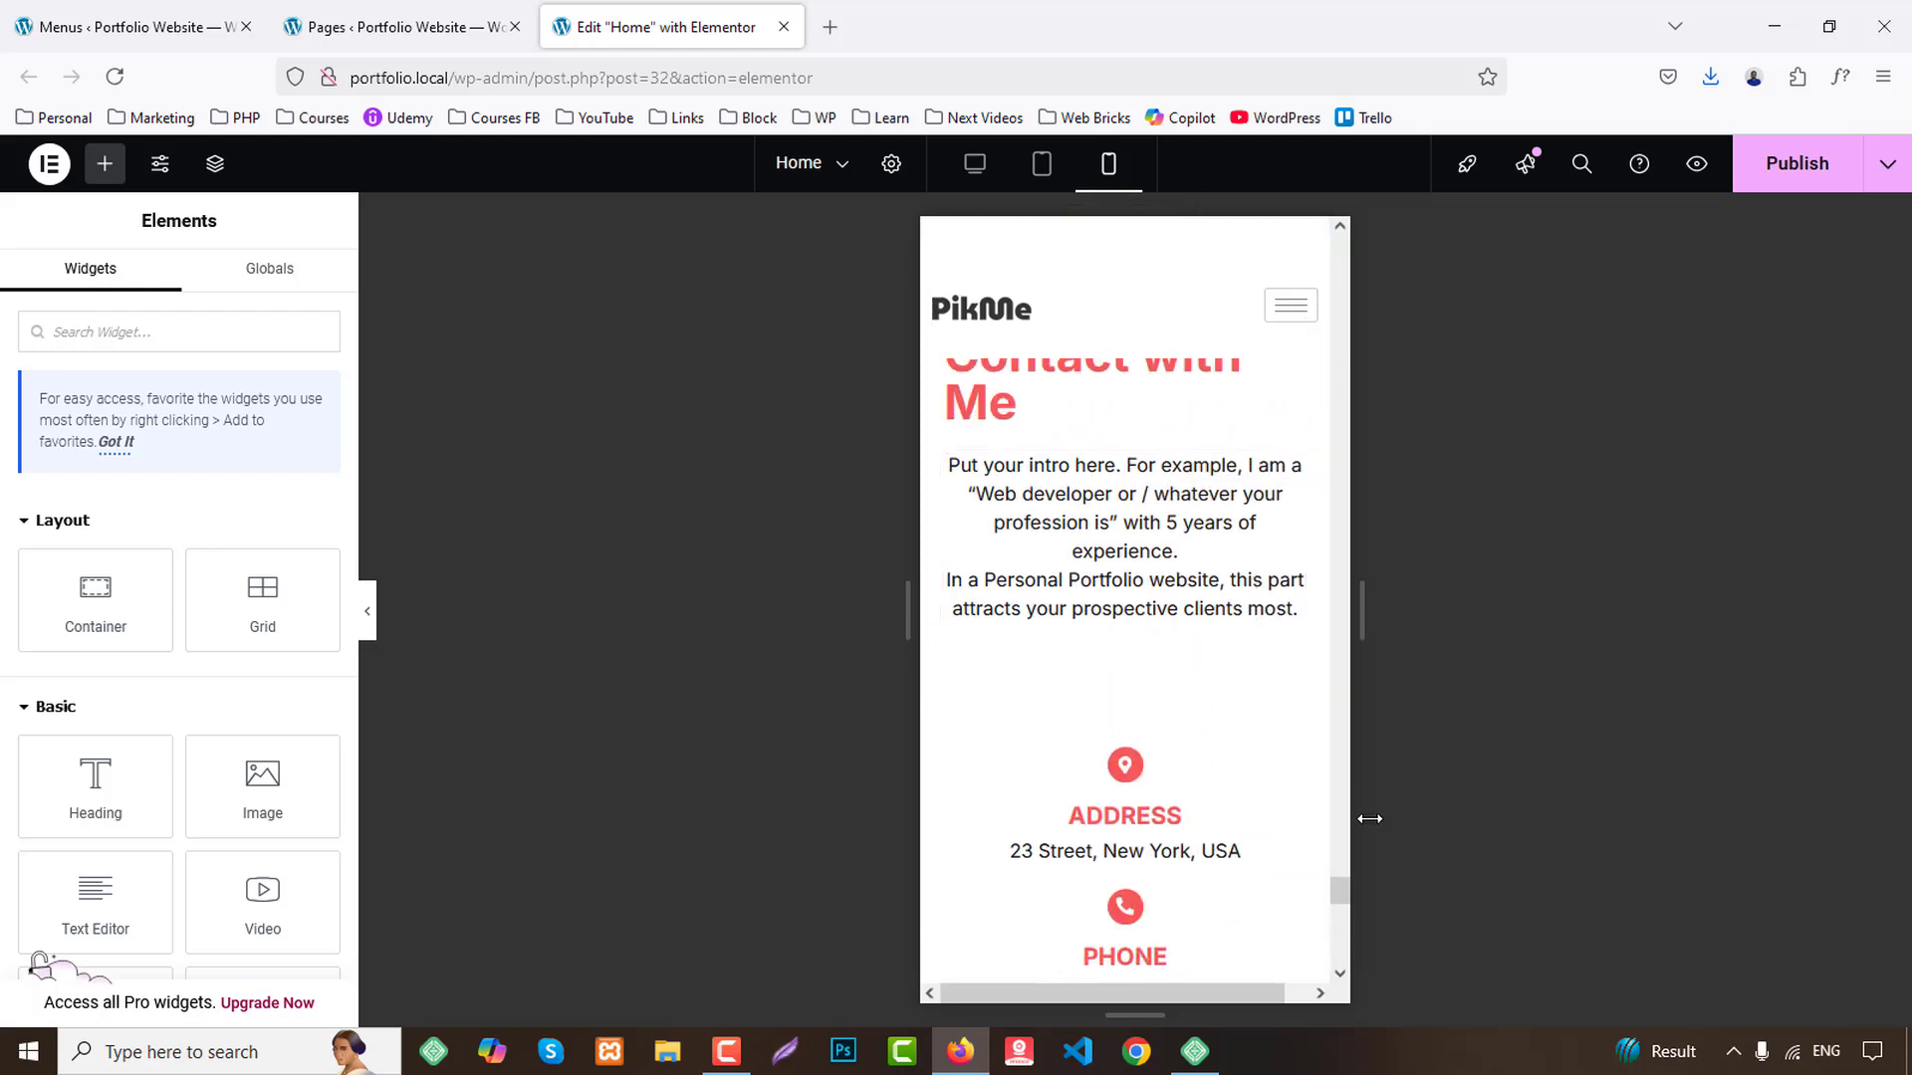
left_click_drag(1342, 893, 1349, 232)
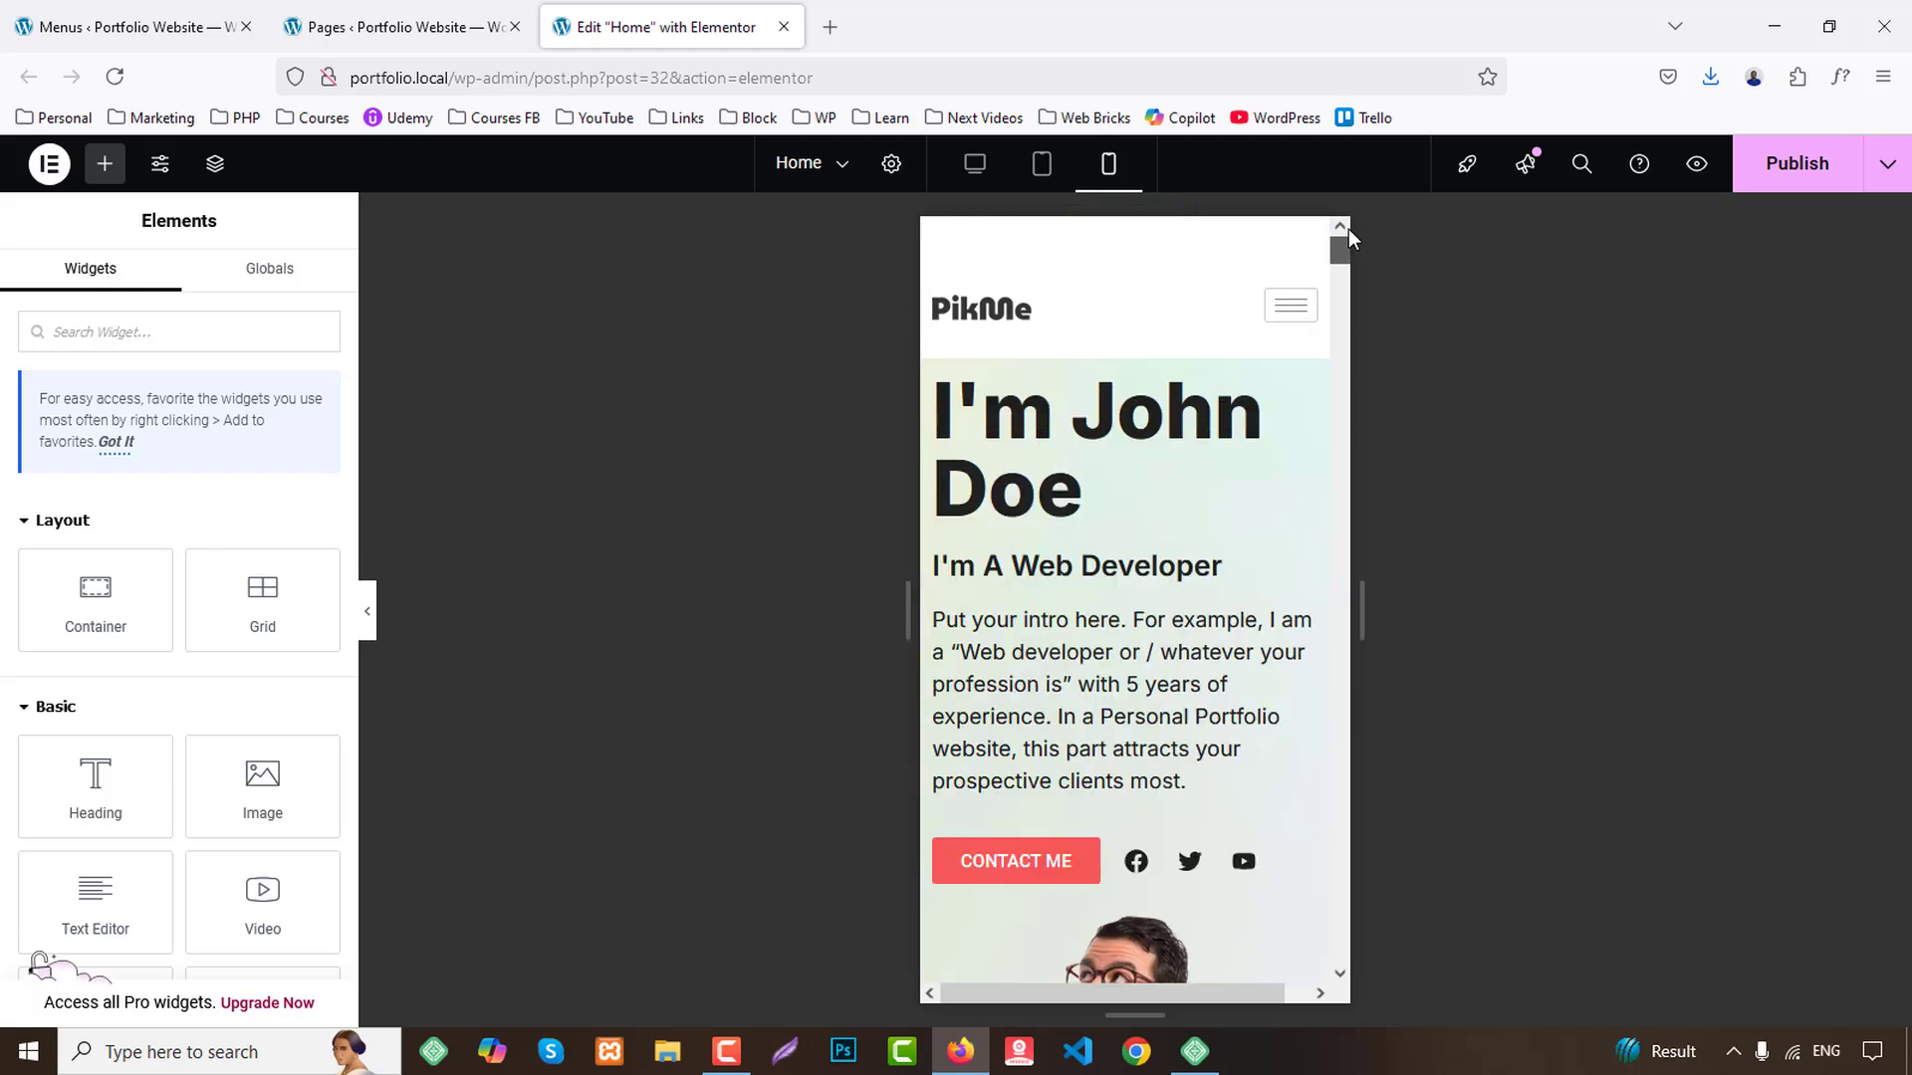
left_click(1170, 480)
left_click(175, 299)
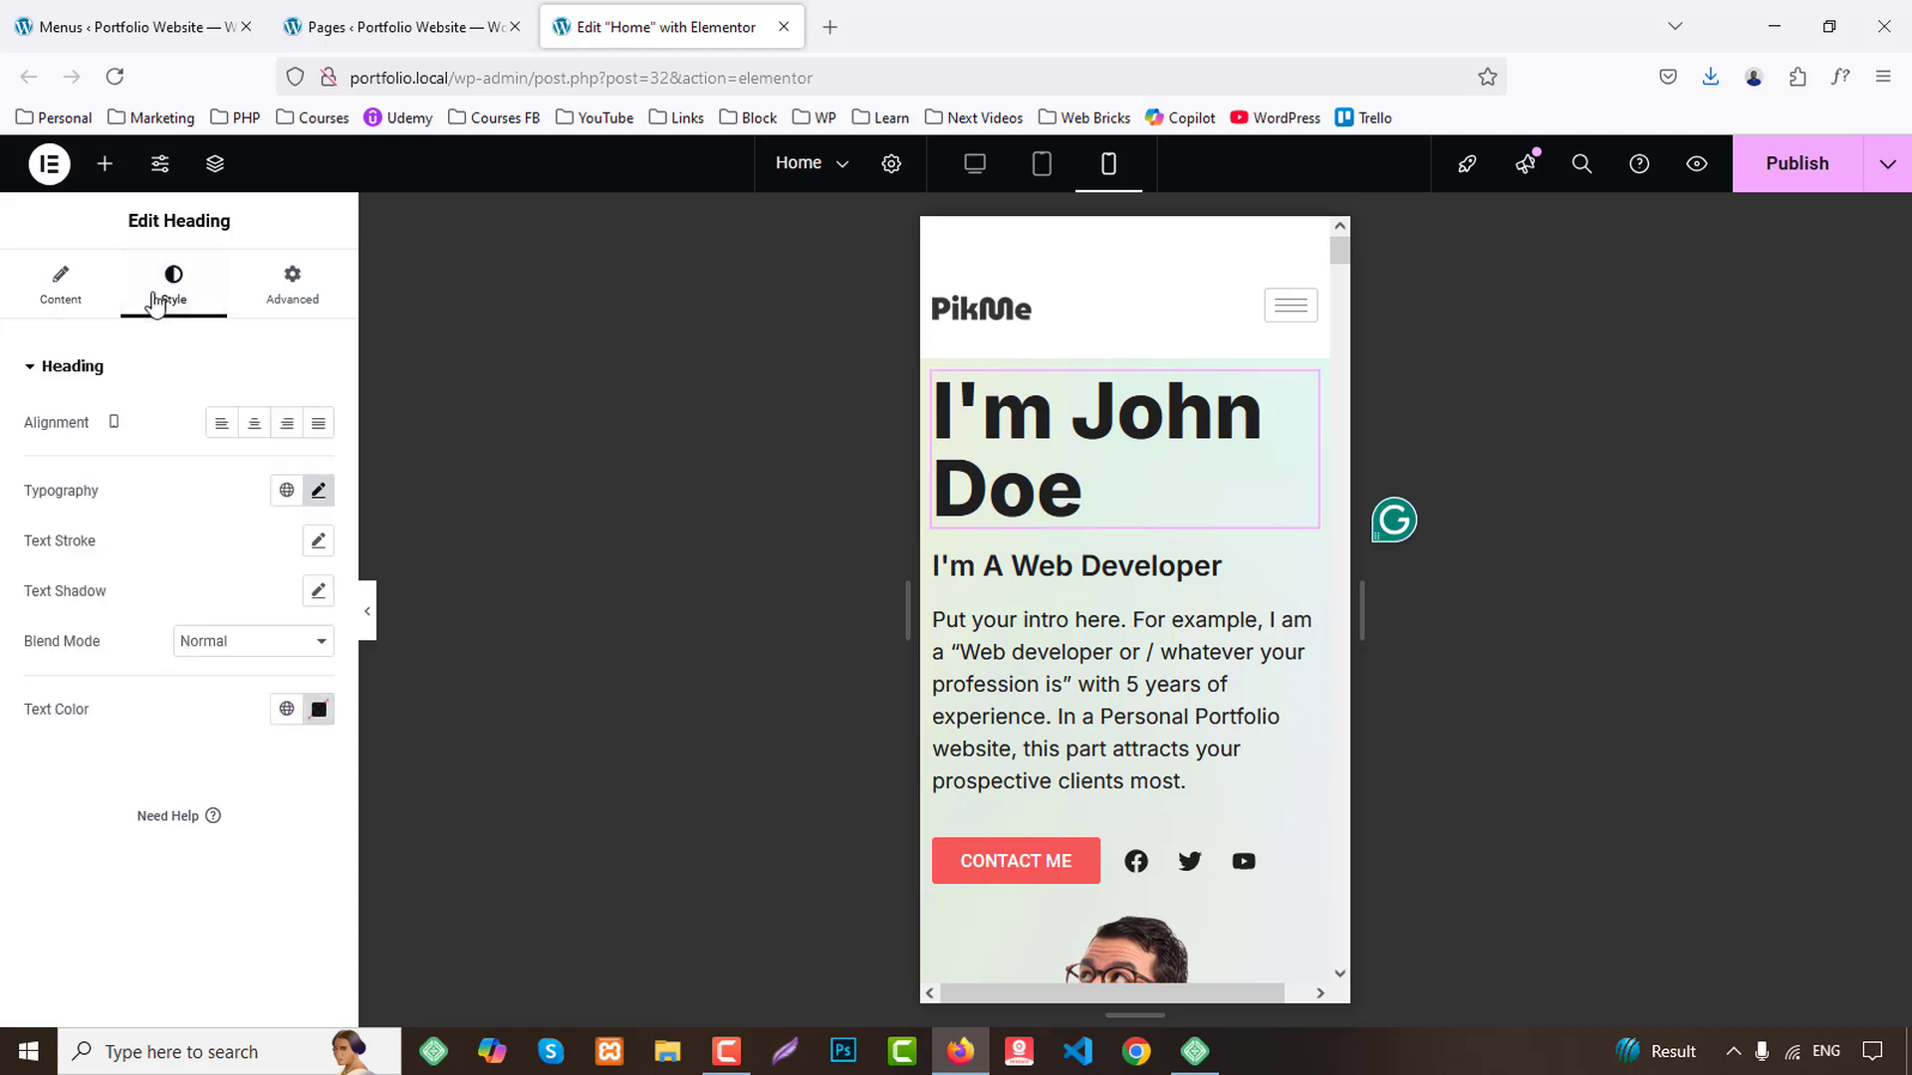
left_click(316, 491)
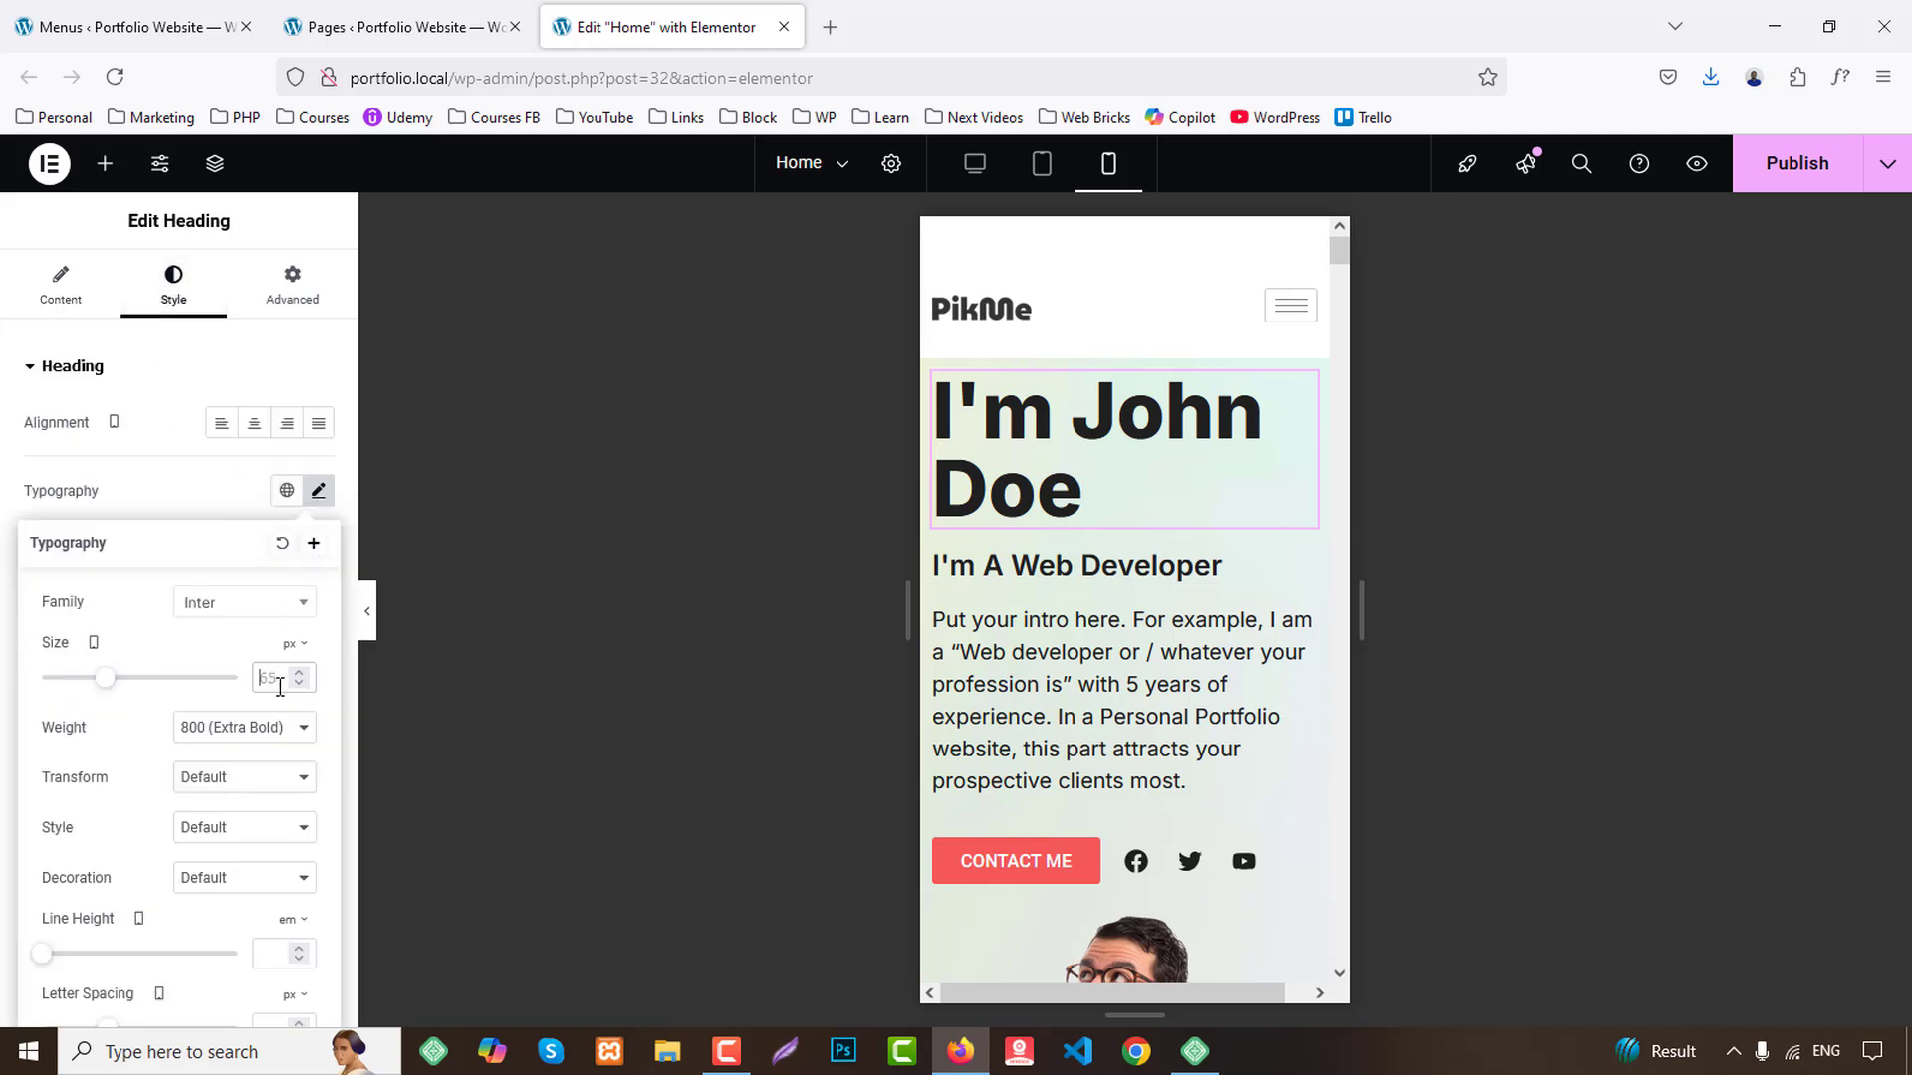
type("45")
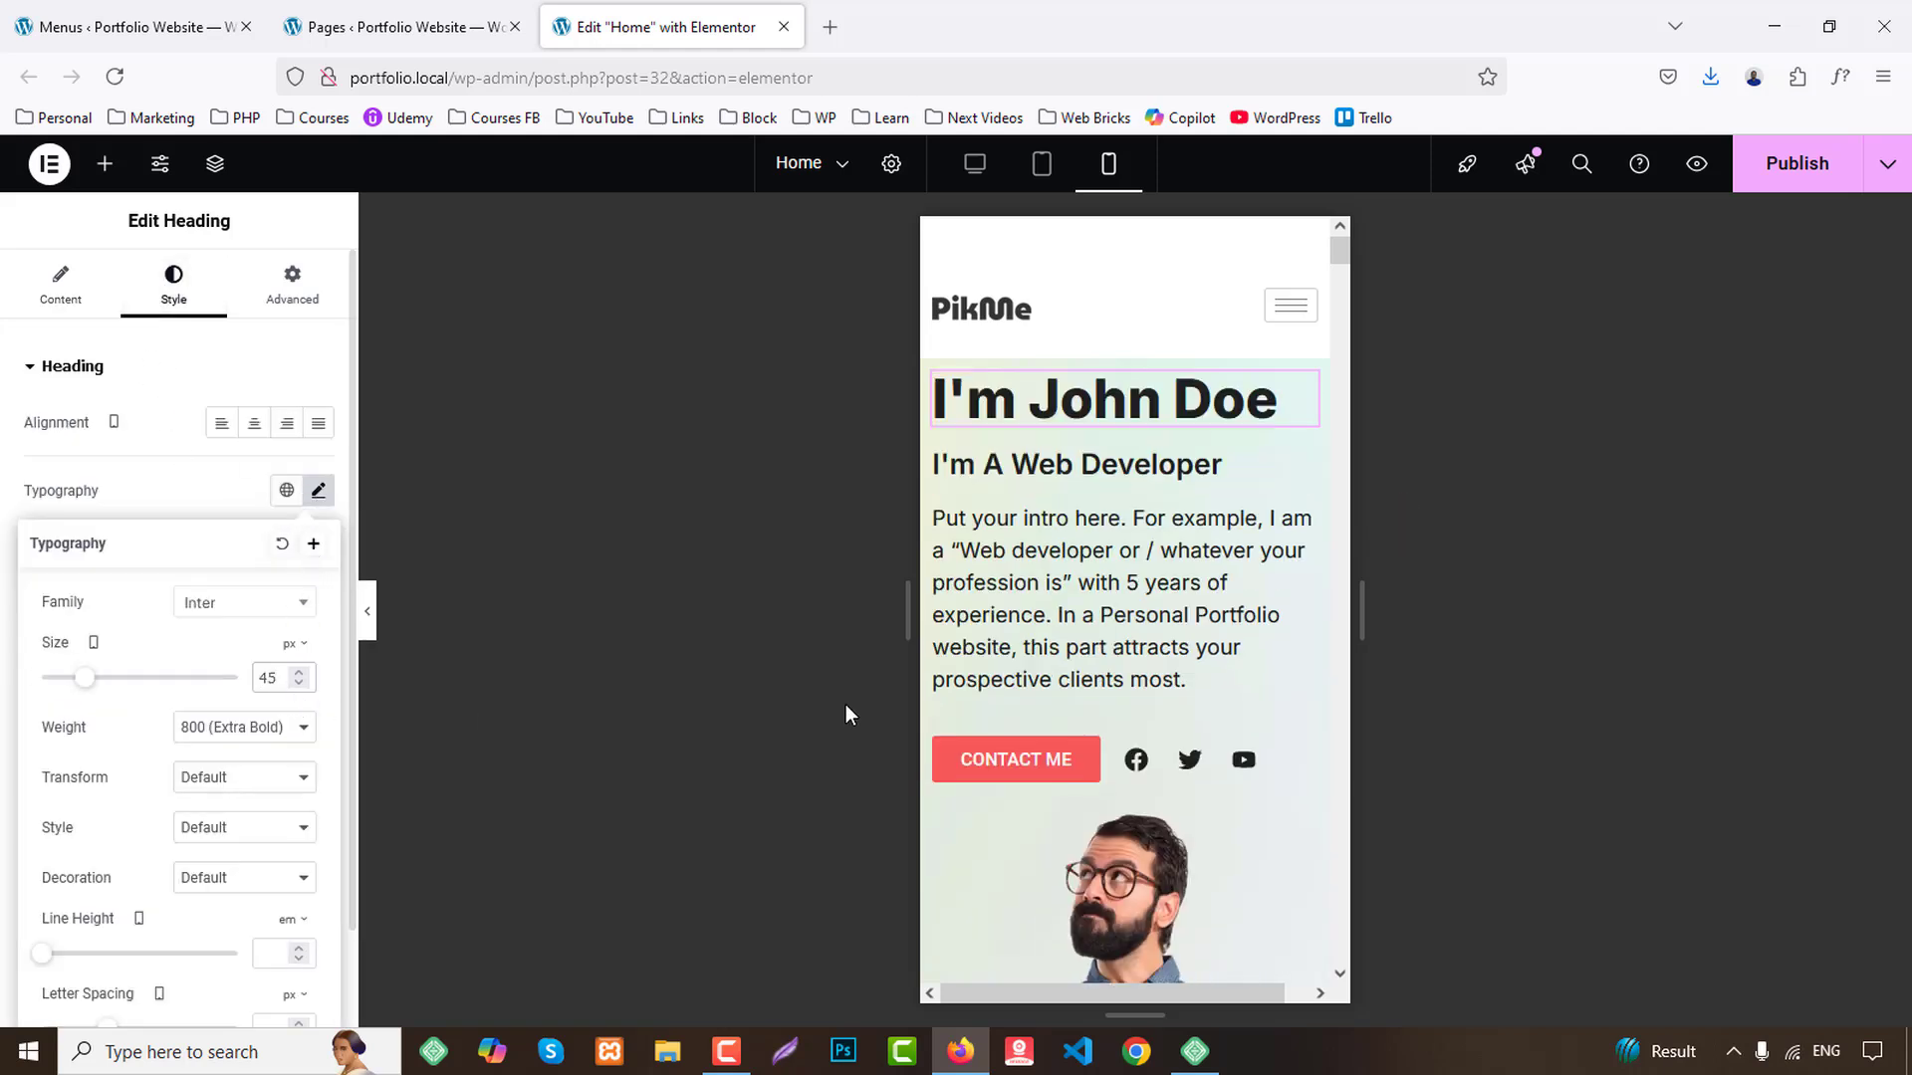
Review the remaining Home page sections in the mobile layout, from the about section down to the footer.
scroll(1205, 562, "down", 10)
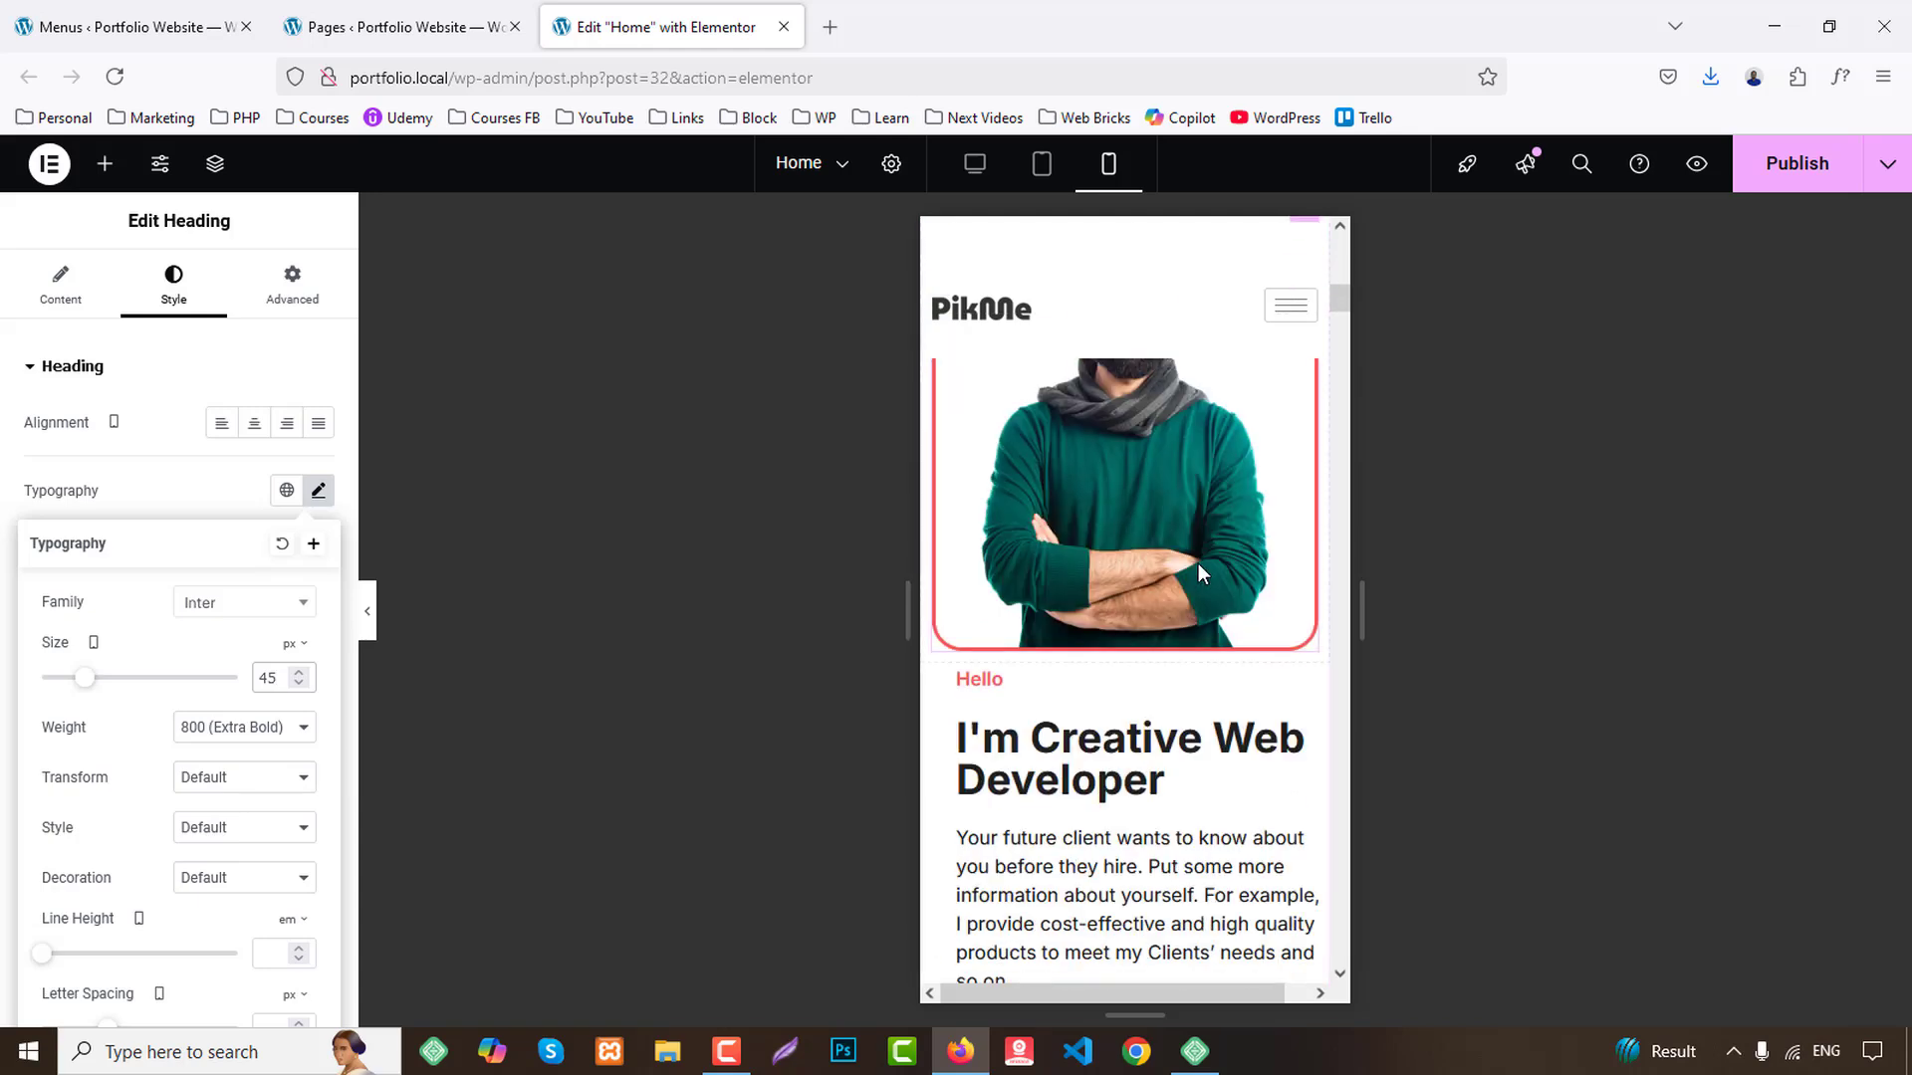
scroll(1198, 564, "down", 15)
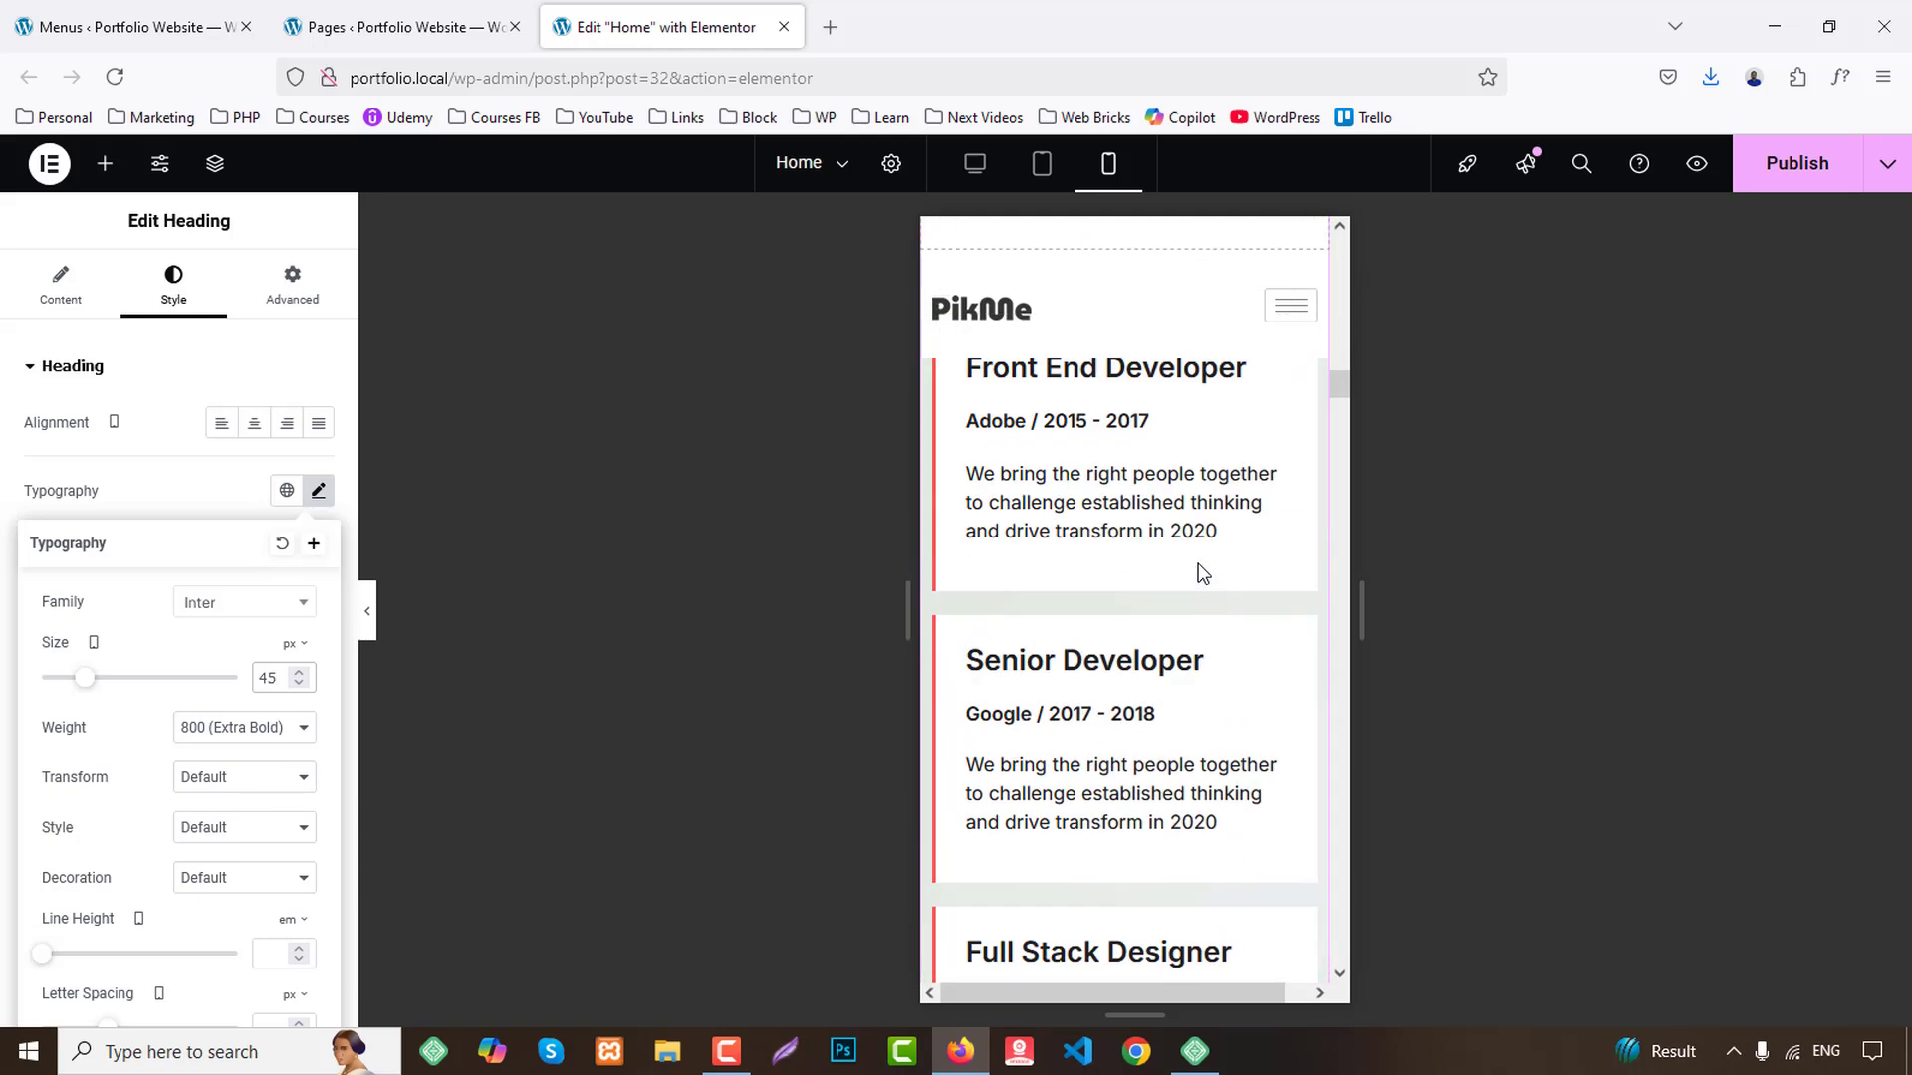
scroll(1201, 573, "down", 15)
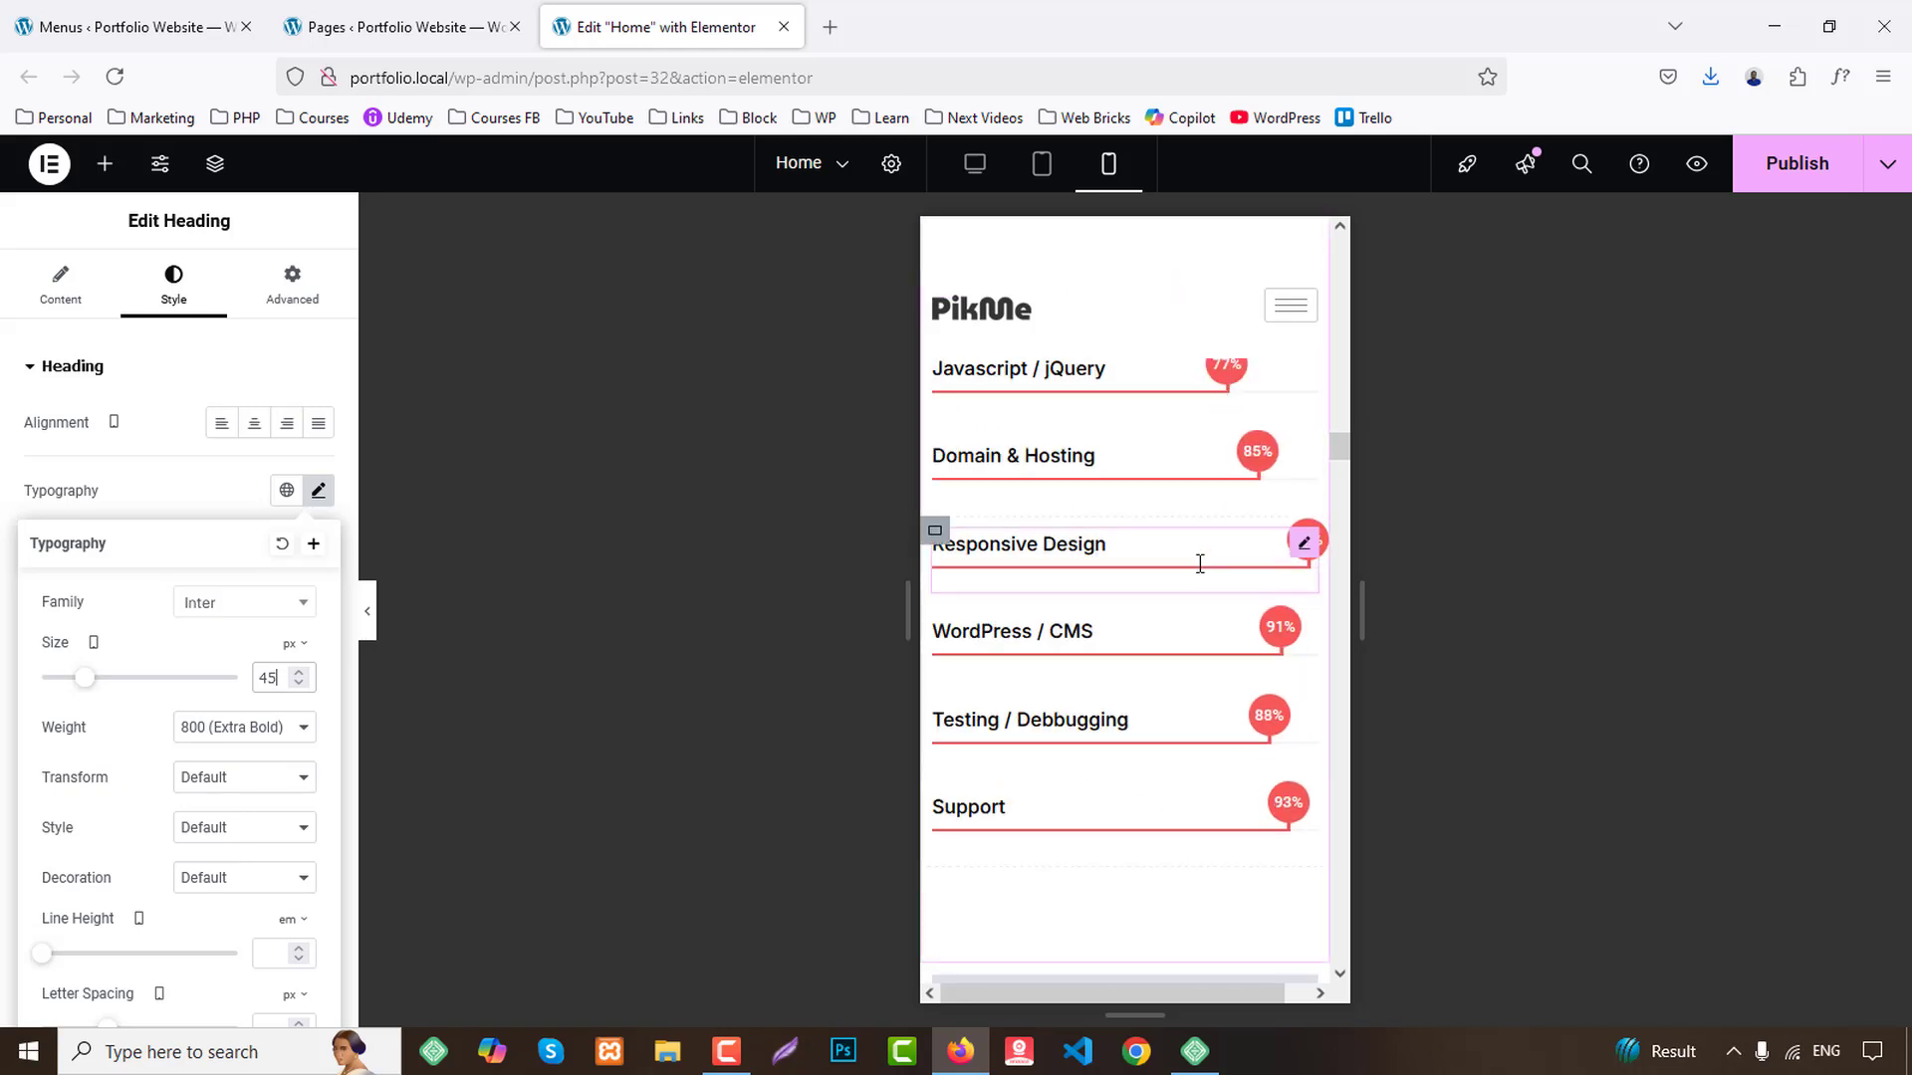
scroll(1200, 563, "down", 15)
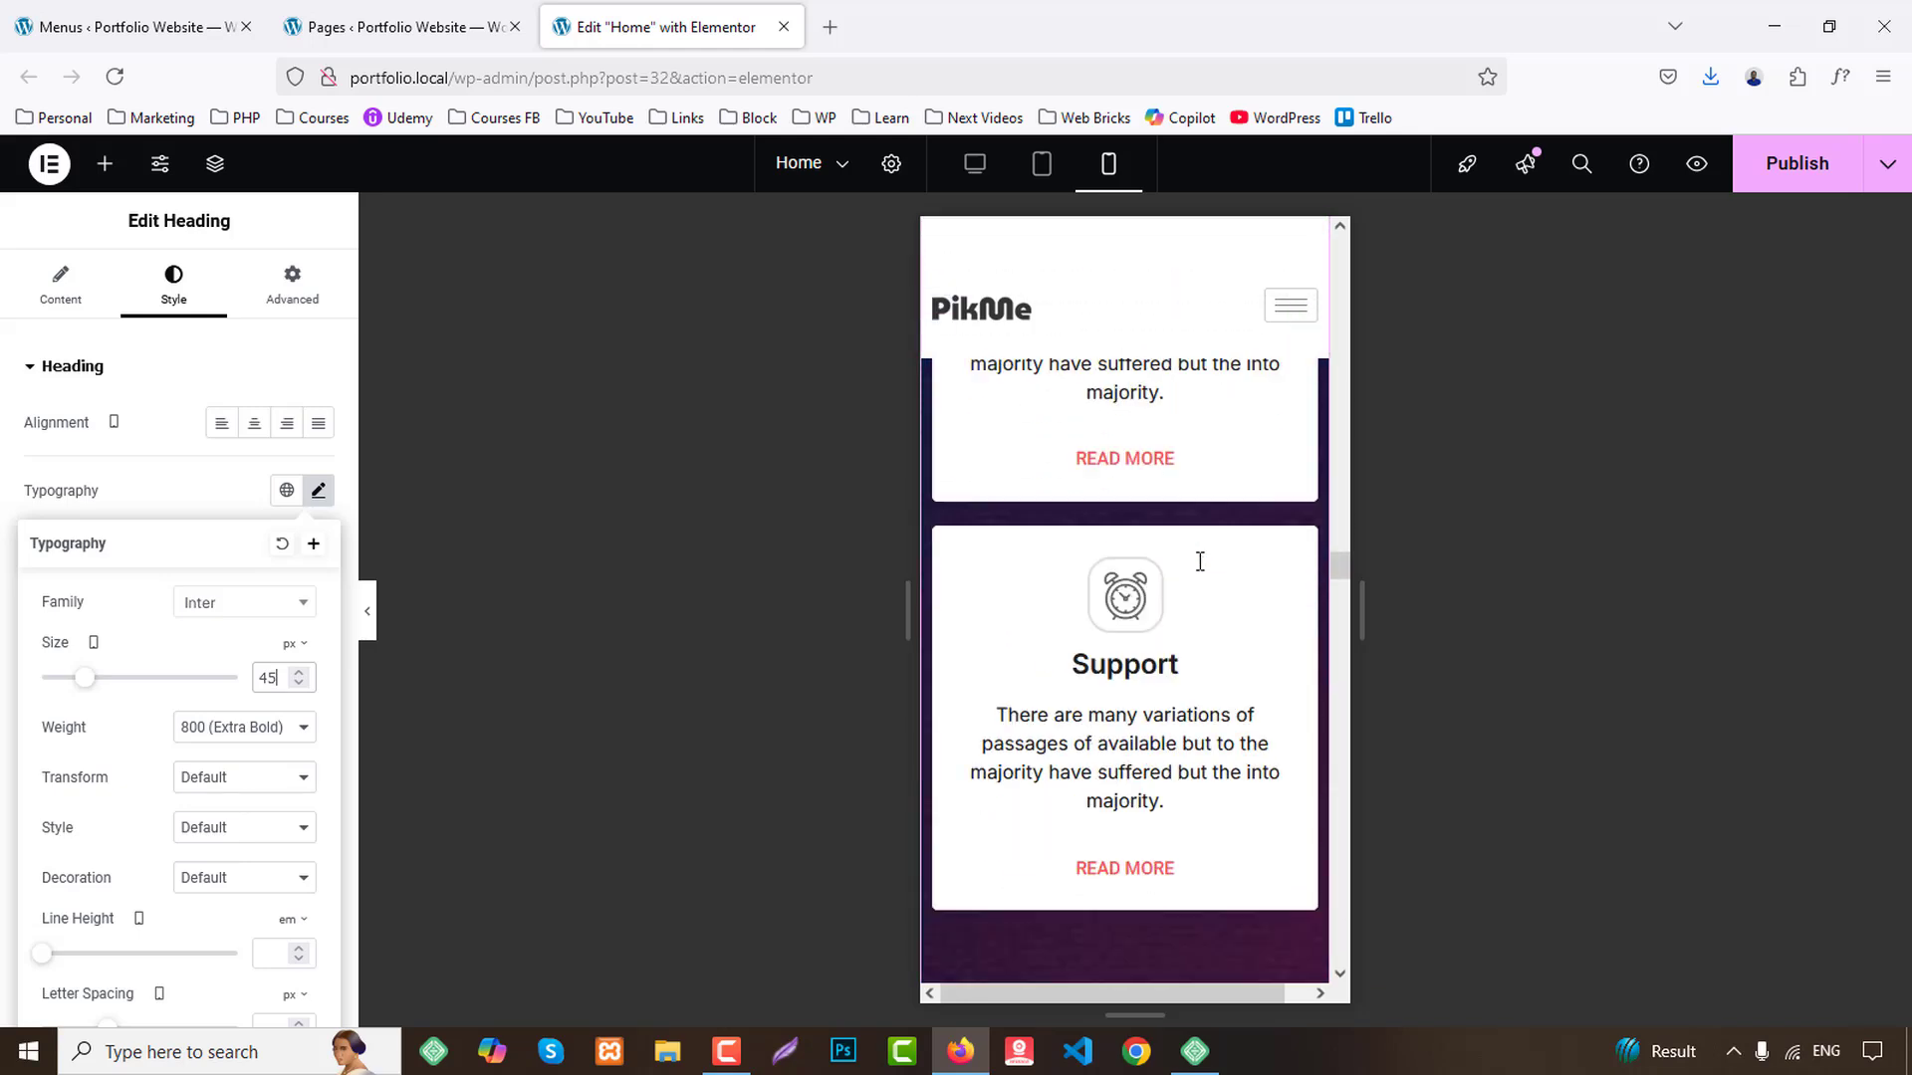
scroll(1200, 562, "down", 15)
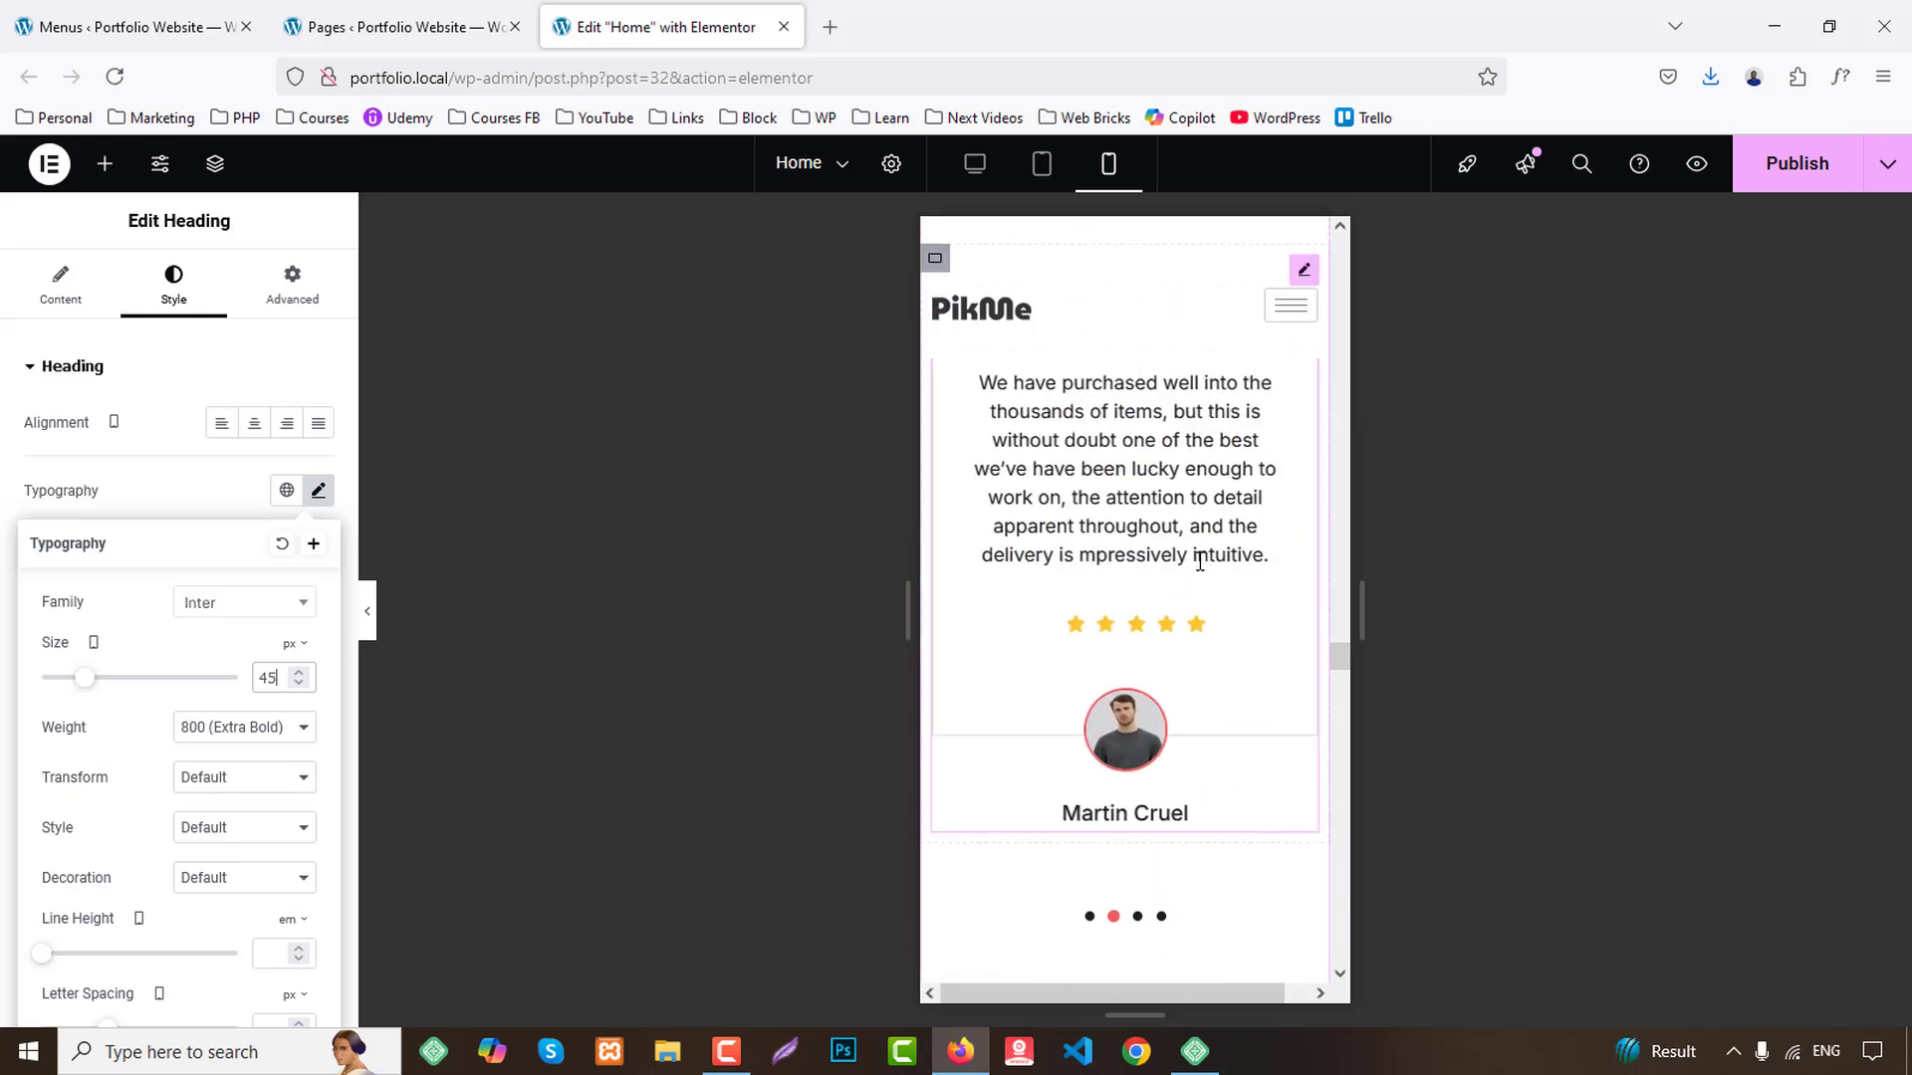
scroll(1200, 563, "down", 15)
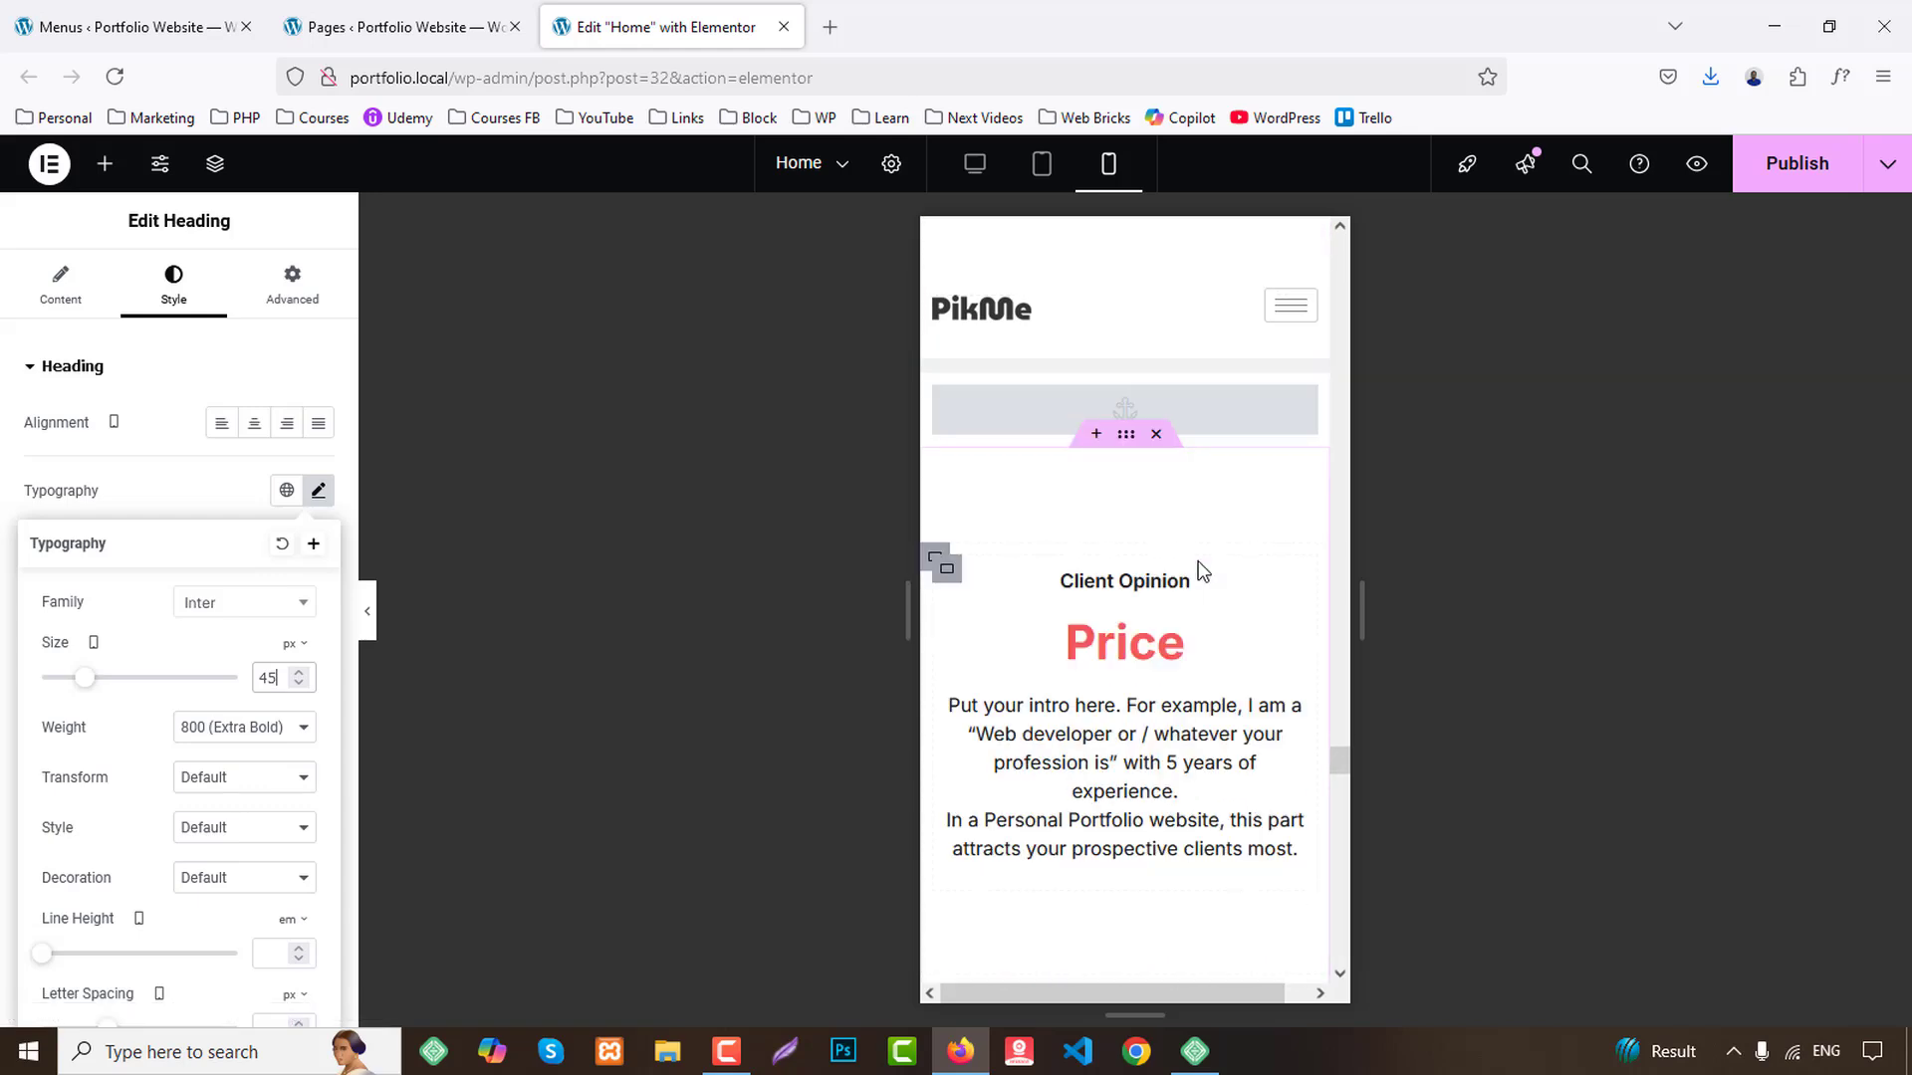
scroll(1198, 570, "down", 15)
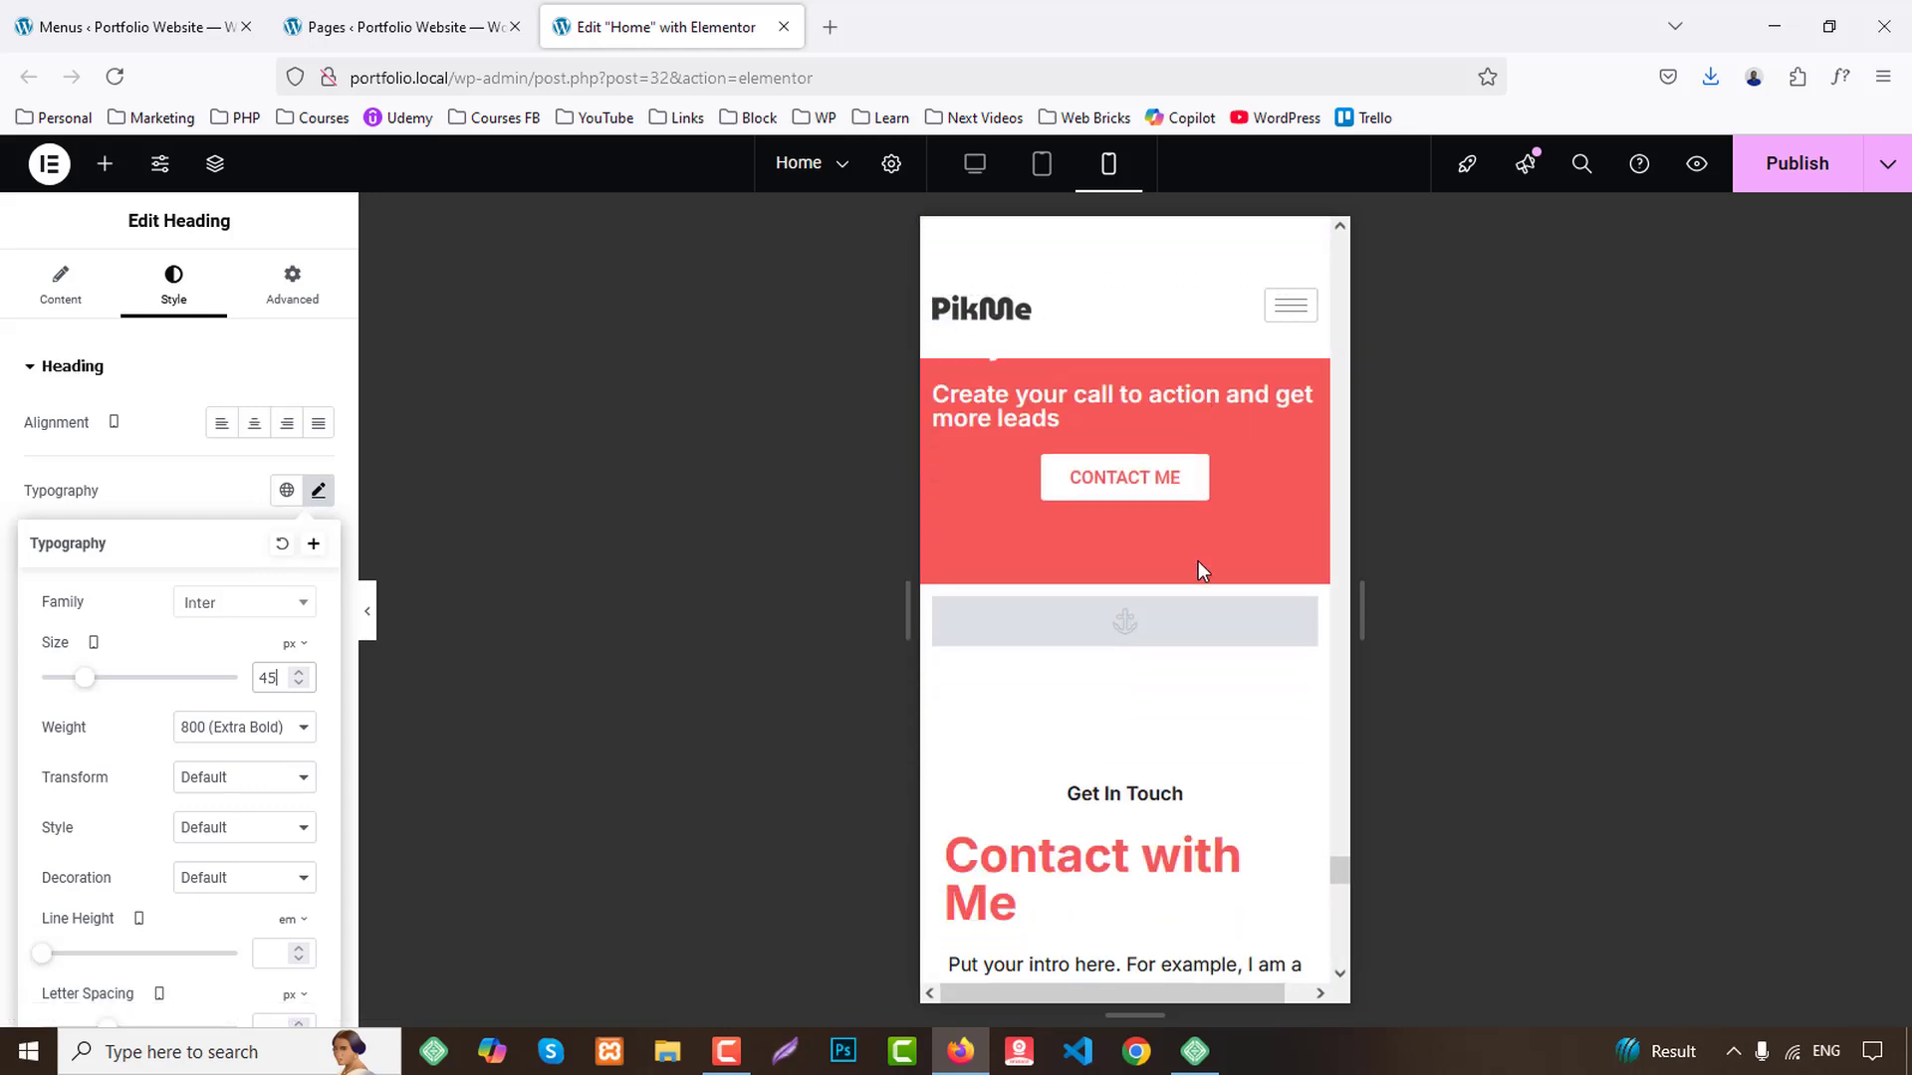
scroll(1198, 569, "down", 12)
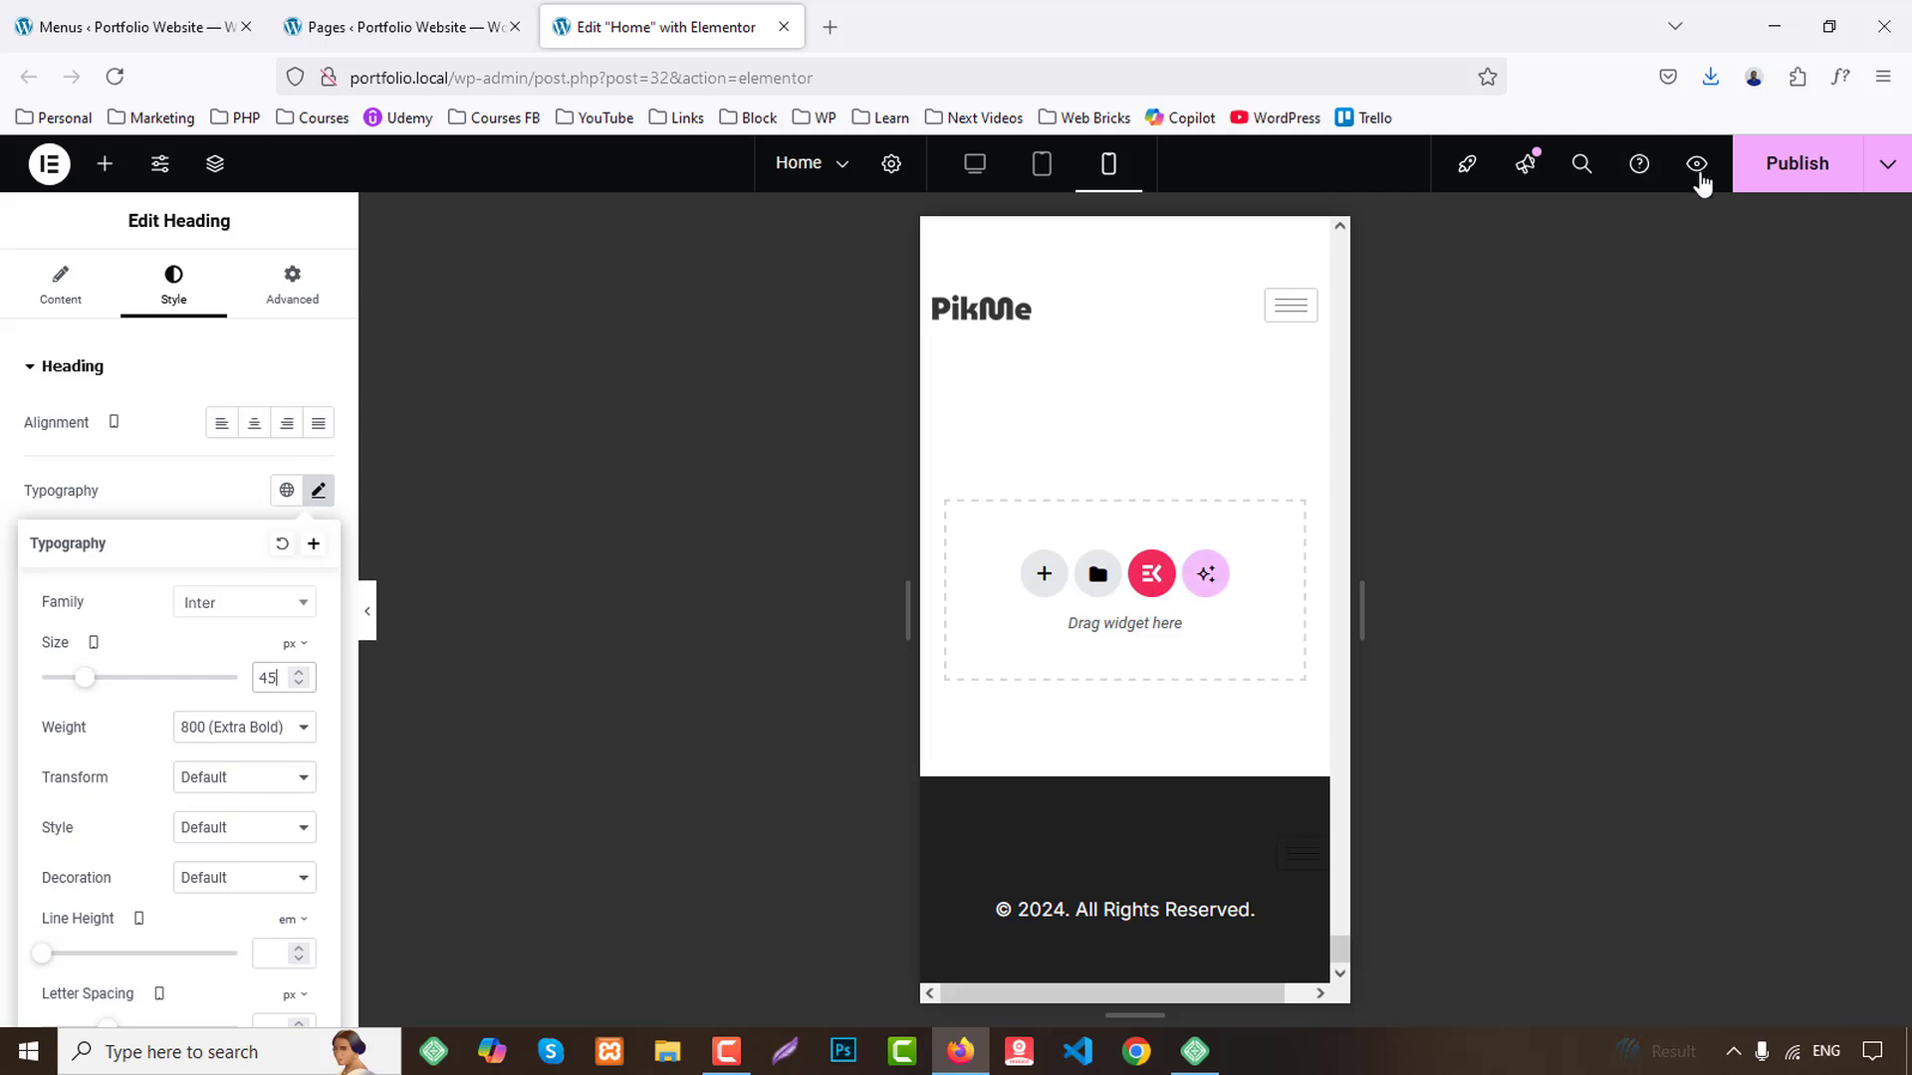
Preview the Home page on desktop, test the header's Services link, and return to the hero section.
left_click(1699, 172)
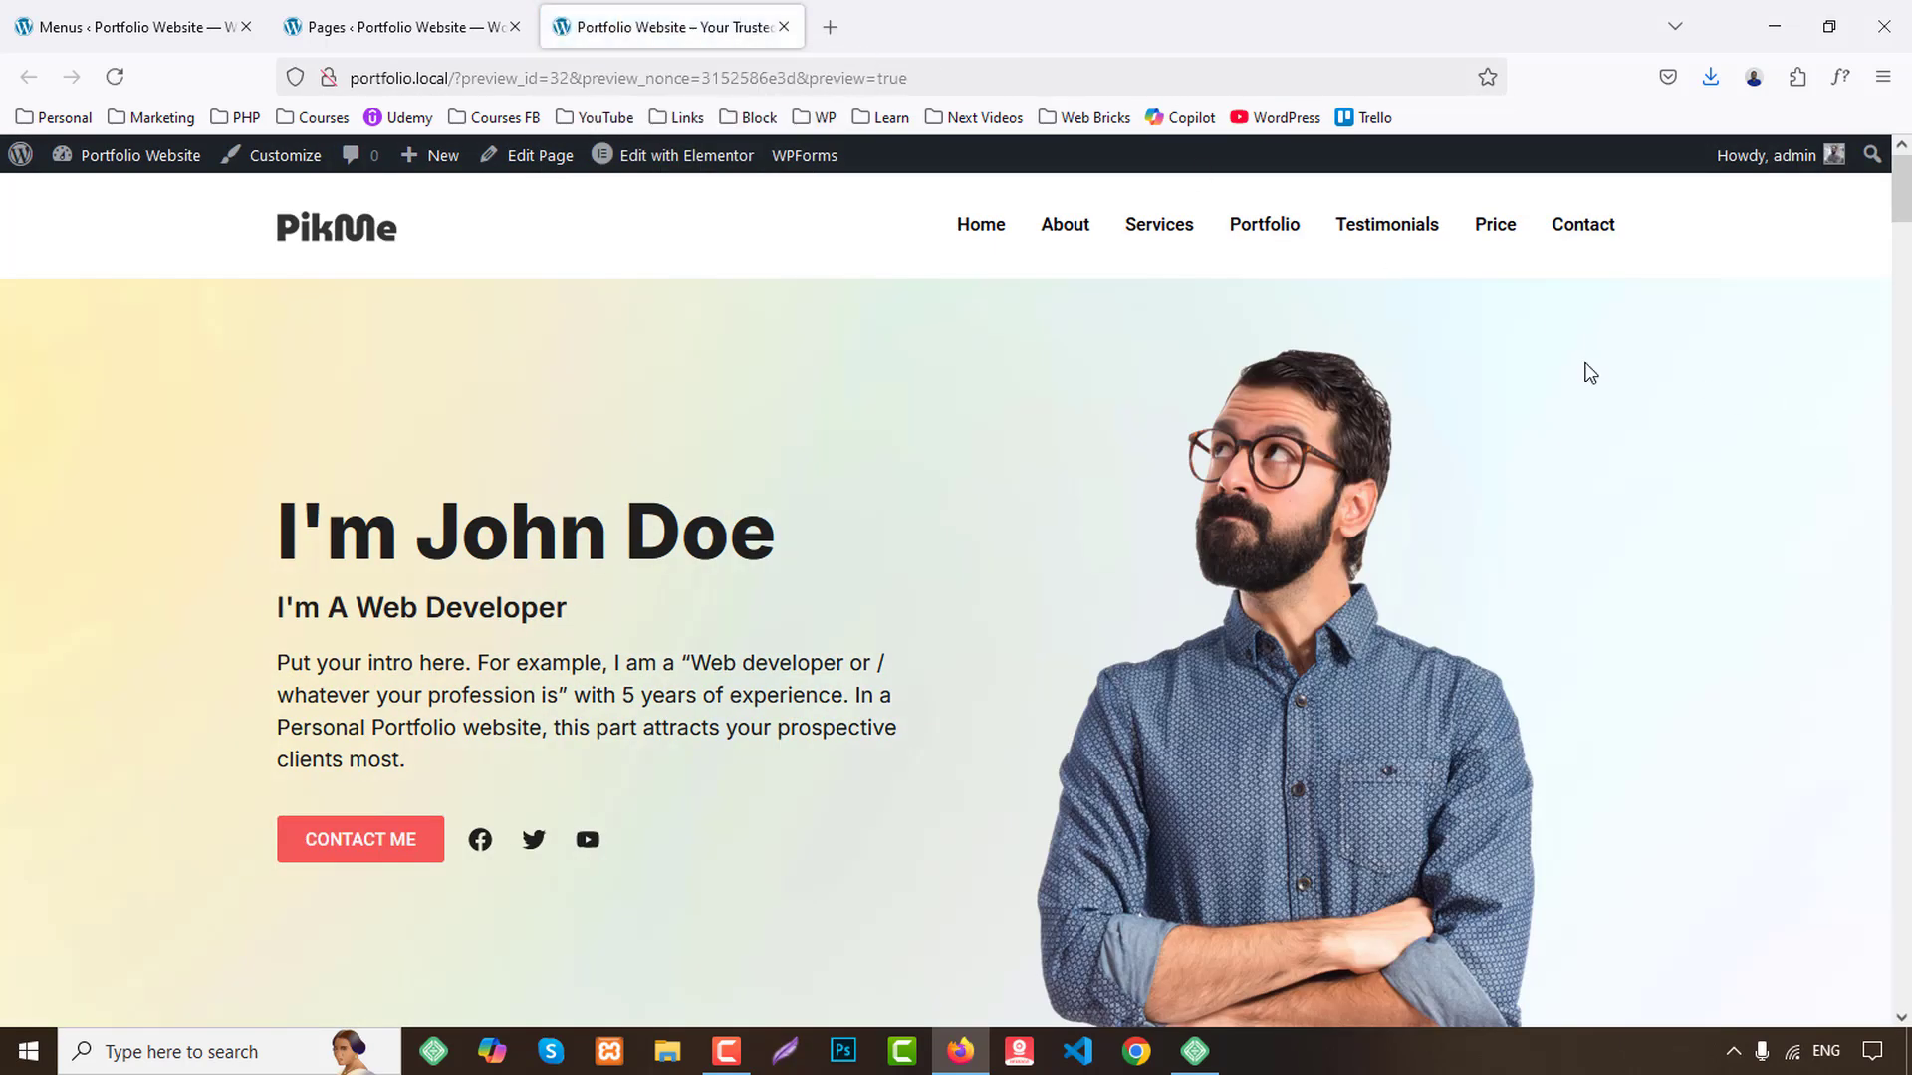
left_click(1160, 225)
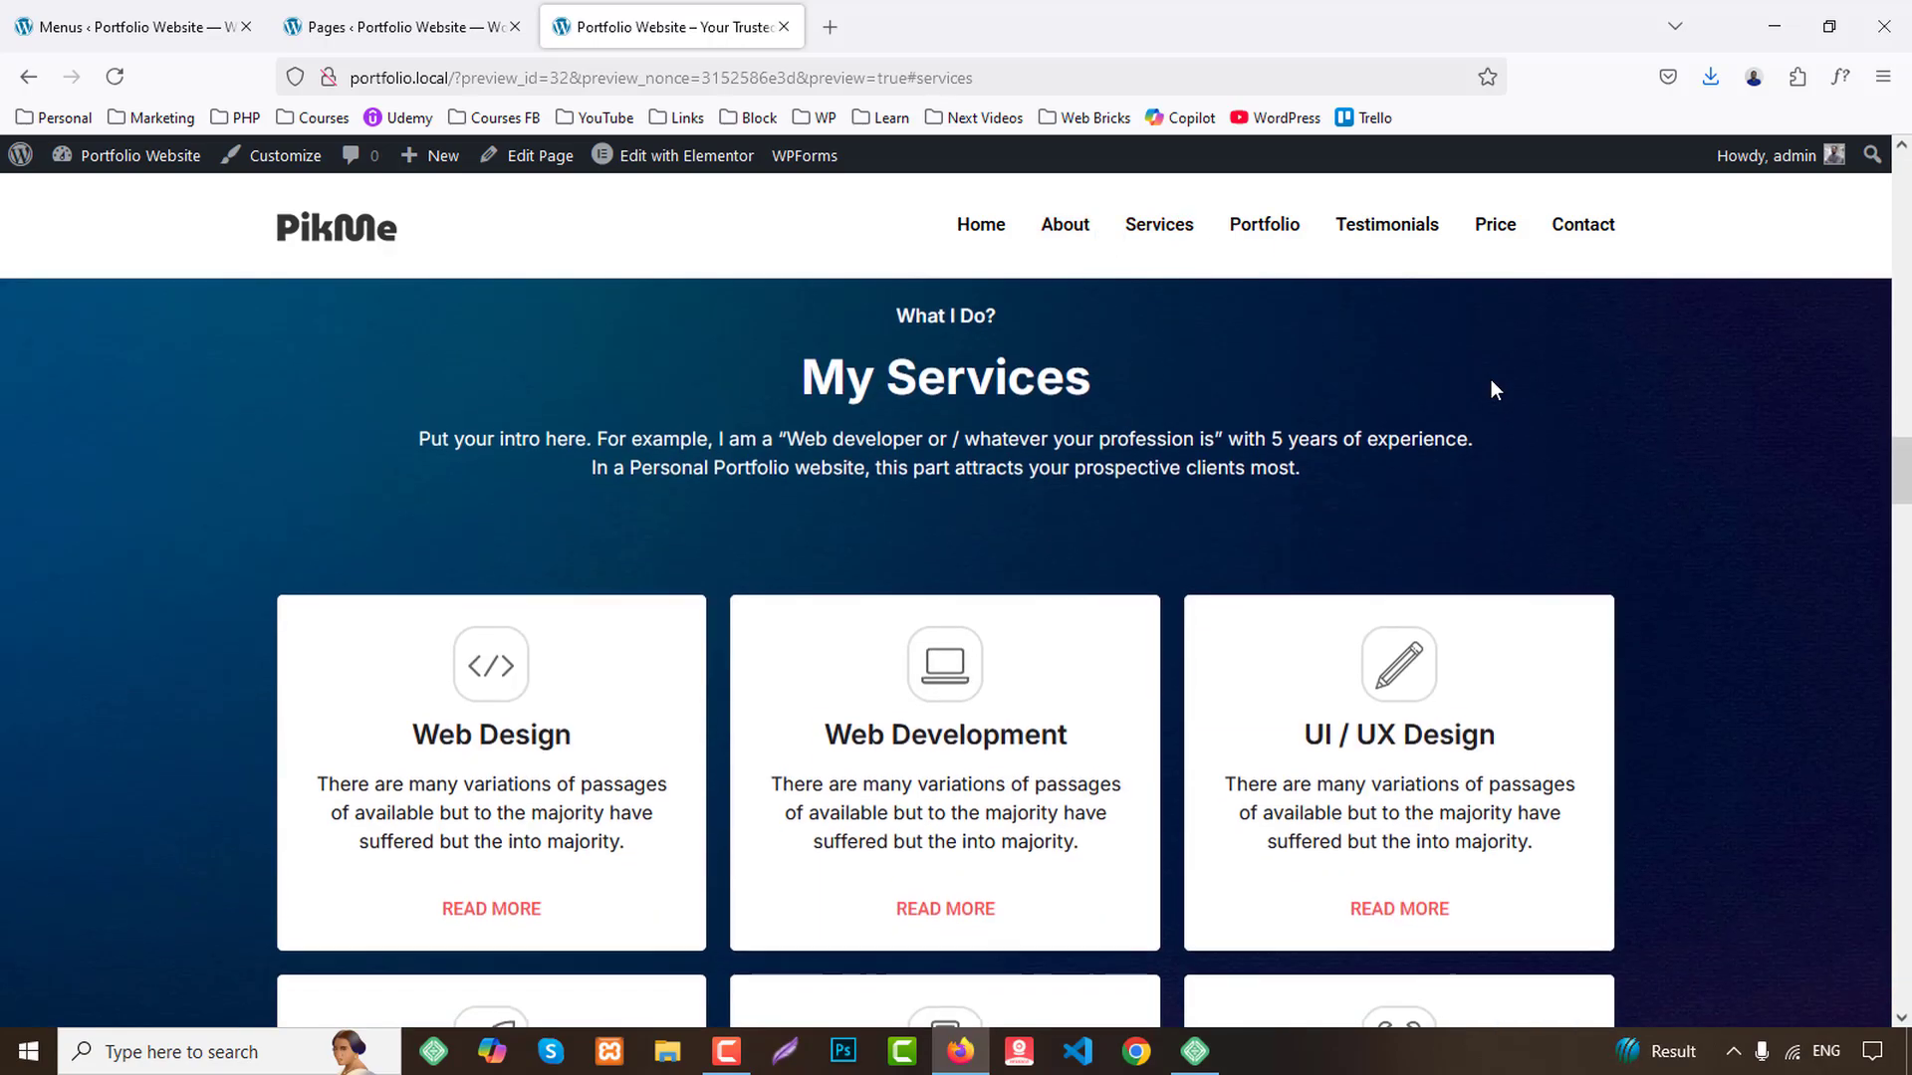
left_click_drag(1903, 478, 1863, 100)
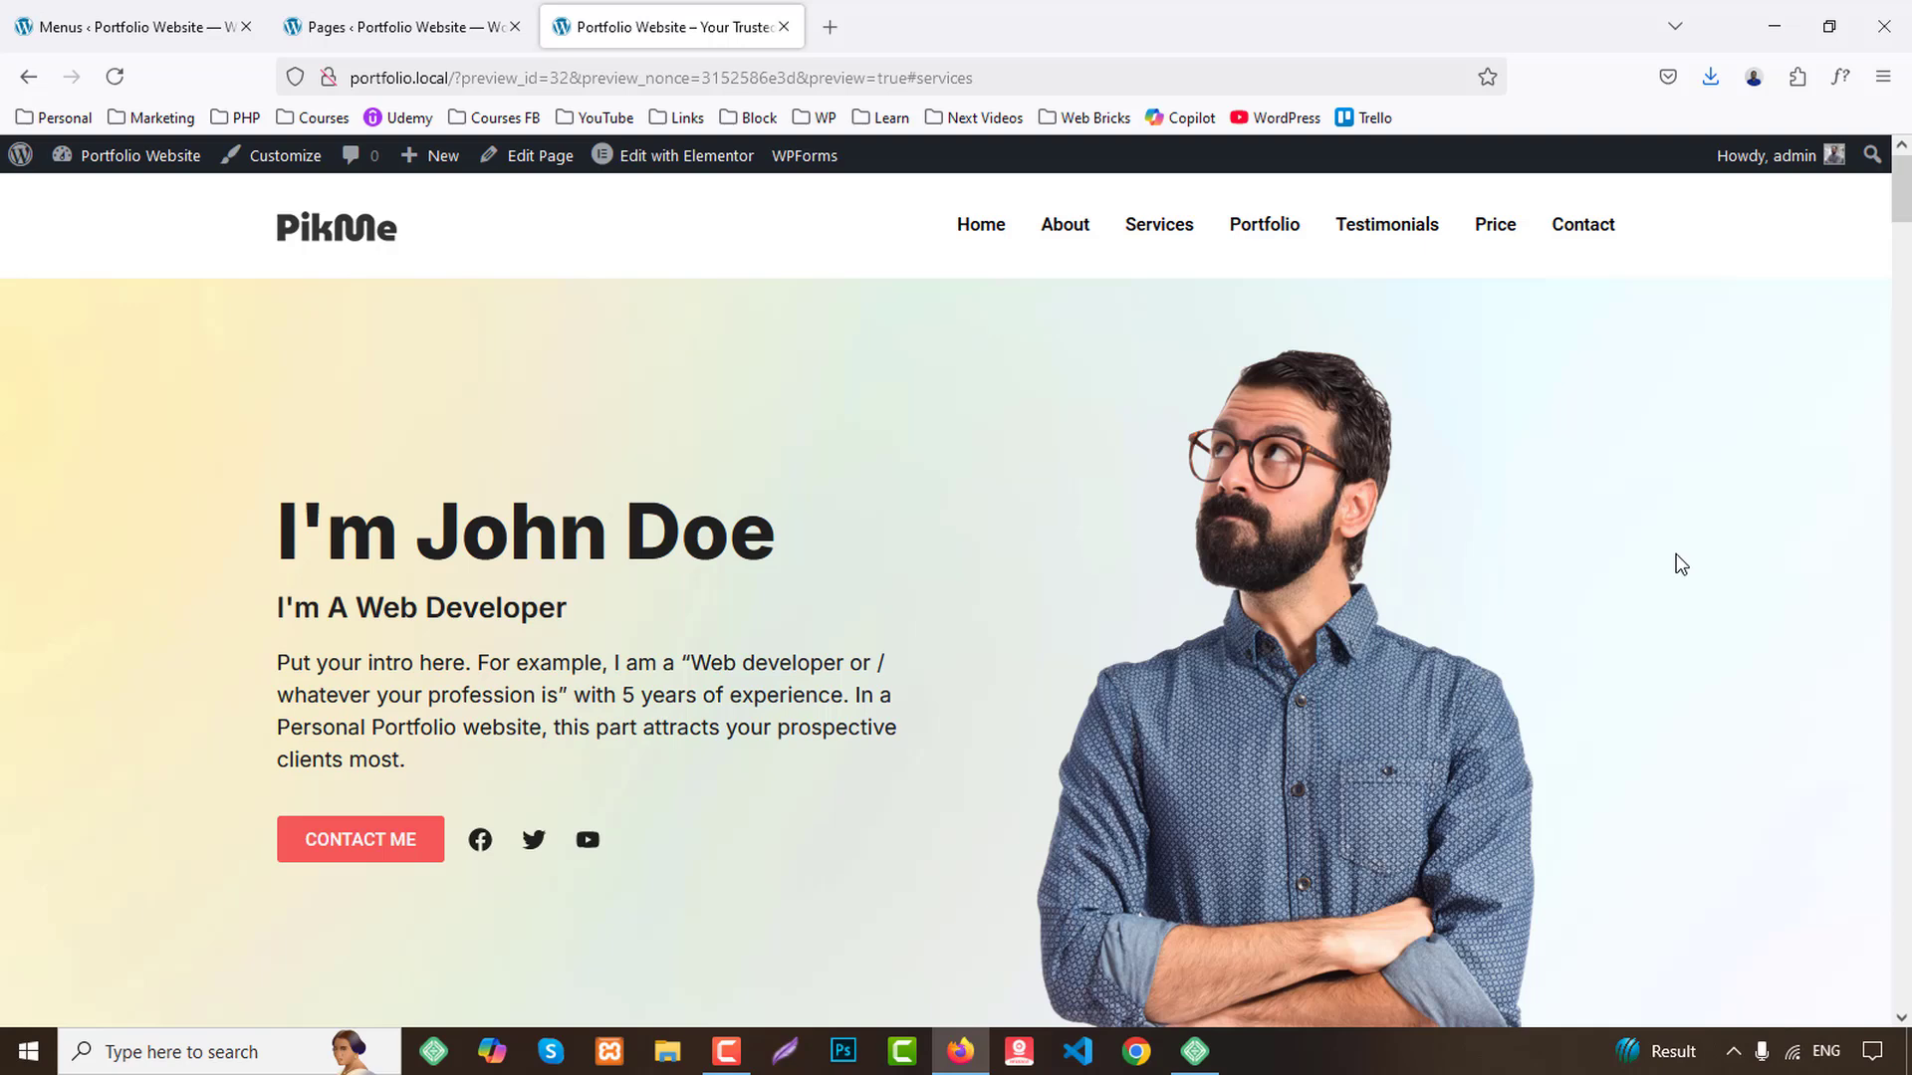